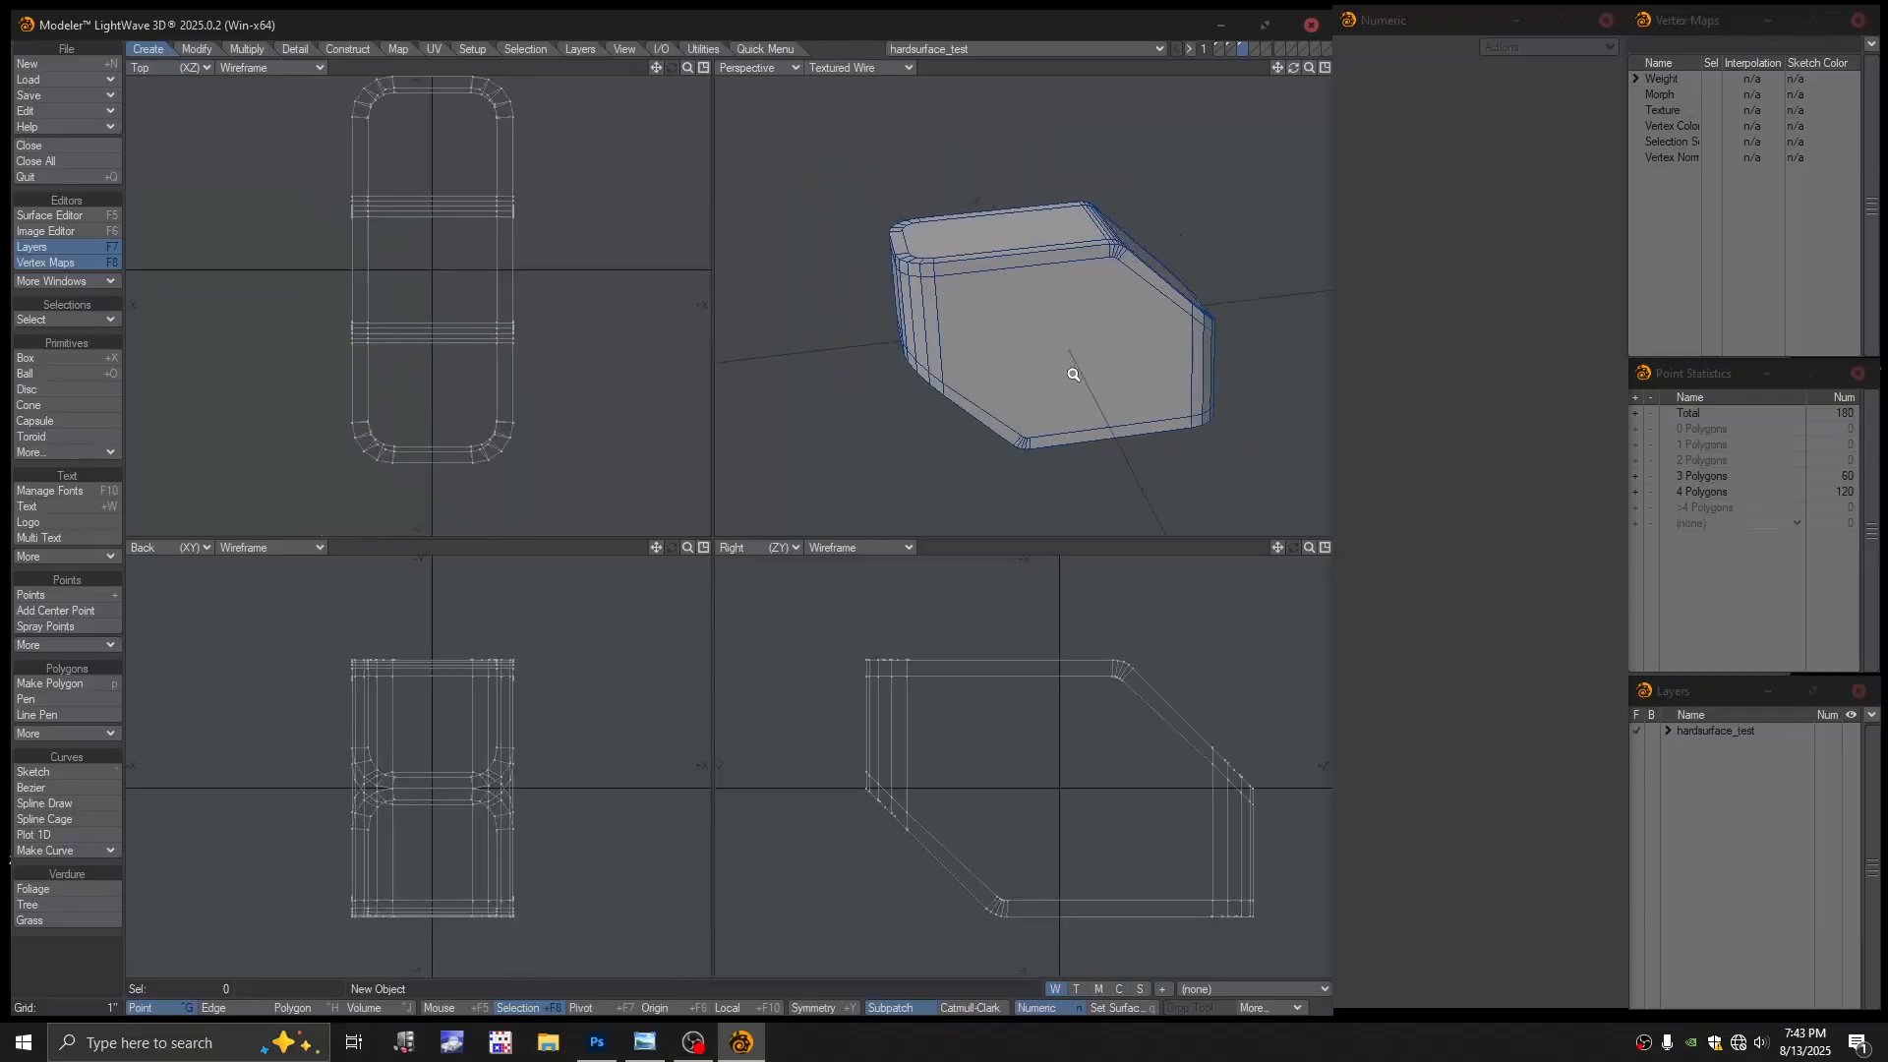
Try SubPatch smoothing on the block, dismiss the error, and undo to keep it unsmoothed
key("Tab")
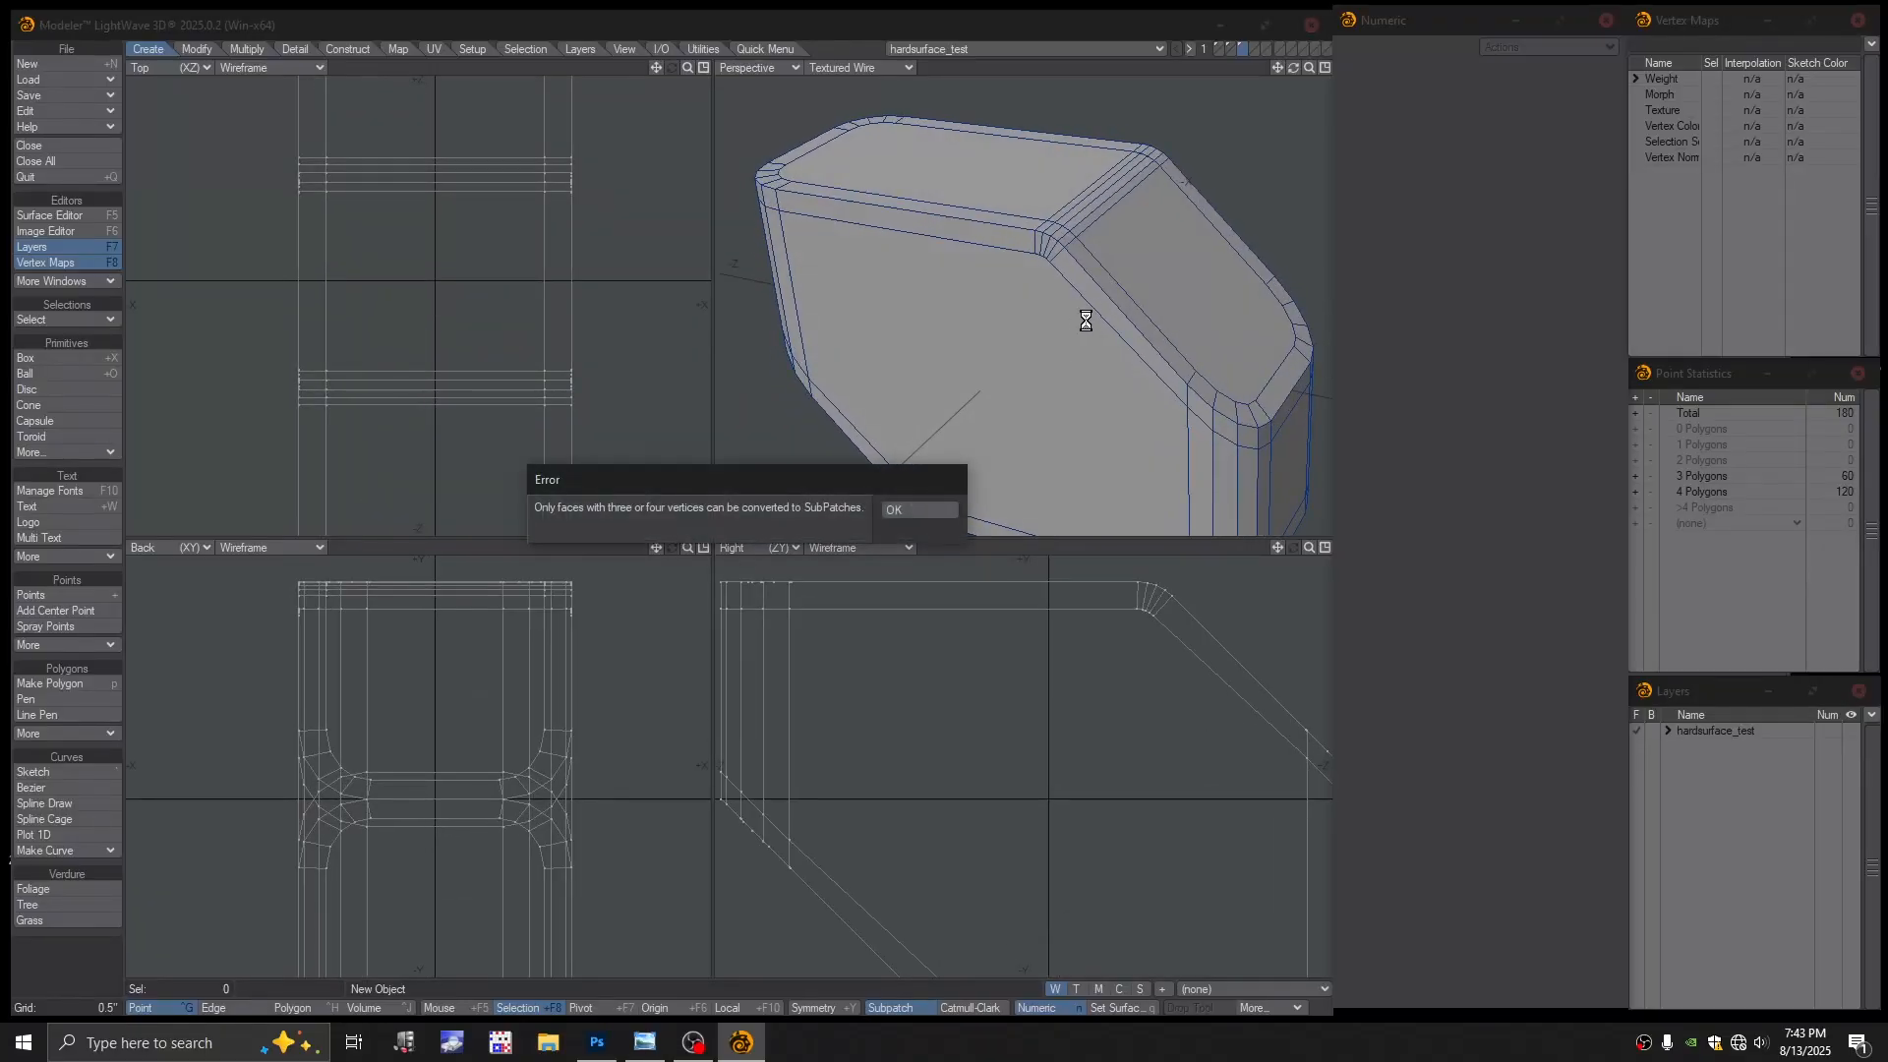
left_click(923, 510)
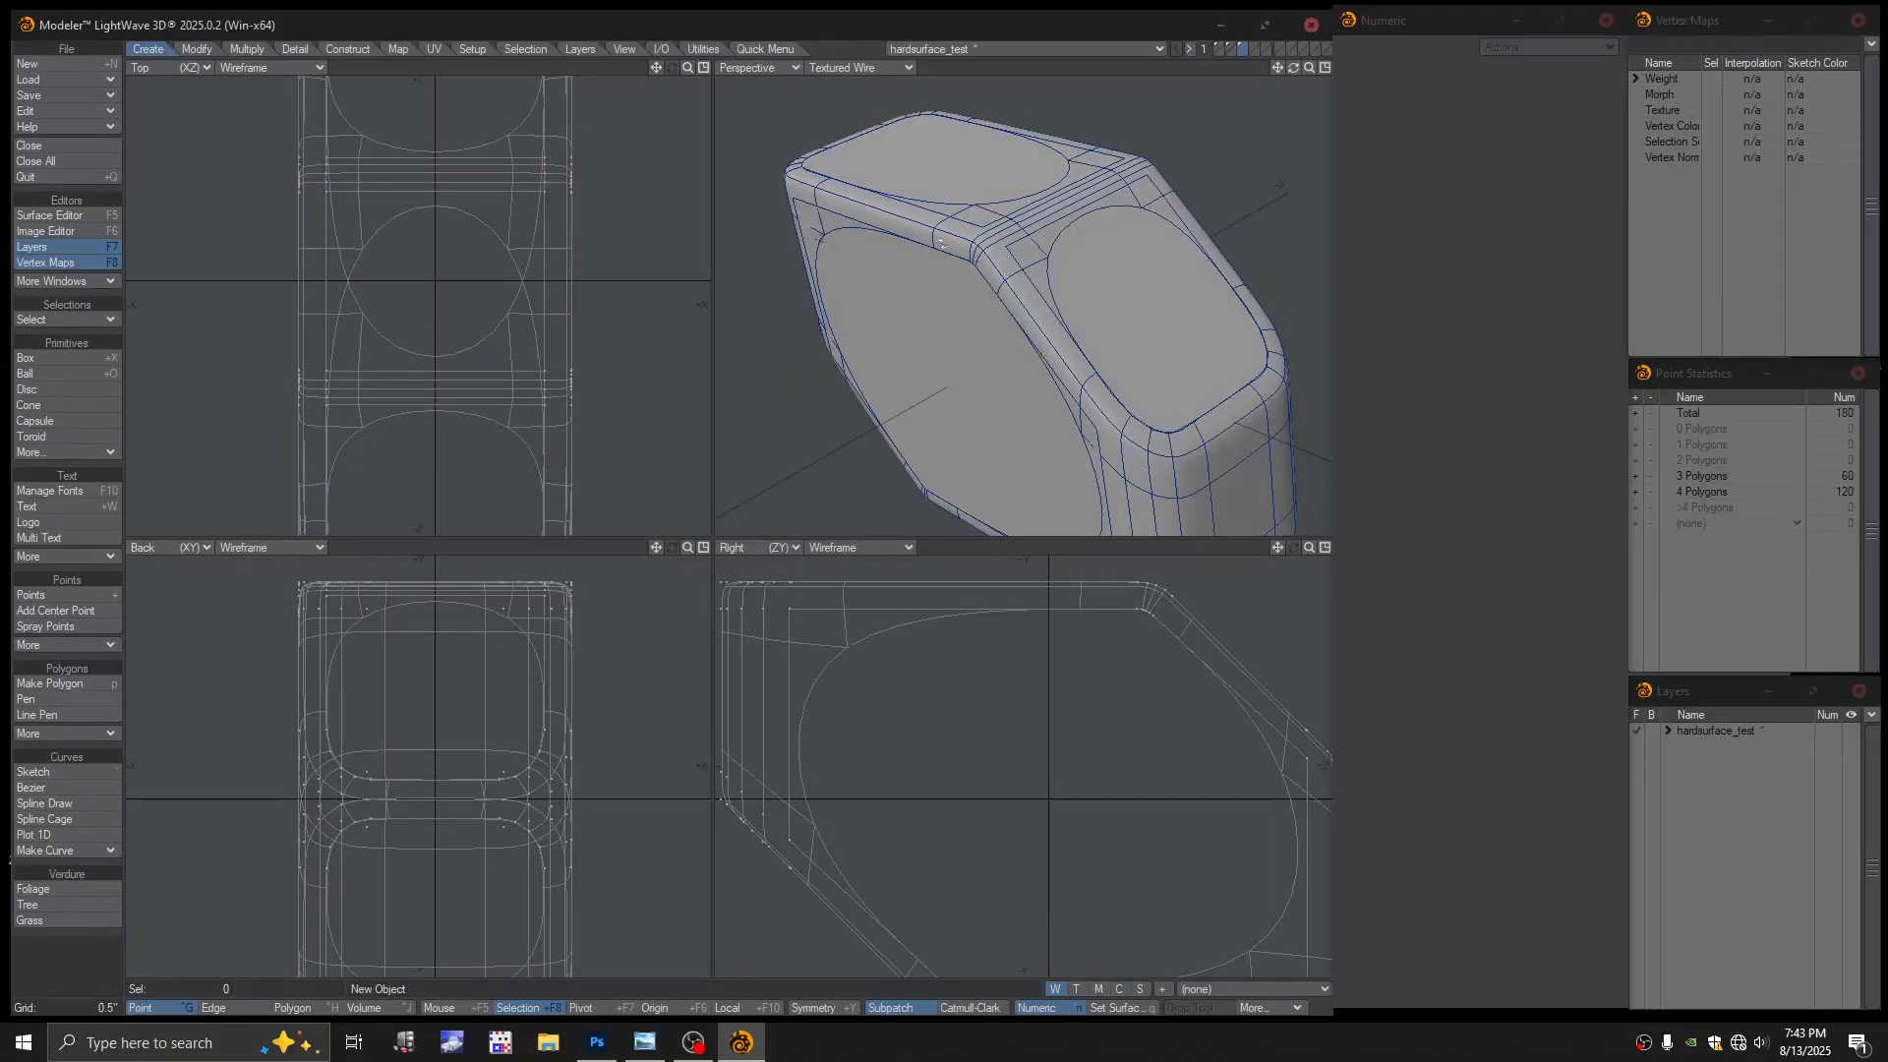
left_click_drag(941, 243, 1066, 341, "alt")
key("ctrl+z")
left_click_drag(1066, 341, 1040, 306, "alt+shift")
left_click_drag(1040, 306, 1089, 320, "alt")
left_click_drag(1089, 320, 1029, 325, "alt+shift")
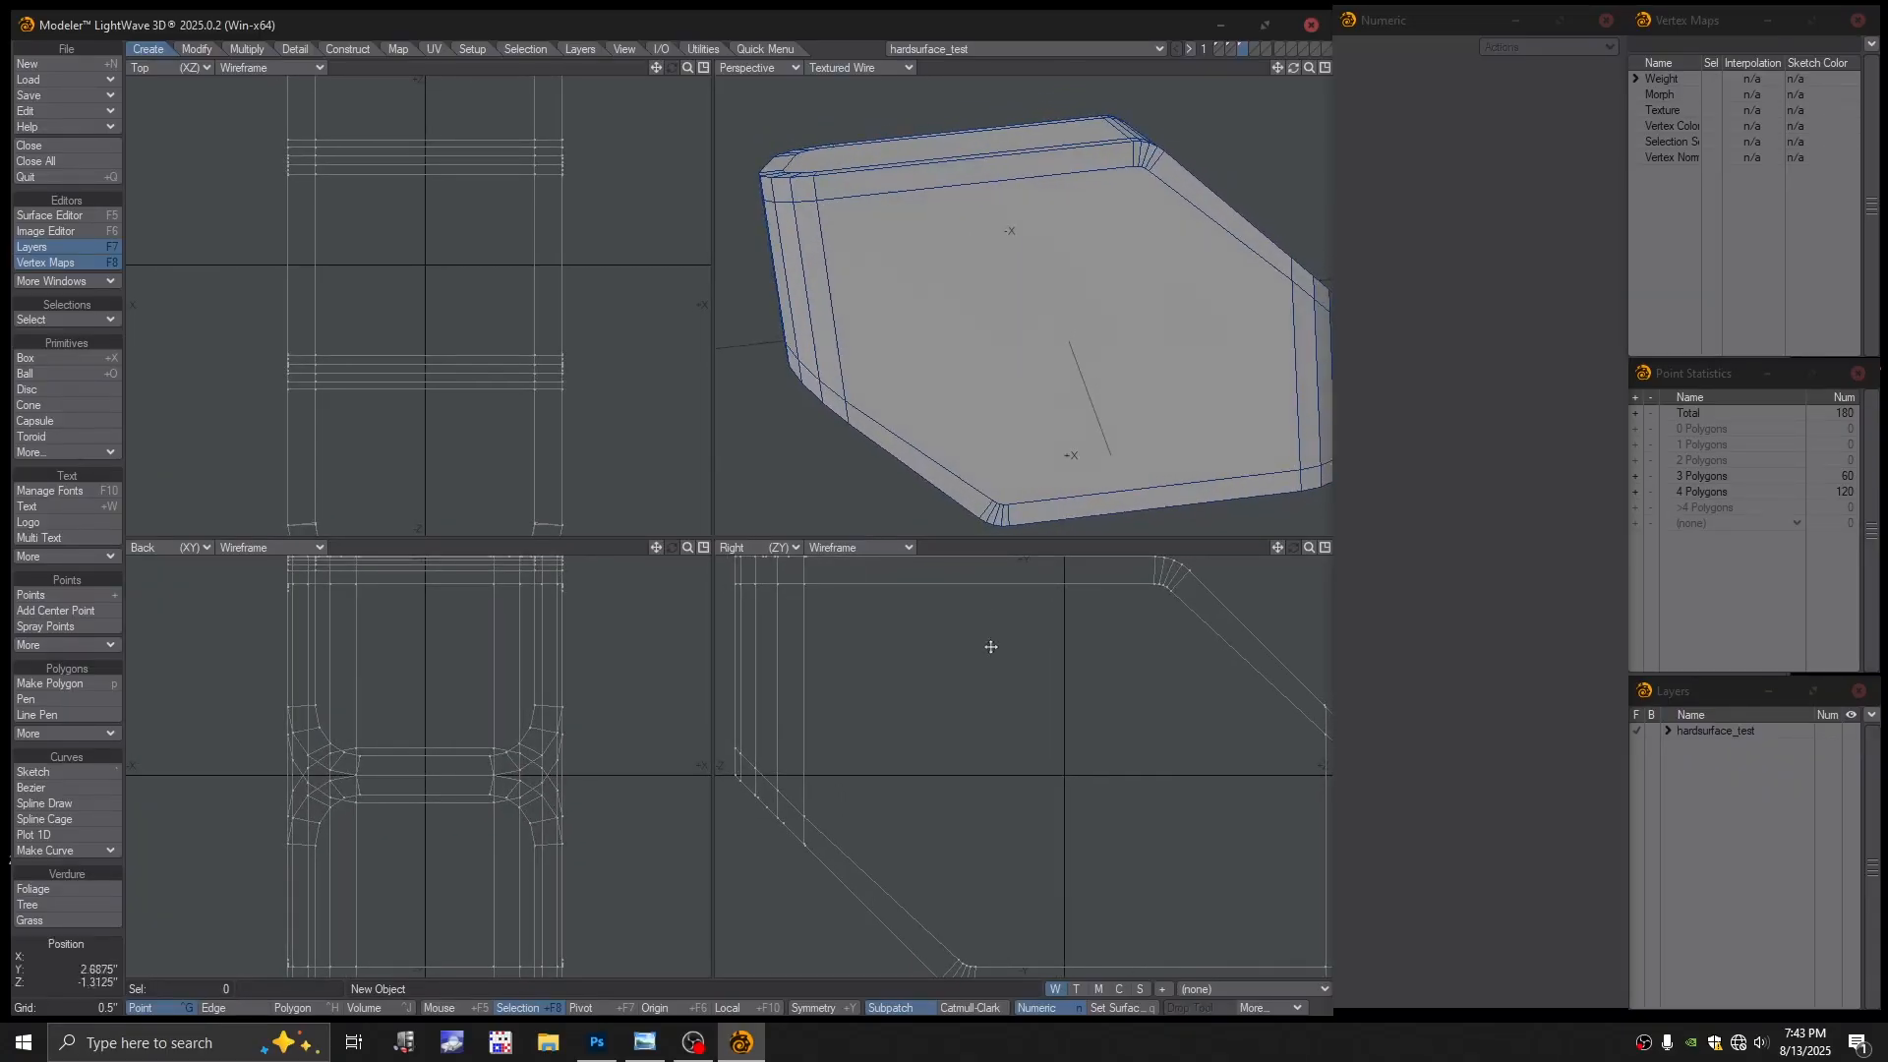
left_click_drag(993, 649, 1055, 712, "ctrl+alt")
left_click_drag(1055, 712, 1006, 694, "alt+shift")
left_click_drag(1050, 252, 1032, 319, "alt")
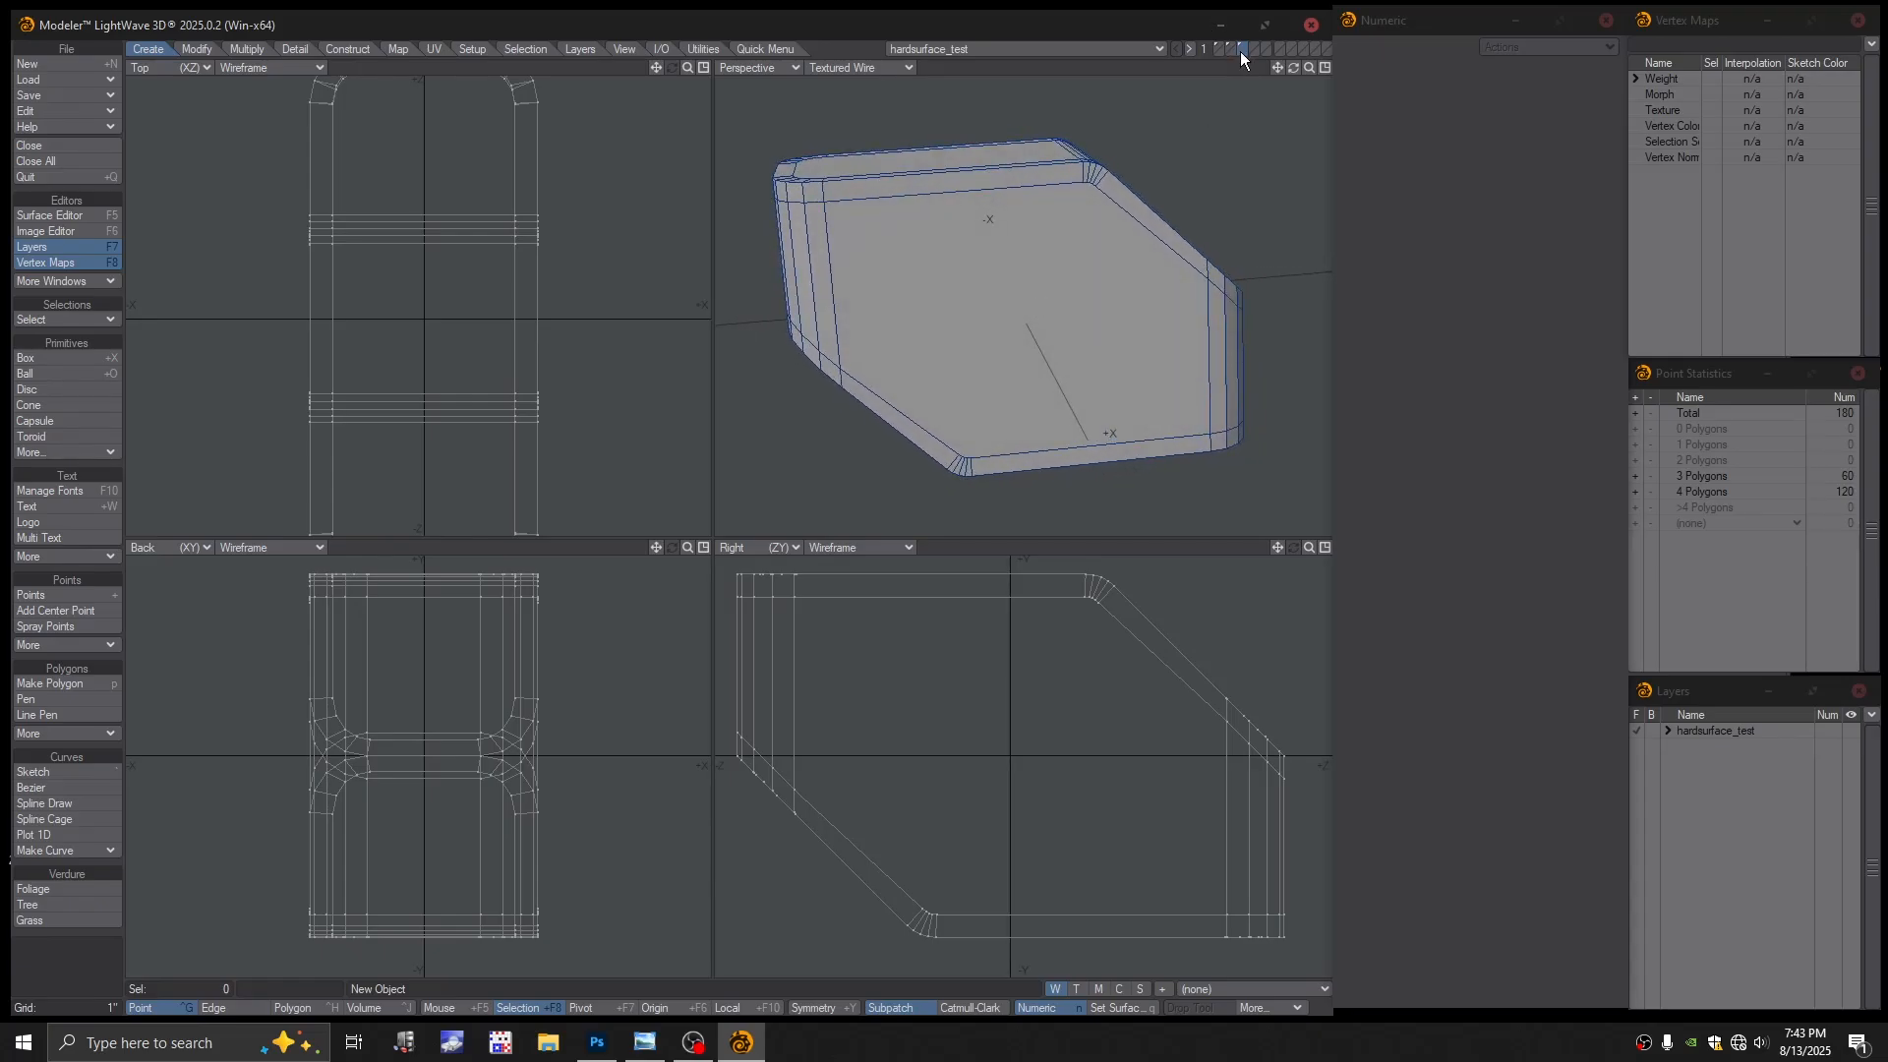
In polygon mode, paste a copy of the block into an empty layer
key("ctrl+h")
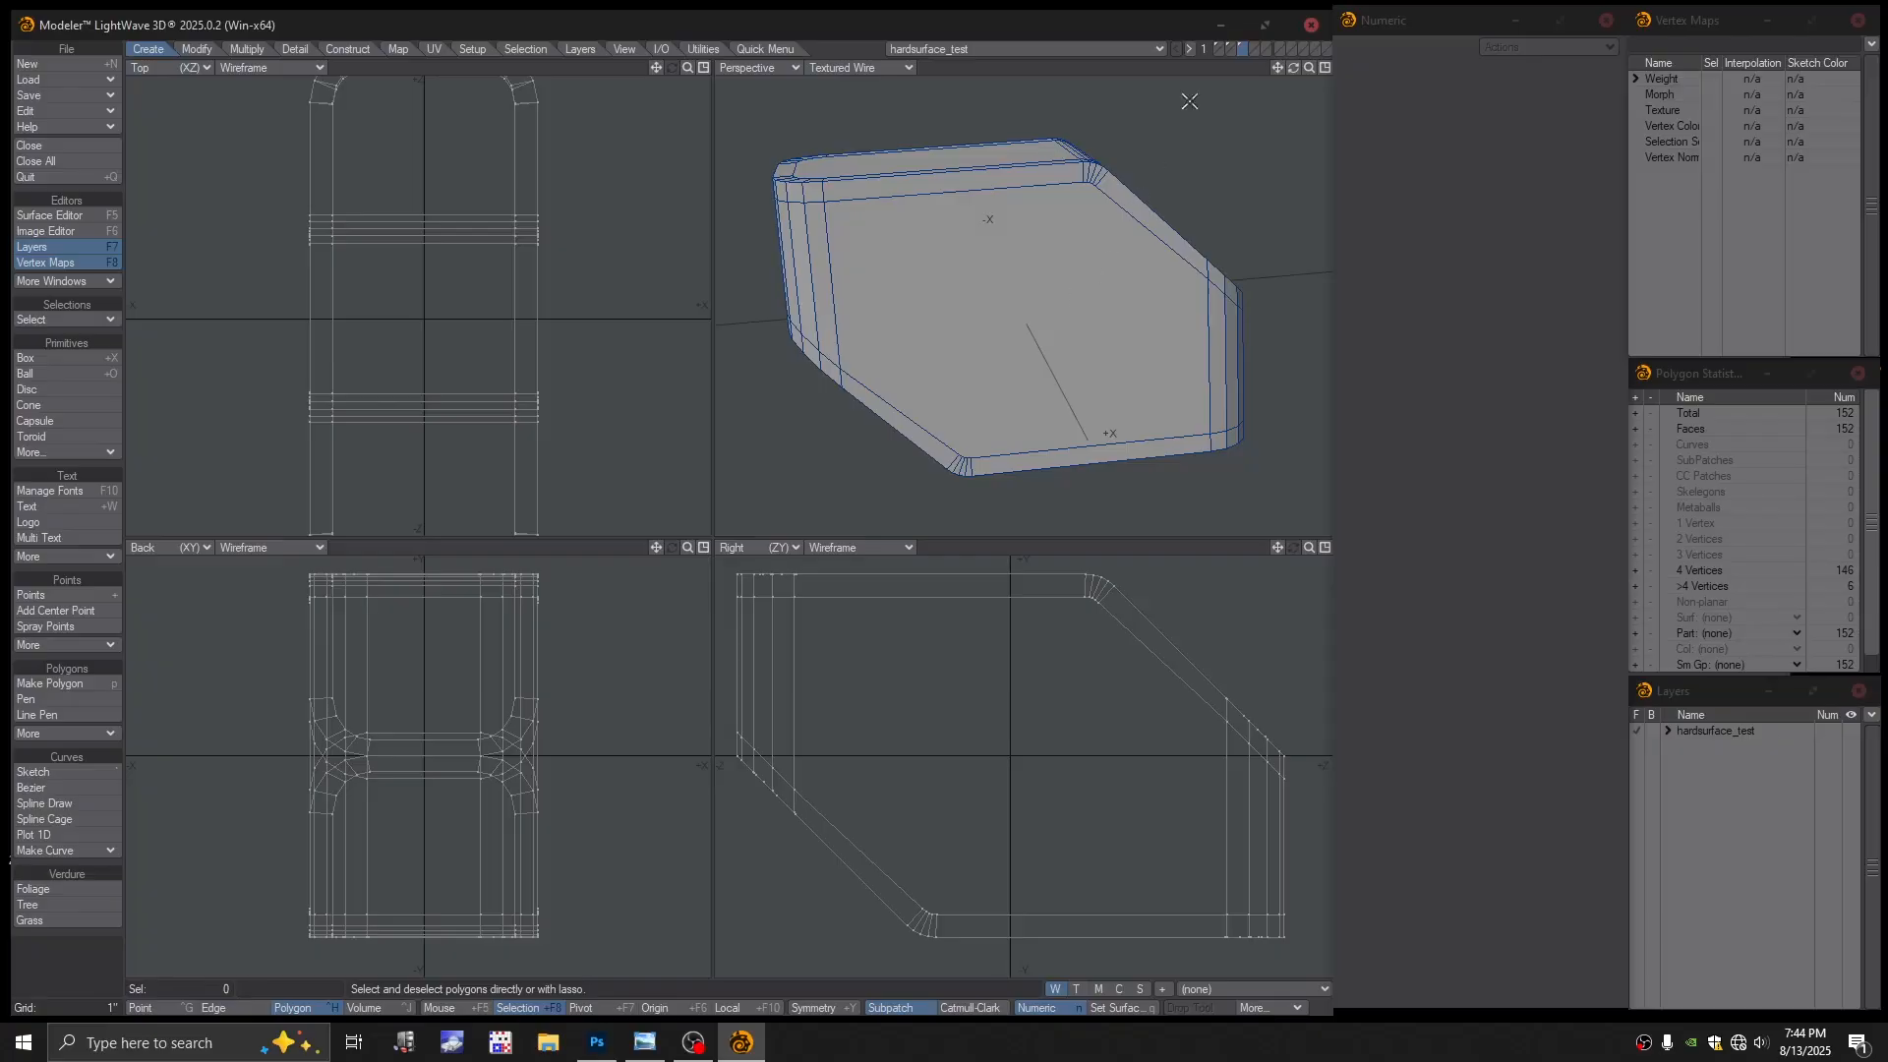
left_click(1254, 50)
key("ctrl+v")
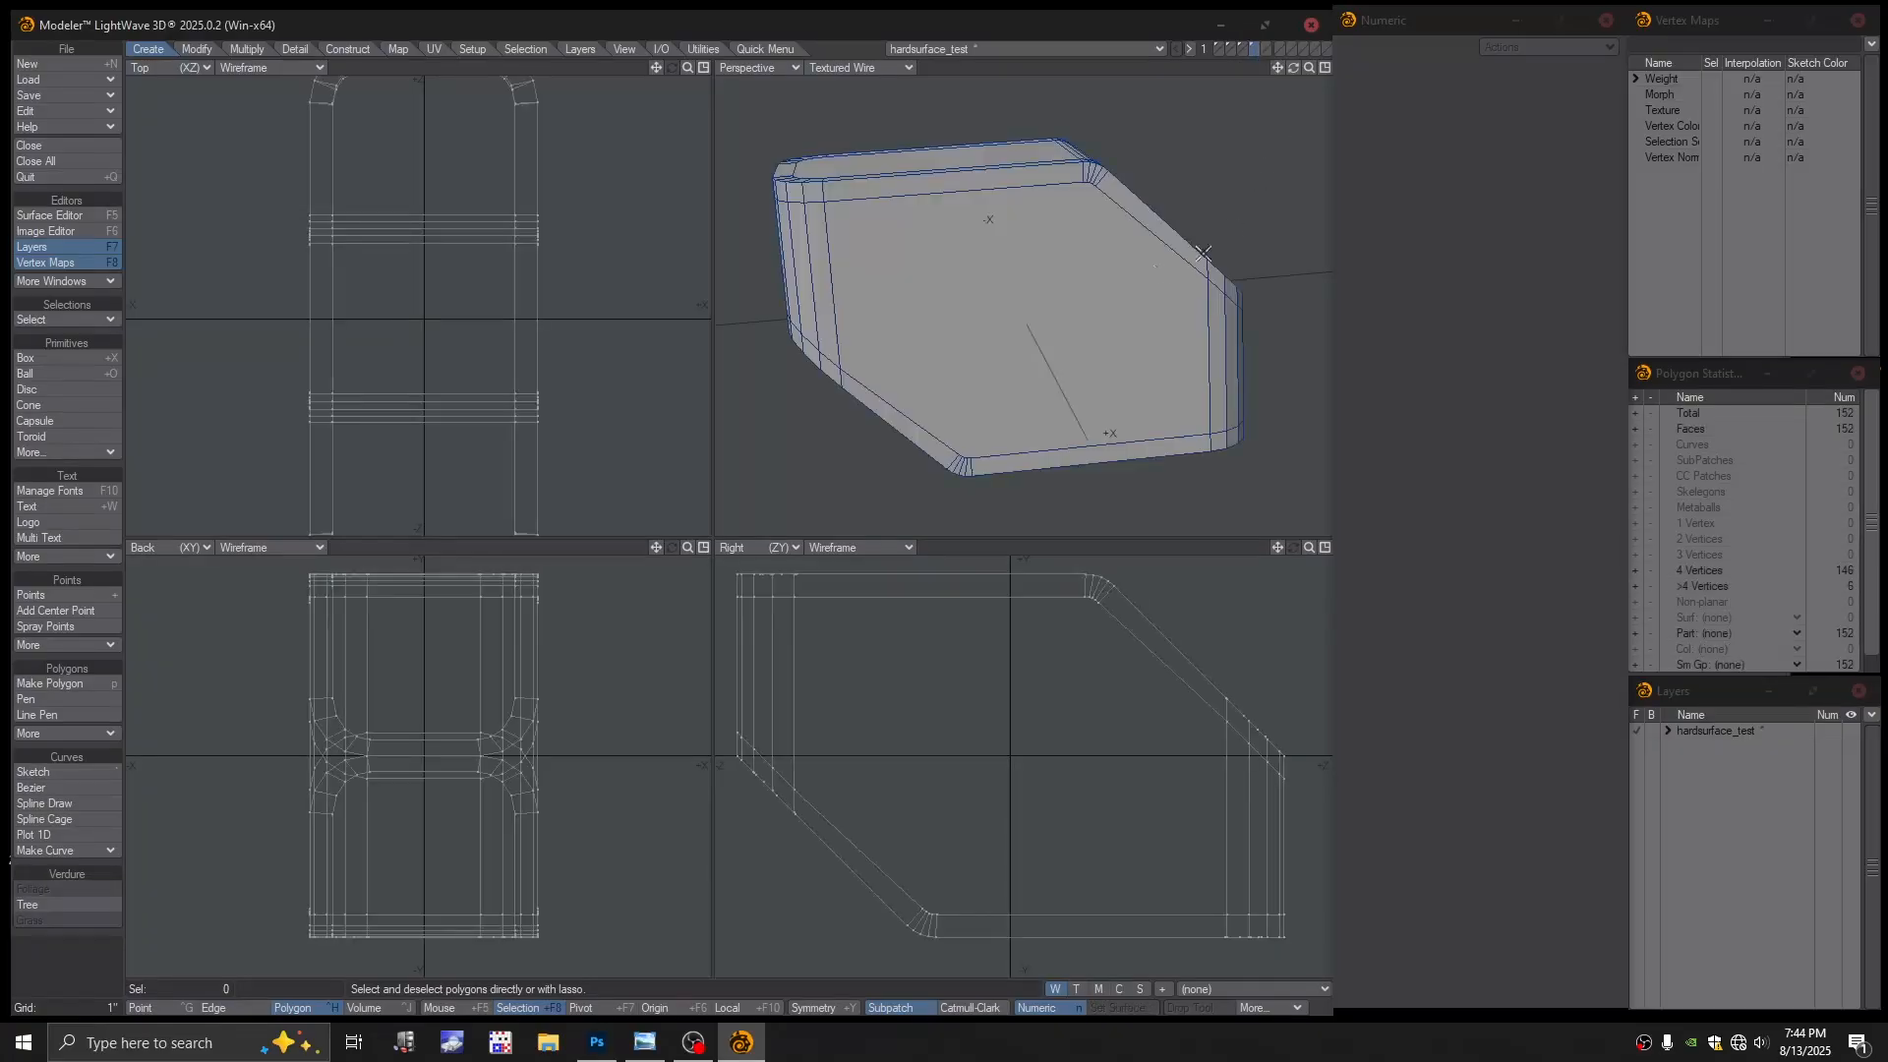
With the block as background in the next empty layer, draw a 16-sided disc on its side profile
left_click(1267, 48)
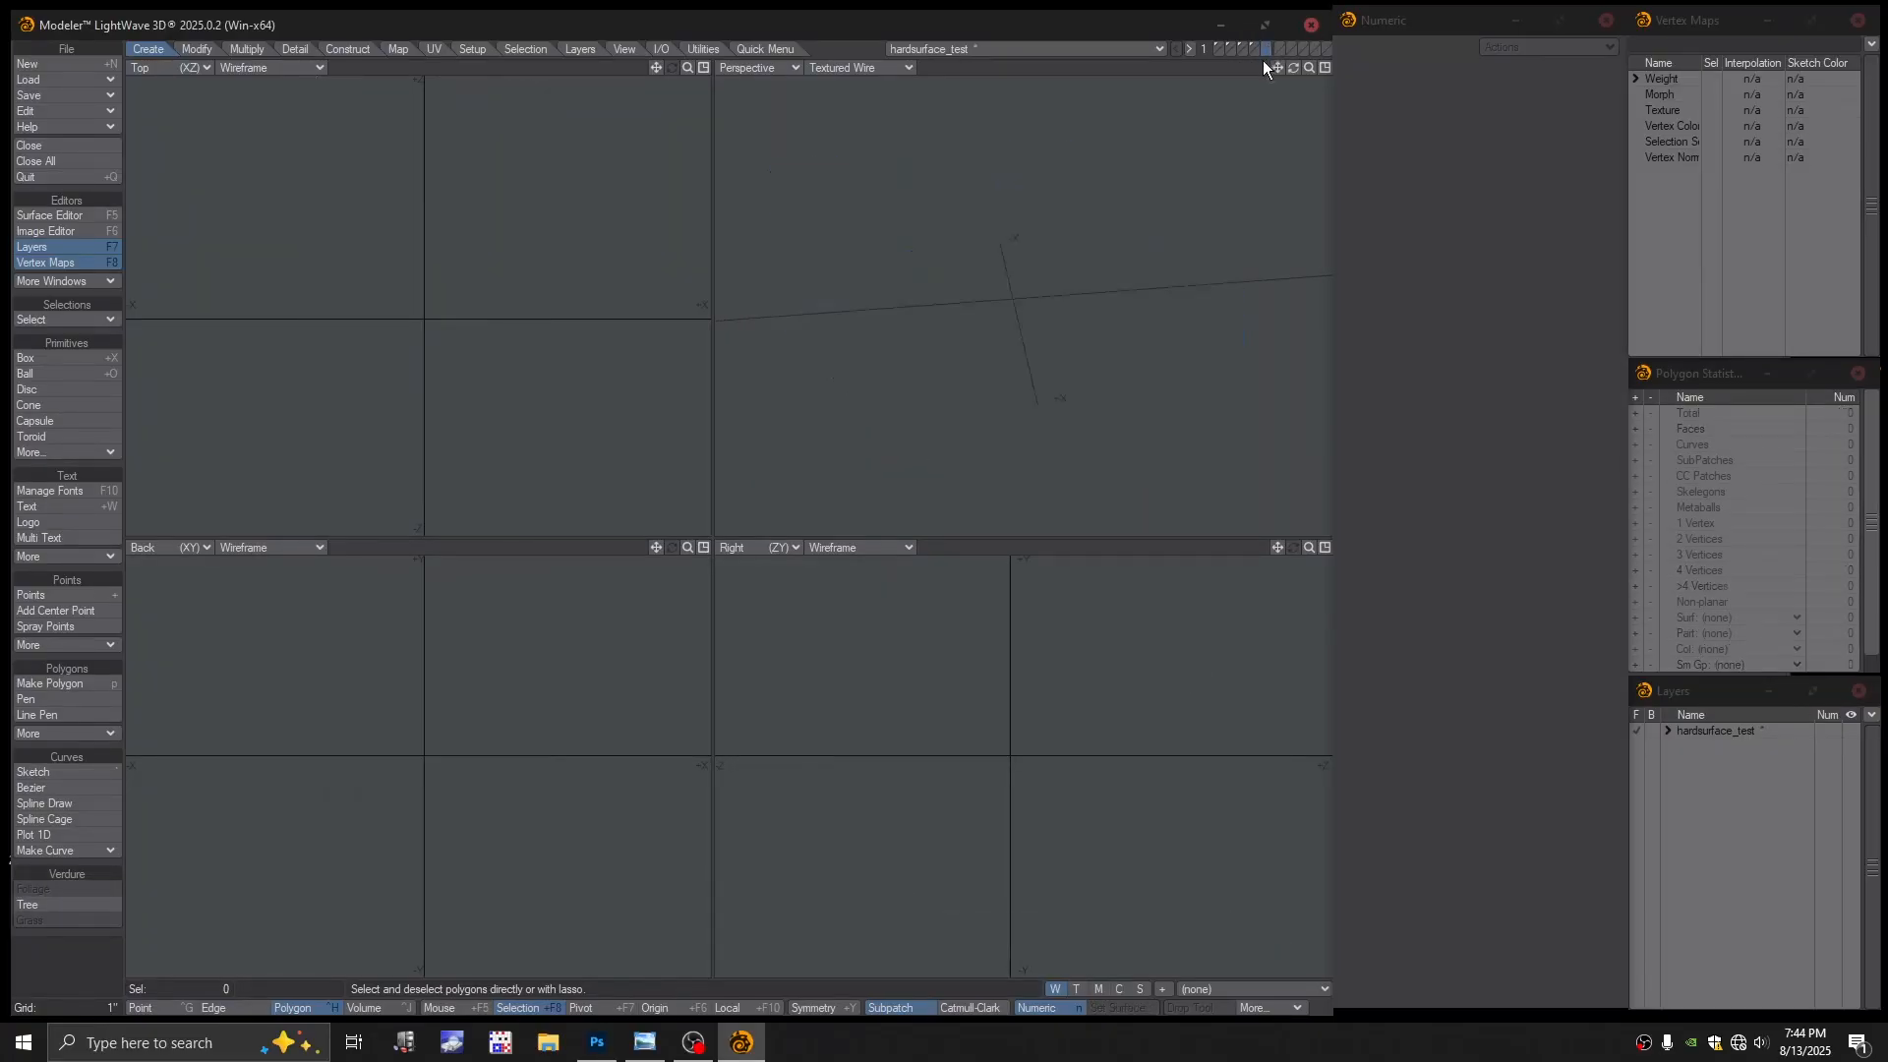
left_click(1255, 55)
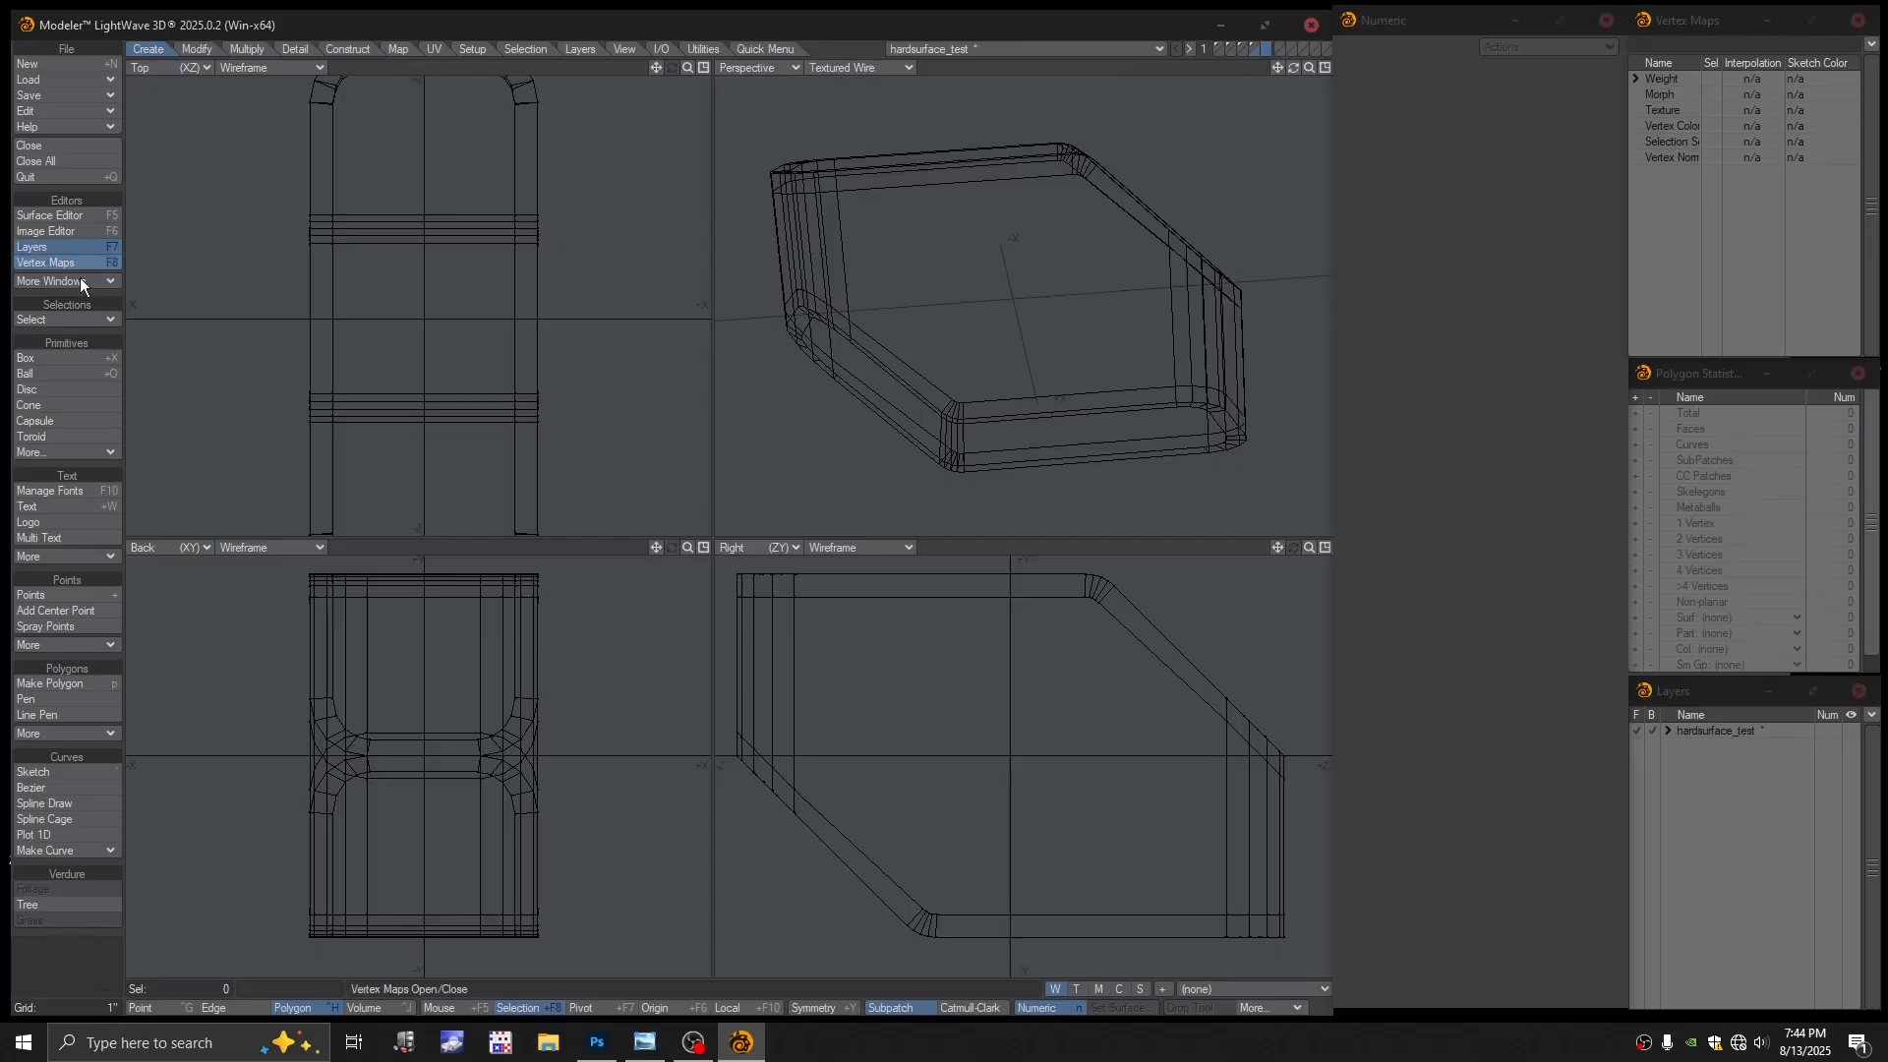
left_click(55, 390)
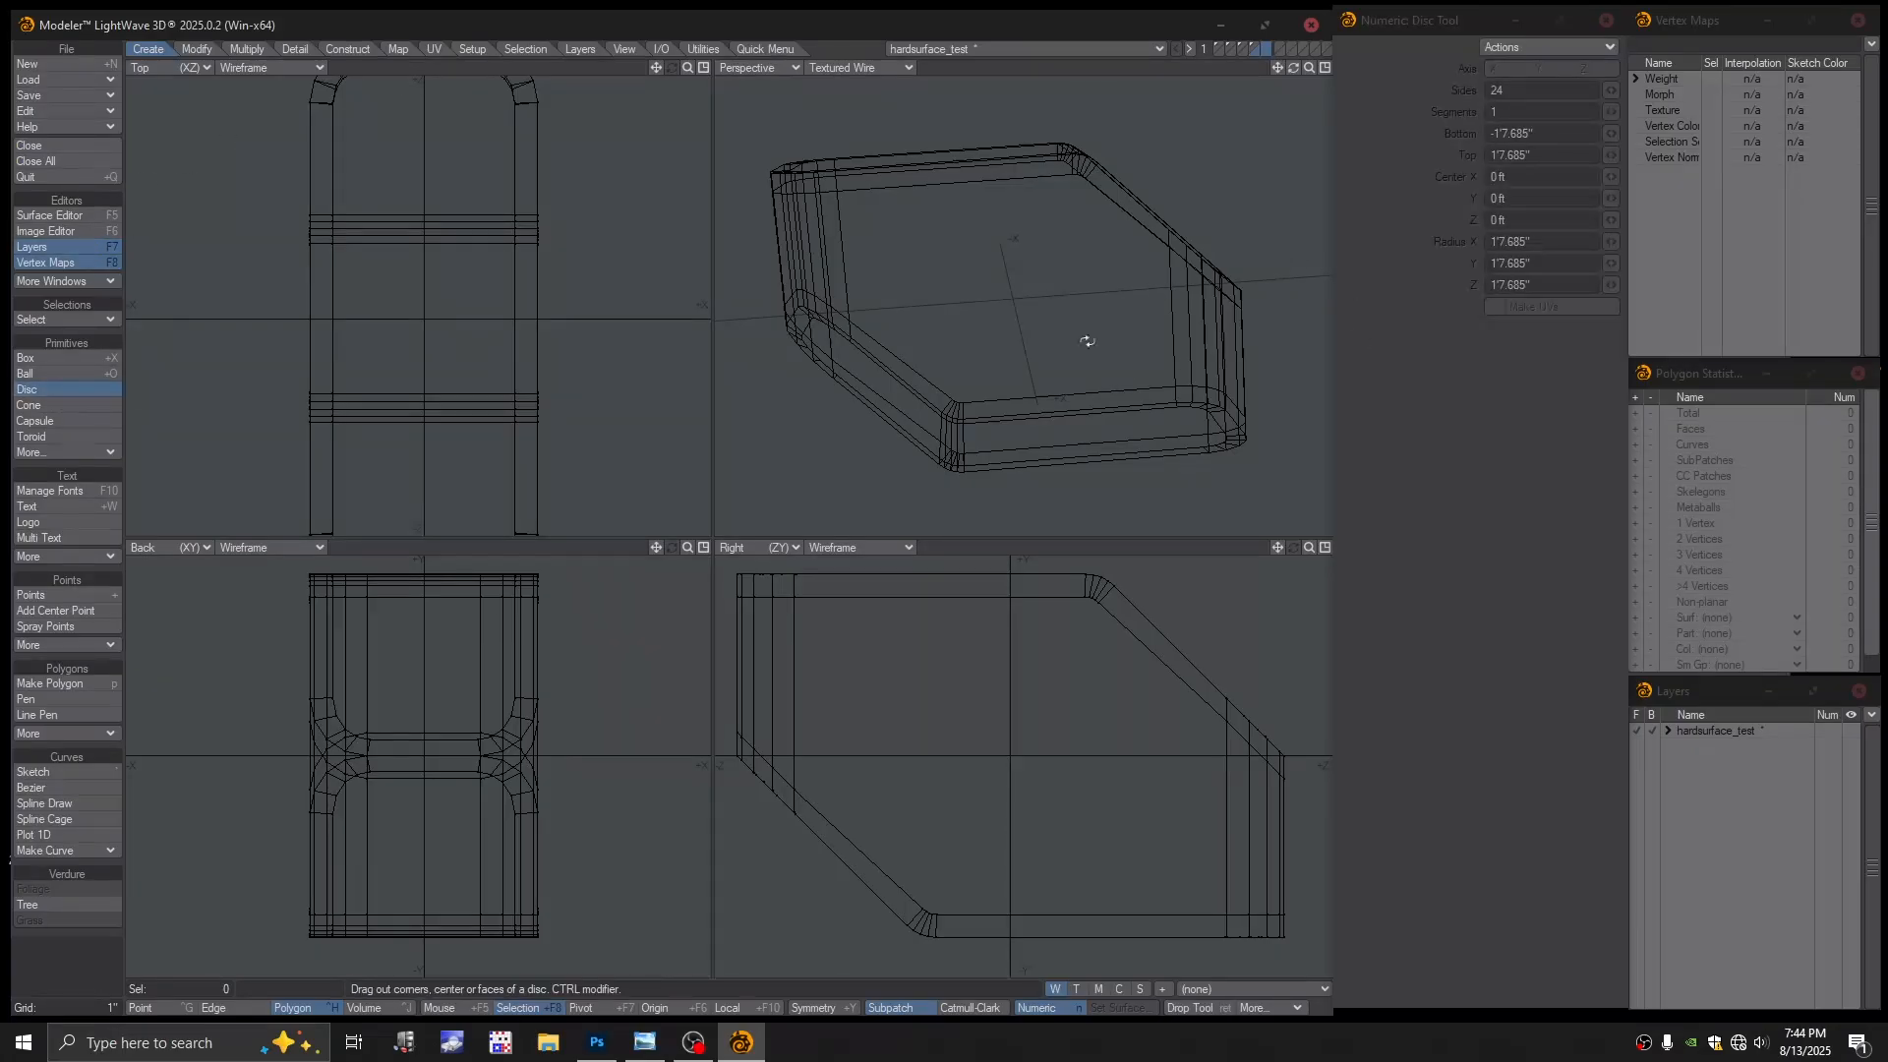
left_click_drag(1087, 341, 1057, 342, "alt")
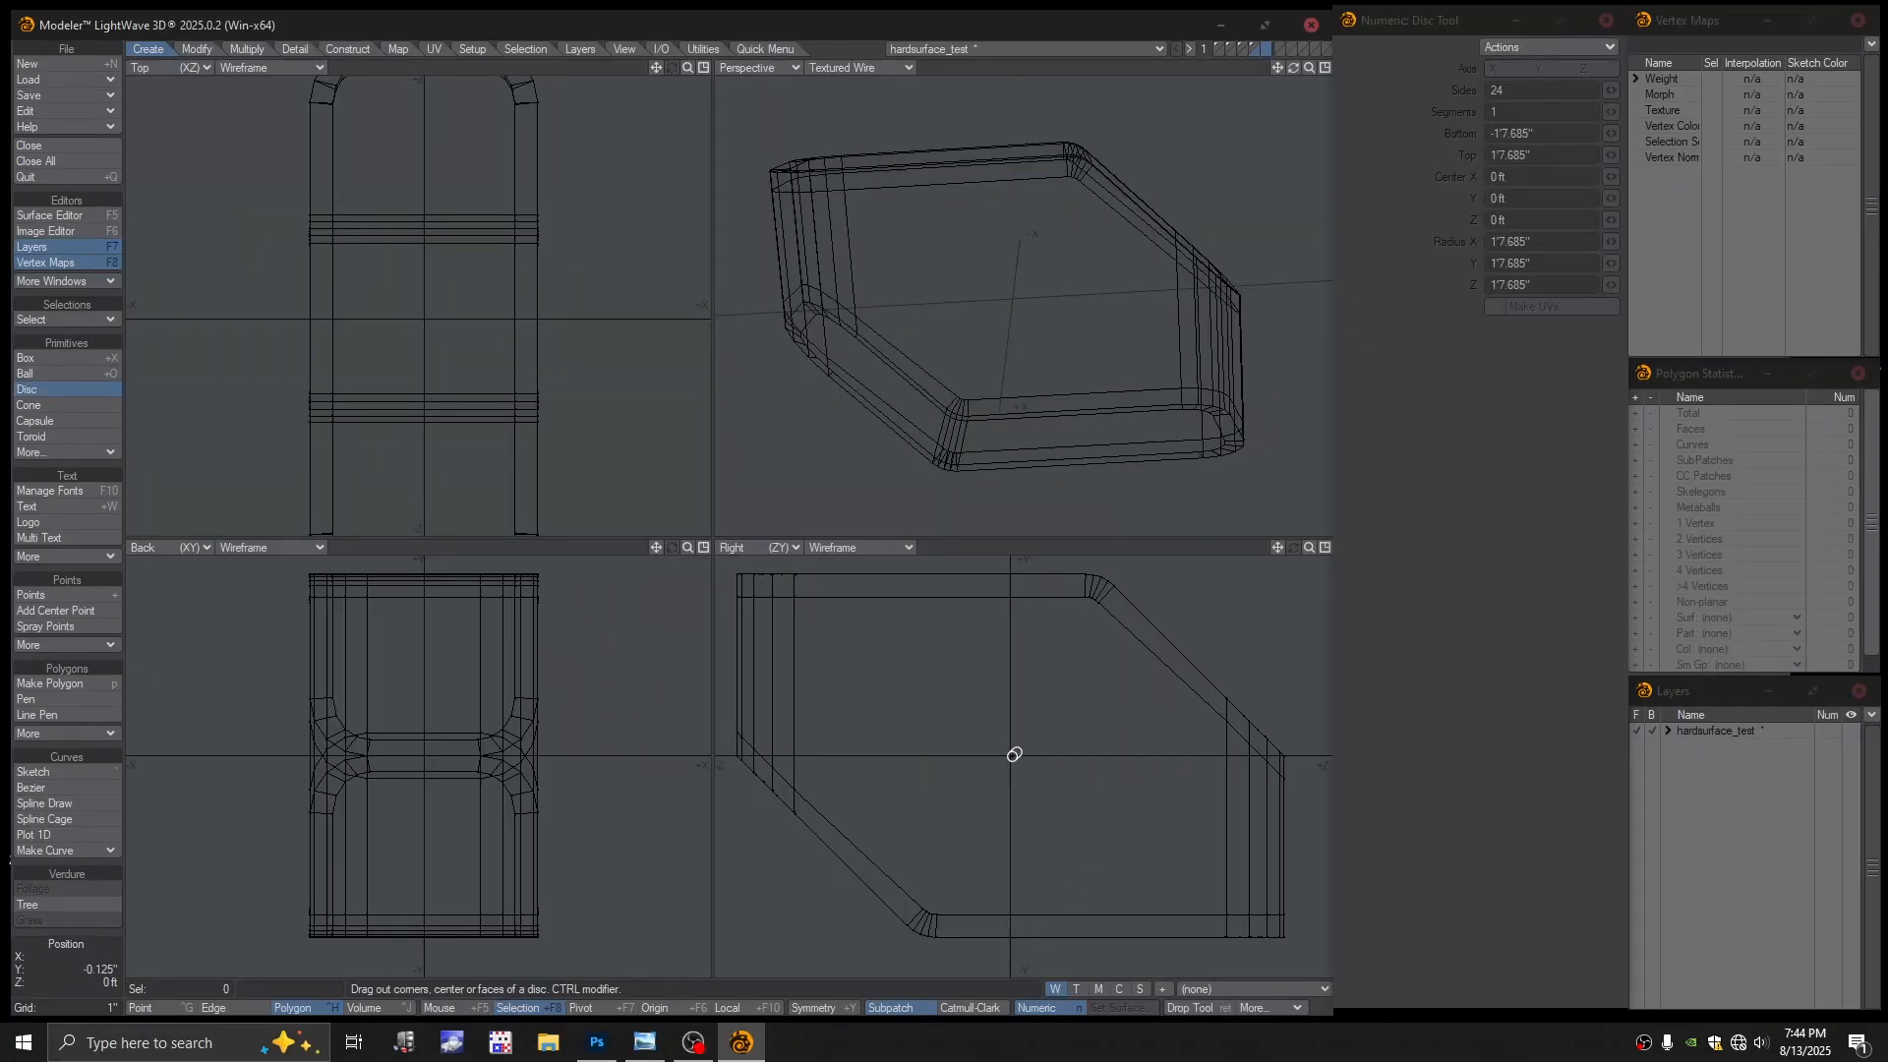
left_click_drag(1011, 760, 889, 646, "ctrl")
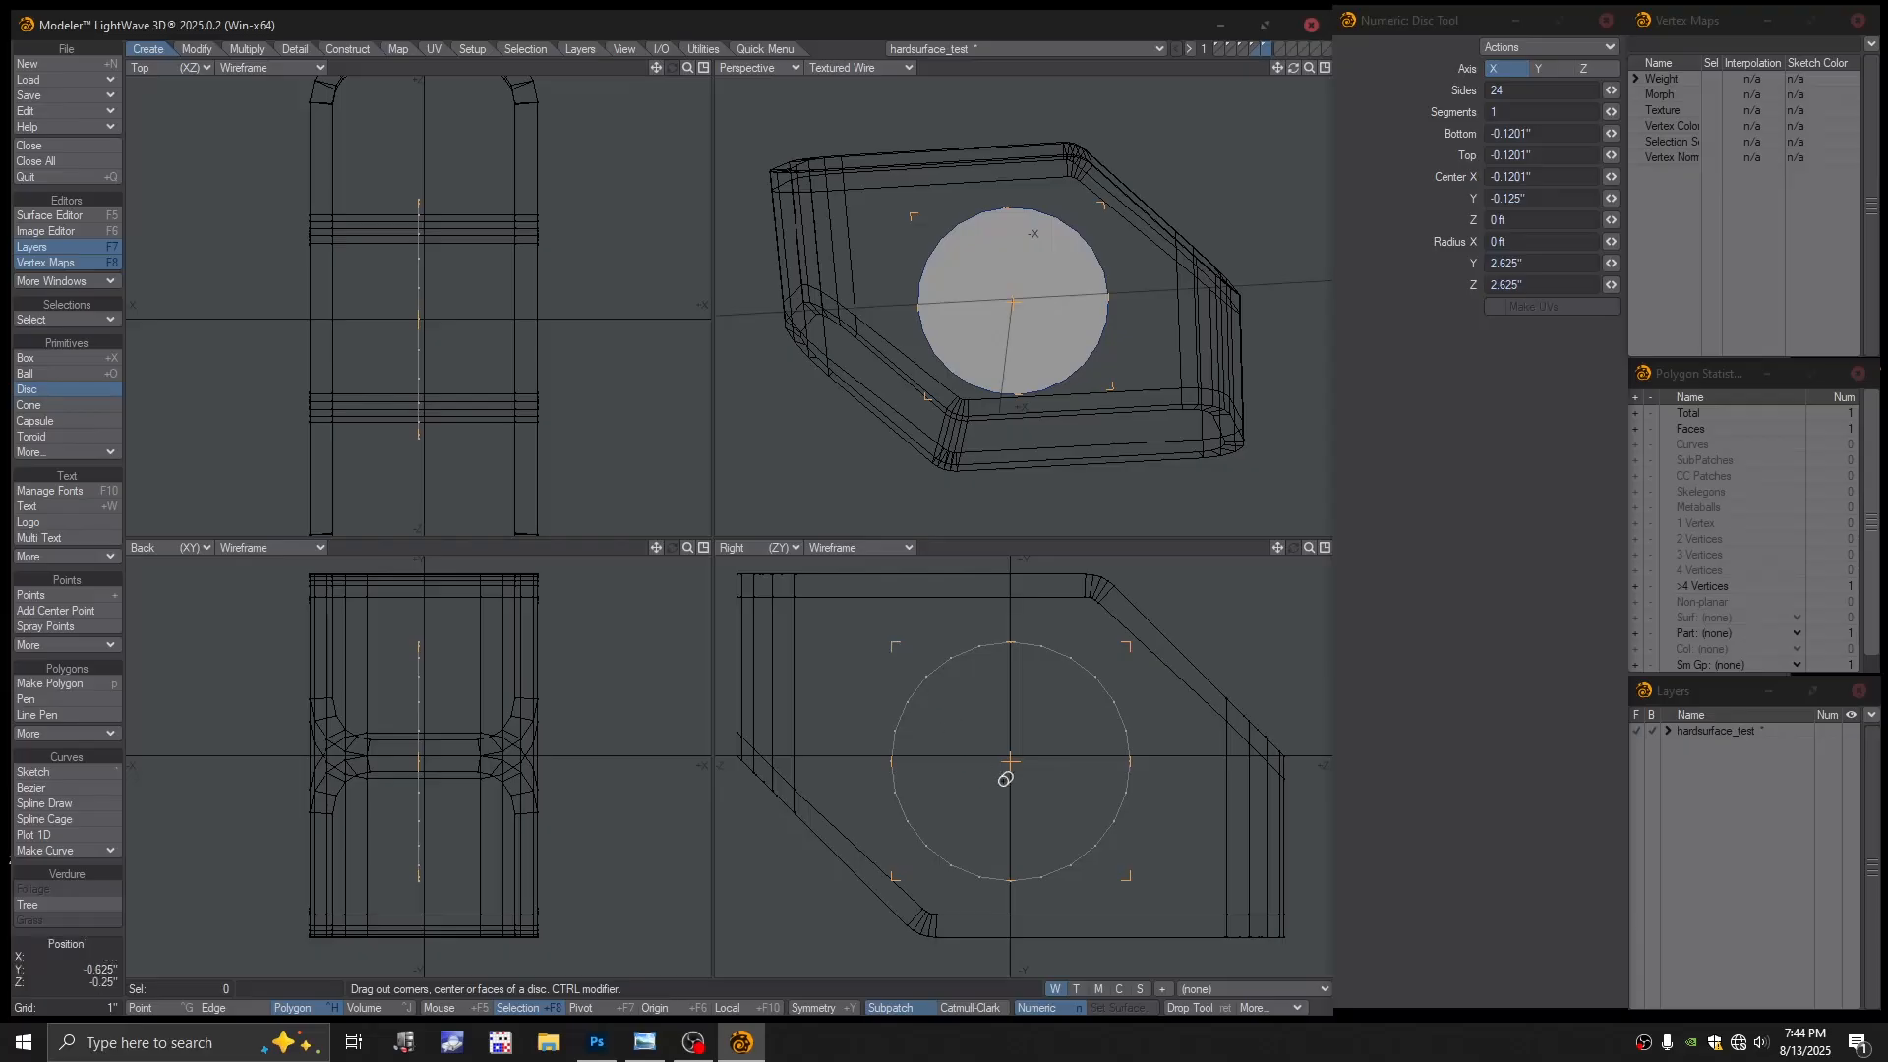
left_click_drag(1018, 761, 1014, 750)
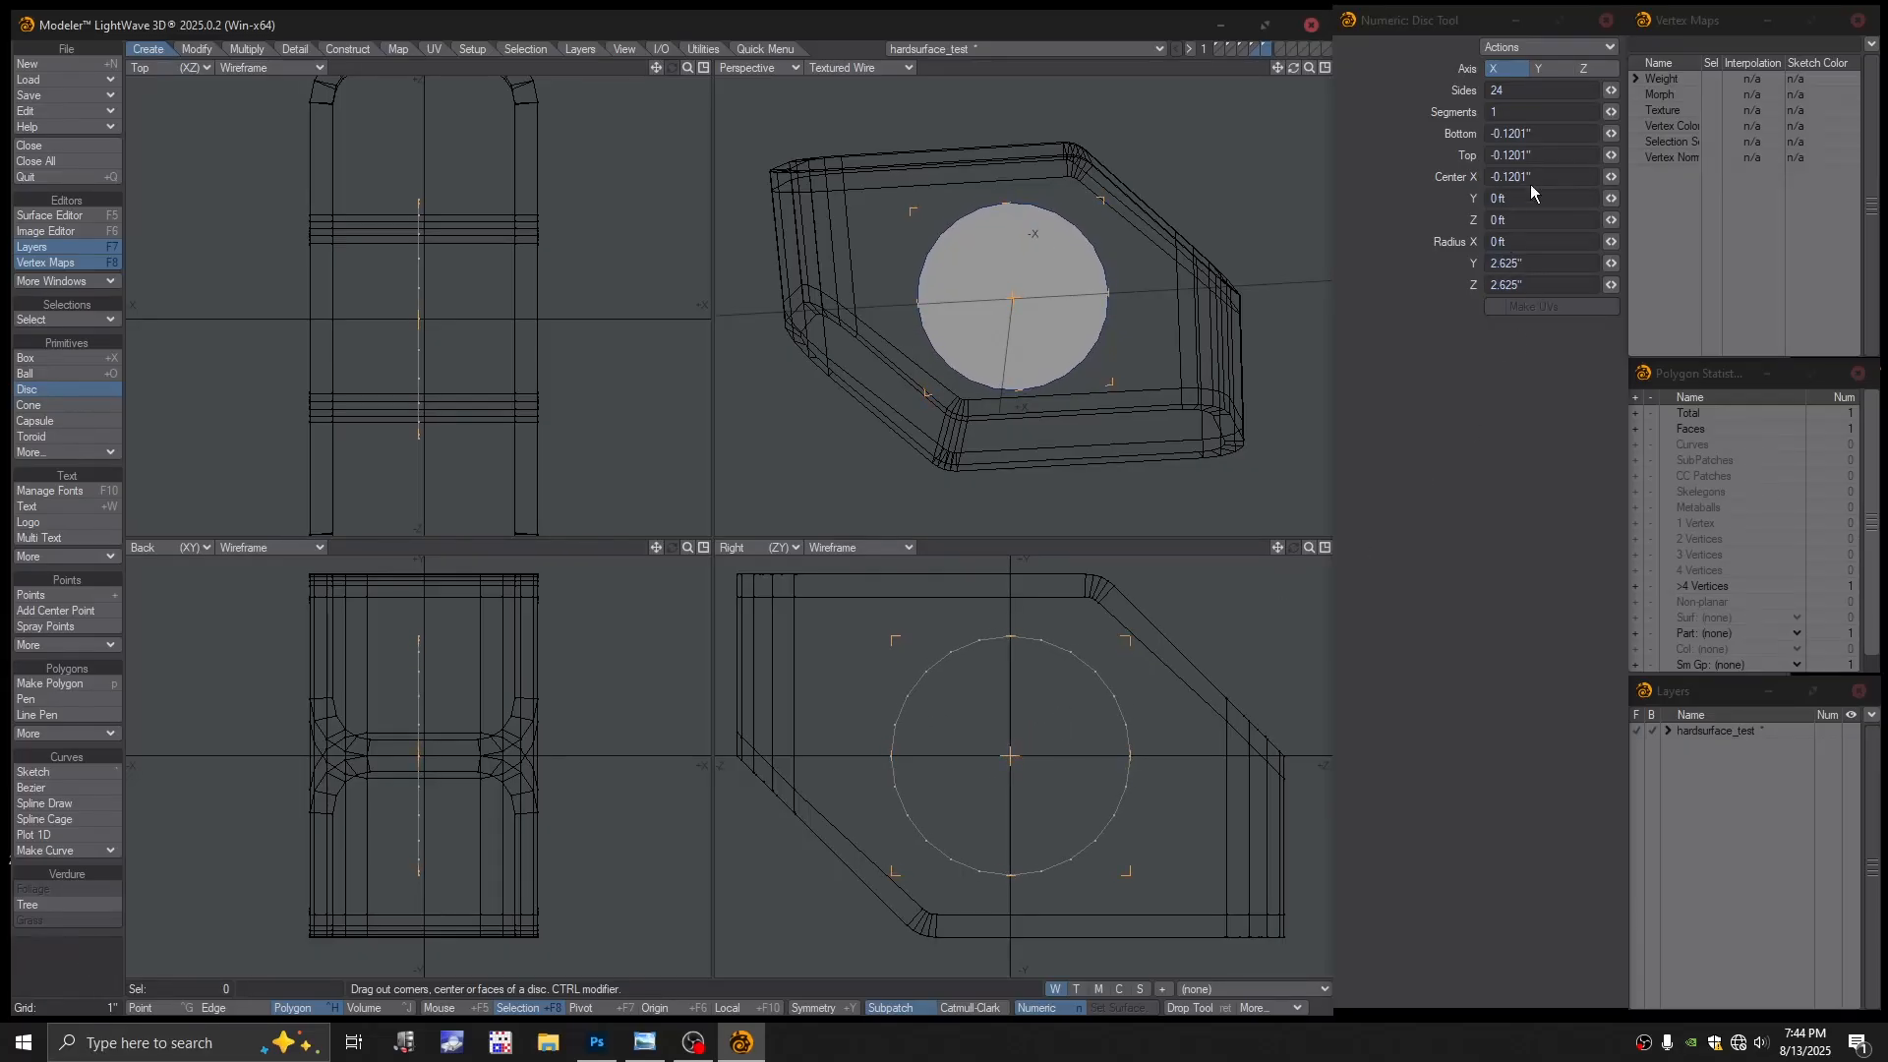
left_click(1506, 92)
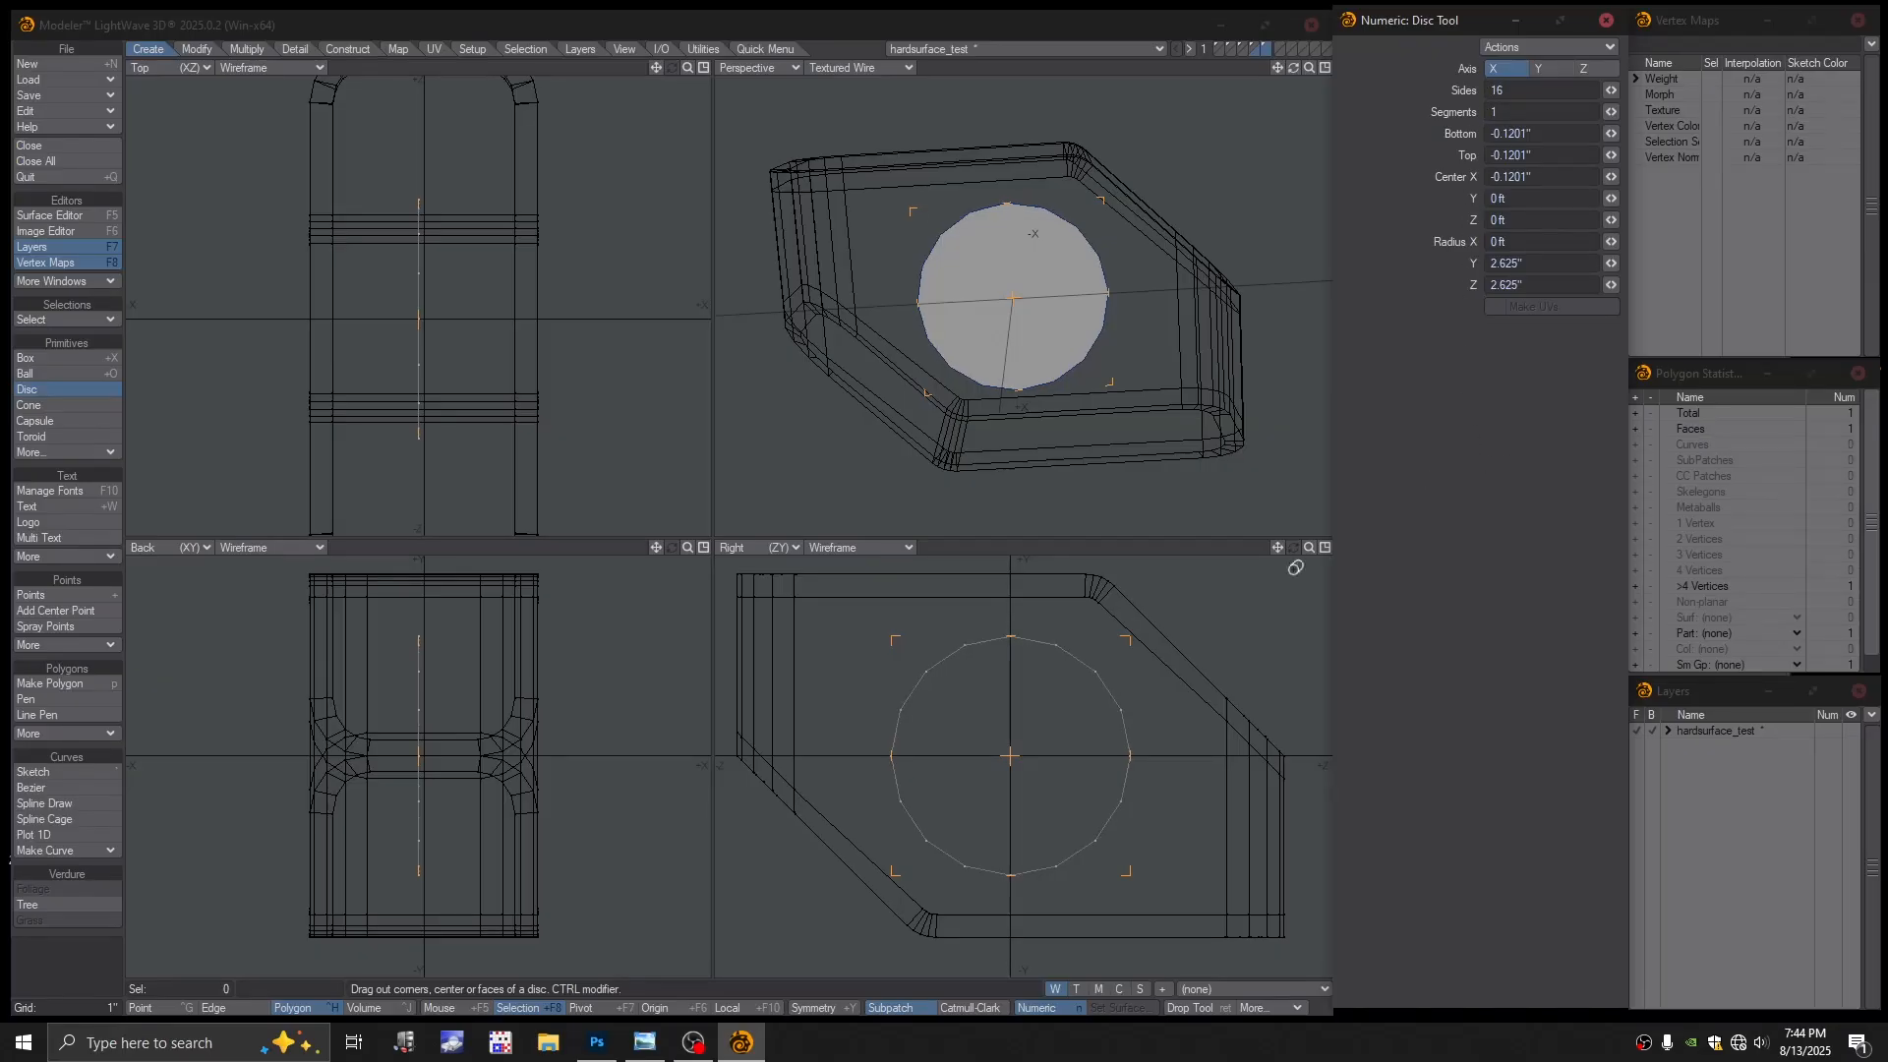
Stretch the disc along X into a cylinder of radius 2.875" spanning −2.875" to 2.875"
left_click_drag(553, 763, 646, 763)
left_click_drag(393, 763, 262, 771)
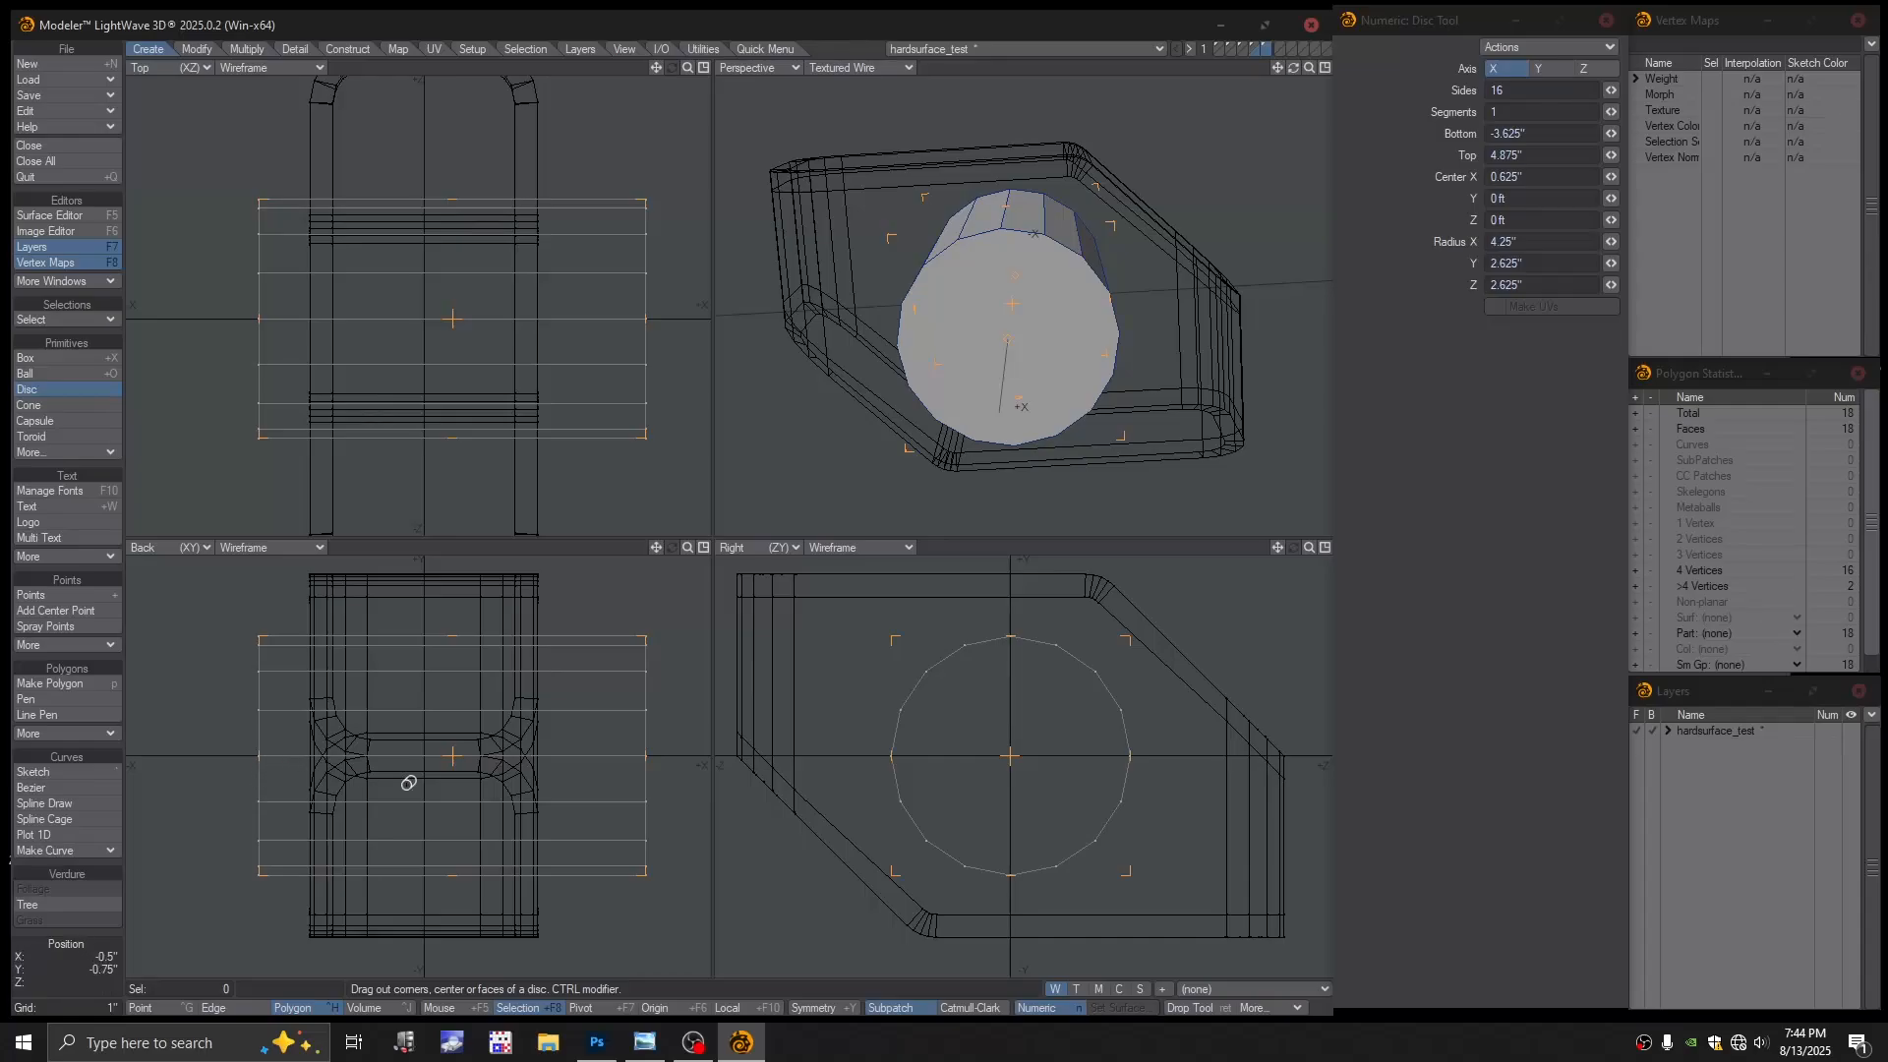
left_click_drag(464, 757, 425, 751)
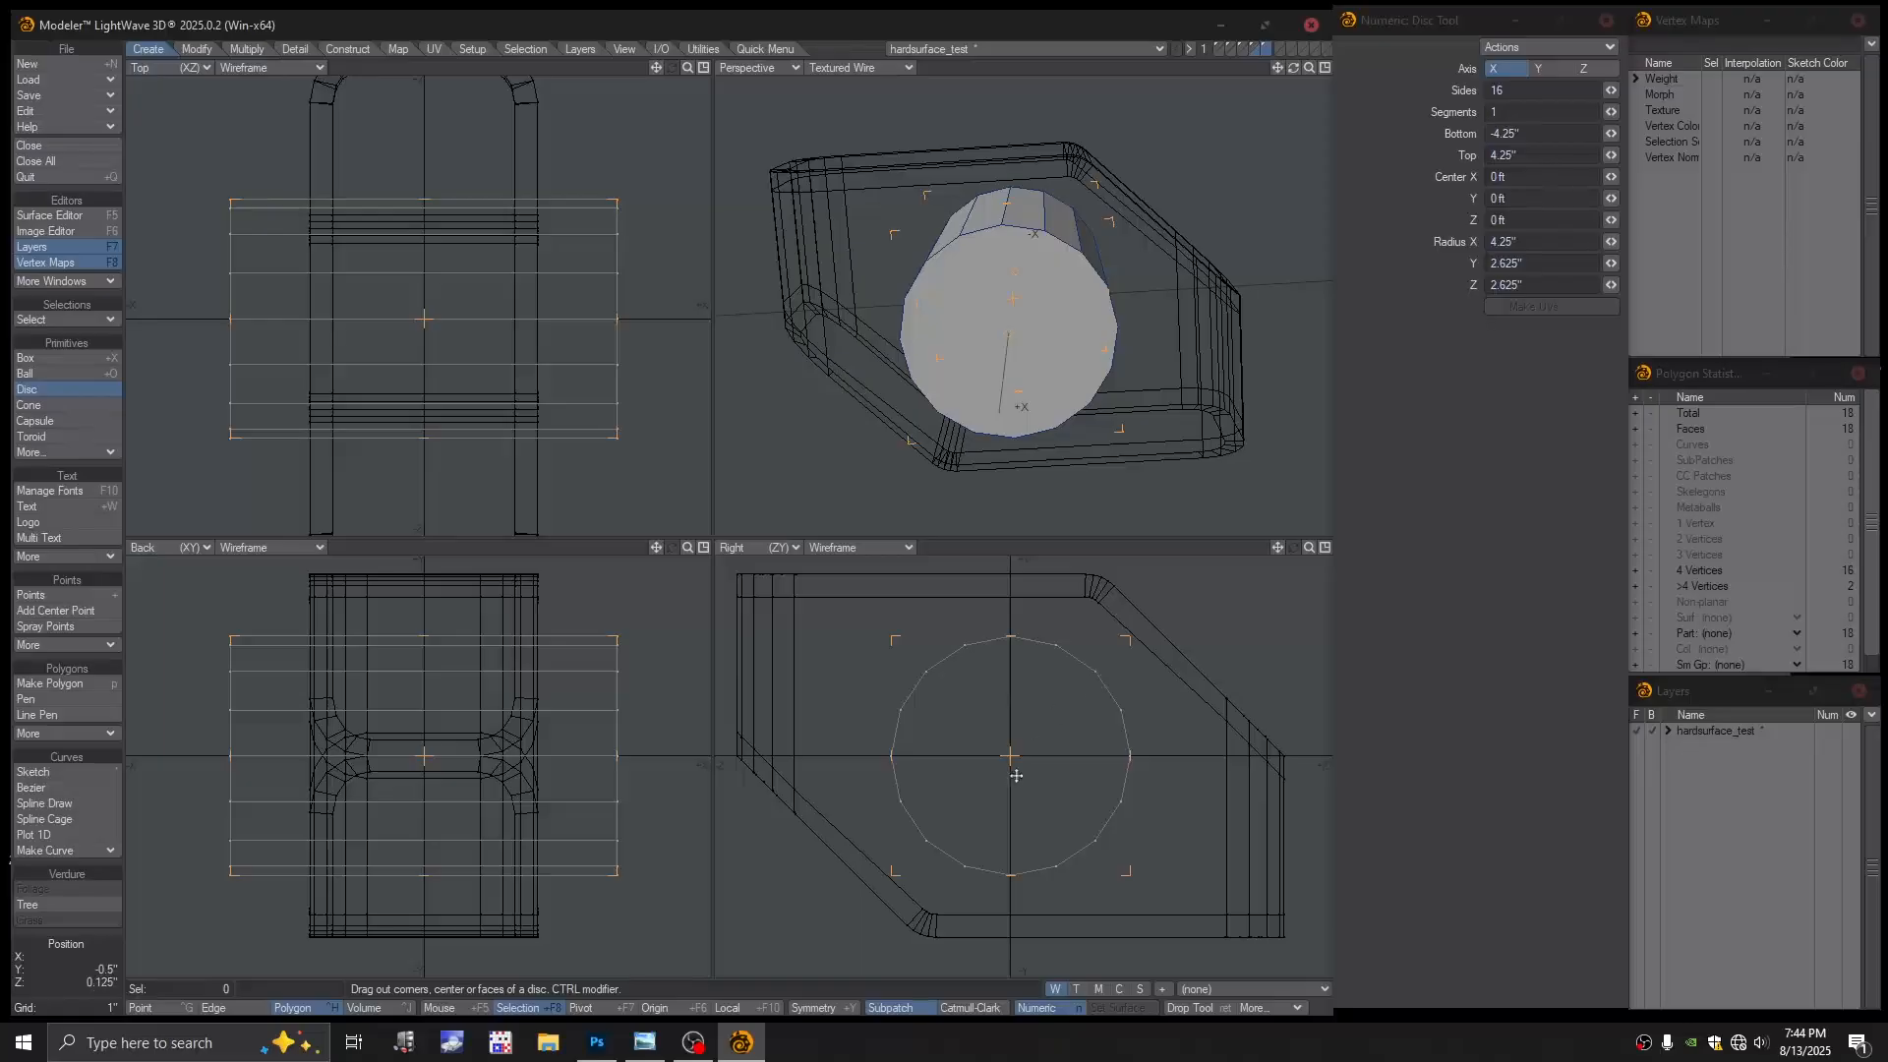
left_click_drag(1030, 788, 1059, 803, "alt")
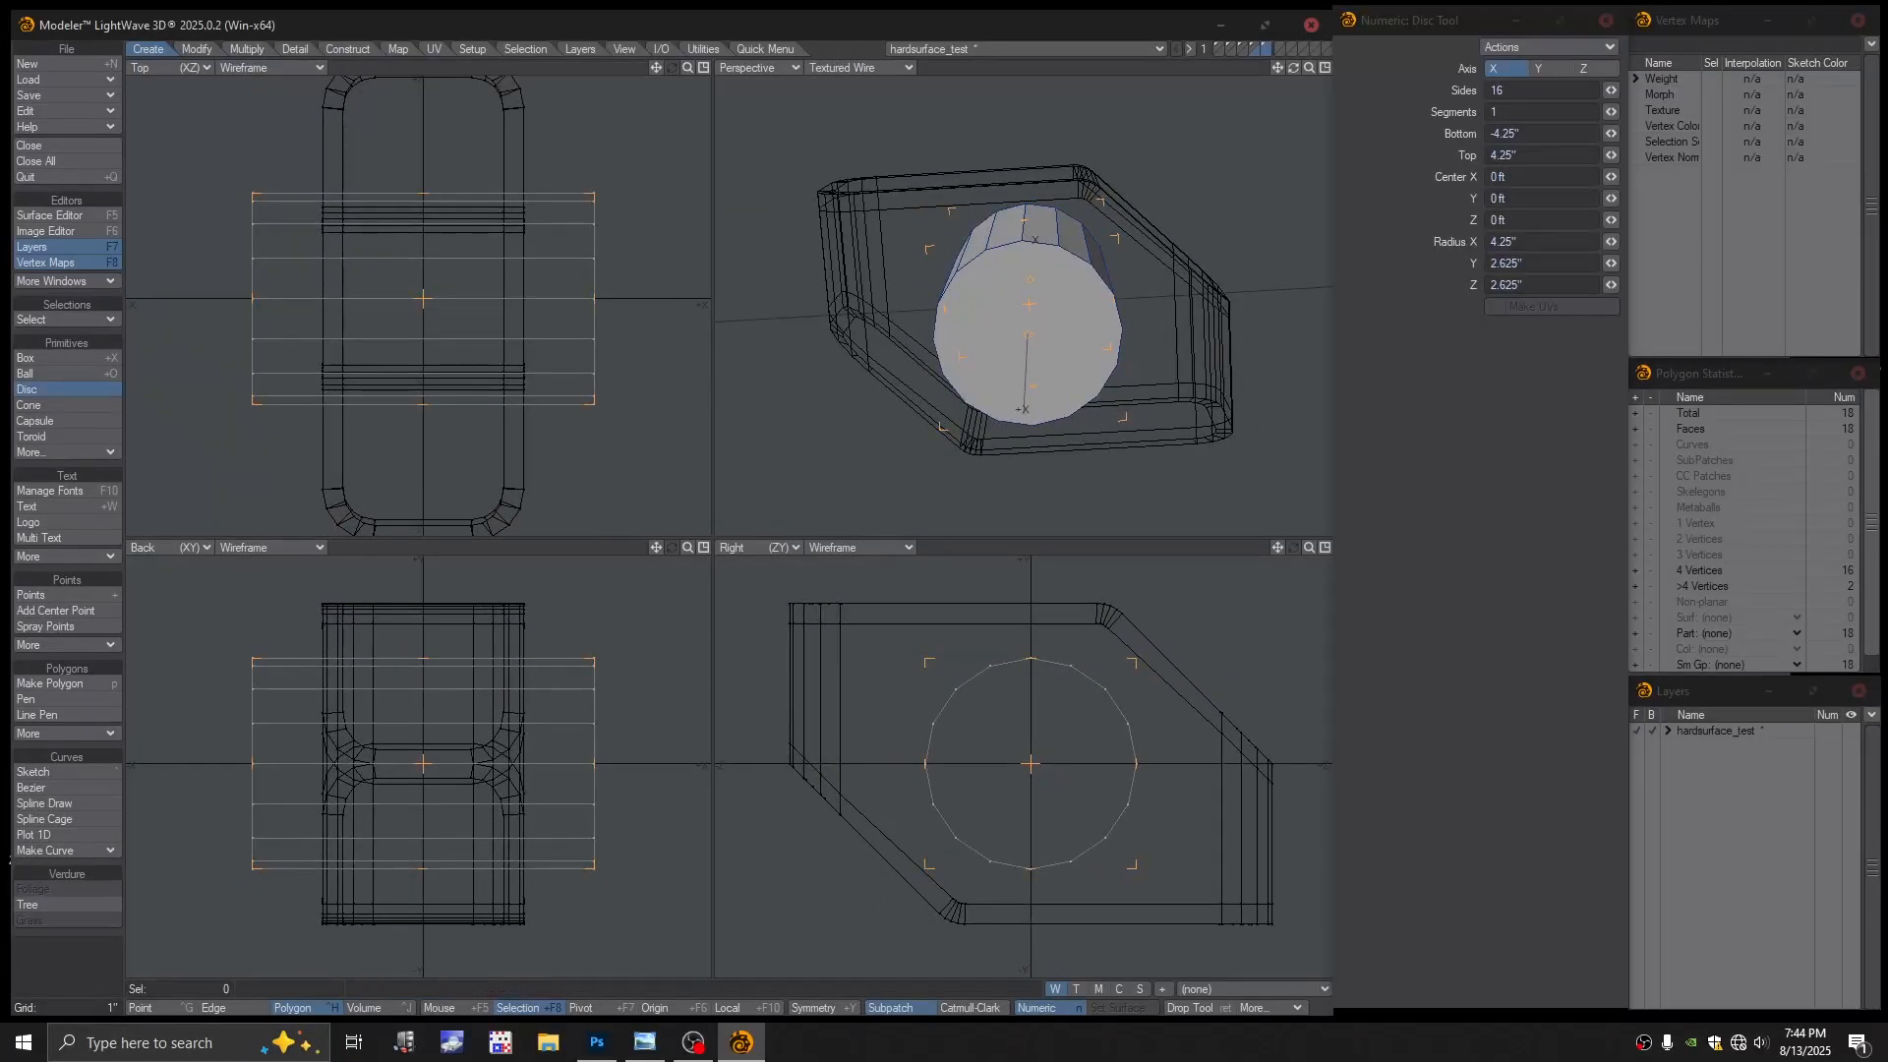
left_click_drag(989, 737, 976, 729, "alt")
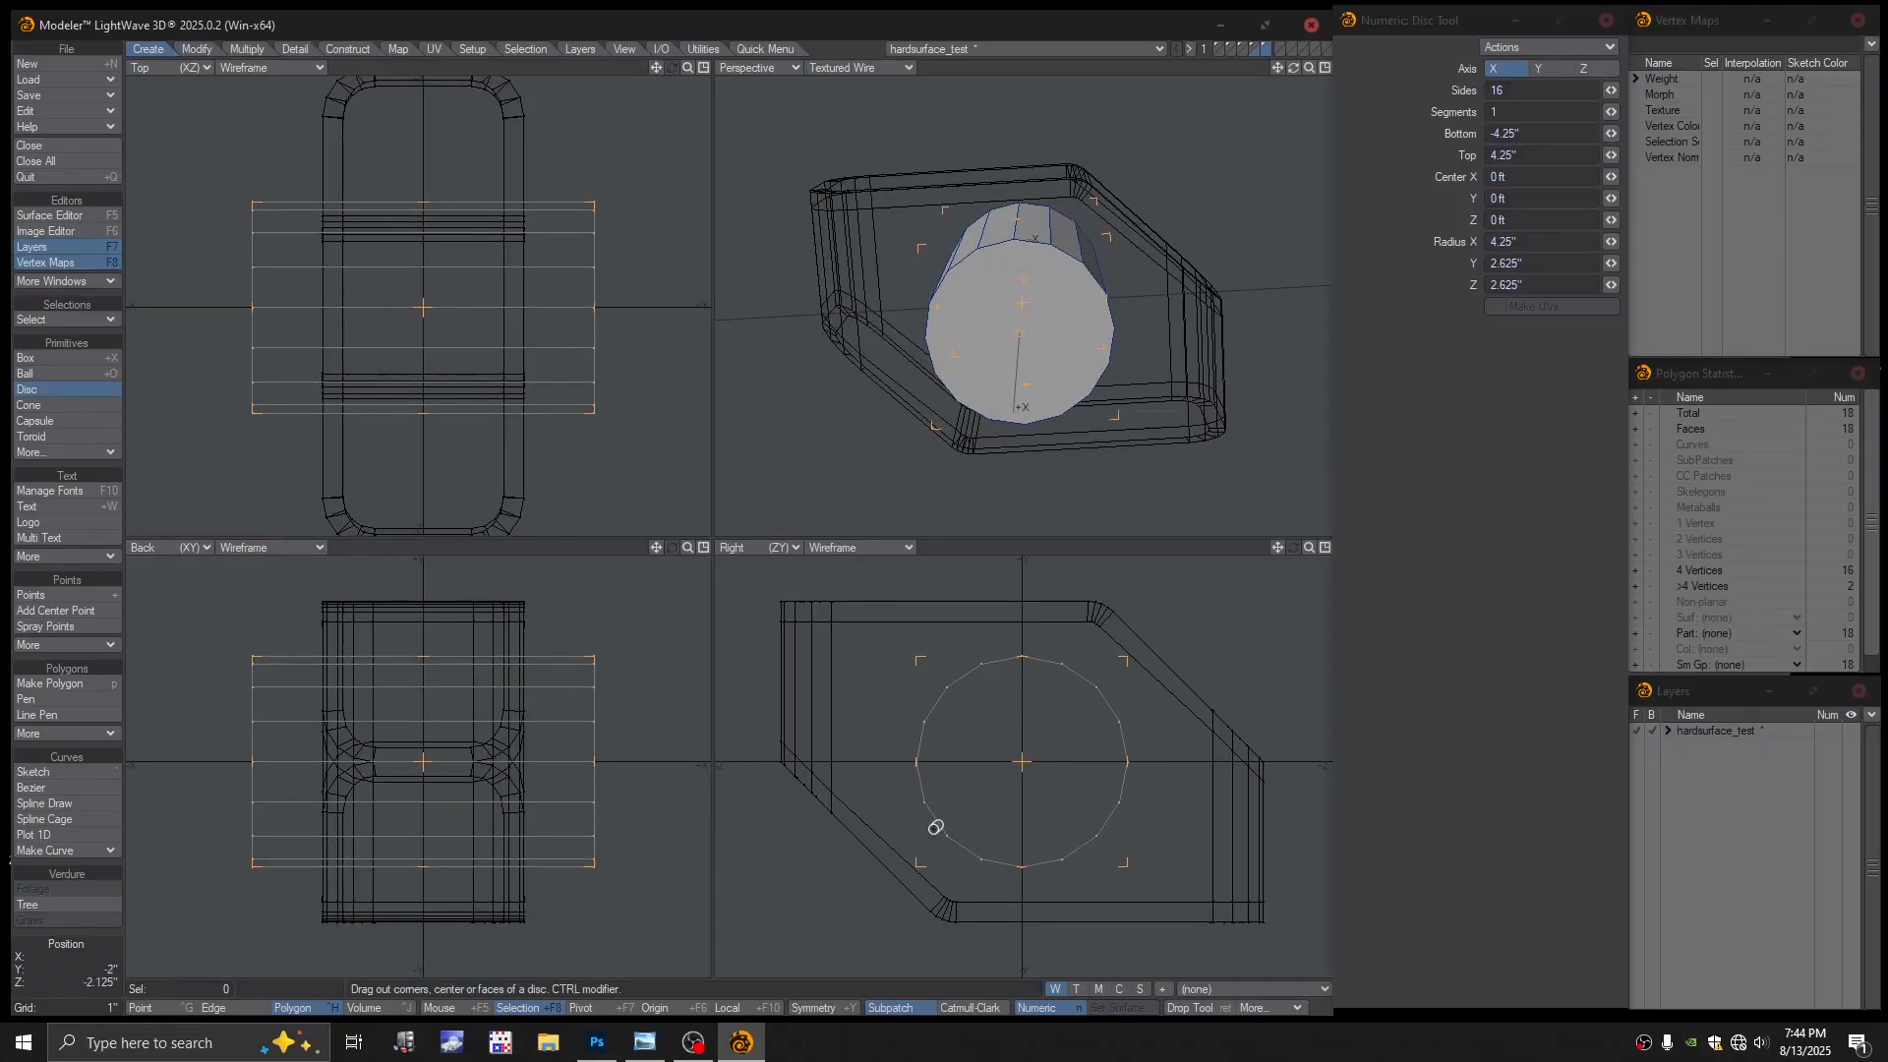
left_click_drag(917, 656, 939, 677)
mouse_move(508, 763)
left_mouse_down()
mouse_move(422, 763)
mouse_move(539, 759)
left_mouse_up()
left_click_drag(338, 761, 297, 761)
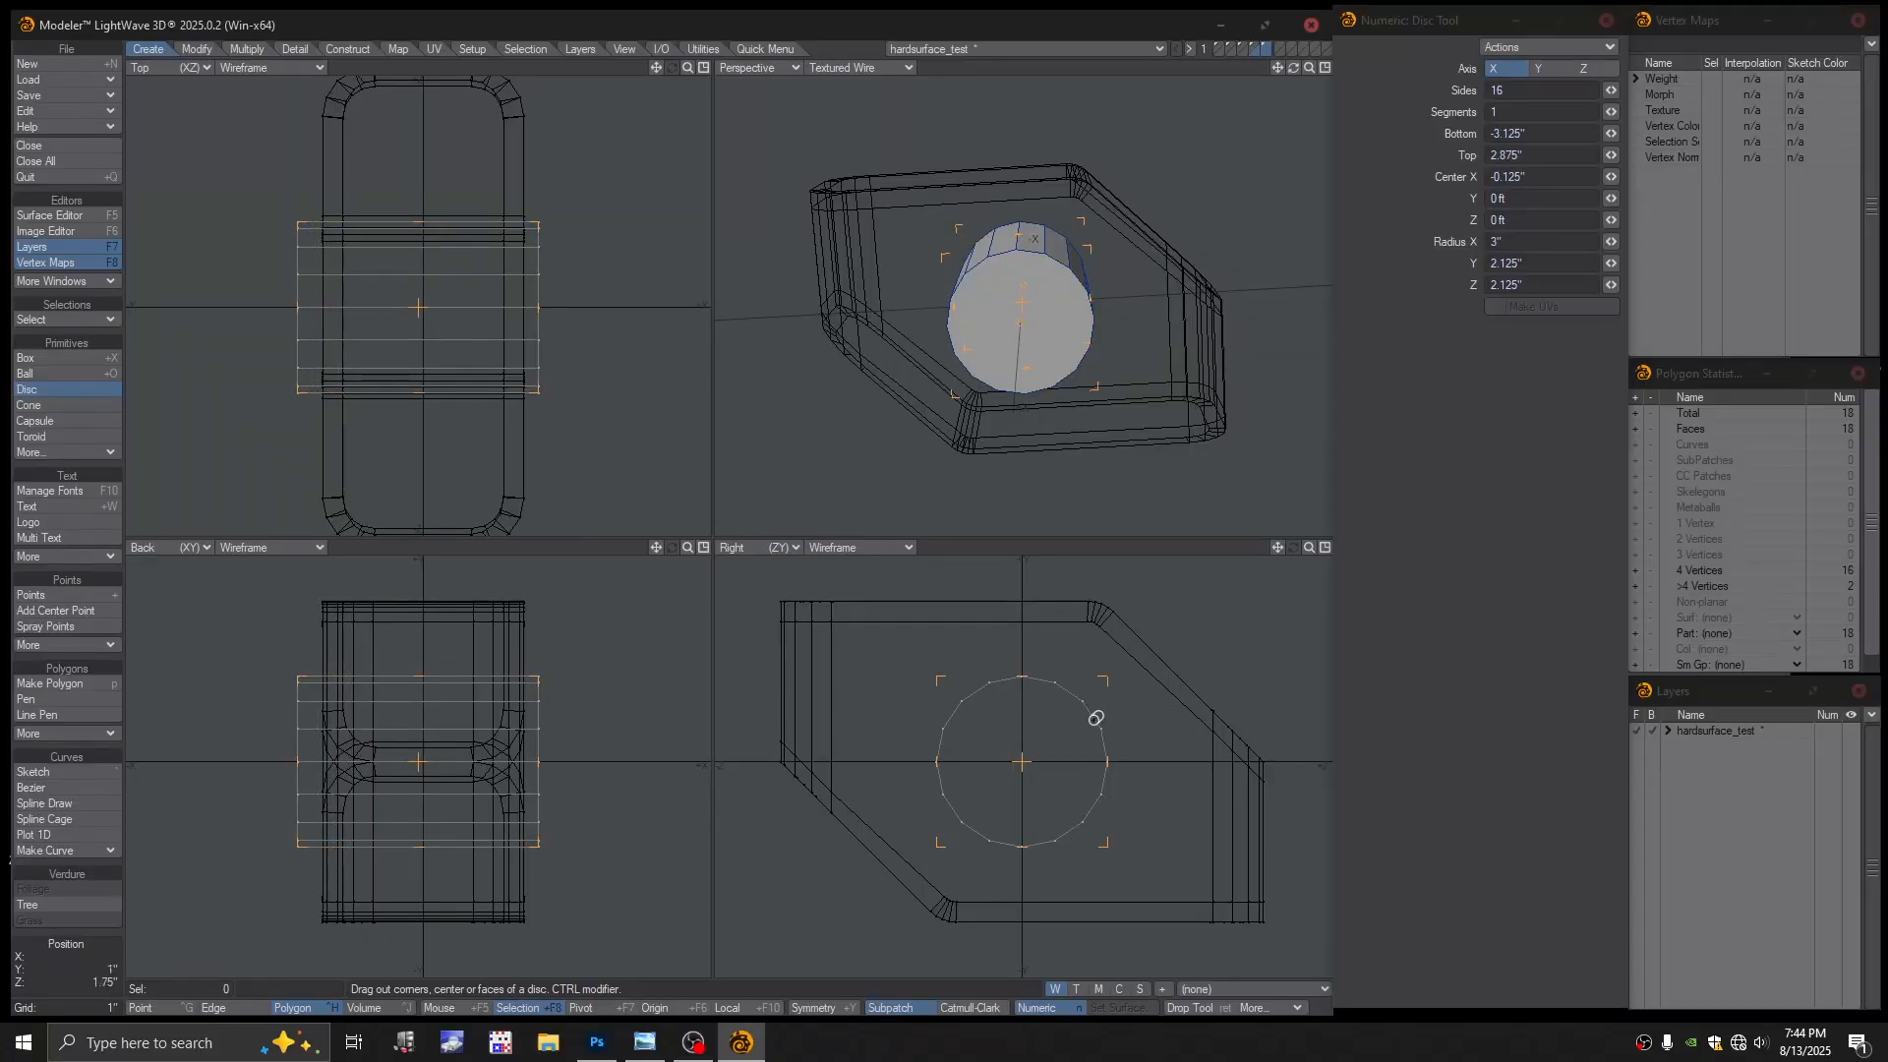
left_click_drag(1105, 681, 1138, 660)
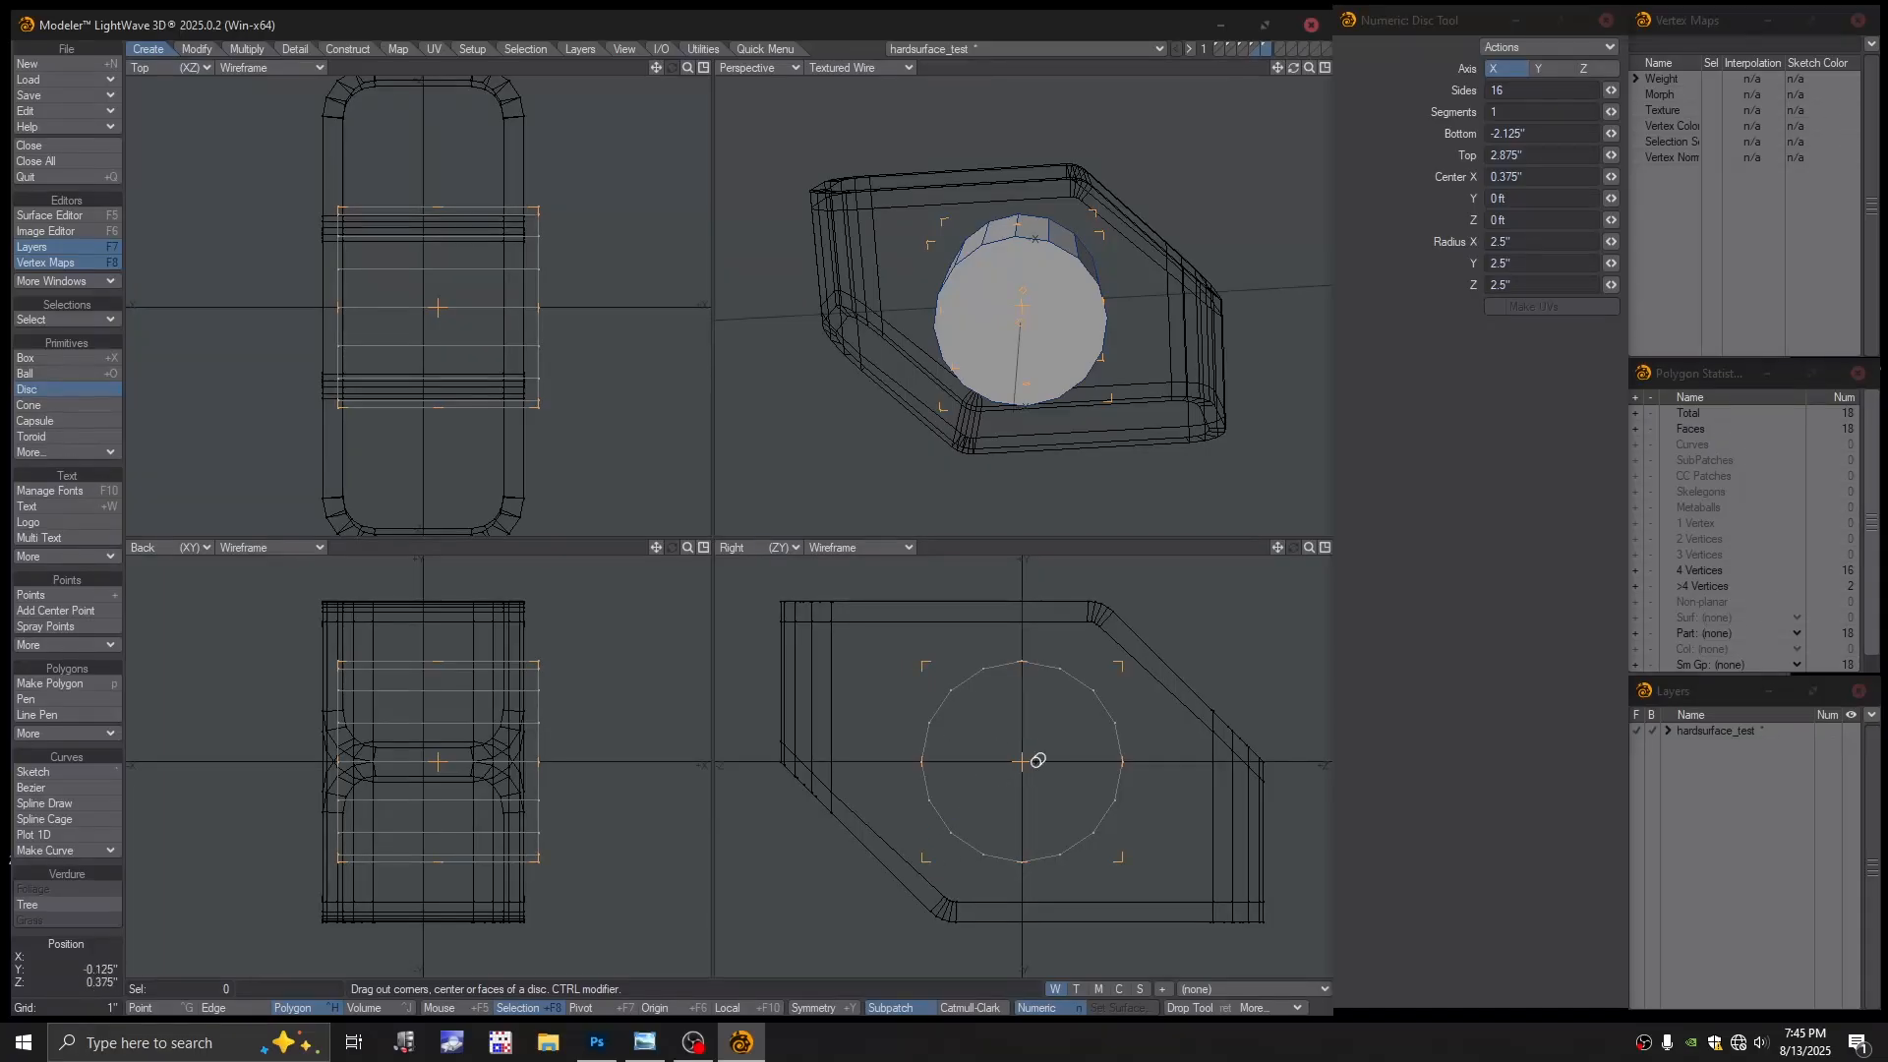
left_click_drag(1037, 760, 1042, 759)
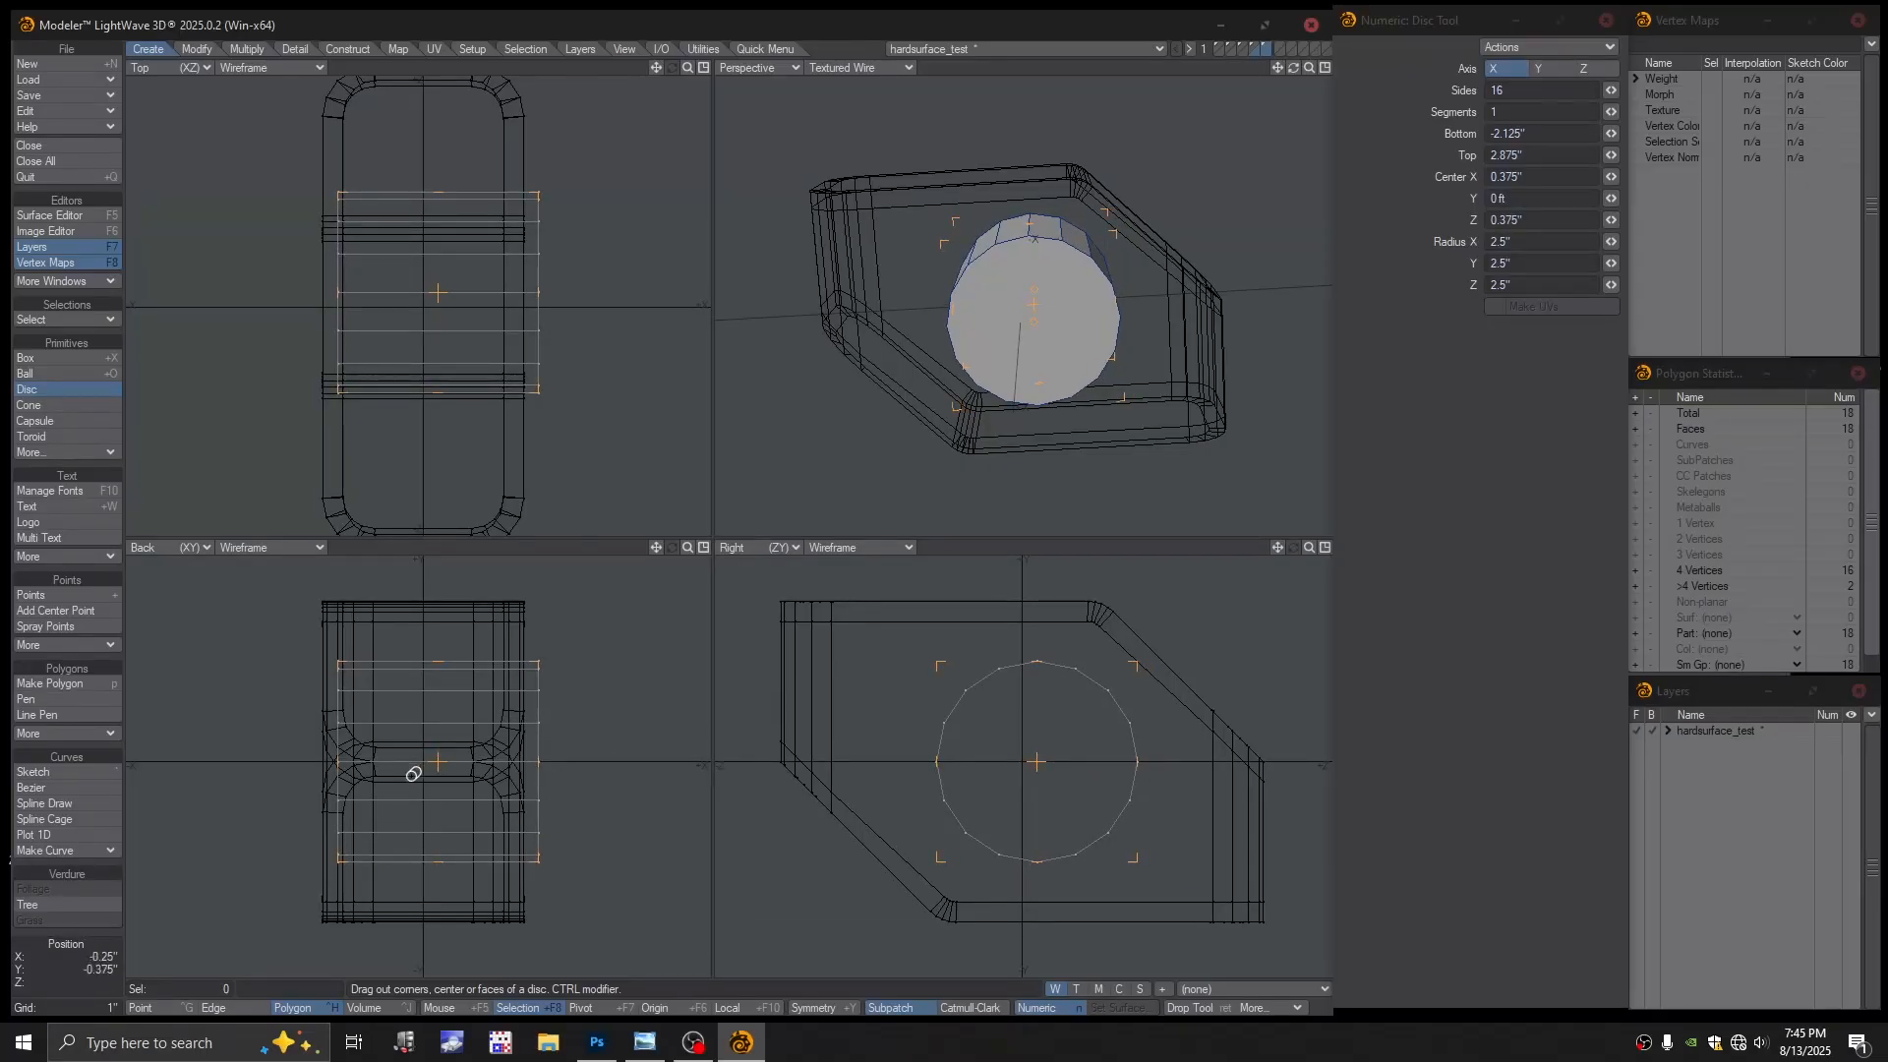
left_click_drag(343, 757, 310, 767)
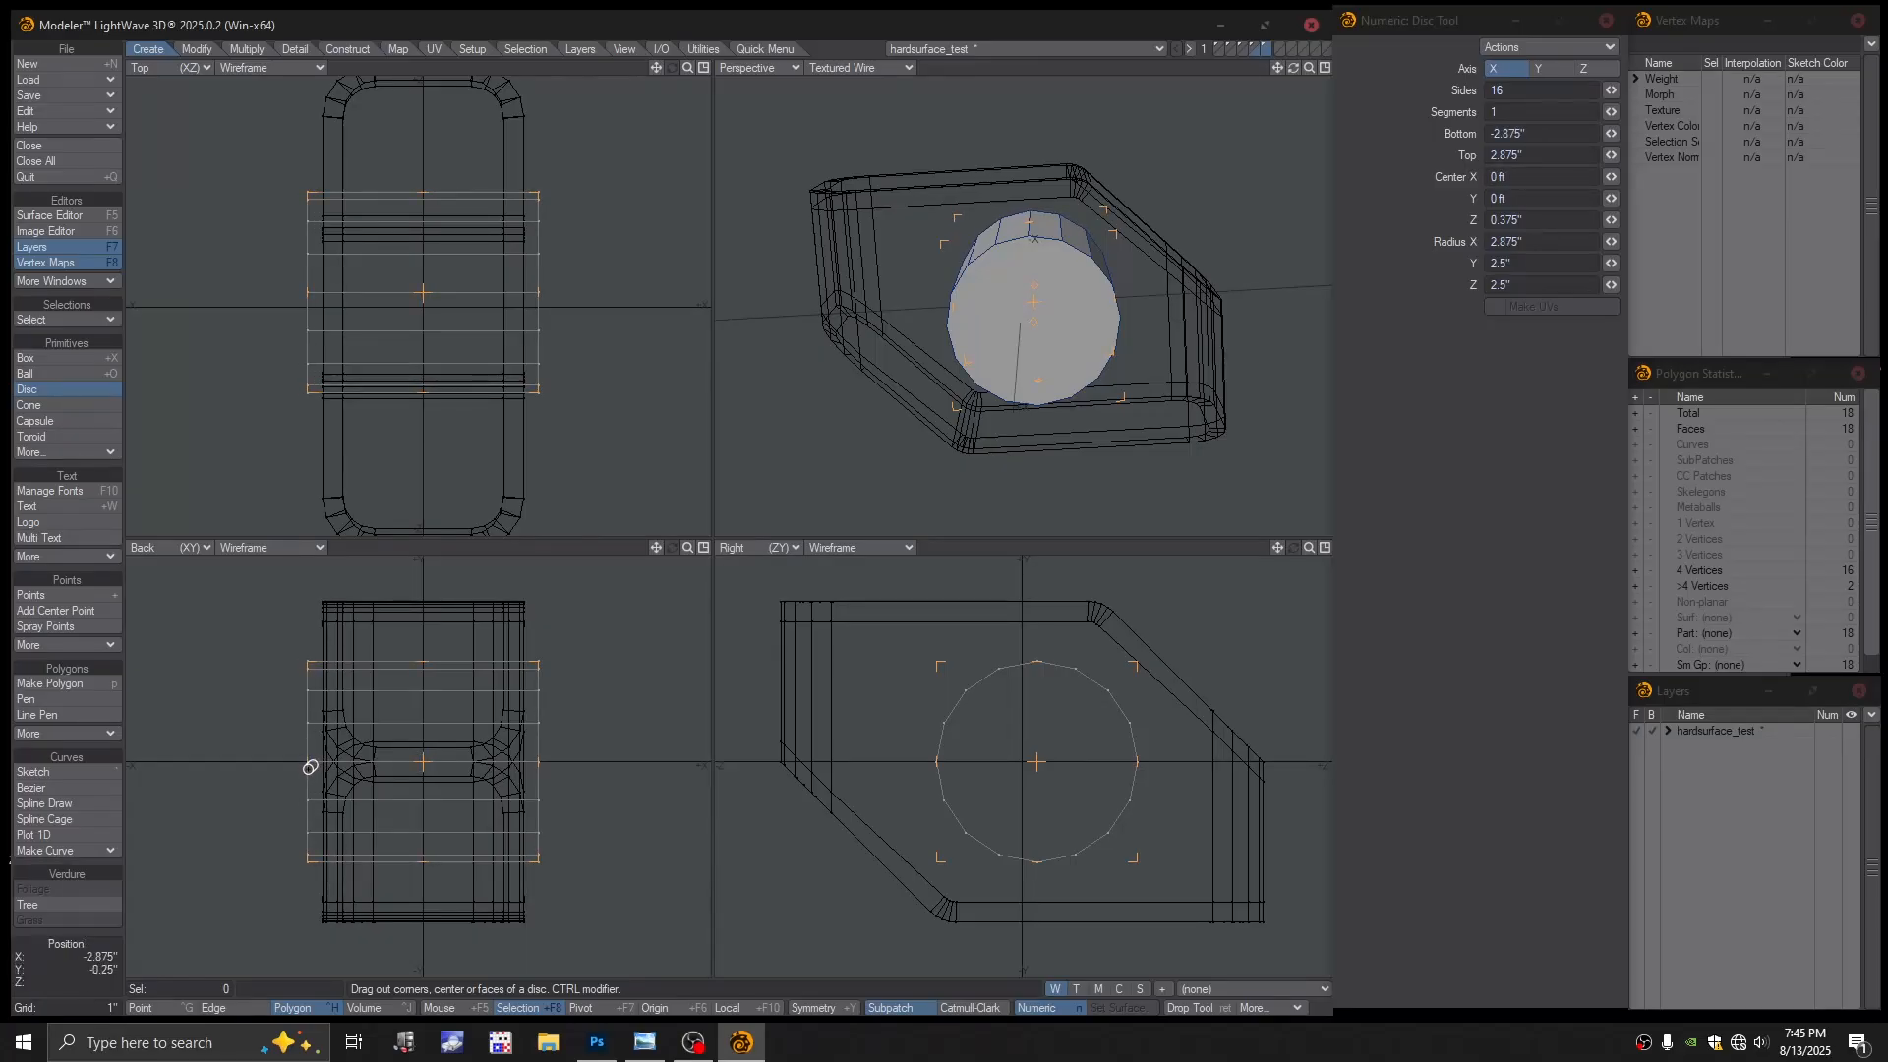
key("space")
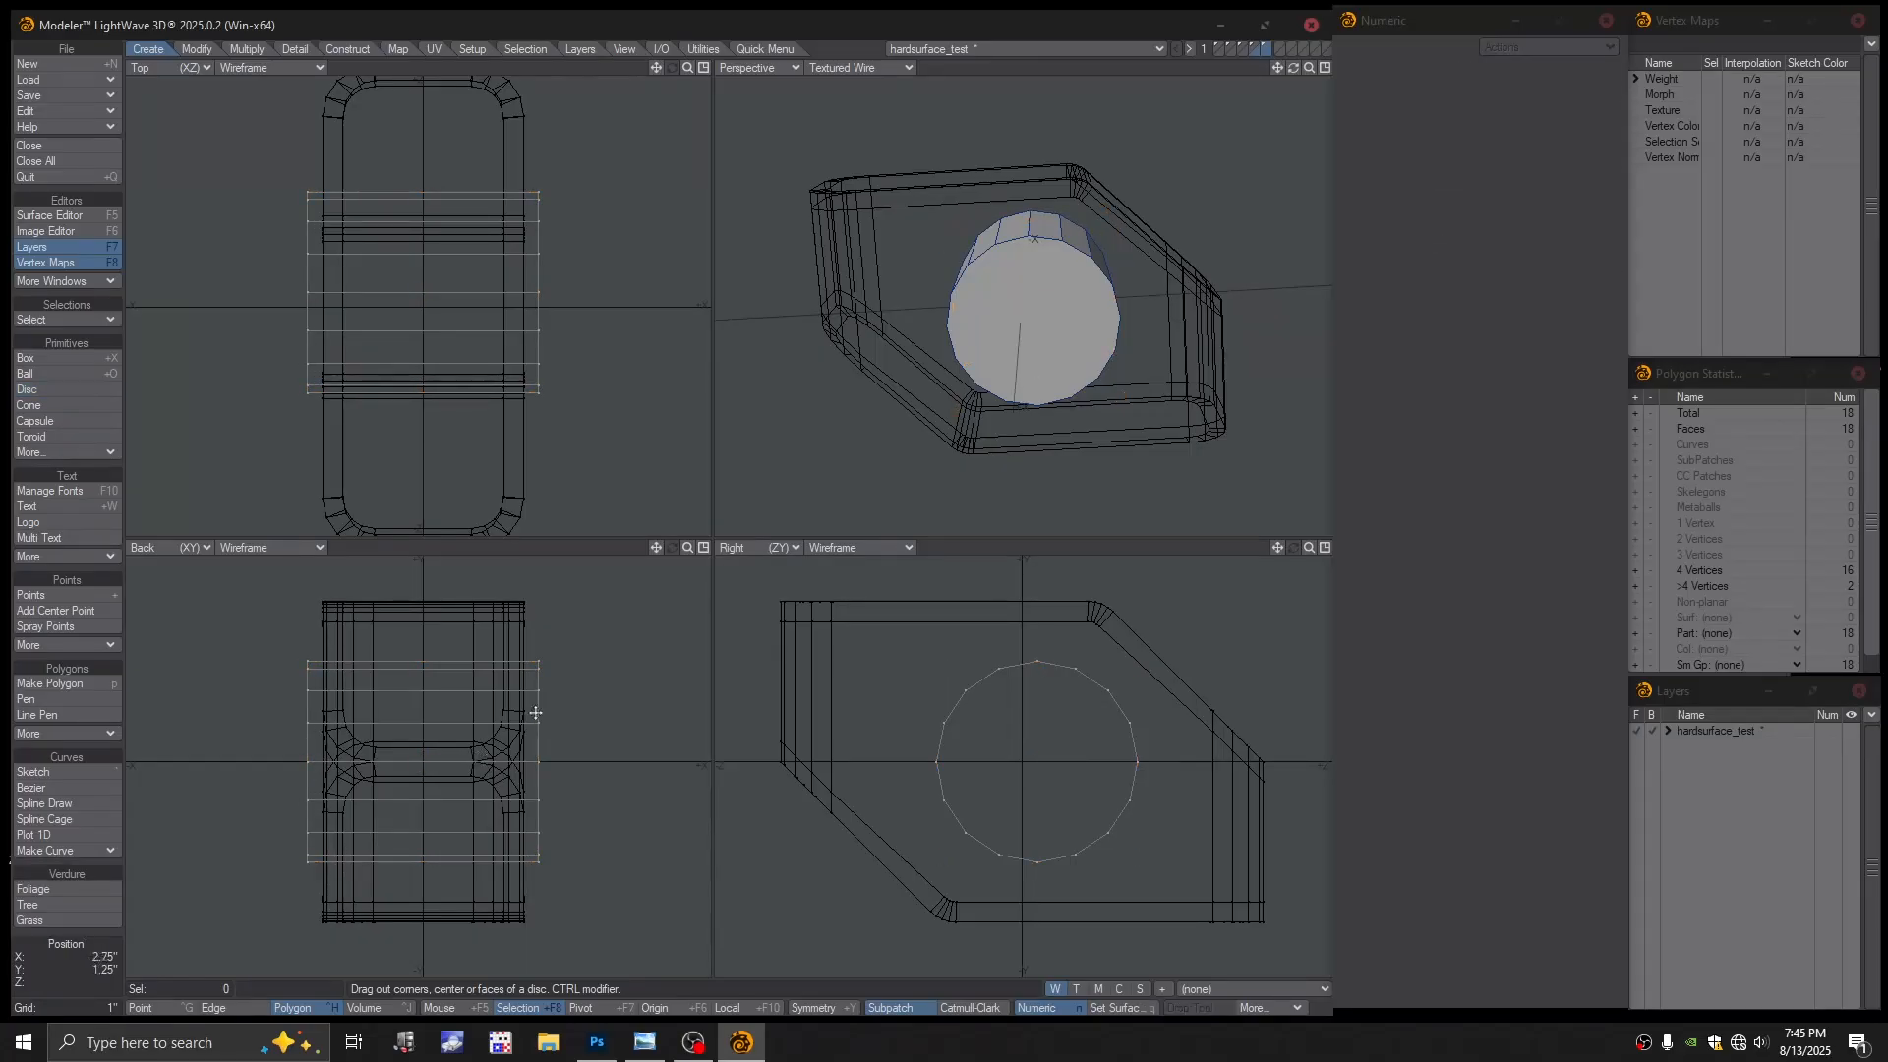
Paste the cylinder into another empty layer, rotate it upright, and lift it above the block
left_click_drag(1079, 325, 1087, 317, "alt")
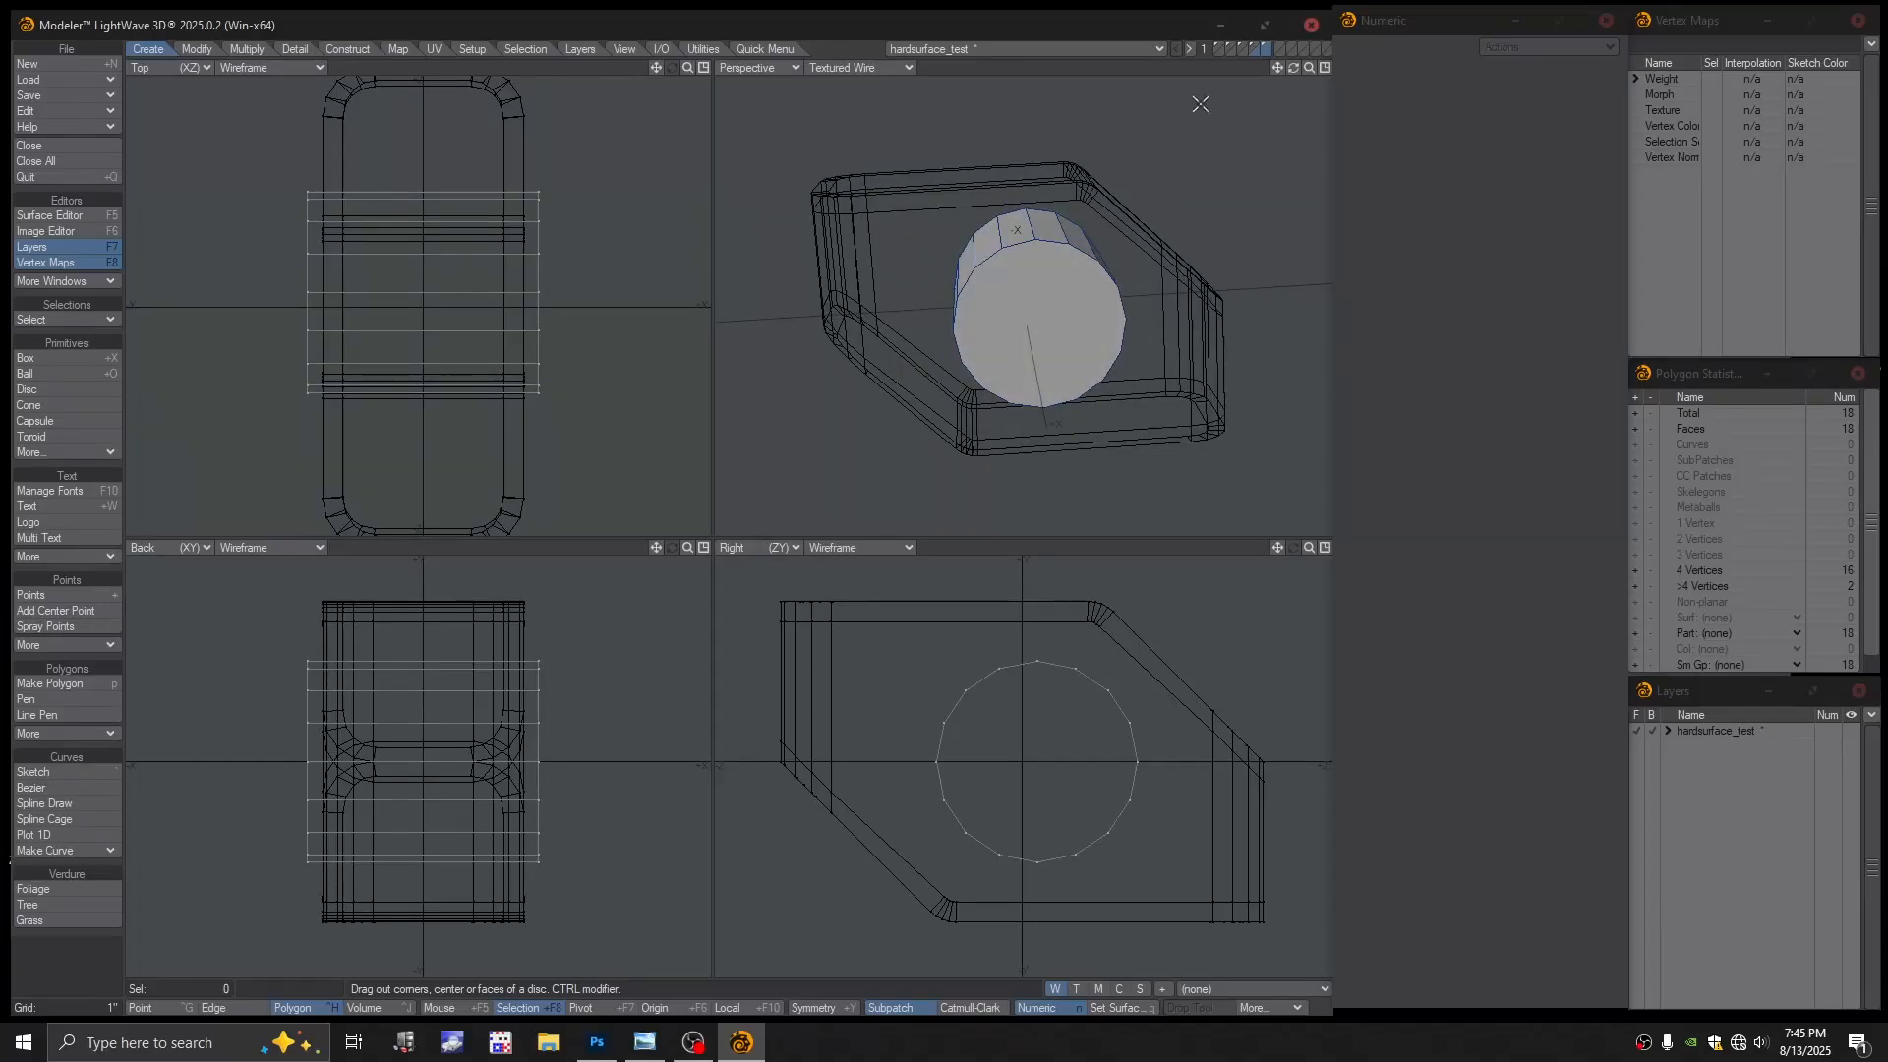
left_click(1277, 50)
key("ctrl+v")
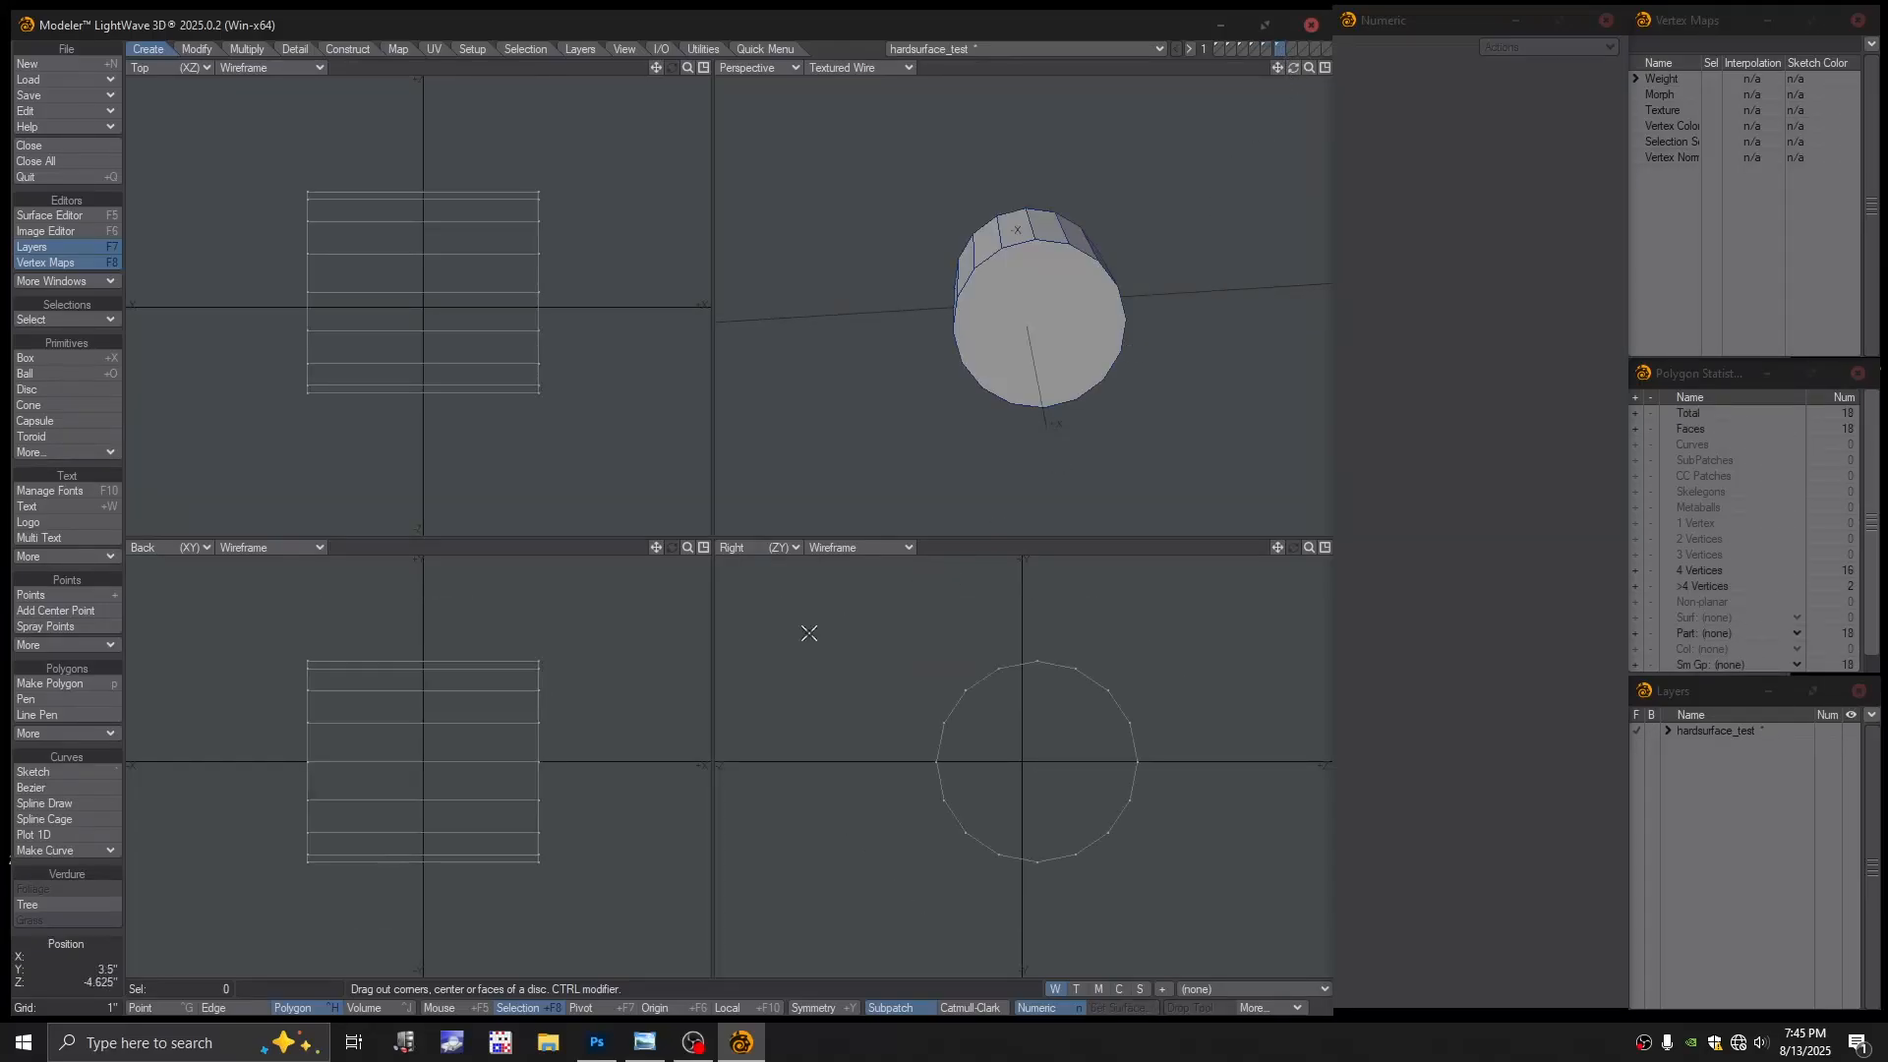
left_click(1265, 54)
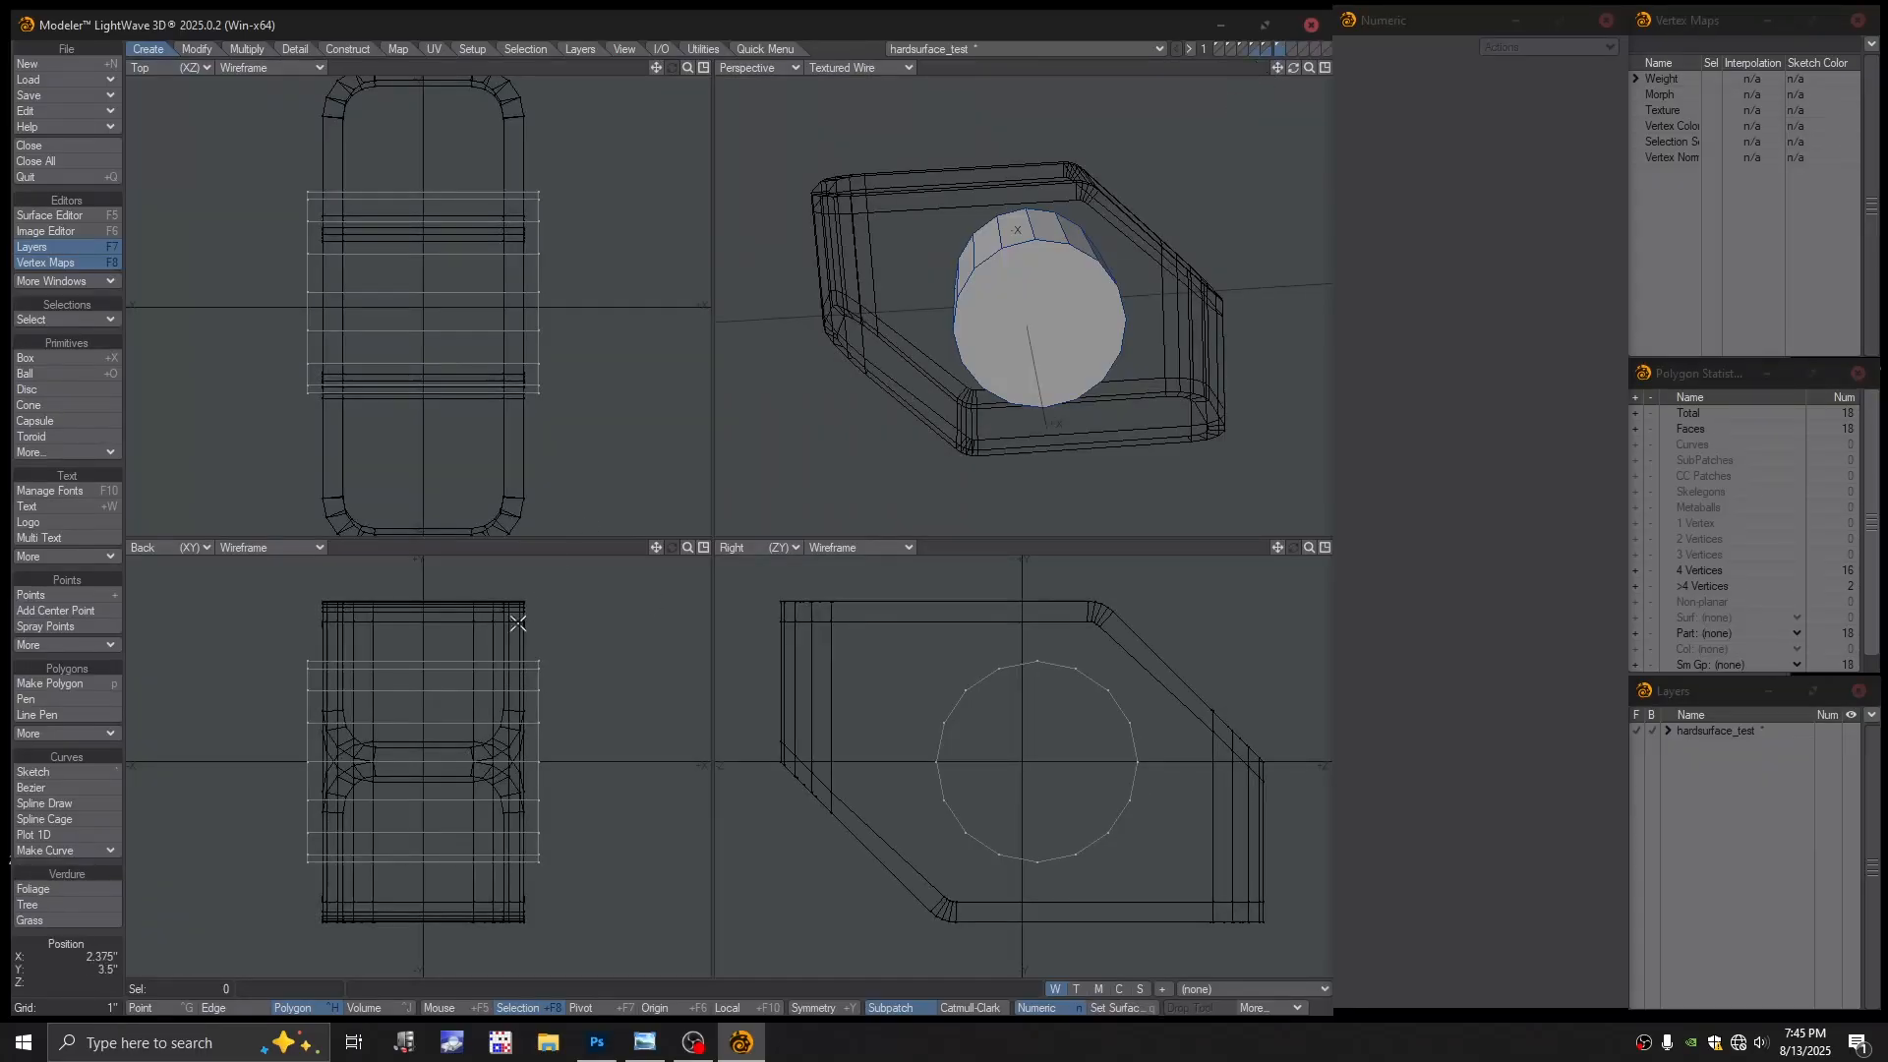
key("r")
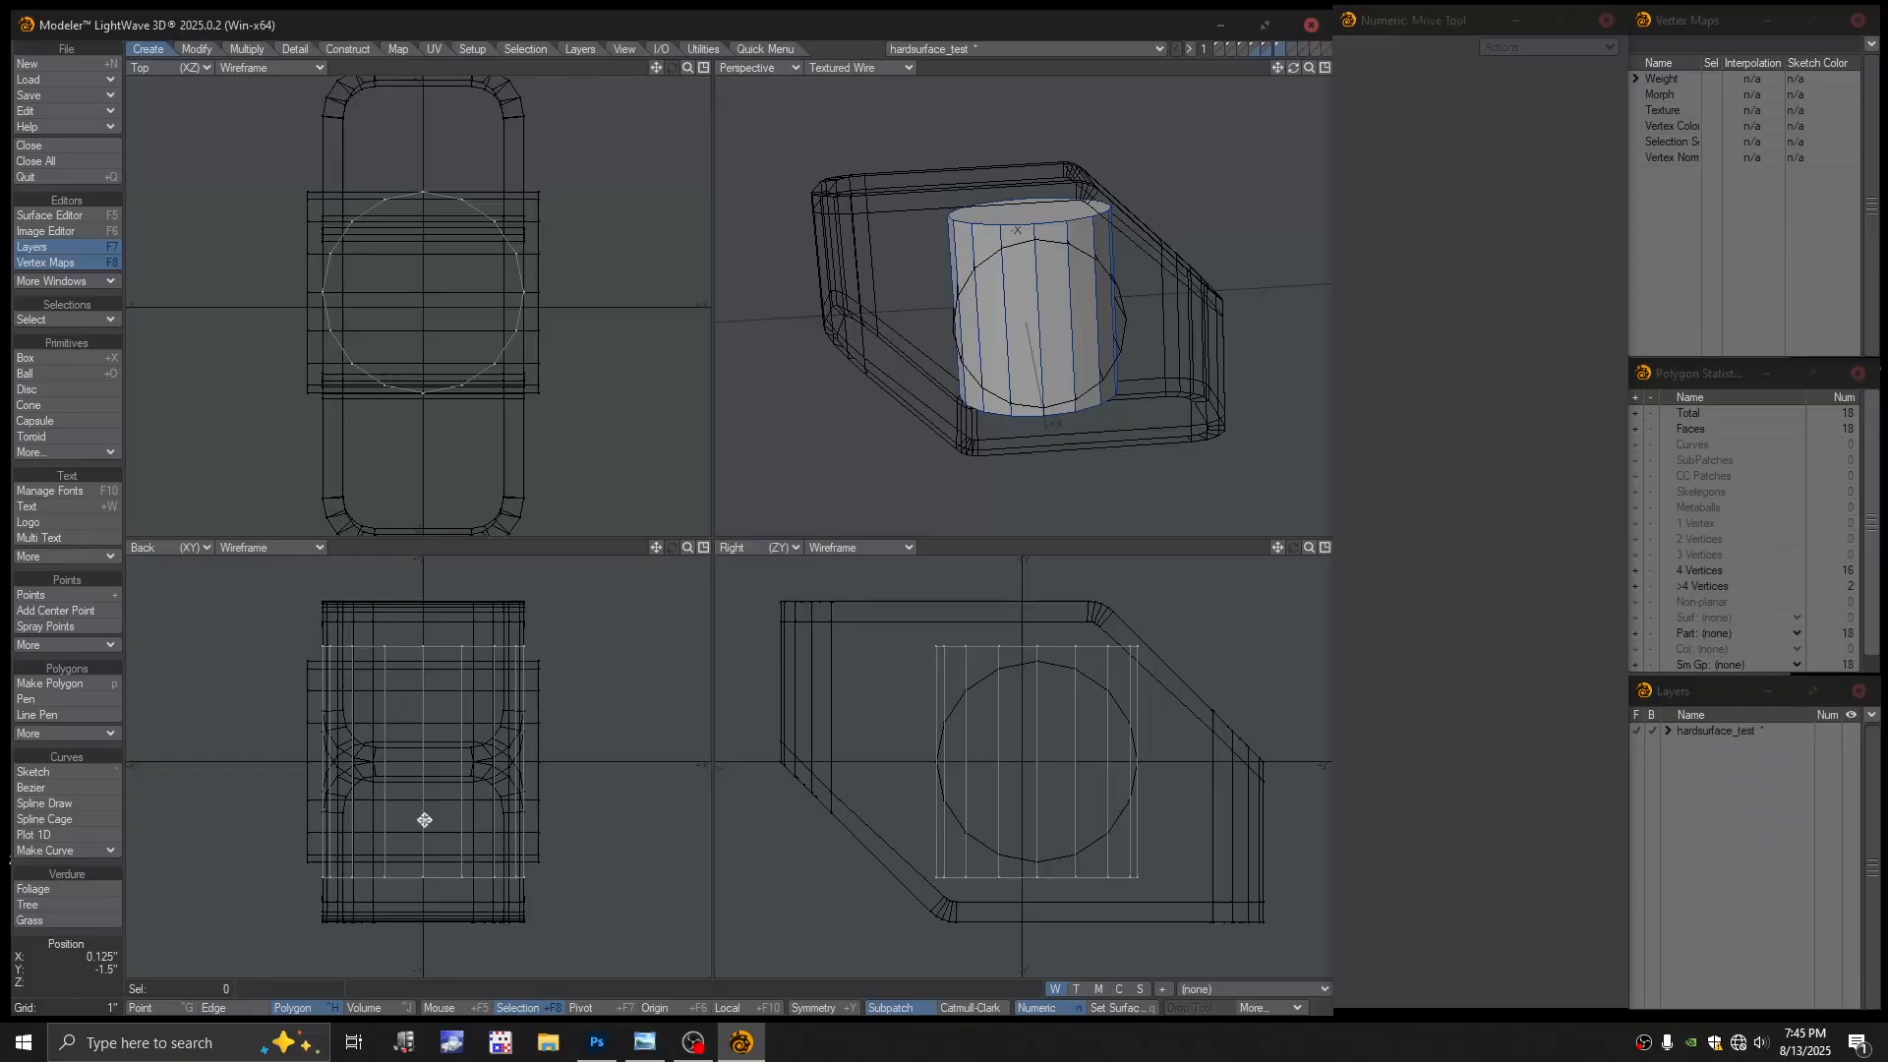
key("t")
left_click_drag(422, 822, 423, 586)
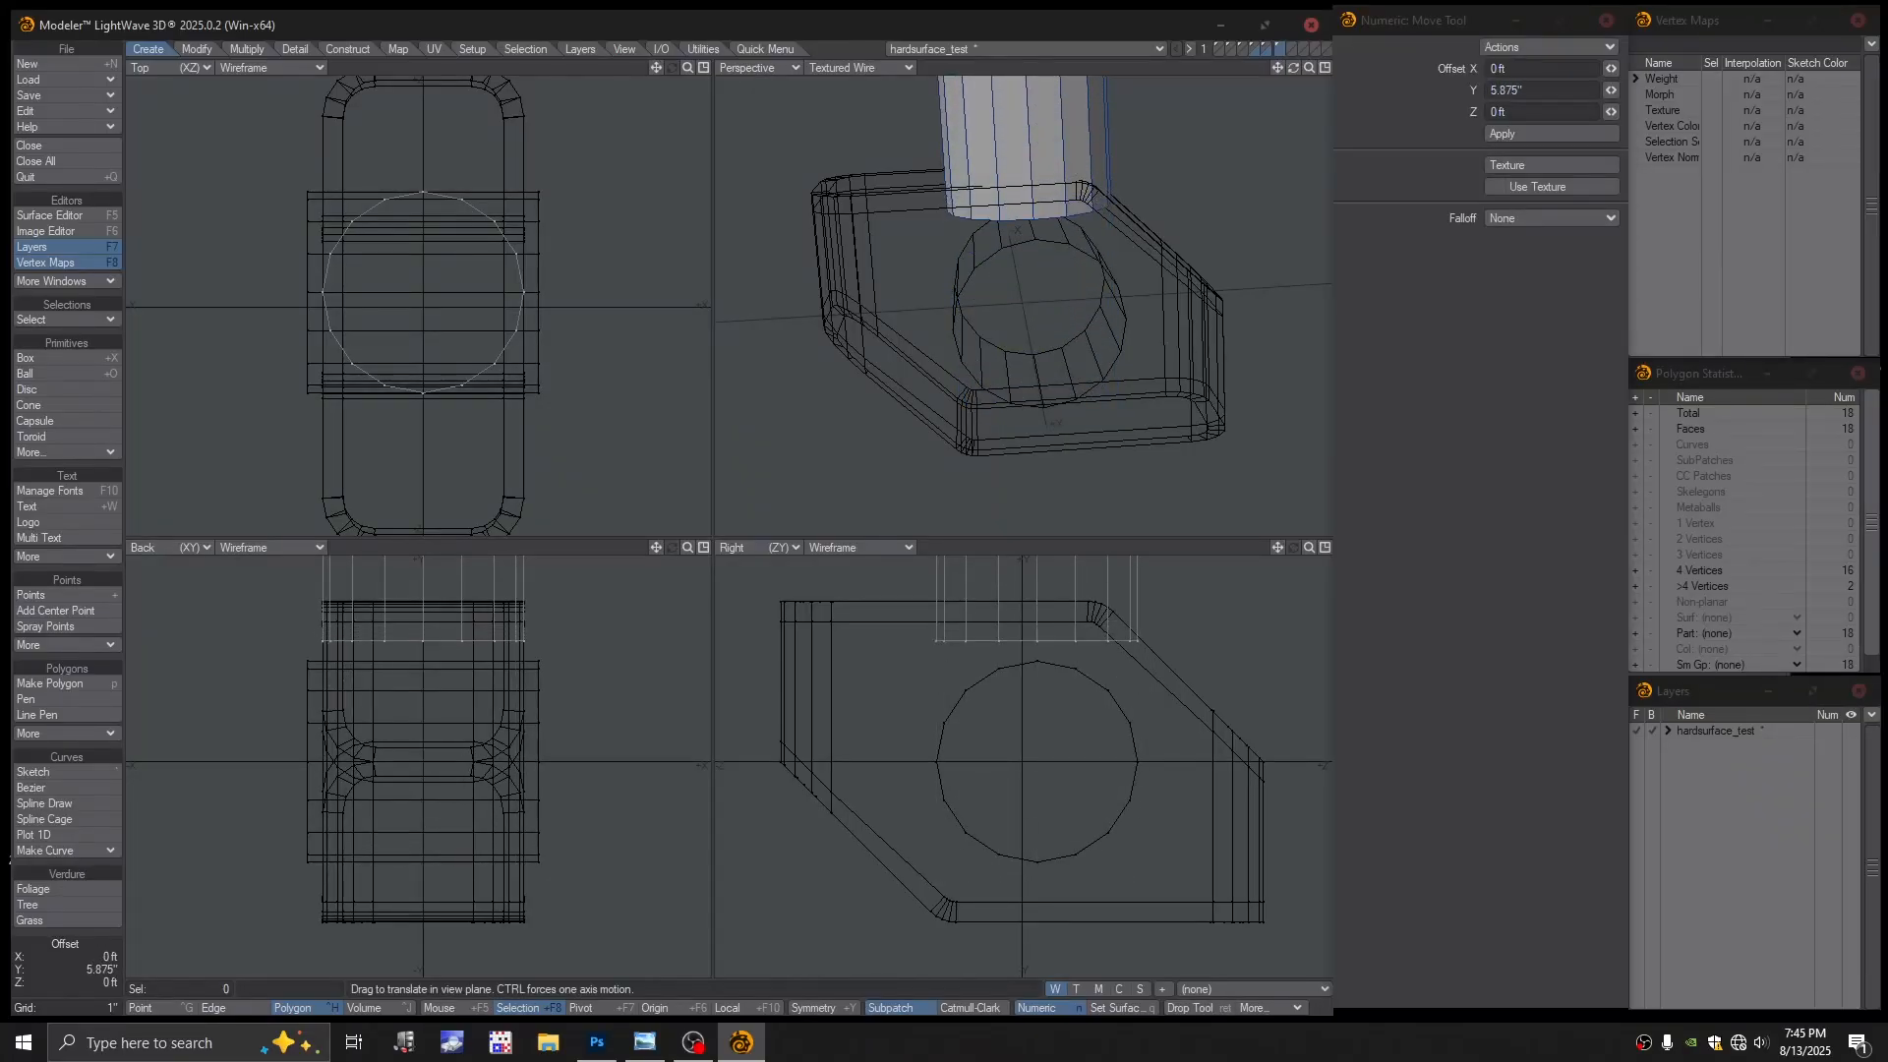
left_click_drag(993, 828, 1036, 898, "alt")
left_click_drag(1036, 898, 922, 898, "ctrl")
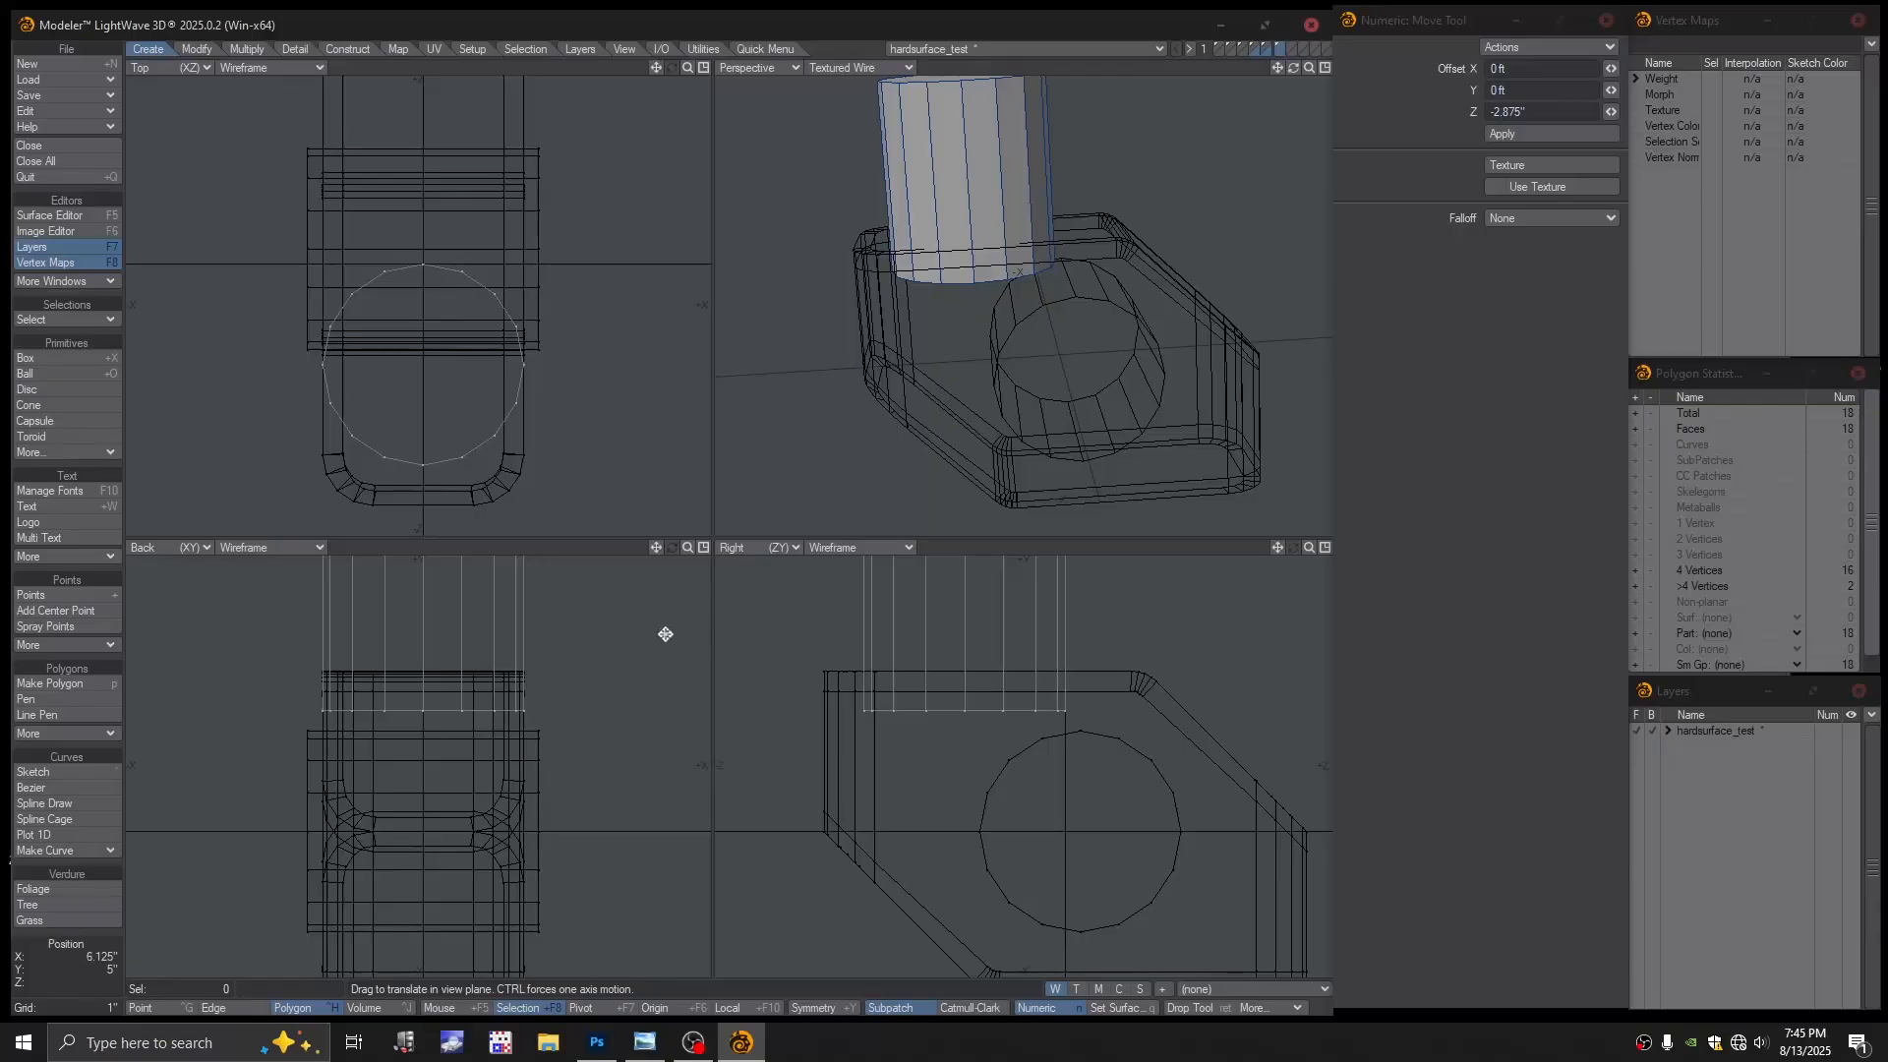
Scale the upright cylinder uniformly down to 72% of its size
key("h")
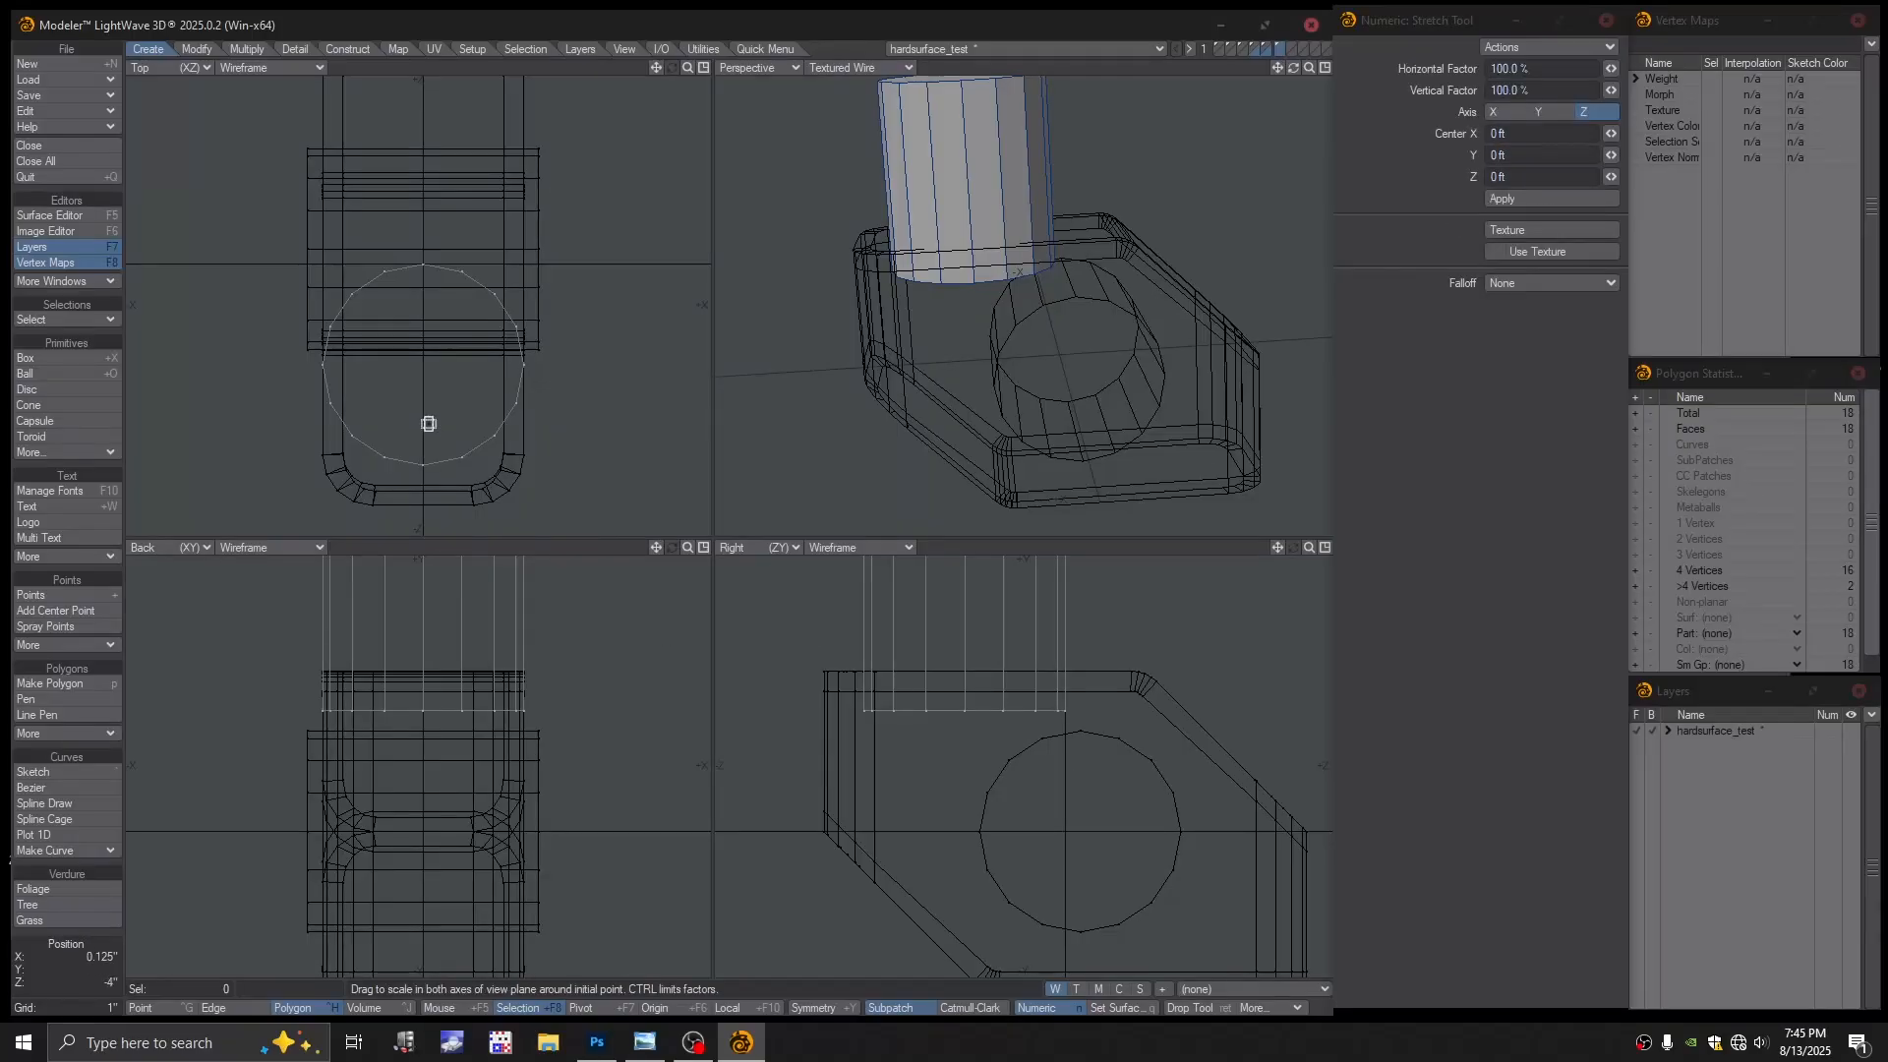
key("shift+h")
left_click(447, 369)
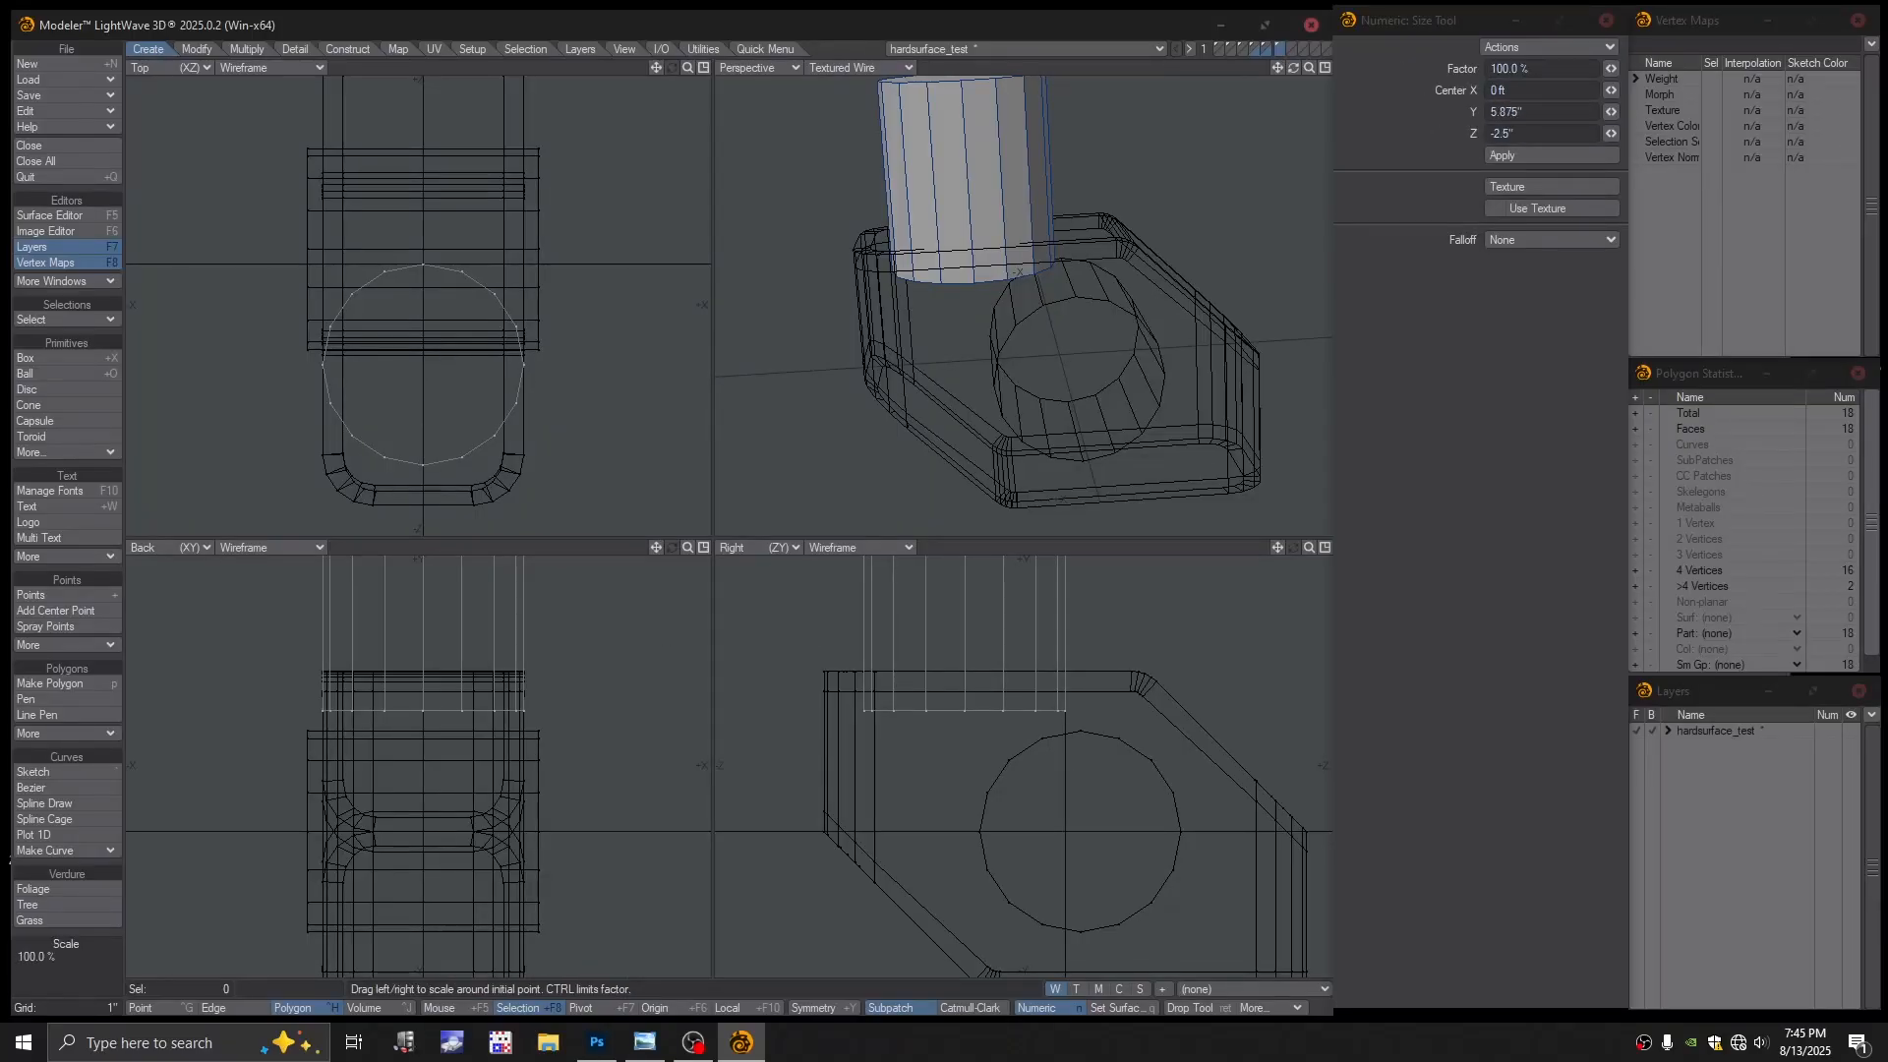
left_click(197, 49)
left_click_drag(440, 369, 401, 369)
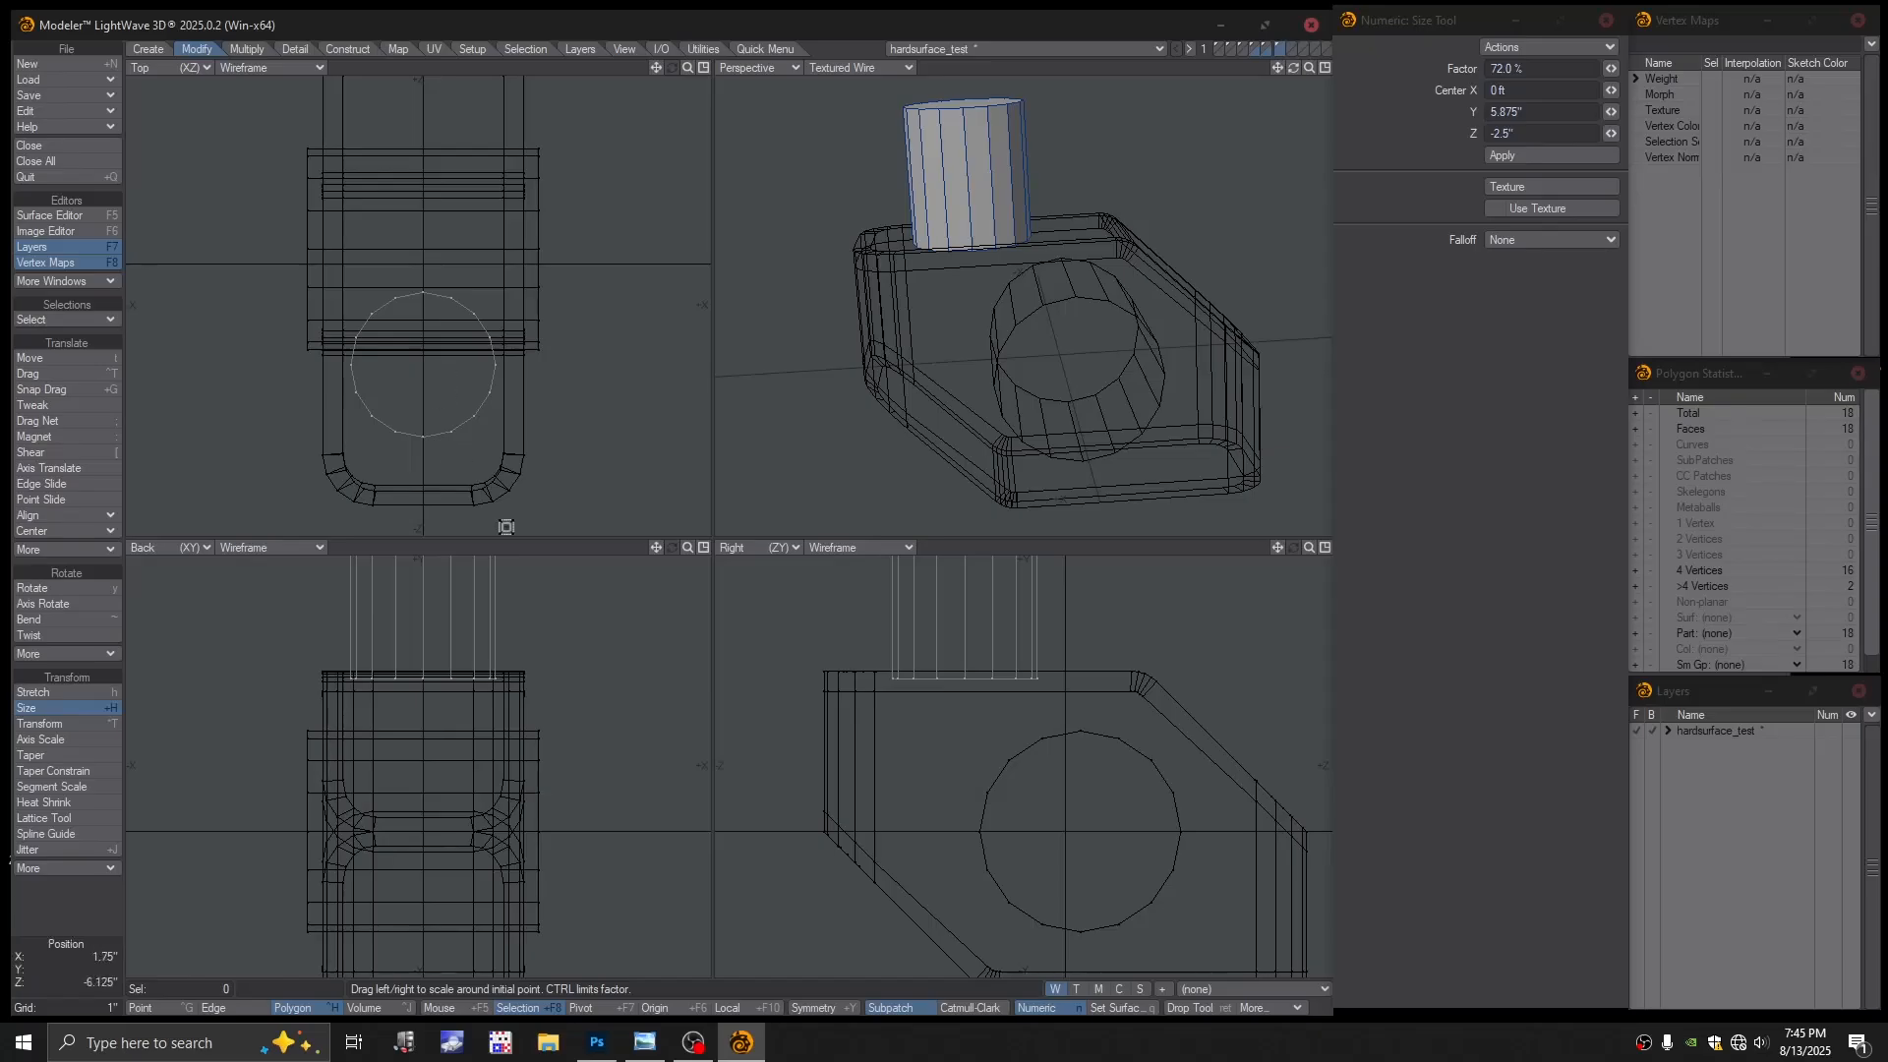
left_click_drag(925, 621, 907, 764, "alt")
Lower the small cylinder's 16 top-rim points to shorten it, then move it down 0.3125 inch
key("space")
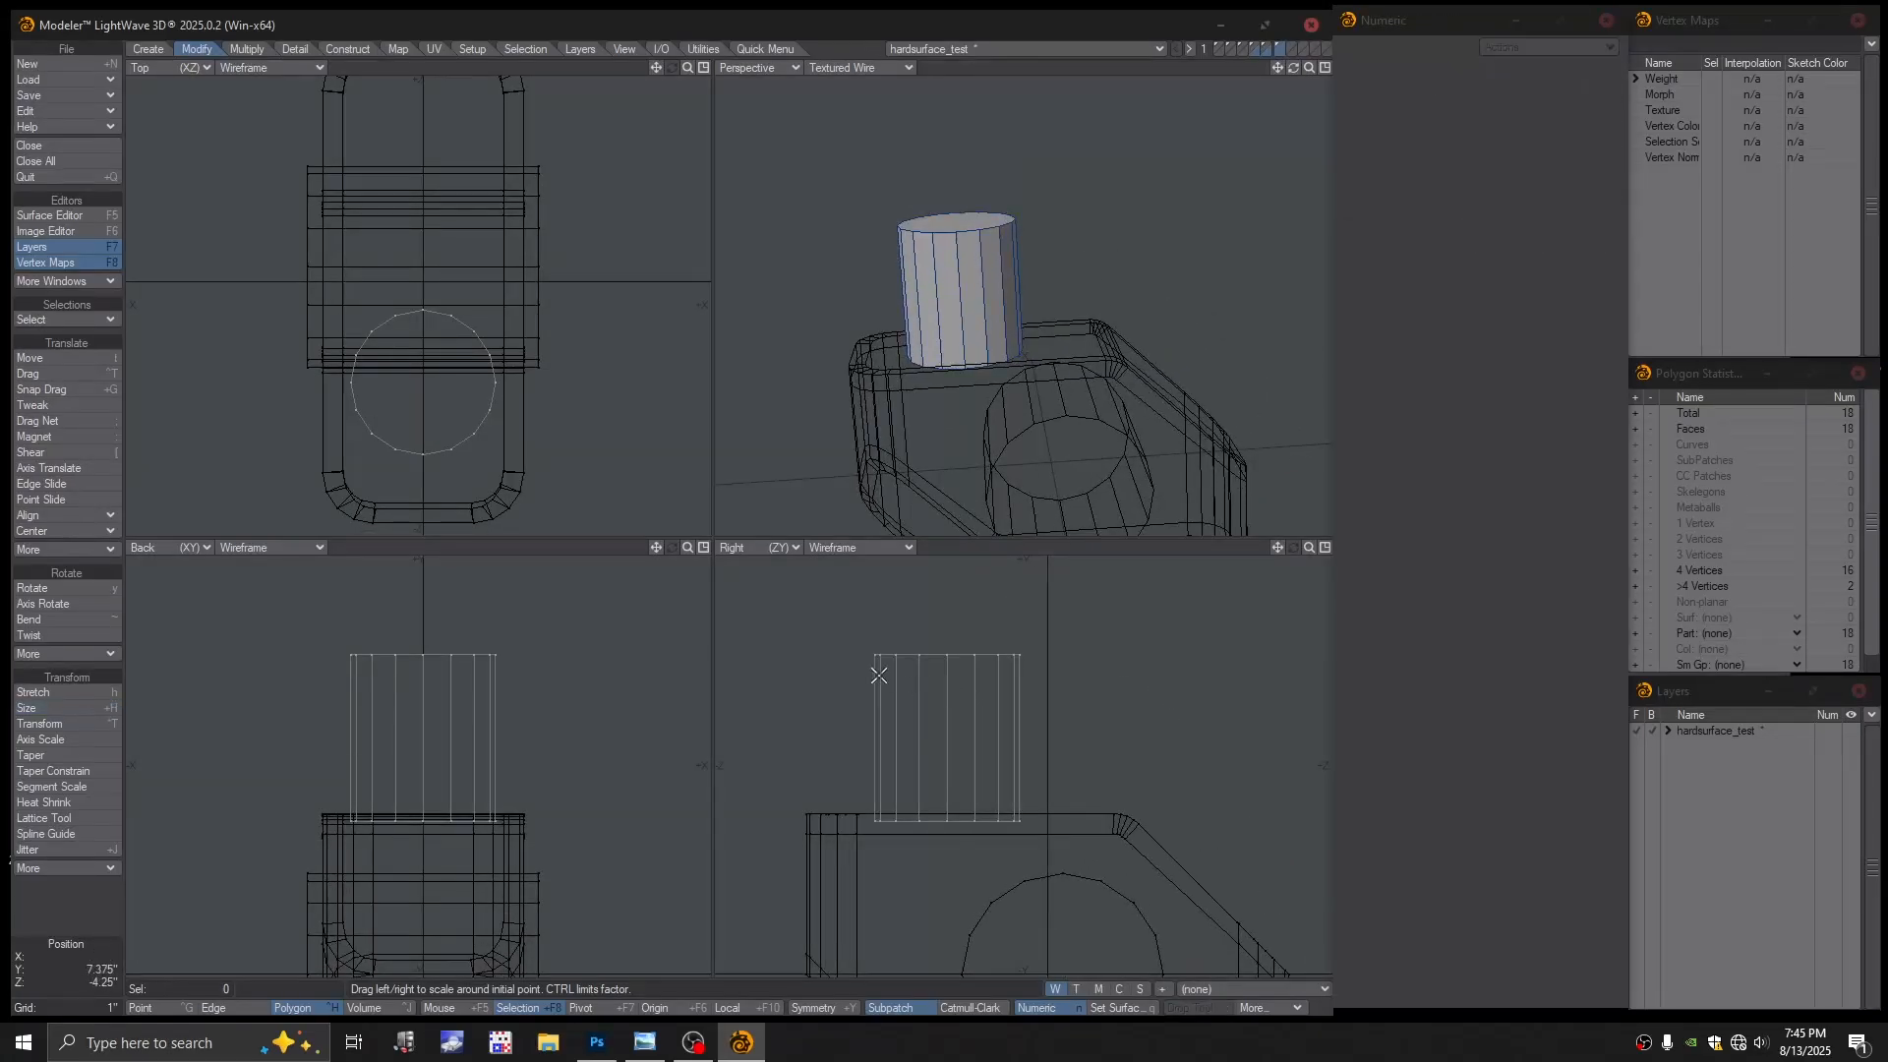
key("space")
right_click_drag(1062, 567, 956, 681)
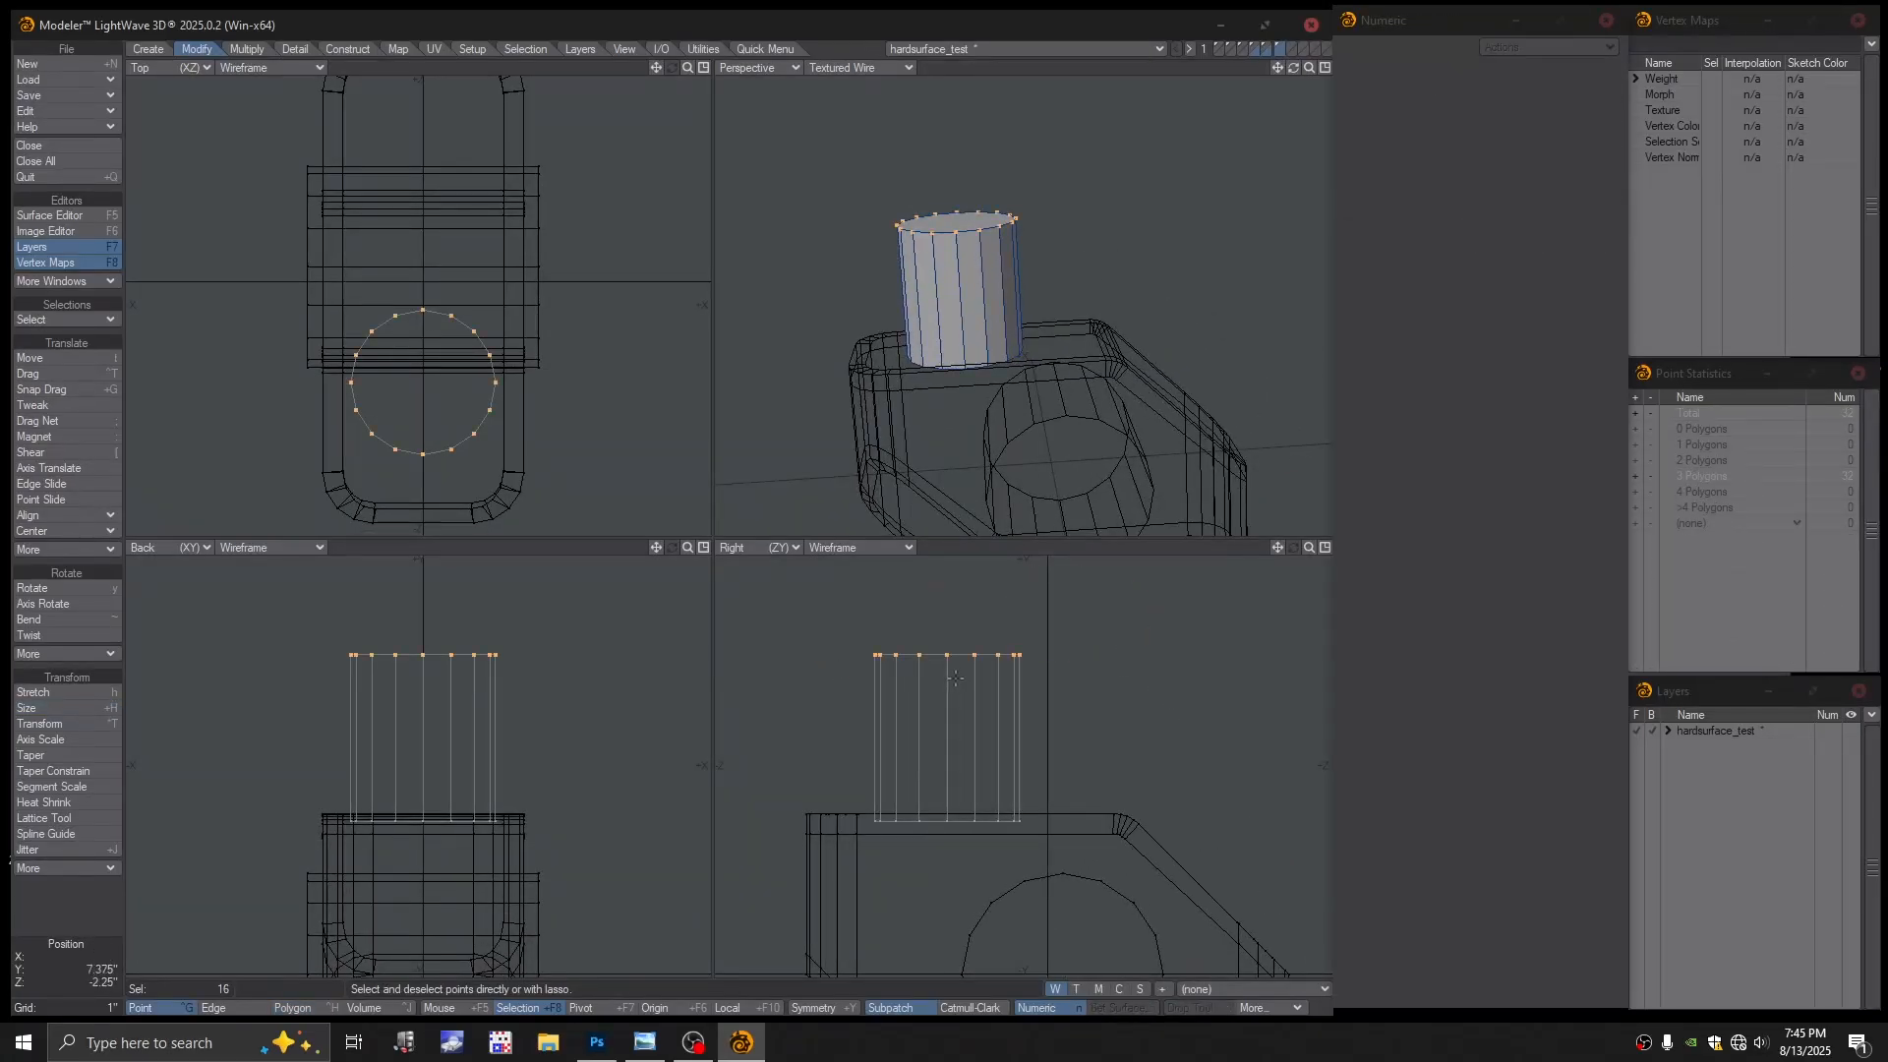
key("t")
left_click_drag(952, 670, 952, 780)
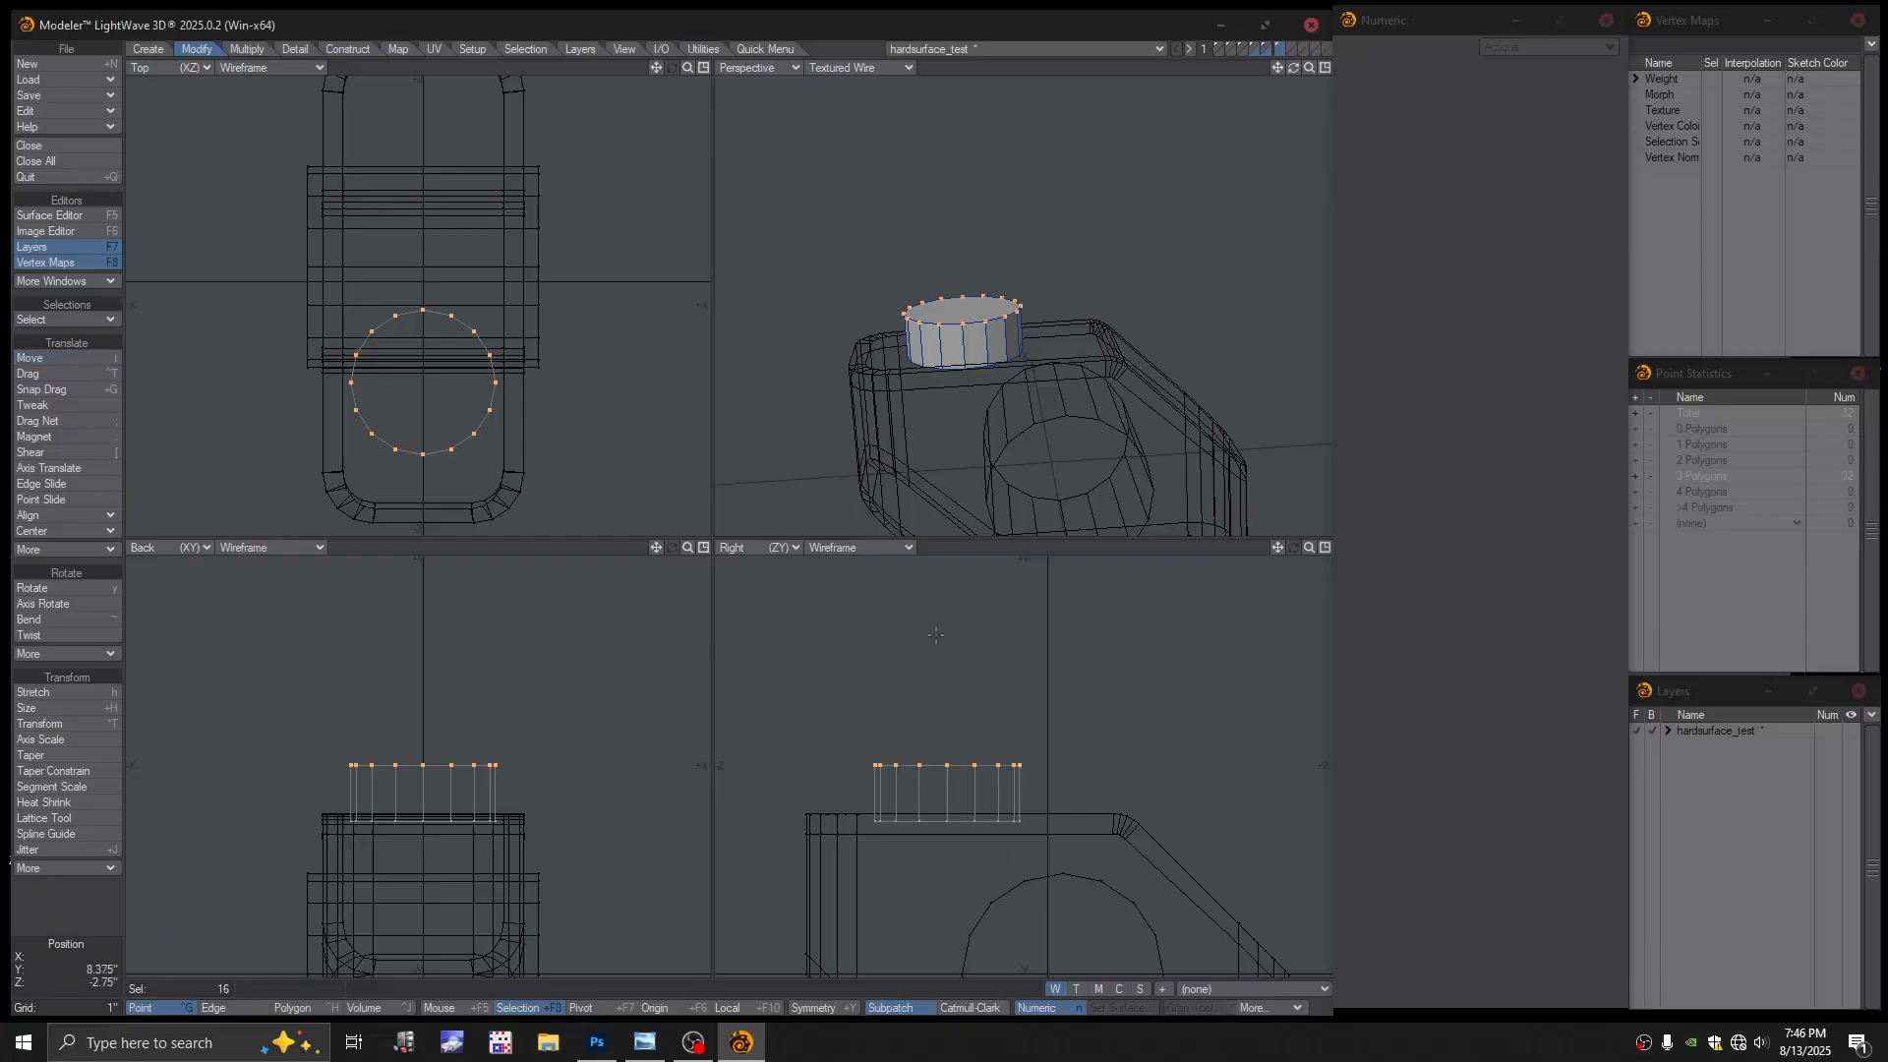
key("slash")
left_click_drag(990, 387, 1039, 424, "alt")
left_click_drag(1038, 424, 991, 281, "alt+shift")
left_click_drag(991, 281, 979, 418, "alt")
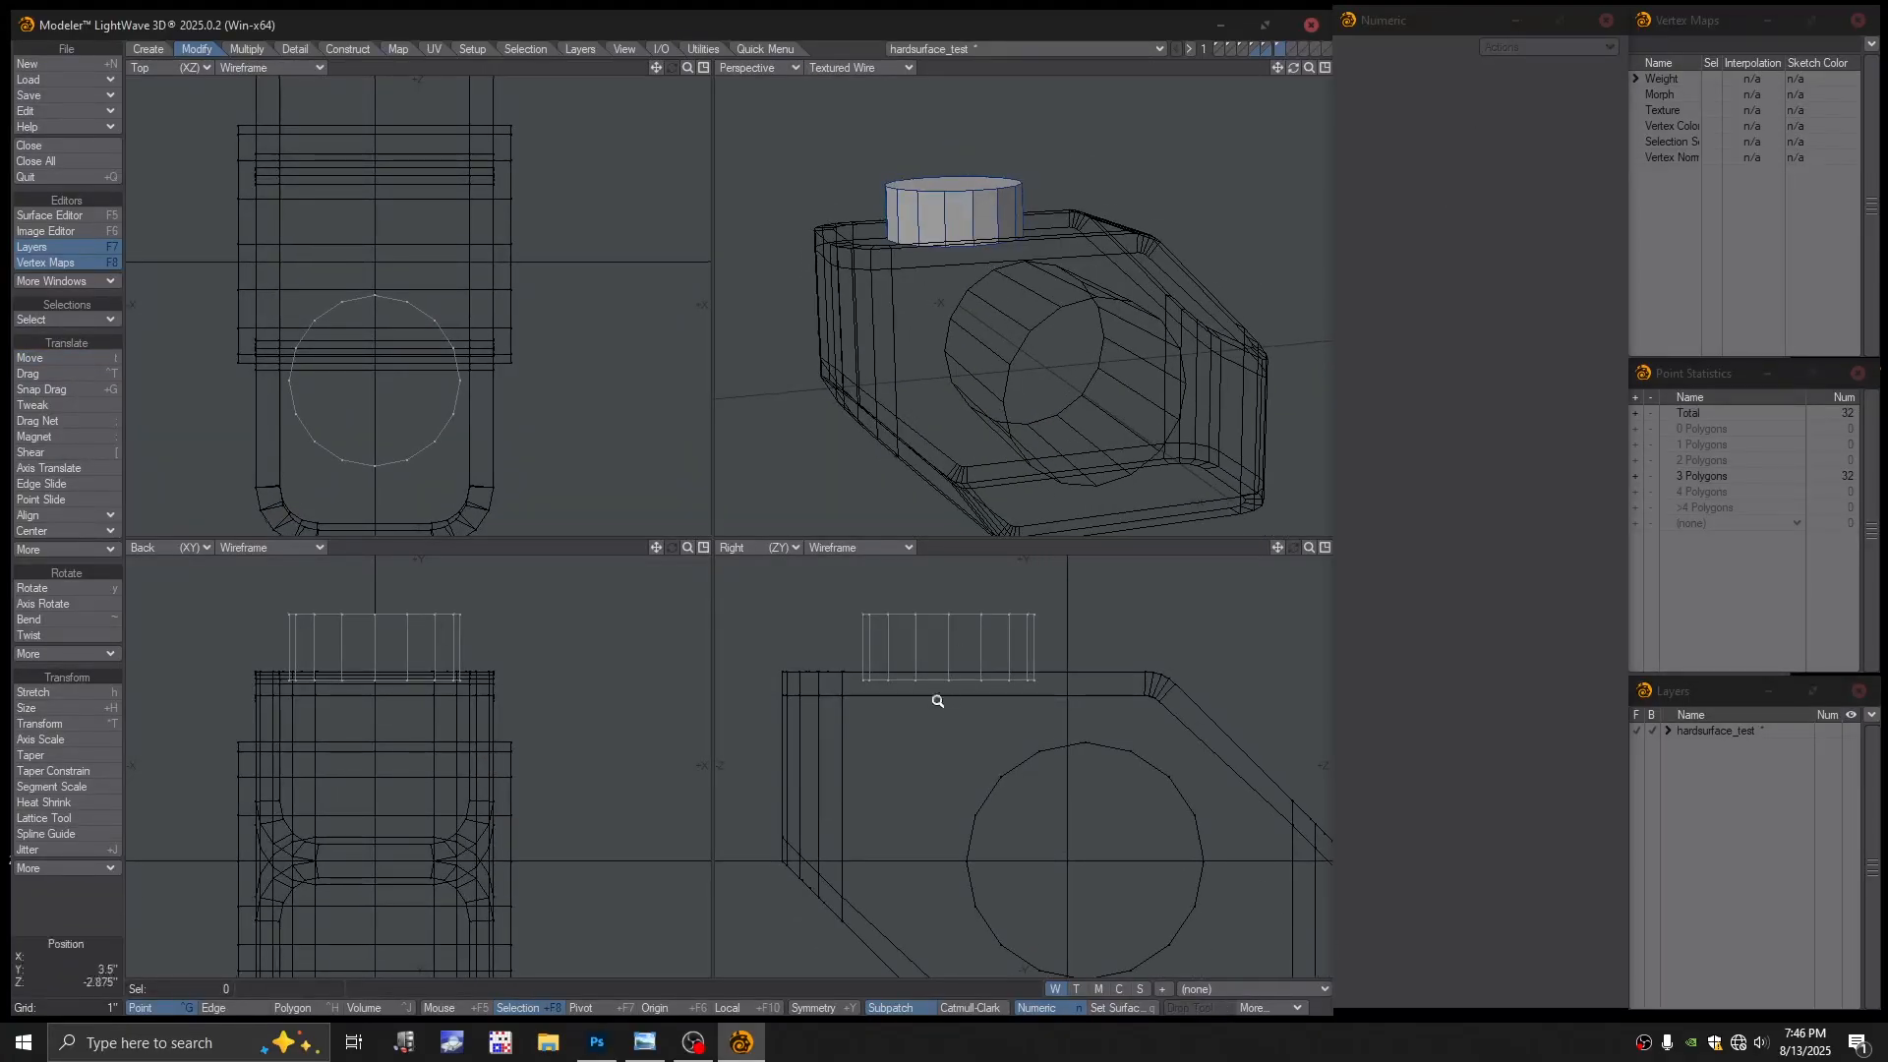
left_click_drag(937, 700, 947, 660, "ctrl+alt")
key("t")
left_click_drag(1042, 407, 981, 354, "ctrl+alt")
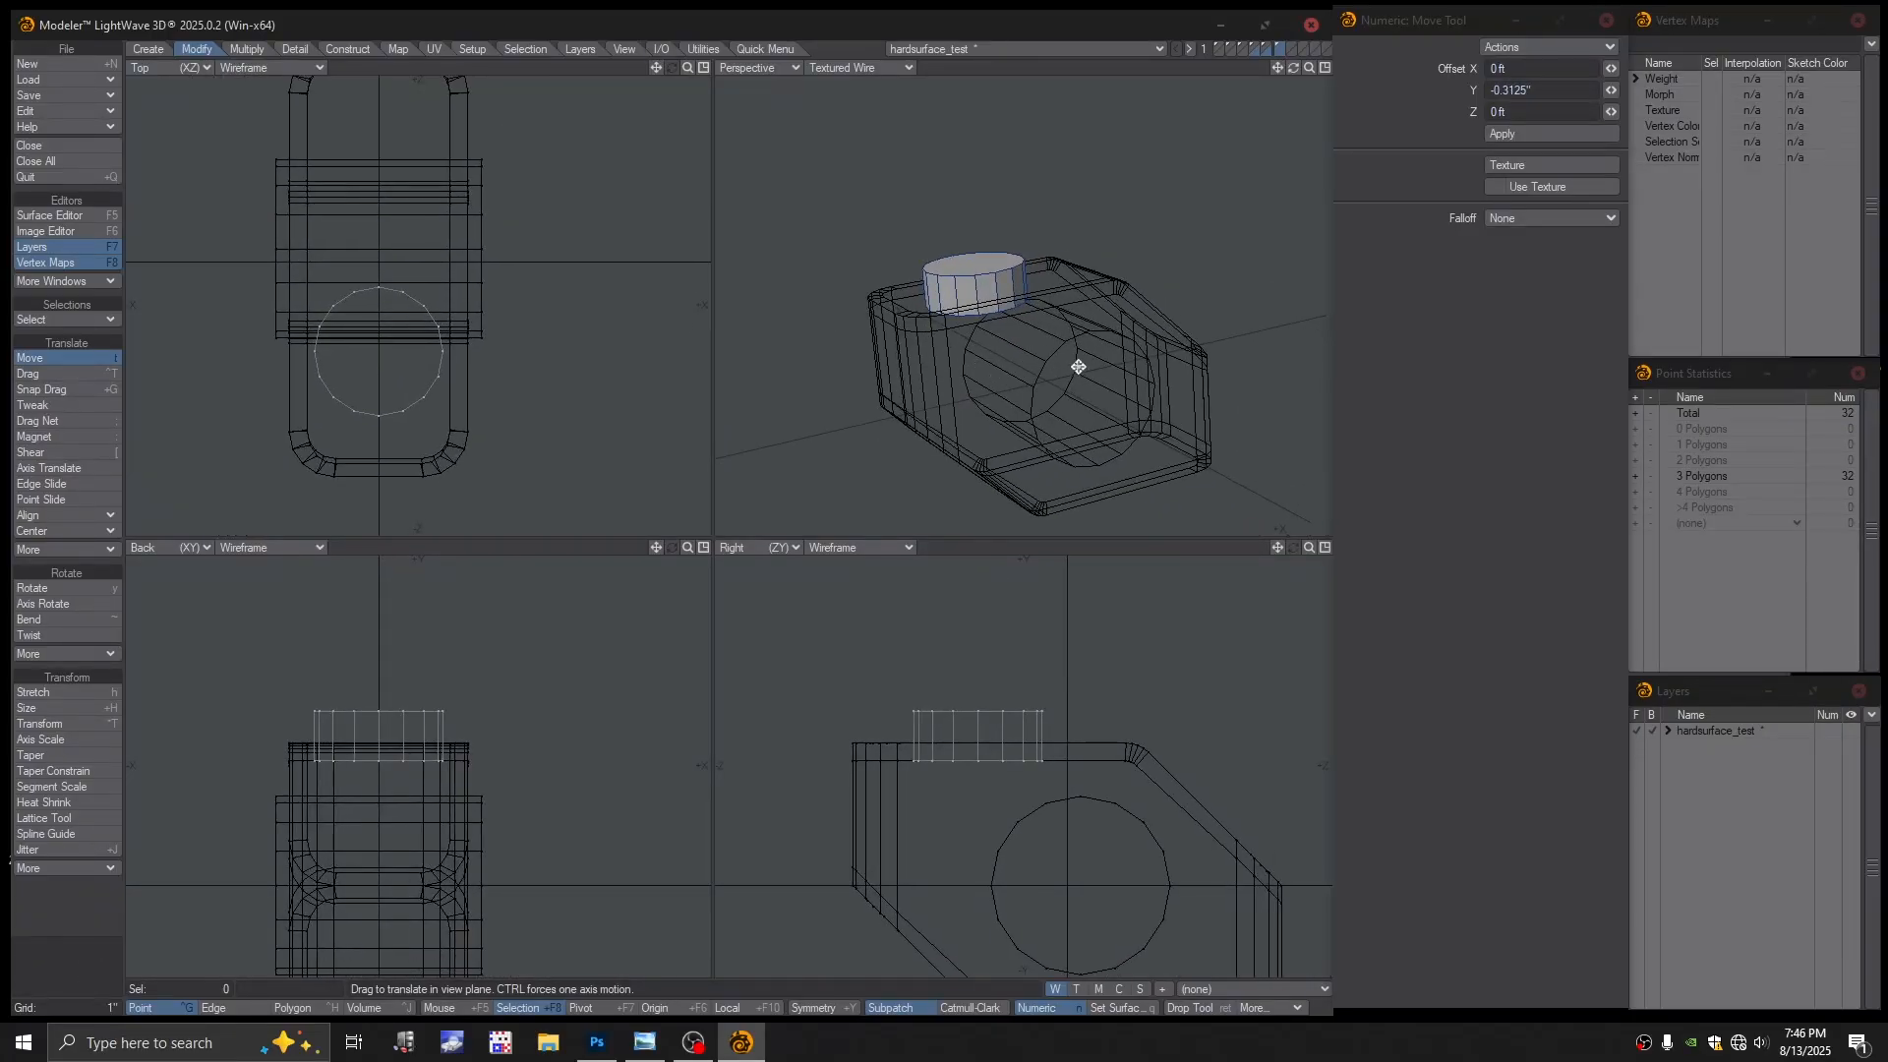
key("space")
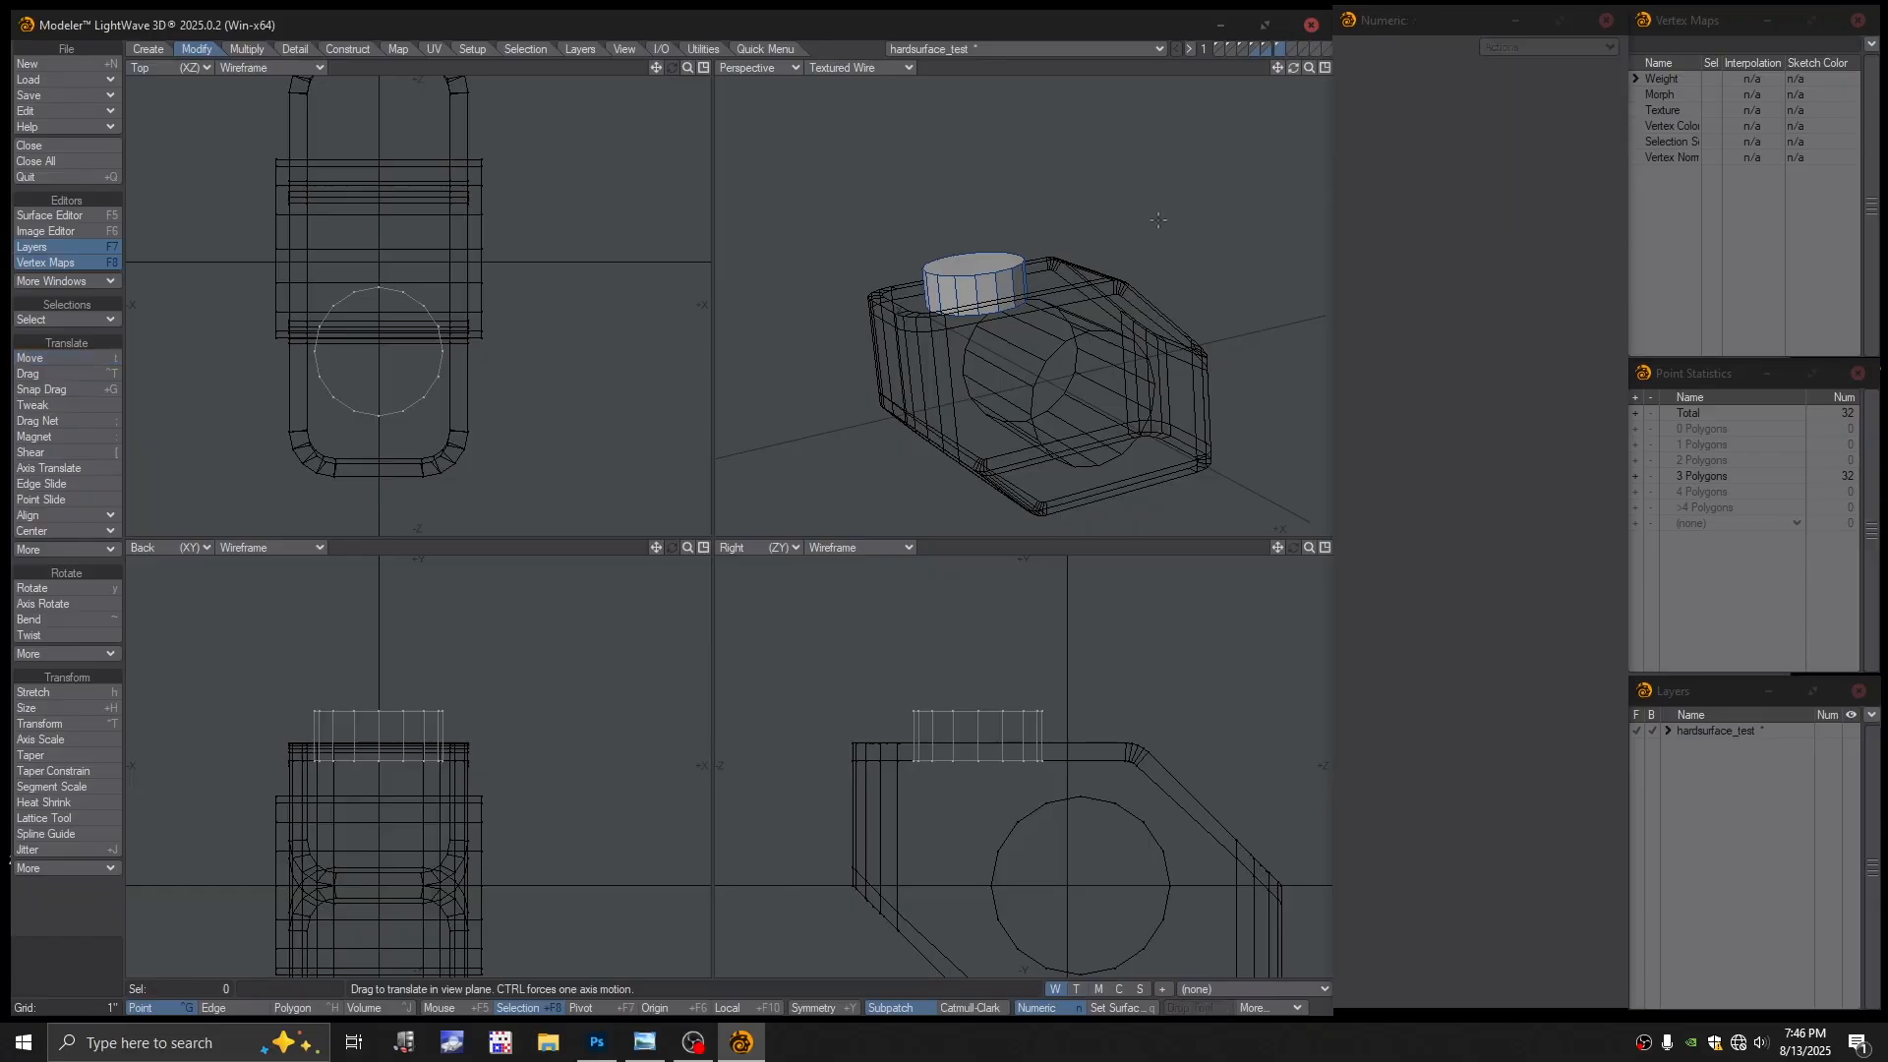
Cut the small cylinder and paste it into the big cylinder's layer
key("ctrl+h")
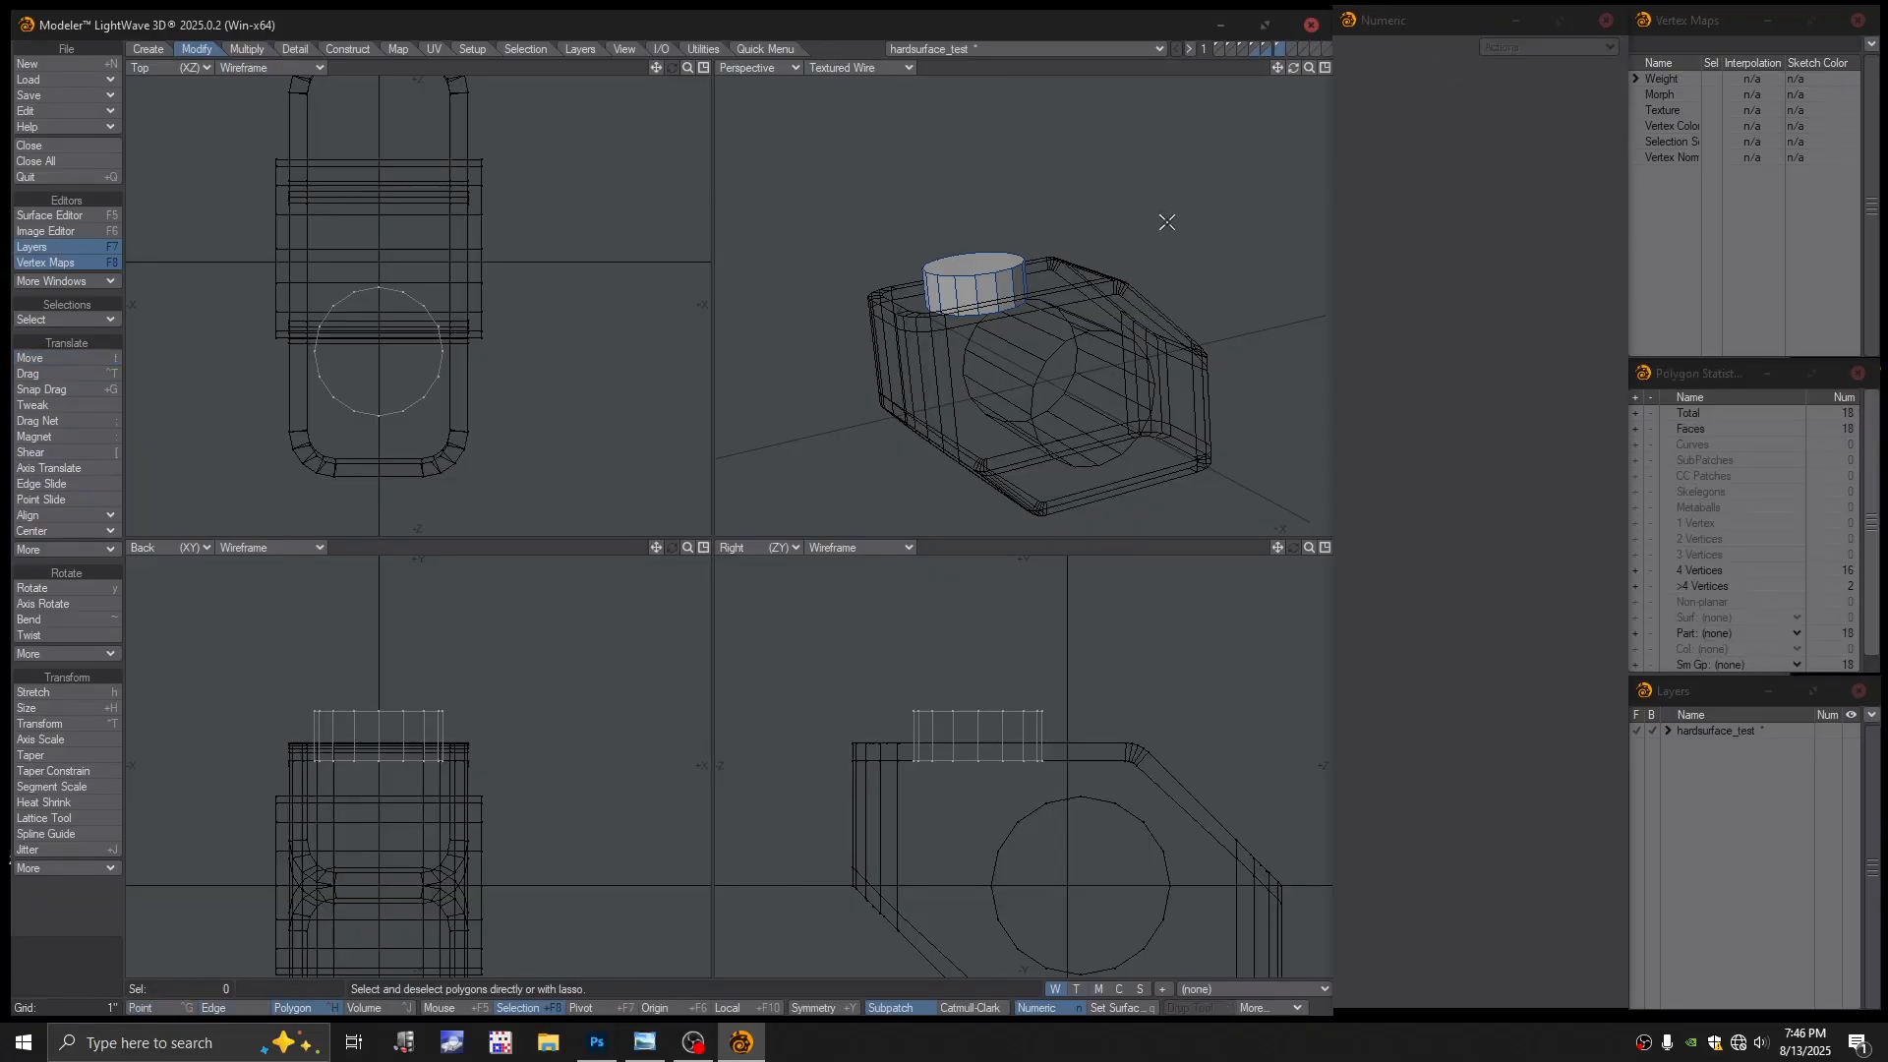
key("Delete")
left_click(1266, 47)
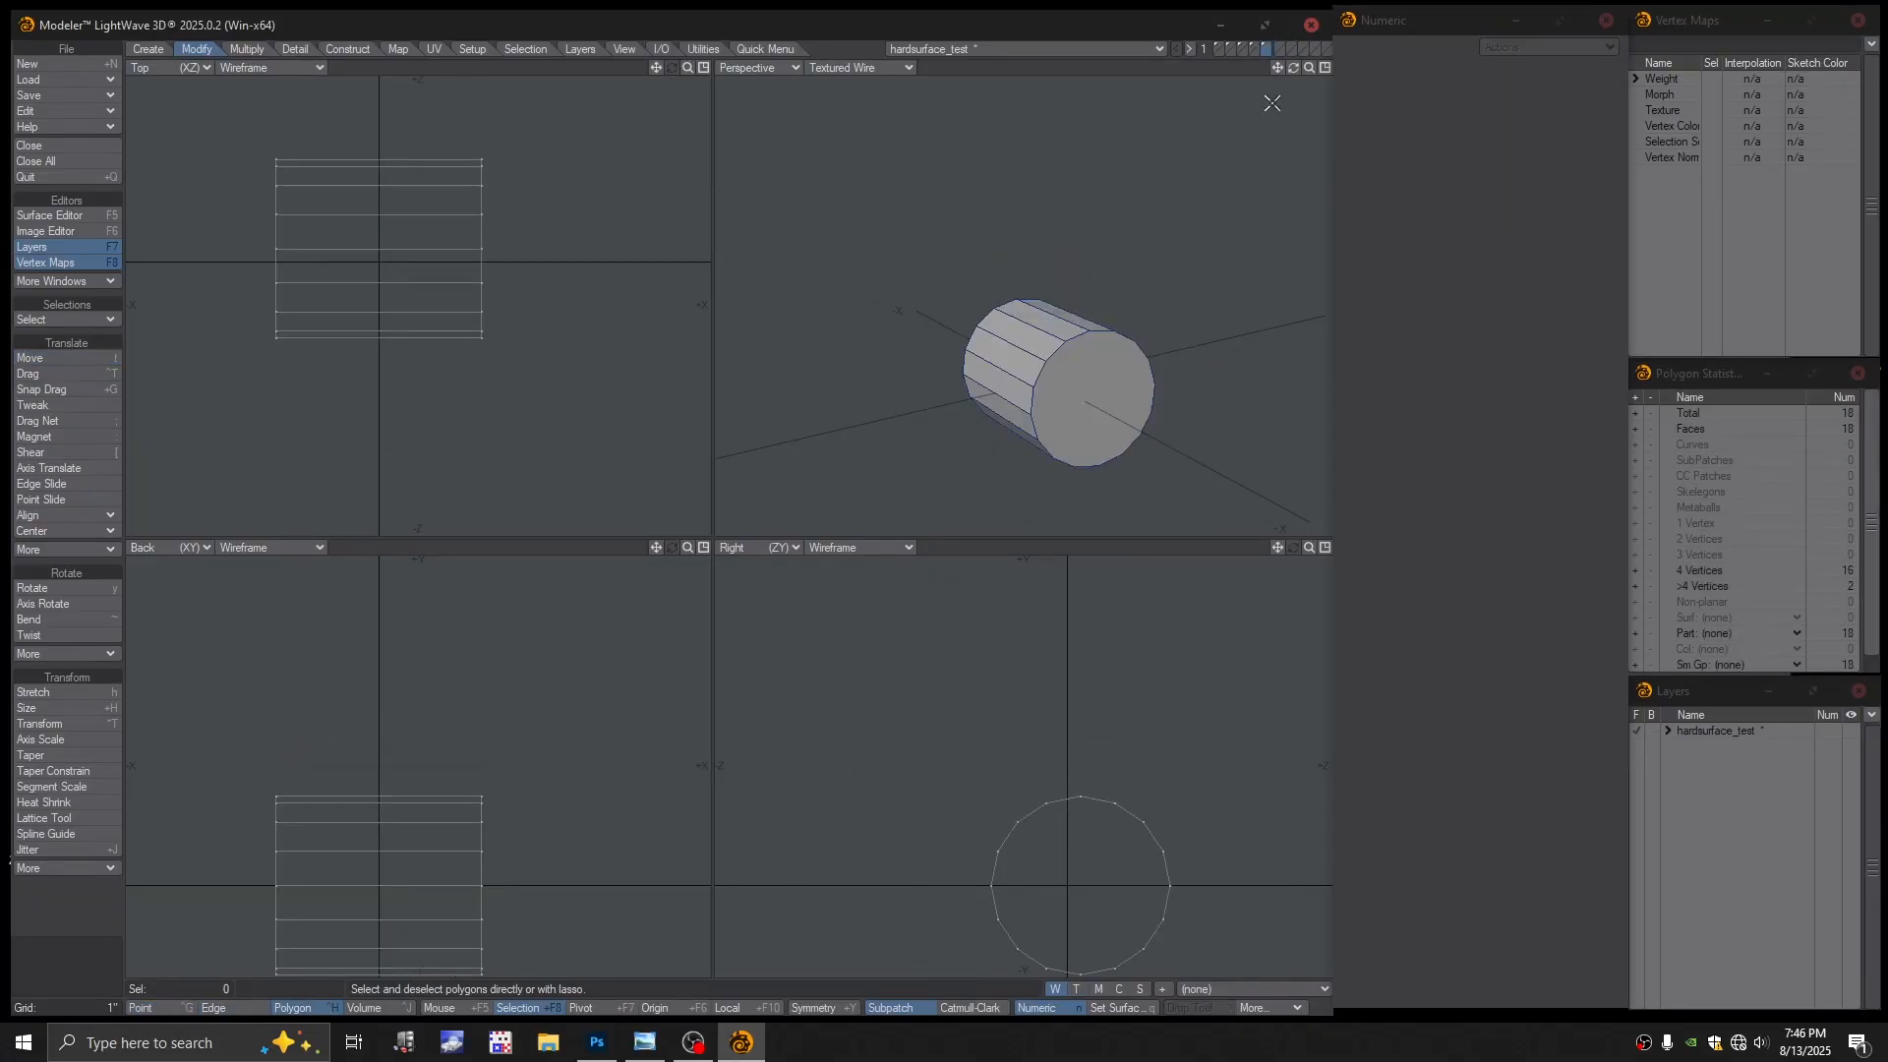
key("ctrl+v")
left_click(1232, 151)
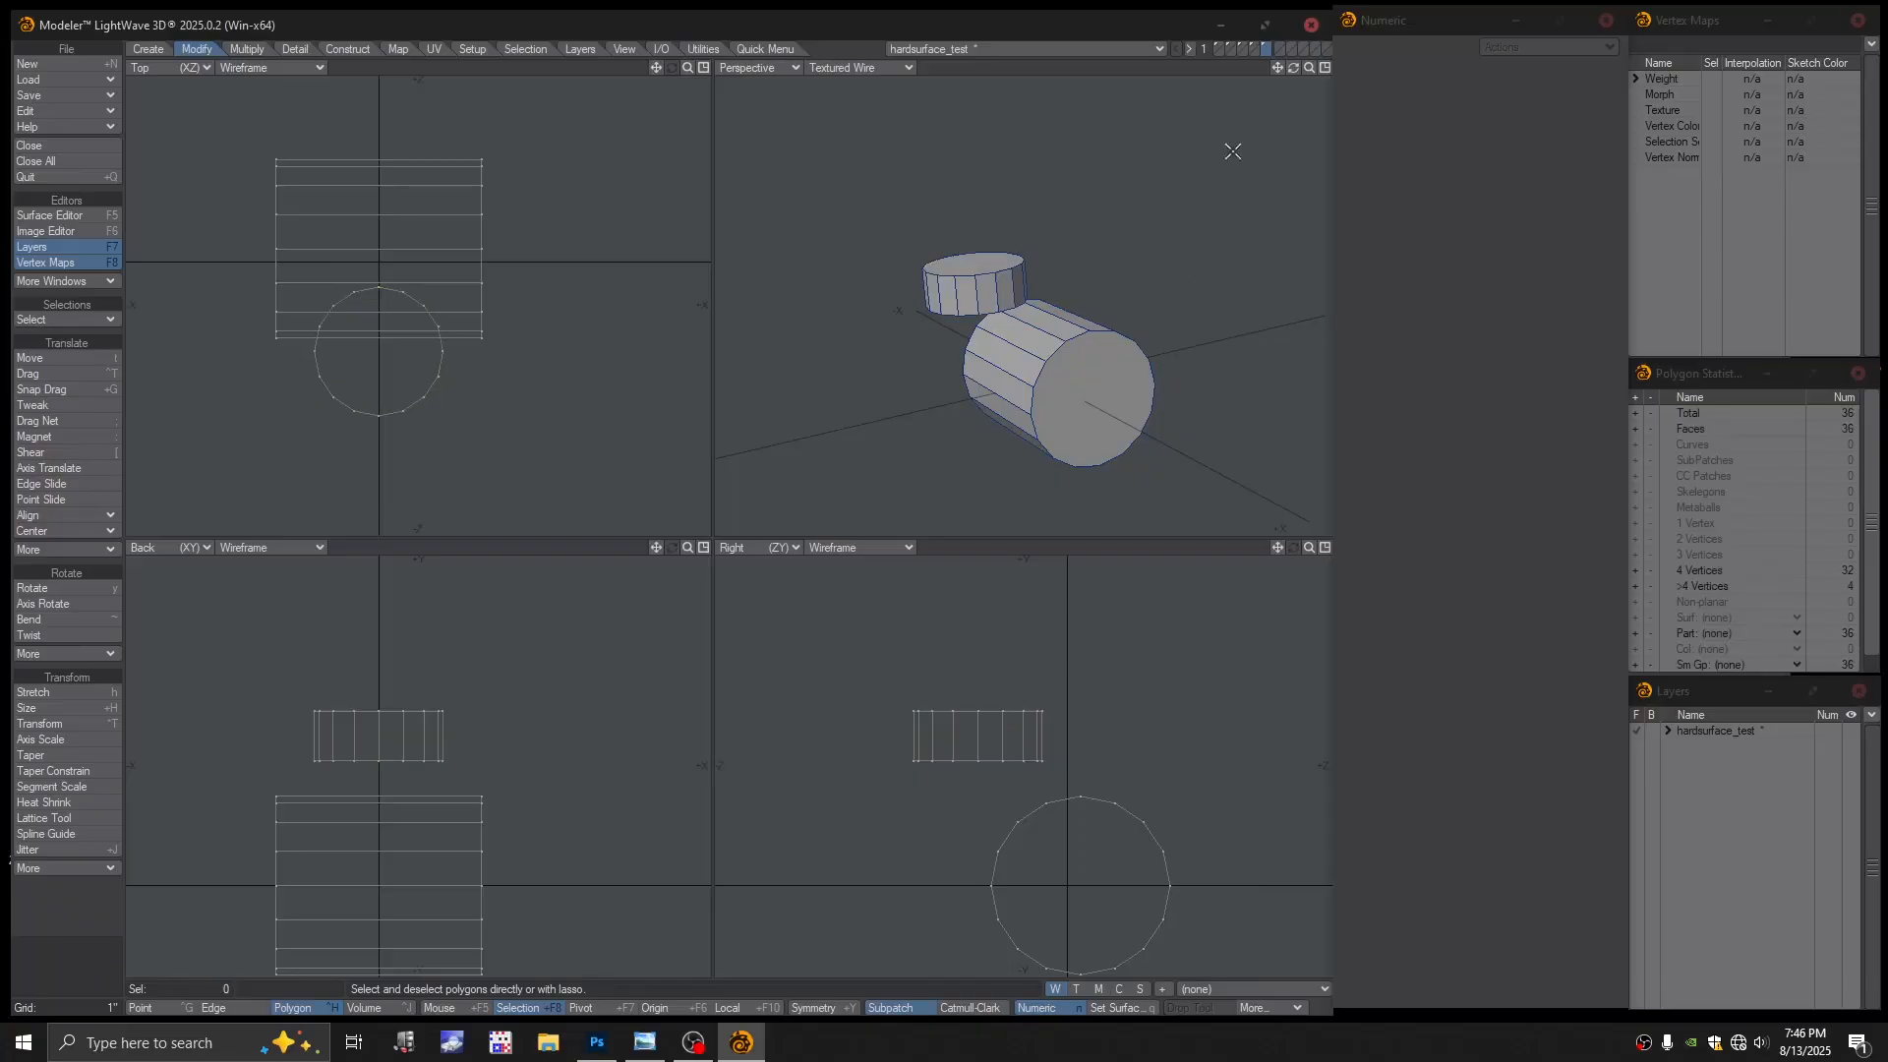
Make the block layer active with the cylinders' layer as background
left_click(1254, 47)
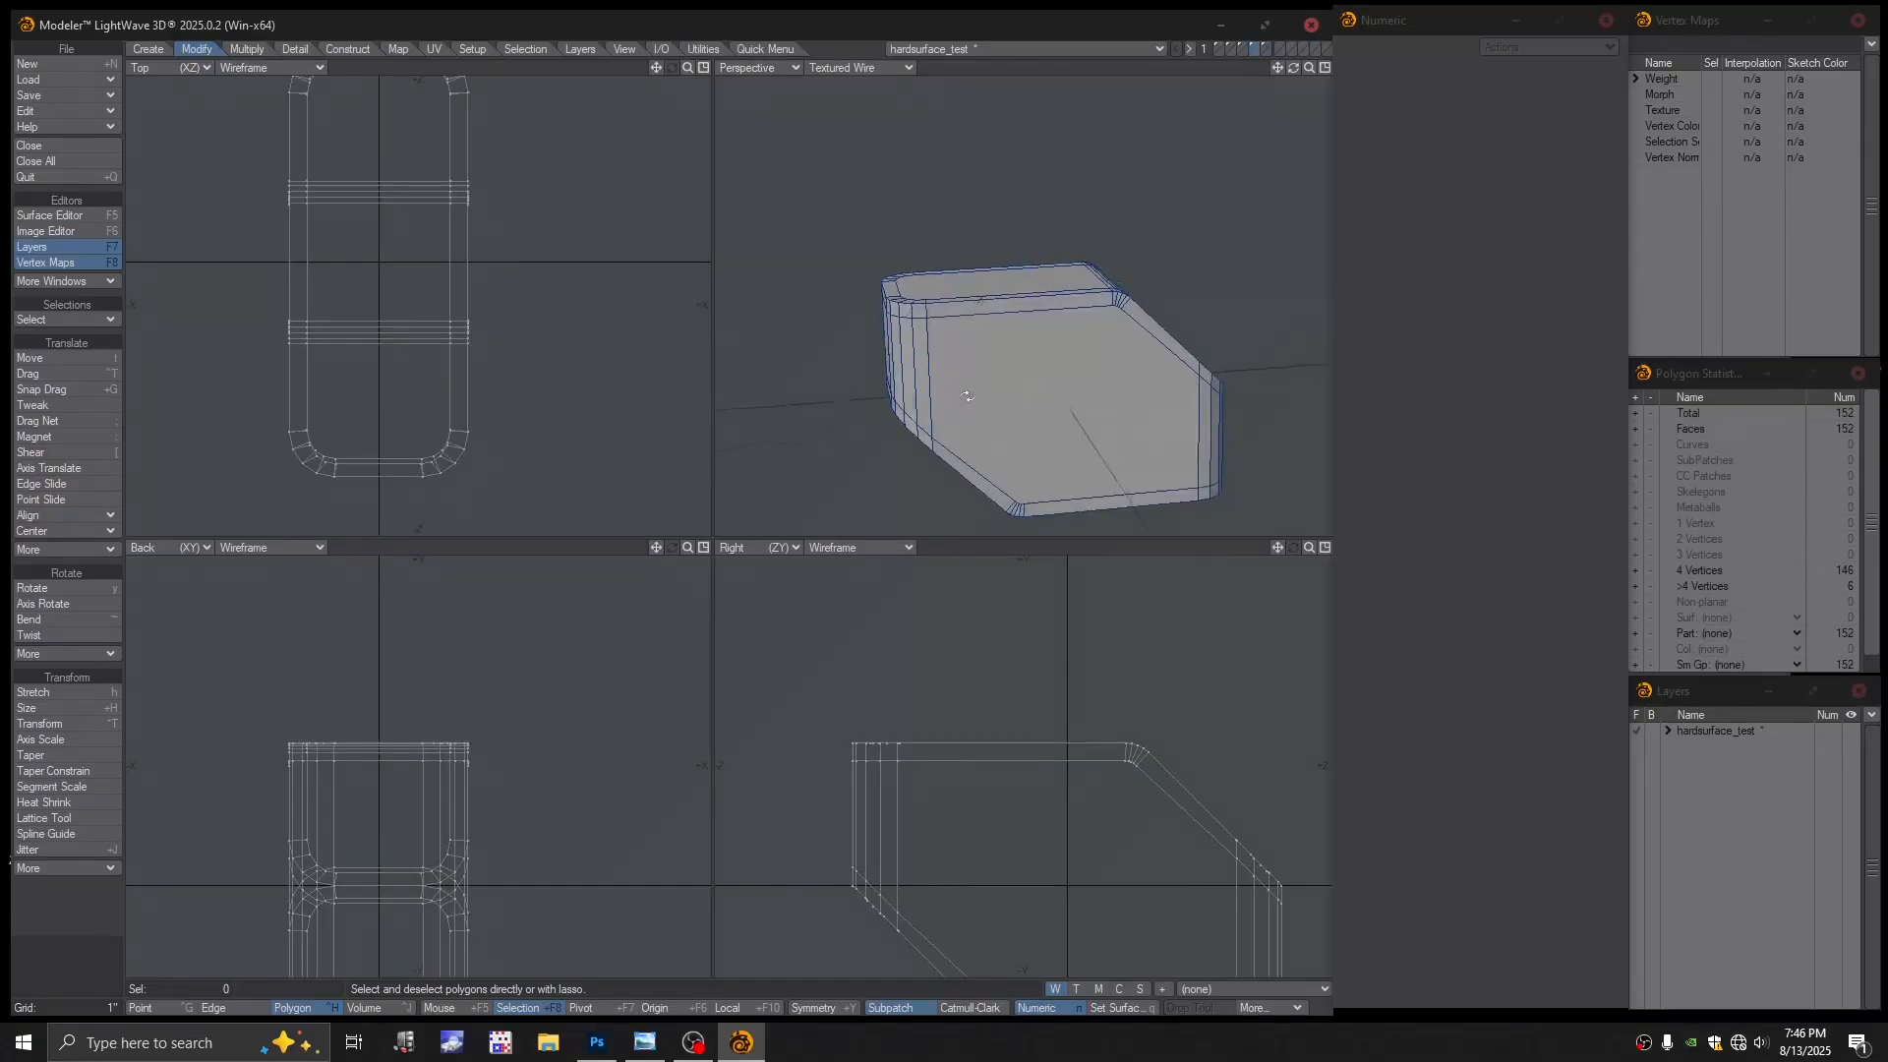
left_click(1268, 52)
left_click_drag(1067, 344, 1107, 413, "alt+shift")
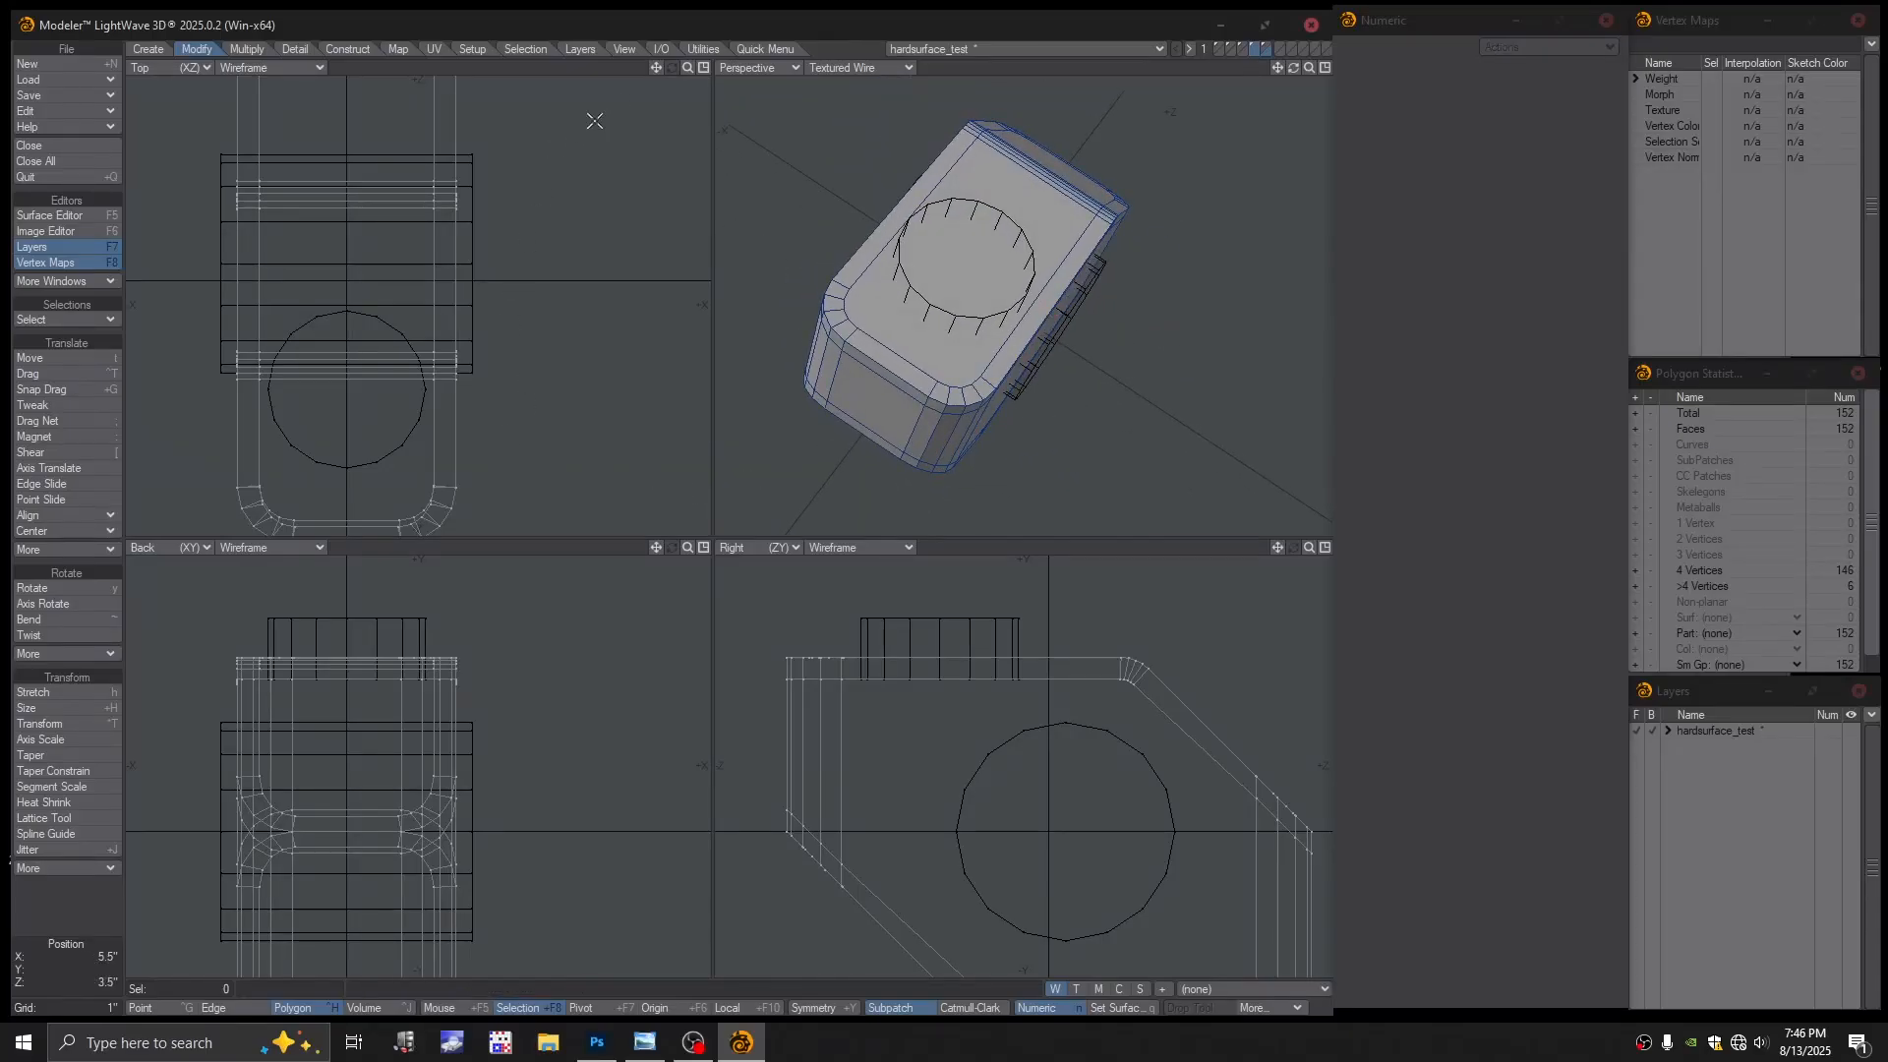
left_click(773, 49)
Boolean-subtract the cylinders from the block to cut two round holes
left_click(39, 637)
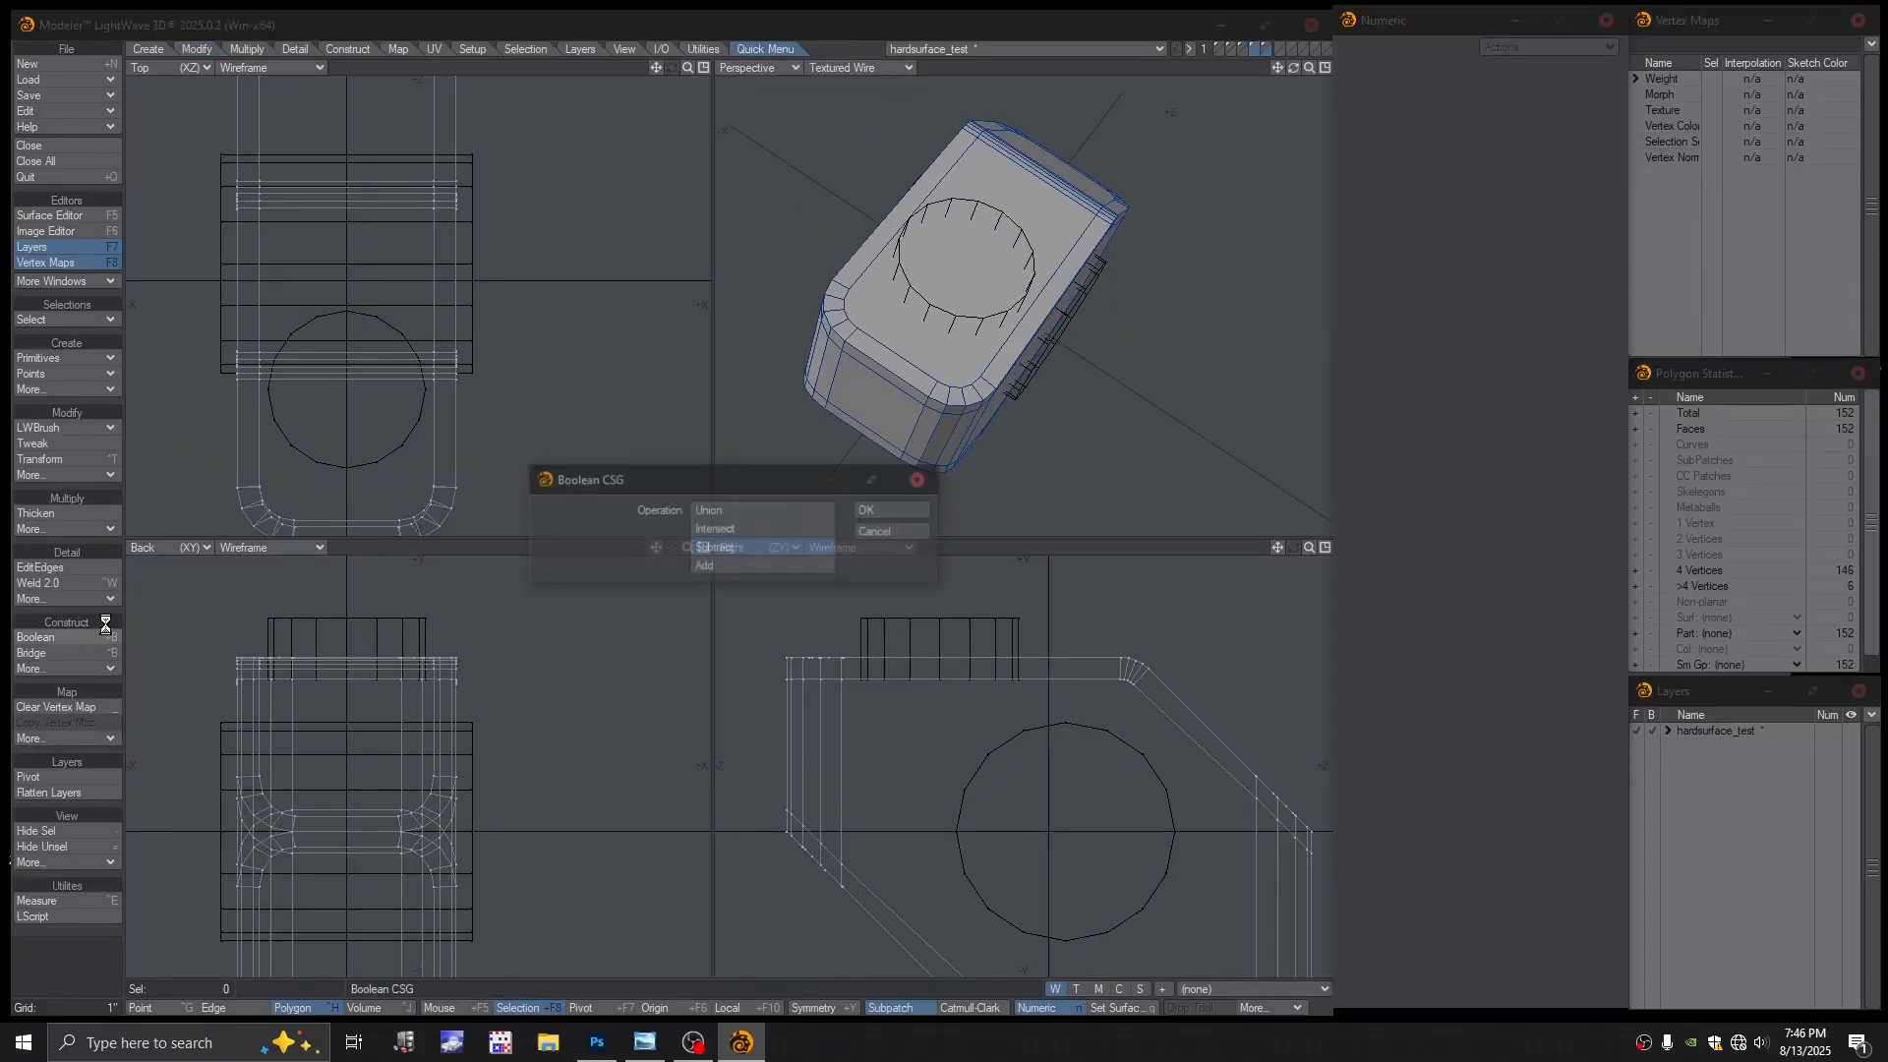
left_click(878, 512)
left_click_drag(983, 452, 1028, 346, "alt")
mouse_move(1028, 346)
left_mouse_down("alt")
mouse_move(1116, 329)
mouse_move(1053, 349)
mouse_move(1001, 330)
mouse_move(1009, 344)
left_mouse_up("alt")
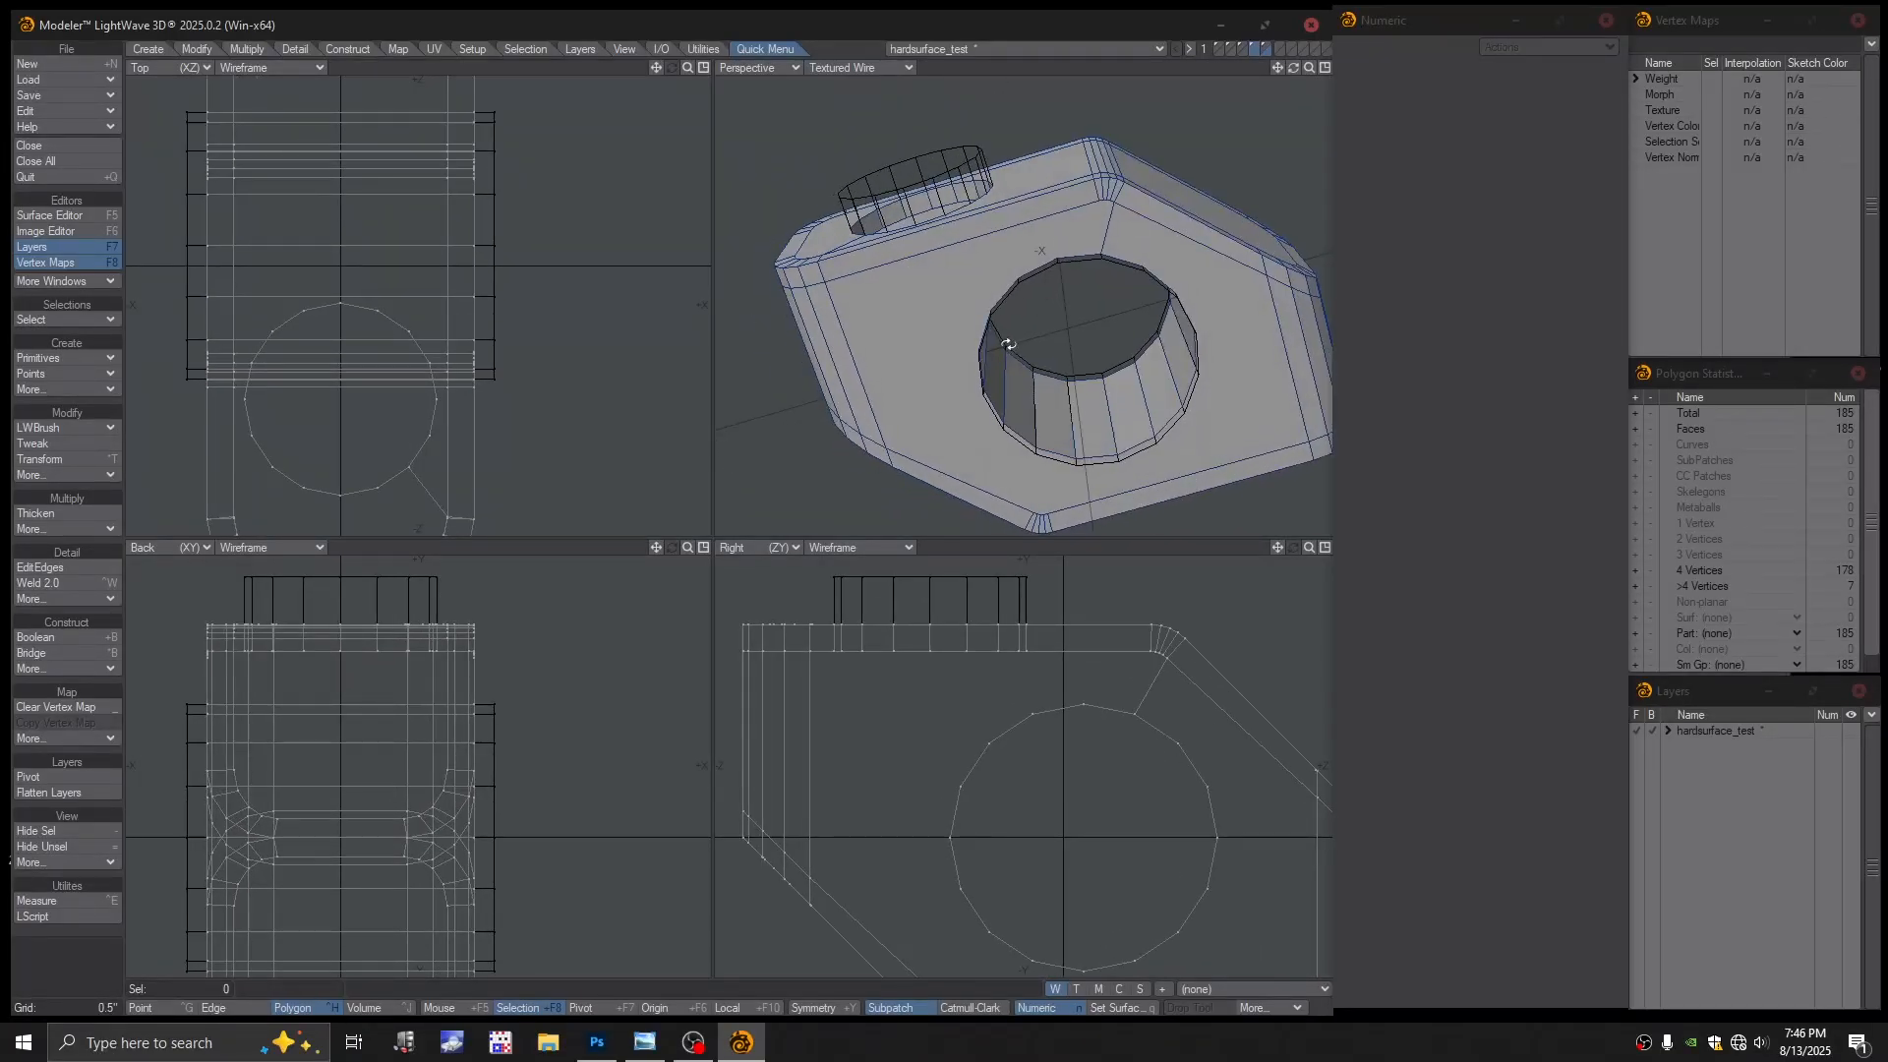
Delete the leftover cylinders and return to the 185-polygon block layer
left_click(1265, 48)
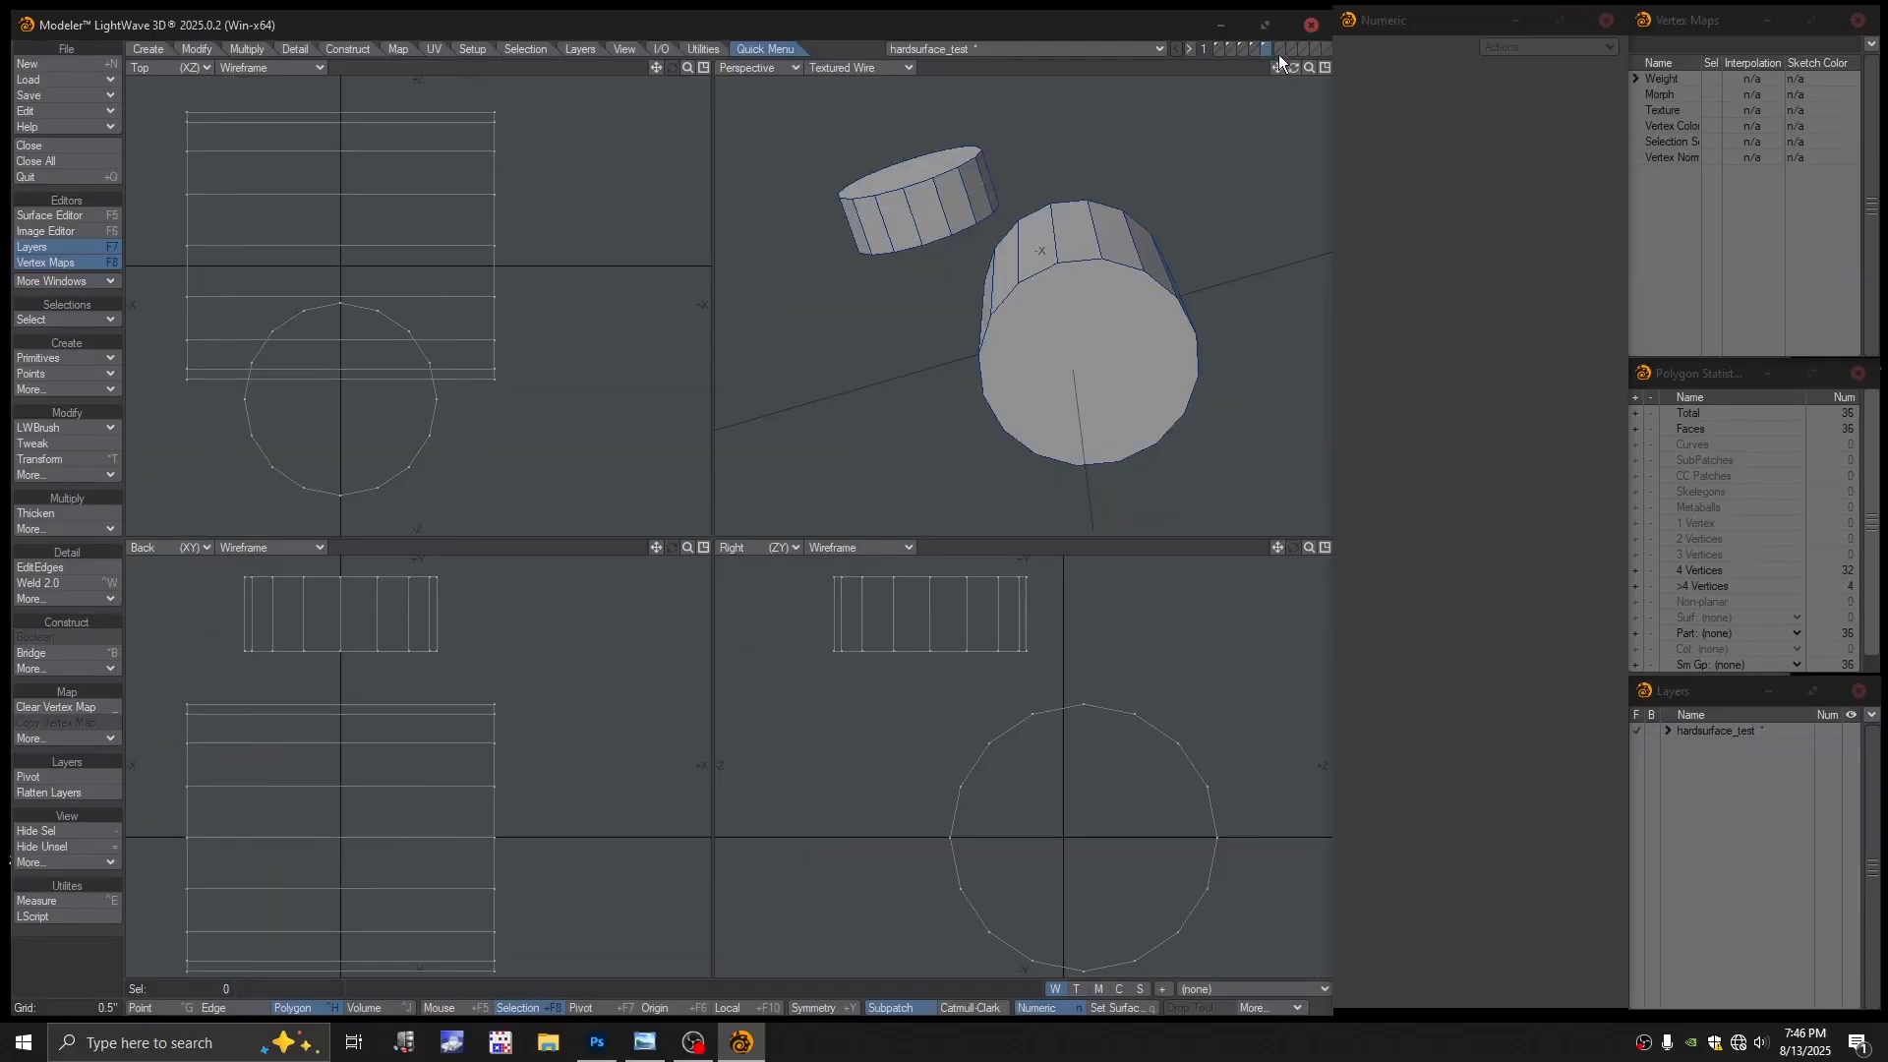
key("Delete")
left_click(1253, 49)
left_click_drag(993, 238, 1018, 339, "alt")
left_click_drag(1017, 339, 1060, 345, "alt+shift")
mouse_move(1061, 345)
left_mouse_down("alt")
mouse_move(1078, 286)
mouse_move(1062, 308)
mouse_move(990, 261)
mouse_move(1088, 346)
mouse_move(1058, 350)
left_mouse_up("alt")
left_click_drag(1059, 350, 1008, 323, "alt+shift")
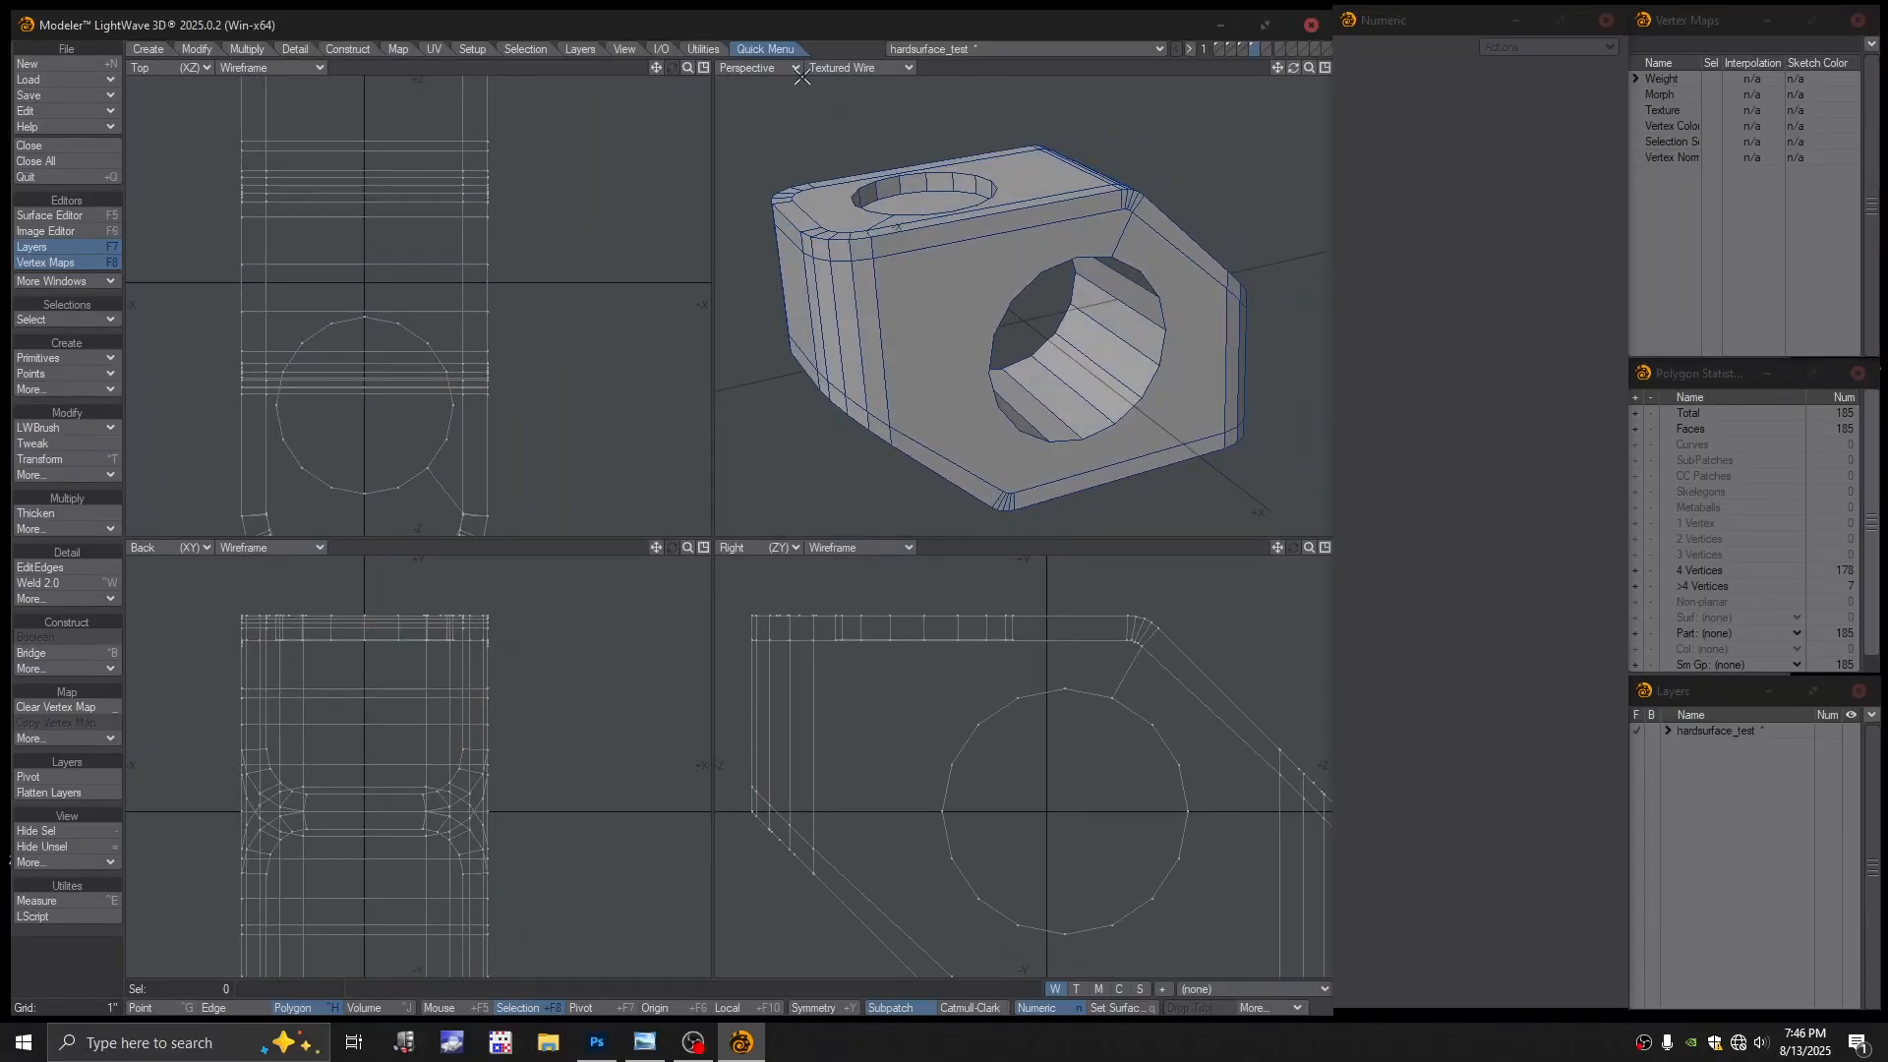
left_click_drag(865, 193, 909, 268, "alt")
left_click_drag(910, 268, 981, 273, "ctrl+alt")
left_click_drag(980, 272, 1007, 312, "alt")
left_click_drag(1007, 313, 980, 319, "alt+shift")
left_click_drag(981, 319, 920, 249, "alt")
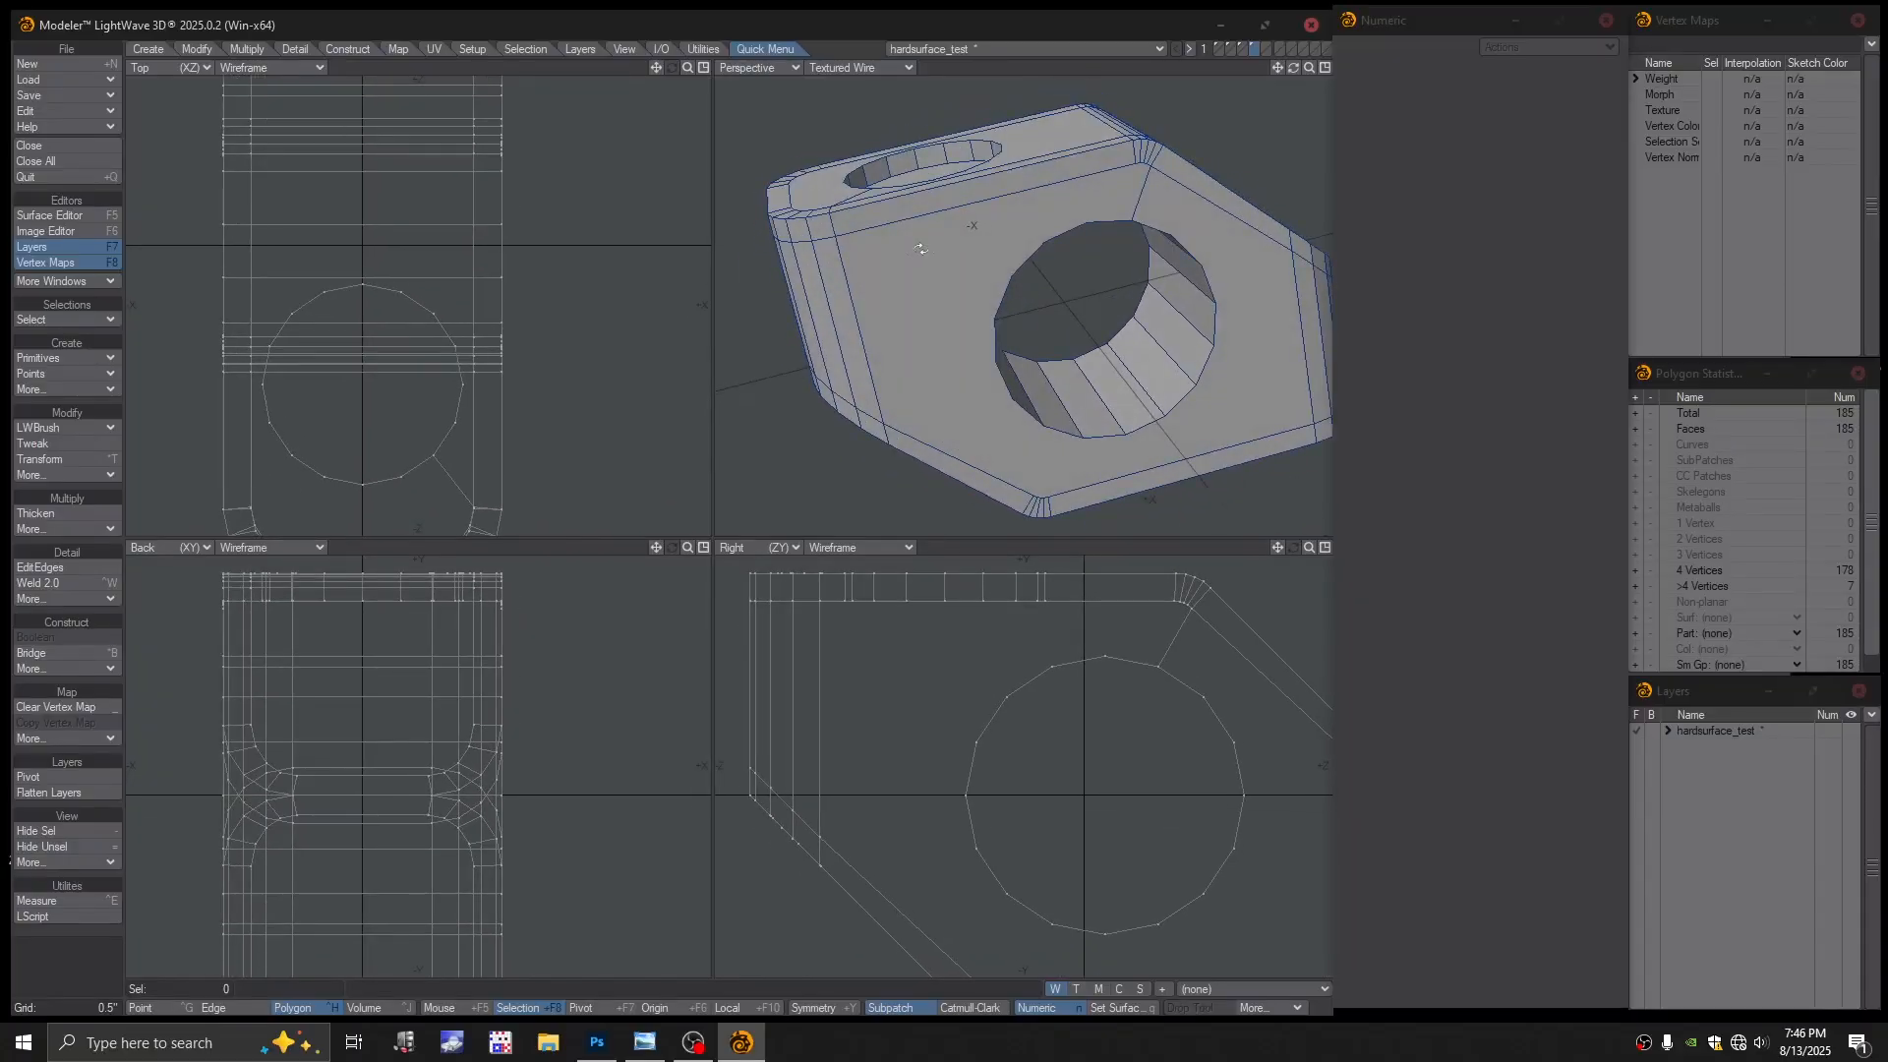
left_click_drag(958, 407, 935, 457, "alt")
left_click_drag(946, 228, 917, 256, "alt")
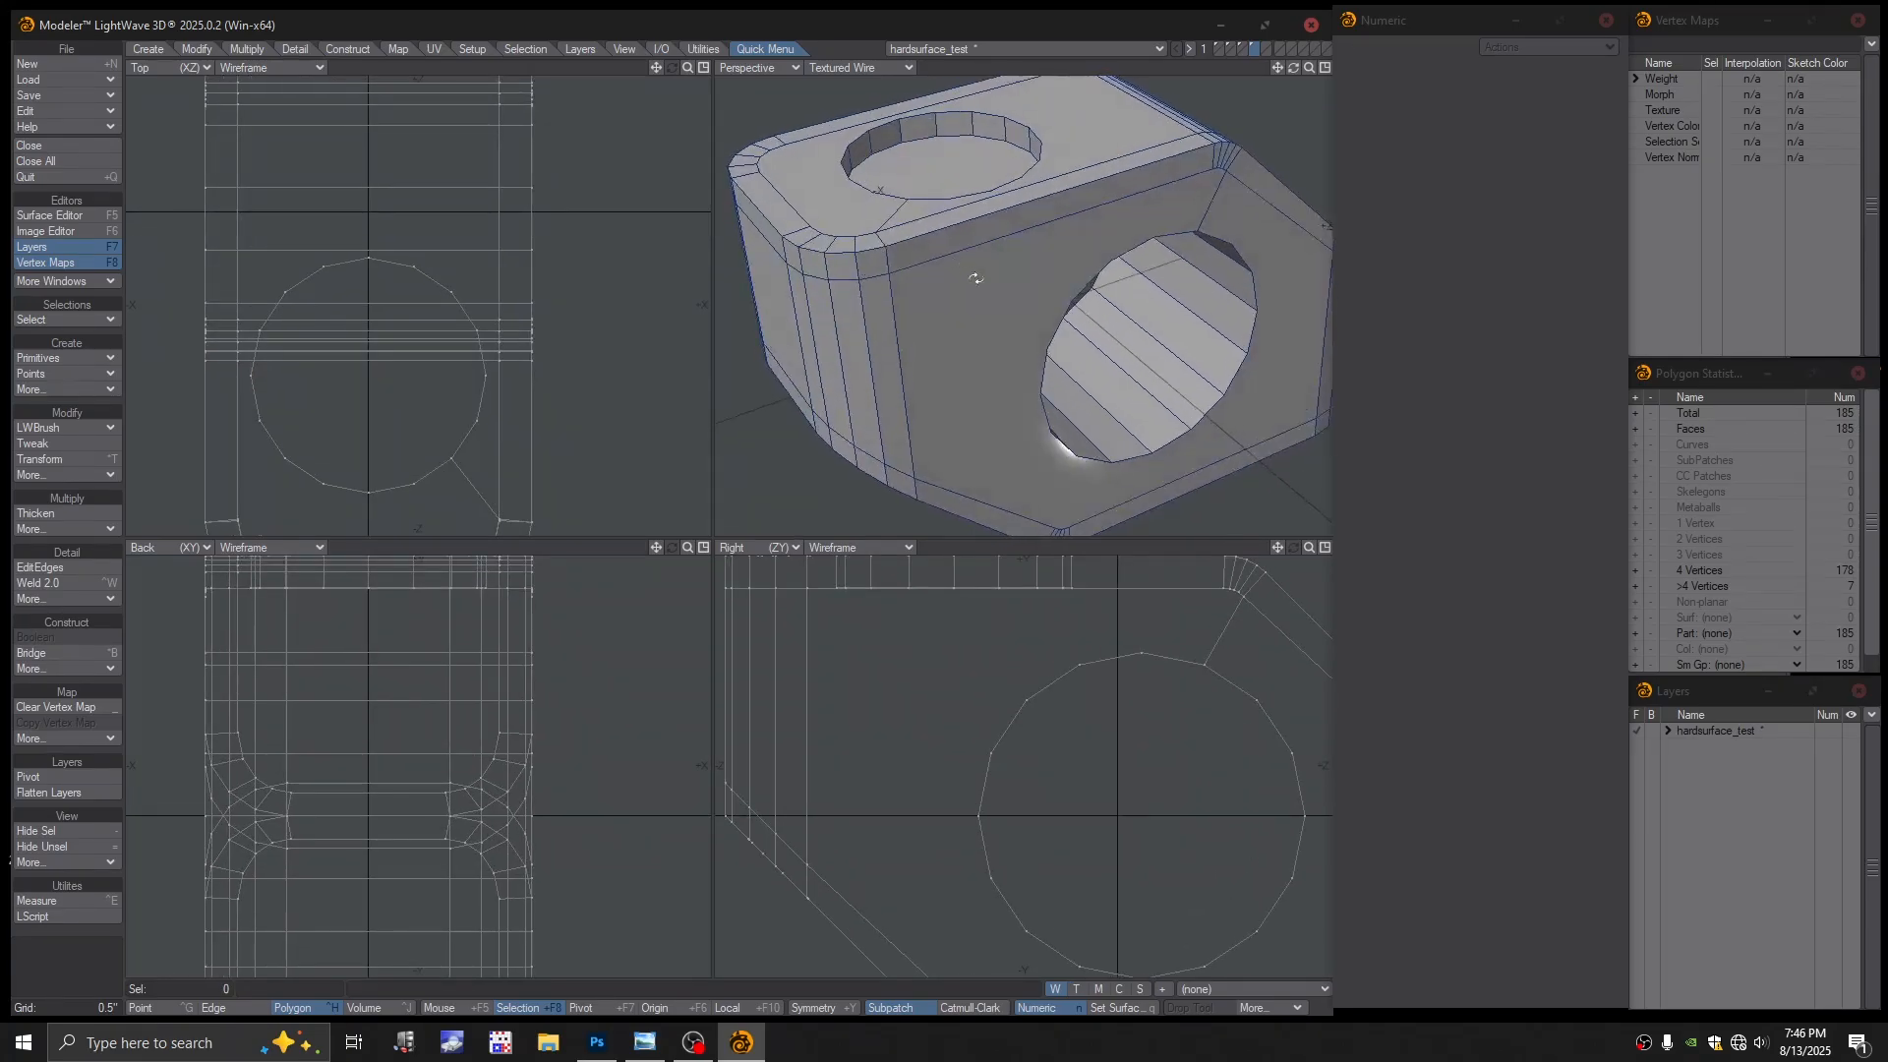
mouse_move(975, 279)
left_mouse_down("alt")
mouse_move(937, 316)
mouse_move(969, 334)
mouse_move(968, 290)
mouse_move(990, 304)
mouse_move(949, 297)
left_mouse_up("alt")
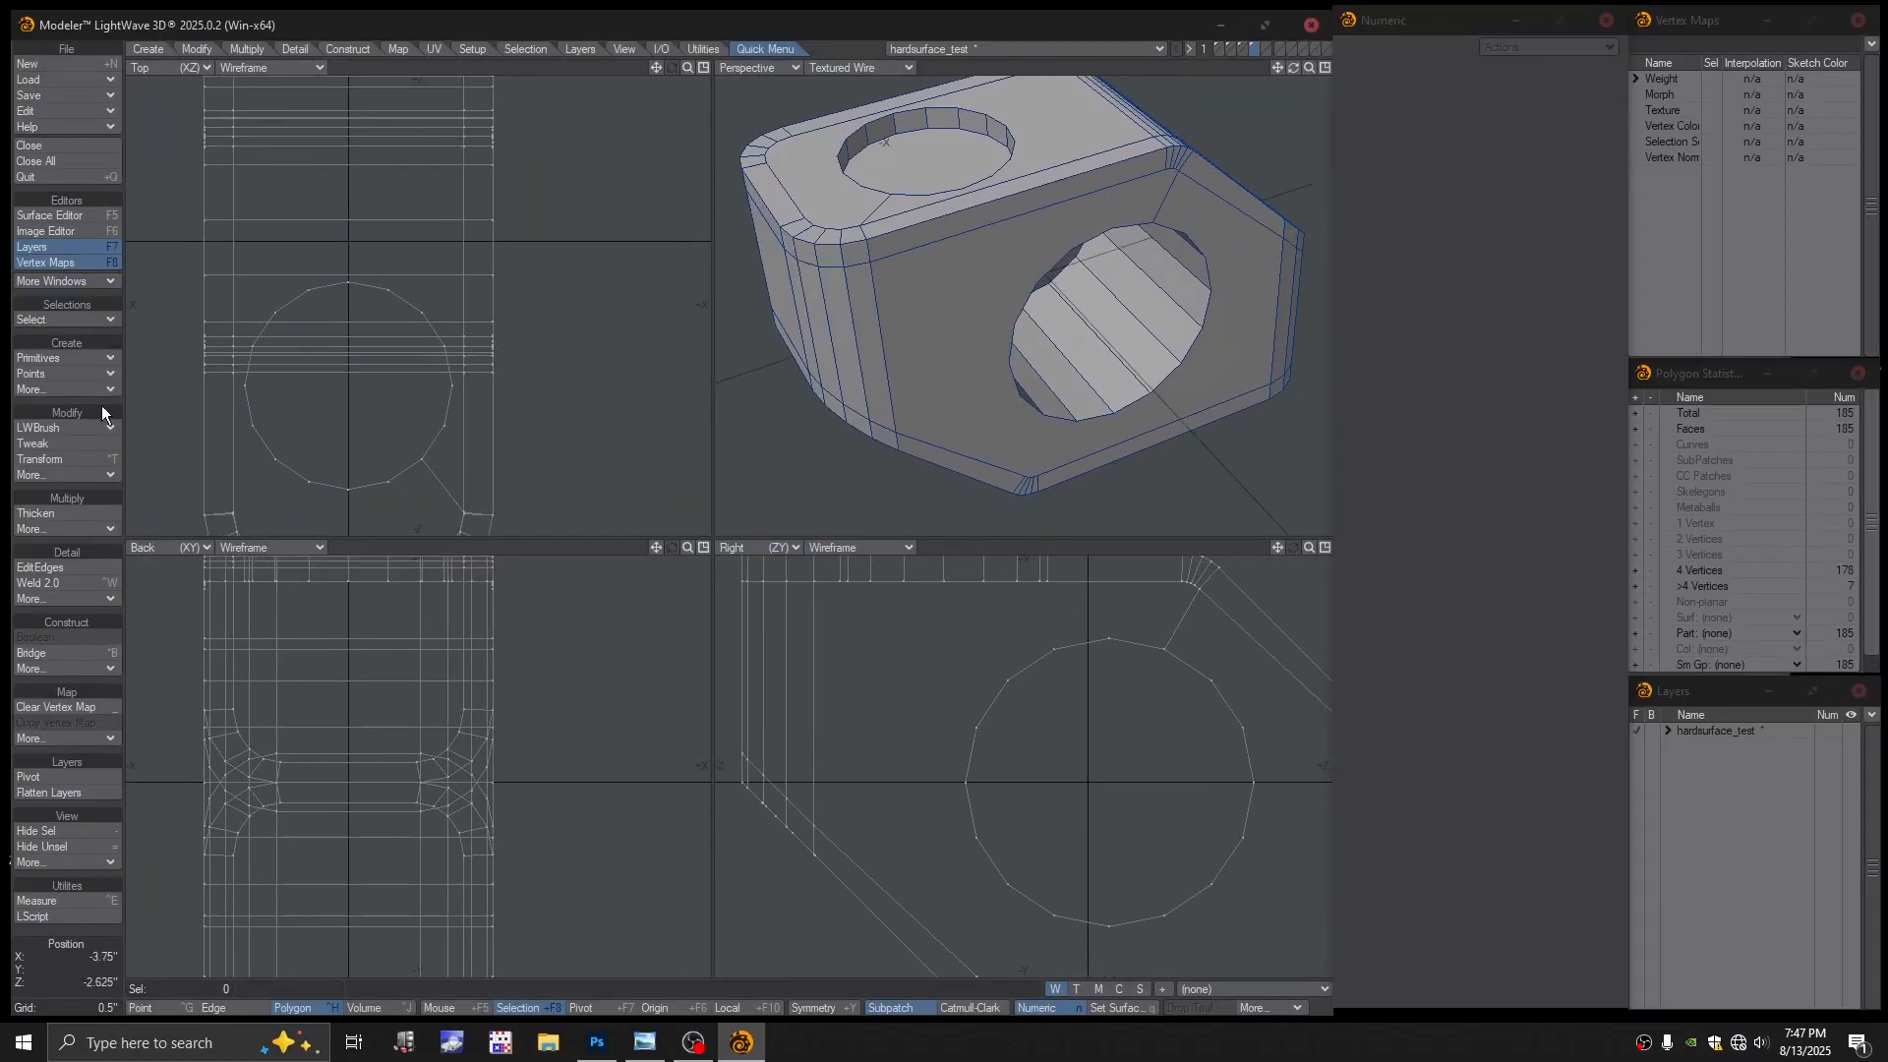
left_click(49, 443)
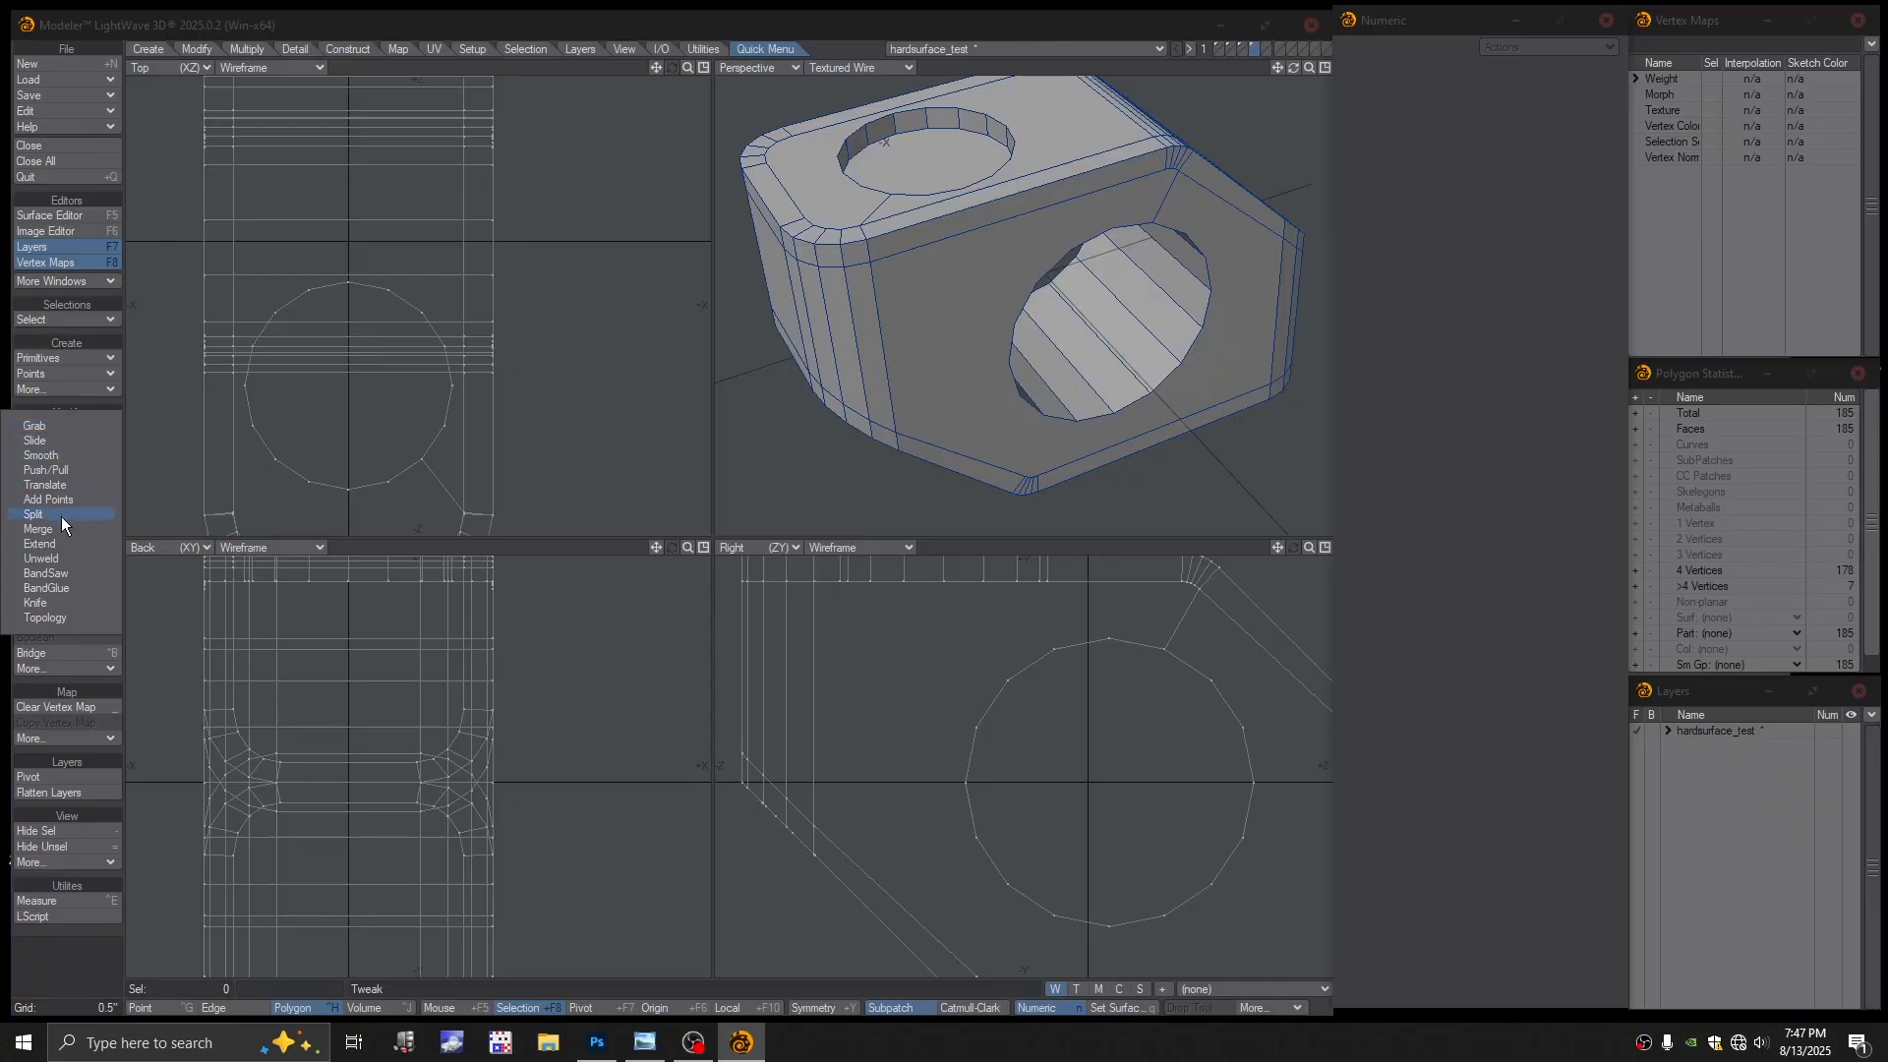
left_click(78, 405)
left_click_drag(900, 267, 965, 346, "alt+shift")
left_click_drag(966, 346, 978, 354, "alt+shift")
left_click_drag(979, 354, 1024, 342, "alt")
left_click_drag(1023, 342, 1005, 387, "ctrl+alt")
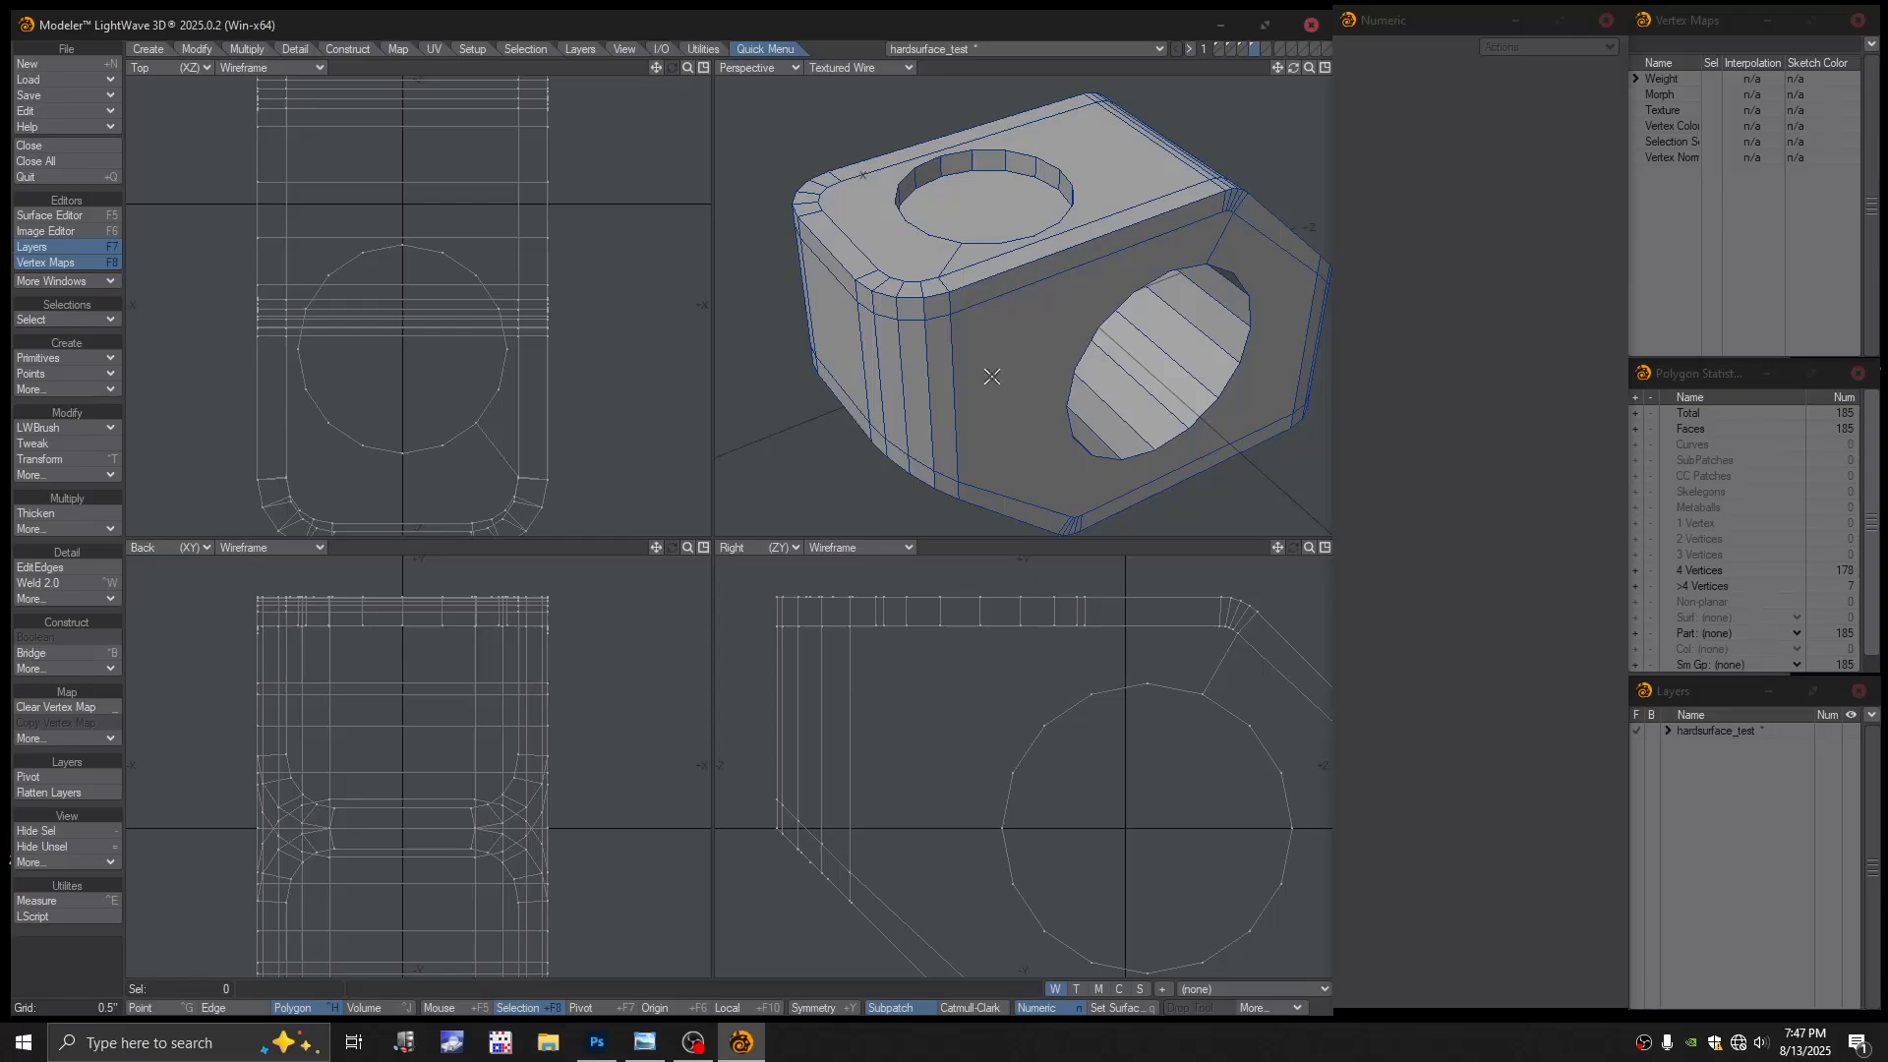
mouse_move(993, 336)
left_mouse_down("alt")
mouse_move(939, 288)
mouse_move(999, 307)
mouse_move(989, 350)
mouse_move(970, 336)
left_mouse_up("alt")
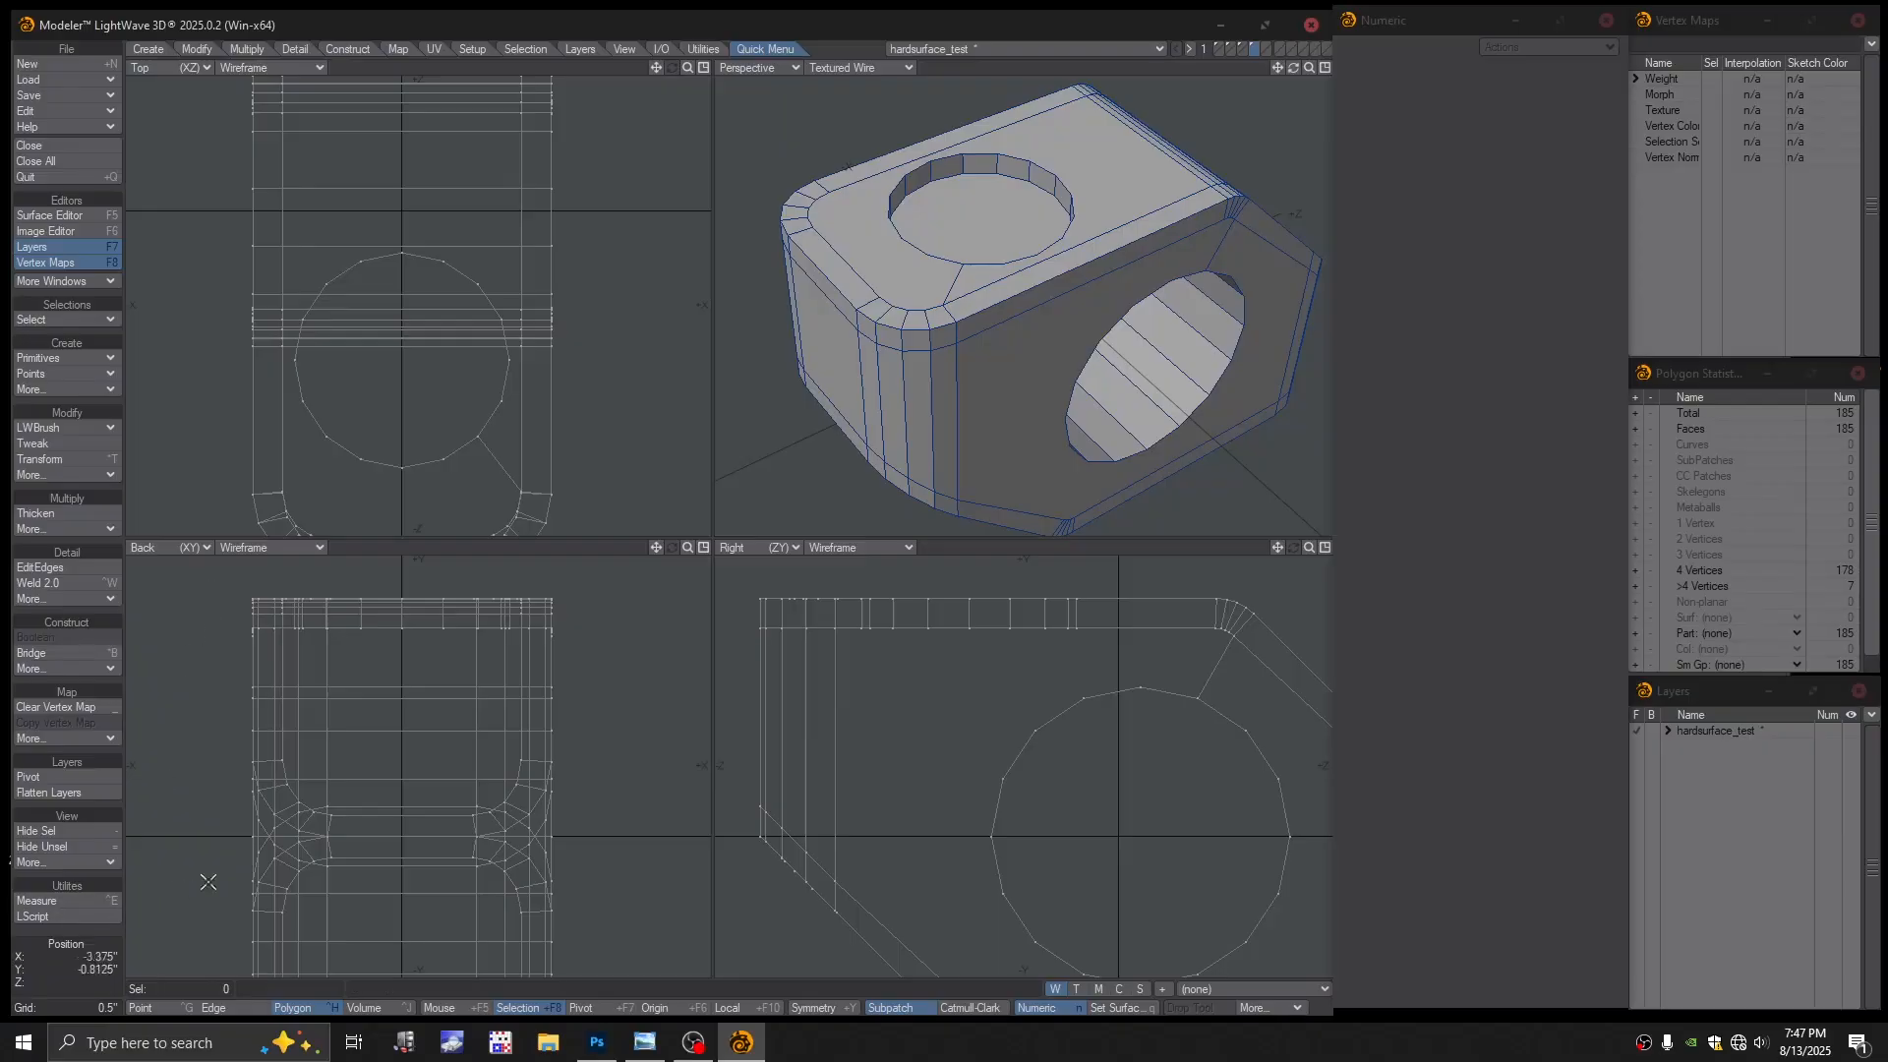
Launch Snipping Tool from the system search and move its window above the taskbar
key("super")
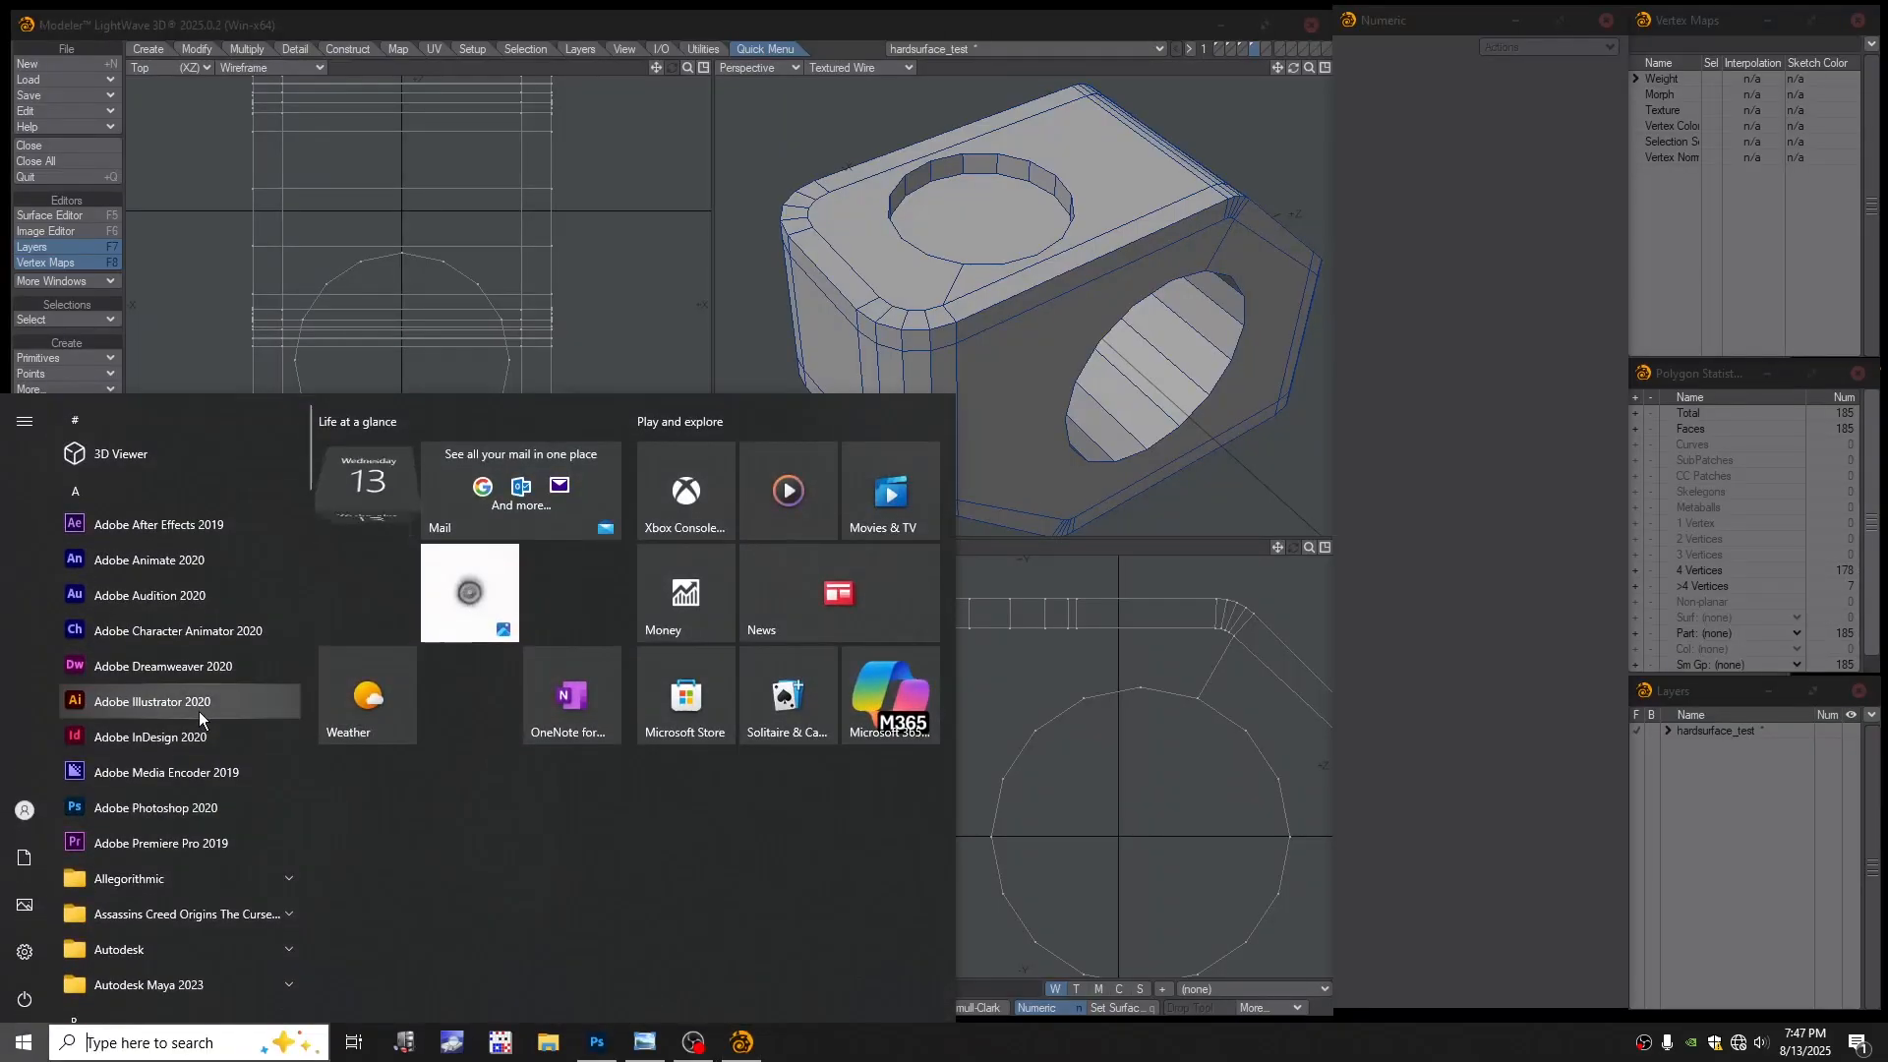
type("s")
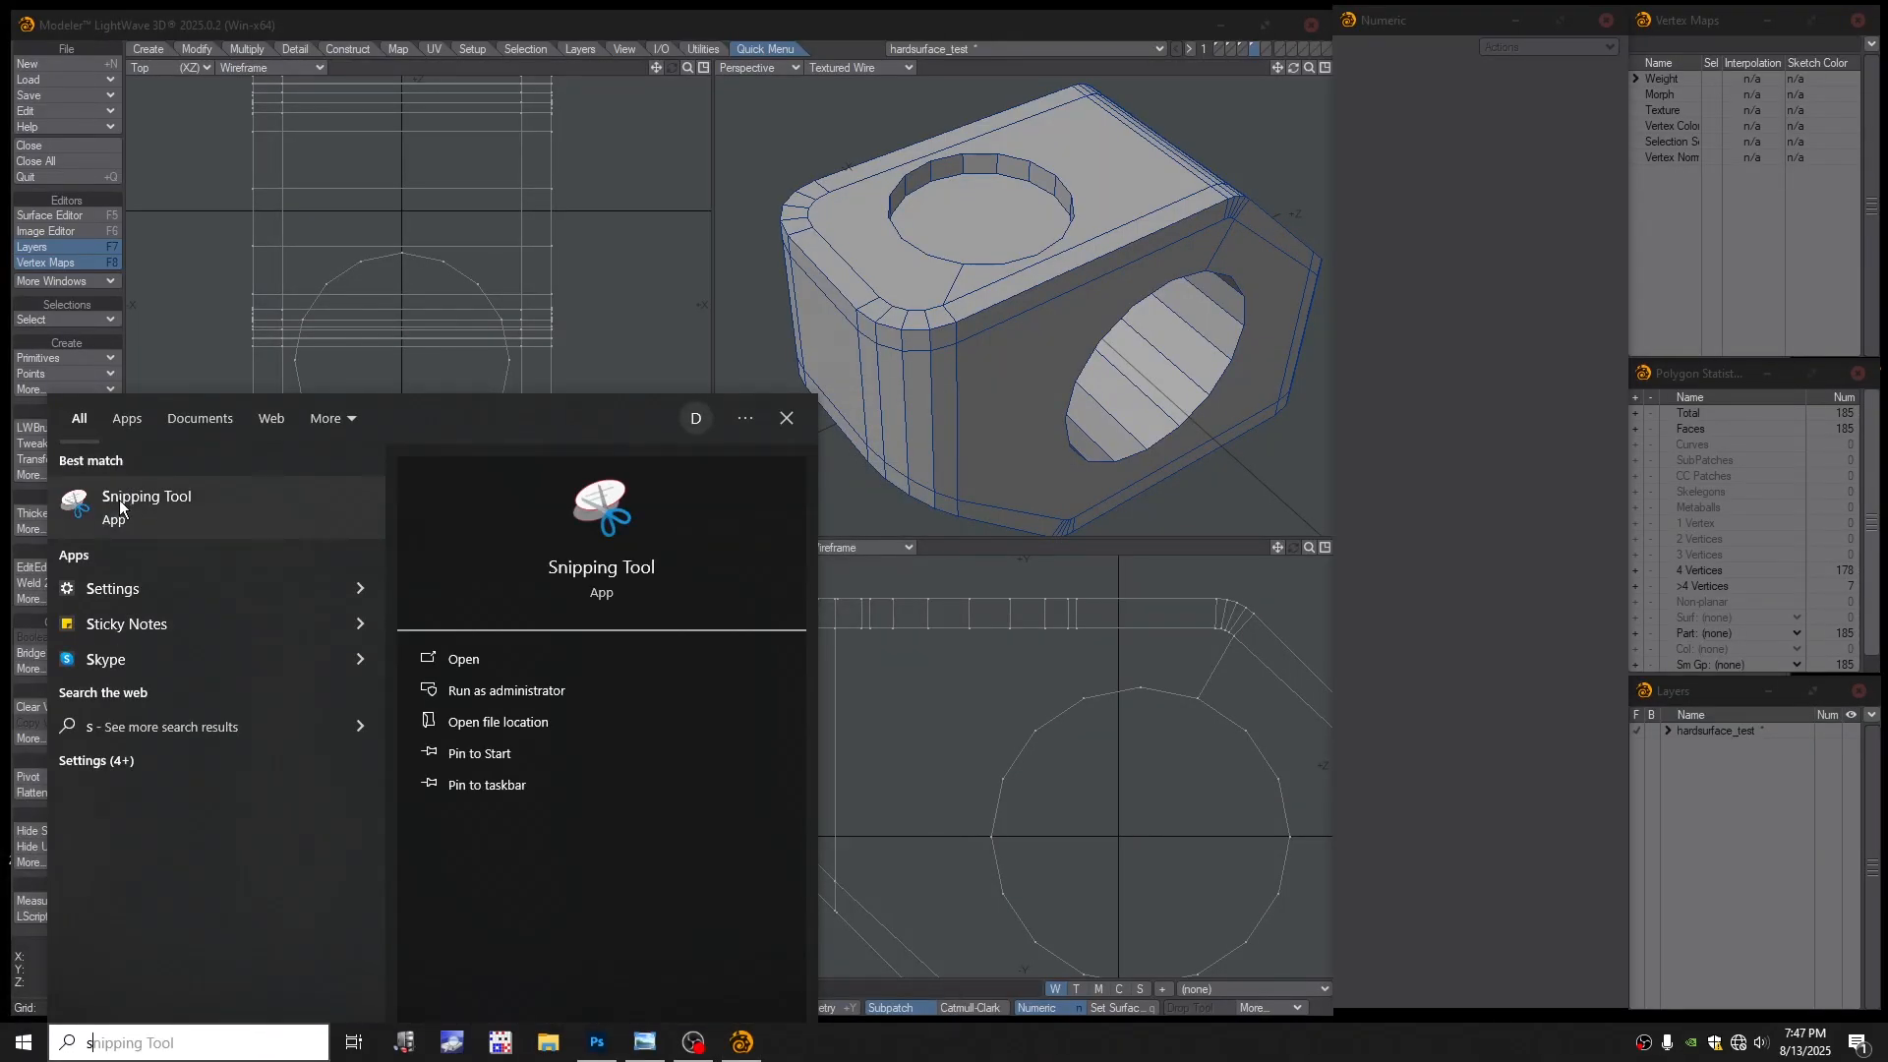
left_click(157, 522)
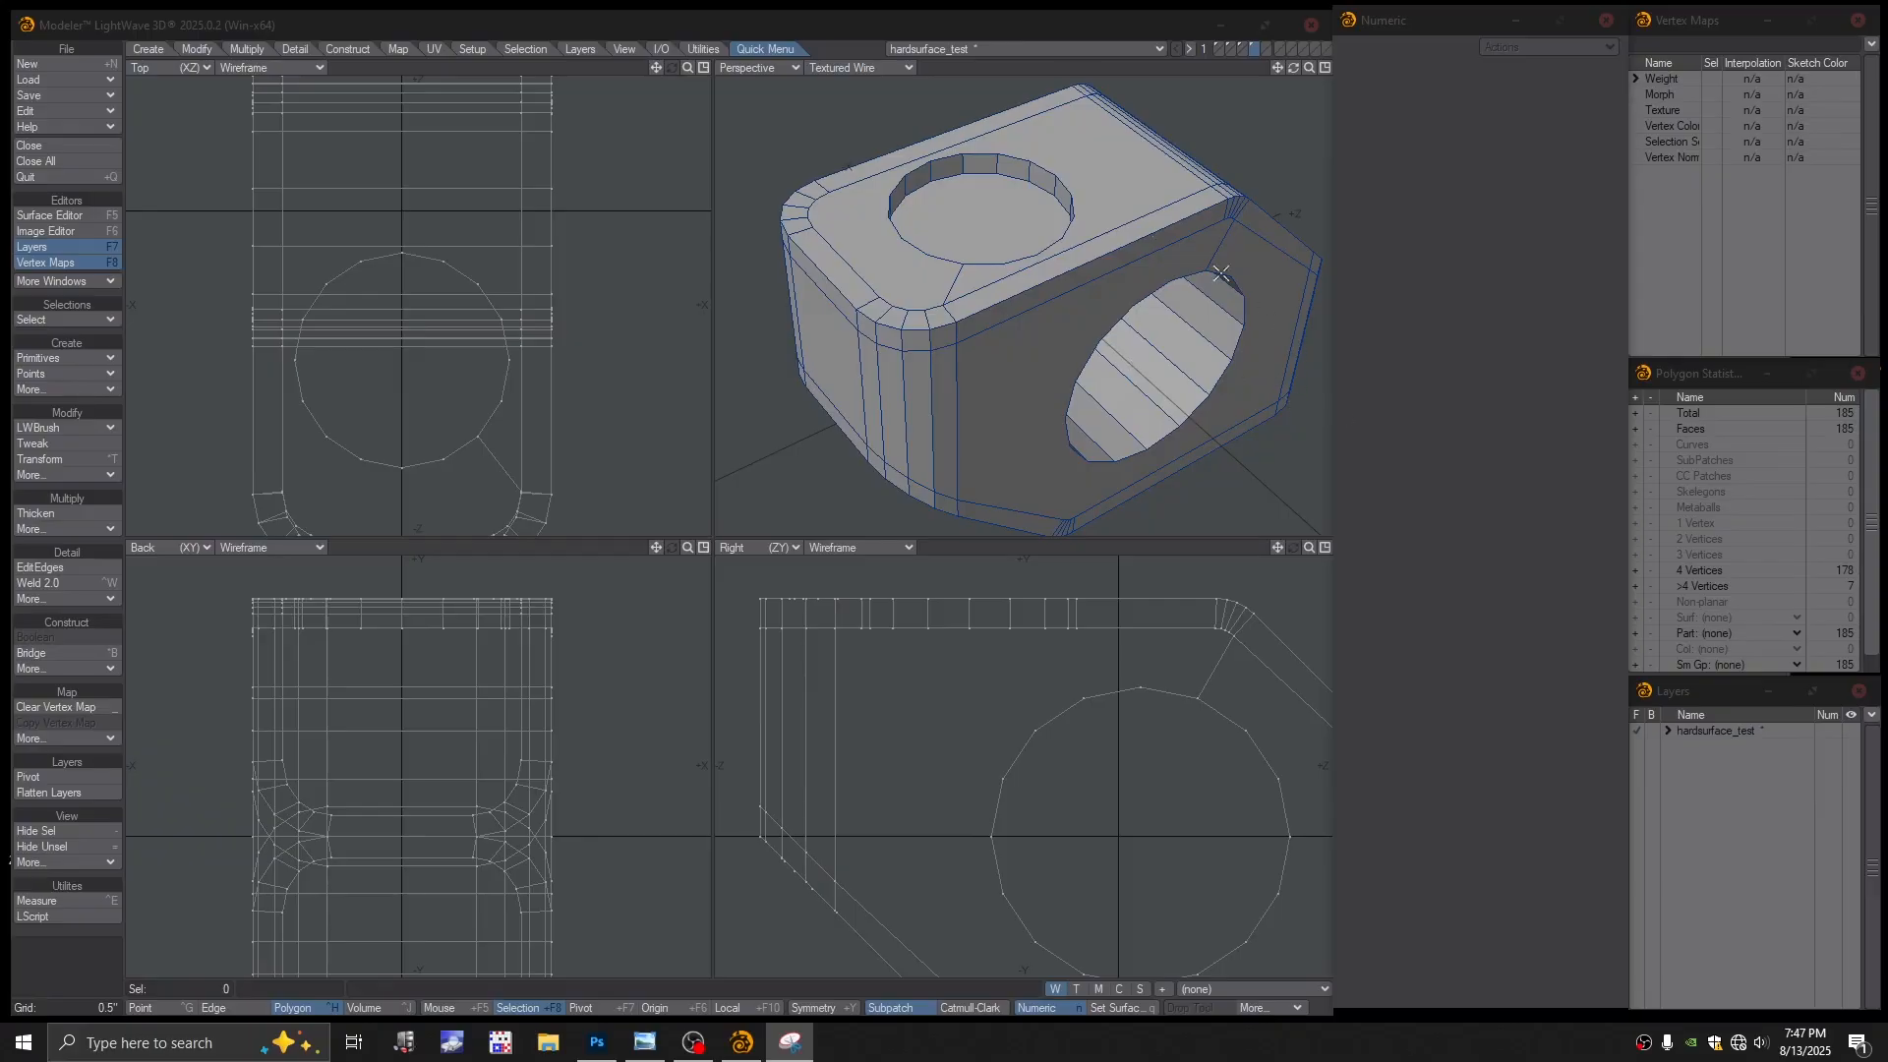
scroll(1101, 312, "down", 4)
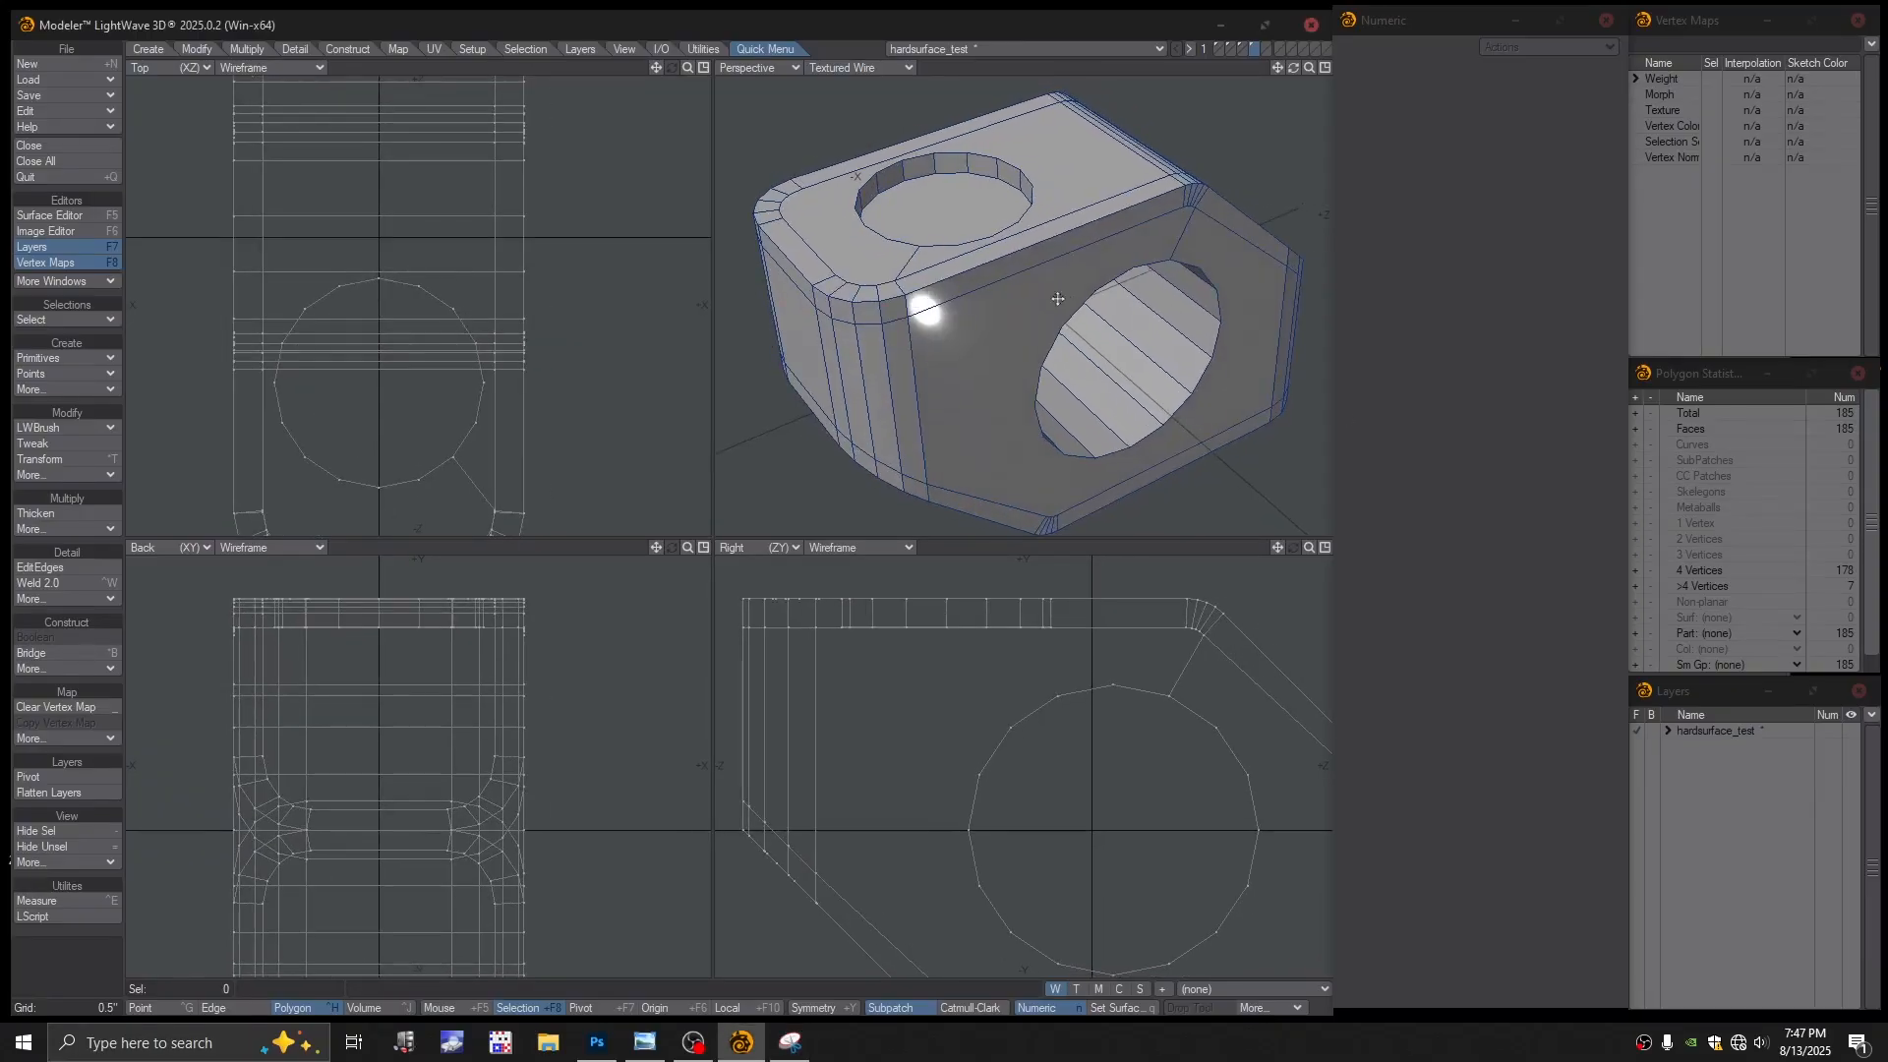
scroll(1079, 333, "down", 2)
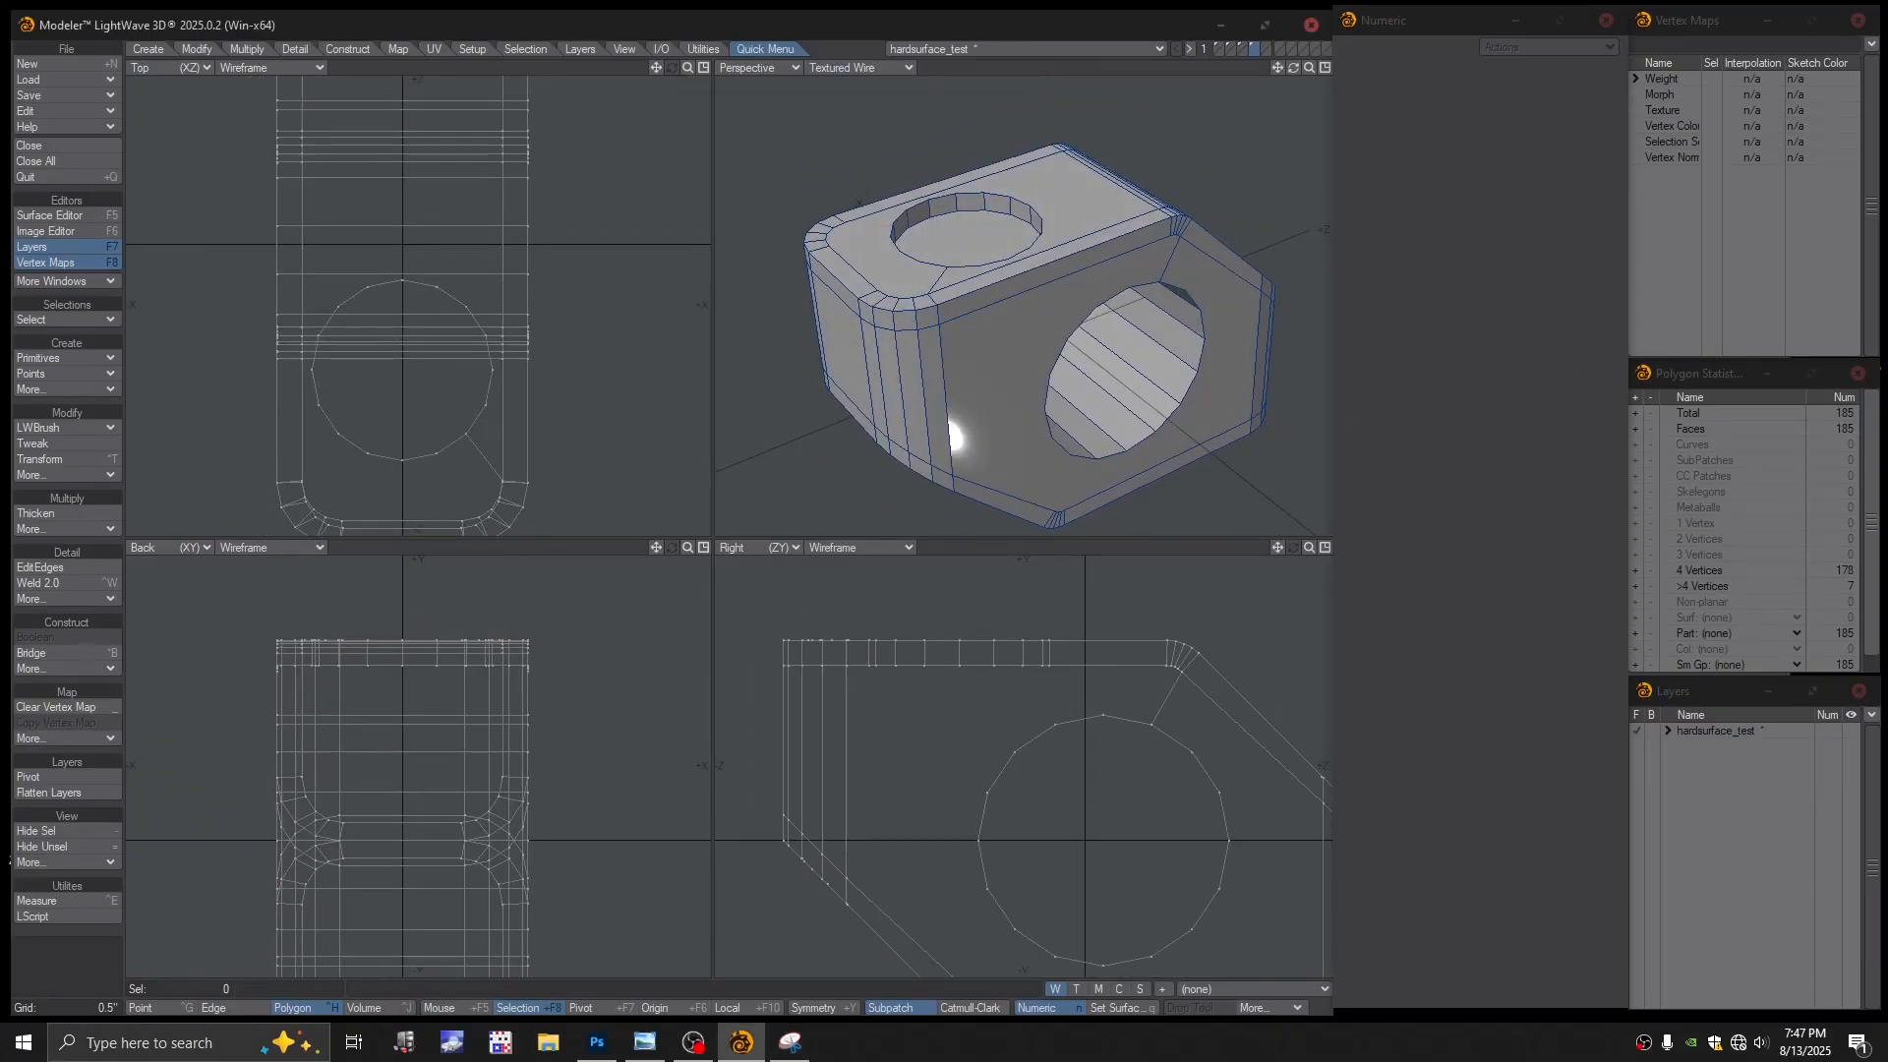
left_click_drag(1601, 517, 1553, 591)
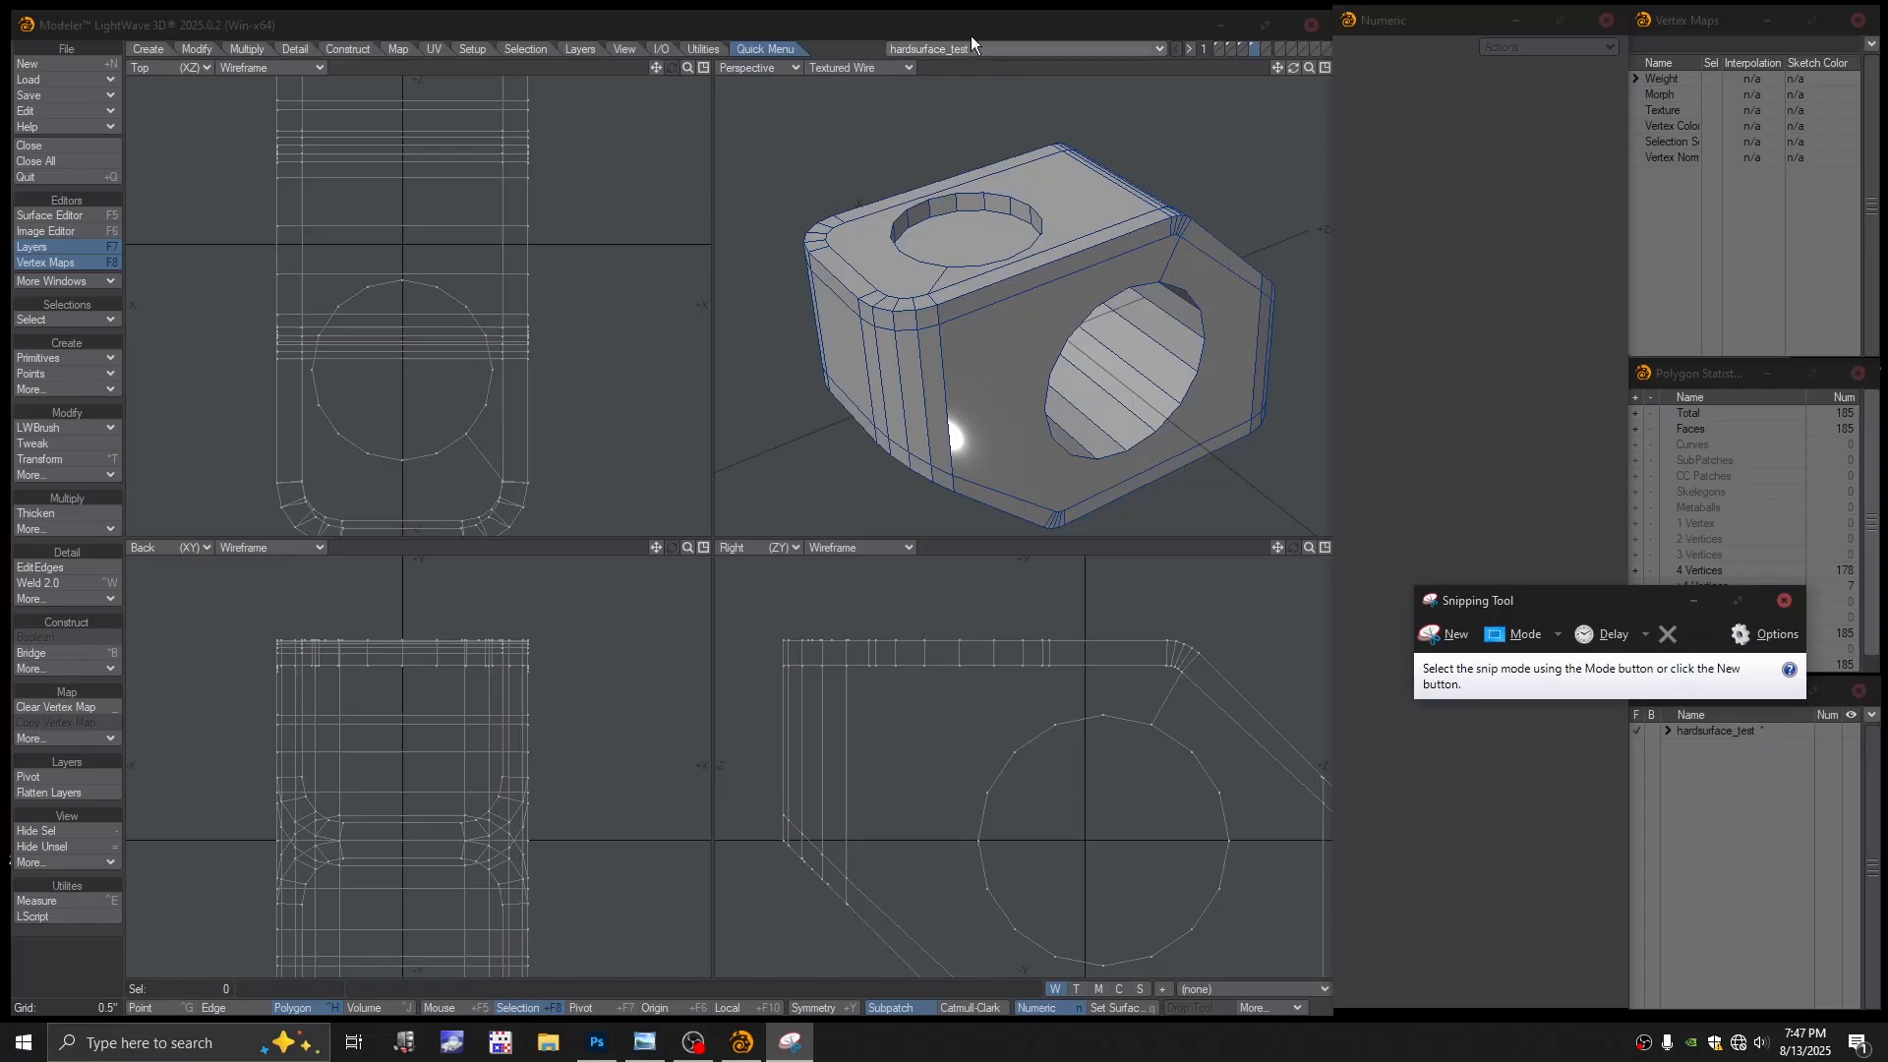
Clear the polygon selection and enlarge the perspective view to fill the viewport
left_click_drag(762, 118, 1096, 384)
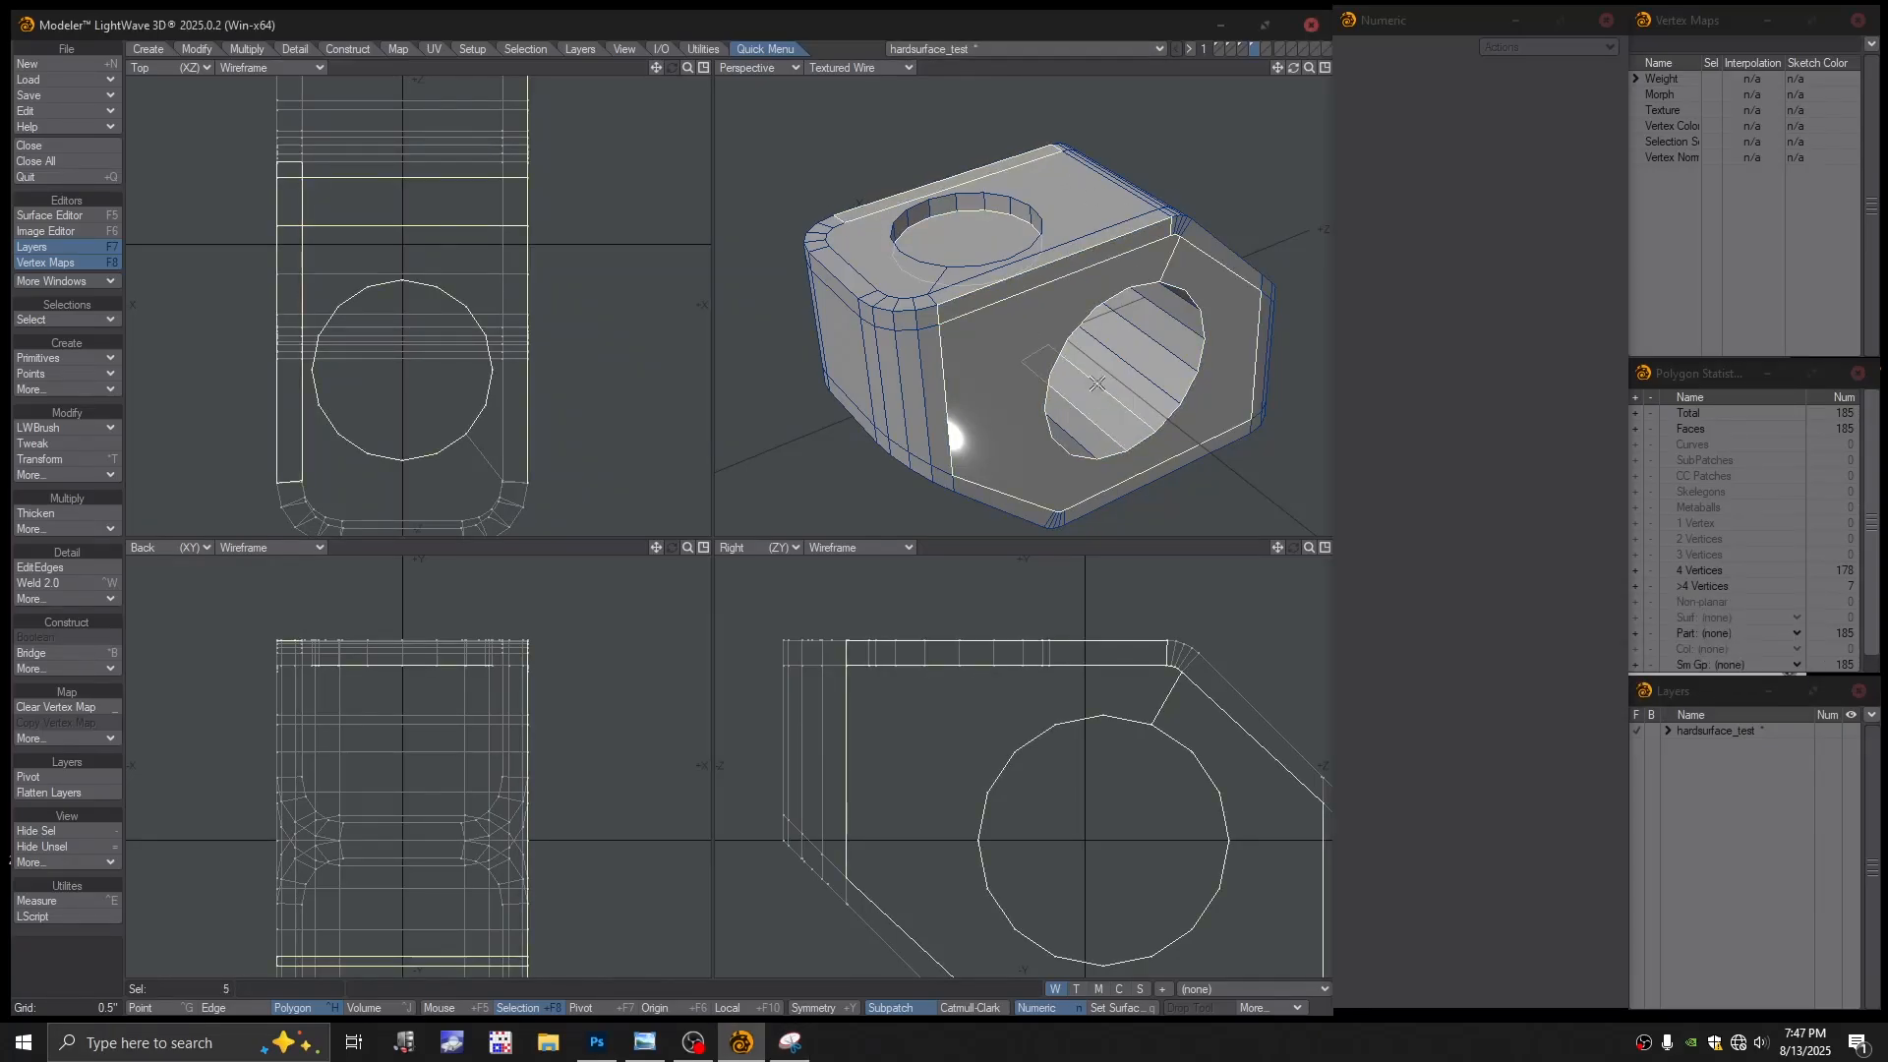
left_click(1141, 139)
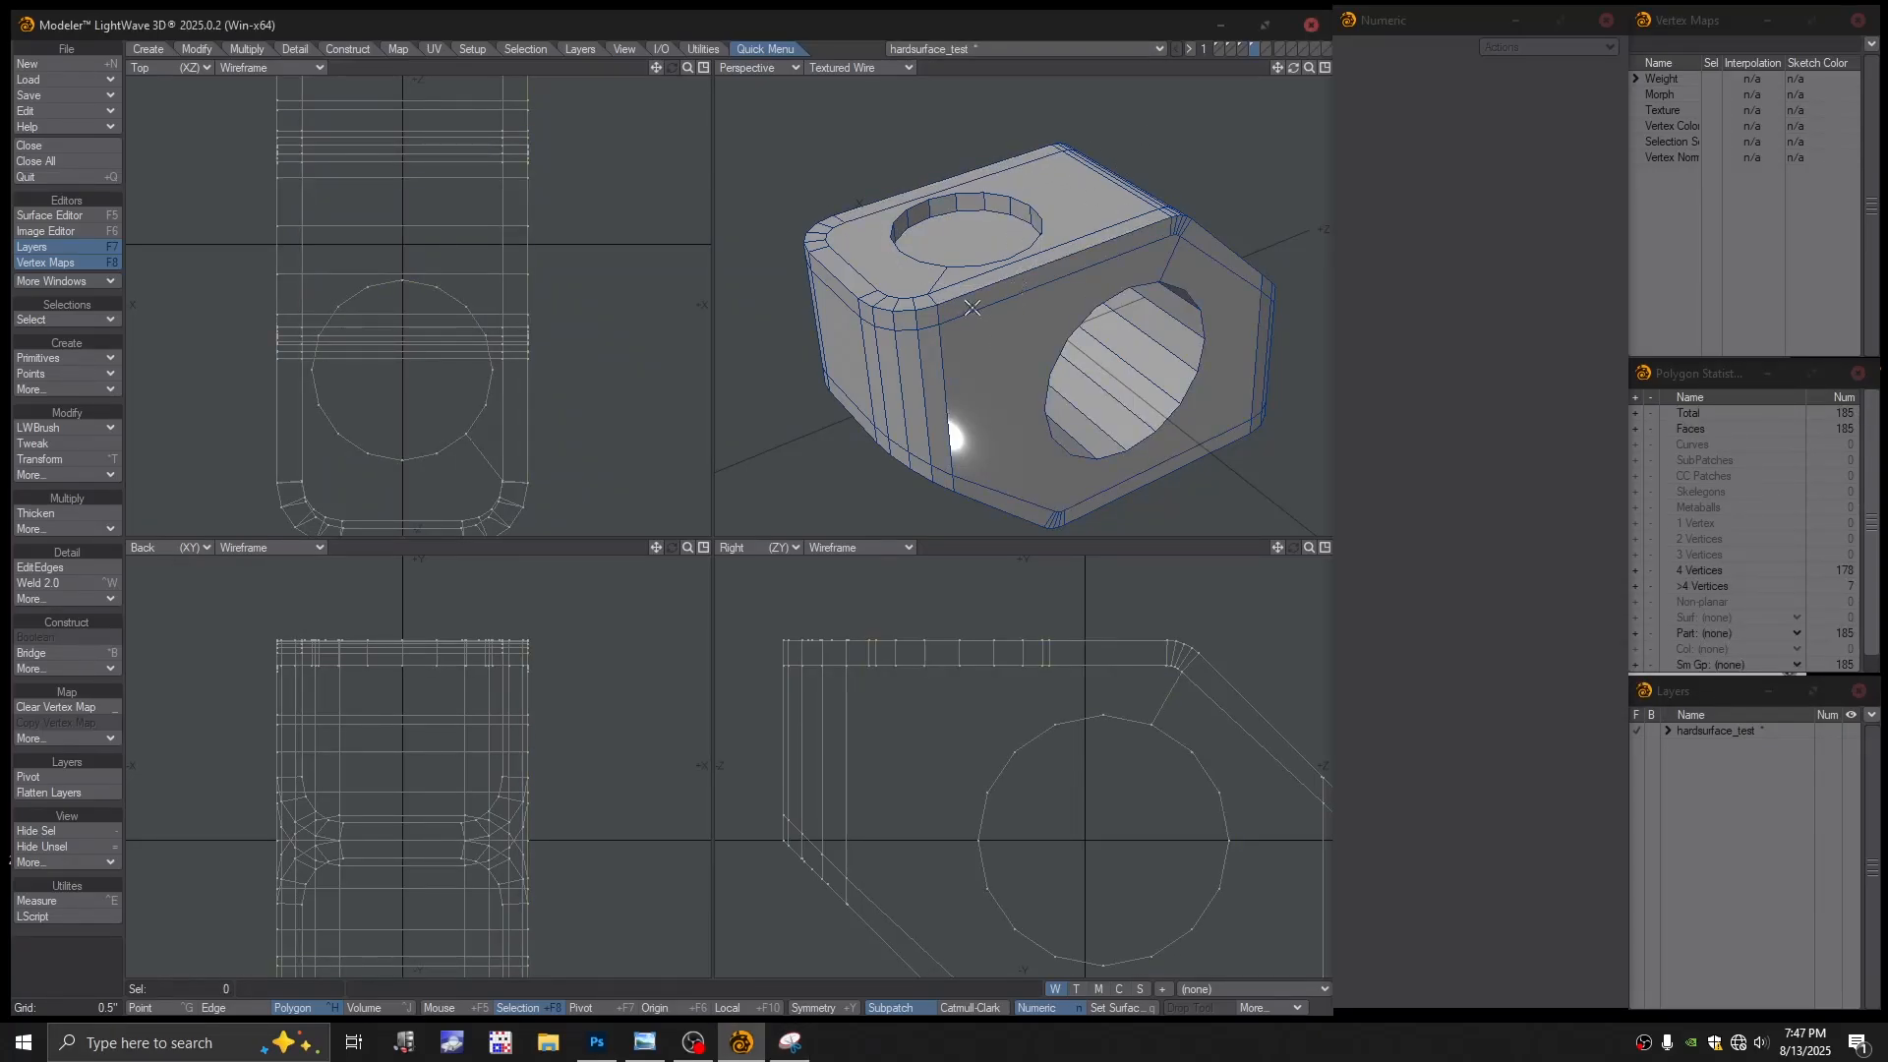
key("KP_0")
scroll(708, 583, "up", 2)
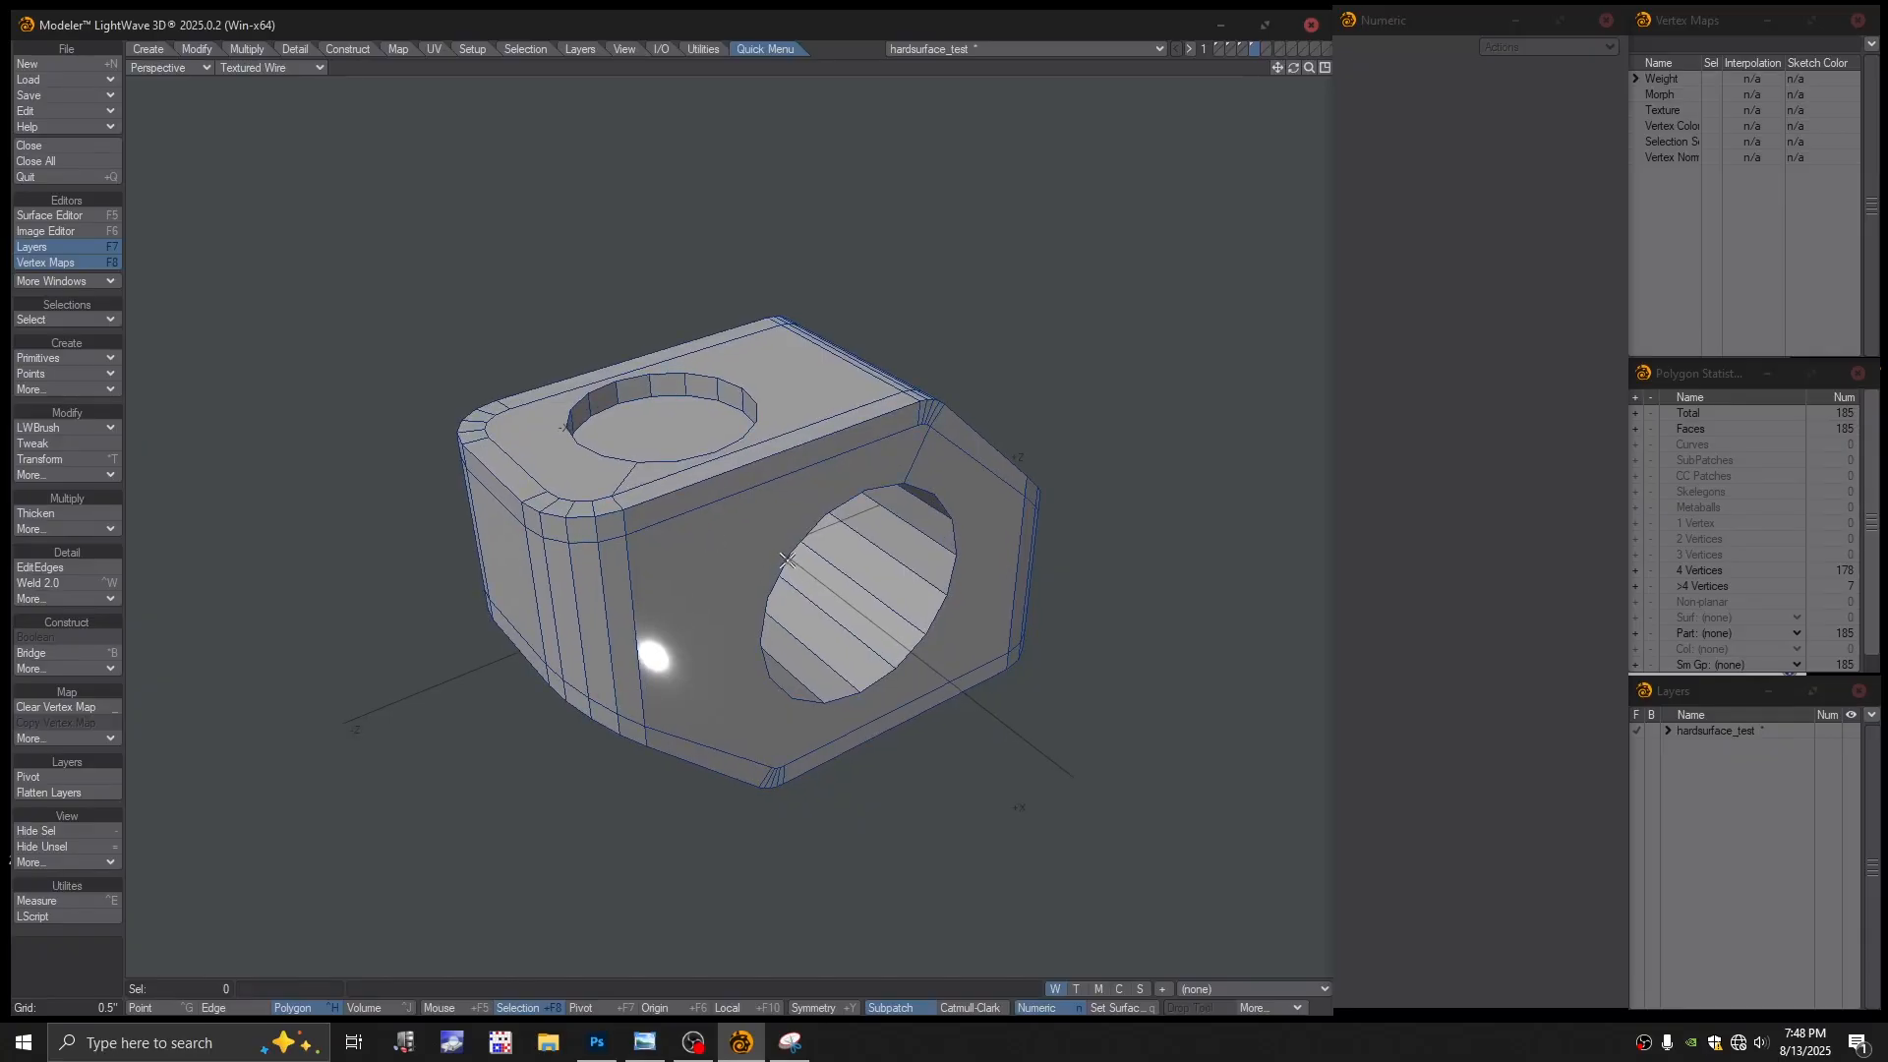
Snip the region around the two-holed block and switch to Photoshop
left_click(791, 1043)
left_click(1444, 634)
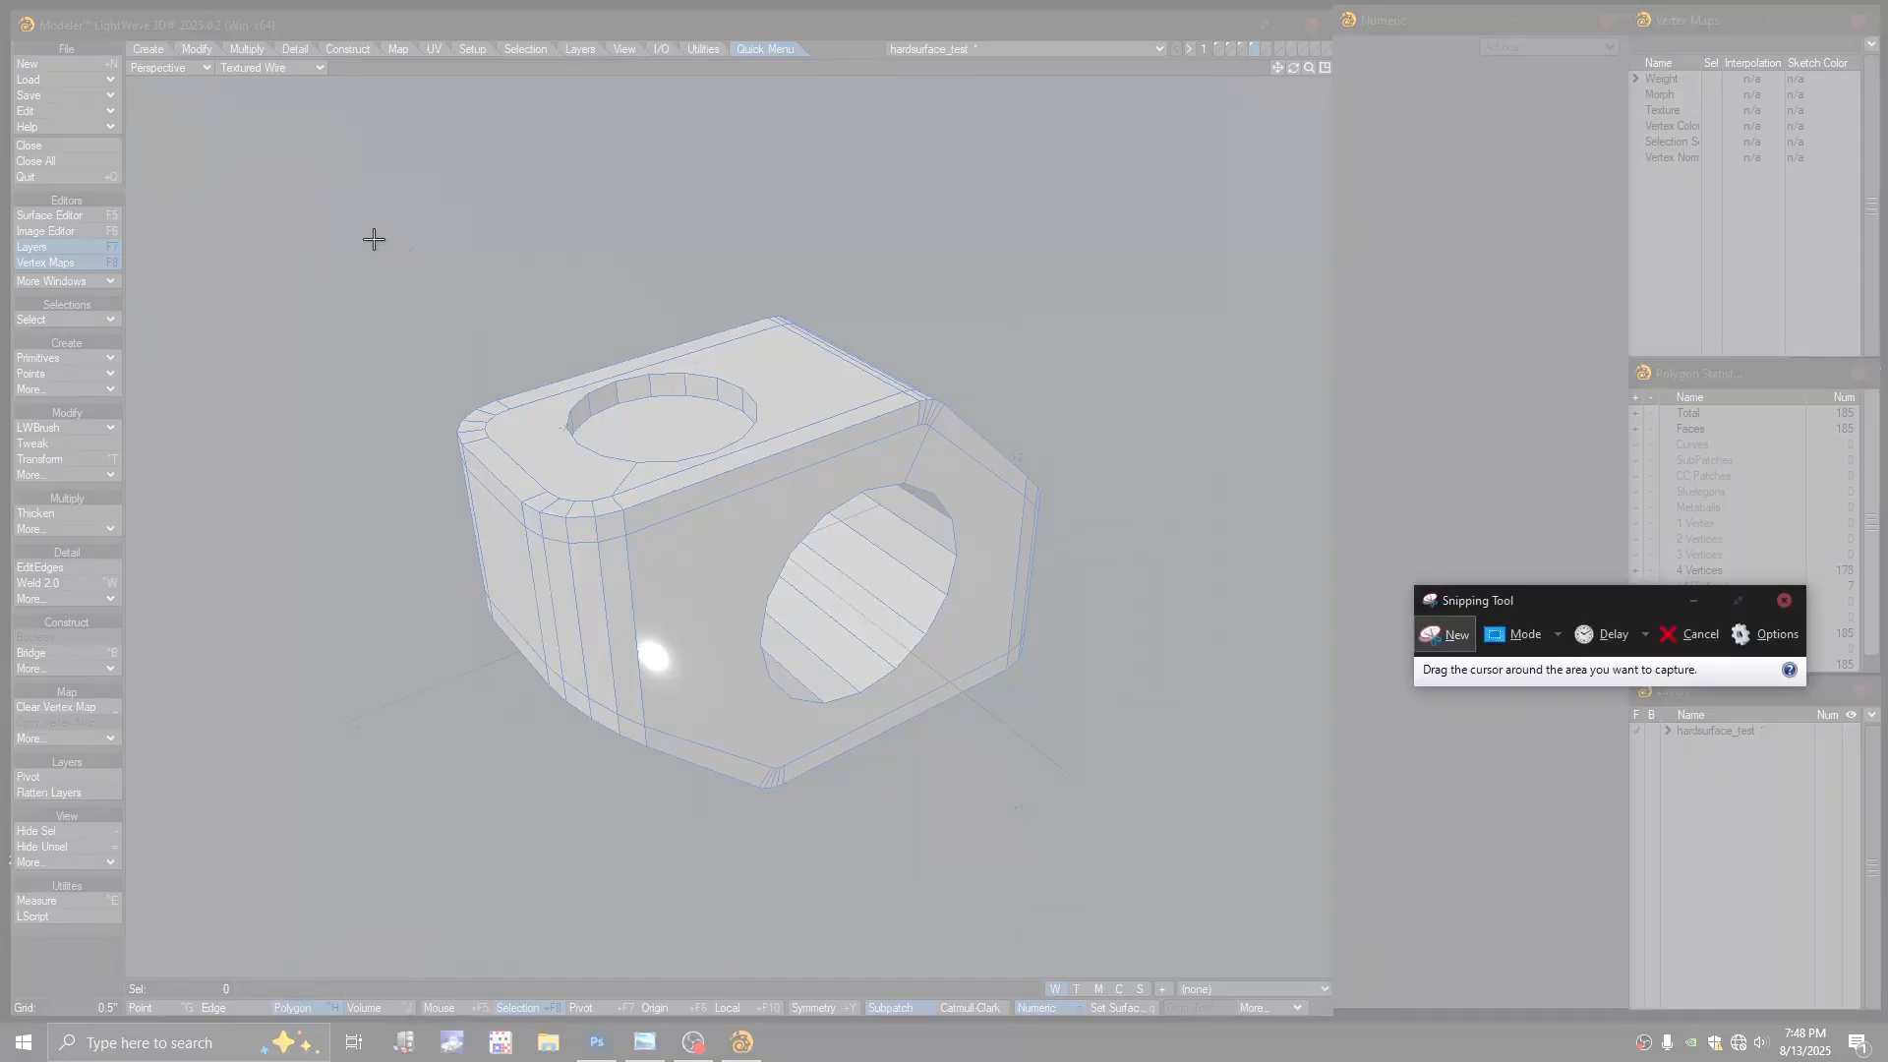
left_click_drag(337, 207, 1163, 871)
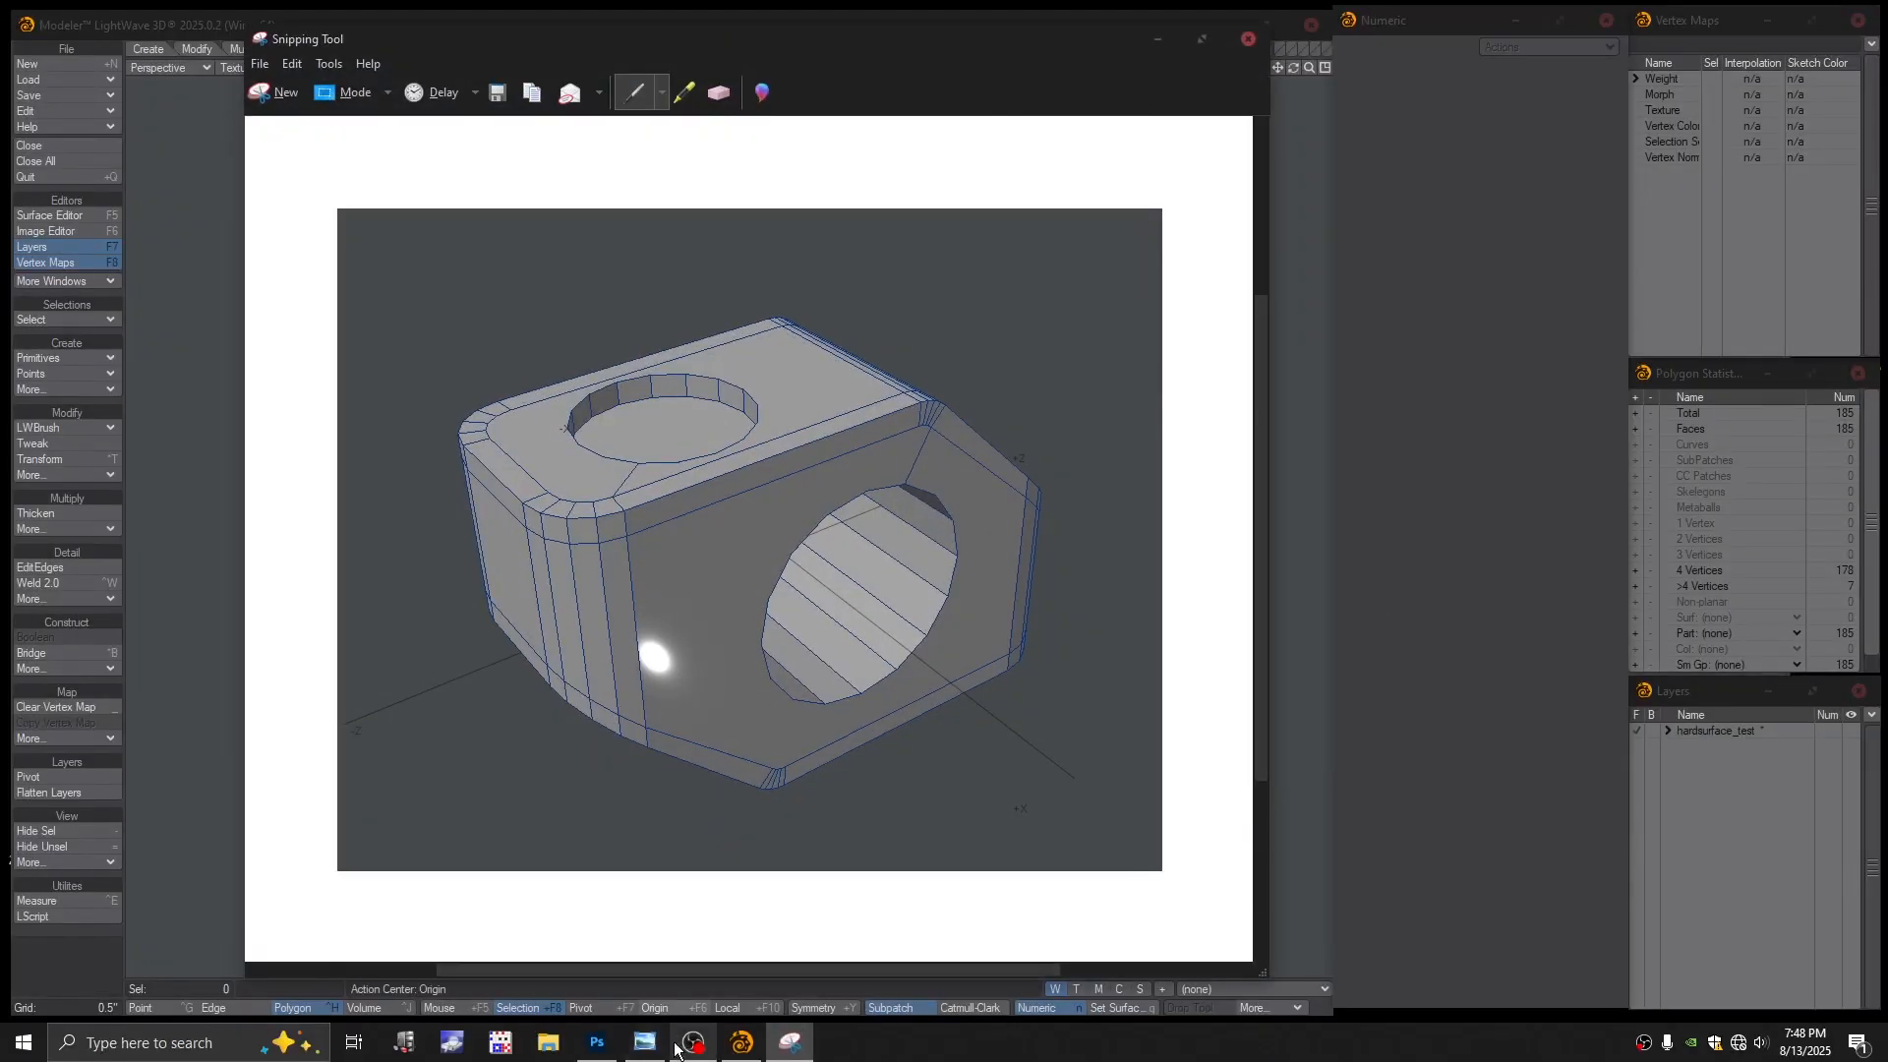
left_click(597, 1043)
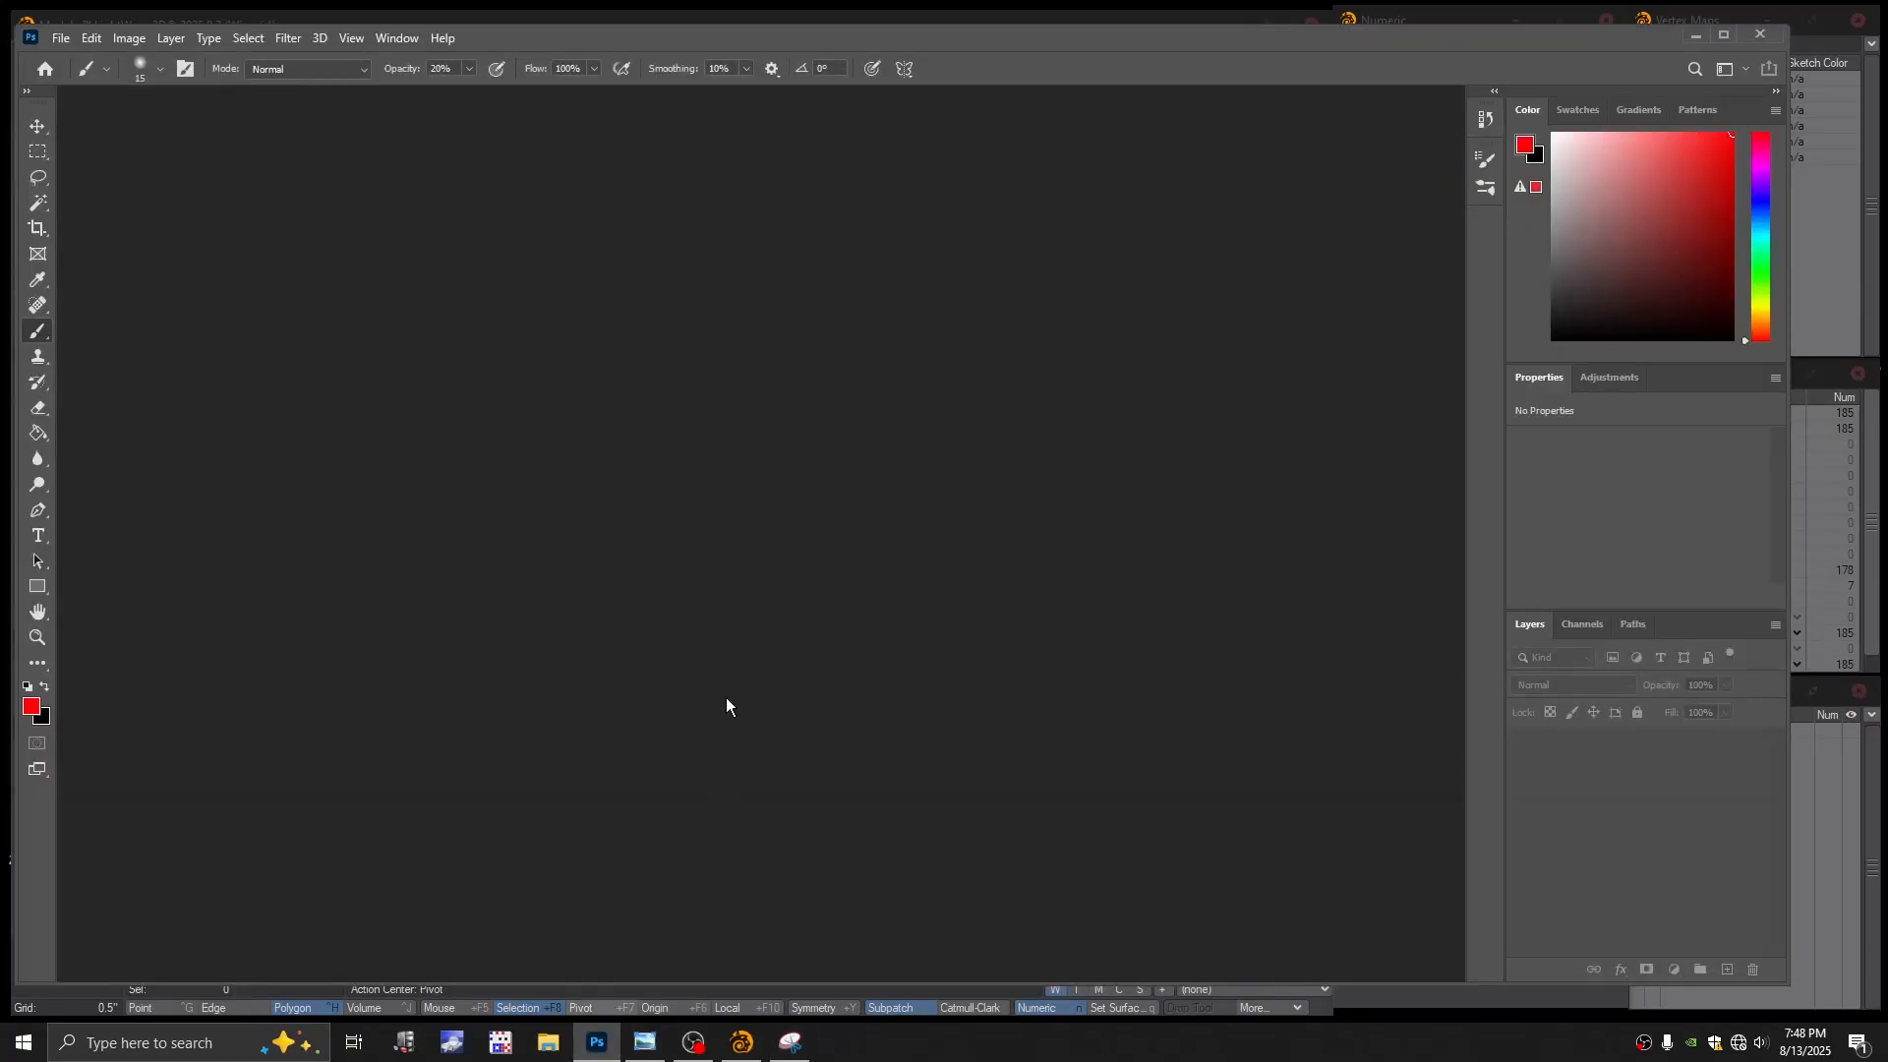
Paste the capture into a new clipboard-sized document and close Snipping Tool without saving
key("ctrl+n")
left_click(1034, 356)
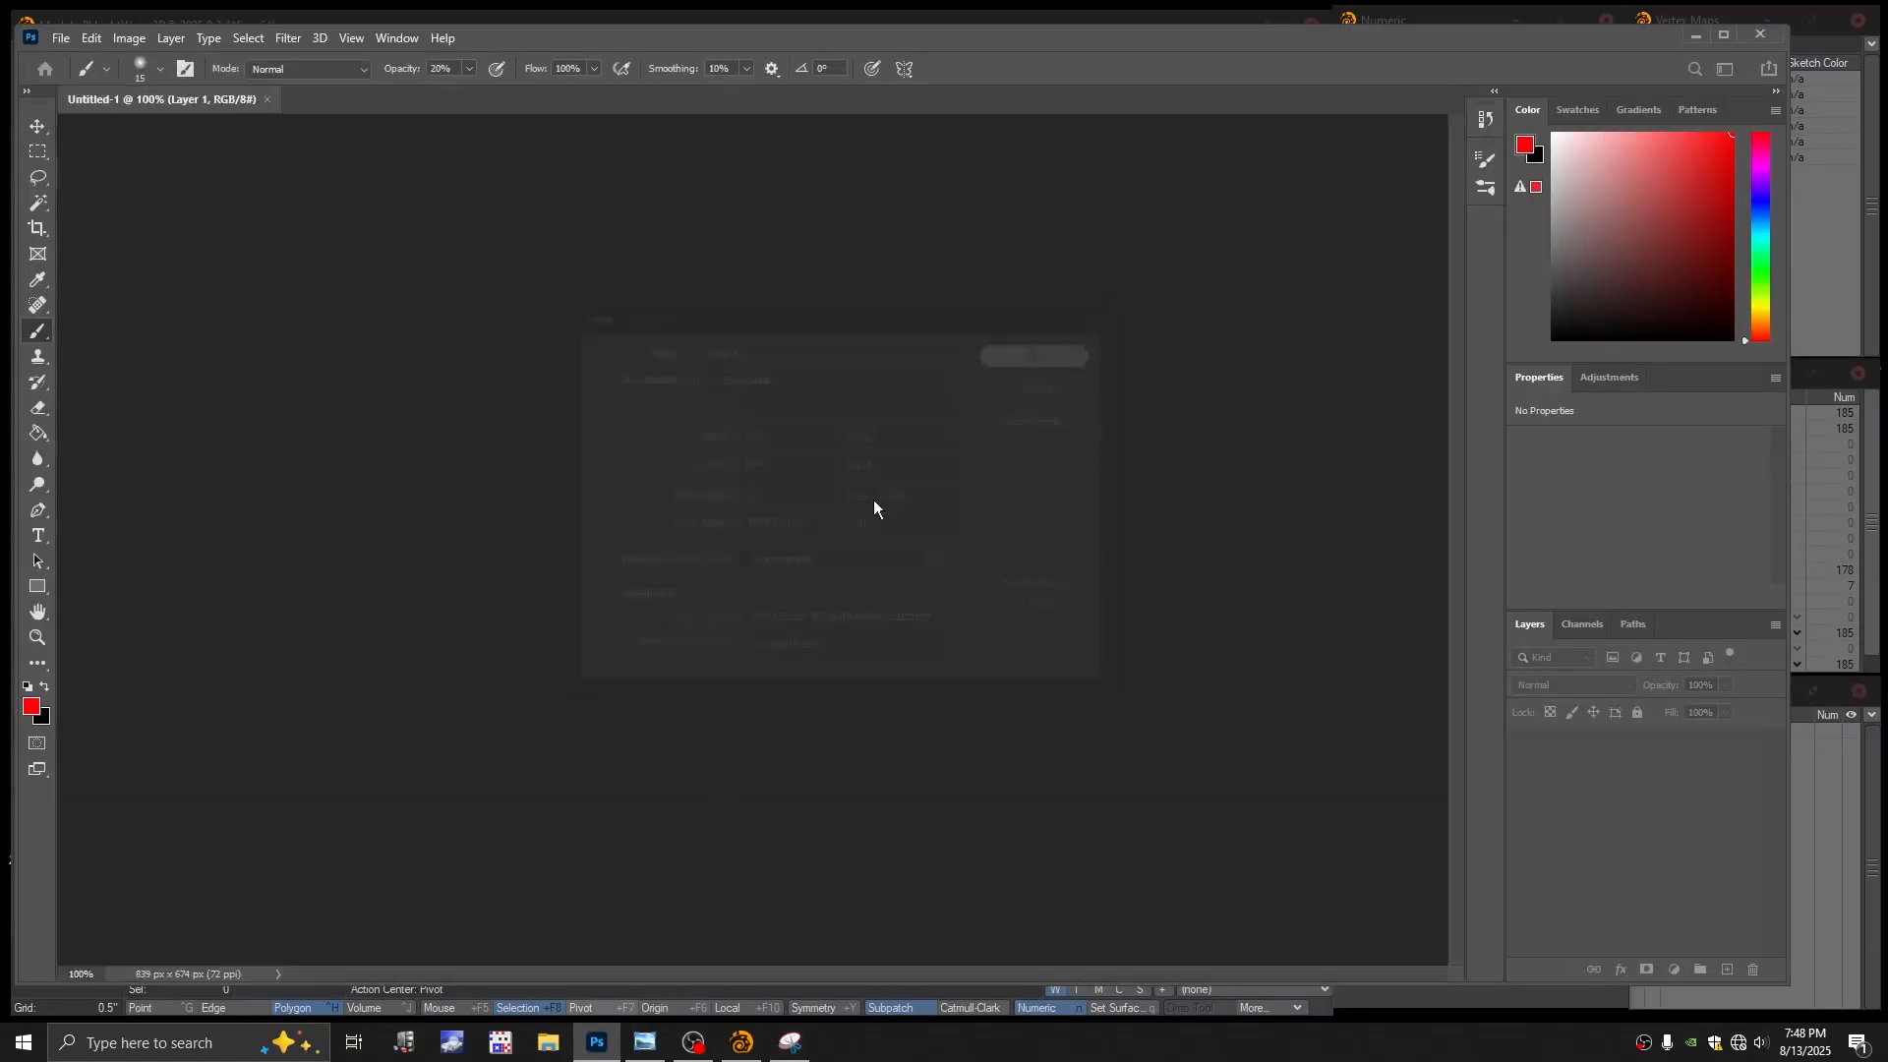
key("ctrl+v")
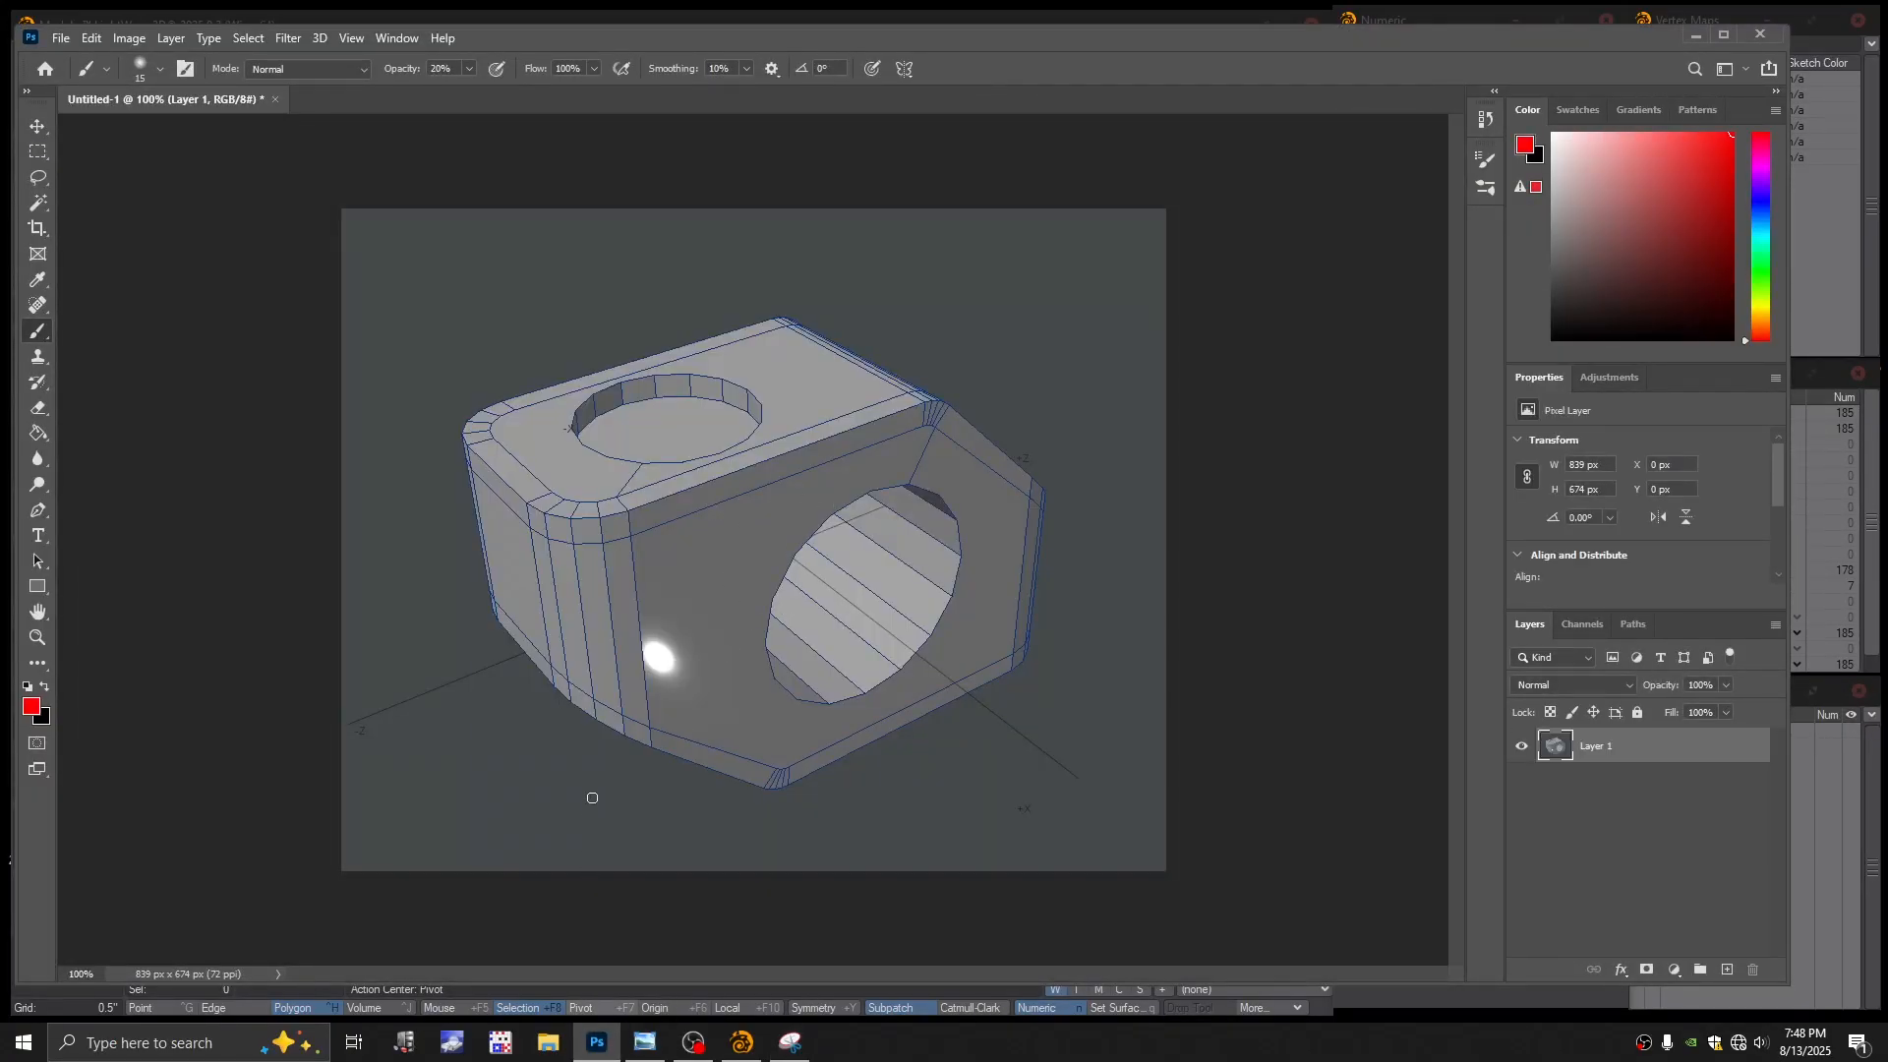
left_click(791, 1043)
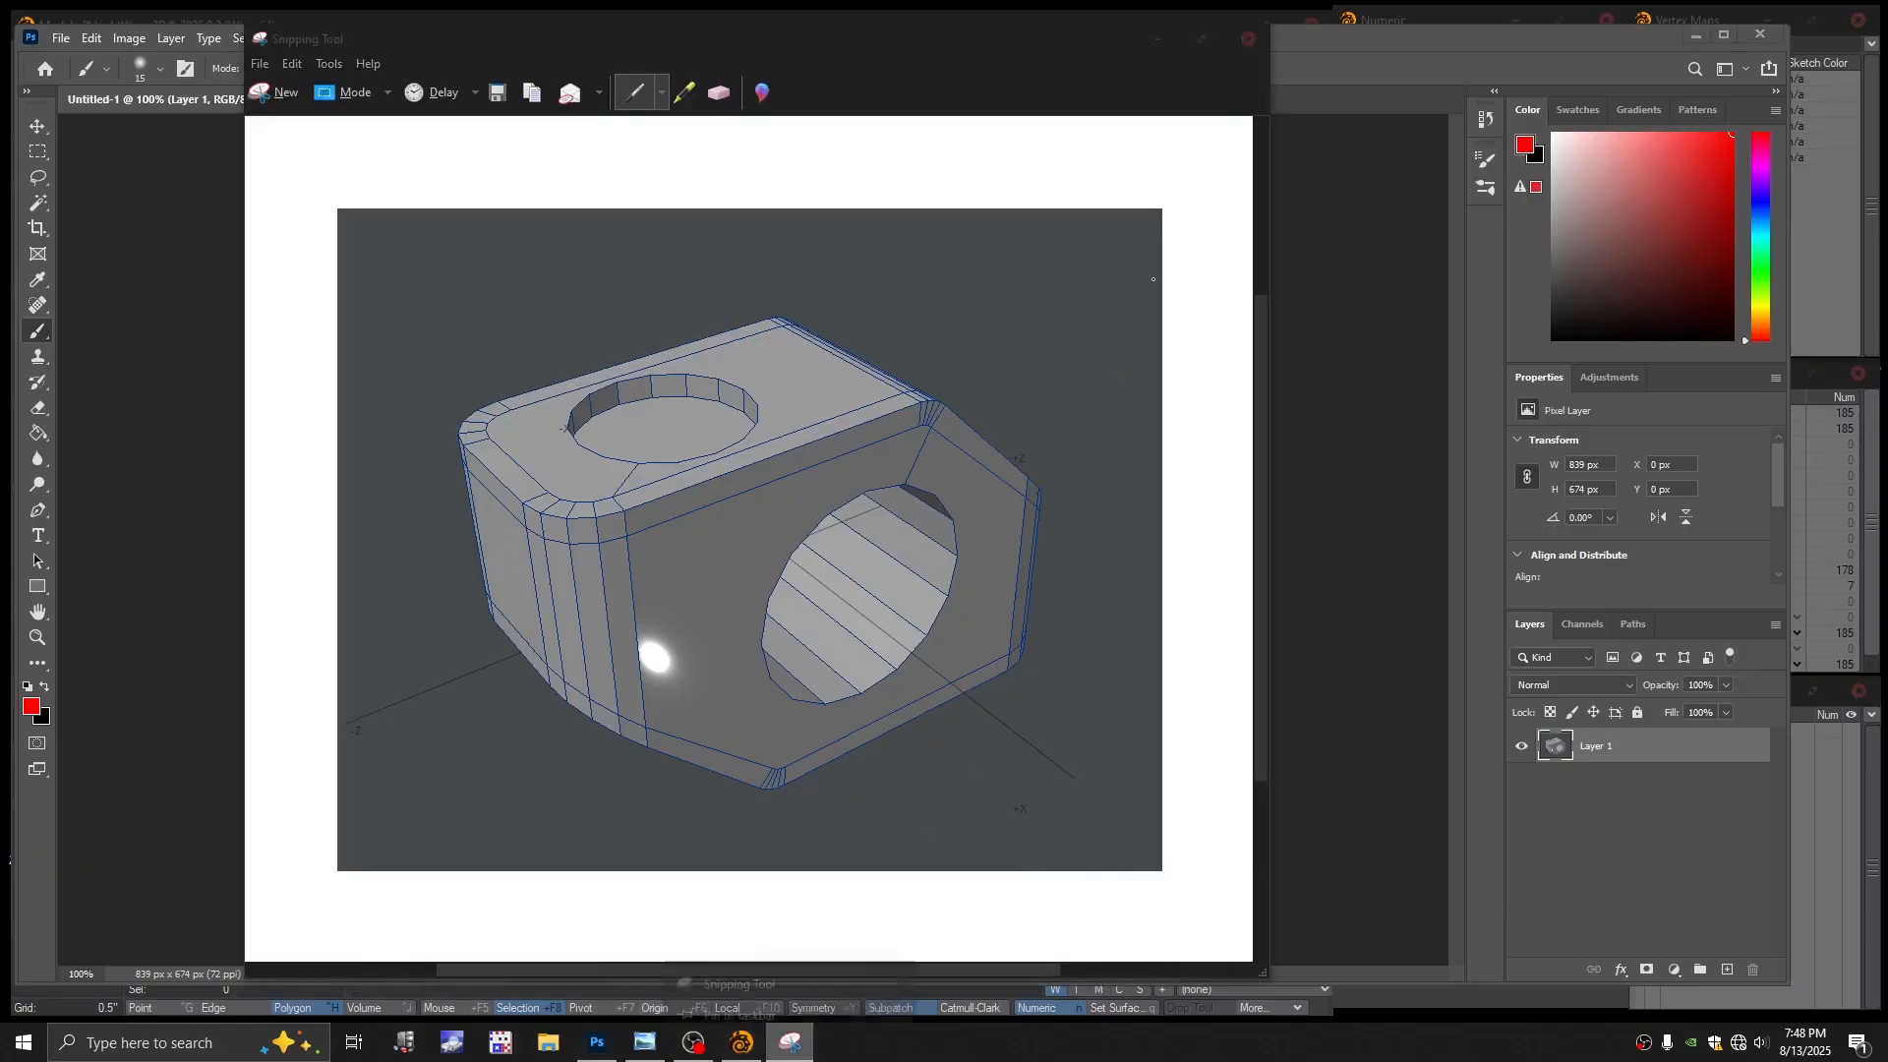
left_click(1248, 38)
left_click(835, 522)
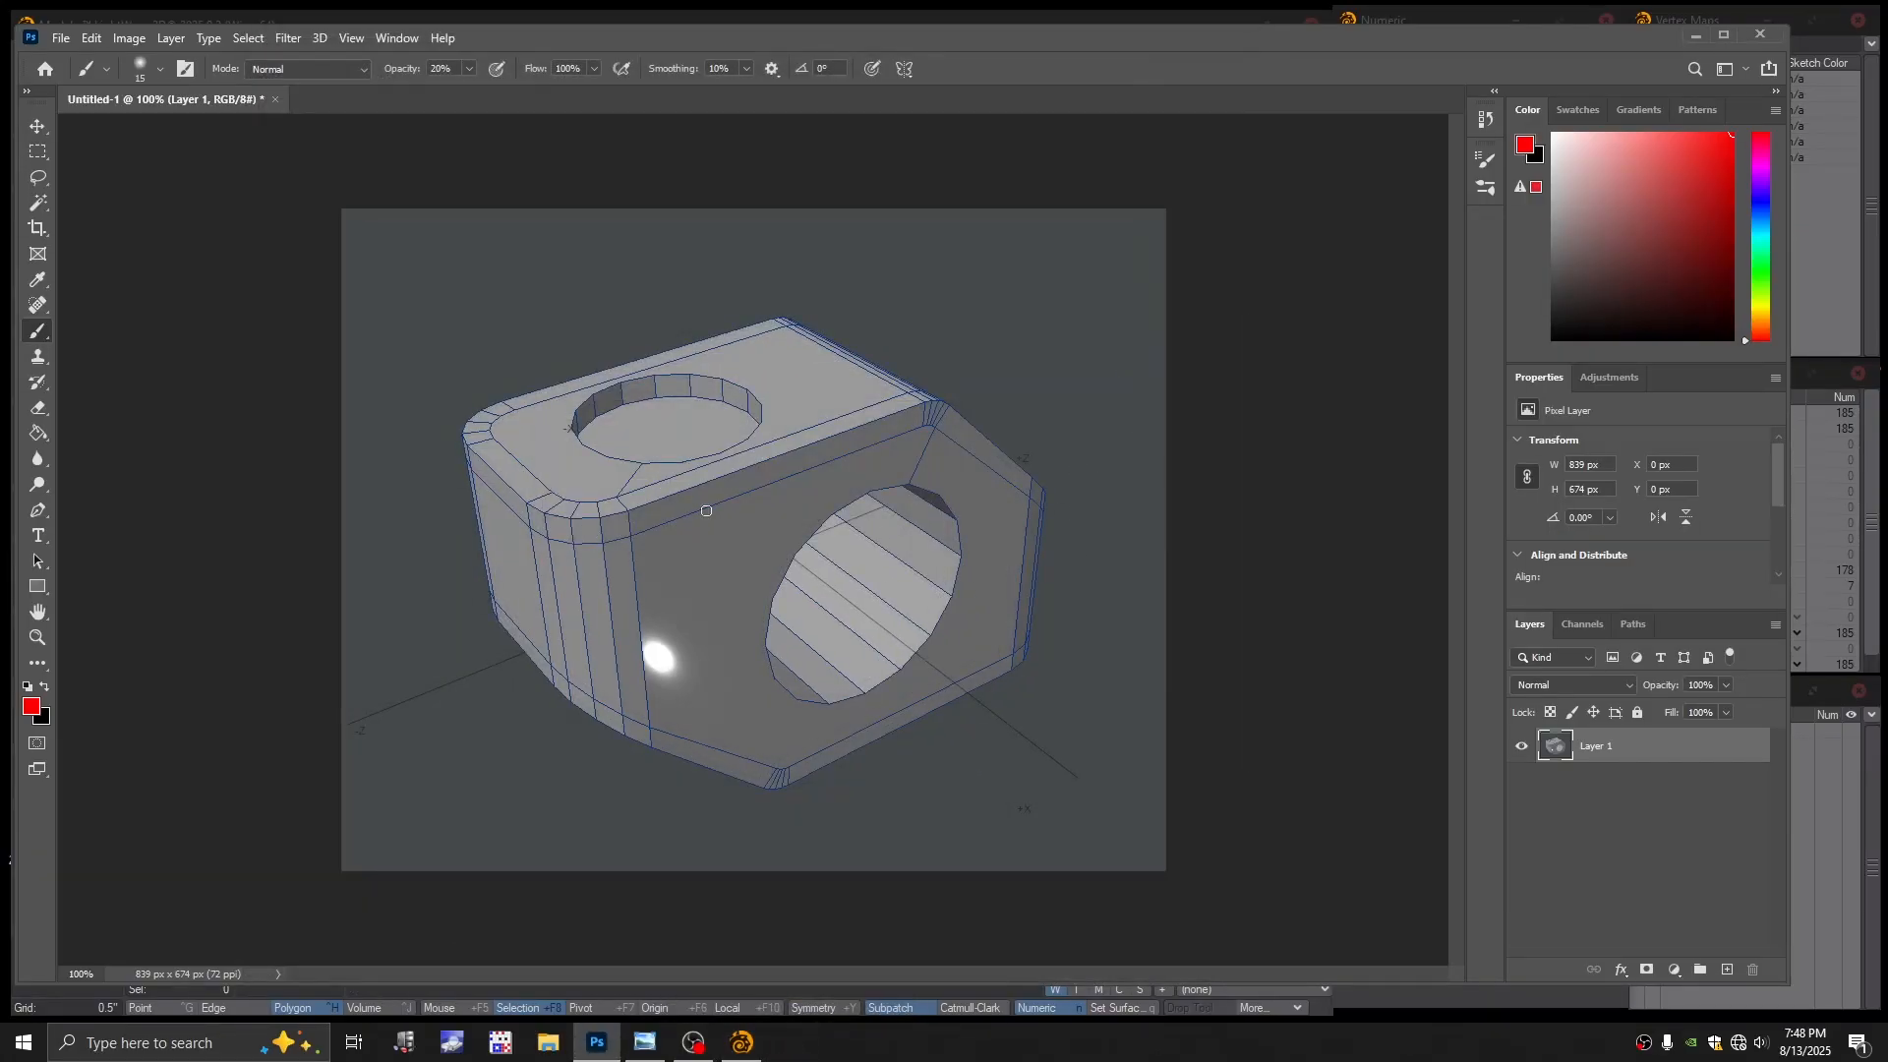
Set the foreground colour to pure red and the brush size to 10
left_click_drag(735, 543, 784, 537, "alt")
left_click(30, 709)
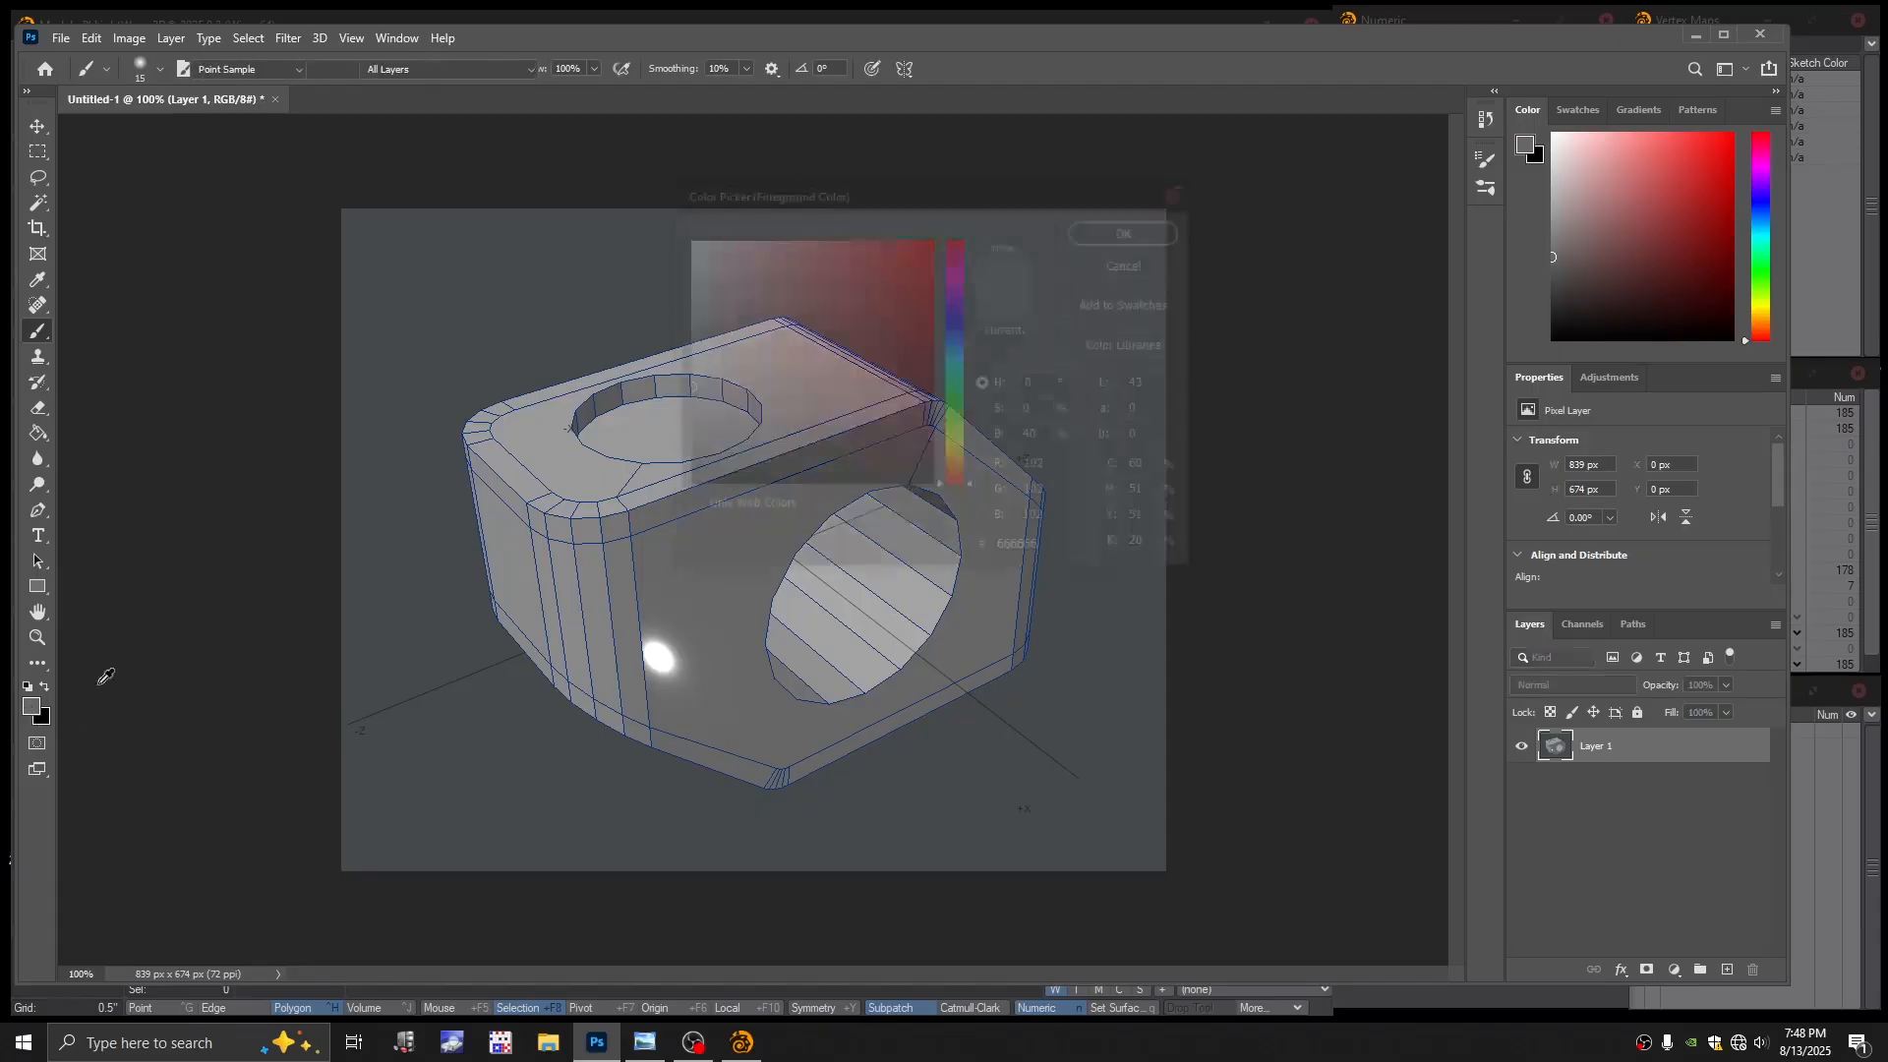
left_click(932, 239)
left_click(1104, 236)
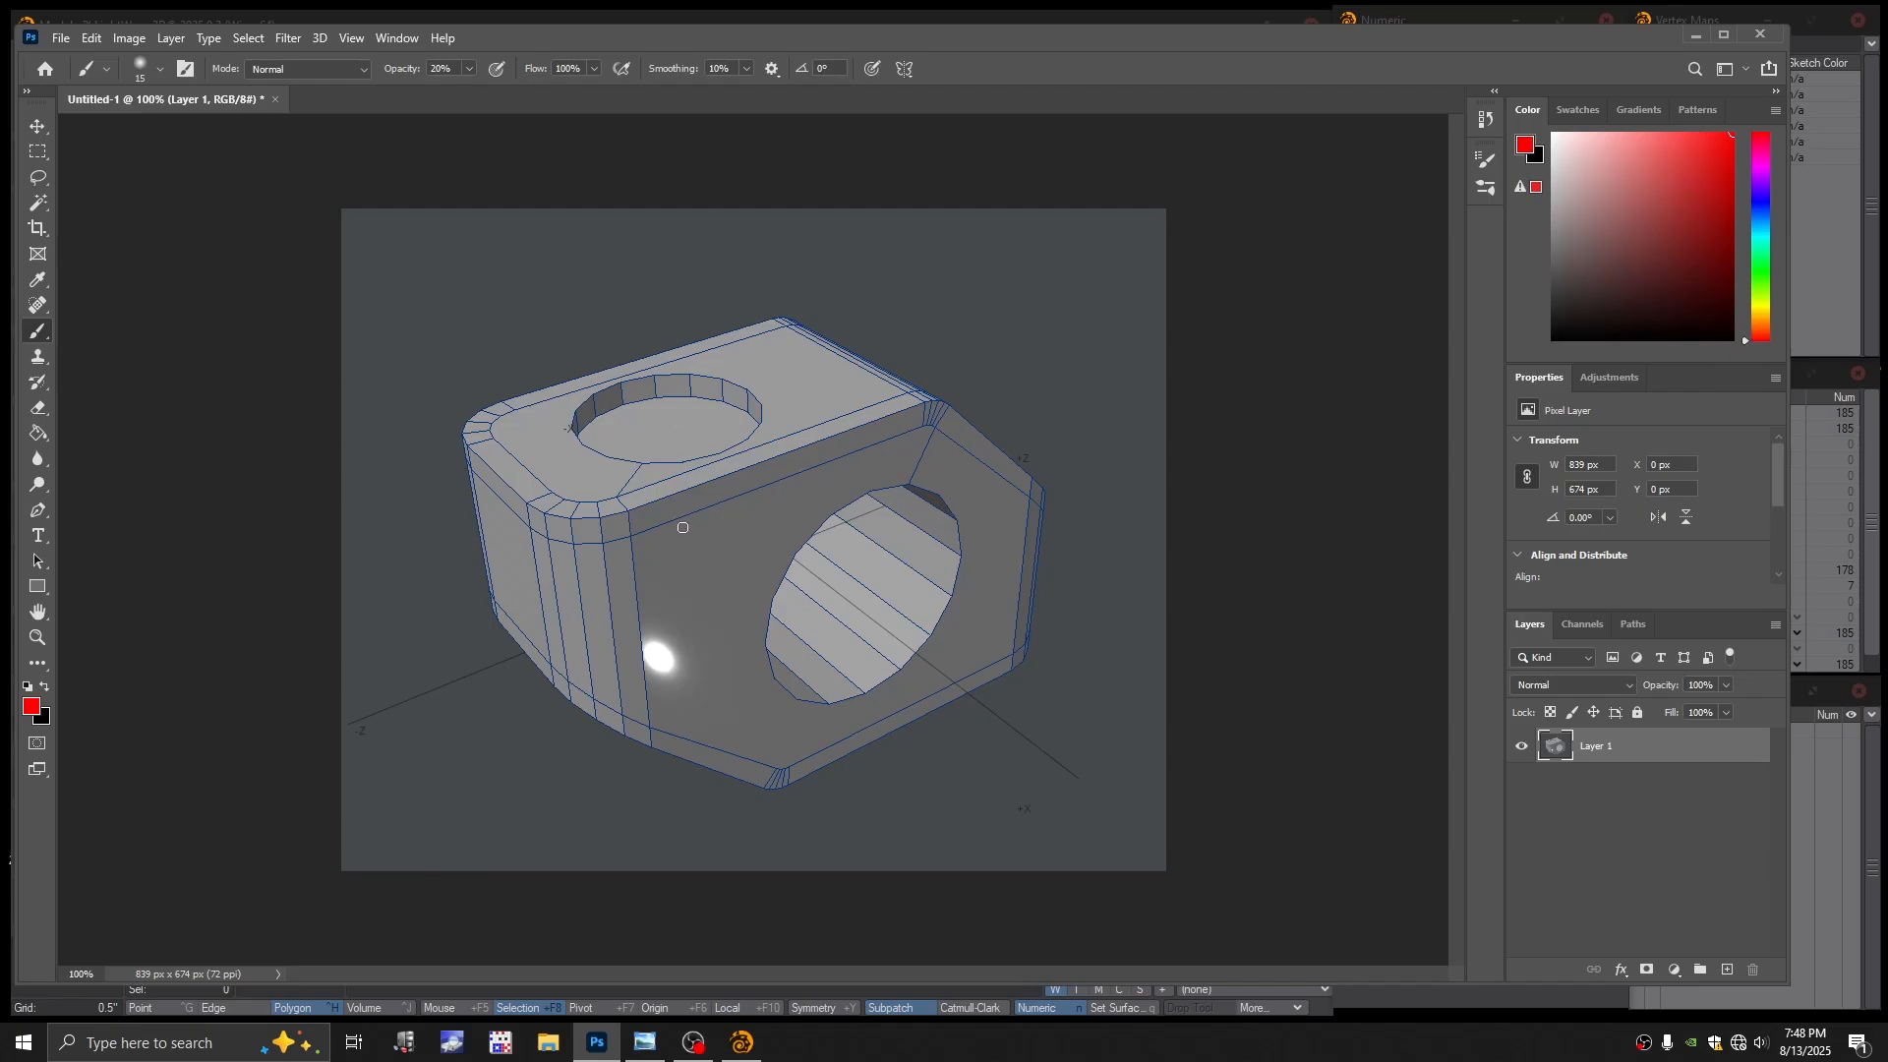
key("bracketleft")
Draw straight red guide lines down the left side, across the top face and over the rounded corner
left_click(499, 473, "shift")
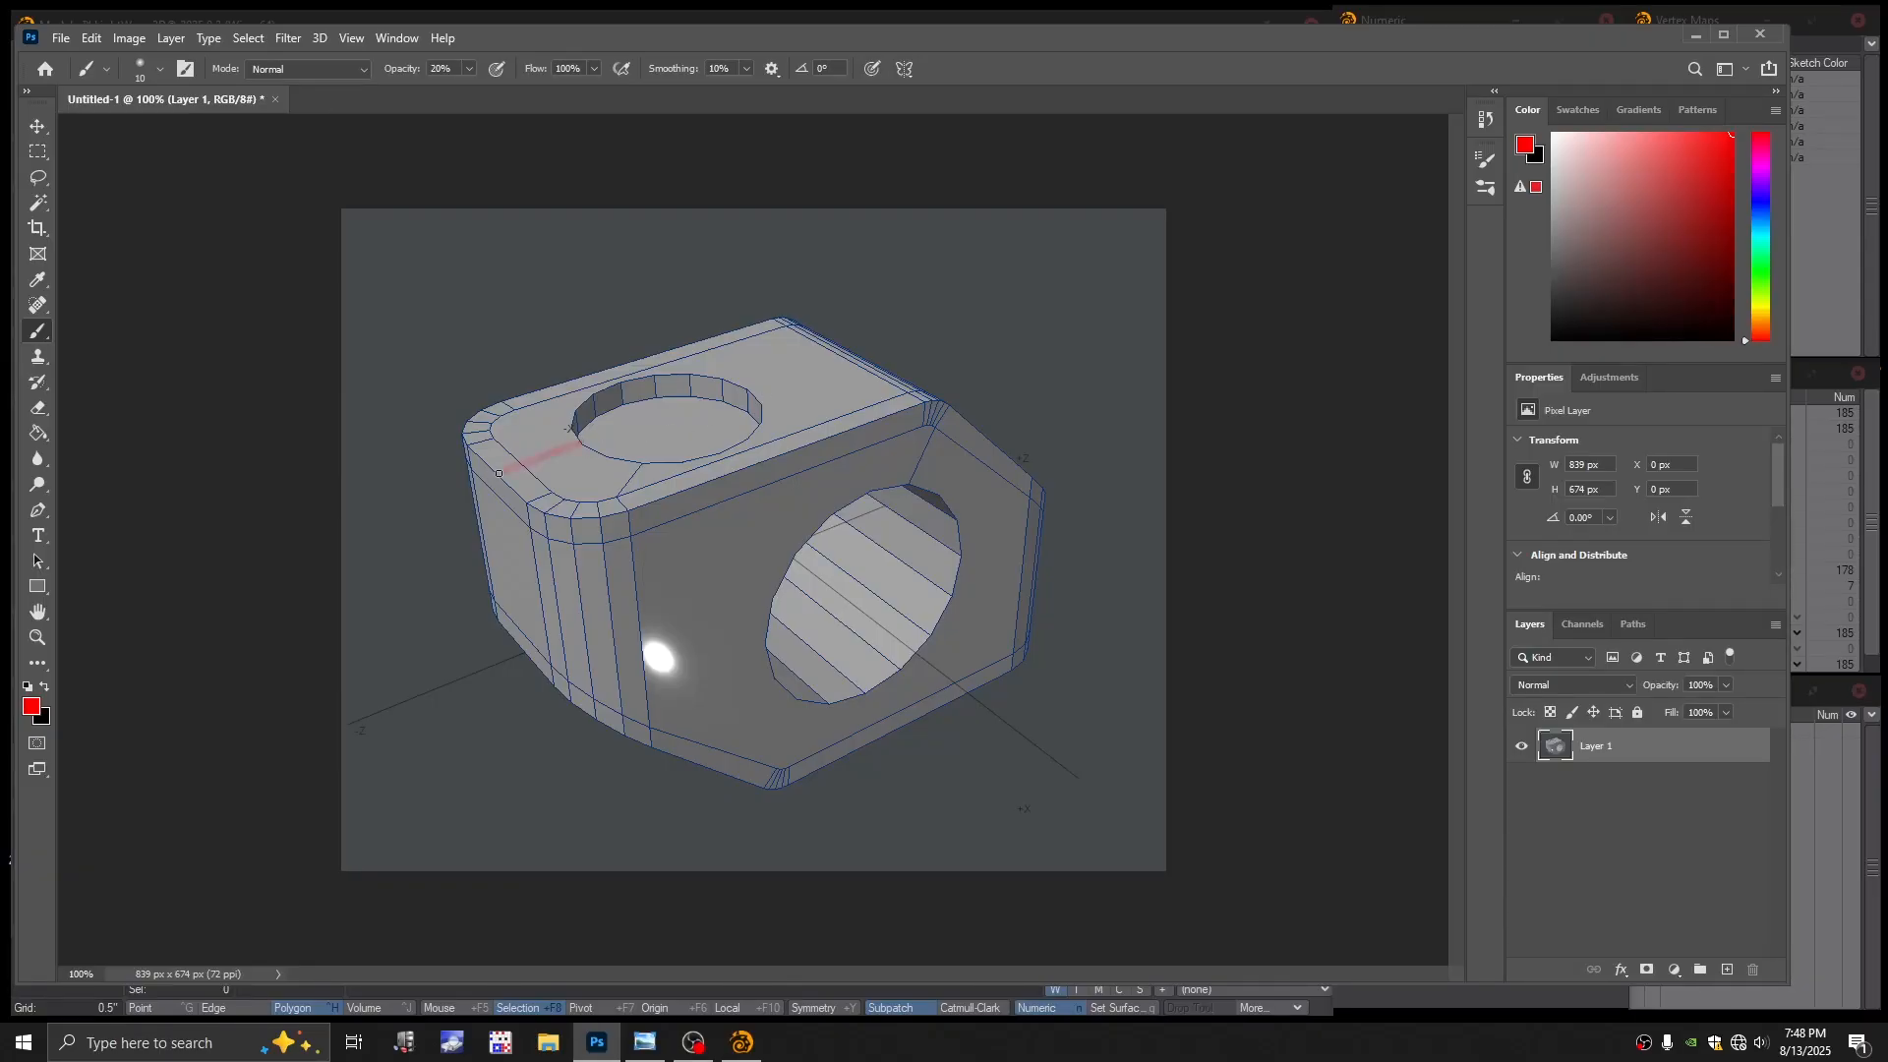
left_click(519, 652, "shift")
left_click(847, 351, "shift")
left_click(483, 462, "shift")
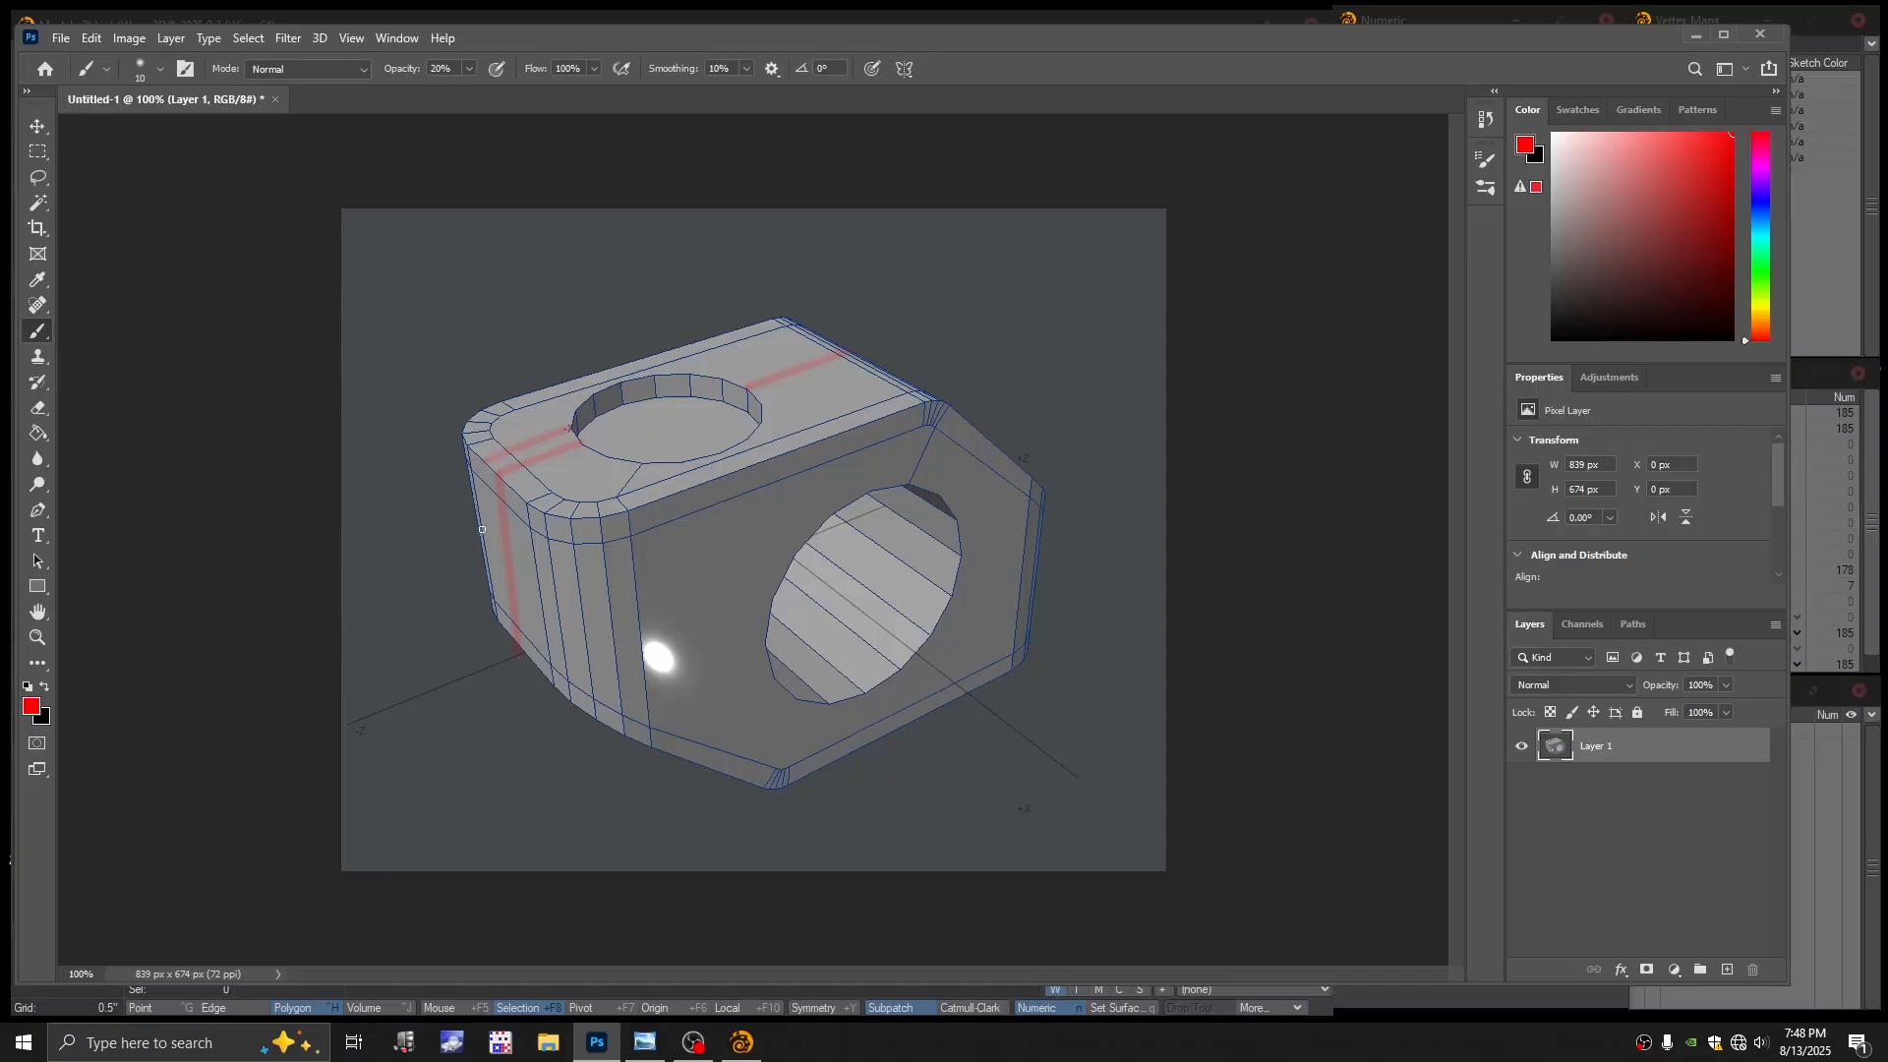
left_click(503, 627, "shift")
left_click(513, 494, "shift")
left_click(535, 659, "shift")
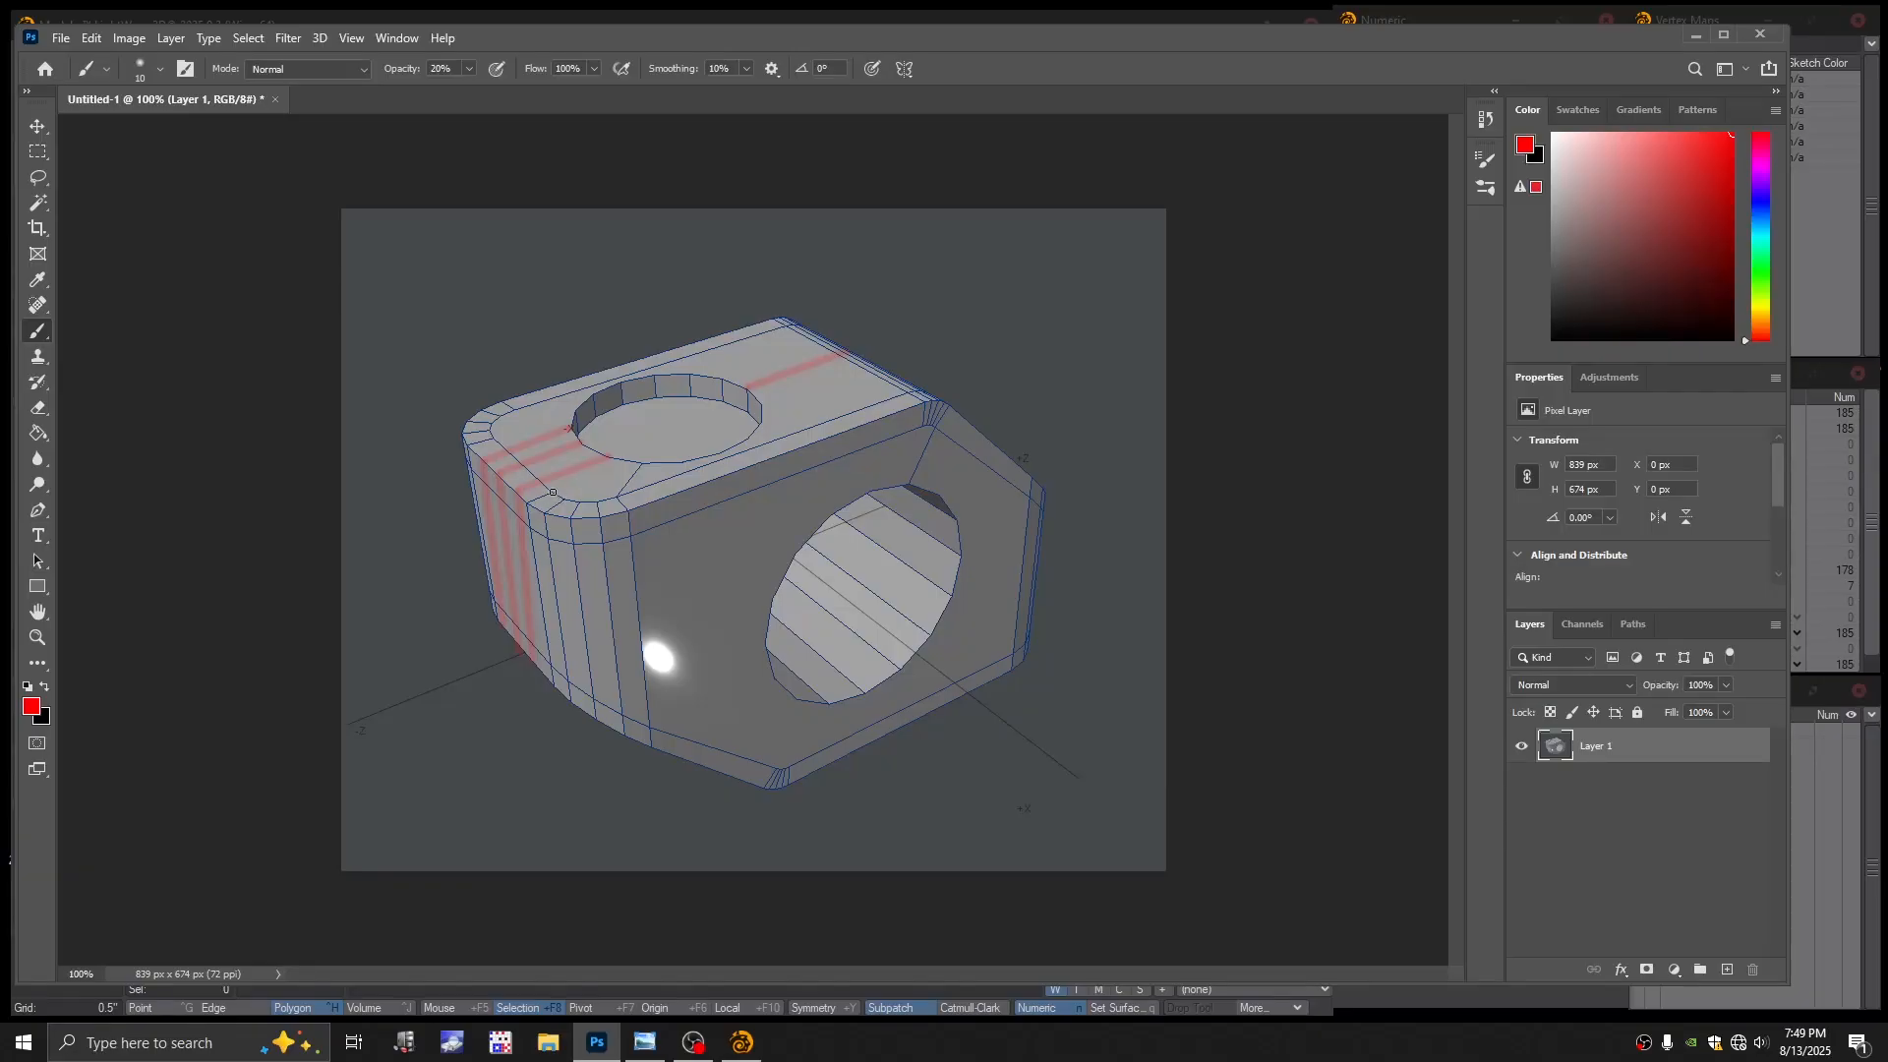
left_click(640, 462, "shift")
left_click(502, 416, "shift")
left_click(514, 407, "shift")
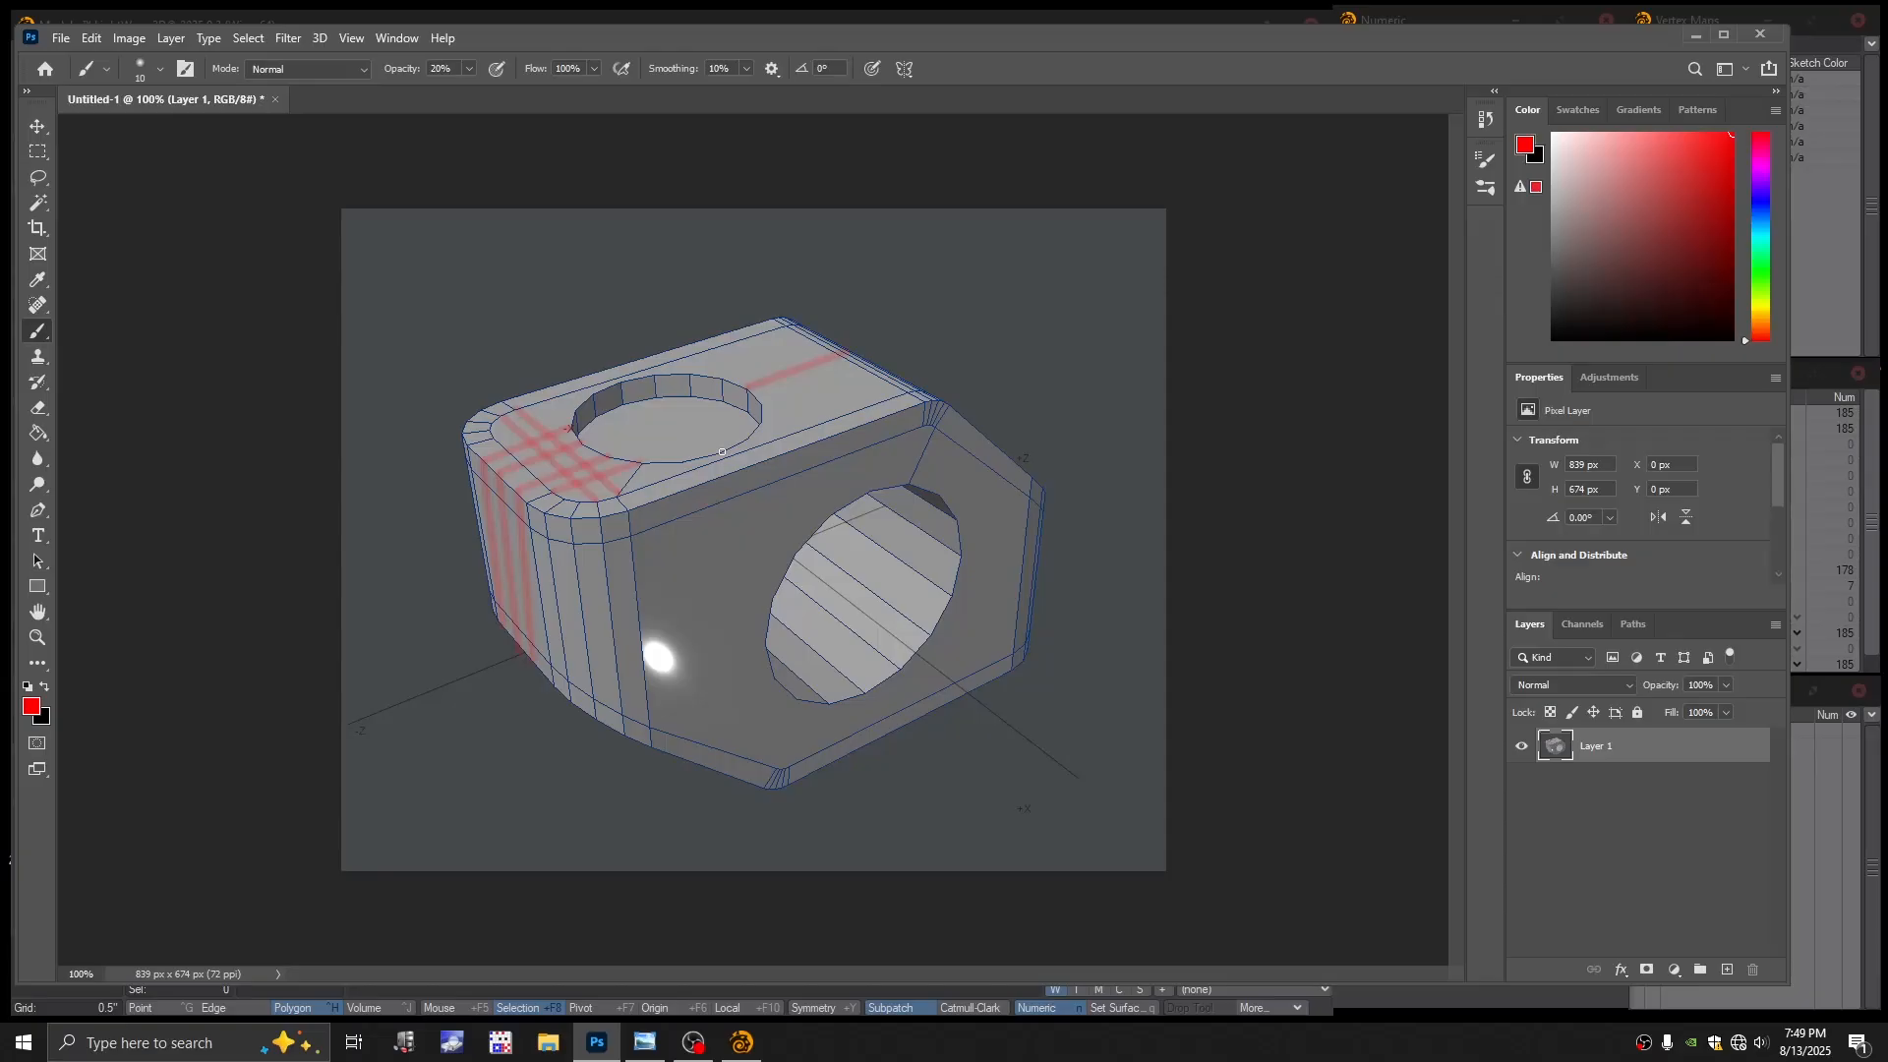
Add red guide lines beside the side hole, down the front face, and across the top face
left_click_drag(725, 453, 742, 469)
left_click(762, 539, "shift")
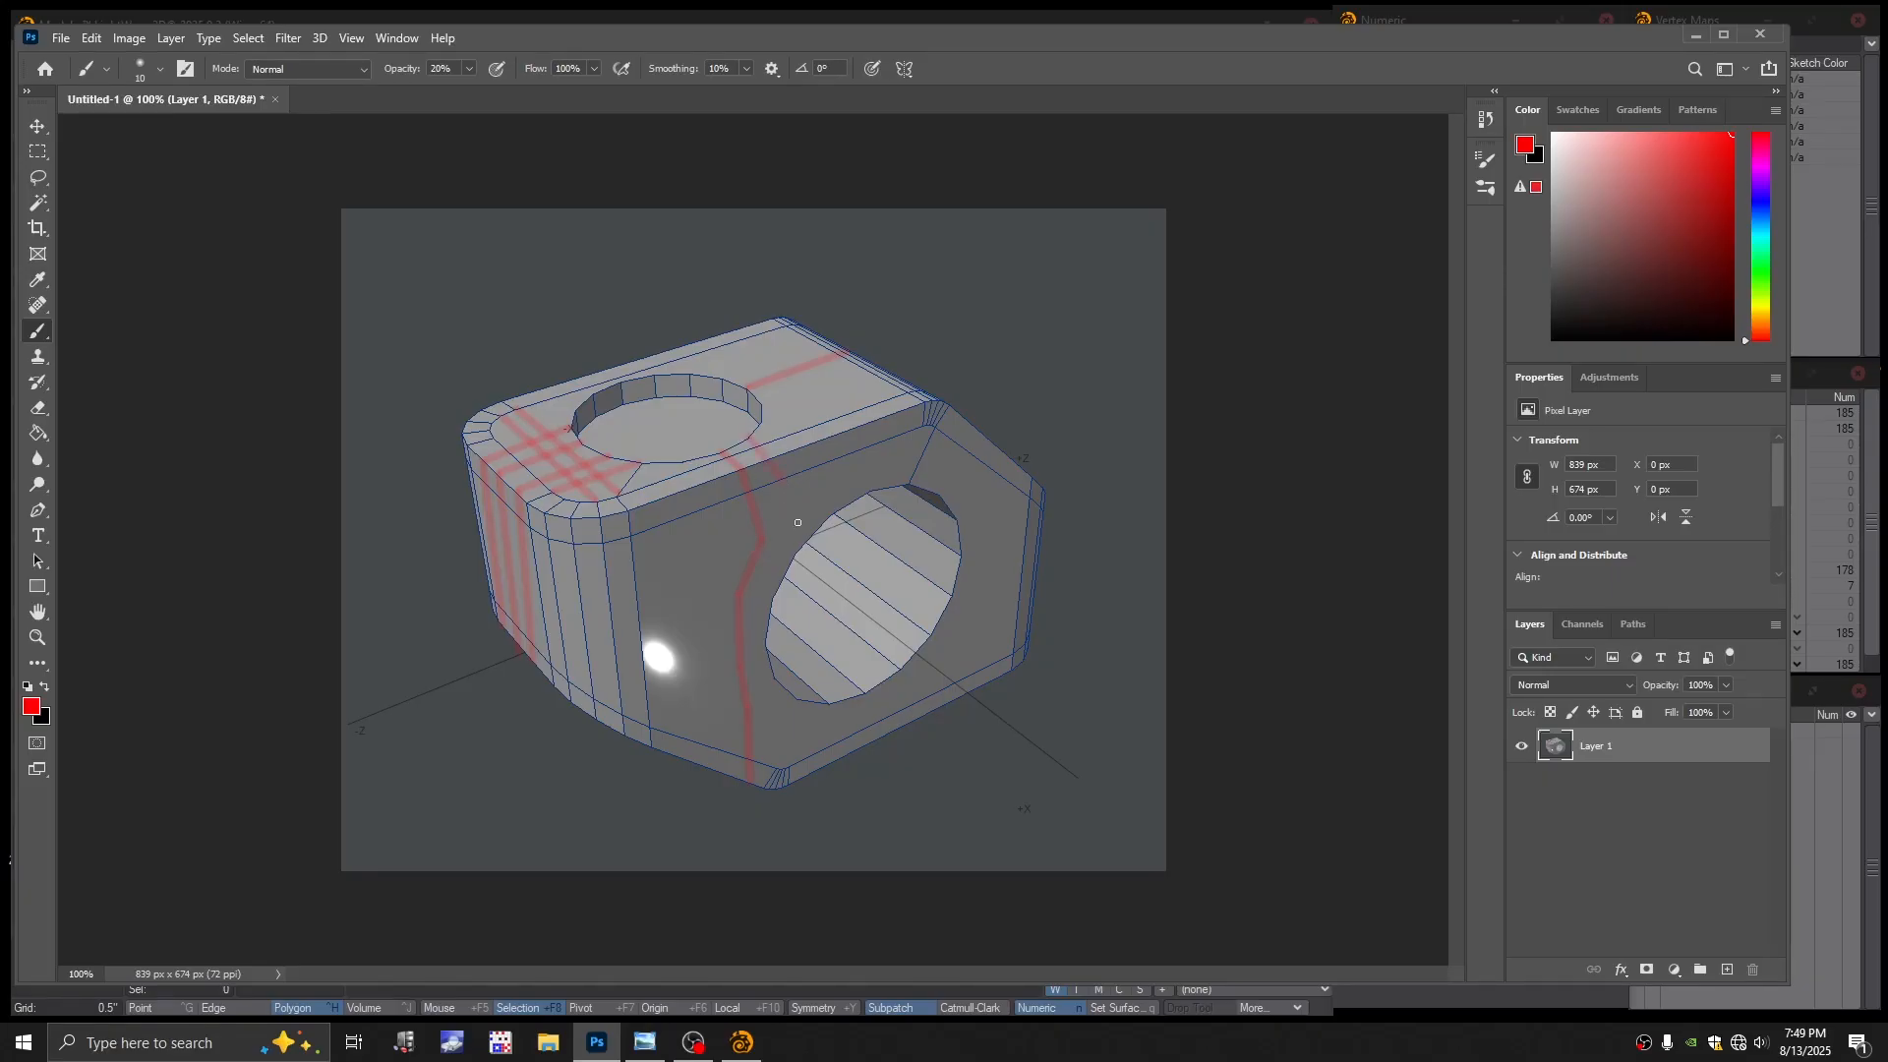
left_click_drag(792, 545, 796, 554)
left_click(804, 446, "shift")
left_click(835, 519, "shift")
left_click(846, 436, "shift")
left_click(721, 335)
left_click(833, 414, "shift")
Reset the foreground colour to red ff0000, reselect the brush, and return to LightWave Modeler
left_click_drag(873, 486, 1003, 351, "alt")
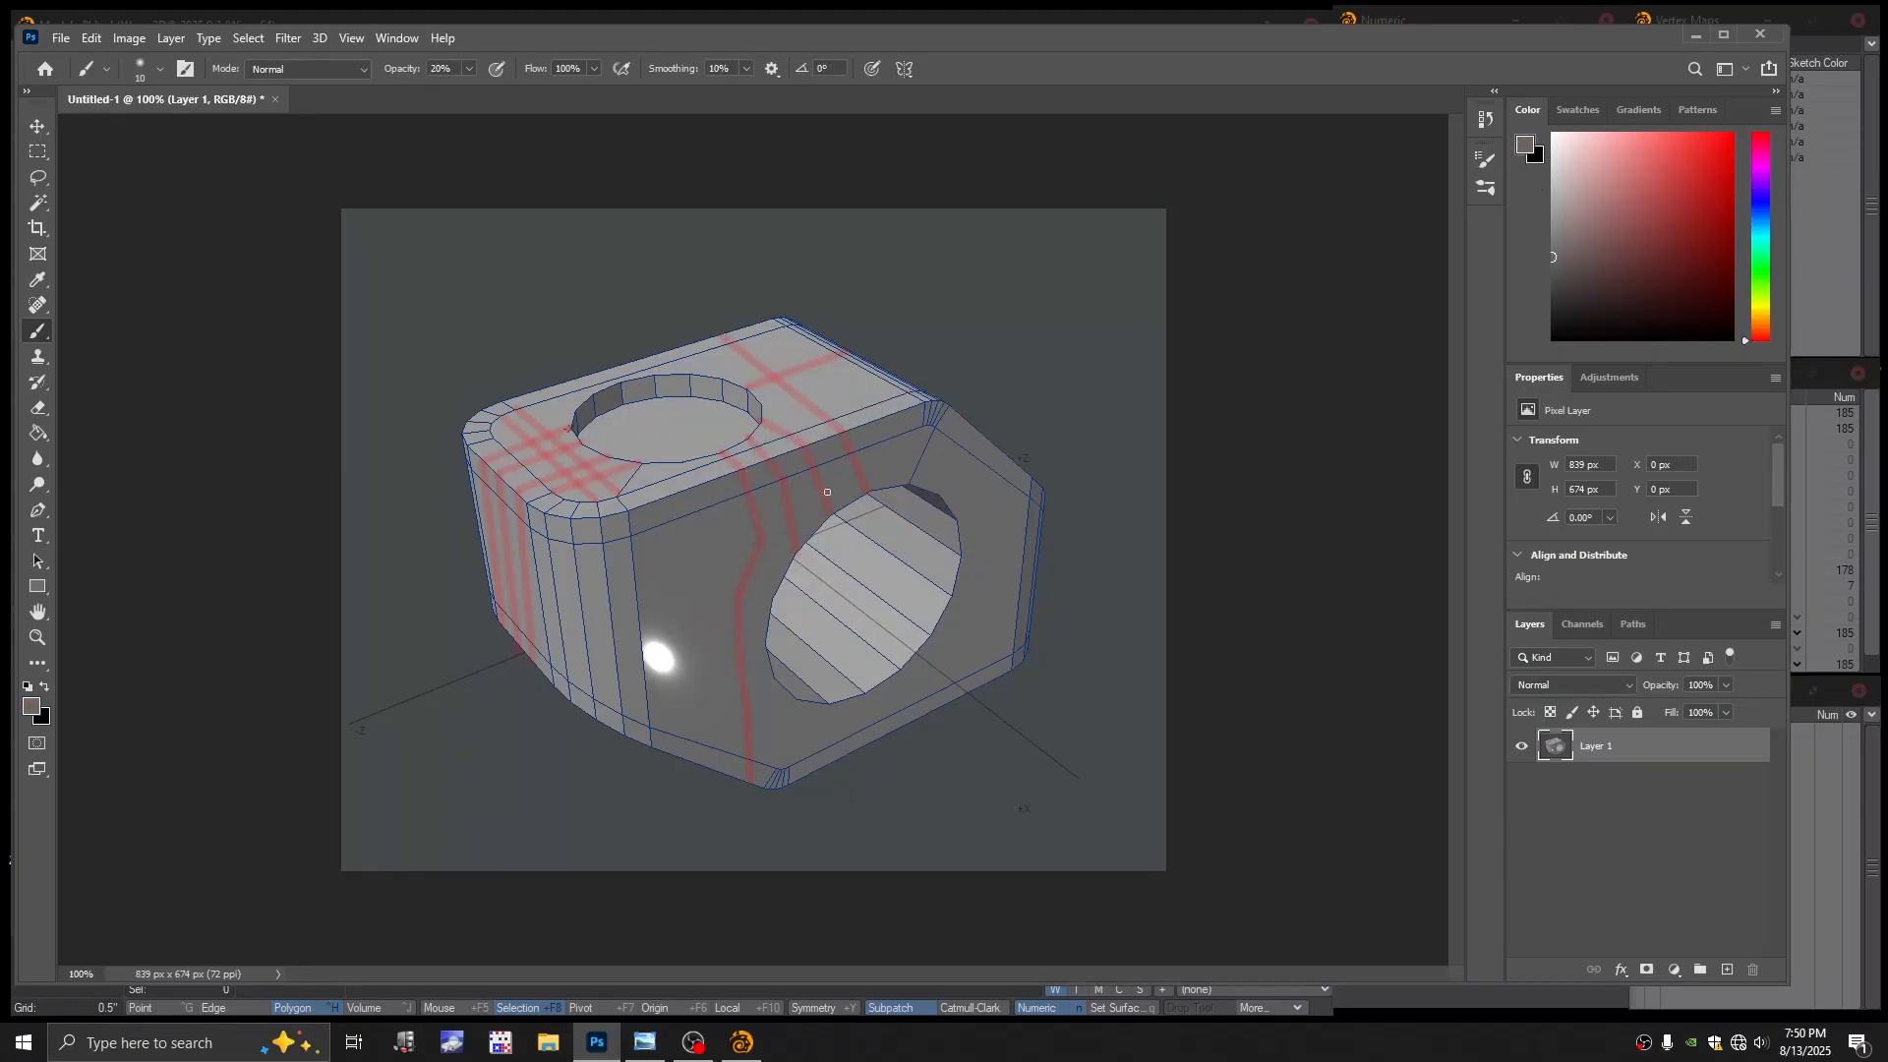
left_click(31, 710)
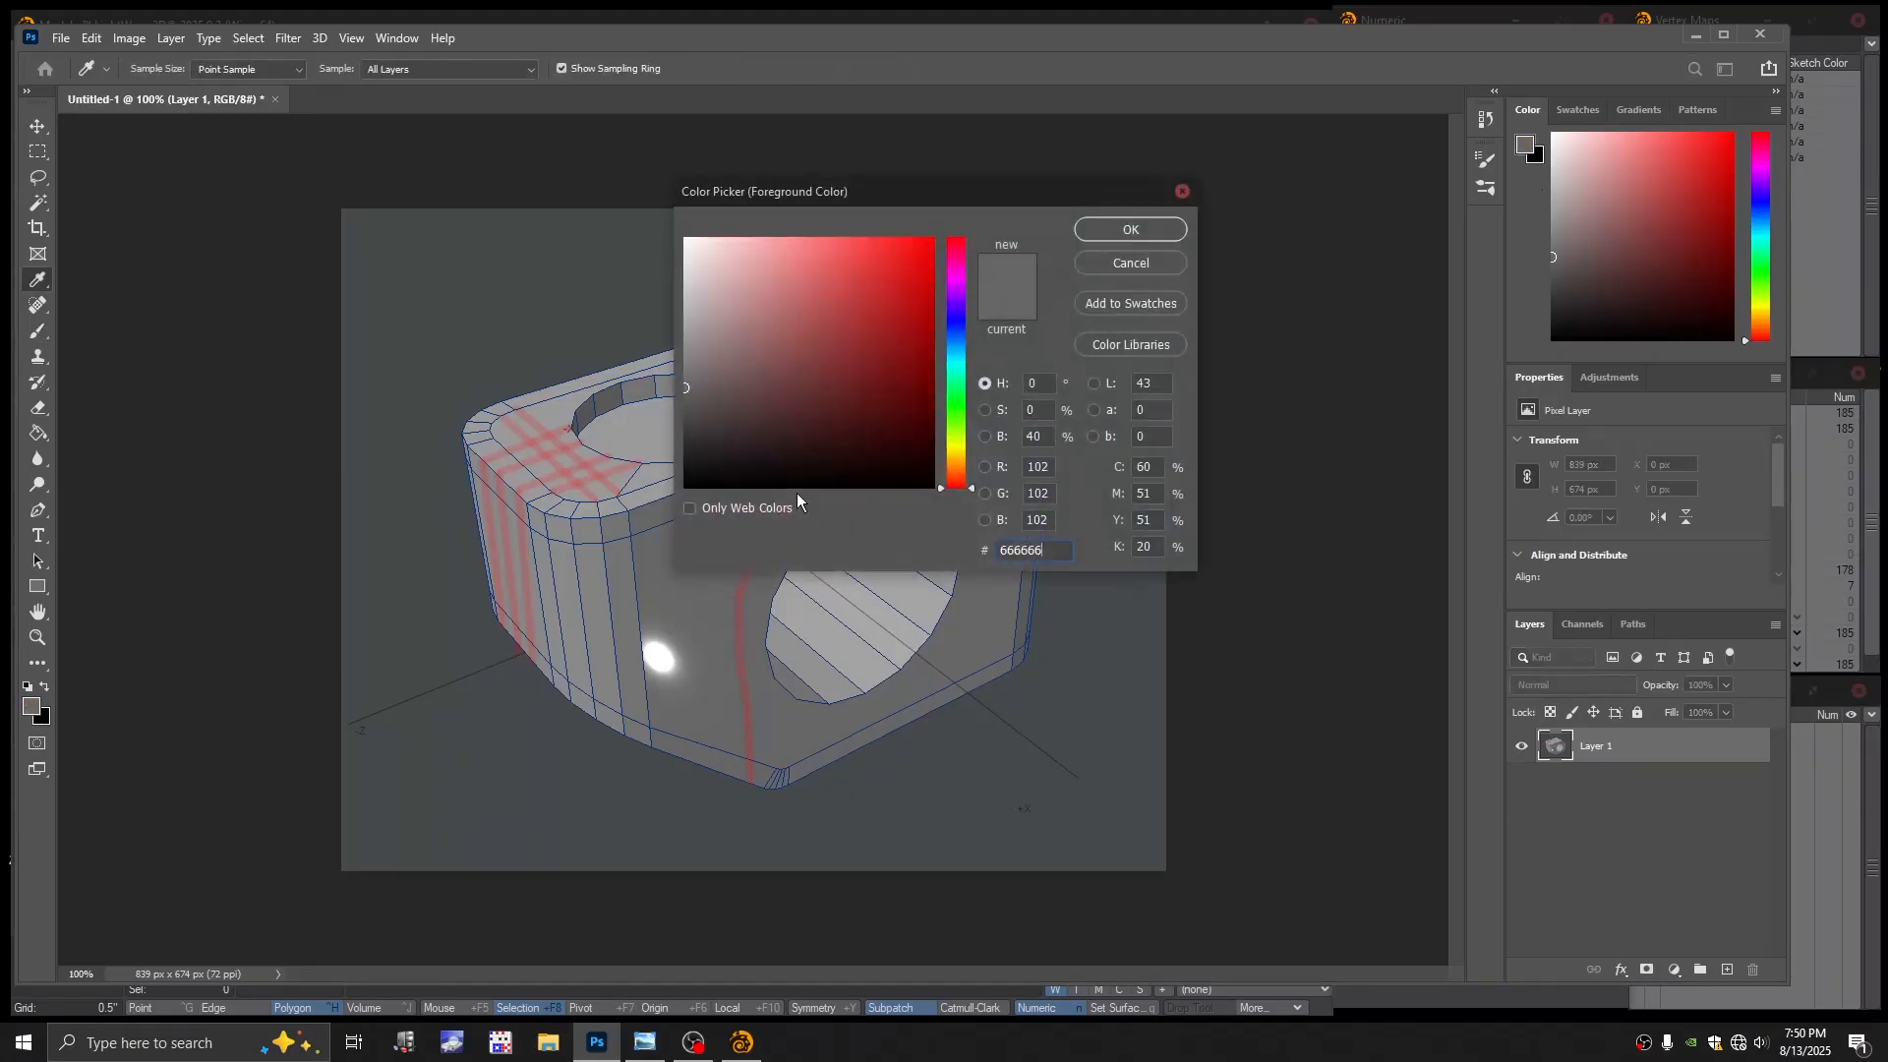
left_click(932, 239)
left_click(1130, 230)
key("b")
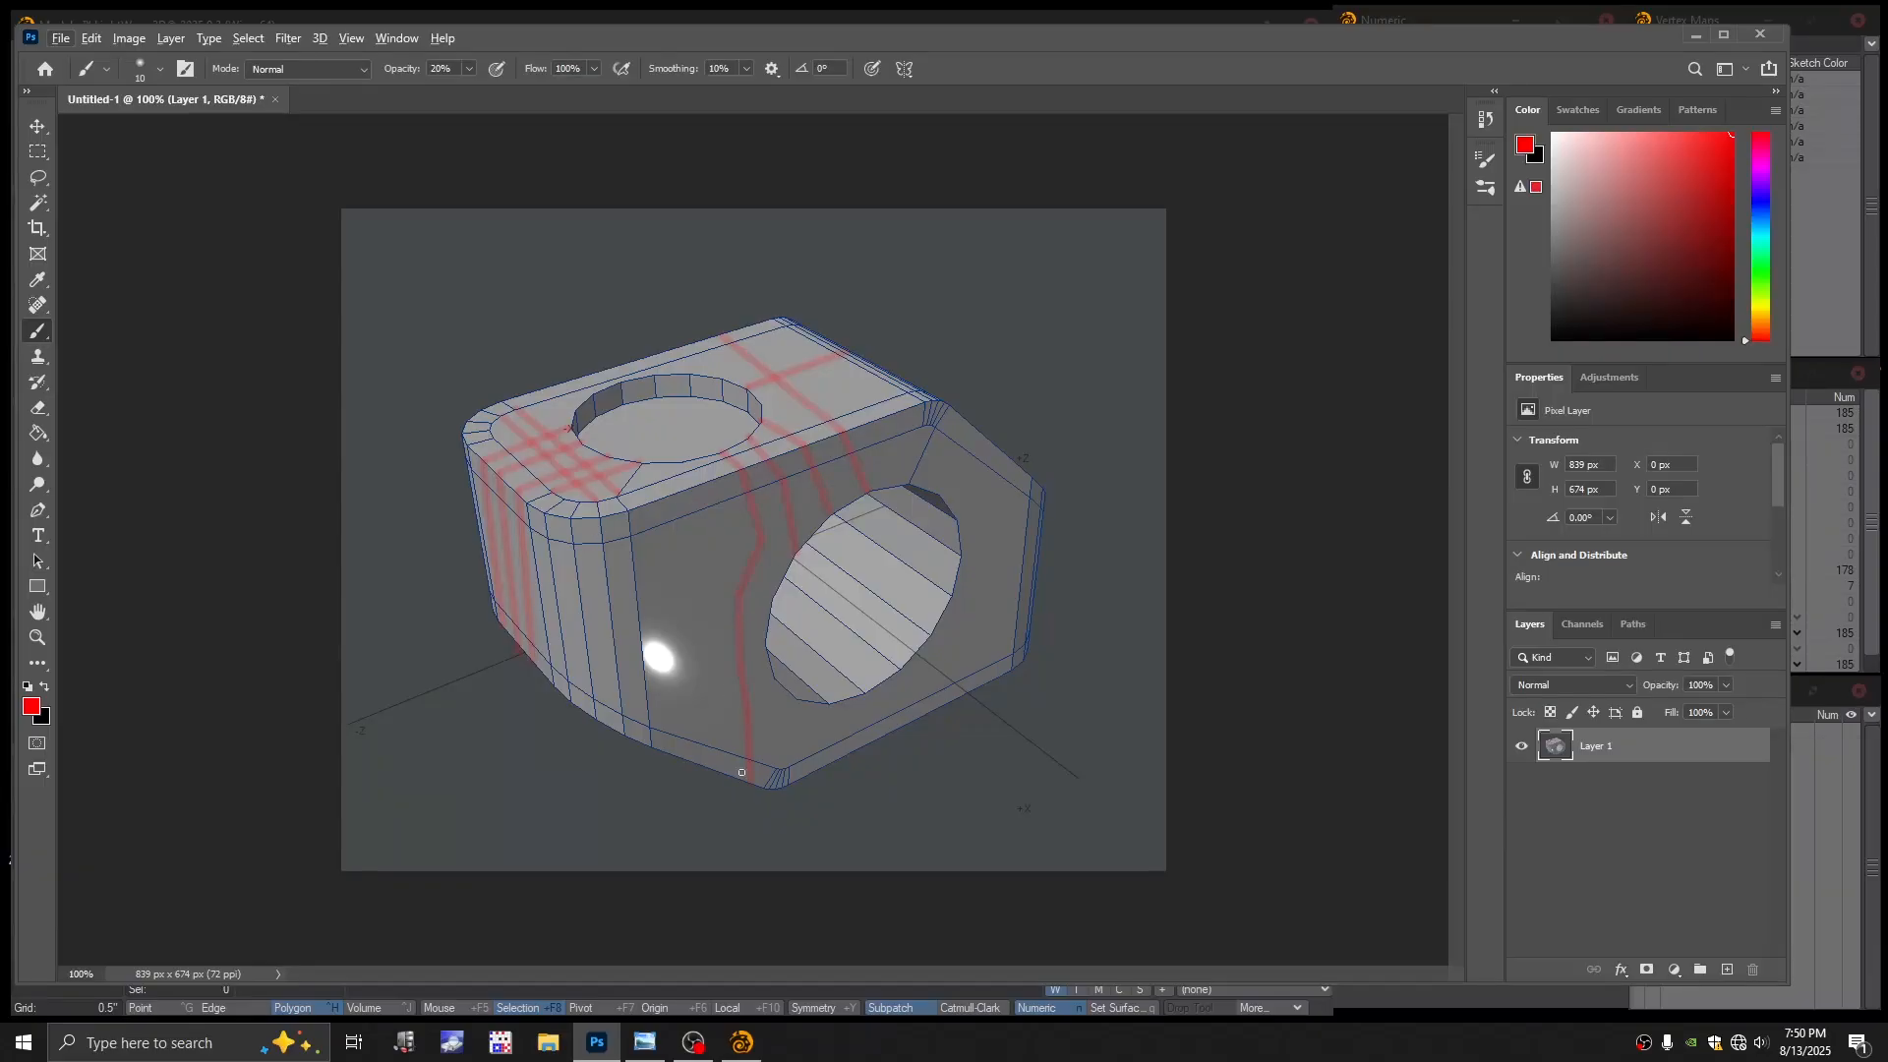
left_click(741, 1043)
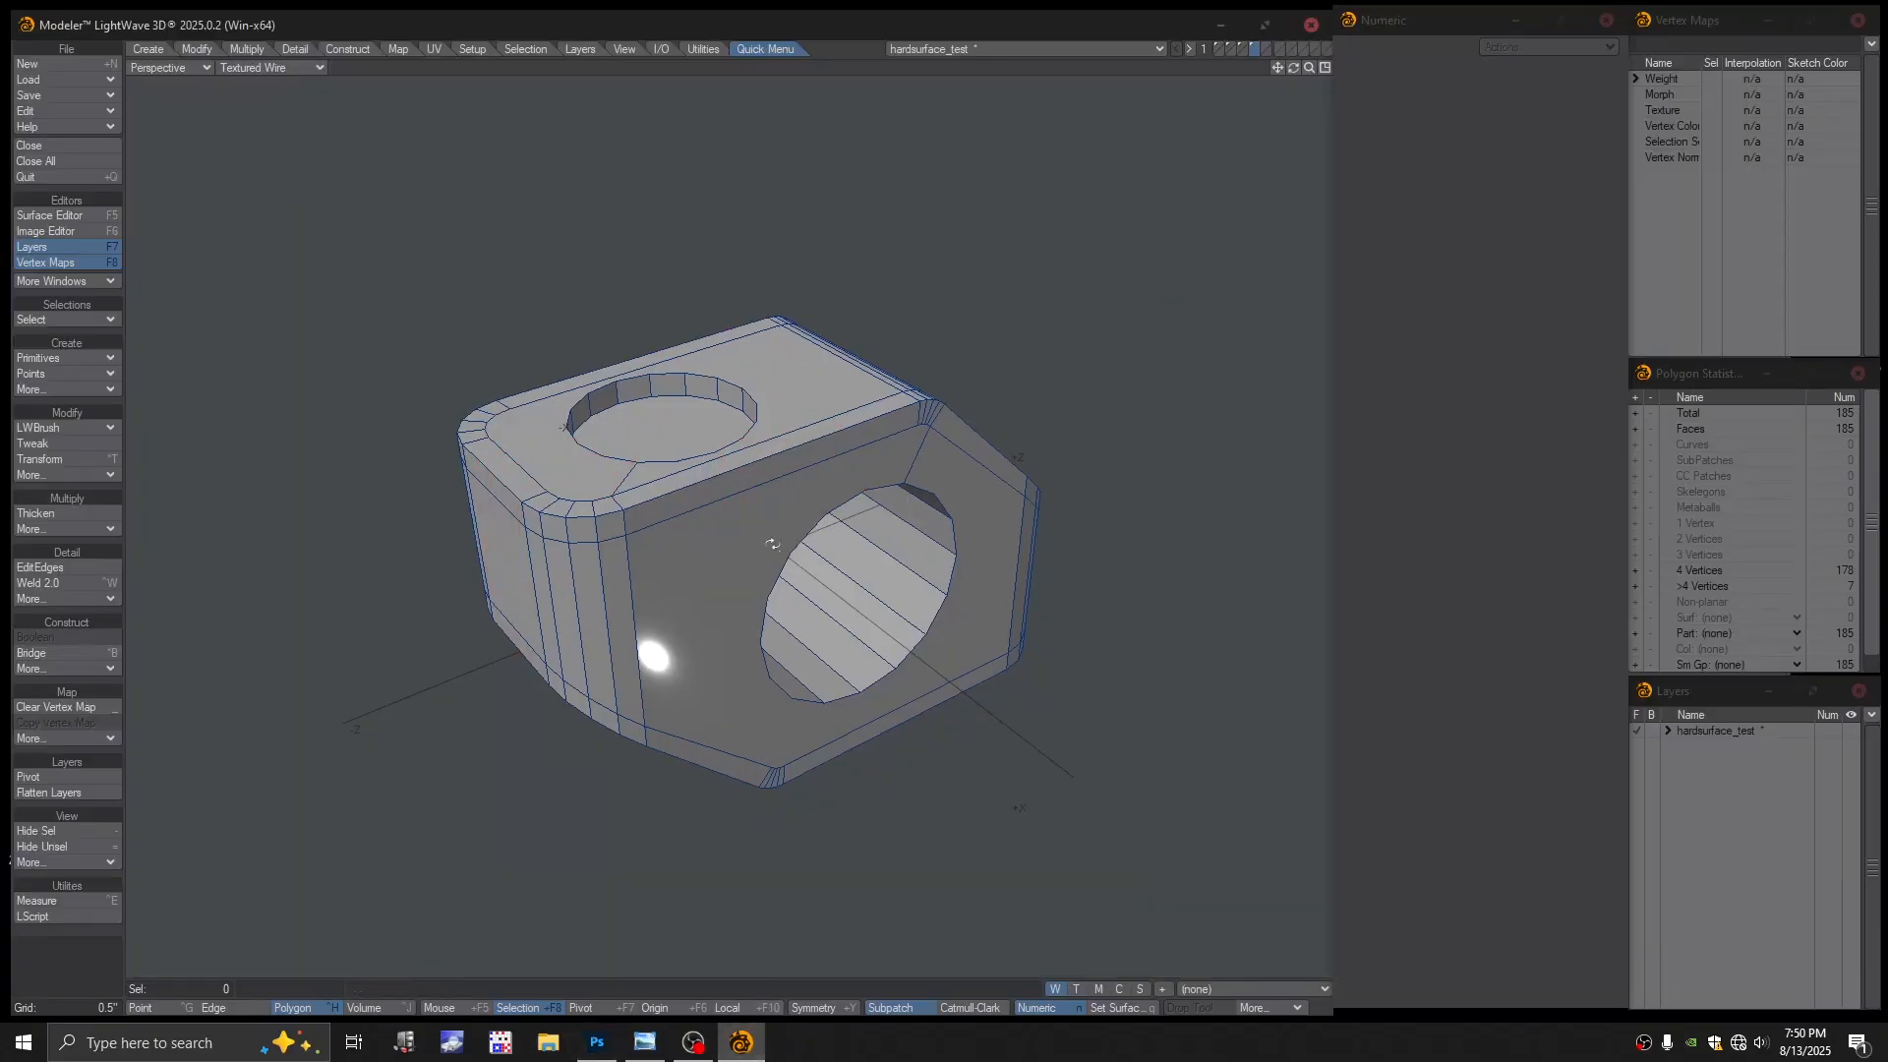
Insert new edge loops around the block with EditEdges, raising it to 203 polygons
left_click_drag(773, 543, 729, 526, "alt")
mouse_move(728, 526)
left_mouse_down("ctrl+alt")
mouse_move(789, 491)
mouse_move(752, 532)
mouse_move(582, 500)
mouse_move(584, 546)
mouse_move(562, 557)
mouse_move(922, 514)
mouse_move(720, 529)
left_mouse_up("ctrl+alt")
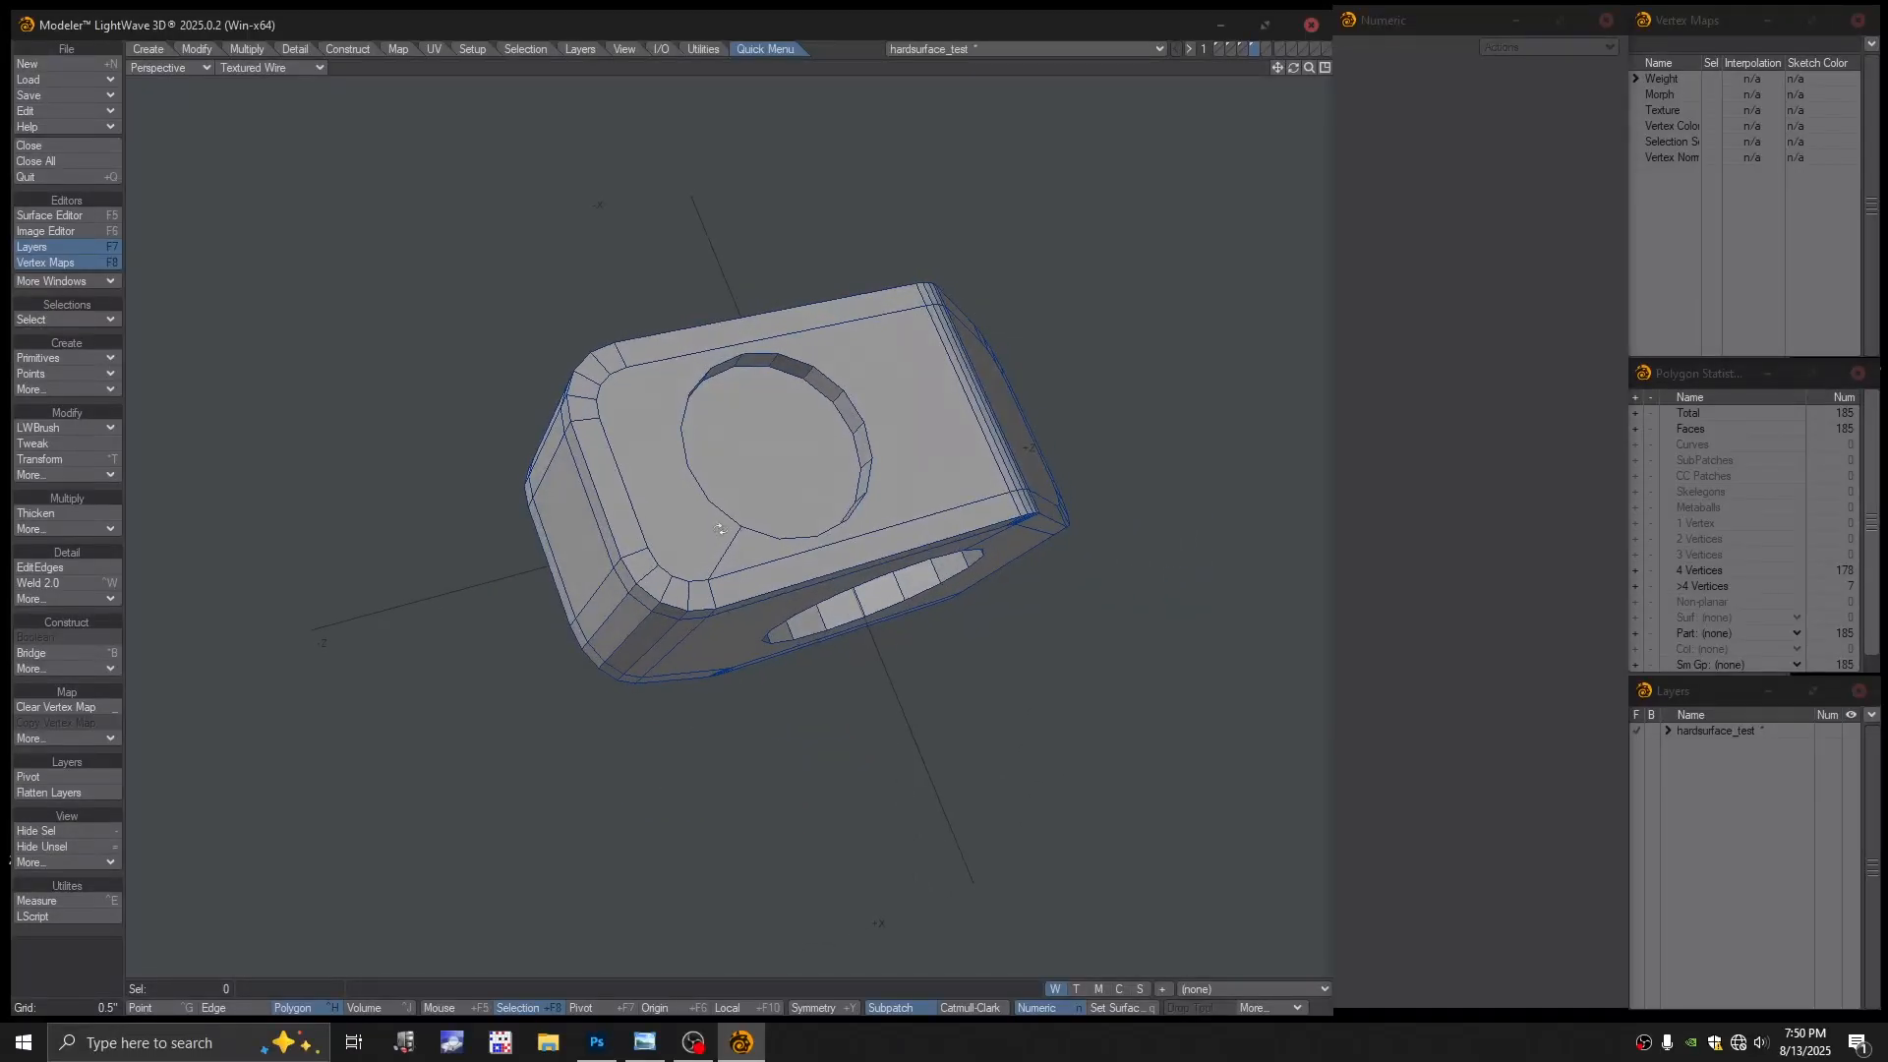
left_click(55, 567)
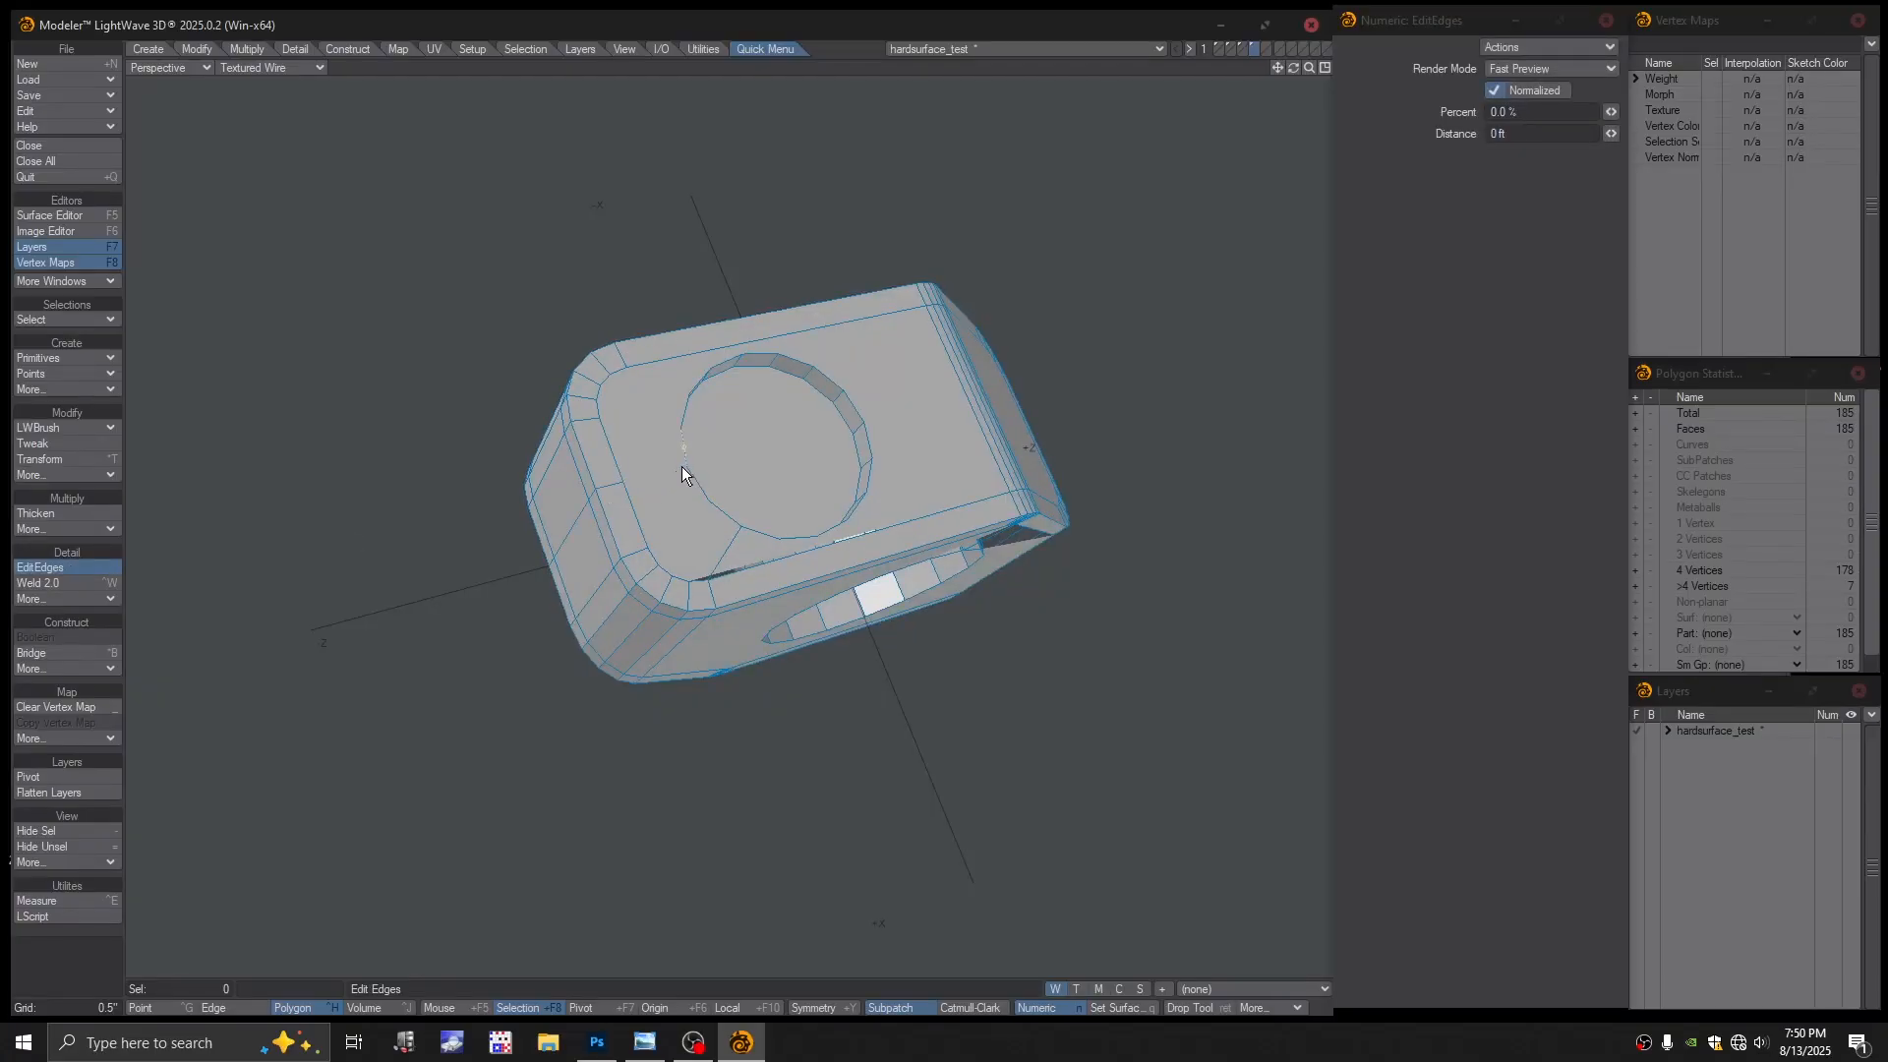
left_click_drag(686, 472, 844, 498, "alt")
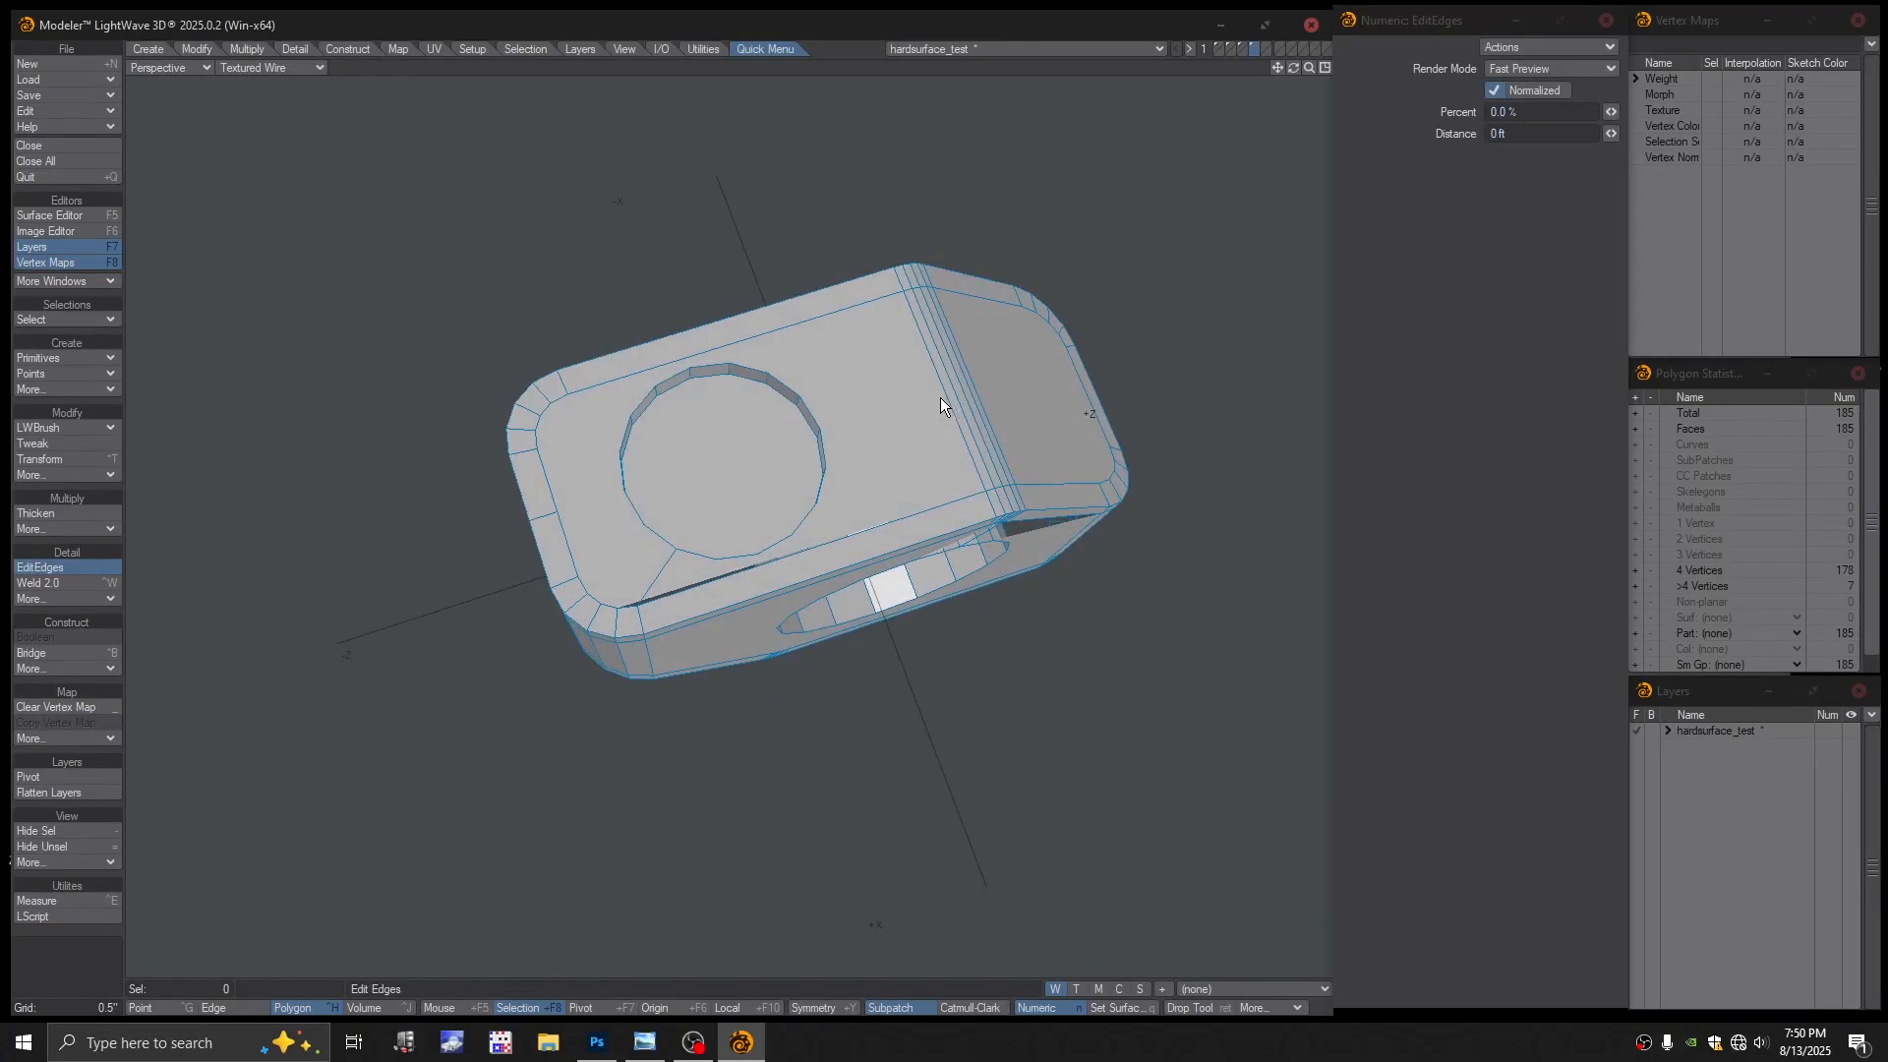
left_click_drag(982, 411, 558, 525, "alt")
key("space")
Select the four large faces (front, opposite end, side and one more) and delete them
left_click(595, 498)
left_click_drag(752, 522, 630, 529, "alt")
left_click(950, 496, "shift")
left_click_drag(1023, 502, 888, 533, "alt")
left_click(736, 530, "shift")
left_click(821, 539, "shift")
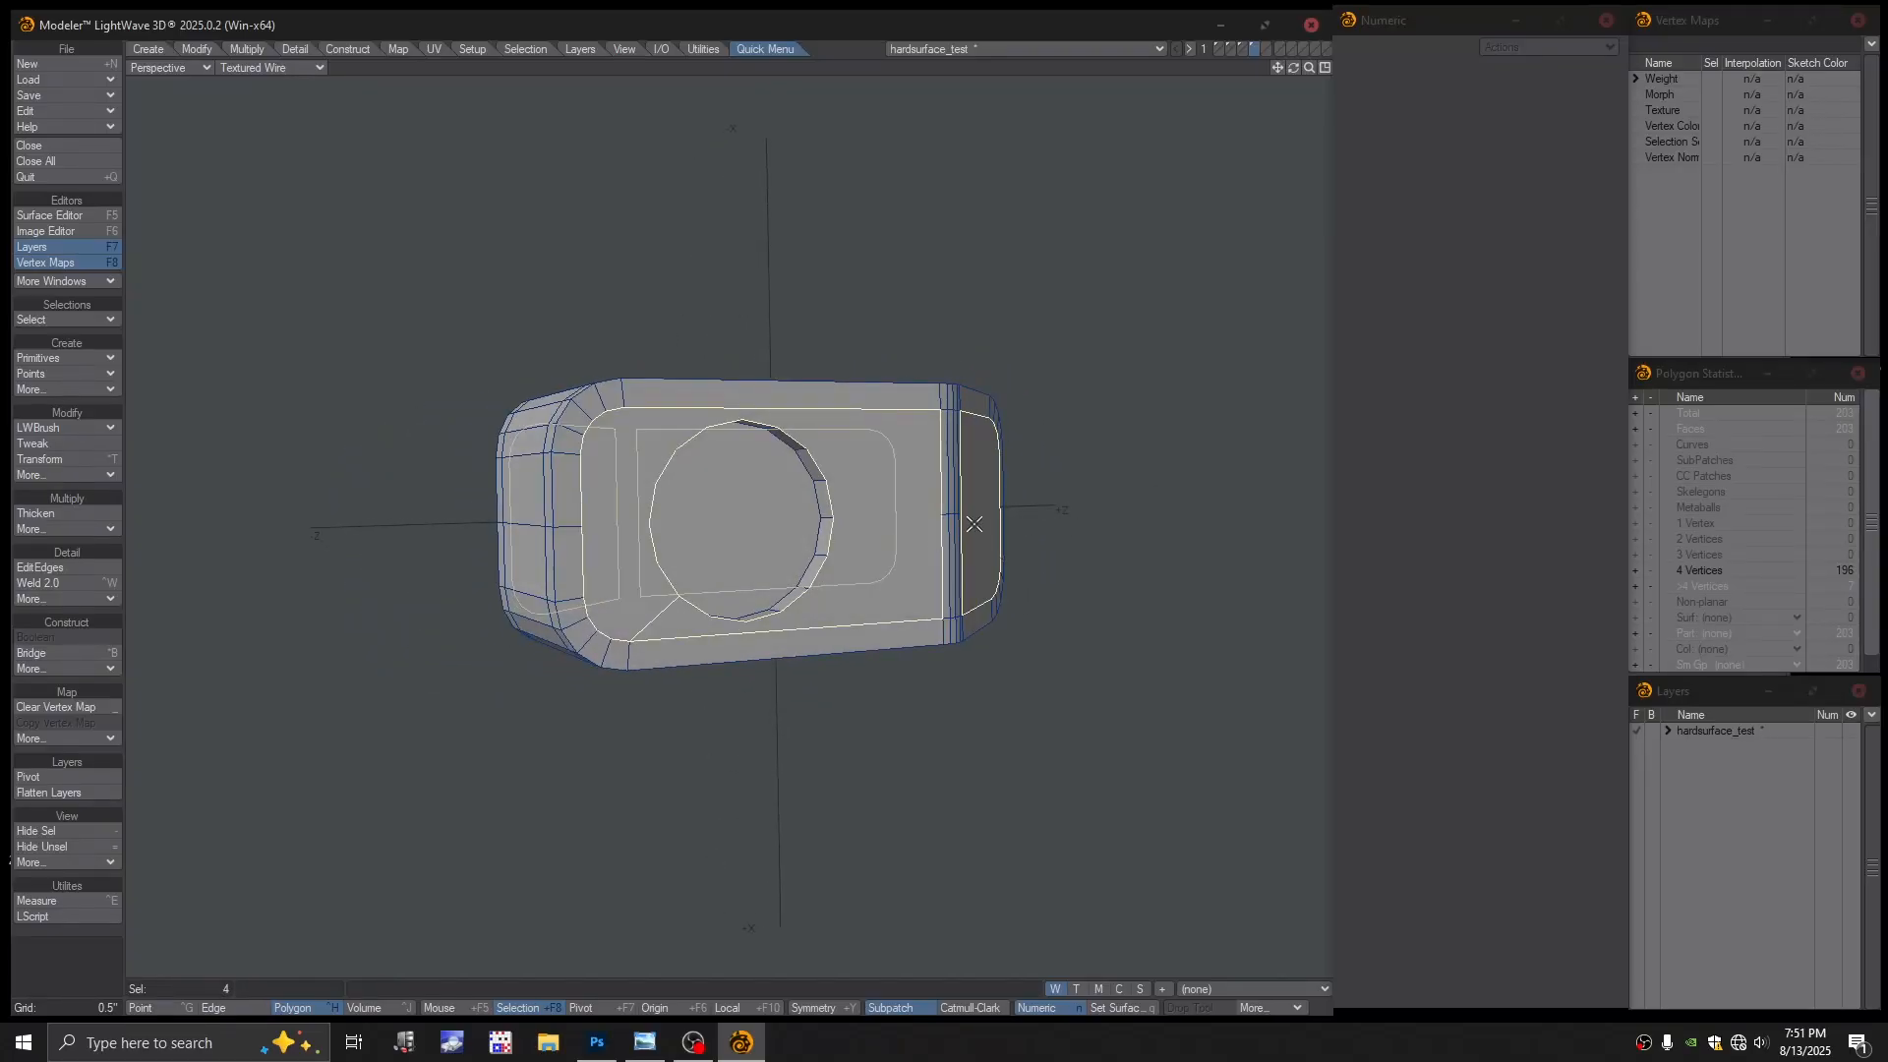
key("Delete")
left_click_drag(720, 531, 501, 495, "alt")
In quad layout and Point mode, select and delete the left half of the hole circle
key("KP_0")
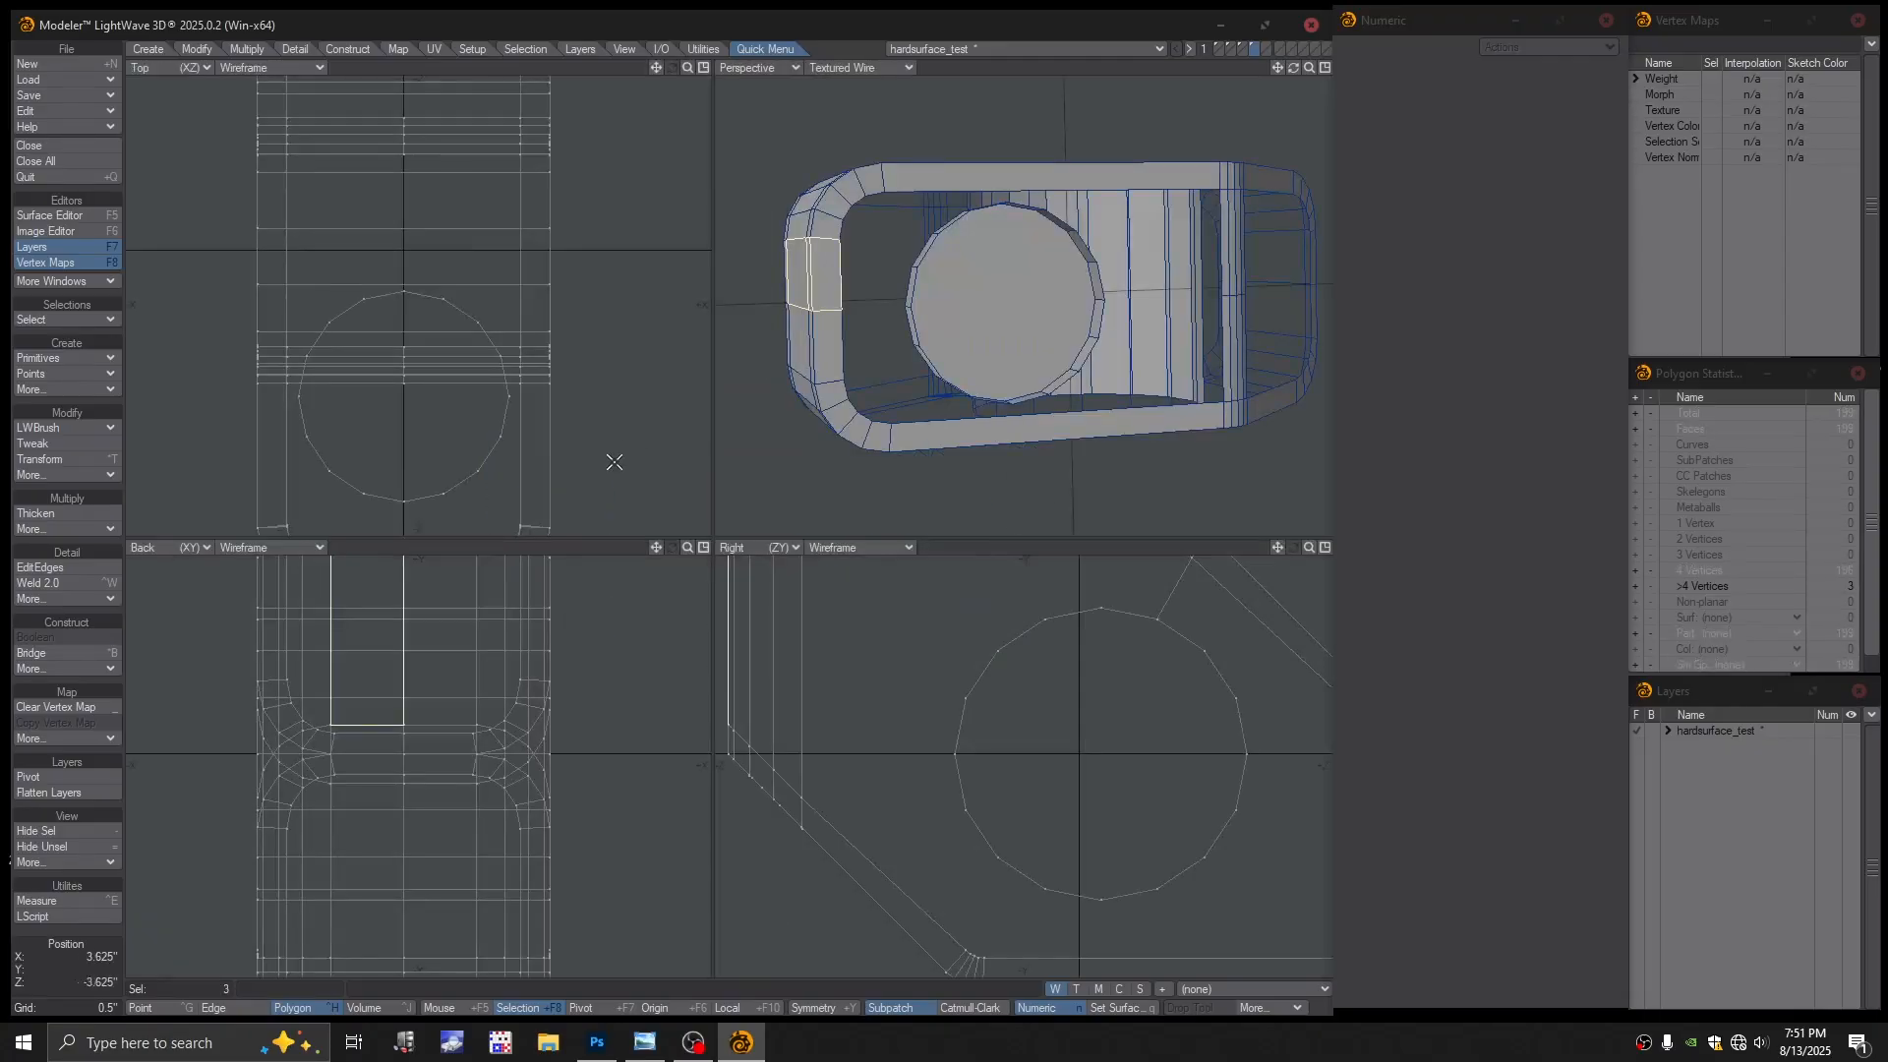
key("a")
left_click(396, 452)
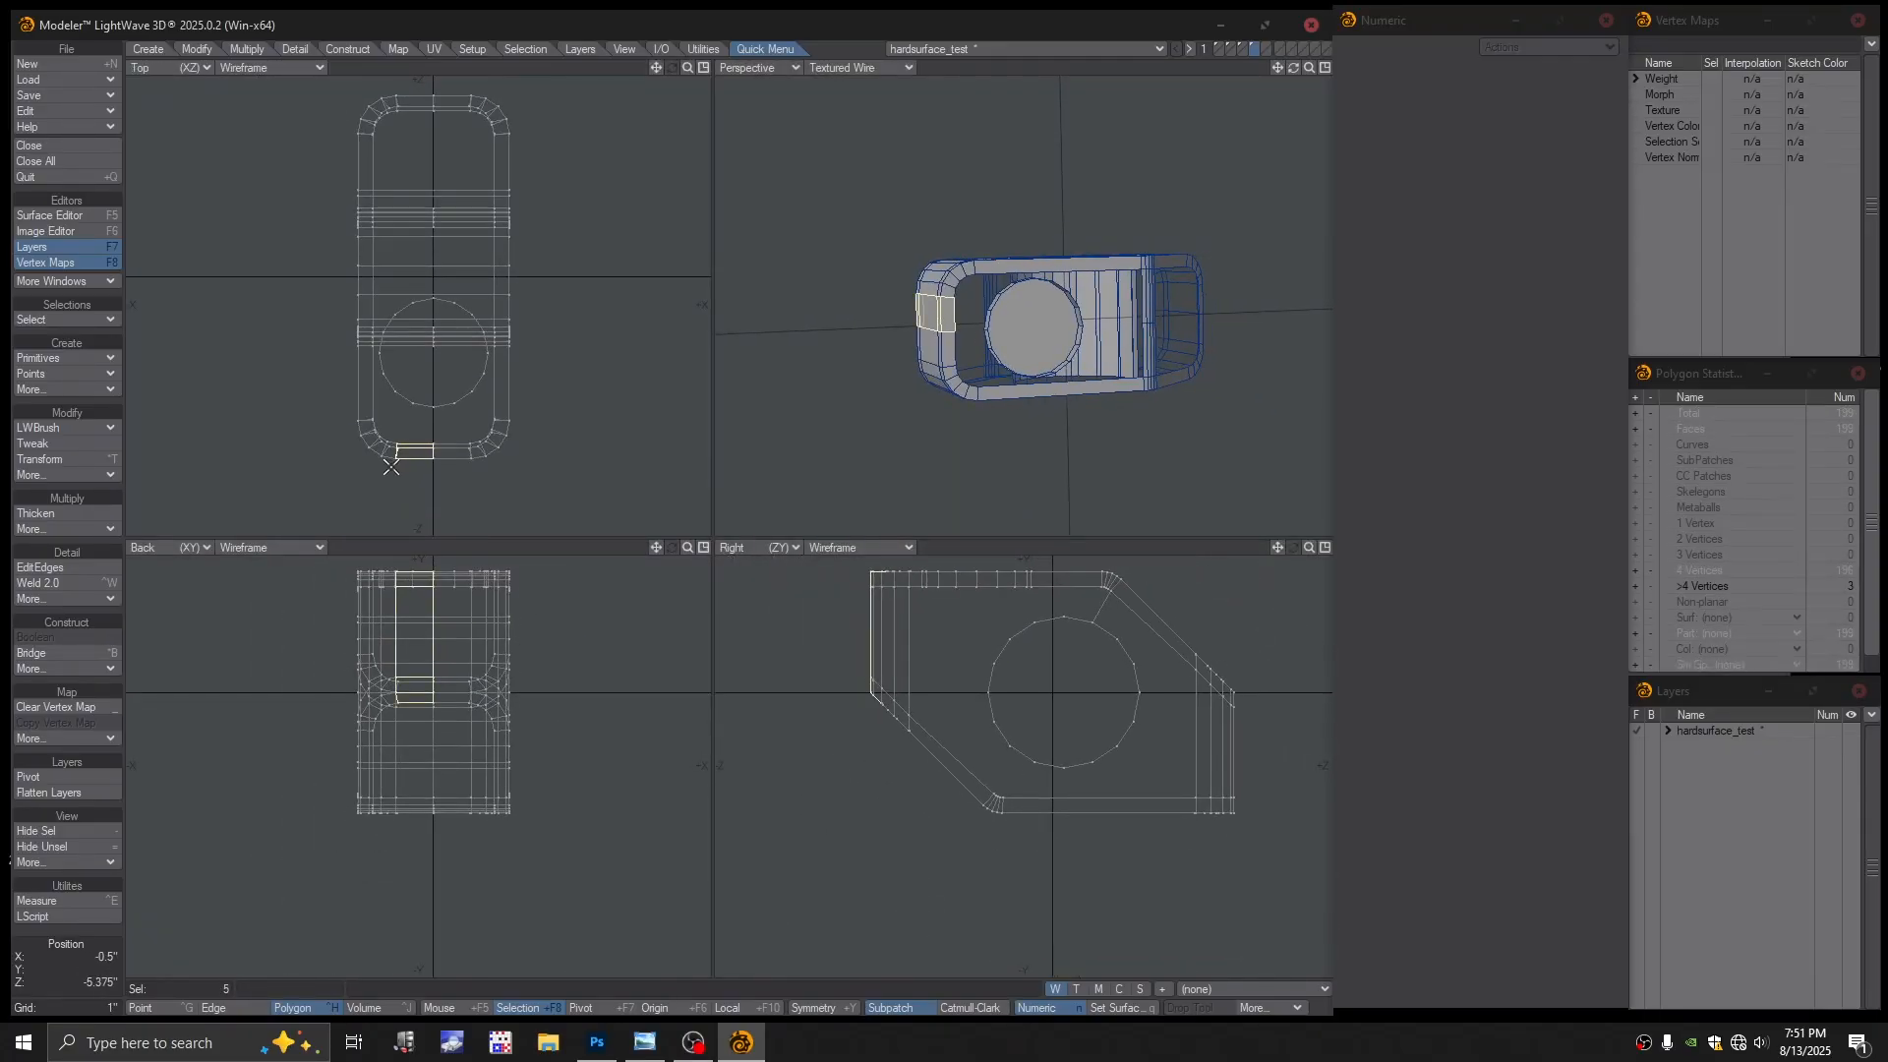
left_click(419, 430)
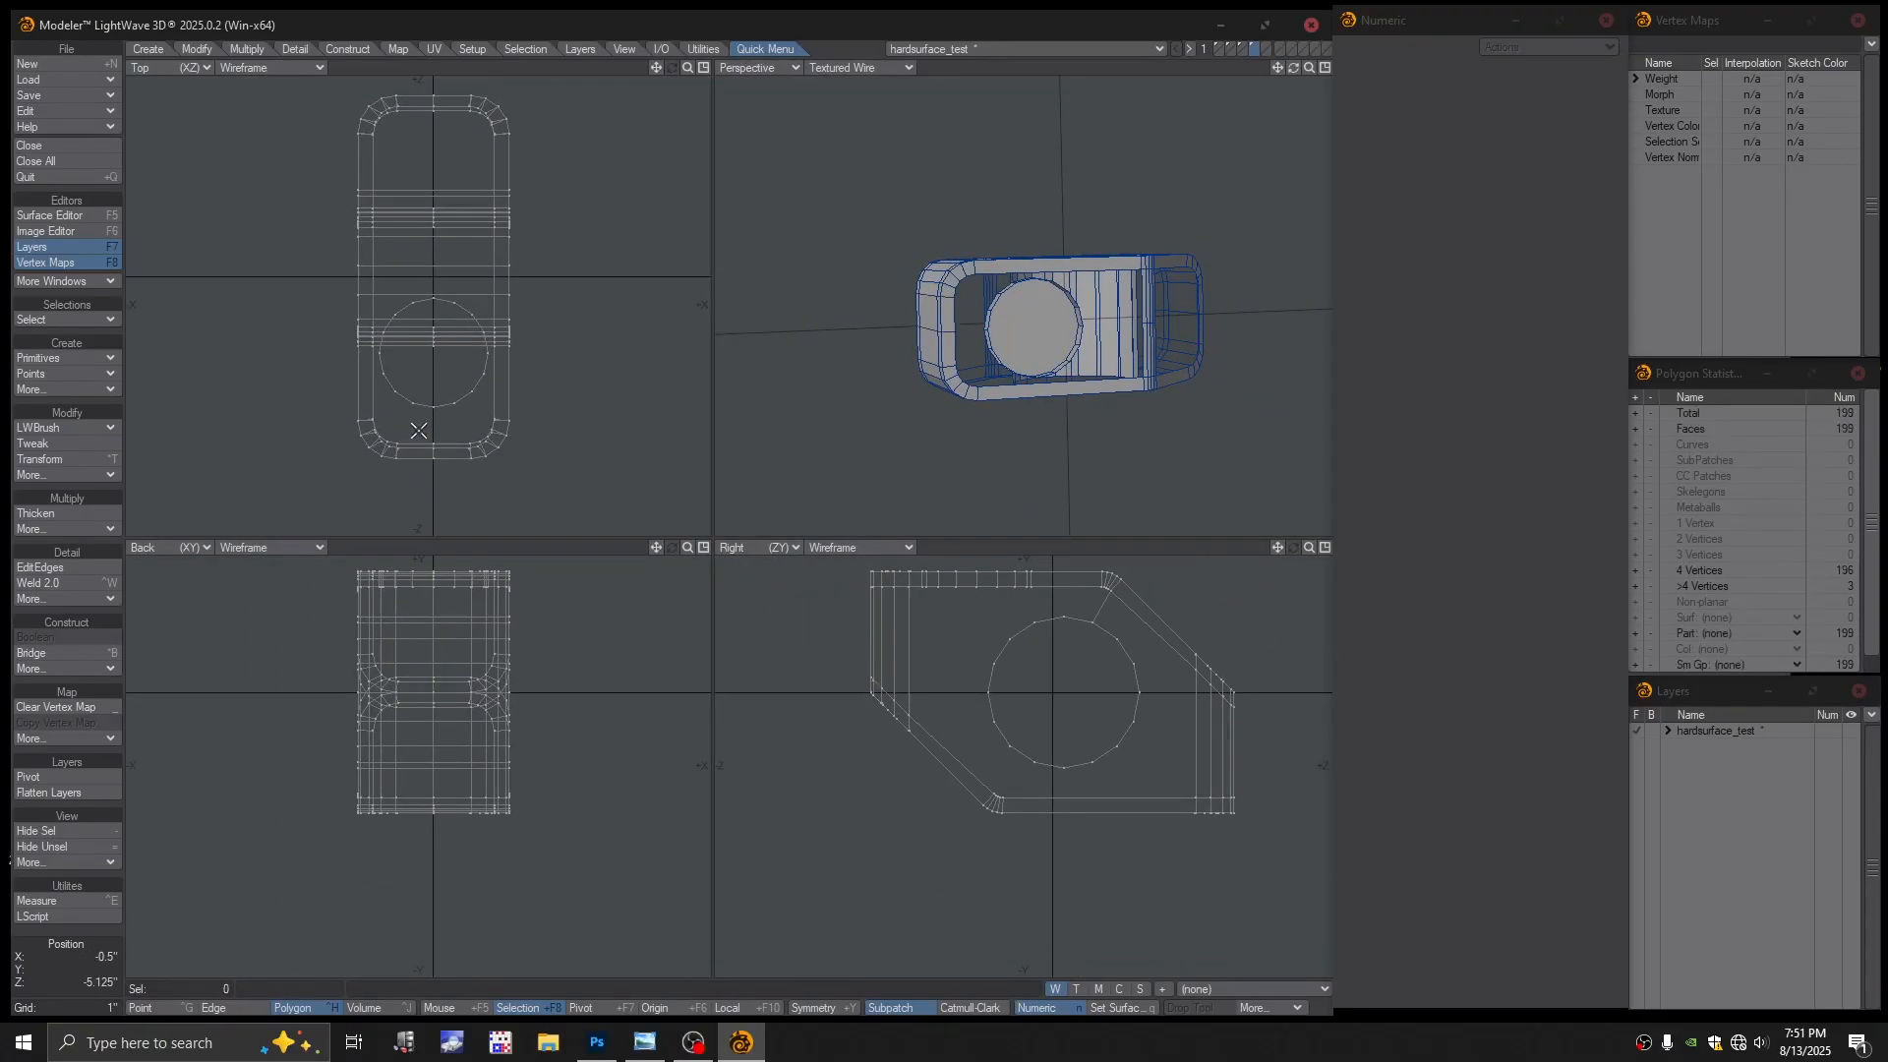
key("ctrl+g")
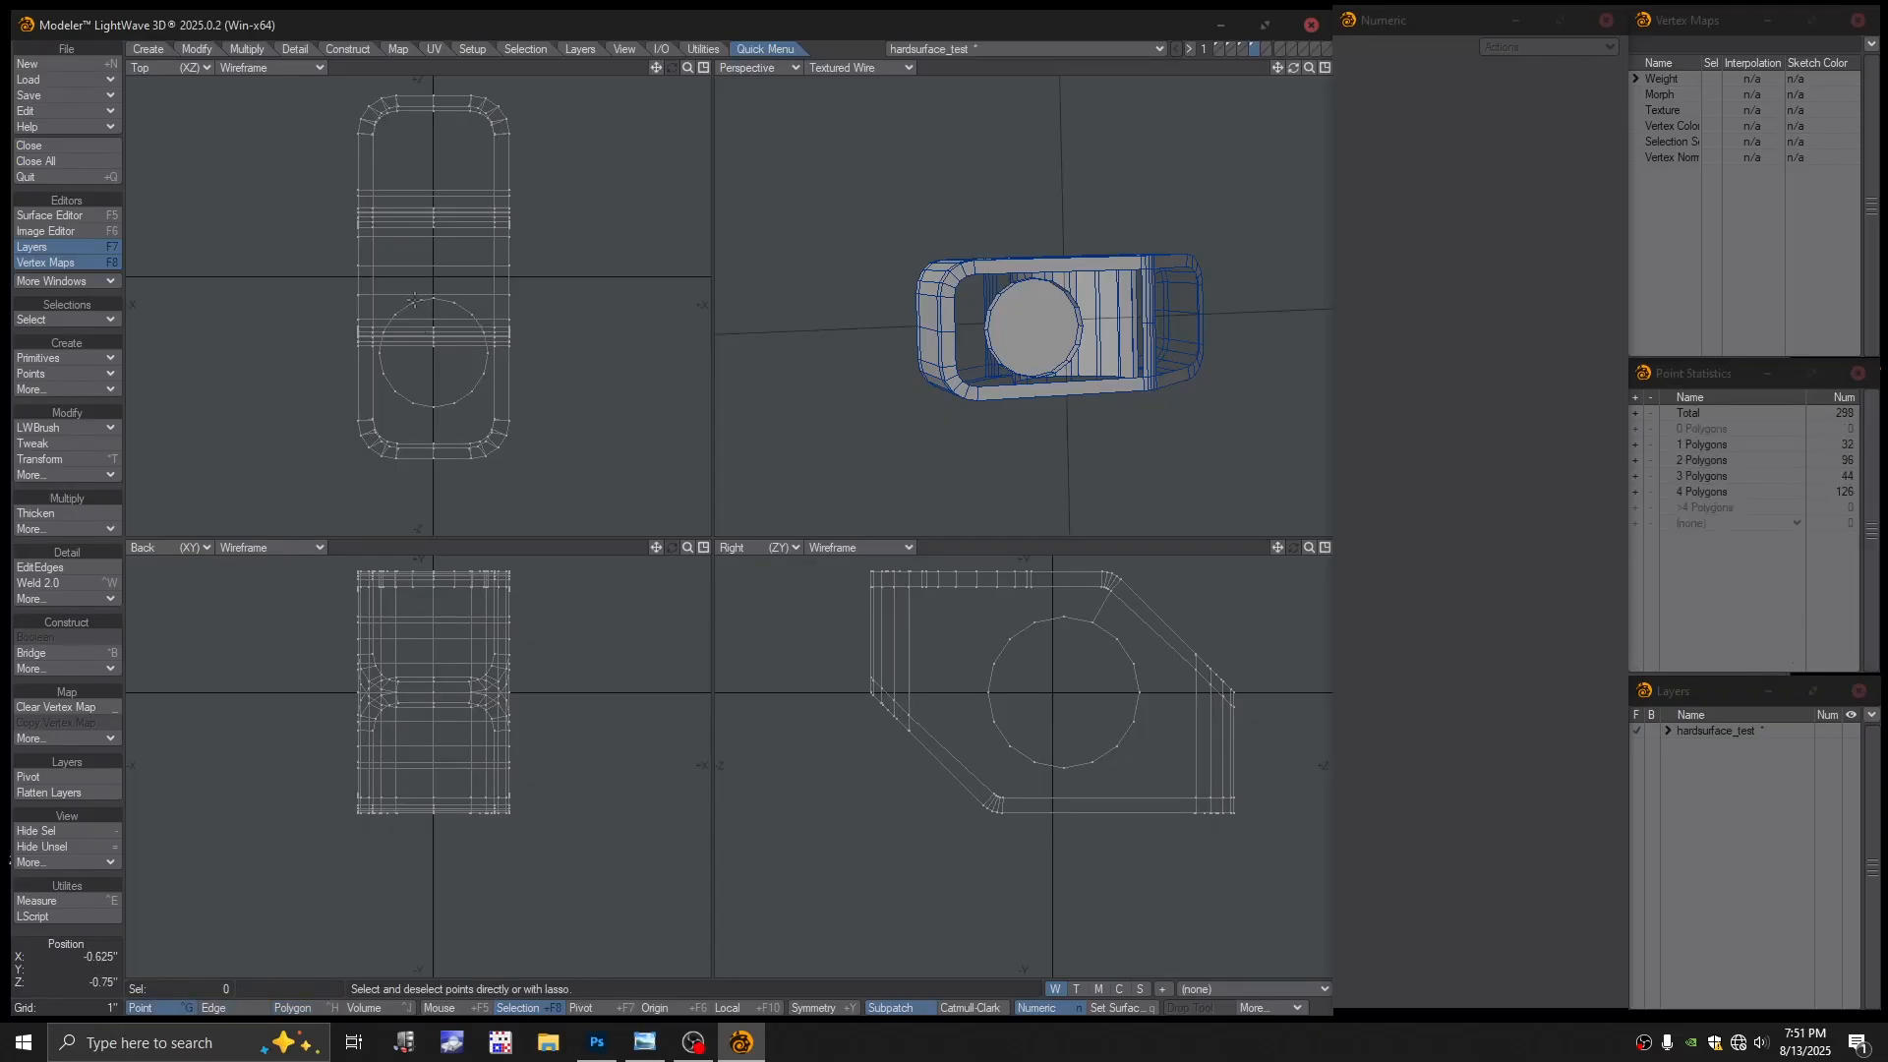
left_click_drag(414, 298, 395, 313)
left_click_drag(410, 404, 417, 404)
key("Delete")
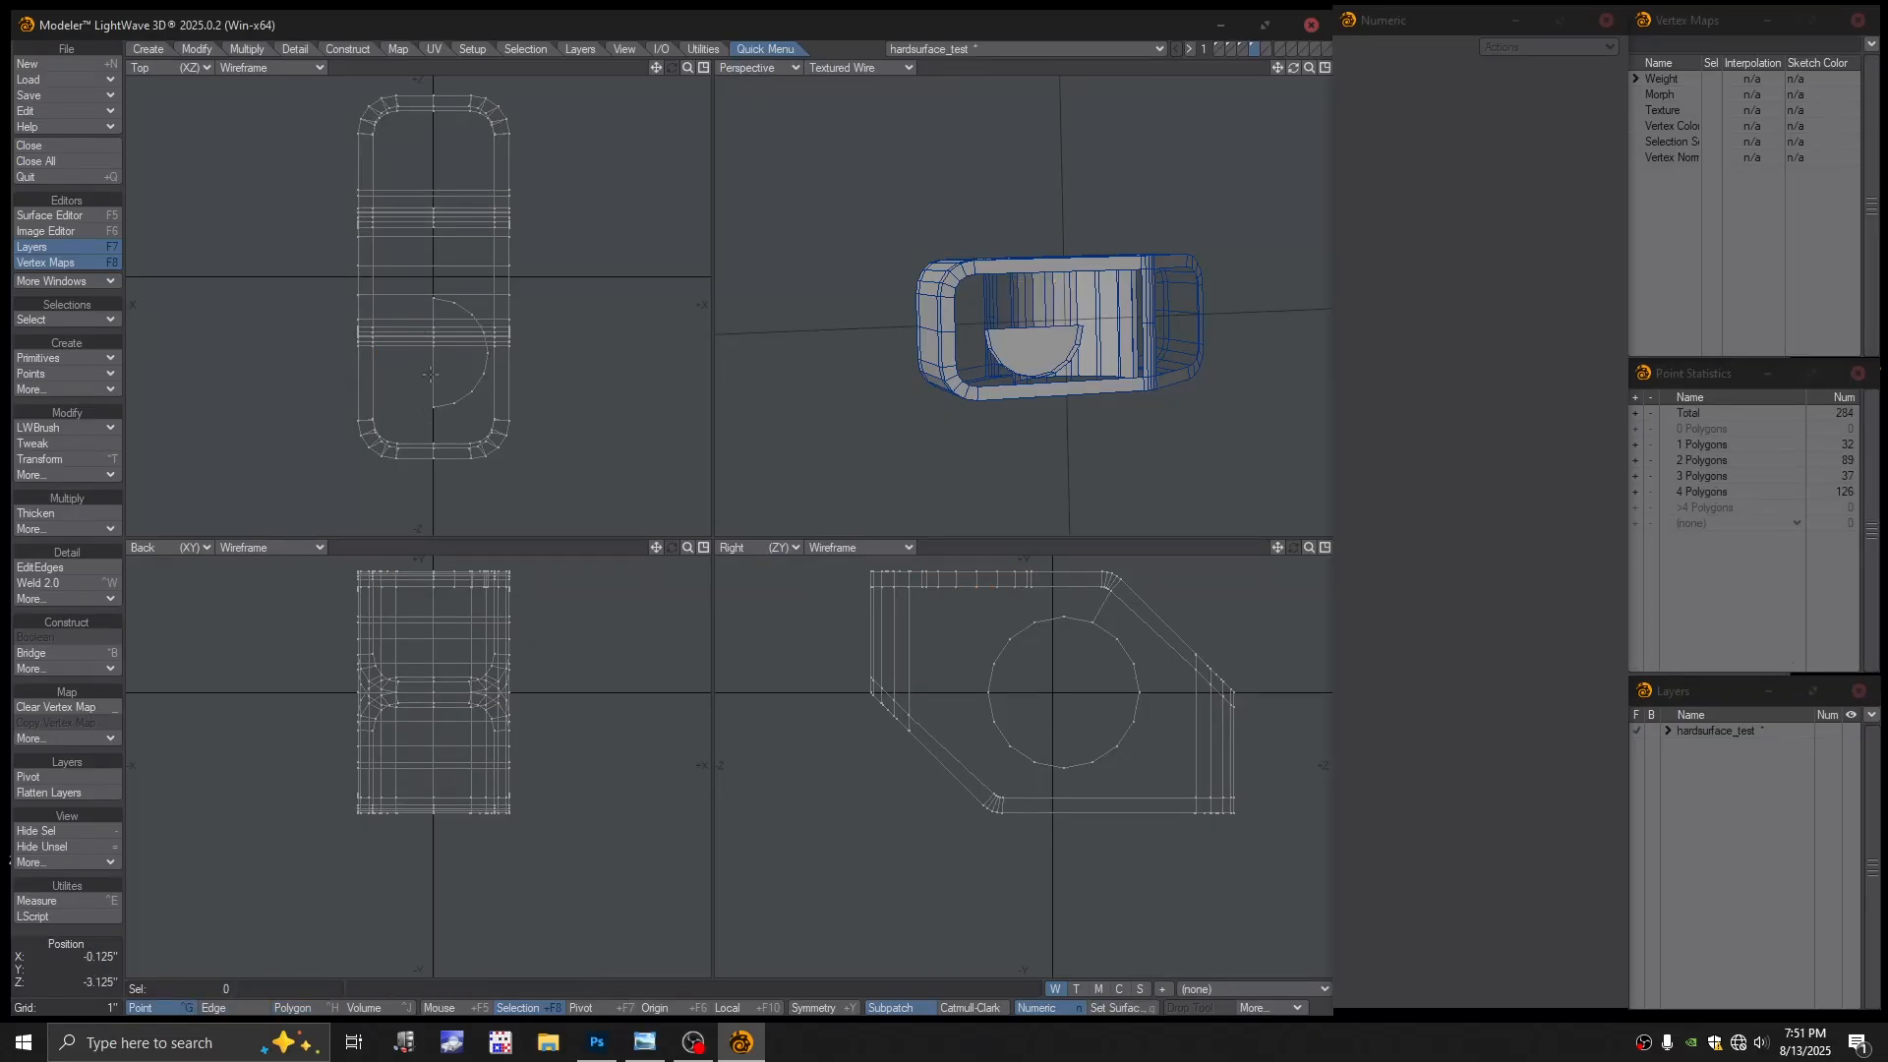
Lasso the points on the model's left side and delete them, leaving a 162-point half
scroll(413, 210, "down", 1)
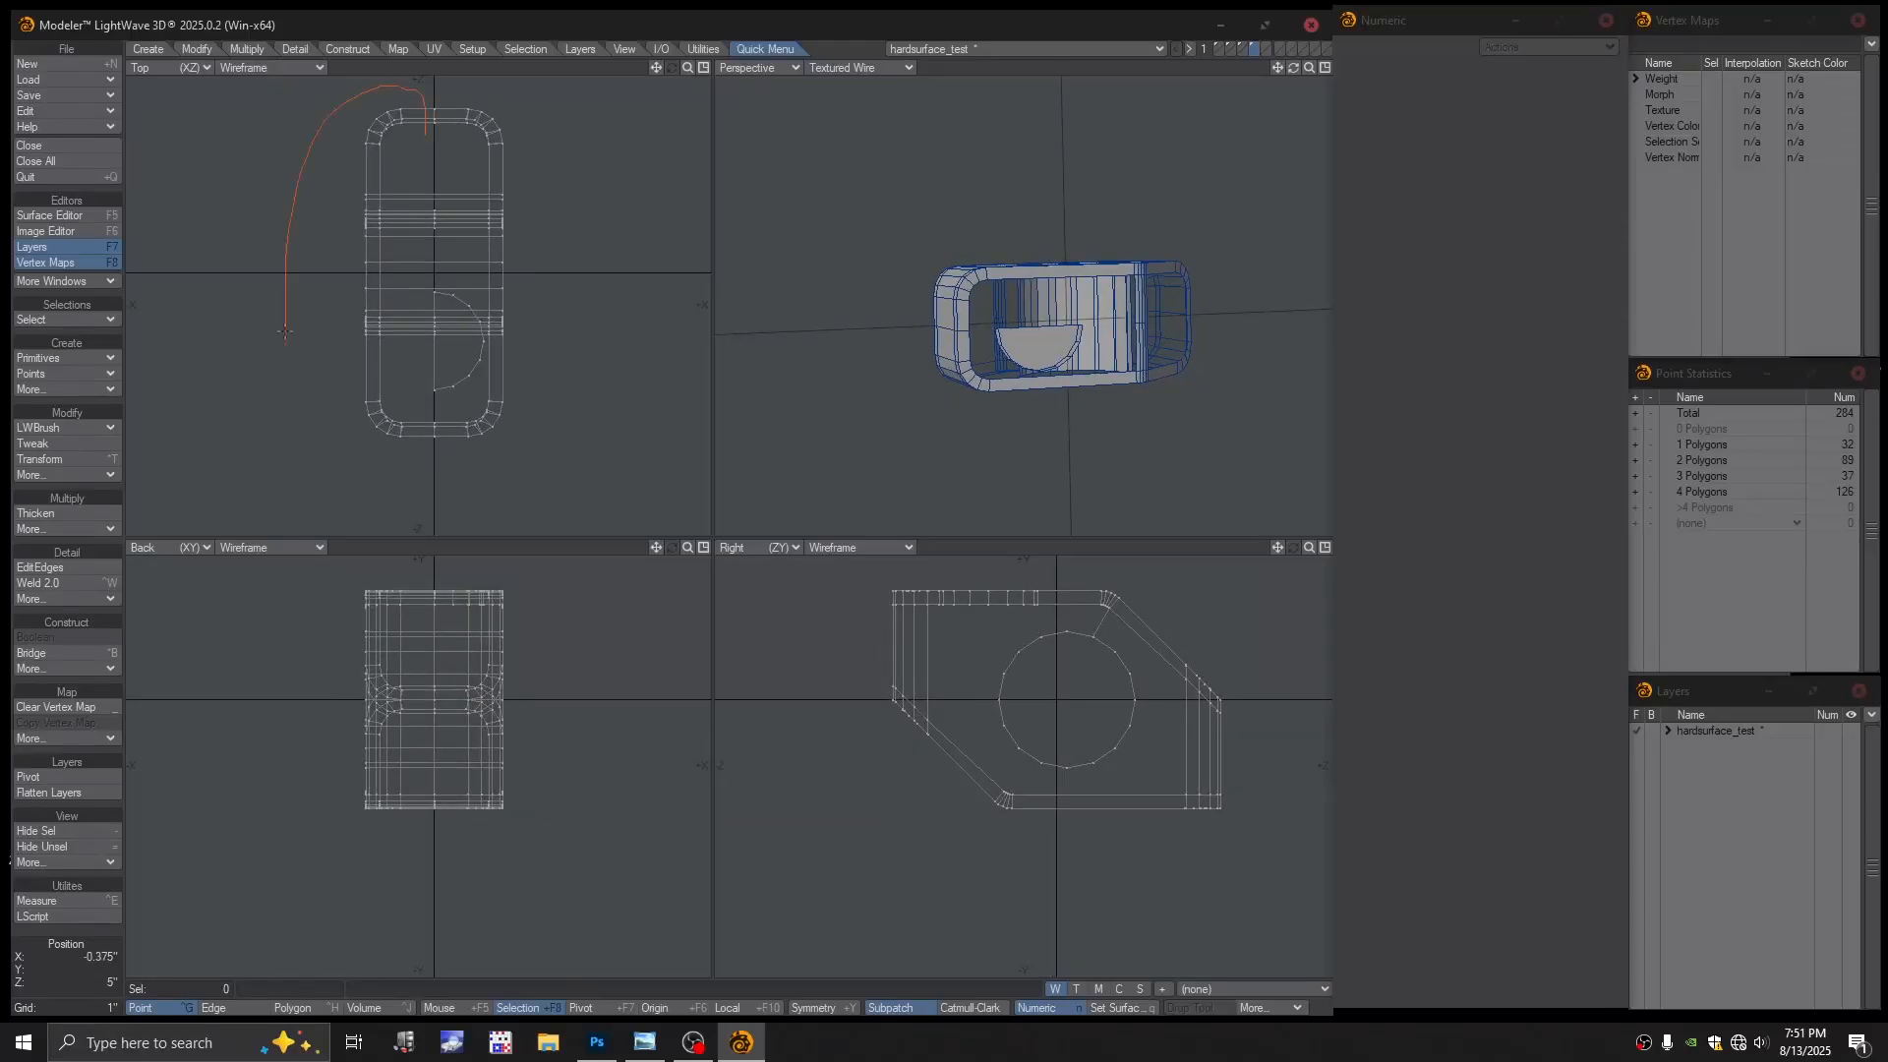
right_click_drag(420, 445, 413, 442)
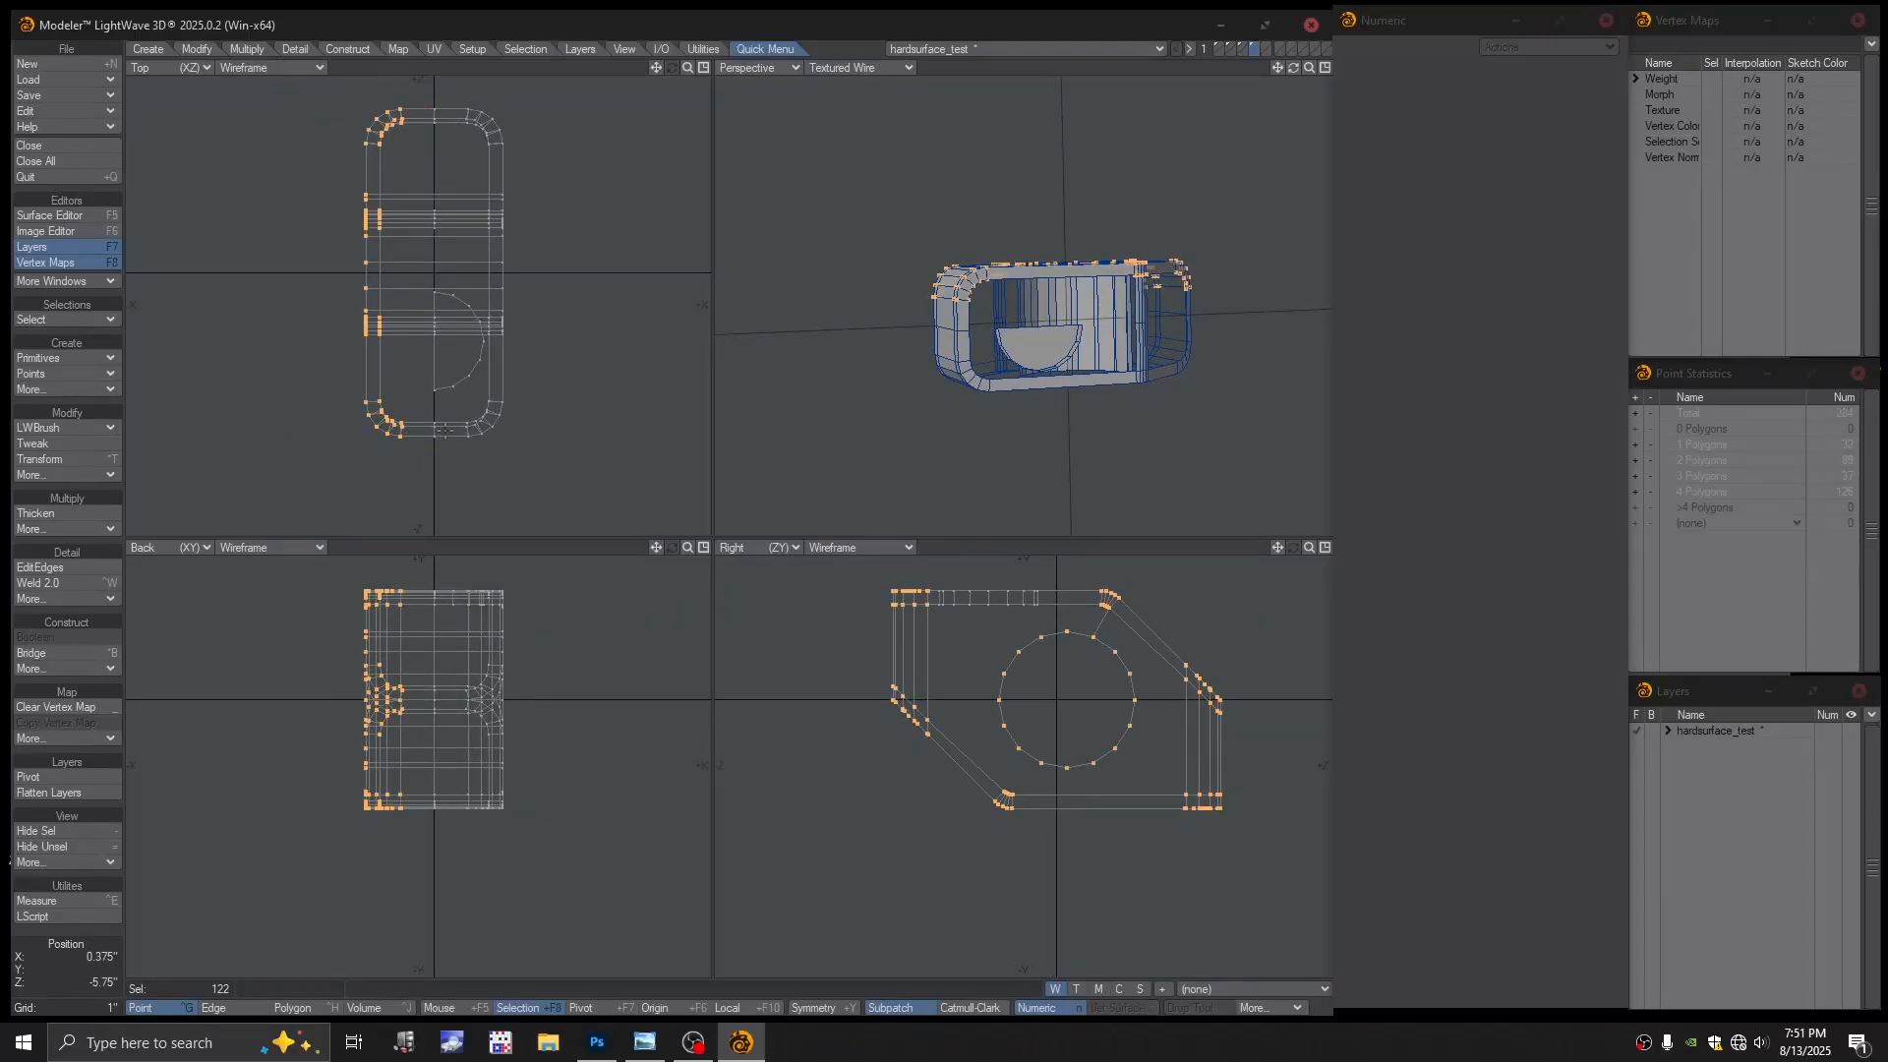
key("Delete")
left_click_drag(983, 422, 1061, 423, "ctrl+alt")
left_click_drag(1061, 424, 1030, 299, "alt+shift")
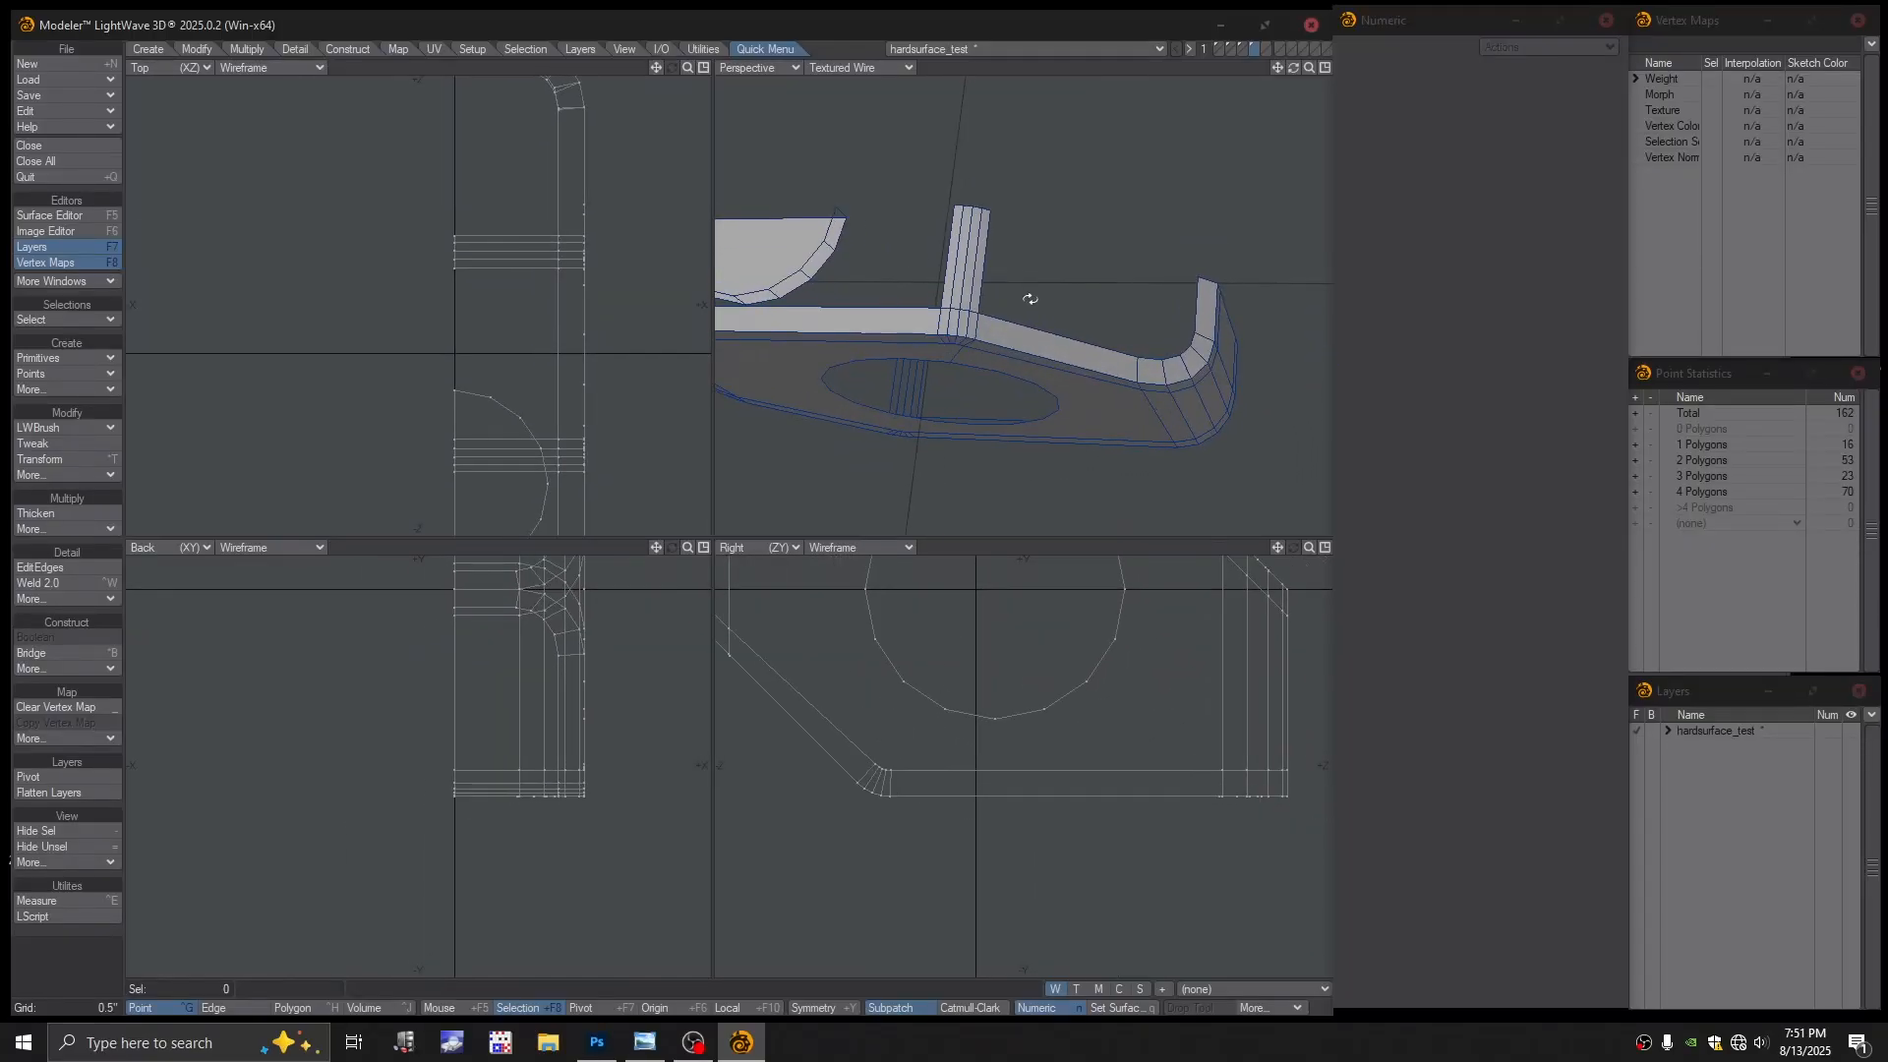
Make a polygon from the points at the tall post's base and top
left_click(979, 312)
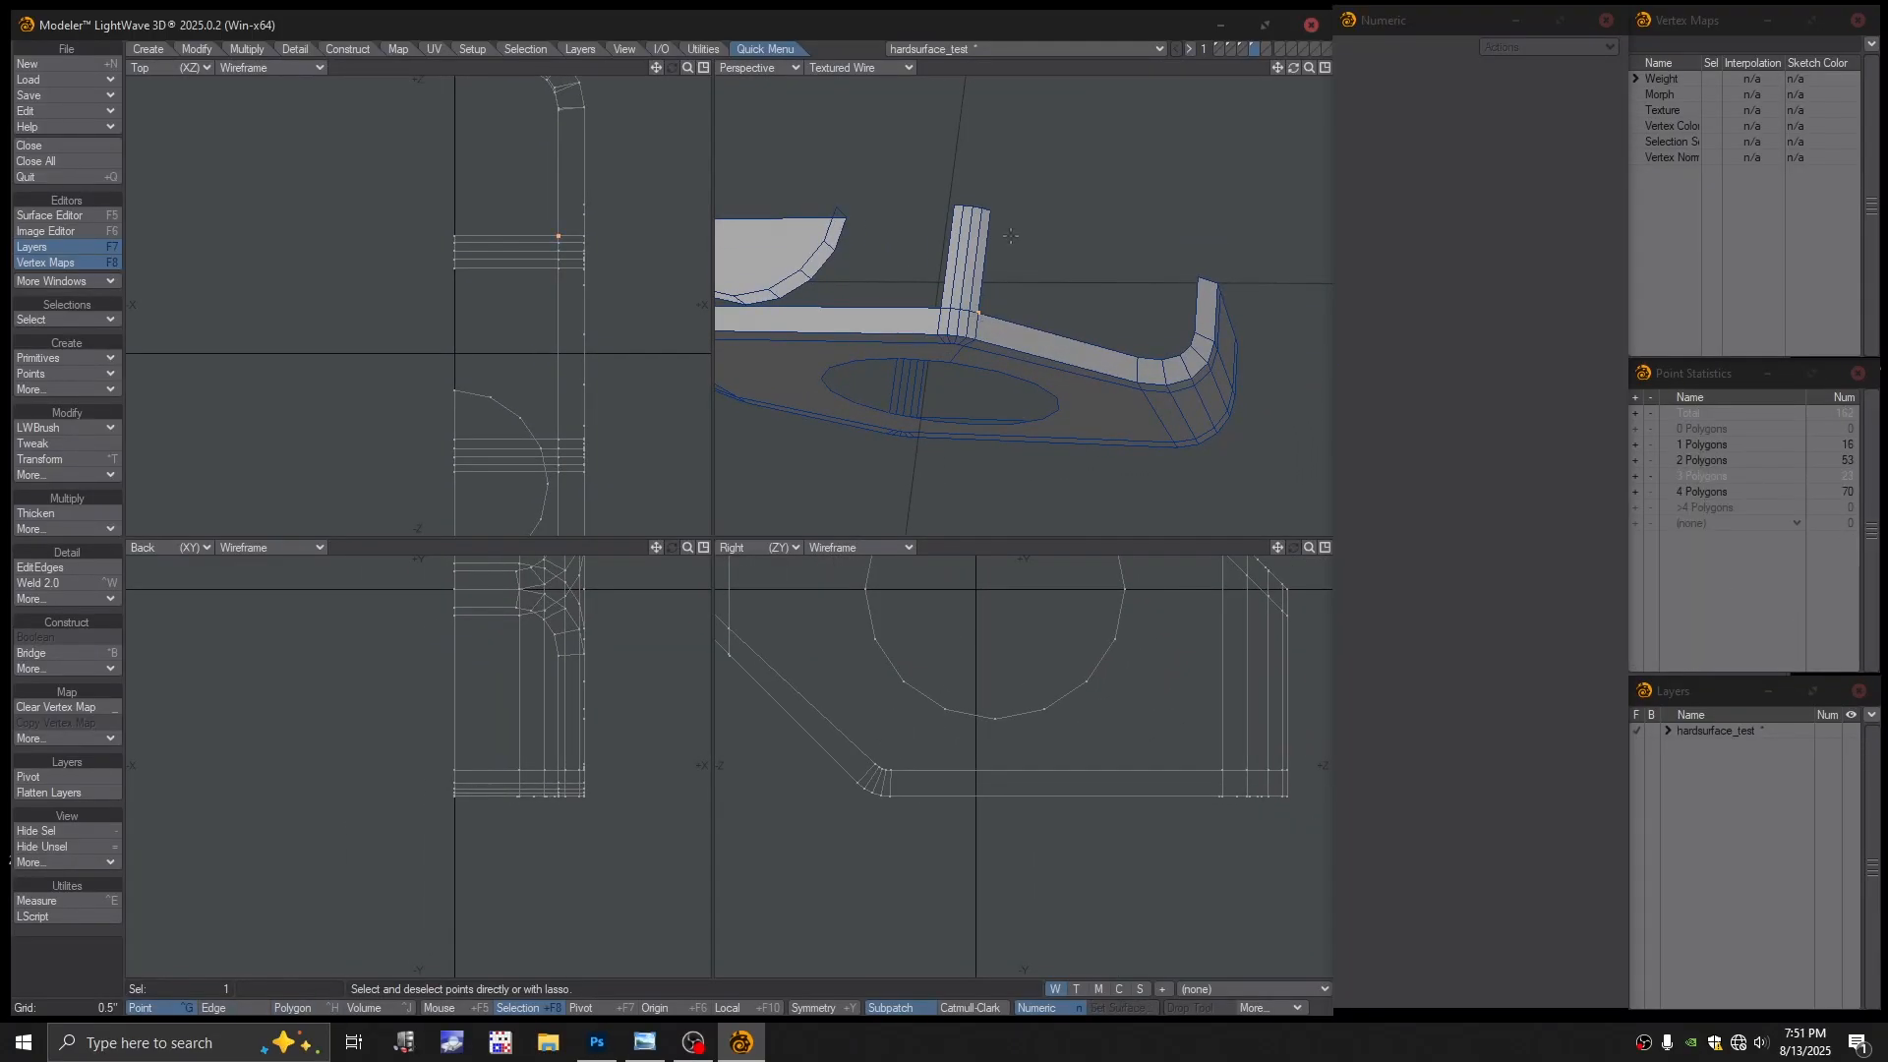
left_click(991, 210)
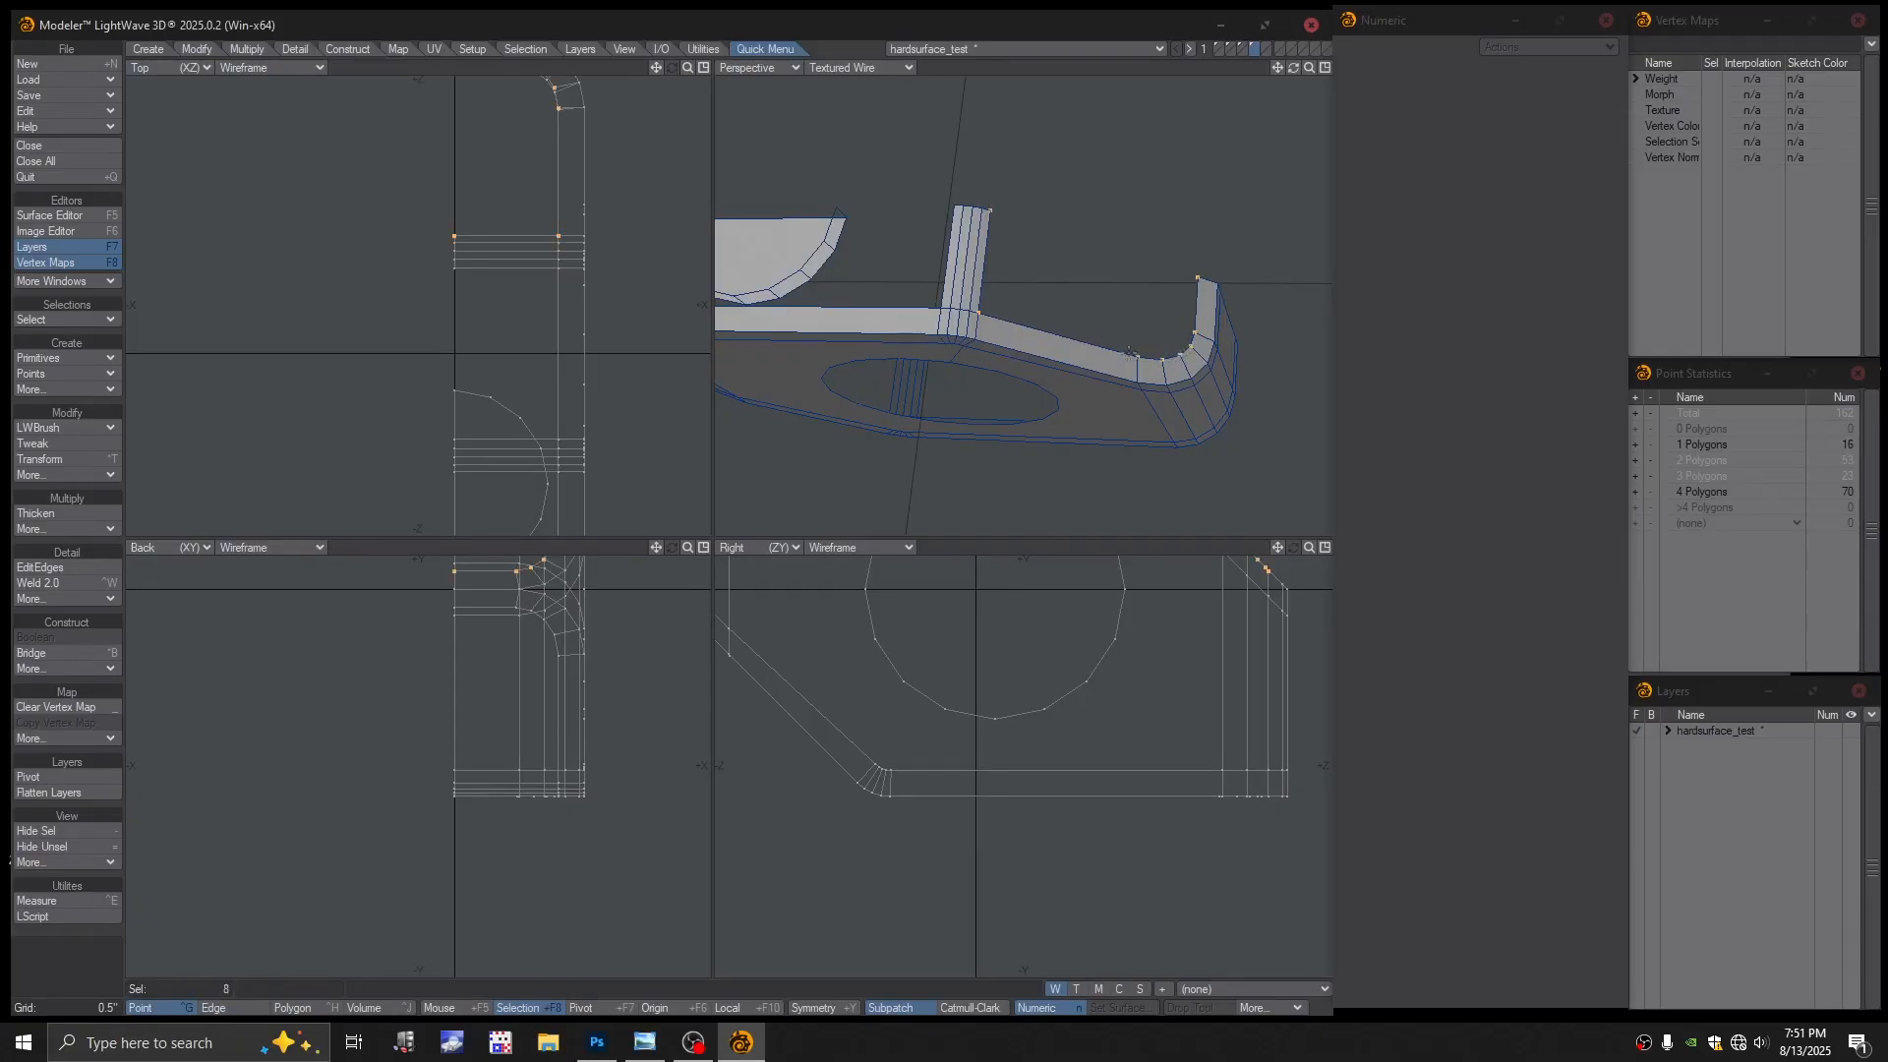
key("p")
Select the block's corner boundary points and build a polygon closing the corner opening
left_click_drag(944, 351, 1081, 255, "alt")
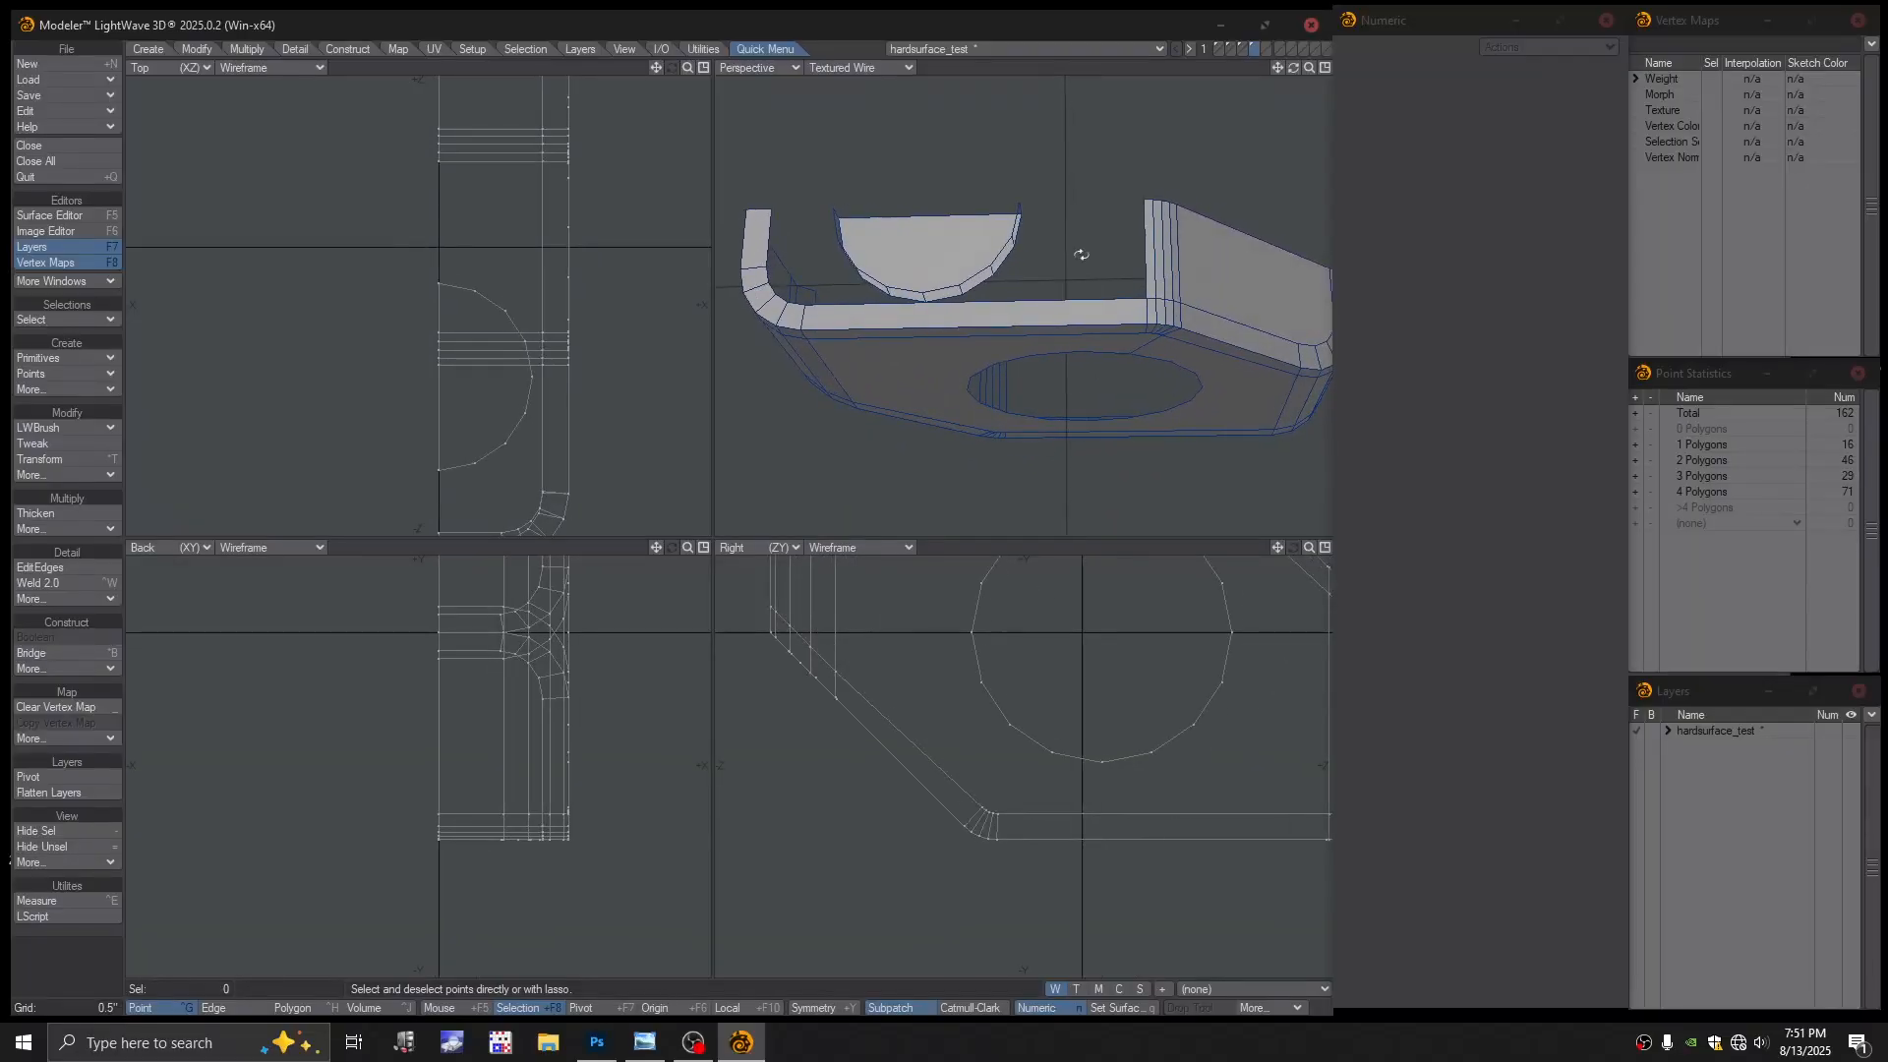
left_click(1143, 200)
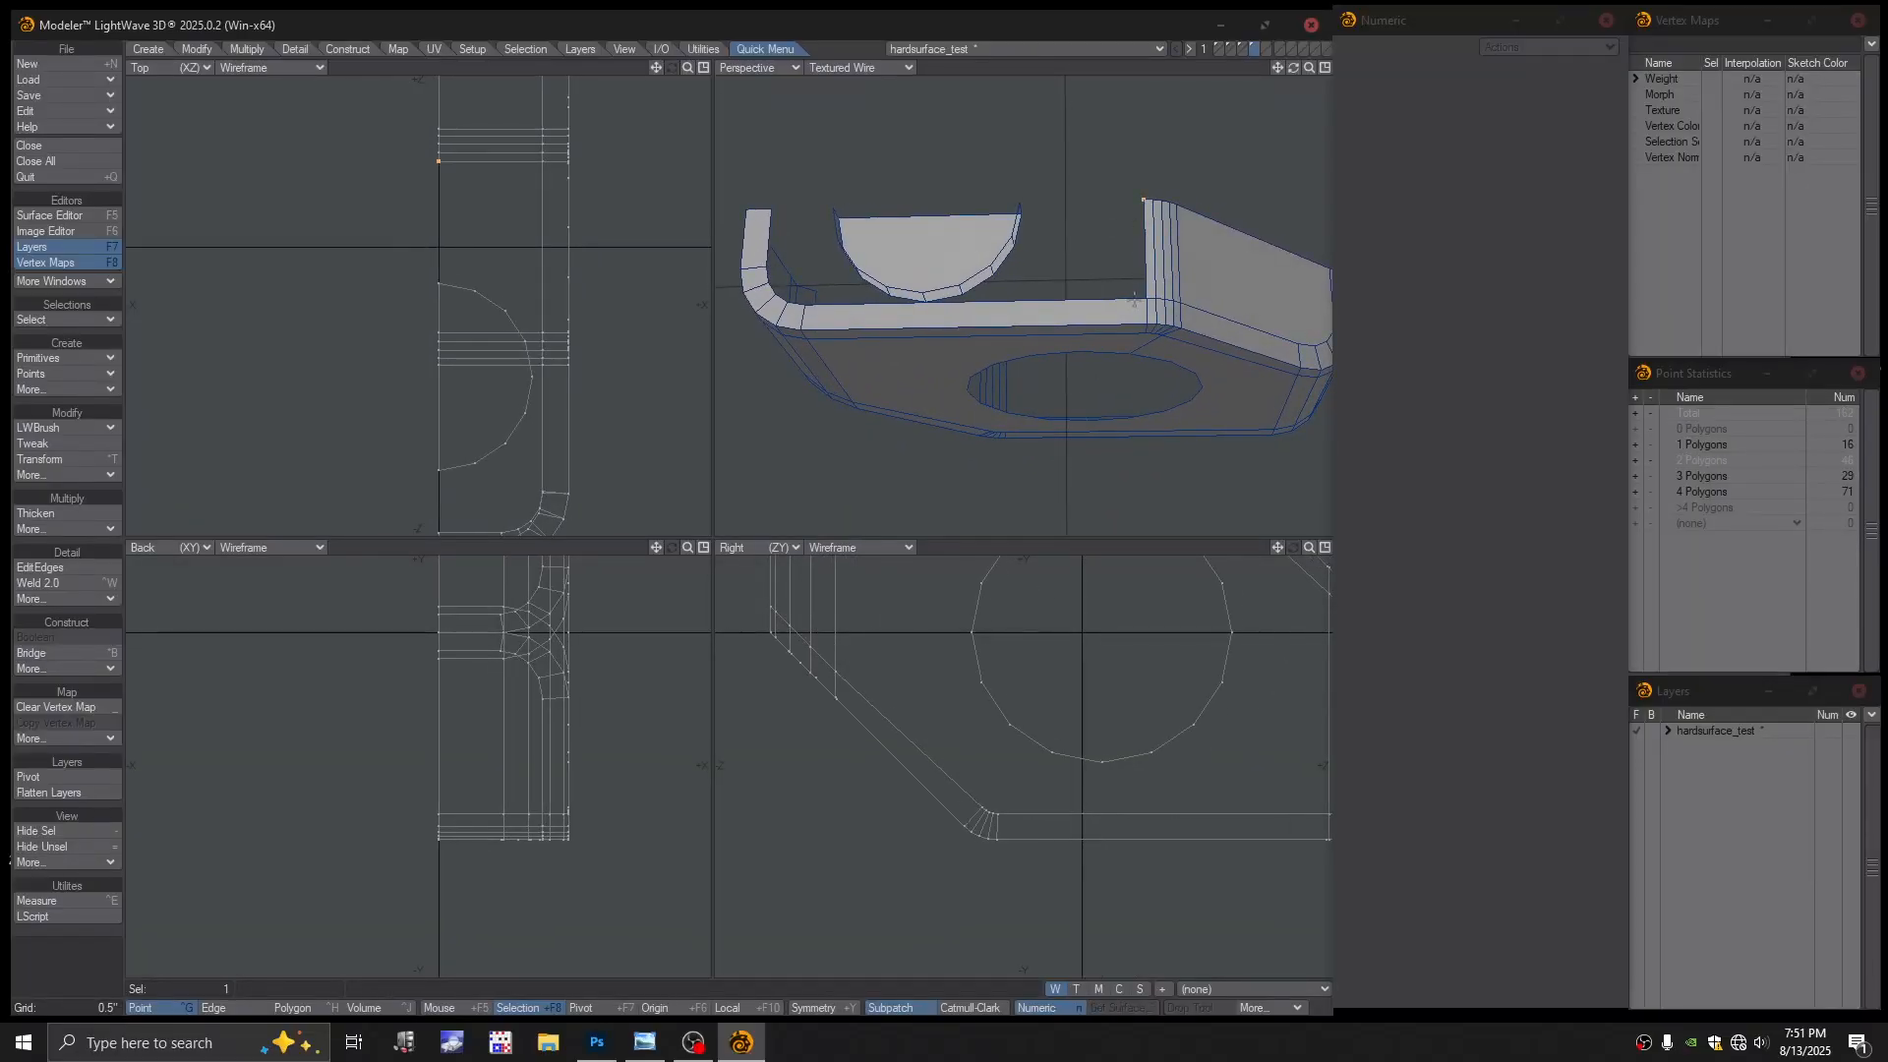
left_click(1147, 298)
left_click_drag(808, 311, 928, 284, "alt")
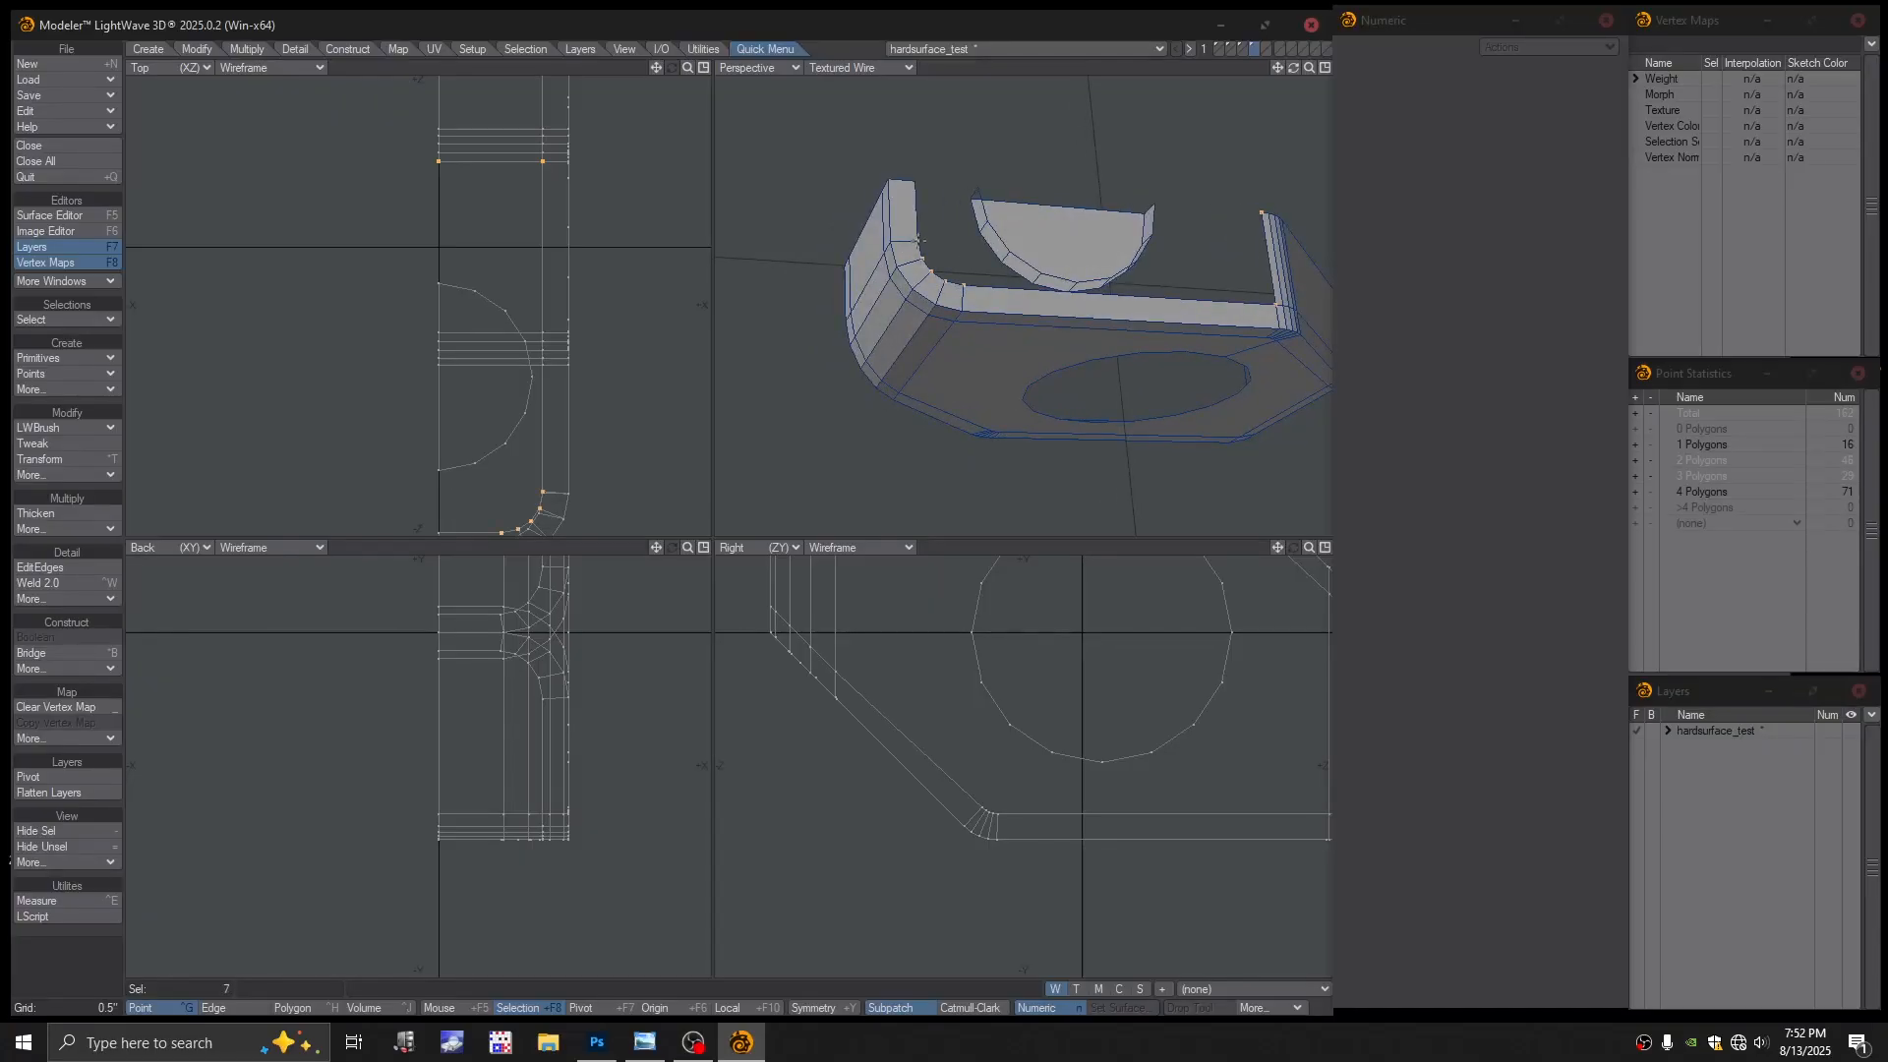
left_click_drag(996, 197, 997, 121, "alt")
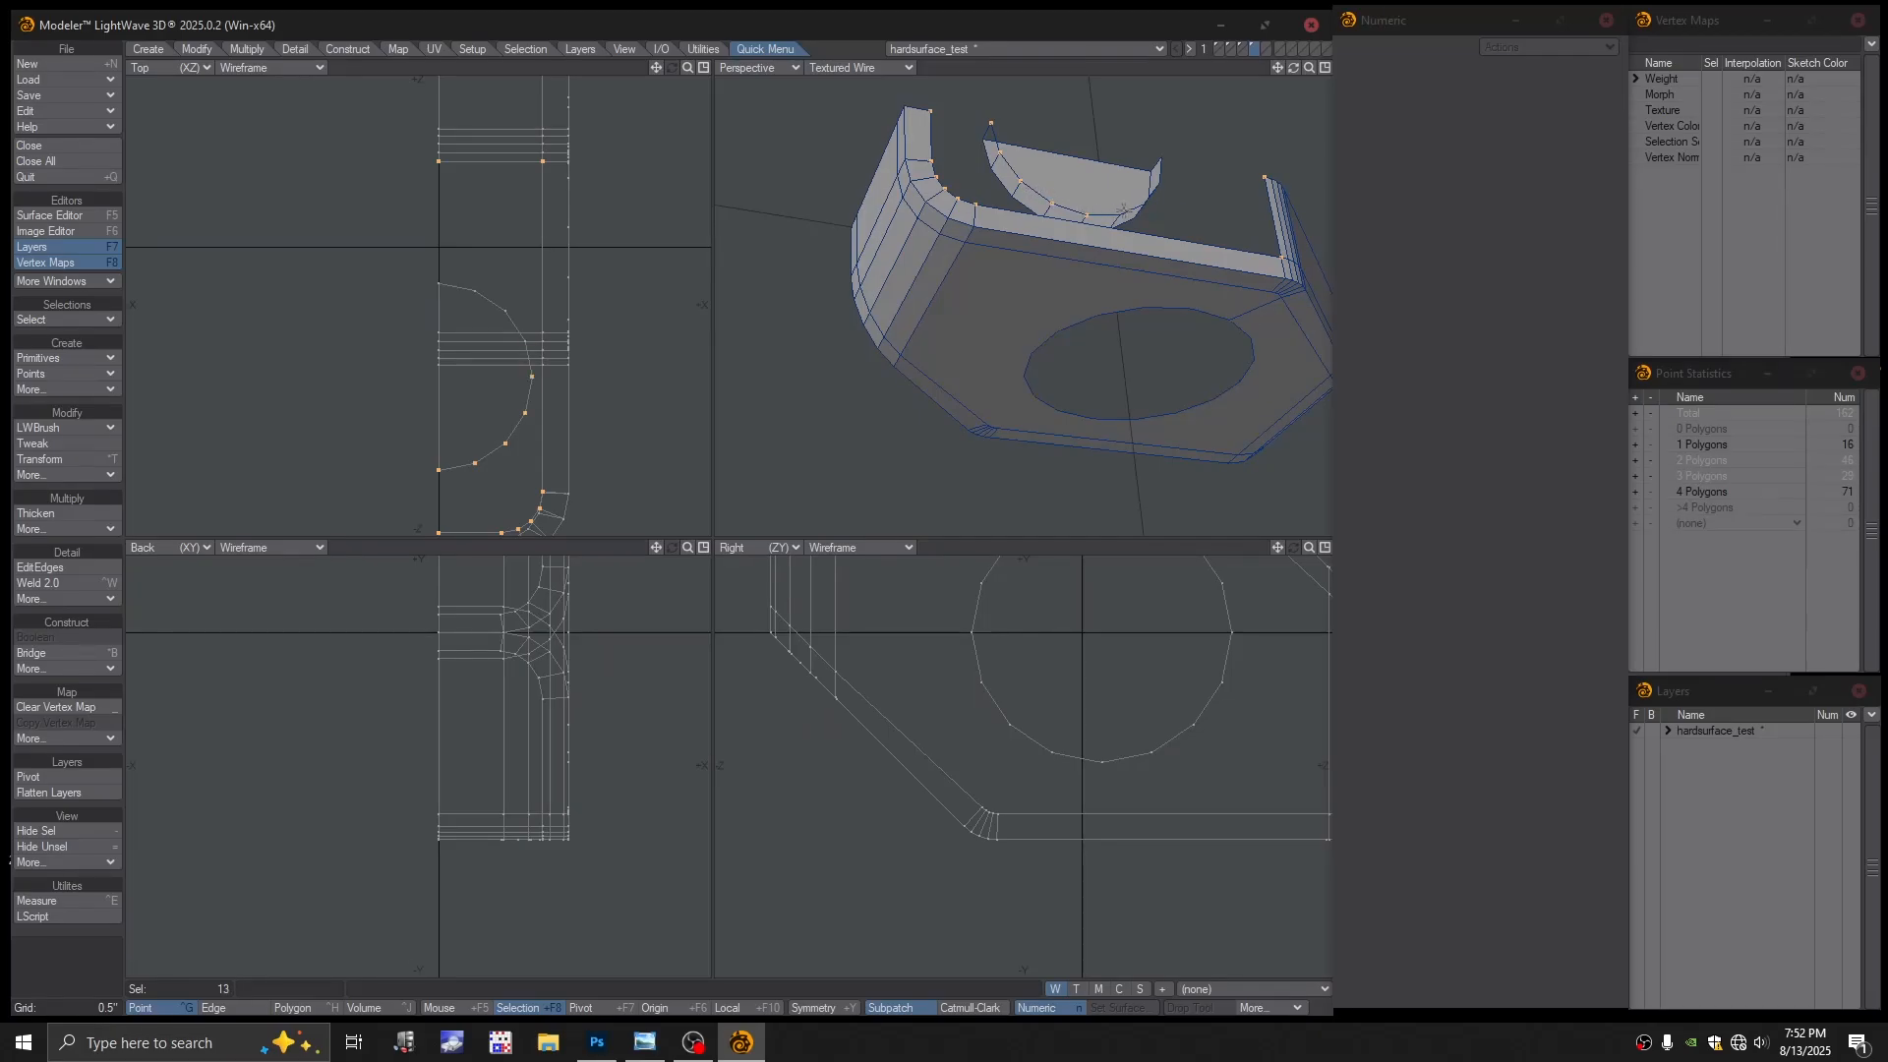
left_click_drag(1142, 180, 976, 224, "alt")
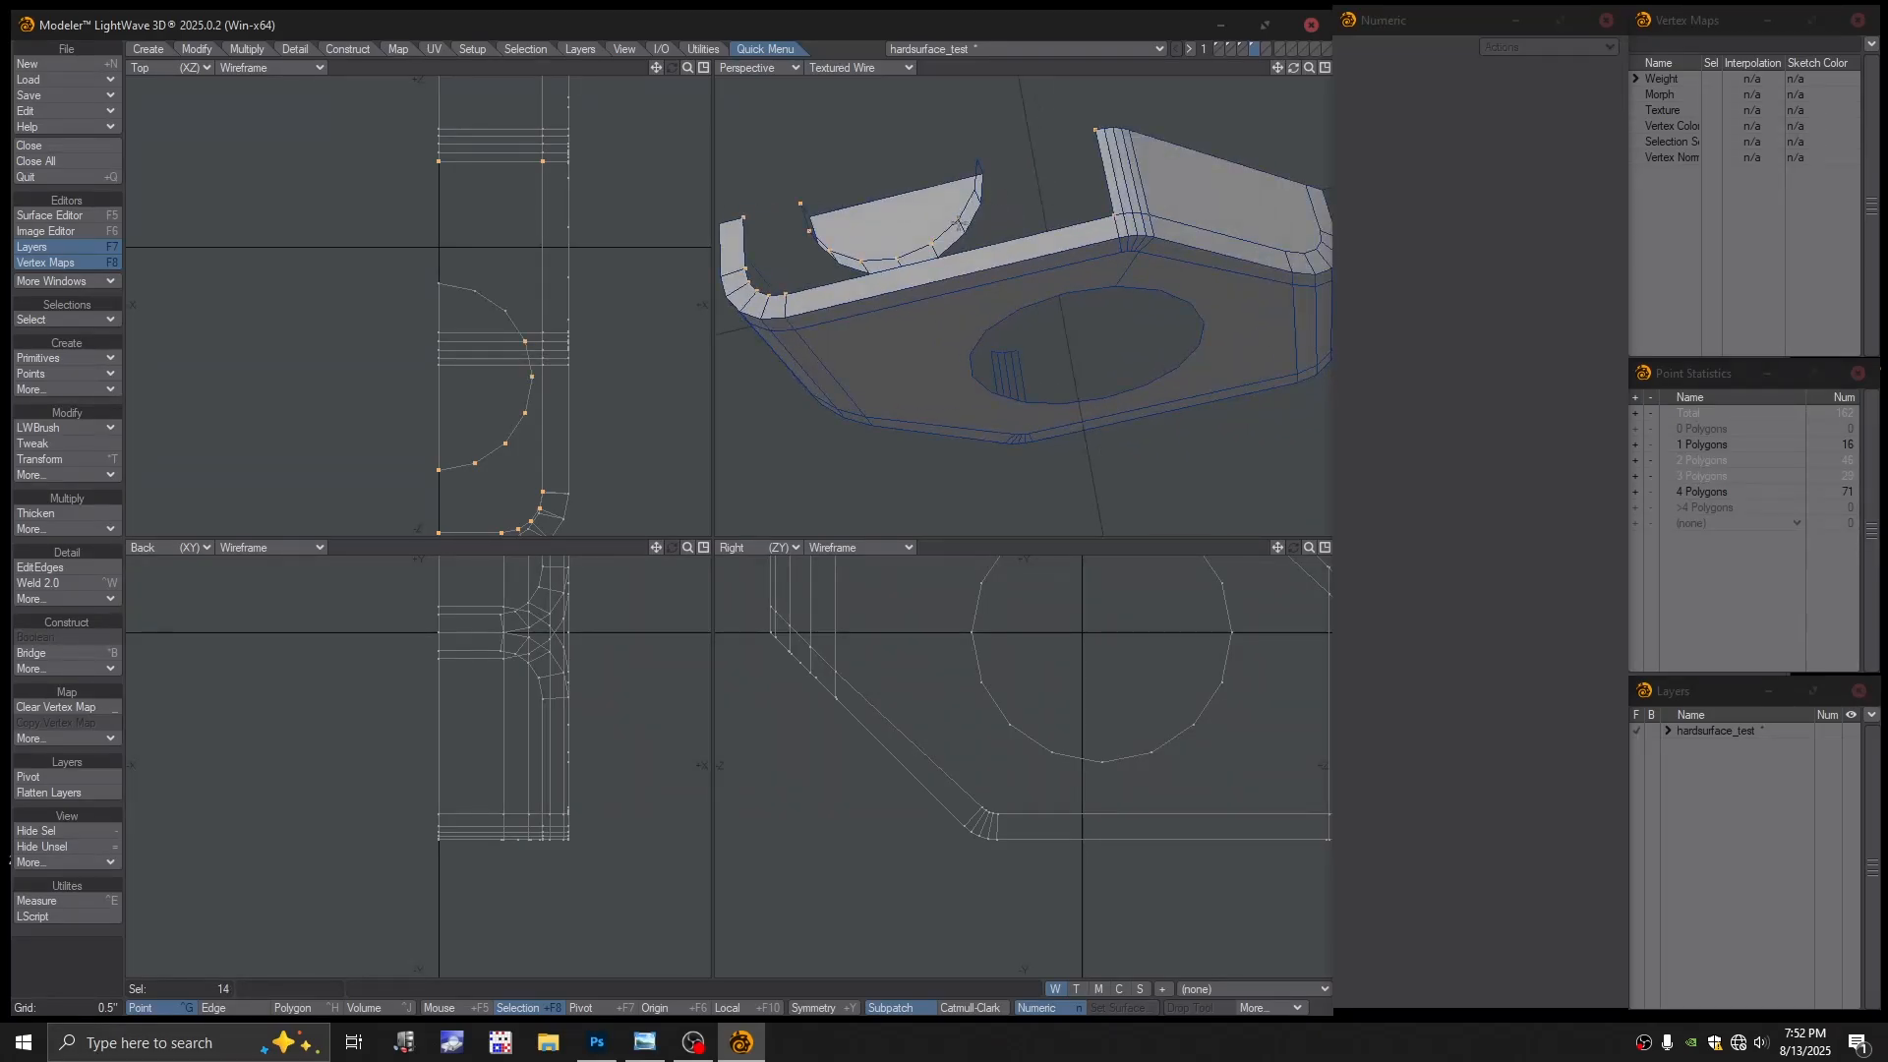
key("p")
key("slash")
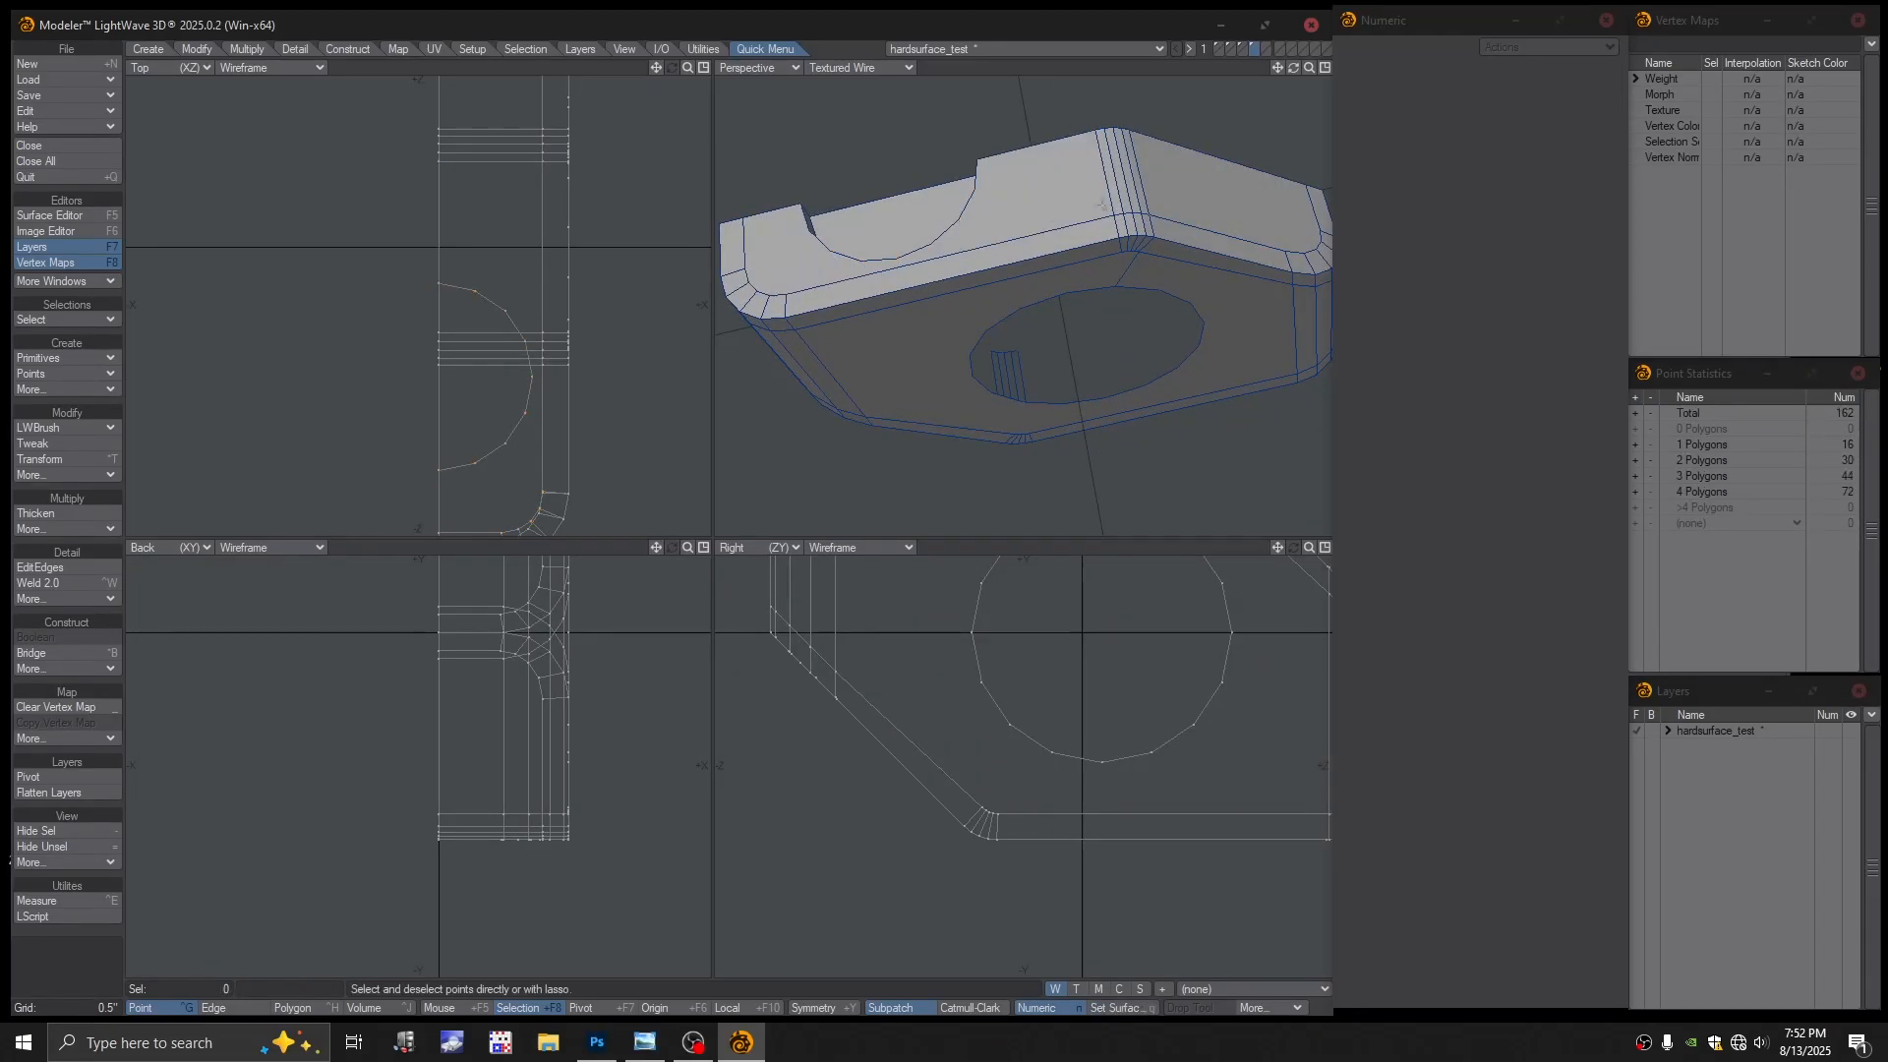
left_click_drag(1056, 234, 1049, 236, "ctrl+alt")
mouse_move(1049, 236)
left_mouse_down("alt")
mouse_move(1079, 295)
mouse_move(953, 304)
mouse_move(1082, 286)
mouse_move(944, 286)
mouse_move(1023, 221)
left_mouse_up("alt")
Select the eight points around the other post's open corner and make a polygon from them
left_click(1096, 272)
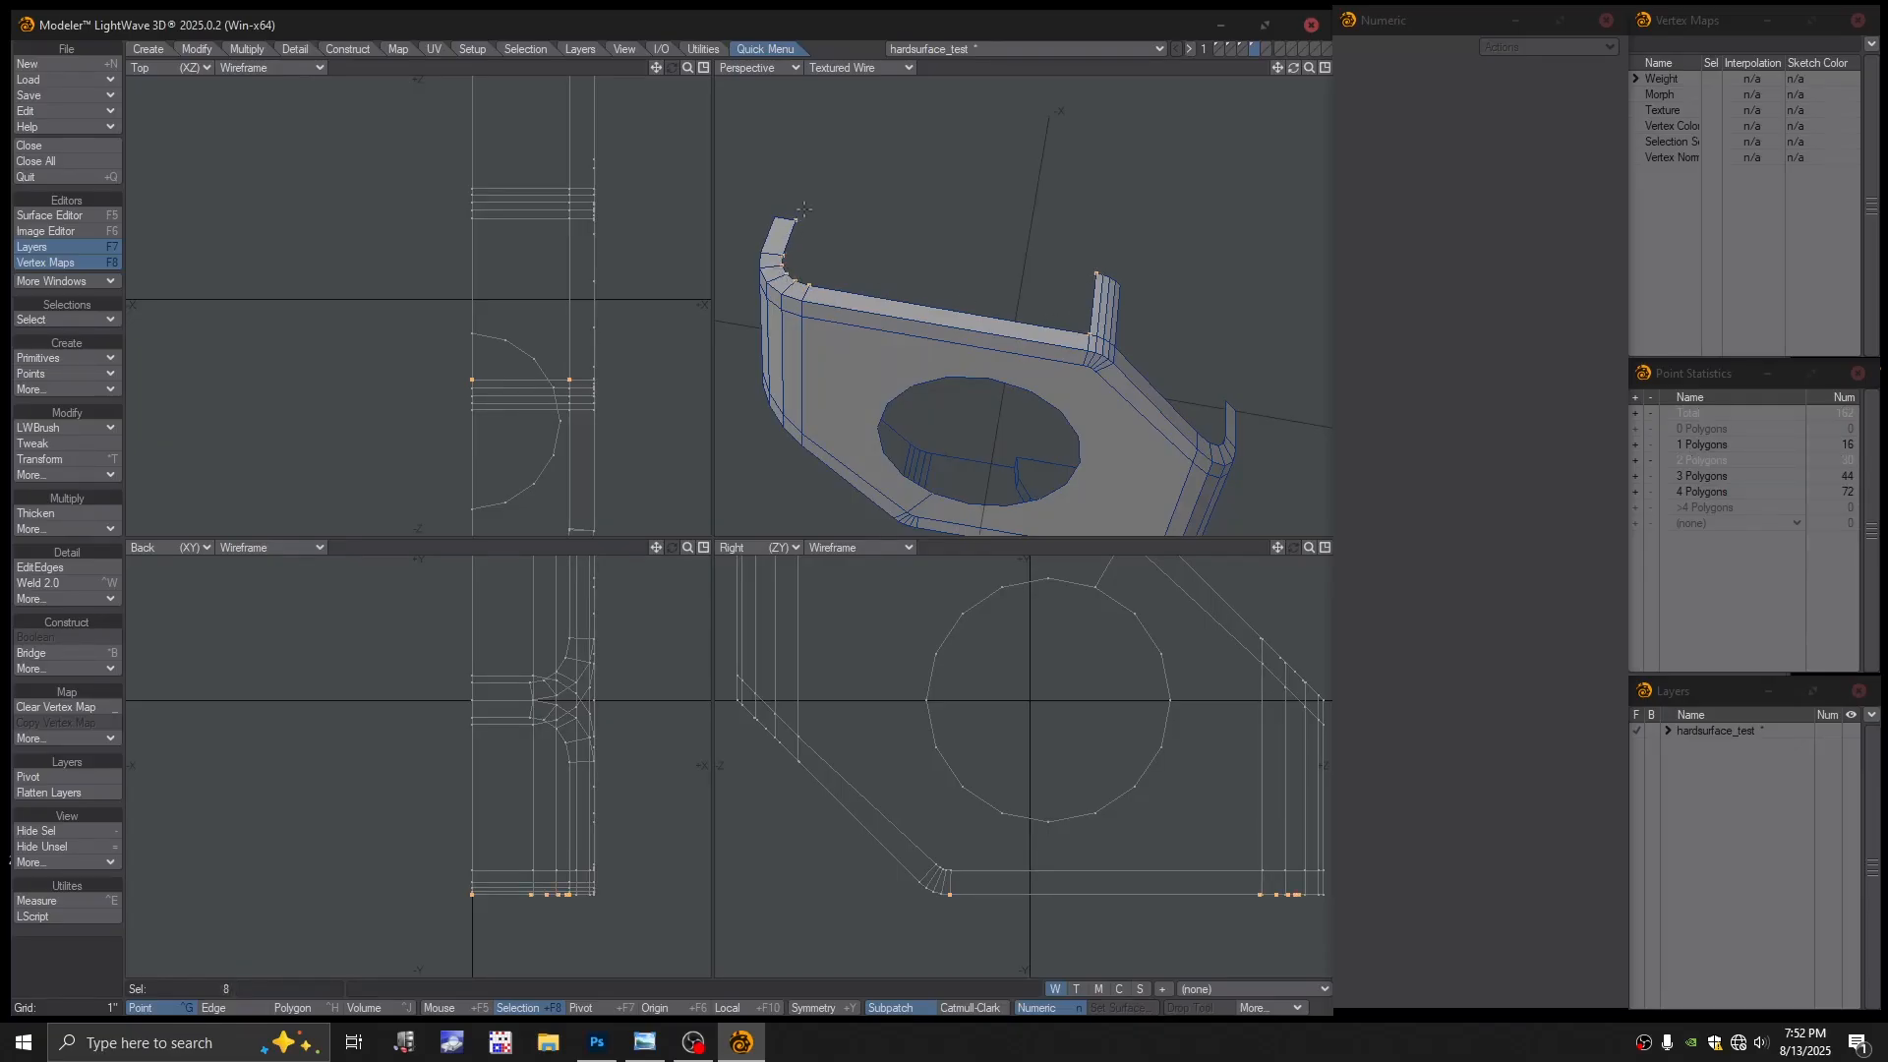
left_click(930, 225)
left_click_drag(930, 225, 955, 278, "alt")
left_click(1131, 276)
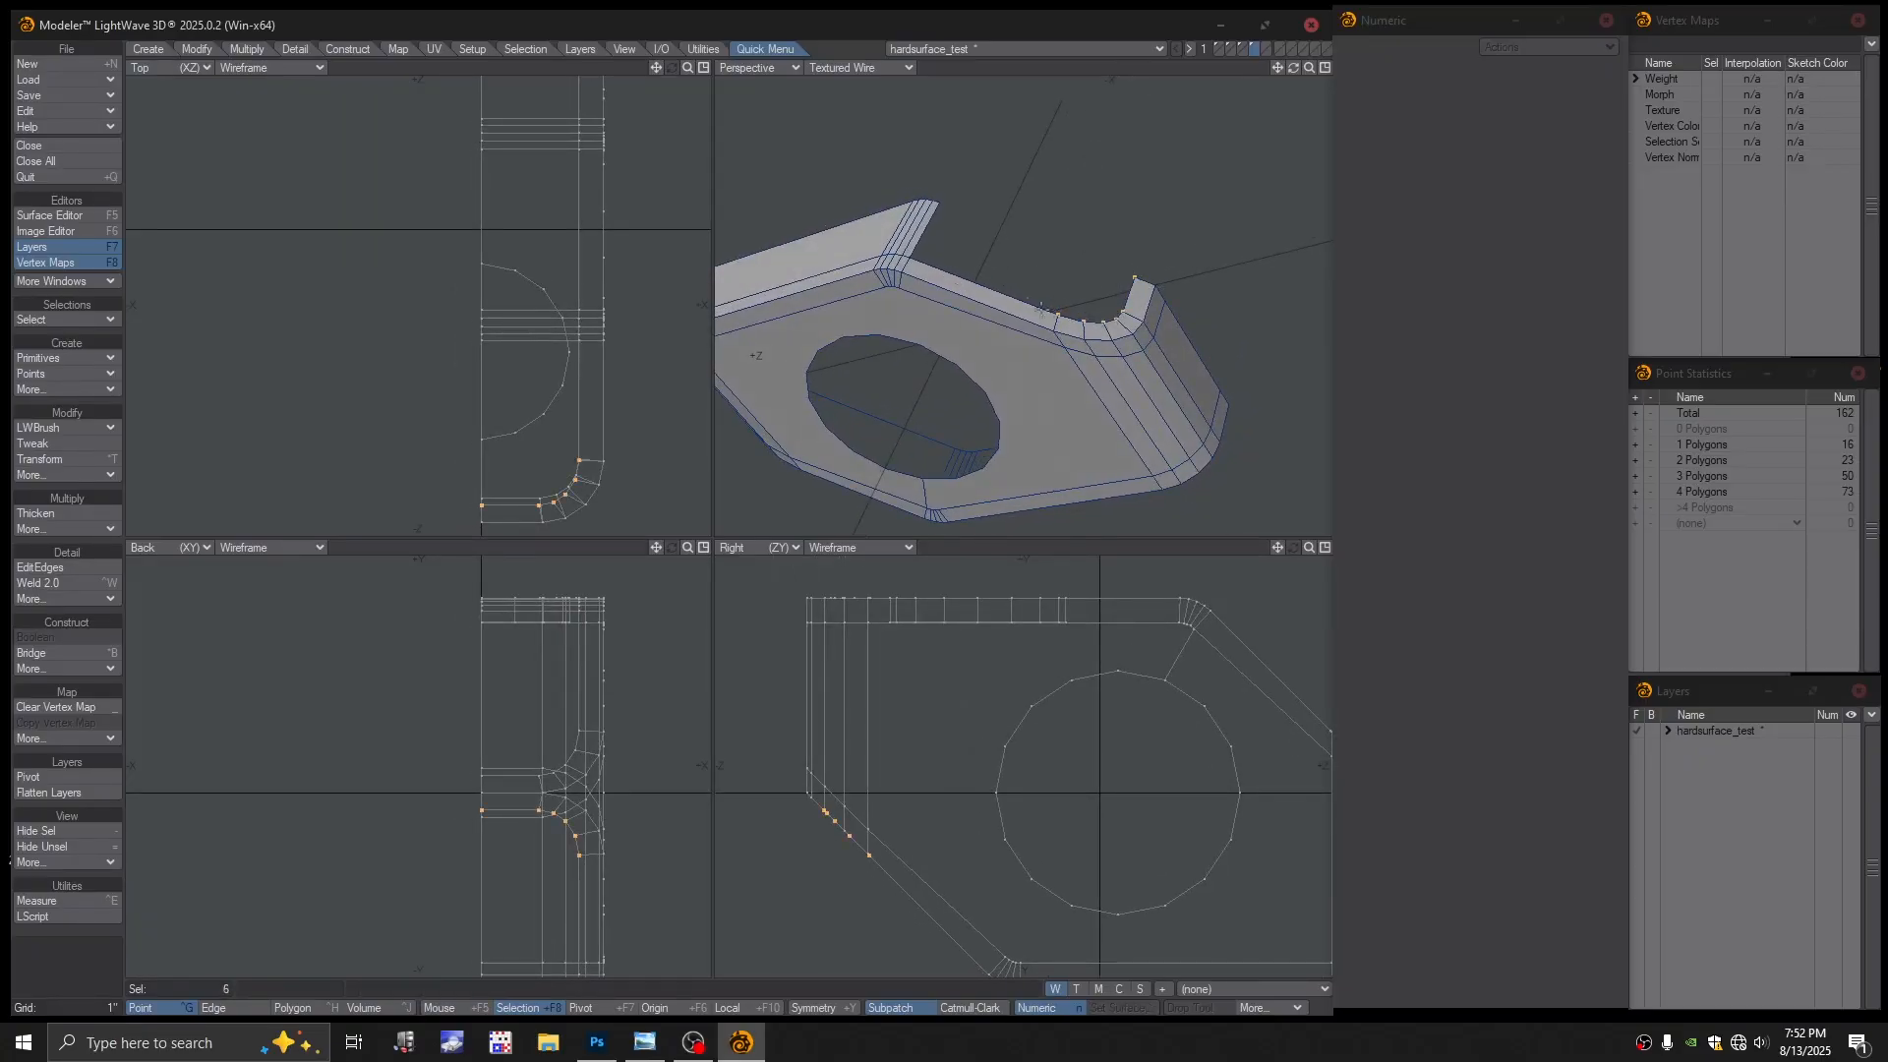
left_click(939, 204)
key("p")
Orbit to face the hole nearly straight on and switch to Polygon mode
scroll(986, 234, "down", 3)
left_click_drag(986, 235, 1121, 398, "alt")
mouse_move(1121, 398)
left_mouse_down("alt")
mouse_move(970, 240)
mouse_move(1112, 322)
mouse_move(1109, 374)
left_mouse_up("alt")
scroll(968, 239, "up", 3)
left_click_drag(1109, 374, 1056, 287, "alt+shift")
left_click_drag(1056, 287, 952, 316, "alt")
key("space")
key("space")
key("space")
key("space")
key("space")
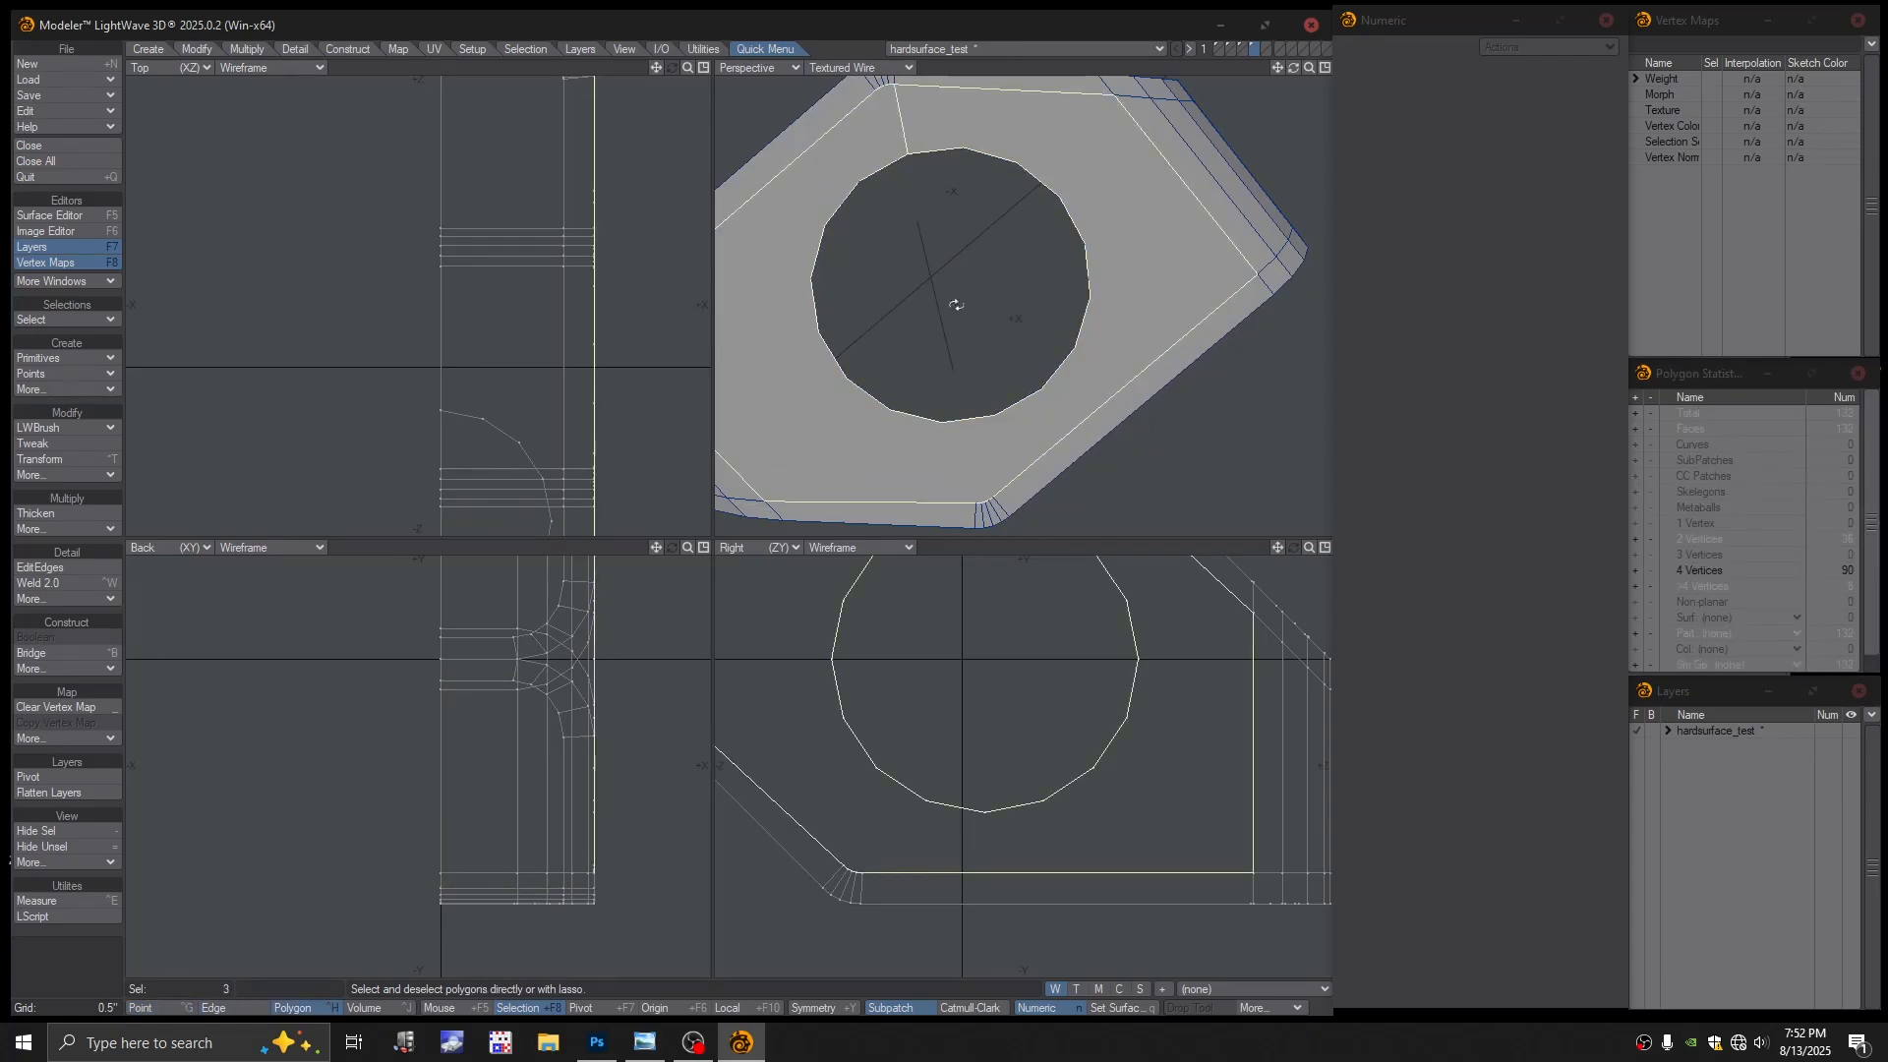
Select all edges around the hole's rim and move them -0.6875" along X
left_click_drag(1018, 324, 1021, 358, "alt")
key("space")
key("space")
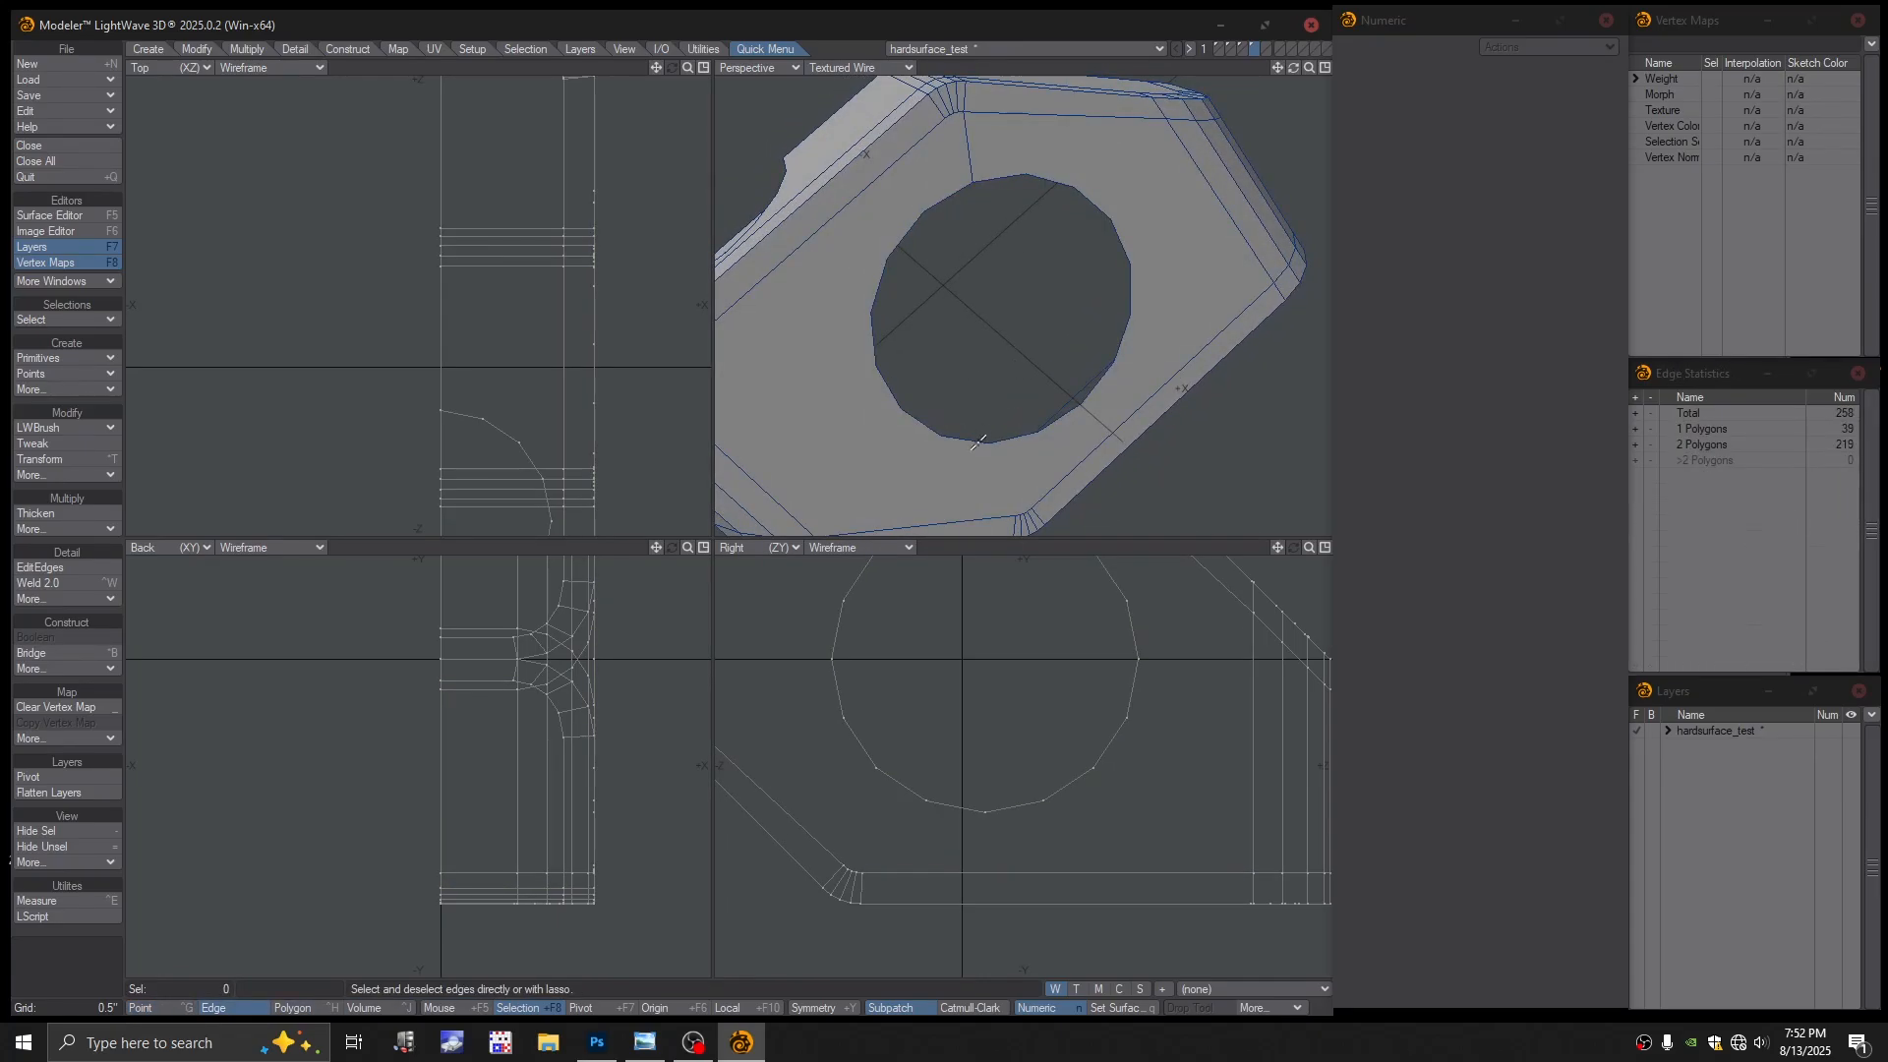
mouse_move(988, 441)
left_mouse_down()
mouse_move(927, 422)
mouse_move(881, 370)
left_mouse_up()
mouse_move(880, 286)
left_mouse_down()
mouse_move(915, 216)
mouse_move(963, 184)
left_mouse_up()
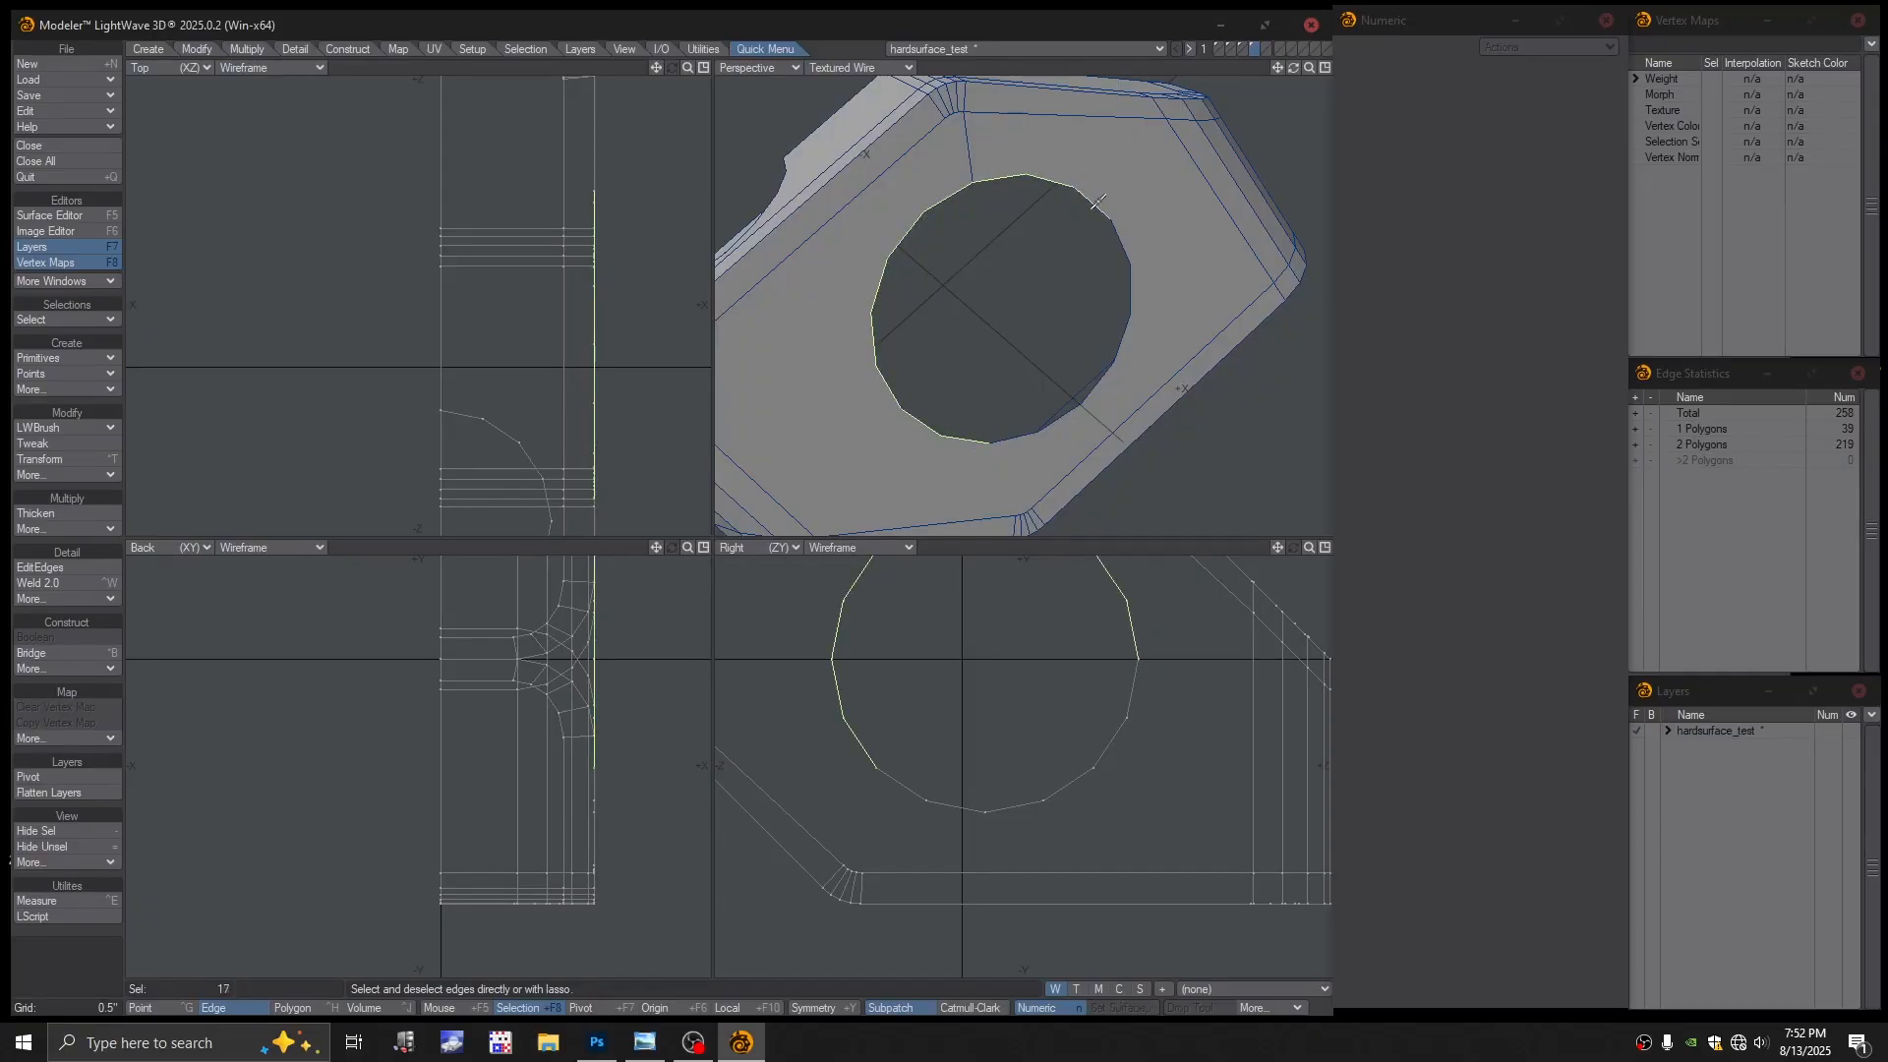
mouse_move(1138, 311)
left_mouse_down()
mouse_move(1093, 402)
mouse_move(1063, 417)
mouse_move(1076, 401)
mouse_move(1007, 351)
left_mouse_up()
left_click(1074, 402)
left_click(1013, 434, "shift")
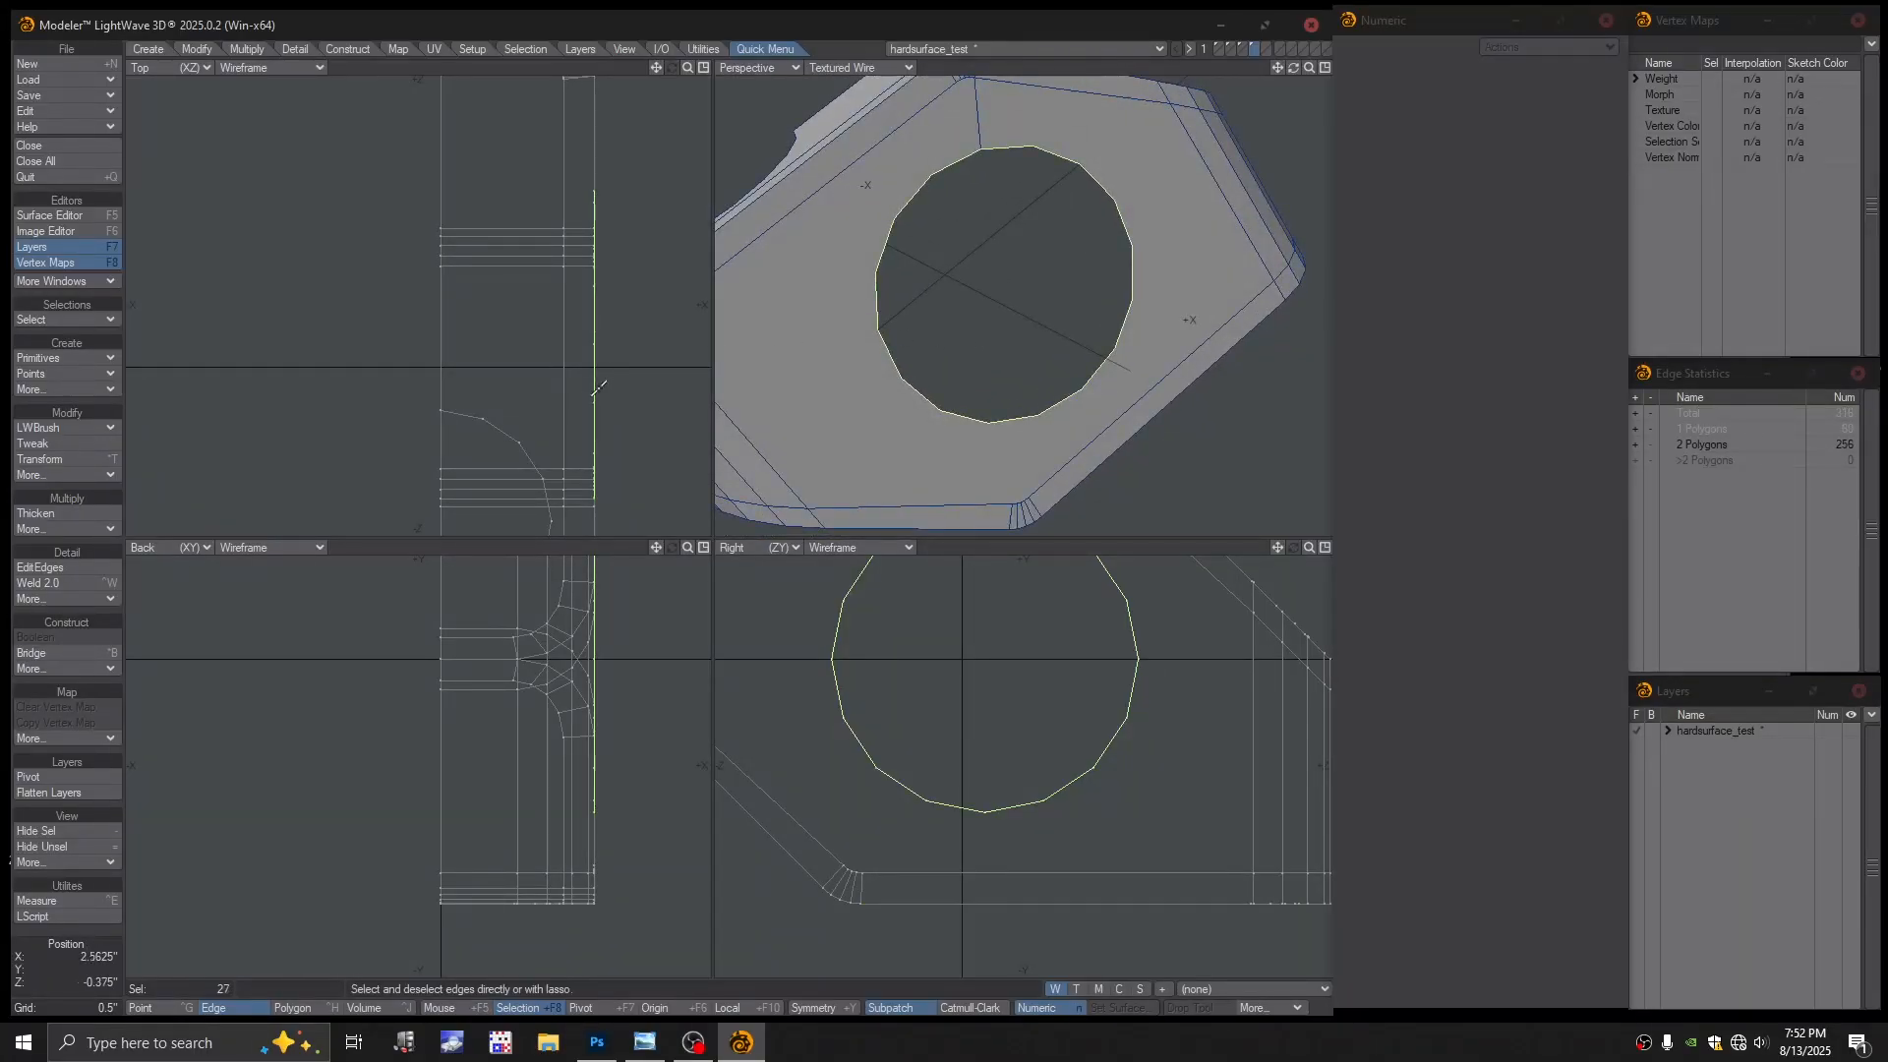
key("t")
left_click_drag(640, 371, 488, 371)
key("Return")
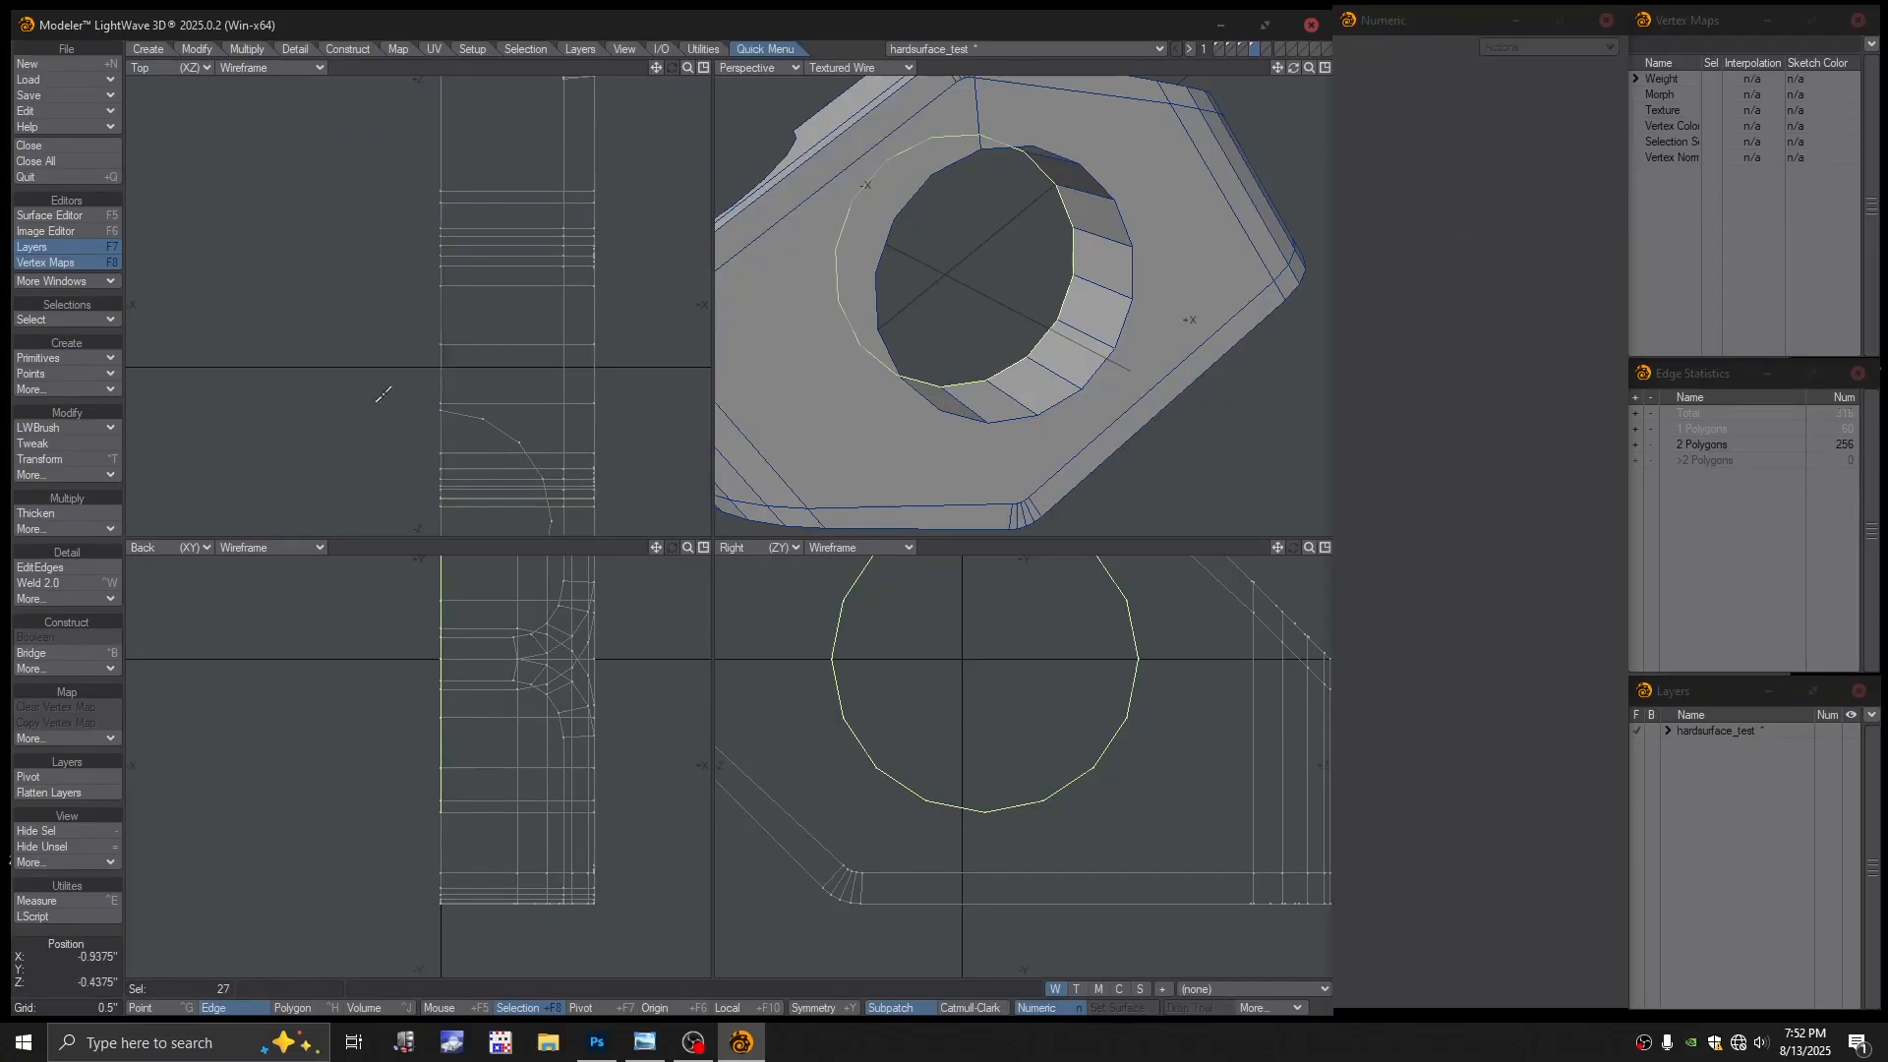
key("slash")
scroll(423, 368, "down", 3)
In Point mode, lasso the 57 points along the model's left side
left_click_drag(984, 295, 1070, 347, "alt")
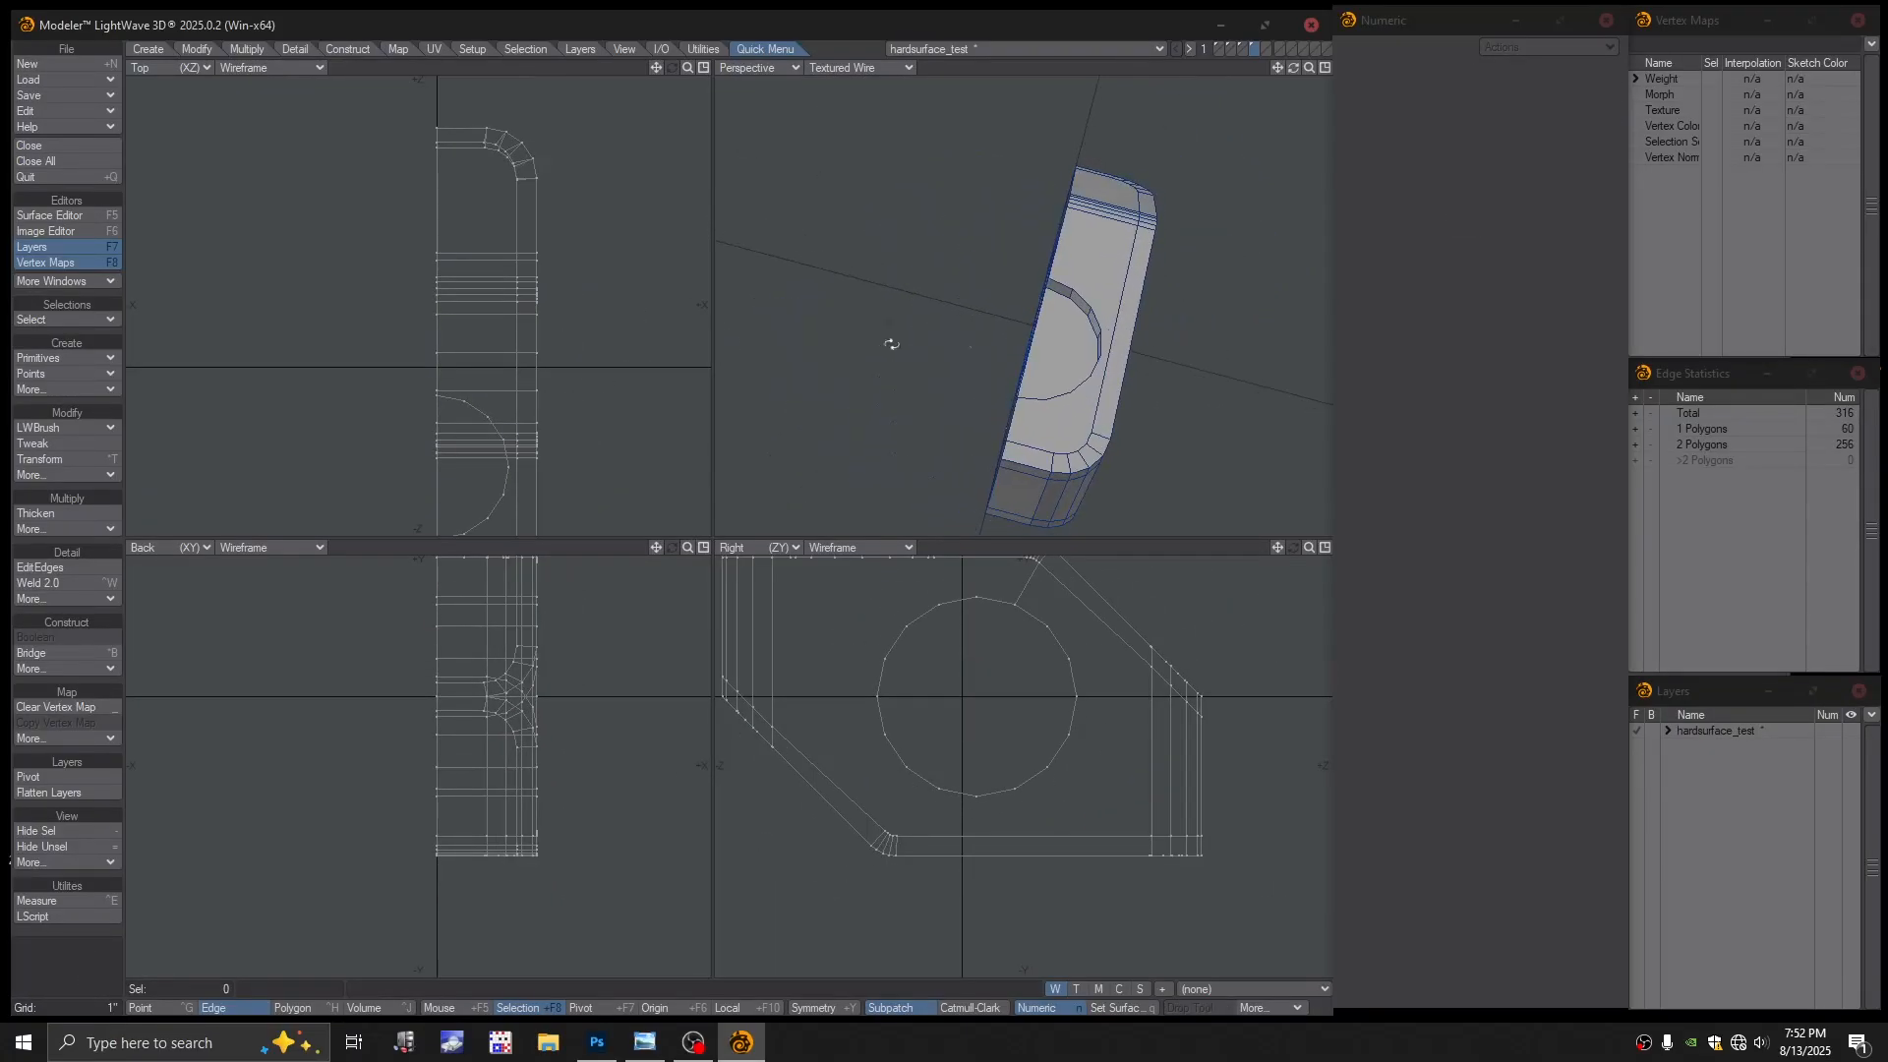
left_click_drag(523, 368, 543, 334, "alt")
scroll(543, 333, "down", 2)
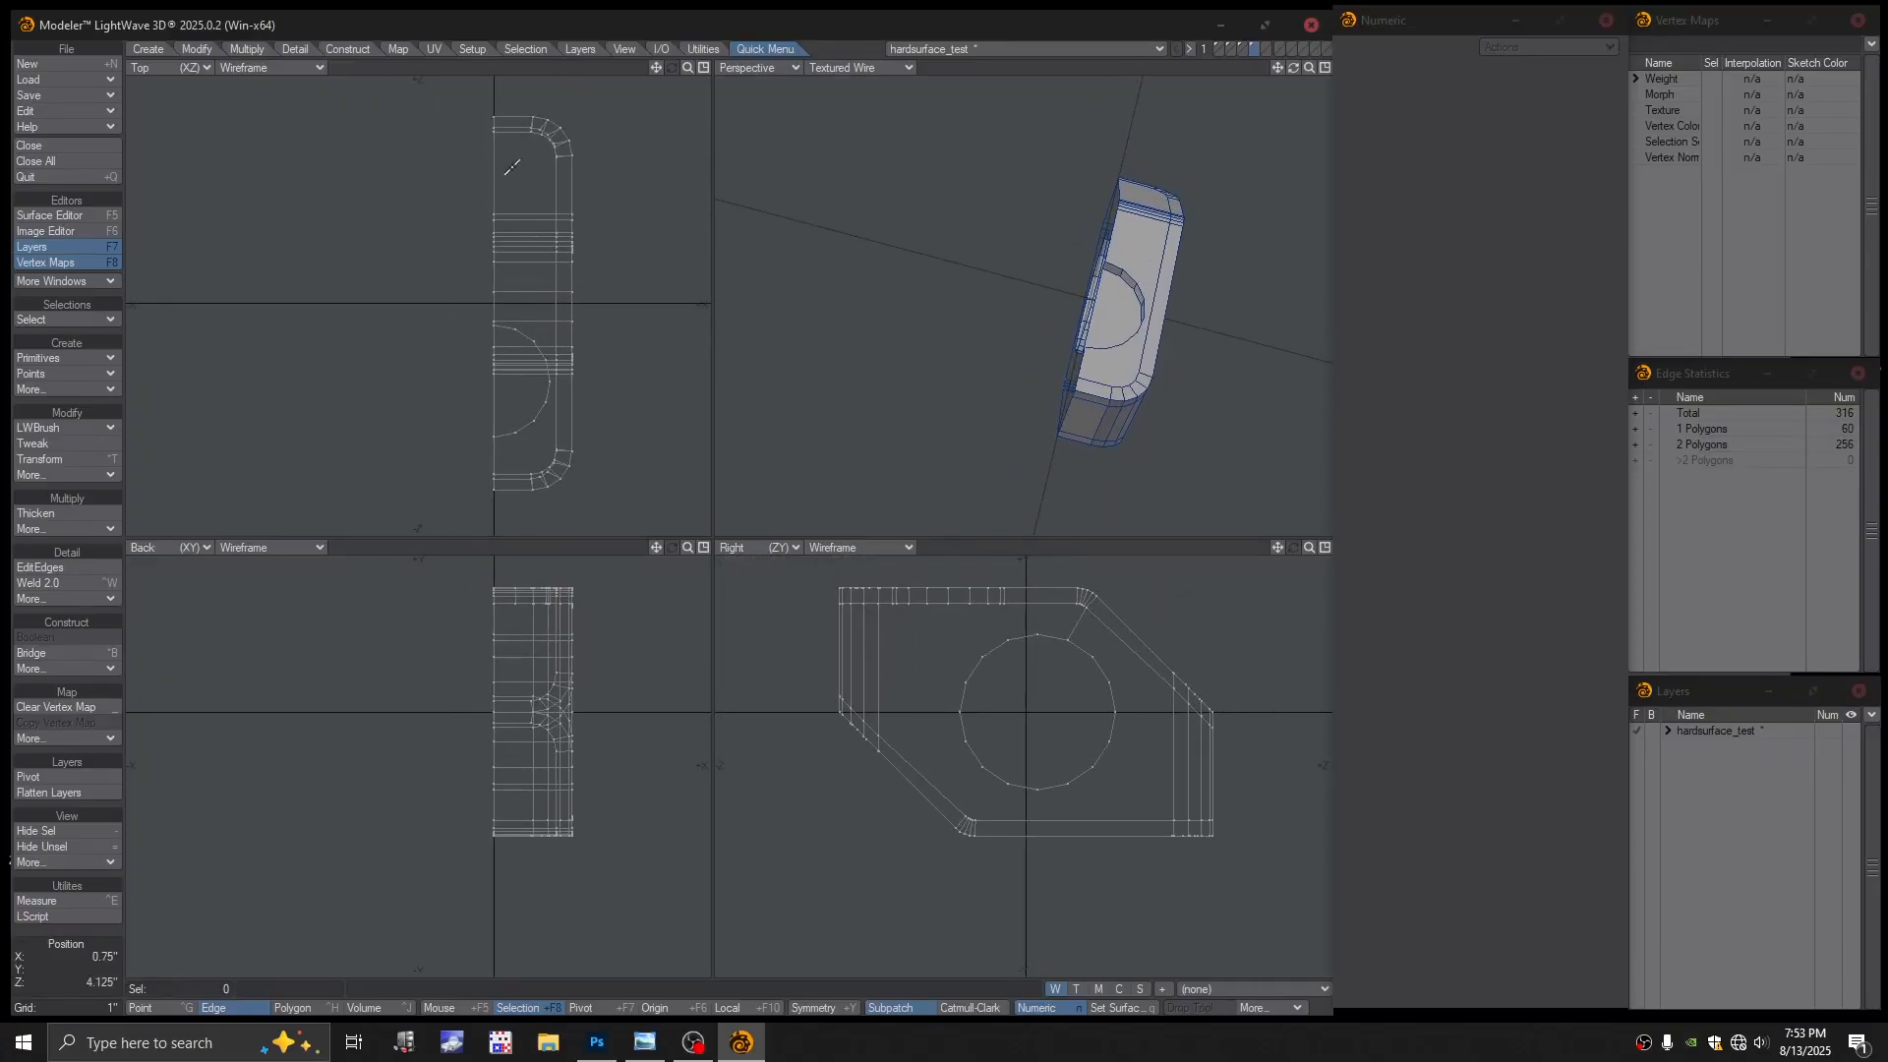
key("space")
key("space")
key("space")
key("space")
key("space")
left_click(513, 157)
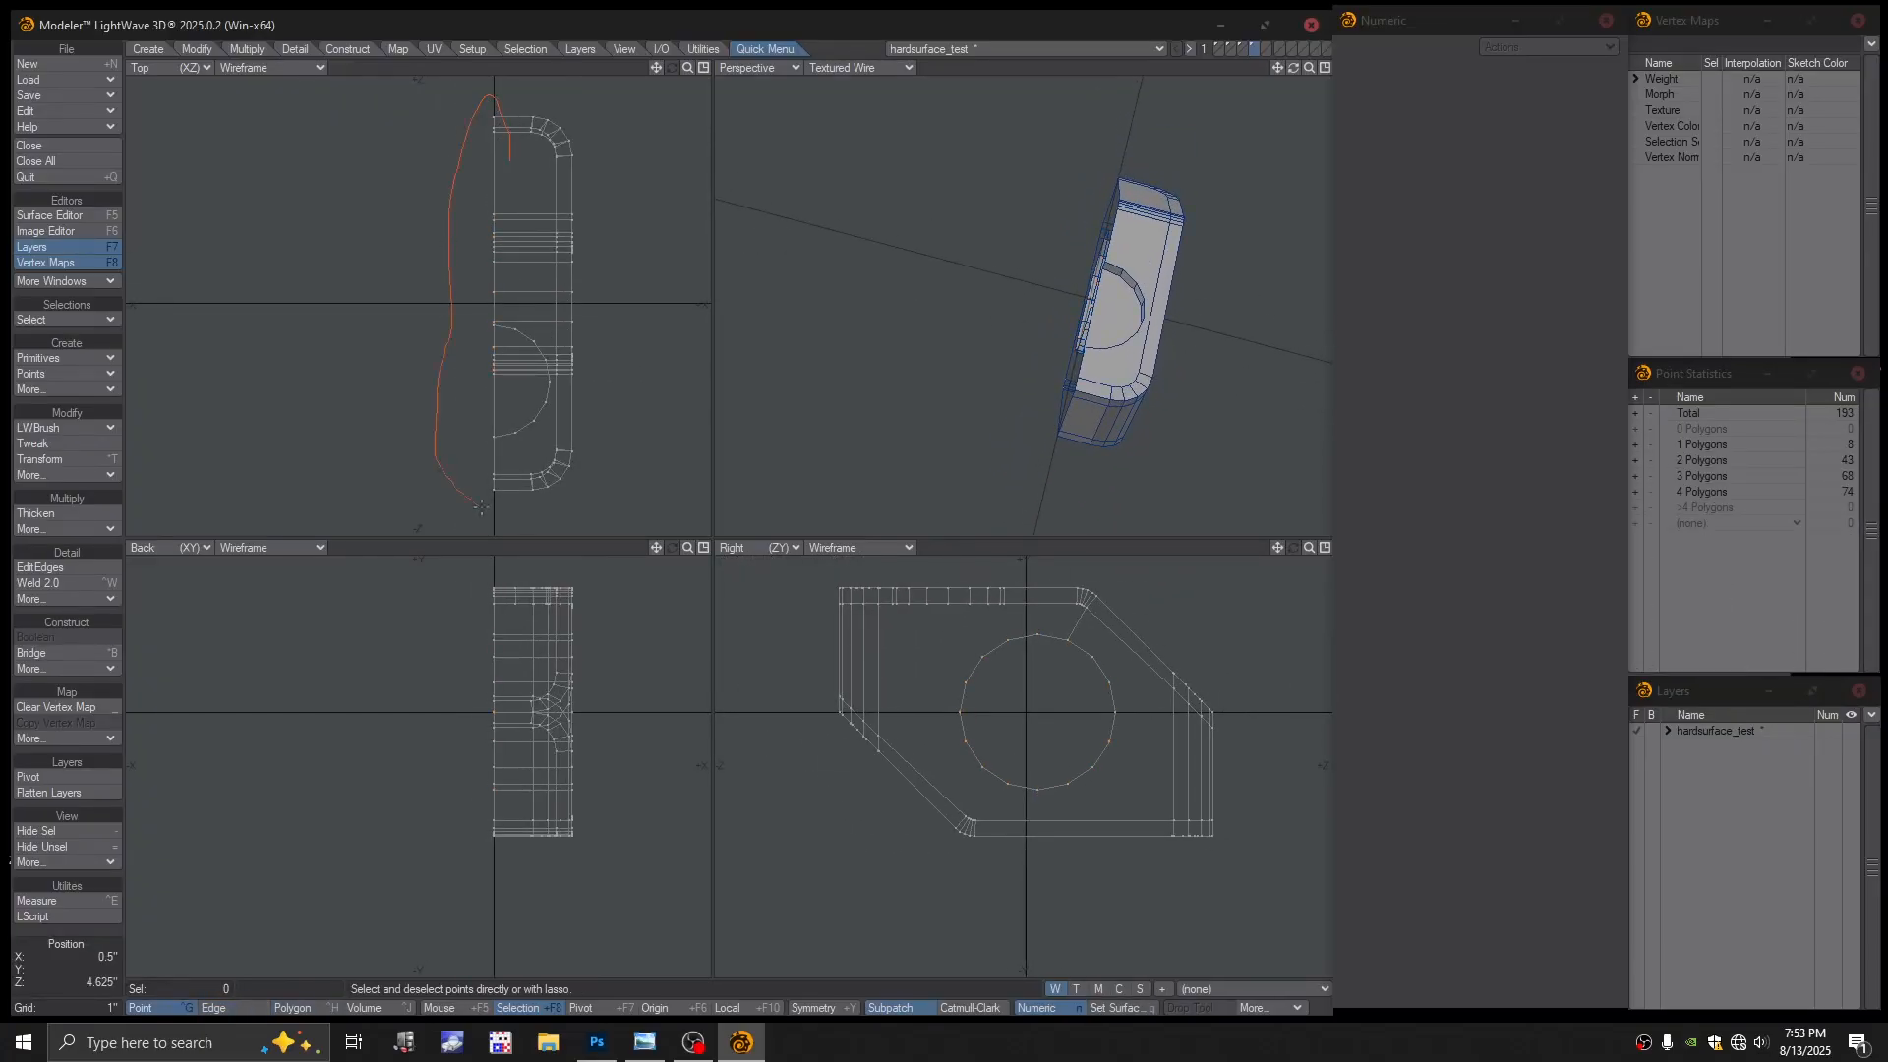
right_click_drag(506, 501, 497, 508)
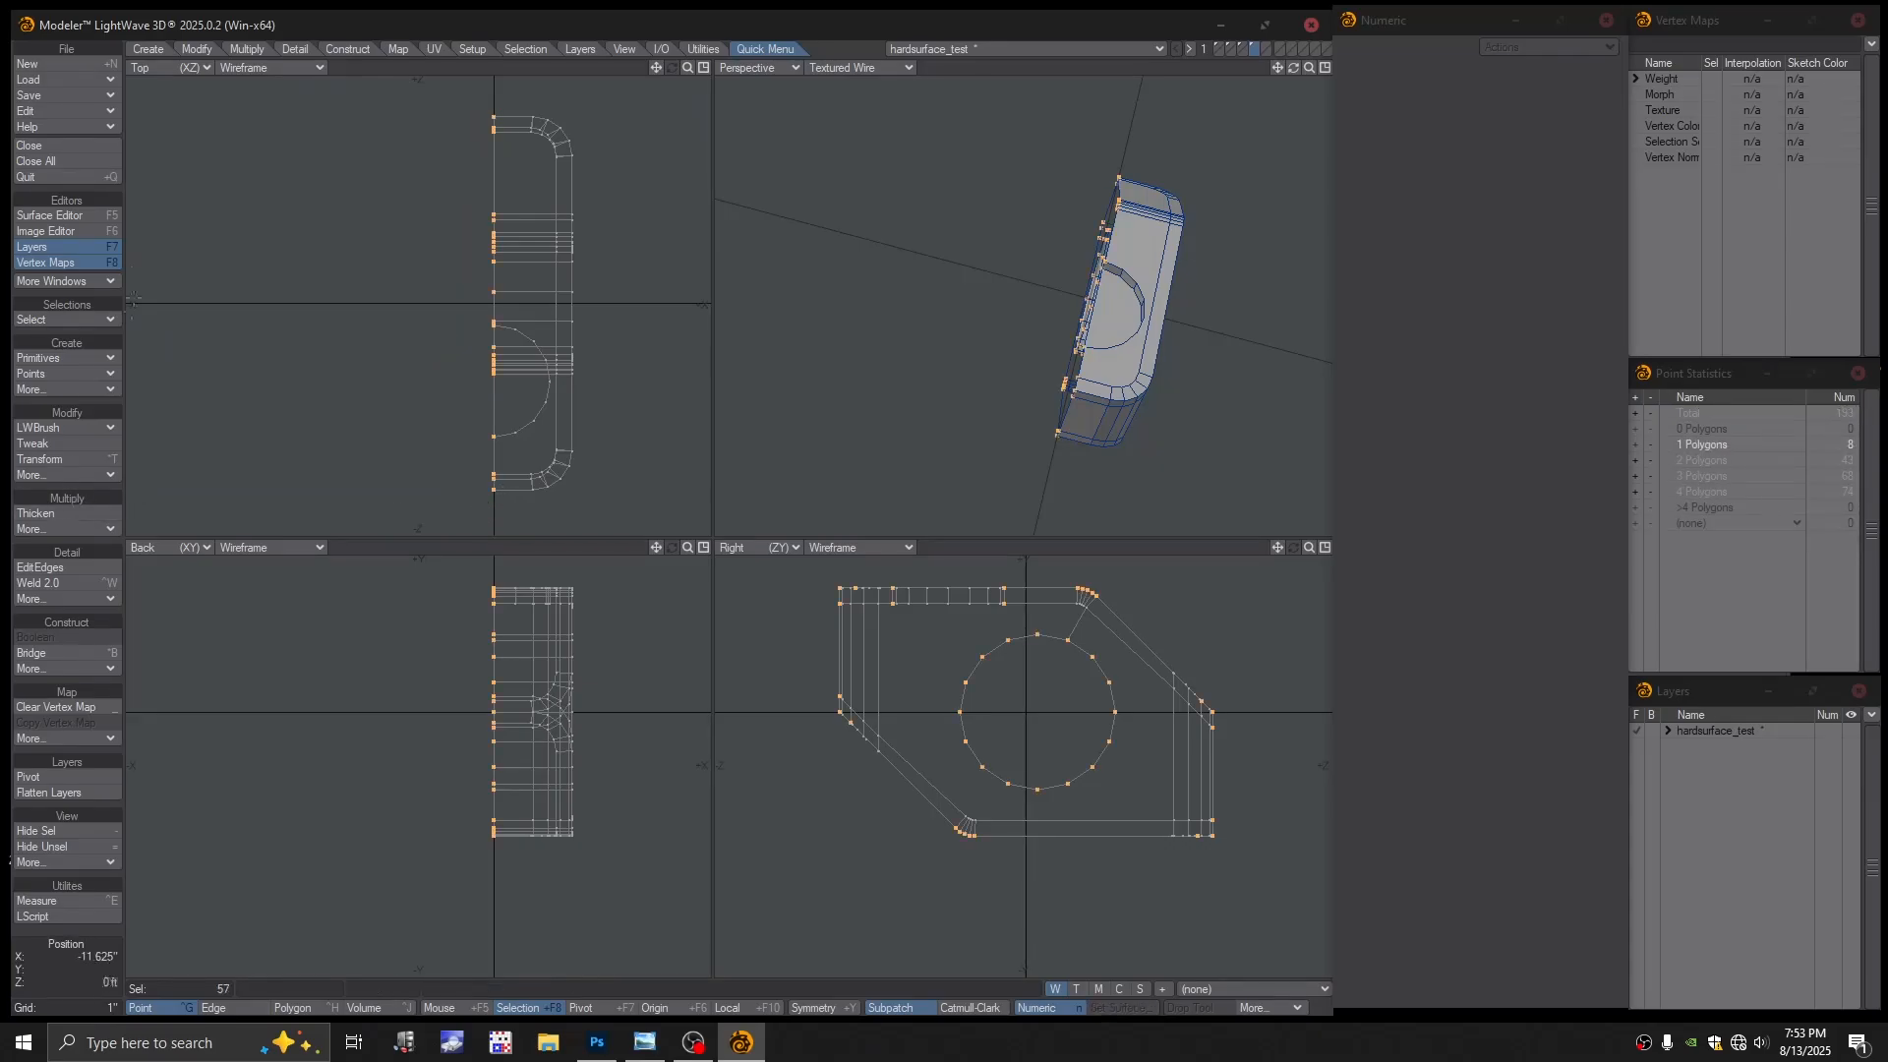
Align the selected points to the last point's X, then deselect them
left_click(150, 49)
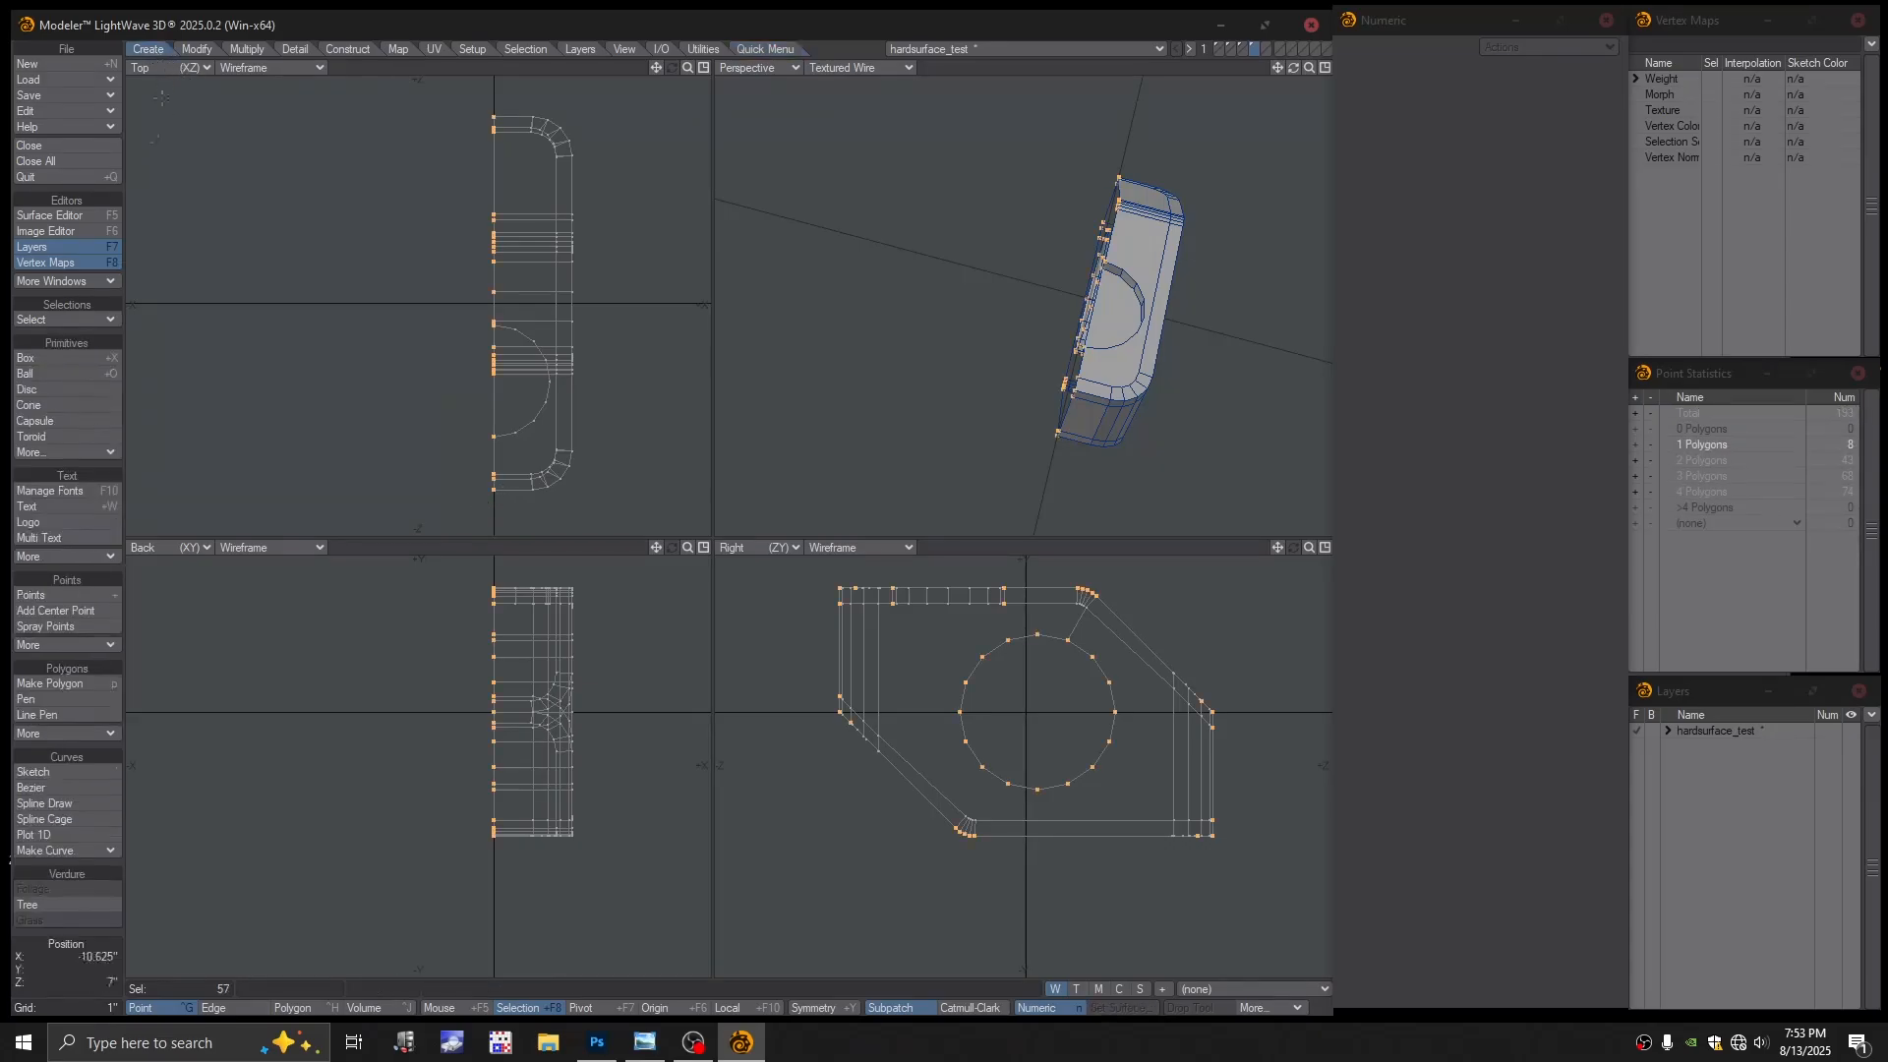
left_click(196, 49)
left_click(65, 518)
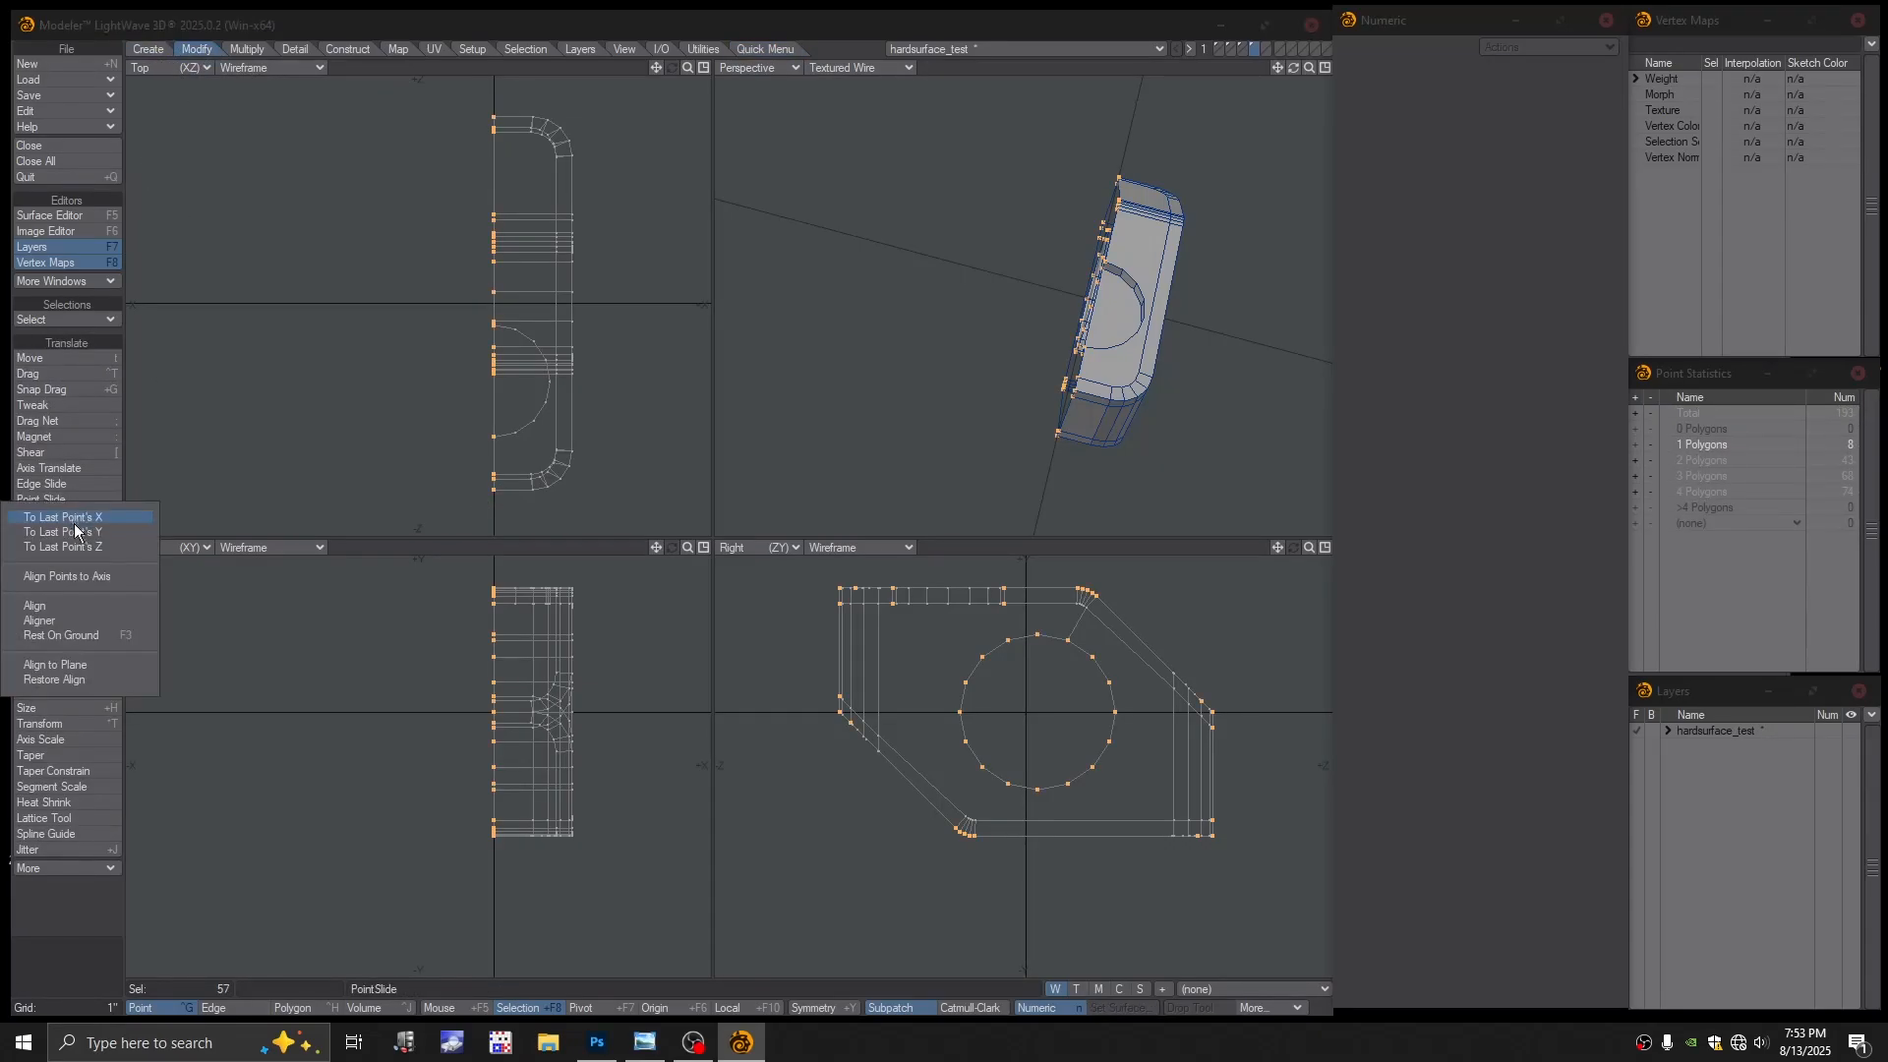
left_click(69, 517)
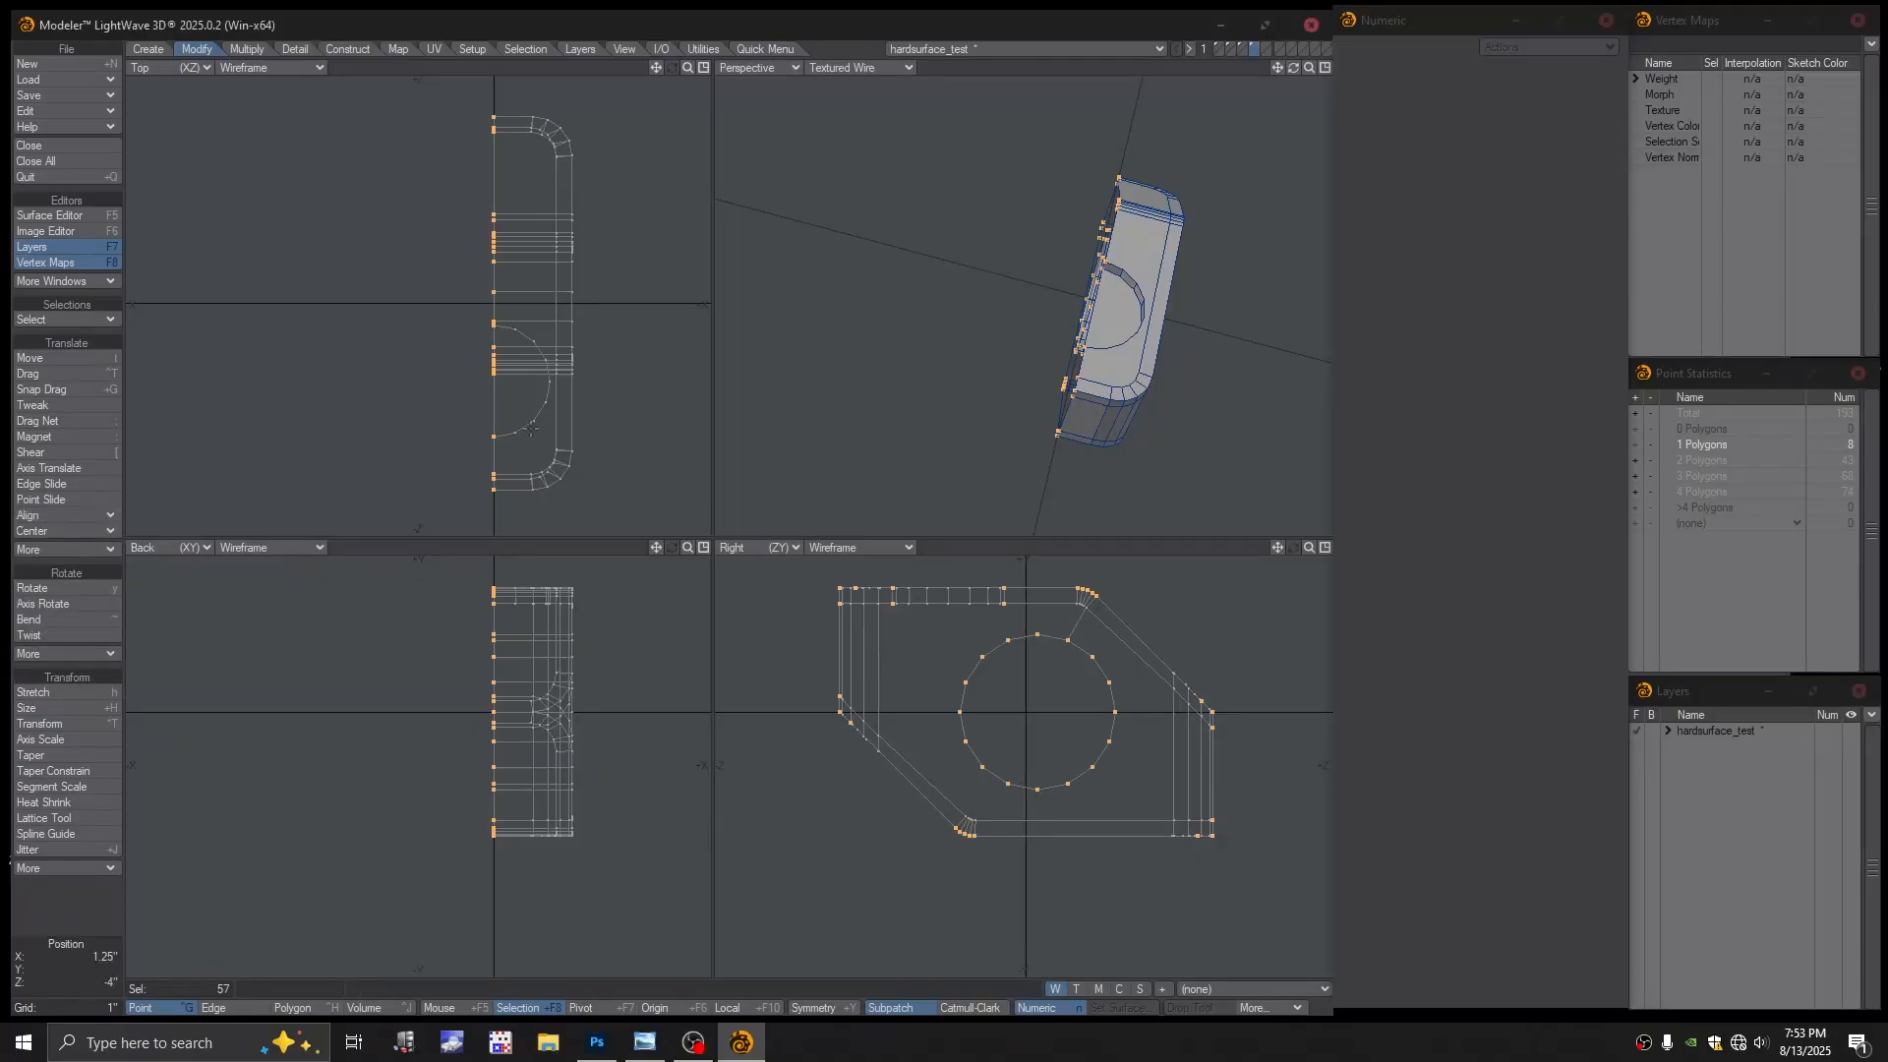
key("slash")
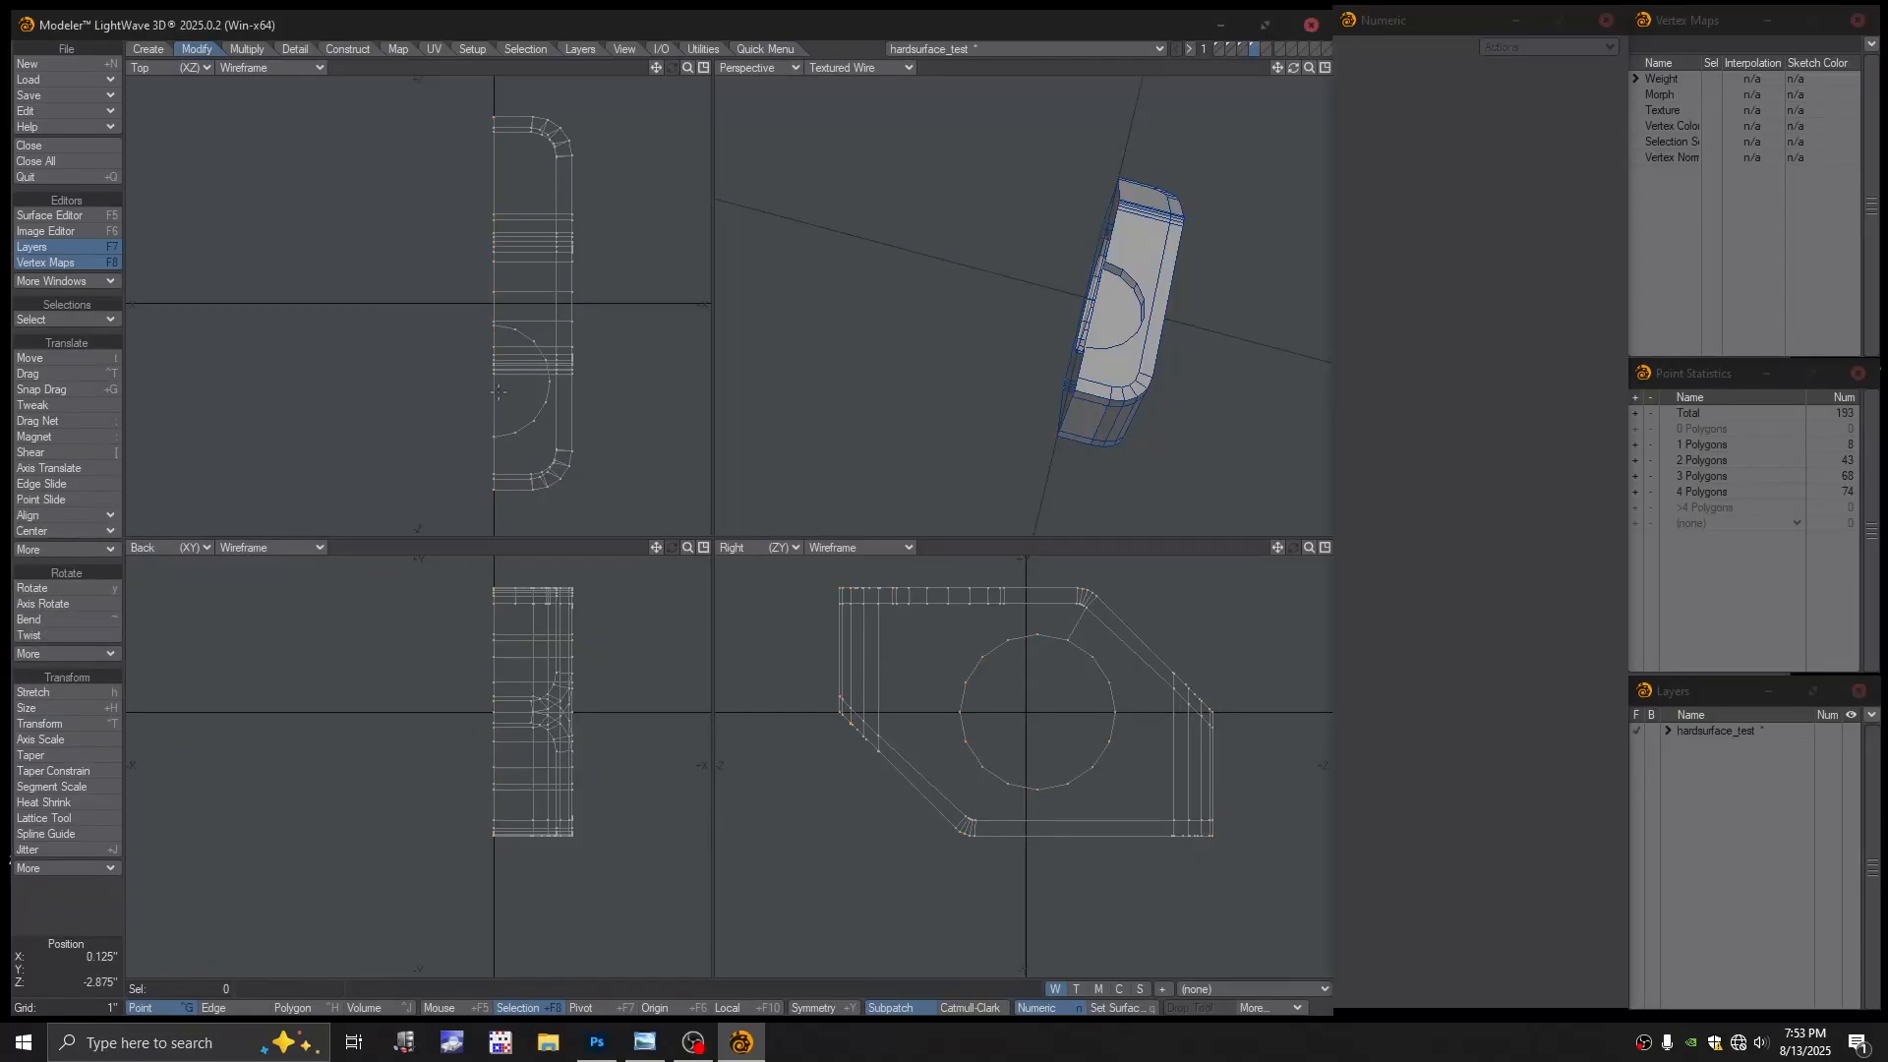
Frame the model and activate the Mirror tool (Shift+V)
left_click_drag(488, 329, 534, 335, "ctrl+alt")
left_click_drag(534, 335, 480, 357, "alt")
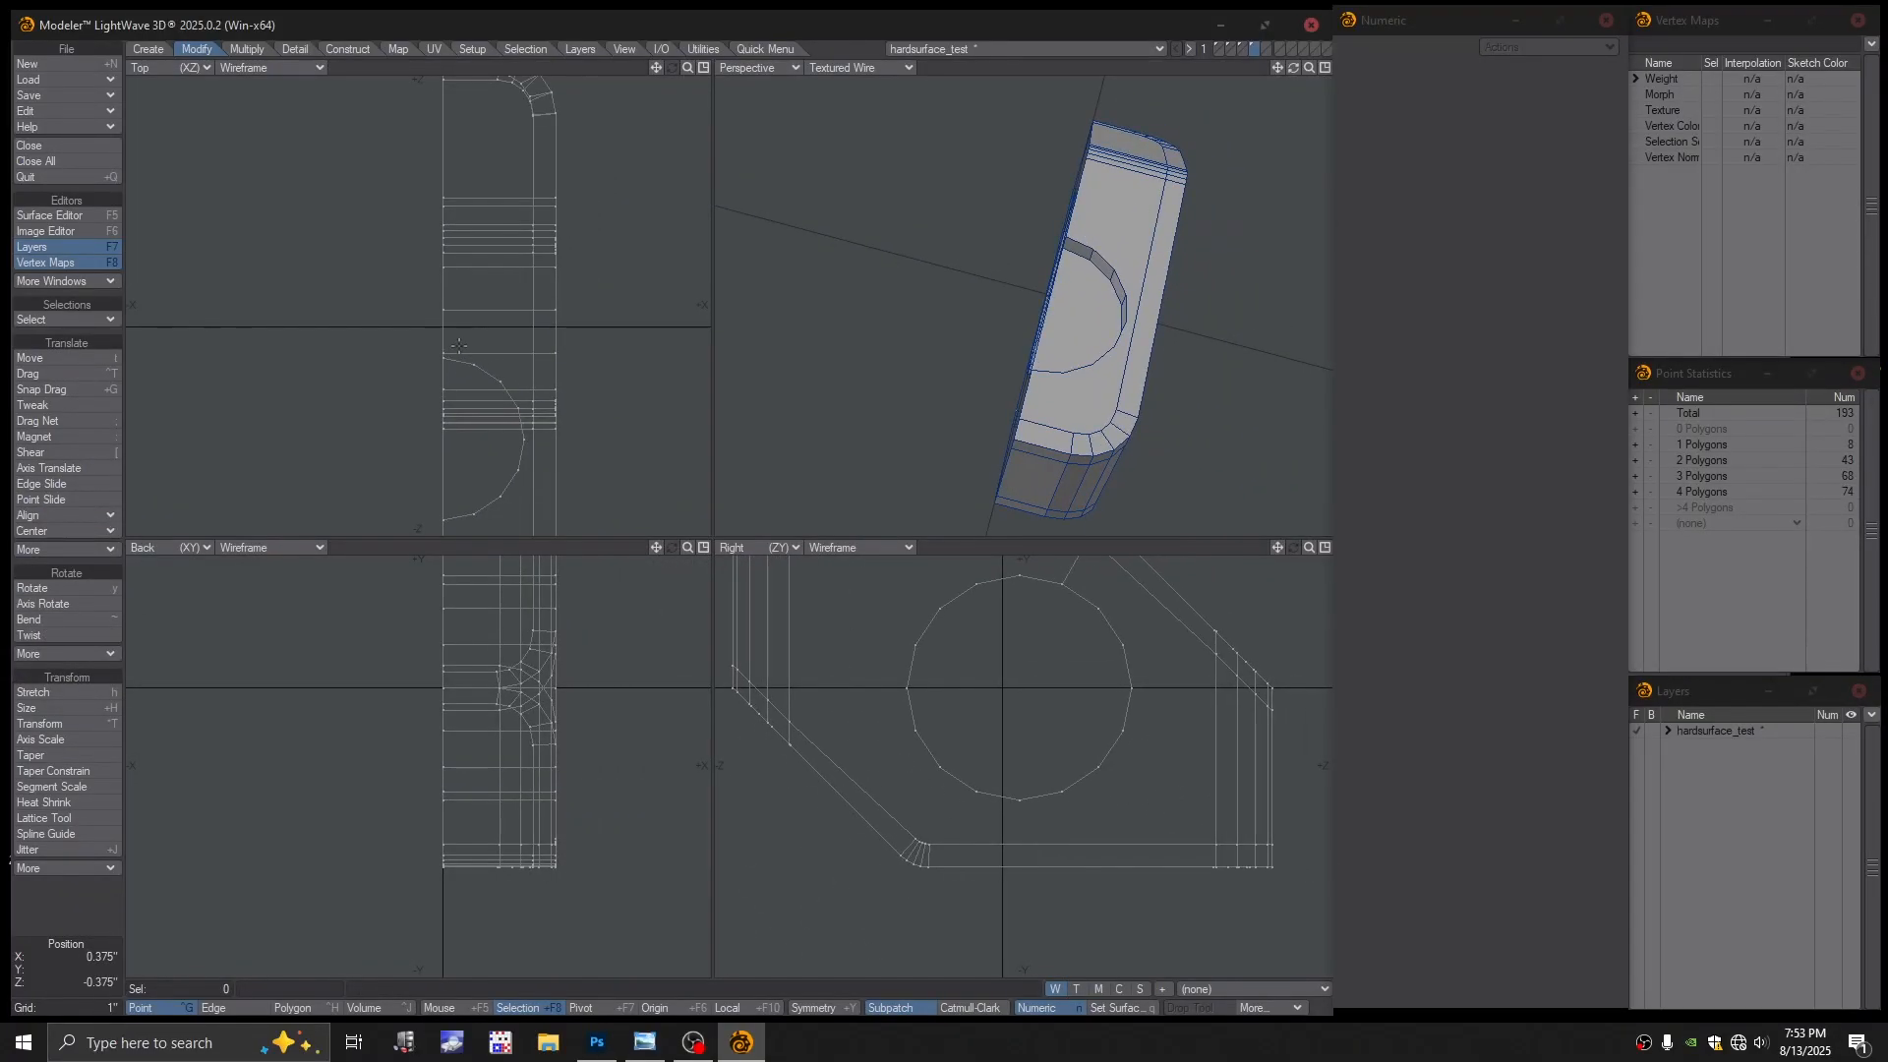
key("shift+v")
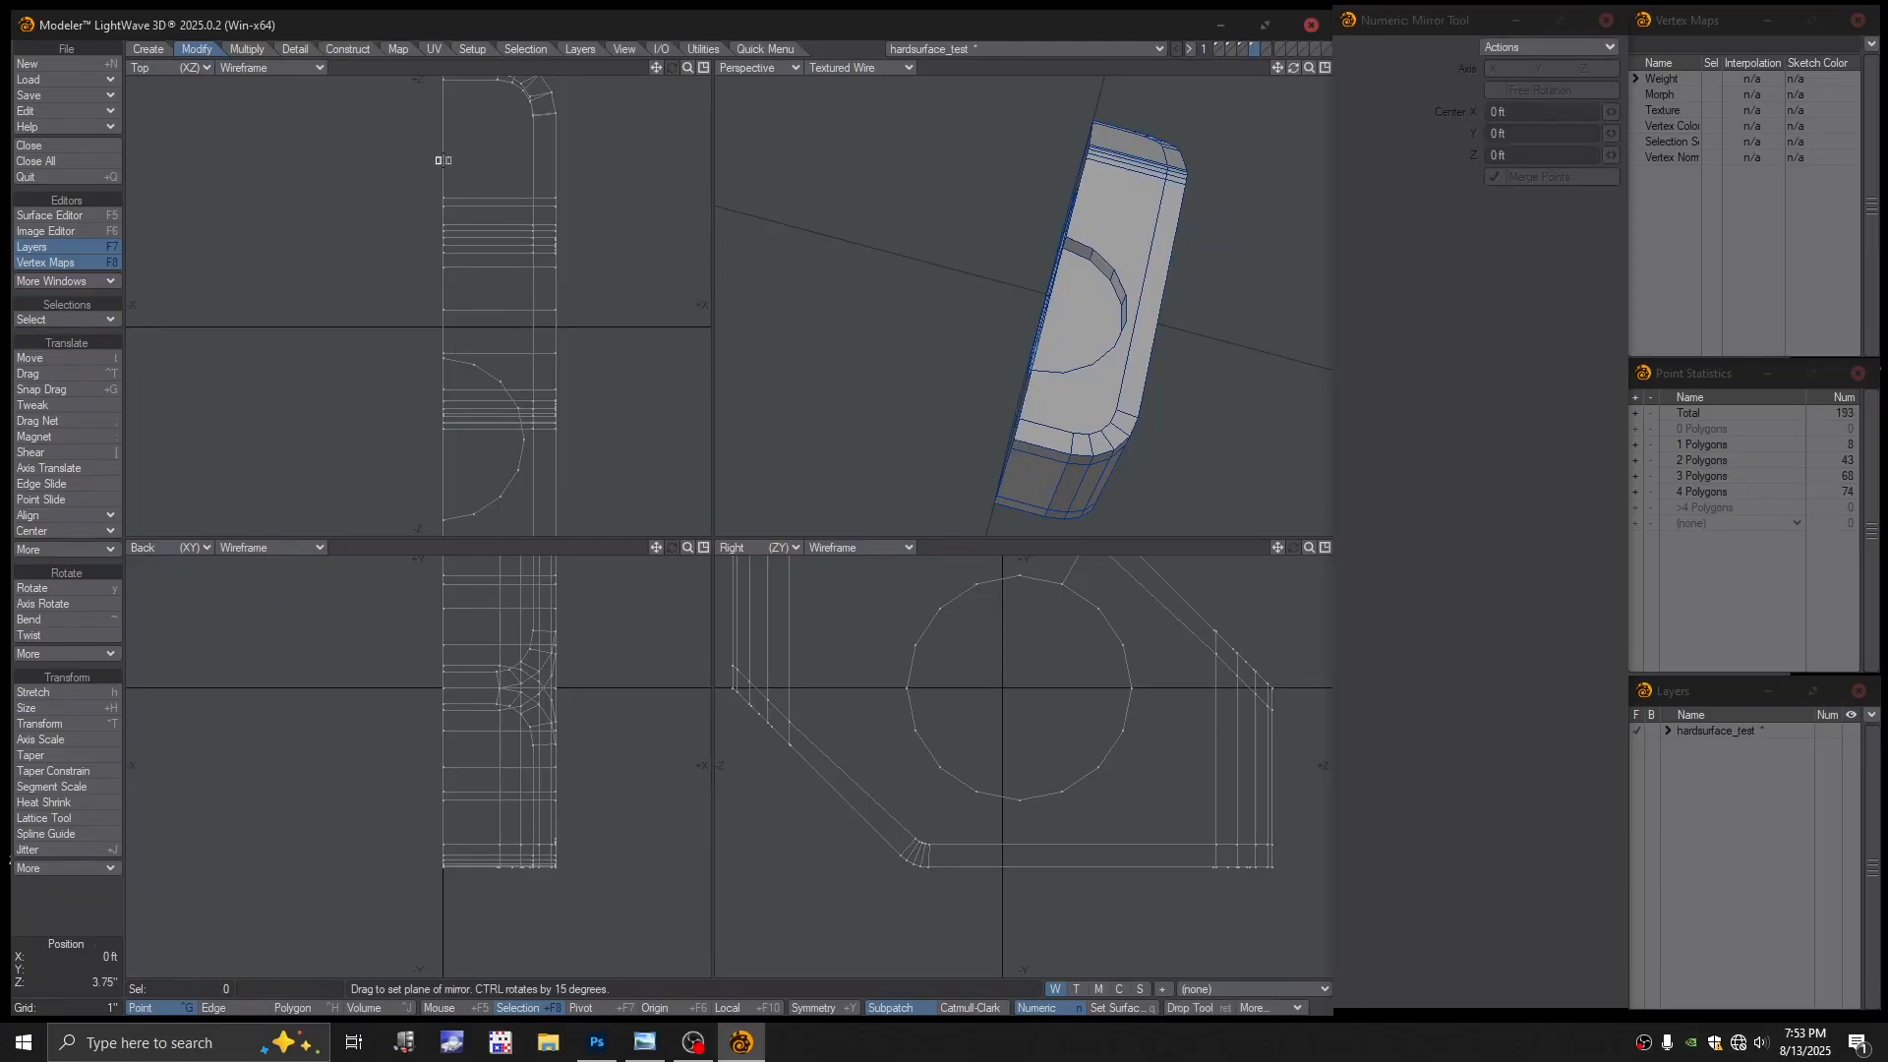
left_click(439, 159)
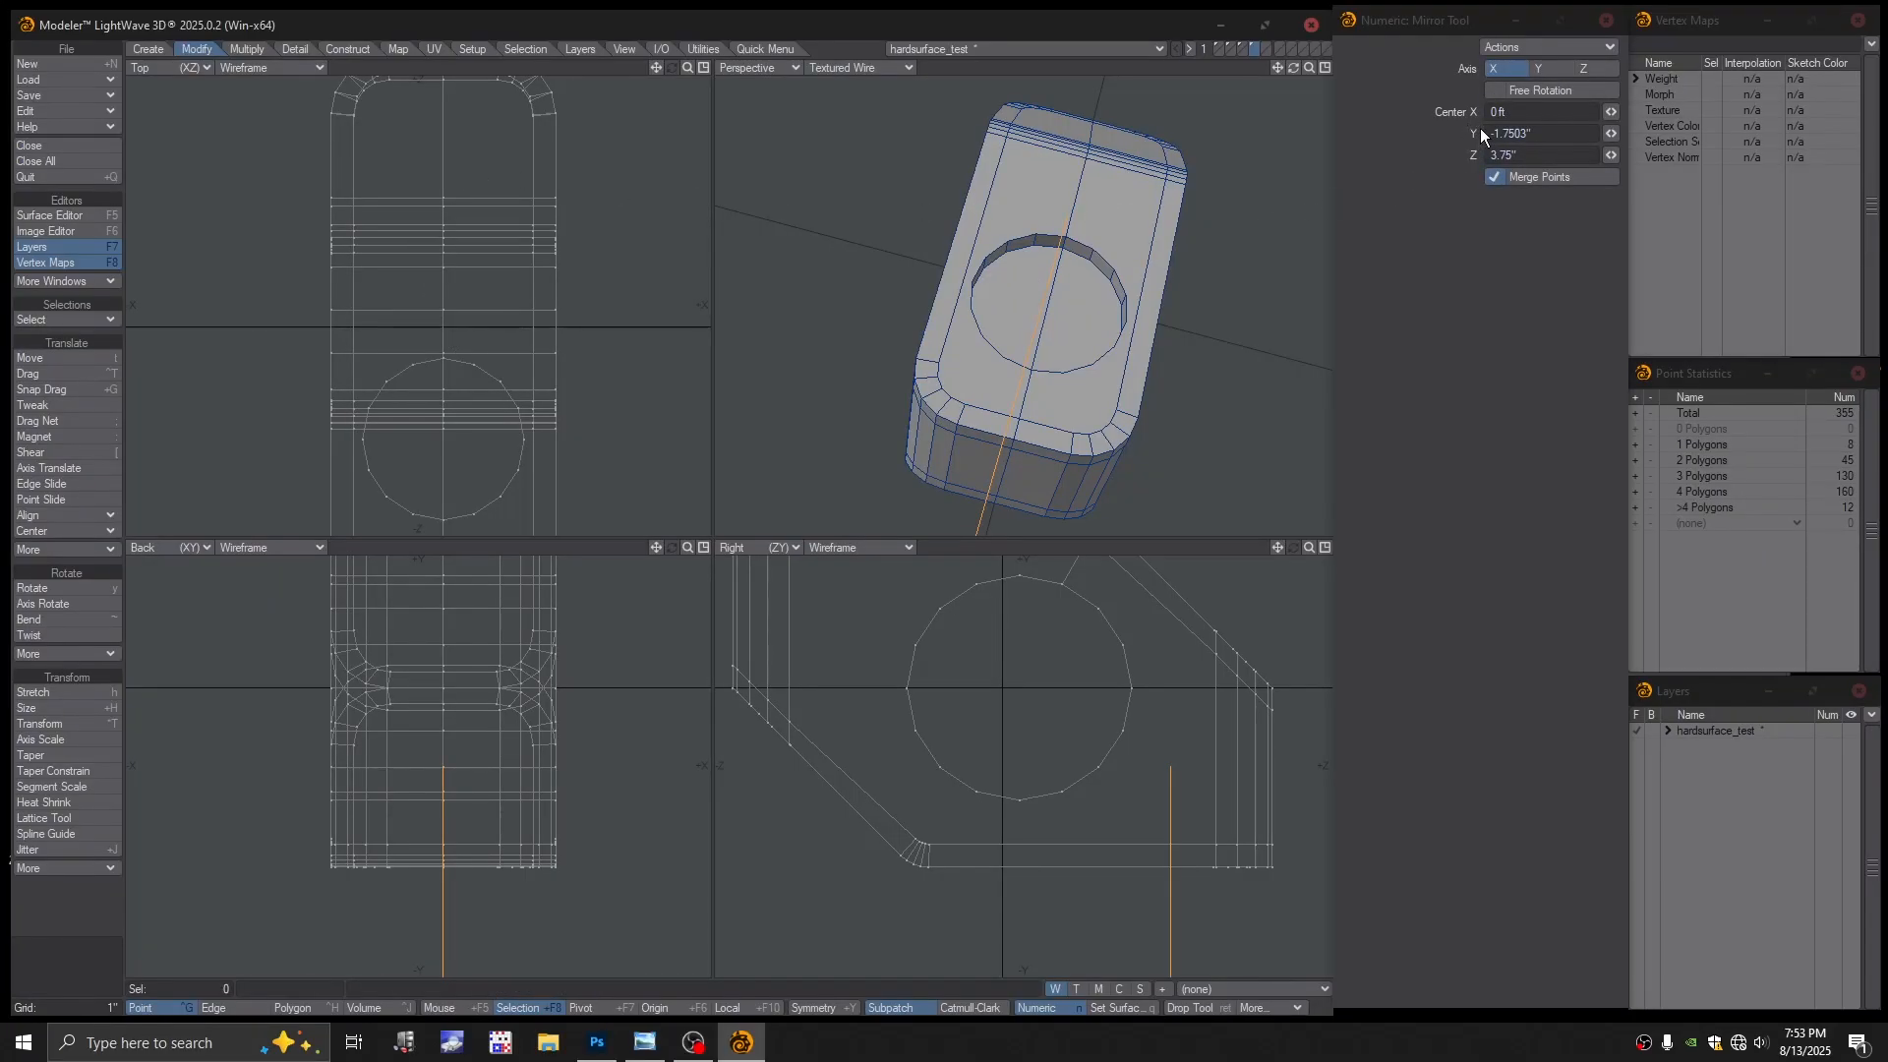
left_click(1530, 138)
type("0")
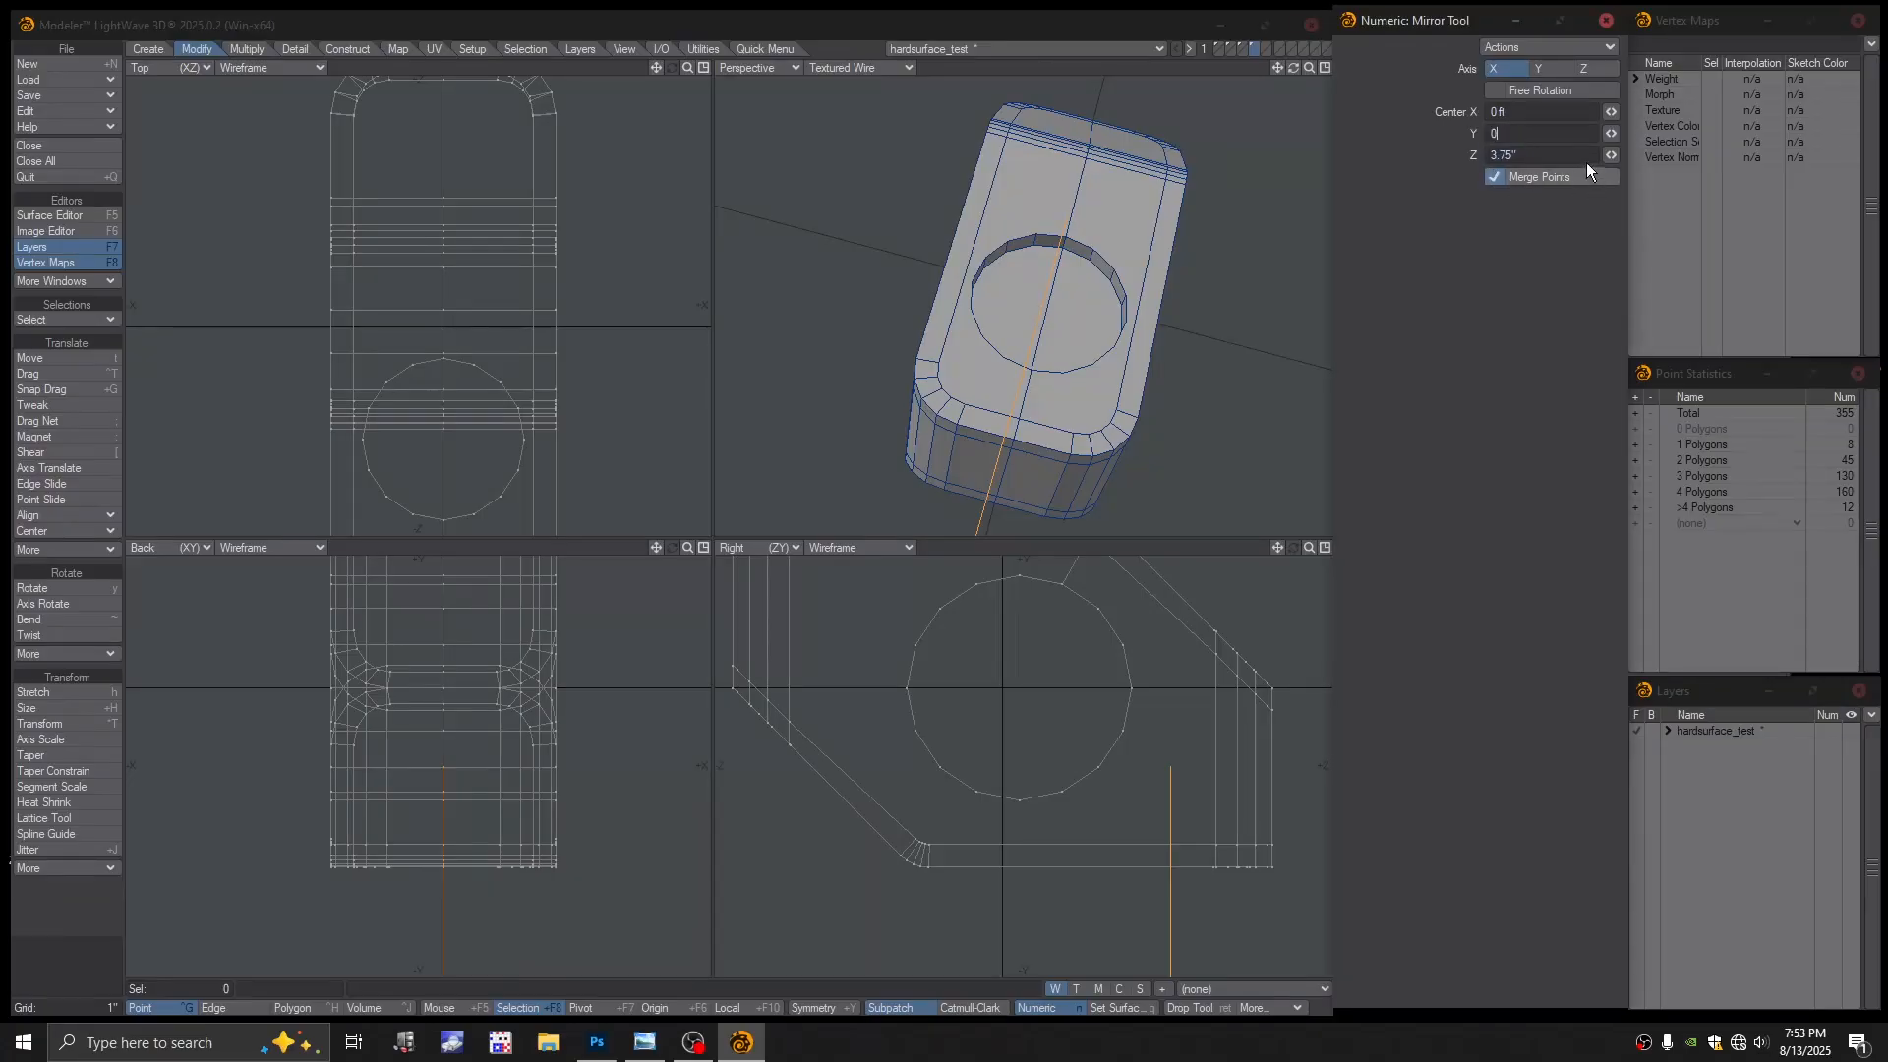
key("Tab")
type("0")
key("Return")
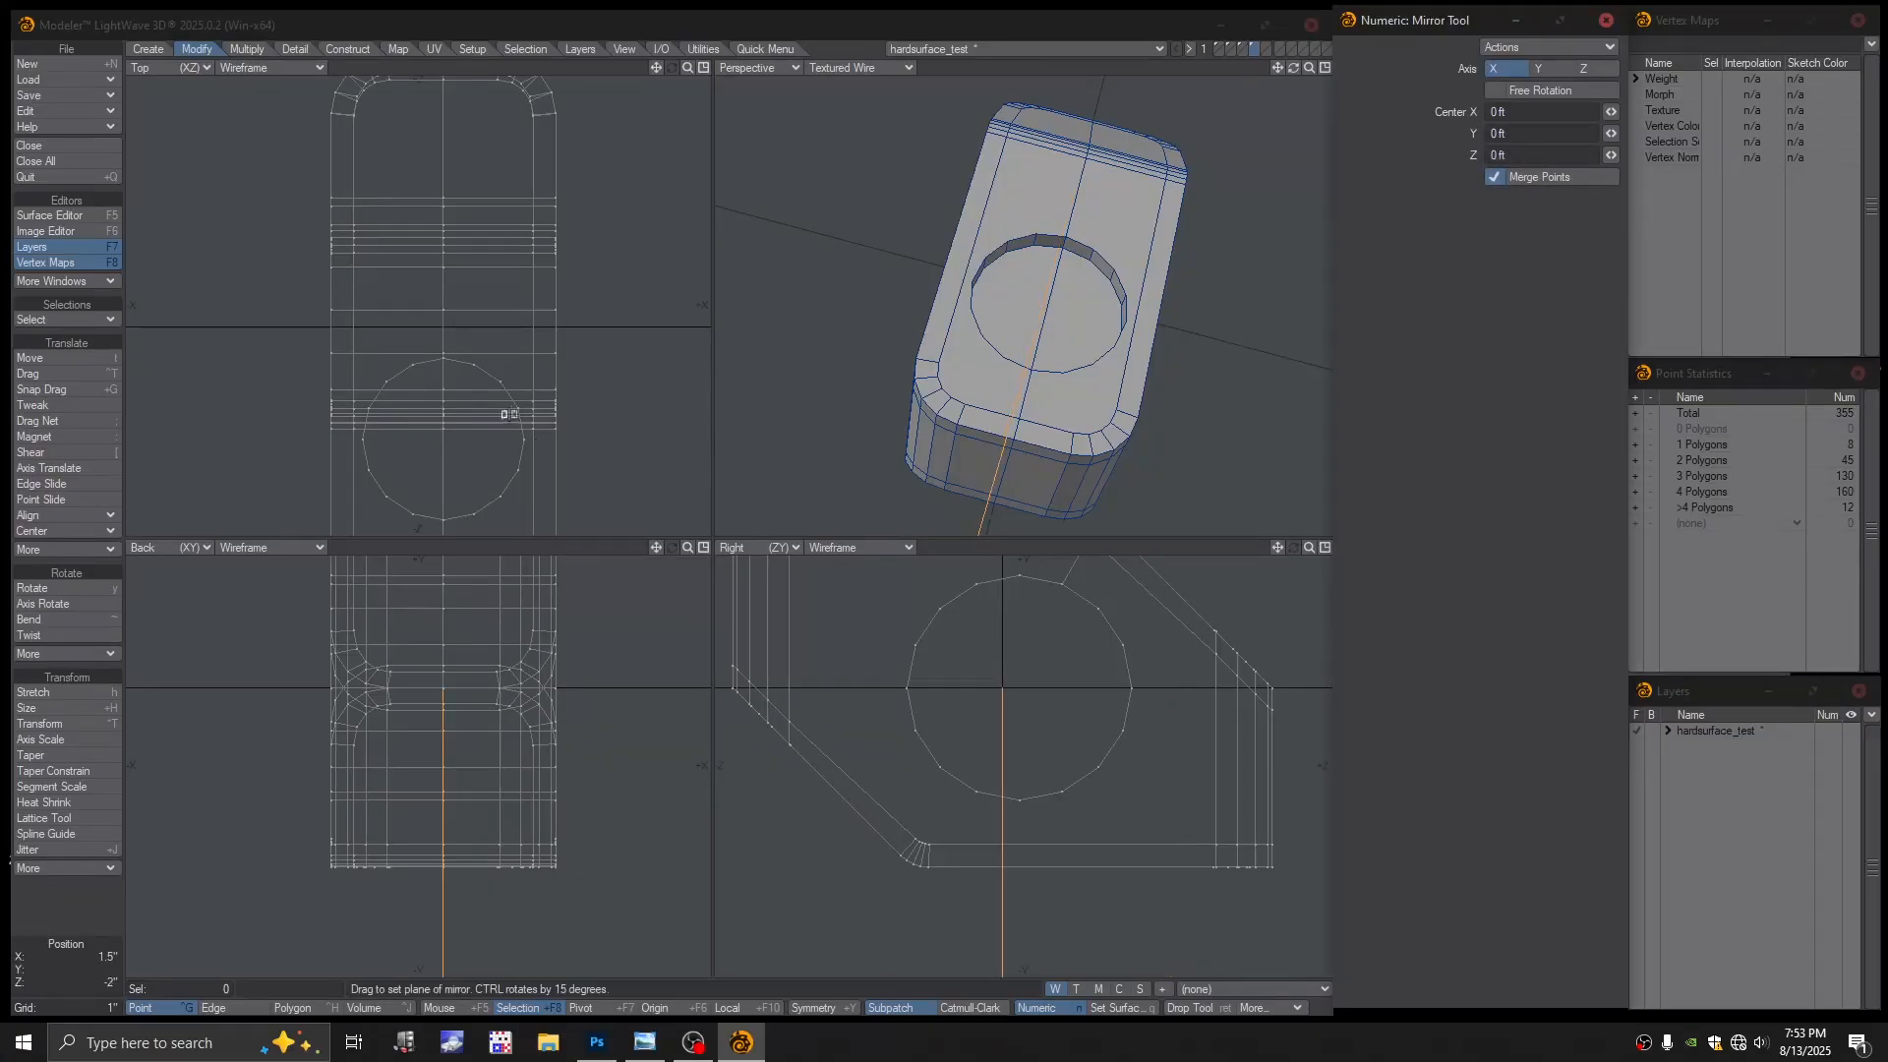
key("space")
key("Tab")
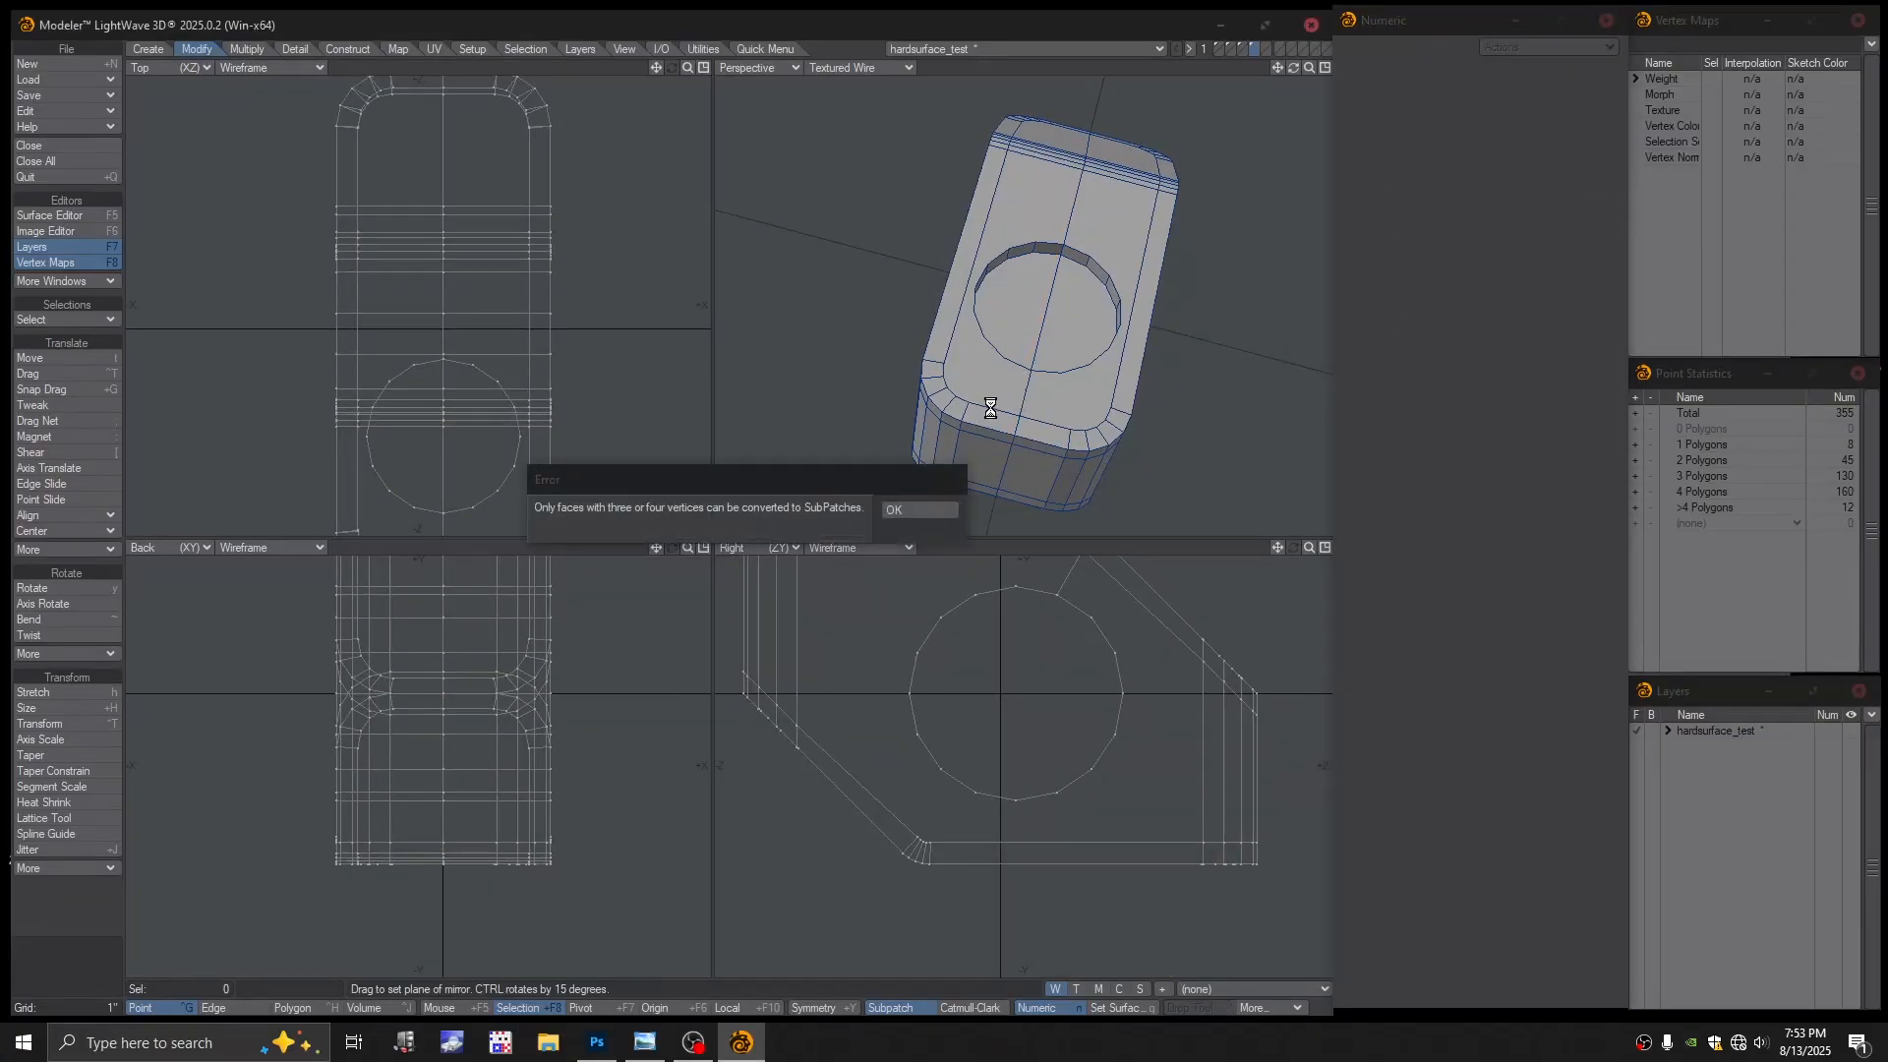
left_click(926, 509)
scroll(1071, 336, "up", 6)
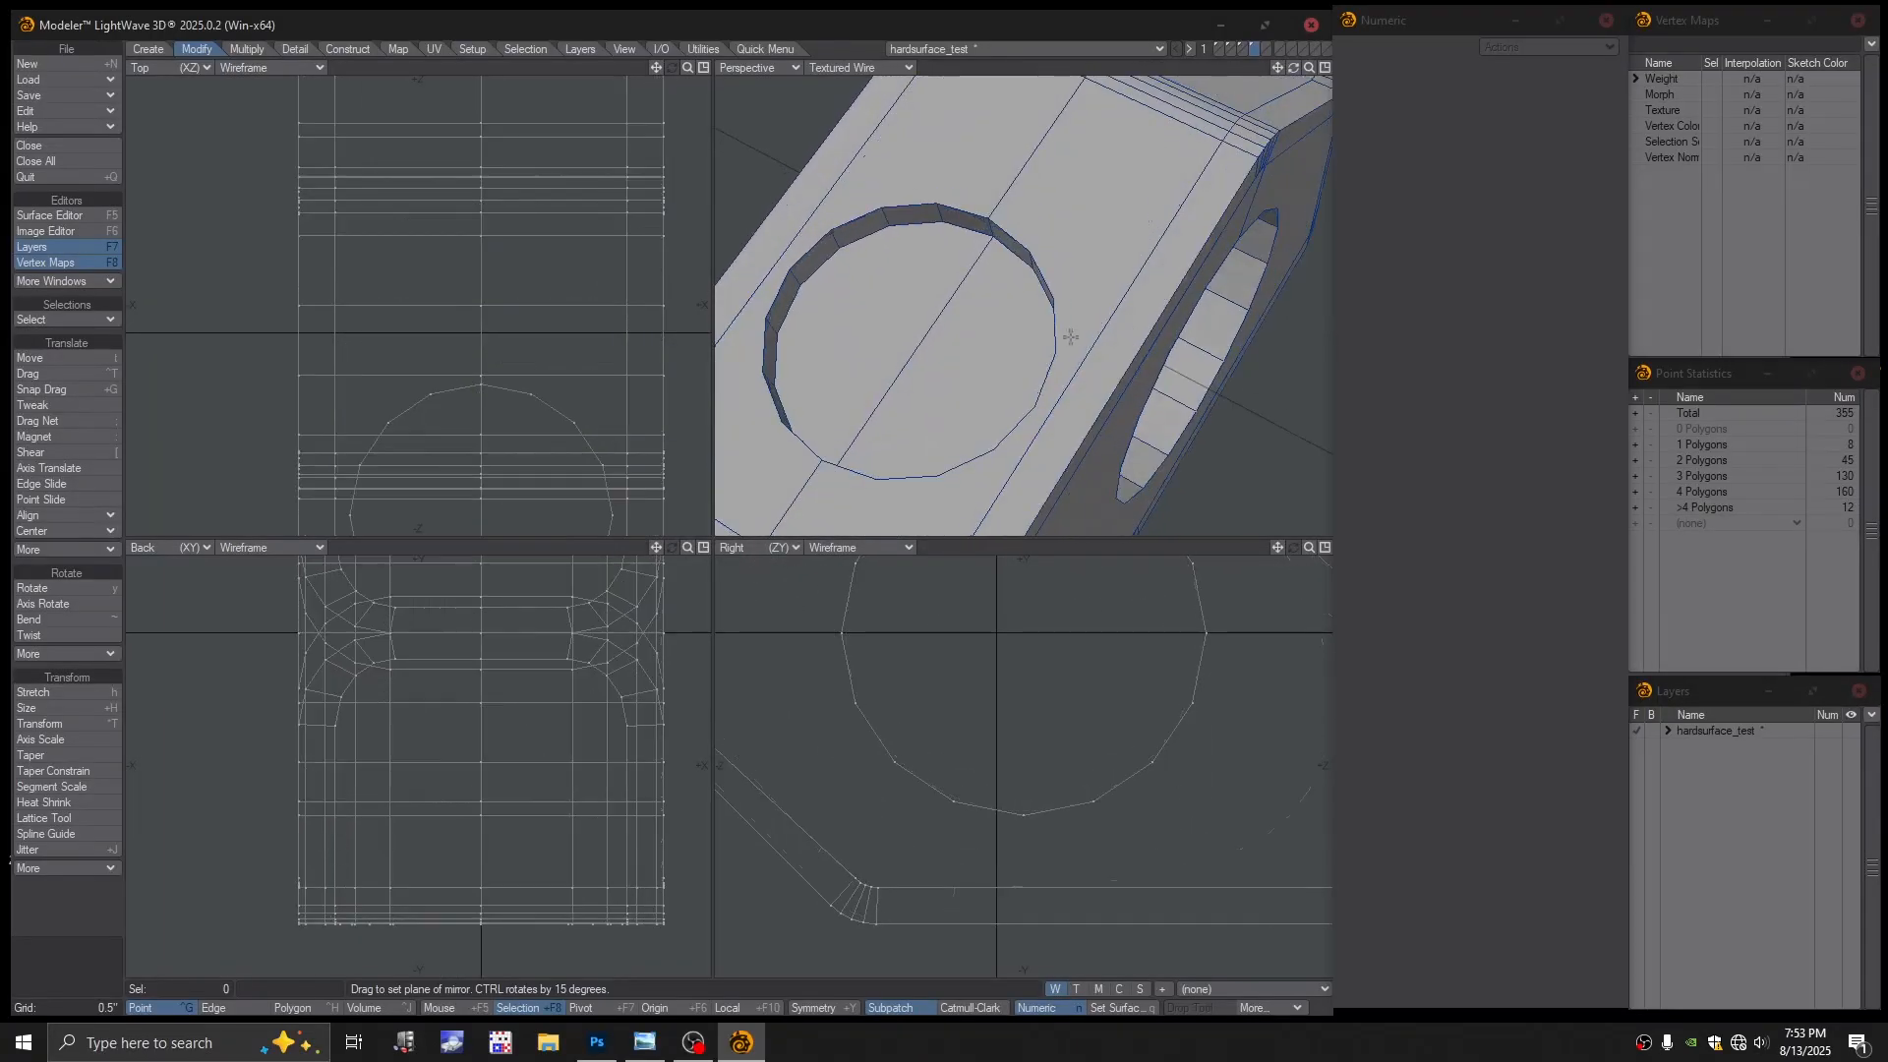
scroll(1118, 288, "down", 5)
key("ctrl+z")
left_click_drag(1102, 315, 1146, 410, "alt")
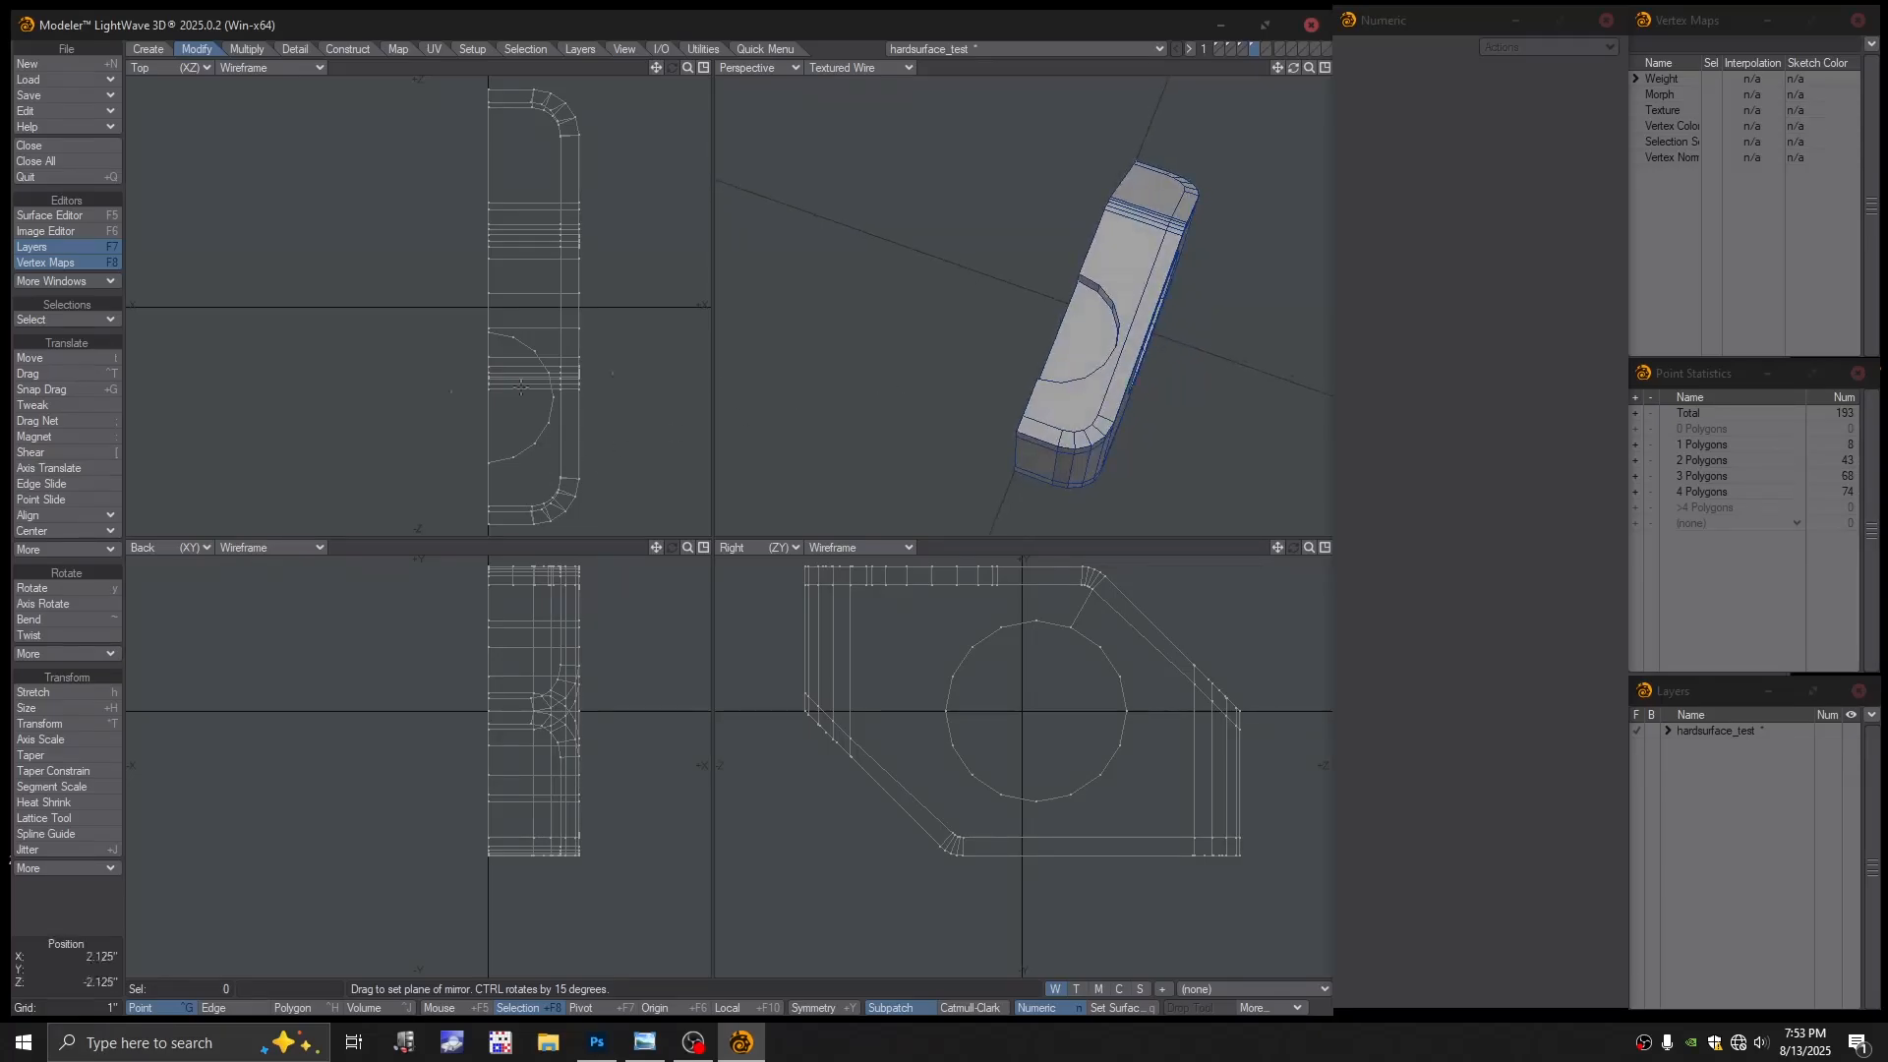
left_click(67, 515)
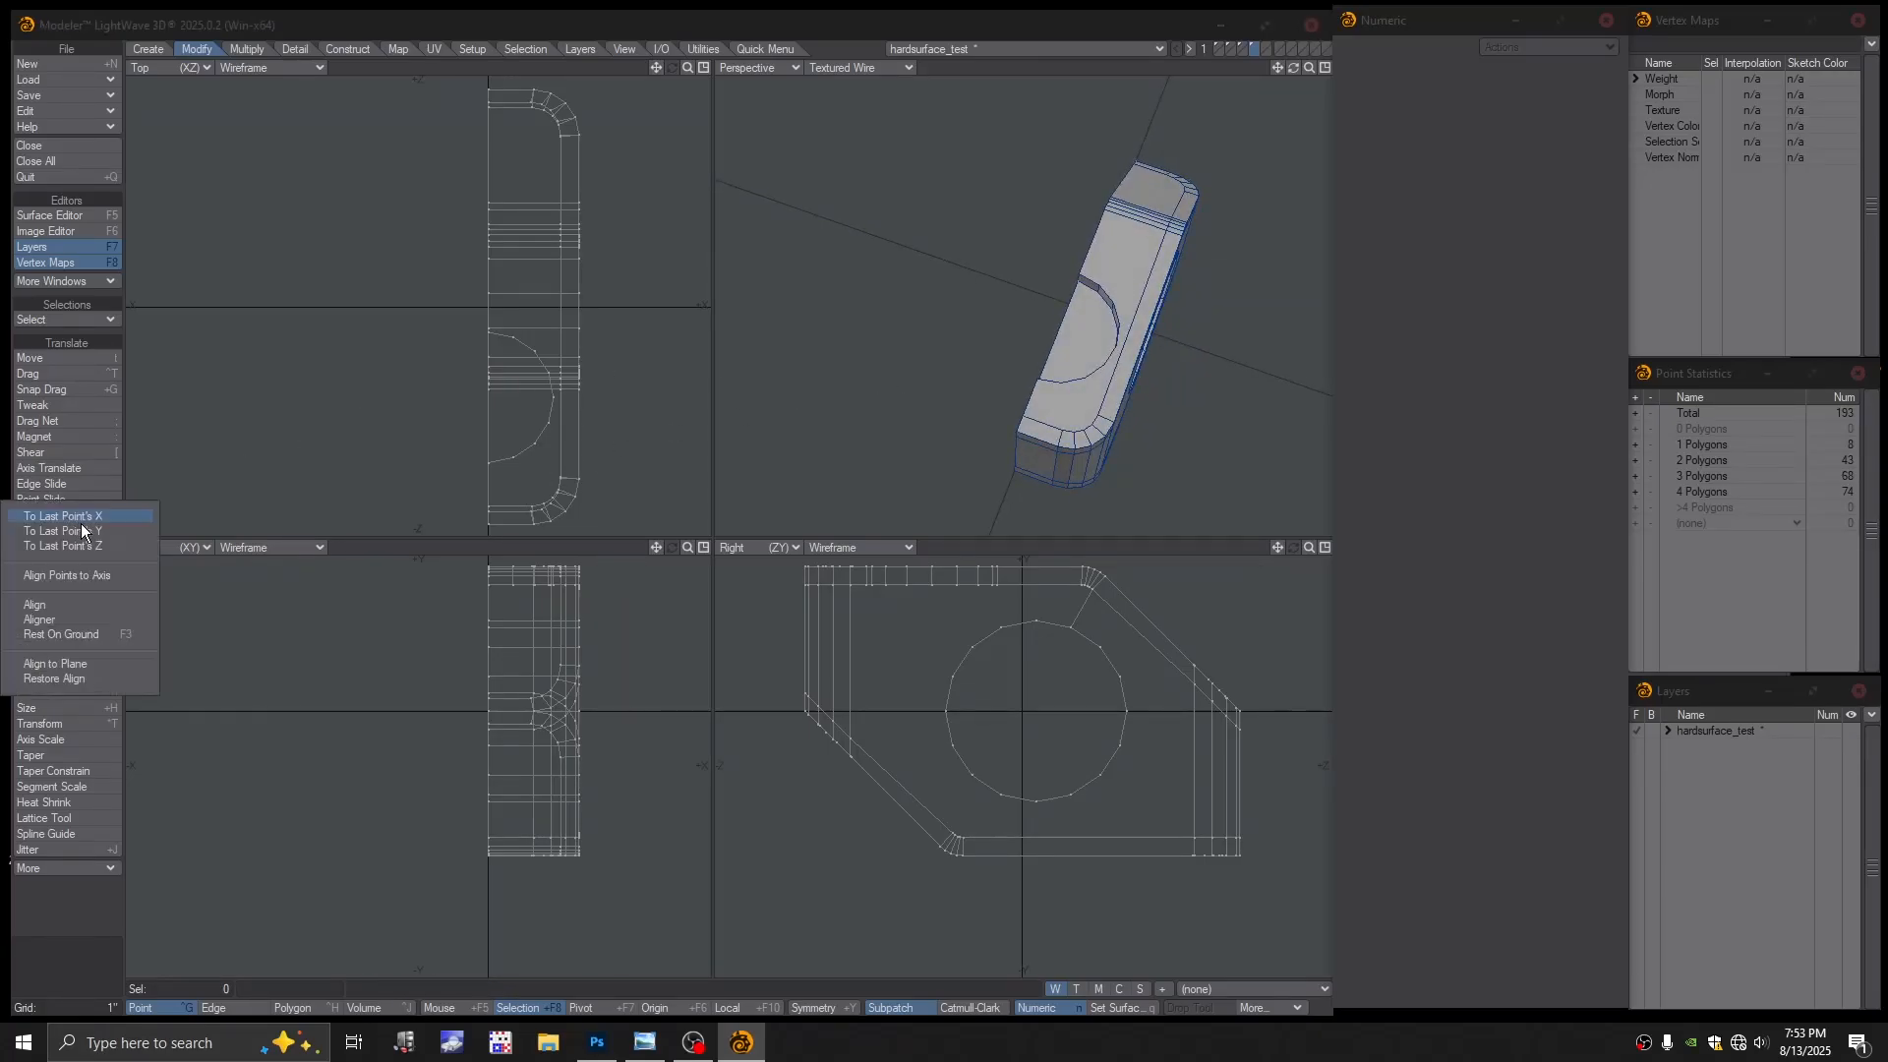
left_click(71, 575)
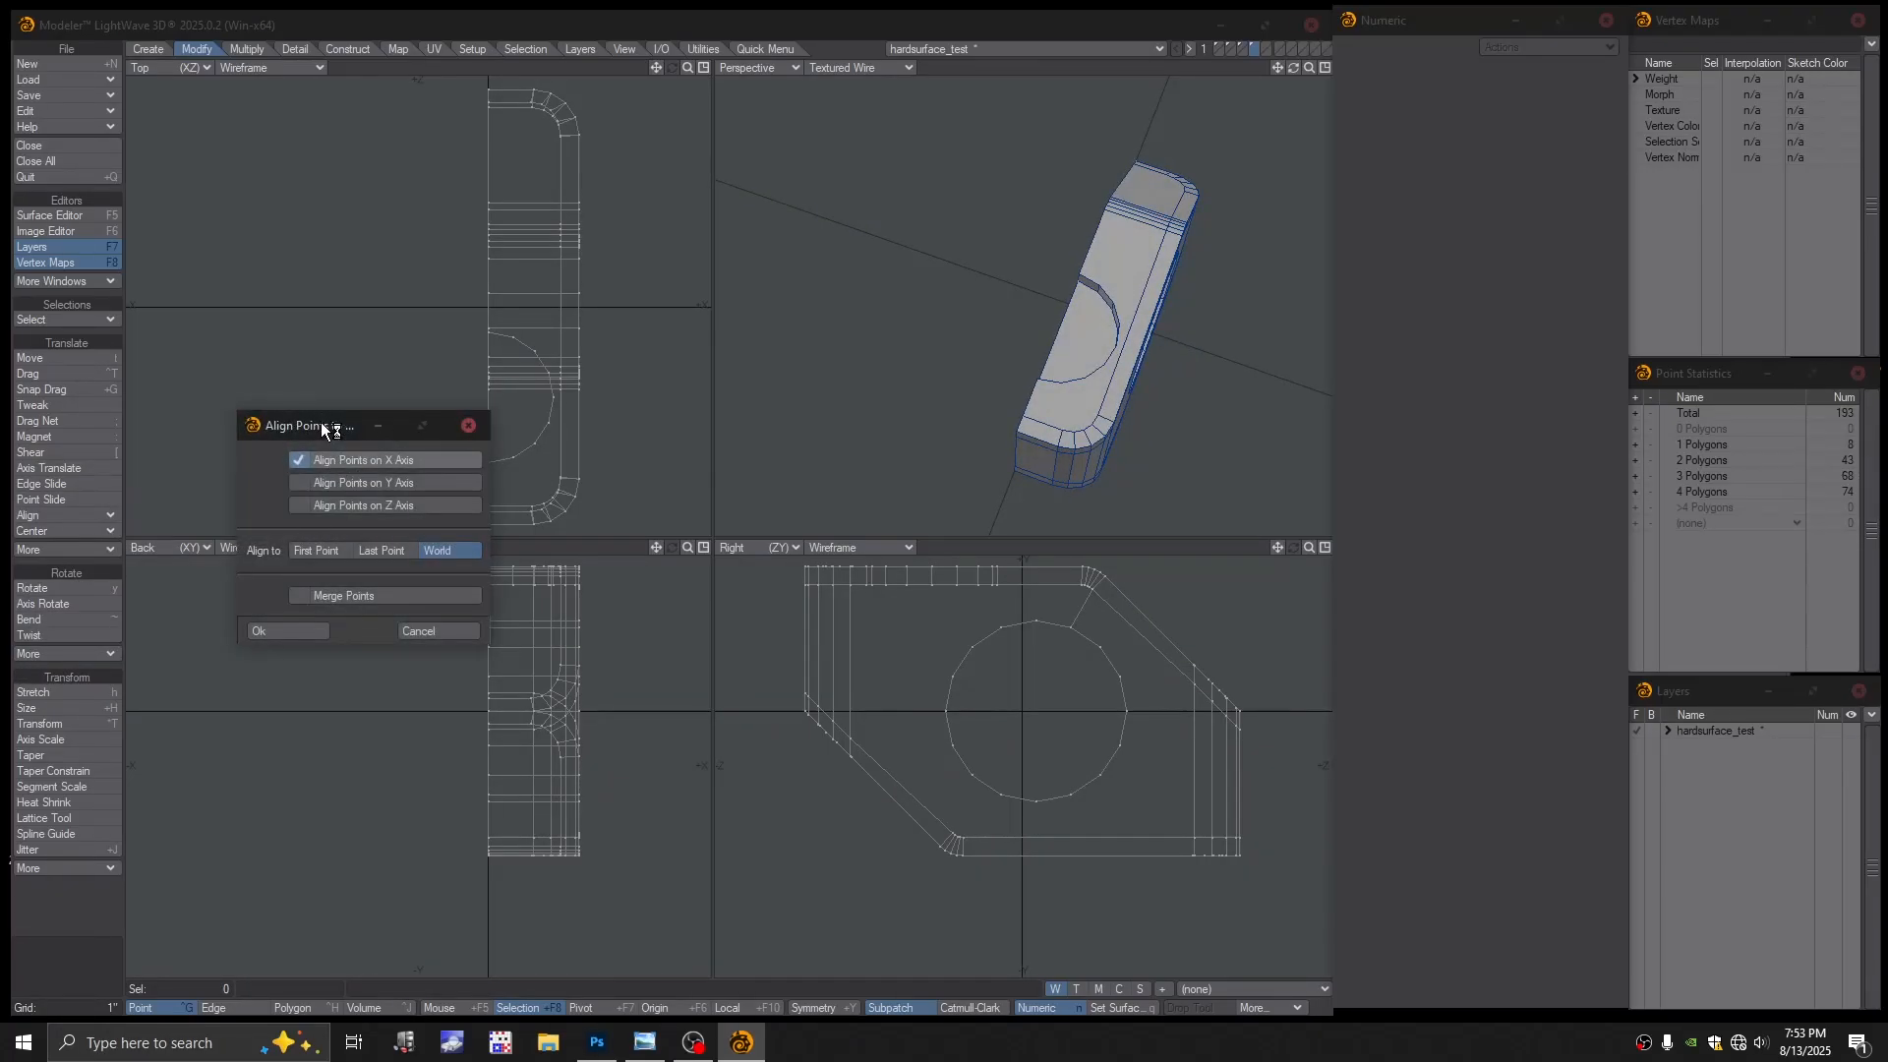
left_click_drag(322, 427, 291, 407)
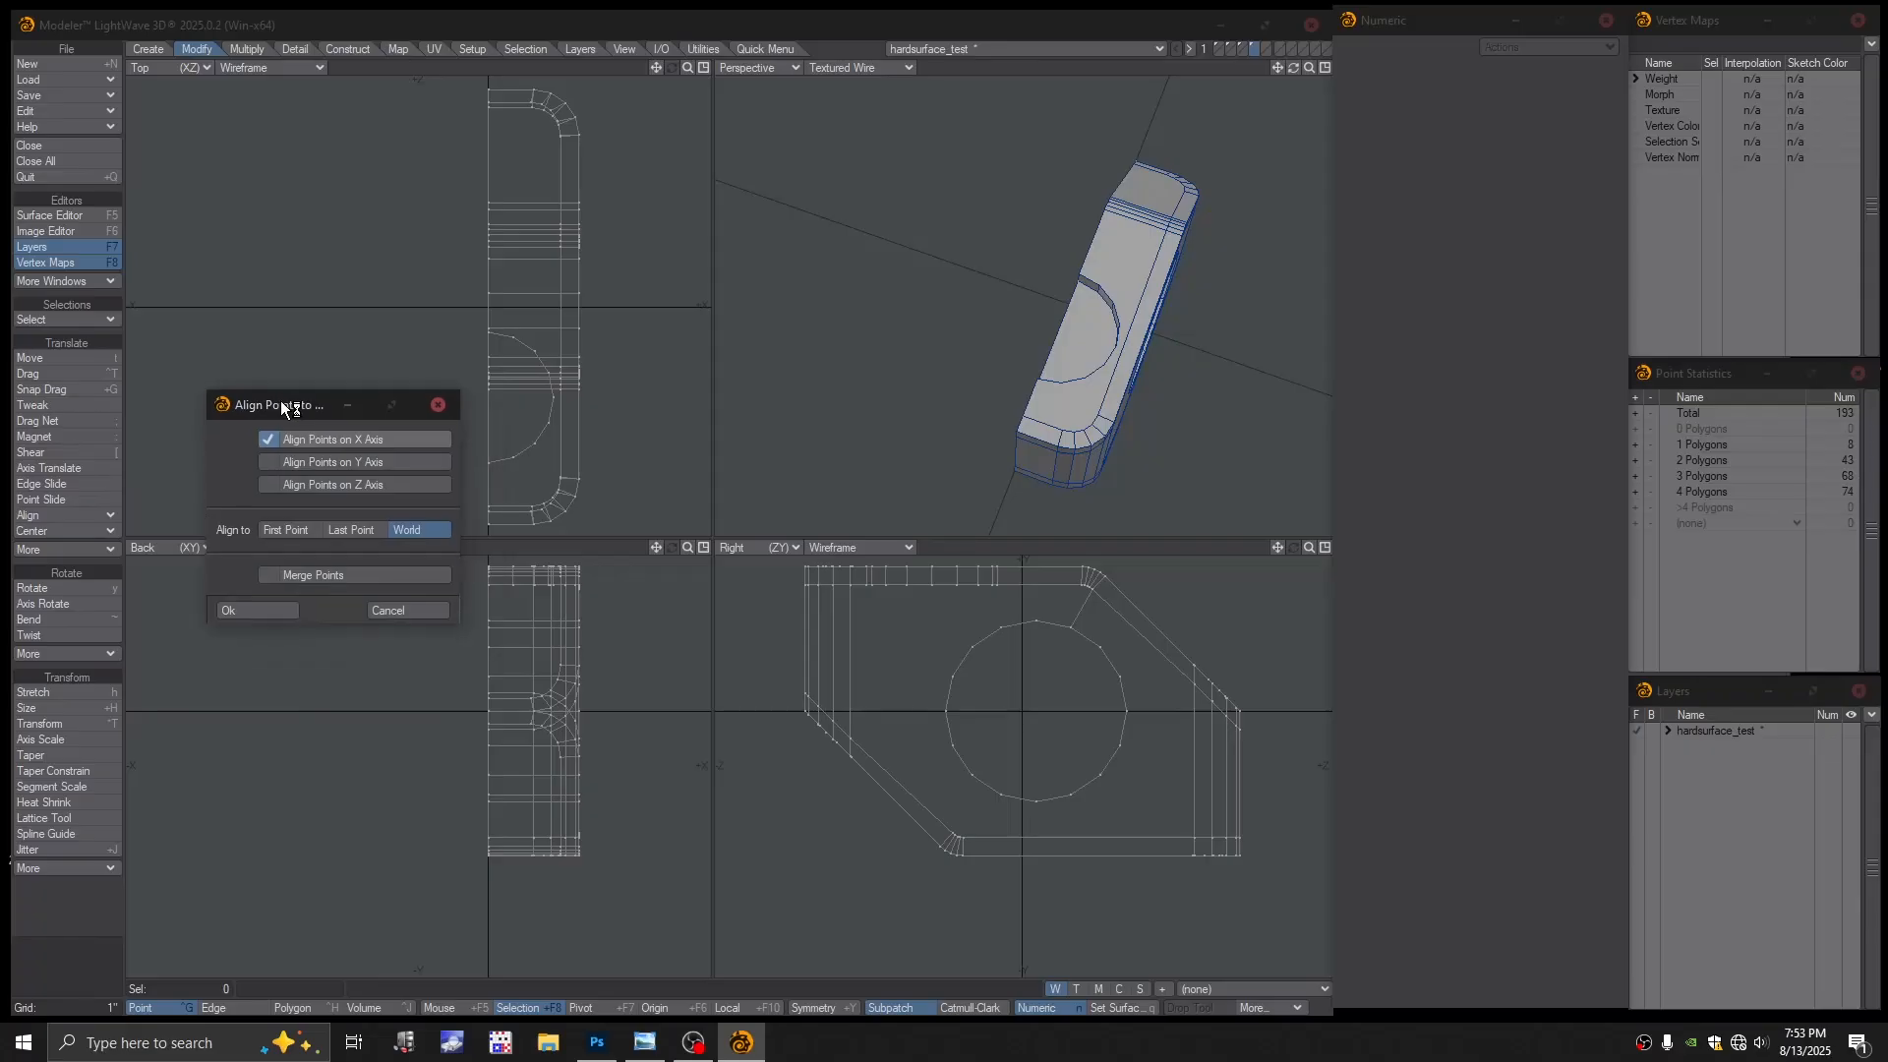
left_click(256, 611)
key("ctrl+z")
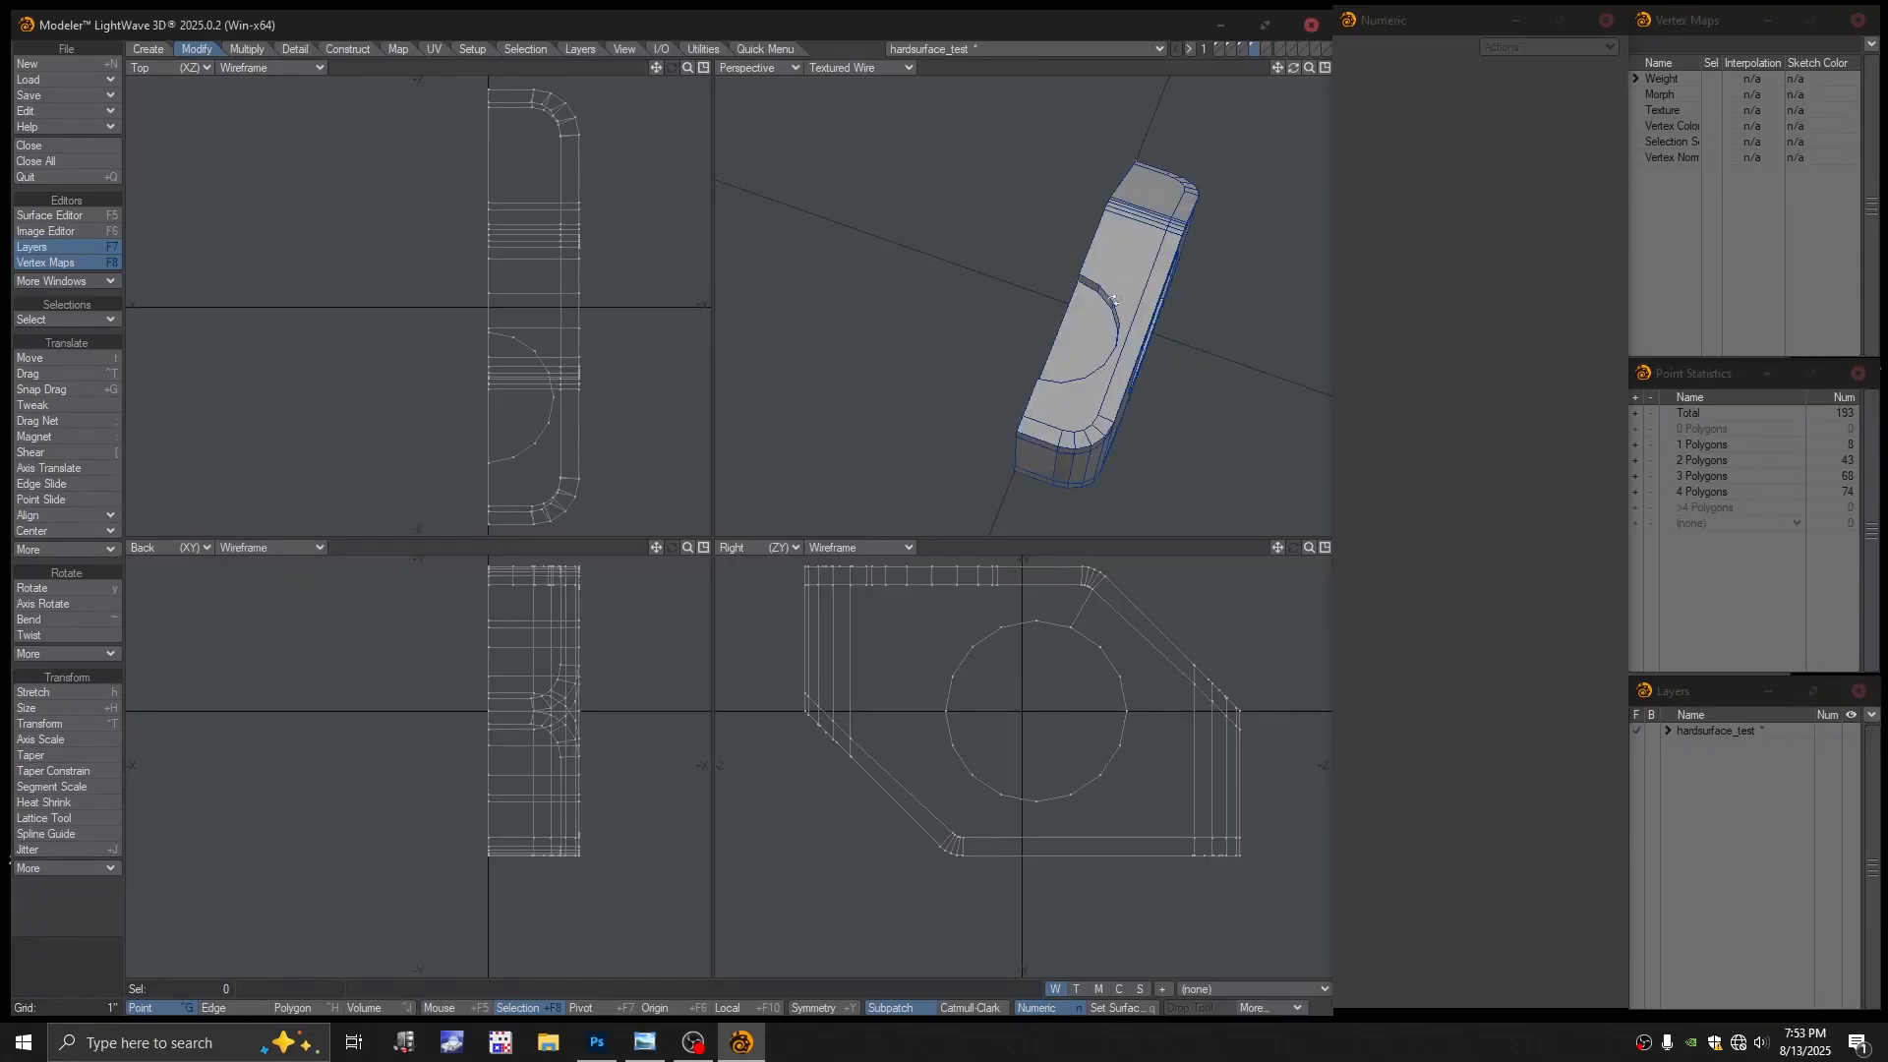
left_click_drag(1062, 283, 1060, 299, "alt")
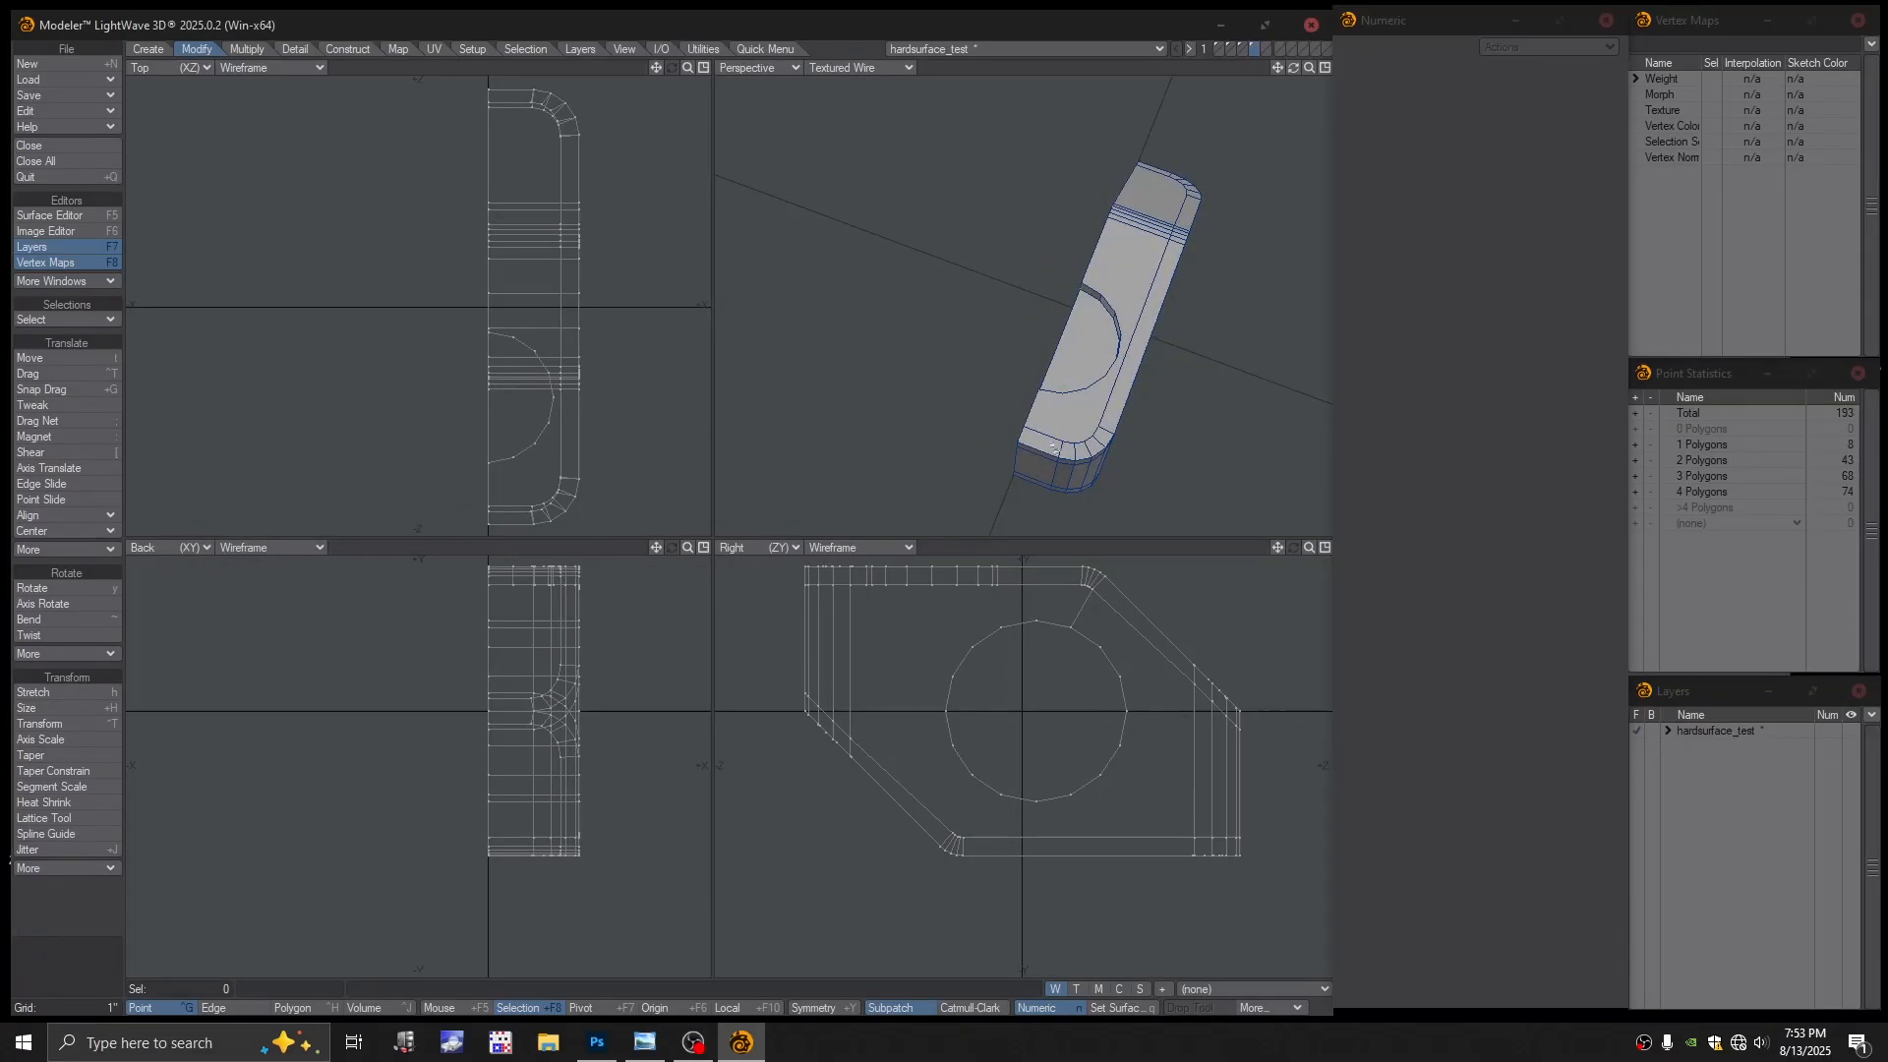
left_click_drag(1054, 447, 1049, 377, "alt")
scroll(1038, 313, "up", 1)
left_click_drag(1038, 312, 1064, 379, "alt")
scroll(1050, 382, "up", 4)
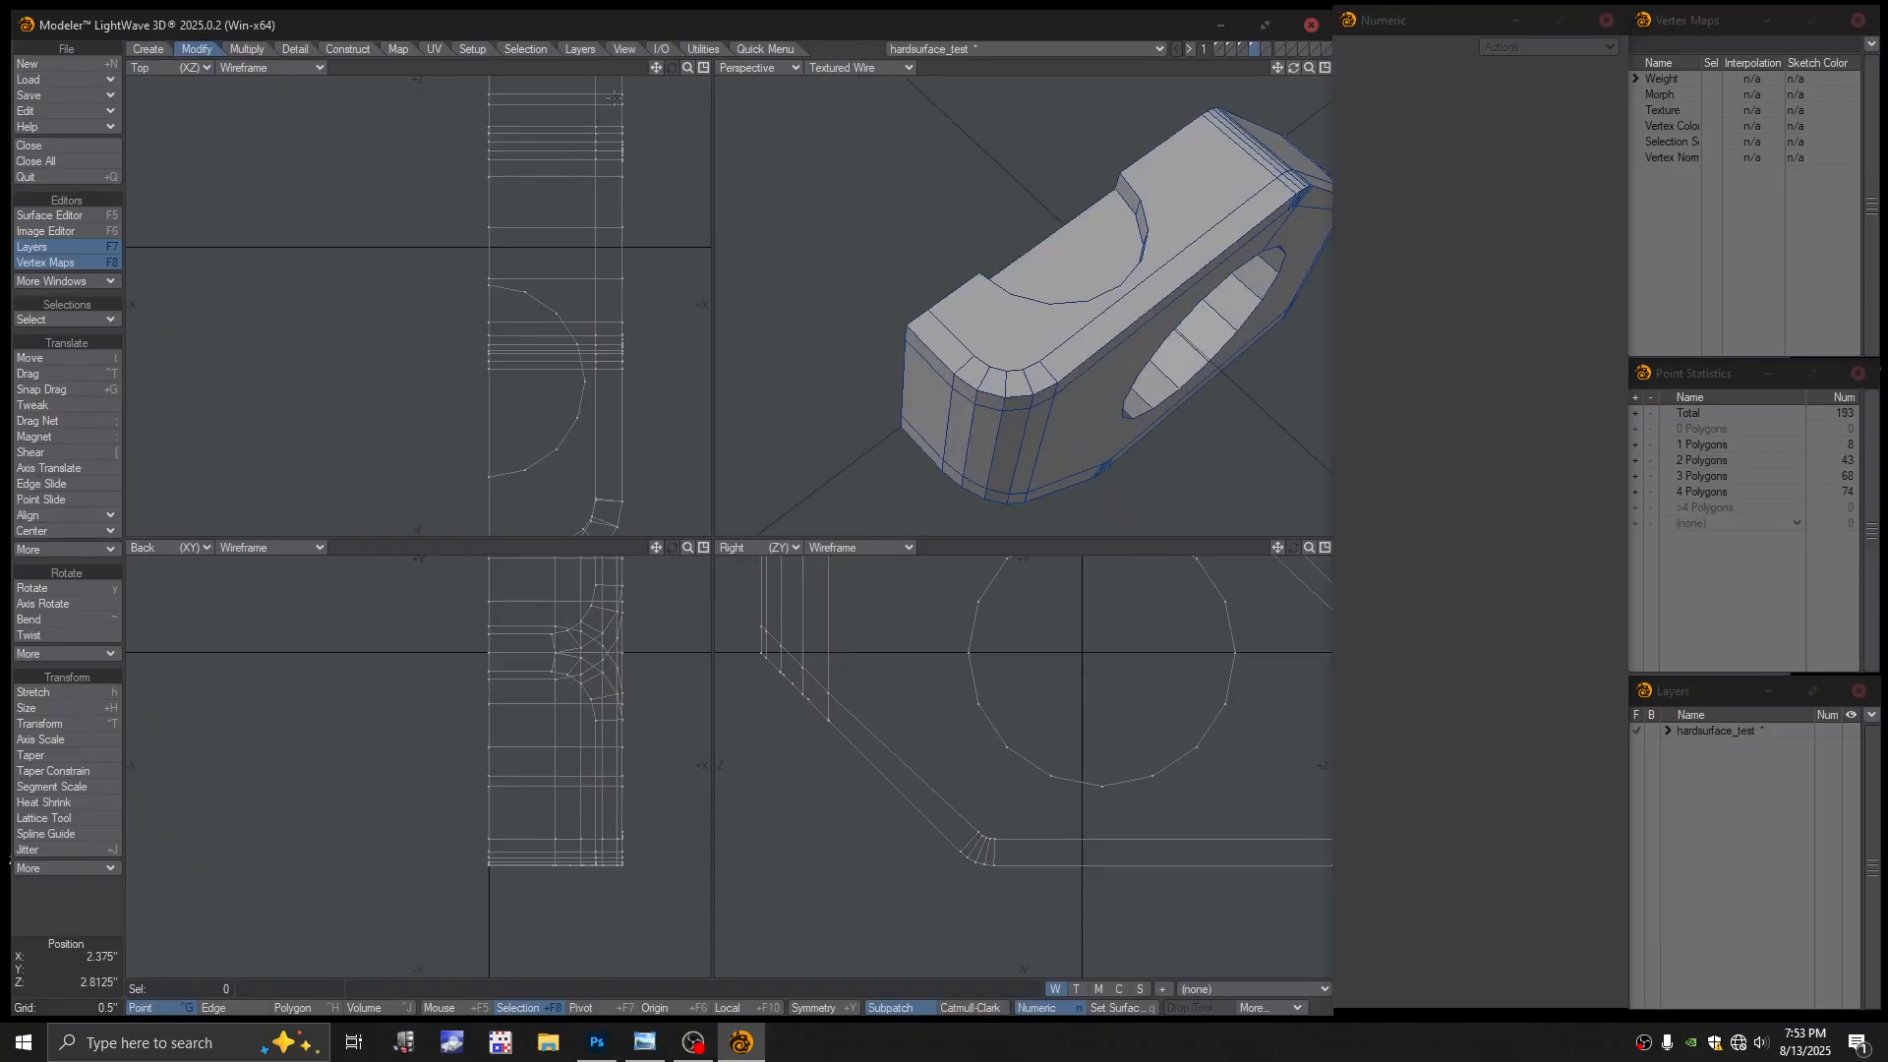
left_click(766, 50)
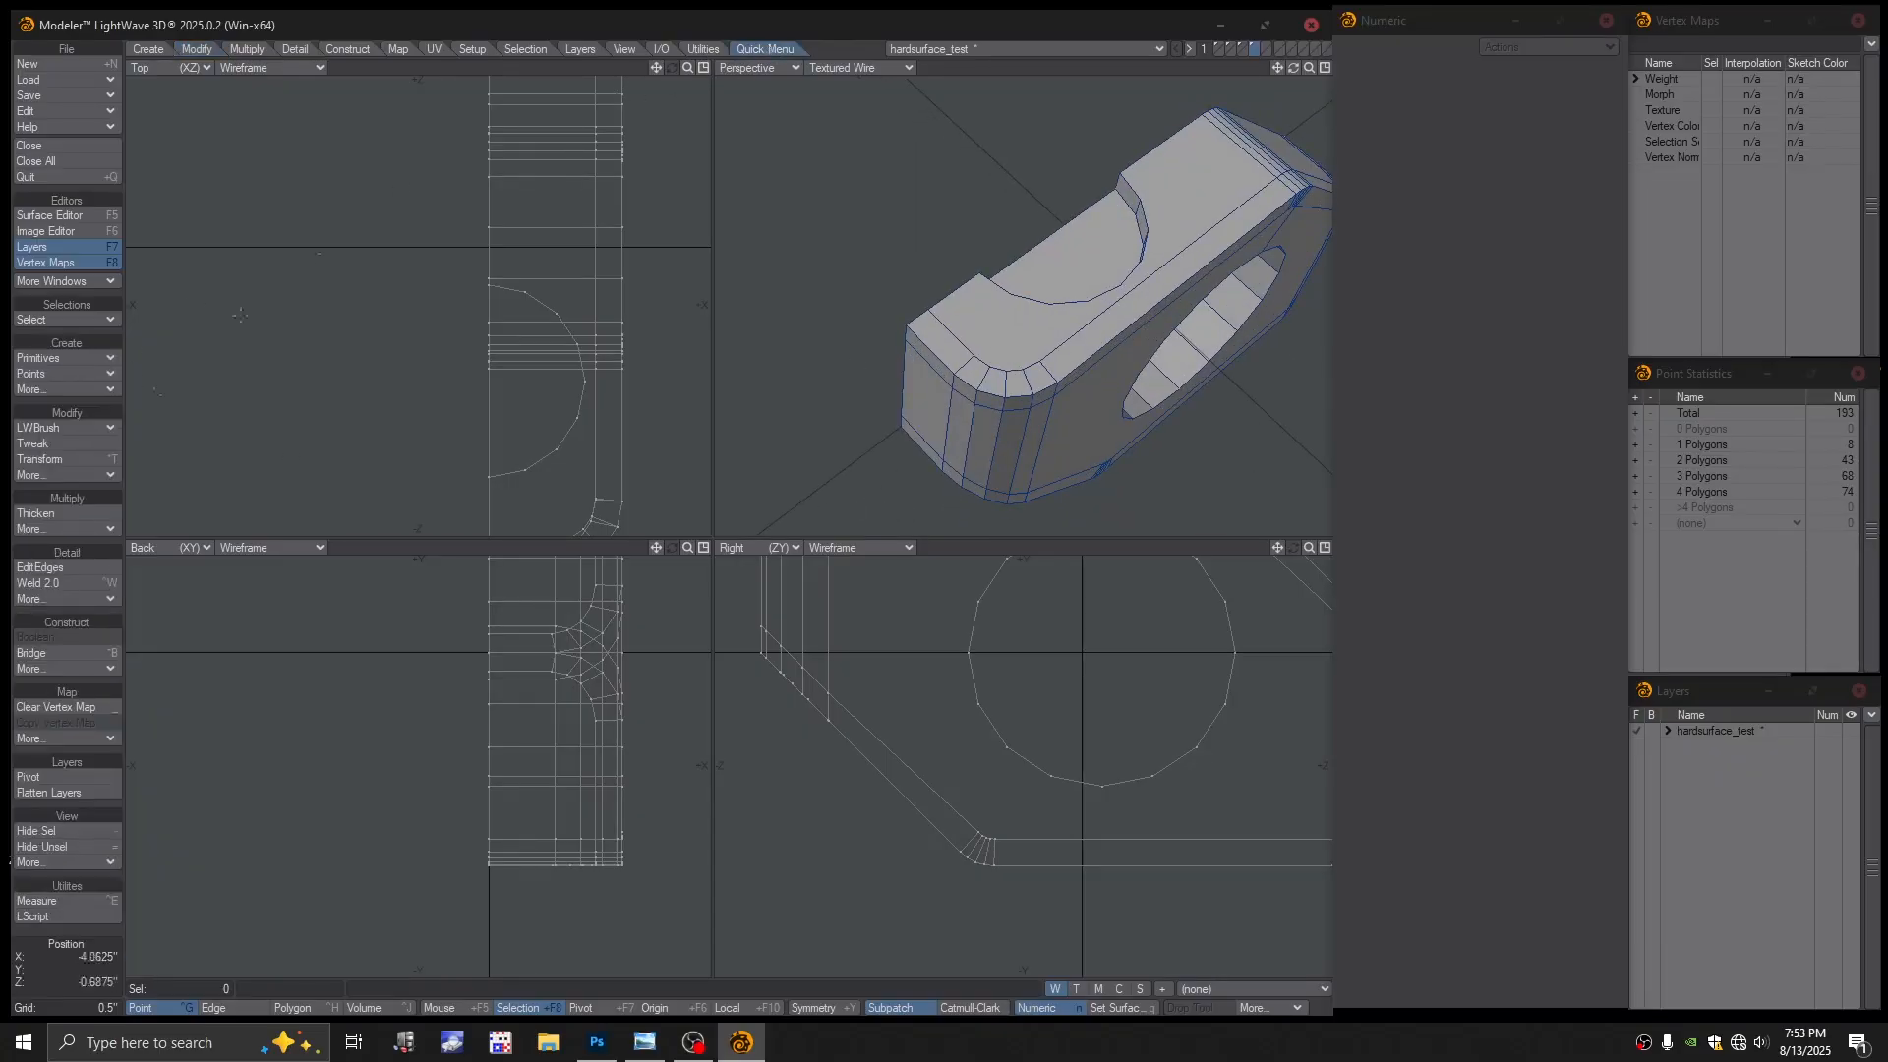
left_click(78, 435)
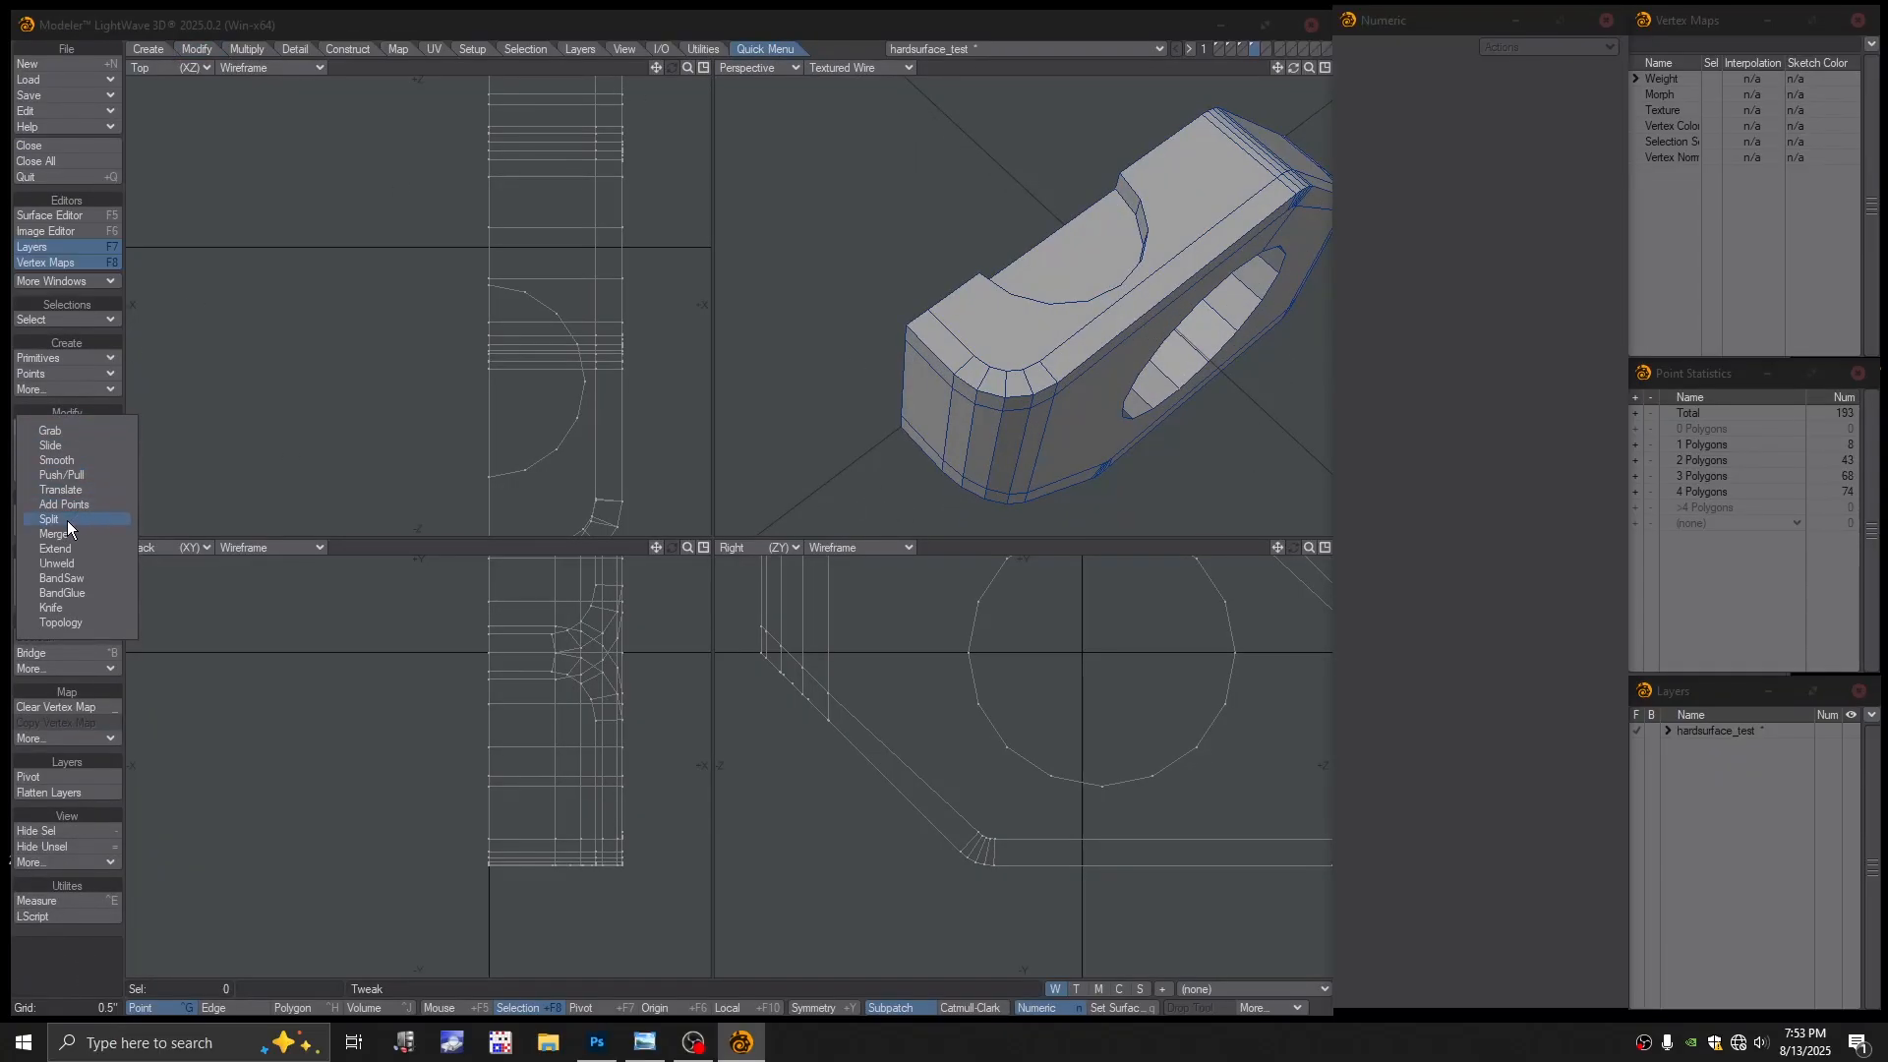
left_click(957, 548)
left_click_drag(1106, 344, 1087, 305, "alt")
mouse_move(1086, 305)
left_mouse_down("alt+shift")
mouse_move(1142, 333)
mouse_move(1091, 257)
mouse_move(1062, 285)
left_mouse_up("alt+shift")
left_click_drag(1062, 285, 1055, 356, "alt")
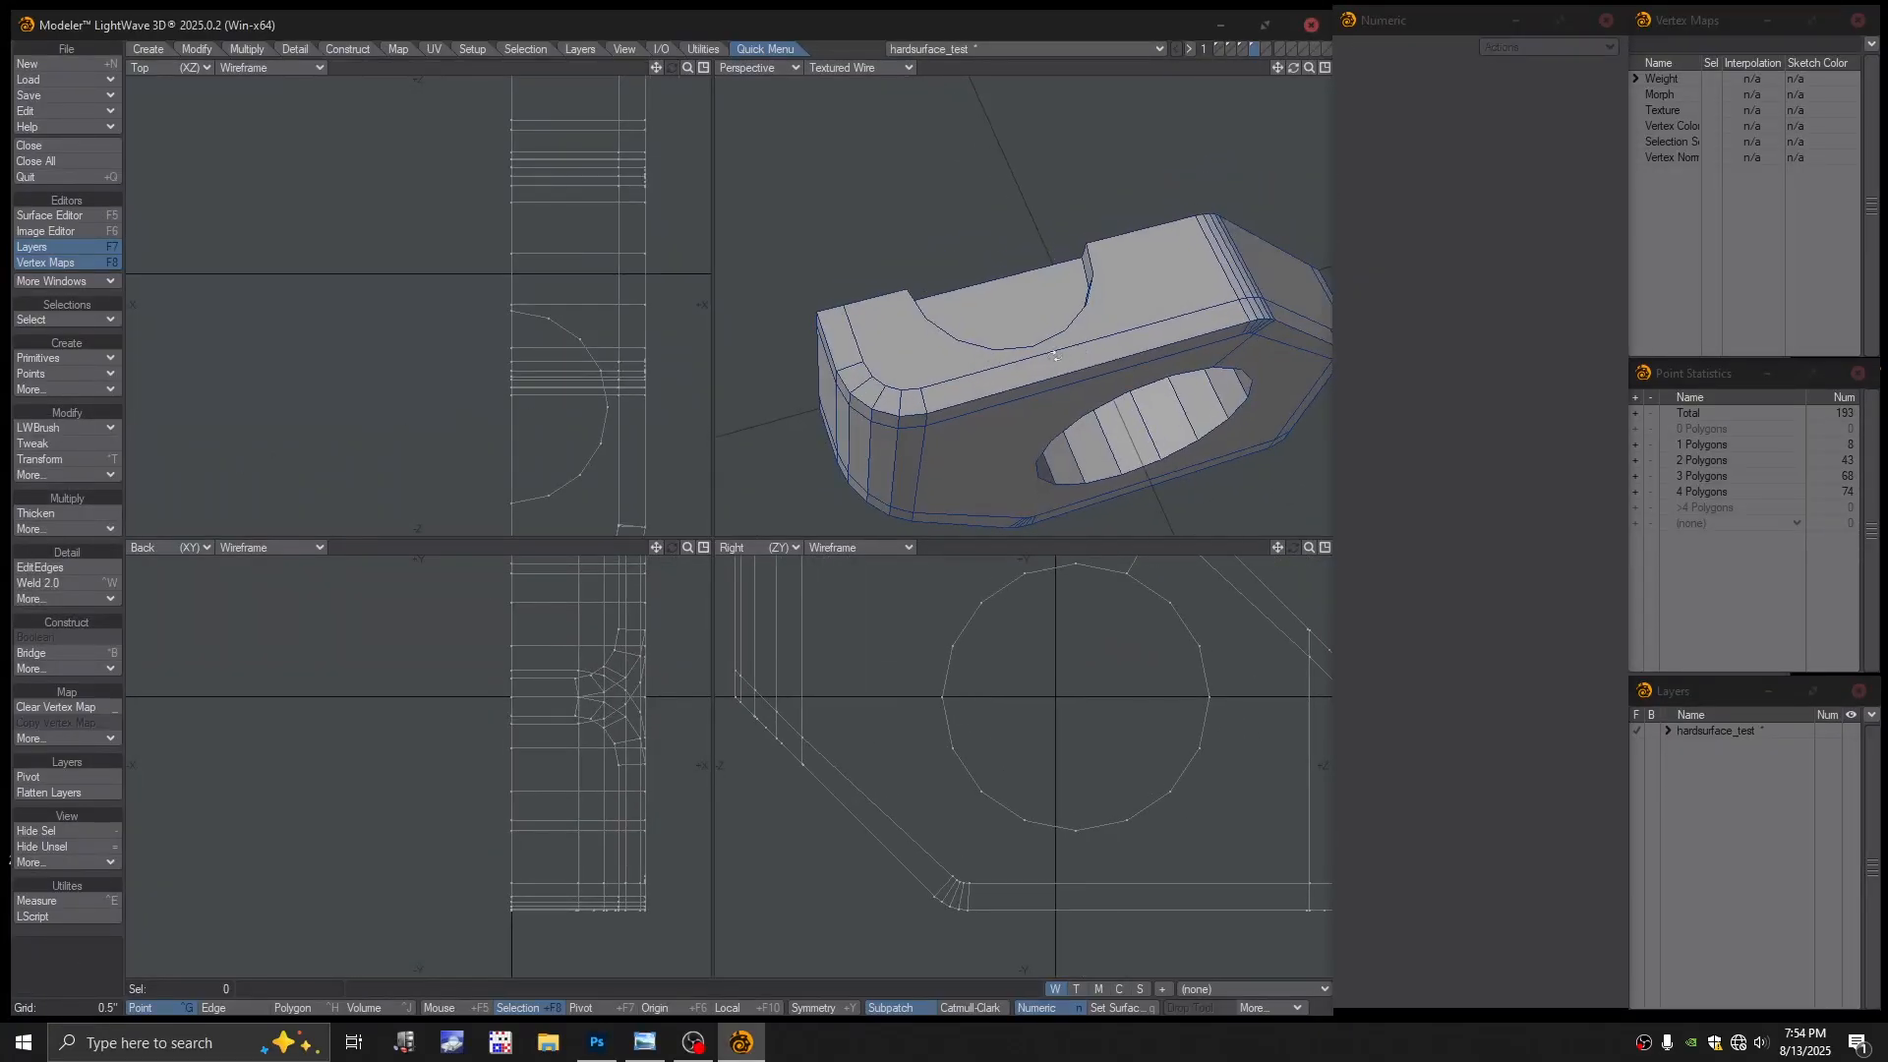
key("ctrl+h")
left_click(917, 359)
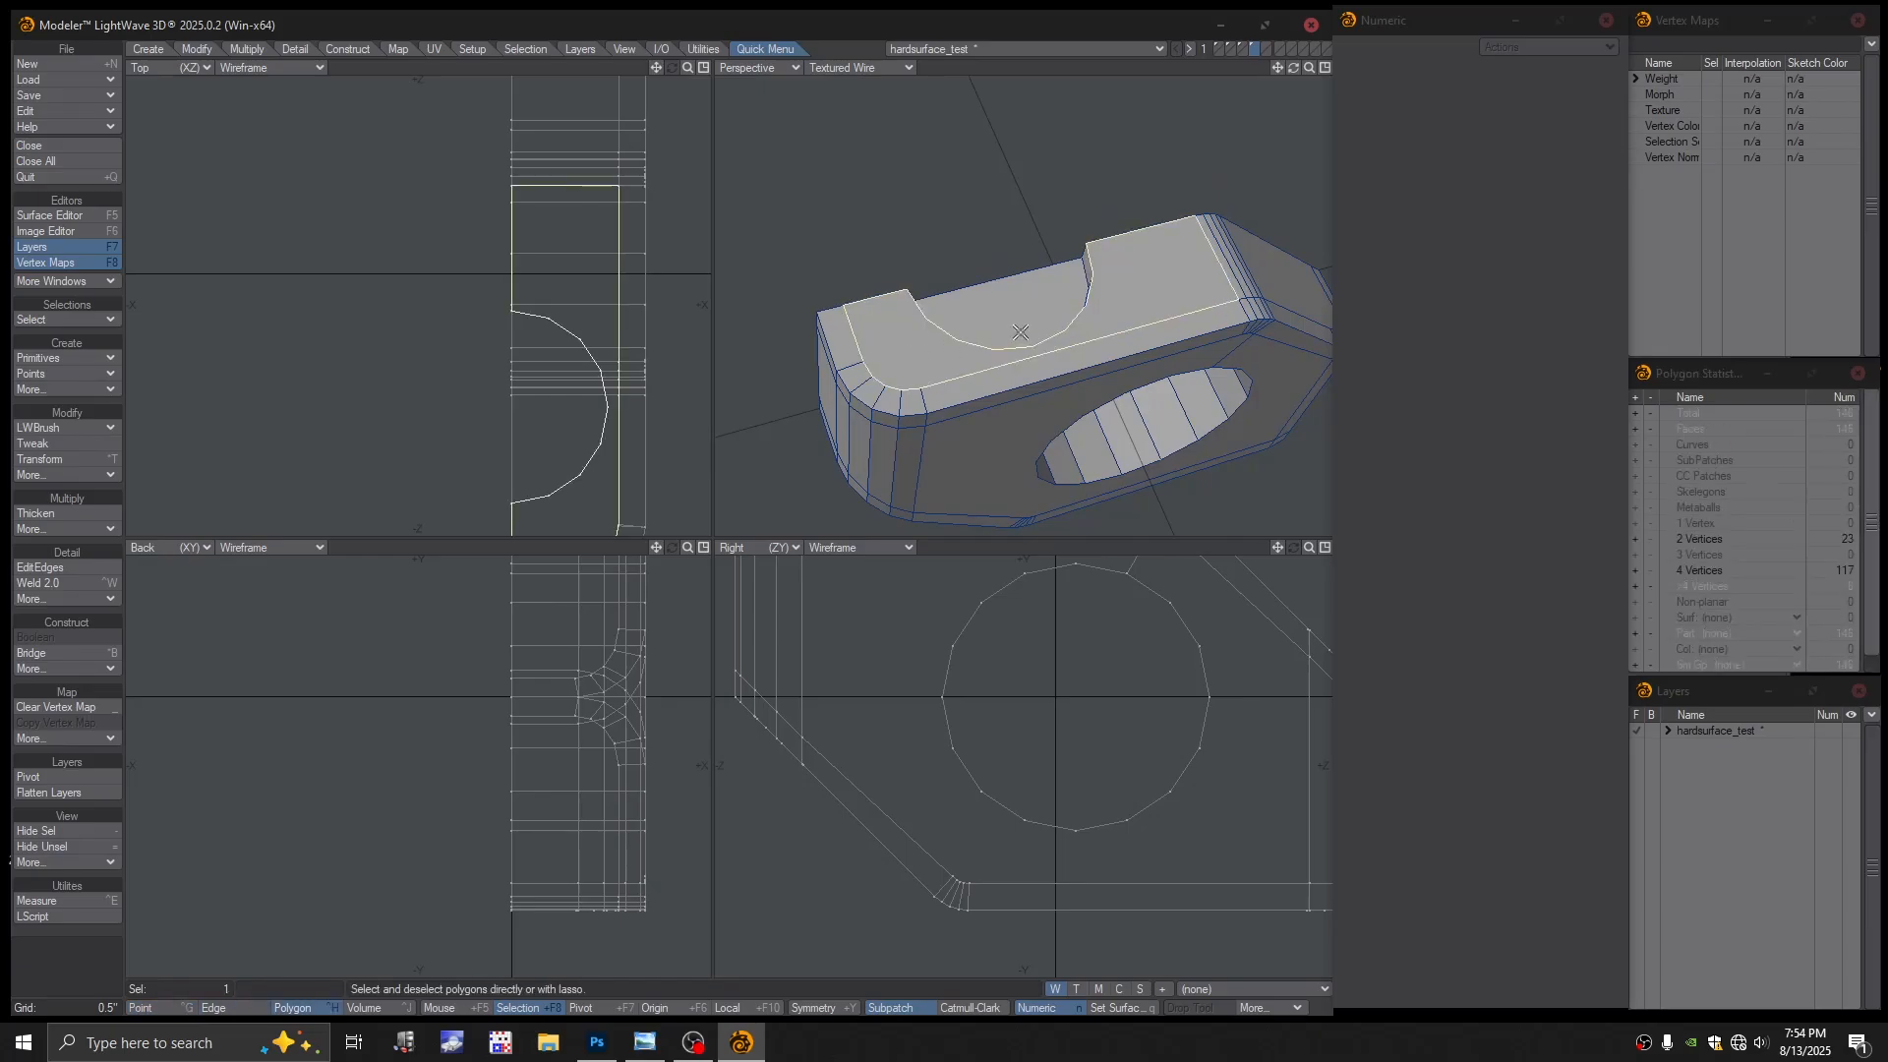
key("Delete")
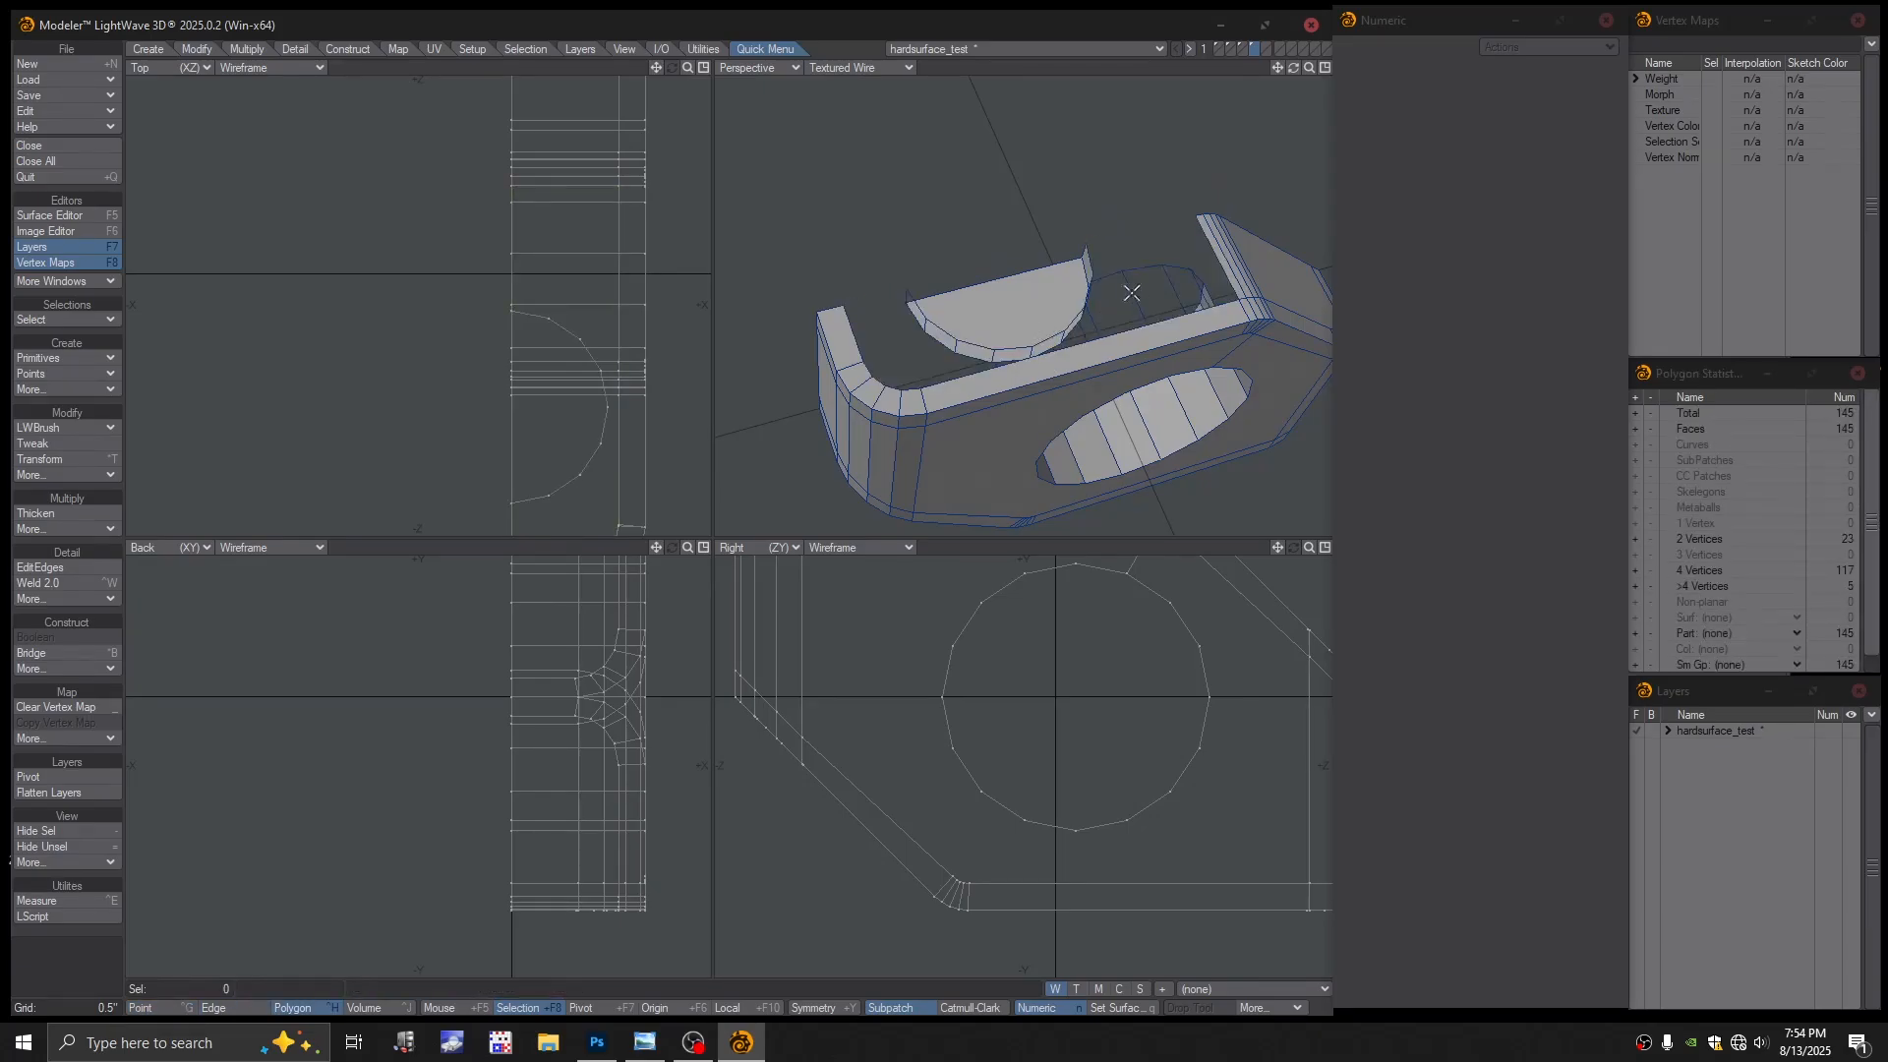
key("ctrl+z")
left_click_drag(1136, 285, 1062, 393, "alt")
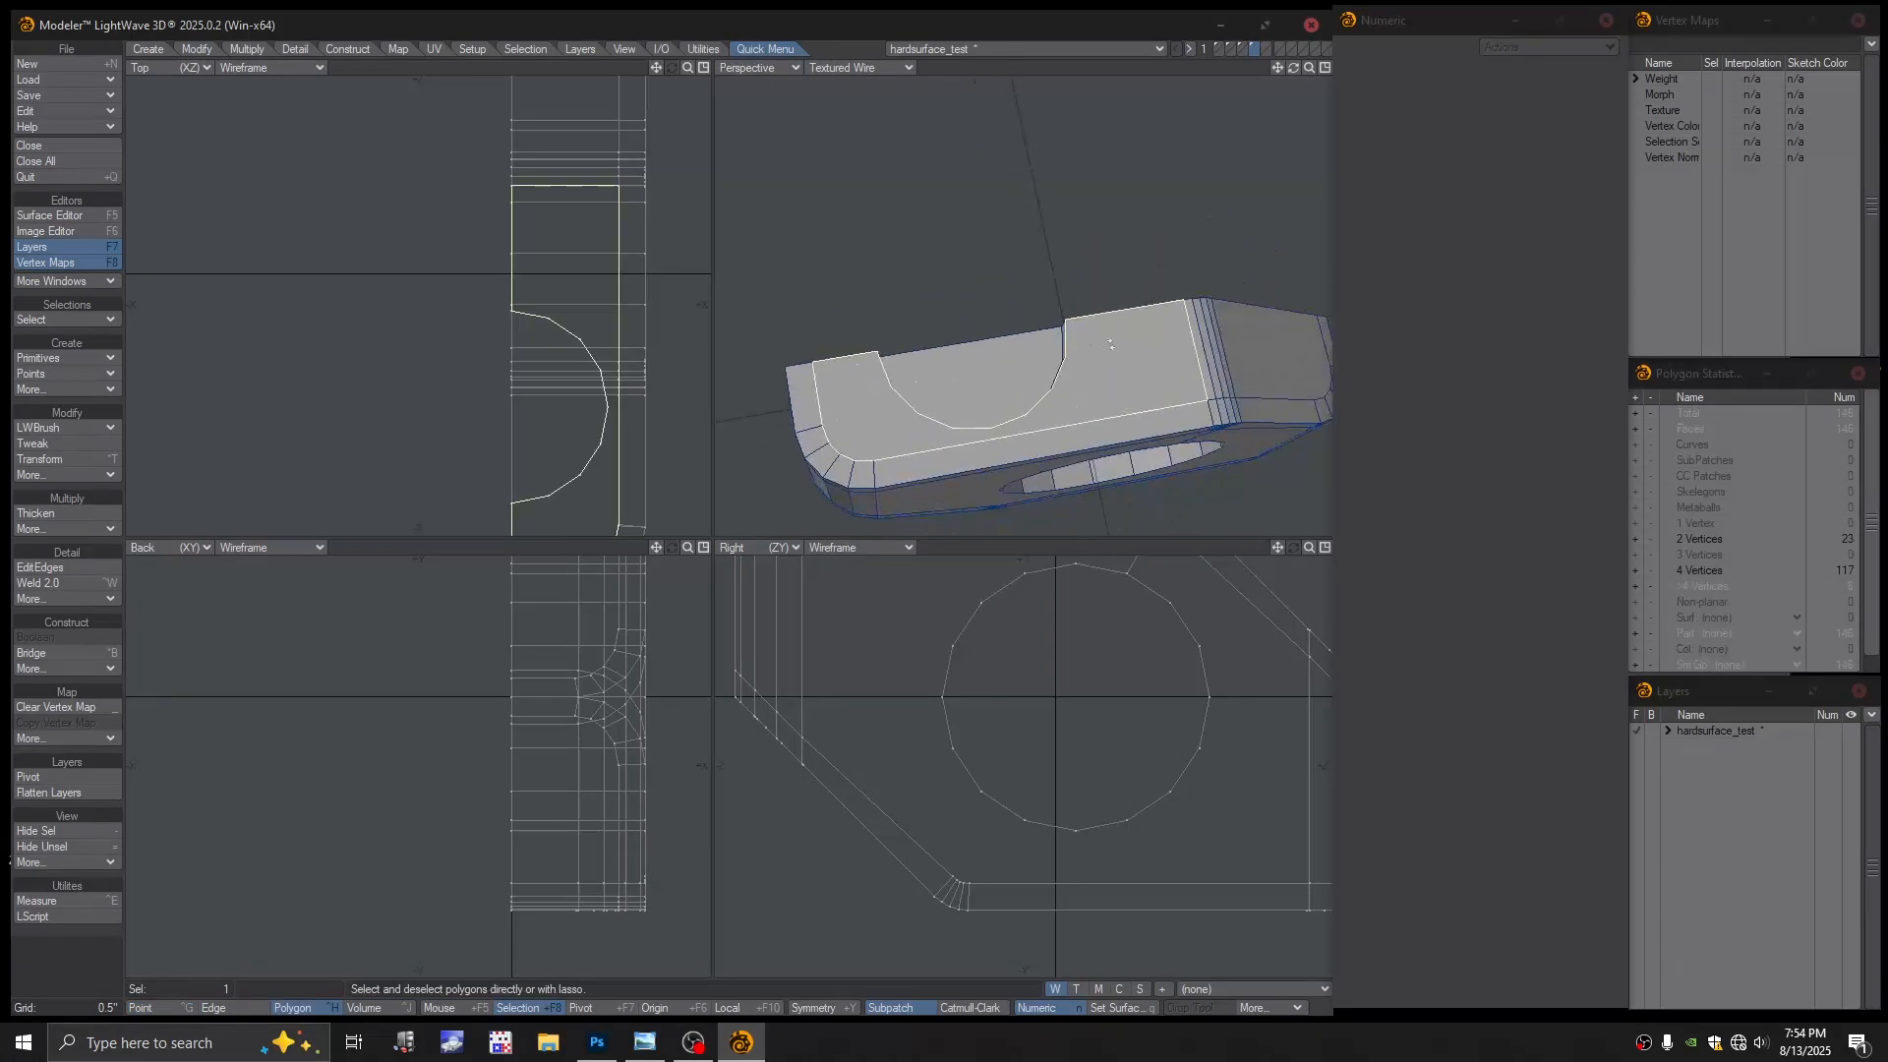
key("t")
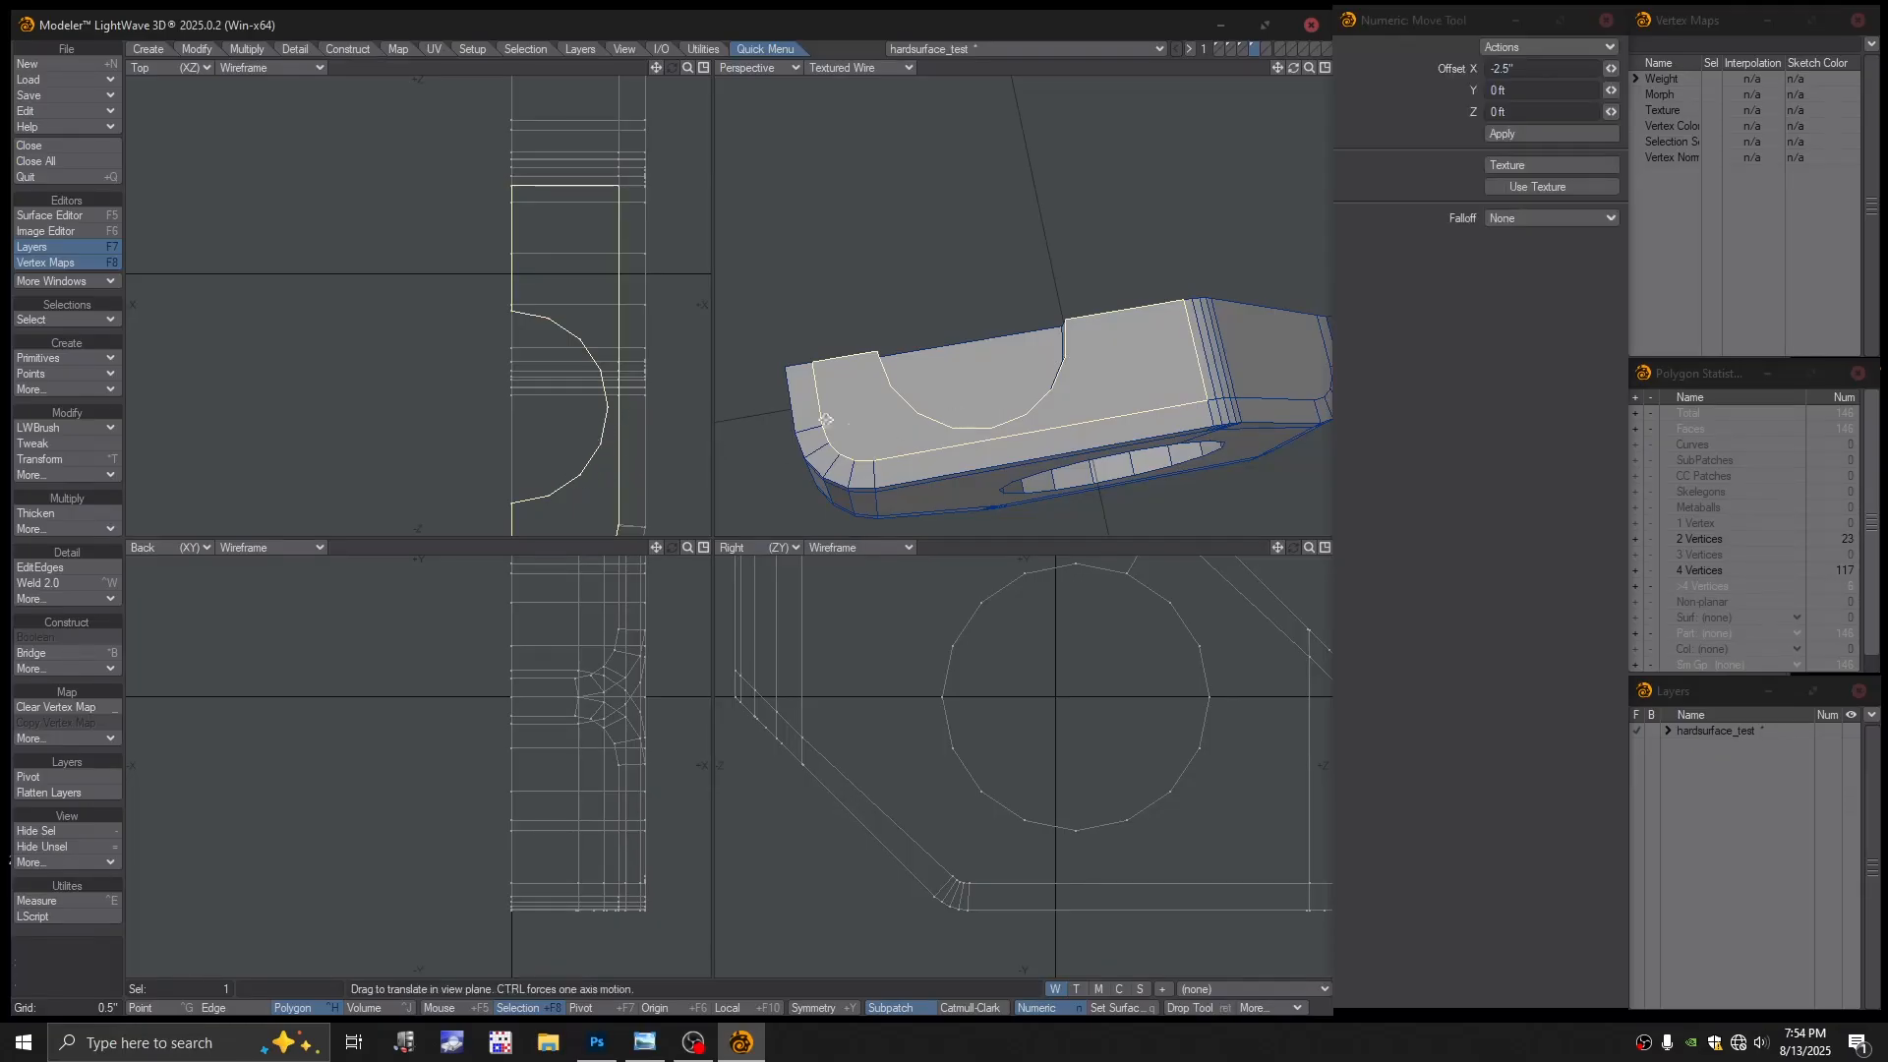
left_click_drag(596, 439, 499, 412)
left_click_drag(1067, 277, 1076, 273)
key("ctrl+z")
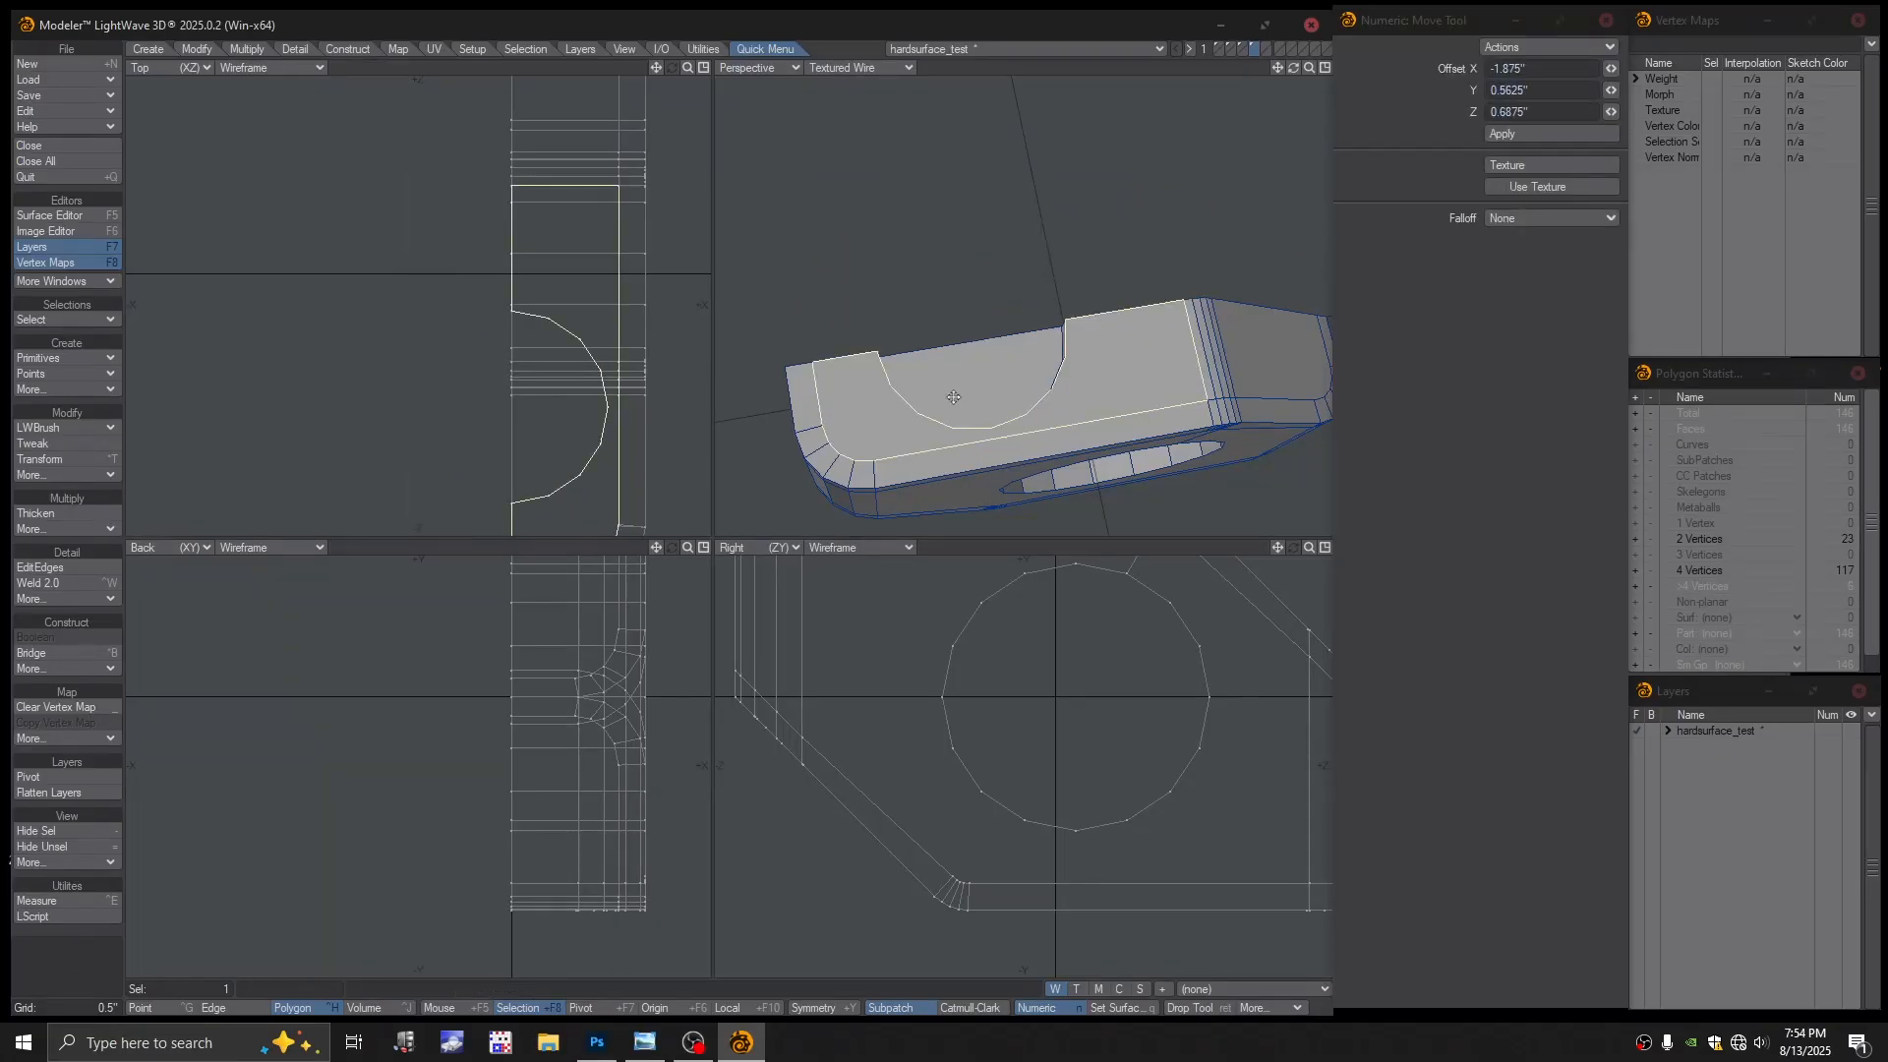
left_click_drag(950, 401, 974, 362, "alt+shift")
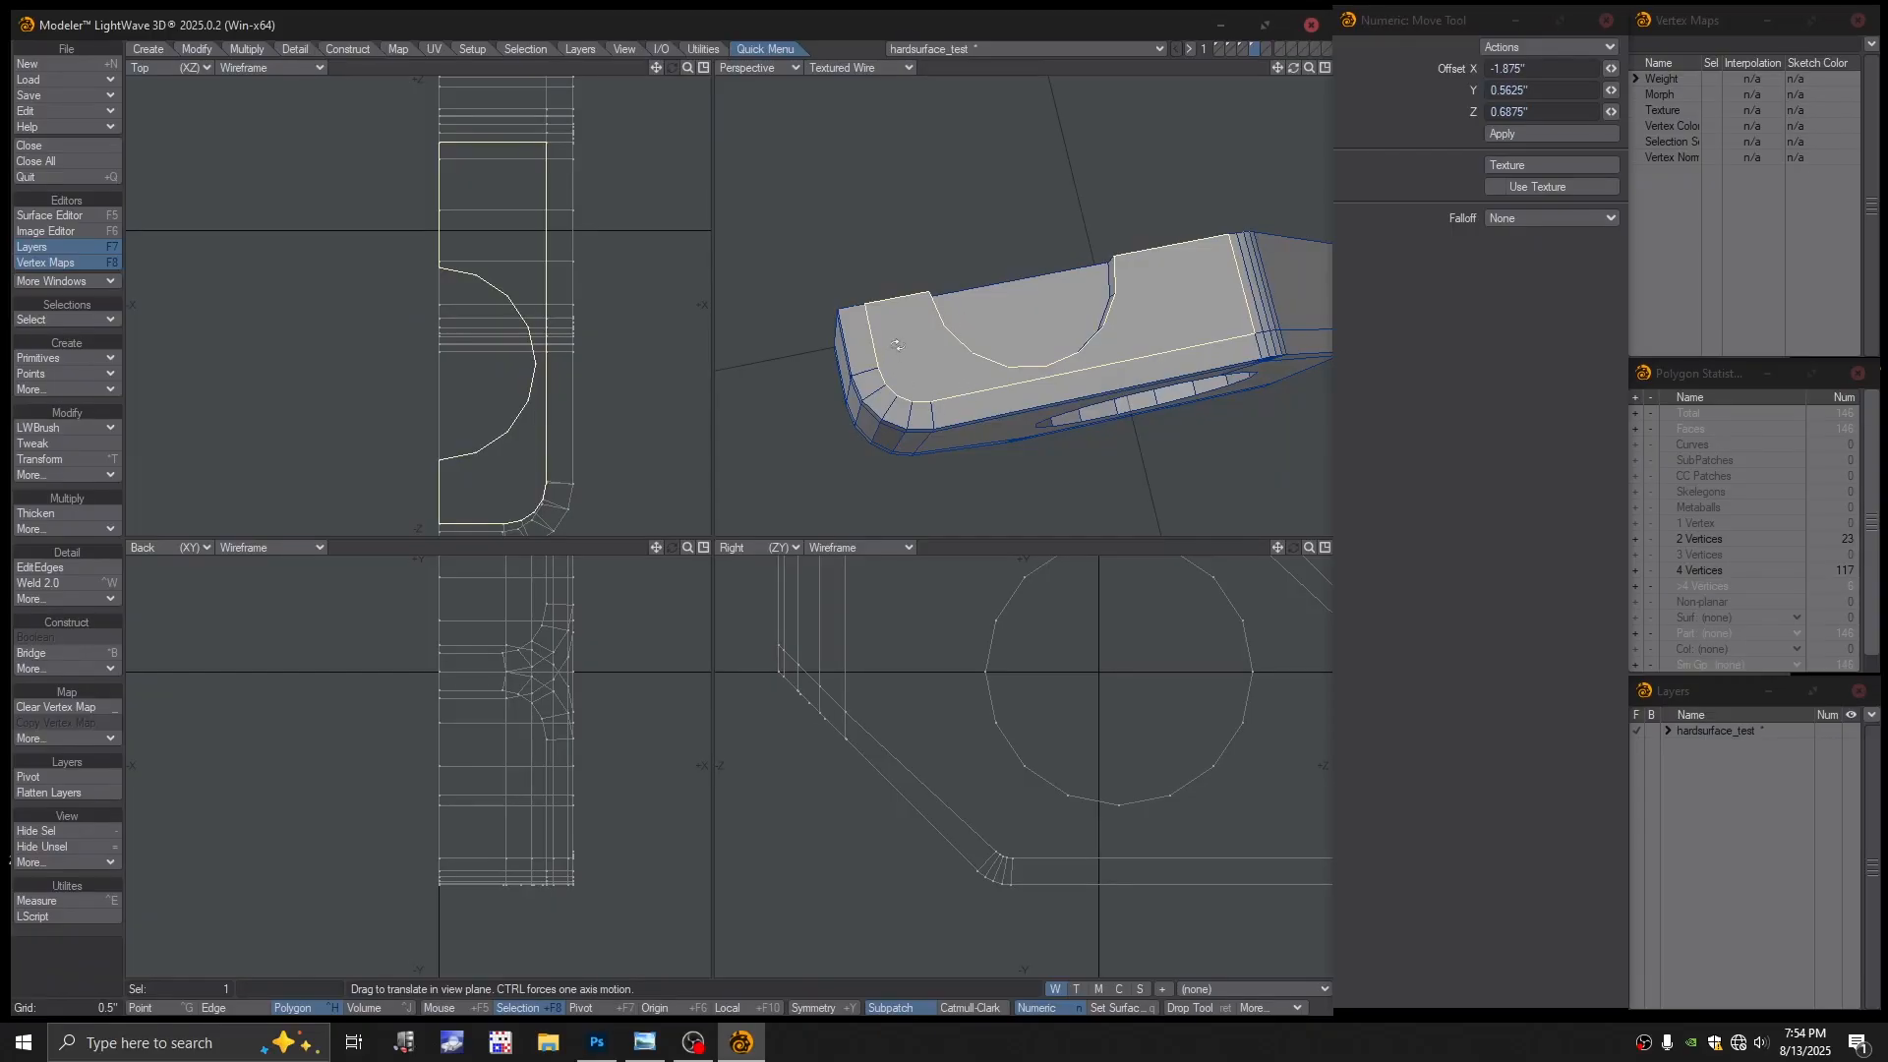
left_click_drag(896, 345, 1033, 213, "alt")
key("Return")
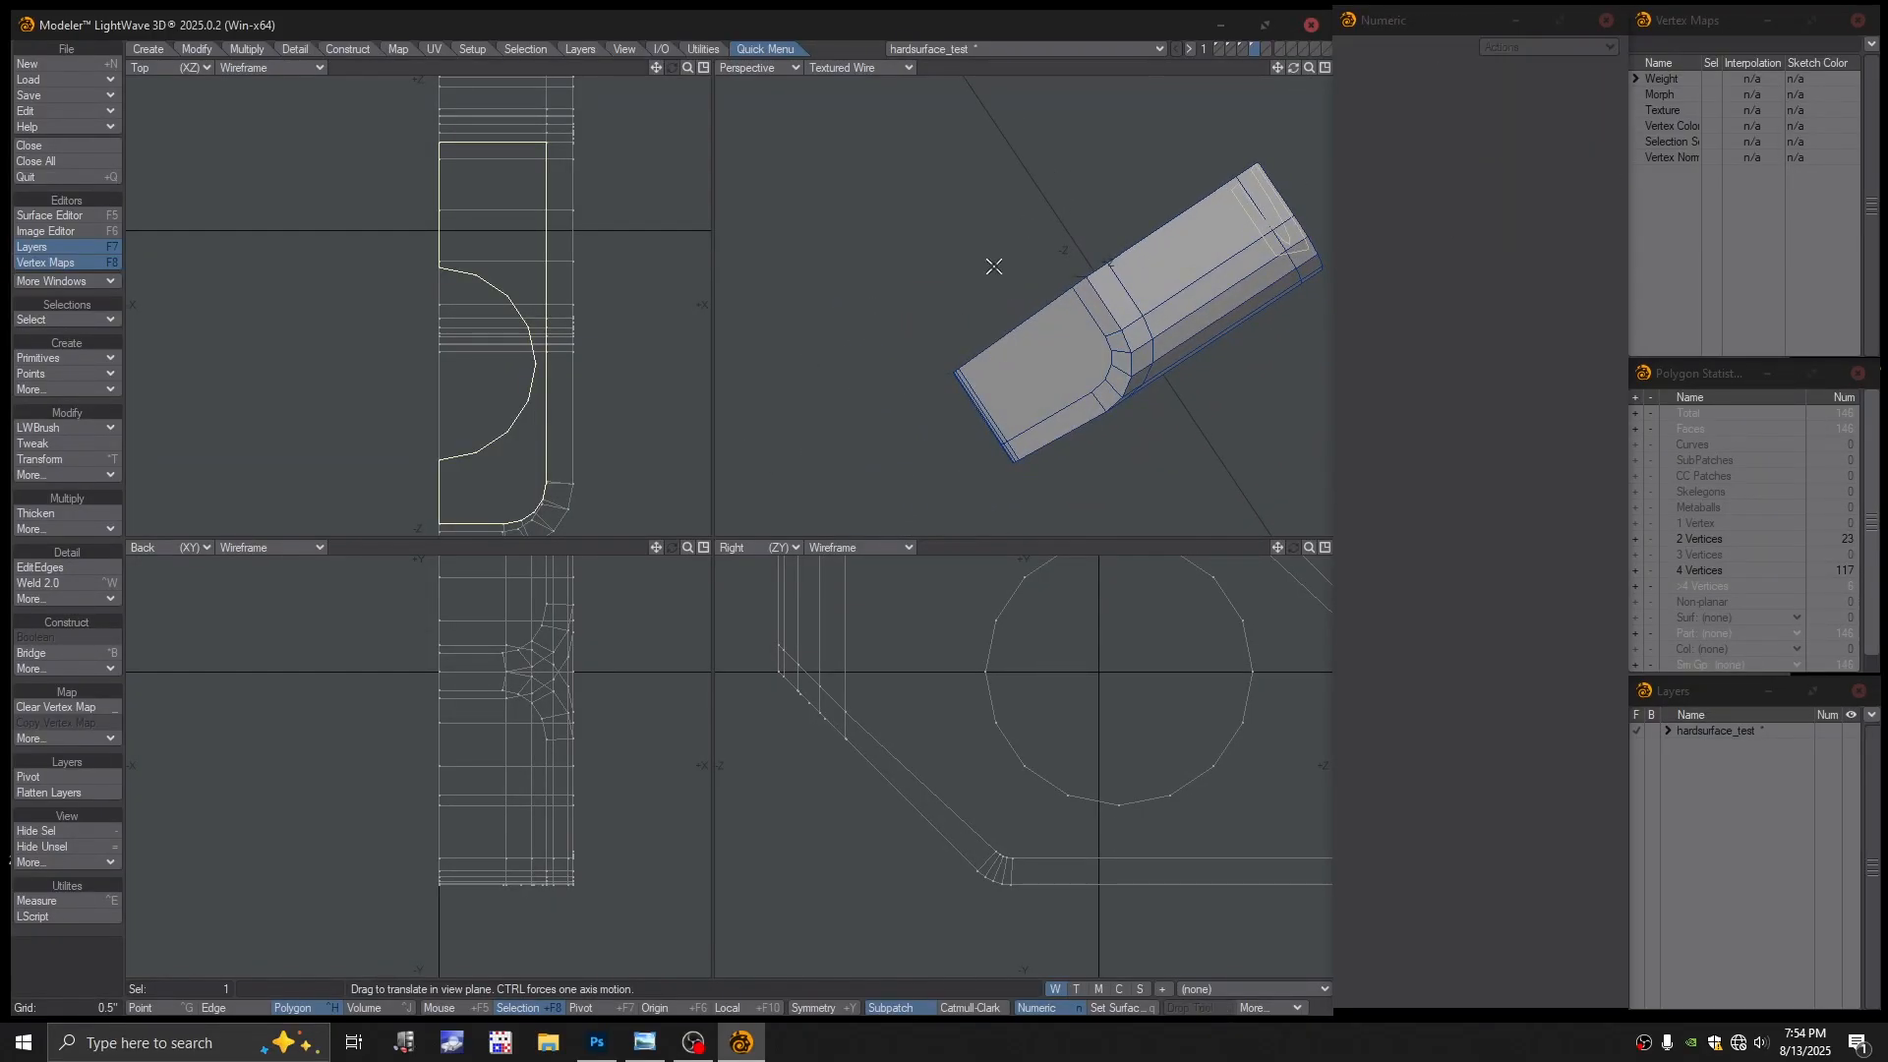
key("/")
left_click(1033, 352)
left_click_drag(1038, 356, 1134, 311, "alt")
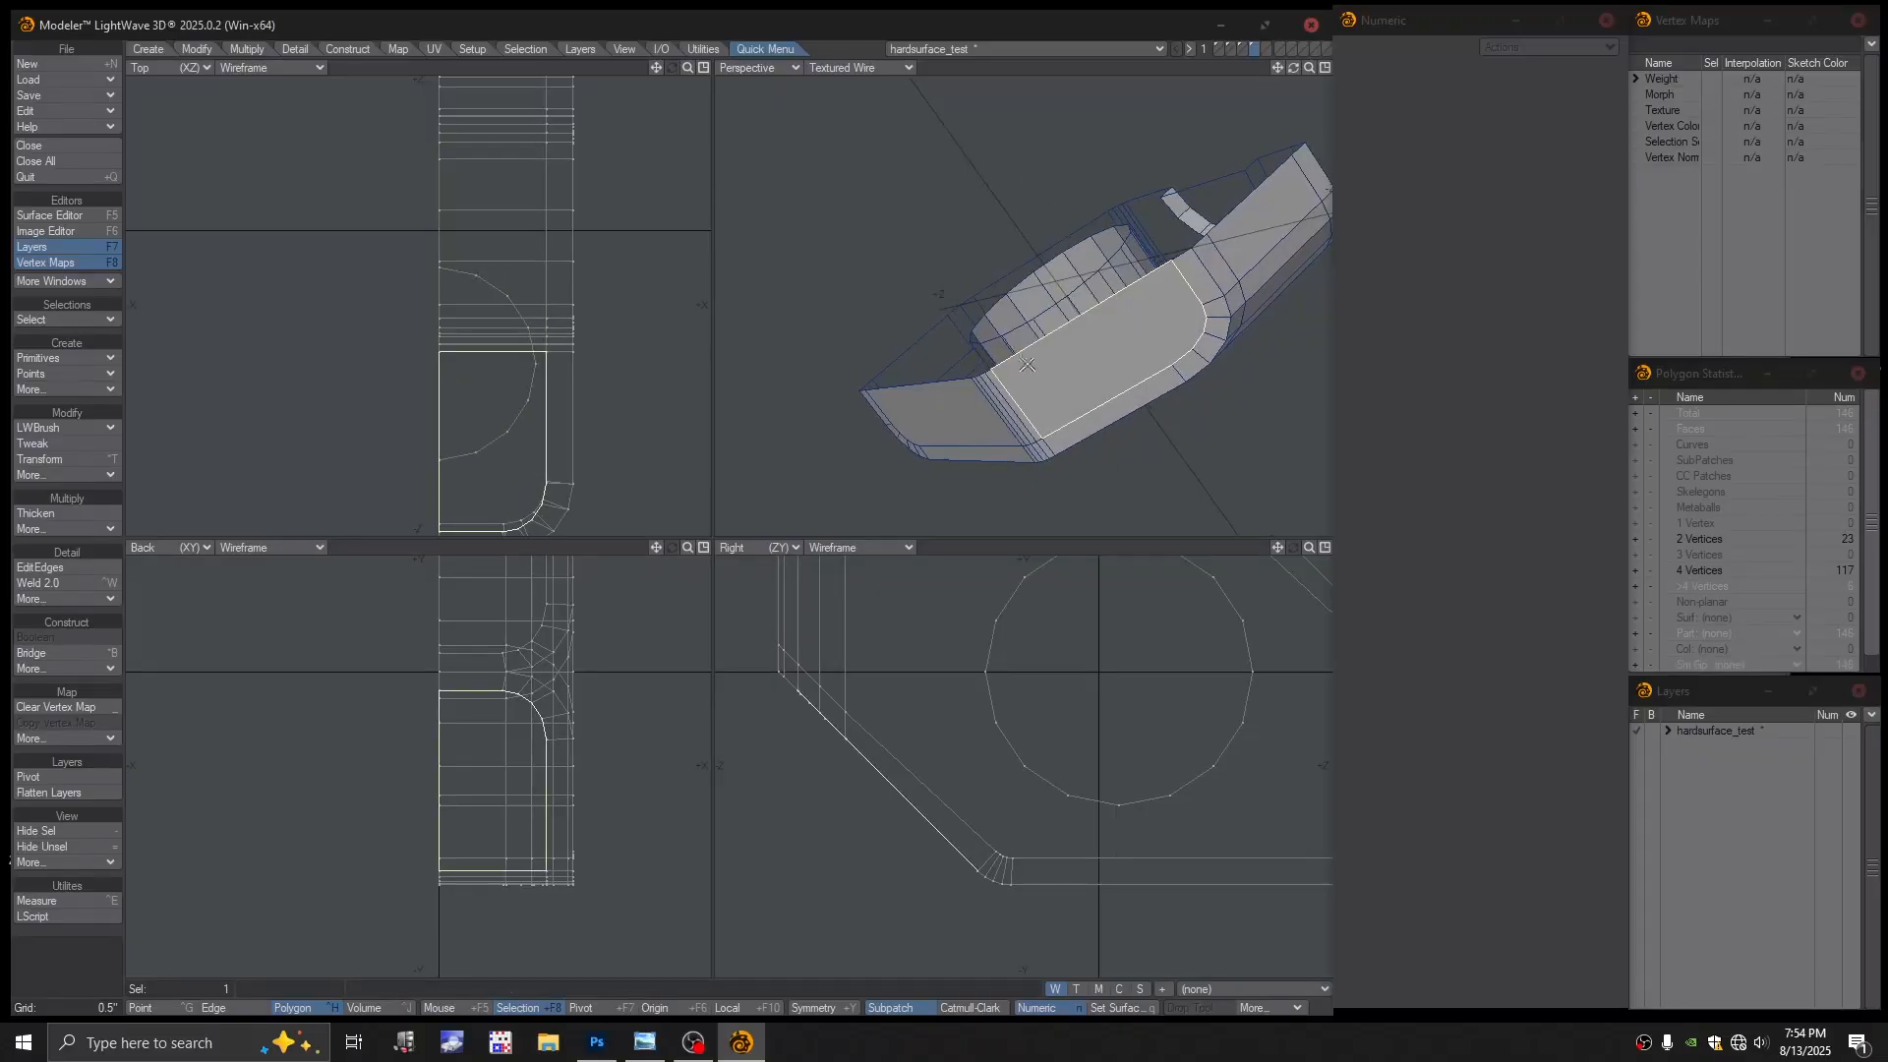
left_click(944, 391, "shift")
left_click_drag(944, 390, 1268, 248, "alt")
left_click(812, 401, "shift")
left_click_drag(816, 399, 1040, 379, "alt")
left_click(928, 417, "shift")
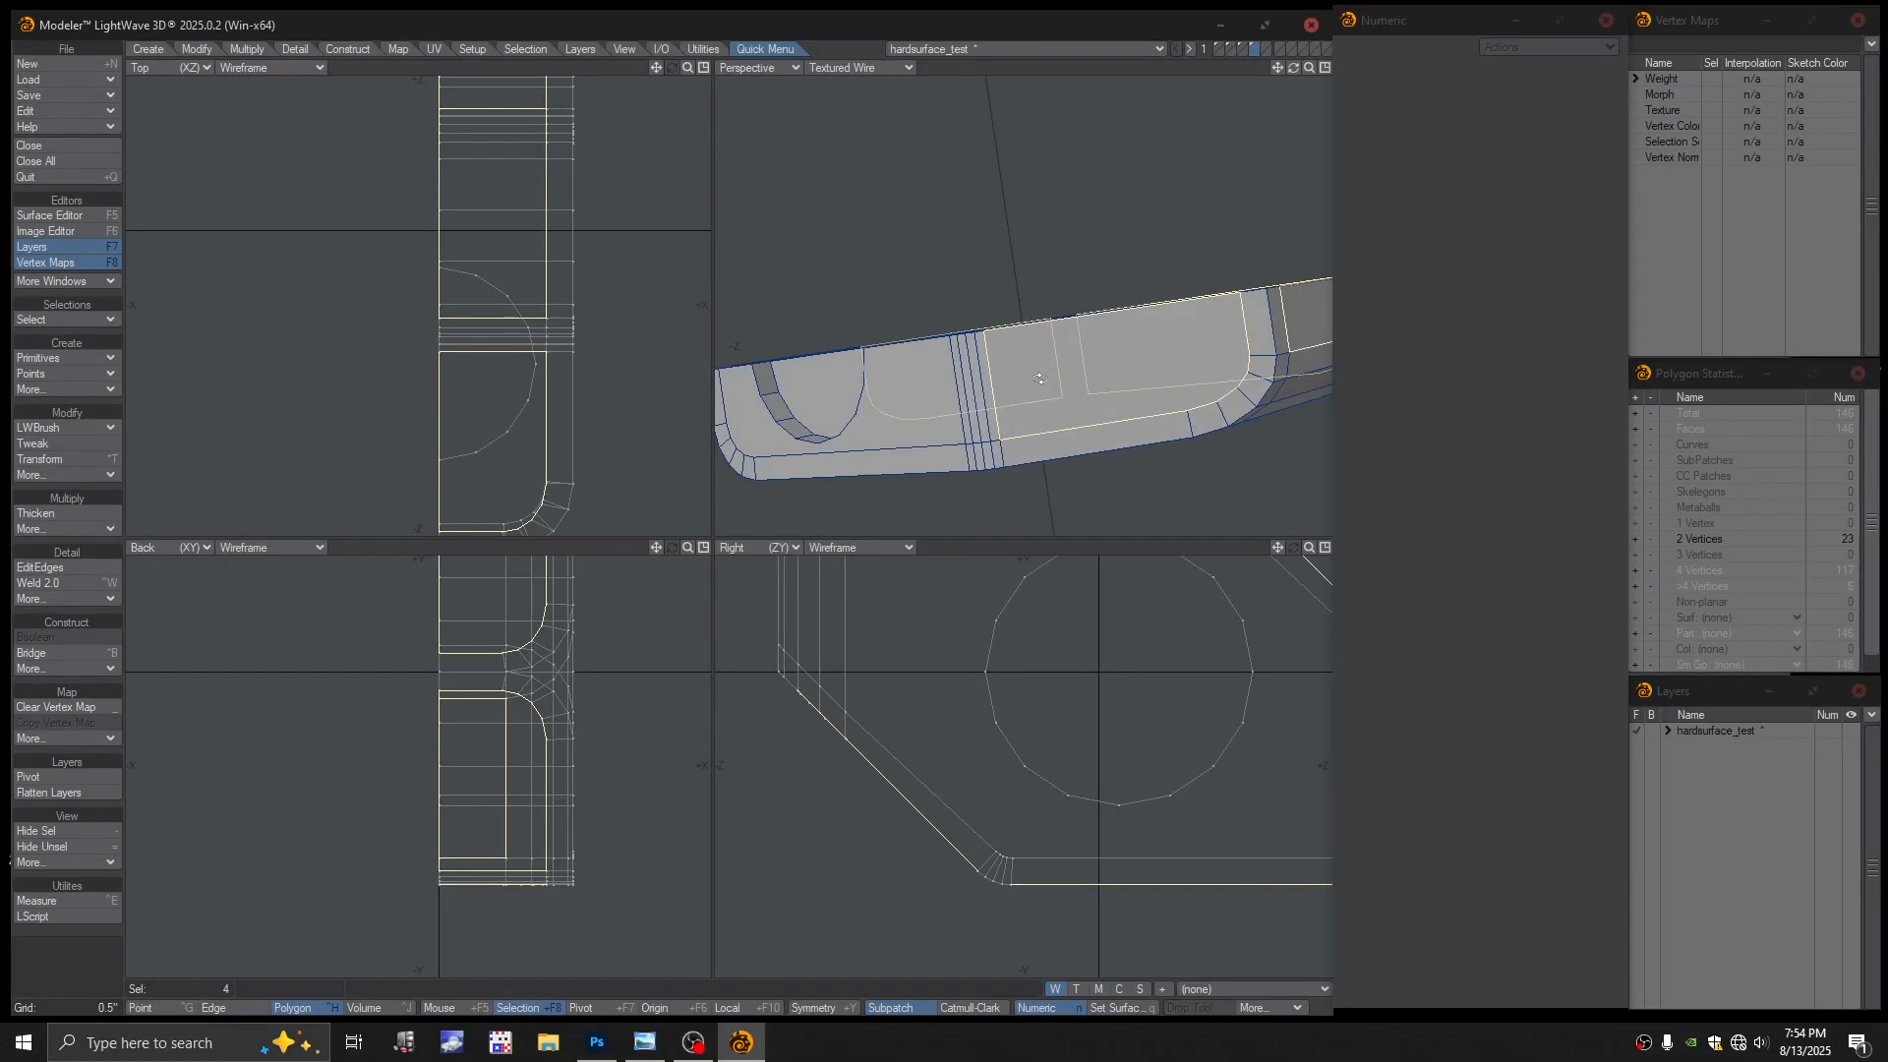
key("Delete")
key("u")
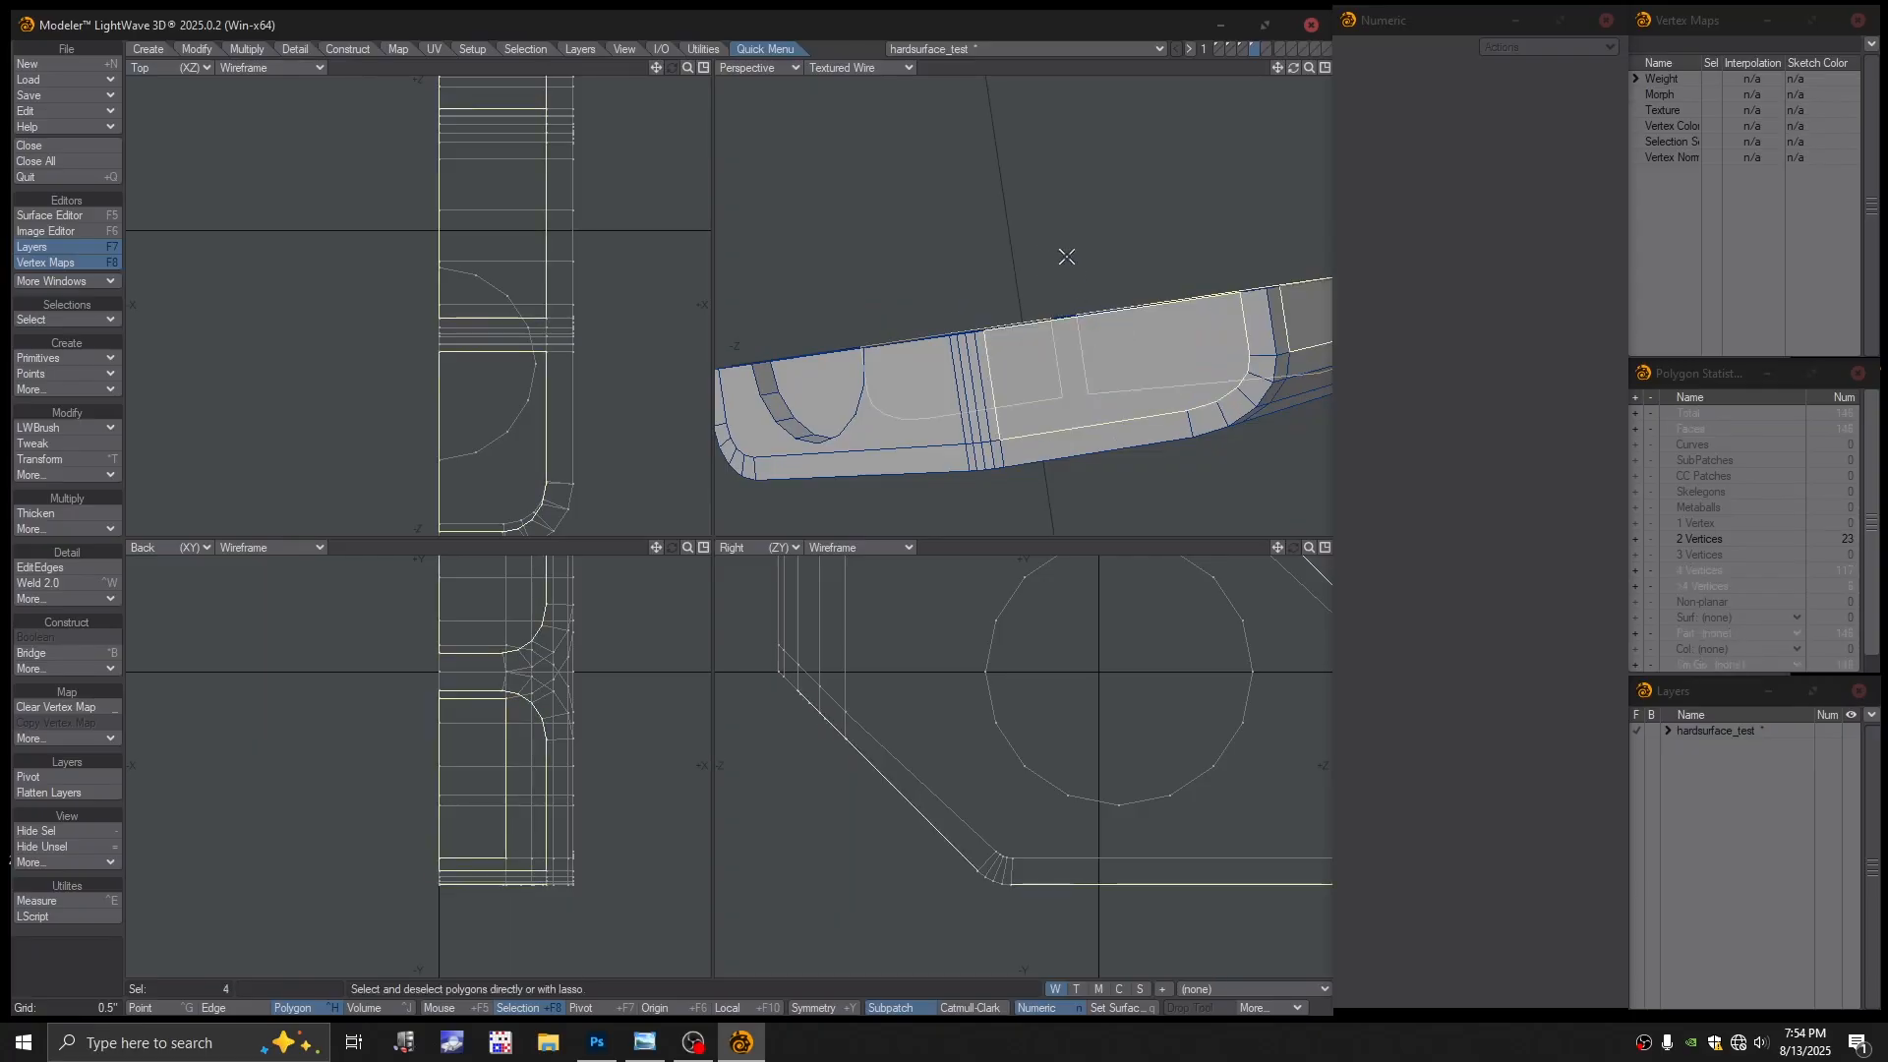
key("t")
left_click_drag(1064, 339, 1018, 402)
key("ctrl+z")
key("Return")
key("/")
left_click(1028, 408)
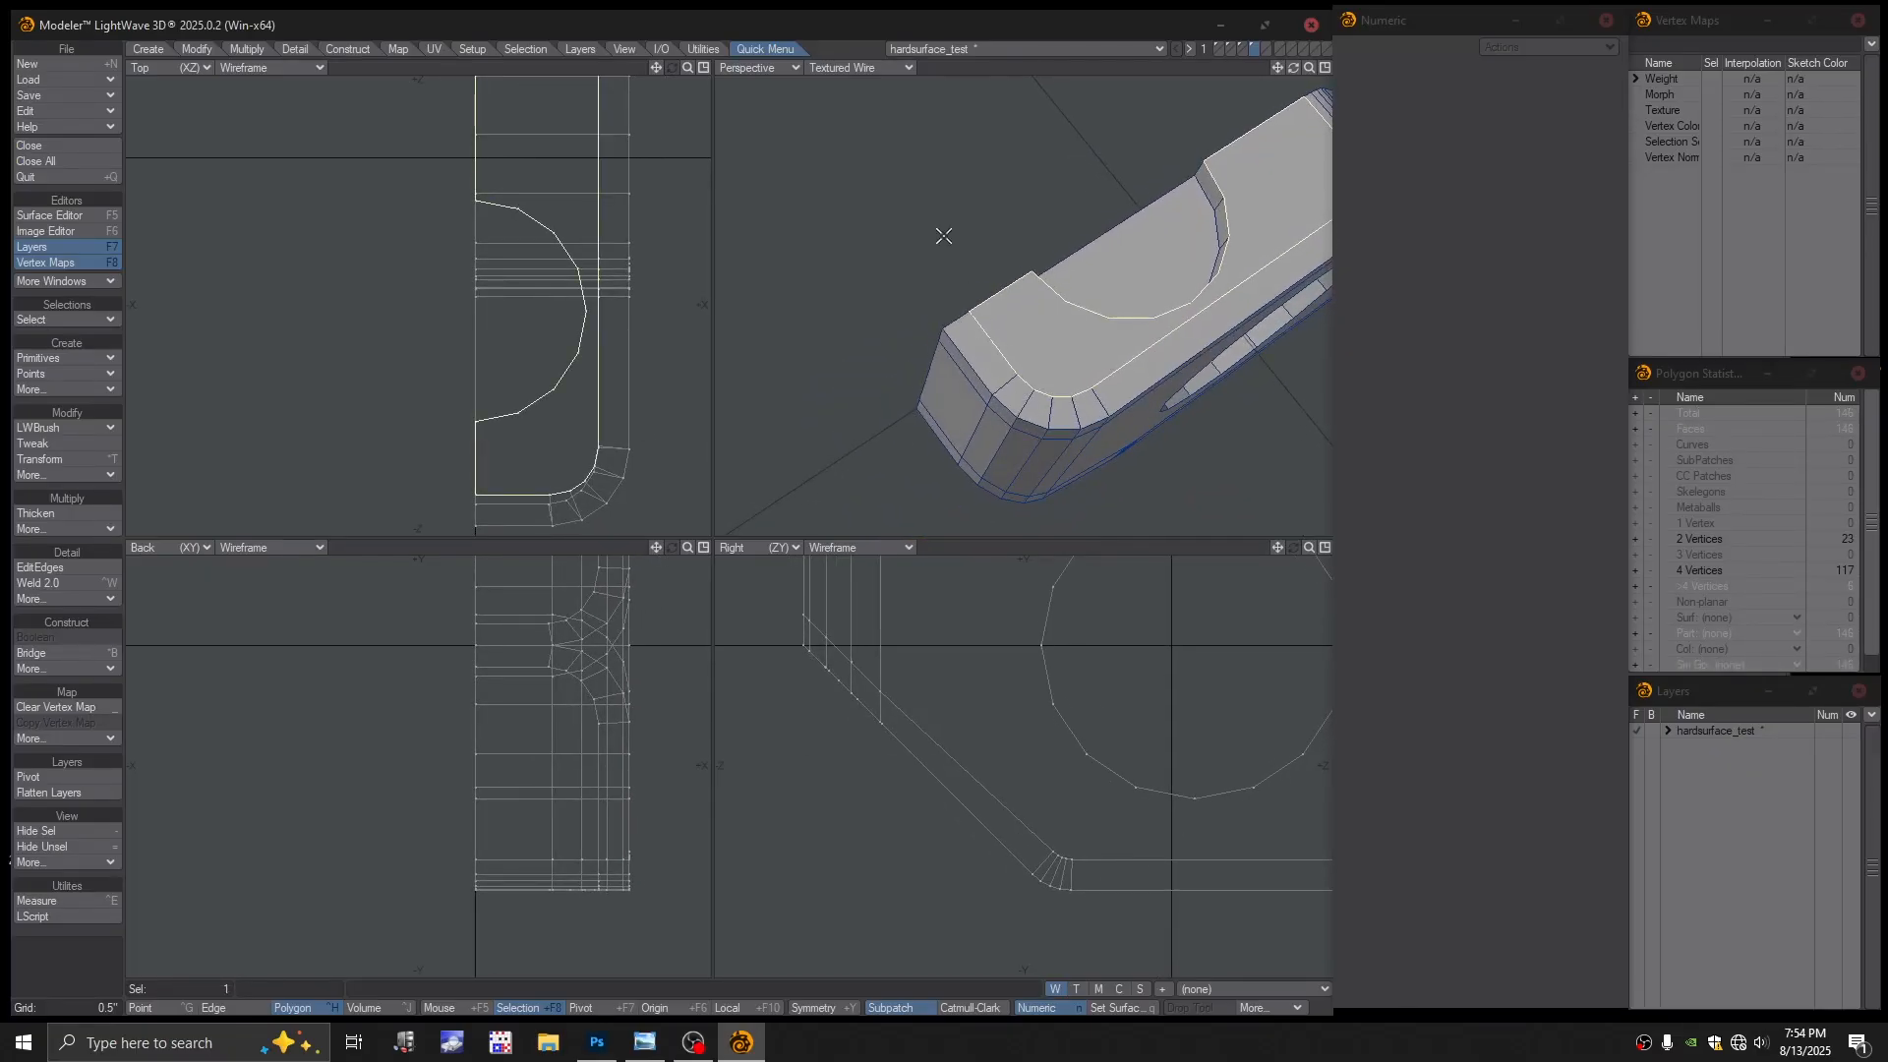
key("slash")
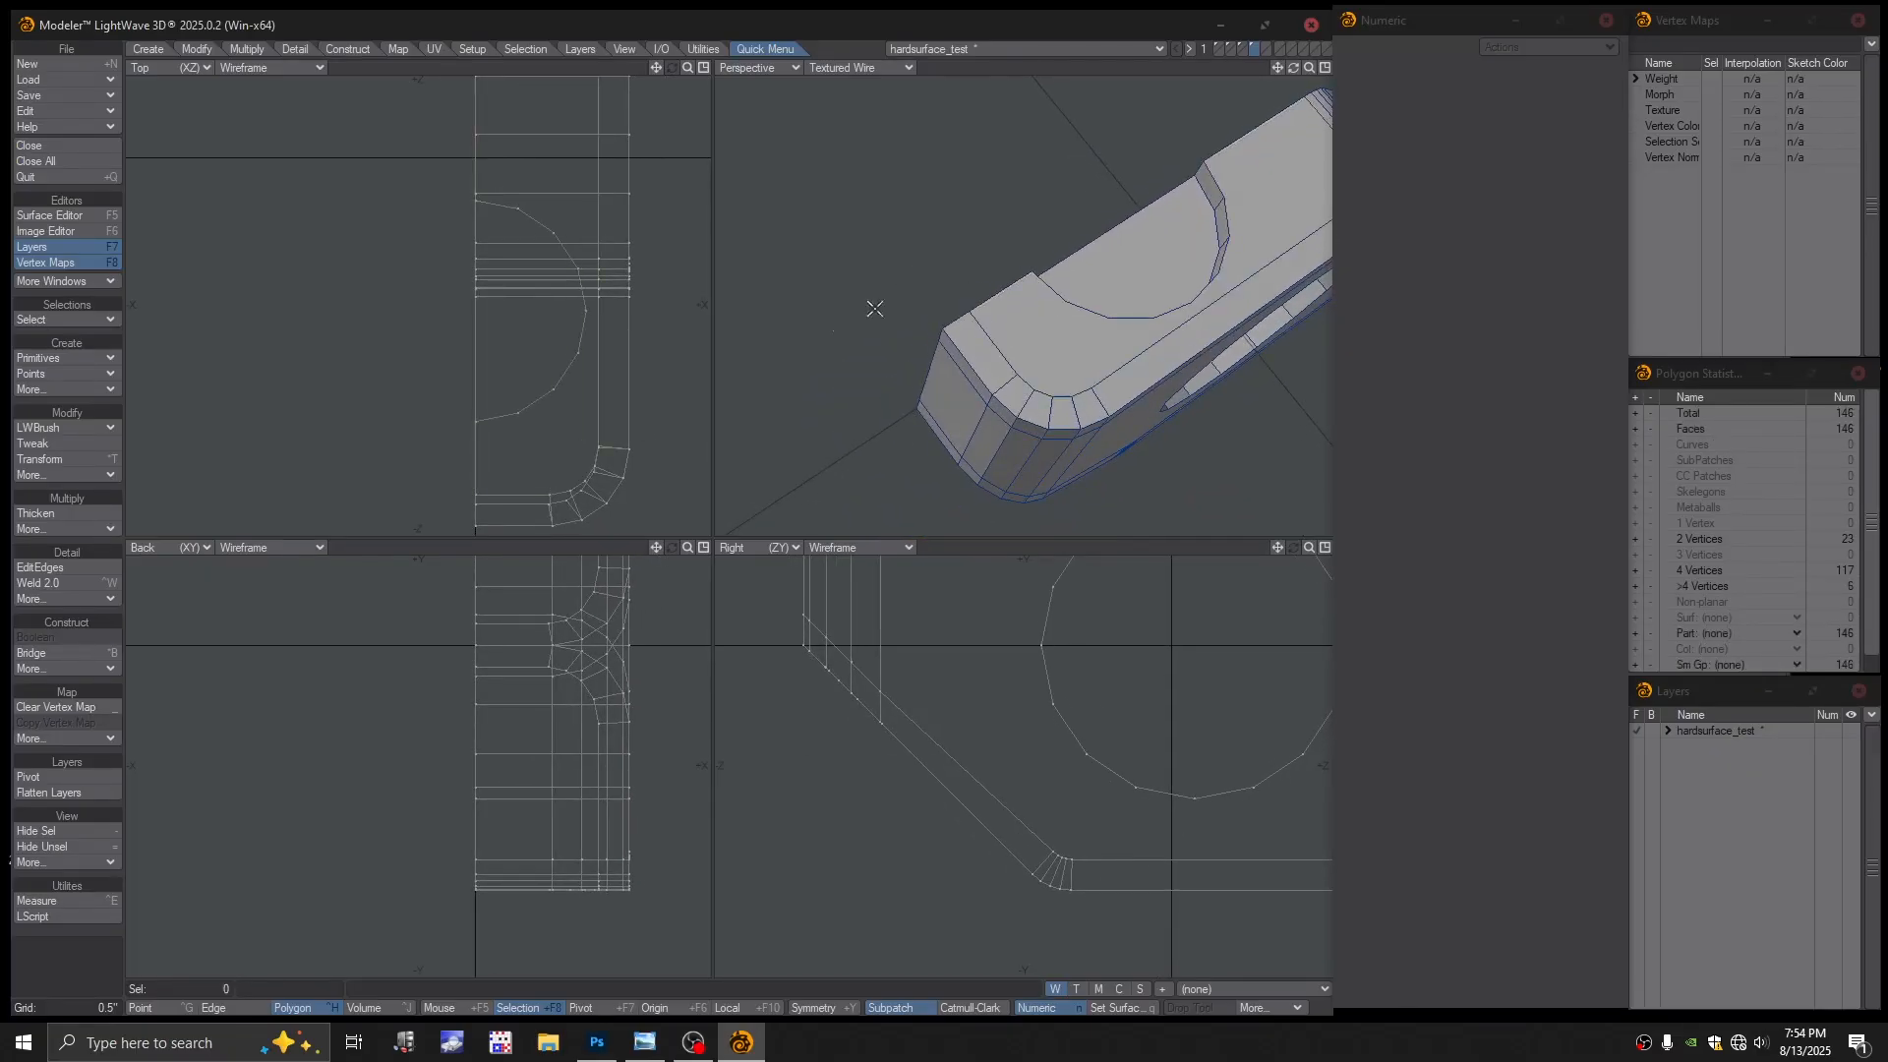
Insert an EditEdges loop near the rounded end's top edge, bringing the half-block to 151 polygons
left_click(45, 568)
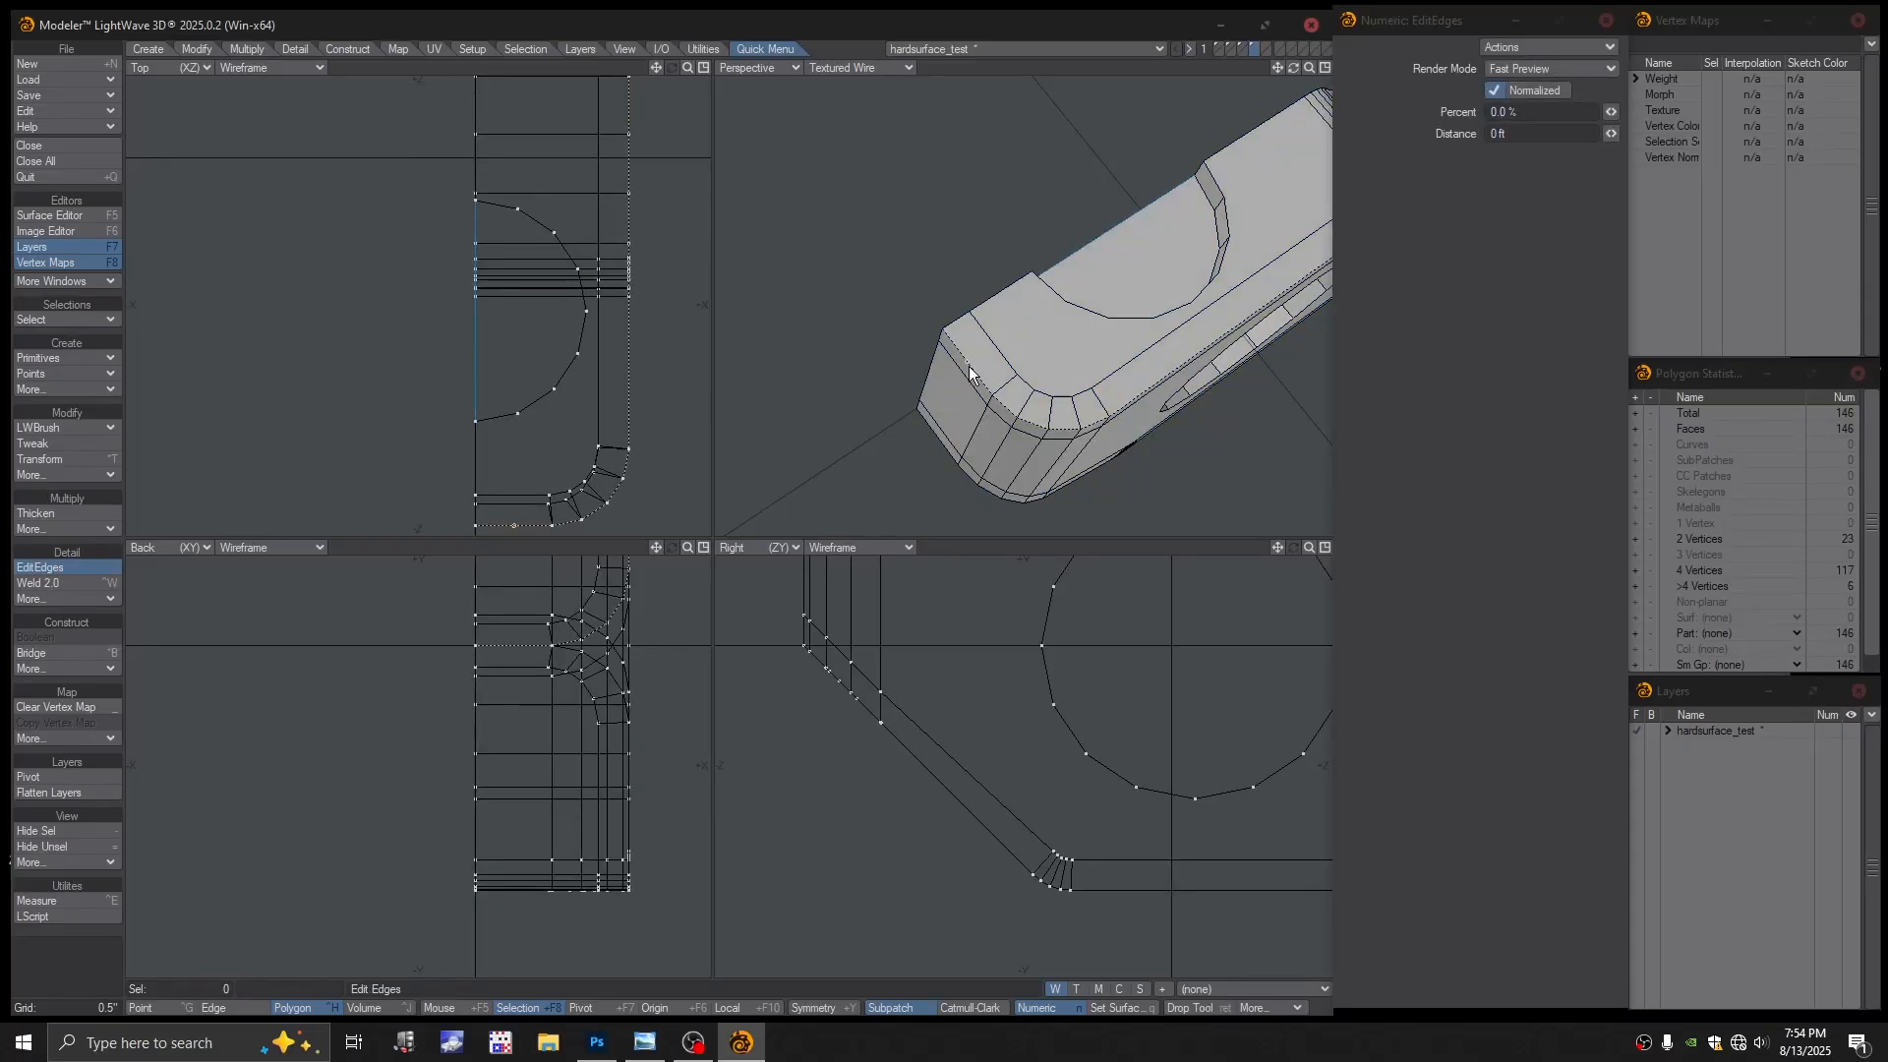
mouse_move(970, 365)
left_mouse_down()
mouse_move(988, 389)
mouse_move(964, 396)
left_mouse_up()
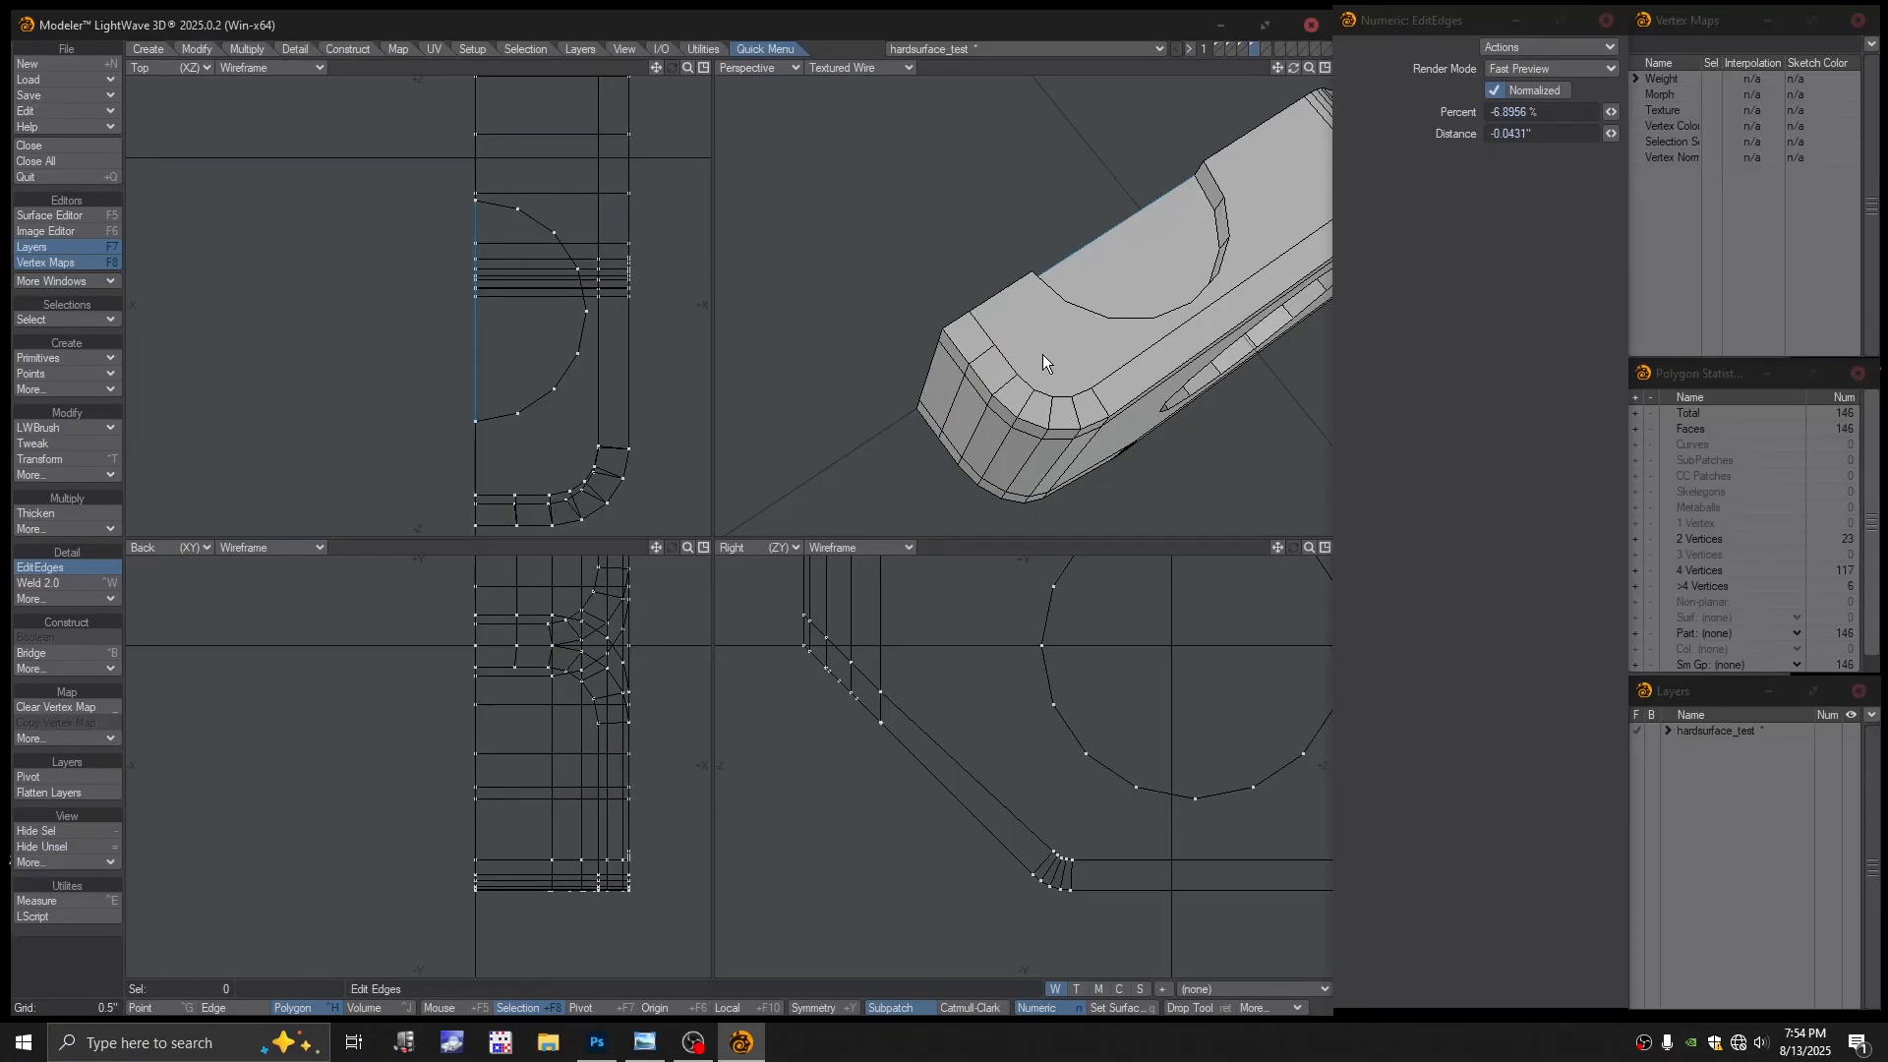
key("space")
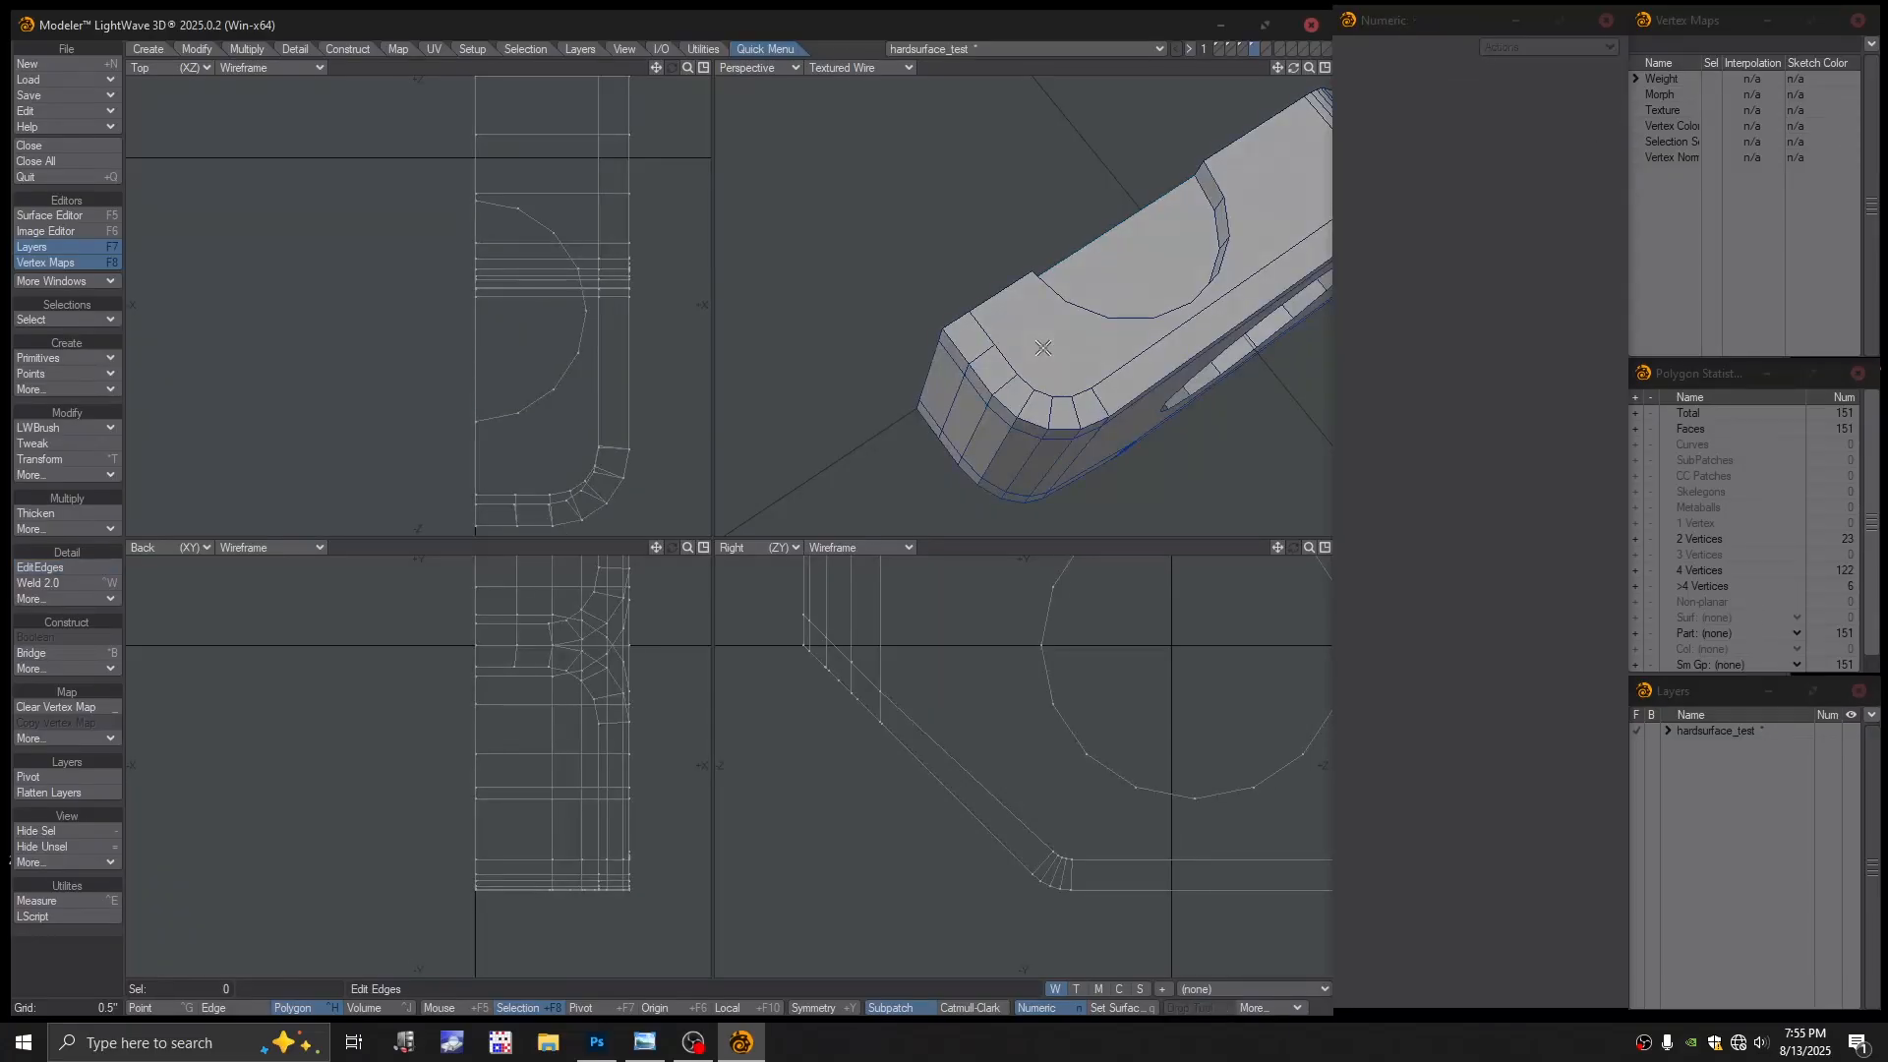
mouse_move(1043, 349)
left_mouse_down("alt")
mouse_move(1004, 374)
mouse_move(1018, 393)
mouse_move(1037, 376)
left_mouse_up("alt")
Select the half-block's large top face, check it from above, and delete it
left_click(992, 371)
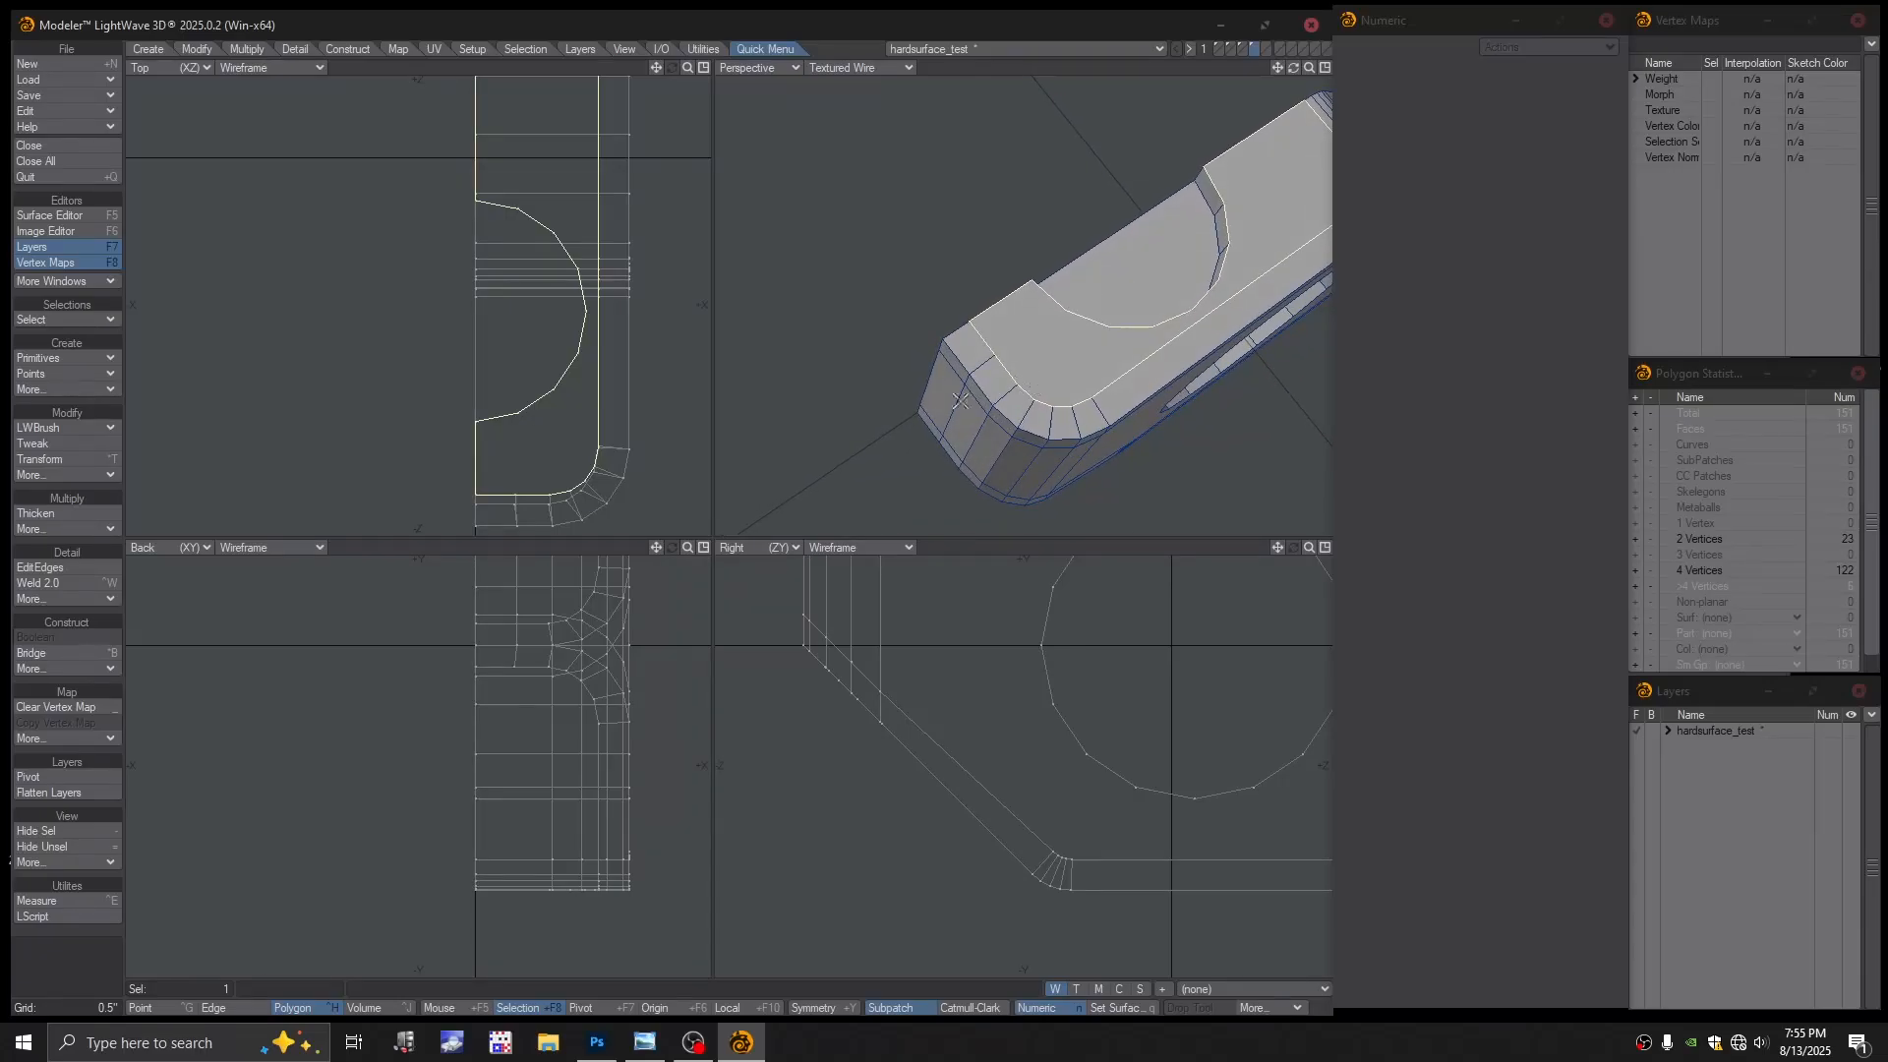
scroll(1023, 400, "up", 2)
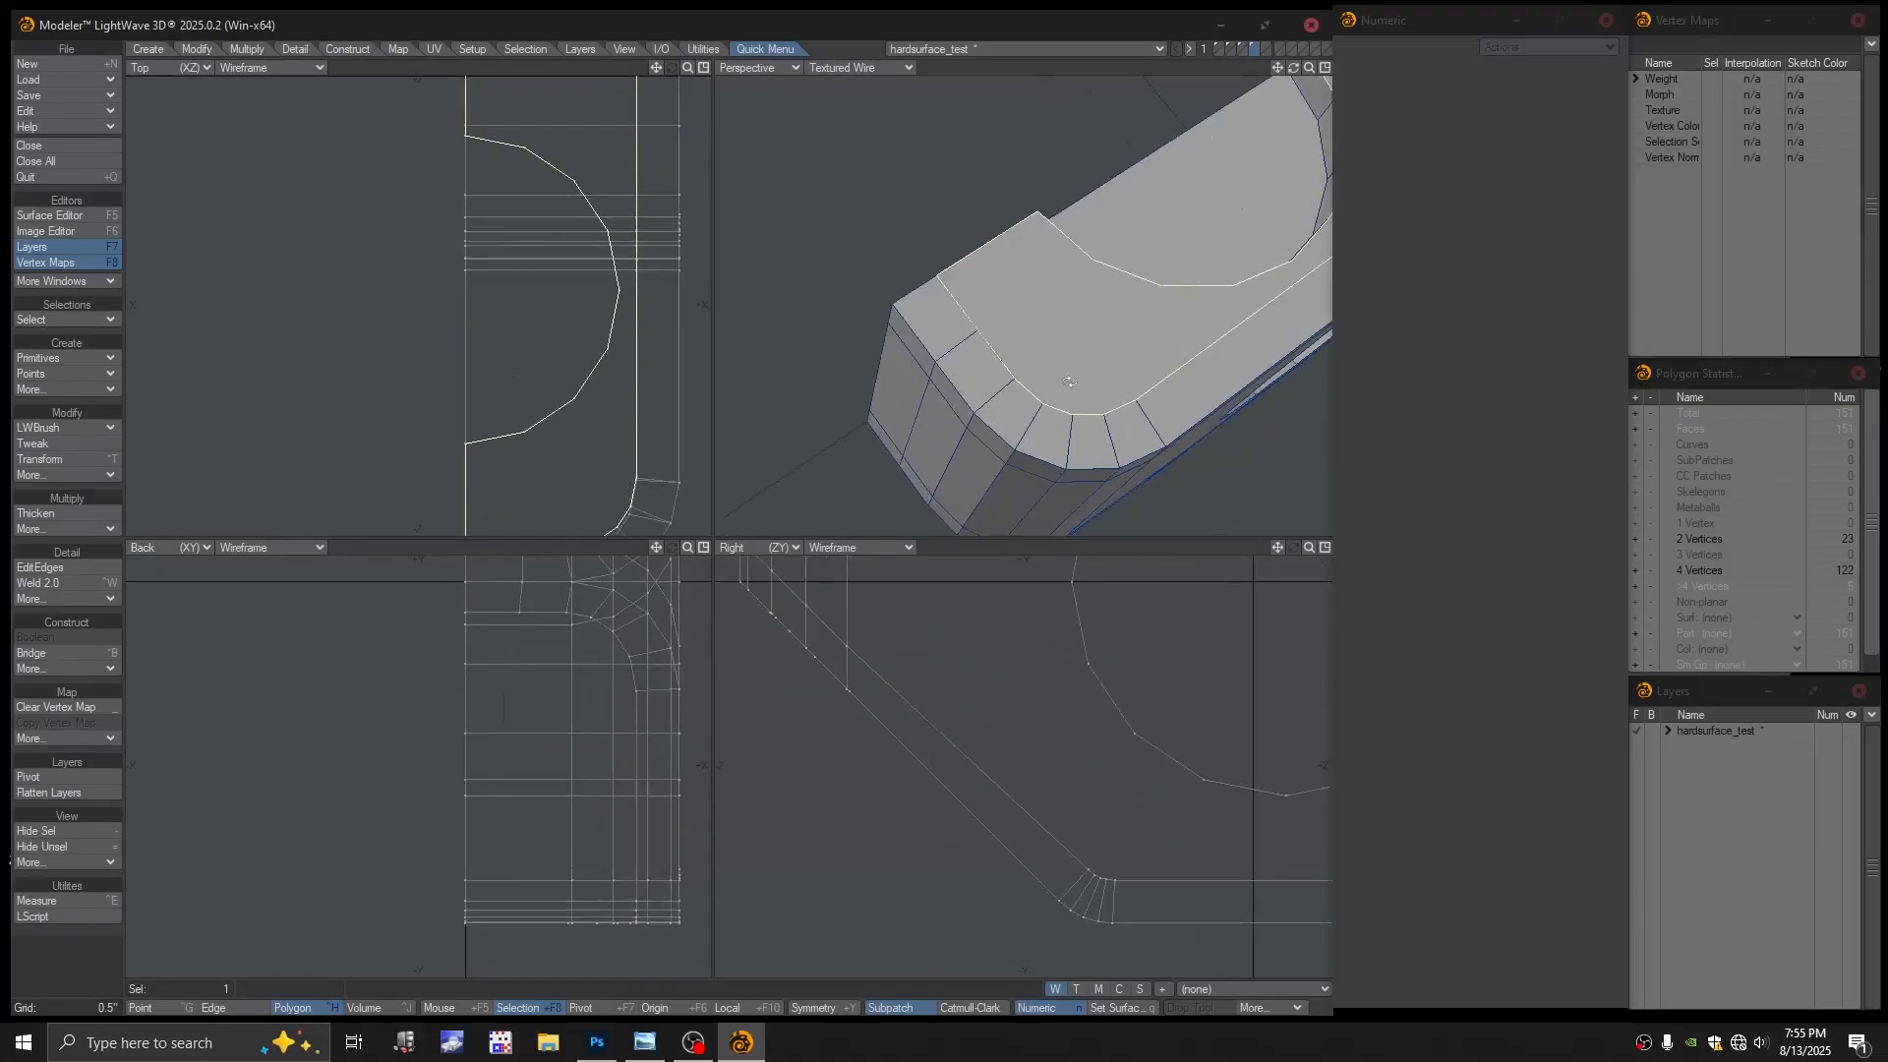
left_click_drag(1121, 318, 1020, 396, "alt")
scroll(1062, 367, "down", 2)
mouse_move(1019, 397)
left_mouse_down("alt")
mouse_move(938, 443)
mouse_move(1015, 369)
mouse_move(982, 400)
left_mouse_up("alt")
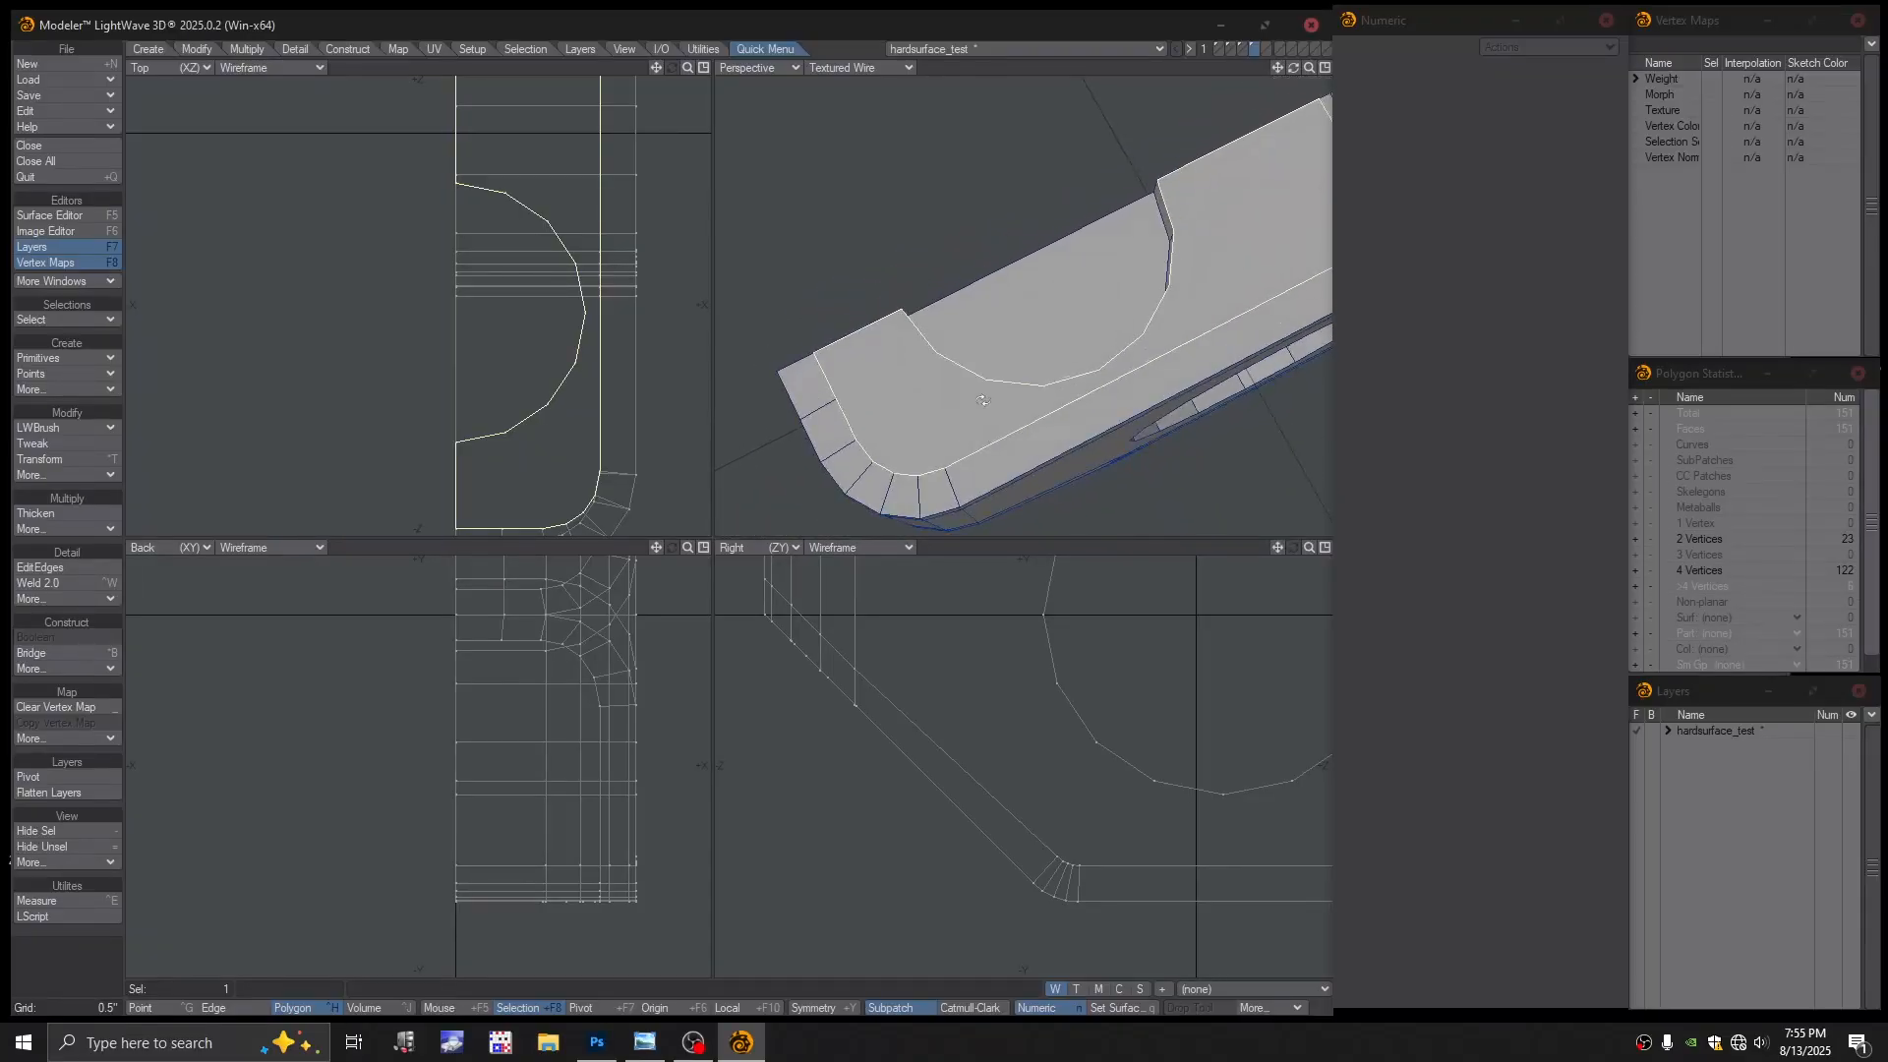
scroll(979, 412, "down", 2)
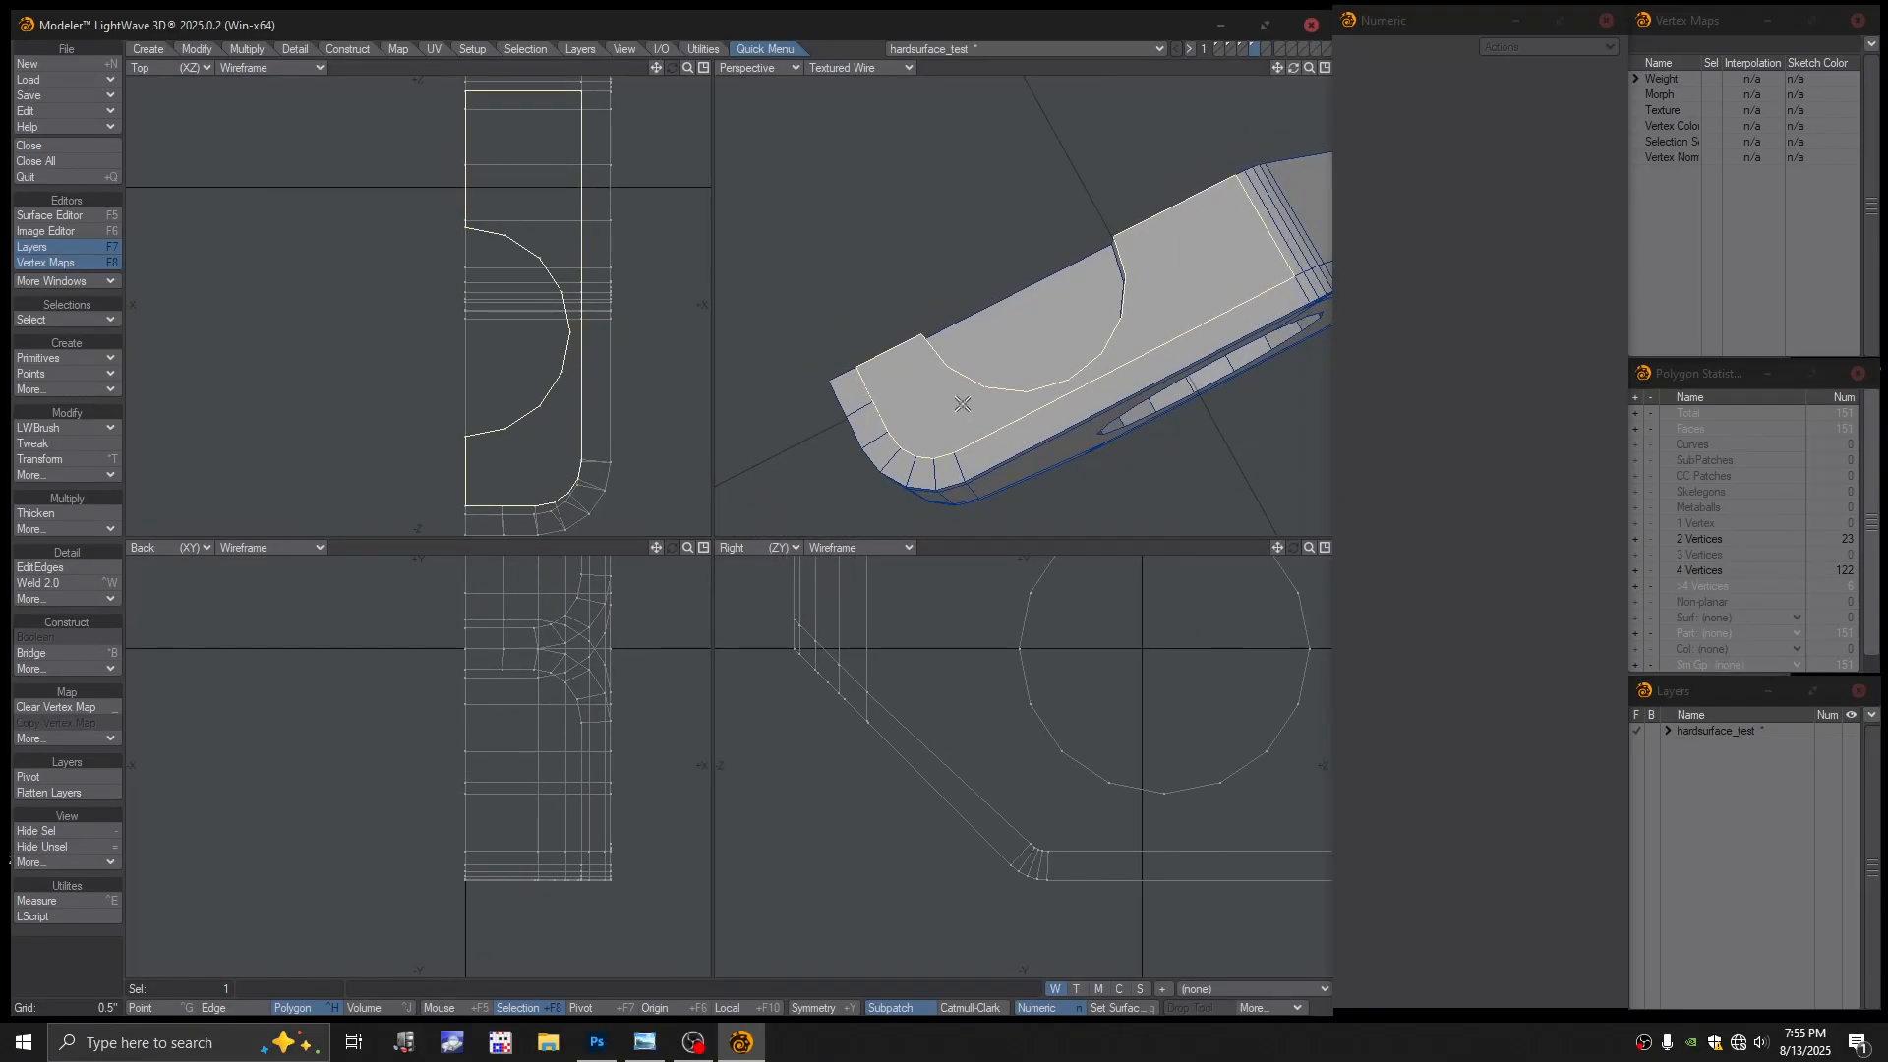
key("Delete")
left_click_drag(941, 418, 930, 356, "alt")
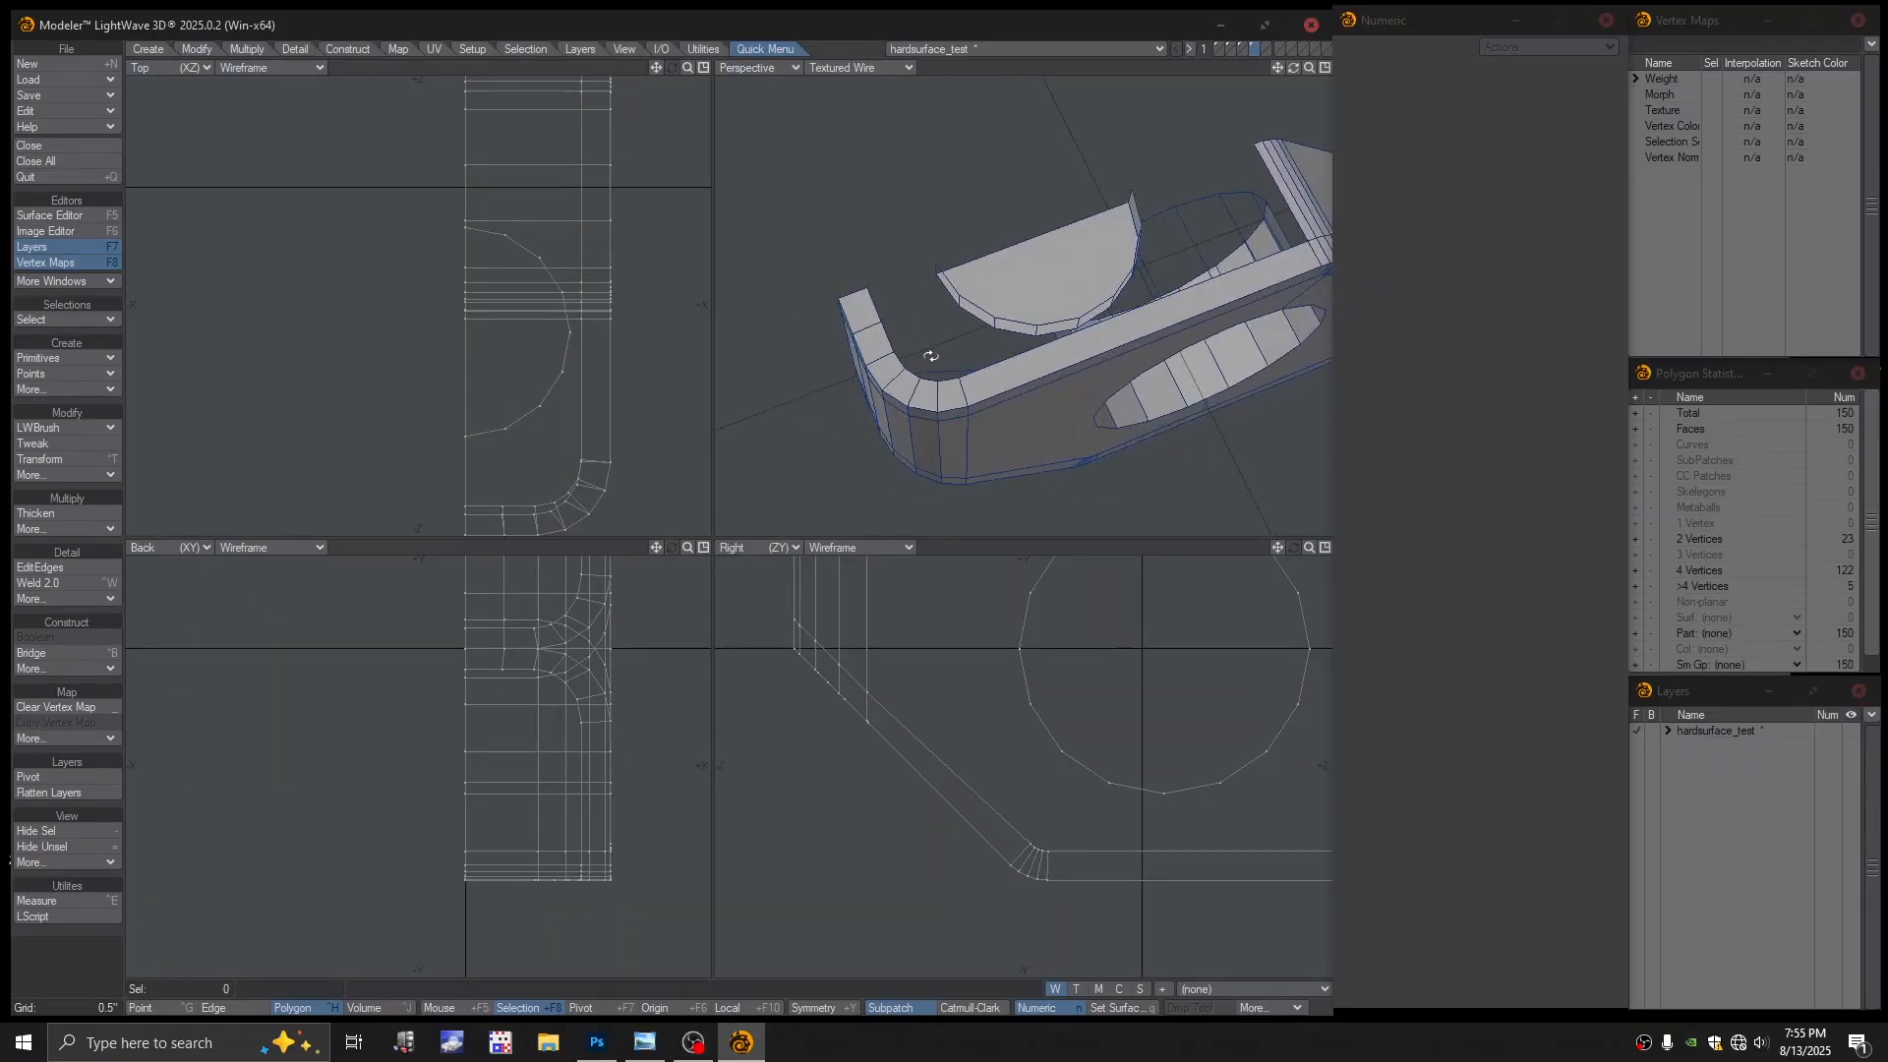
In Edge mode, select the half-disc edge and the end cap's top edge across the corner gap
key("space")
key("space")
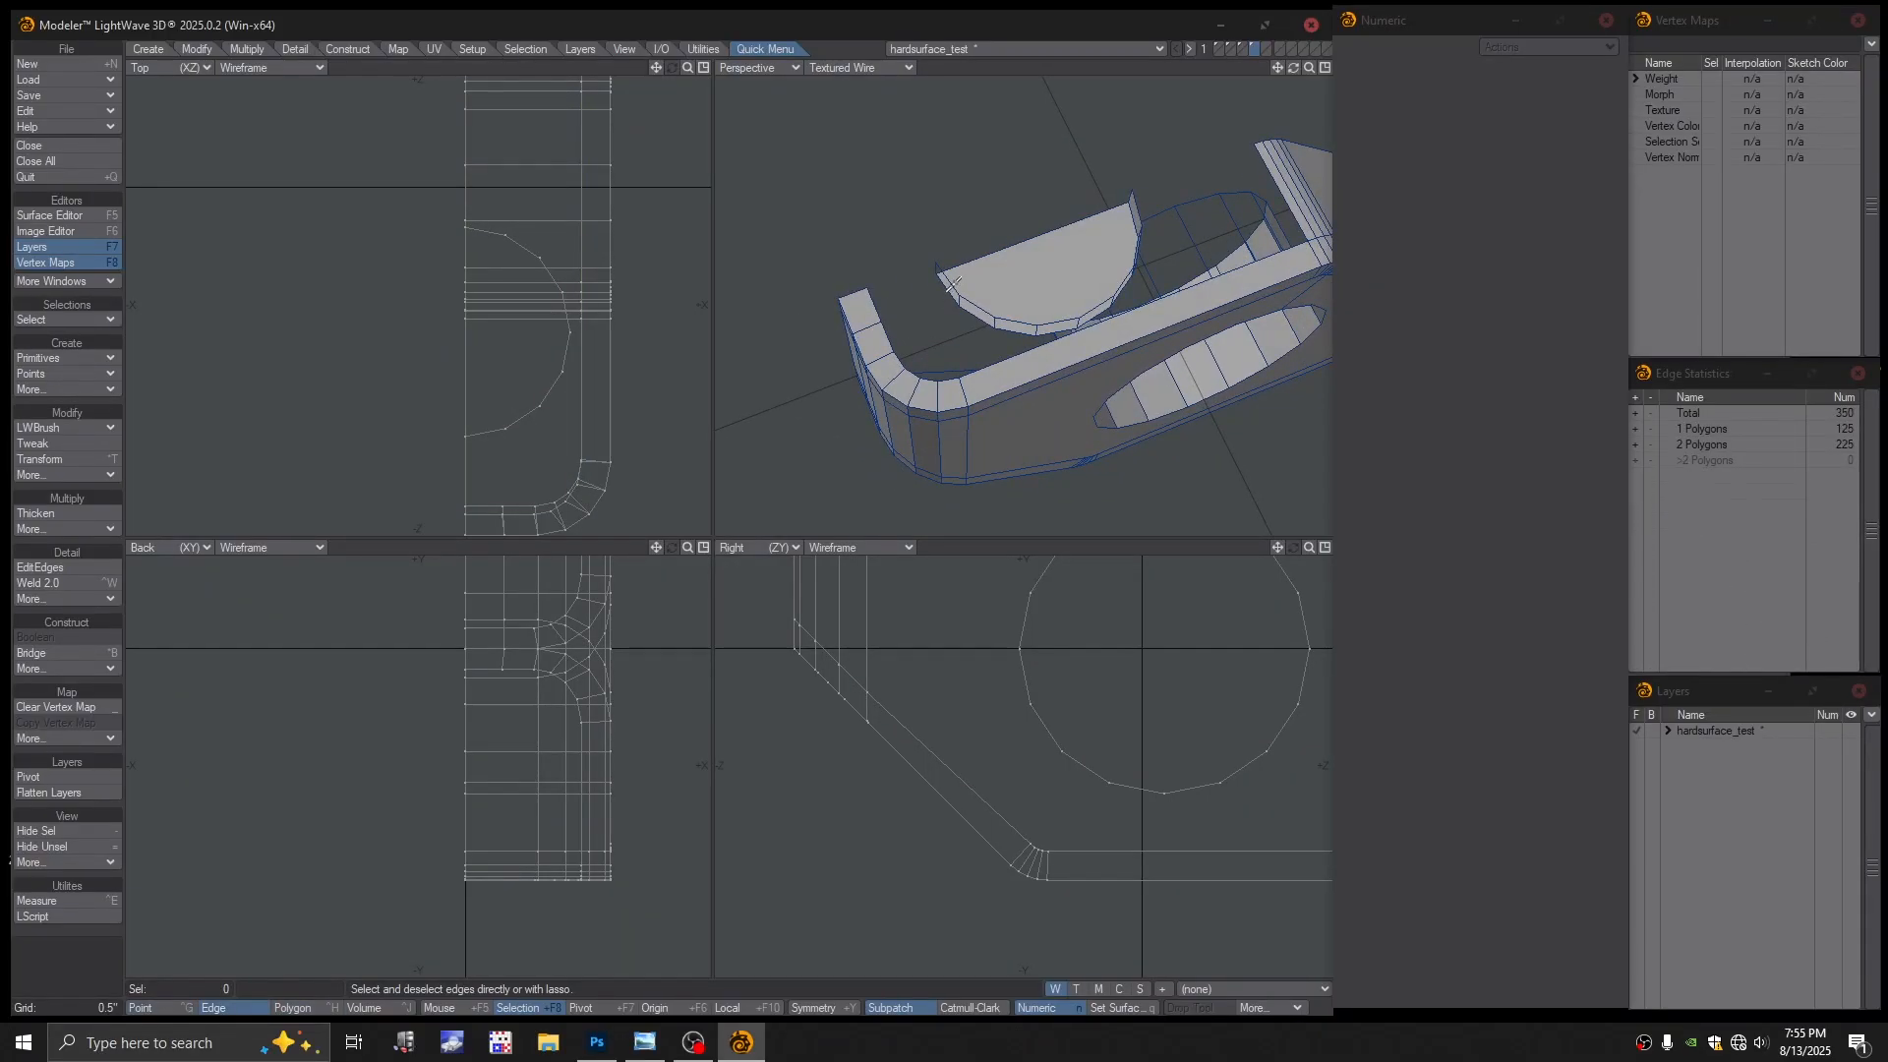
left_click(950, 287)
left_click_drag(878, 303, 930, 308, "alt")
left_click(931, 310)
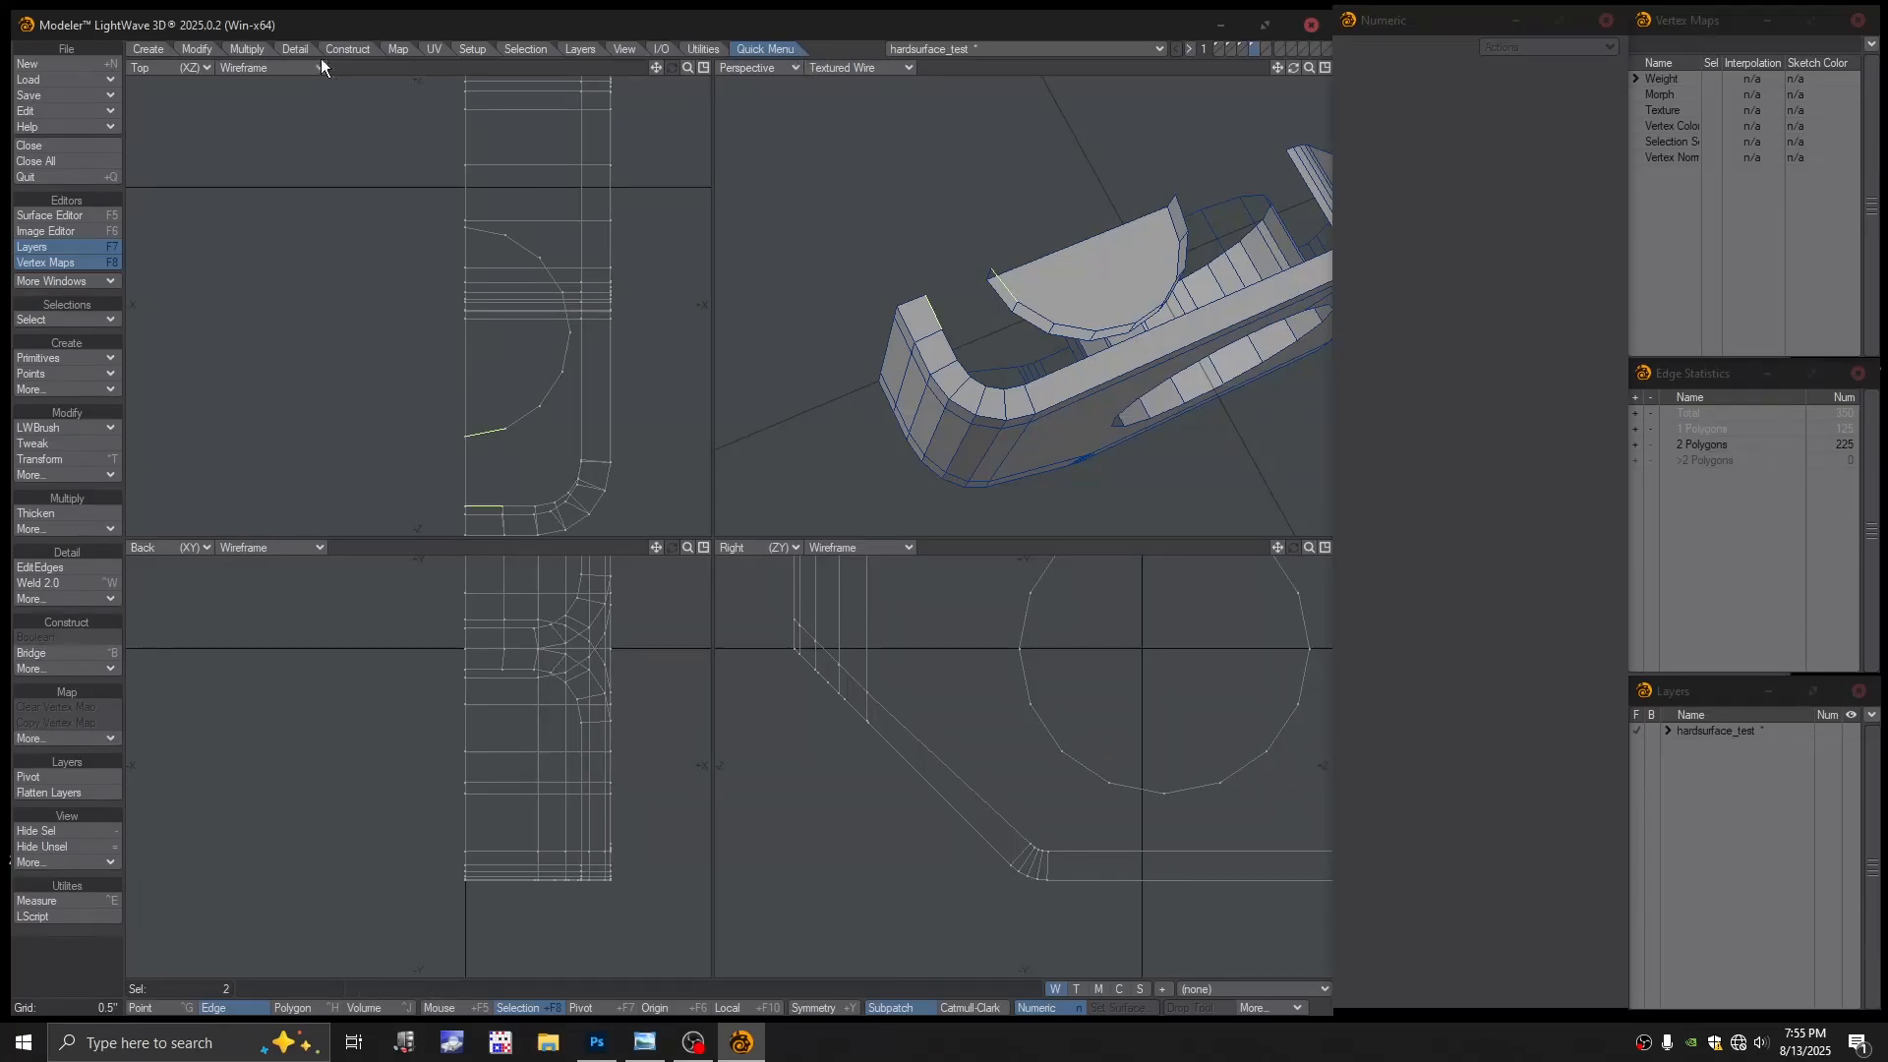
Browse the Construct and Detail toolsets, ending on the Quick Menu tab
left_click(360, 49)
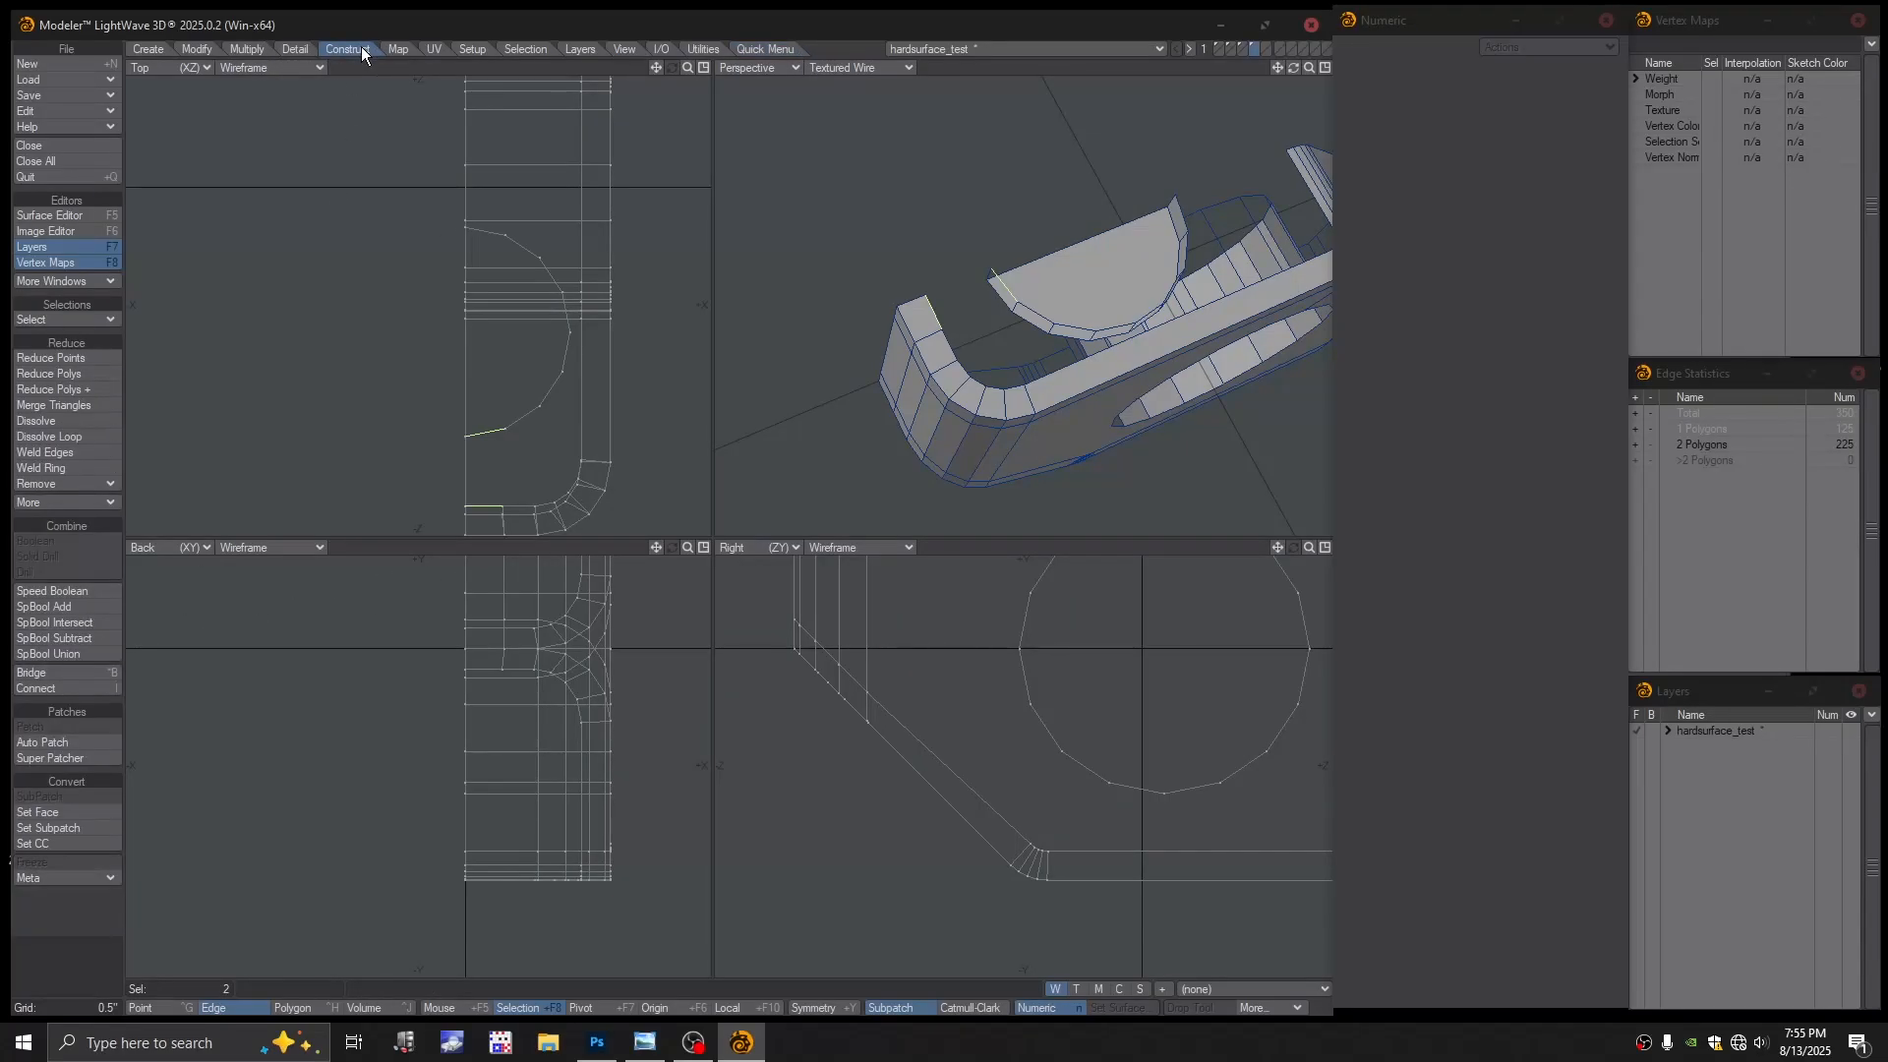
left_click(287, 50)
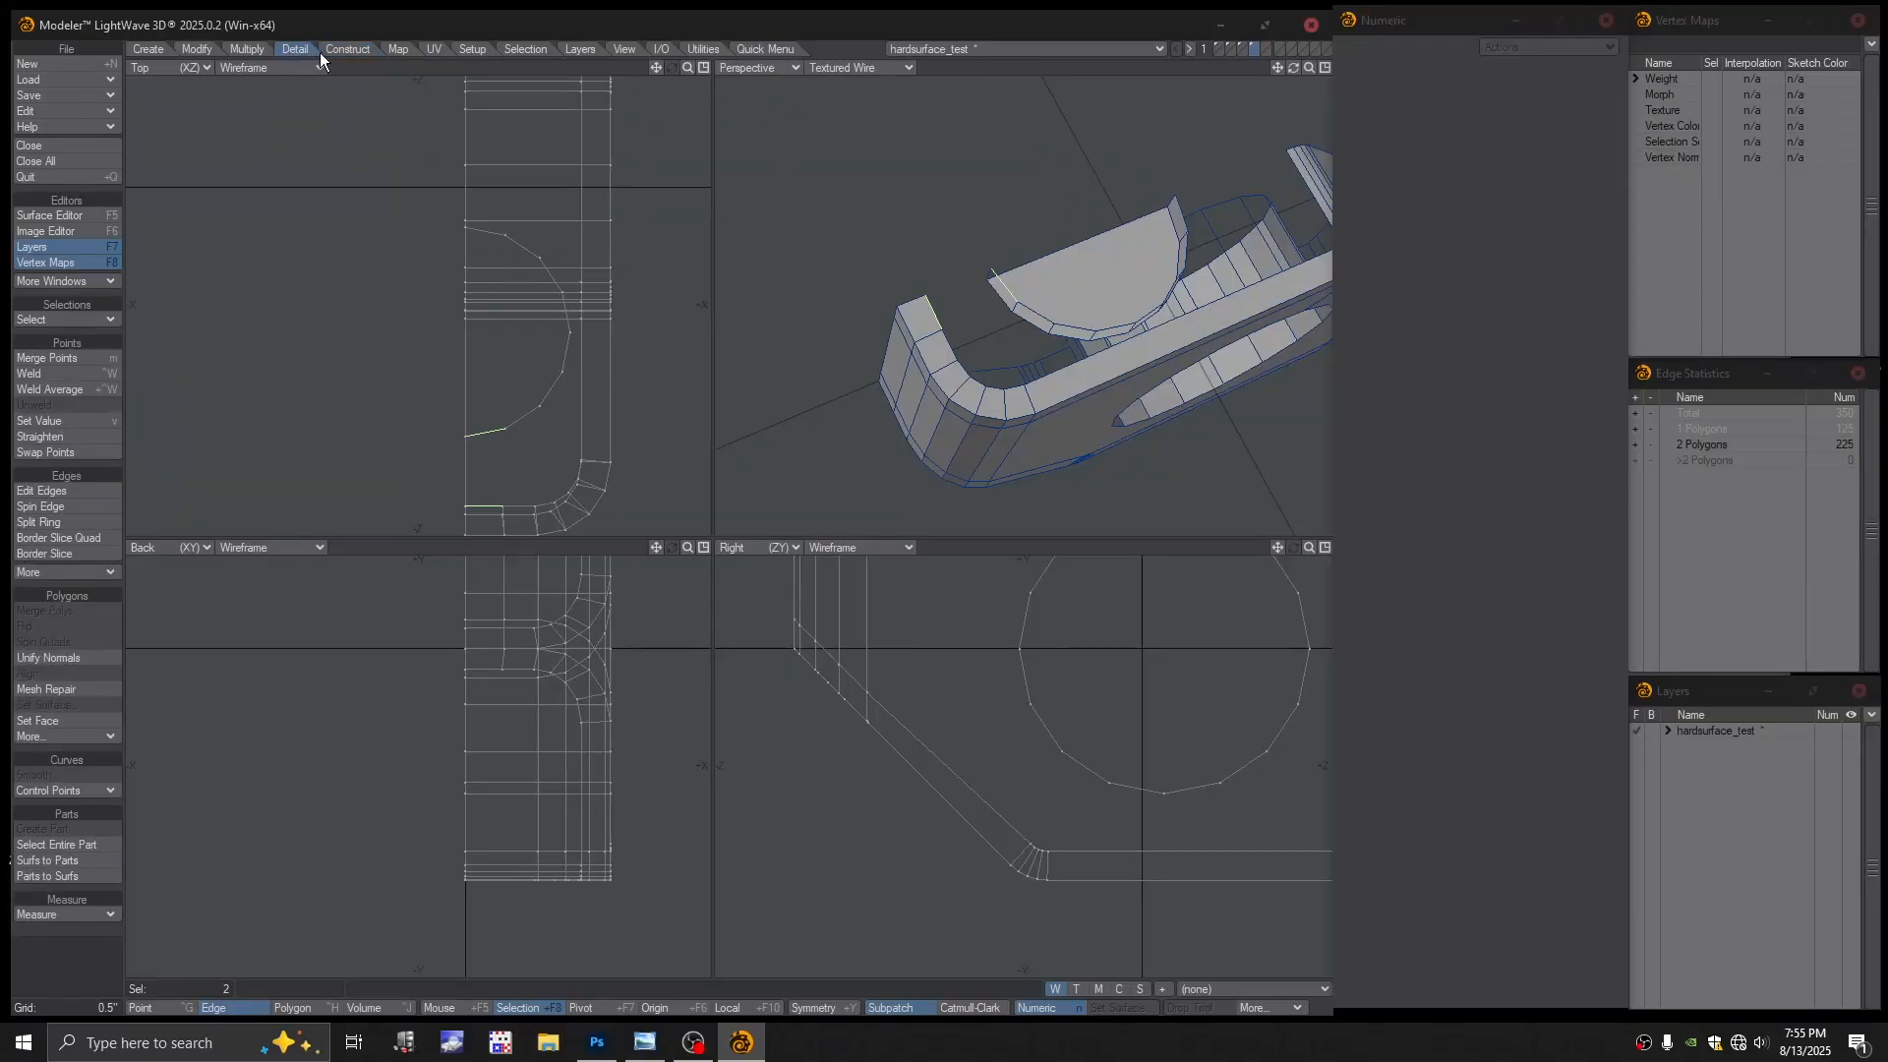
left_click(249, 53)
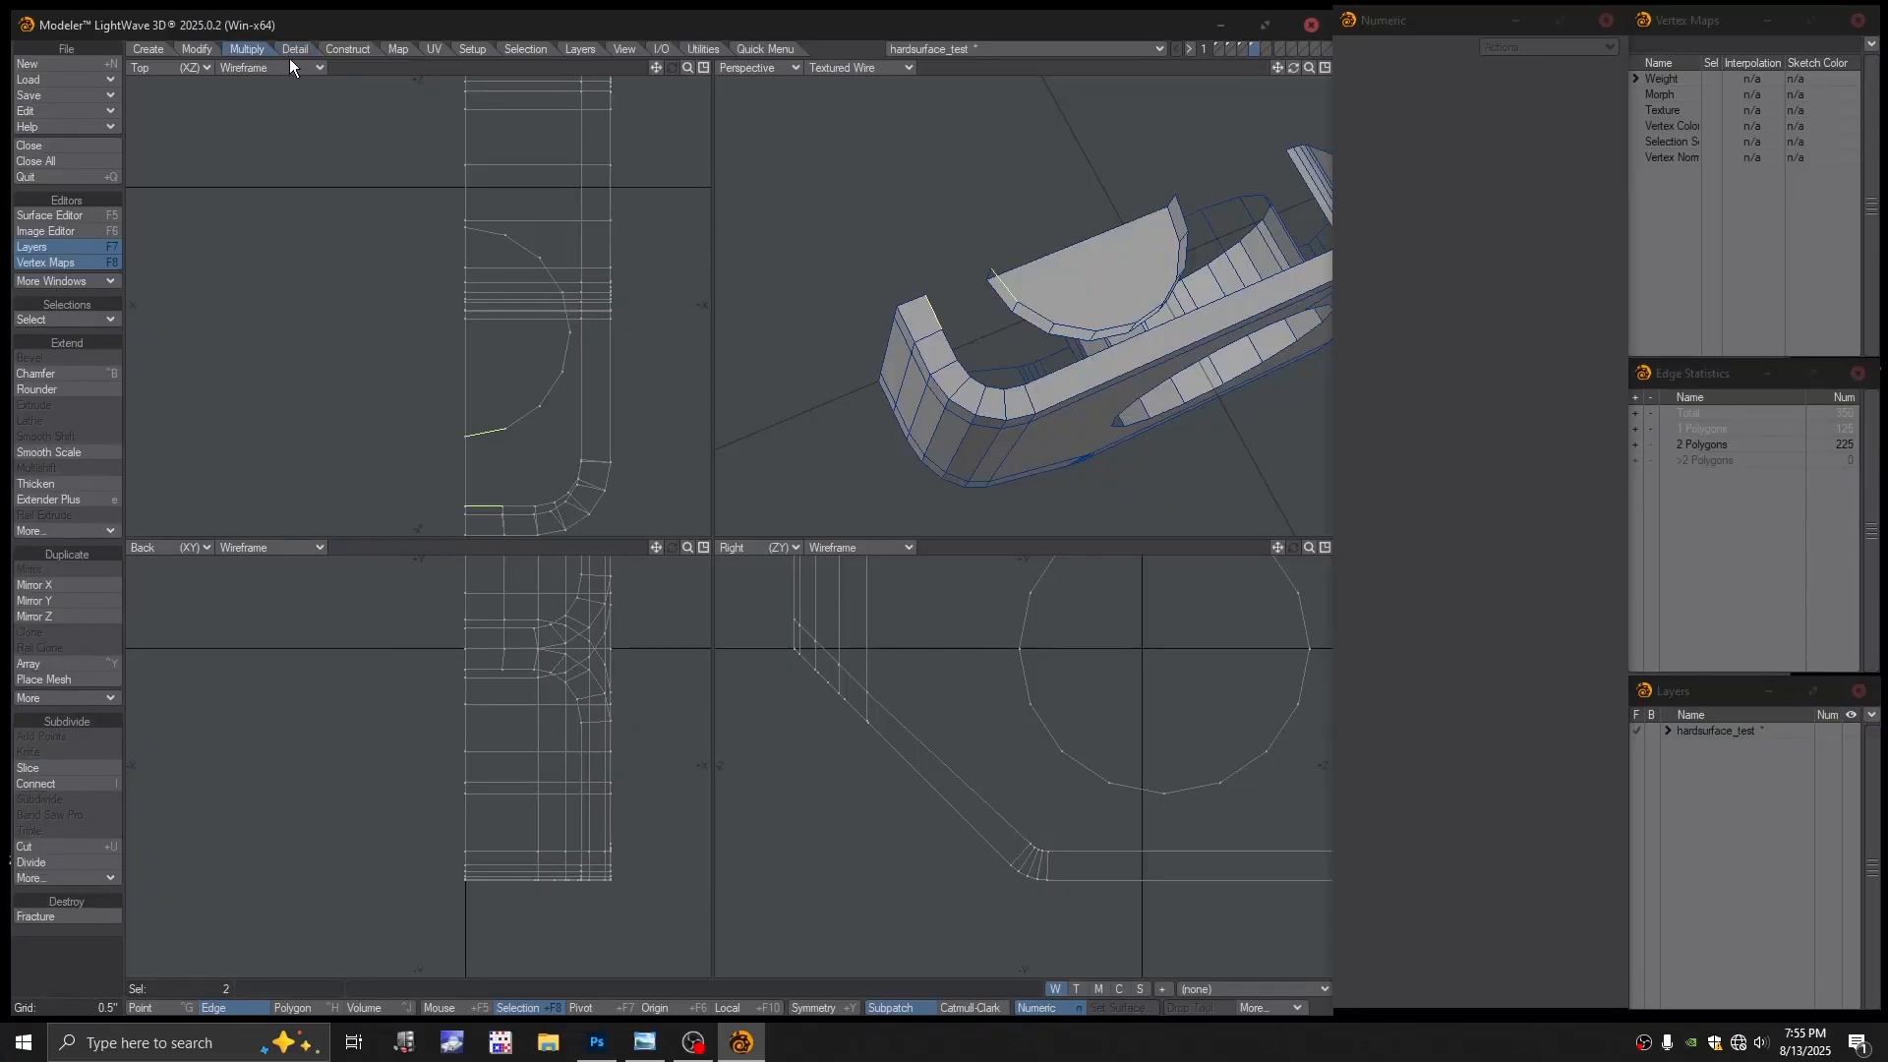
left_click(295, 49)
left_click(353, 50)
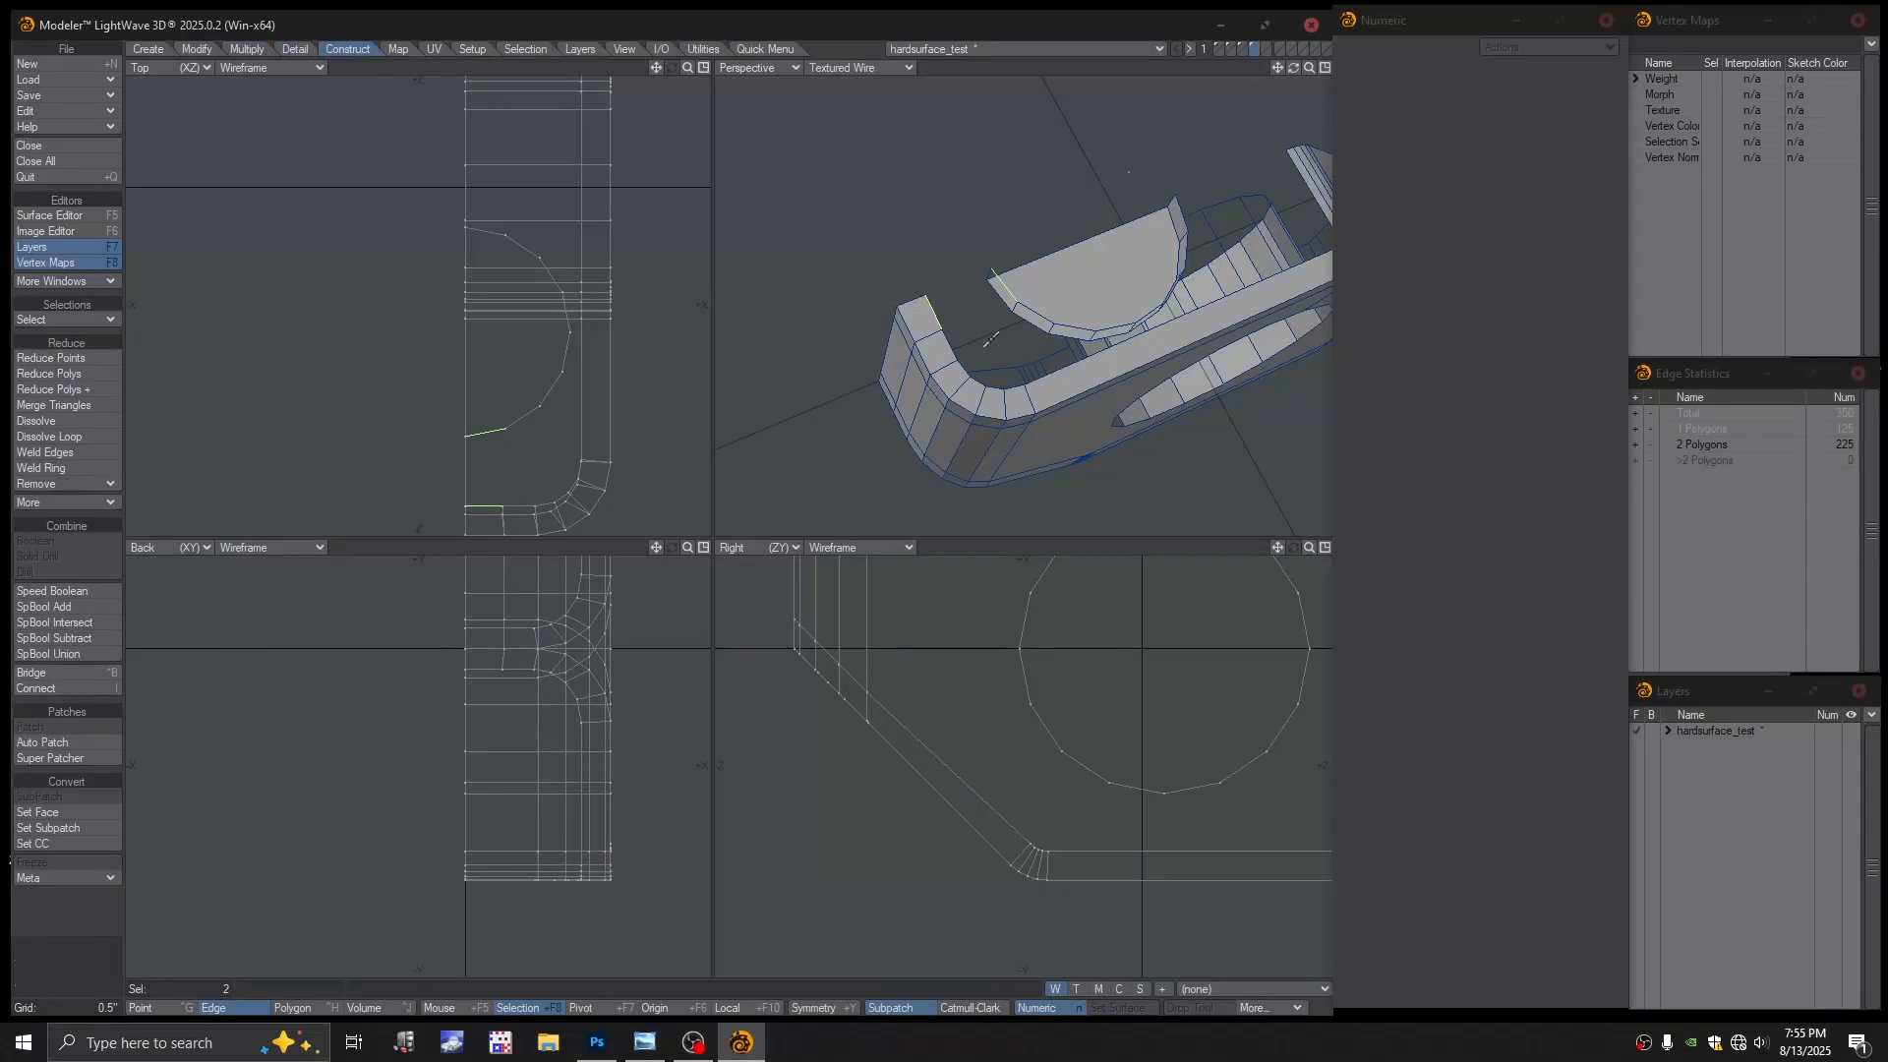
left_click(766, 49)
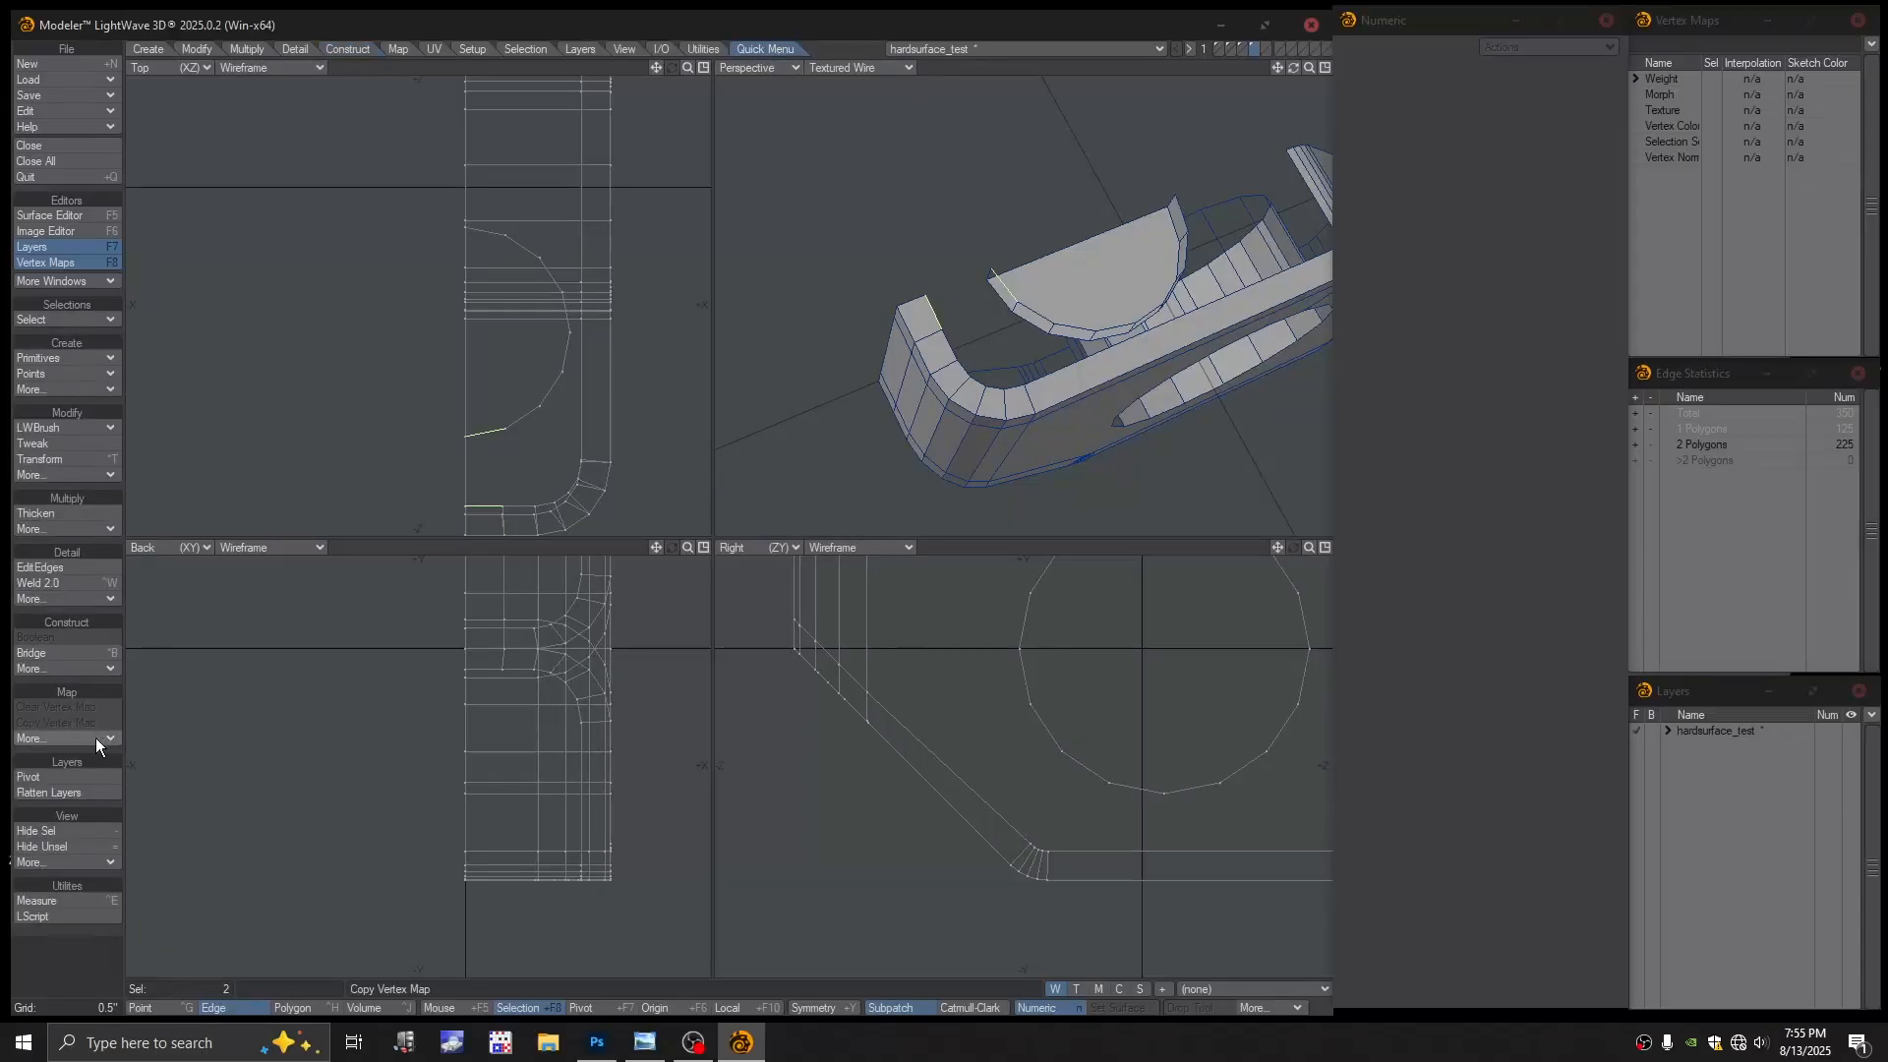
Bridge the two selected edges with a polygon, then clear the selection
key("ctrl+b")
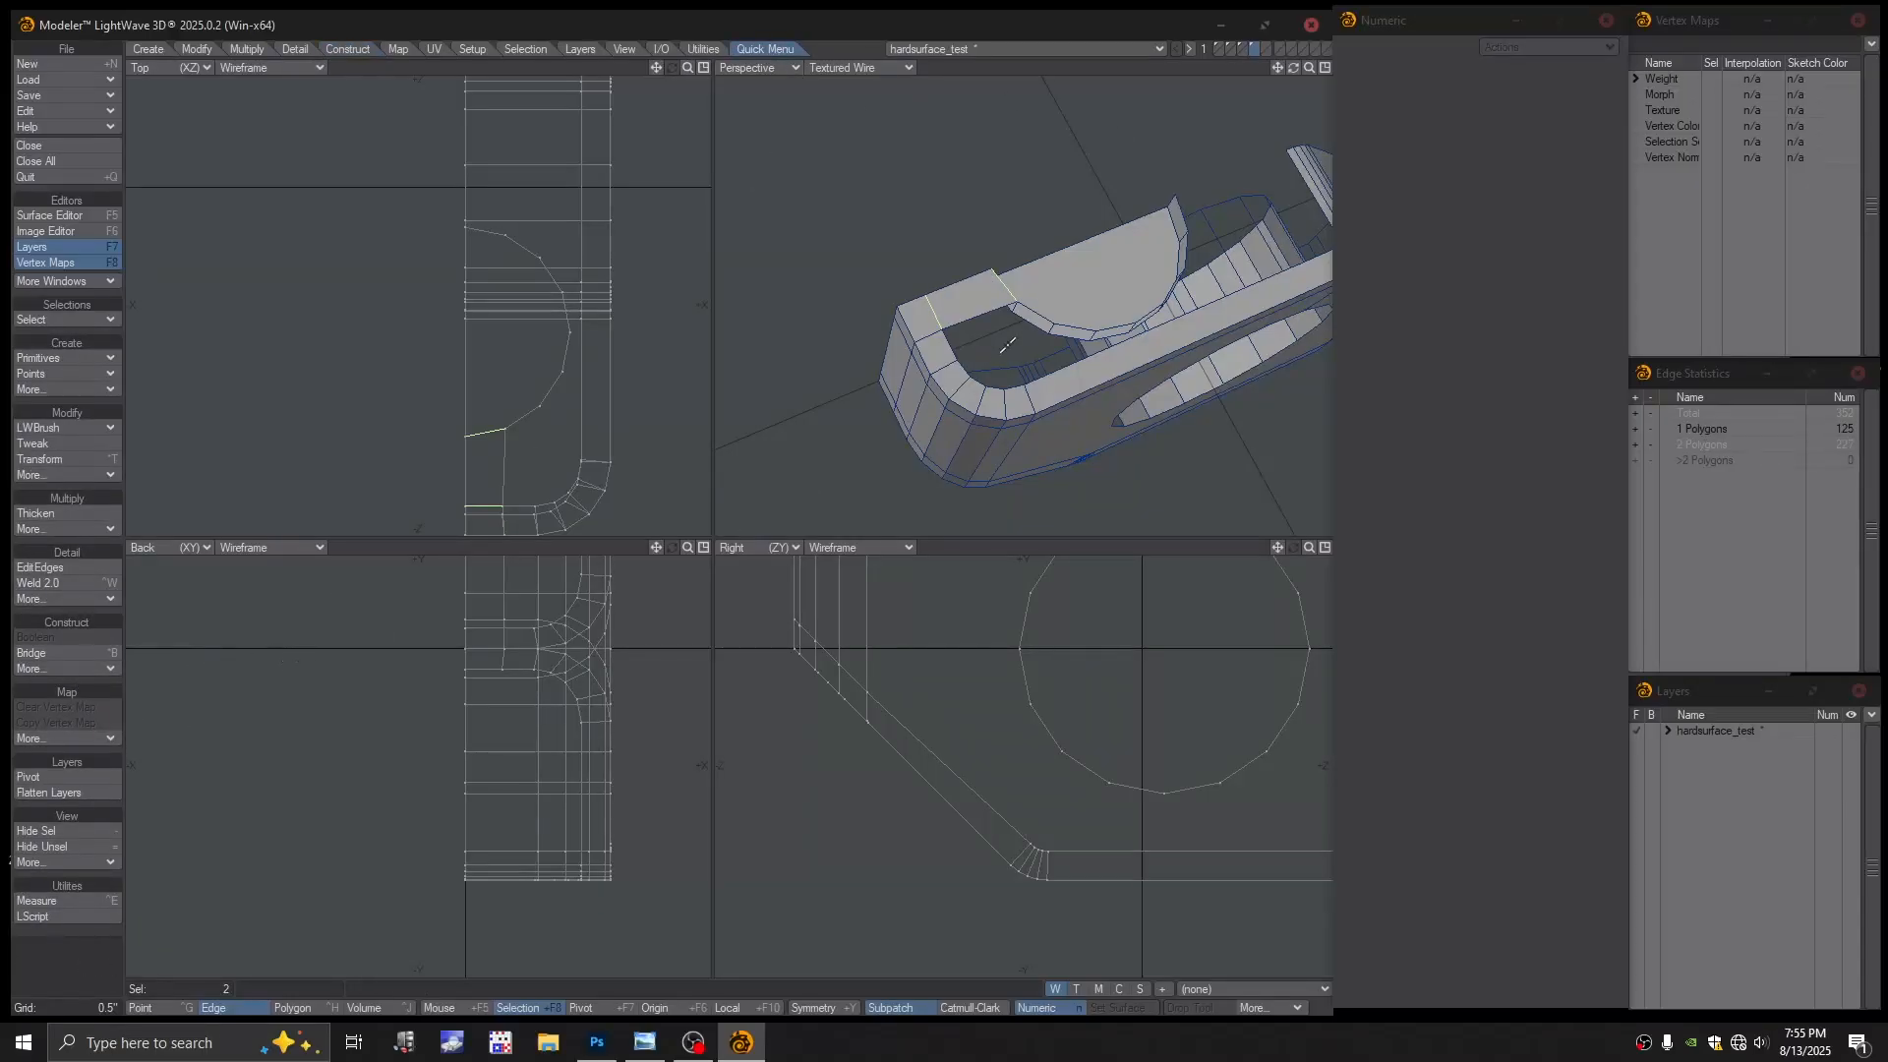
left_click_drag(1008, 345, 961, 322, "alt")
key("slash")
scroll(965, 309, "up", 1)
Select the two facing edges of the remaining gap, bridge them, and deselect
left_click(914, 319)
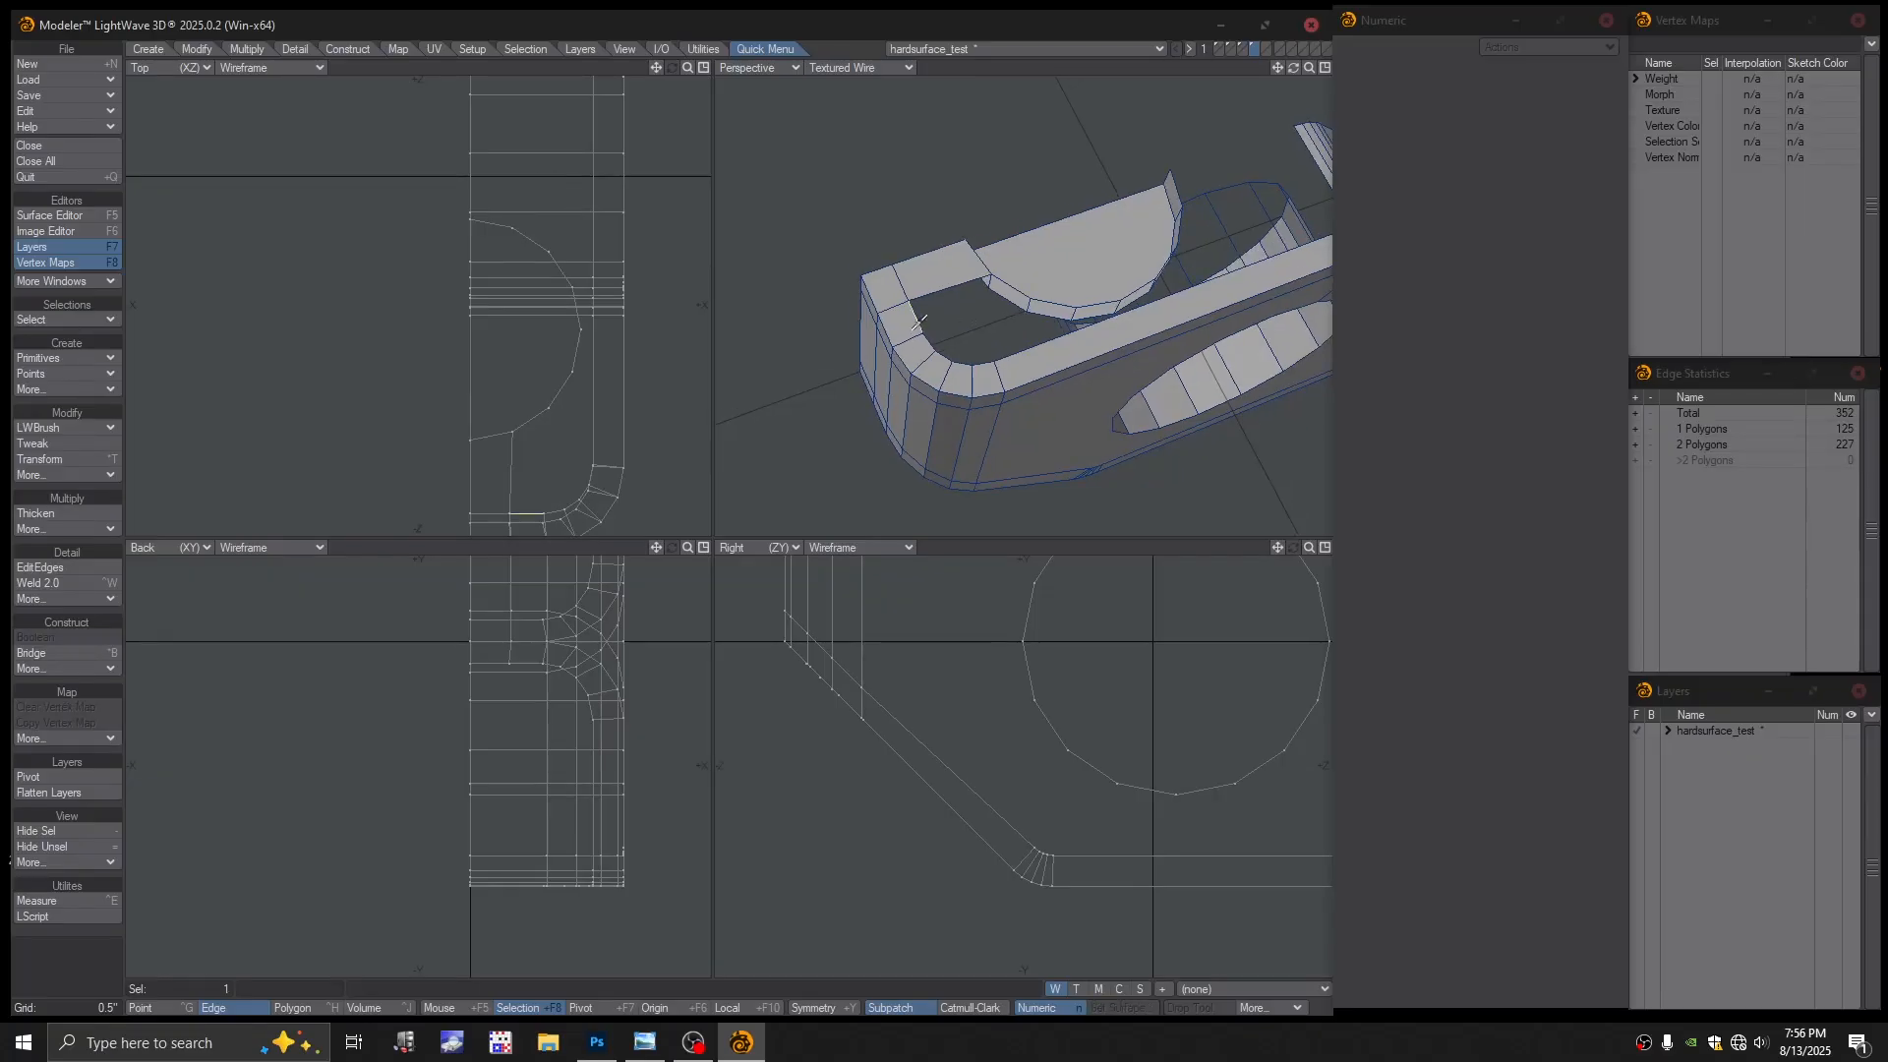
left_click(1008, 288)
key("ctrl+b")
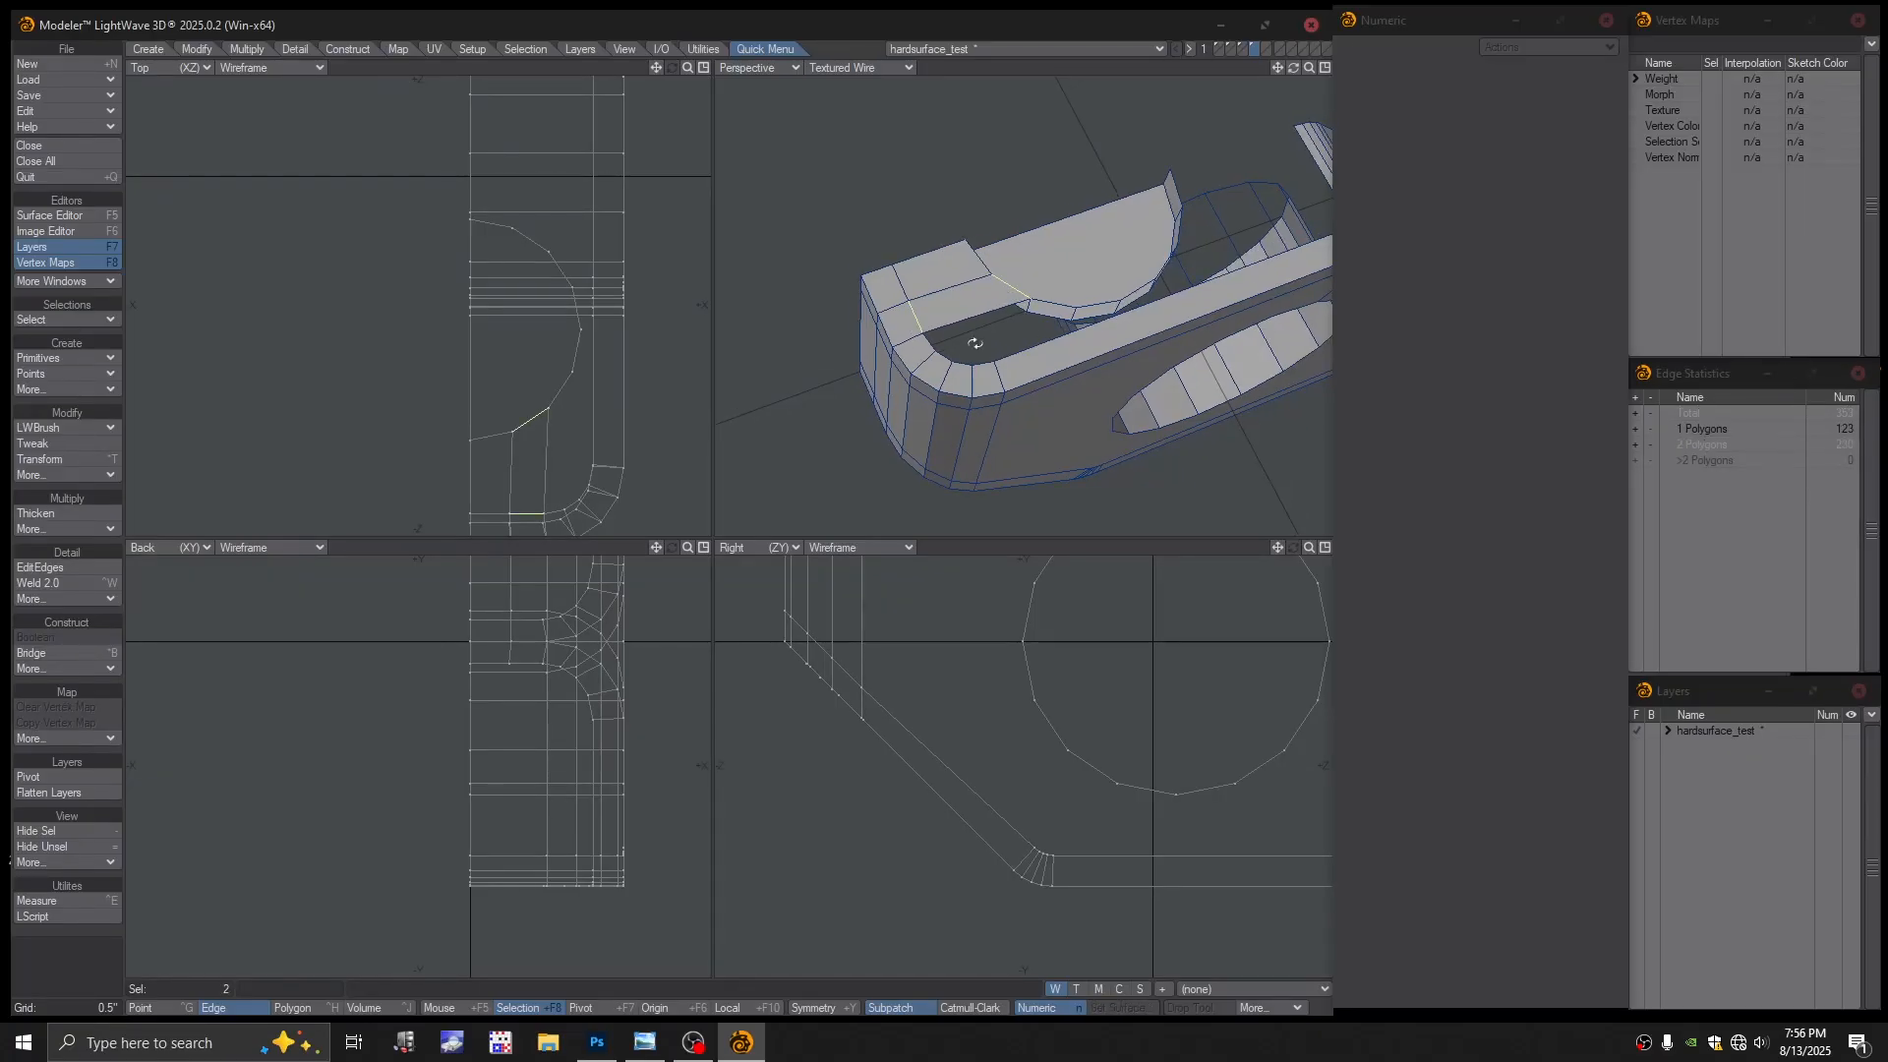
left_click_drag(975, 340, 957, 309, "alt+shift")
key("slash")
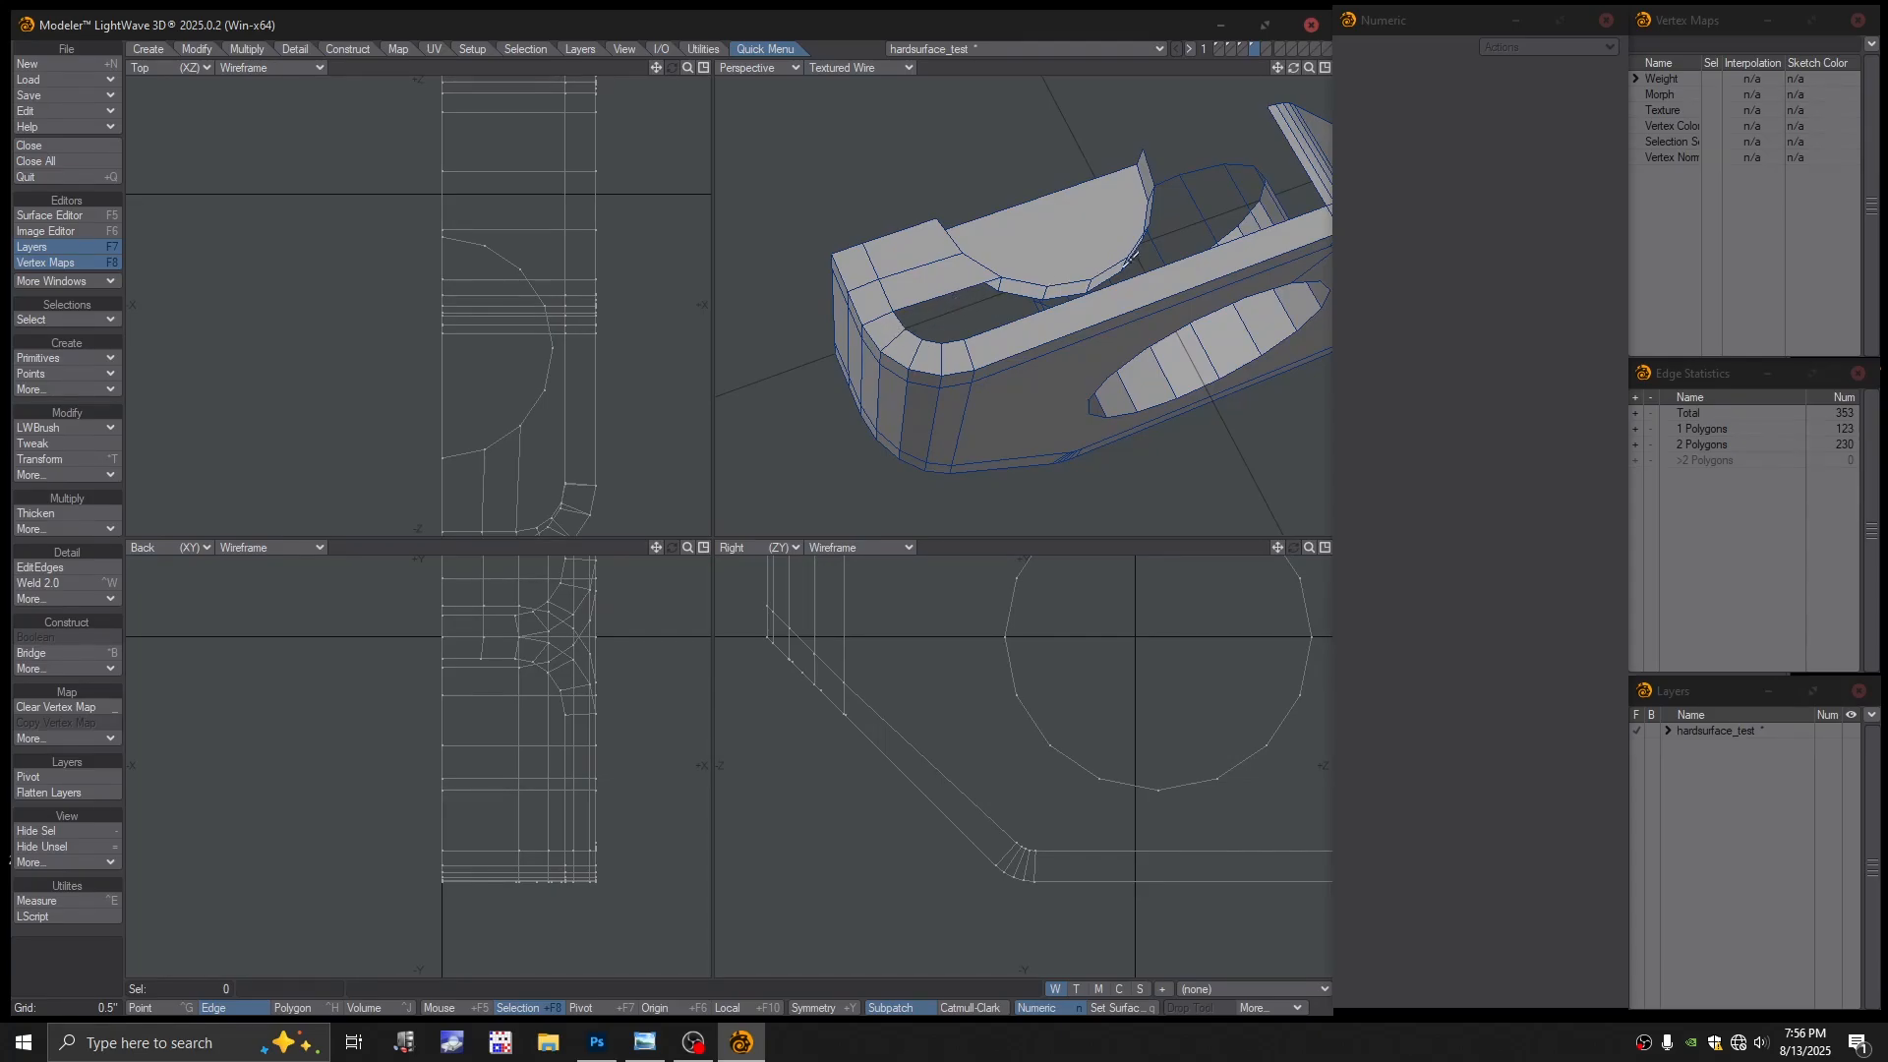
left_click_drag(992, 302, 883, 286, "alt")
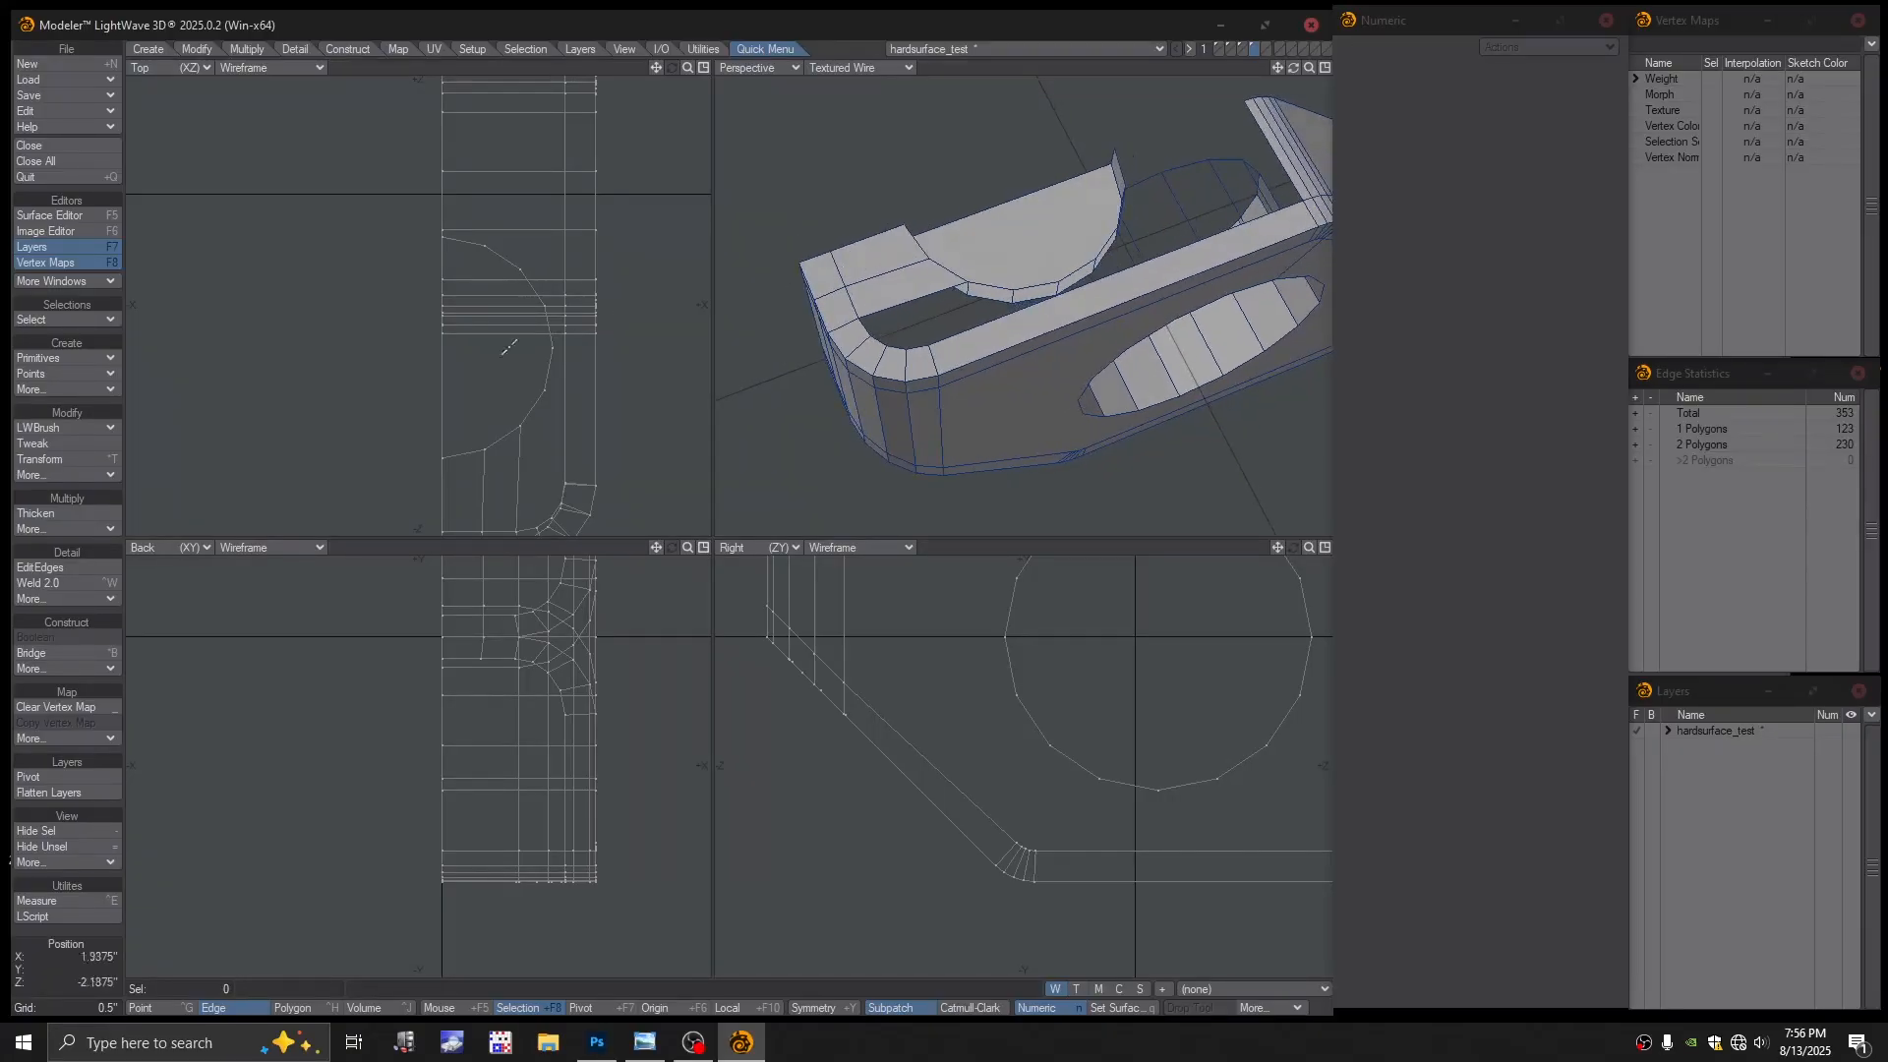
Insert two EditEdges loops across the bridged corner faces, sliding the first into place
left_click(44, 567)
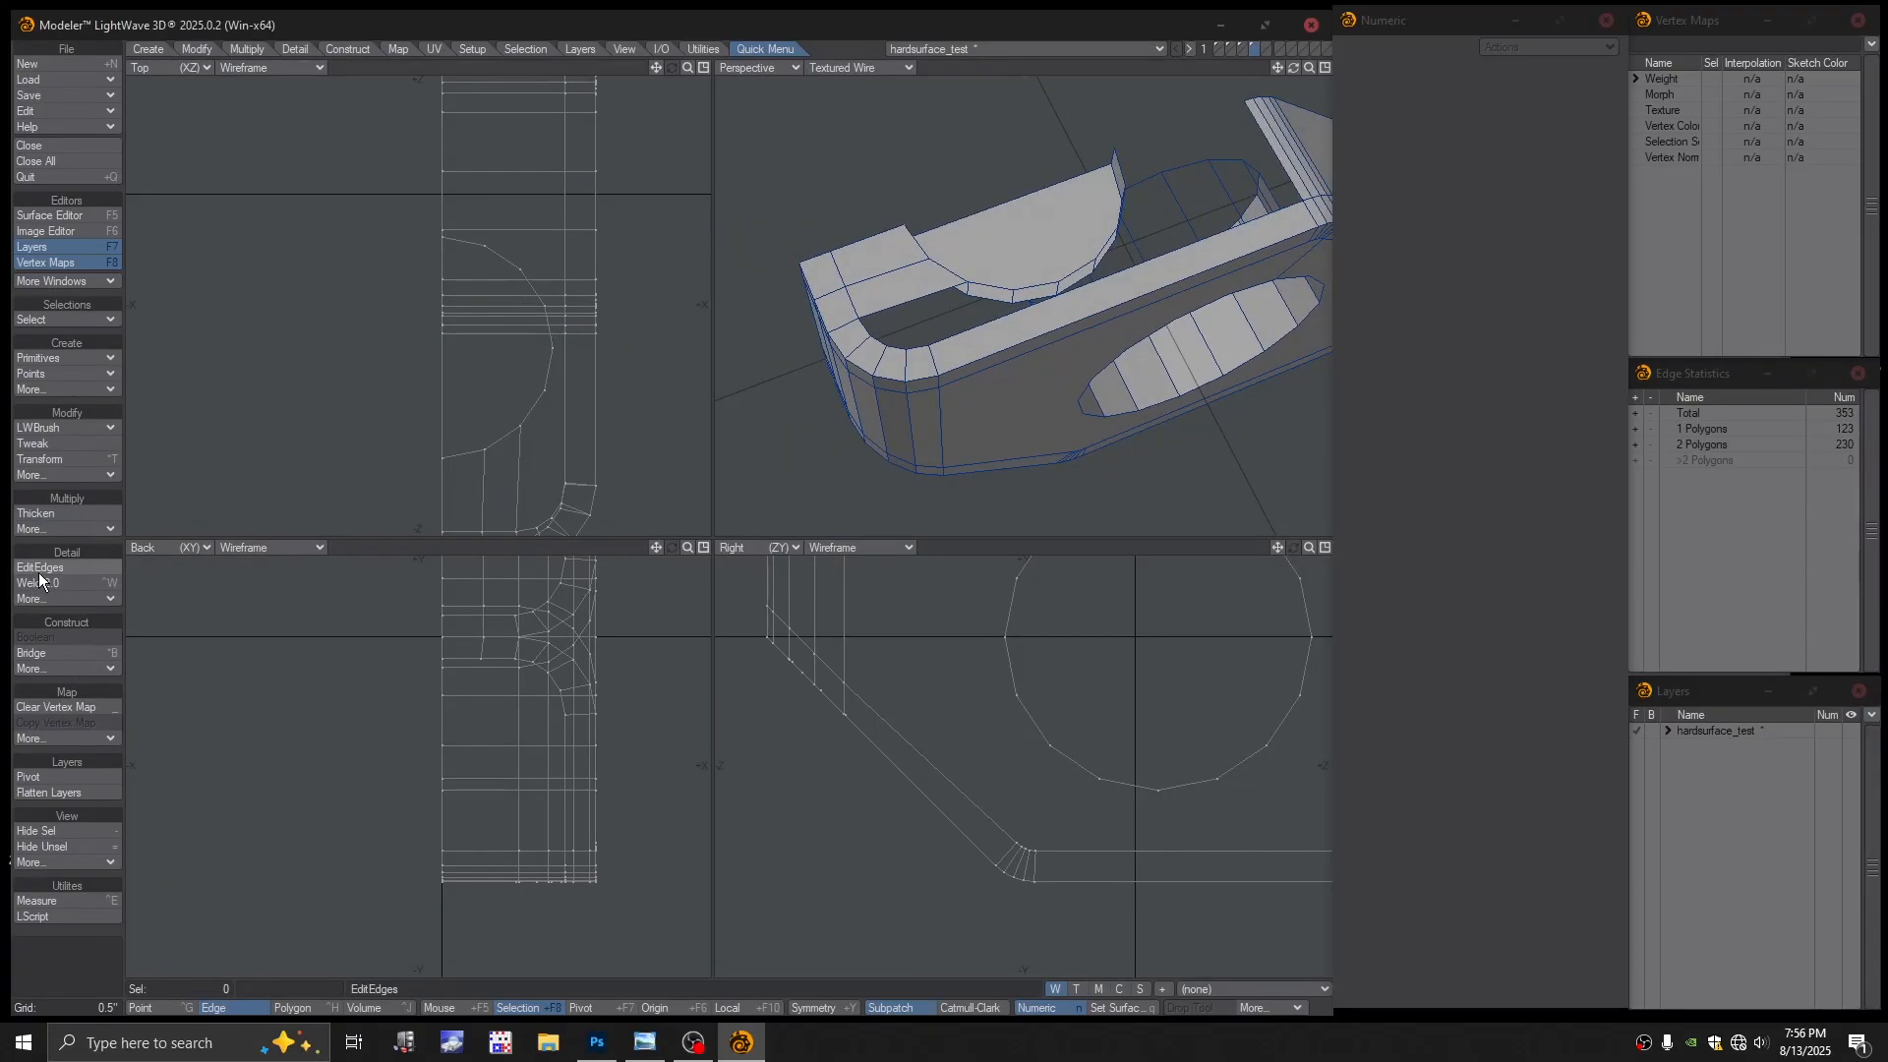
left_click_drag(889, 274, 935, 340)
left_click(872, 278)
key("Return")
scroll(965, 338, "up", 3)
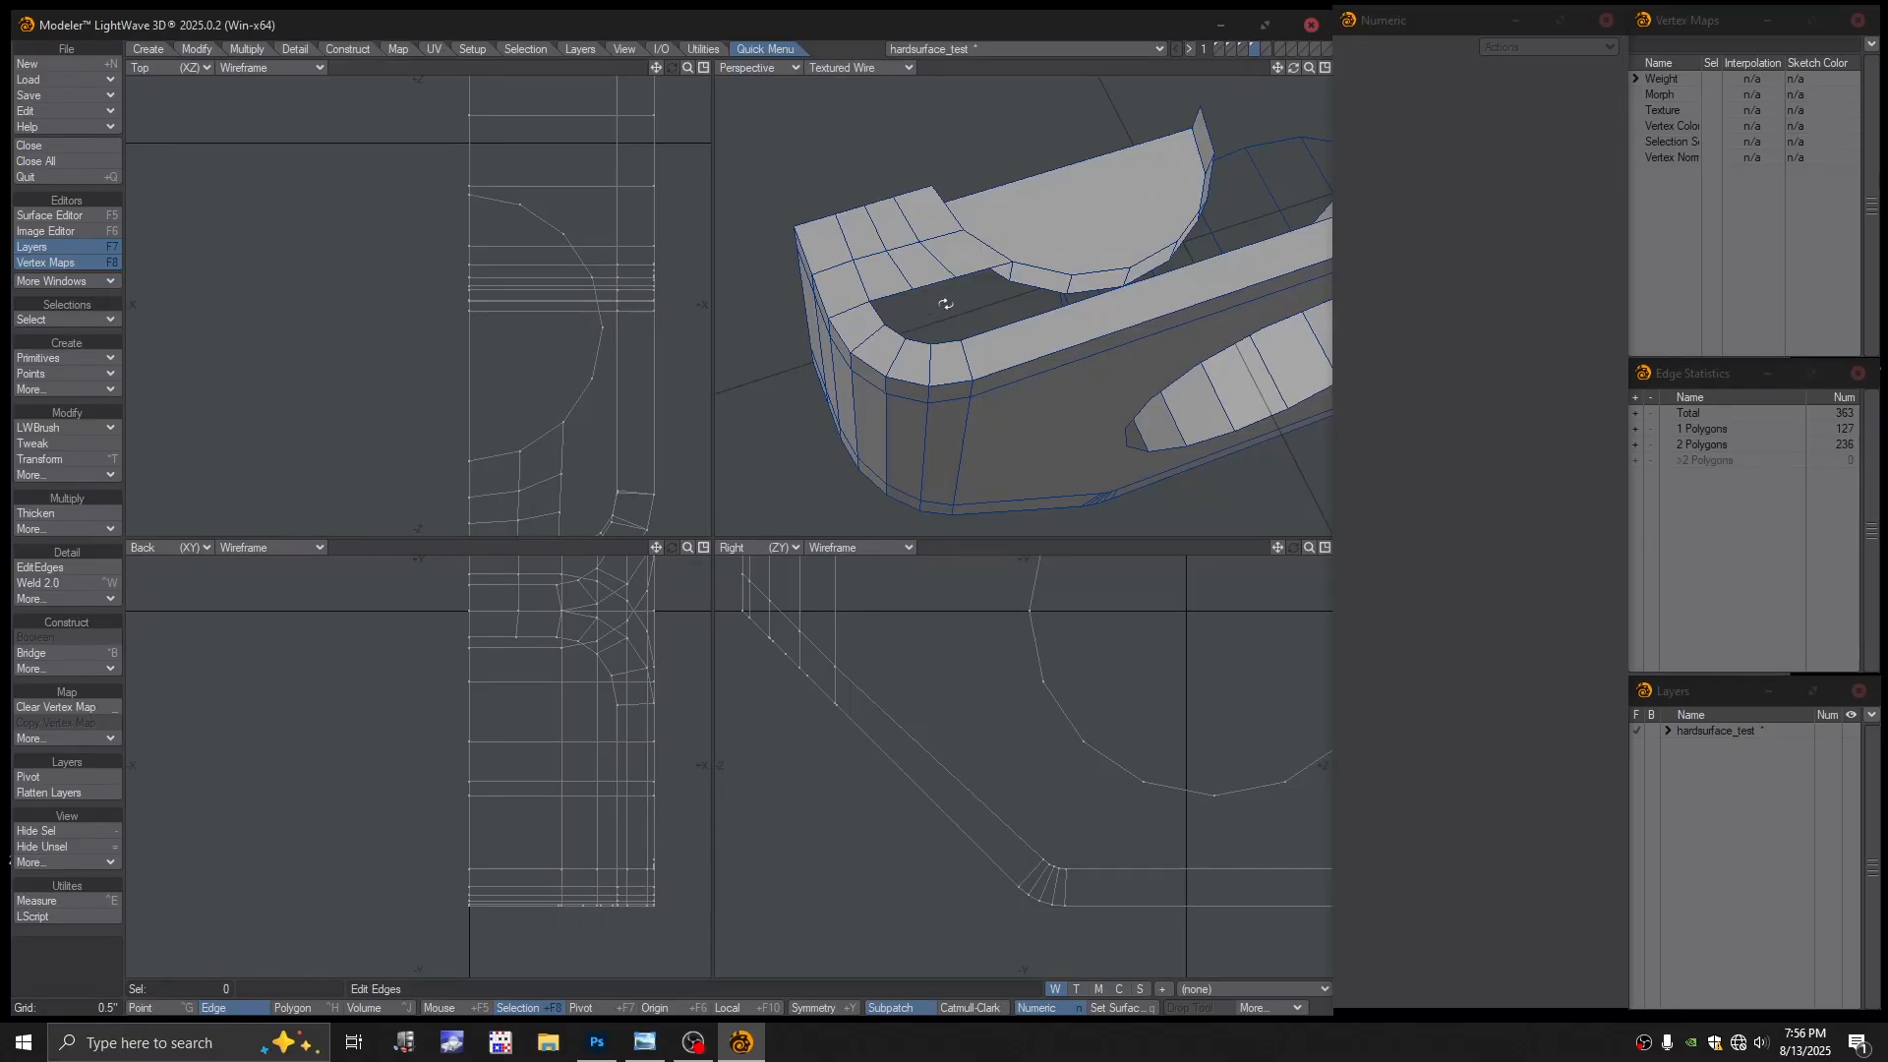
left_click_drag(945, 305, 959, 323, "alt")
Bridge the two facing edges across the corner gap with a new polygon
scroll(961, 336, "up", 2)
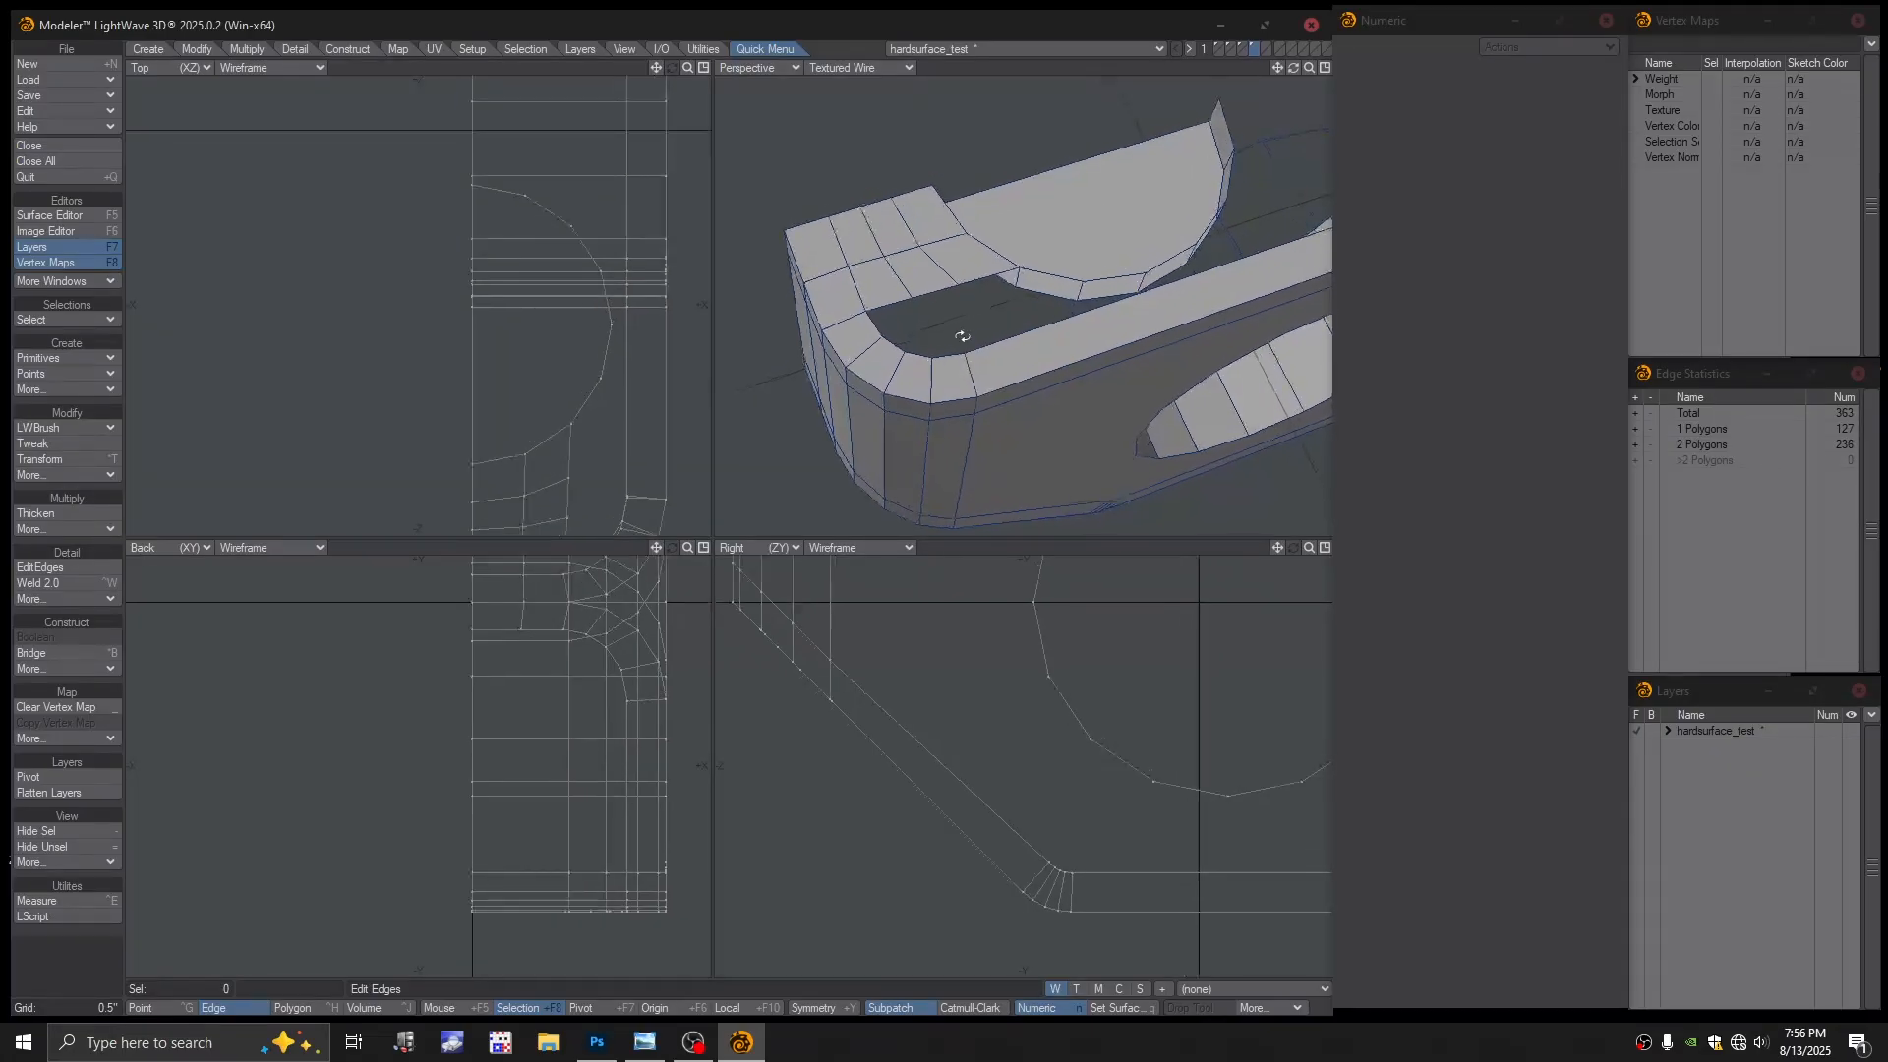
left_click(931, 380)
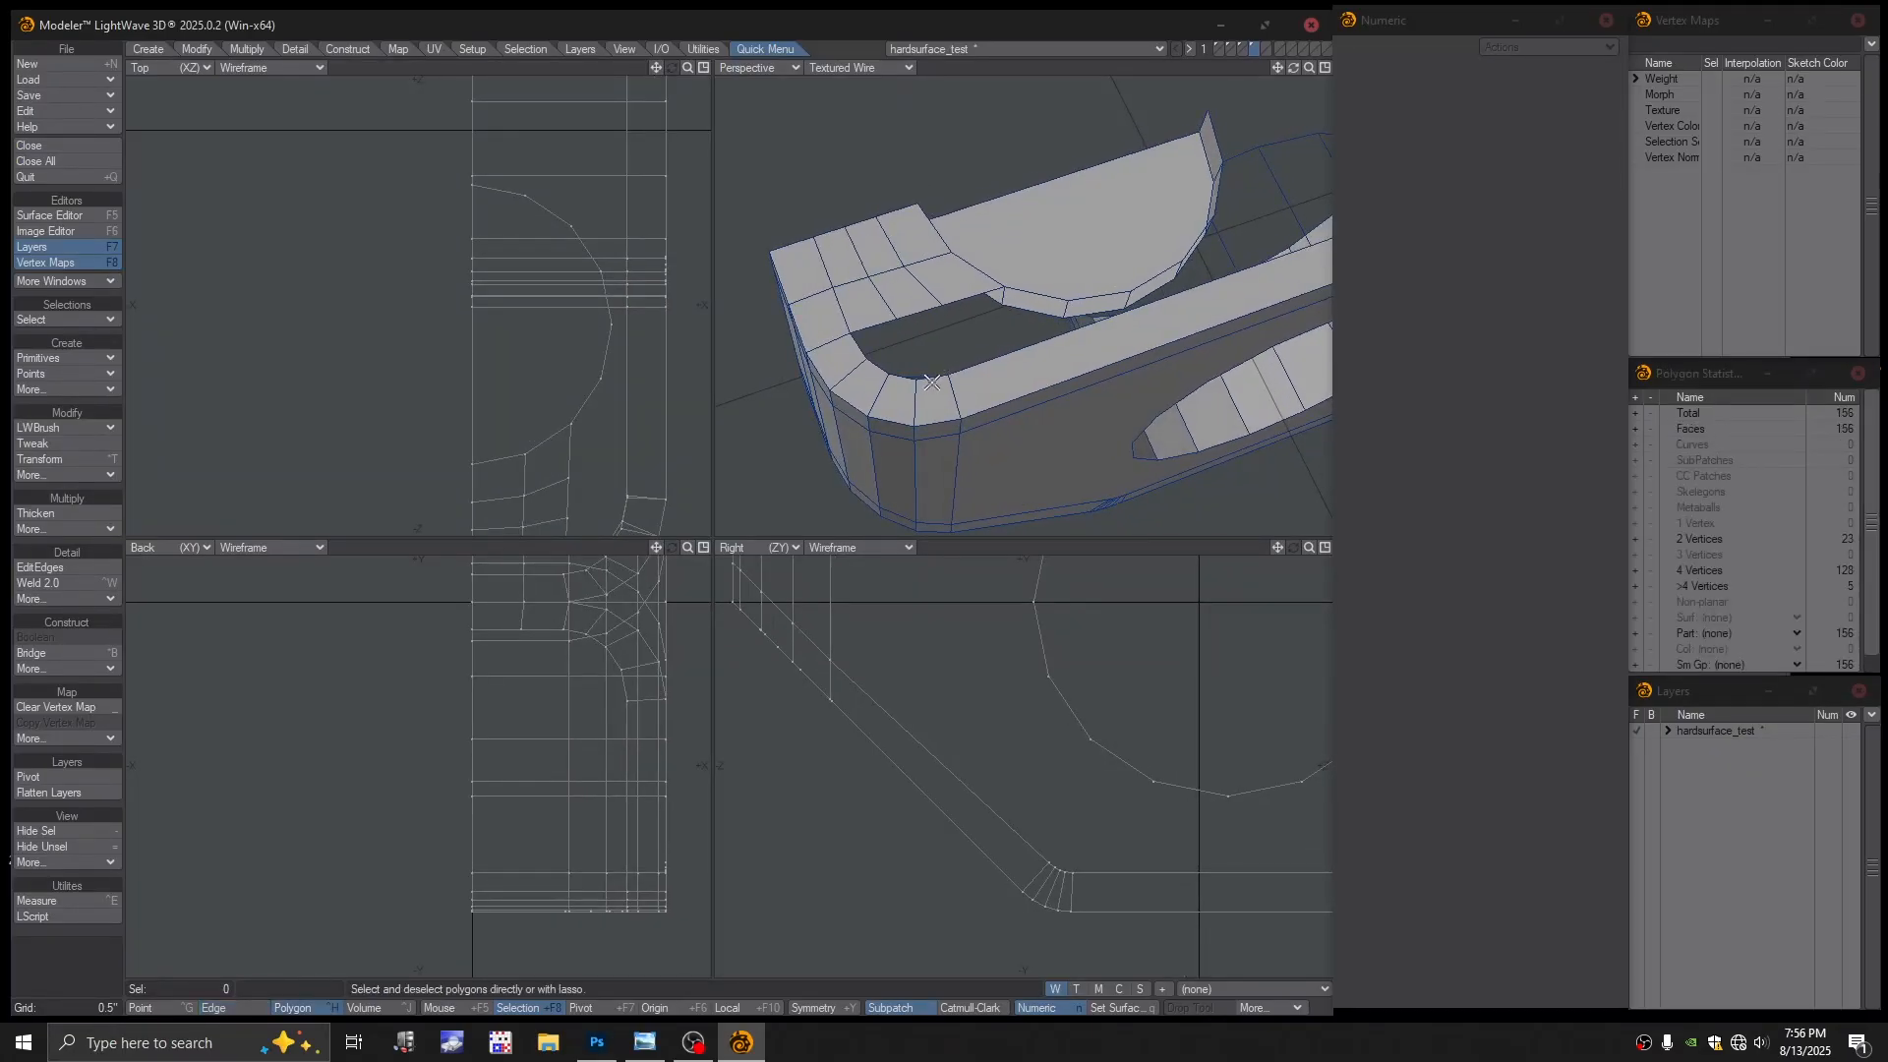
left_click(913, 311)
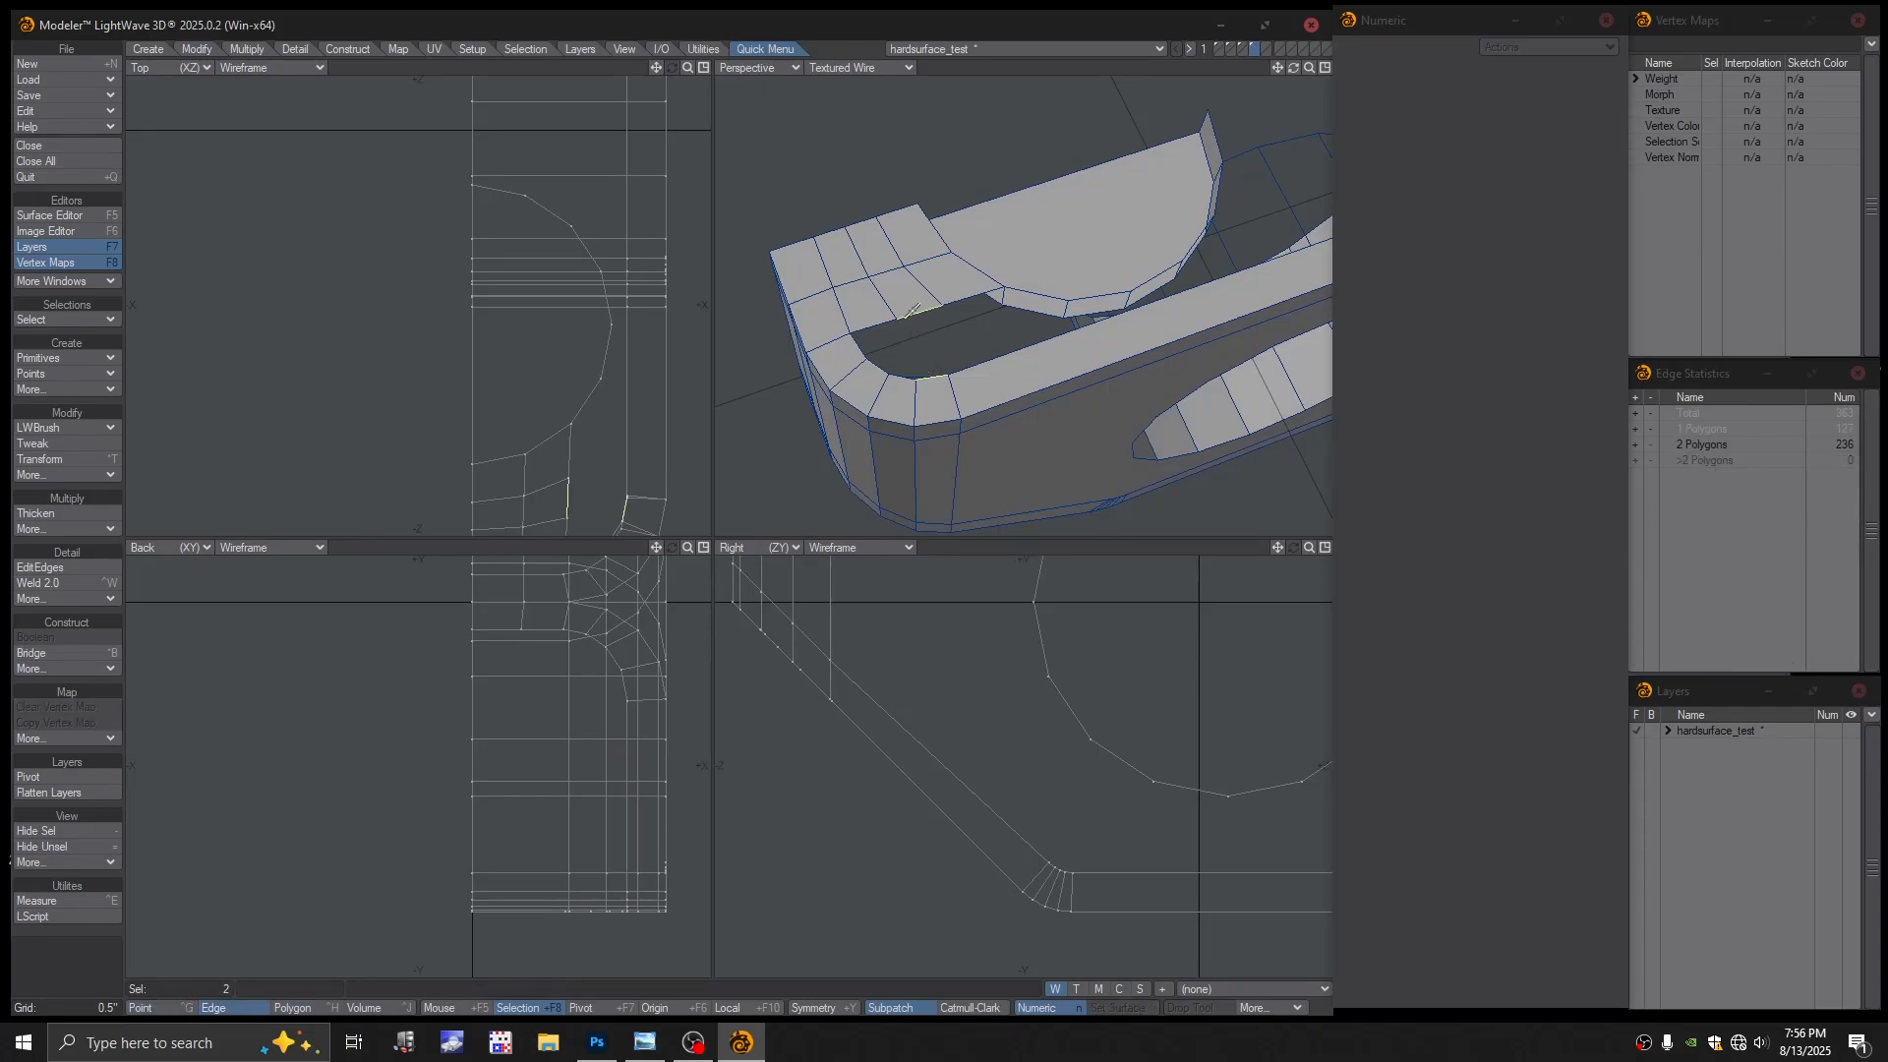
key("ctrl+b")
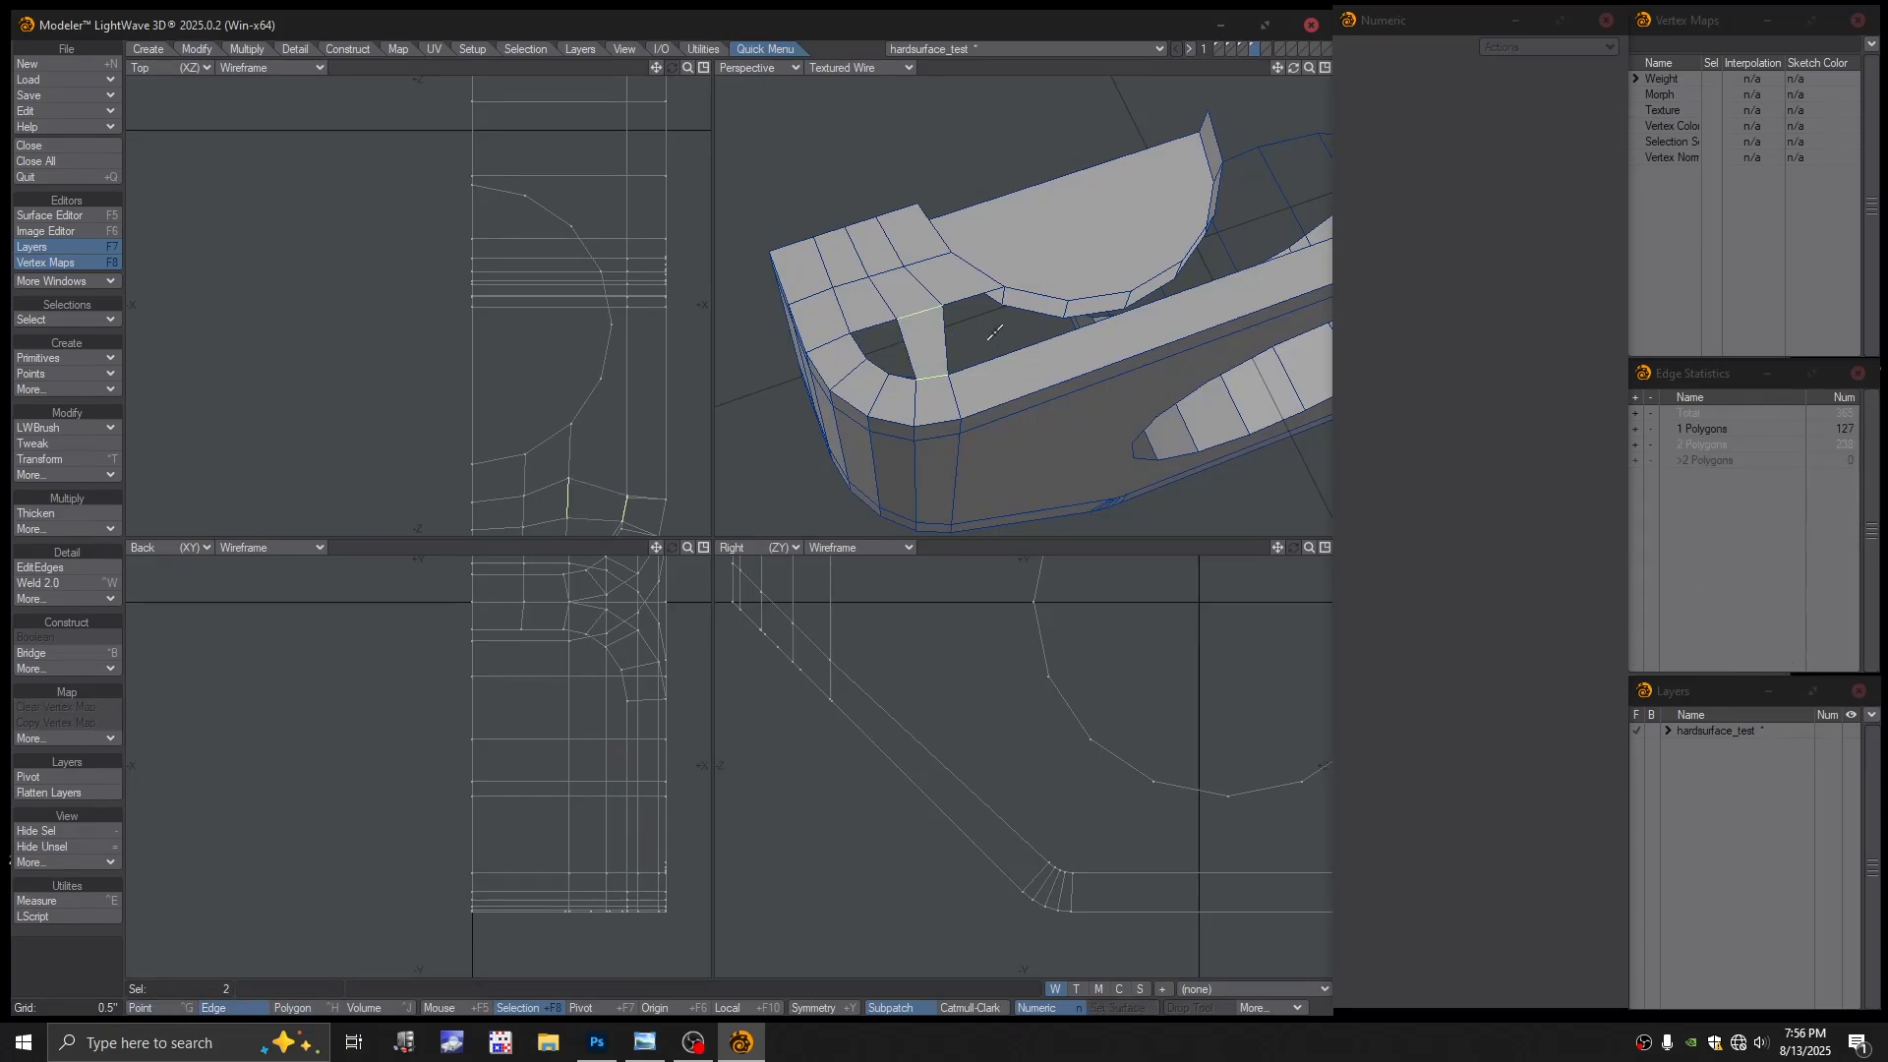
key("slash")
Cut an extra edge loop across the new bridge strip, then switch to Point mode
left_click_drag(952, 338, 970, 334, "alt+shift")
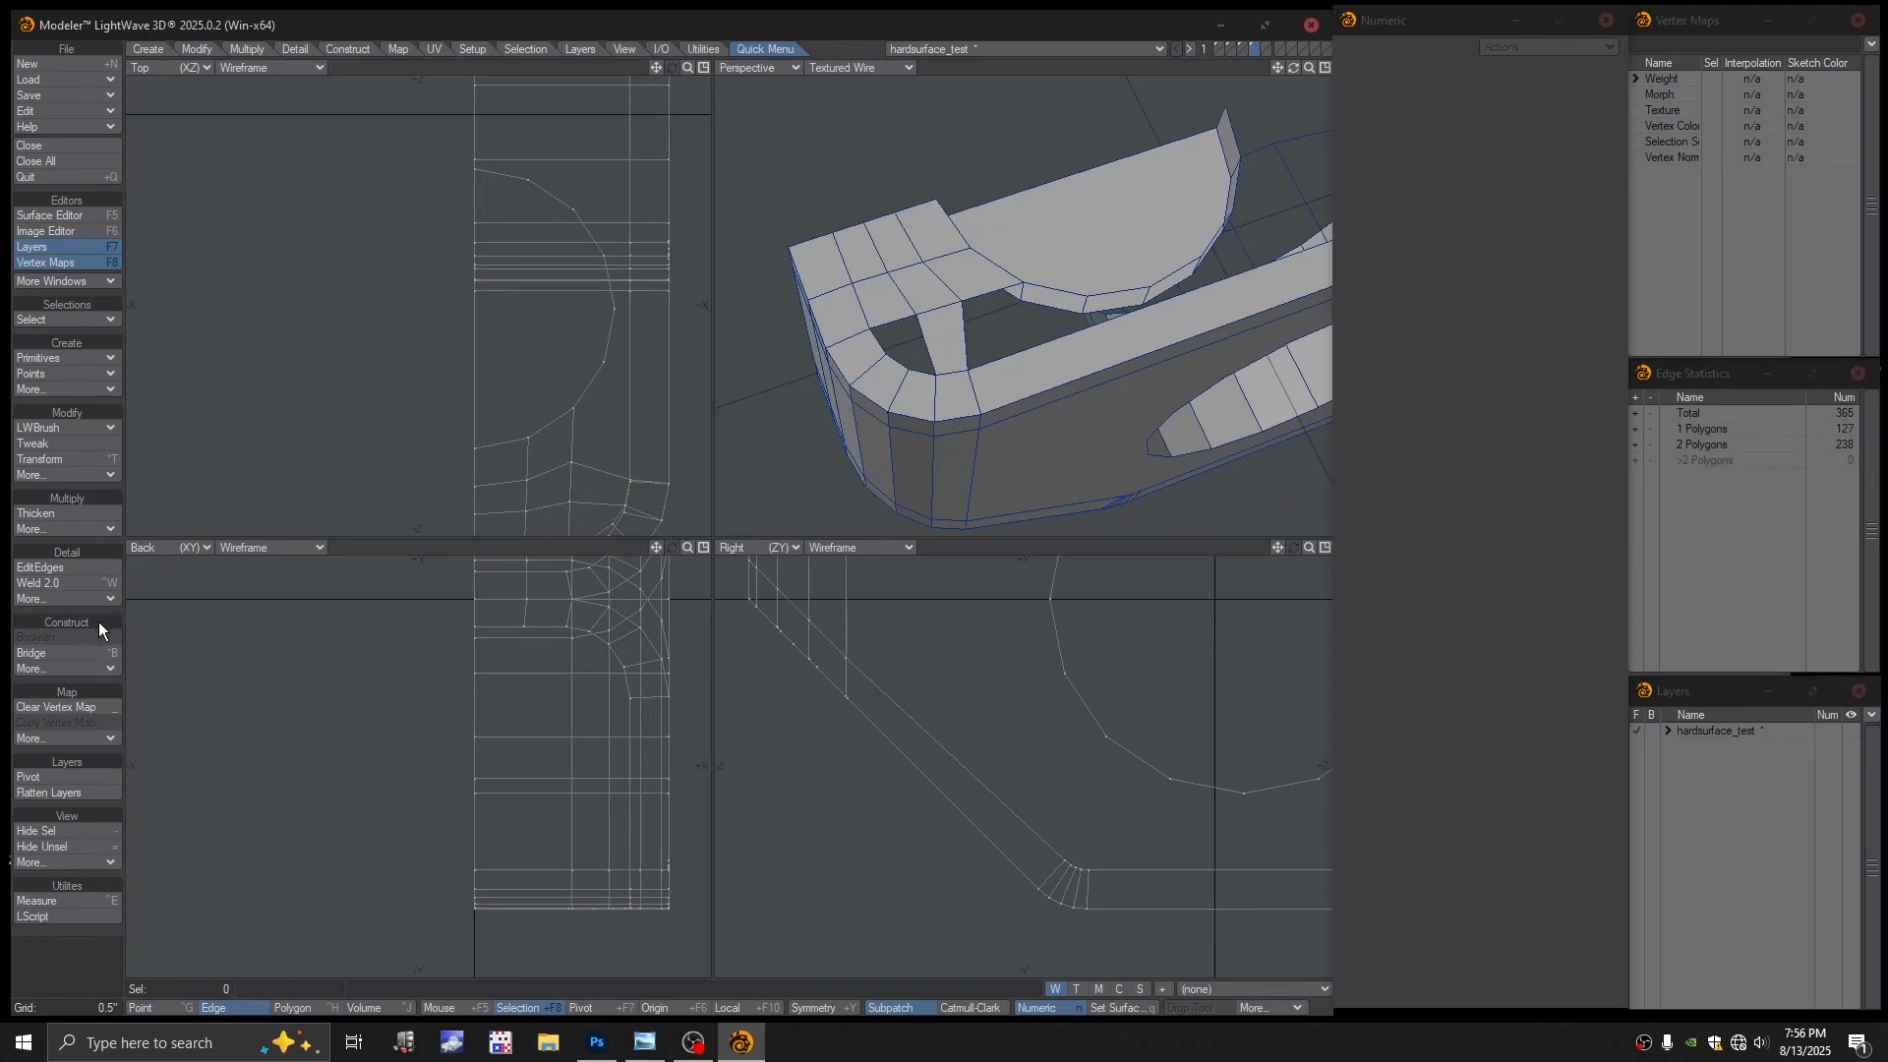
left_click(44, 568)
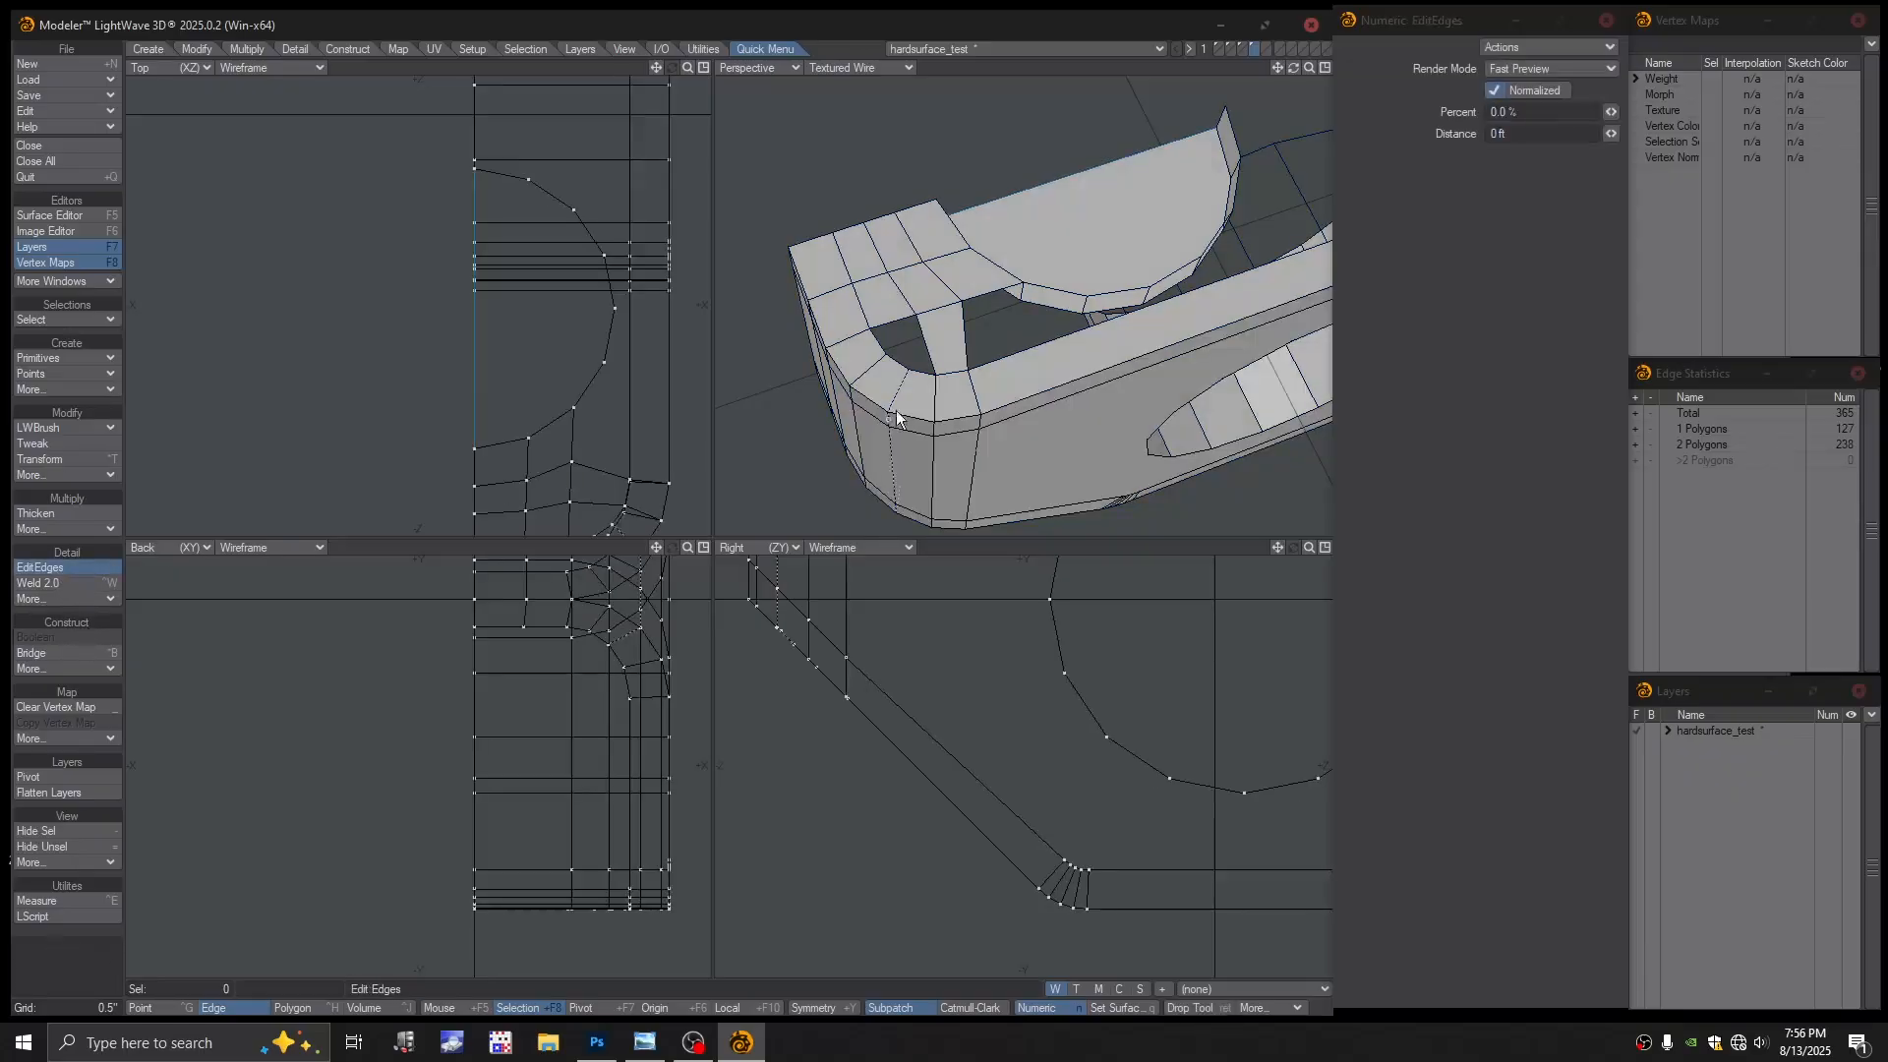
left_click(927, 342)
key("space")
scroll(987, 329, "up", 3)
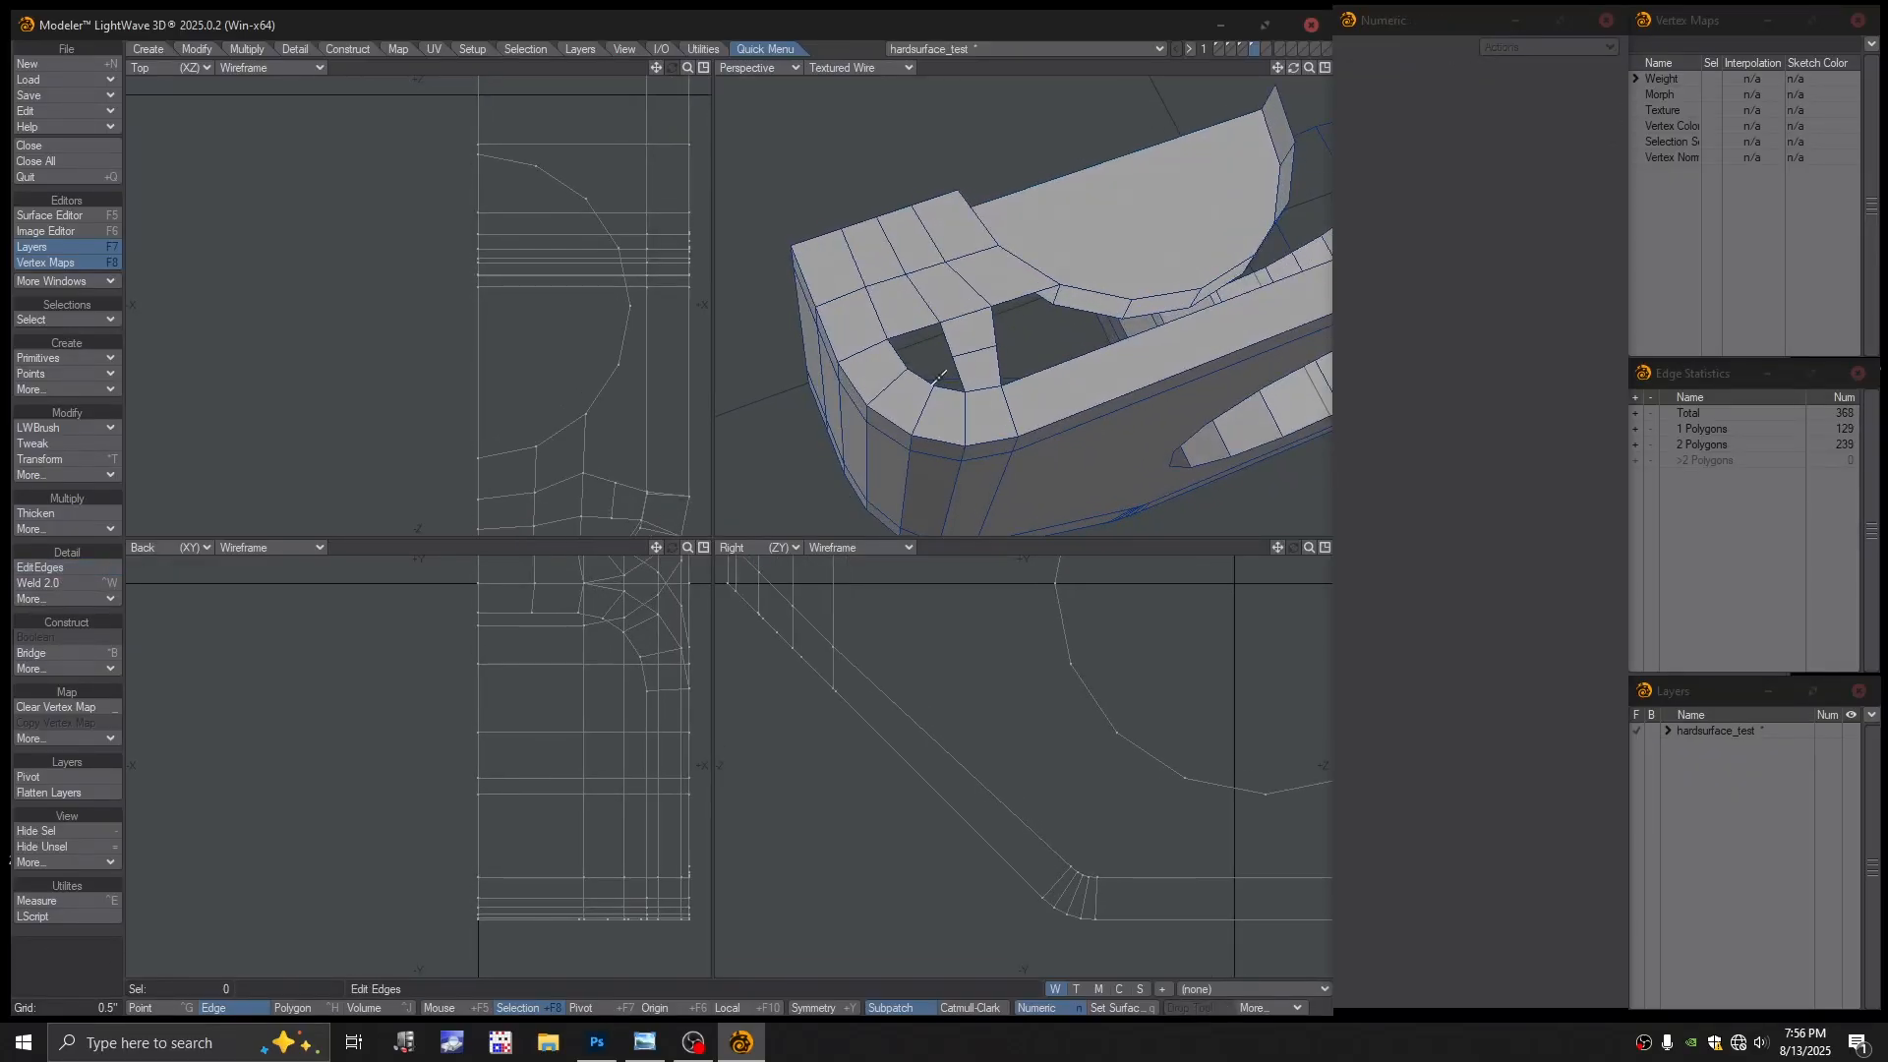
key("ctrl+g")
Close the small corner hole with a polygon made from its four border points
left_click(900, 366)
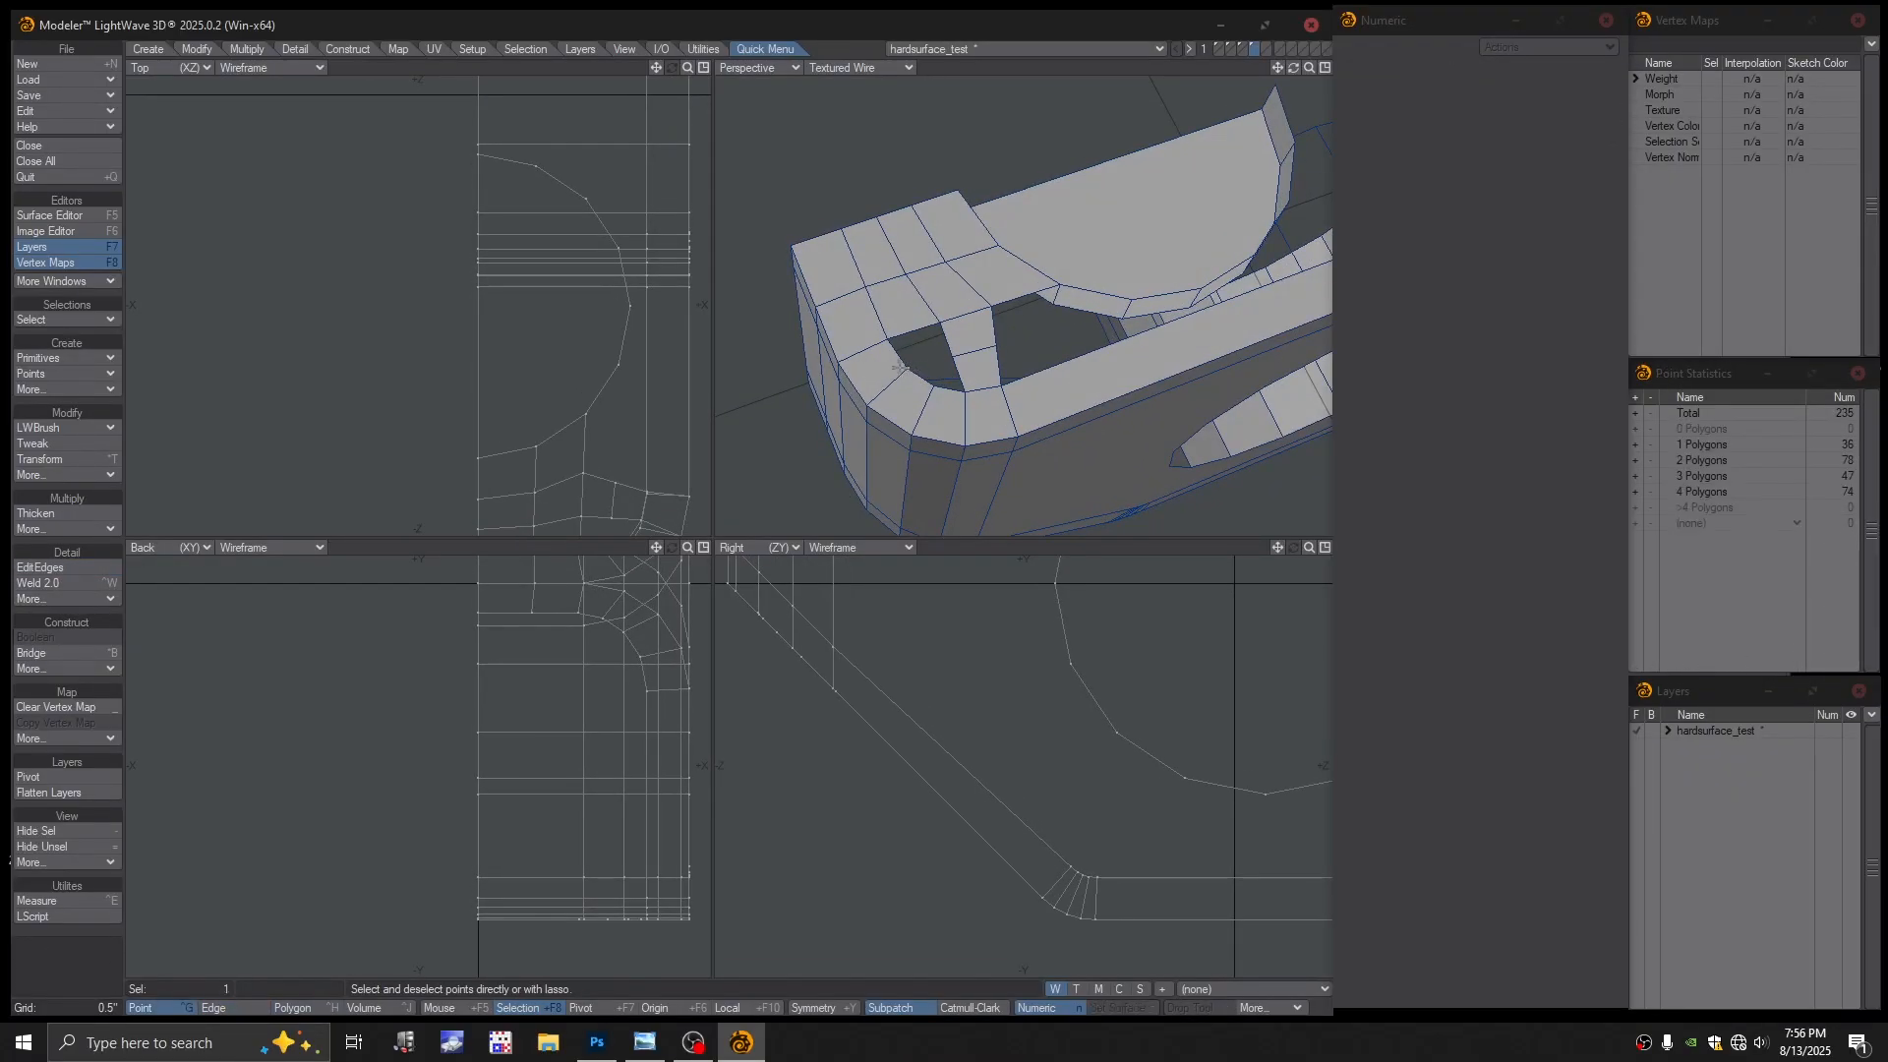
left_click(950, 357)
left_click(962, 342)
scroll(1049, 341, "down", 1)
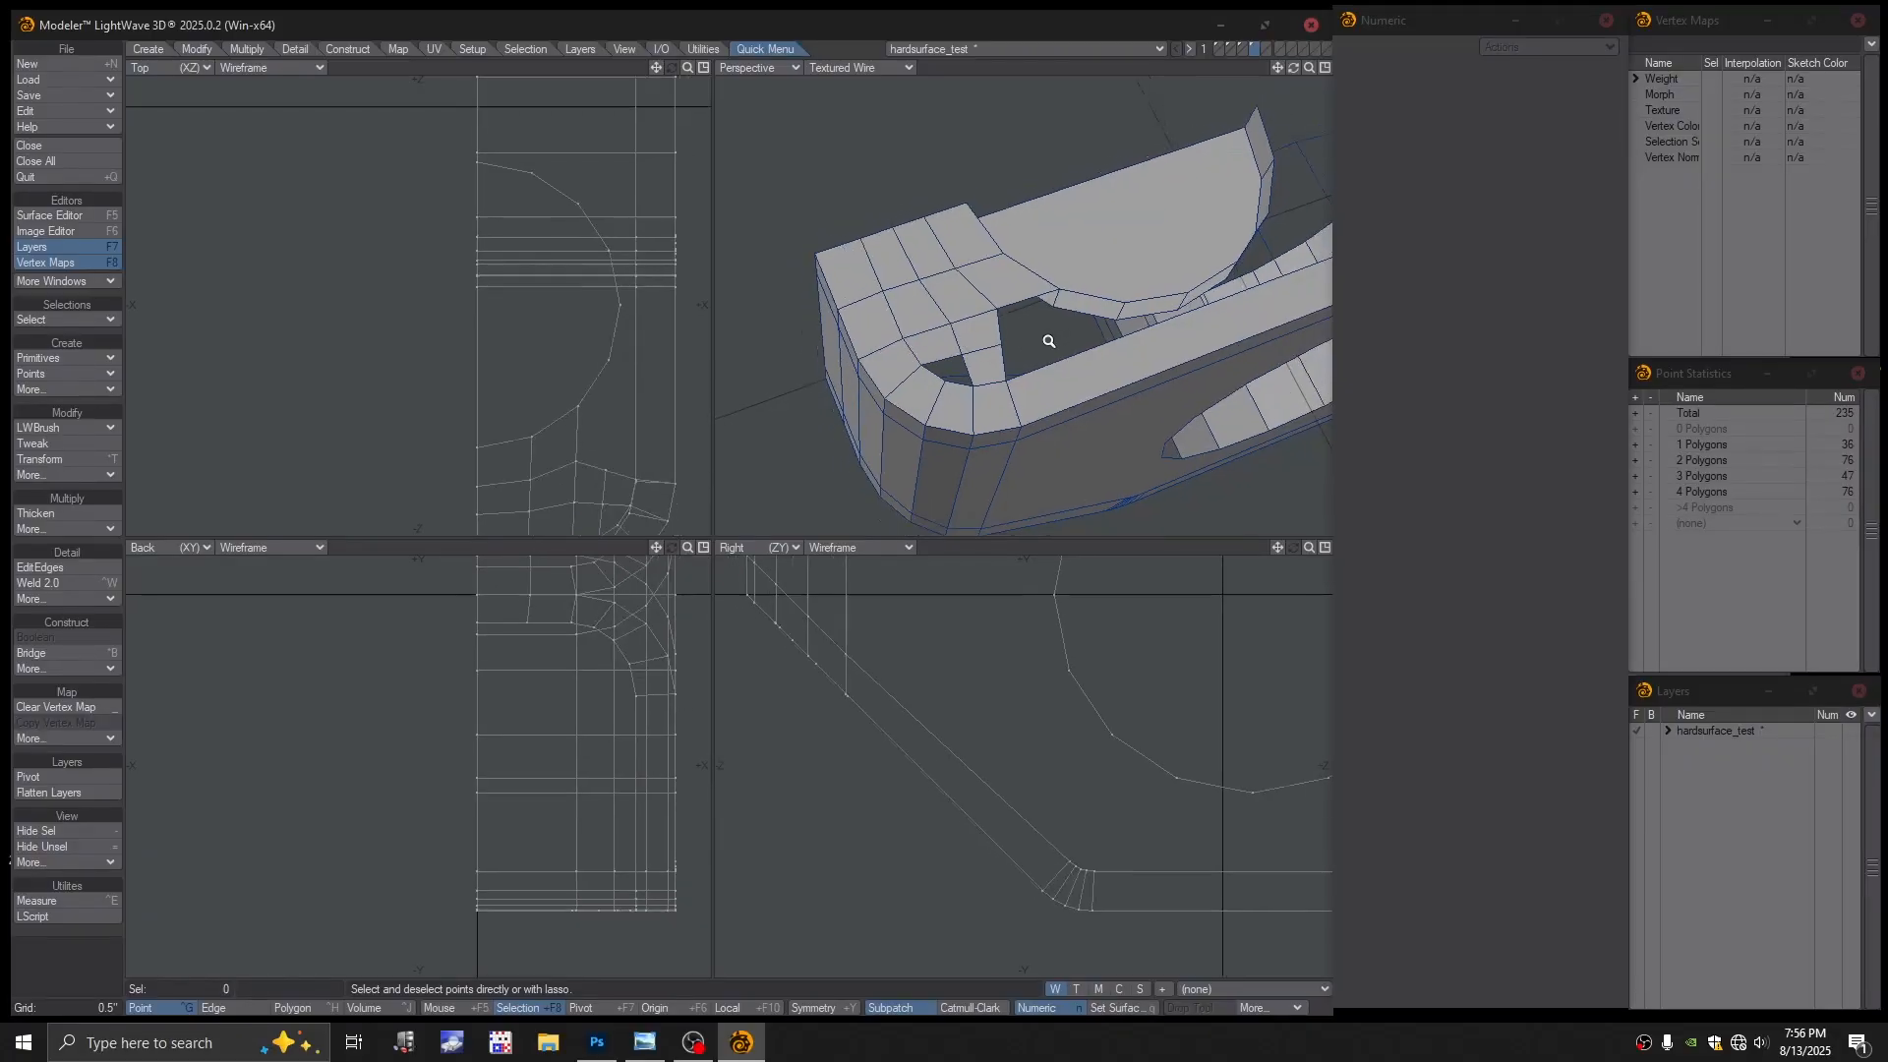
left_click(944, 374)
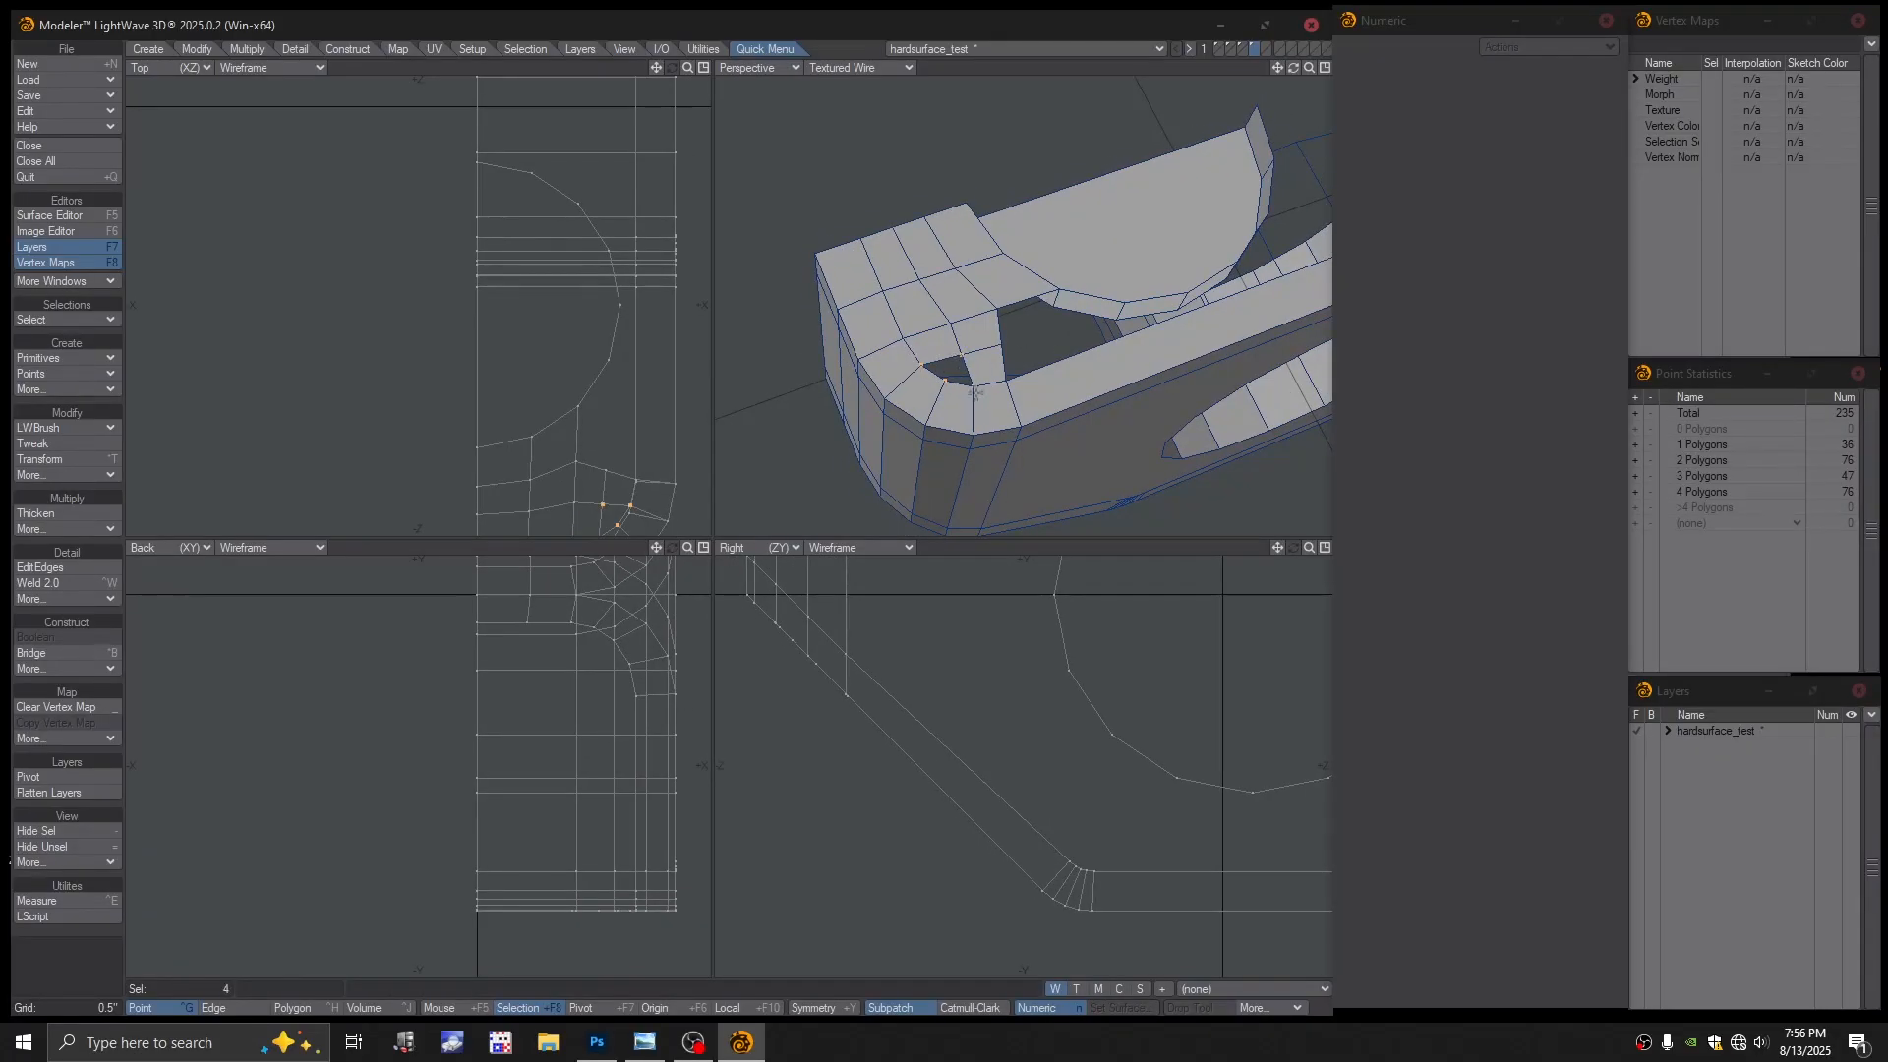
key("p")
key("slash")
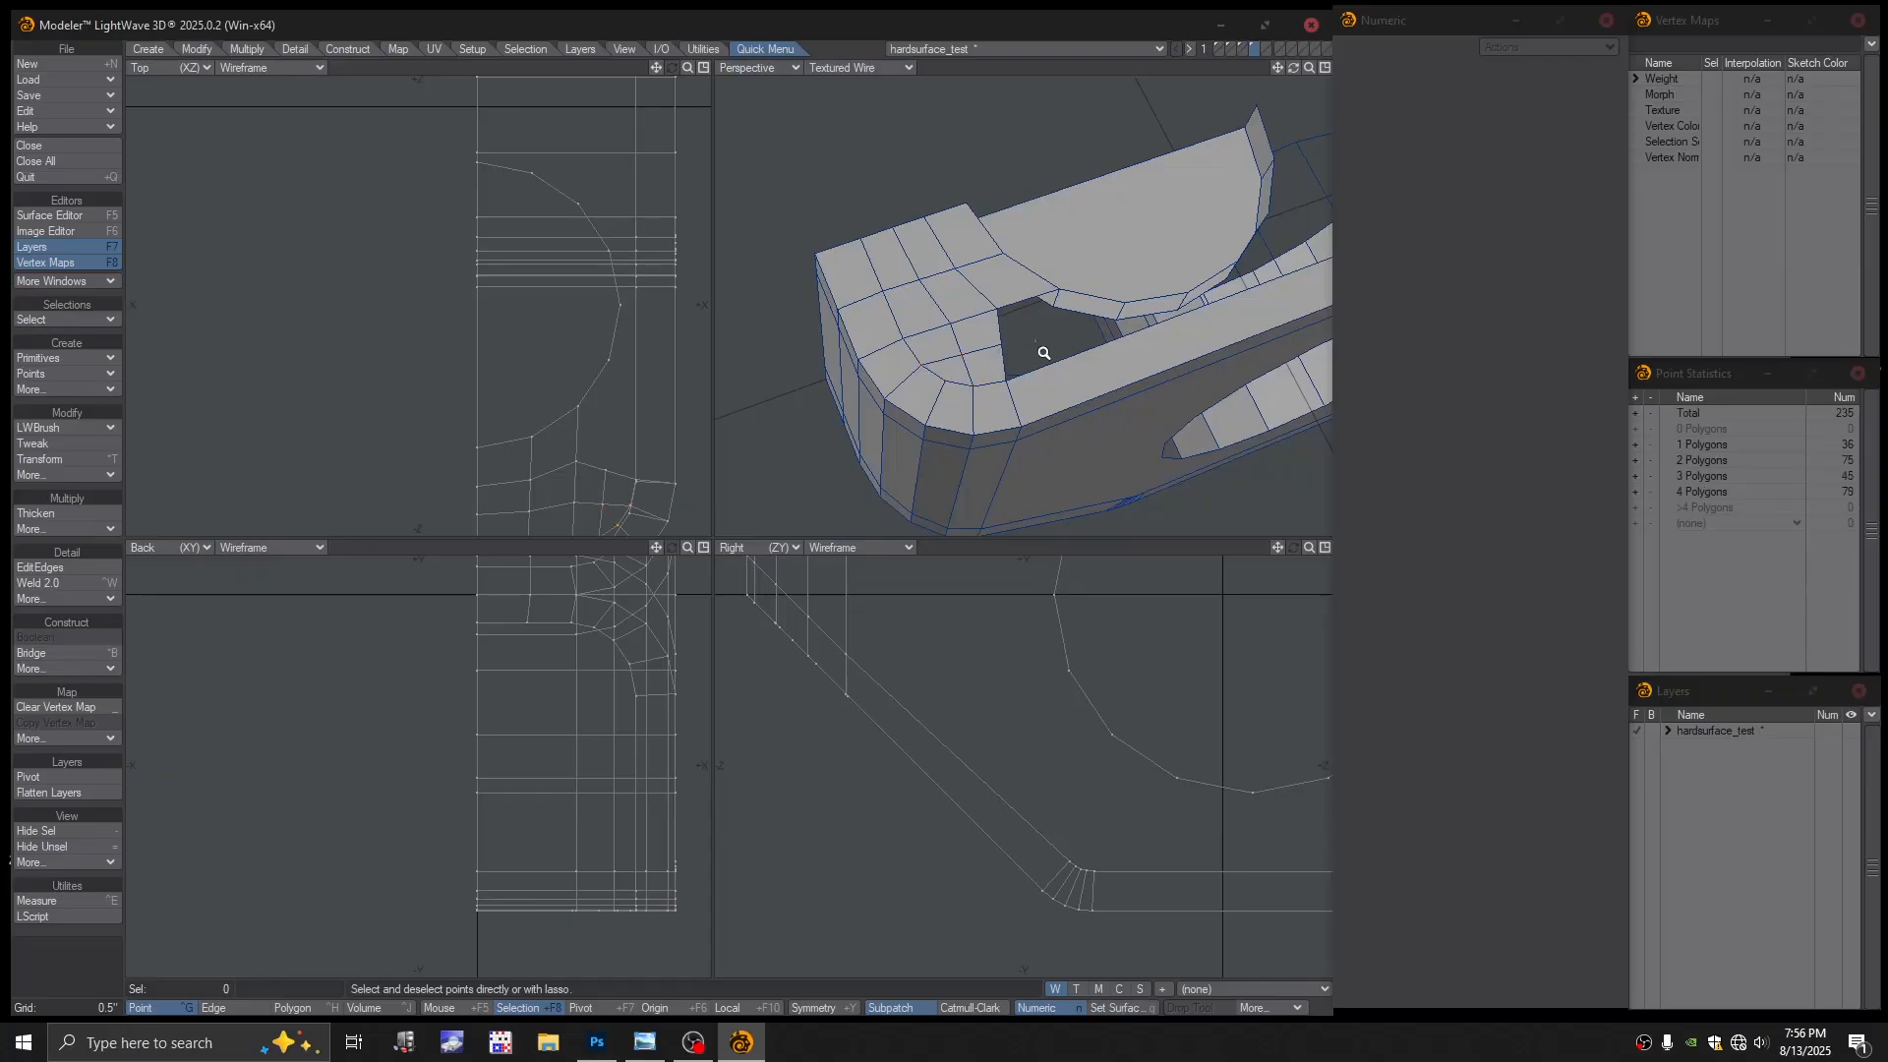
Fill the larger gap with a twelve-point polygon following the curved hole edge
left_click_drag(1045, 353, 985, 336, "alt")
left_click_drag(992, 345, 984, 240, "alt")
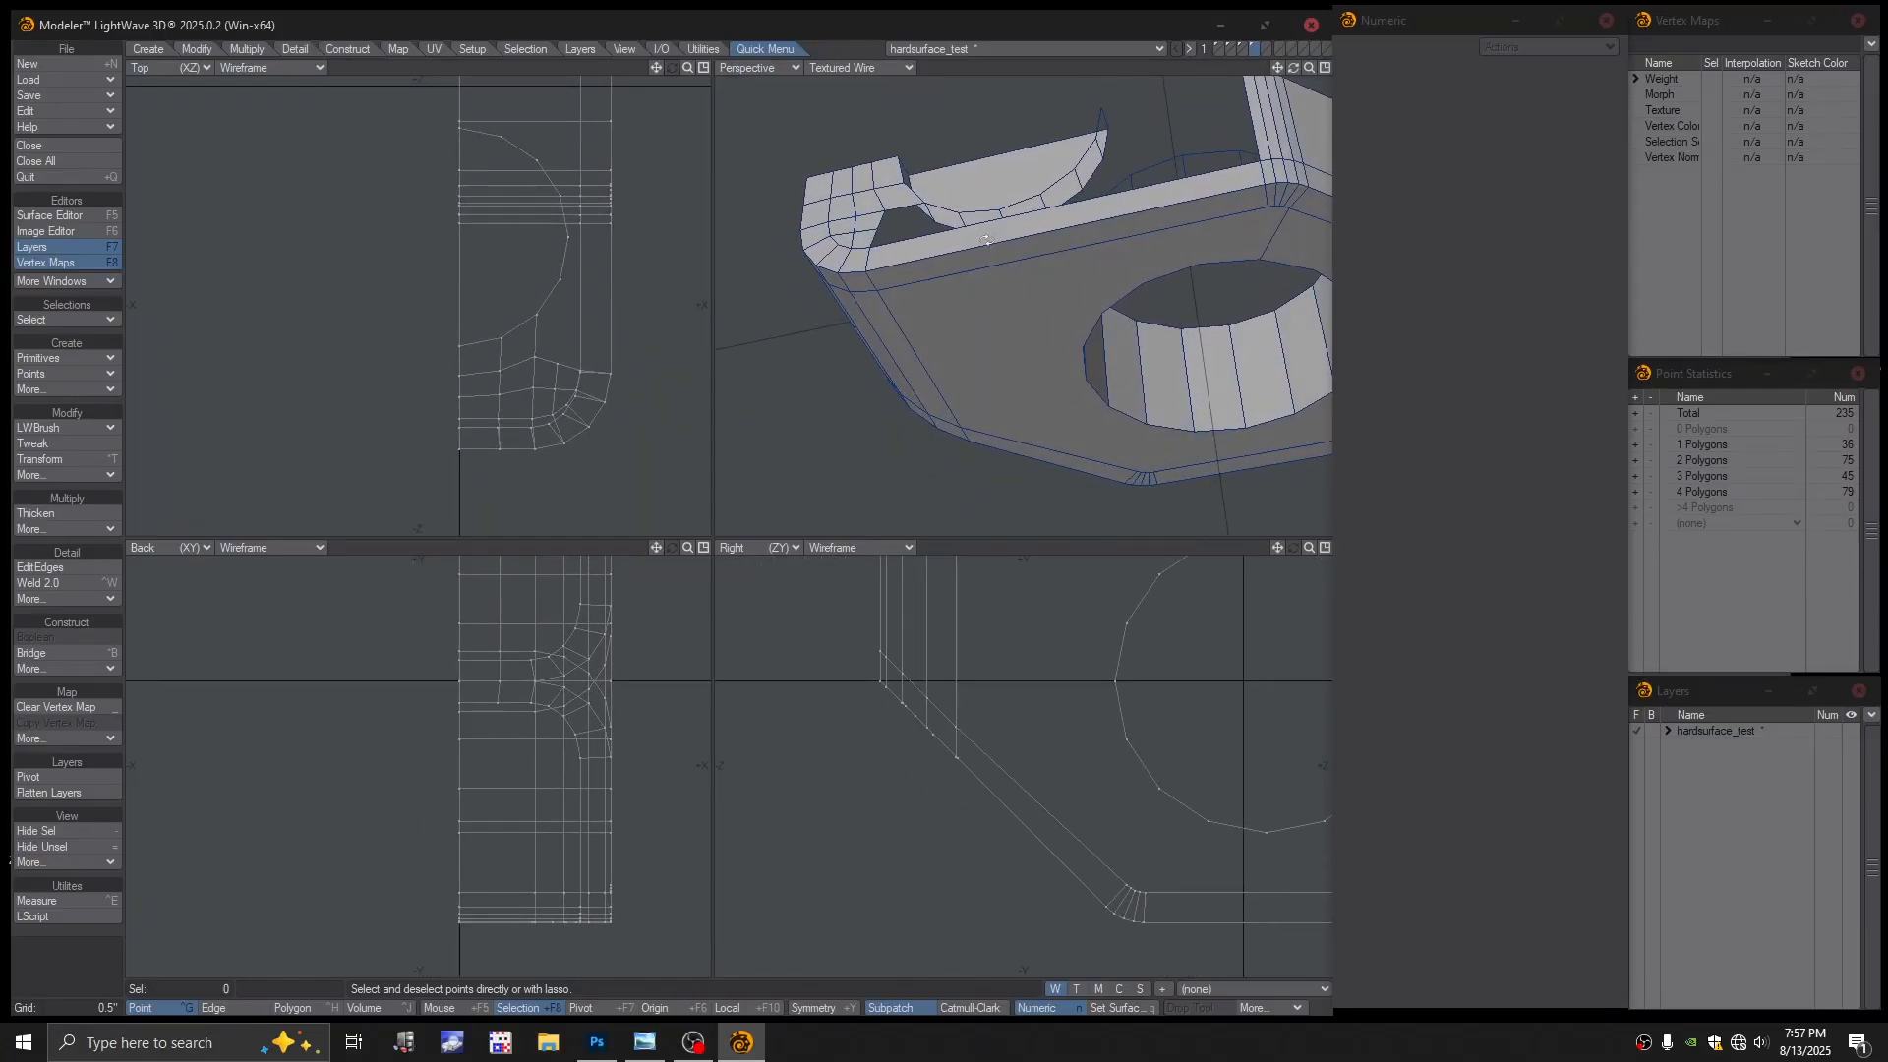
left_click_drag(869, 254, 878, 227)
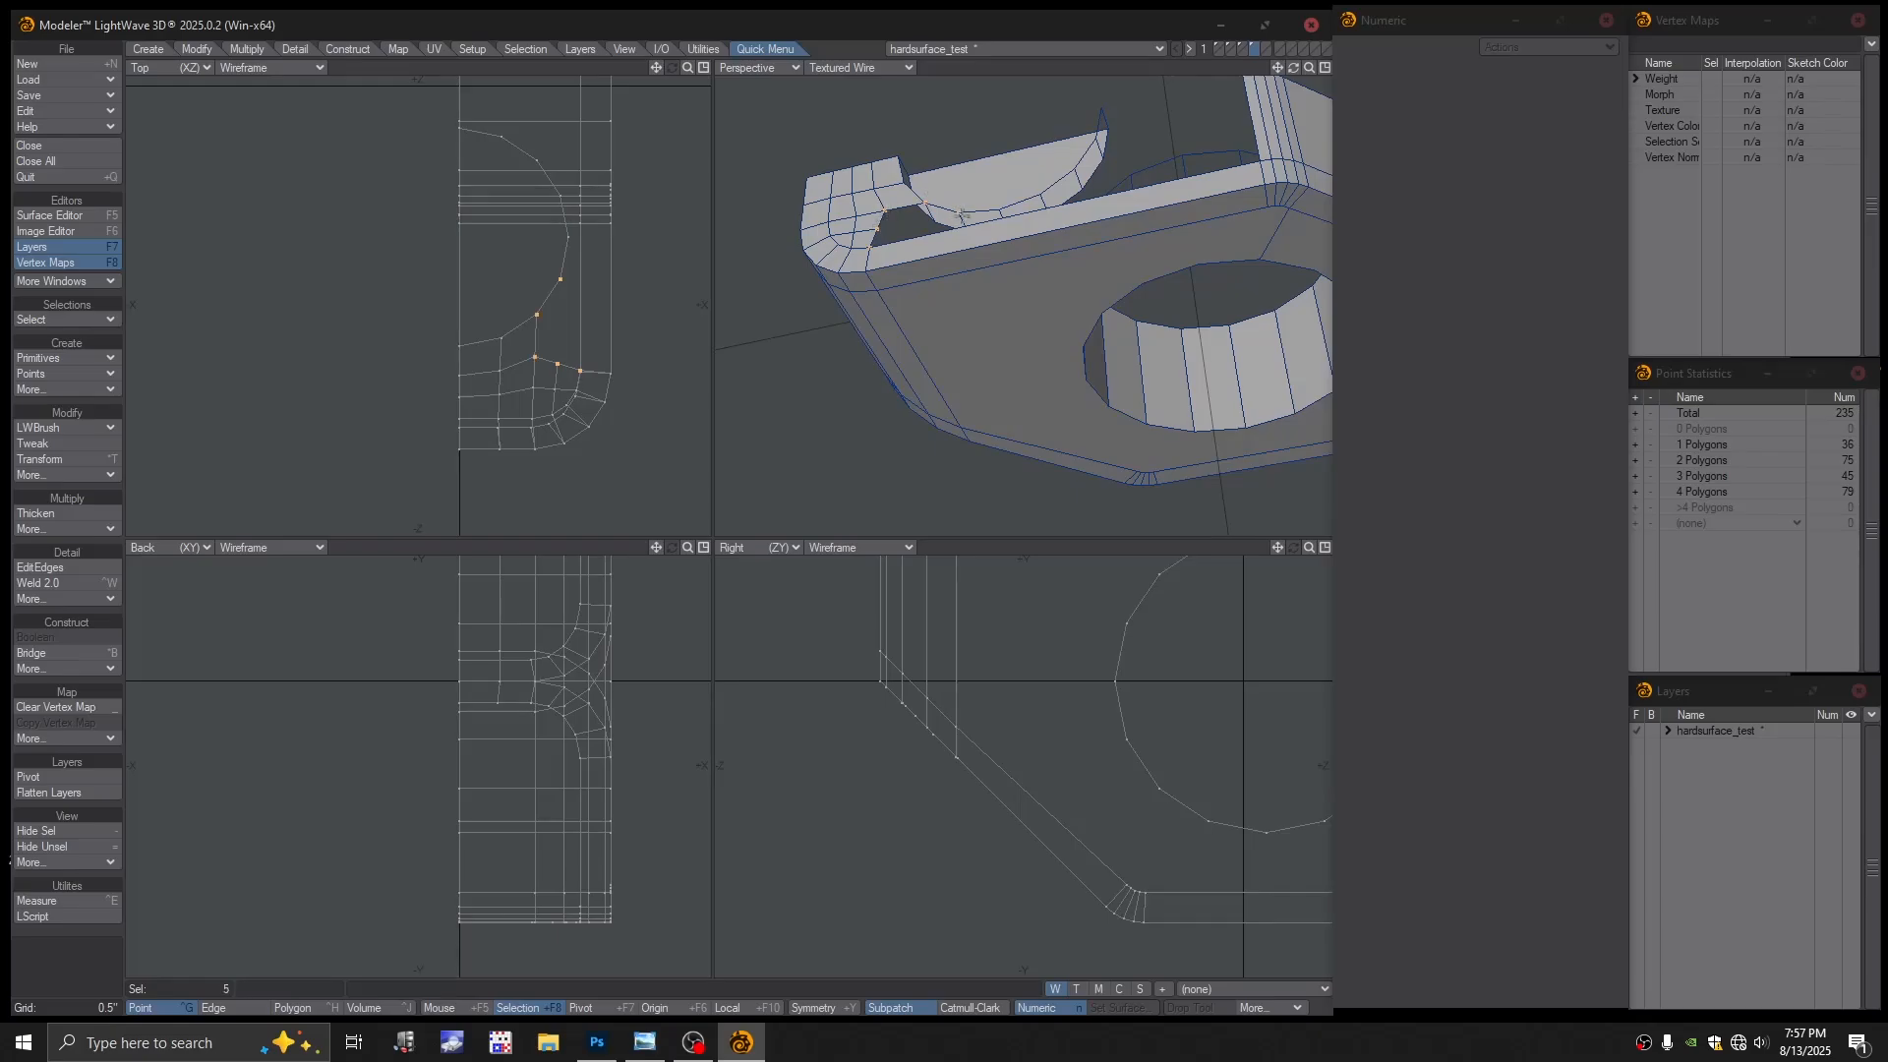
mouse_move(998, 209)
left_mouse_down()
mouse_move(1079, 173)
mouse_move(1102, 110)
mouse_move(1158, 139)
mouse_move(1110, 139)
mouse_move(1188, 125)
left_mouse_up()
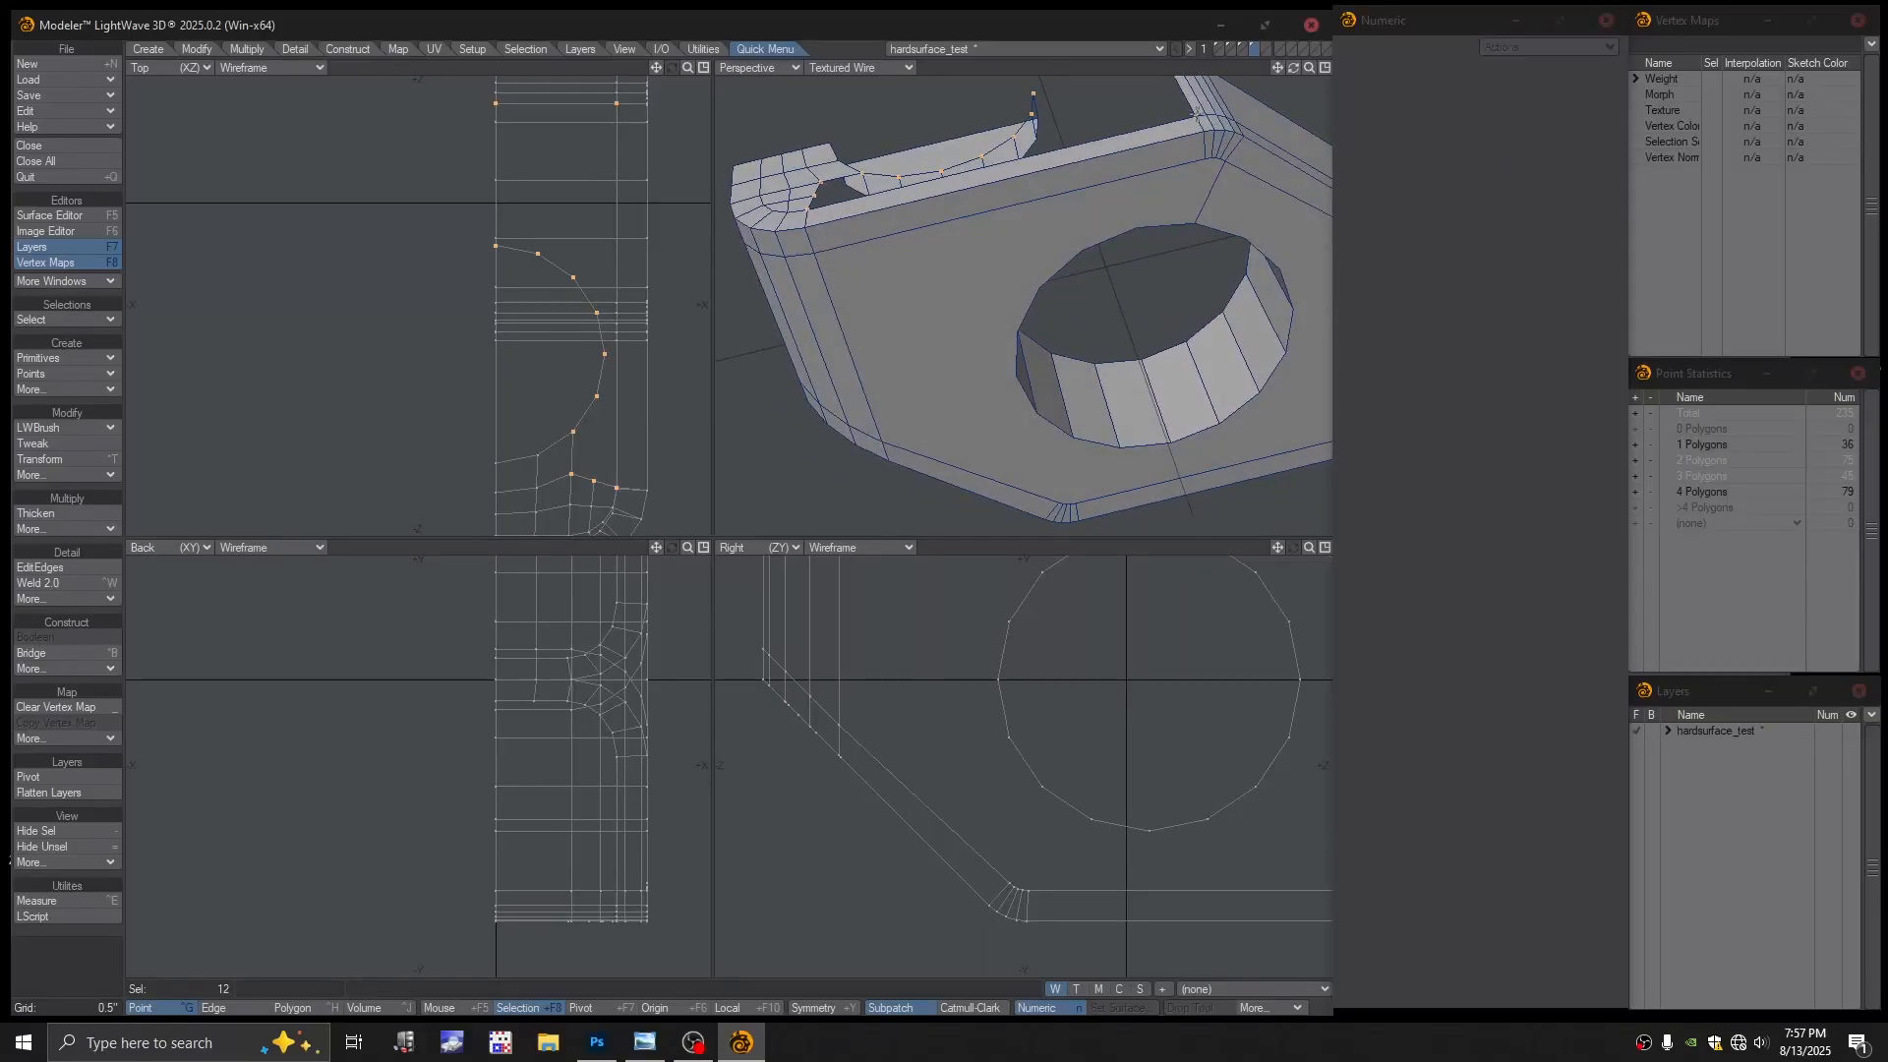
left_click_drag(983, 201, 929, 333, "alt")
key("p")
key("slash")
left_click_drag(929, 333, 983, 285, "ctrl+alt")
left_click_drag(983, 285, 961, 395, "alt")
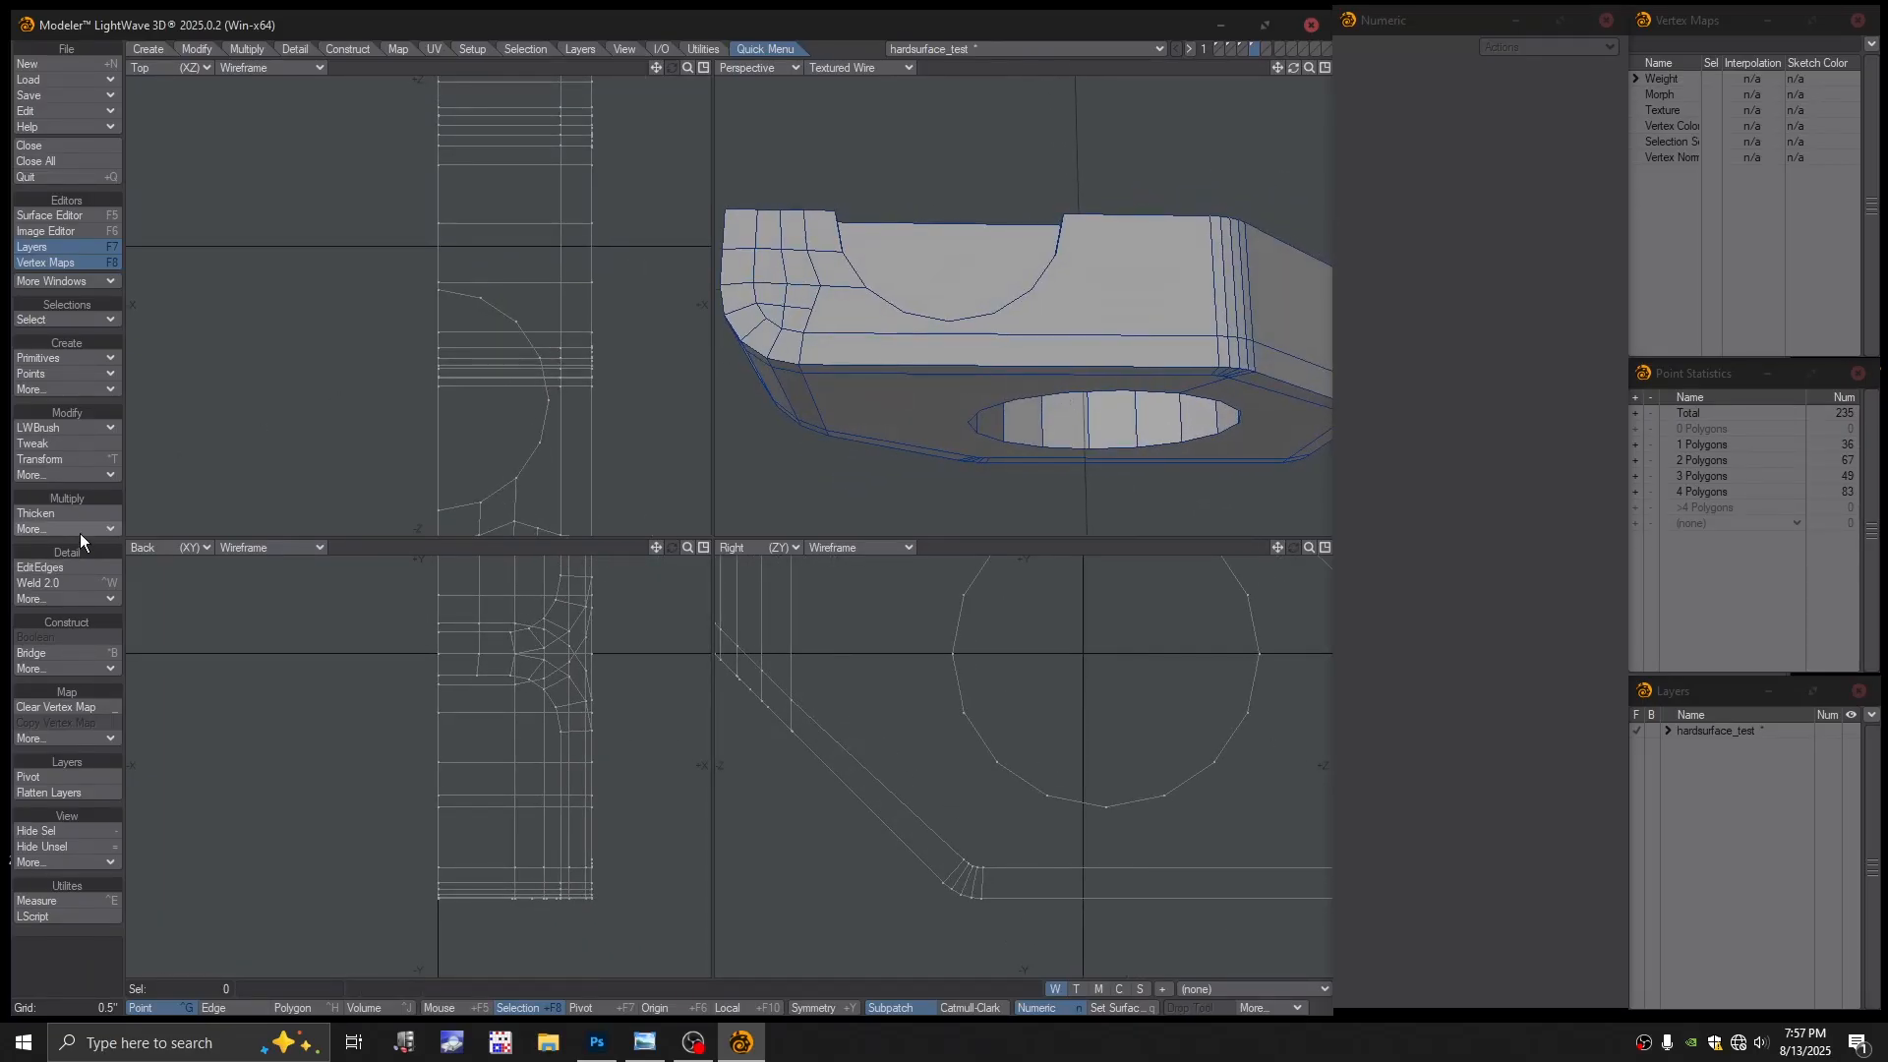
Insert and slide two support loops, one along the block's side and one near the top edge
left_click(39, 567)
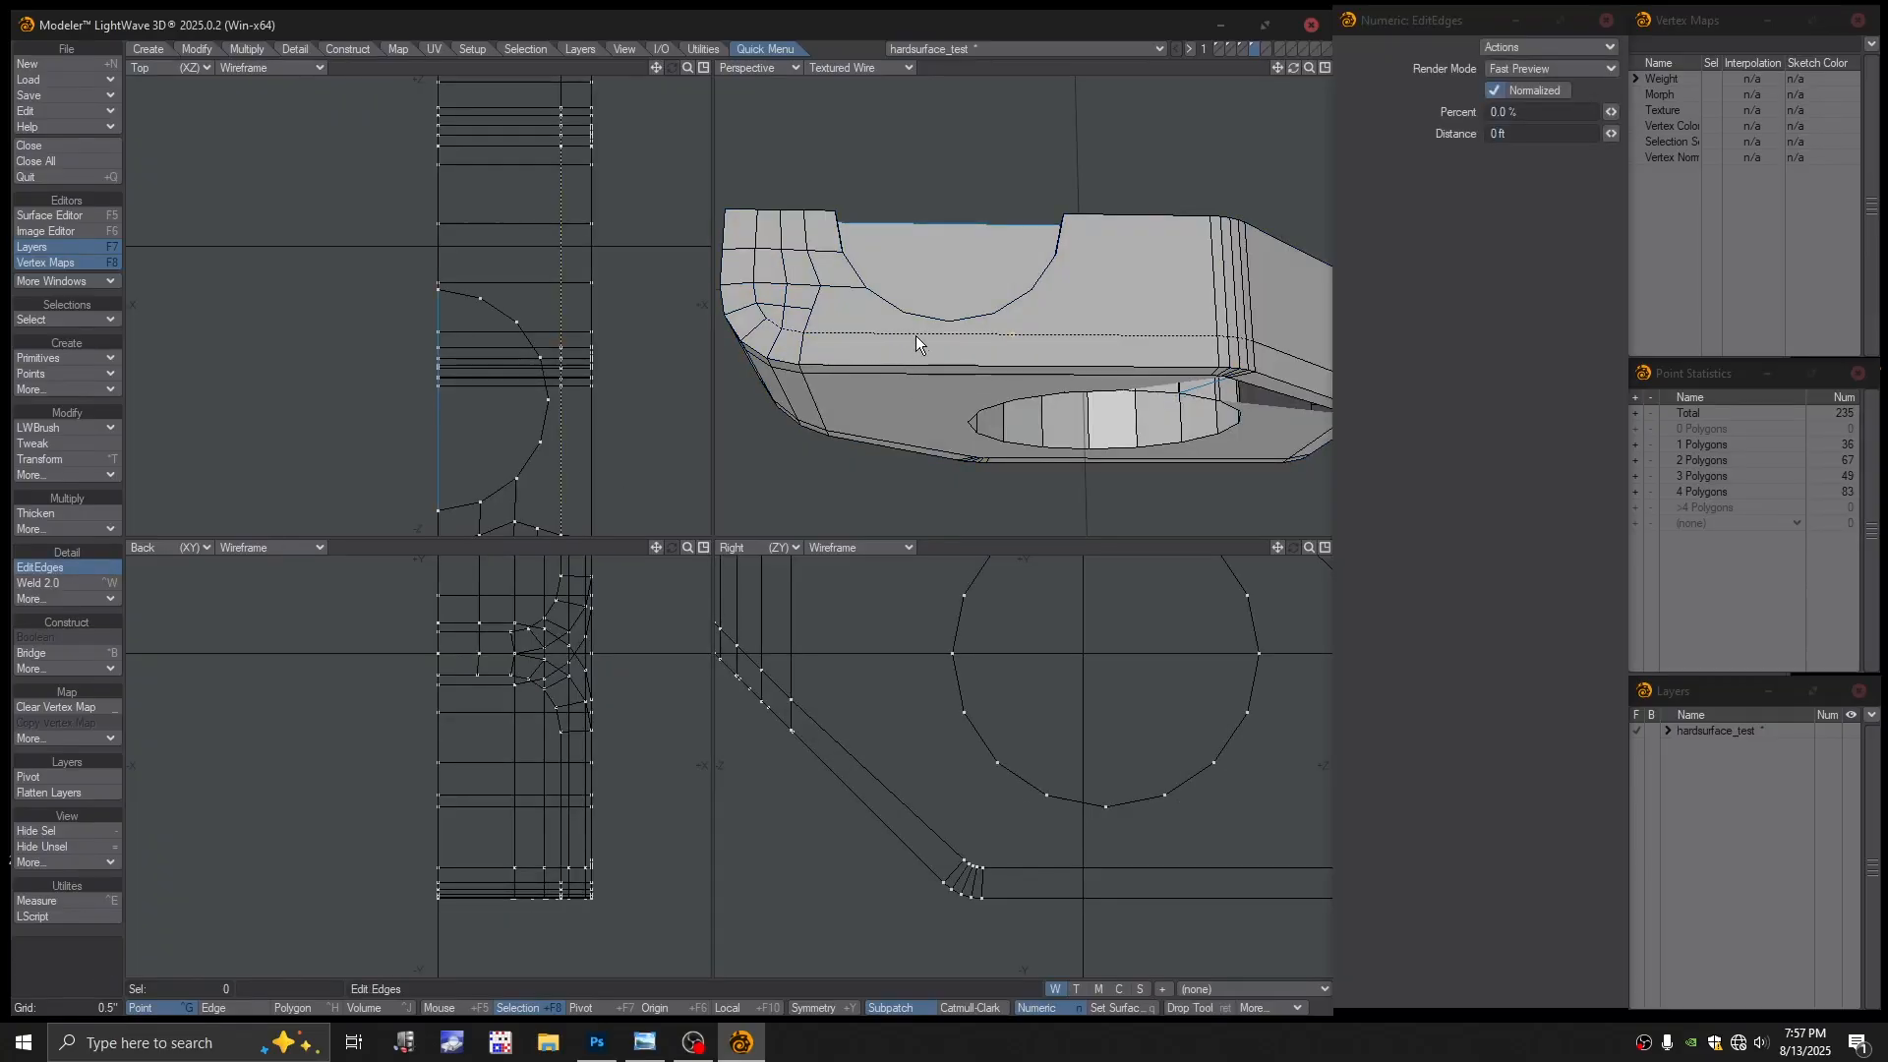
left_click_drag(916, 335, 1046, 325)
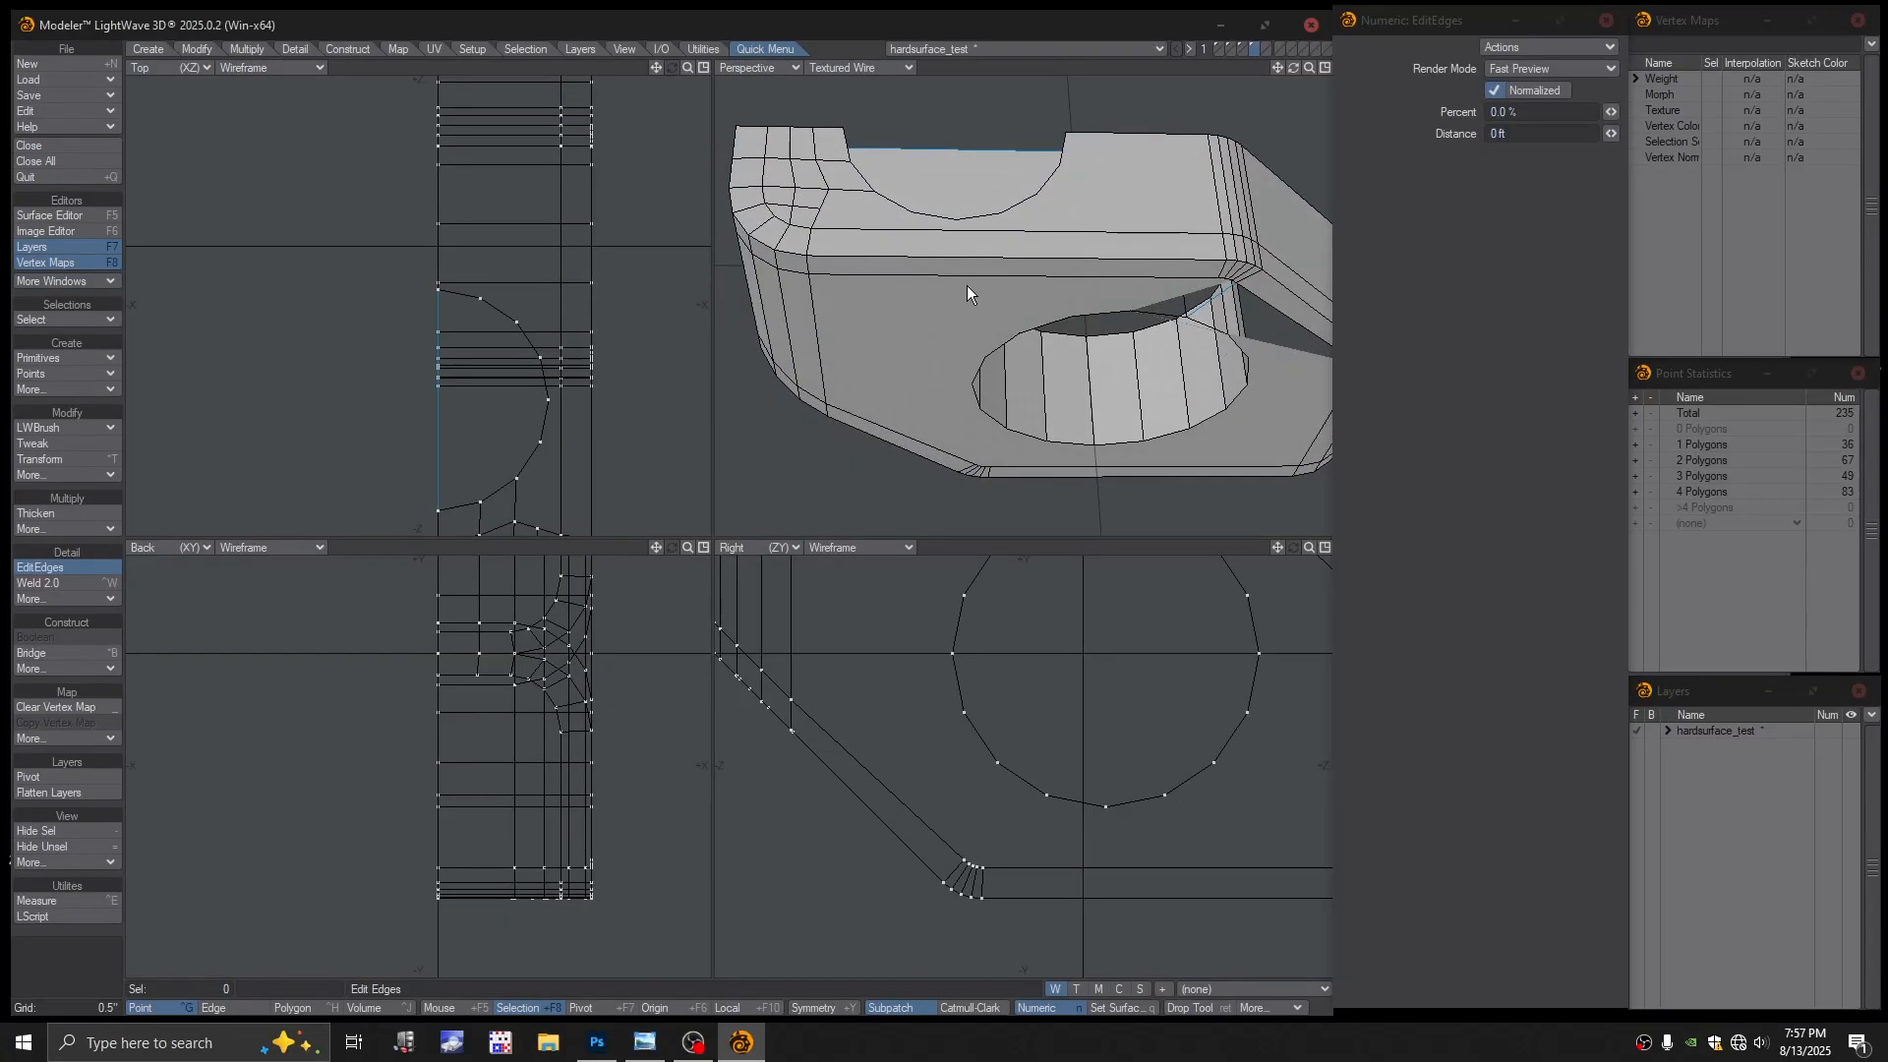
mouse_move(964, 274)
left_mouse_down()
mouse_move(991, 250)
mouse_move(956, 317)
mouse_move(993, 271)
left_mouse_up()
left_click_drag(1036, 337, 999, 423, "alt+shift")
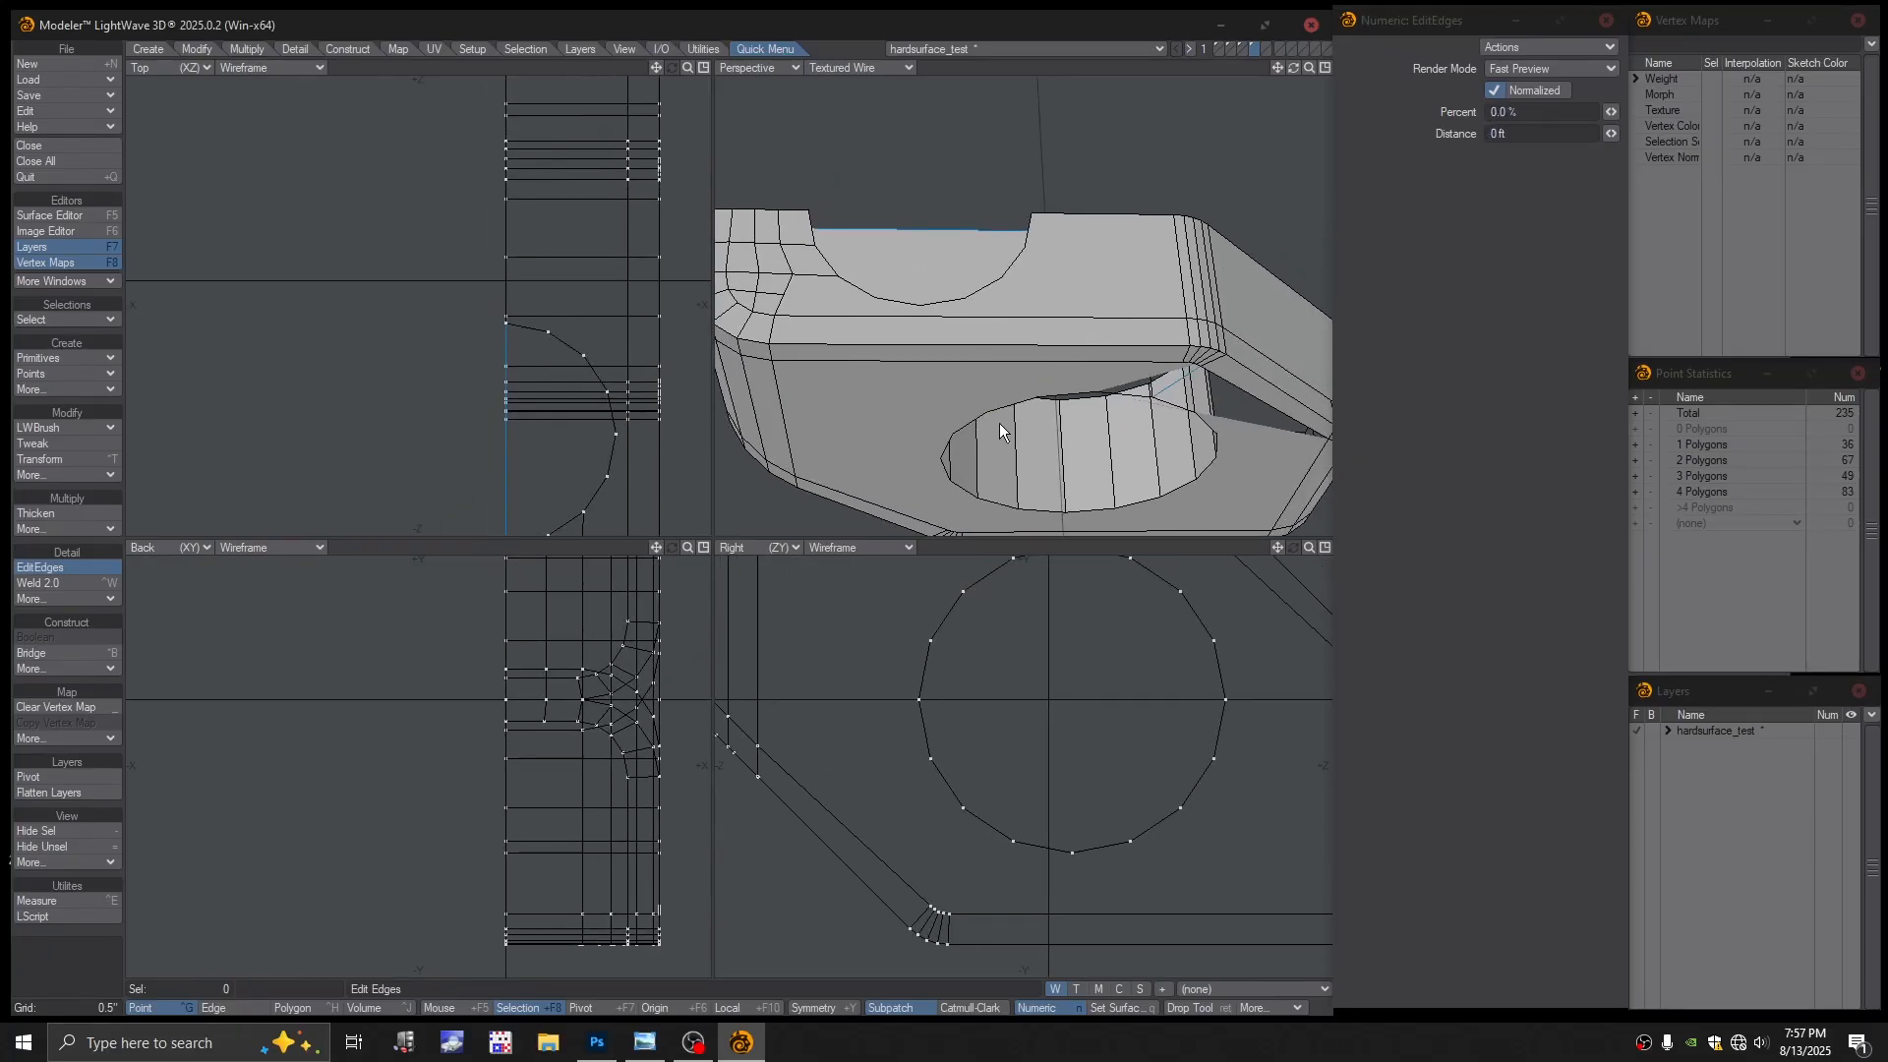
key("Return")
left_click_drag(941, 169, 1139, 393, "alt+shift")
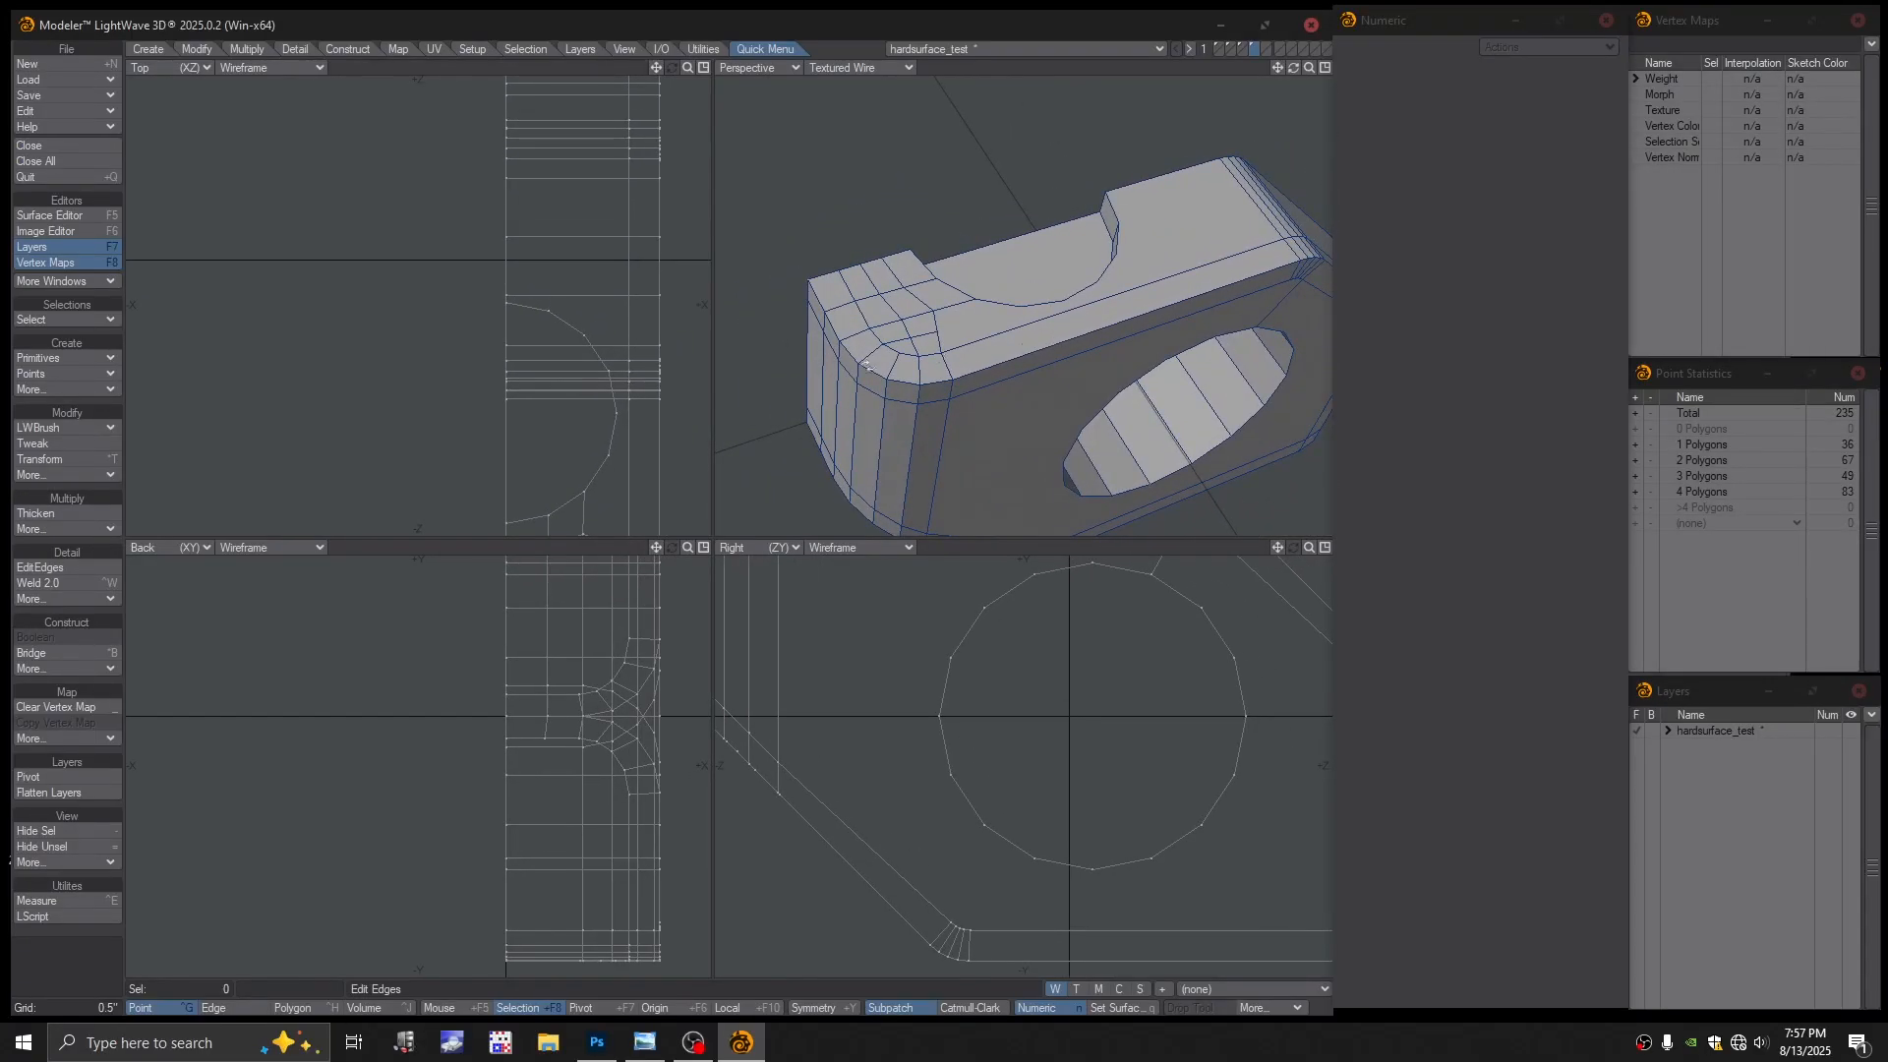
left_click(57, 567)
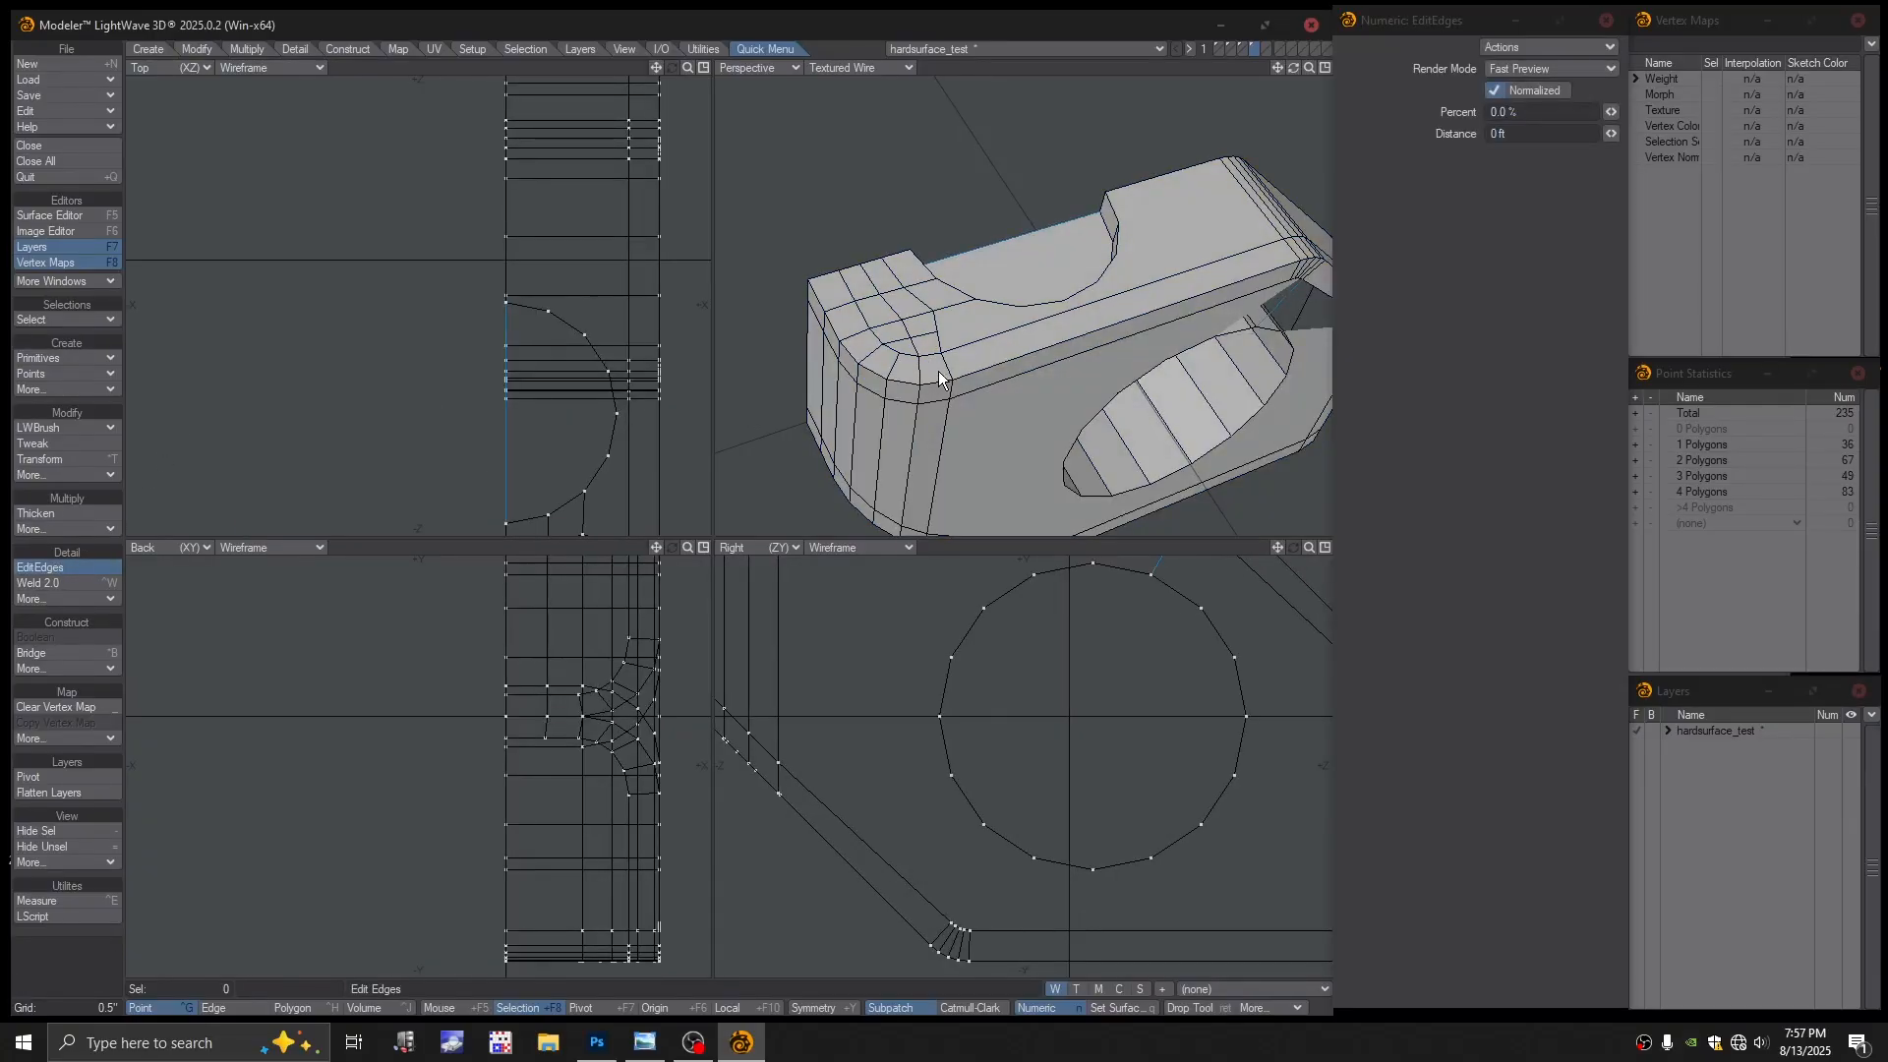
Set the Numeric EditEdges Percent to 38 and activate the Edit Edges tool
left_click_drag(947, 362, 1293, 370, "alt")
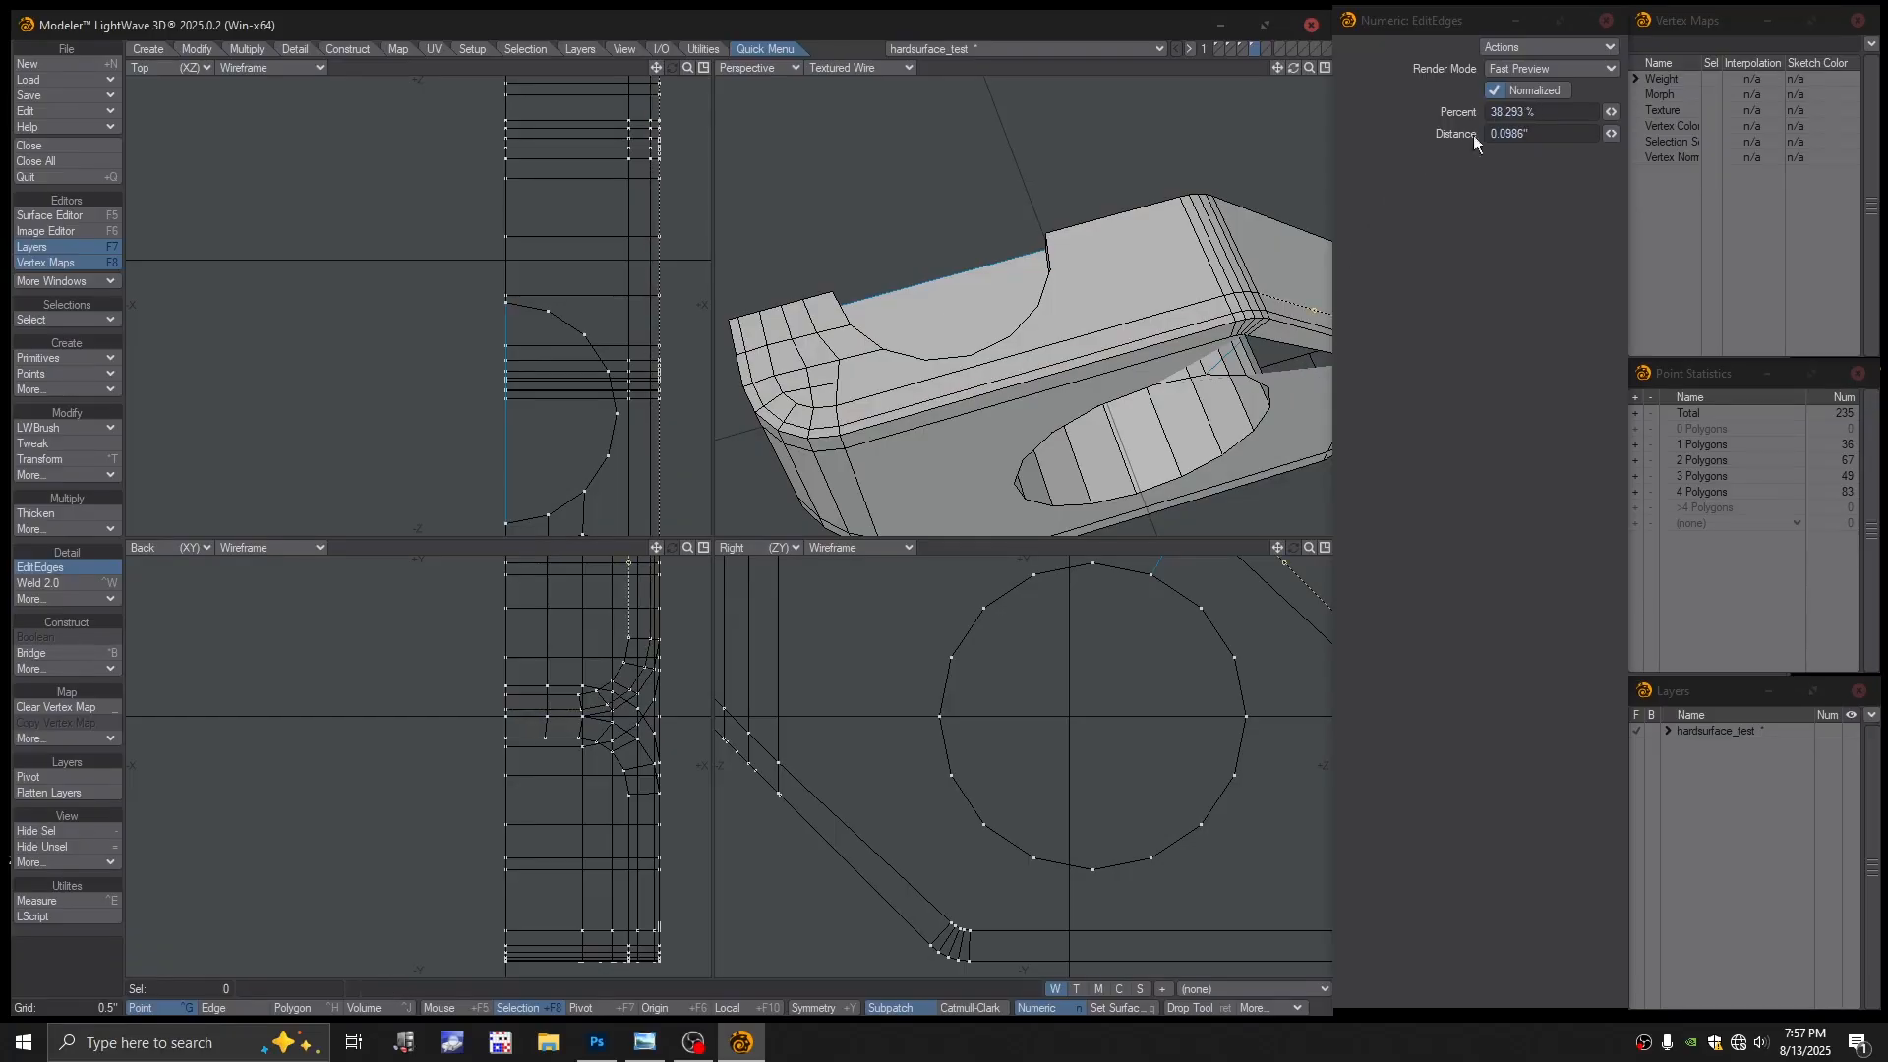
key("ctrl+z")
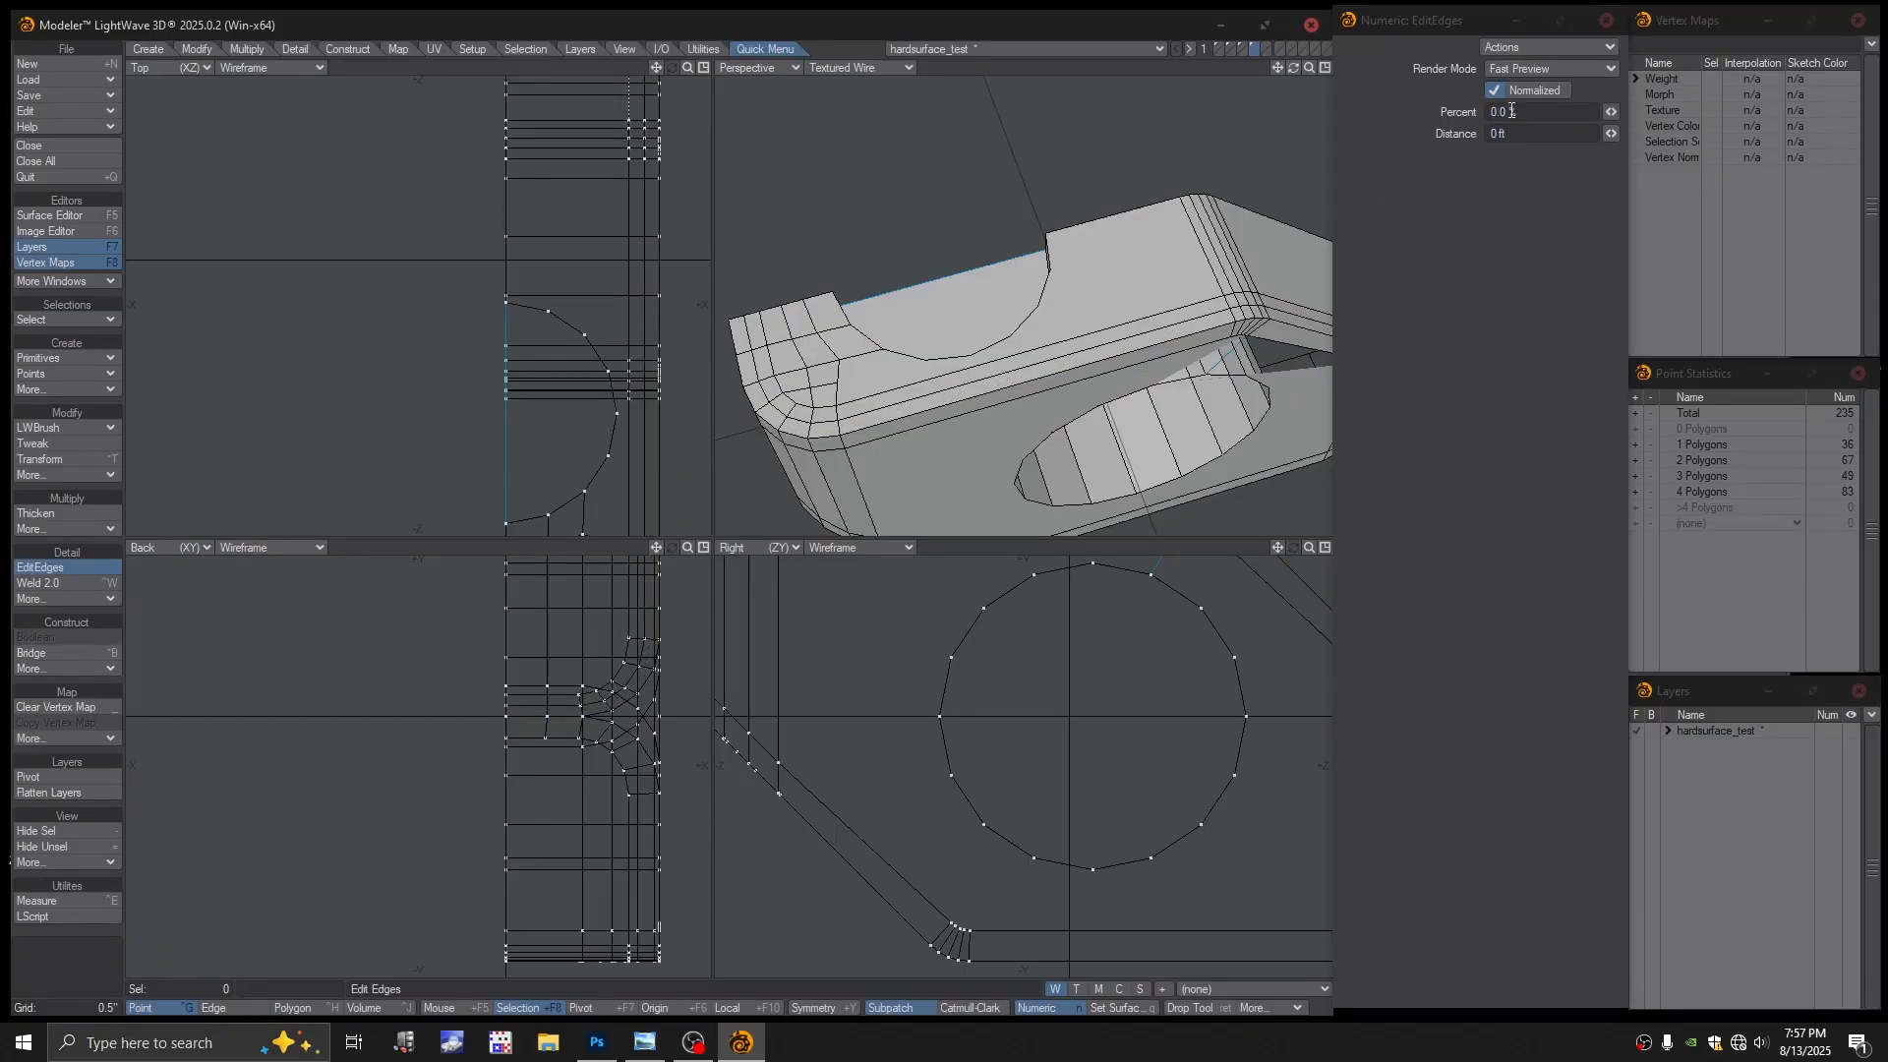
left_click(1504, 113)
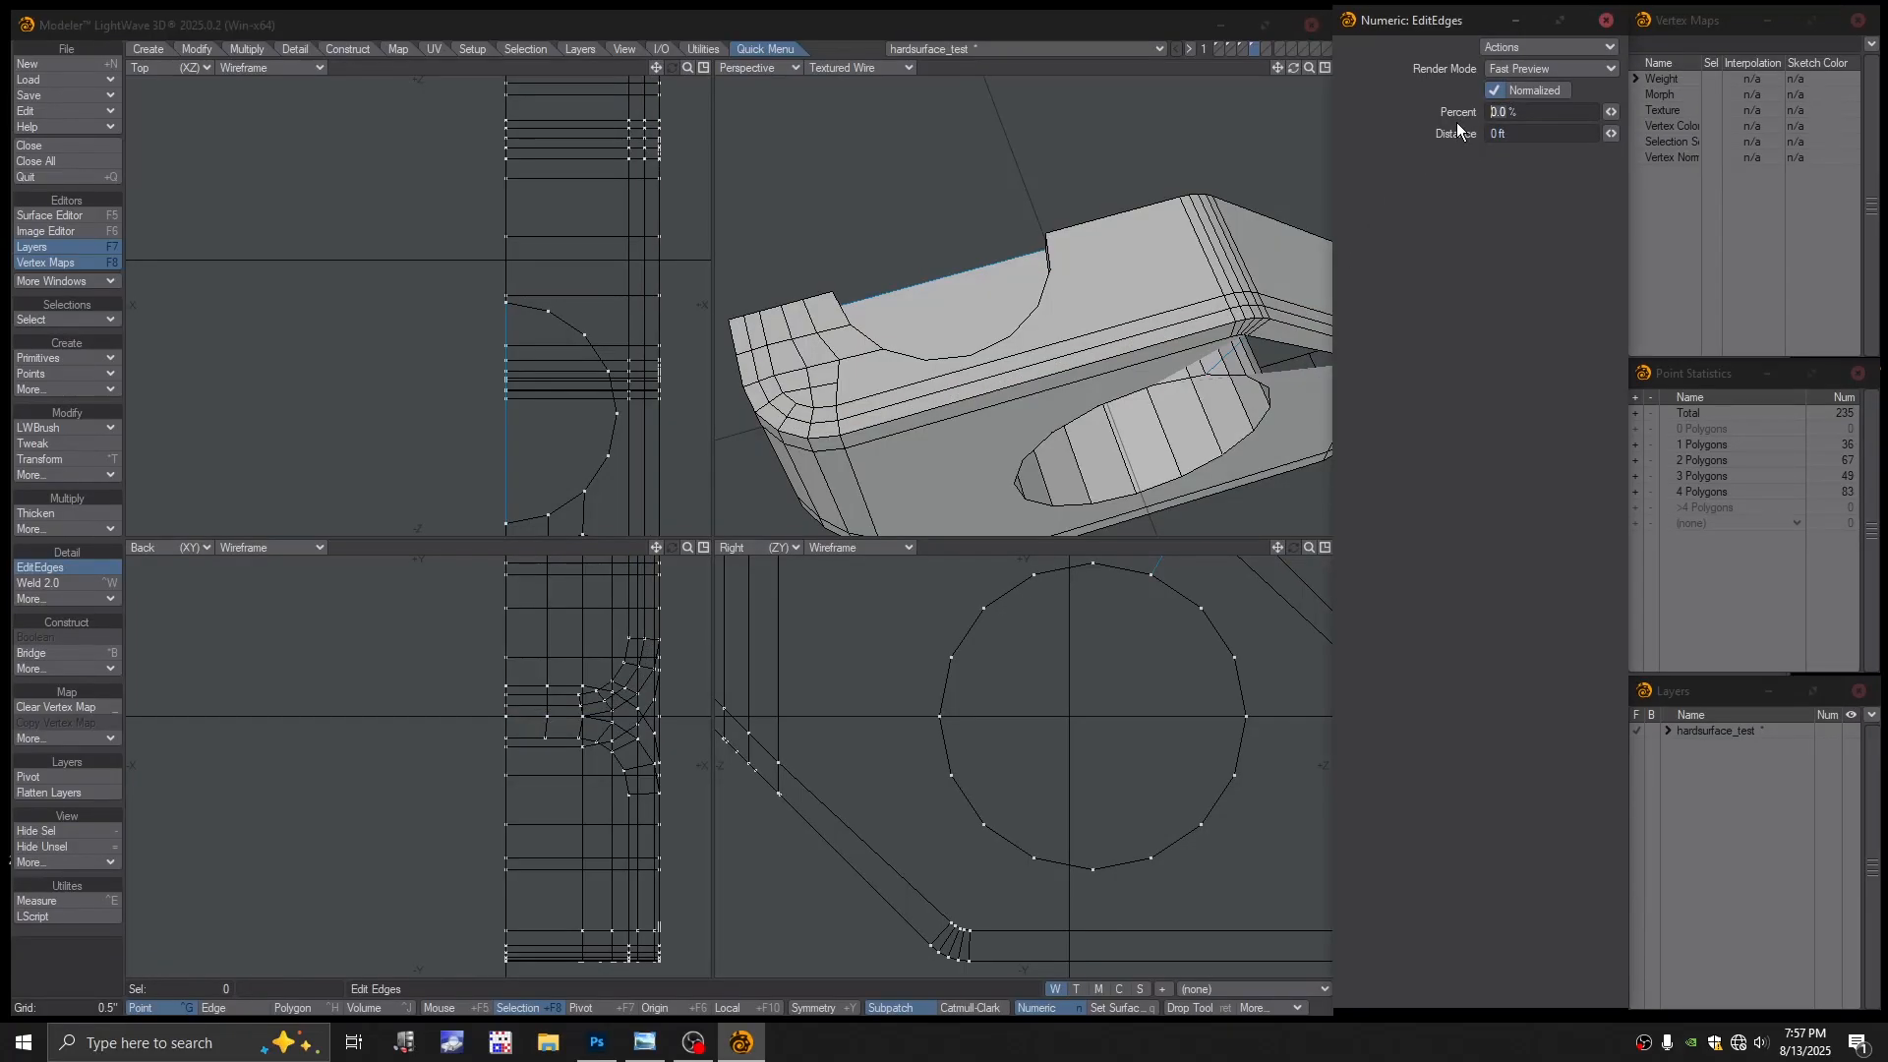
type("38")
left_click(1534, 43)
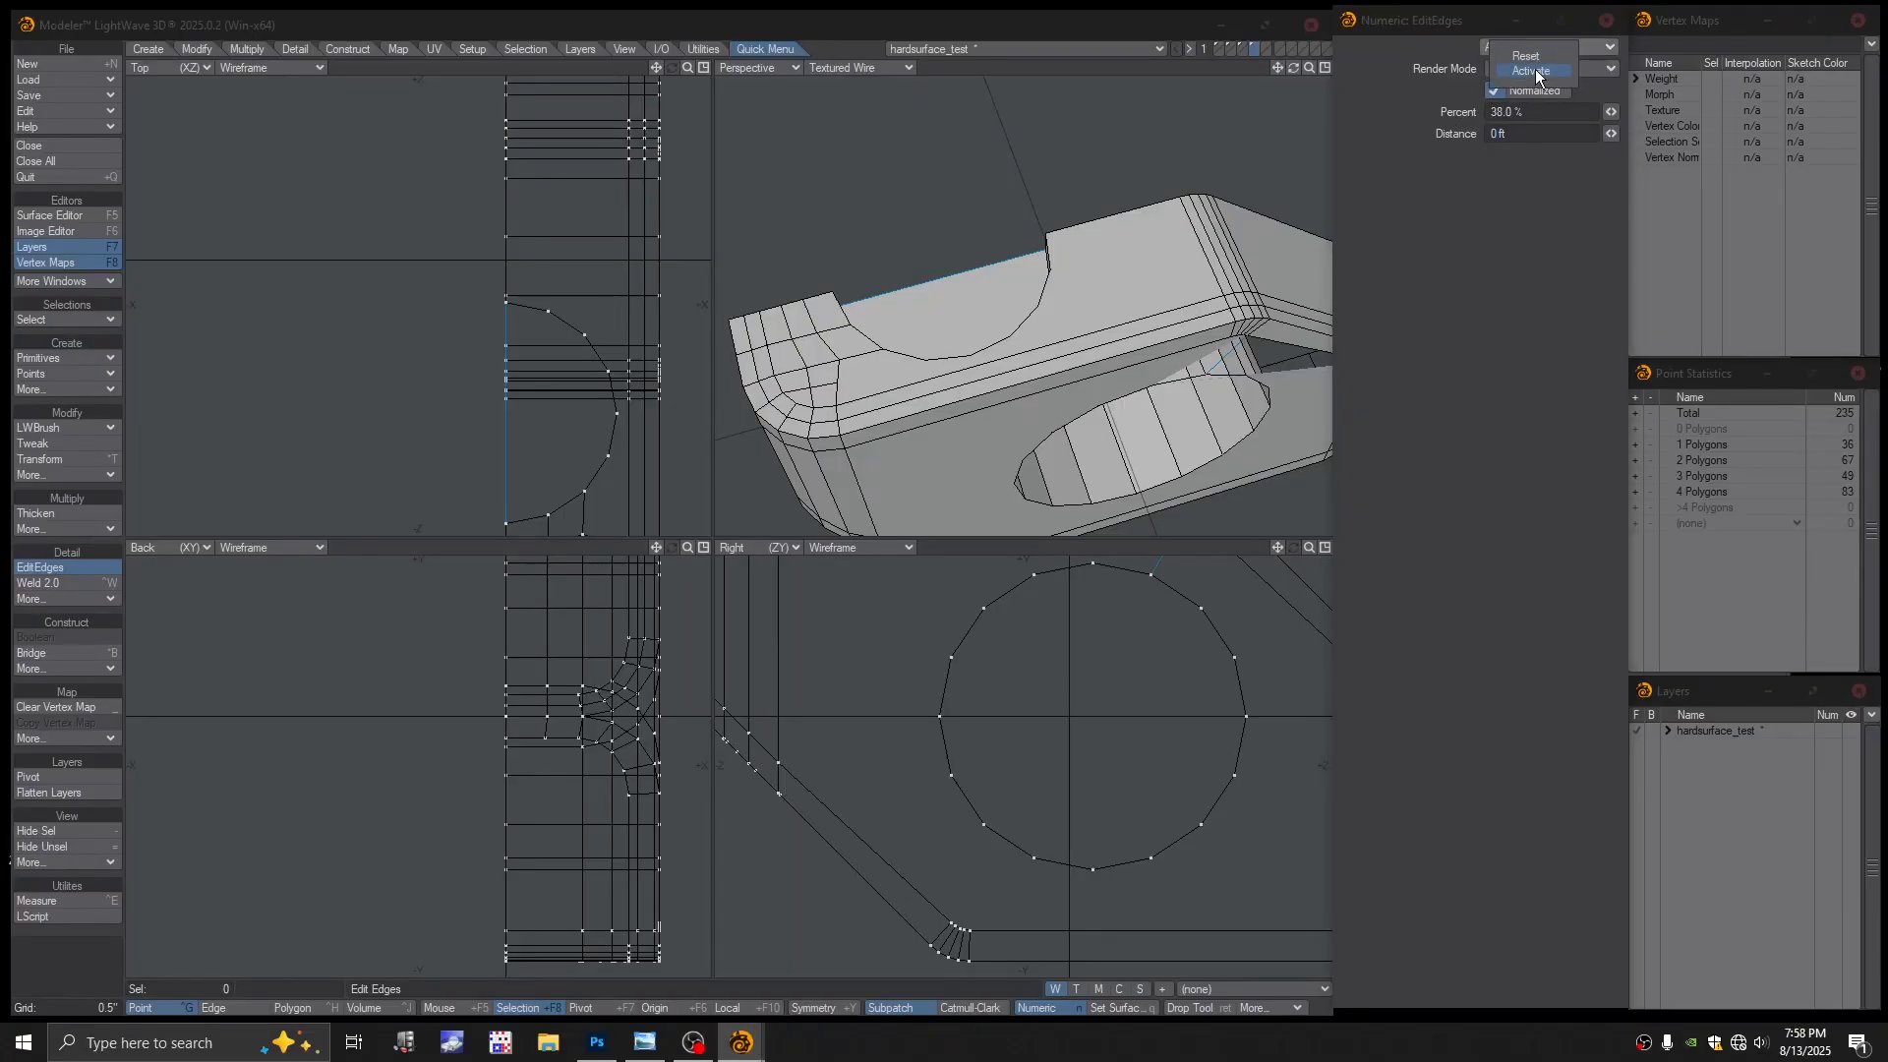
left_click(1536, 70)
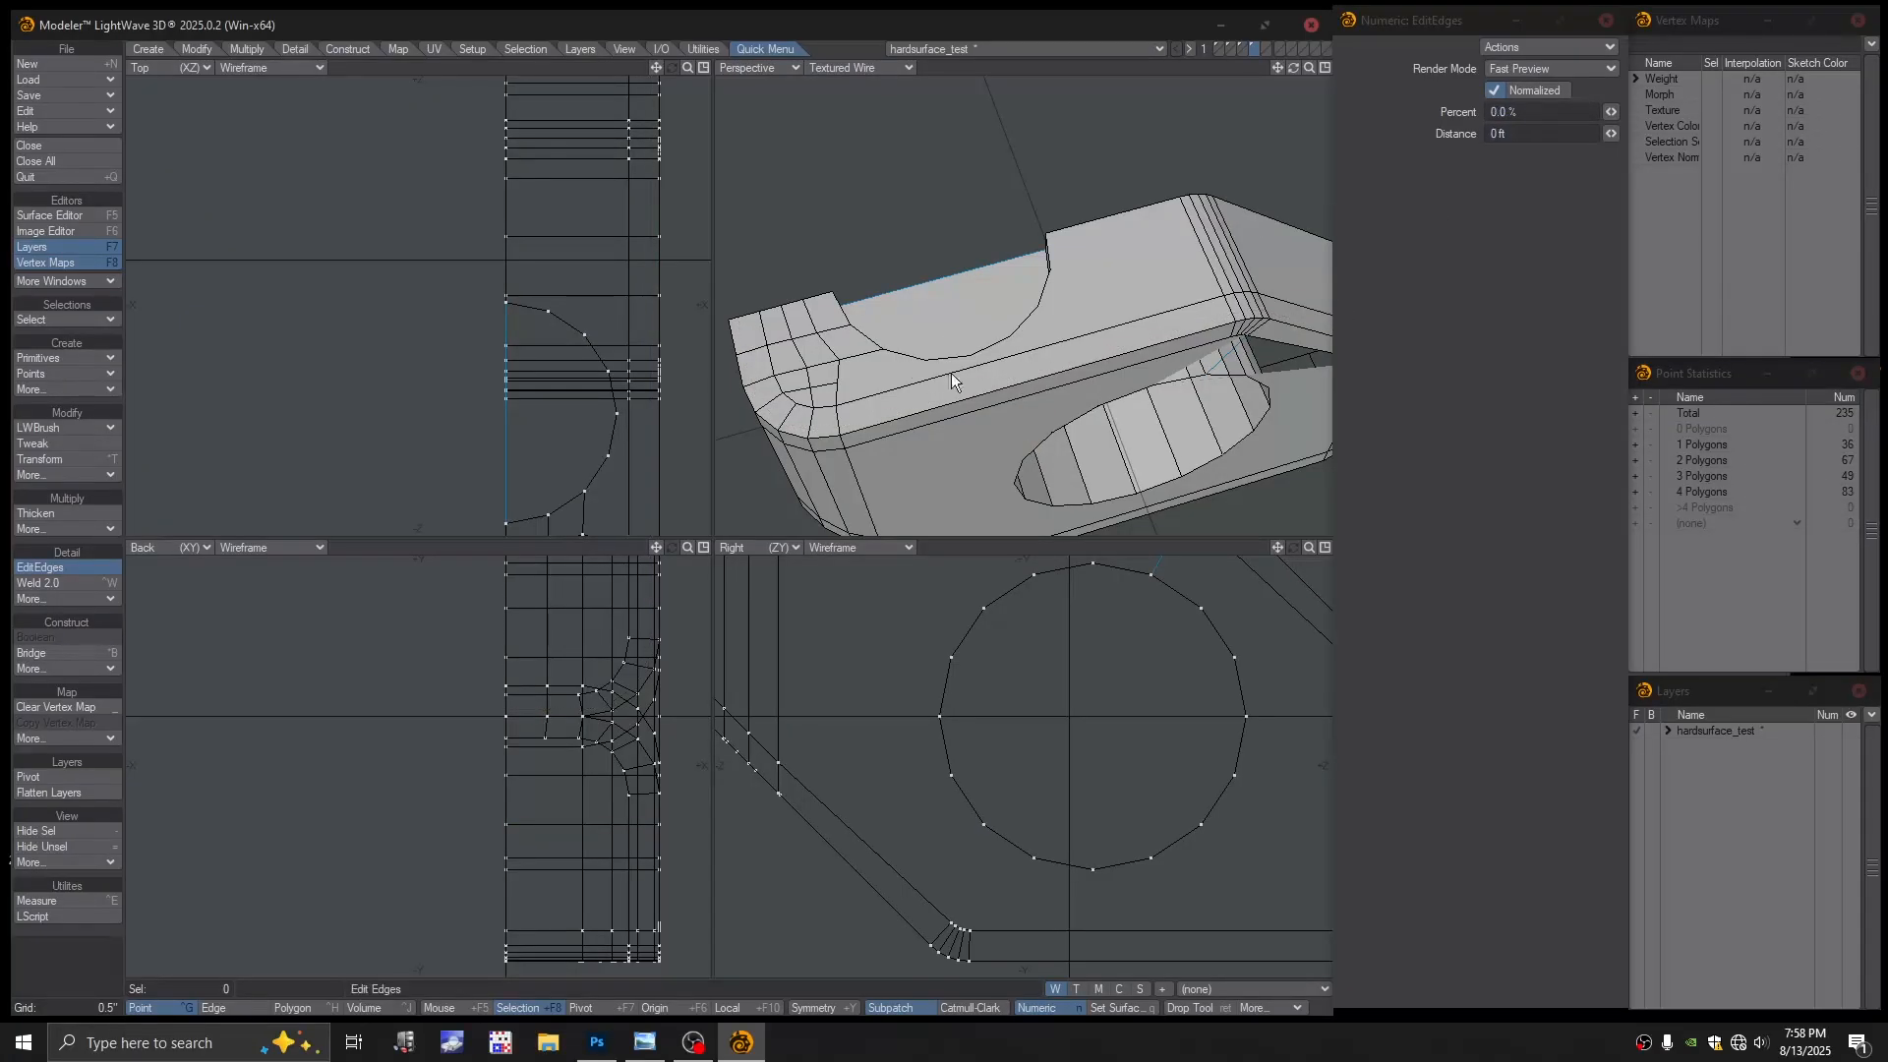
Place an edge loop on the bevelled strip and set its slide to 50 percent
left_click(1246, 317)
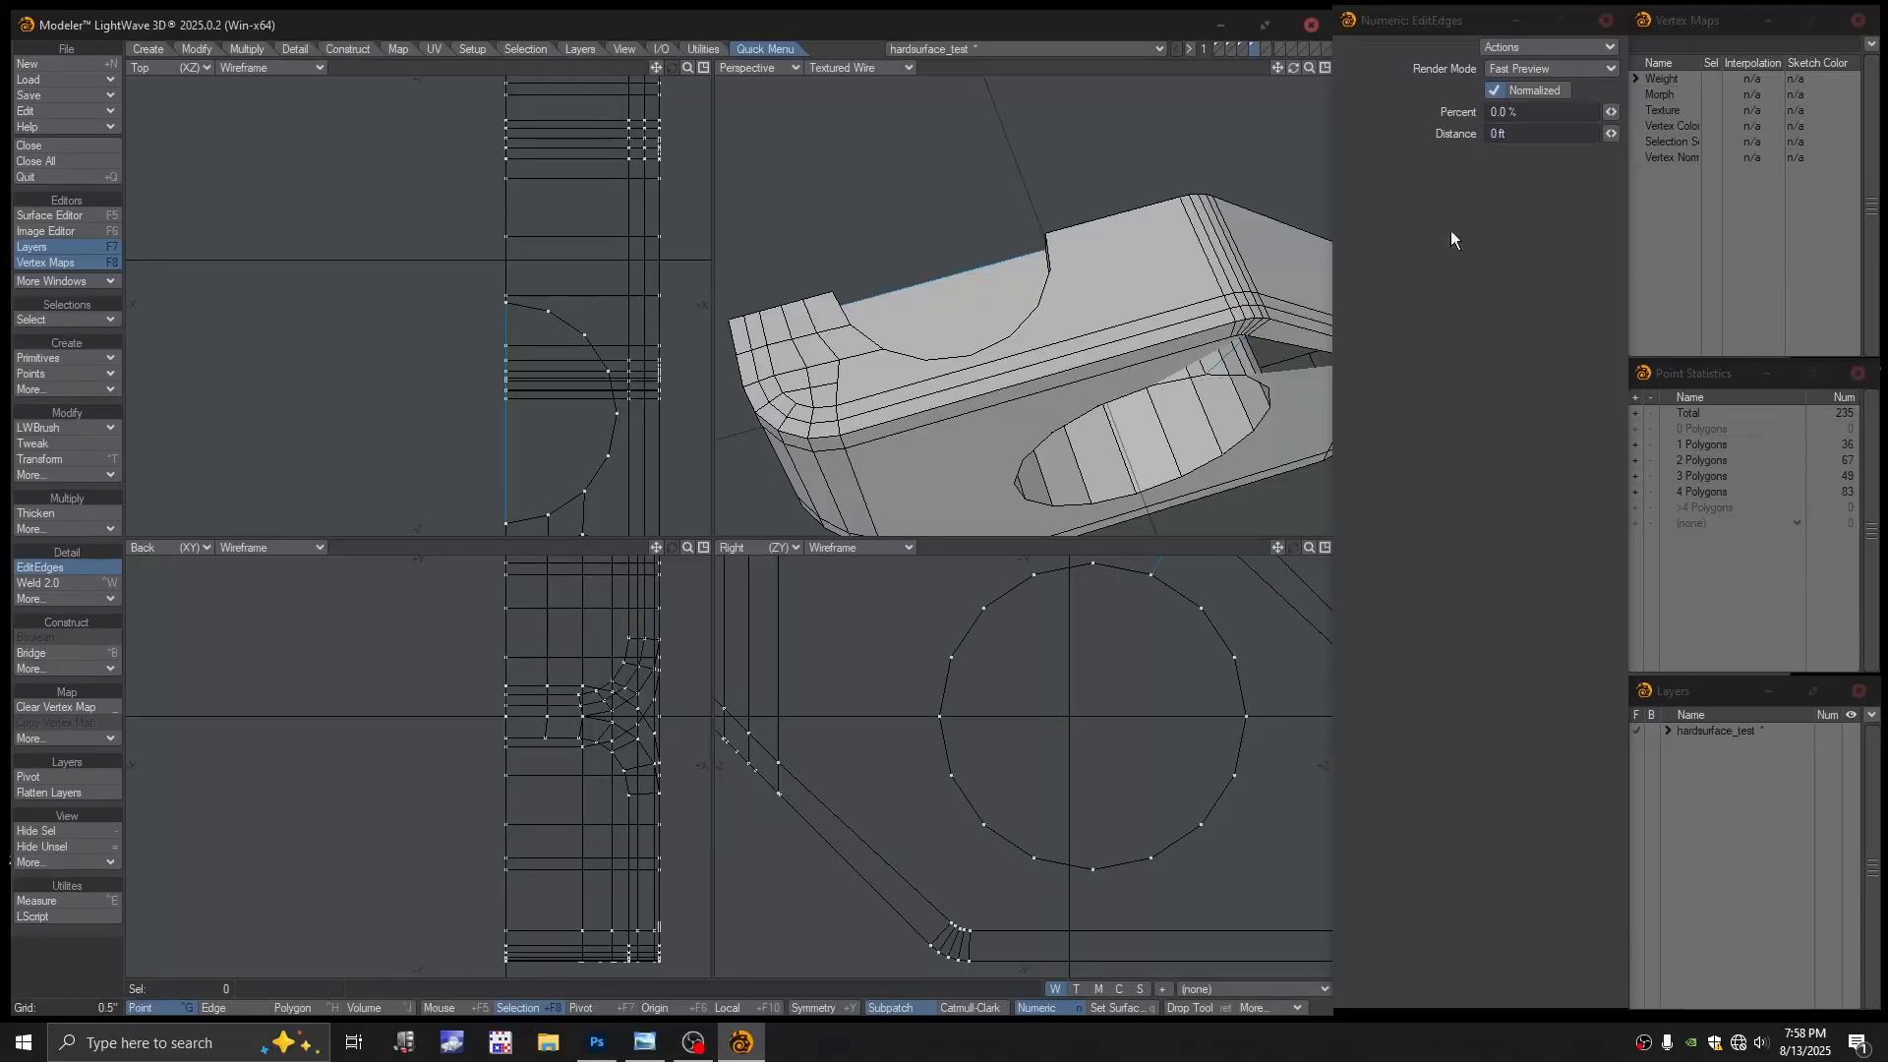
left_click_drag(1514, 115, 1444, 110)
type("-50")
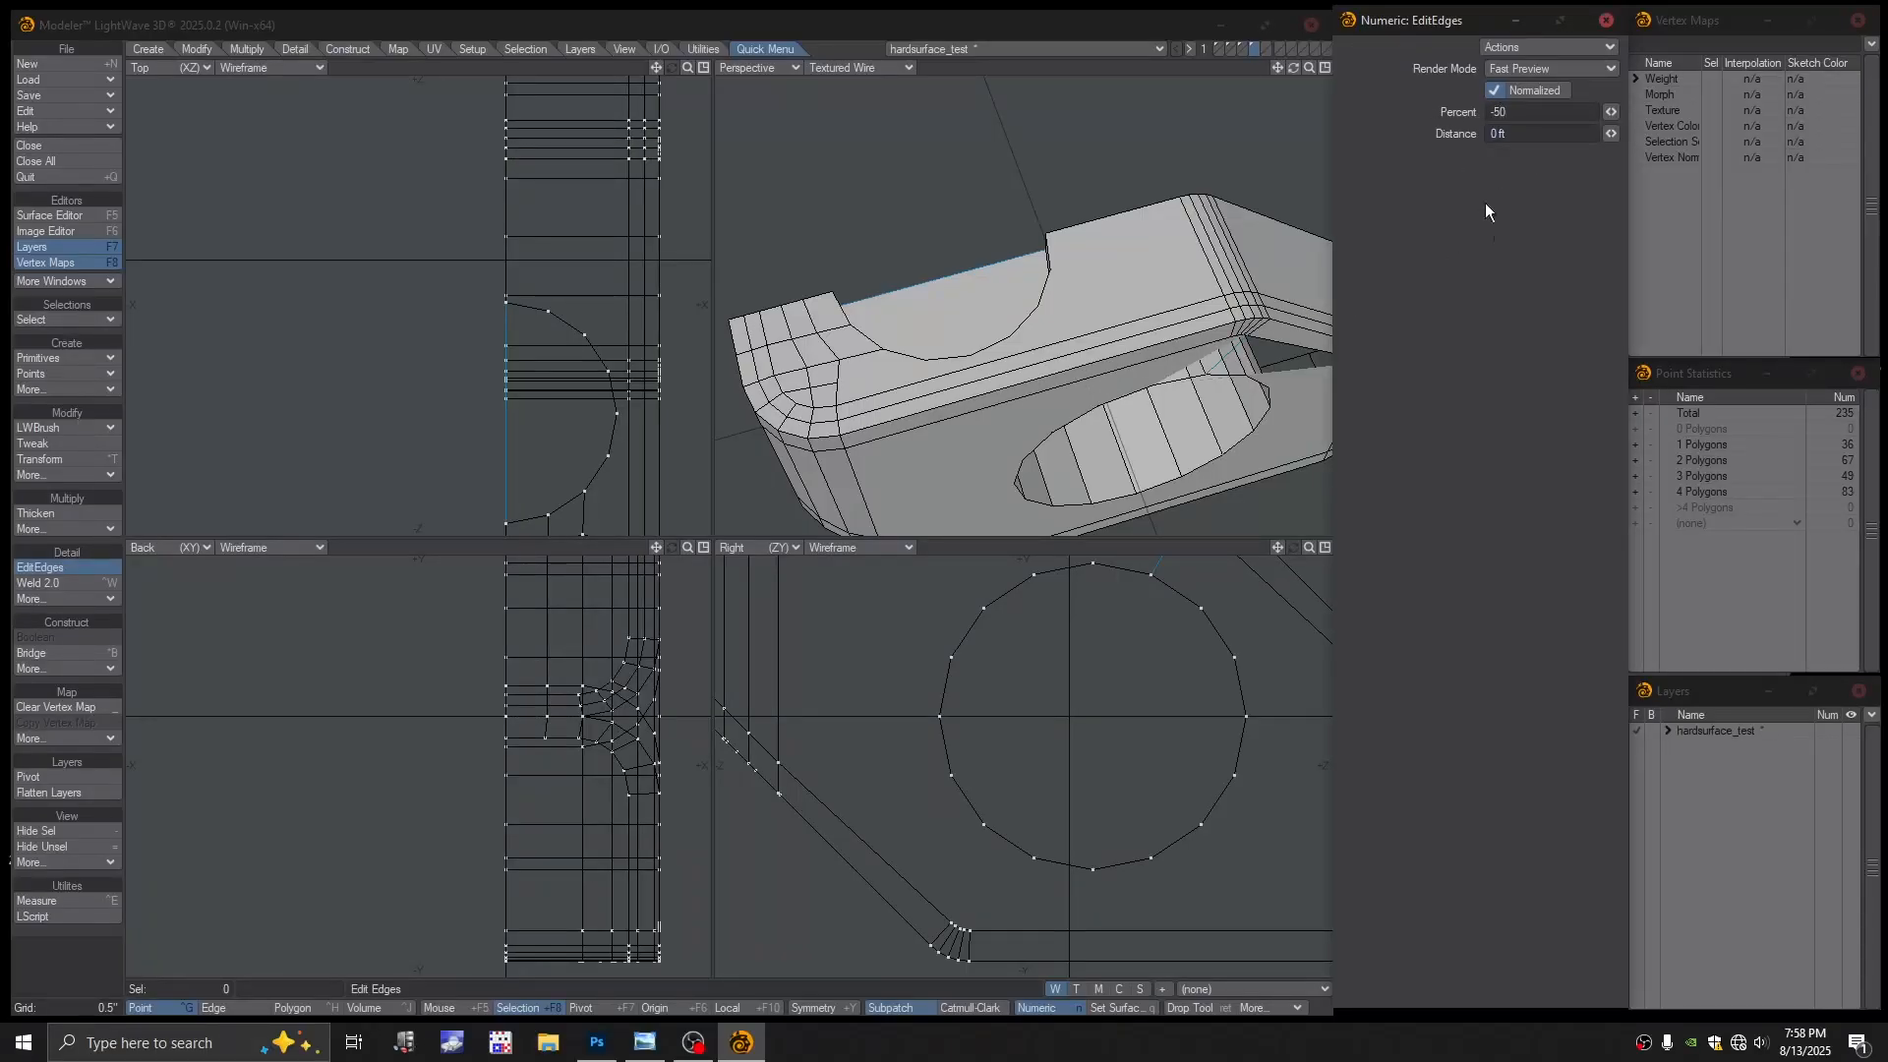
key("Return")
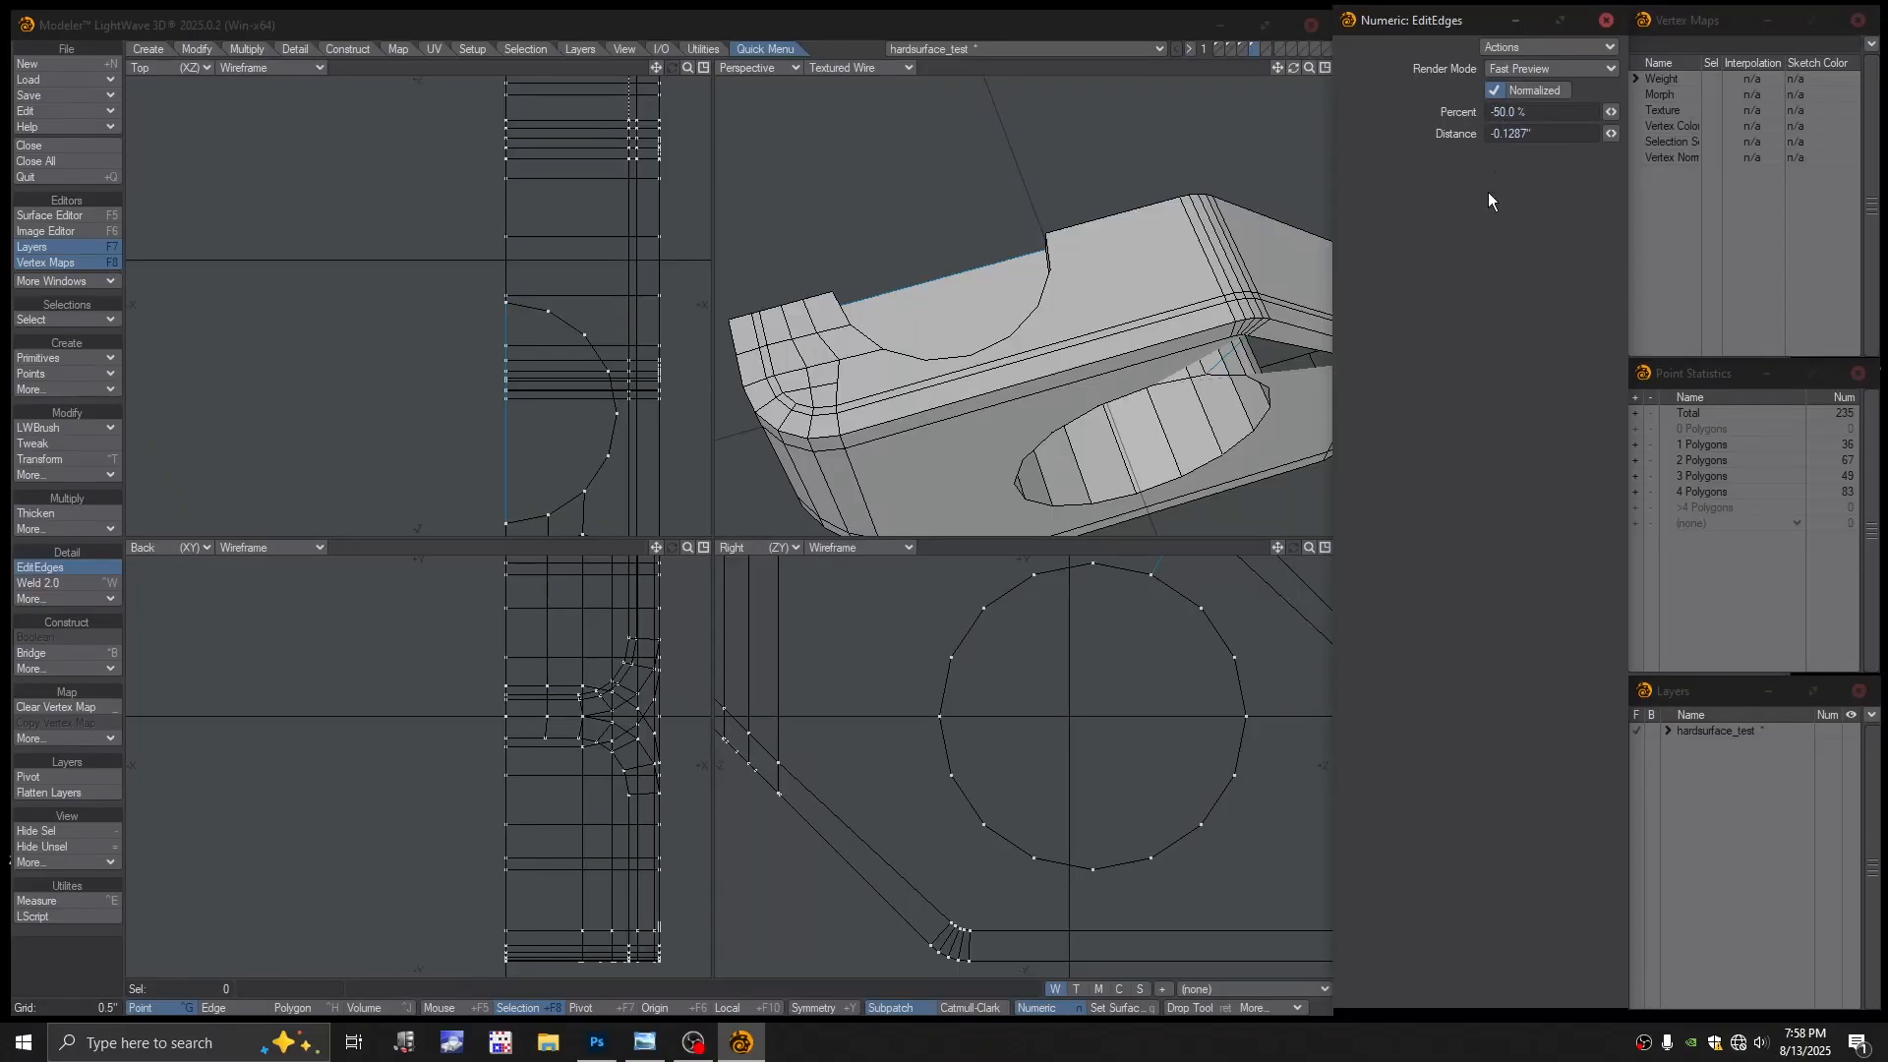
key("BackSpace")
key("Return")
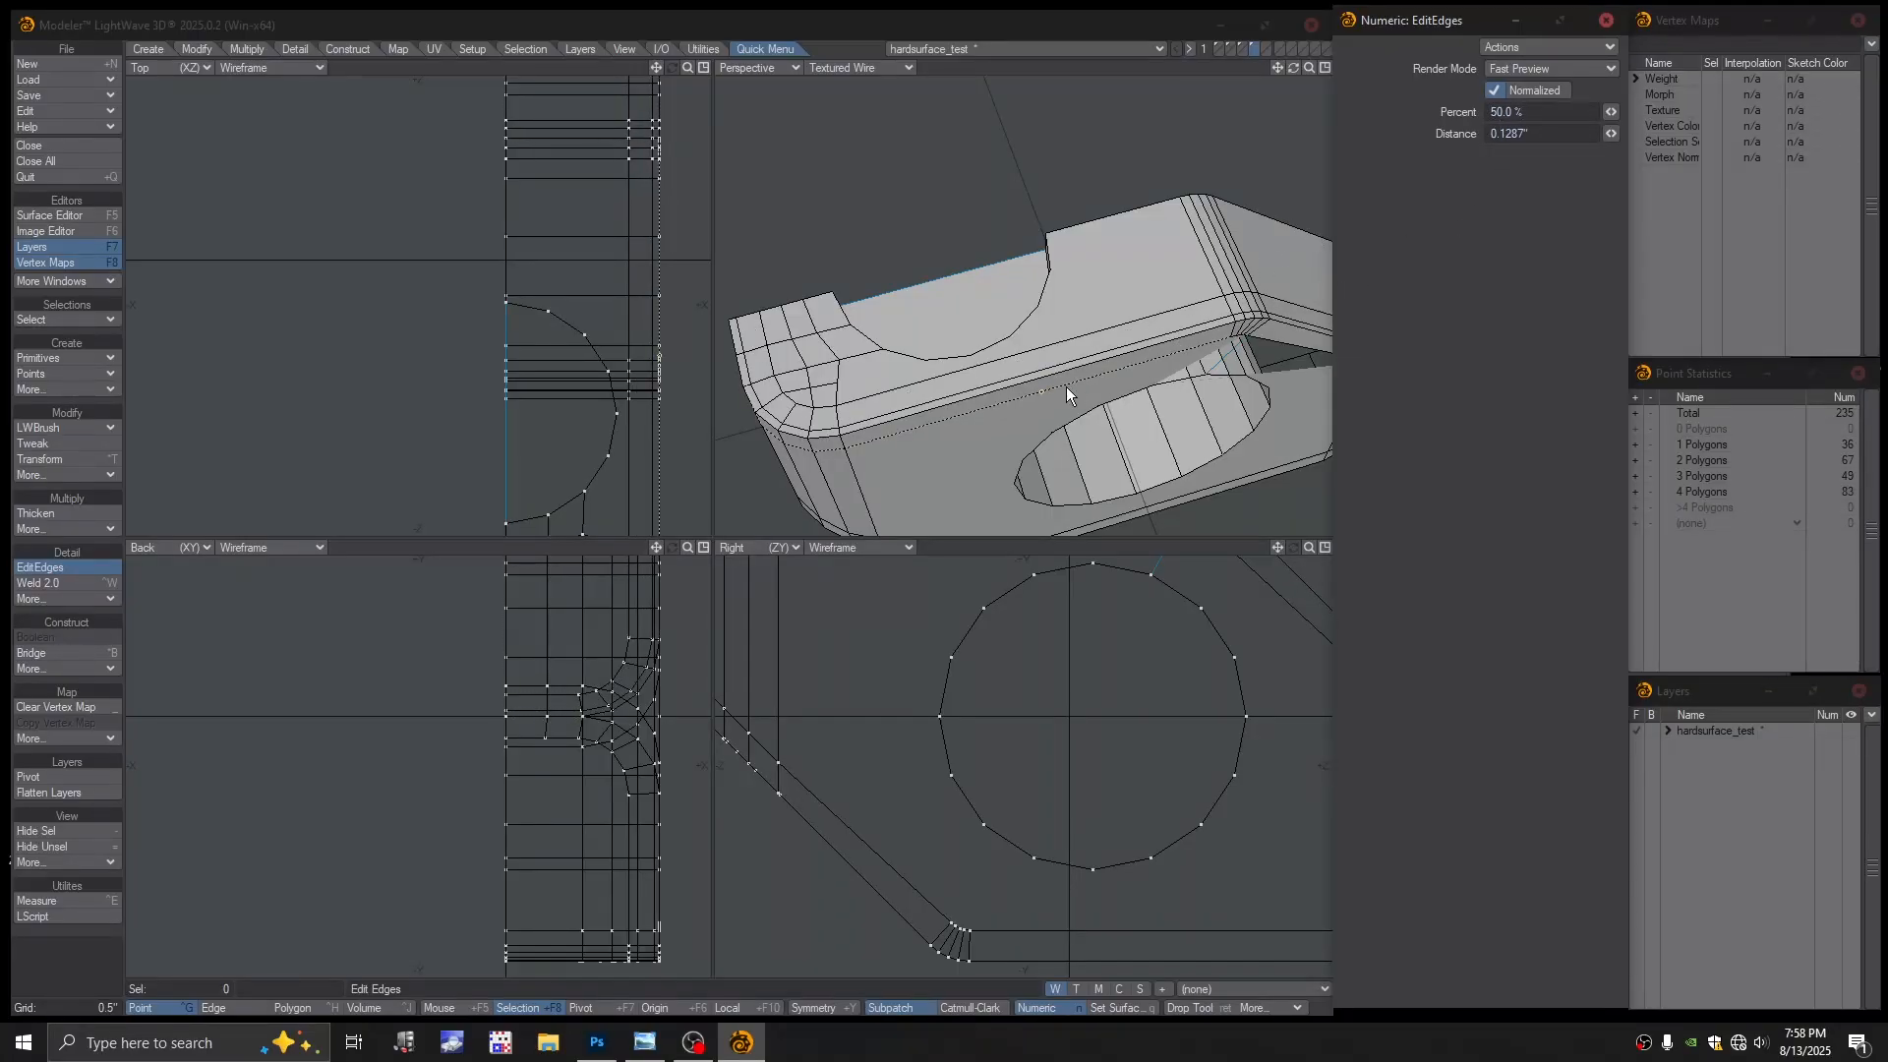
key("Return")
left_click_drag(949, 366, 944, 415, "alt")
Add a second loop along the bevel strip, also slid to 50 percent
left_click(39, 567)
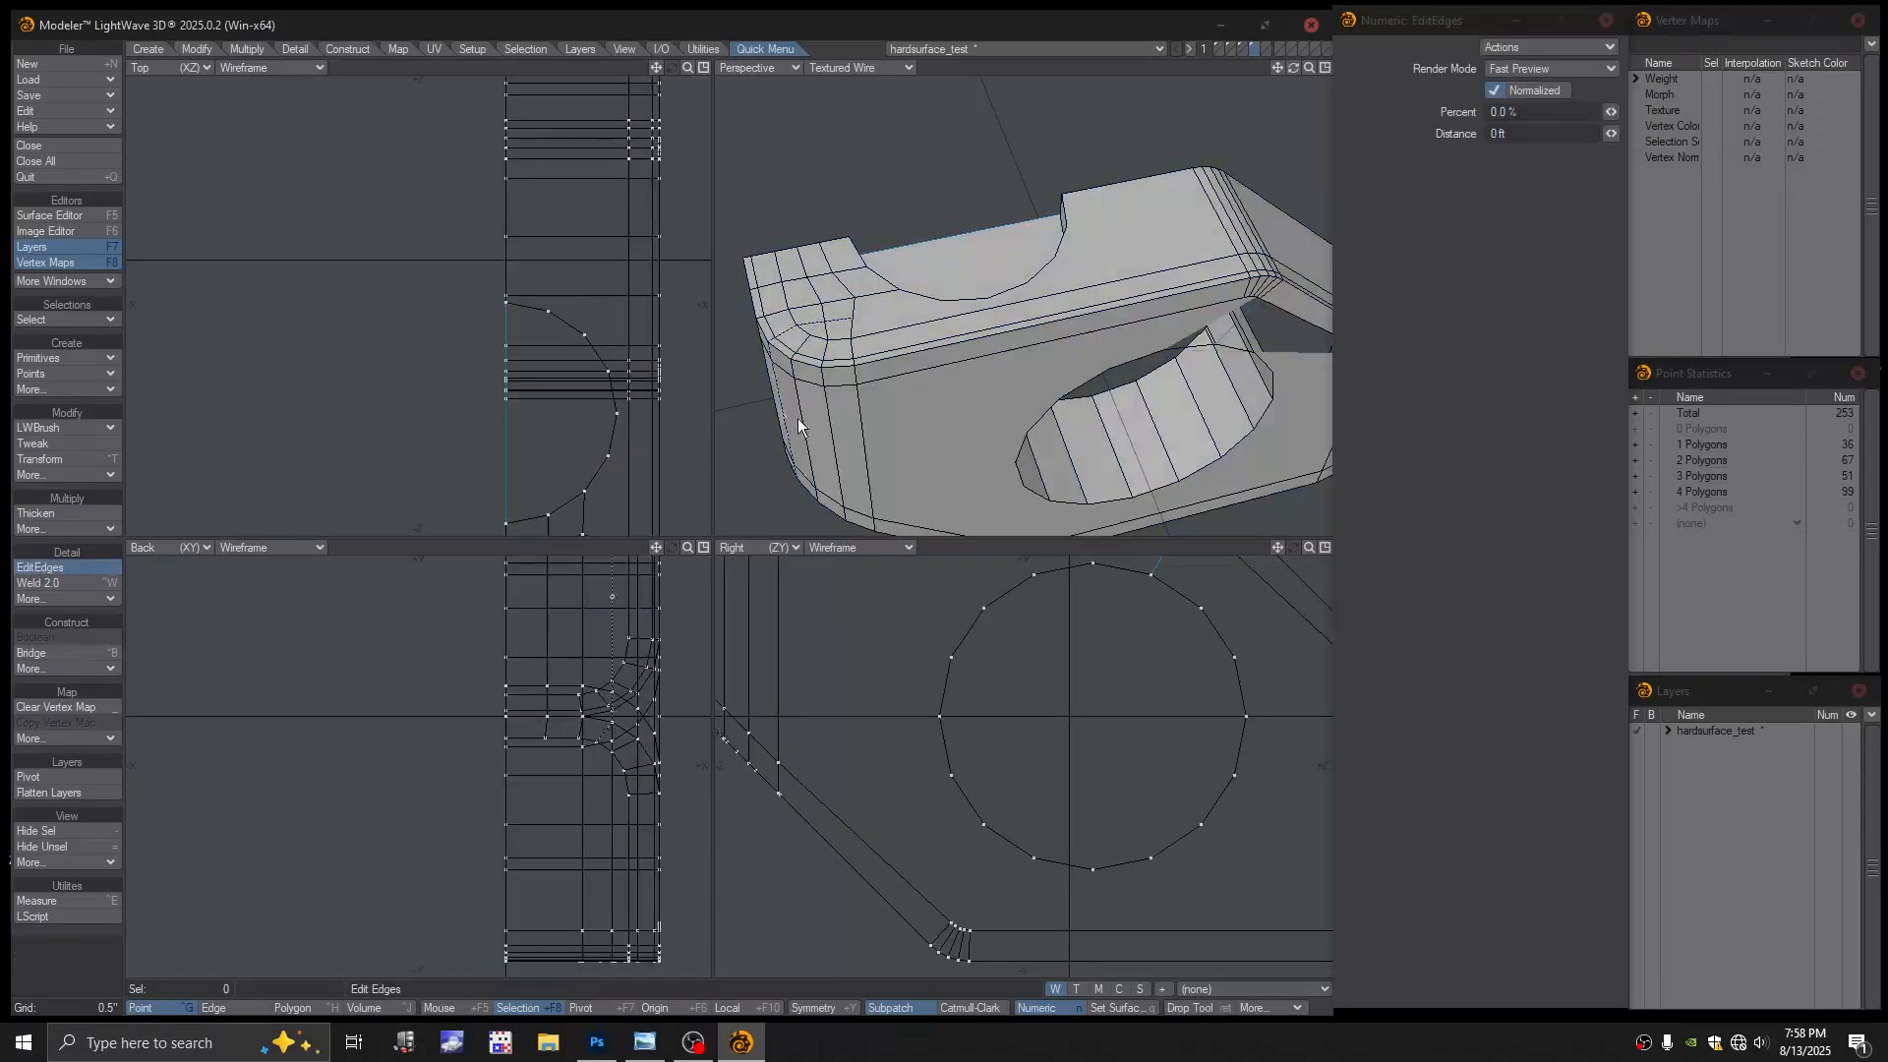
left_click_drag(853, 374, 716, 315)
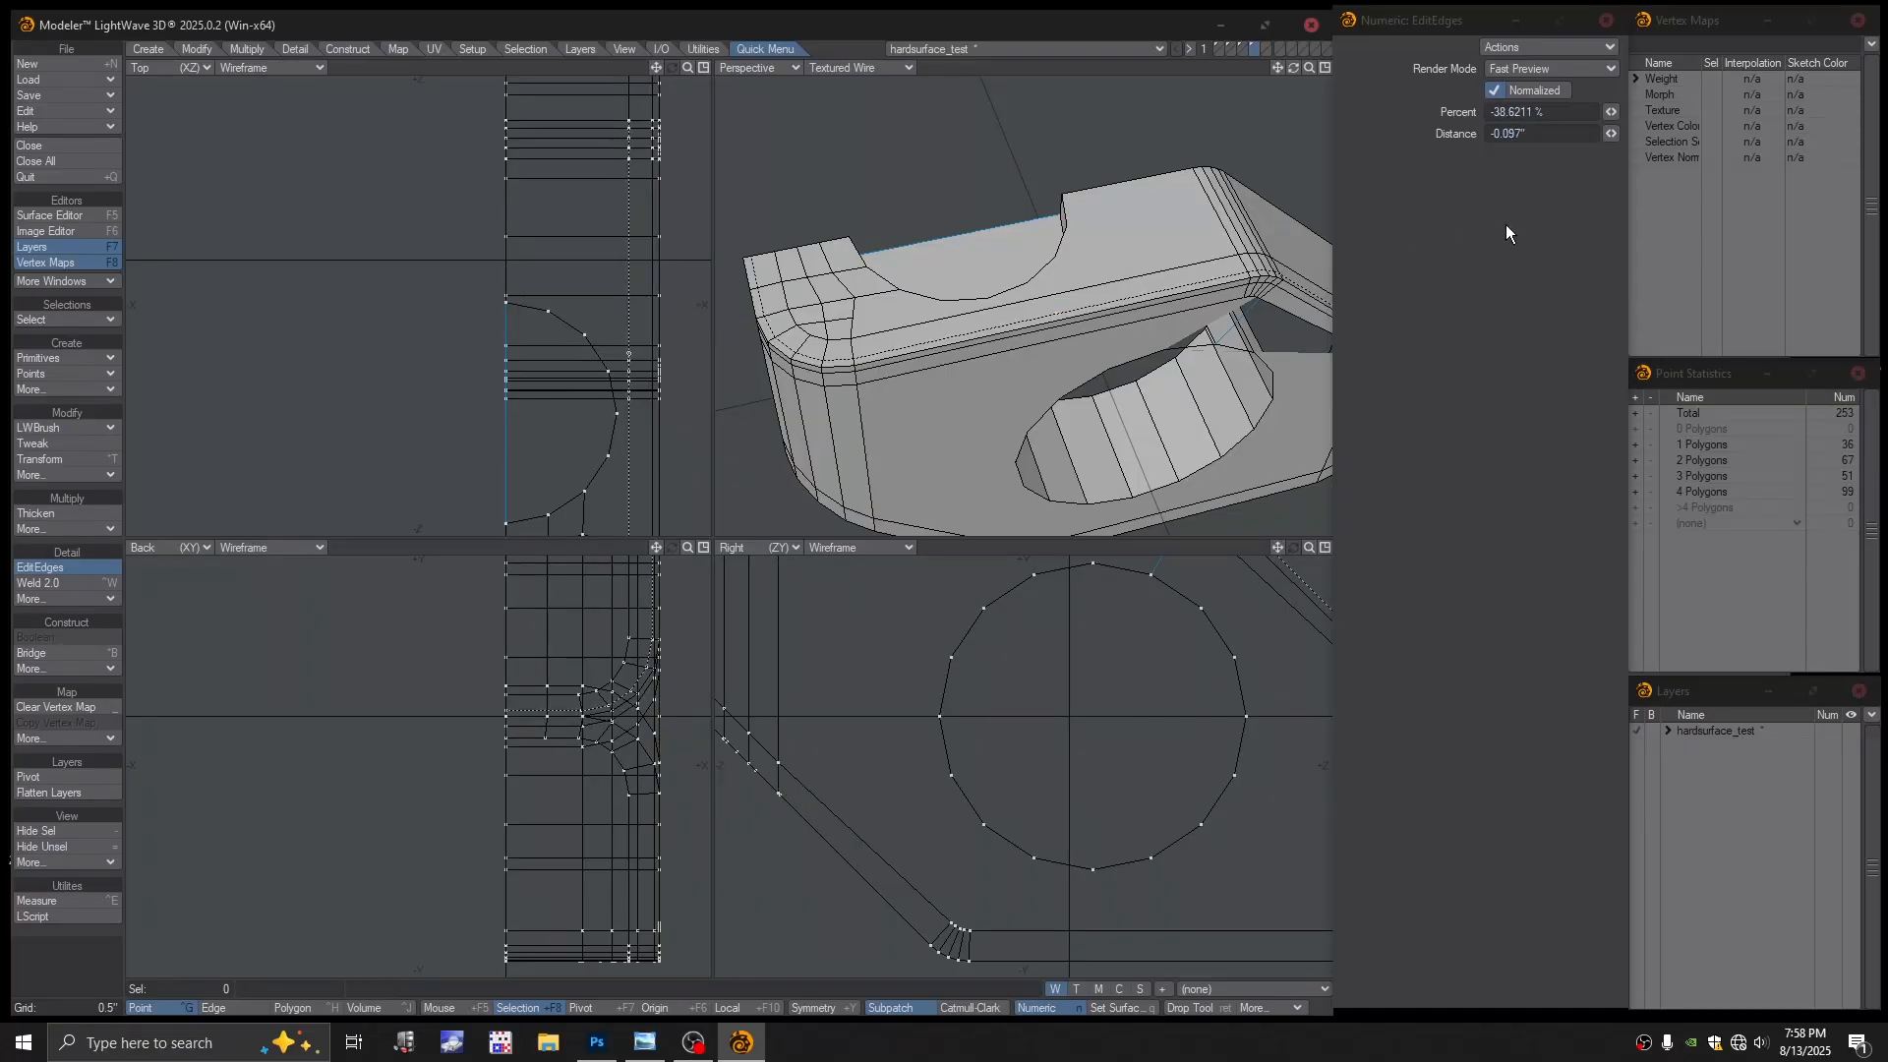
key("ctrl+z")
left_click(1495, 113)
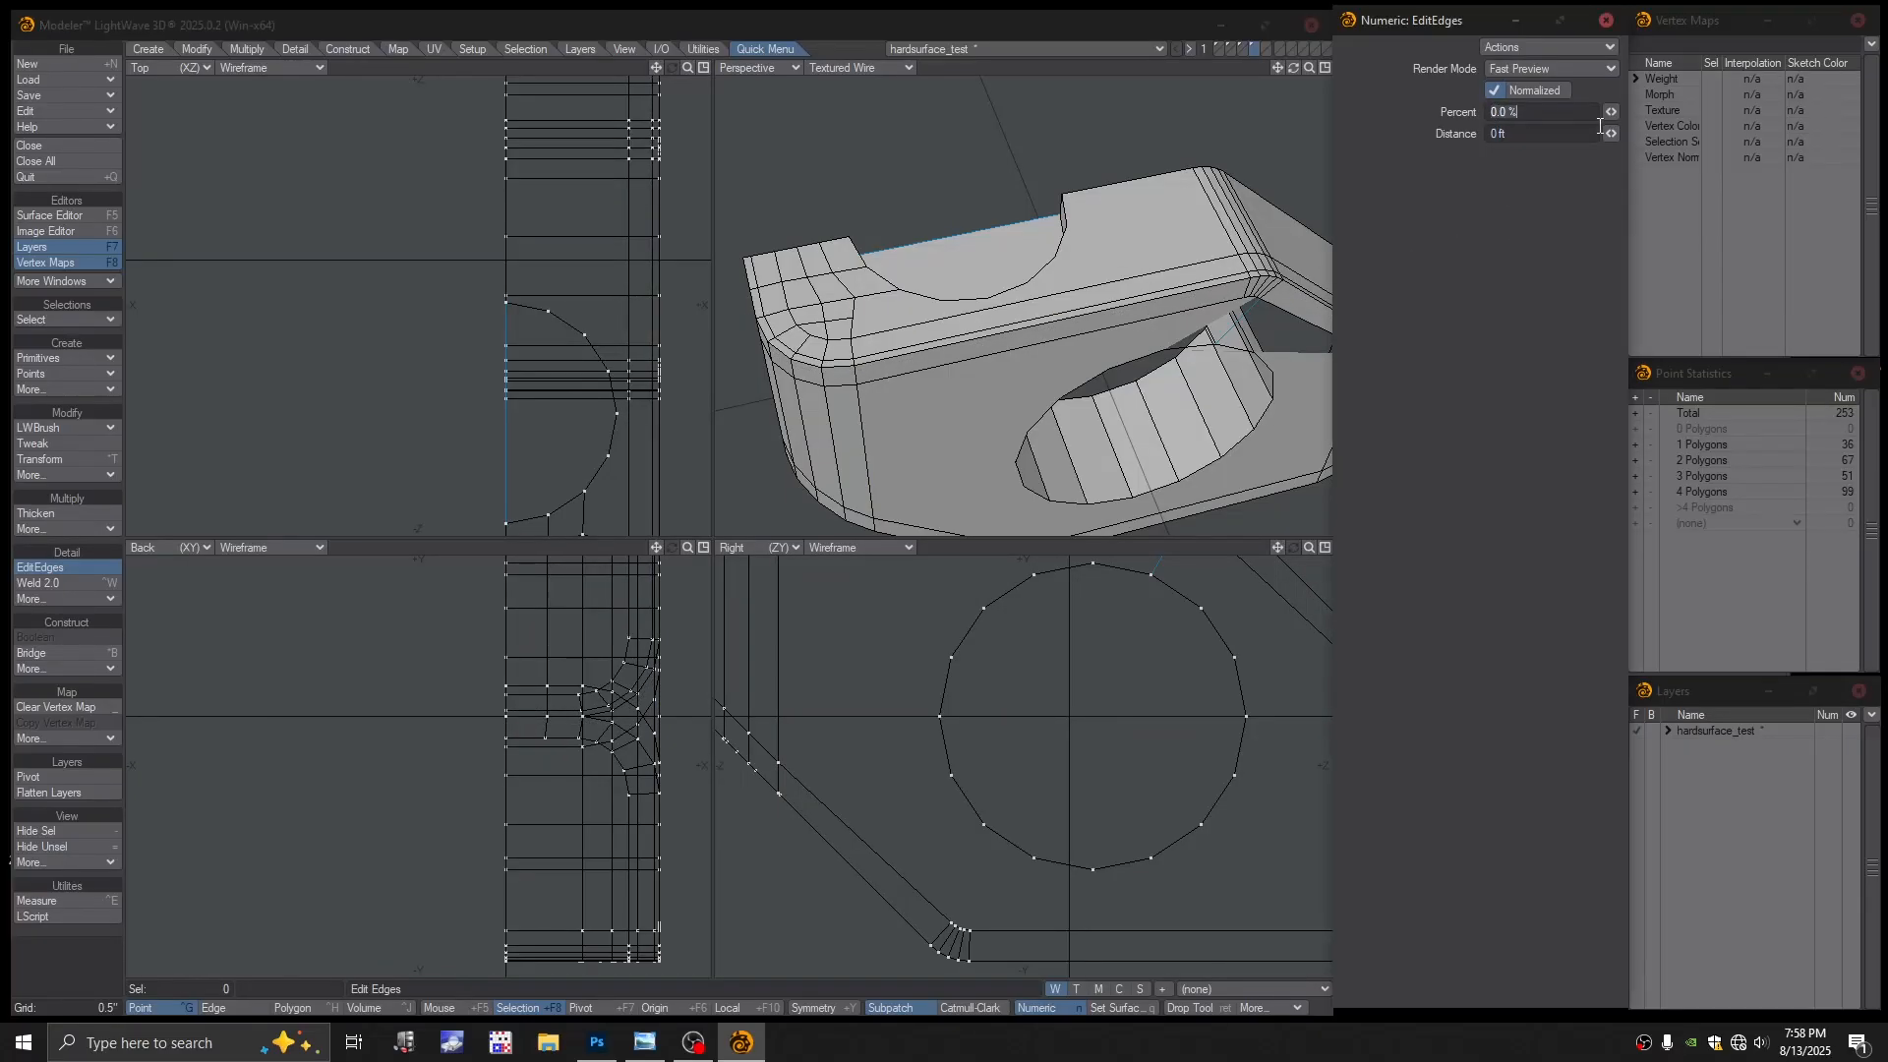
left_click(1247, 285)
left_click(1494, 111)
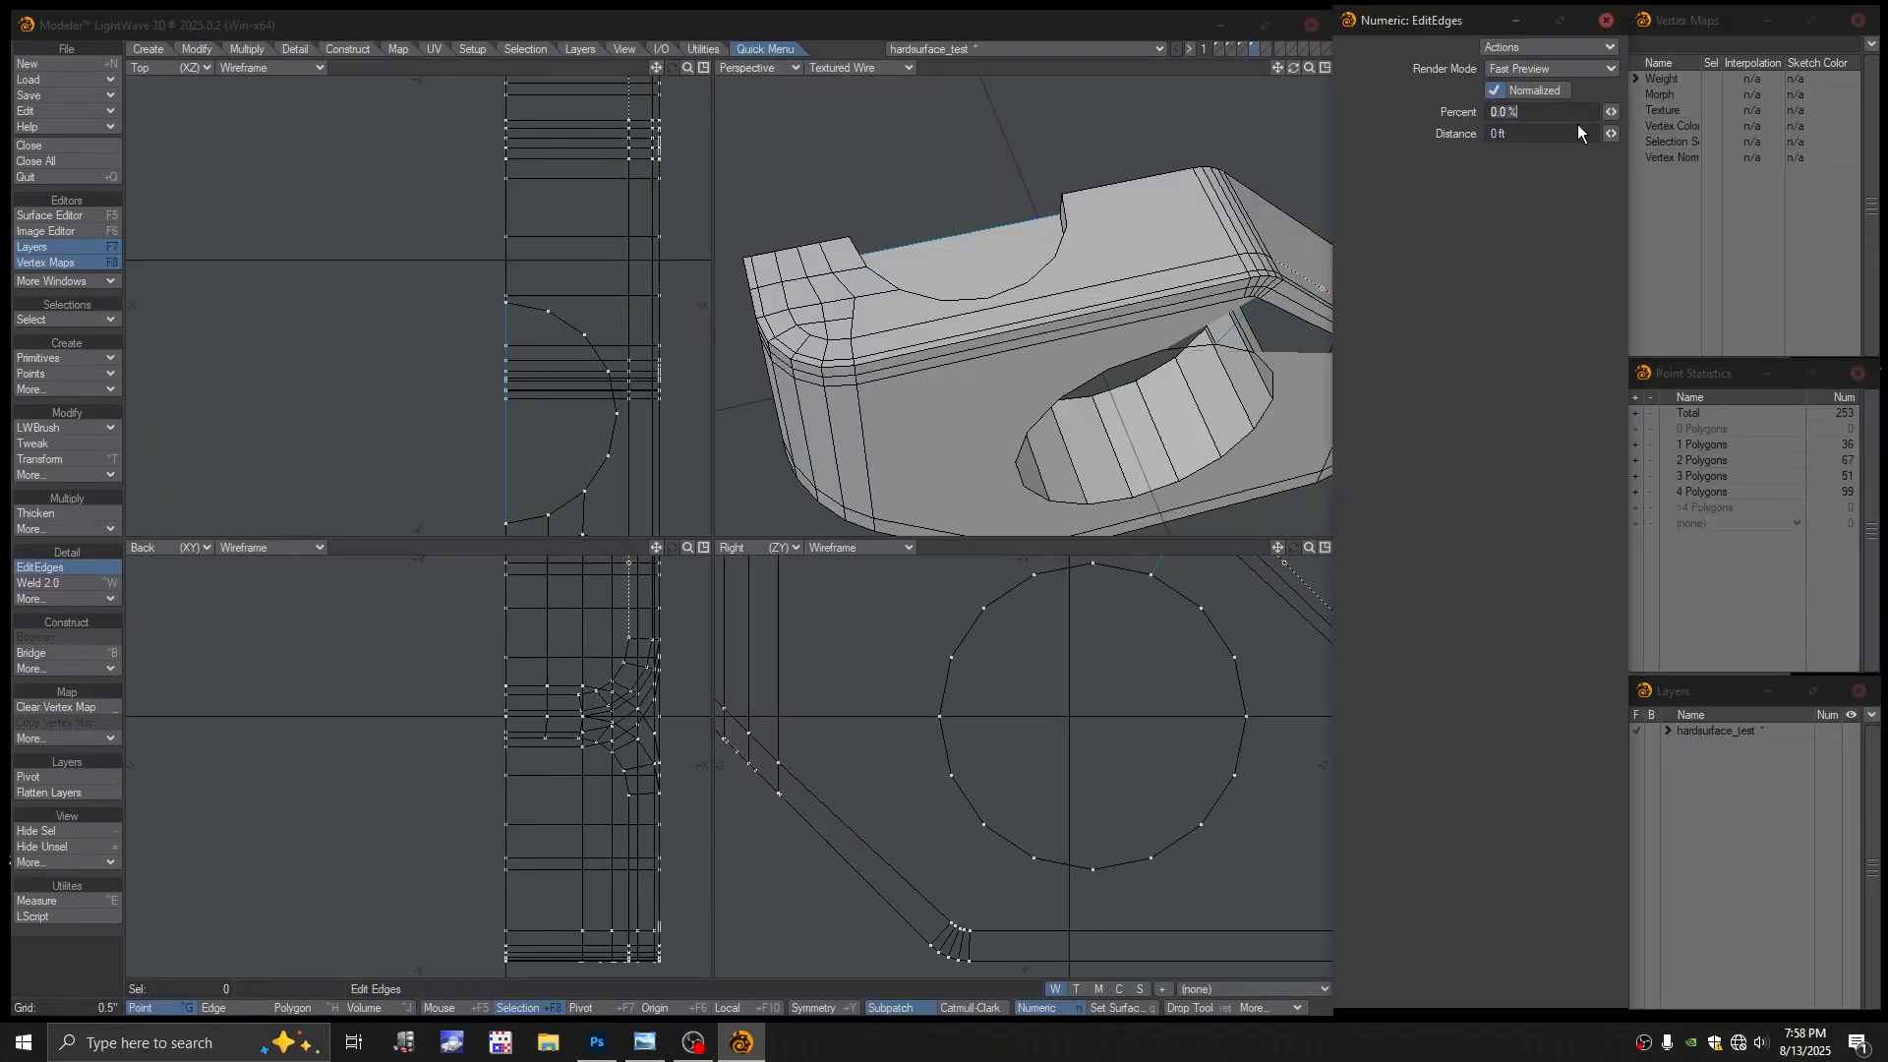
type("-50")
key("Return")
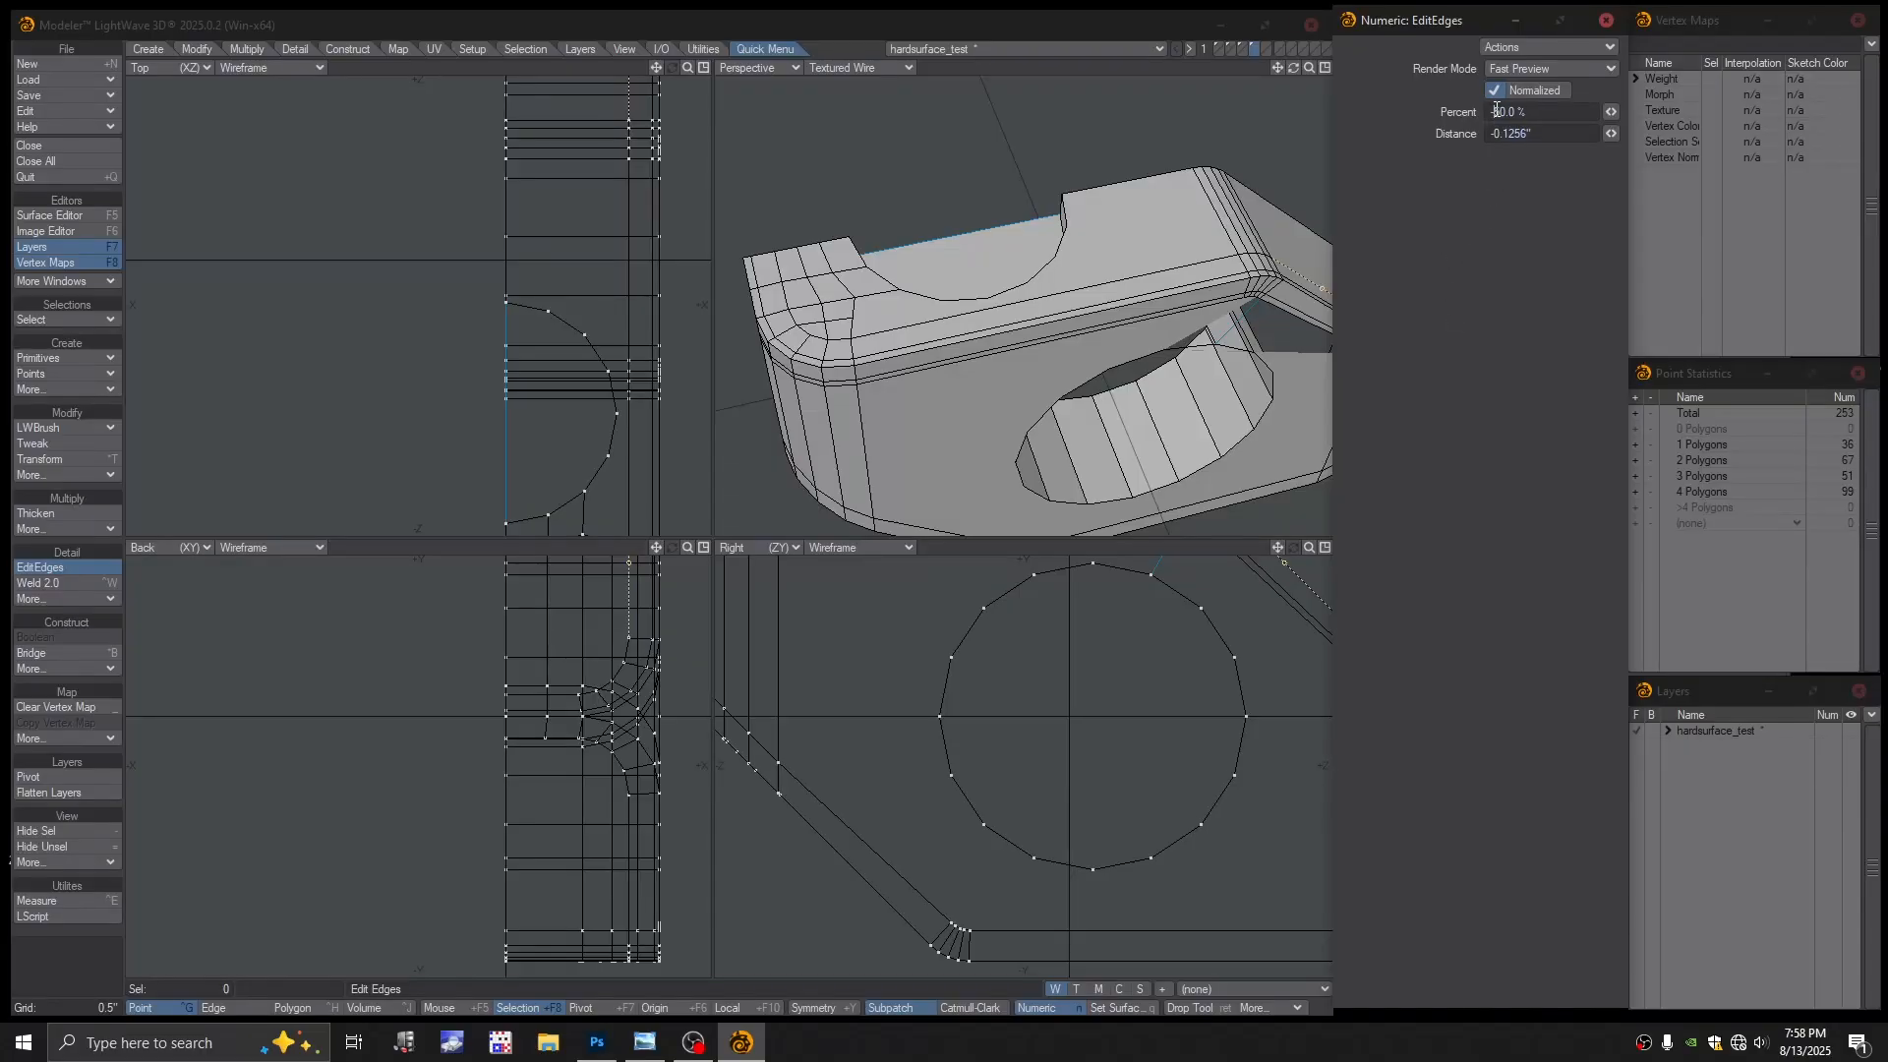
key("BackSpace")
key("Return")
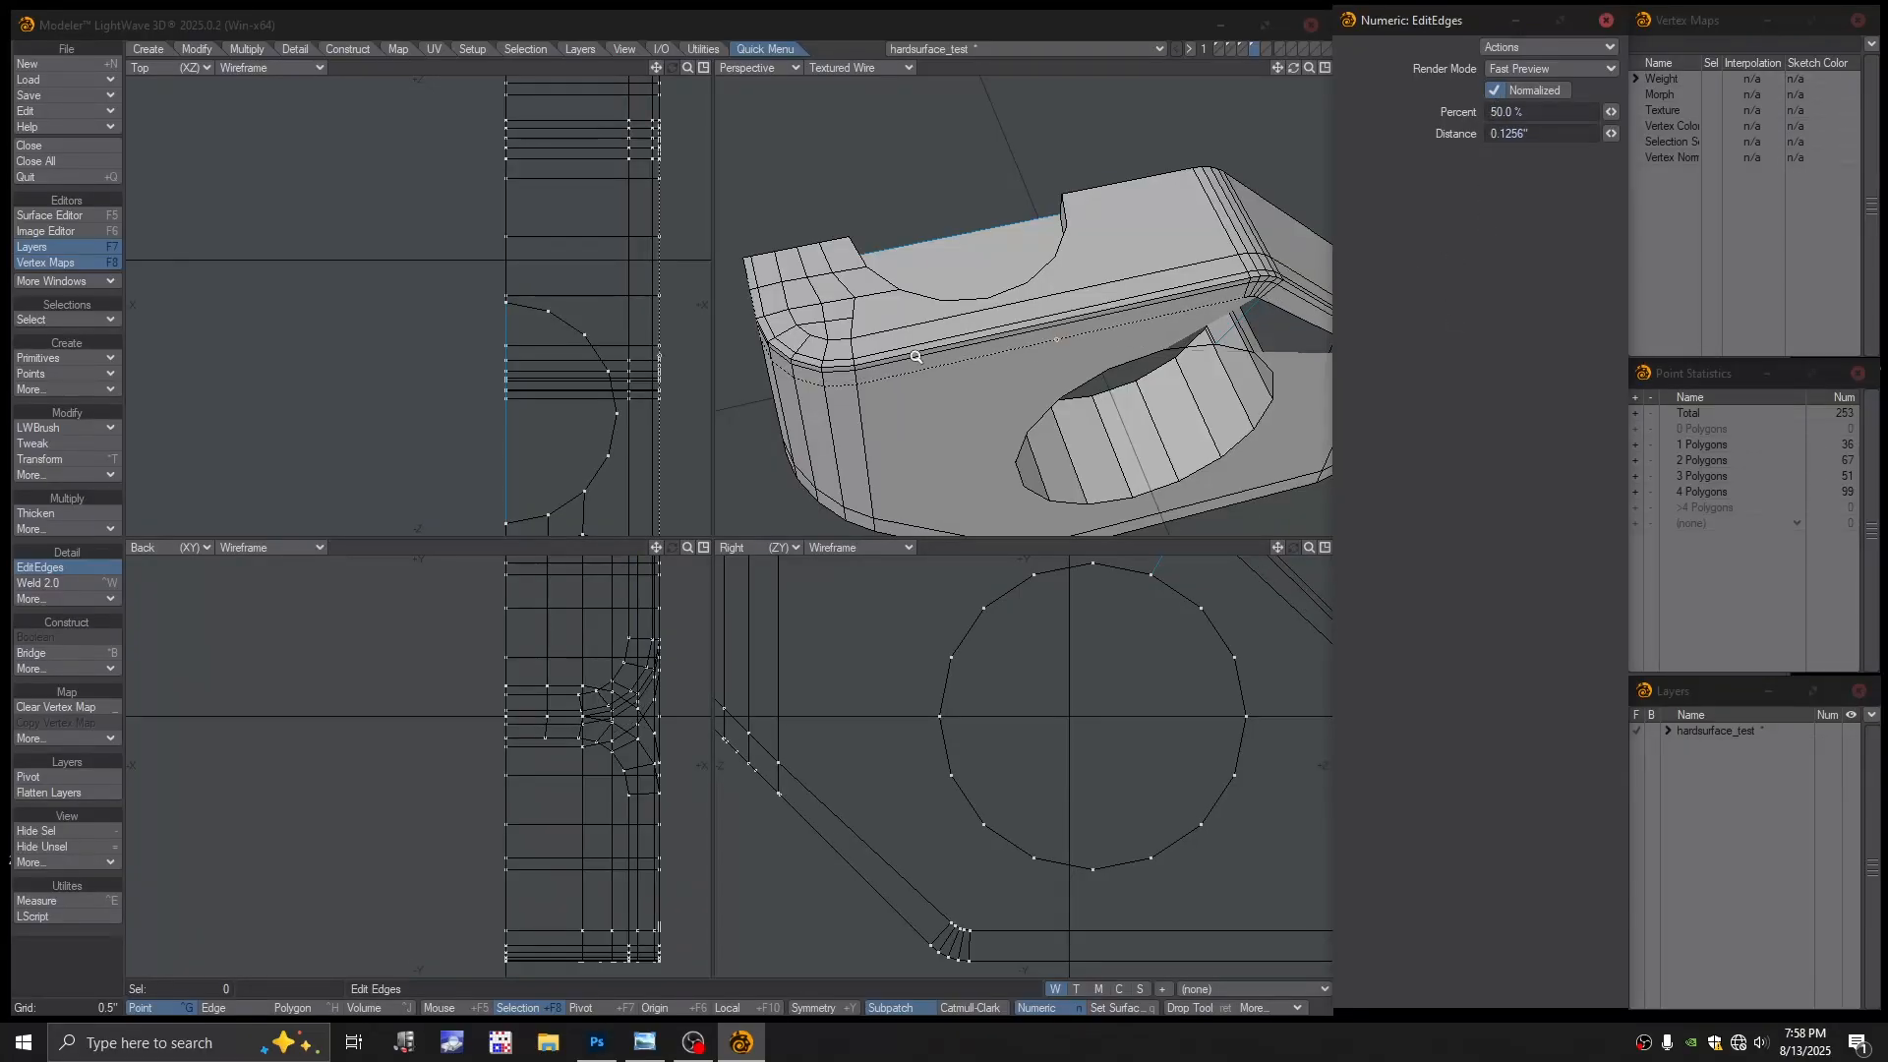
left_click_drag(917, 357, 987, 354, "ctrl+alt")
Commit the loop, then in Edge mode begin selecting the unwanted corner loop's edges
key("Return")
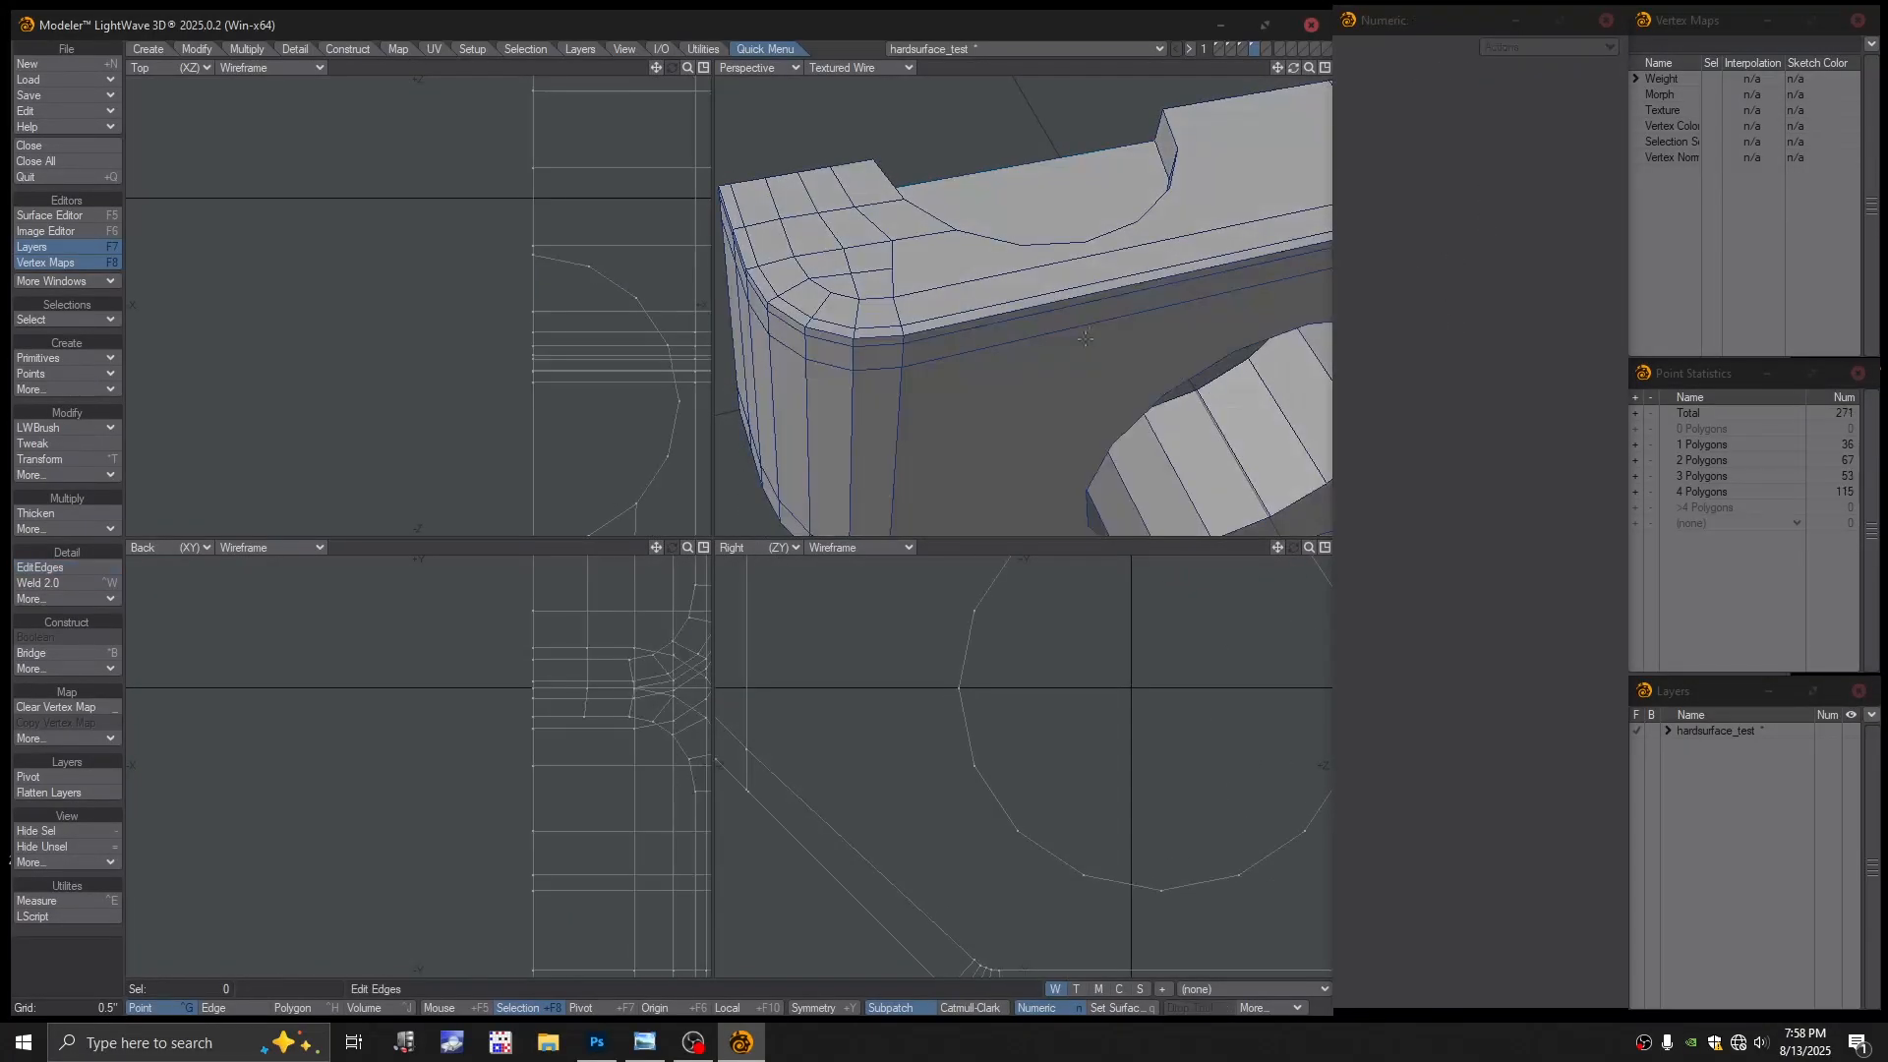
left_click_drag(1103, 340, 1068, 344, "ctrl+alt")
key("space")
key("space")
key("space")
key("space")
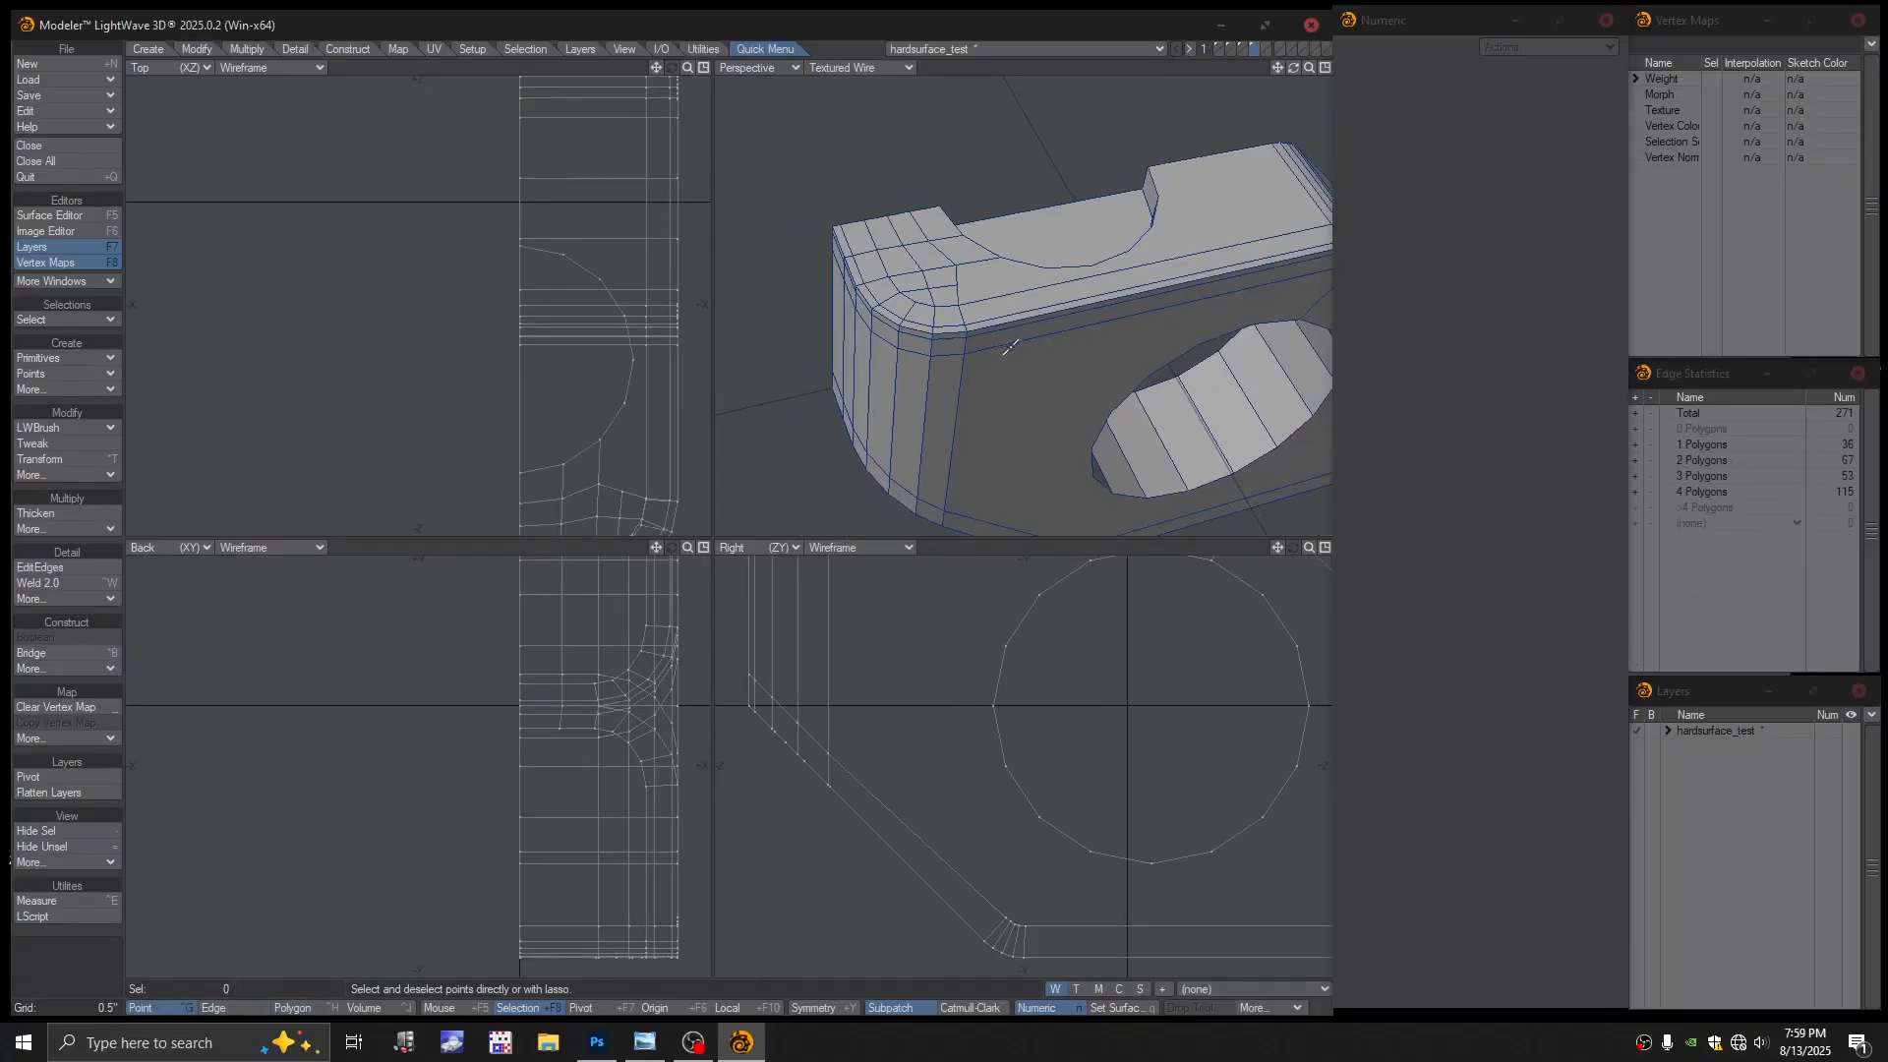
key("space")
key("space")
key("space")
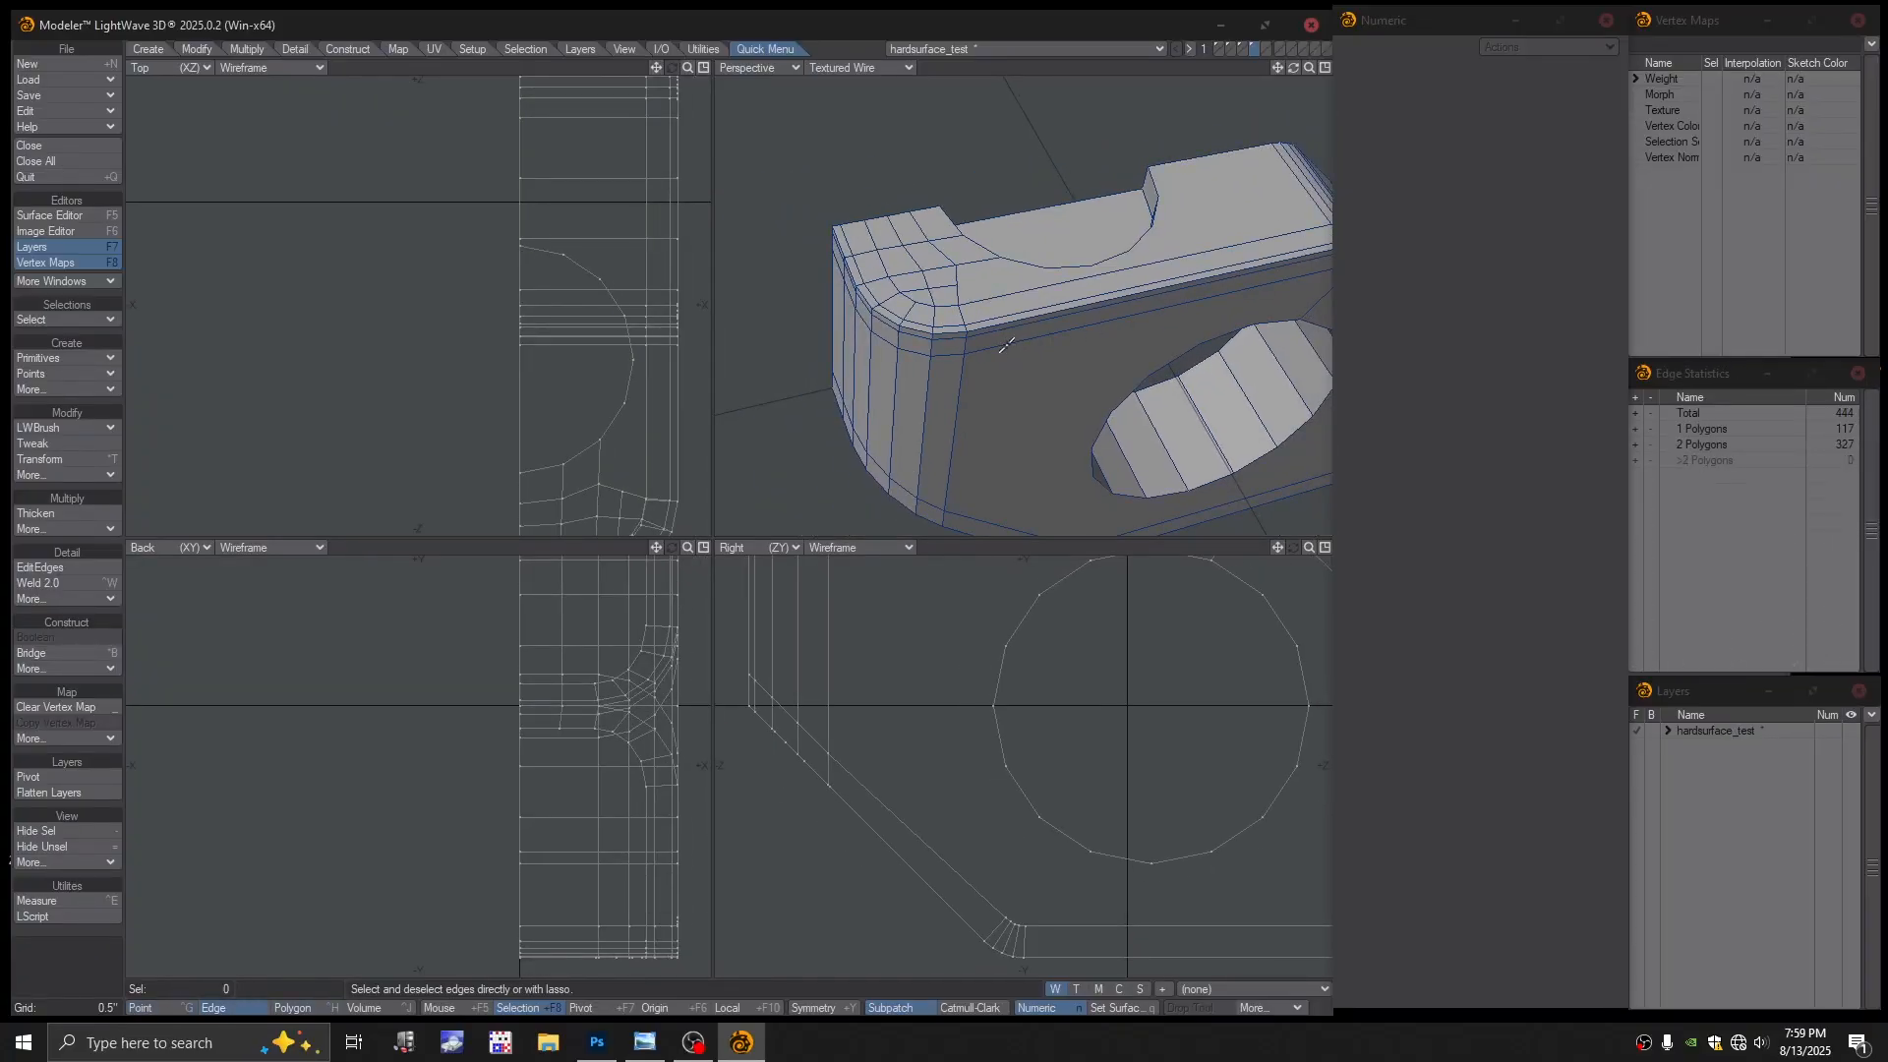
left_click(1005, 345)
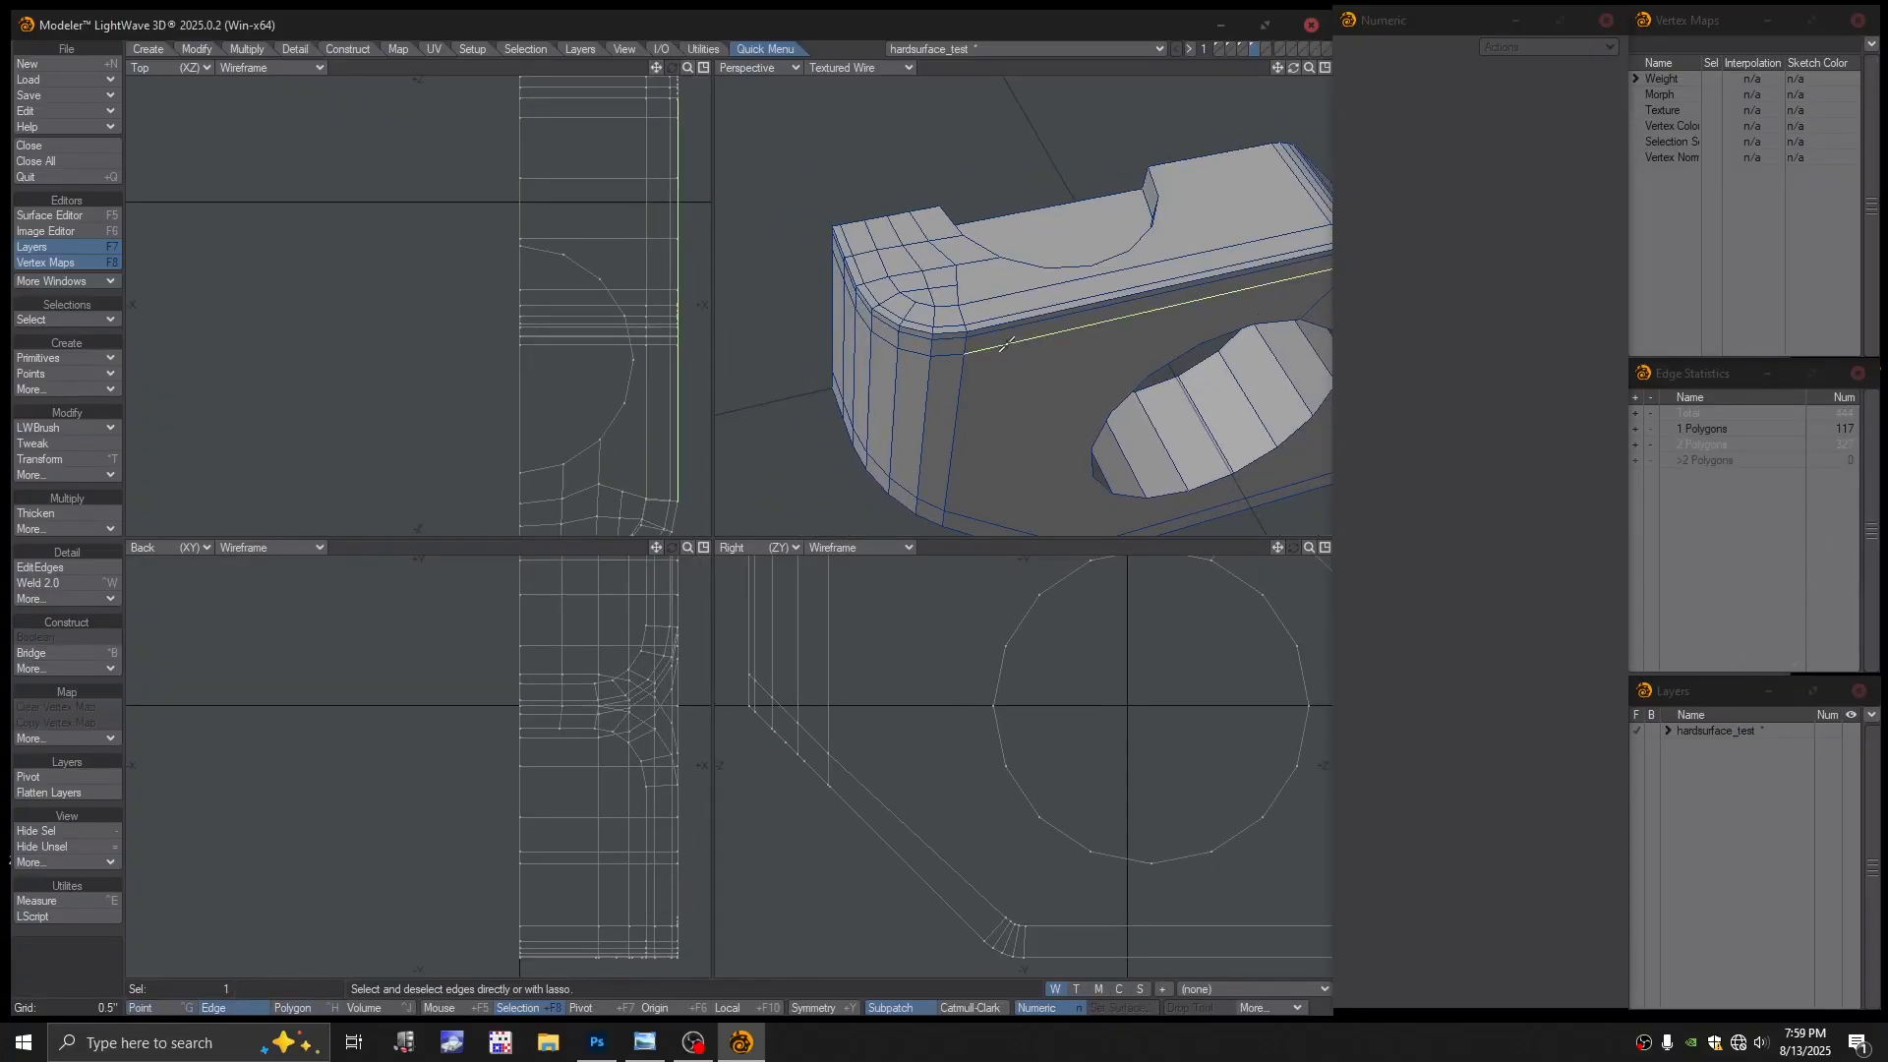
left_click(950, 355)
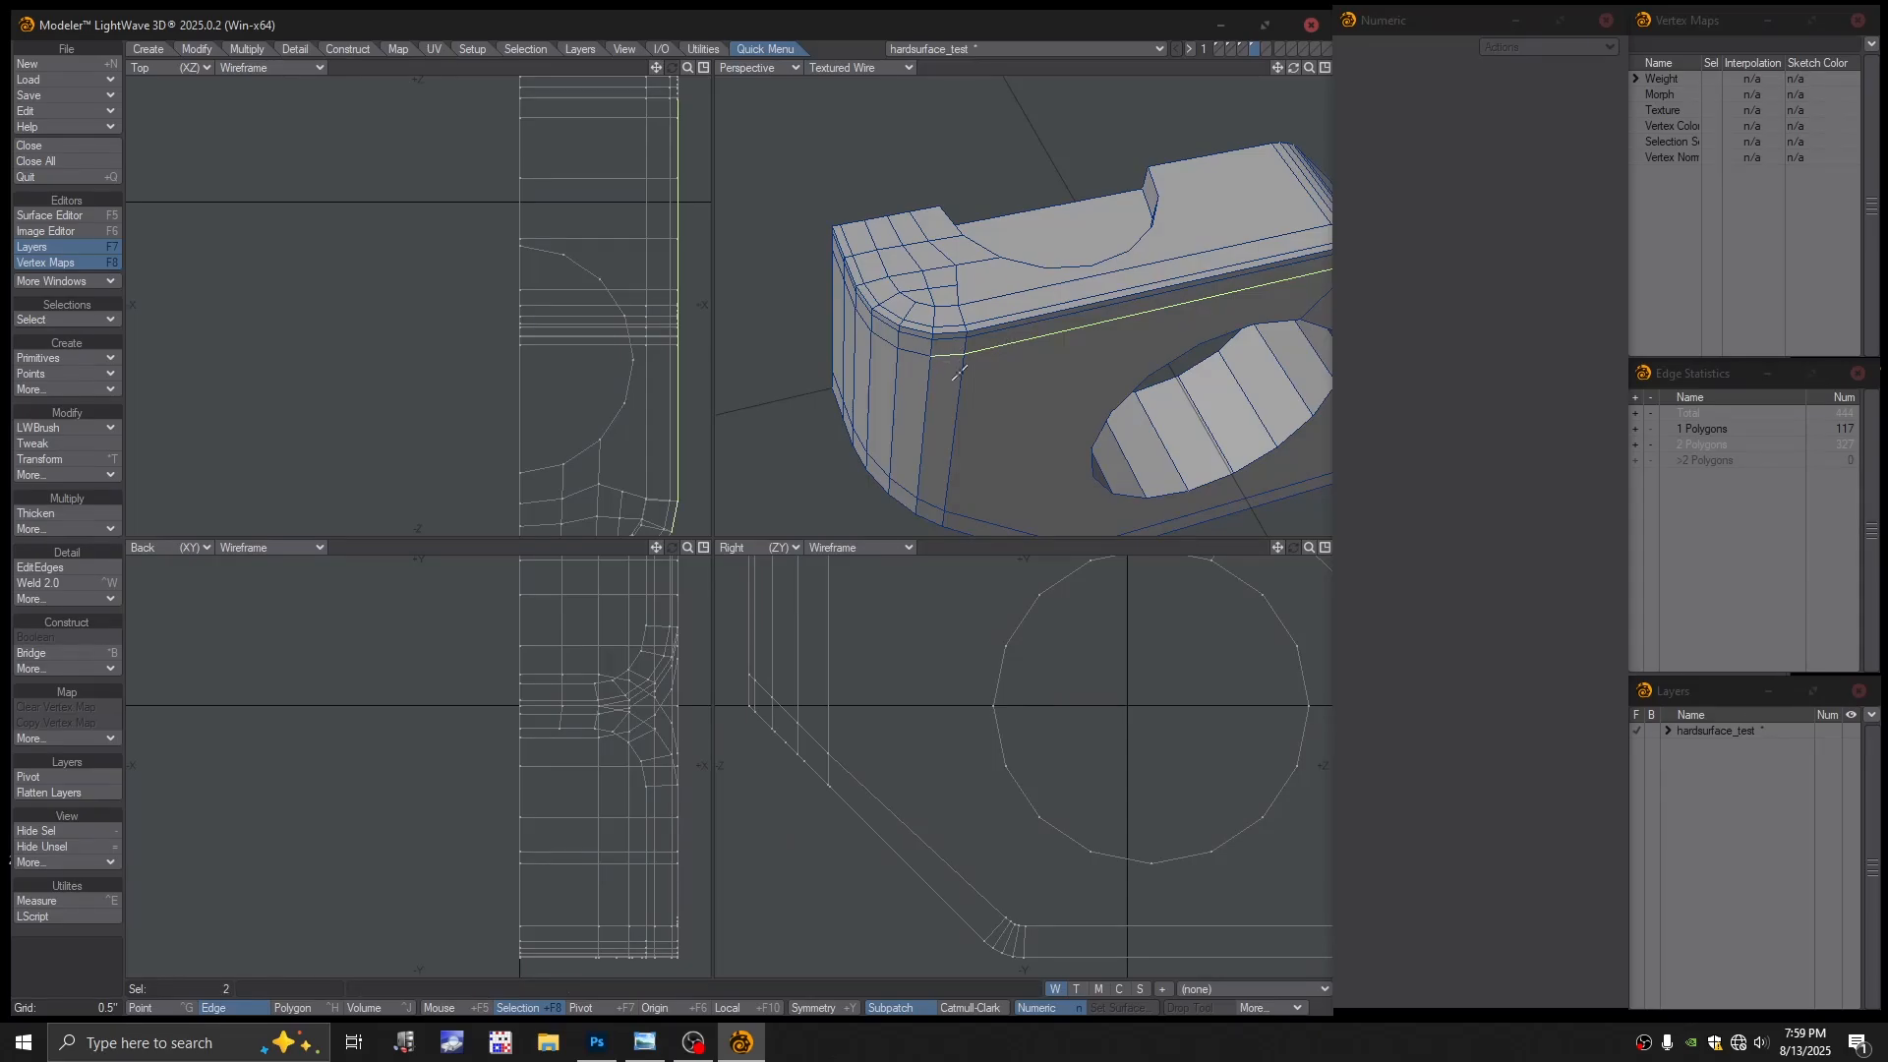
key("bracketright")
left_click_drag(1147, 363, 1117, 360, "ctrl+alt")
left_click_drag(1117, 360, 1003, 349, "alt")
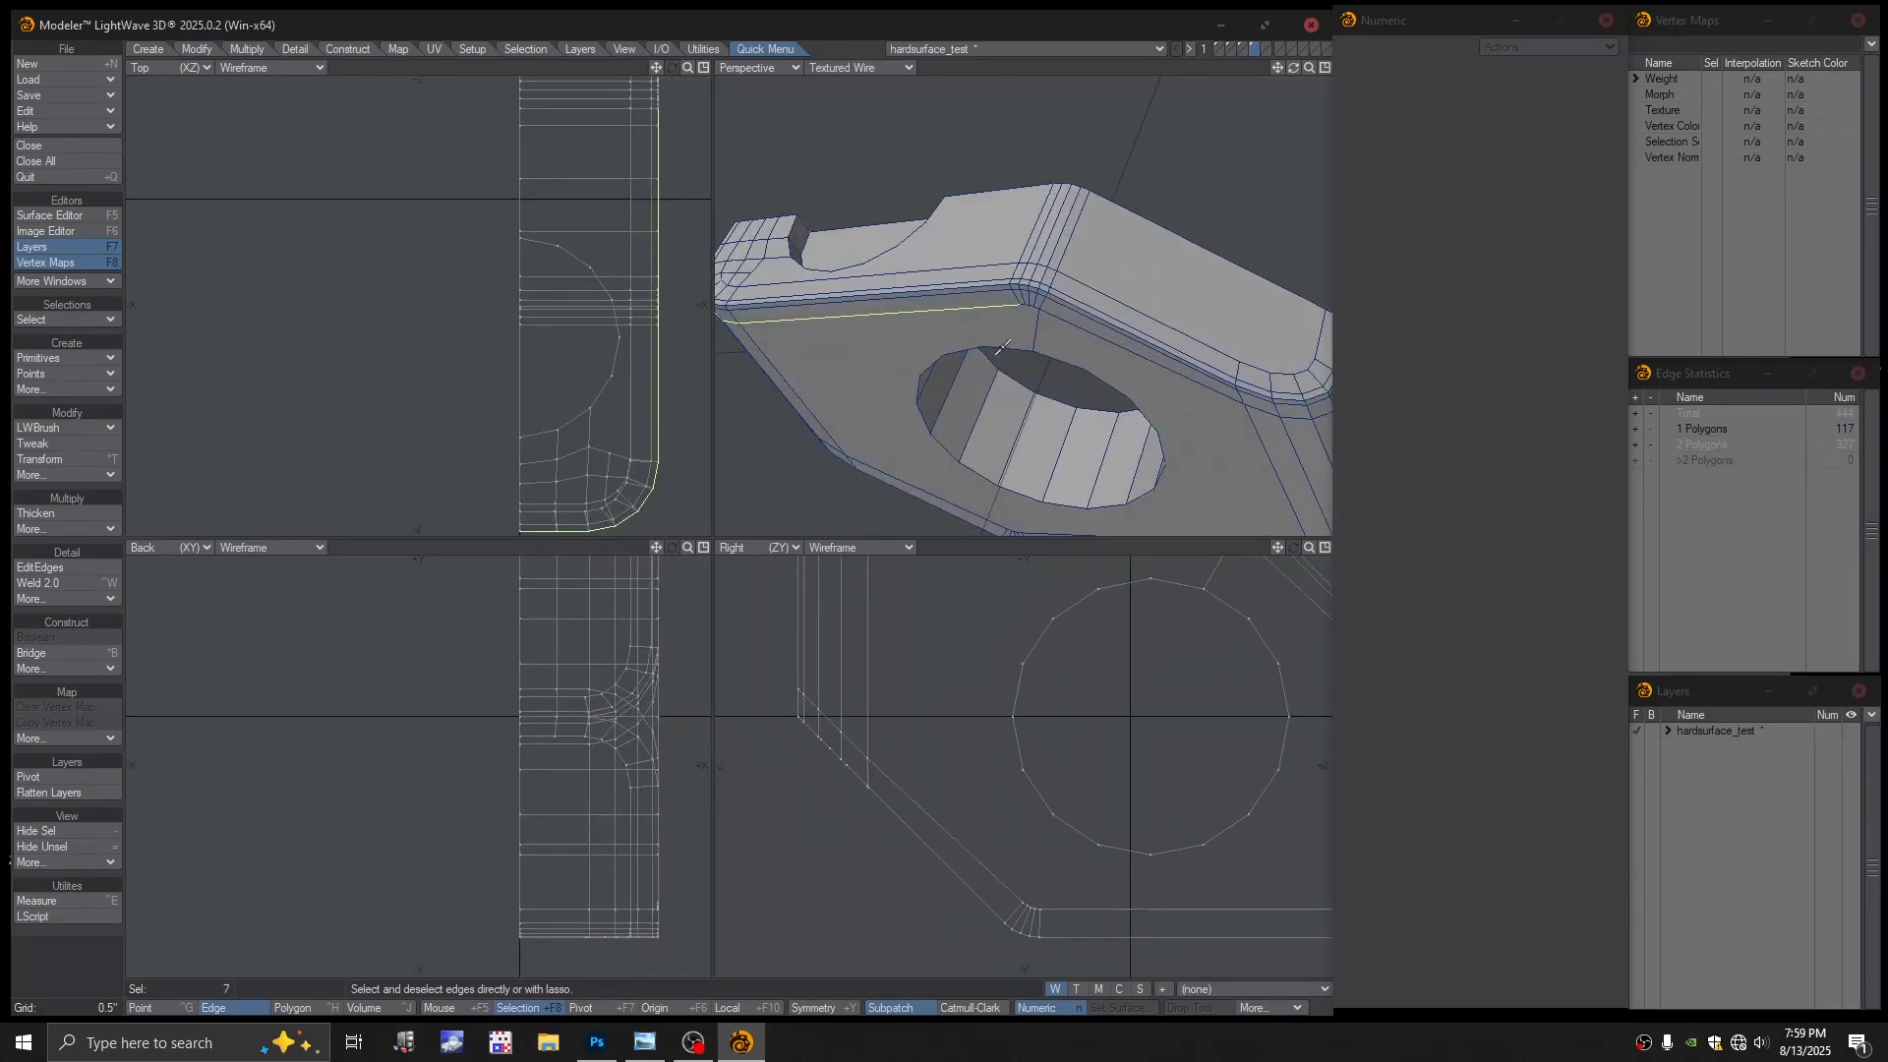
left_click(1056, 321)
Finish selecting the corner loop's edges around the curve and delete them
scroll(1055, 317, "up", 2)
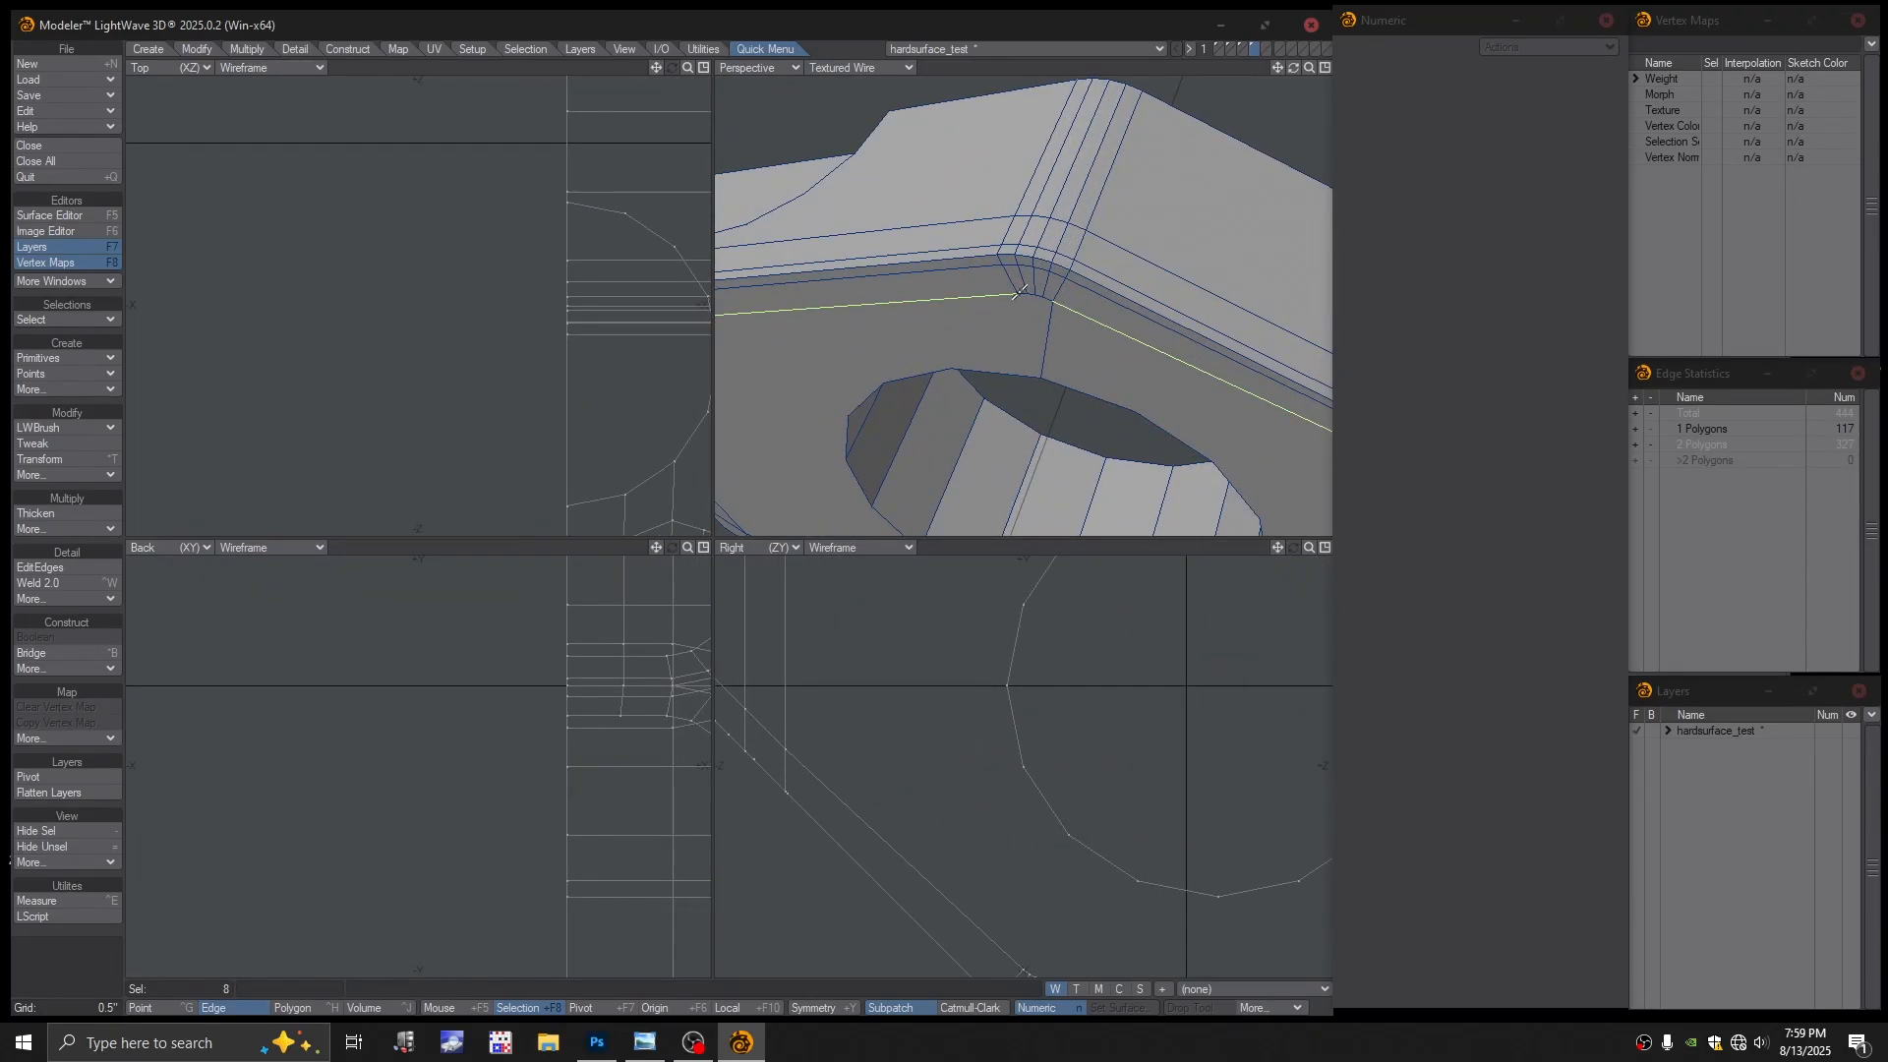
left_click(1031, 296)
left_click(1048, 307)
left_click(1045, 345)
left_click_drag(1068, 354, 1162, 320, "alt")
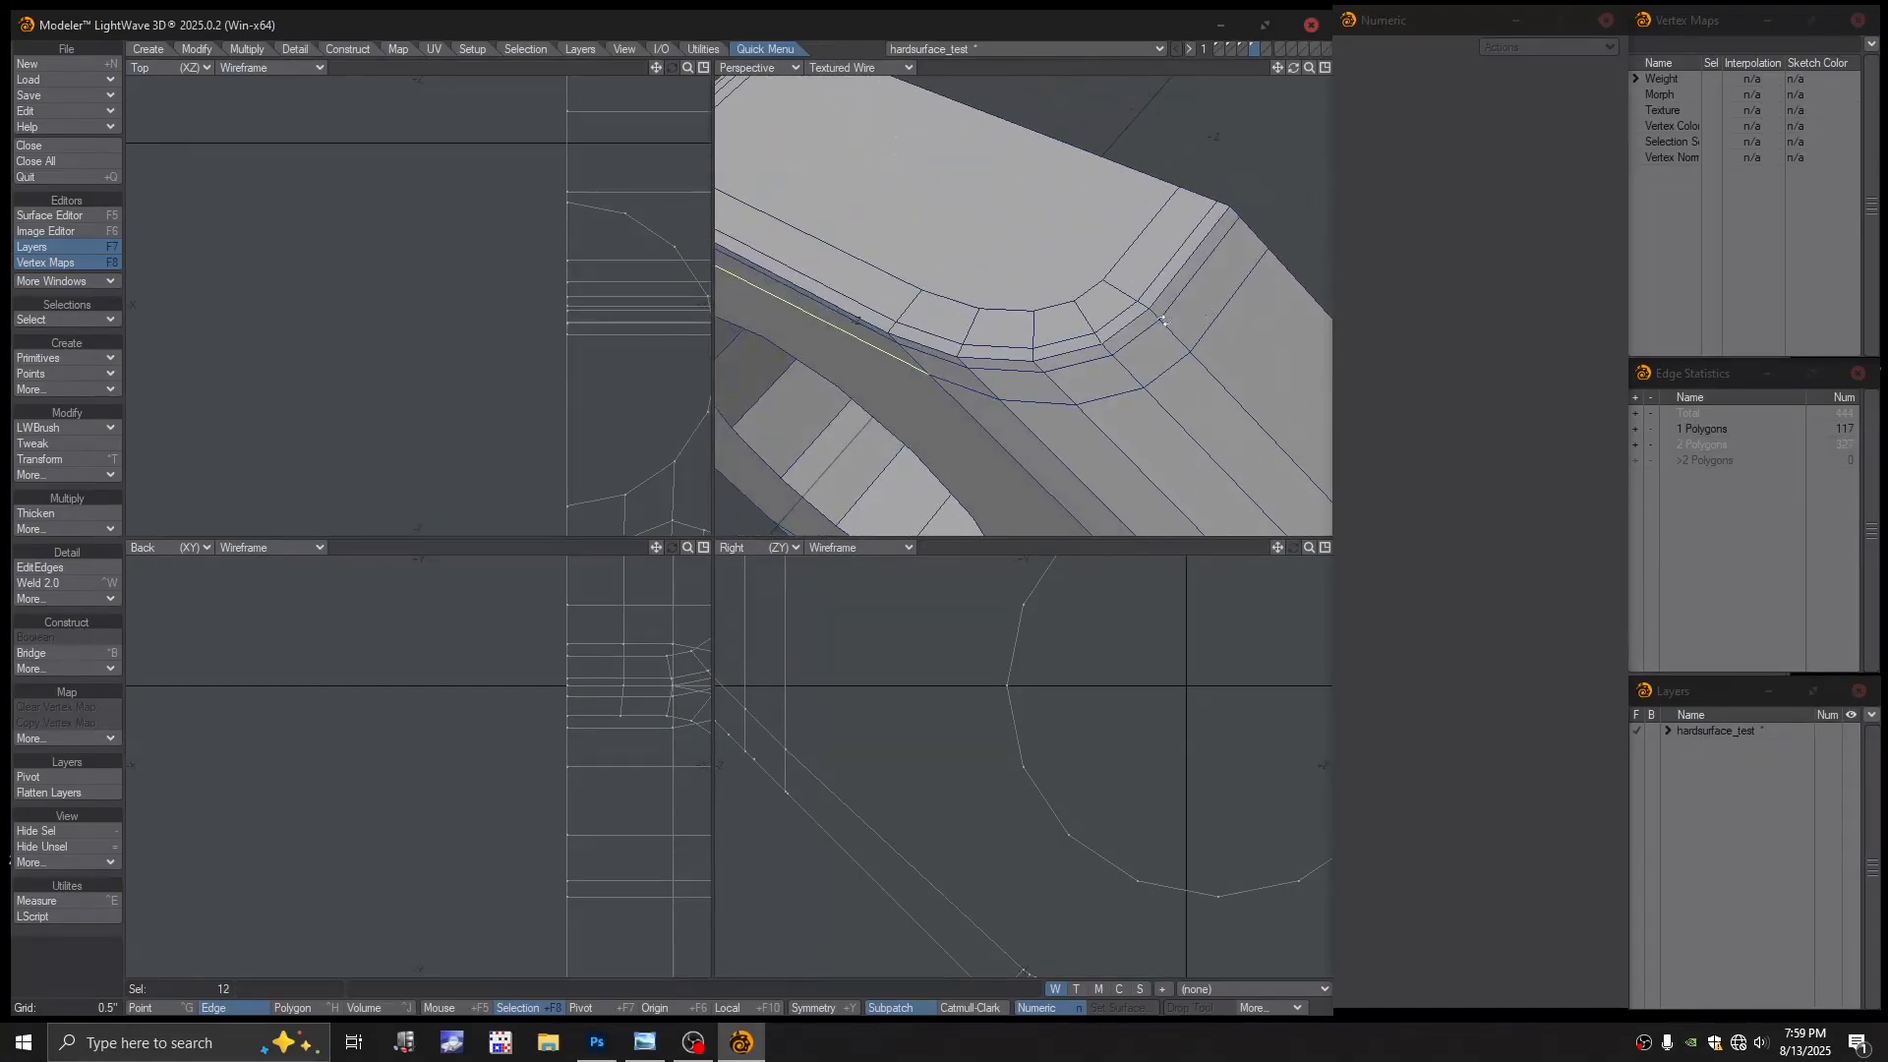
left_click(1075, 386, "shift")
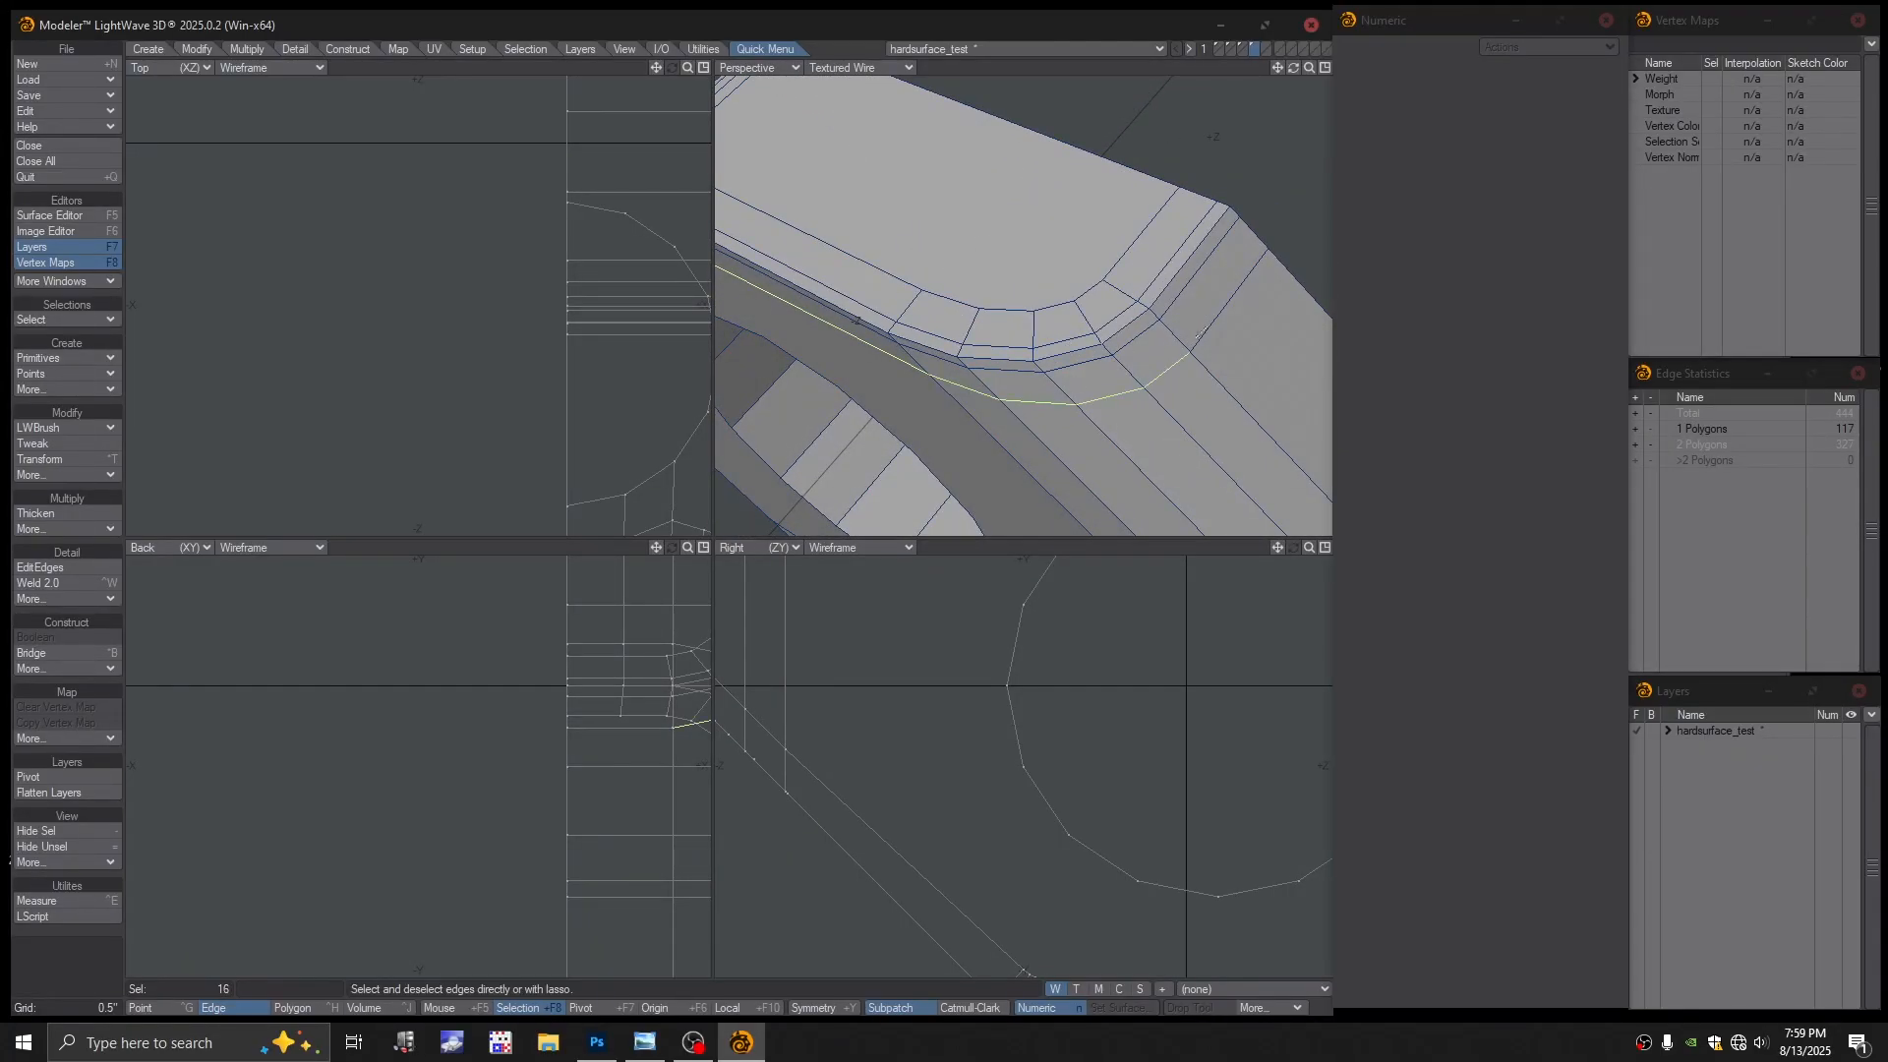
left_click(1196, 336, "shift")
key("a")
left_click_drag(1140, 329, 1165, 395, "alt")
key("Delete")
key("slash")
scroll(1146, 315, "up", 3)
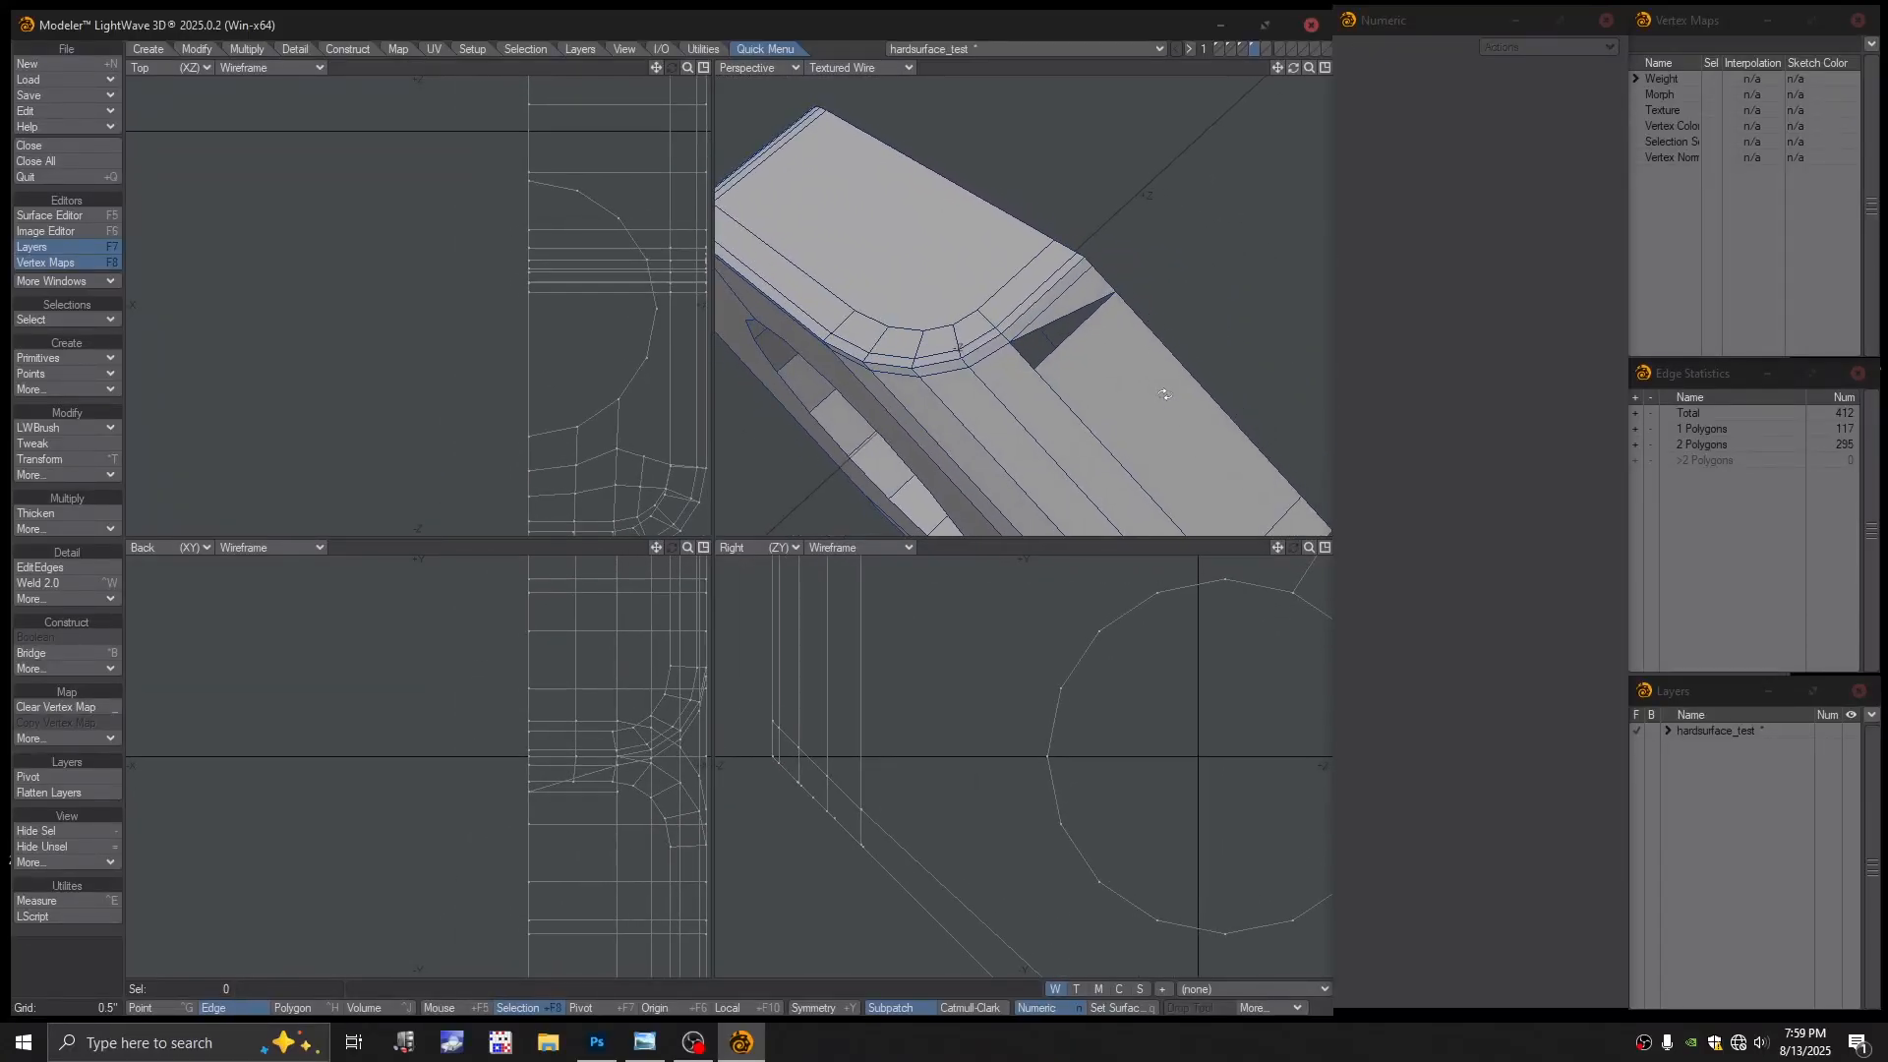
Switch to Point mode and set the Perspective view to Color Wireframe
left_click(1105, 298)
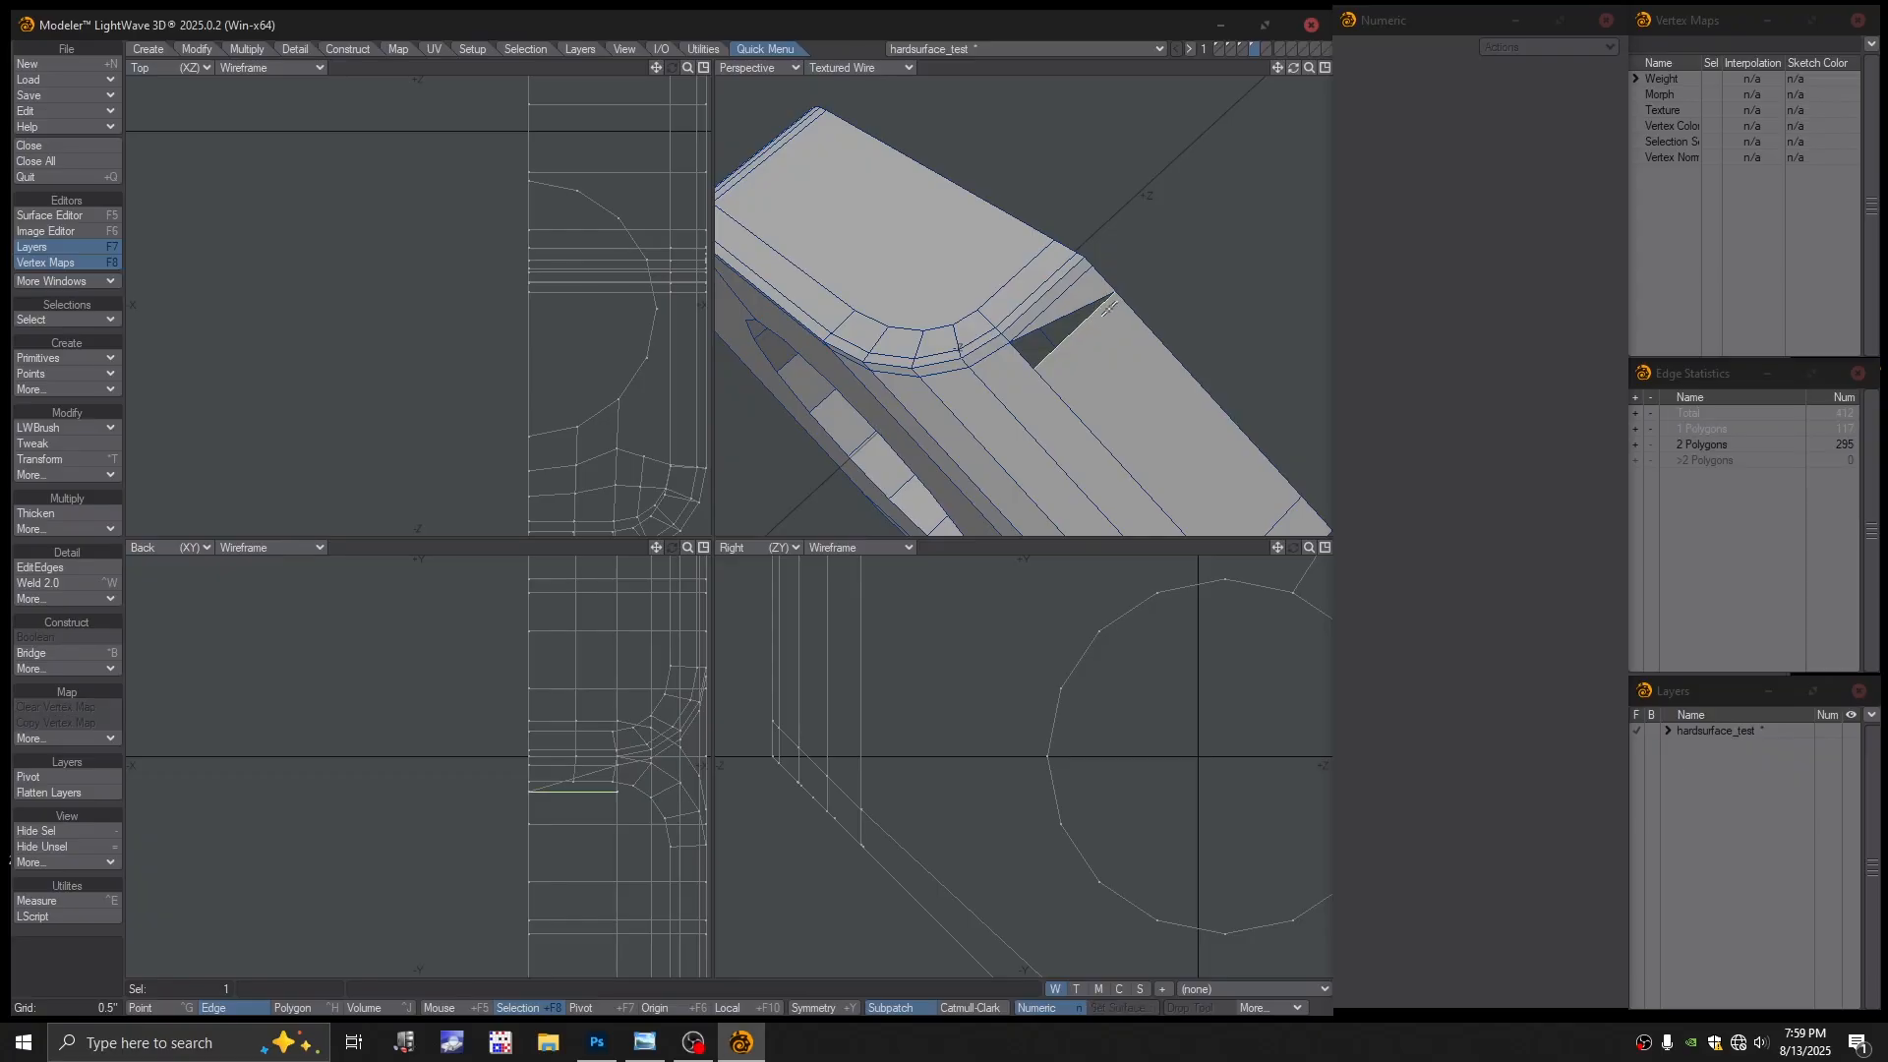
scroll(1049, 331, "up", 2)
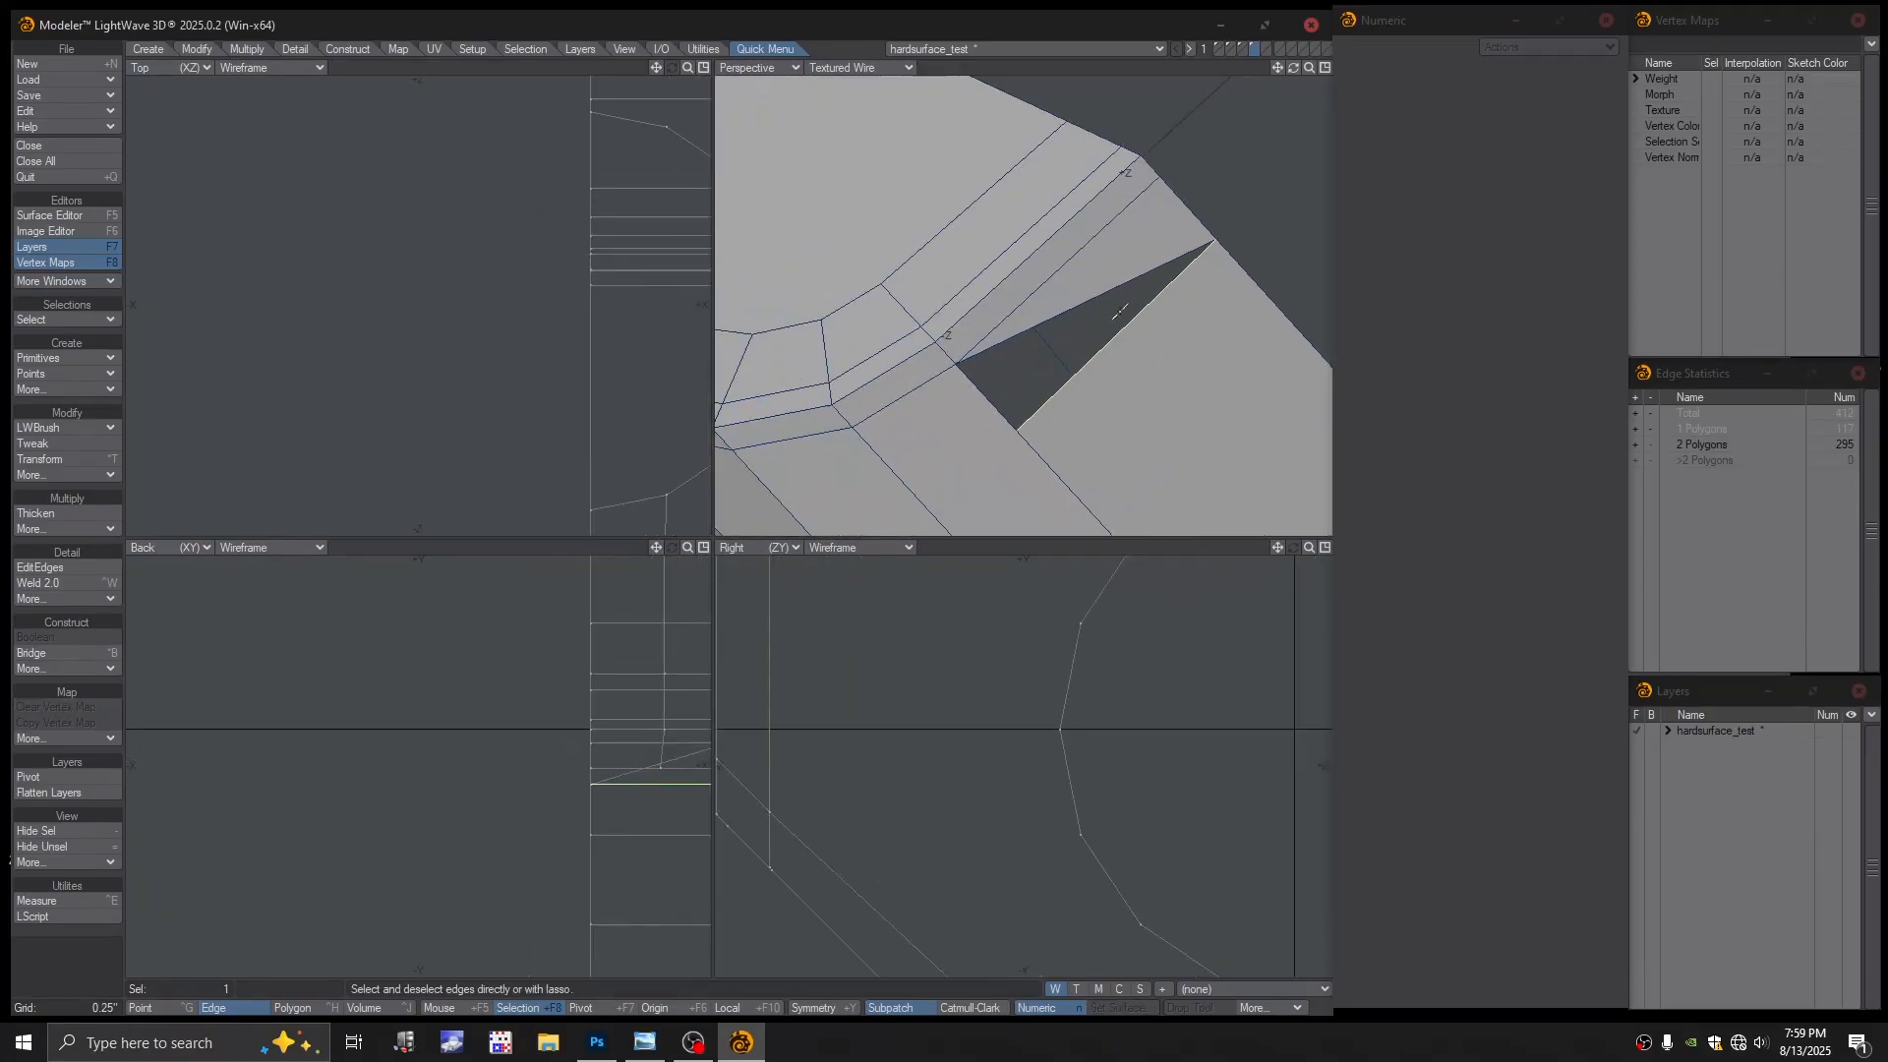
left_click(1249, 202)
scroll(1164, 275, "down", 3)
scroll(1152, 281, "up", 1)
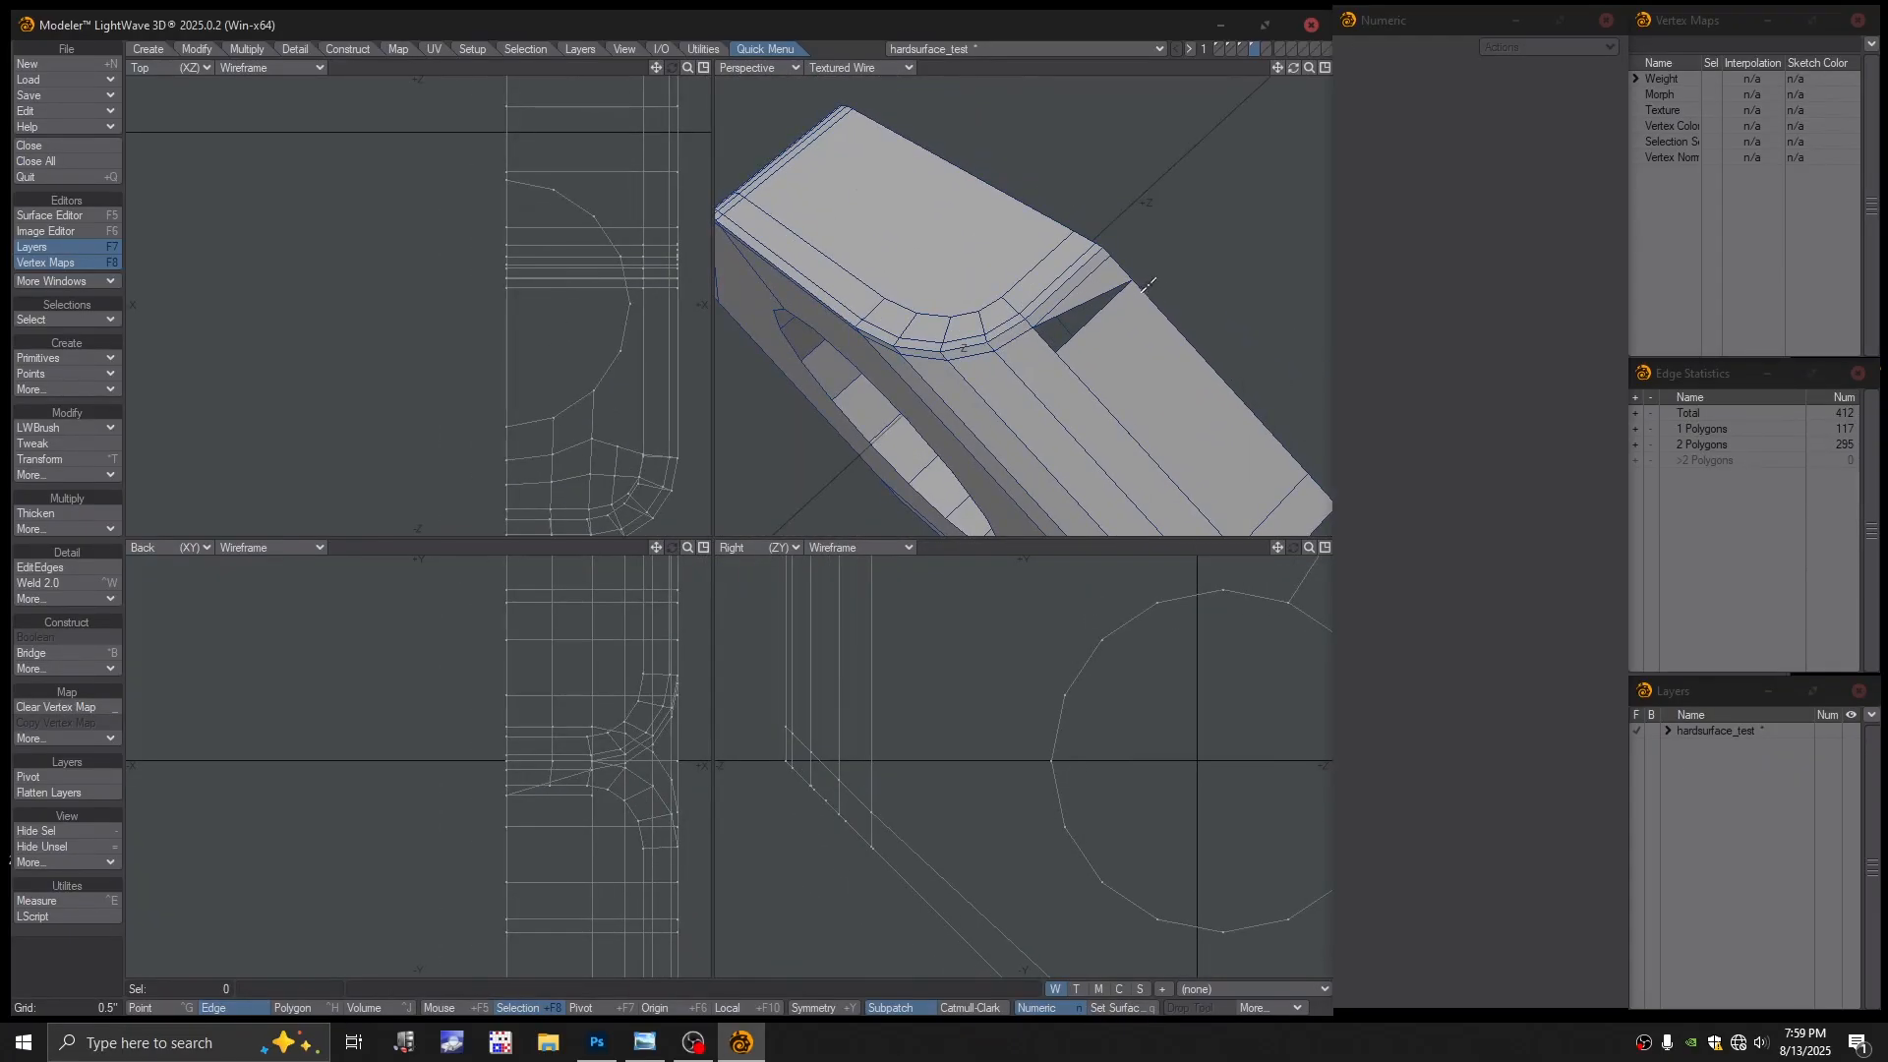
scroll(1147, 284, "up", 2)
key("ctrl+h")
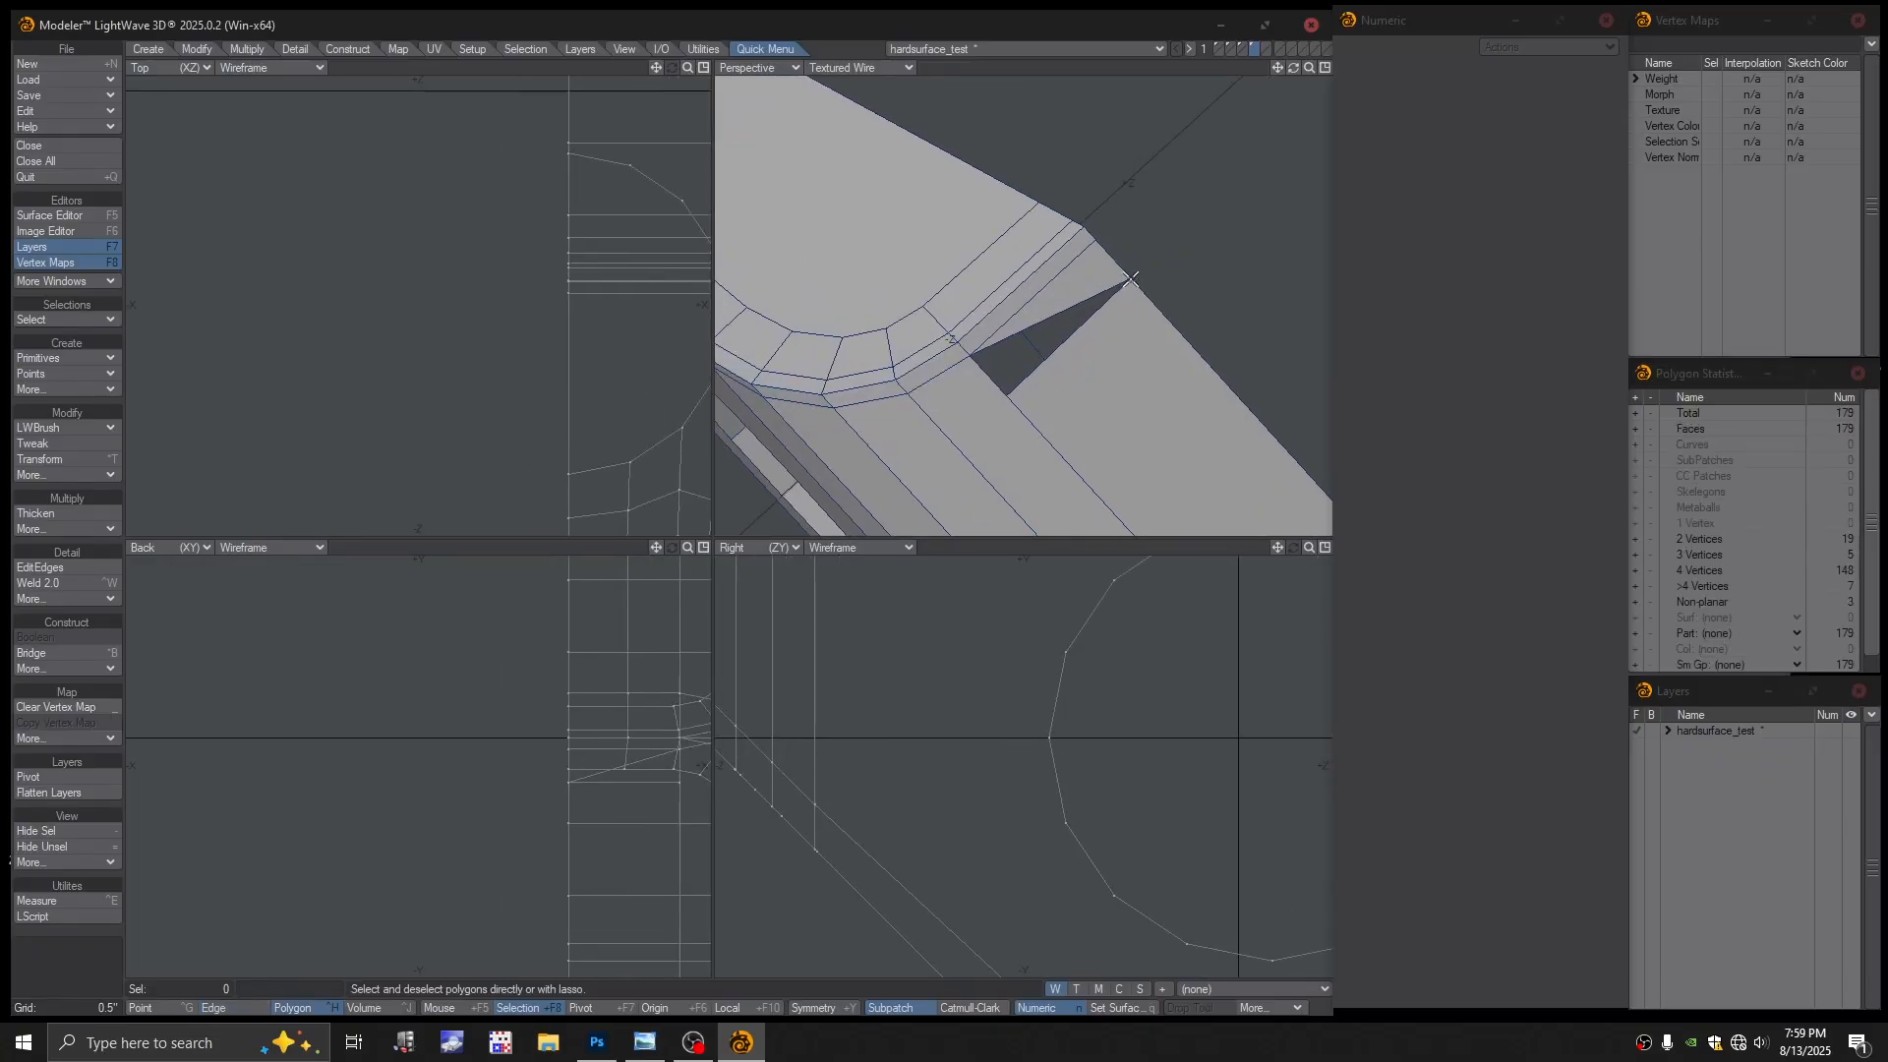
key("ctrl+g")
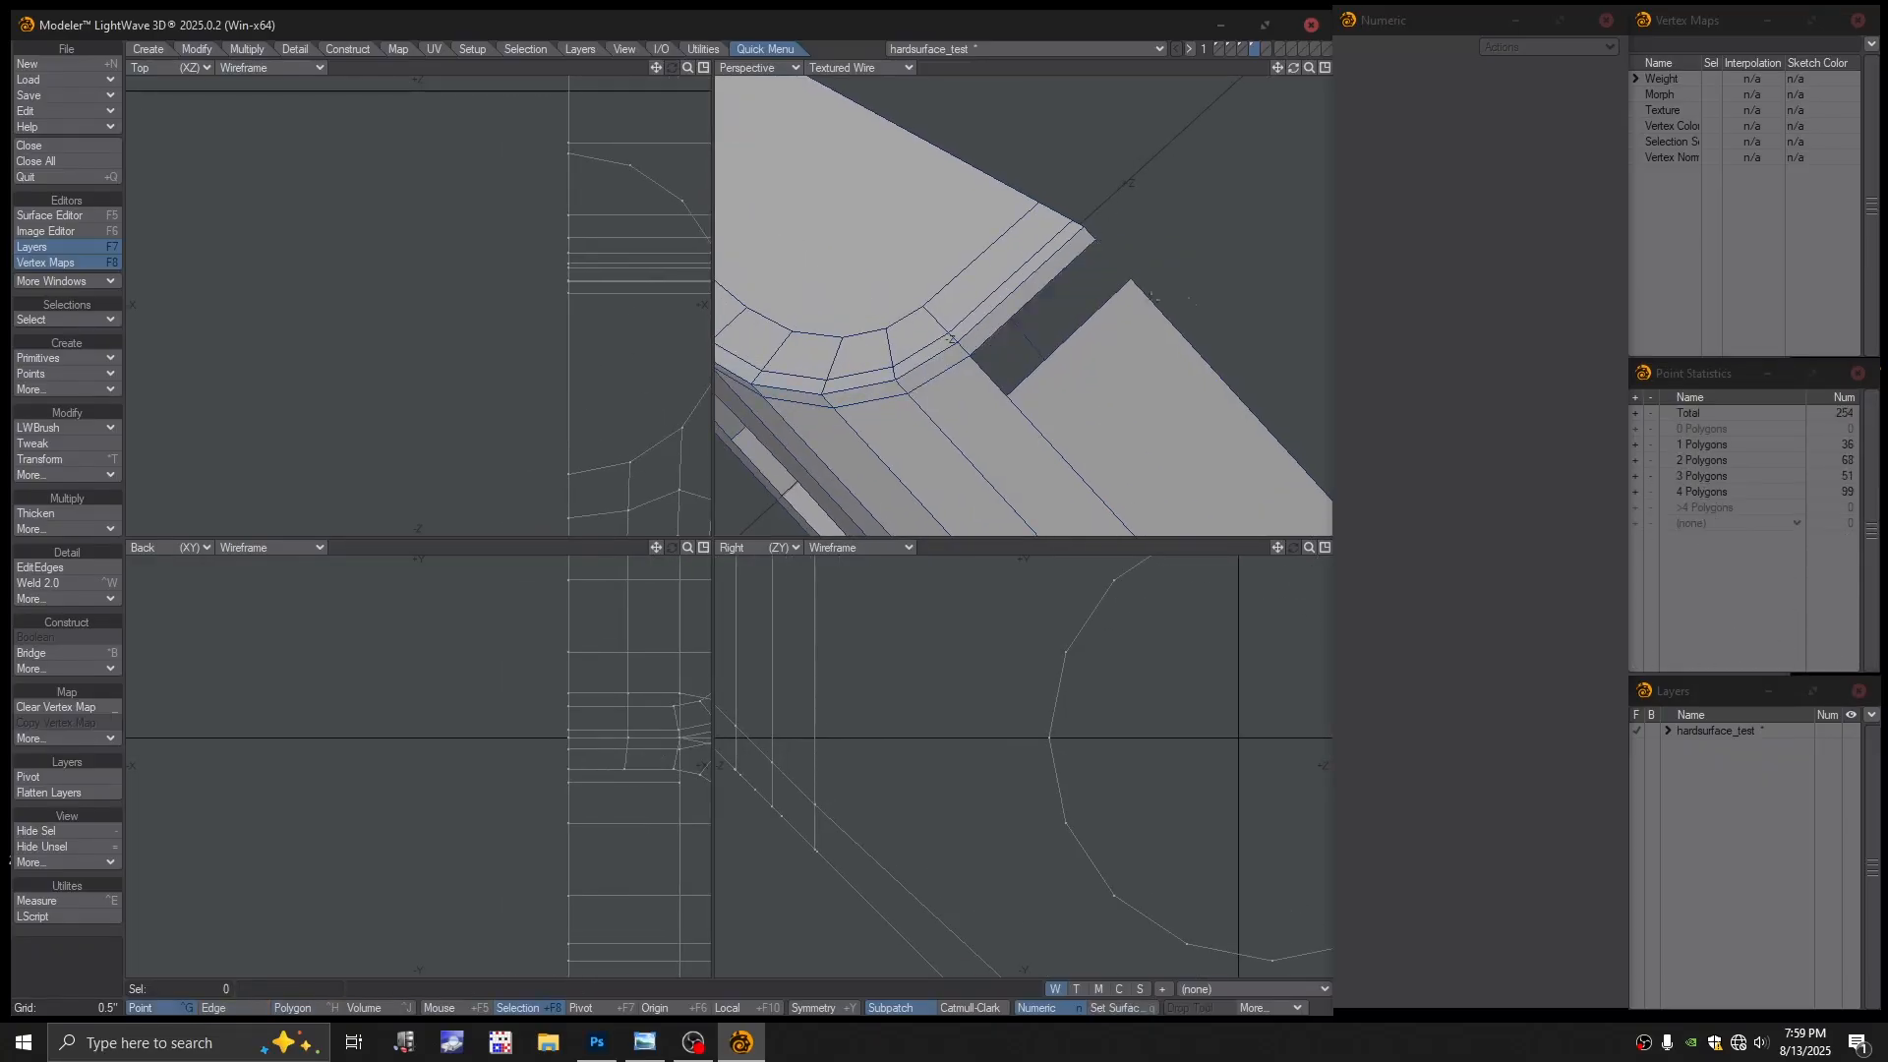
mouse_move(1085, 333)
left_mouse_down("ctrl+alt")
mouse_move(1006, 337)
mouse_move(1050, 324)
mouse_move(1062, 280)
mouse_move(1134, 261)
mouse_move(1112, 295)
mouse_move(1137, 279)
left_mouse_up("ctrl+alt")
left_click(861, 69)
left_click(855, 46)
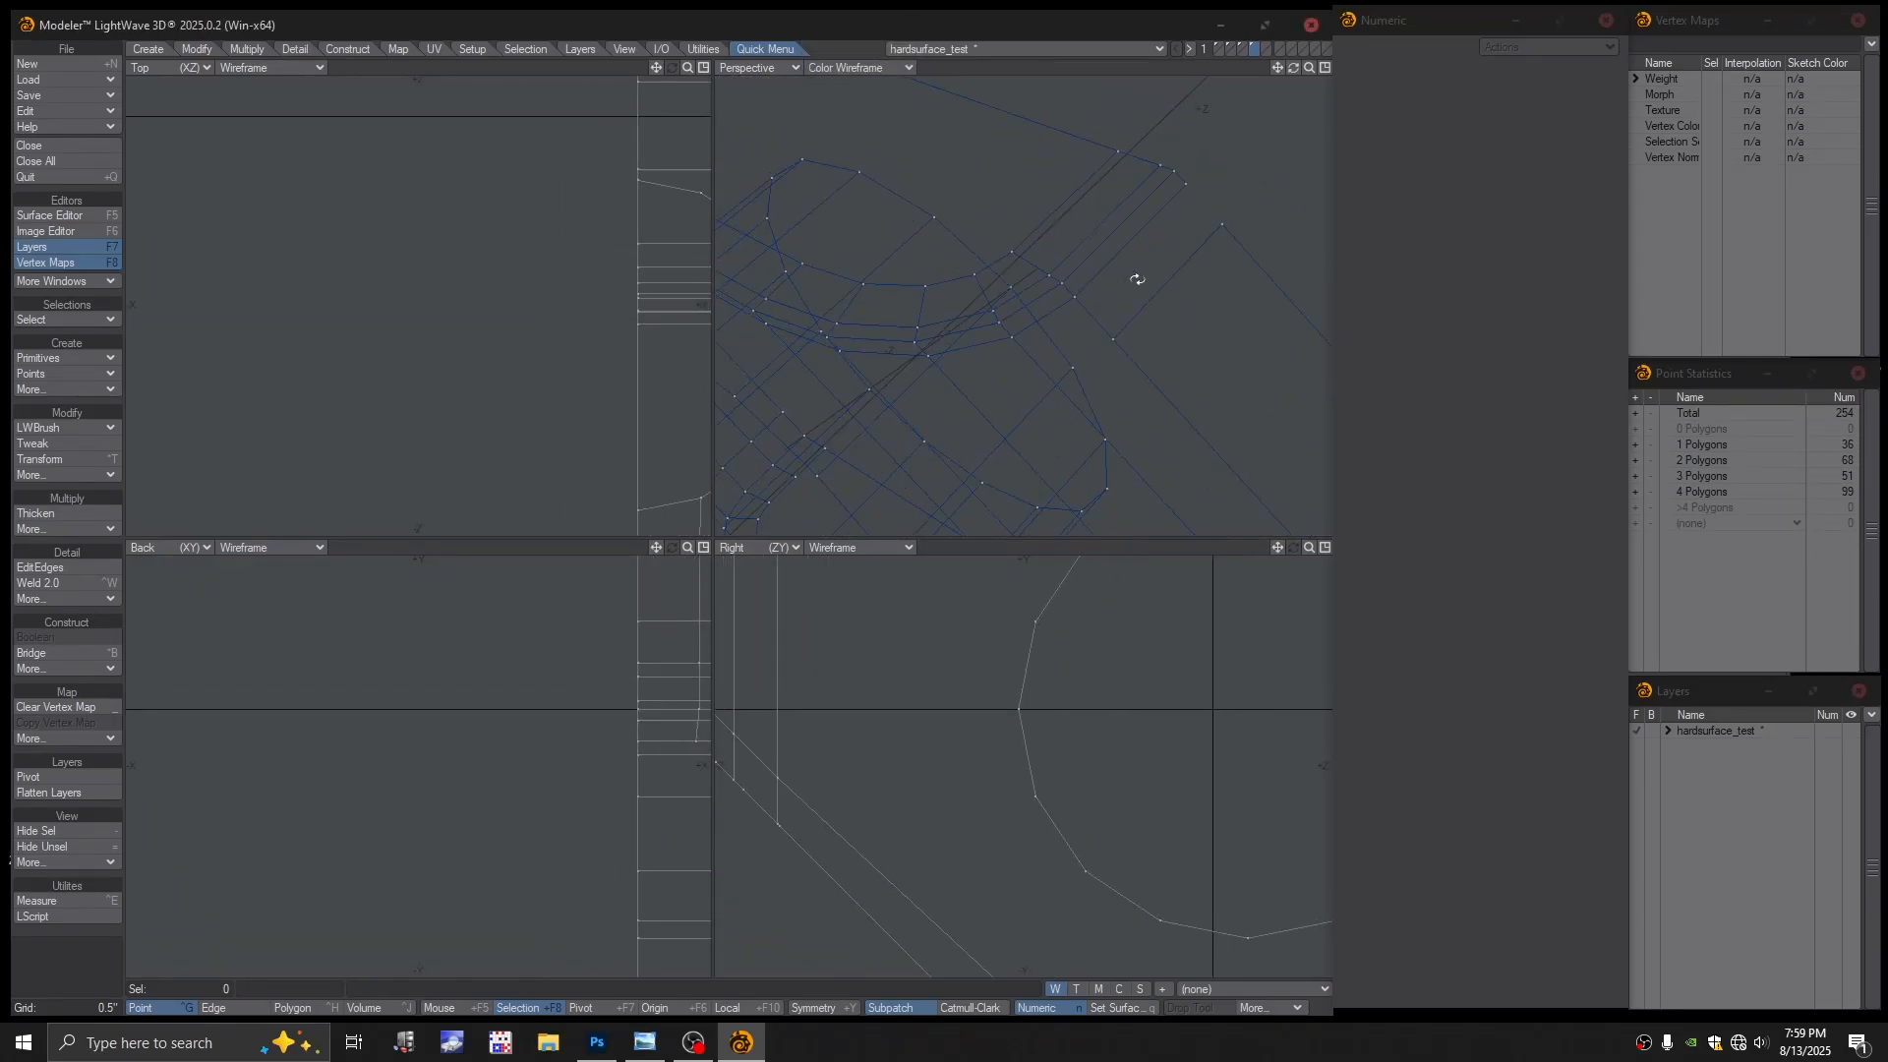
Delete the two stray points by the corner gap and return Perspective to Textured Wire
left_click(1112, 339)
key("Delete")
left_click(1223, 224)
key("Delete")
key("a")
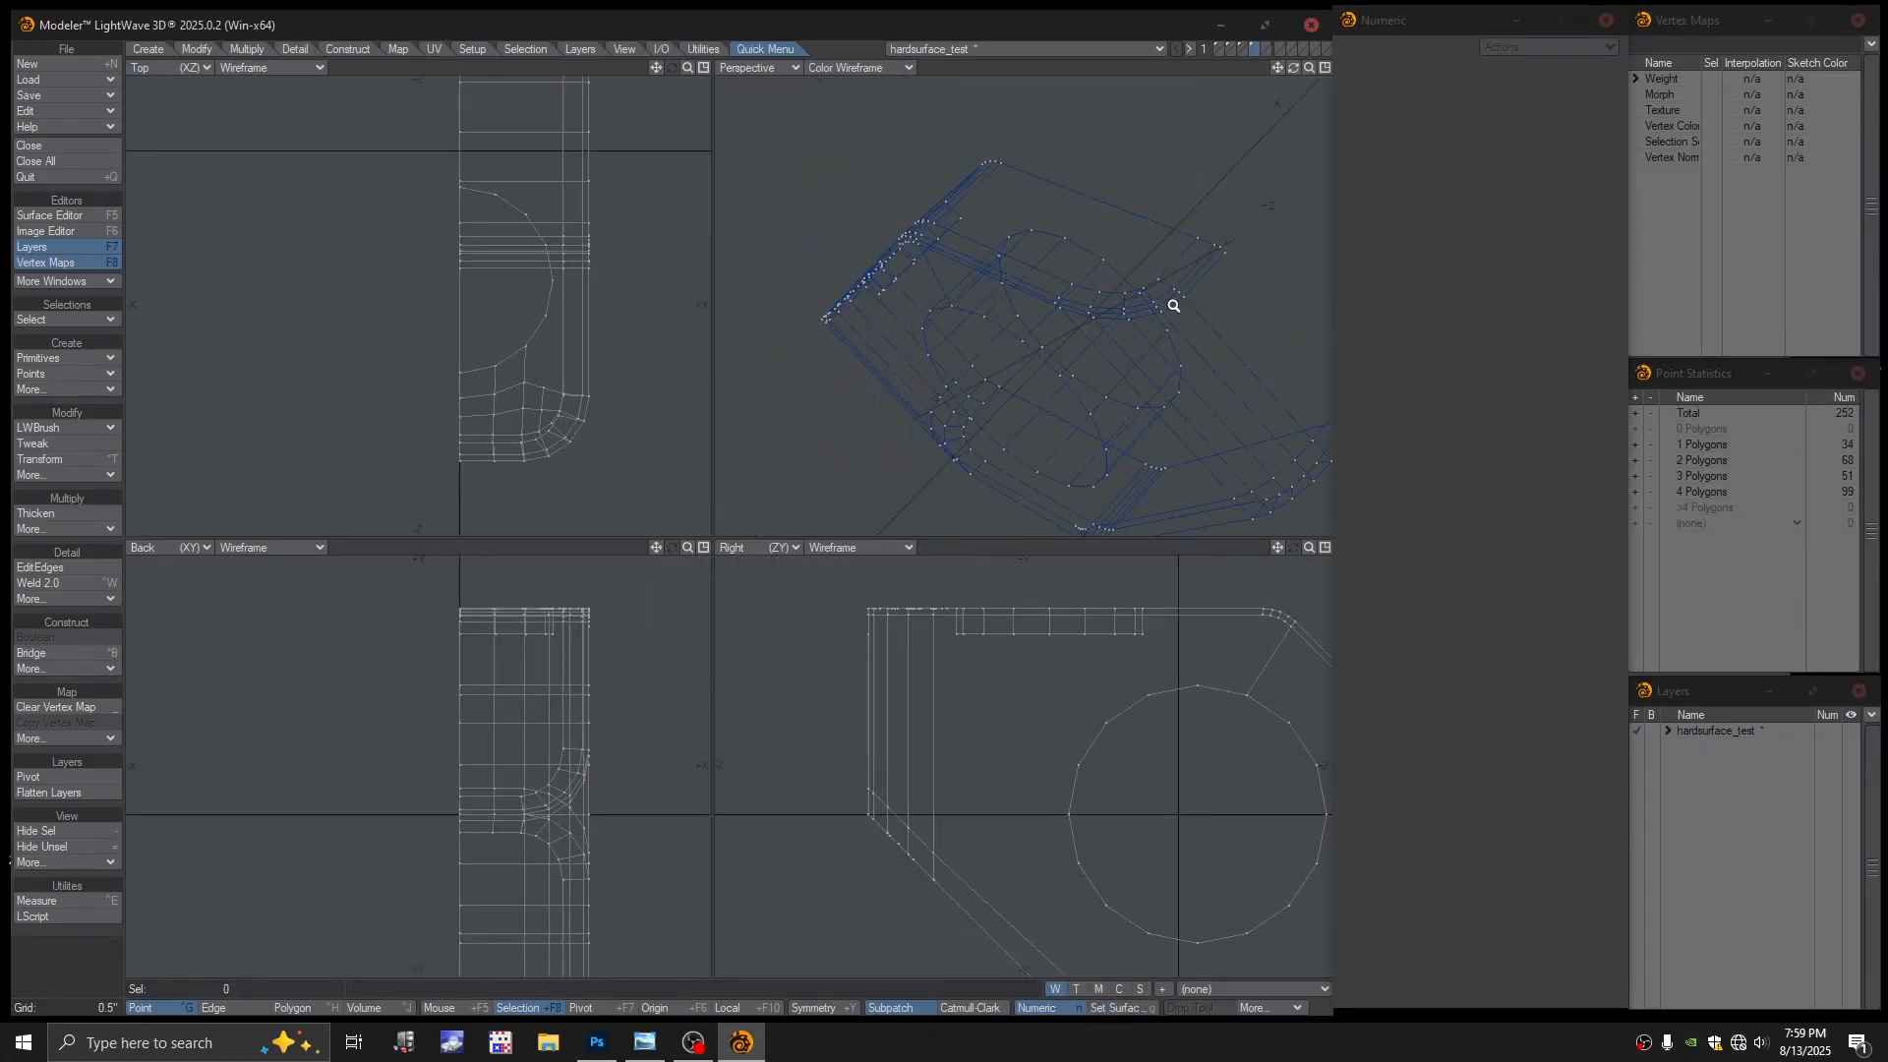
left_click(885, 68)
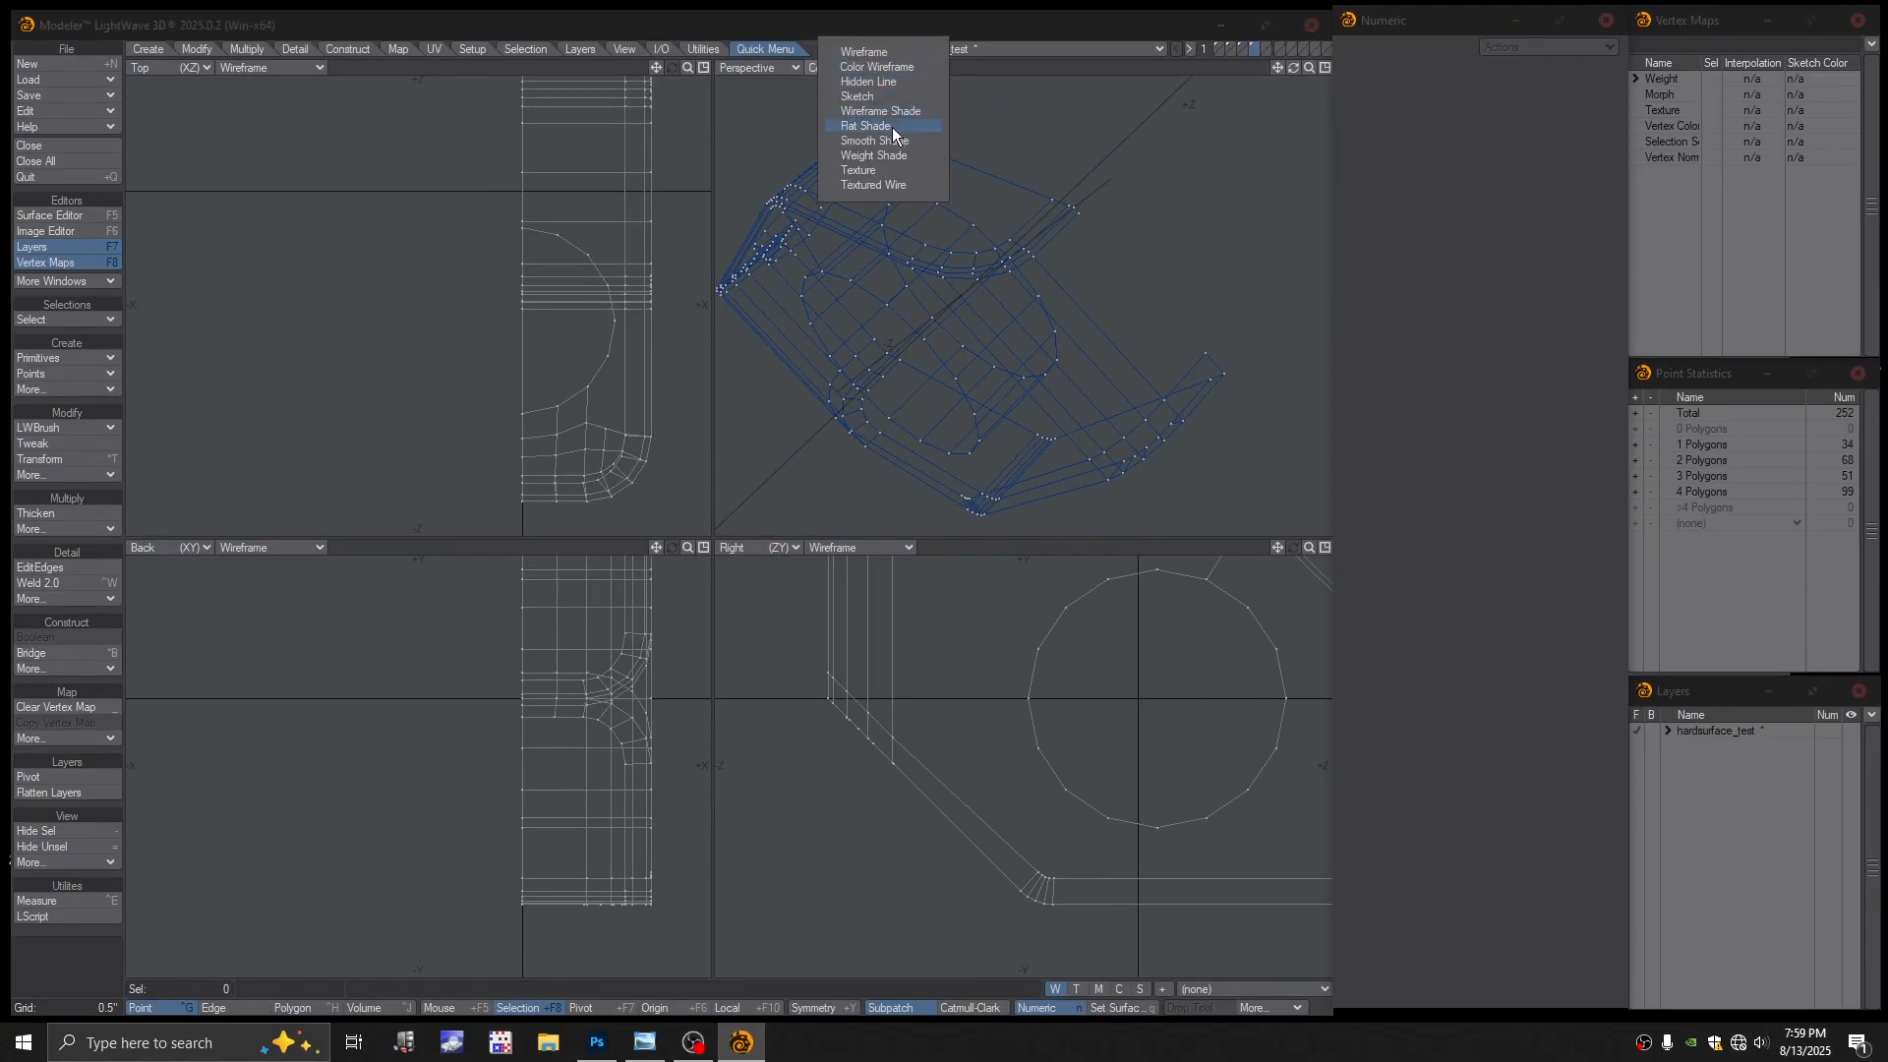
left_click(882, 185)
scroll(1151, 316, "up", 5)
Cap the open tip with a polygon built from its four corner points
left_click_drag(1106, 297, 1163, 337, "alt")
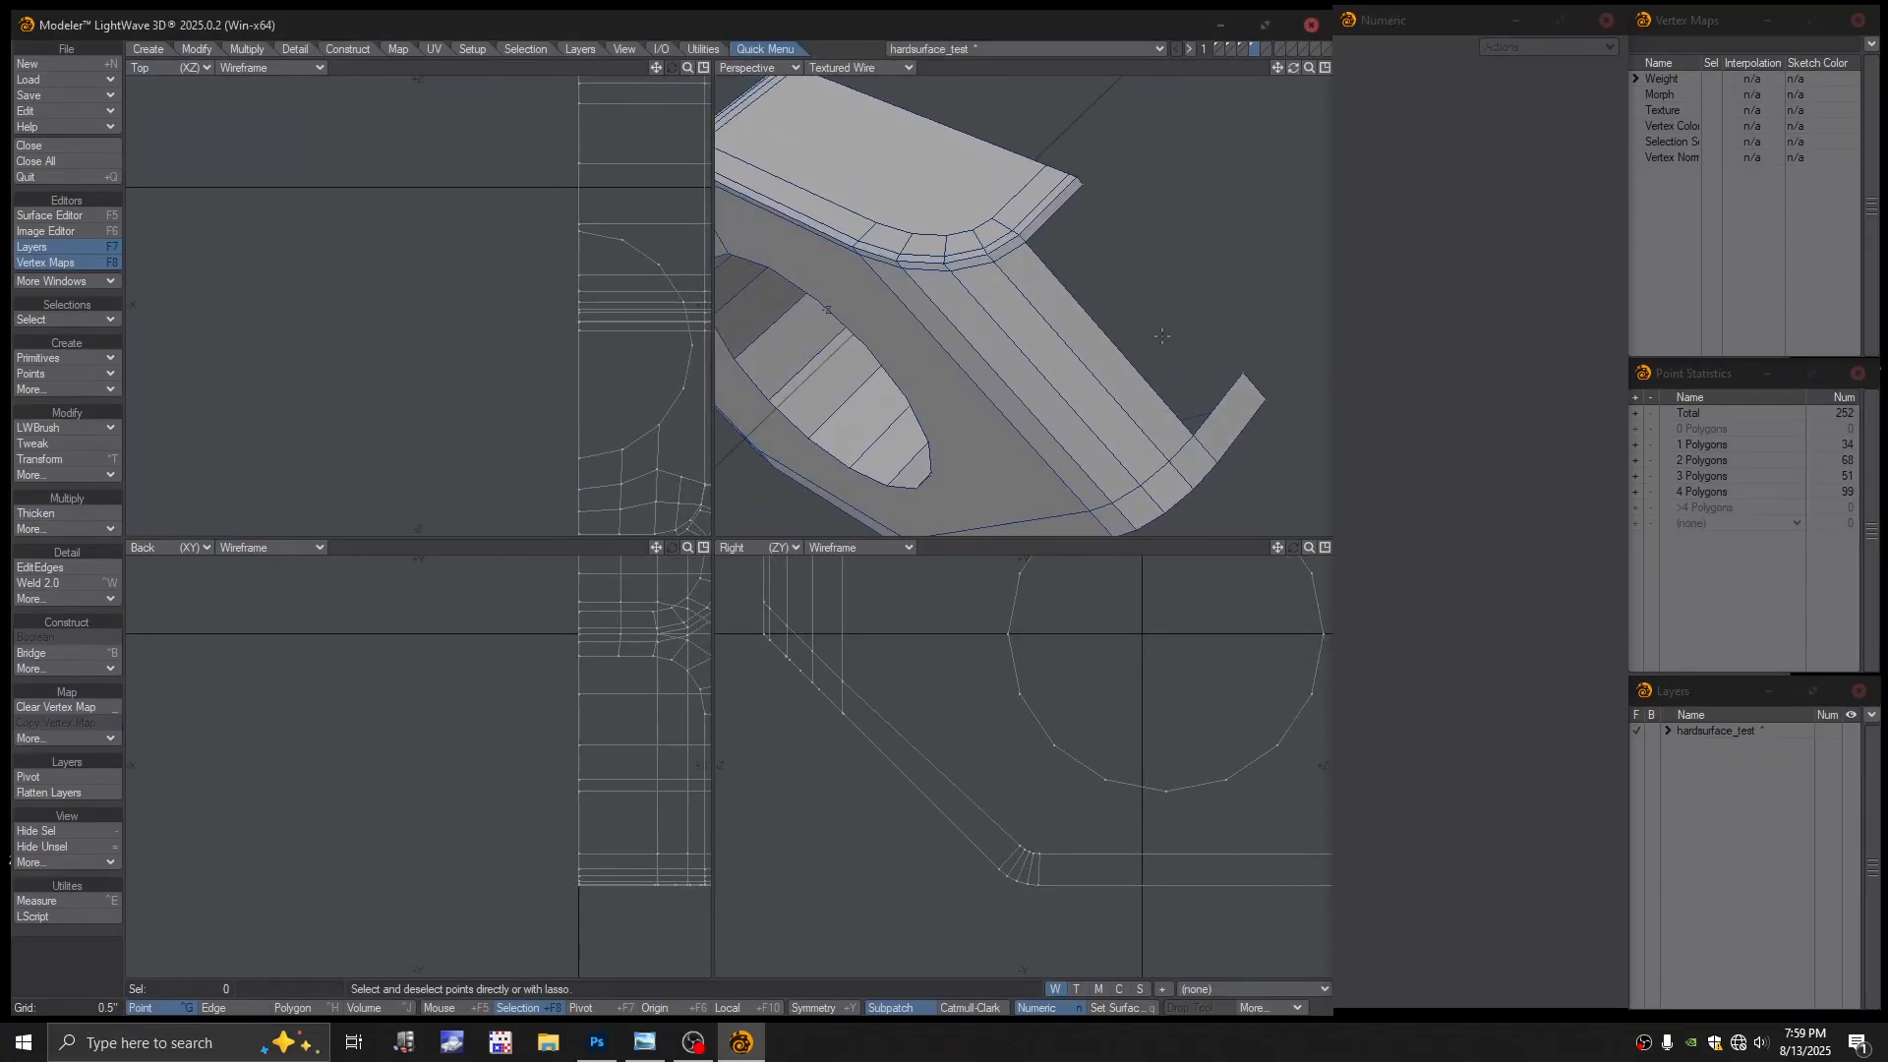
left_click(1240, 371)
left_click(1192, 434)
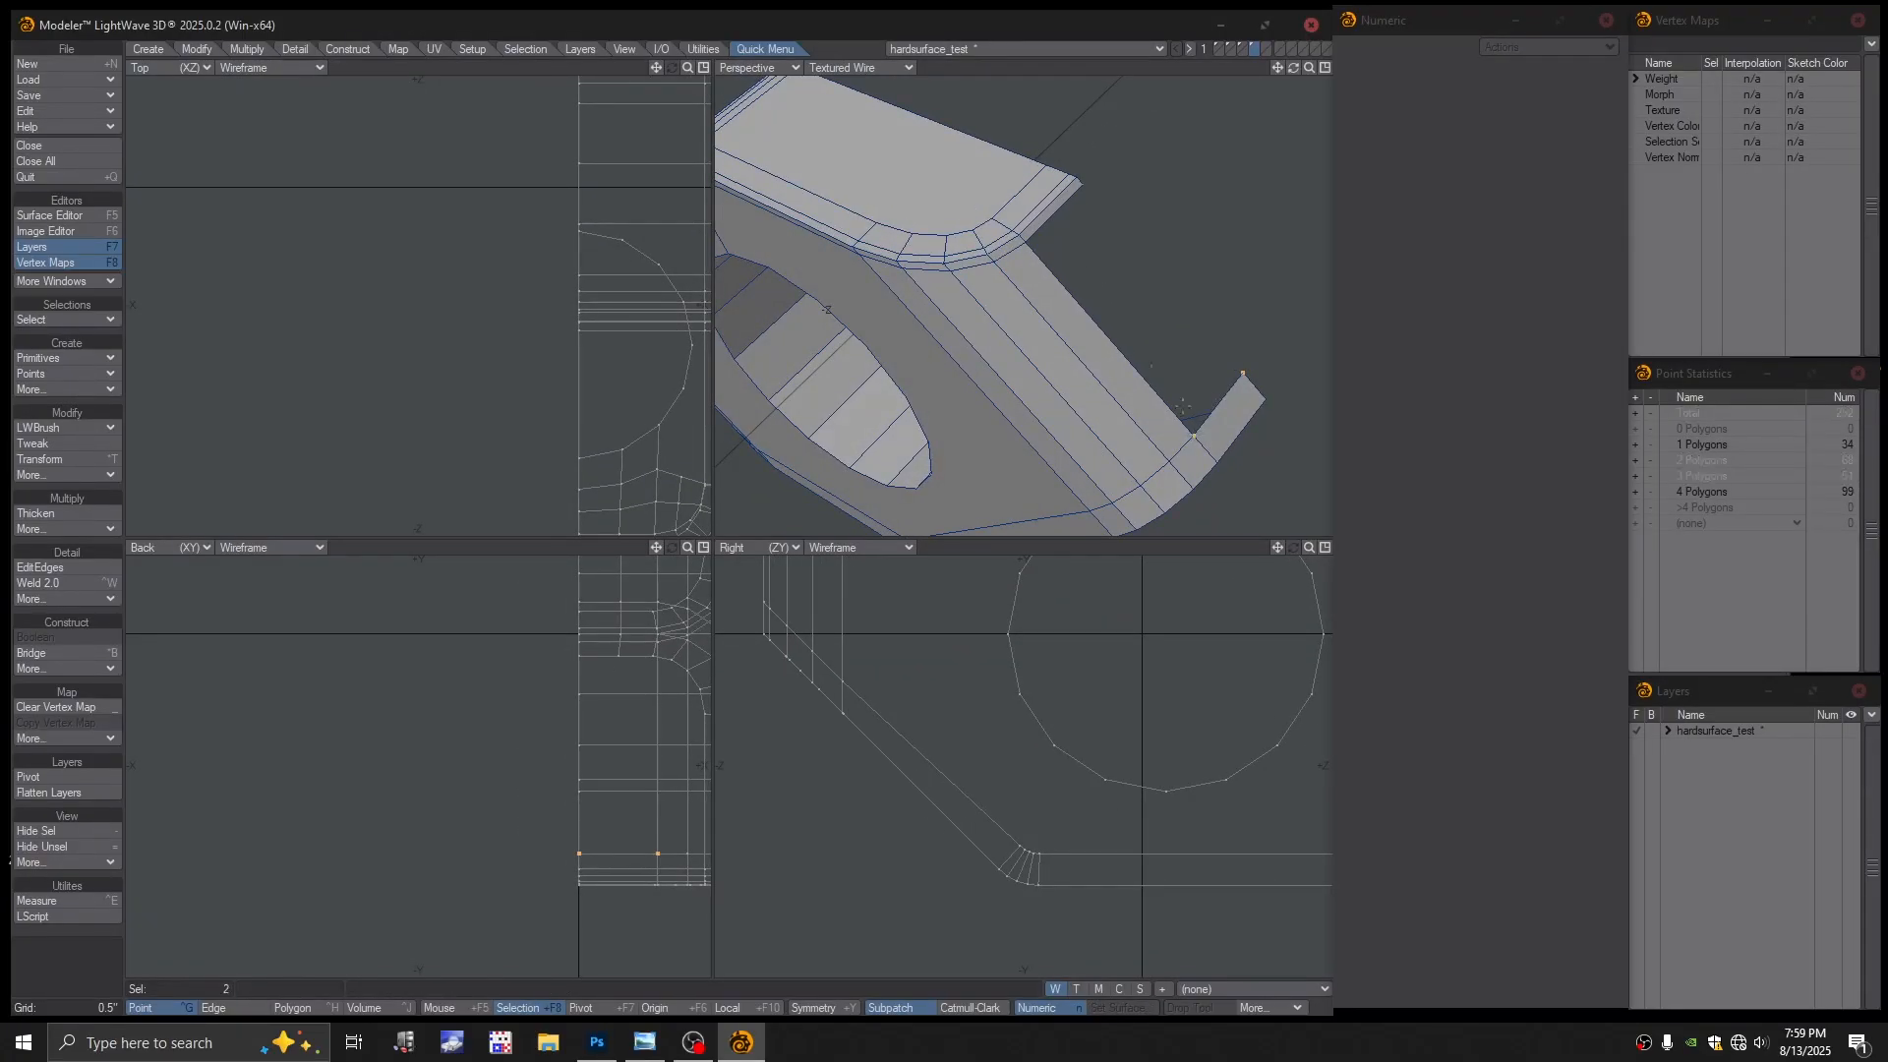
left_click(1084, 184)
key("p")
scroll(1049, 266, "up", 1)
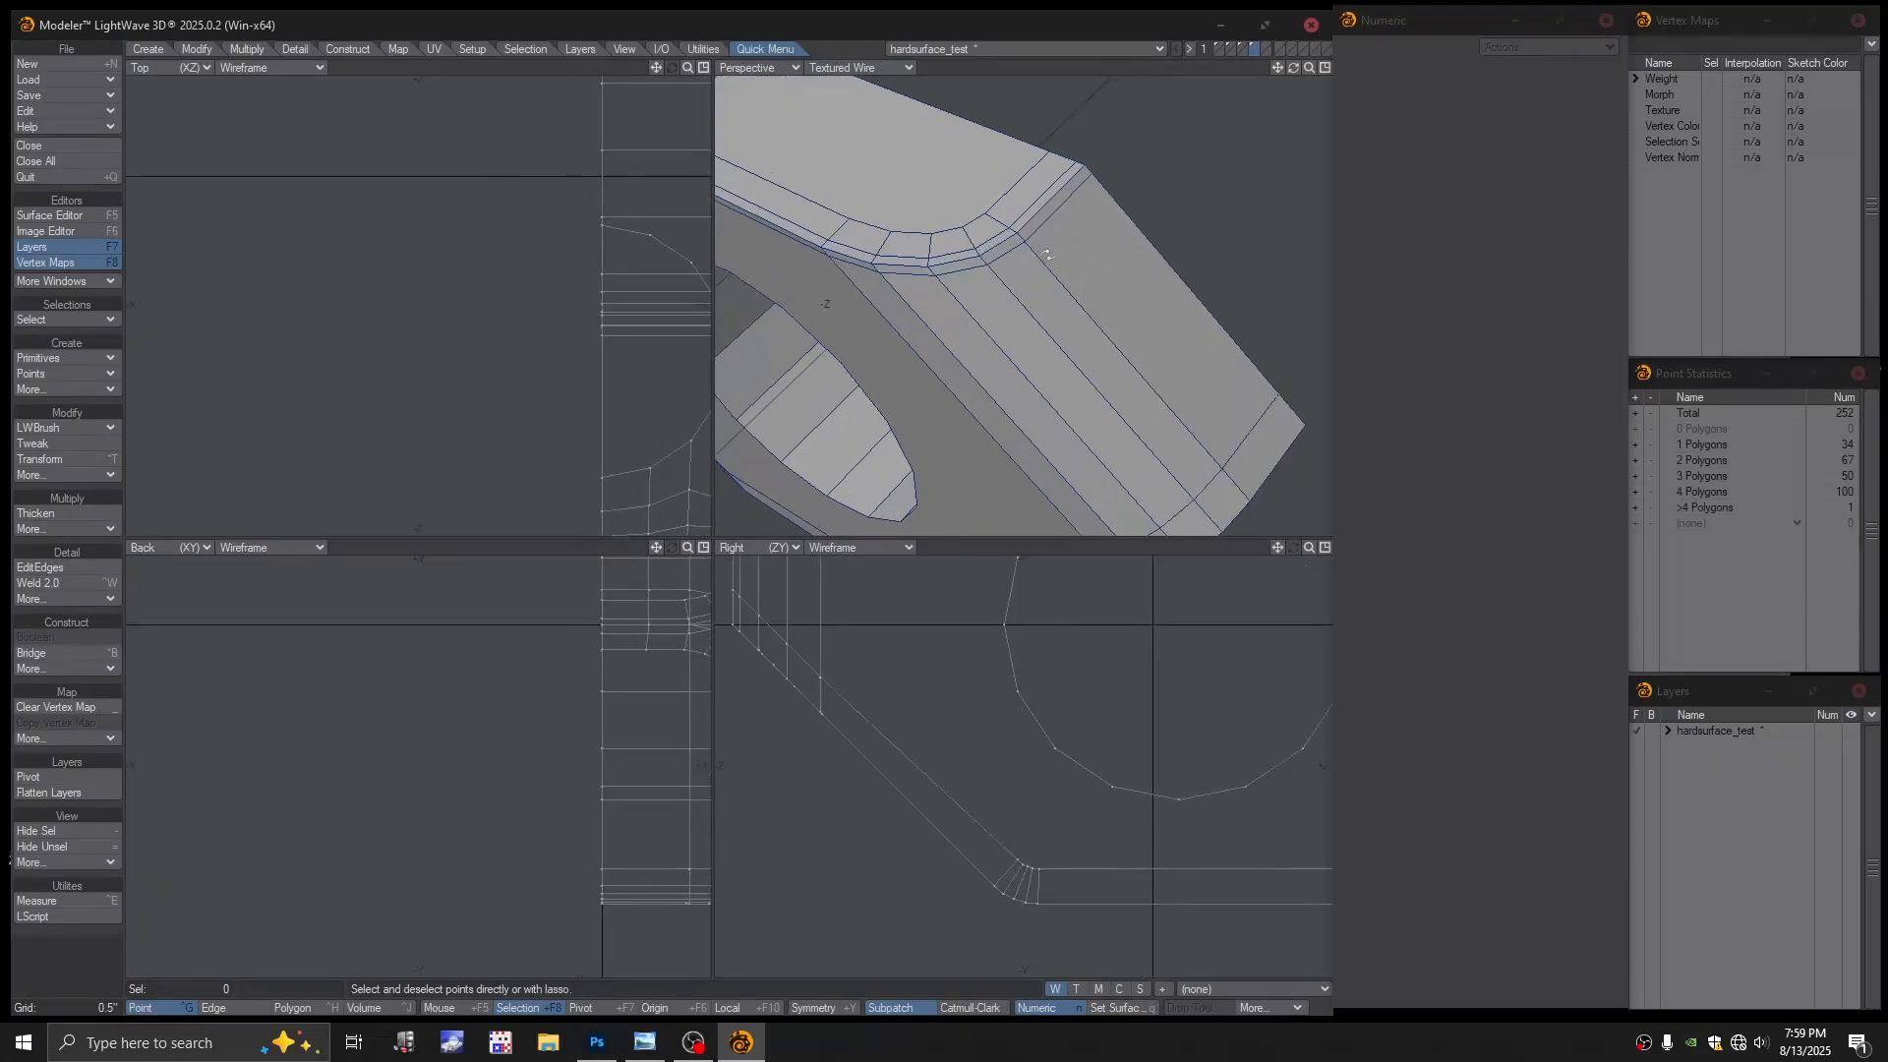
In Edge mode, select and delete the tangled edges at the bevel's curved corner
left_click_drag(1067, 258, 1117, 340, "alt+shift")
mouse_move(1116, 339)
left_mouse_down("alt")
mouse_move(1175, 271)
mouse_move(1193, 340)
mouse_move(1187, 325)
mouse_move(1139, 361)
mouse_move(1056, 357)
mouse_move(969, 302)
mouse_move(1110, 307)
mouse_move(1027, 291)
mouse_move(1061, 303)
left_mouse_up("alt")
key("space")
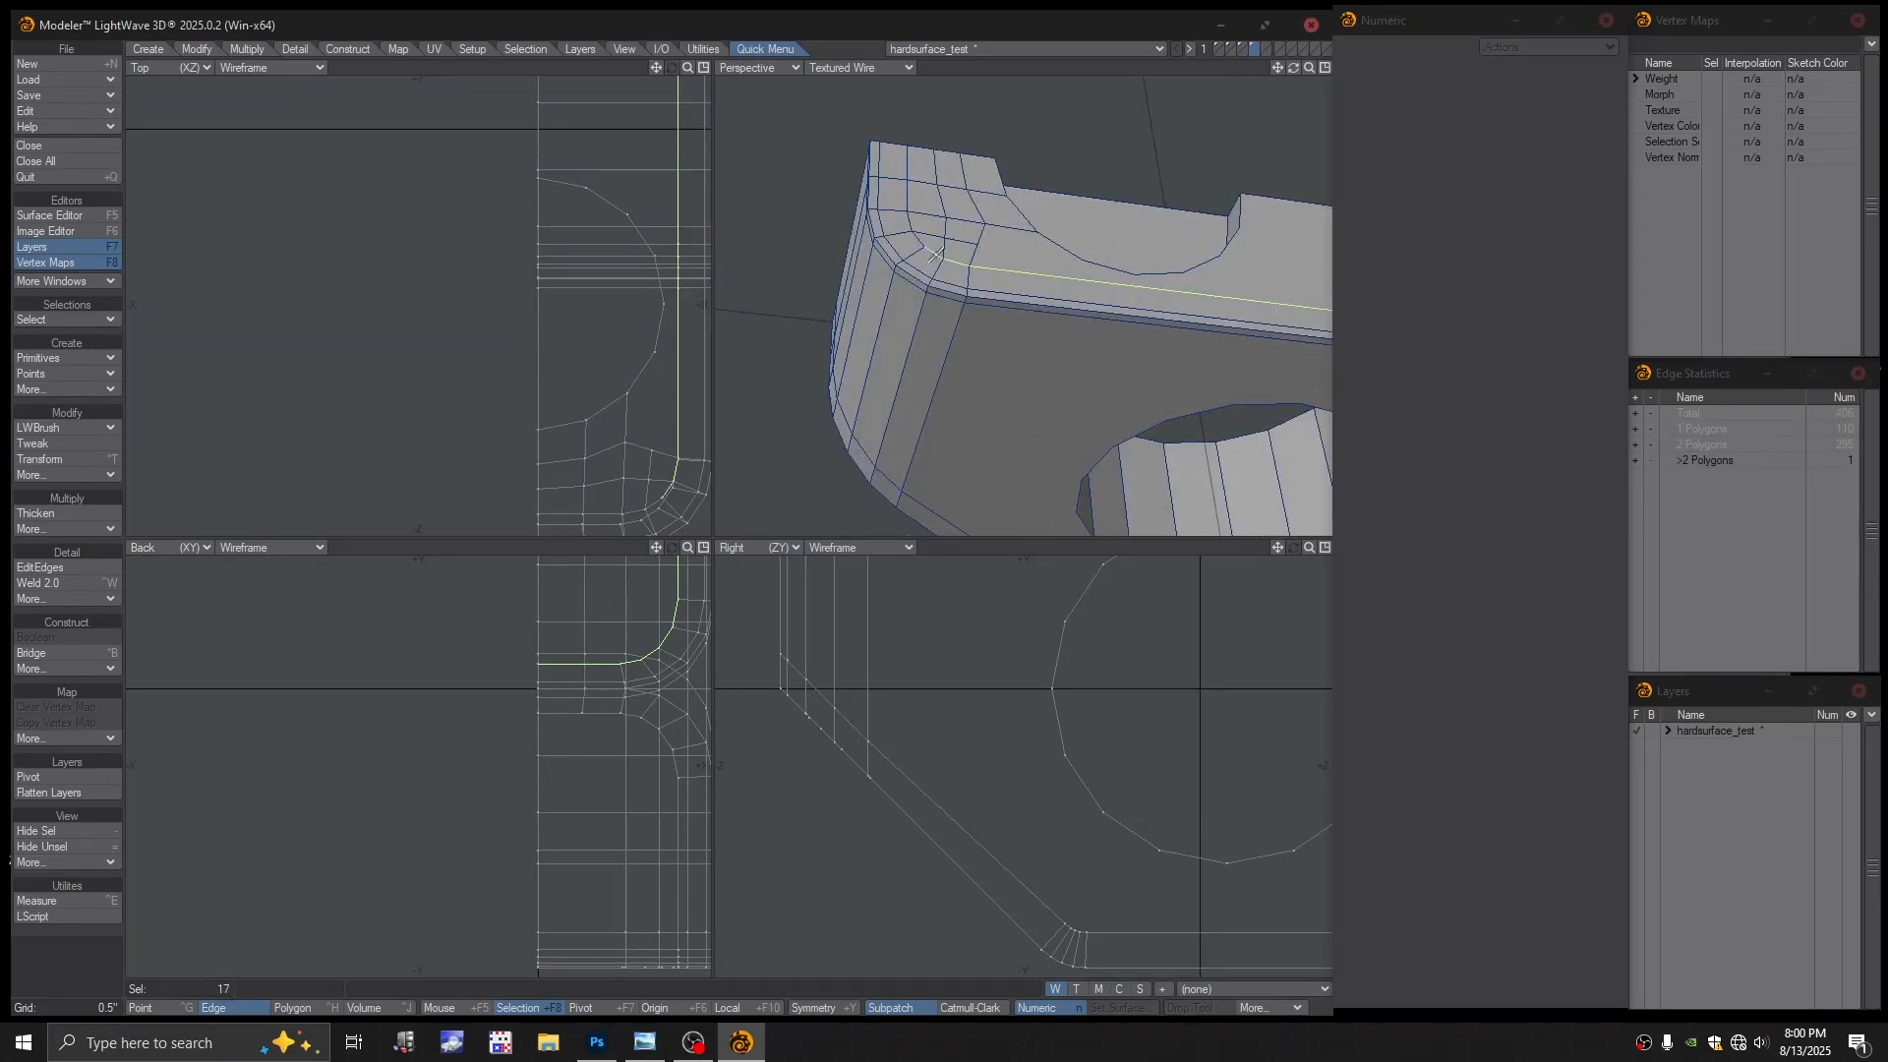
mouse_move(924, 246)
left_mouse_down("shift")
mouse_move(904, 167)
mouse_move(910, 193)
left_mouse_up("shift")
key("Delete")
left_click_drag(1091, 269, 1062, 270, "ctrl+alt")
left_click_drag(1062, 269, 939, 251, "alt+shift")
left_click_drag(1180, 285, 1070, 303, "alt")
left_click_drag(1110, 330, 1127, 339, "ctrl+alt")
left_click_drag(1127, 339, 1144, 210, "alt")
Switch to Polygon mode and set the Perspective view to Color Wireframe
key("ctrl+h")
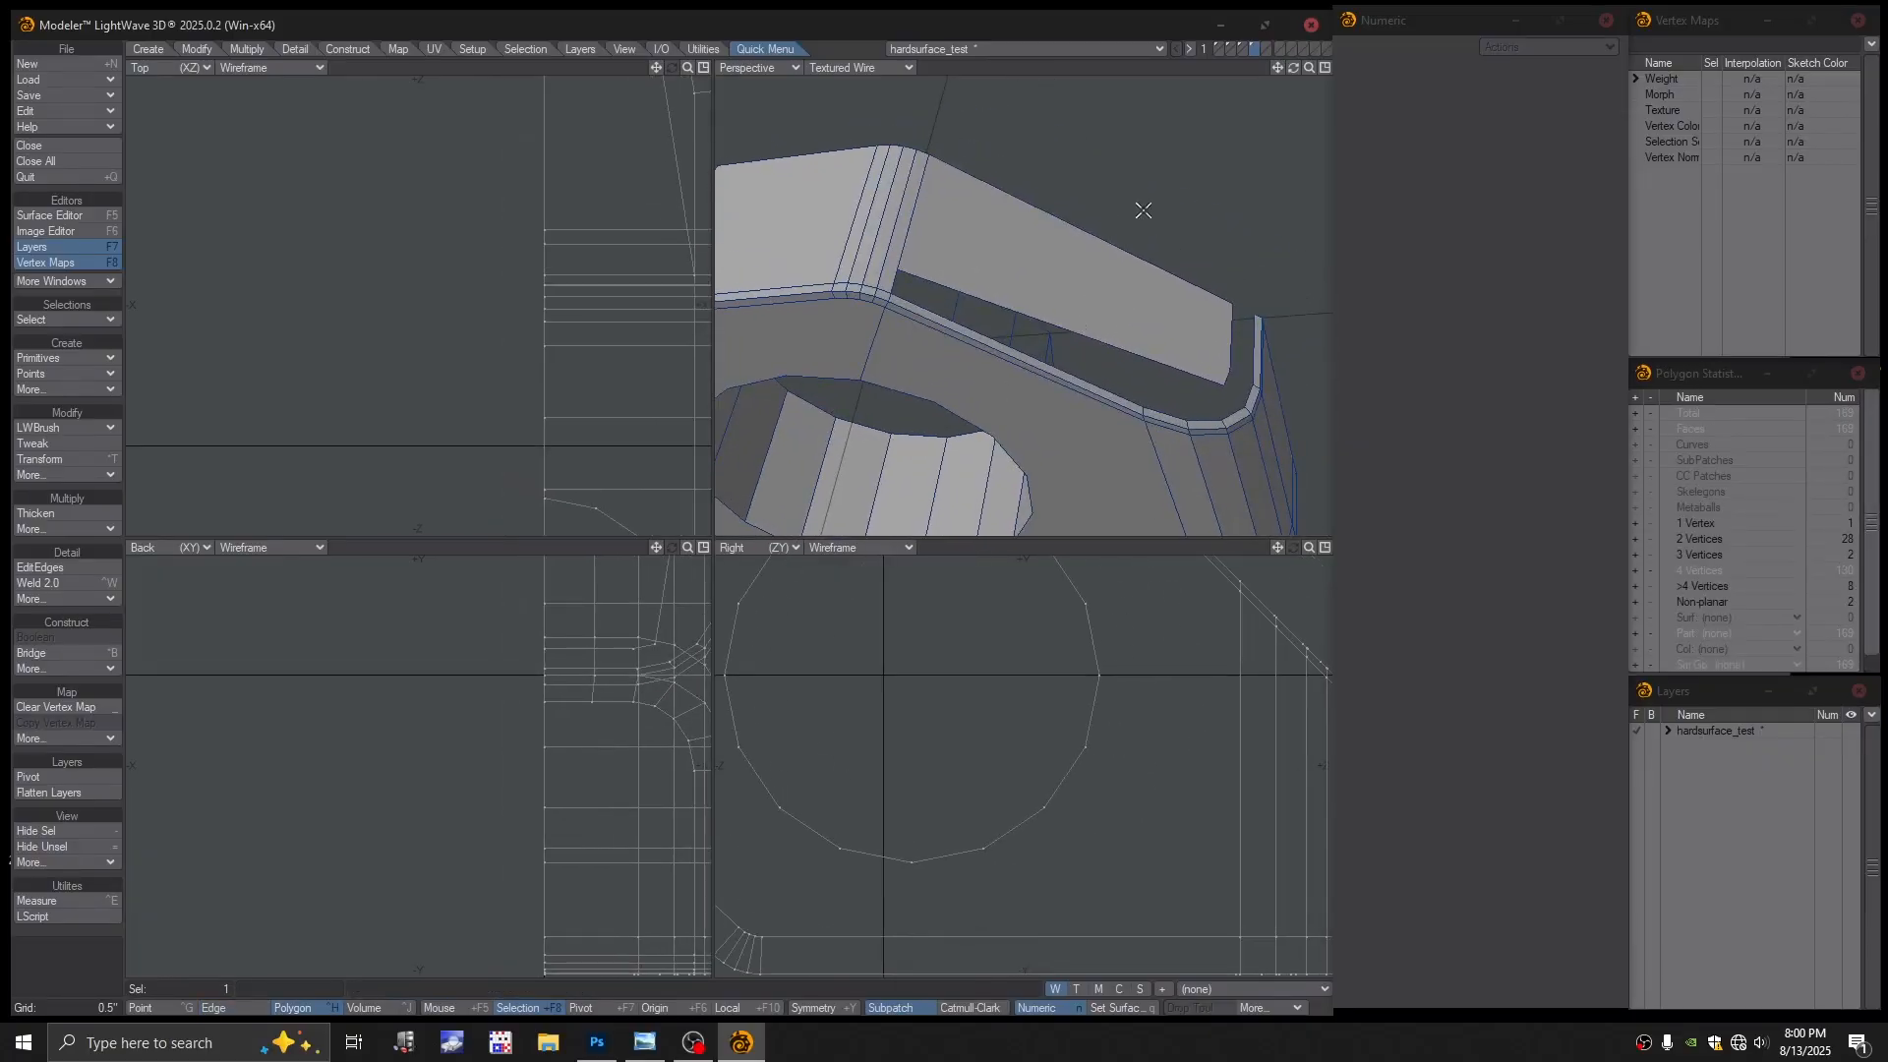
left_click_drag(1142, 284, 1160, 263, "alt")
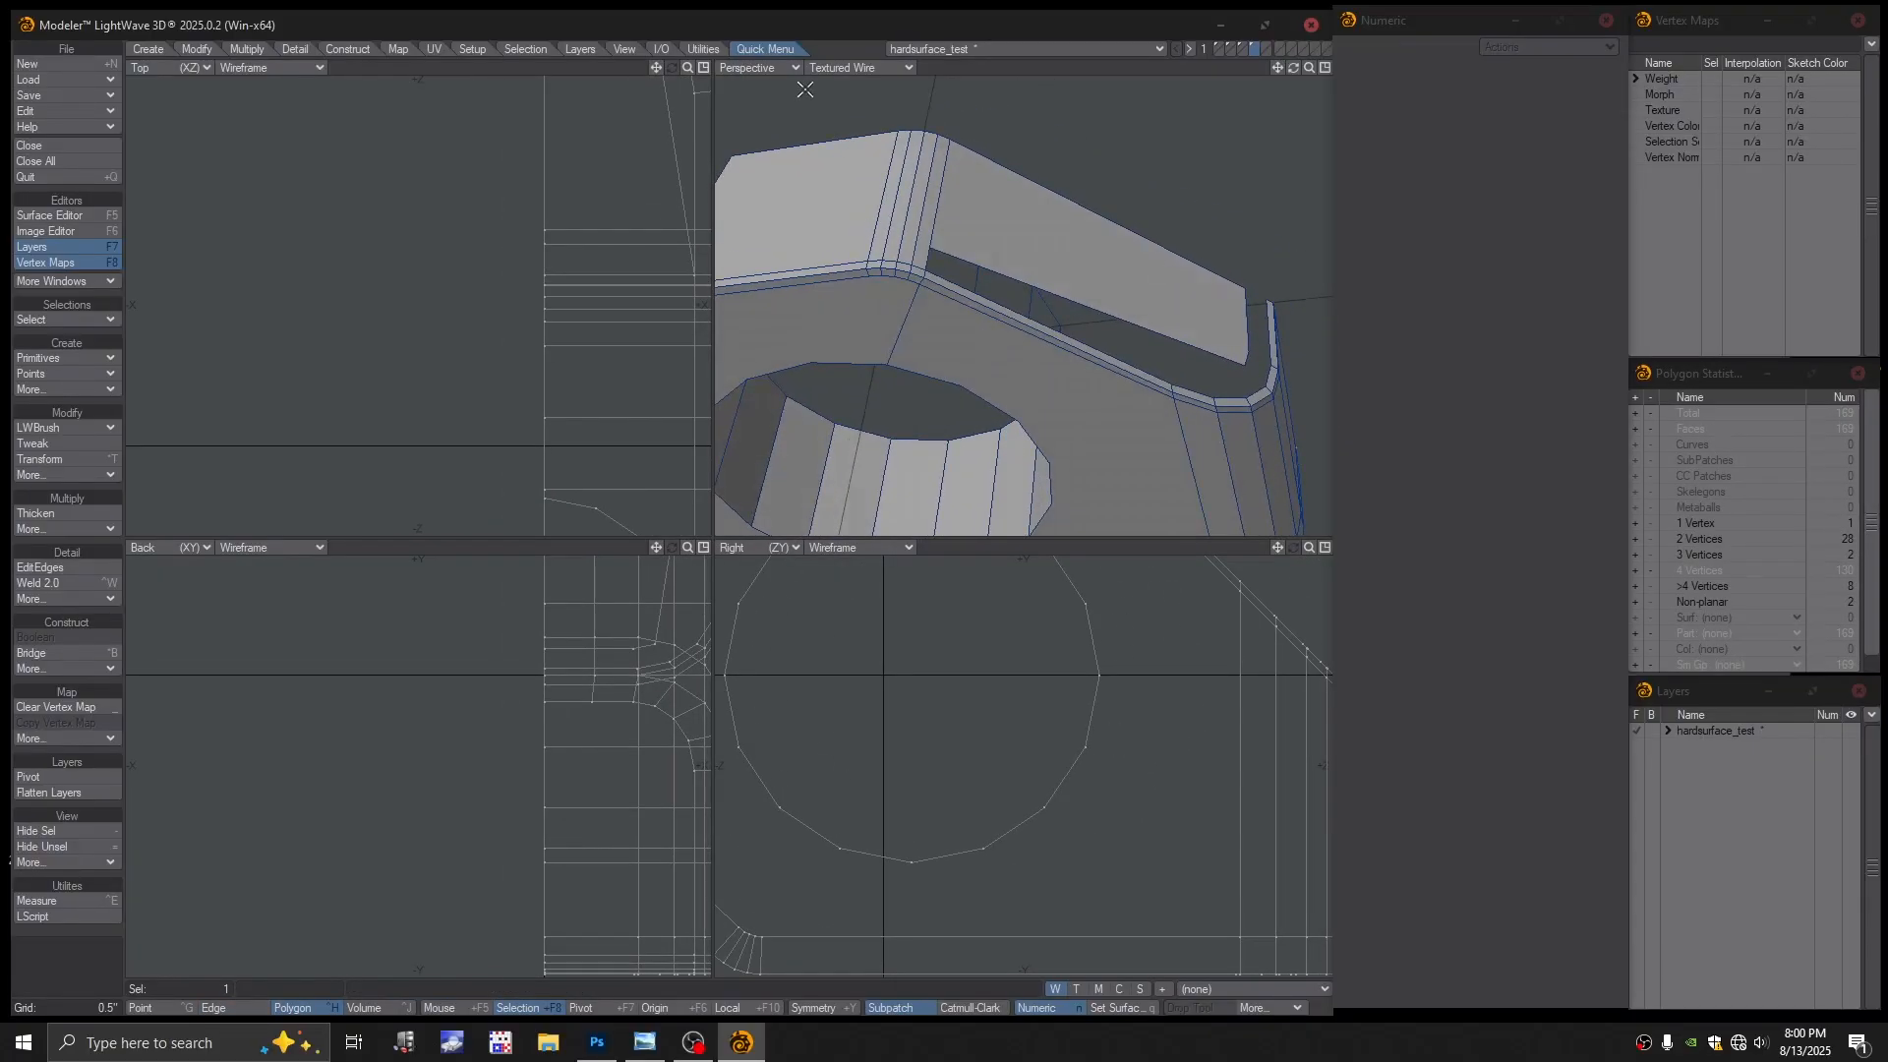
left_click(854, 67)
left_click(848, 34)
left_click_drag(977, 211, 1017, 268, "alt")
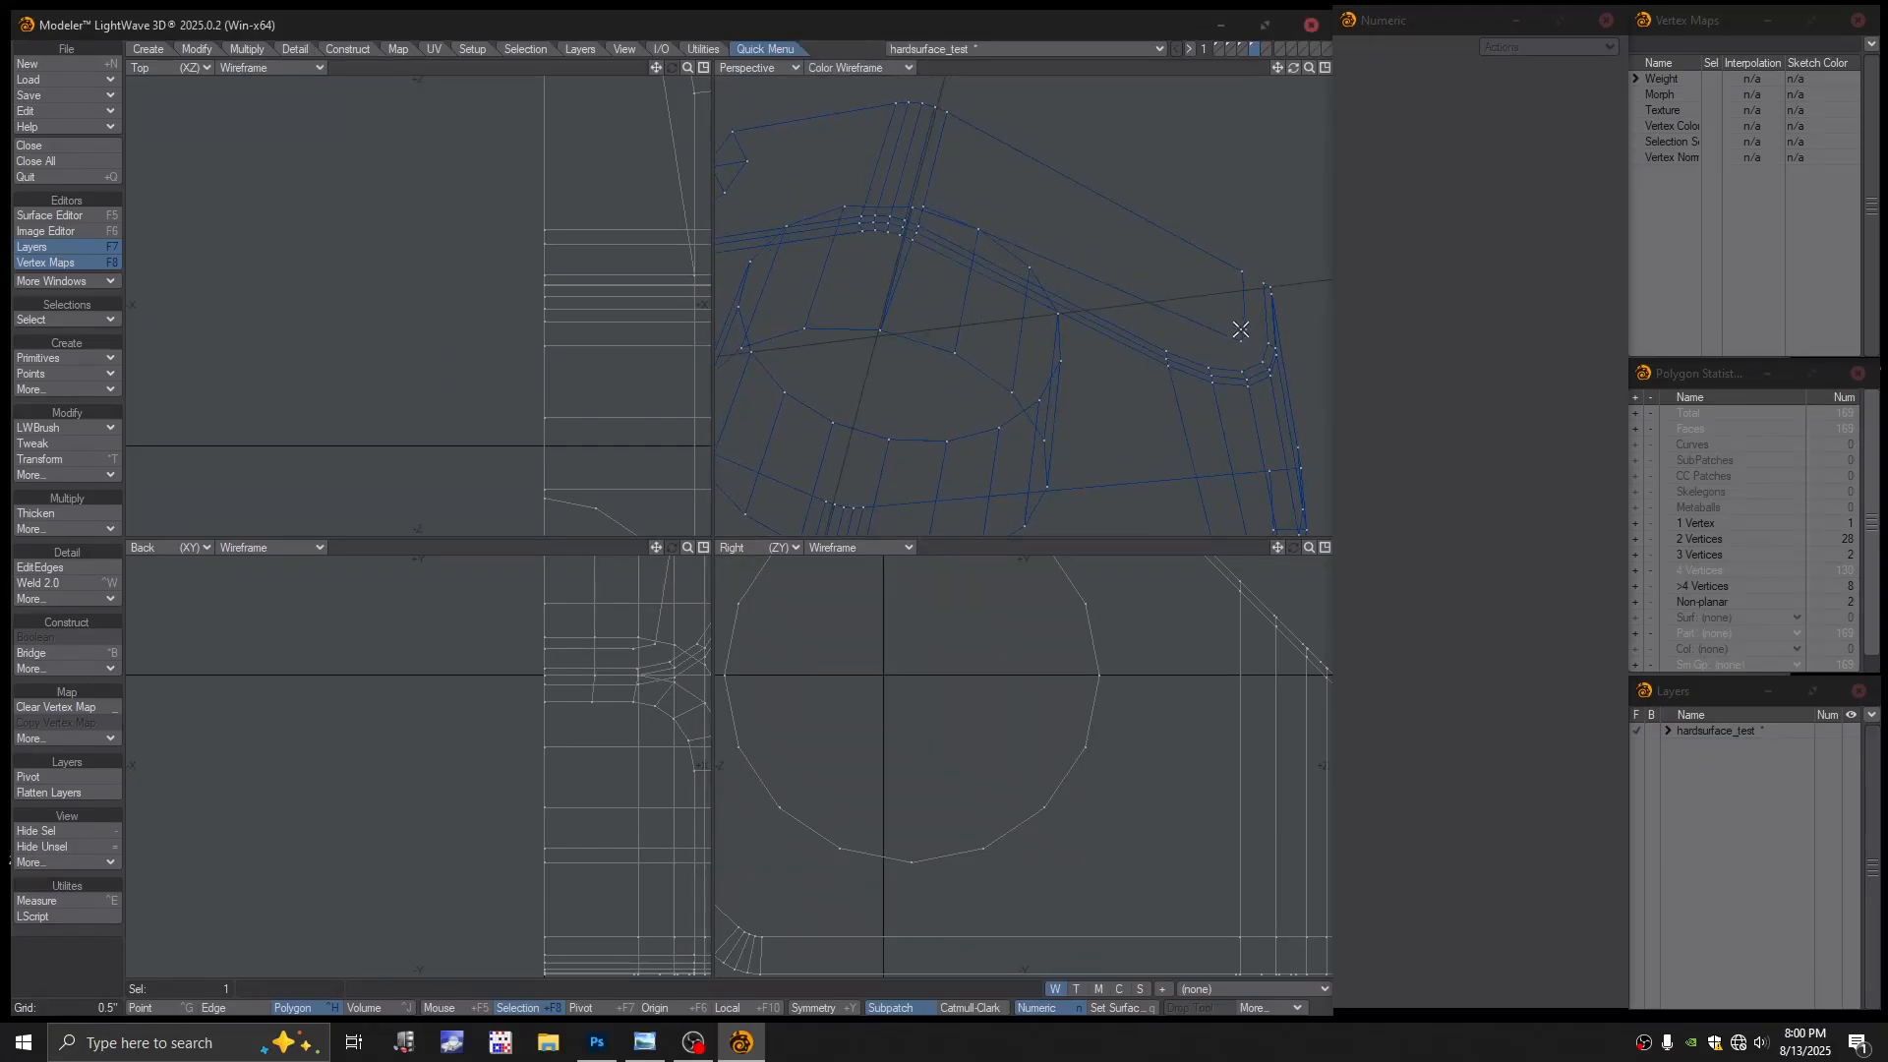
In Point mode, select the three stray points at the angled end and delete them
key("ctrl+g")
left_click_drag(1241, 342, 1245, 279)
left_click(1243, 275)
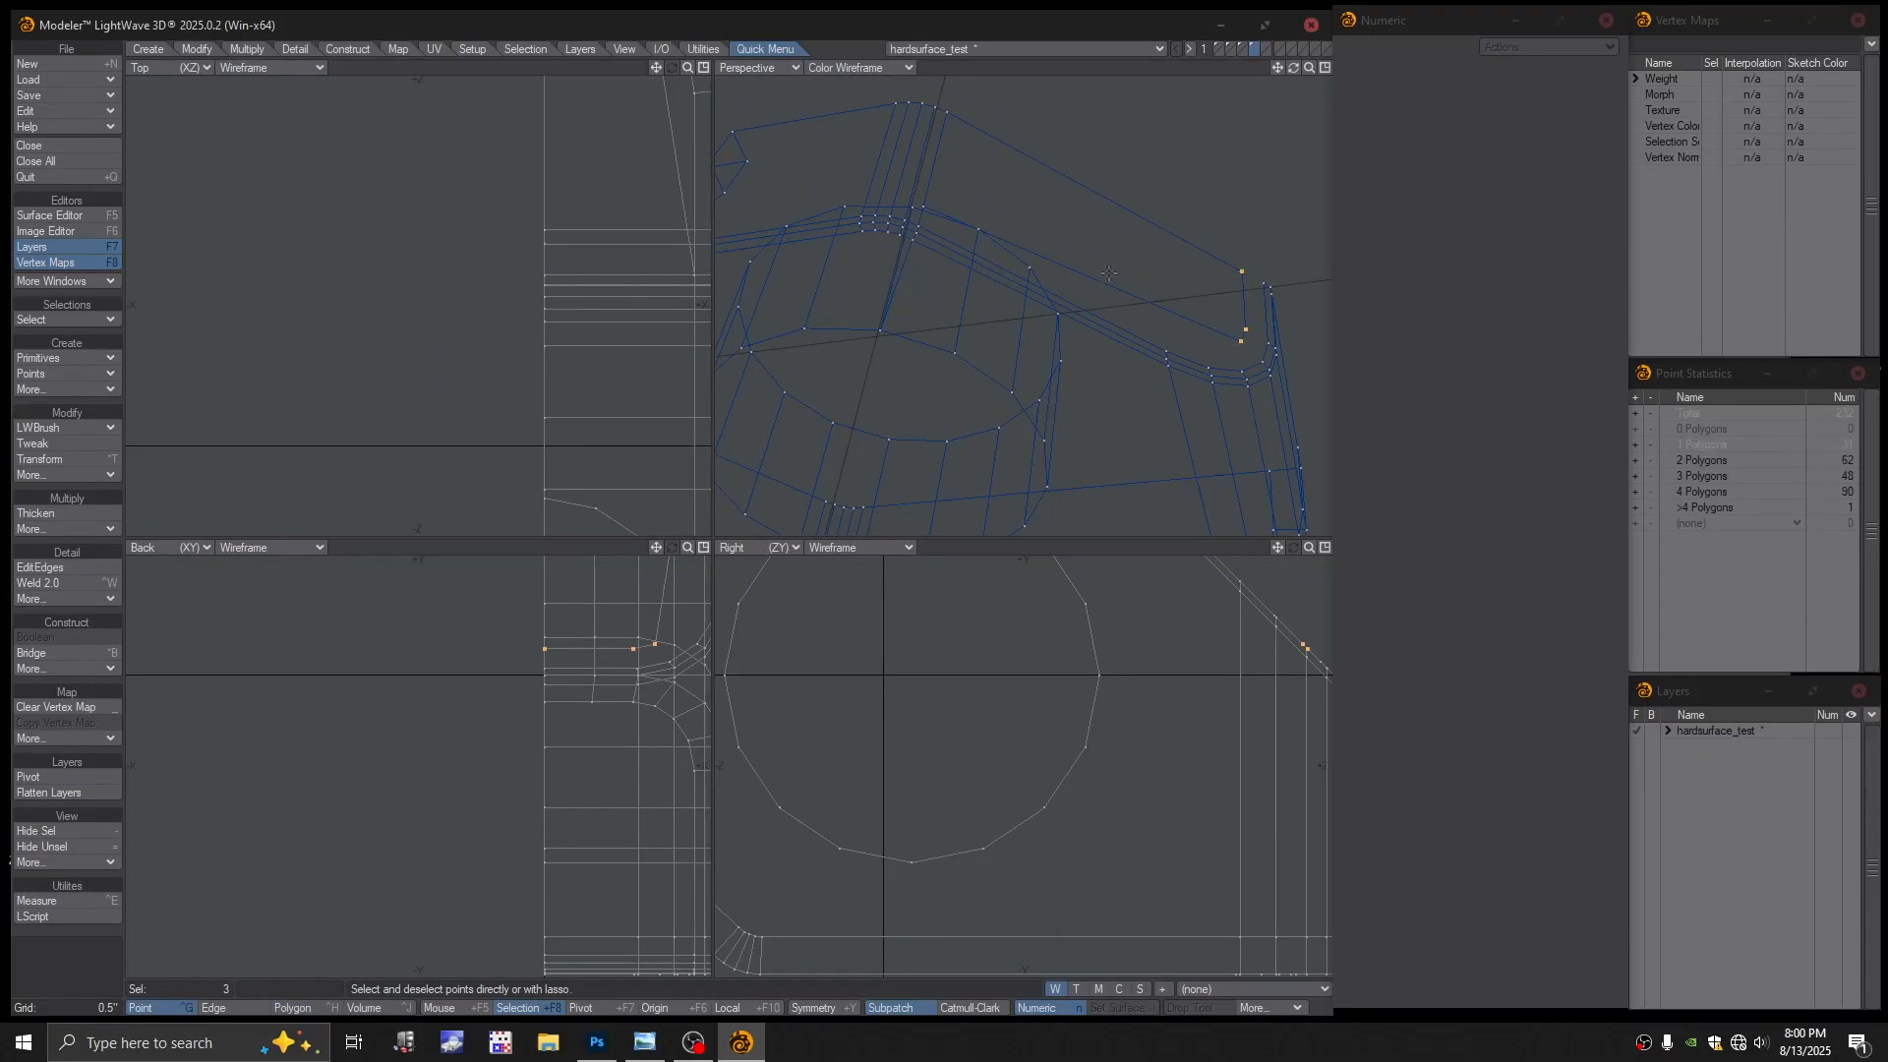
key("Delete")
Delete two more leftover points near the upper end, bringing the total to 227
left_click_drag(1117, 281, 1084, 303, "alt")
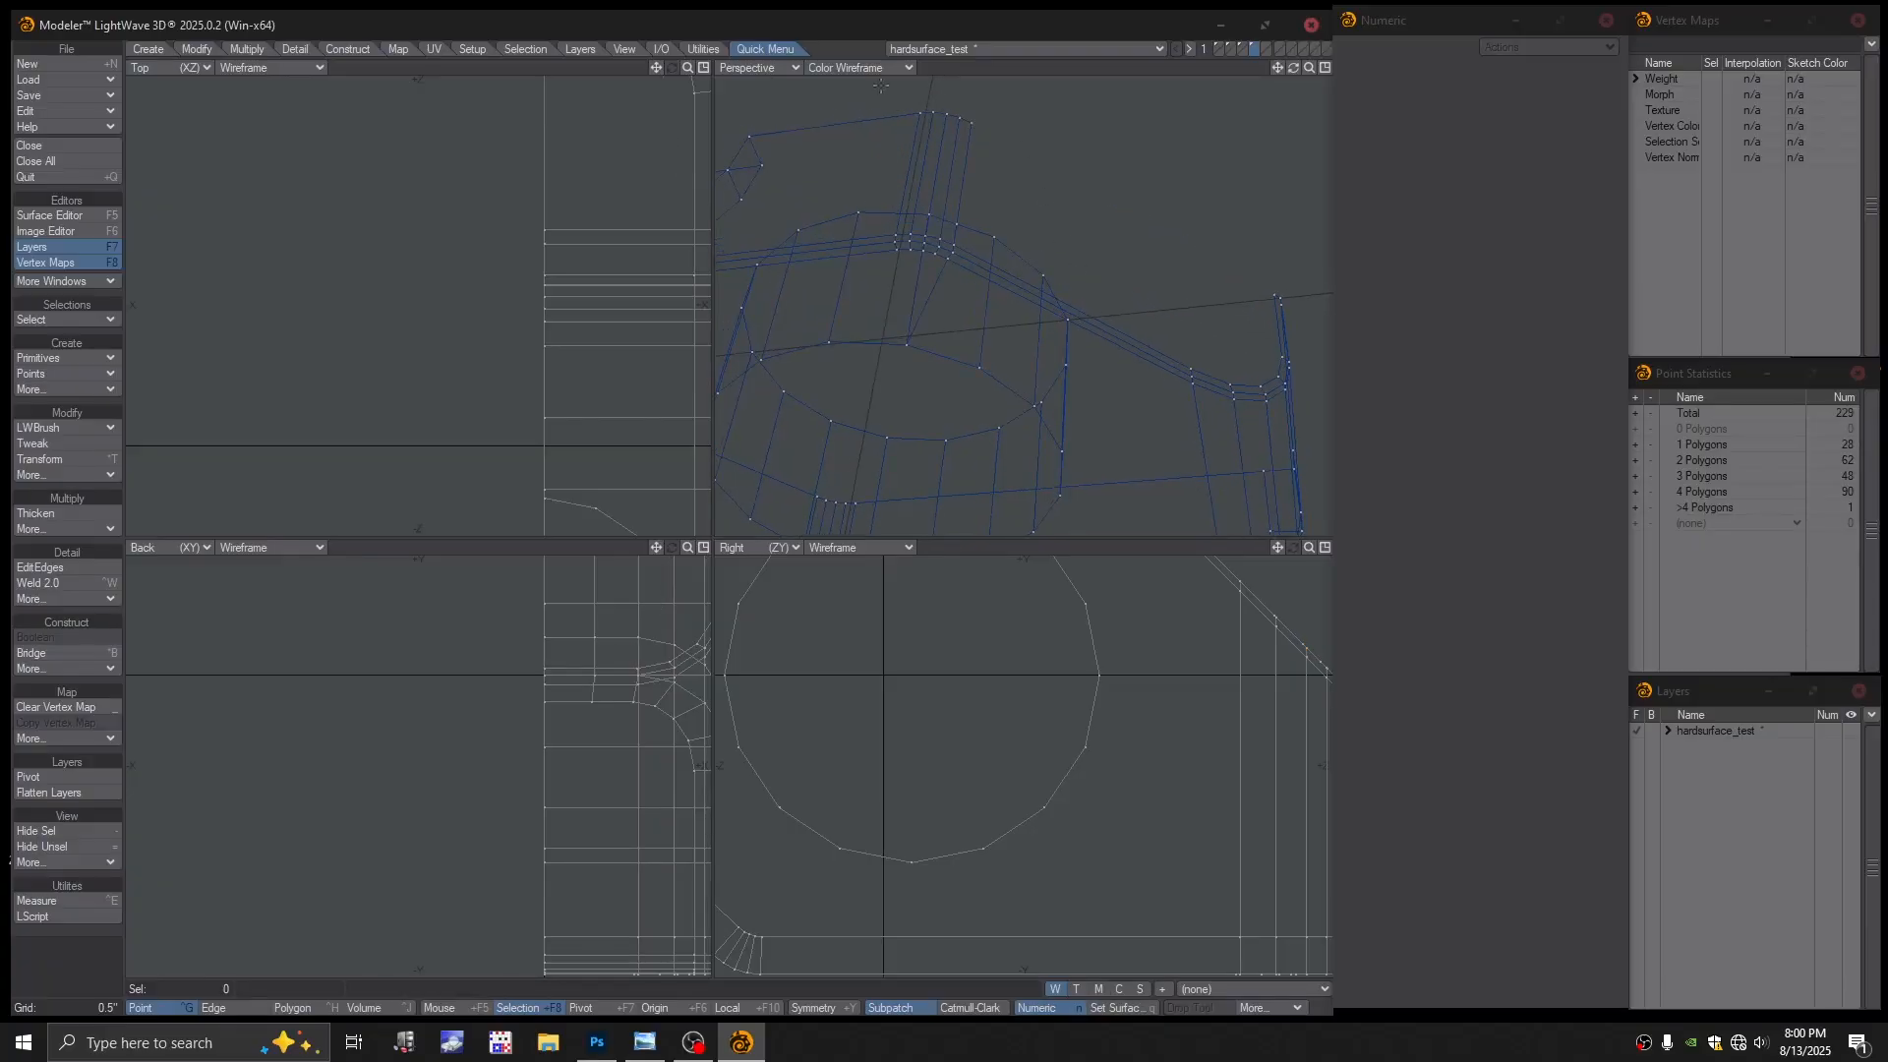
left_click_drag(956, 137, 984, 179, "alt")
left_click(990, 184)
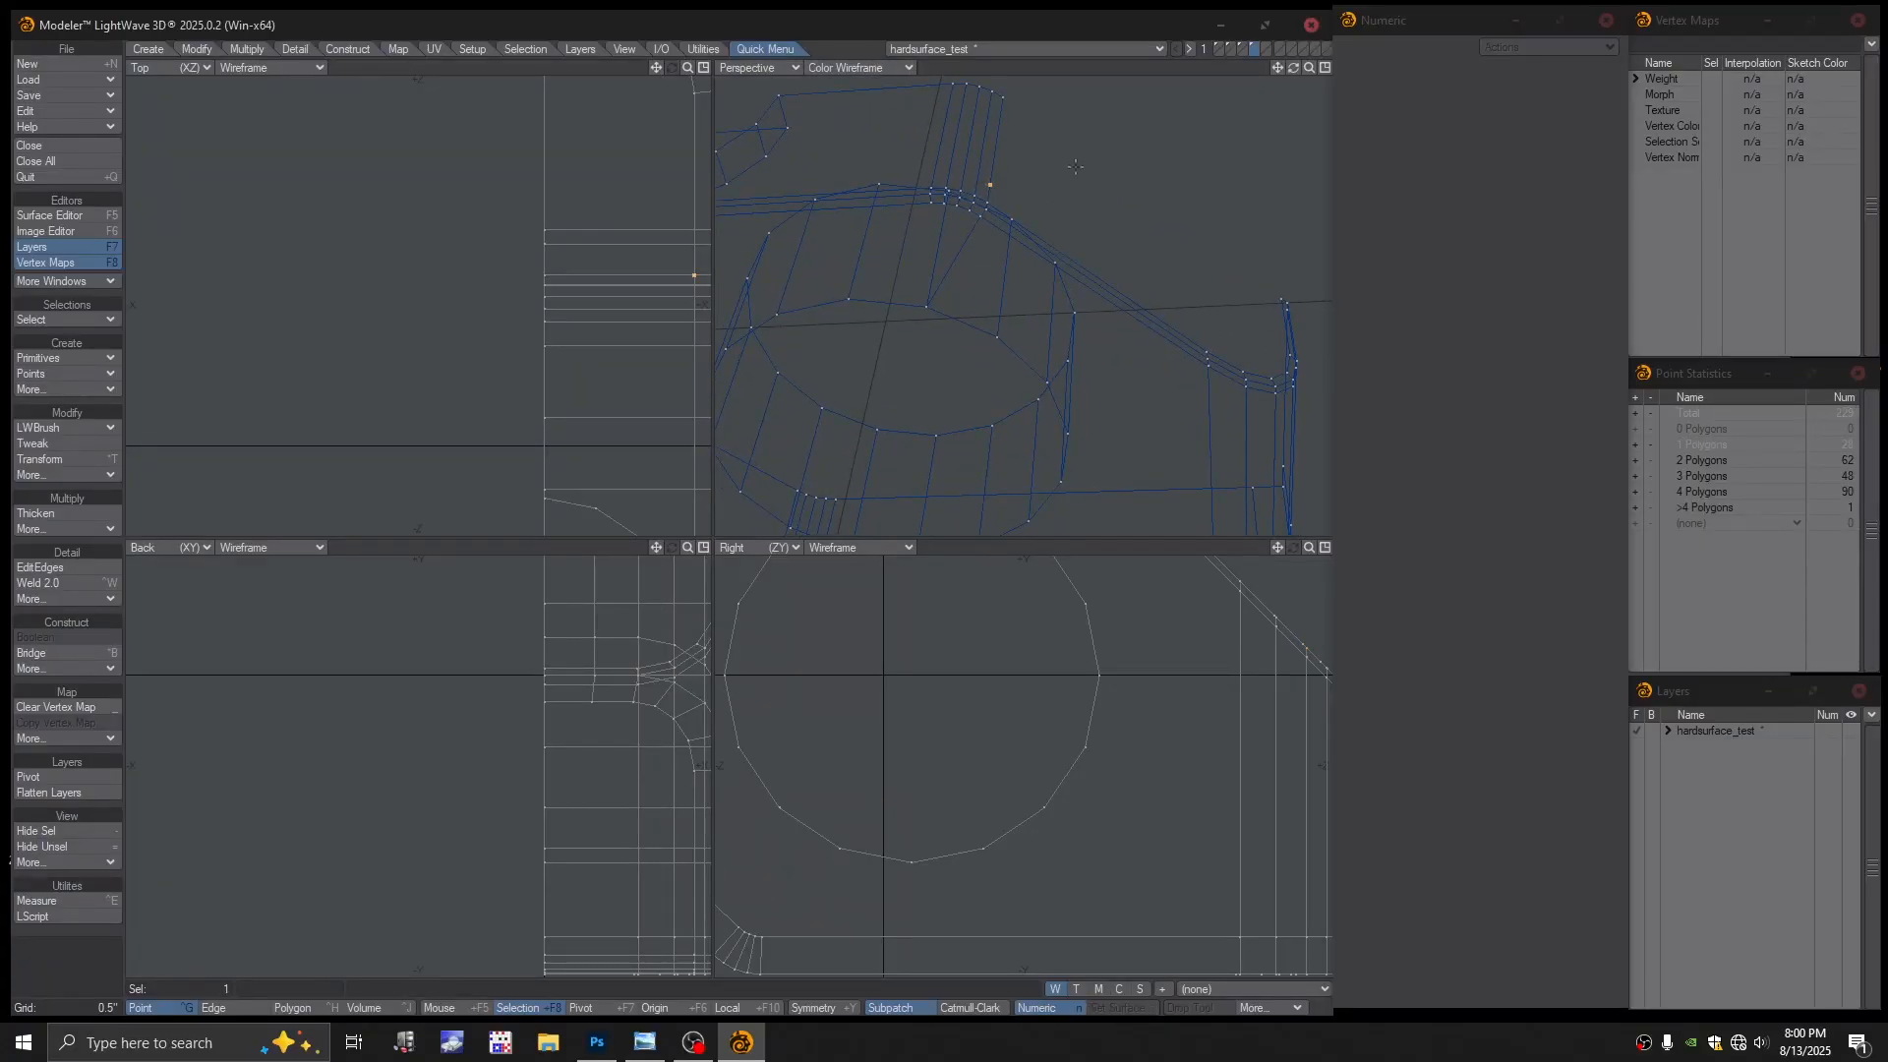
left_click_drag(1043, 177, 1041, 173, "alt")
key("Delete")
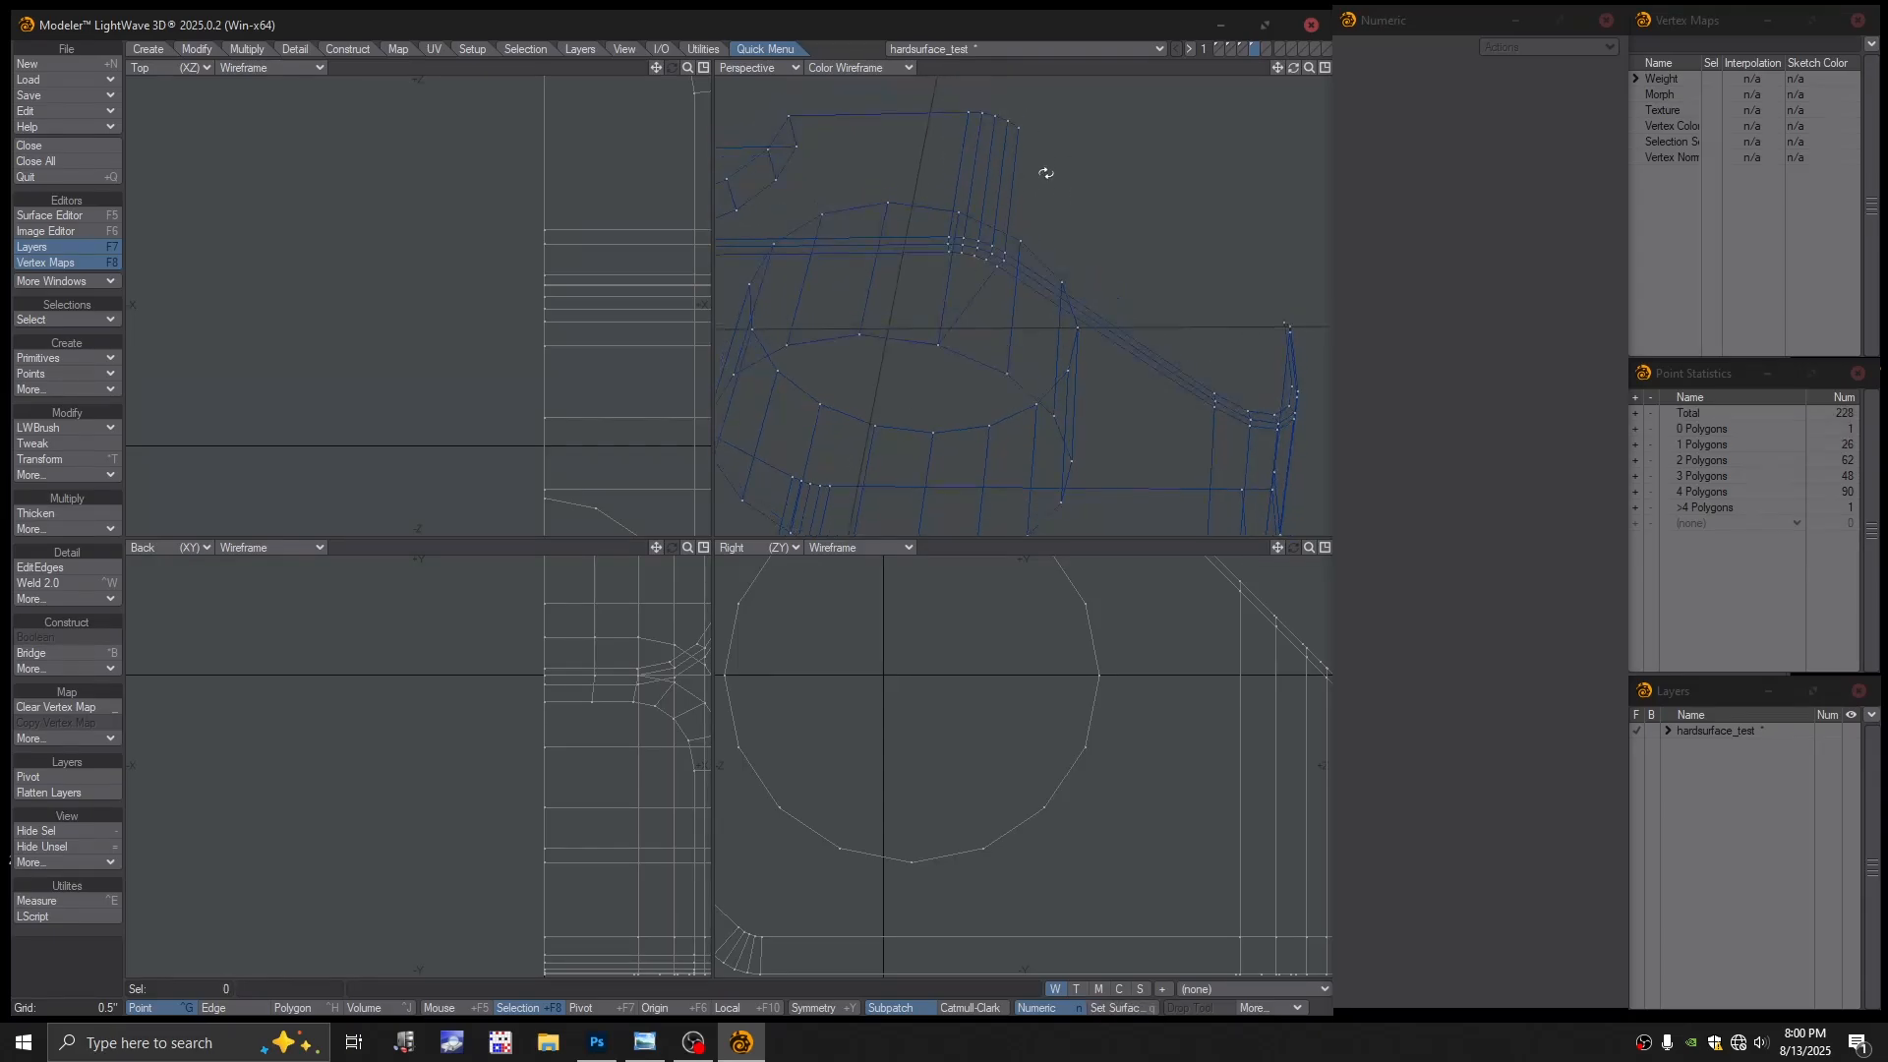
left_click(1018, 127)
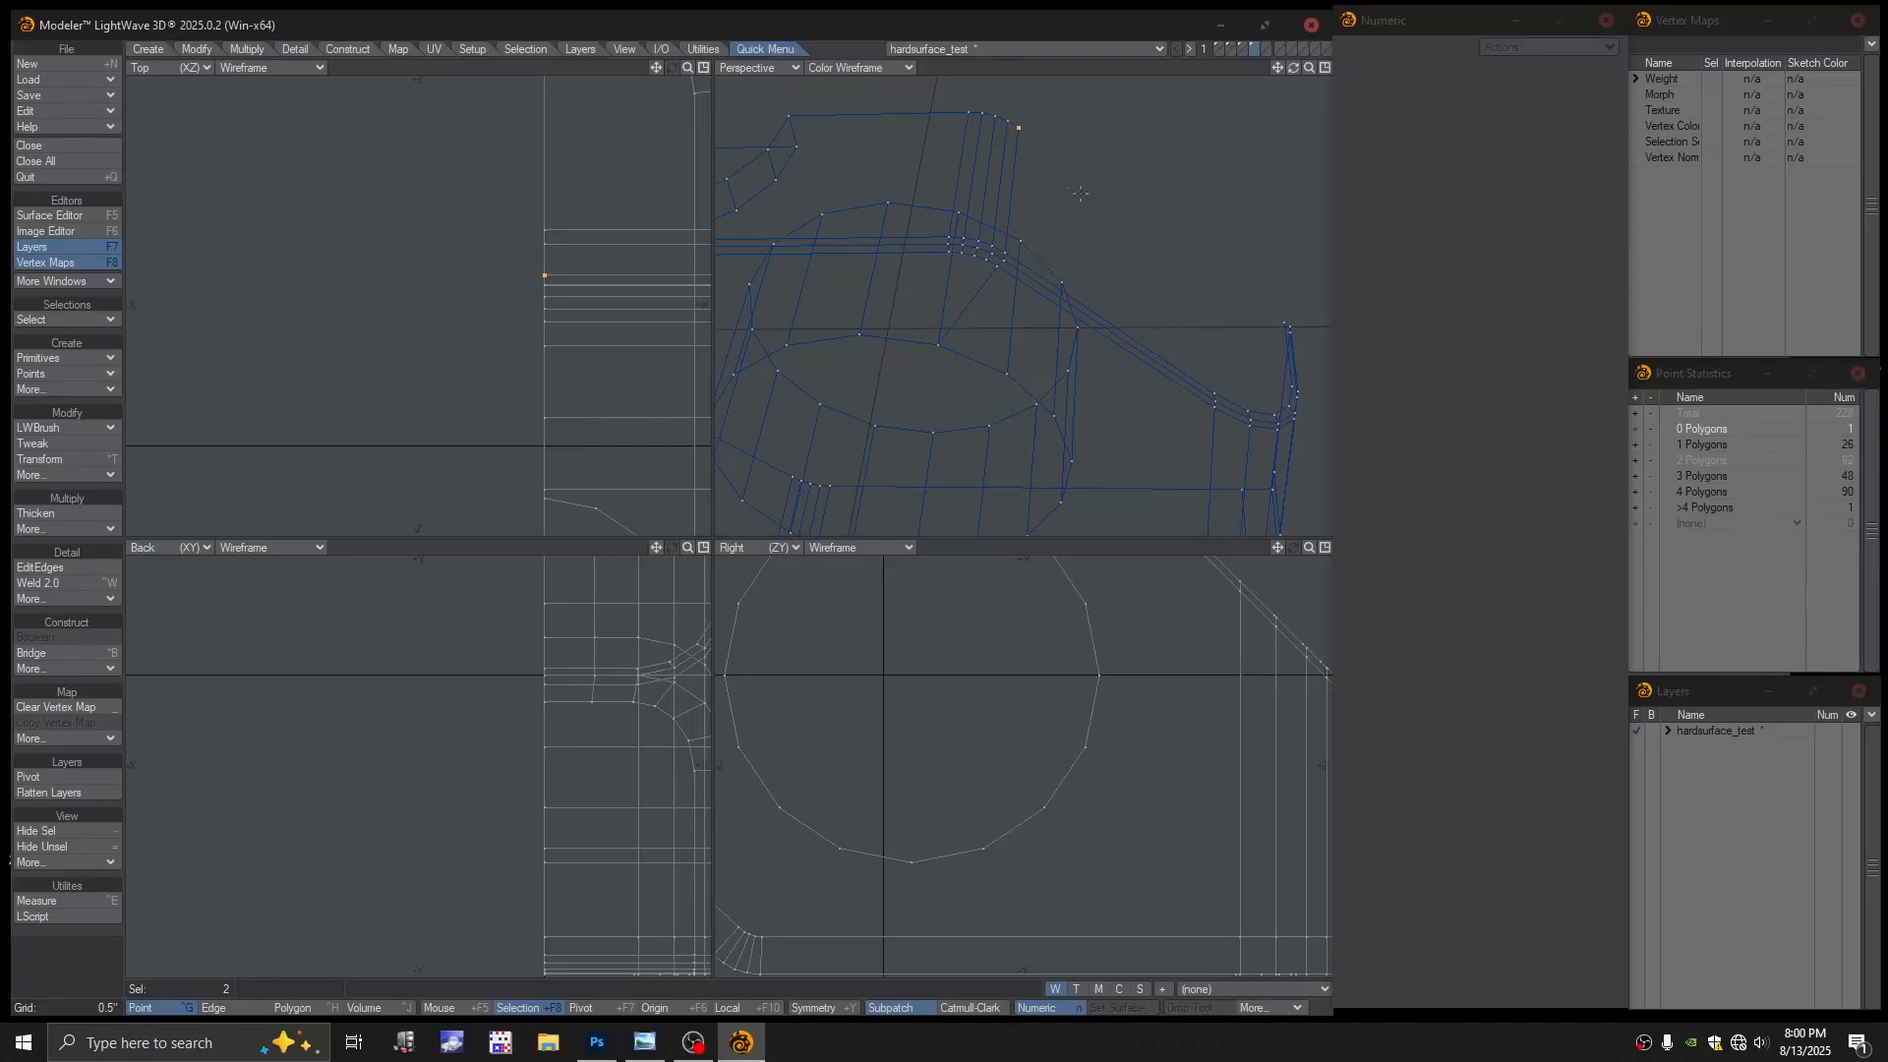
key("Delete")
Check the upper-end corner points, clear the selection, and set Perspective to Textured Wire
left_click(1018, 127)
left_click(1019, 127)
left_click(1019, 127)
left_click(1018, 128)
left_click(1008, 122)
left_click(1008, 122)
left_click(831, 68)
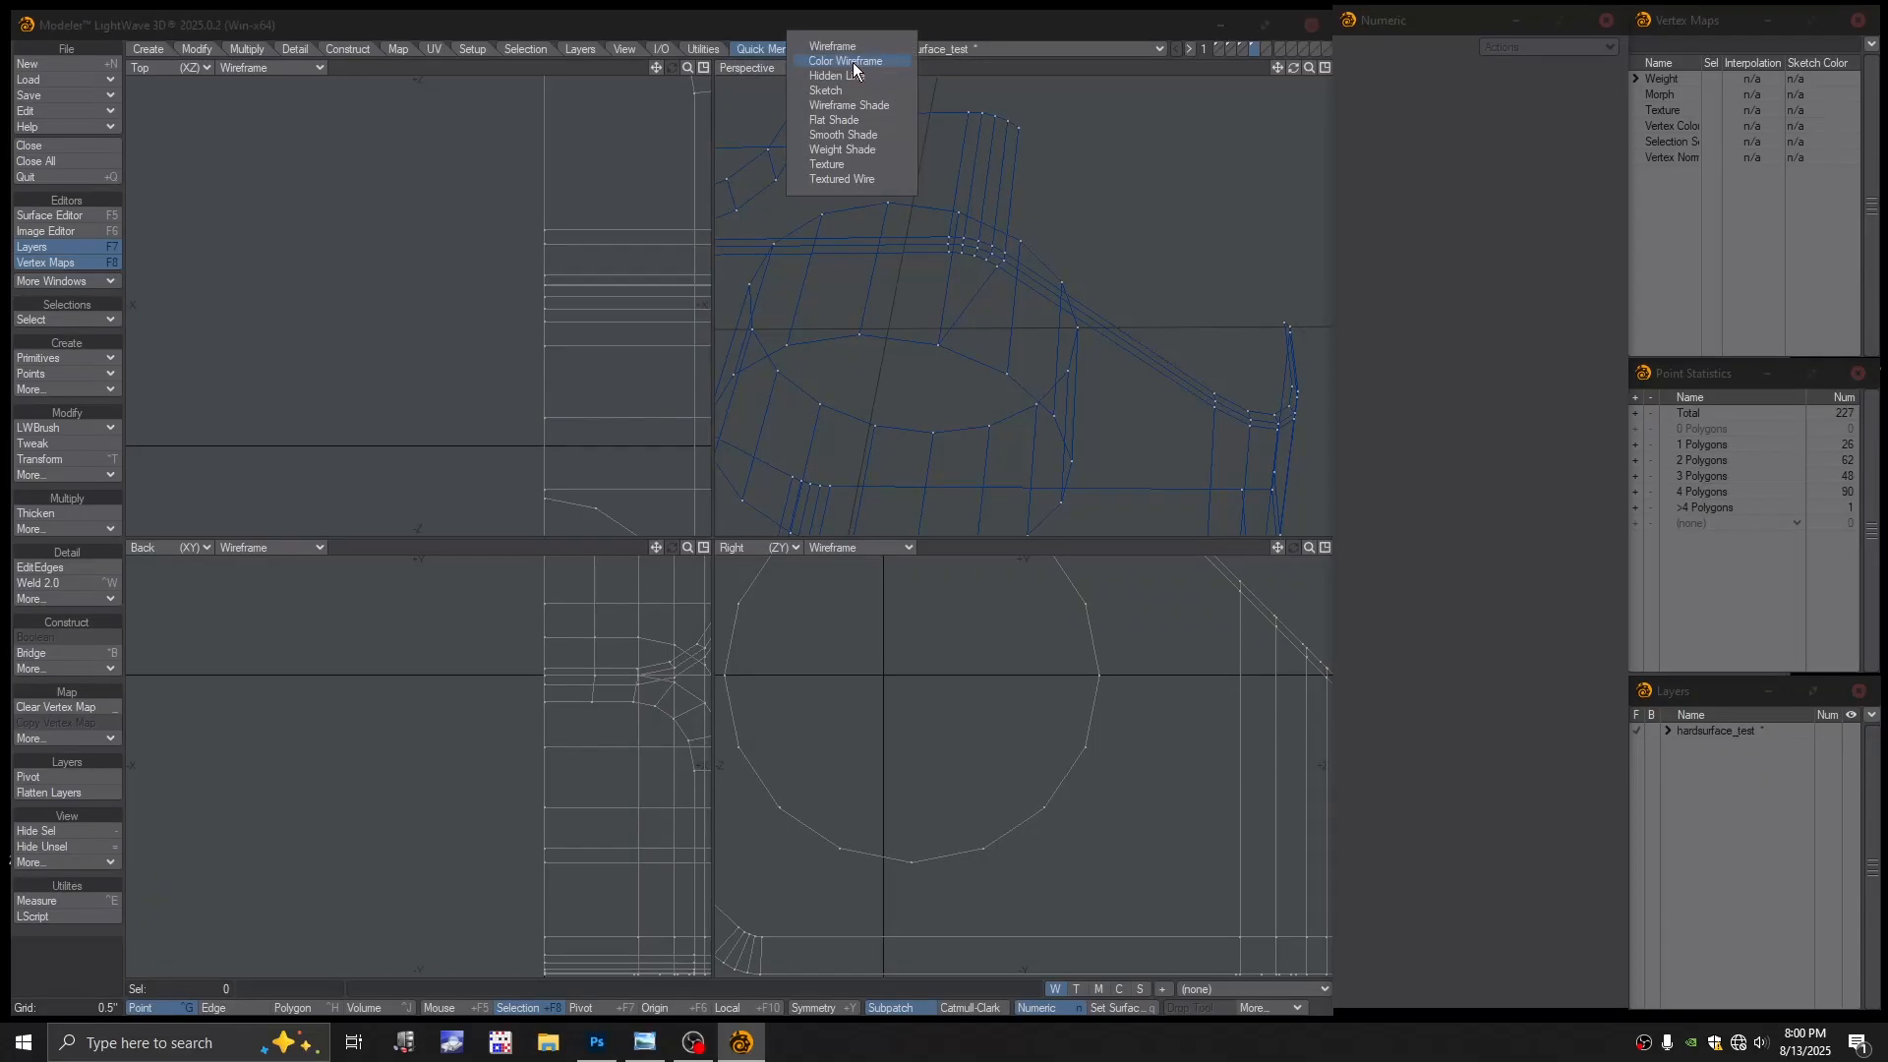
left_click(830, 177)
Select the points around the angled-end opening and fill it with a new polygon
mouse_move(1104, 232)
left_mouse_down("alt")
mouse_move(1121, 157)
mouse_move(983, 280)
left_mouse_up("alt")
left_click_drag(984, 281, 990, 269, "alt")
left_click(878, 230)
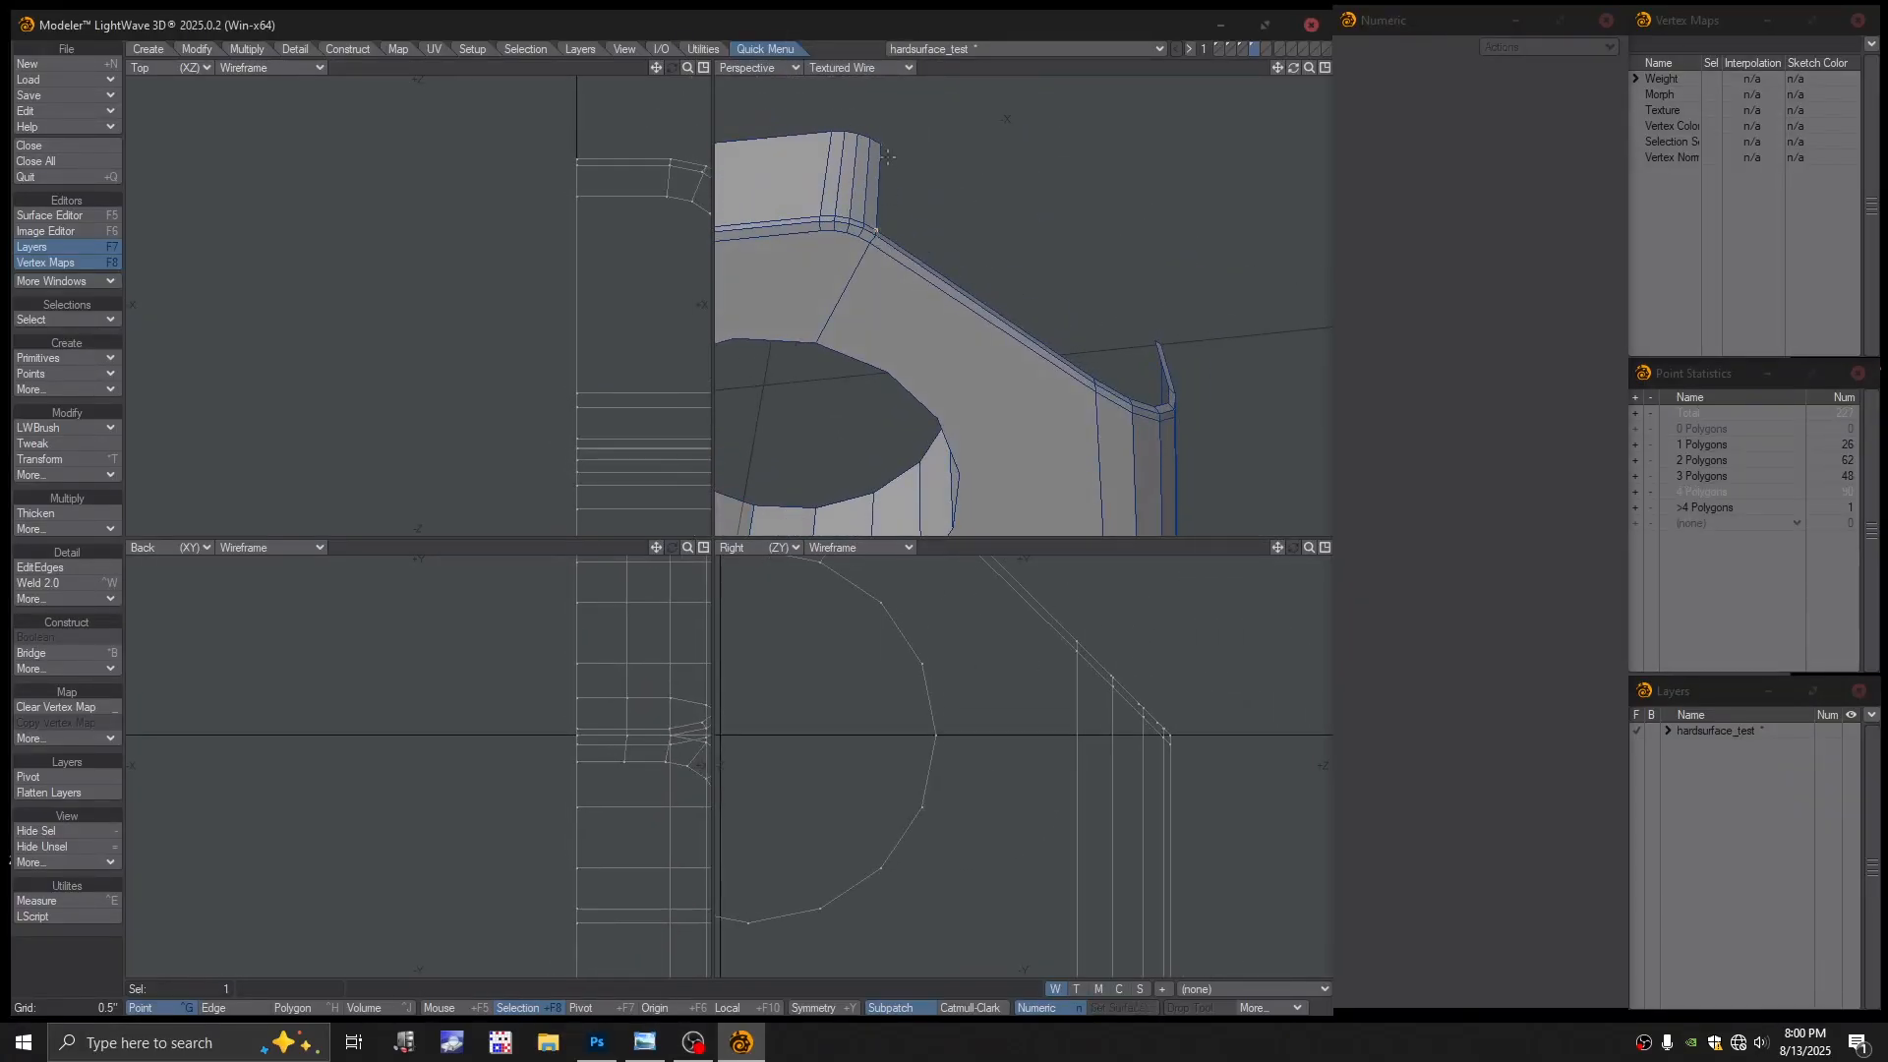
left_click_drag(884, 144, 1063, 331, "alt")
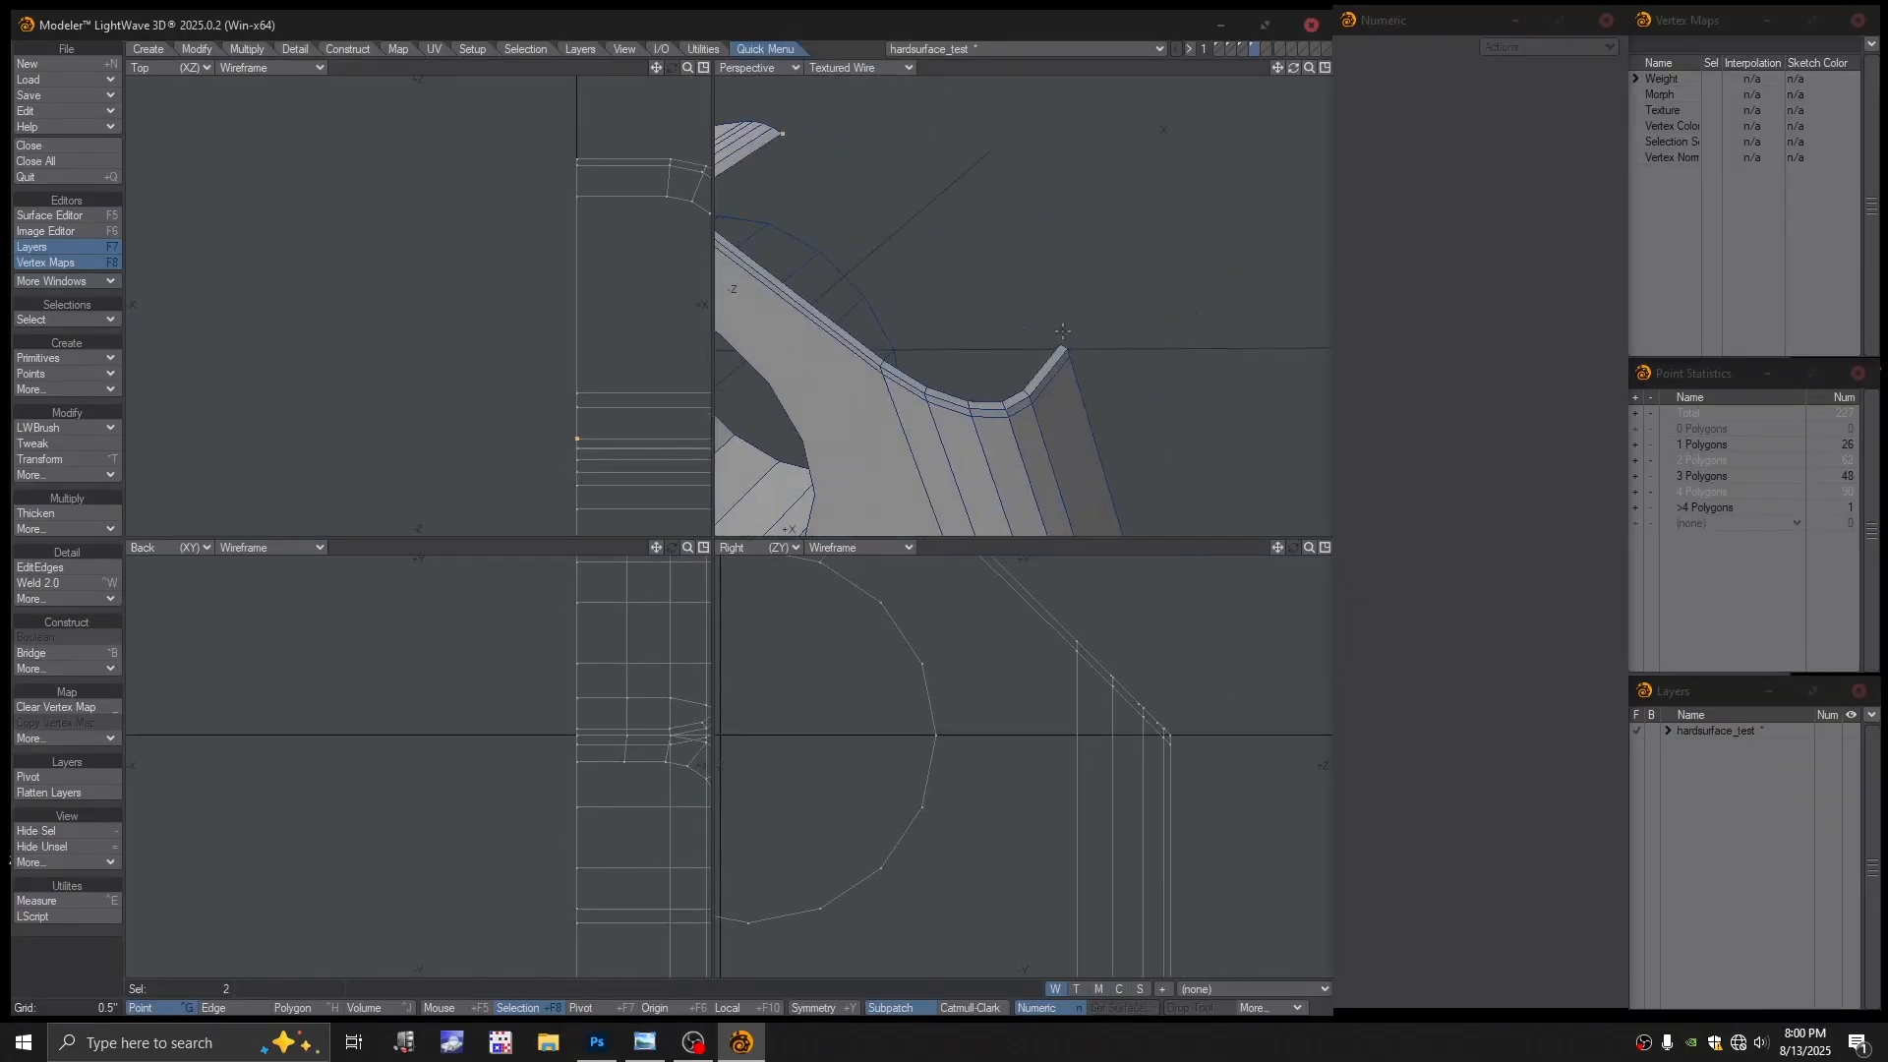
left_click(1059, 344)
mouse_move(916, 356)
left_mouse_down("alt")
mouse_move(950, 352)
mouse_move(953, 295)
mouse_move(1030, 310)
mouse_move(1072, 281)
mouse_move(1022, 350)
mouse_move(922, 369)
mouse_move(939, 371)
left_mouse_up("alt")
key("p")
Recentre the views and orbit around the model to inspect the filled opening
key("slash")
scroll(991, 307, "down", 4)
scroll(1023, 350, "up", 2)
left_click_drag(646, 507, 570, 362, "alt+shift")
scroll(506, 410, "up", 3)
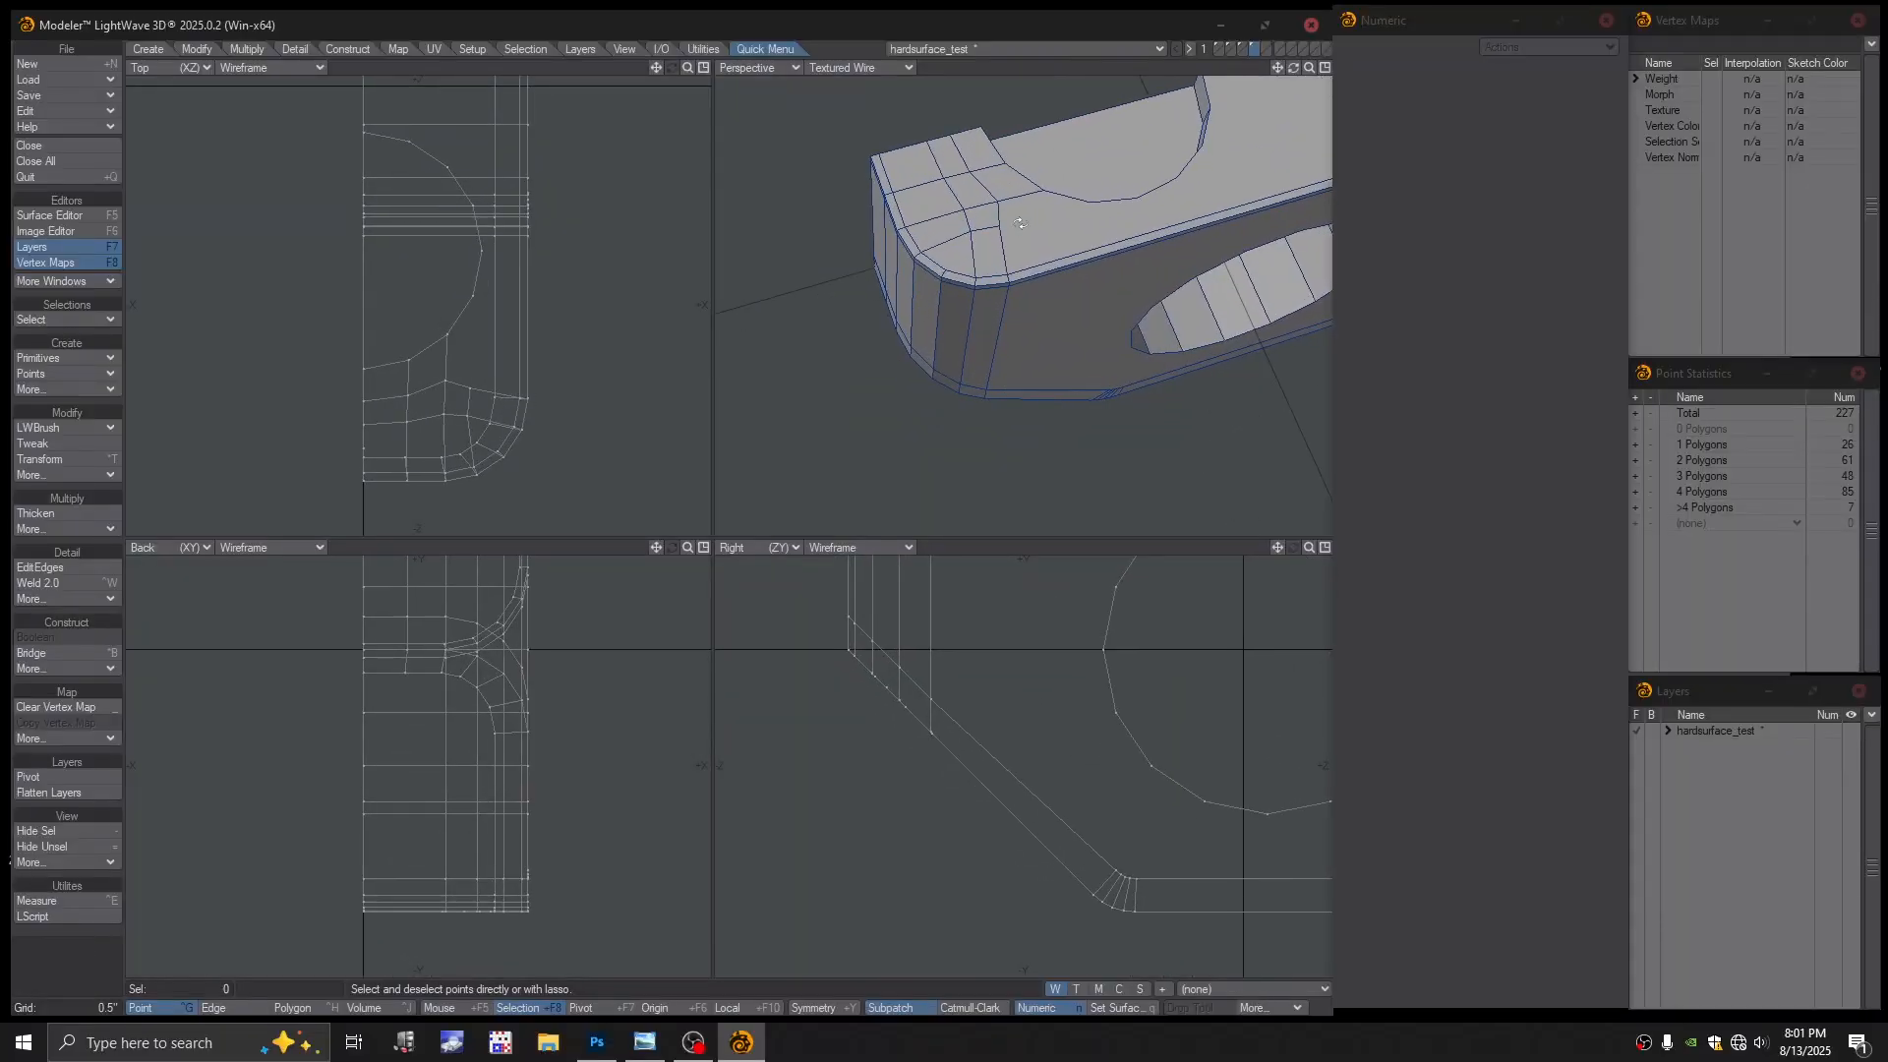
left_click_drag(1041, 287, 1061, 332, "alt")
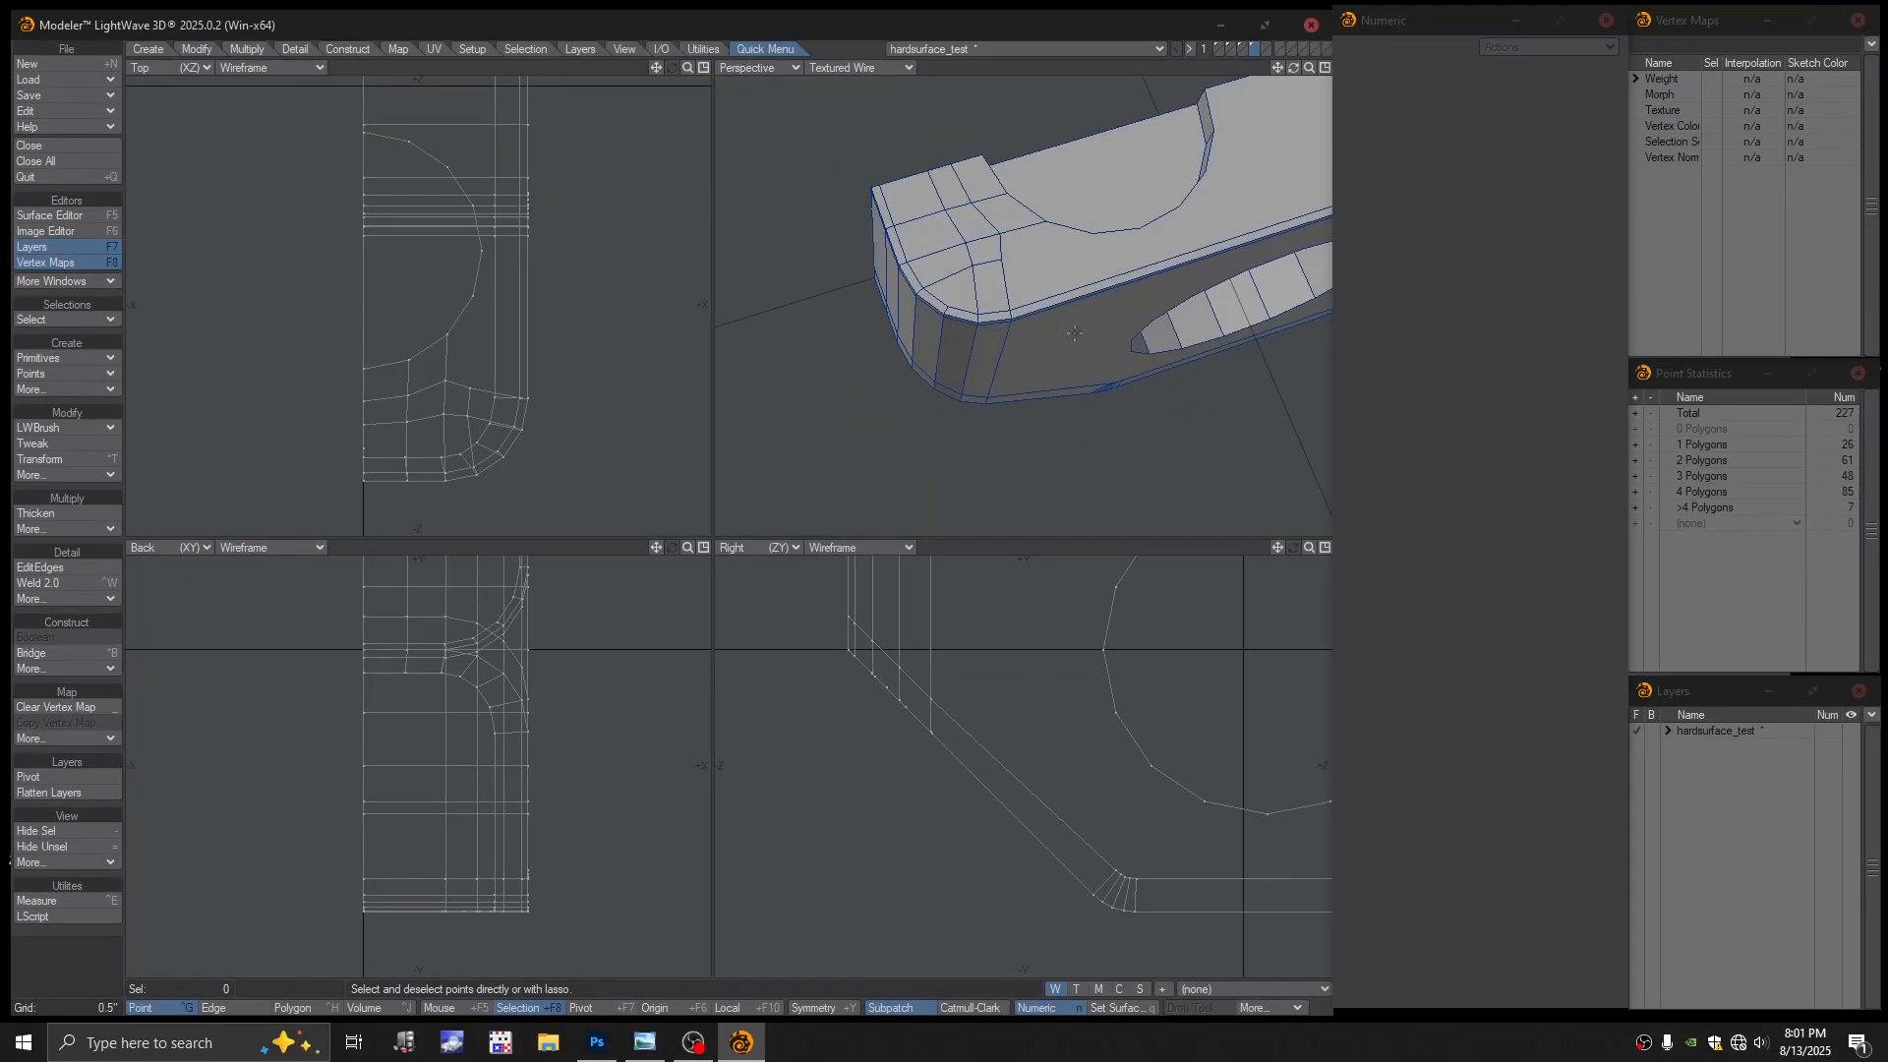
left_click_drag(1082, 297, 1013, 235, "alt")
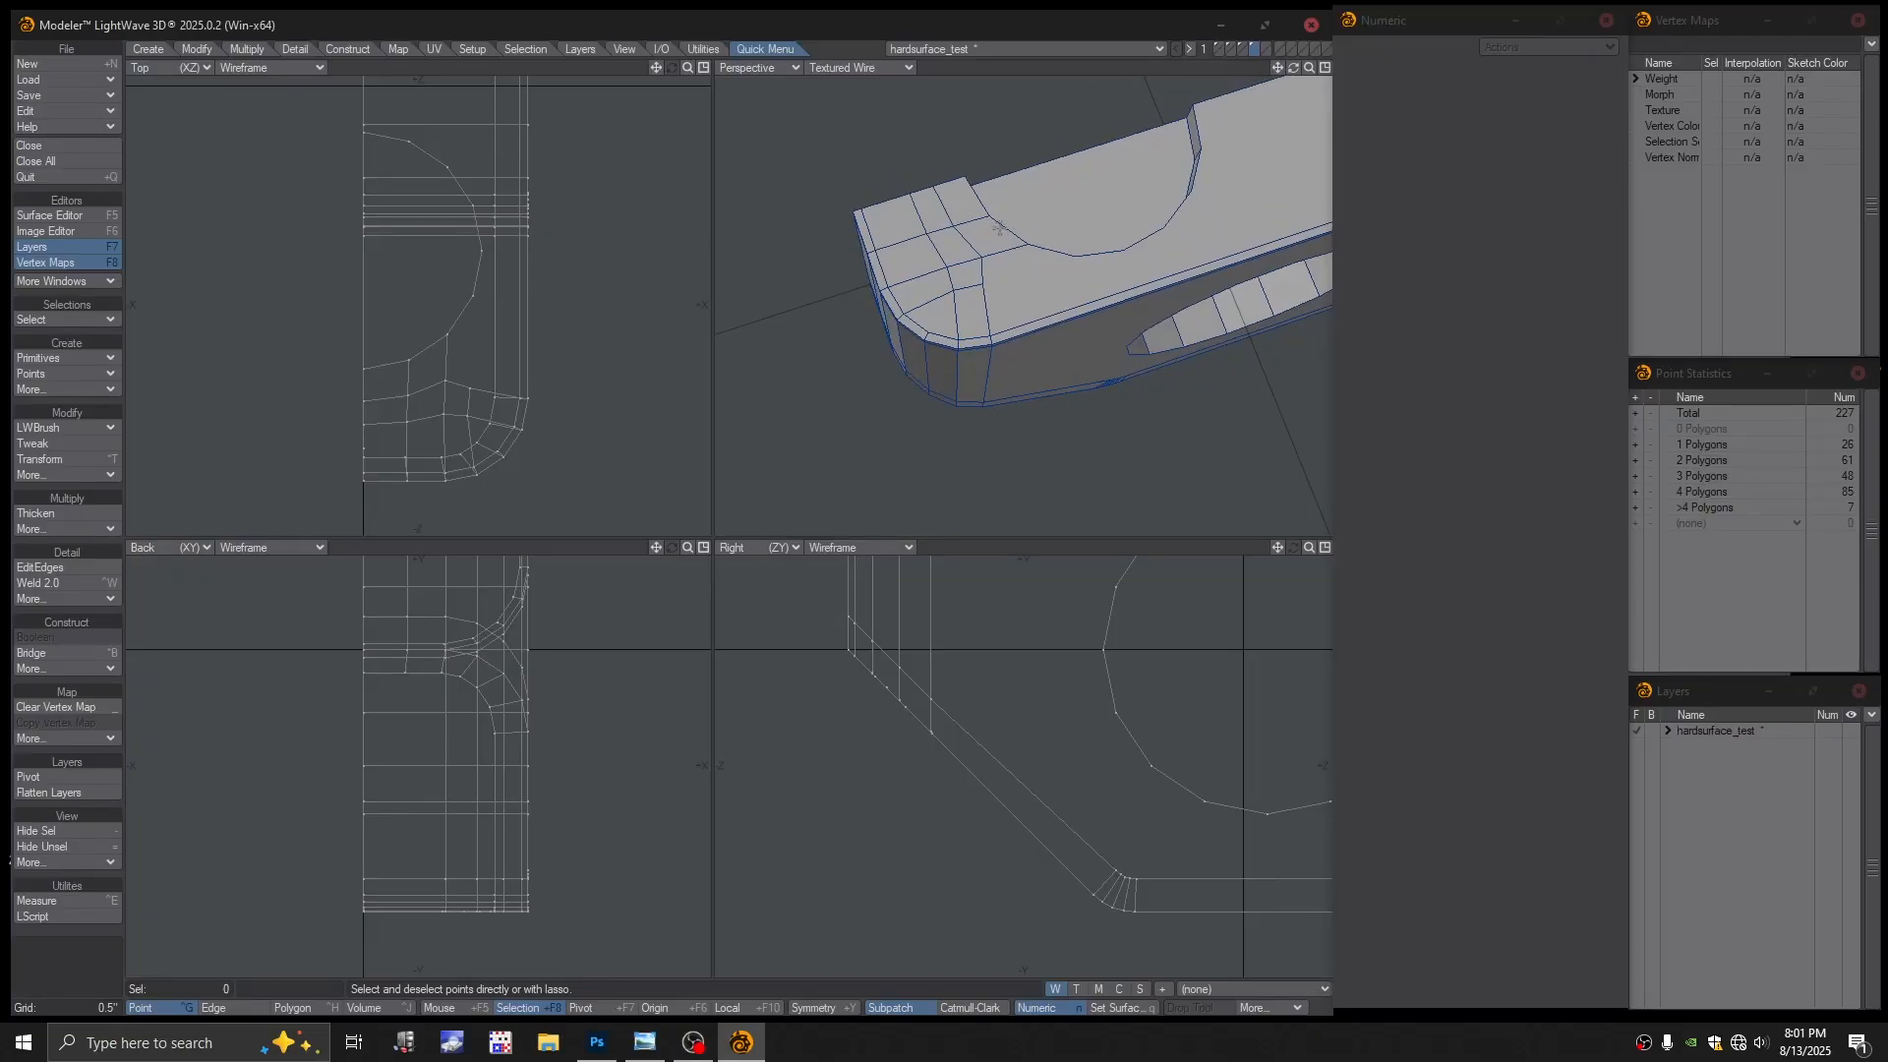
left_click_drag(1042, 287, 1007, 350, "alt")
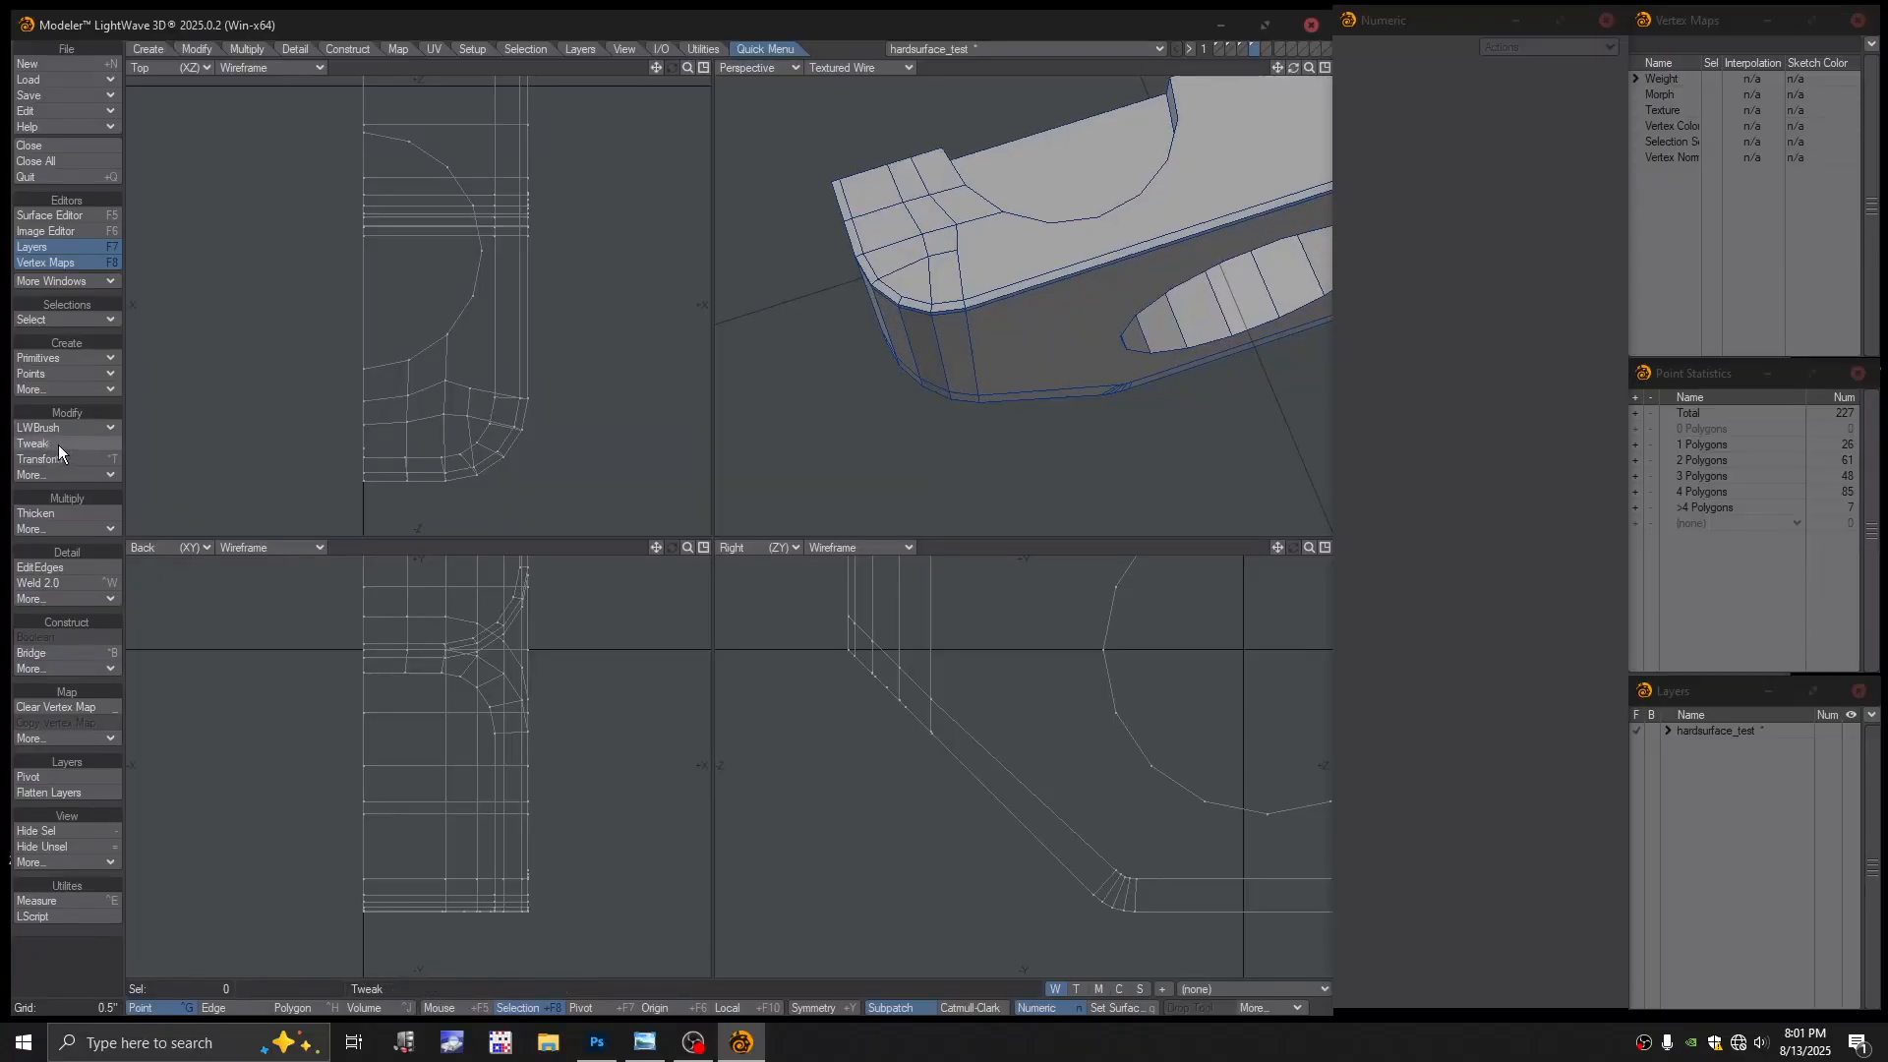
With EditEdges, slide the top rim edge loop toward the front corner to about -66.4%
left_click(54, 567)
left_click_drag(1003, 380, 993, 310, "alt")
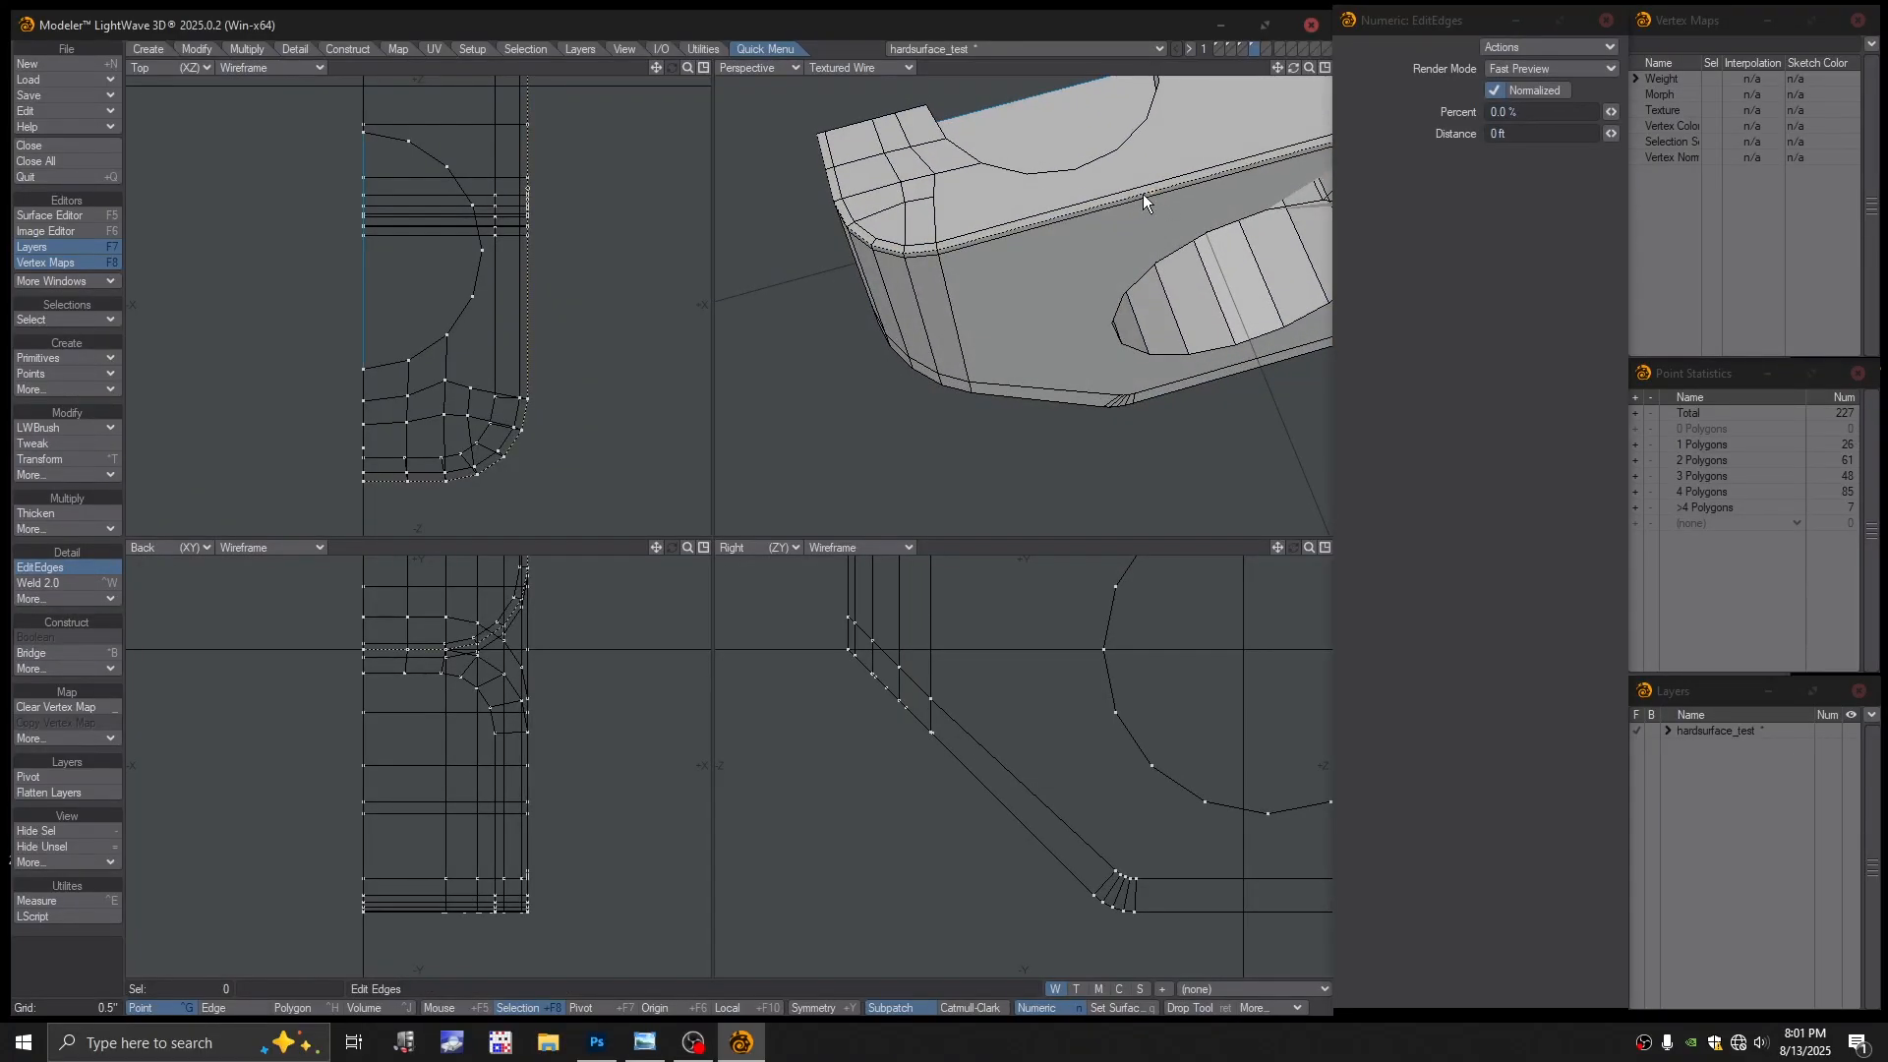
left_click_drag(1143, 192, 1005, 244)
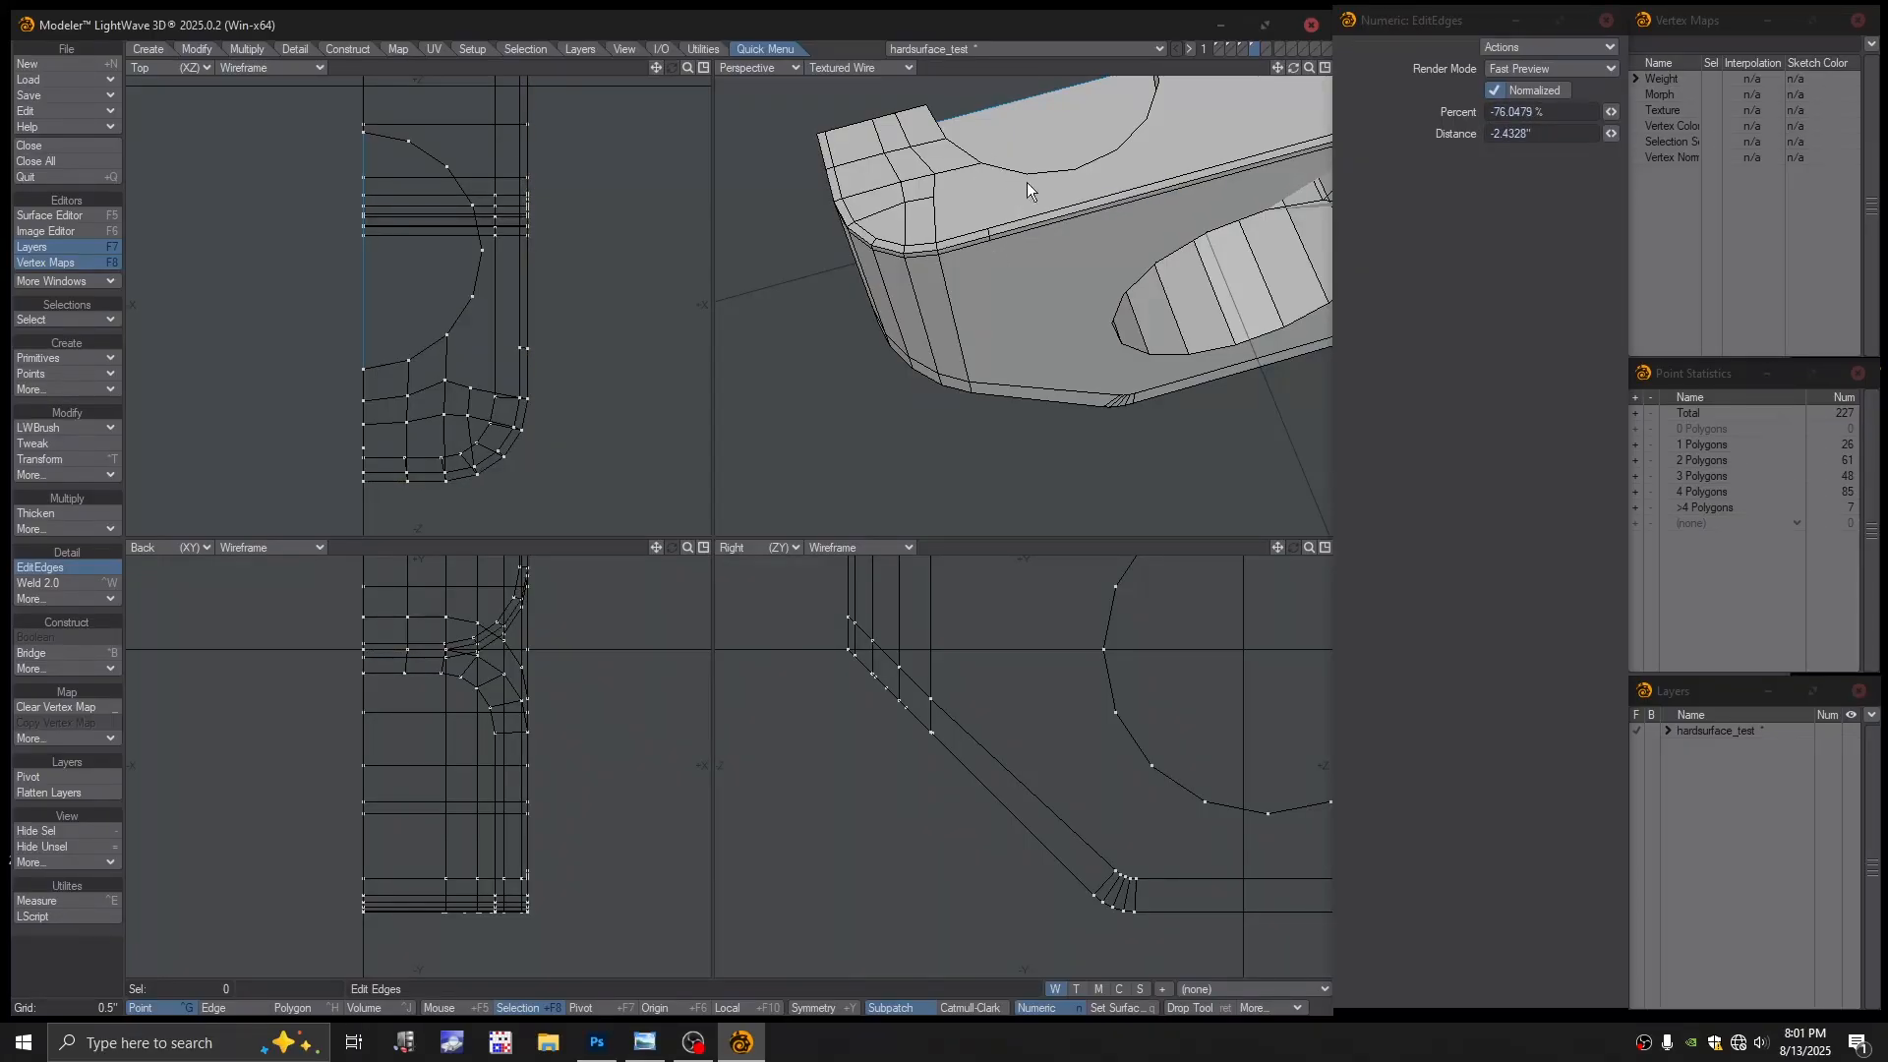
mouse_move(1041, 220)
left_mouse_down()
mouse_move(1173, 186)
mouse_move(1029, 232)
left_mouse_up()
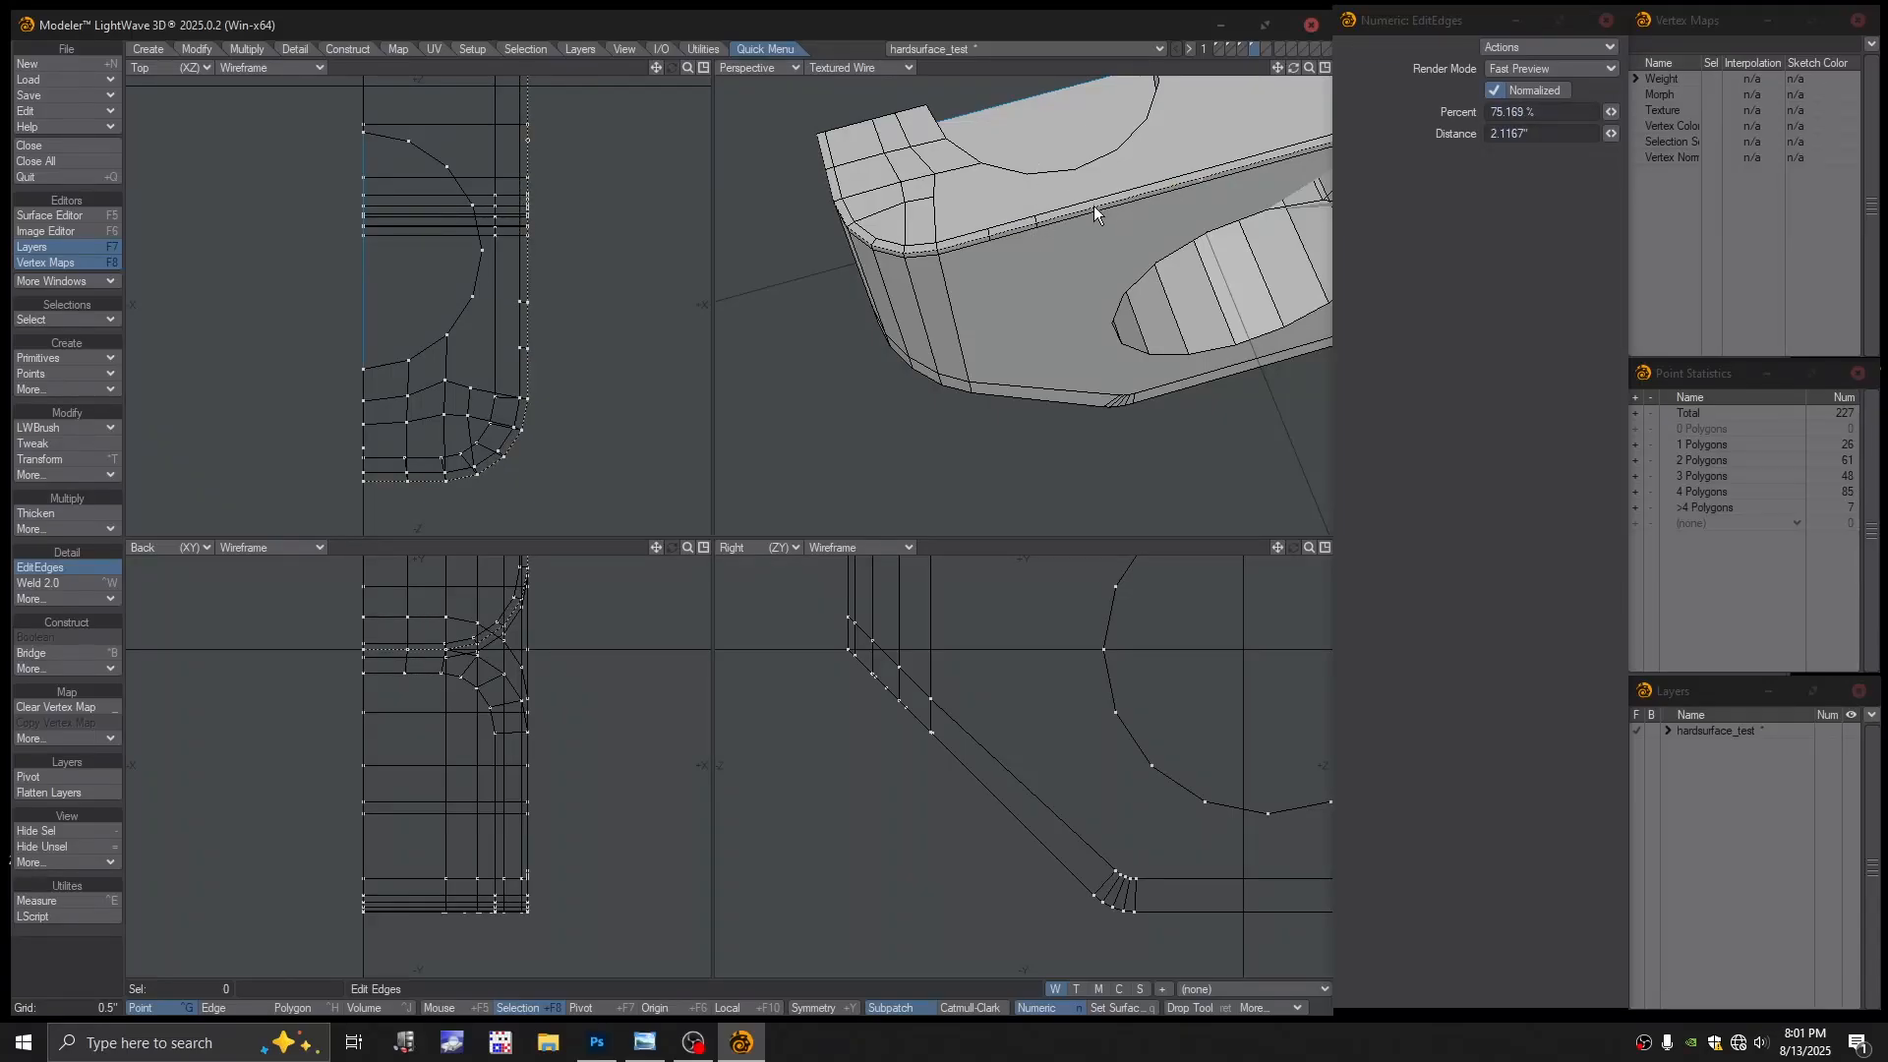
left_click_drag(1095, 204, 970, 244)
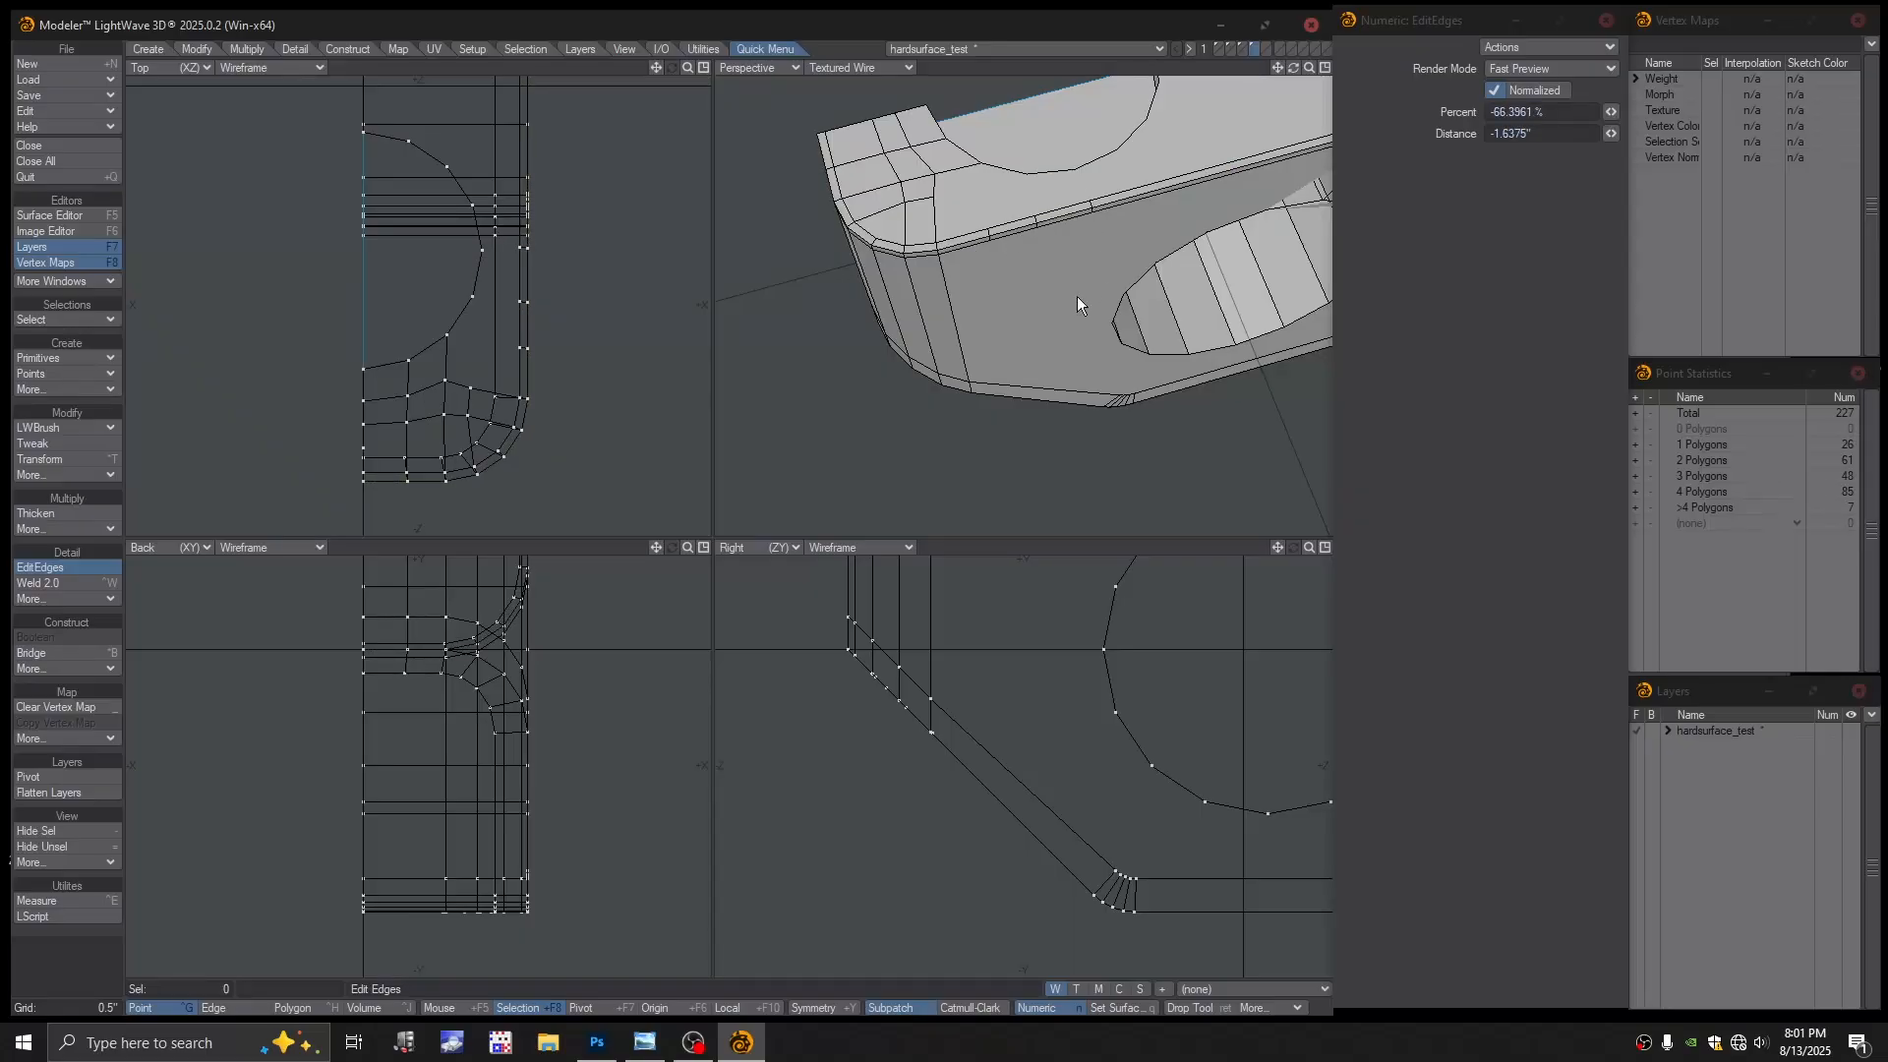
left_click_drag(1045, 294, 1027, 258, "alt")
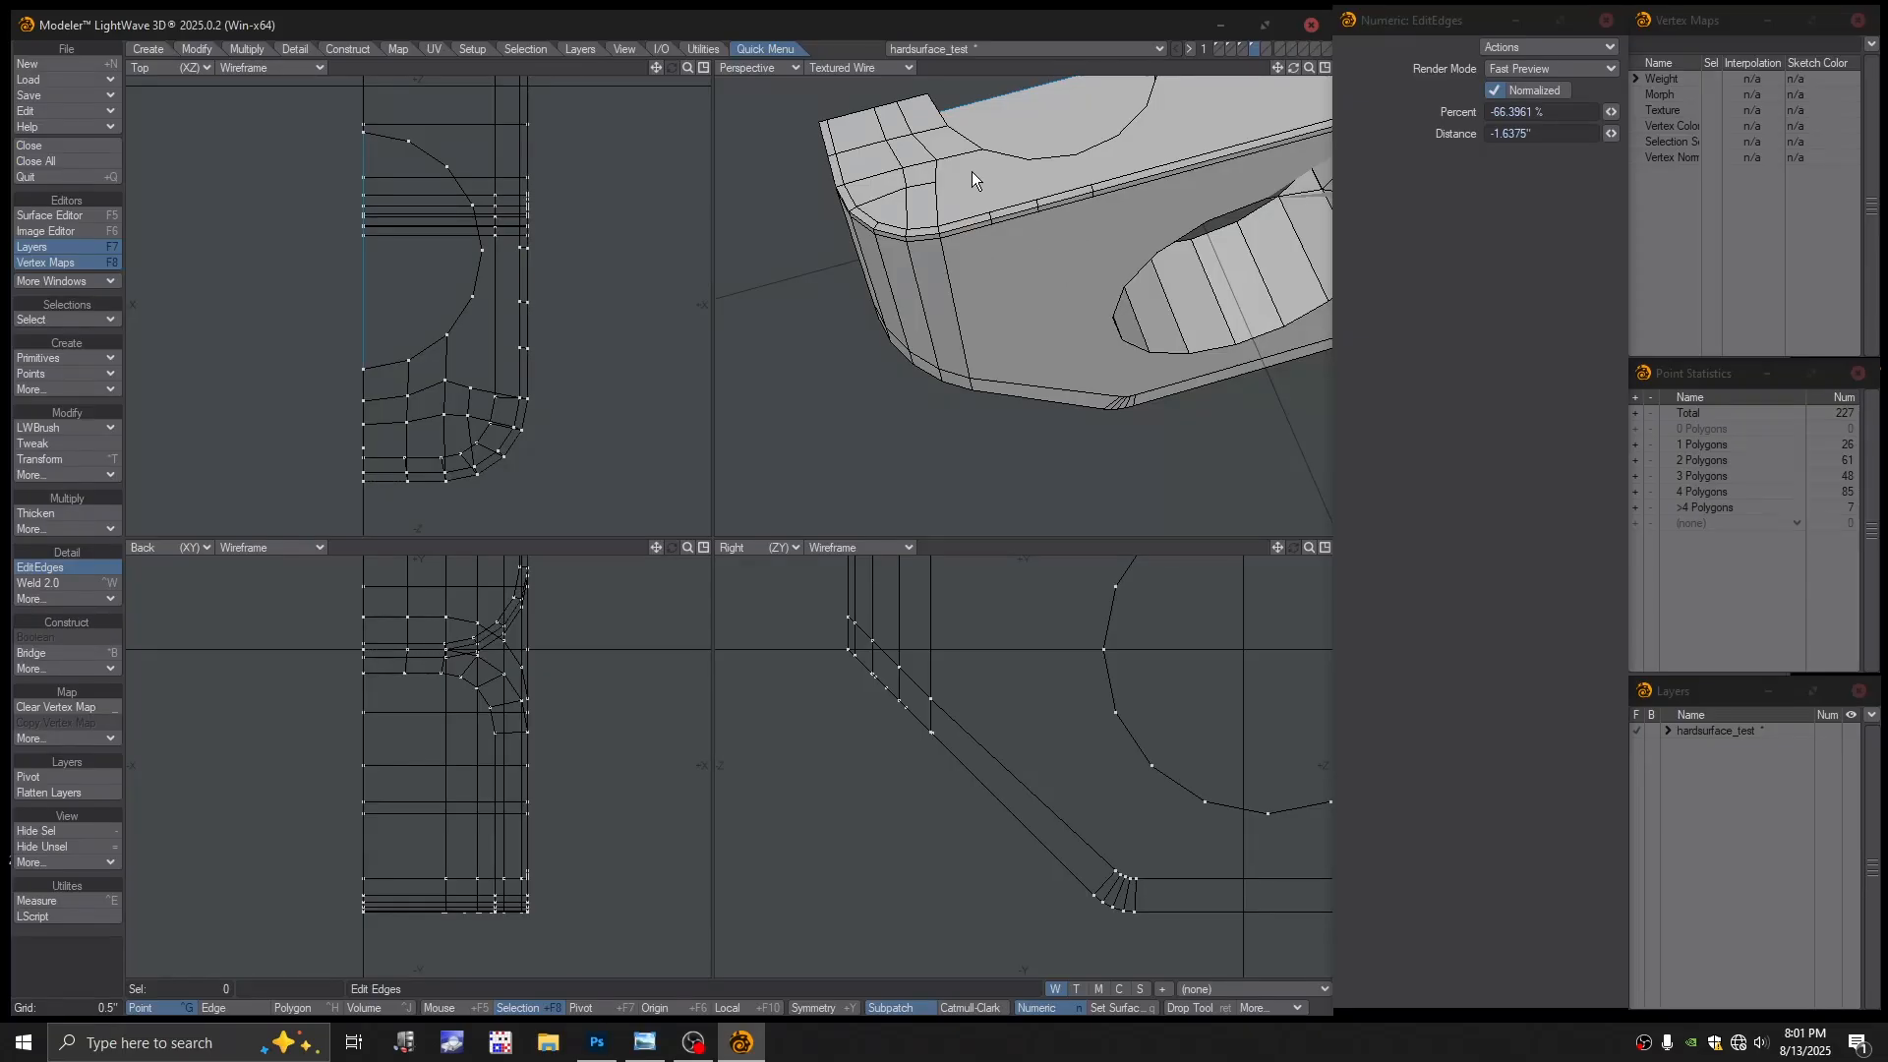
left_click(959, 229)
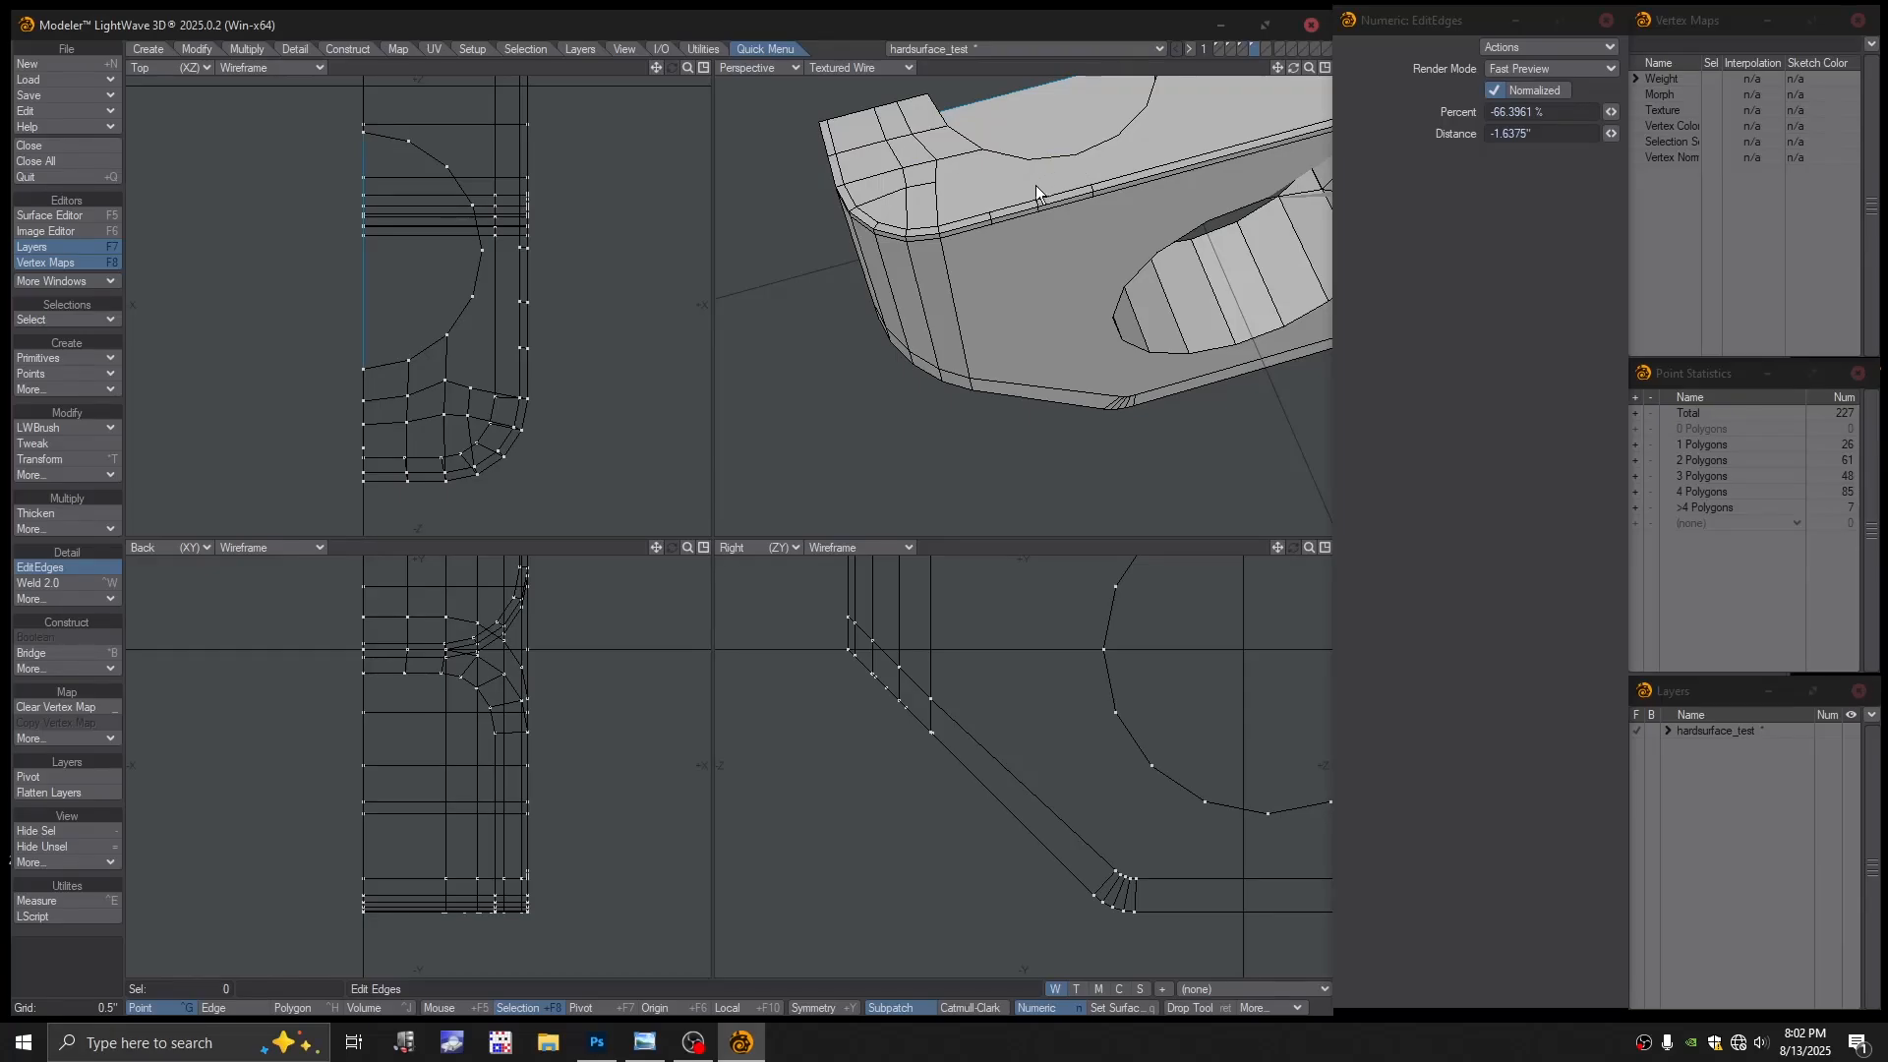
Commit the new bevel edge loop and slide the bevel edges along the top strip
left_click(946, 205)
scroll(1012, 232, "up", 8)
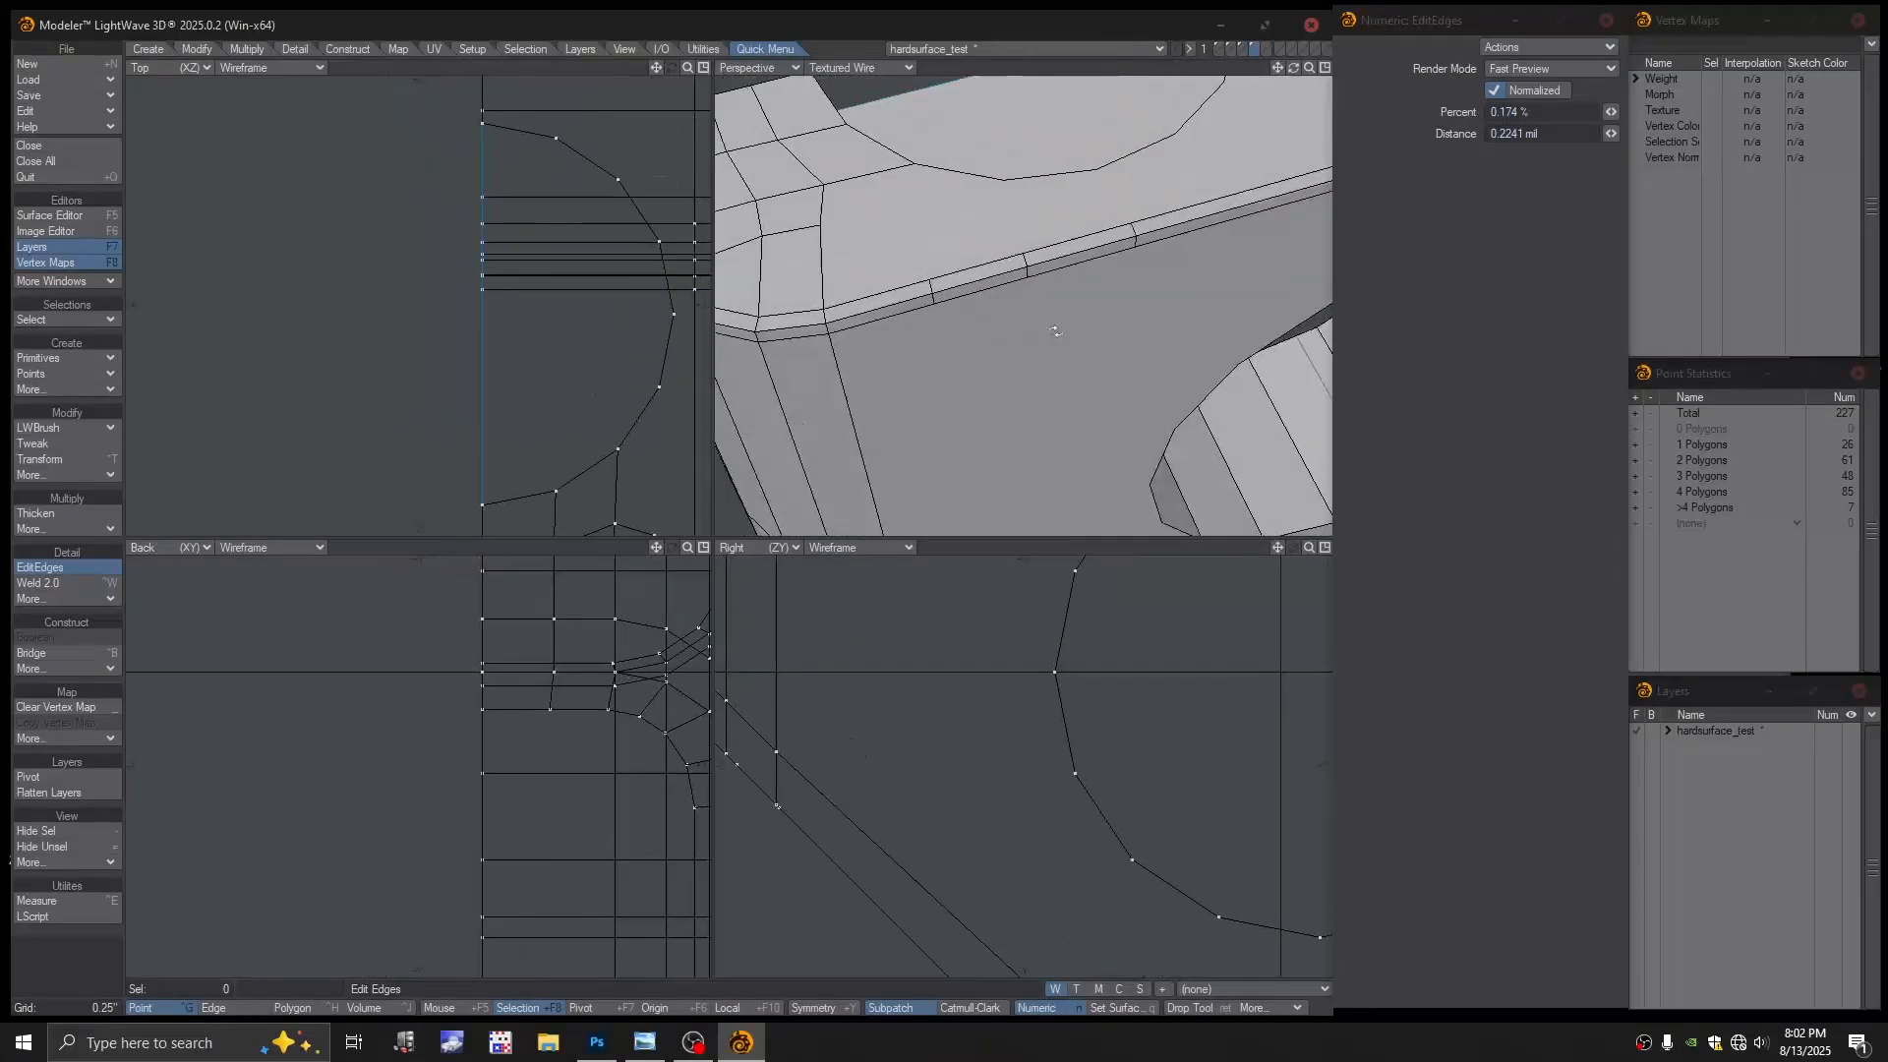
scroll(1023, 268, "up", 2)
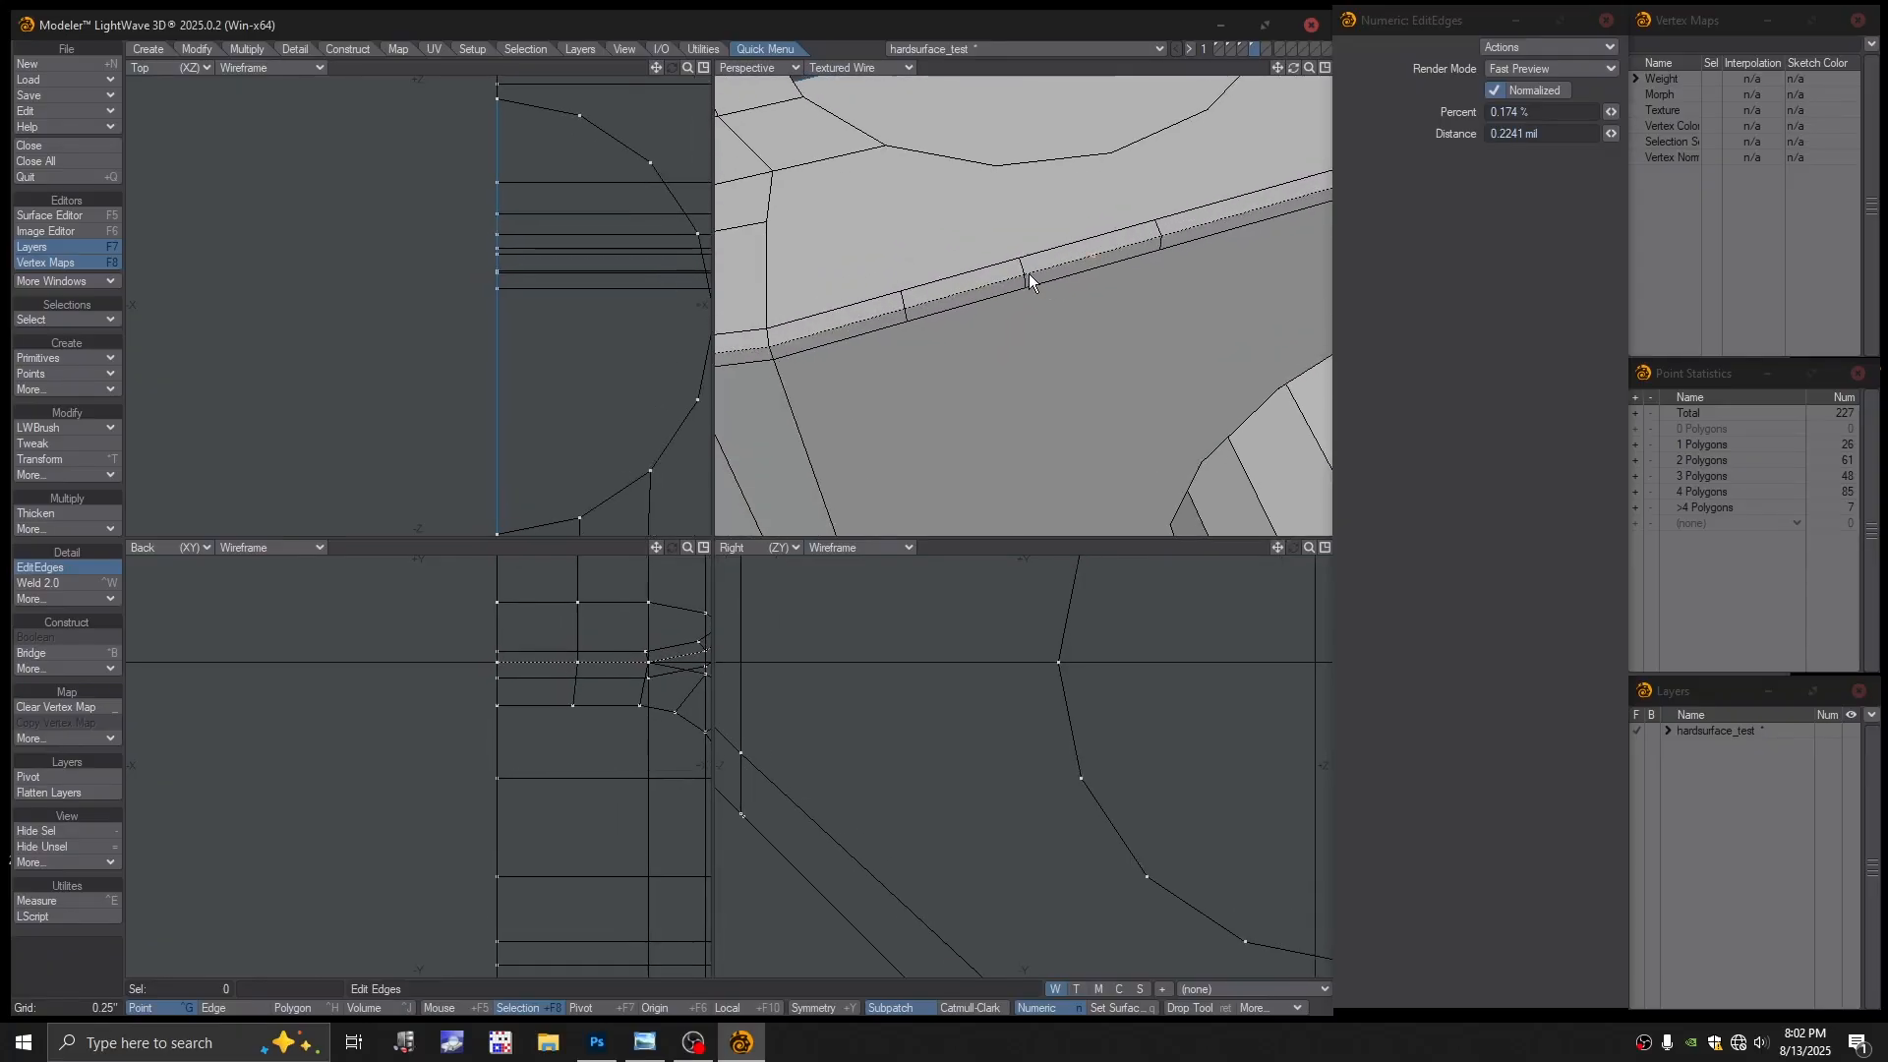
left_click_drag(1024, 265, 1083, 259)
left_click_drag(906, 297, 946, 297)
scroll(993, 325, "down", 3)
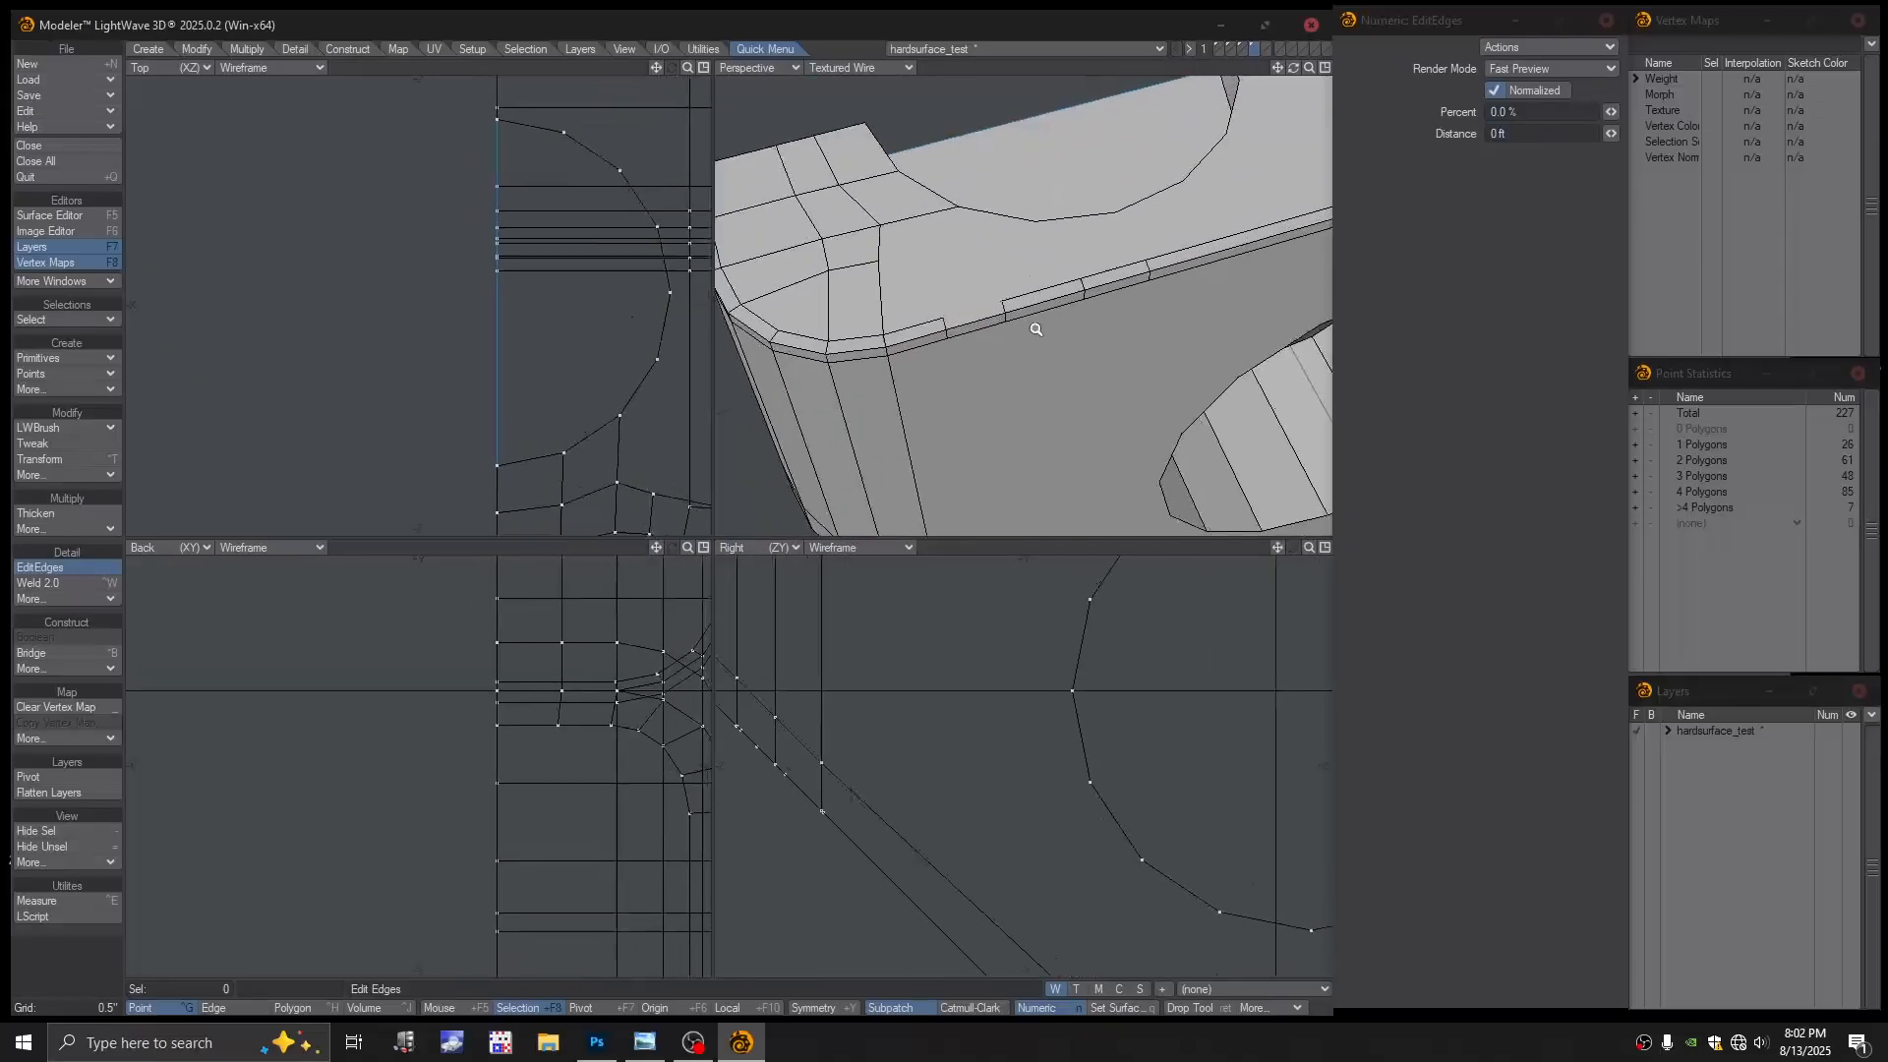
left_click_drag(1004, 307, 1084, 297)
scroll(1052, 339, "down", 2)
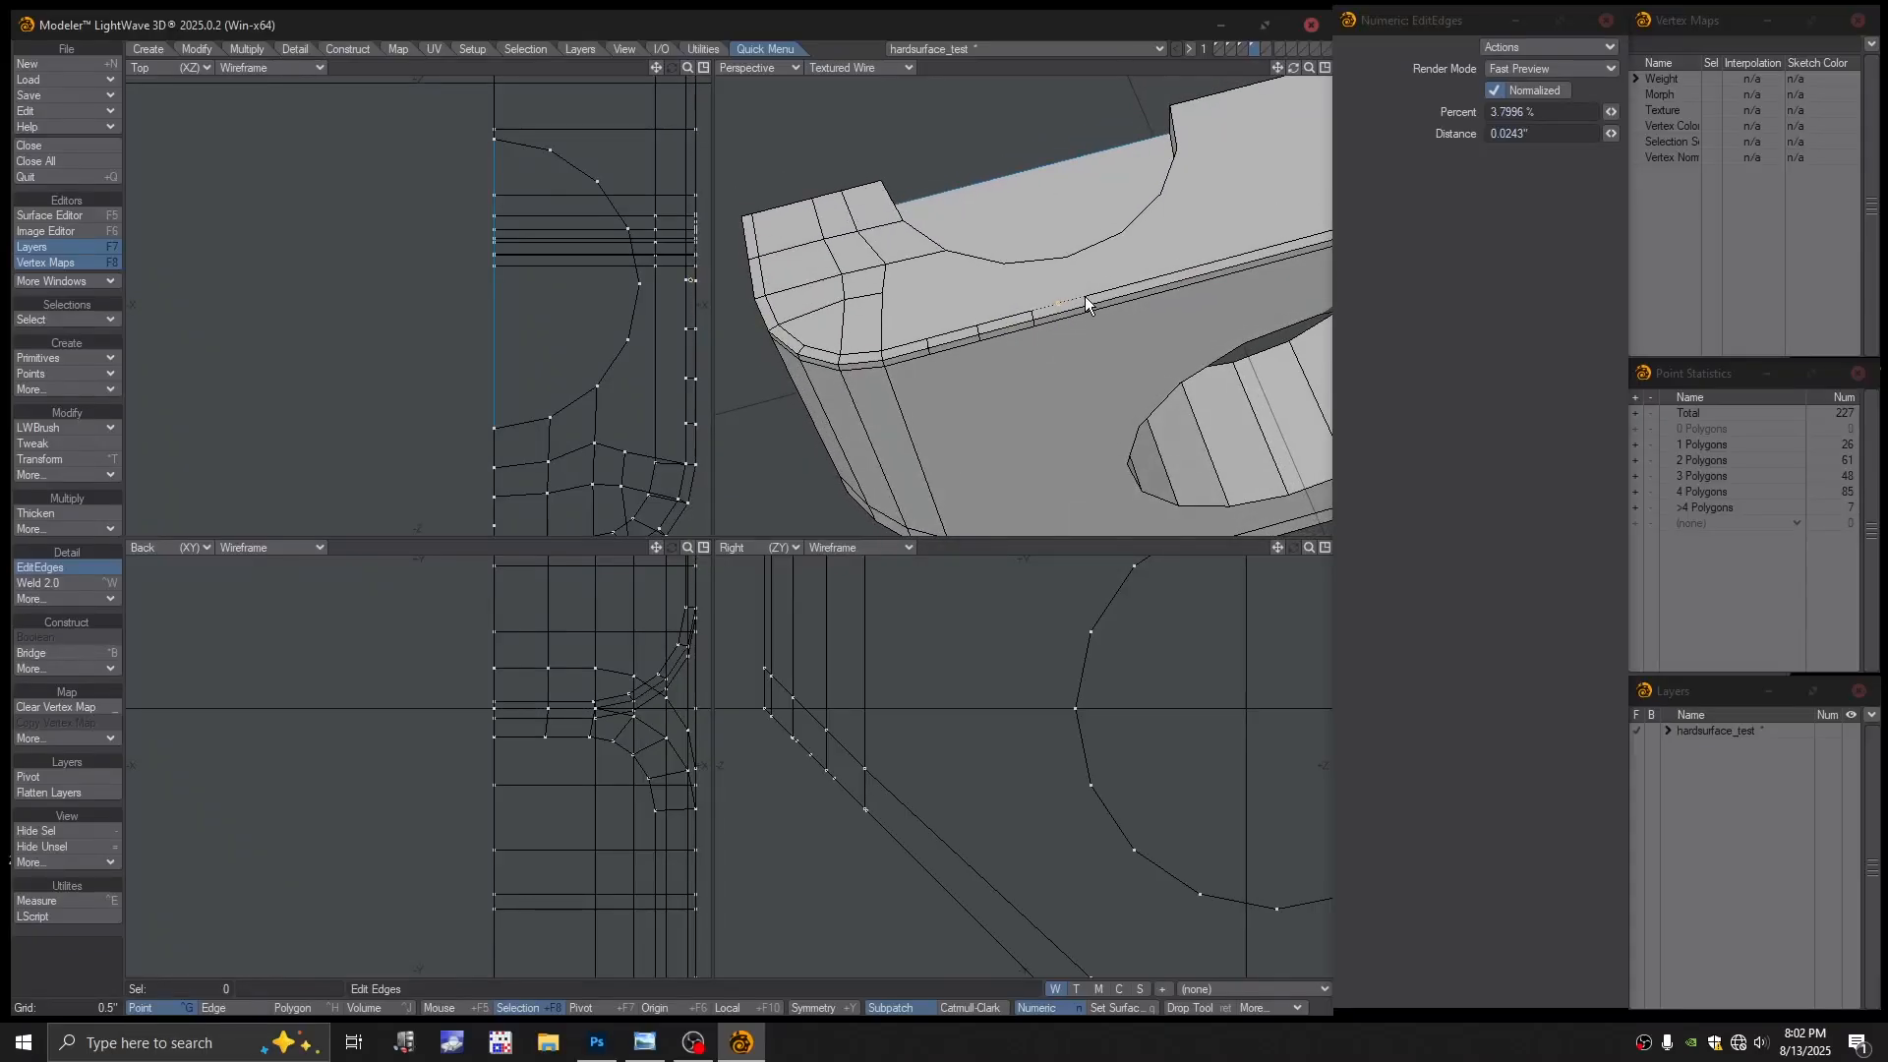
Insert another edge across the bevel strip and slide it near the rounded corner
scroll(1082, 295, "up", 3)
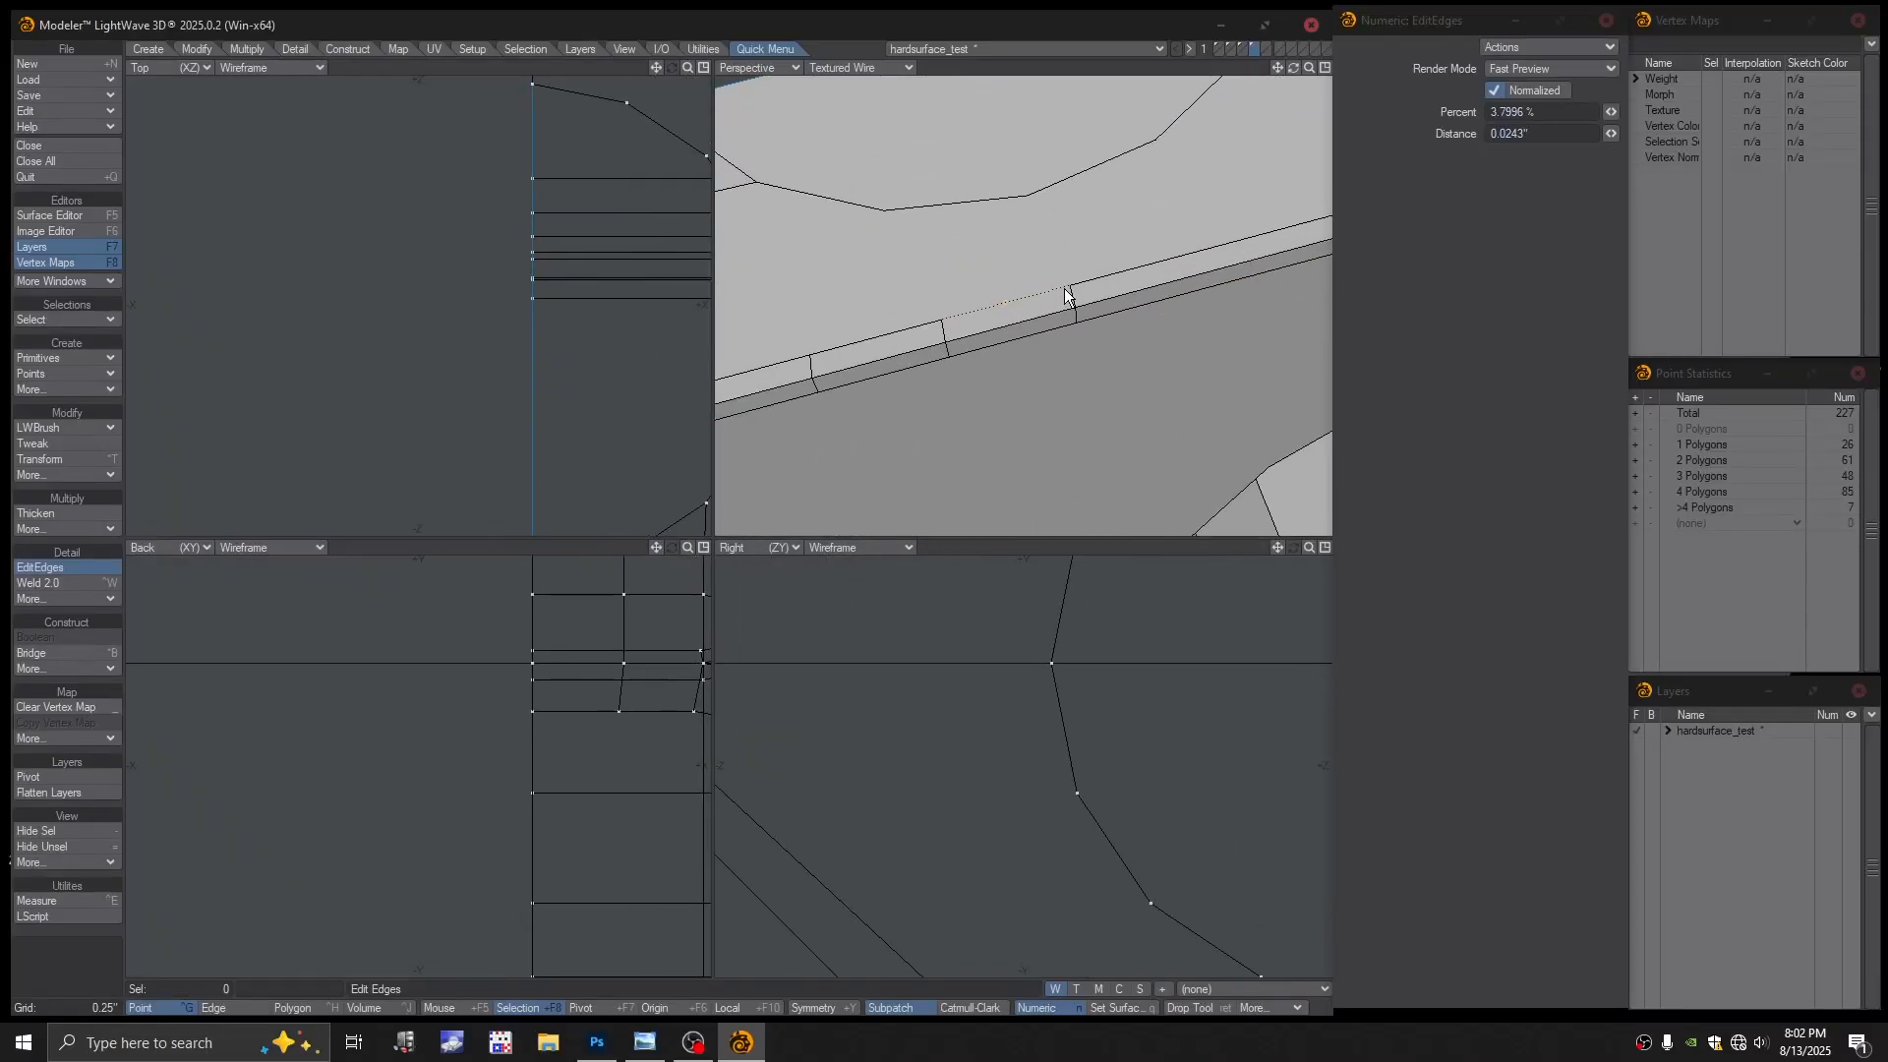
left_click_drag(1074, 297, 1052, 303)
left_click_drag(944, 333, 893, 354)
scroll(1054, 279, "down", 2)
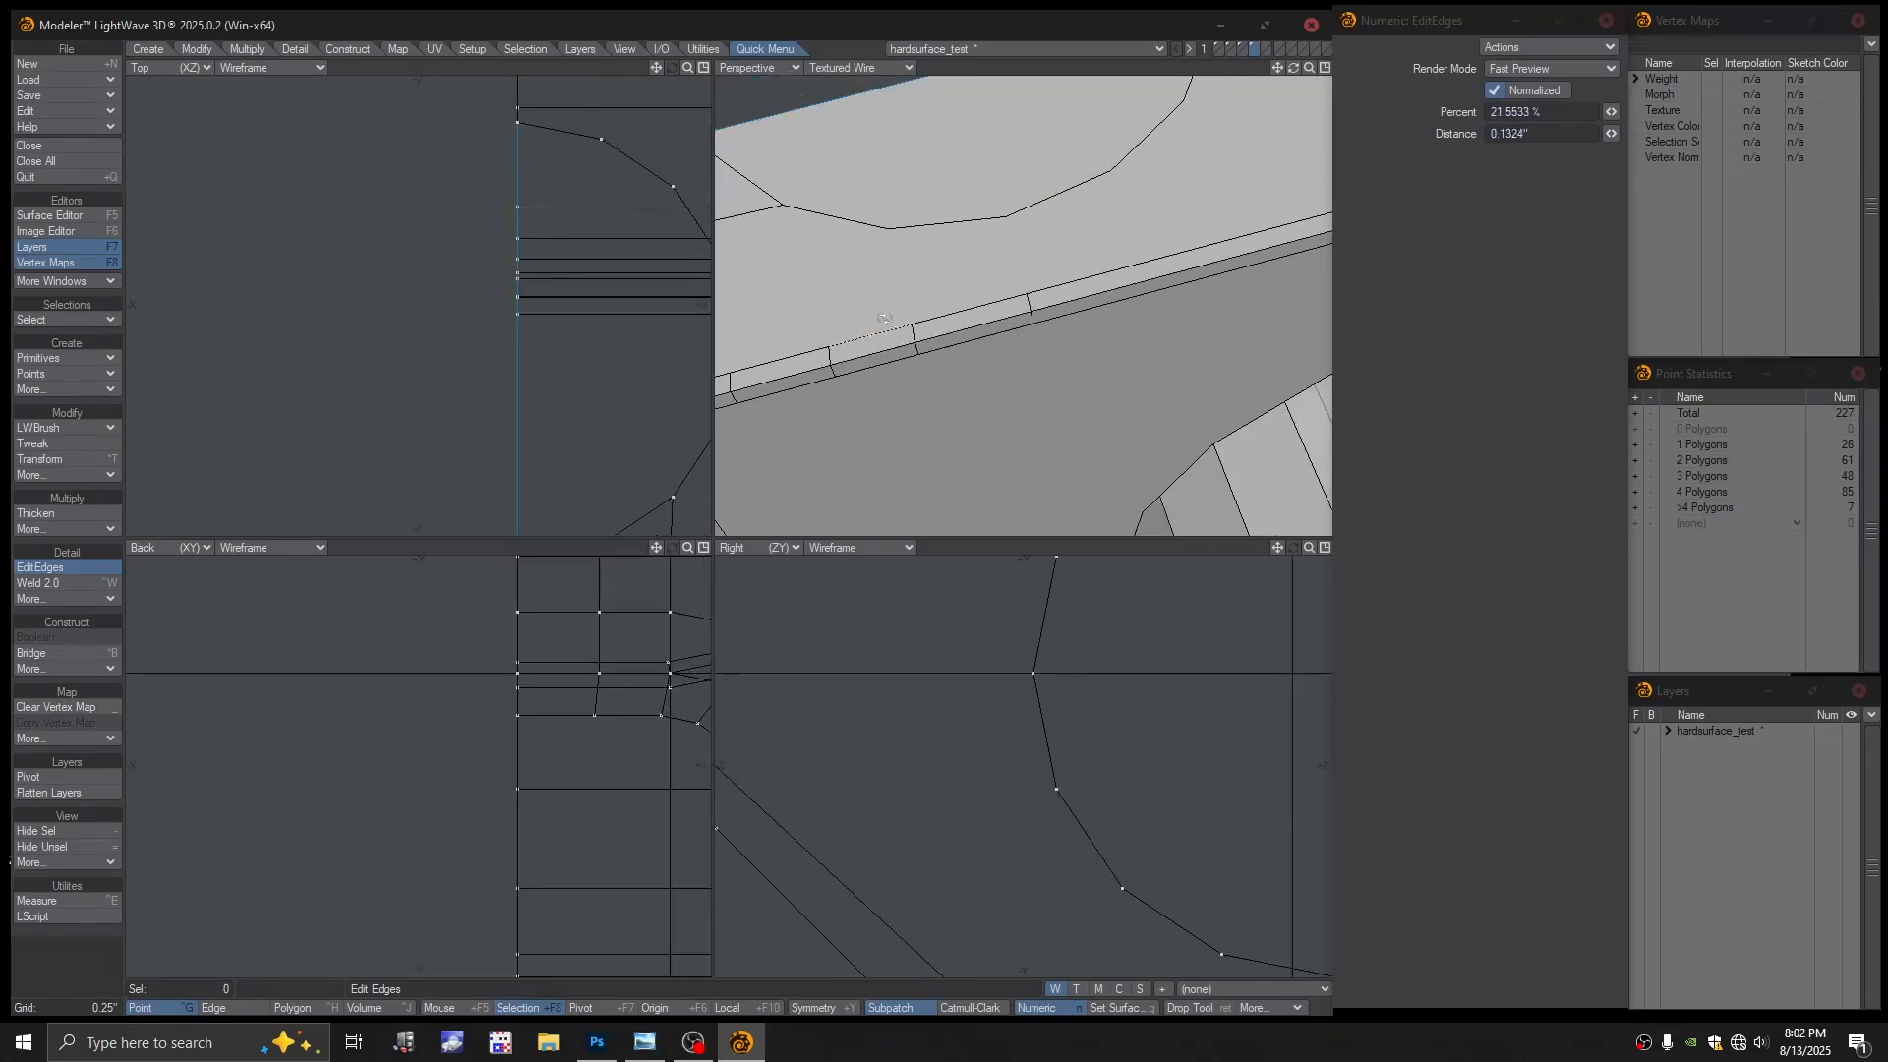
left_click_drag(1052, 283, 1028, 287)
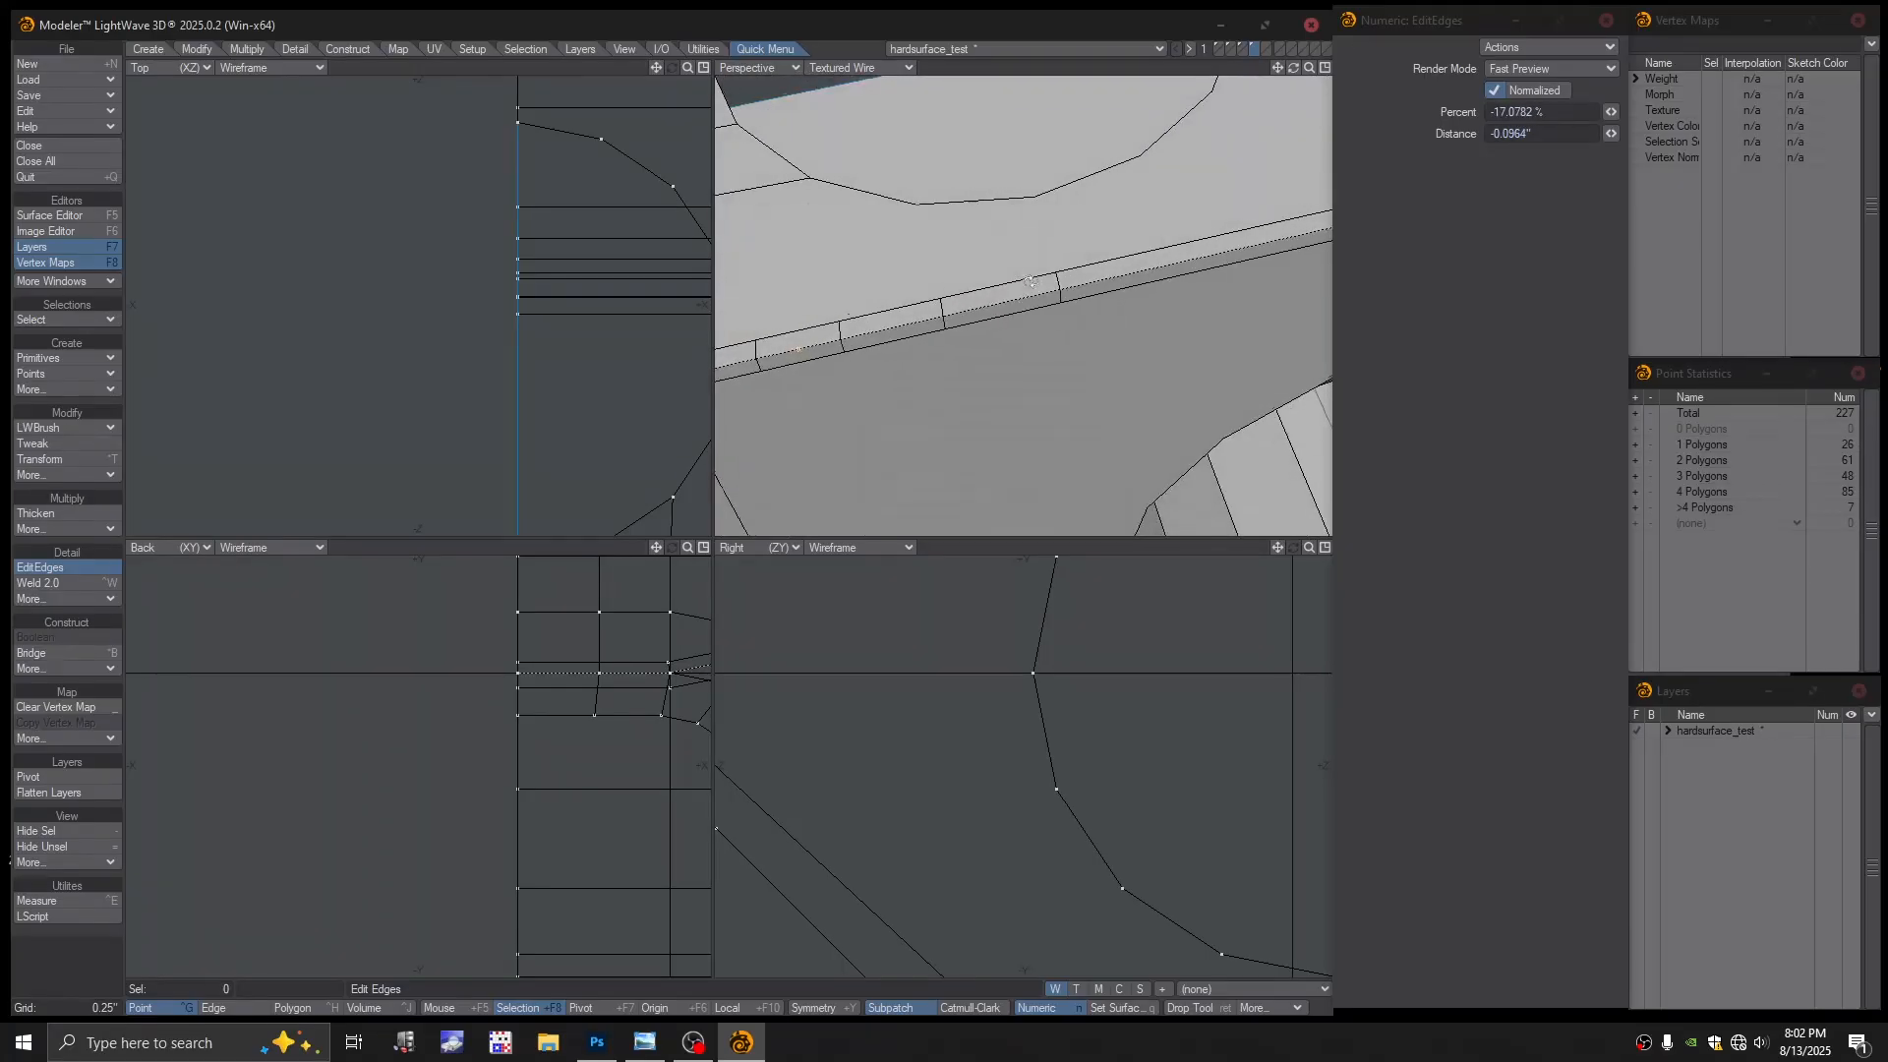
scroll(1071, 273, "down", 3)
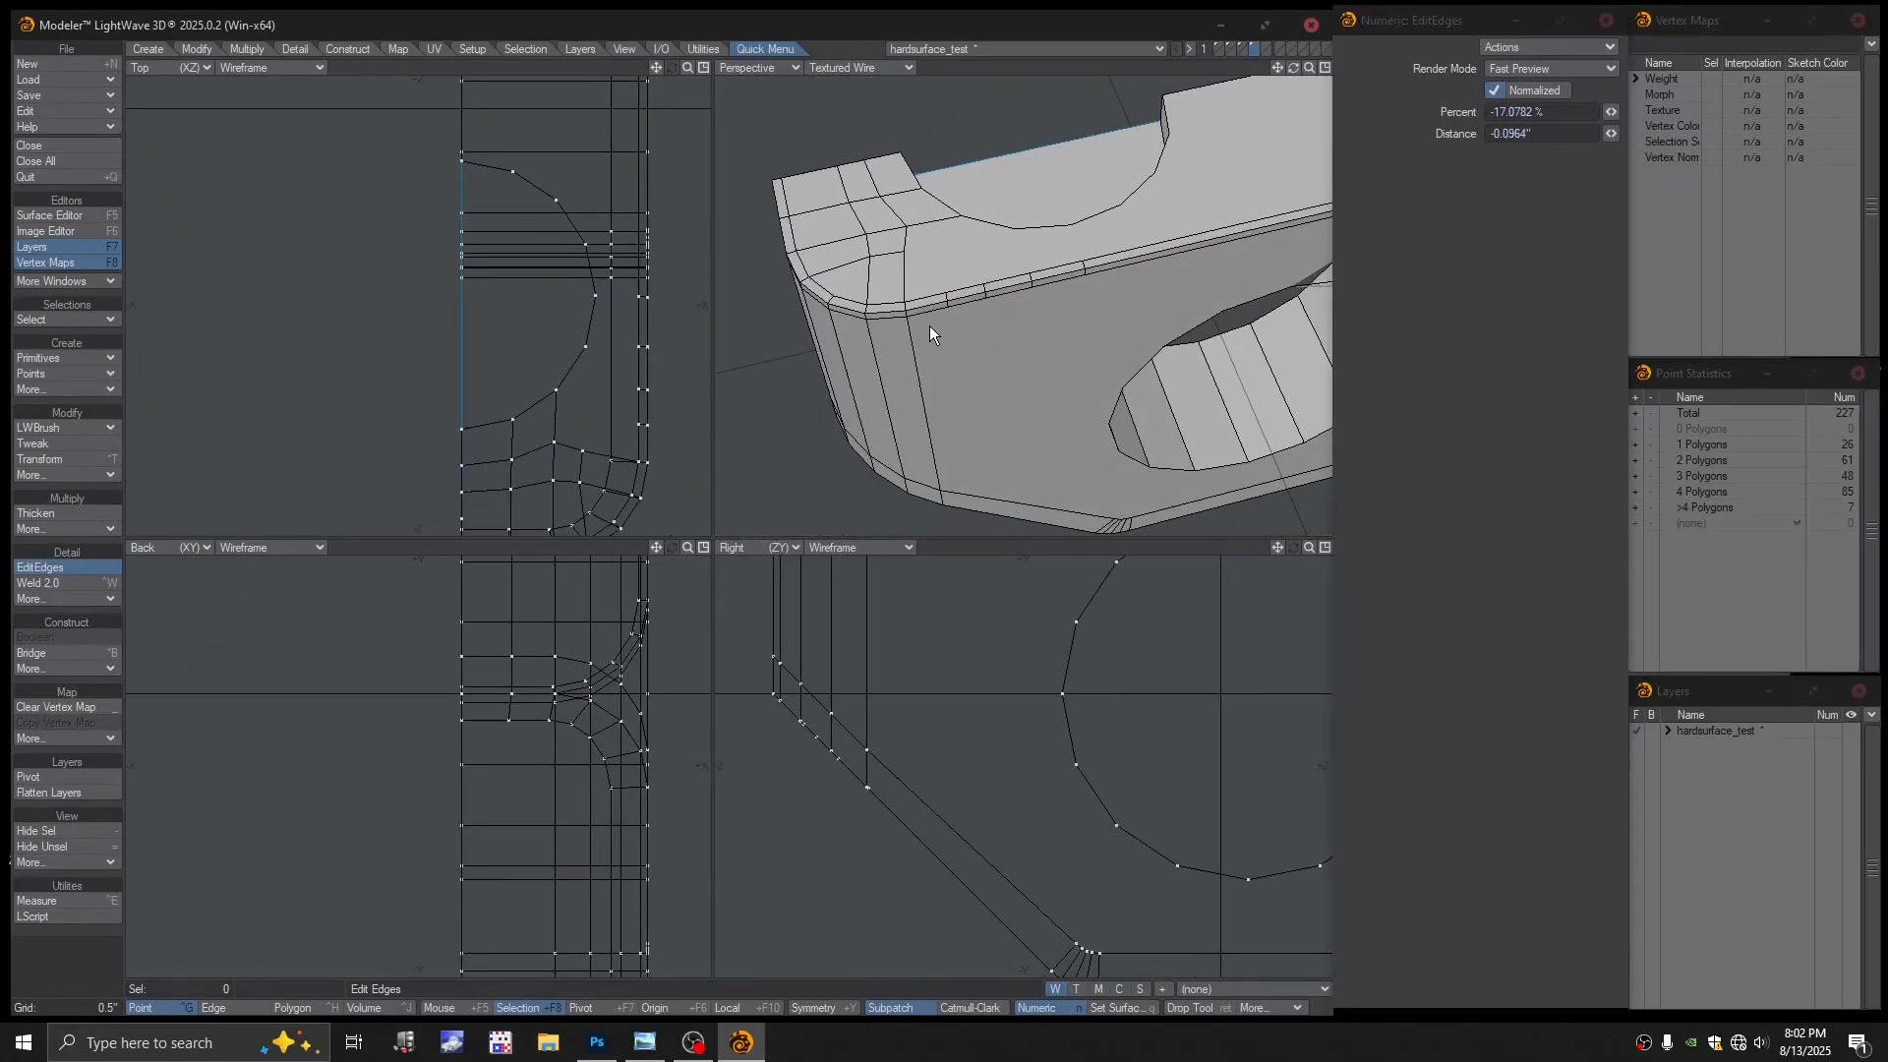
left_click_drag(871, 351, 942, 351, "alt")
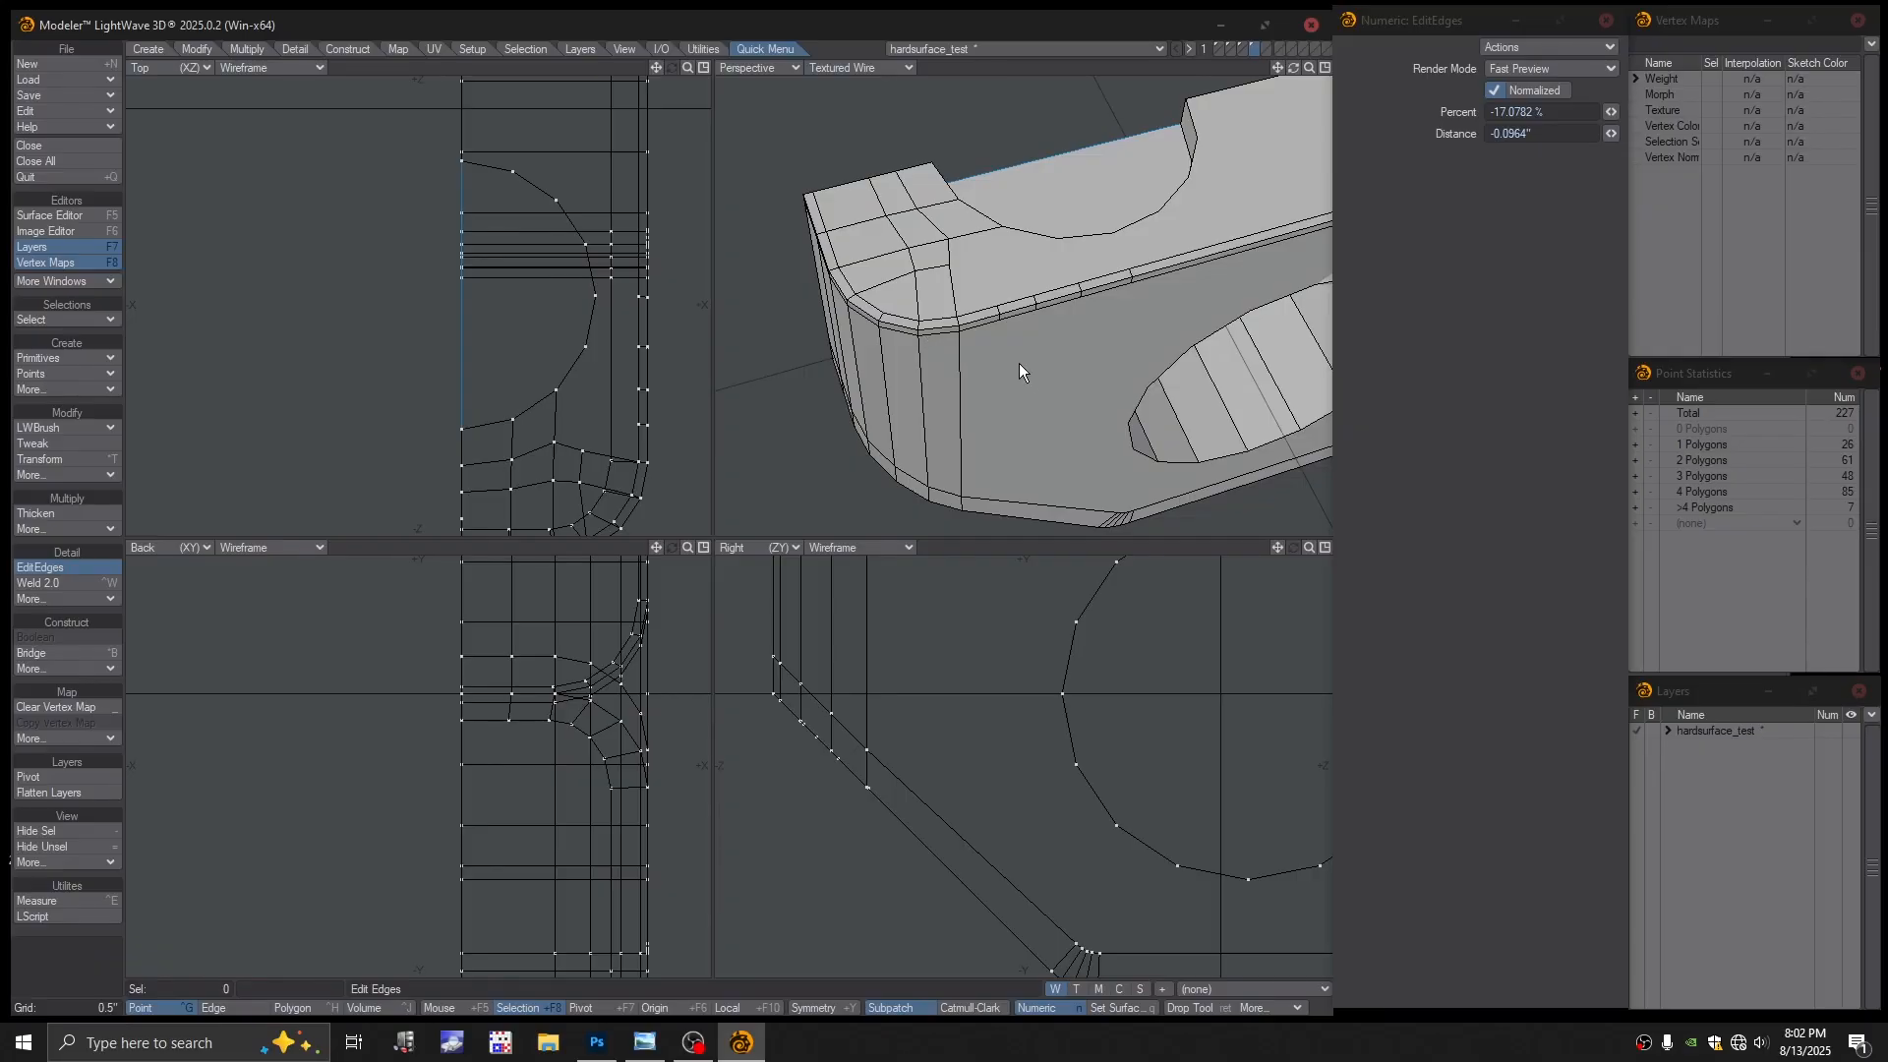
scroll(1022, 338, "up", 2)
Select and delete the two stray edges on the top bevel strip
key("space")
key("space")
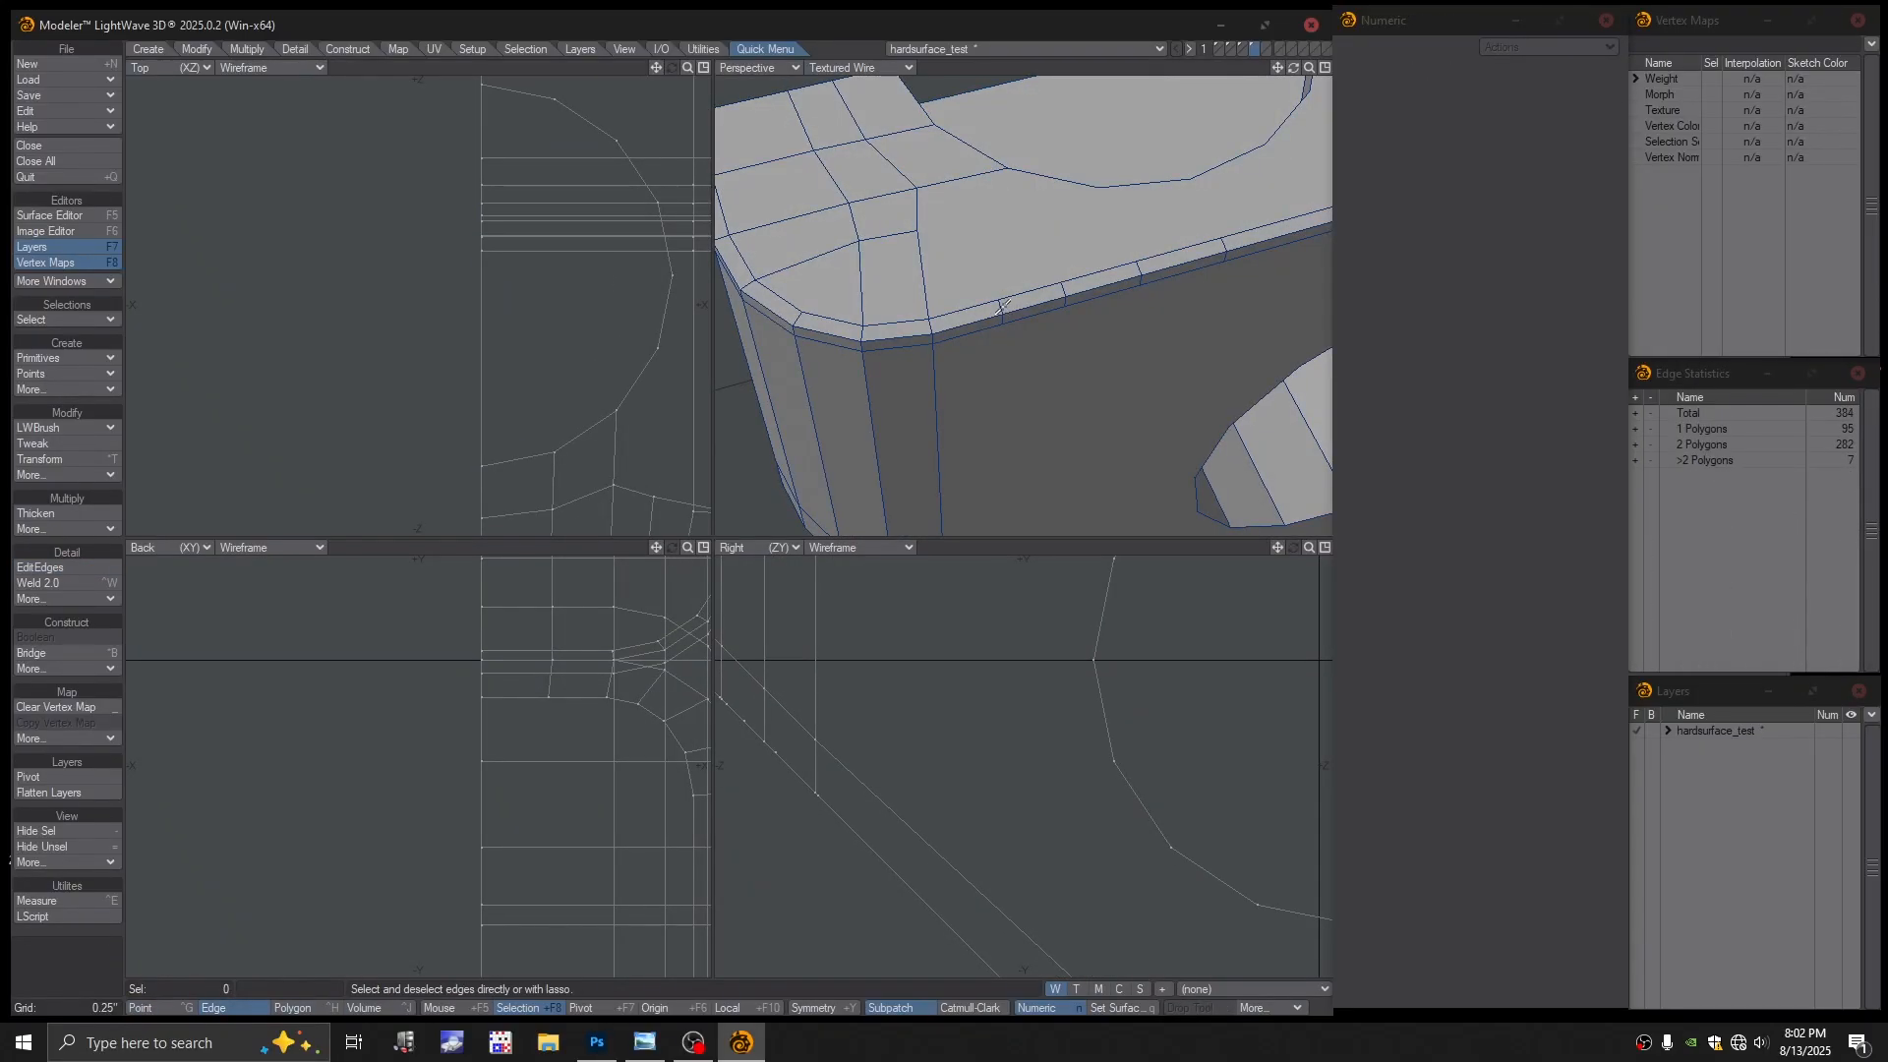
left_click(1000, 314)
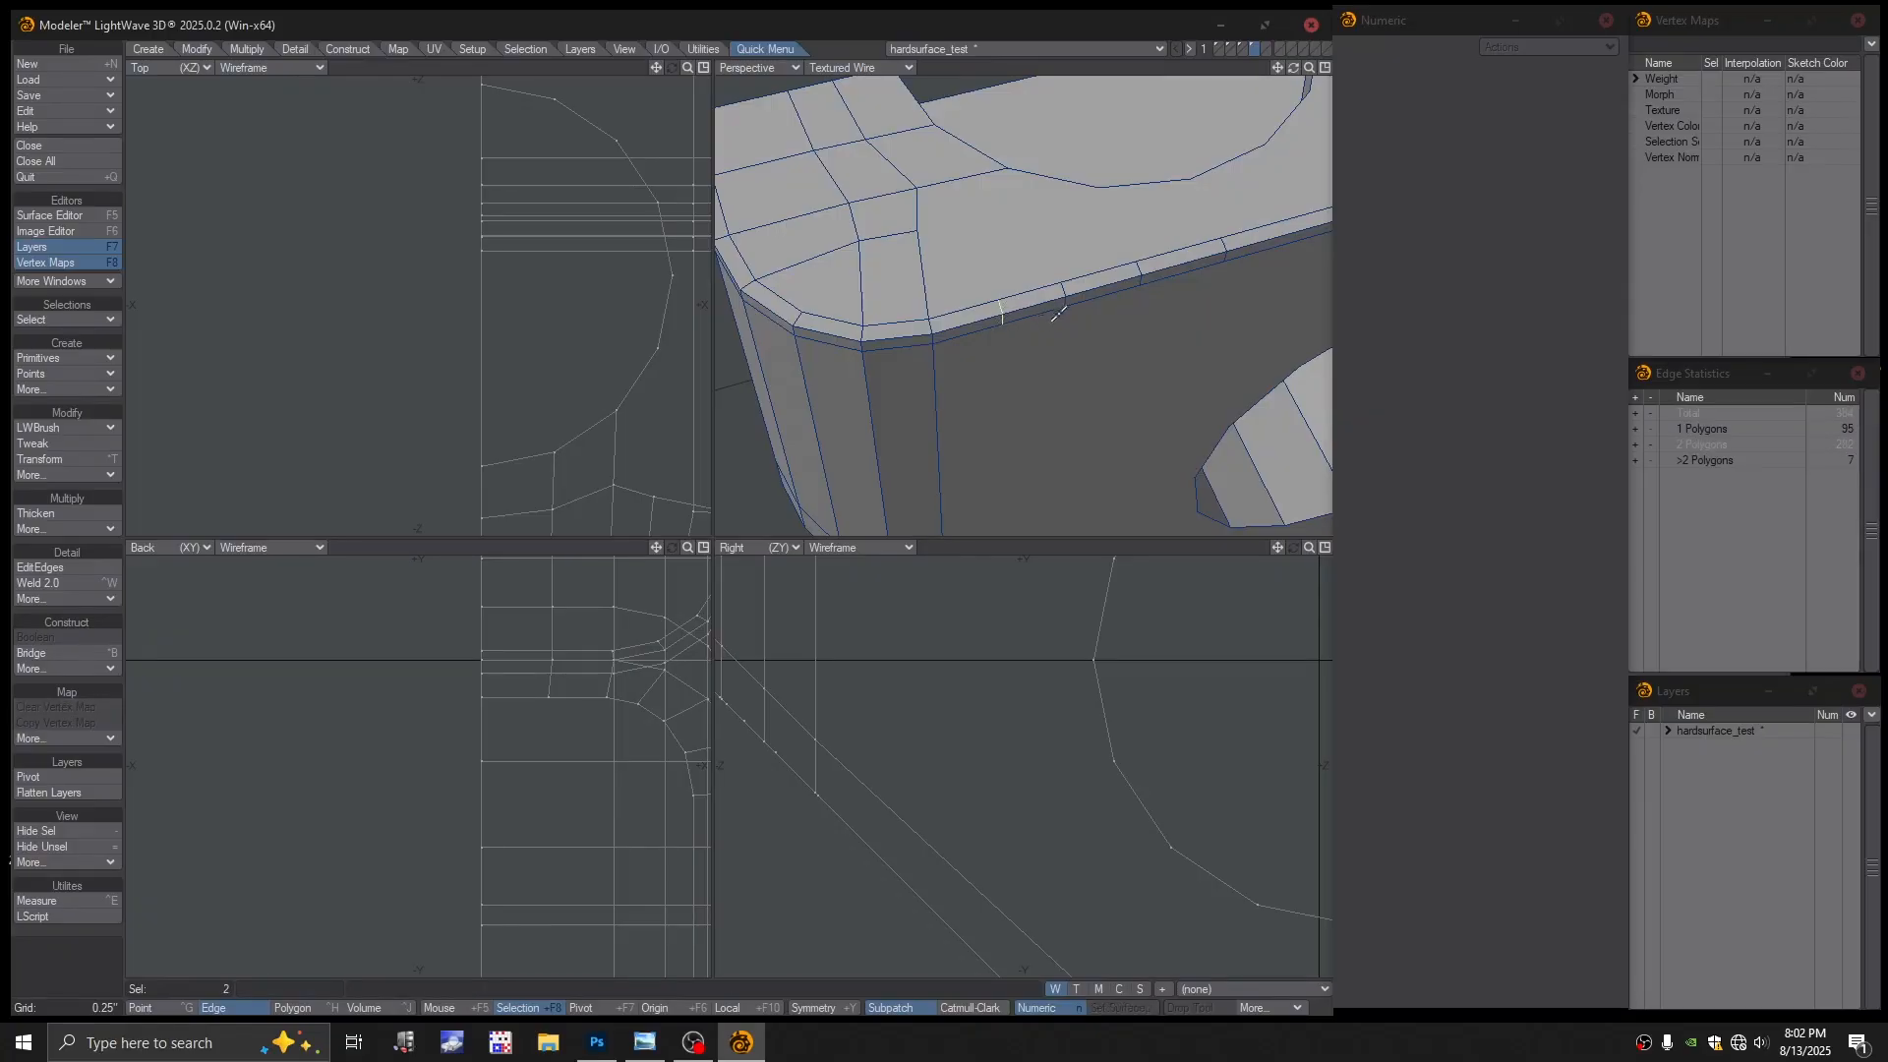
key("Delete")
Slide a remaining bevel edge into place with EditEdges, framing the underside bevel
left_click(57, 570)
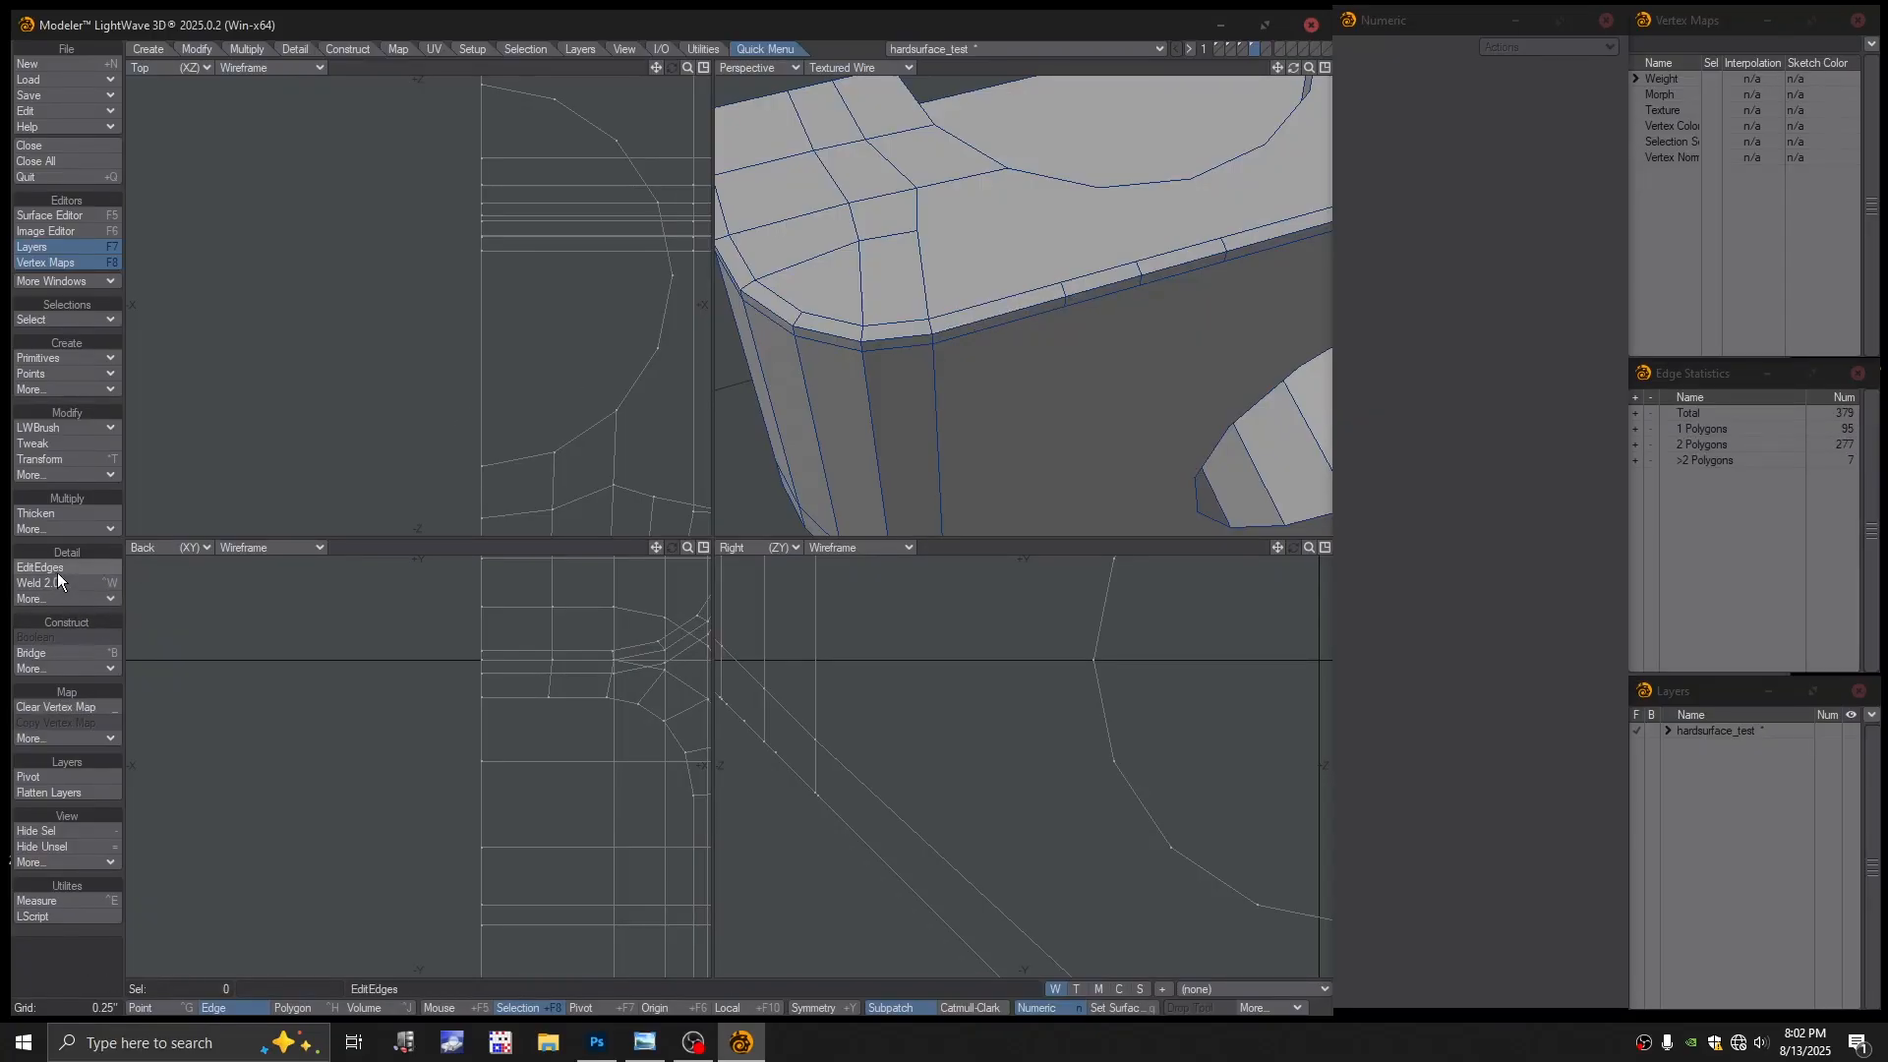
left_click_drag(1065, 287, 1026, 303)
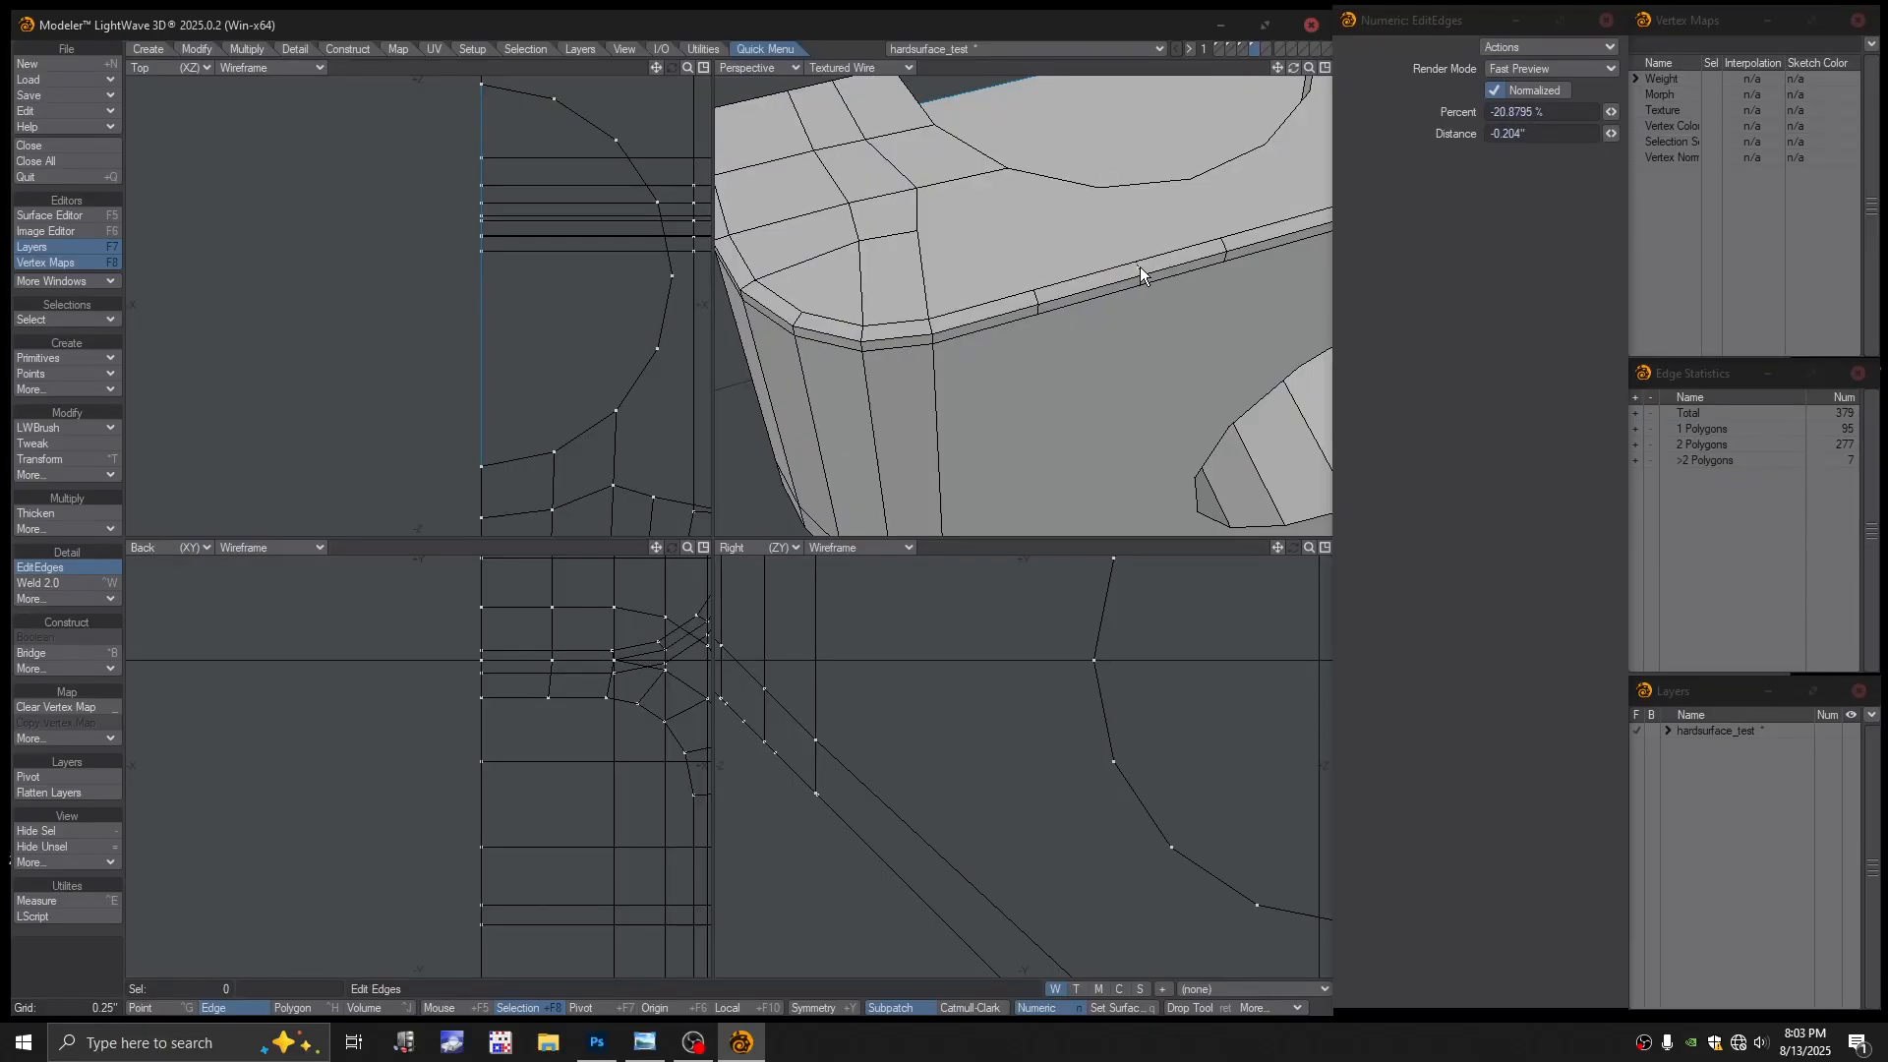
left_click_drag(1140, 267, 1121, 276)
left_click_drag(1116, 317, 1066, 317, "ctrl+alt")
mouse_move(1066, 318)
left_mouse_down("alt")
mouse_move(1104, 291)
mouse_move(1095, 379)
mouse_move(1072, 296)
left_mouse_up("alt")
left_click_drag(1071, 295, 1063, 191, "alt")
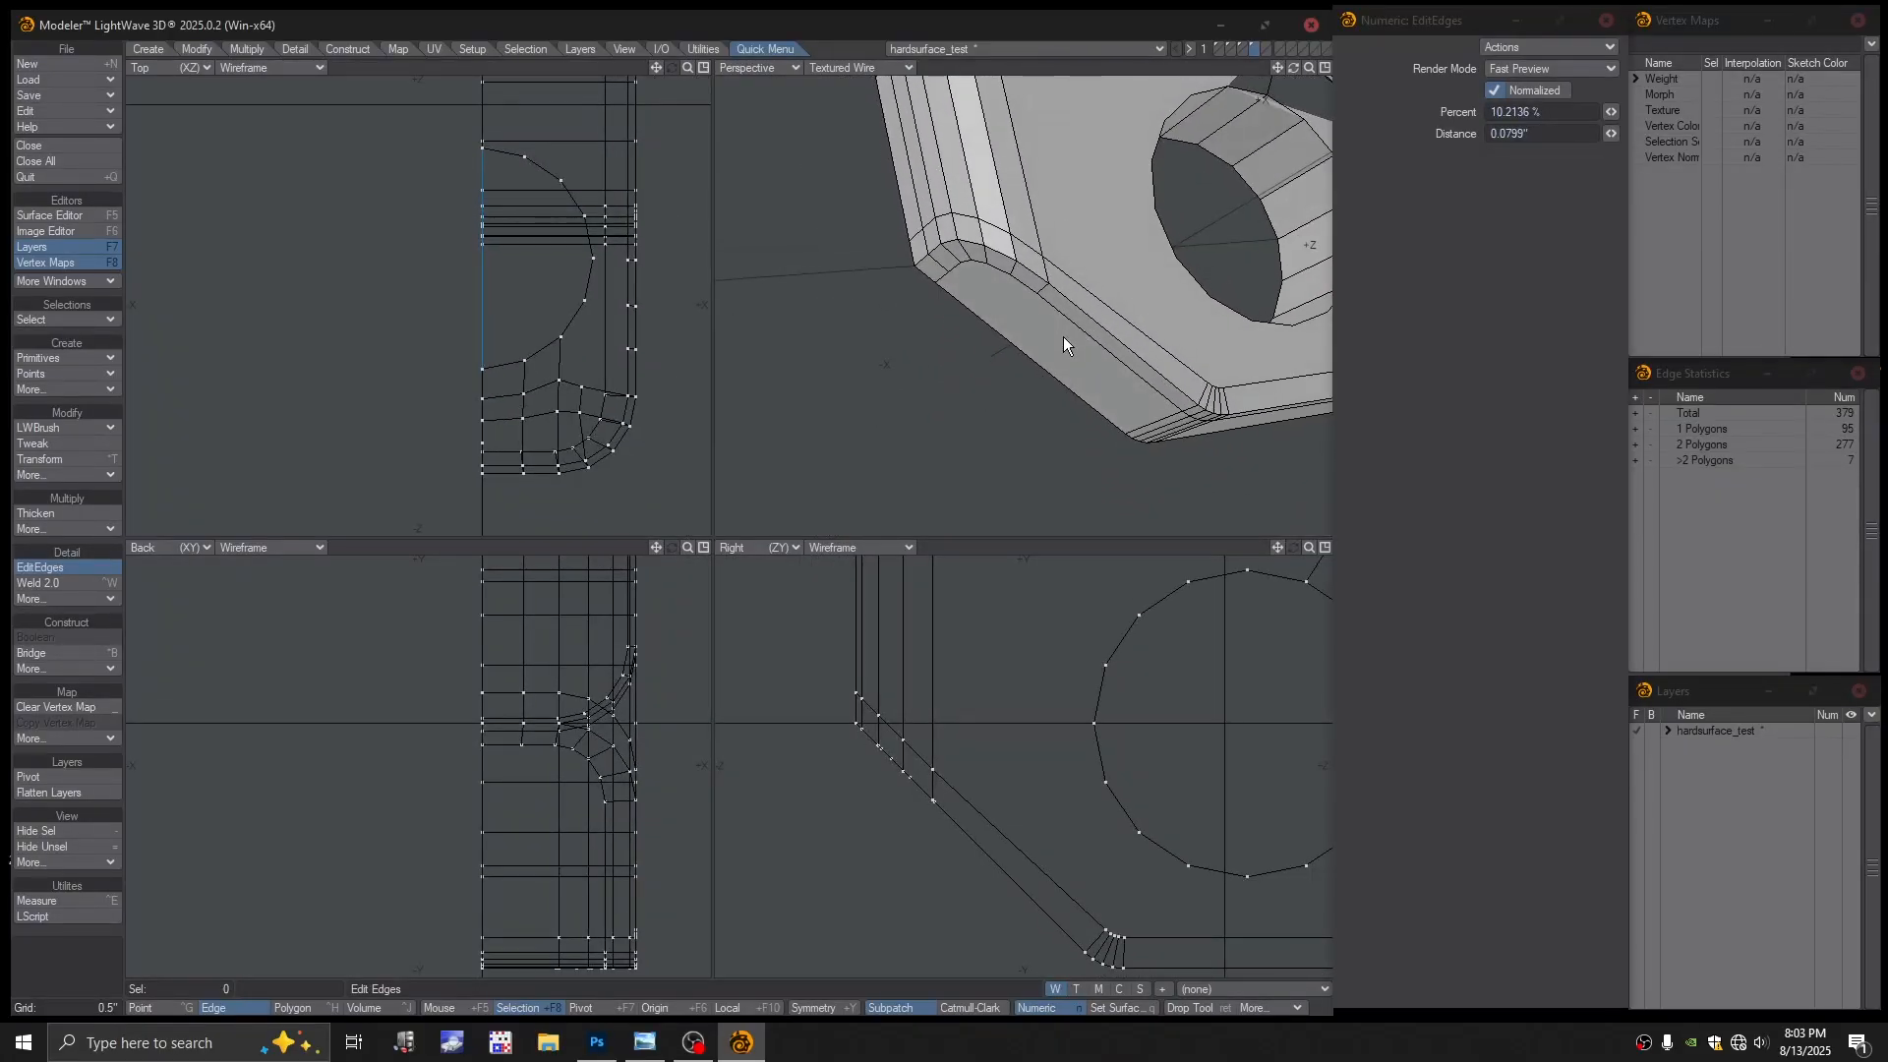
Select the long bevel strip polygon to inspect the underside, then clear the selection
key("space")
key("space")
key("space")
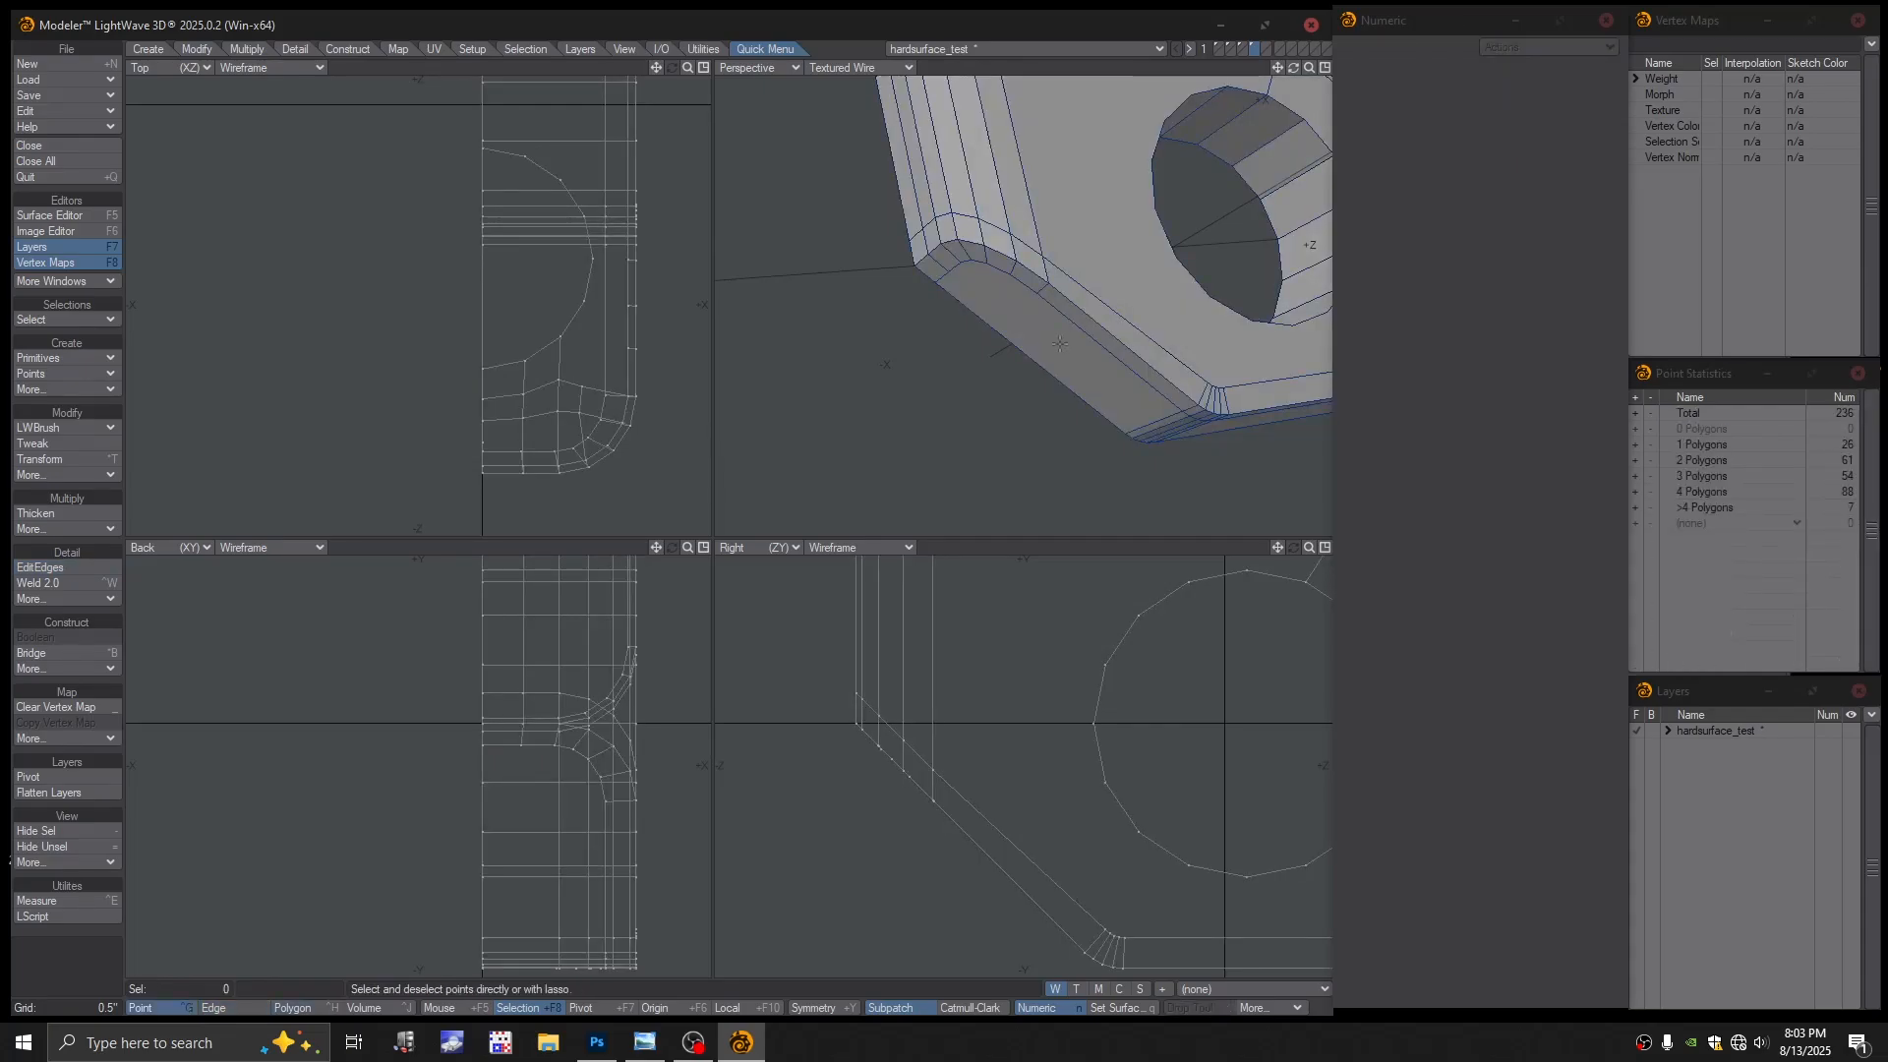
left_click_drag(1059, 343, 1046, 352, "alt")
key("space")
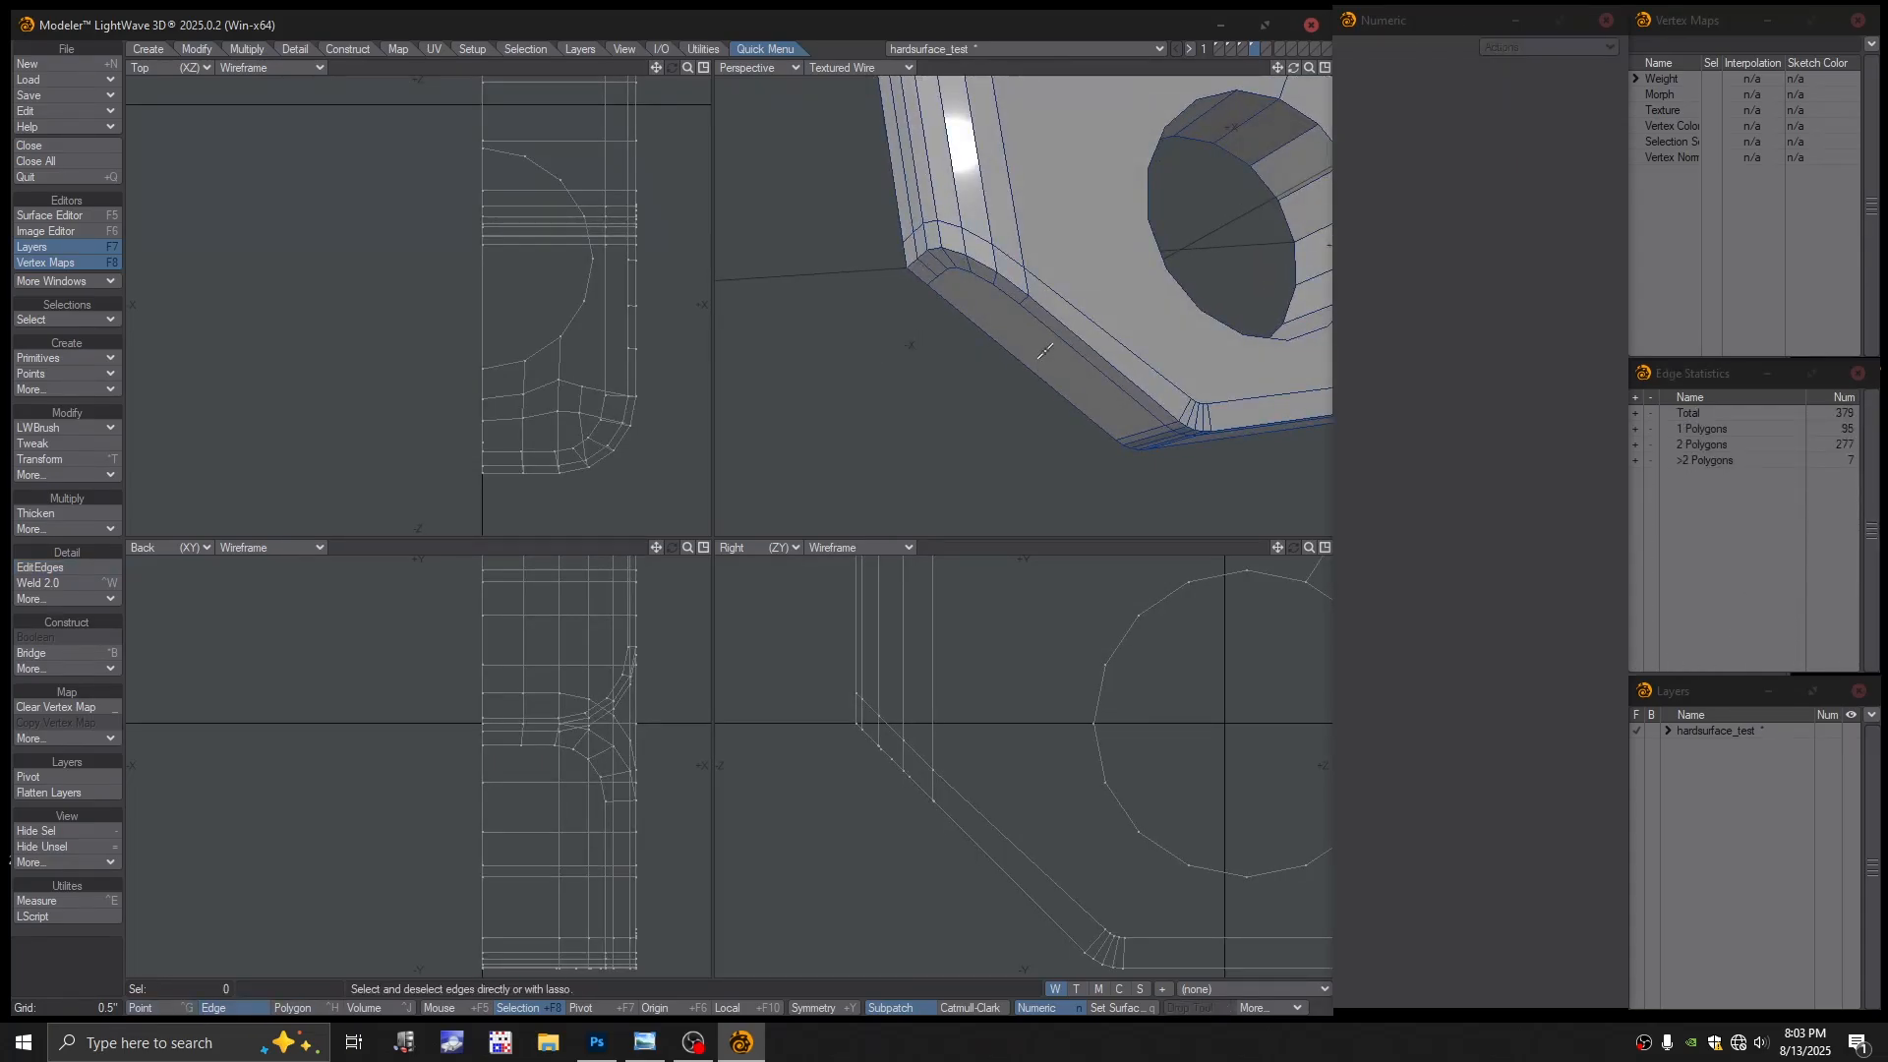
key("space")
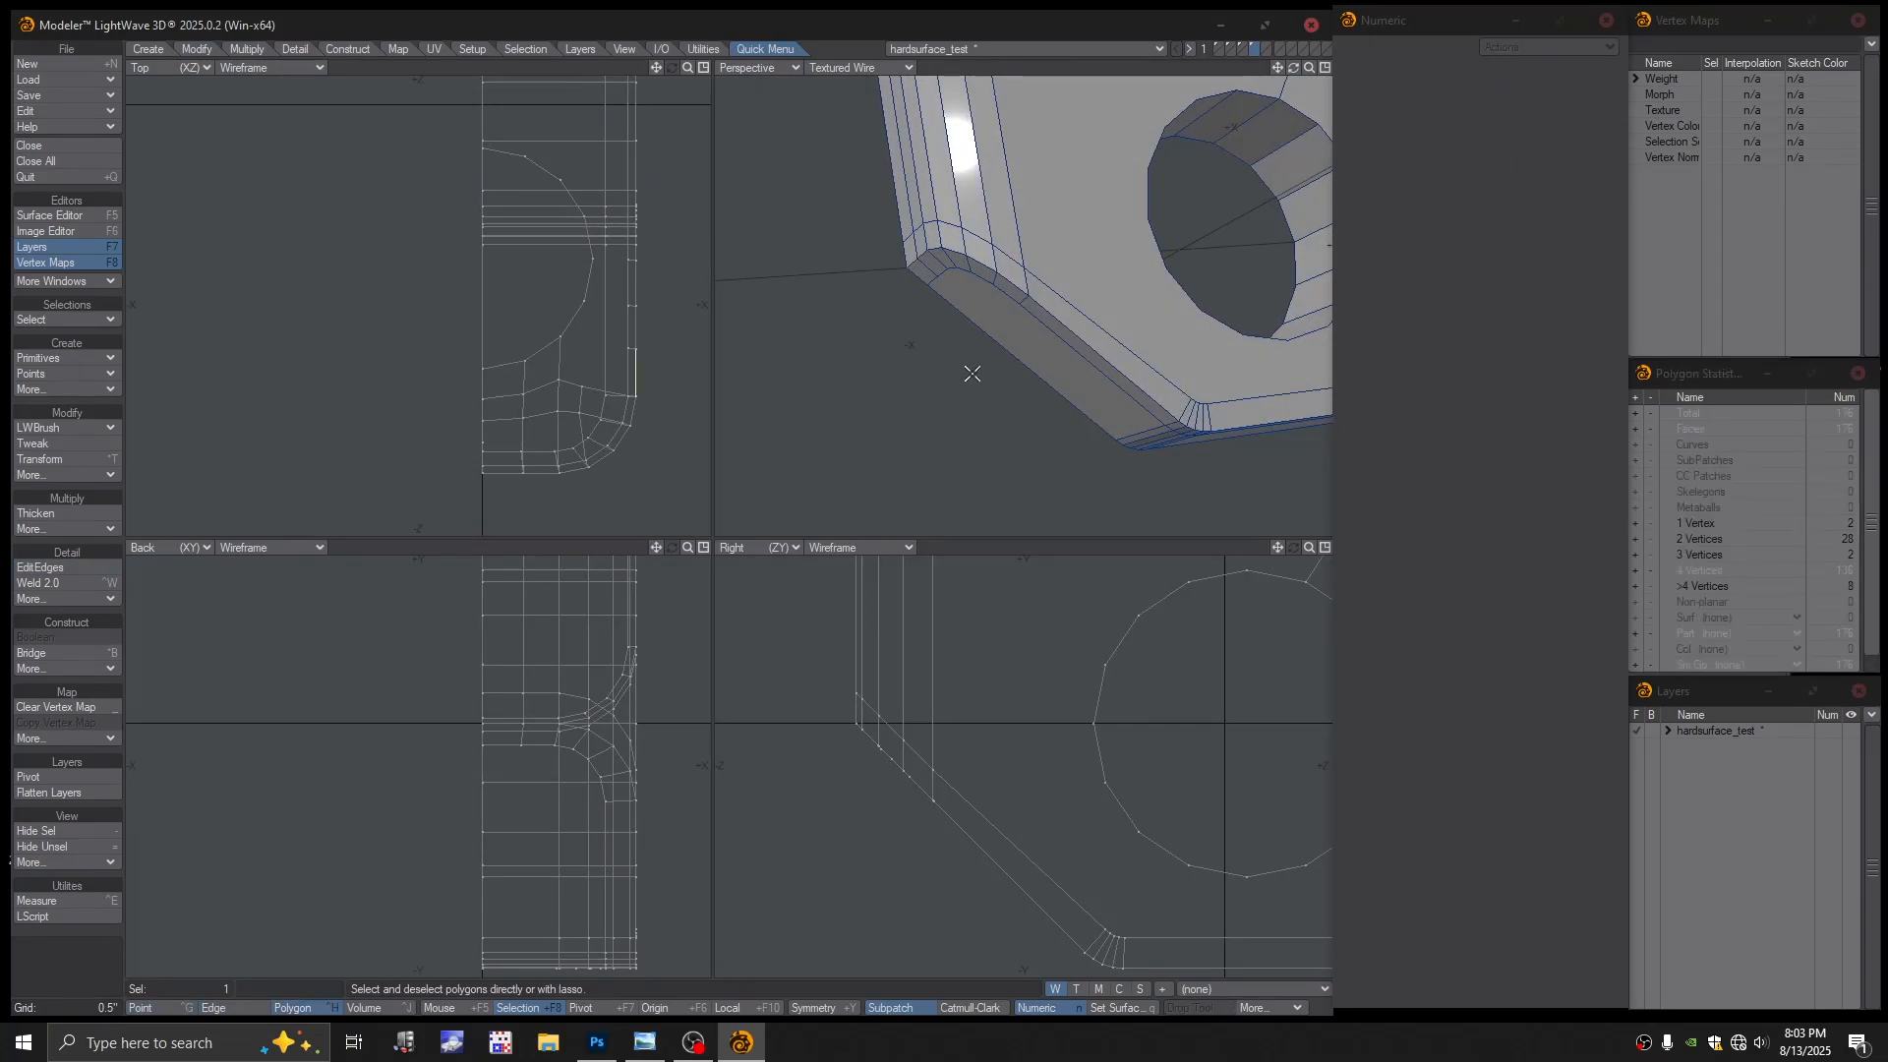
left_click(1049, 359)
mouse_move(1000, 395)
left_mouse_down("alt")
mouse_move(1062, 352)
mouse_move(985, 372)
left_mouse_up("alt")
scroll(1059, 321, "down", 3)
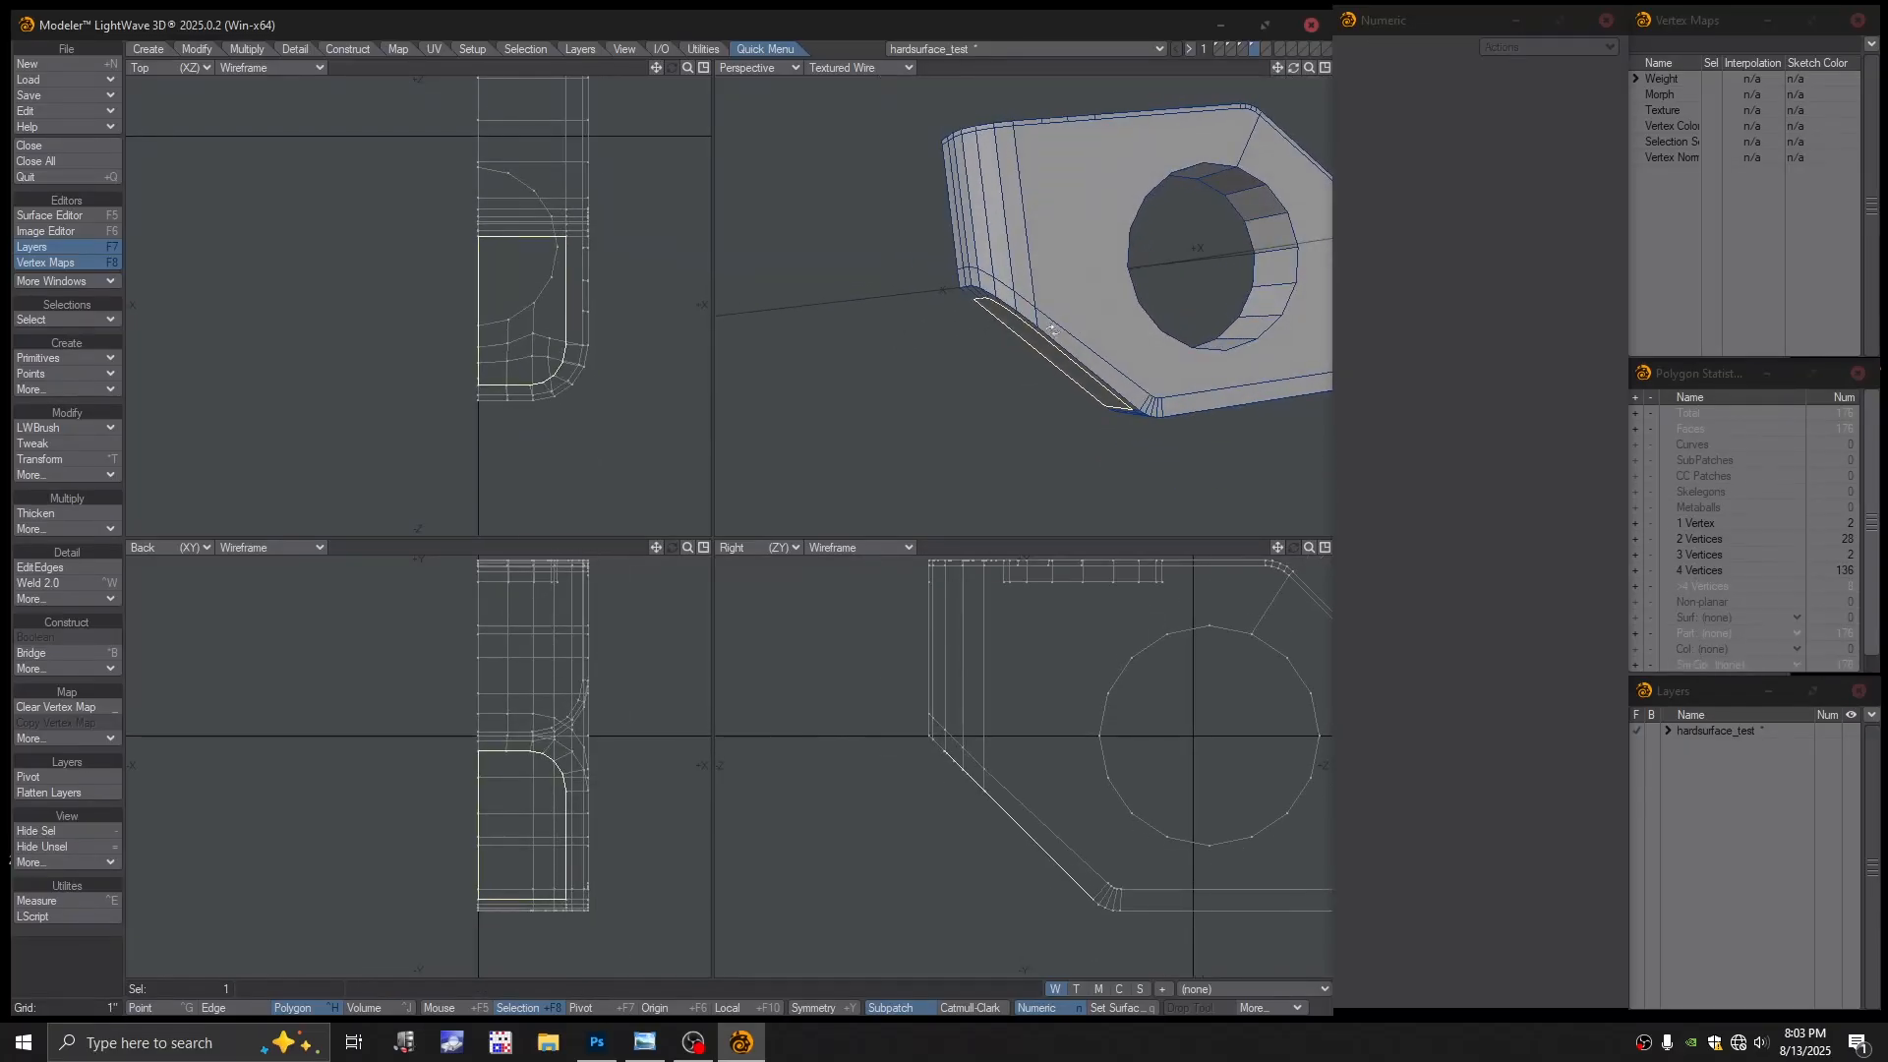
key("slash")
mouse_move(1072, 325)
left_mouse_down("alt")
mouse_move(1107, 301)
mouse_move(1068, 319)
left_mouse_up("alt")
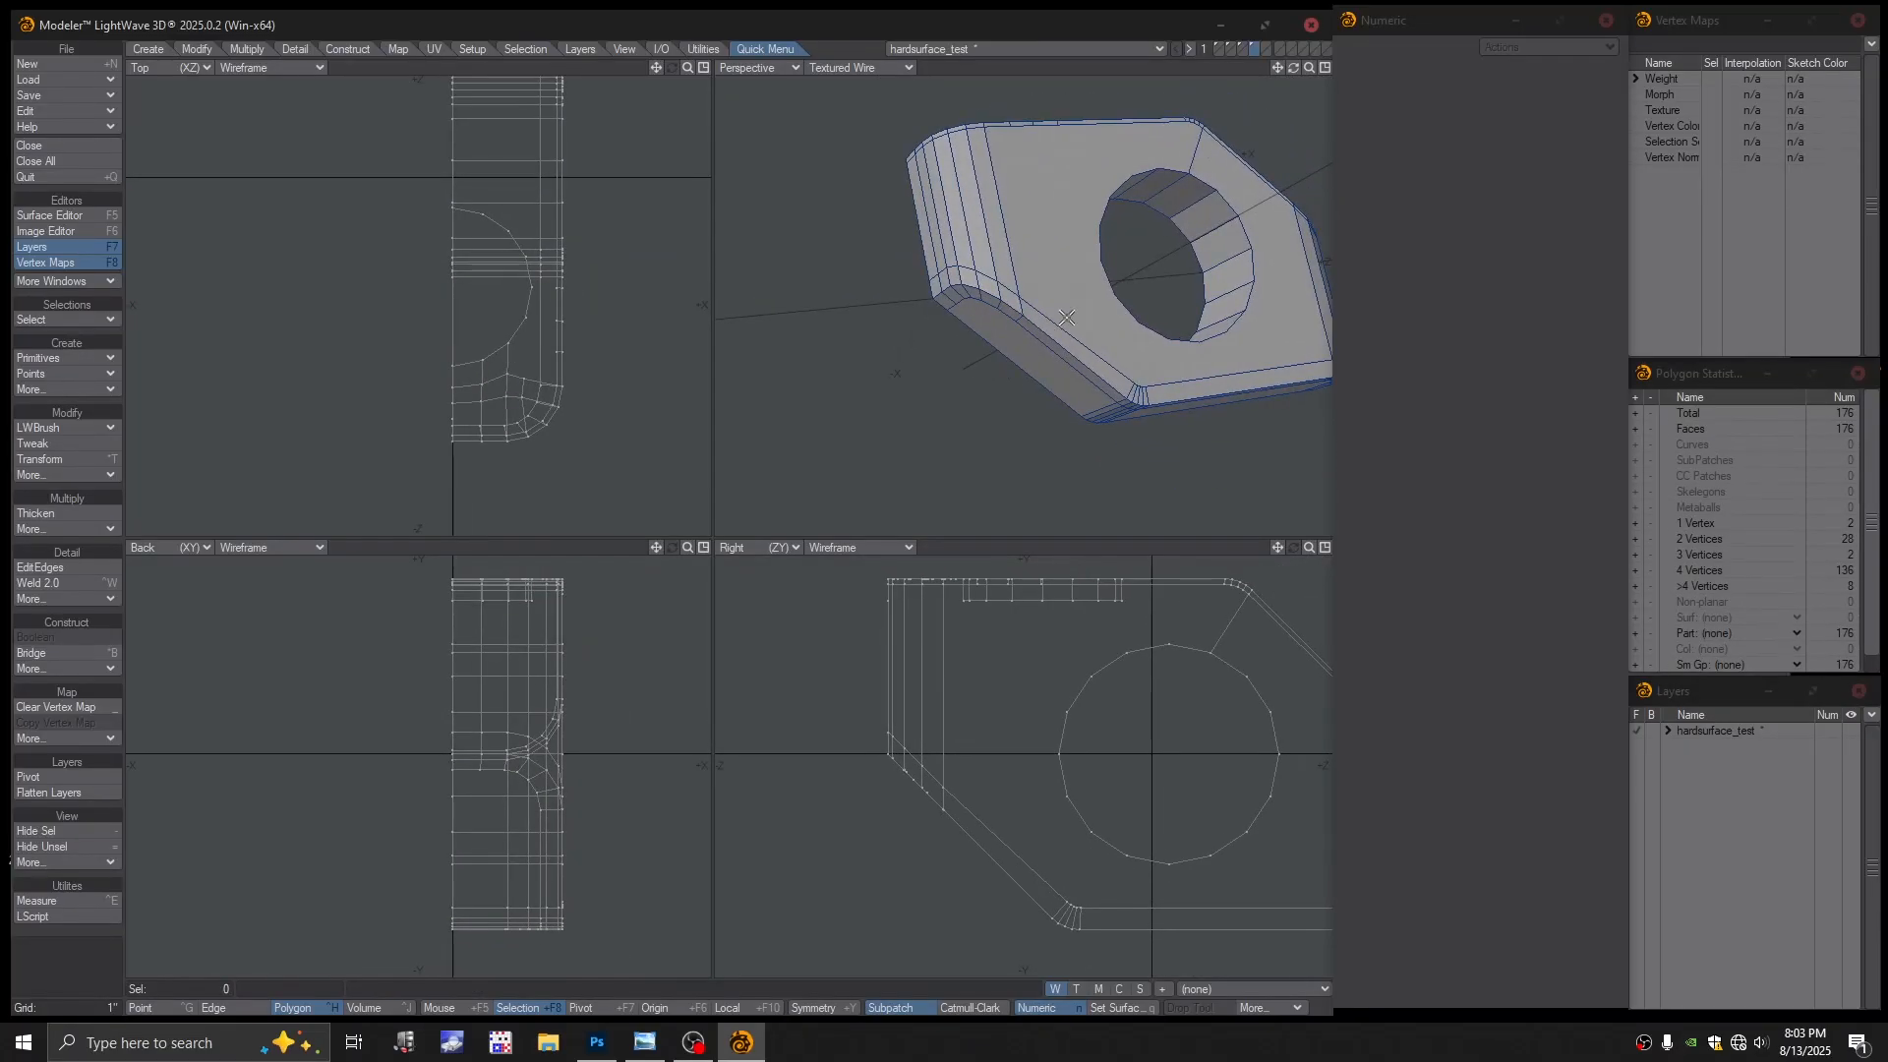
left_click(63, 566)
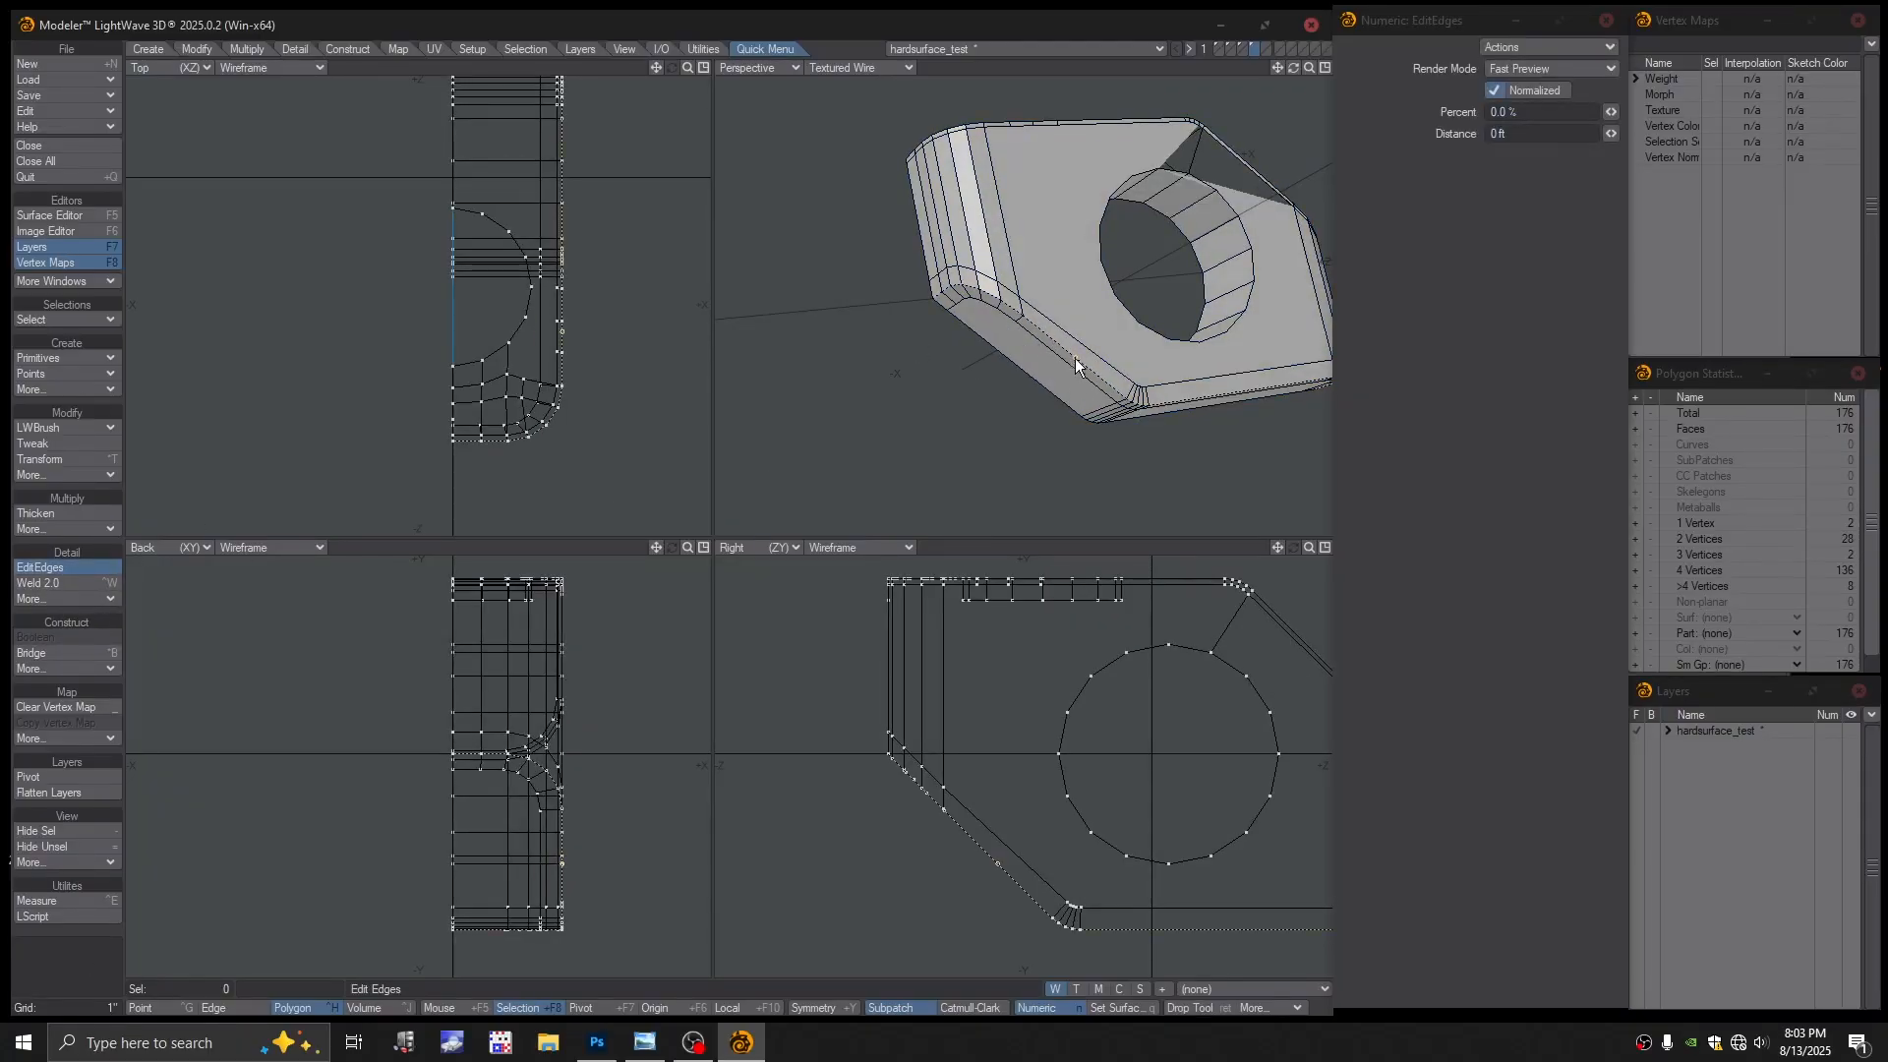
Insert and commit a new edge loop along the lower chamfered rim, raising faces from 176 to 184
left_click_drag(1072, 357, 973, 305)
left_click_drag(972, 305, 1029, 344)
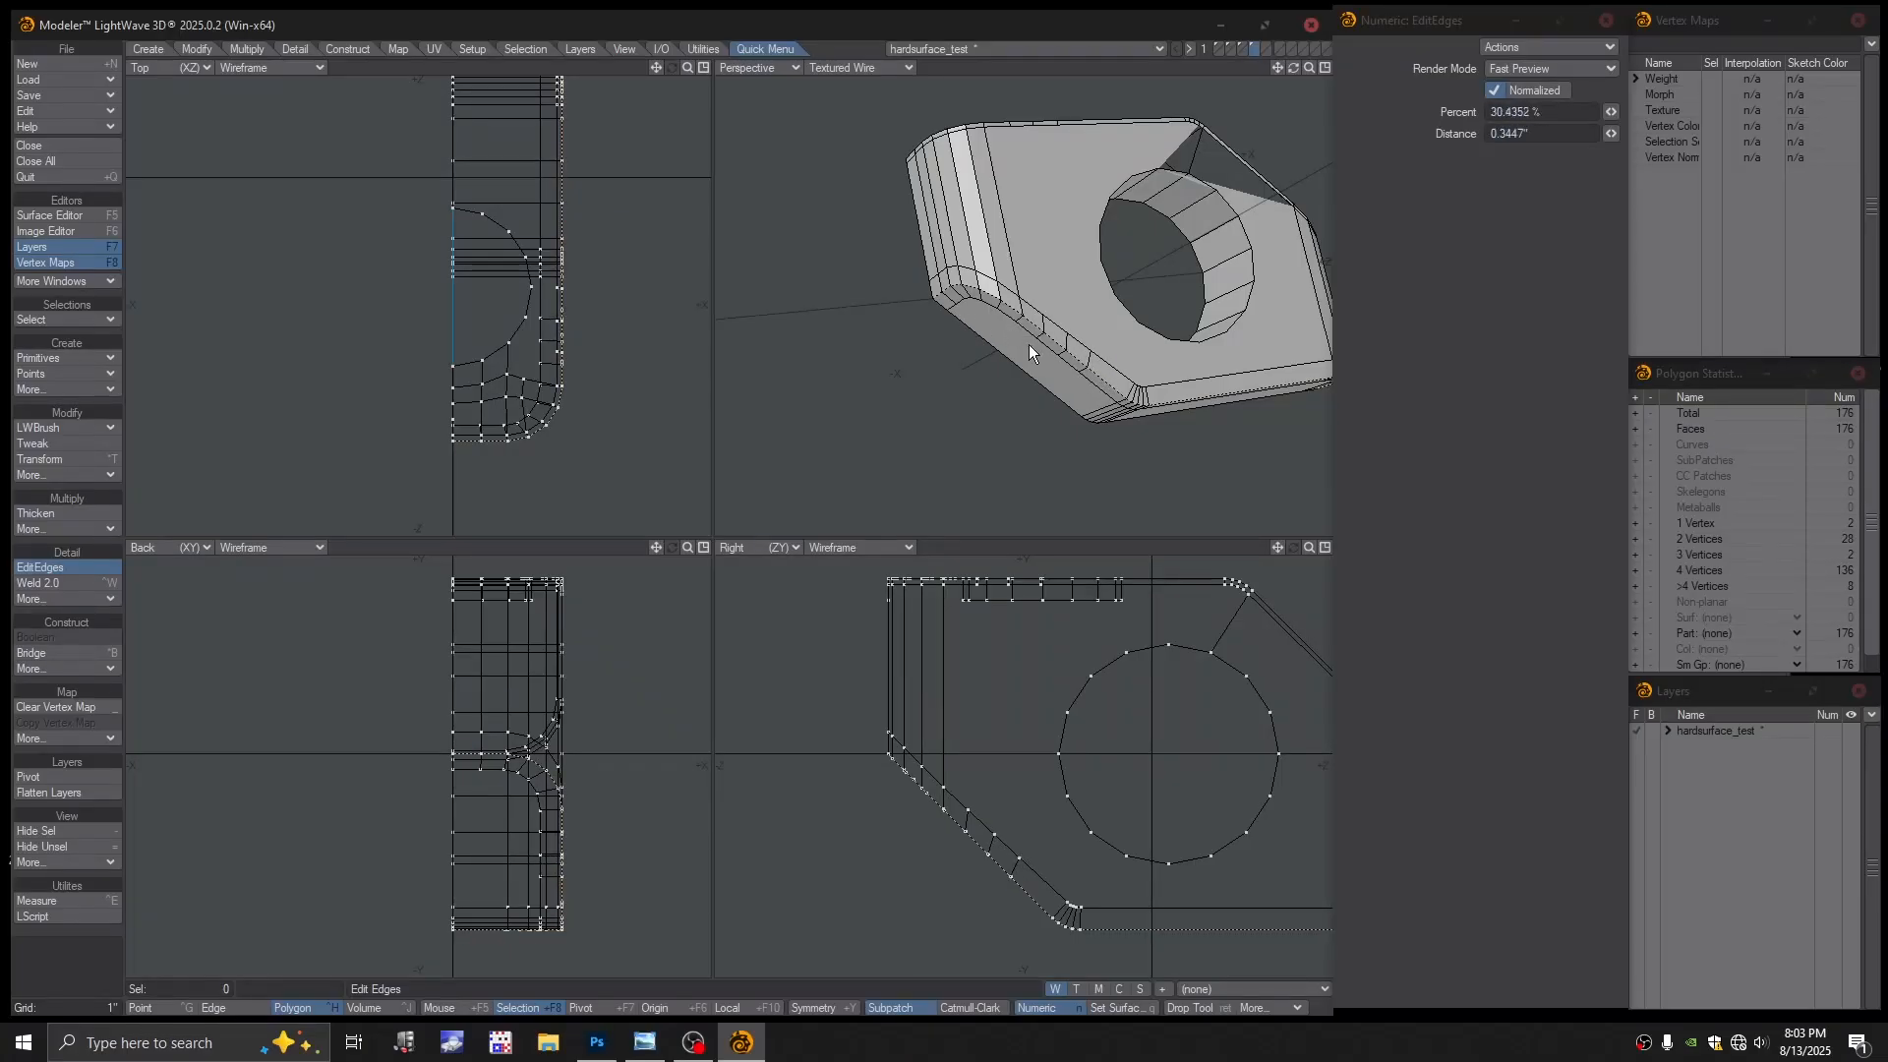
left_click(1103, 384)
left_click_drag(1337, 253, 1010, 401, "alt")
key("Return")
scroll(1010, 402, "up", 4)
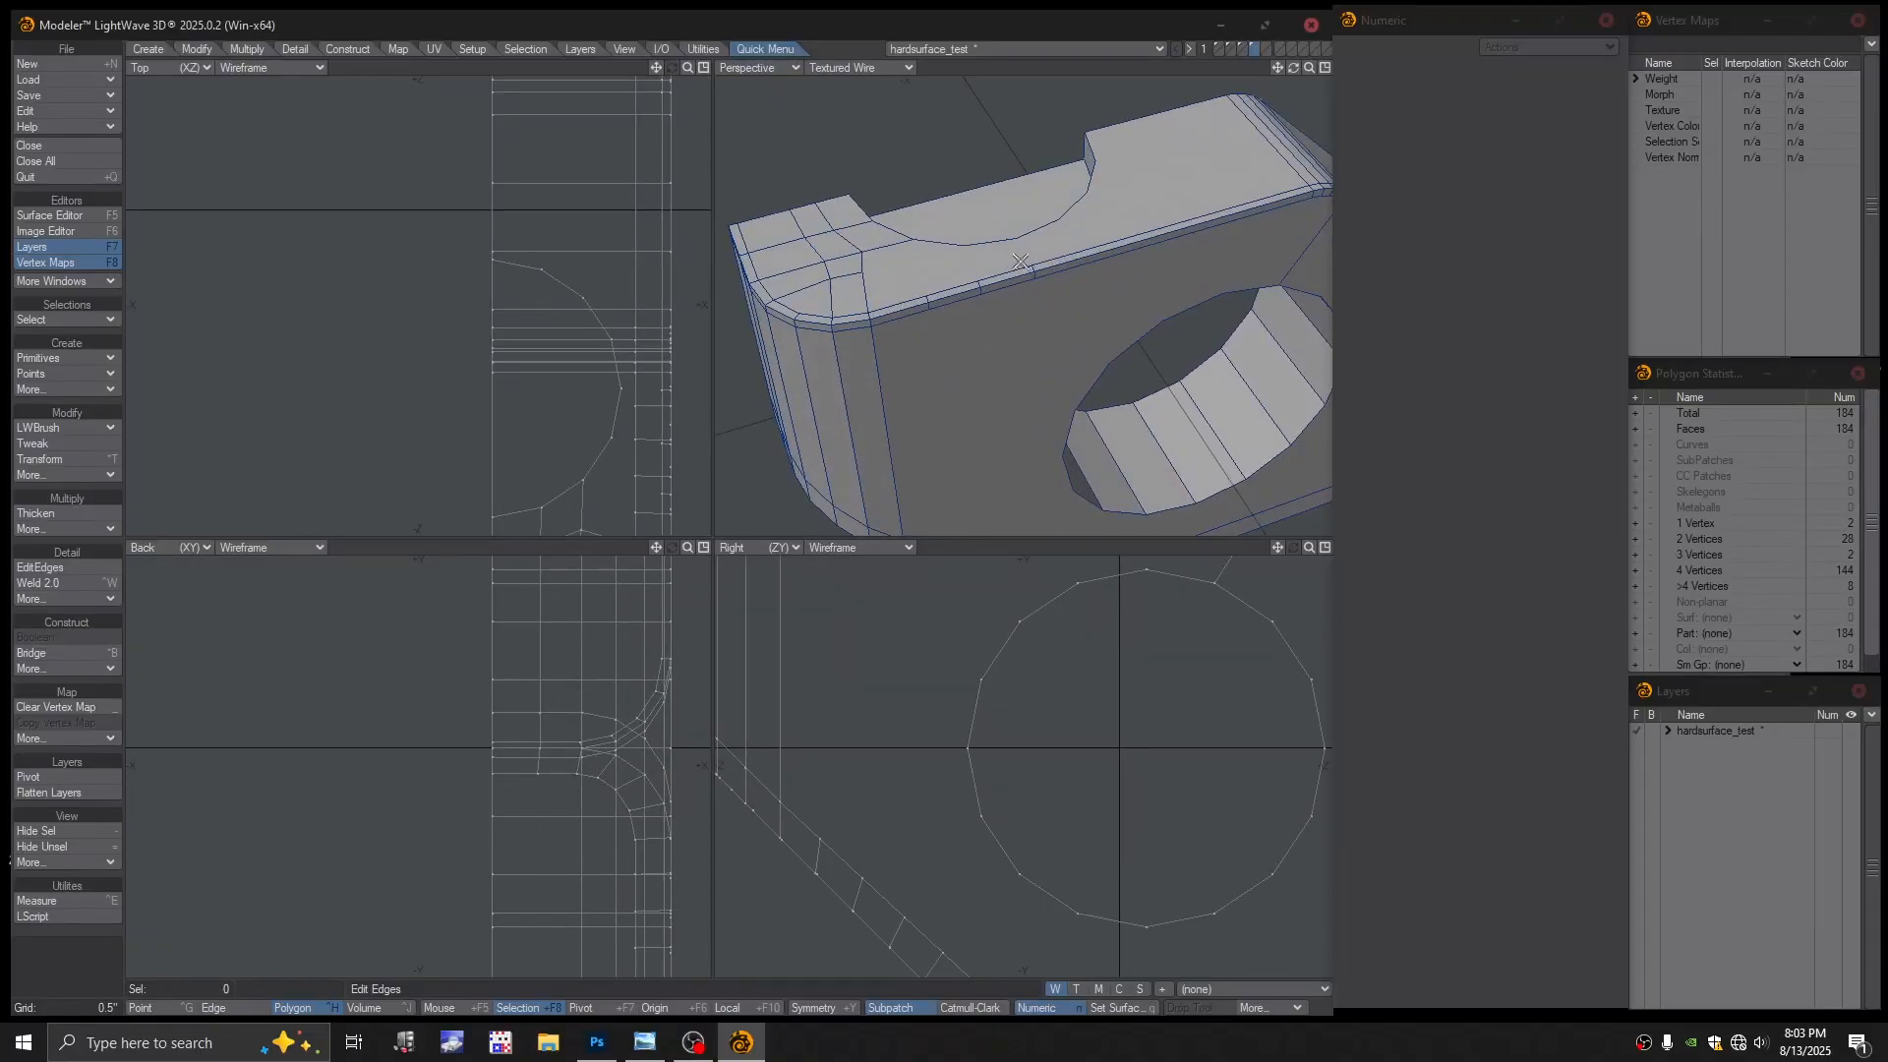
left_click_drag(1021, 263, 1044, 324, "alt")
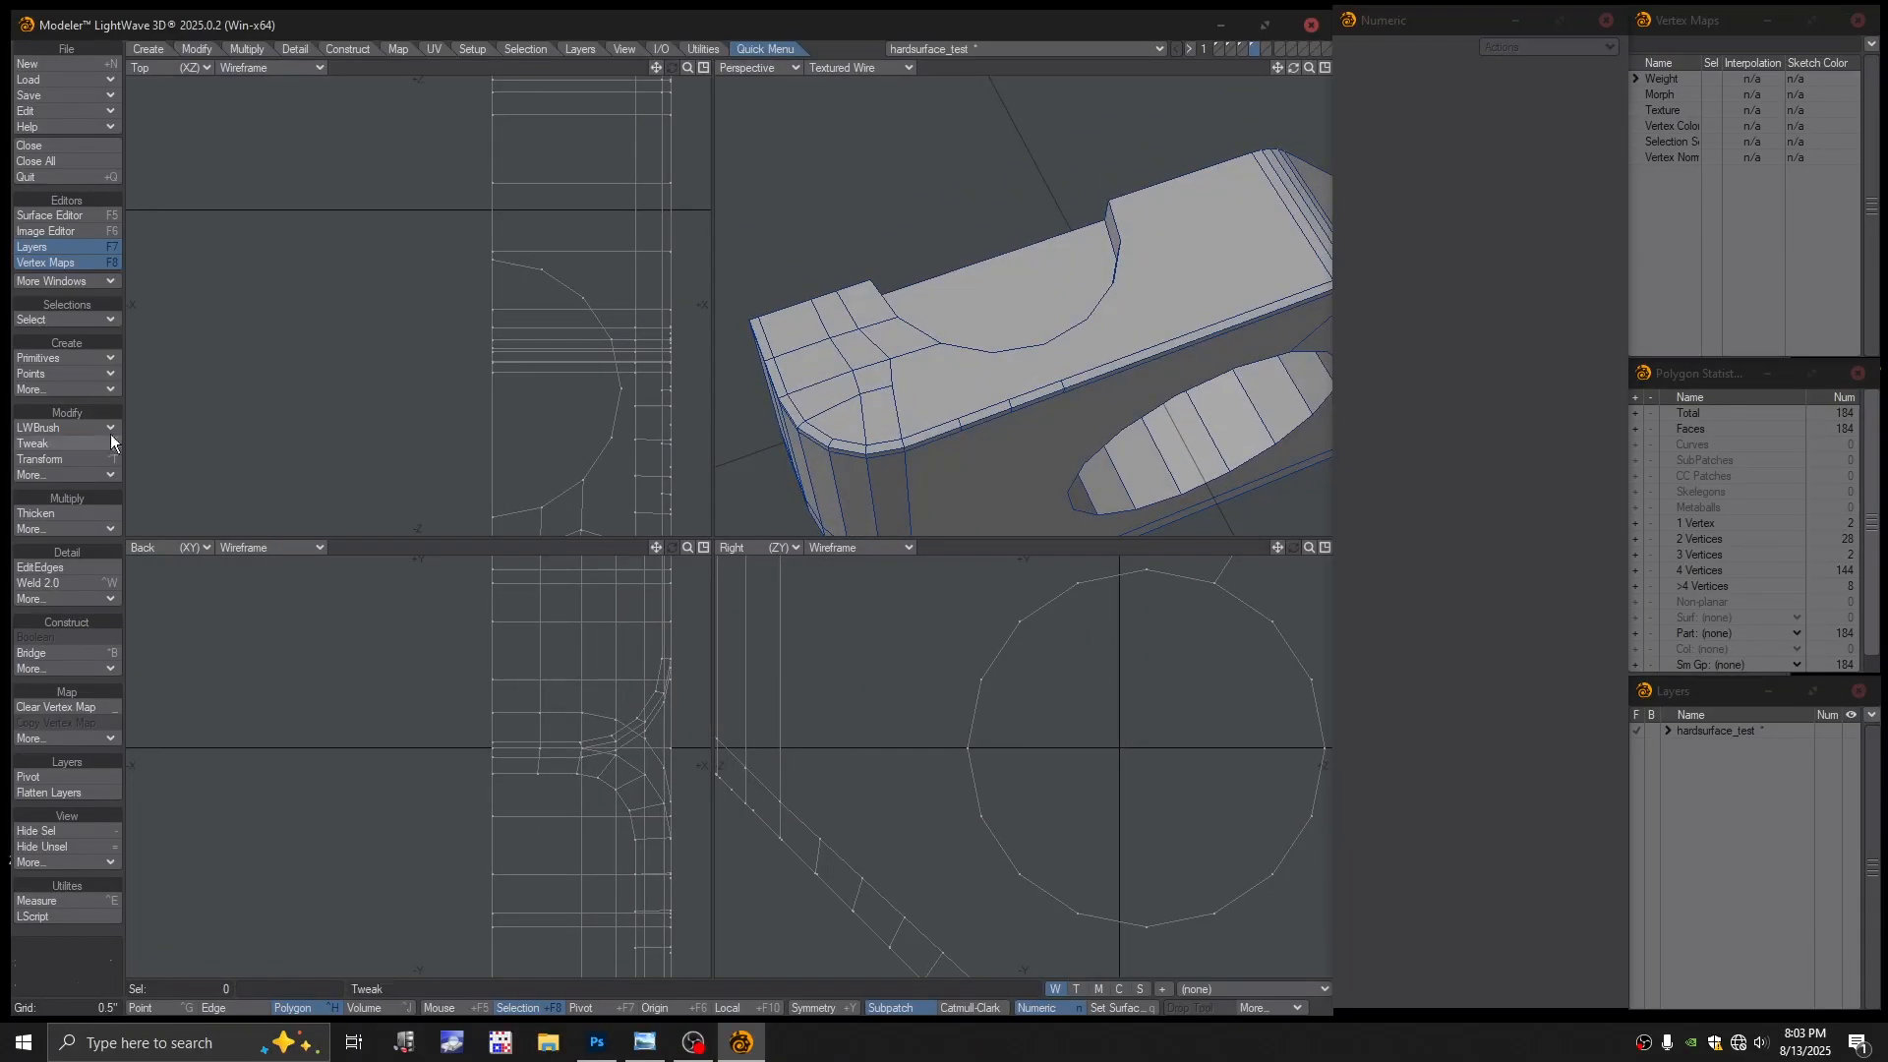
Split the top and side faces near the rounded corner with new edges, reaching 188 faces
left_click(56, 442)
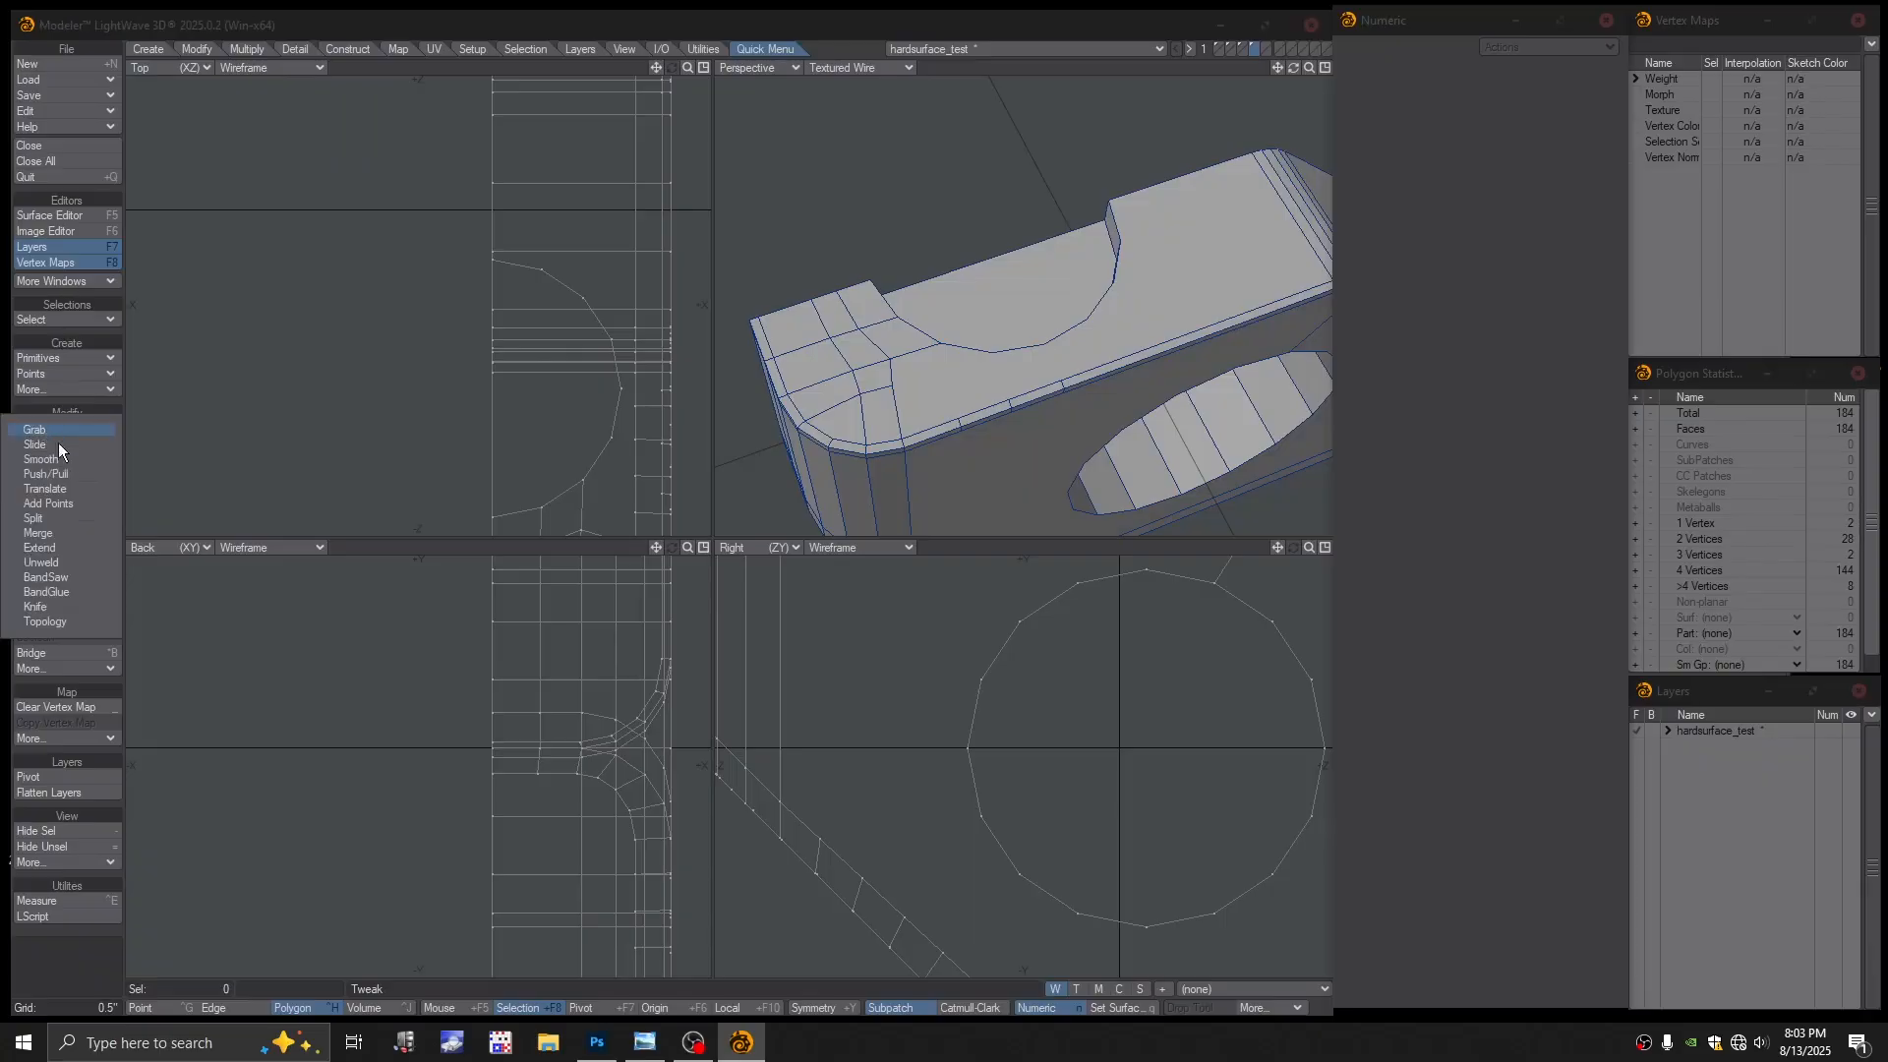
left_click(53, 520)
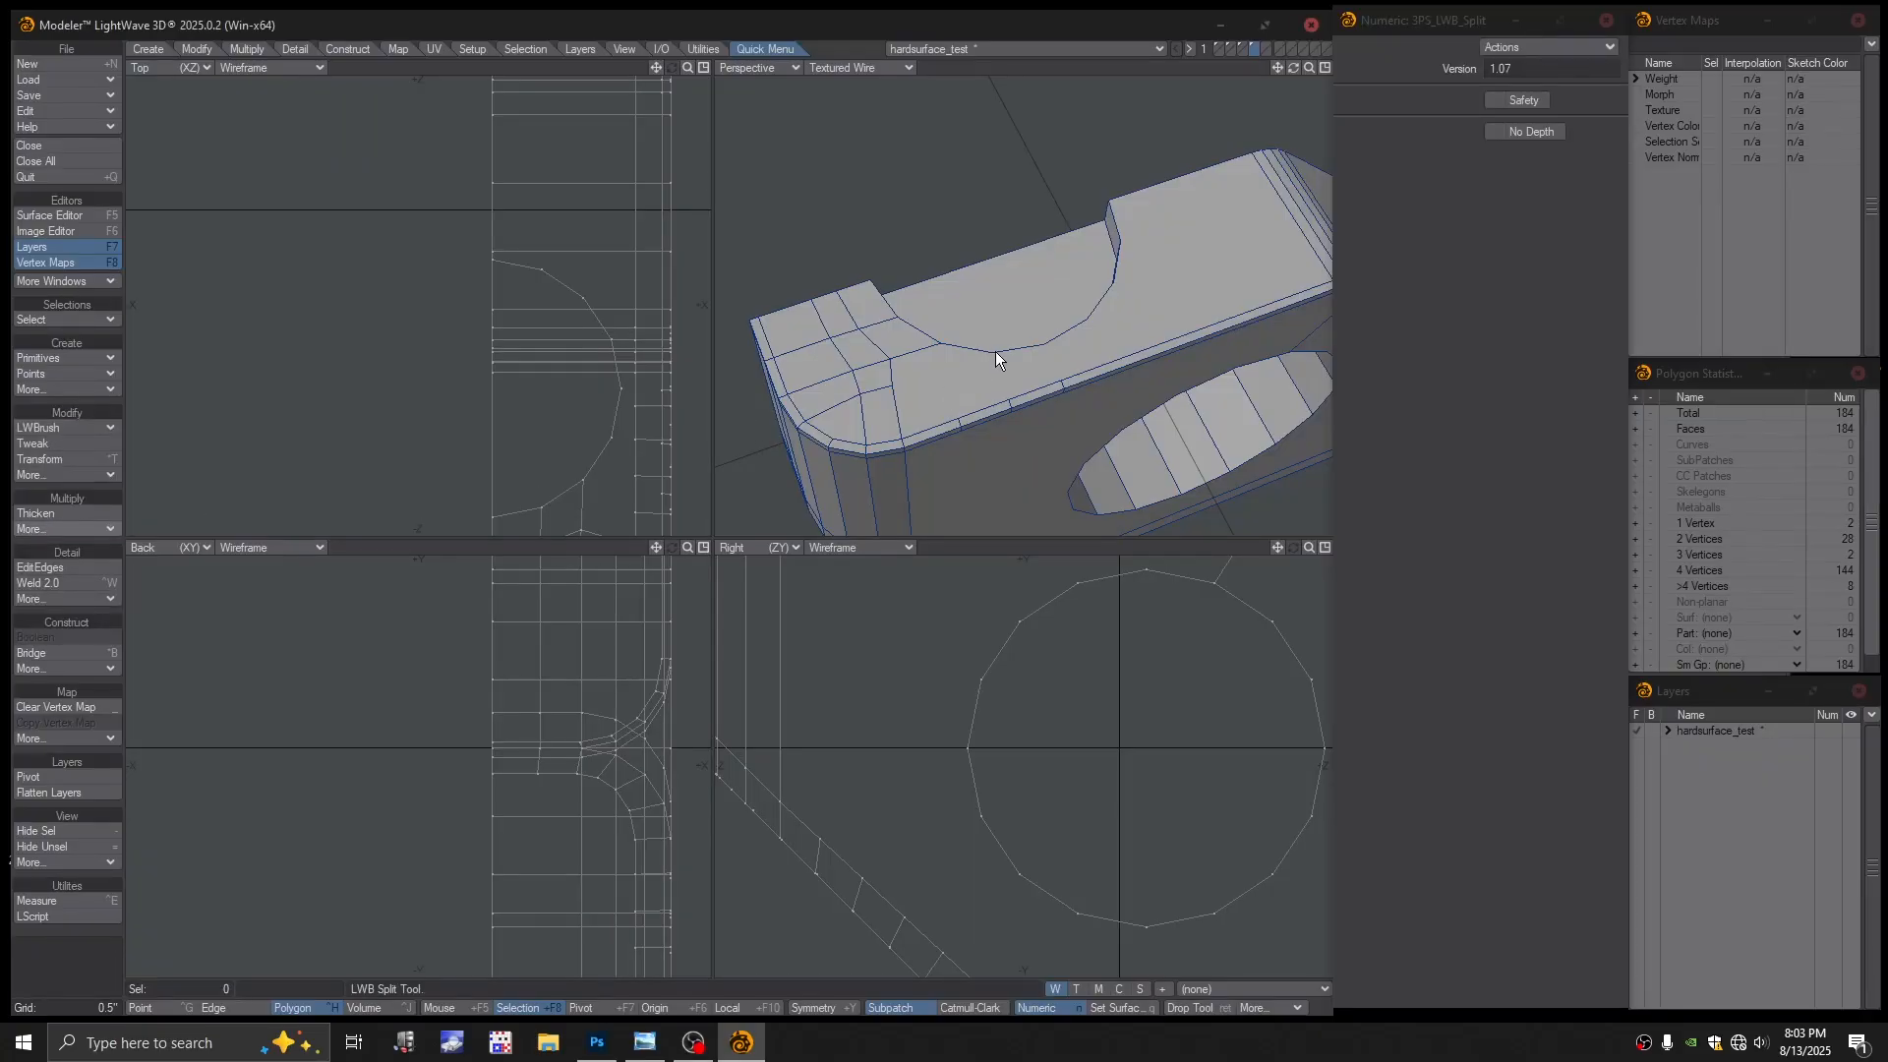
left_click_drag(1017, 405, 989, 406)
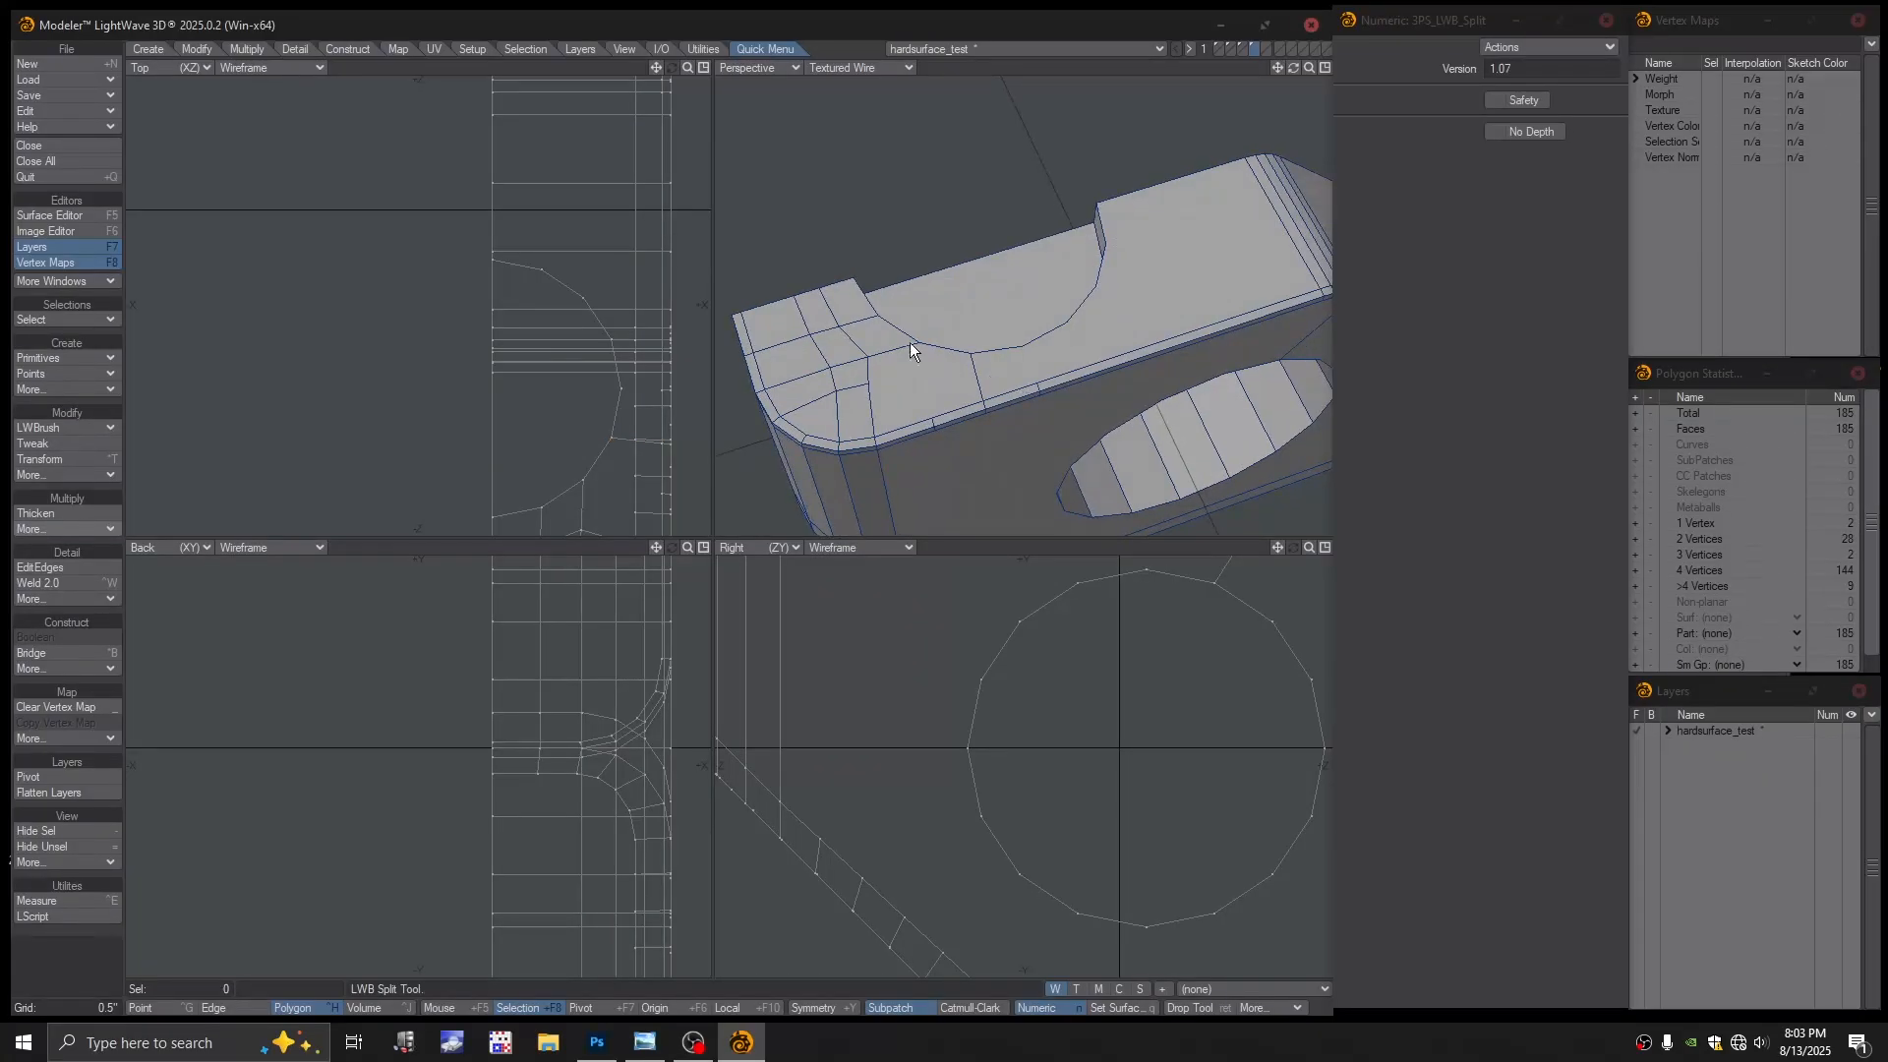
left_click_drag(917, 342, 926, 417)
left_click_drag(1042, 381, 902, 290)
left_click_drag(877, 180, 895, 462)
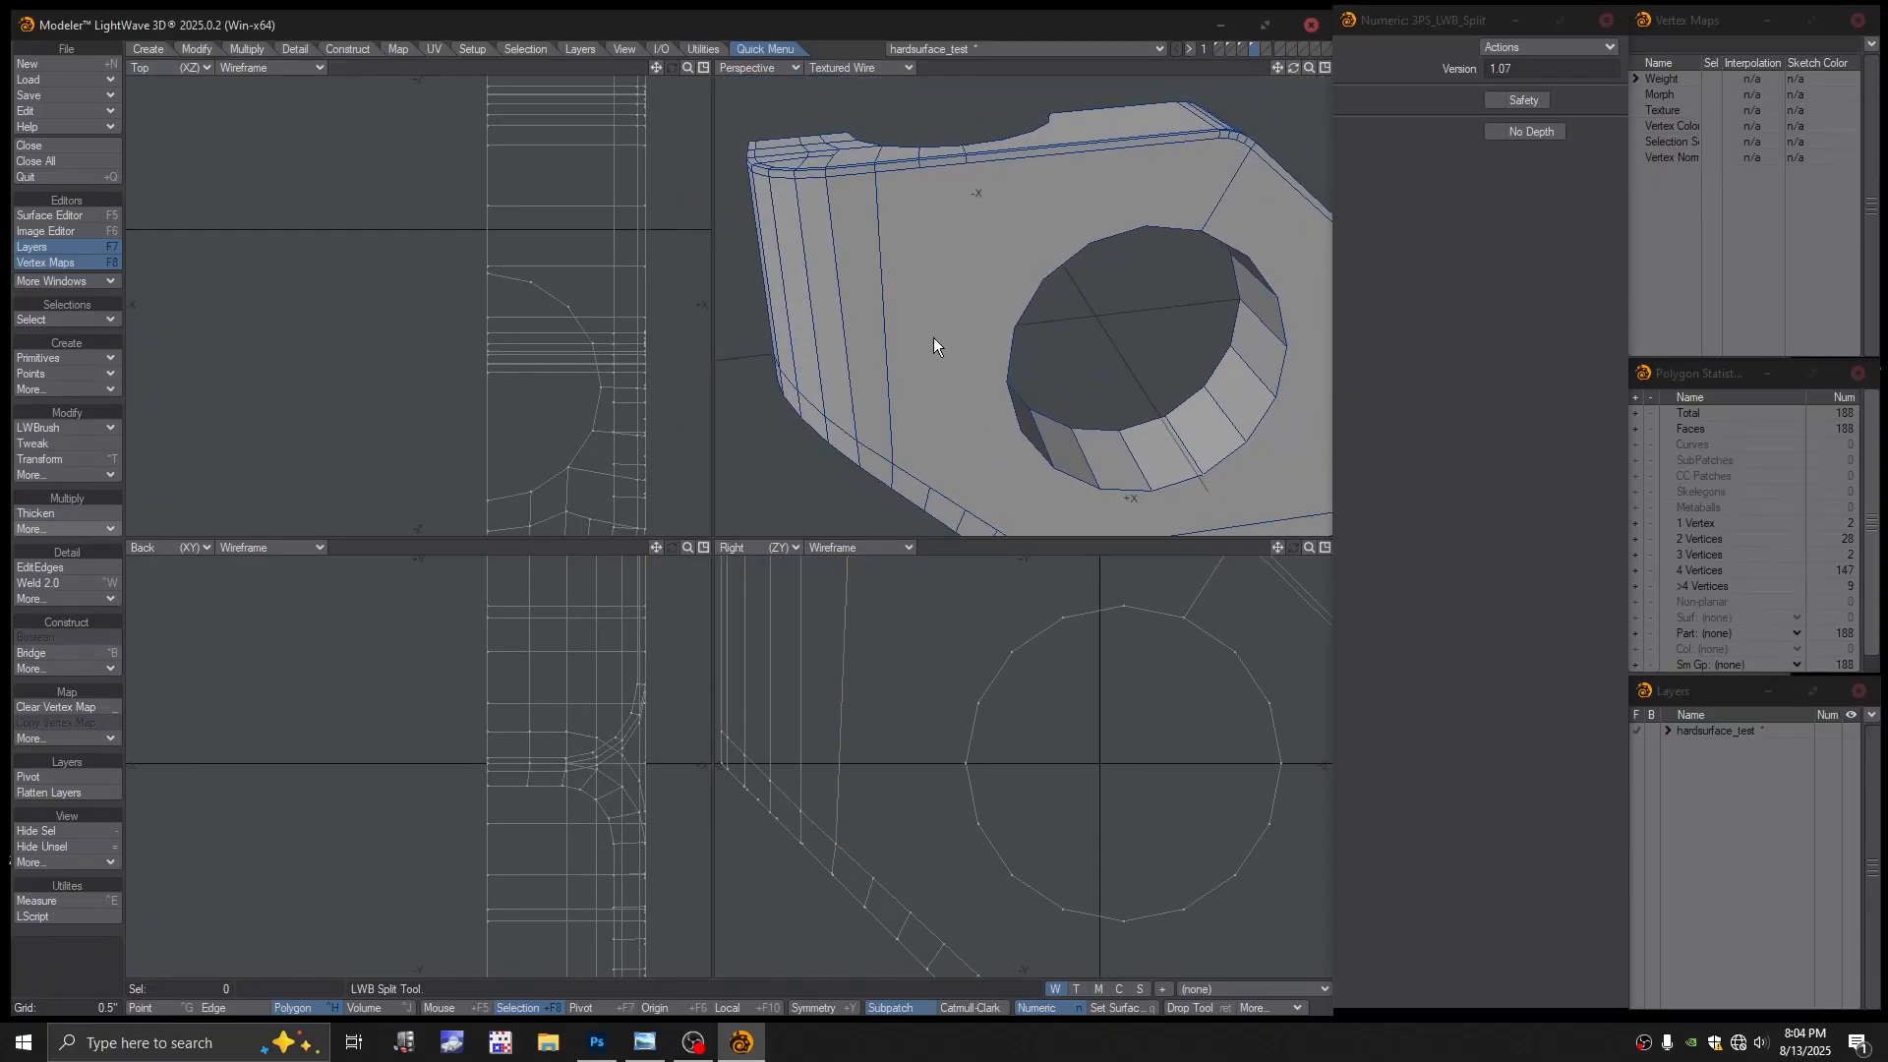
key("space")
key("space")
key("space")
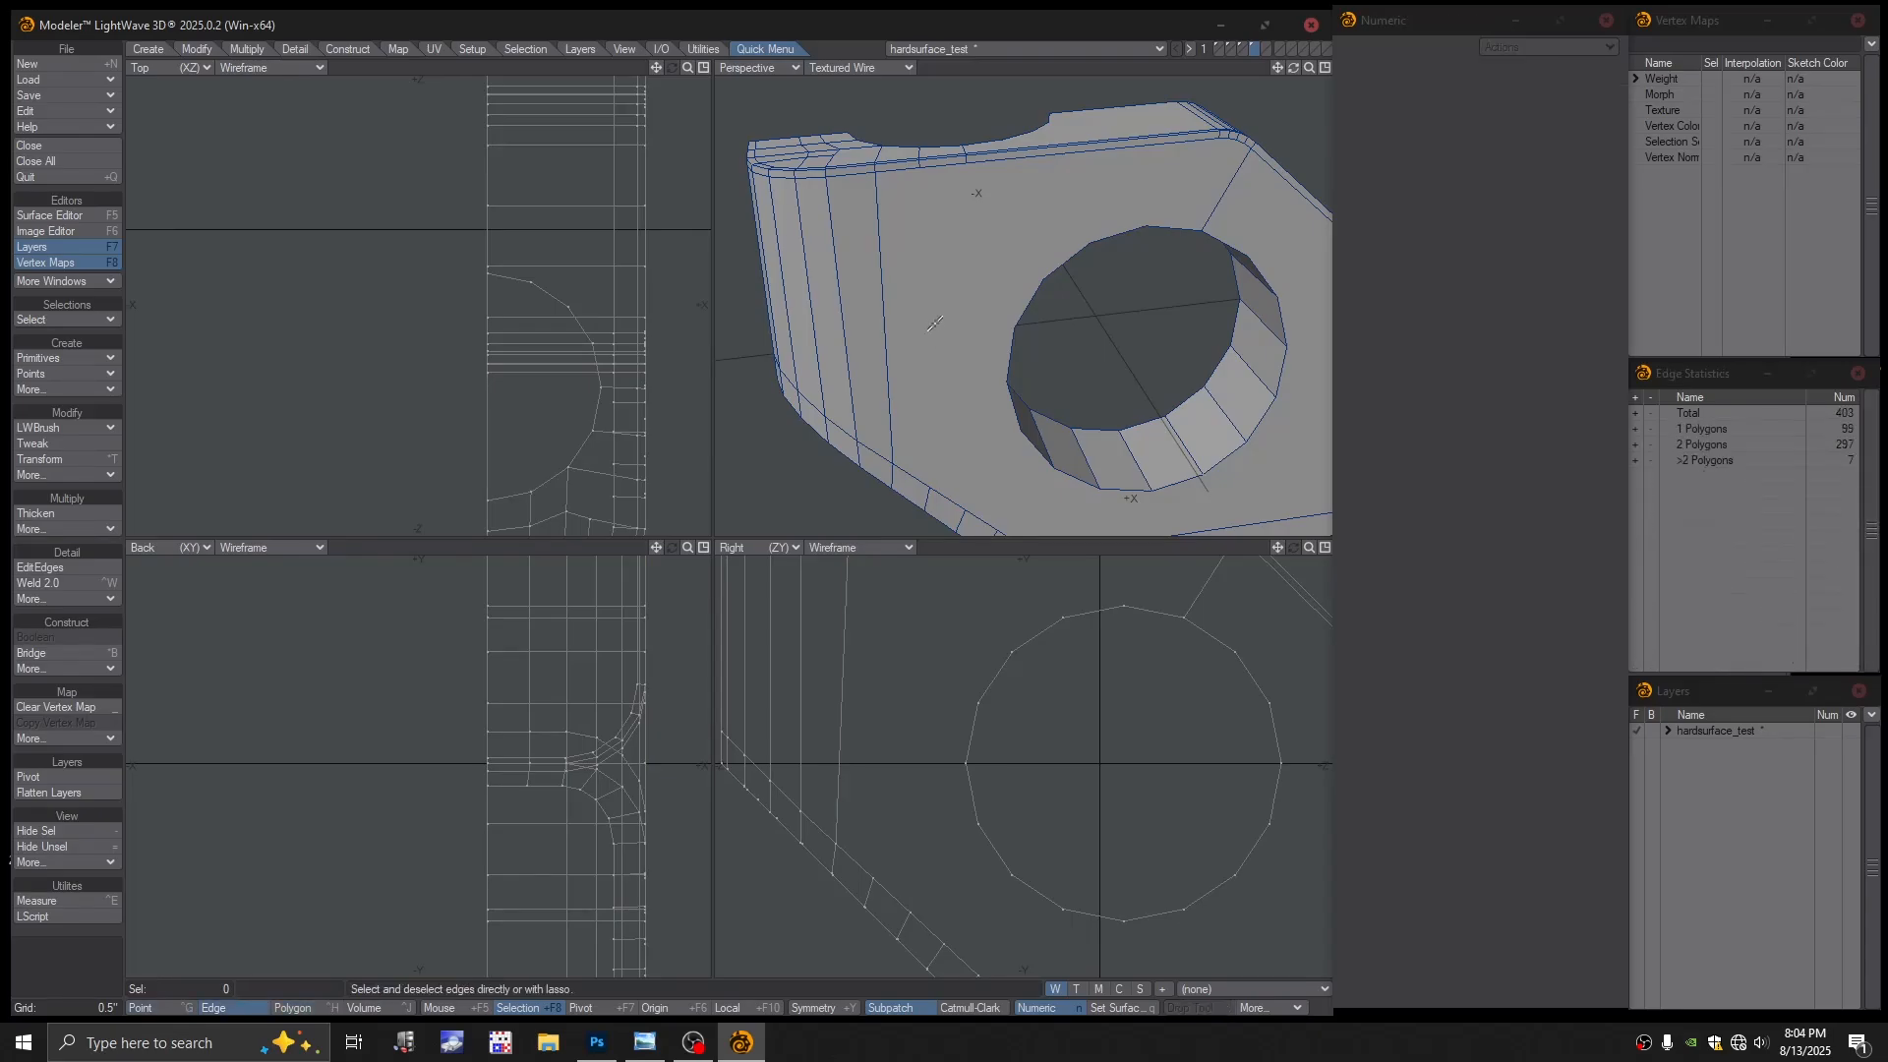
Try moving the front and side bevel polygons, undoing both moves
key("space")
left_click(937, 321)
key("t")
left_click_drag(938, 315, 1007, 172)
key("ctrl+z")
key("space")
left_click(816, 393)
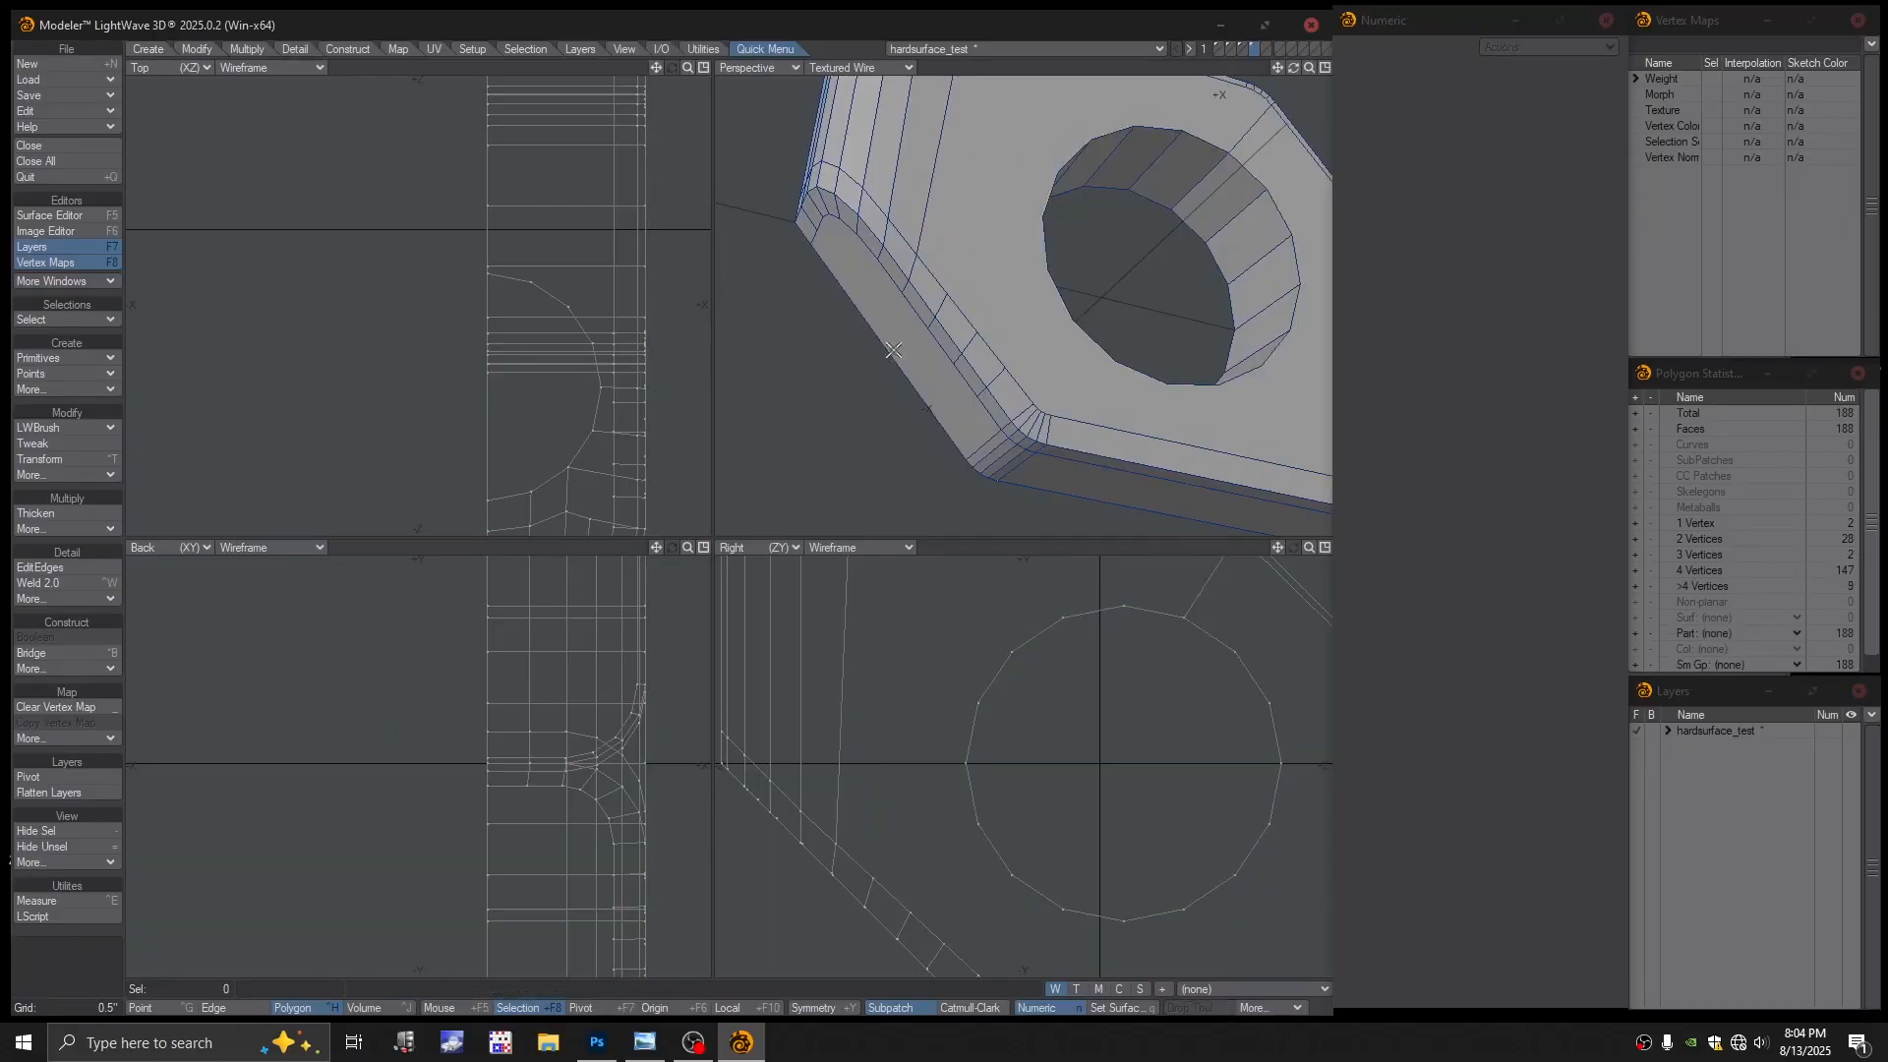
left_click(915, 337)
key("t")
left_click_drag(890, 359, 836, 383)
key("ctrl+z")
Drop the Move tool, clear the selection, and orbit to inspect the rounded corner's edge flow
left_click_drag(944, 295, 1052, 303, "alt")
key("Return")
key("slash")
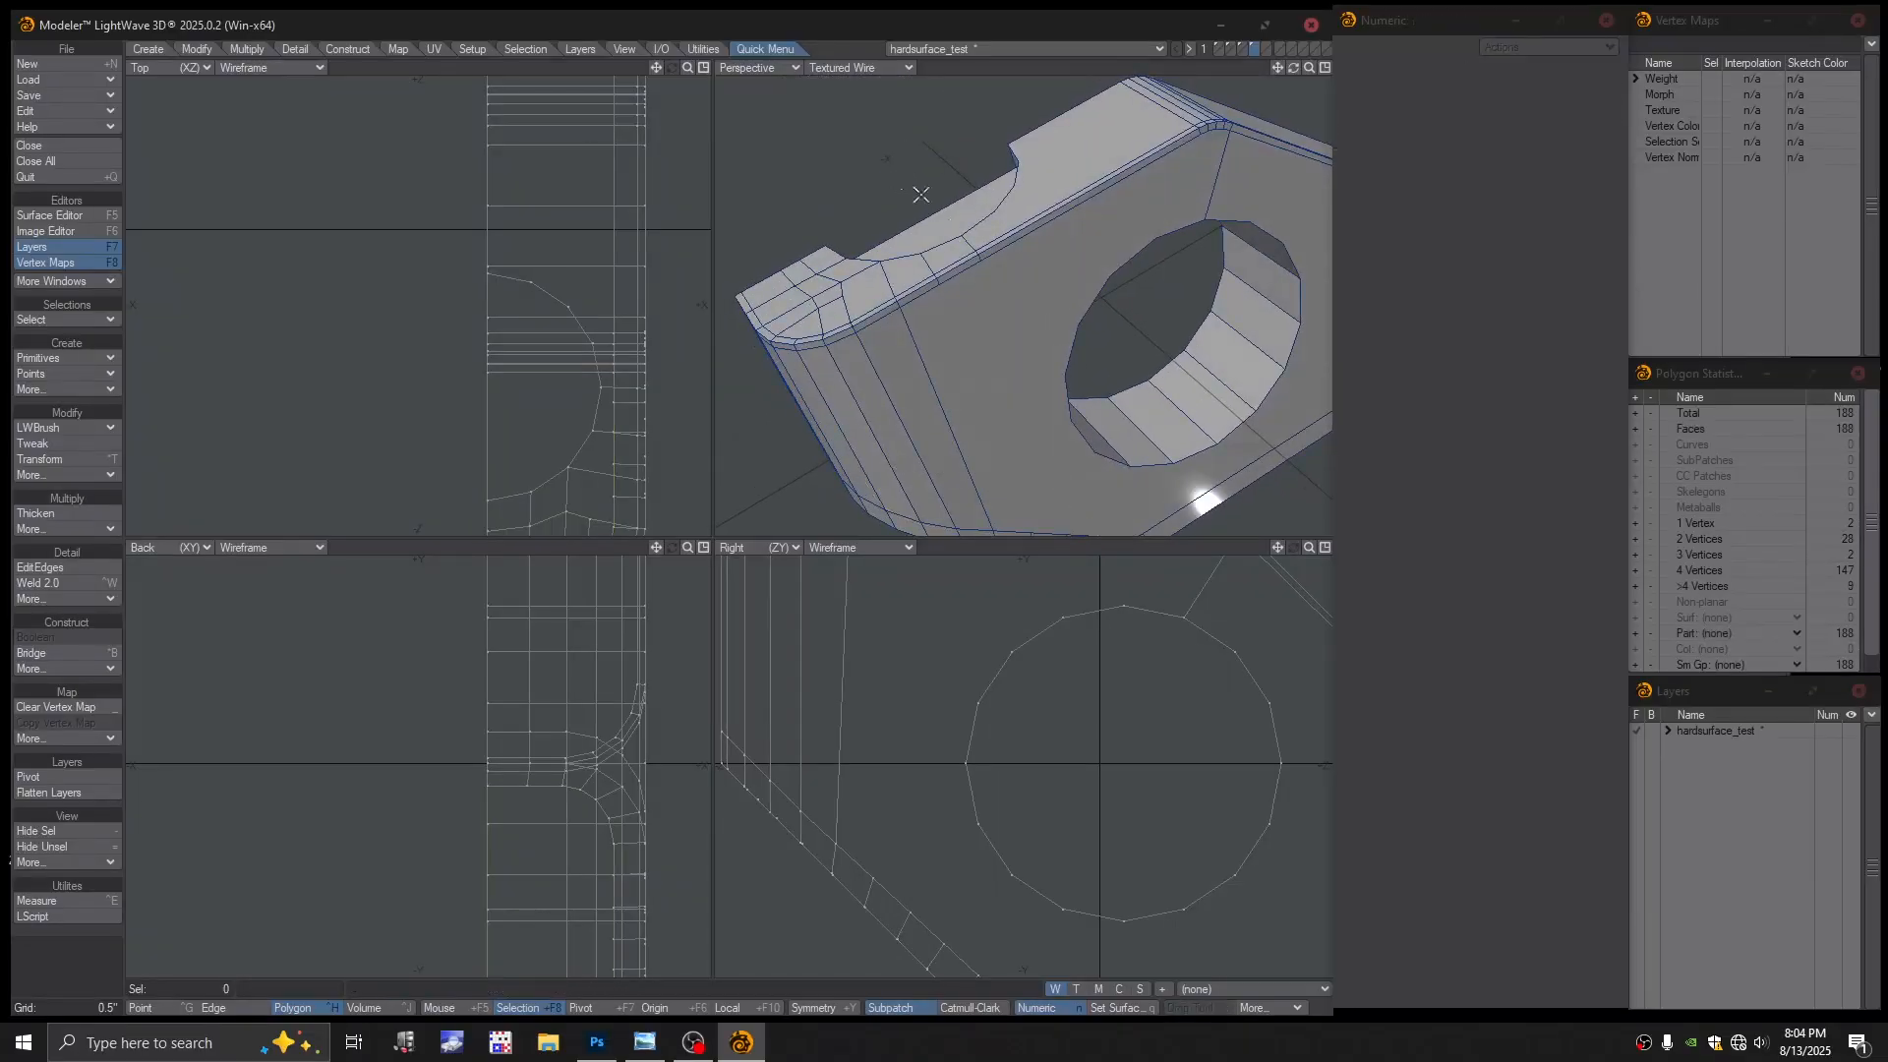
left_click_drag(921, 190, 999, 381, "alt")
scroll(986, 221, "up", 1)
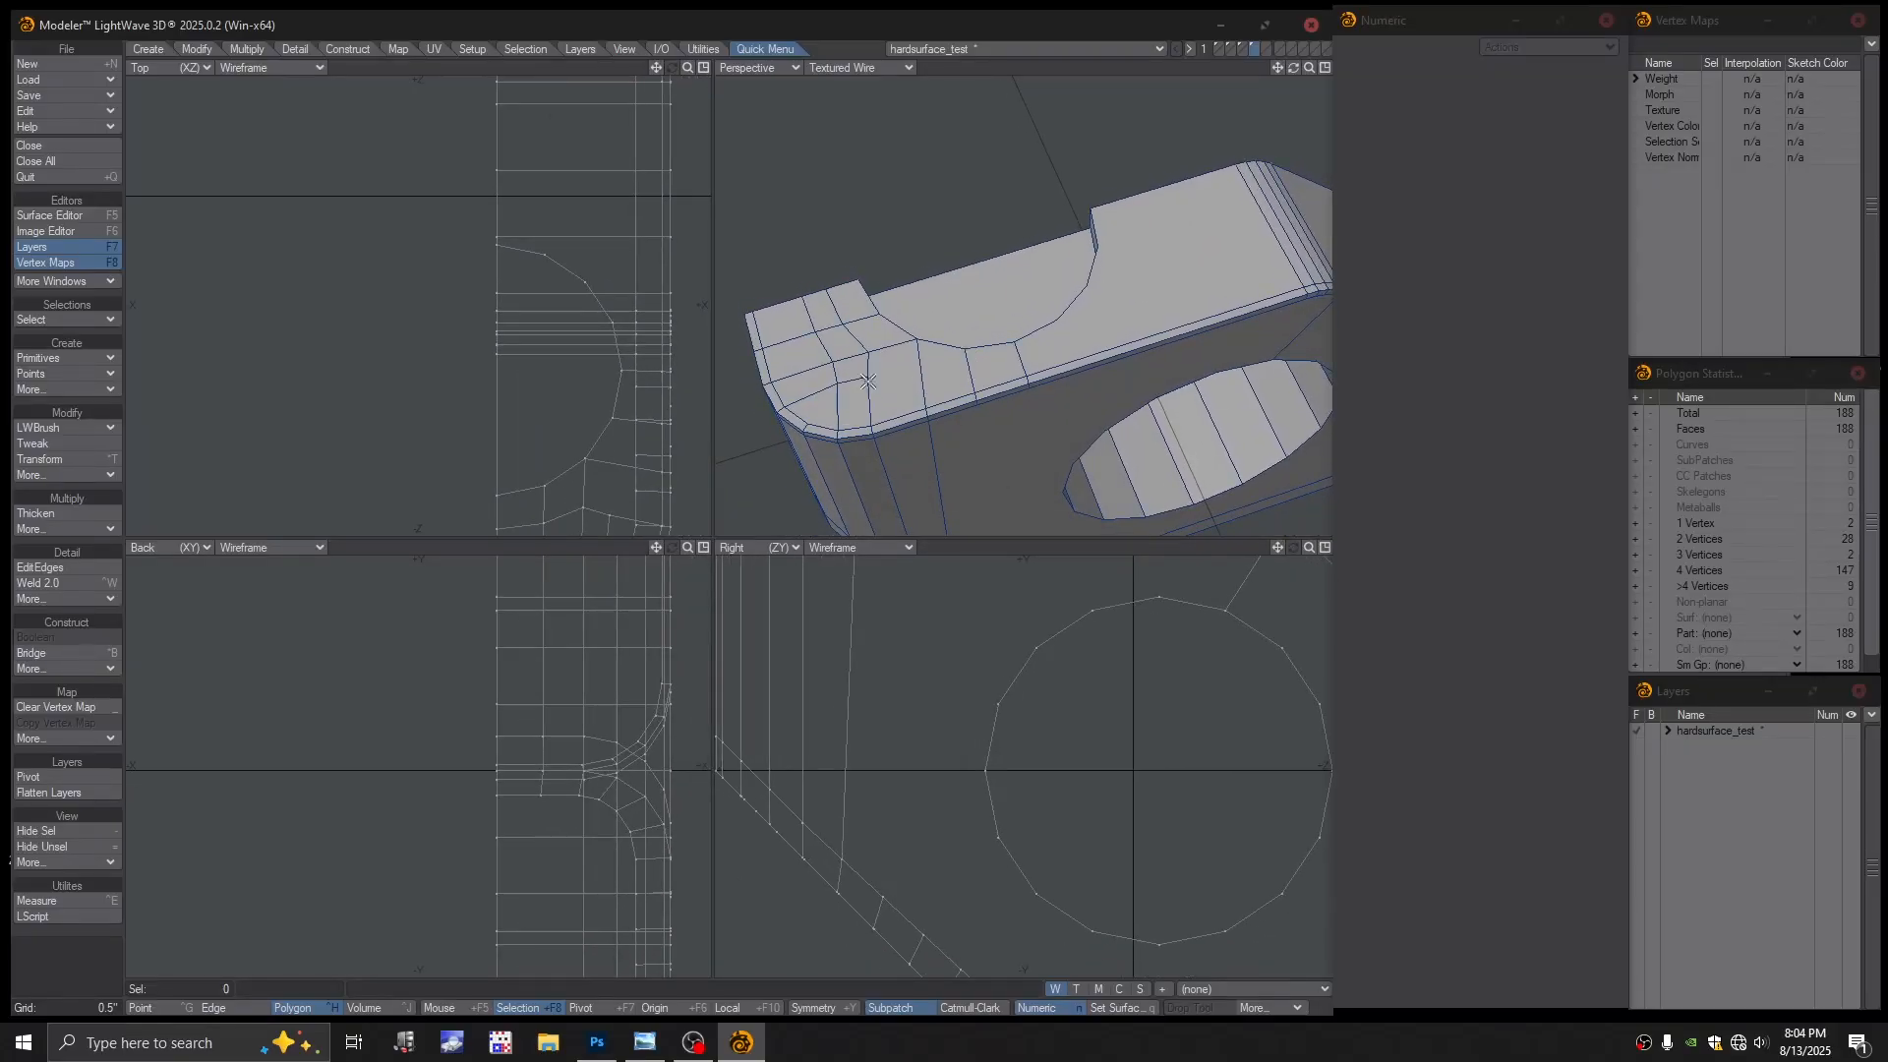
left_click_drag(843, 387, 934, 397, "alt")
left_click_drag(934, 397, 953, 329, "alt+shift")
left_click_drag(954, 330, 1014, 330, "alt")
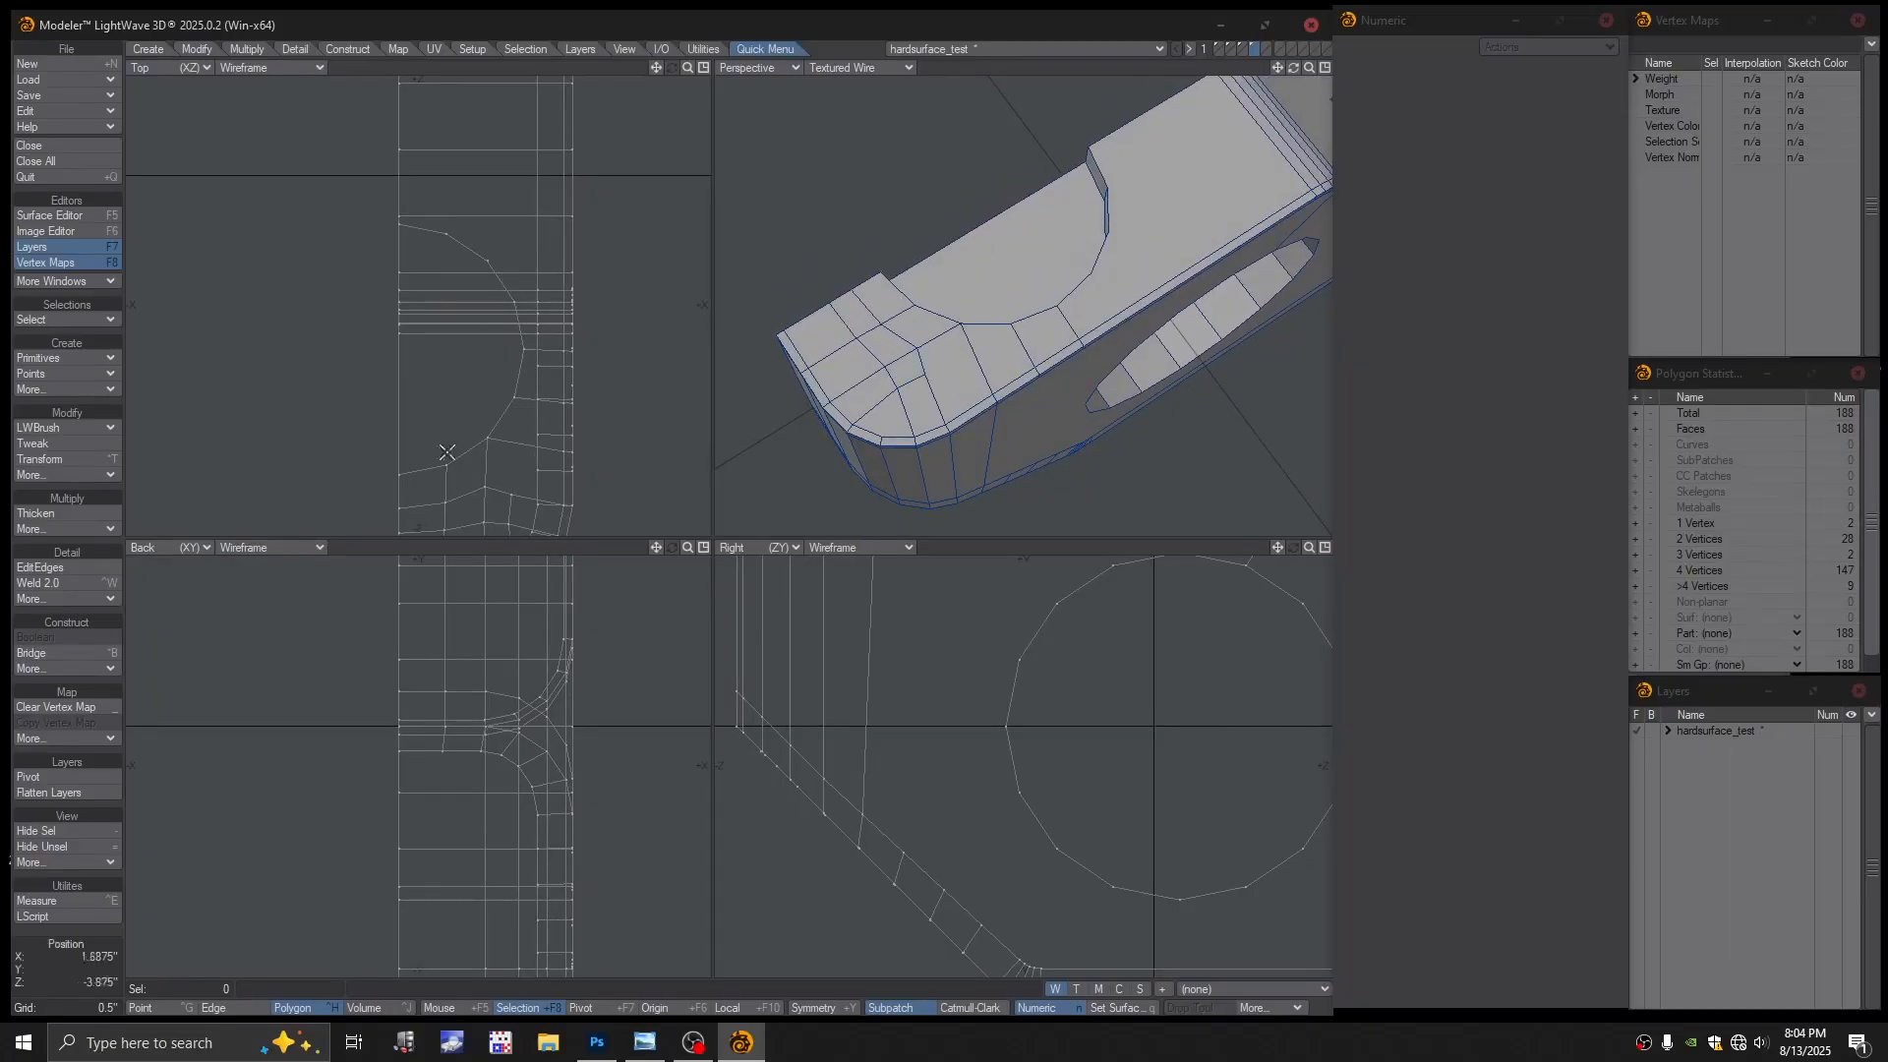
left_click(35, 571)
left_click(35, 571)
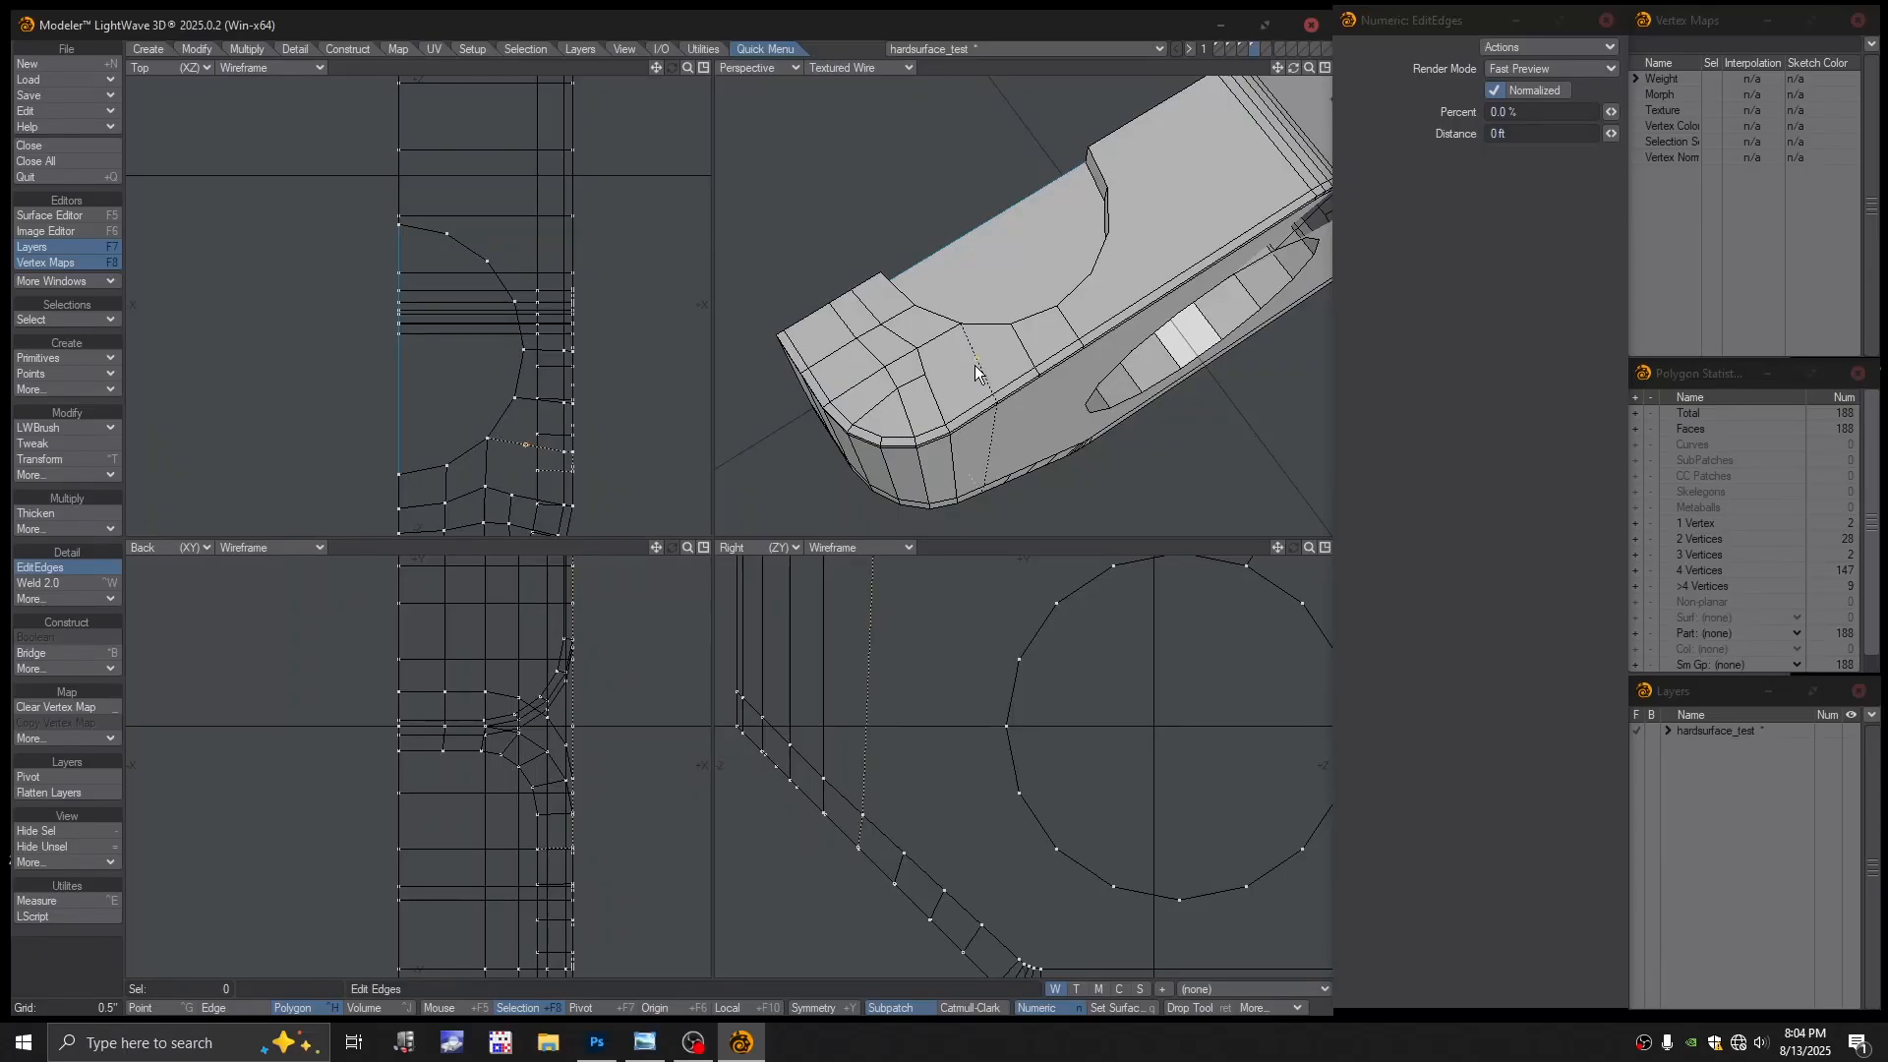
left_click_drag(975, 366, 976, 367)
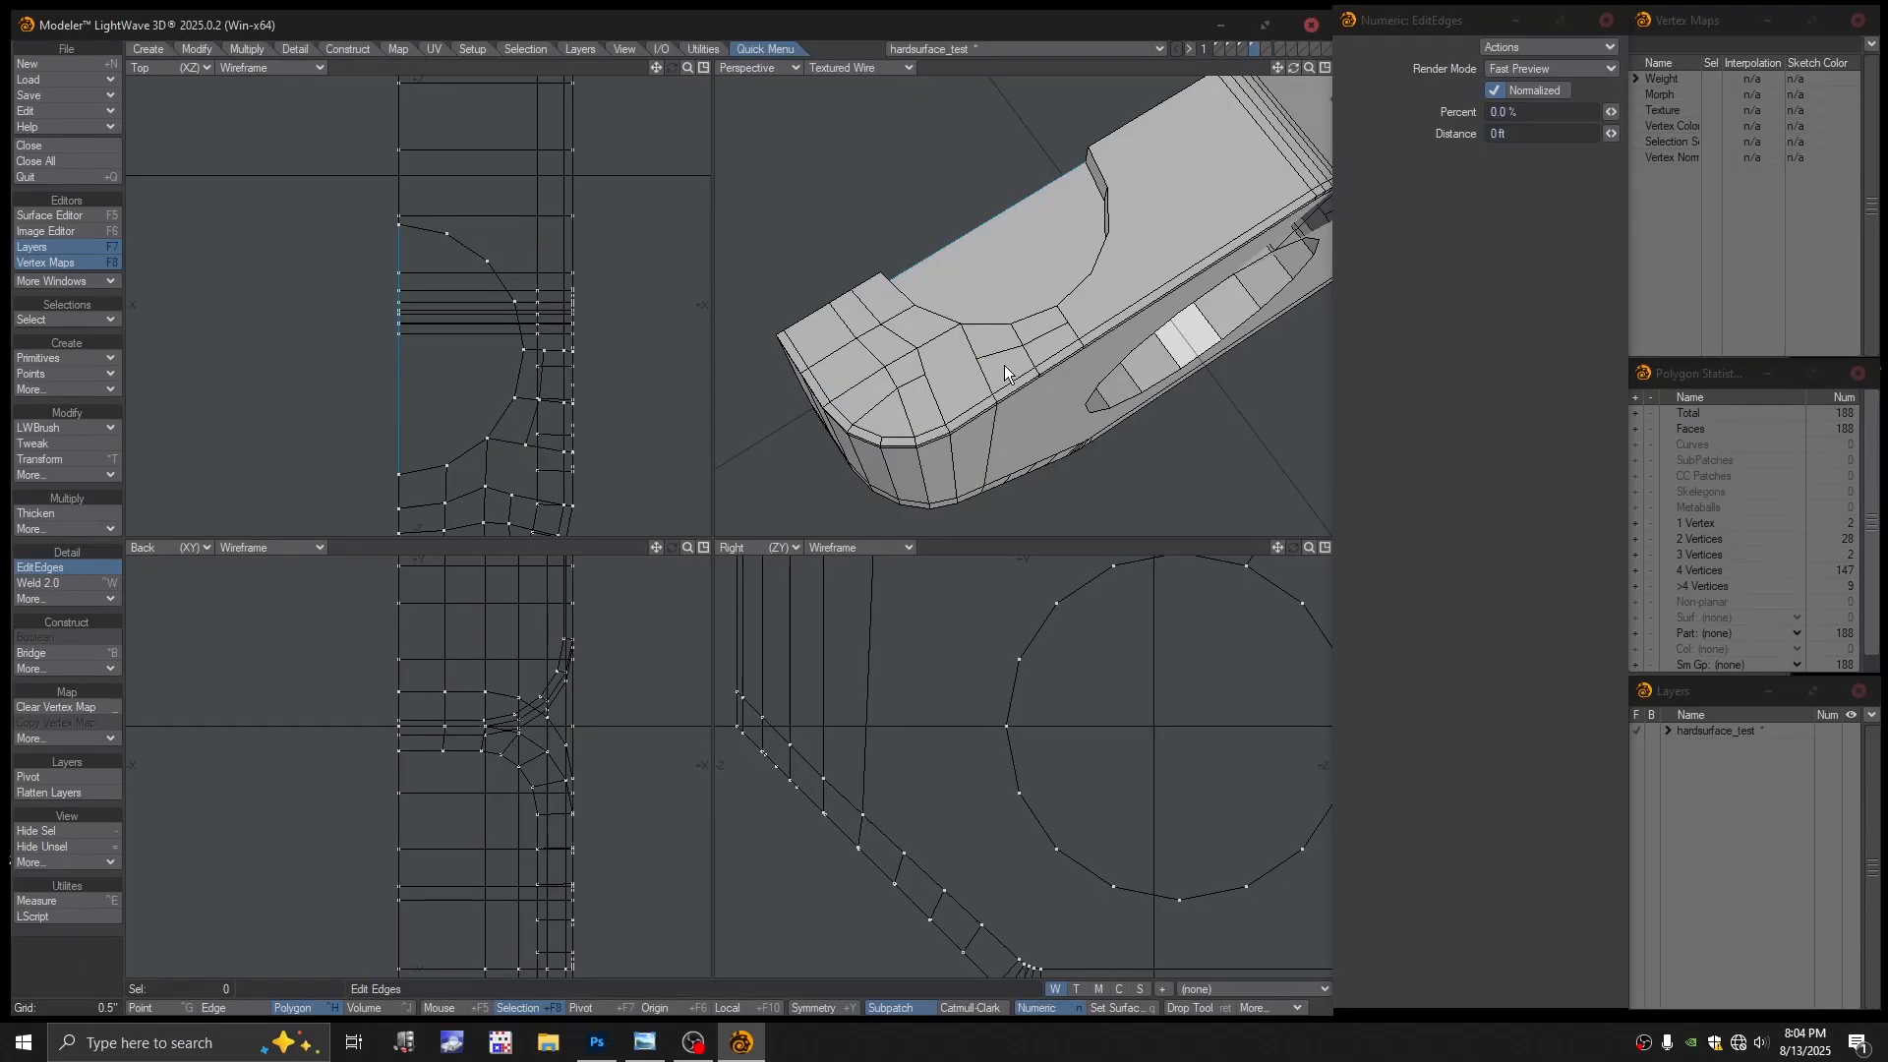
key("Return")
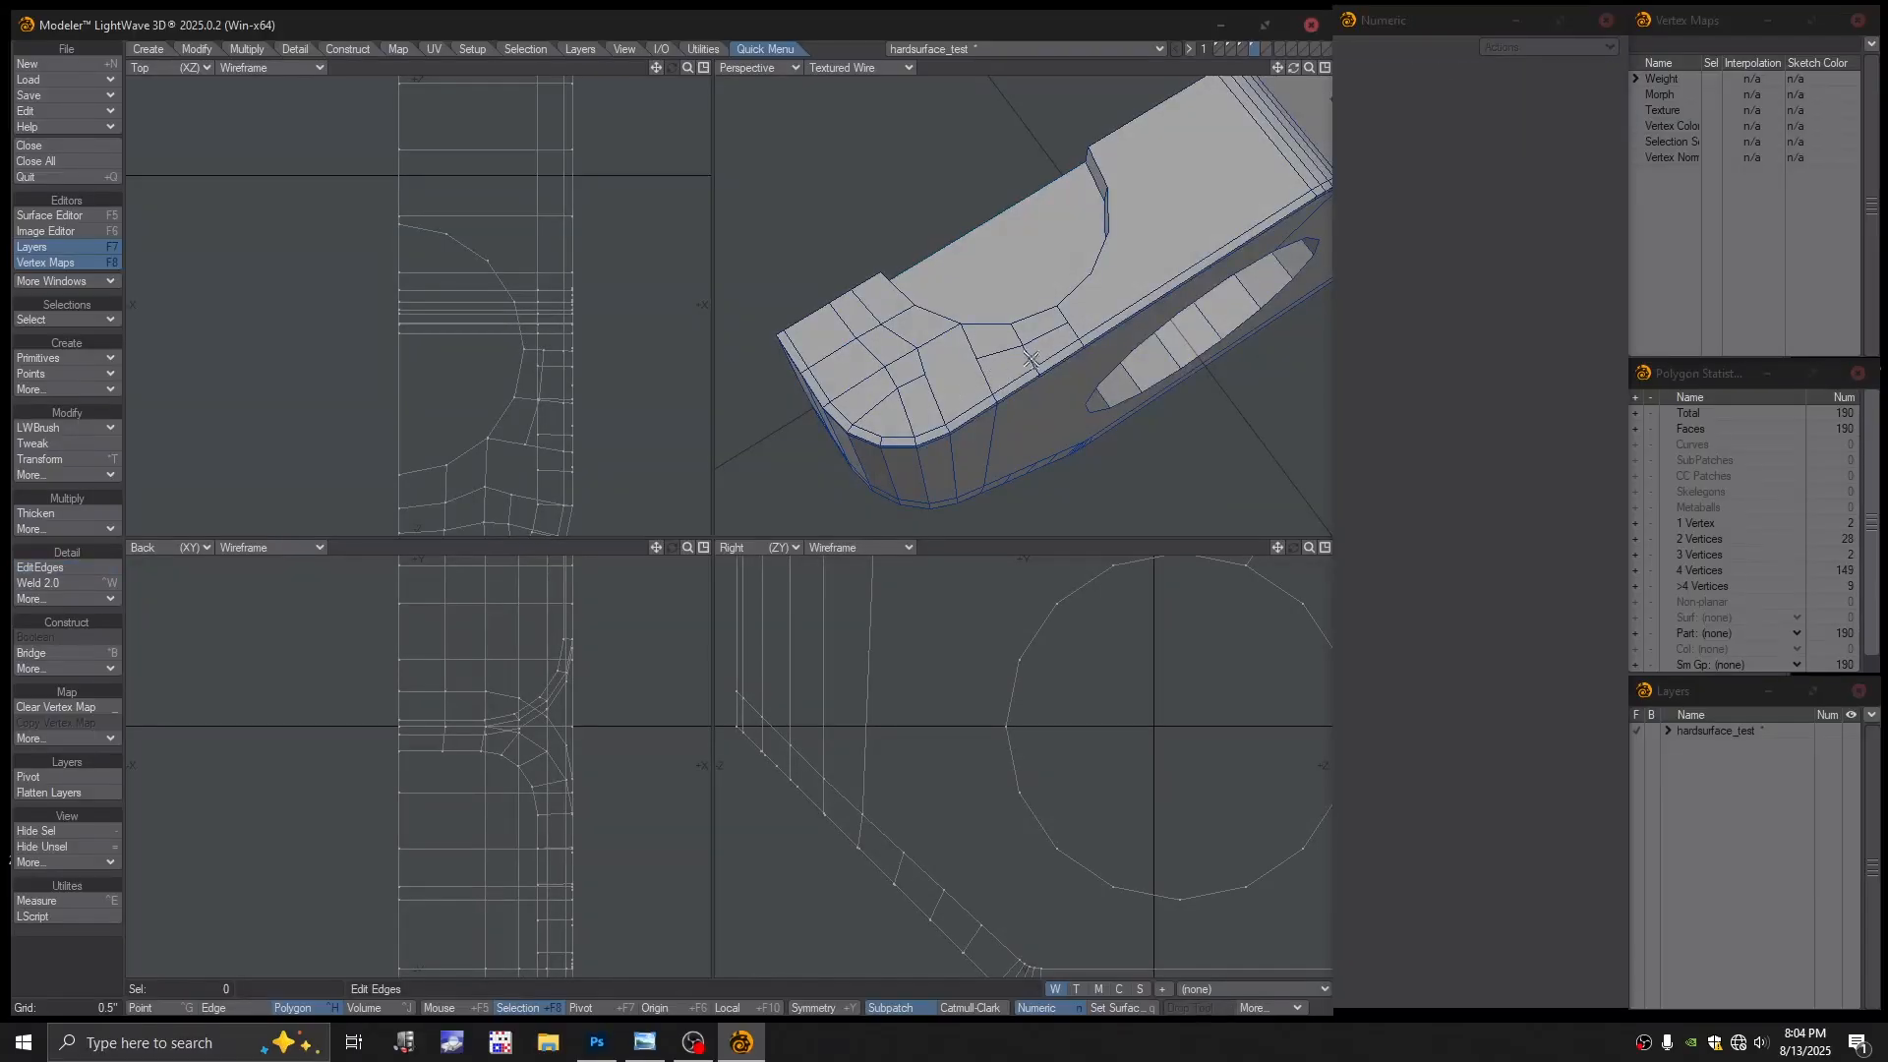
left_click_drag(1013, 361, 944, 391, "alt")
key("u")
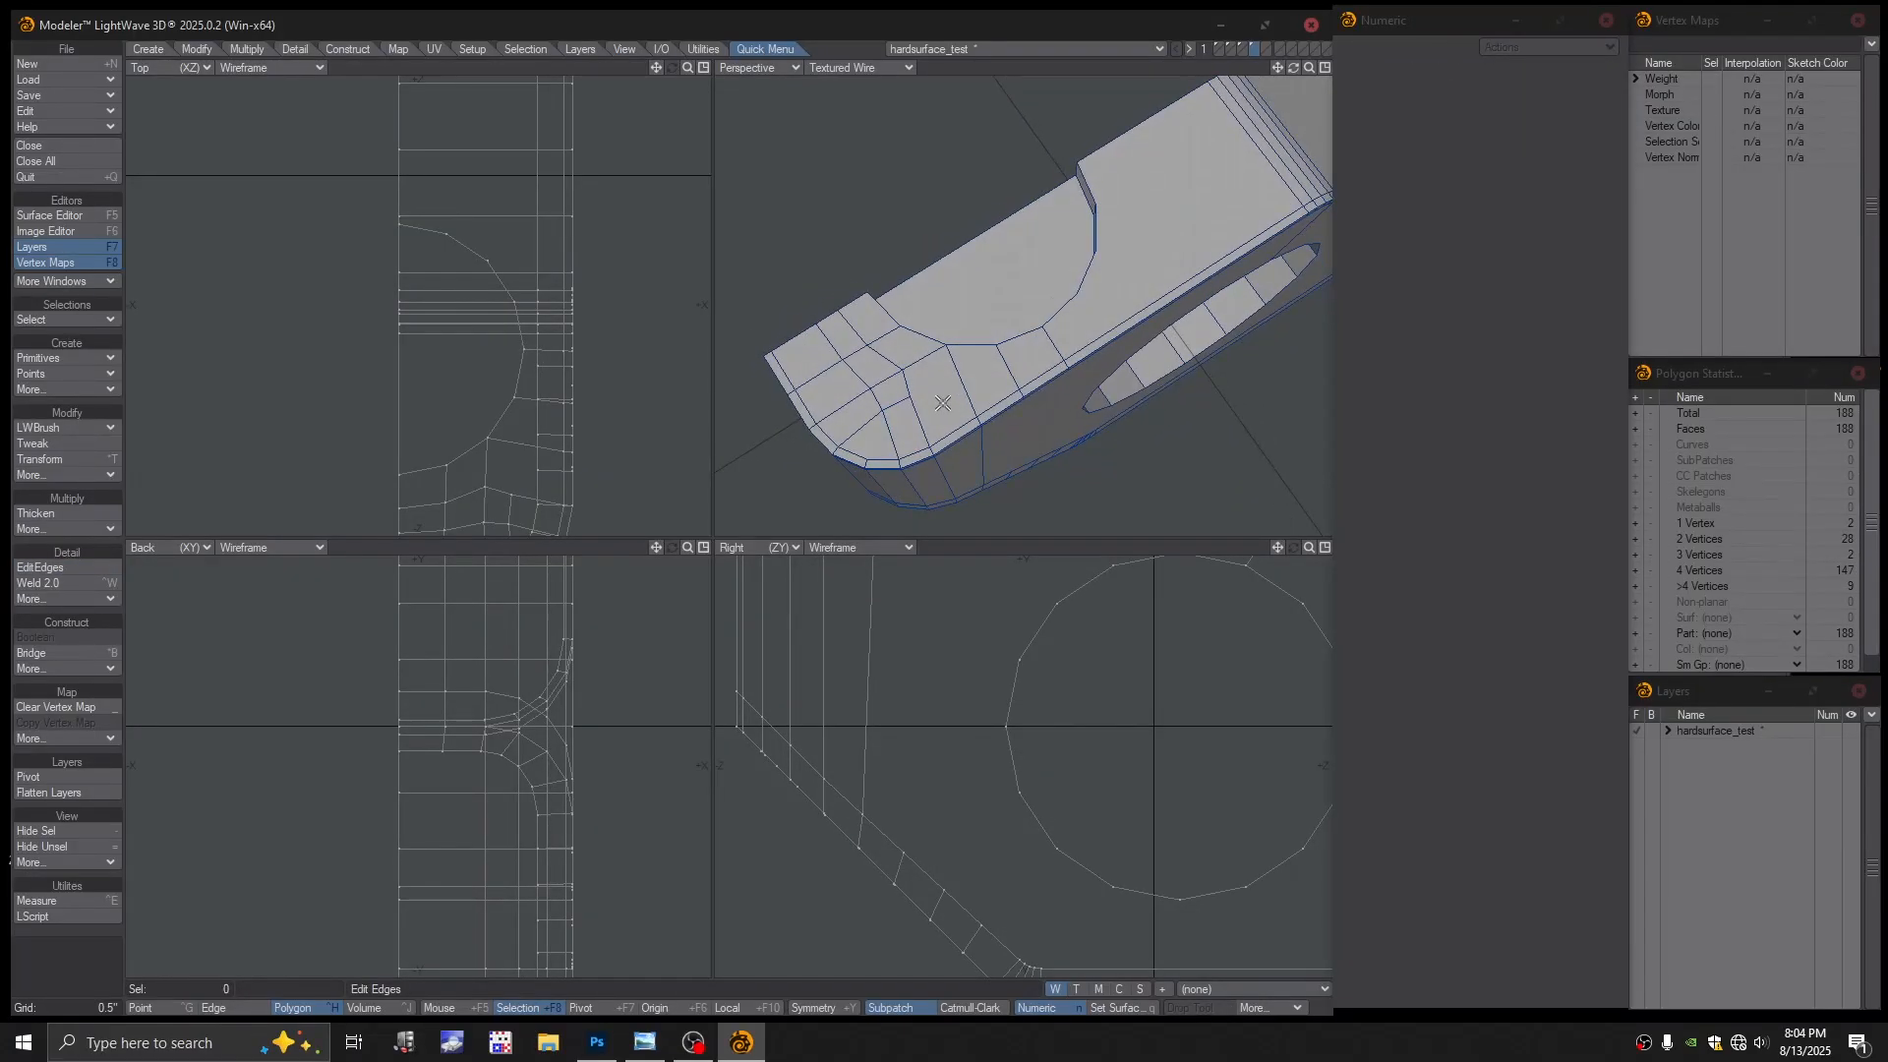
Choose the LWBrush Split tool, then switch to Add Points for the corner edges
left_click(64, 318)
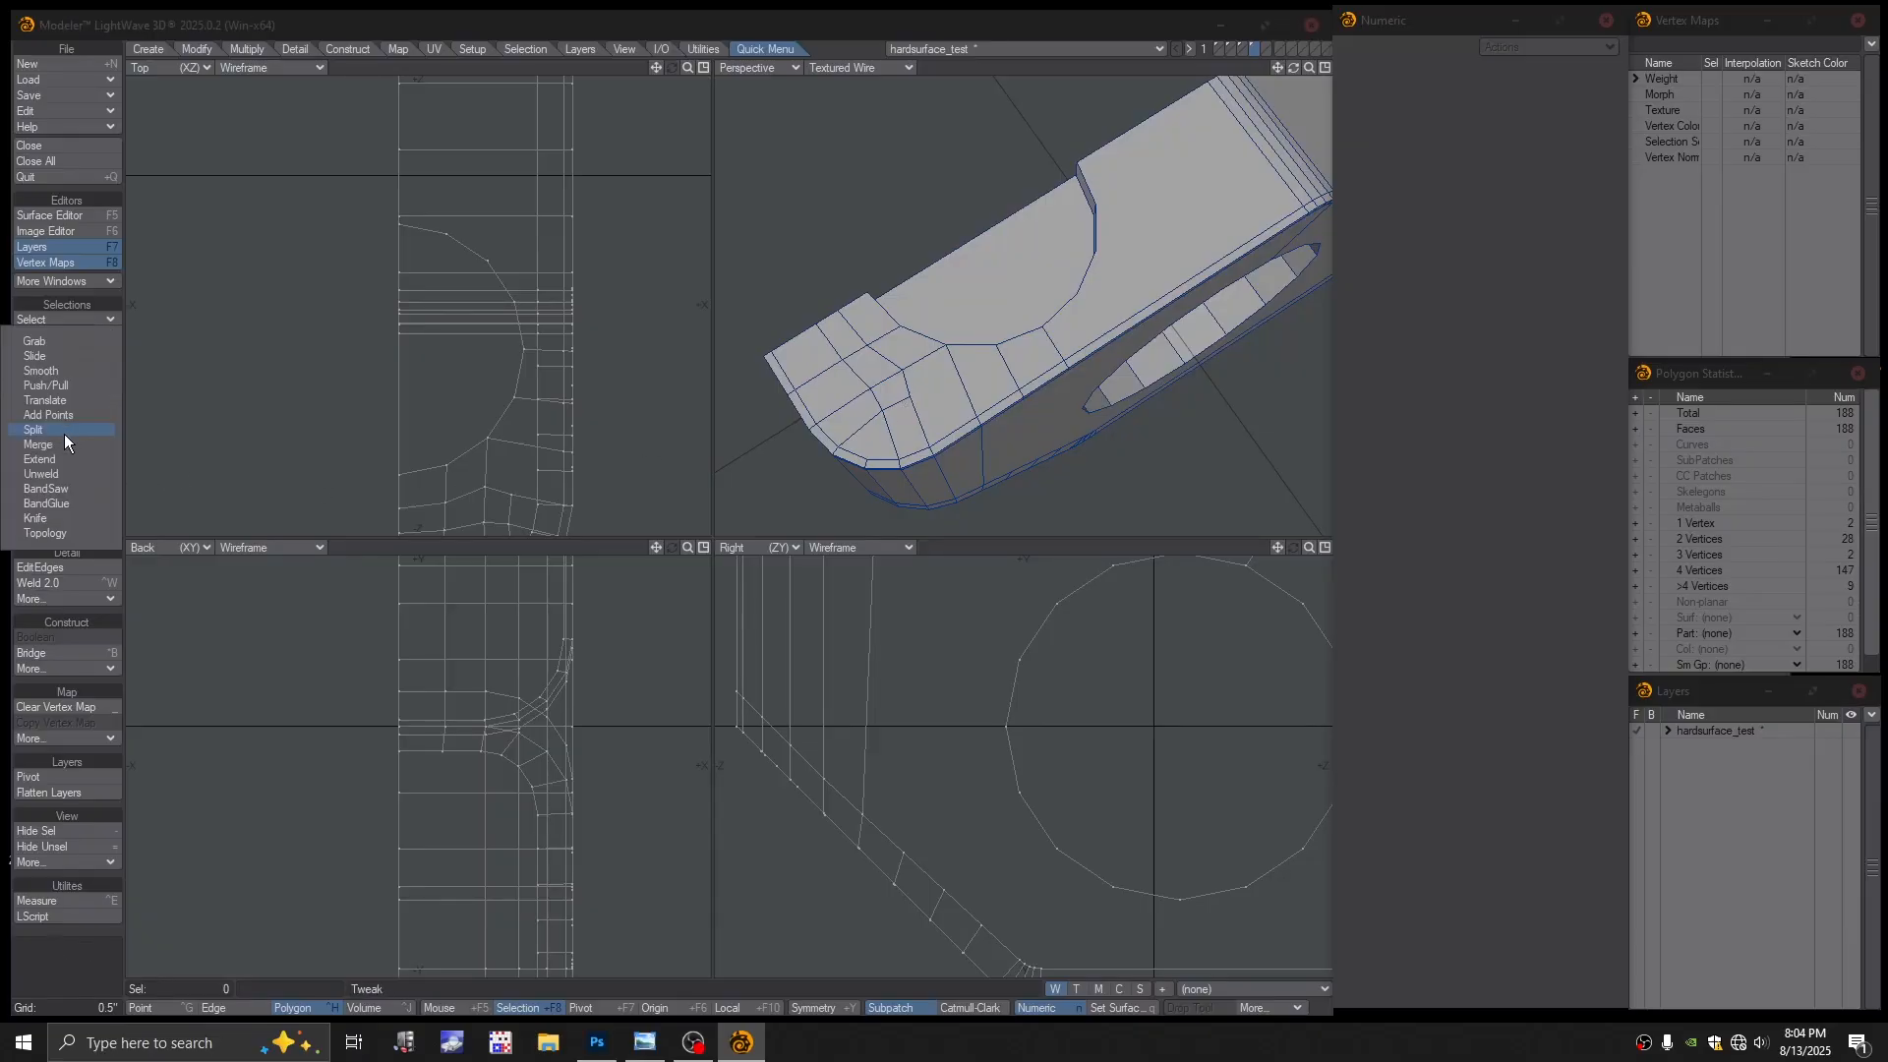
left_click(63, 434)
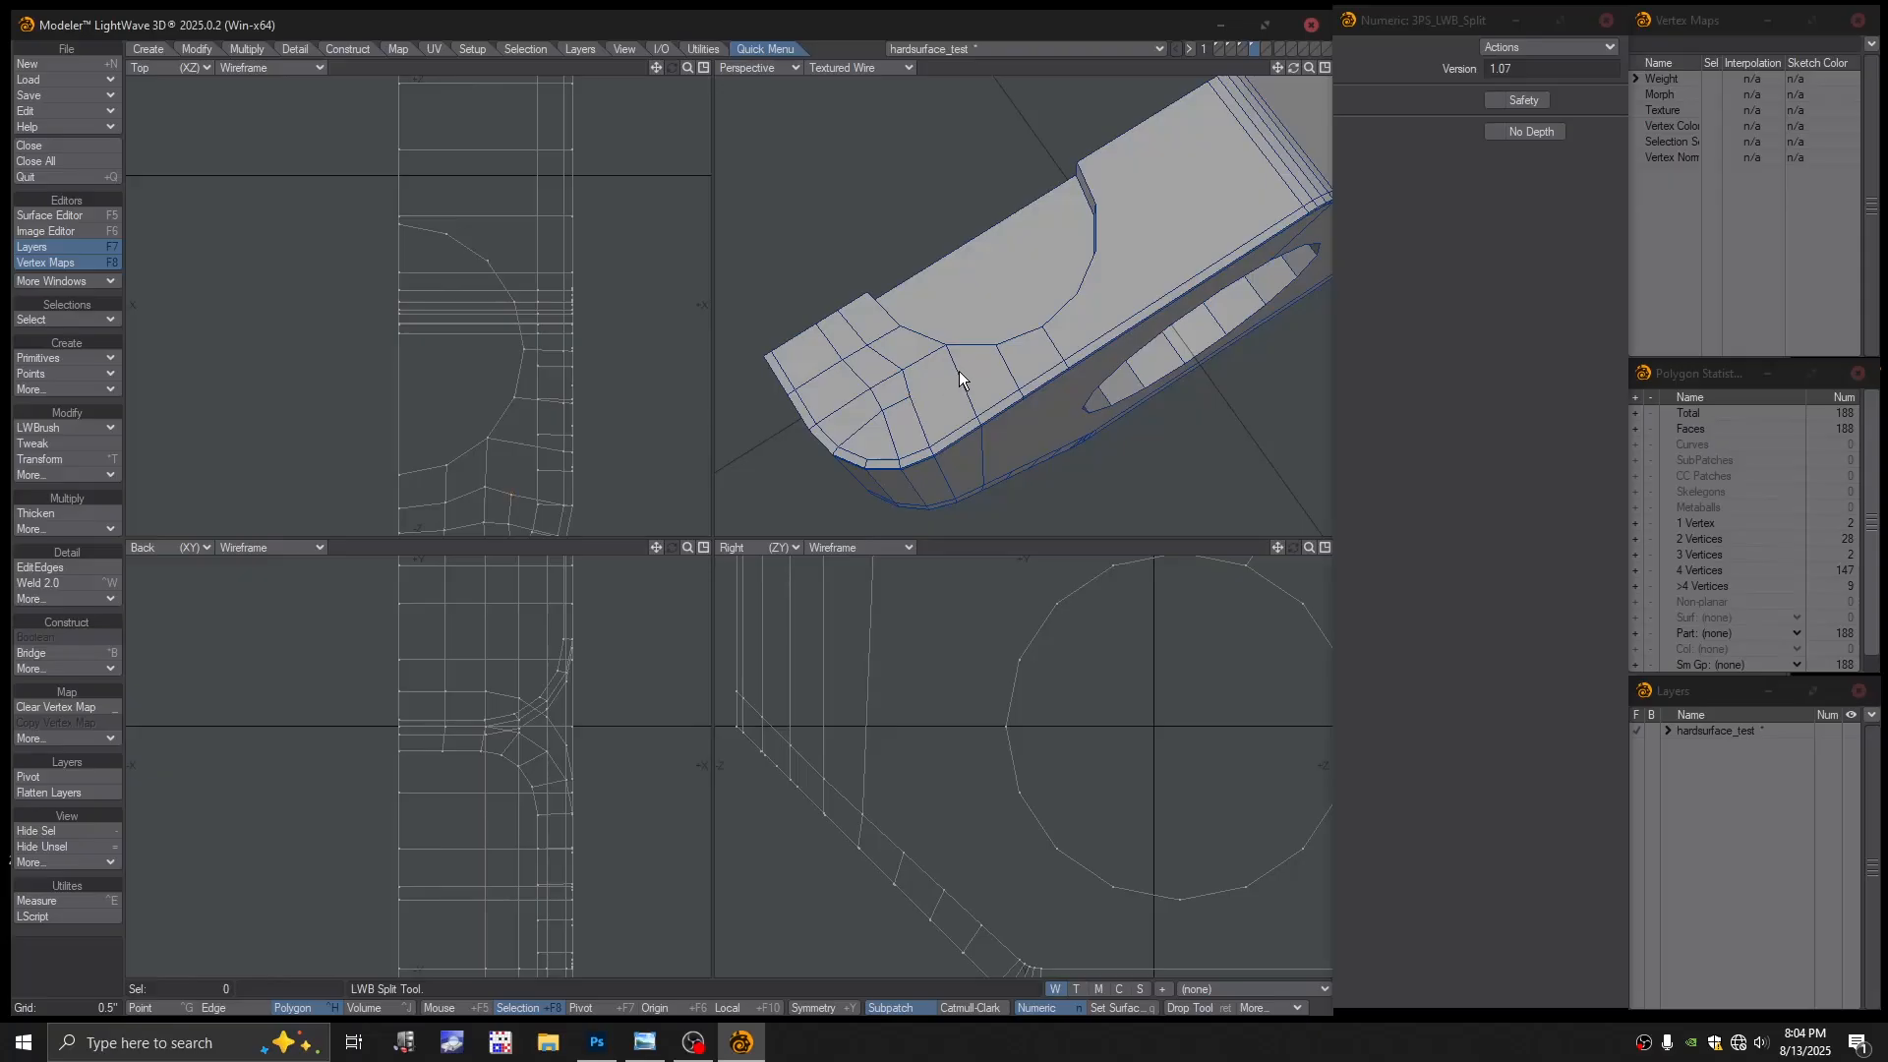
mouse_move(962, 391)
left_mouse_down("alt")
mouse_move(1019, 374)
mouse_move(982, 377)
left_mouse_up("alt")
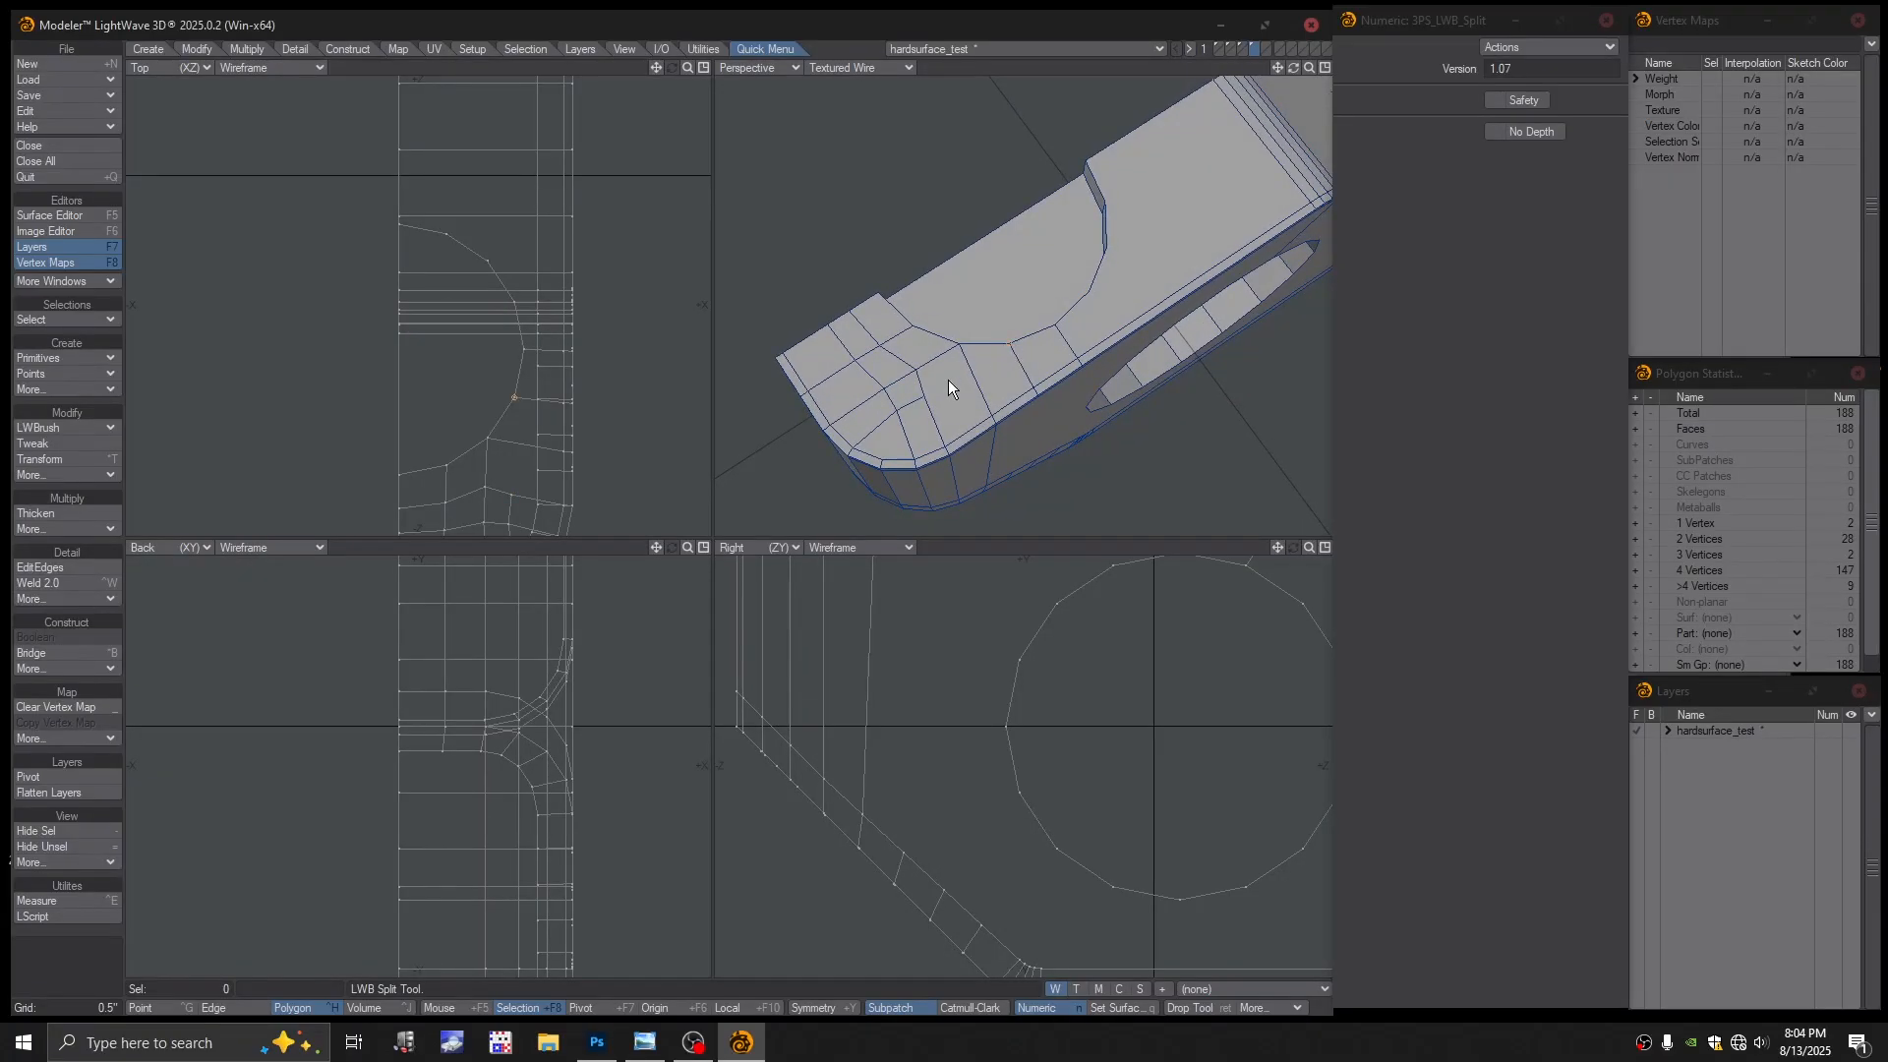
left_click(71, 430)
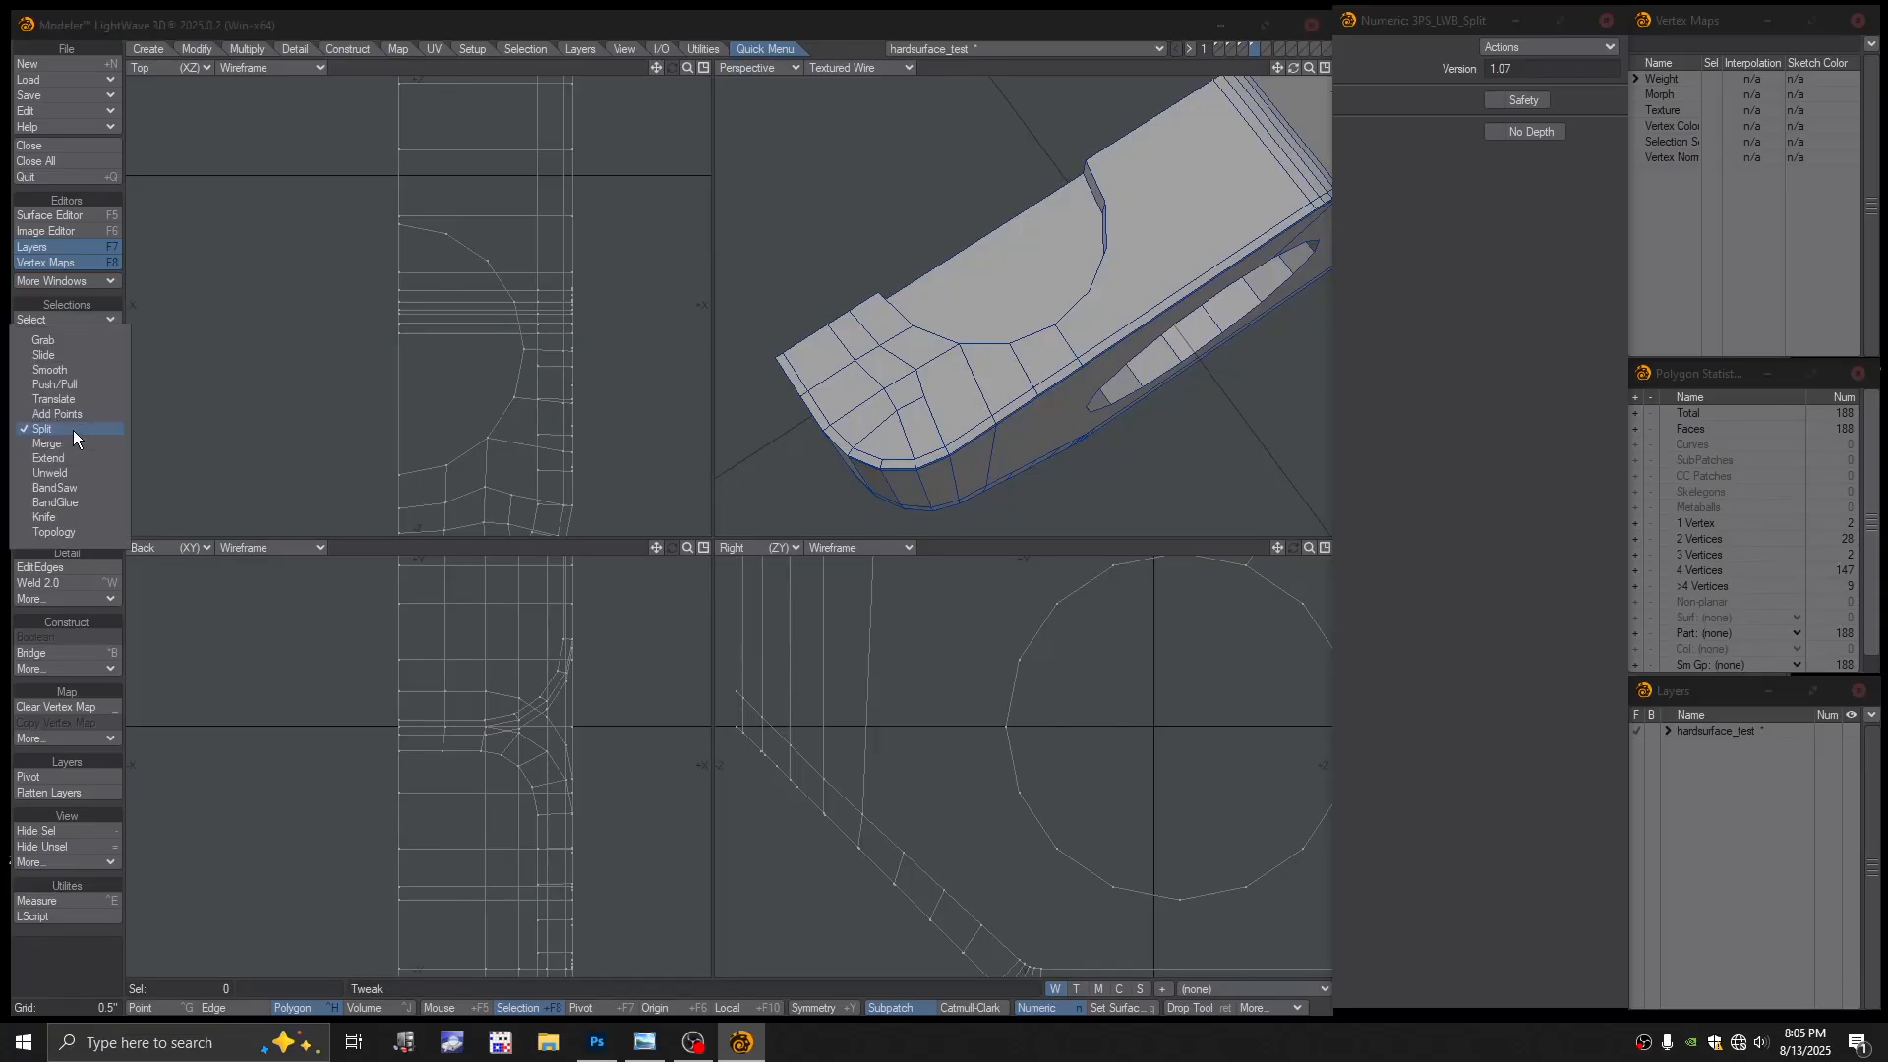
left_click(57, 414)
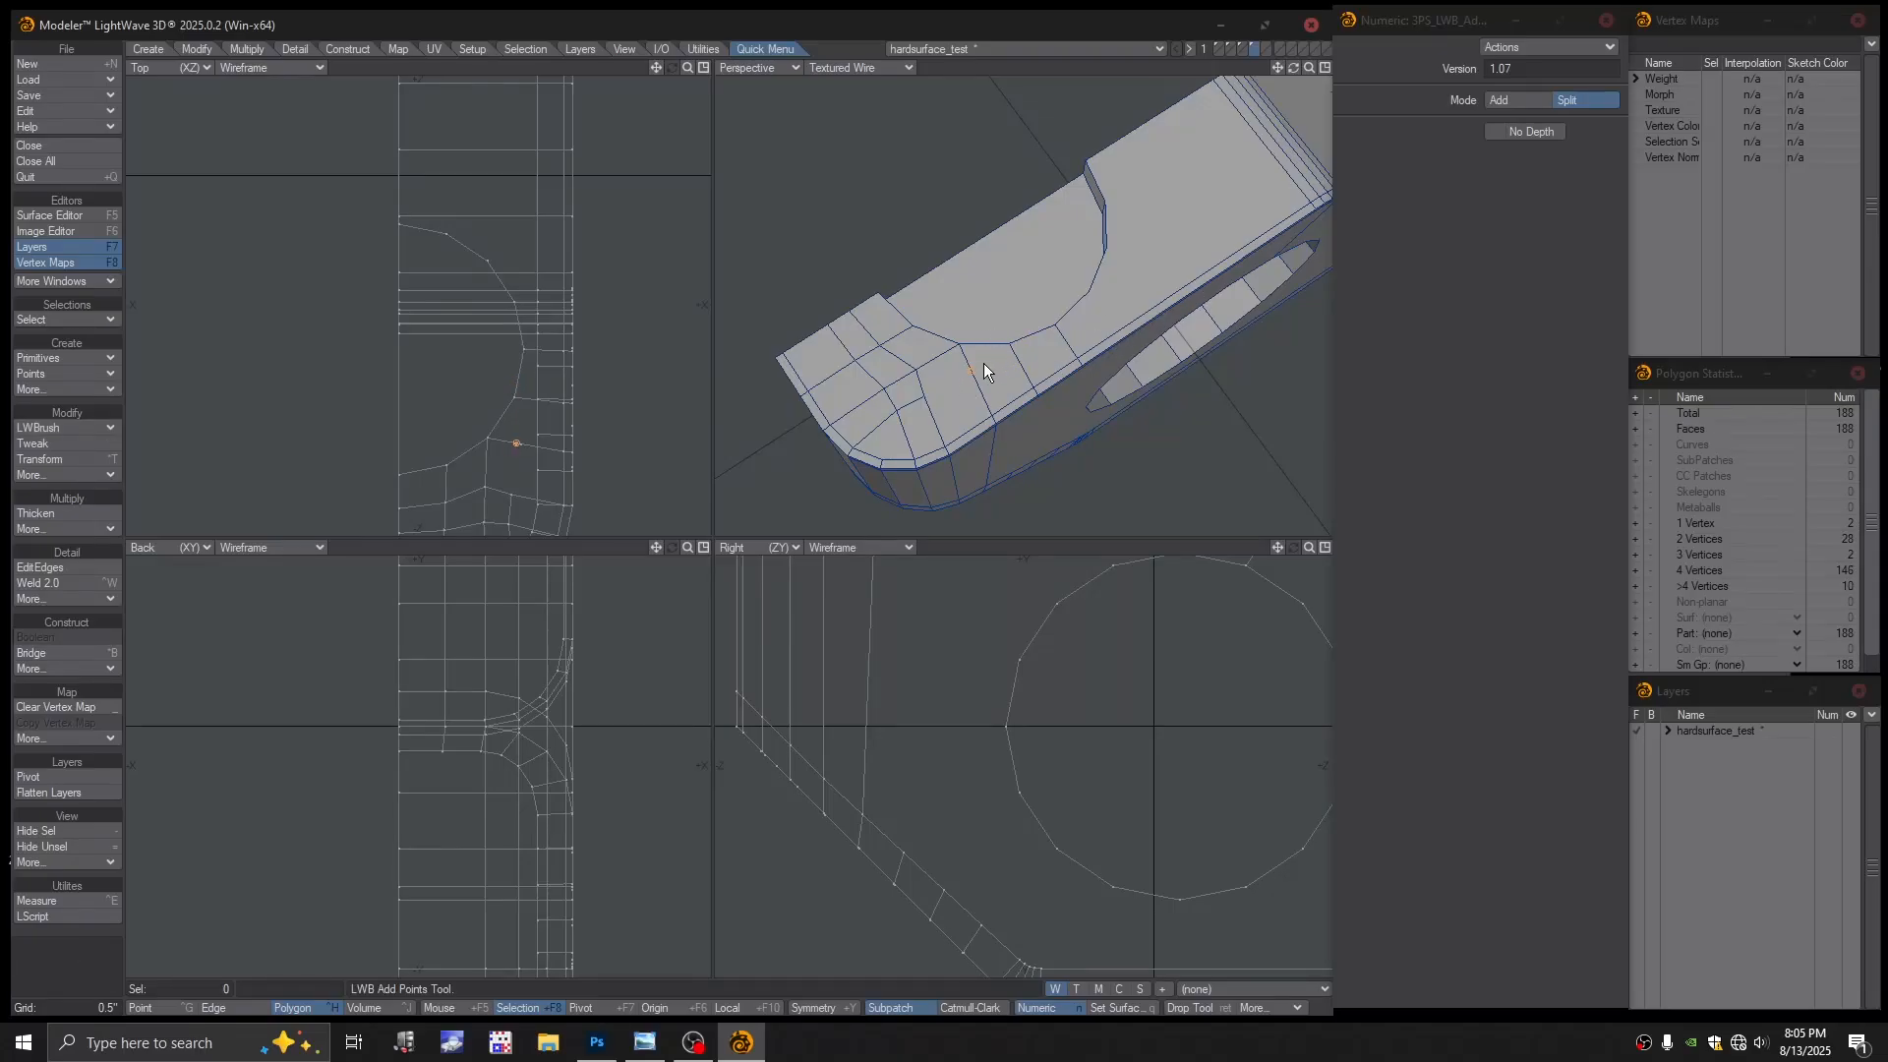
Switch the Perspective view to colour wireframe and back to textured wireframe, reframing the corner
left_click(863, 69)
left_click(865, 36)
scroll(1017, 380, "up", 5)
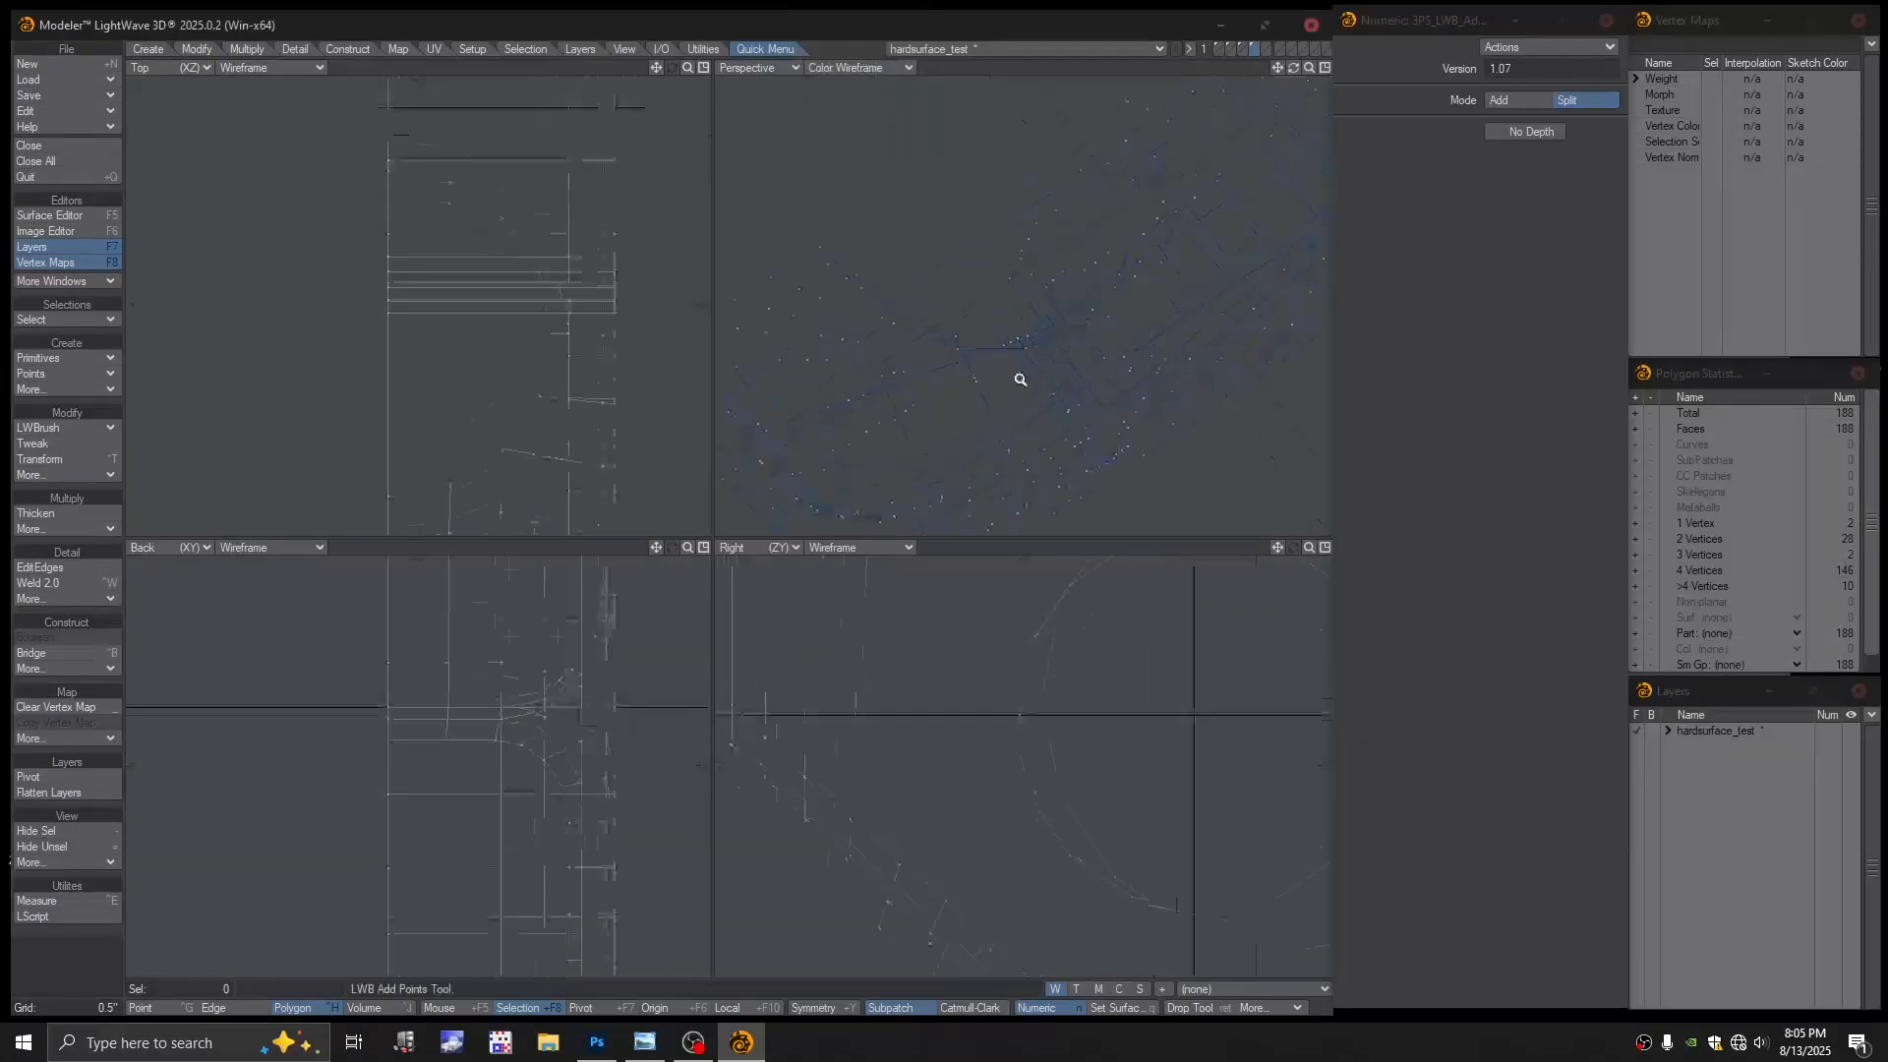
scroll(1036, 423, "down", 5)
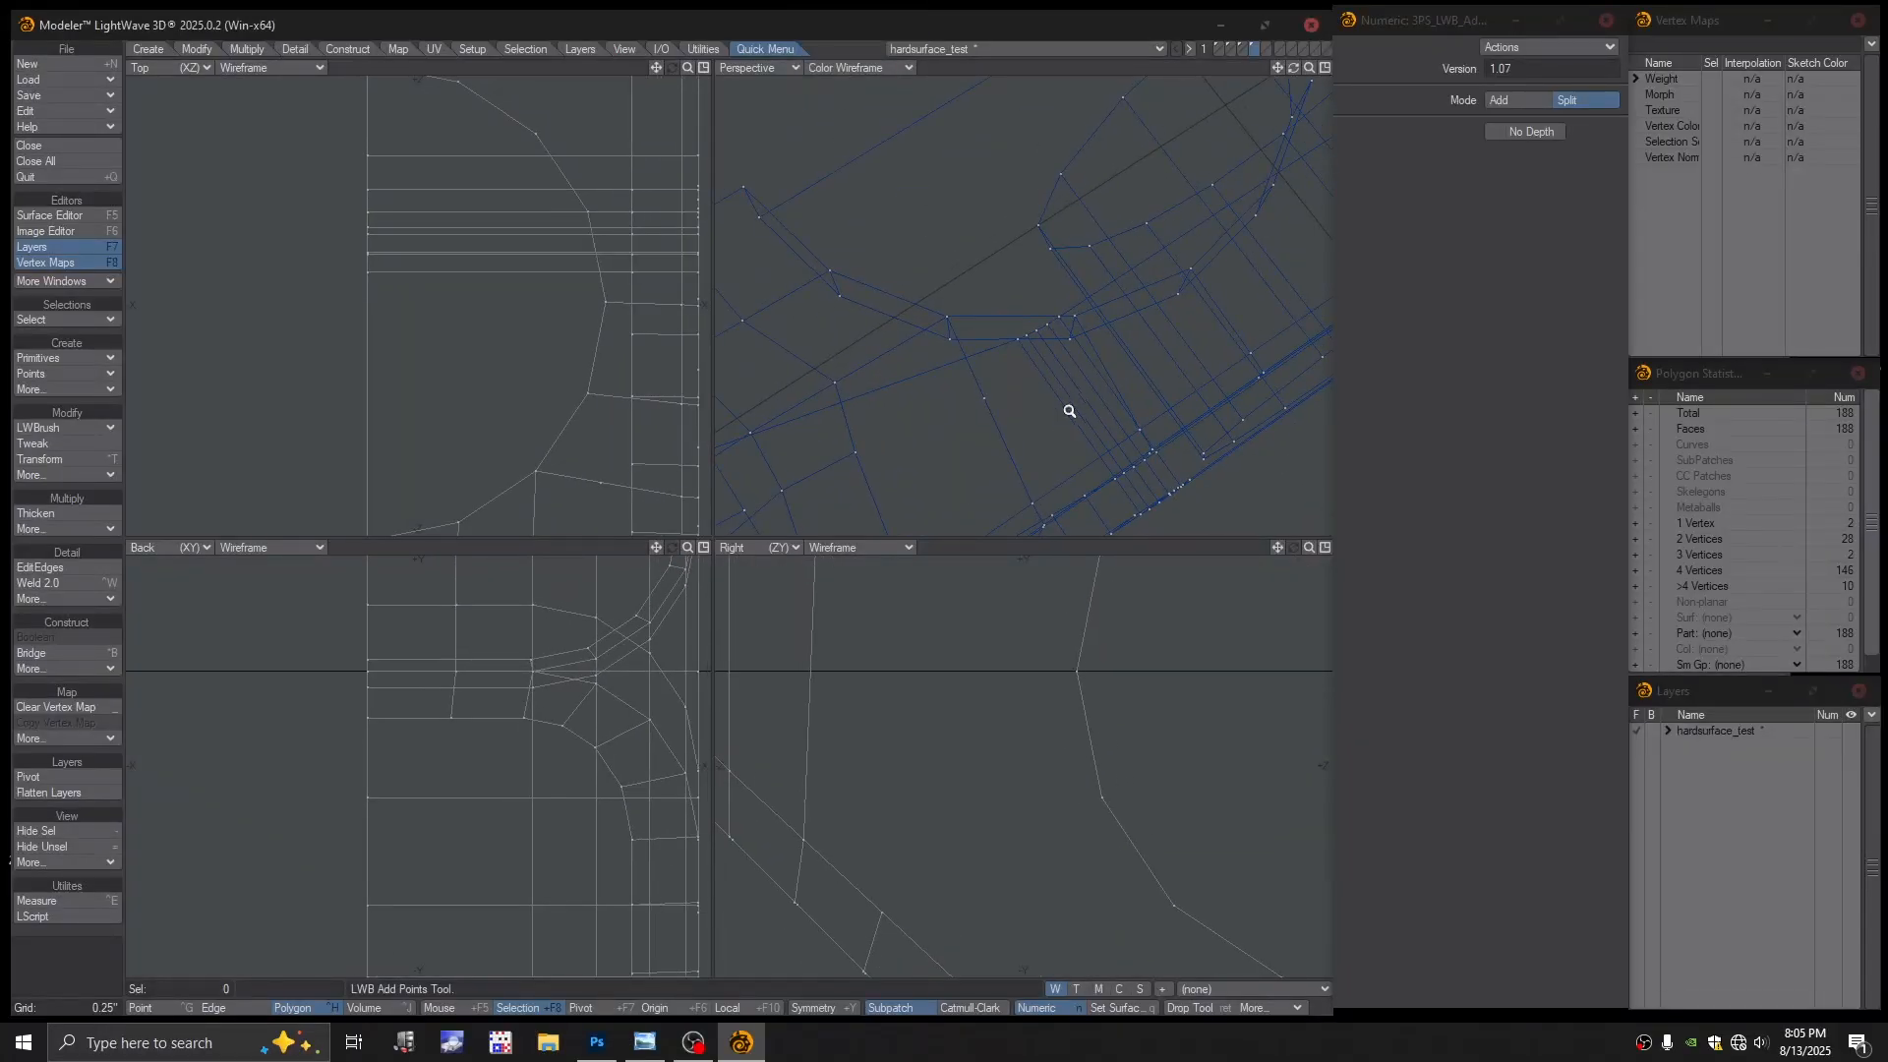
left_click(832, 68)
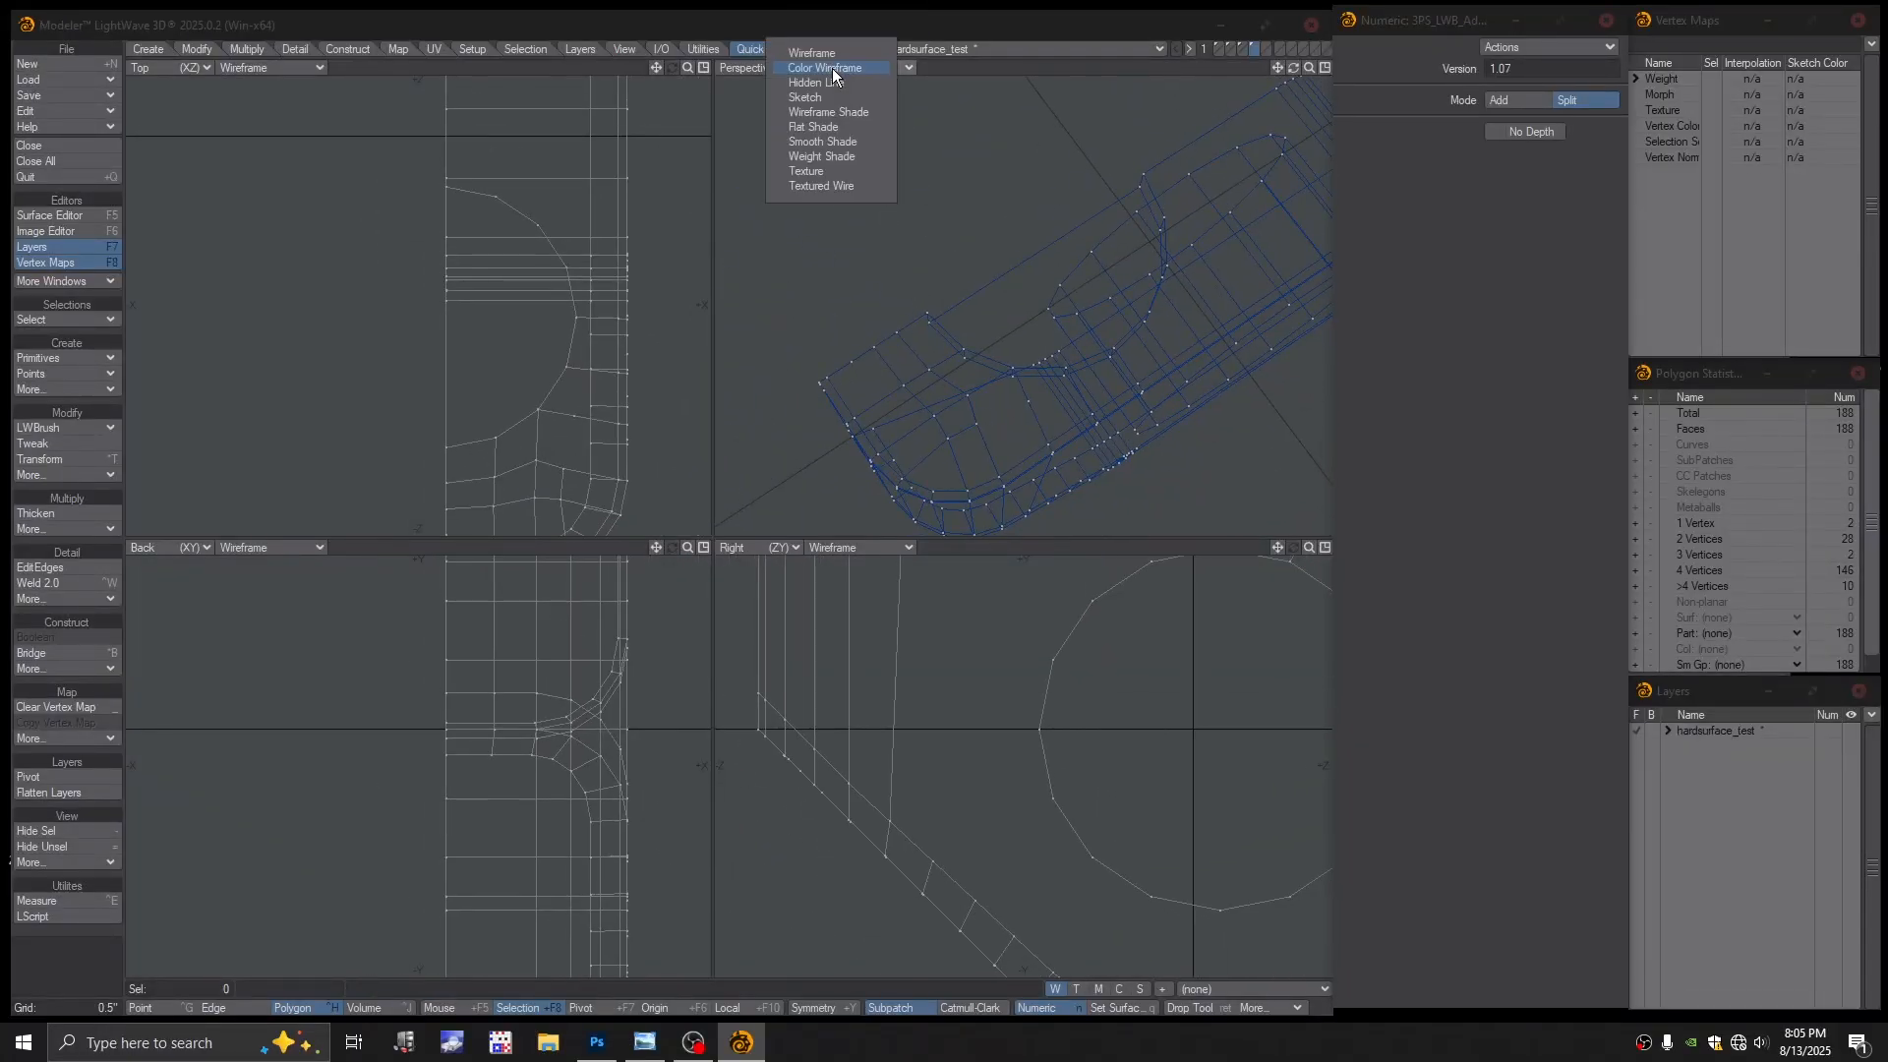
left_click(830, 183)
left_click_drag(1015, 415, 983, 421, "alt")
left_click_drag(983, 421, 942, 368, "alt+shift")
Split the corner polygon with LWBrush Split, bringing the mesh to 190 polygons
left_click(57, 440)
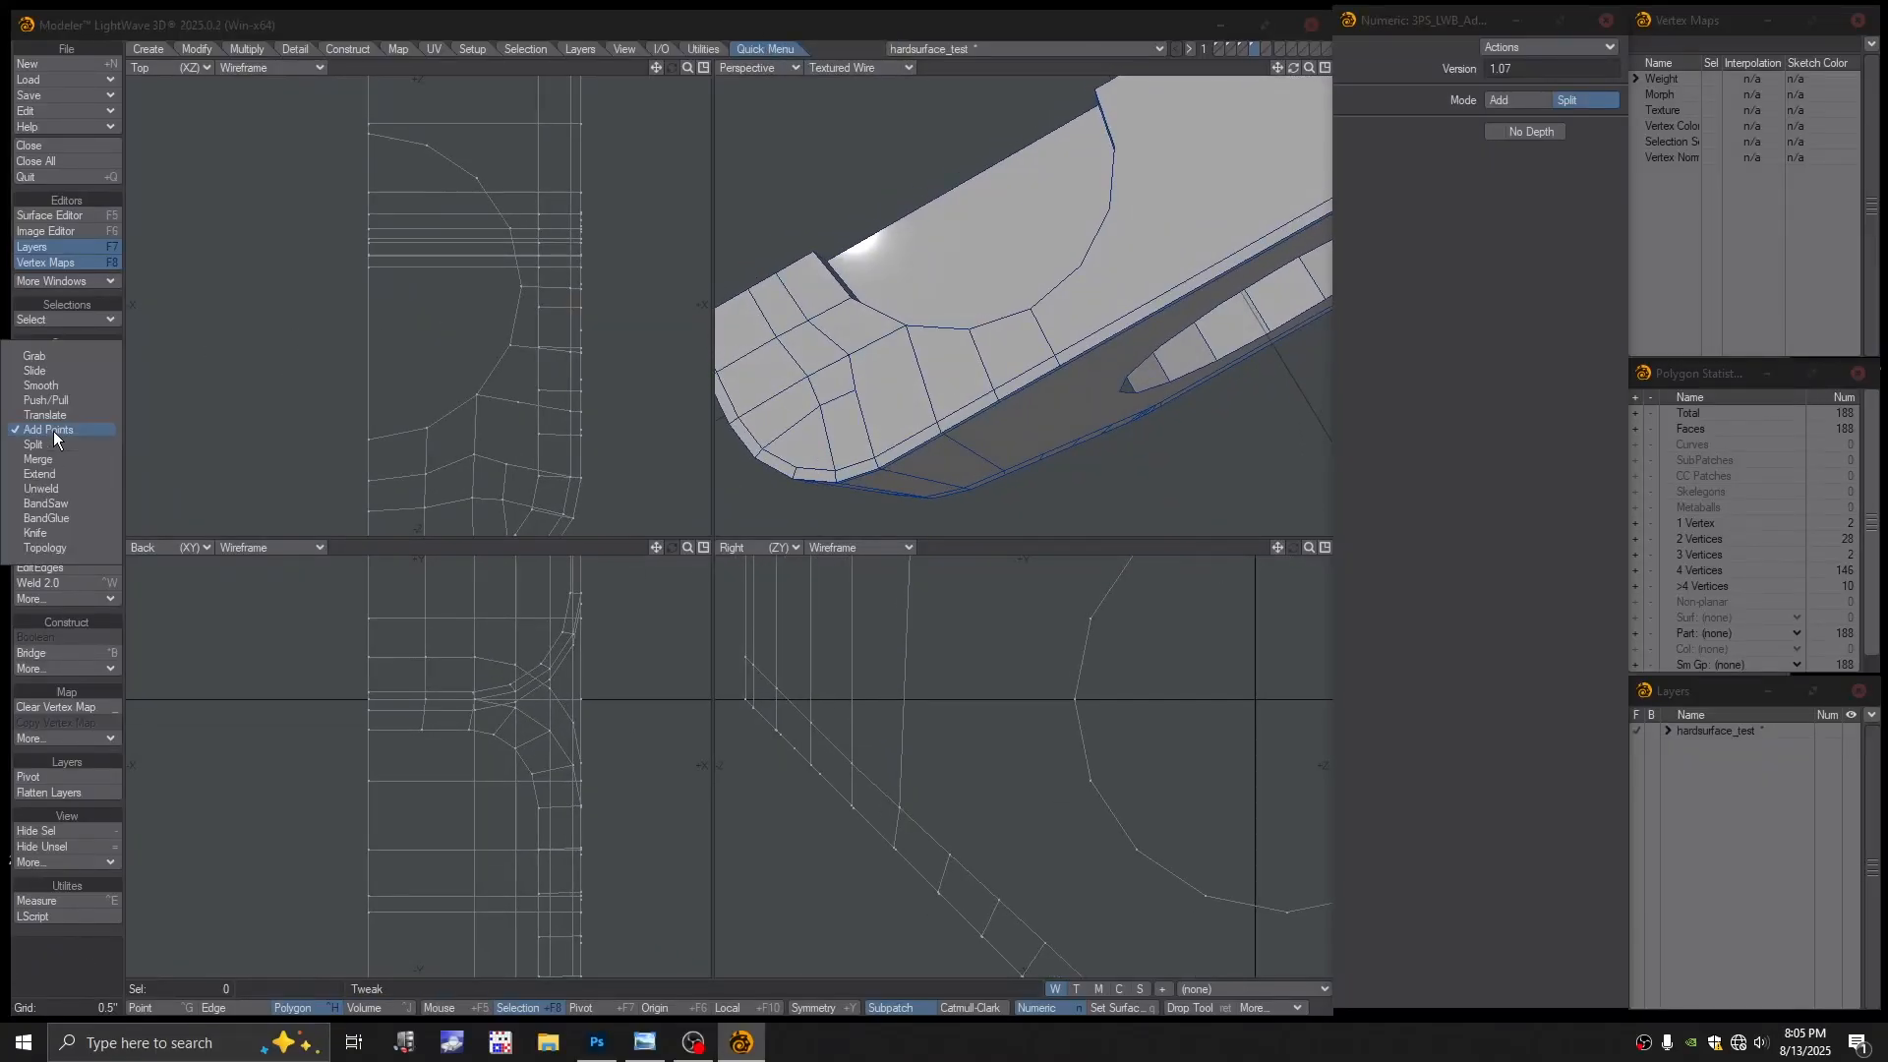
left_click(57, 446)
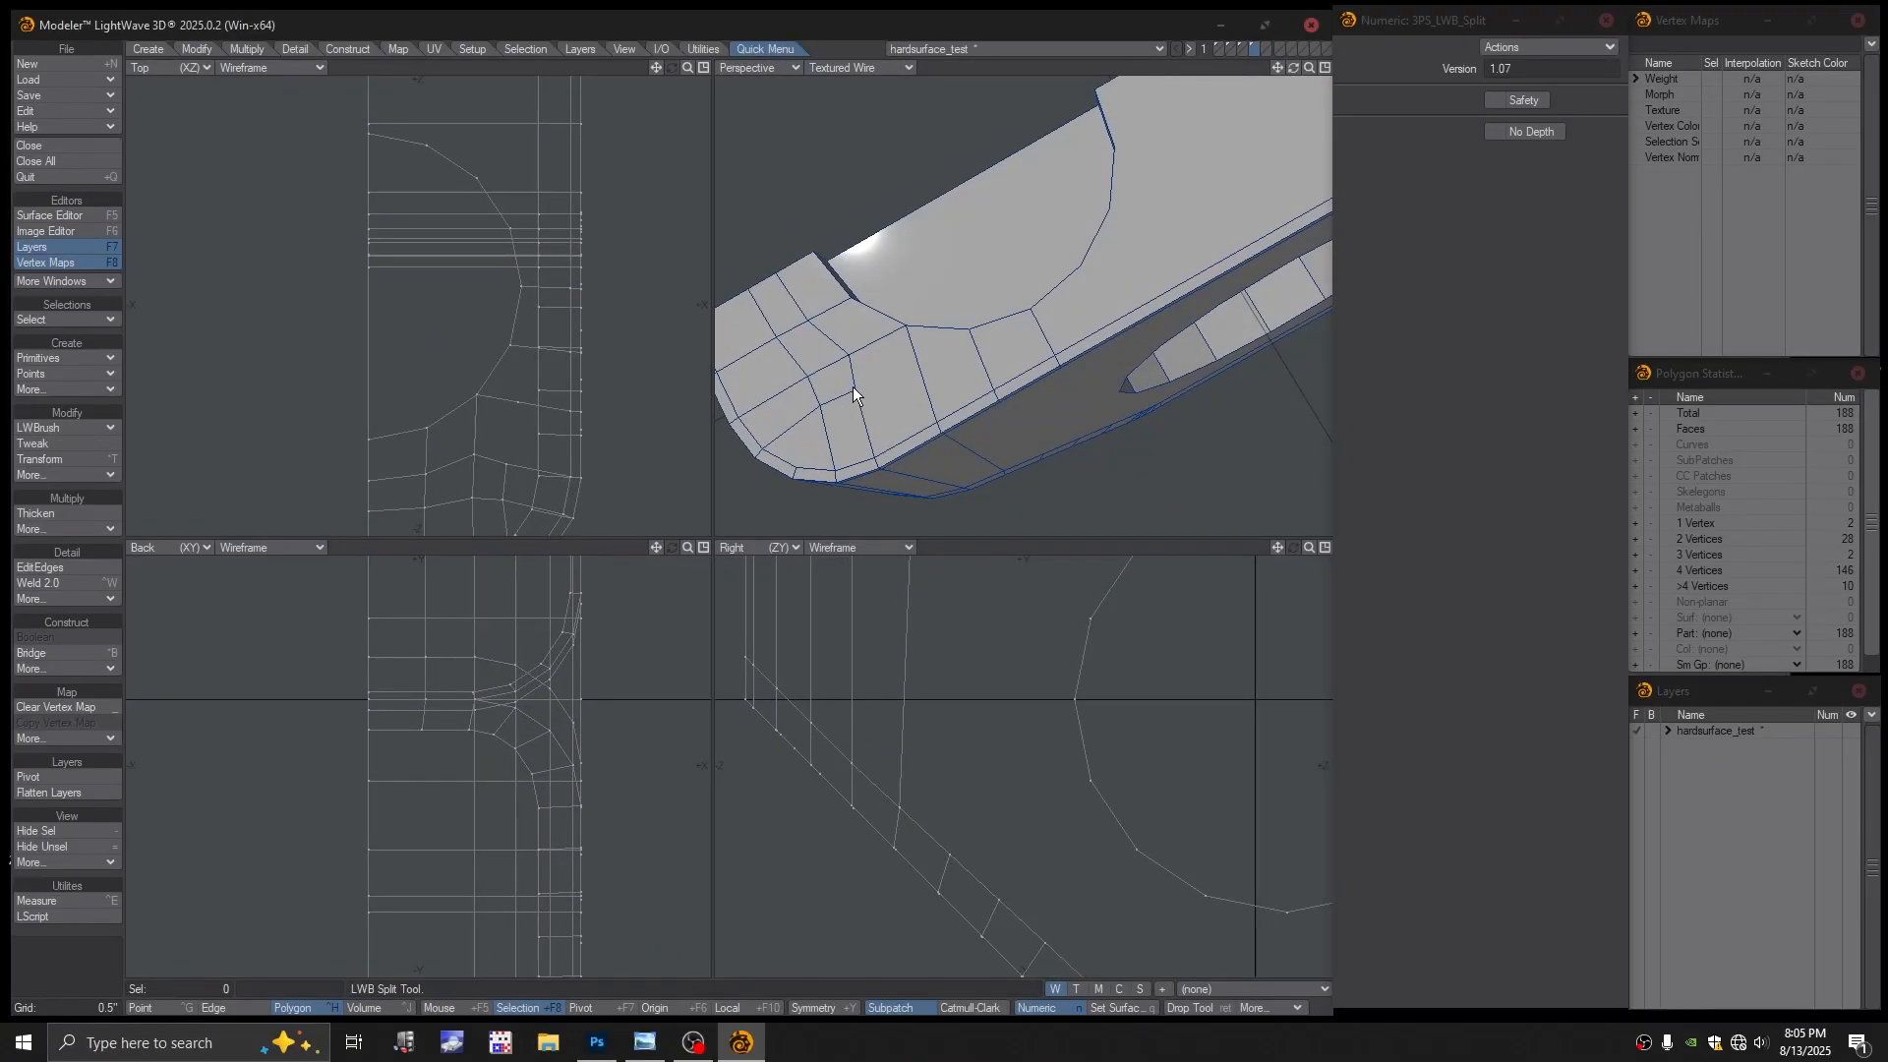
left_click_drag(921, 370, 971, 329)
scroll(1023, 387, "down", 2)
left_click_drag(1023, 387, 1074, 421, "alt")
left_click_drag(550, 464, 466, 454, "alt")
key("ctrl+t")
Drag three corner vertices in the Top view to even out the rerouted quads
left_click_drag(473, 366, 465, 415)
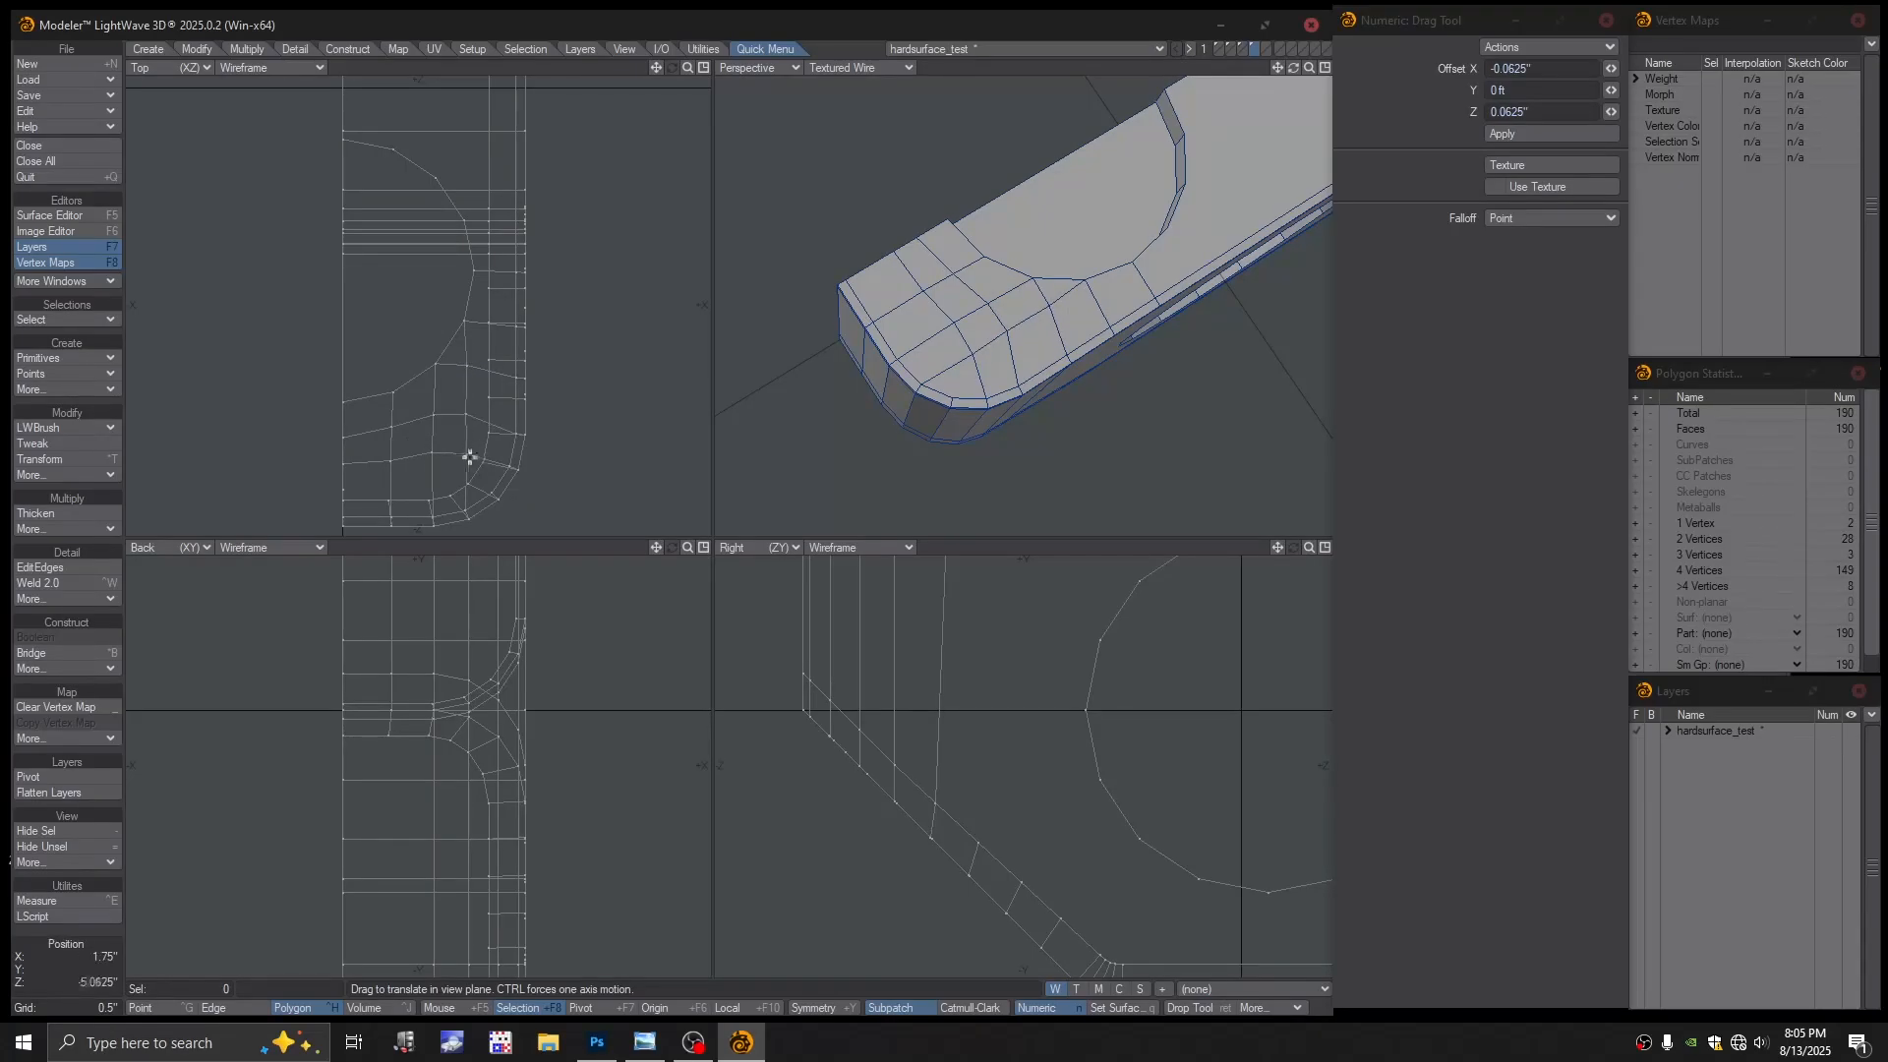
left_click_drag(1013, 339, 953, 303, "alt")
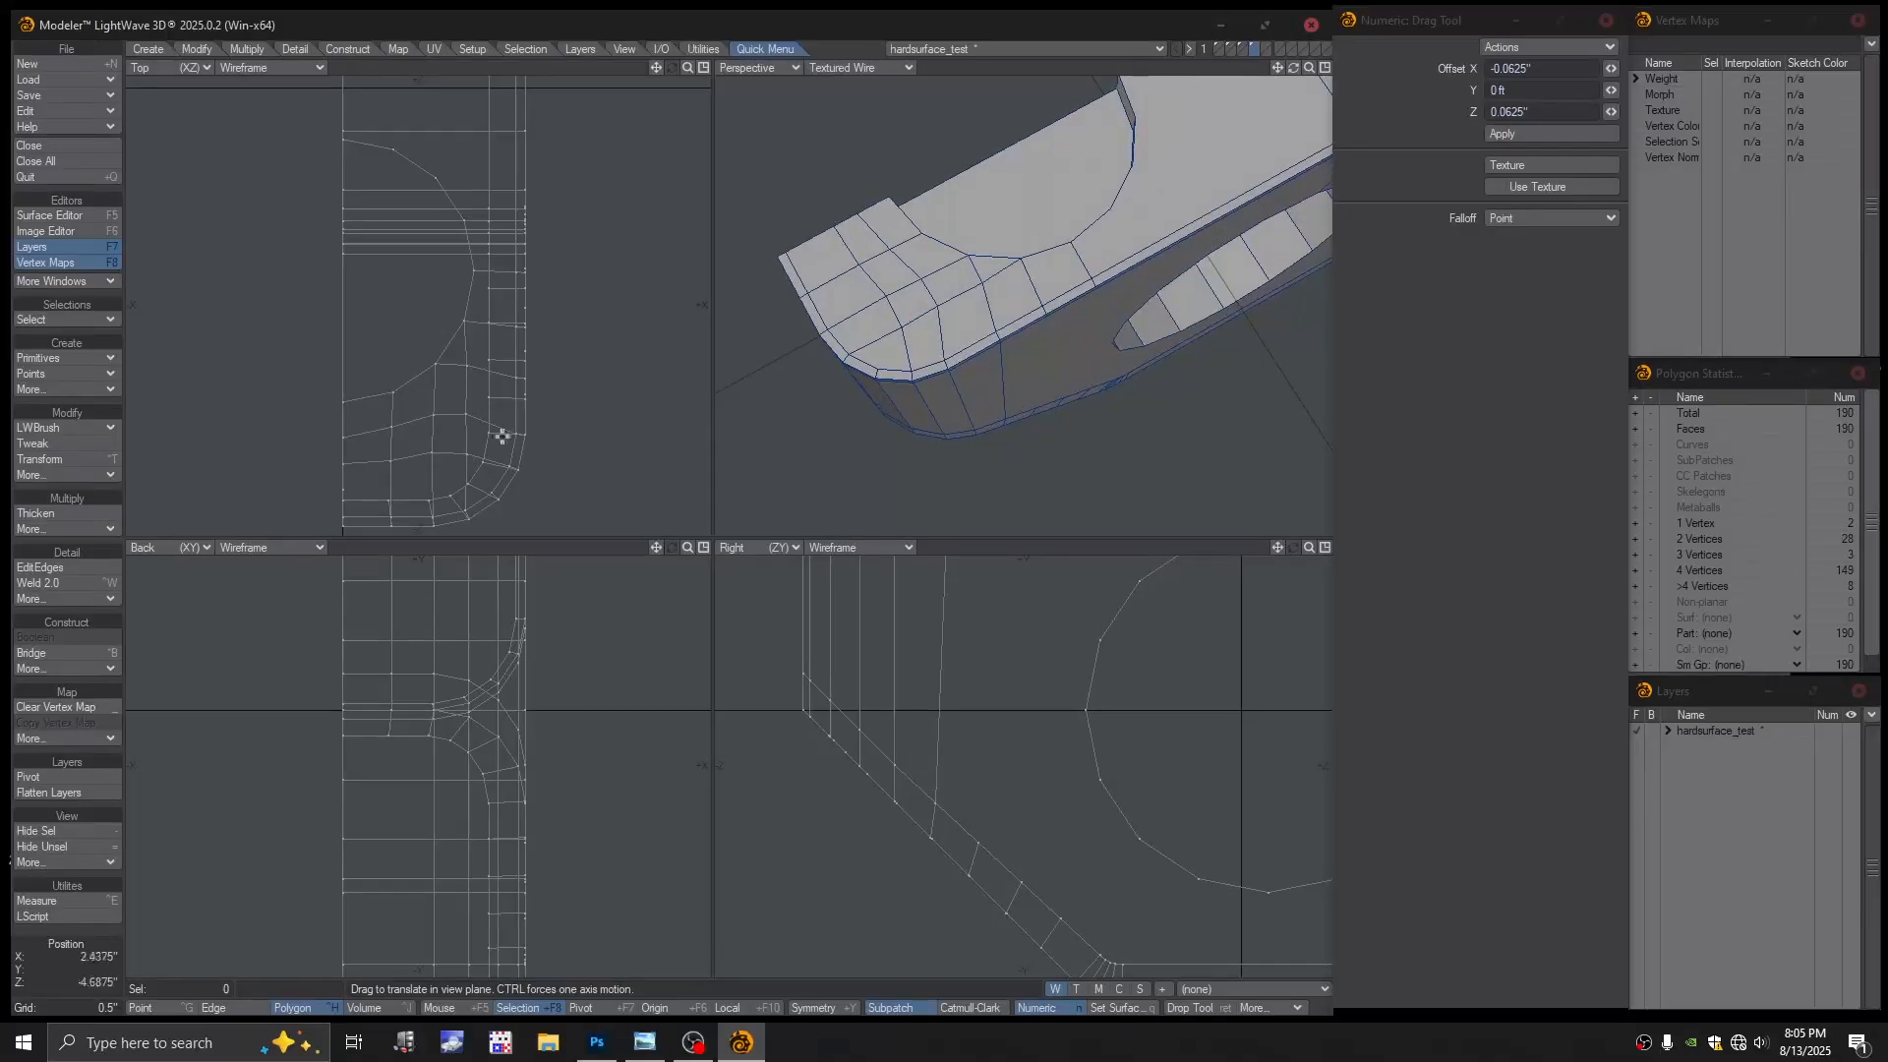
left_click_drag(432, 453, 345, 463)
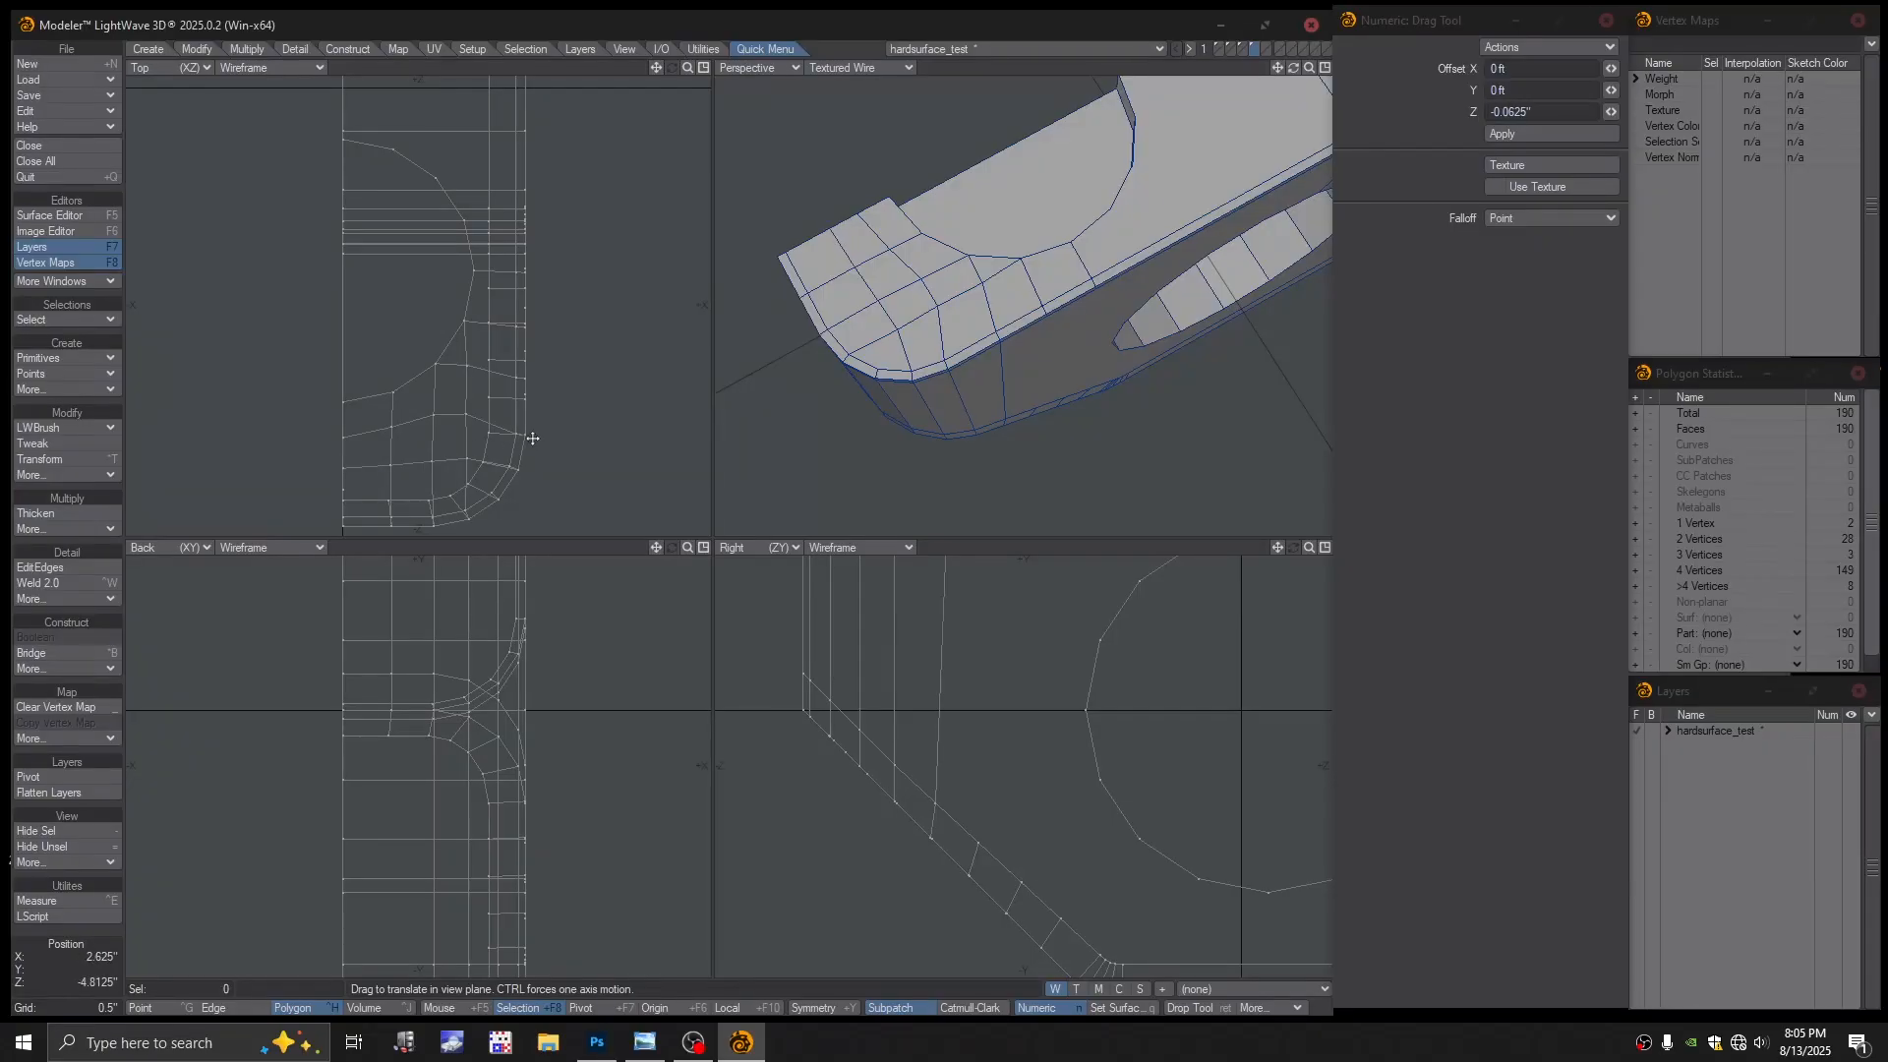
left_click_drag(546, 437, 527, 409, "alt")
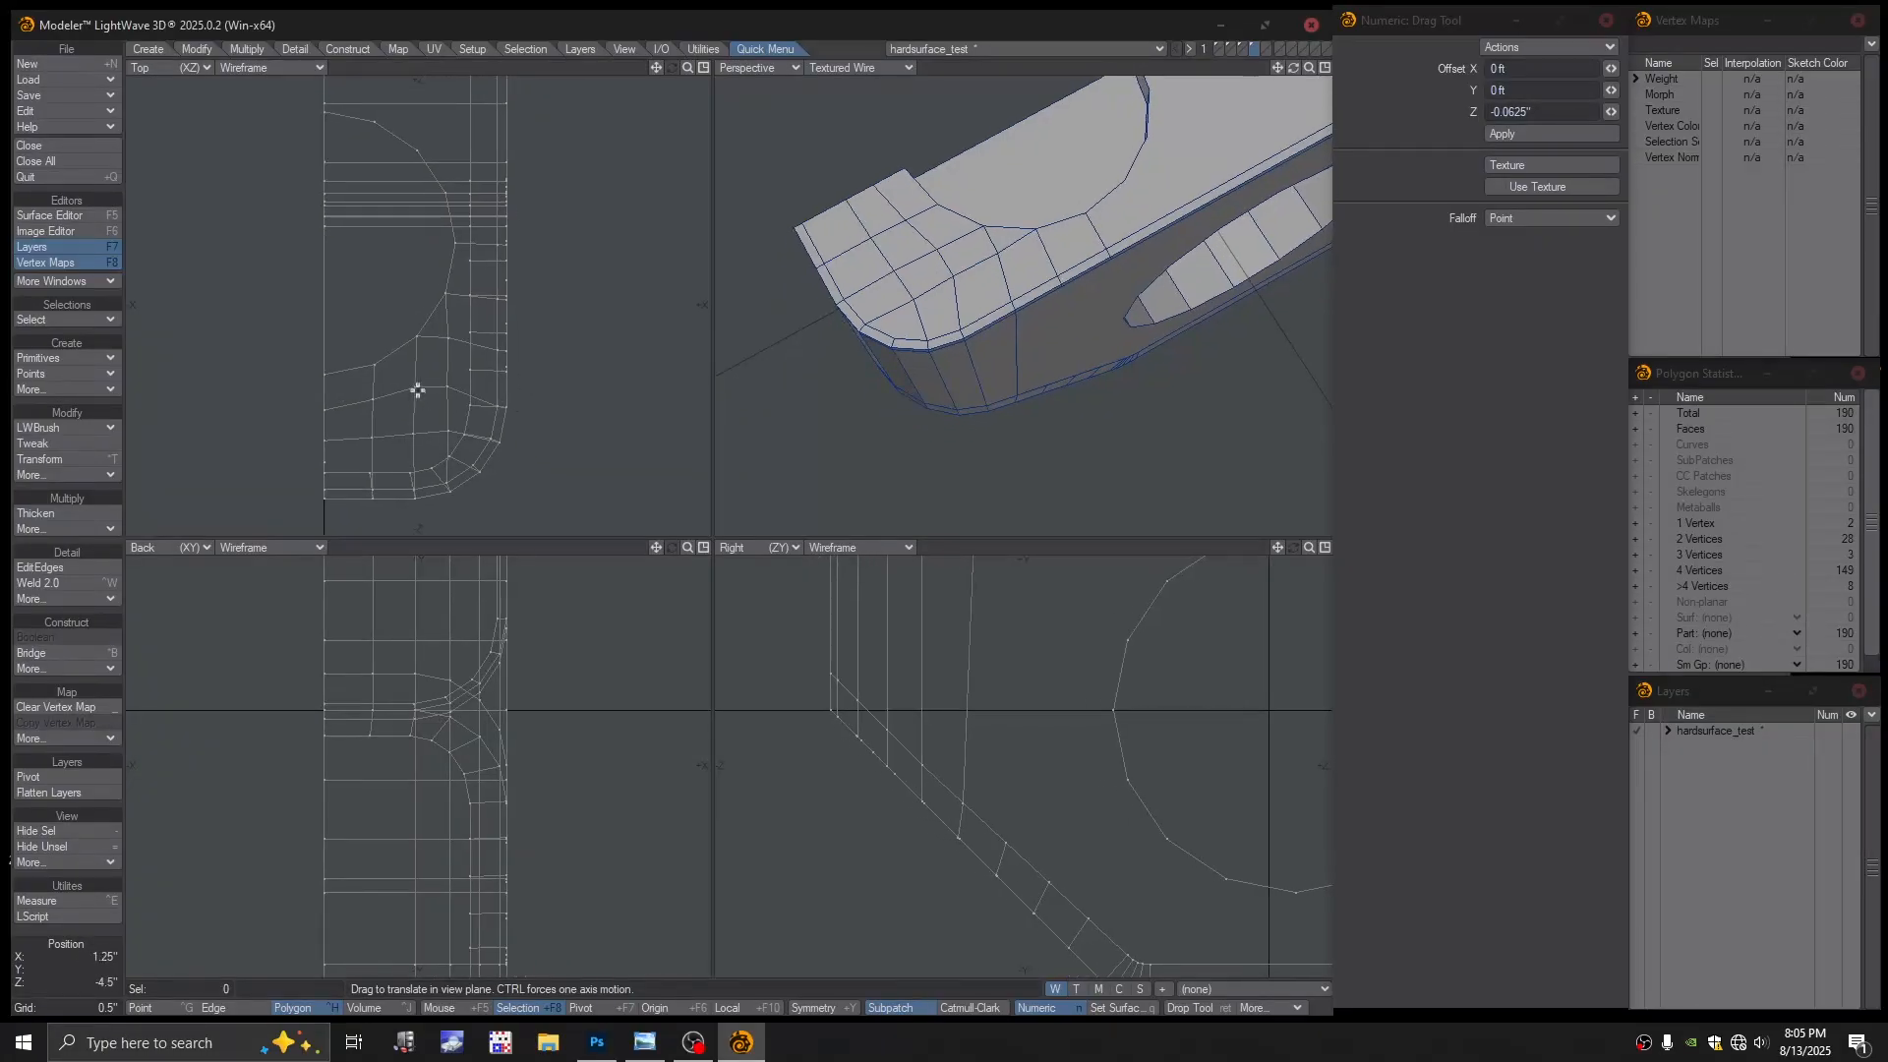
mouse_move(413, 384)
left_mouse_down()
mouse_move(373, 403)
mouse_move(448, 395)
left_mouse_up()
scroll(1006, 295, "down", 1)
left_click_drag(1006, 295, 928, 316, "alt")
scroll(982, 297, "up", 1)
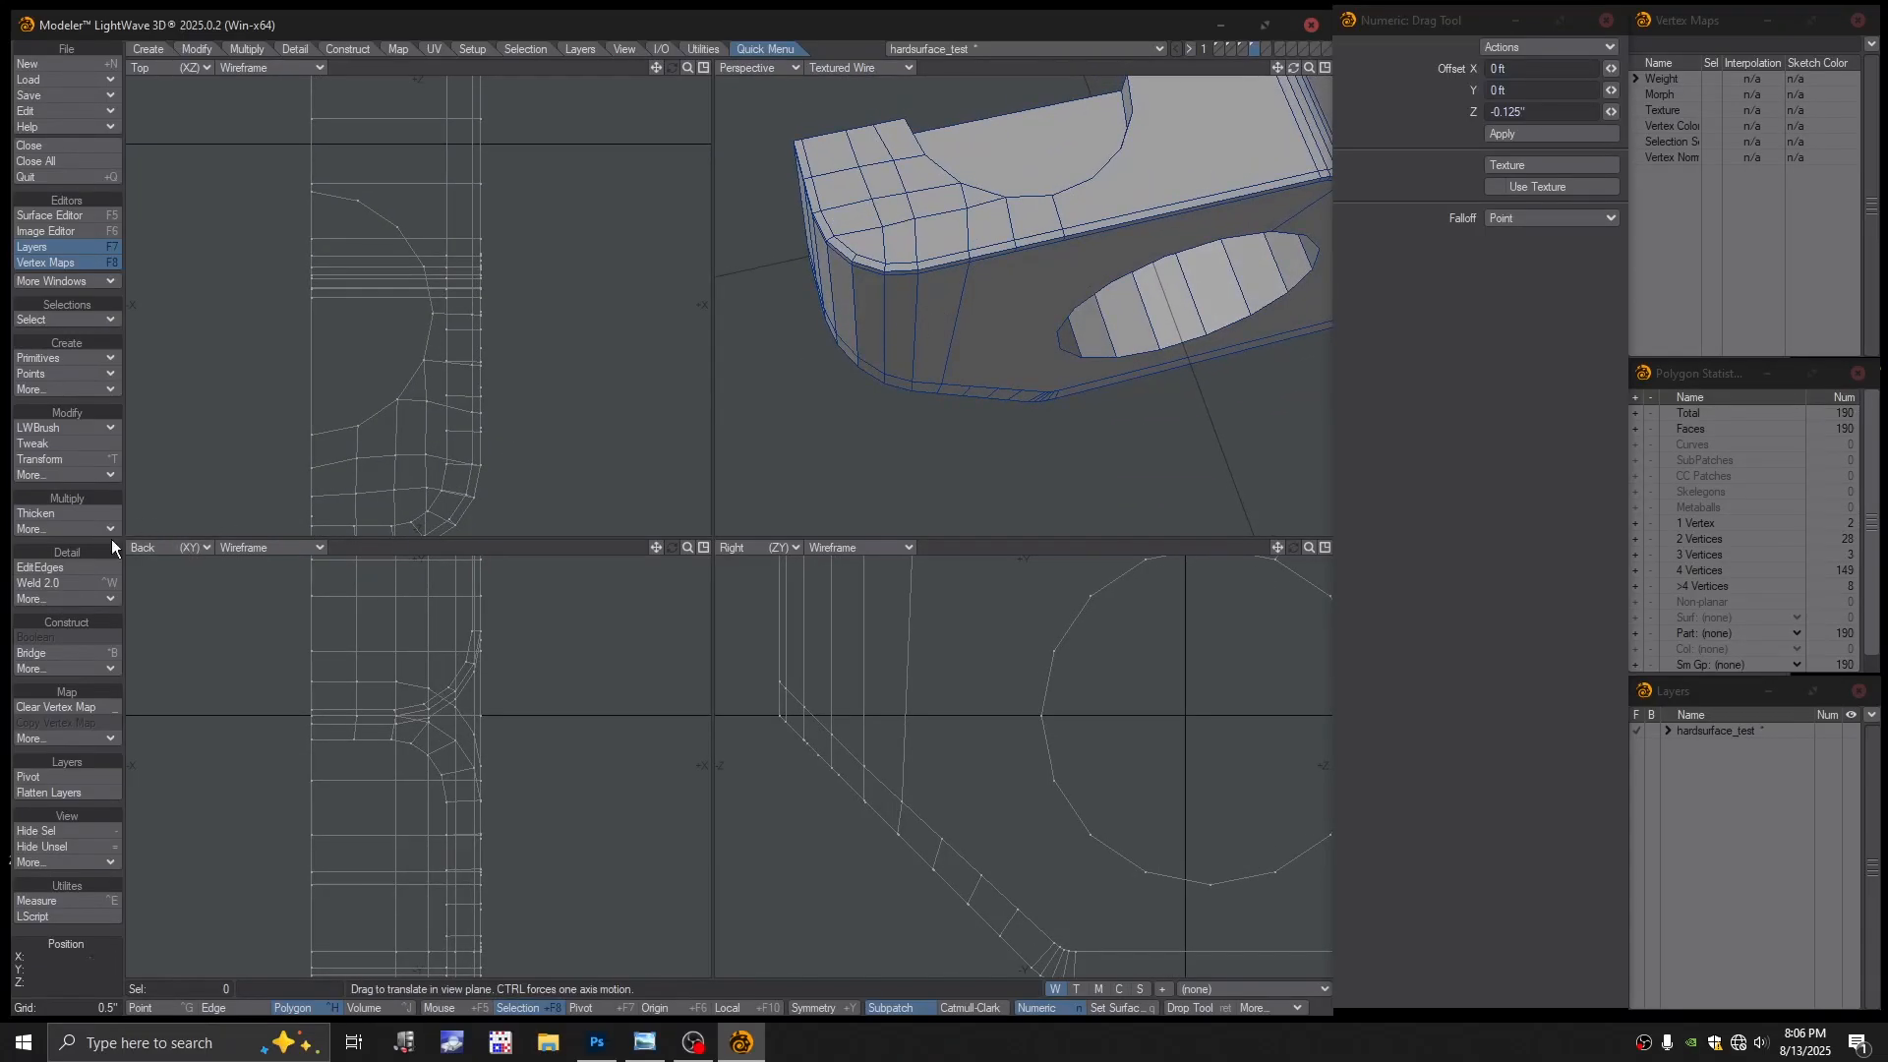
left_click(78, 567)
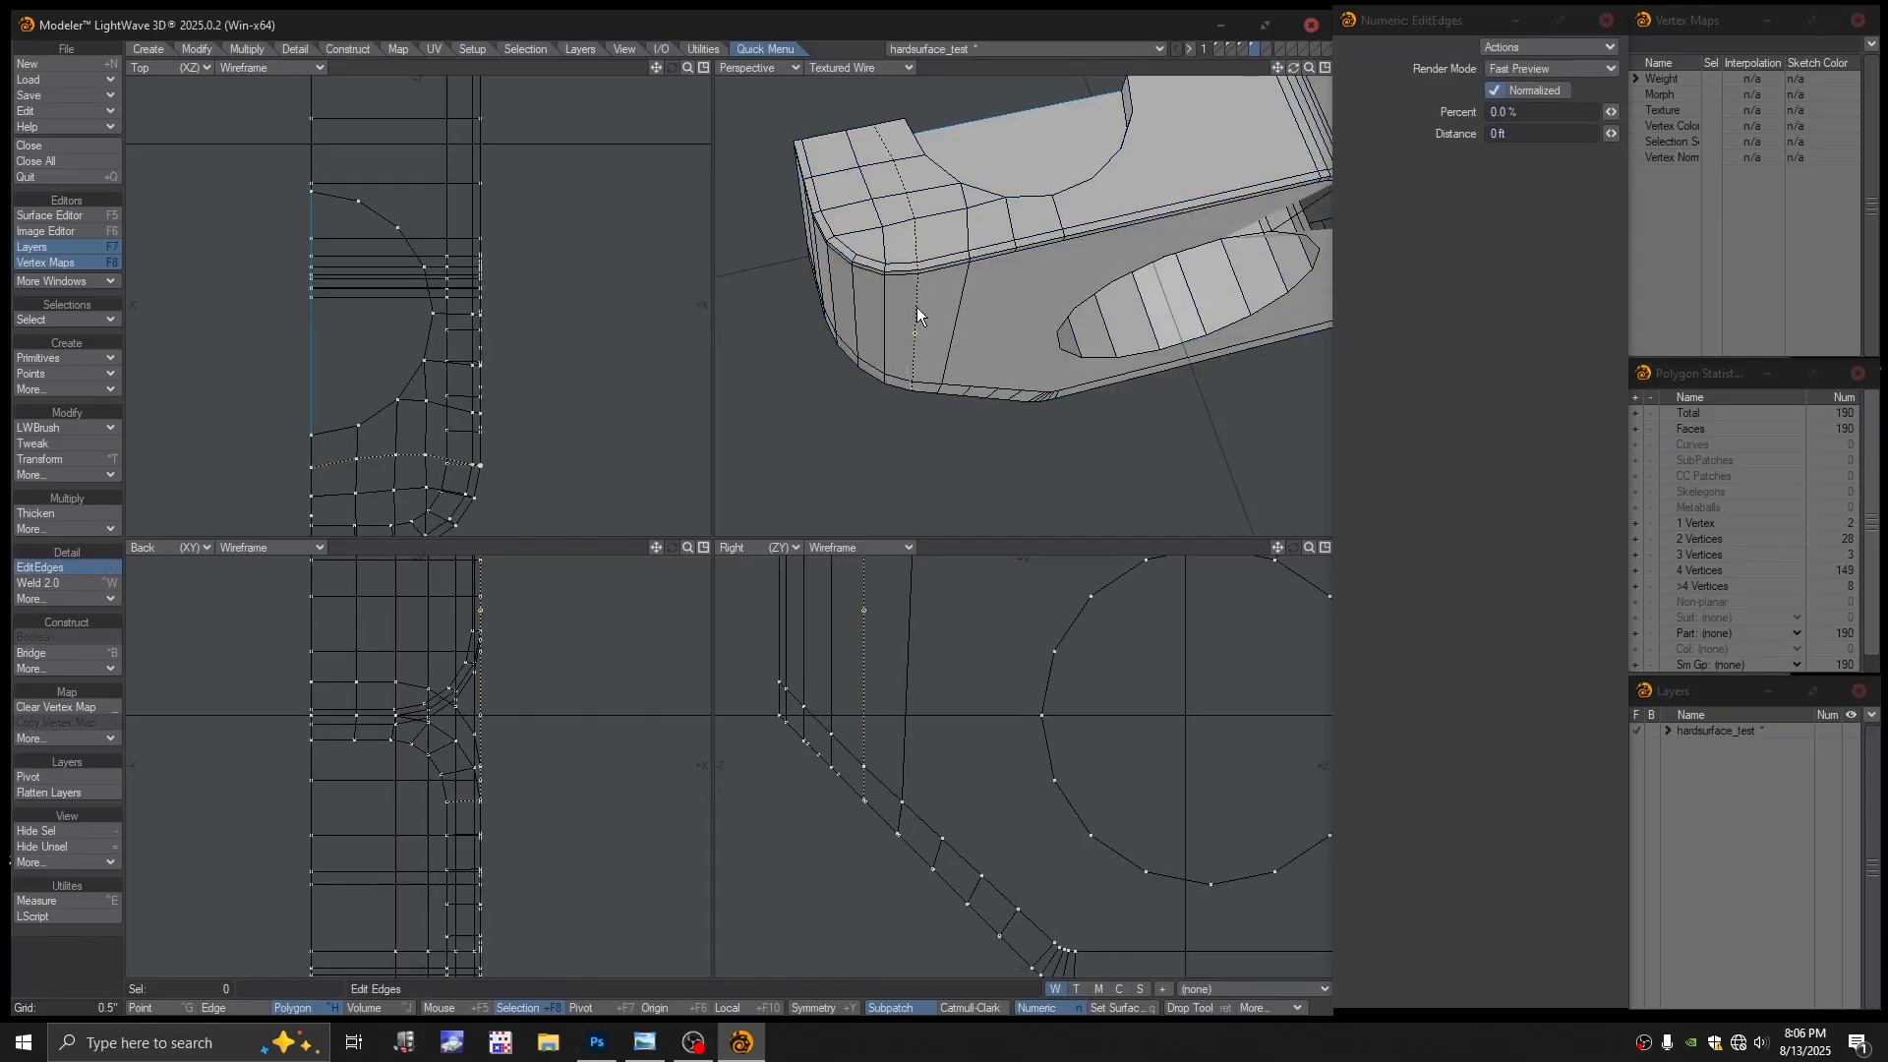
scroll(985, 290, "up", 2)
scroll(925, 312, "down", 3)
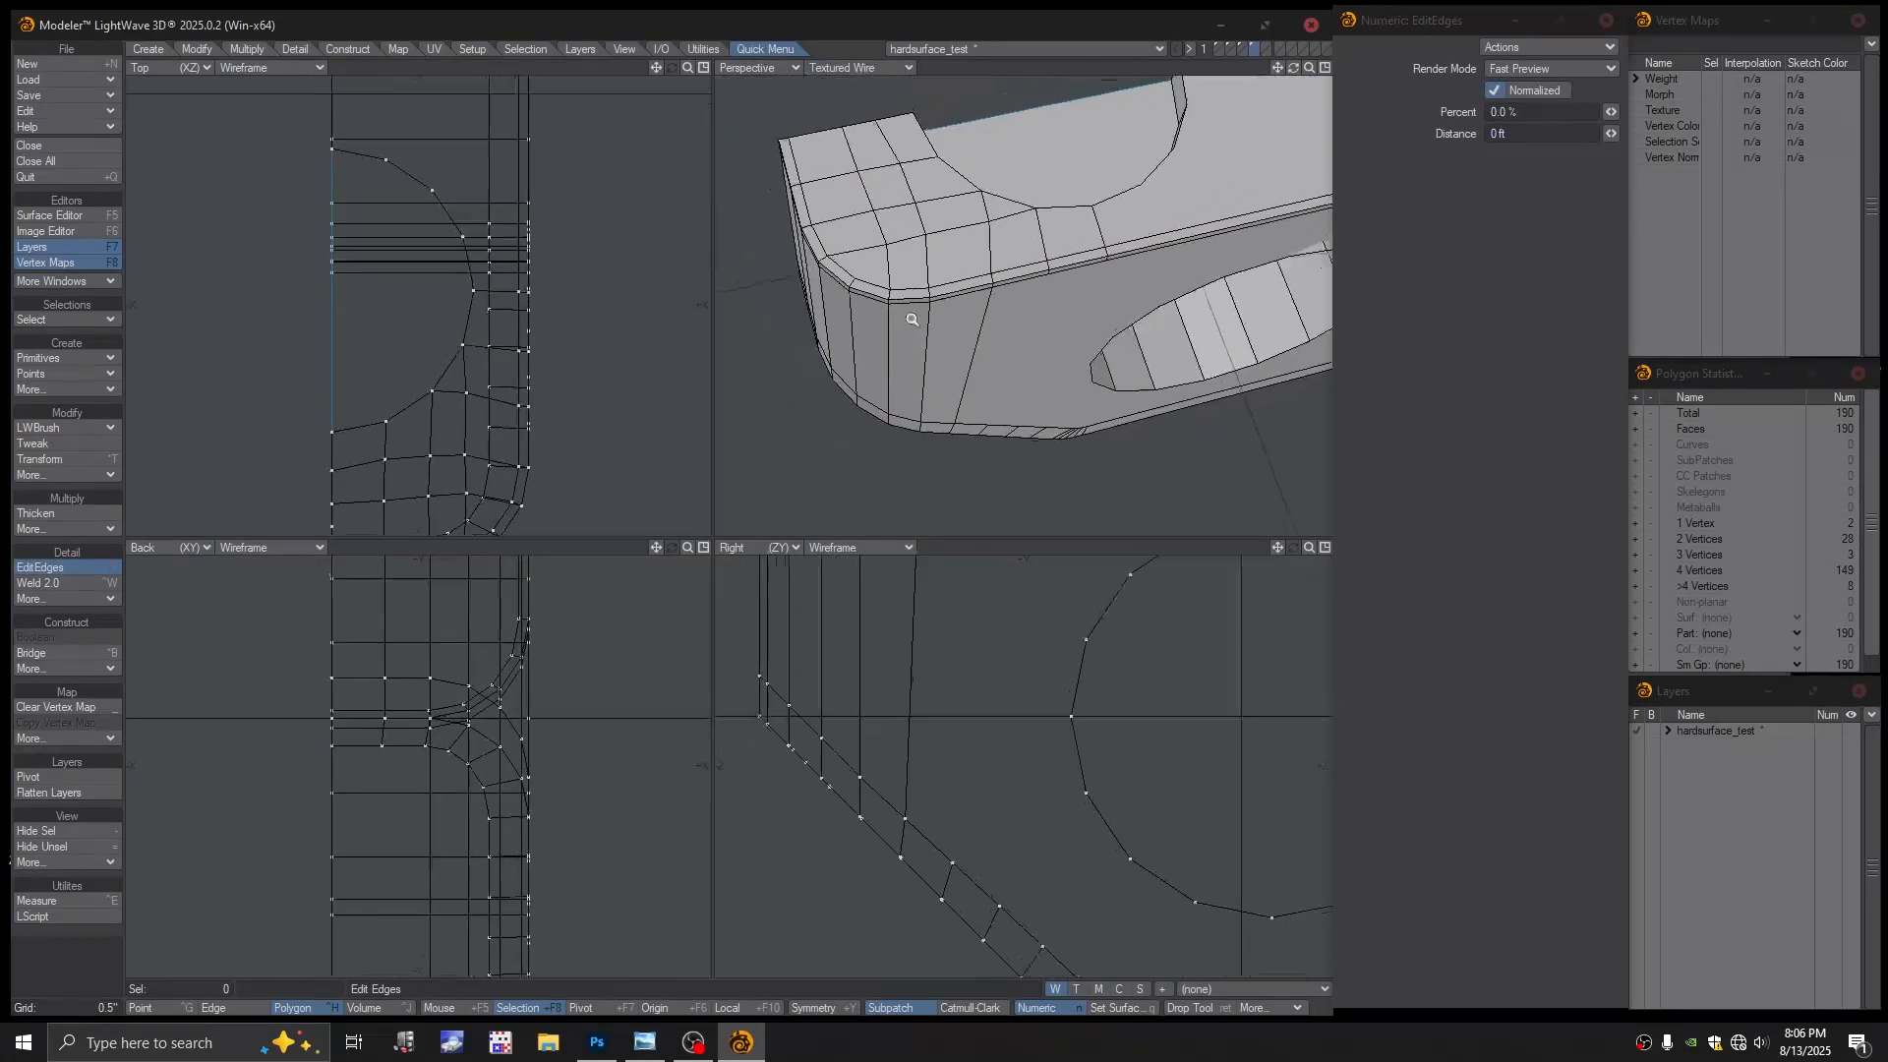
mouse_move(913, 320)
left_mouse_down("alt")
mouse_move(974, 316)
mouse_move(941, 315)
left_mouse_up("alt")
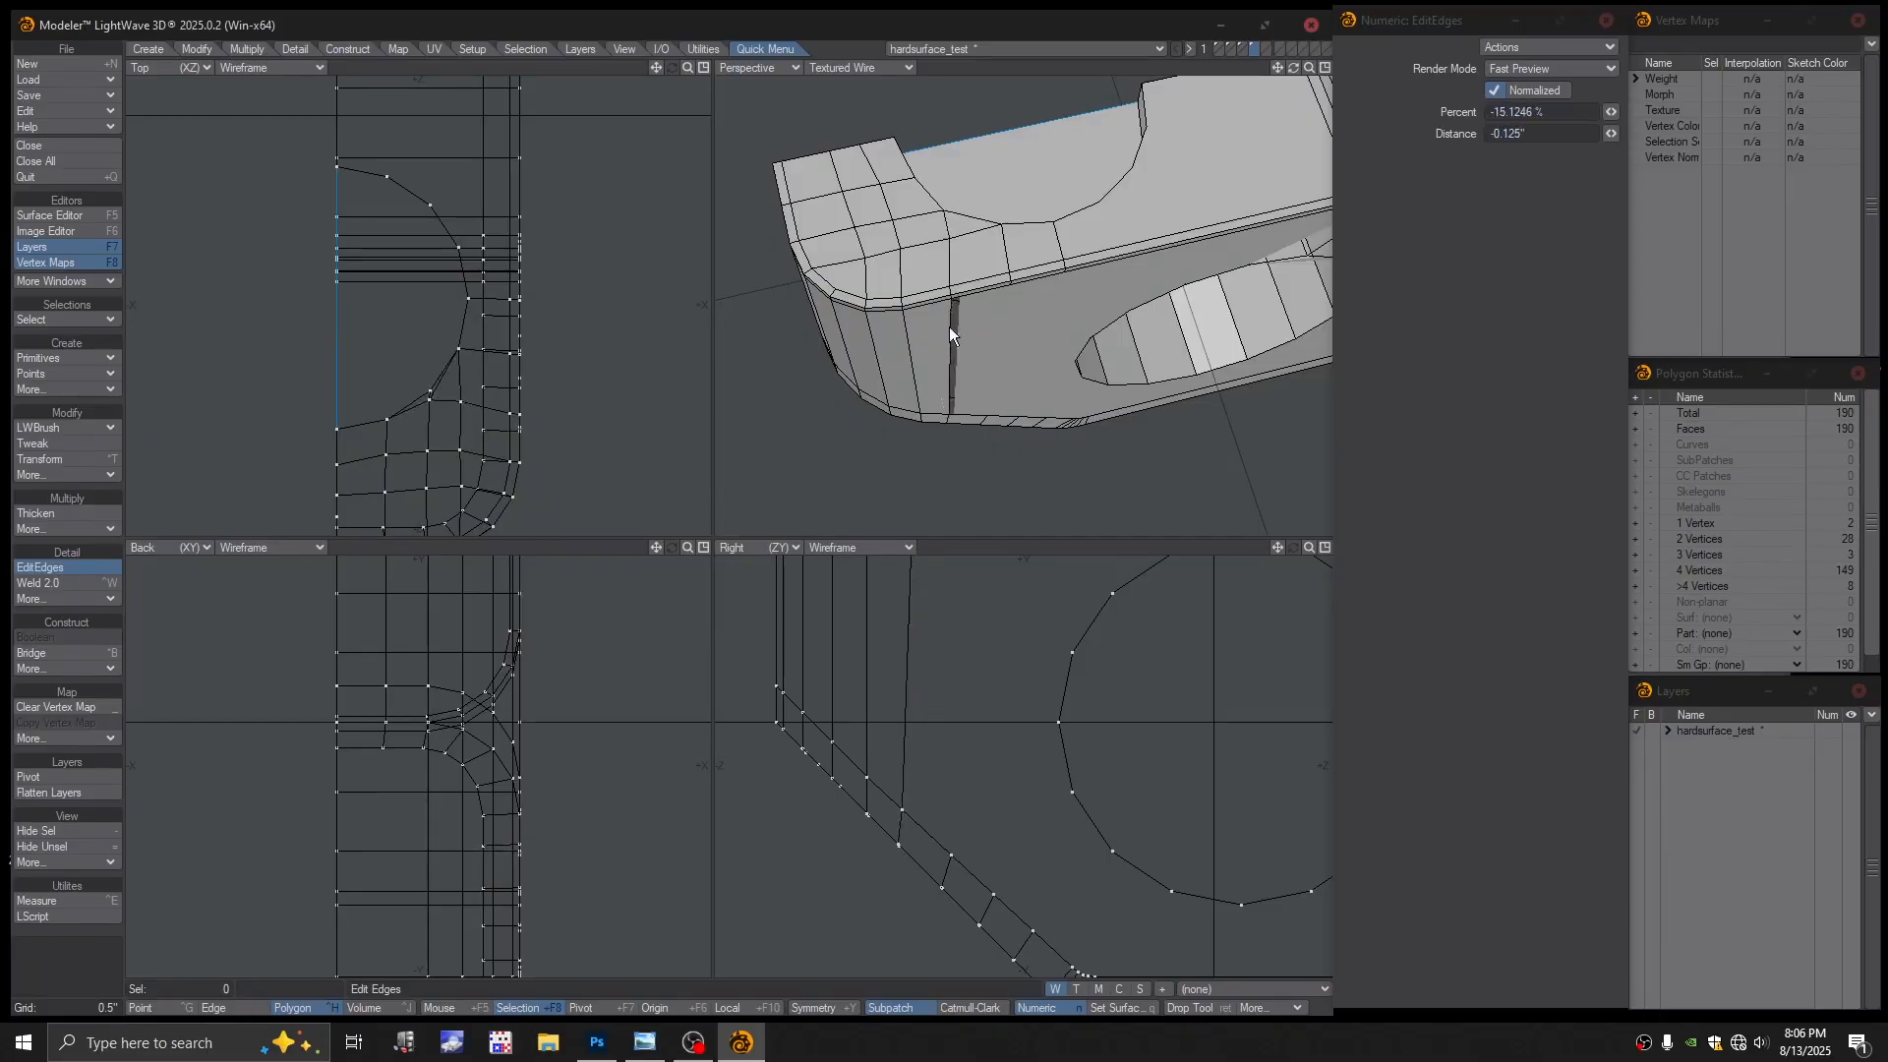
key("space")
key("space")
key("space")
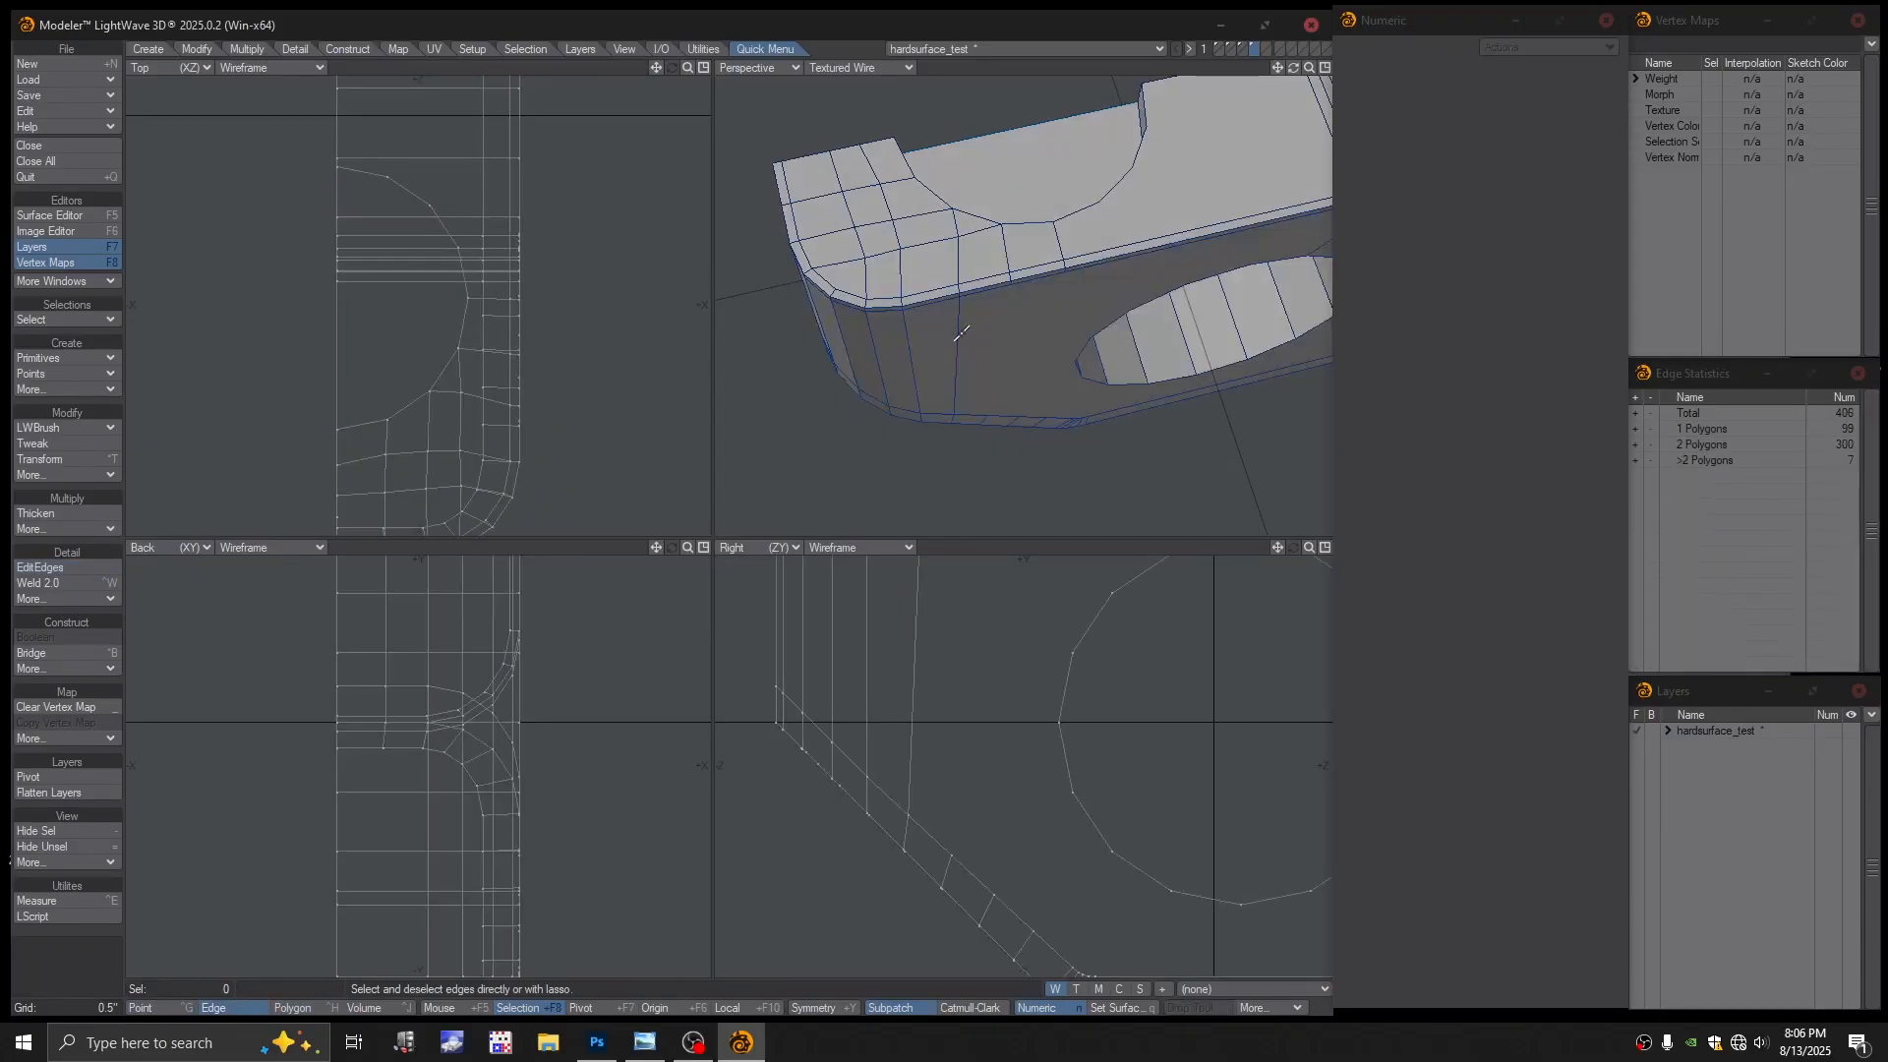
left_click(962, 336)
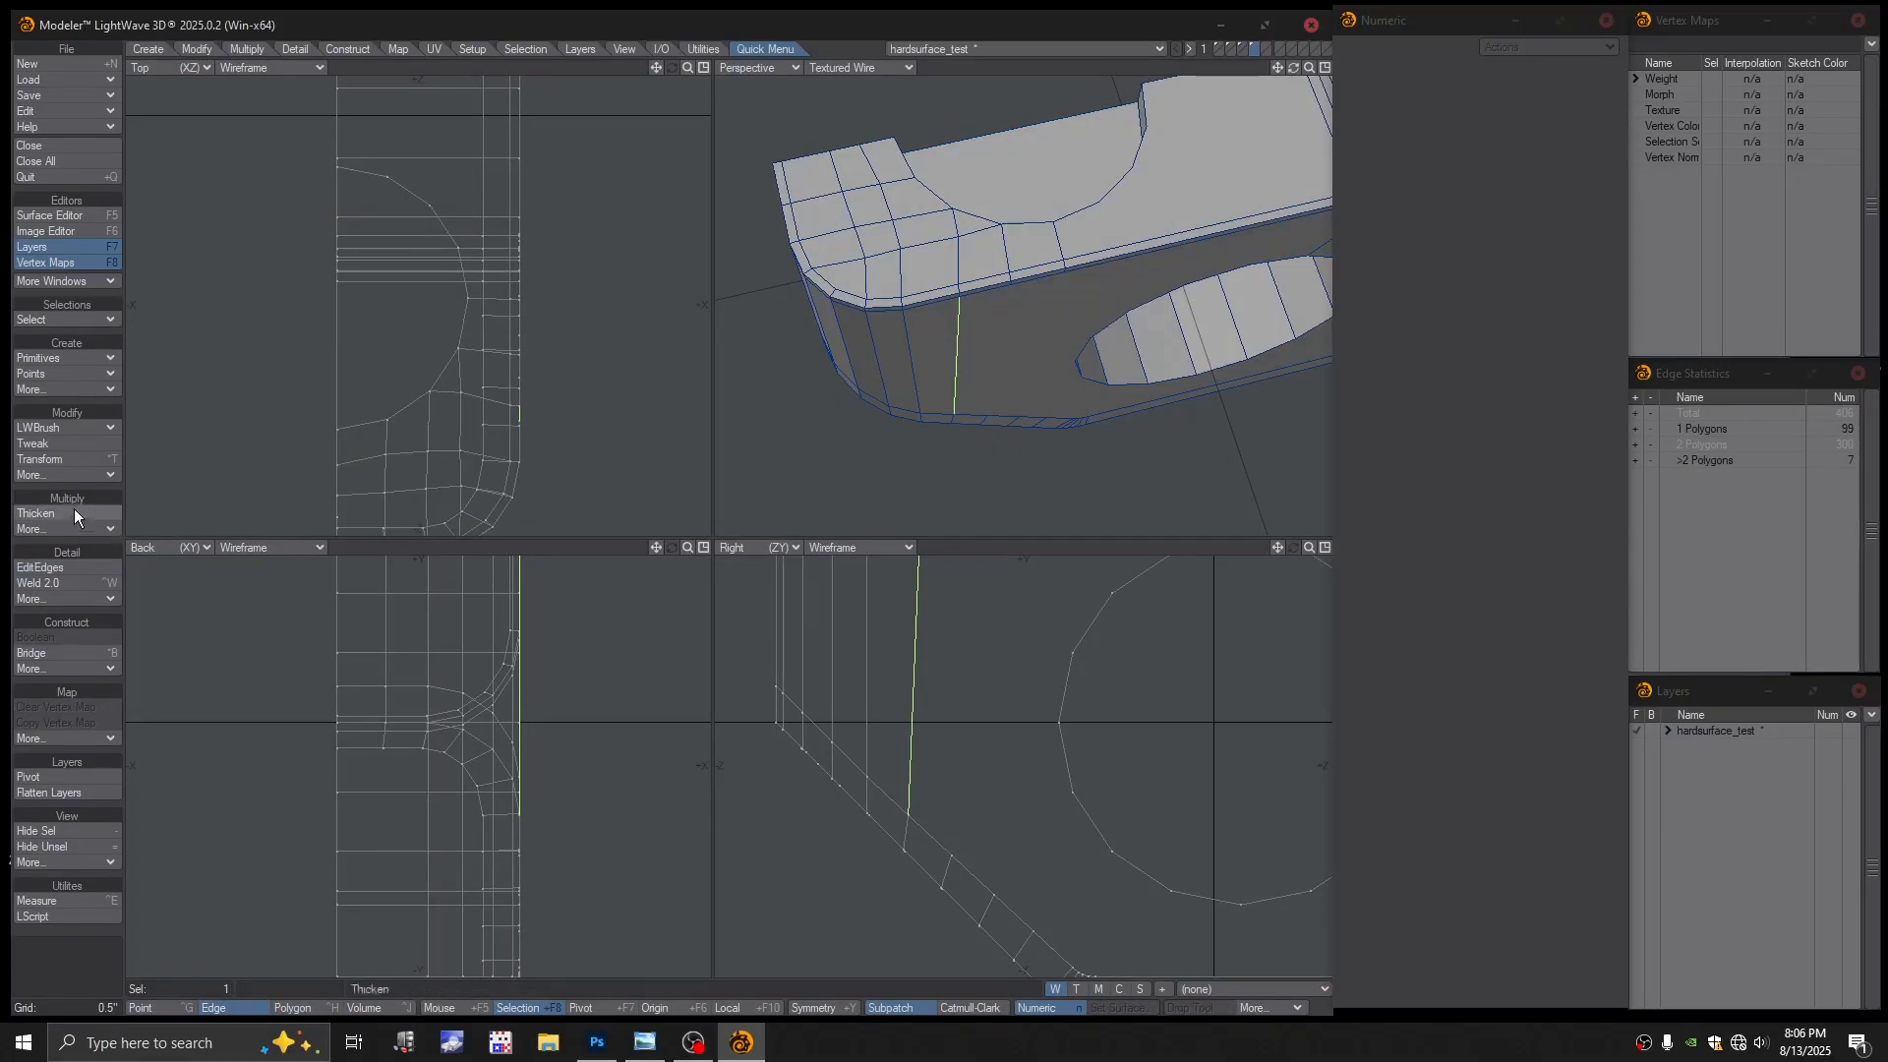
left_click(59, 568)
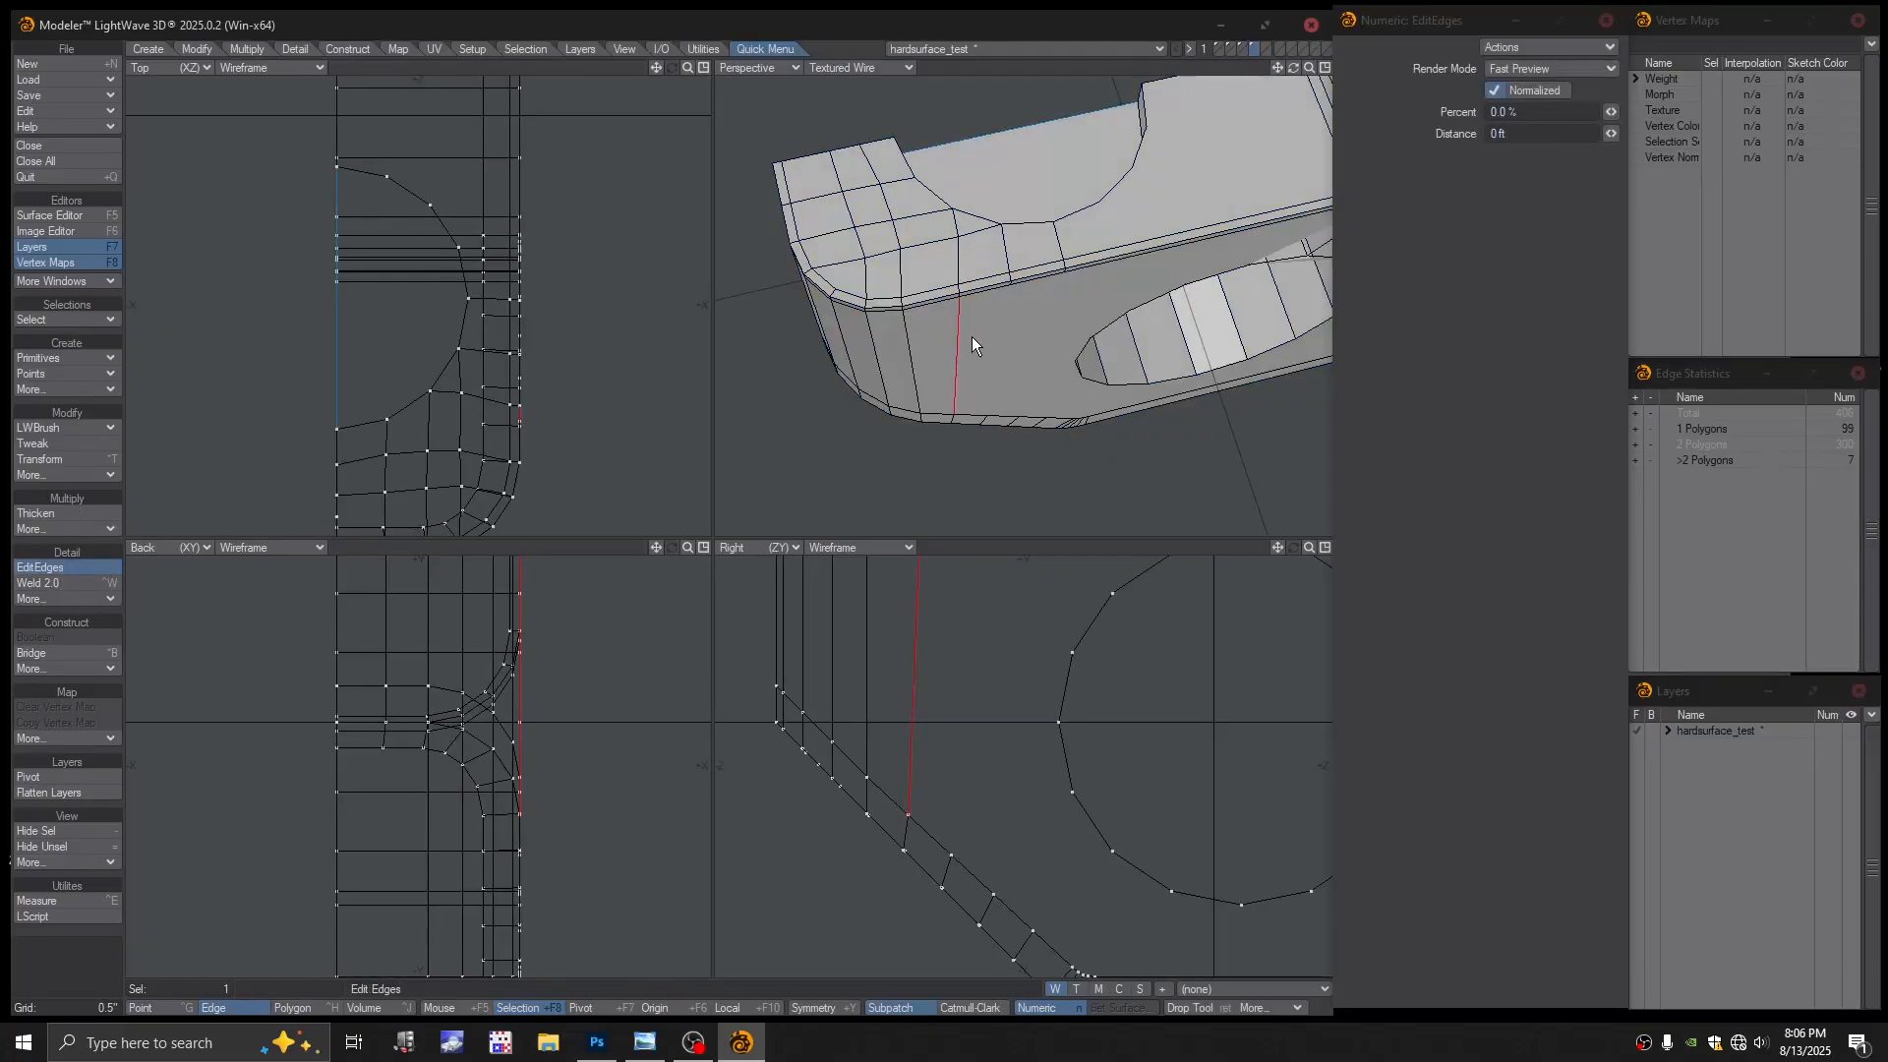
left_click(956, 315)
key("space")
key("space")
key("space")
key("space")
left_click(958, 358)
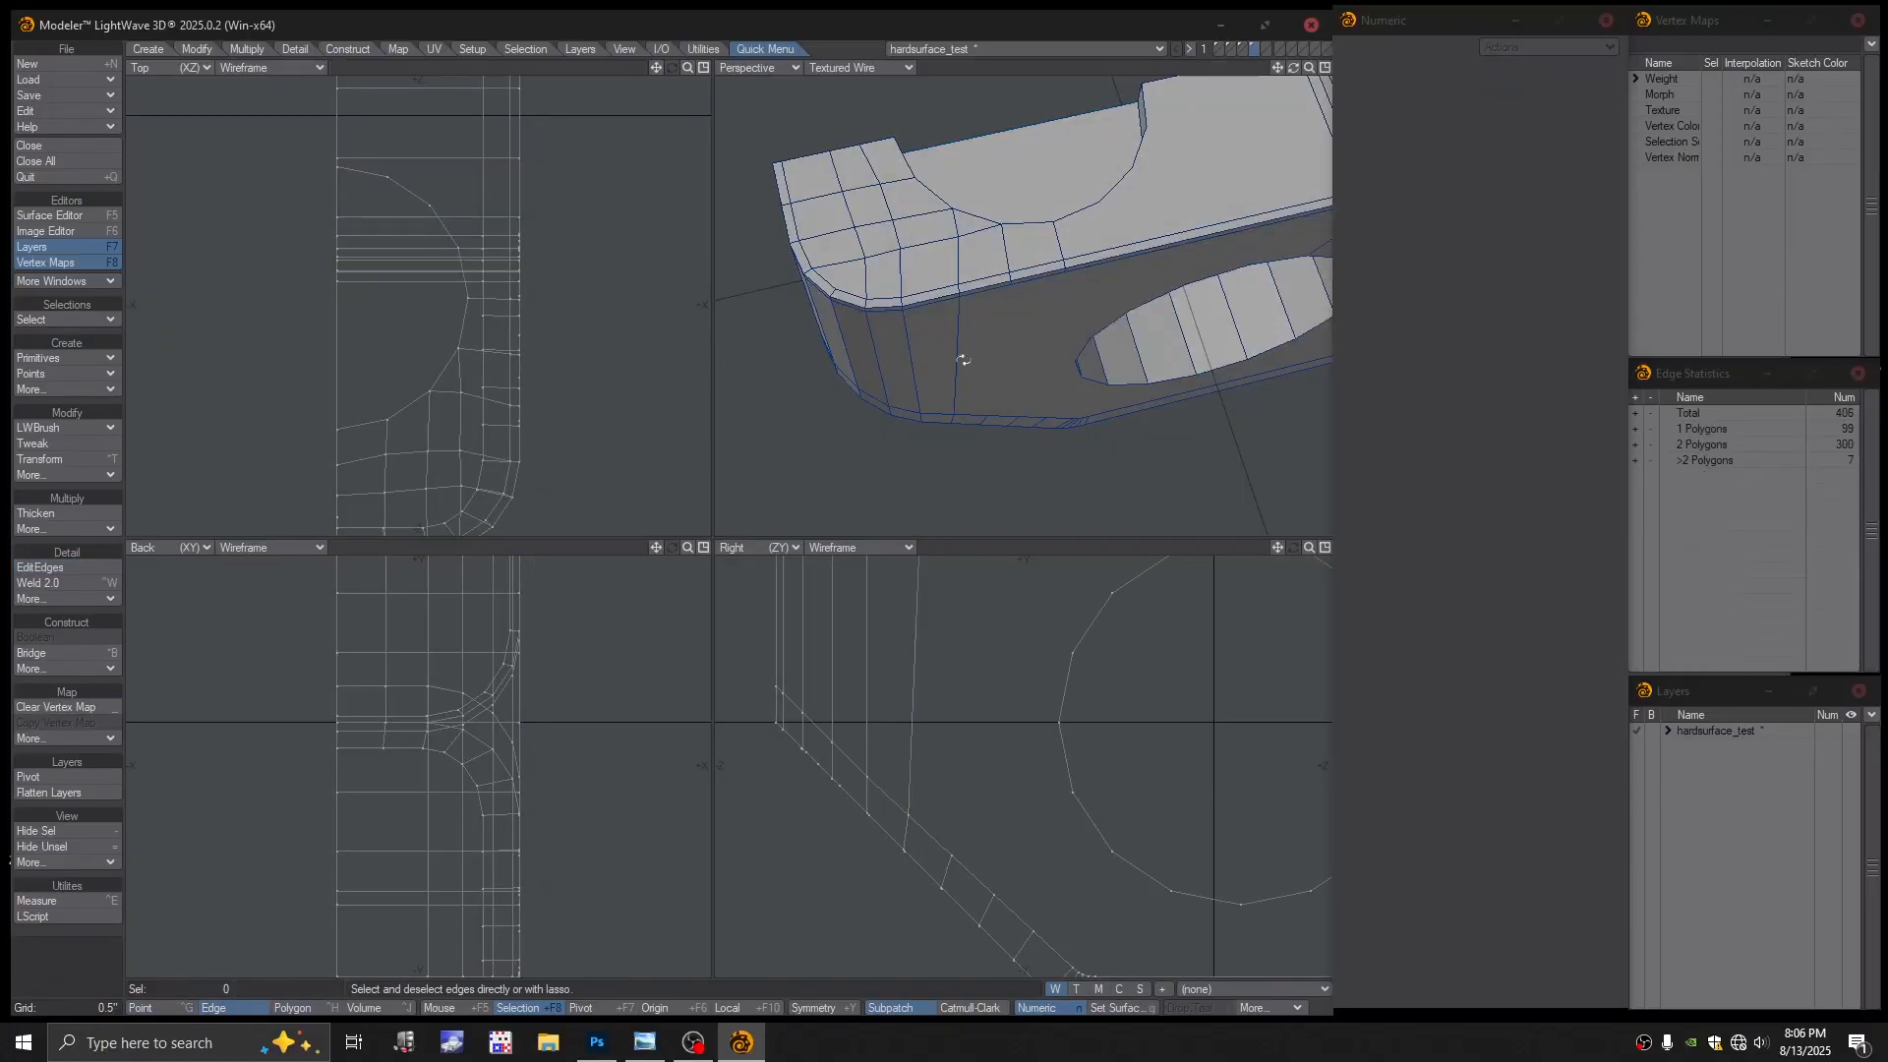
mouse_move(961, 358)
left_mouse_down("alt")
mouse_move(986, 380)
mouse_move(990, 337)
left_mouse_up("alt")
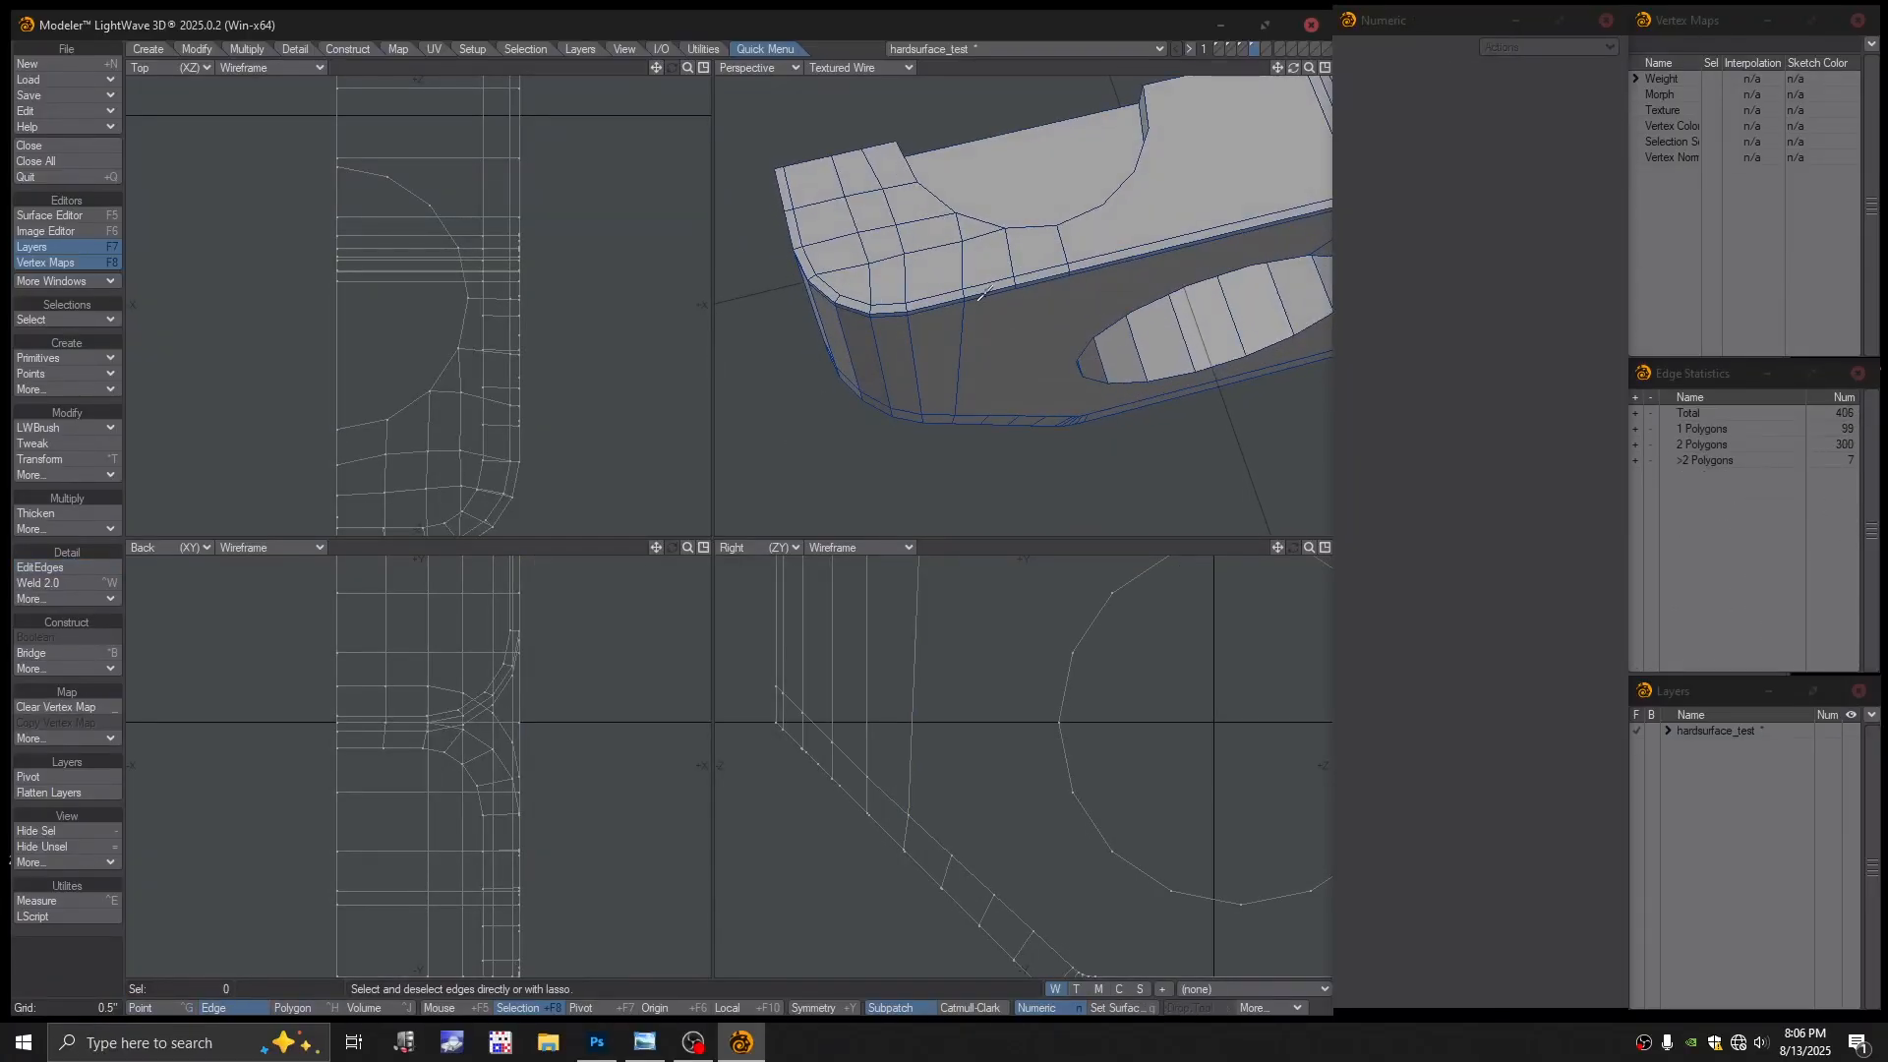
key("space")
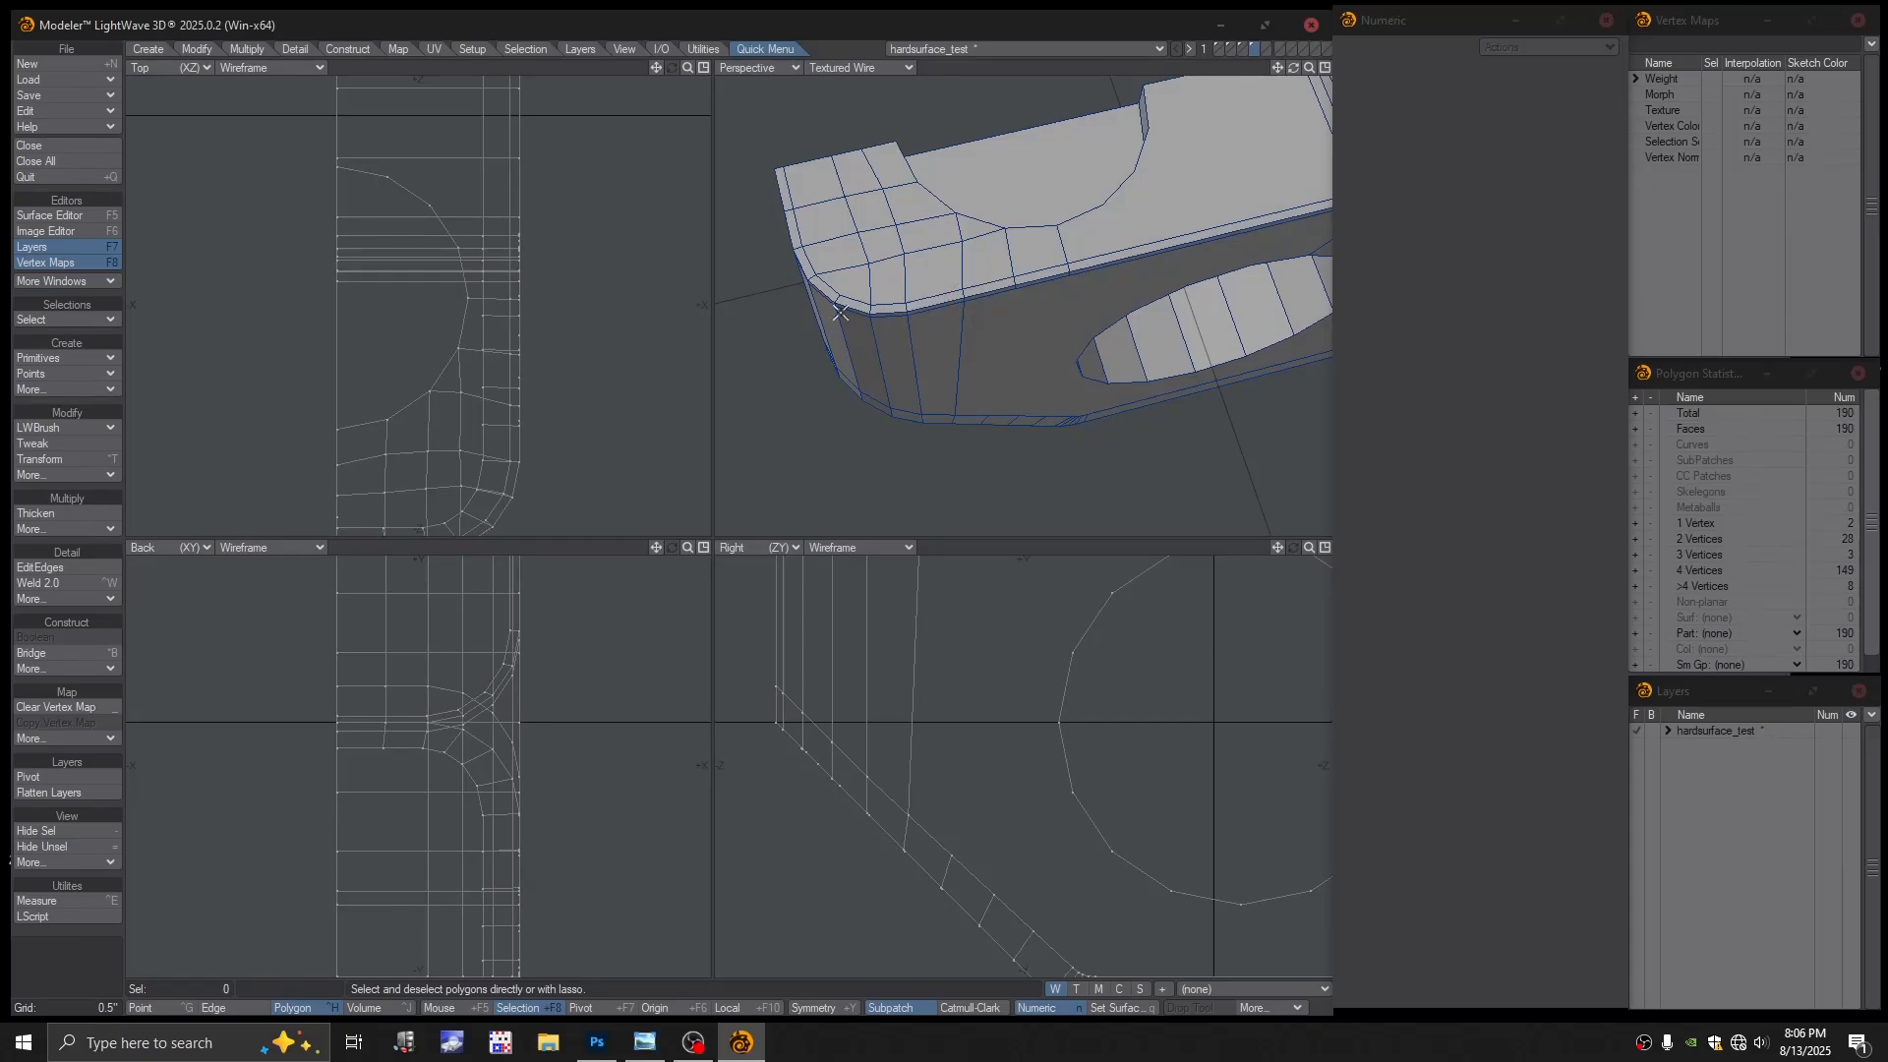
left_click_drag(891, 307, 935, 254, "alt")
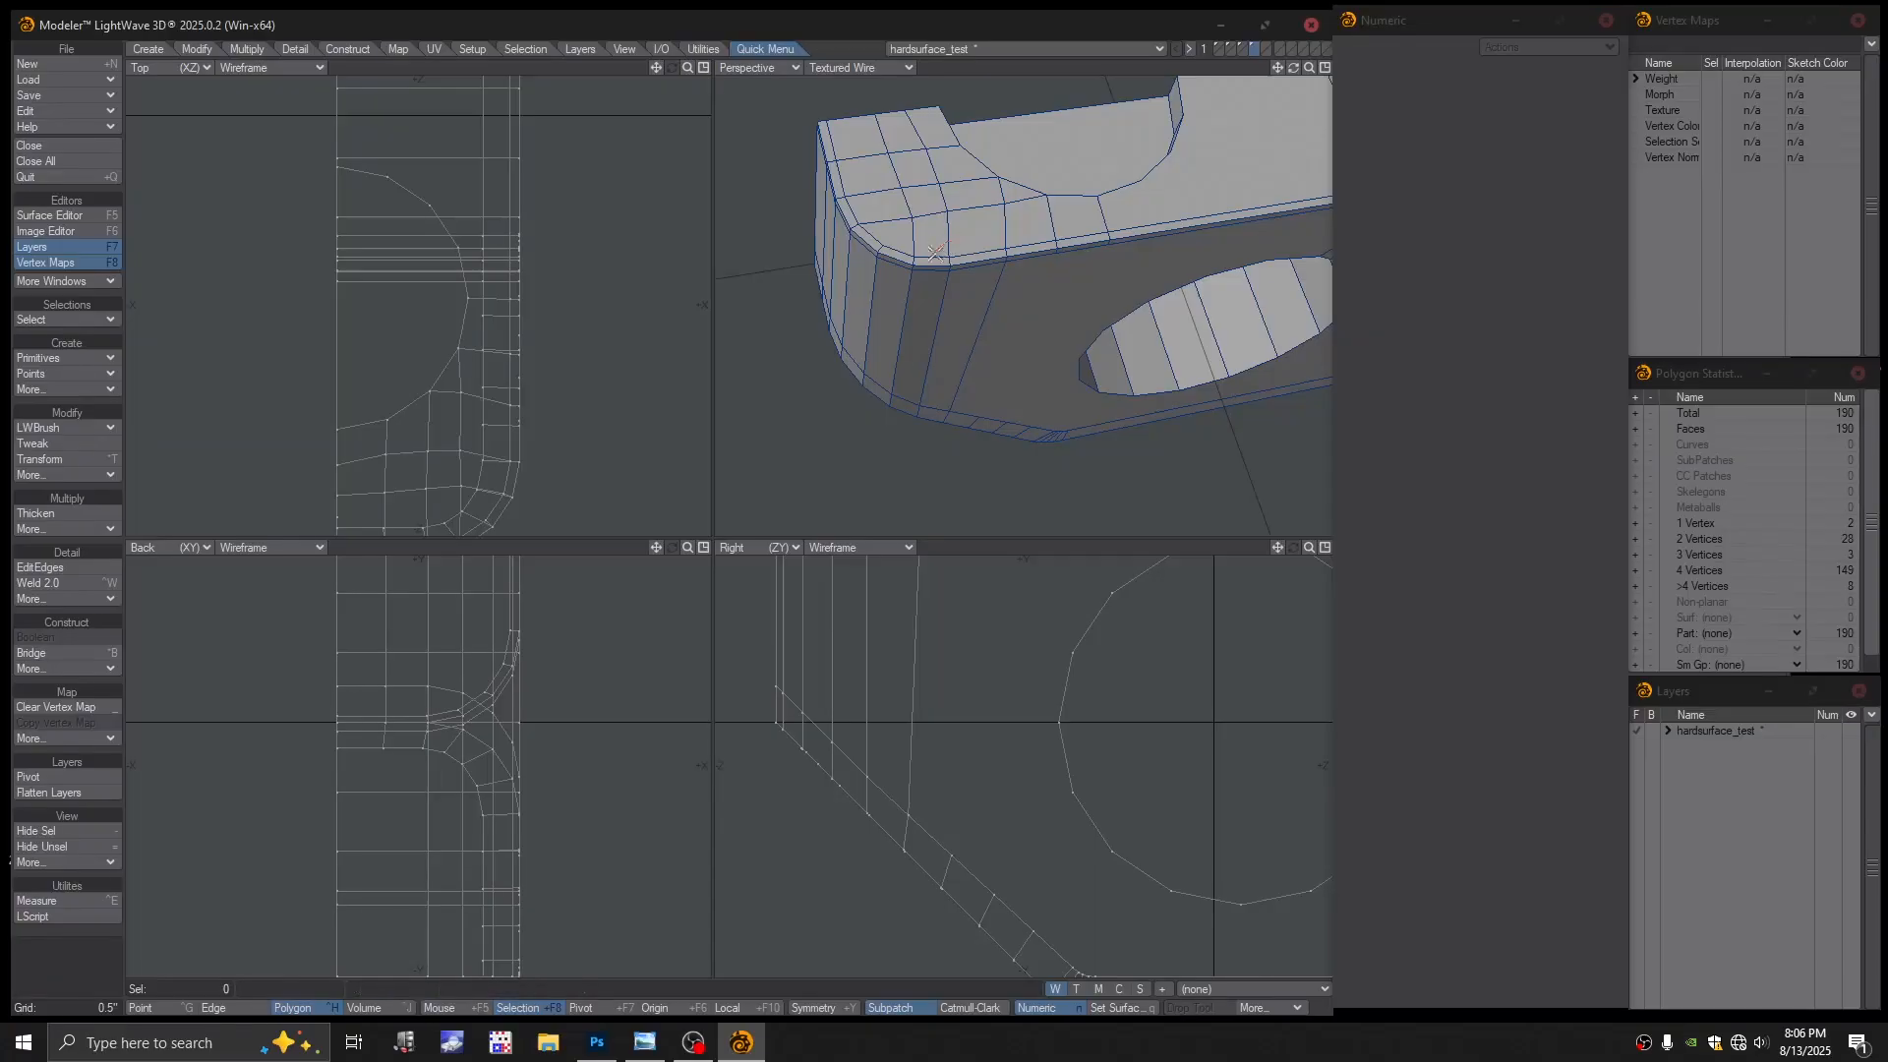
left_click_drag(965, 299, 994, 244, "alt")
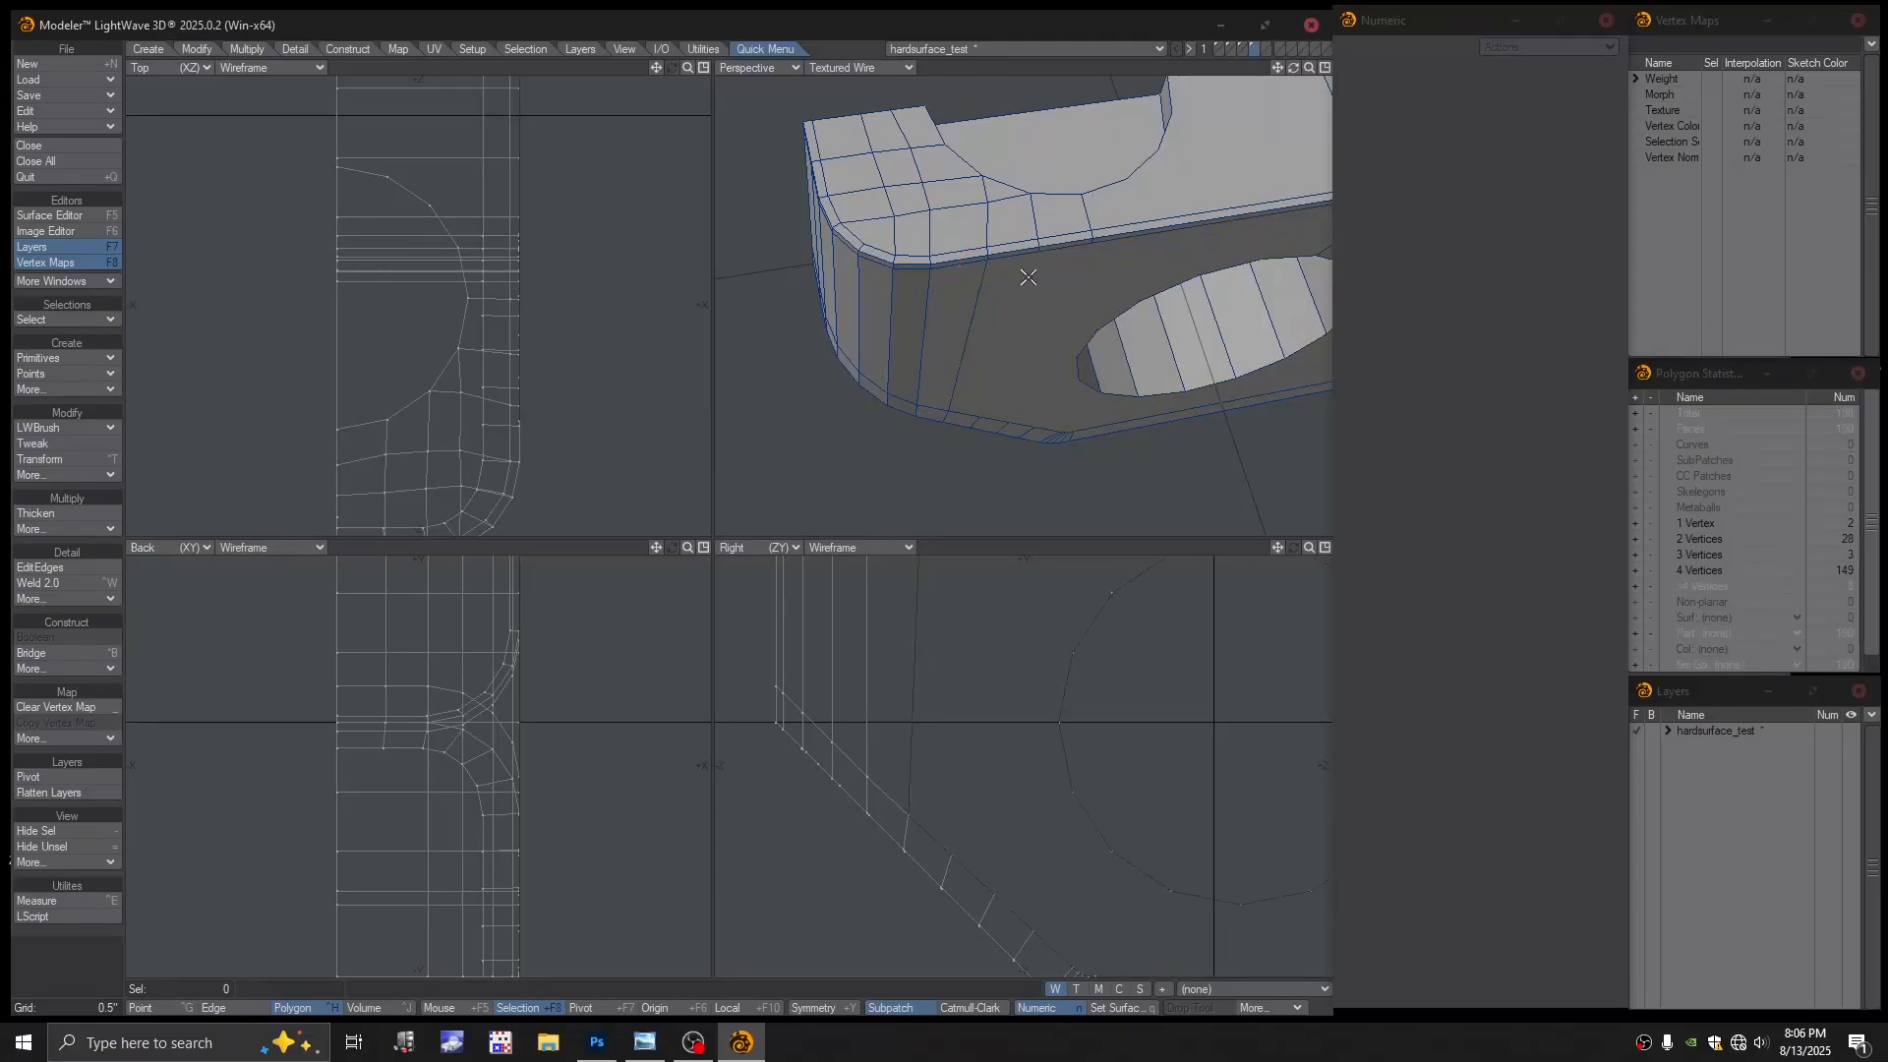
Select the points along the rounded side corner and move them -0.125" in Z
key("space")
key("space")
key("ctrl+g")
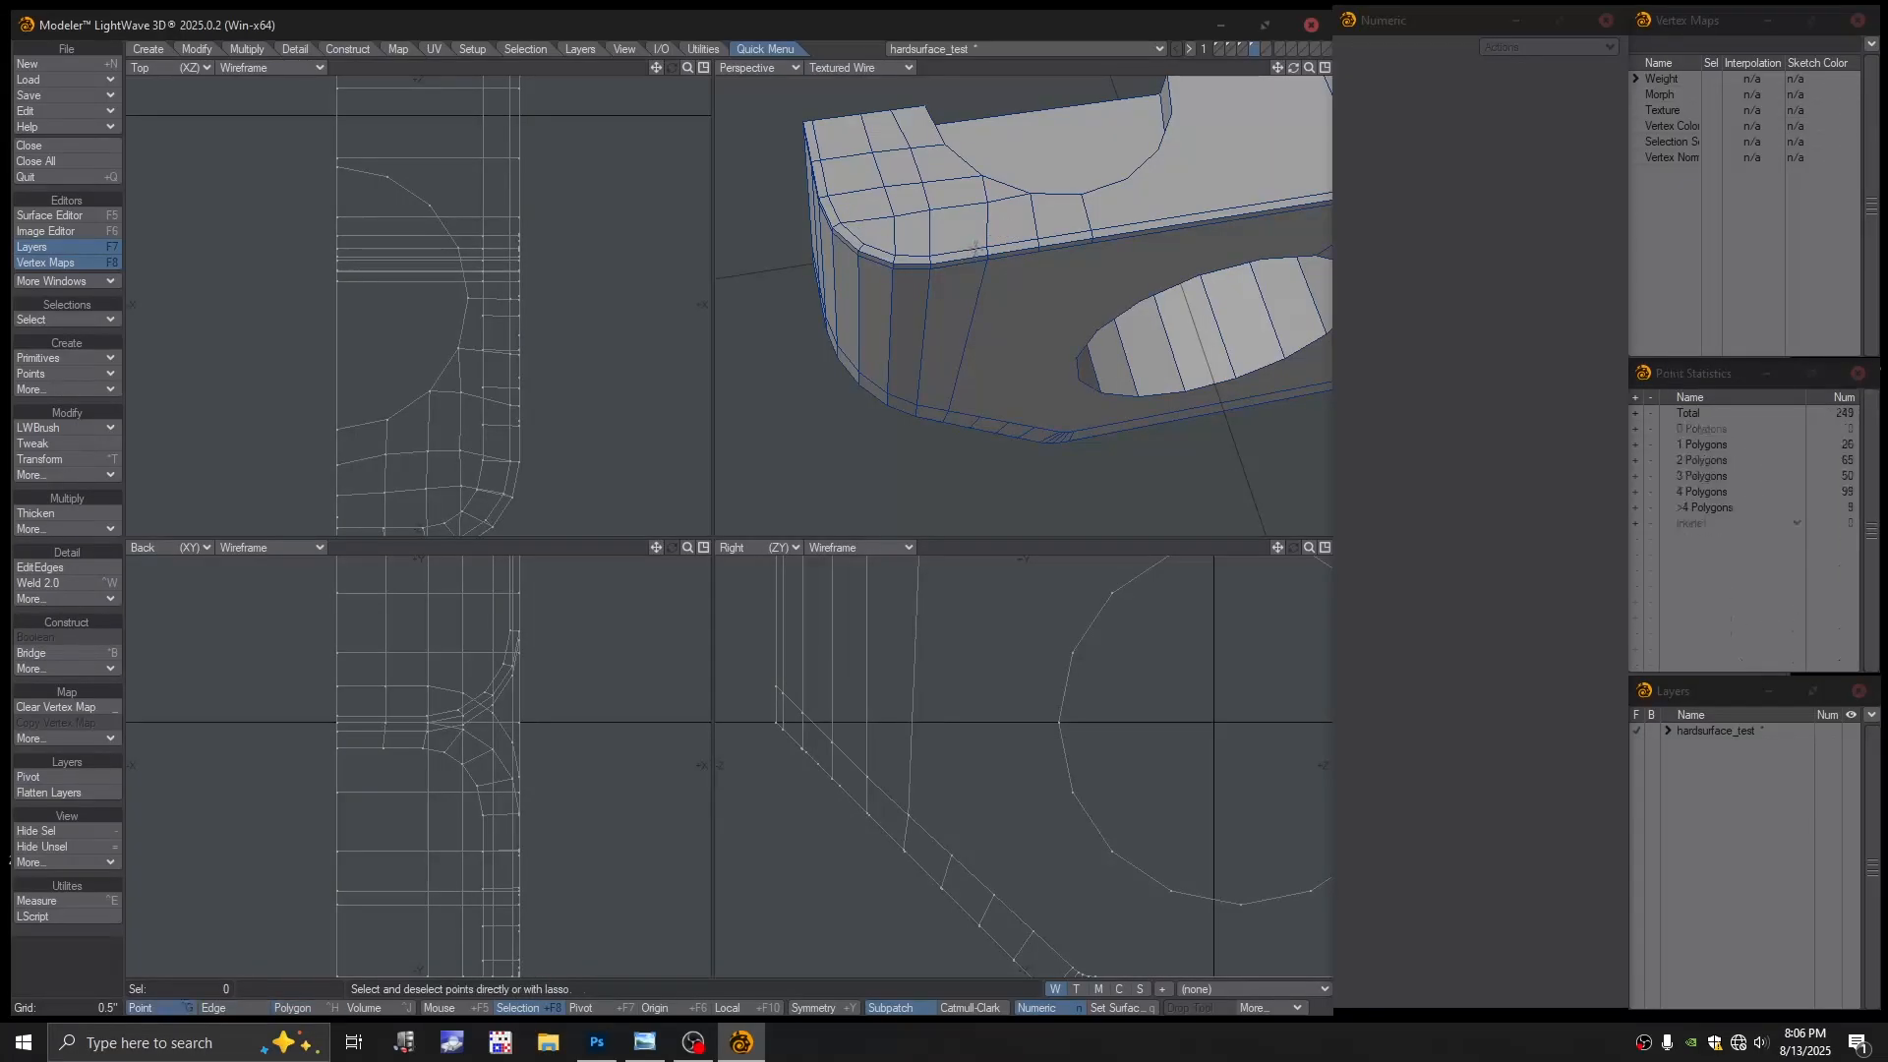
left_click(986, 253)
left_click_drag(1005, 306, 999, 308, "alt")
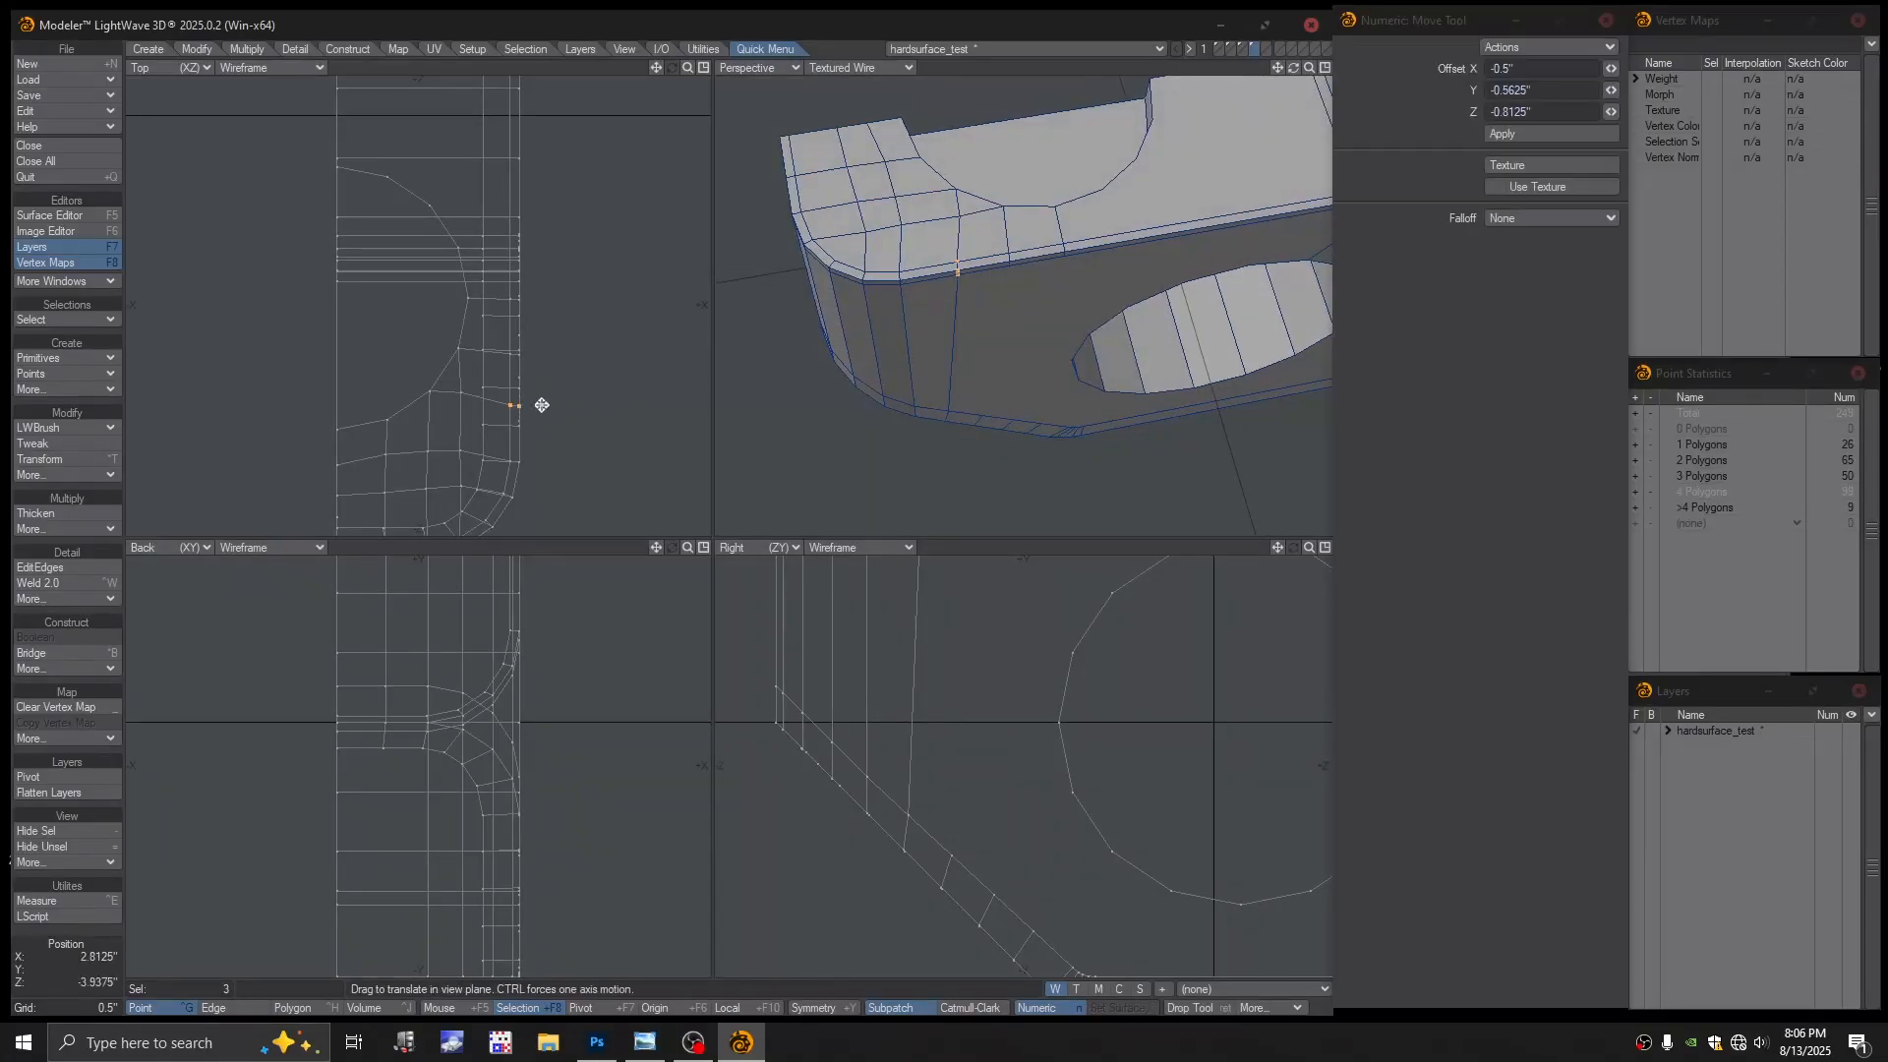
left_click_drag(542, 405, 542, 414)
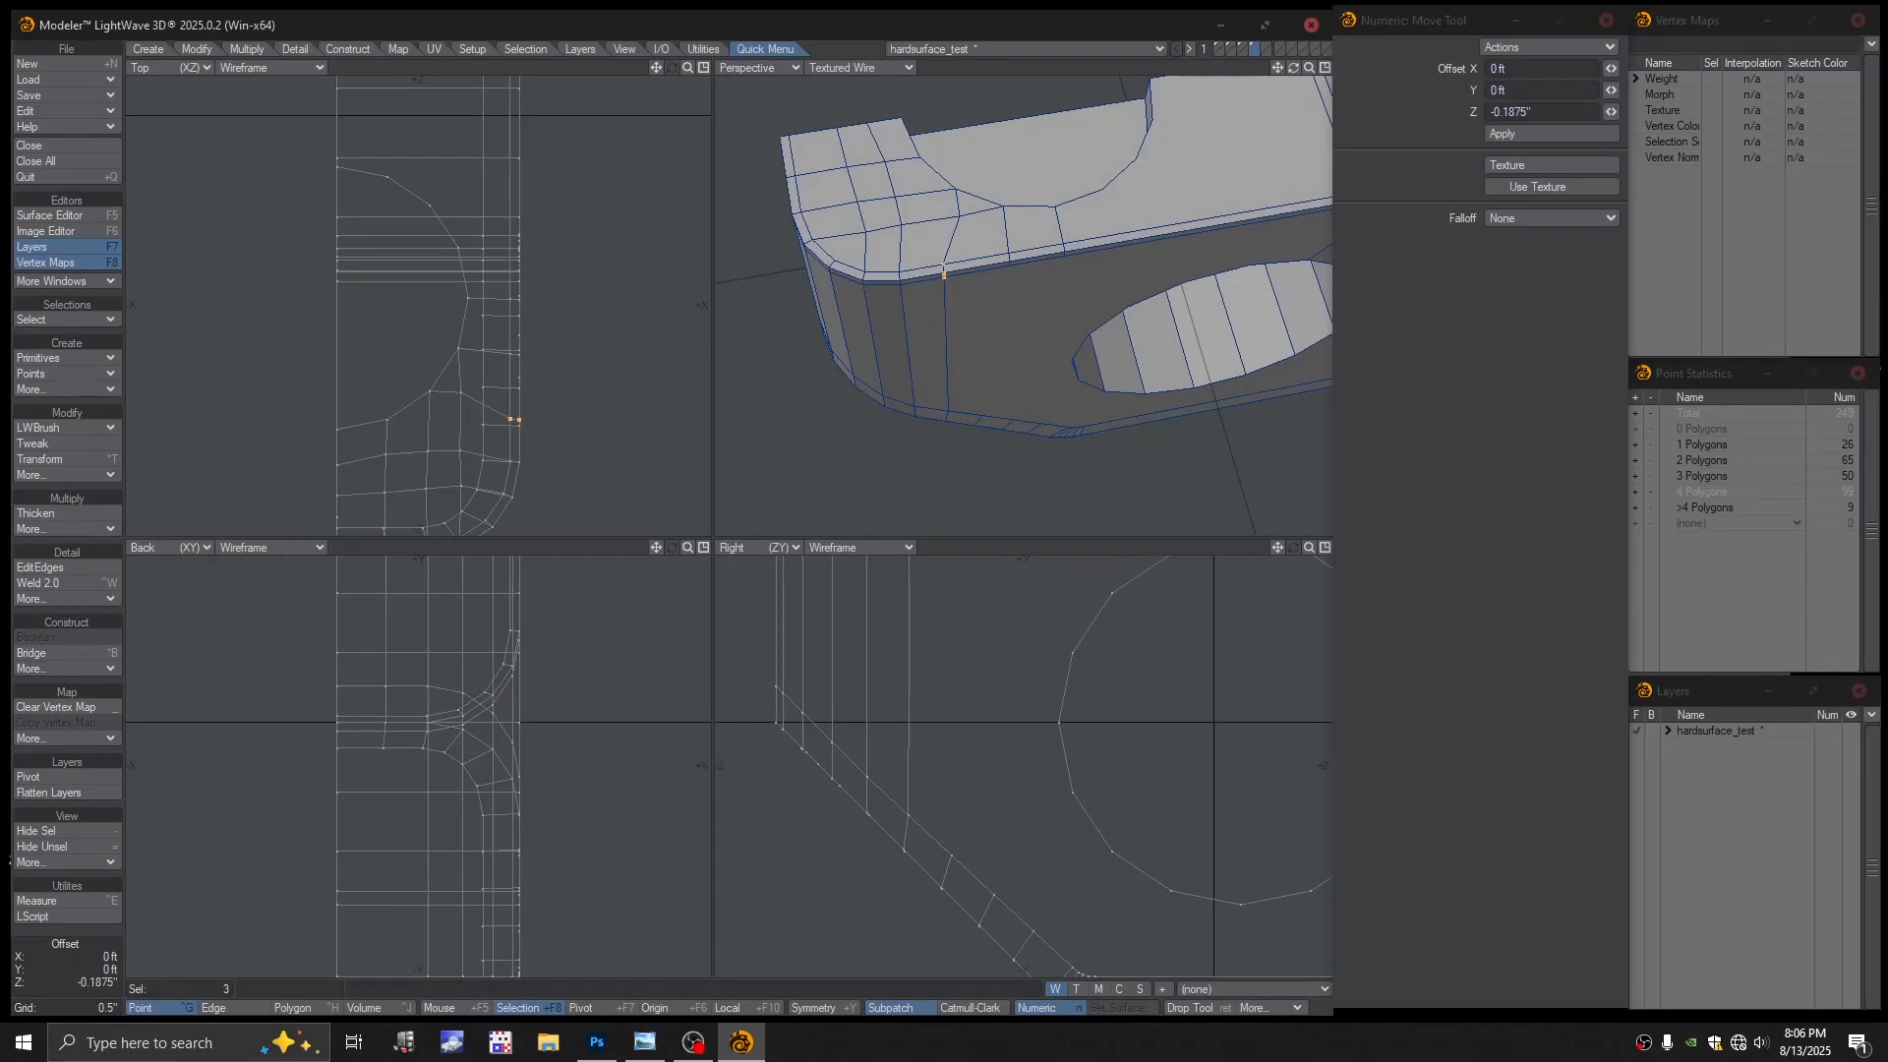
key("space")
left_click_drag(953, 269, 1019, 304, "ctrl+alt")
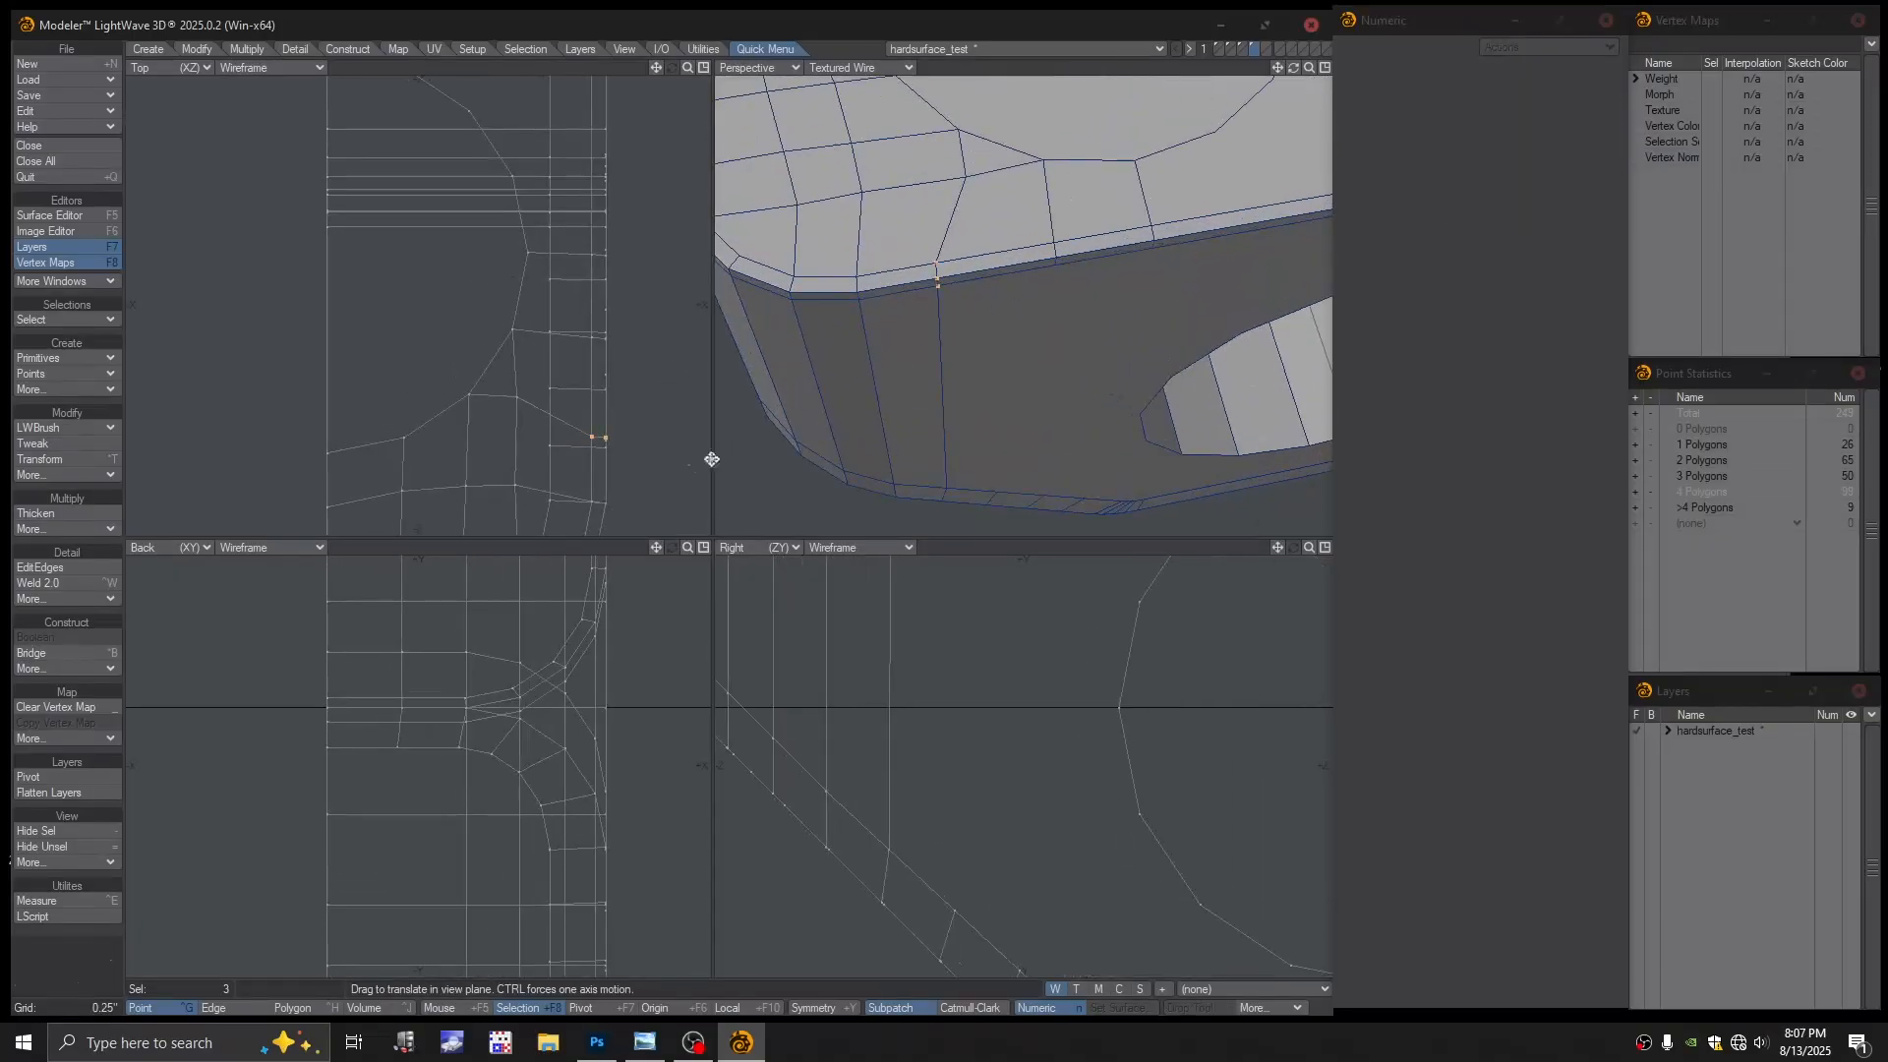
Dismiss the rail-curve error, drag a selected point up in the Top view, then deselect
key("ctrl+r")
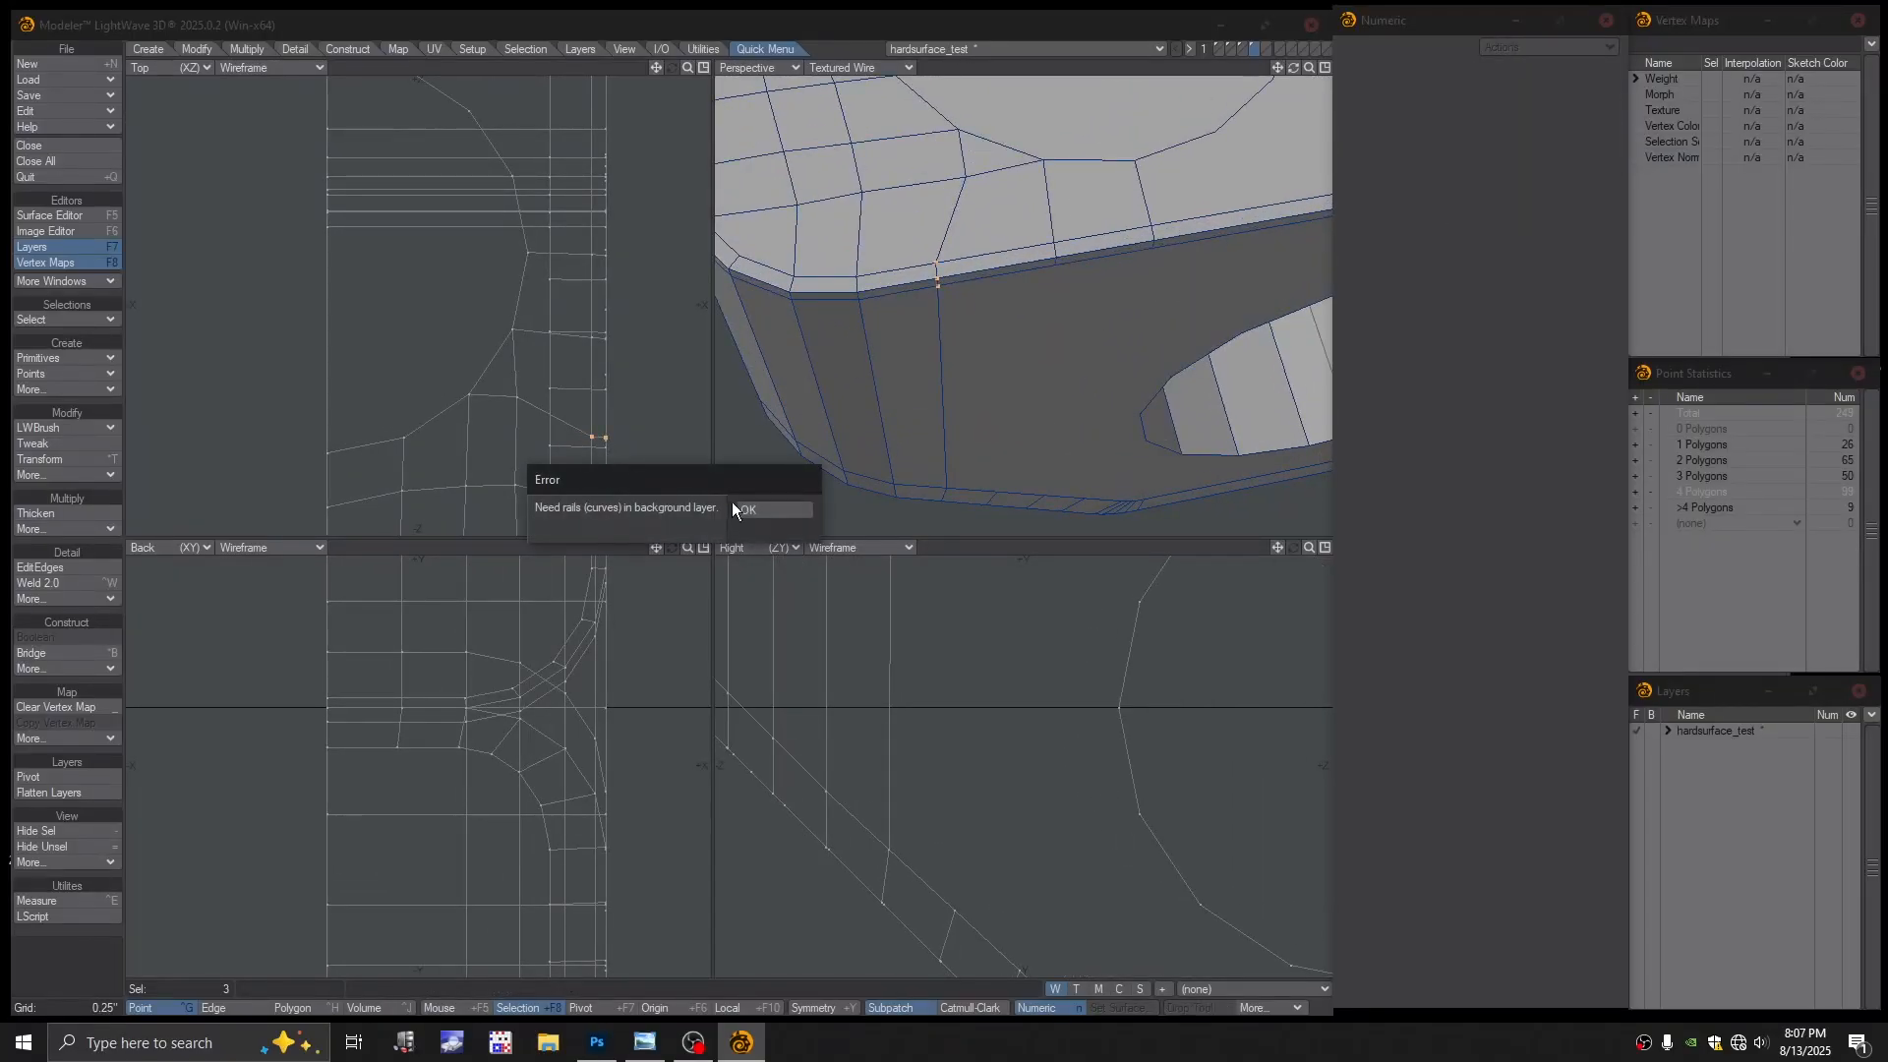
left_click(739, 507)
key("ctrl+t")
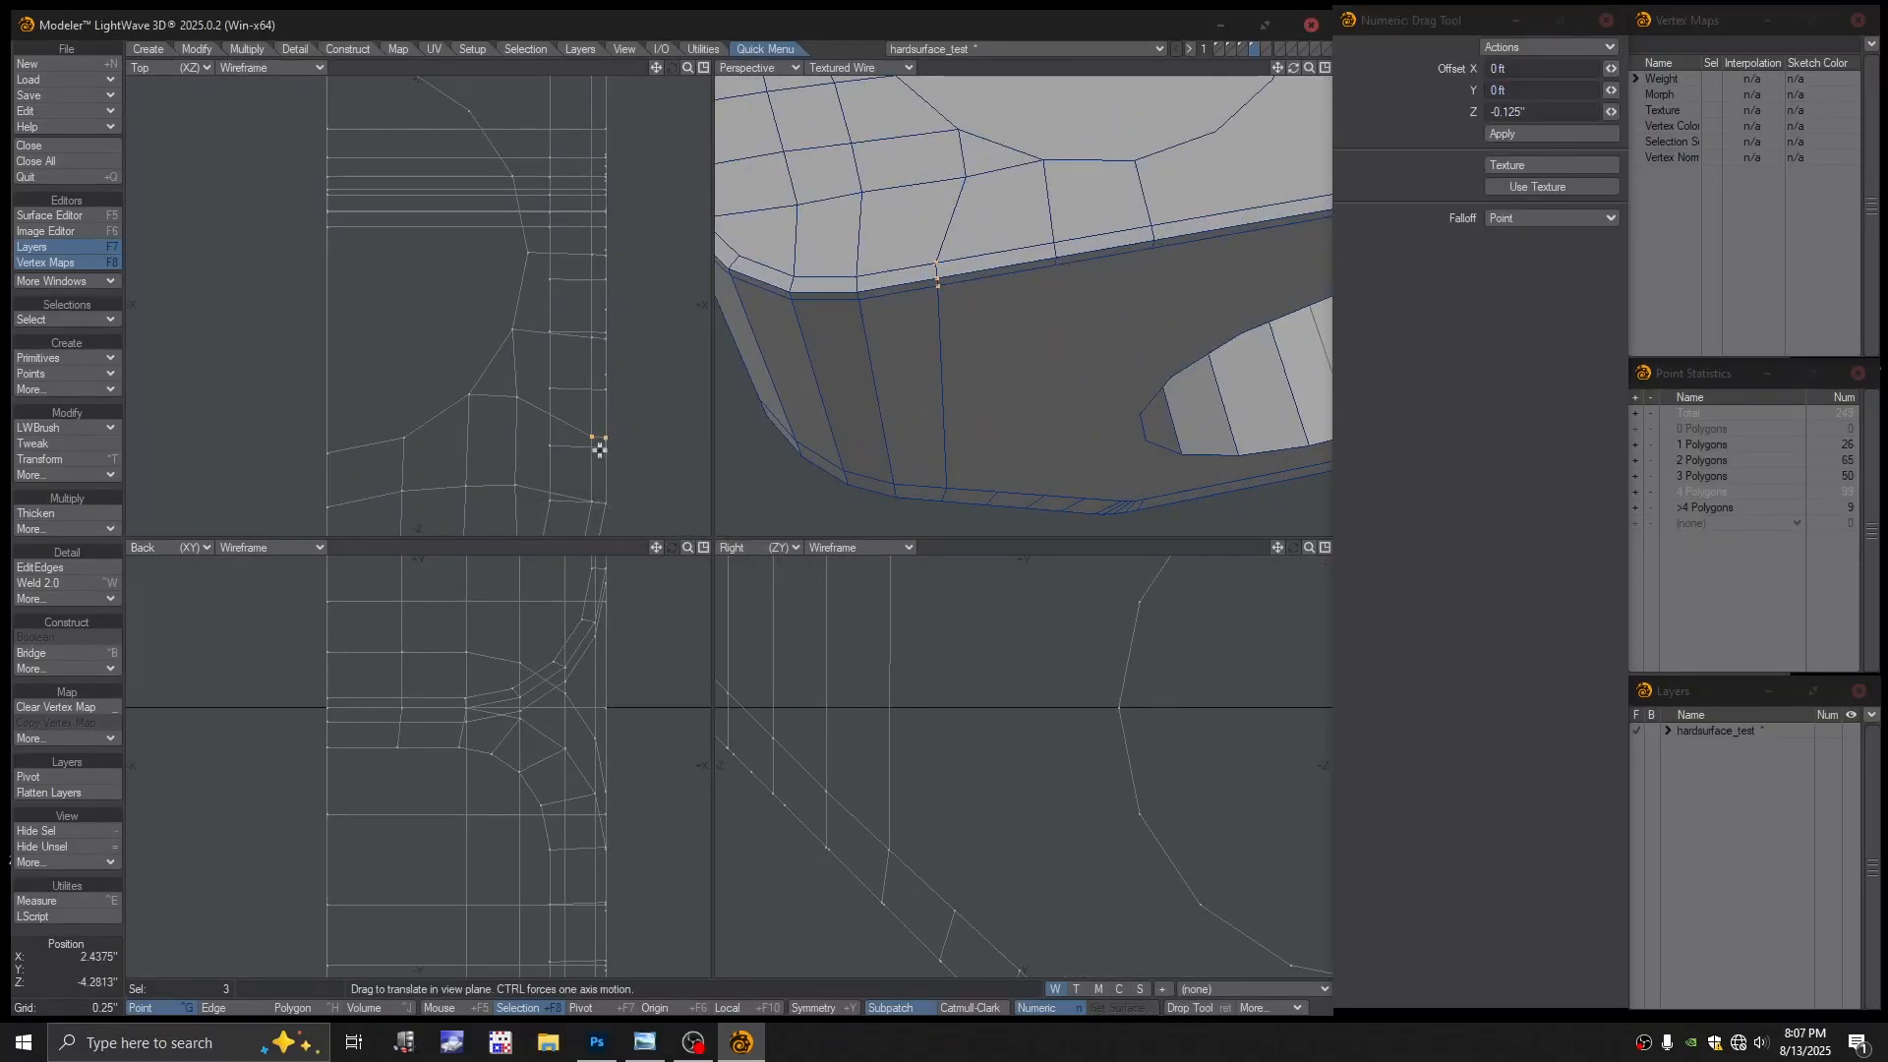
left_click_drag(598, 439, 592, 426)
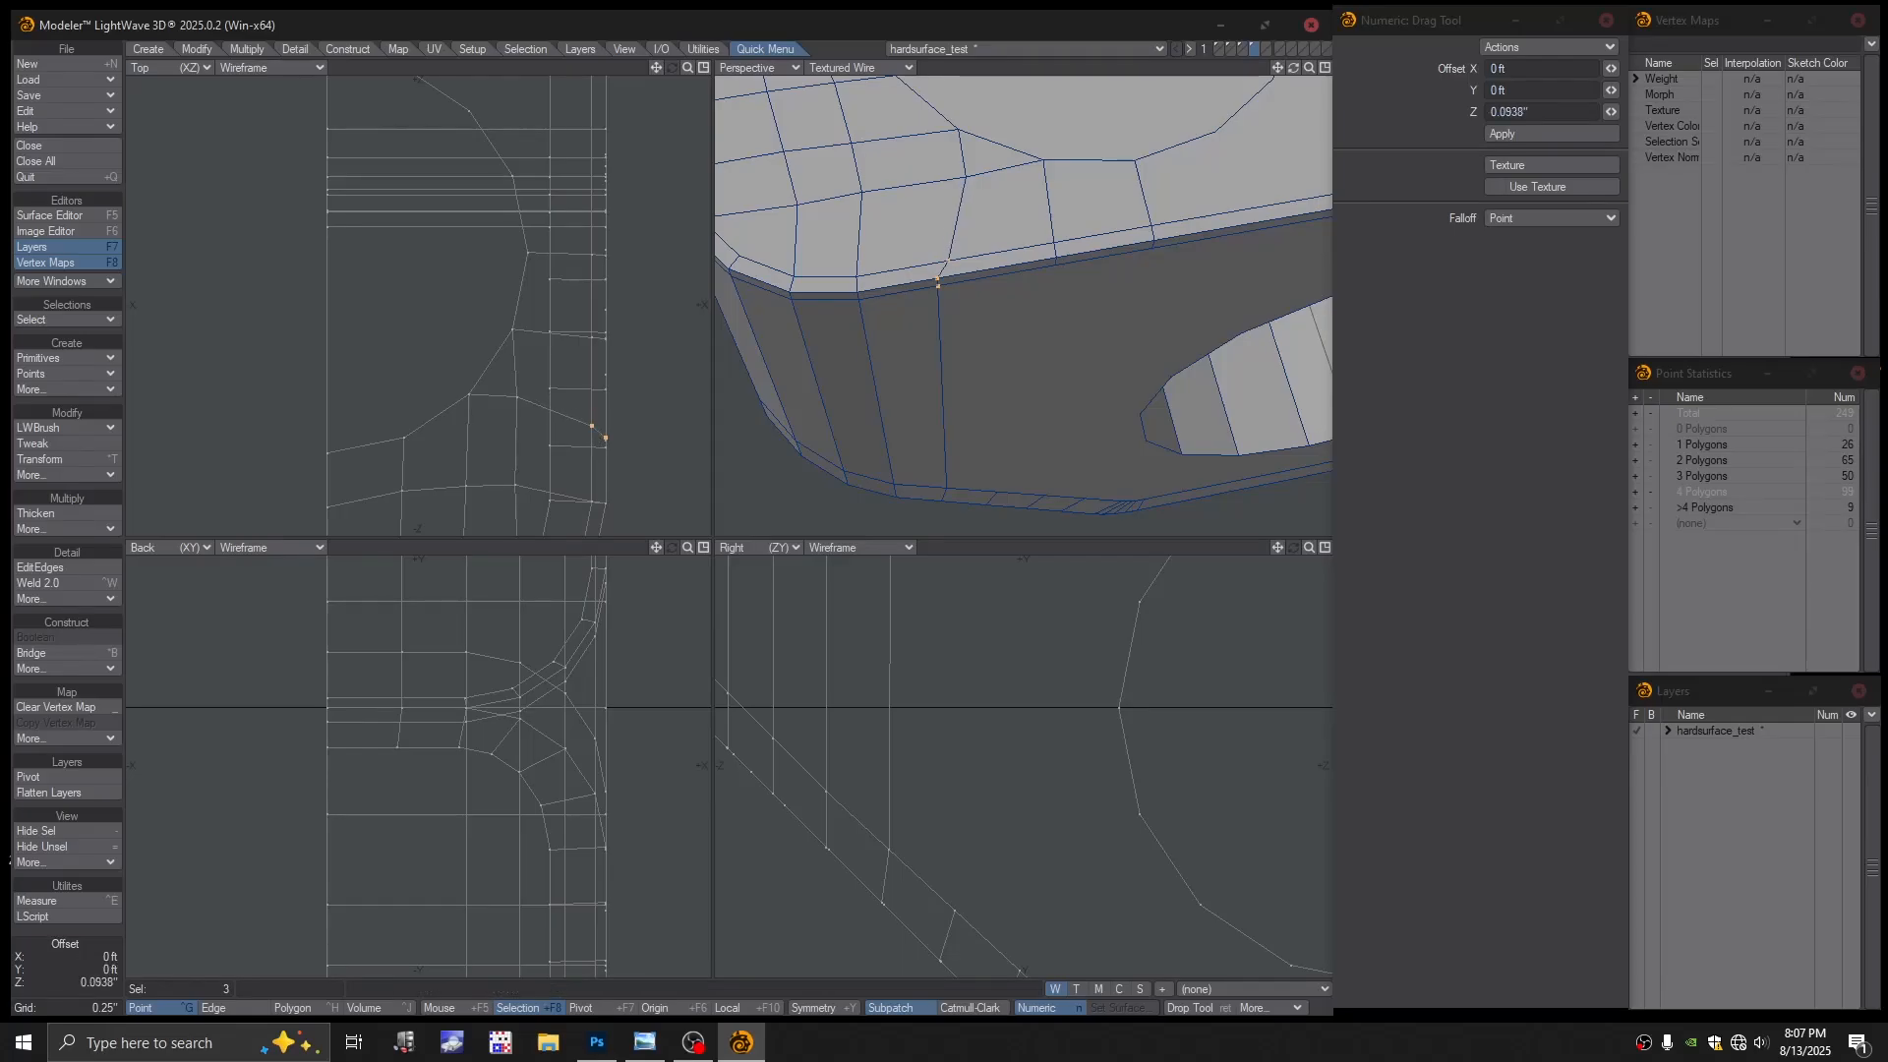
left_click(196, 48)
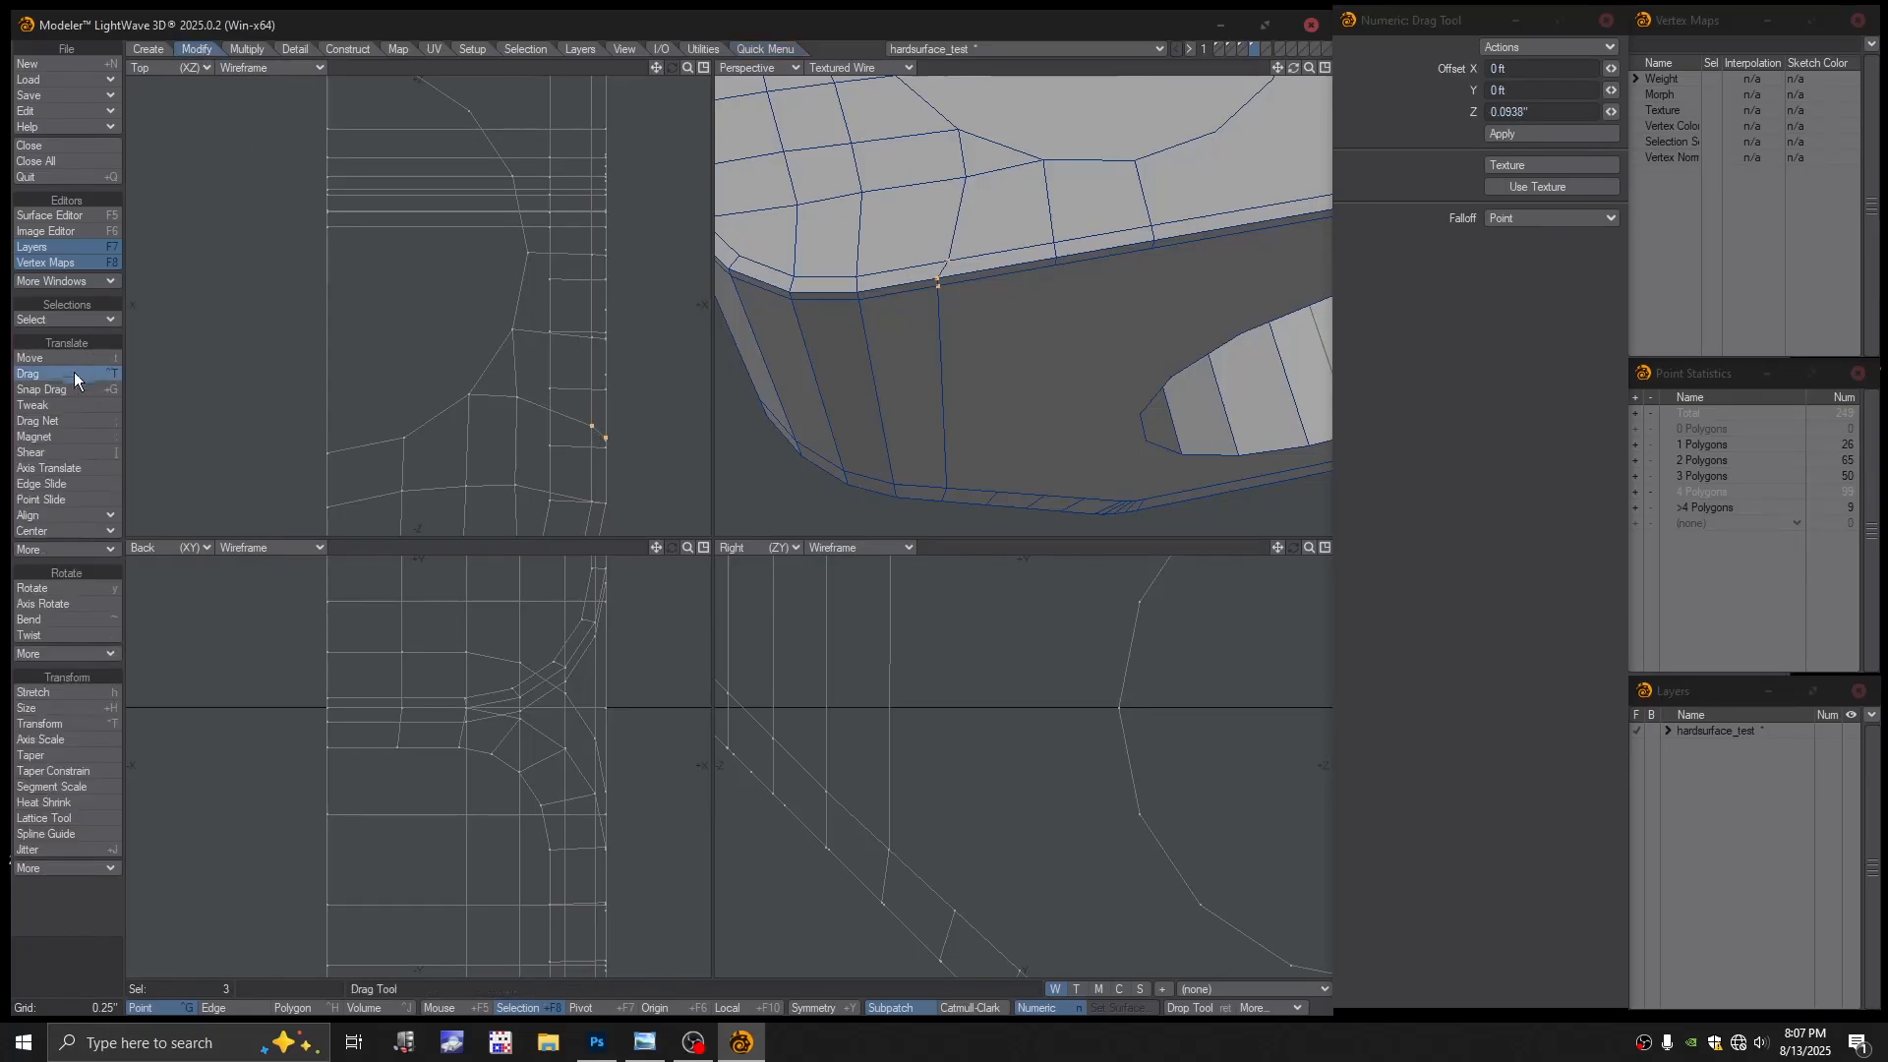
left_click_drag(614, 447, 538, 423, "alt")
left_click_drag(942, 251, 1023, 344, "alt")
key("Return")
key("slash")
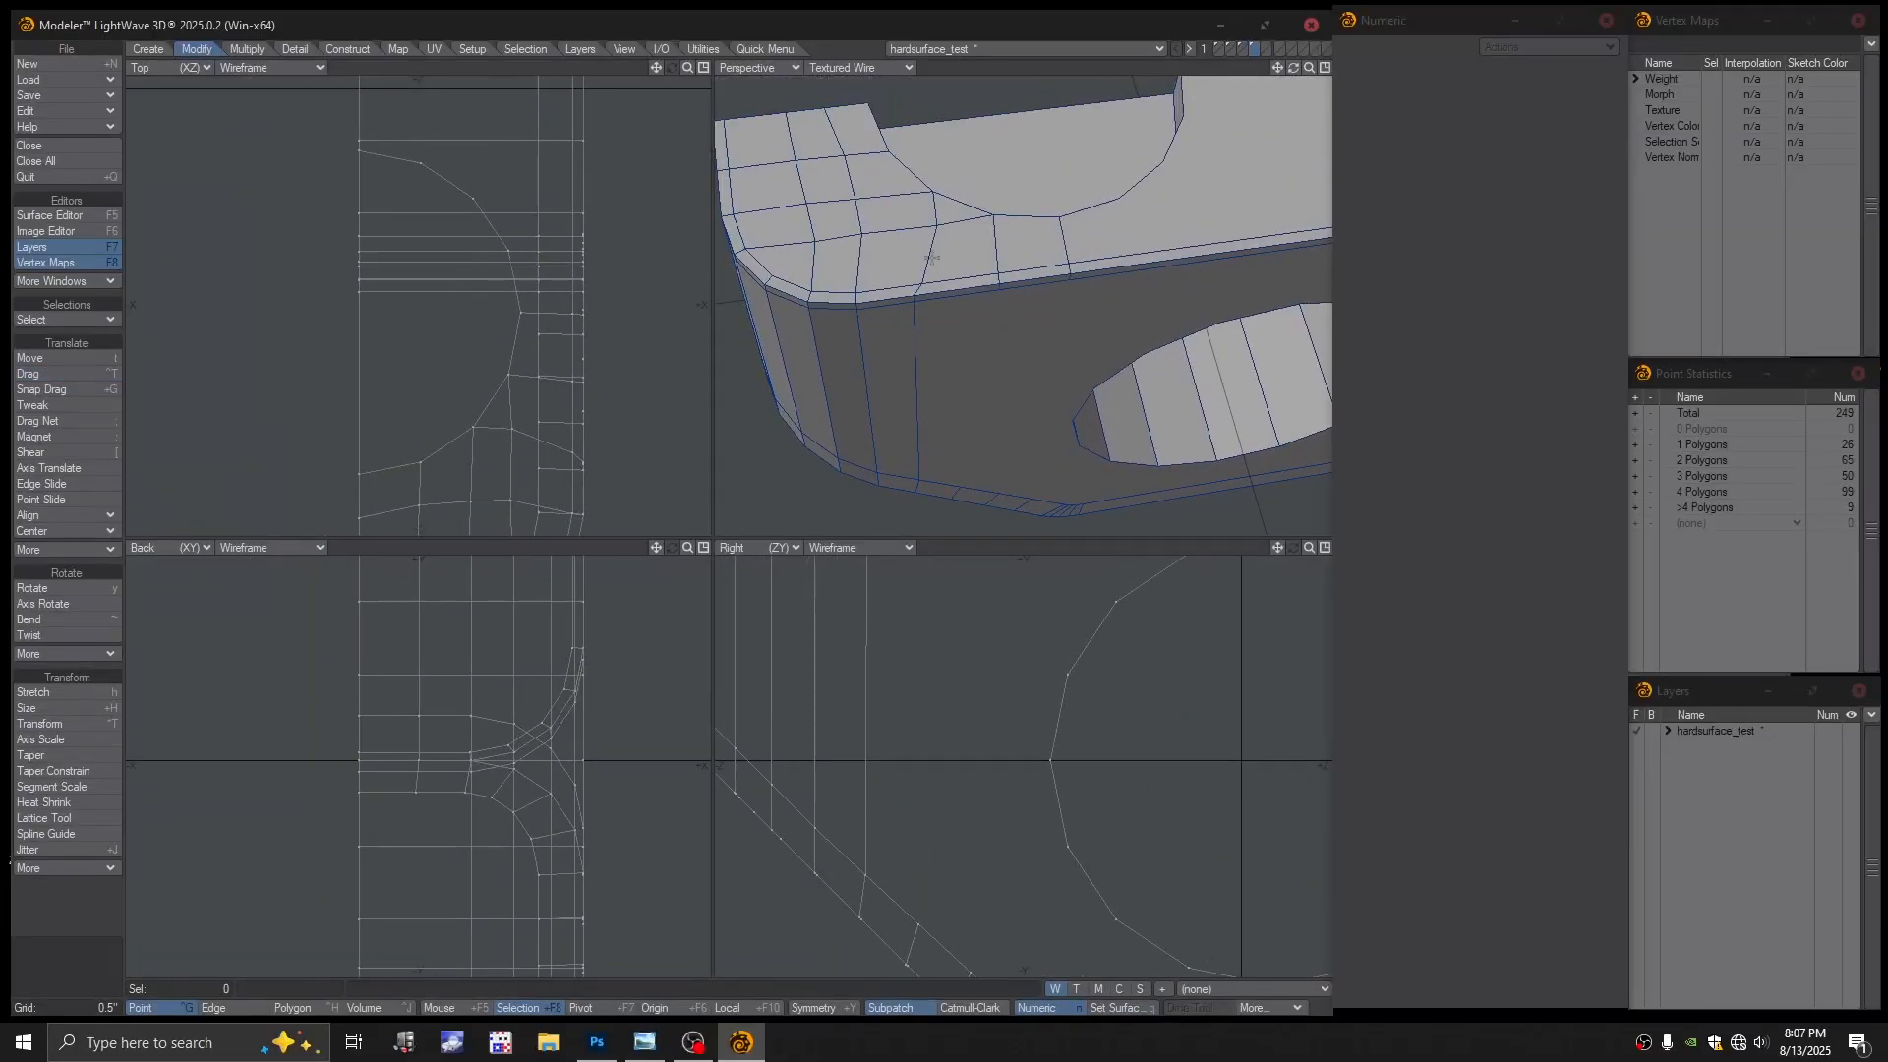
Drag another Top-view vertex down by 0.125 inch with the Drag tool
key("ctrl+t")
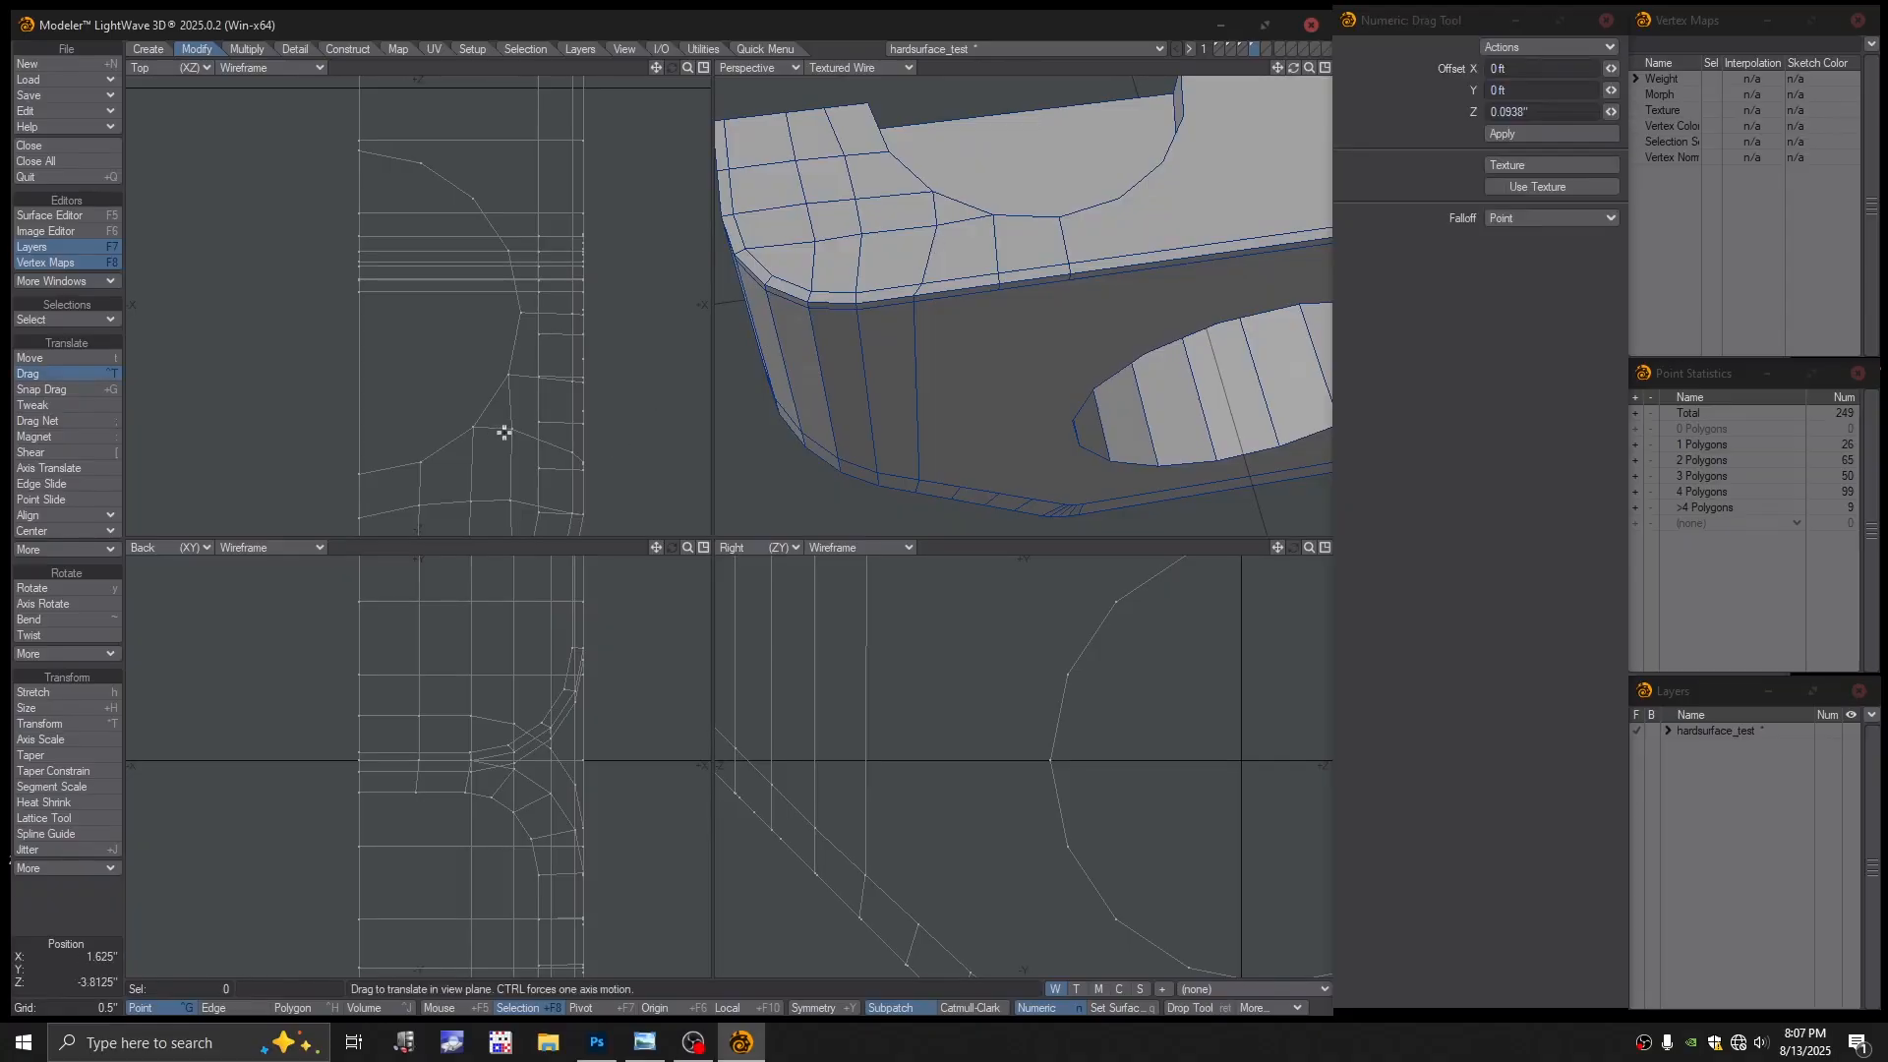
left_click_drag(512, 430, 518, 361)
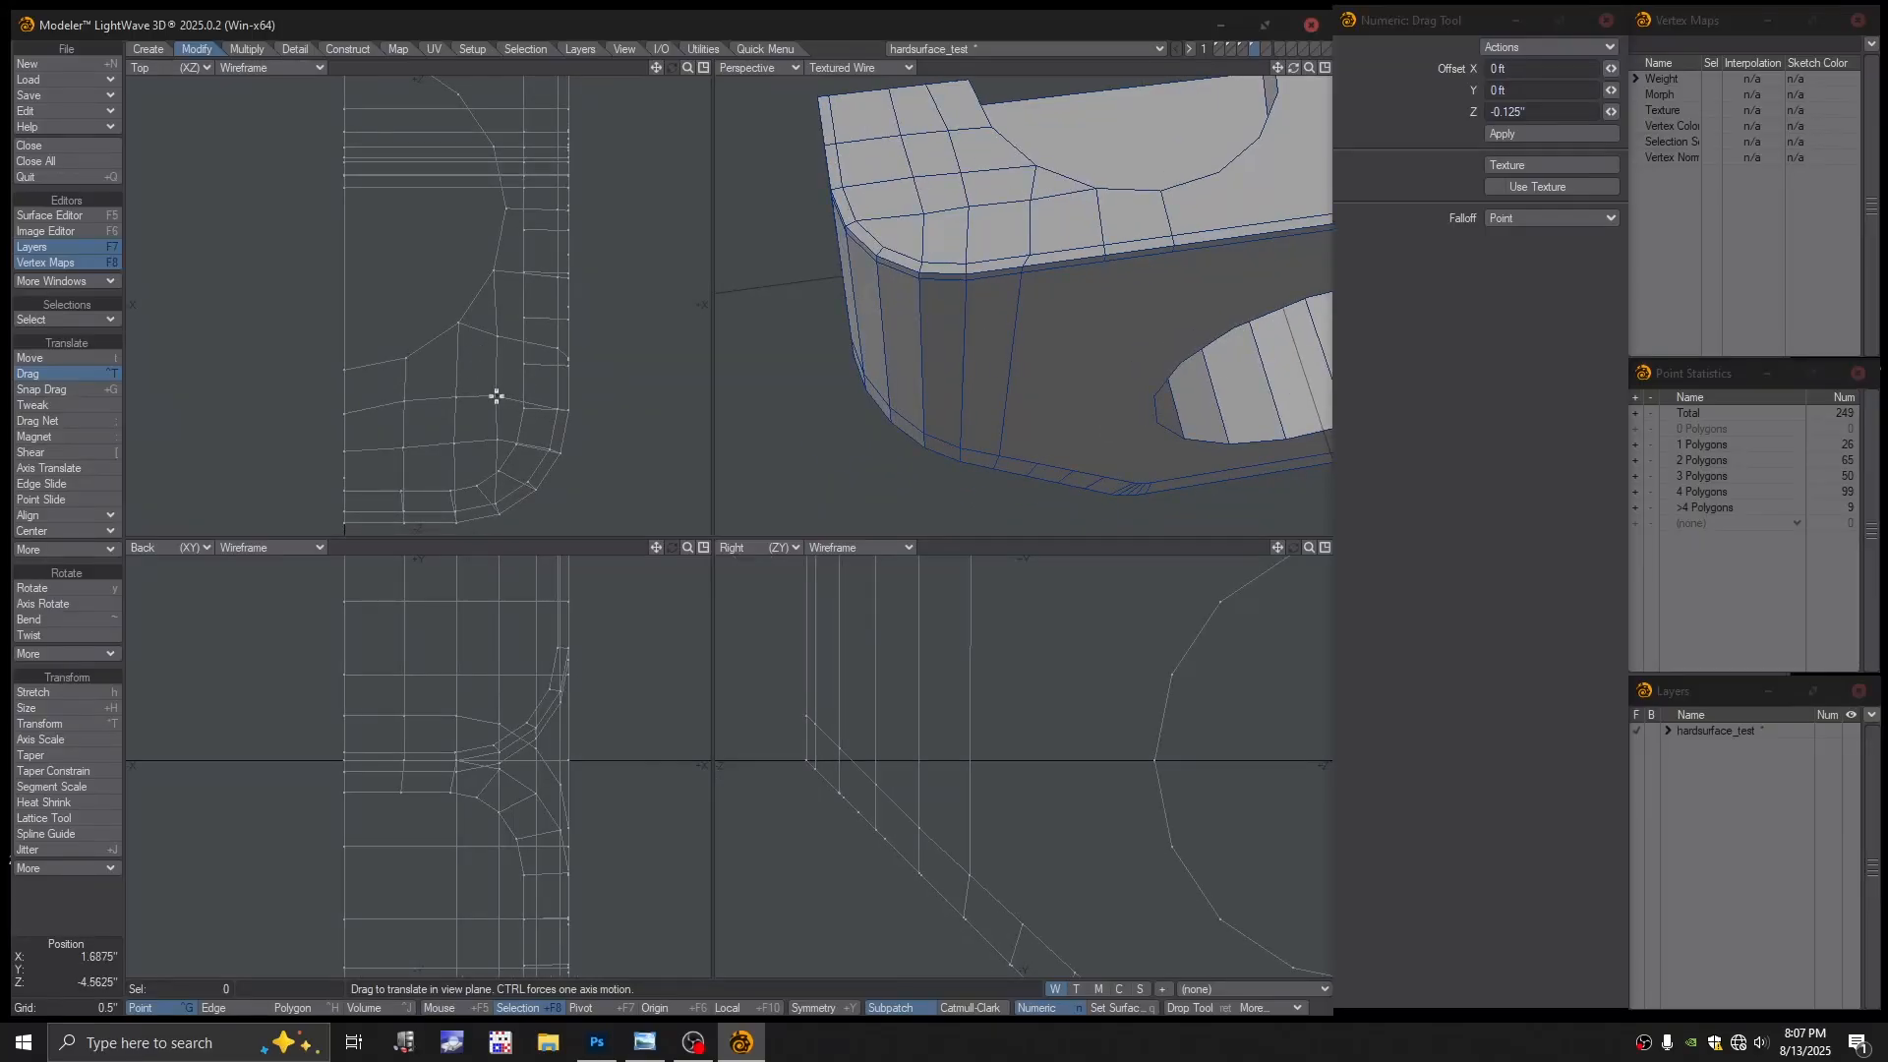
mouse_move(1031, 285)
left_mouse_down("alt")
mouse_move(1058, 333)
mouse_move(1052, 274)
left_mouse_up("alt")
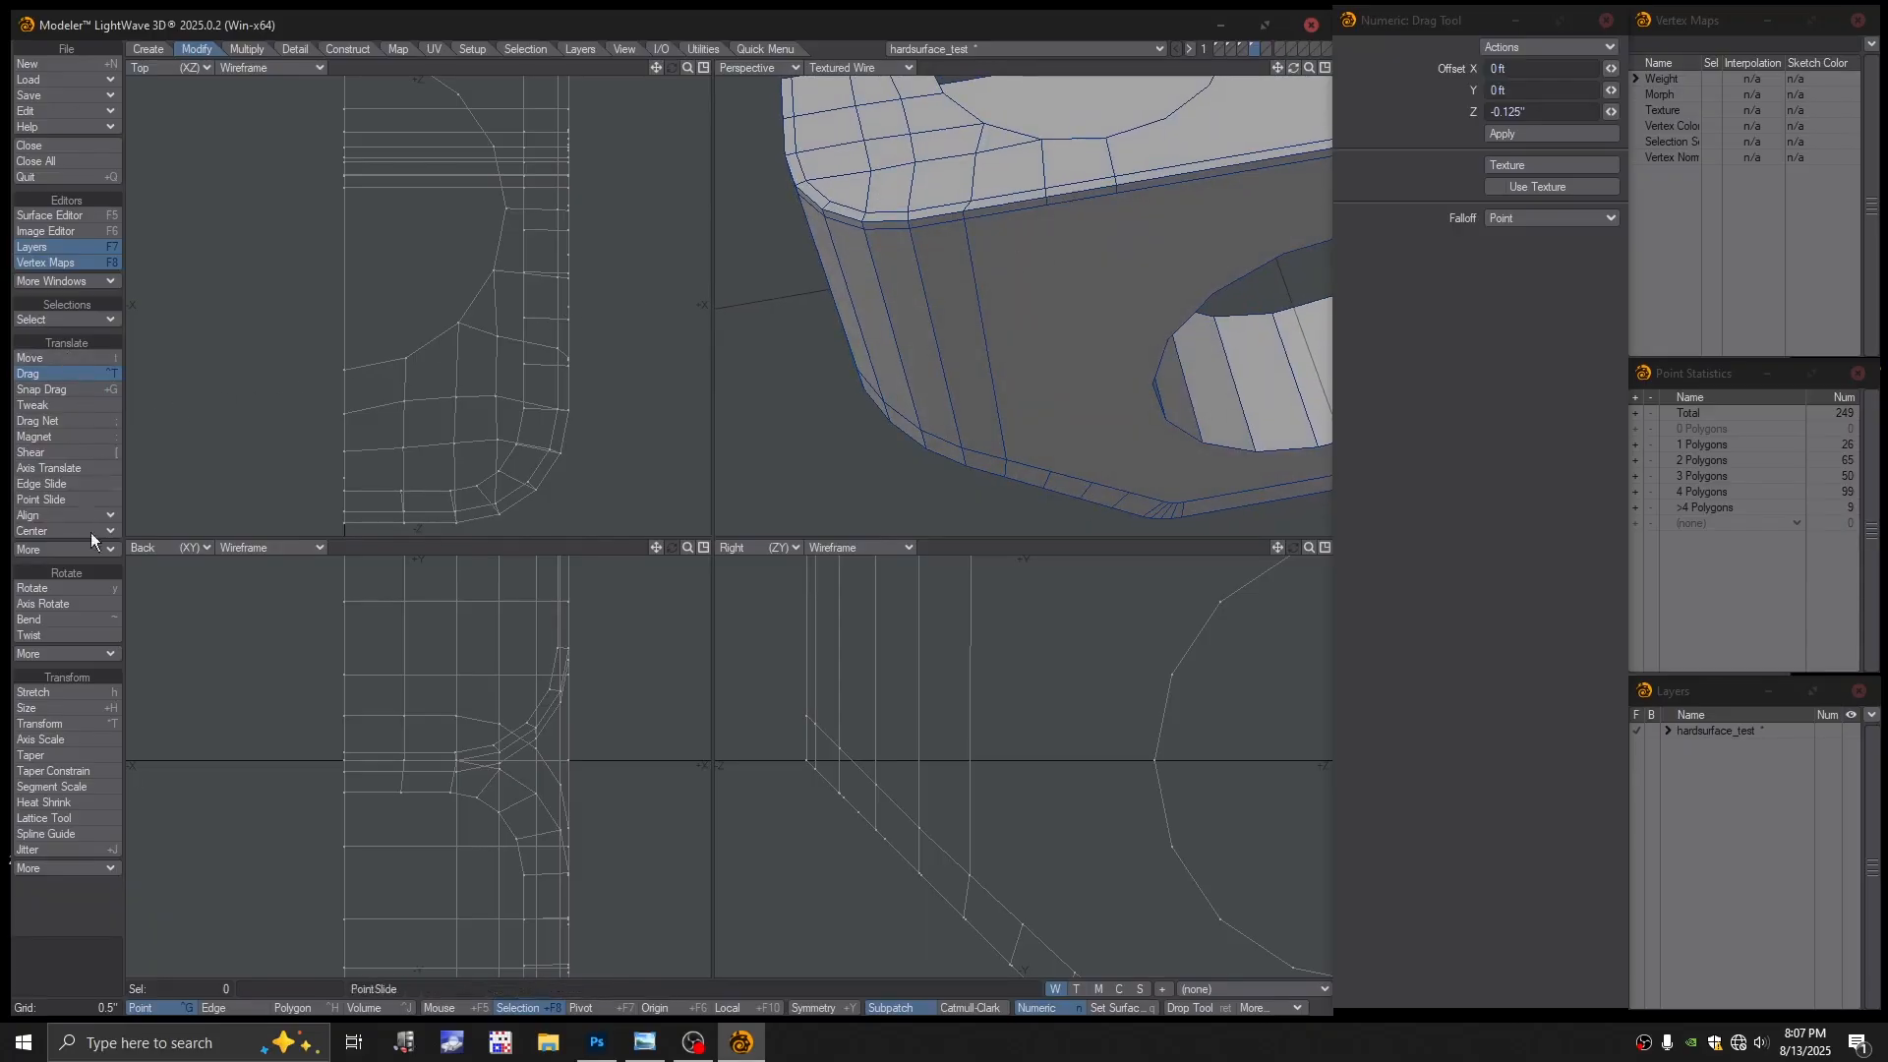
left_click(768, 47)
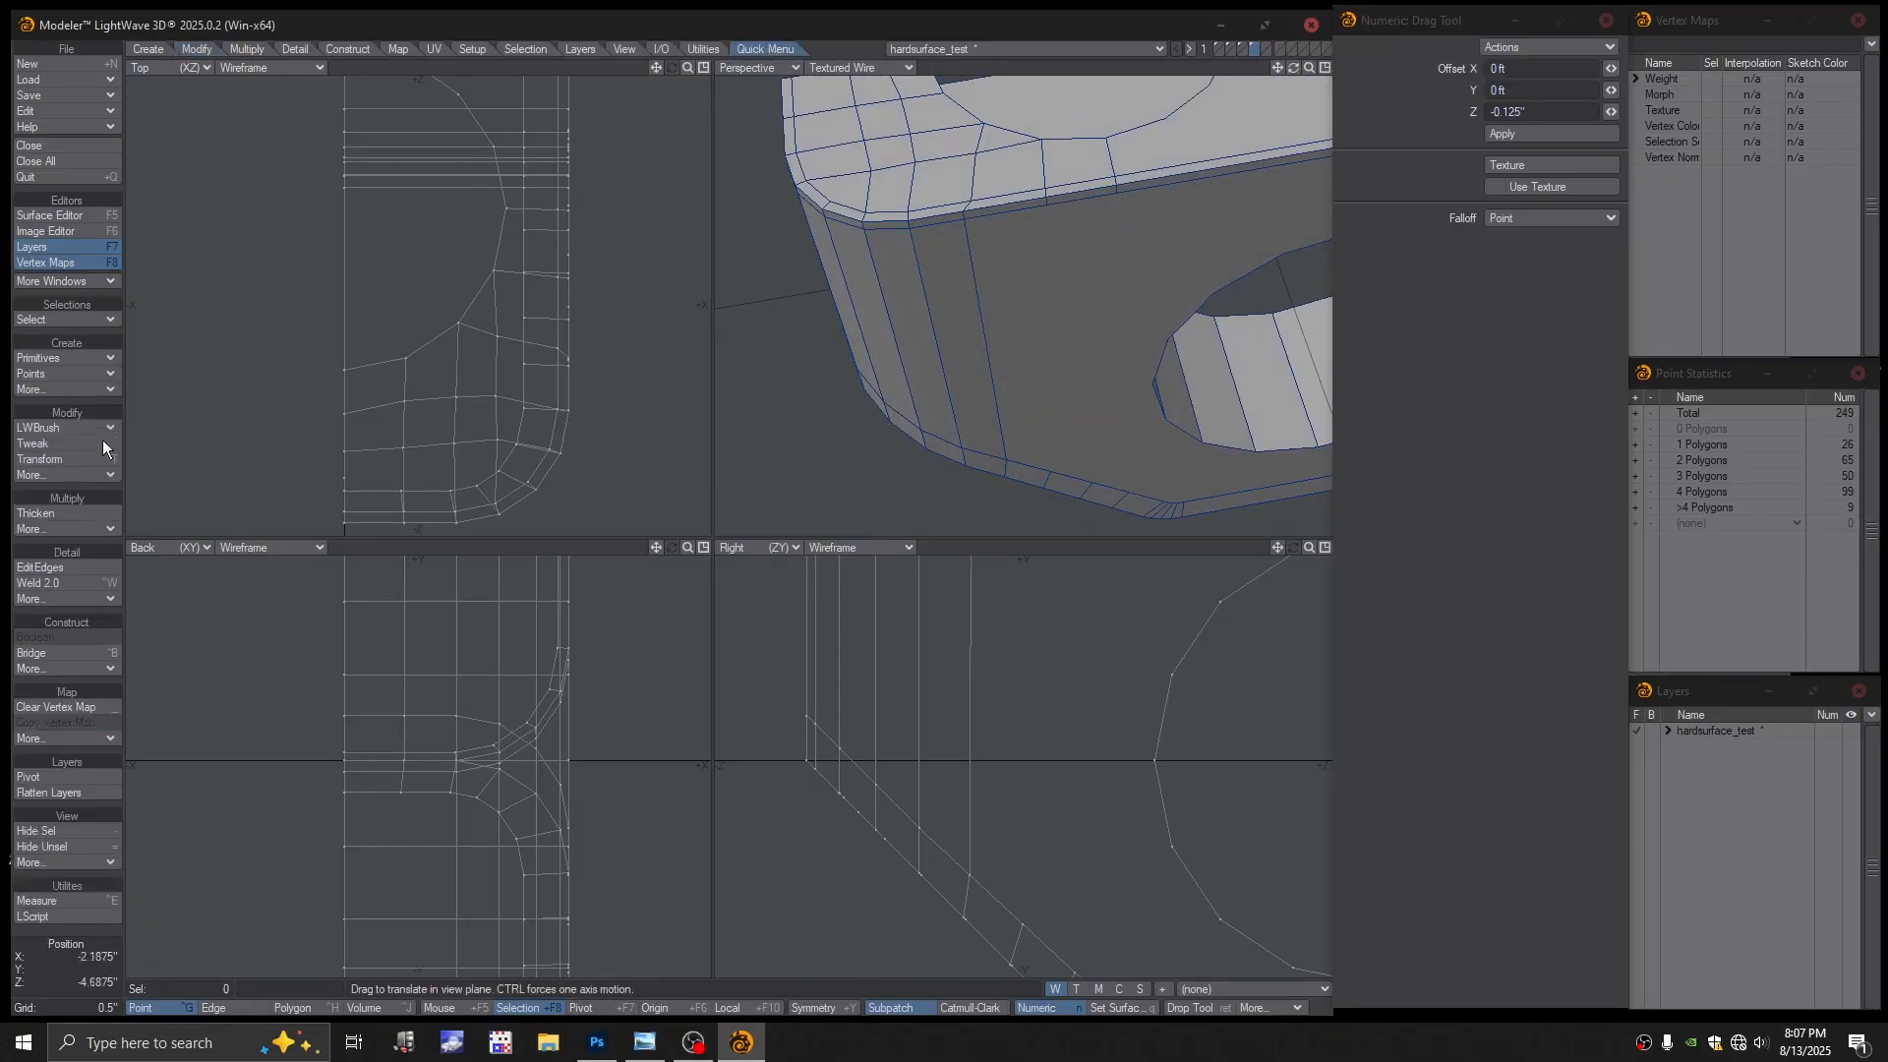
Cut a top-to-bottom edge down the block's side face with LWB Split, reaching 192 faces
left_click(53, 430)
left_click(53, 430)
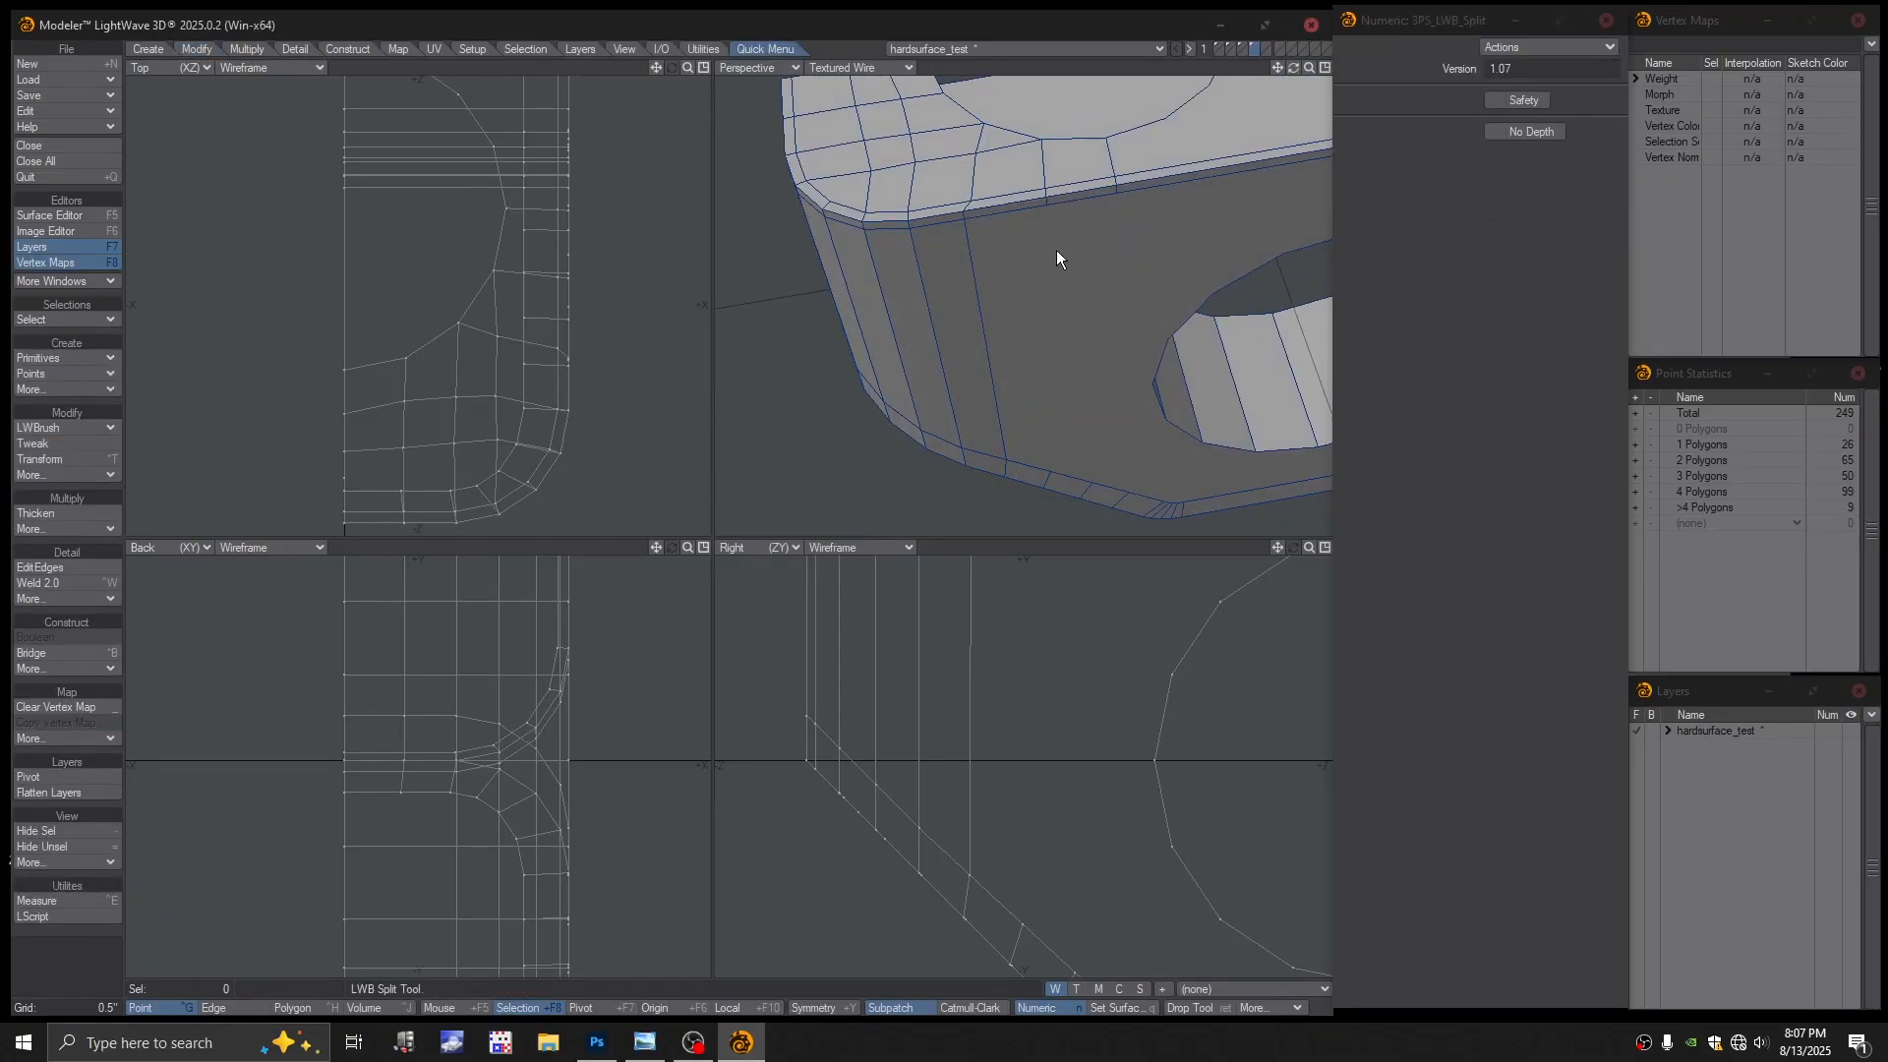
left_click_drag(1048, 204, 1056, 468)
mouse_move(1102, 281)
left_mouse_down()
mouse_move(1083, 480)
mouse_move(1083, 315)
mouse_move(1103, 327)
mouse_move(1107, 299)
left_mouse_up()
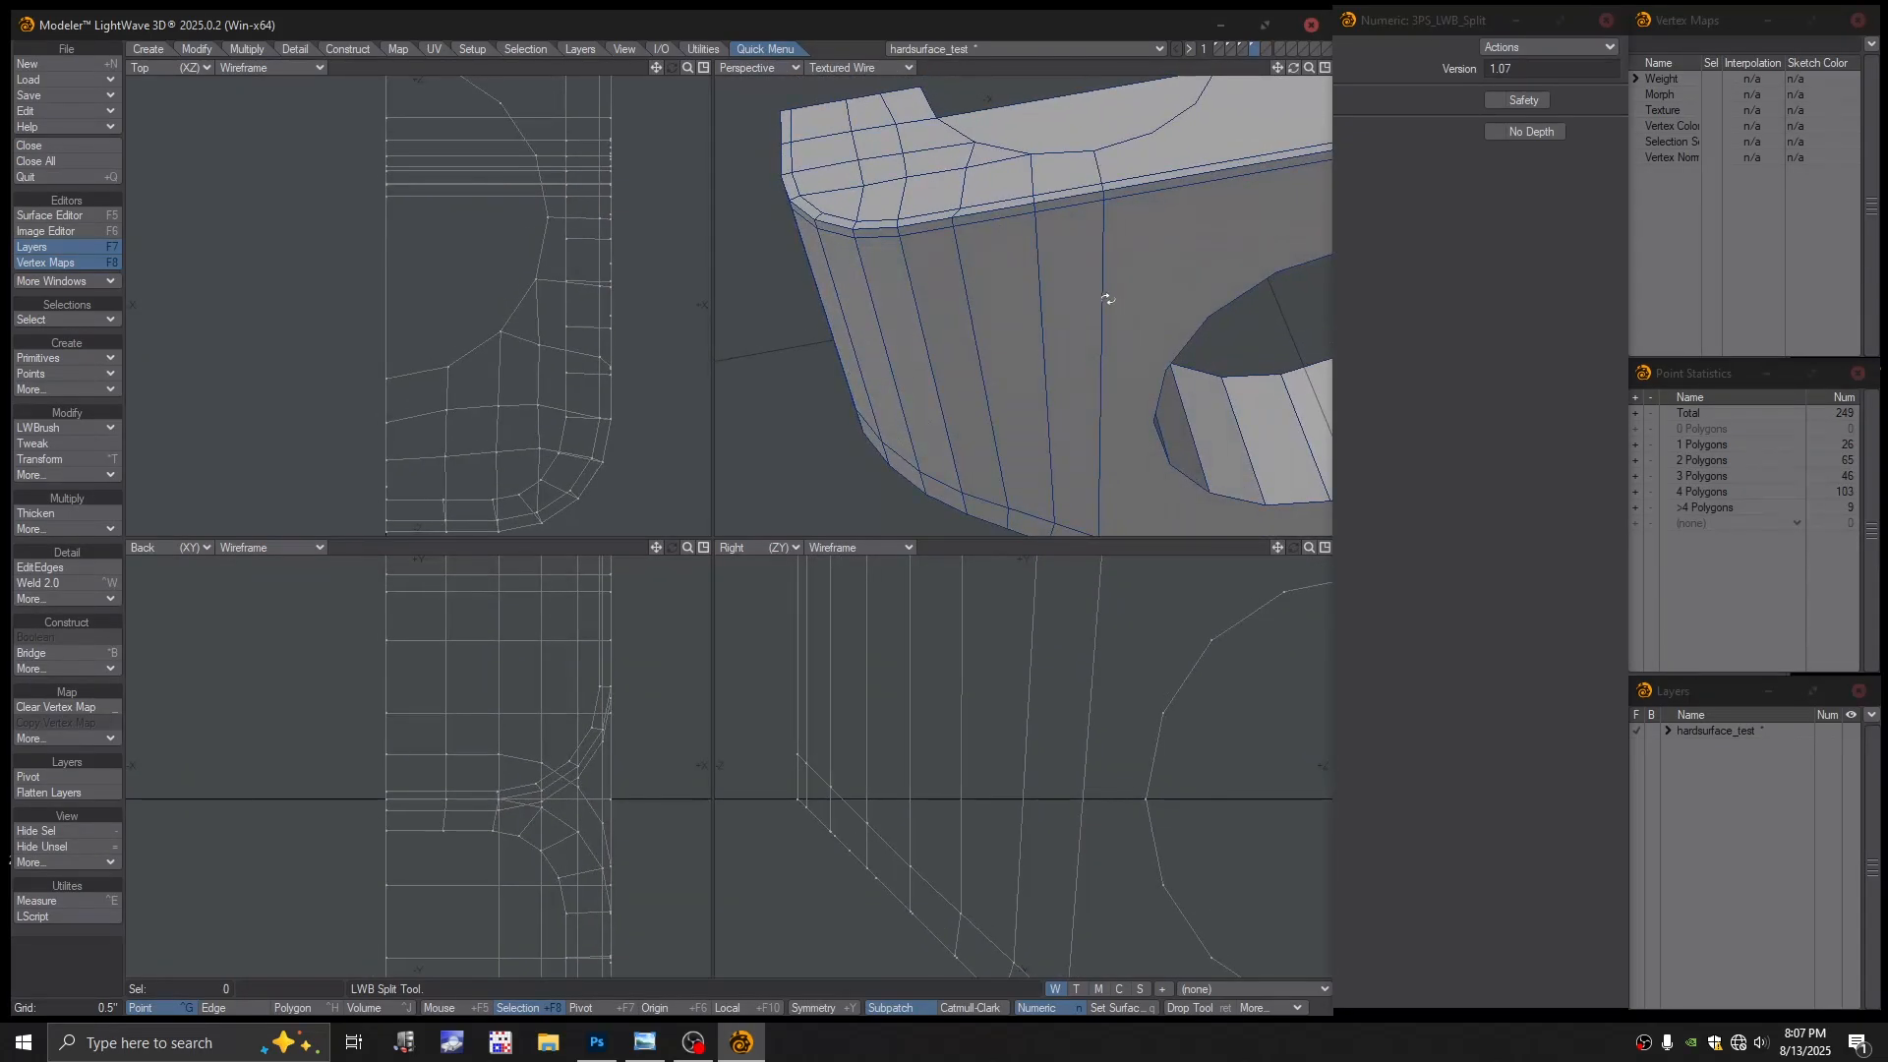
left_click_drag(1154, 387, 1029, 372, "alt")
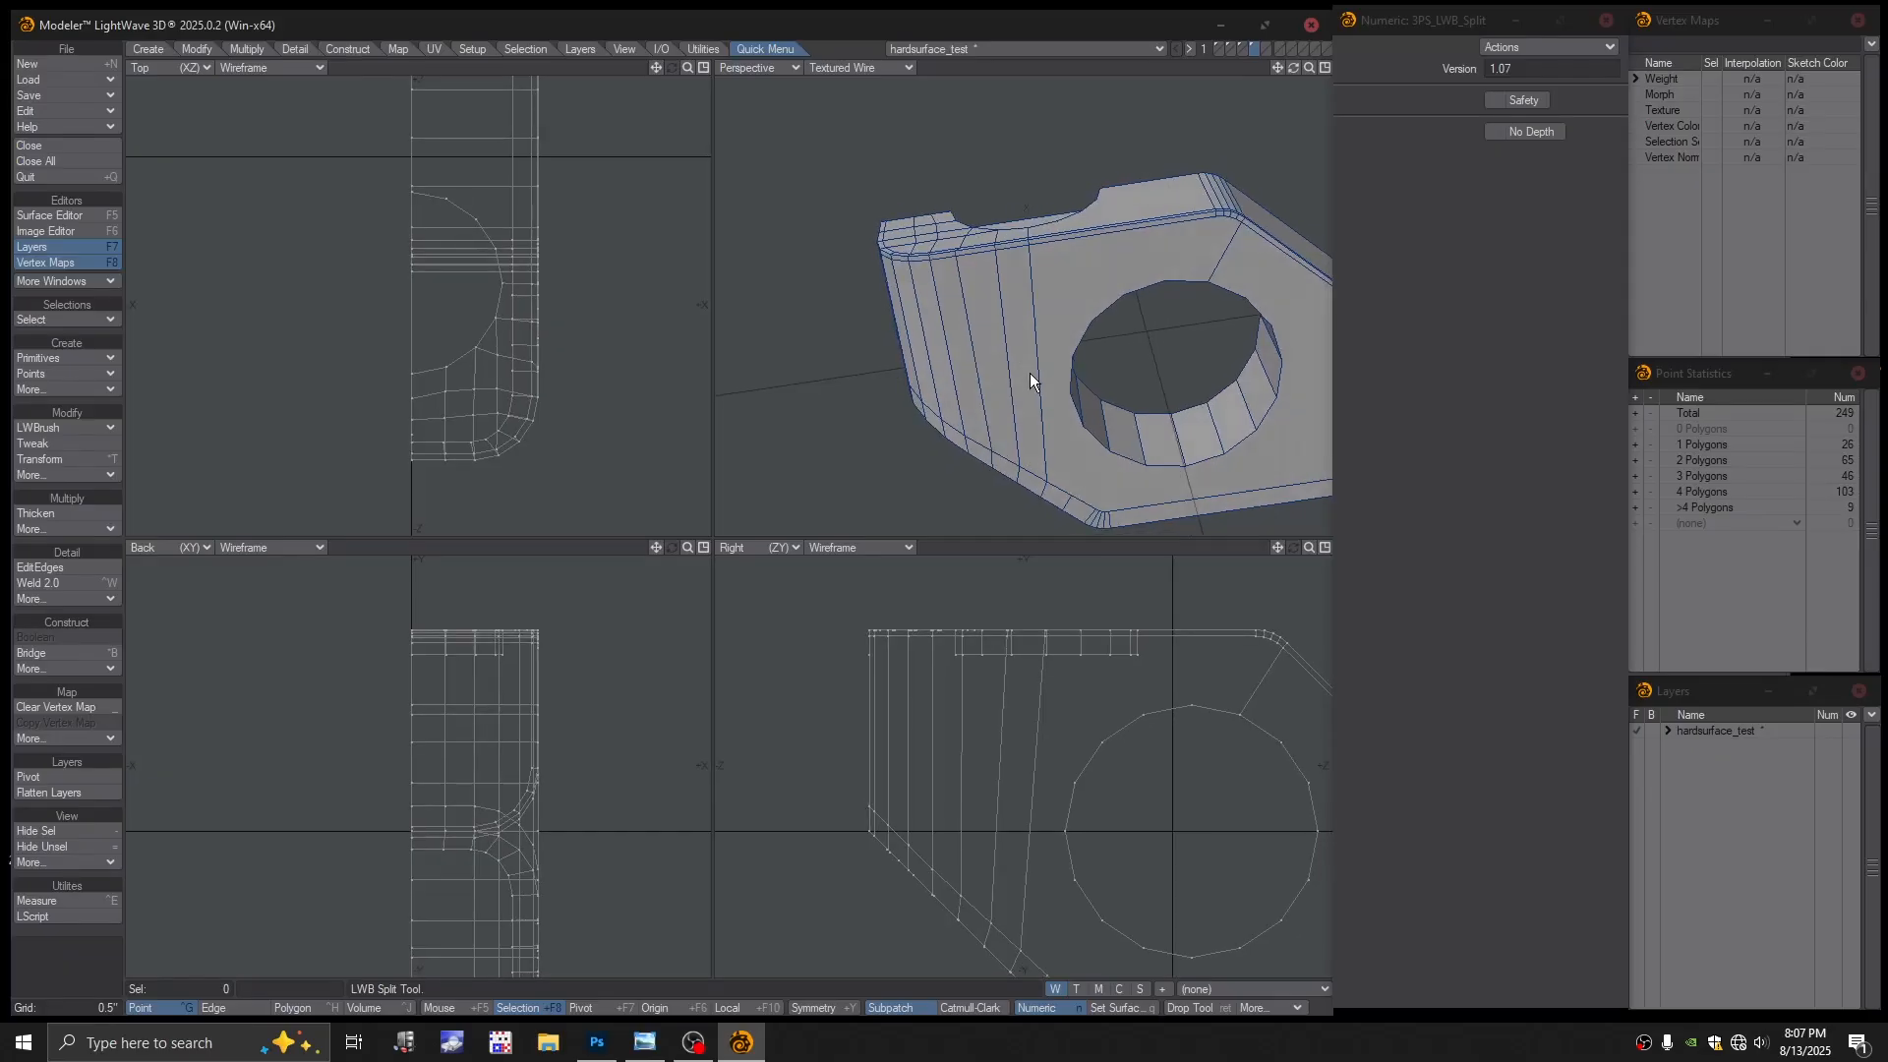
key("space")
key("space")
key("space")
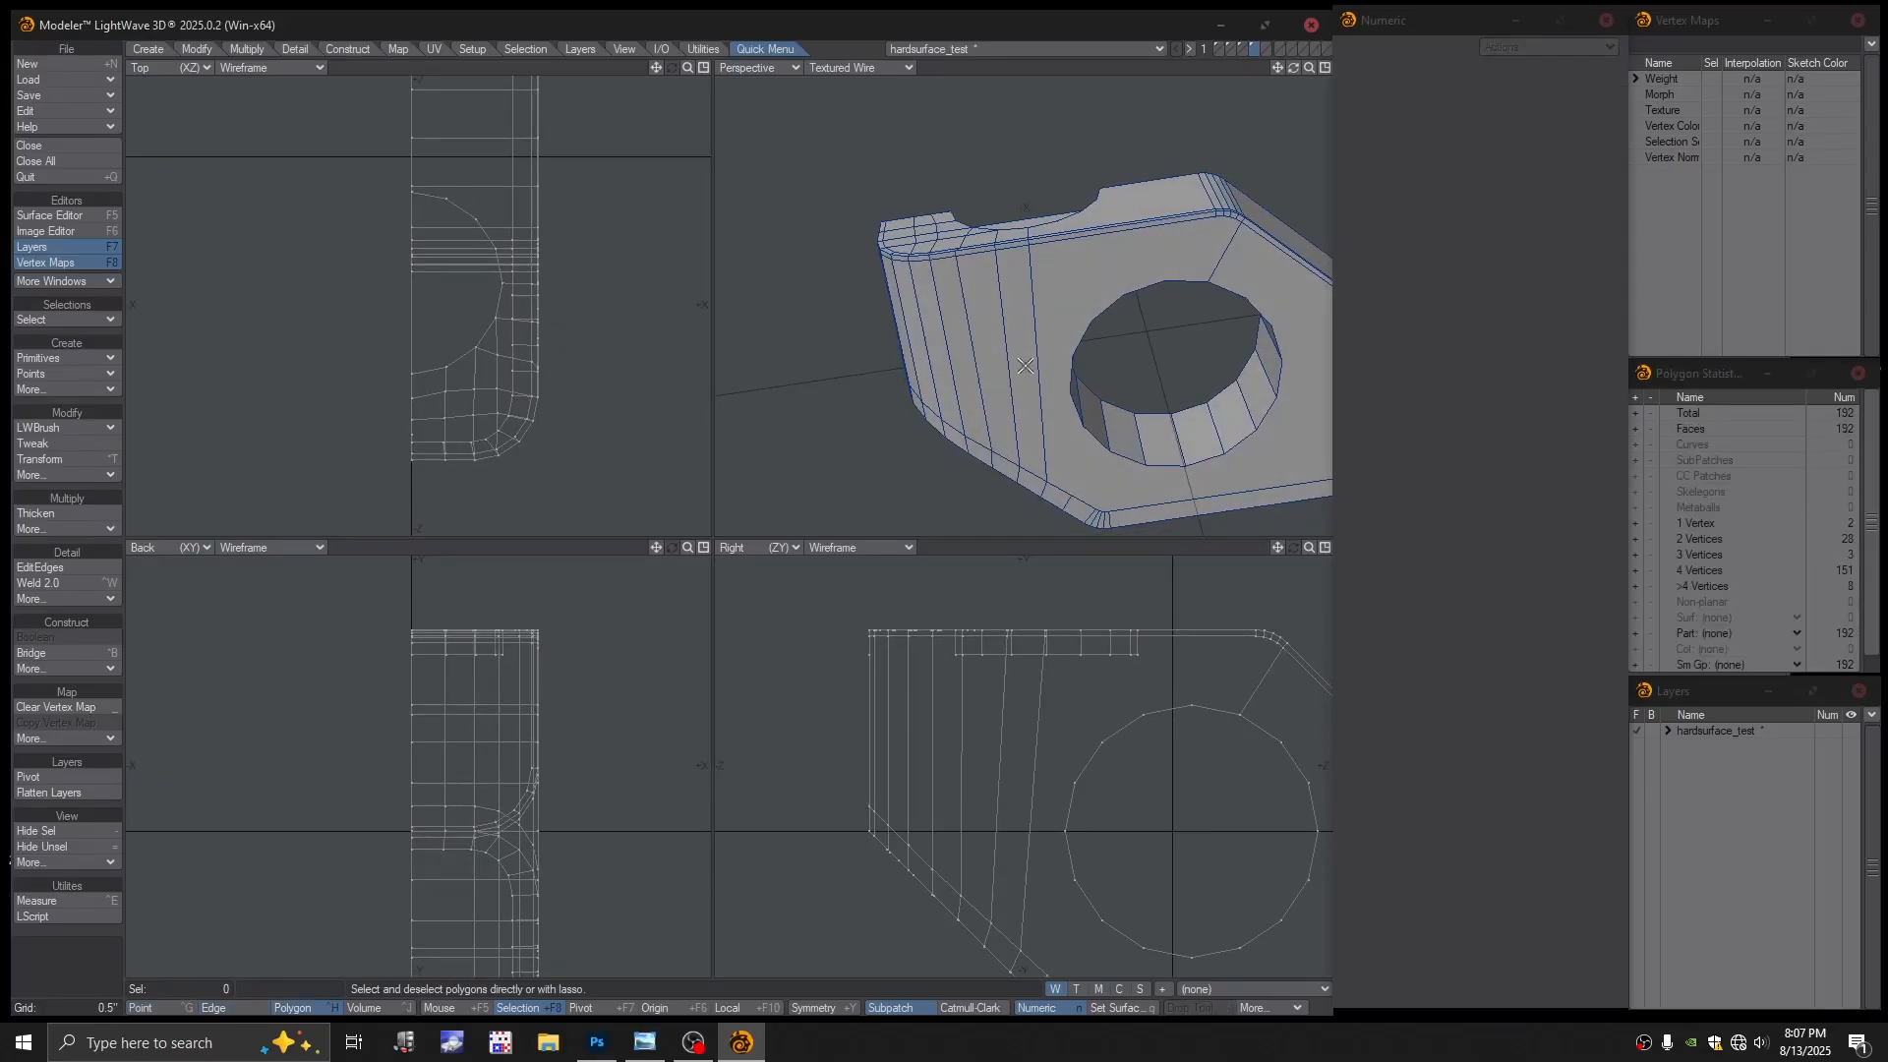
Select a polygon strip on the side face, test deleting it, then restore and deselect it
left_click(1025, 366)
left_click_drag(1025, 366, 1019, 338, "alt")
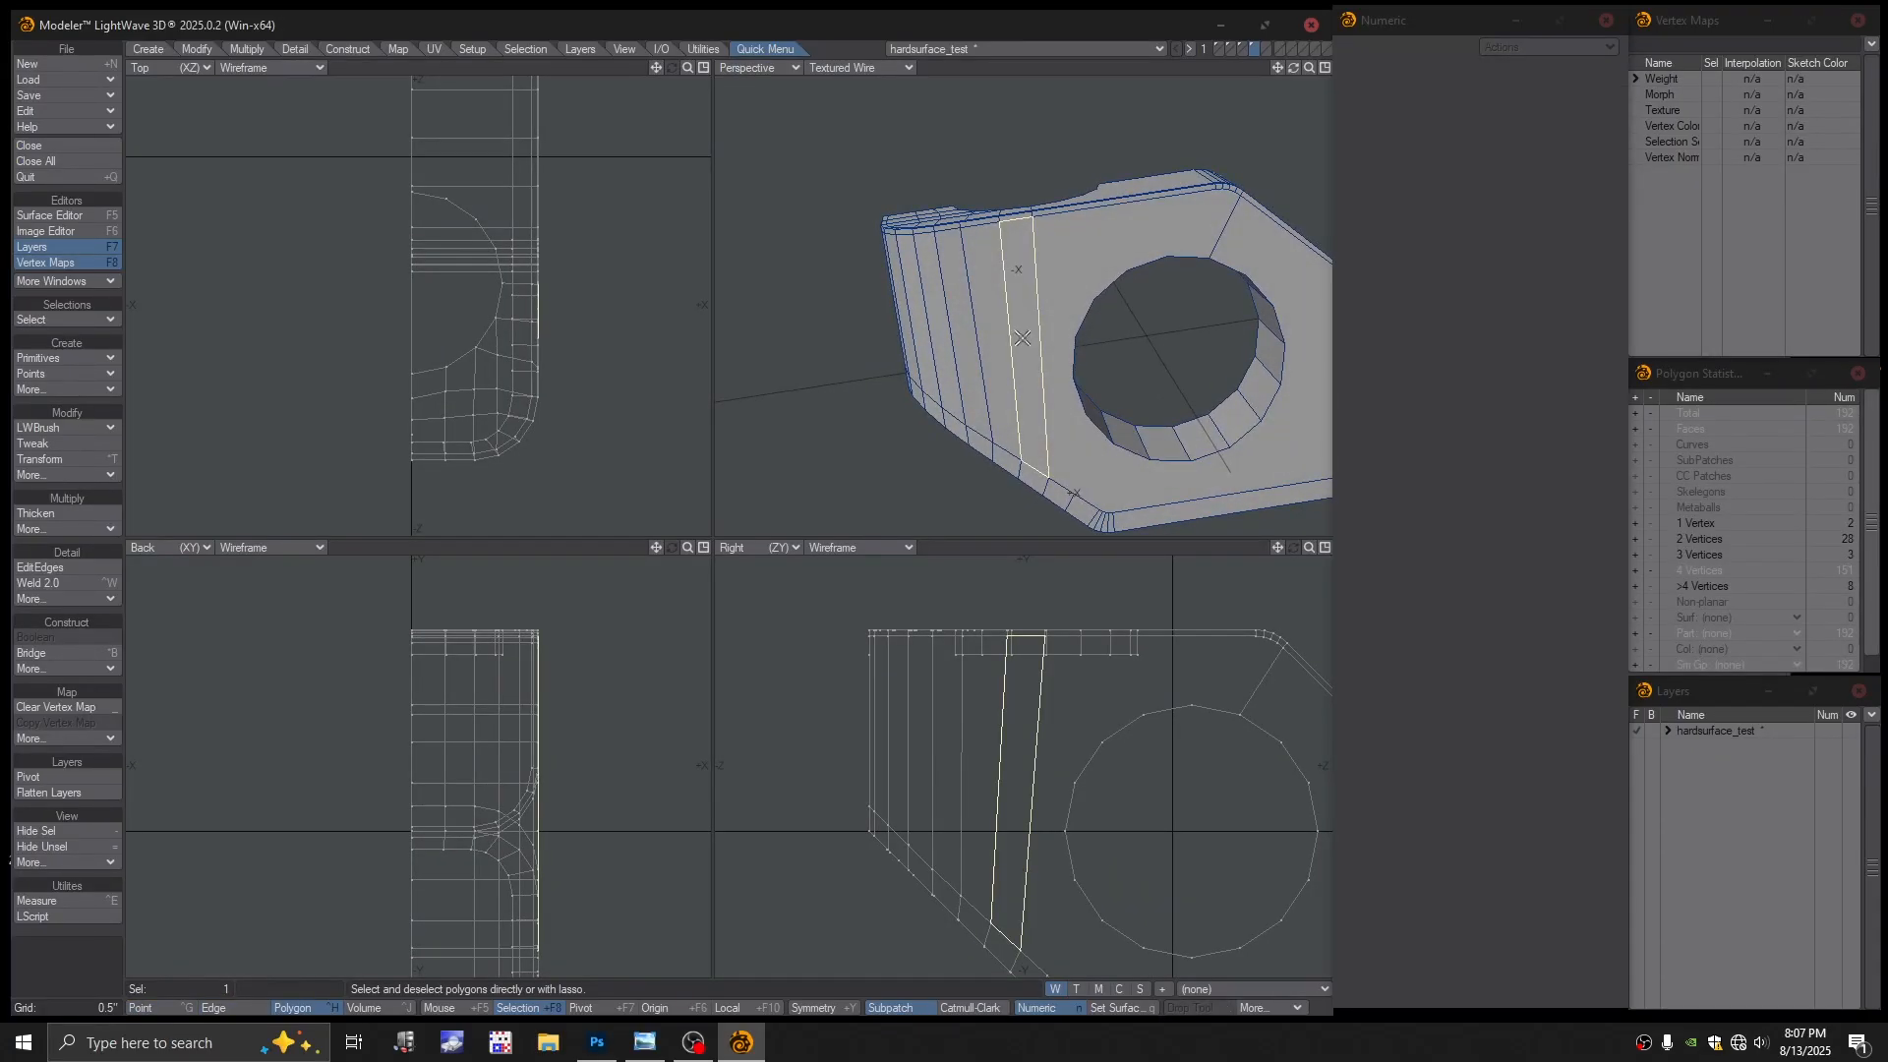
key("Delete")
key("ctrl+z")
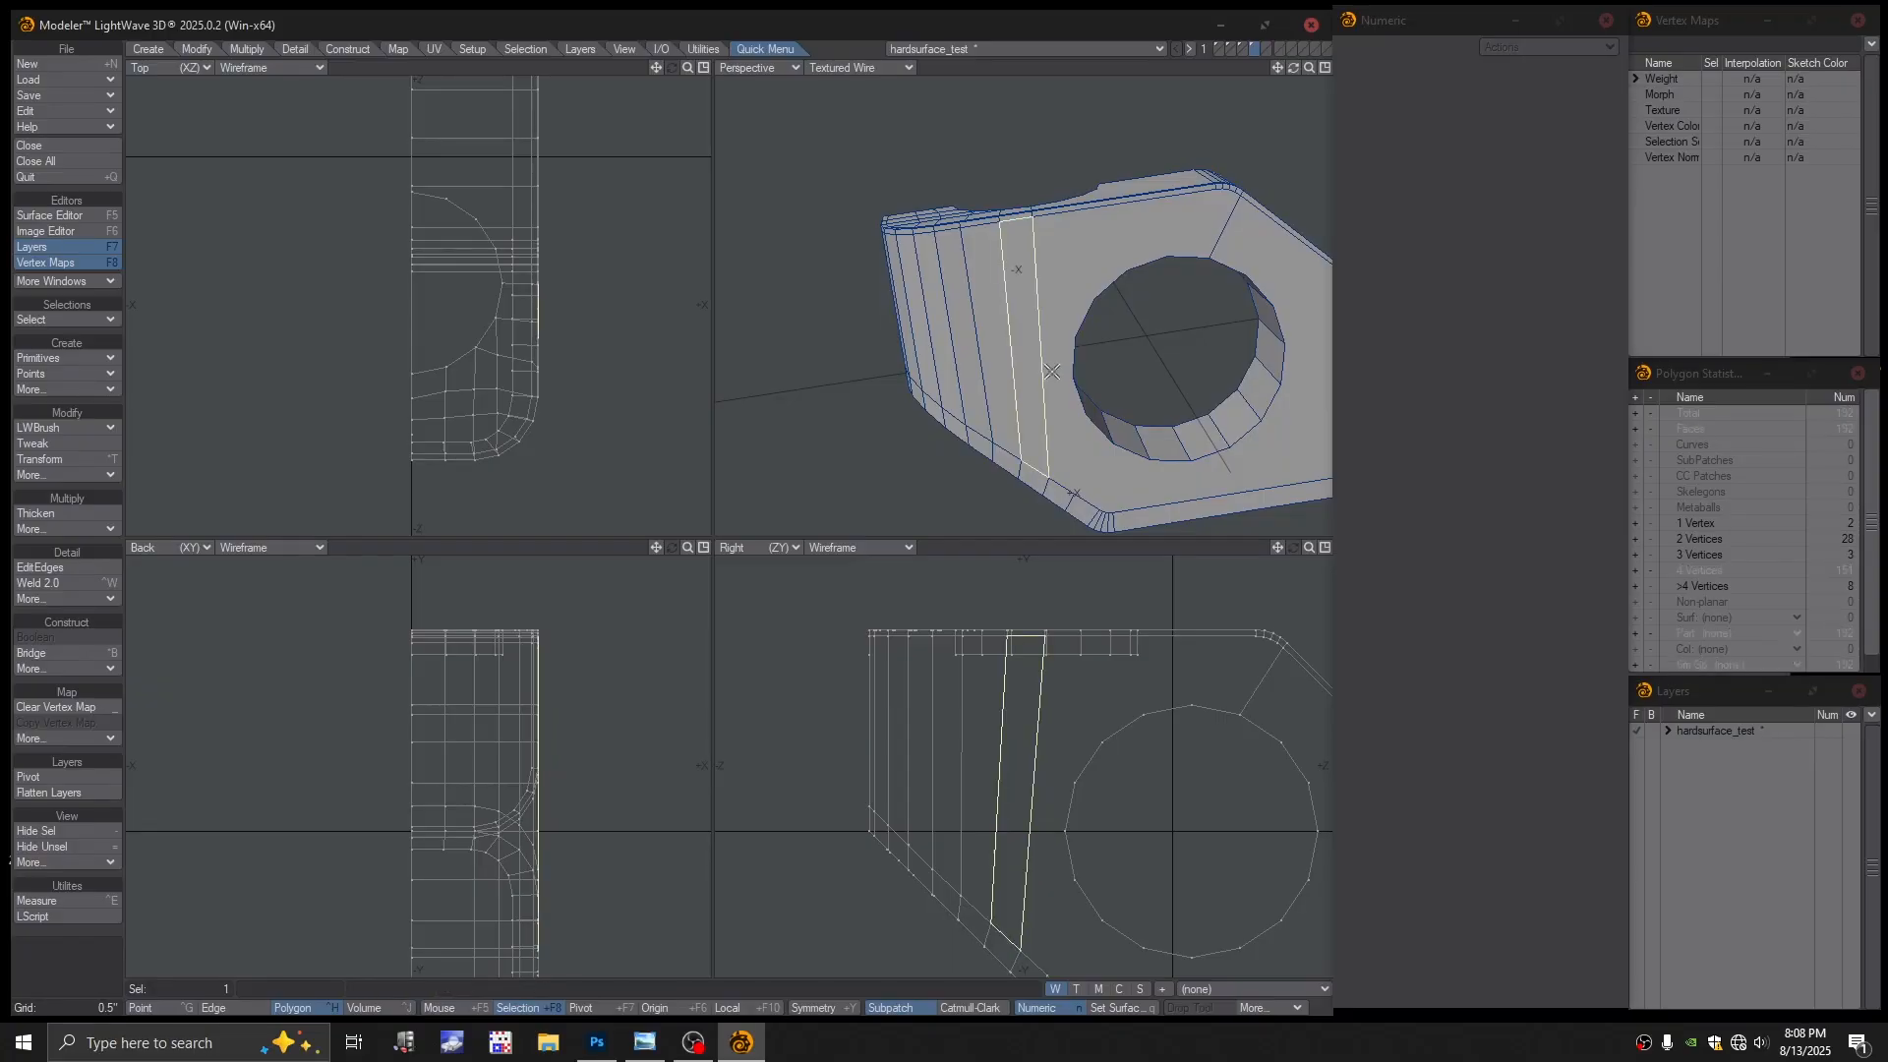
key("Delete")
key("ctrl+z")
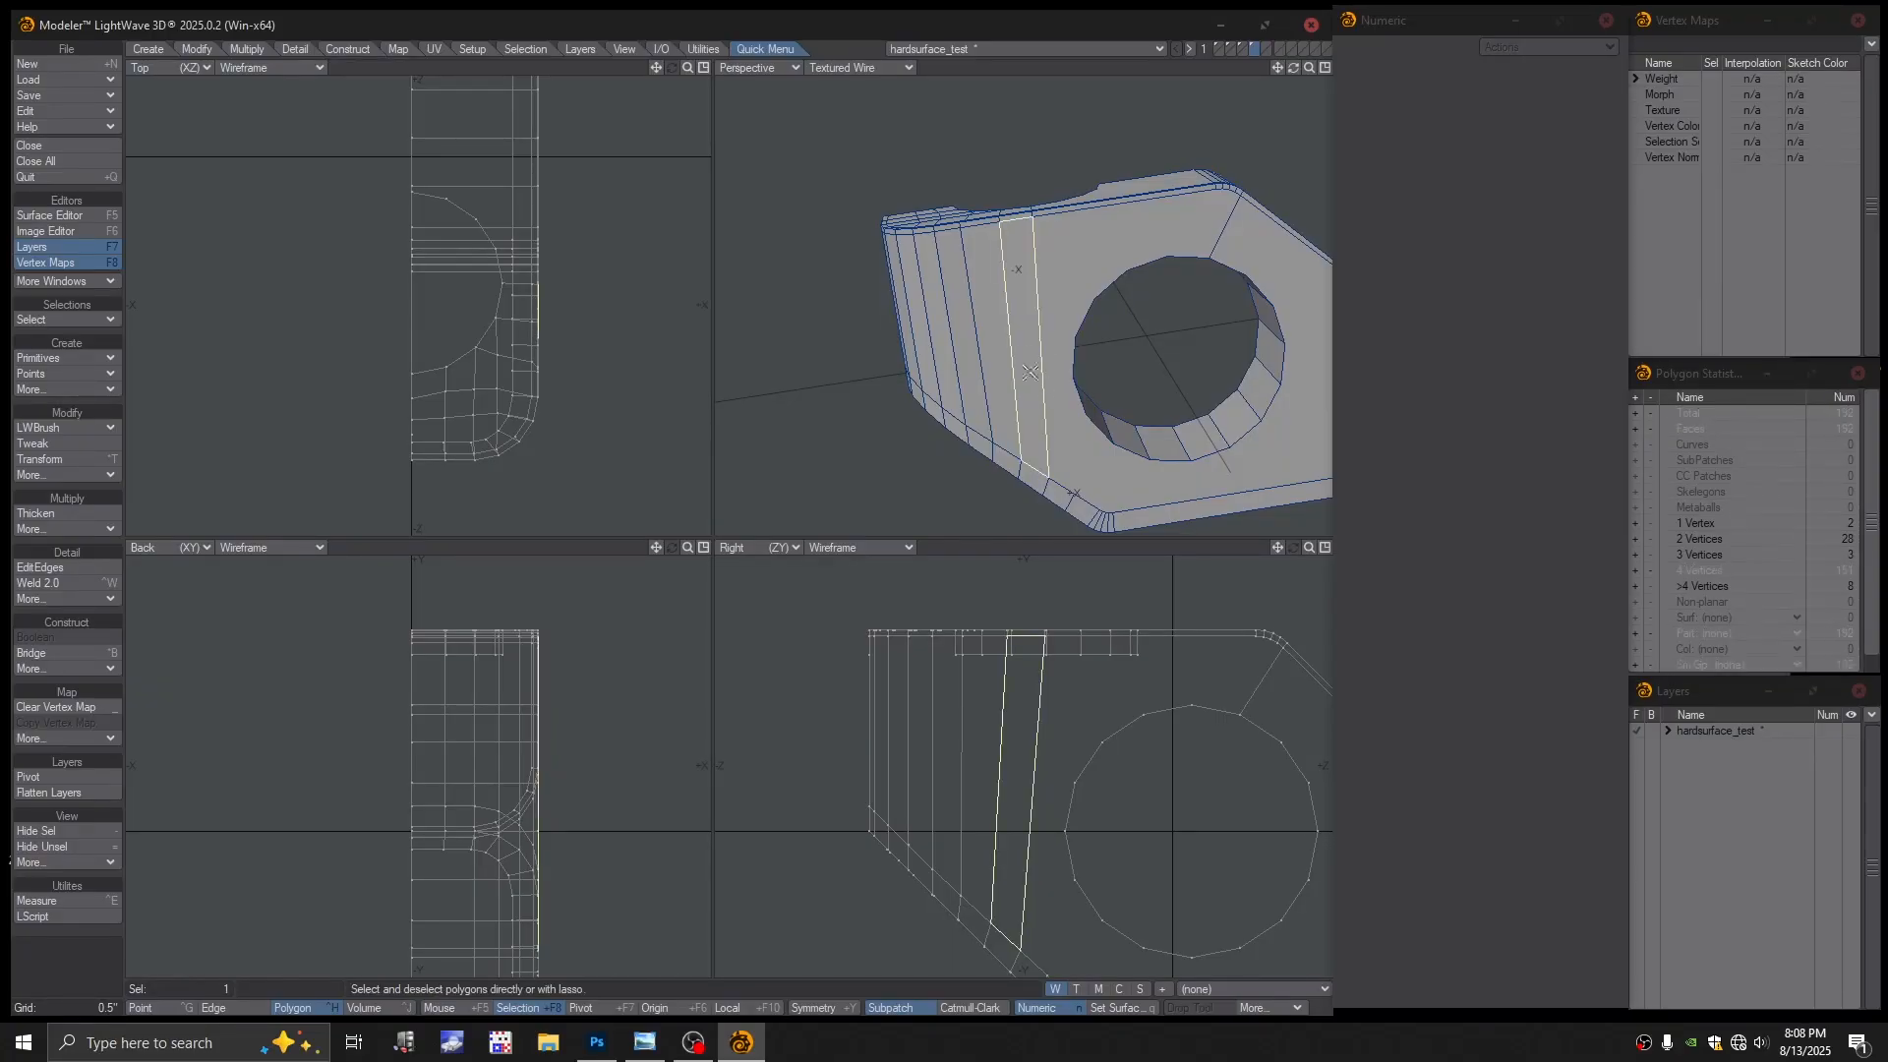
left_click_drag(1030, 370, 1005, 227, "ctrl+alt")
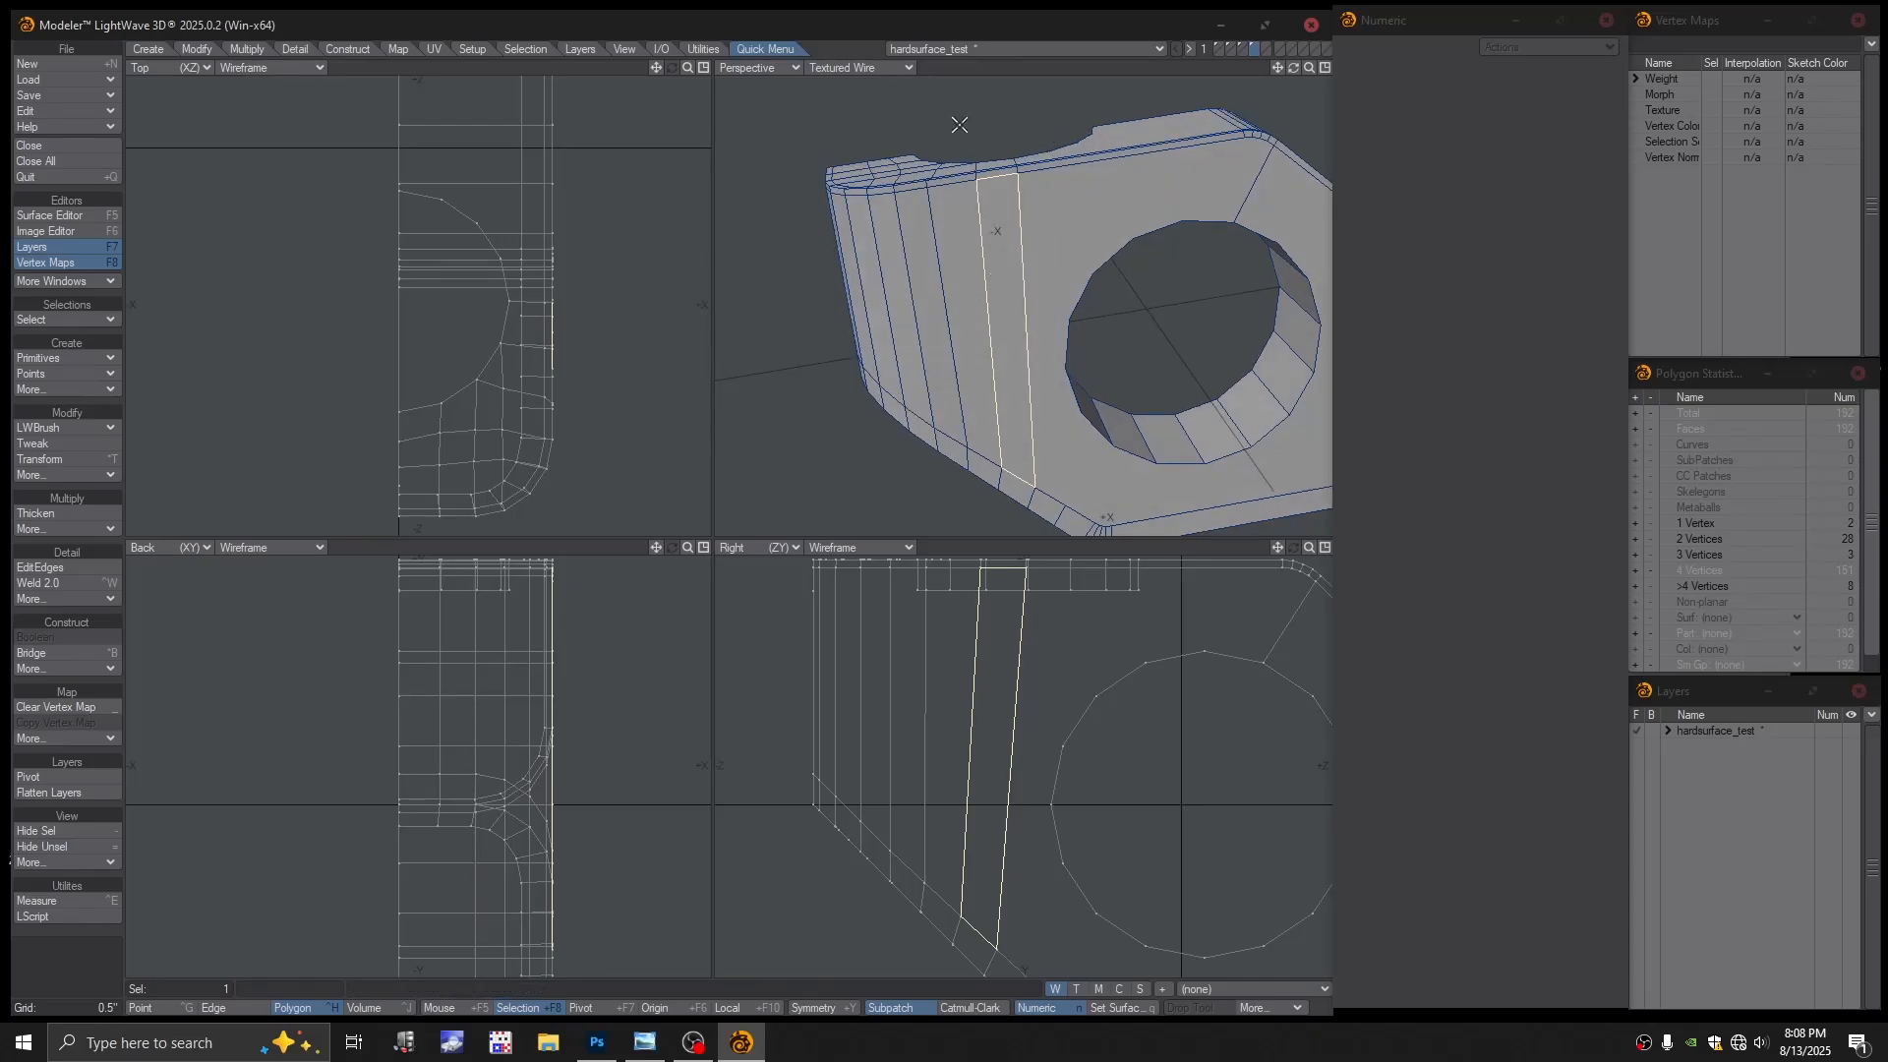
key("slash")
mouse_move(960, 125)
left_mouse_down("alt")
mouse_move(973, 90)
mouse_move(956, 96)
left_mouse_up("alt")
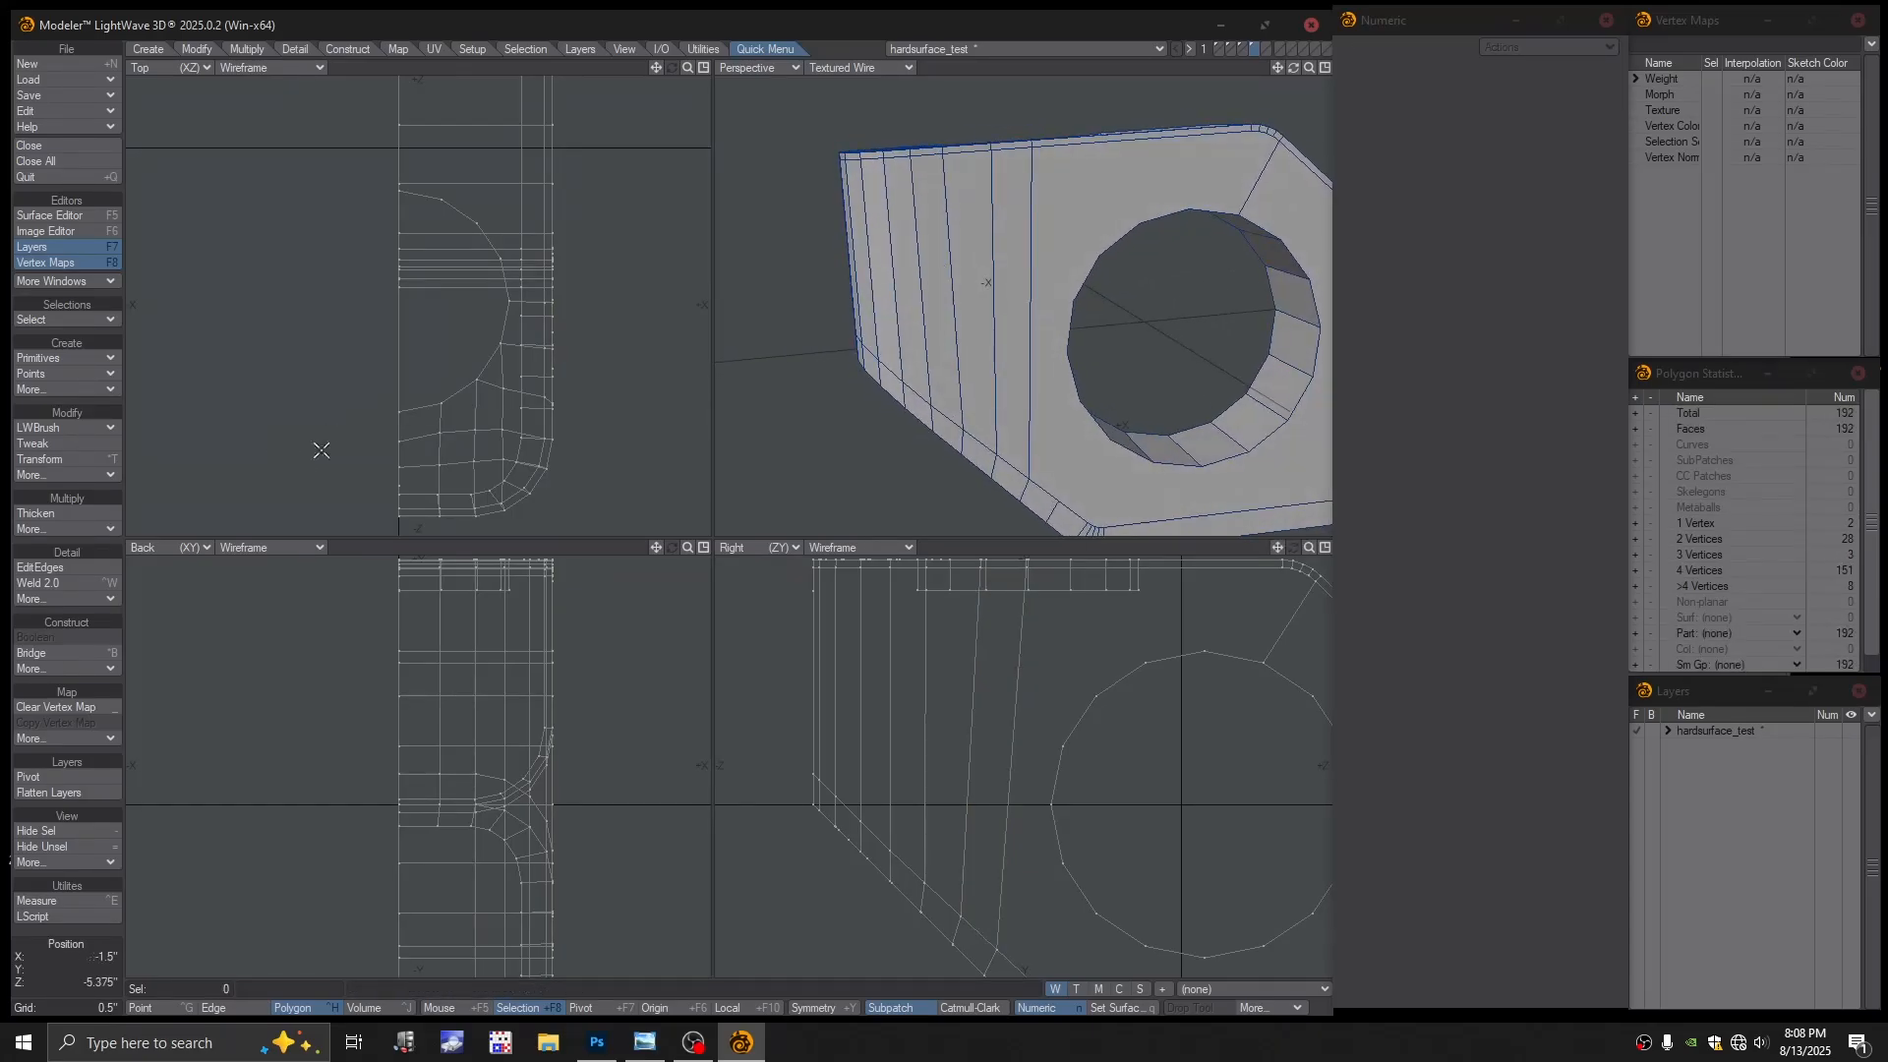
Insert three new edge loops across the side face, two vertical and one horizontal
left_click(39, 568)
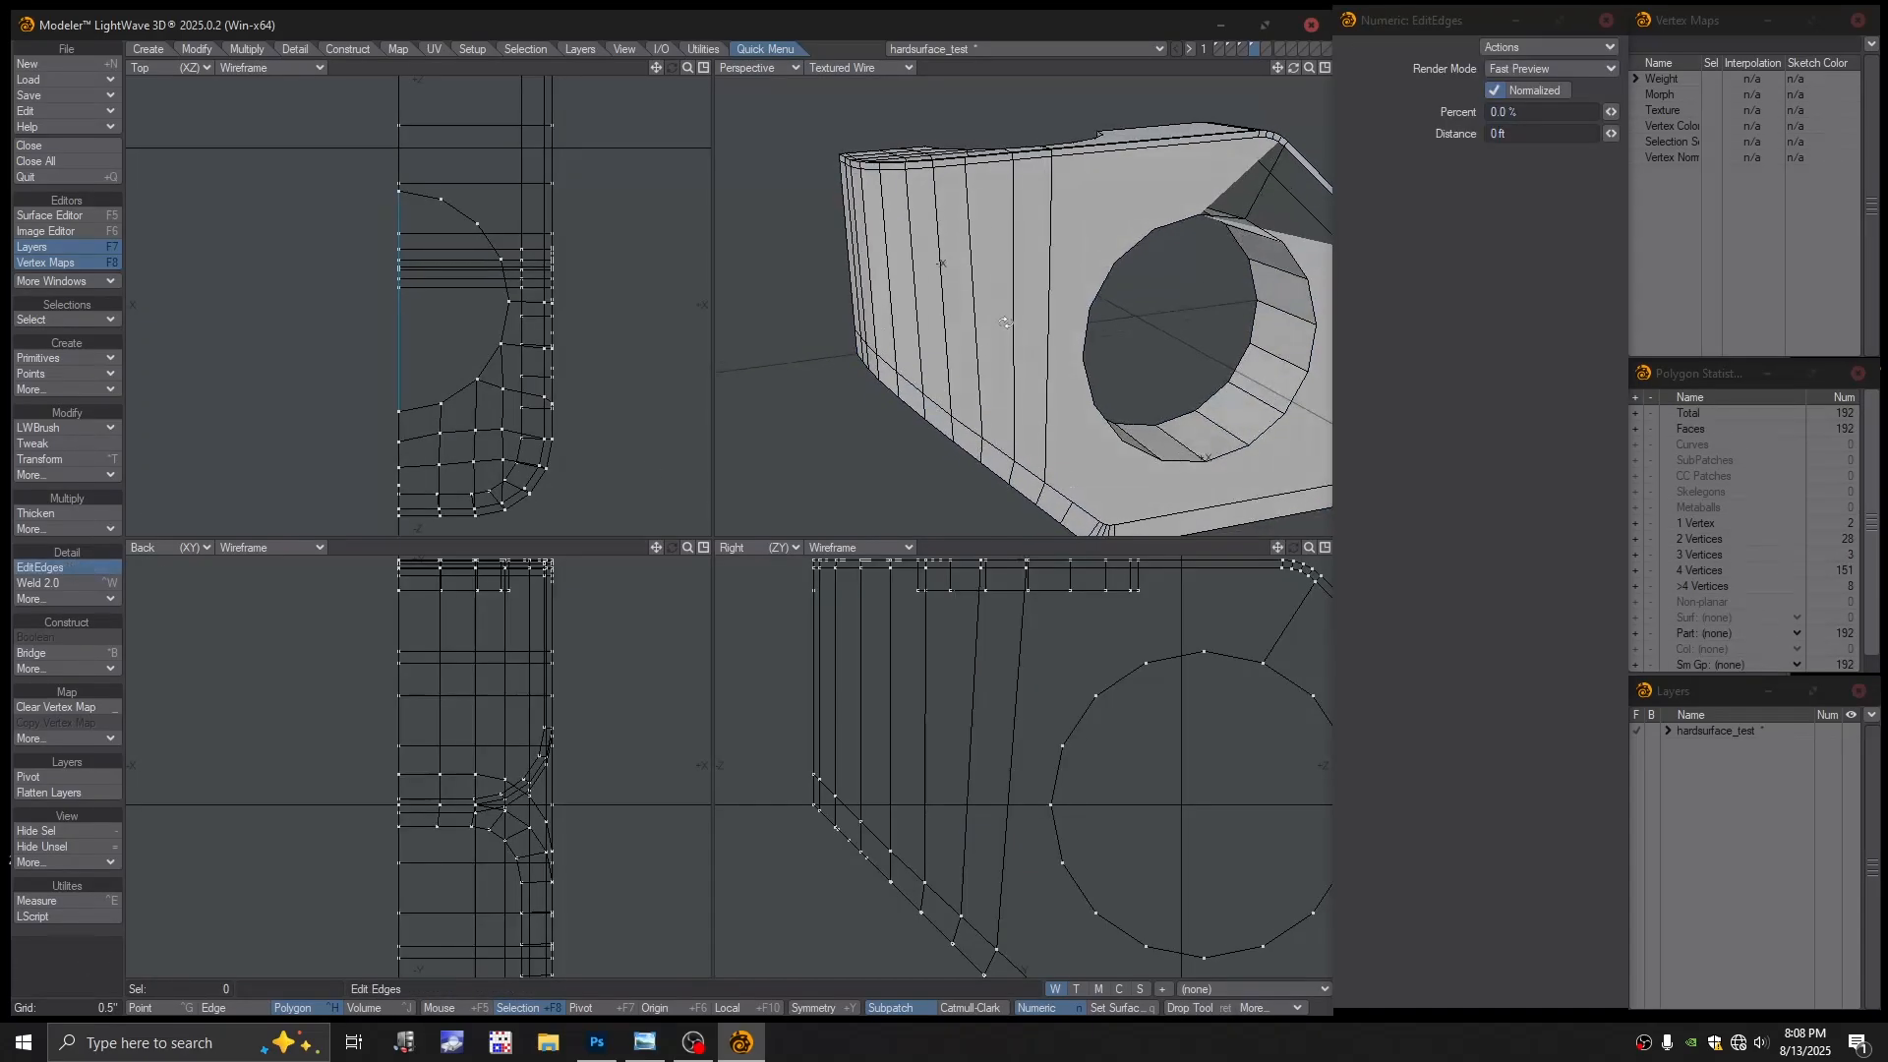
left_click(890, 276)
left_click_drag(1056, 324, 918, 316, "alt")
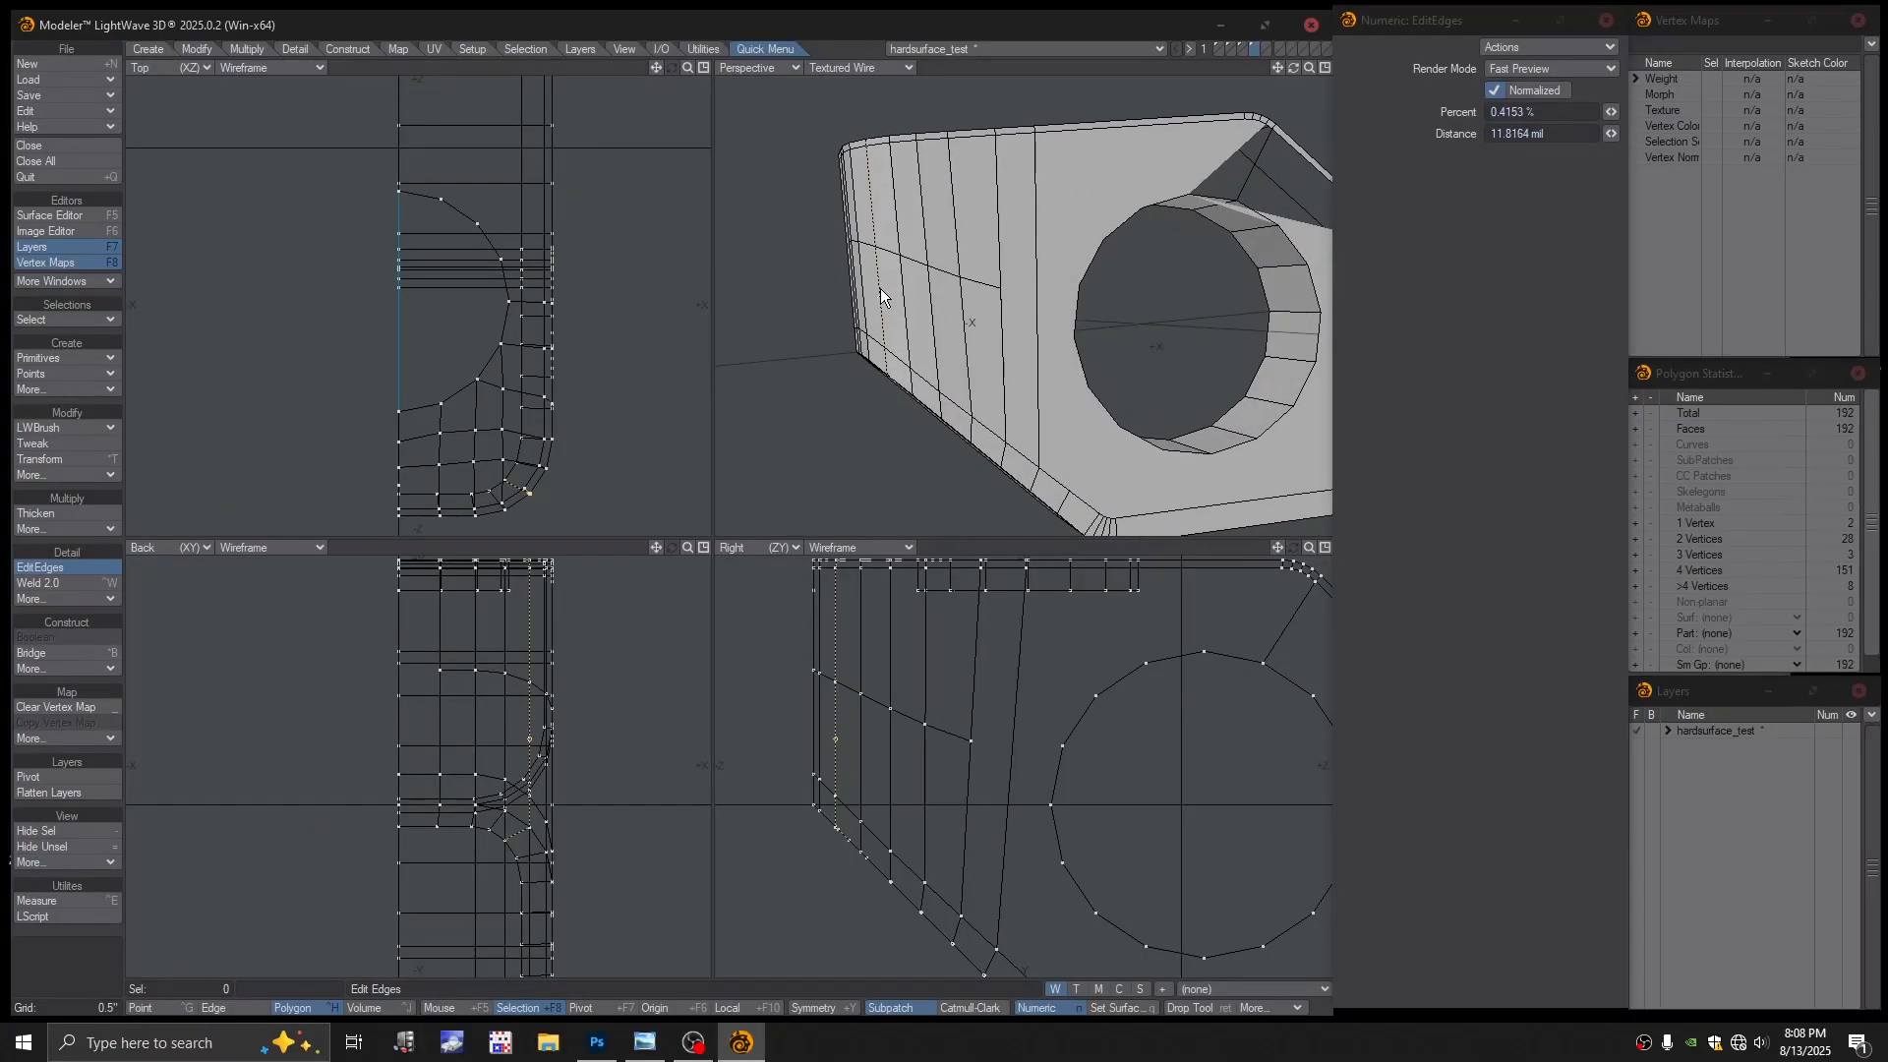
left_click(880, 292)
left_click(868, 201)
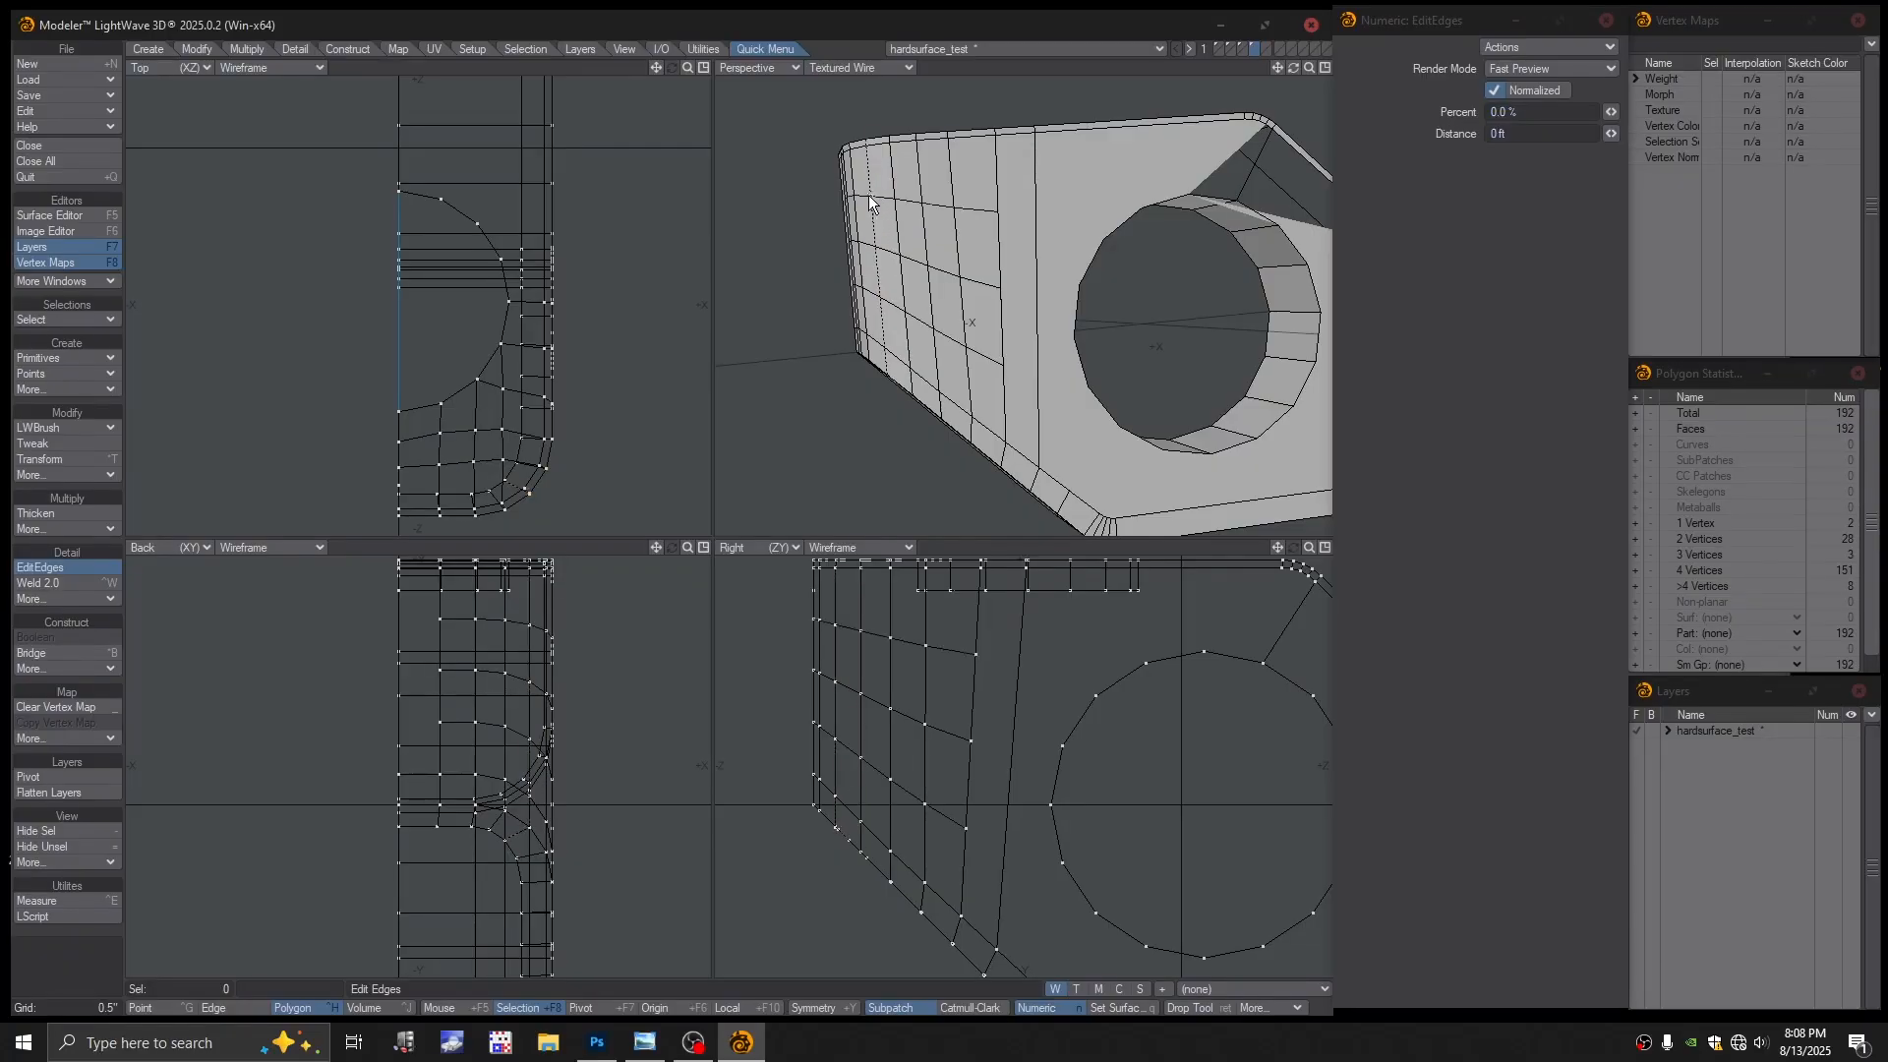
left_click_drag(932, 291, 994, 350, "alt")
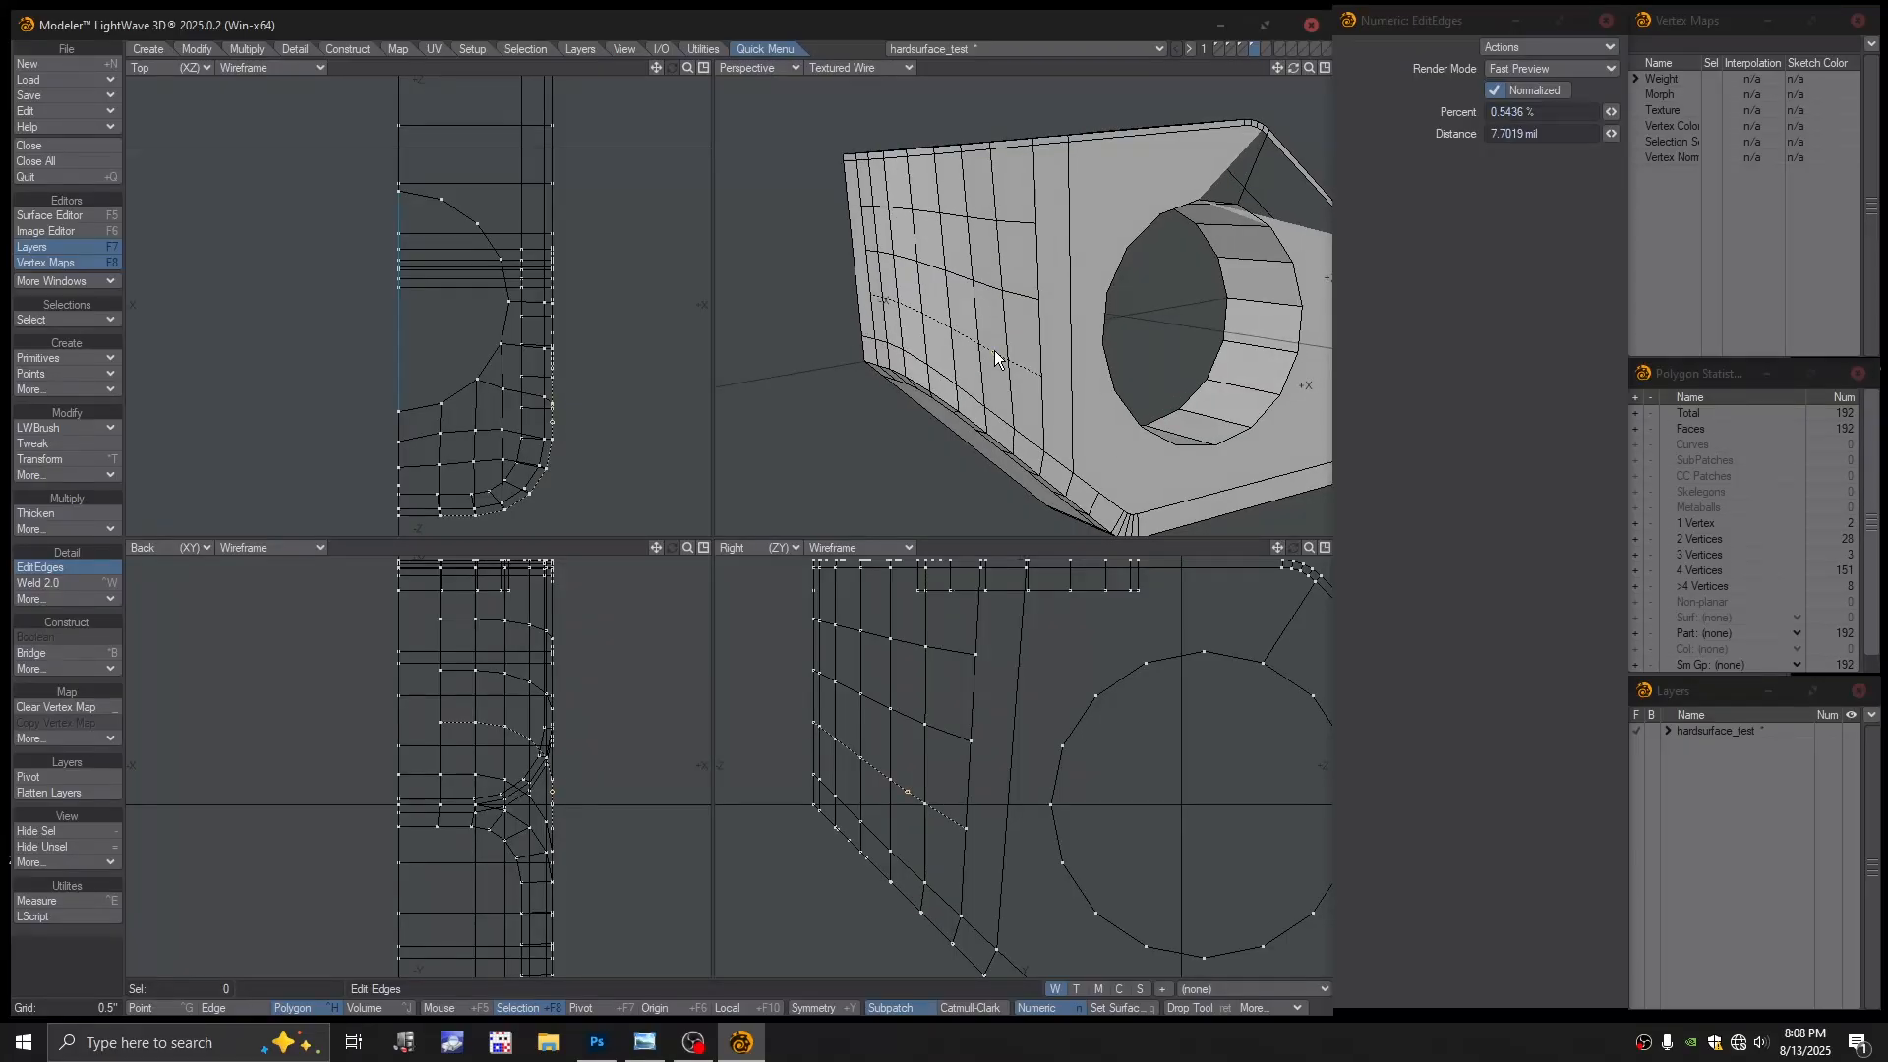
left_click_drag(1072, 309, 980, 252, "alt")
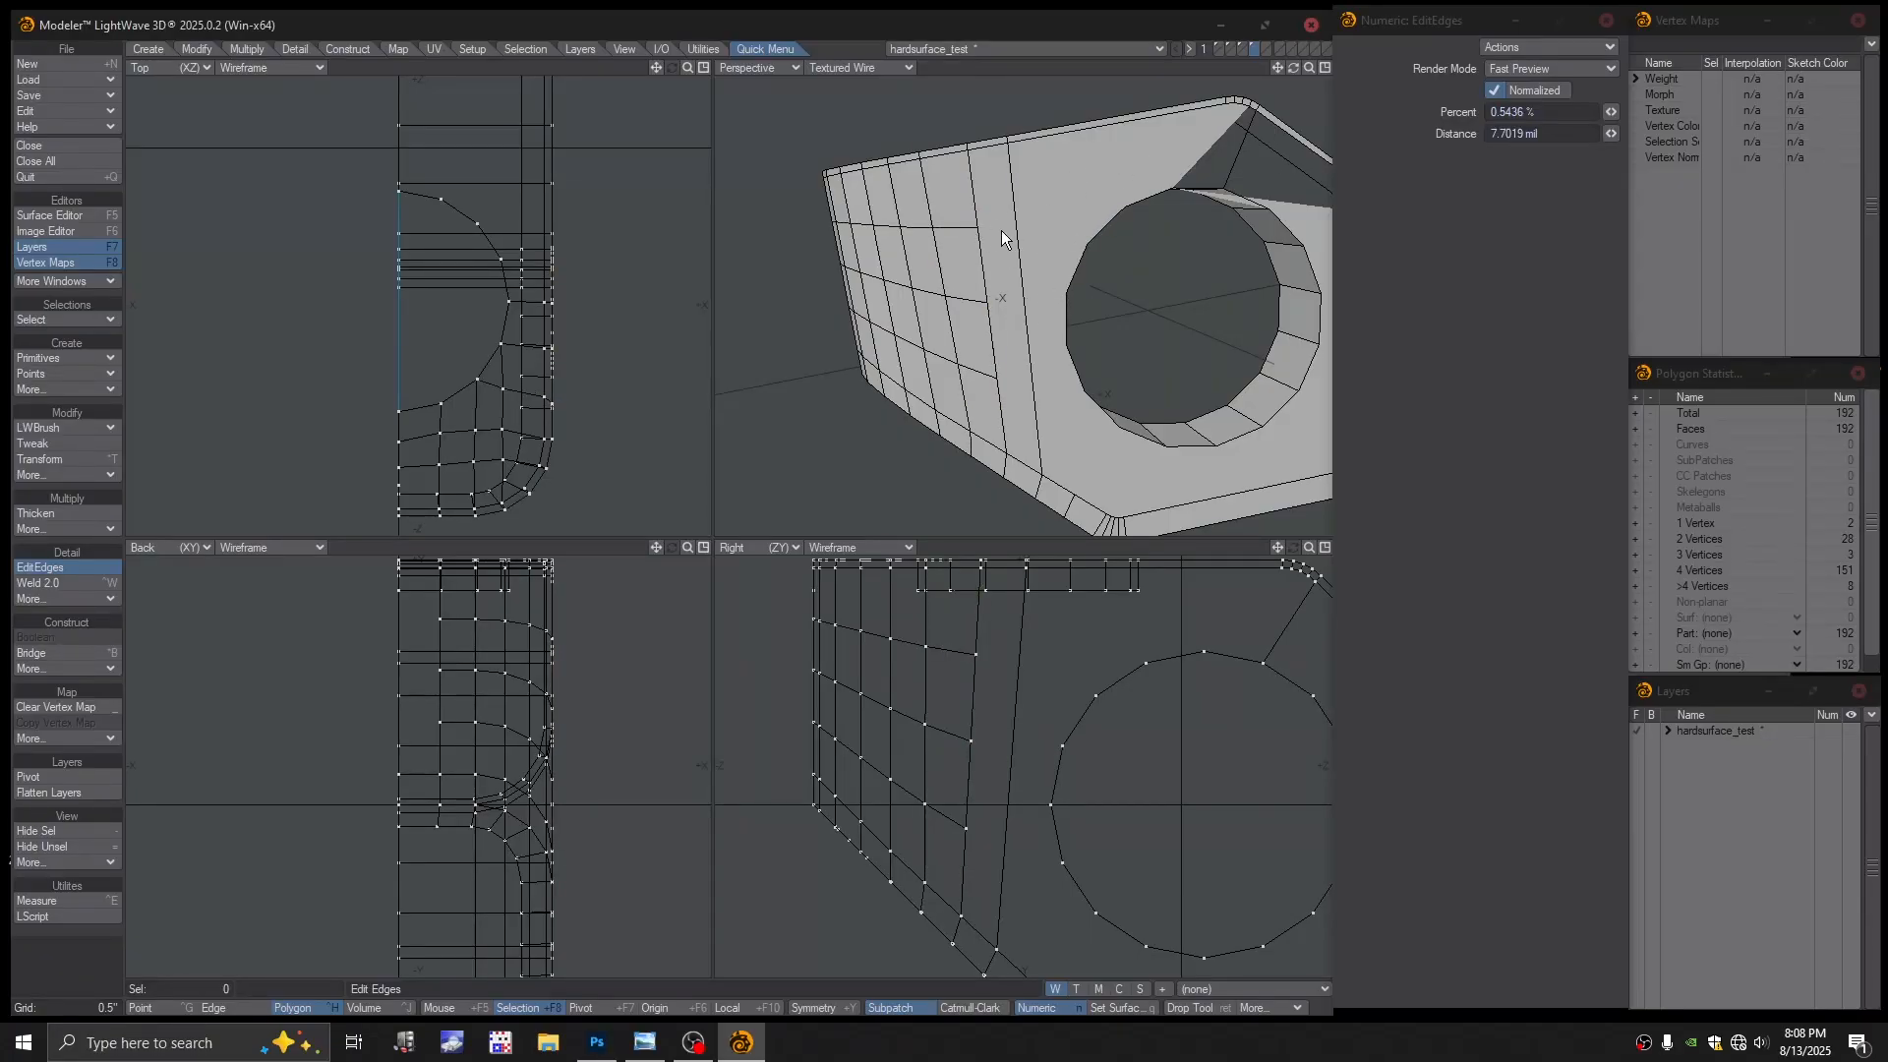
Slide and commit the new edge loops, bringing the block to 227 faces
left_click_drag(912, 232, 999, 301)
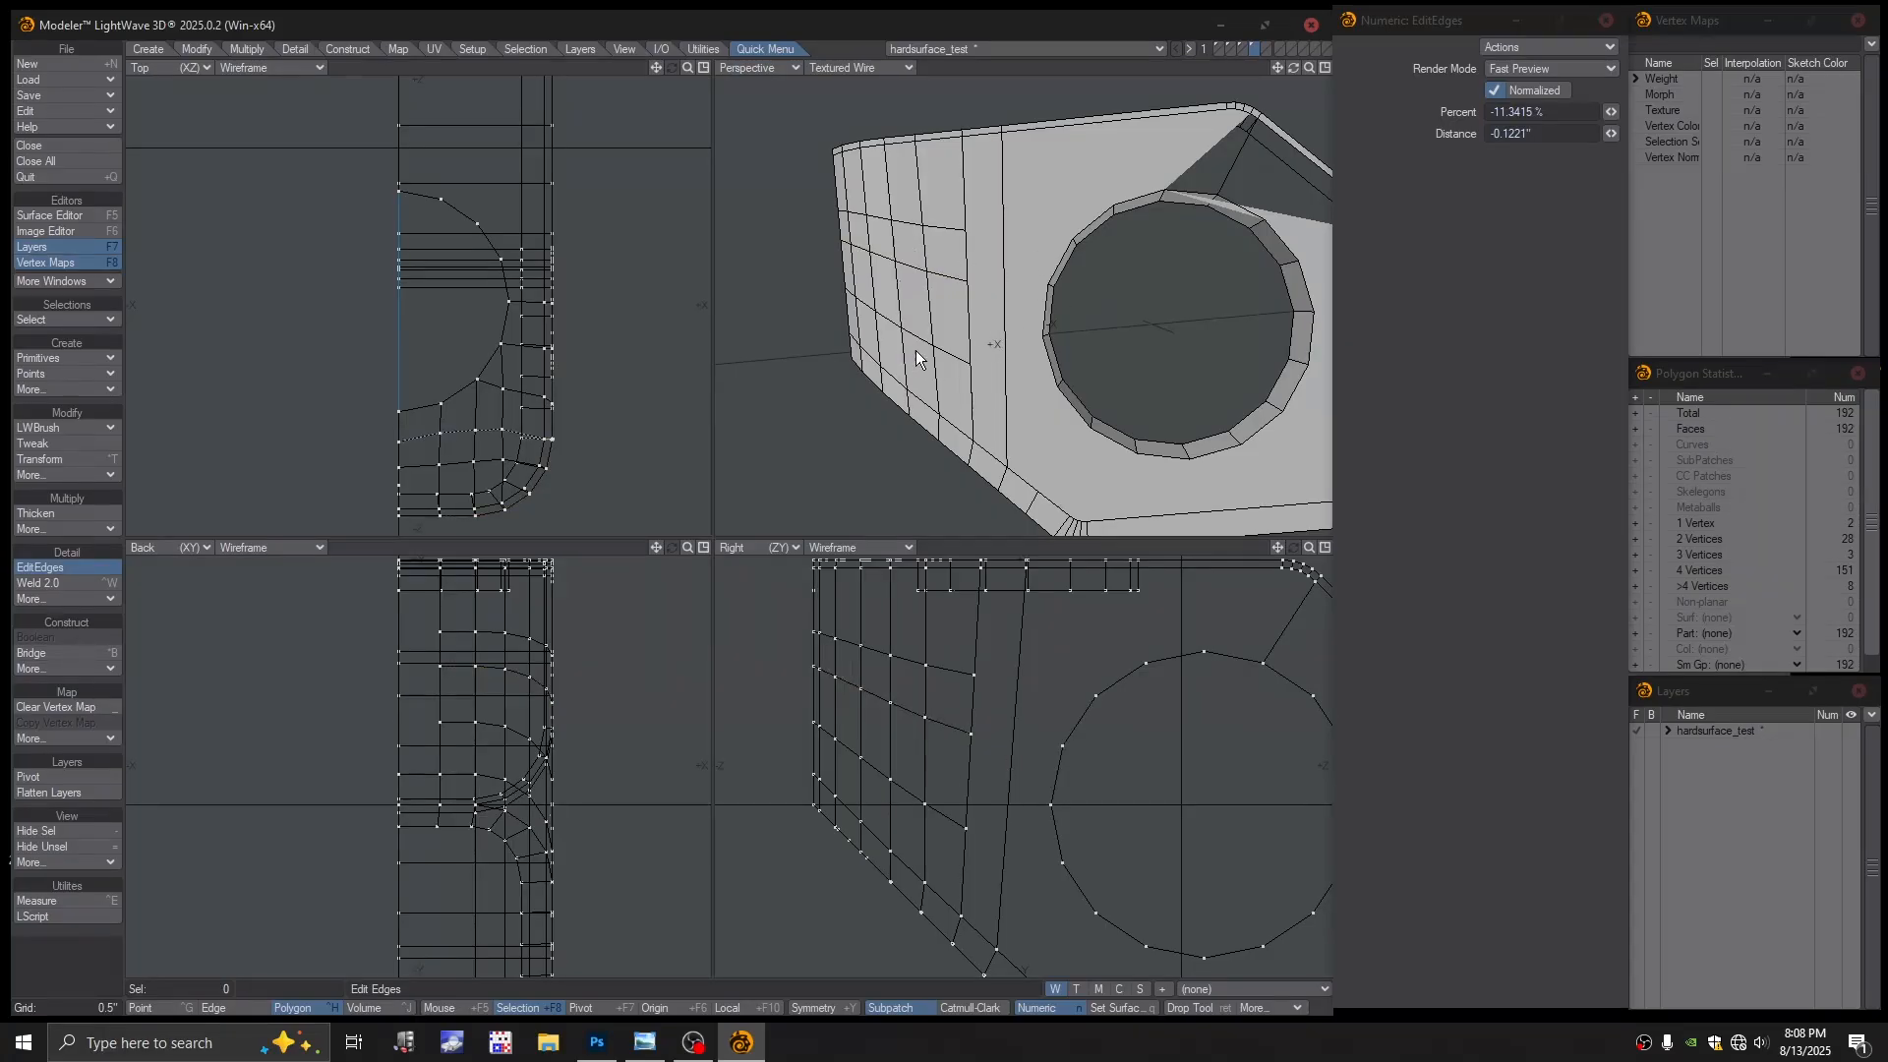
left_click(963, 305)
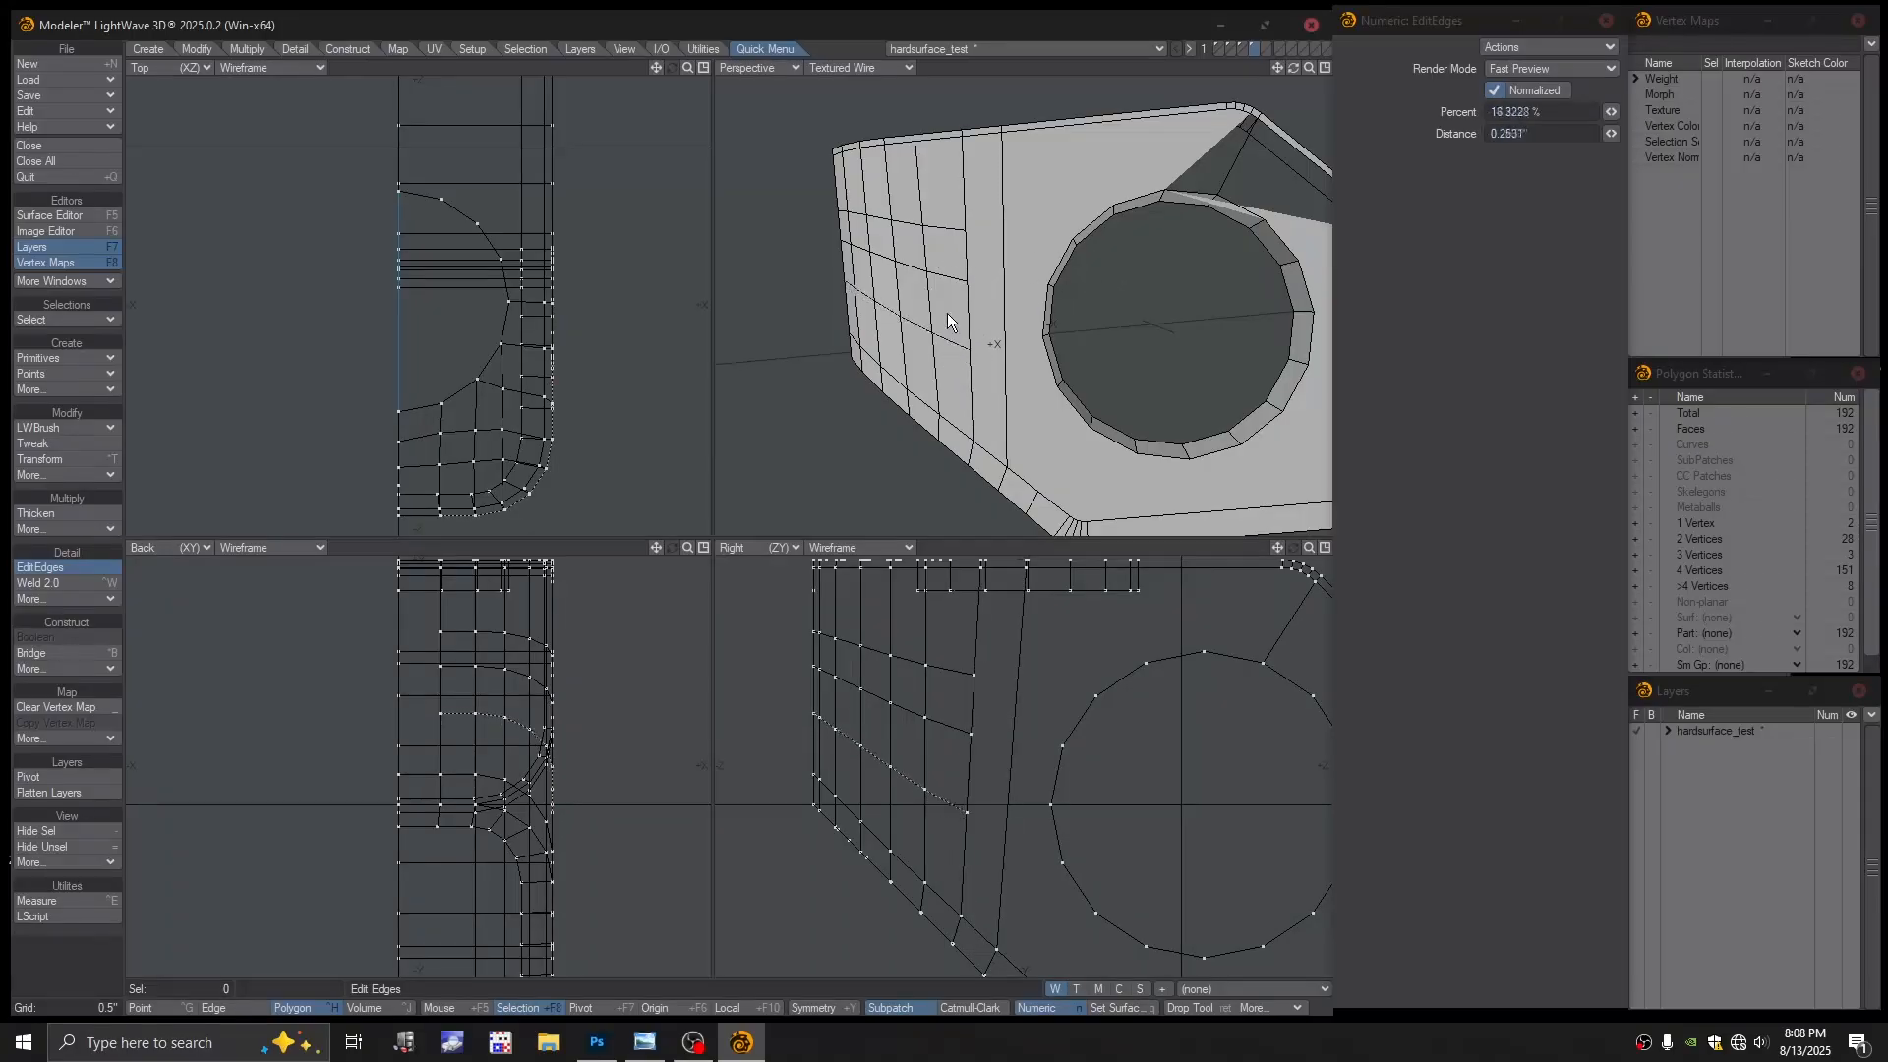
mouse_move(922, 265)
left_mouse_down()
mouse_move(895, 247)
mouse_move(979, 331)
mouse_move(936, 336)
left_mouse_up()
left_click_drag(1126, 340, 1091, 389, "alt")
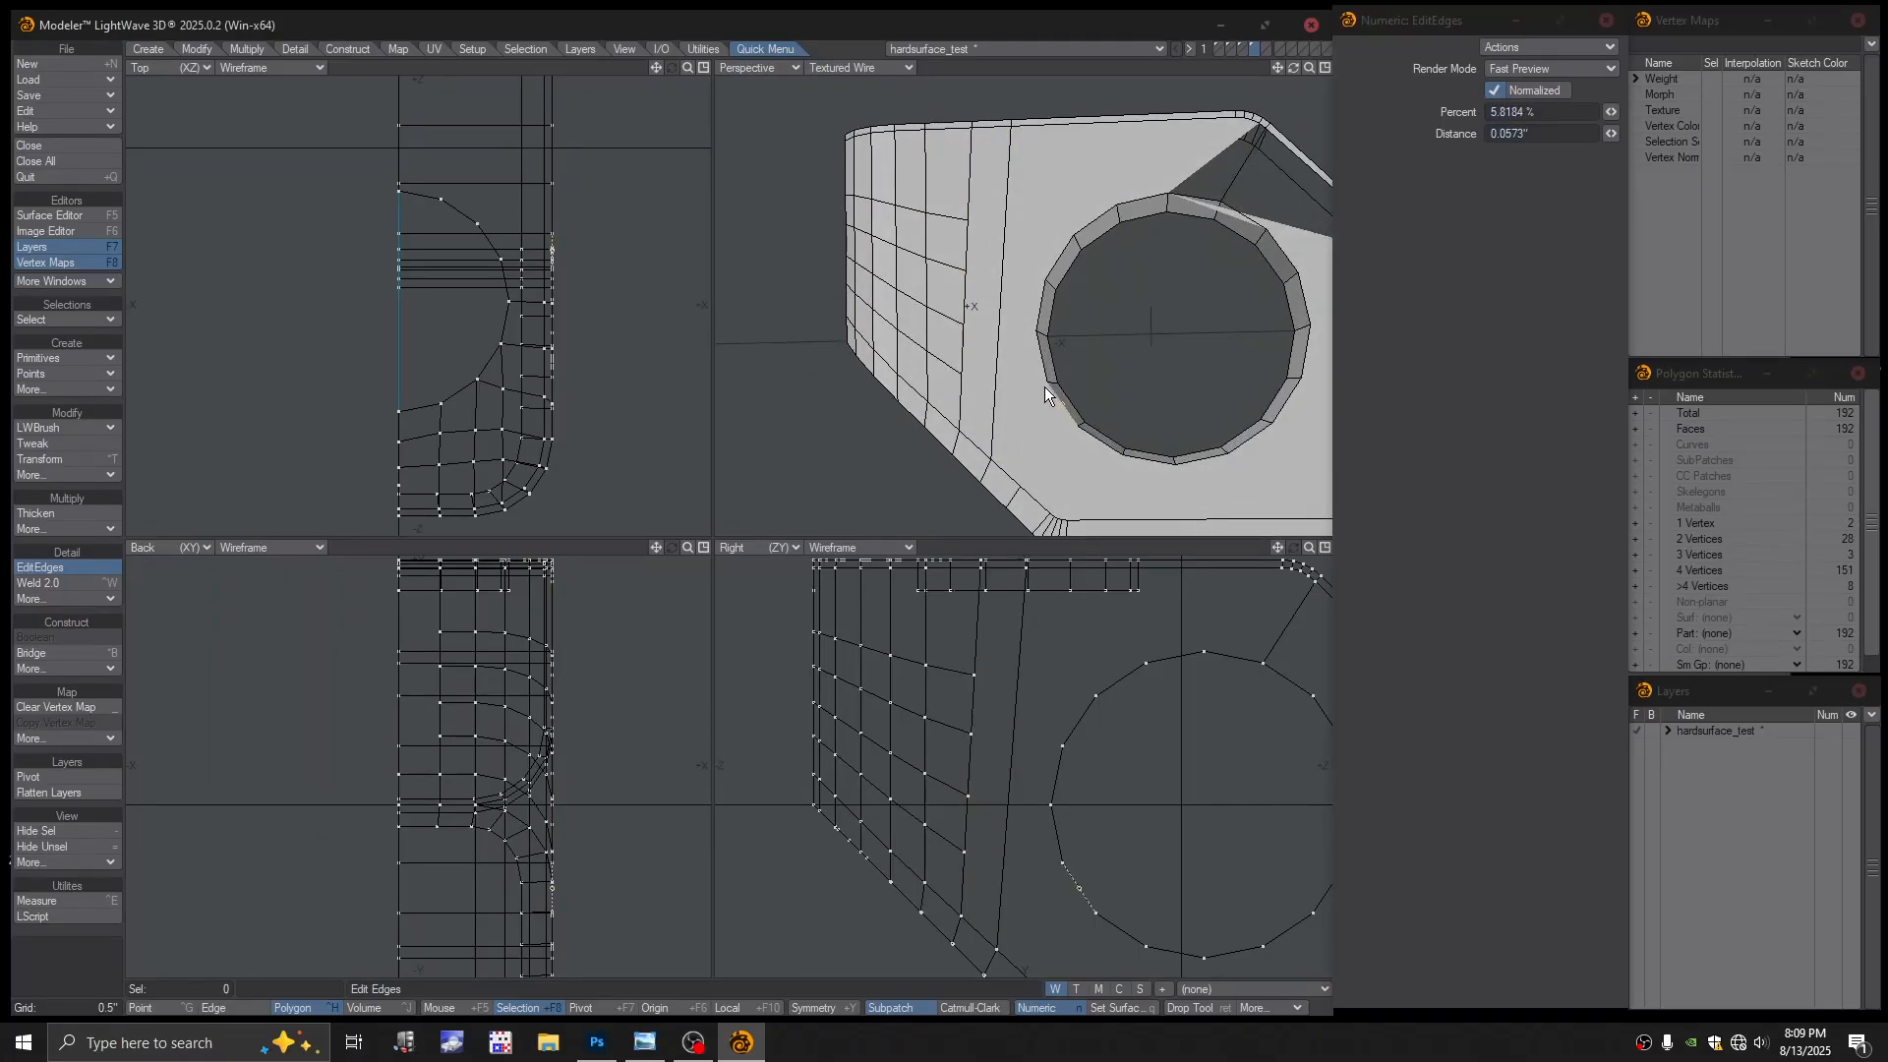
left_click_drag(1042, 425, 924, 263, "alt")
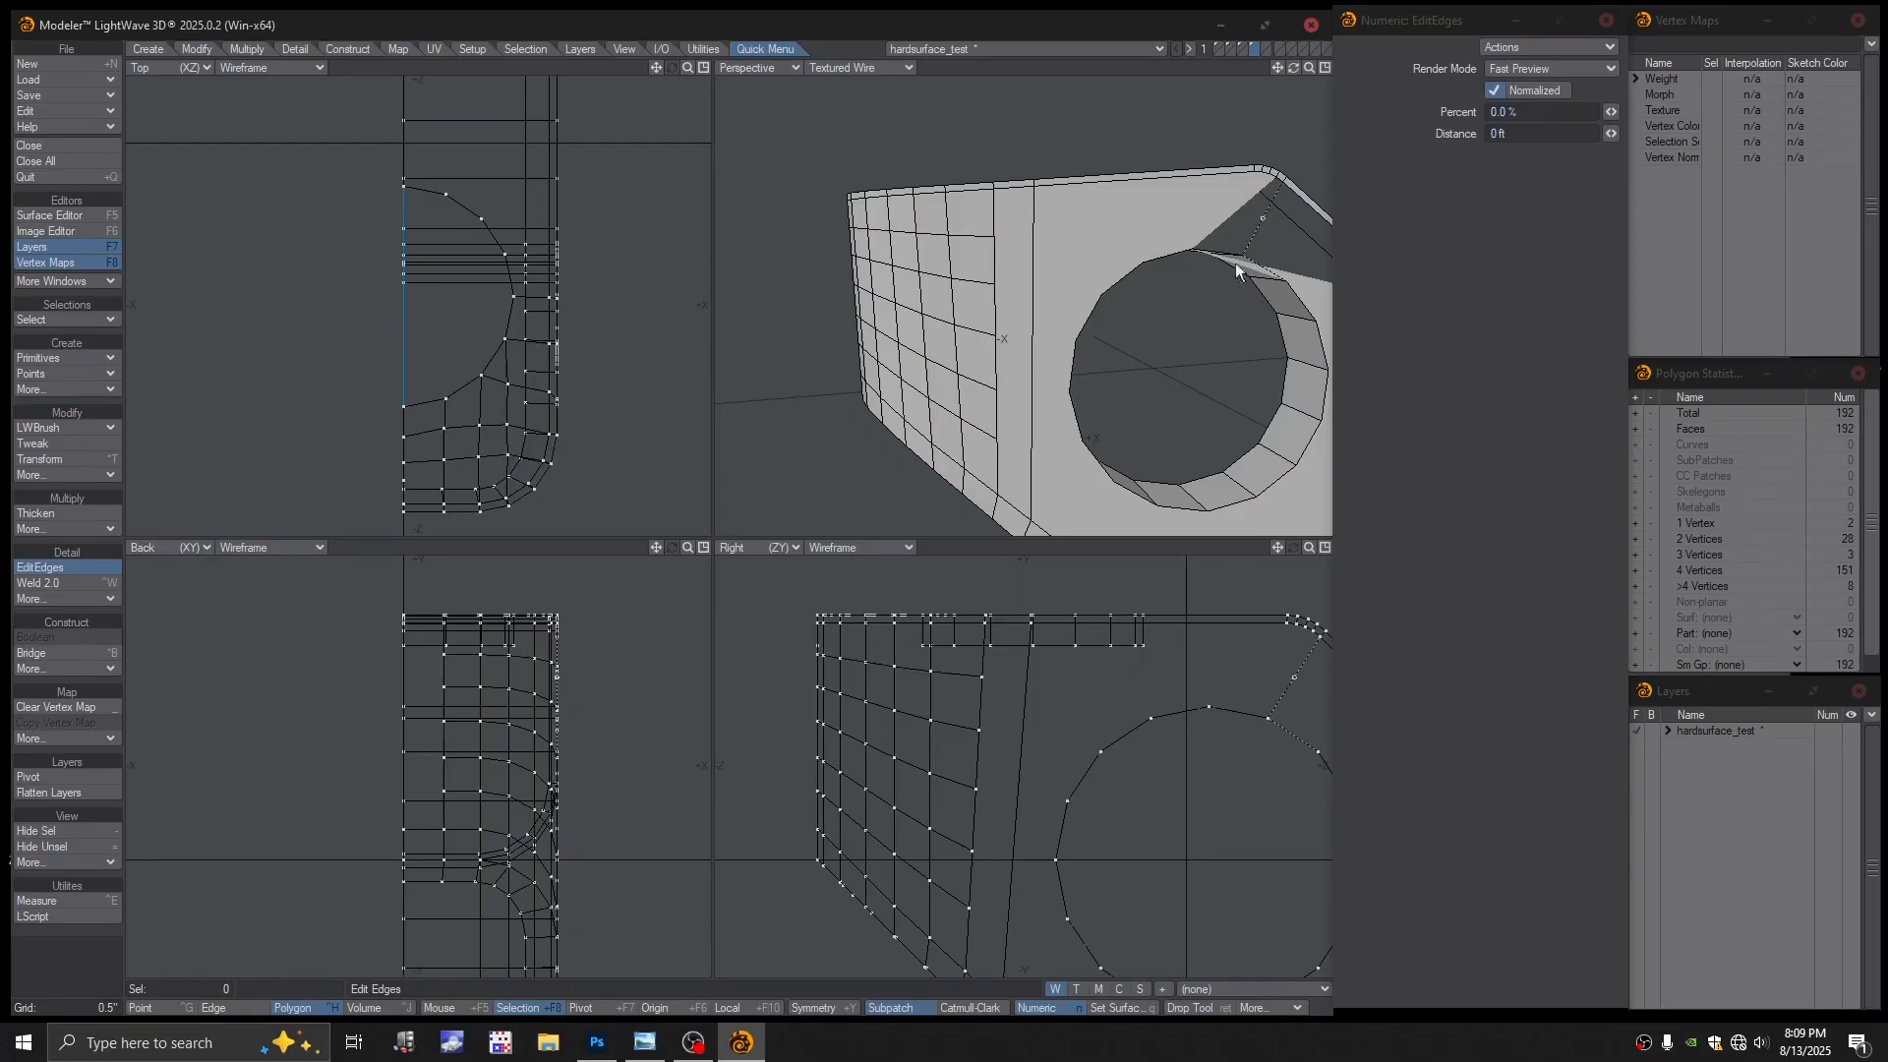
left_click_drag(1235, 263, 1029, 321, "alt")
key("Return")
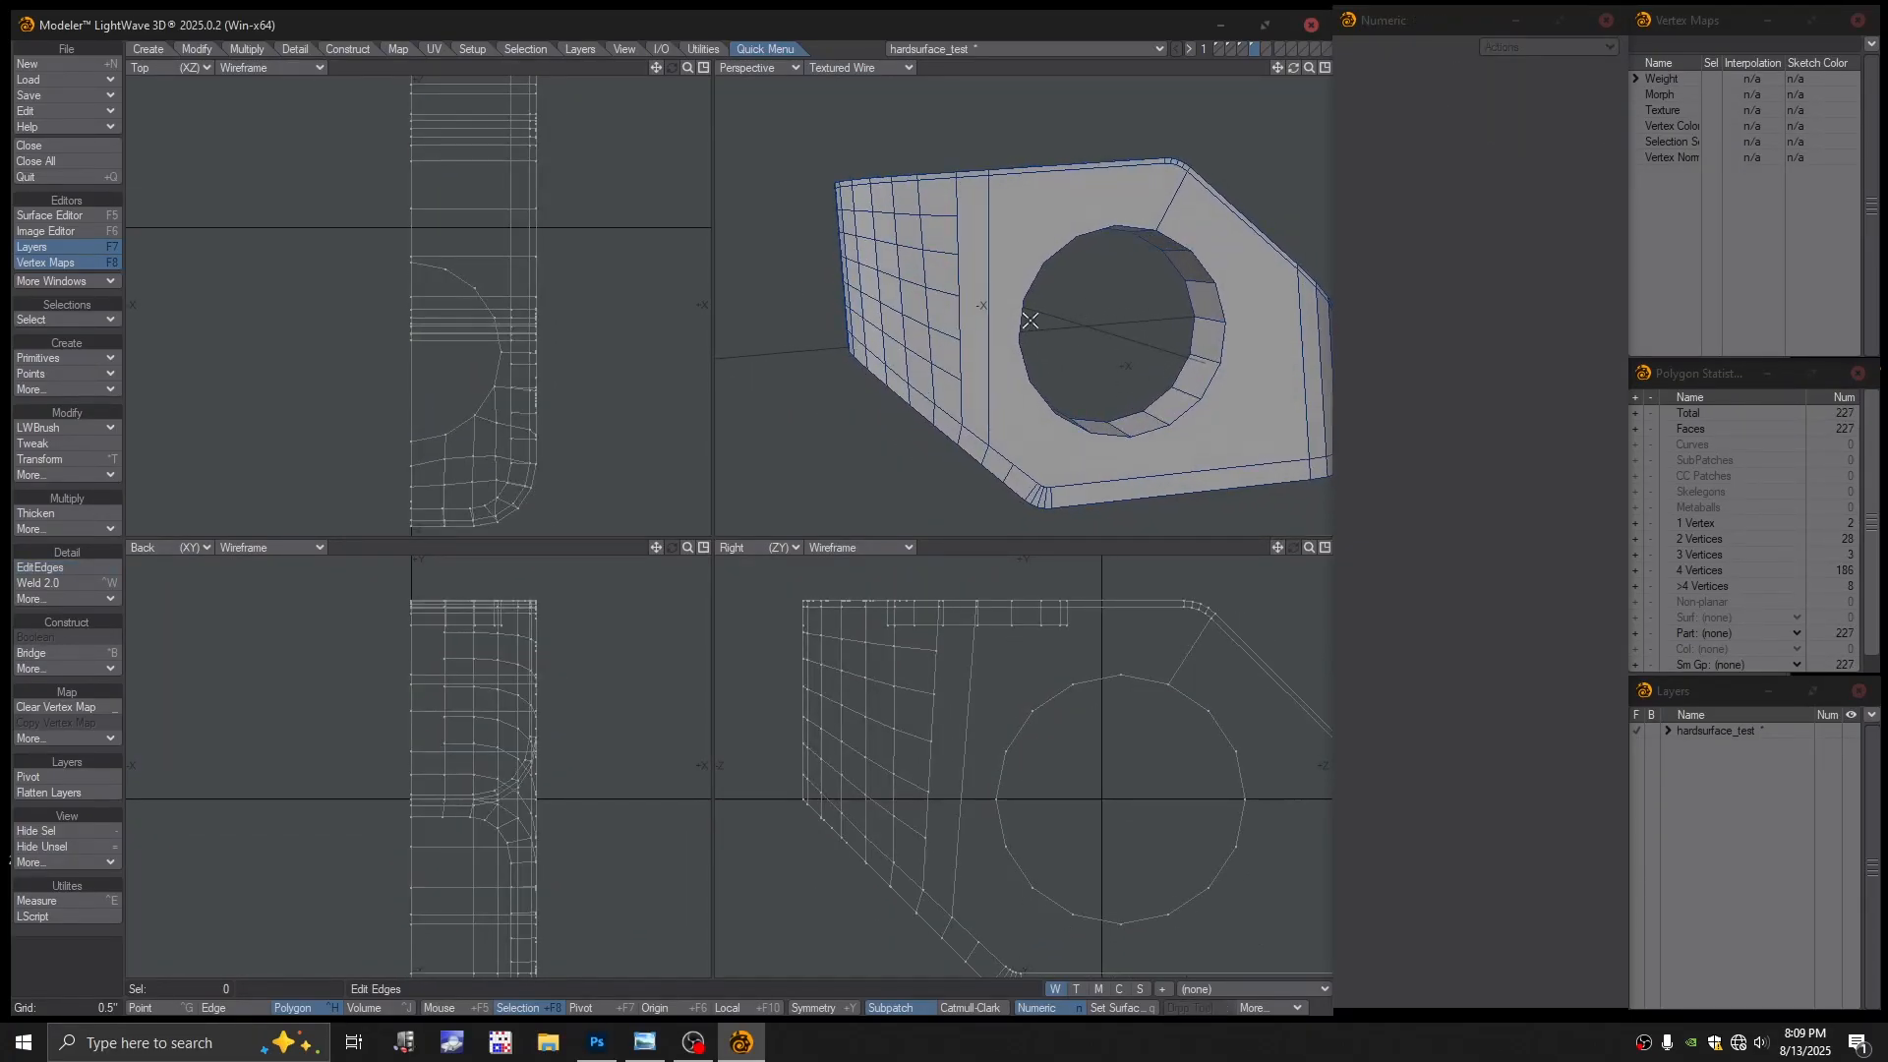
left_click(974, 313)
Deselect everything and merge points with Automatic range, removing 53 duplicate points
left_click_drag(973, 313, 1009, 346, "alt")
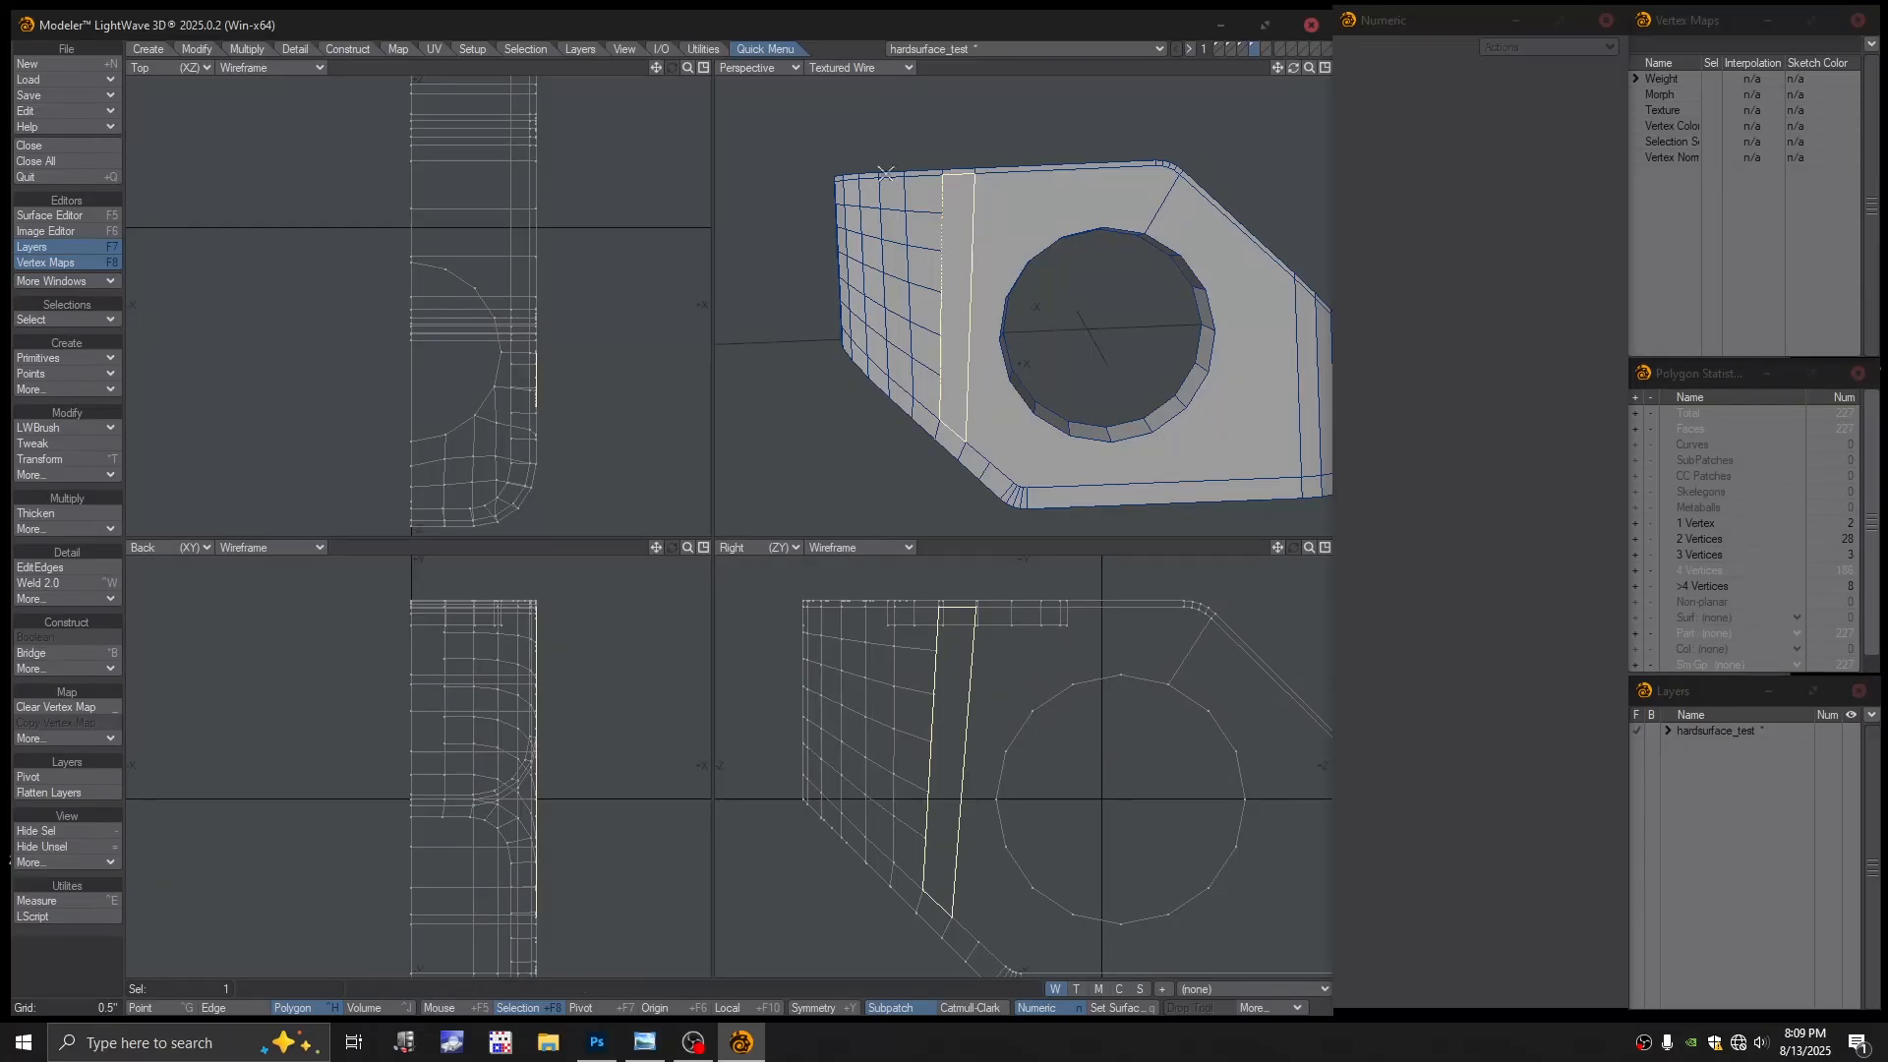
key("slash")
key("m")
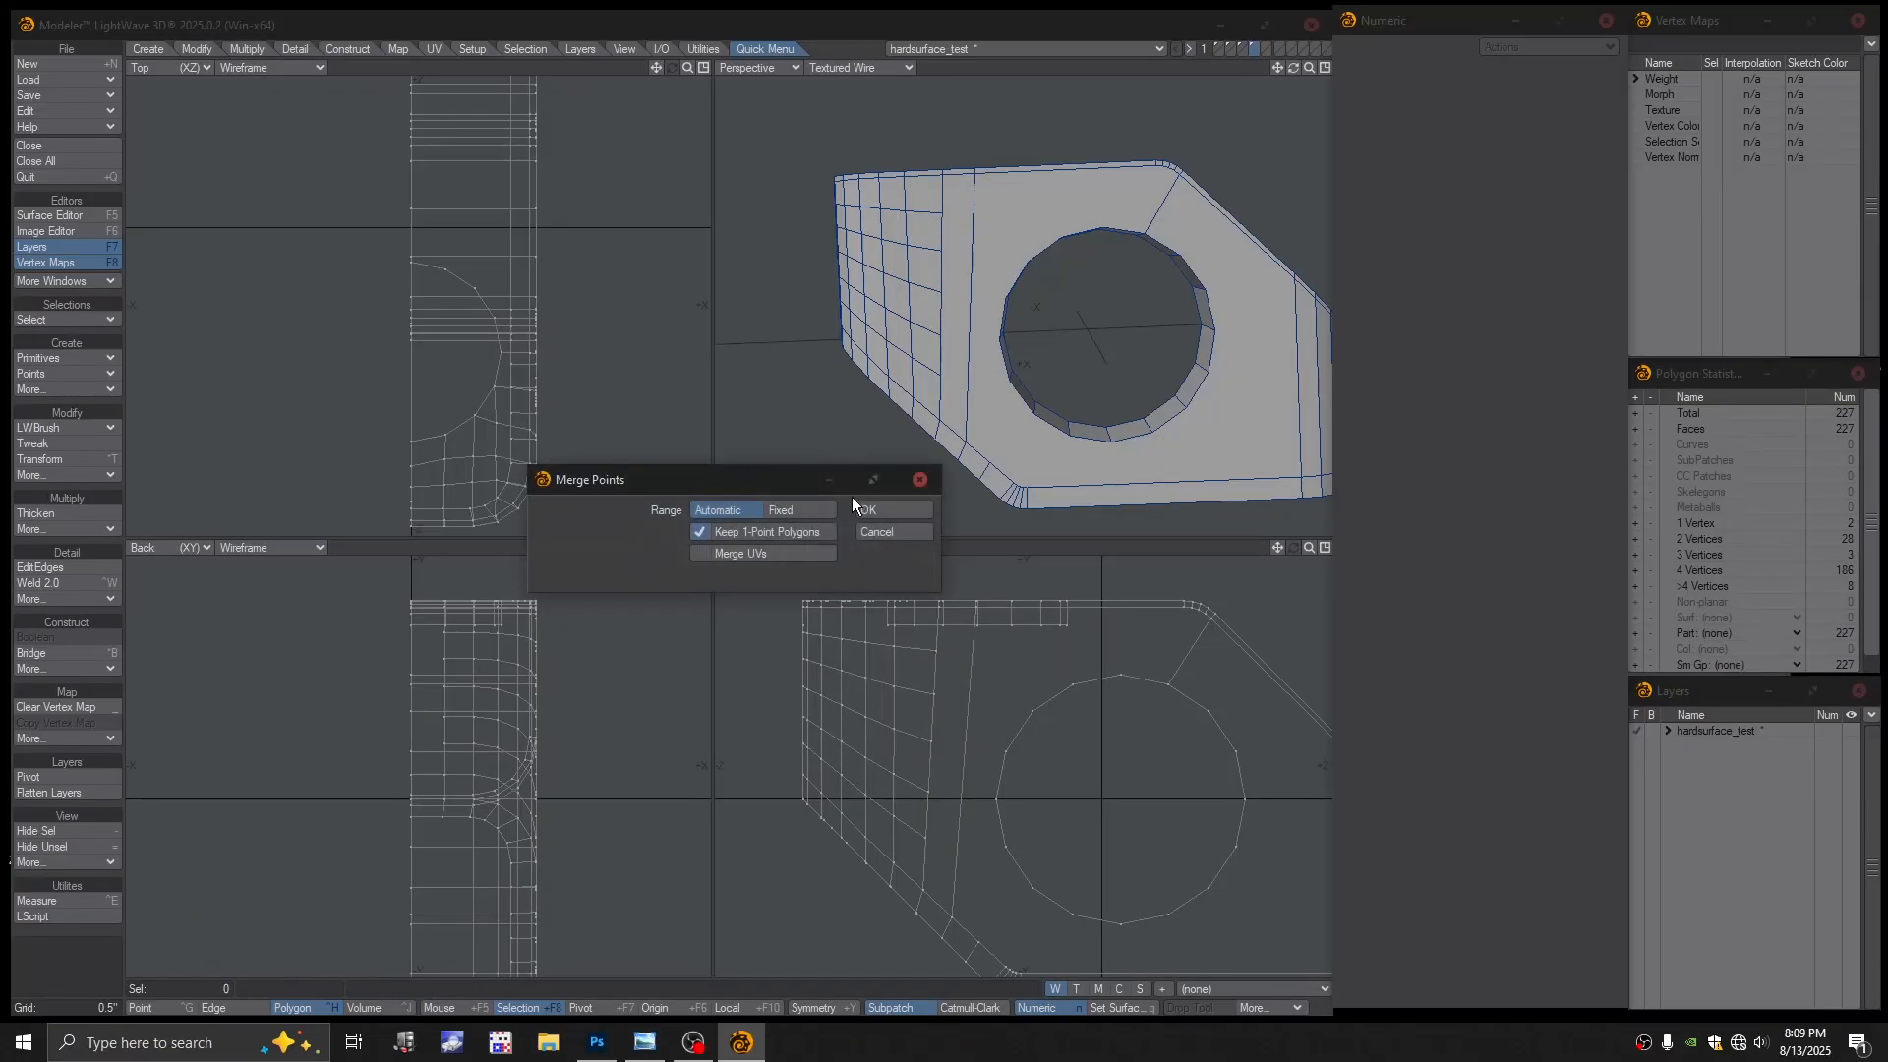
left_click(870, 510)
Check the merged mesh by selecting connected polygons from the front face and side strip, then deselect
left_click_drag(820, 470, 1028, 293, "alt")
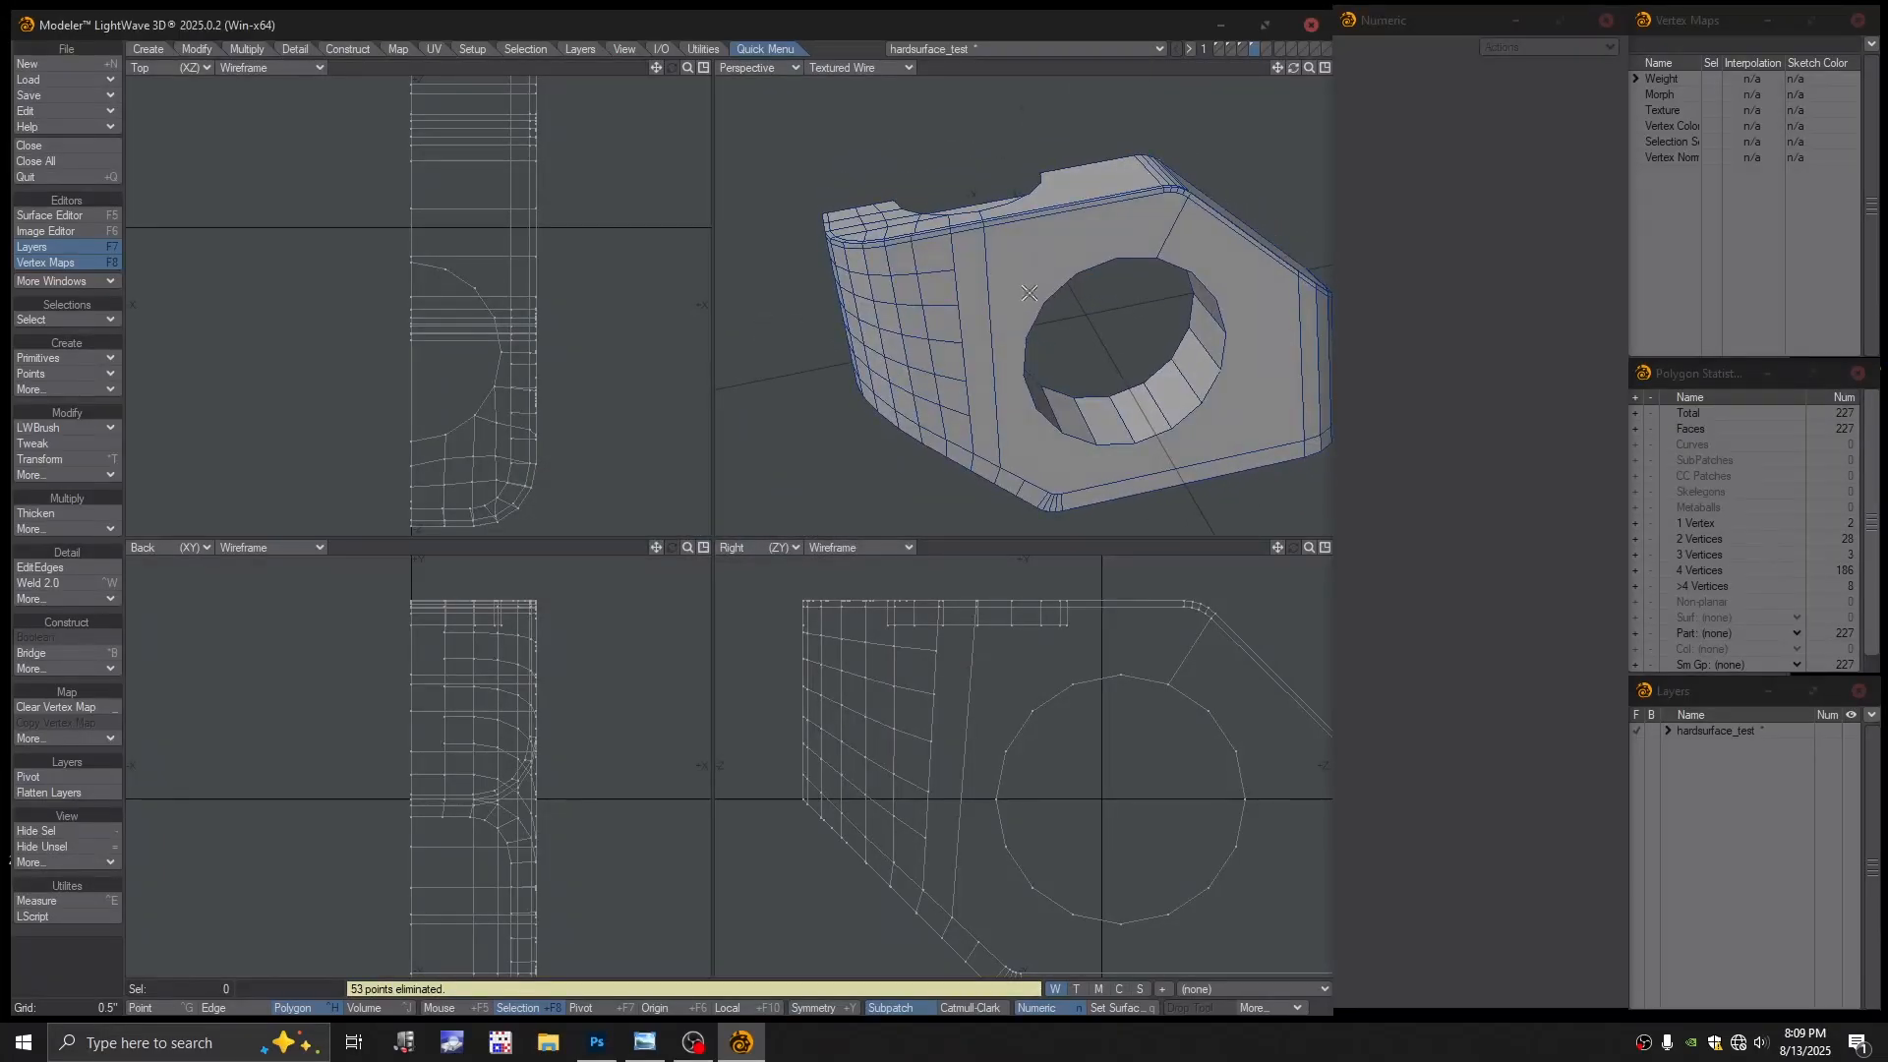
left_click(1026, 286)
key("bracketright")
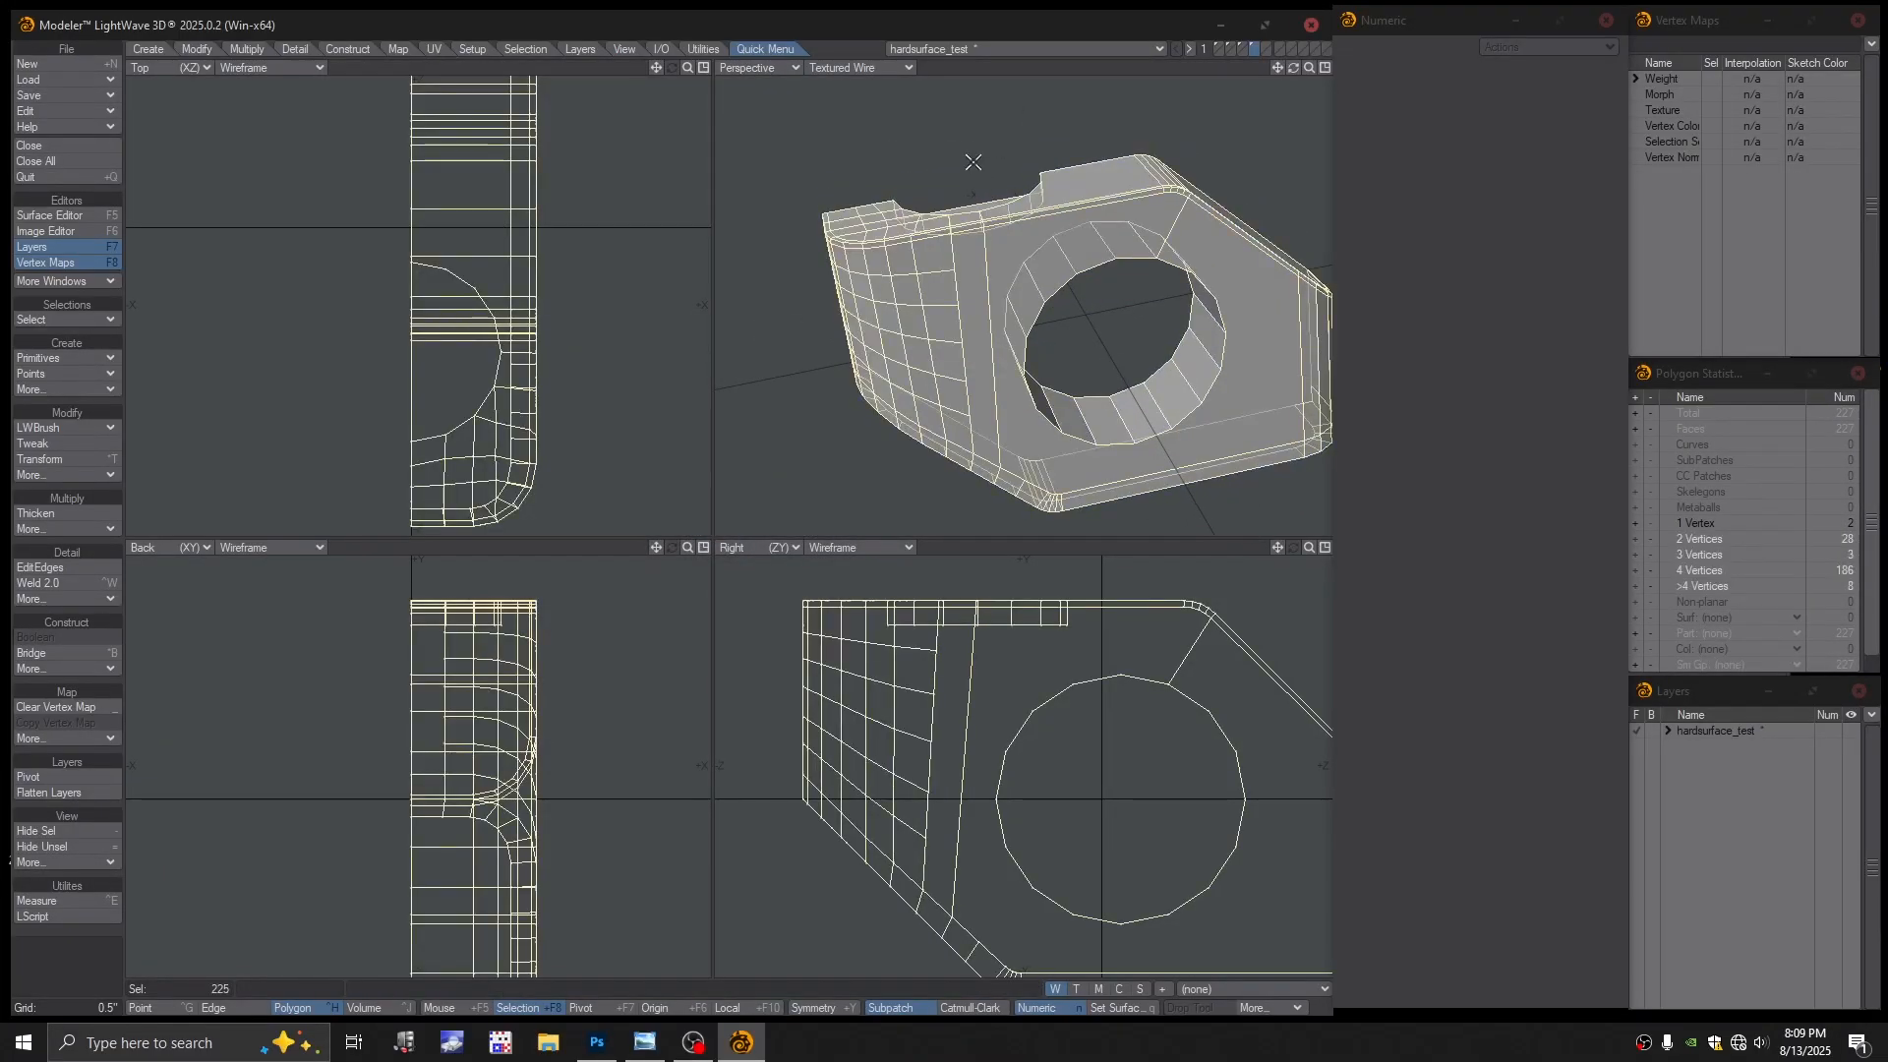
key("slash")
left_click(975, 285)
key("bracketright")
key("slash")
left_click_drag(959, 313, 992, 277, "alt")
scroll(999, 291, "up", 2)
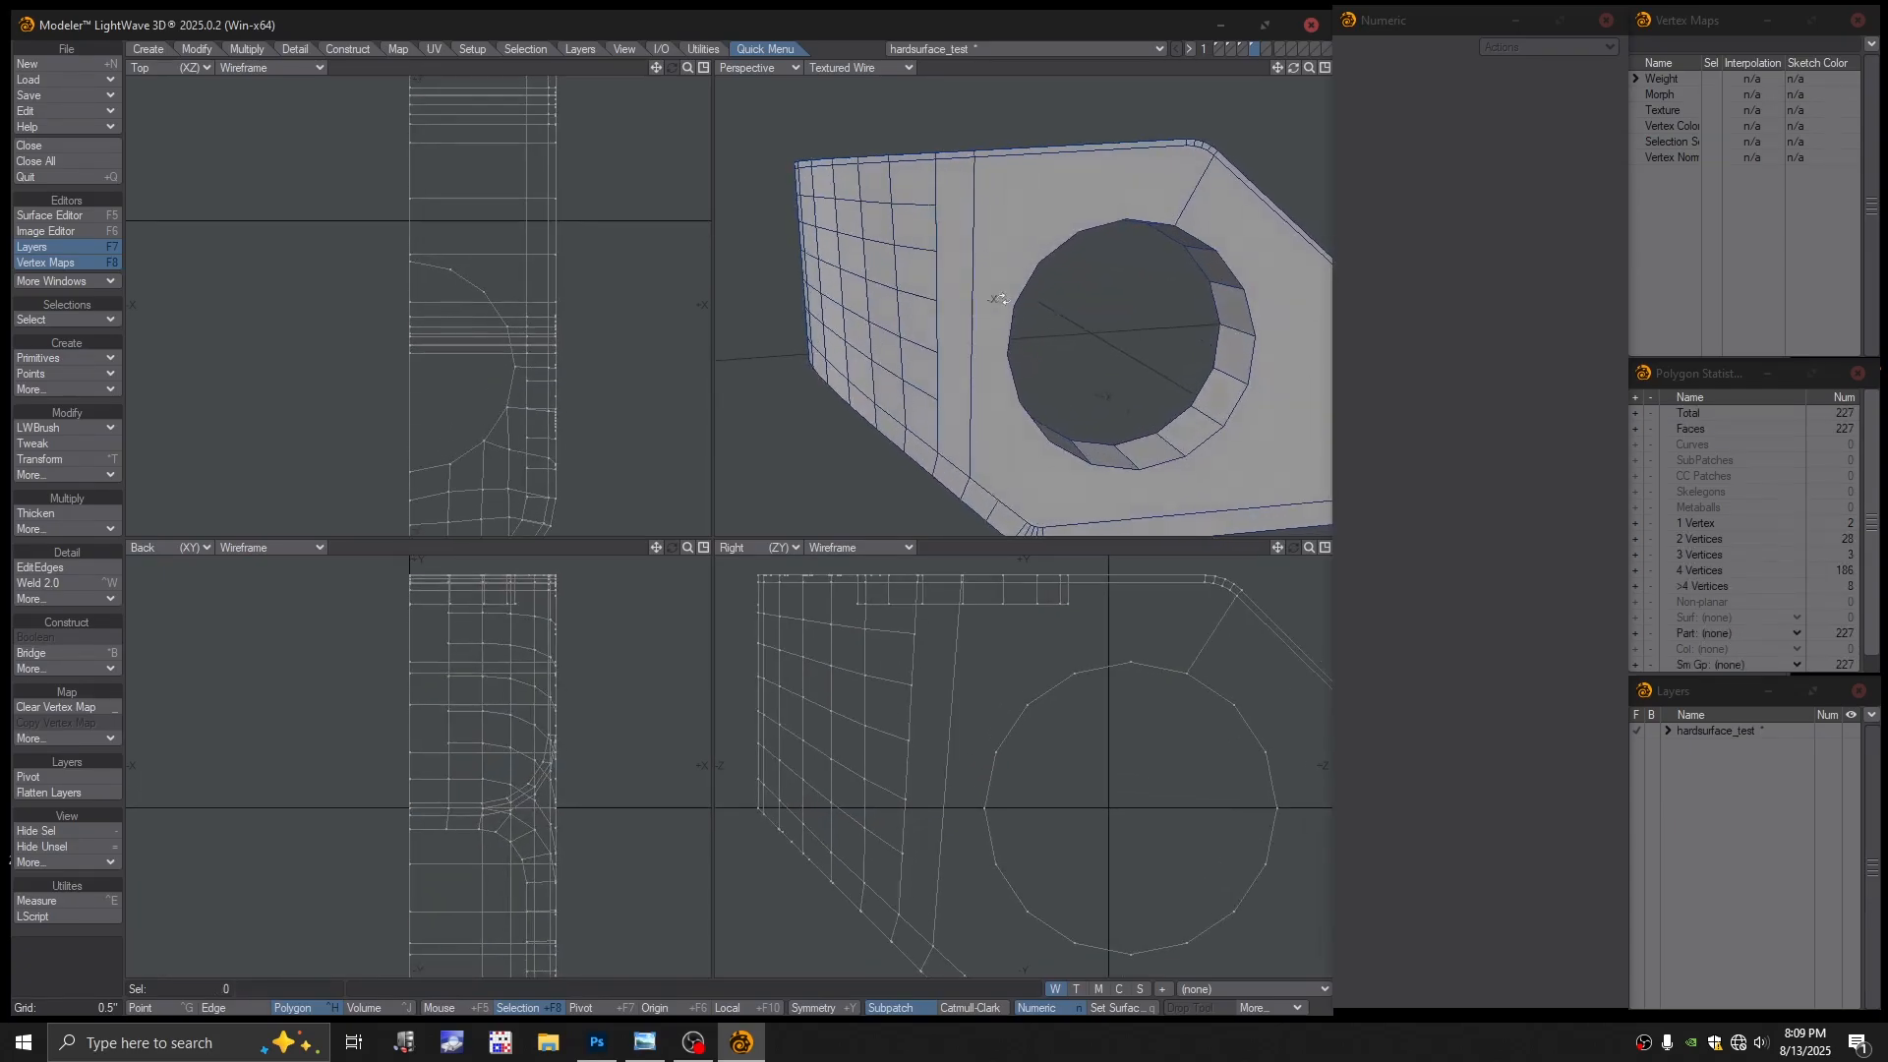
left_click(63, 427)
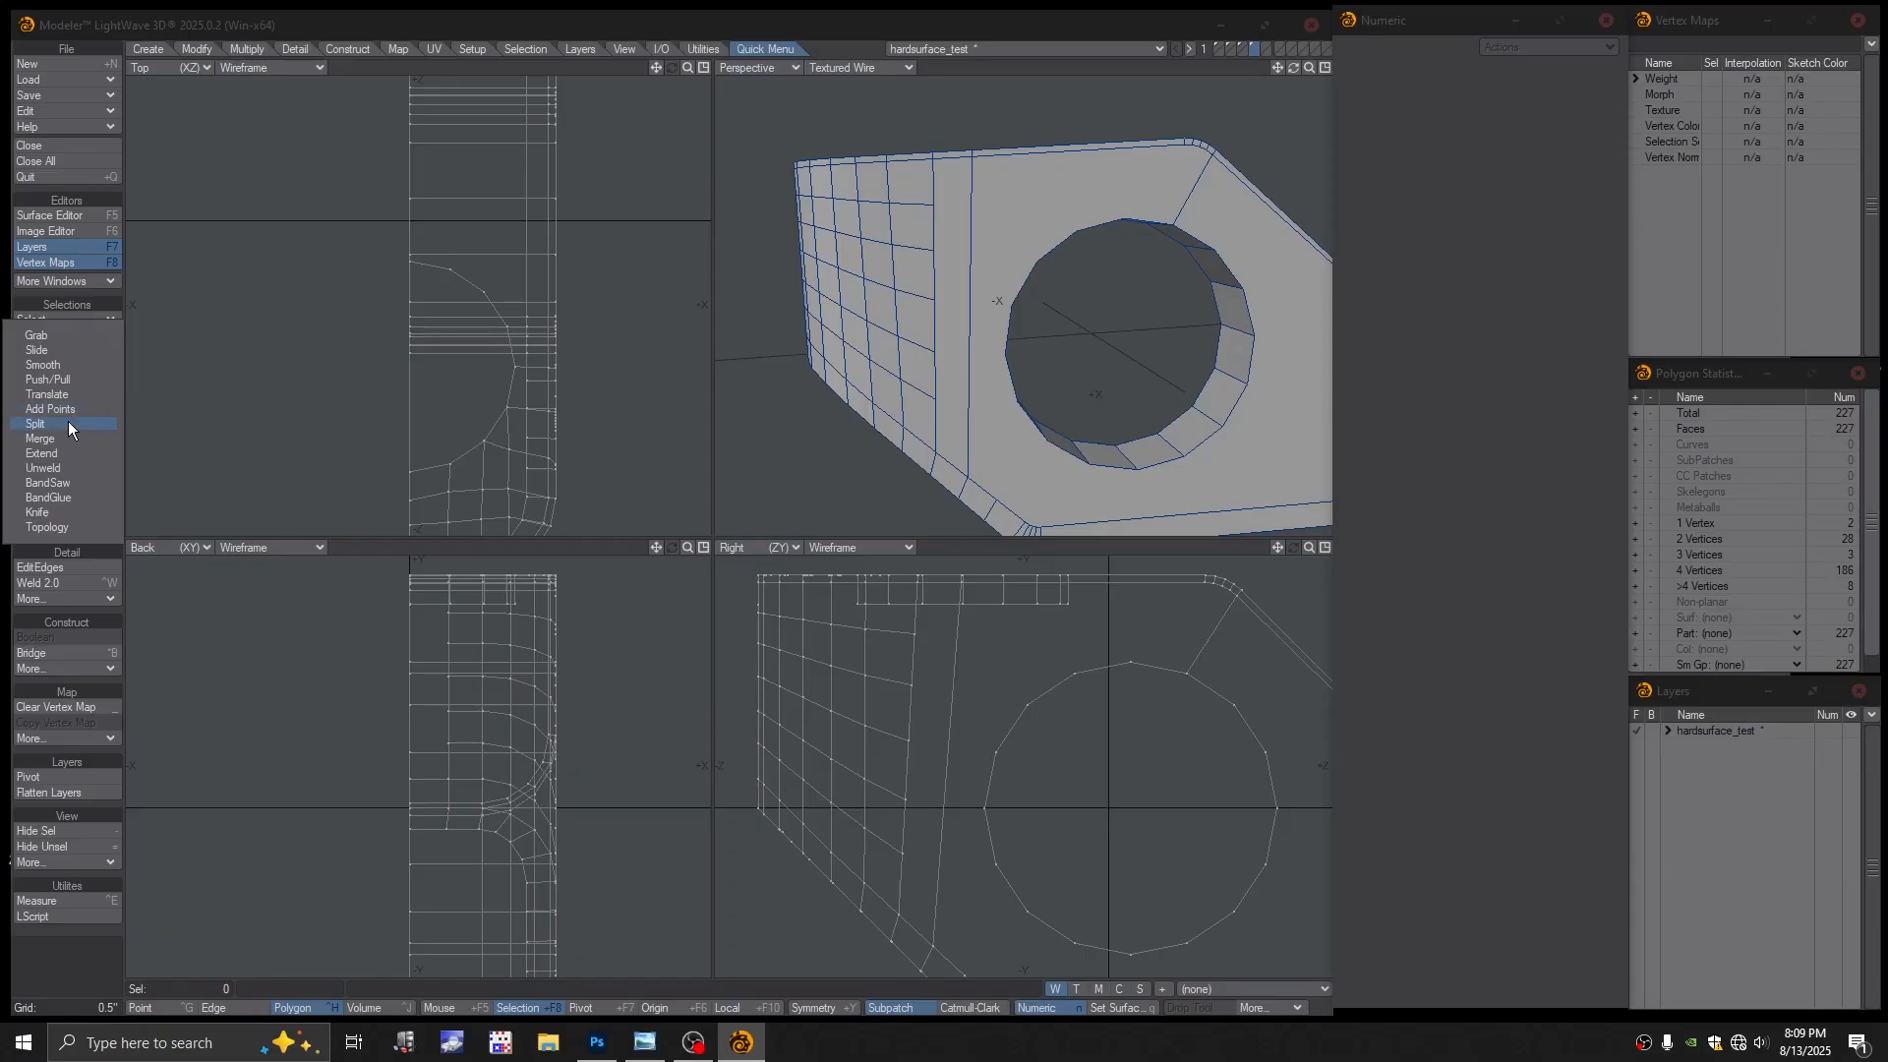
Use the LWBrush Split and Add Points tools on the narrow strip left of the hole
left_click(68, 423)
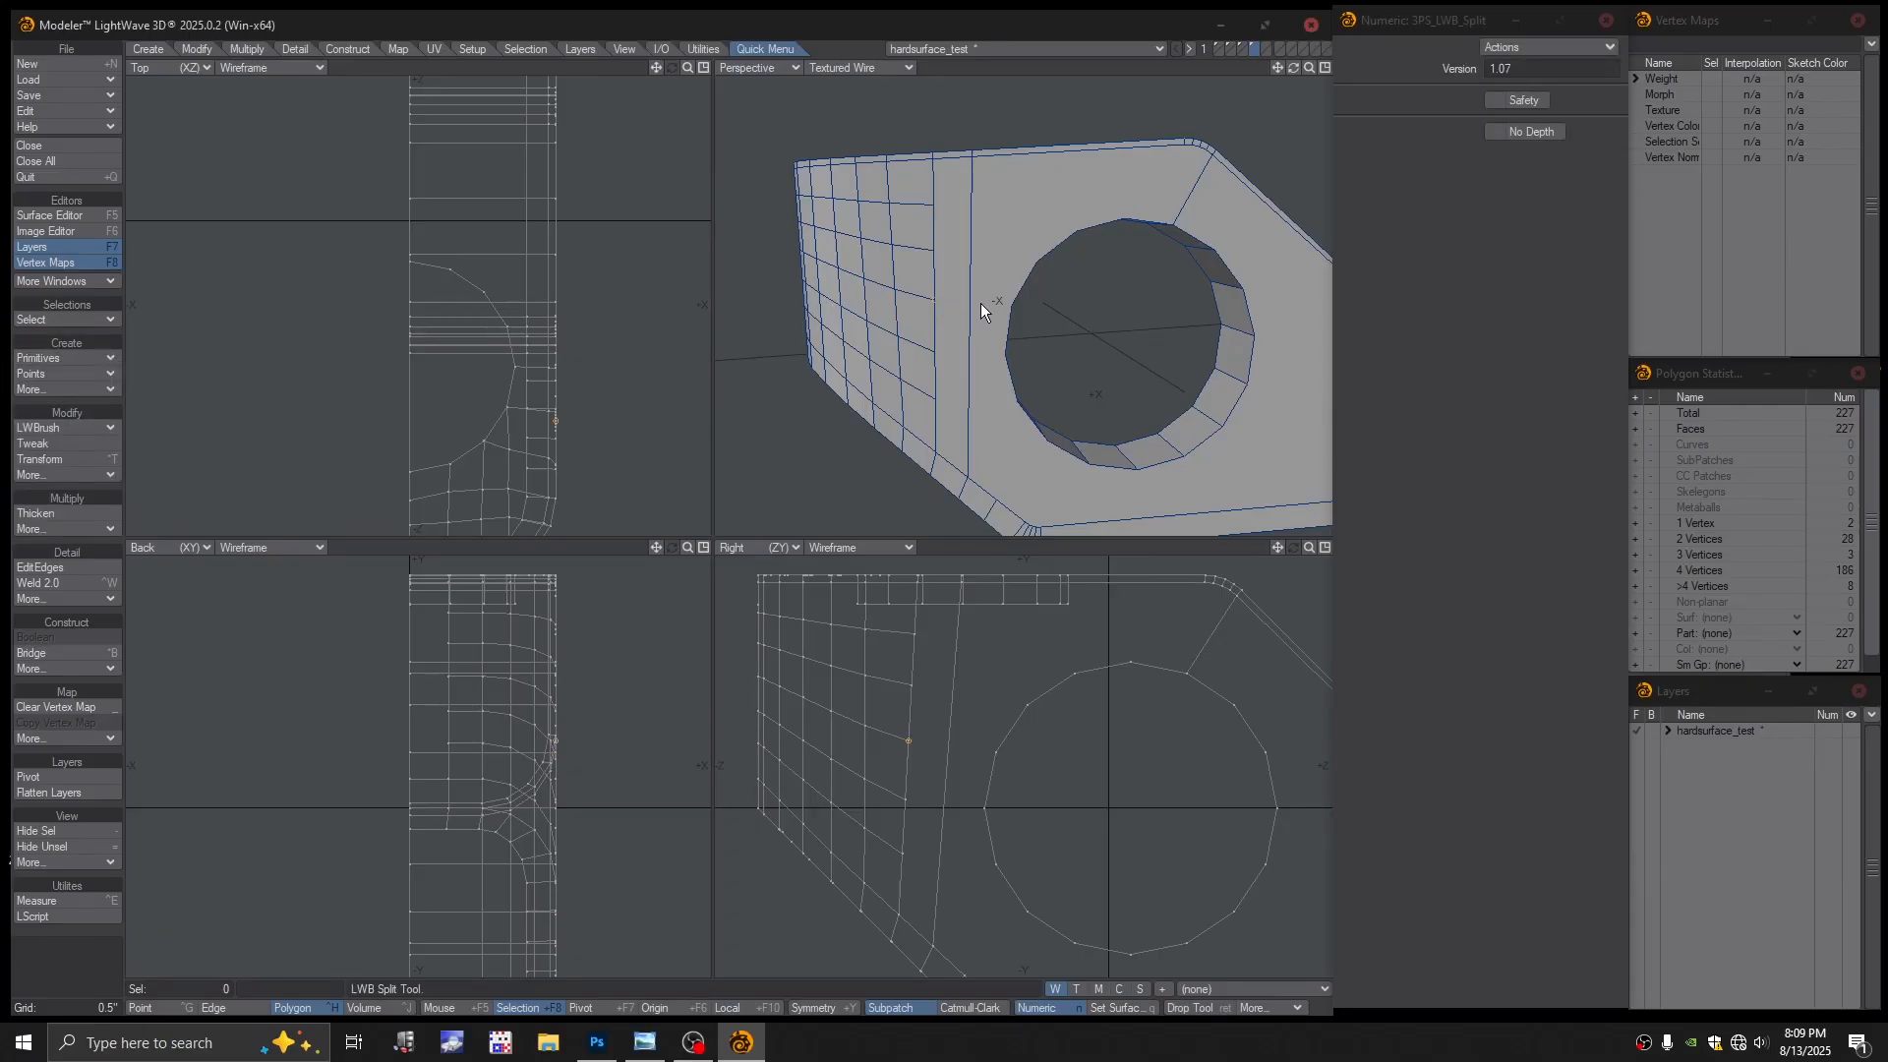
left_click(71, 427)
left_click(68, 415)
left_click_drag(1025, 347, 1005, 285, "alt")
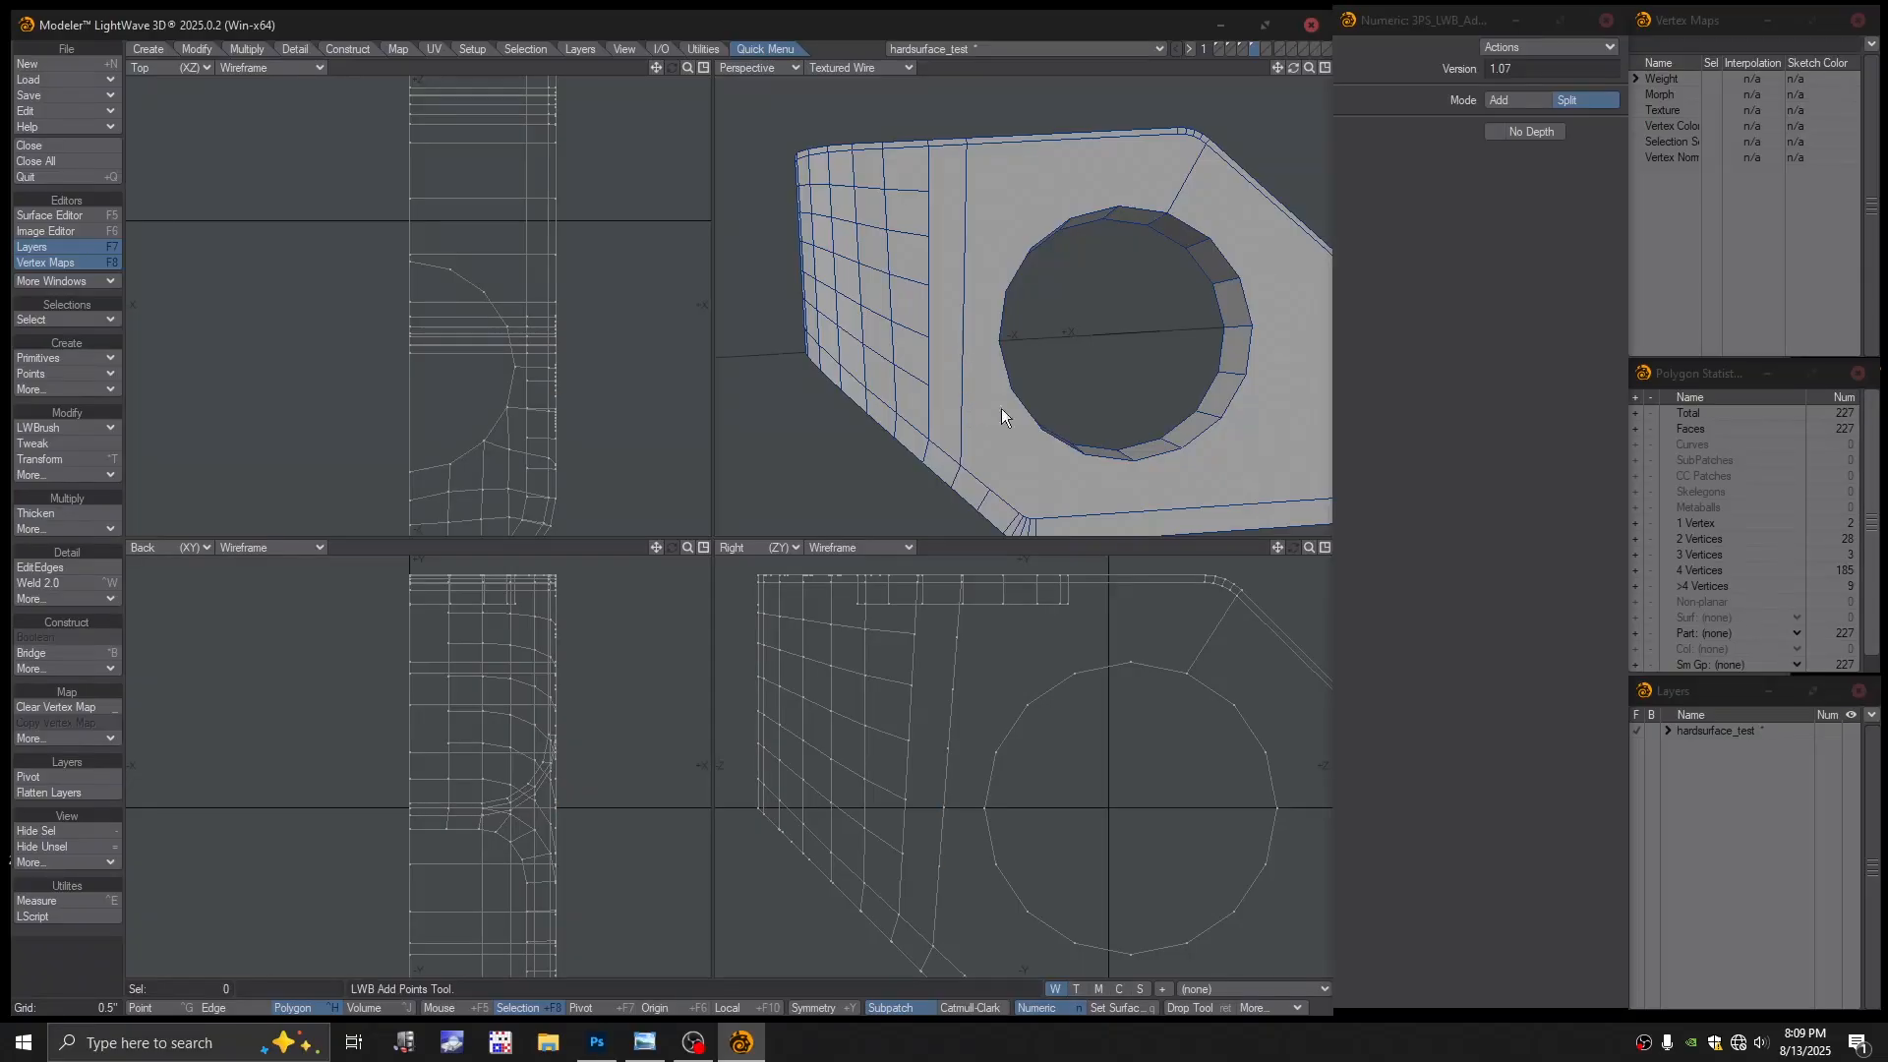
left_click(44, 431)
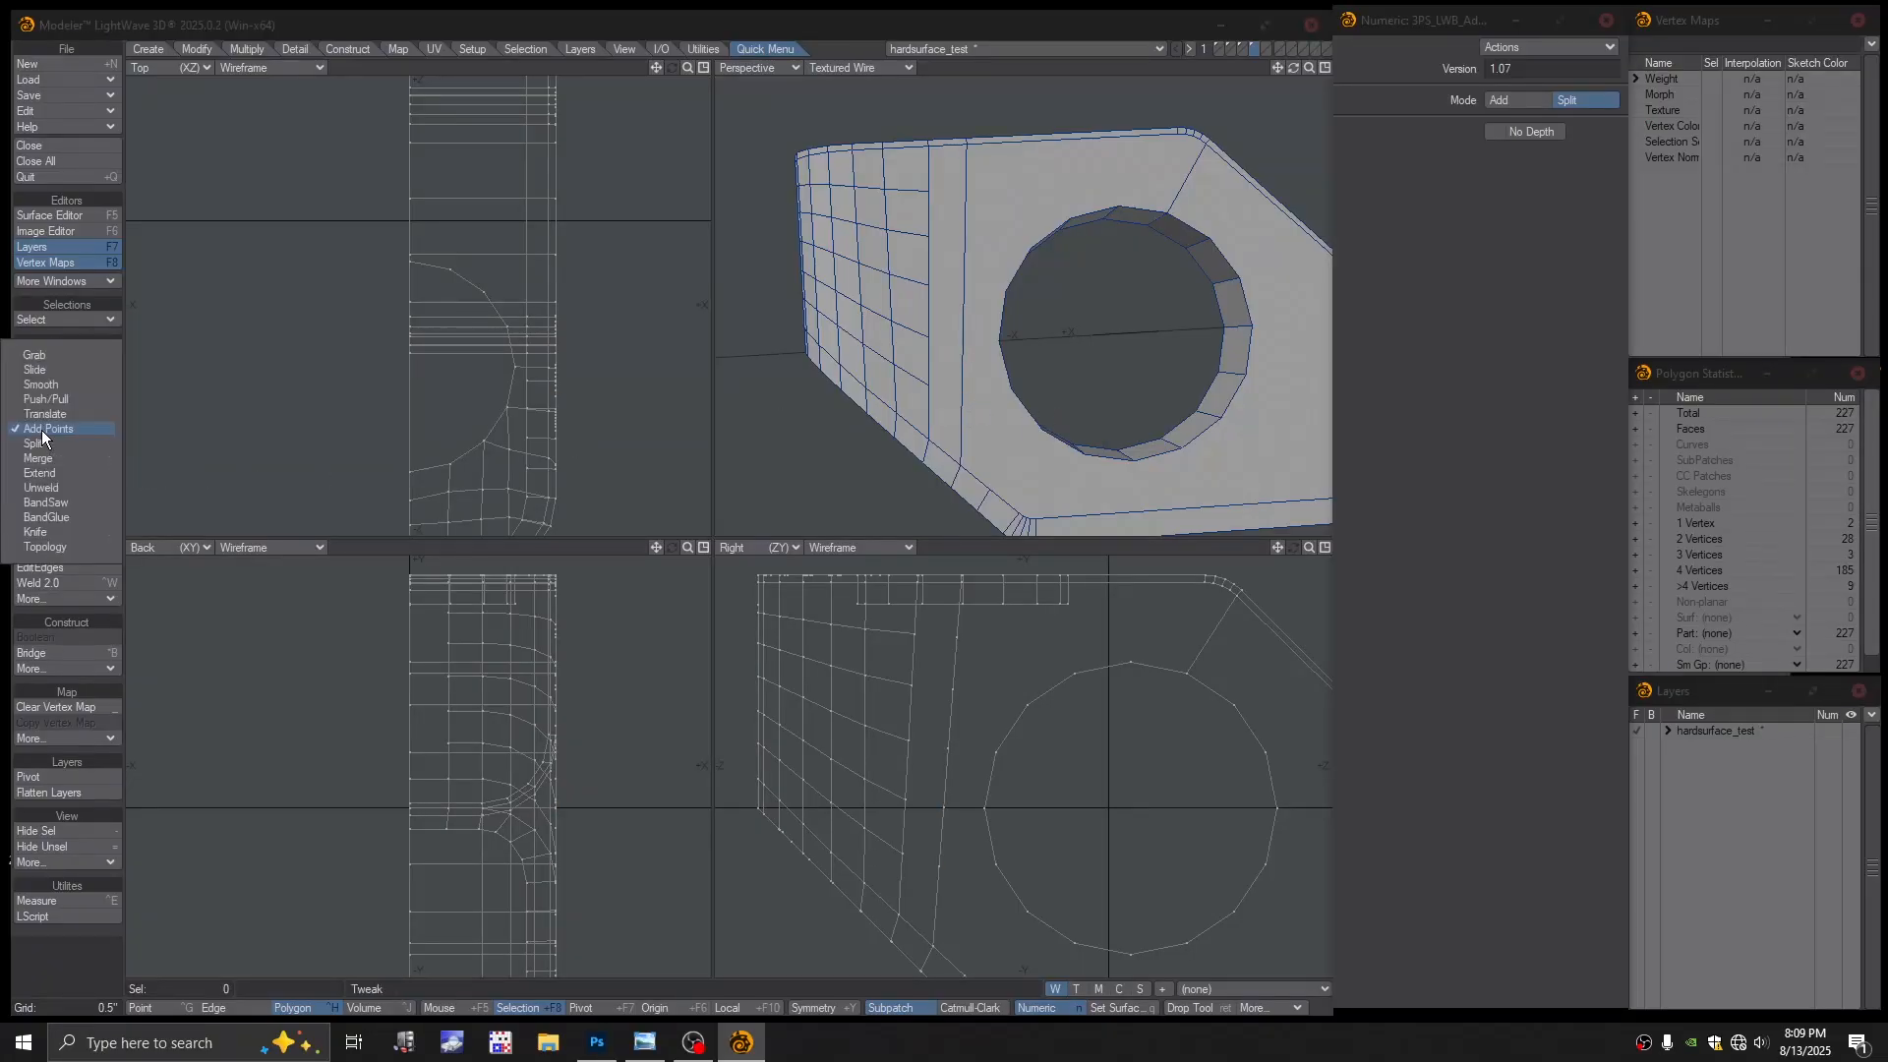
left_click(39, 445)
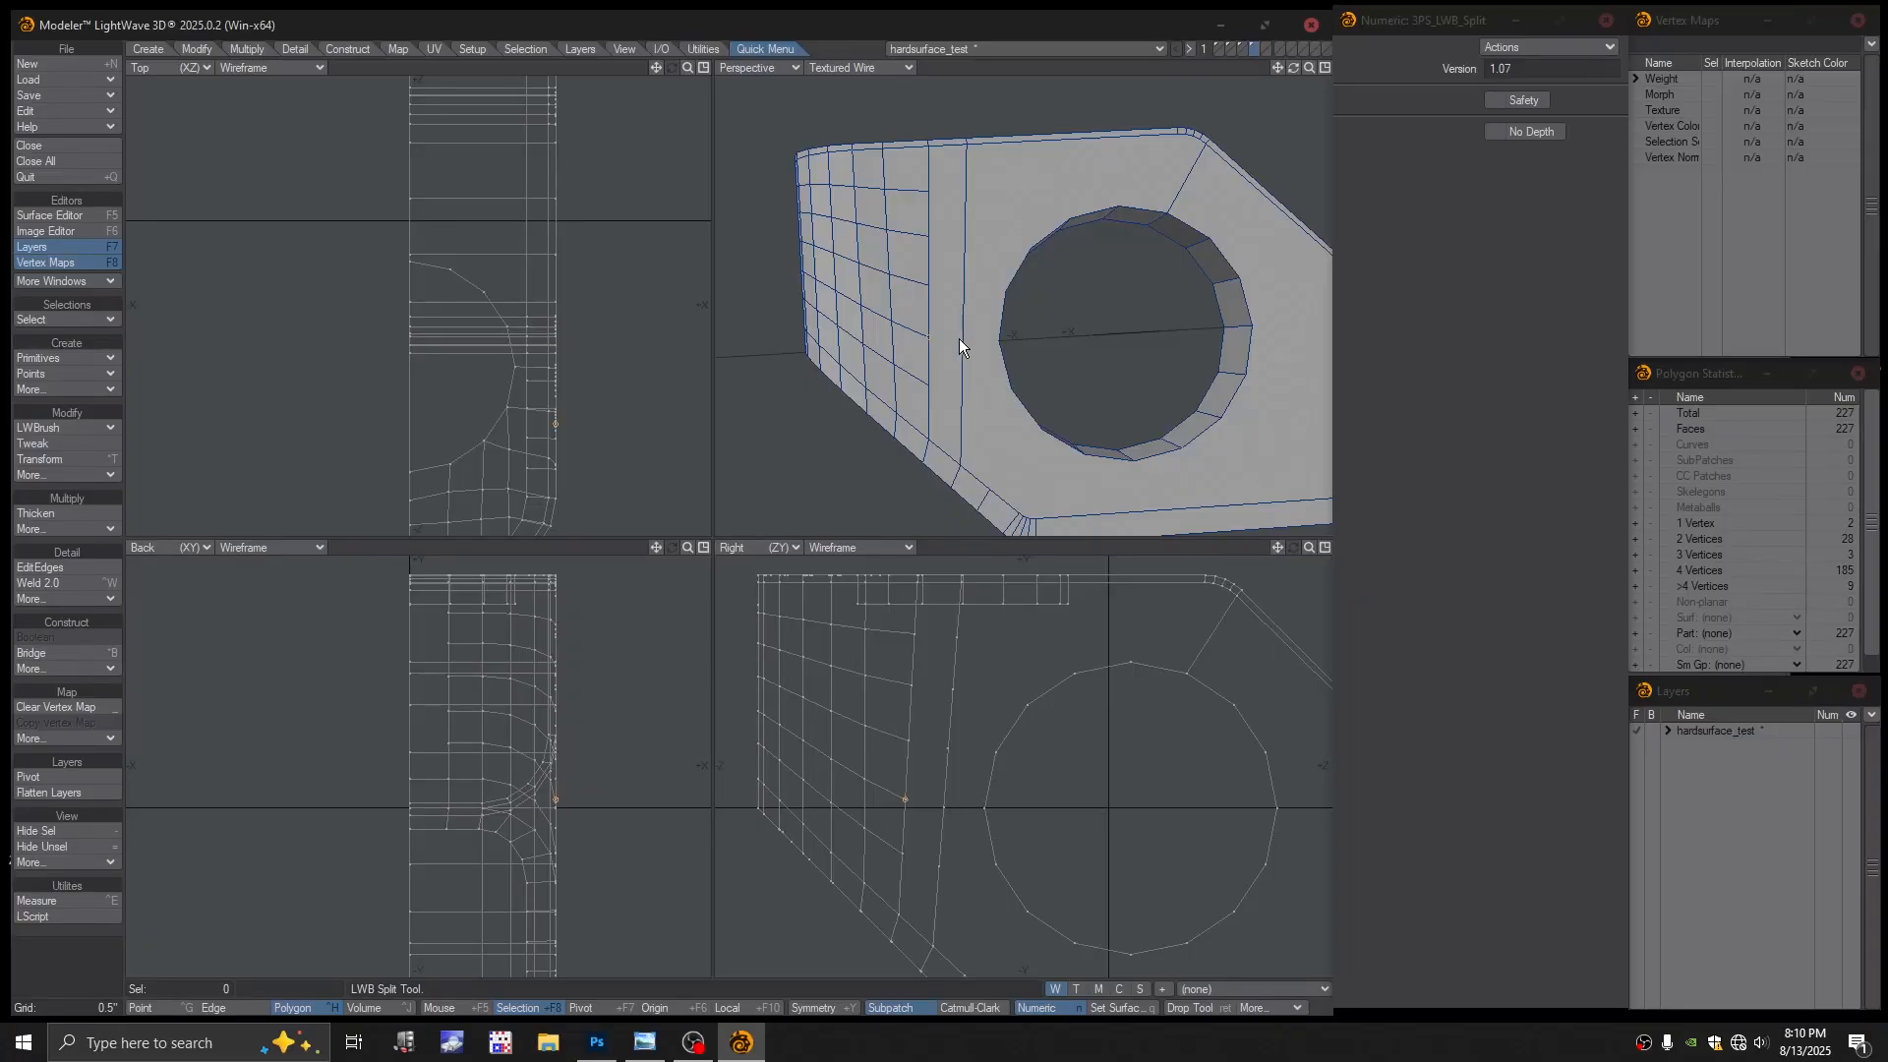
left_click_drag(980, 356, 932, 351, "alt")
Toggle the perspective view to Color Wireframe and back to shaded wireframe, then select the narrow strip
left_click(858, 67)
left_click(857, 40)
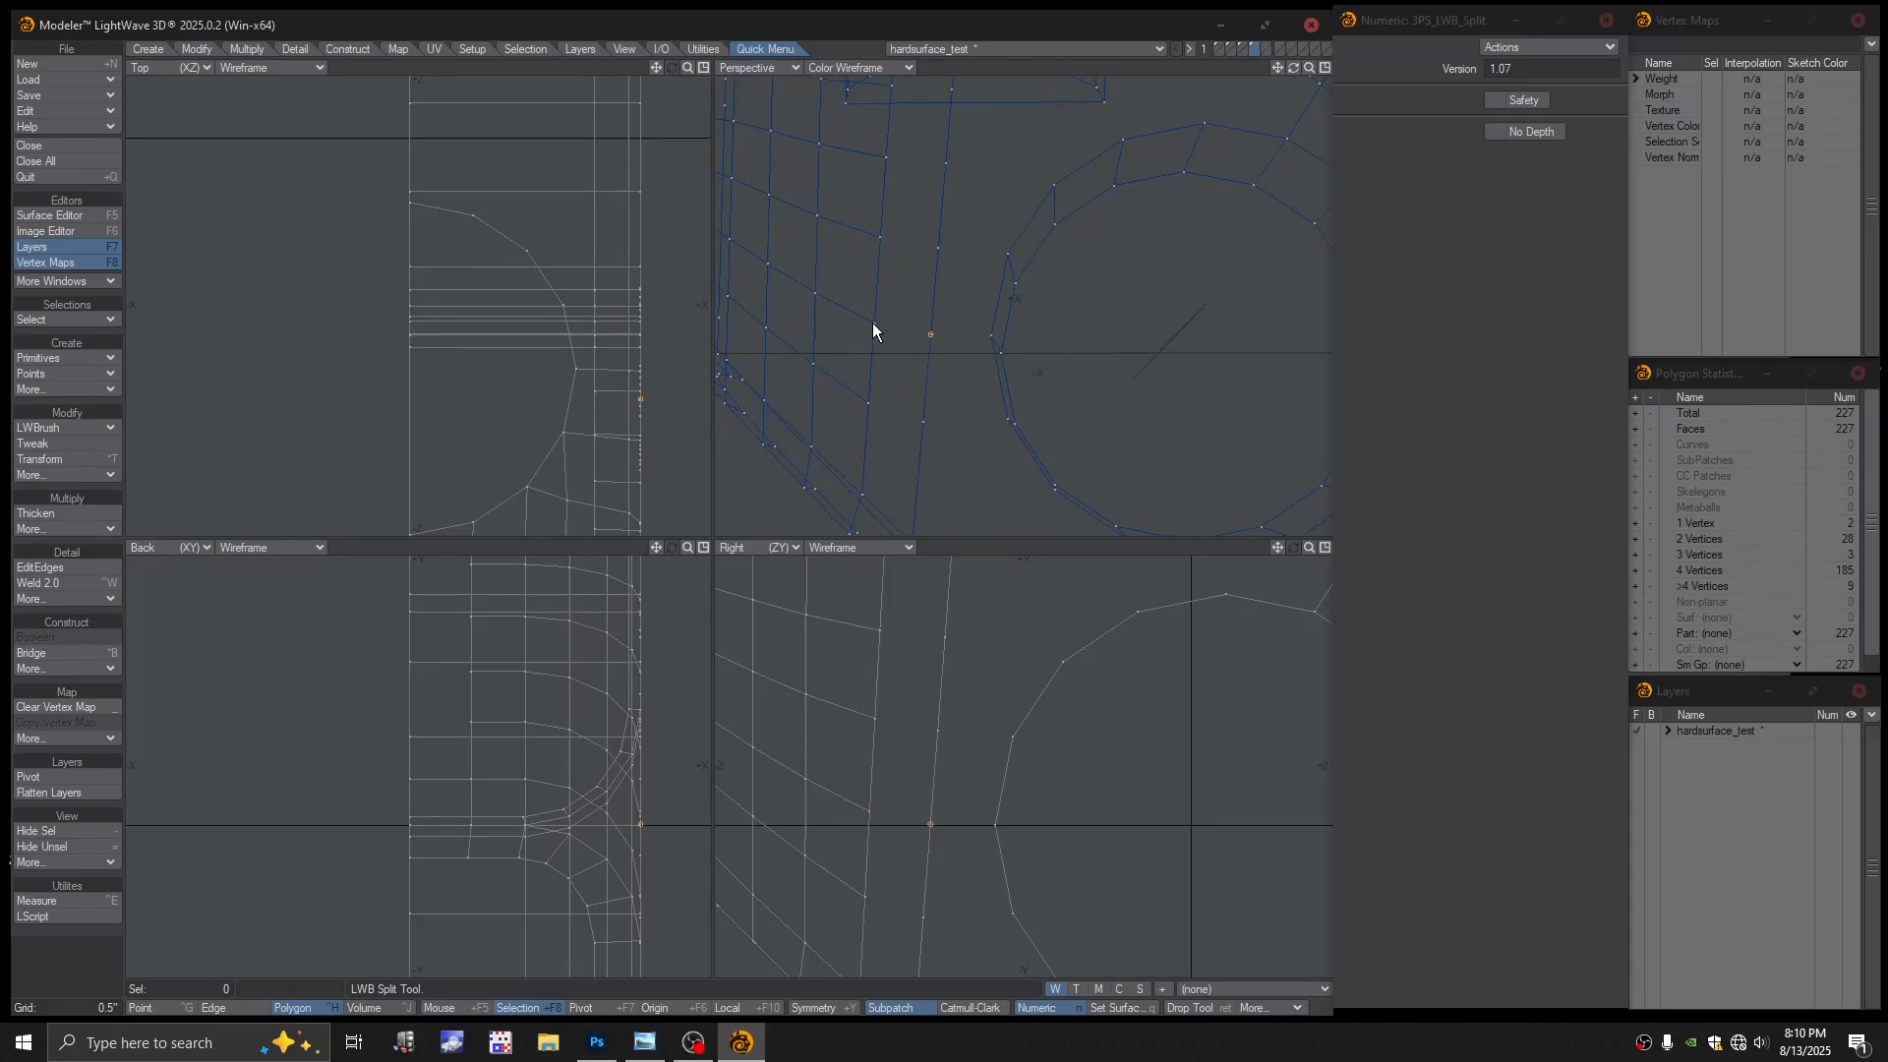
scroll(934, 323, "down", 3)
left_click(877, 70)
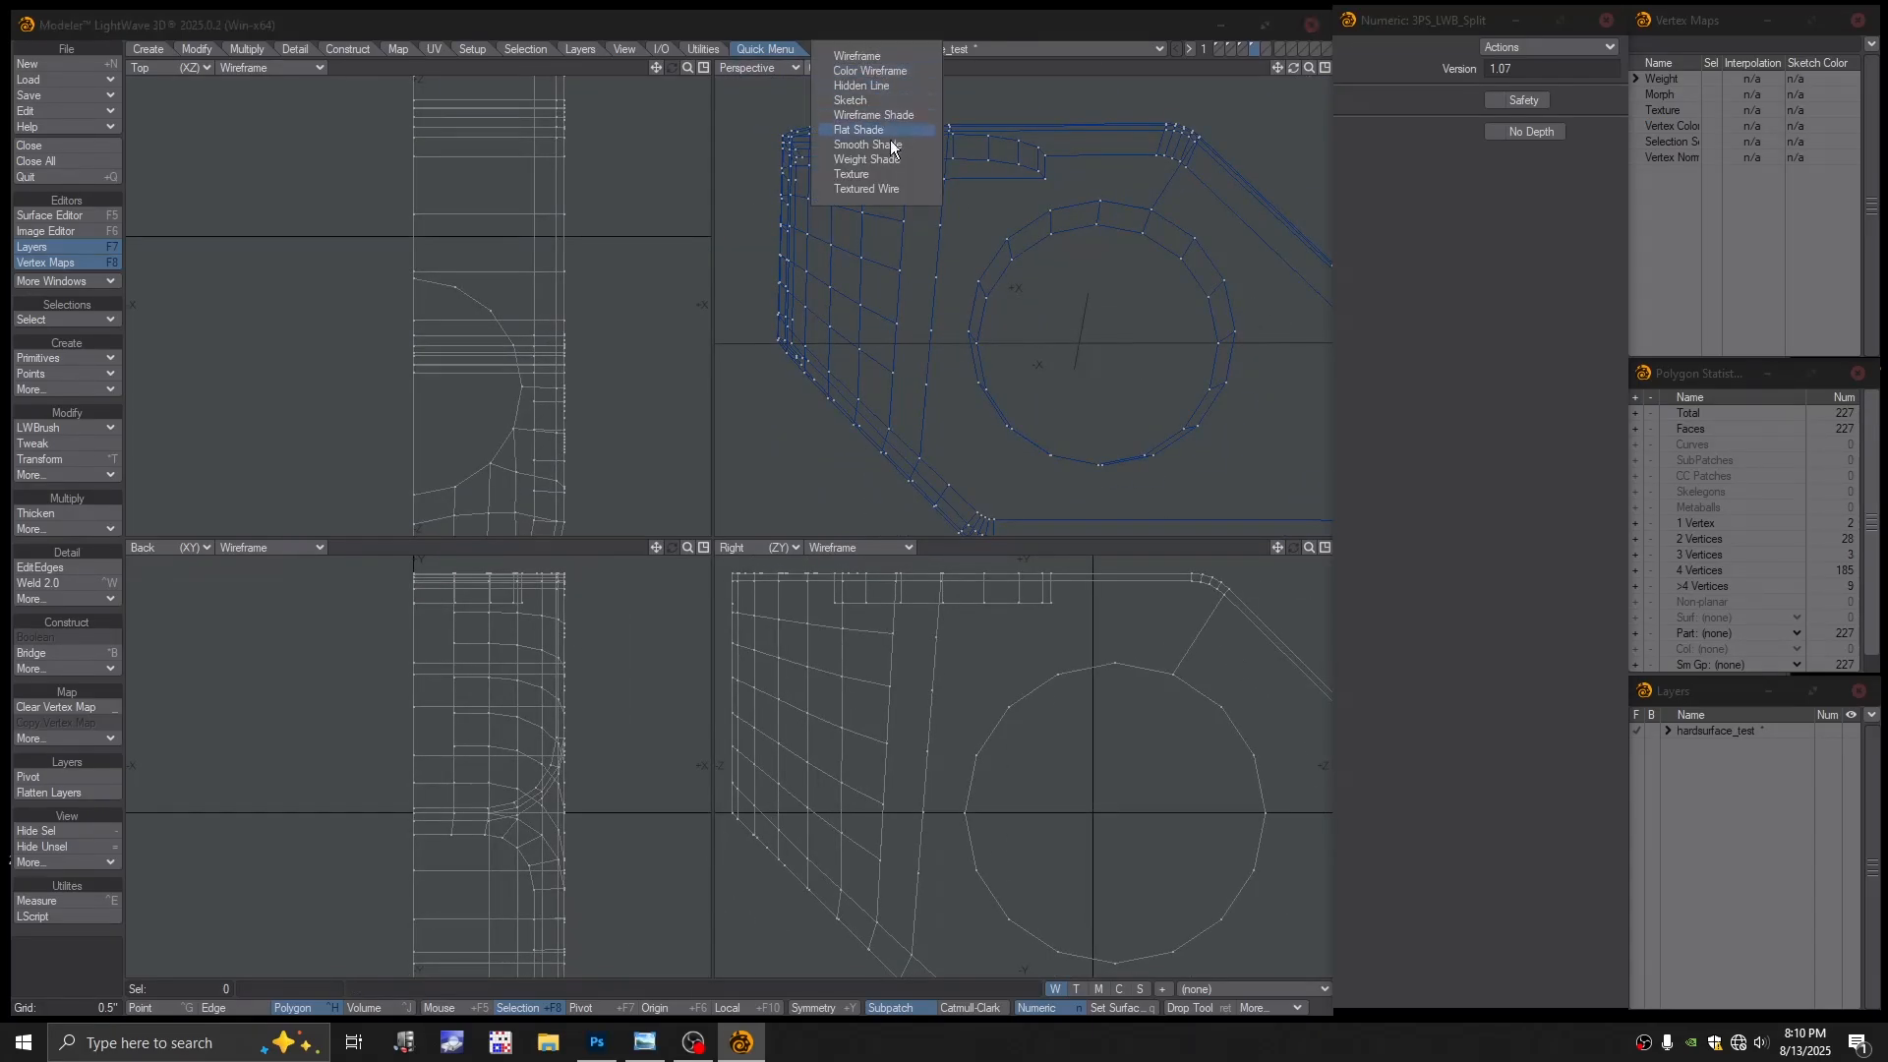
left_click(876, 187)
scroll(961, 311, "down", 1)
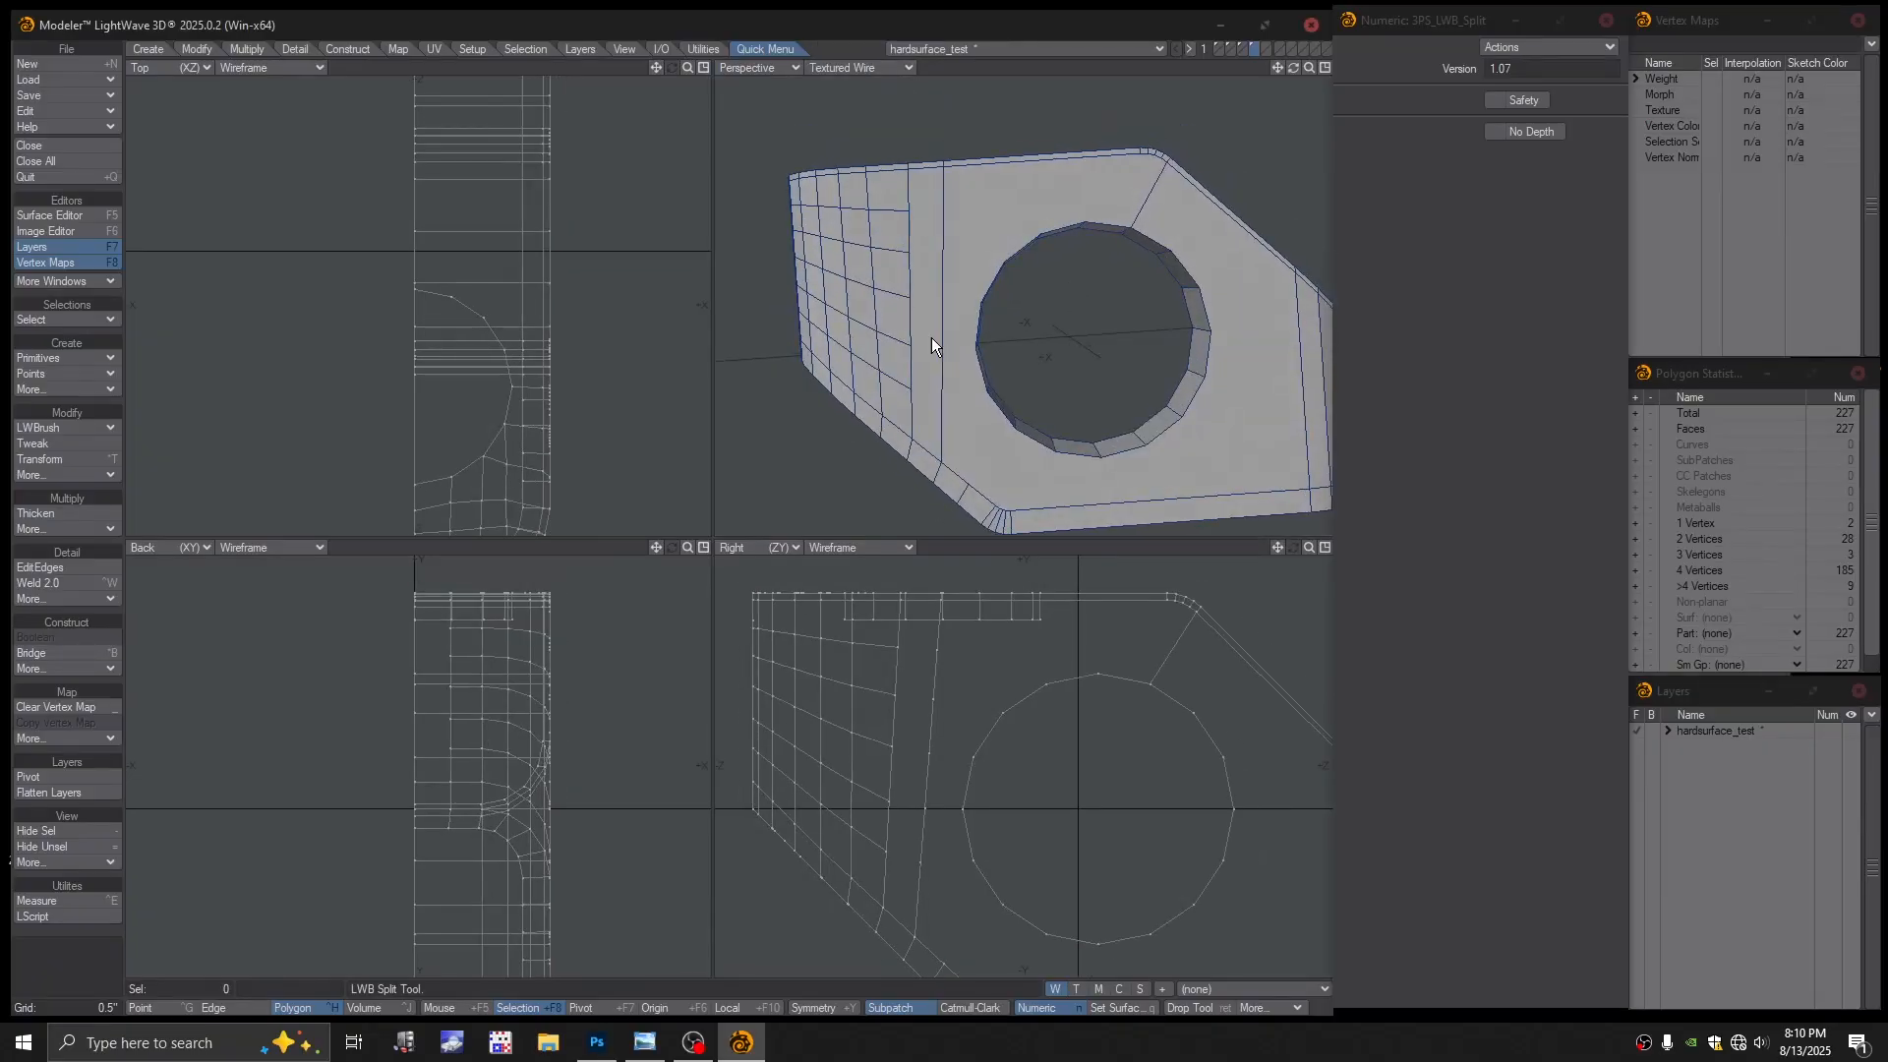
key("space")
left_click(930, 336)
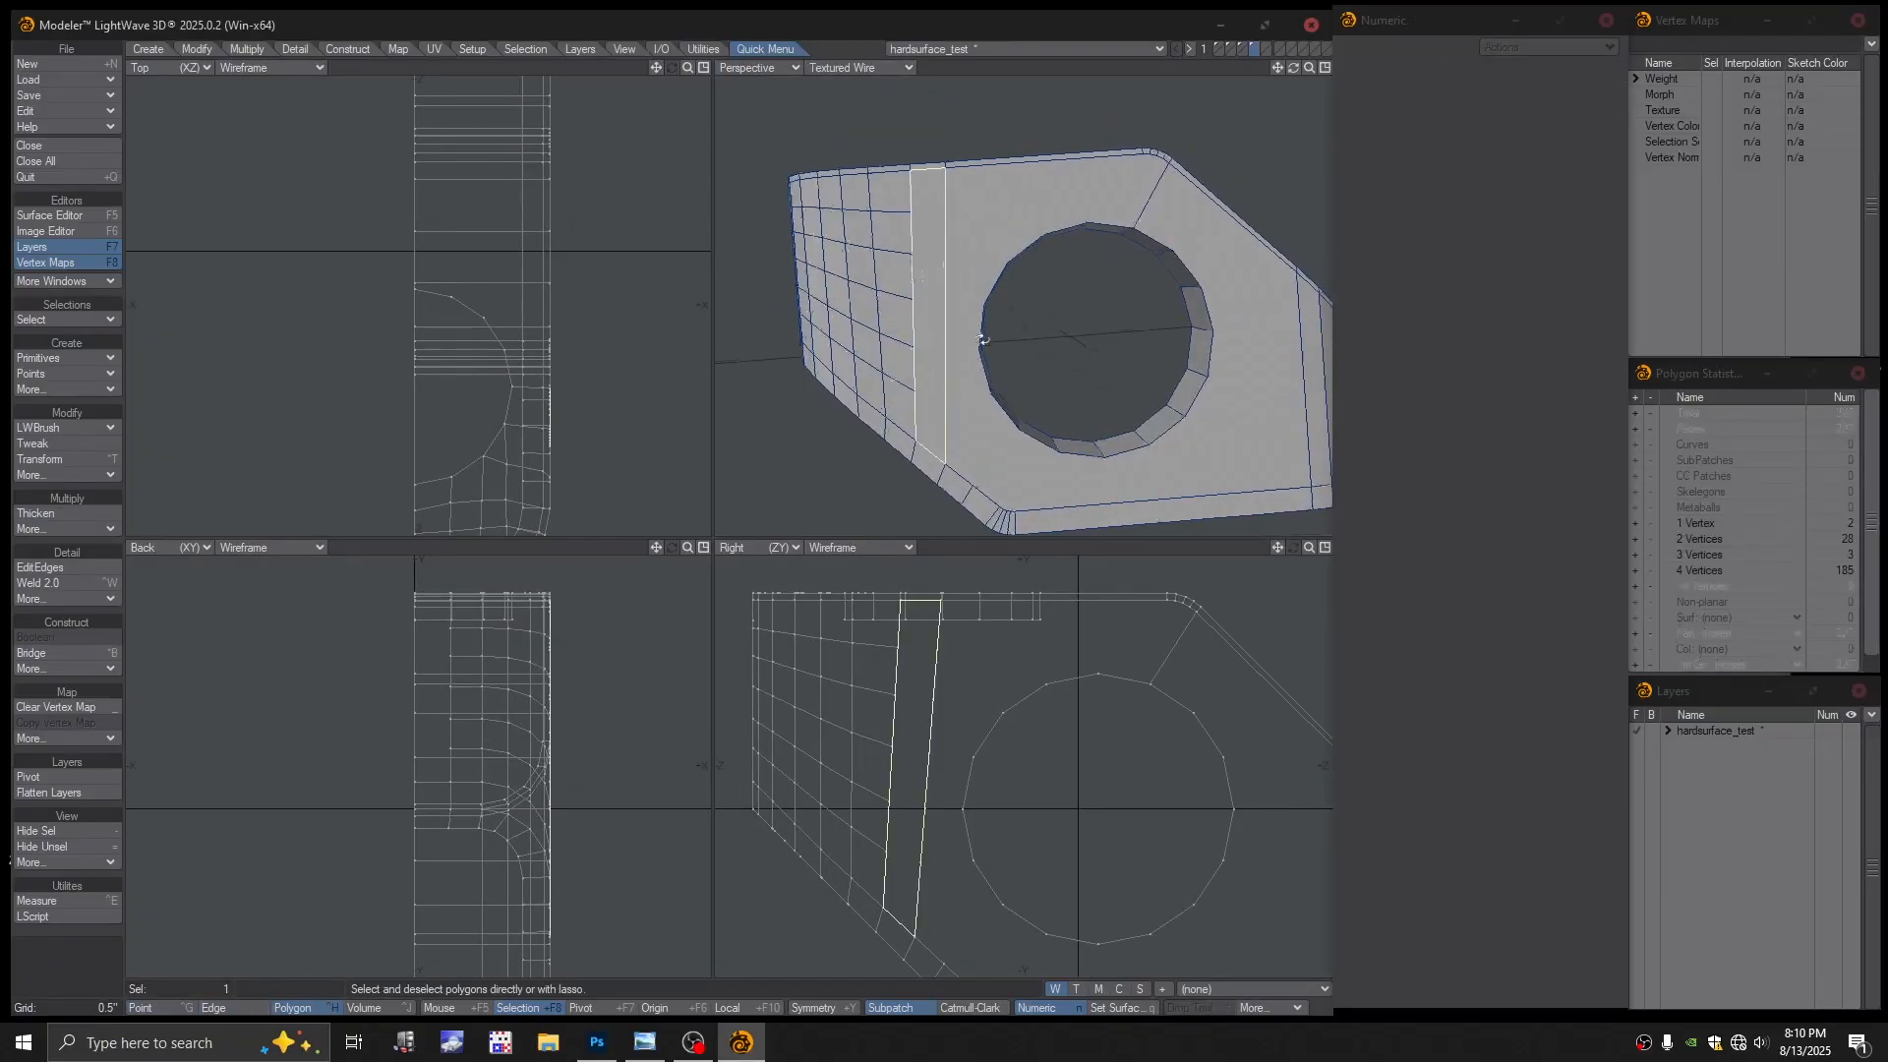
Test moving the strip beside the hole, undo, then delete it to open a slot
left_click_drag(982, 340, 994, 347, "alt")
left_click_drag(957, 300, 986, 388)
key("ctrl+z")
mouse_move(976, 356)
left_mouse_down()
mouse_move(1005, 381)
mouse_move(982, 358)
left_mouse_up()
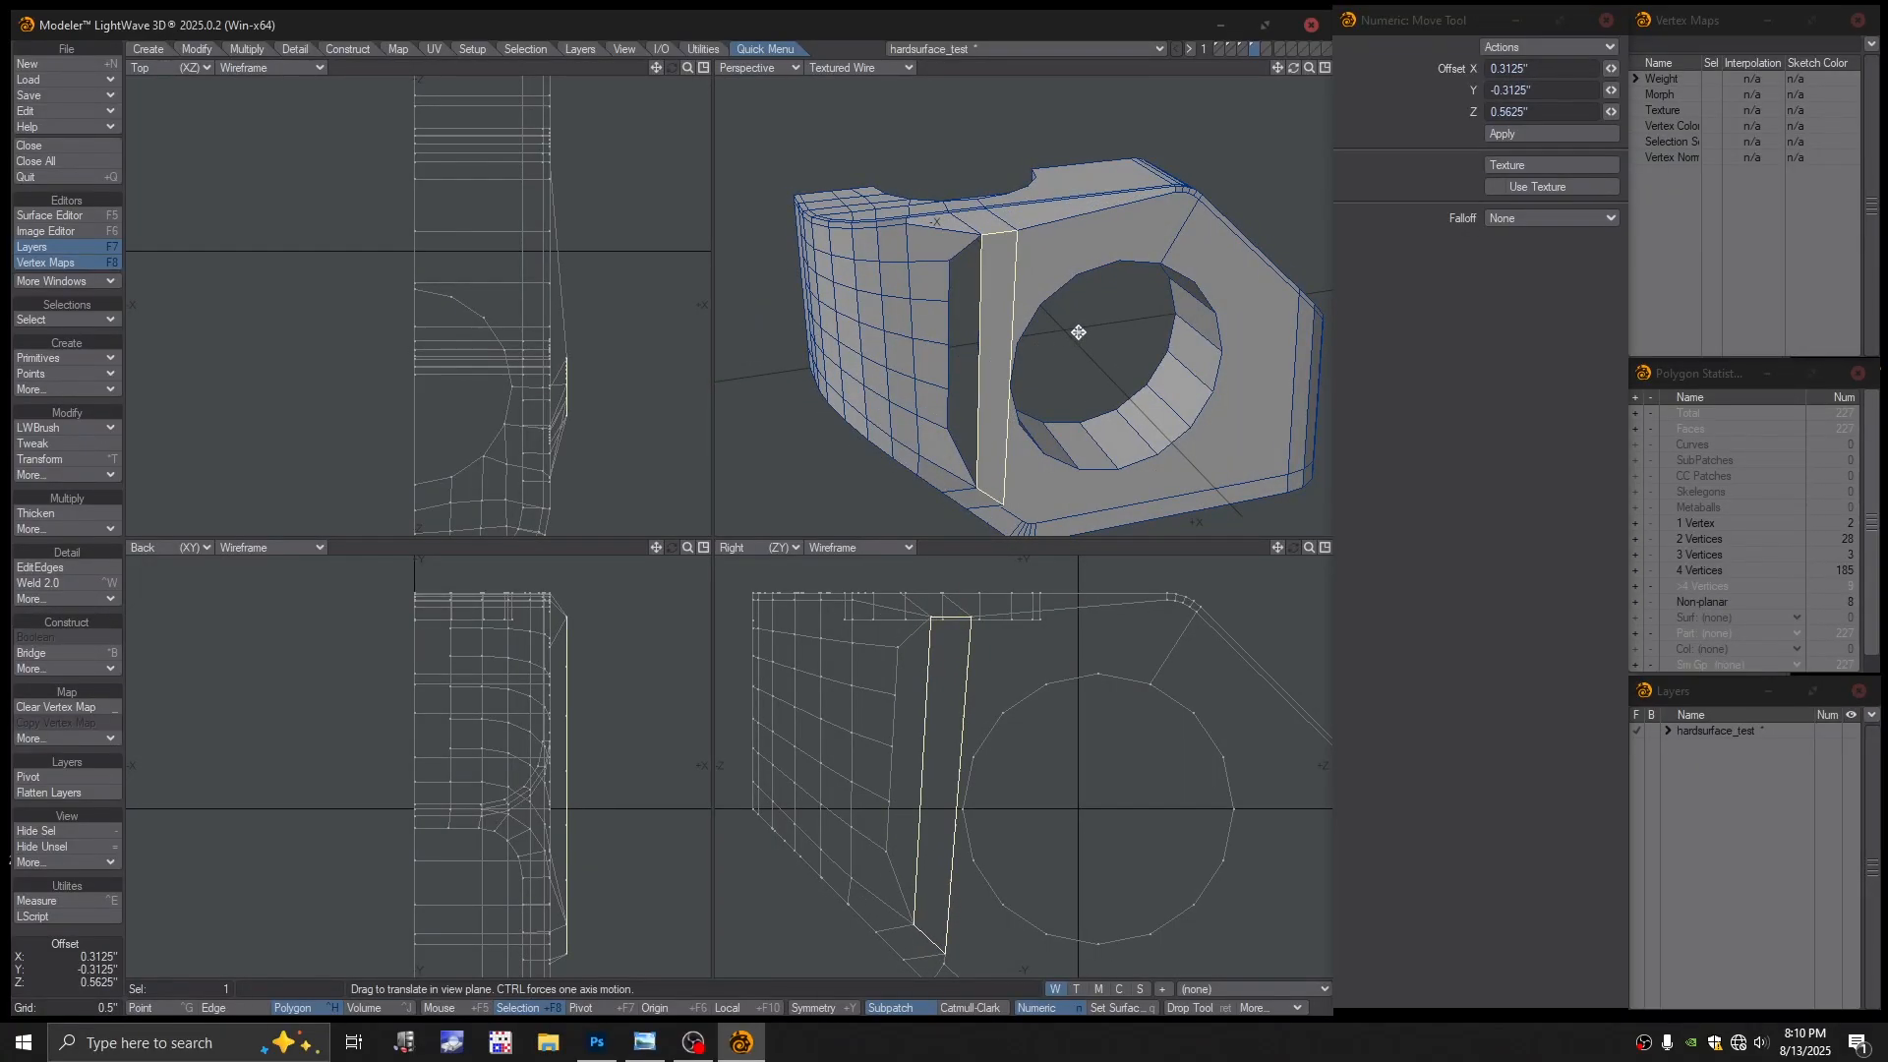
key("ctrl+z")
left_click_drag(1039, 335, 1001, 340, "alt")
key("Delete")
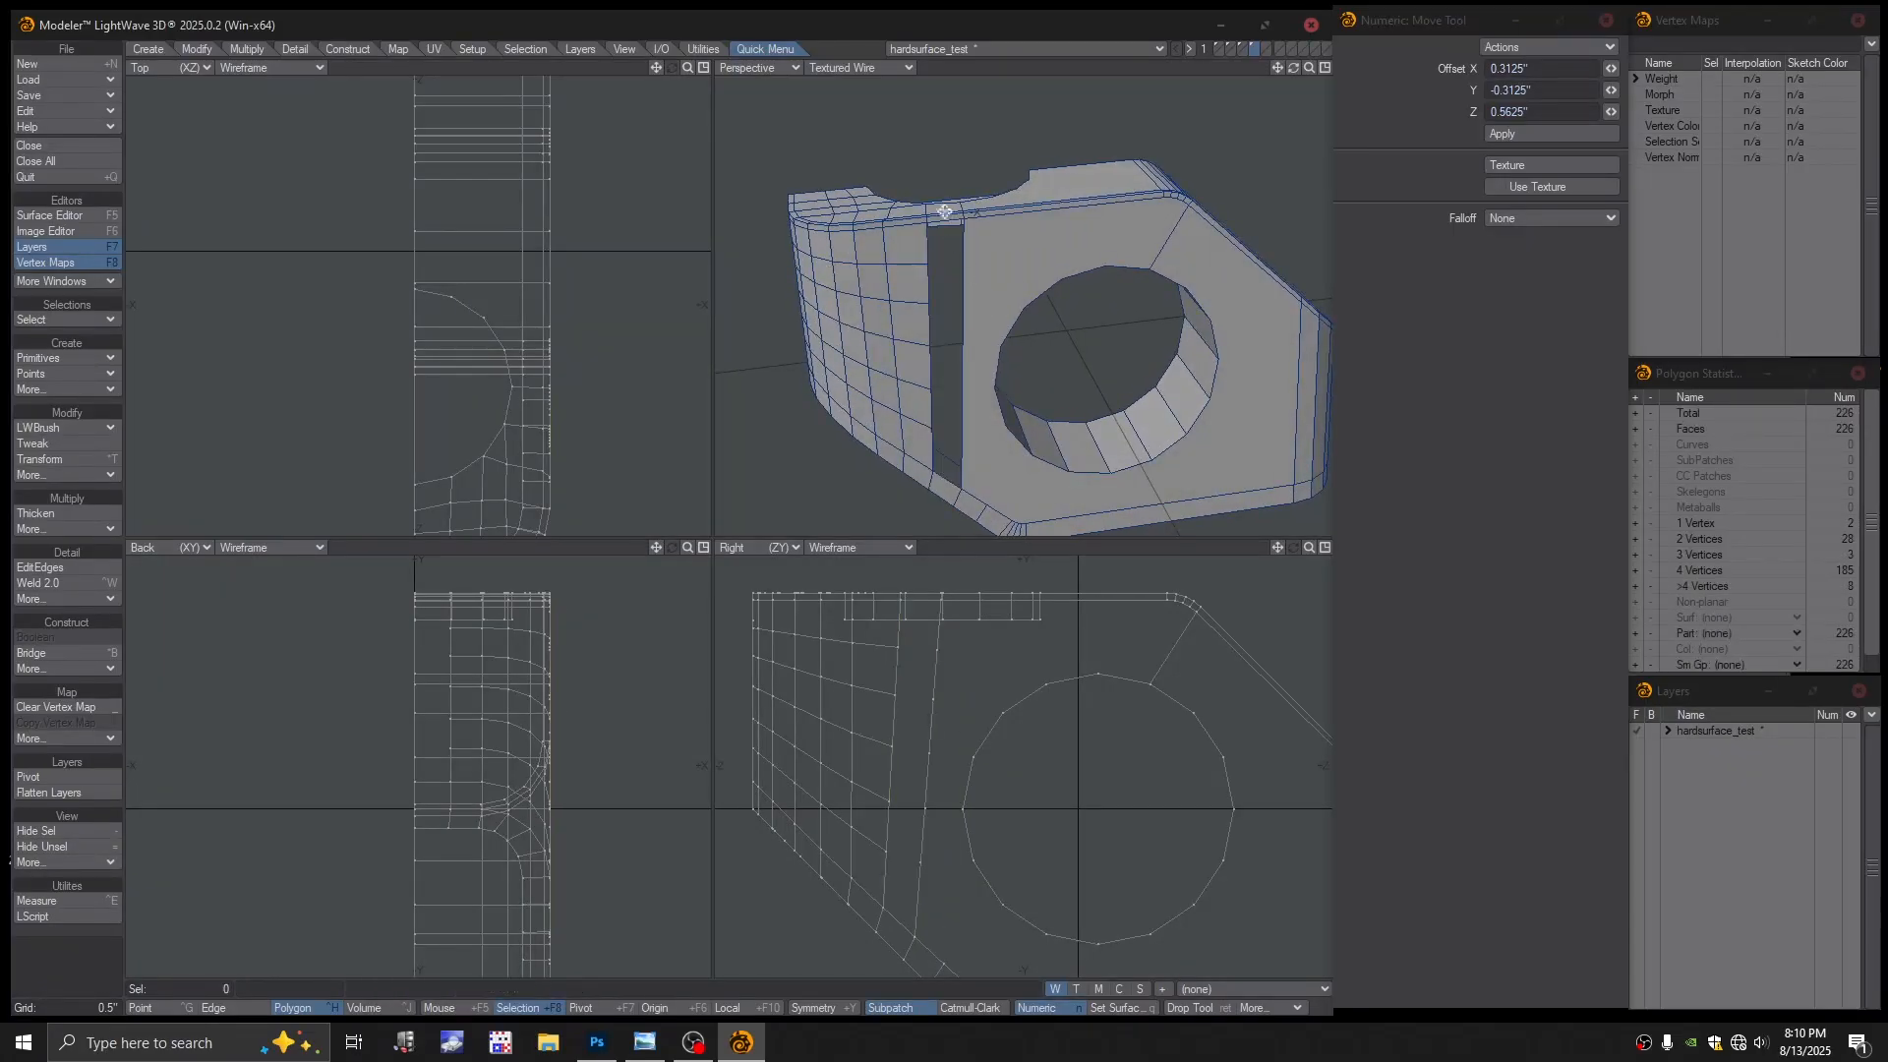
Inspect the new slot in Color Wireframe, then return the perspective view to shaded wireframe
left_click(898, 69)
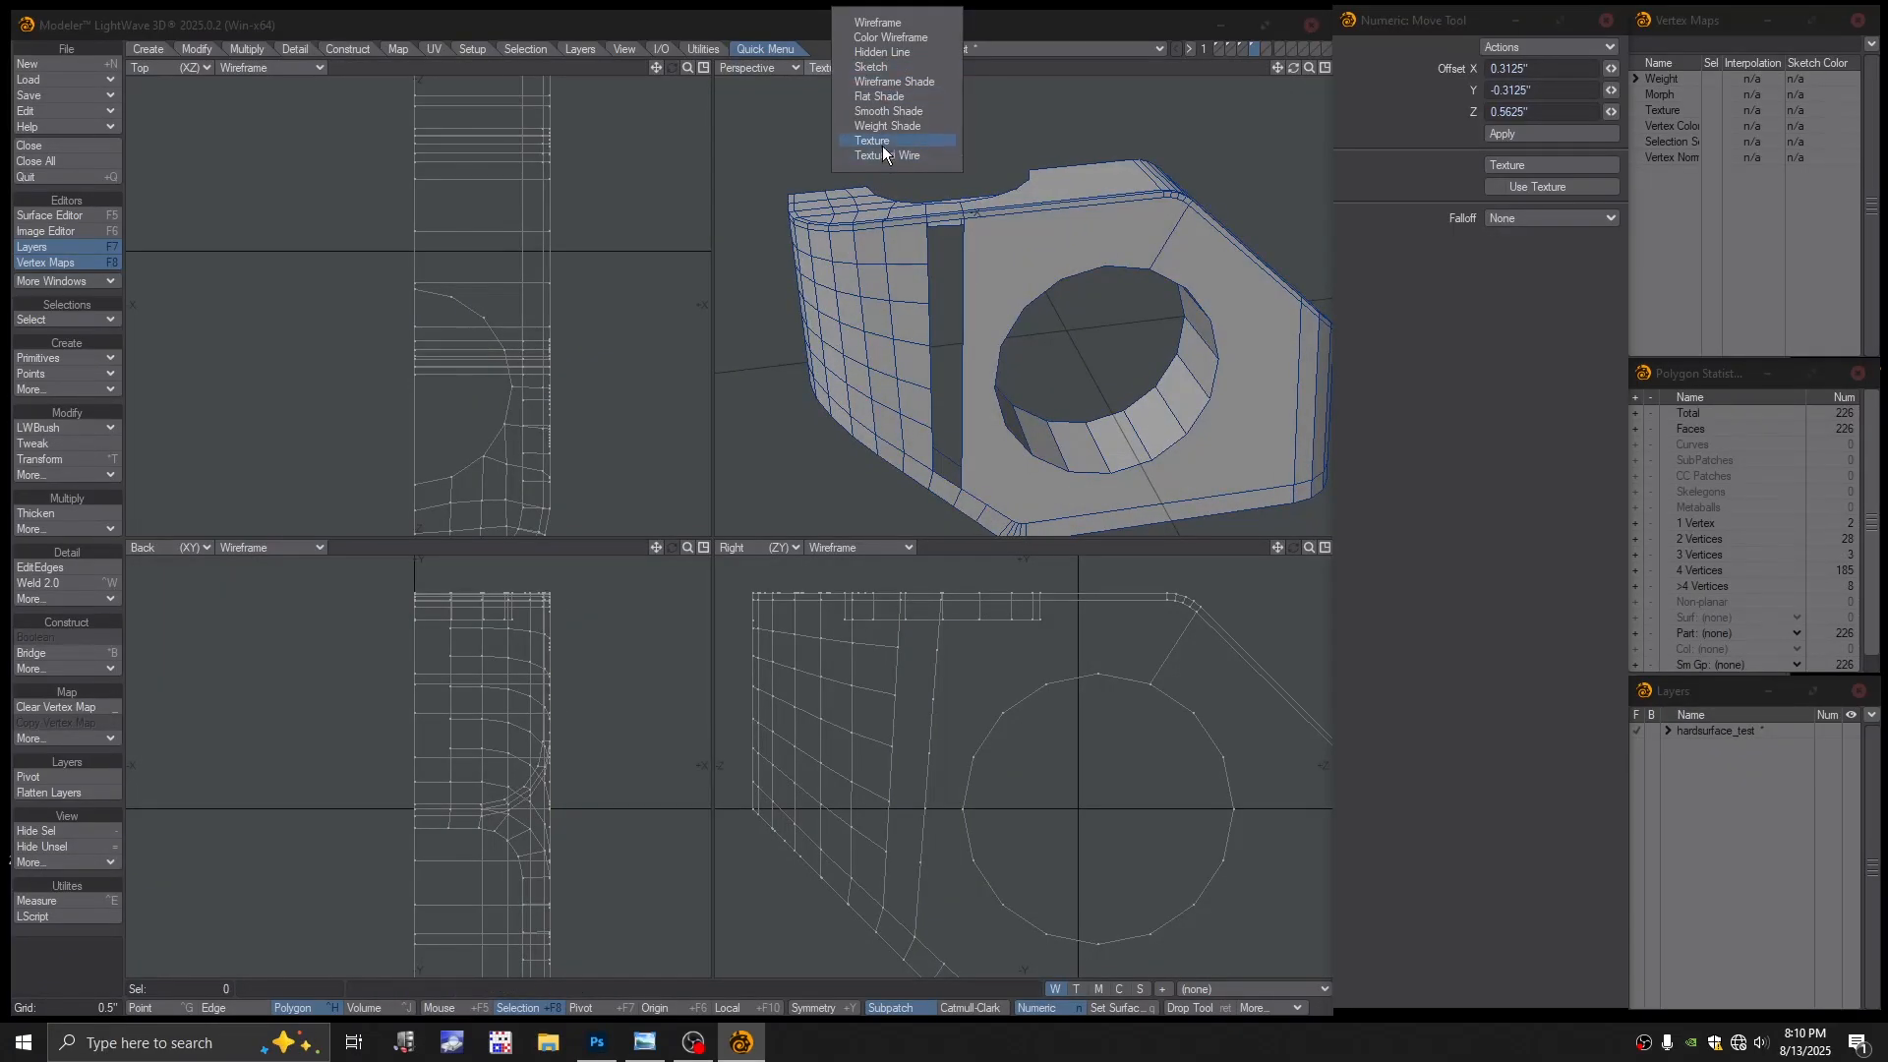
left_click(890, 38)
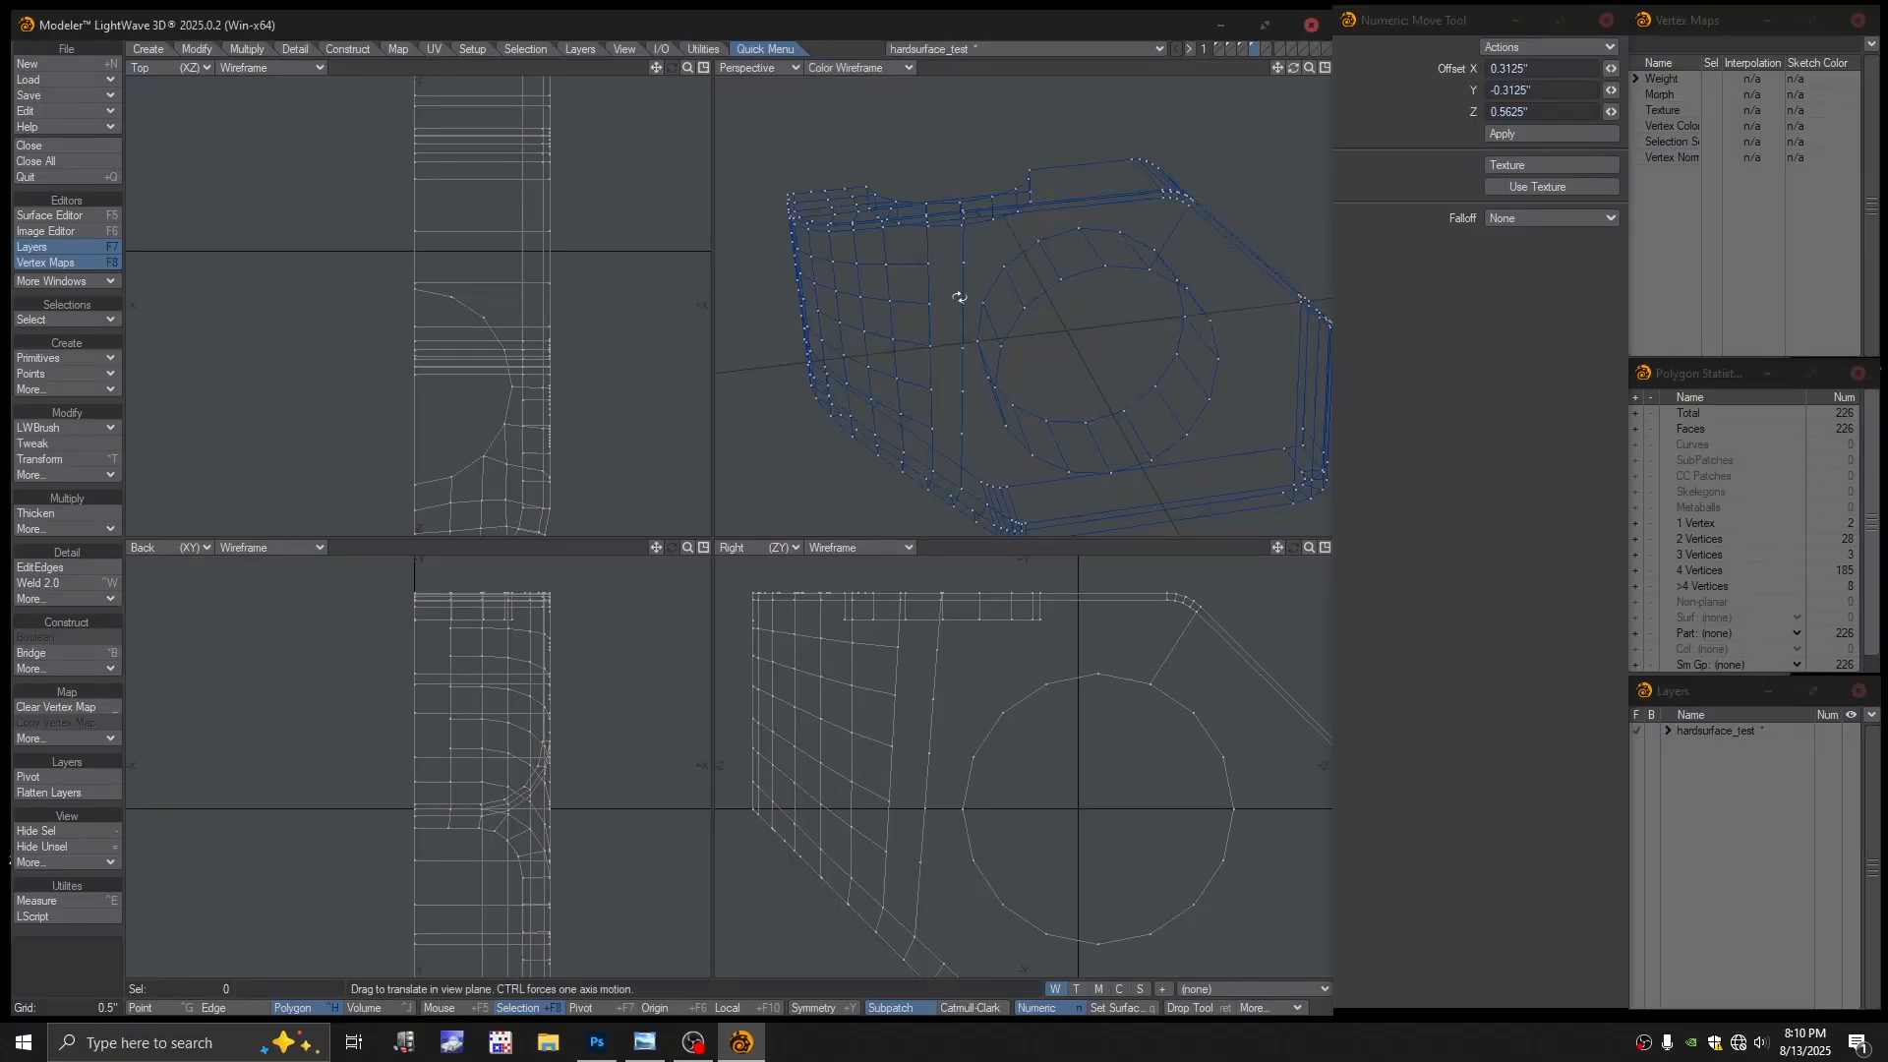
left_click_drag(966, 218, 980, 132, "alt")
left_click(889, 71)
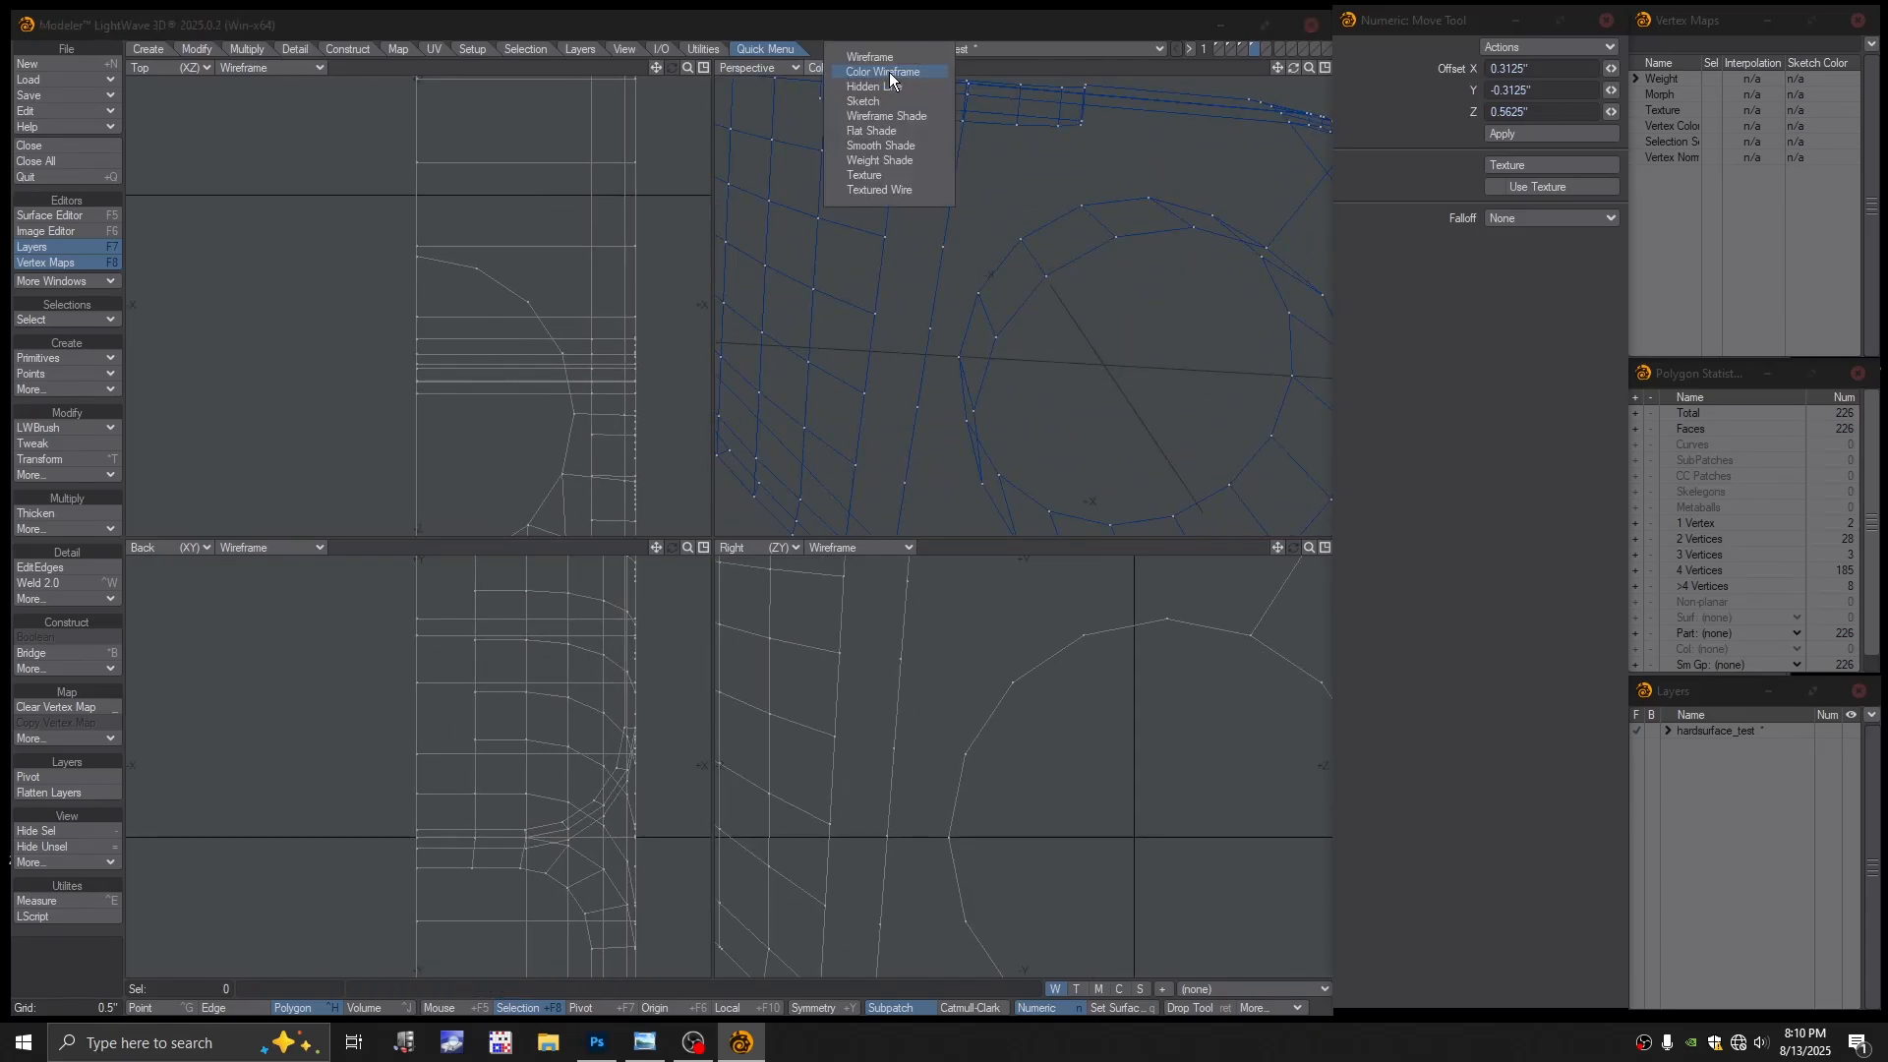
left_click(871, 191)
mouse_move(1020, 312)
left_mouse_down("ctrl+alt")
mouse_move(956, 354)
mouse_move(991, 324)
left_mouse_up("ctrl+alt")
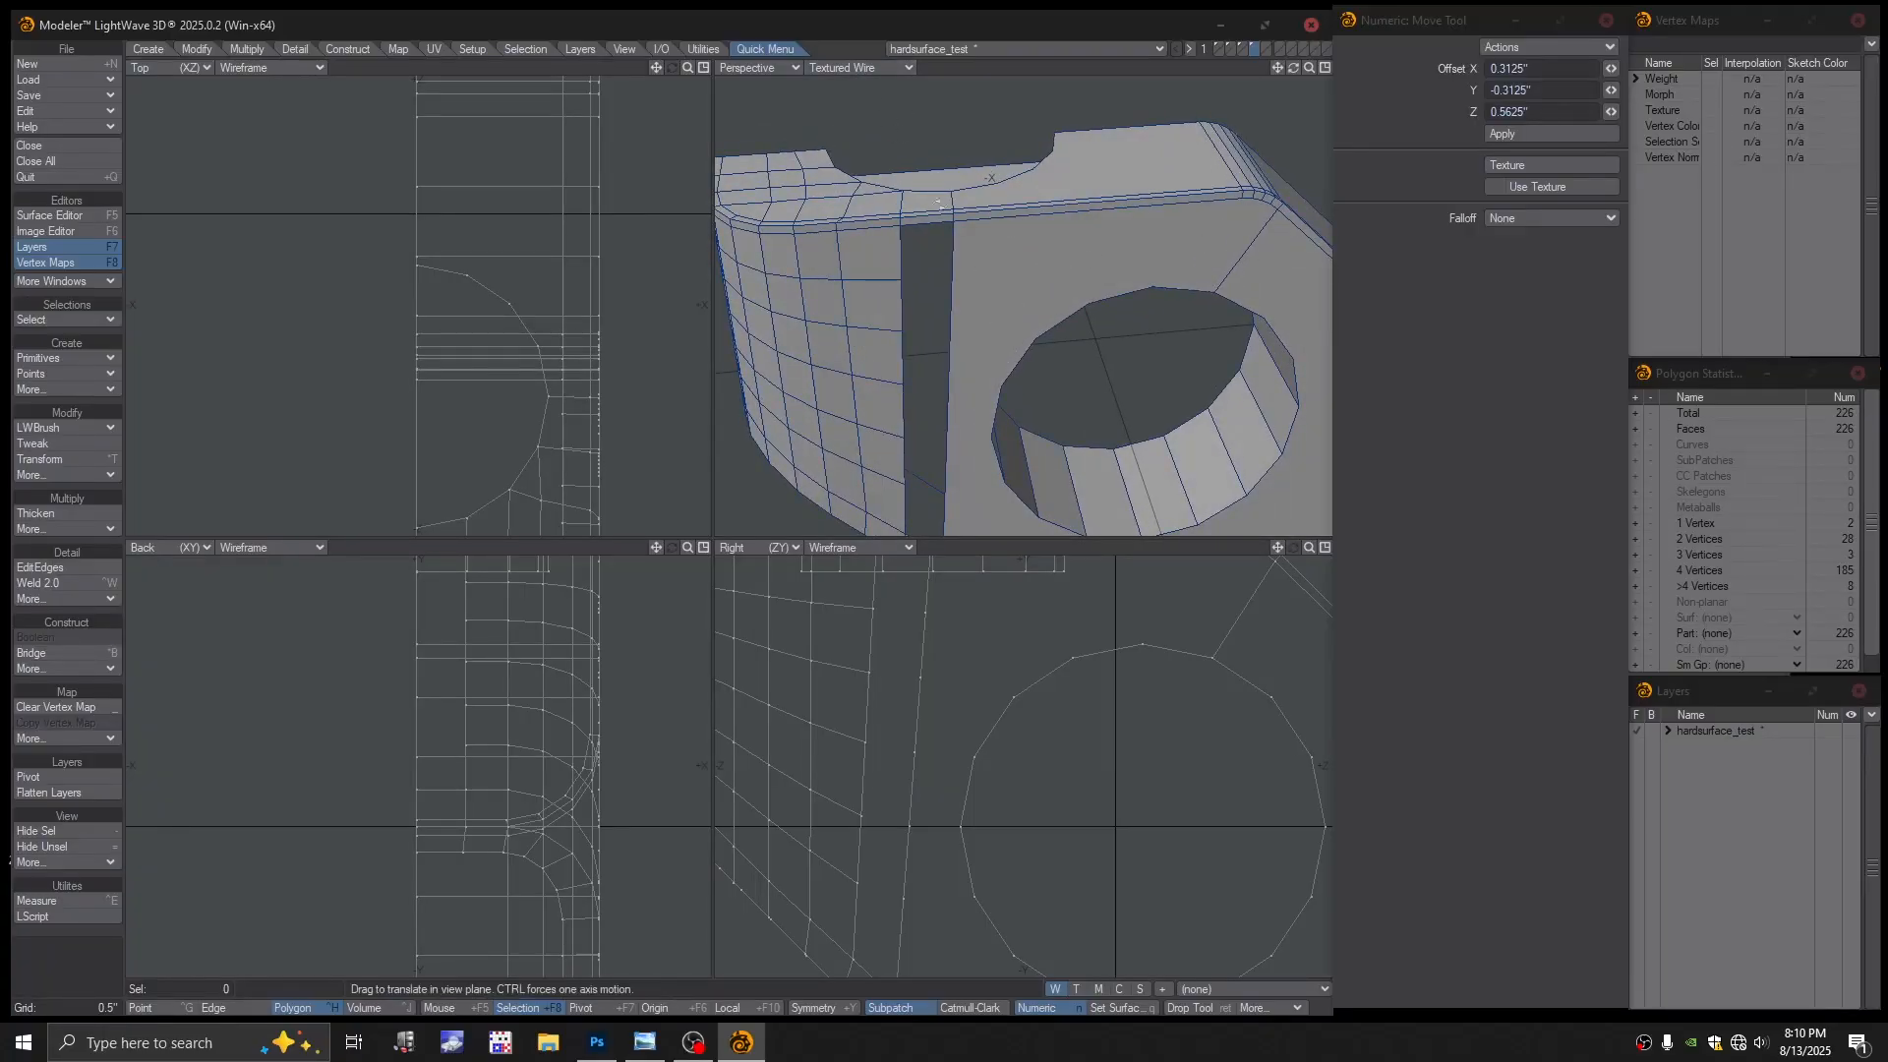
left_click_drag(934, 227, 957, 249, "alt")
key("space")
key("space")
key("space")
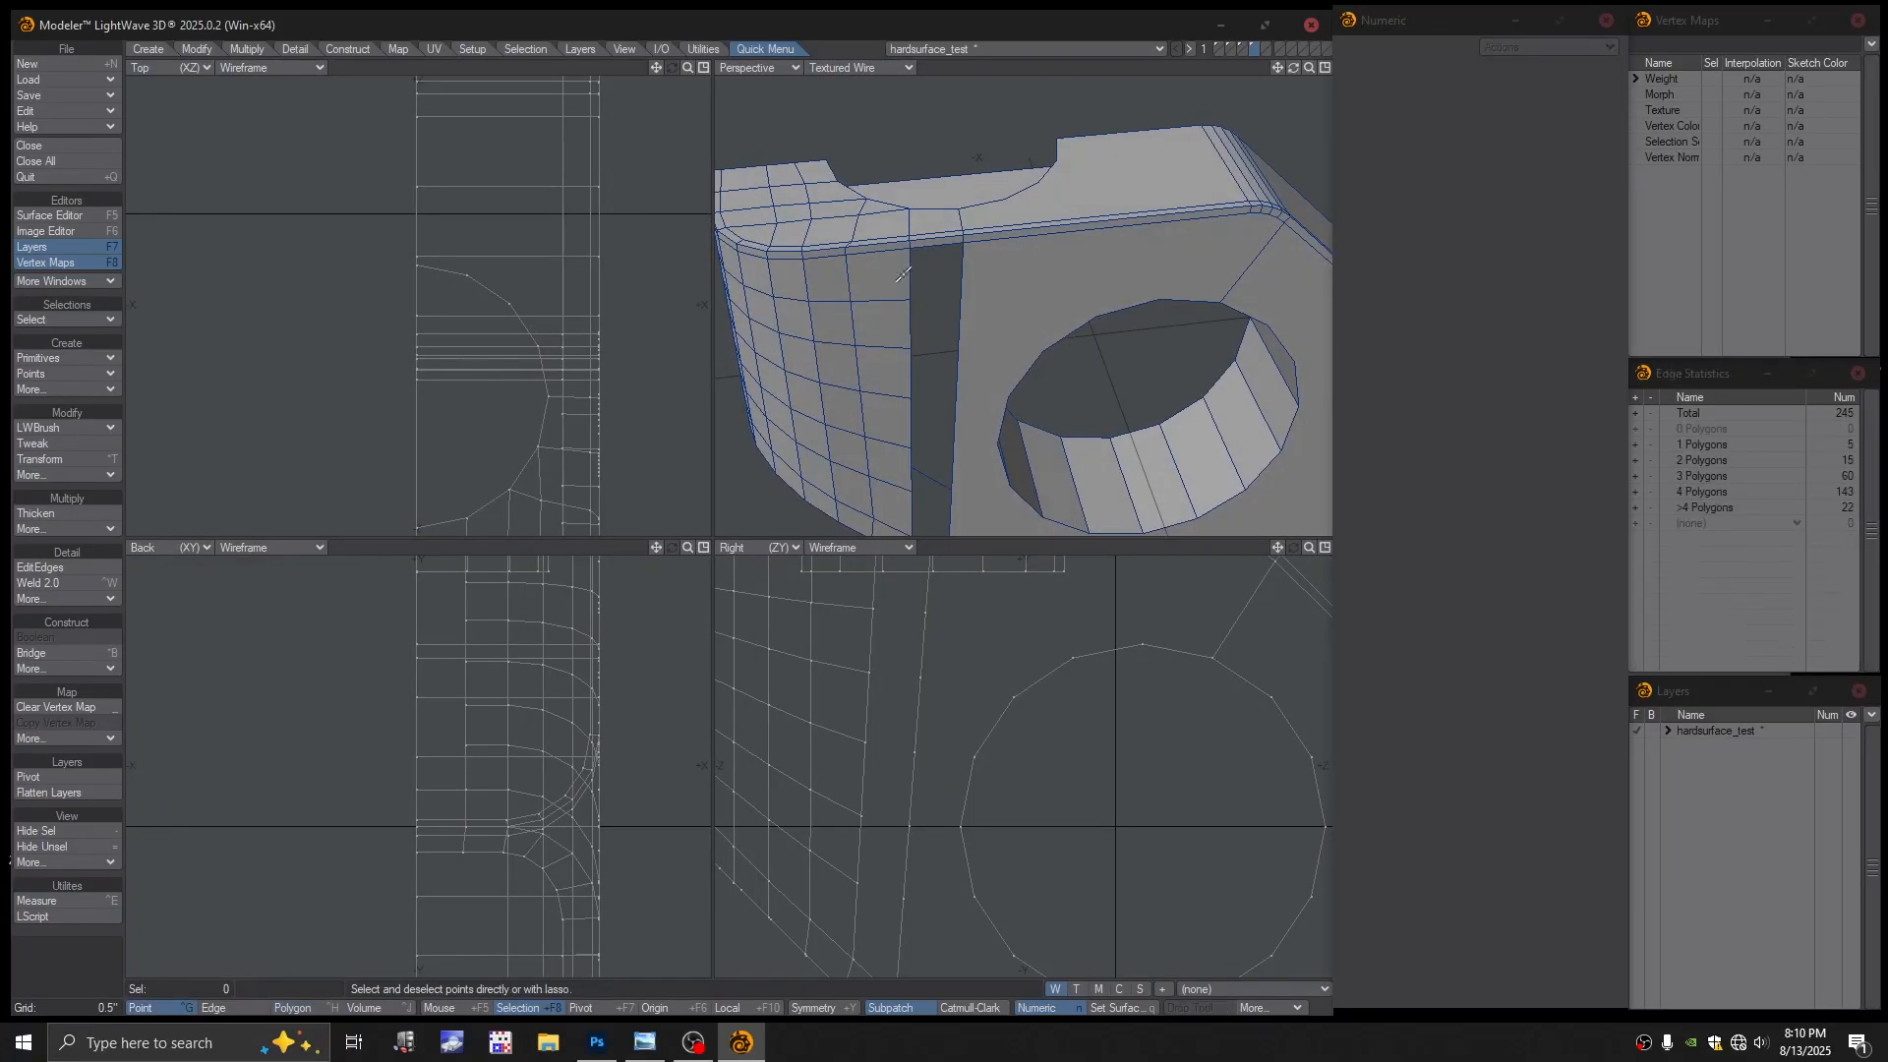
Select the two vertical slot edges and try bridging them, then clear the selection
left_click(910, 277)
left_click(962, 285)
key("ctrl+b")
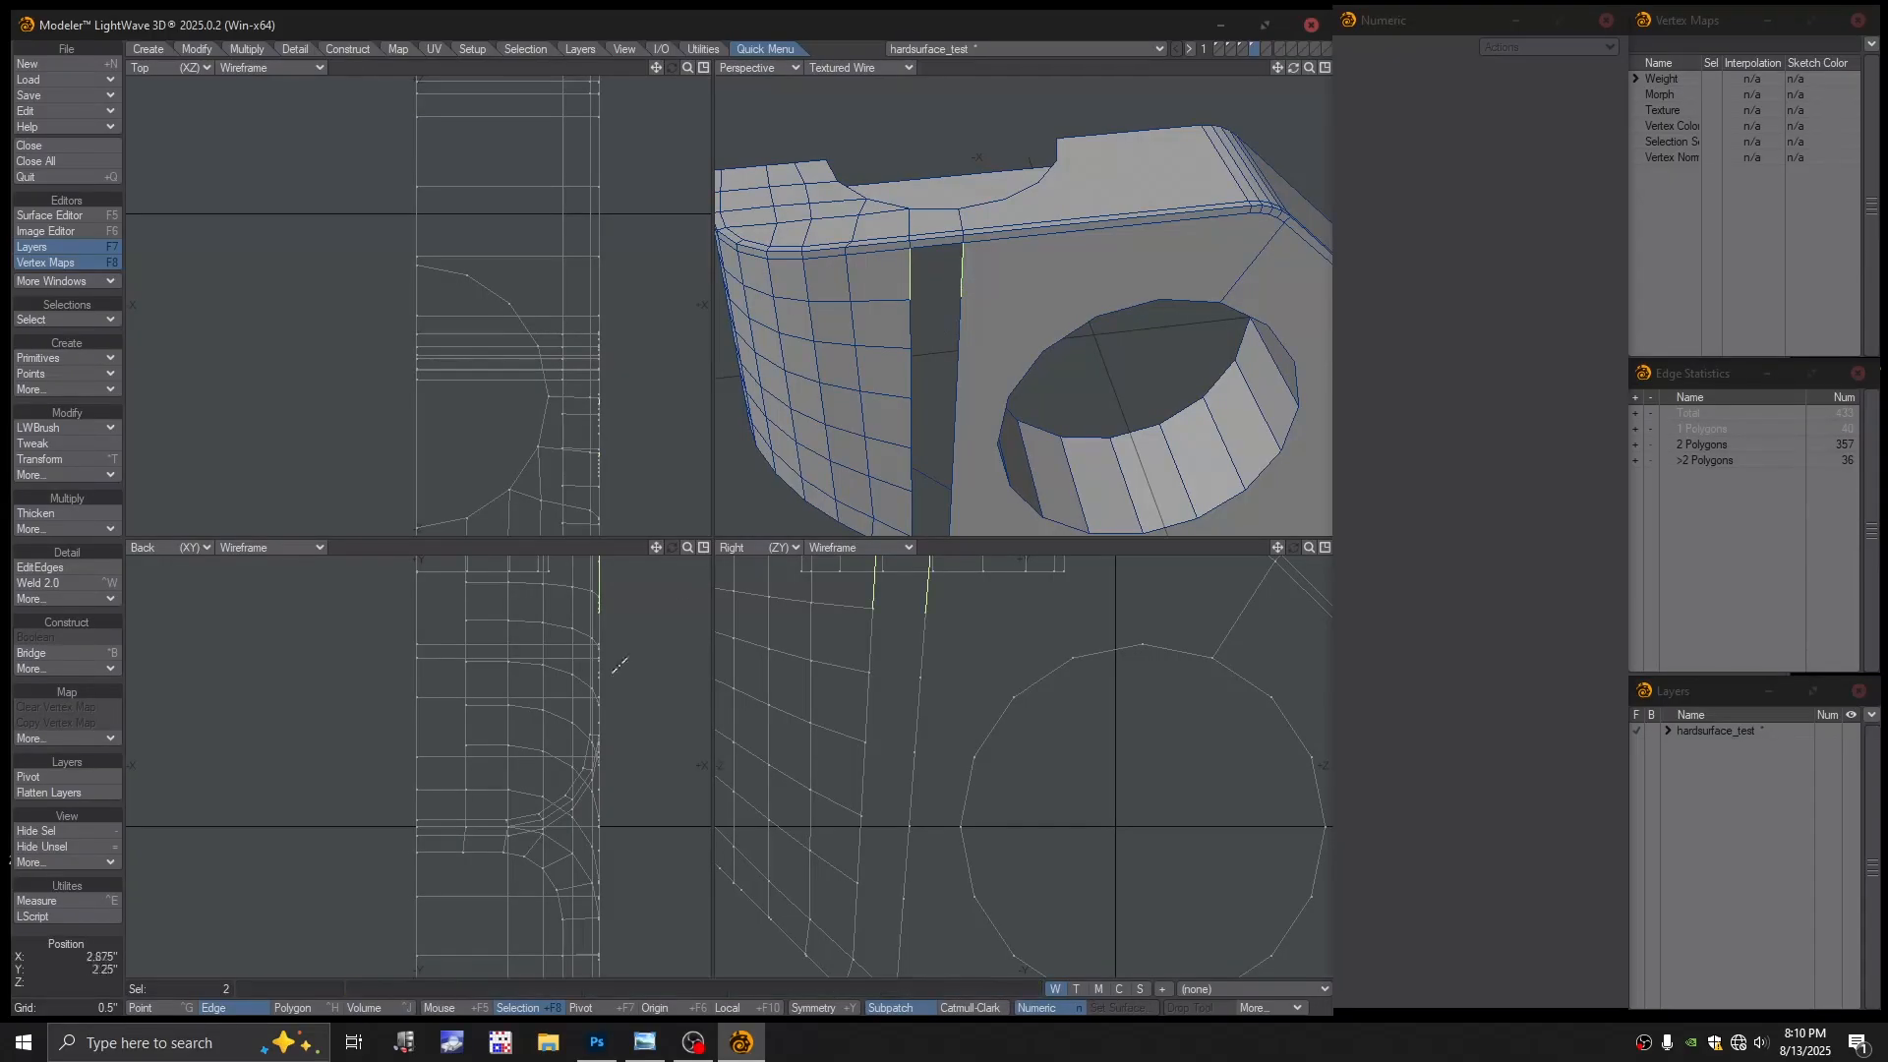
left_click_drag(936, 314, 985, 303, "alt")
mouse_move(986, 302)
left_mouse_down("alt")
mouse_move(1005, 297)
mouse_move(956, 304)
mouse_move(972, 308)
left_mouse_up("alt")
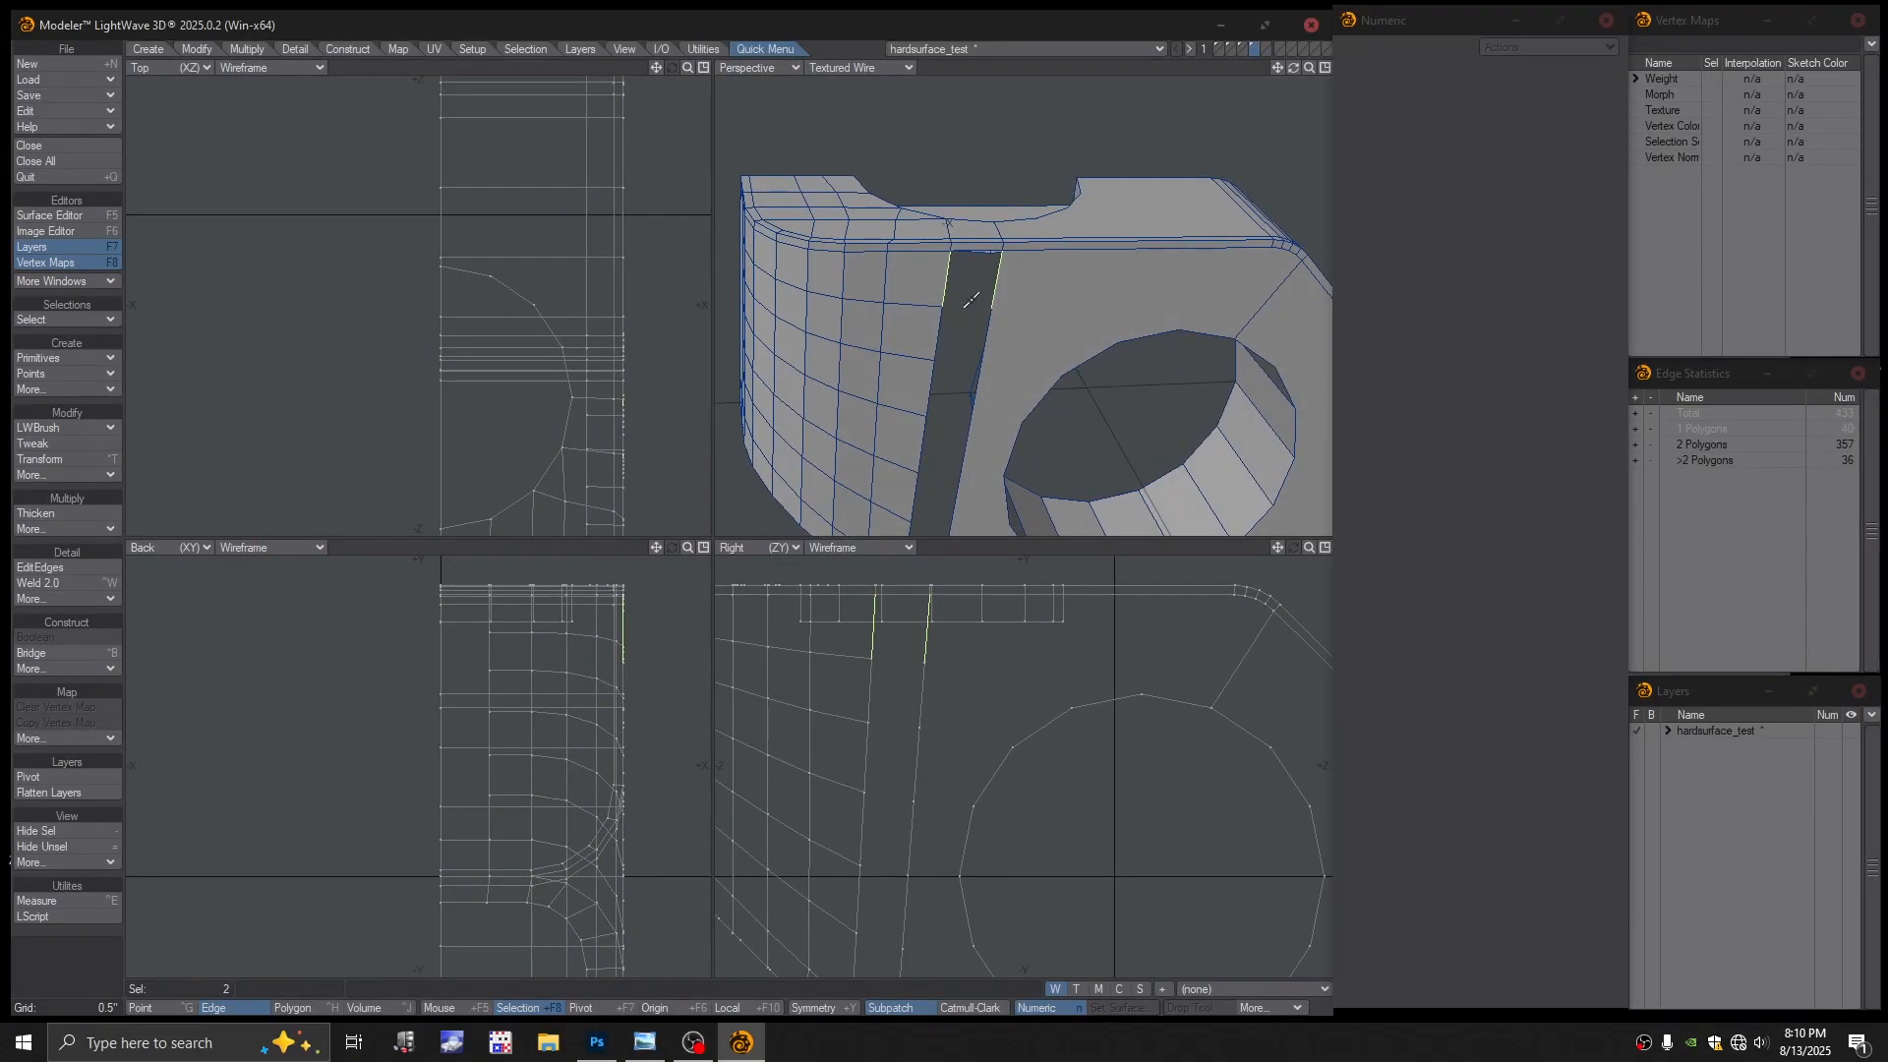
key("ctrl+b")
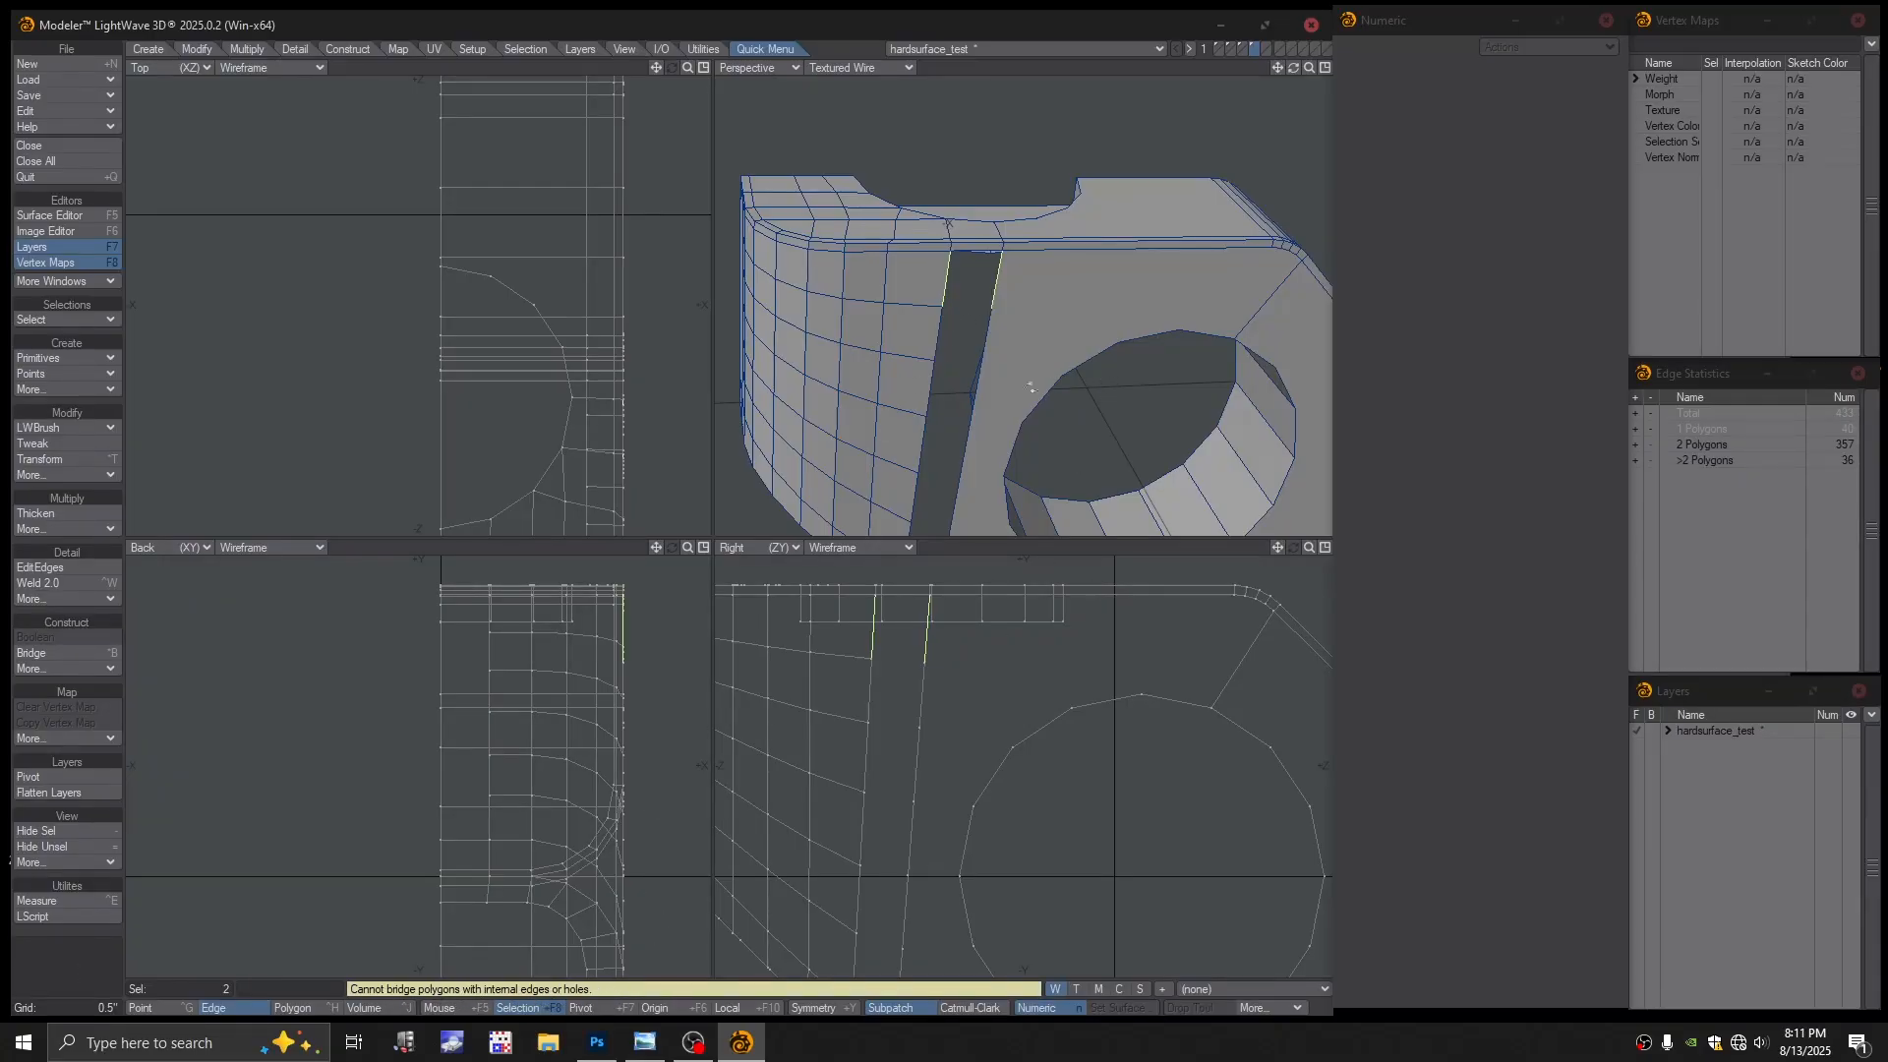
left_click_drag(1030, 387, 973, 372, "alt")
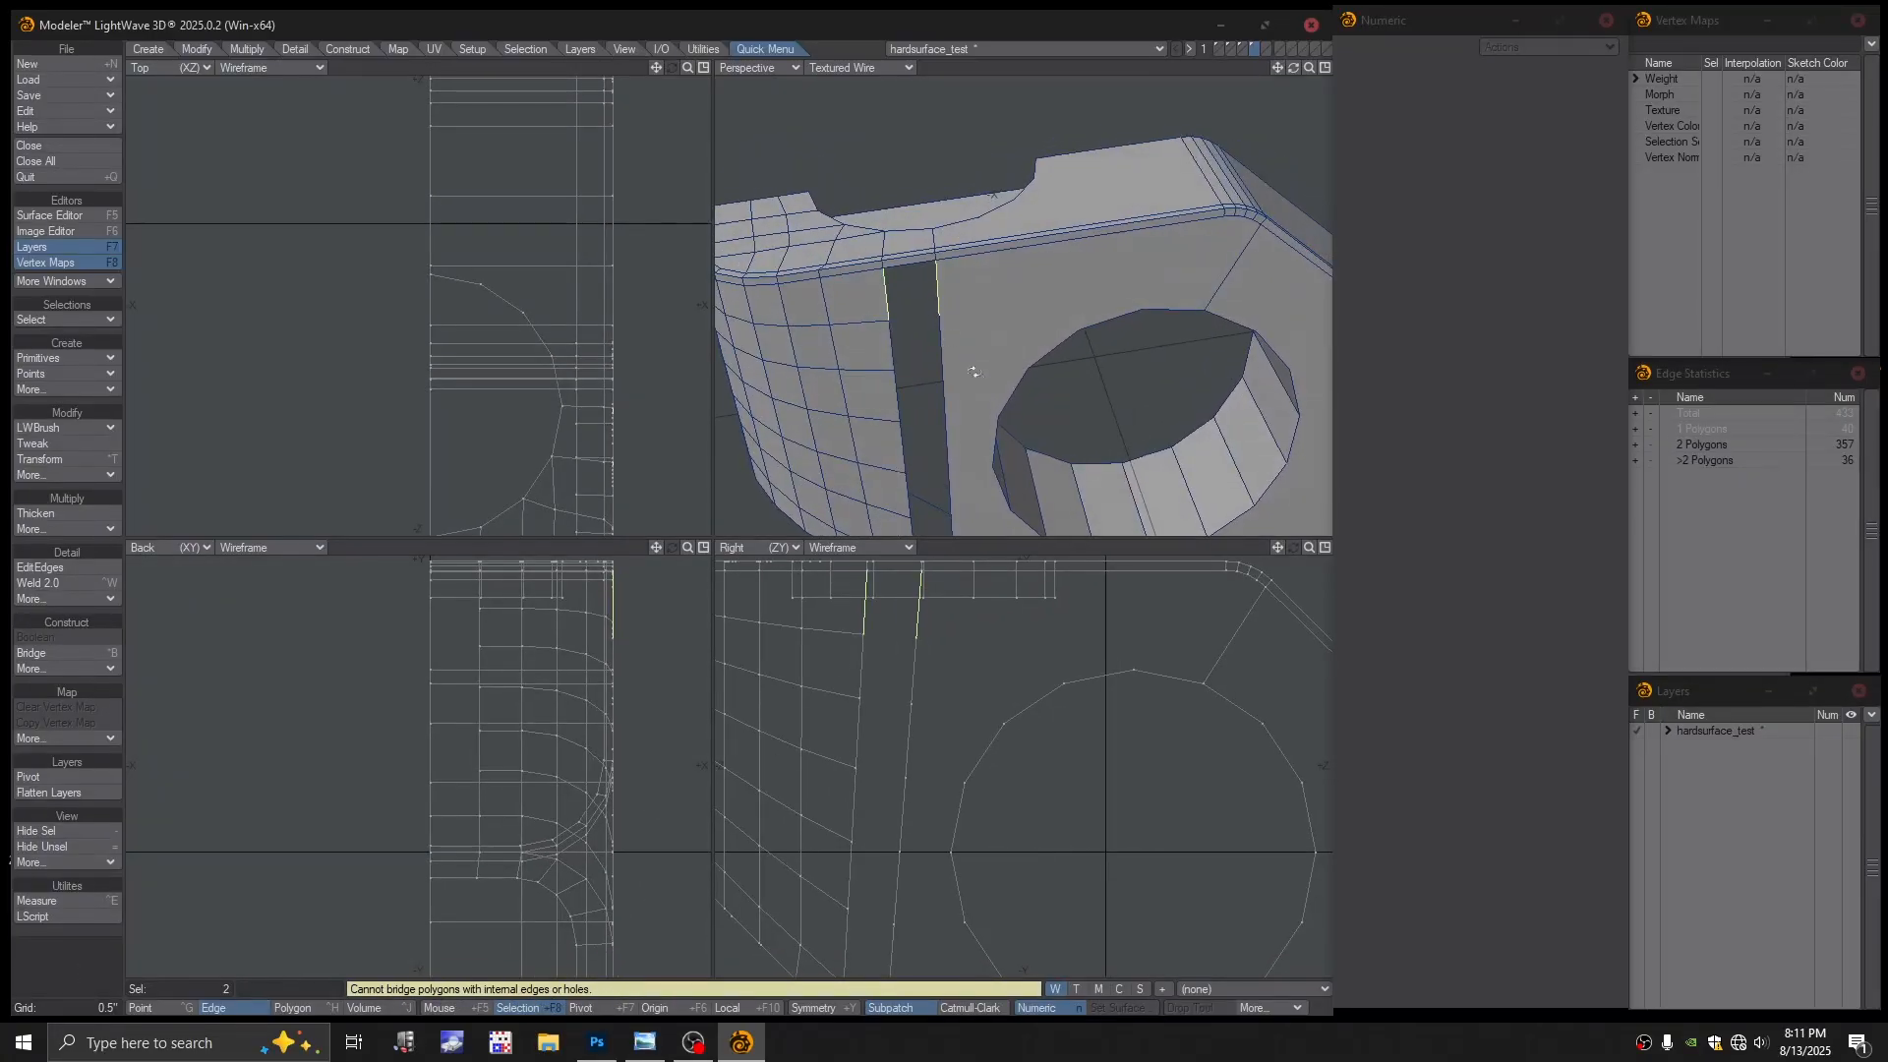
scroll(906, 293, "up", 2)
key("slash")
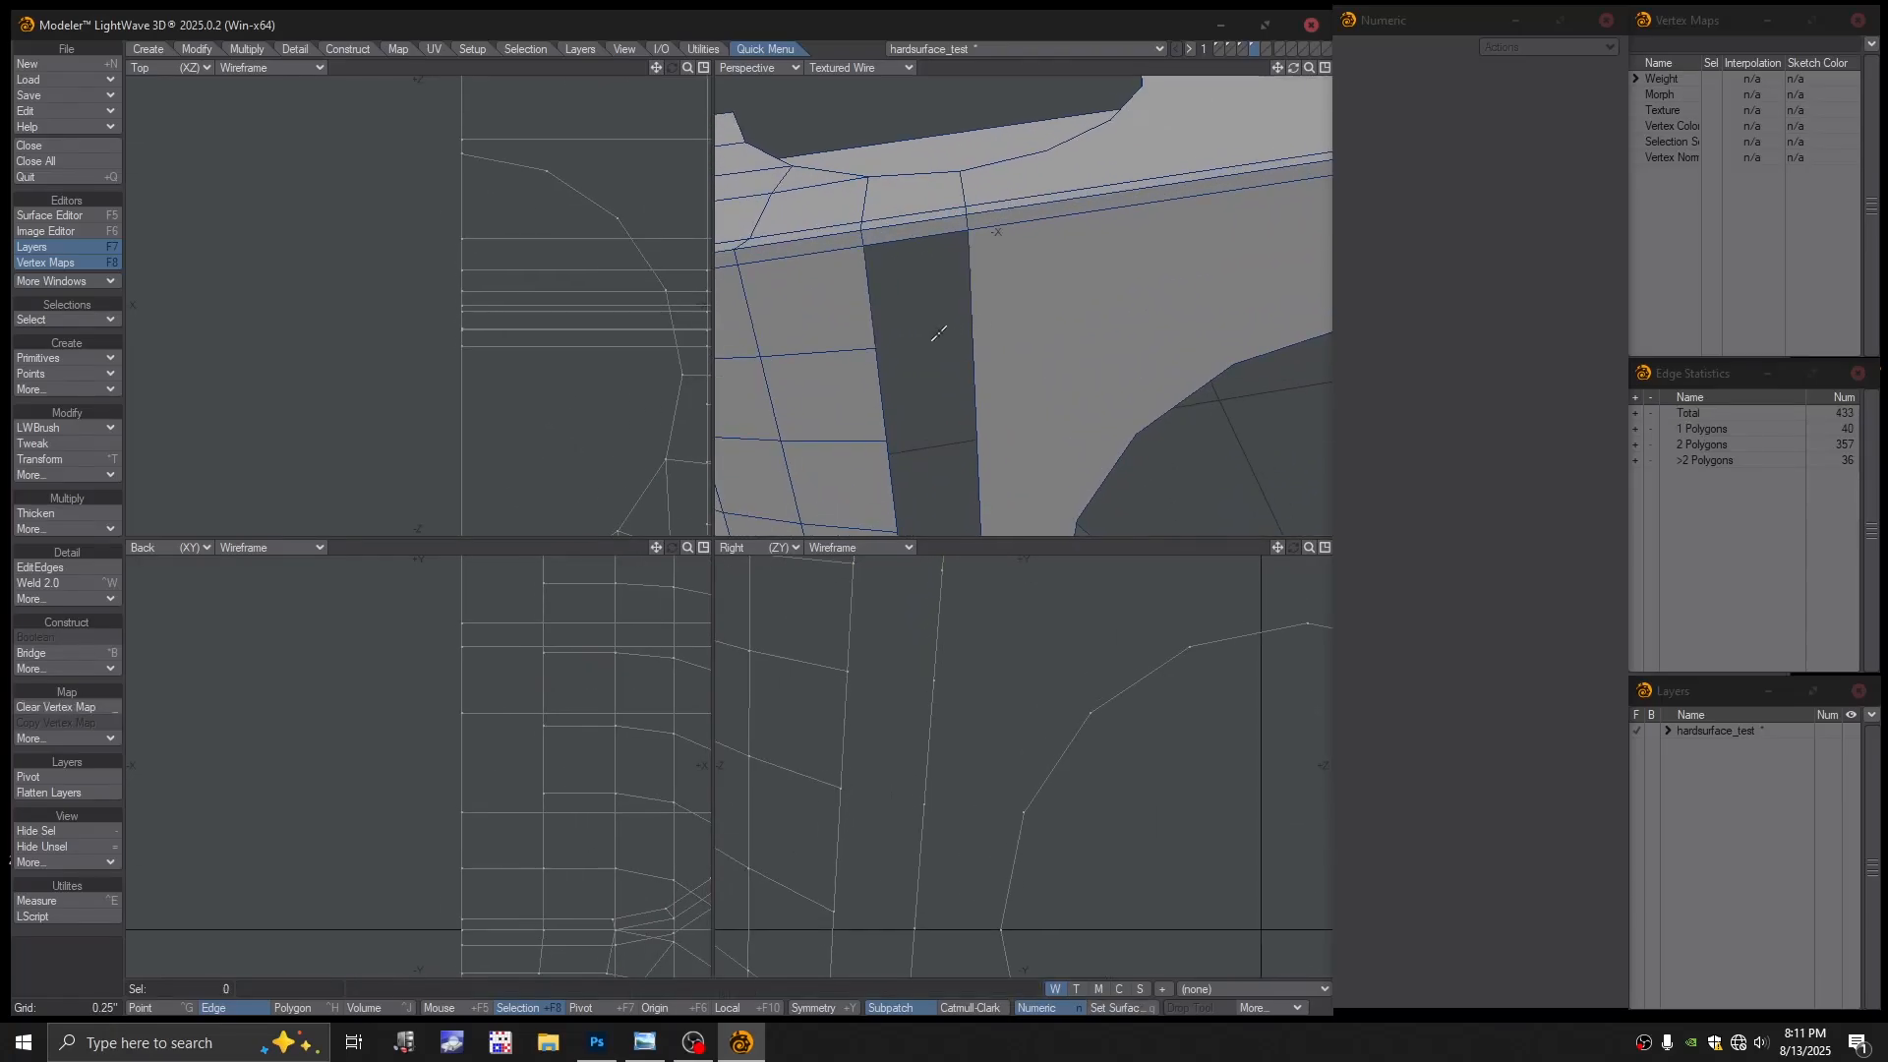
In Point mode, split the dark slot polygon between corner points and preview SubPatch
key("ctrl+g")
left_click(879, 348)
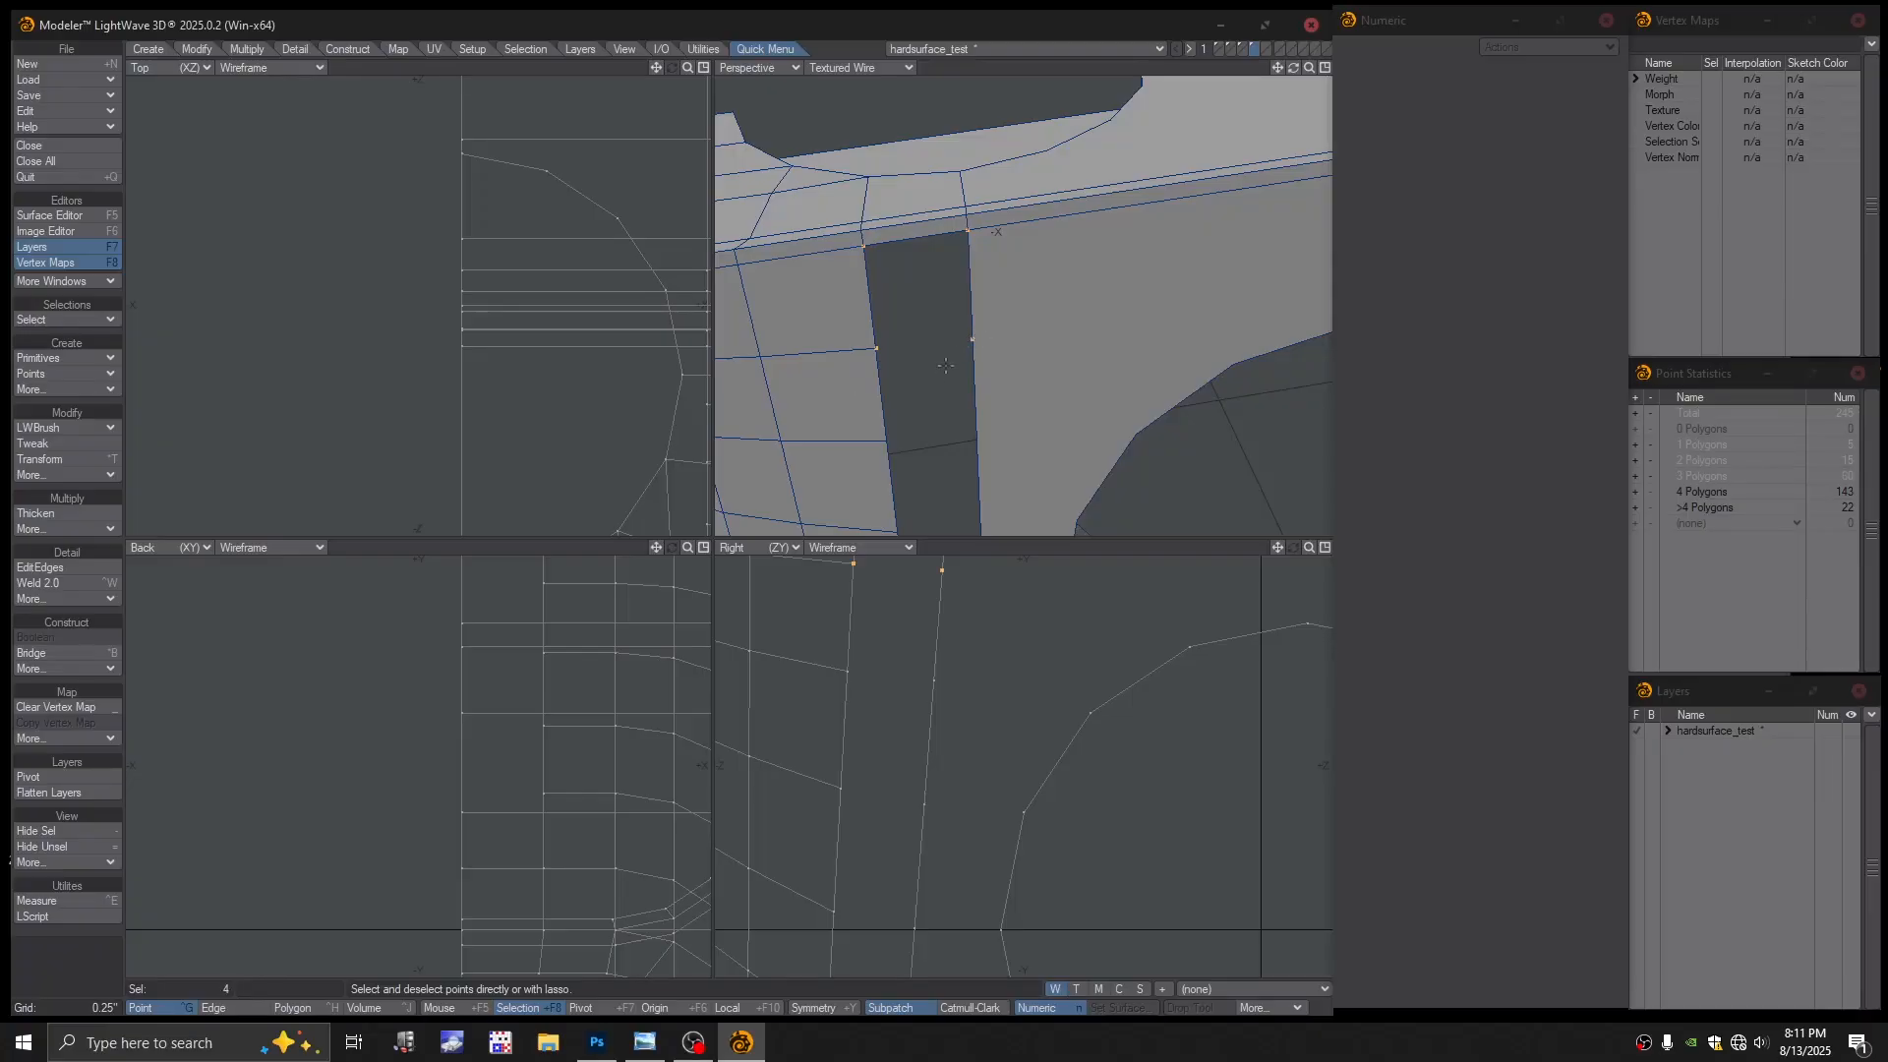
key("ctrl+l")
key("Tab")
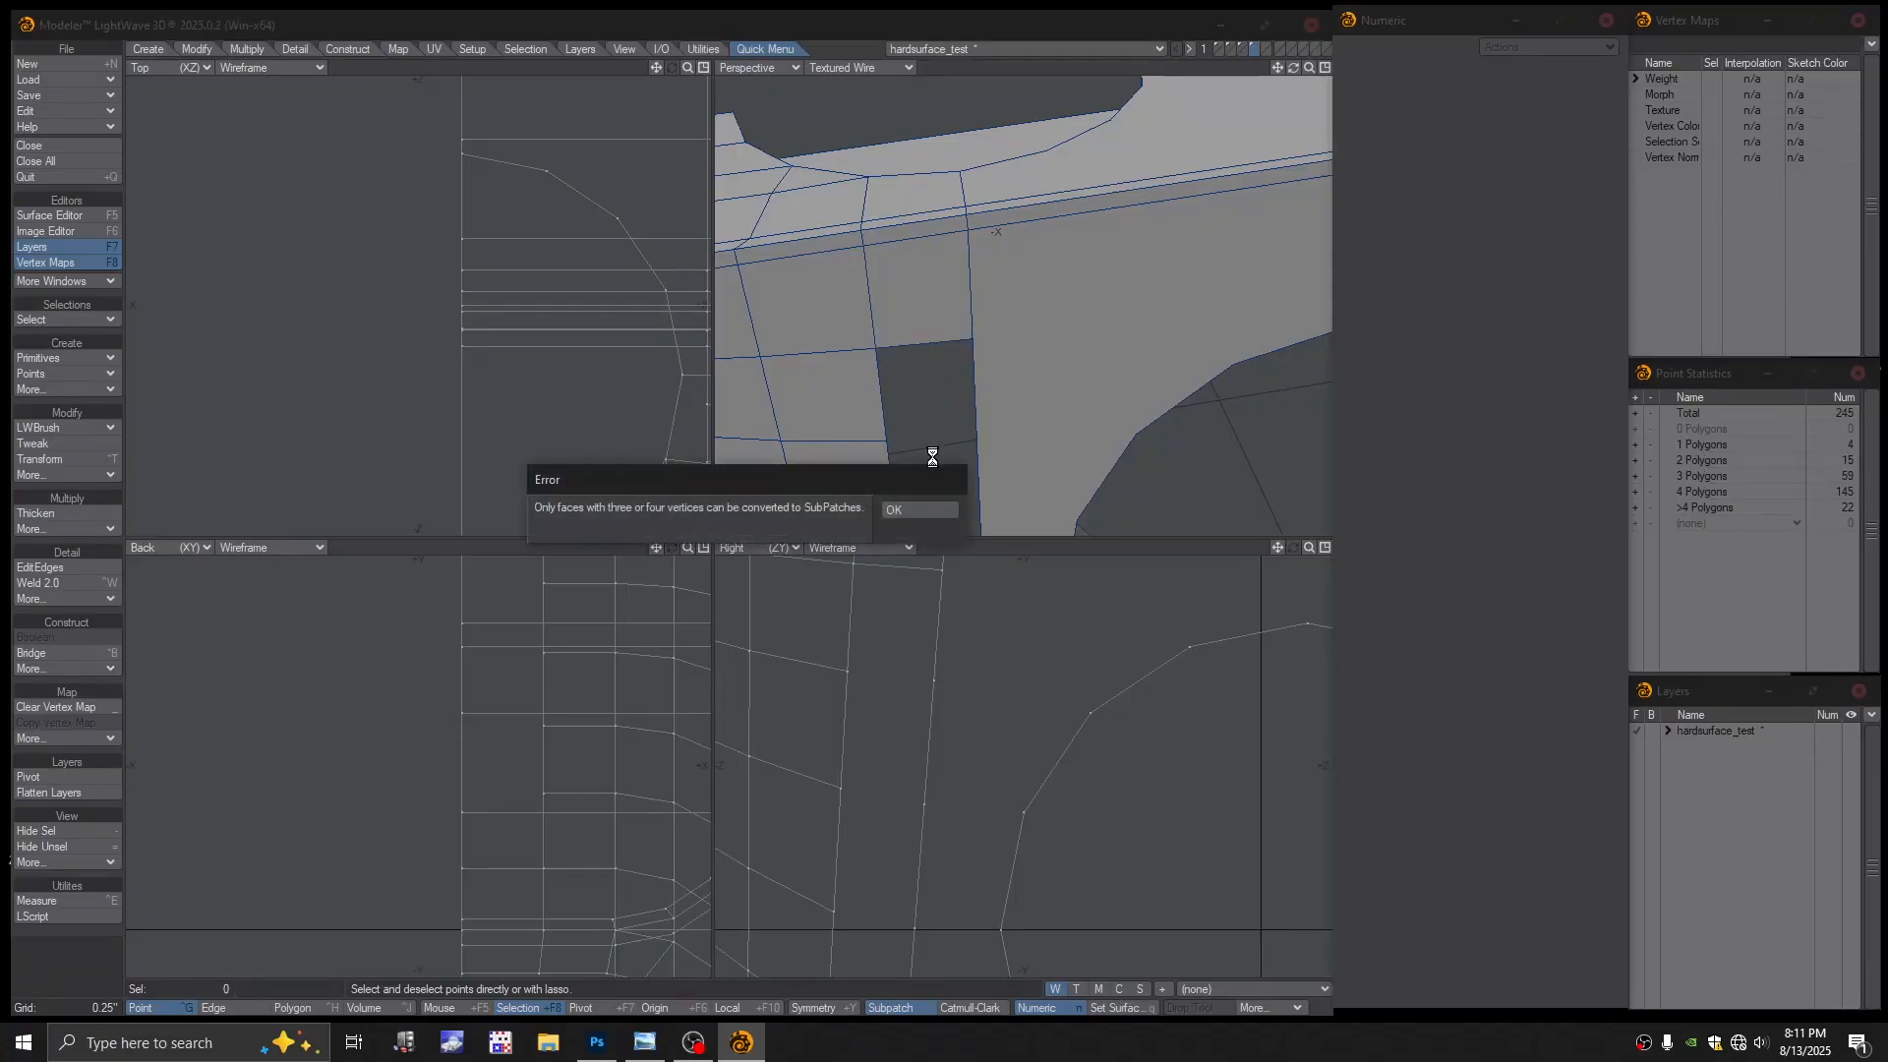
left_click(921, 509)
left_click_drag(962, 394, 937, 307, "alt")
key("Tab")
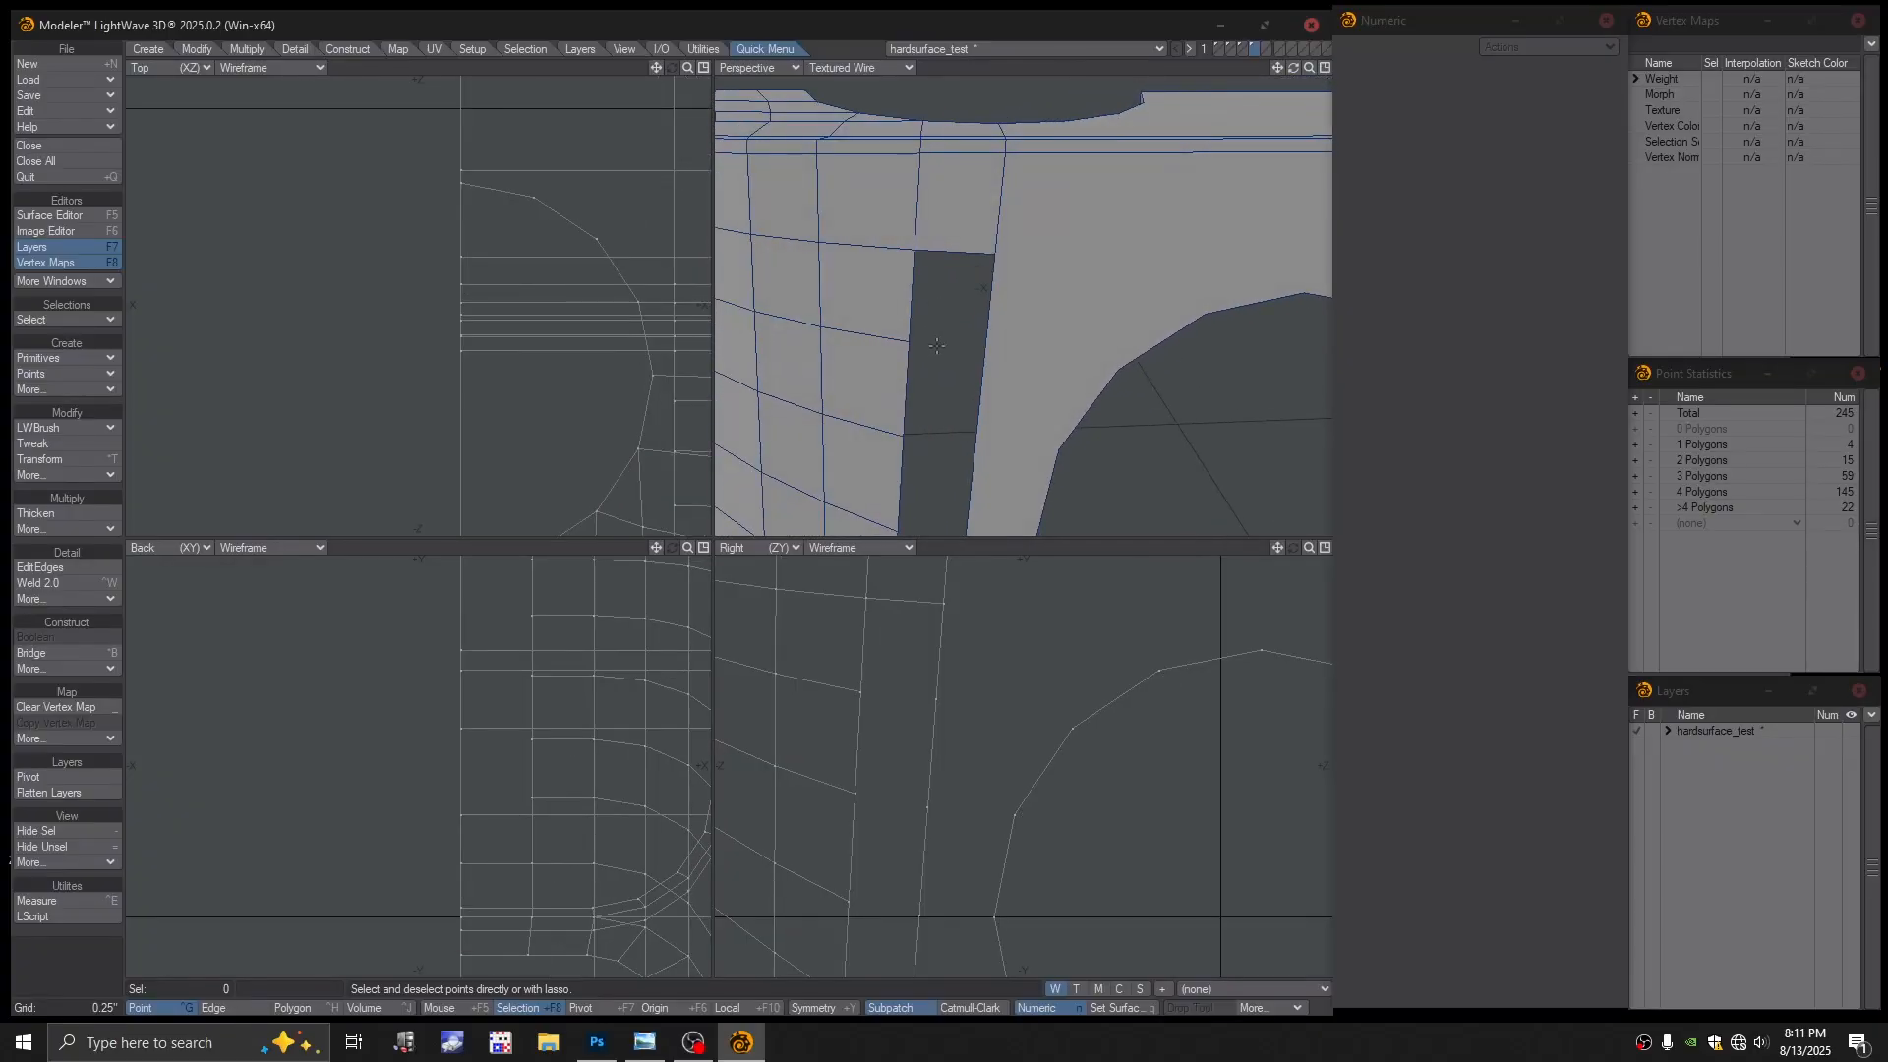
Fill the lower part of the hole with new polygons and recheck the SubPatch result
left_click(911, 341)
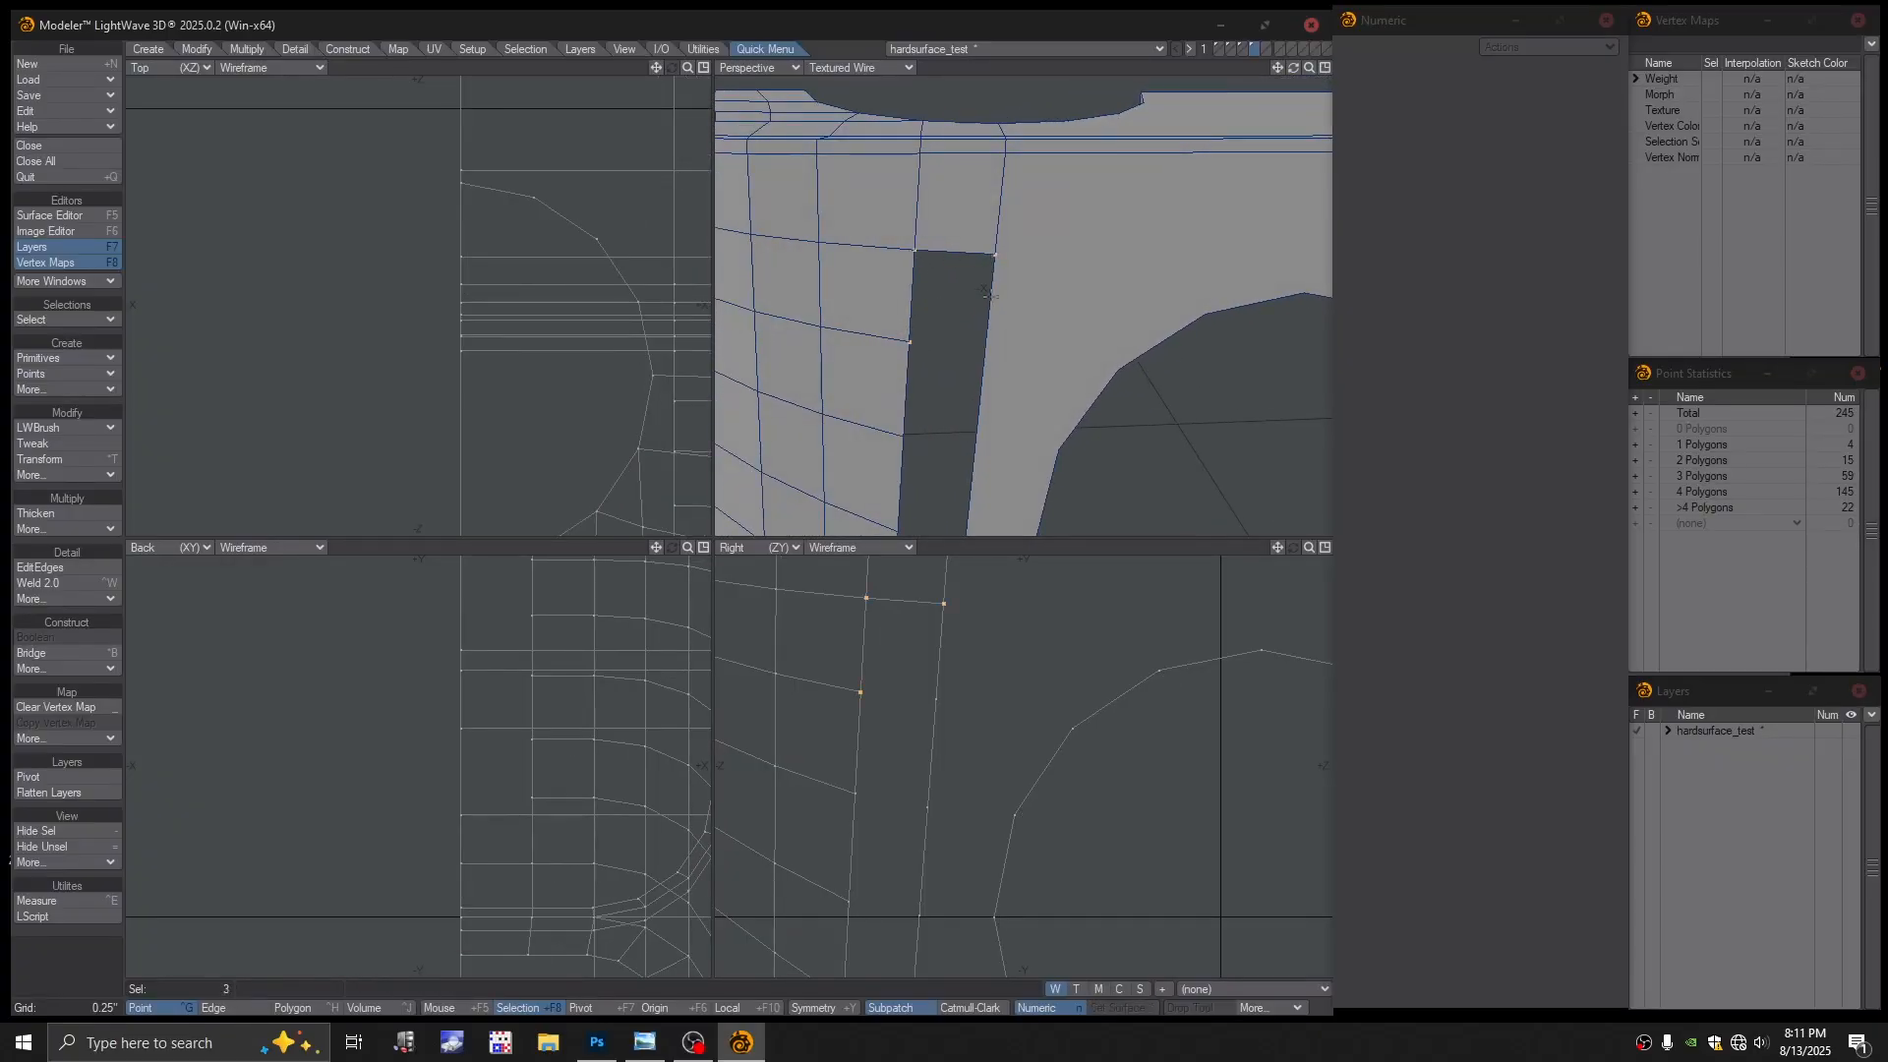
key("p")
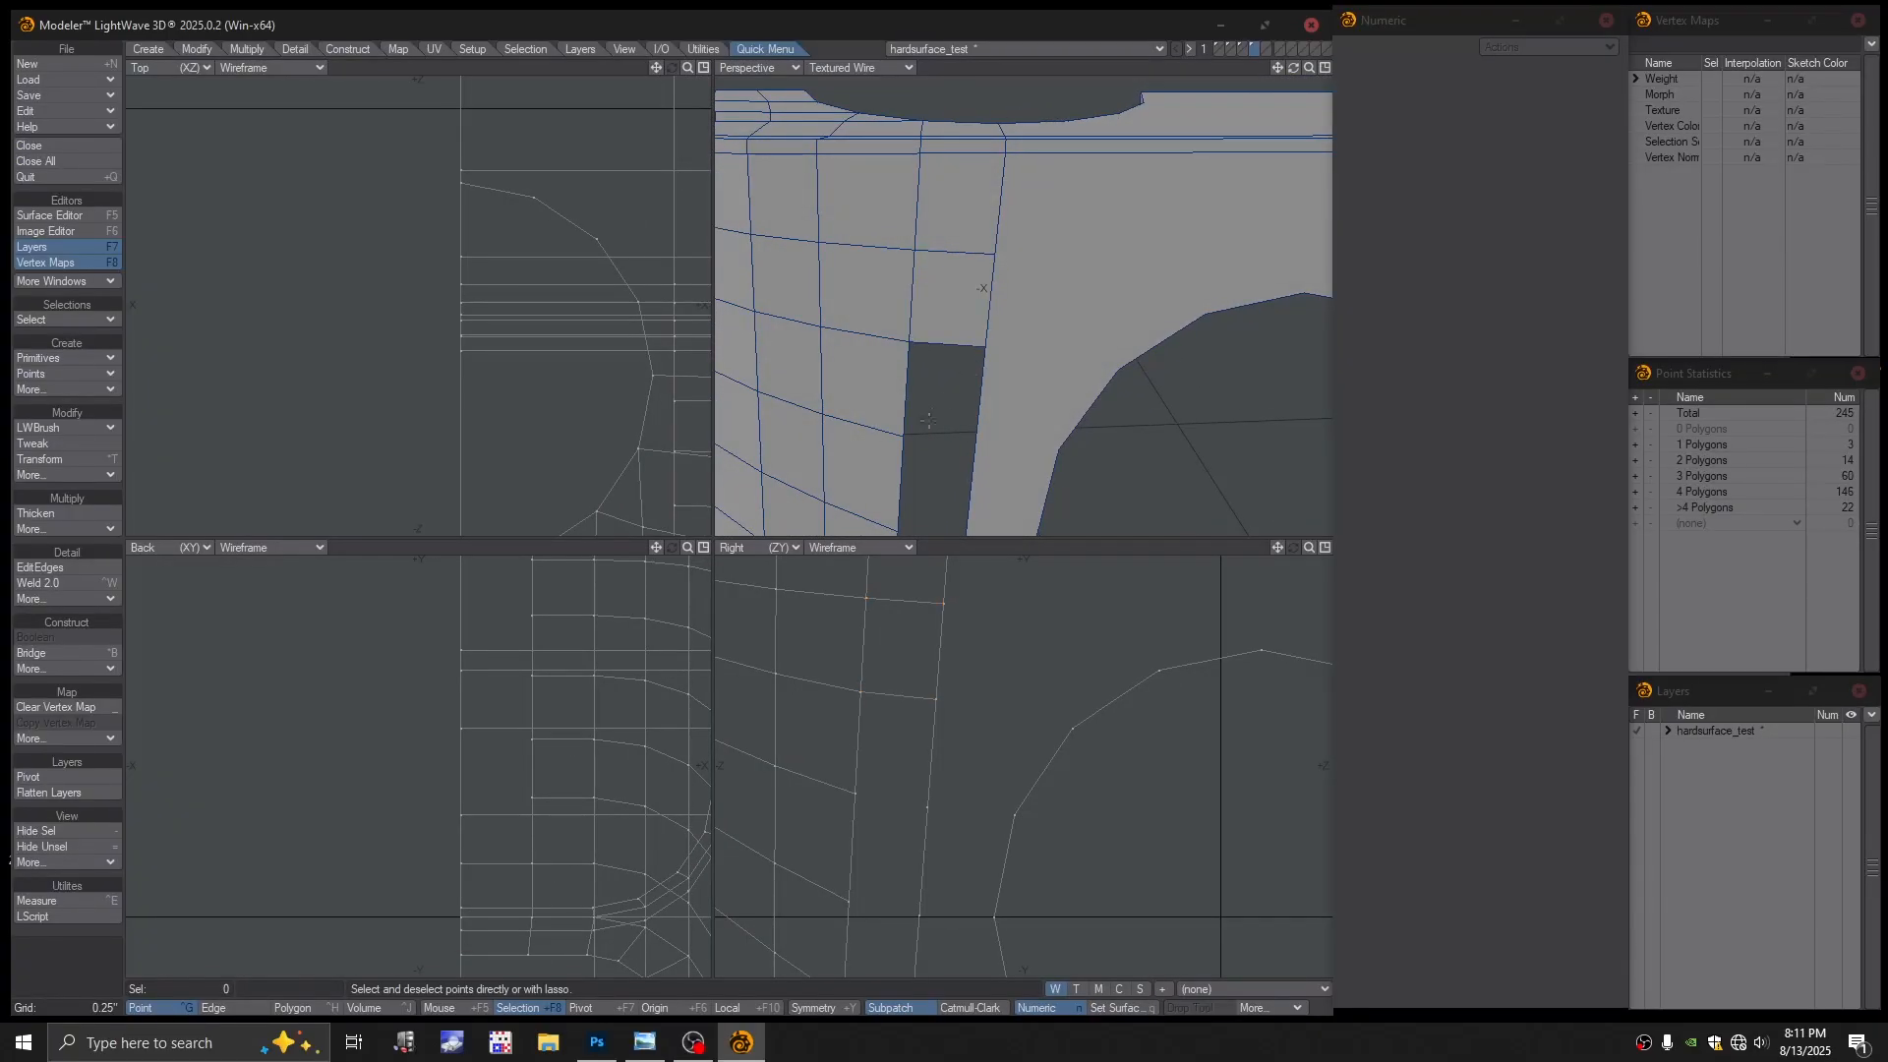
left_click(902, 434)
key("p")
scroll(1043, 336, "down", 2)
key("Tab")
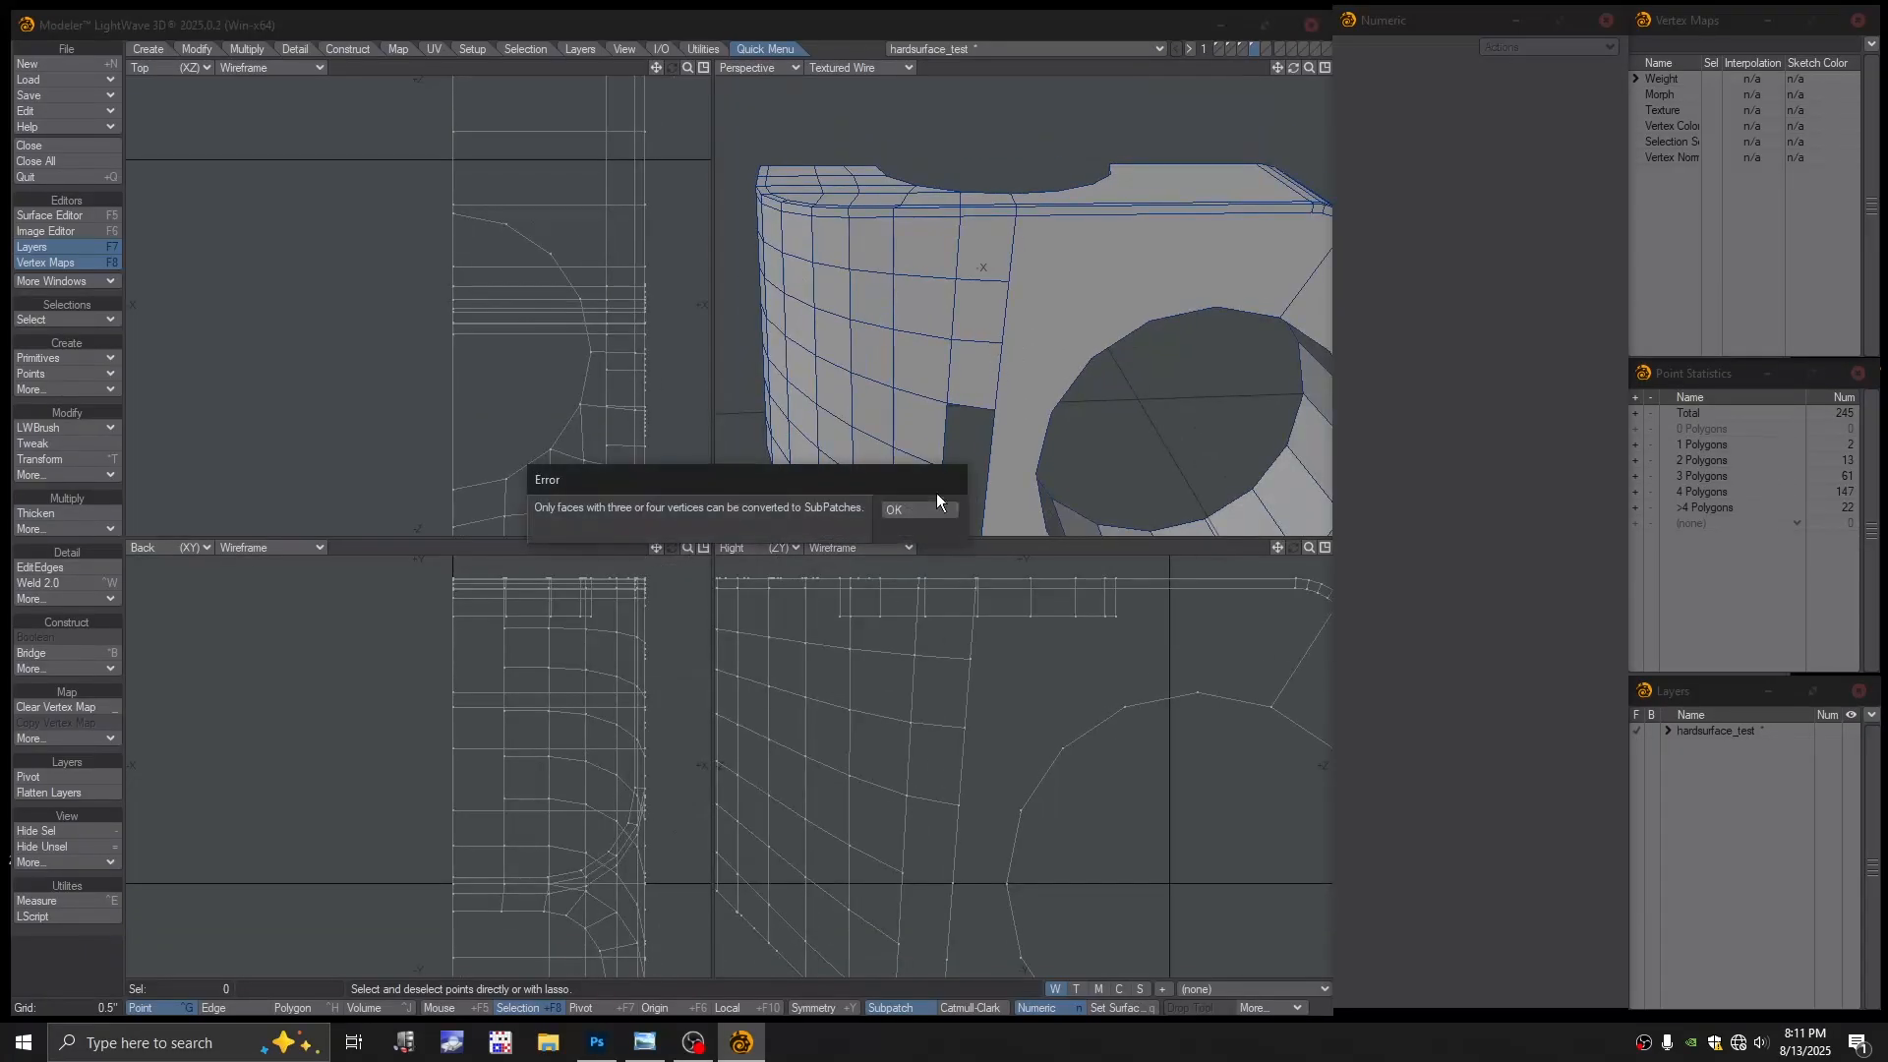
left_click(941, 510)
key("Tab")
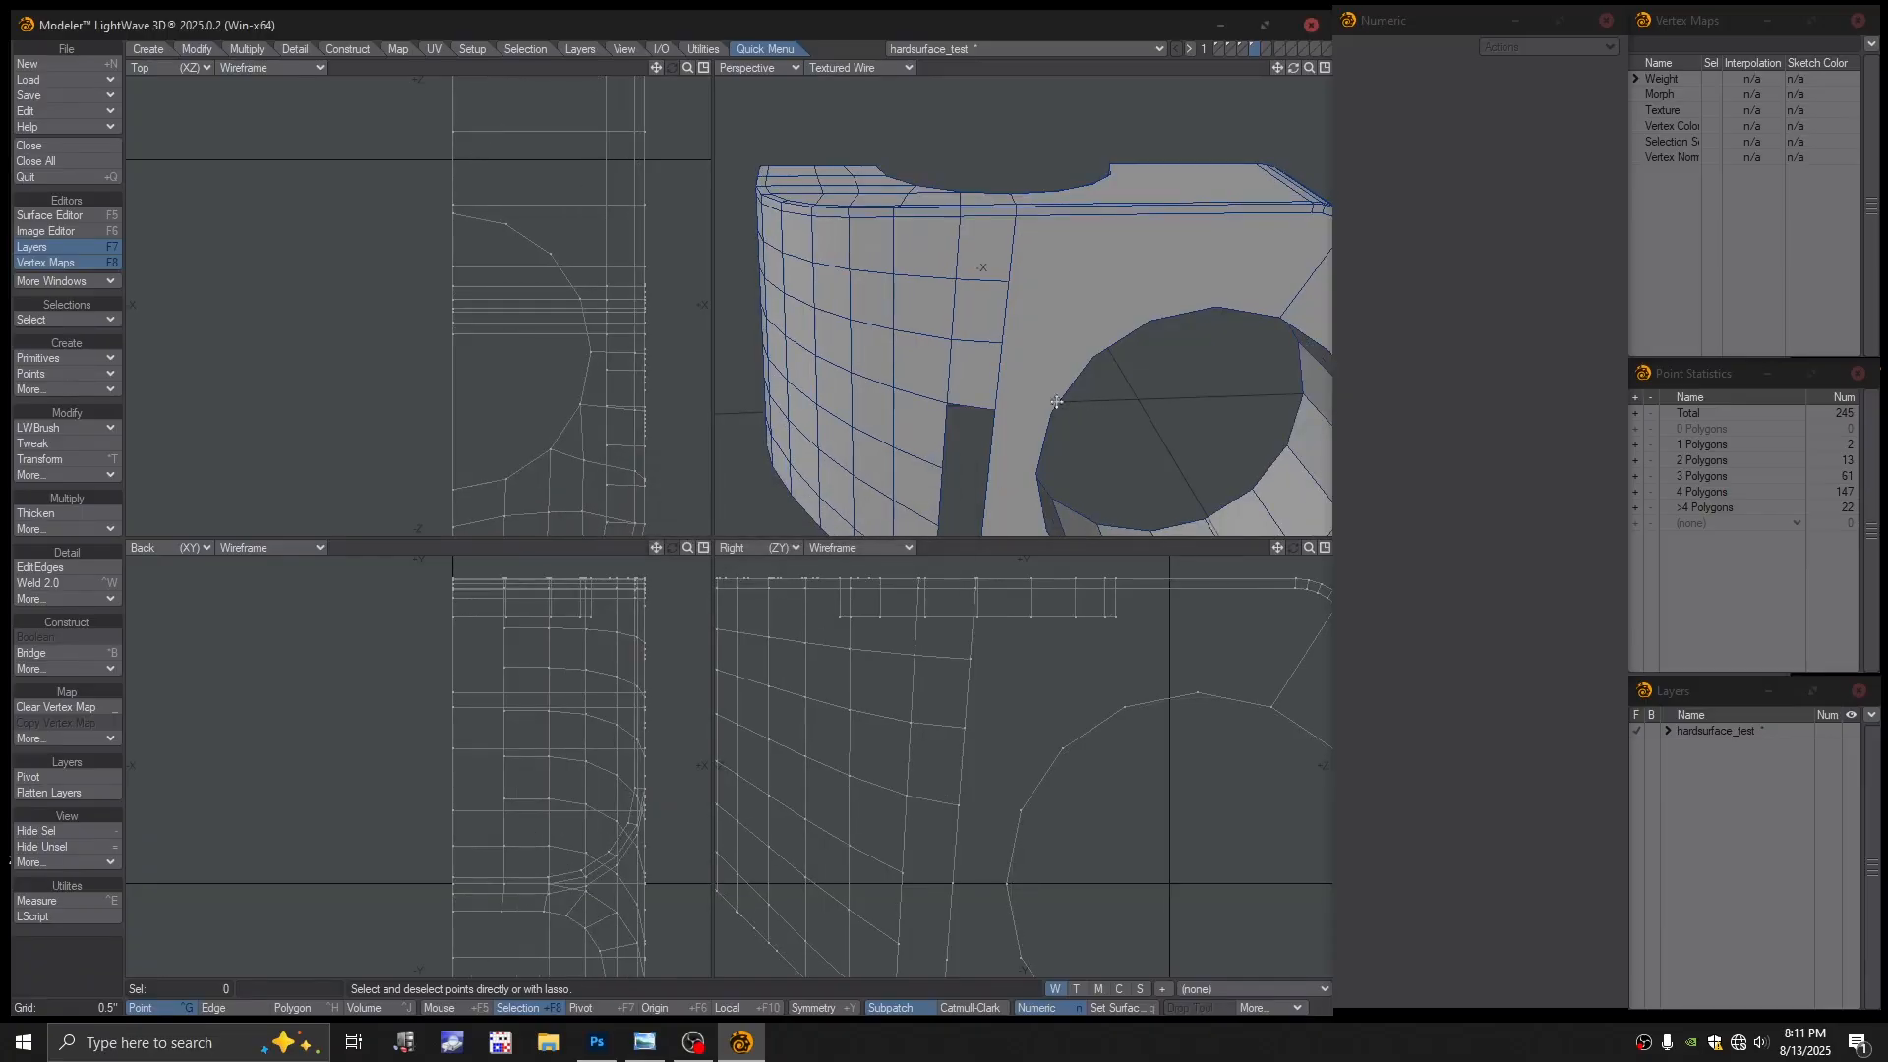
scroll(953, 239, "up", 3)
Create quads across the top of the hole and the next gap, then select the last gap's corners
left_click(932, 234)
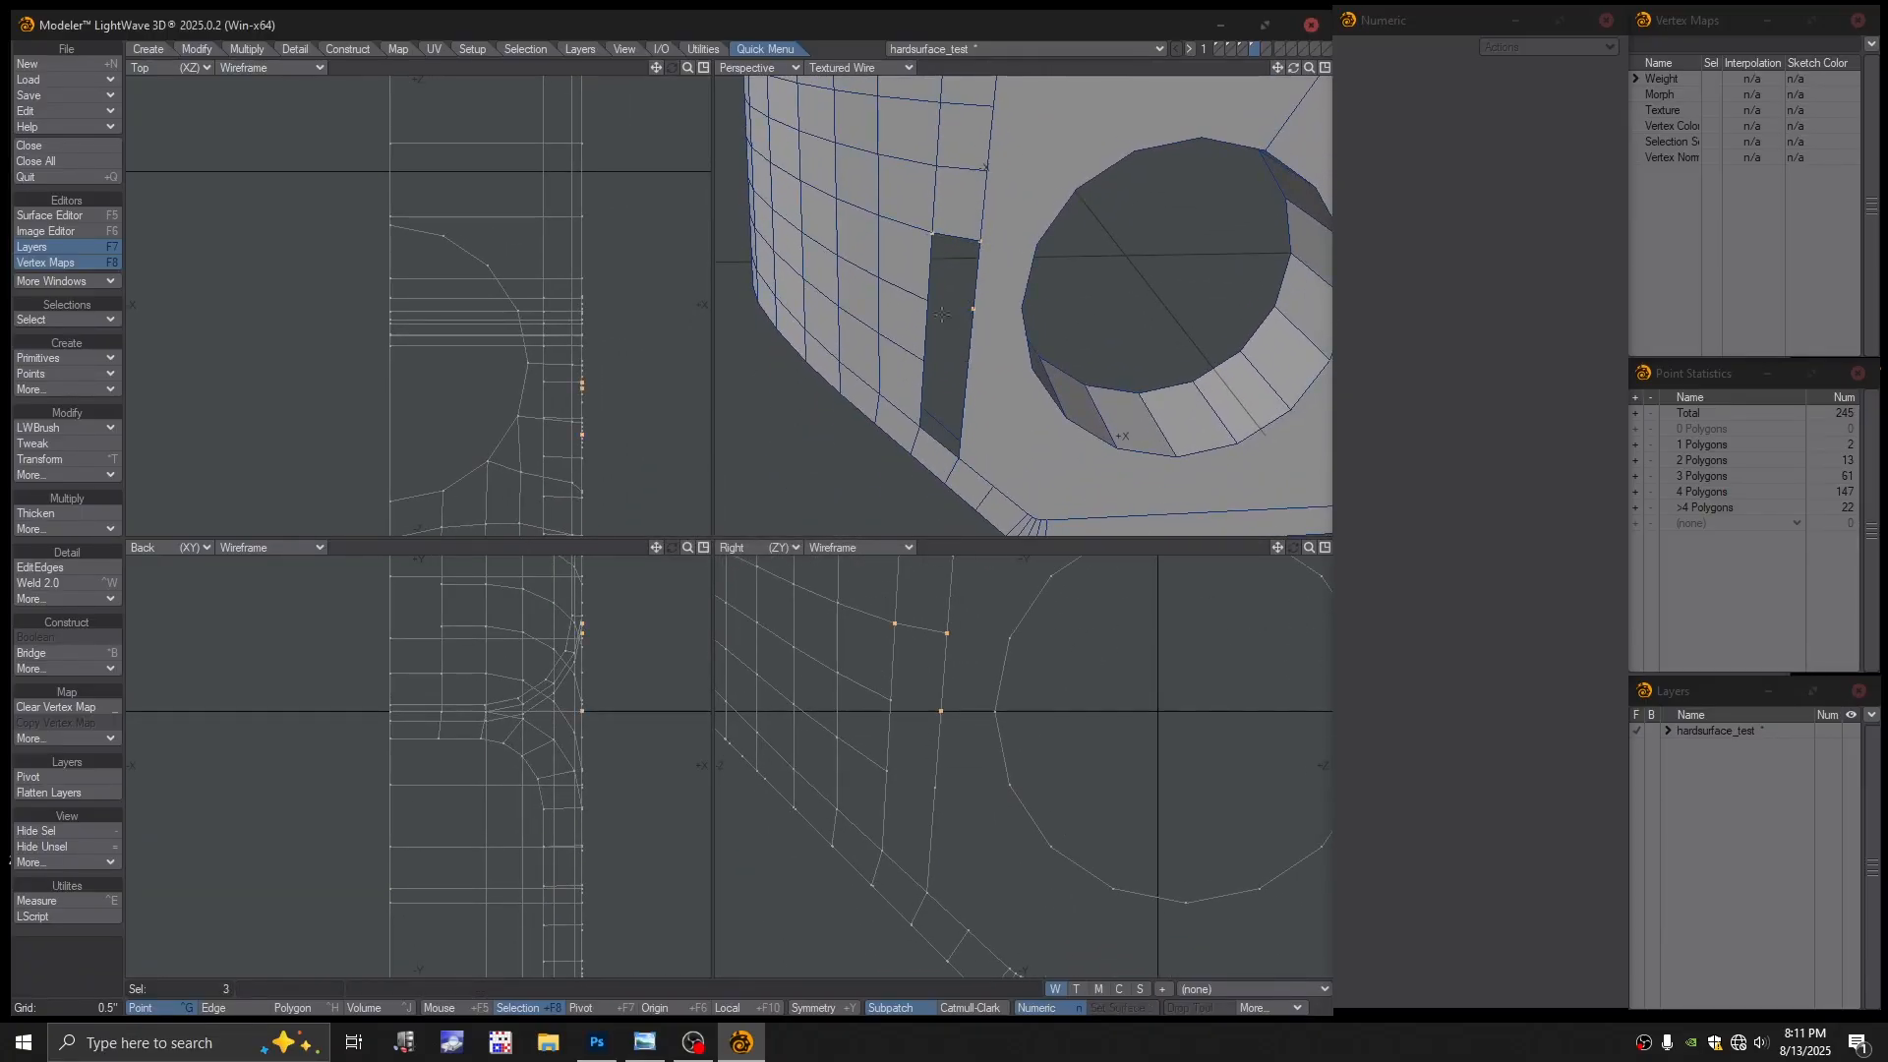
left_click(922, 291)
key("p")
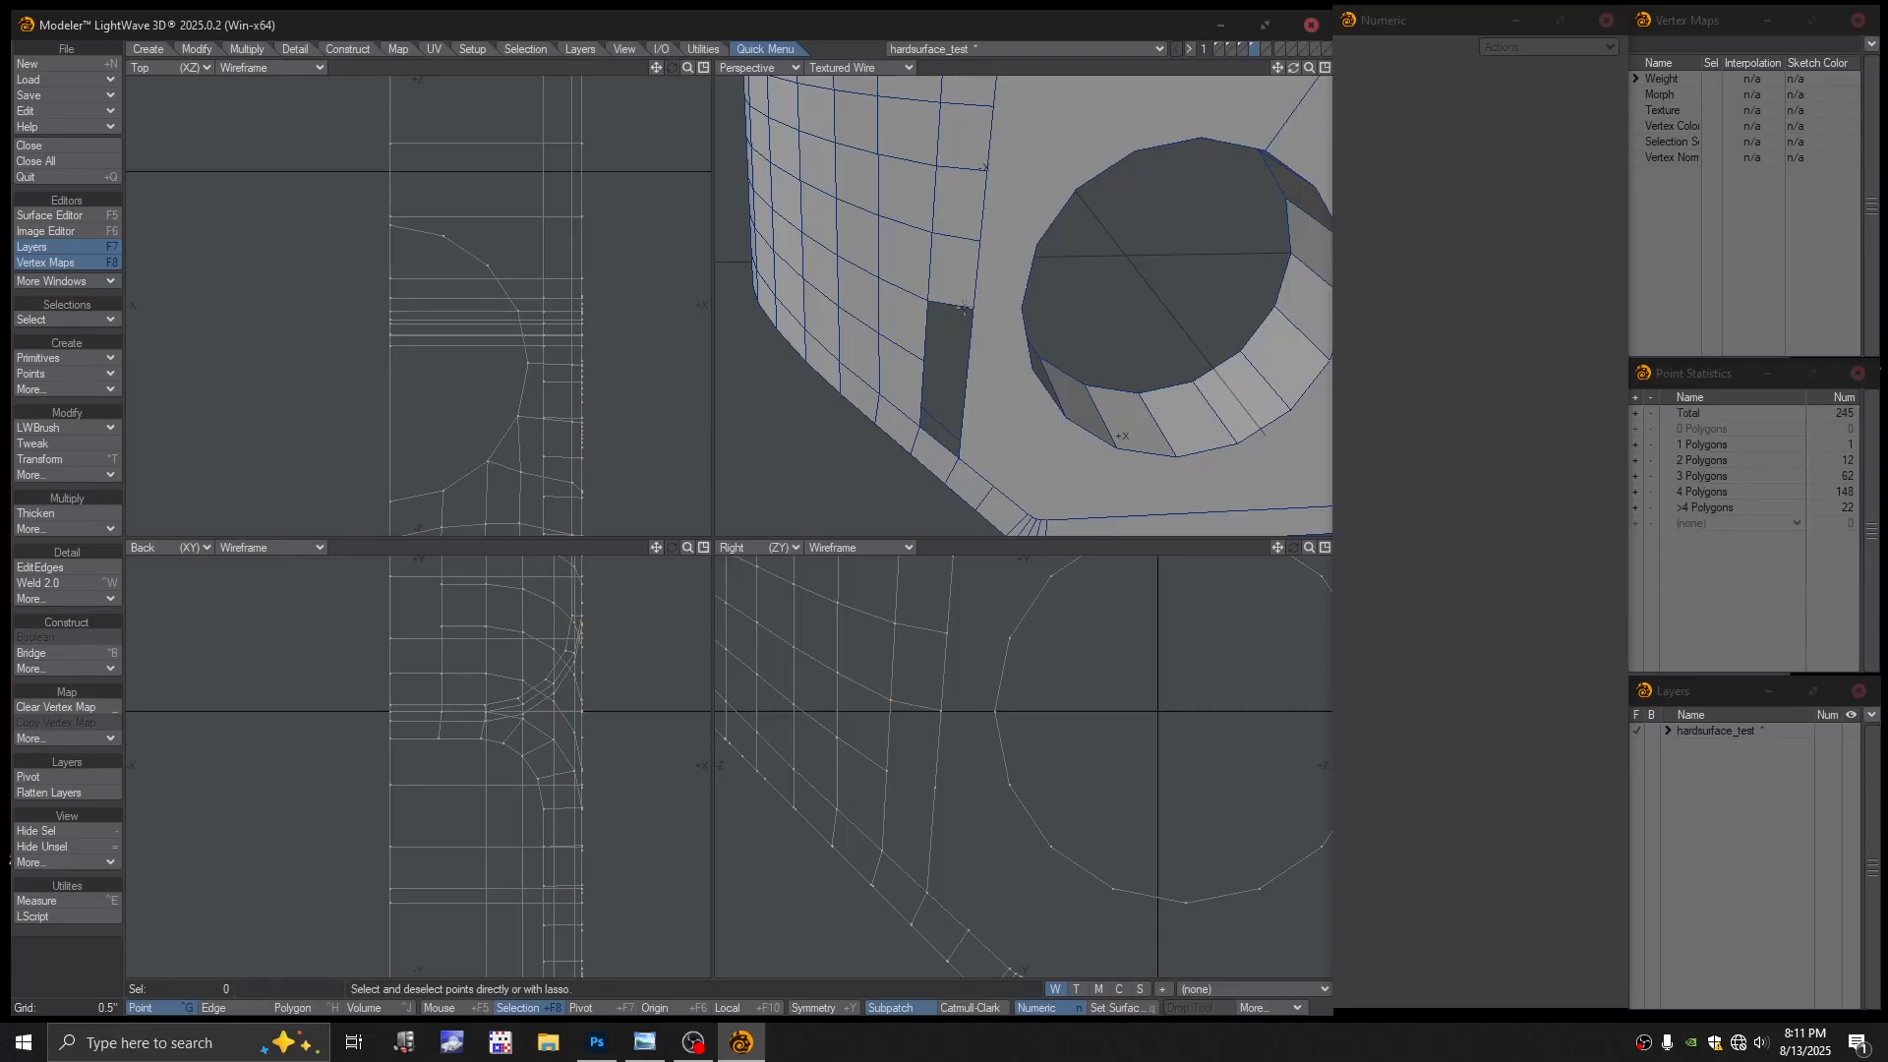
left_click(972, 309)
key("p")
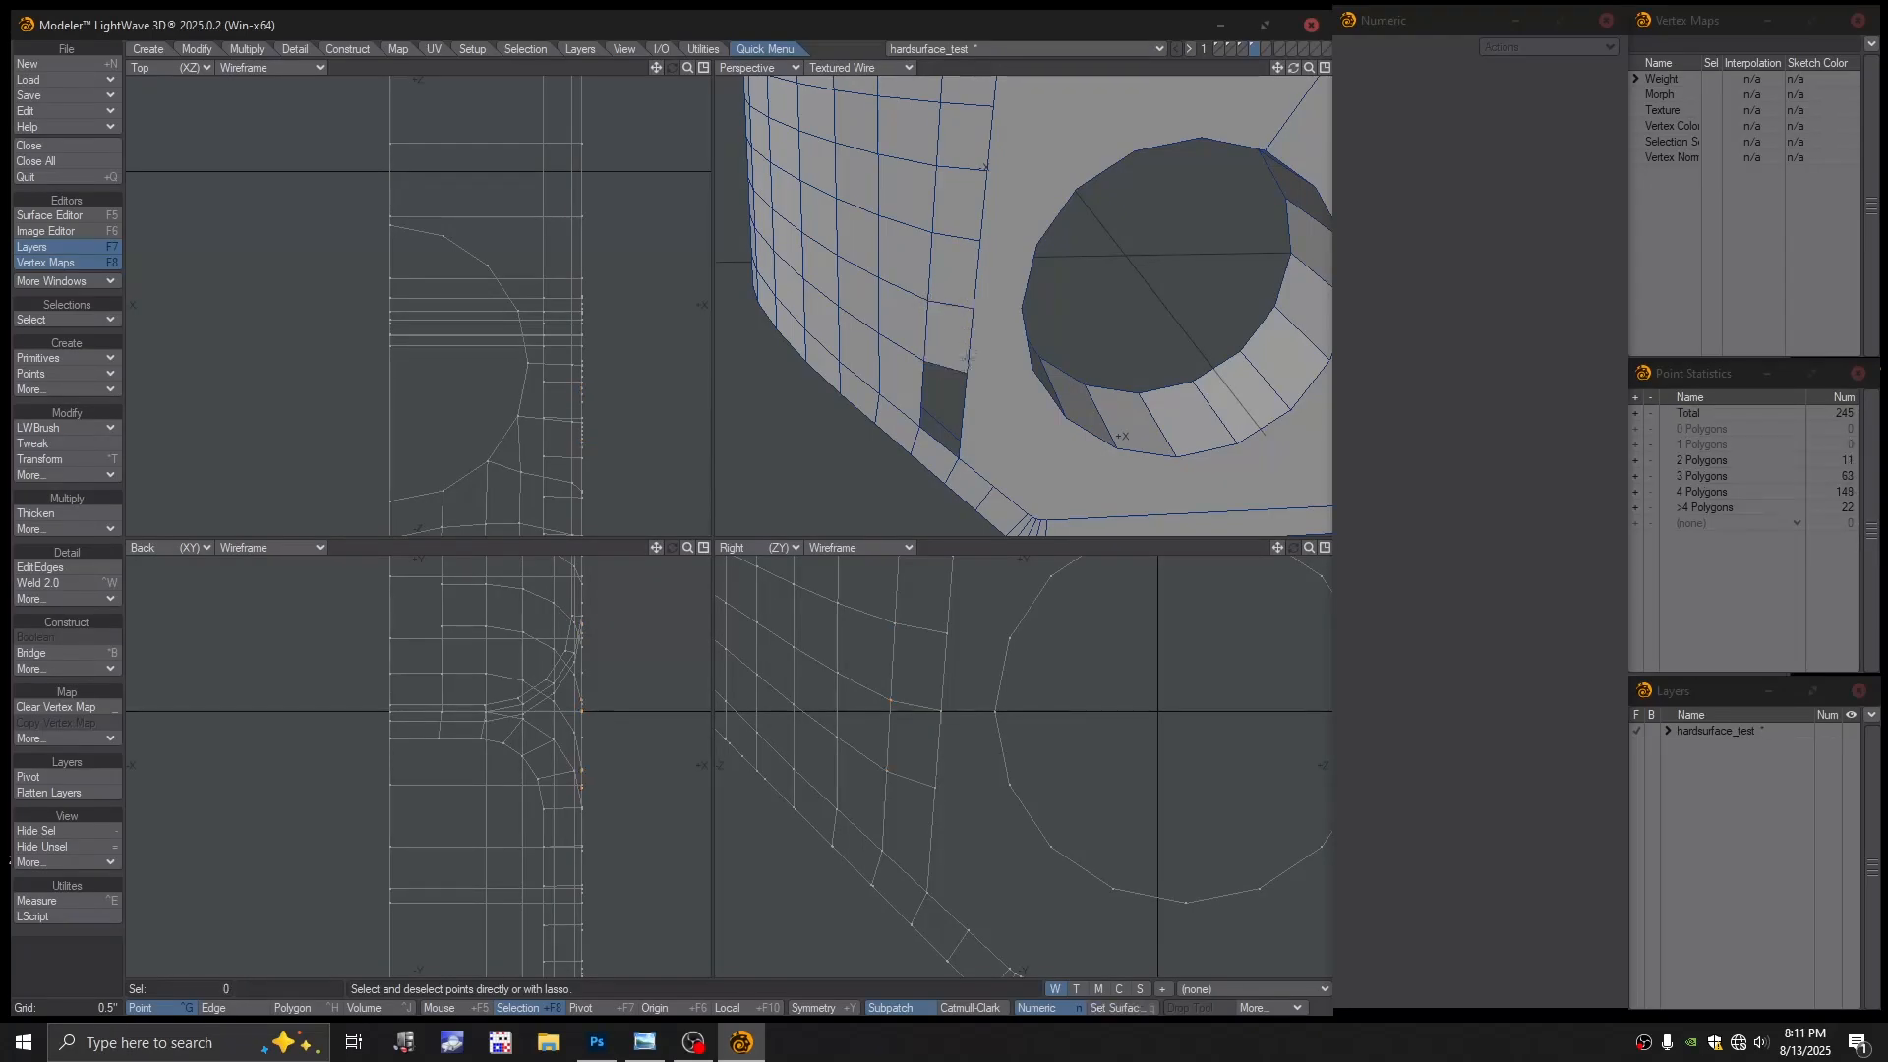
left_click(968, 371)
left_click(920, 365)
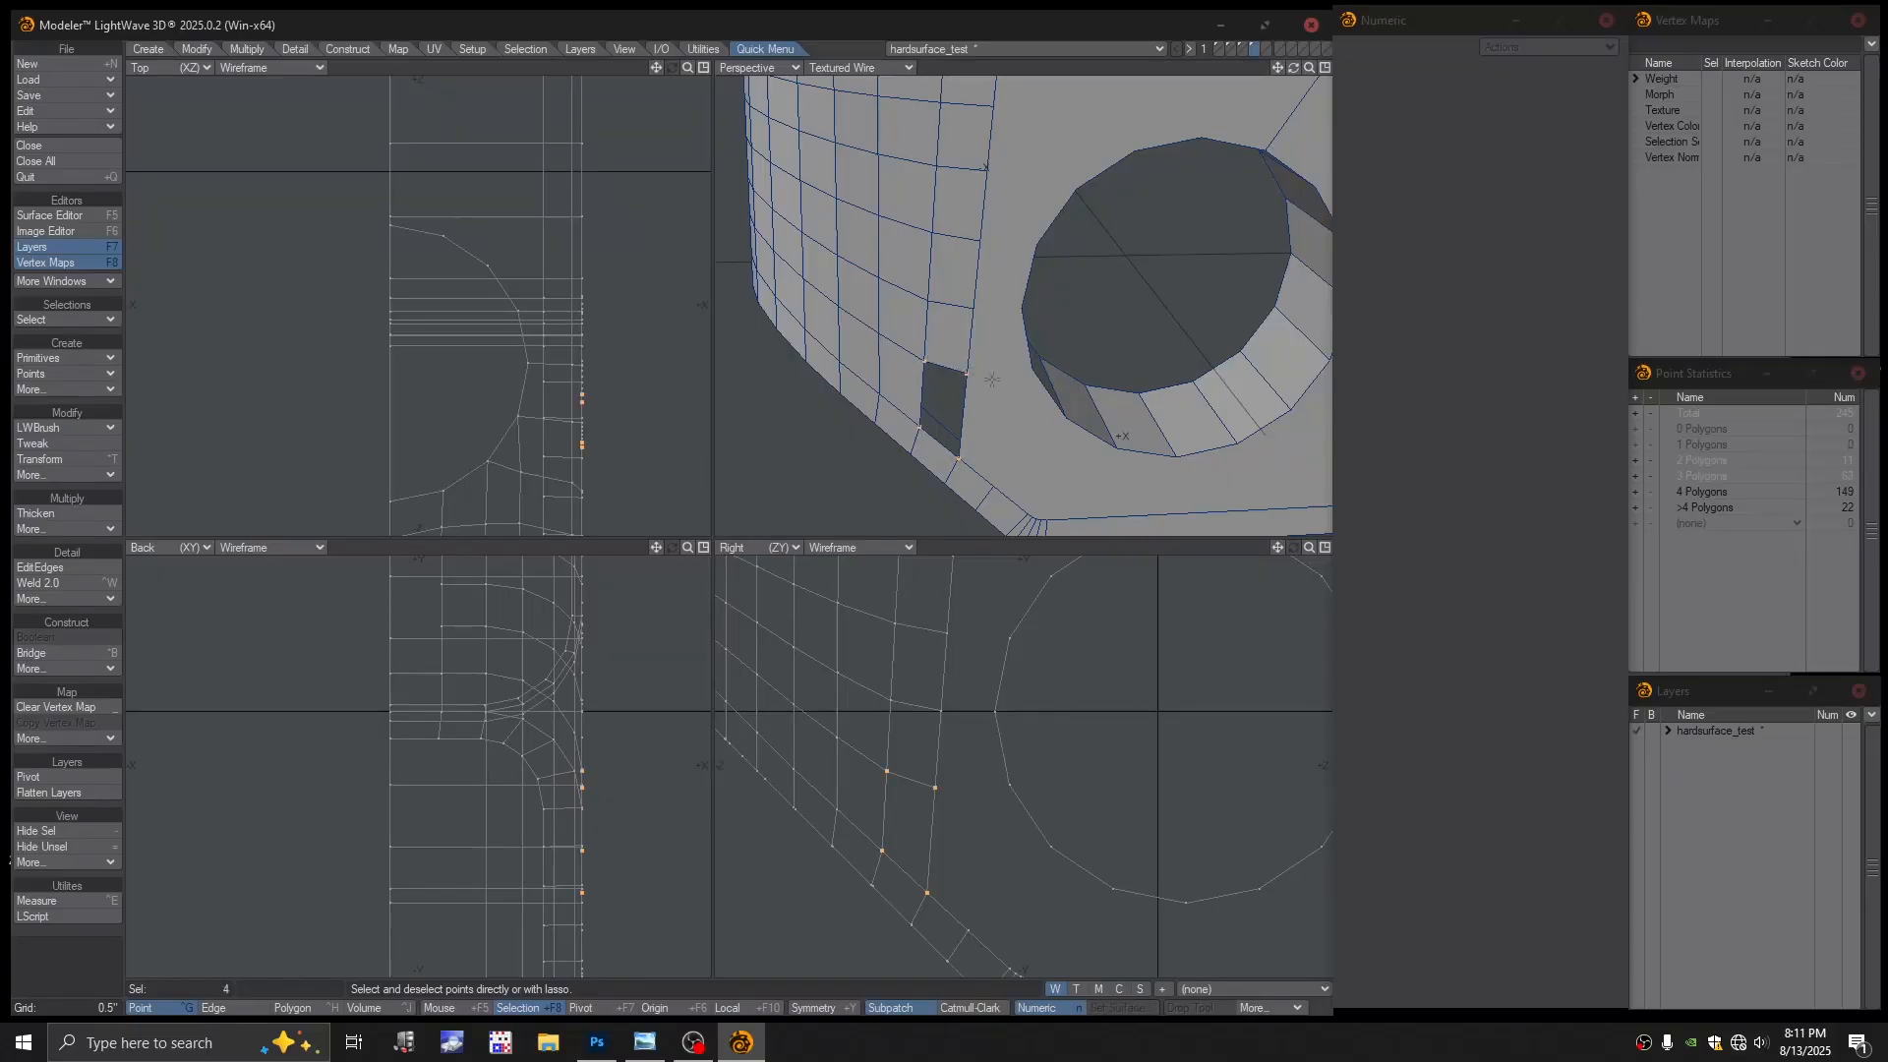
Fill the final gap with a quad and split three edges from side-grid vertices to the hole rim
left_click_drag(920, 365, 944, 306, "alt")
key("p")
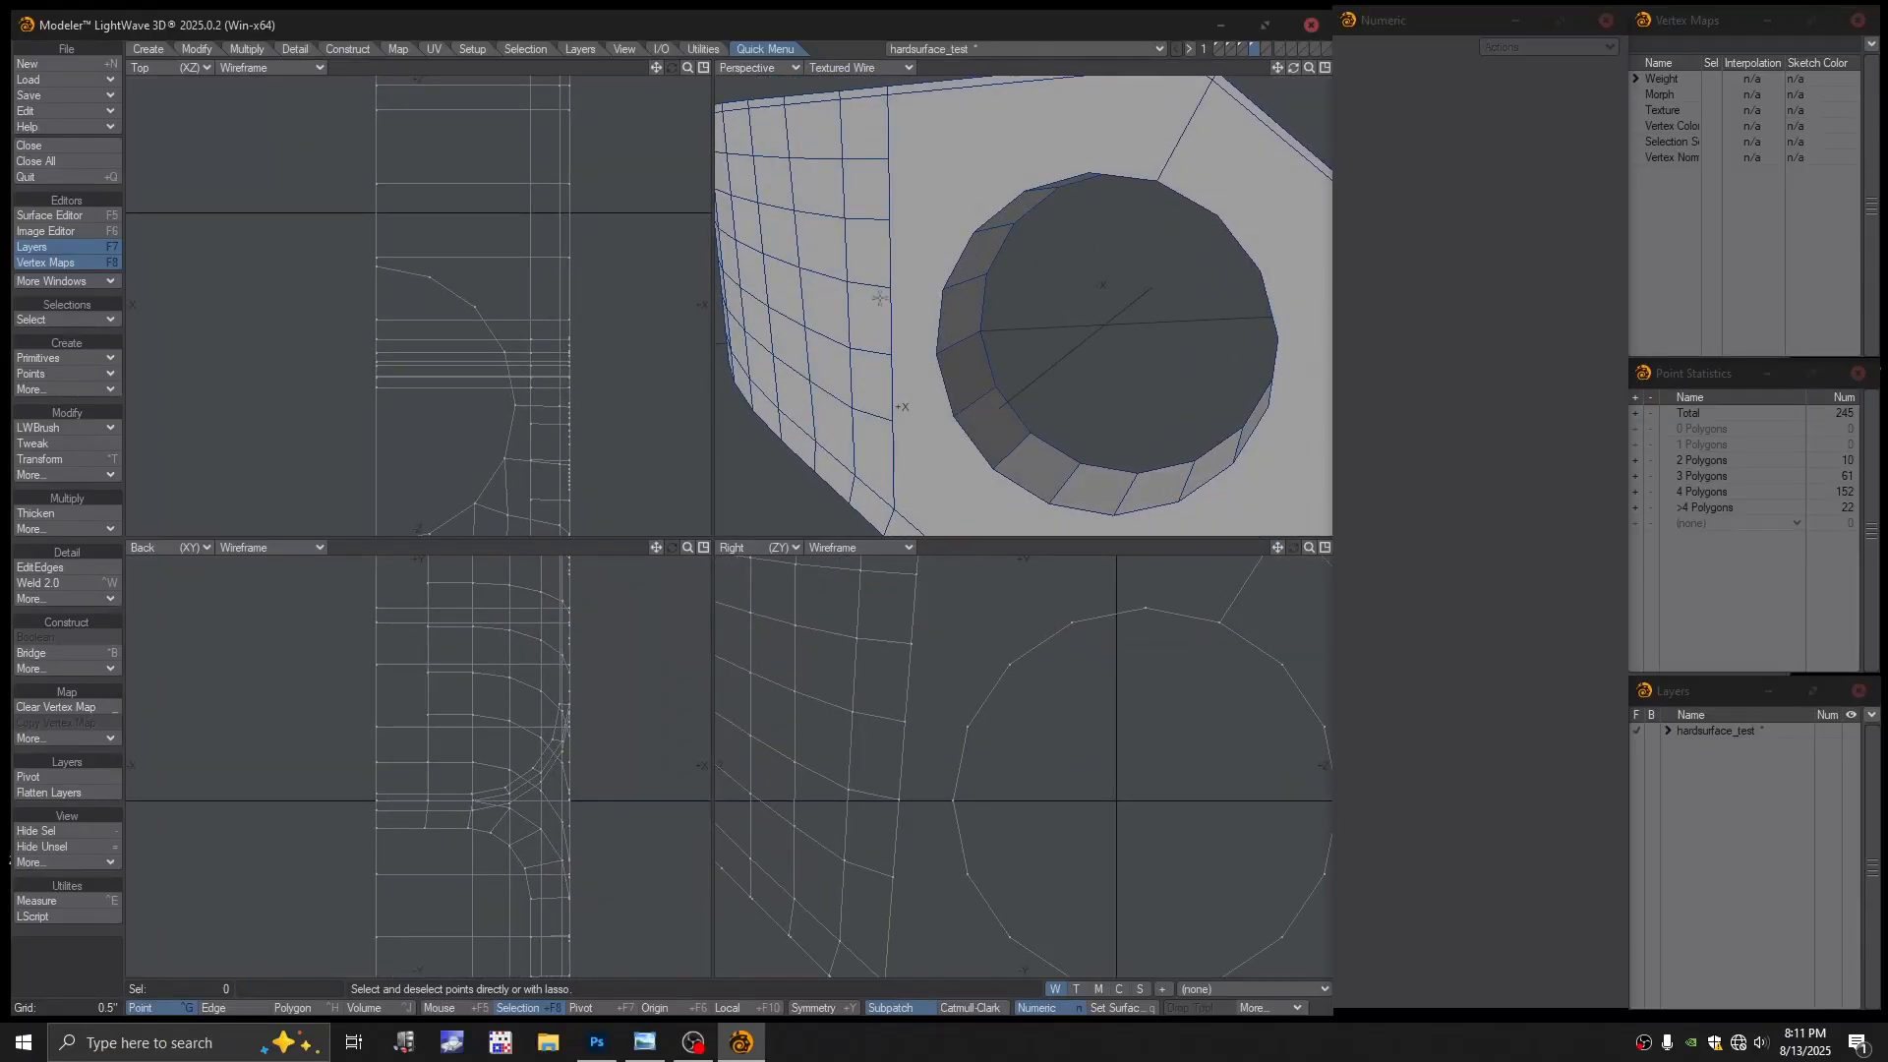
left_click(55, 428)
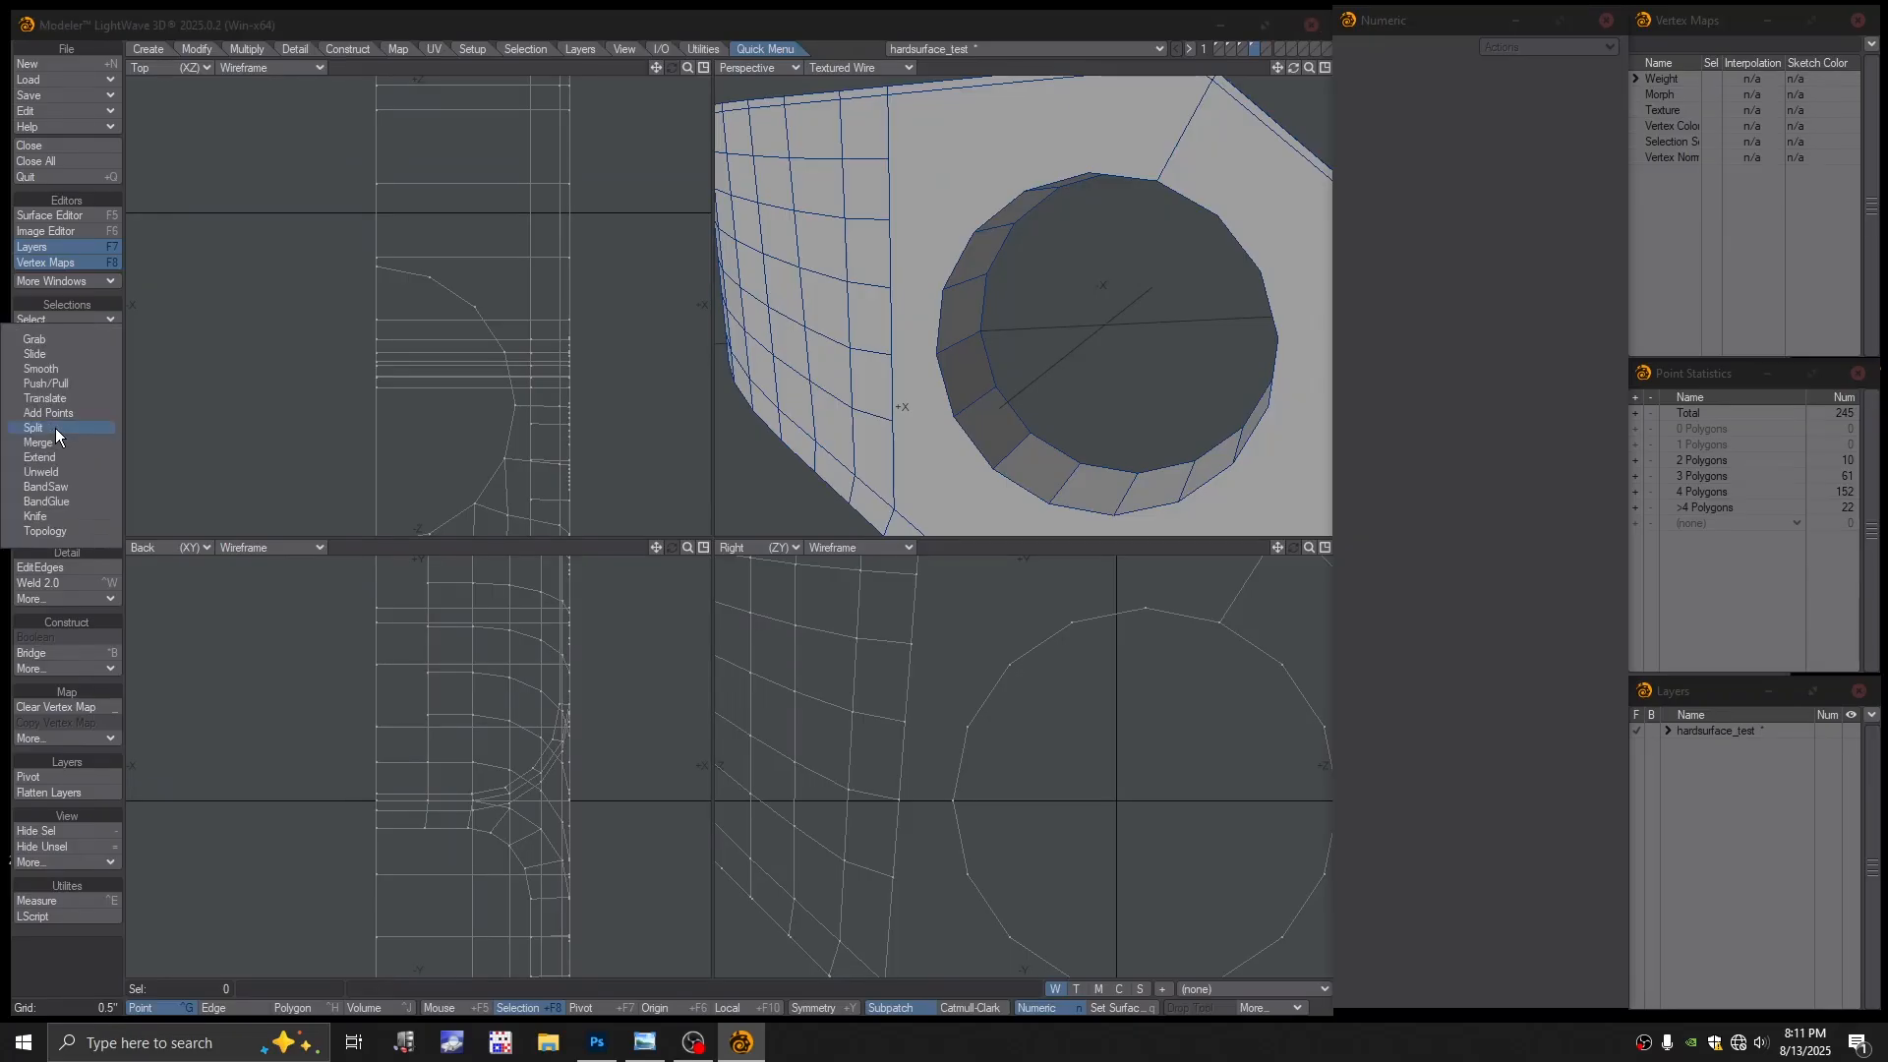
left_click(55, 428)
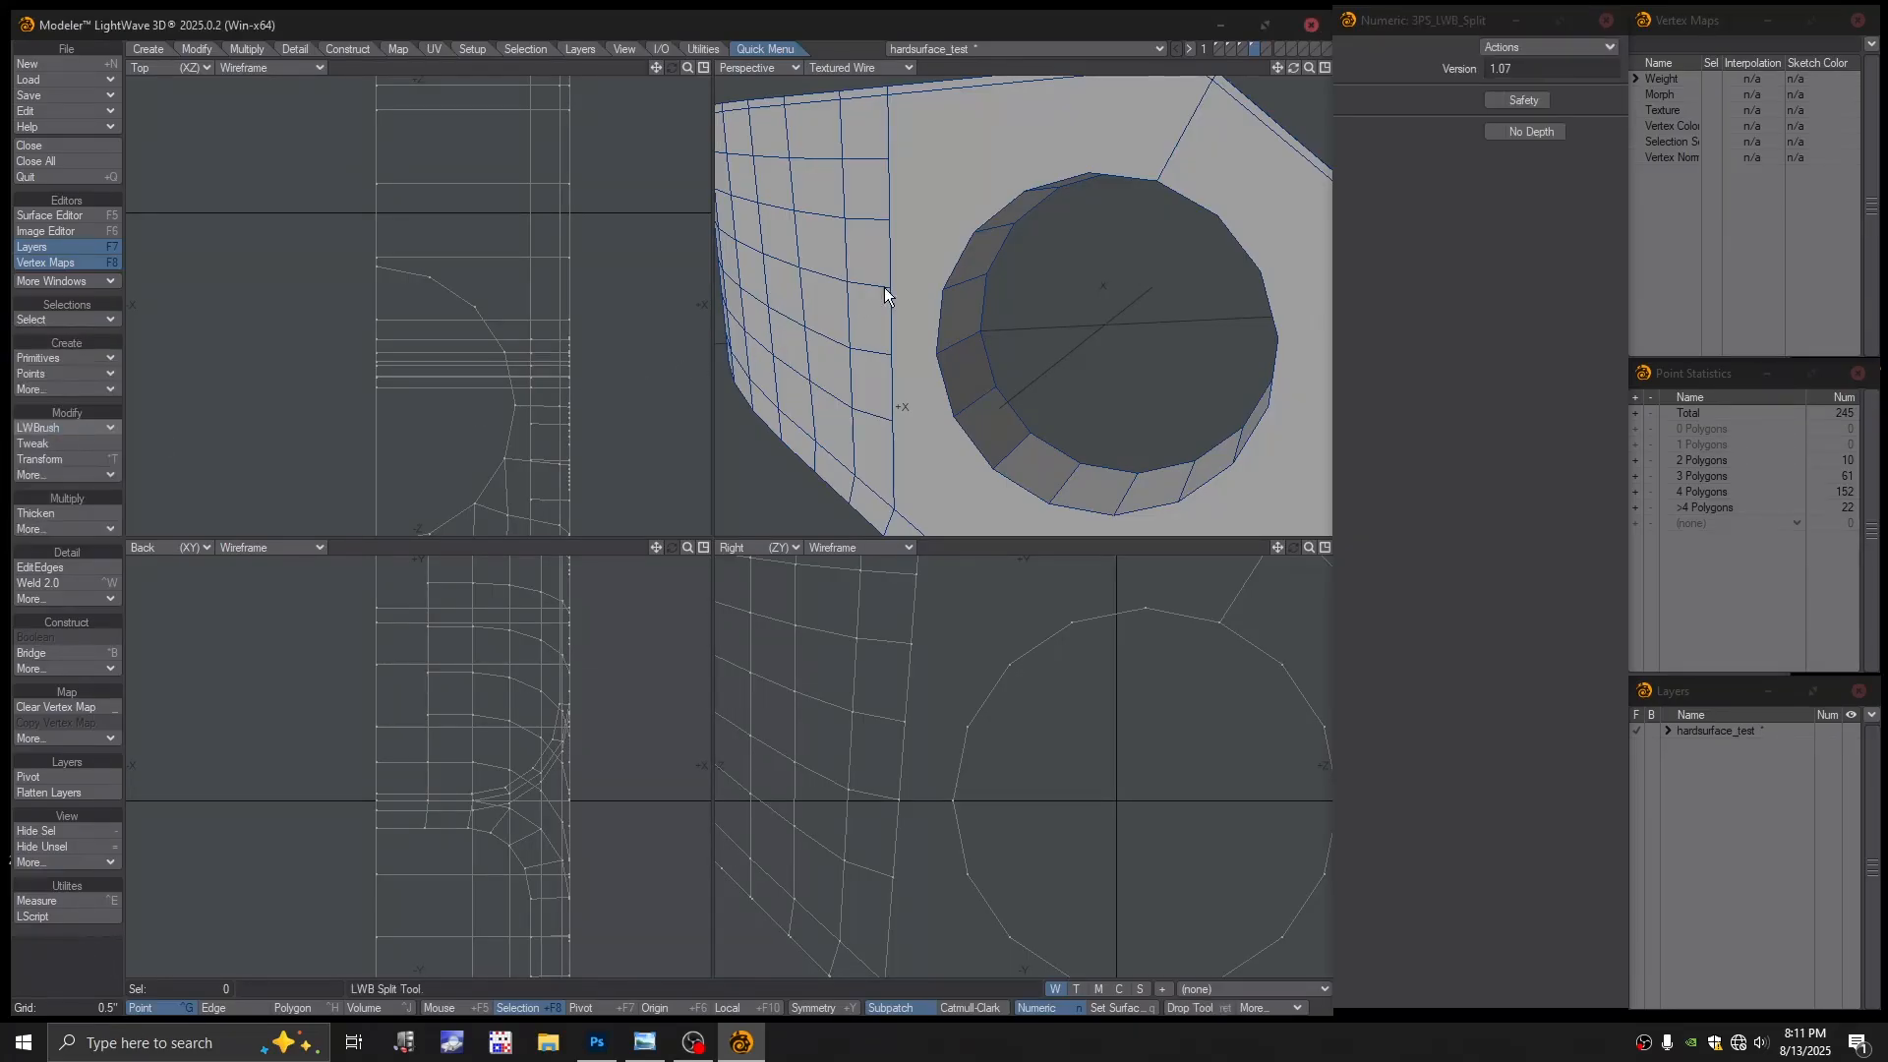
mouse_move(912, 290)
left_mouse_down()
mouse_move(947, 286)
mouse_move(936, 351)
left_mouse_up()
left_click_drag(885, 228, 974, 233)
left_click_drag(890, 421, 1021, 263)
scroll(1071, 351, "down", 3)
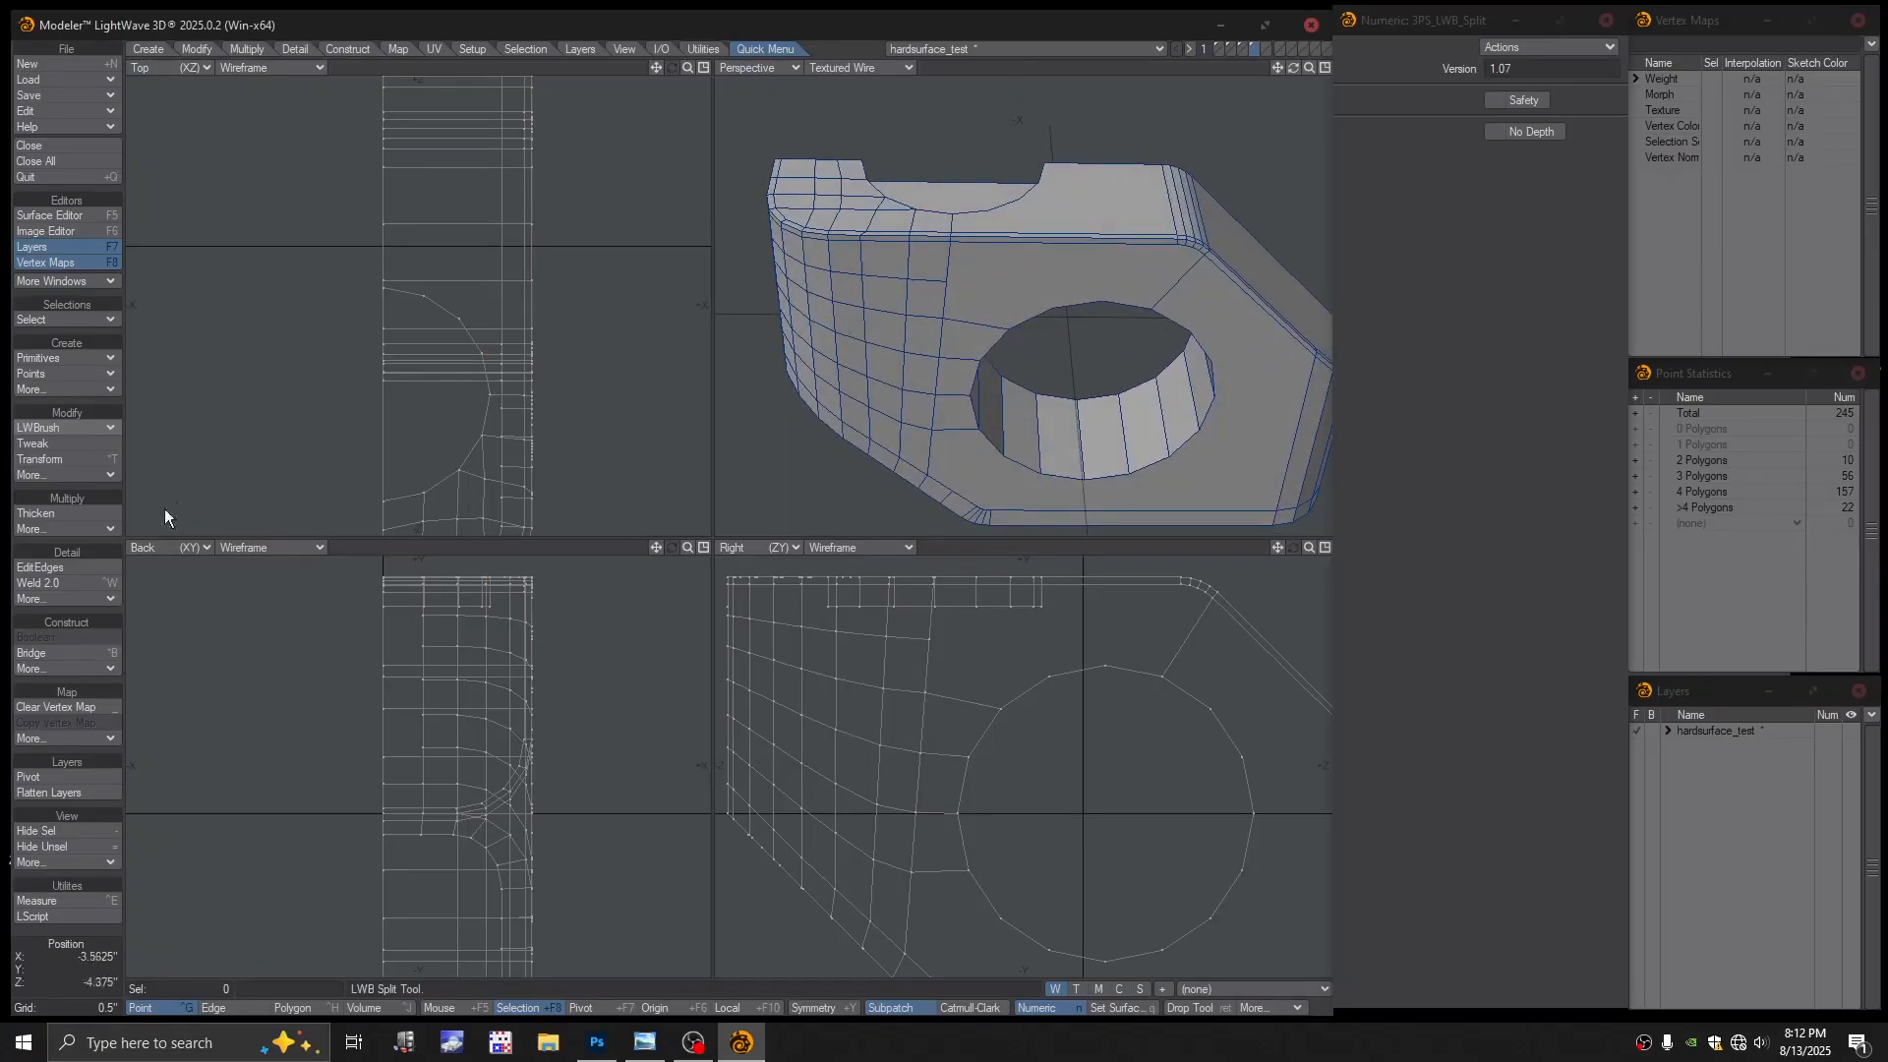
Insert an edge loop along the top rim and slide it near the rim edge
left_click(45, 567)
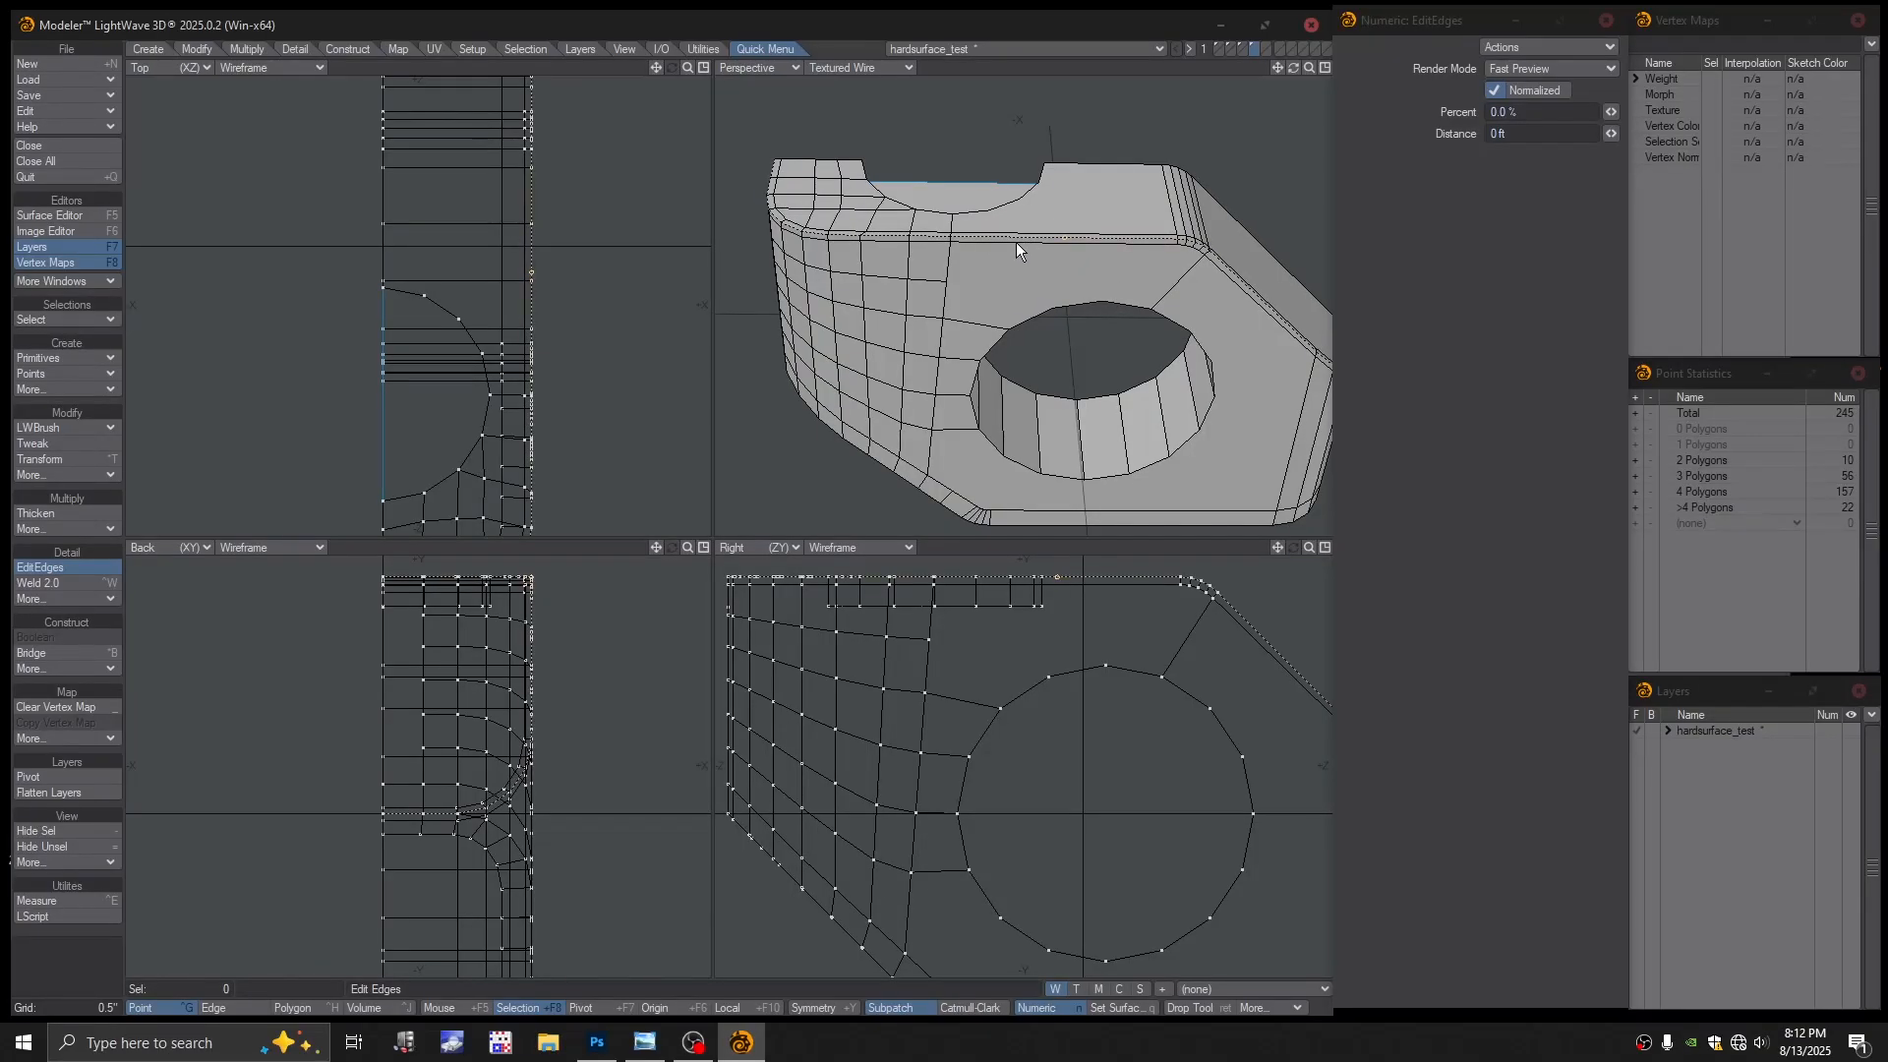
left_click(1059, 240)
left_click_drag(967, 248, 943, 254)
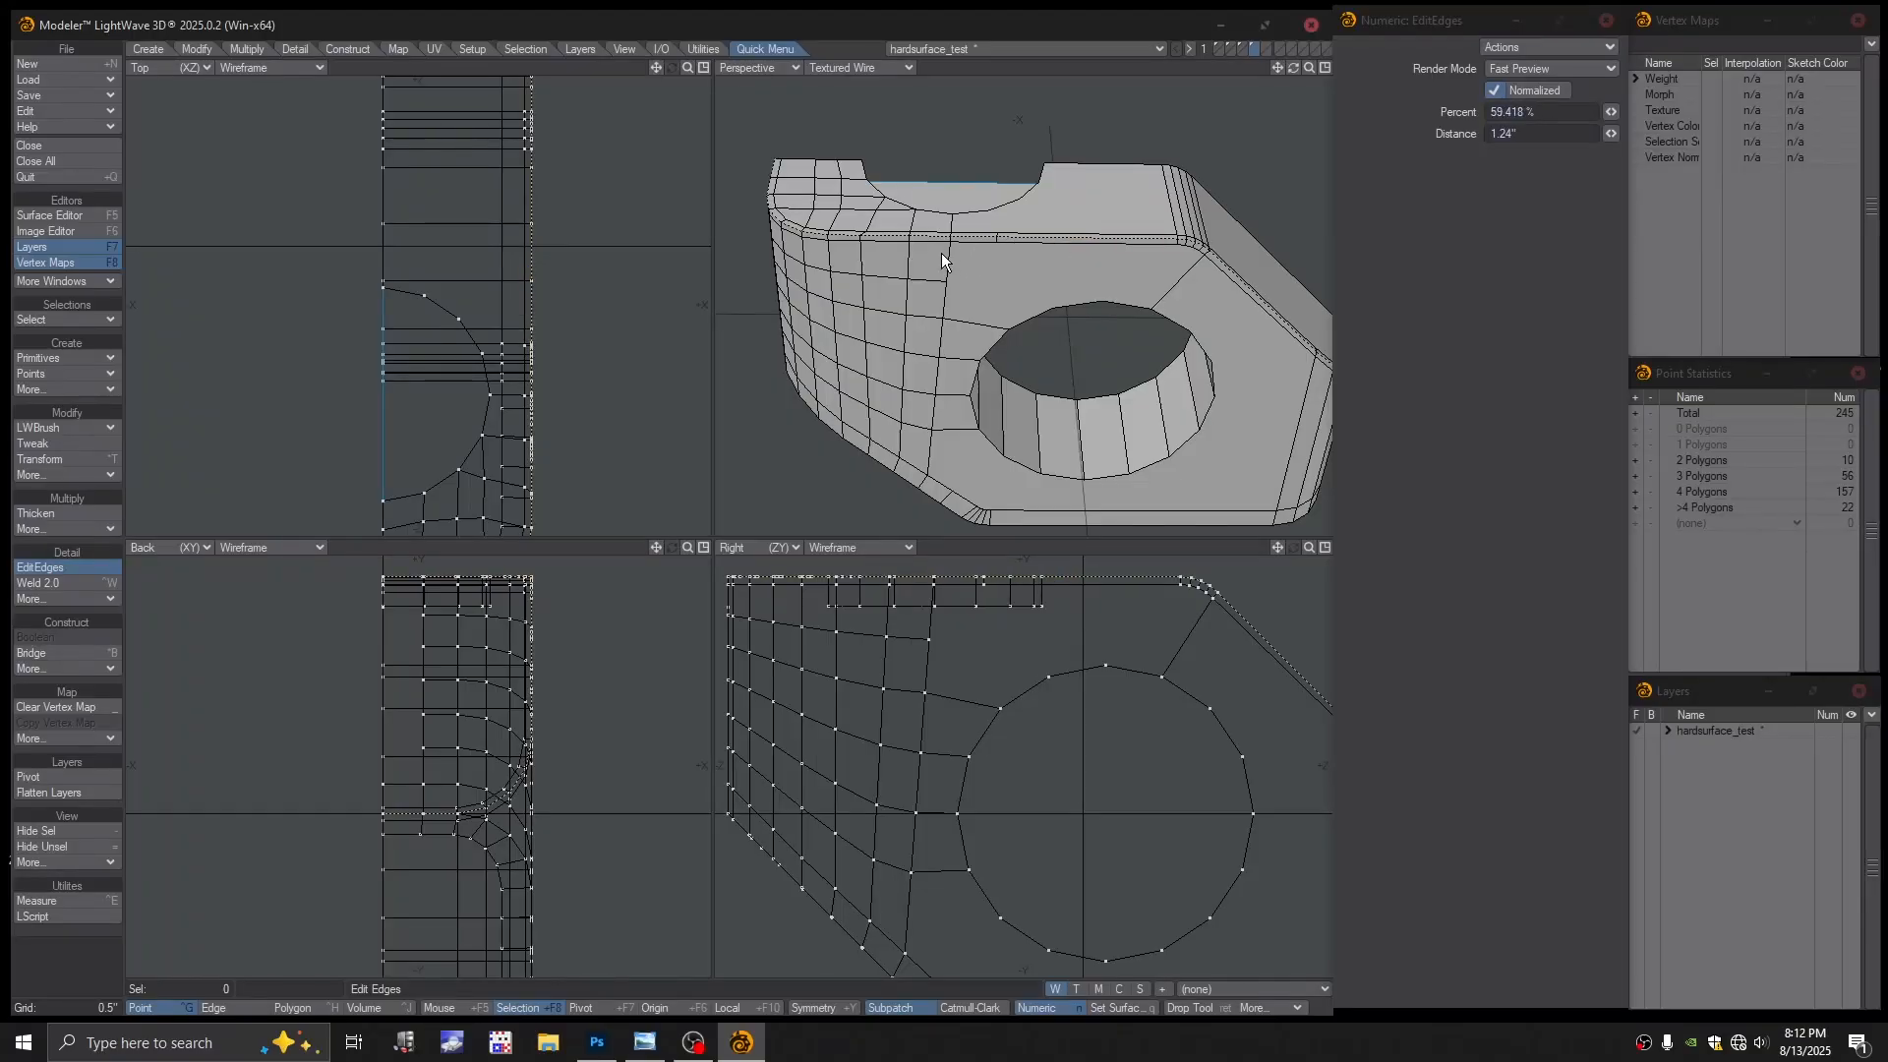
left_click_drag(941, 251, 999, 240)
key("space")
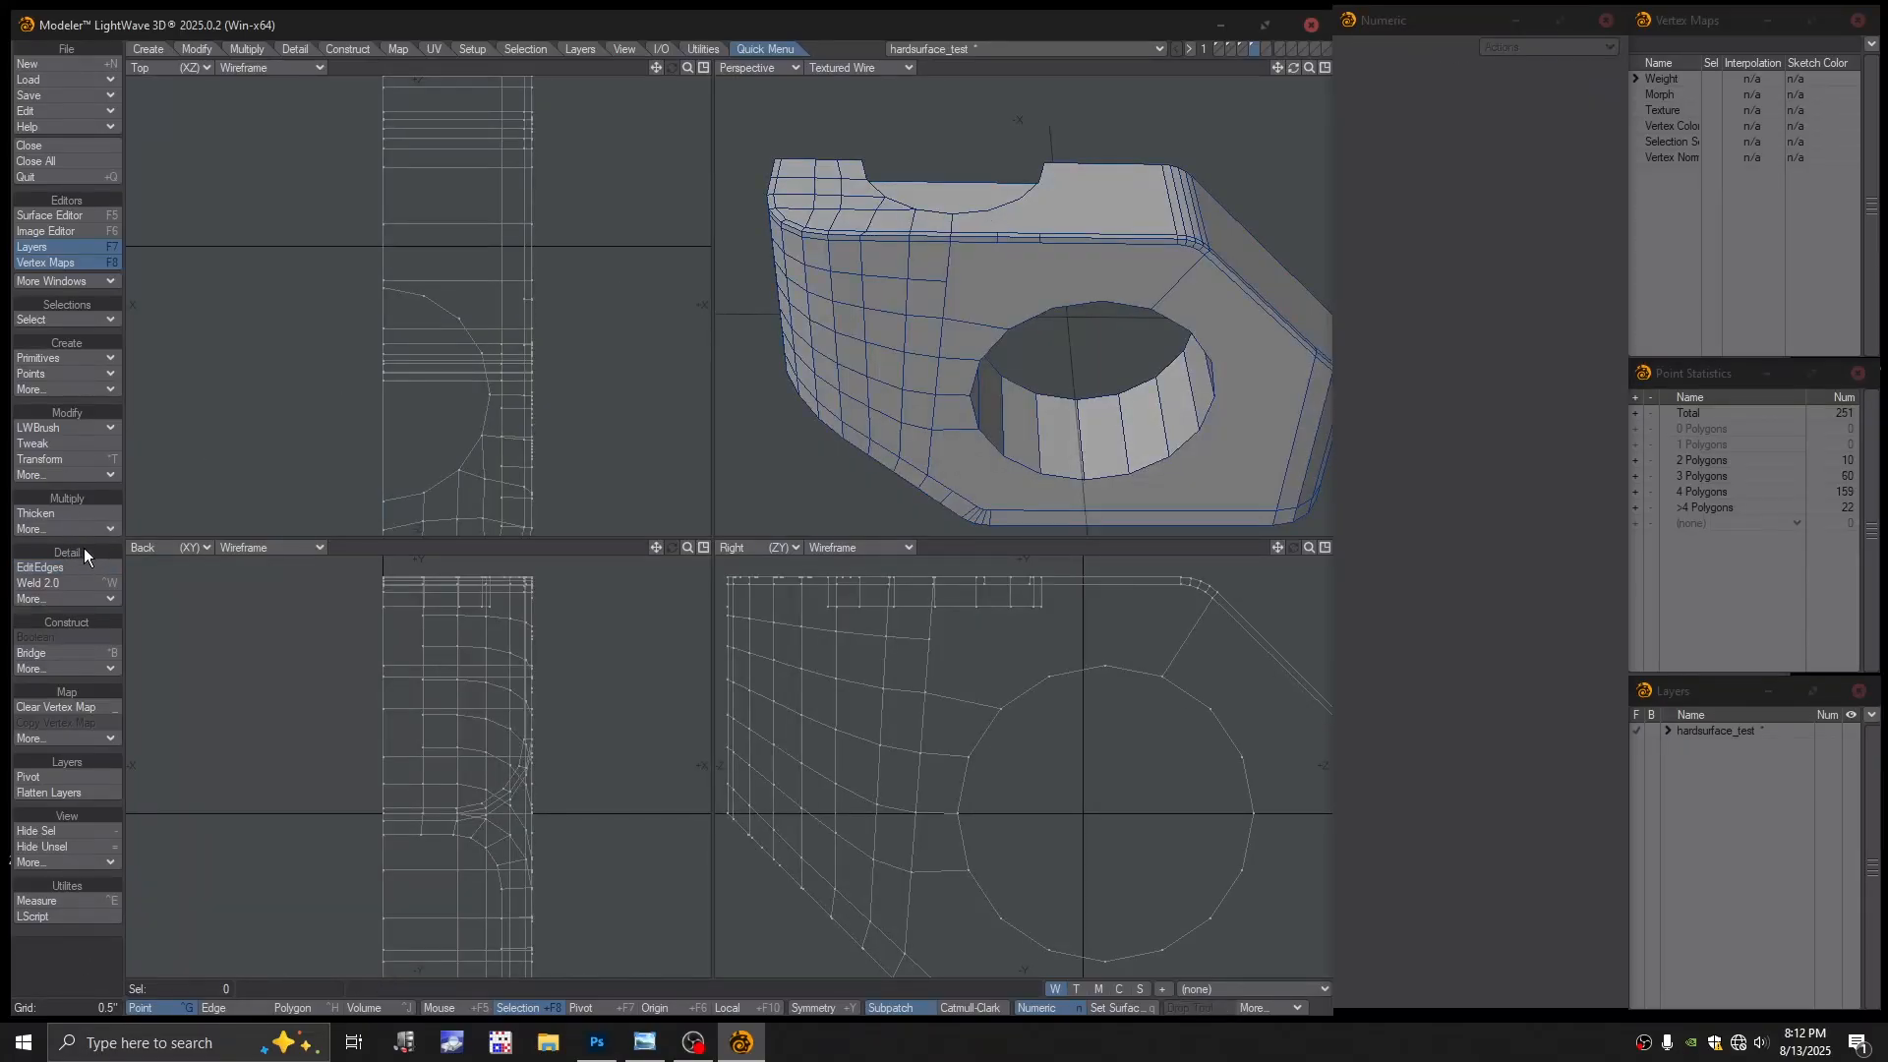
With LWBrush Split, split top-face polygons and cut edges toward the hole rim
left_click(76, 428)
left_click(77, 426)
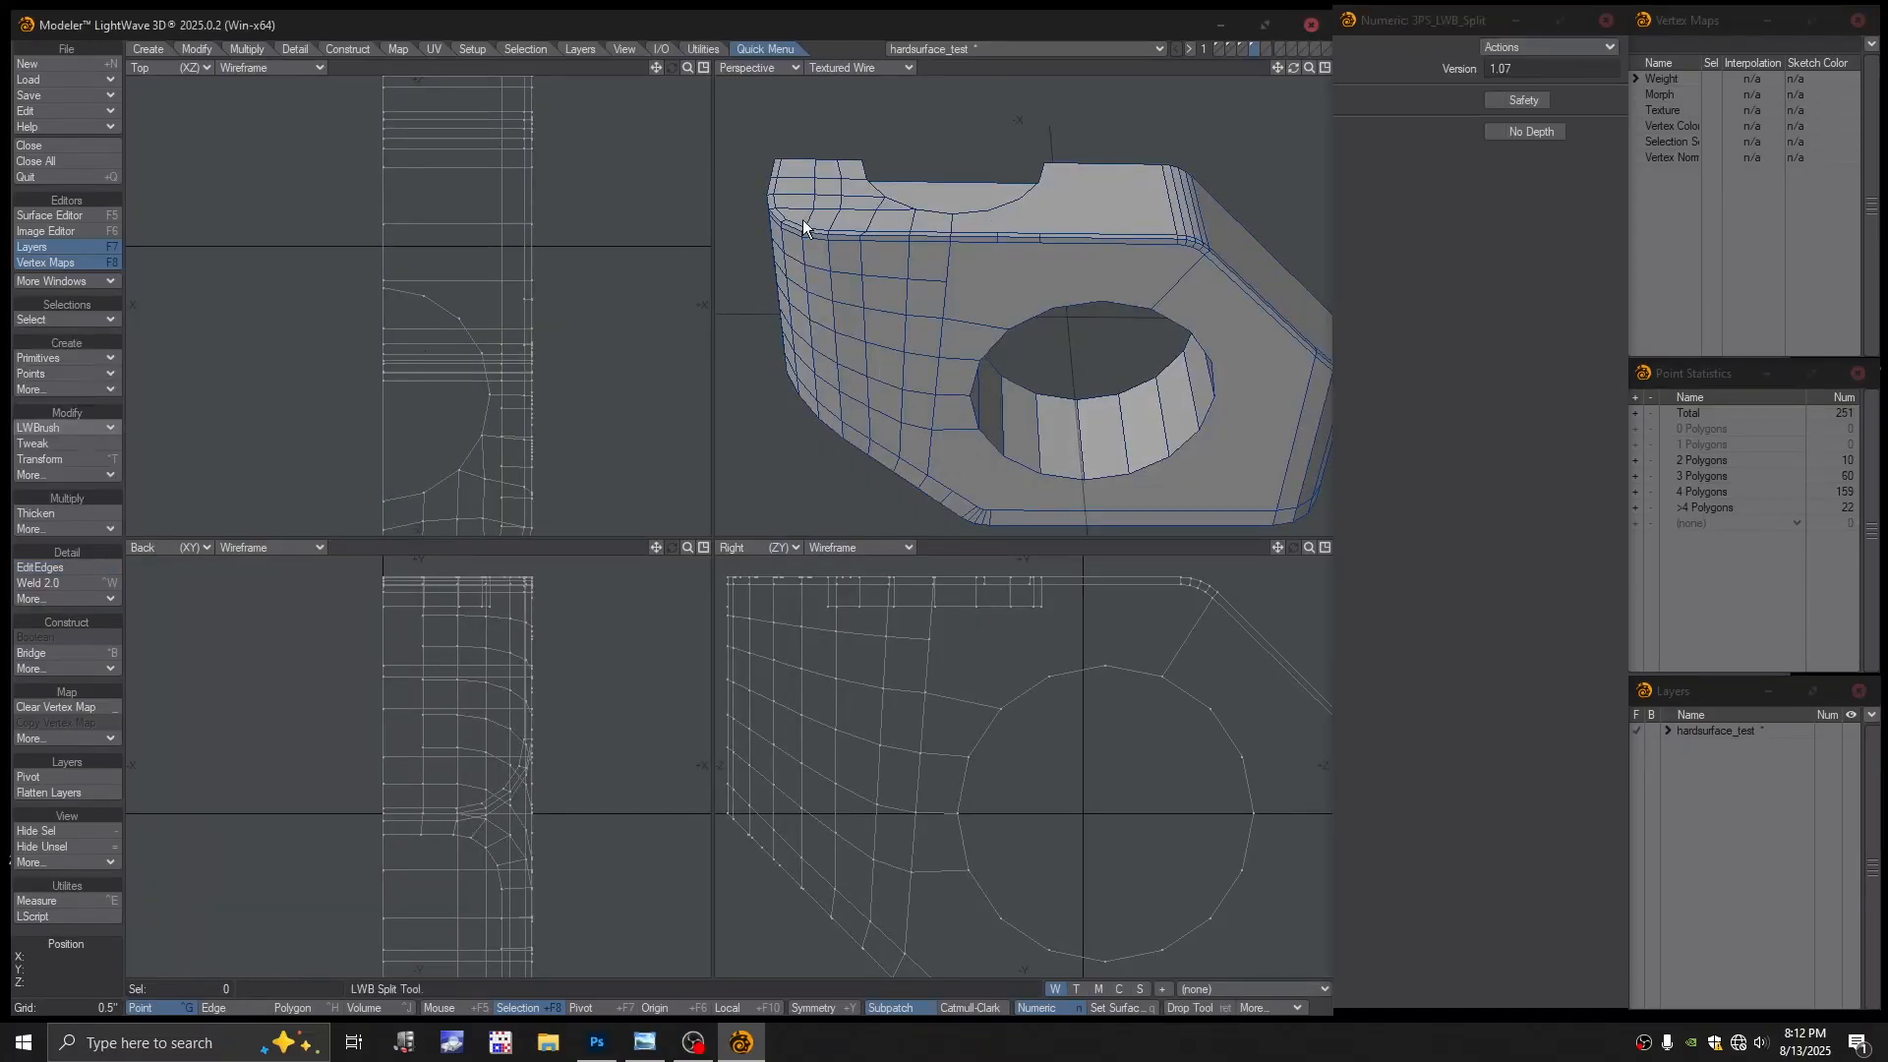
left_click(998, 226)
left_click(1037, 233)
left_click_drag(1028, 335, 1005, 243, "alt")
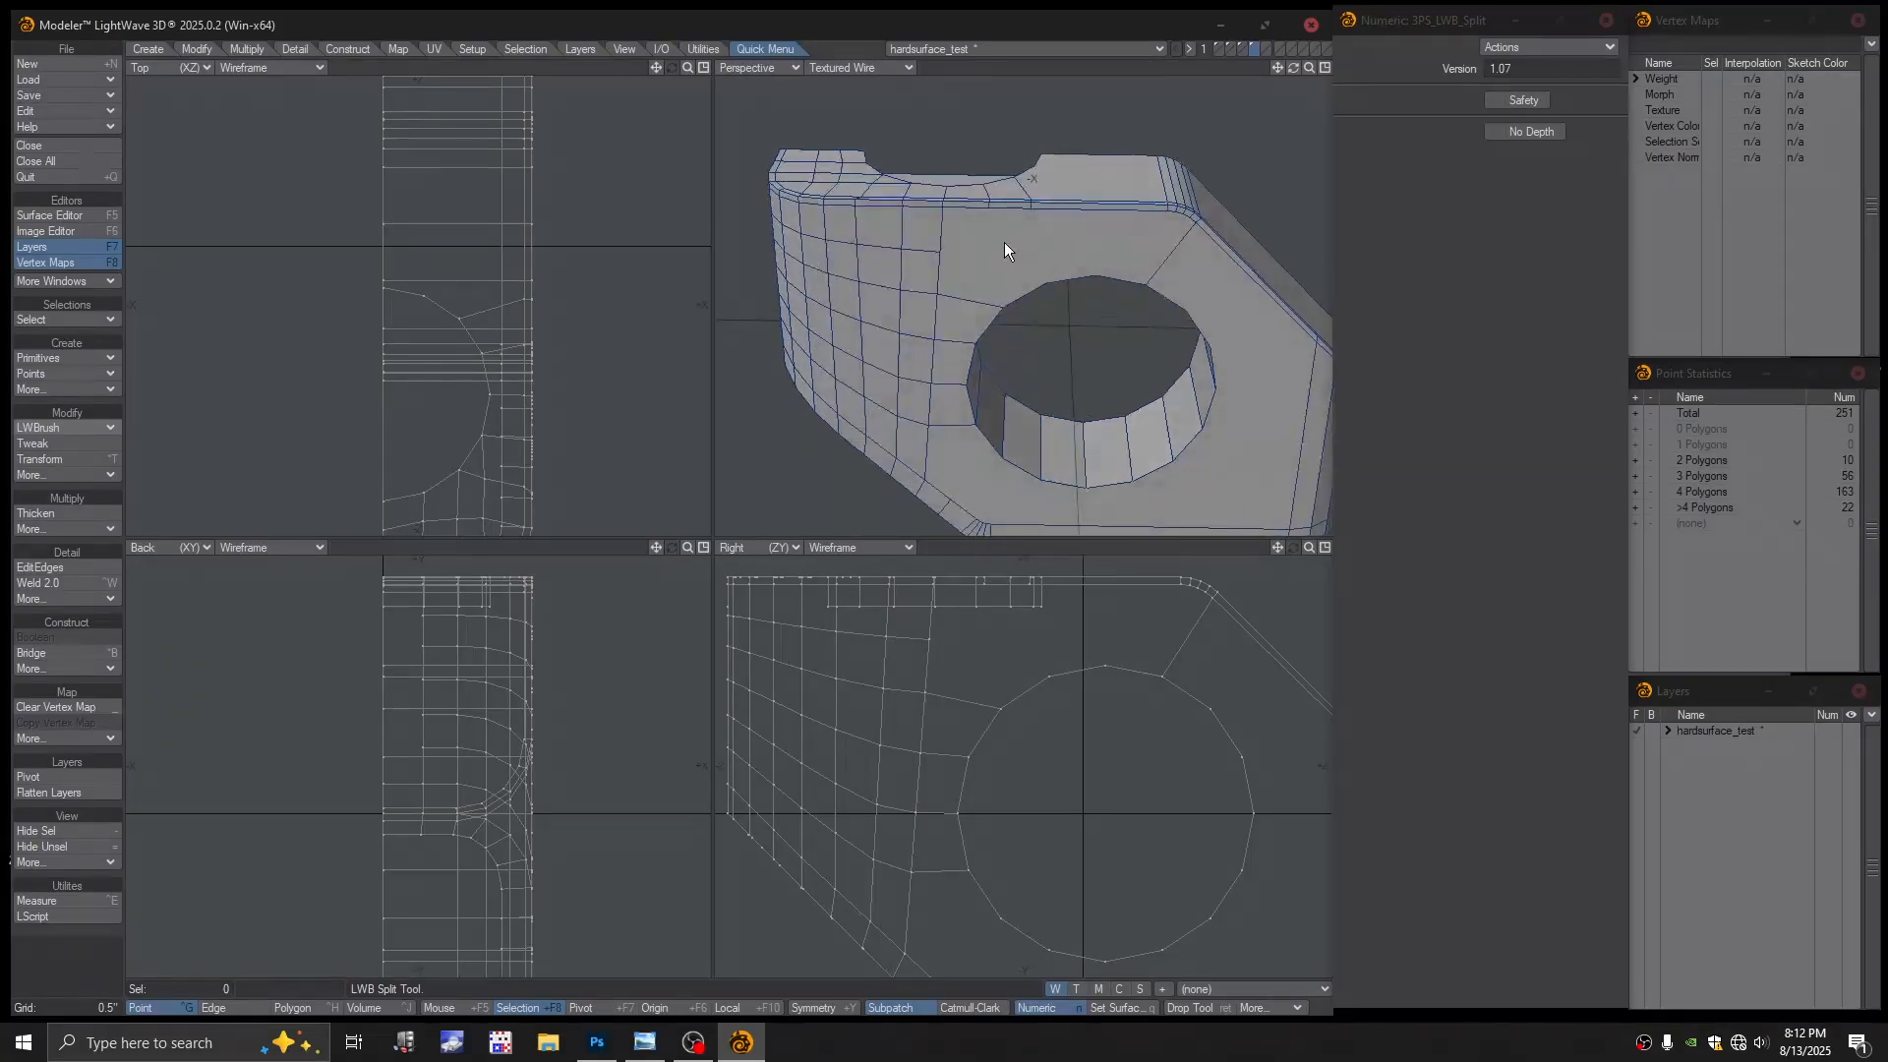
left_click(998, 298)
left_click_drag(1037, 240, 1071, 257)
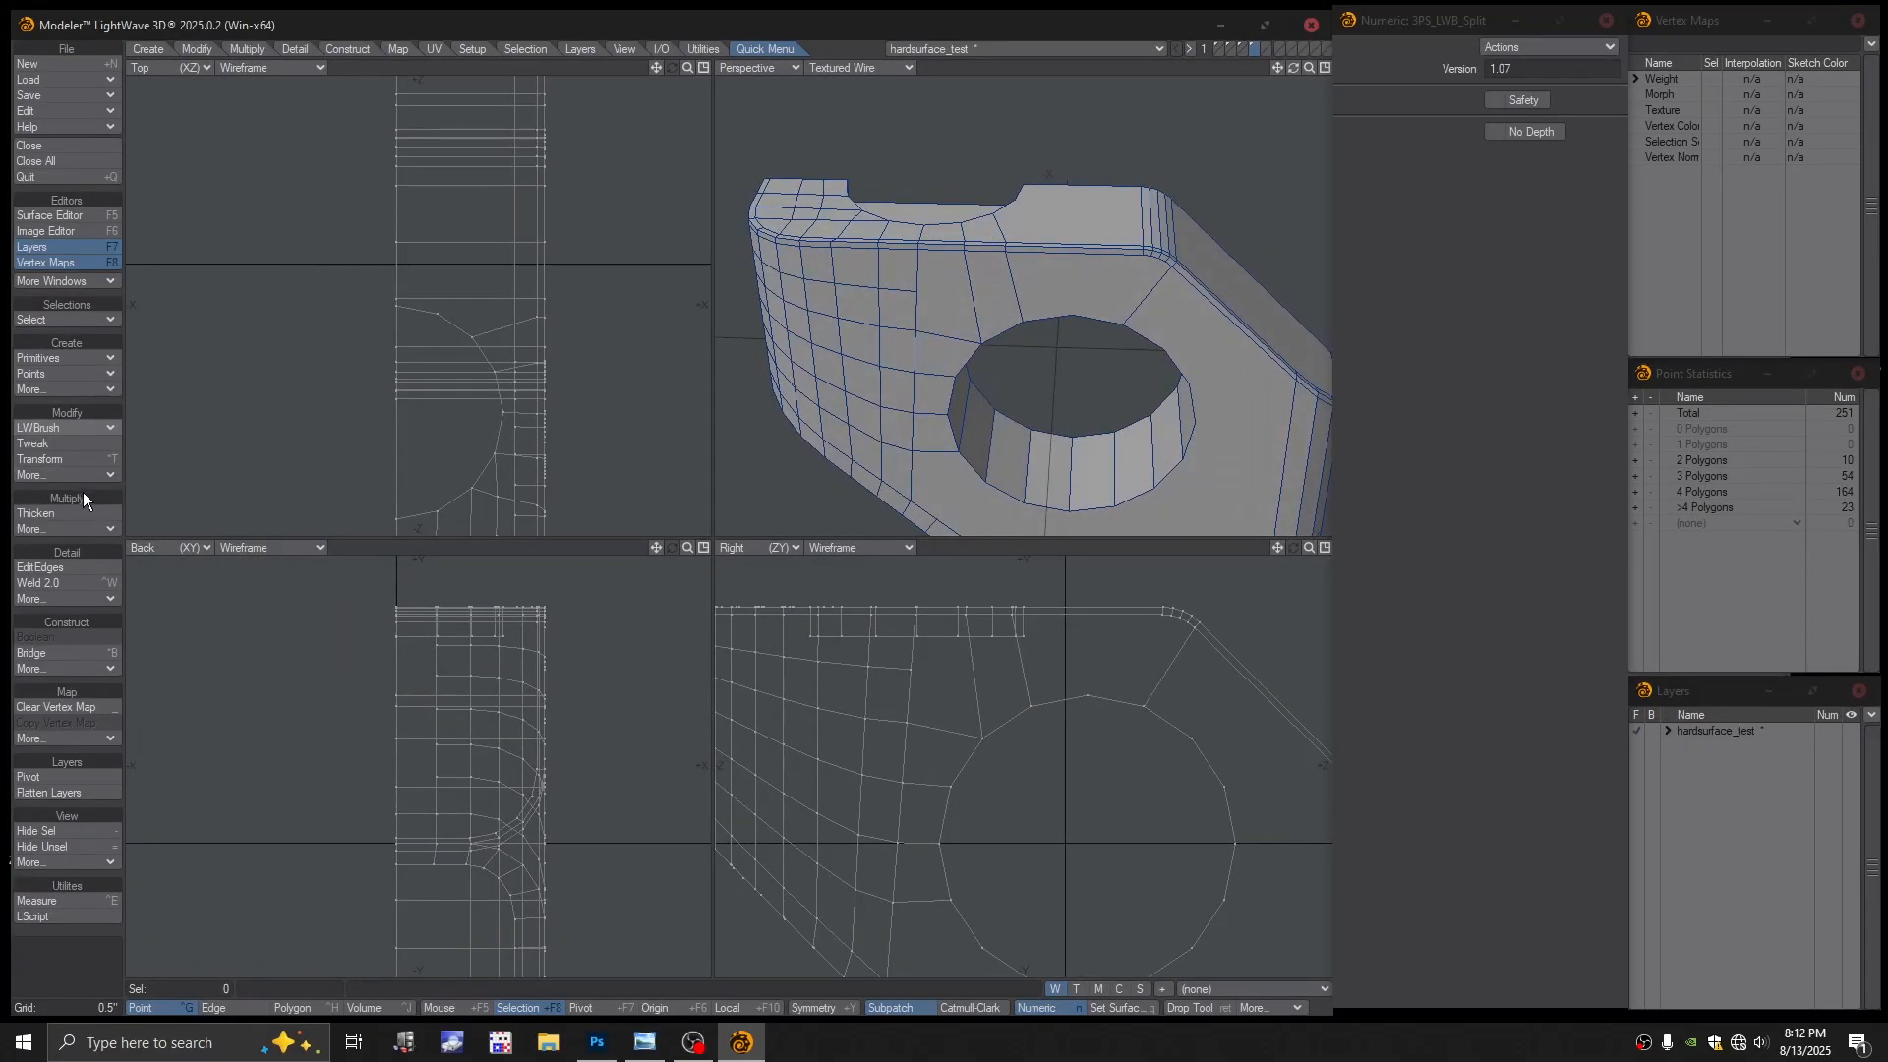
Cut one more edge from the top edge down to the hole rim
left_click(61, 566)
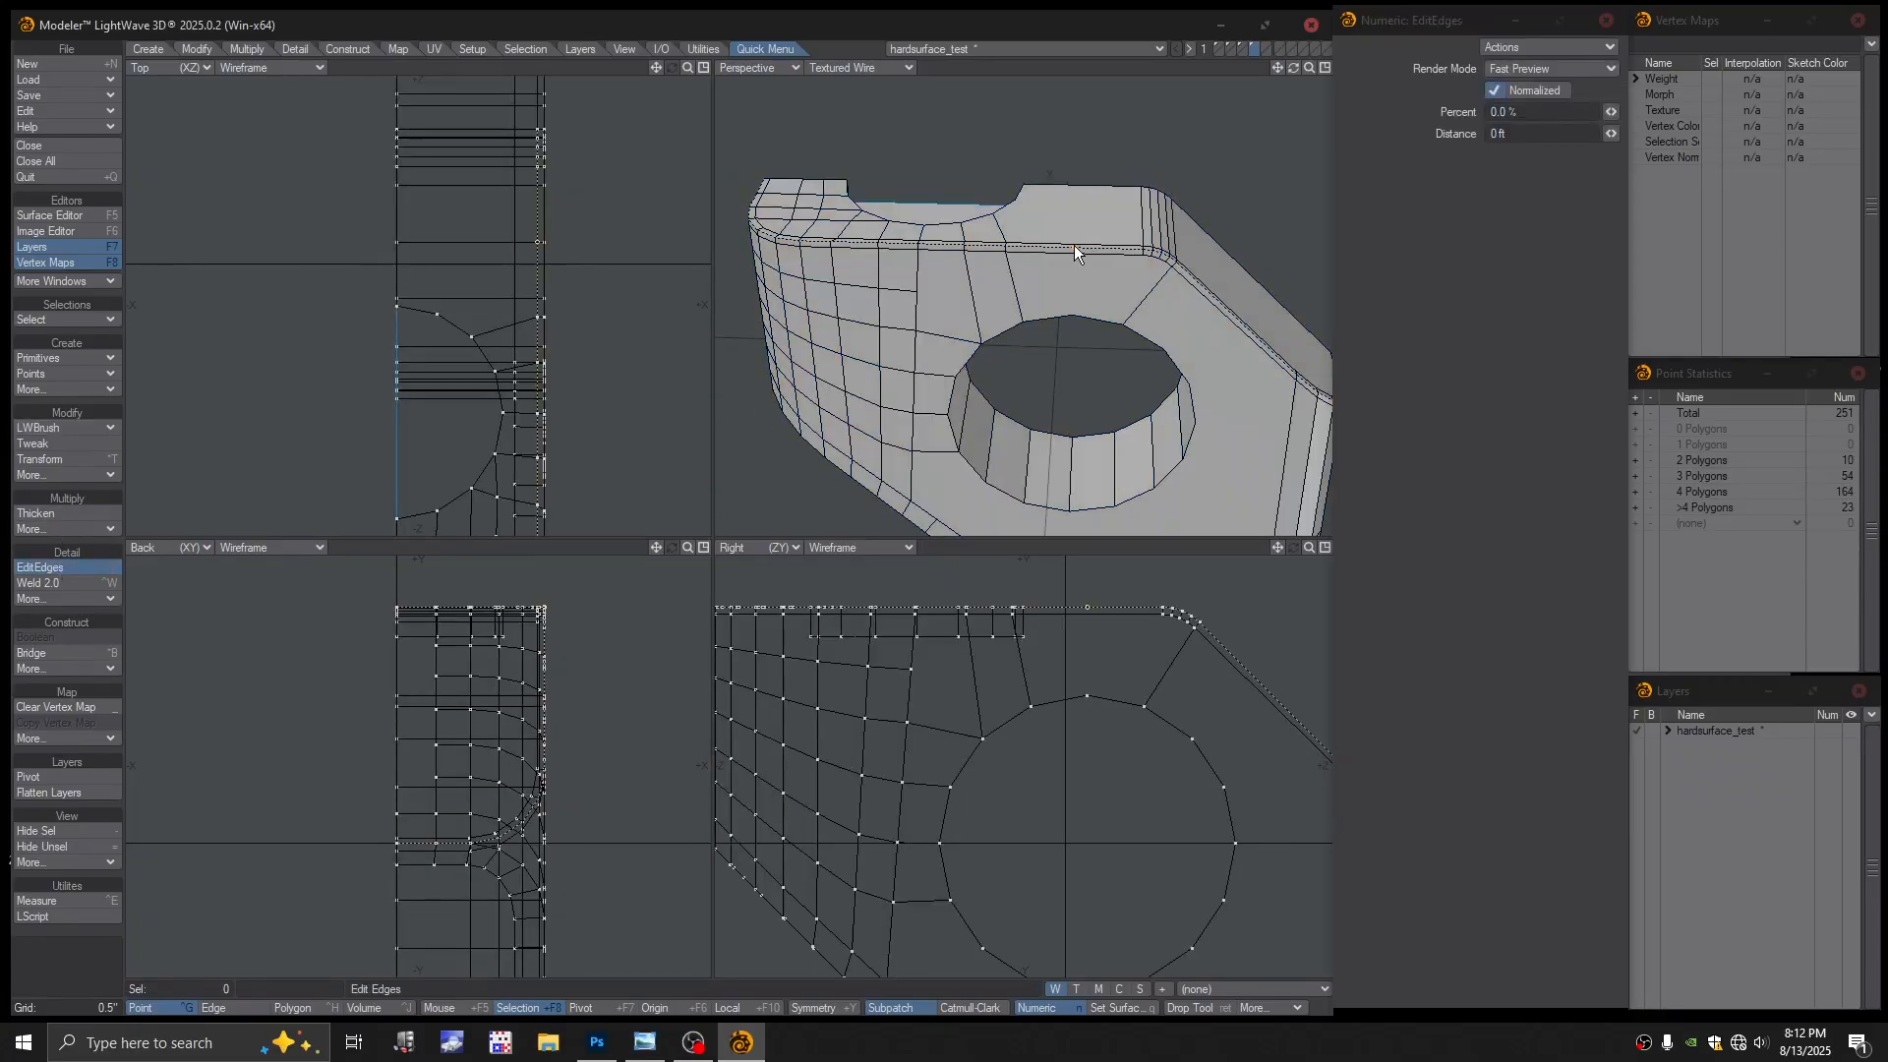
left_click(63, 435)
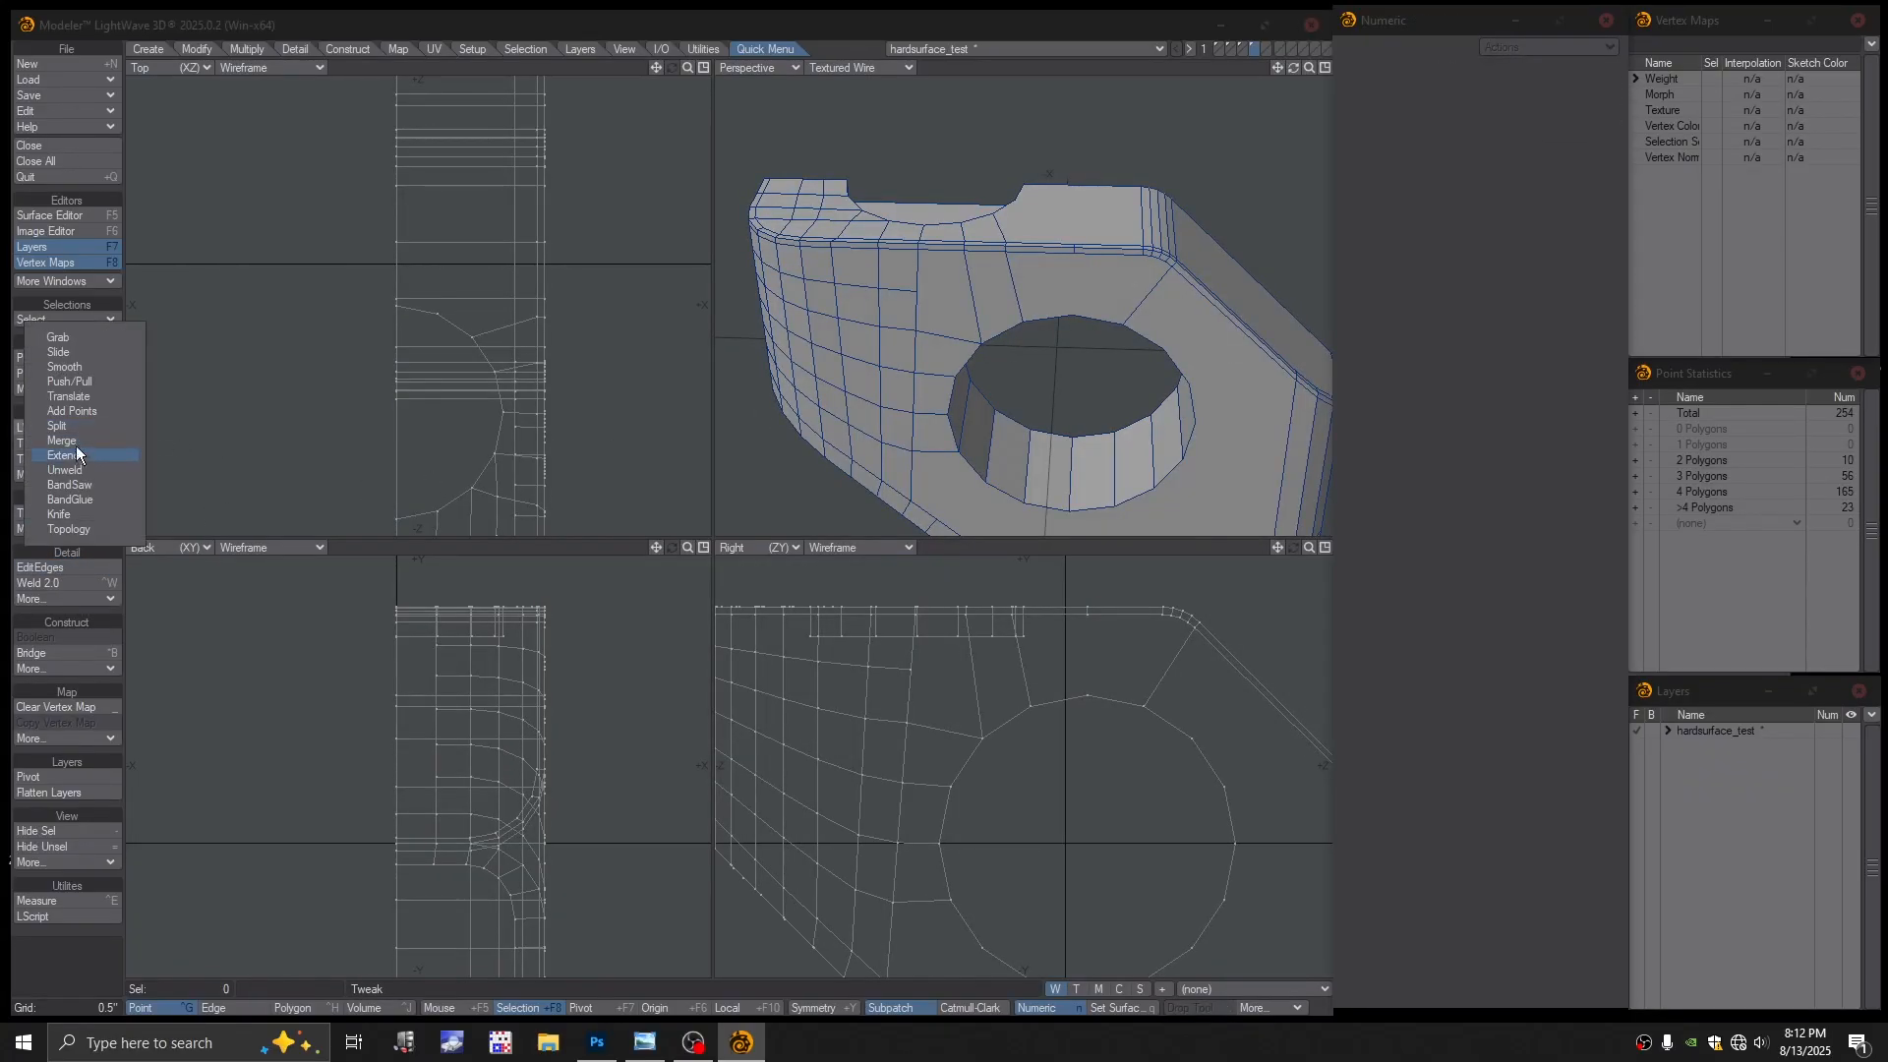
left_click(79, 429)
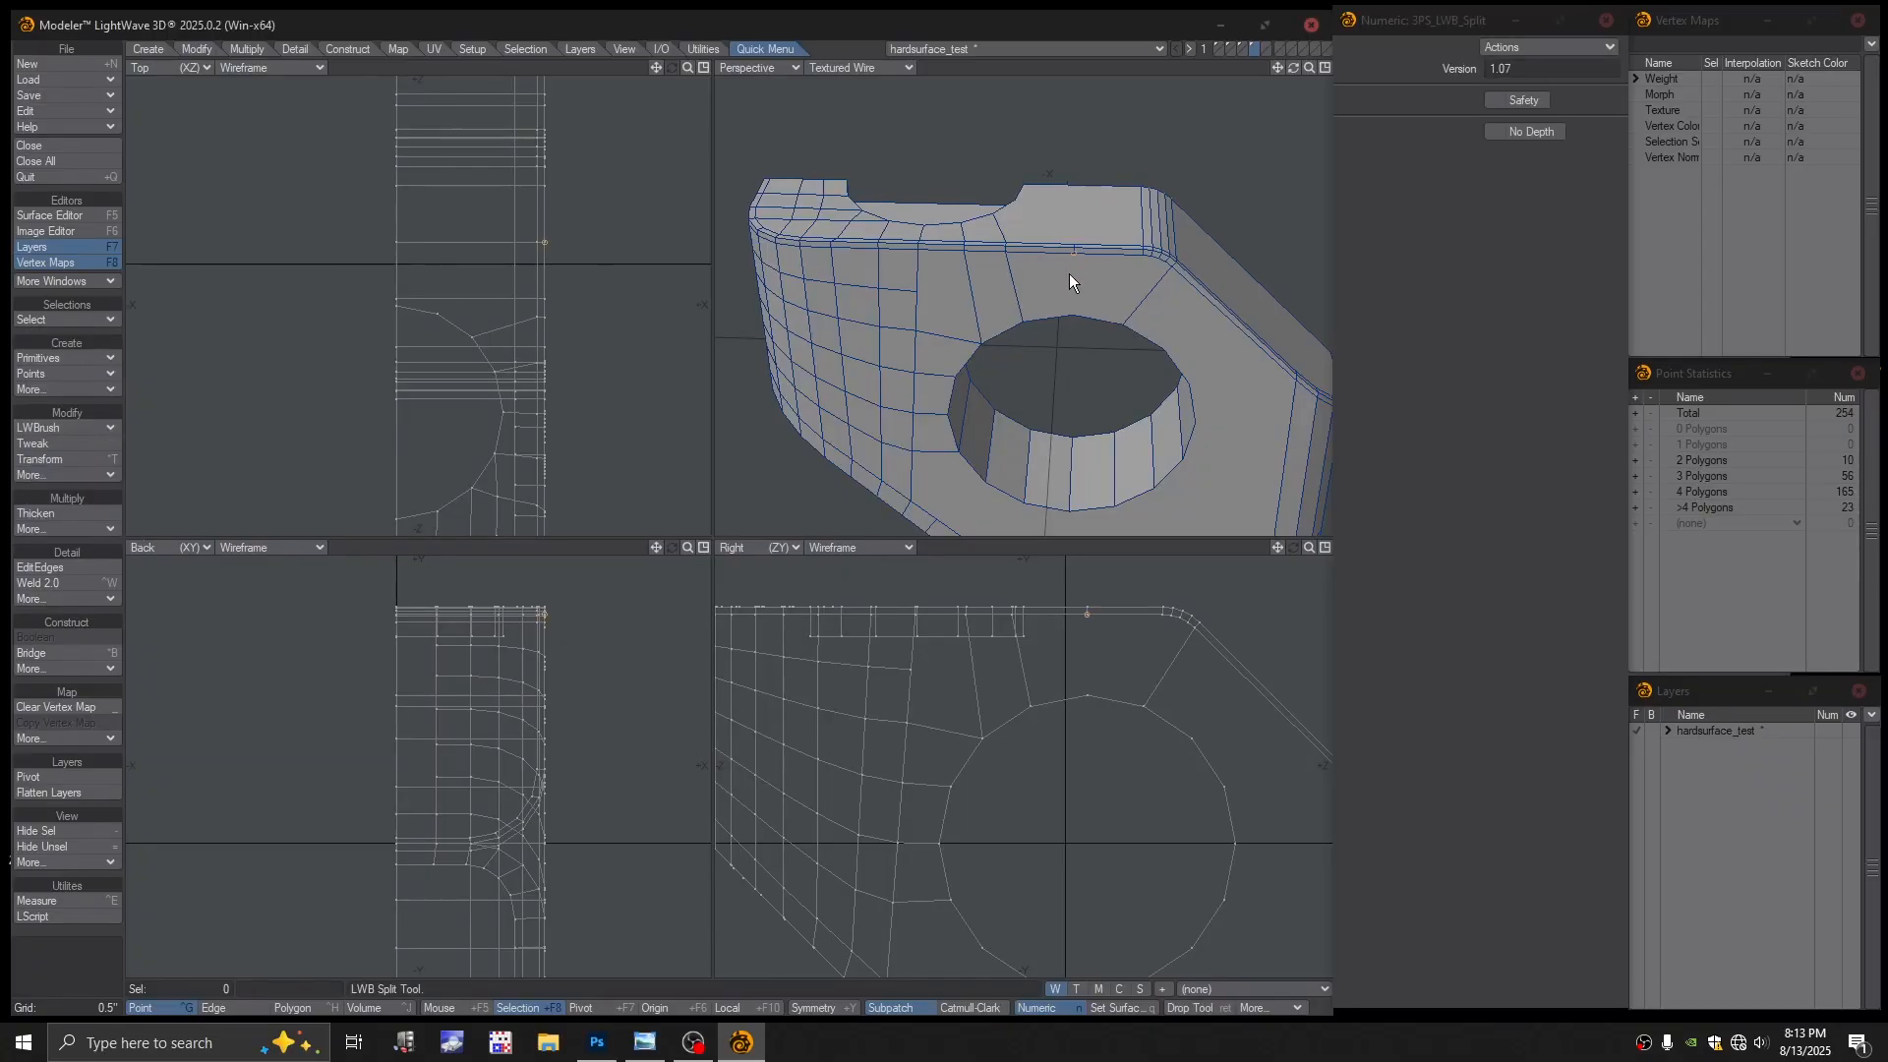
left_click_drag(1070, 273, 1070, 322)
left_click_drag(1070, 315, 1046, 232, "alt")
left_click_drag(1046, 232, 969, 240, "alt+shift")
Add a point on the top face and cut a new edge from the bevel to it
left_click(76, 424)
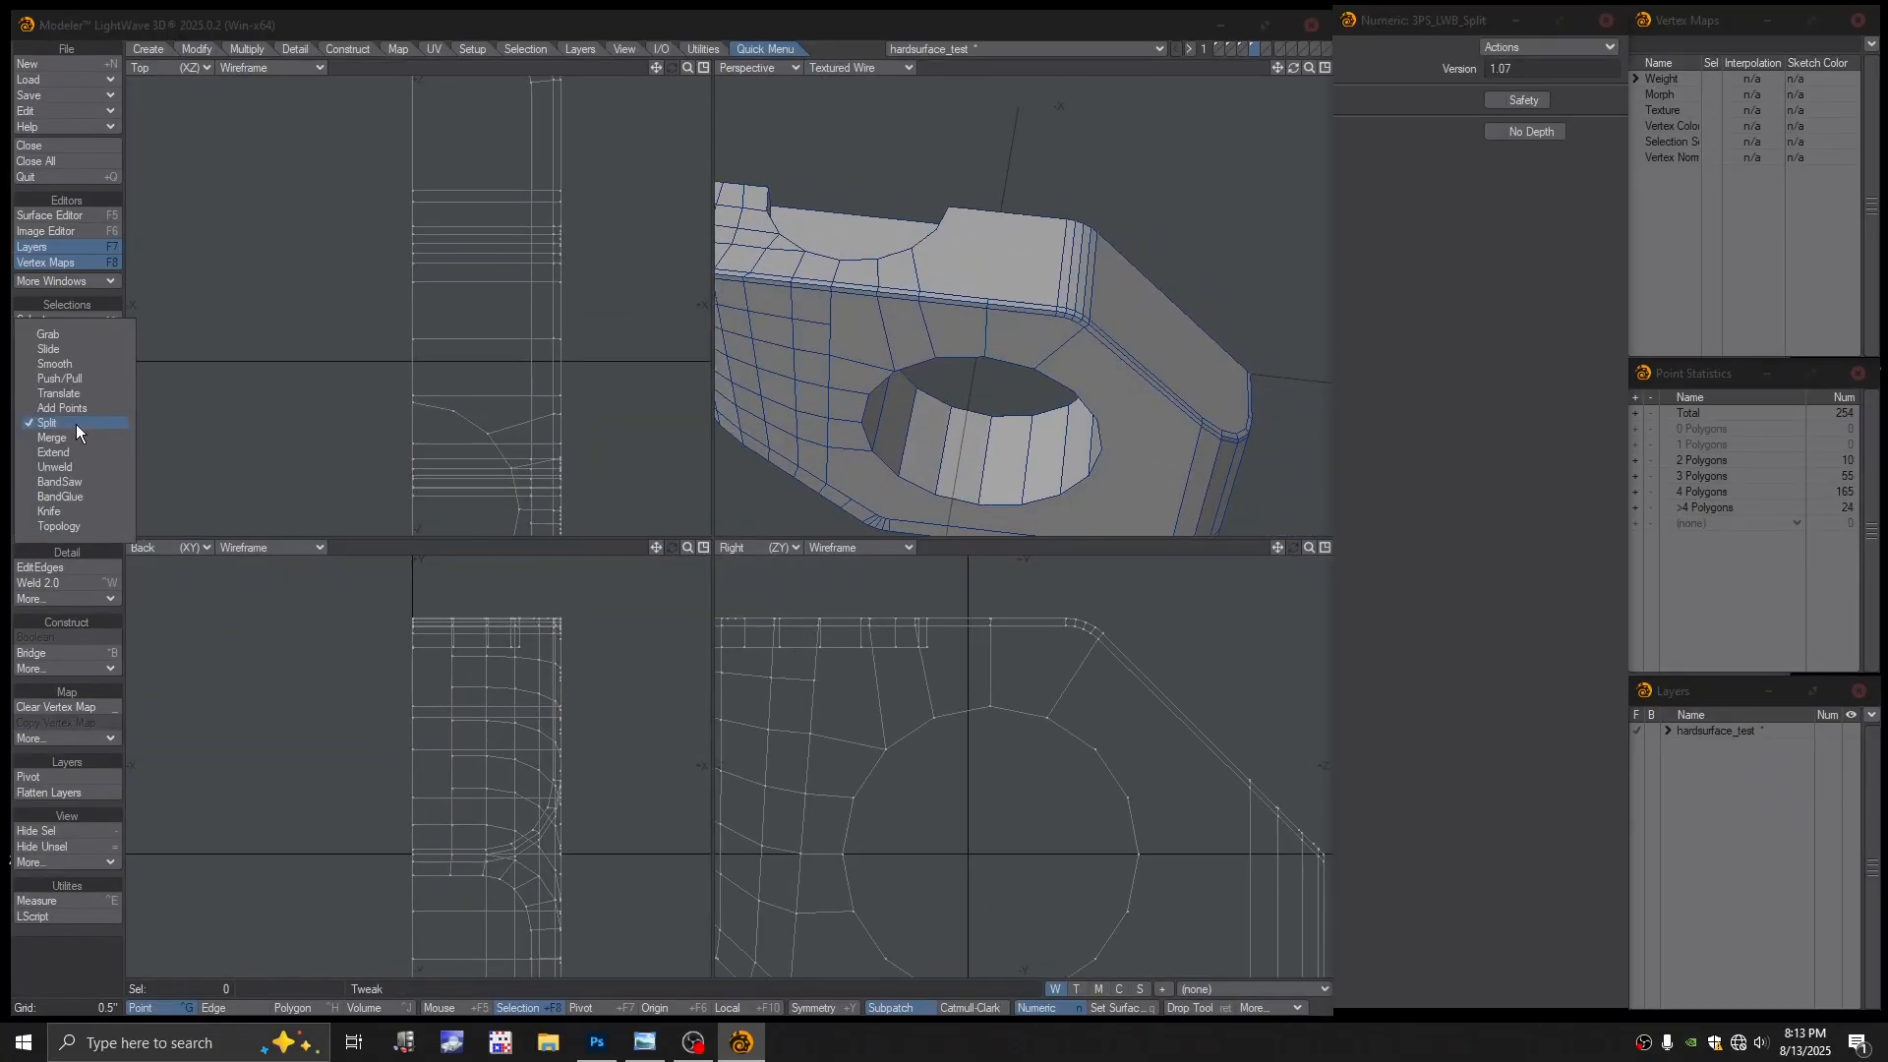
left_click(68, 408)
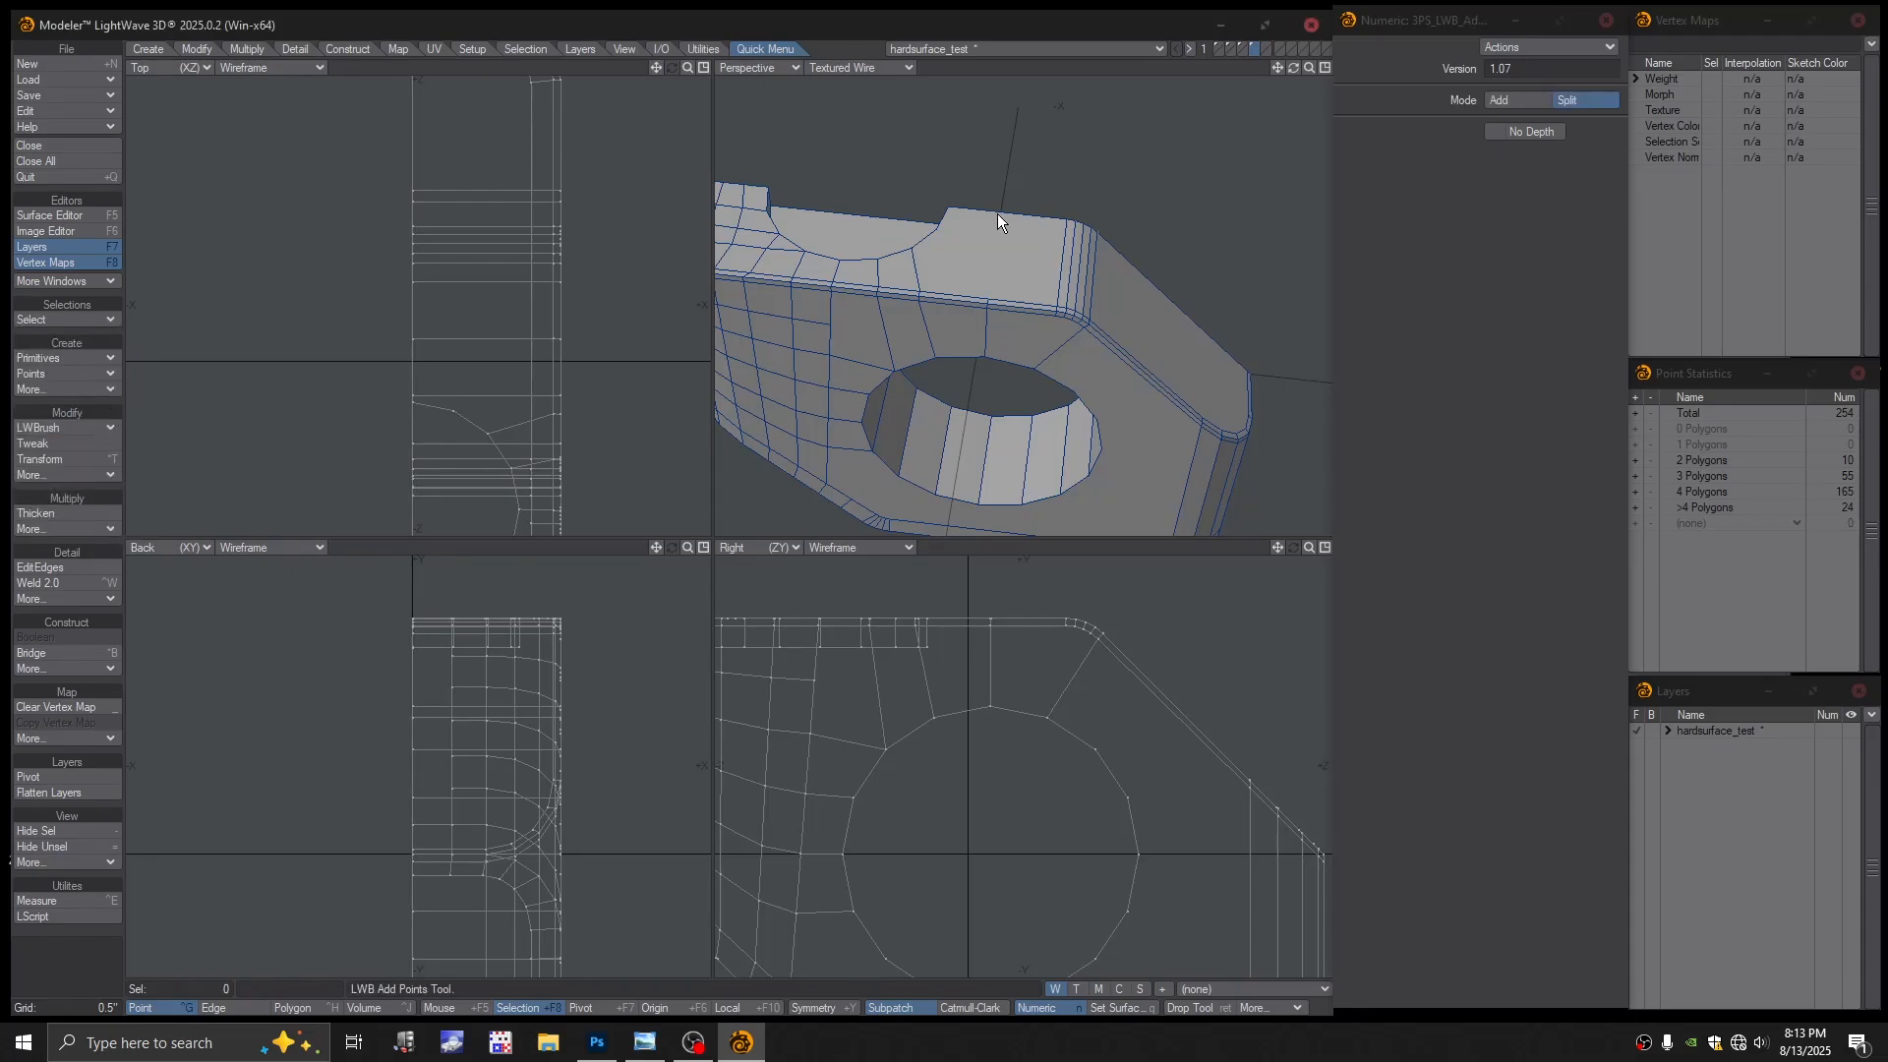
left_click(998, 214)
left_click(65, 429)
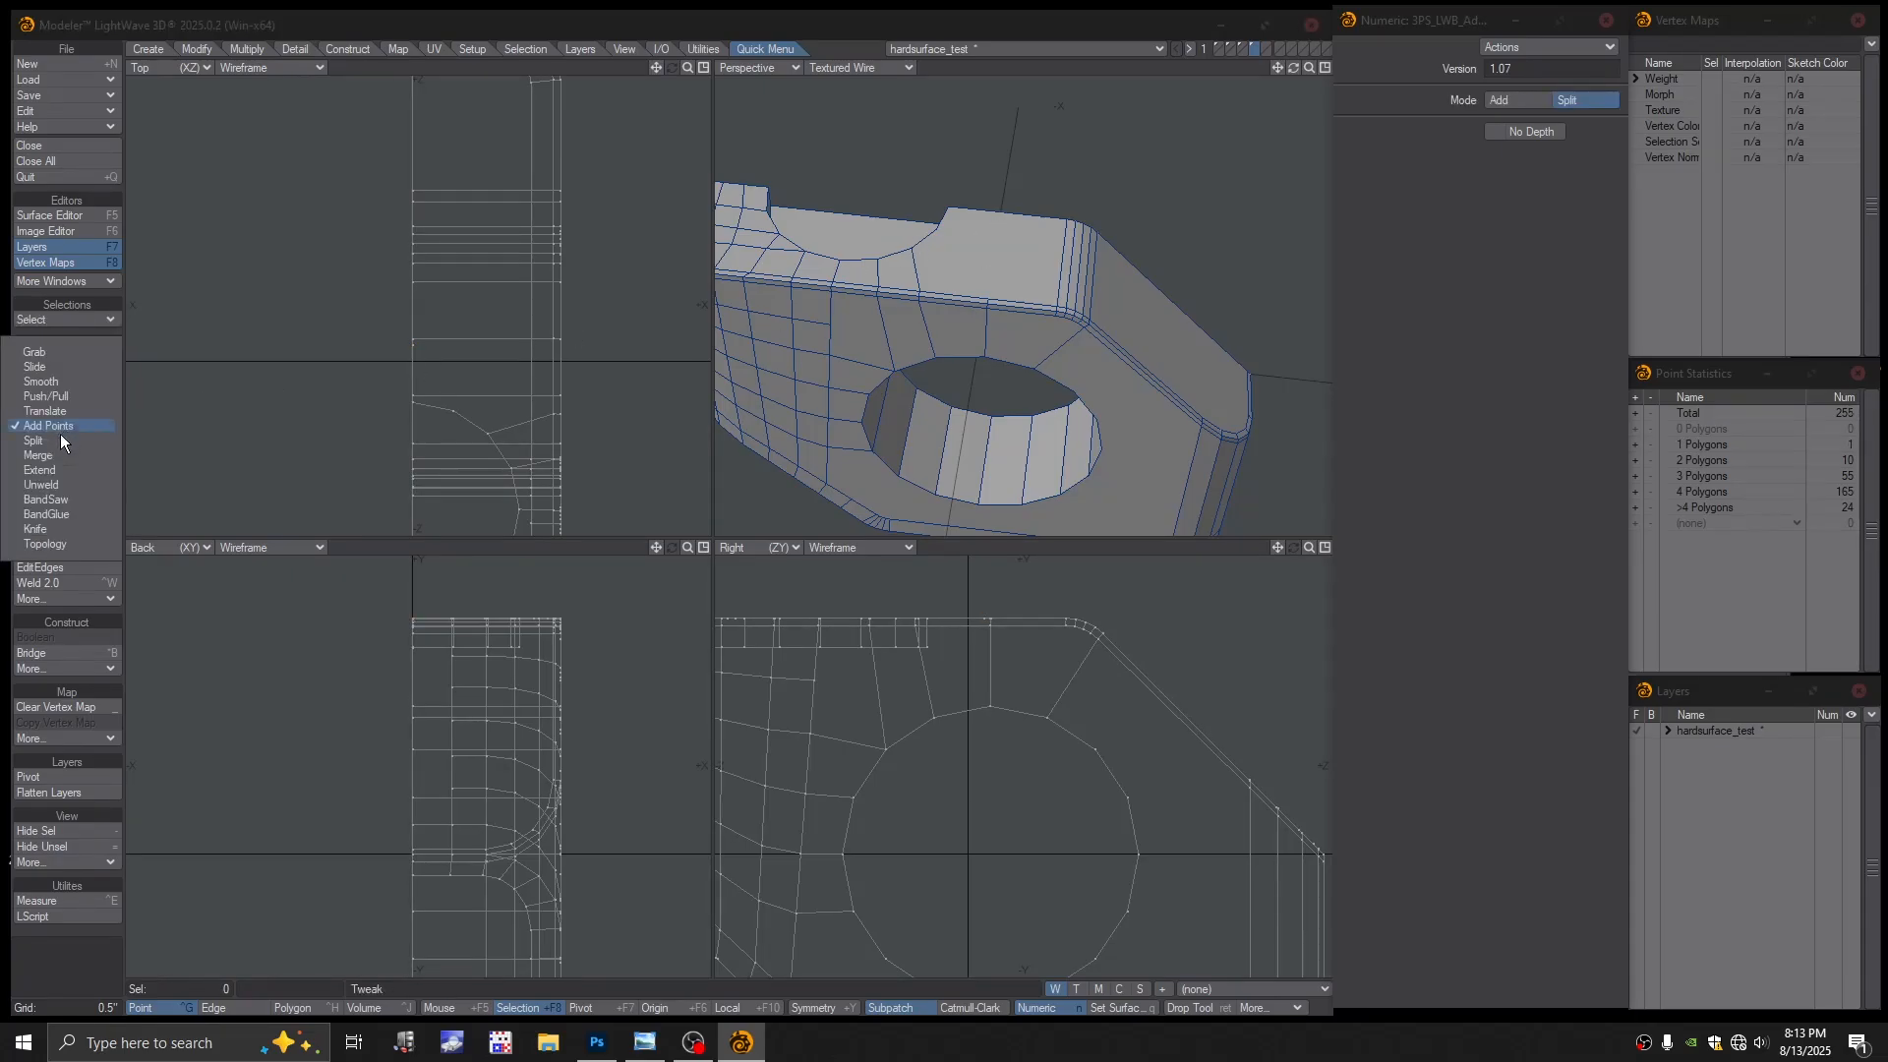
left_click(61, 439)
mouse_move(987, 297)
left_mouse_down()
mouse_move(999, 211)
mouse_move(900, 251)
mouse_move(871, 293)
mouse_move(1154, 367)
mouse_move(1027, 370)
mouse_move(1074, 229)
mouse_move(1017, 308)
left_mouse_up()
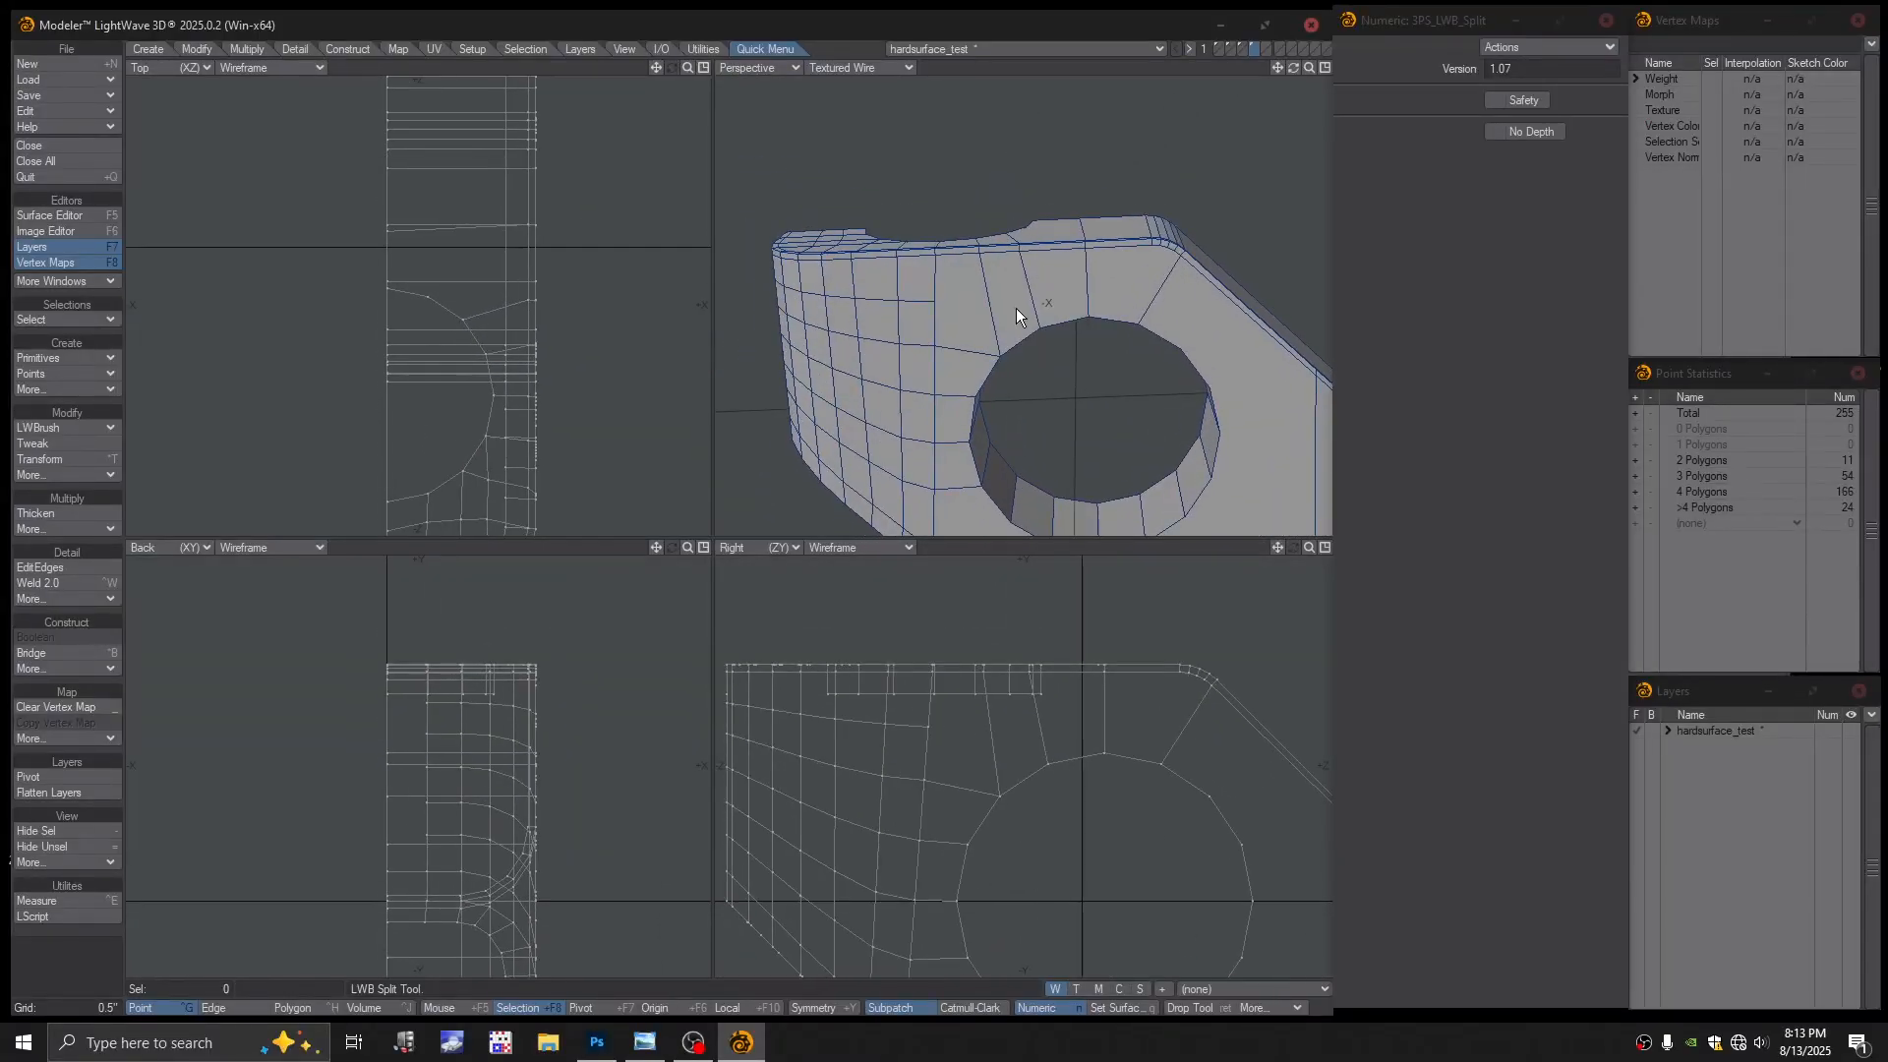
Use LWB Add Points to place four new points on the face edges around the hole
left_click(63, 422)
left_click(50, 408)
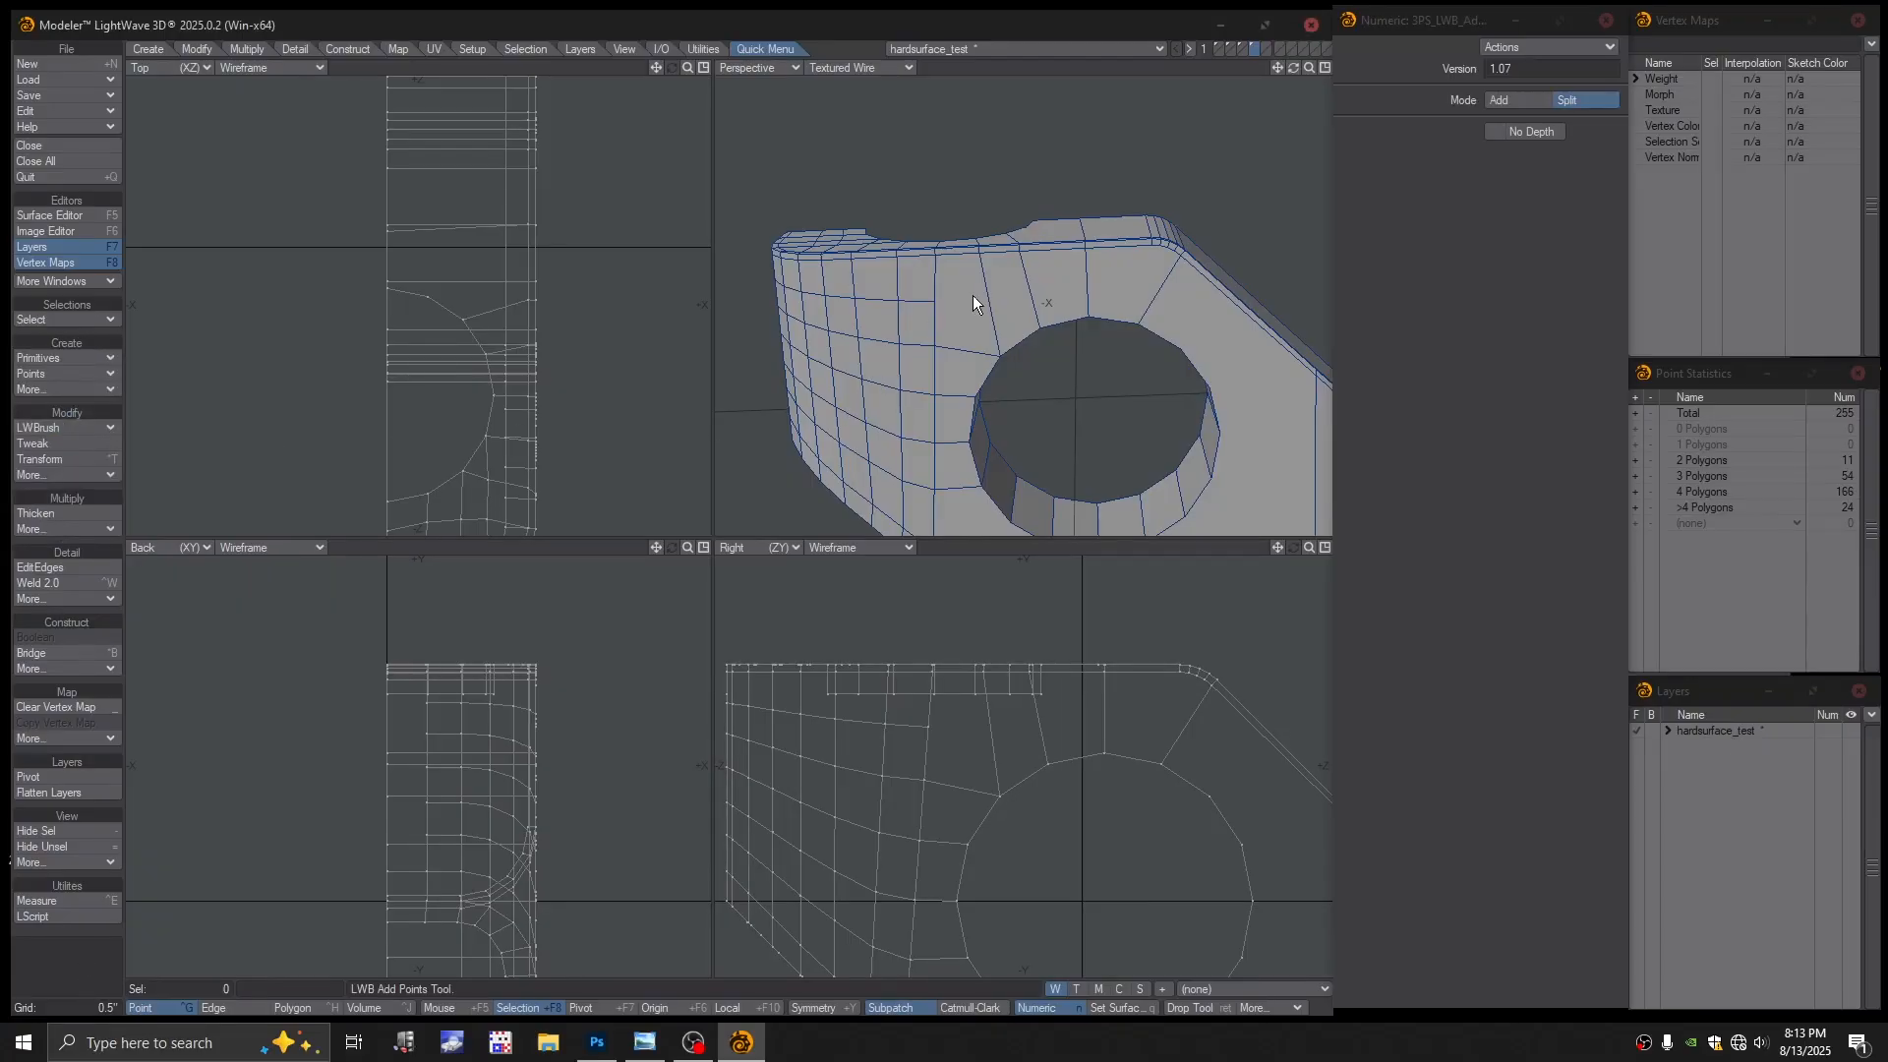
left_click(1029, 293)
left_click(1086, 288)
left_click(1157, 289)
key("g")
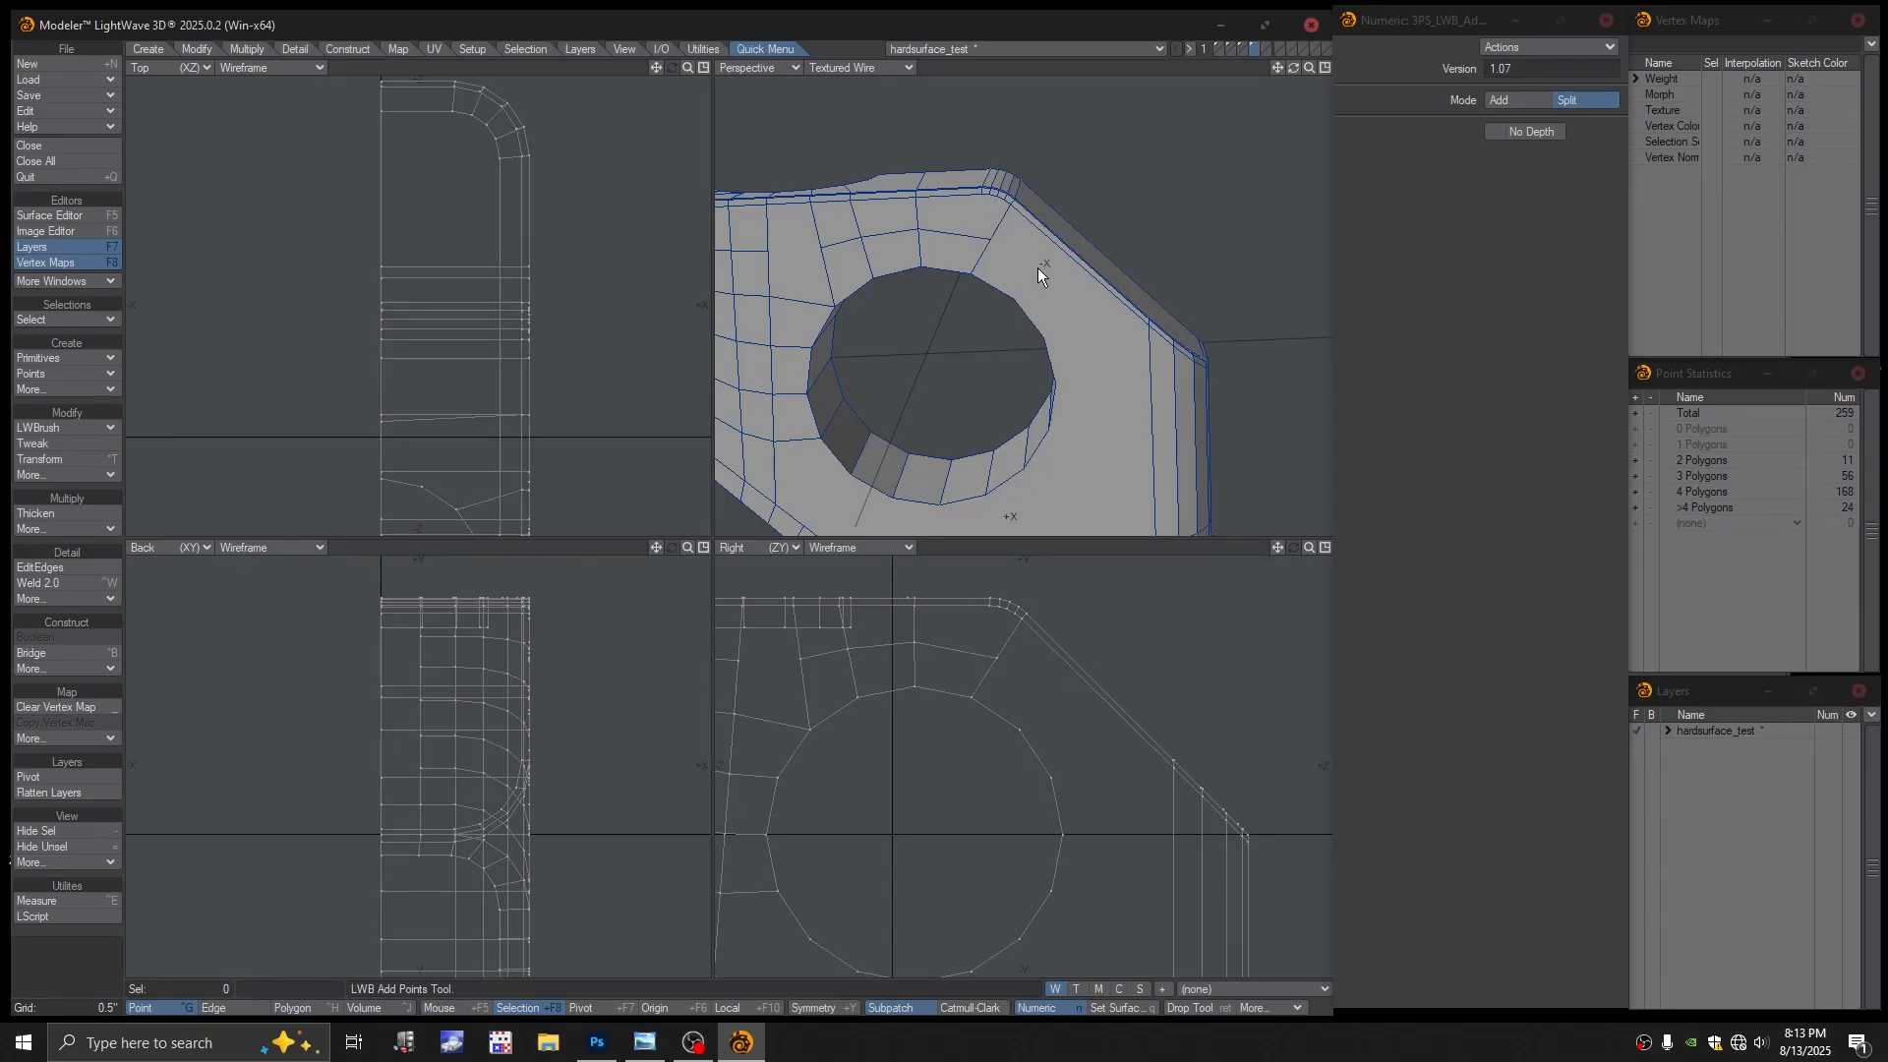
left_click_drag(1051, 287, 995, 247, "alt+shift")
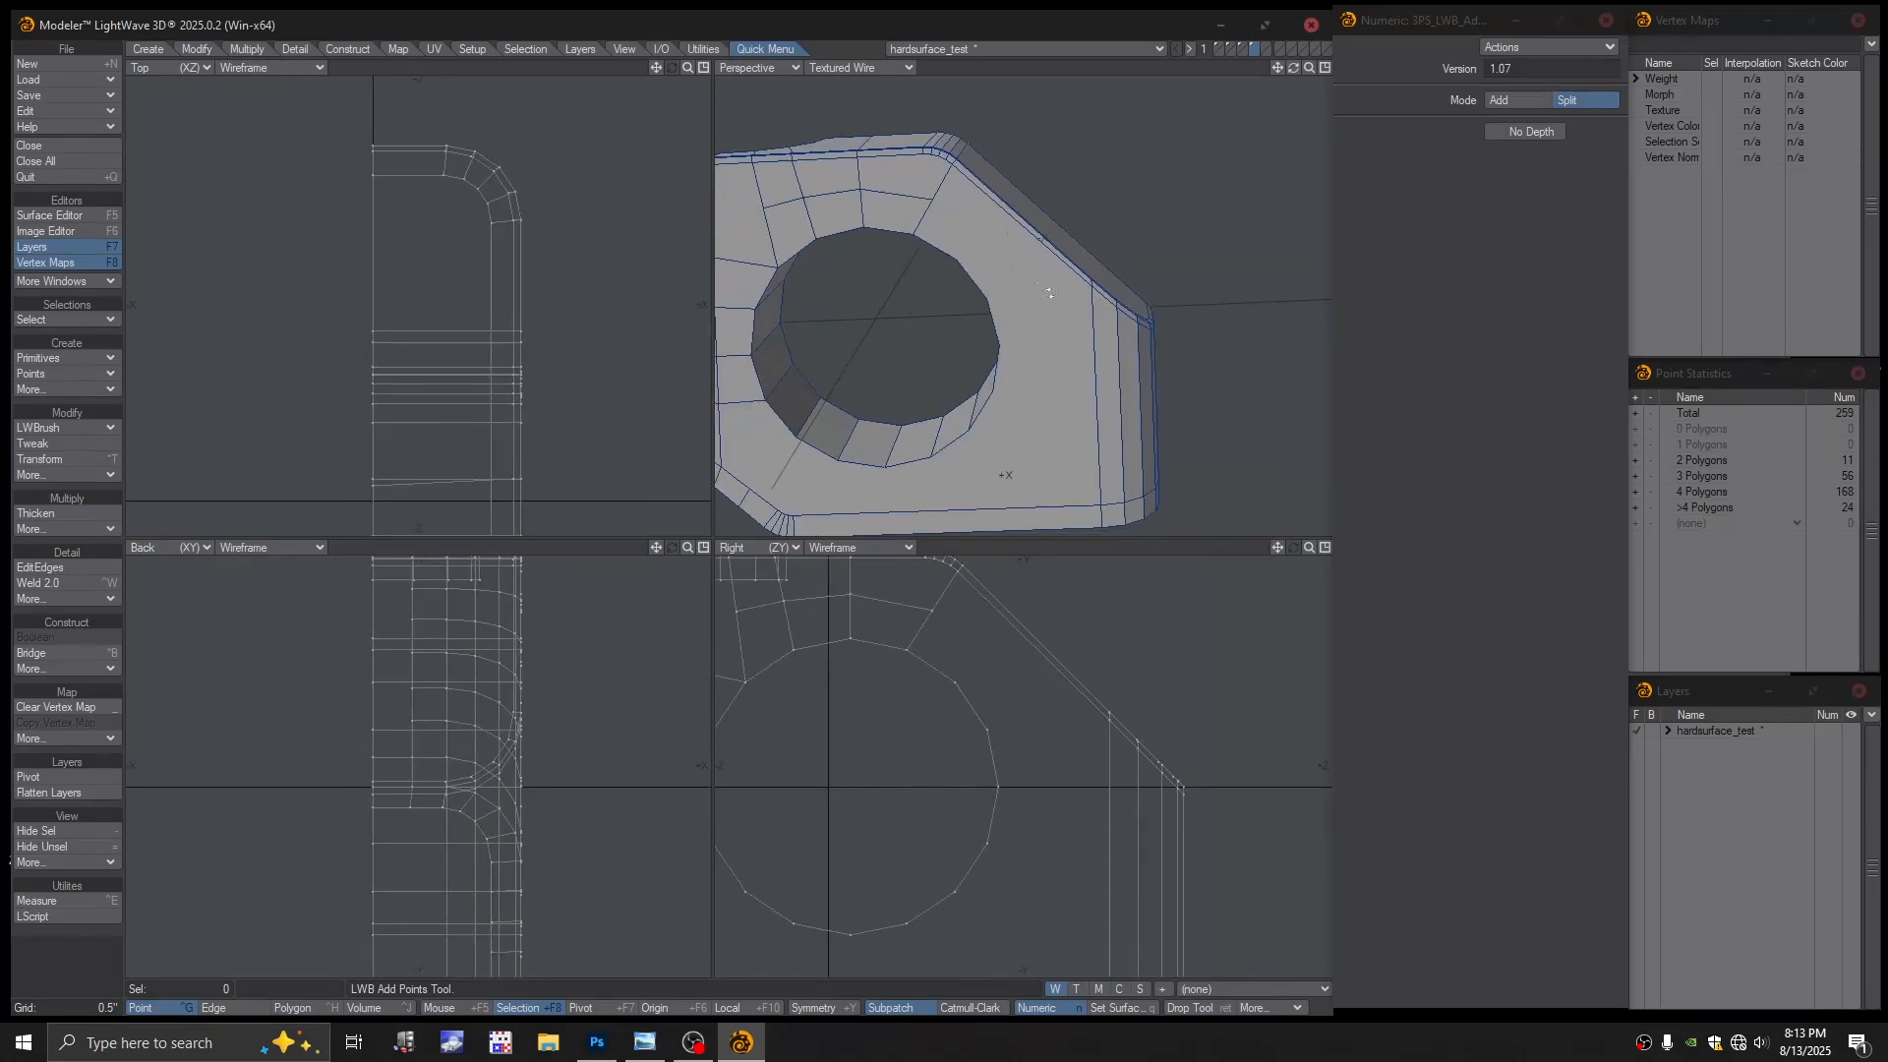
left_click(1092, 322)
left_click_drag(1092, 322, 866, 214, "alt")
left_click_drag(865, 215, 982, 264, "alt+shift")
key("Return")
Connect the new points with LWB Split in Polygon mode, then select the stray strip polygon
key("ctrl+h")
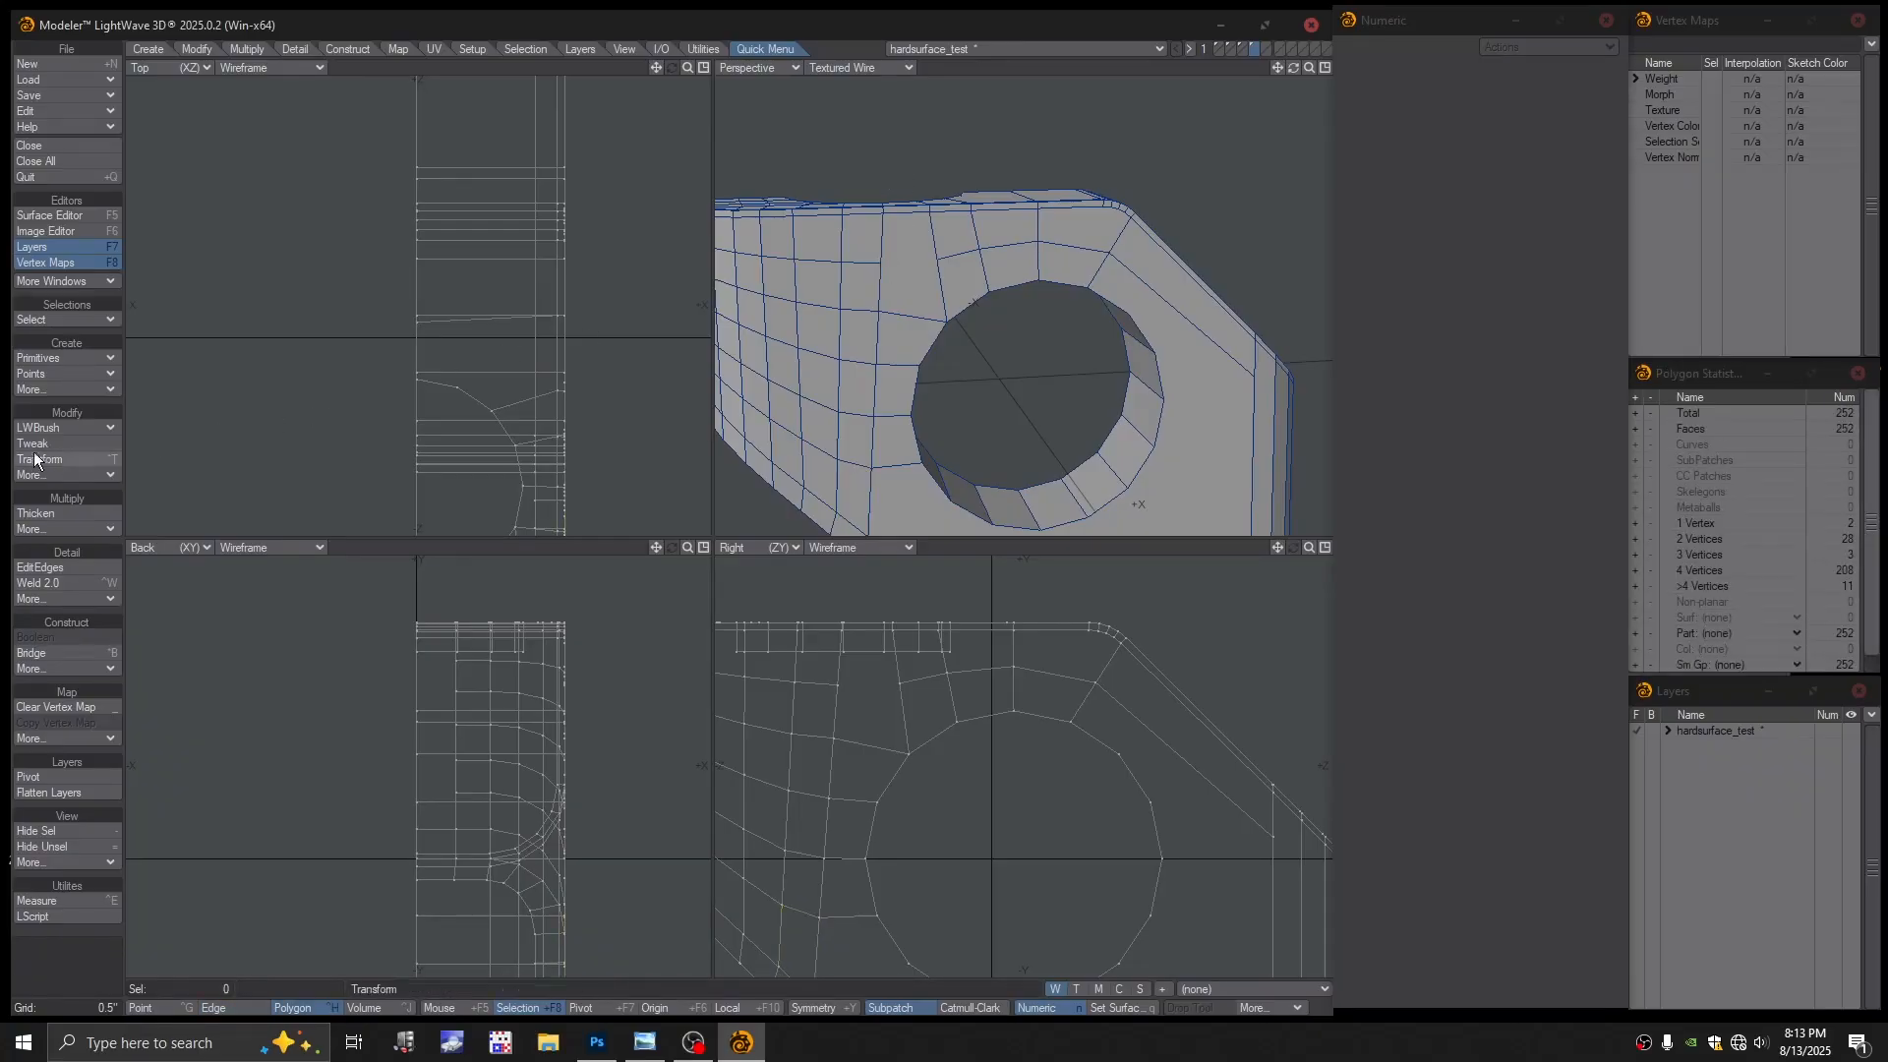
left_click(59, 475)
left_click(72, 439)
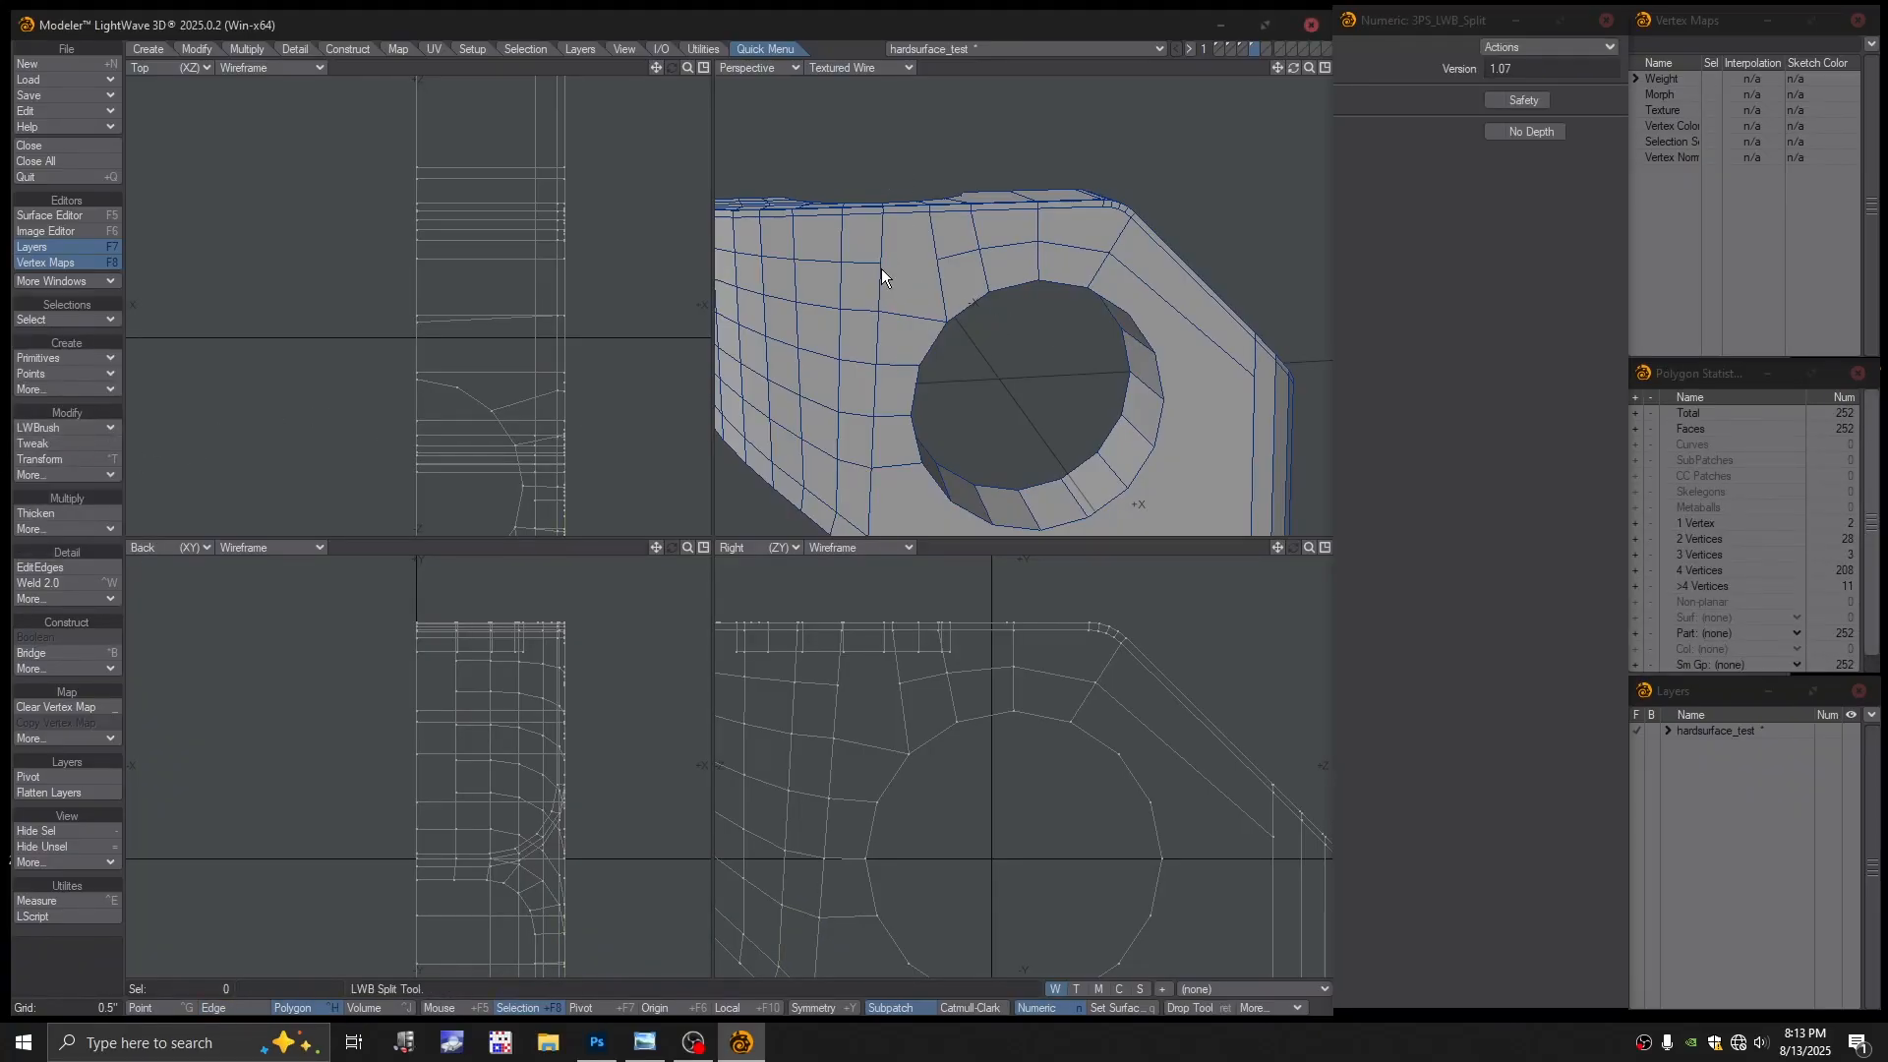
left_click_drag(1118, 309, 1043, 348, "ctrl+alt")
left_click_drag(1042, 347, 1041, 263, "alt+shift")
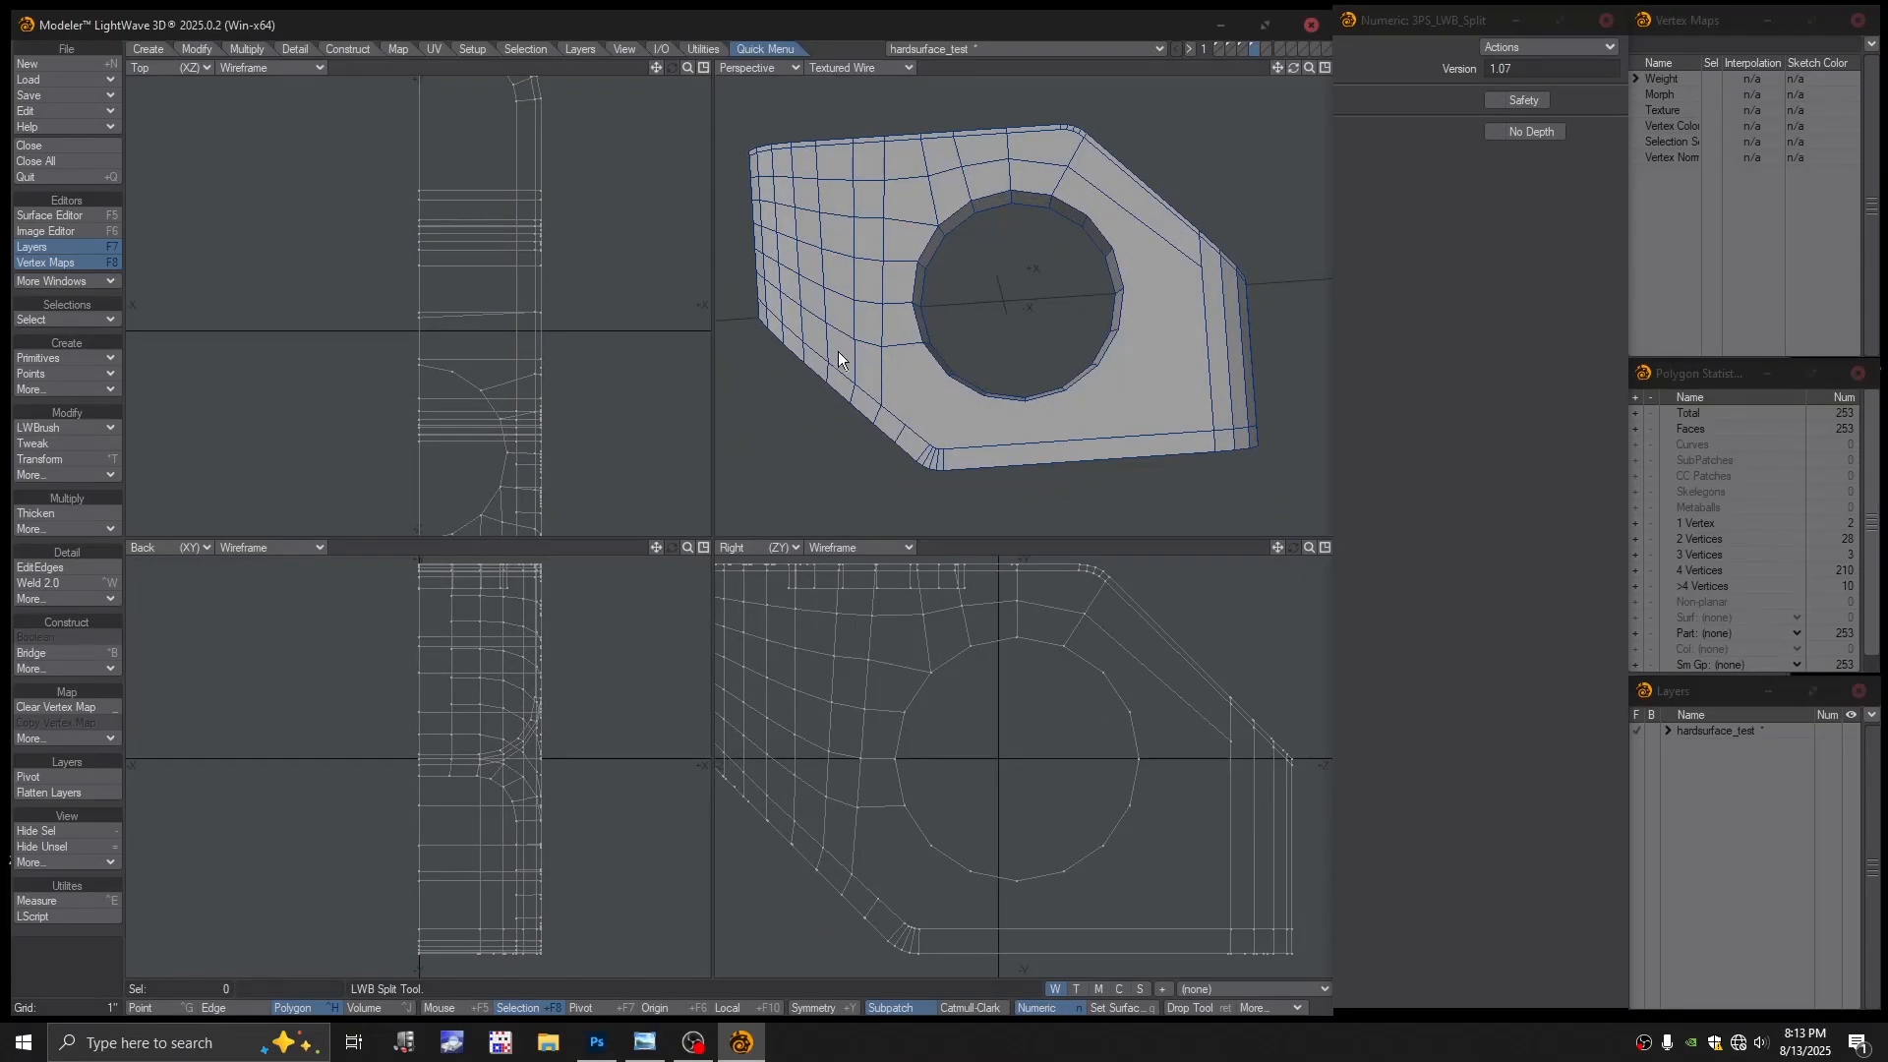
left_click_drag(838, 351, 975, 333, "alt")
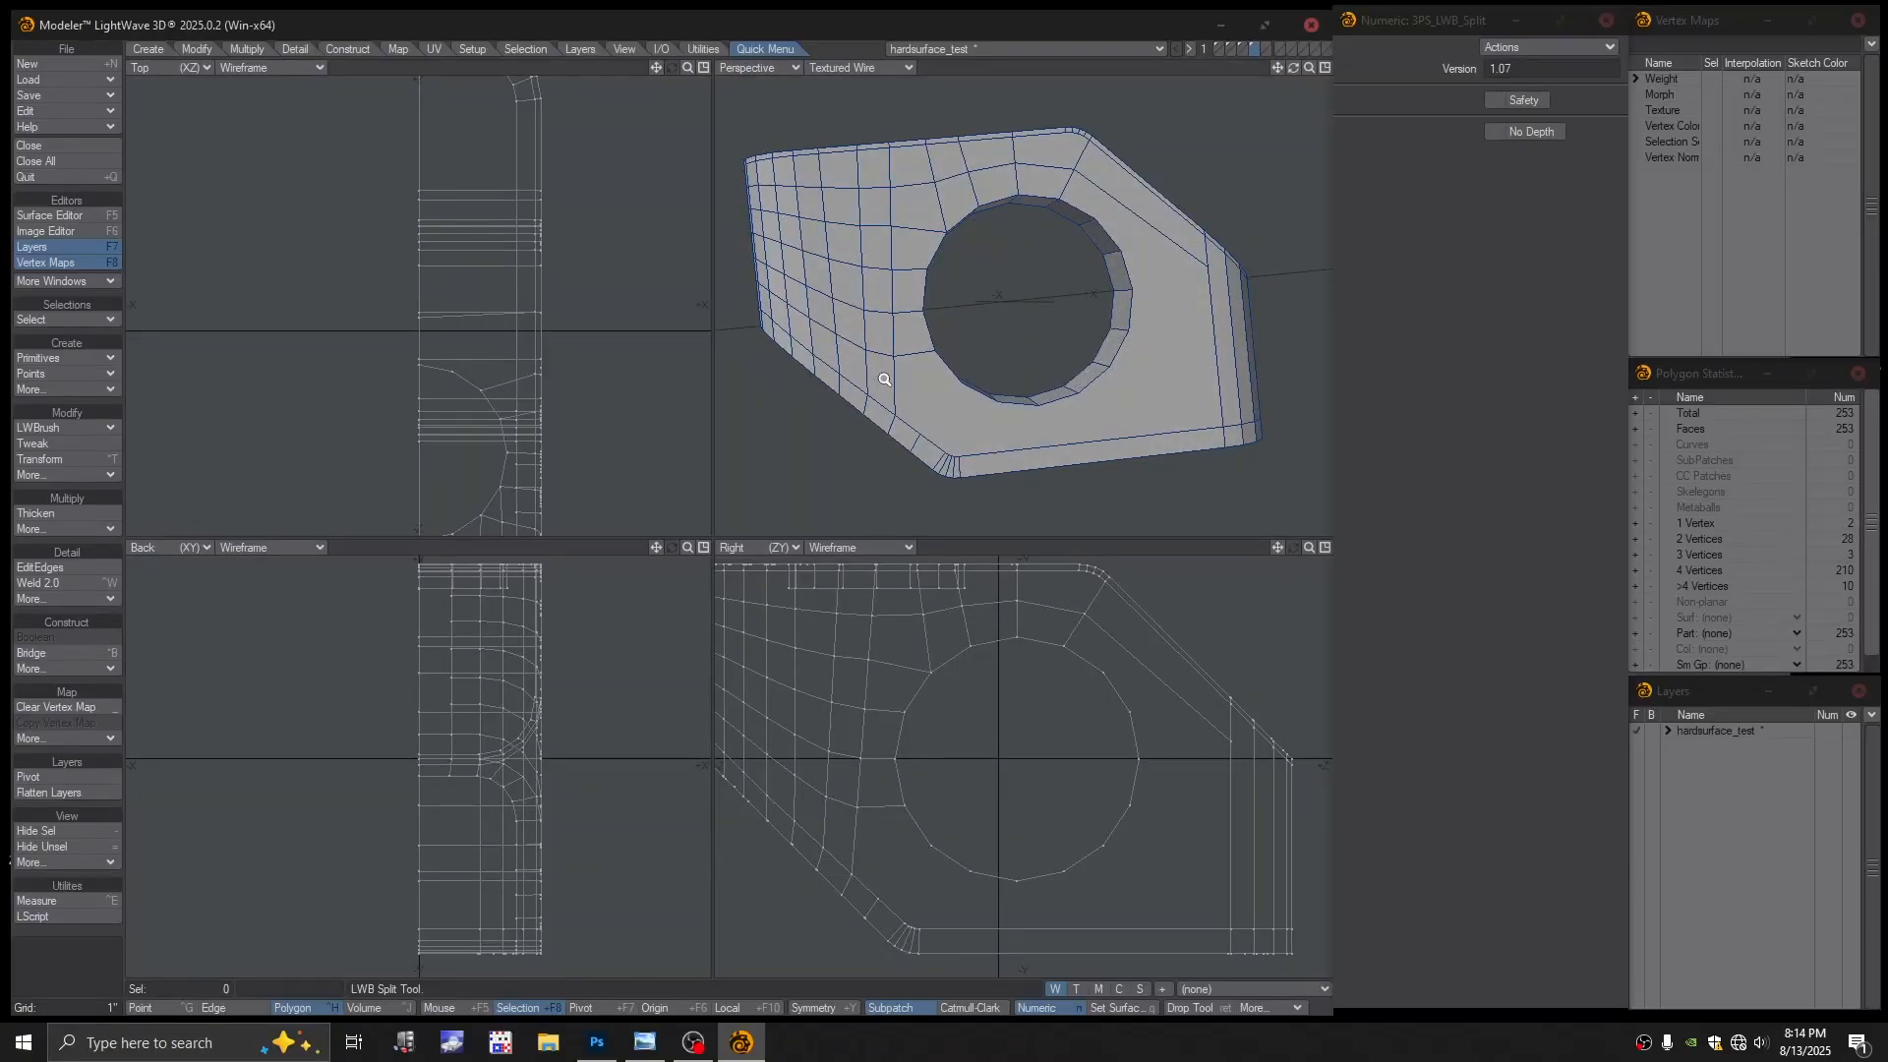
left_click_drag(887, 376, 906, 328, "ctrl+alt")
scroll(971, 296, "up", 2)
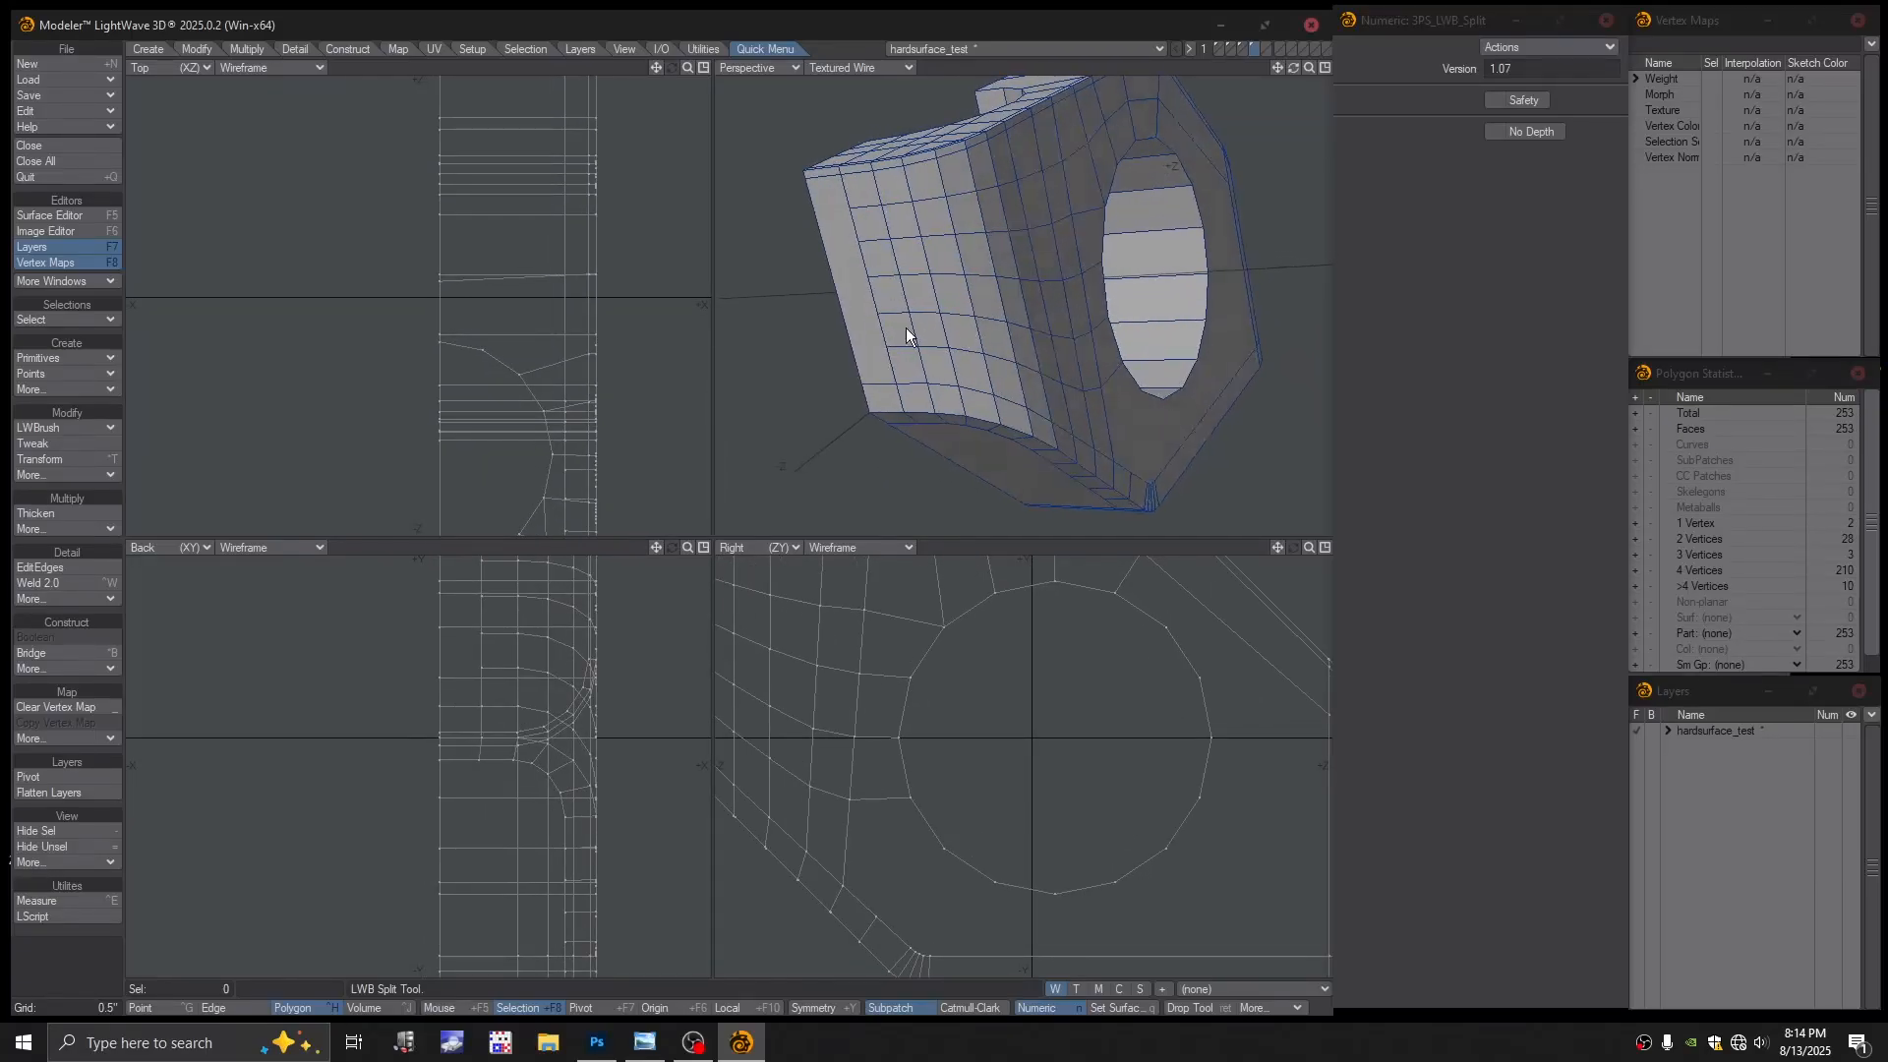
key("Return")
left_click(858, 305)
left_click_drag(963, 265, 1032, 330, "alt")
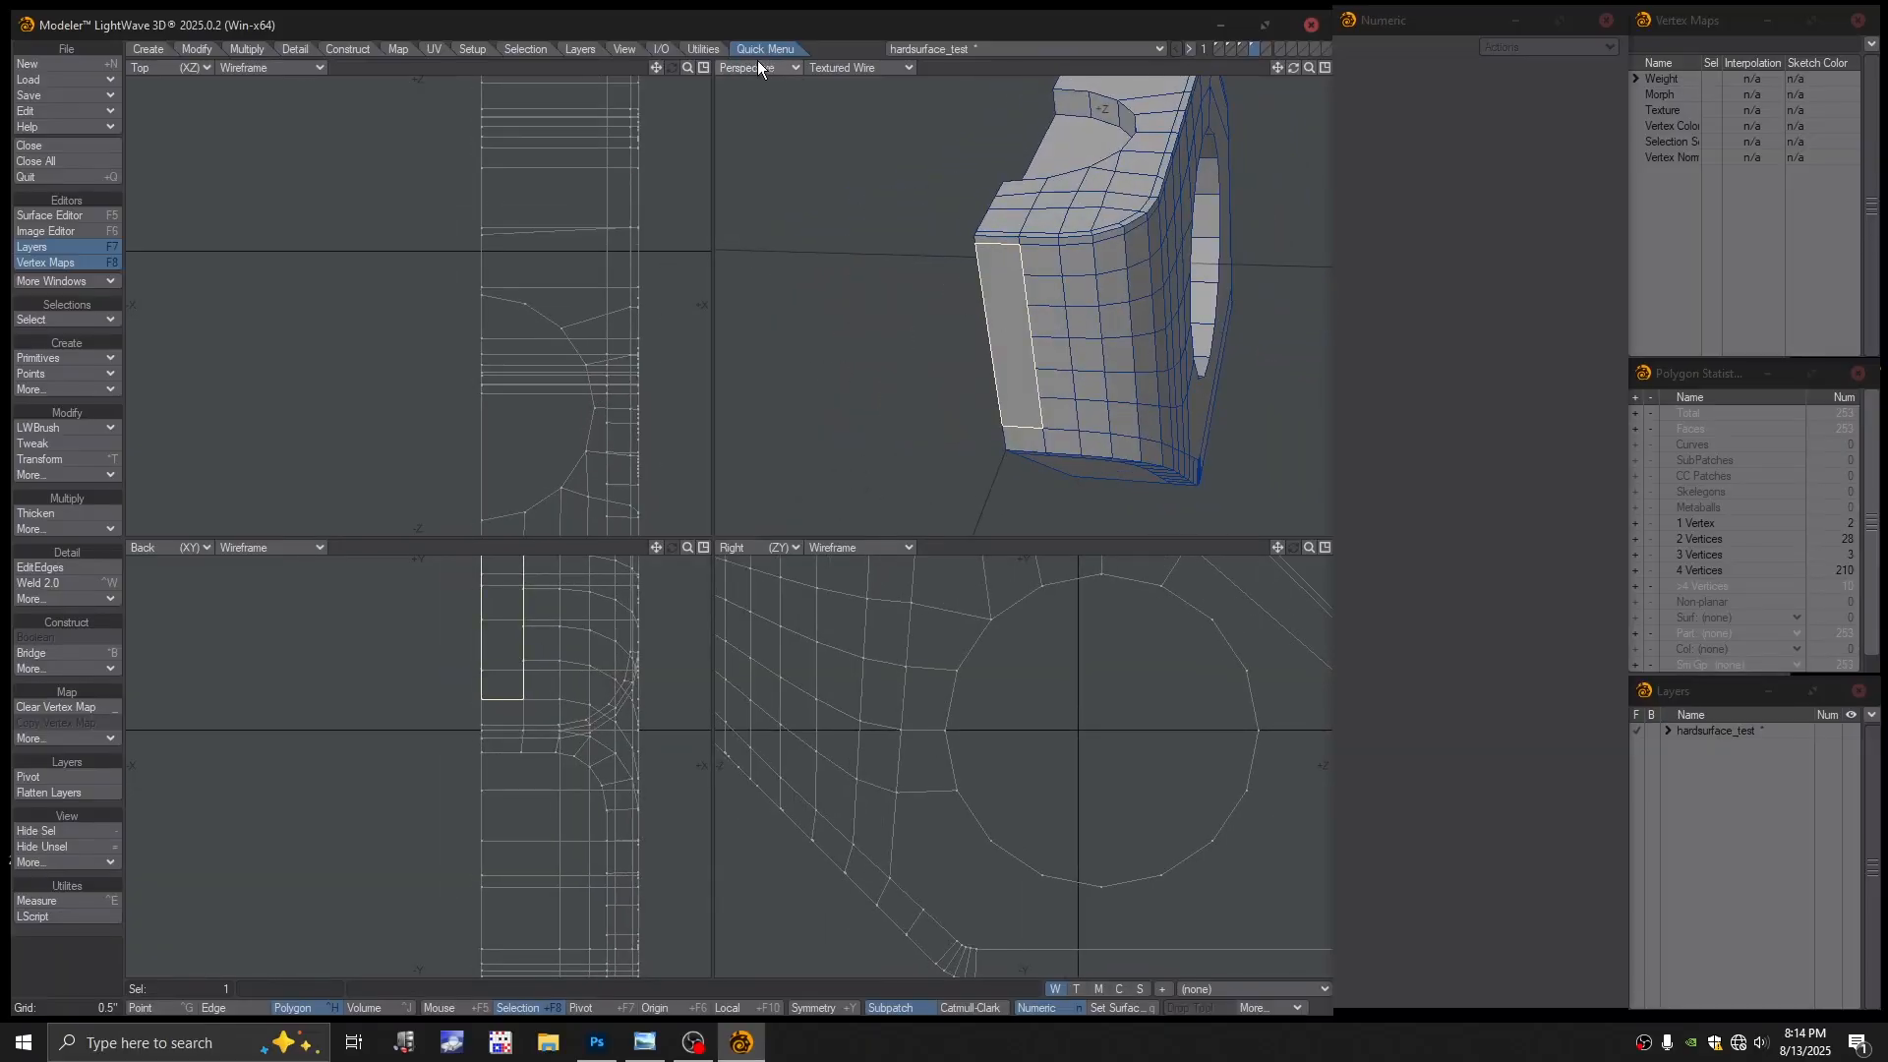
Switch Perspective to Color Wireframe and delete the stray strip polygon
left_click(847, 69)
left_click(836, 71)
key("shift+a")
left_click_drag(1018, 283, 1062, 308, "alt")
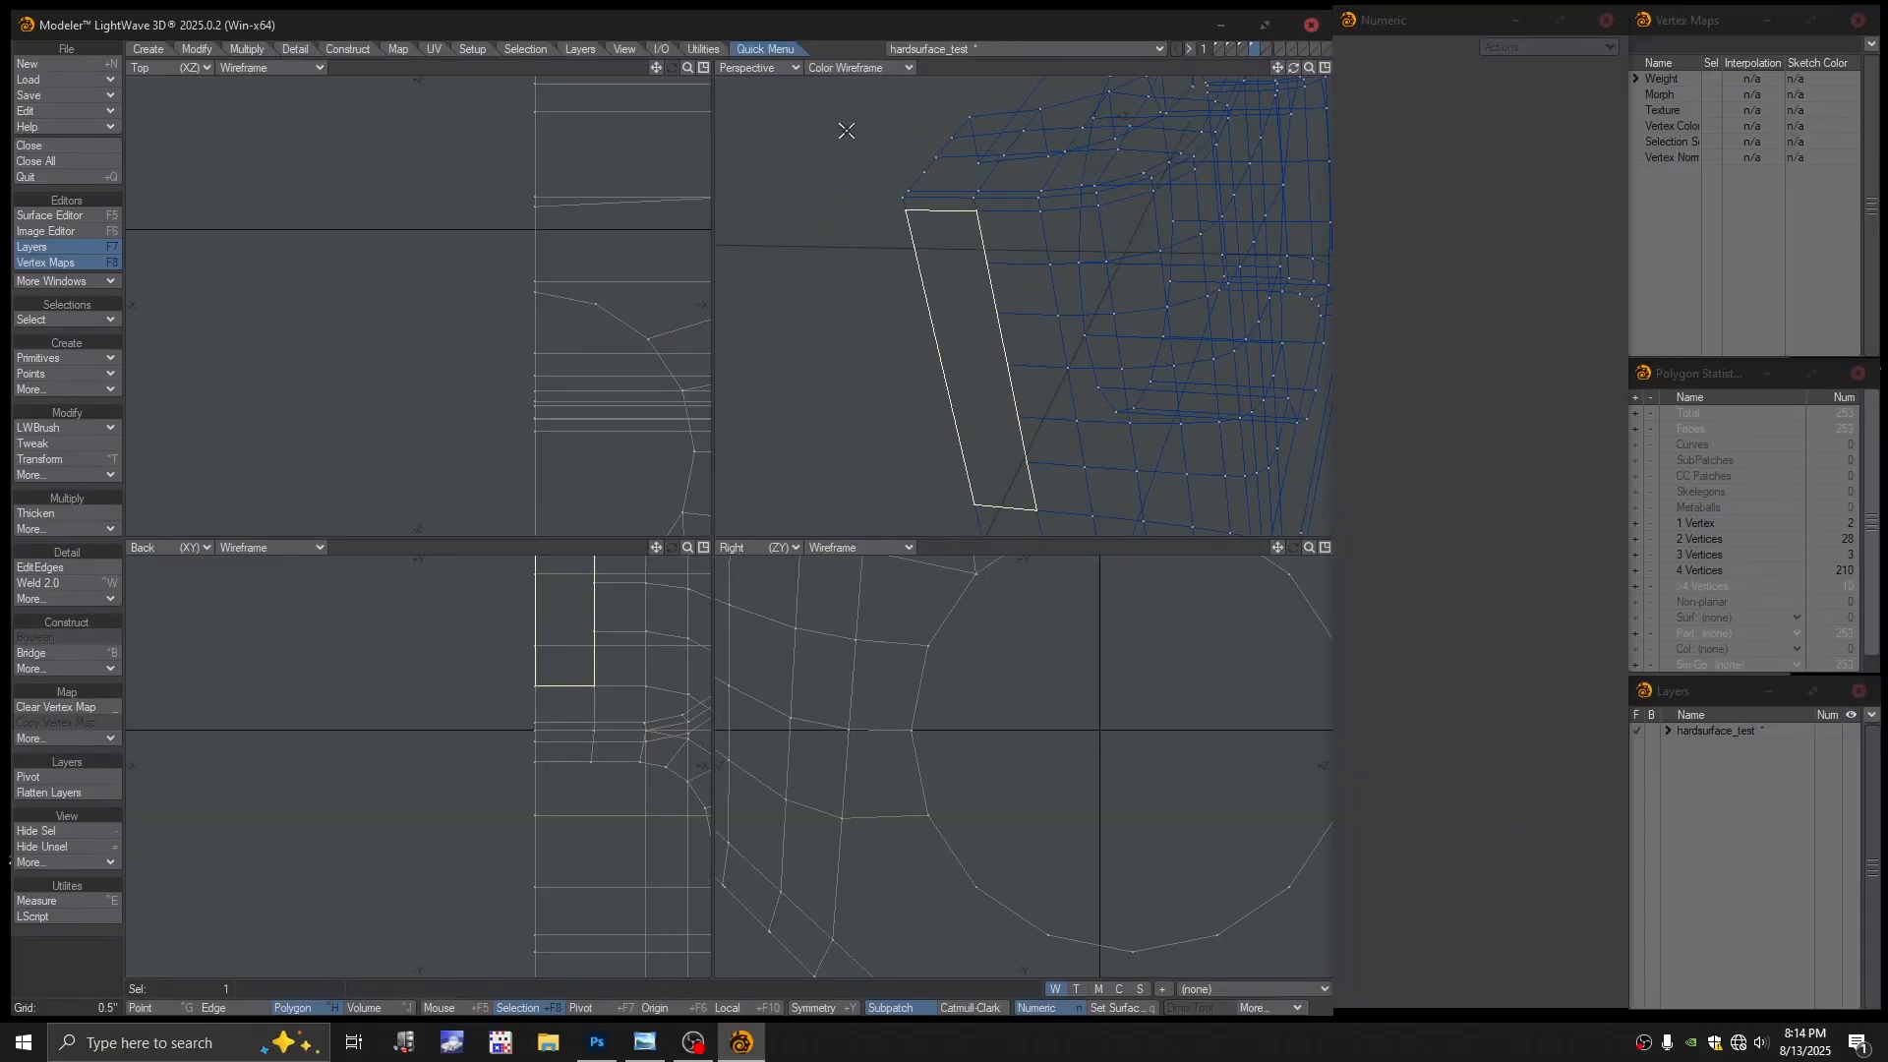
key("Delete")
Delete the leftover stray point in Point mode and return Perspective to Textured Wireframe
left_click_drag(964, 277, 948, 278, "alt")
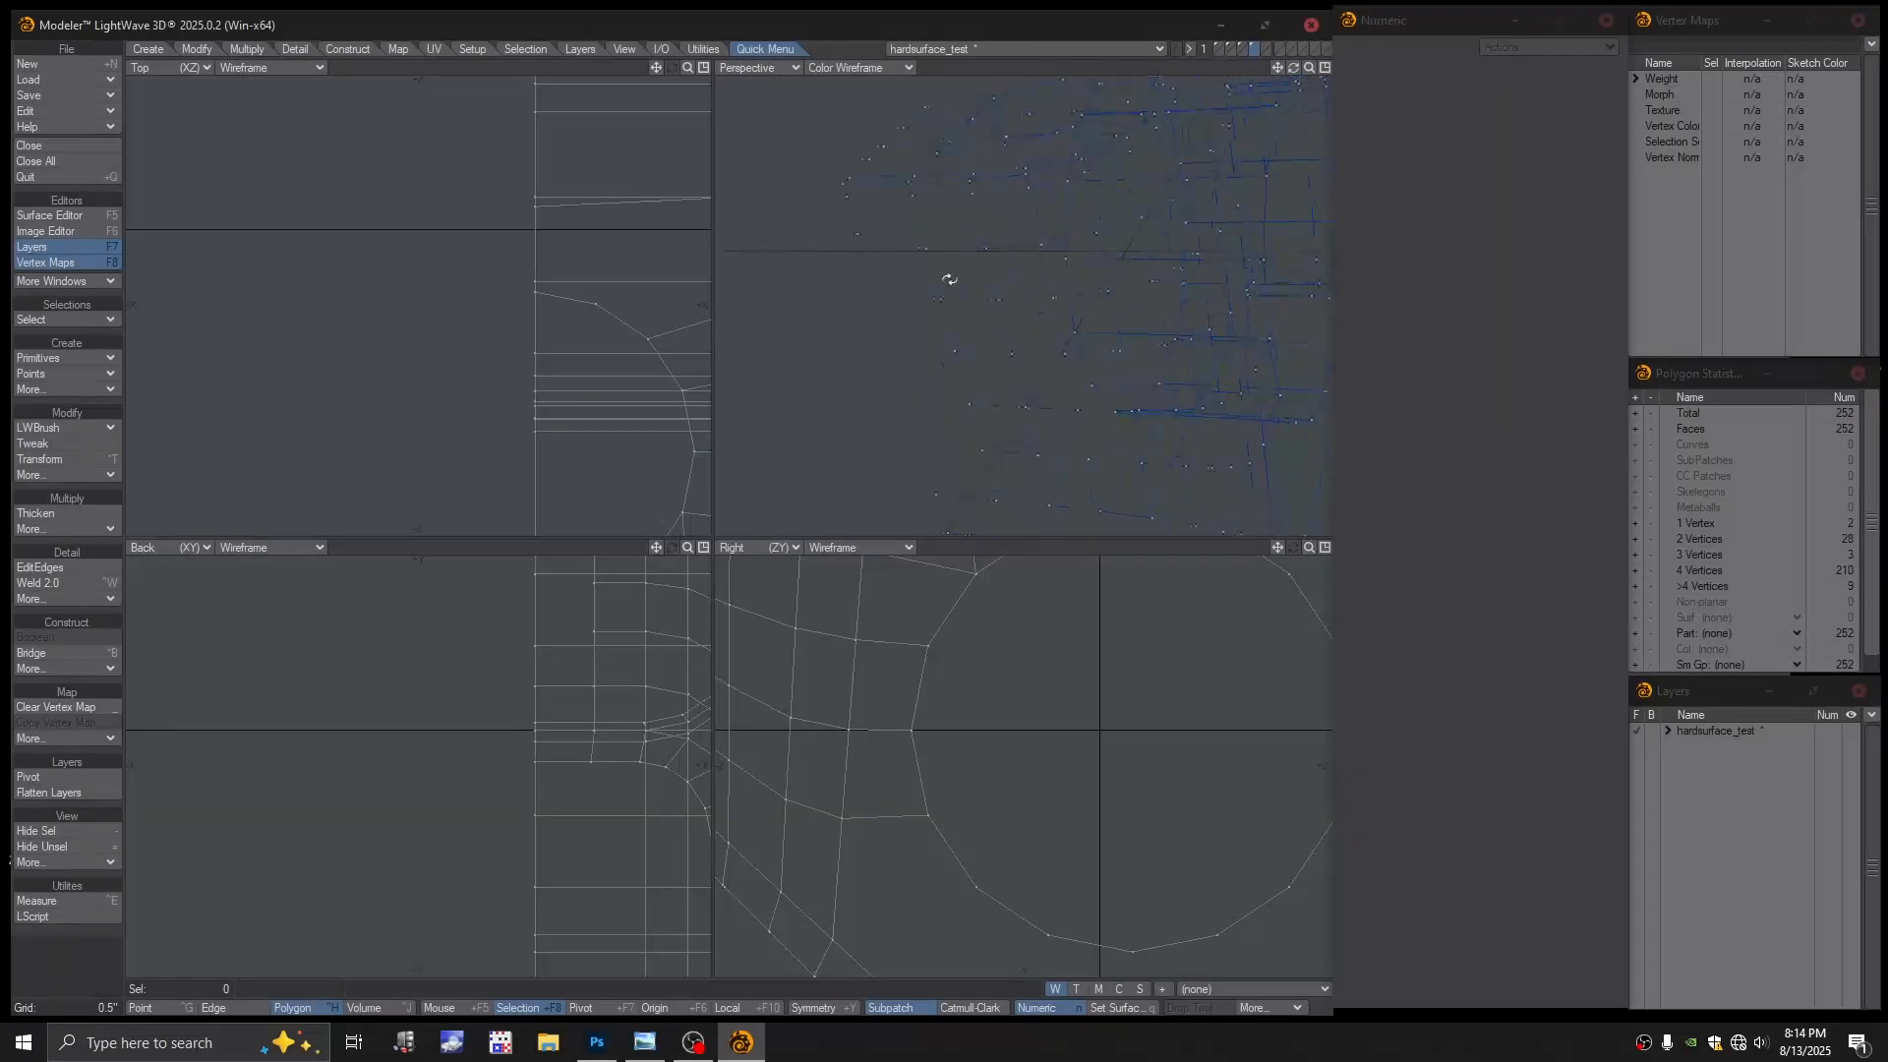
key("ctrl+g")
left_click(838, 234)
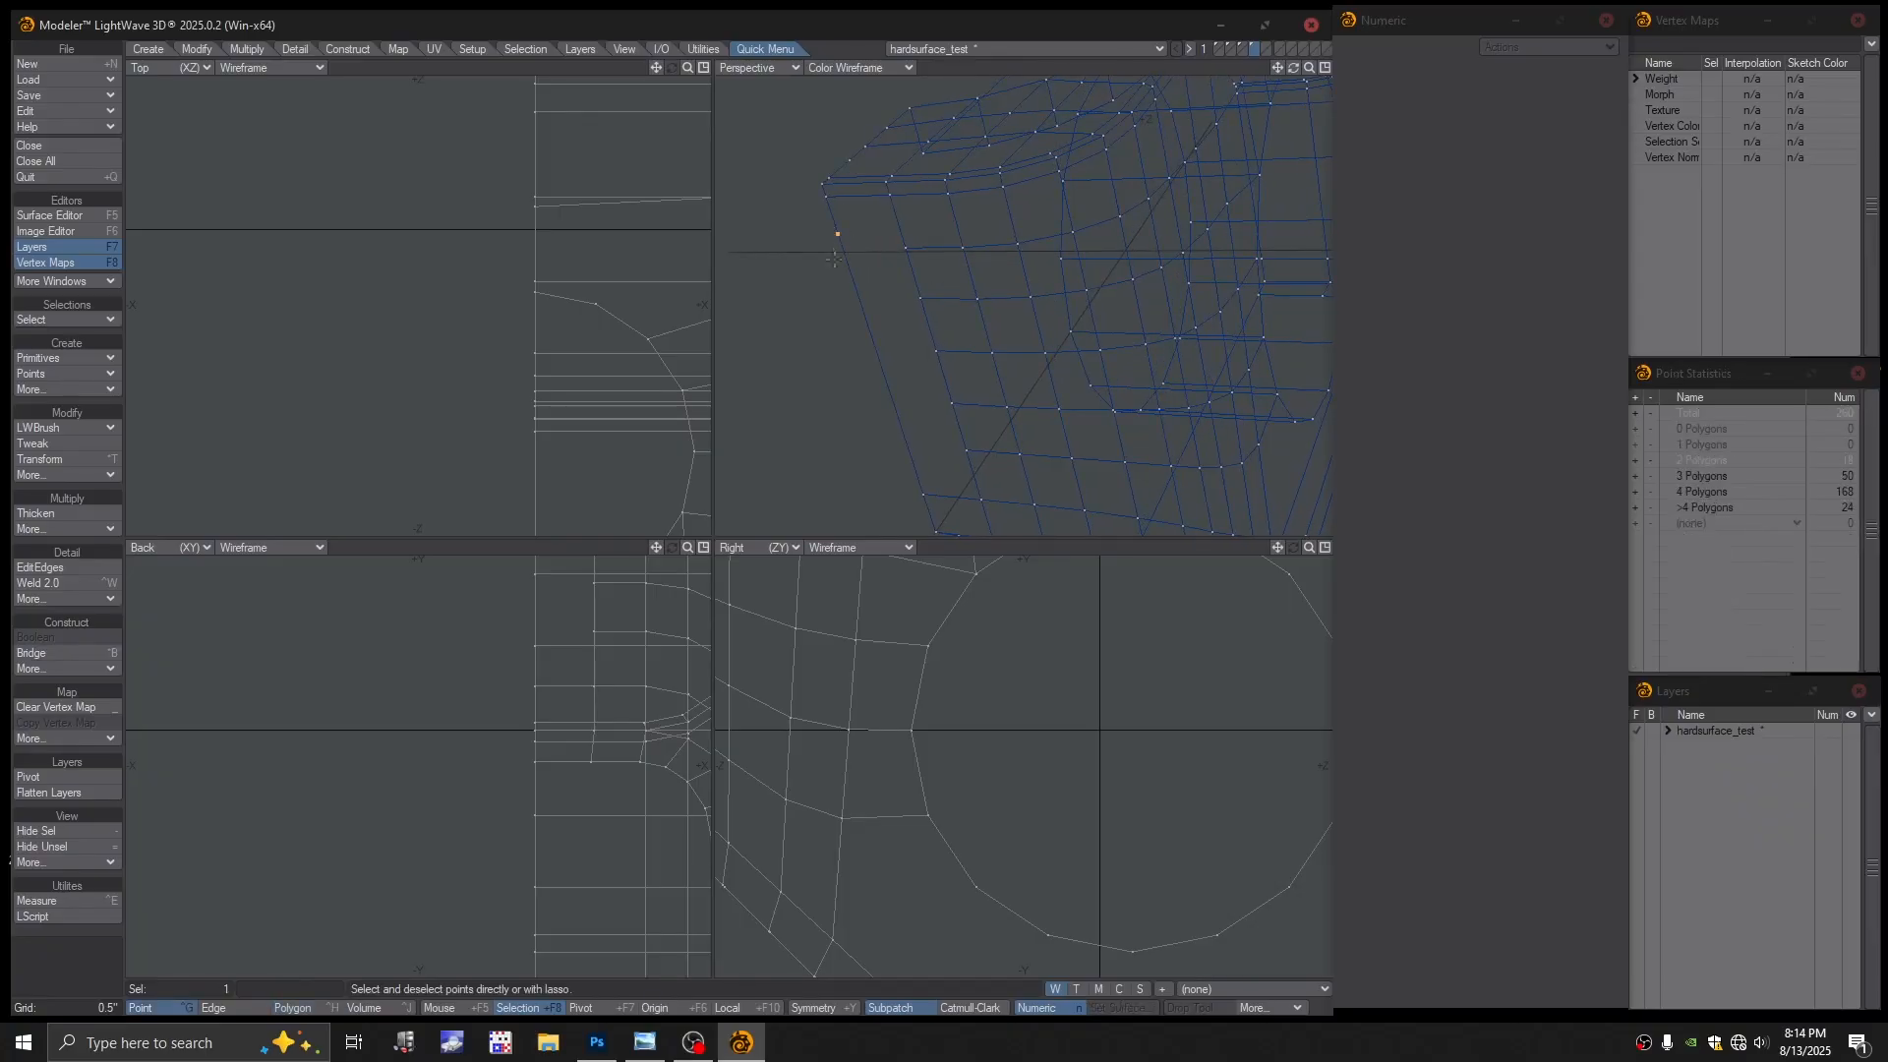
key("Delete")
mouse_move(967, 316)
left_mouse_down("ctrl+alt")
mouse_move(892, 309)
mouse_move(987, 319)
left_mouse_up("ctrl+alt")
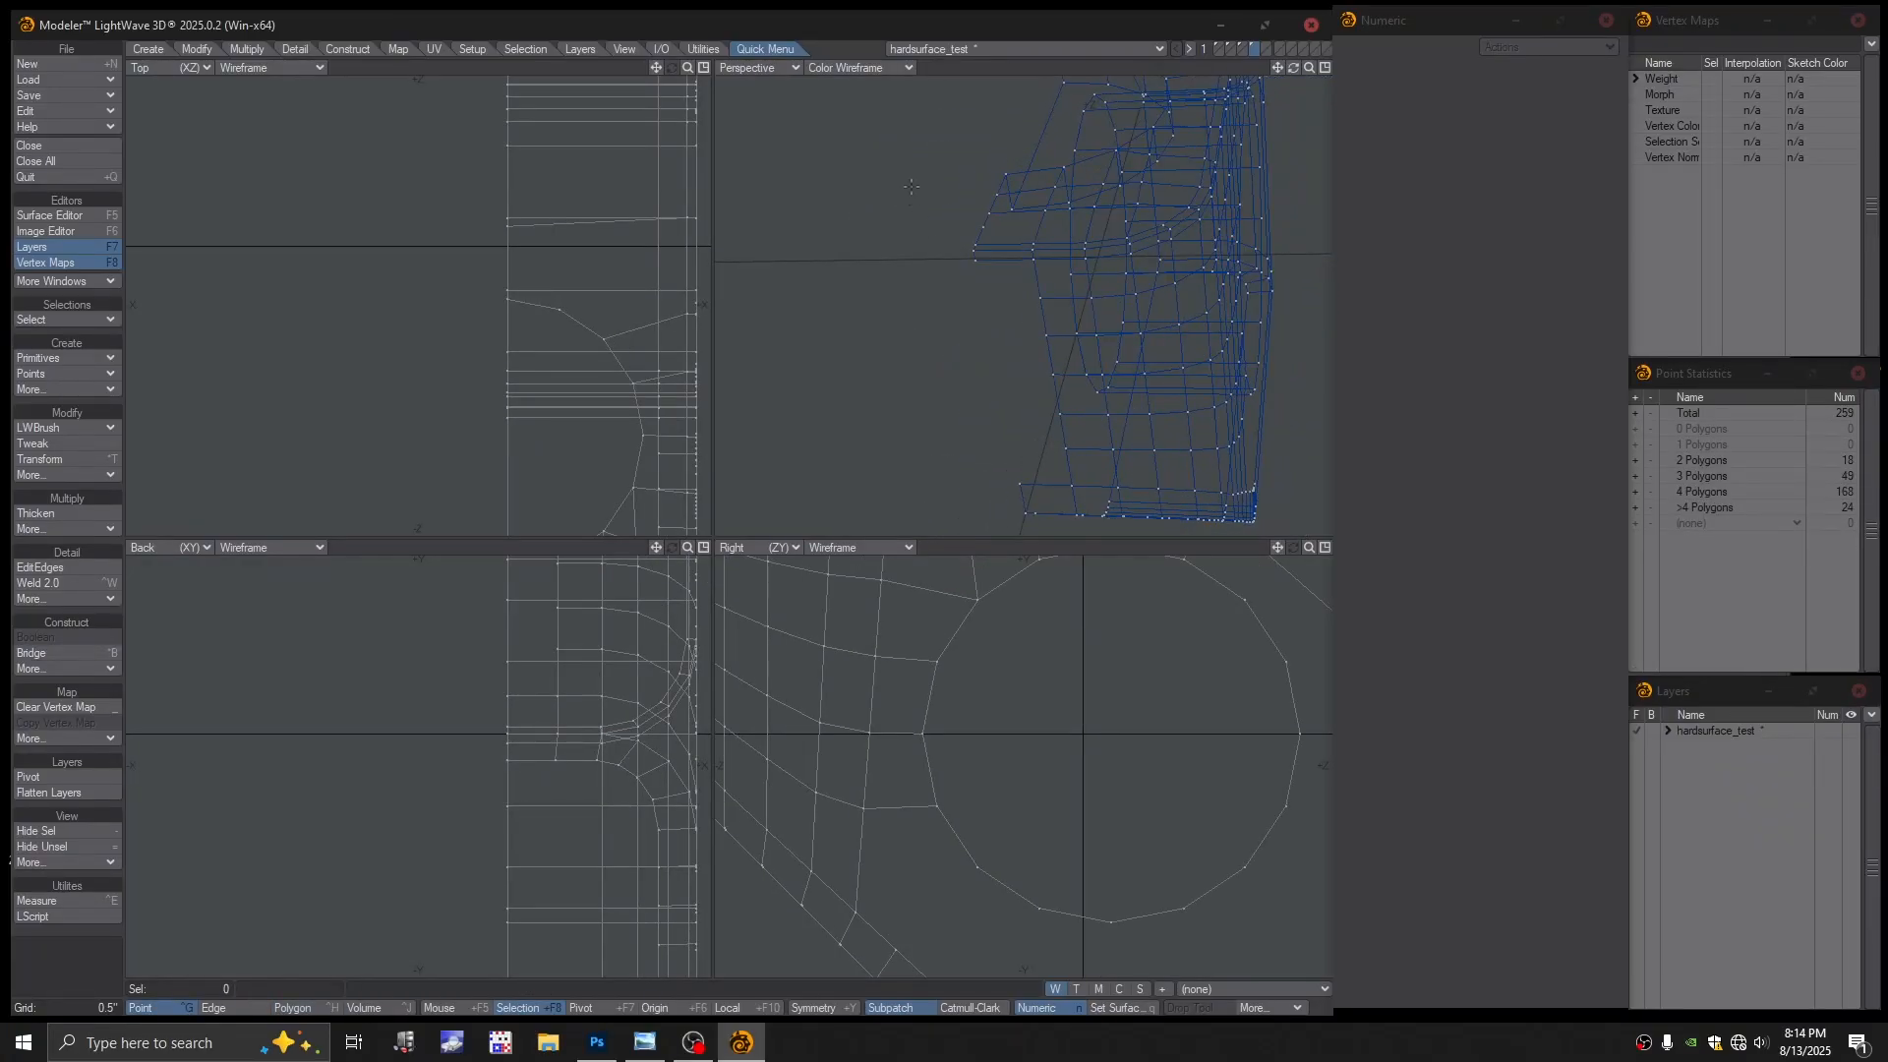
left_click(857, 67)
left_click(843, 190)
Select the side's open boundary edges and move them 1.125" outward along X
left_click_drag(910, 206, 1057, 378, "alt")
key("space")
left_click_drag(610, 343, 524, 375, "ctrl+alt")
key("t")
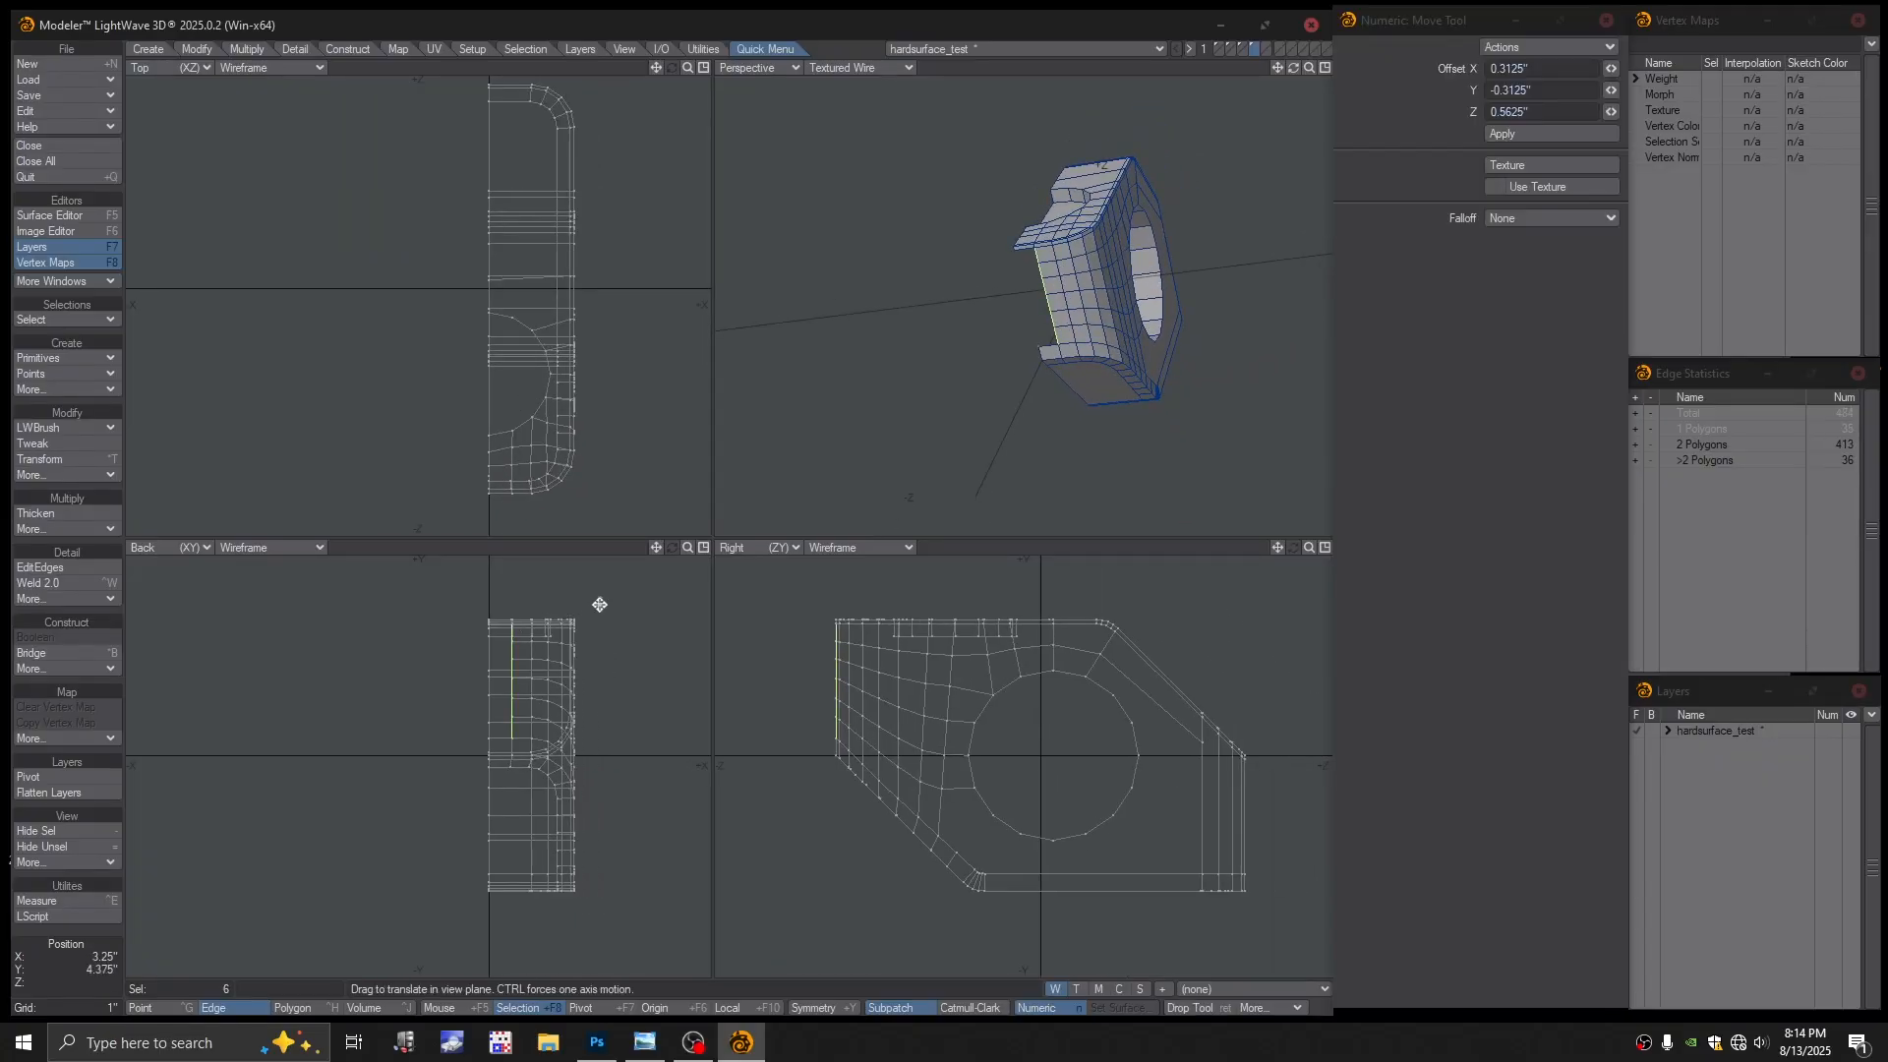
left_click_drag(599, 602, 560, 603, "ctrl")
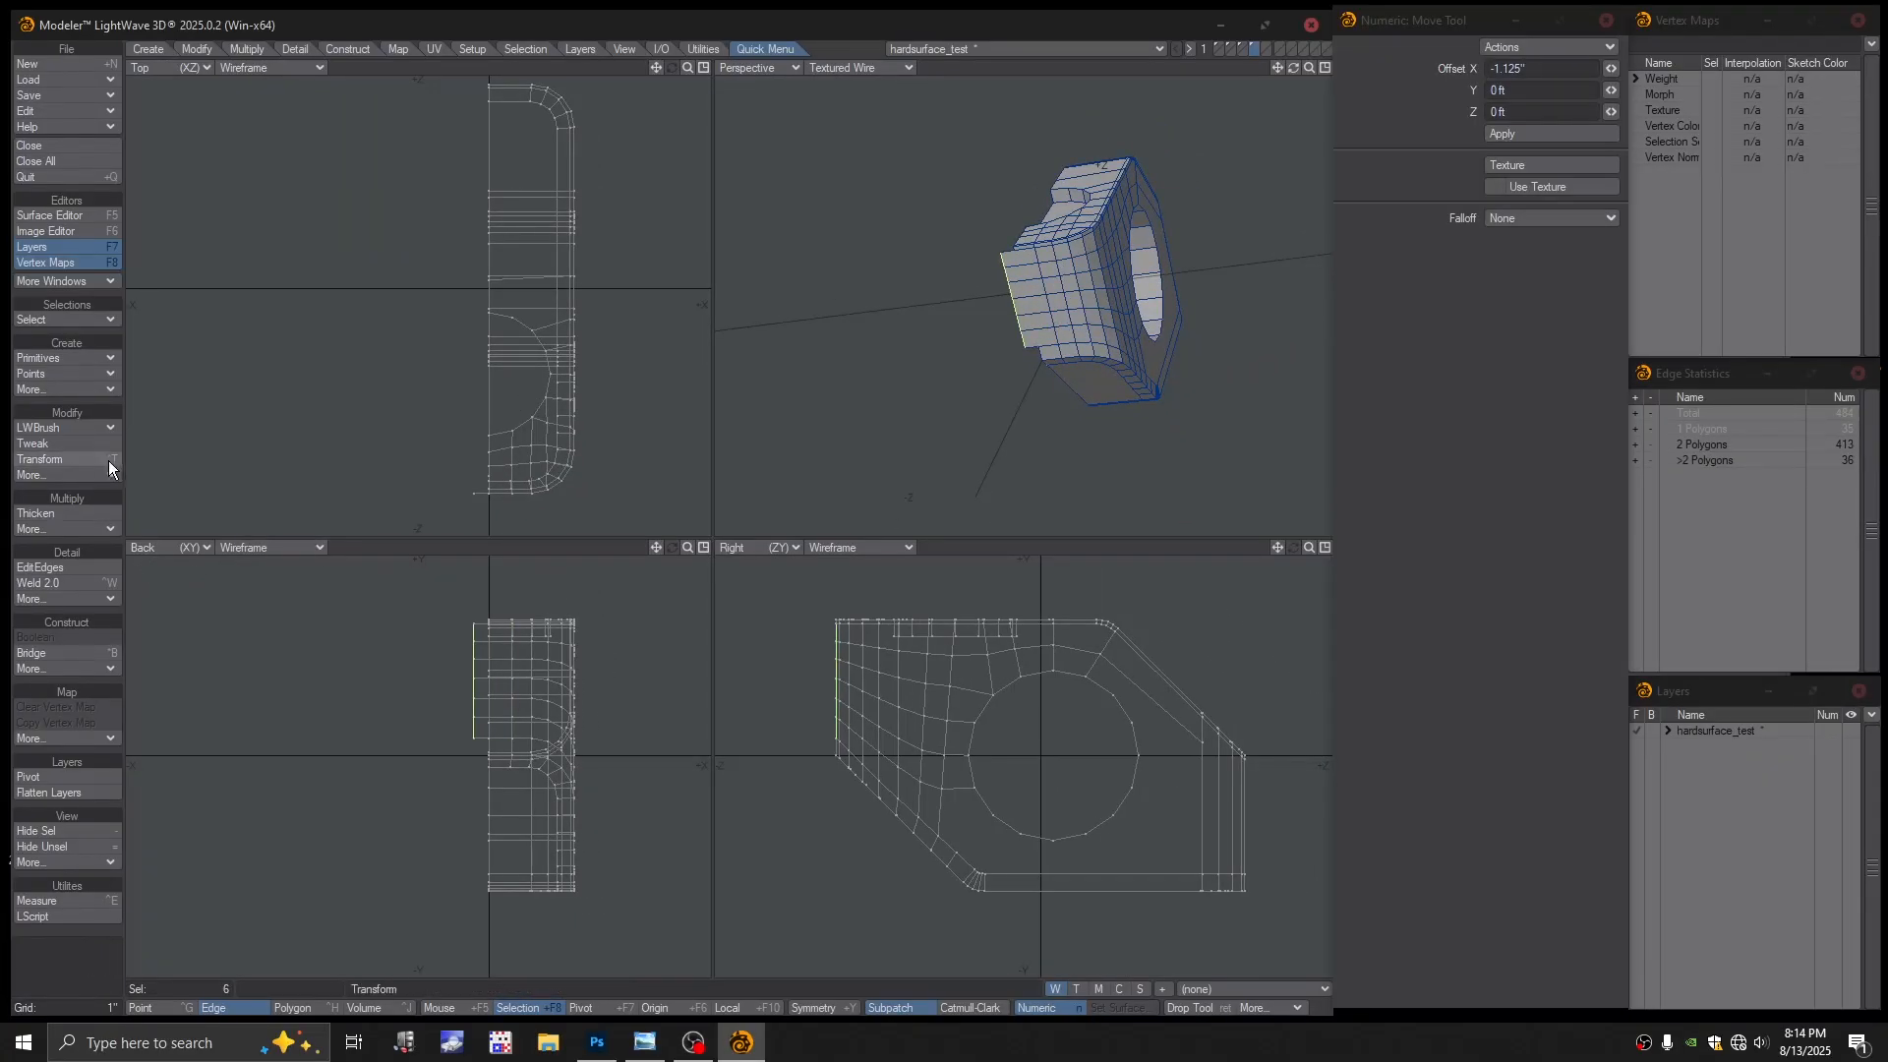
Align the moved edge points with Modify > Align and clear the selection
left_click(156, 48)
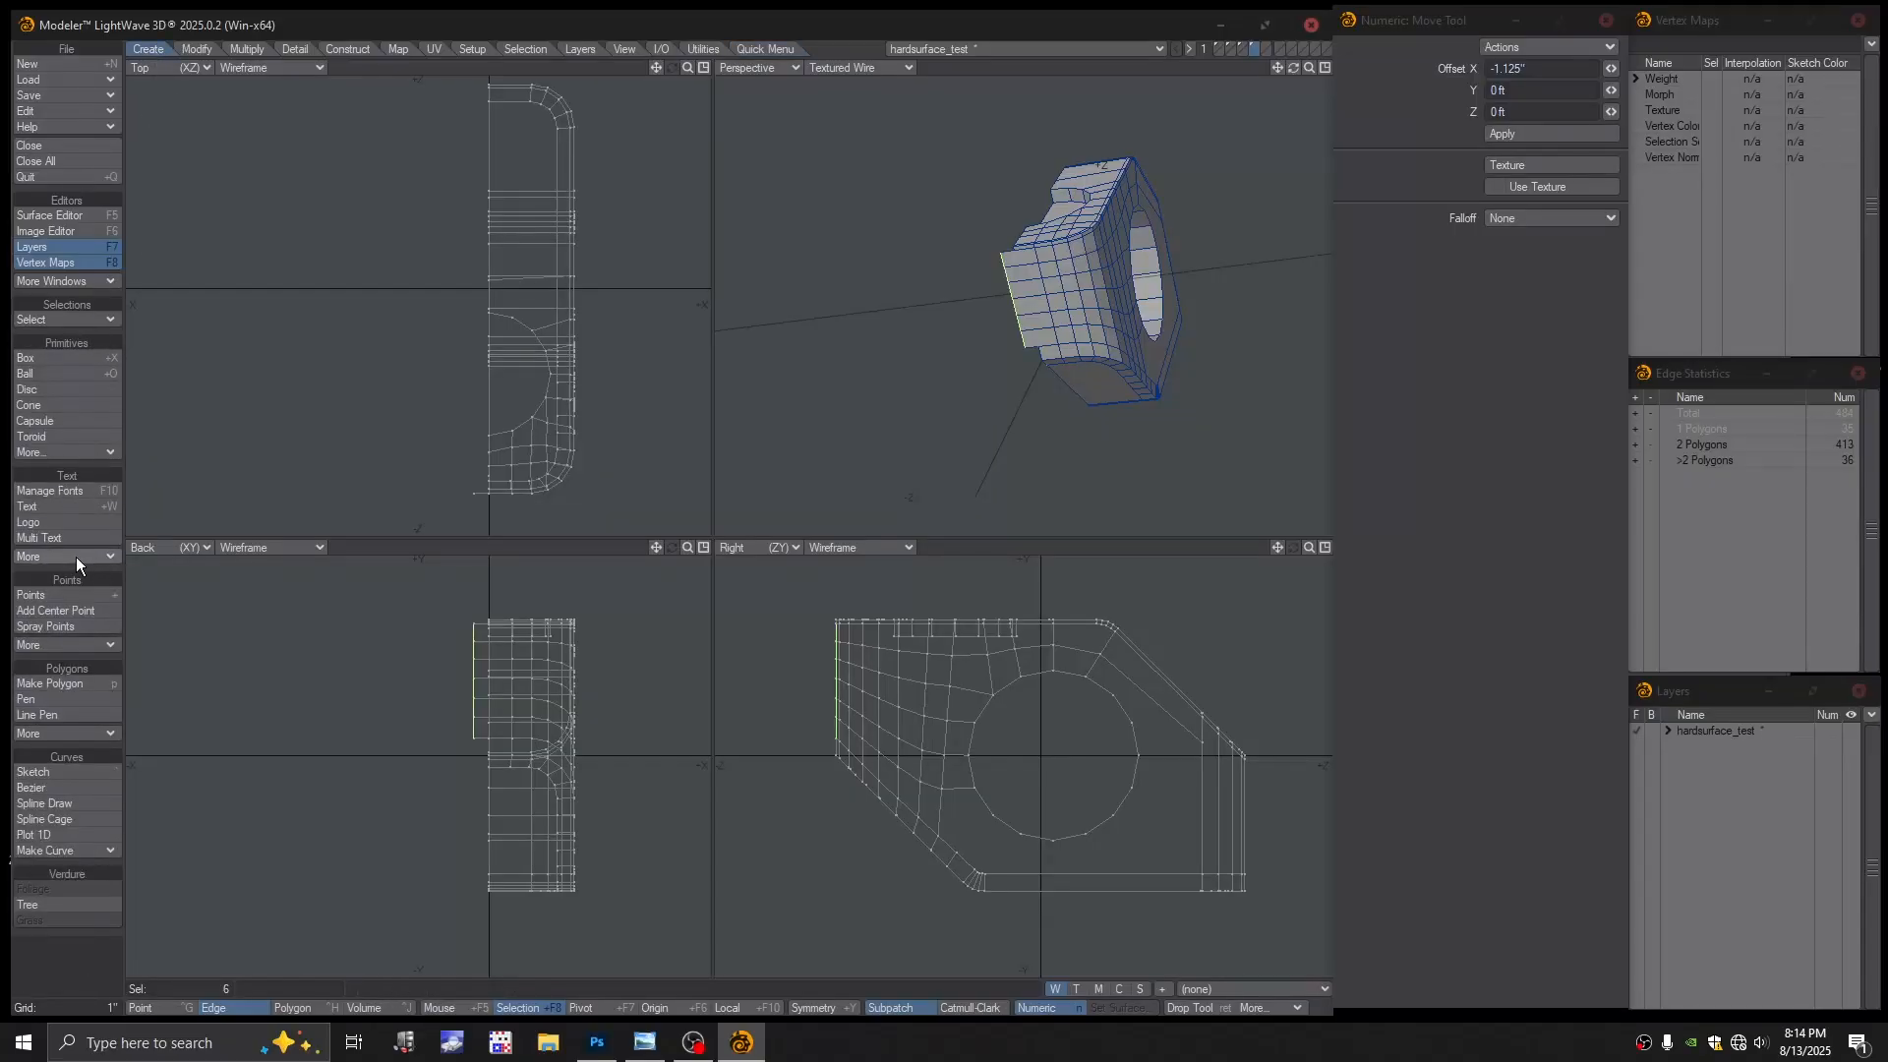
left_click(68, 452)
mouse_move(69, 455)
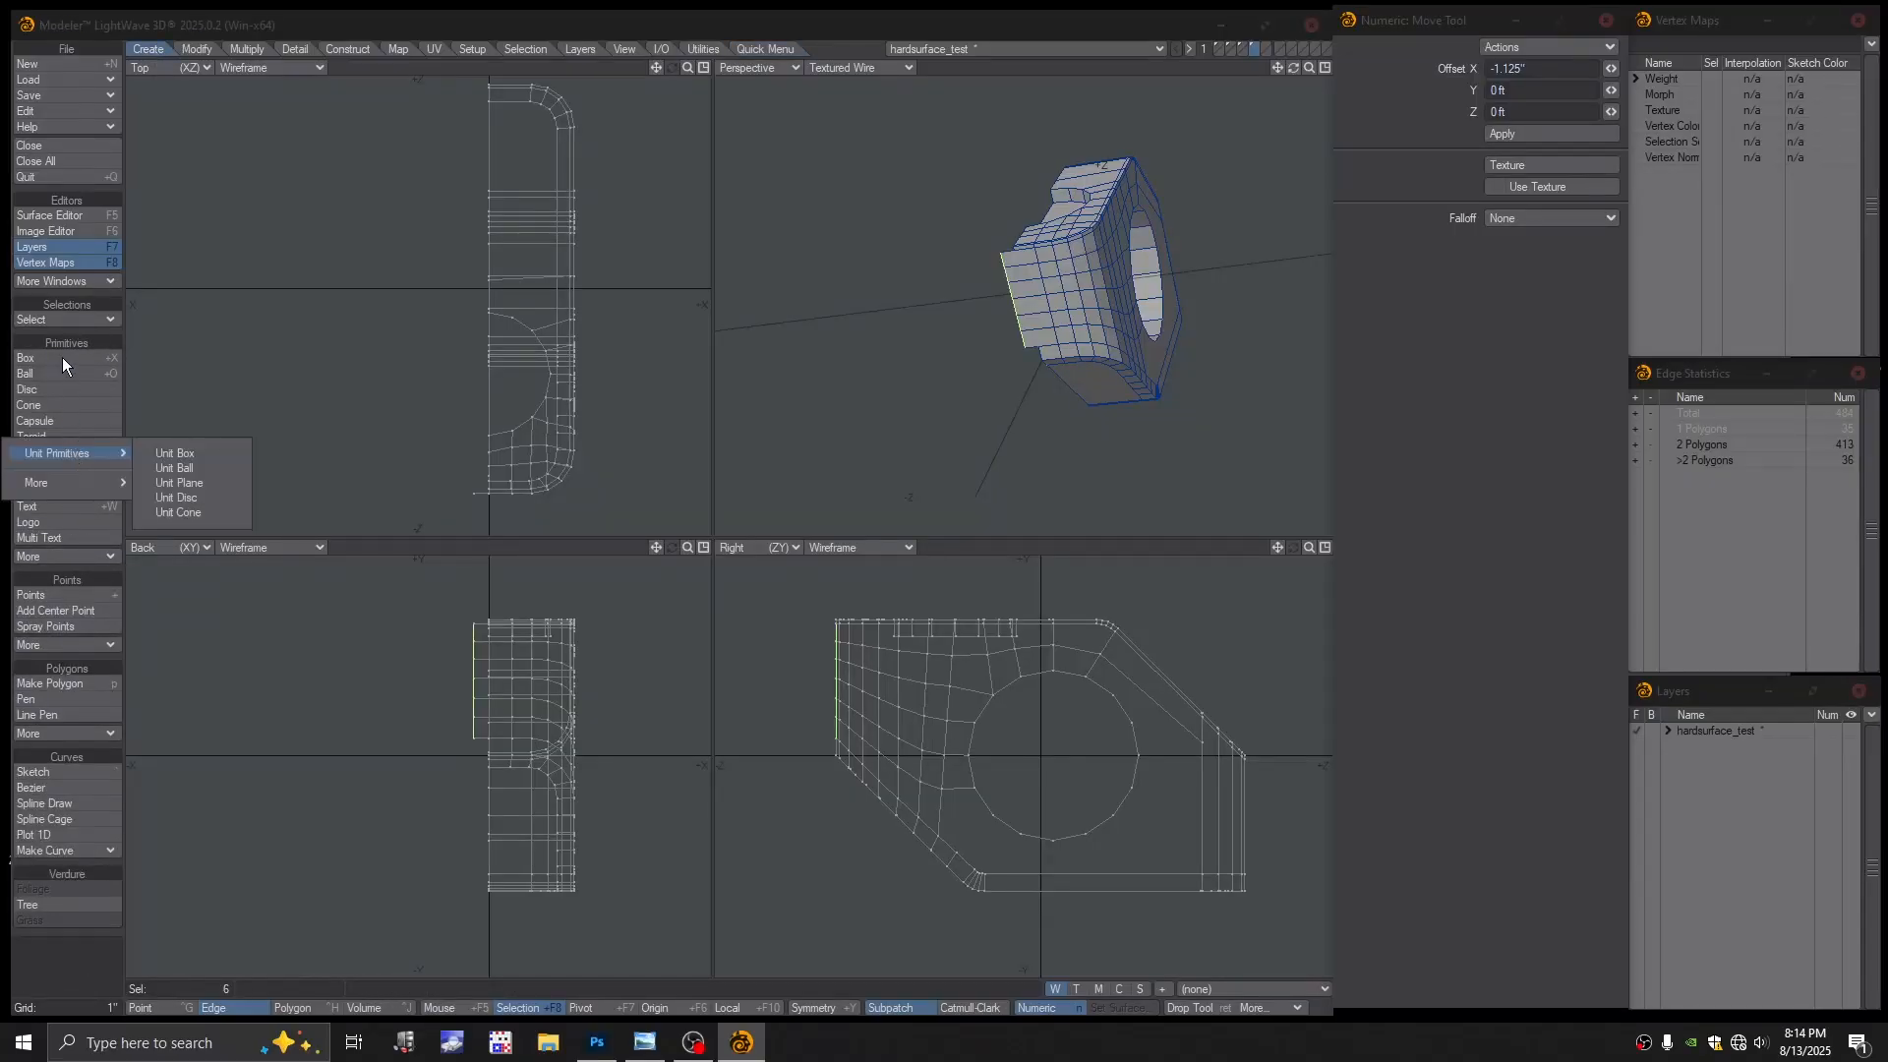
left_click(202, 48)
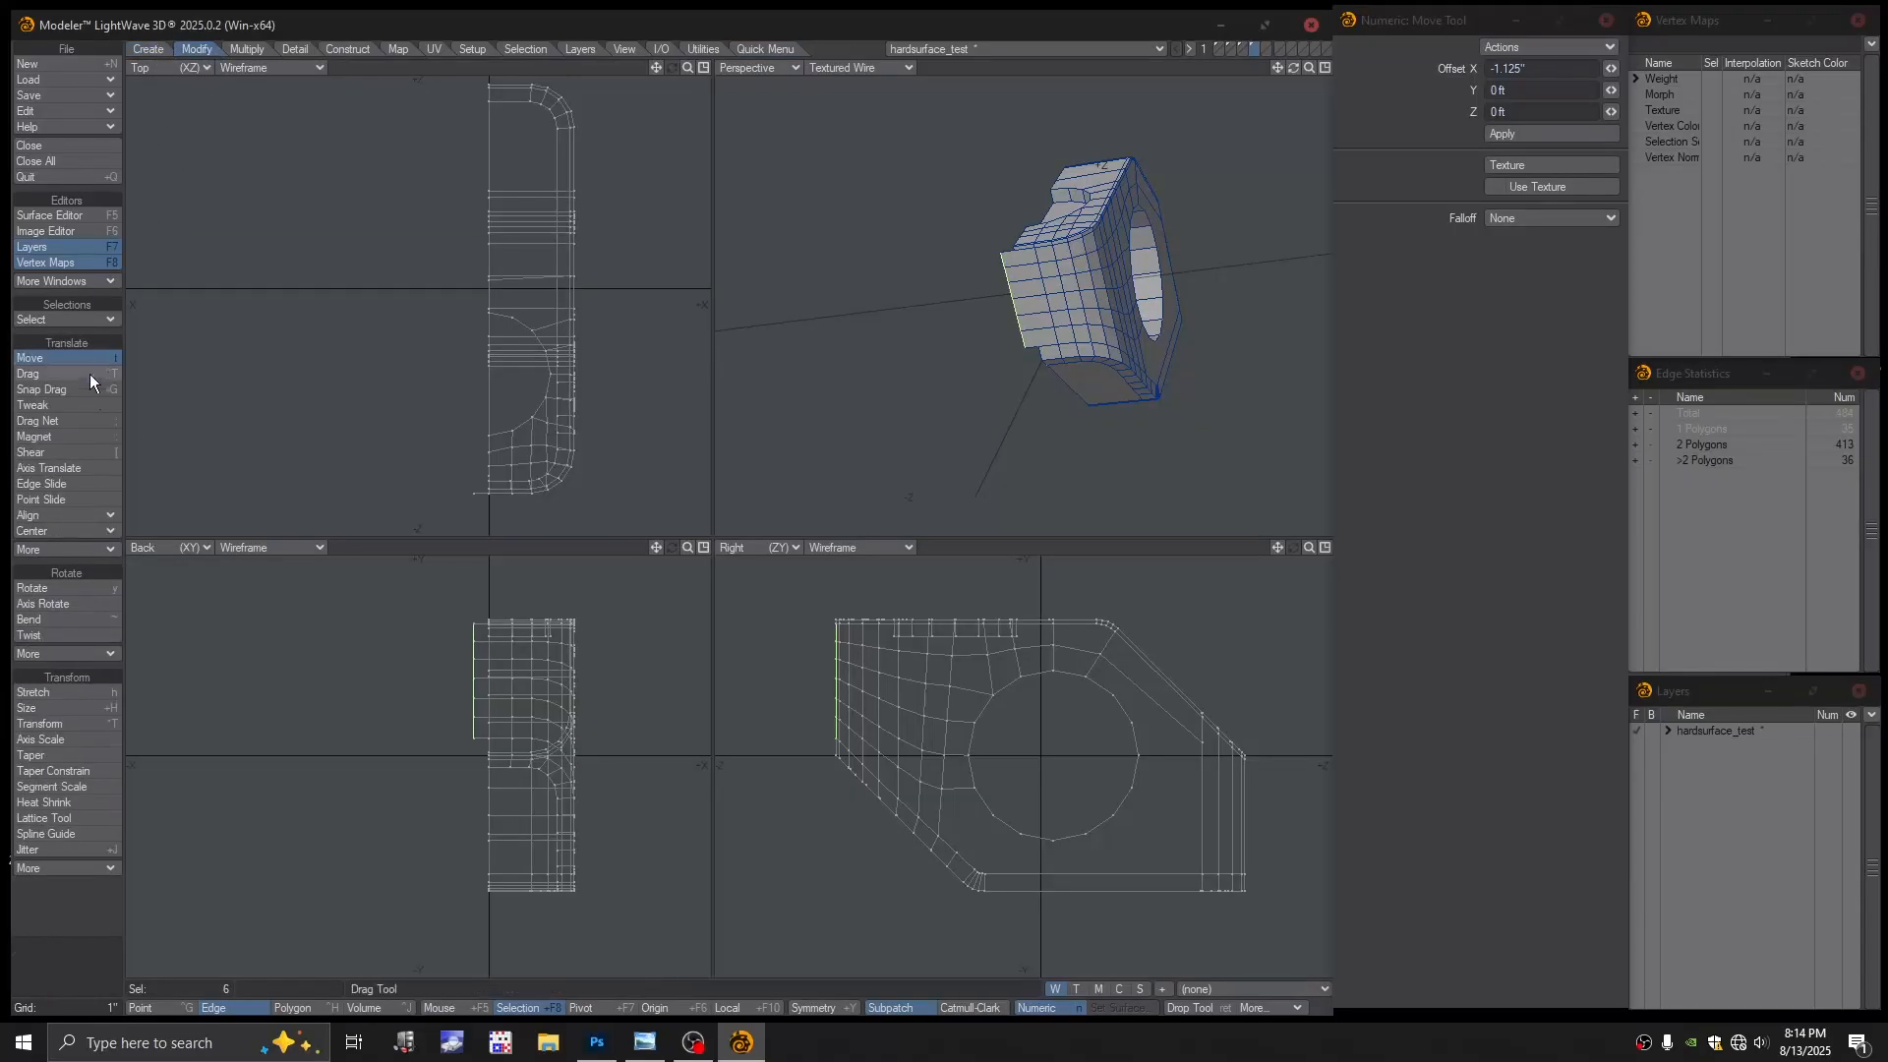
left_click(56, 515)
left_click(75, 512)
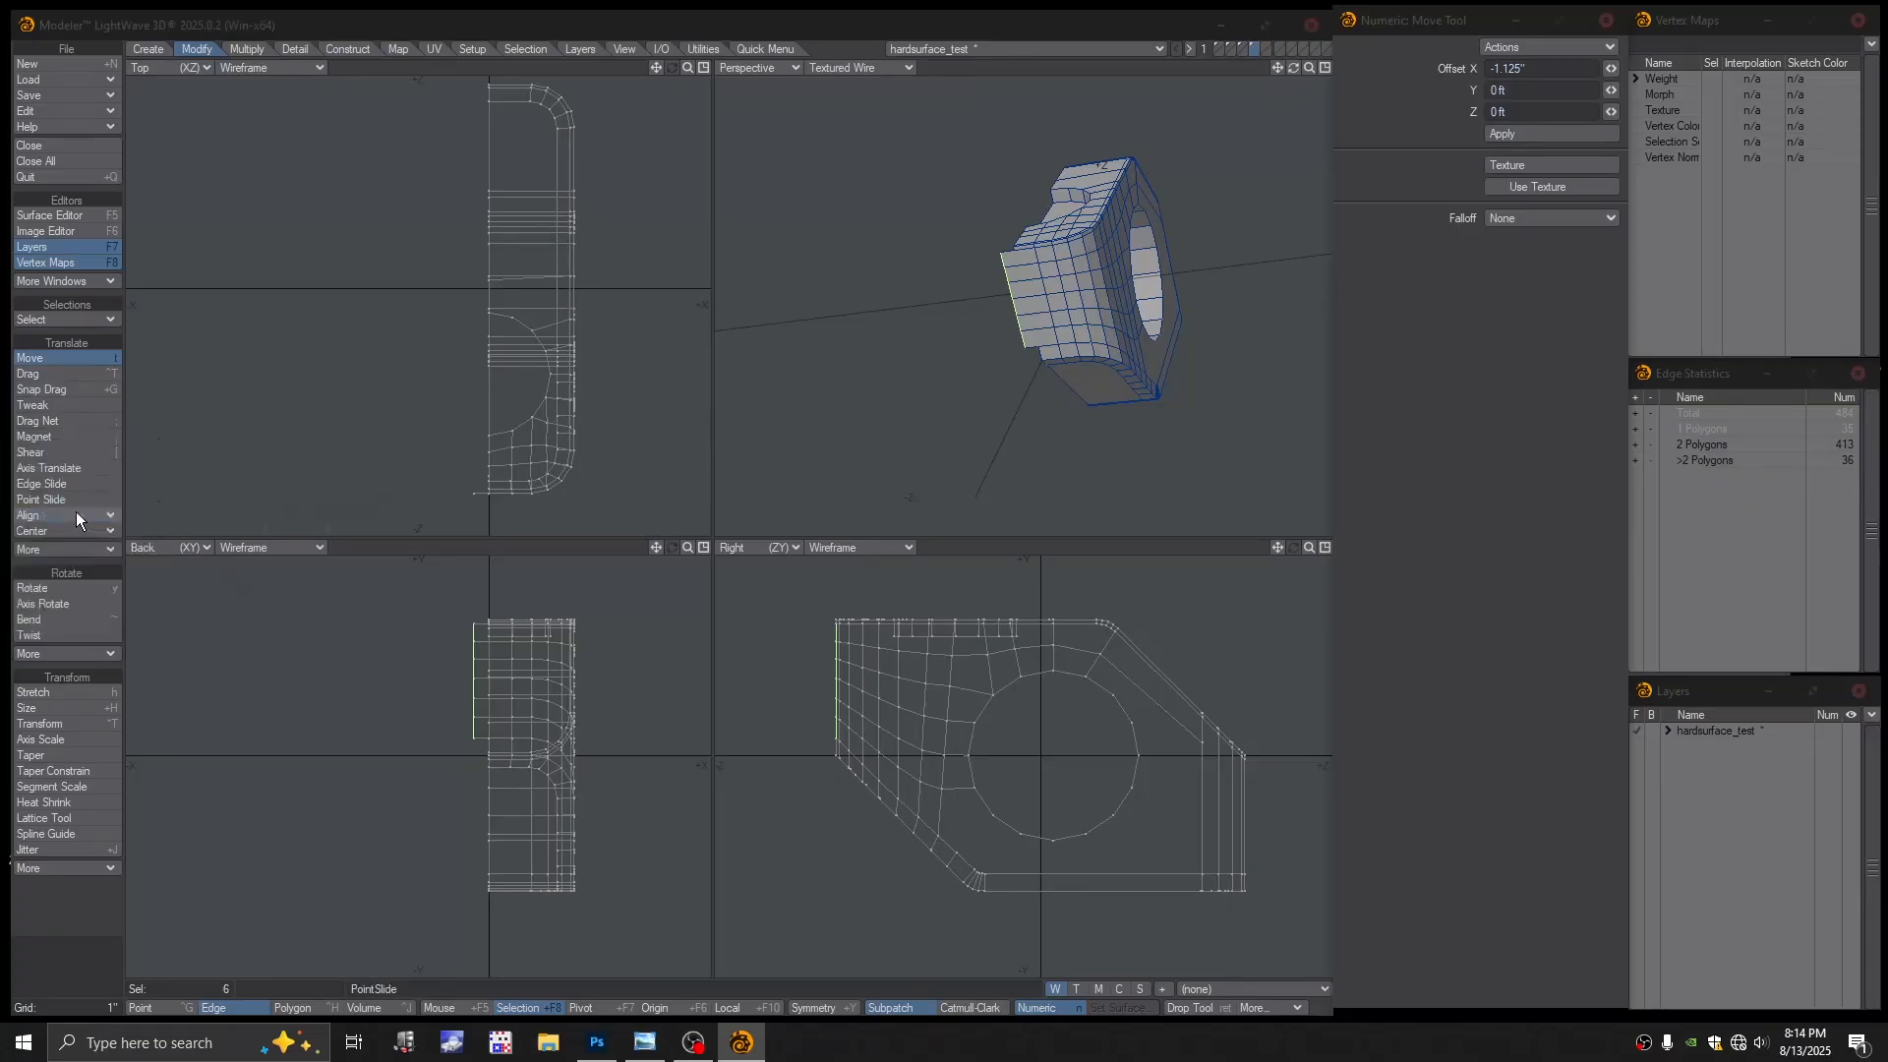
left_click(264, 604)
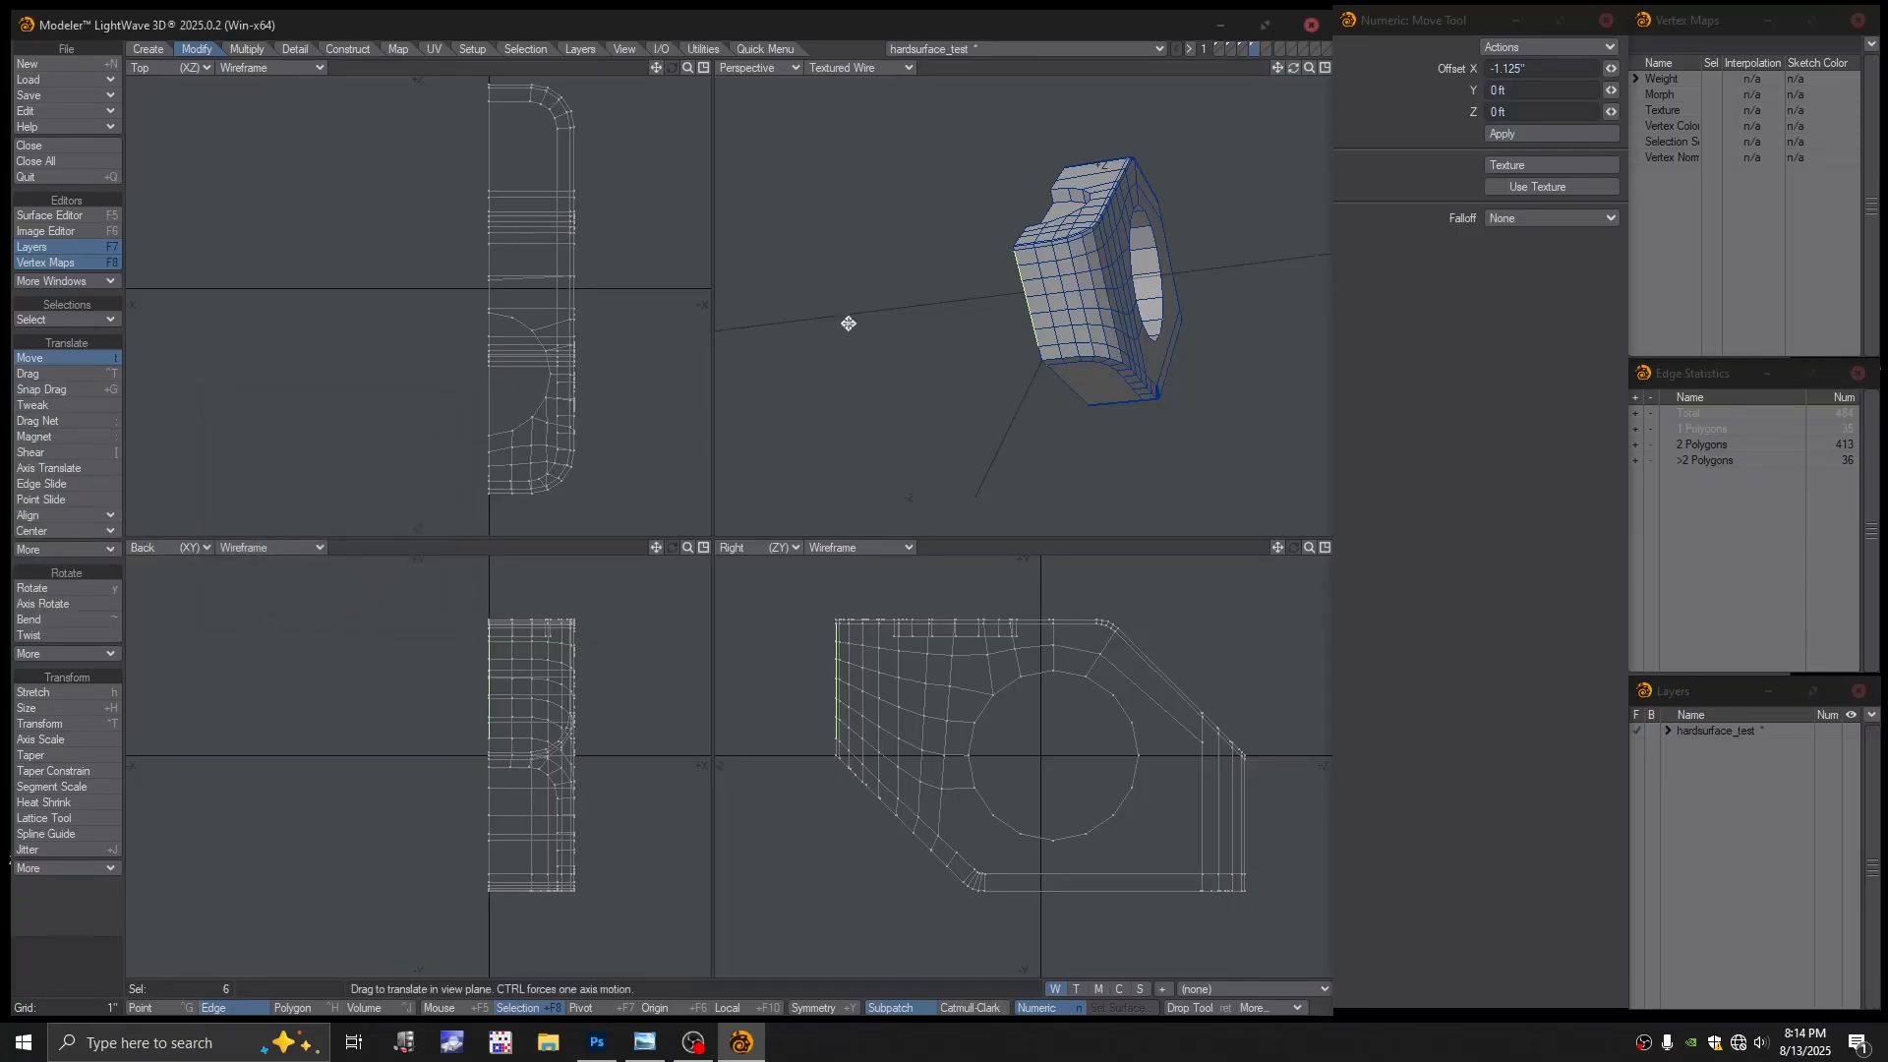
left_click(1048, 547)
left_click(1049, 547)
scroll(1069, 297, "up", 3)
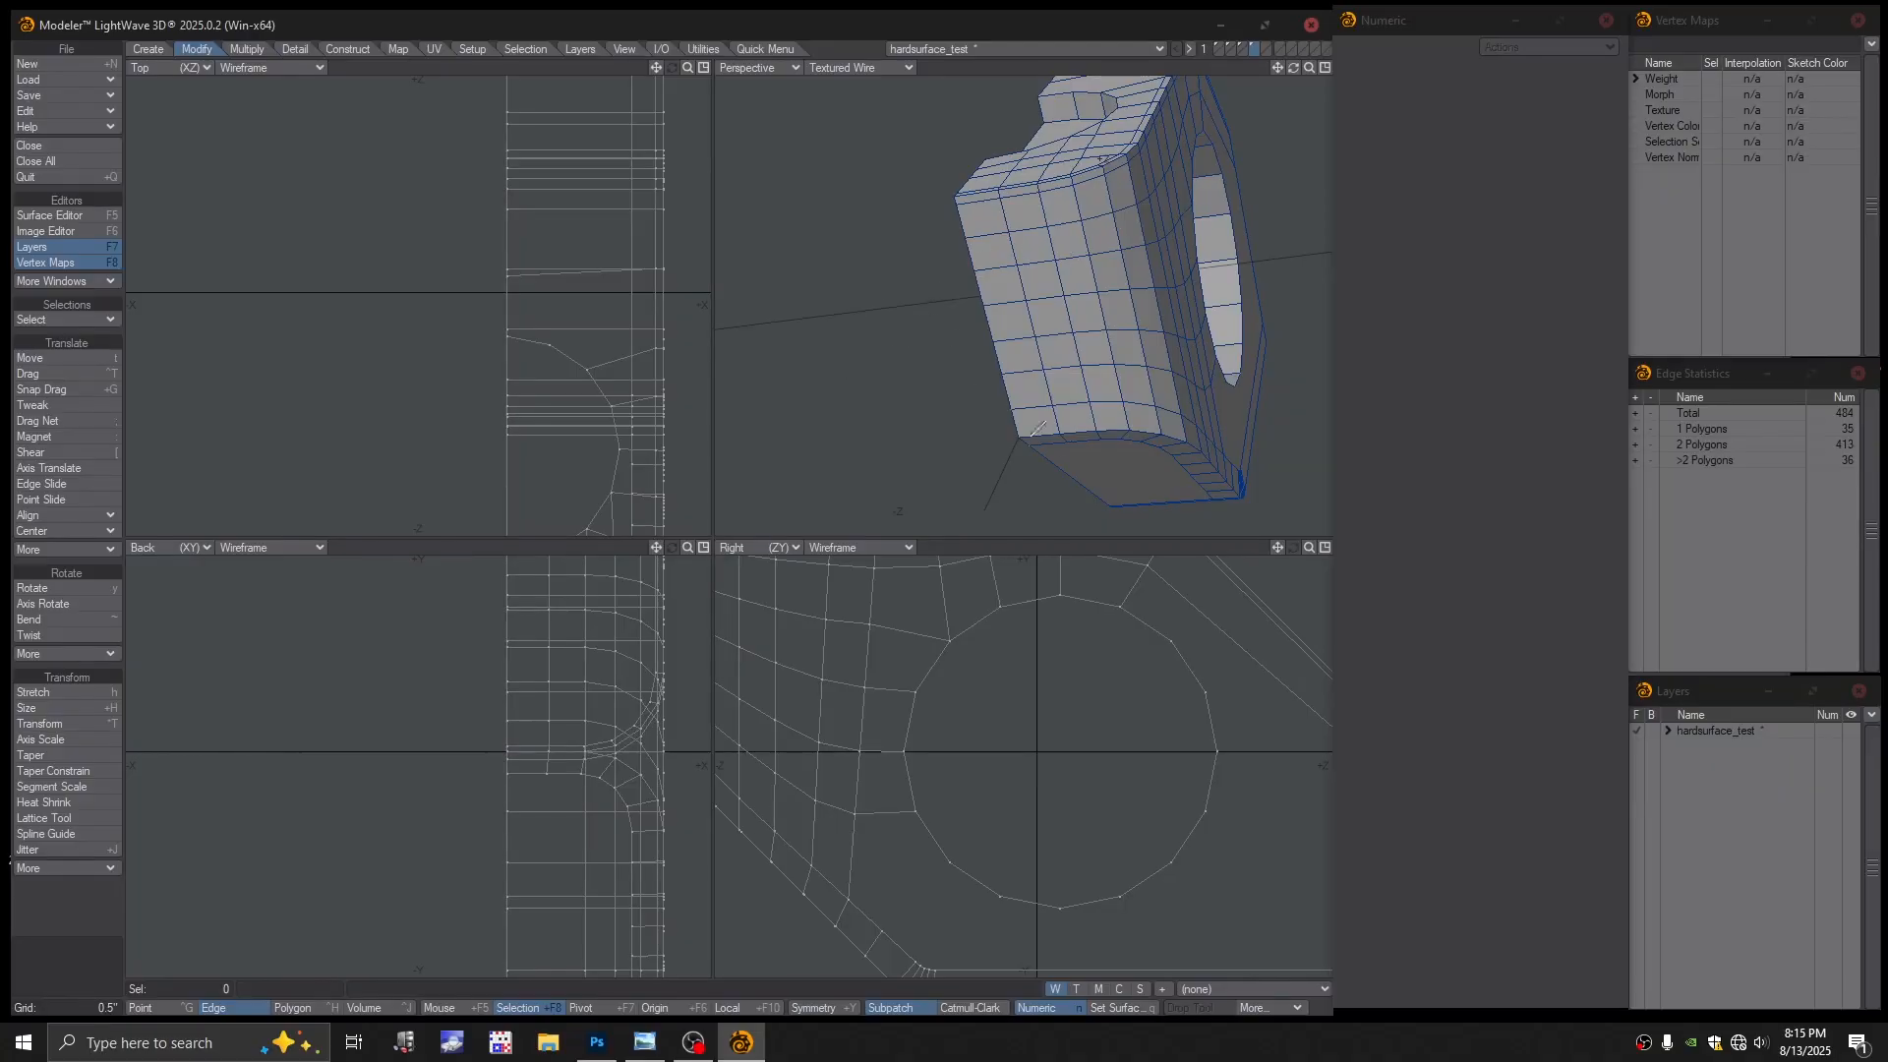
Merge overlapping points across the block
key("m")
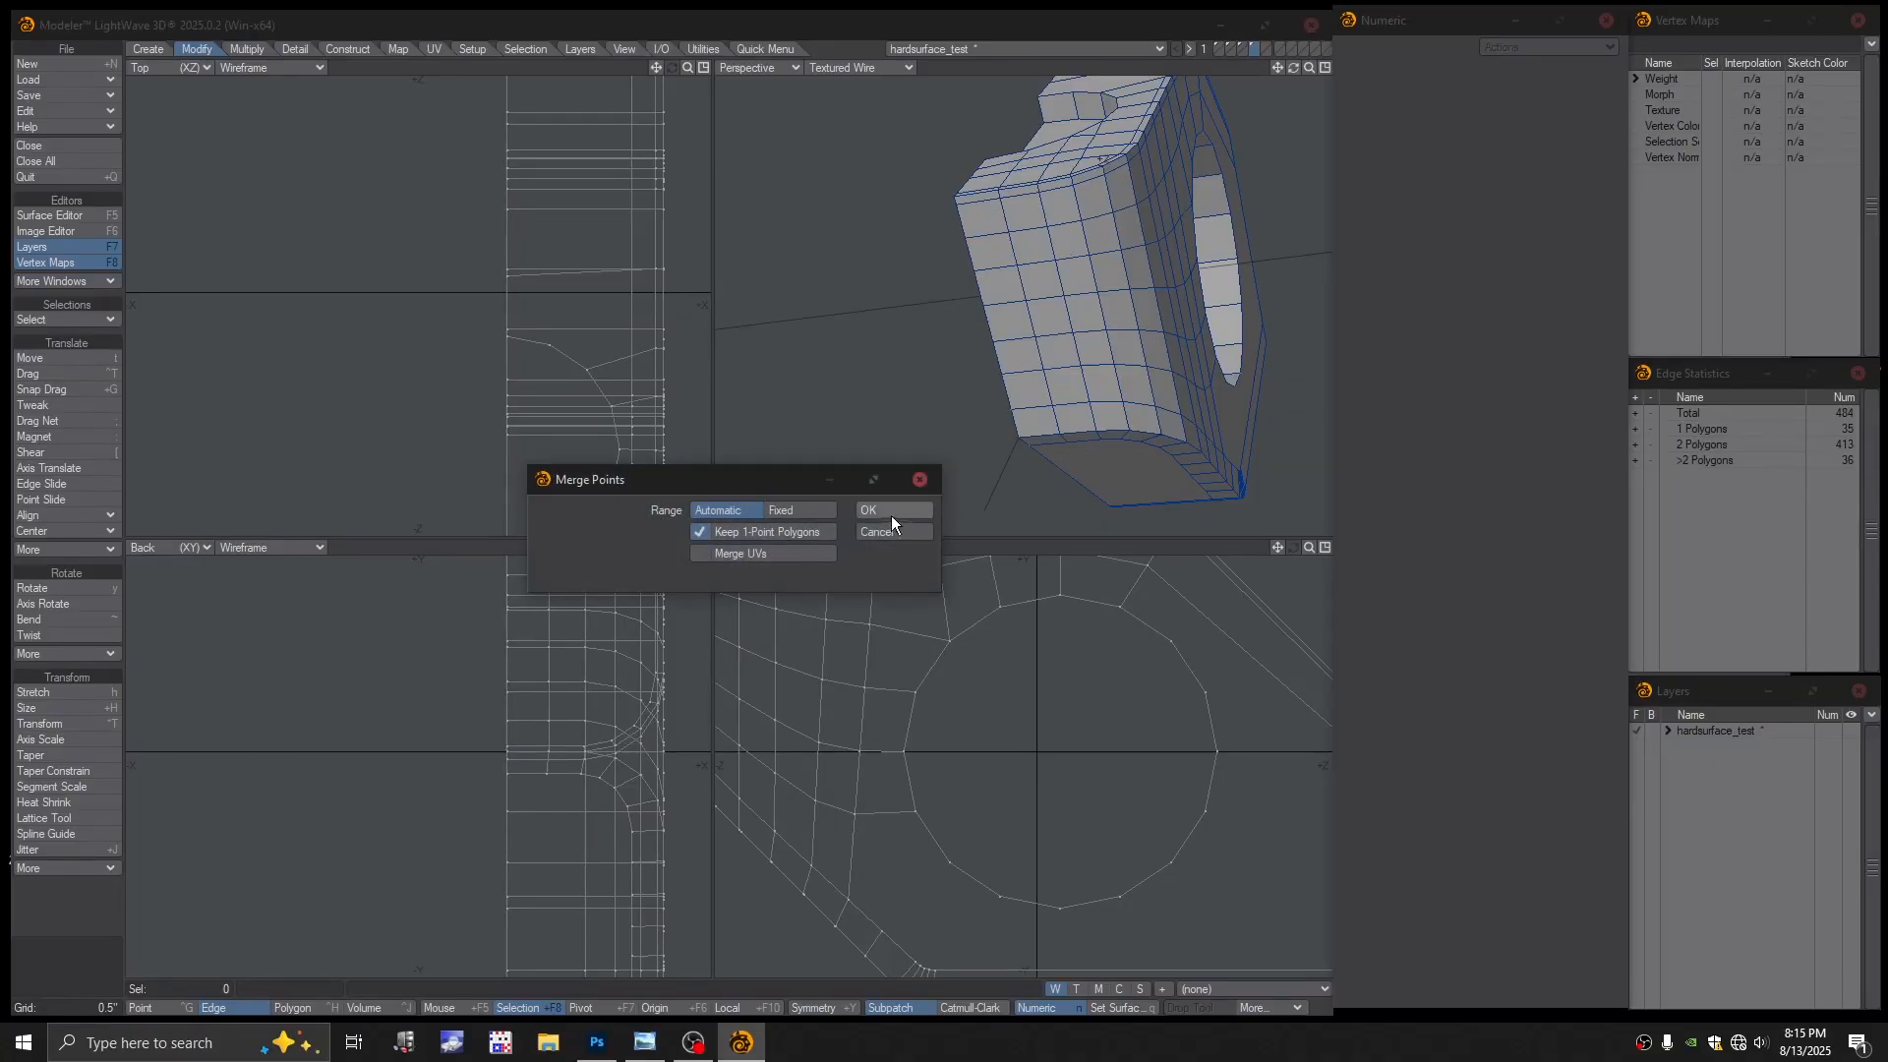
left_click(890, 509)
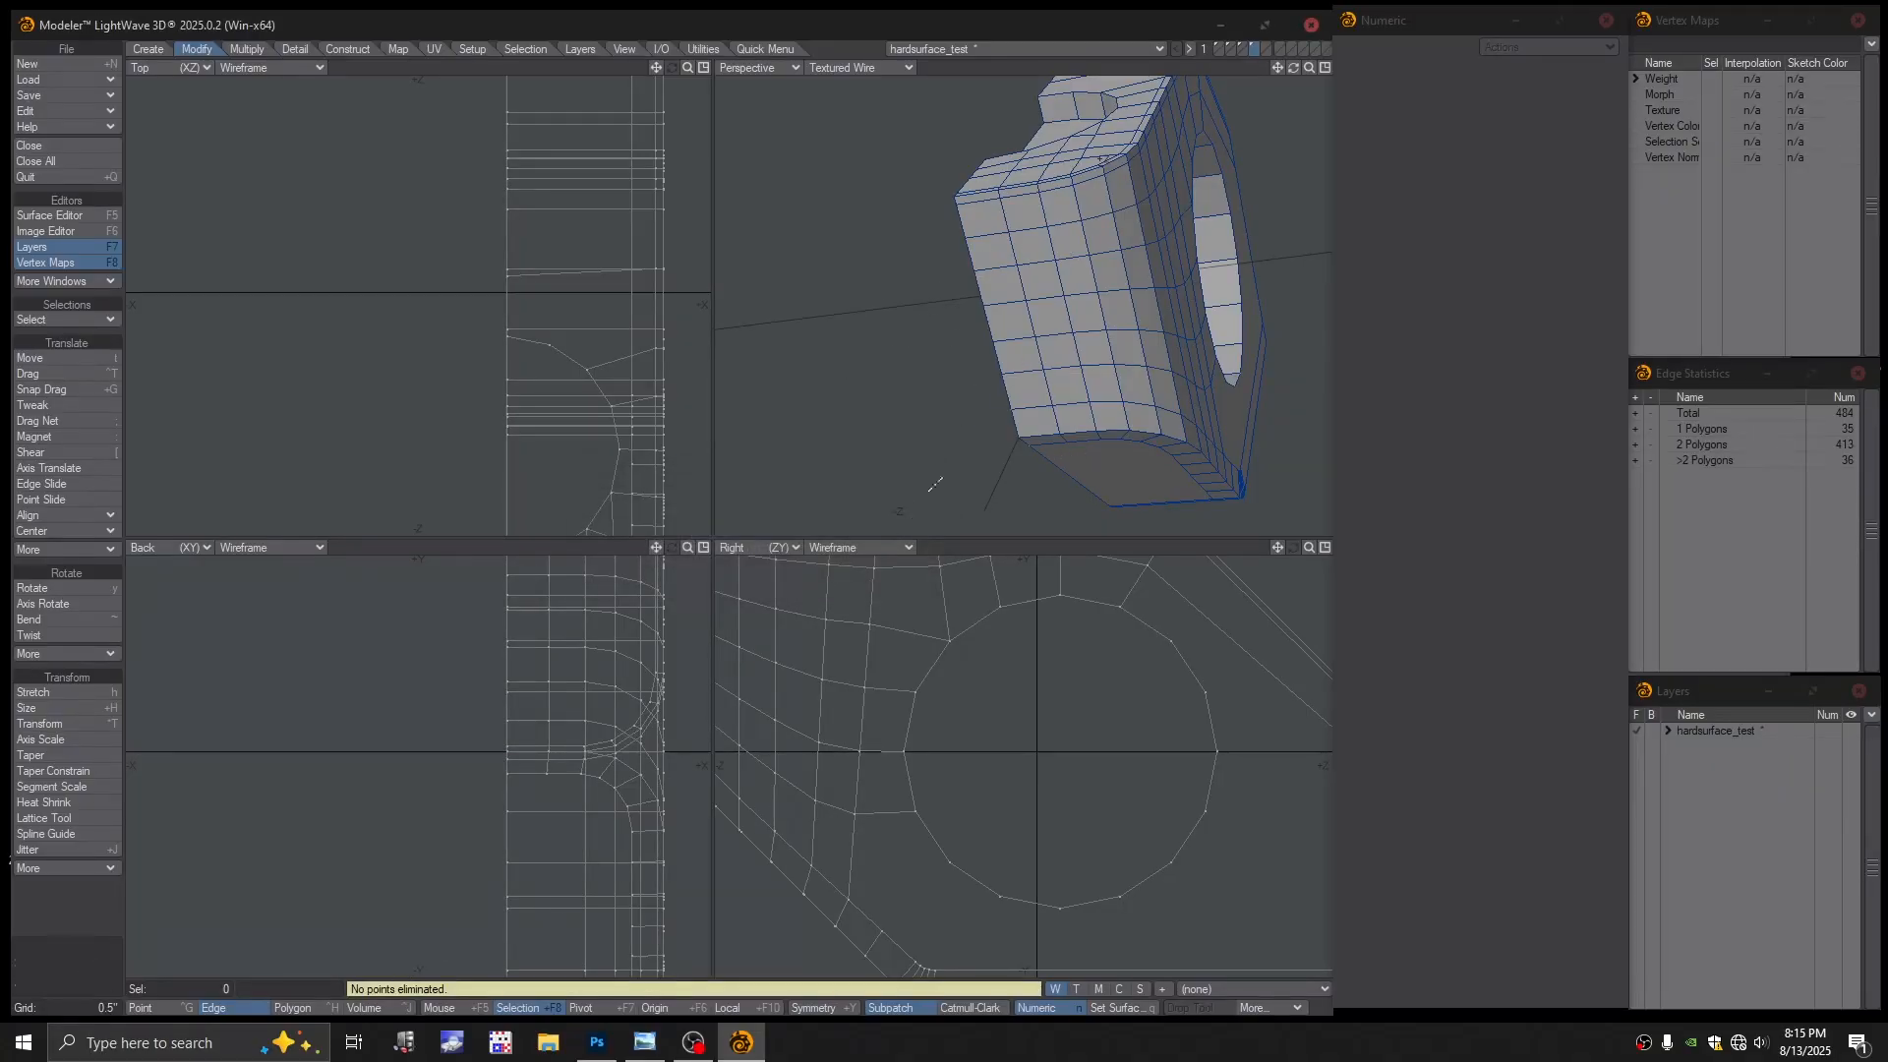
scroll(1077, 394, "up", 2)
scroll(1077, 394, "up", 1)
Pull a side face out with Tweak, then undo it and drop the tool
key("ctrl+h")
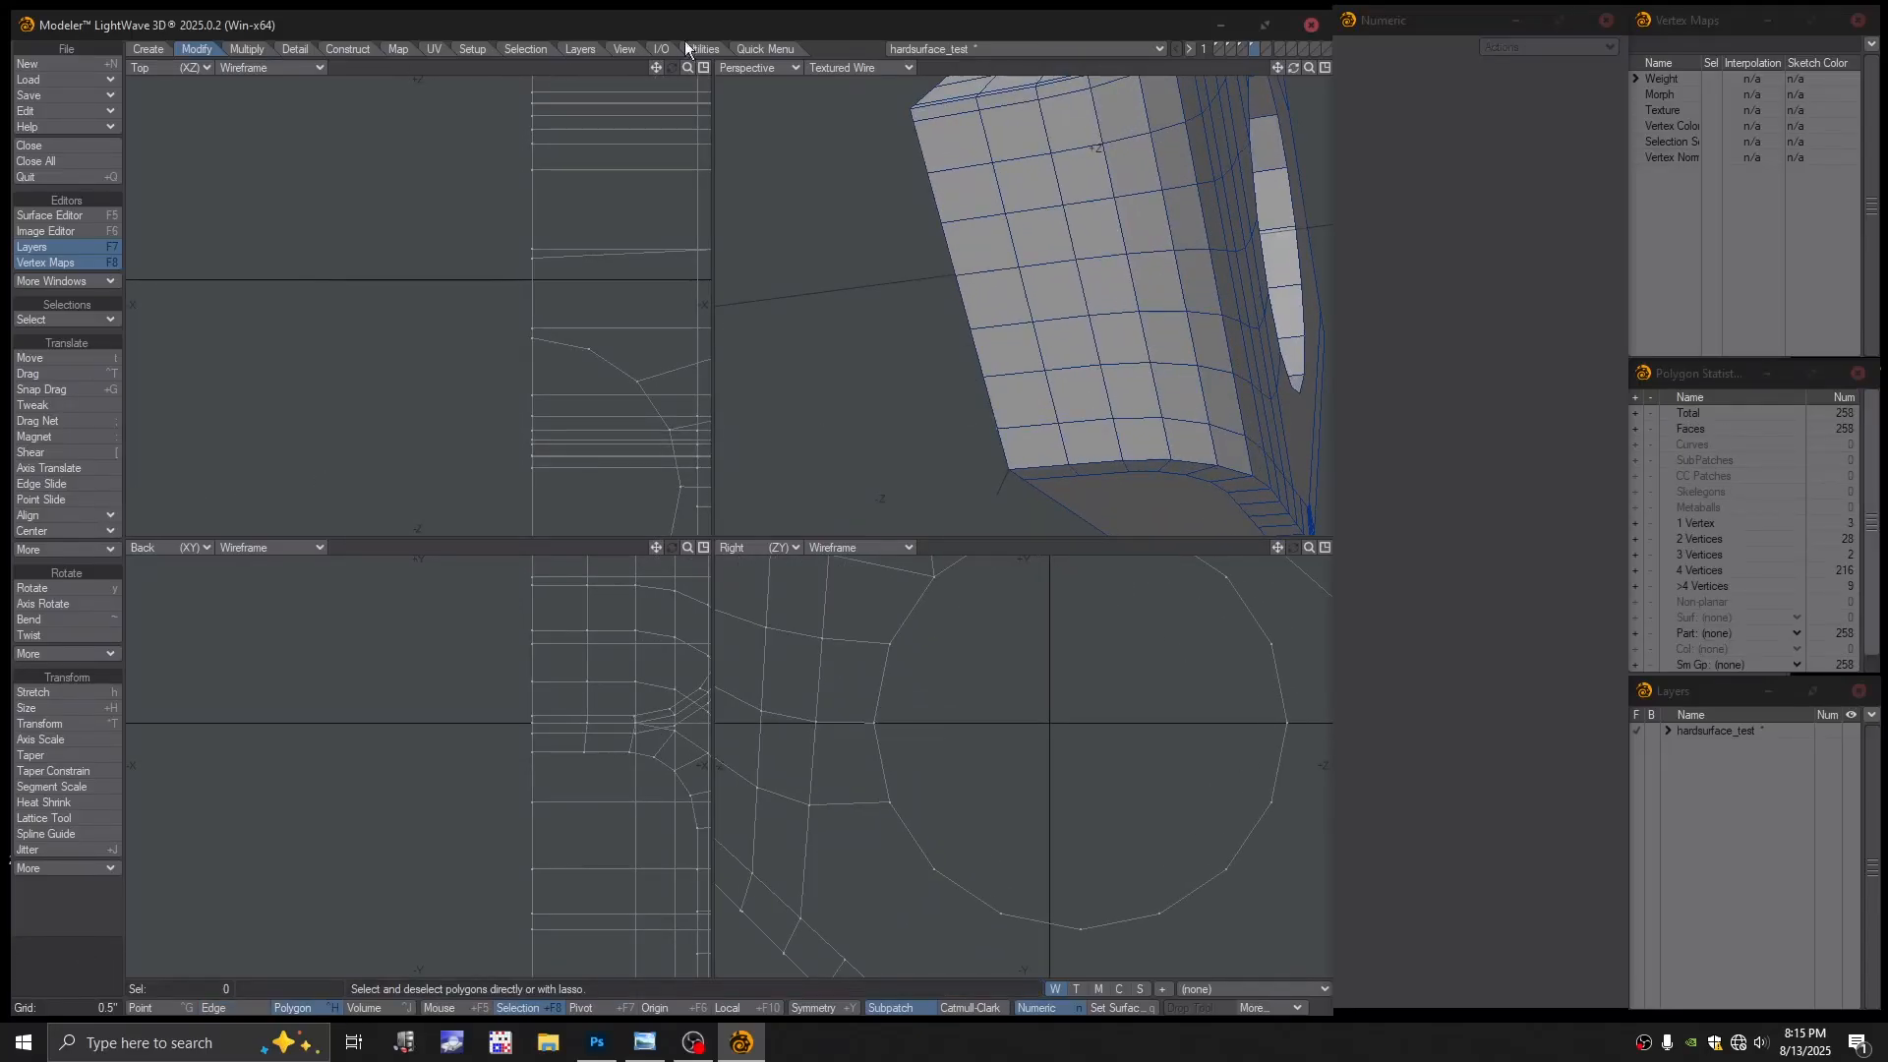
left_click(777, 48)
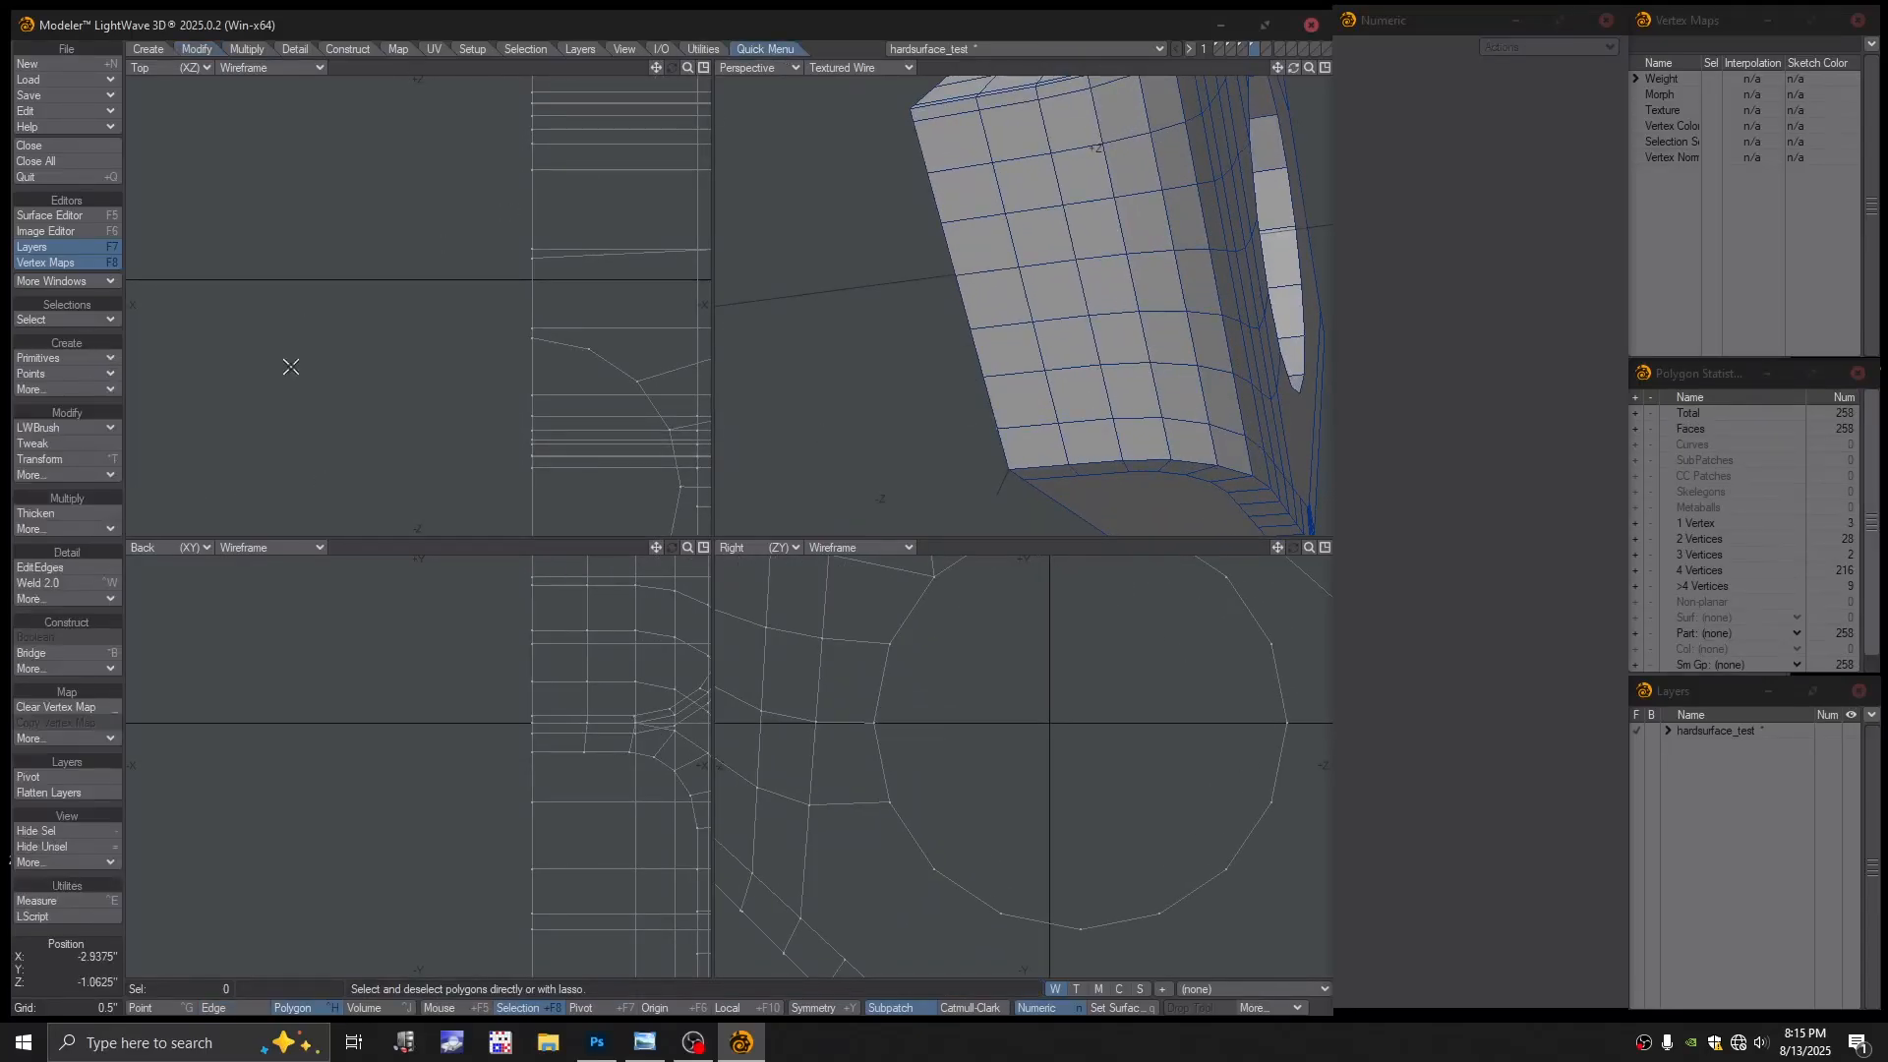
left_click(56, 443)
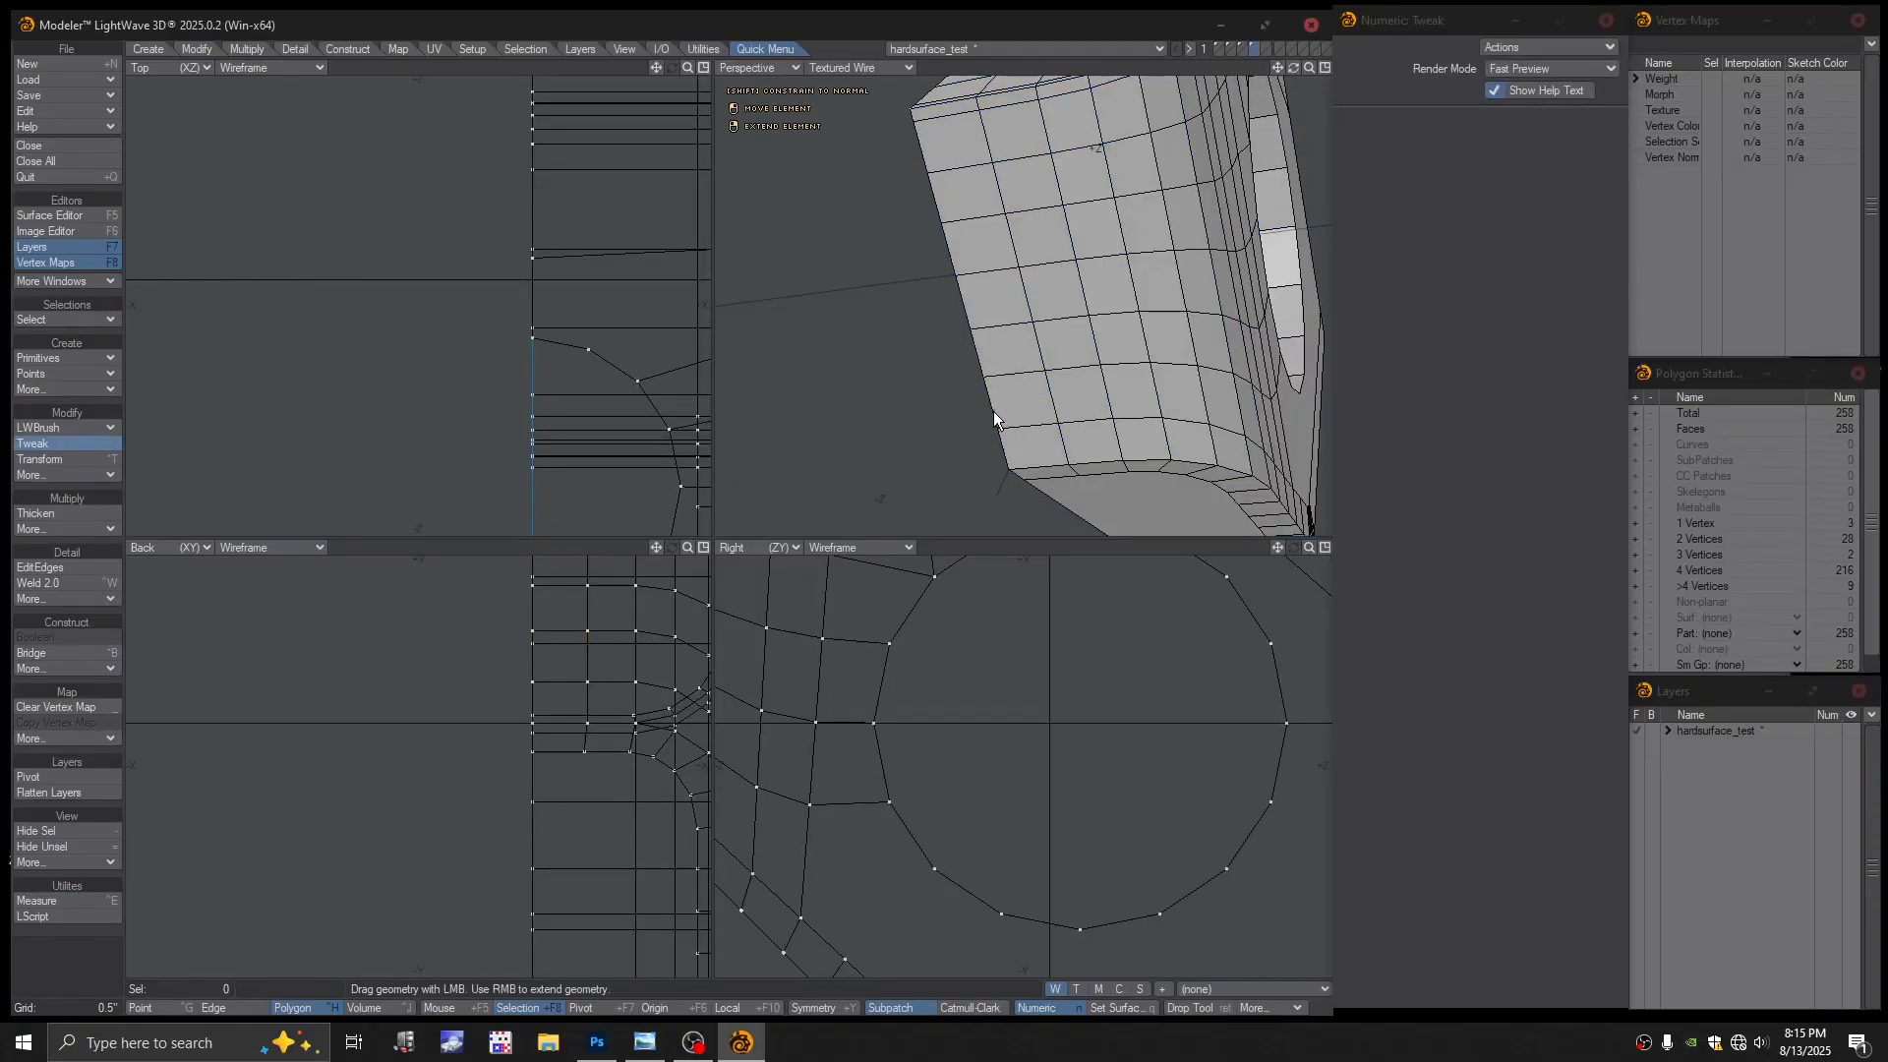
left_click_drag(993, 411, 1039, 410)
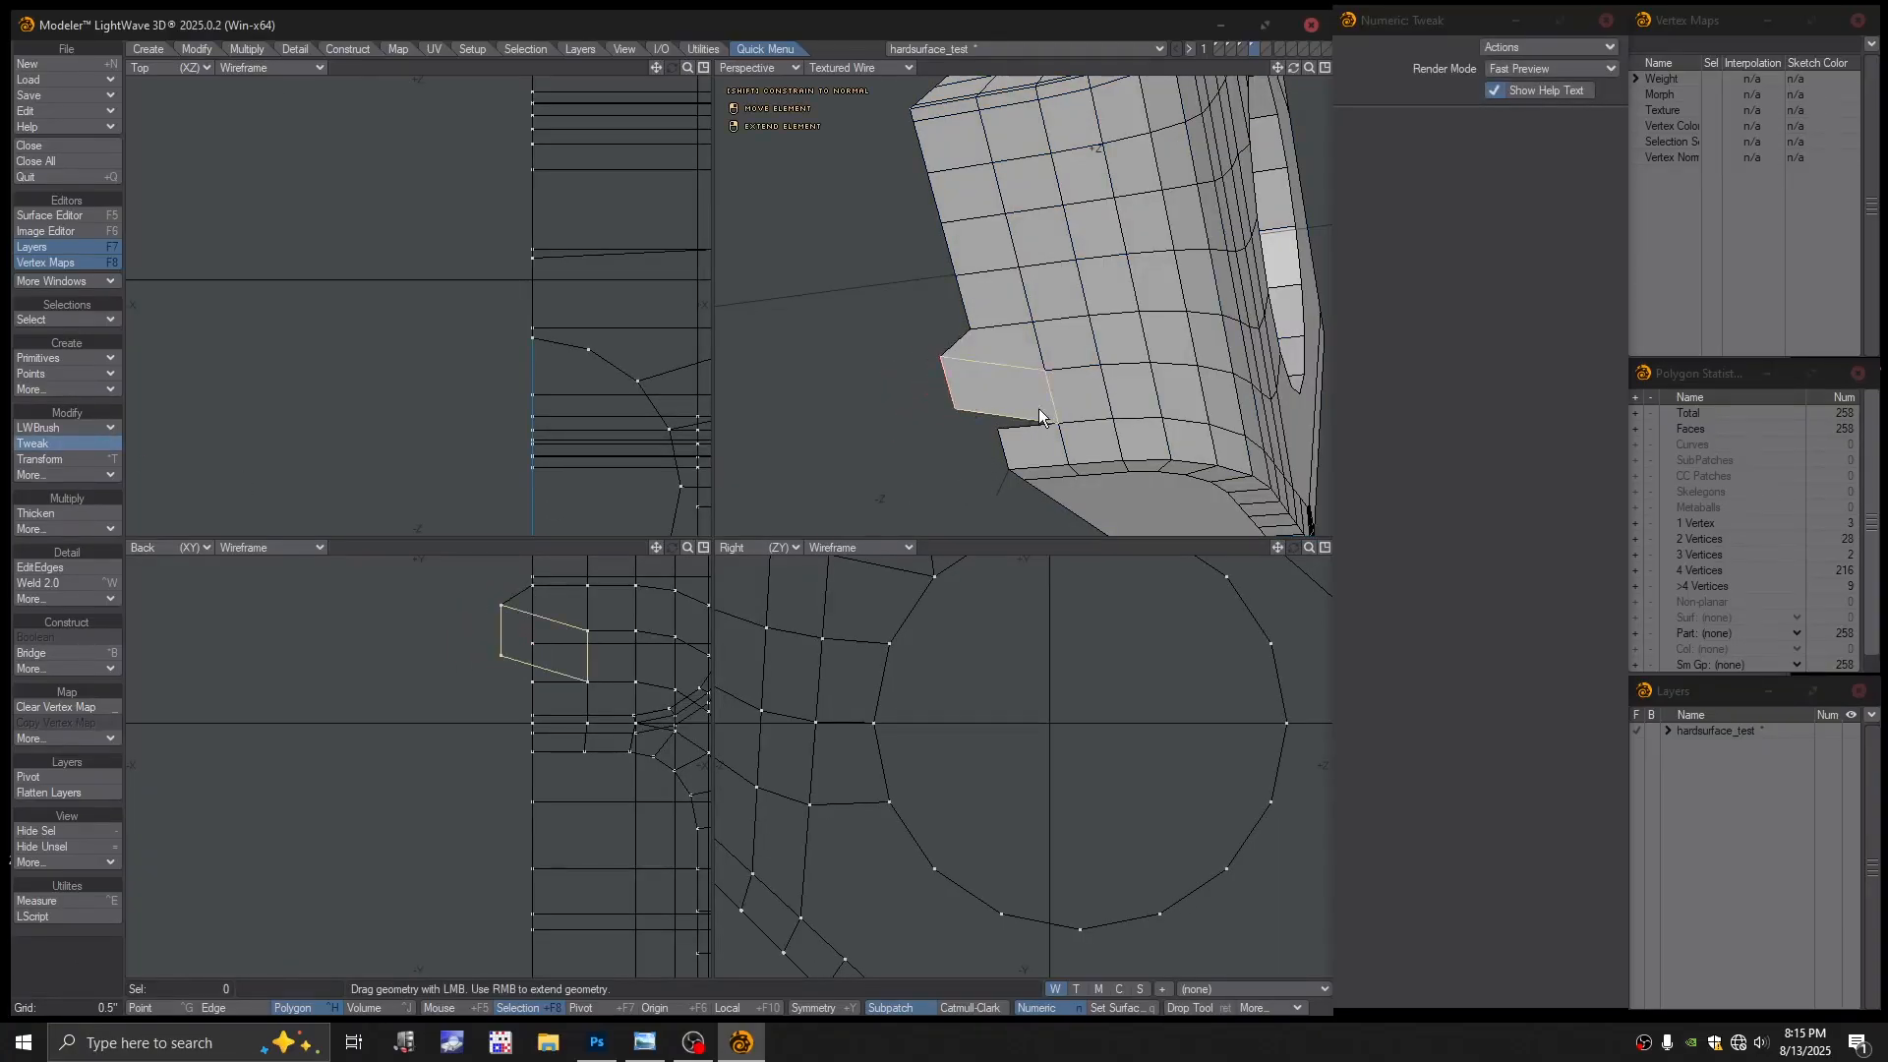
key("ctrl+z")
key("Return")
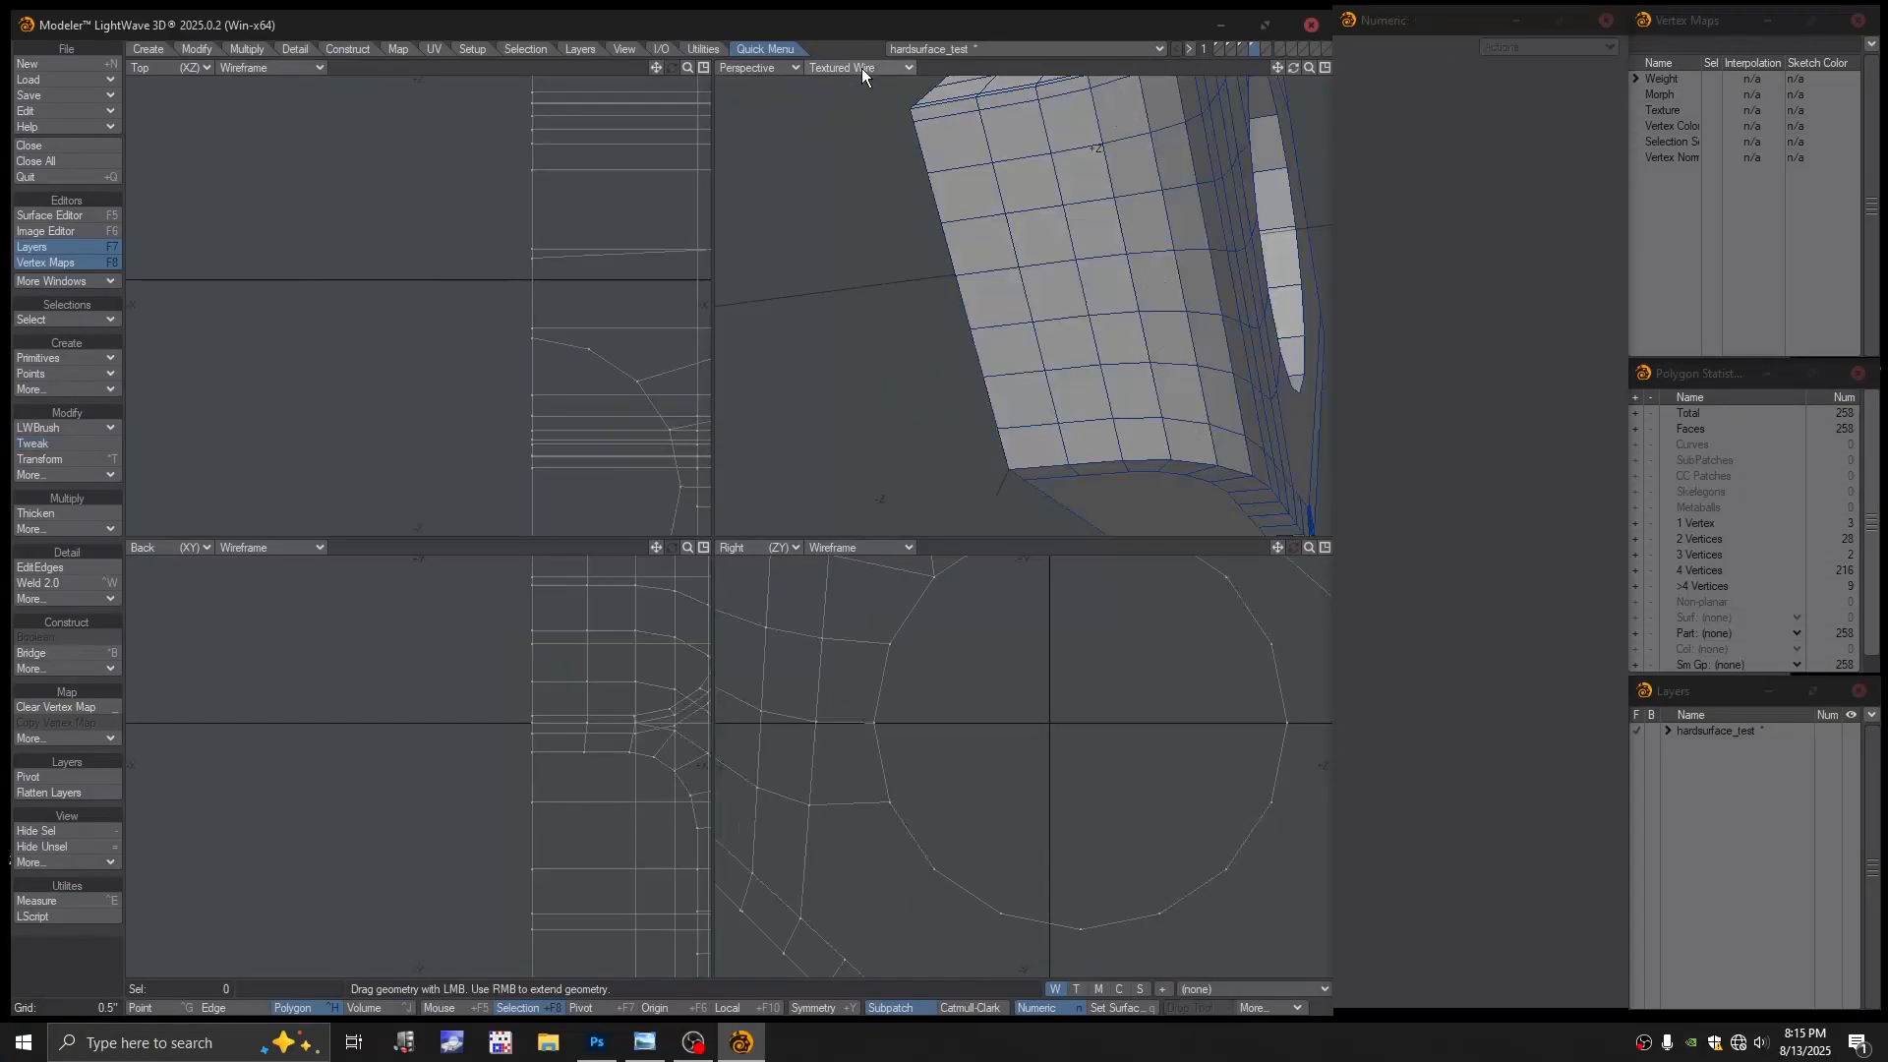
In Color Wireframe view, weld two pairs of stray points together
left_click(861, 68)
left_click(857, 42)
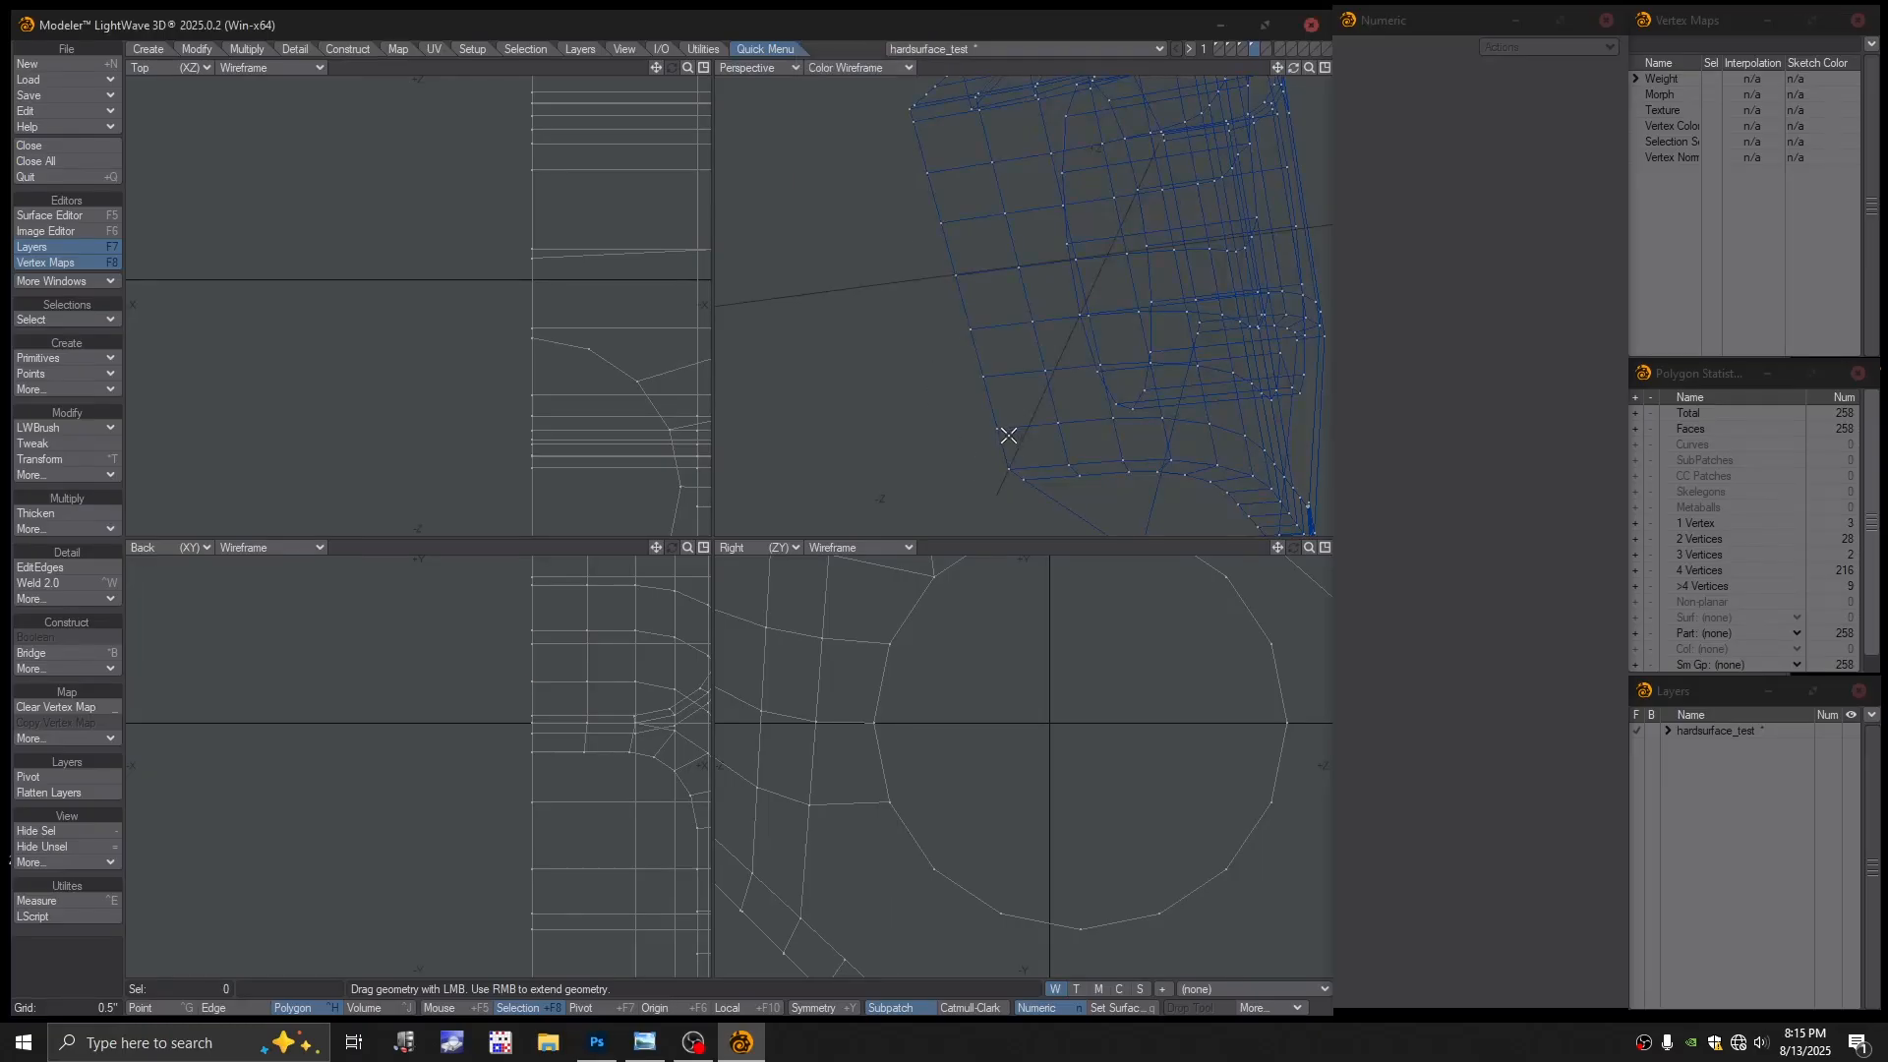
key("ctrl+g")
left_click(993, 434)
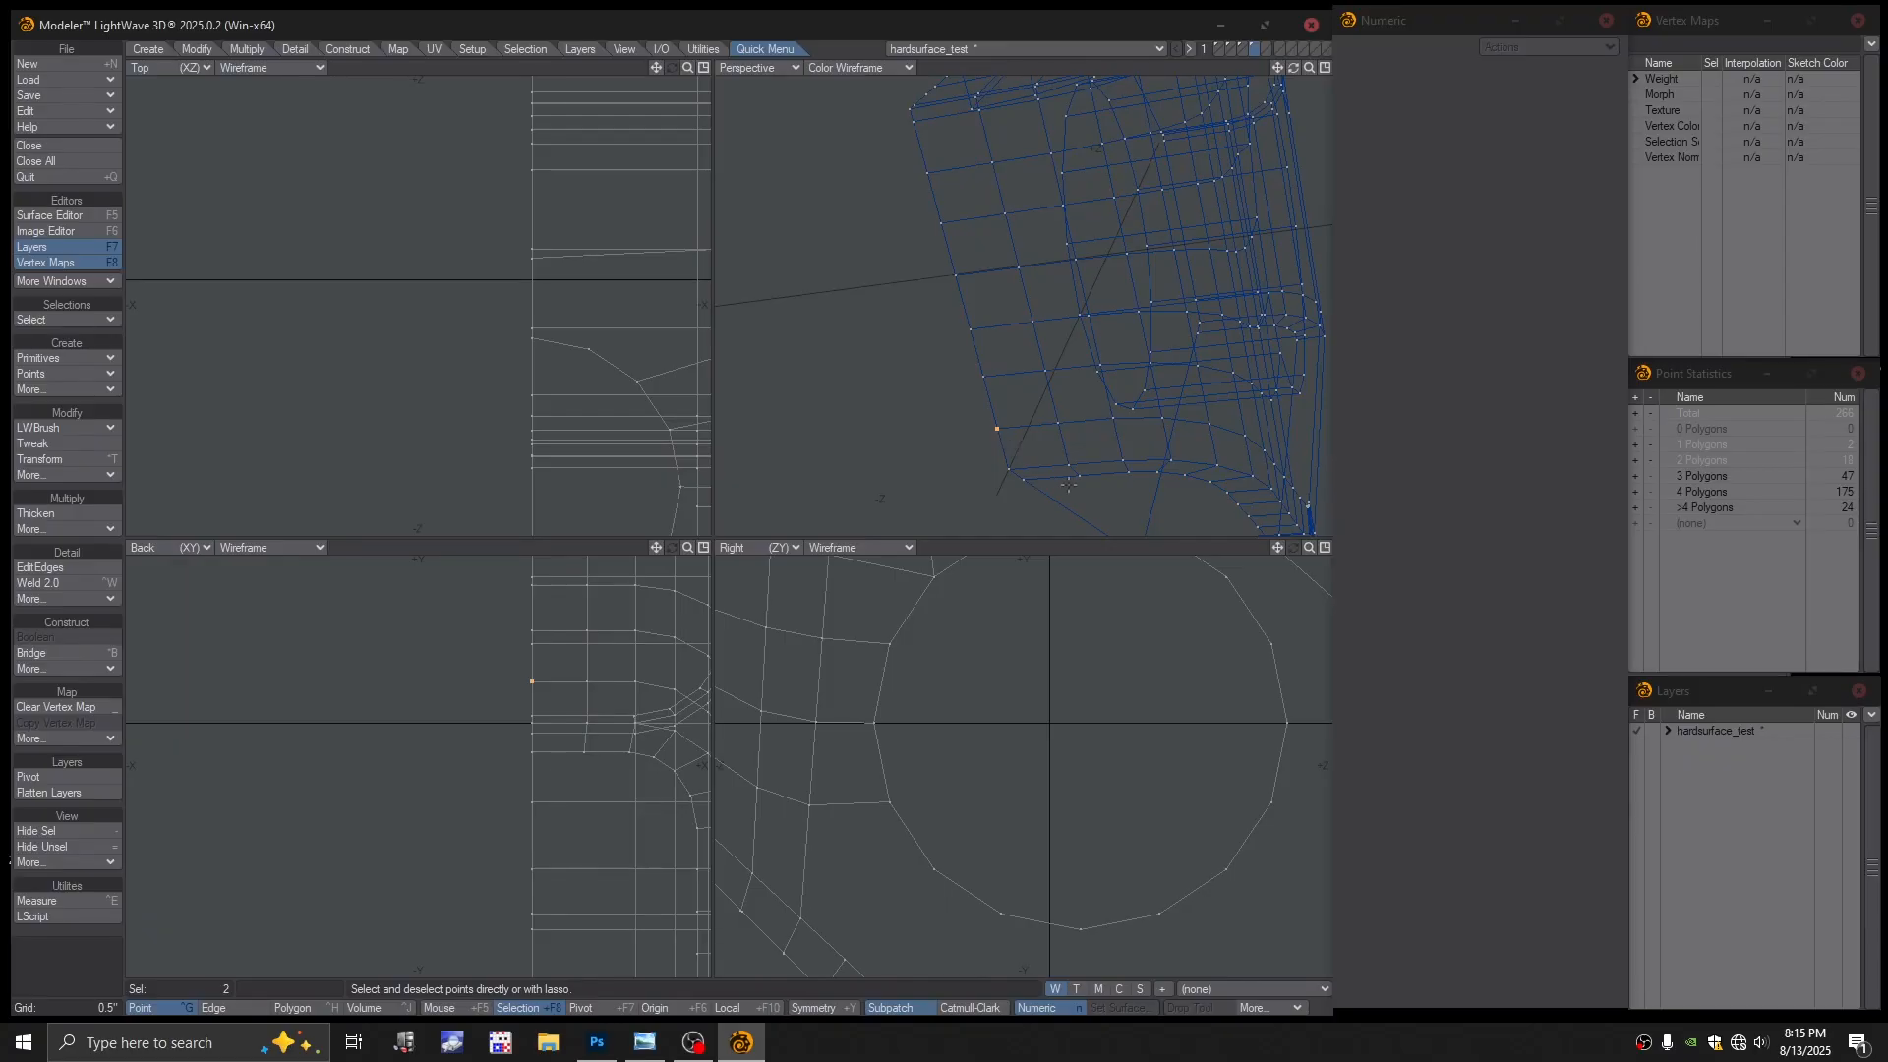
key("ctrl+w")
left_click_drag(1113, 310, 1050, 332, "ctrl+alt")
left_click(947, 308)
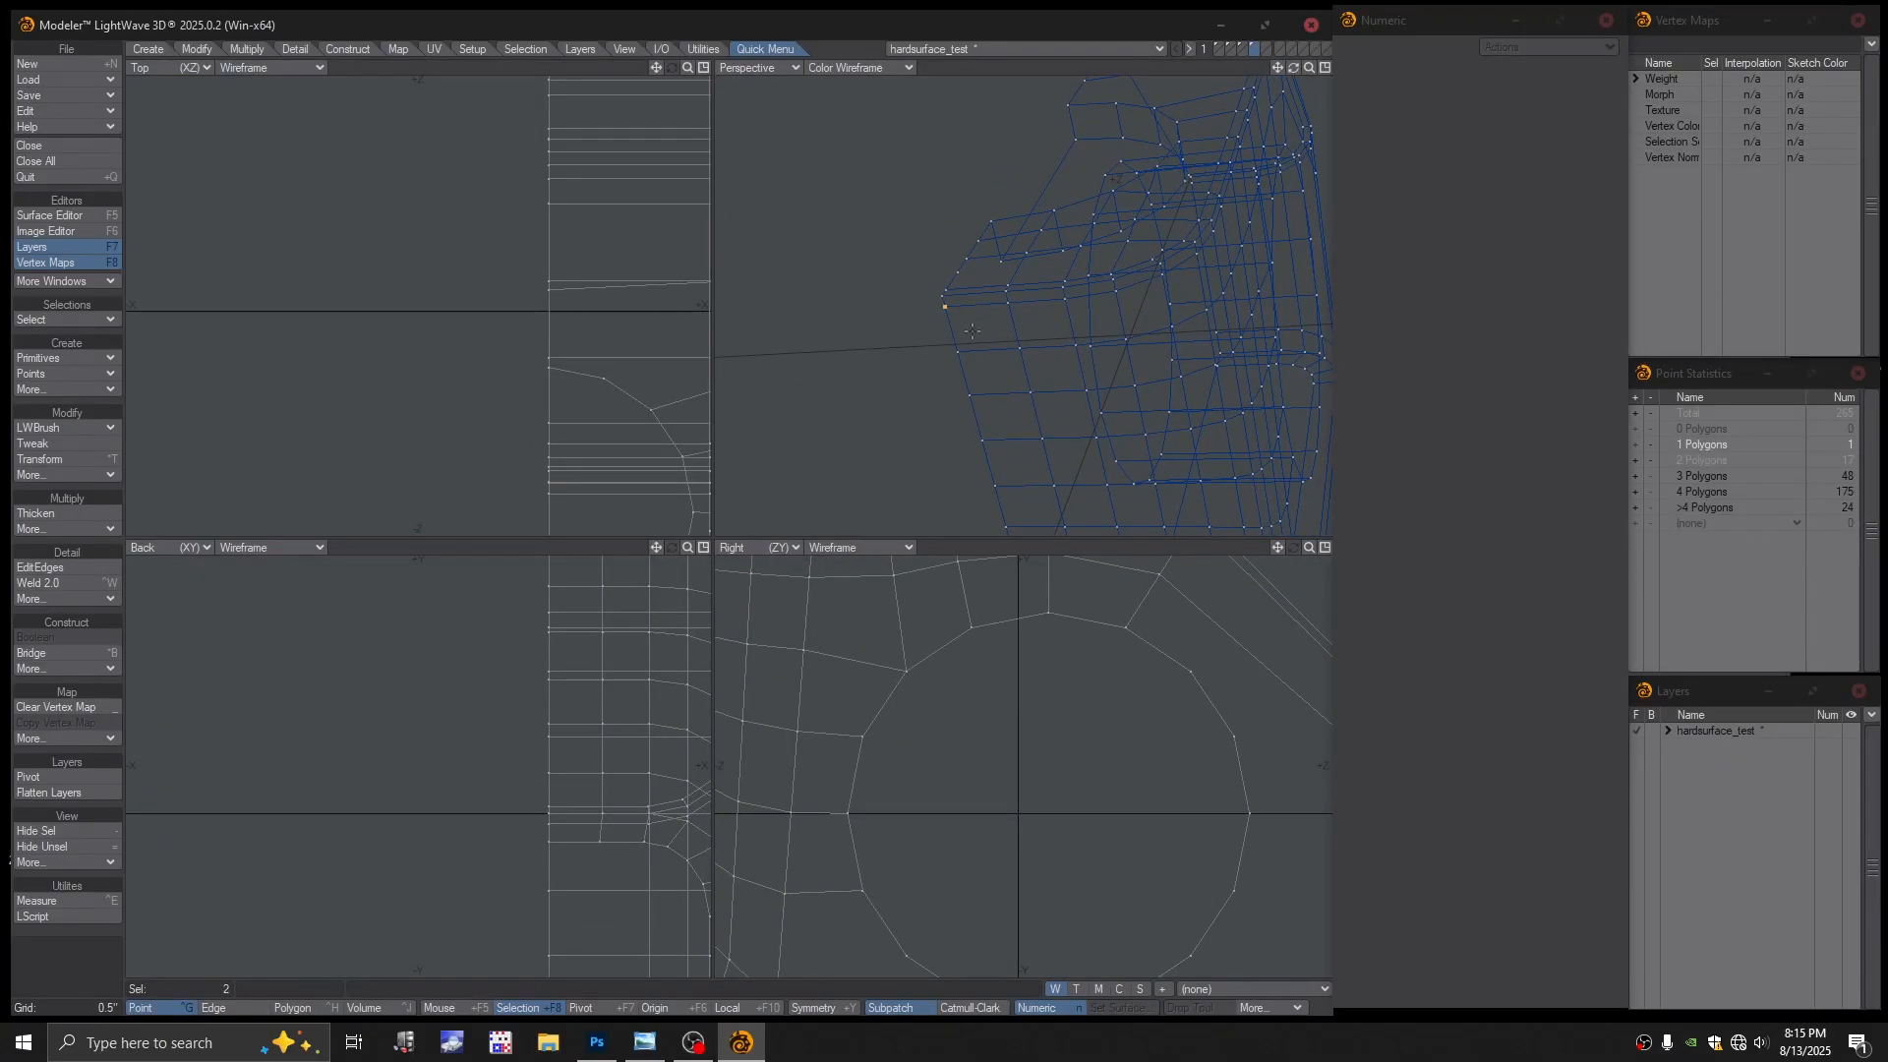
key("ctrl+w")
left_click_drag(1020, 377, 985, 346, "alt+shift")
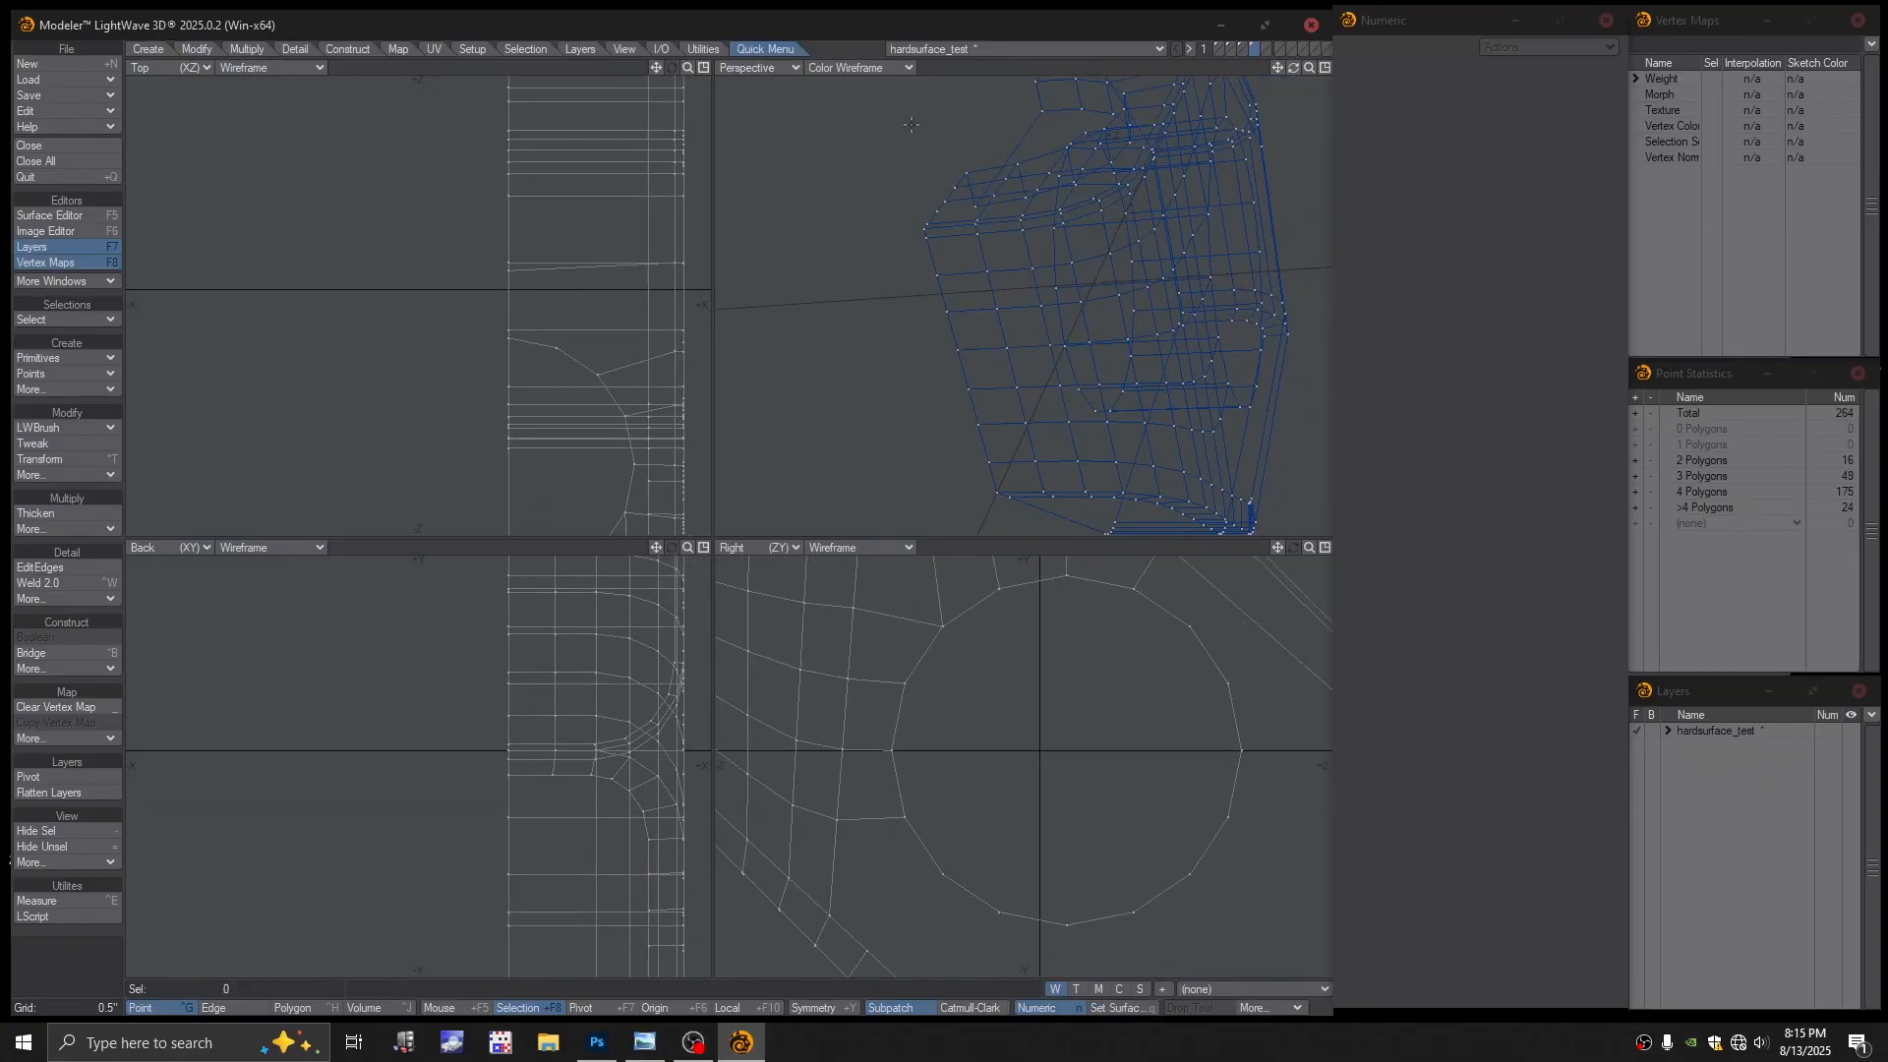
Preview the mesh as SubPatches in shaded wireframe, then return to Color Wireframe
left_click(857, 71)
left_click(851, 172)
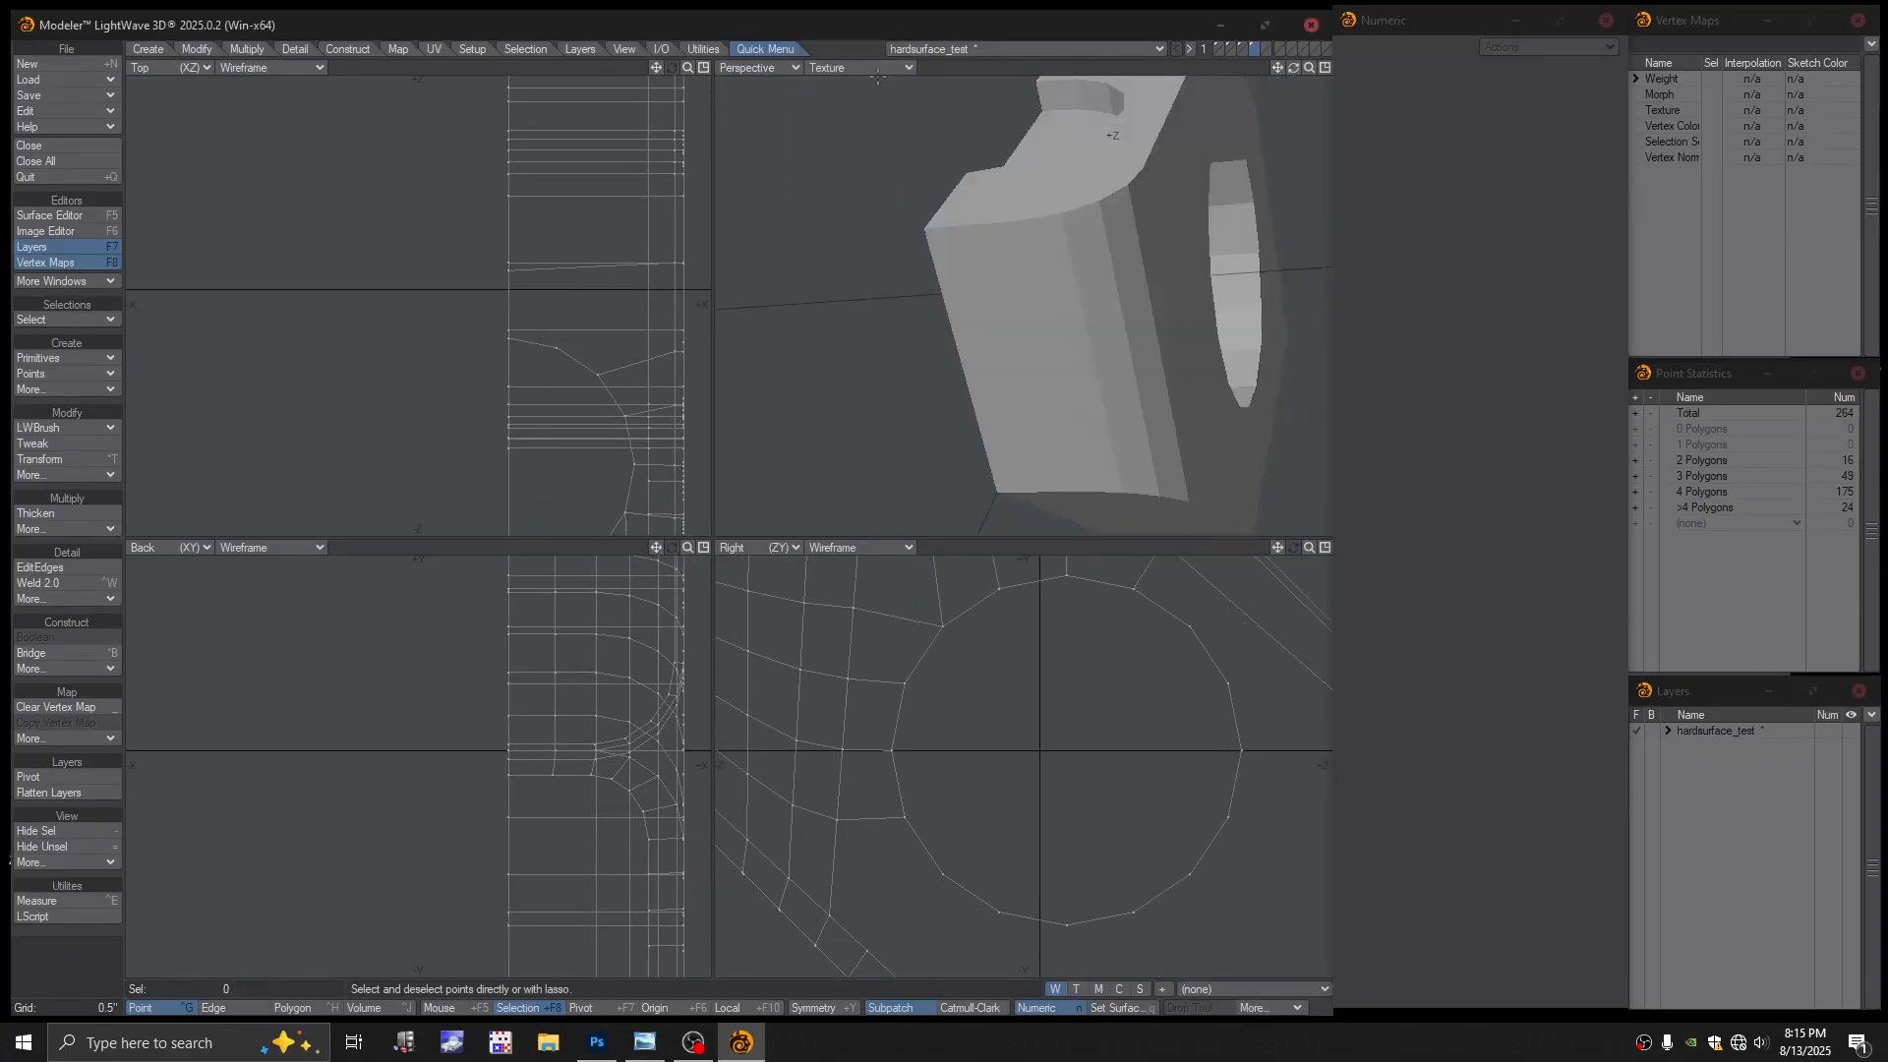
left_click(859, 68)
left_click(842, 161)
key("Tab")
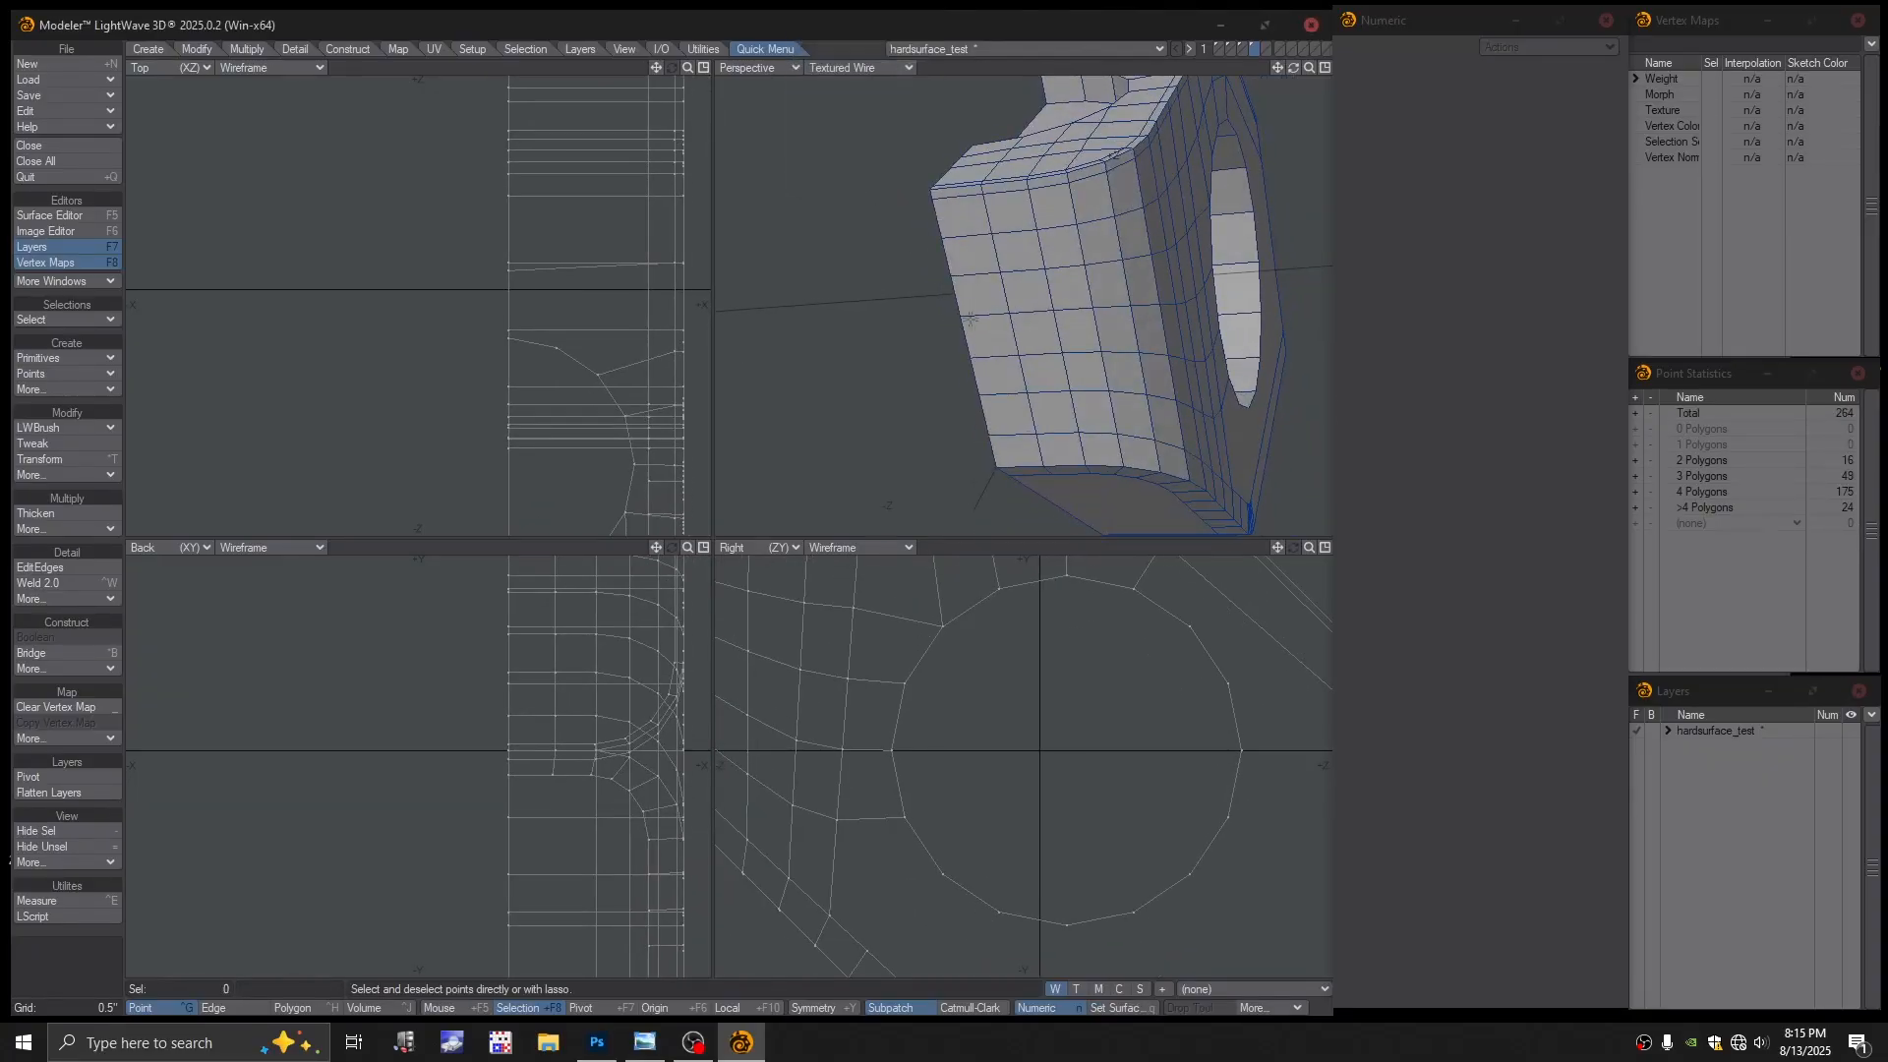
key("Return")
left_click_drag(994, 330, 1044, 415, "alt")
scroll(991, 395, "up", 1)
key("Tab")
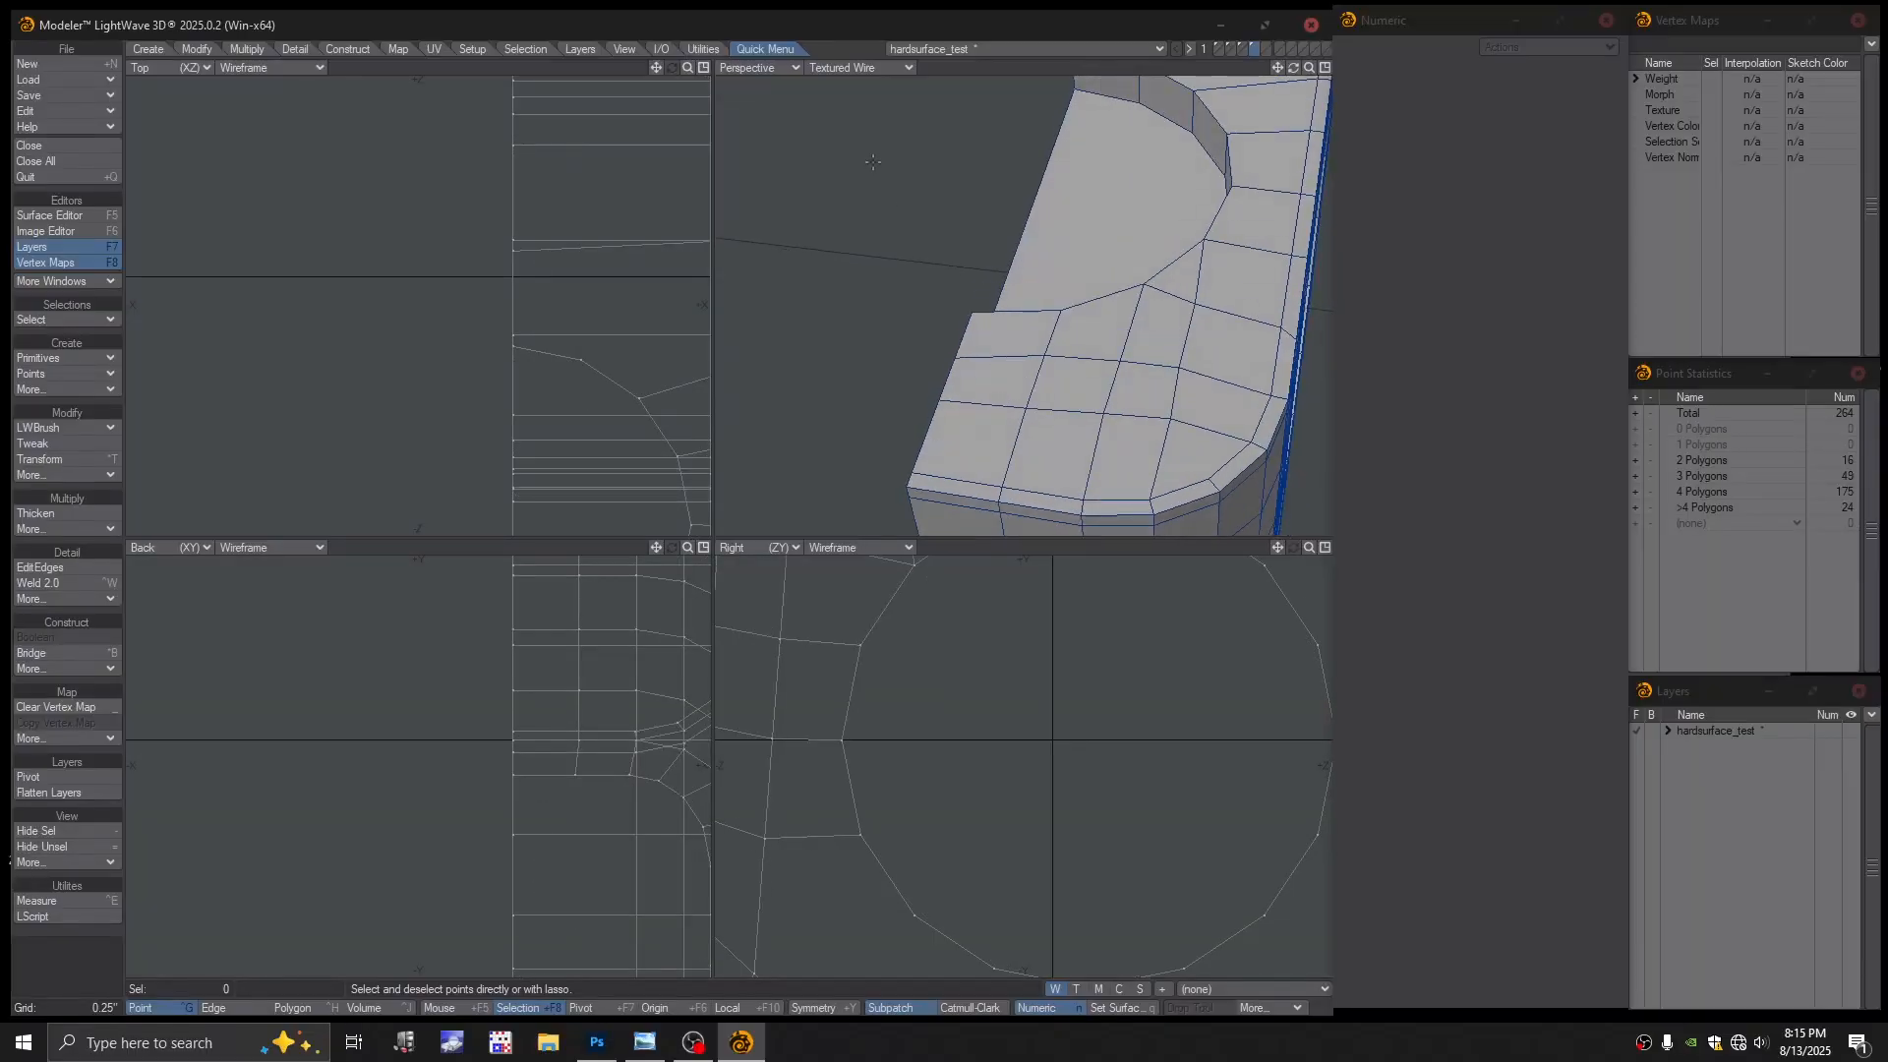
left_click(878, 68)
left_click(869, 41)
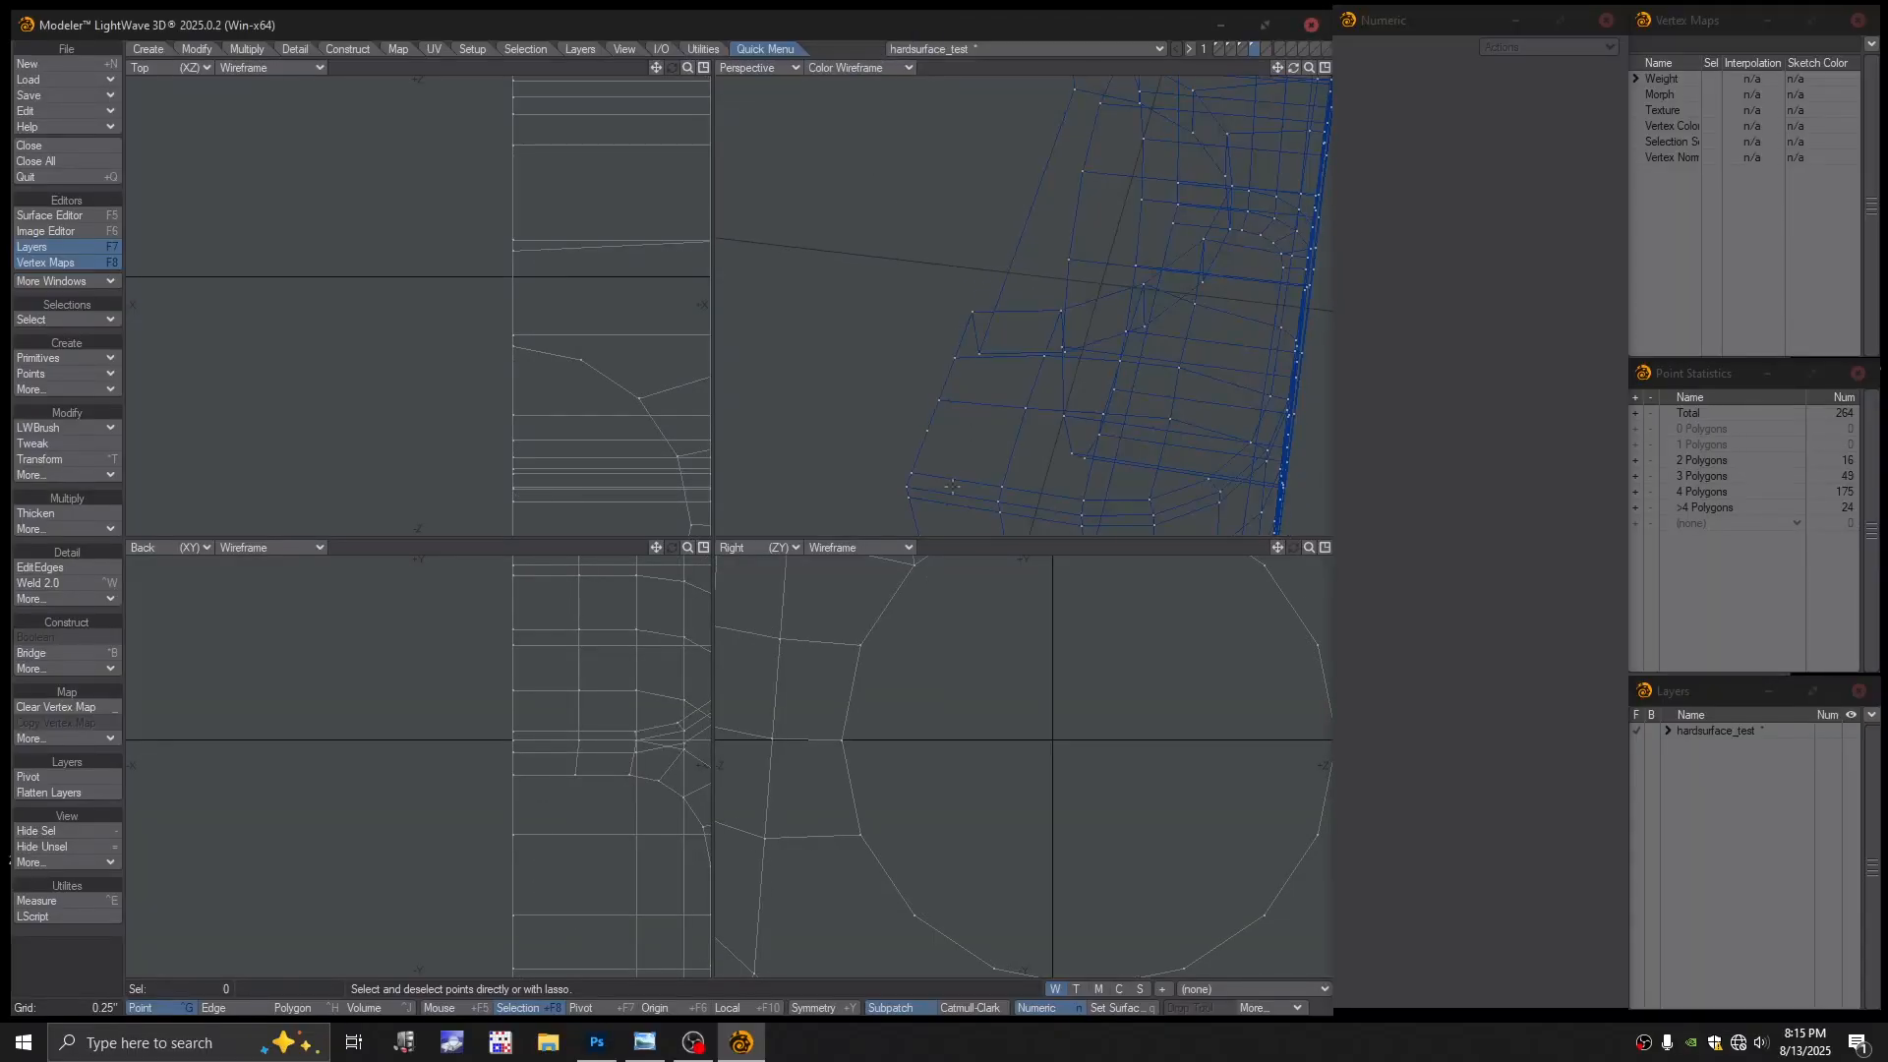
left_click_drag(959, 444, 890, 390, "alt")
Select and delete the last stray point, leaving 263 points
left_click(834, 374)
key("Delete")
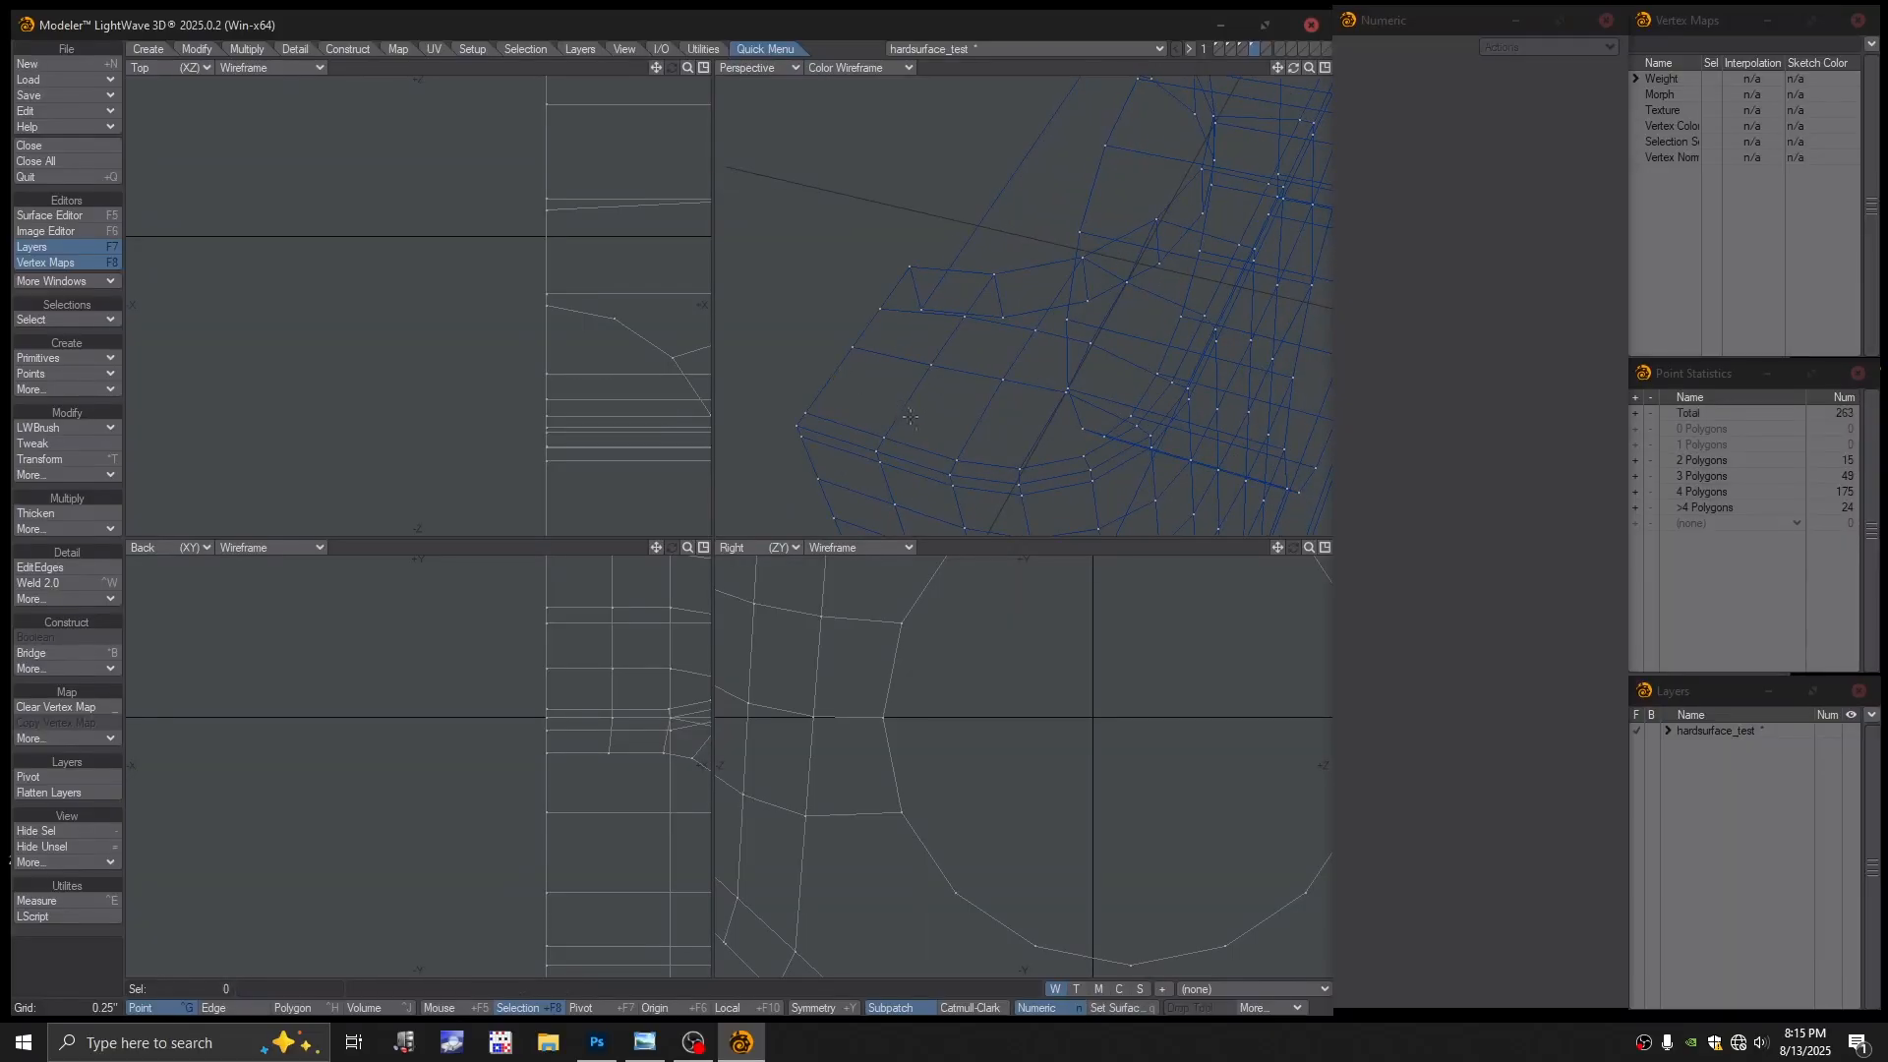
scroll(932, 412, "down", 2)
left_click_drag(935, 413, 900, 397, "alt")
left_click(819, 370)
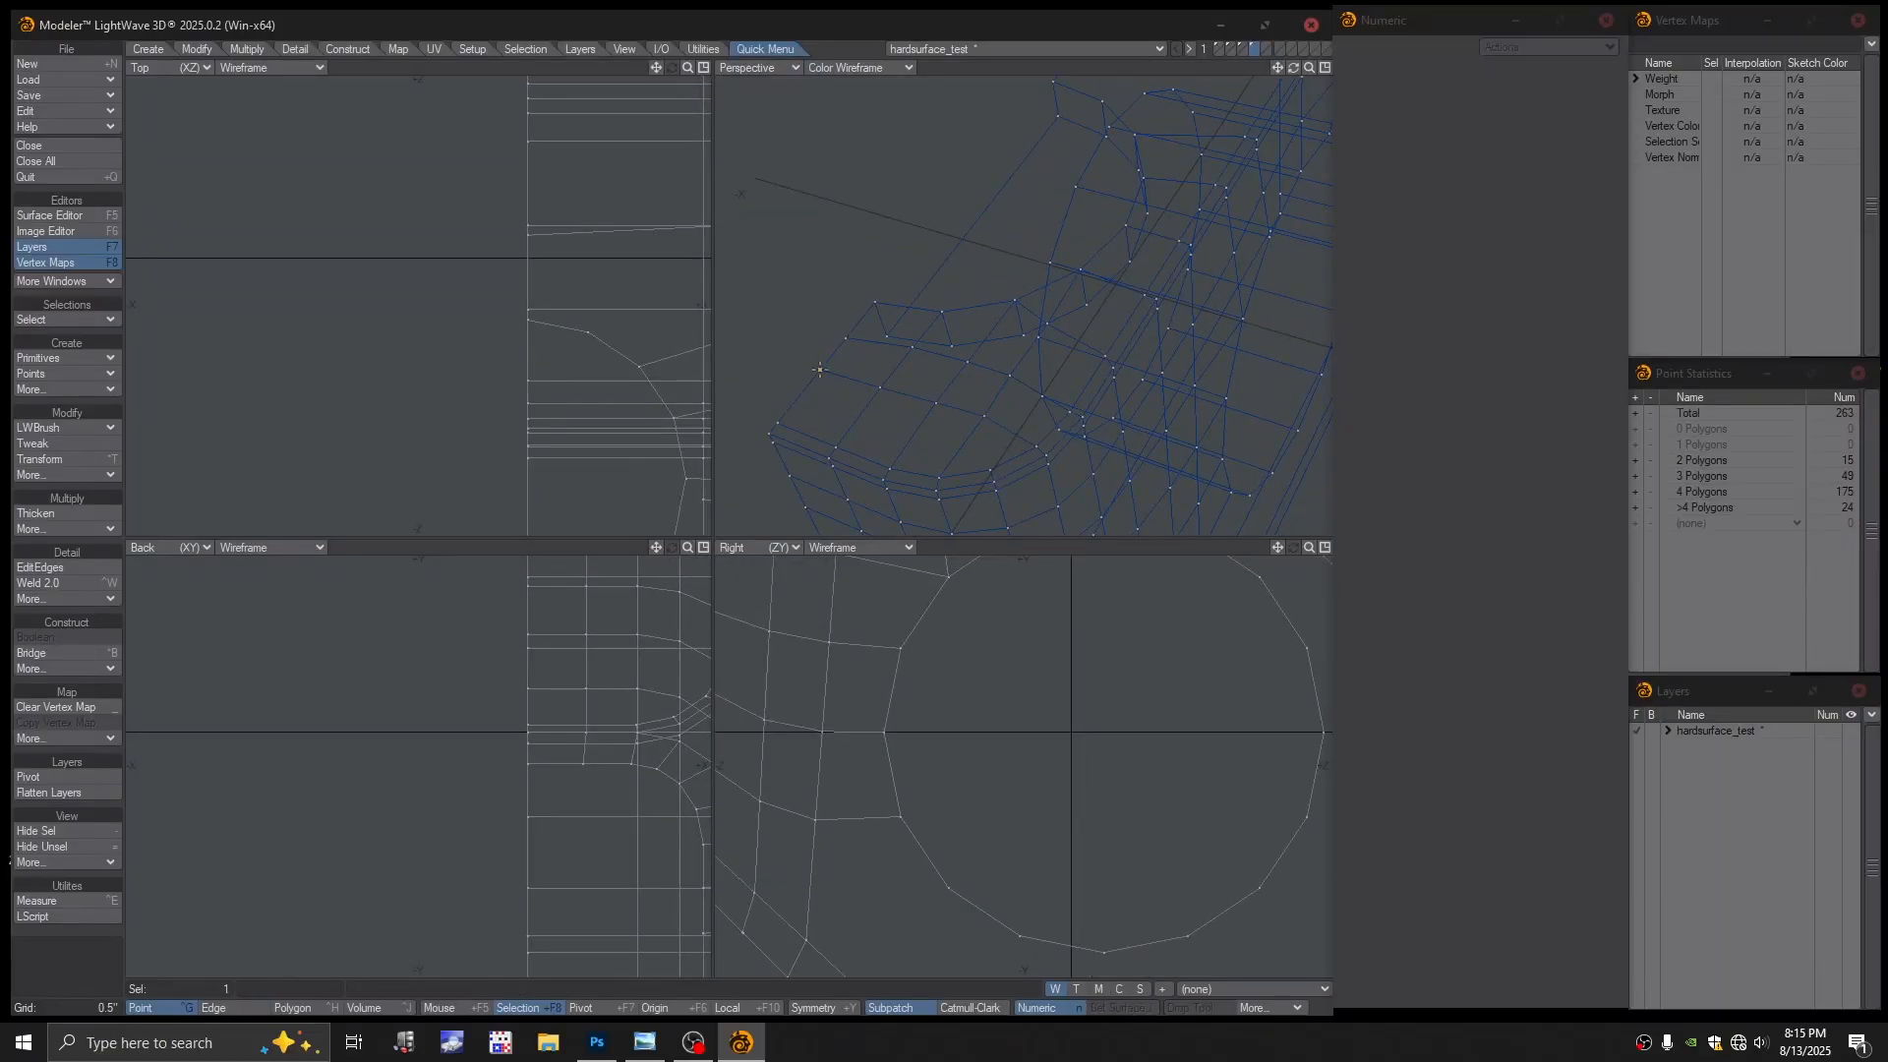
left_click(816, 370)
Show Textured Wire and preview SubPatches to inspect the smoothing around the hole
left_click(858, 67)
left_click(866, 187)
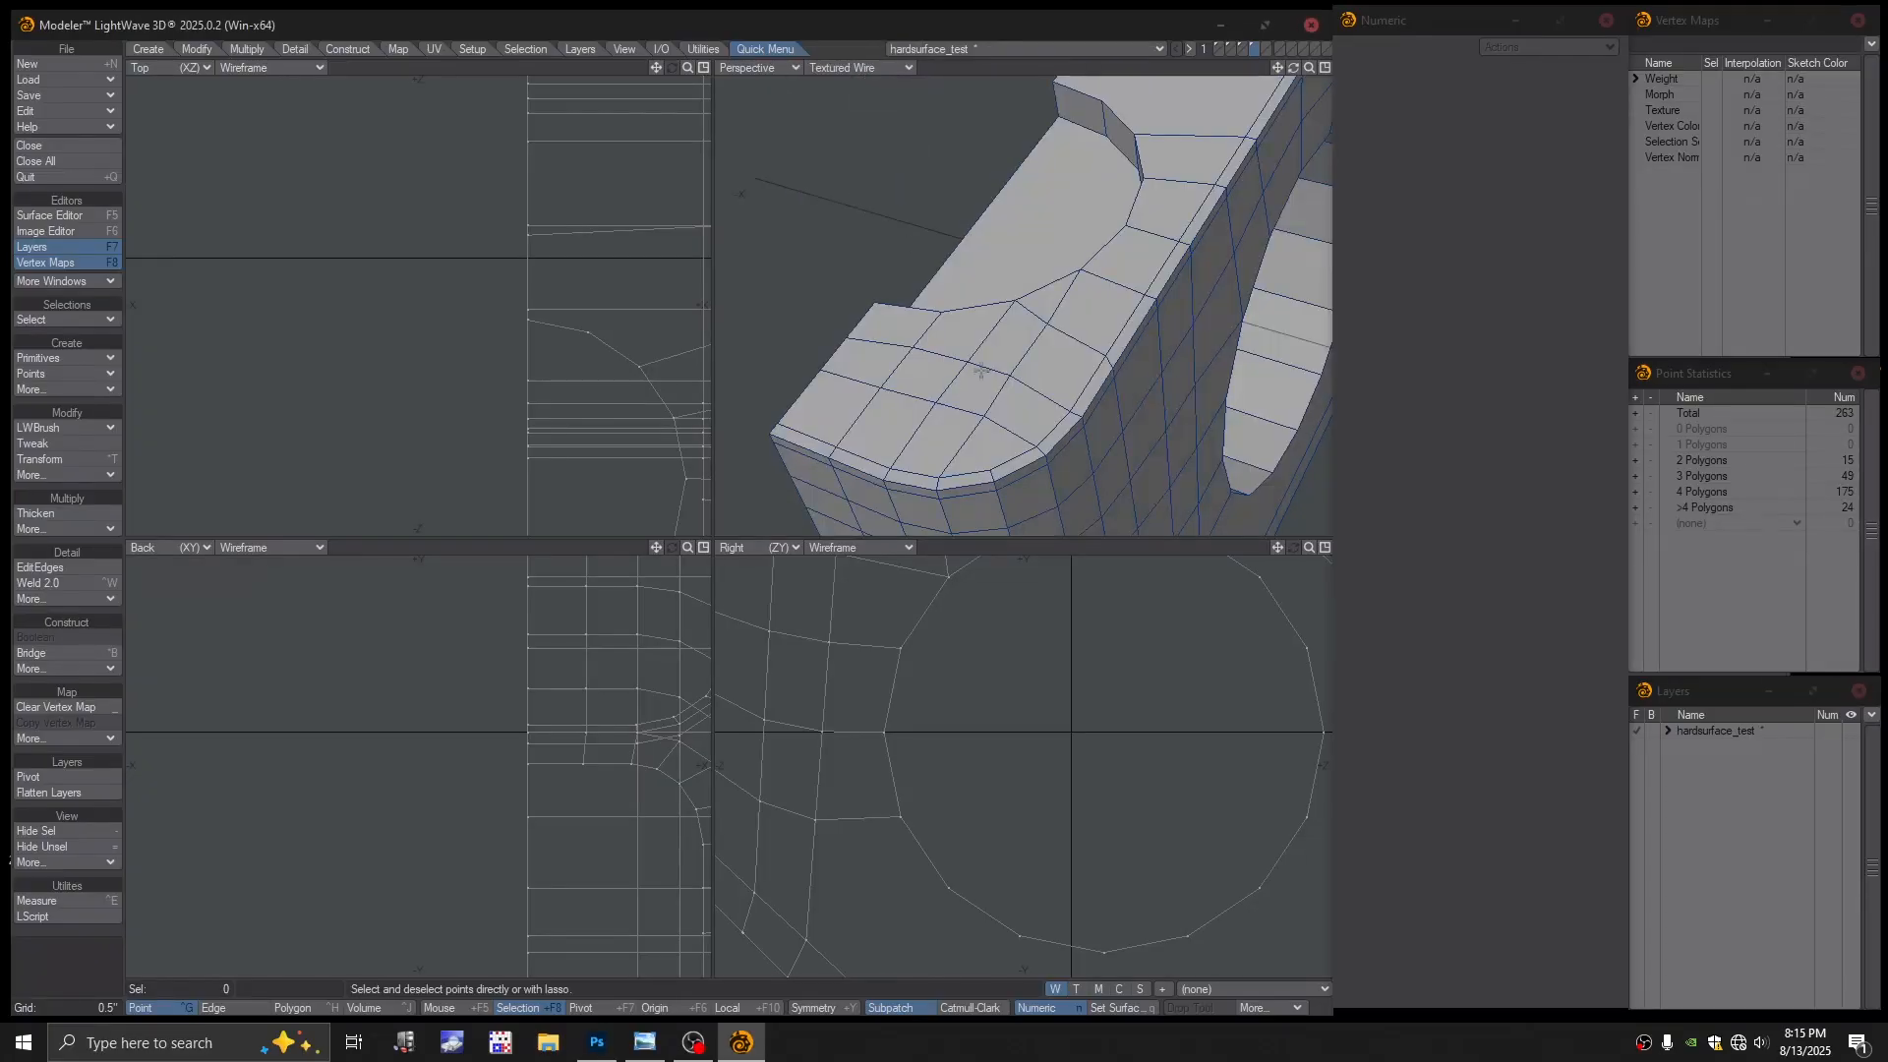
key("Tab")
left_click(907, 506)
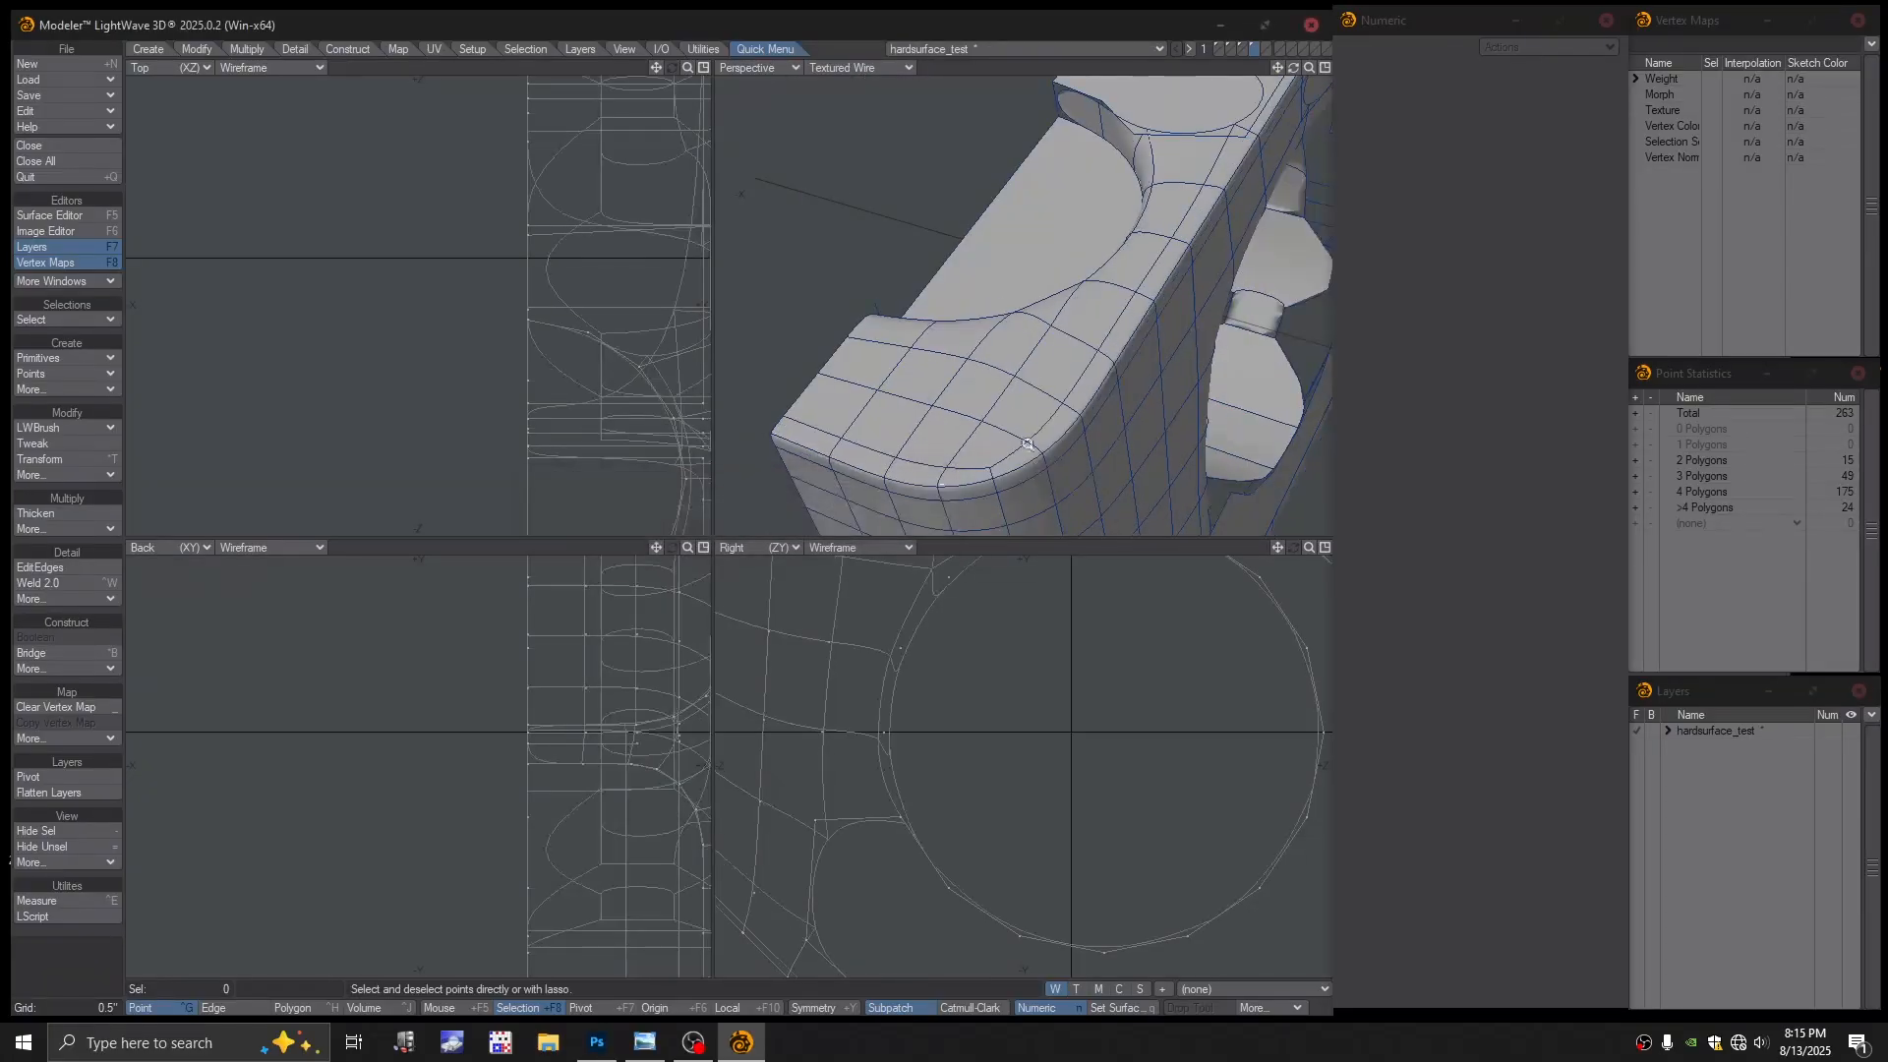
left_click_drag(1037, 435, 997, 338, "ctrl+alt")
left_click_drag(1177, 293, 1095, 335, "alt")
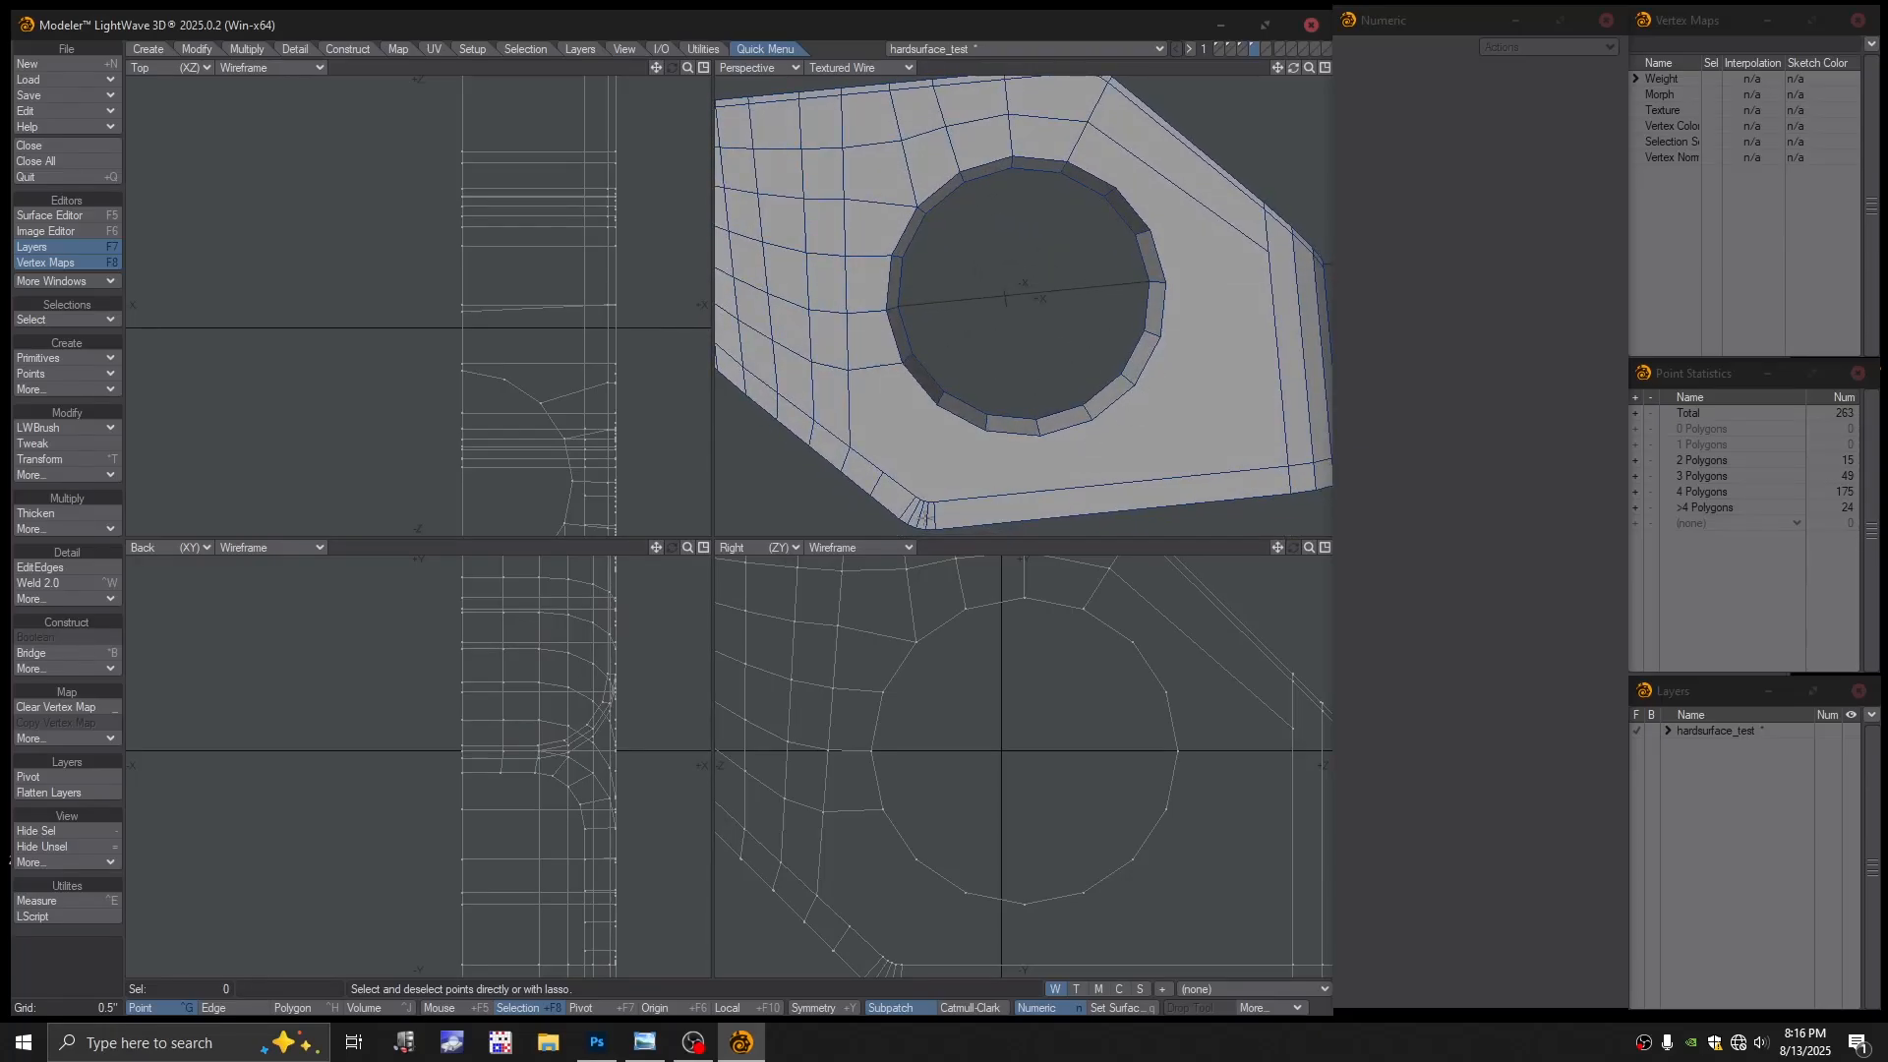
left_click_drag(1077, 177, 1052, 331, "alt+shift")
scroll(1068, 289, "up", 3)
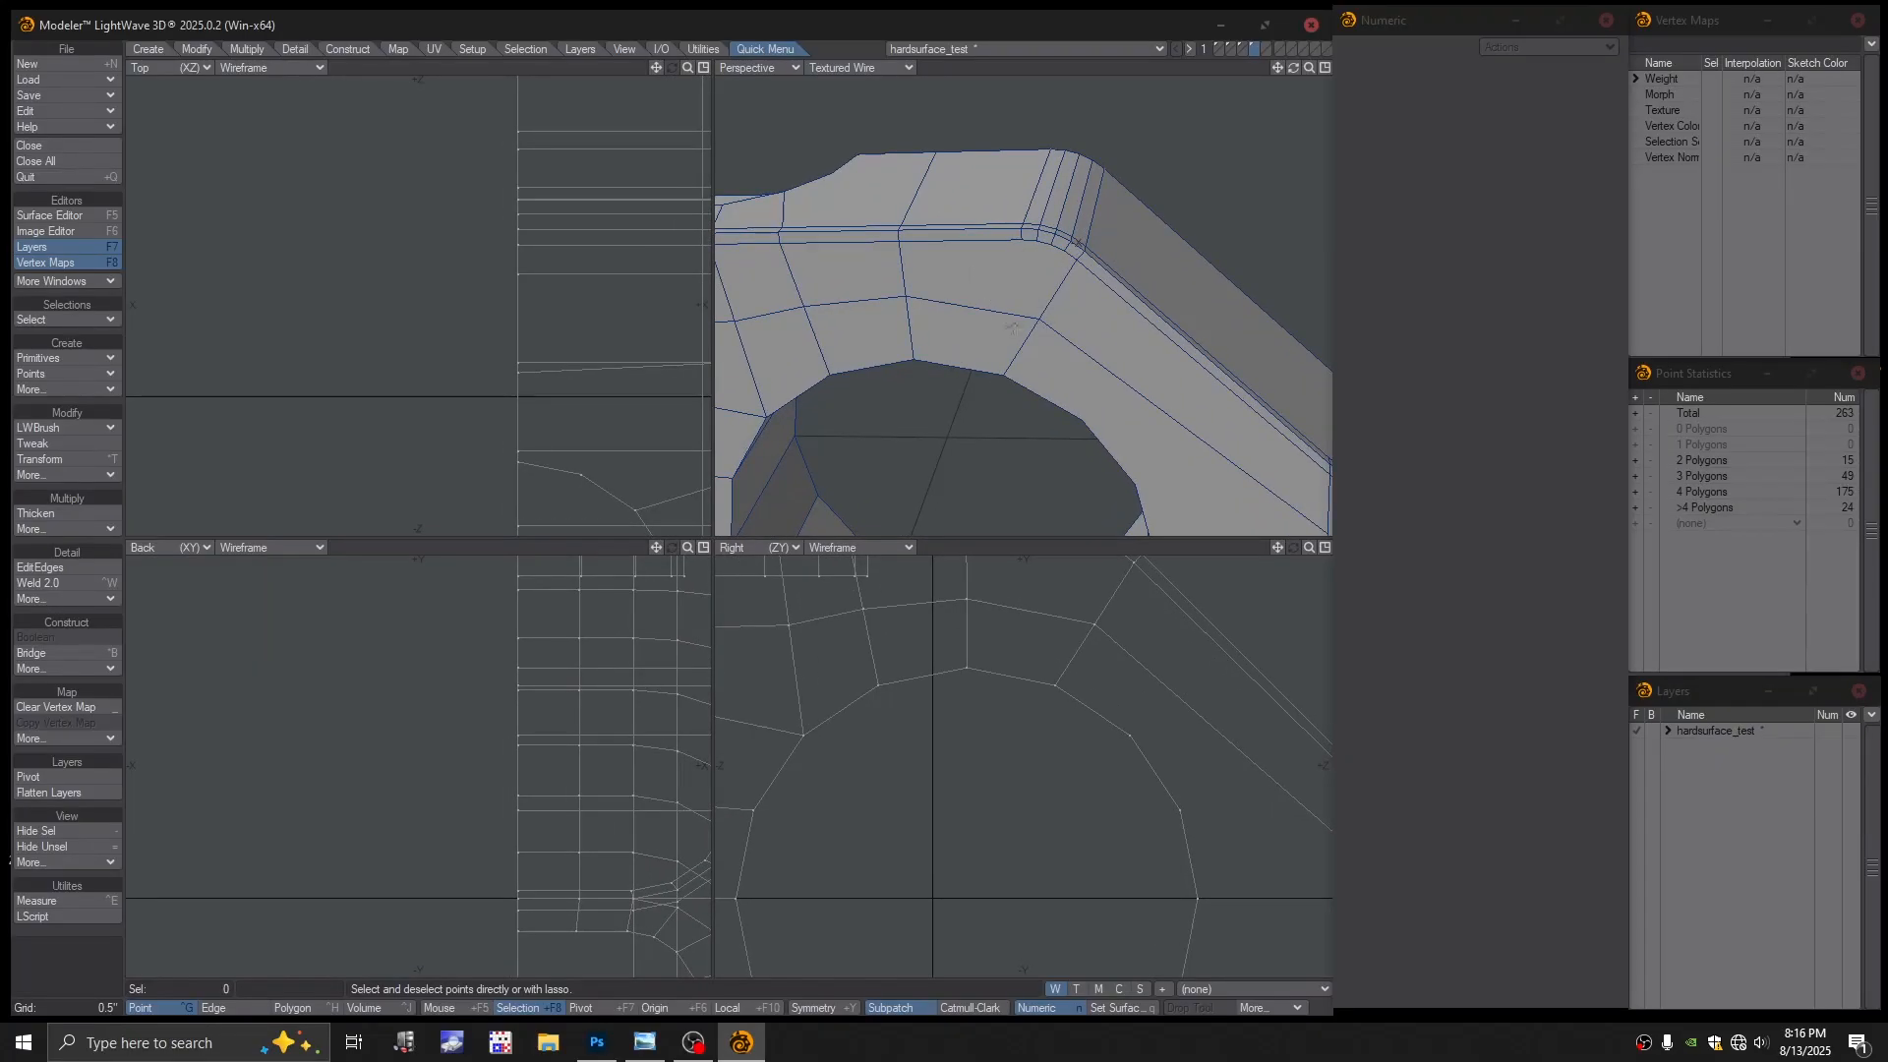
left_click(67, 474)
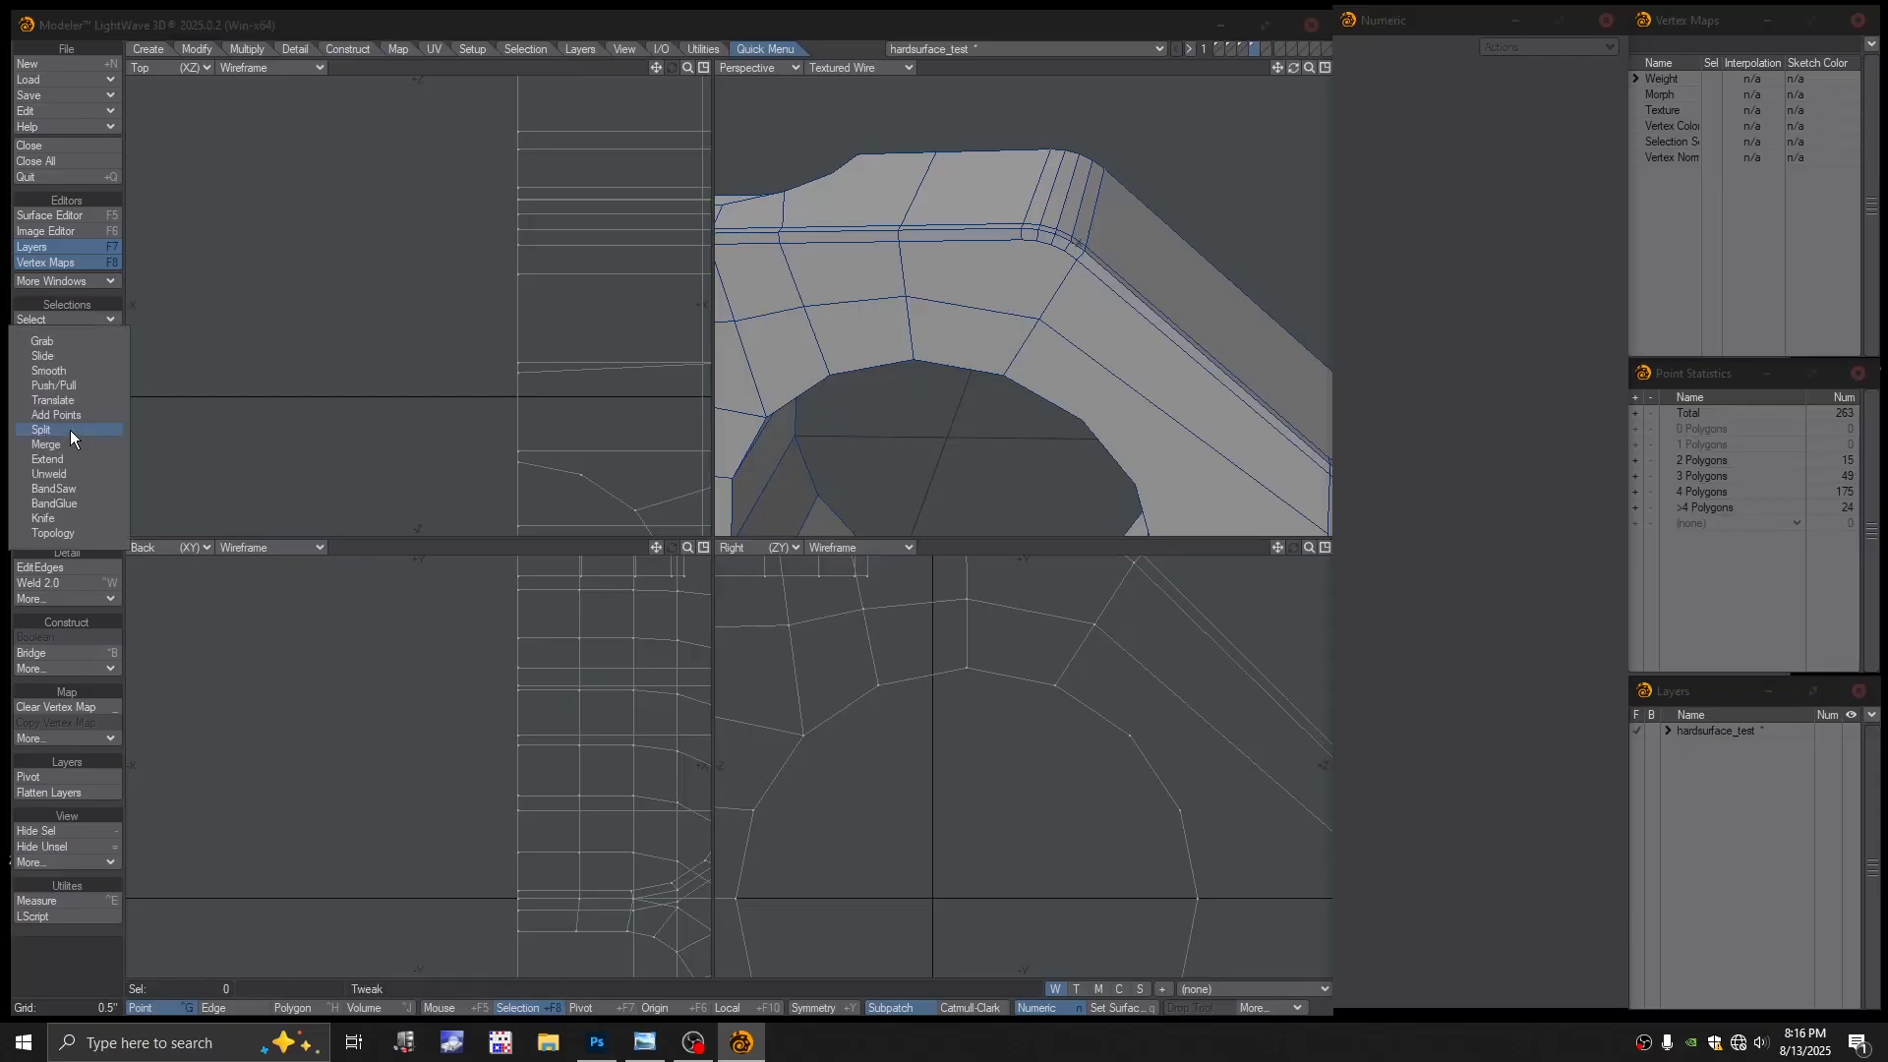
Use LWB Split to cut an edge across the top bevel faces above the hole
left_click(69, 429)
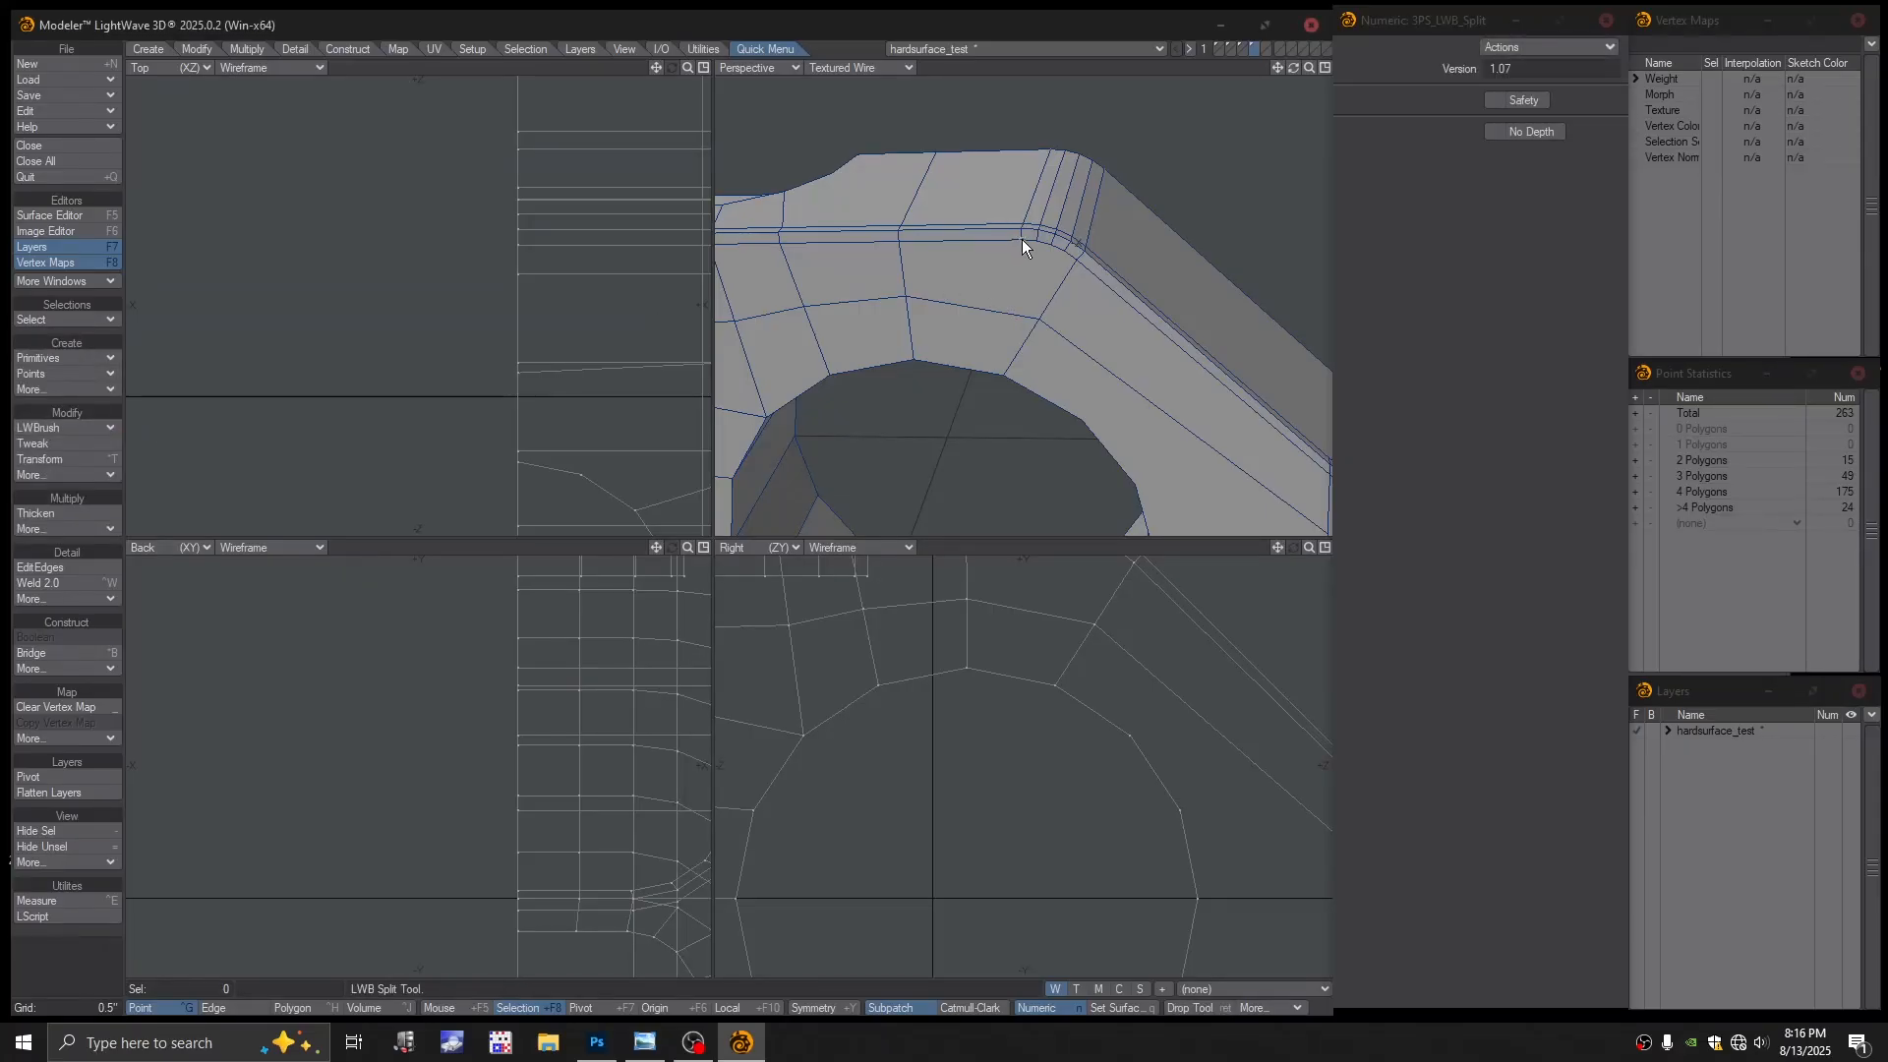
left_click_drag(1023, 239, 960, 264)
left_click_drag(1071, 250, 1028, 296, "alt")
left_click_drag(1028, 296, 1006, 262, "alt+shift")
left_click_drag(1006, 263, 970, 453, "alt")
left_click_drag(977, 788, 974, 774, "ctrl+alt")
left_click_drag(973, 774, 993, 704, "alt+shift")
left_click_drag(993, 704, 969, 714, "ctrl+alt")
scroll(961, 687, "down", 1)
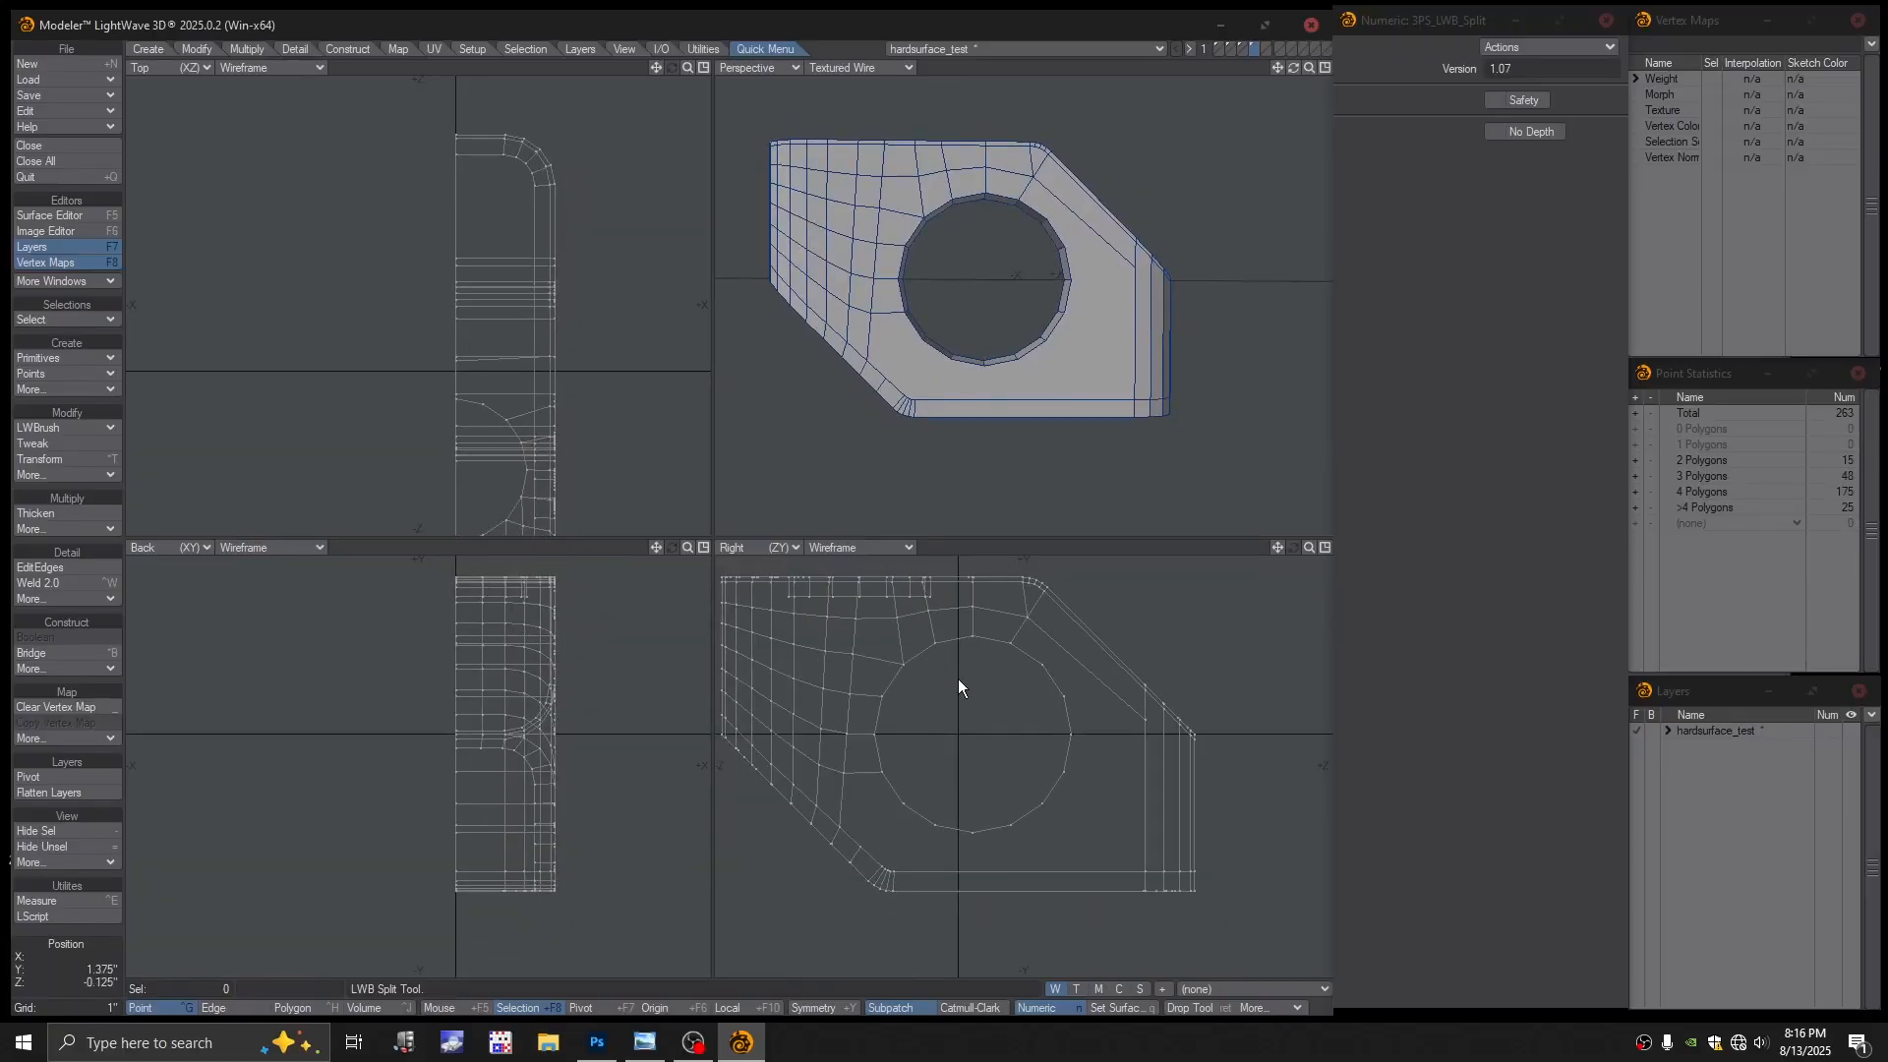
key("Return")
Lasso the hole's points in the Right view and move them left
right_click_drag(965, 624, 925, 633)
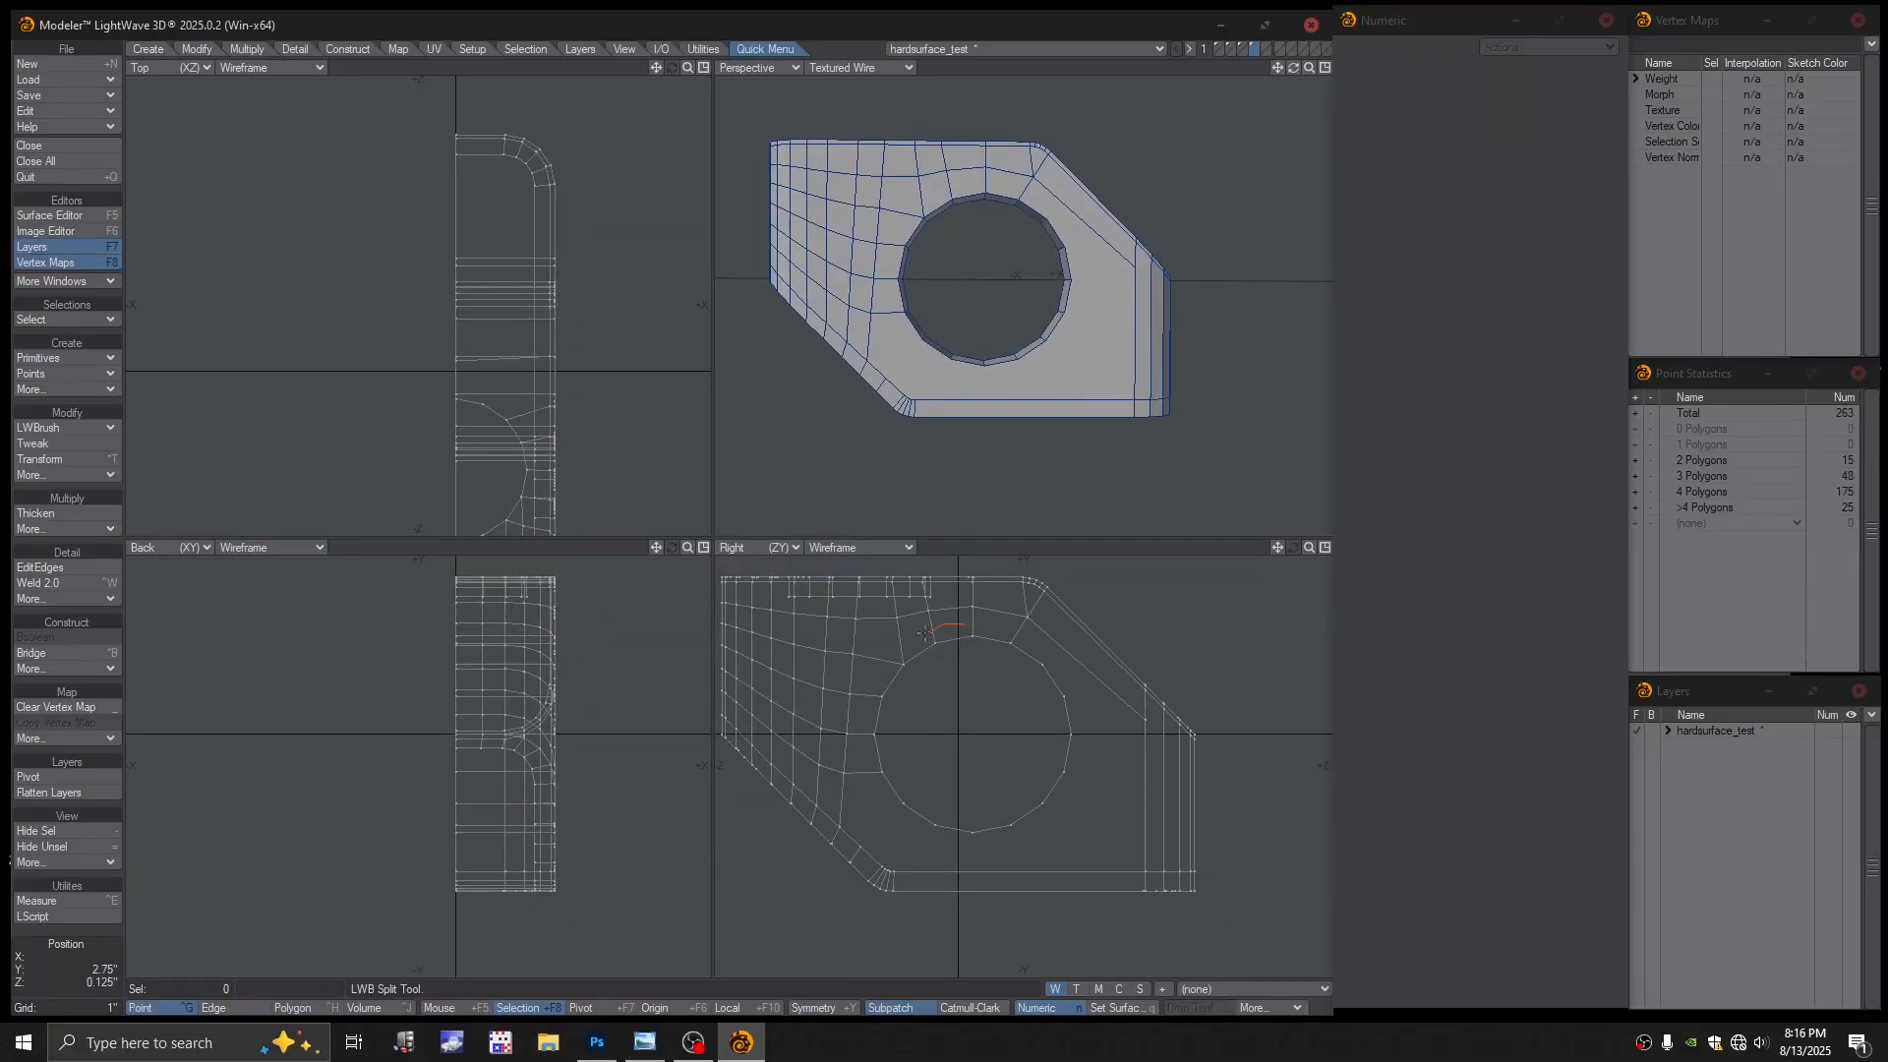
mouse_move(890, 811)
right_mouse_down()
mouse_move(1067, 853)
mouse_move(1089, 667)
mouse_move(1012, 631)
right_mouse_up()
key("t")
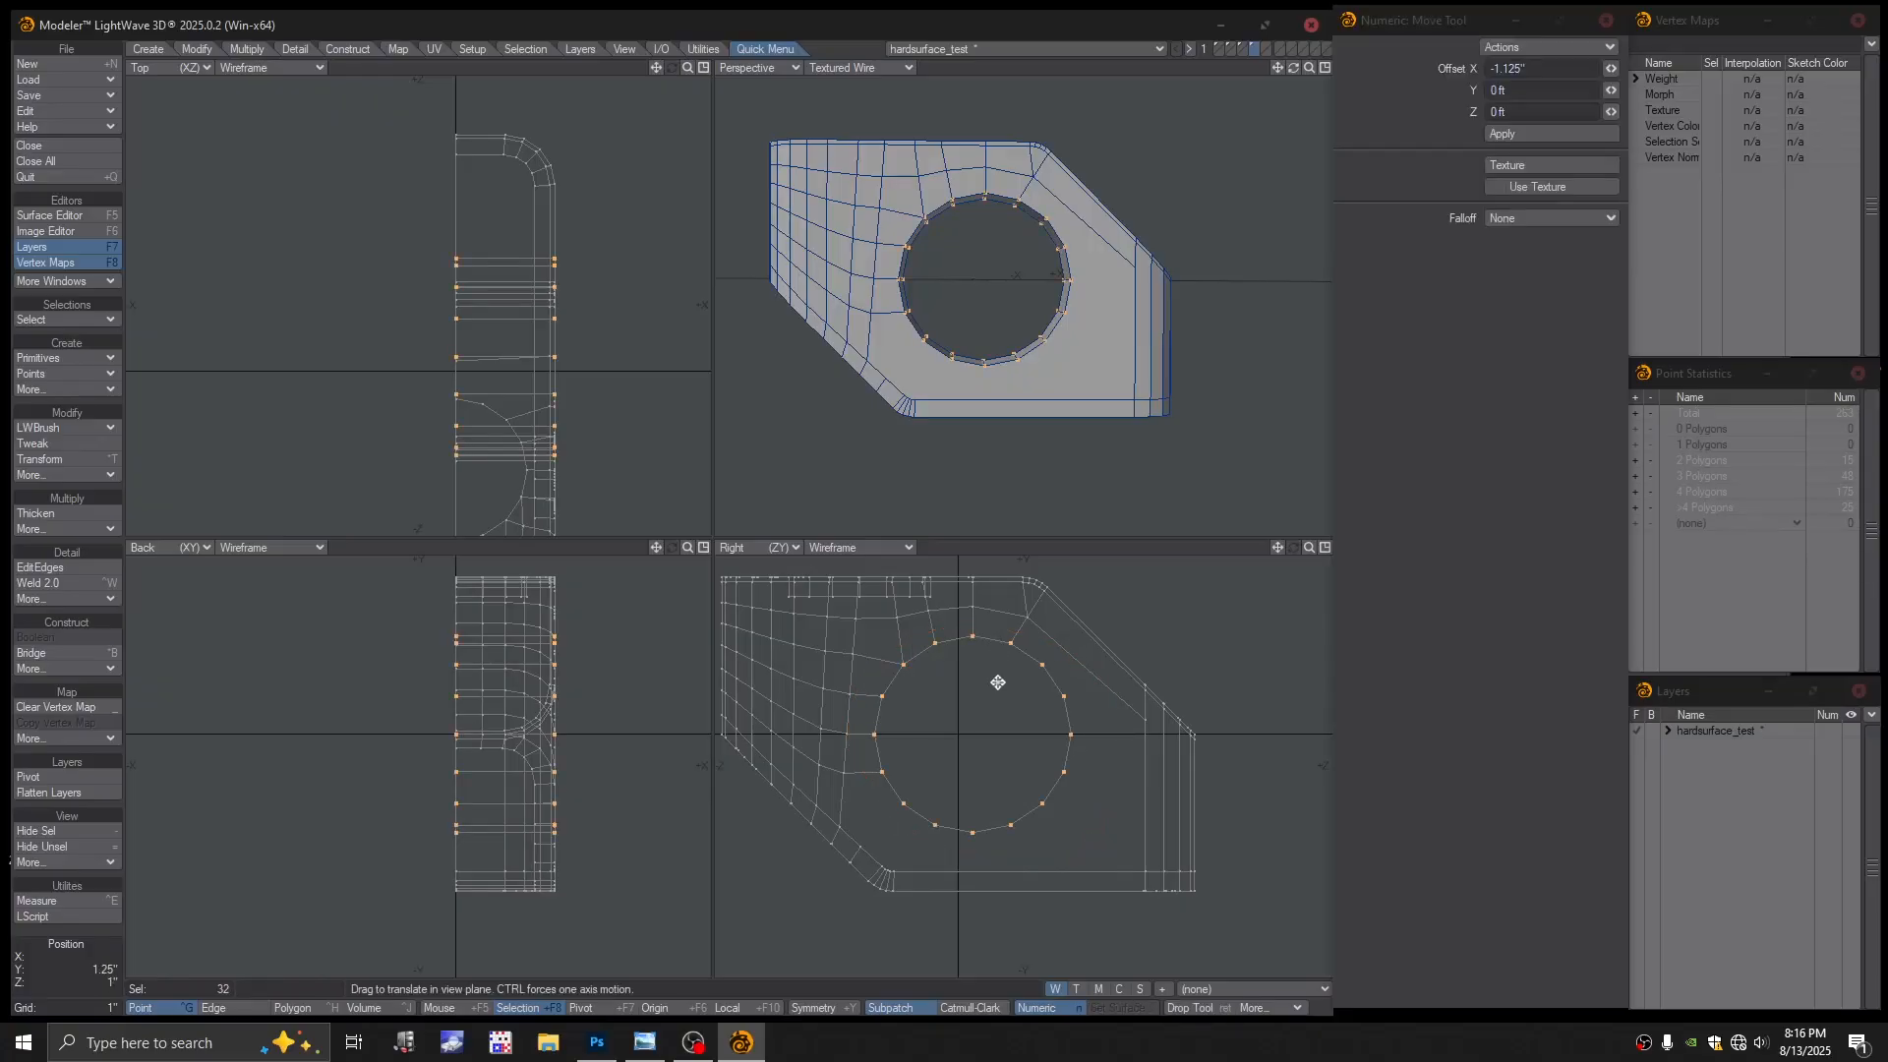
left_click_drag(998, 682, 984, 682)
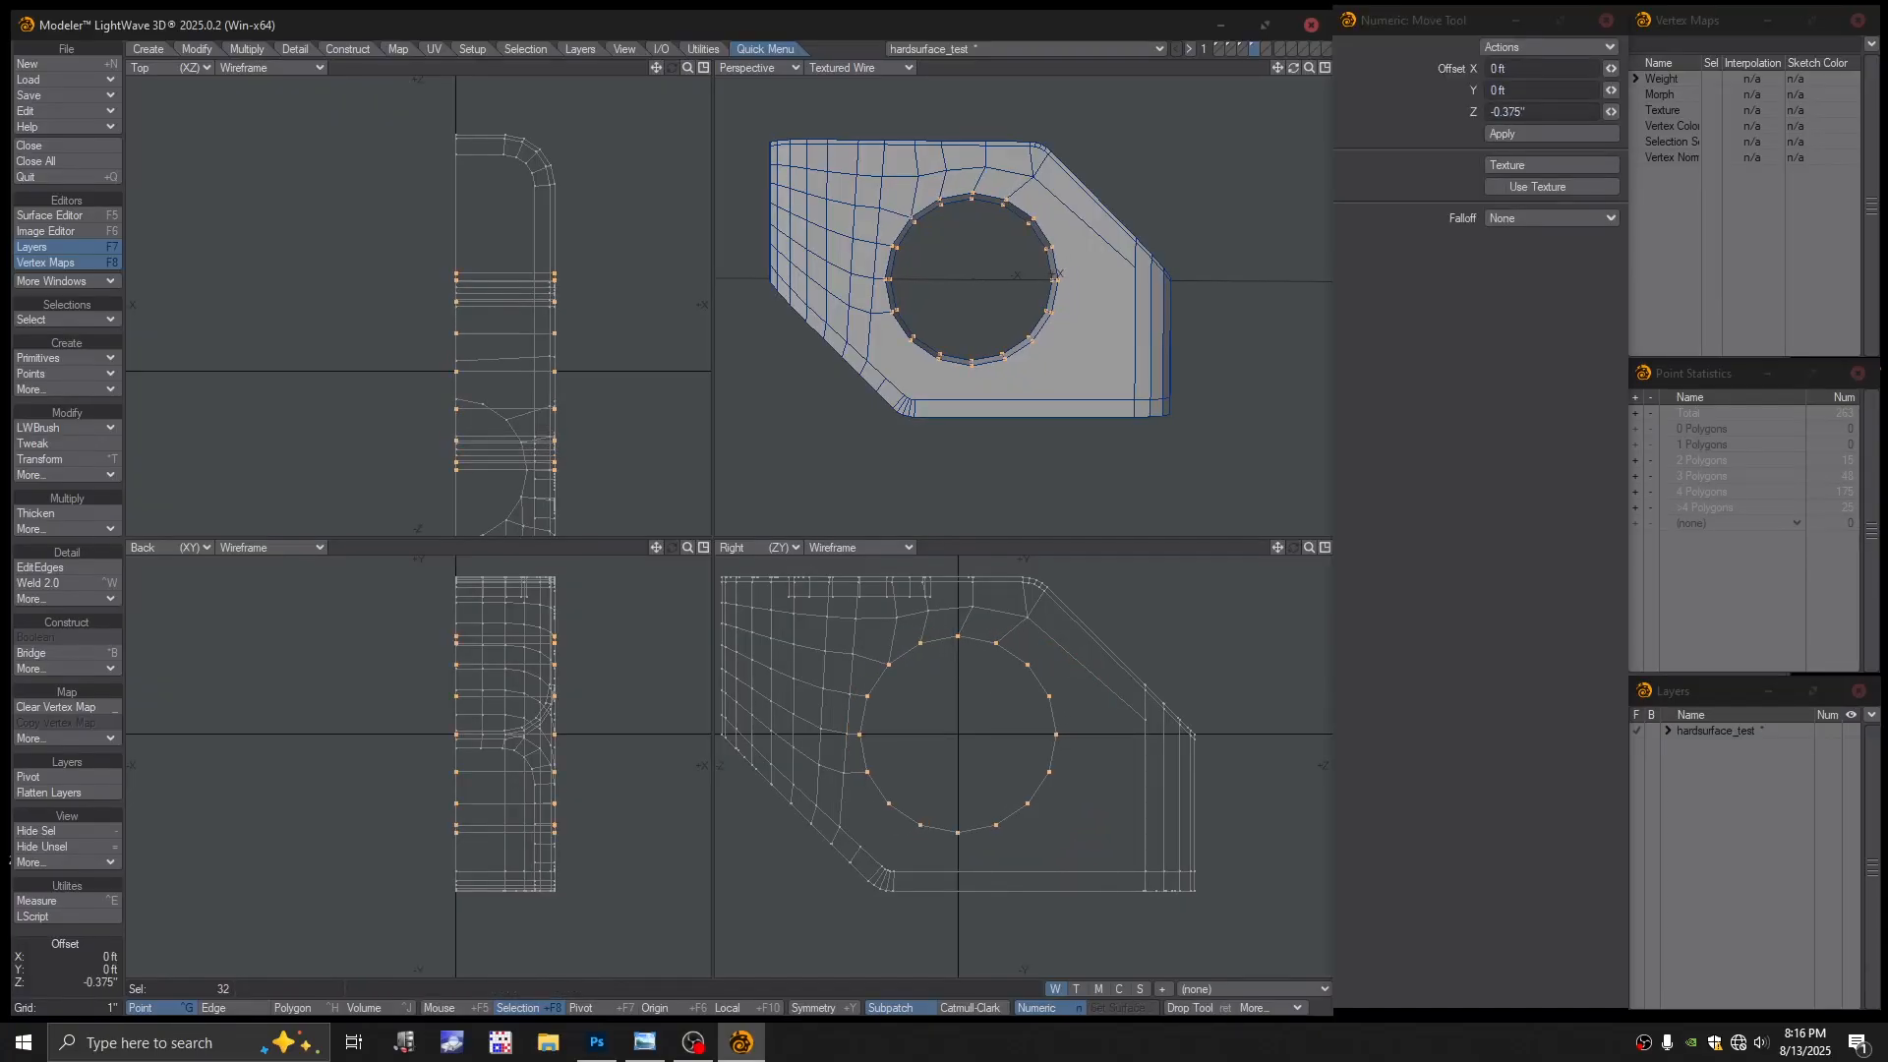
key("space")
key("slash")
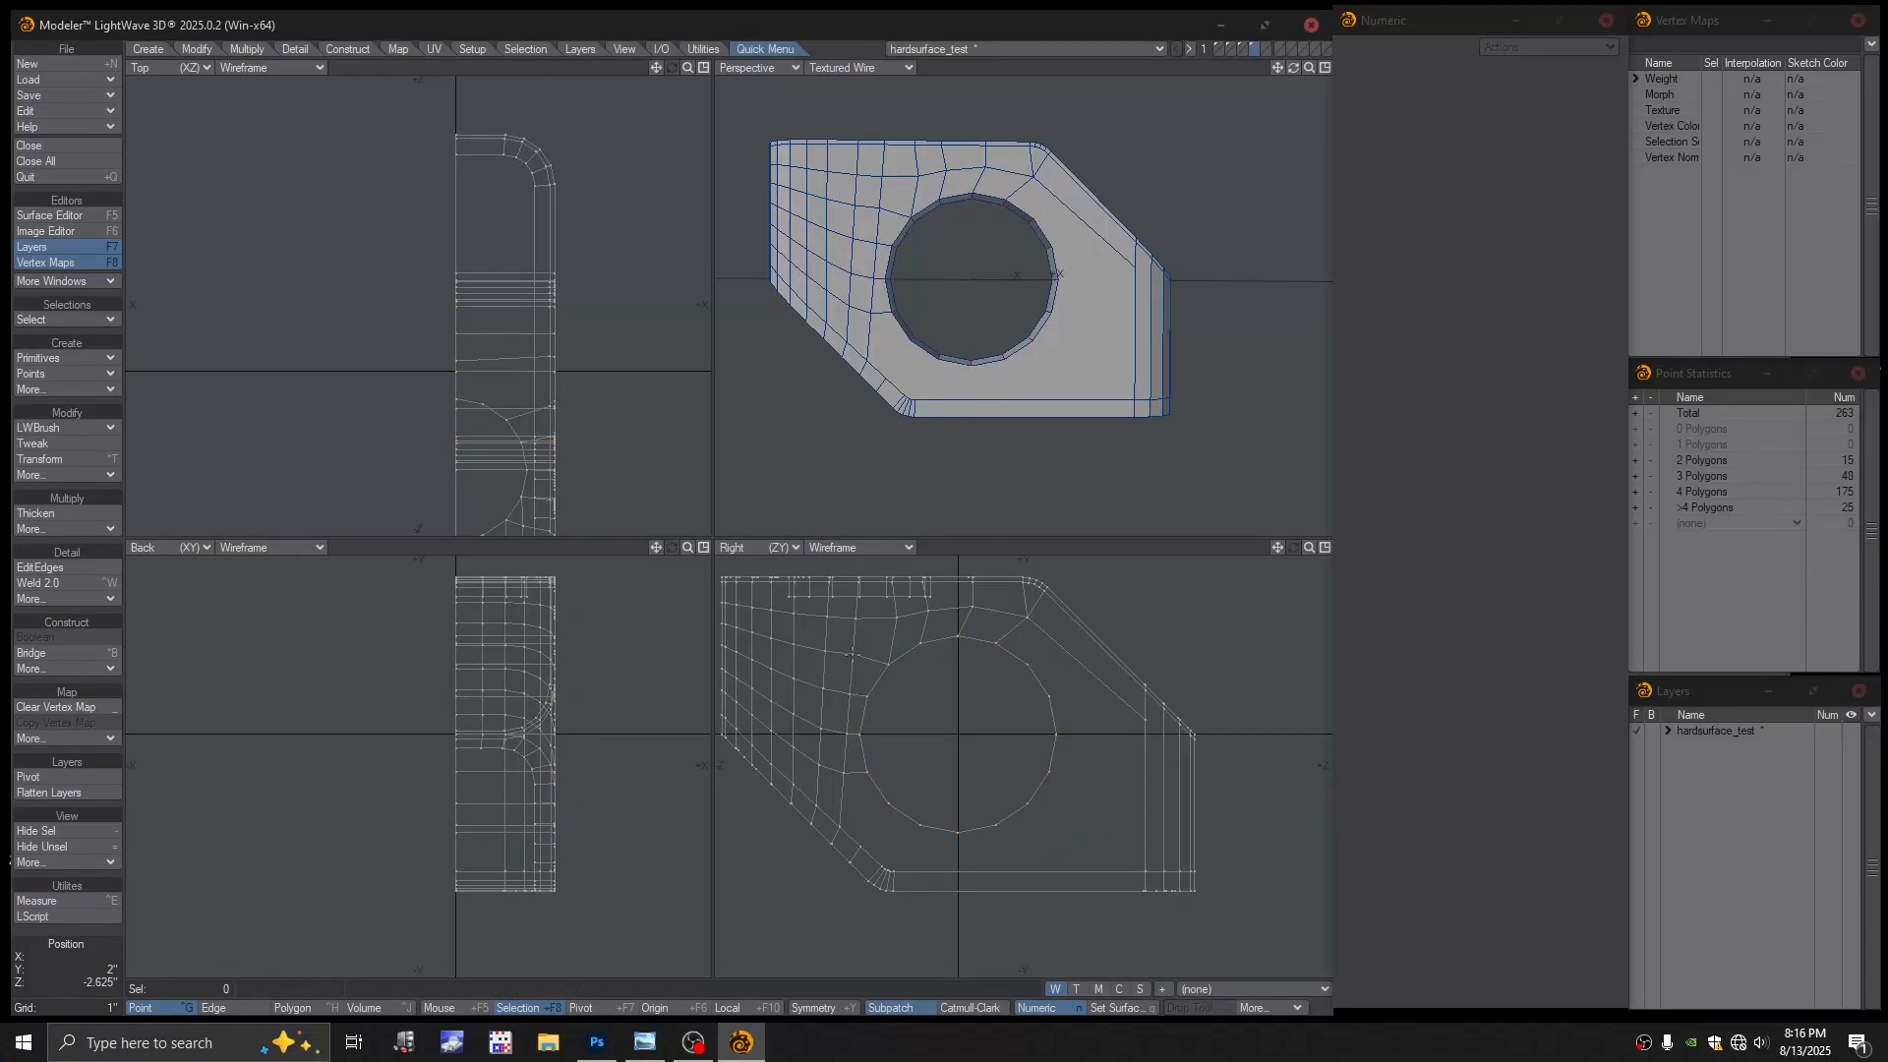
Select the point column left of the hole and shift its five points left
left_click_drag(852, 652, 849, 689)
key("t")
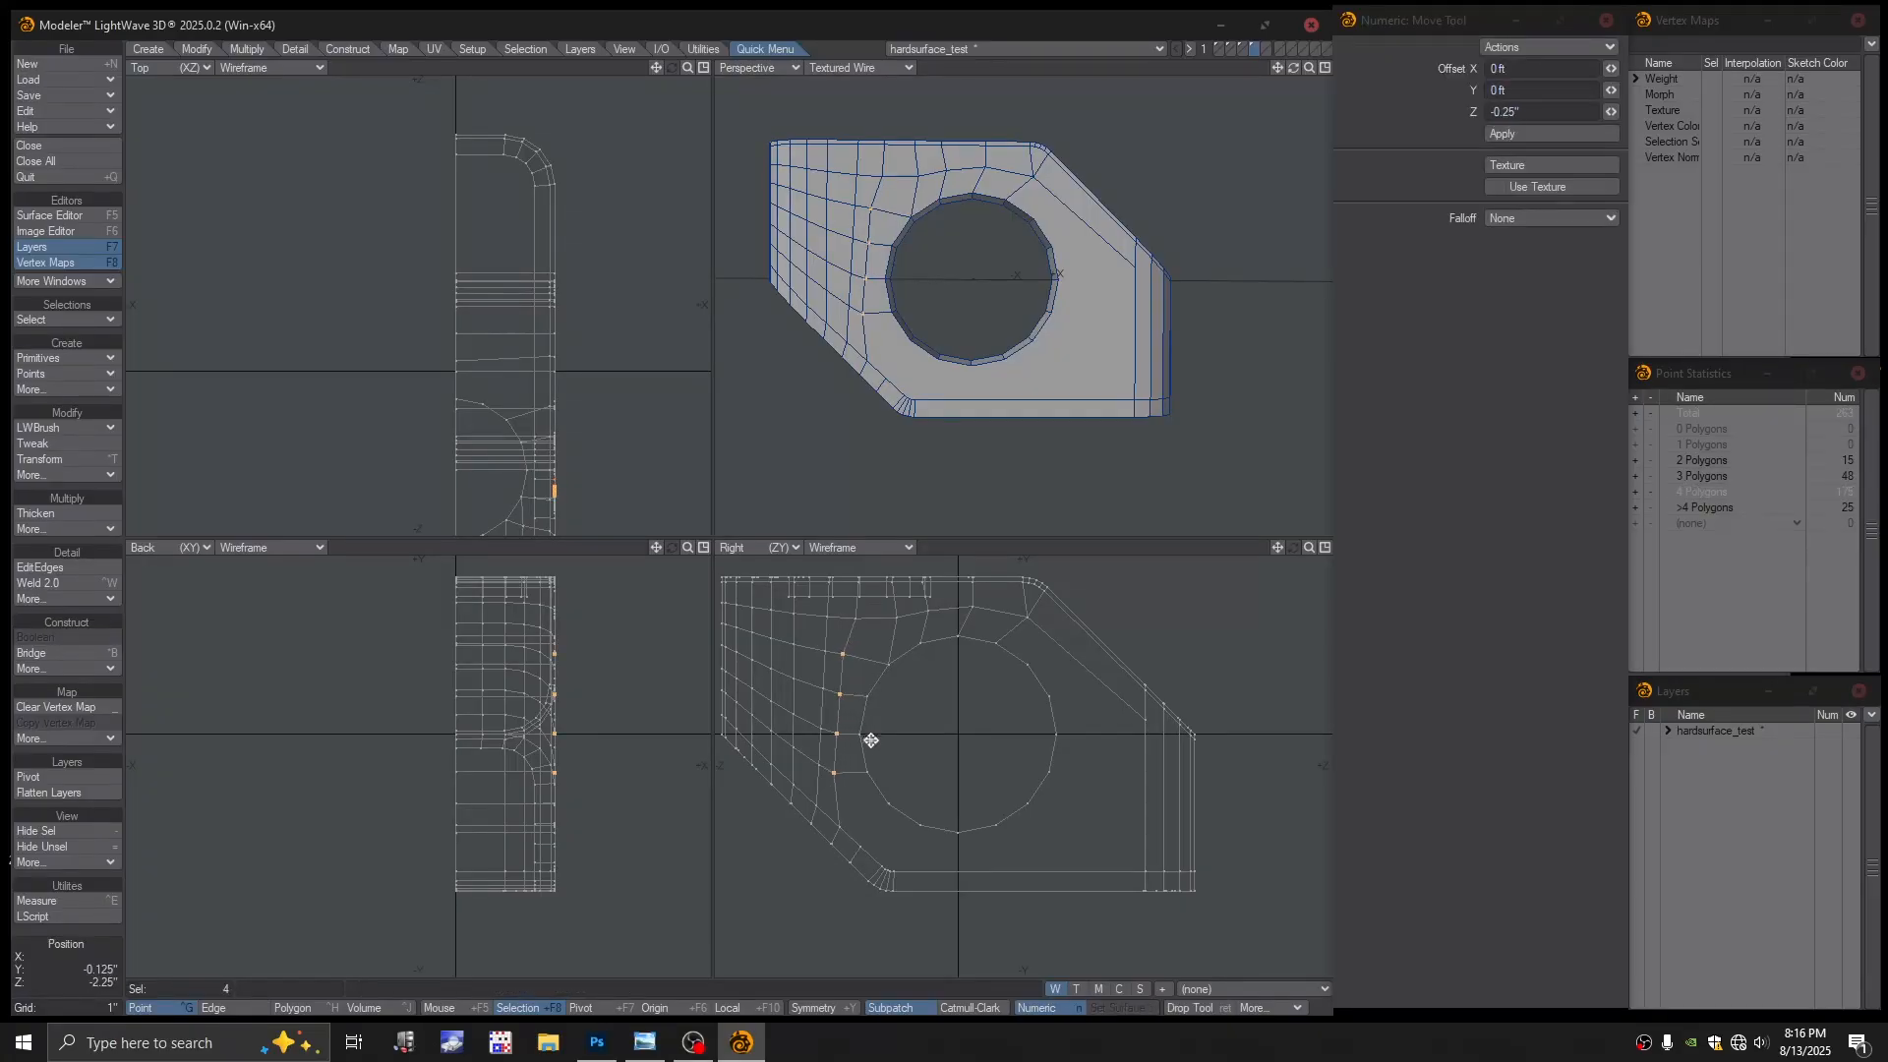
key("Return")
key("slash")
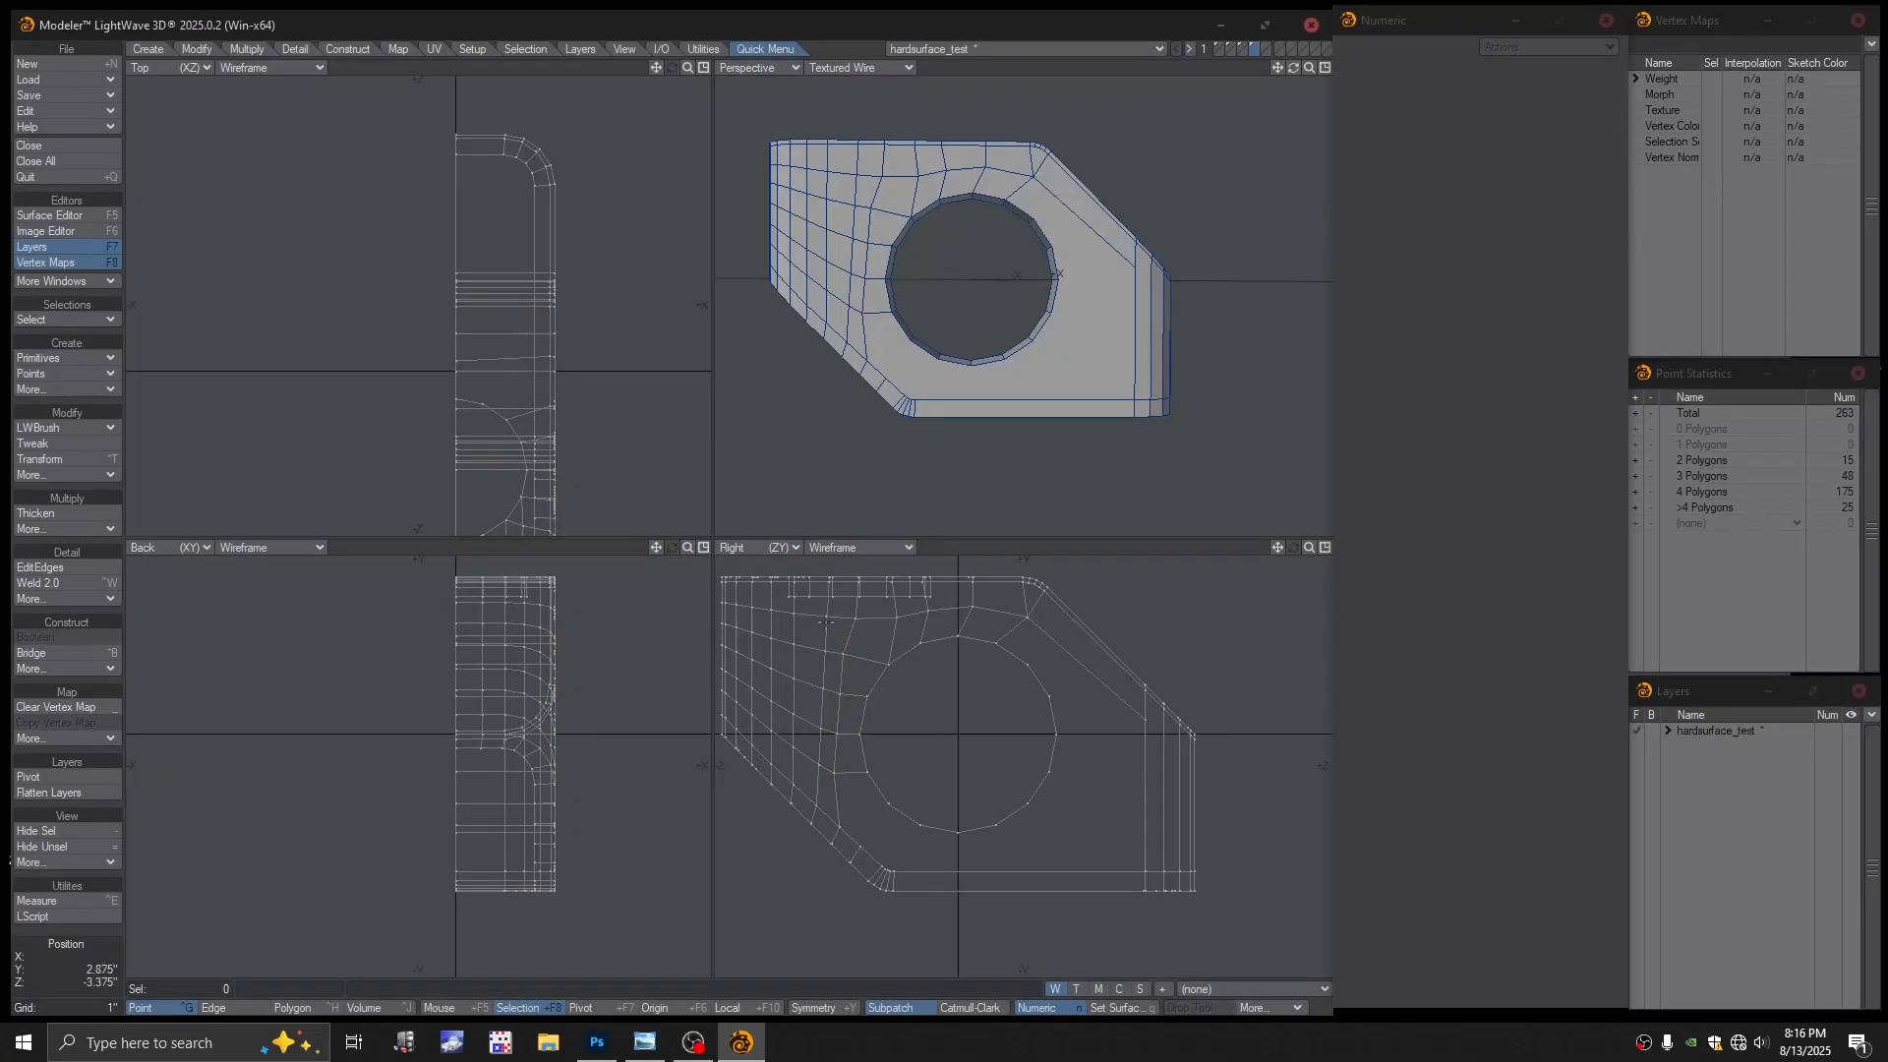
left_click(826, 620)
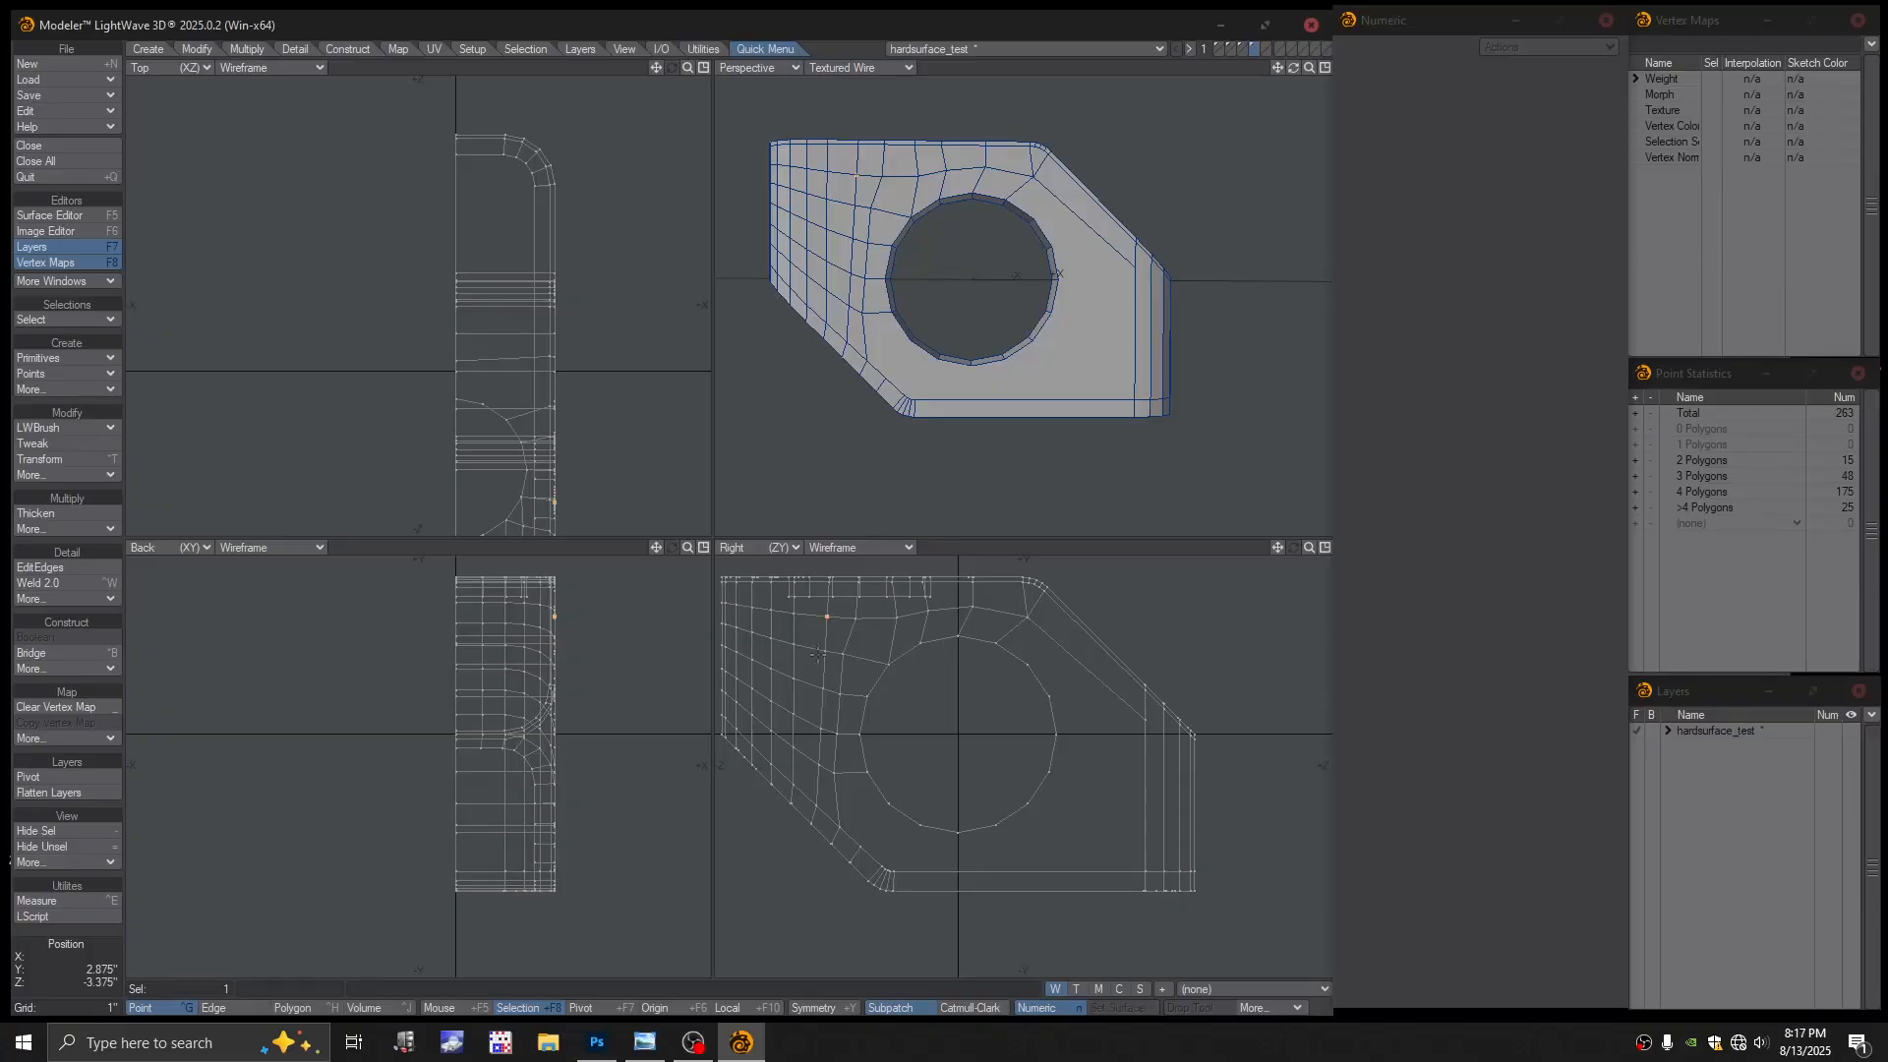
left_click(820, 764)
key("t")
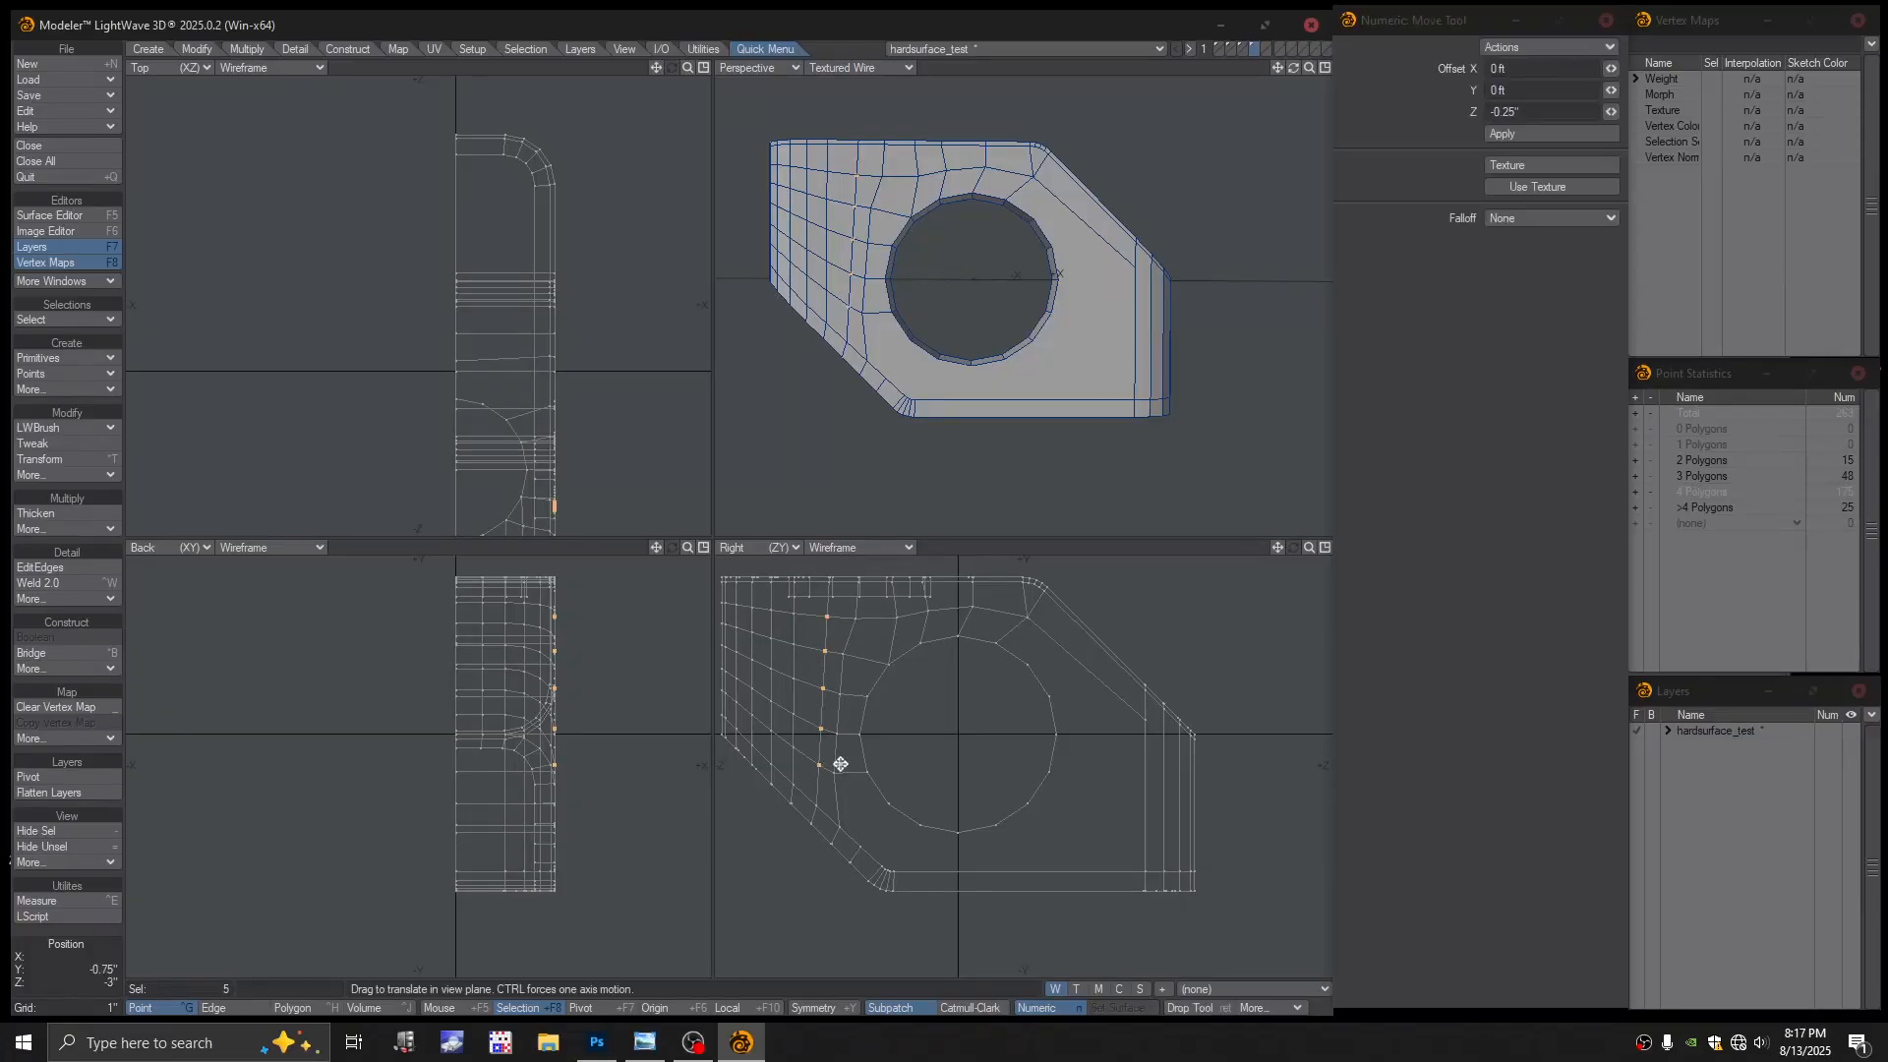
left_click_drag(842, 763, 832, 763)
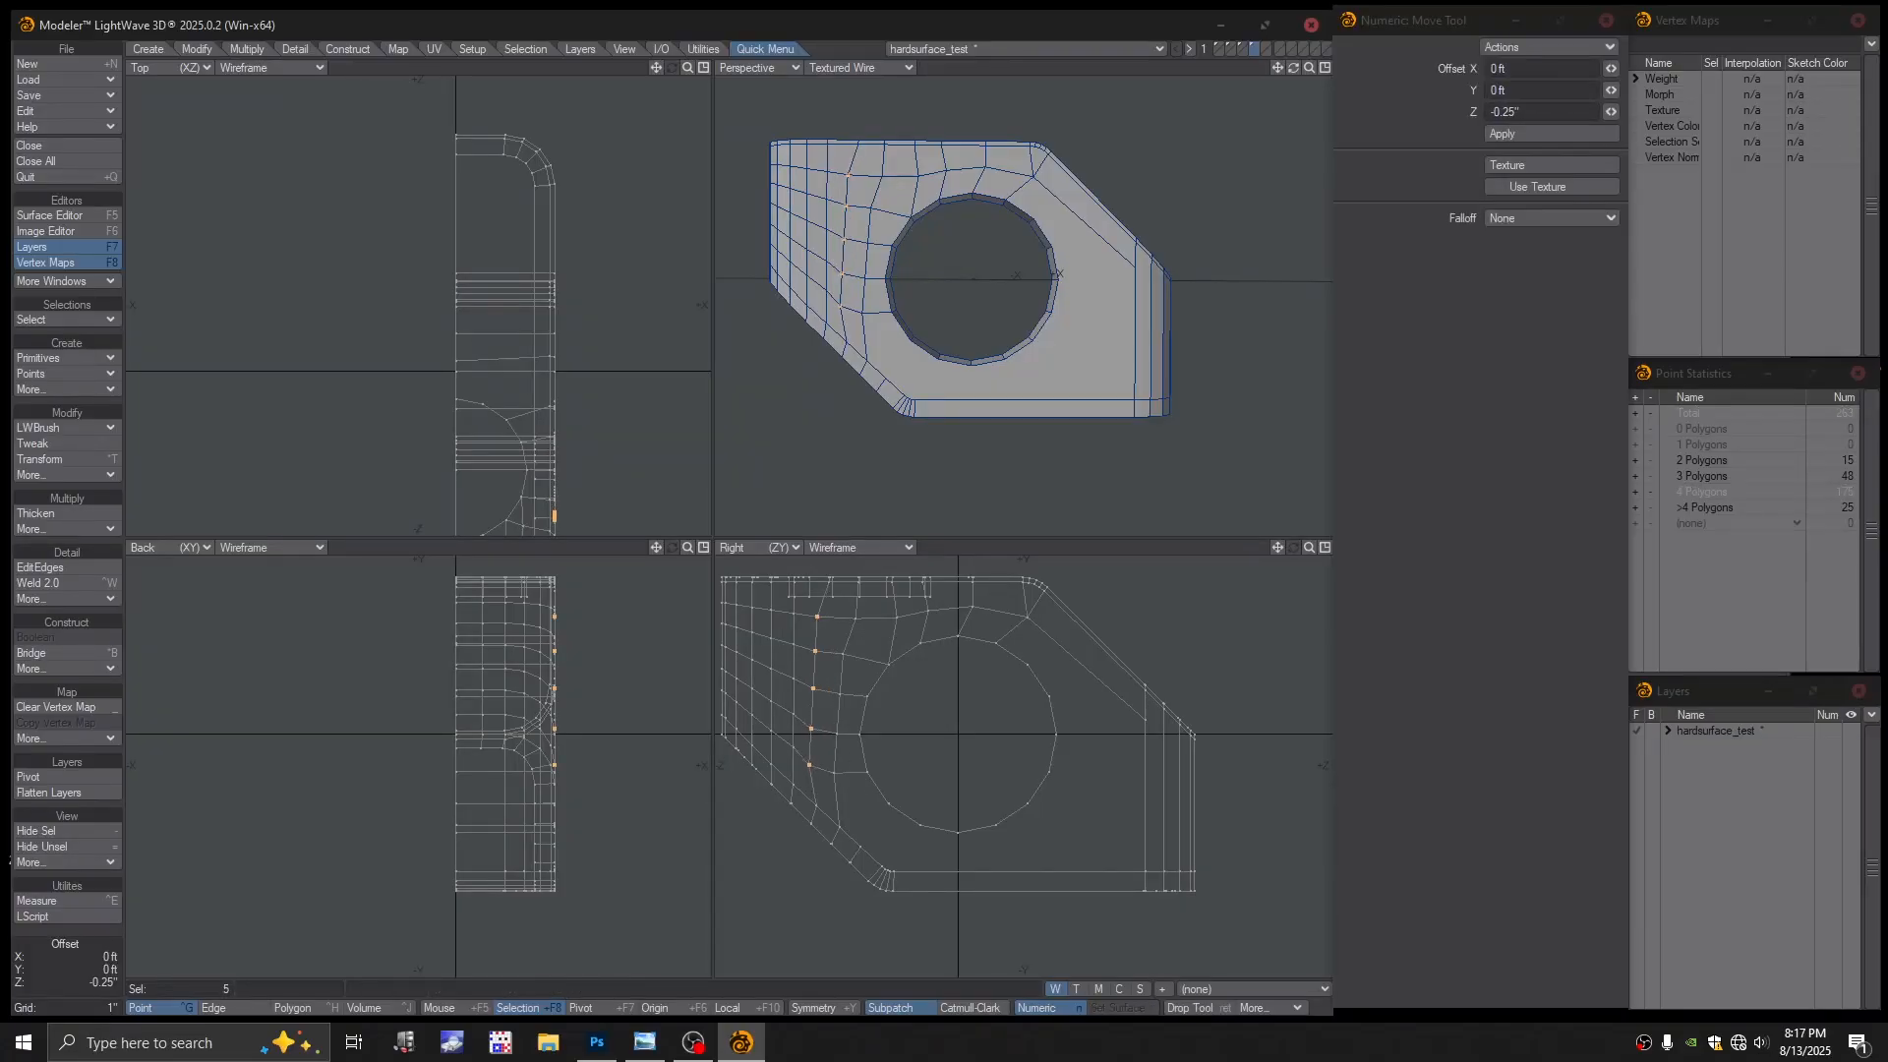
key("space")
left_click(846, 802)
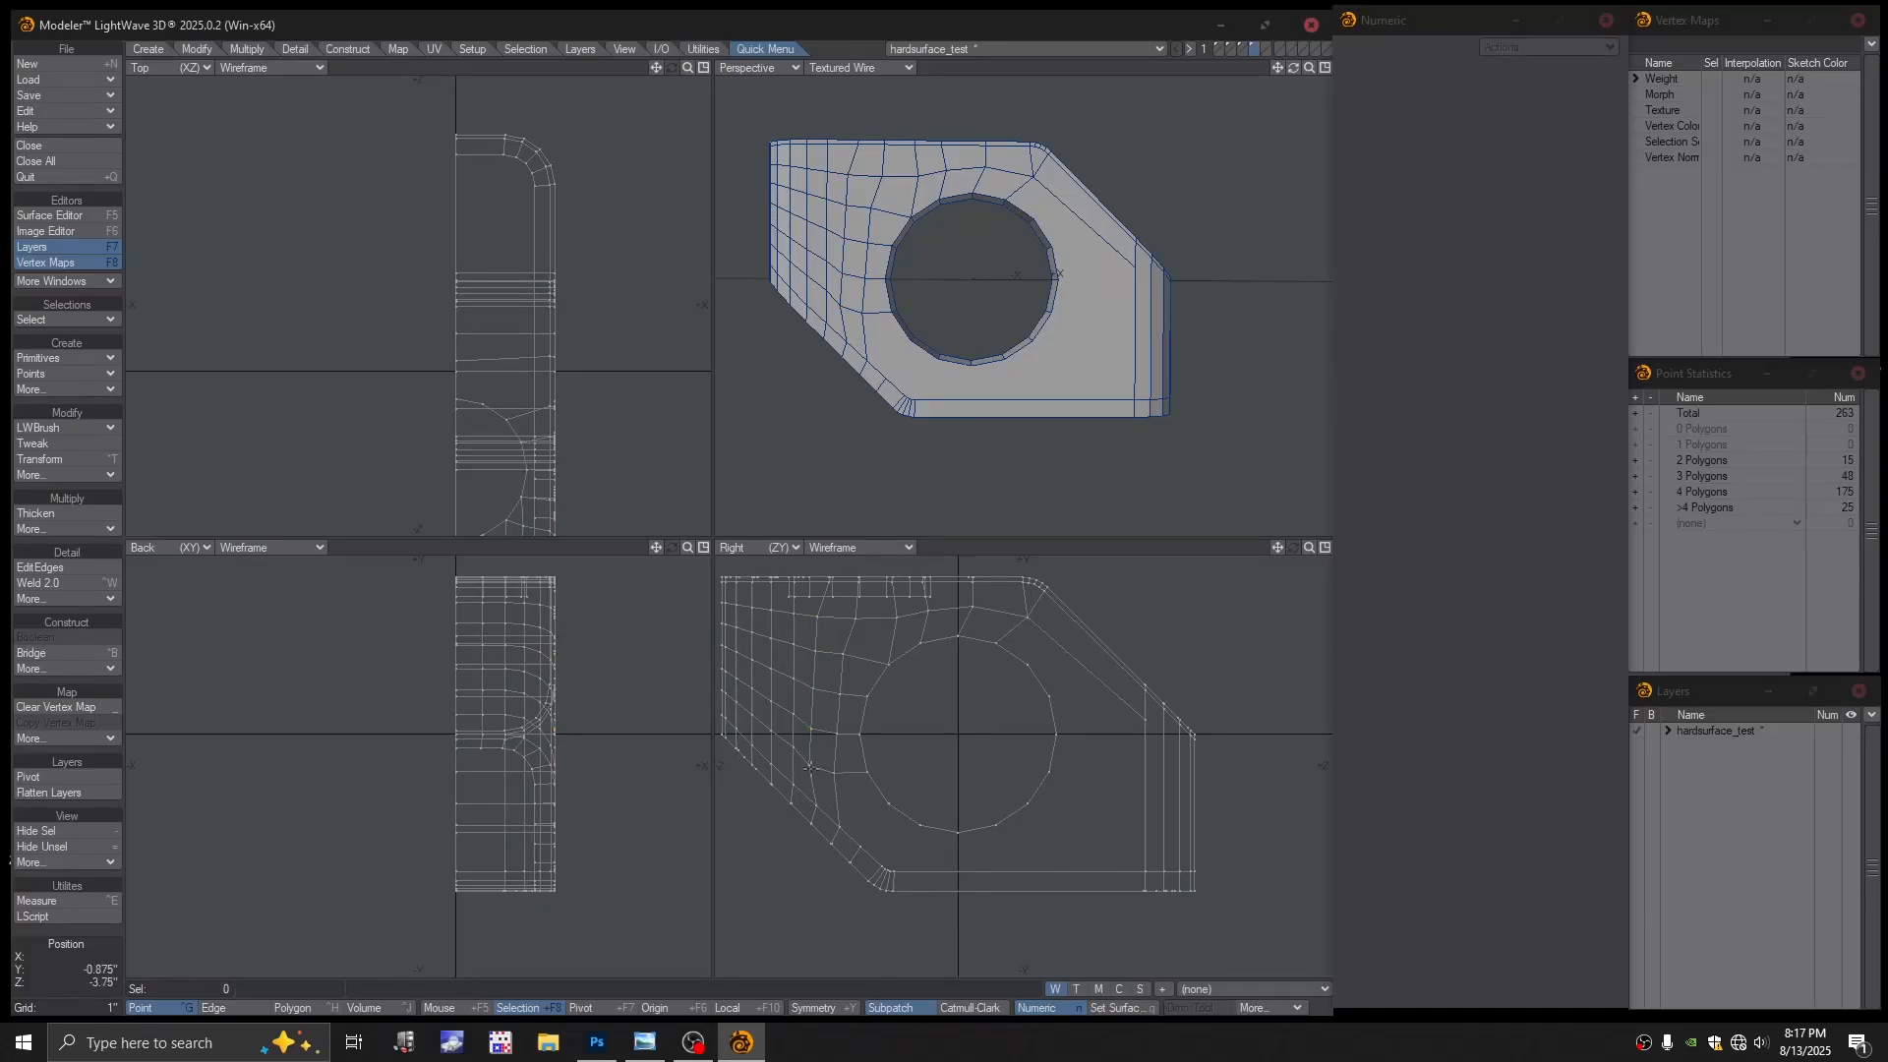
key("ctrl+t")
Drag vertices around the hole in the Right view to straighten the grid lines
left_click_drag(809, 766, 820, 620)
left_click(815, 686)
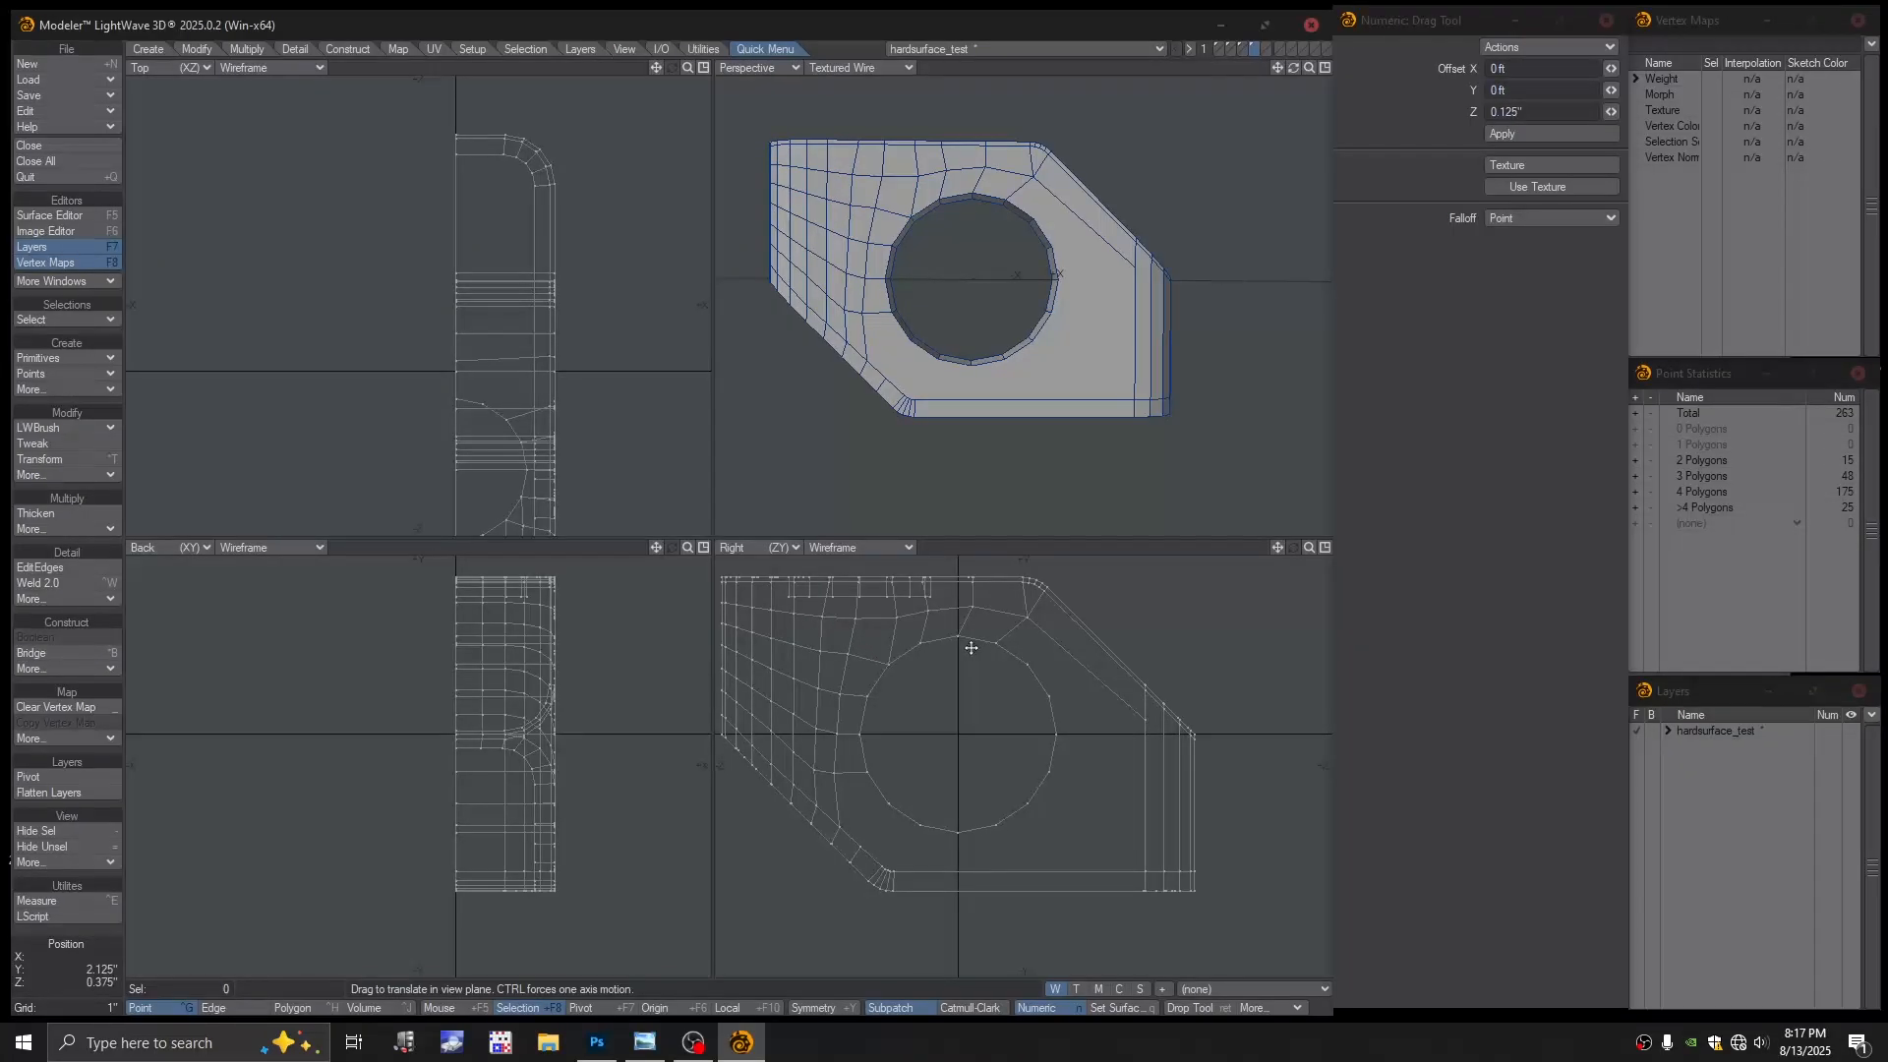
scroll(816, 782, "up", 4)
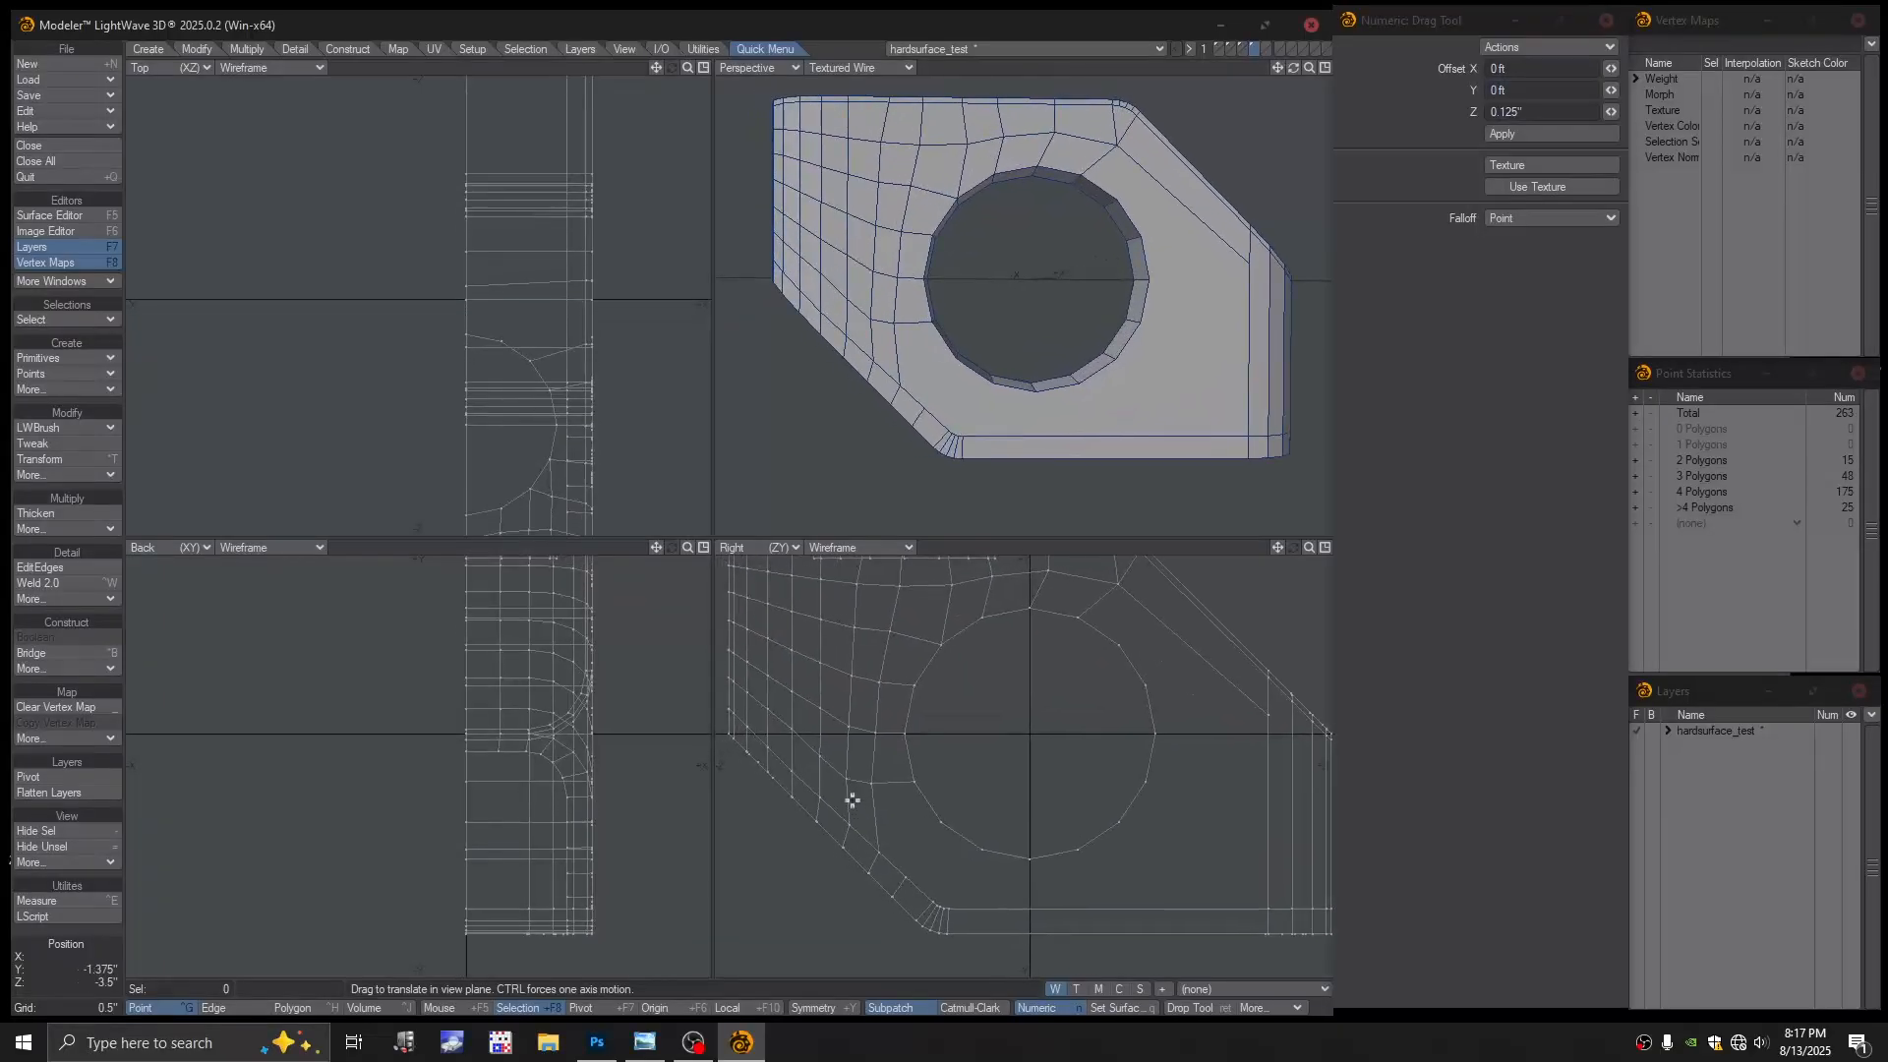
left_click_drag(845, 782, 883, 783)
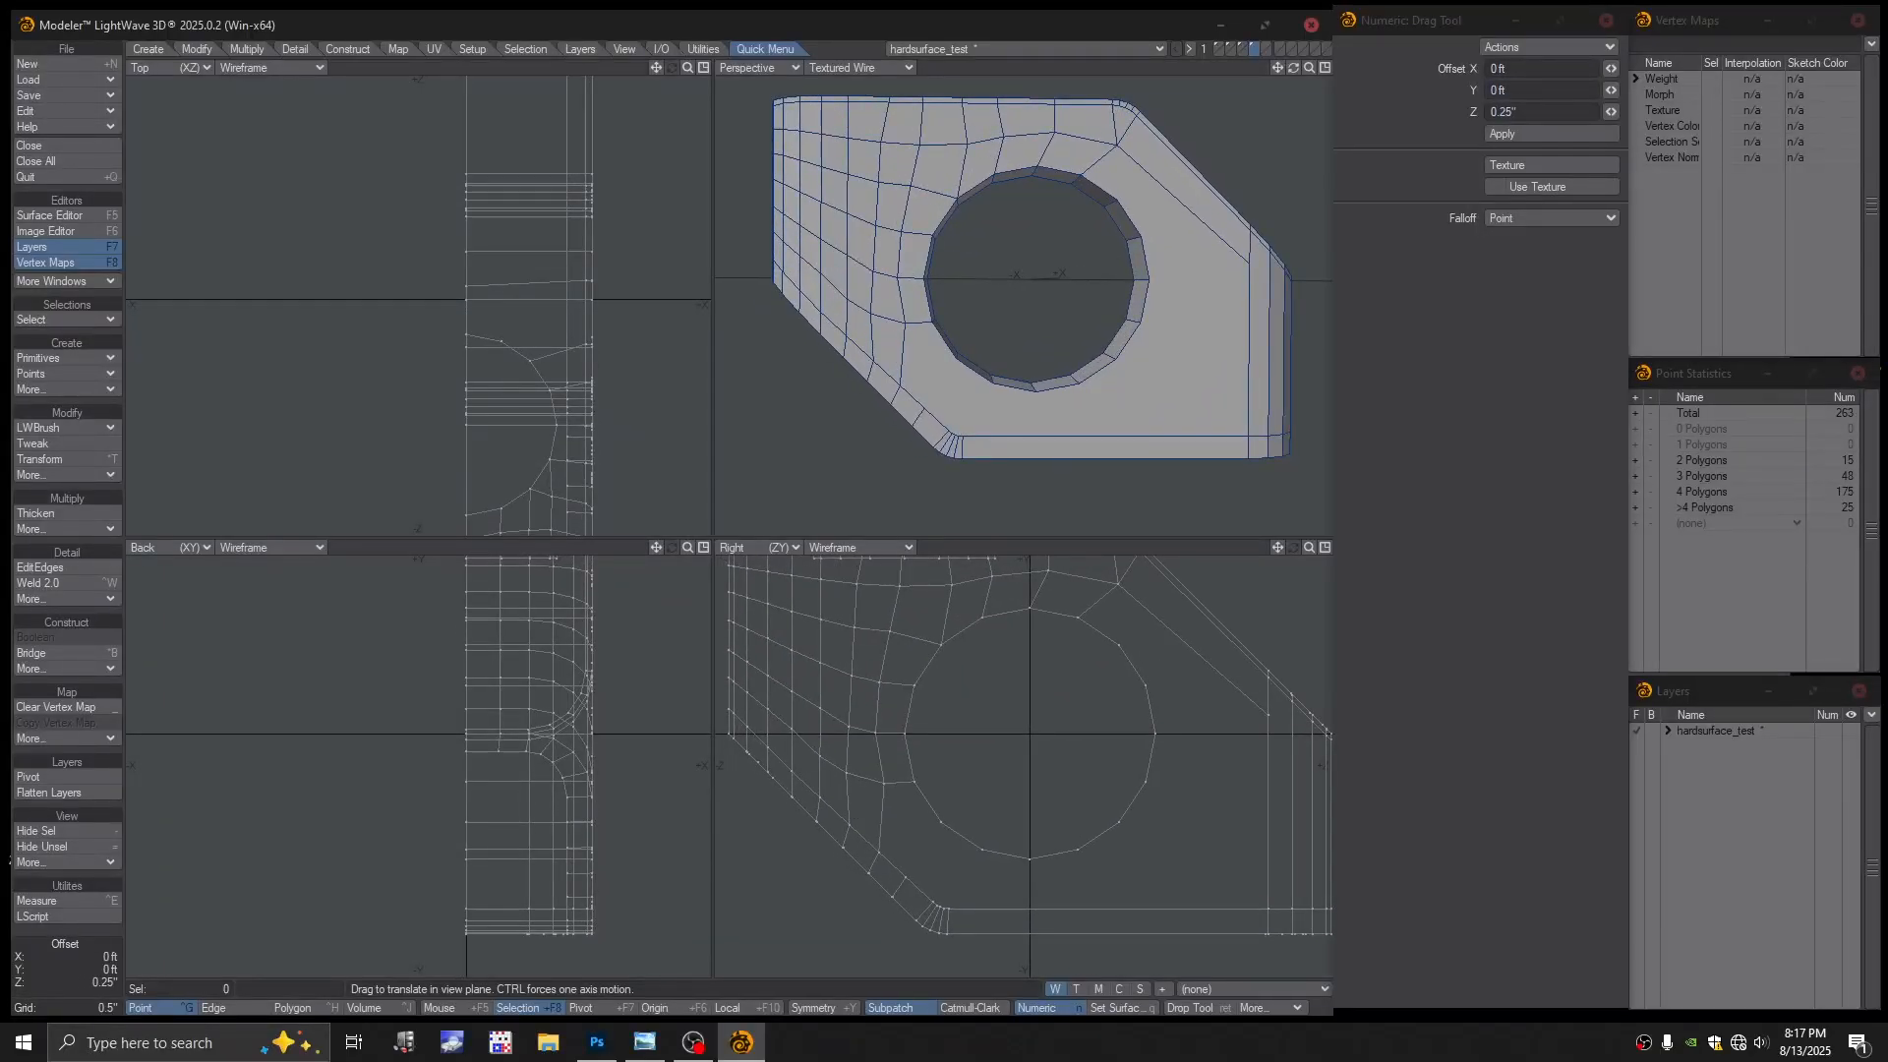
left_click(876, 732)
left_click_drag(846, 773, 842, 721)
Inspect the block in Perspective, drop the Drag tool, and lasso the left face's row of points
left_click_drag(1022, 695, 986, 725, "alt")
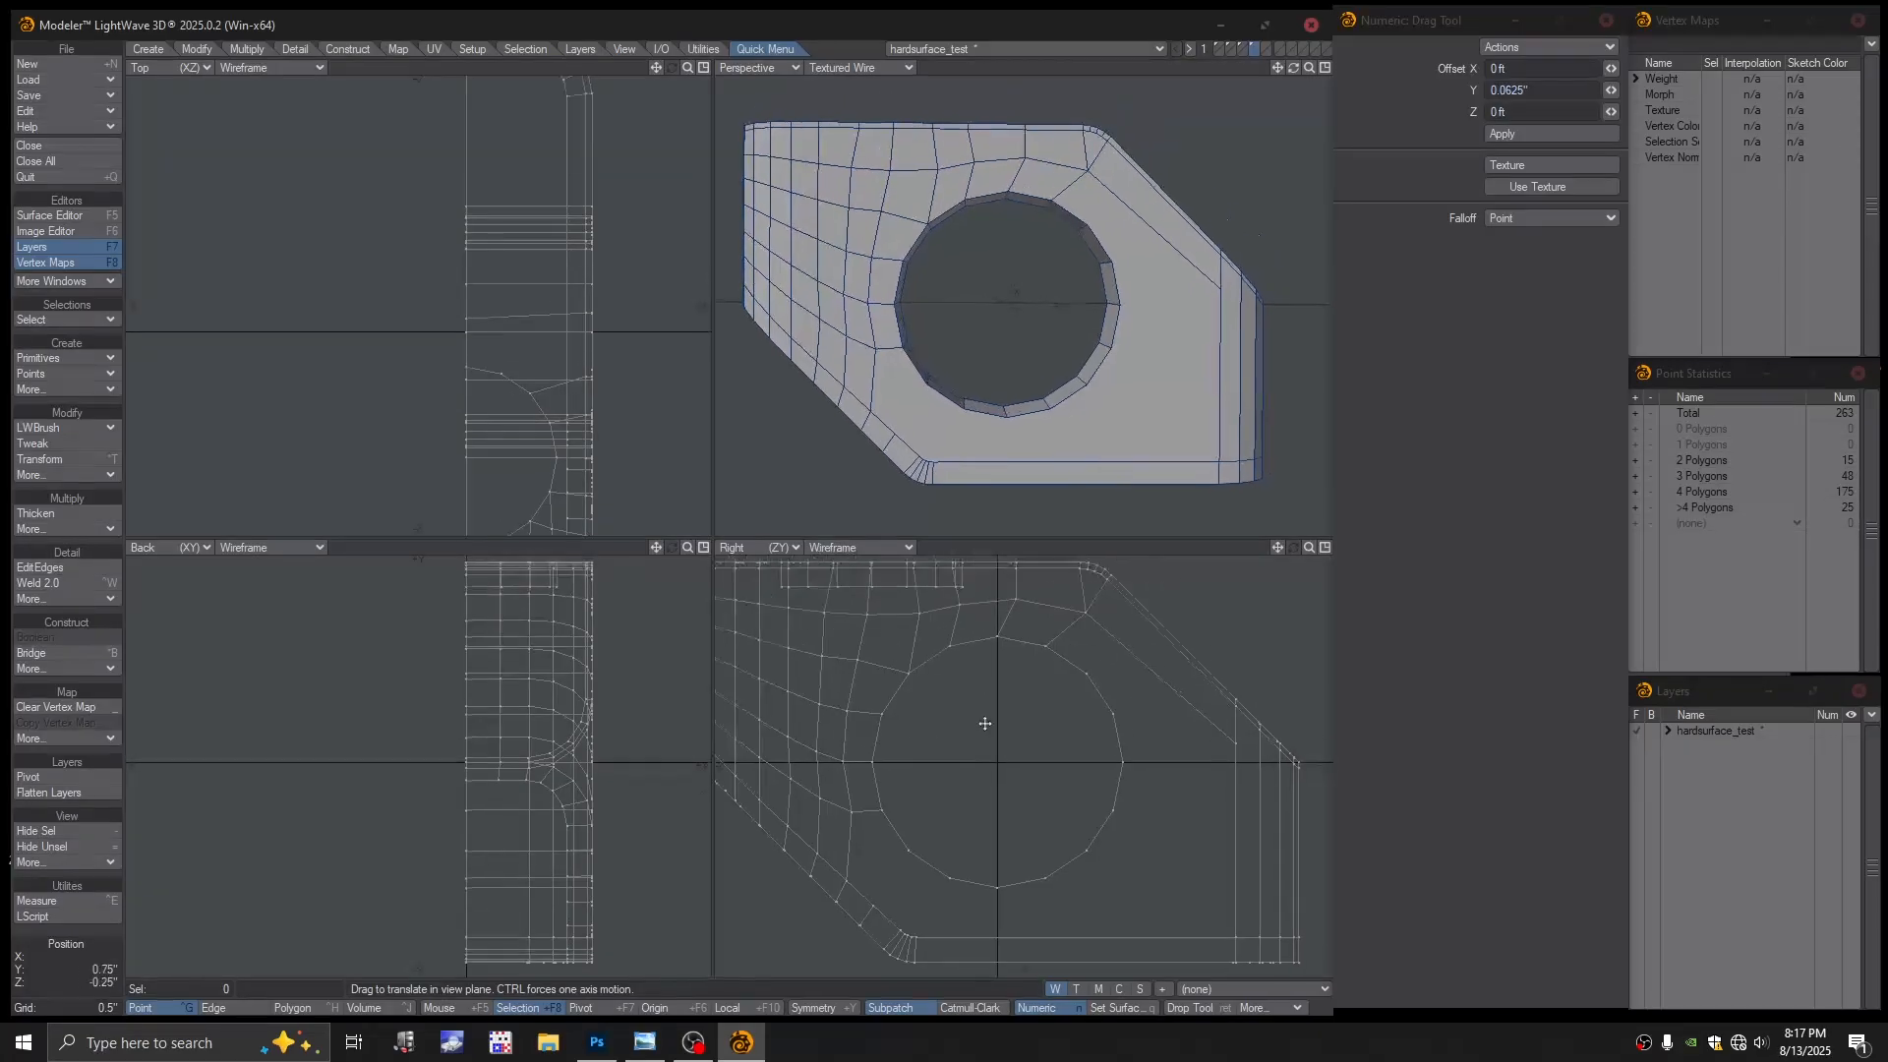
scroll(983, 719, "down", 2)
left_click_drag(1038, 622, 1036, 667, "alt")
left_click_drag(1023, 403, 1042, 369, "alt")
scroll(1001, 387, "up", 2)
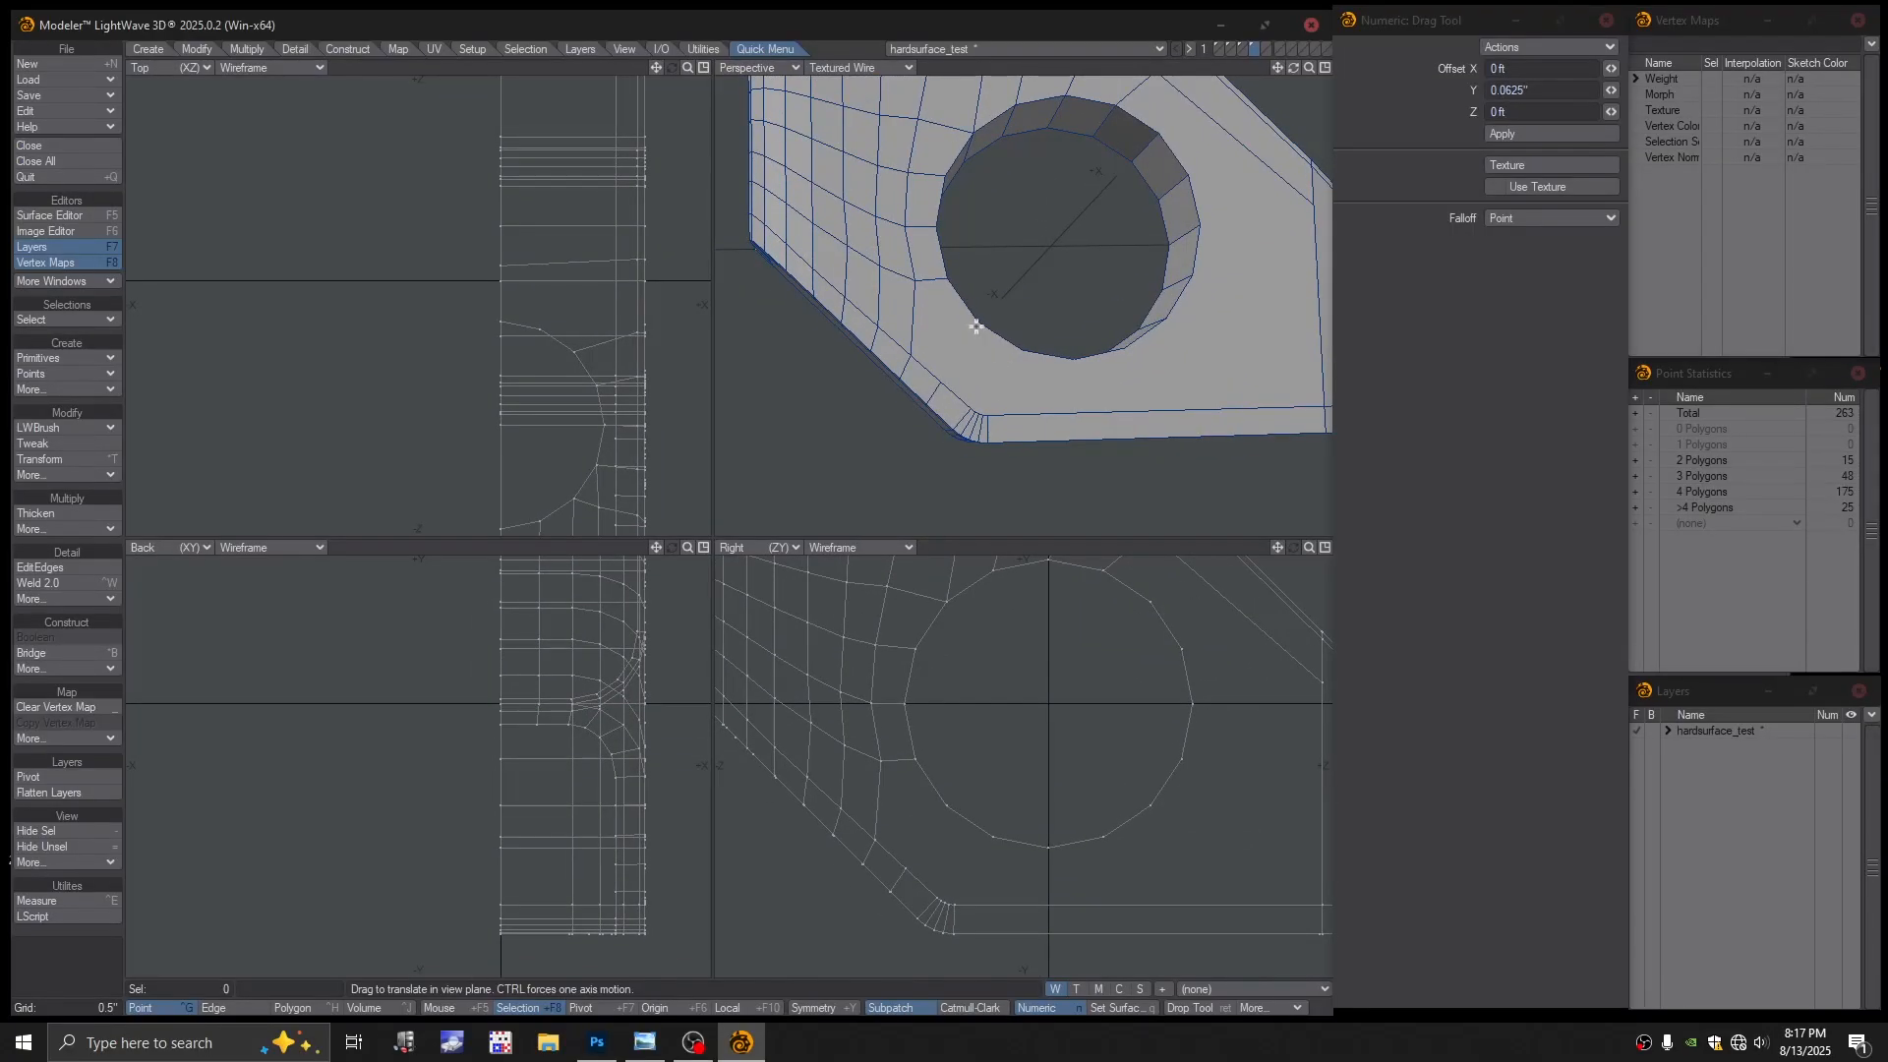
left_click_drag(1008, 362, 991, 340, "alt")
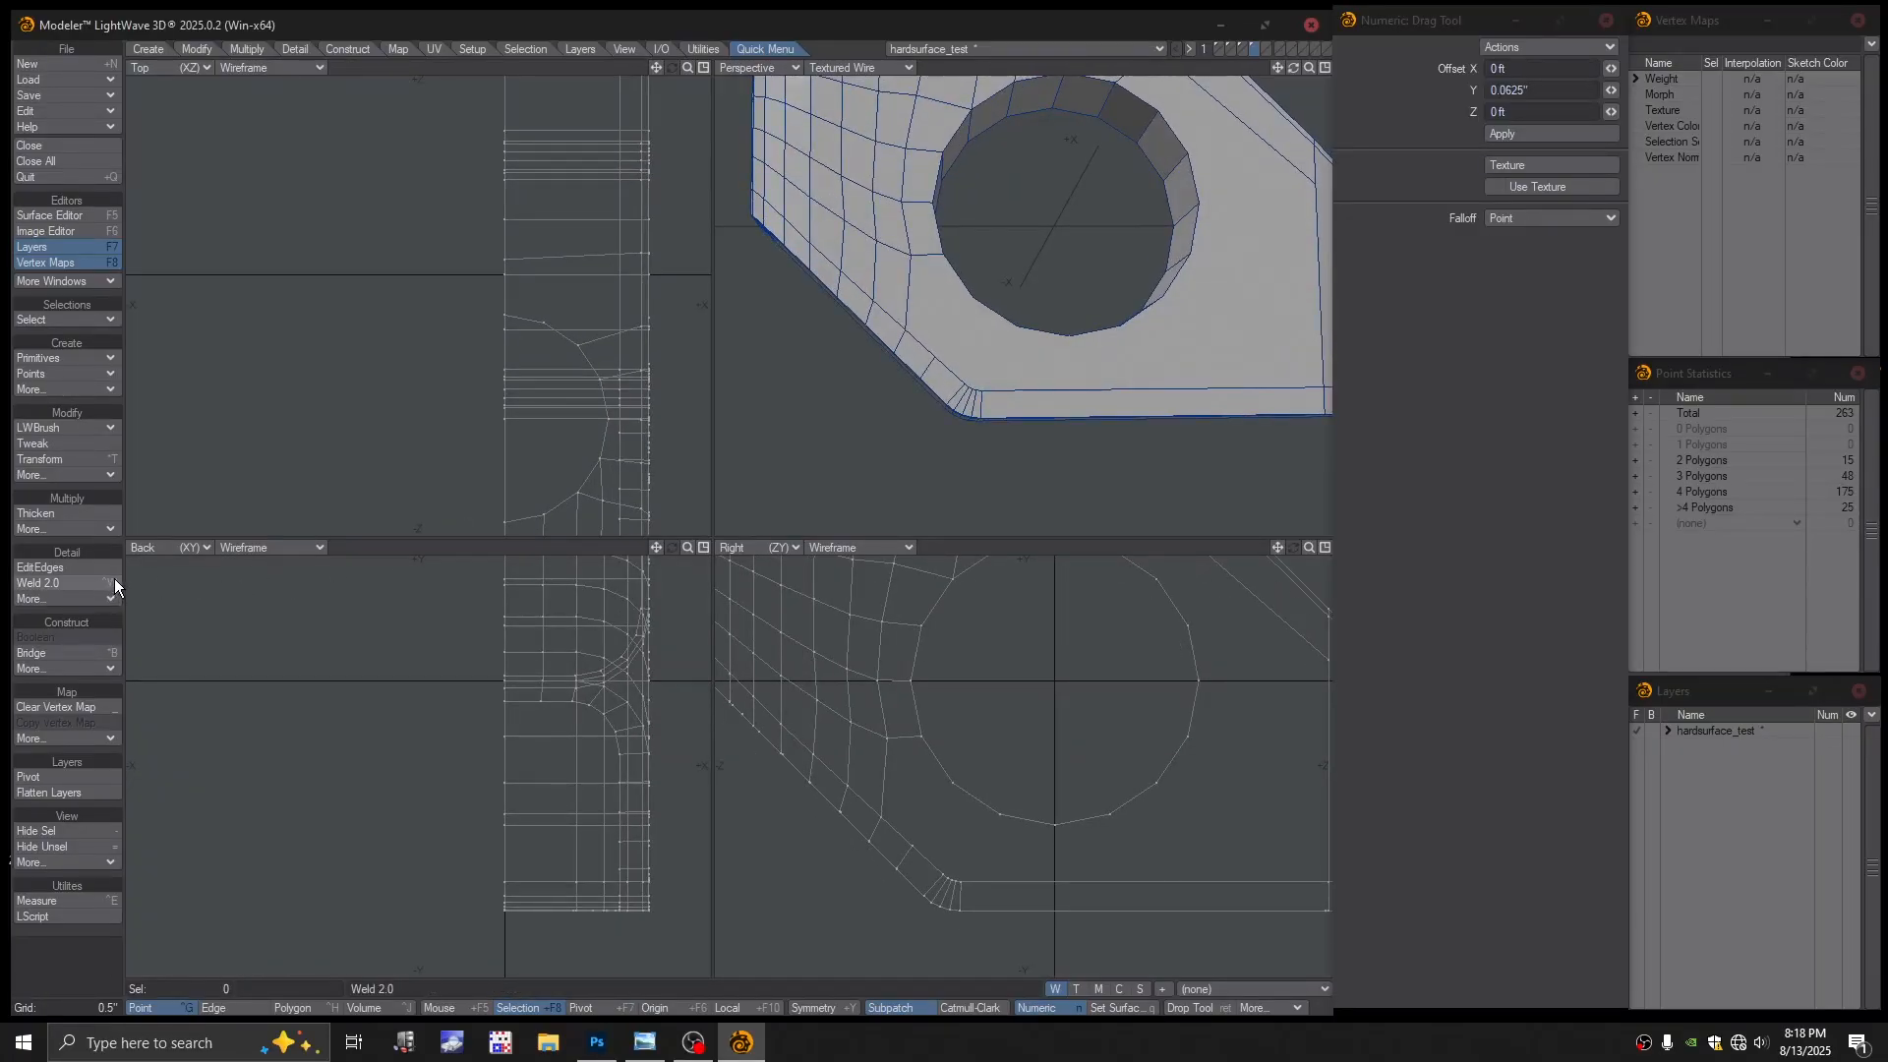
left_click_drag(965, 354, 1109, 448, "alt")
left_click_drag(1110, 447, 856, 485, "alt+shift")
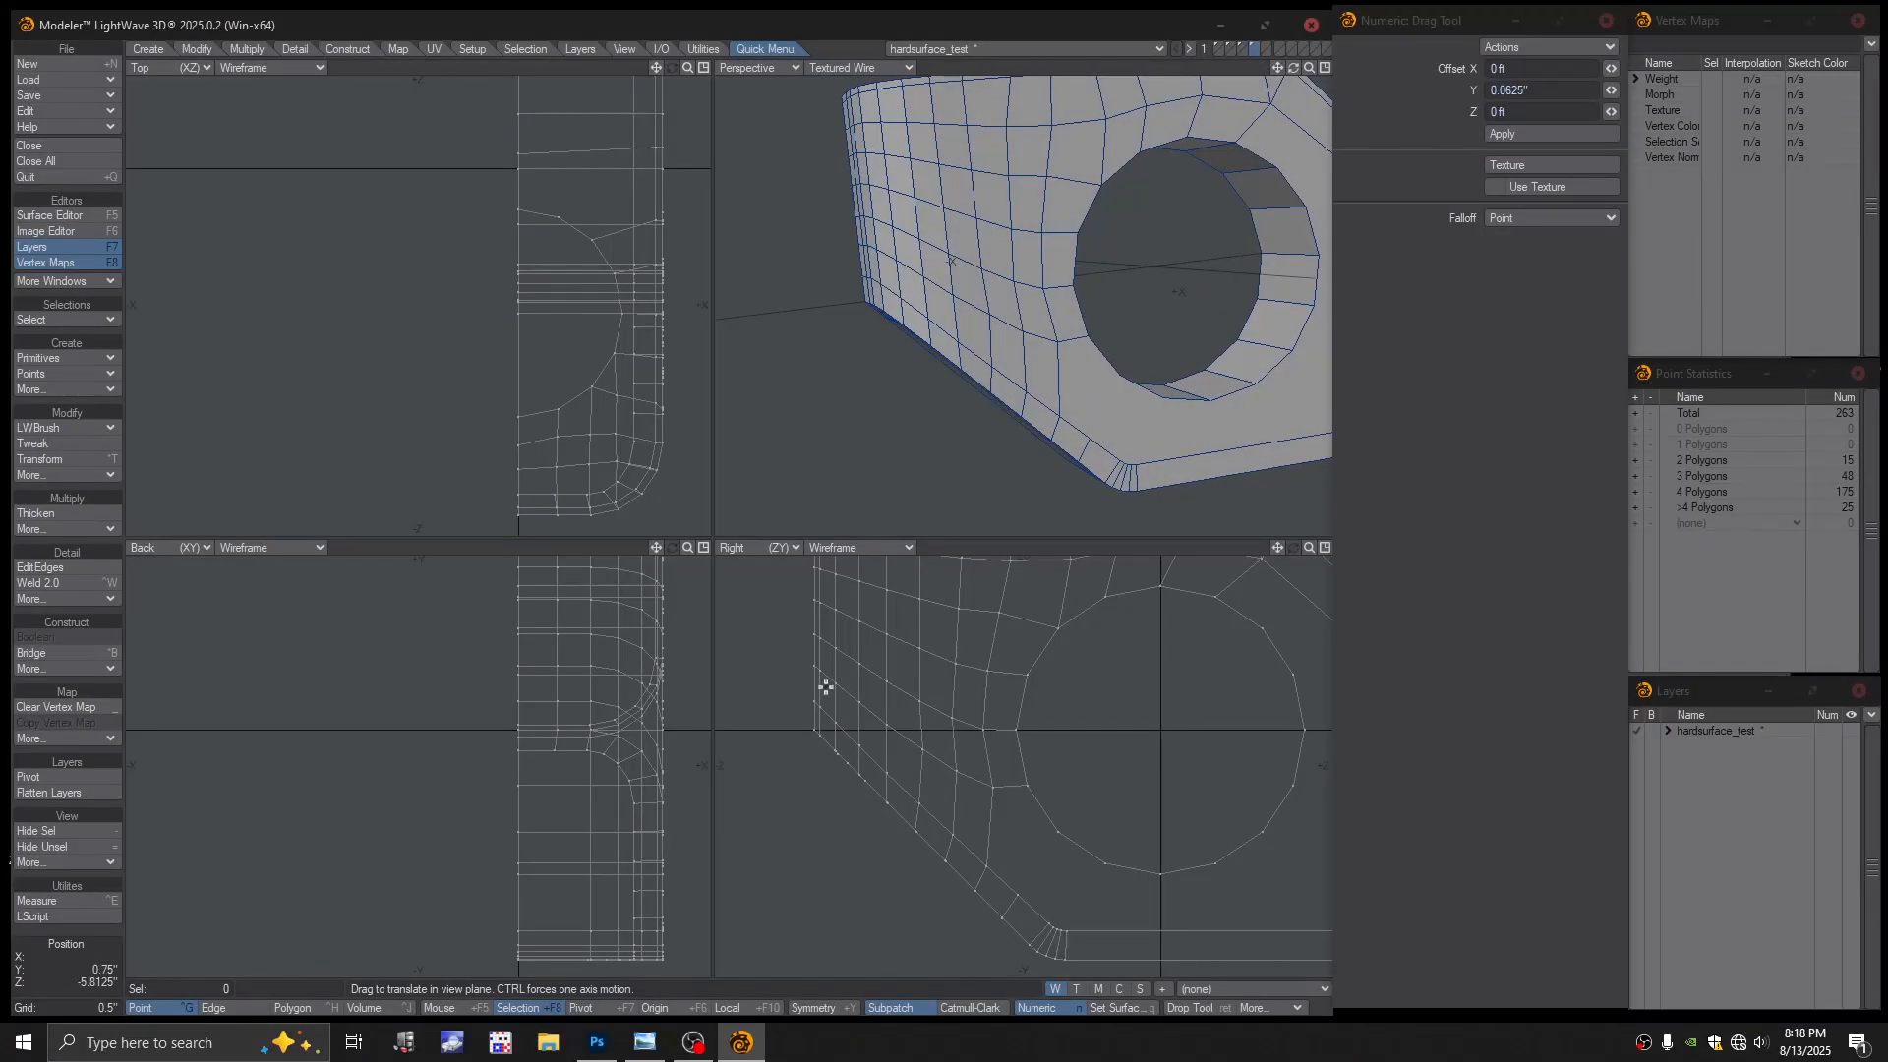
key("Return")
left_click_drag(811, 663, 836, 682)
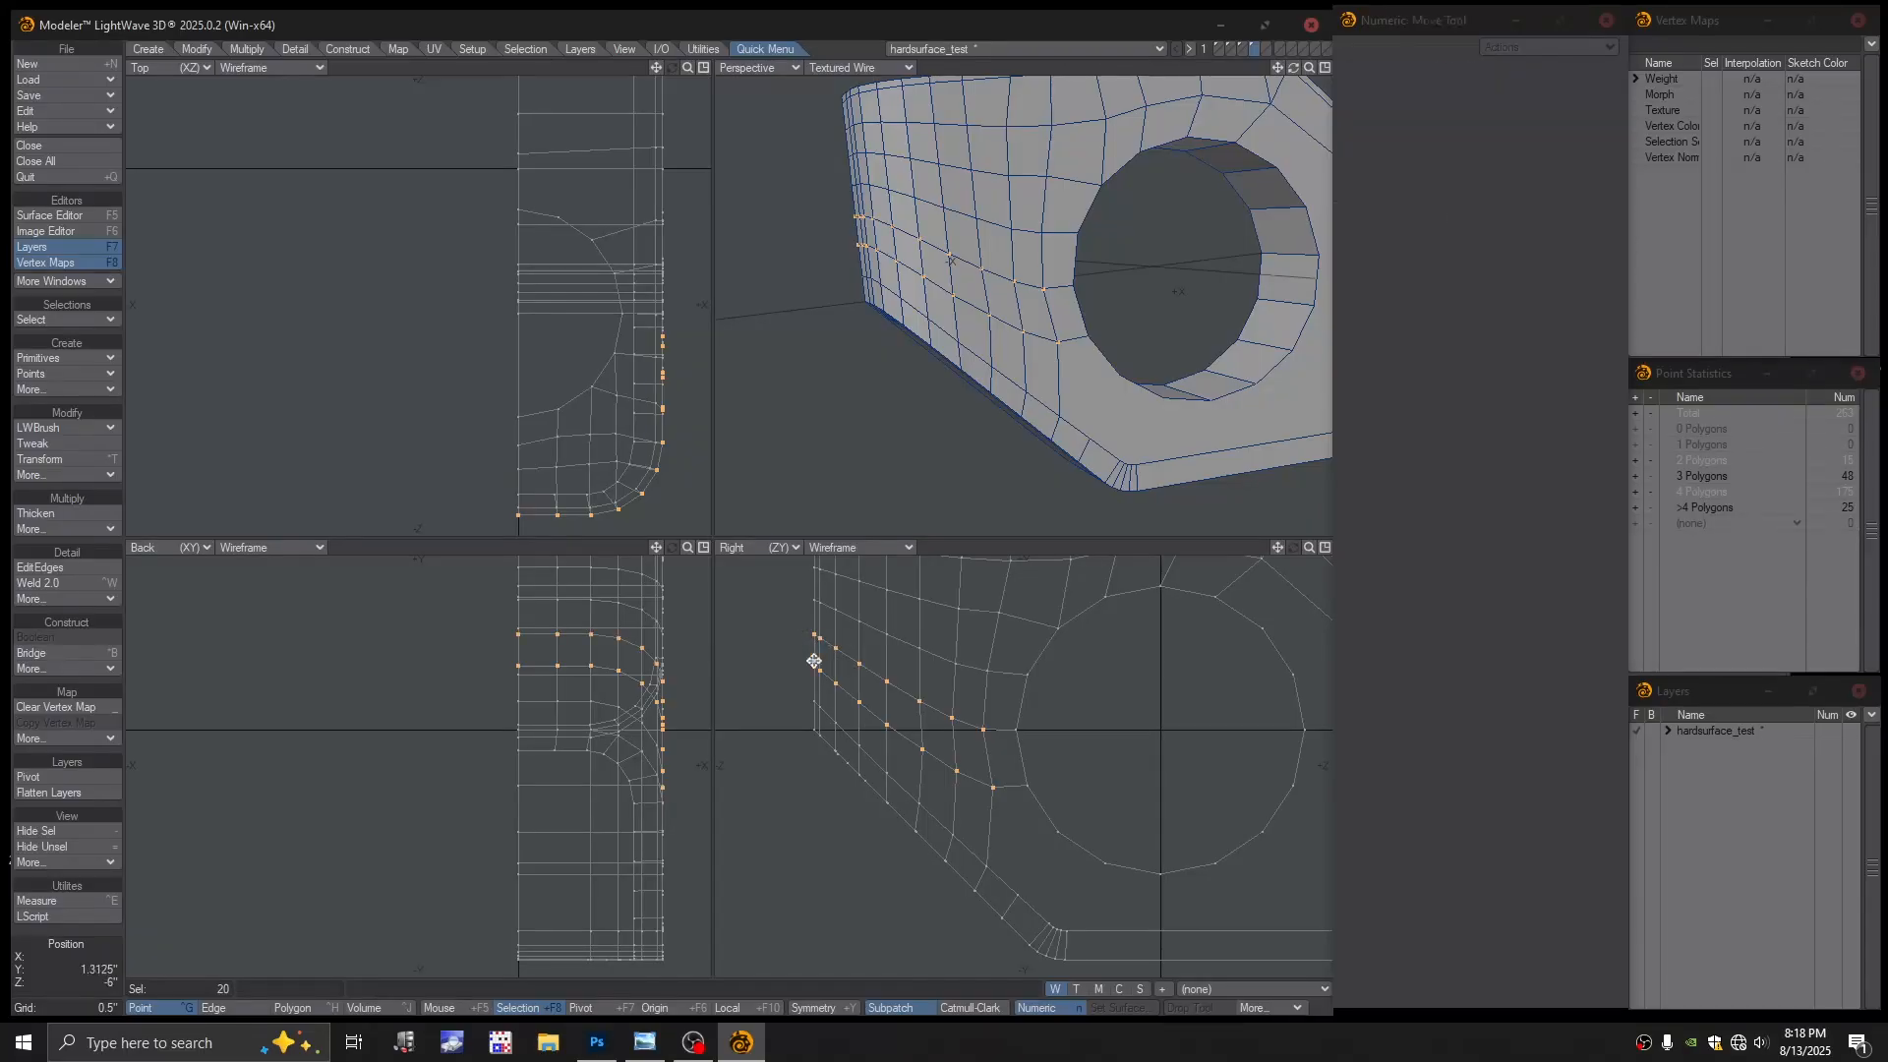
Raise the selected left-face points by 0.1875", then return from the stray Unnamed object to hardsurface_test
key("t")
left_click_drag(809, 662, 809, 651)
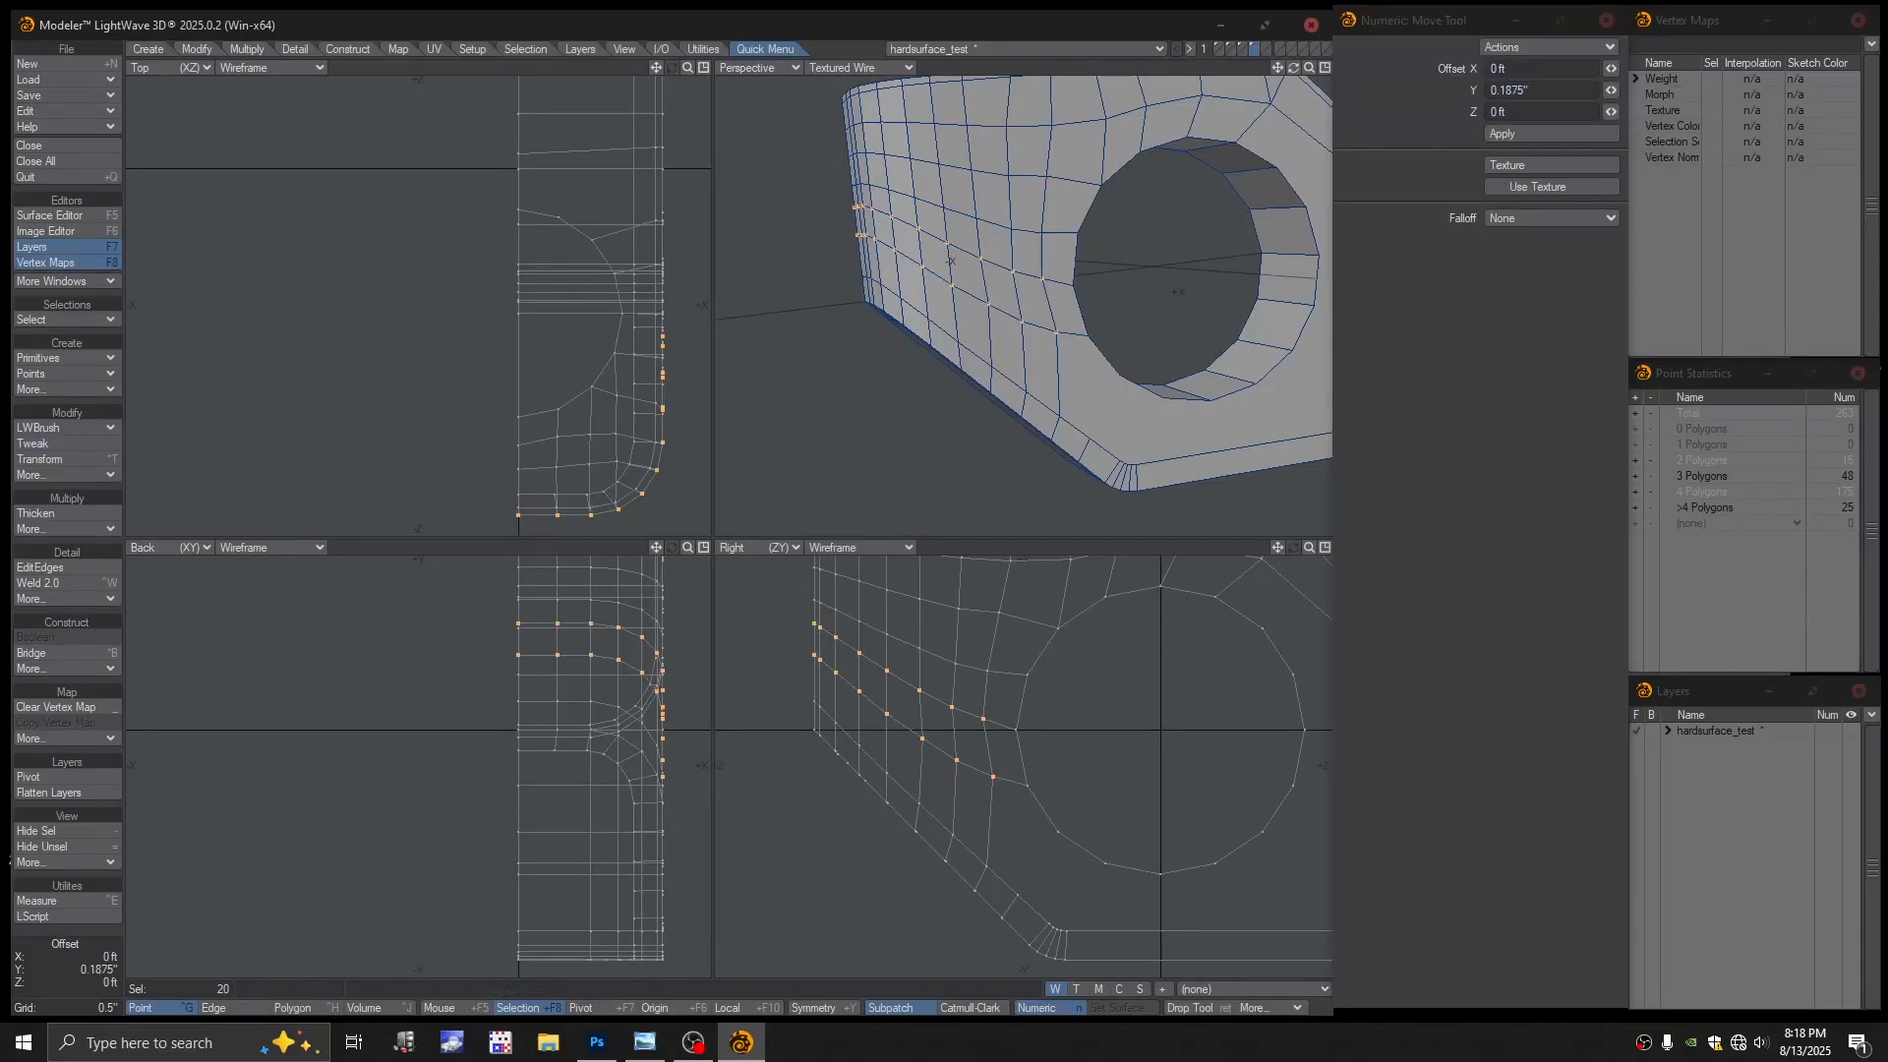
left_click(822, 688, "ctrl+shift")
left_click(821, 689)
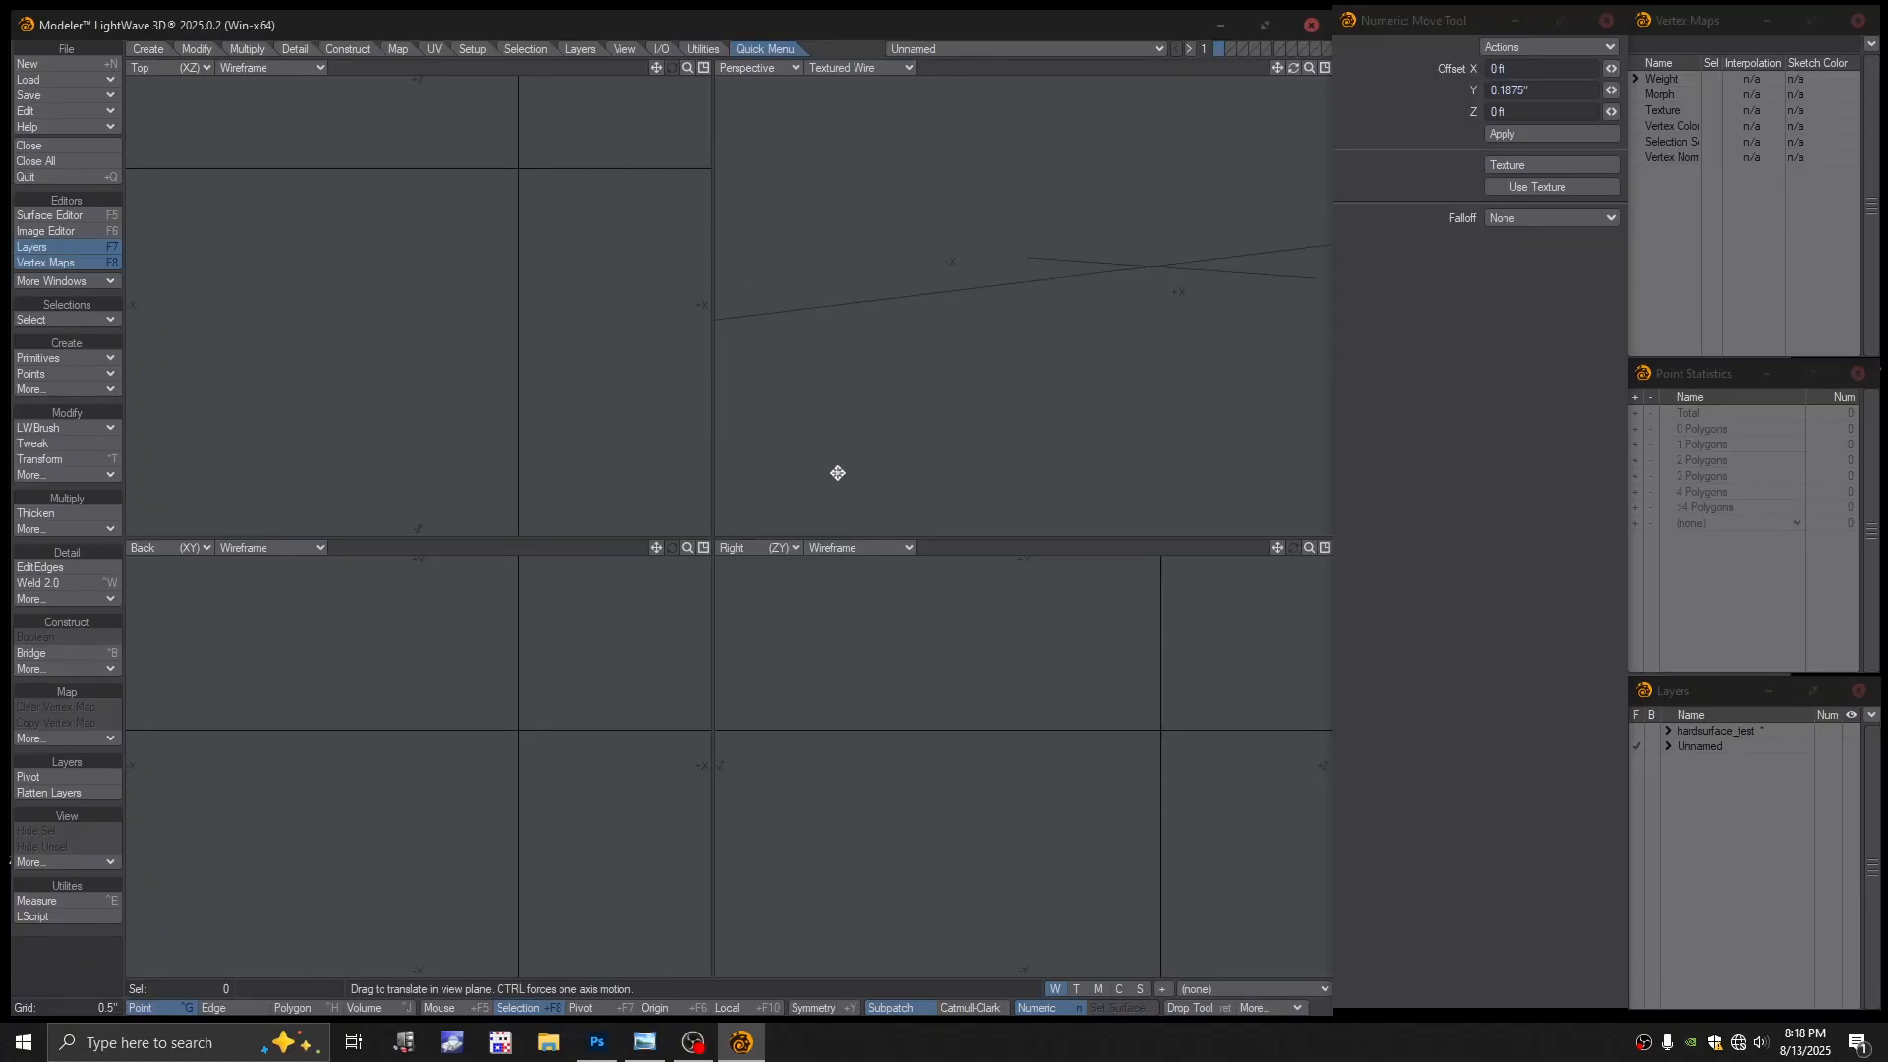
left_click(1072, 43)
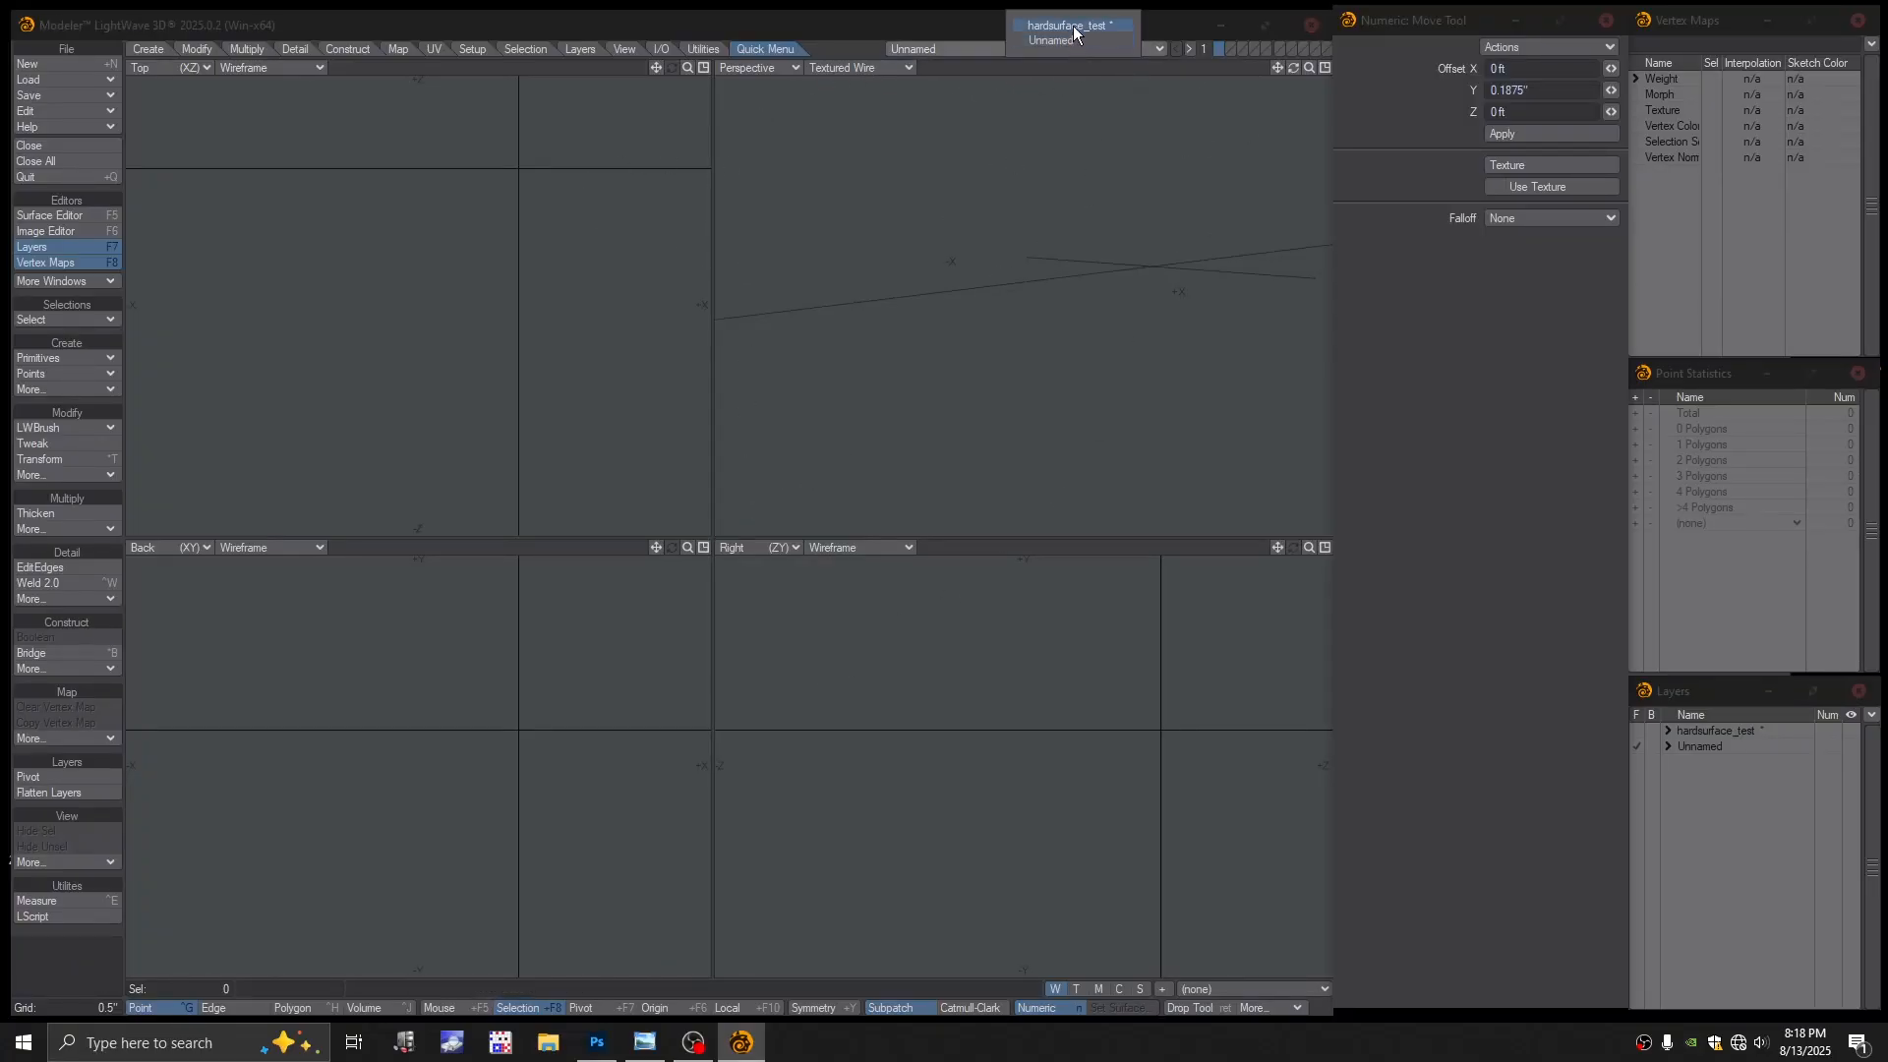
left_click(1071, 26)
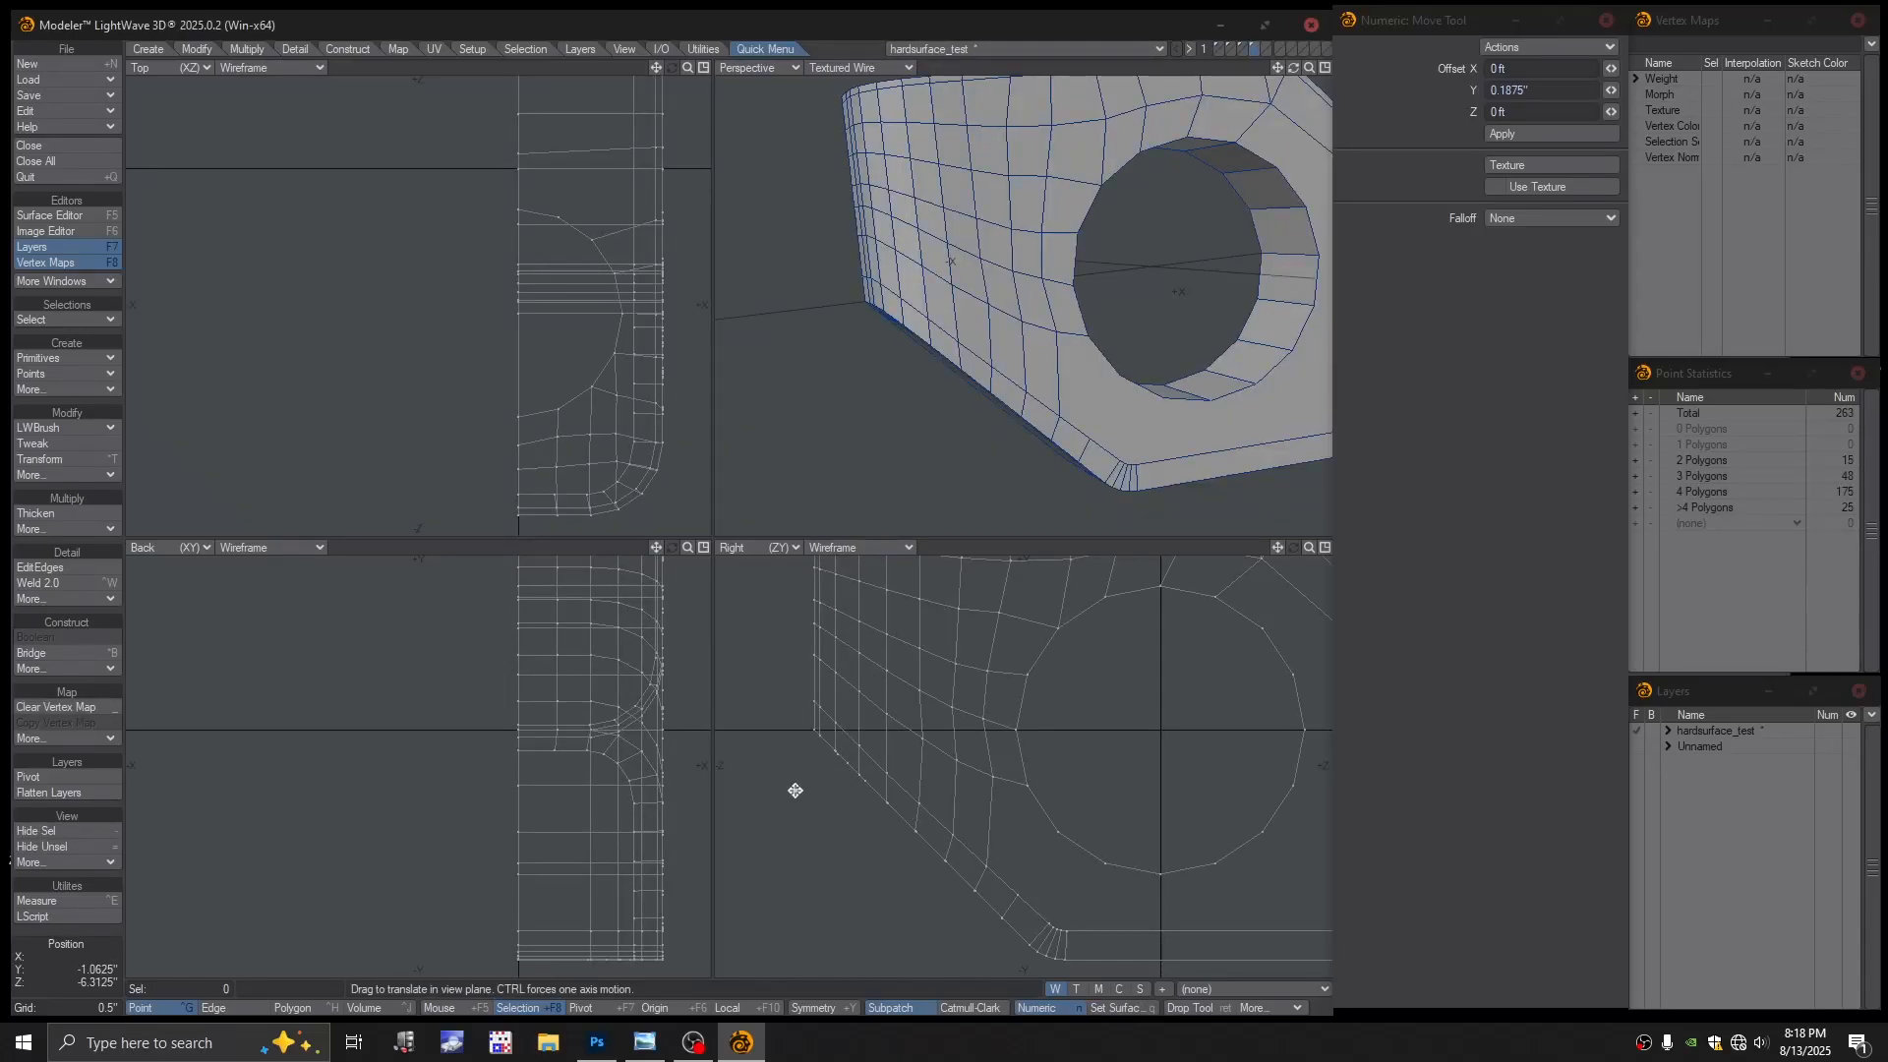
Open and close the command search, then pan the views back over the hole
scroll(808, 805, "down", 2)
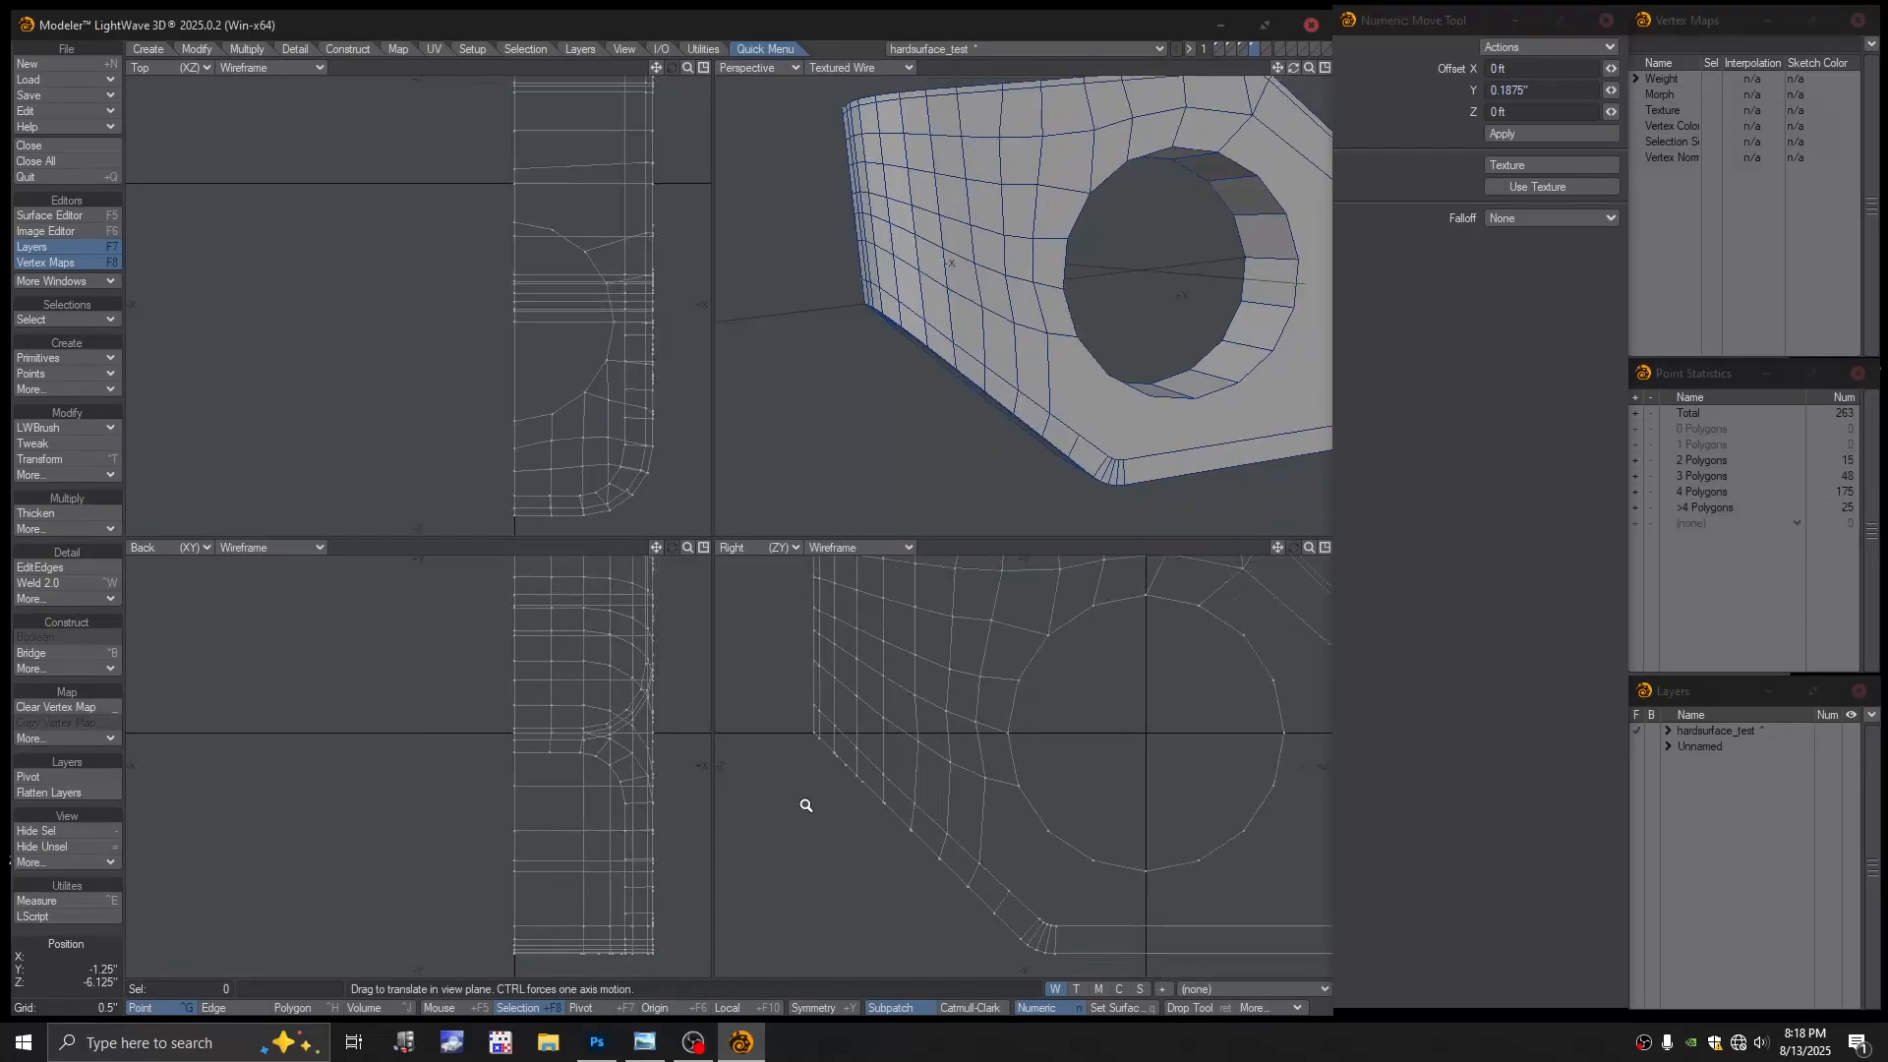
key("ctrl+f")
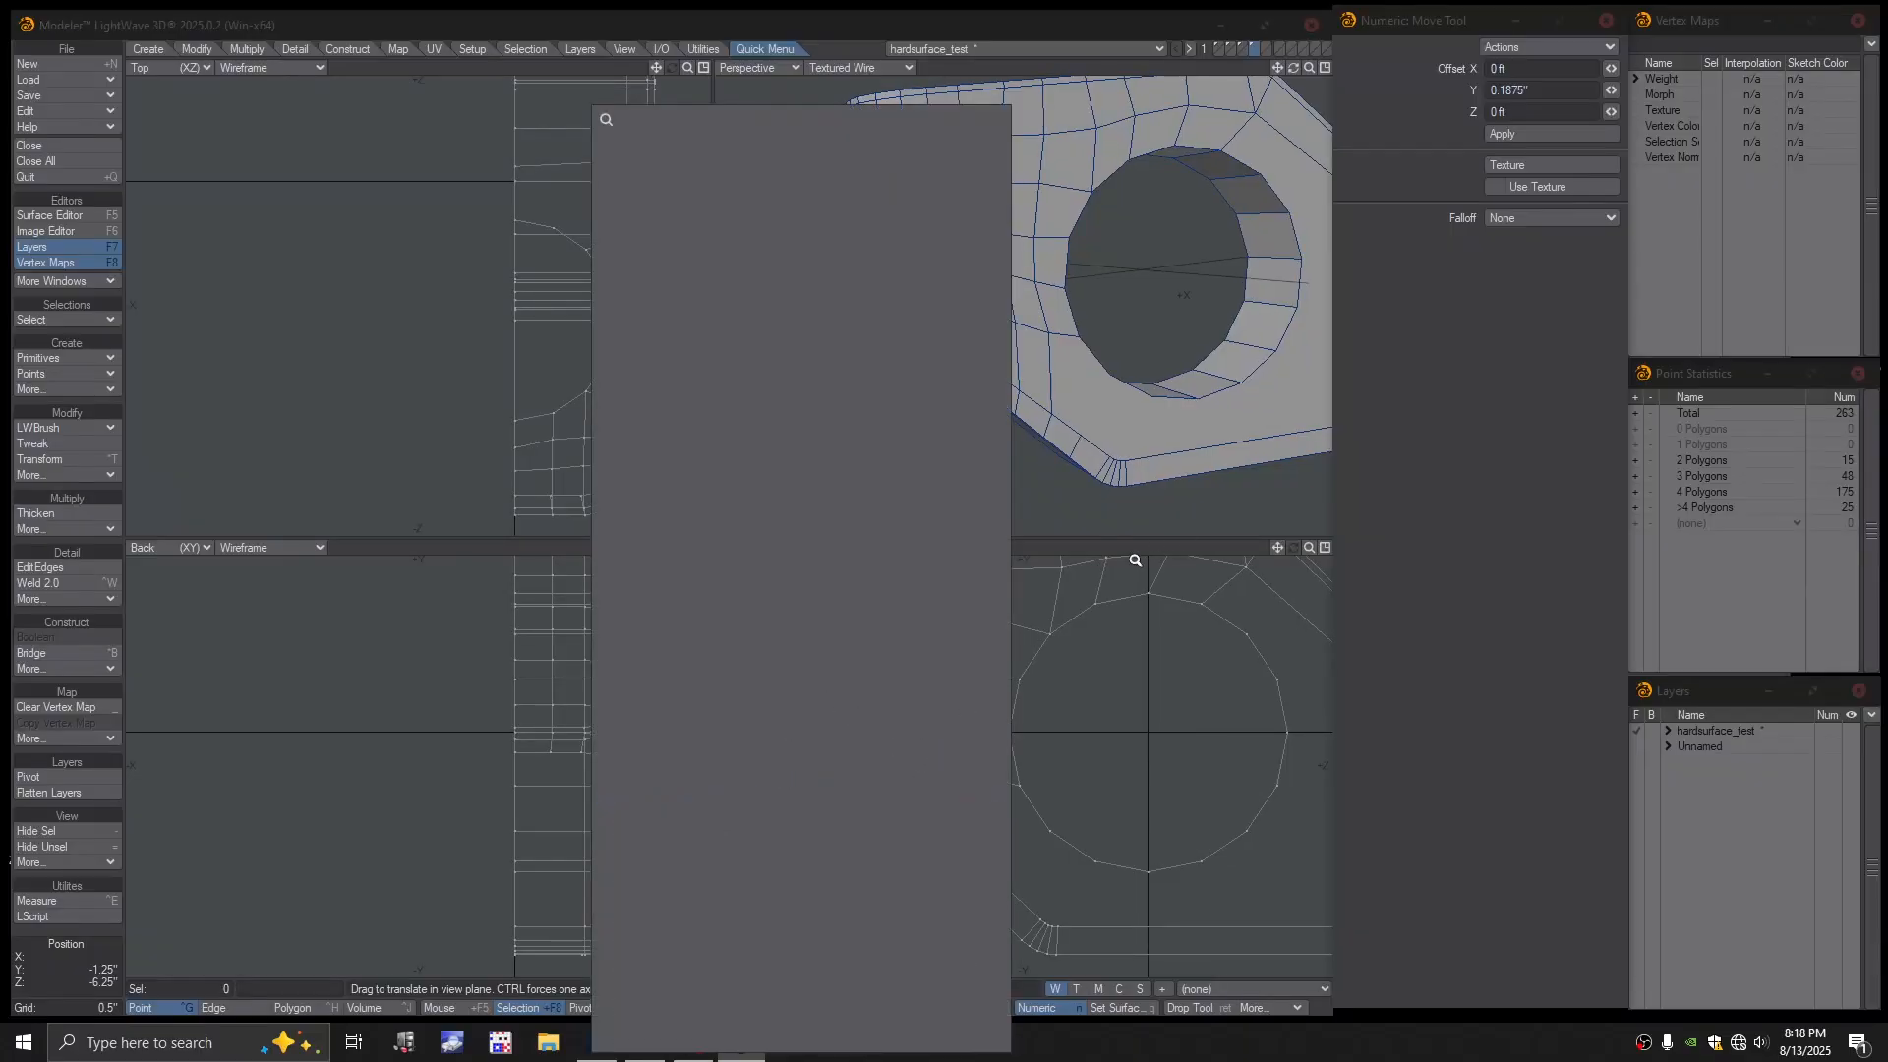
left_click(1119, 558)
key("ctrl+f")
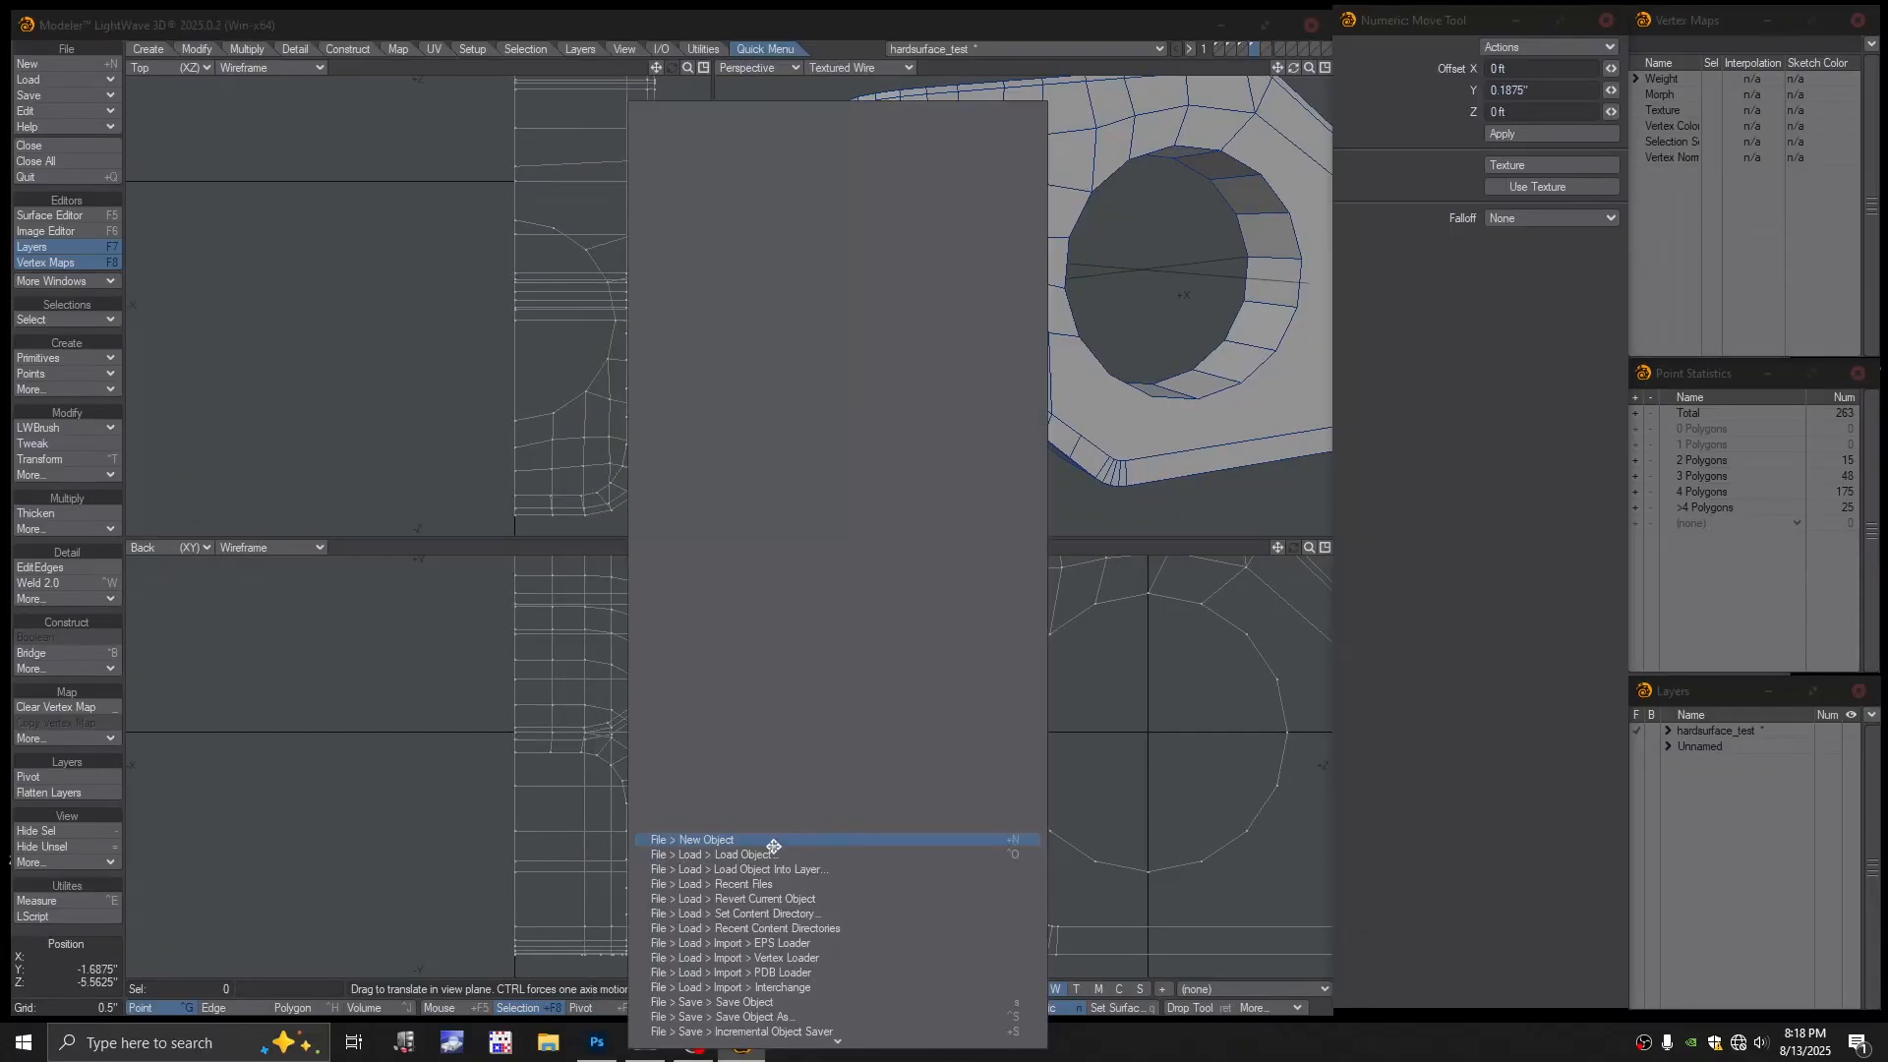
left_click(1138, 548)
left_click_drag(1025, 712, 937, 765, "alt")
left_click_drag(1015, 829, 1047, 817, "alt")
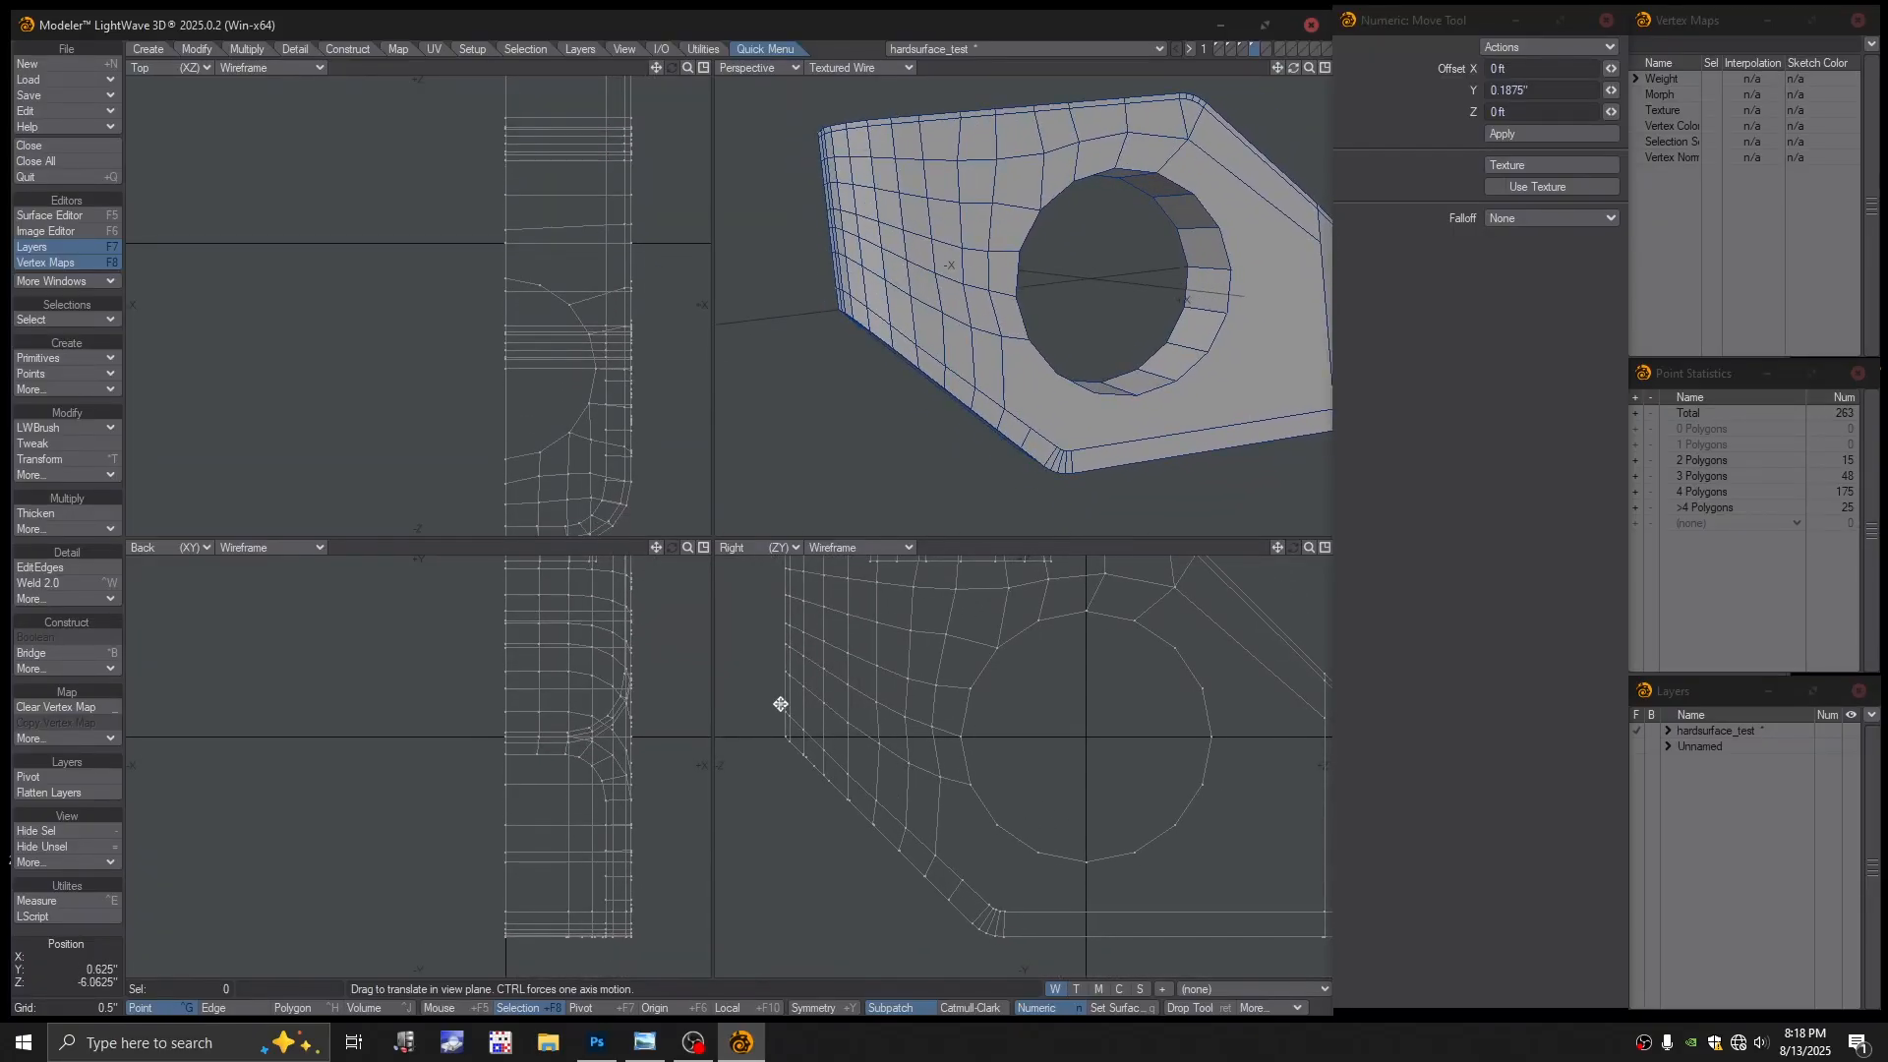
left_click_drag(1026, 740, 993, 788, "alt")
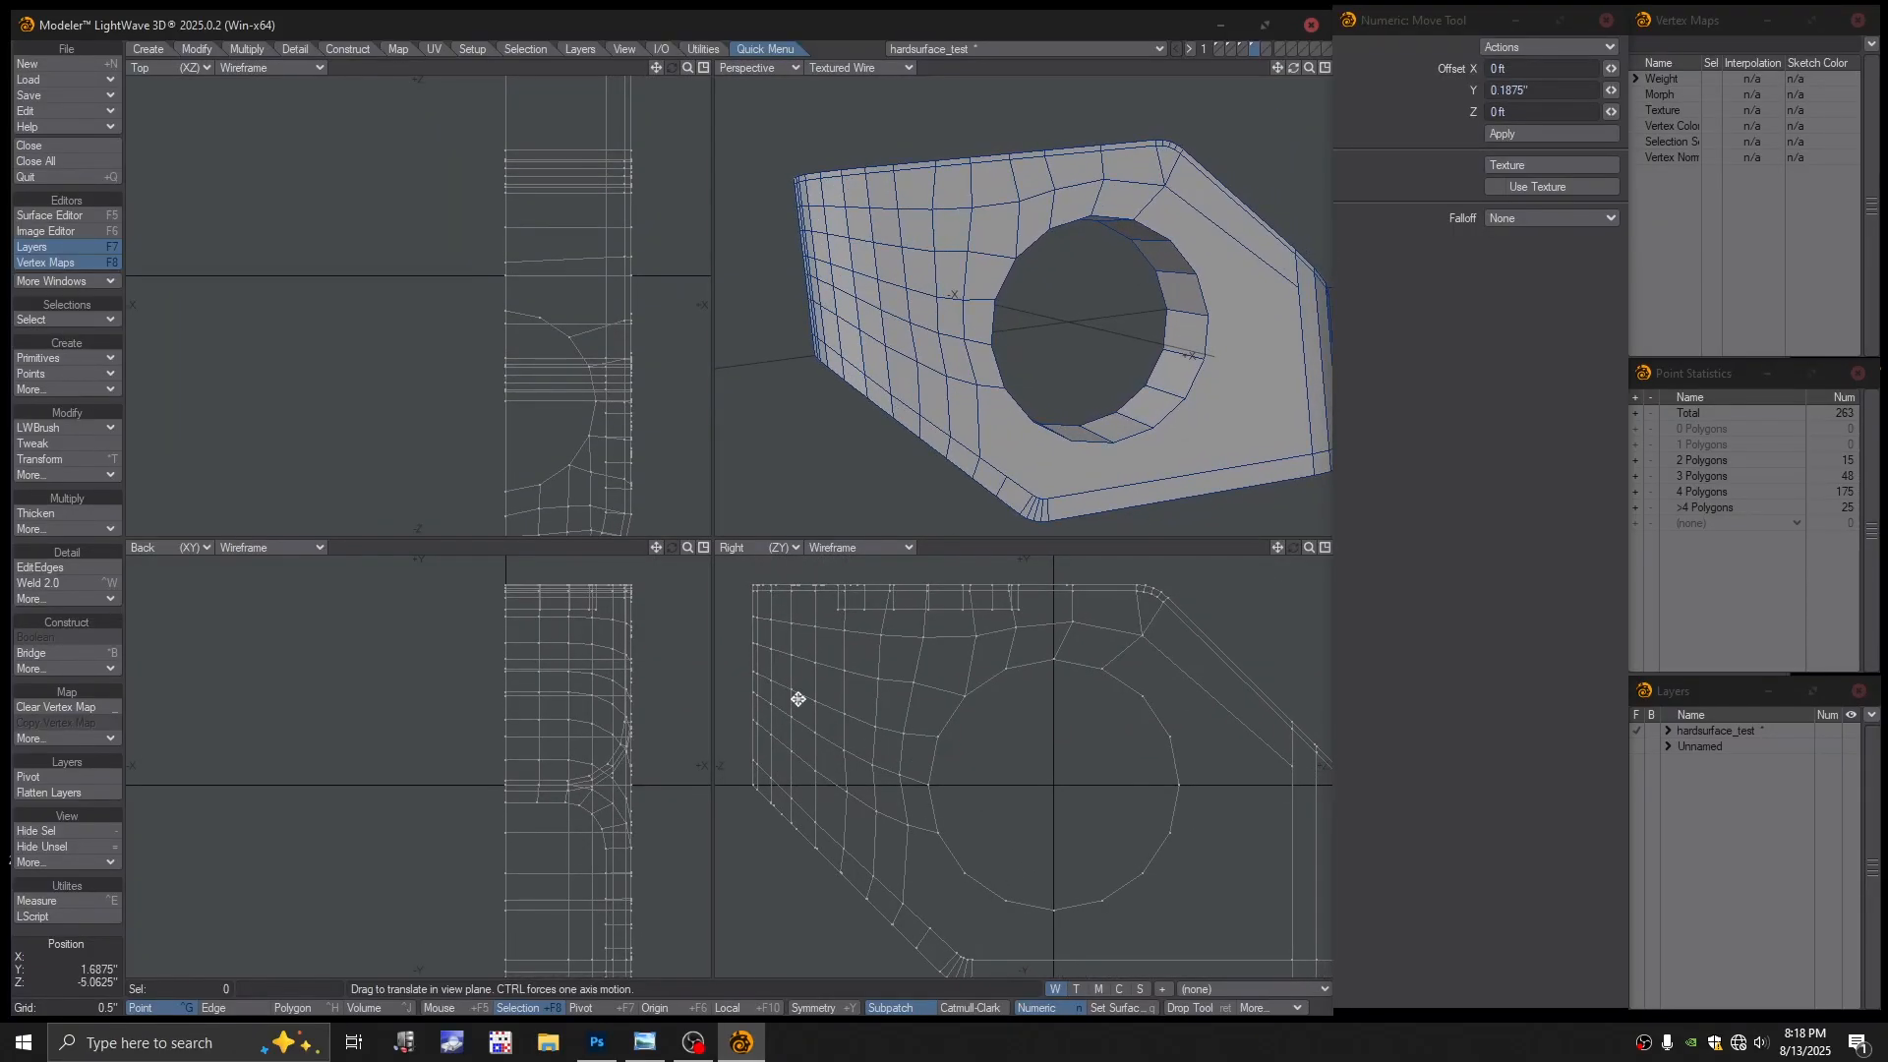
Select a row of ten left-face points and raise them upward
key("Return")
left_click(902, 734)
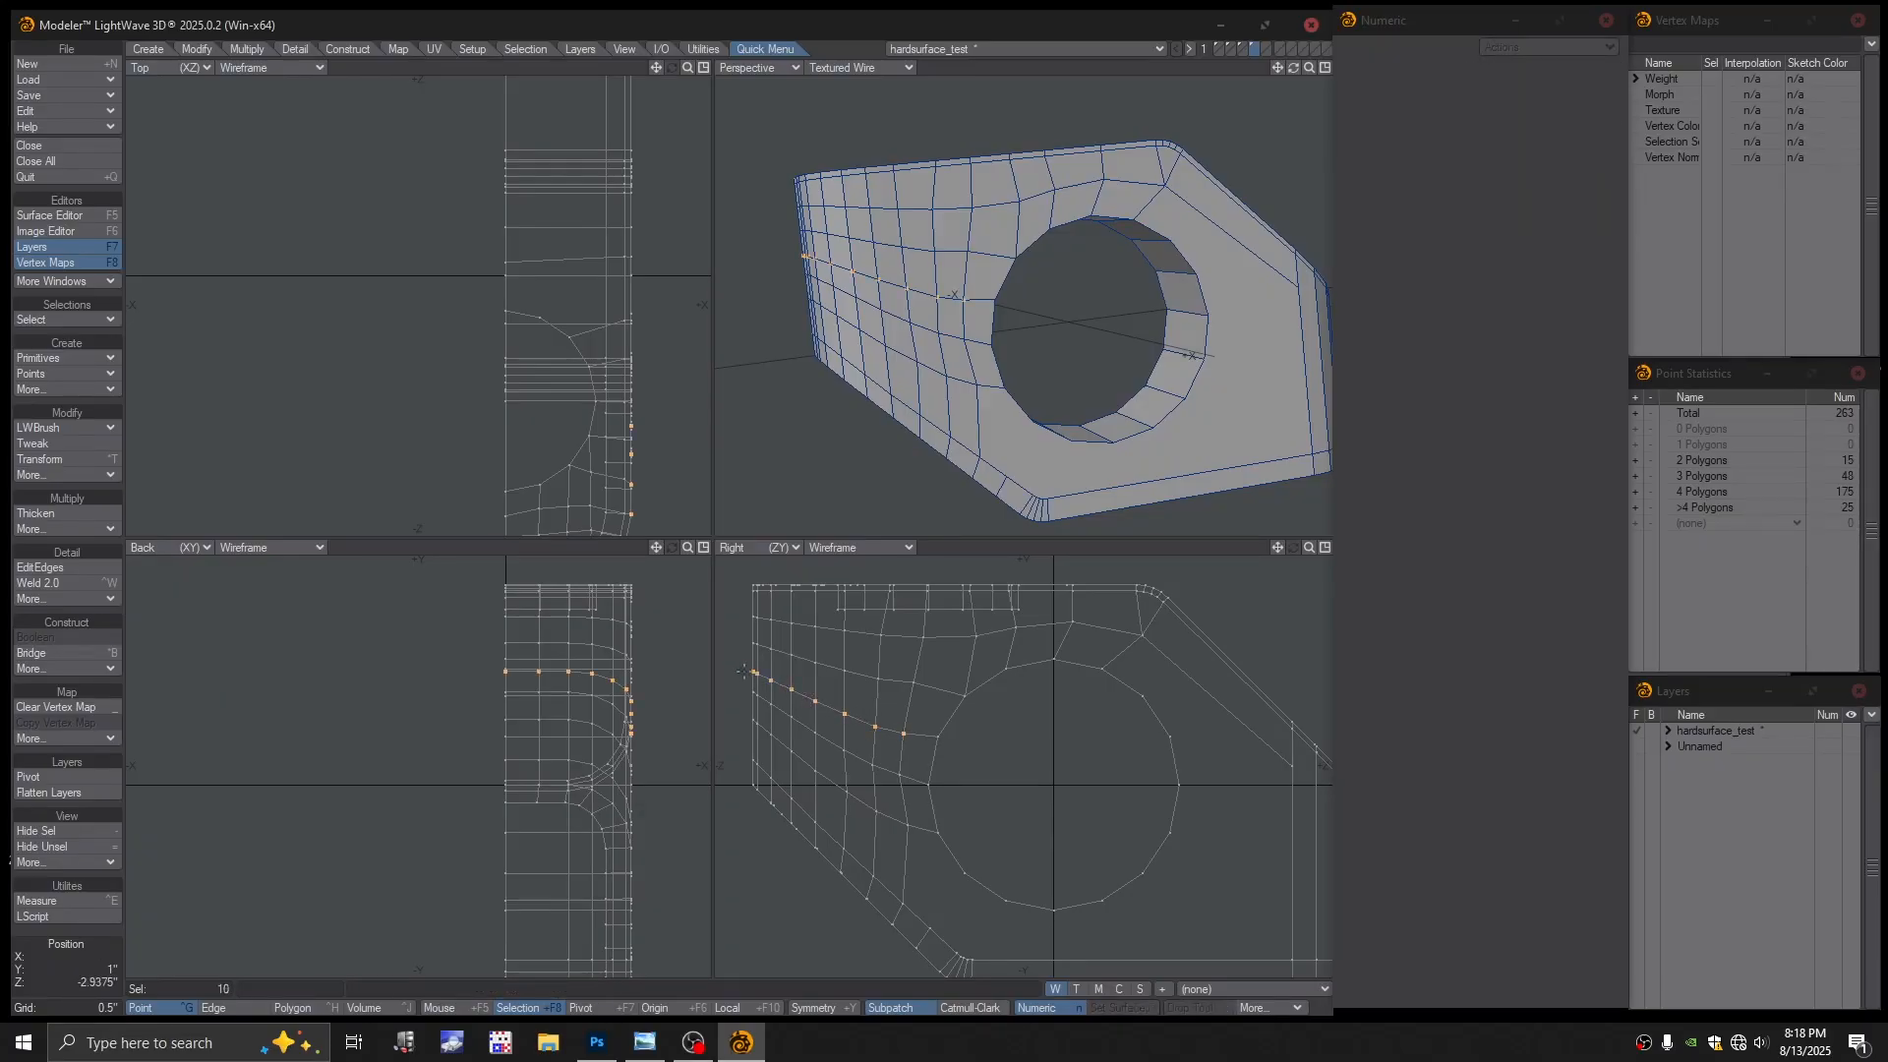
key("t")
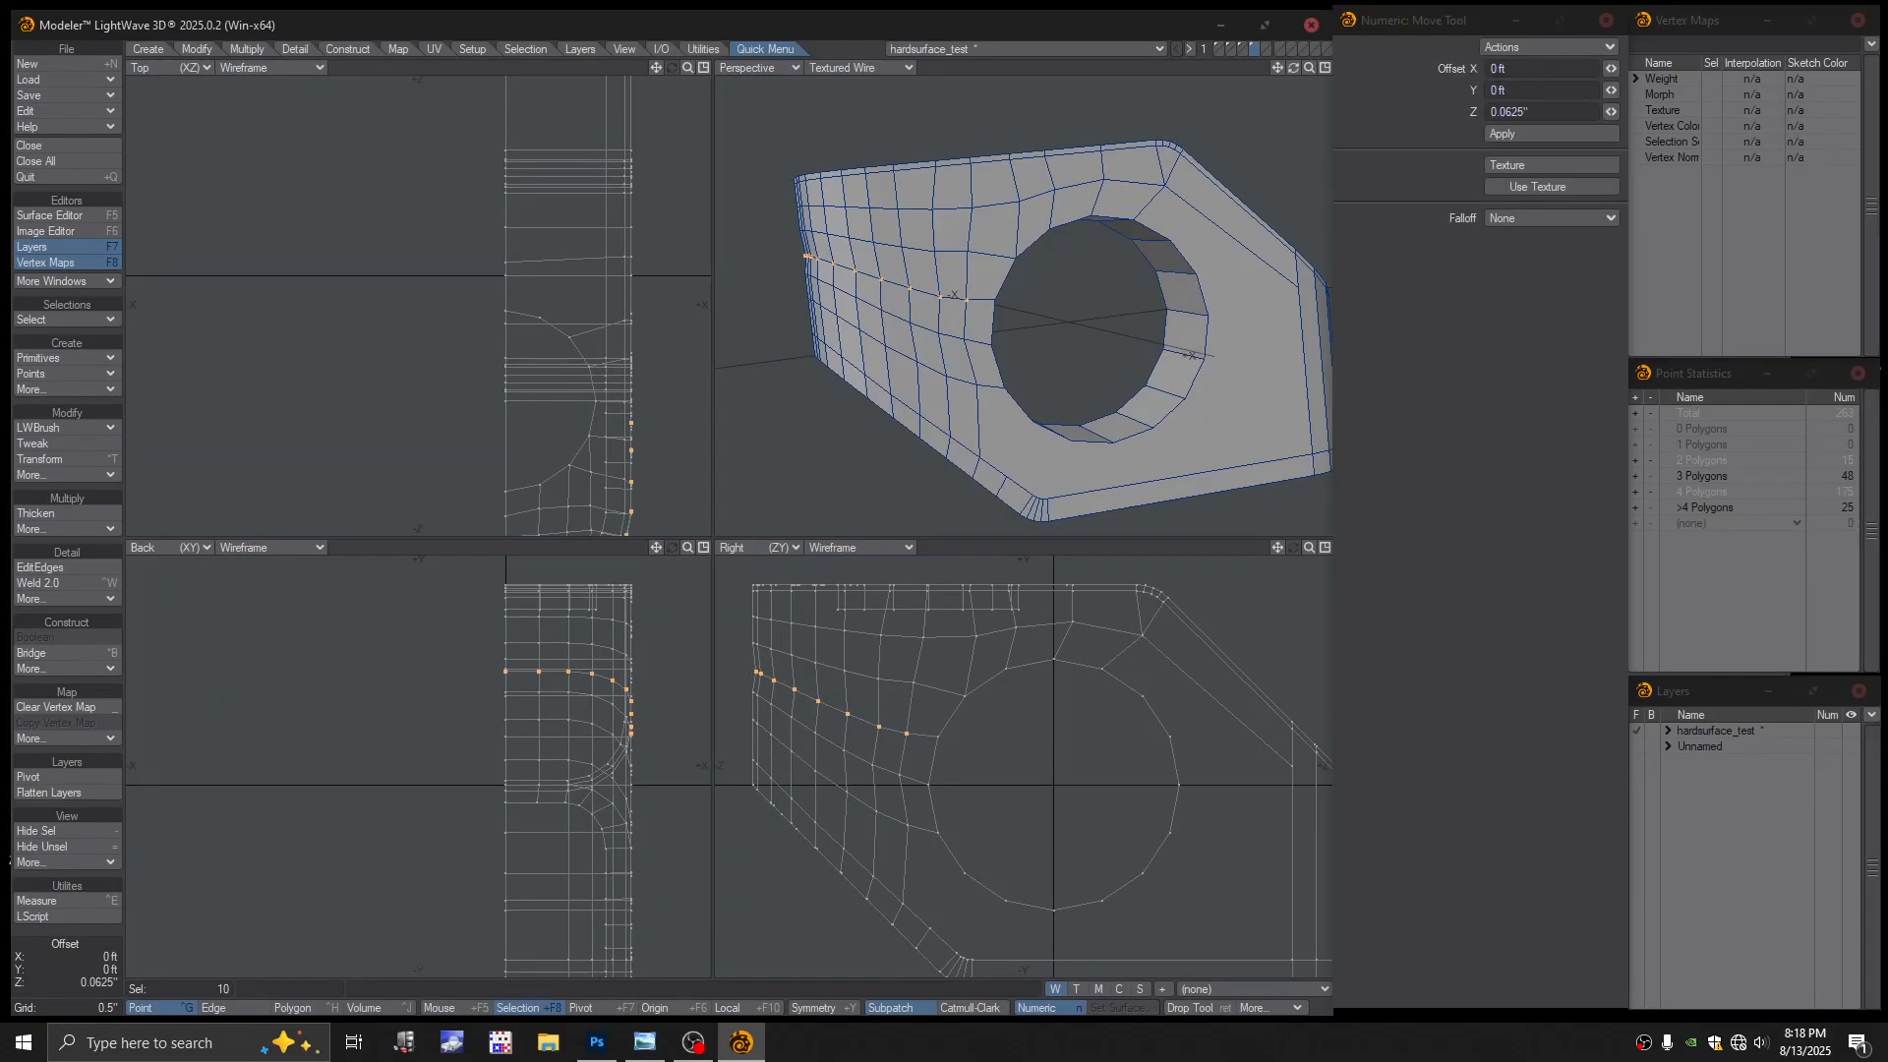
left_click_drag(798, 743, 799, 737)
key("Return")
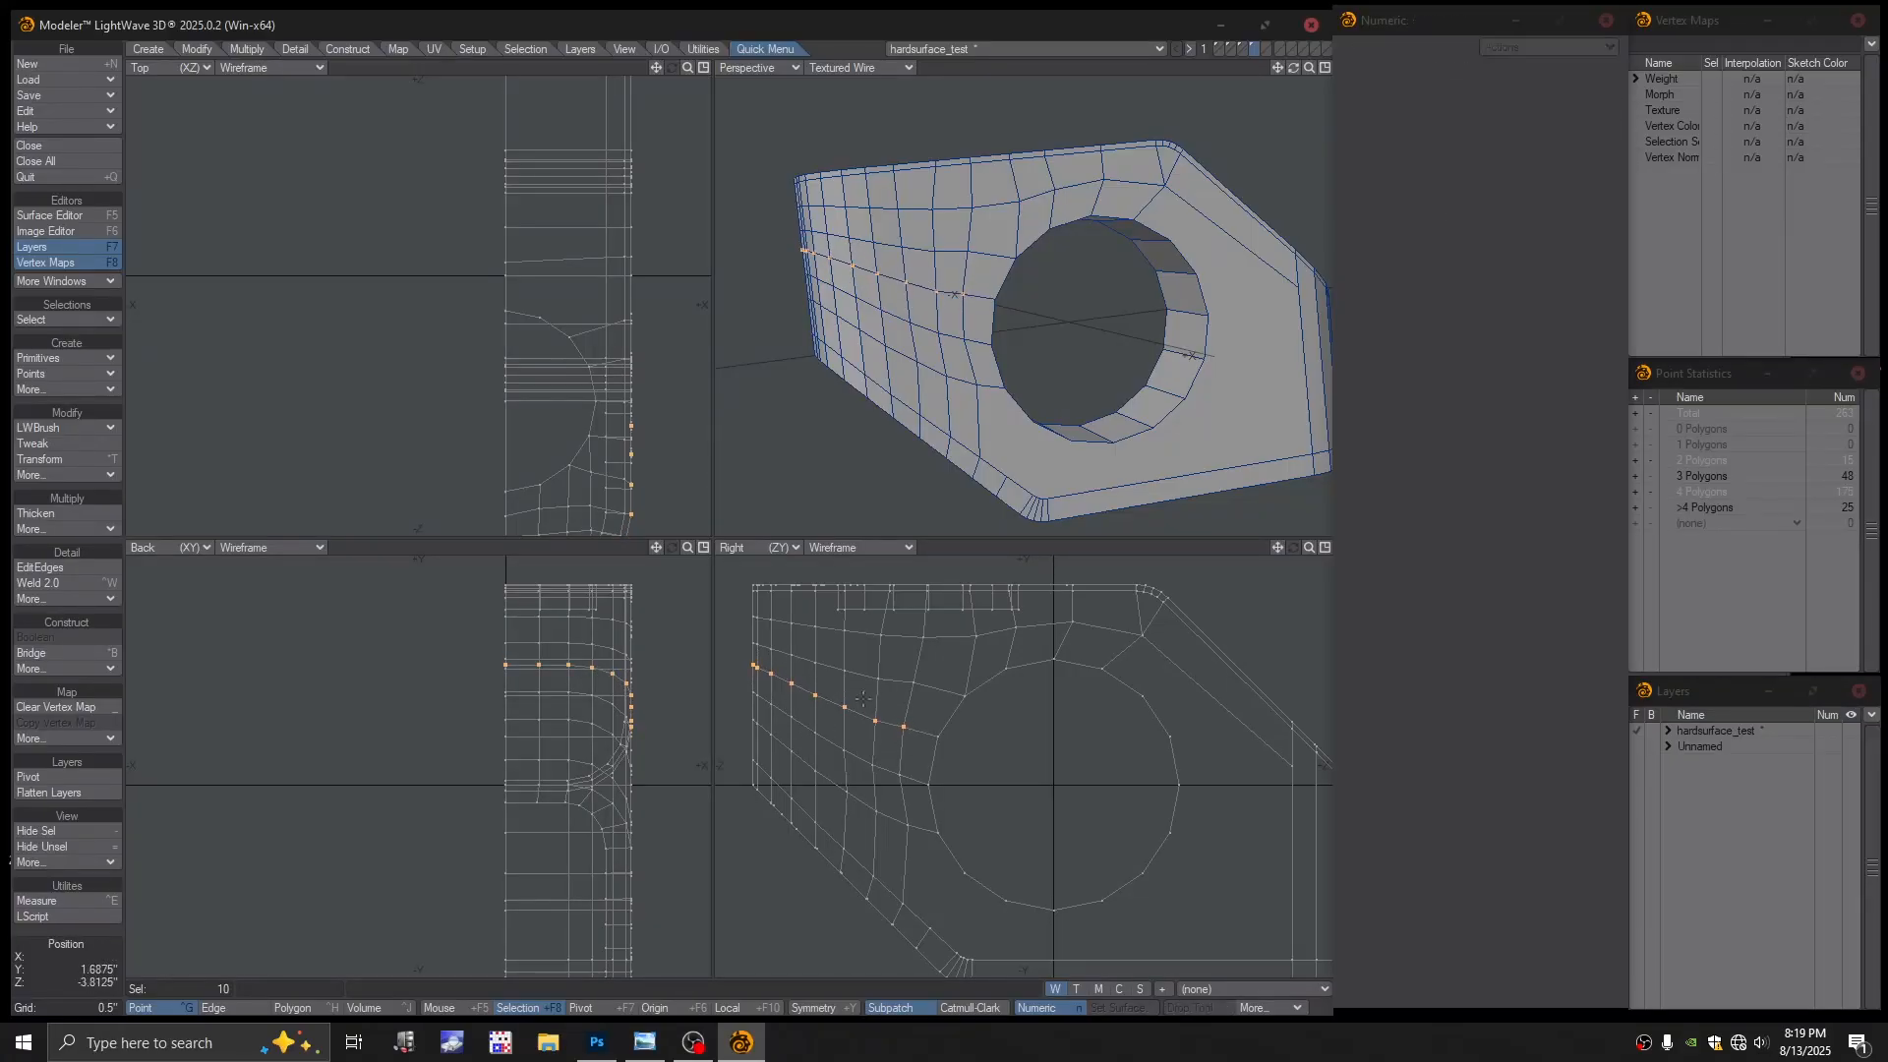
key("/")
Select the ten points again and lift them by 0.0625"
left_click(913, 681)
key("t")
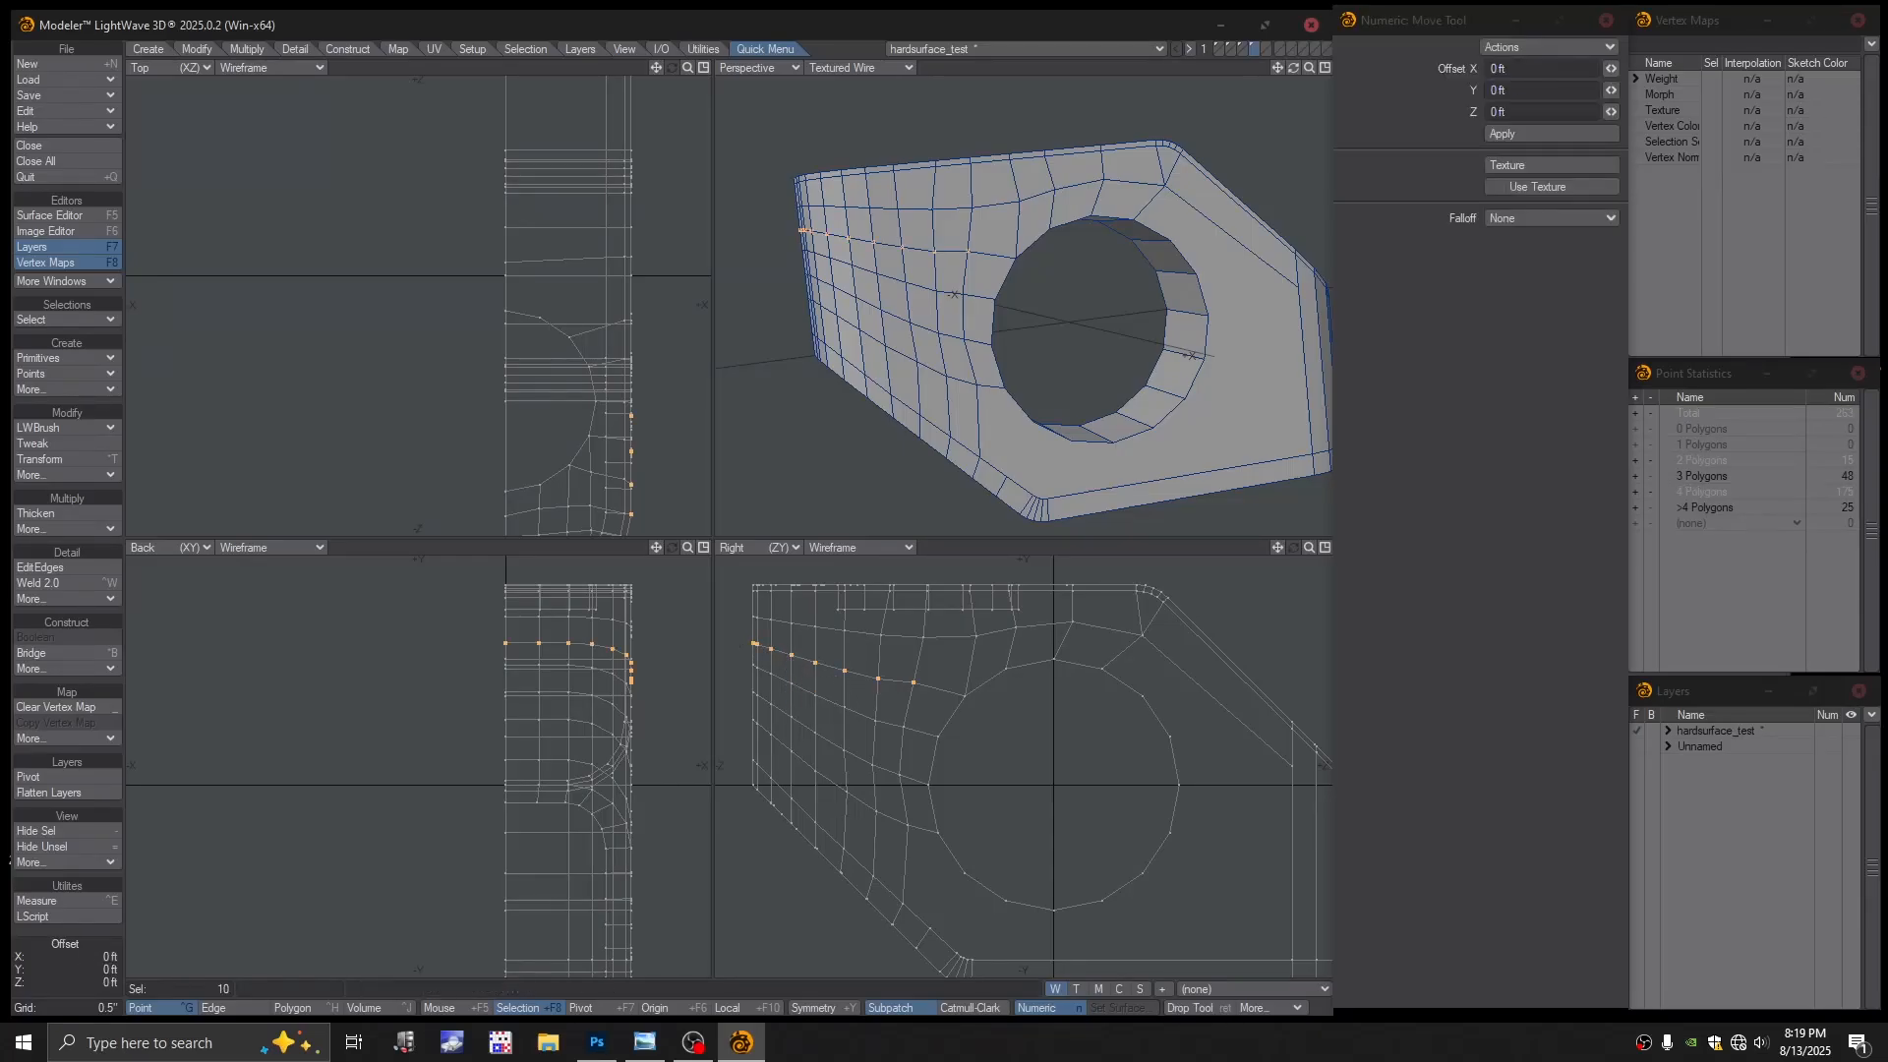
mouse_move(787, 689)
left_mouse_down()
mouse_move(800, 715)
mouse_move(819, 696)
left_mouse_up()
key("space")
key("slash")
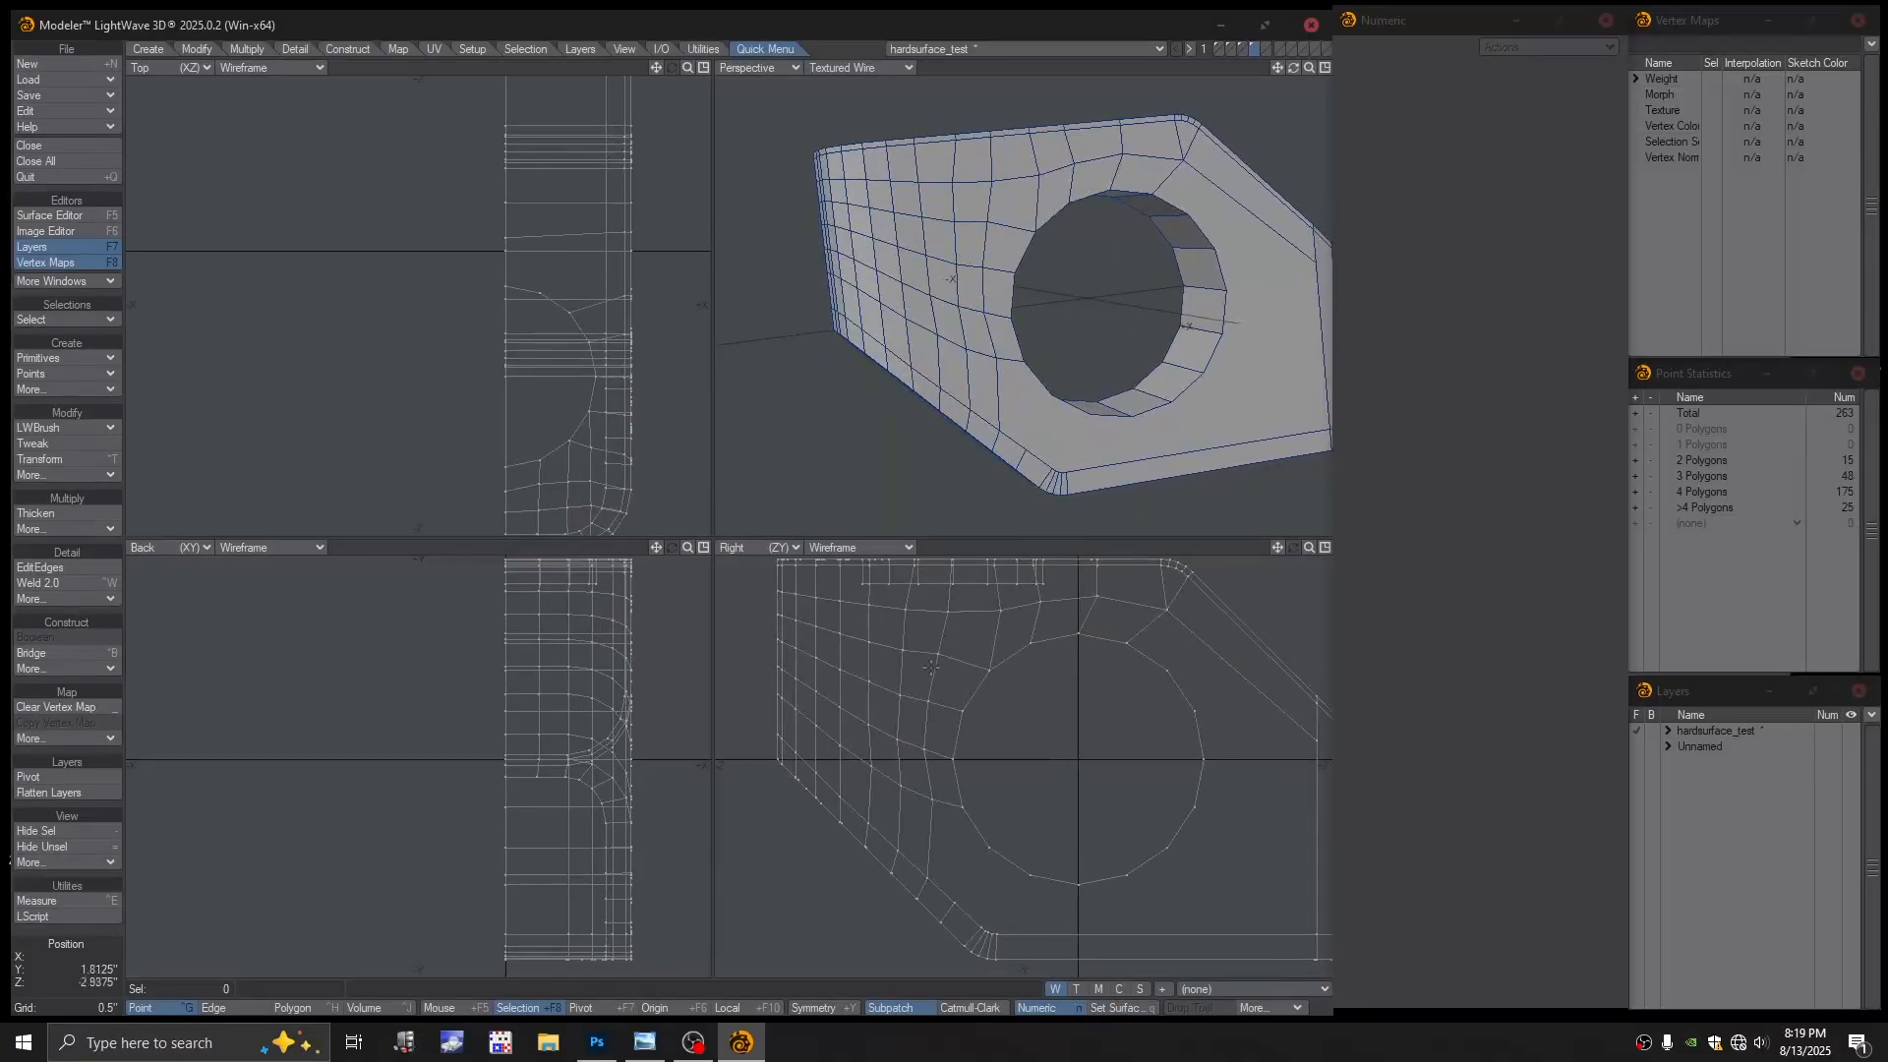
Drag one vertex near the hole down and sideways to smooth the loops
key("ctrl+t")
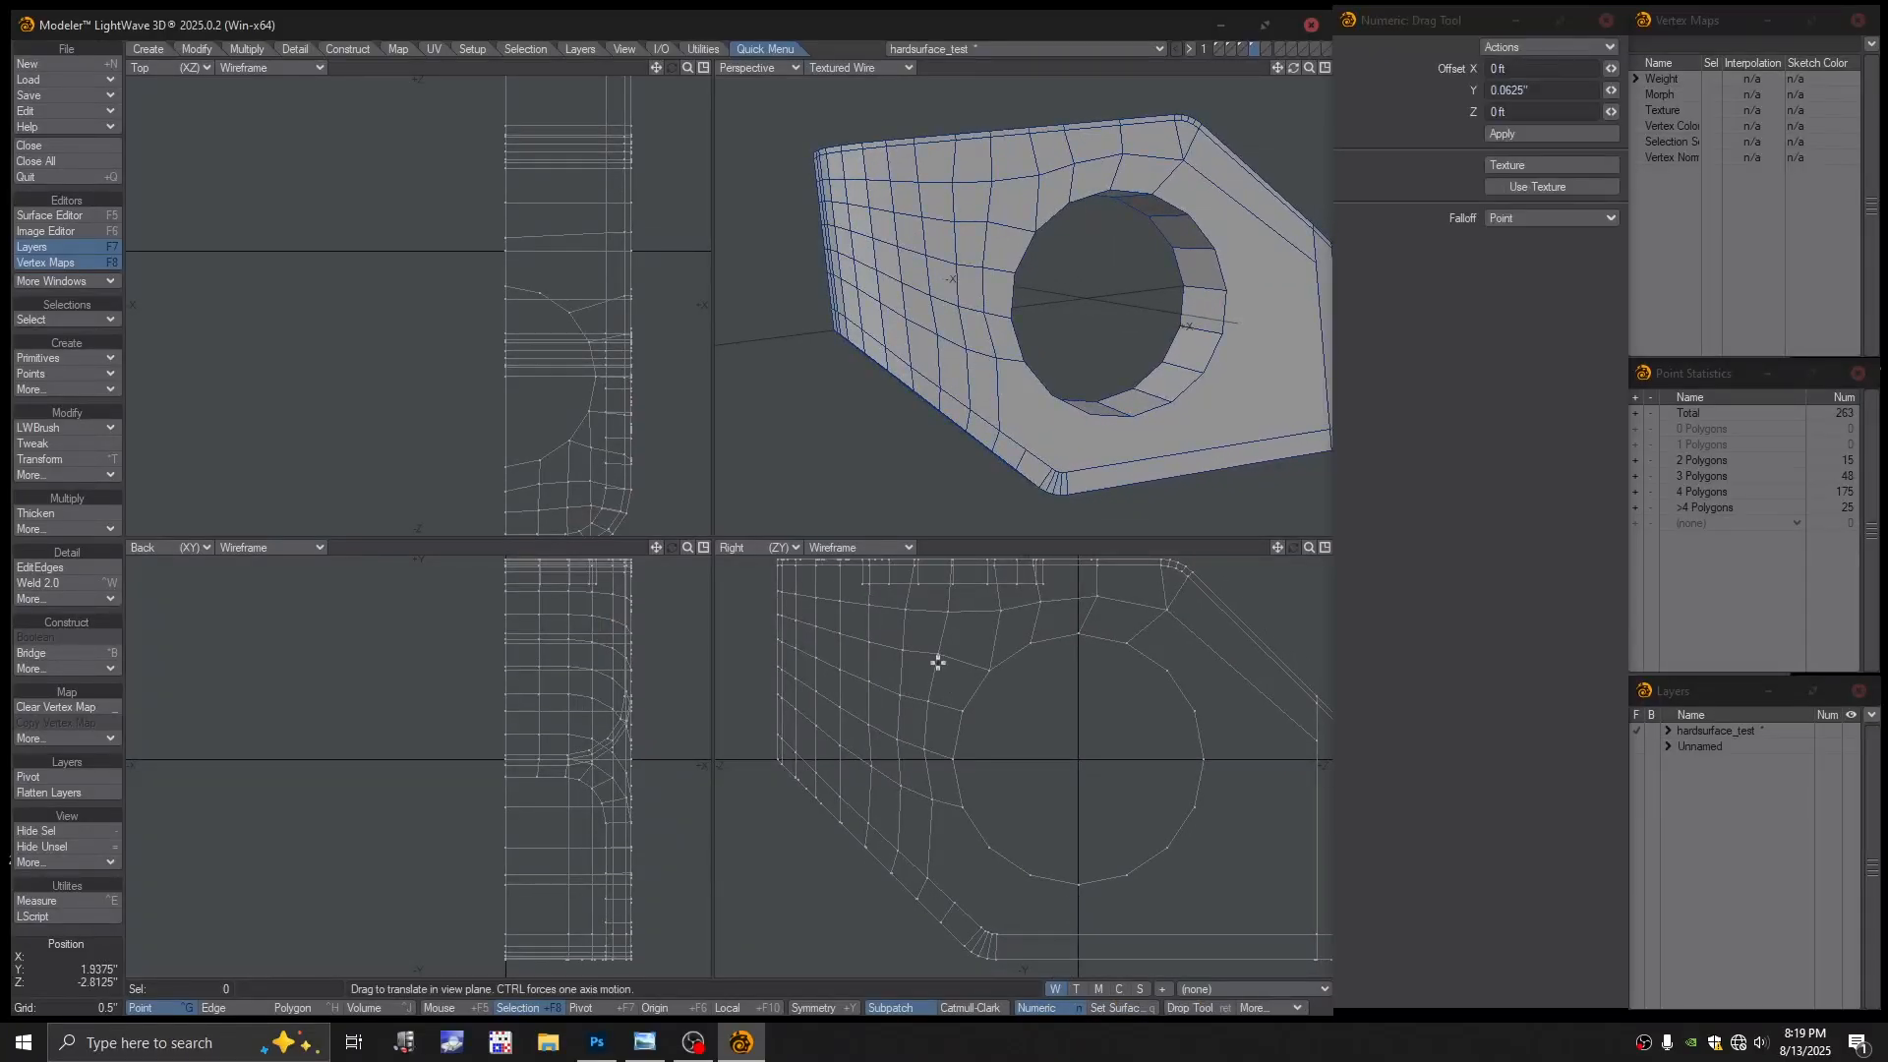
left_click_drag(935, 658, 942, 664)
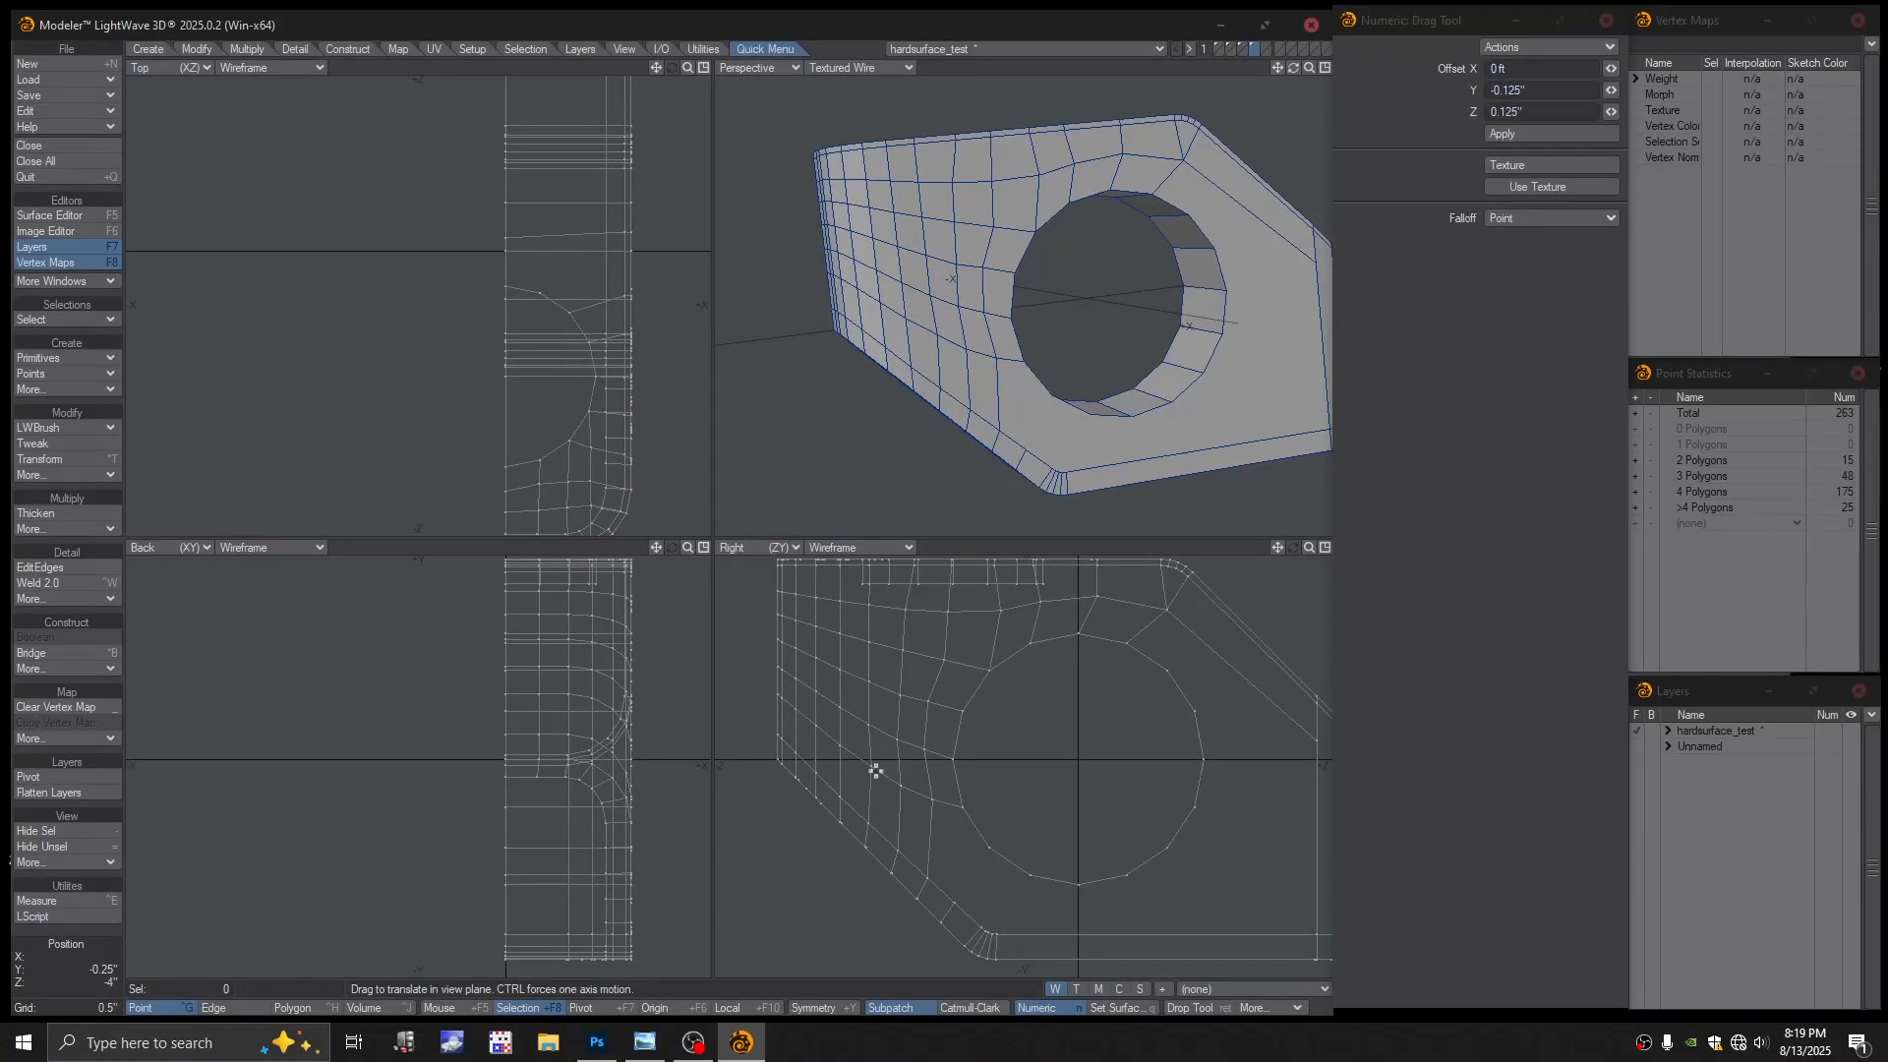
left_click_drag(875, 771, 893, 763, "ctrl+alt")
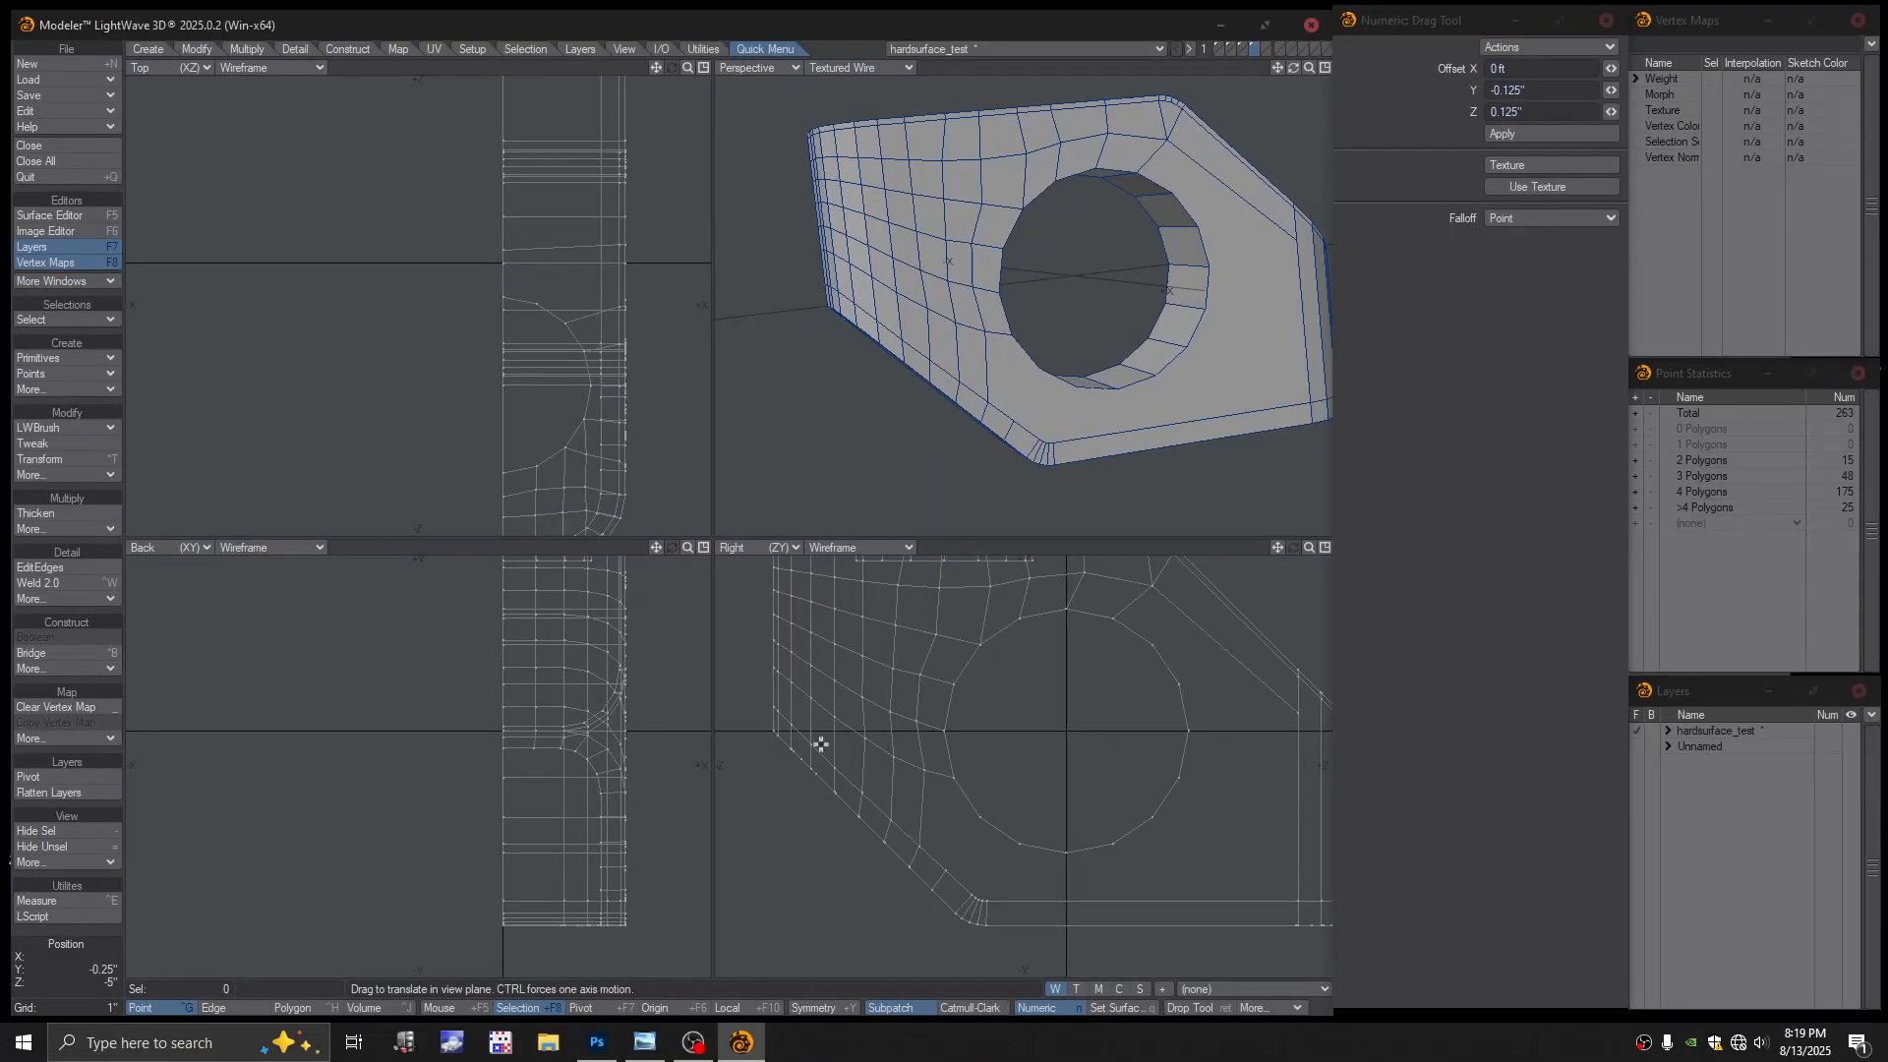
Insert an edge loop through the left-side grid, bringing the block to 273 points and 183 quads
left_click(63, 567)
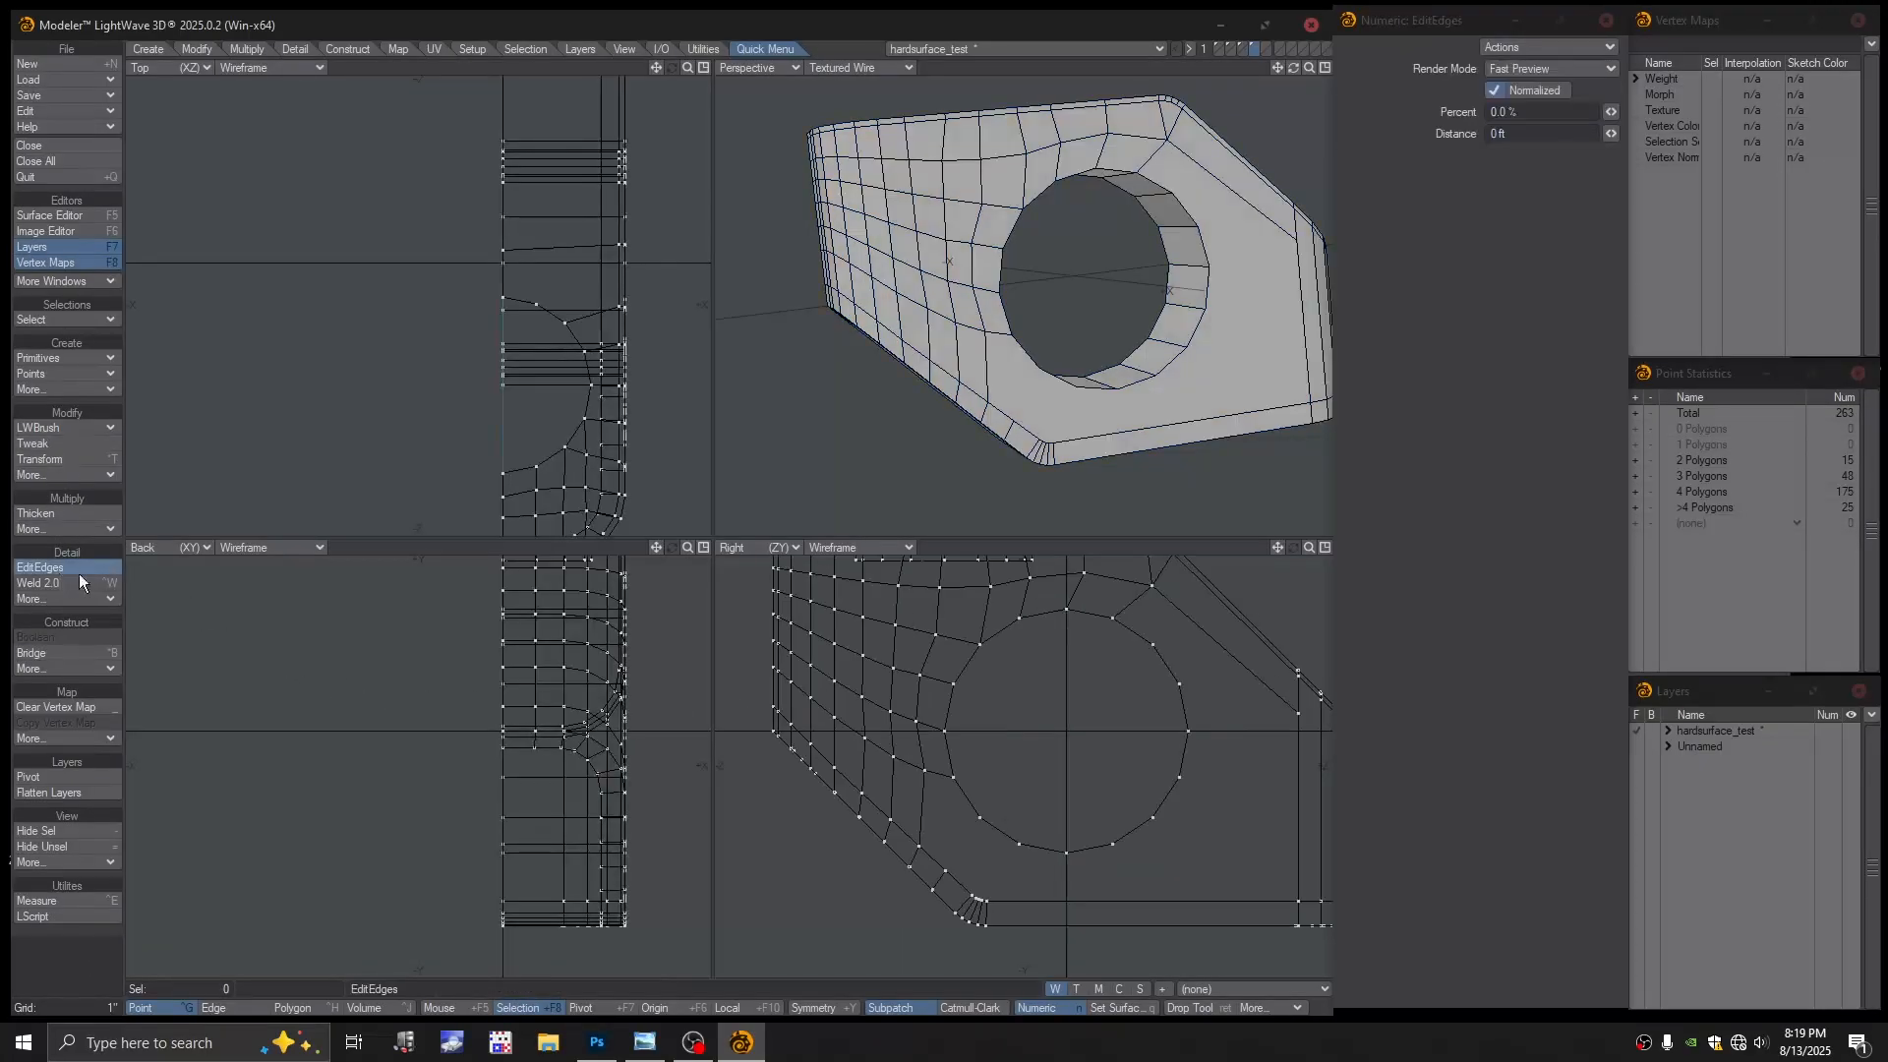
left_click(810, 718)
key("Return")
left_click_drag(1029, 398, 1013, 367, "alt")
left_click_drag(981, 829, 979, 815, "alt+shift")
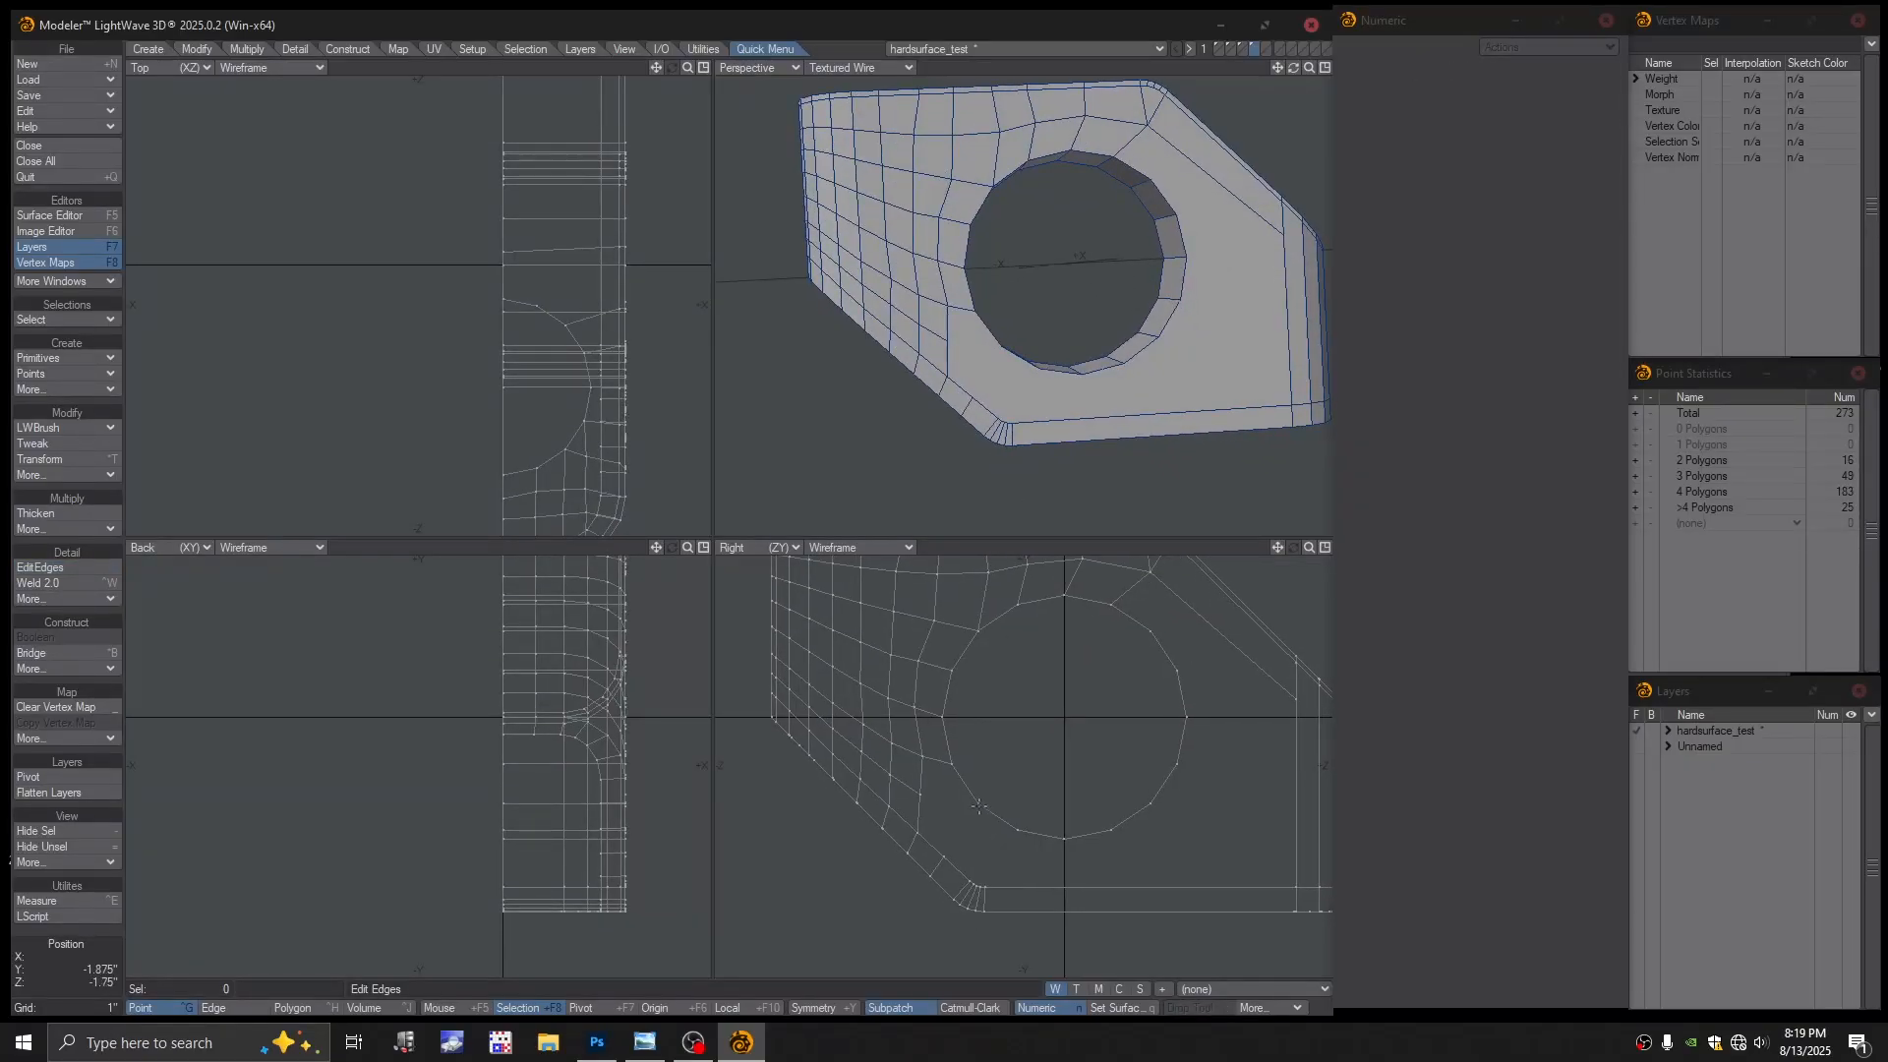
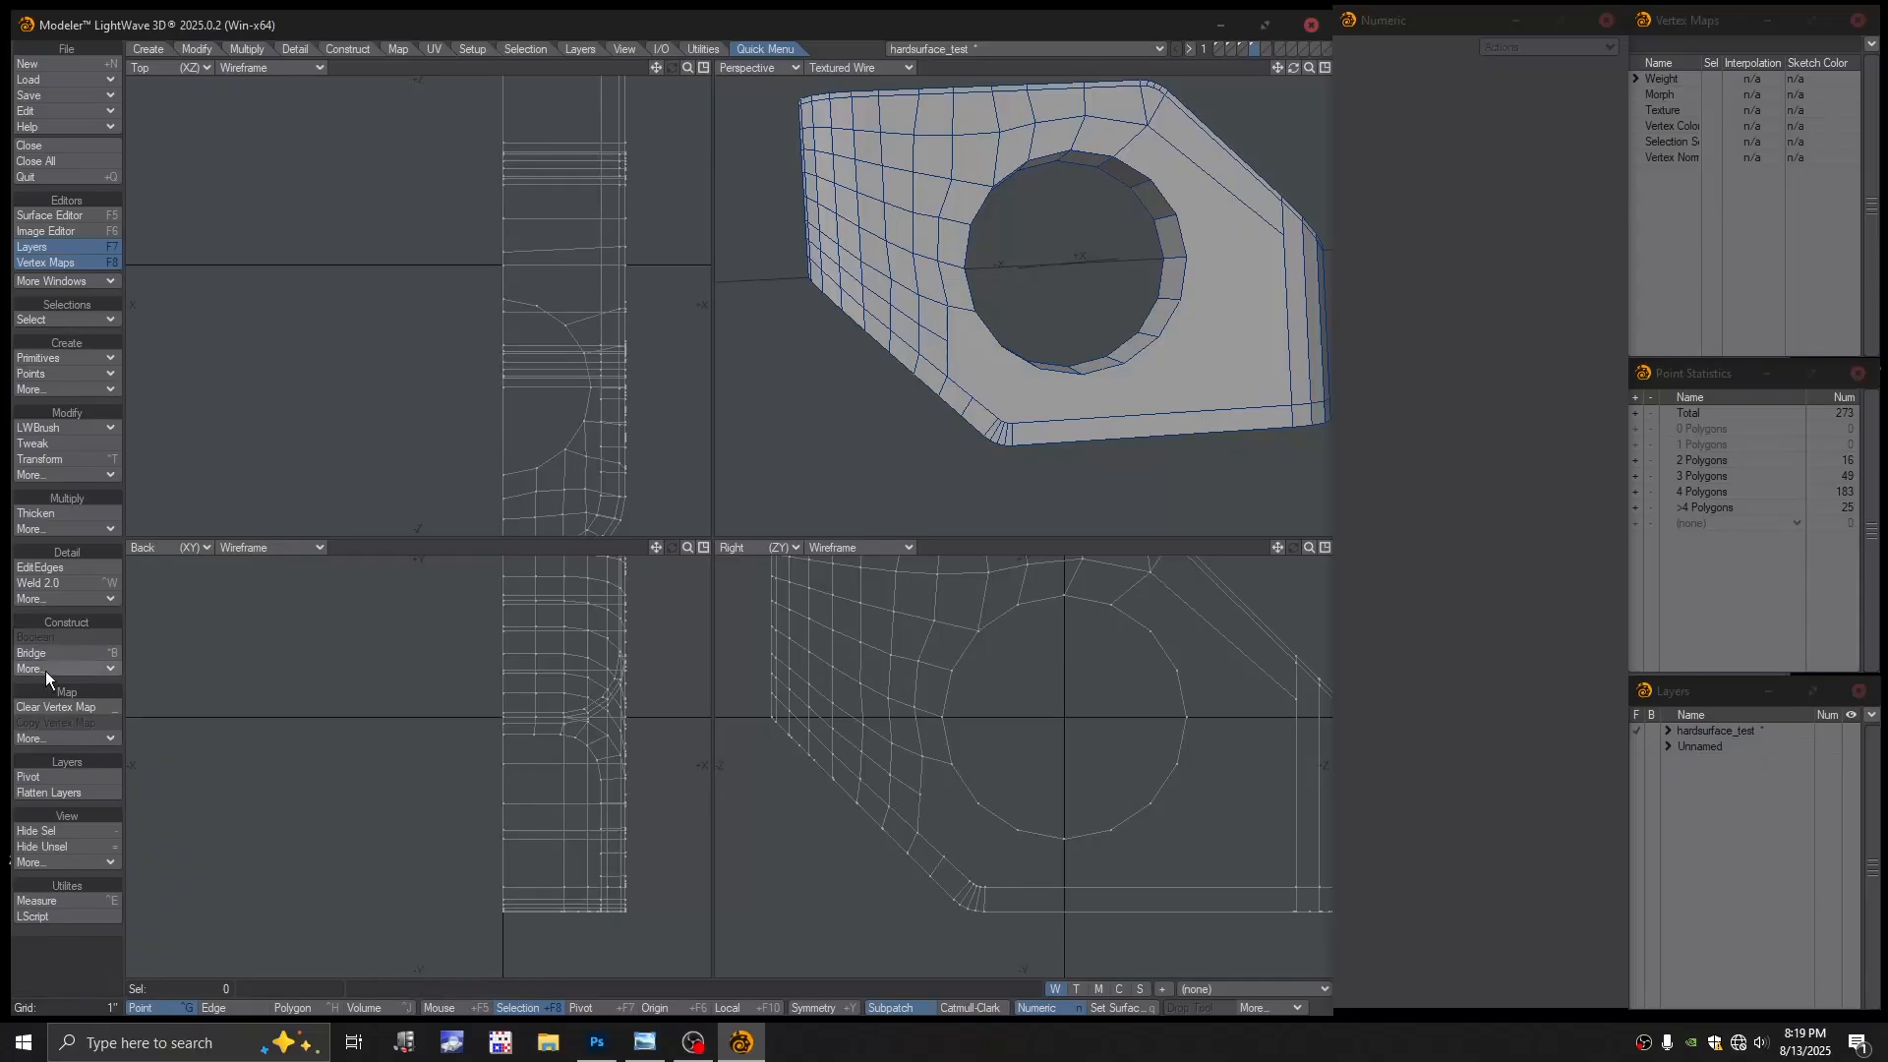
Cut an LWBrush Split edge from the hole toward the lower-left corner
left_click(49, 529)
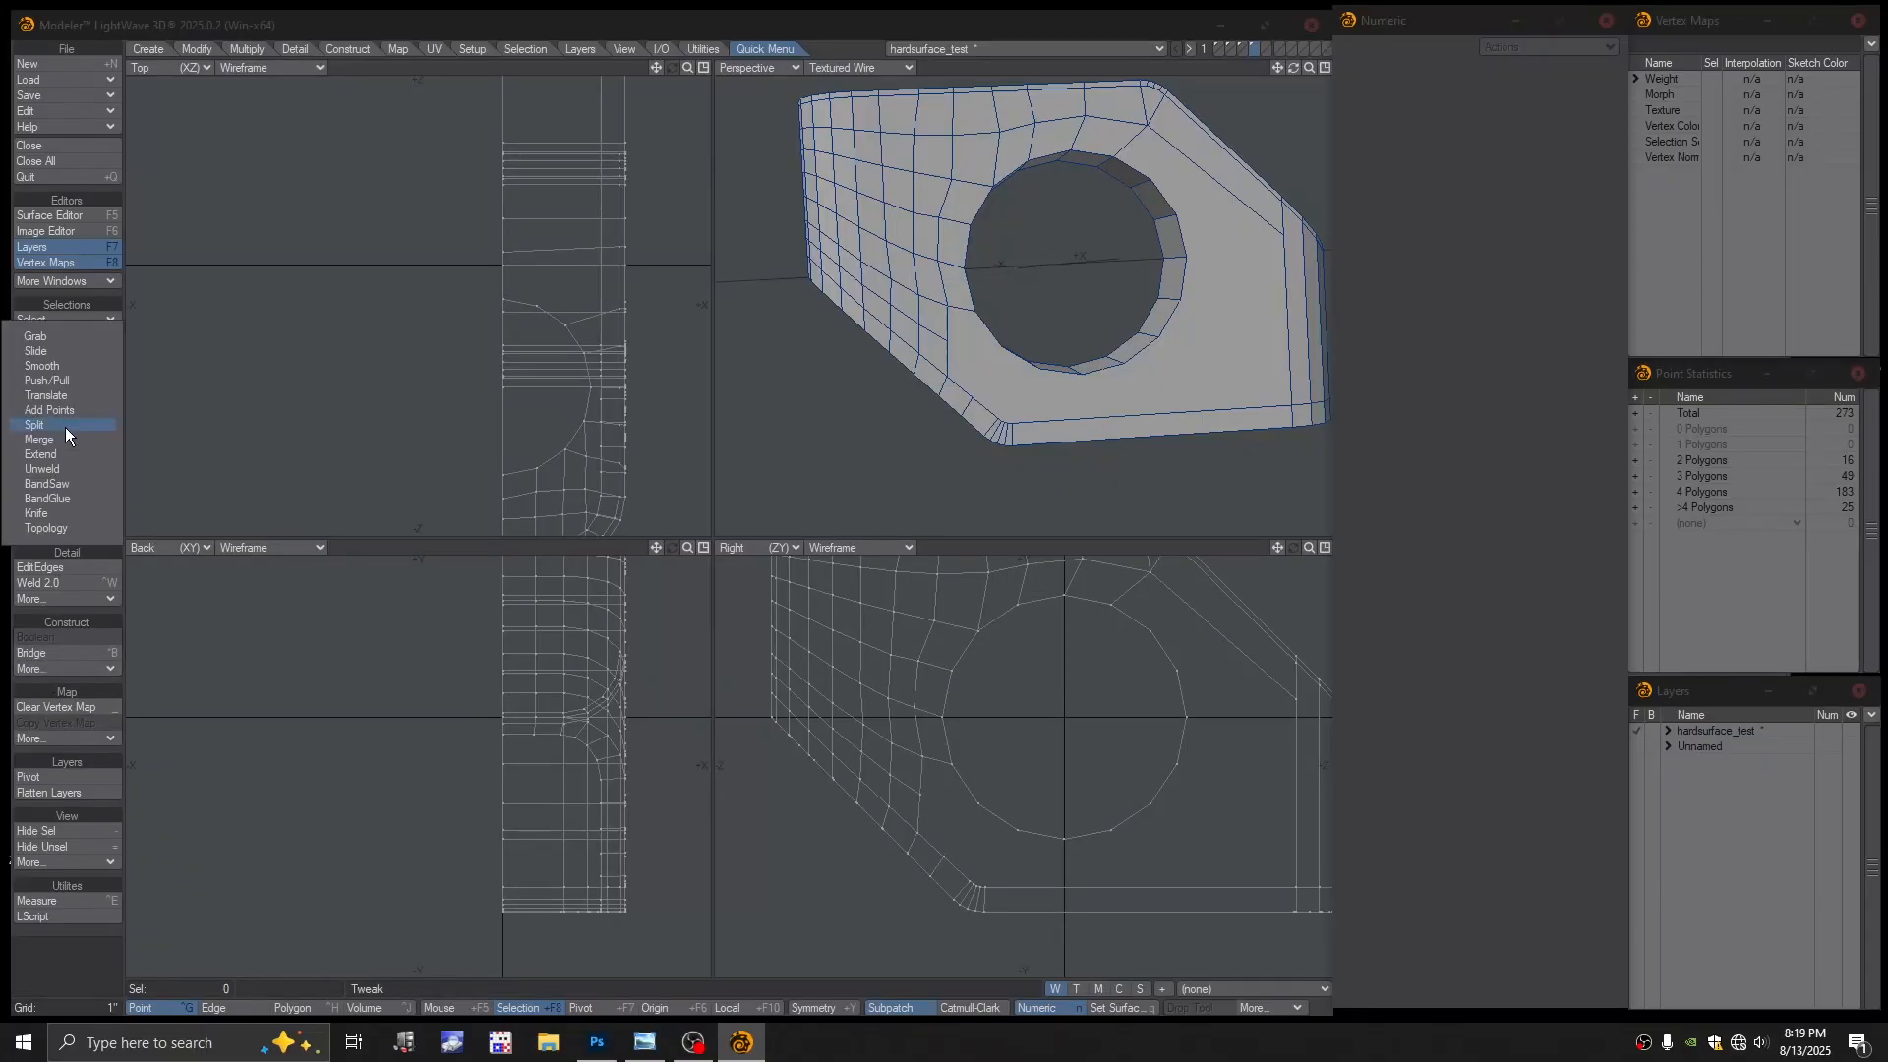
left_click(65, 427)
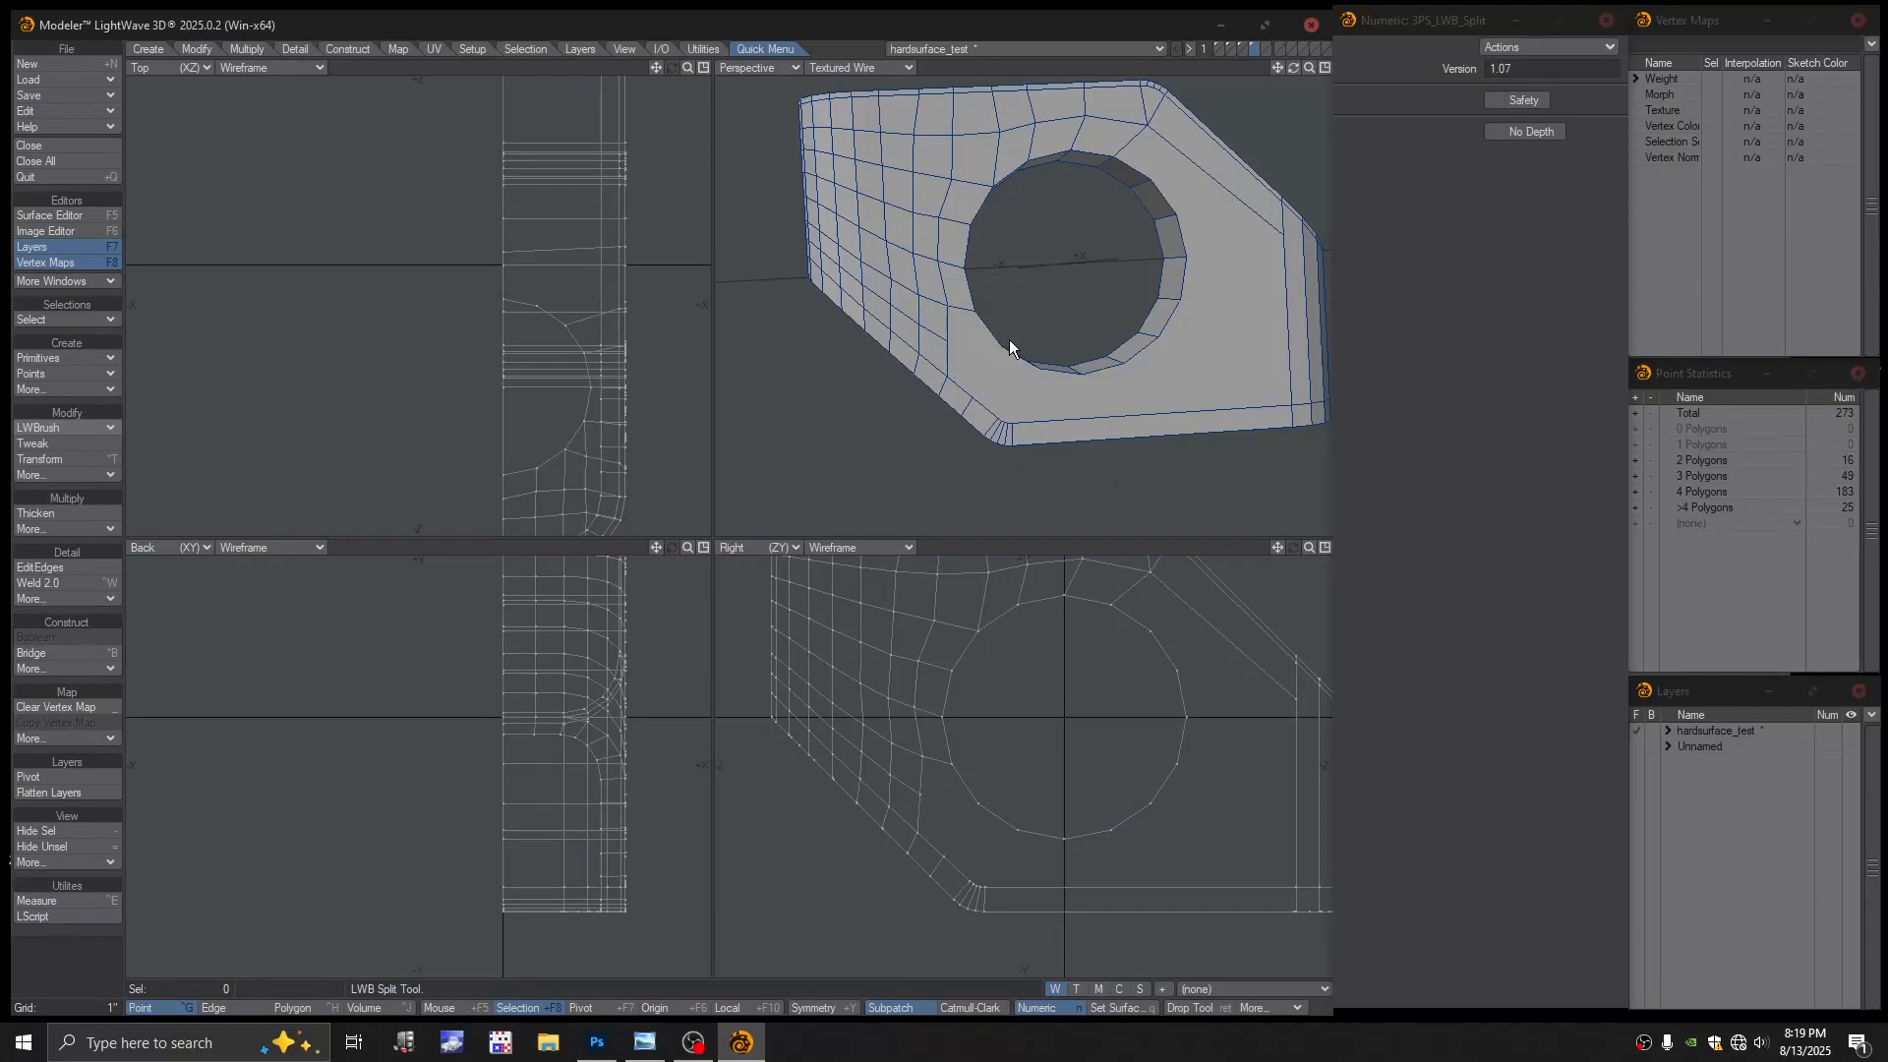
left_click_drag(974, 312, 1030, 438)
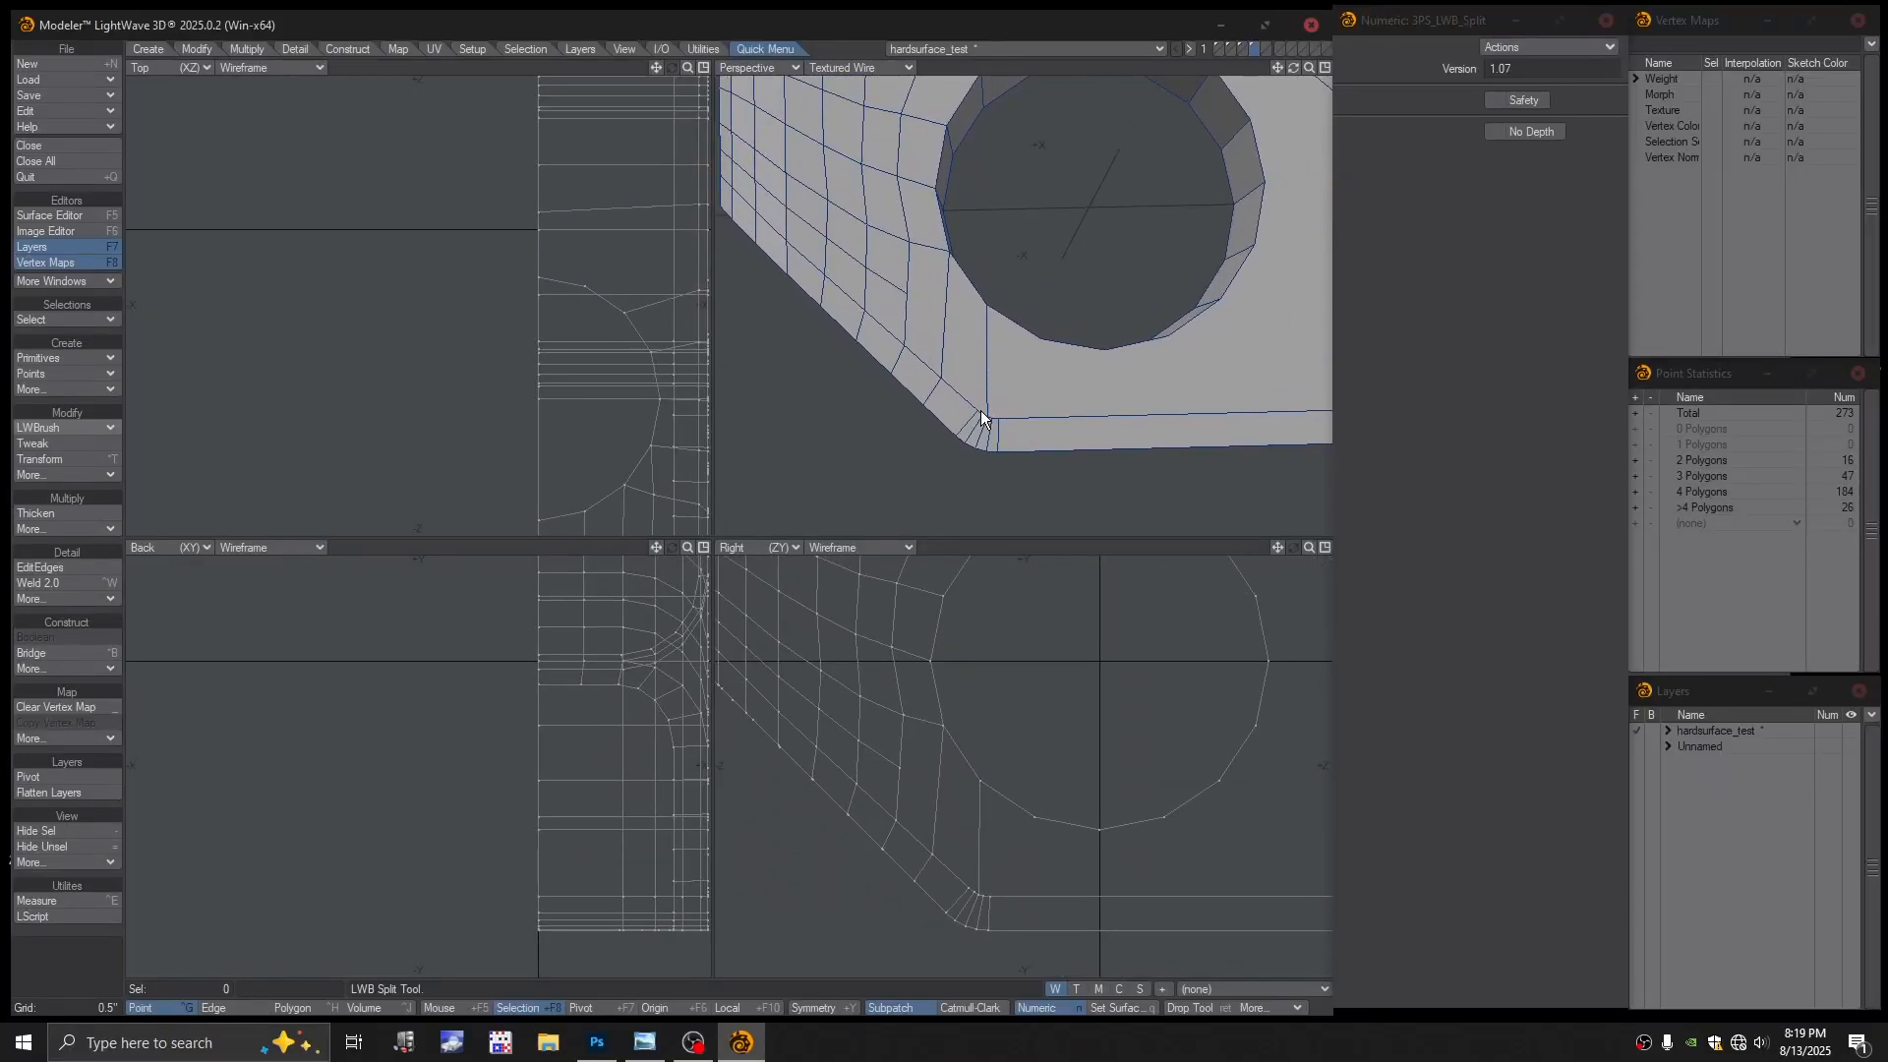
Add a point on an edge and split the face upward from it
left_click(59, 427)
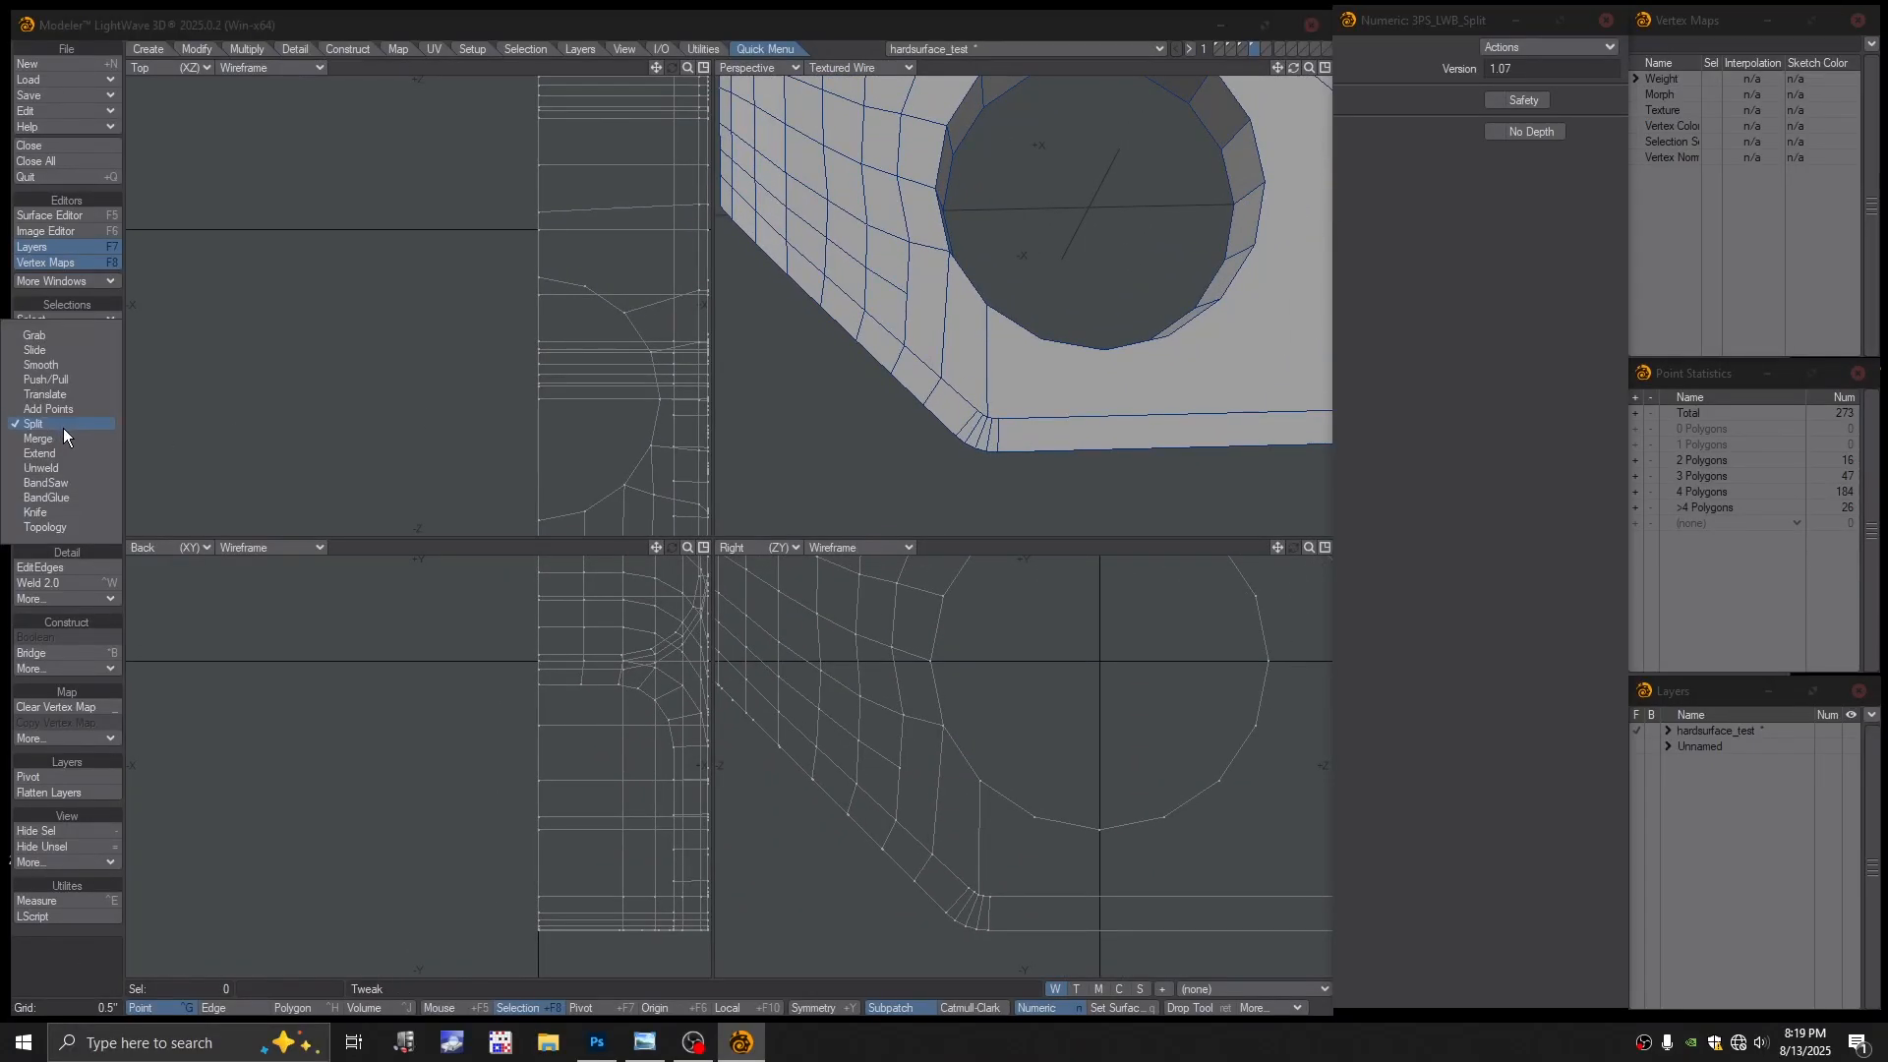
left_click(61, 411)
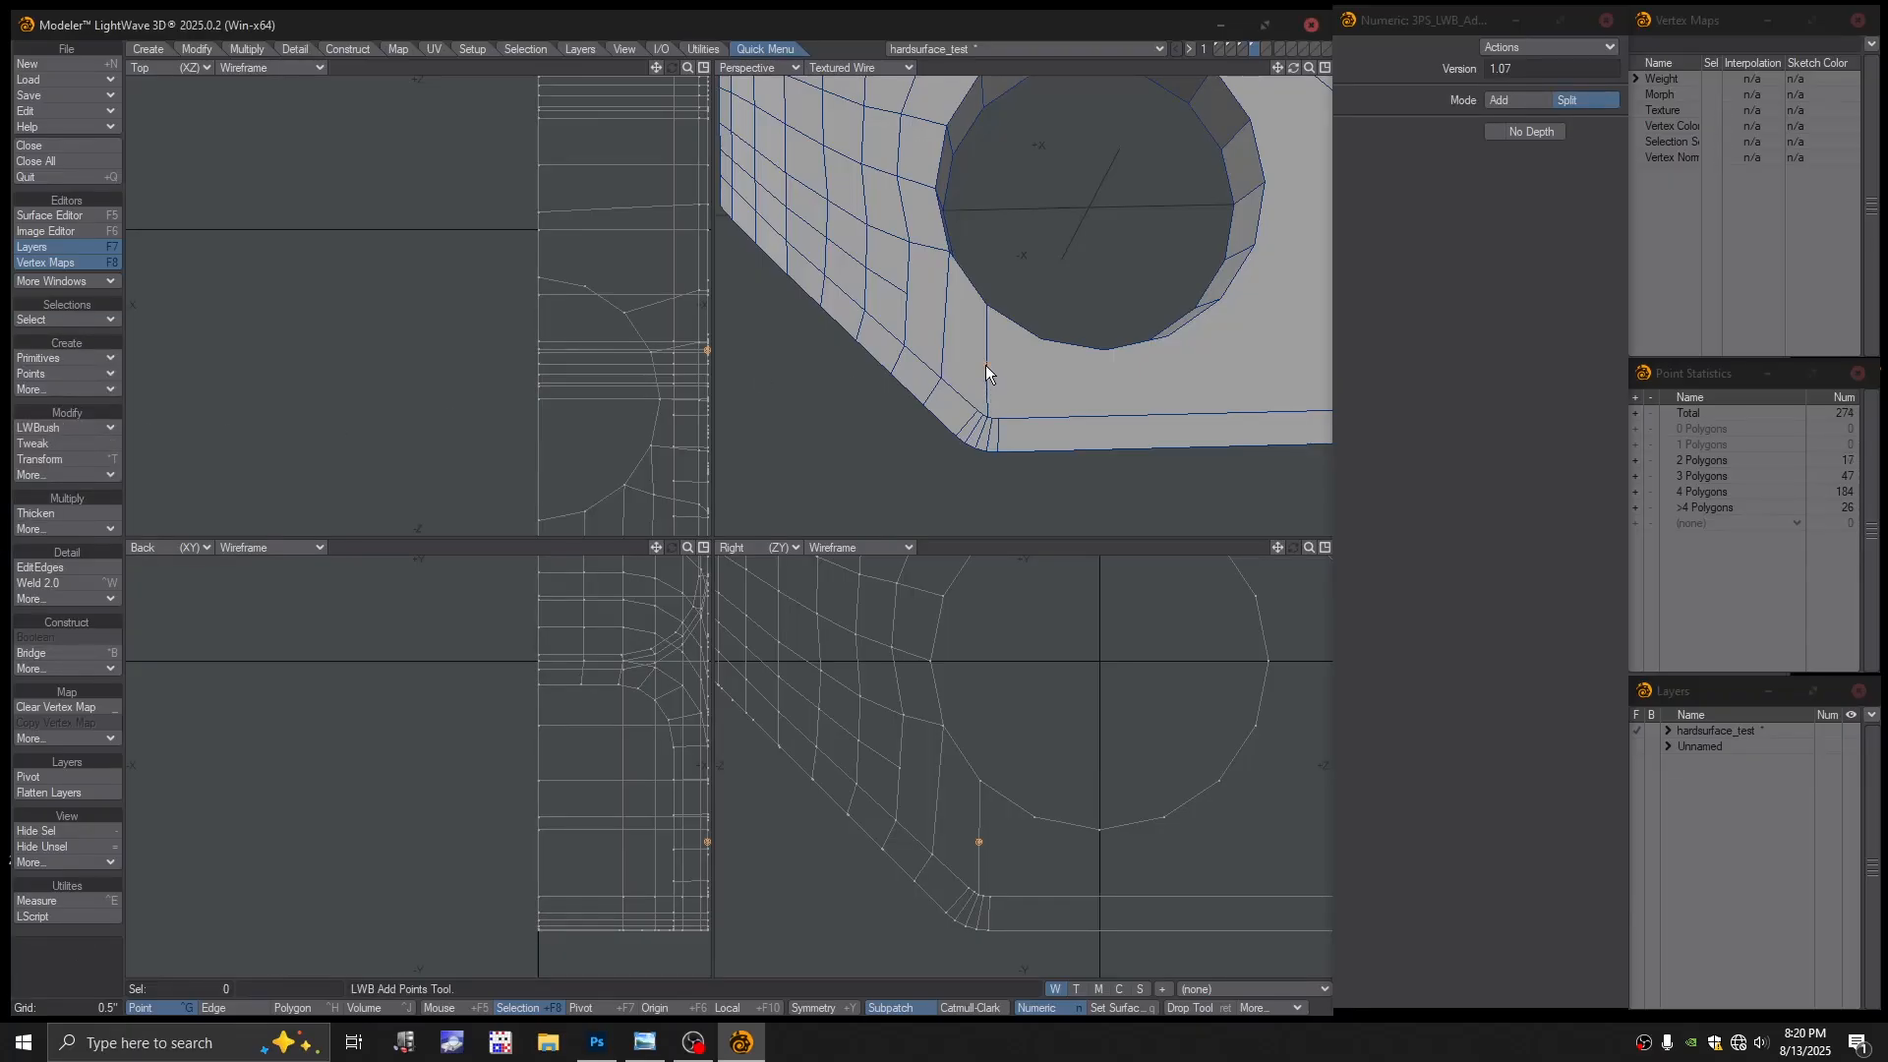
left_click(51, 428)
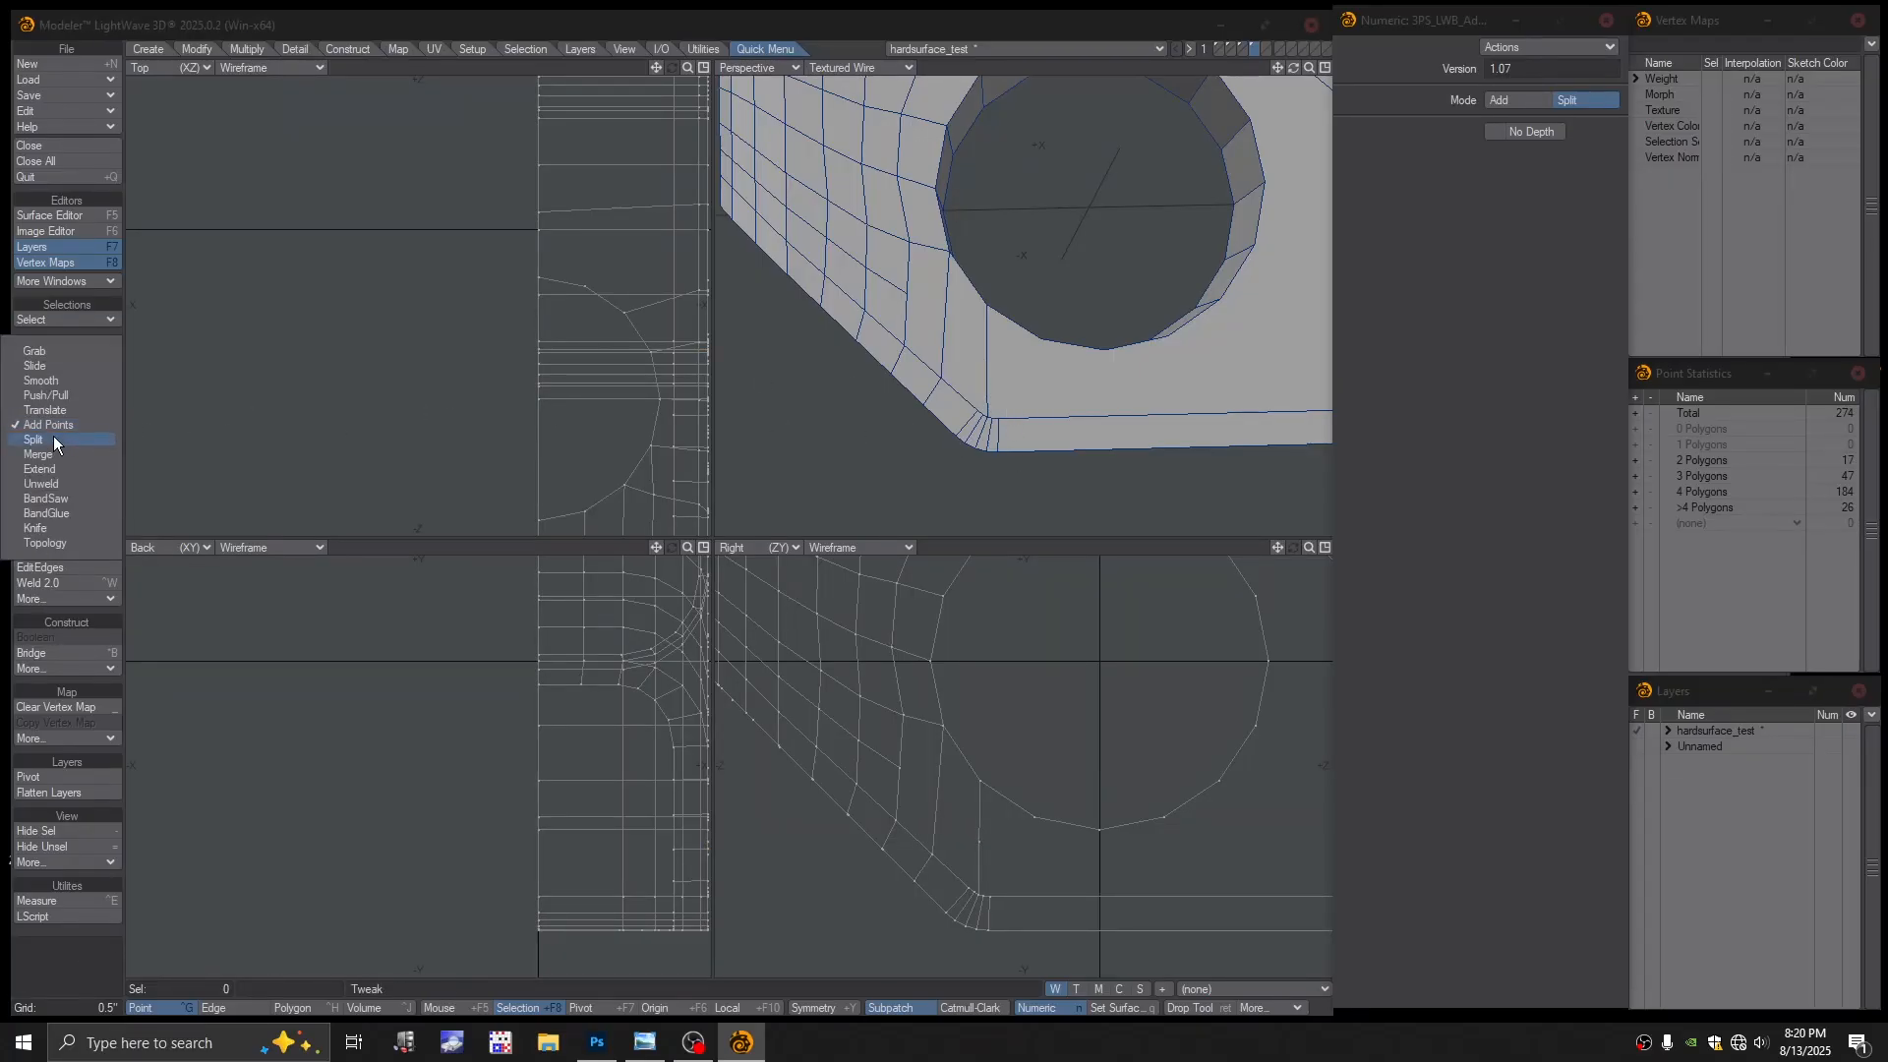
left_click(53, 439)
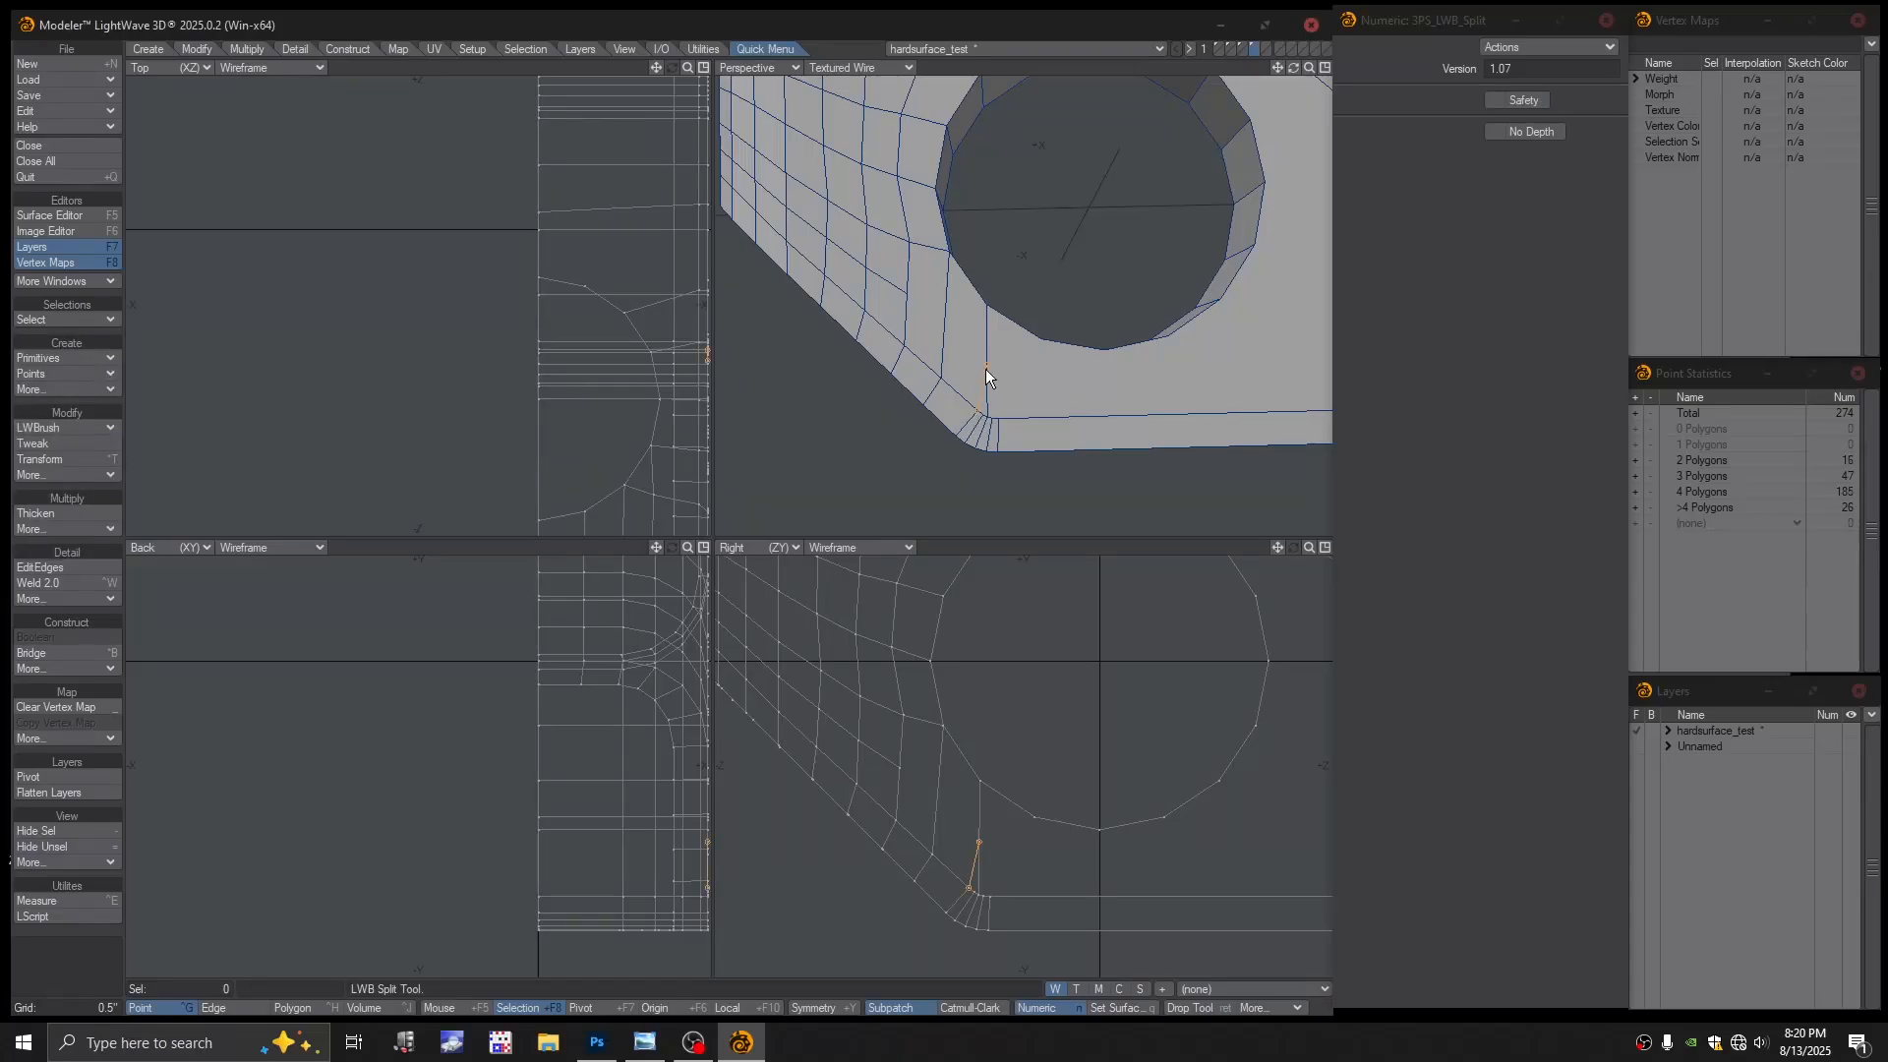
left_click_drag(998, 416, 989, 372)
Add another edge point and cut a new edge across the face beside the hole
left_click(52, 428)
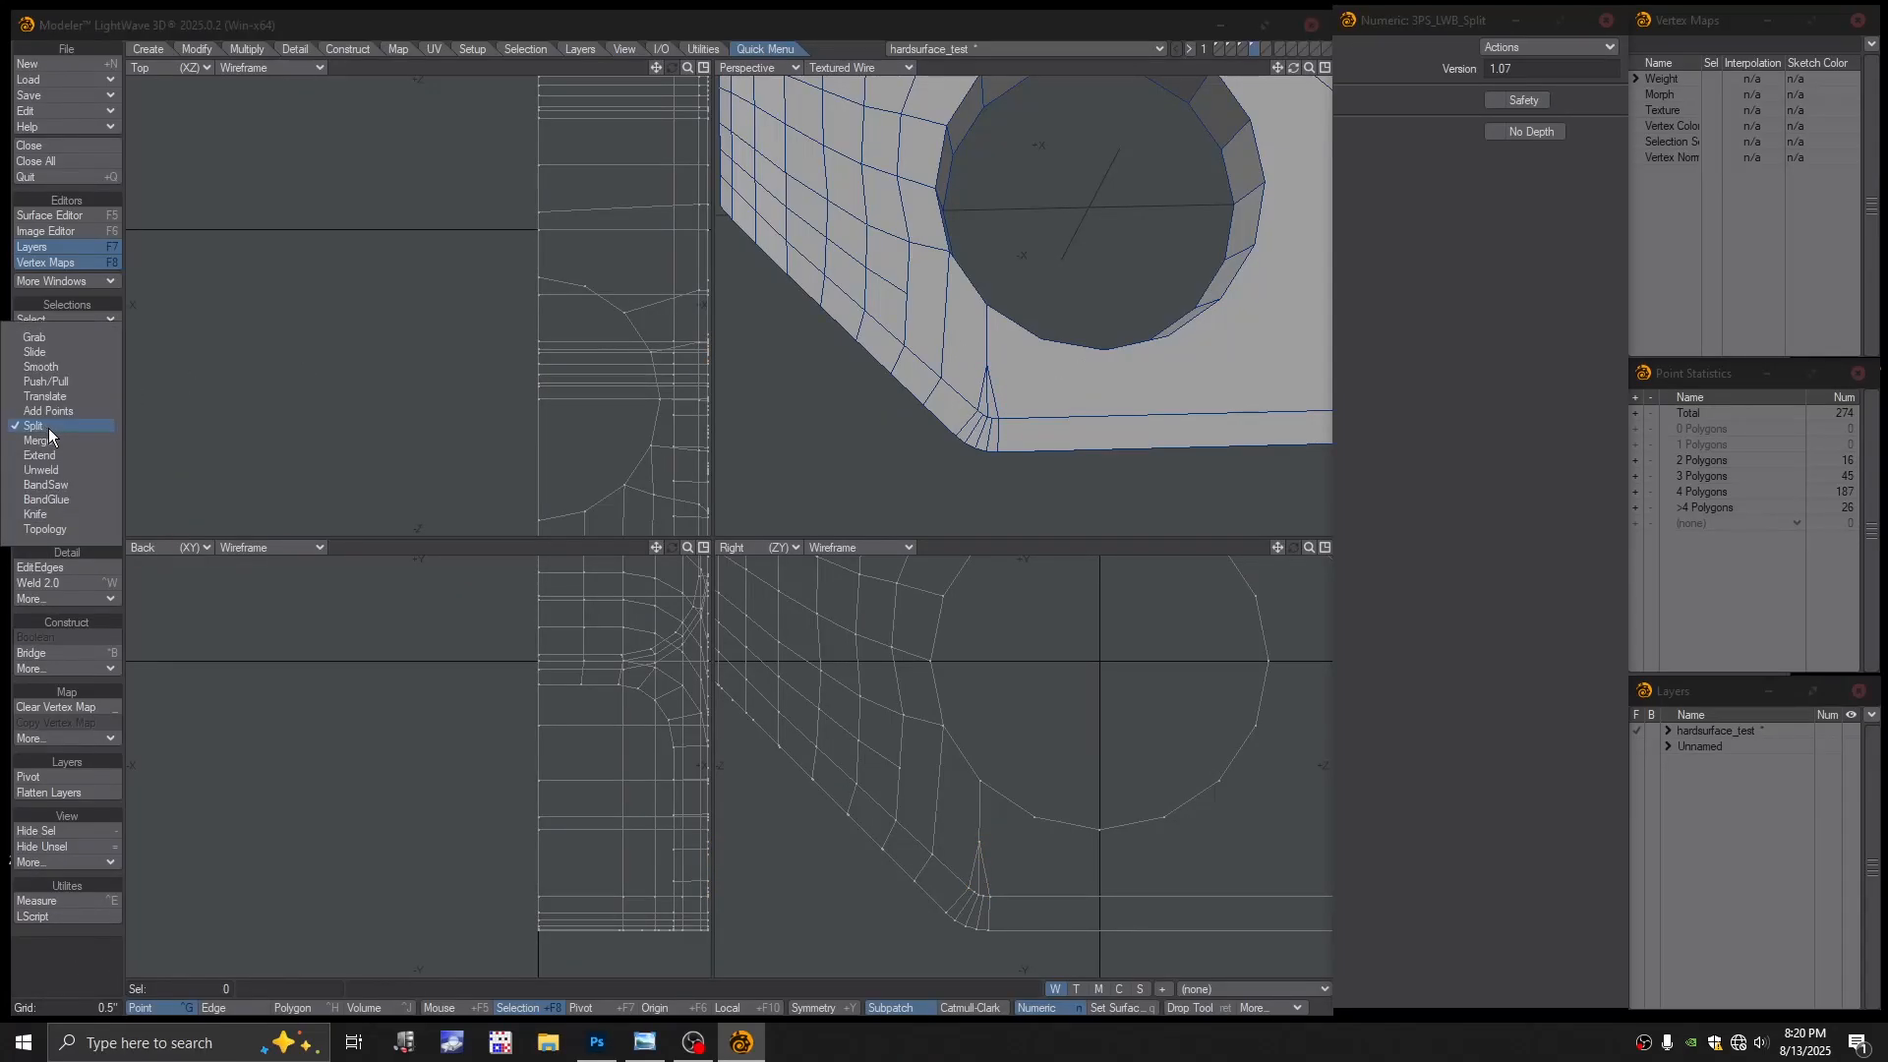
left_click(59, 416)
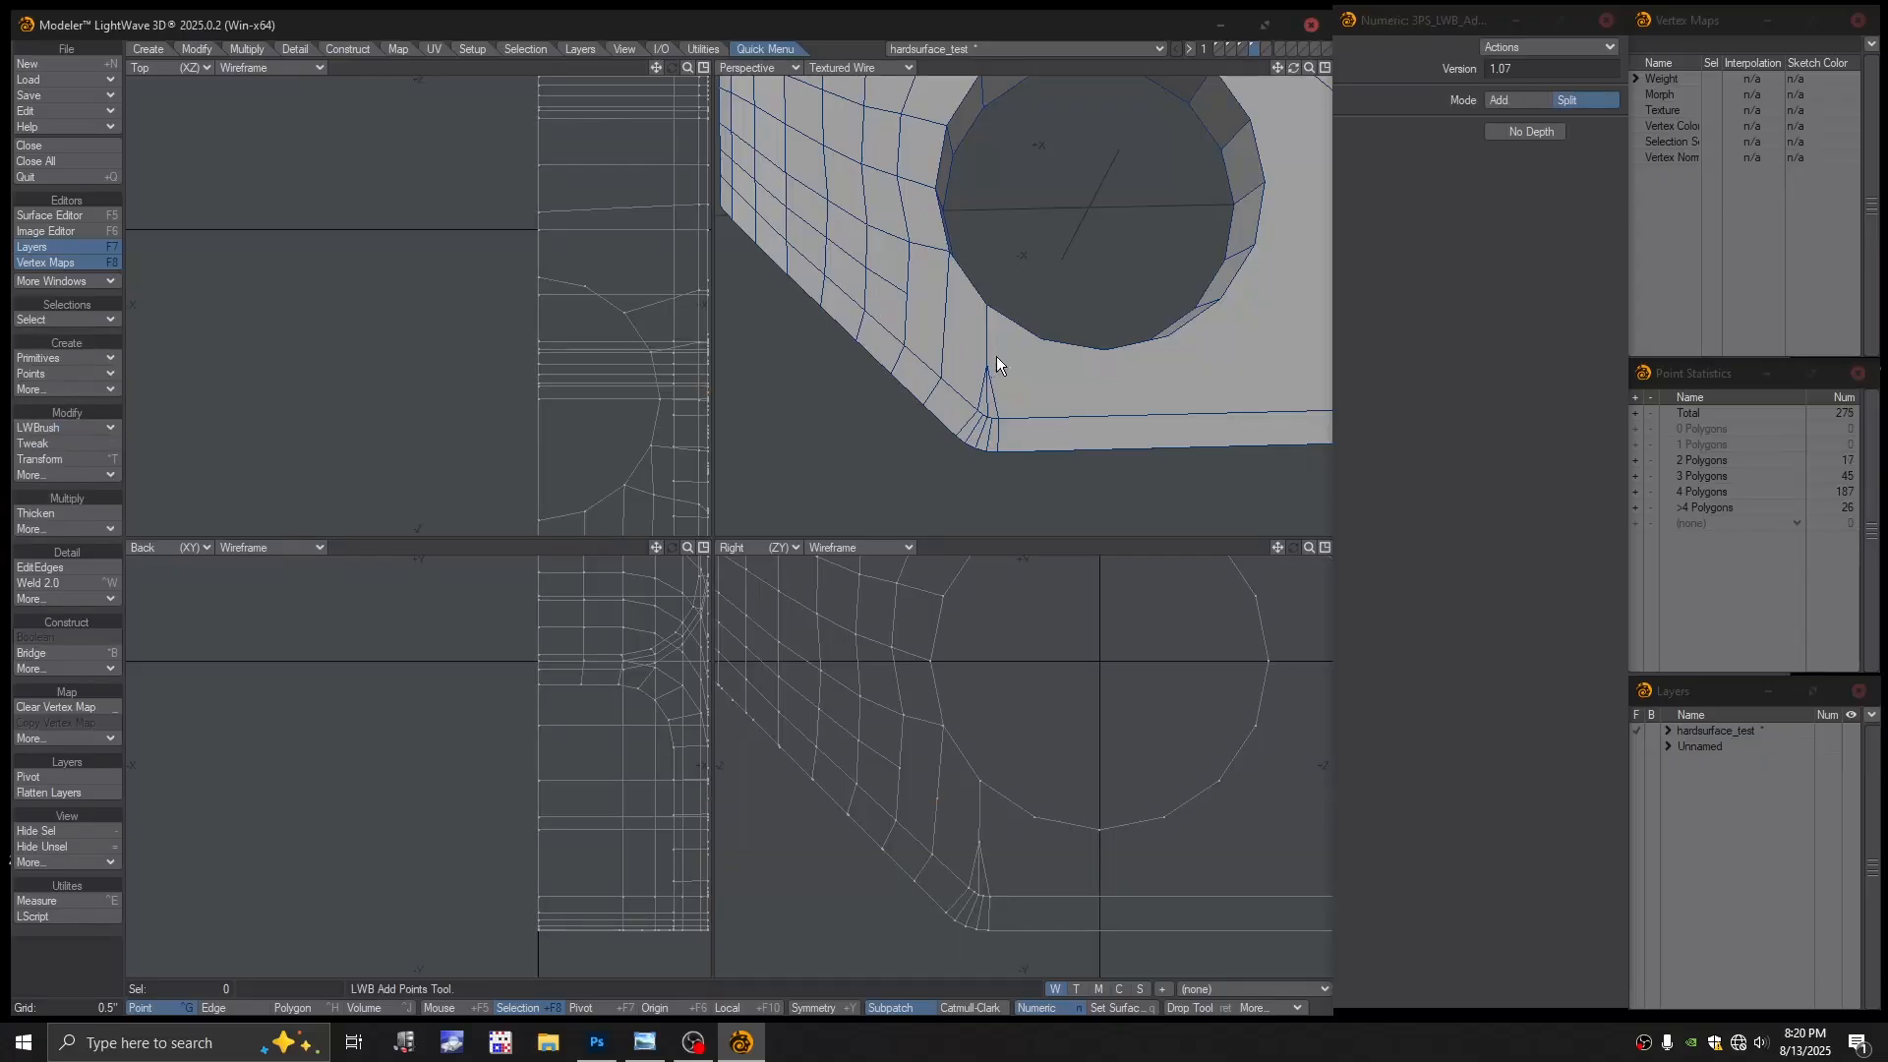
left_click(44, 429)
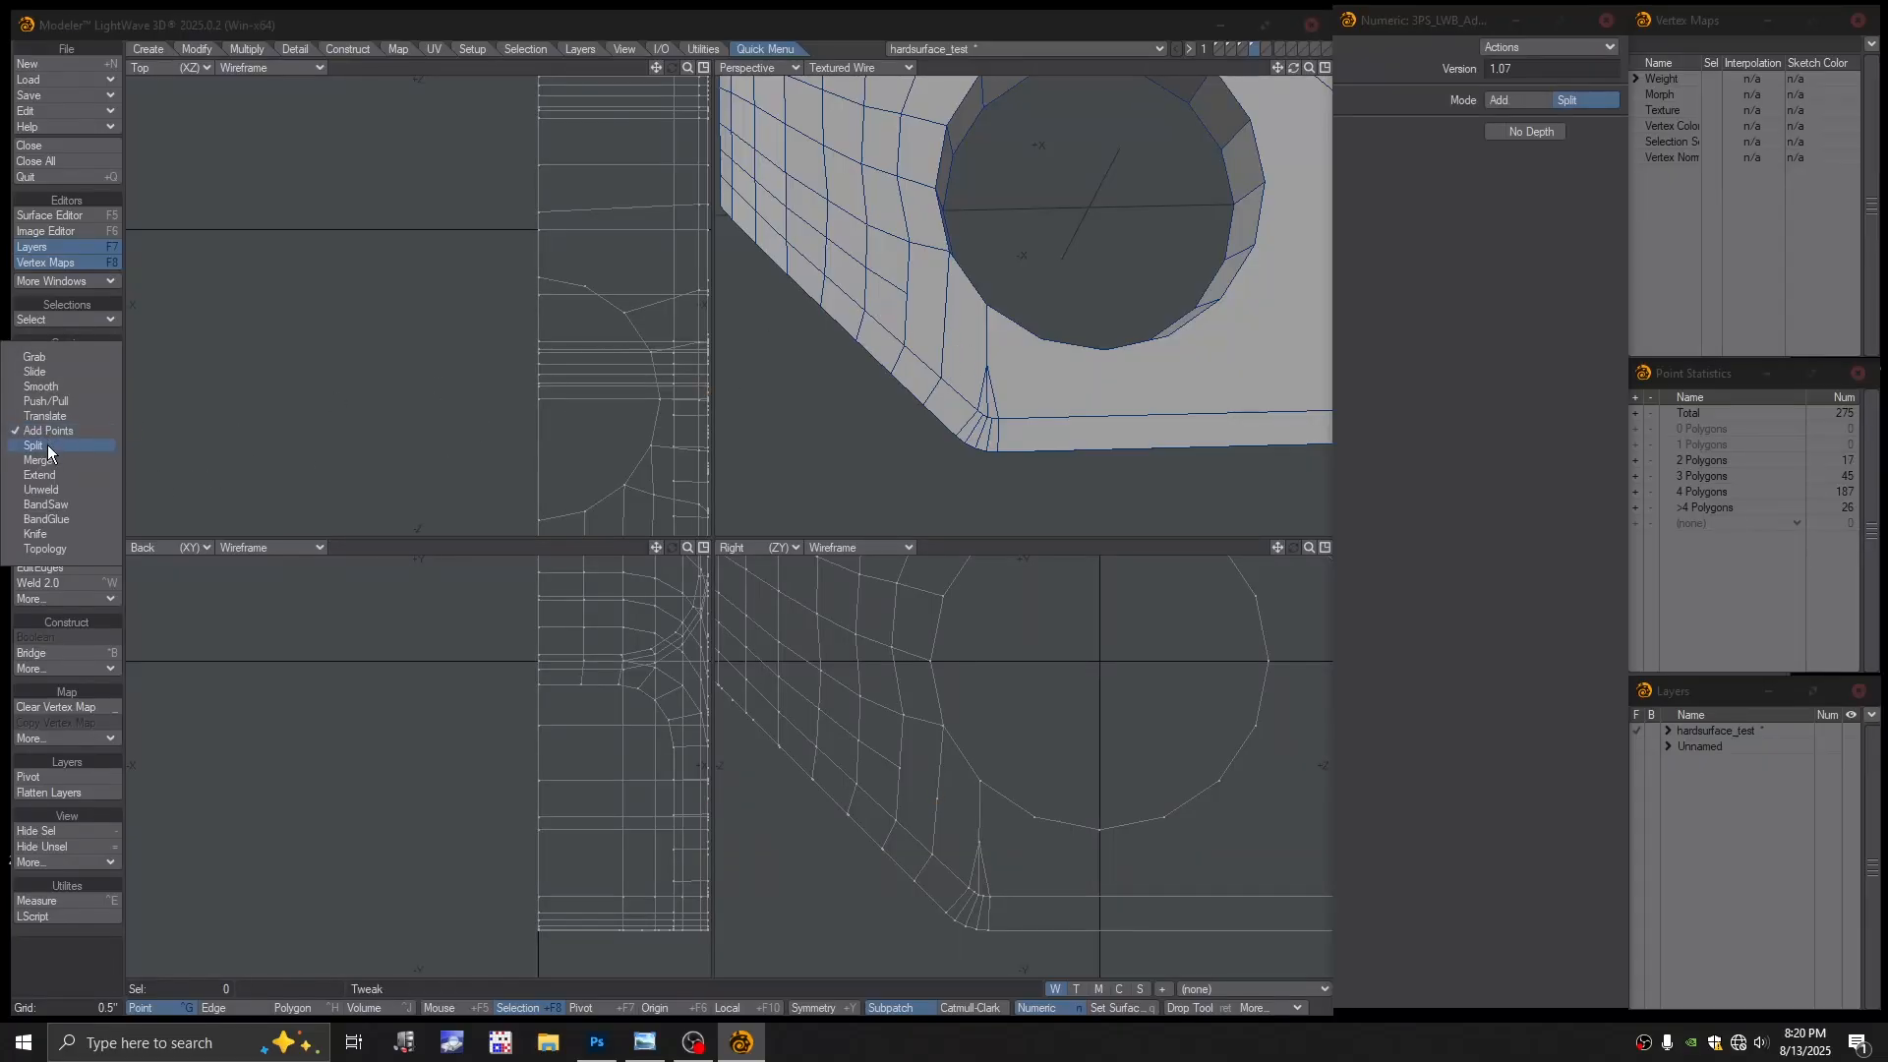
left_click(48, 447)
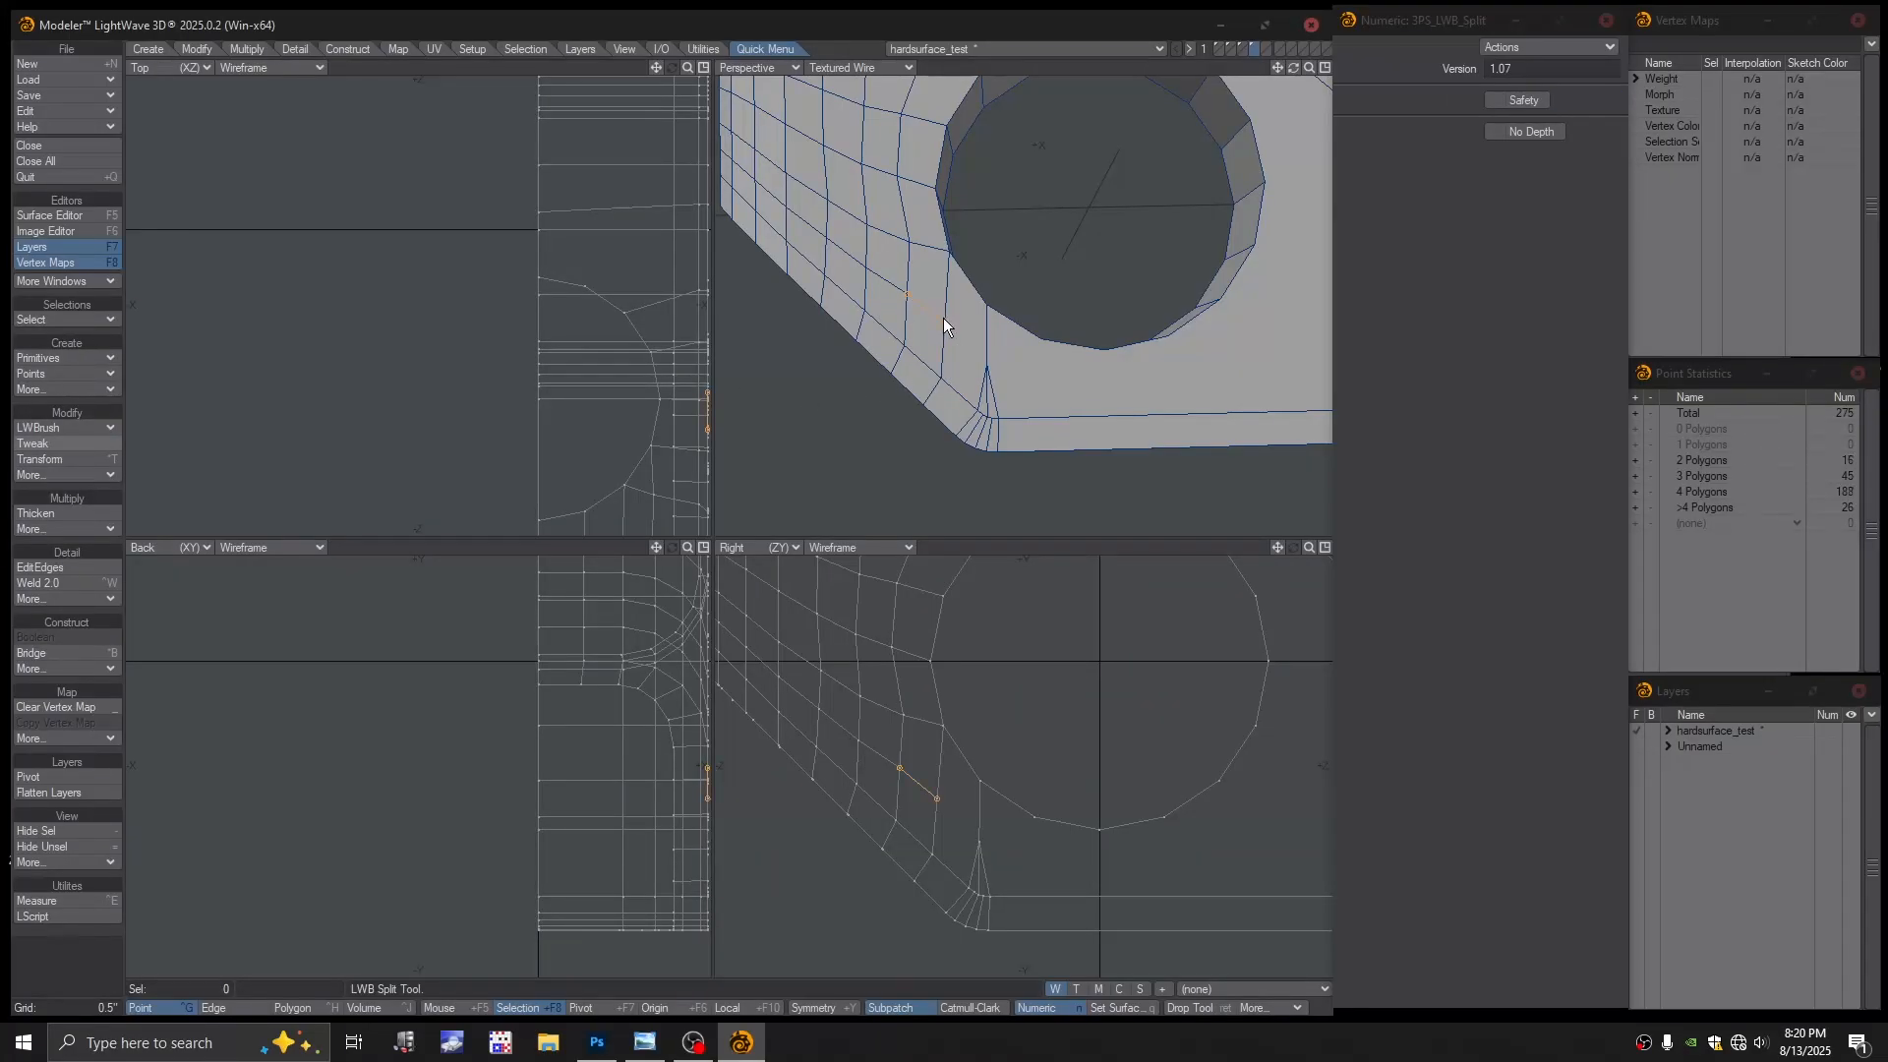
left_click(981, 364)
mouse_move(954, 407)
left_mouse_down("ctrl+alt")
mouse_move(1109, 442)
mouse_move(975, 409)
mouse_move(1024, 375)
mouse_move(992, 335)
mouse_move(949, 363)
mouse_move(1042, 397)
mouse_move(1004, 377)
mouse_move(983, 399)
mouse_move(1010, 394)
mouse_move(921, 399)
left_mouse_up("ctrl+alt")
Slide a new edge loop in near the bevel and set Perspective to Color Wireframe
left_click(98, 567)
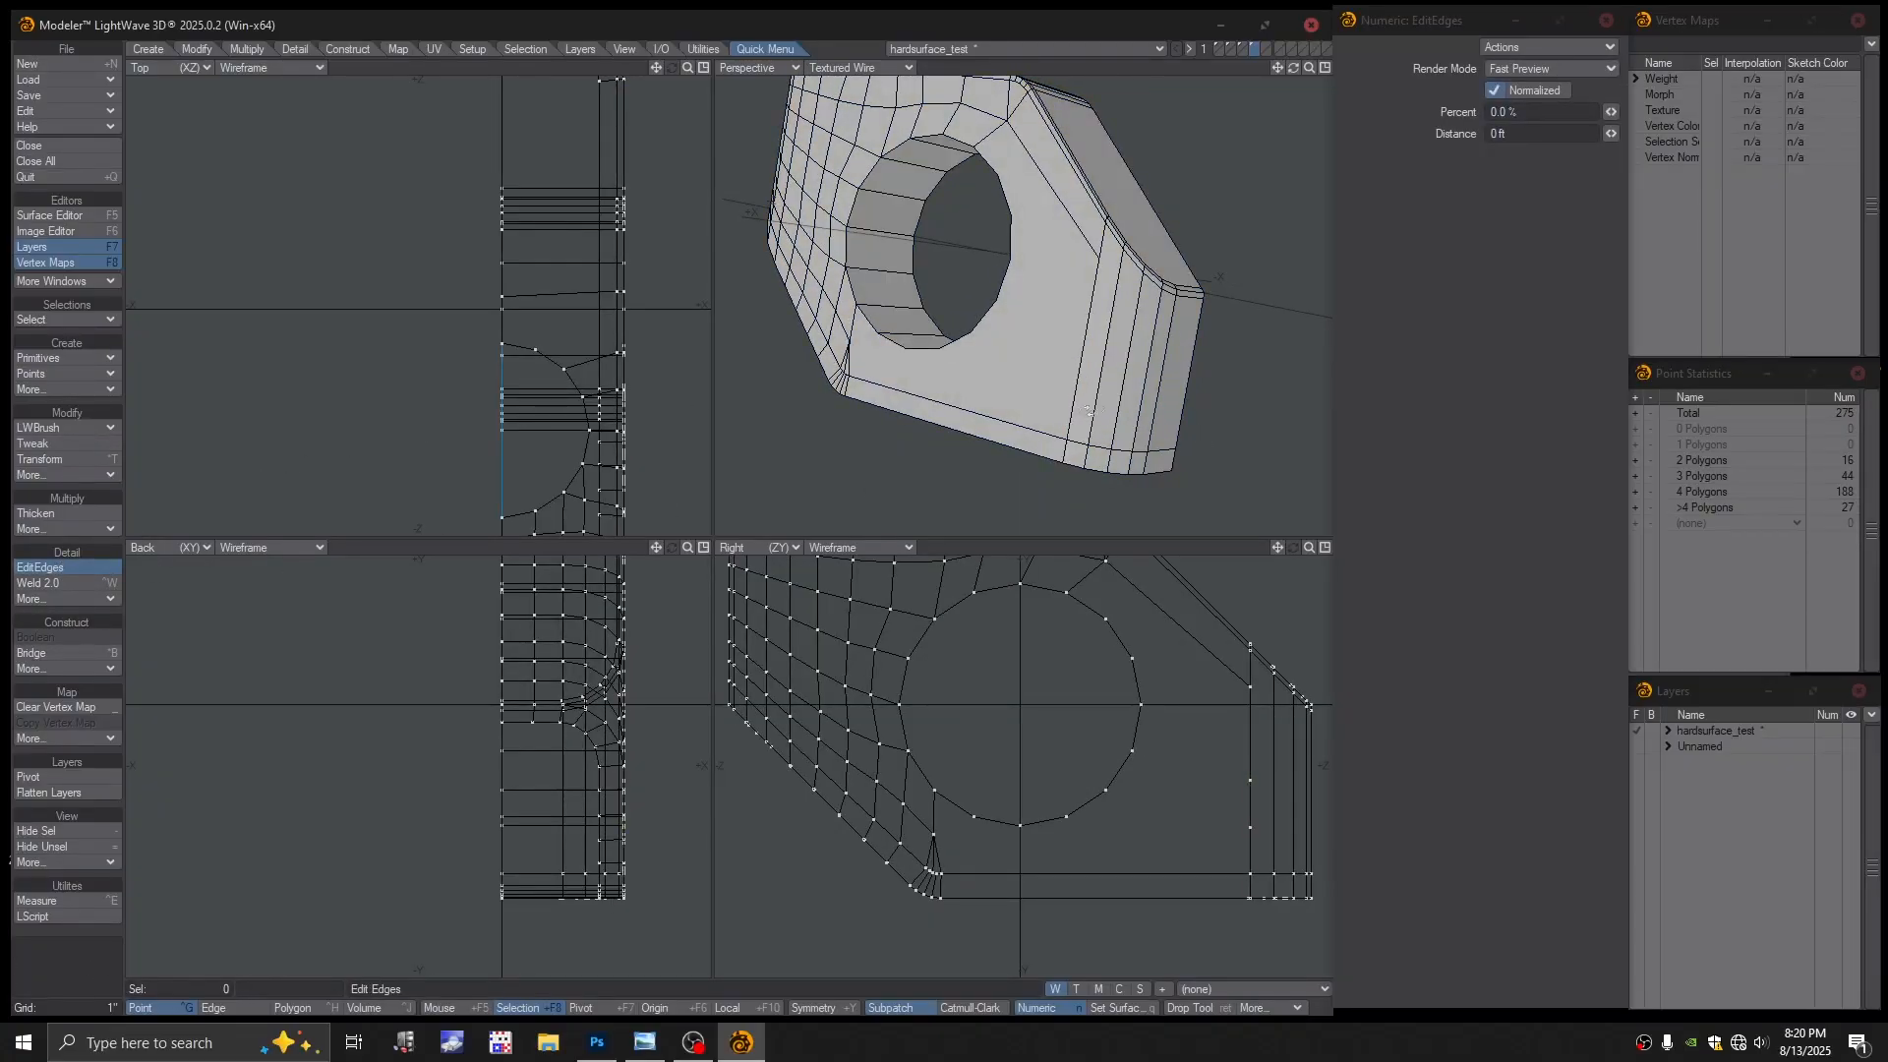
left_click_drag(1078, 428, 1275, 504, "alt")
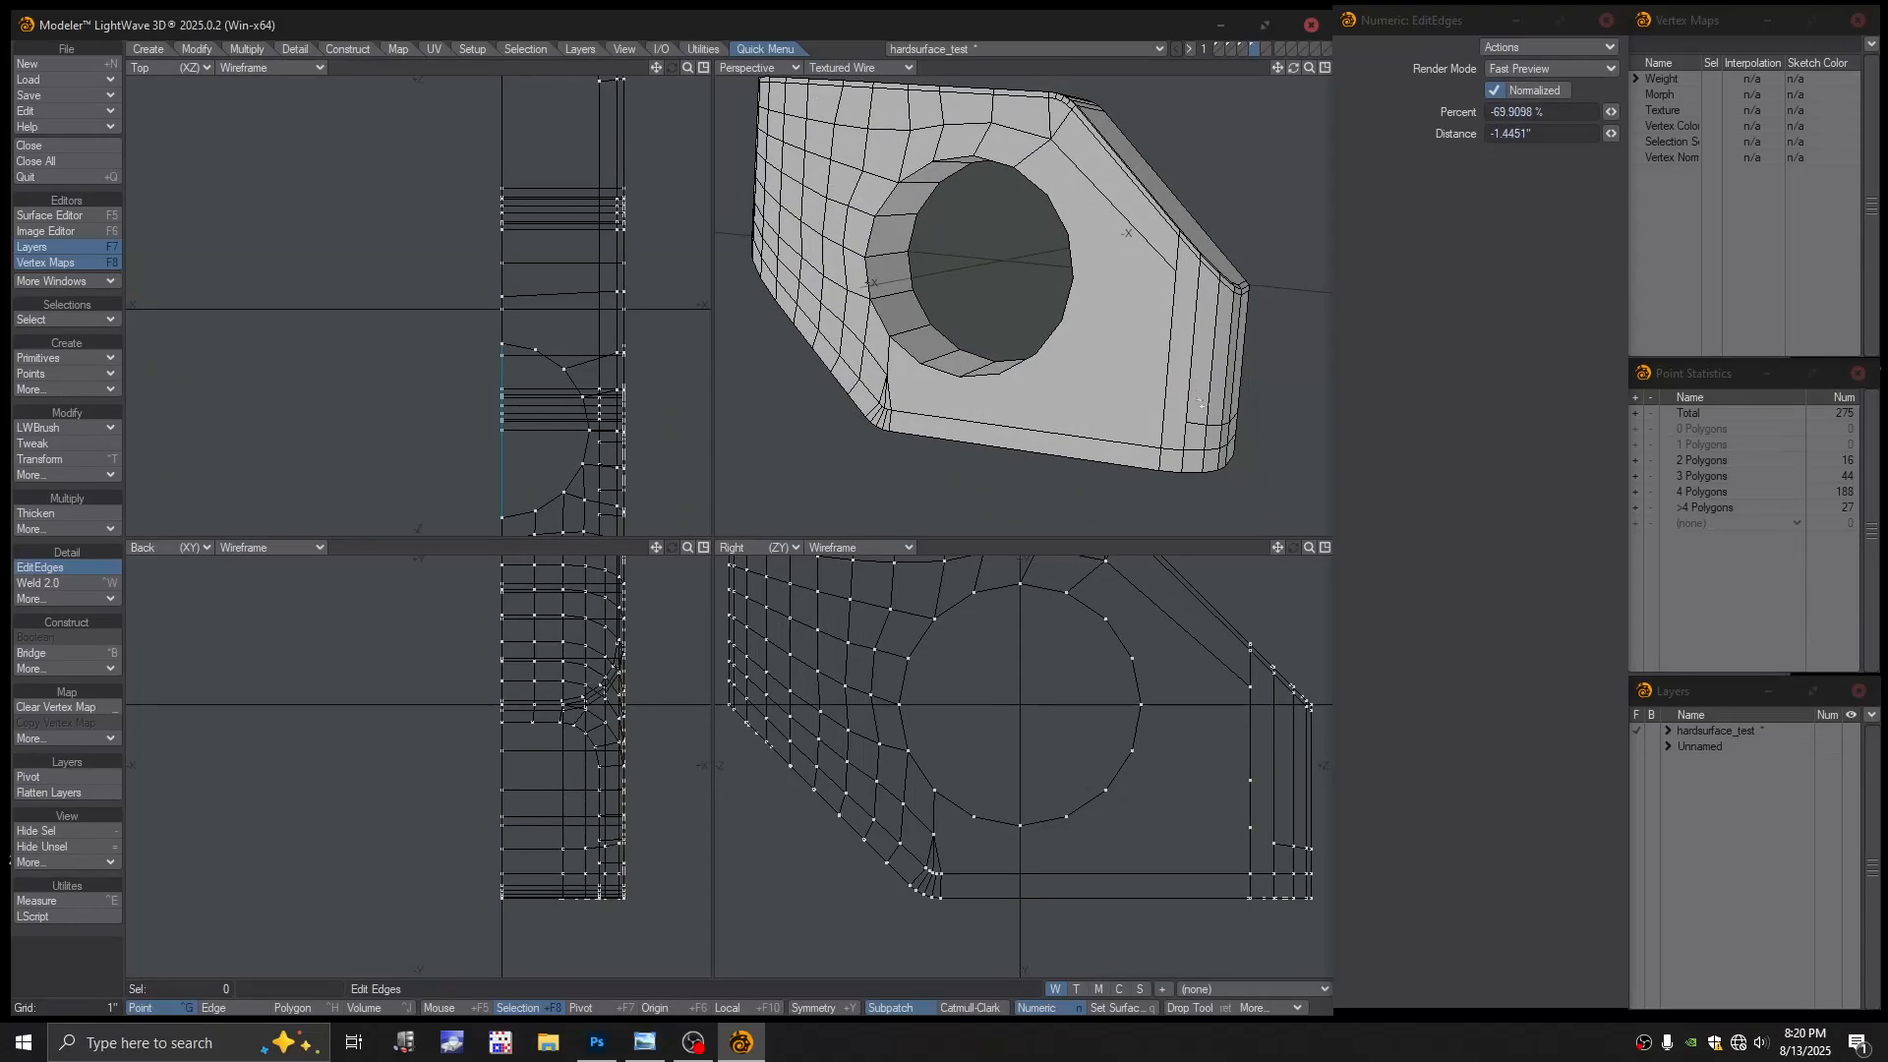
left_click_drag(1145, 297, 1086, 284, "alt")
left_click(853, 66)
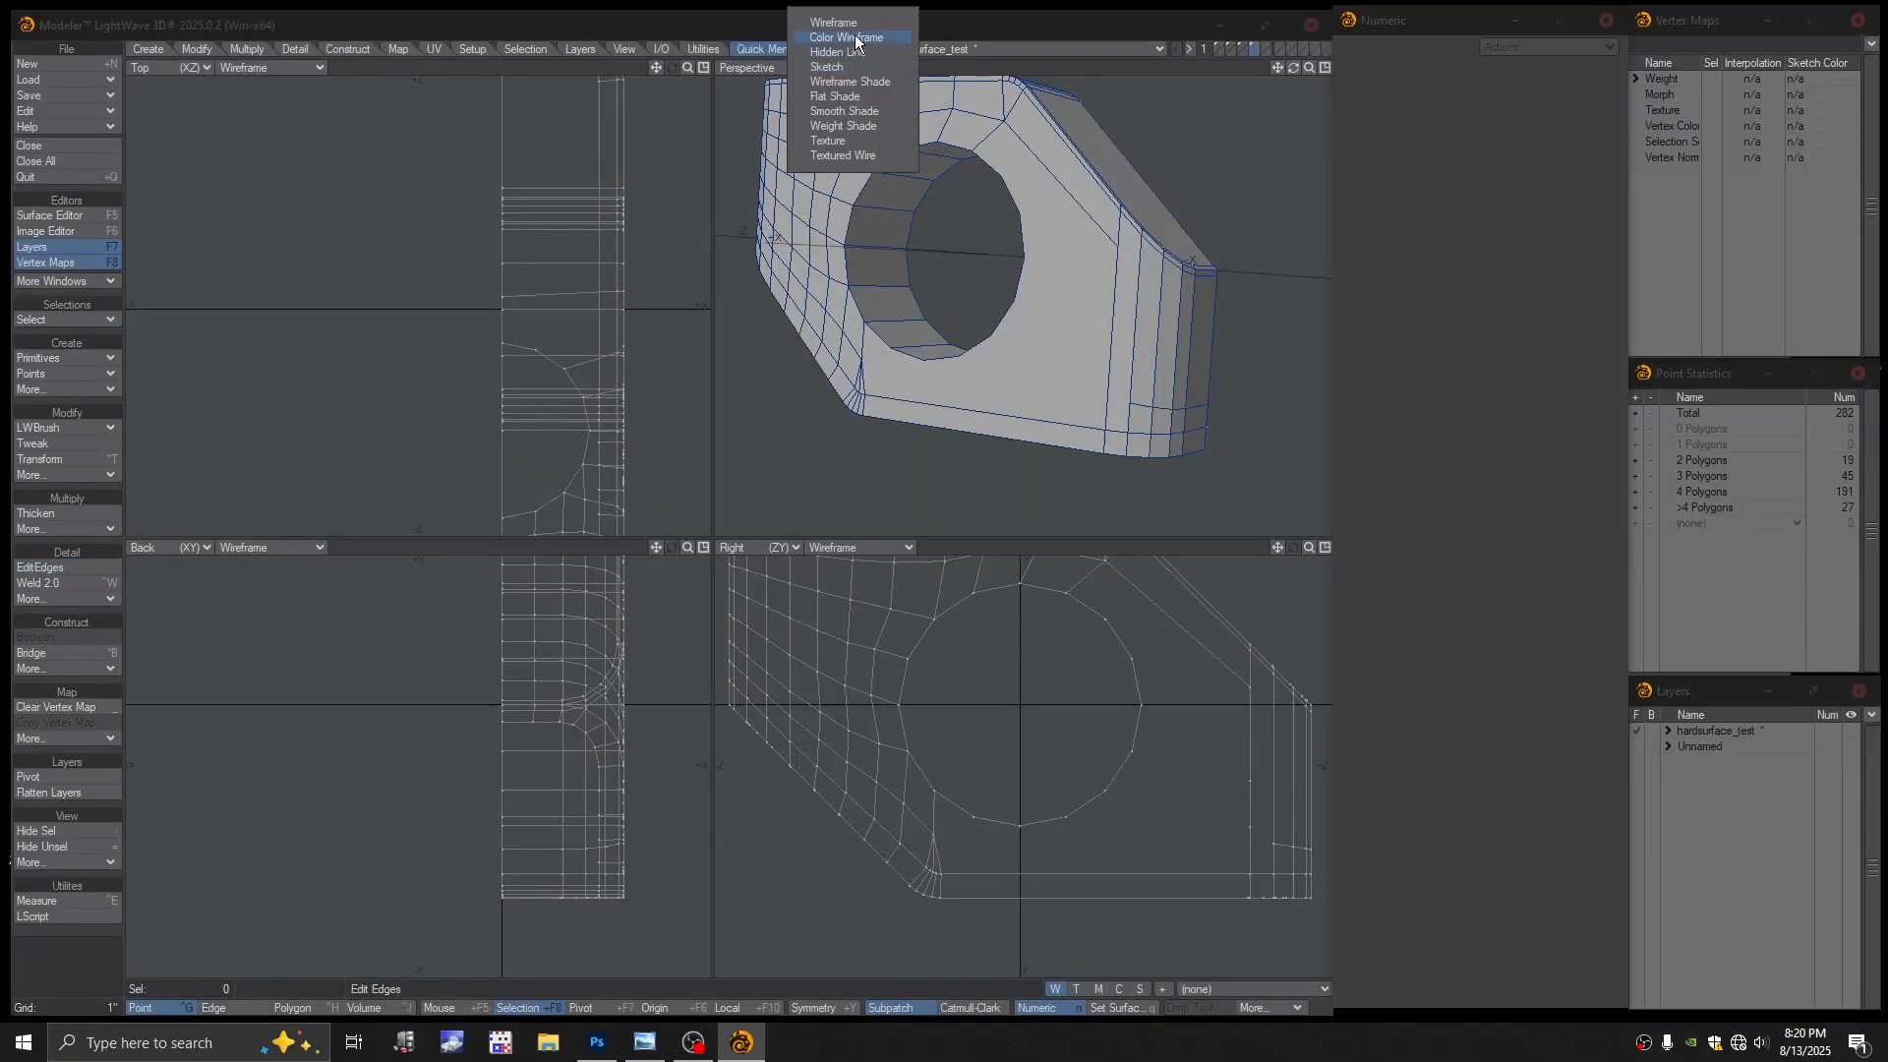
left_click(856, 37)
Weld the stray vertex on the right edge into a single point
scroll(1150, 379, "up", 3)
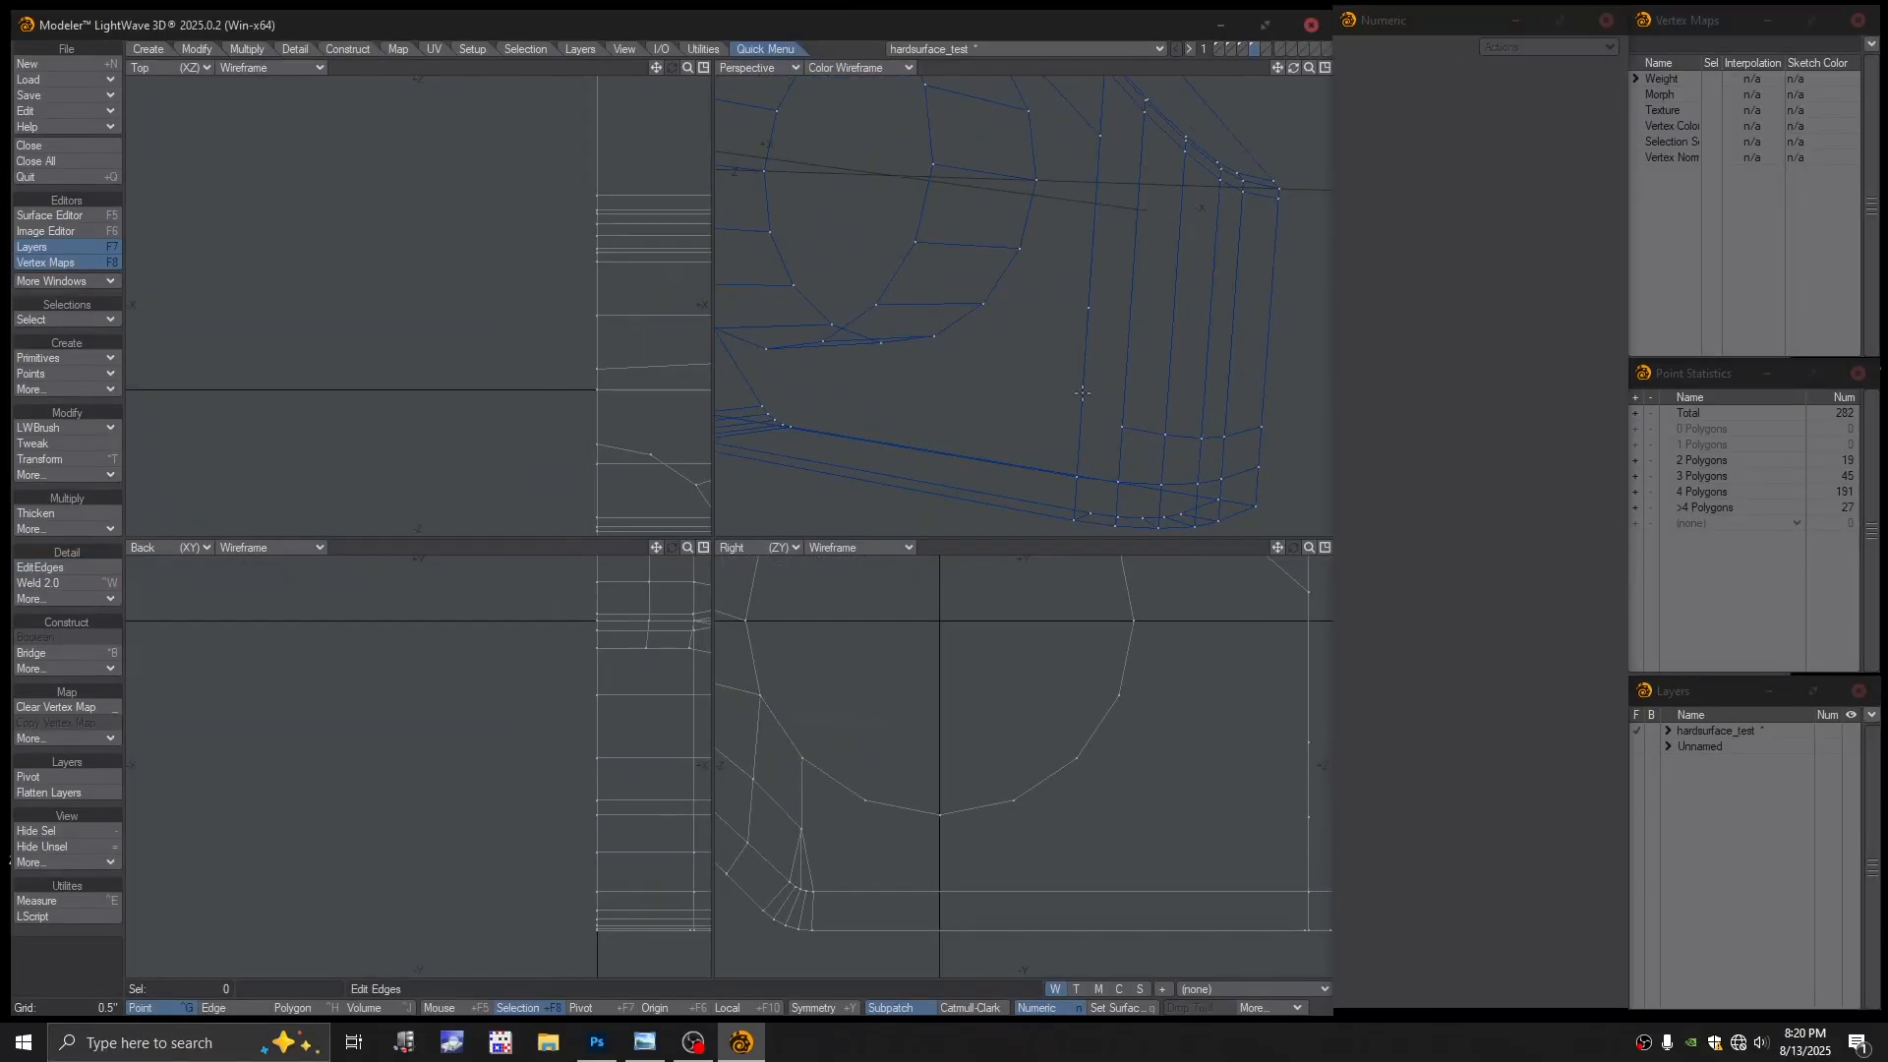
left_click(1081, 392)
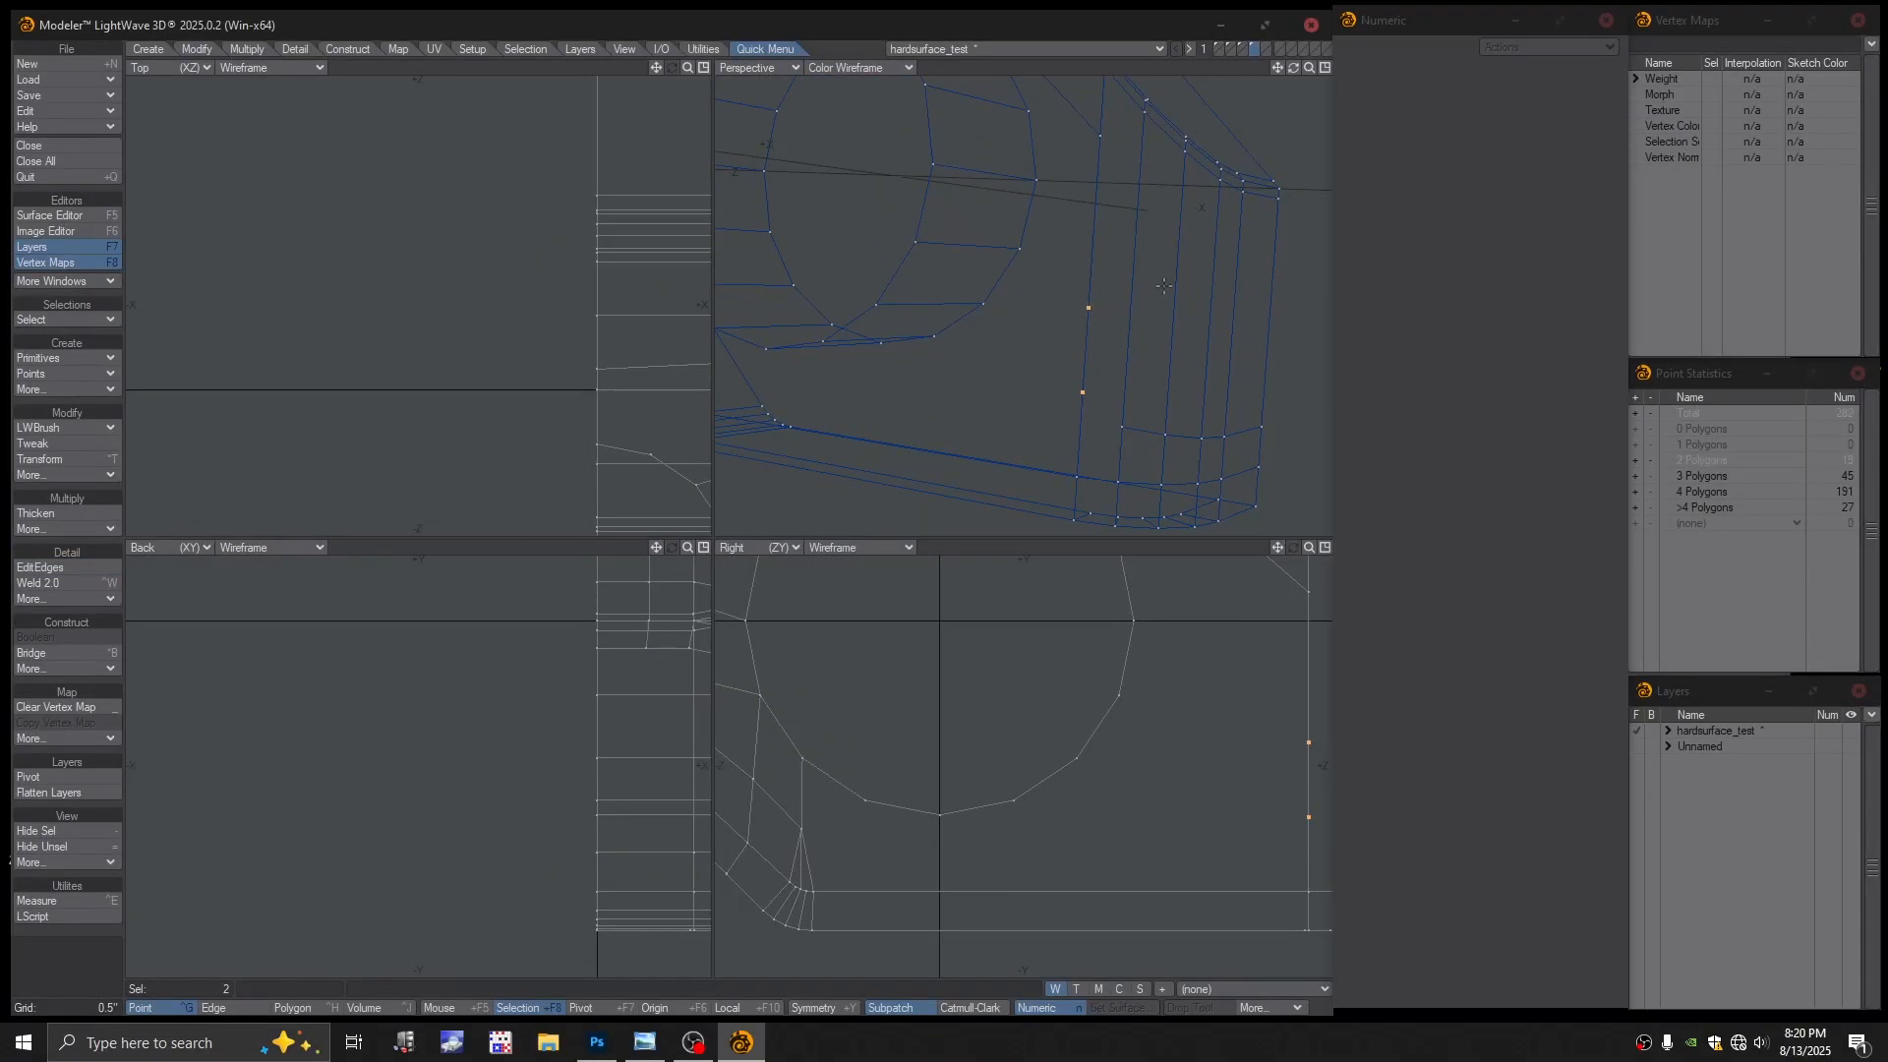
key("slash")
key("a")
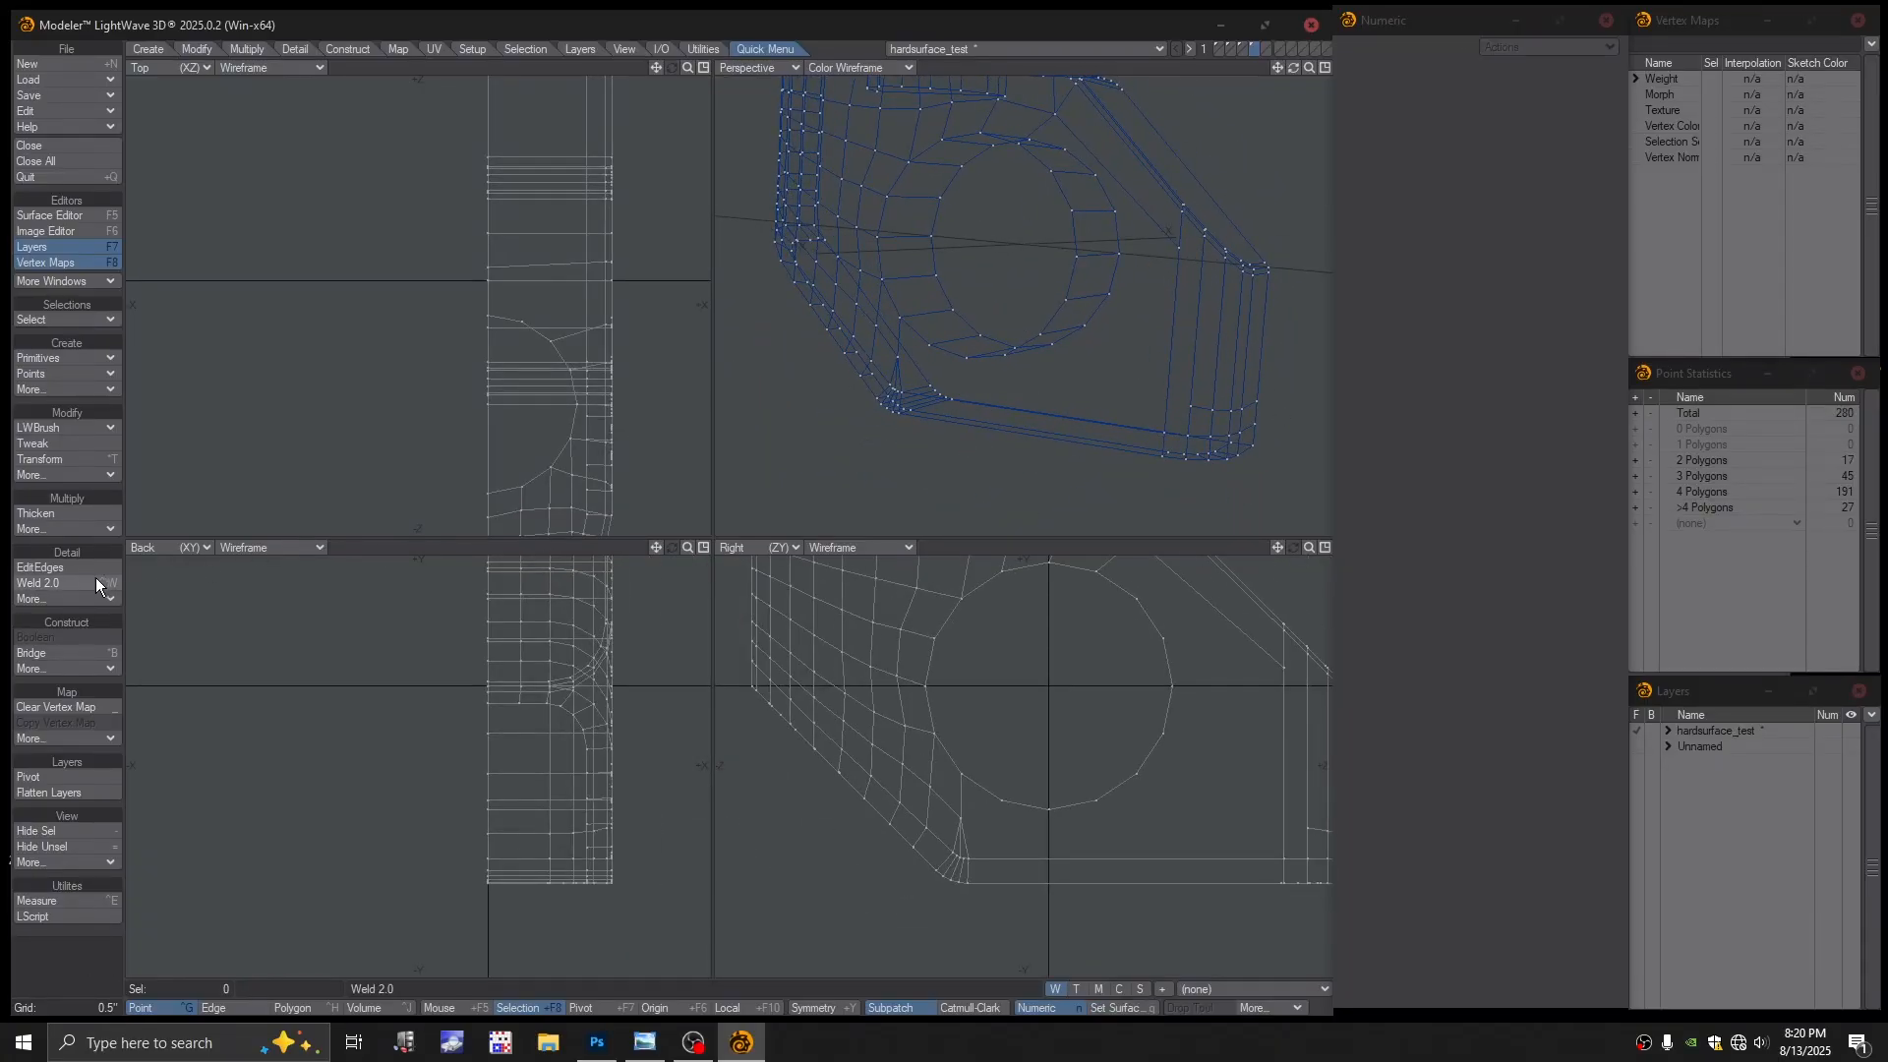
Add a point on the lower edge near the bevel and cut an edge up from it
left_click(55, 424)
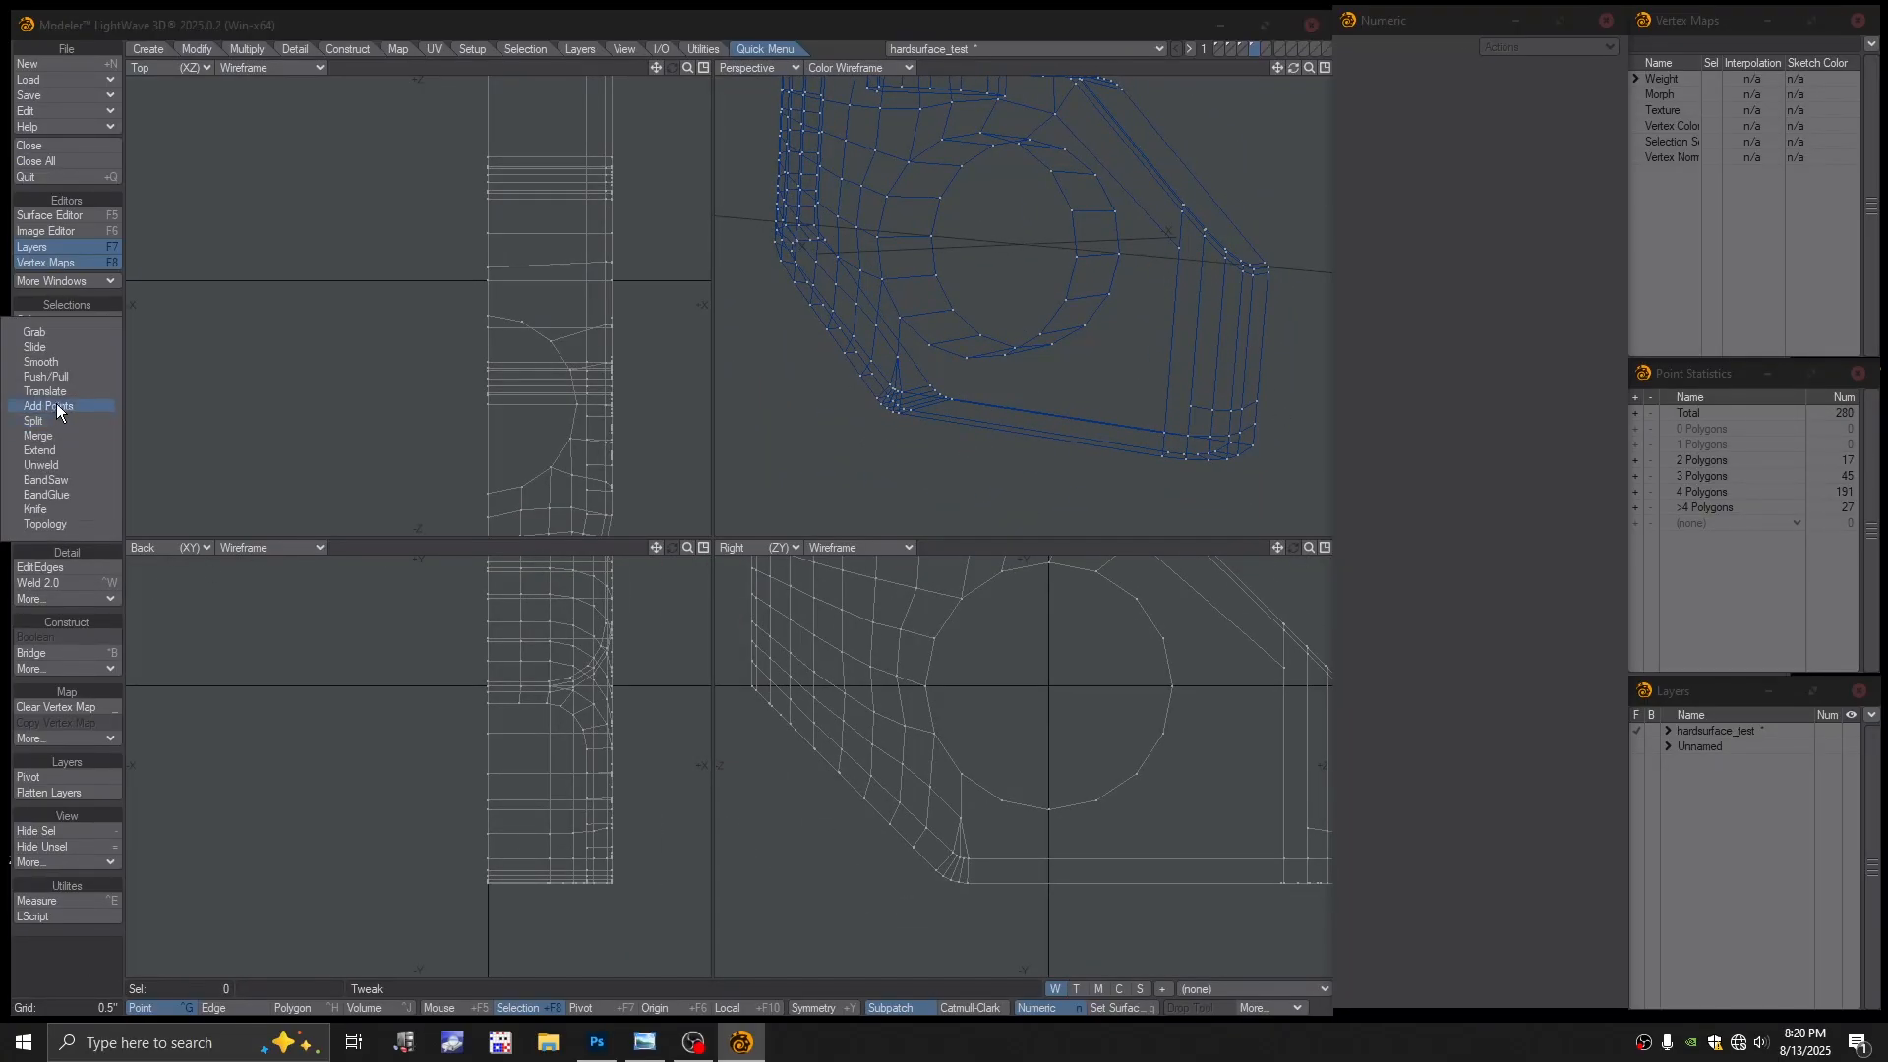
left_click(56, 403)
left_click(1166, 401)
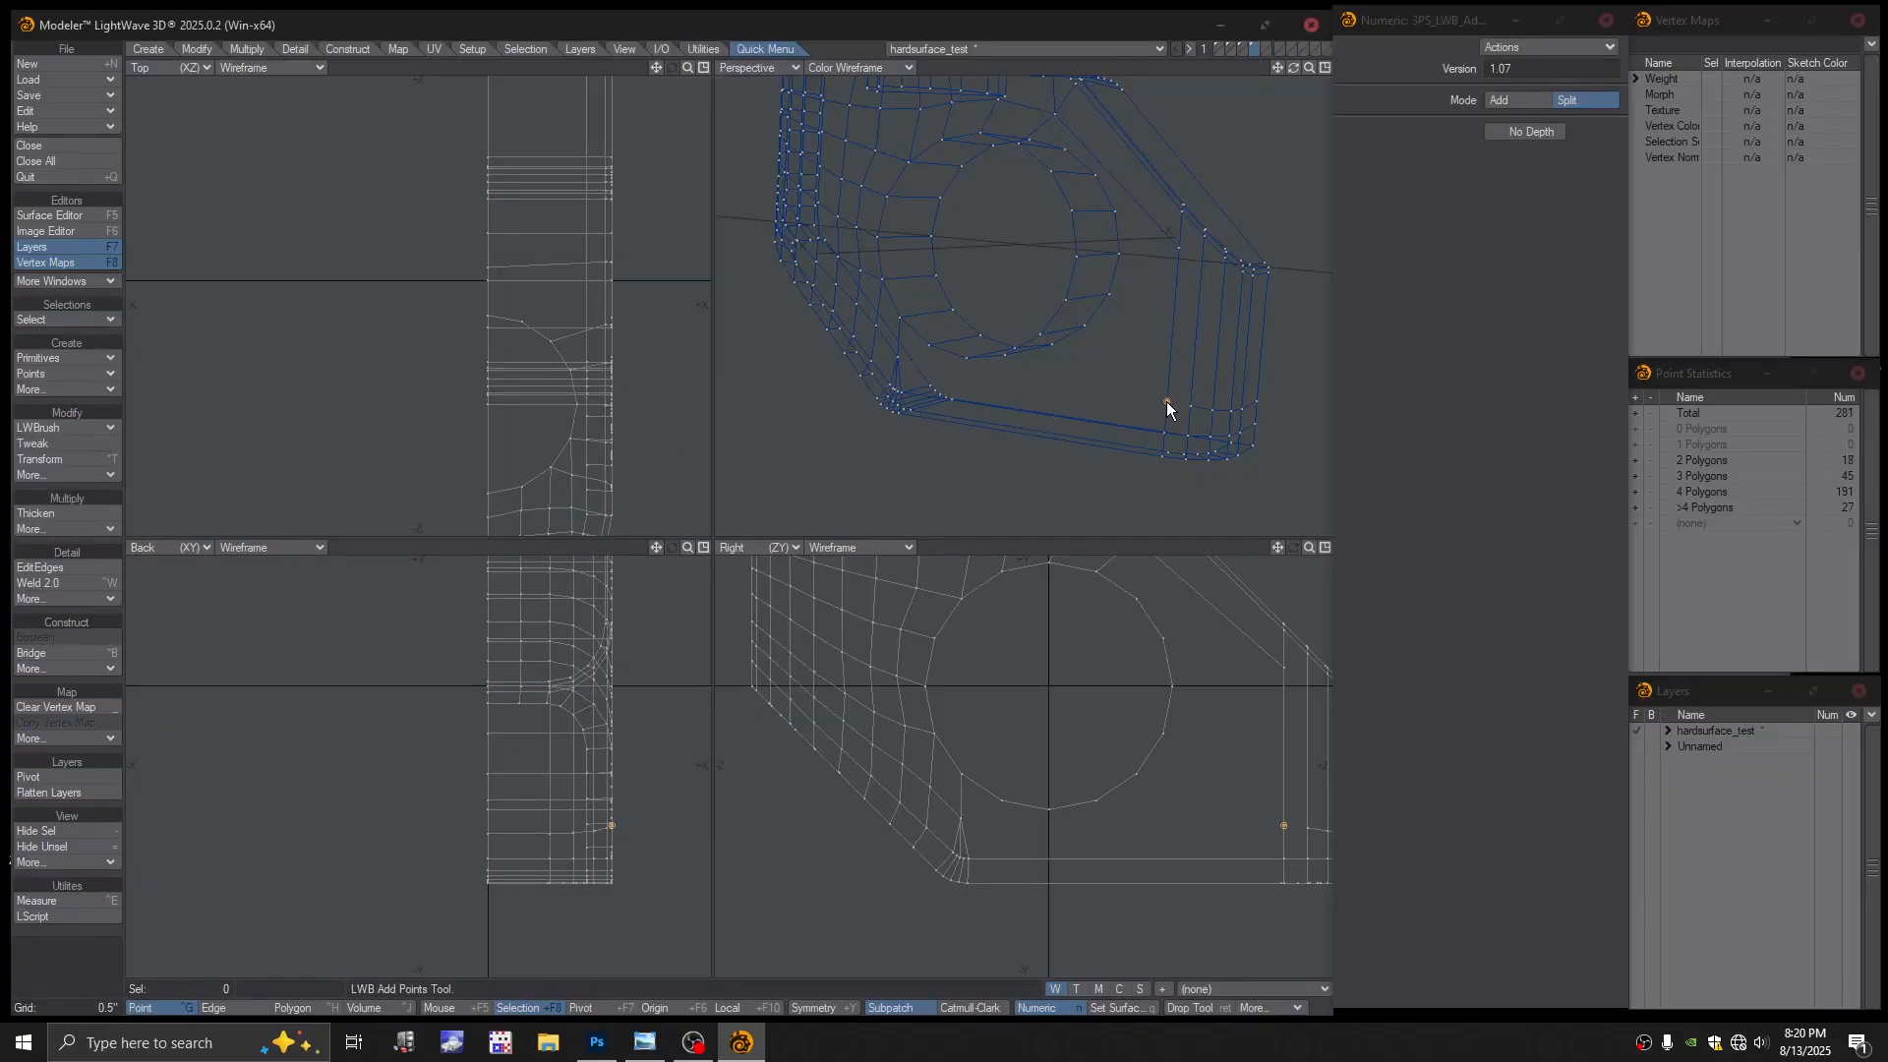
left_click(75, 428)
left_click(76, 428)
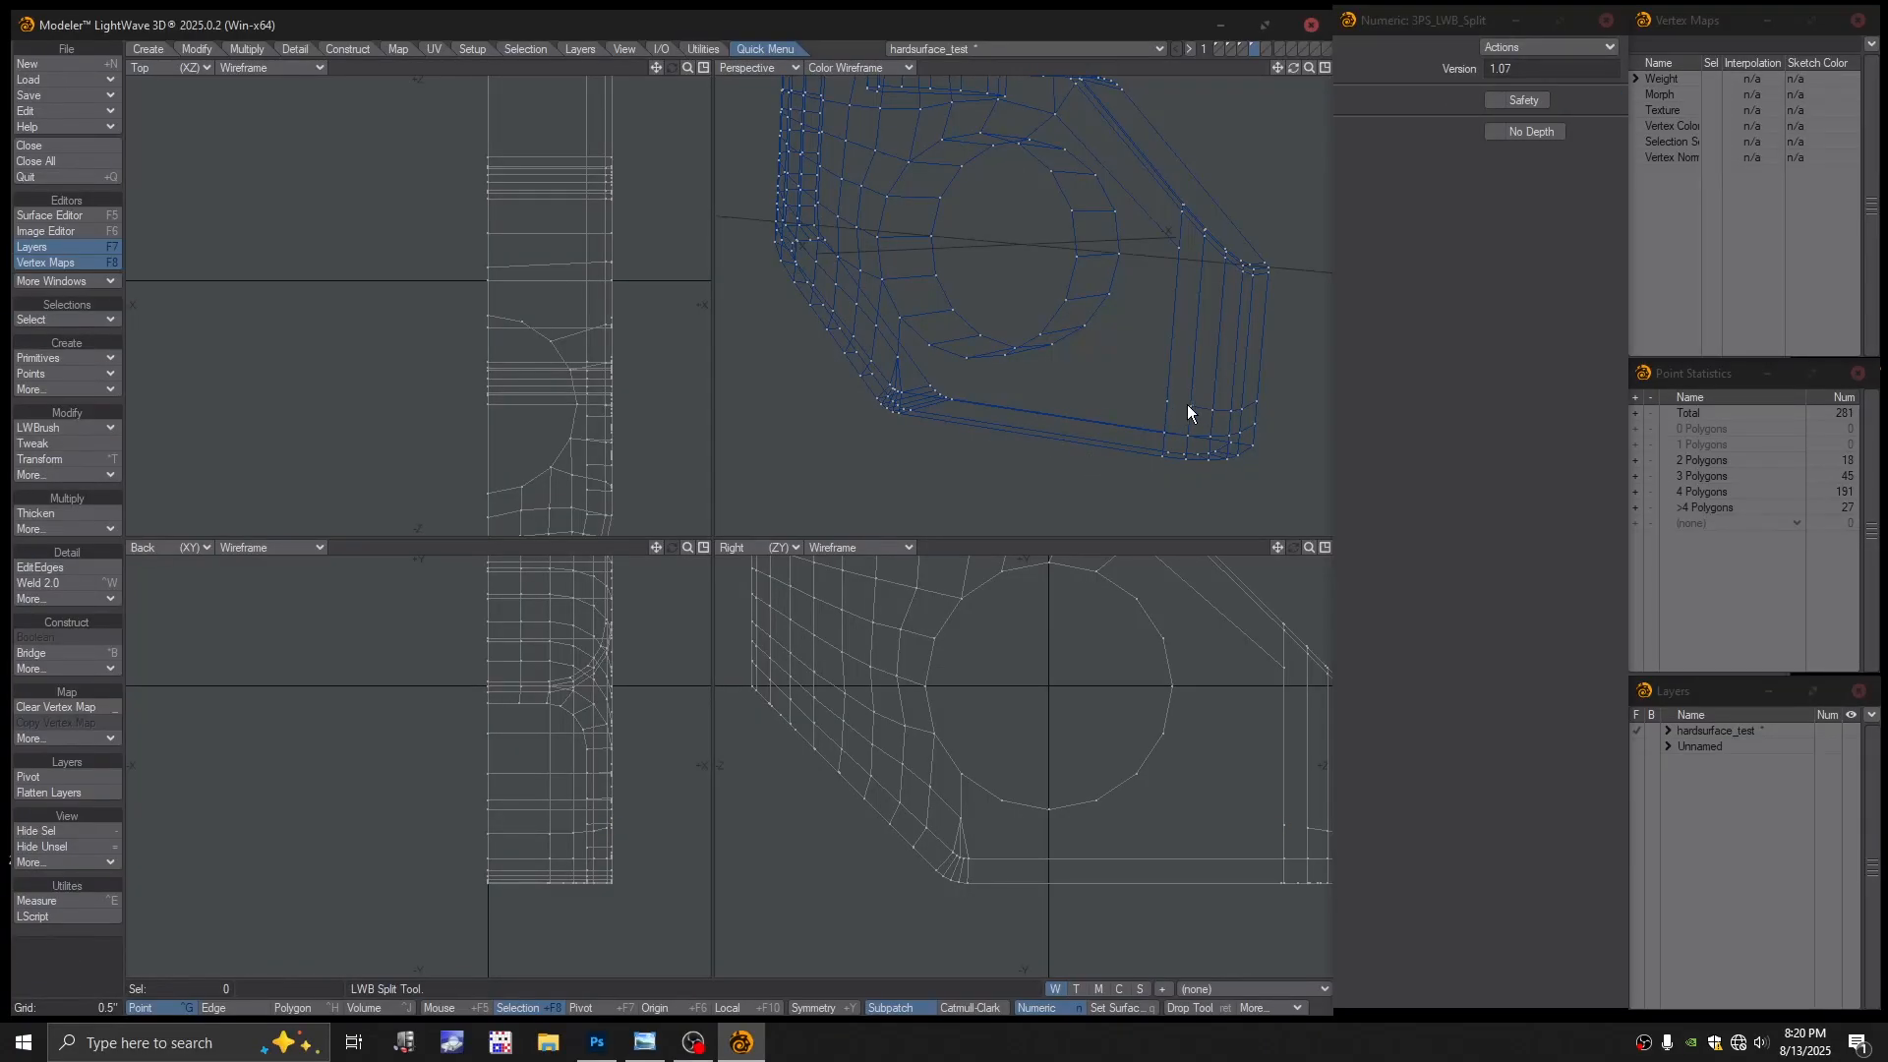
key("space")
key("space")
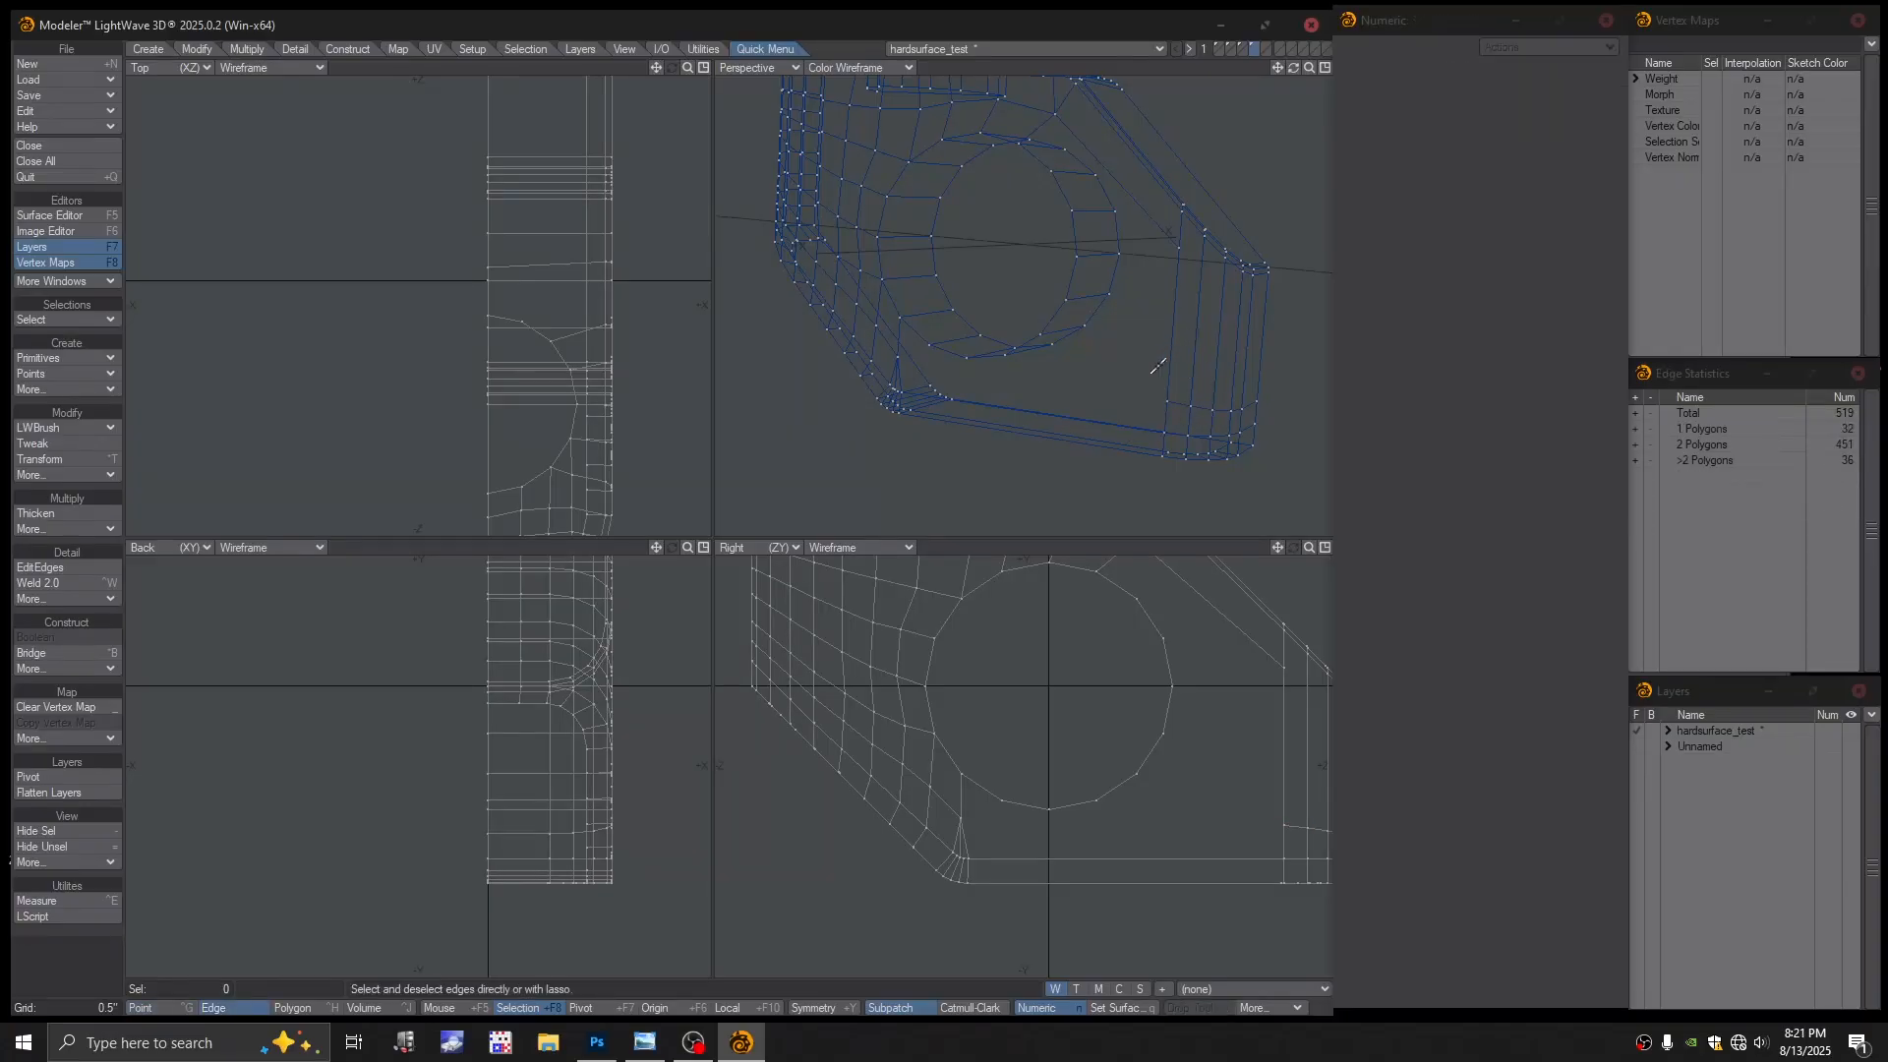
Show the Perspective view as Textured Wire
left_click(878, 67)
left_click(870, 189)
scroll(1077, 333, "up", 3)
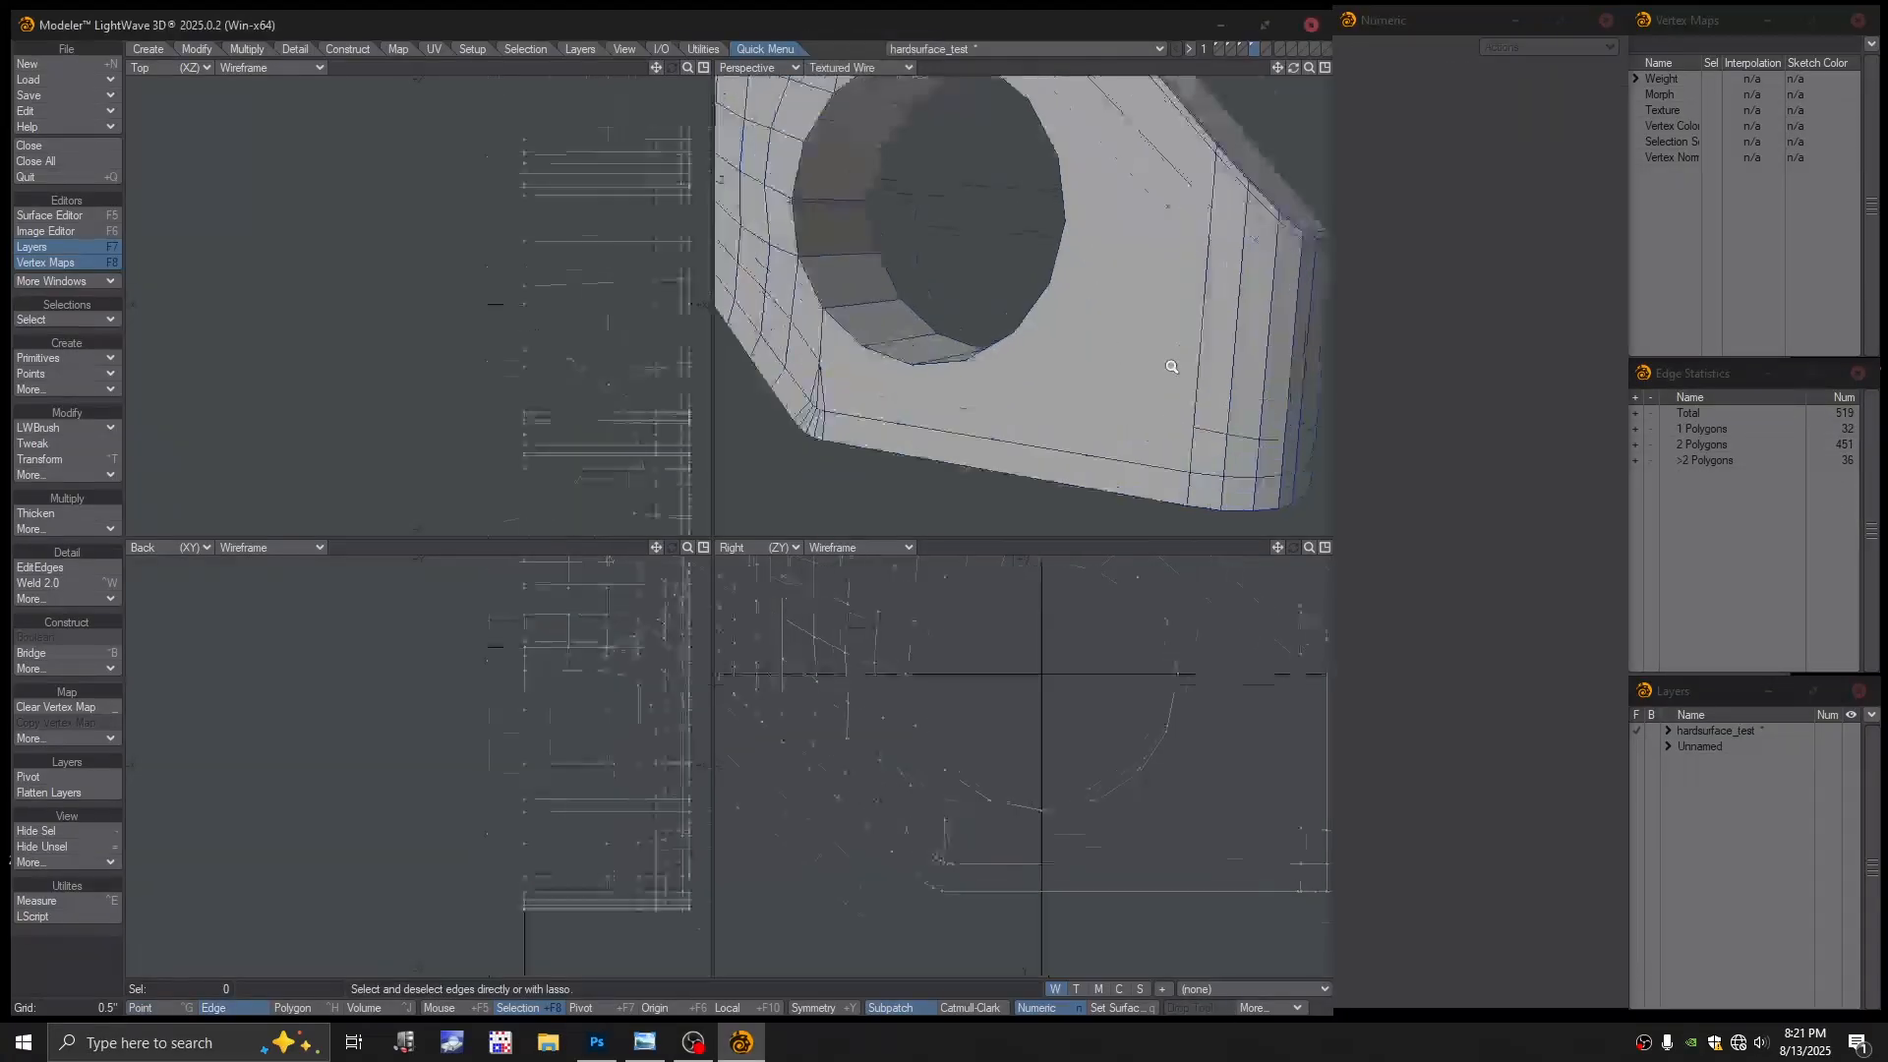
scroll(1105, 345, "down", 2)
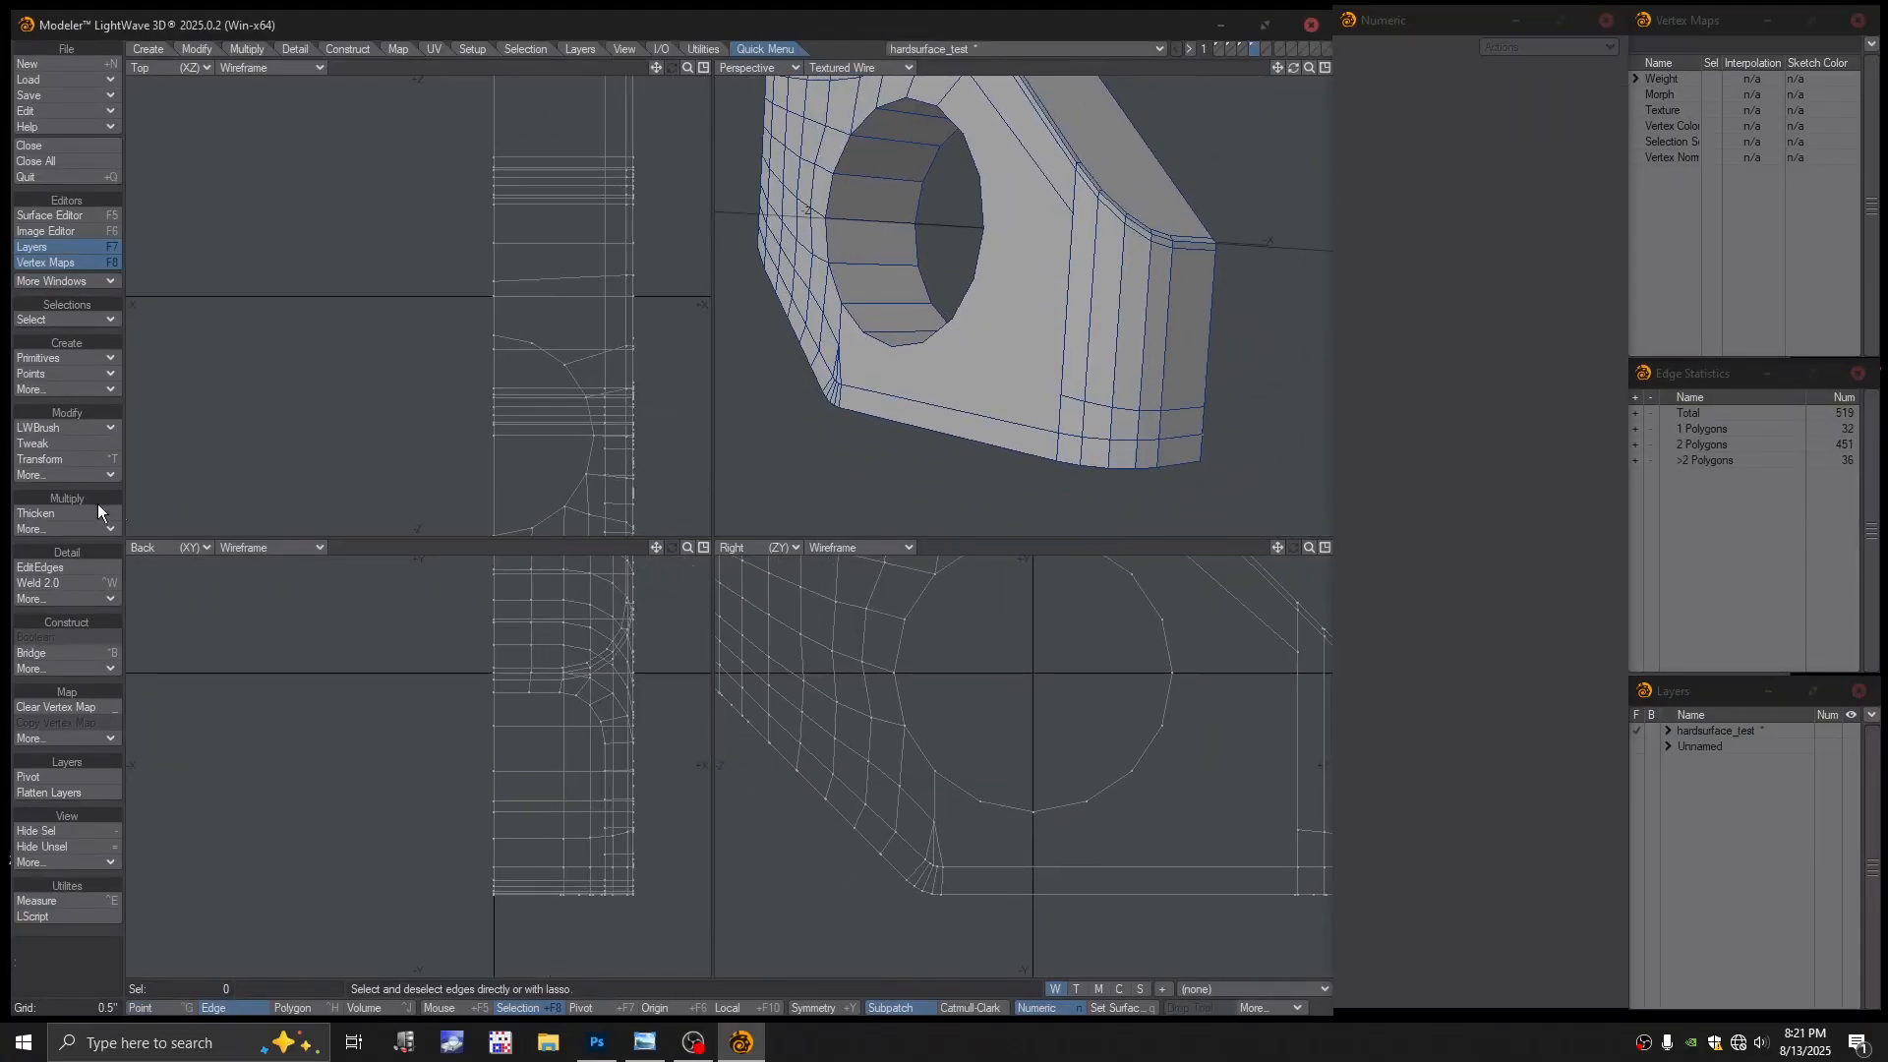
Test Tweak moves on an edge and a corner vertex, undoing each change
left_click(51, 444)
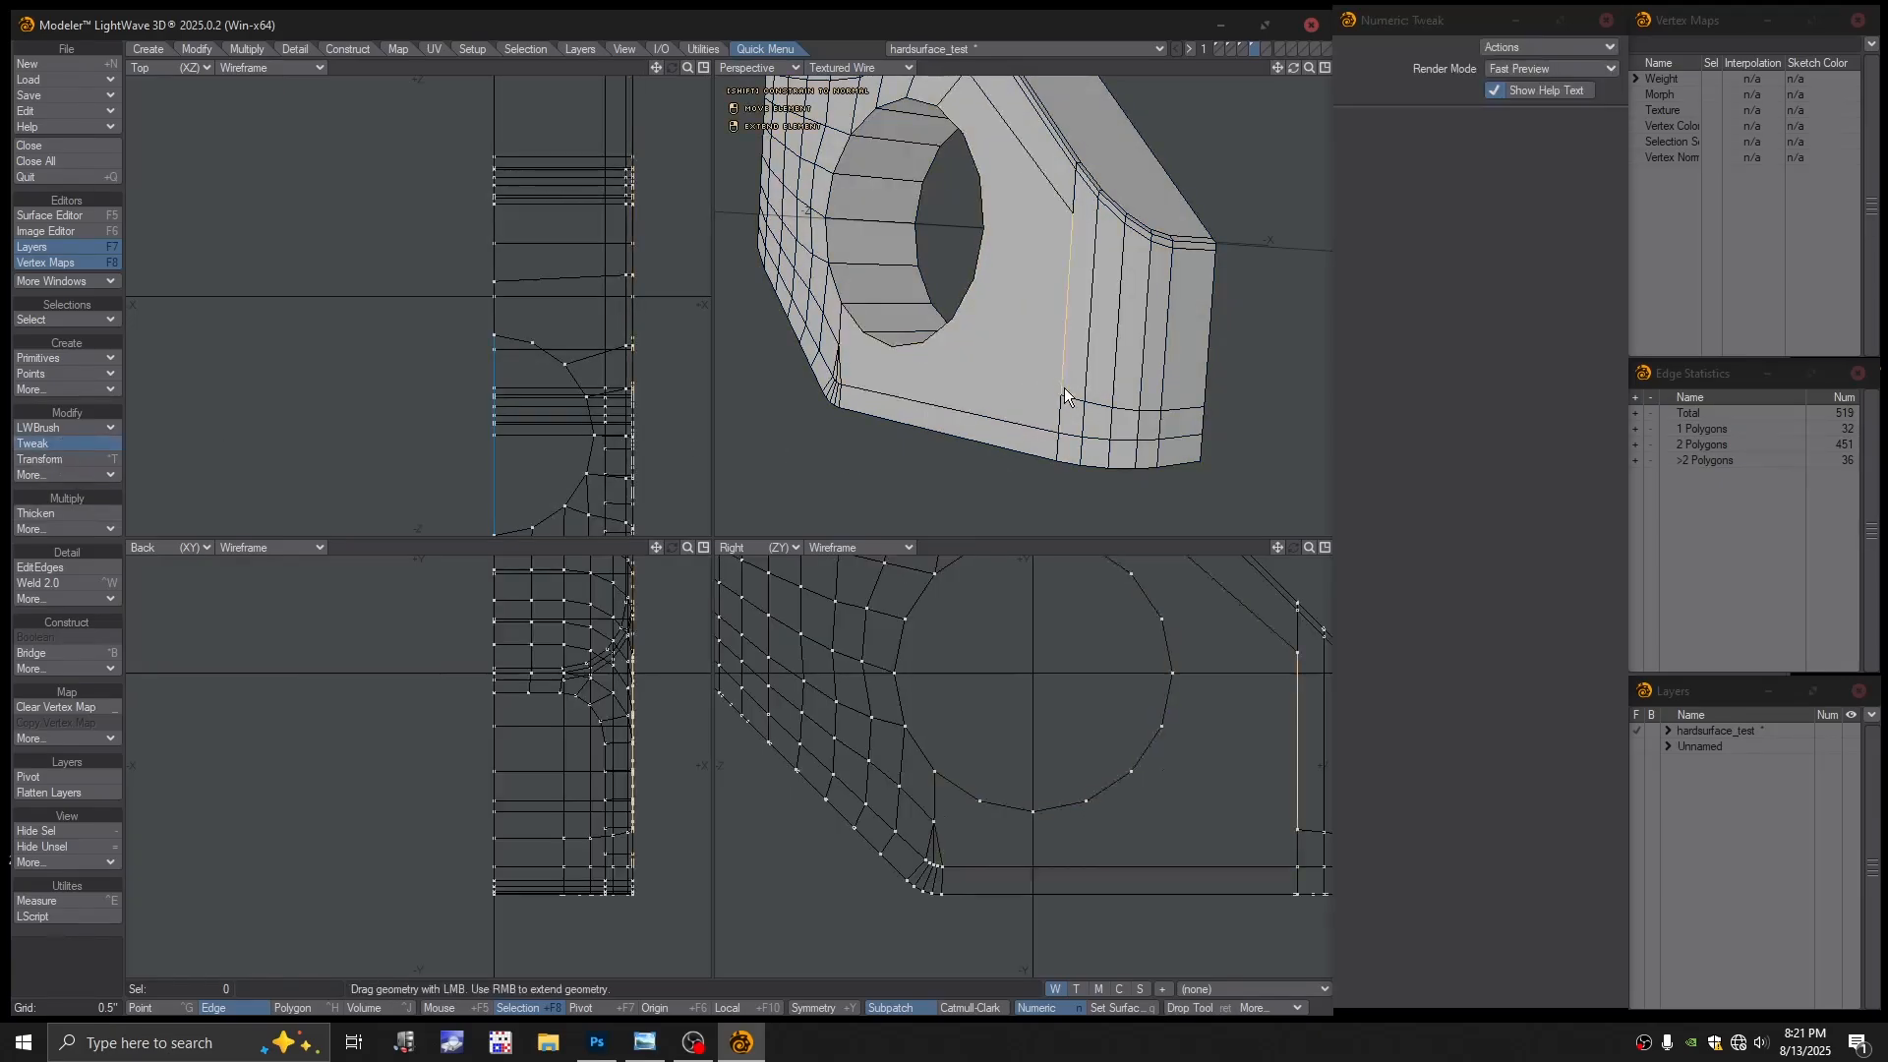
left_click_drag(1042, 341, 1205, 317)
key("ctrl+z")
left_click_drag(1205, 317, 1086, 310, "alt+shift")
key("ctrl+z")
scroll(1125, 267, "up", 1)
left_click_drag(1085, 309, 1153, 300, "alt")
left_click_drag(1152, 300, 1056, 356, "alt")
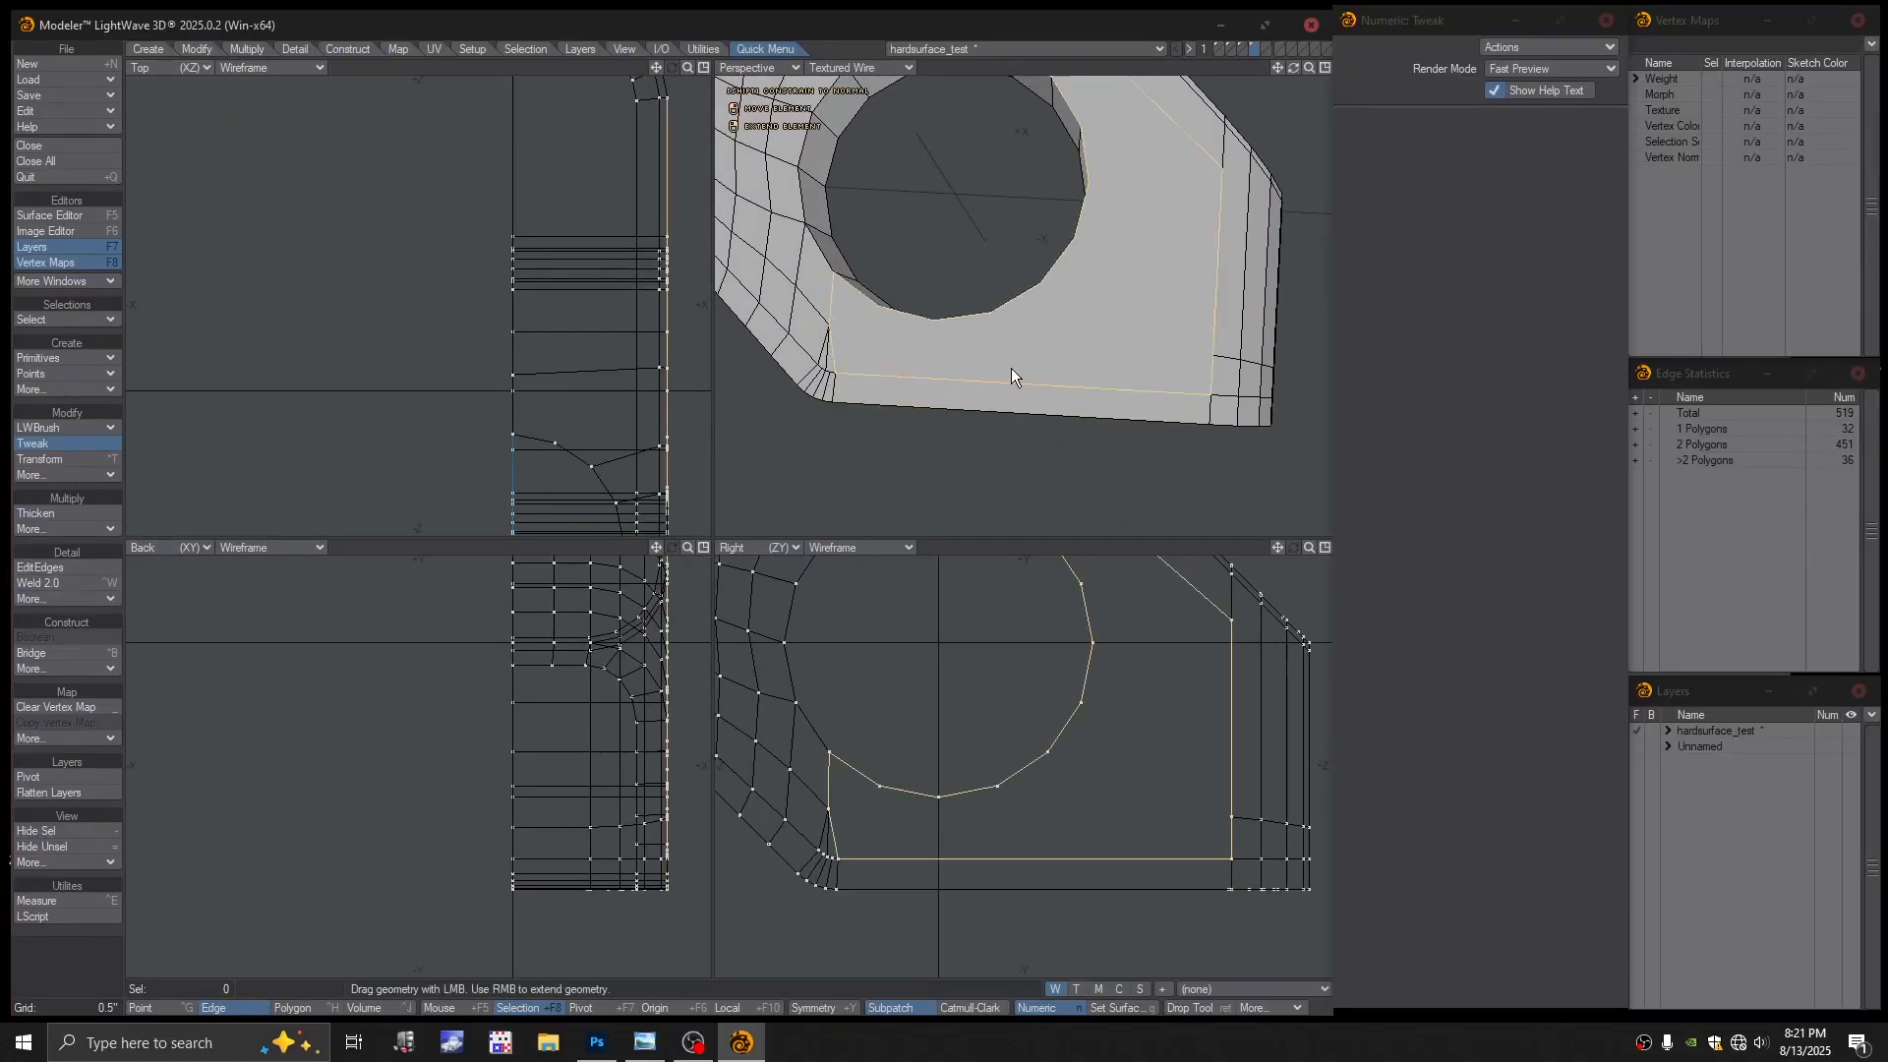
left_click_drag(1234, 371, 1095, 357)
key("ctrl+z")
In Polygon mode, select the large face surrounding the hole and frame it
key("space")
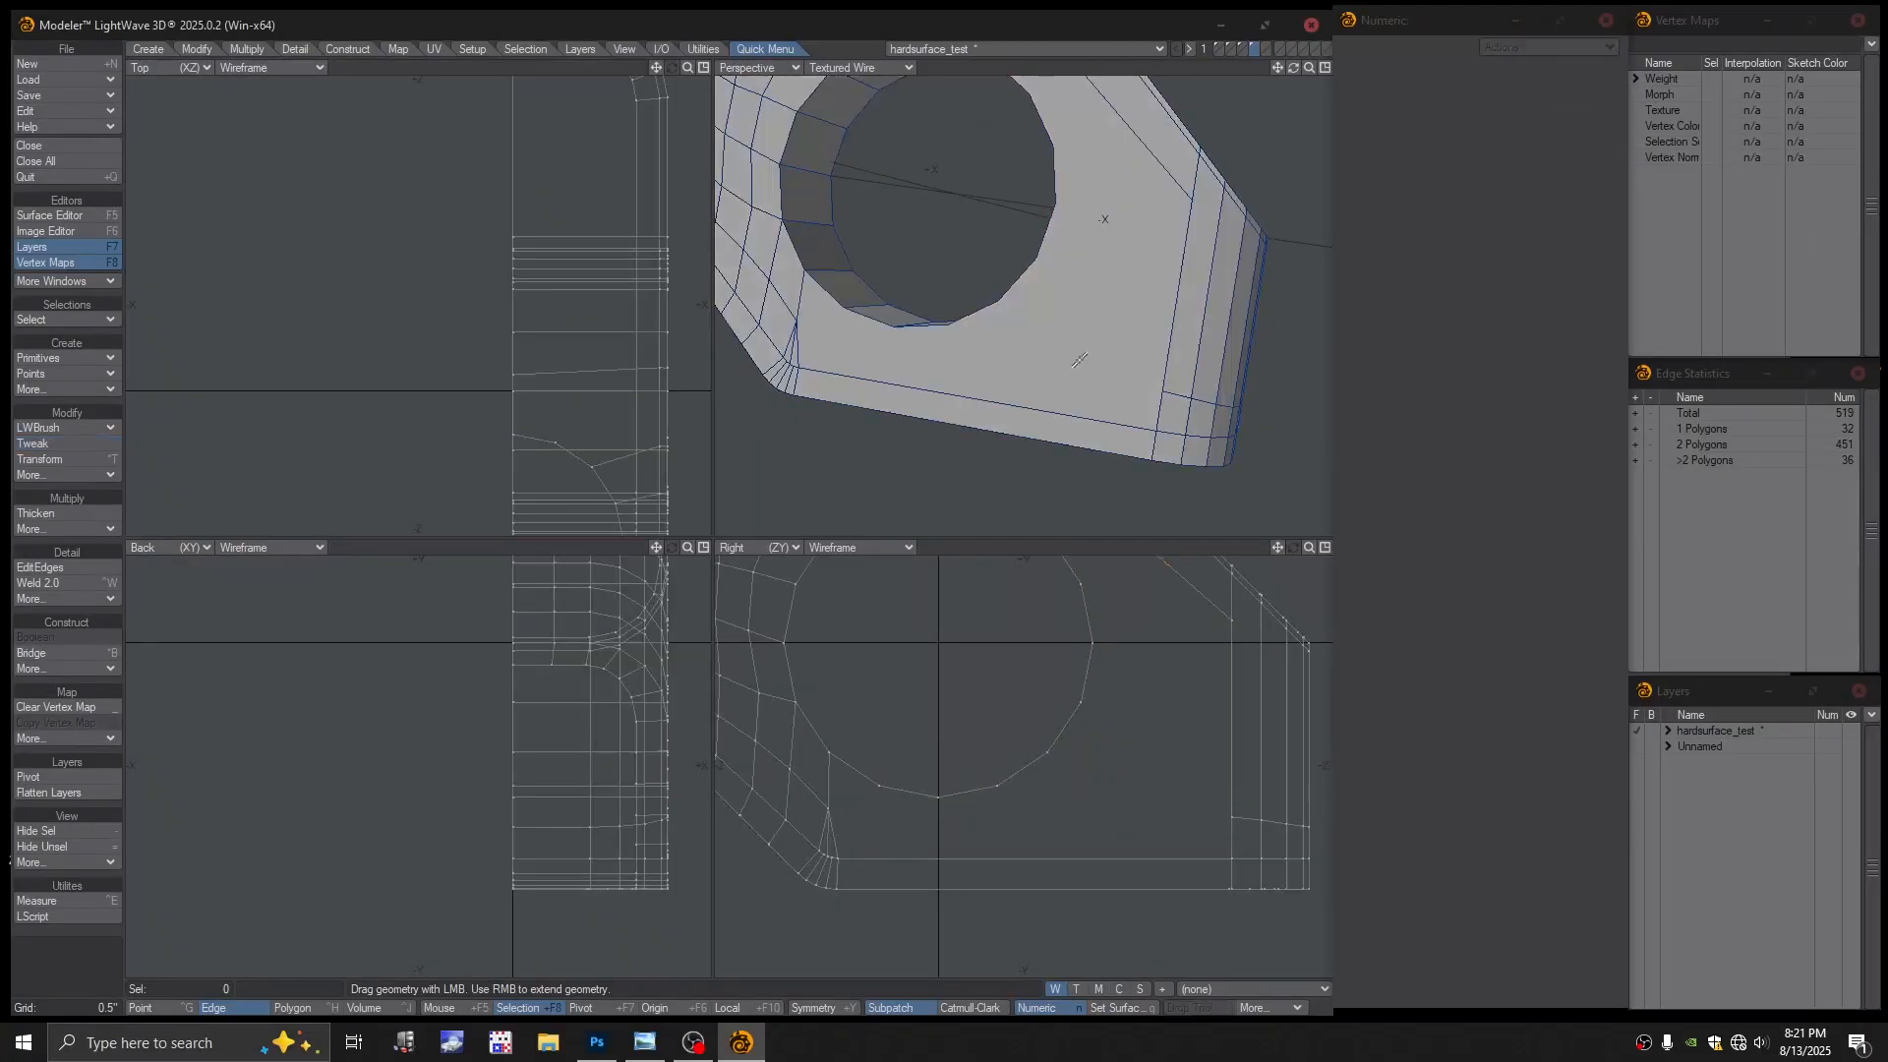
key("ctrl+g")
key("space")
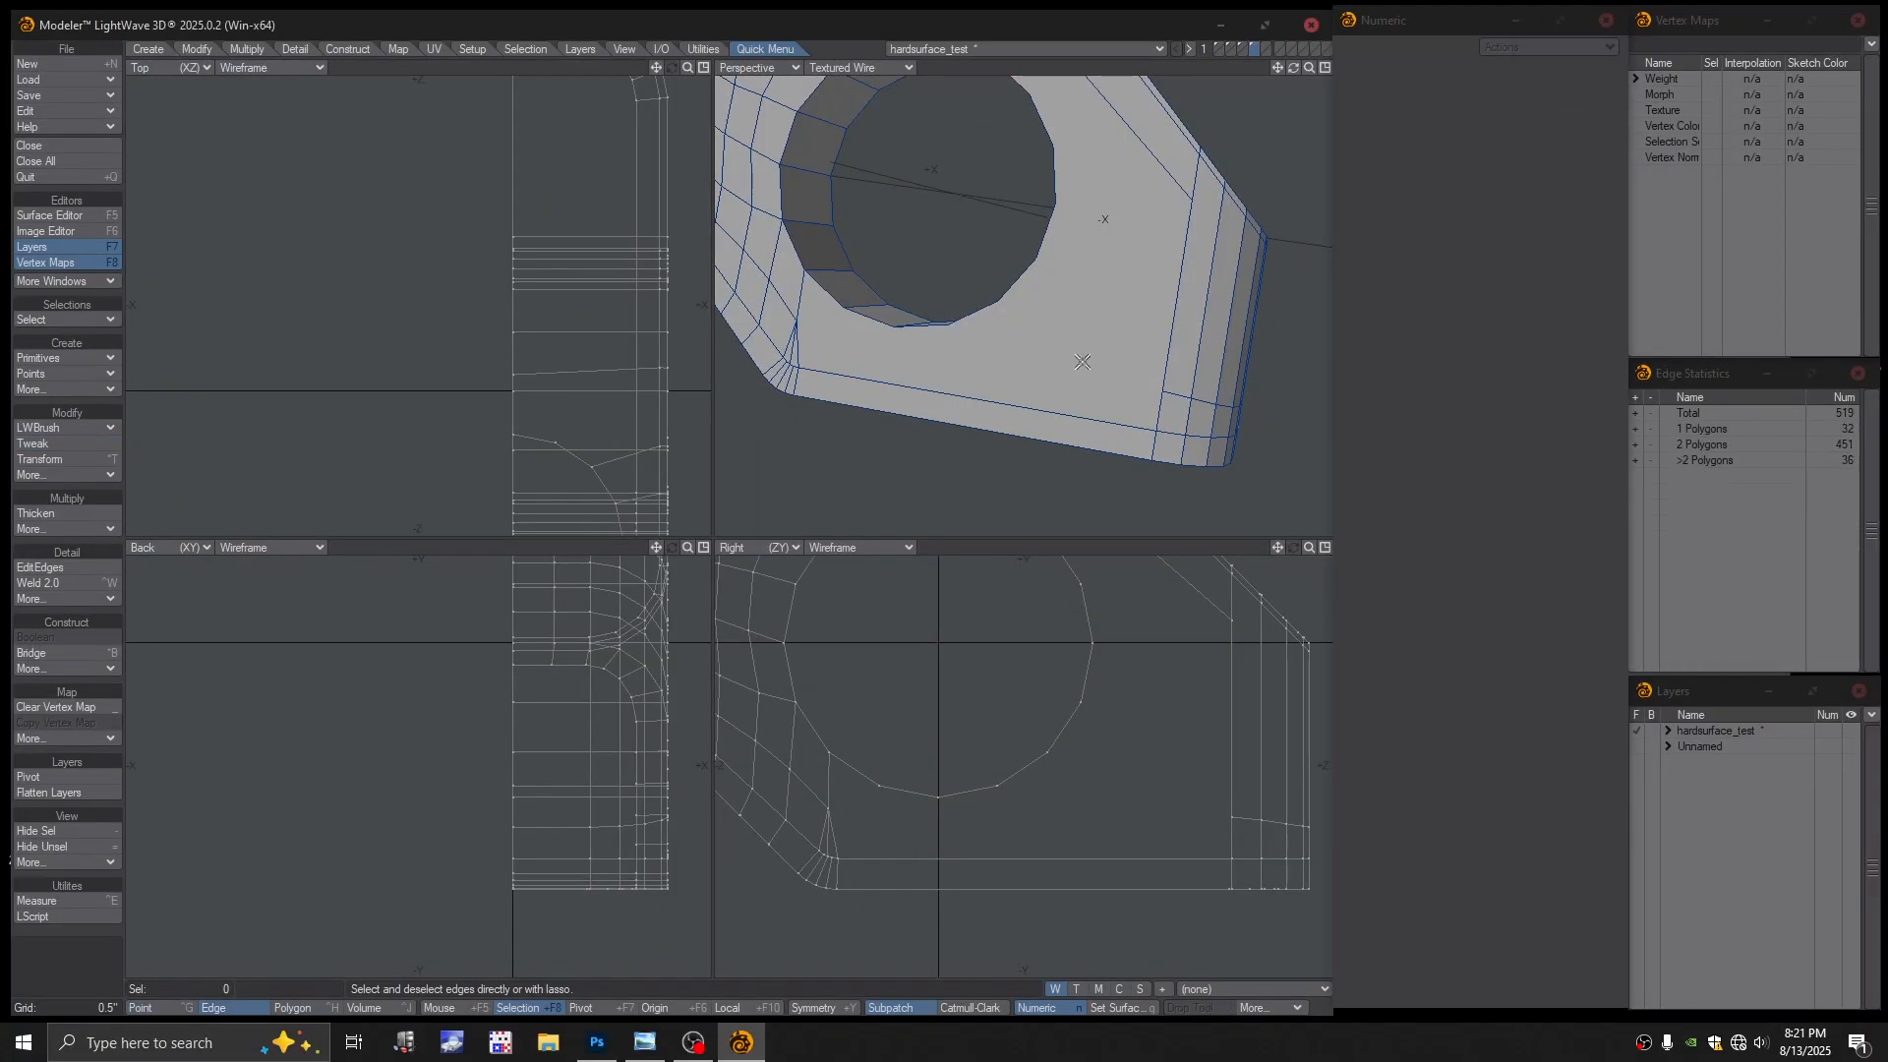
key("space")
left_click(1072, 363)
key("shift+a")
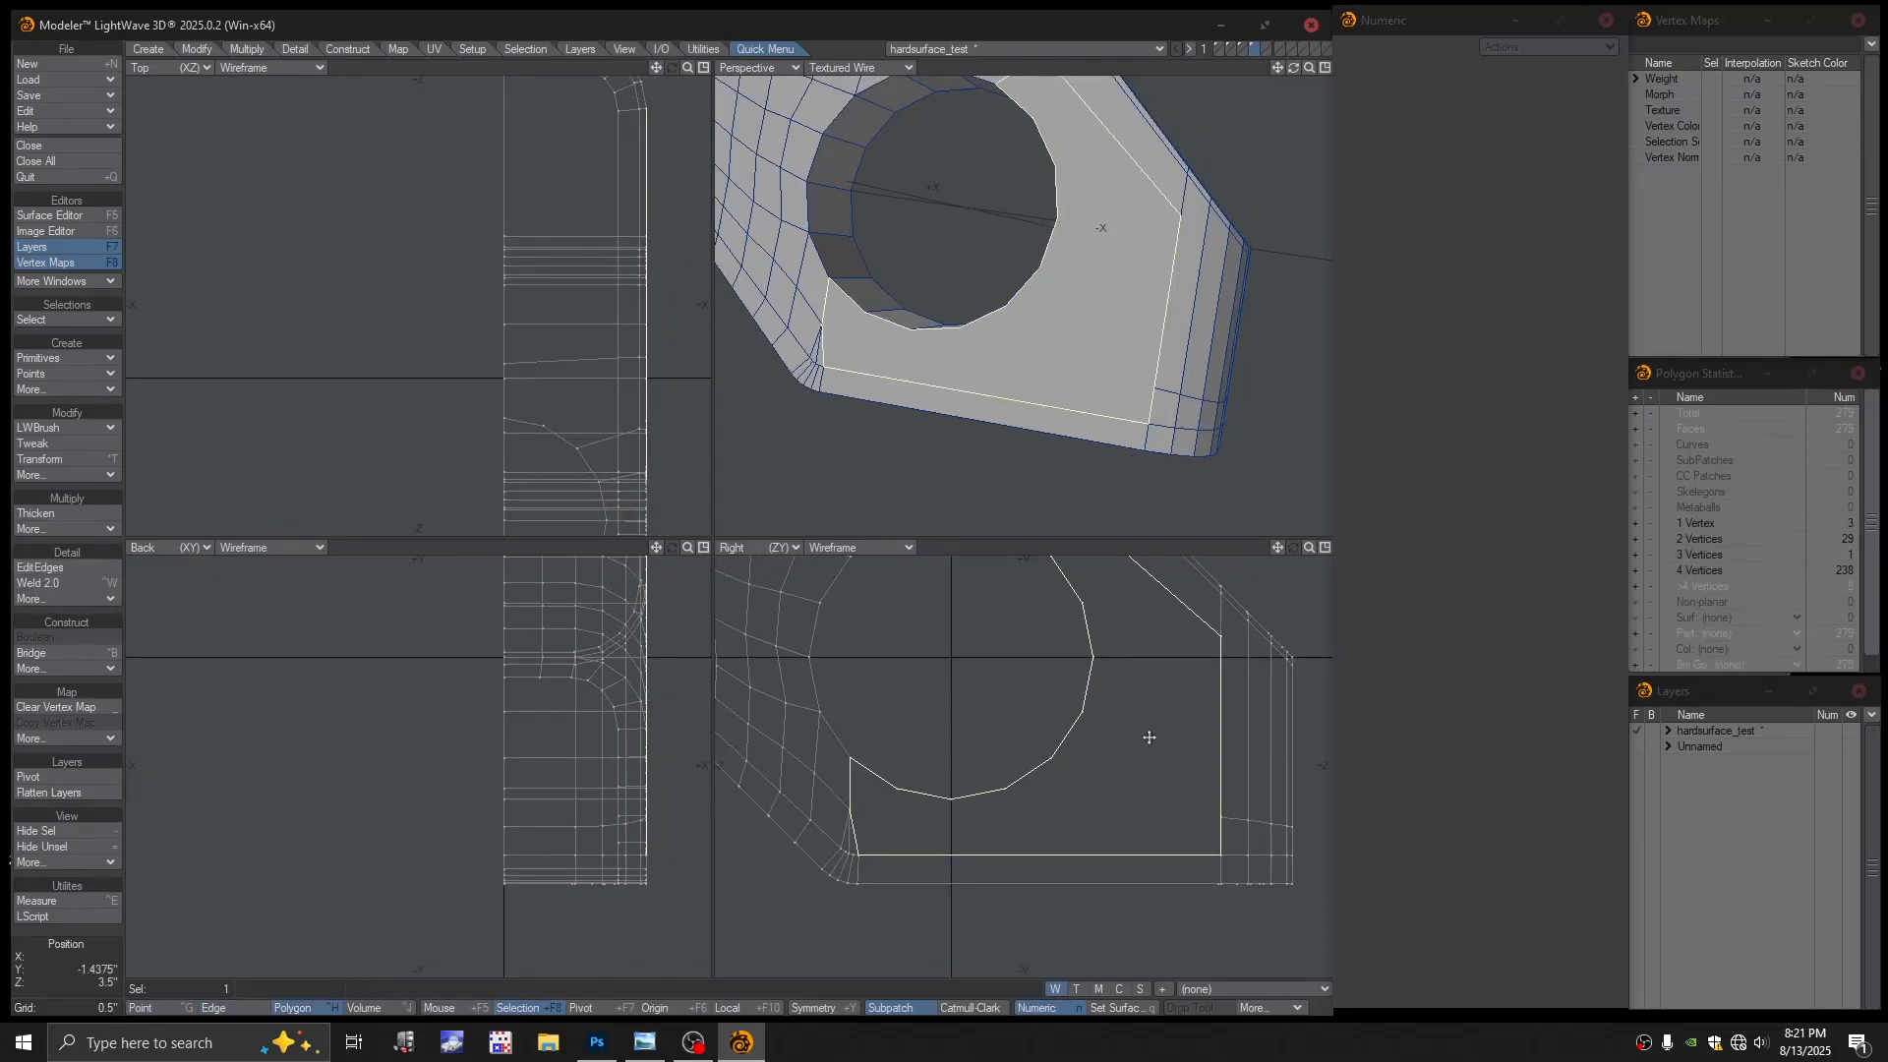
Center the face and try the LWBrush Add Points tool without adding anything
left_click_drag(1150, 738, 1093, 730, "alt")
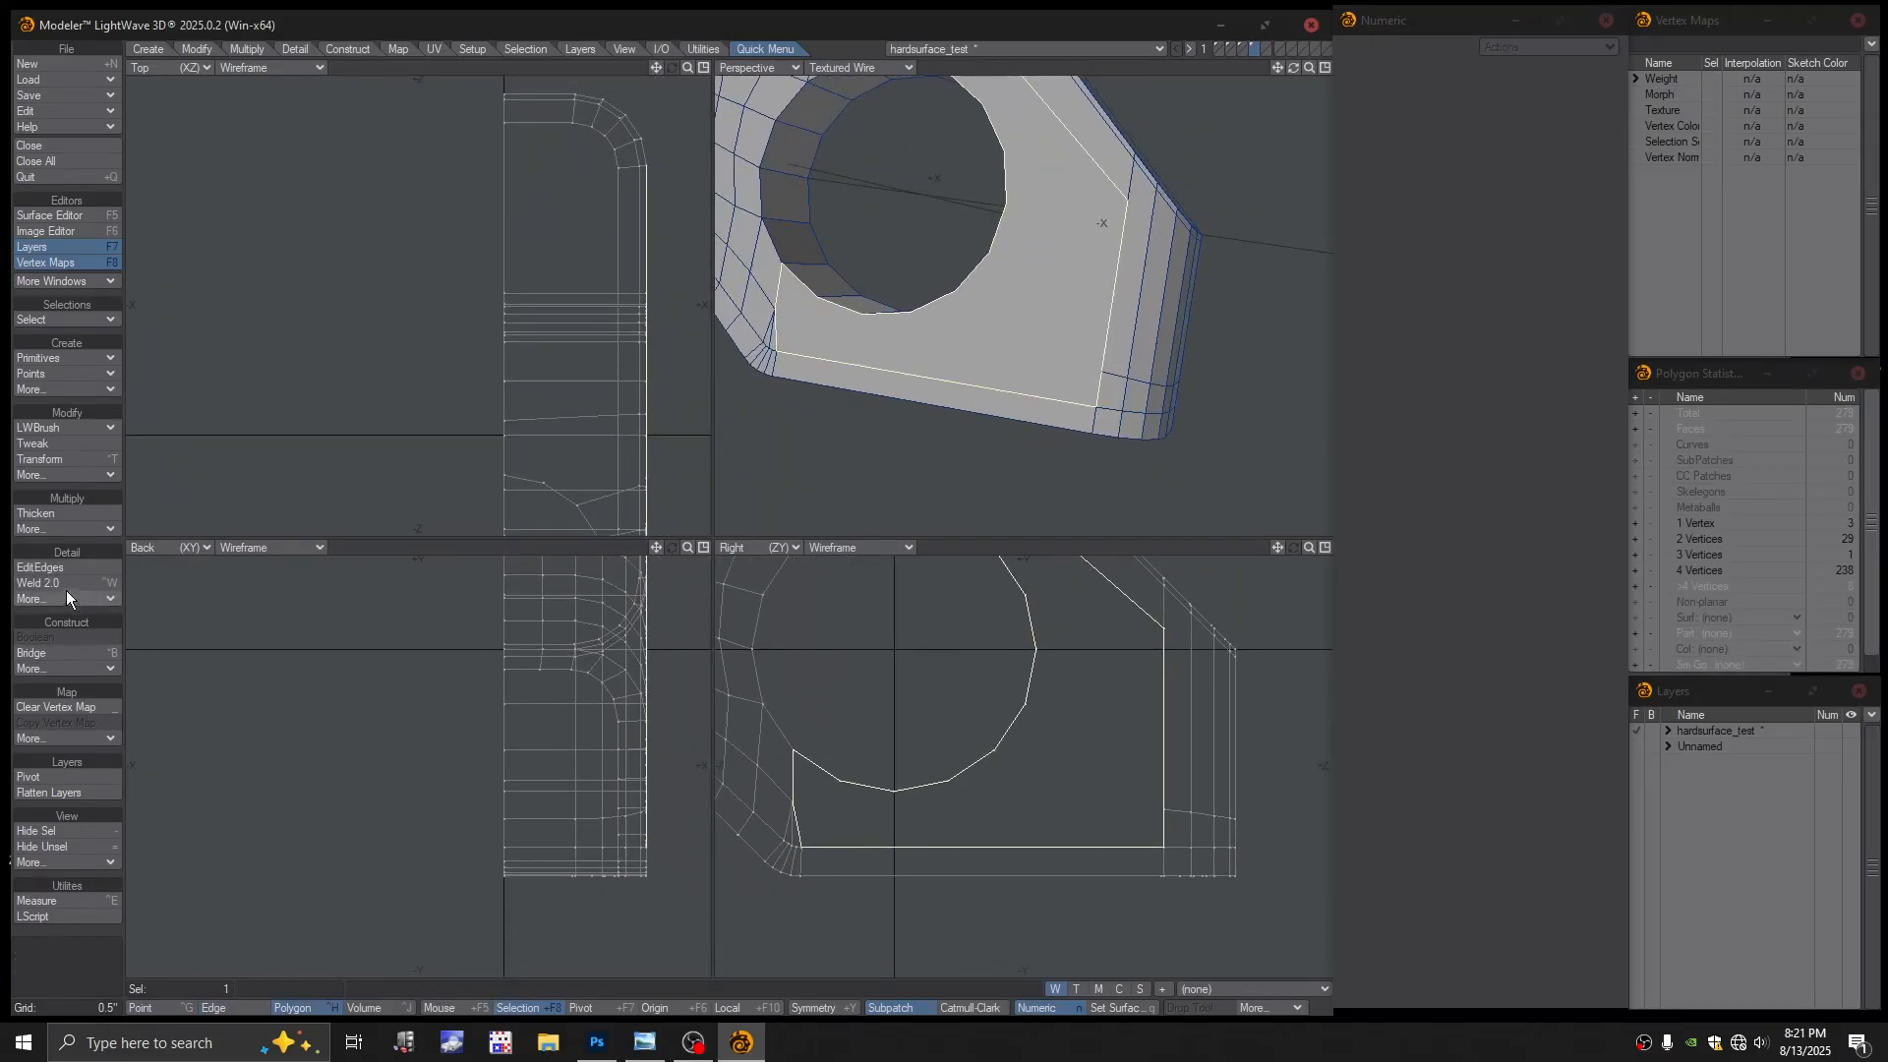
left_click(57, 432)
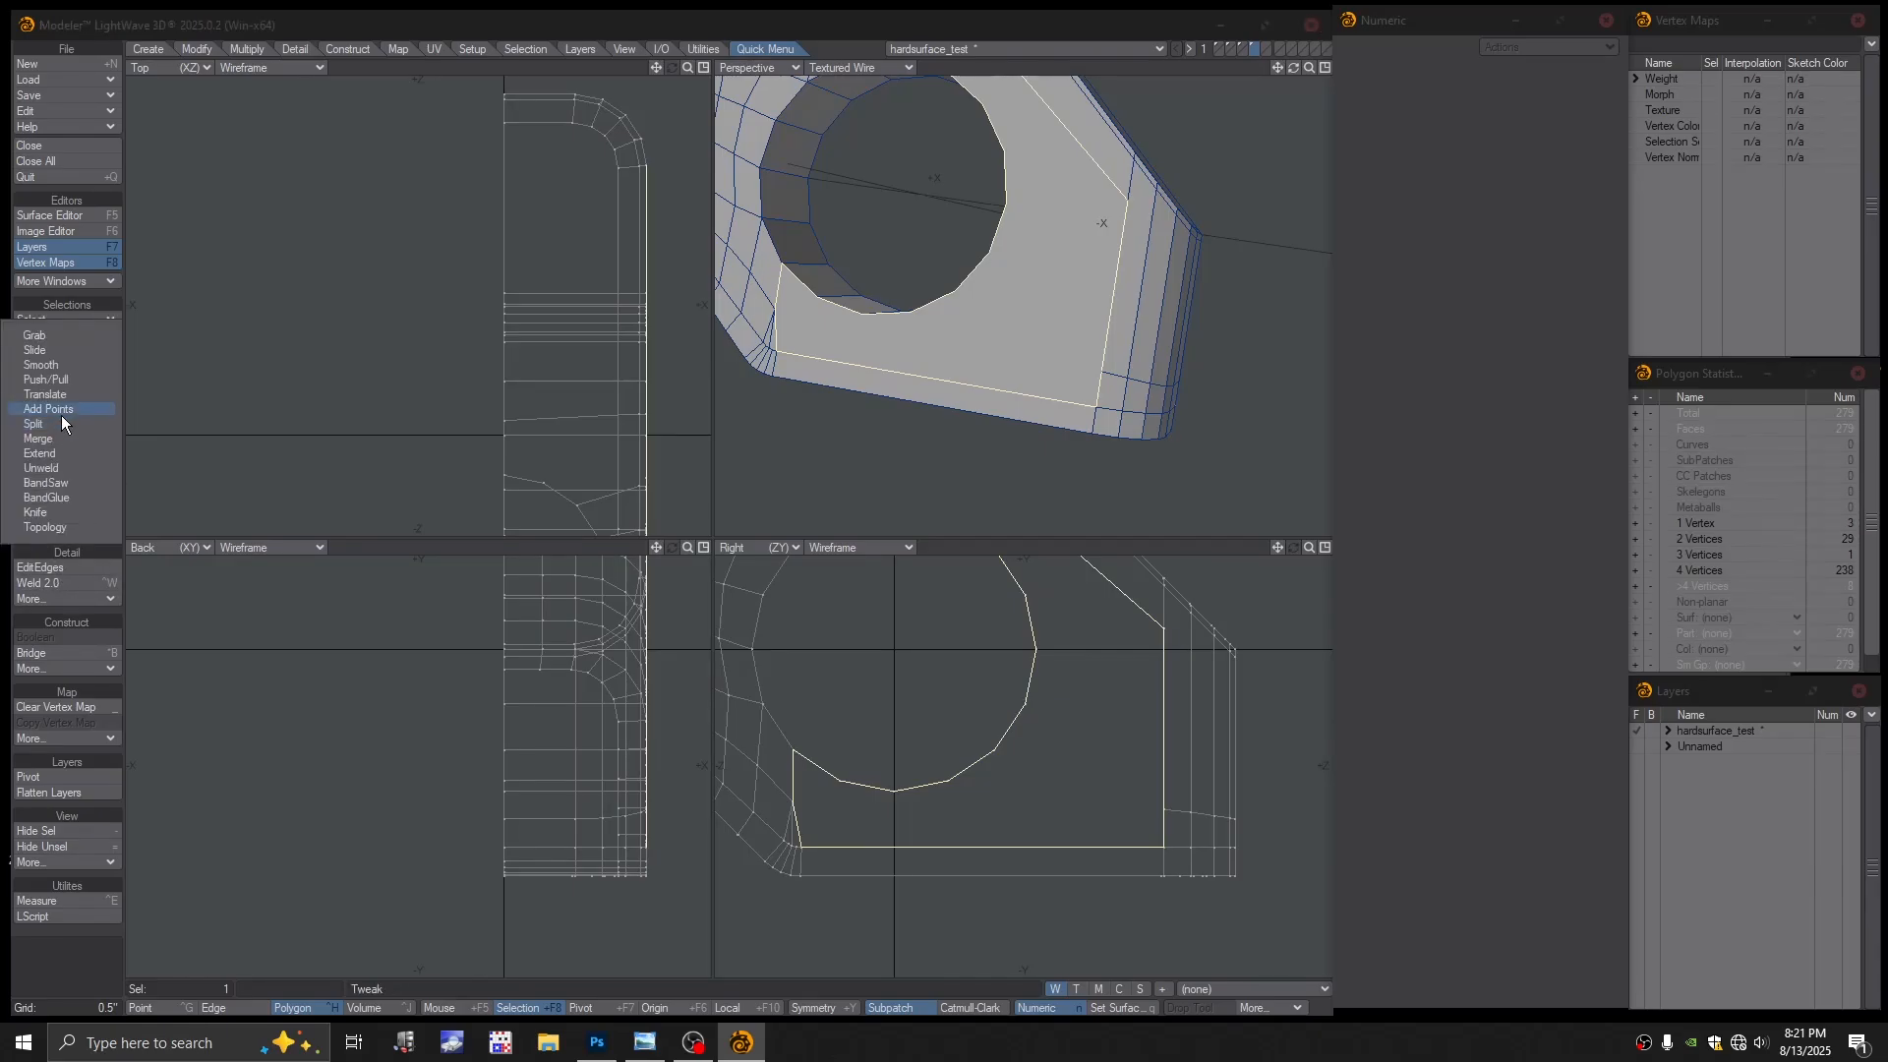
left_click(61, 411)
scroll(1157, 811, "up", 4)
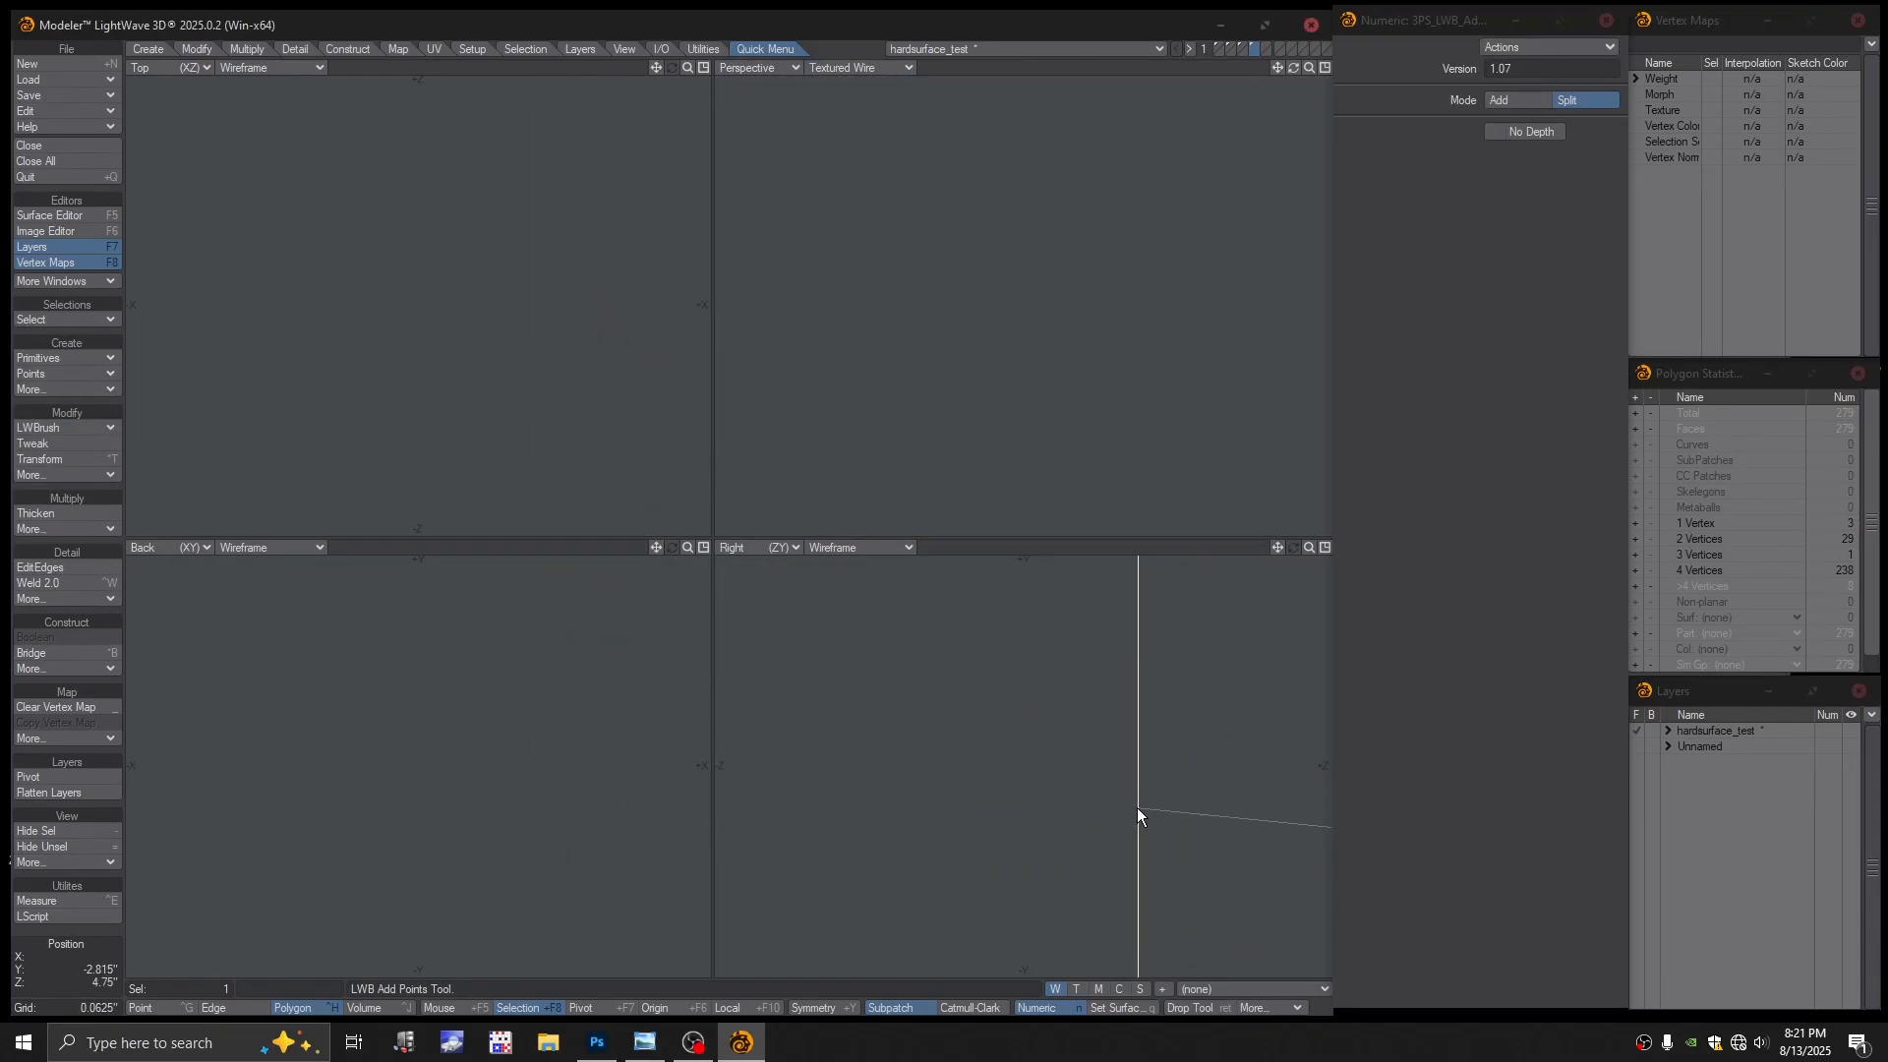
scroll(1082, 814, "down", 4)
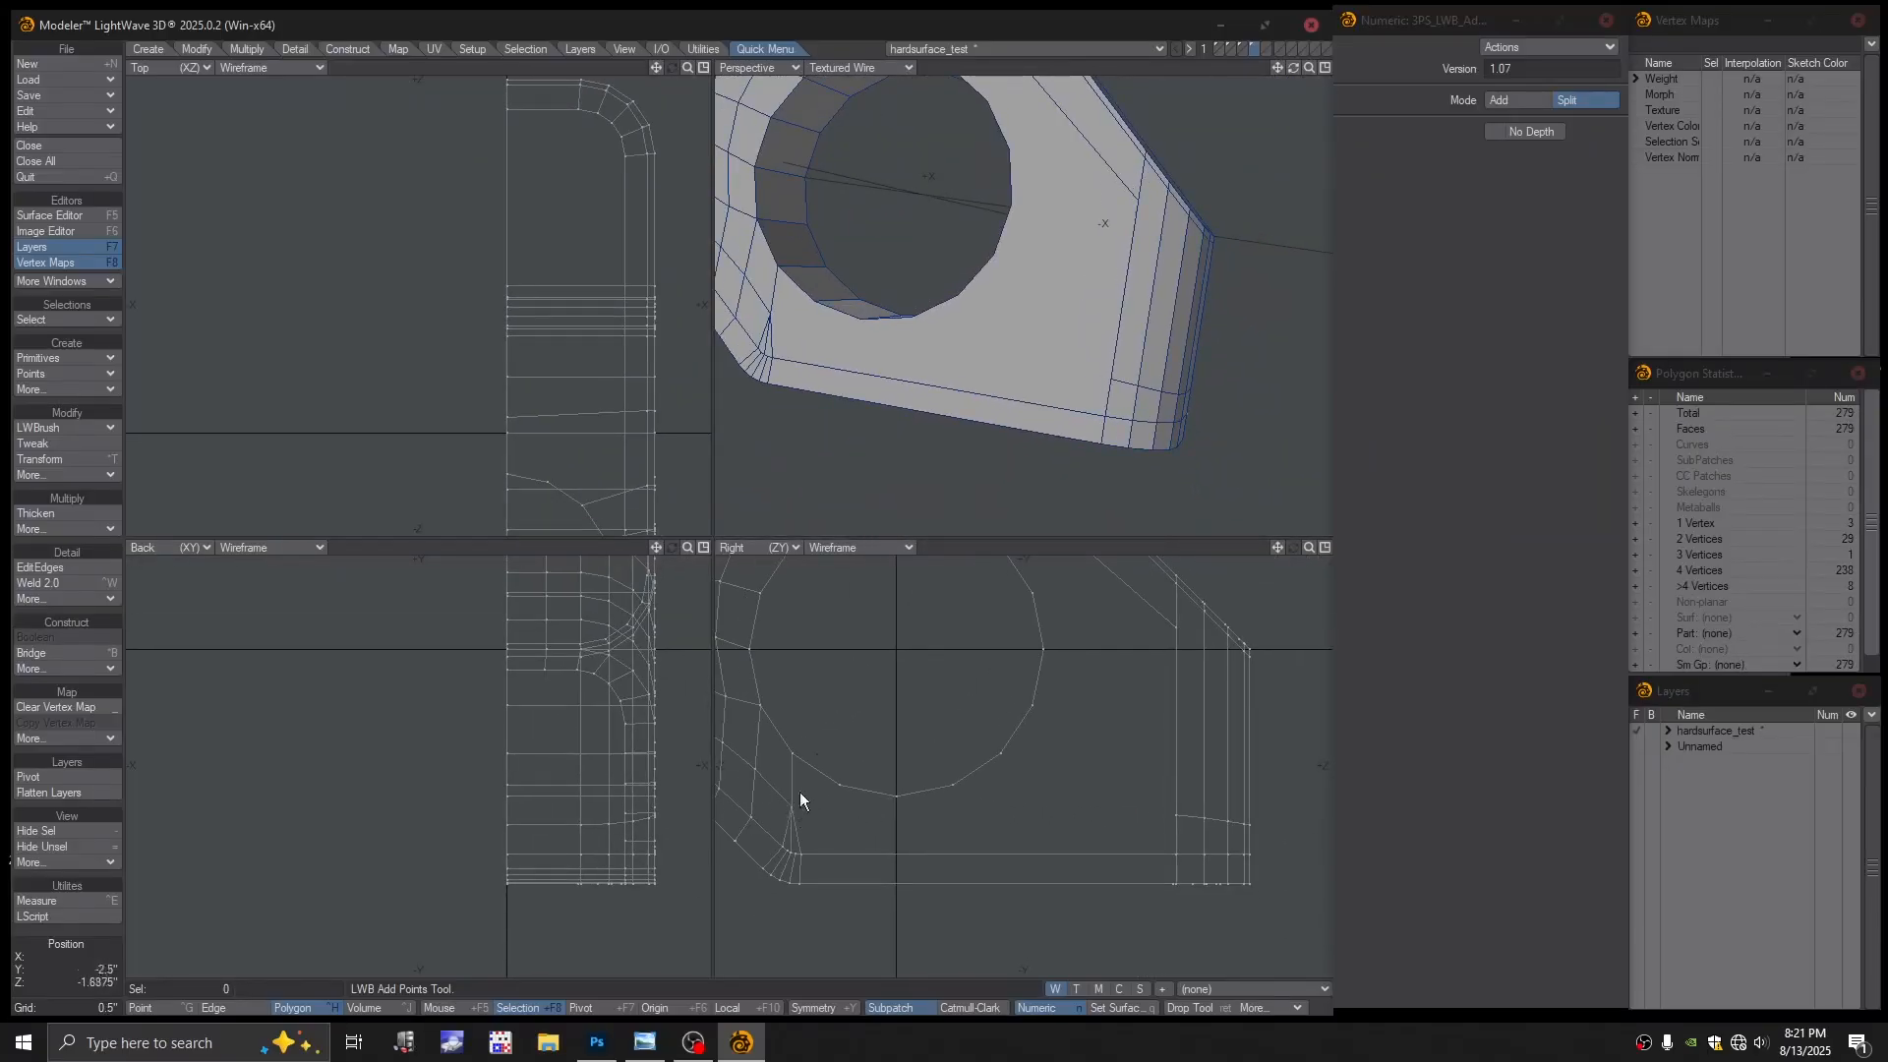
key("space")
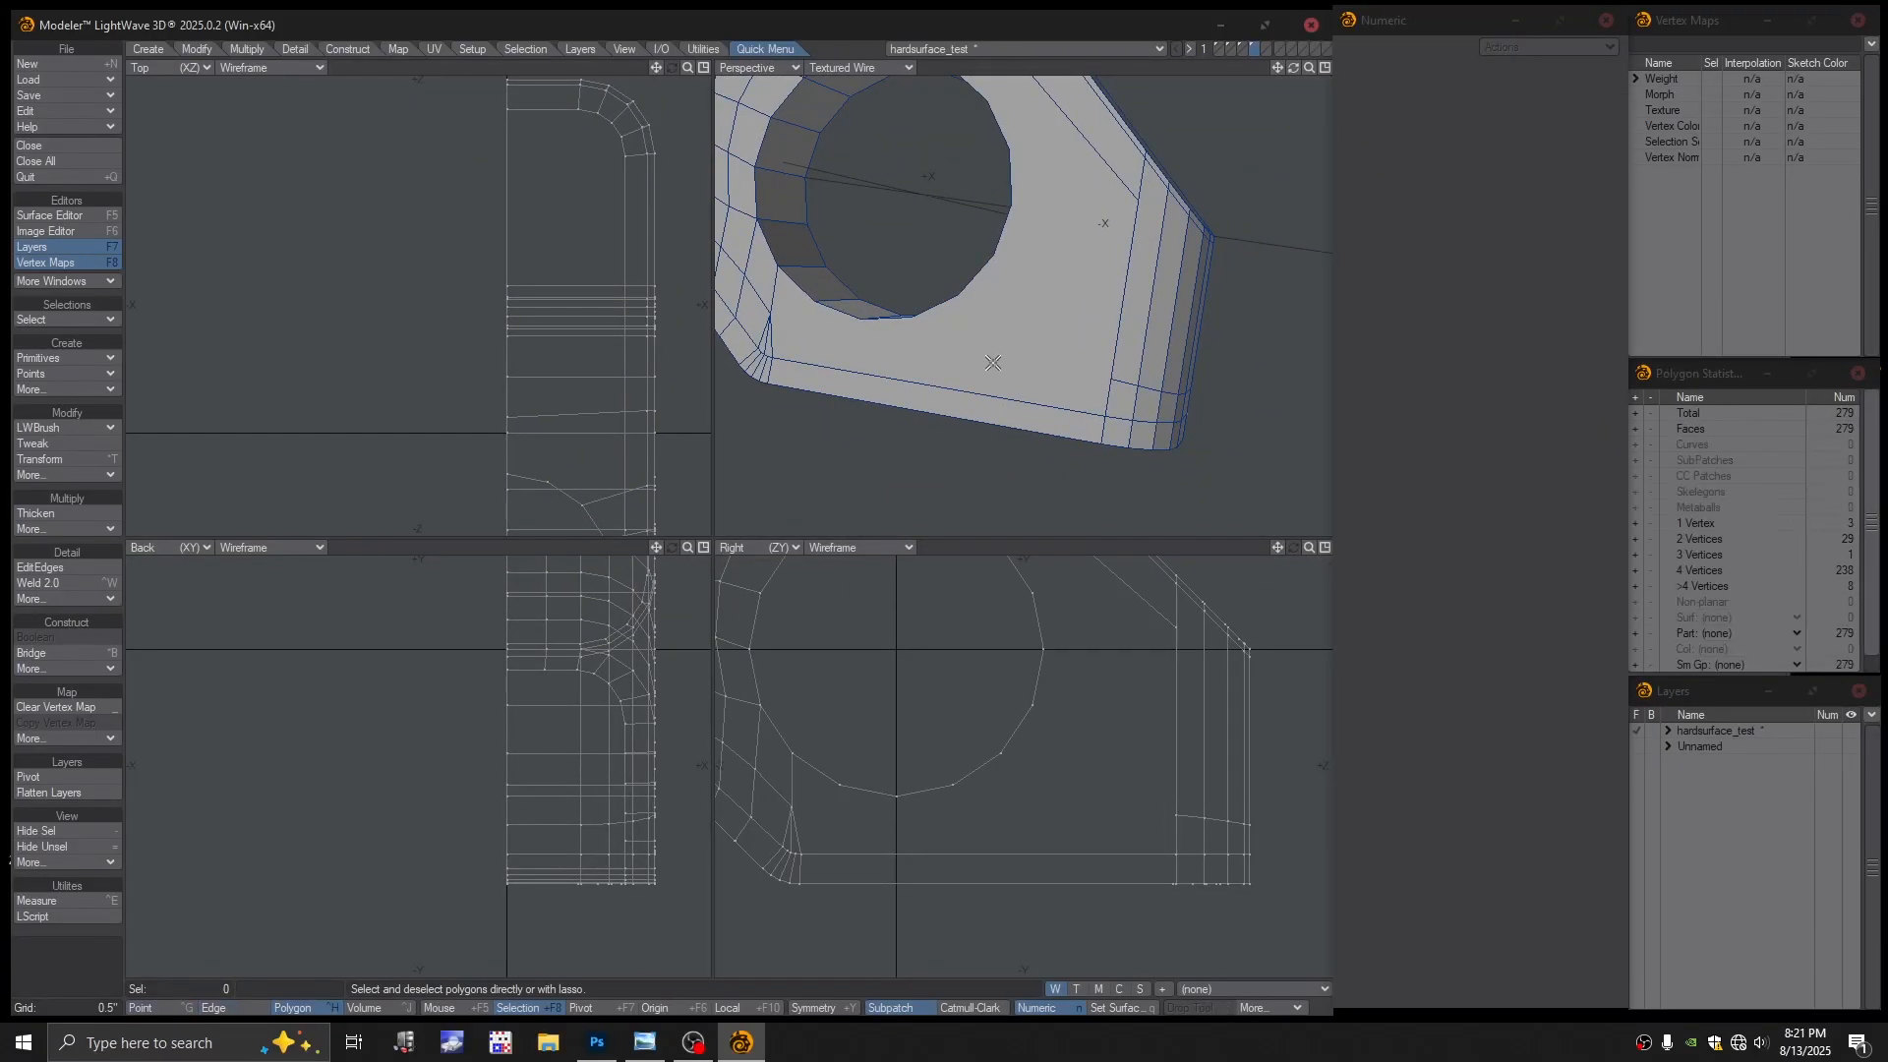
Merge the two overlapping points at the lower-right corner into one
left_click(993, 363)
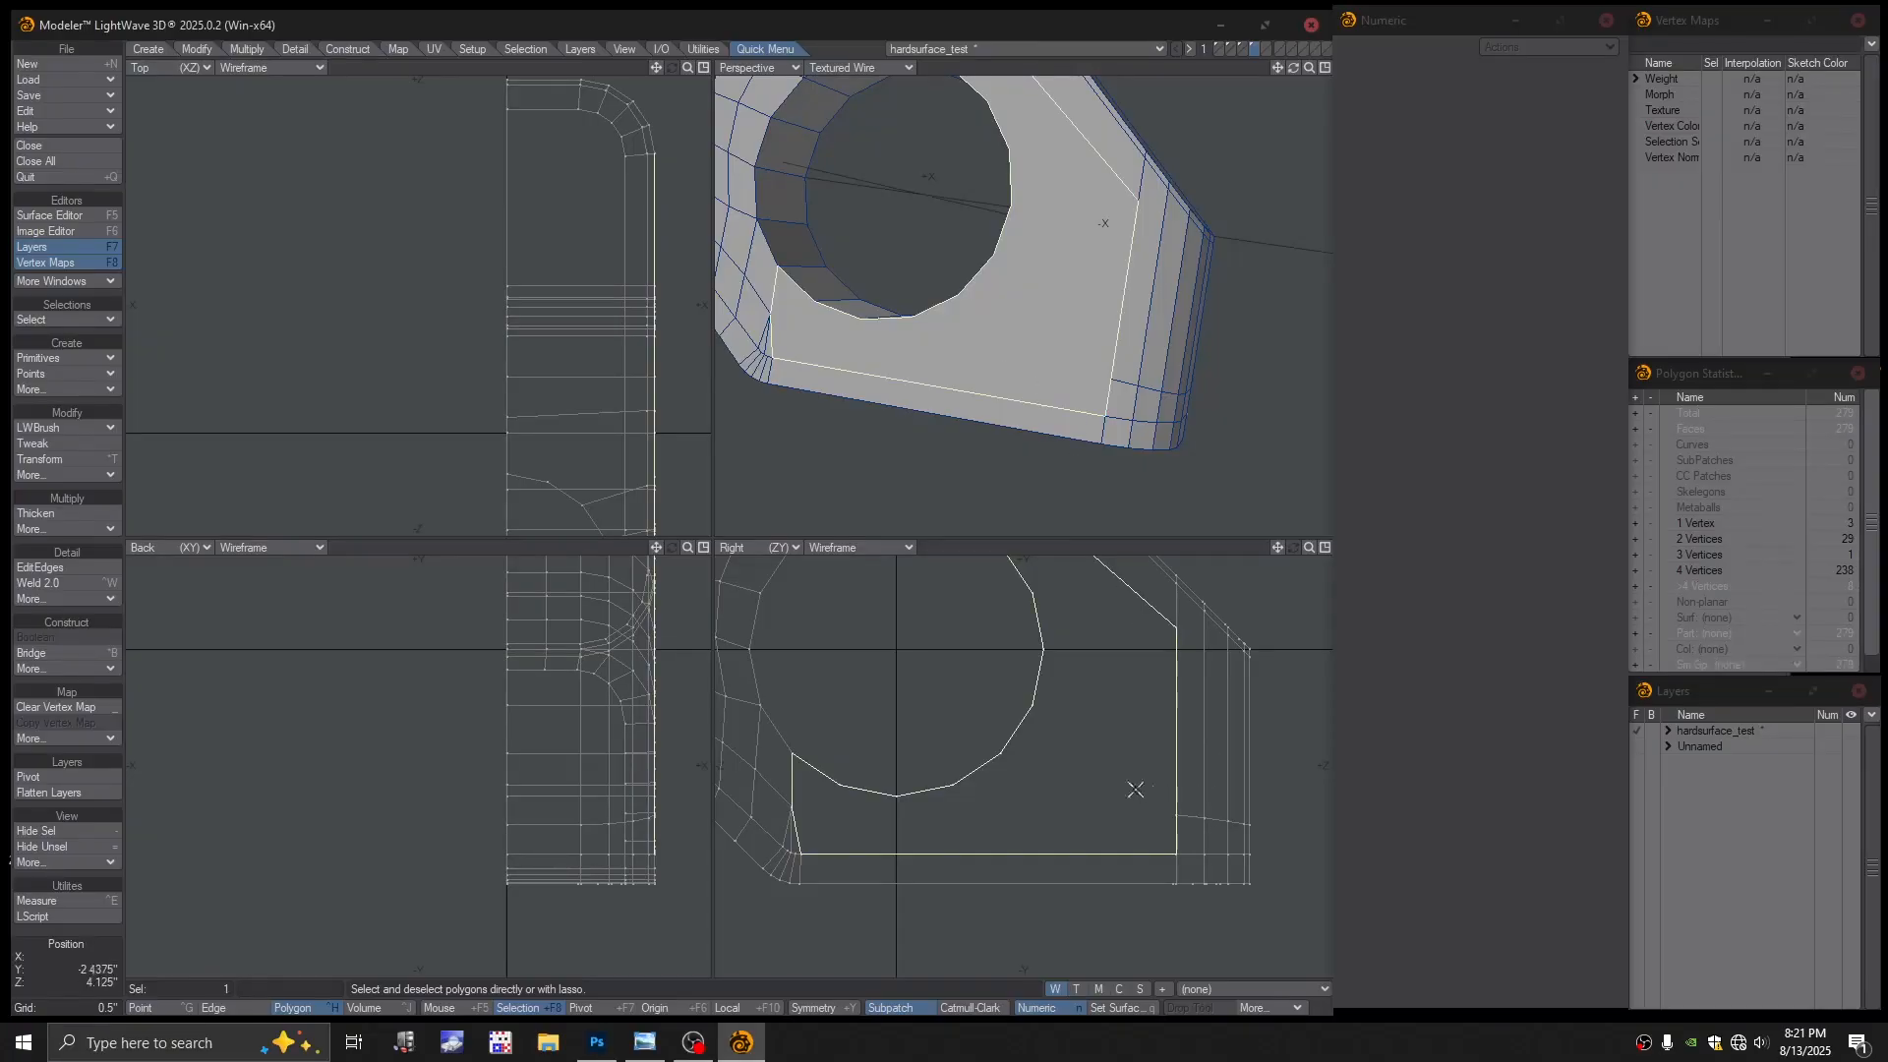
key("space")
key("space")
key("space")
key("space")
left_click(1177, 817)
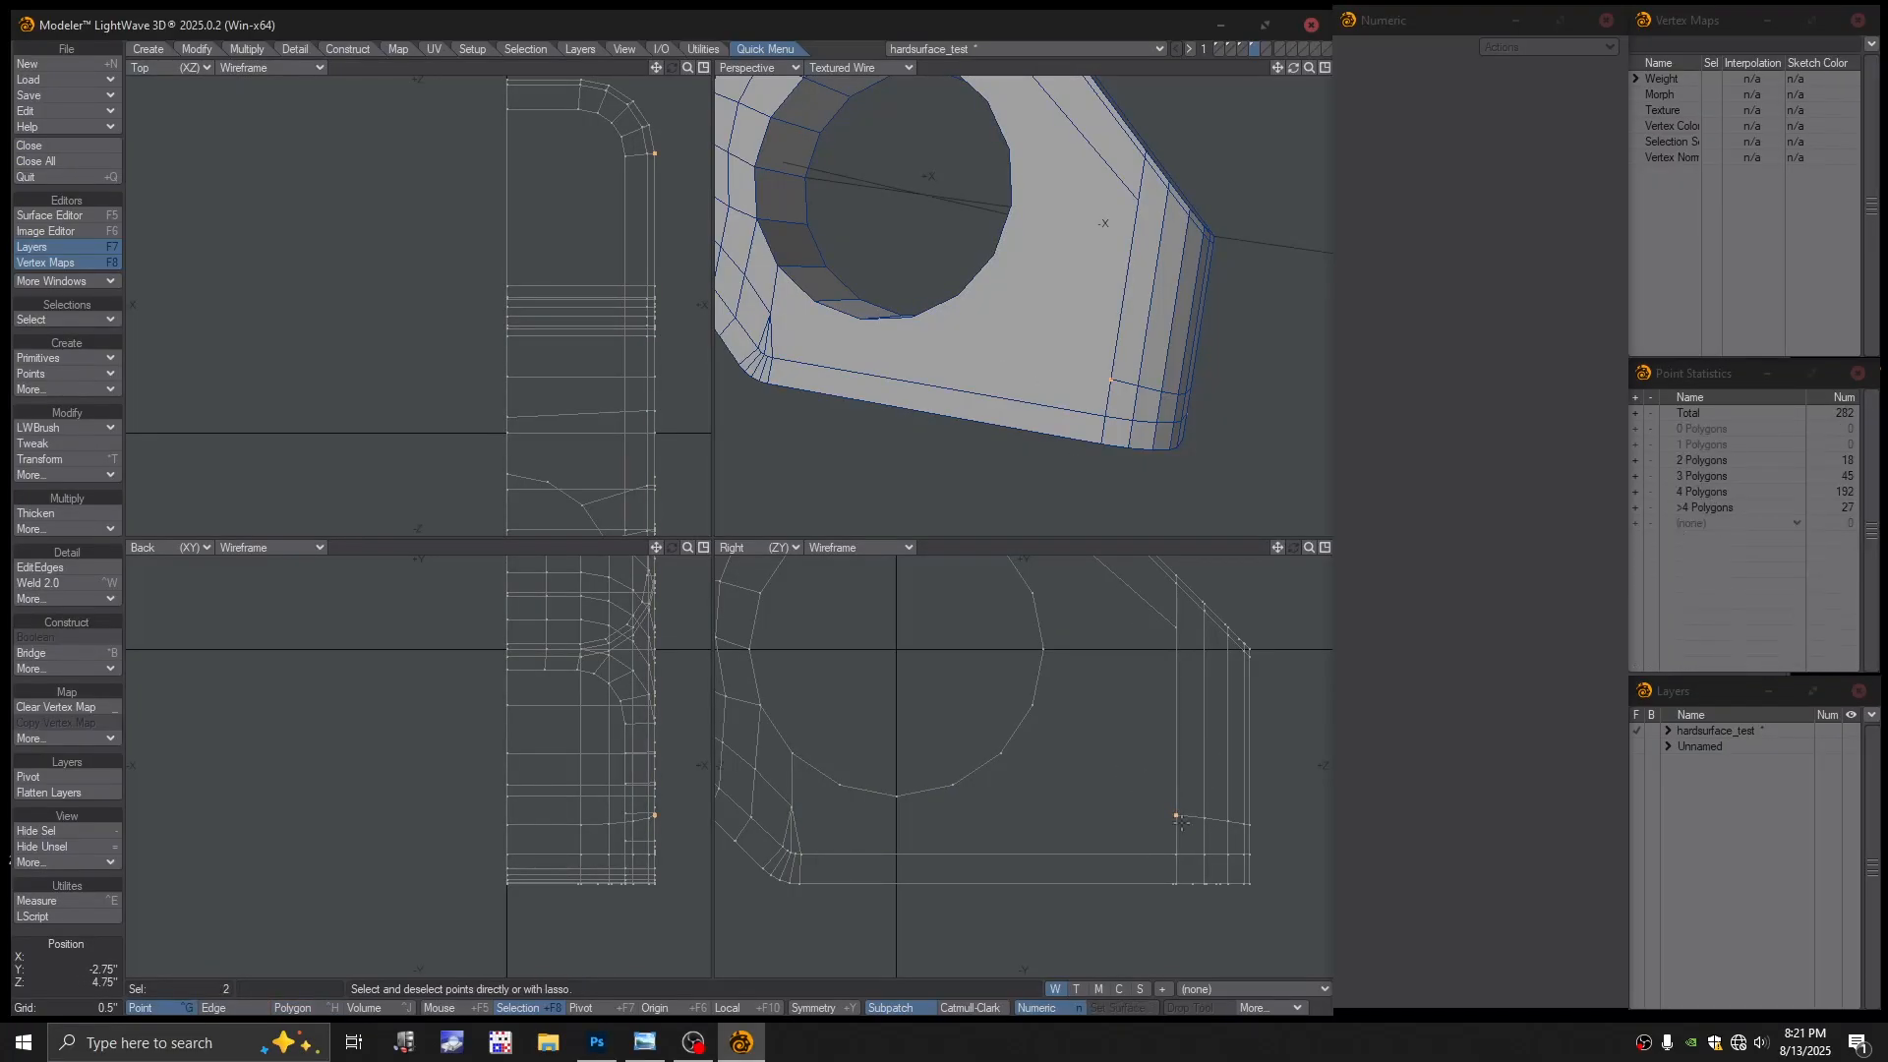
key("ctrl+w")
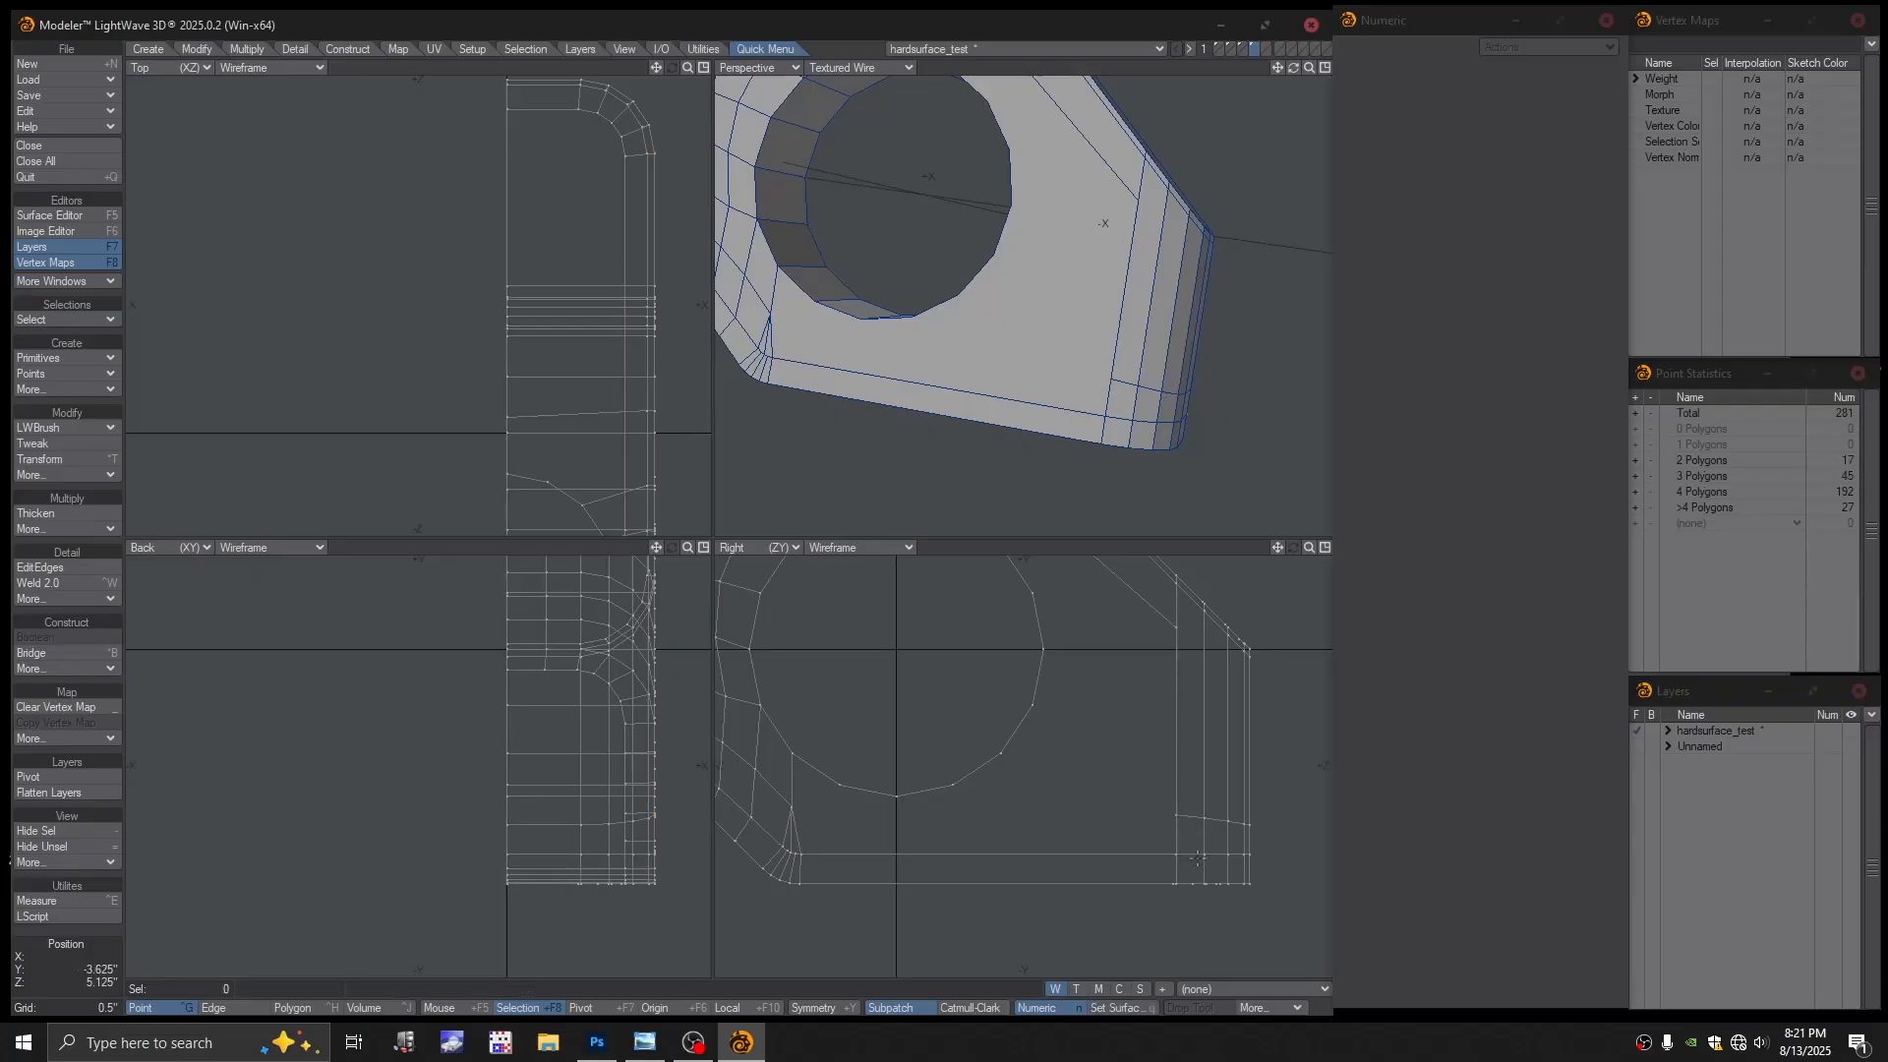
left_click(1181, 856)
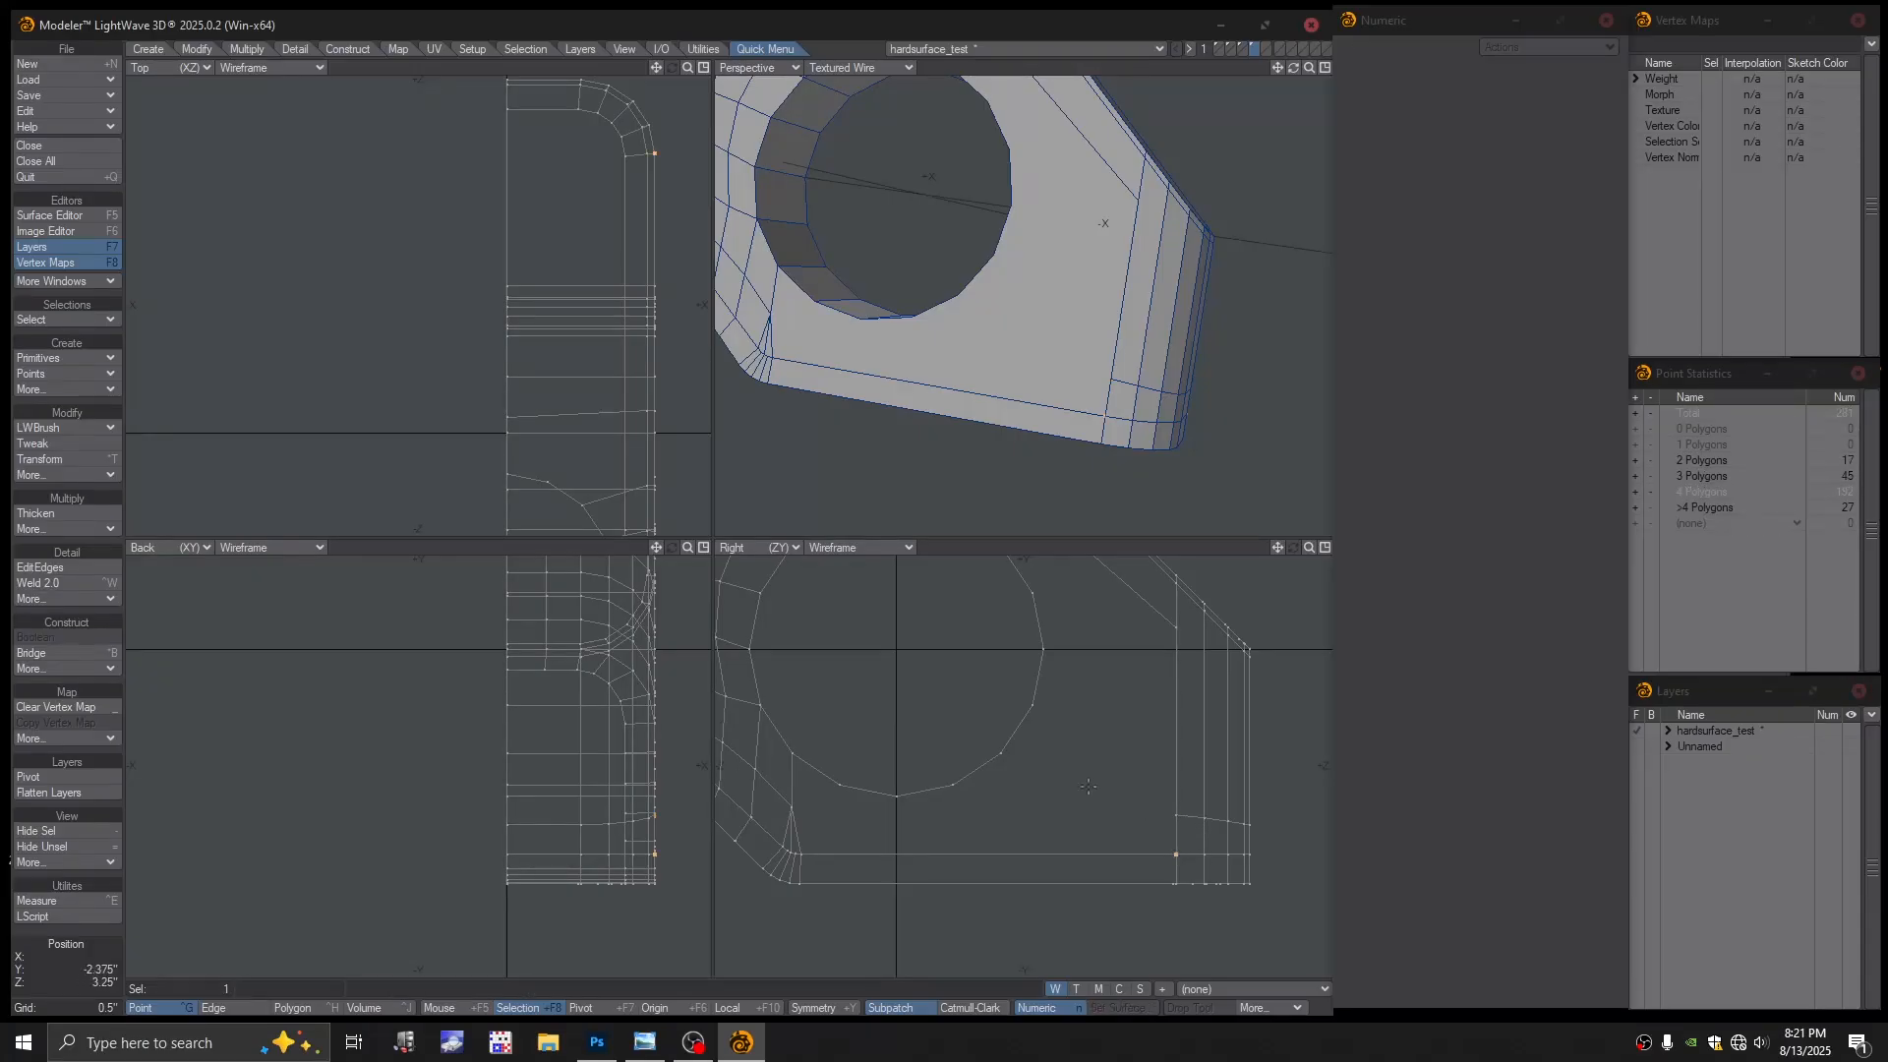
left_click_drag(1110, 802, 1082, 808, "ctrl+alt")
key("slash")
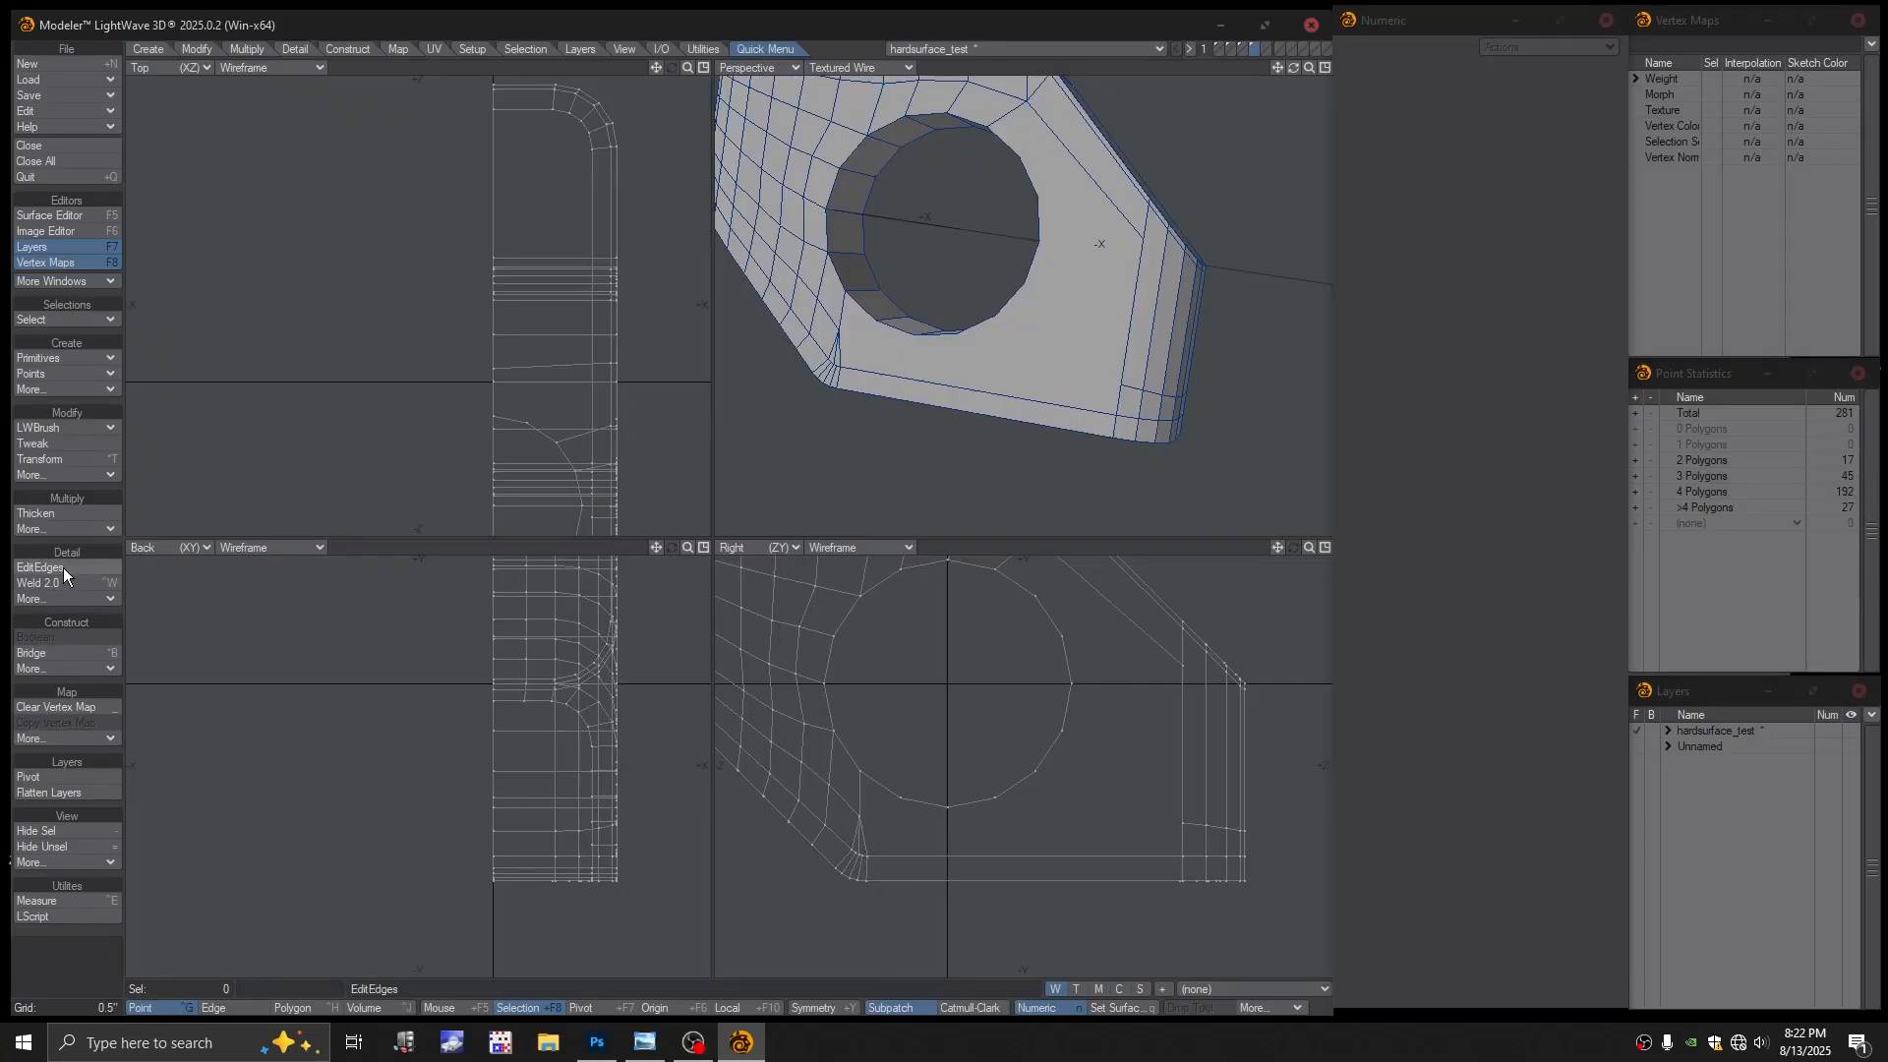
Cut a split edge across the polygon below the hole
left_click(61, 444)
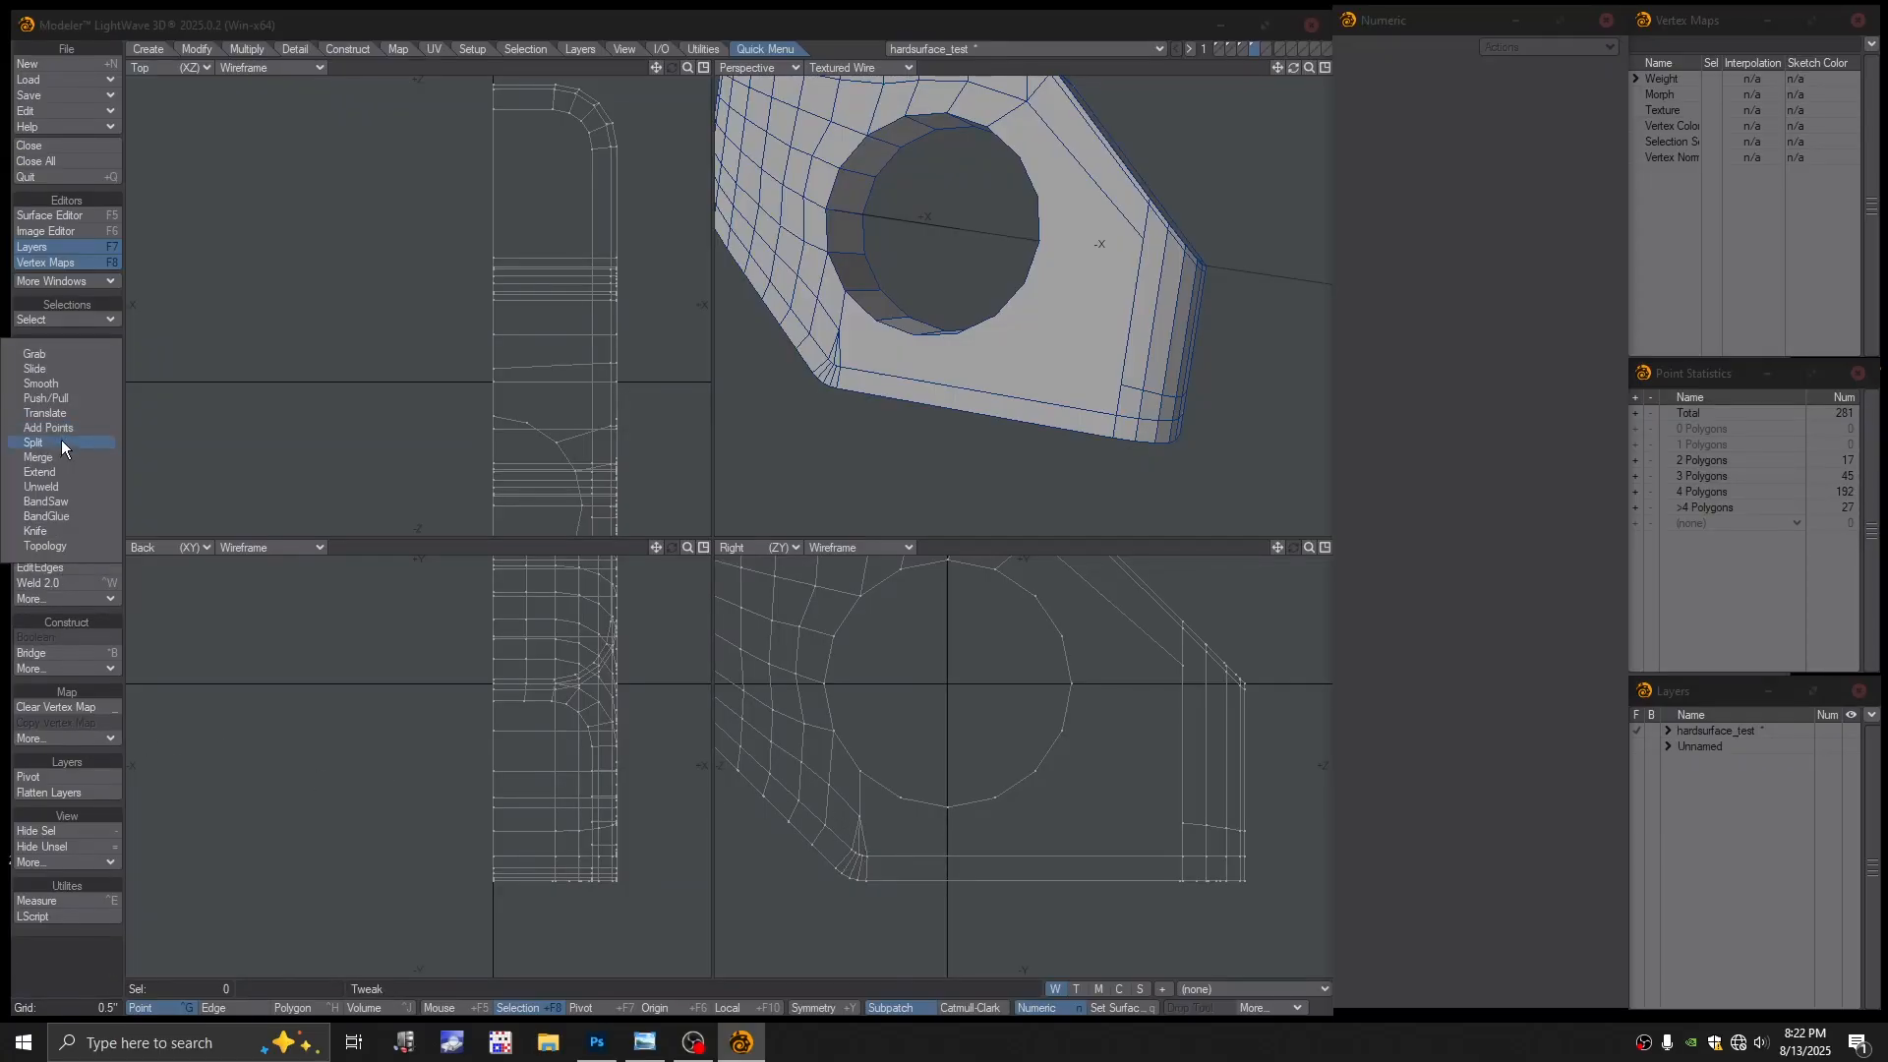
left_click(61, 442)
left_click_drag(1182, 823, 855, 812)
left_click_drag(994, 423, 983, 364, "ctrl+alt")
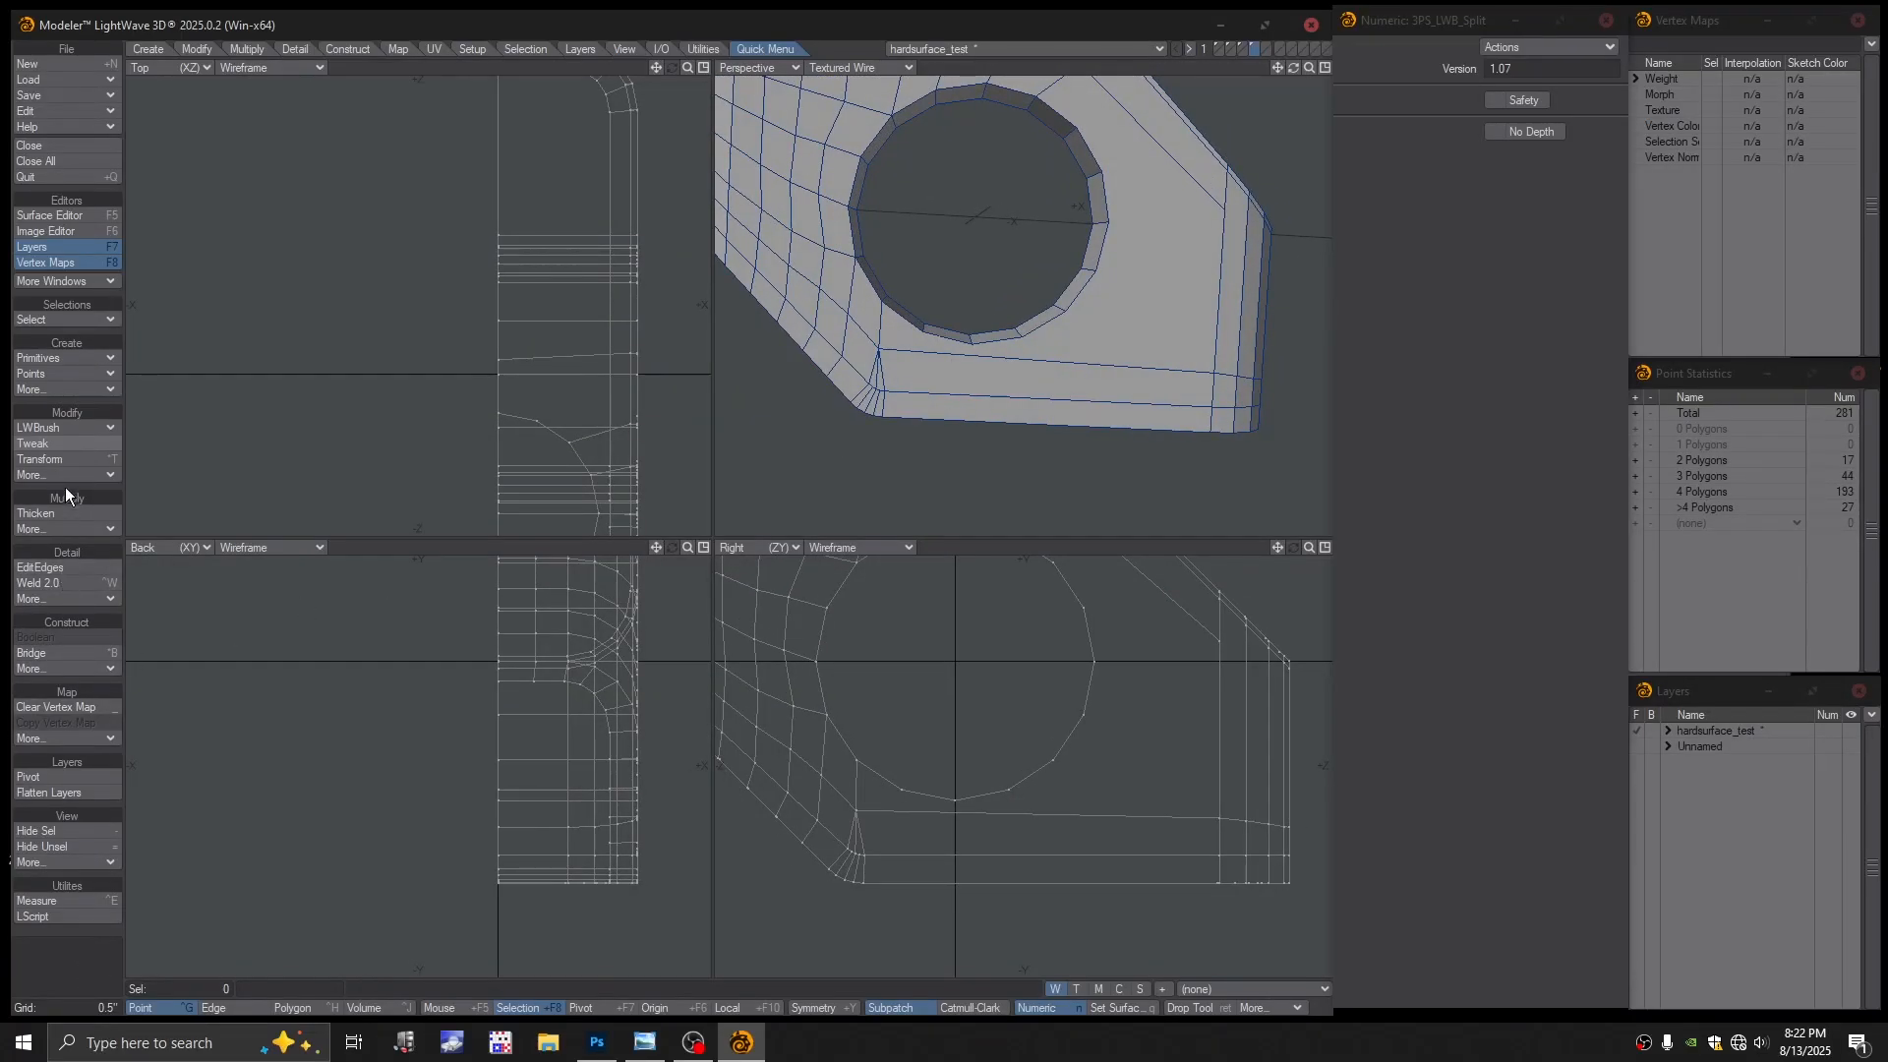
Add an extra point below the hole and drag it downward
left_click(49, 428)
left_click(51, 409)
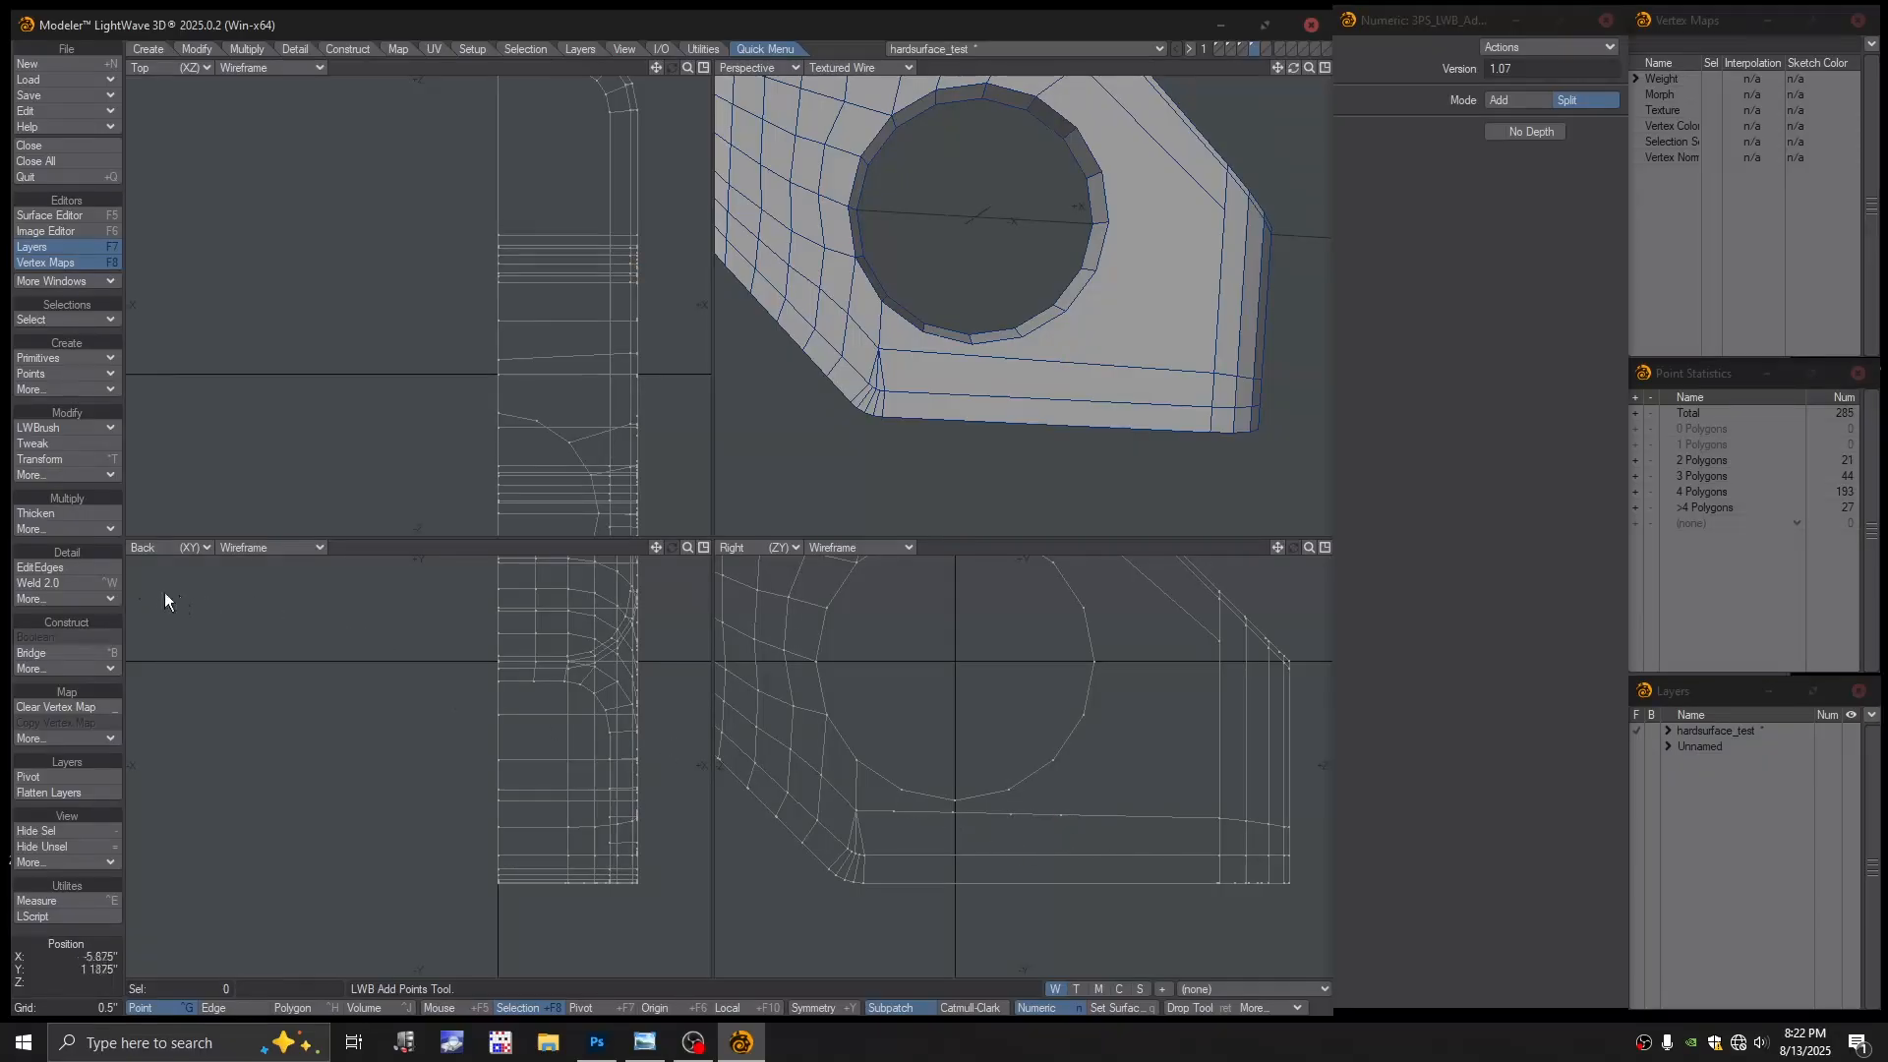
key("Return")
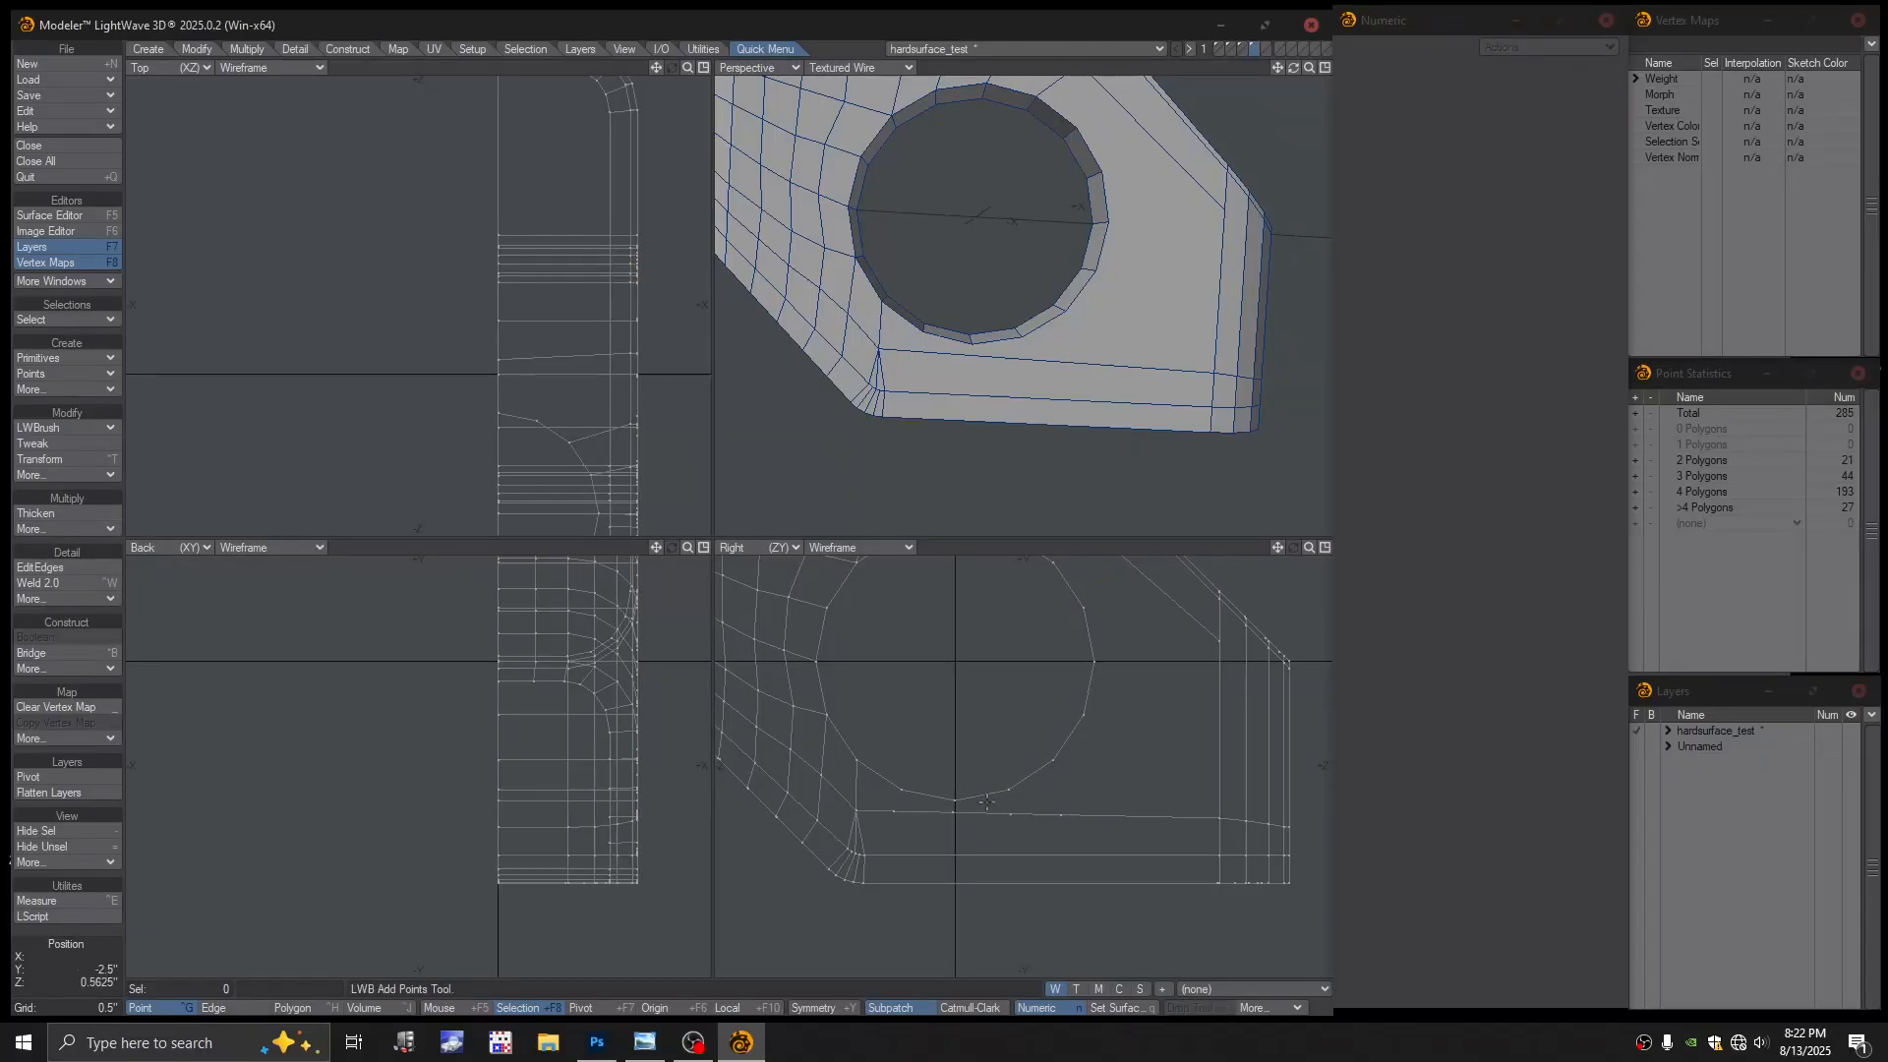
key("ctrl+t")
left_click_drag(953, 817, 1067, 814)
left_click_drag(888, 815, 897, 822)
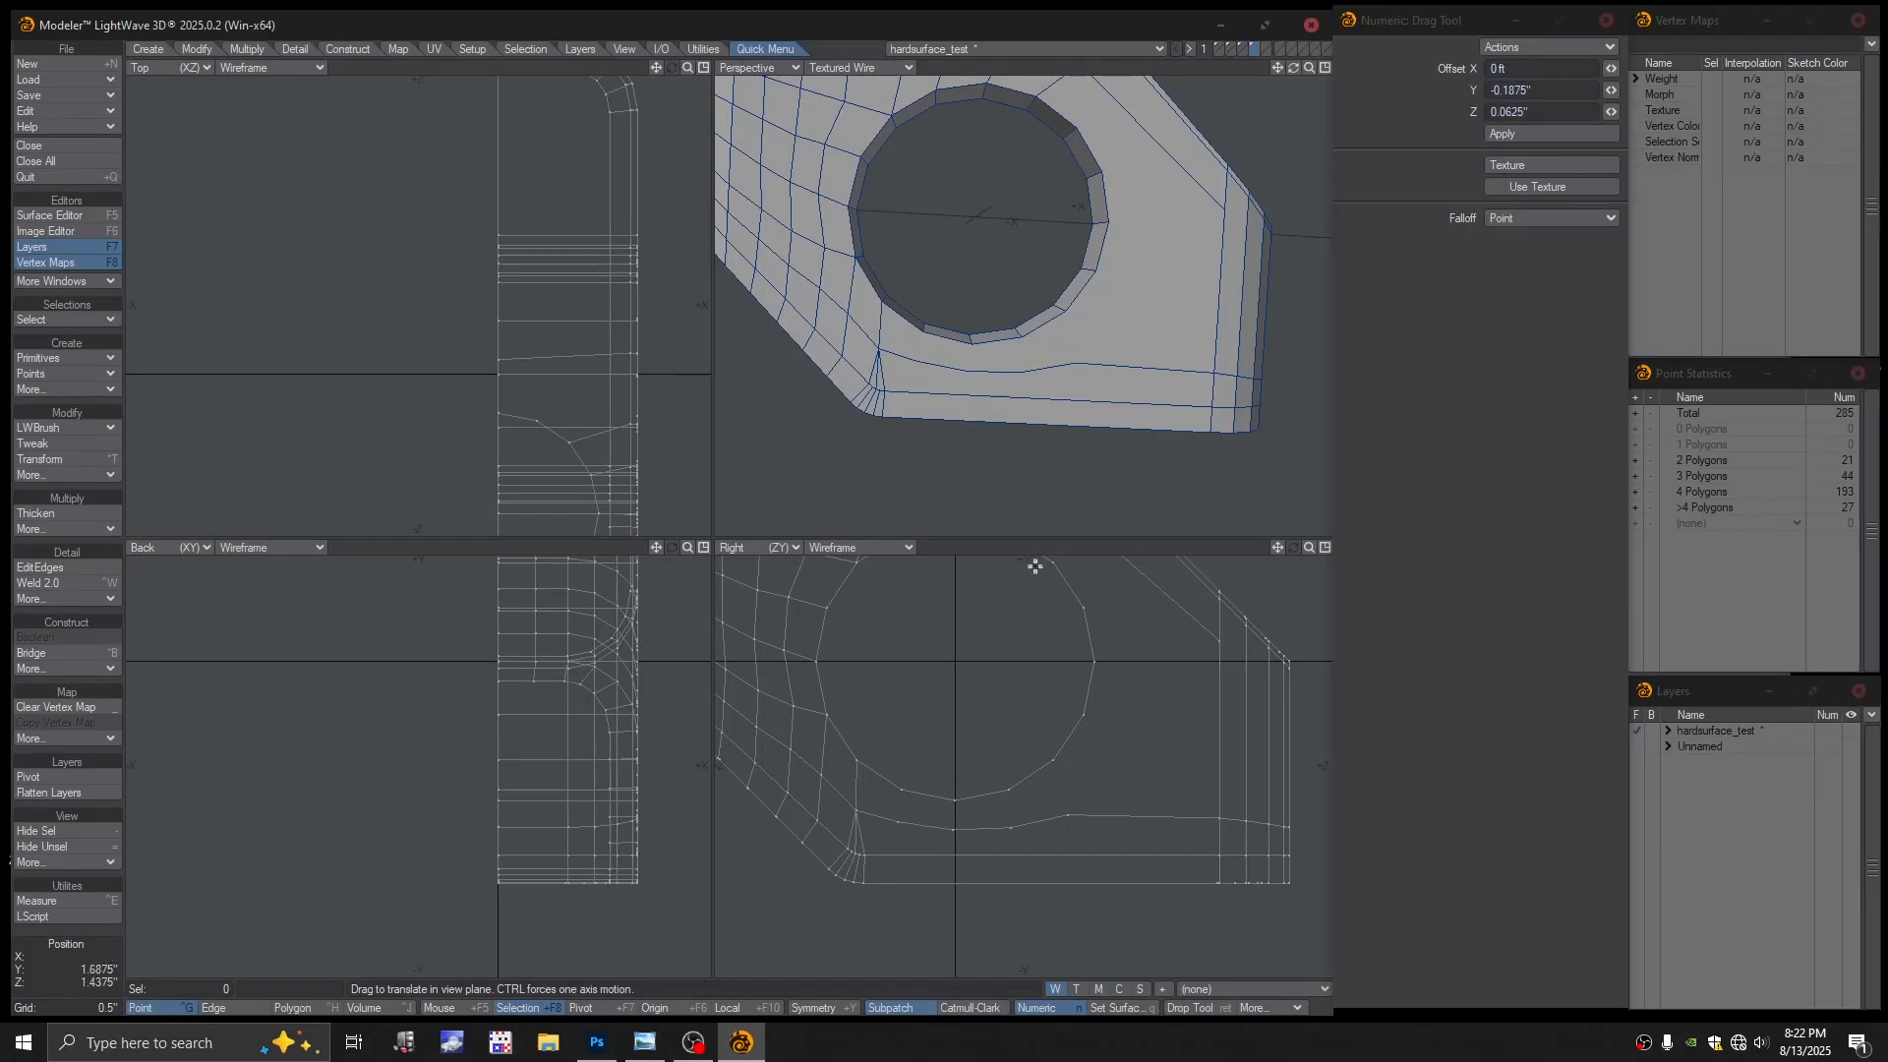
left_click_drag(1029, 401, 1012, 329, "alt")
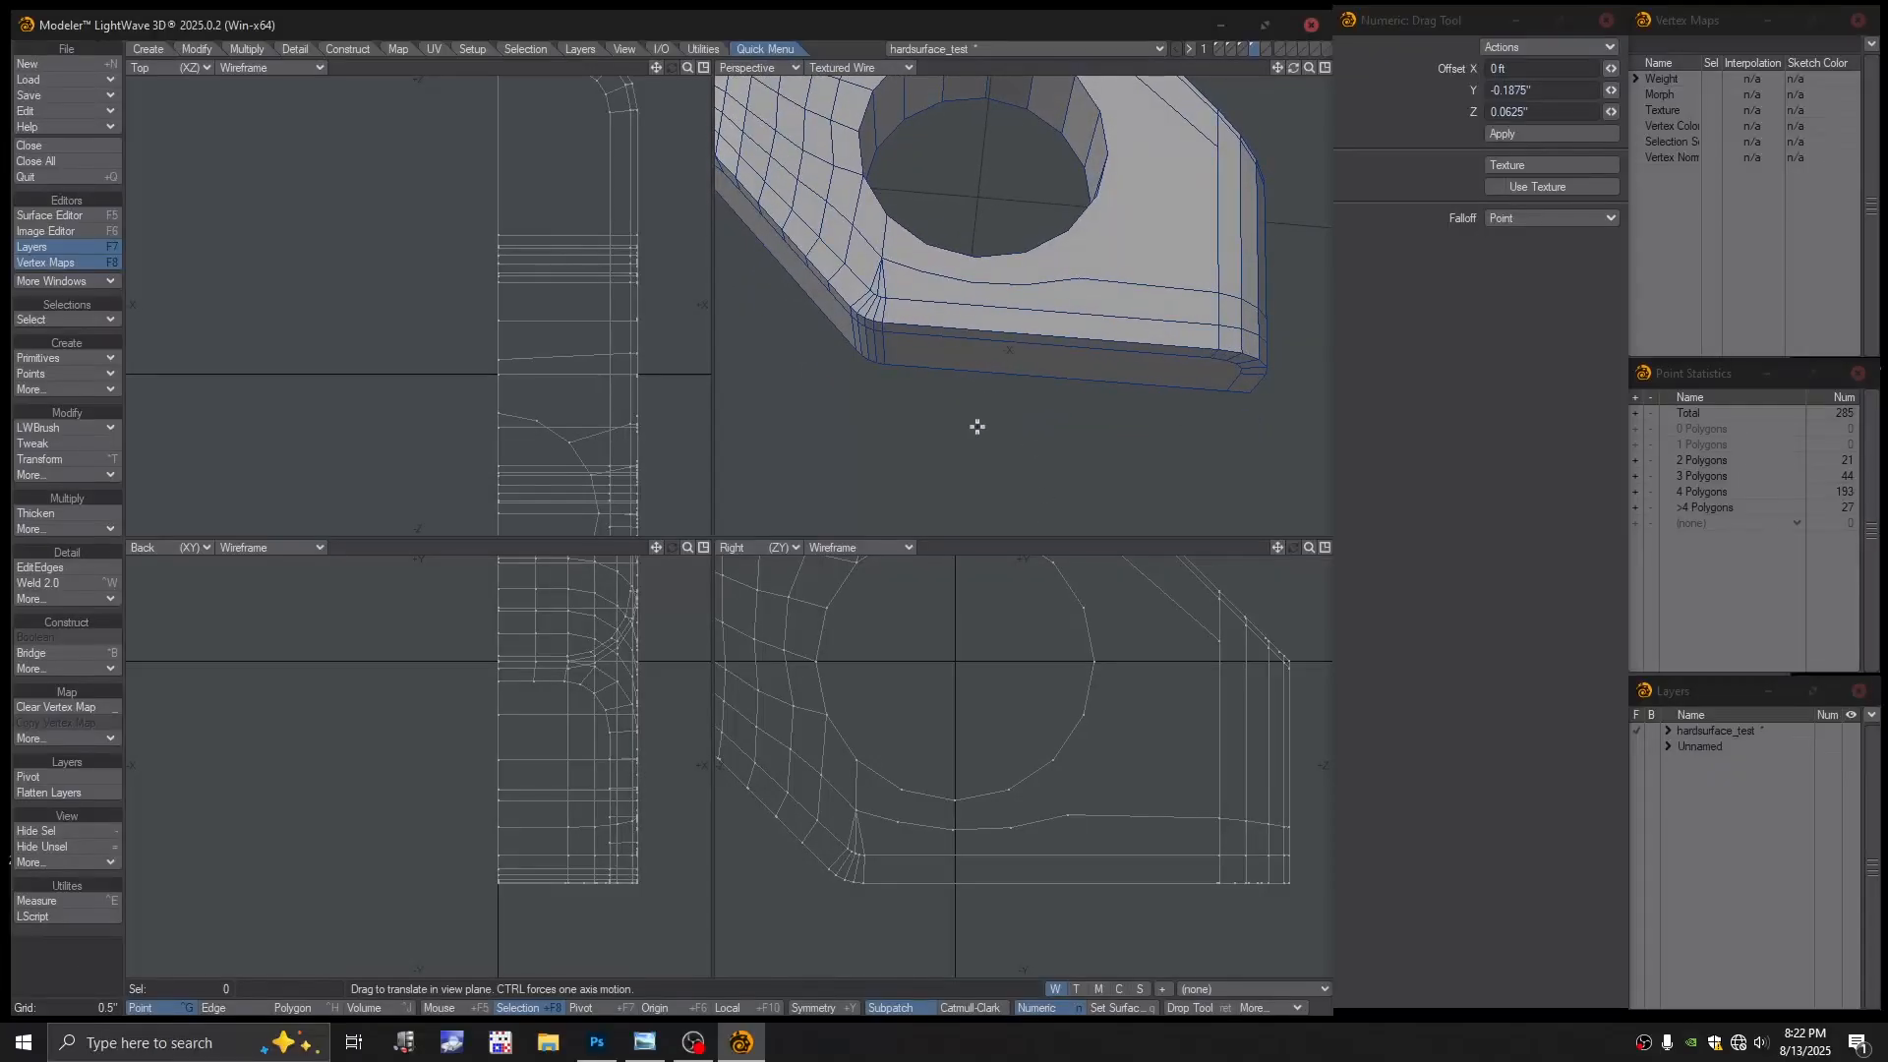
key("space")
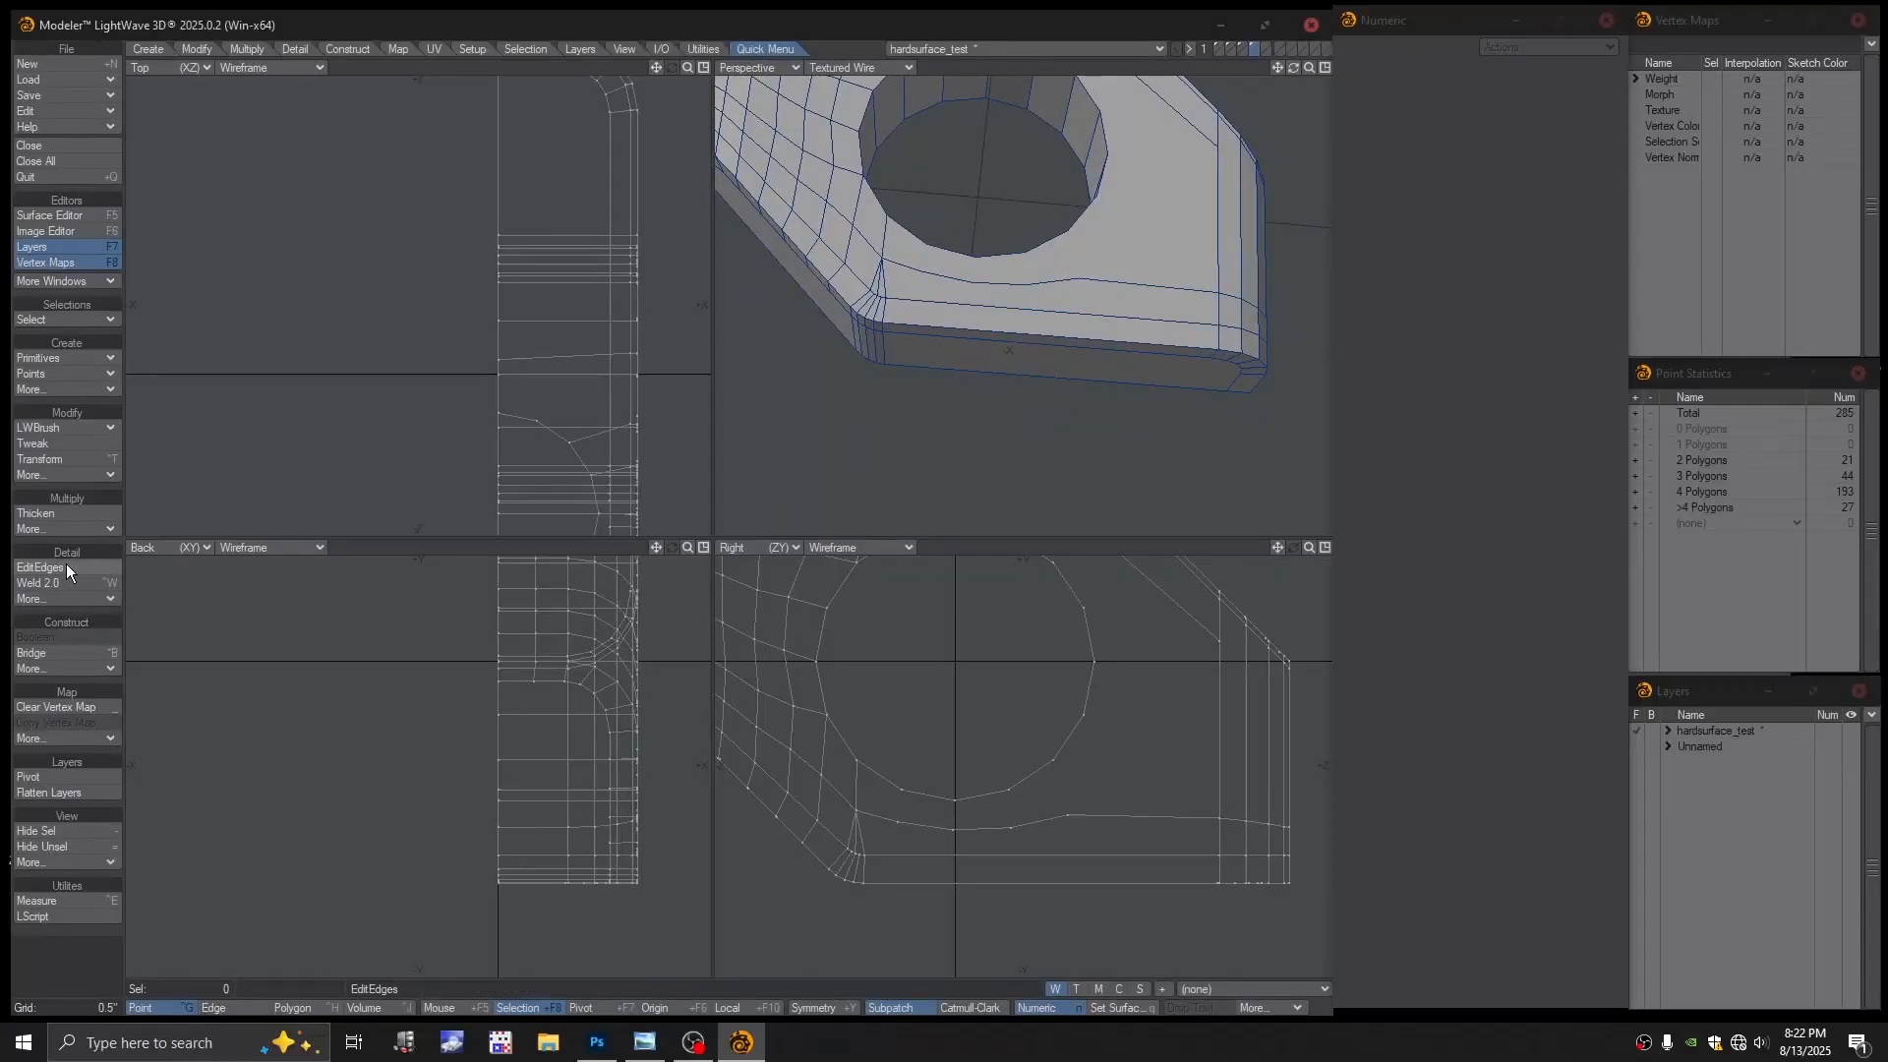
left_click(61, 567)
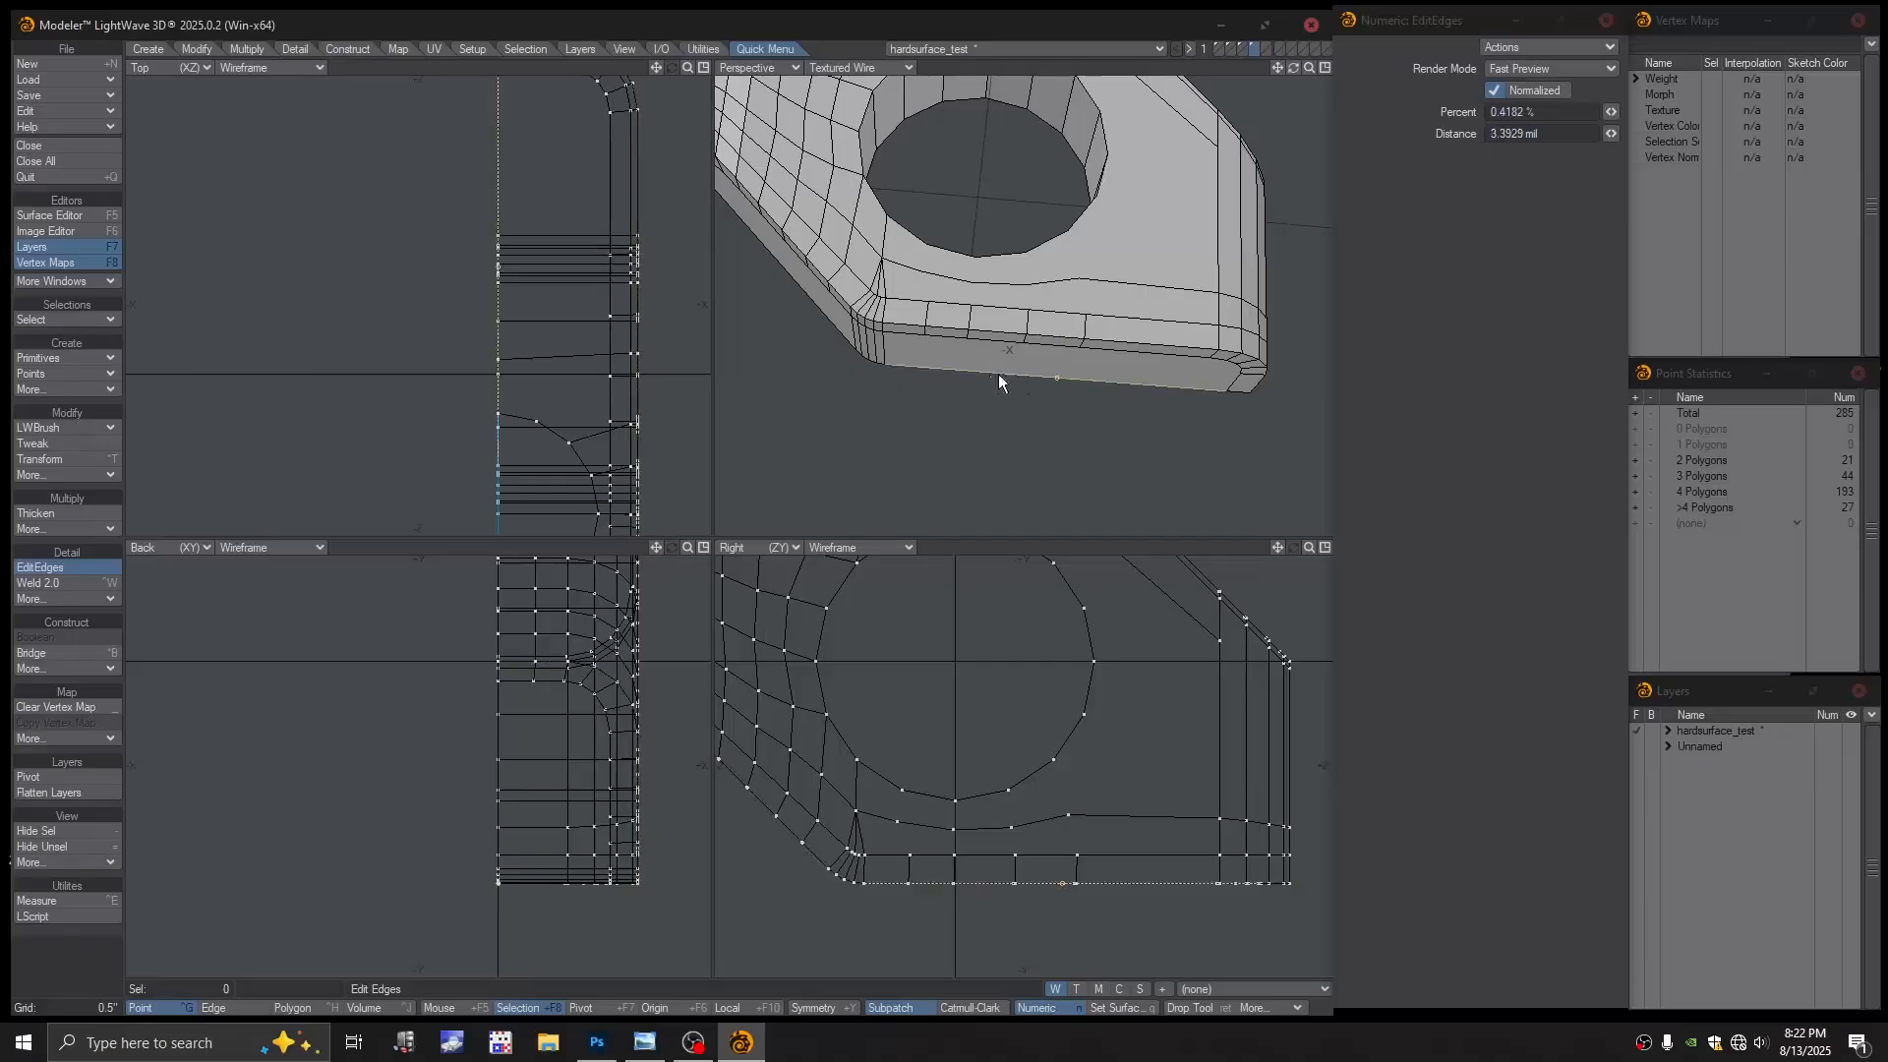
Apply the edge loop near the bottom edge and split downward from the hole rim
key("Return")
left_click_drag(993, 349, 909, 379, "alt")
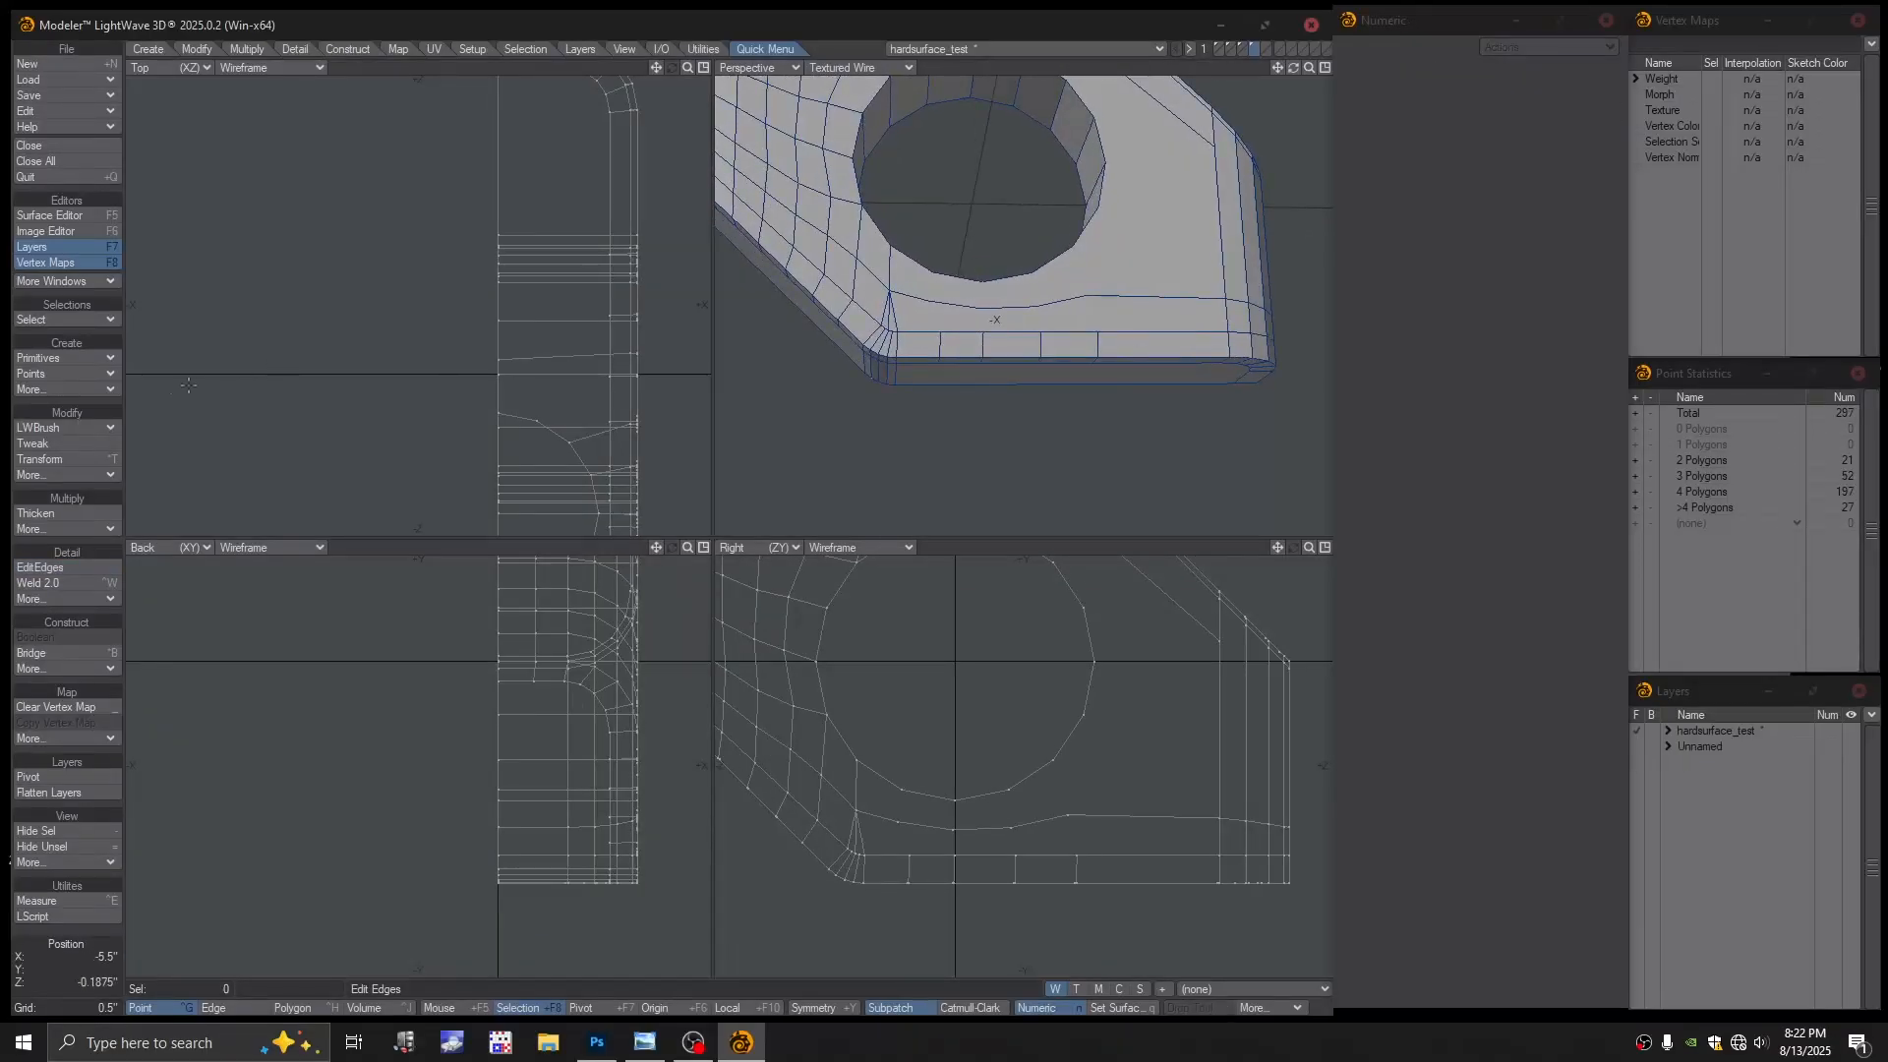
left_click(49, 425)
left_click(49, 429)
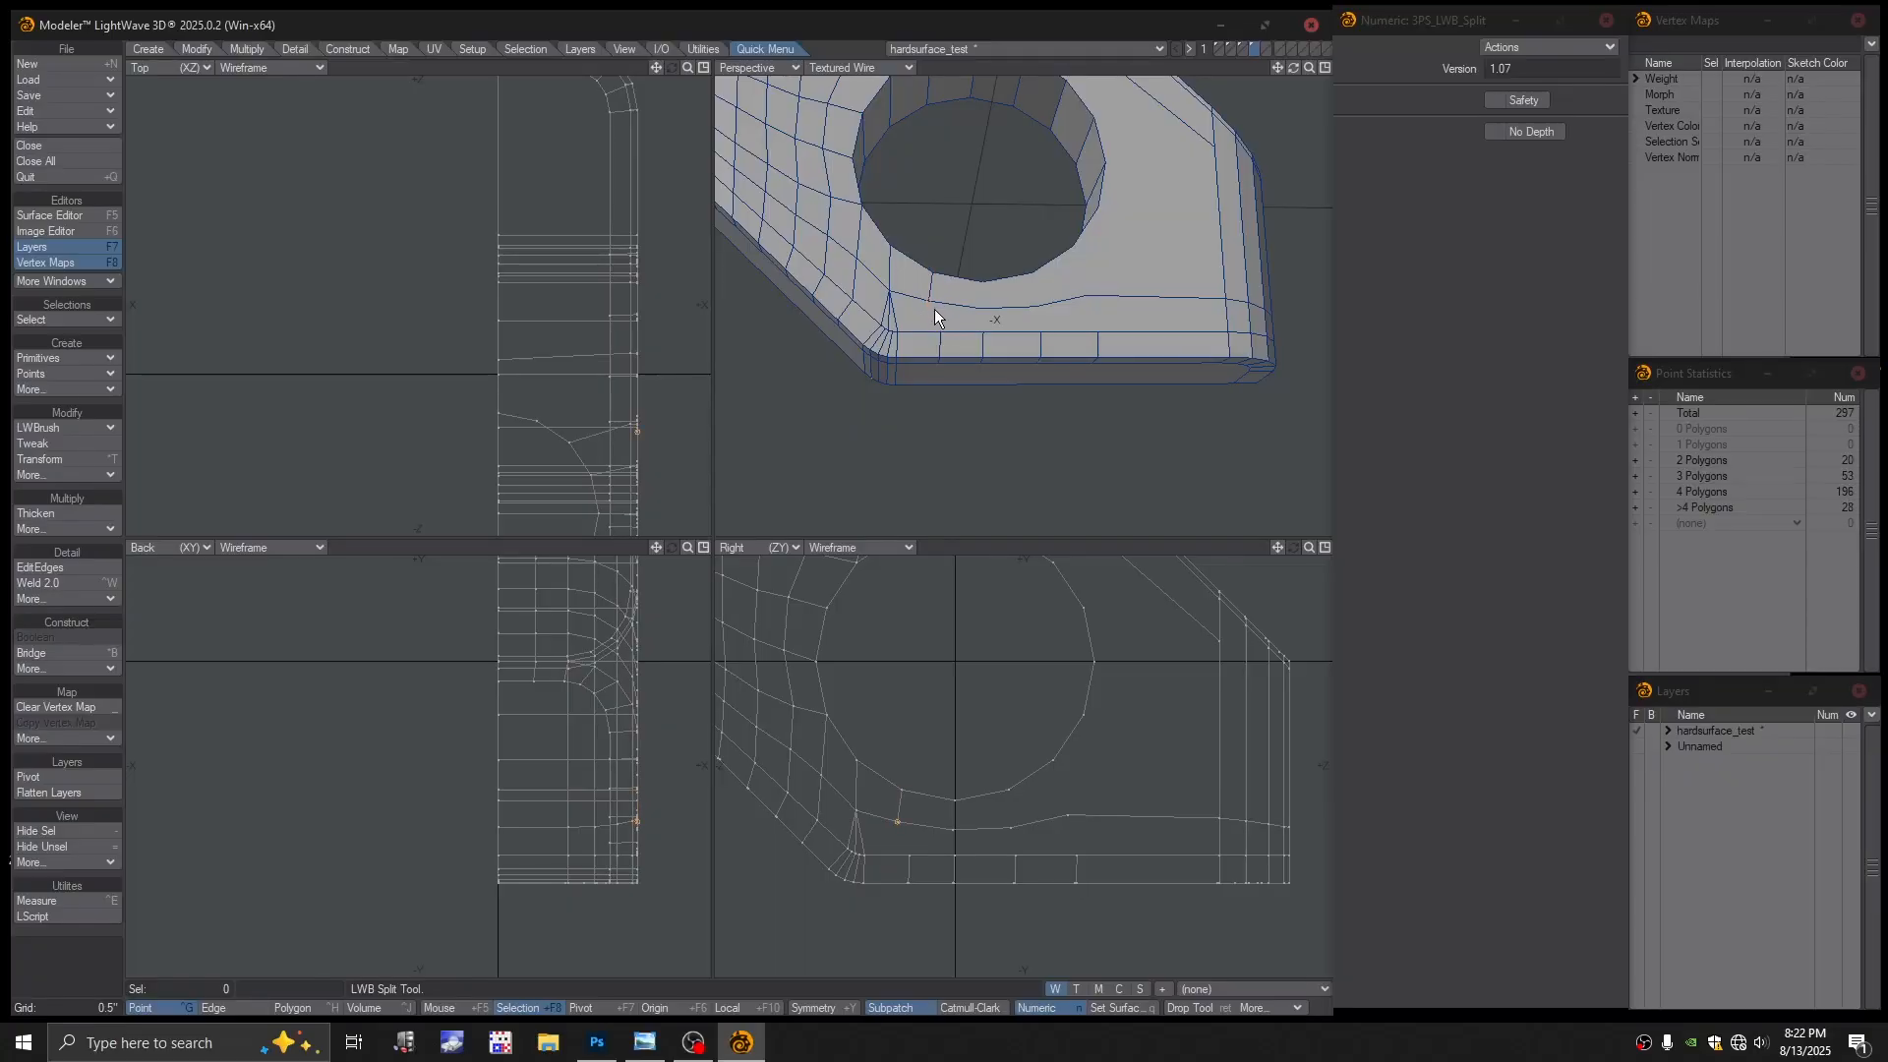
left_click(982, 311)
left_click(1085, 297)
left_click_drag(1106, 332, 1021, 282, "alt")
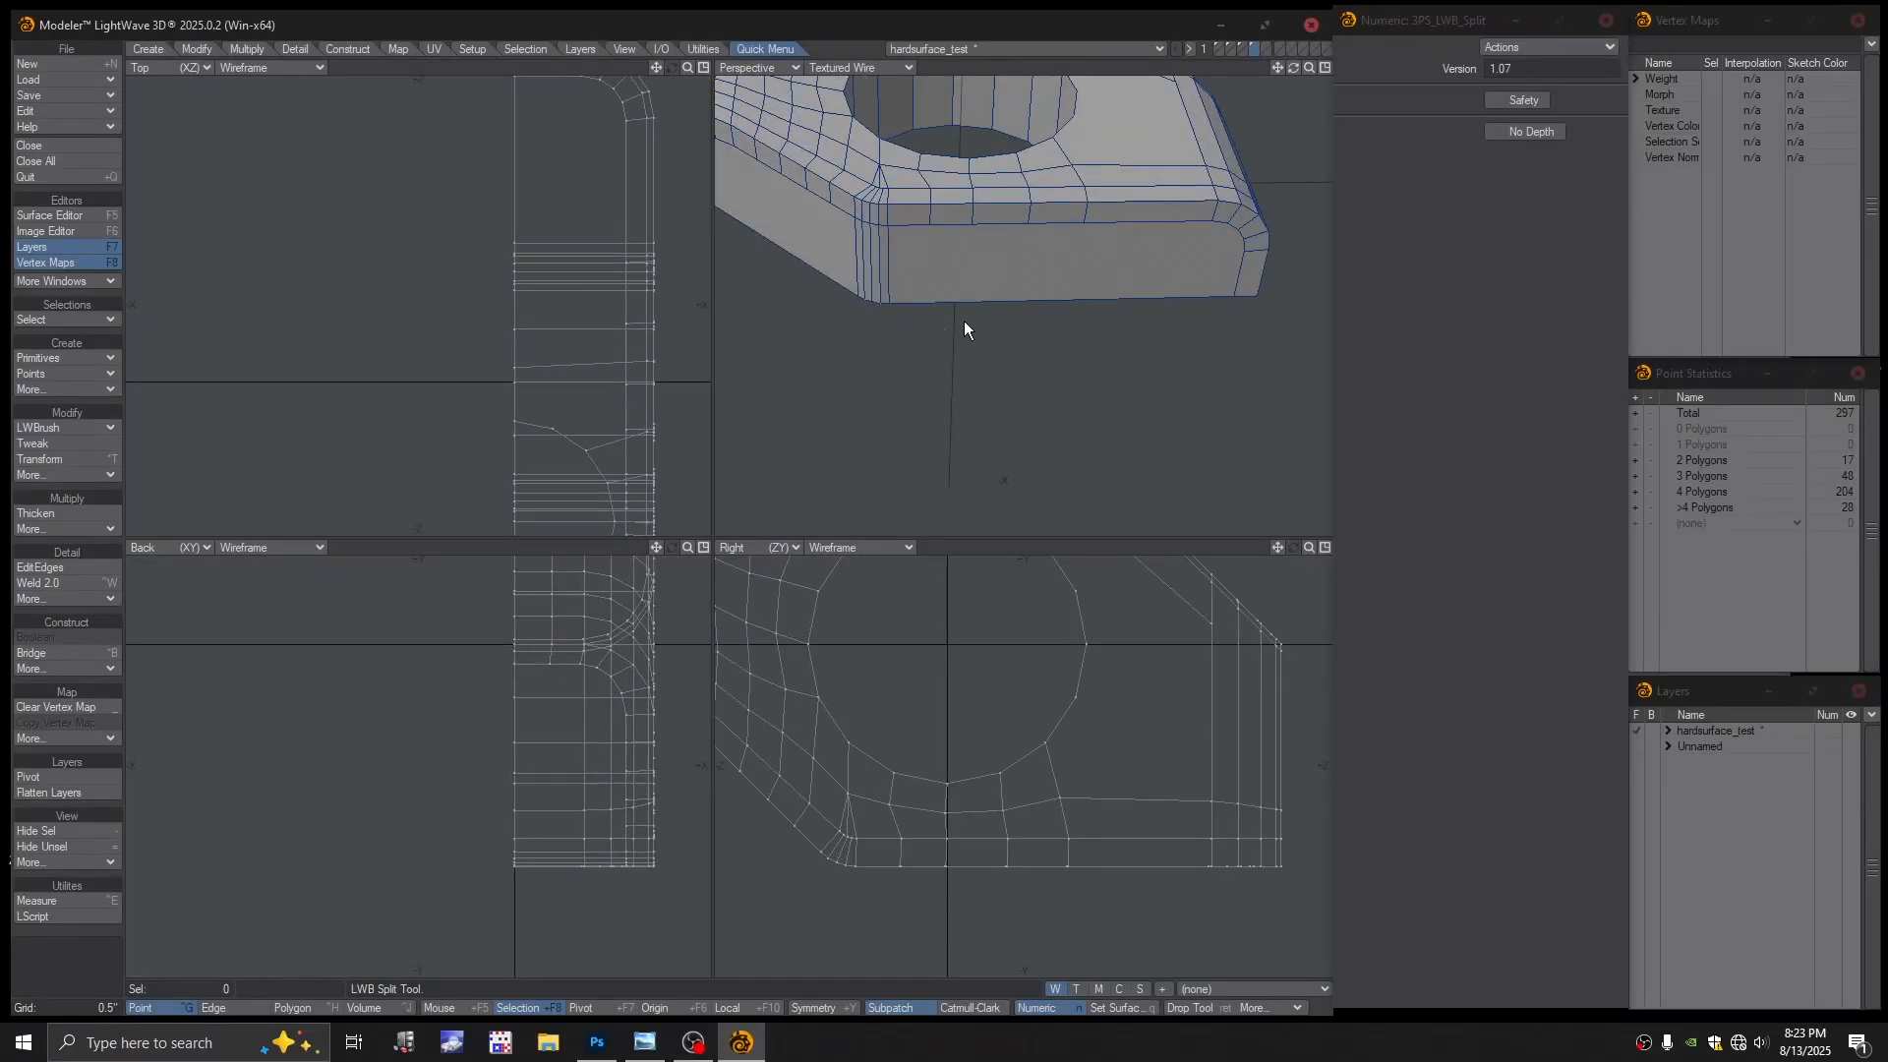
Add an edge point and cut four vertical splits across the front face
left_click(61, 426)
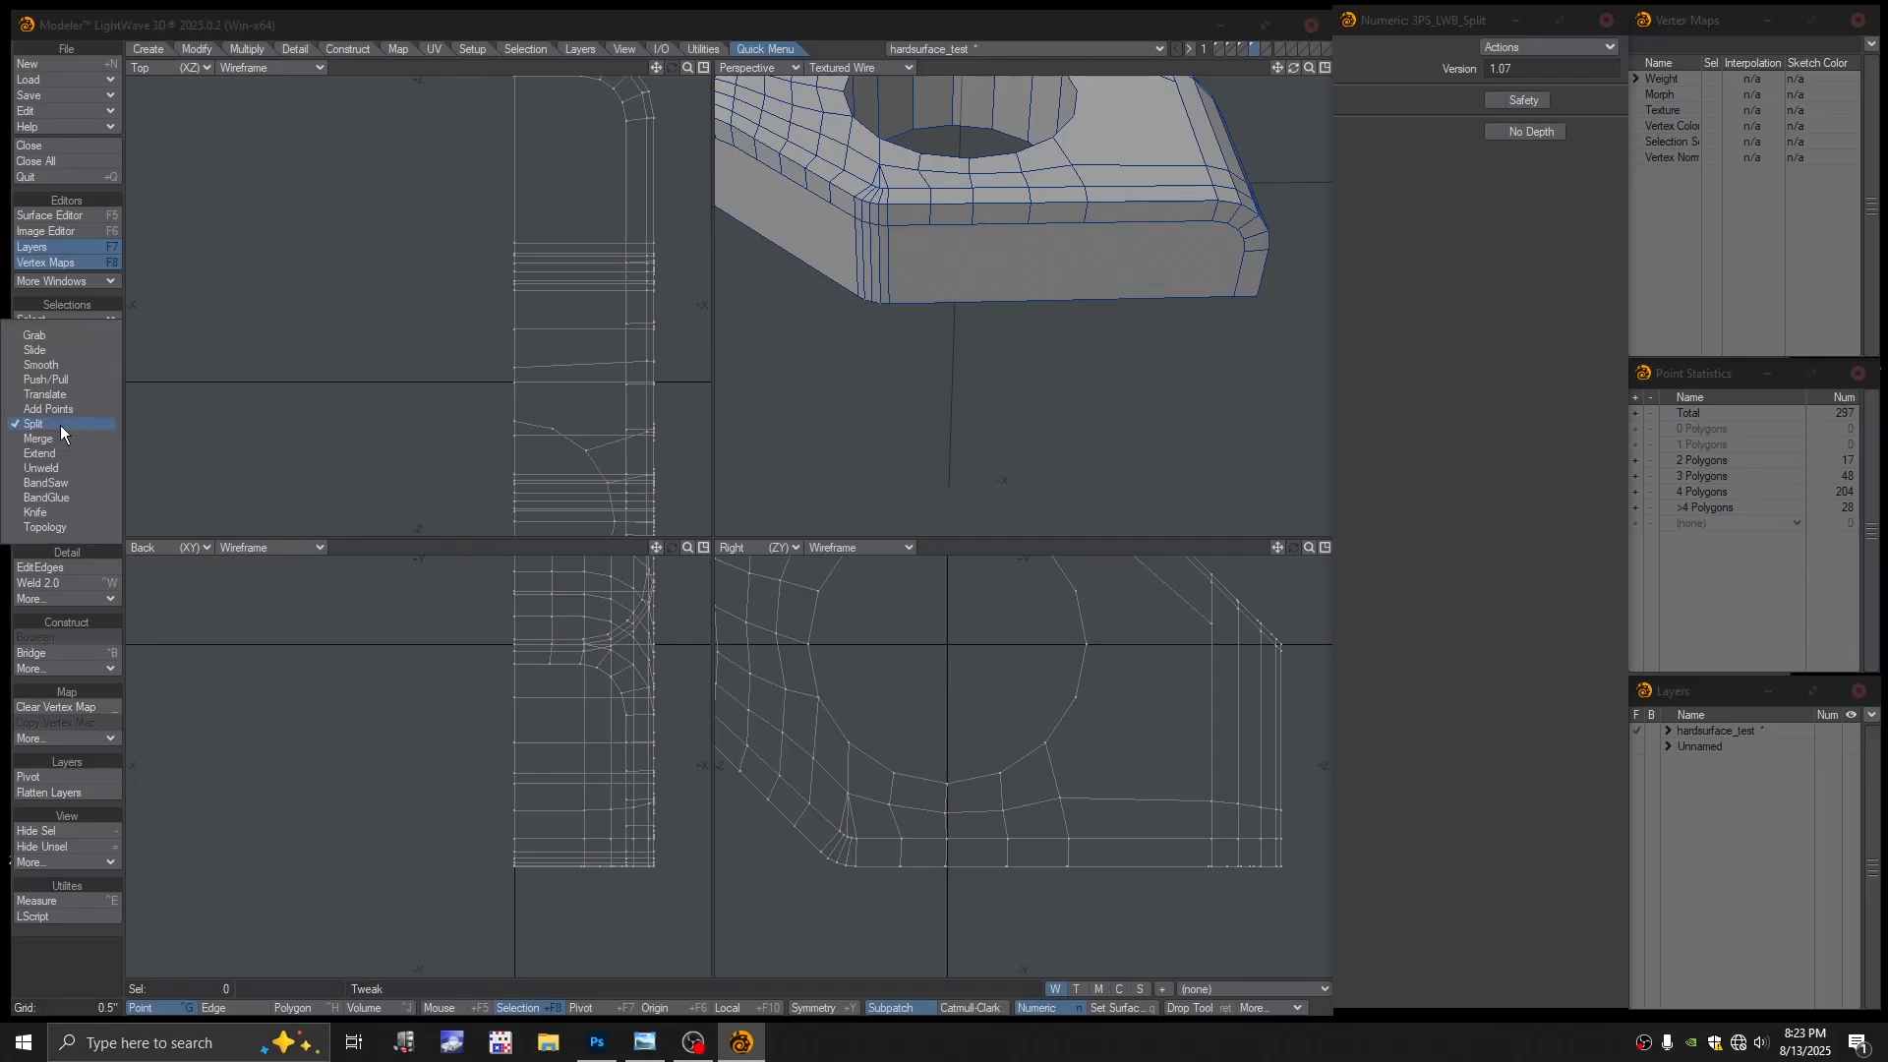
left_click(61, 425)
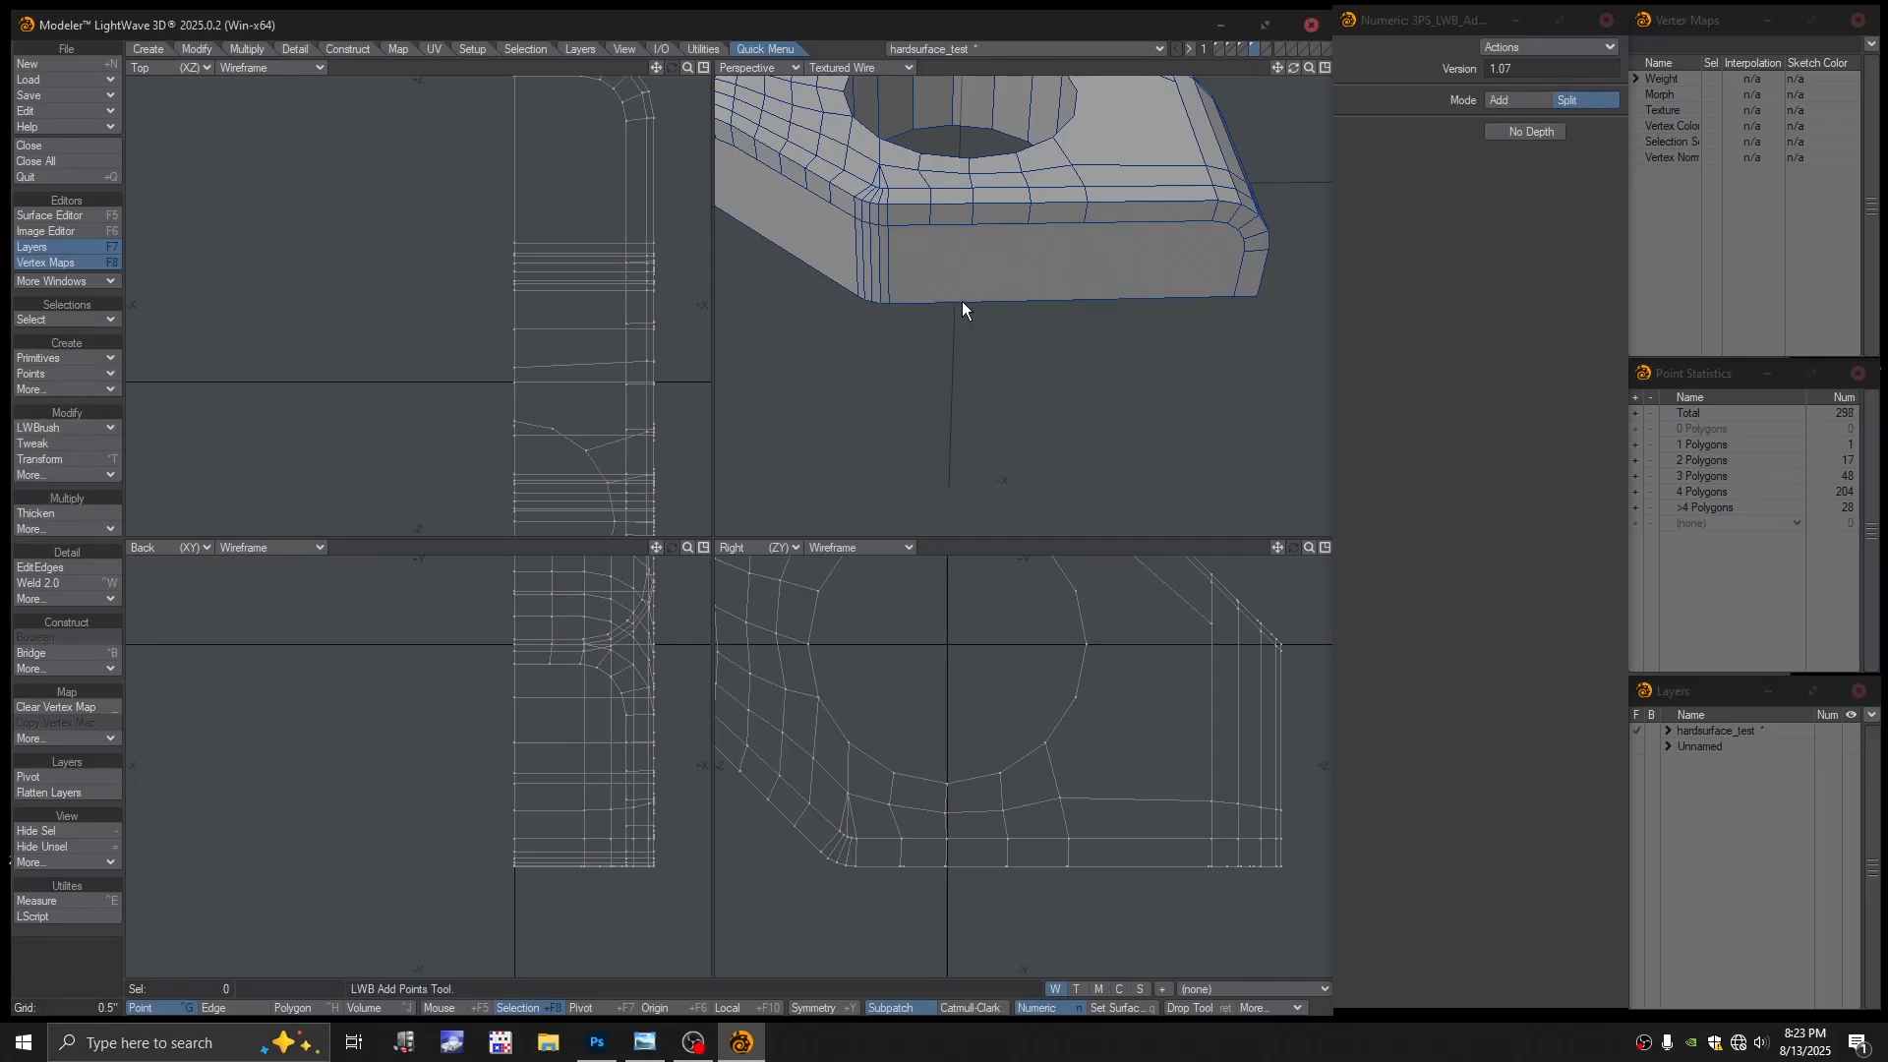
left_click(1026, 299)
left_click(65, 425)
left_click(63, 433)
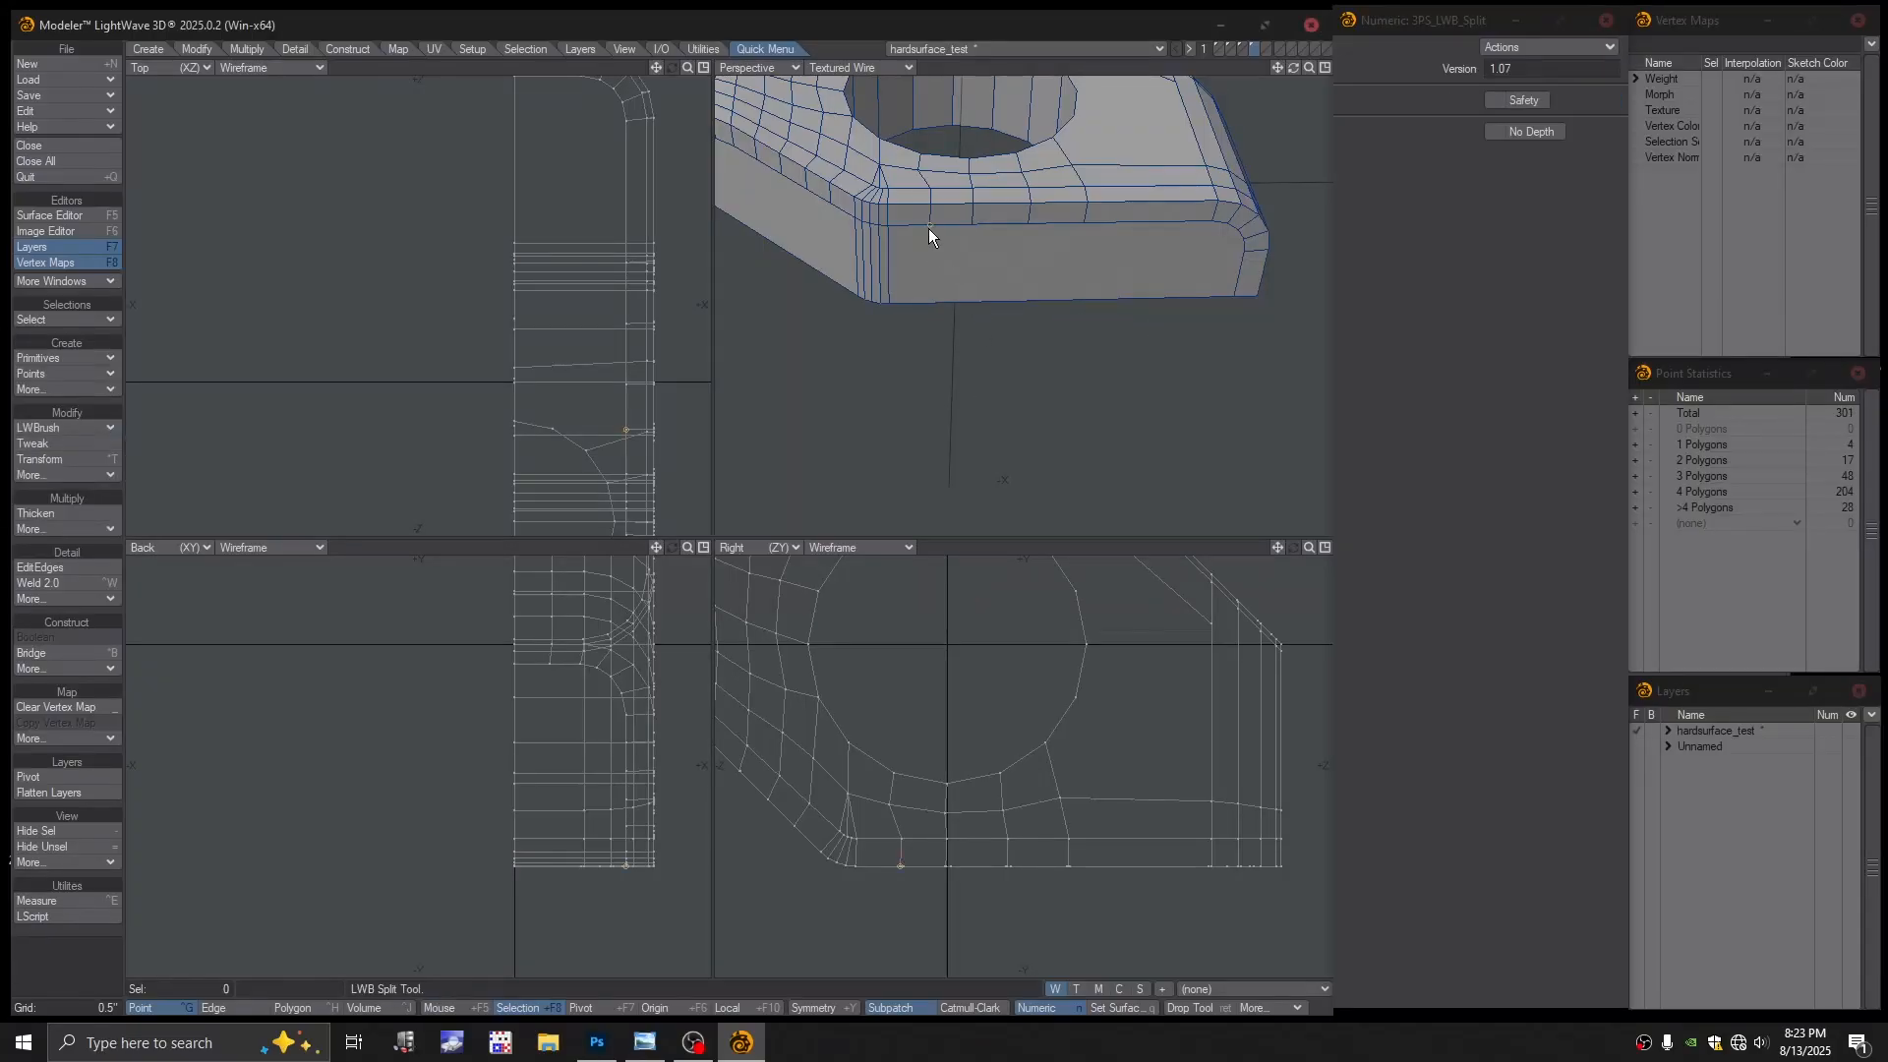
left_click_drag(928, 229, 938, 321)
left_click_drag(974, 220, 986, 306)
left_click_drag(1028, 234, 1042, 315)
left_click_drag(1086, 223, 1010, 357)
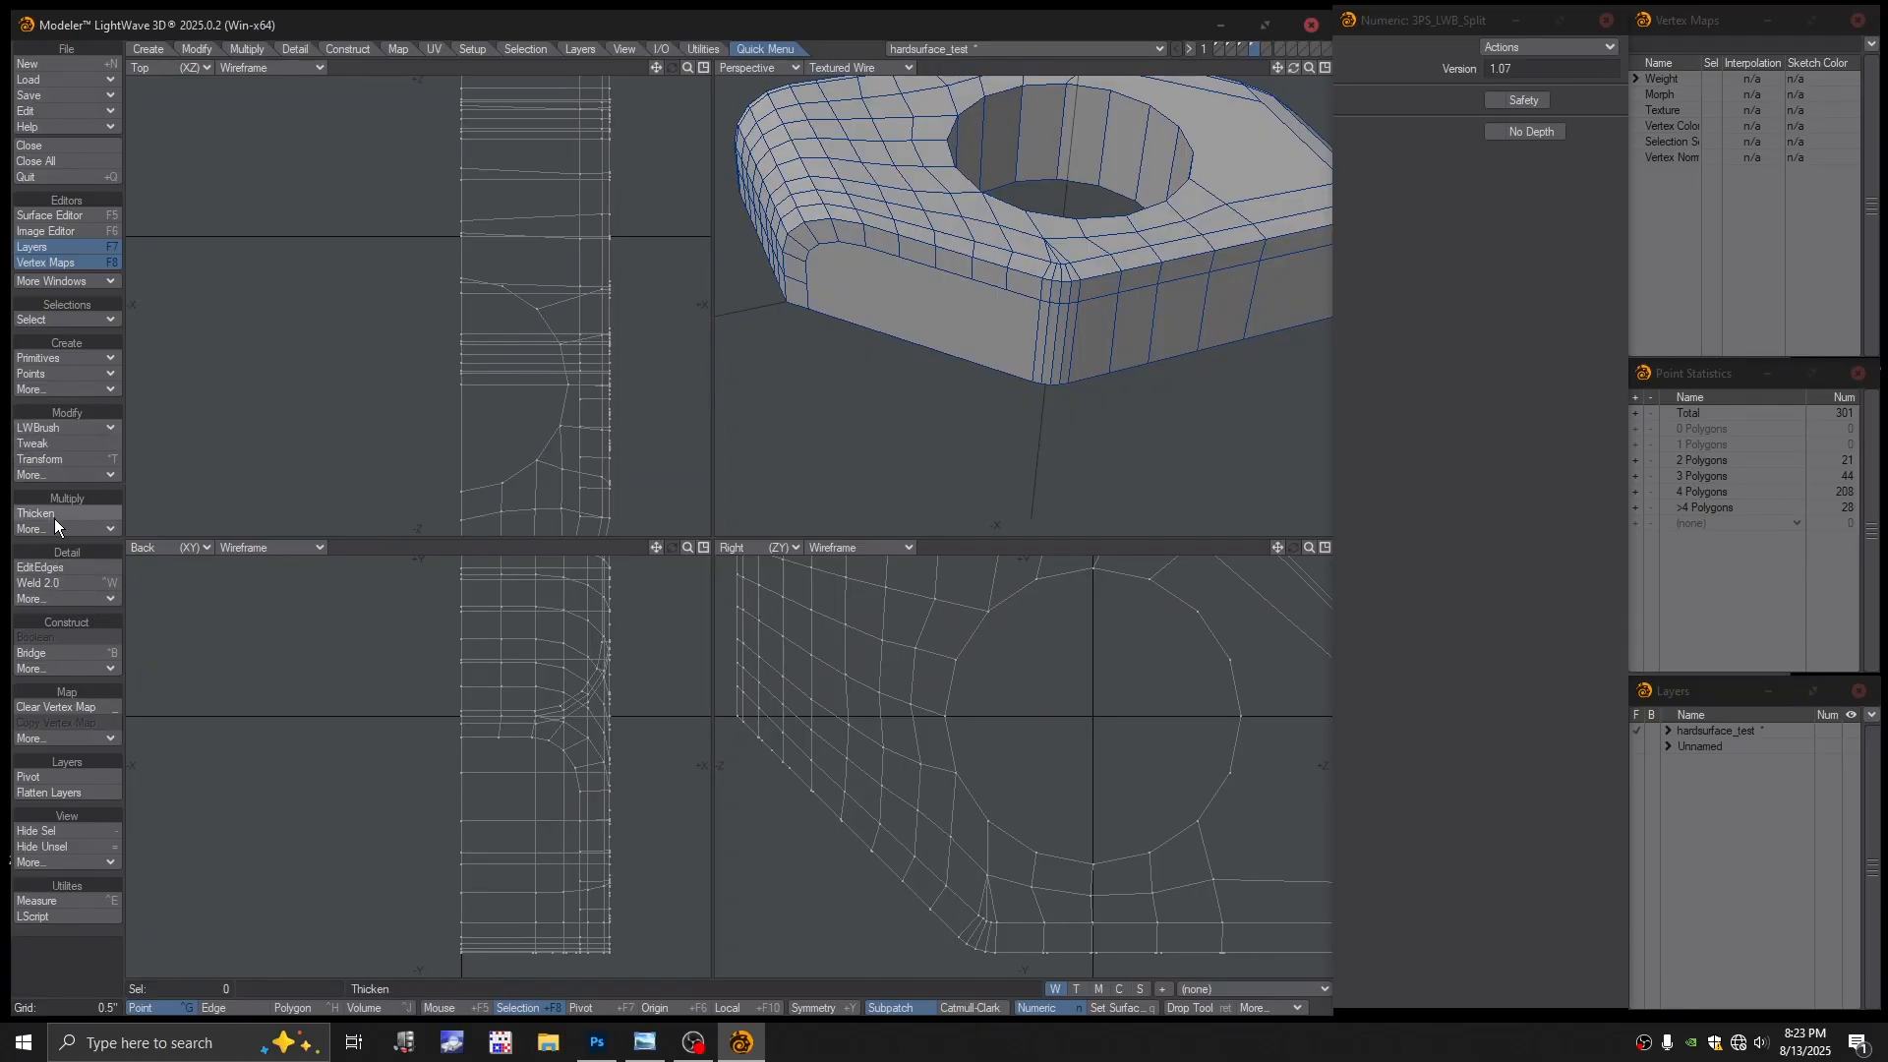
left_click(45, 569)
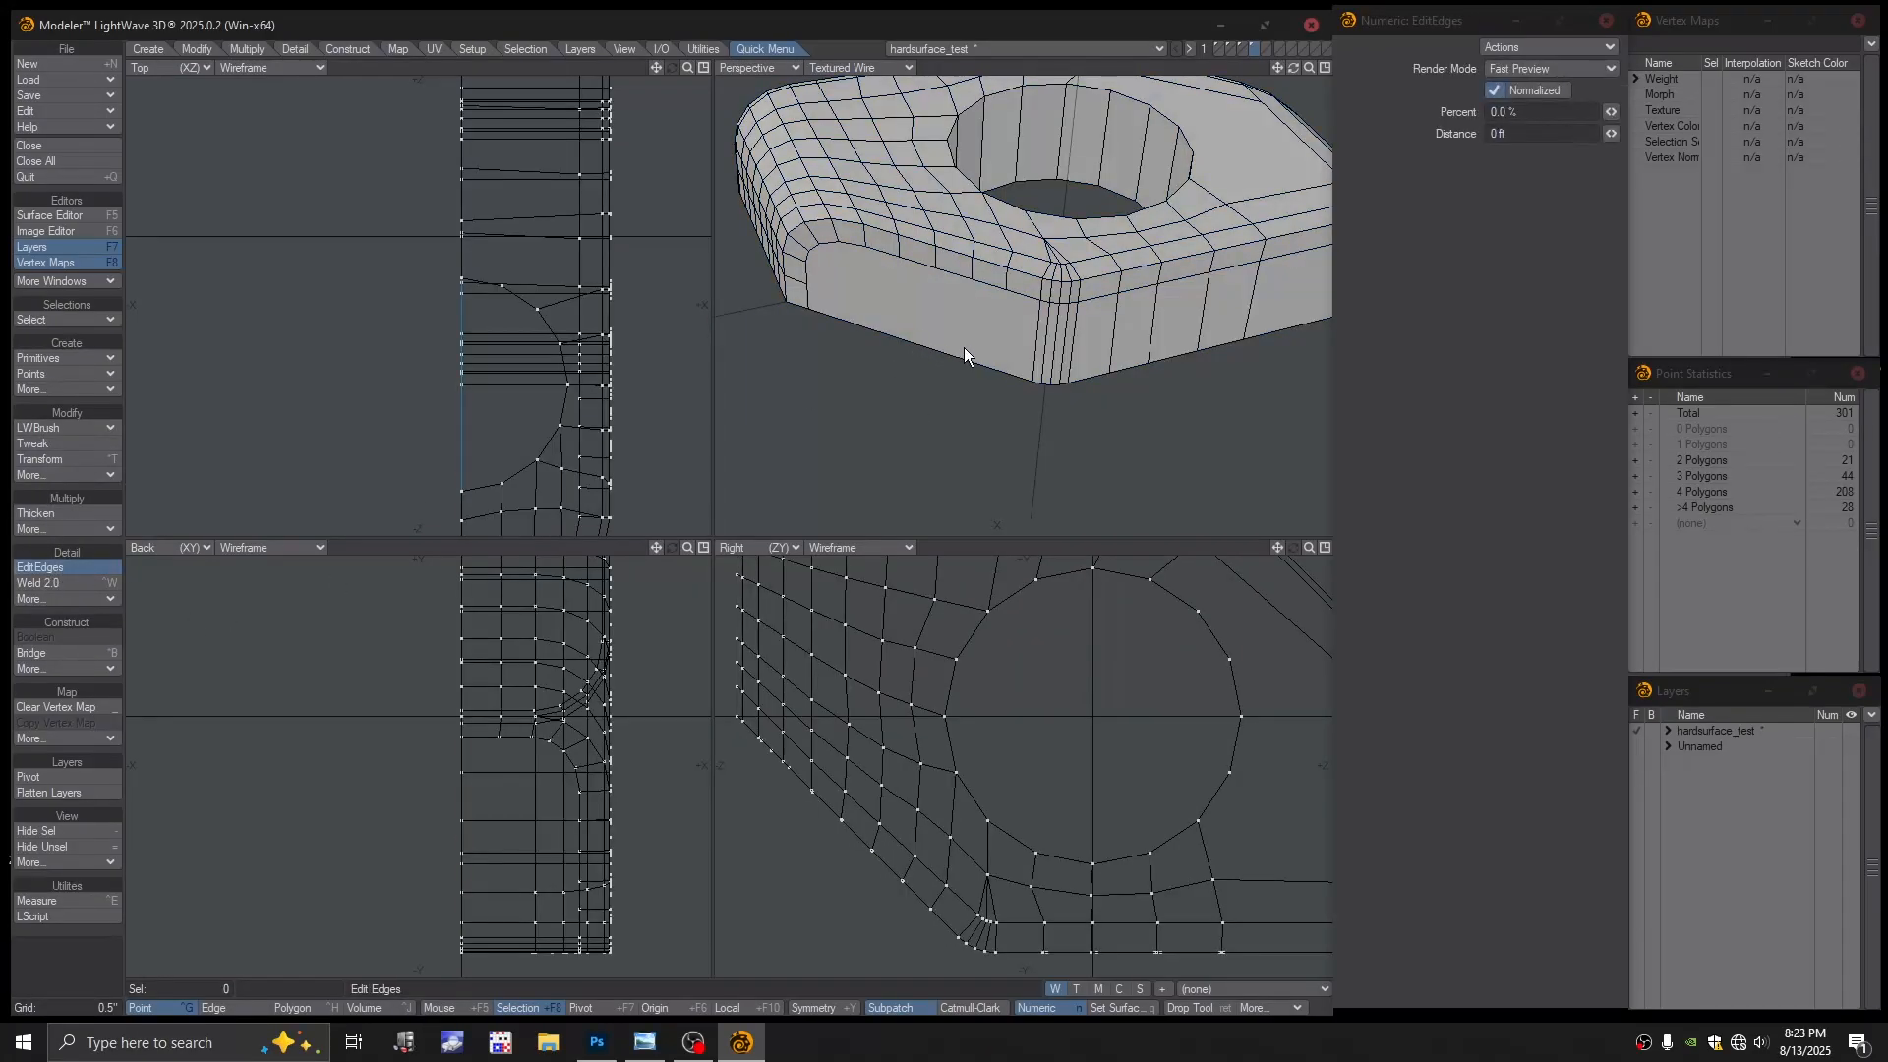
Add five extra points on the block's edges with LWBrush Add Points
left_click(51, 438)
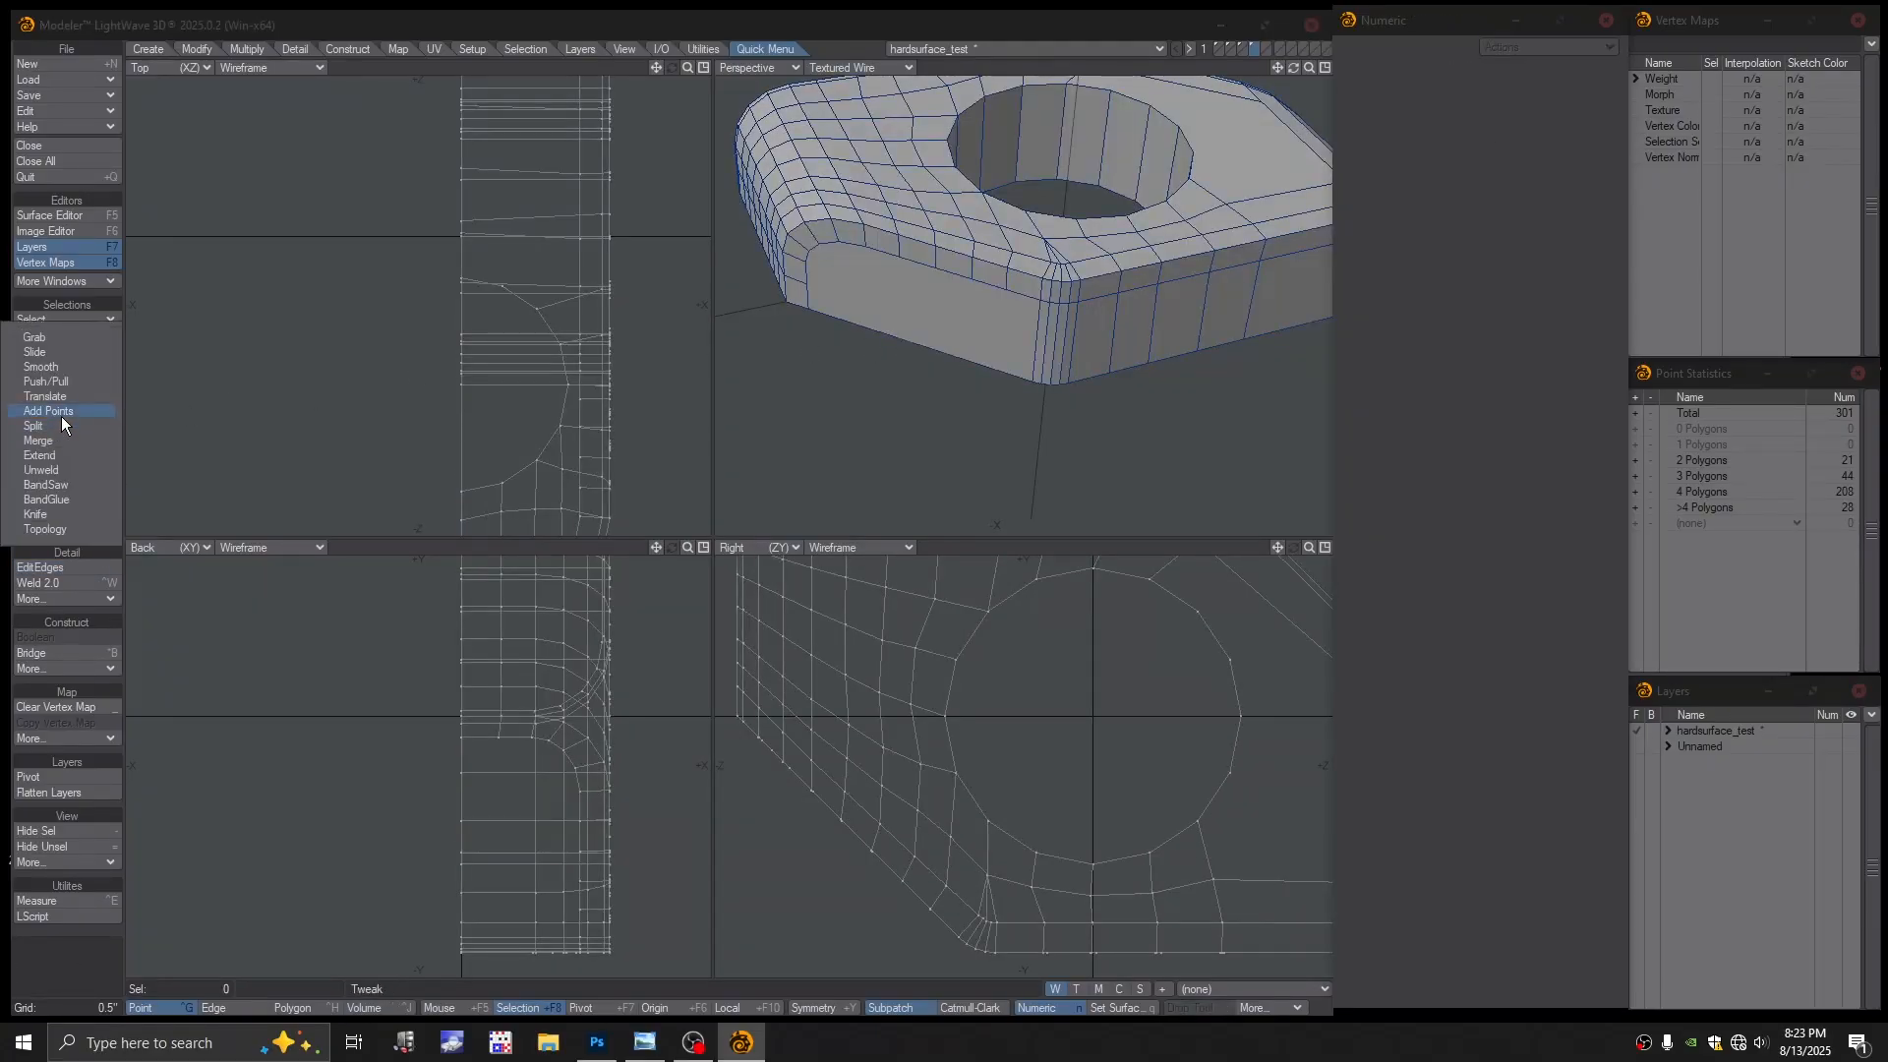
left_click(57, 428)
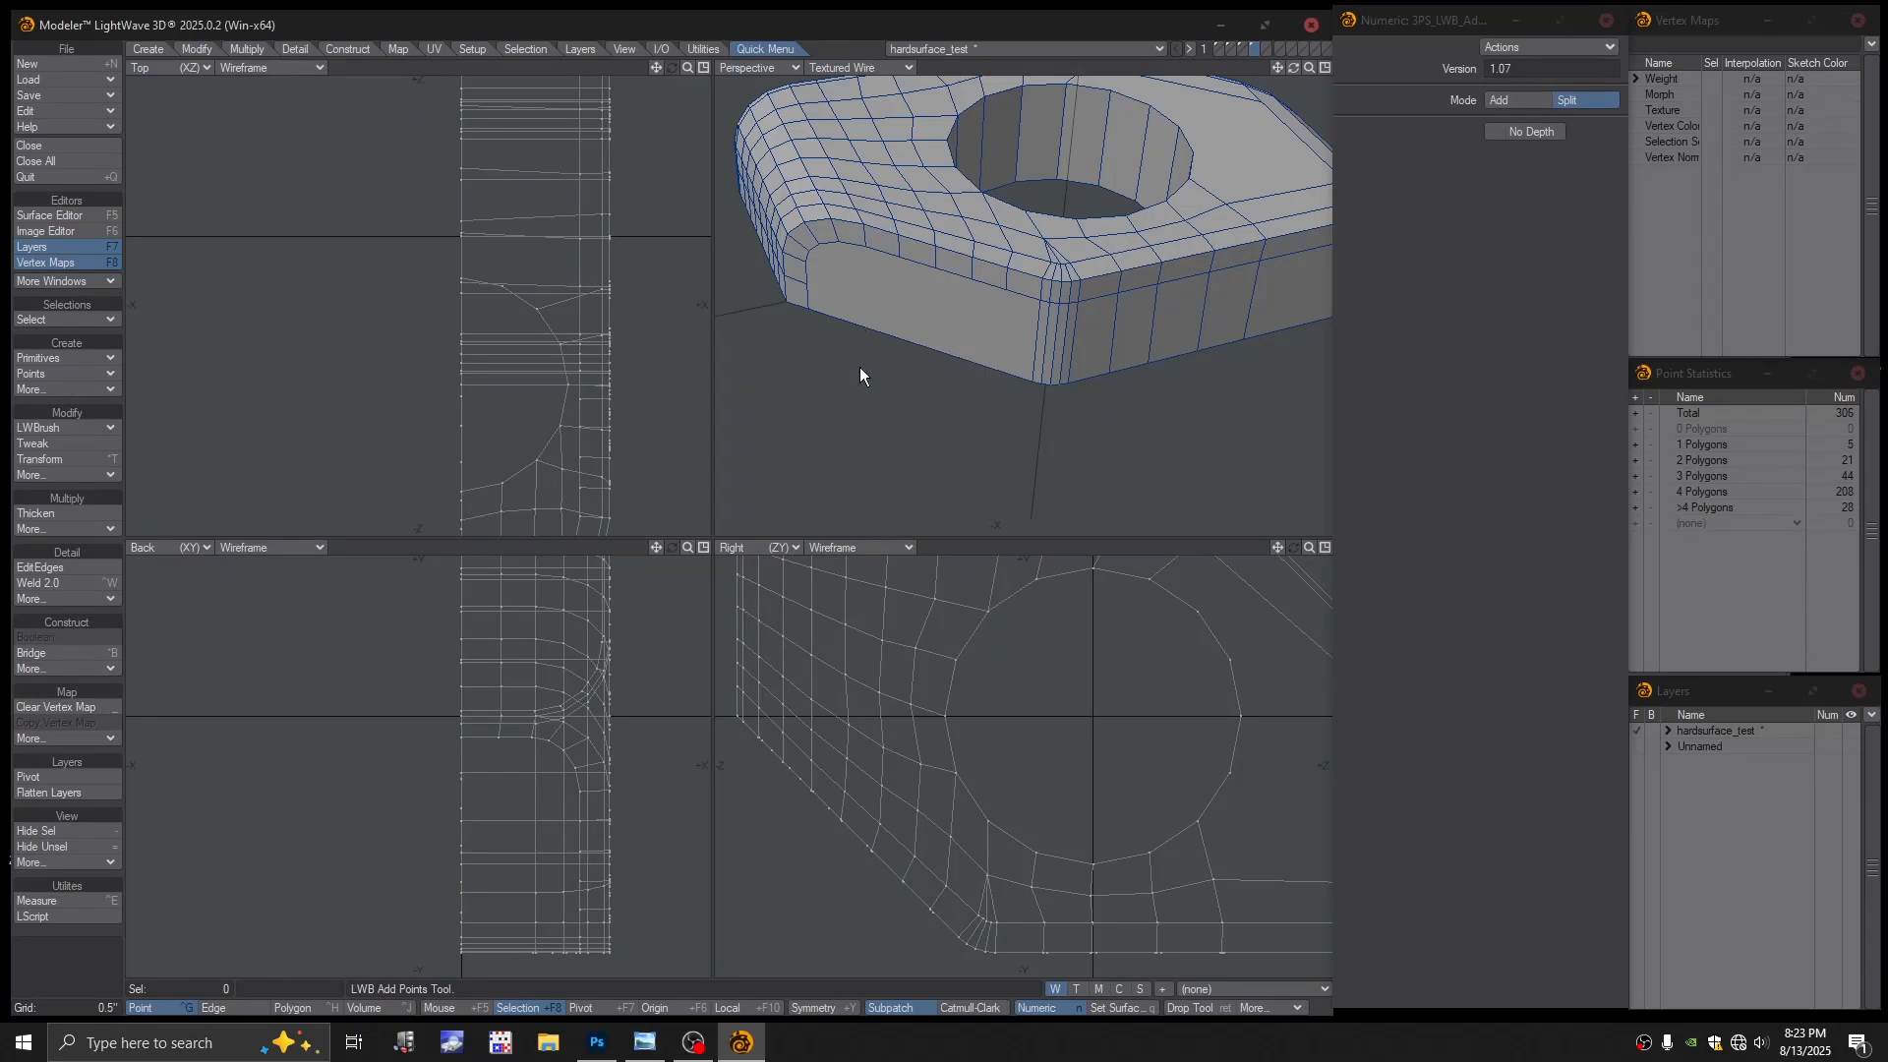
left_click(45, 426)
left_click(55, 439)
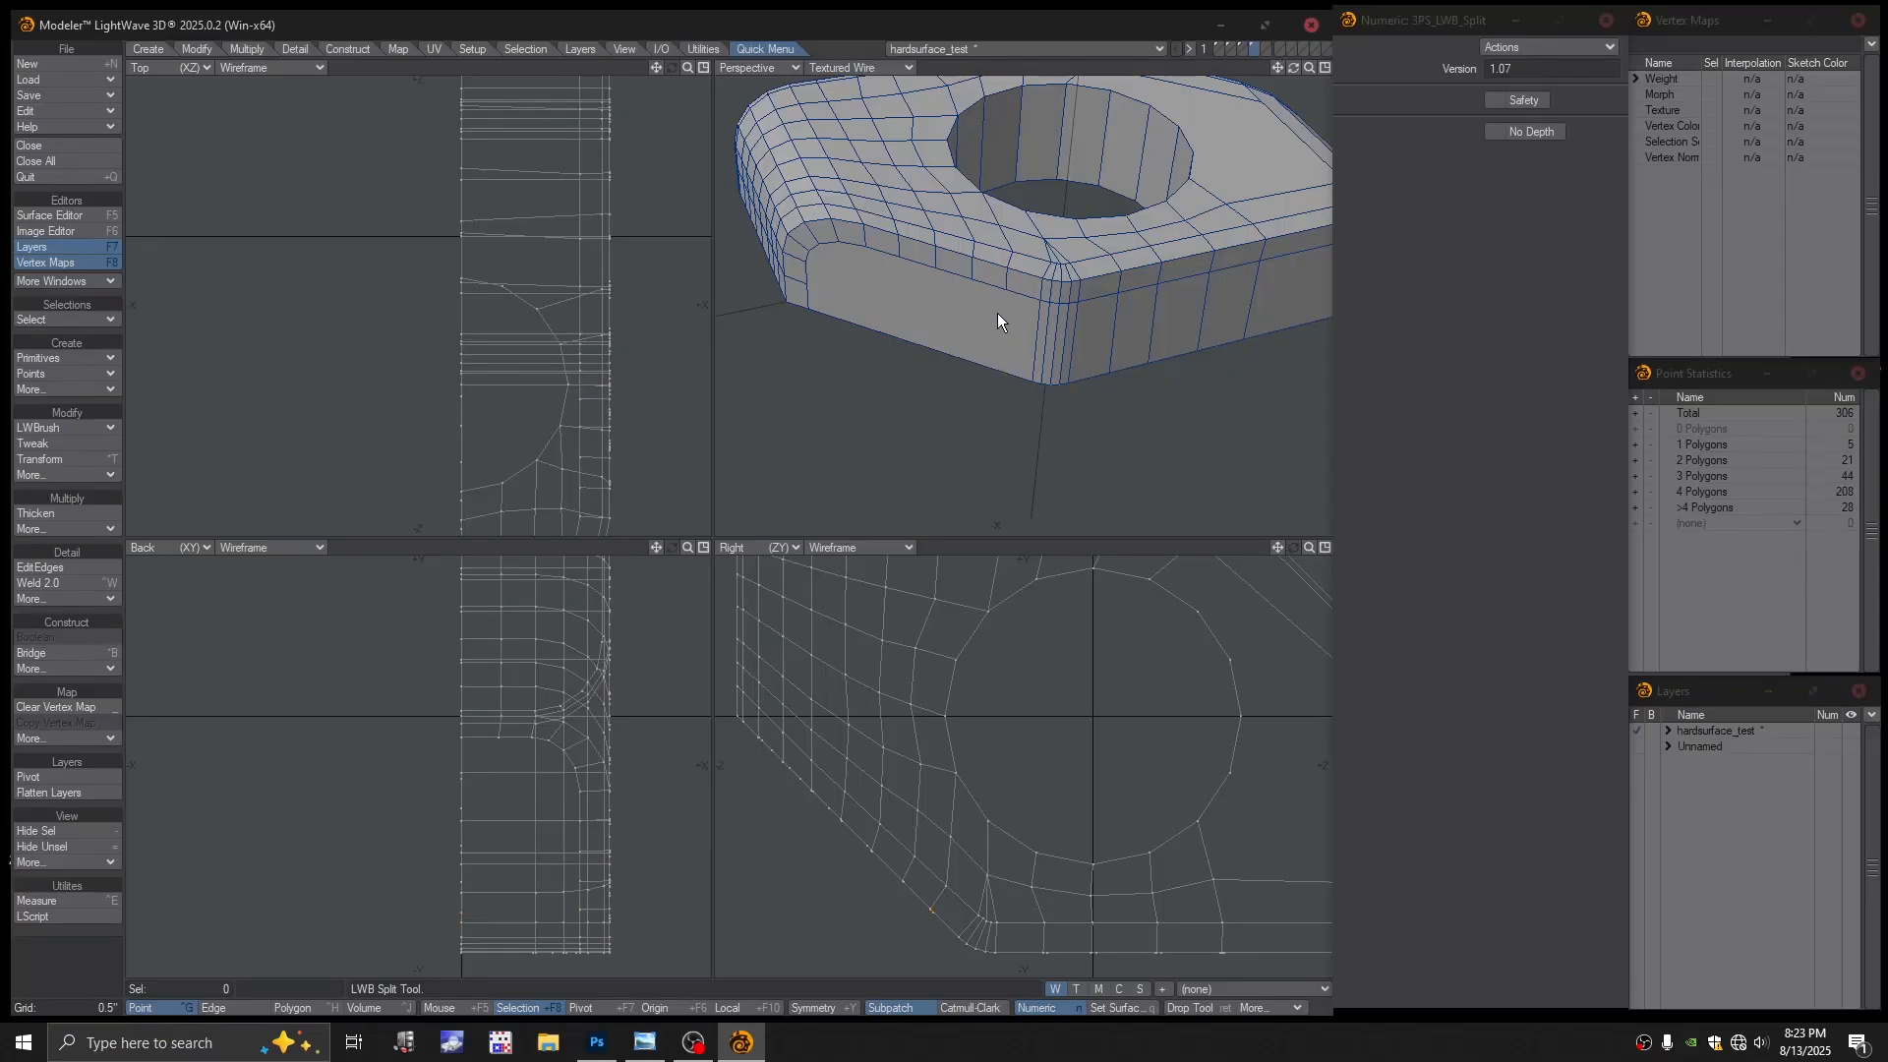
left_click_drag(998, 317, 994, 333, "alt")
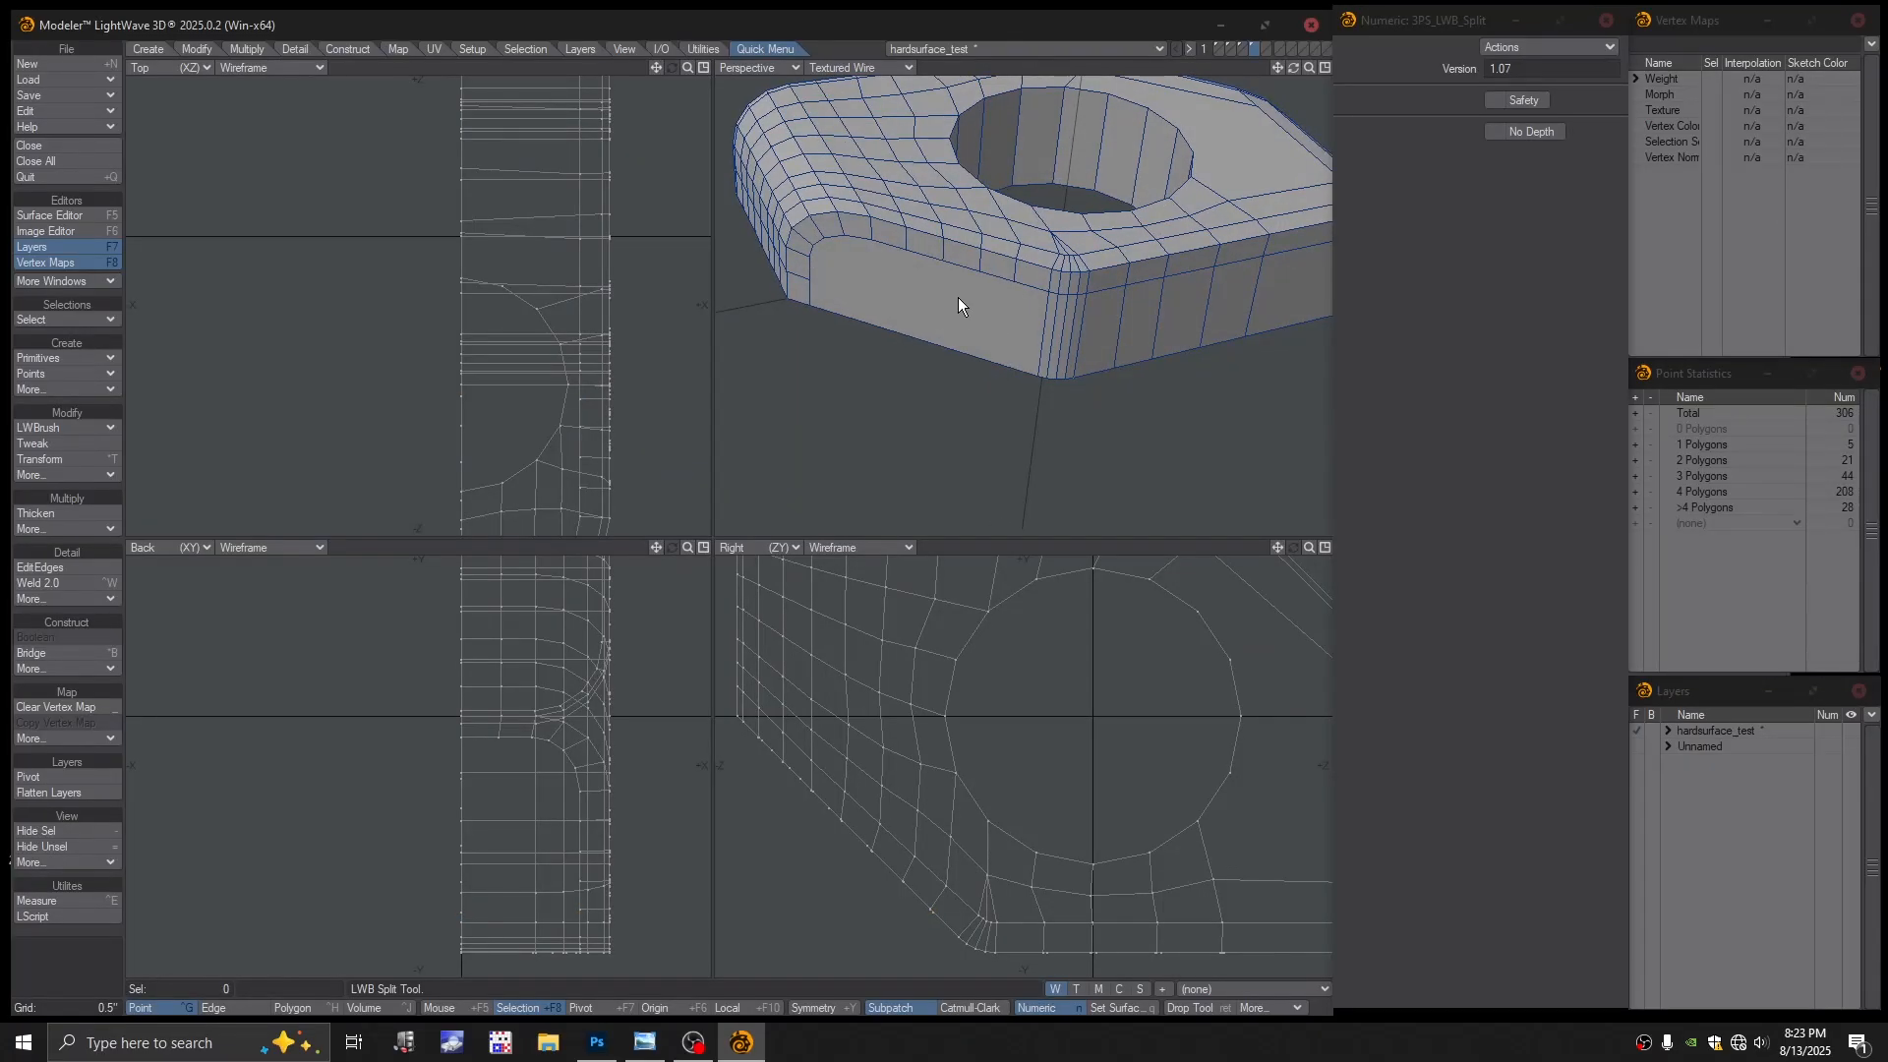
Run Merge Points and orbit to the underside to confirm no duplicates remain
key("m")
left_click(892, 512)
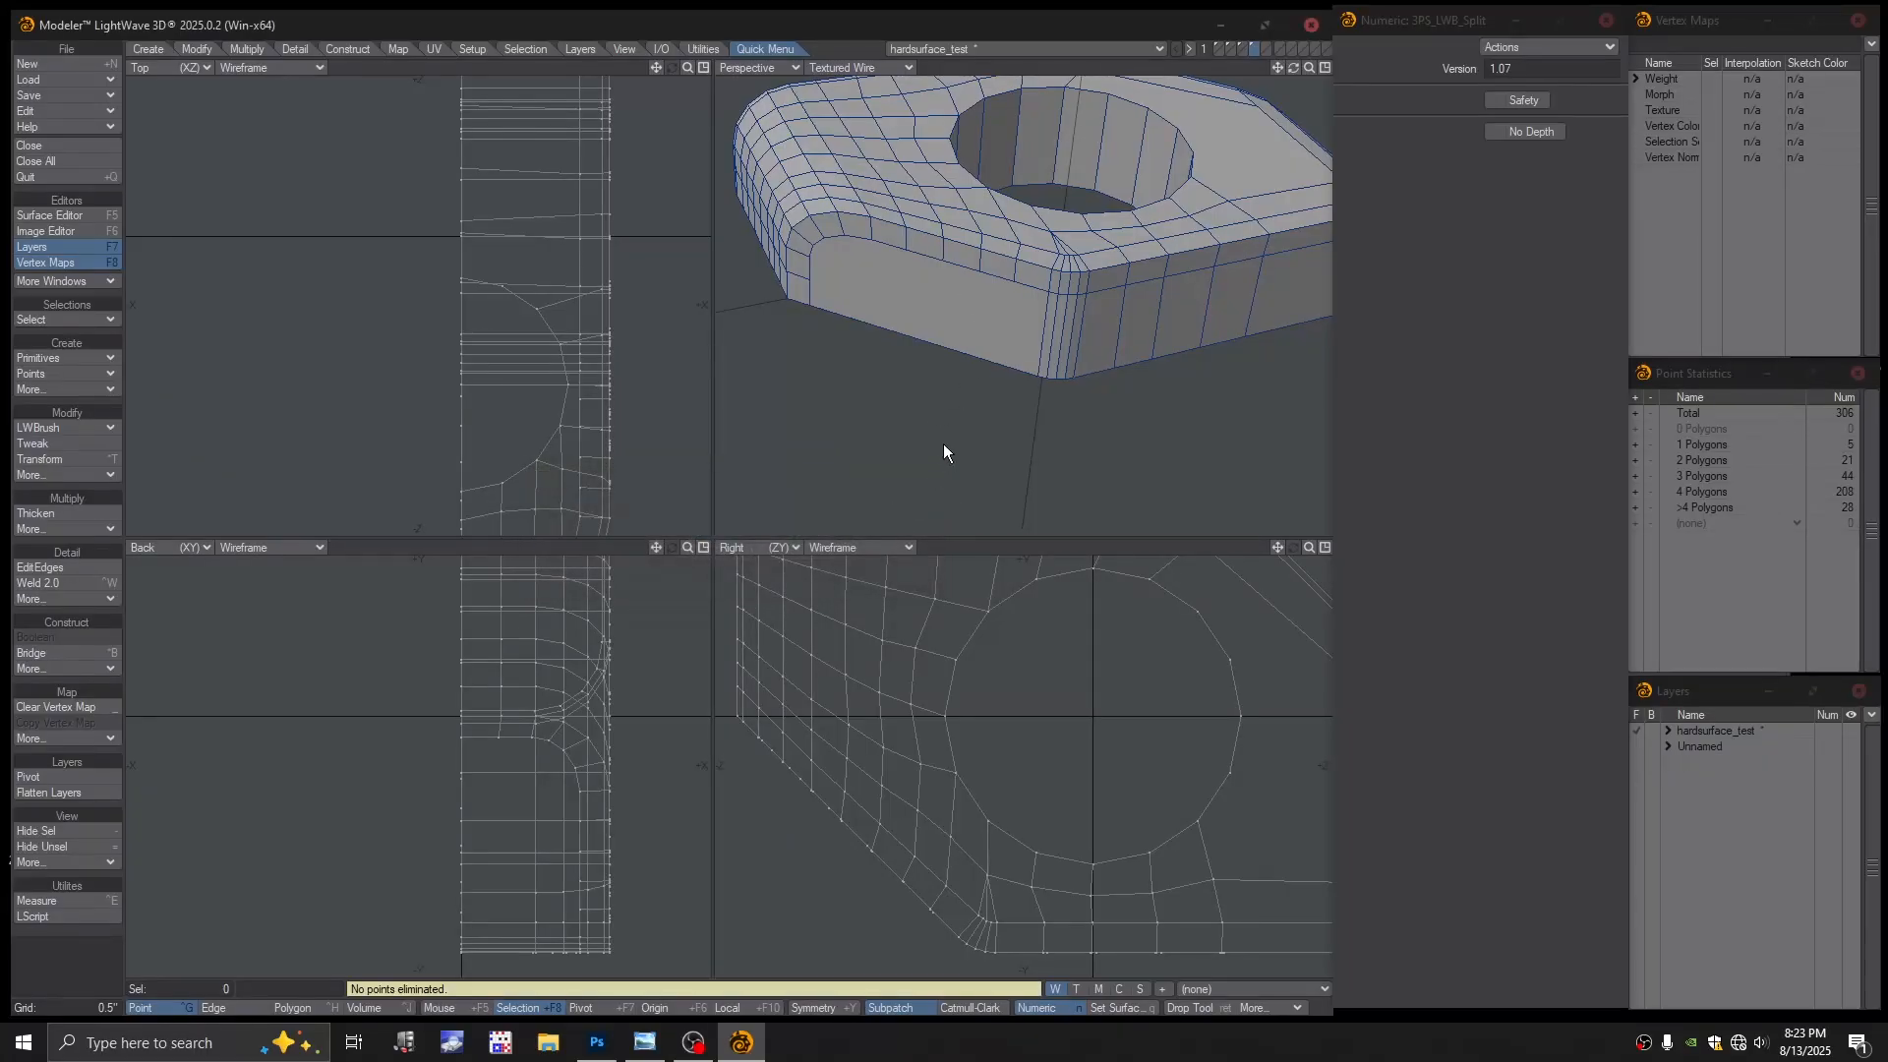
left_click_drag(965, 328, 937, 334, "alt")
left_click_drag(936, 334, 979, 344, "ctrl+alt")
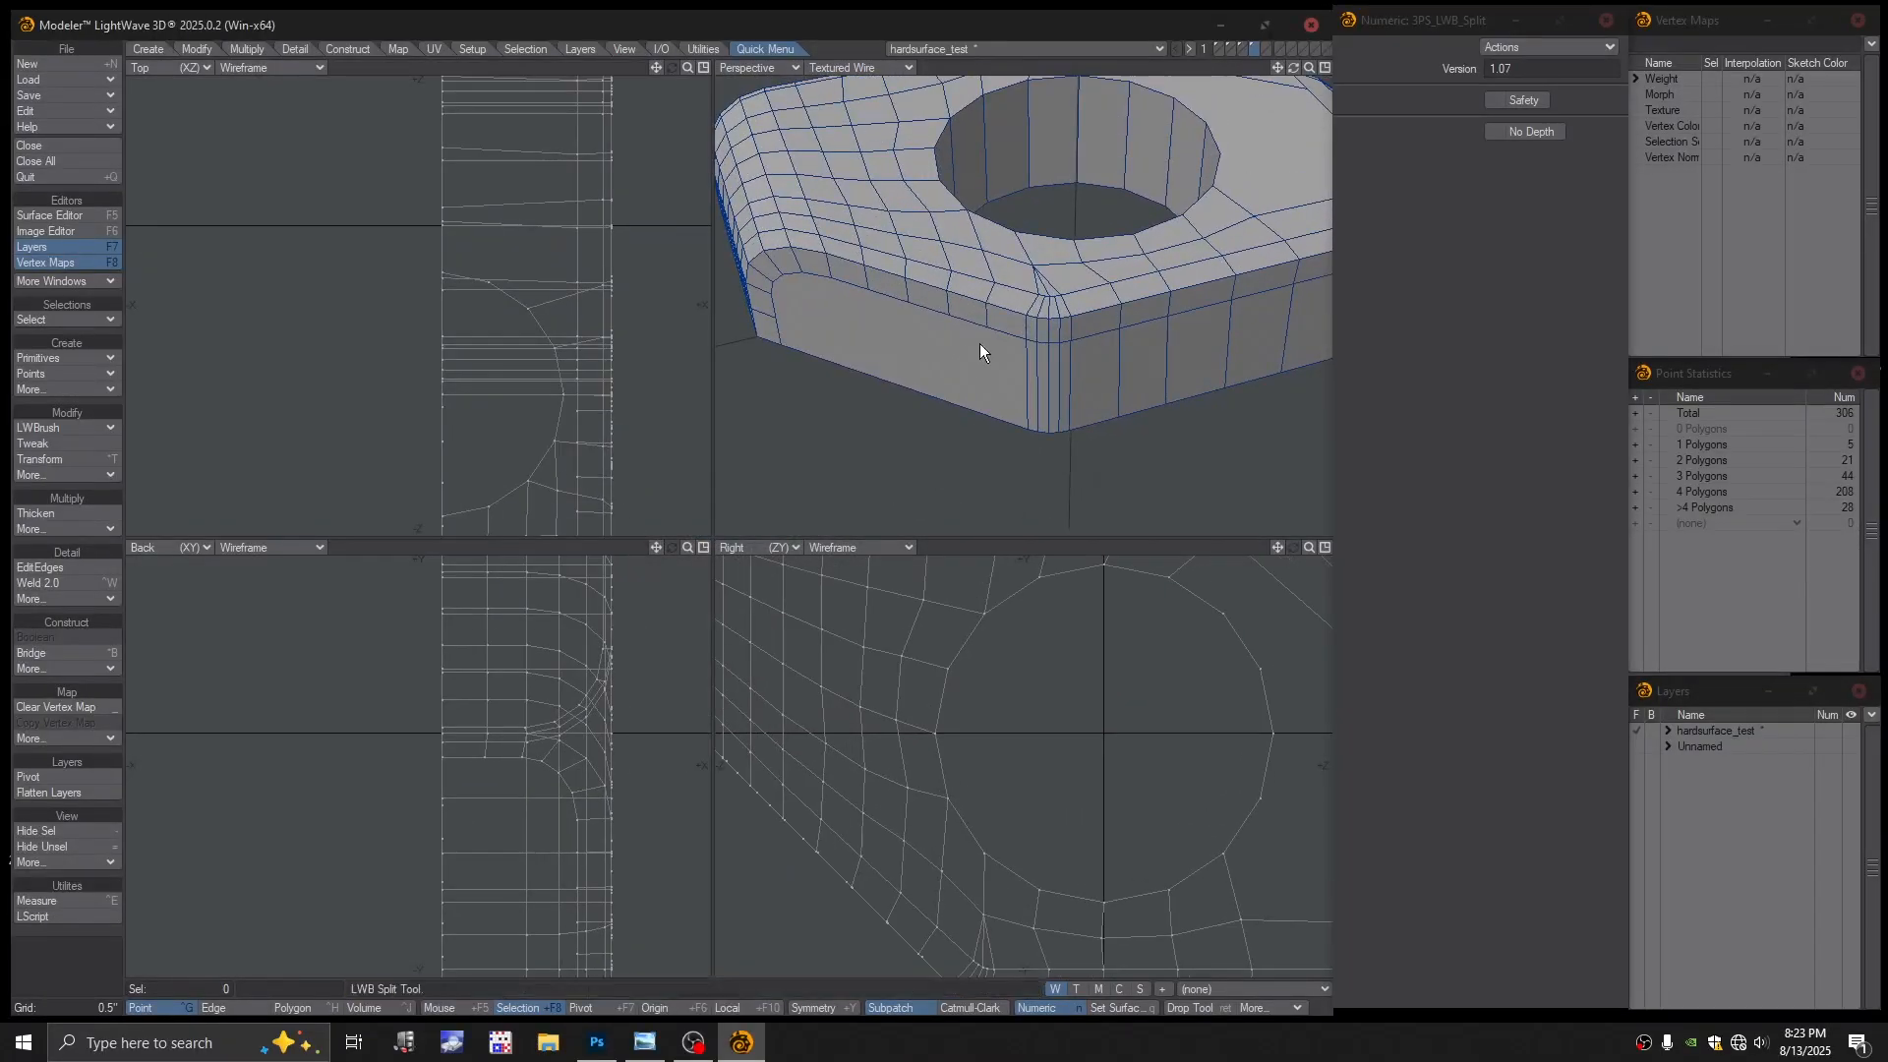
left_click_drag(1000, 415, 1065, 204, "alt")
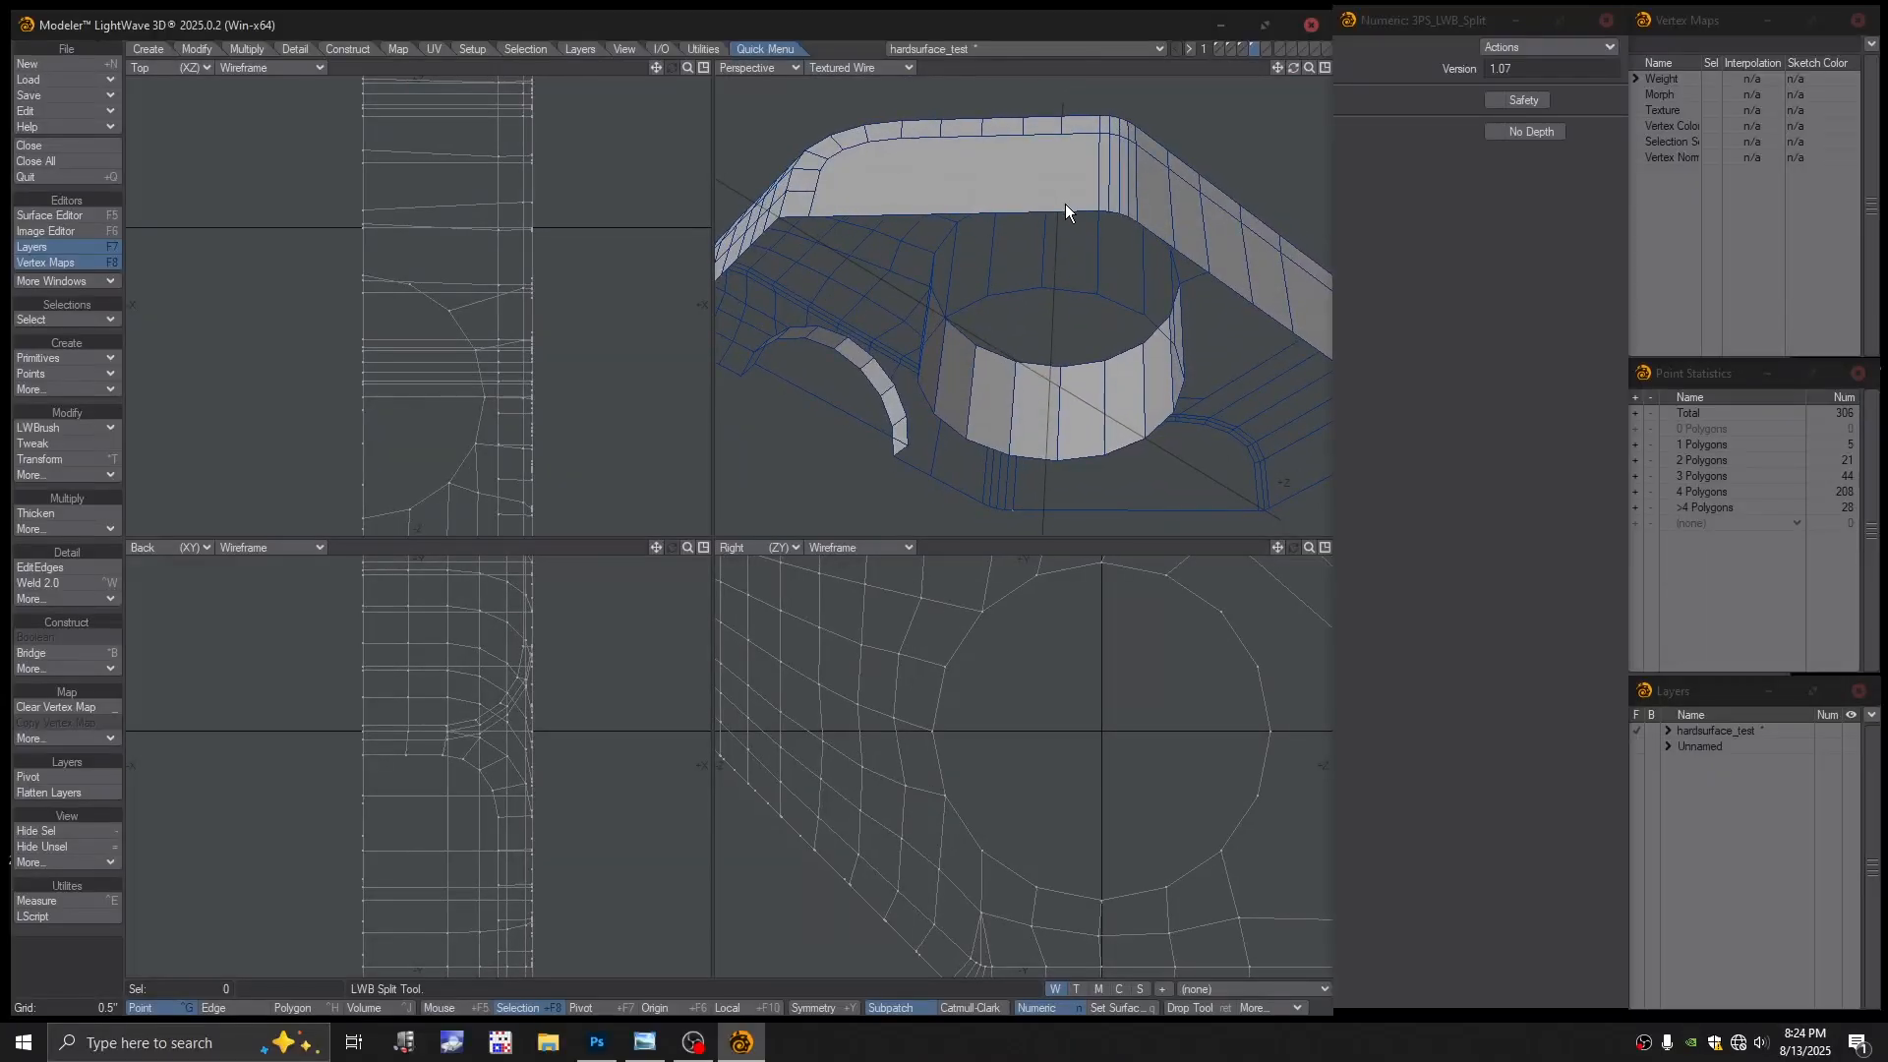
Set Perspective to Color Wireframe and orbit to view the arched cutout
left_click(867, 68)
left_click(865, 38)
left_click_drag(974, 148, 993, 345, "alt")
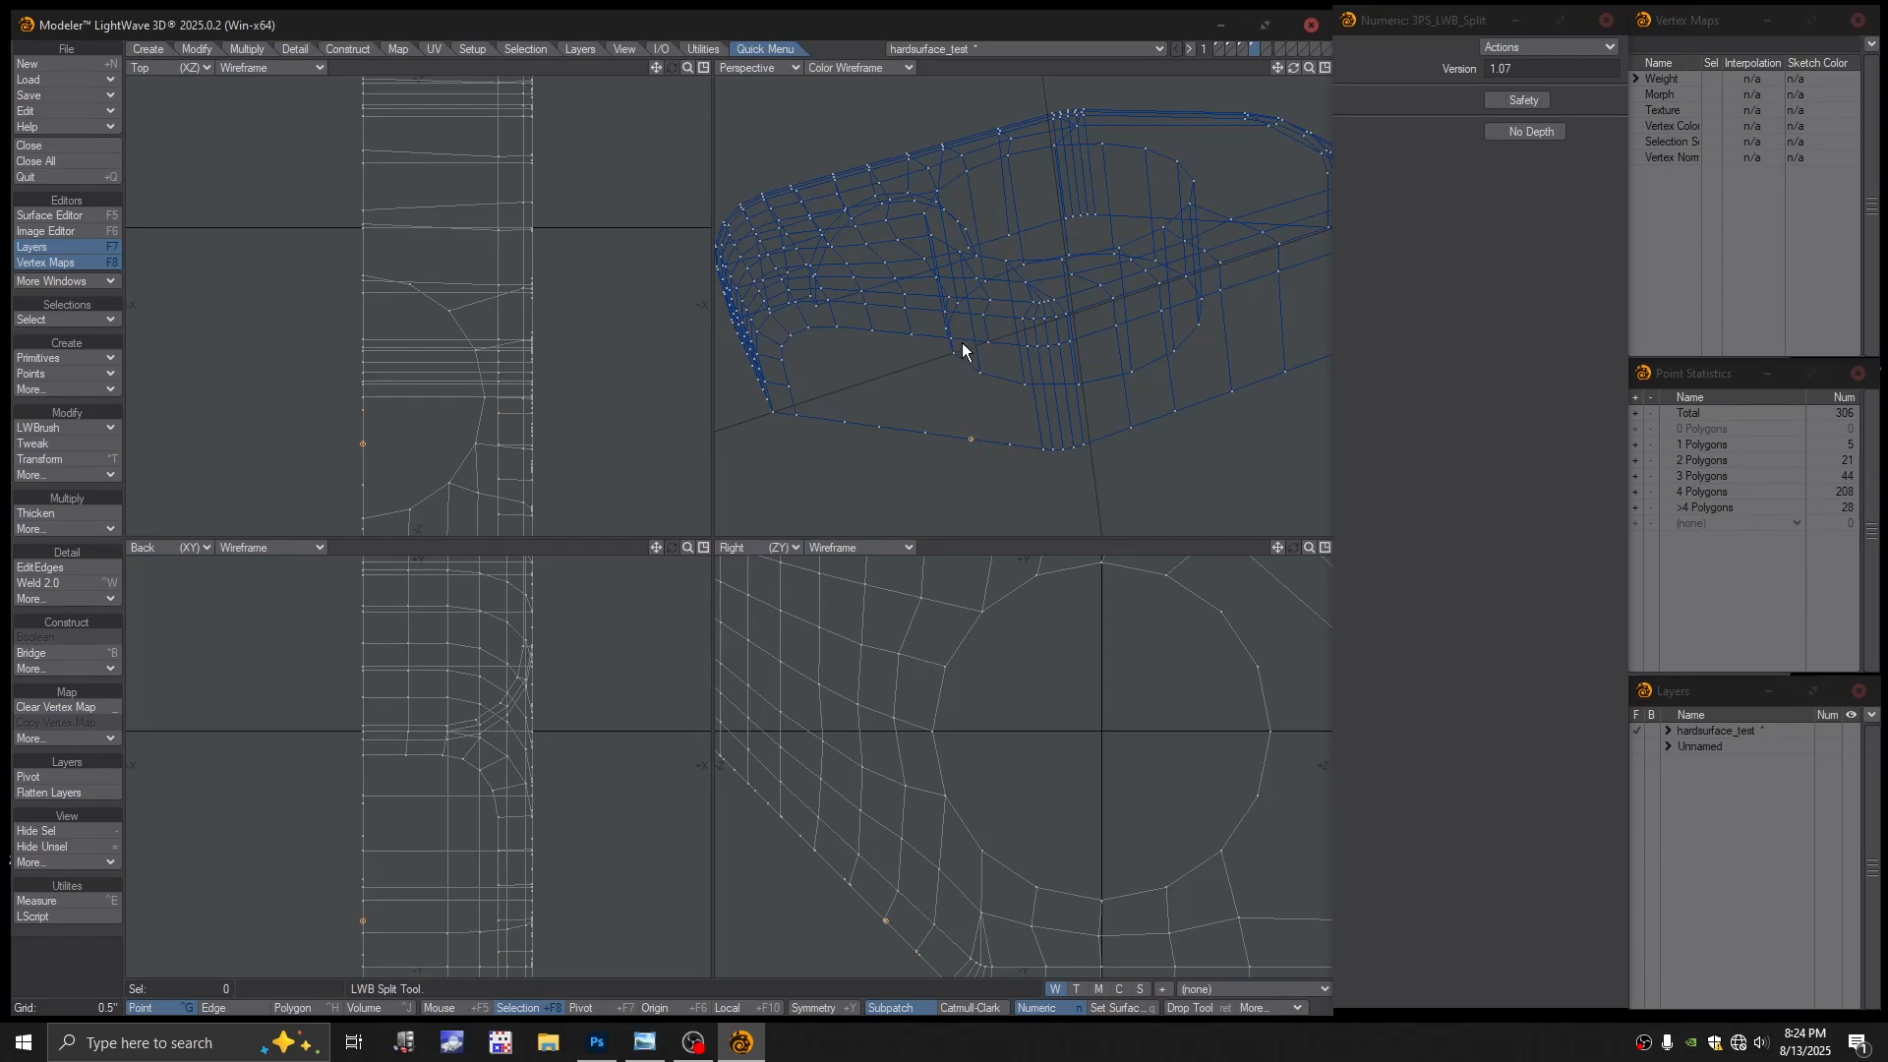
left_click_drag(950, 336, 949, 409, "alt")
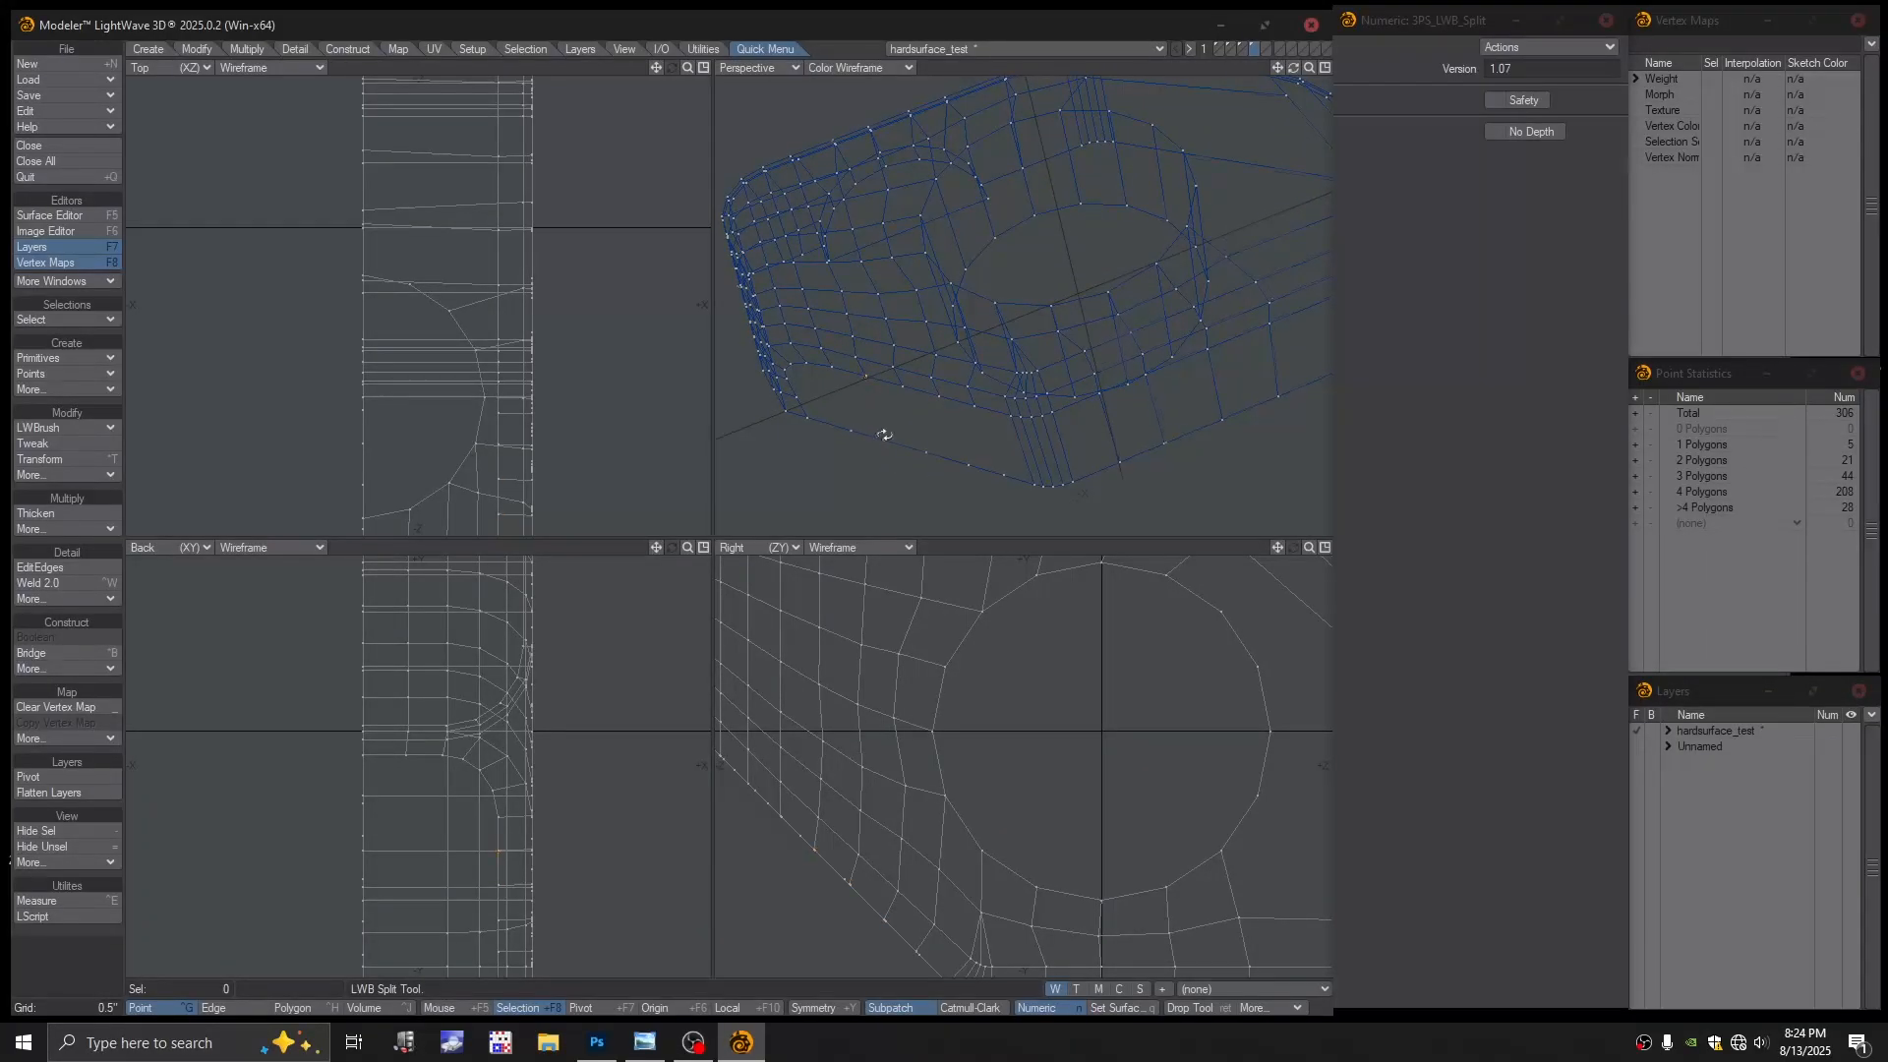
mouse_move(881, 430)
left_mouse_down("alt")
mouse_move(1037, 282)
mouse_move(1041, 393)
mouse_move(918, 426)
mouse_move(894, 452)
left_mouse_up("alt")
Delete the large flat polygon capping the arched cutout
key("space")
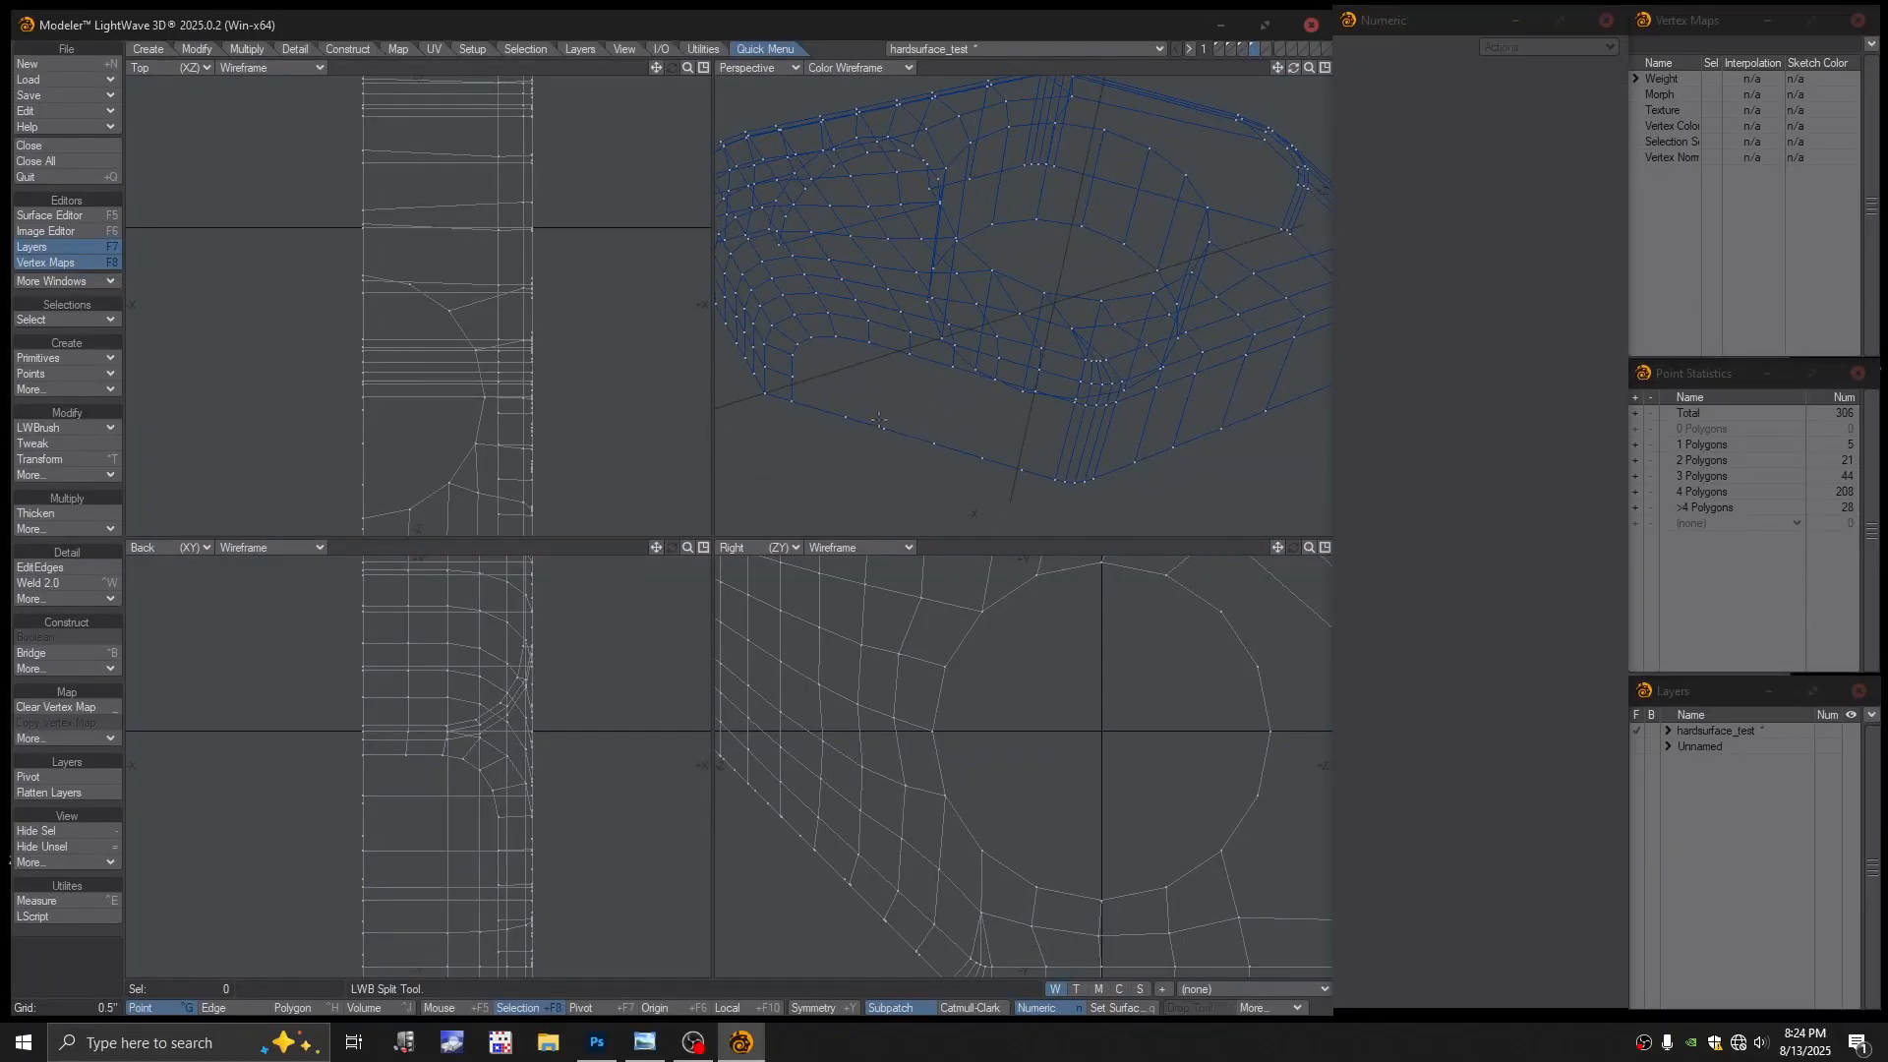
key("space")
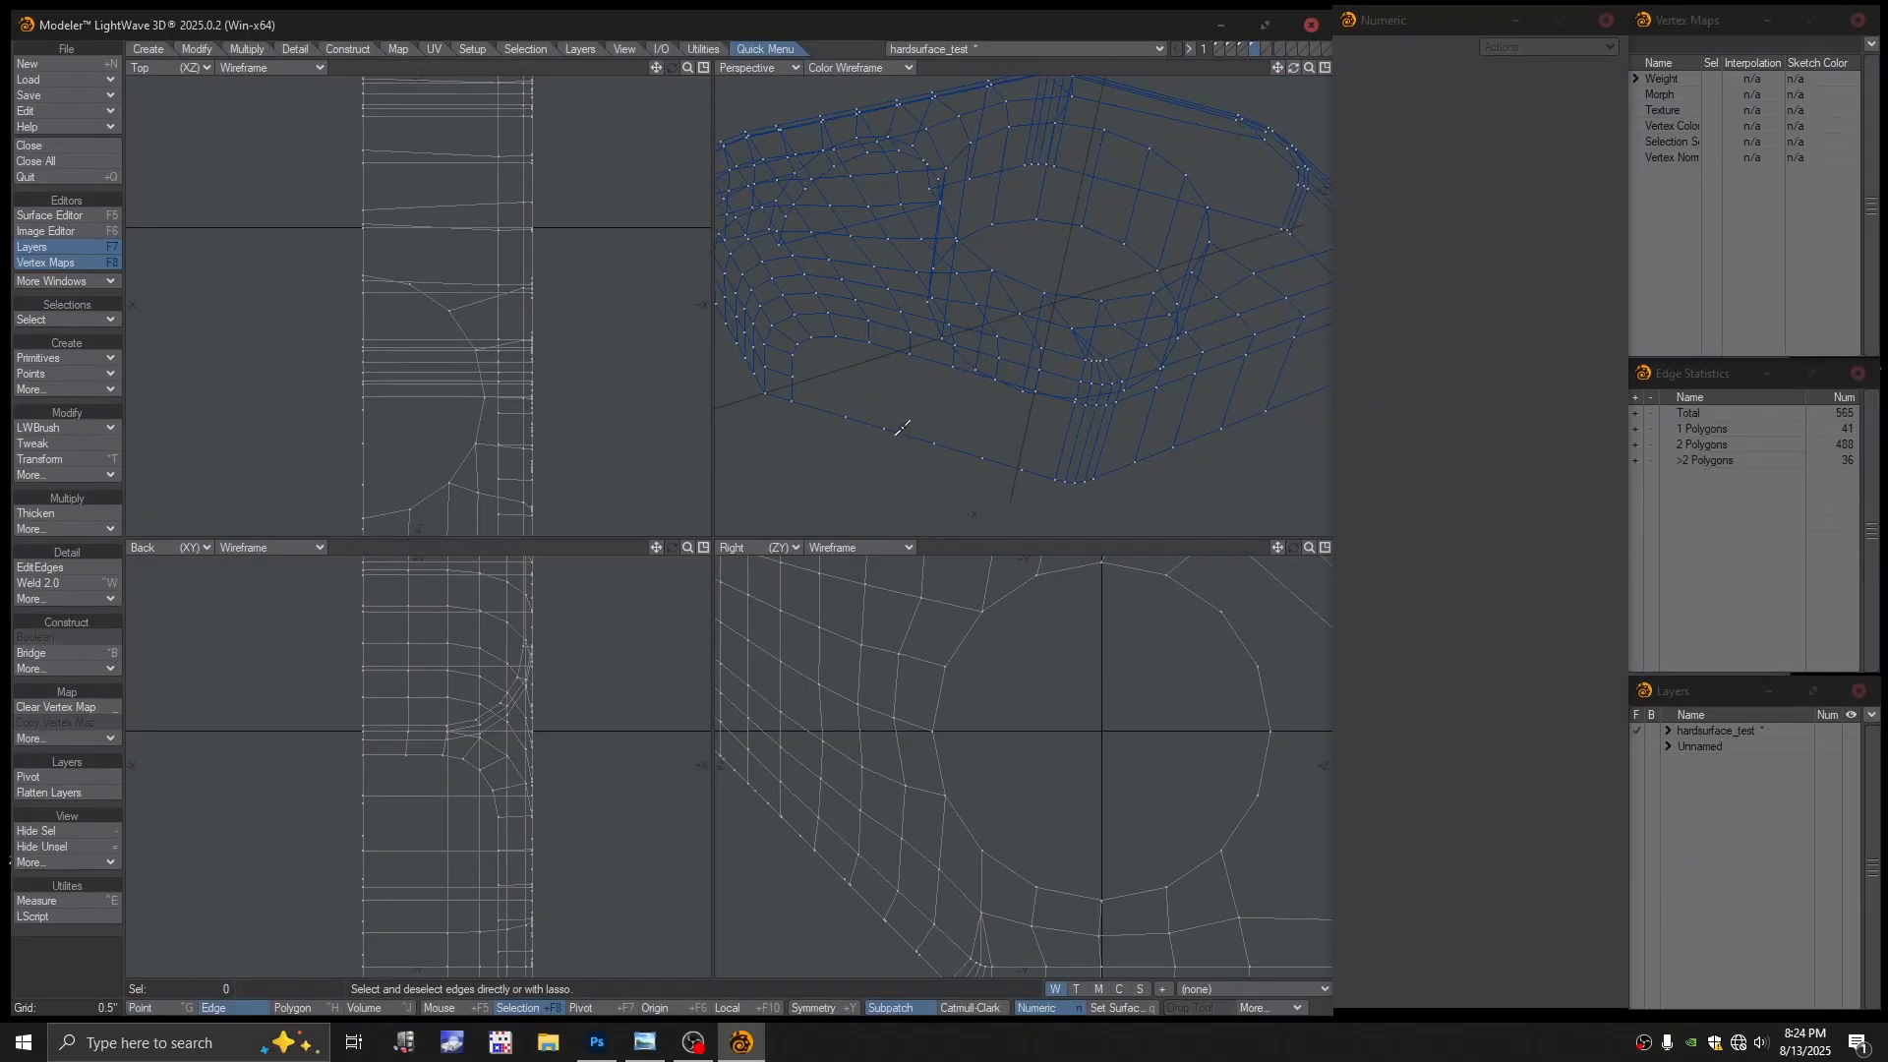
key("space")
left_click(899, 437)
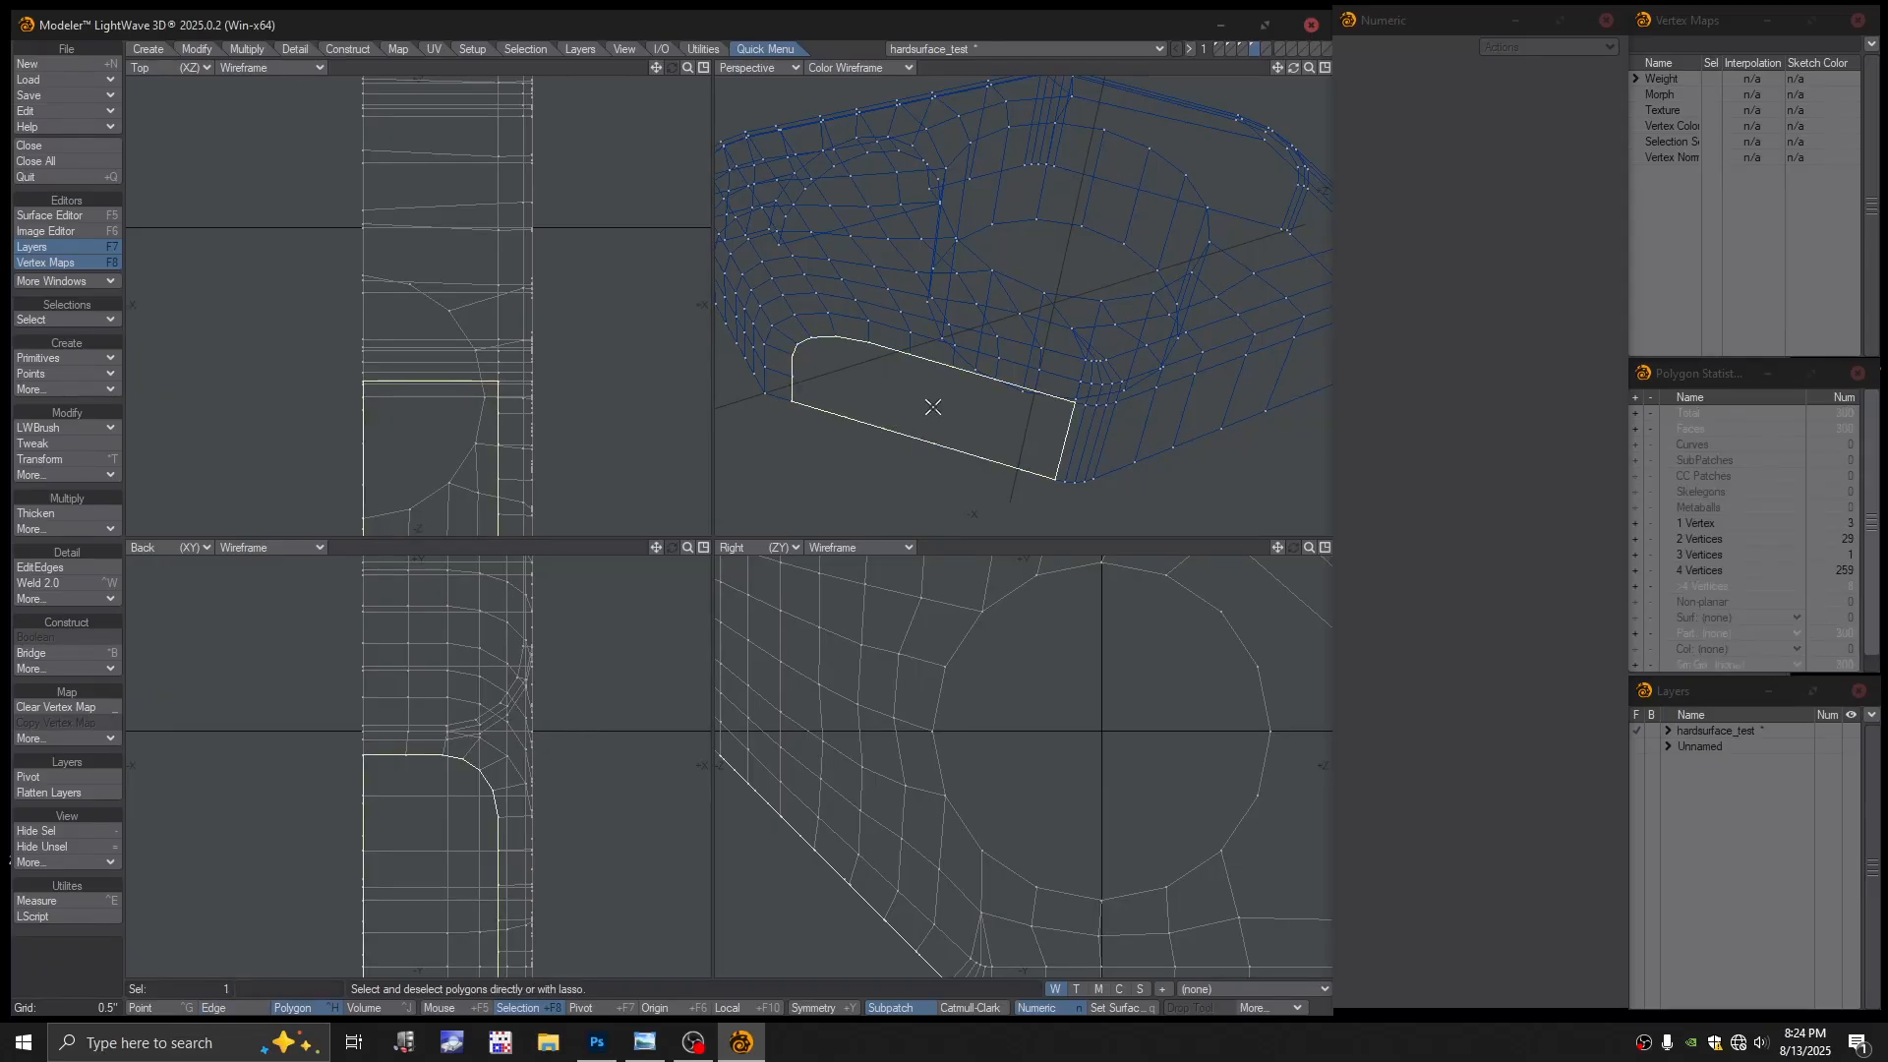
key("Delete")
key("a")
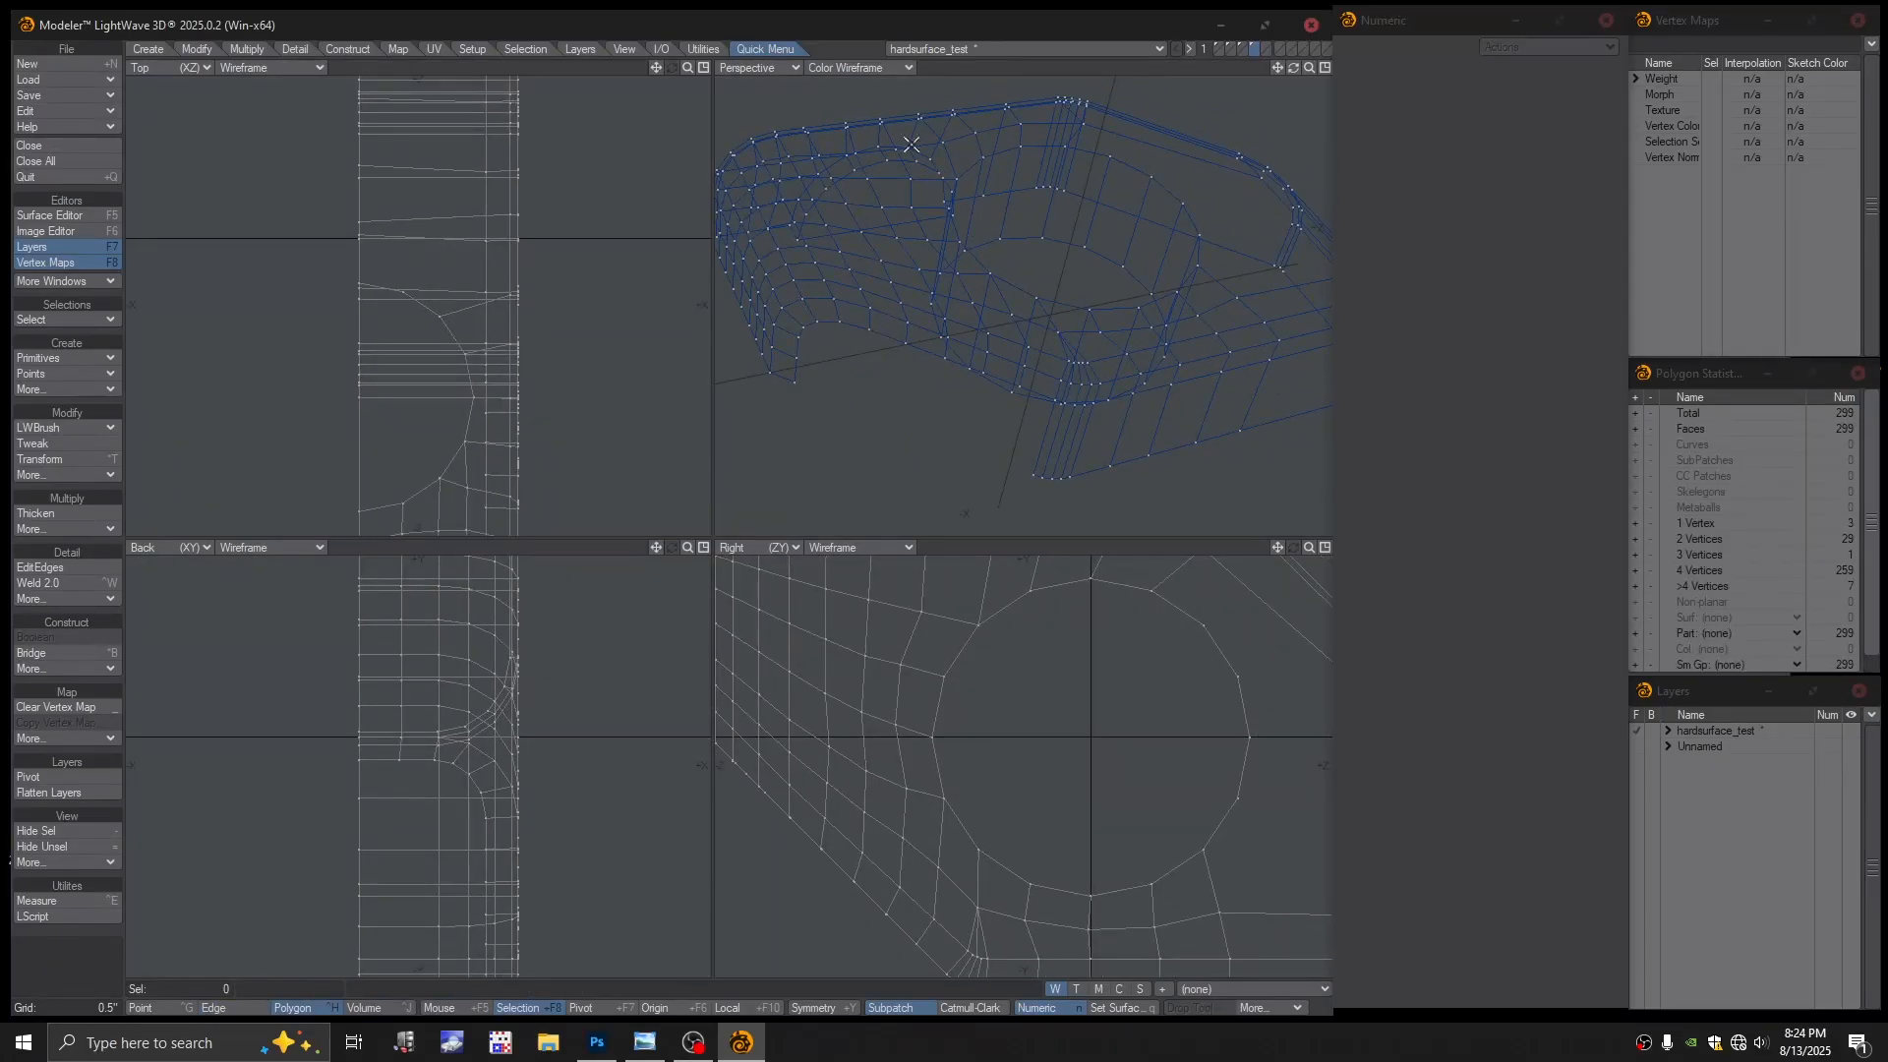
Shade Perspective as Textured Wire and select the edges along the cutout's inner side
left_click(872, 69)
left_click(860, 188)
mouse_move(868, 200)
left_mouse_down("alt")
mouse_move(943, 325)
mouse_move(923, 378)
mouse_move(813, 281)
mouse_move(939, 303)
mouse_move(898, 343)
left_mouse_up("alt")
key("space")
key("space")
left_click(924, 379)
left_click(811, 277)
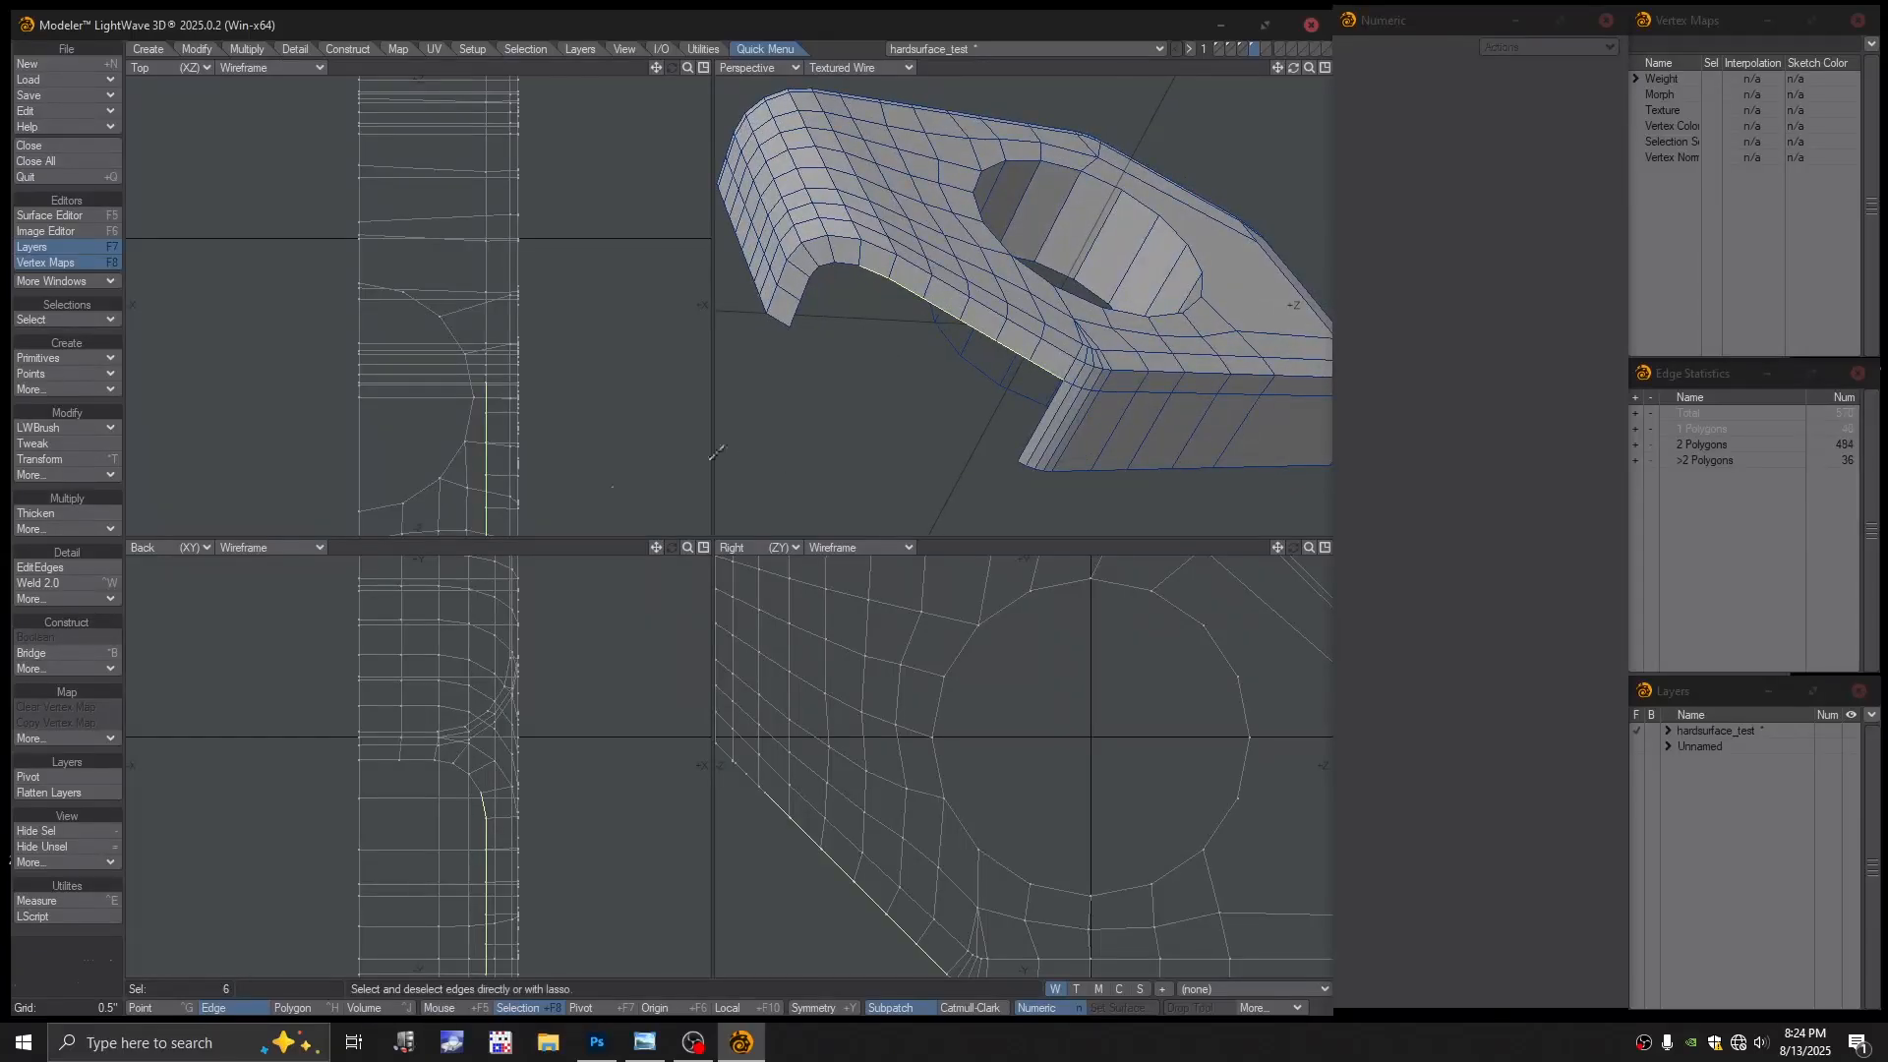
Line up the selected cutout points on one axis with Align Point to Axis
left_click_drag(575, 457, 598, 321, "alt")
scroll(594, 326, "down", 1)
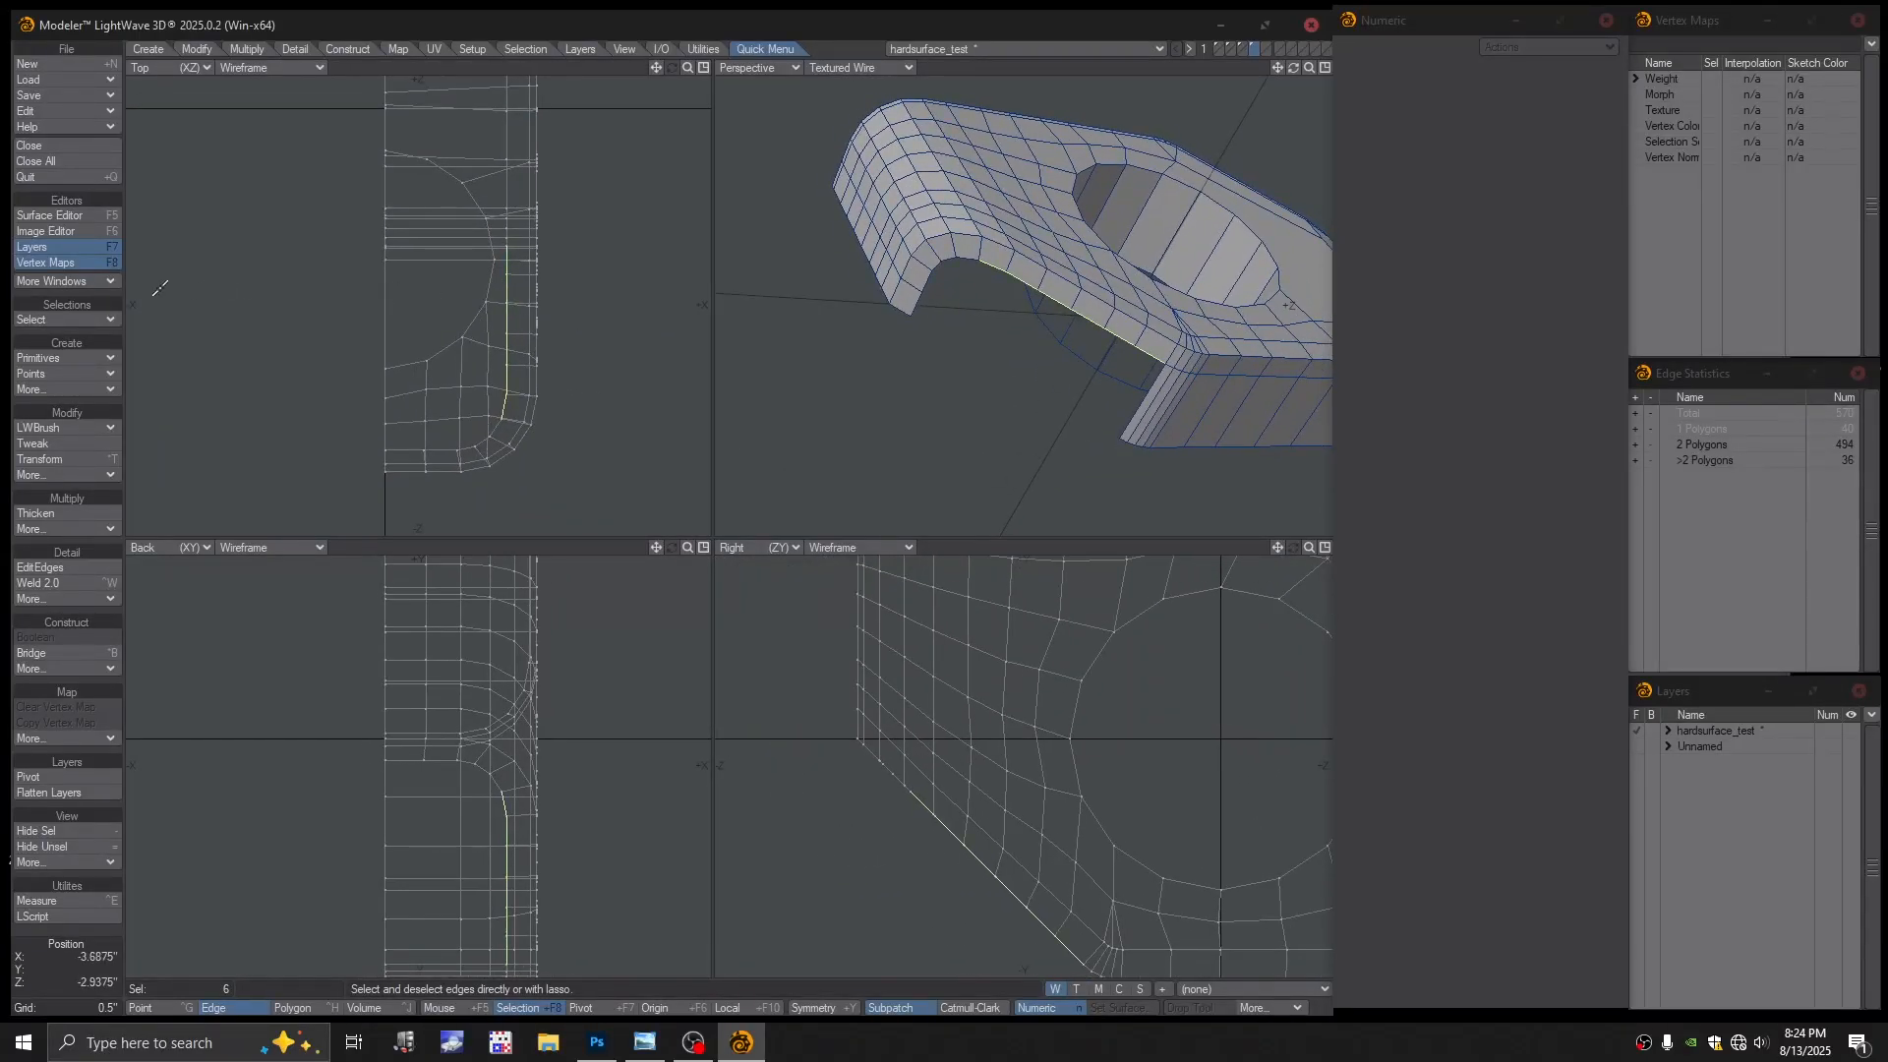
left_click(197, 51)
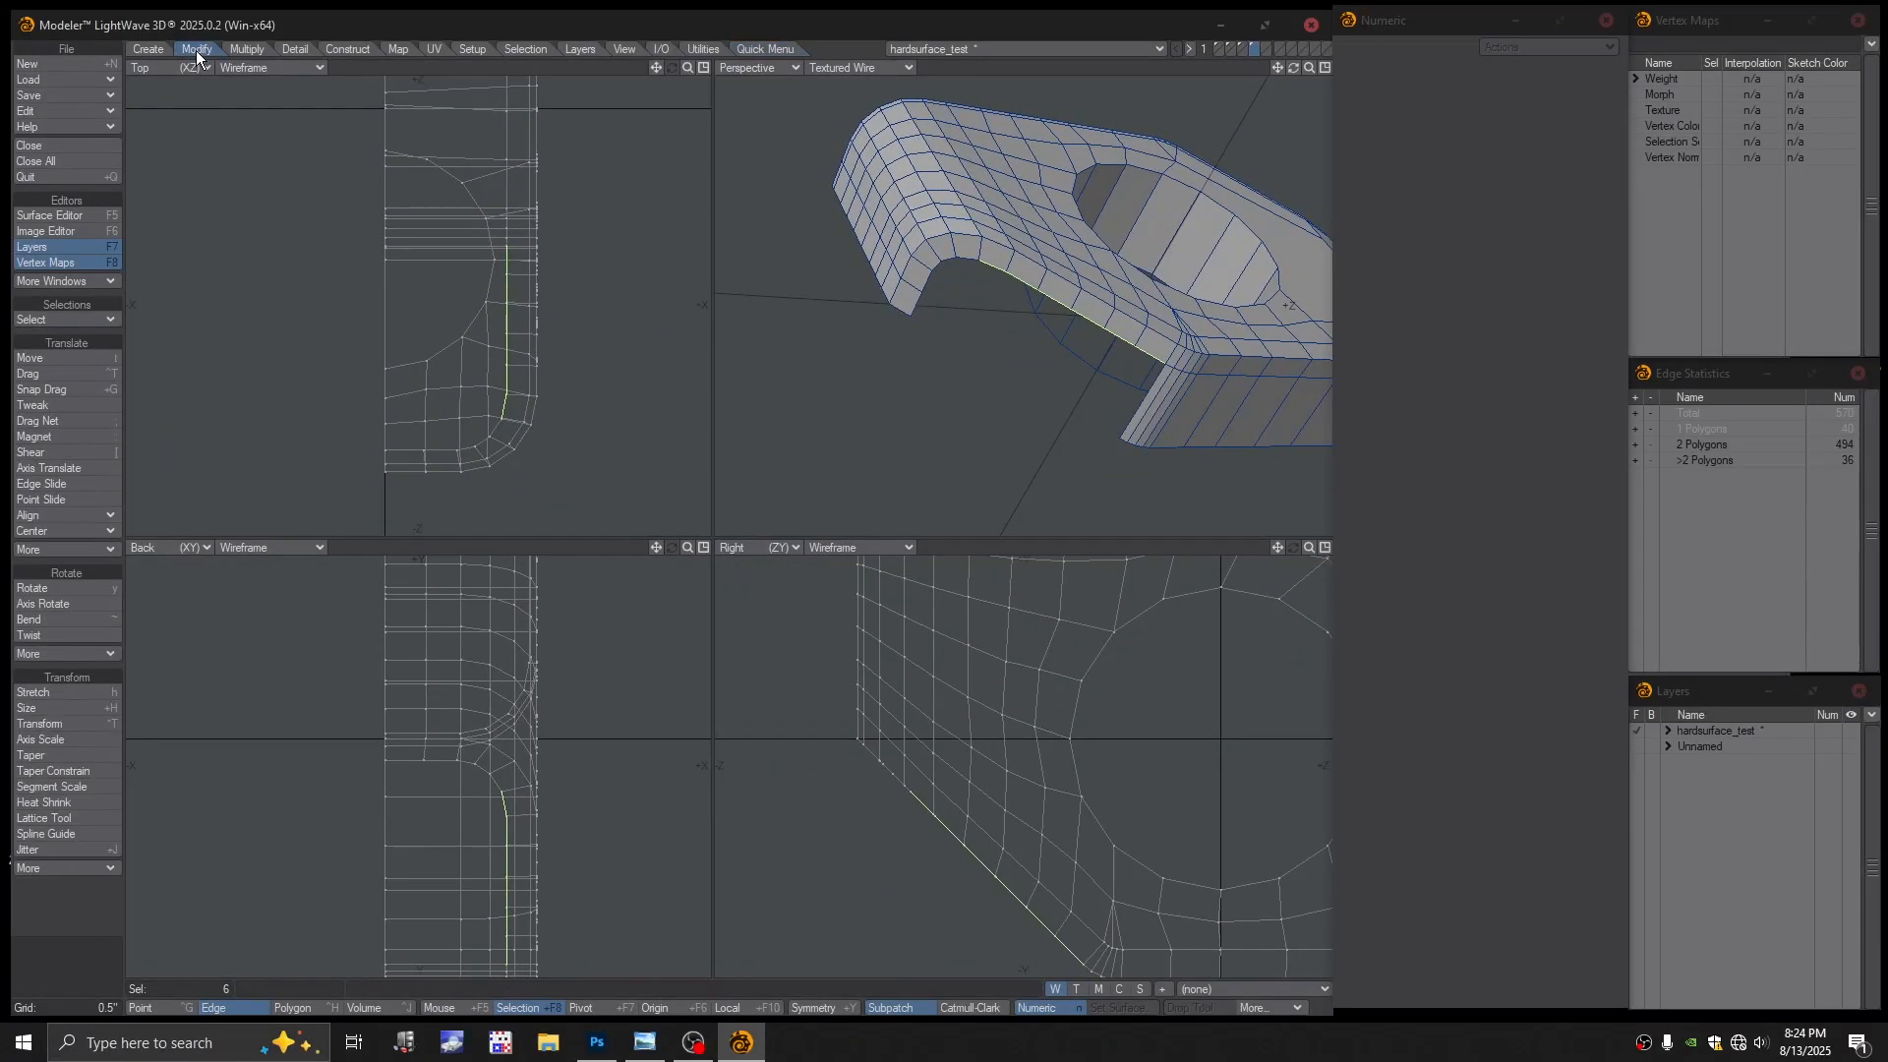
left_click(63, 512)
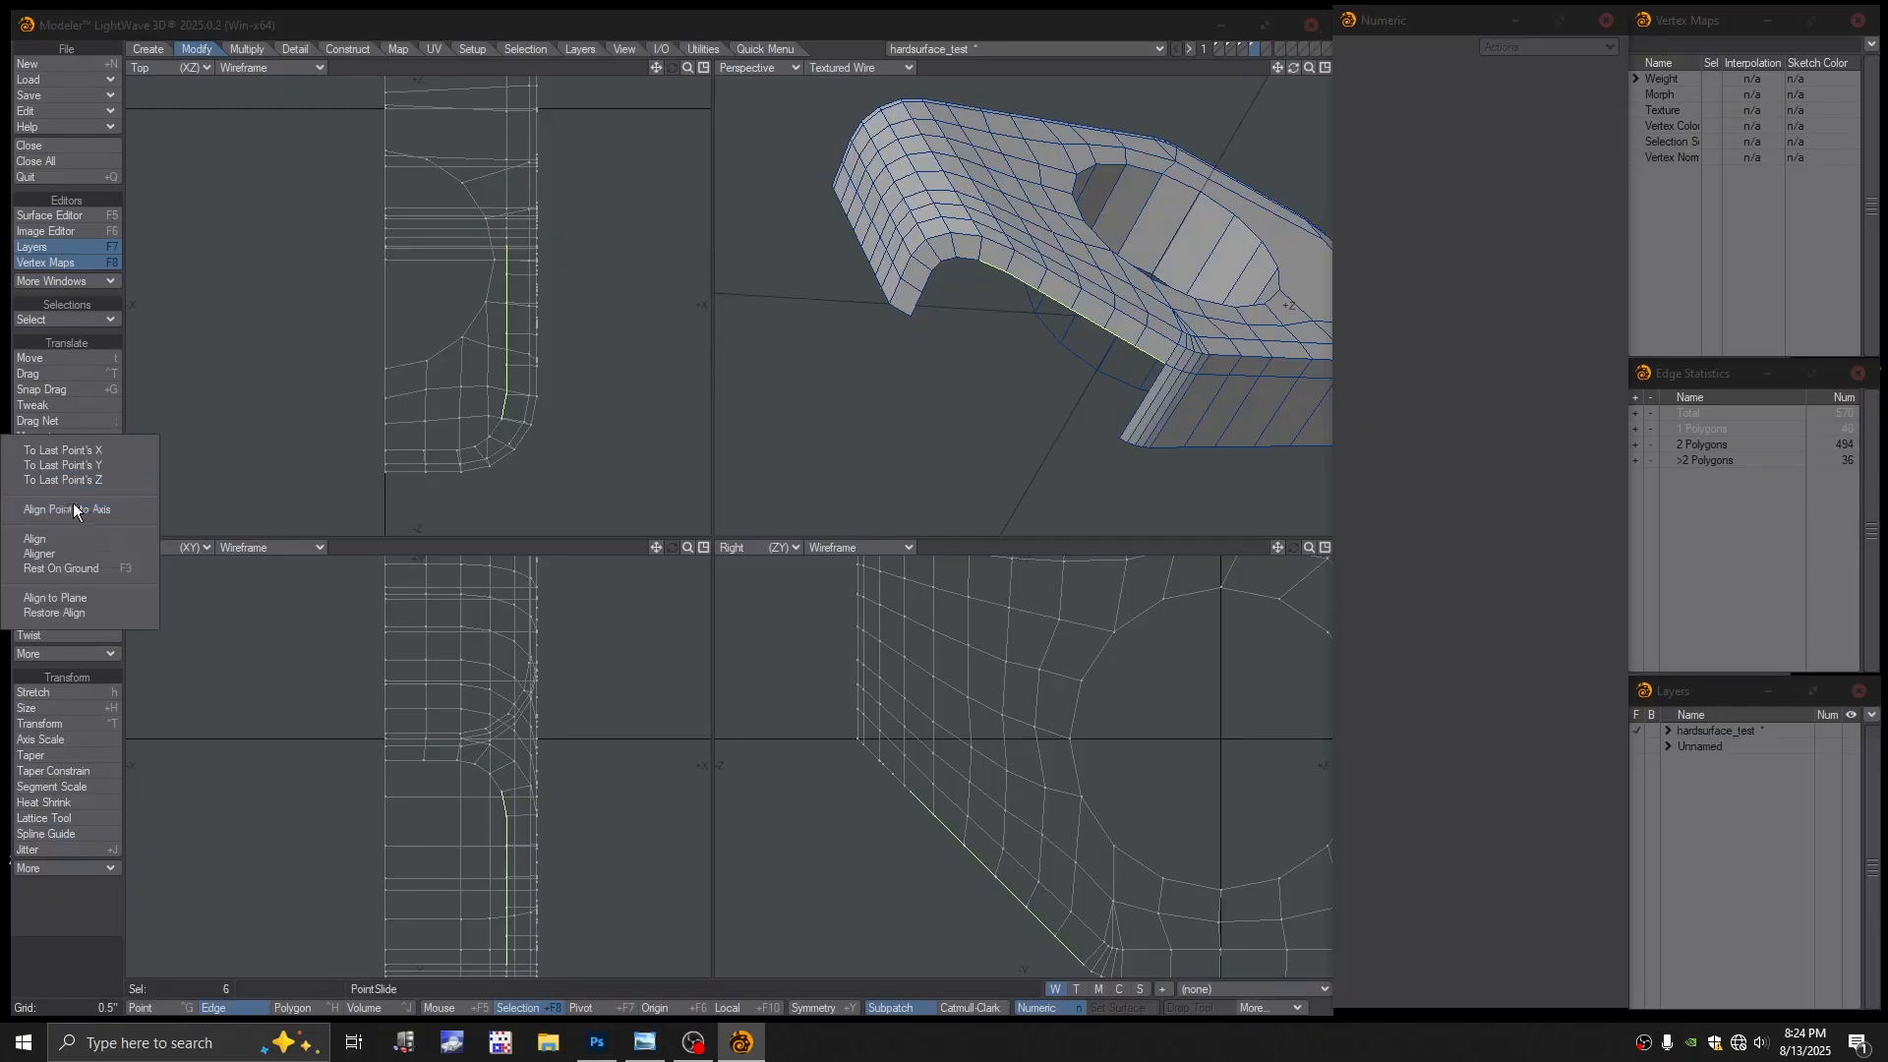
left_click(73, 509)
left_click(259, 610)
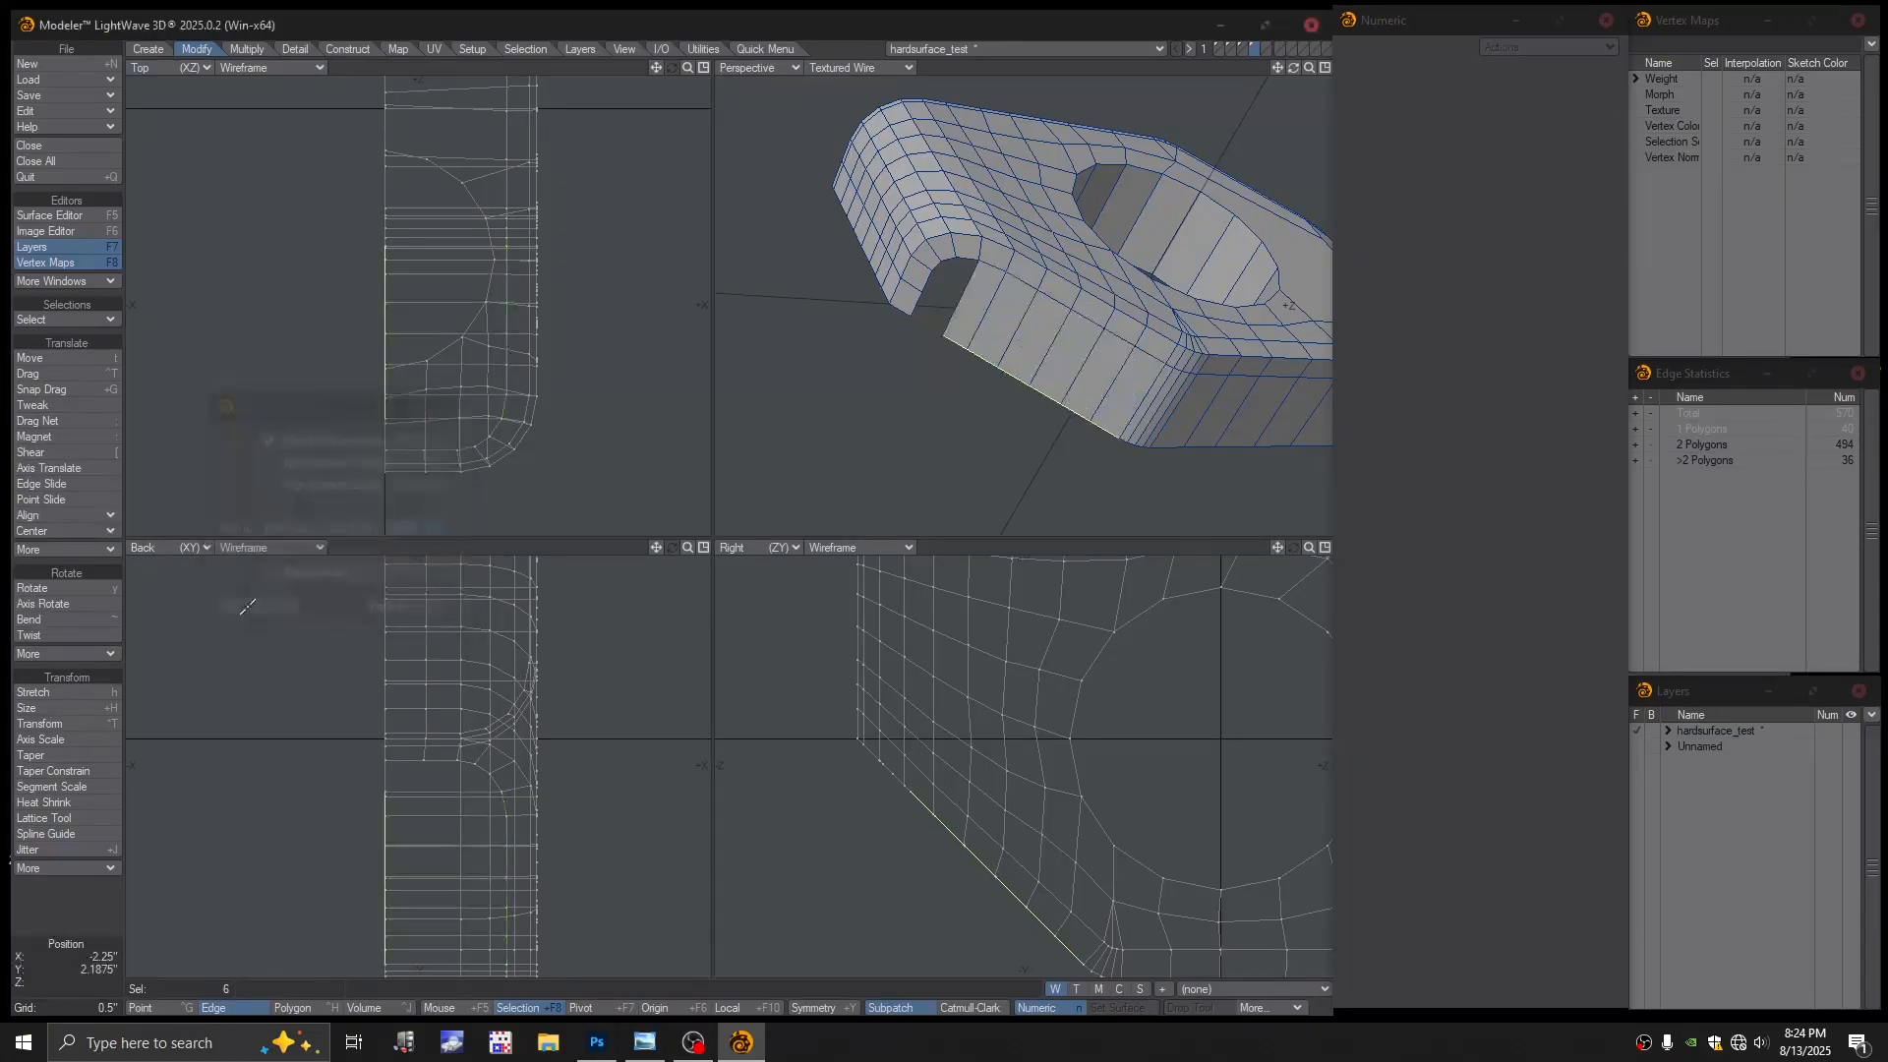
key("ctrl+h")
mouse_move(1071, 380)
left_mouse_down("alt")
mouse_move(1000, 387)
mouse_move(927, 258)
mouse_move(907, 309)
mouse_move(990, 427)
mouse_move(942, 391)
mouse_move(1037, 395)
left_mouse_up("alt")
left_click_drag(1037, 395, 1050, 297, "ctrl+alt")
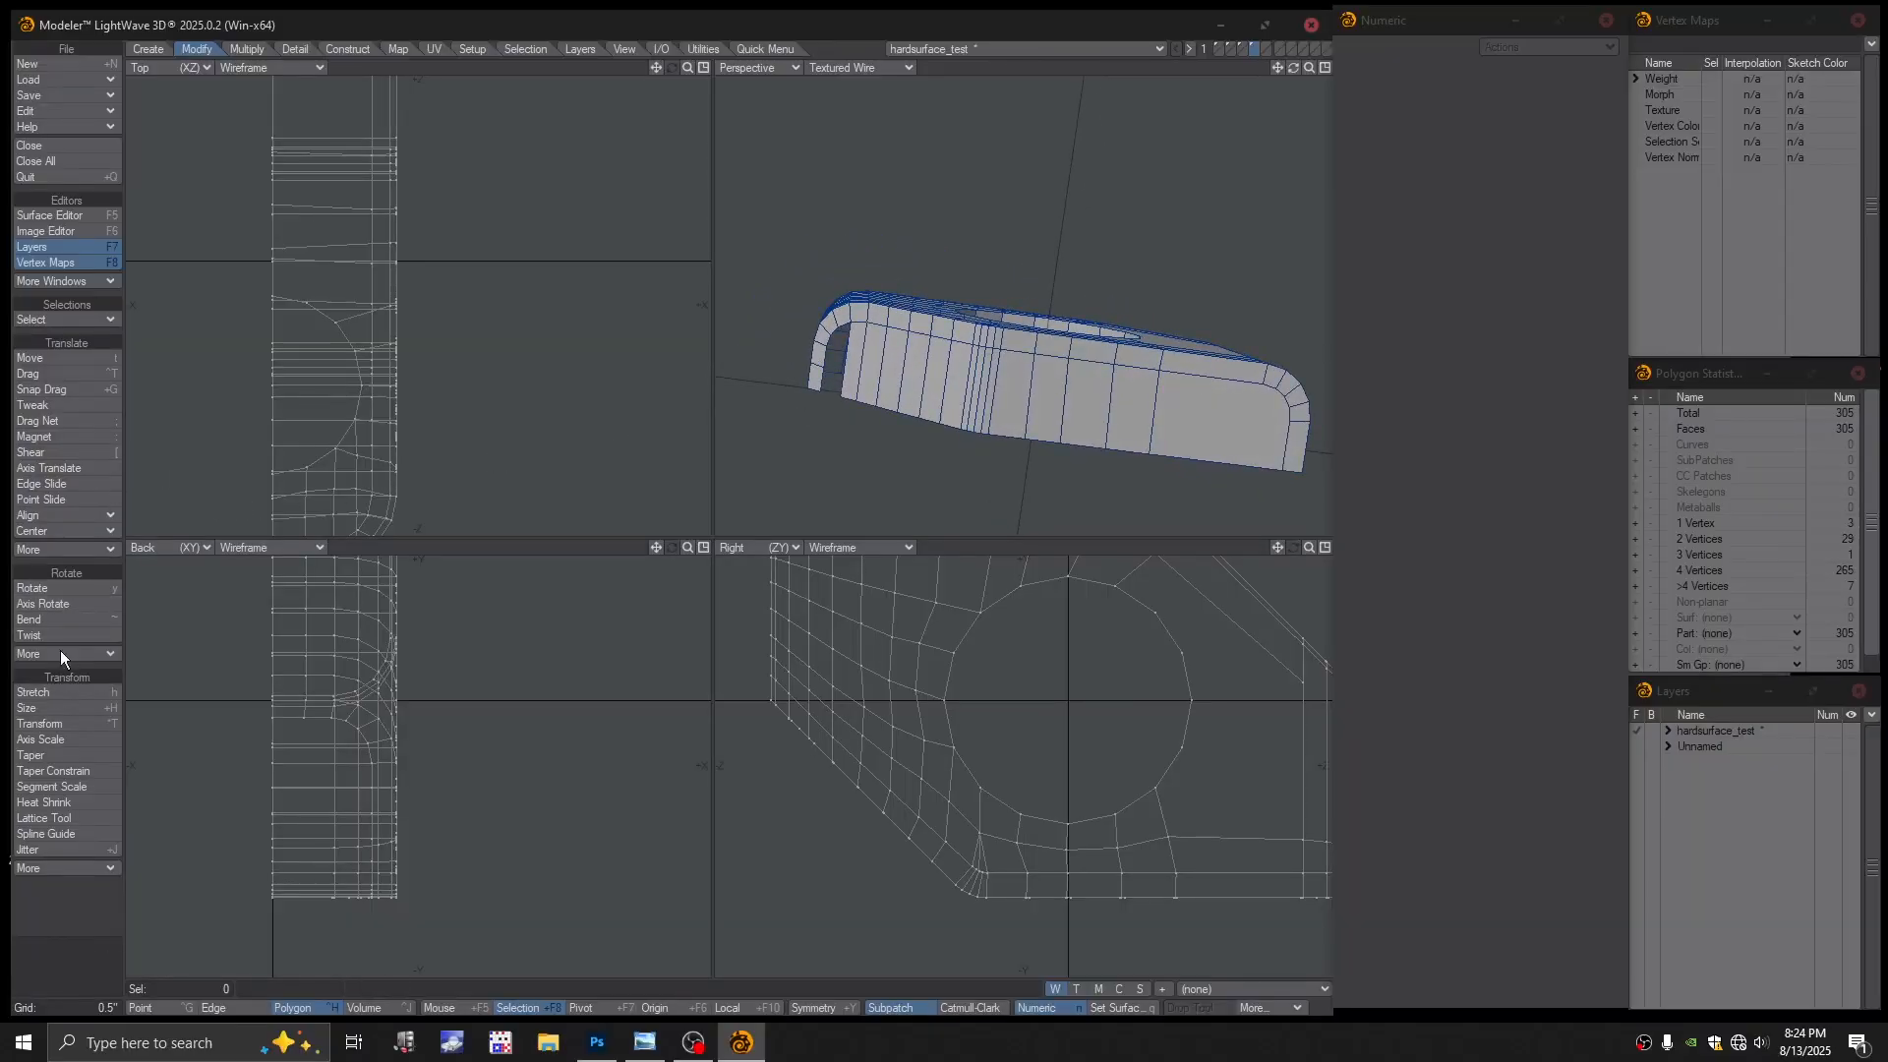
Try slicing an edge loop across the block with EditEdges, then undo it
left_click(736, 47)
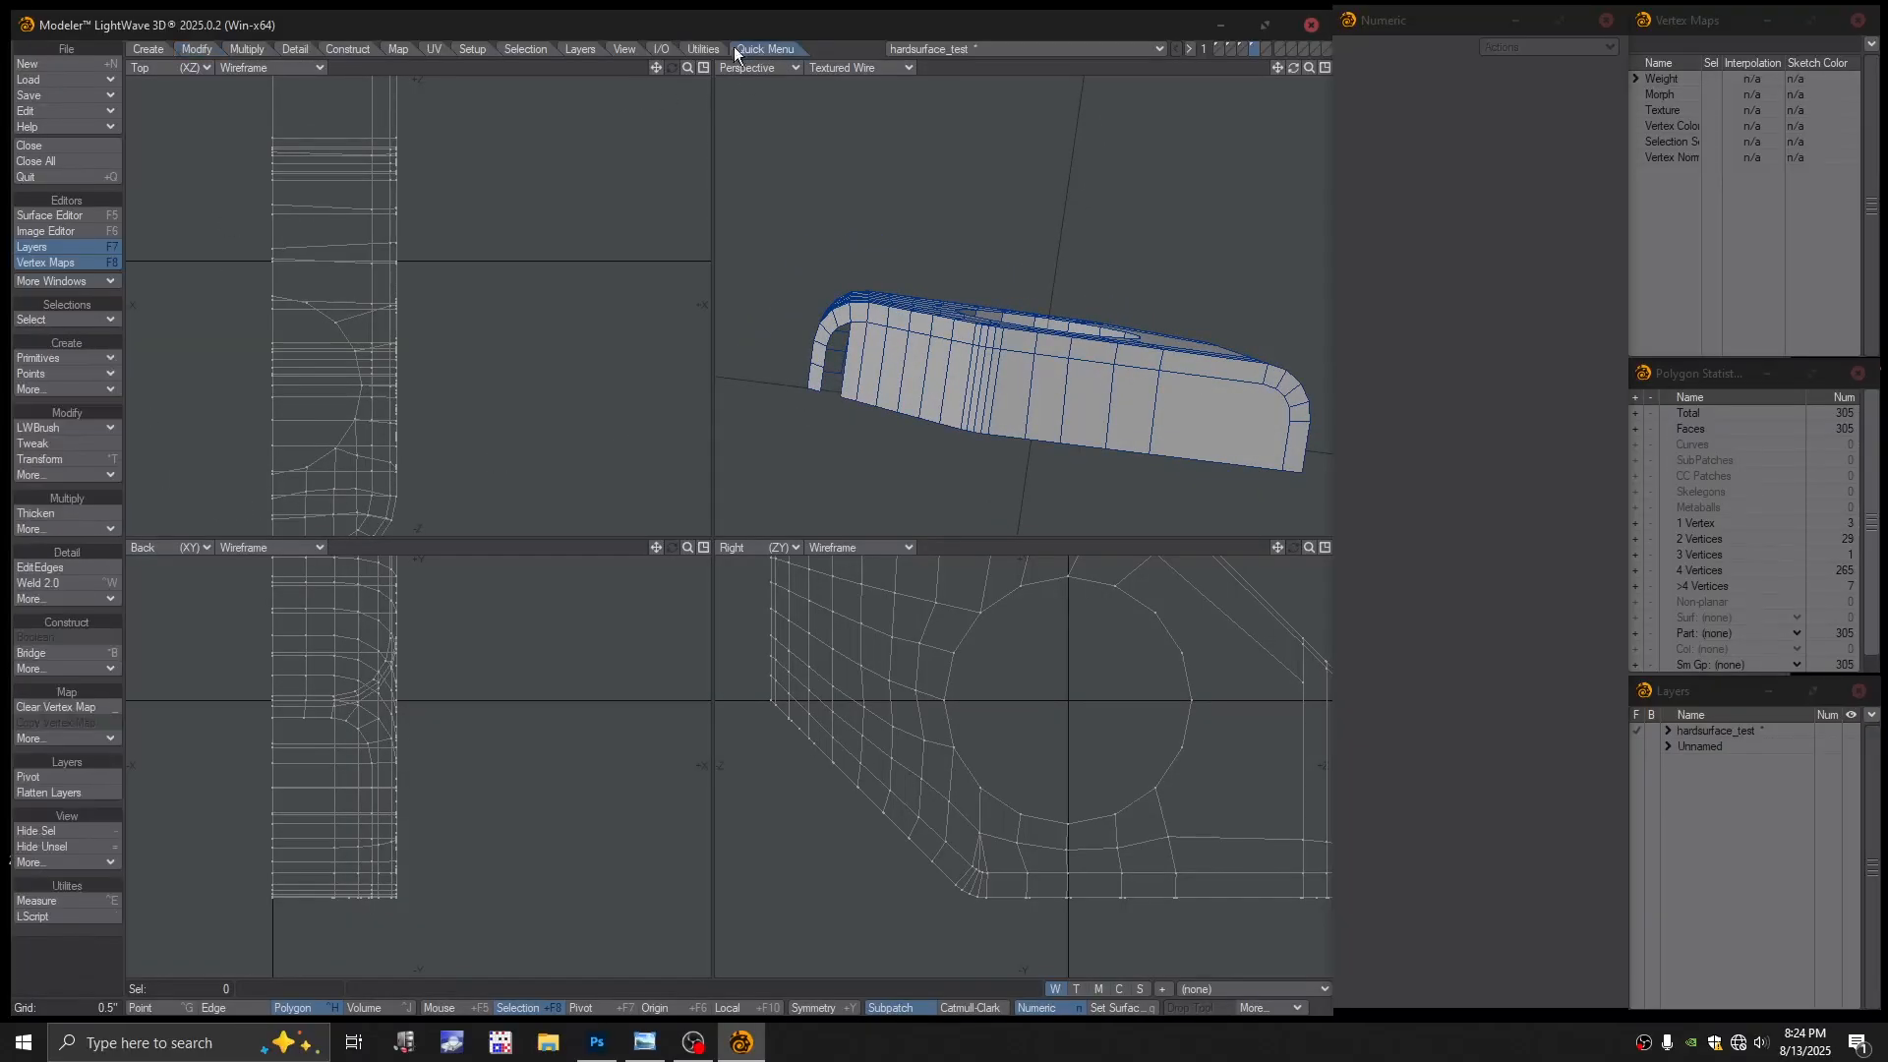
left_click(59, 567)
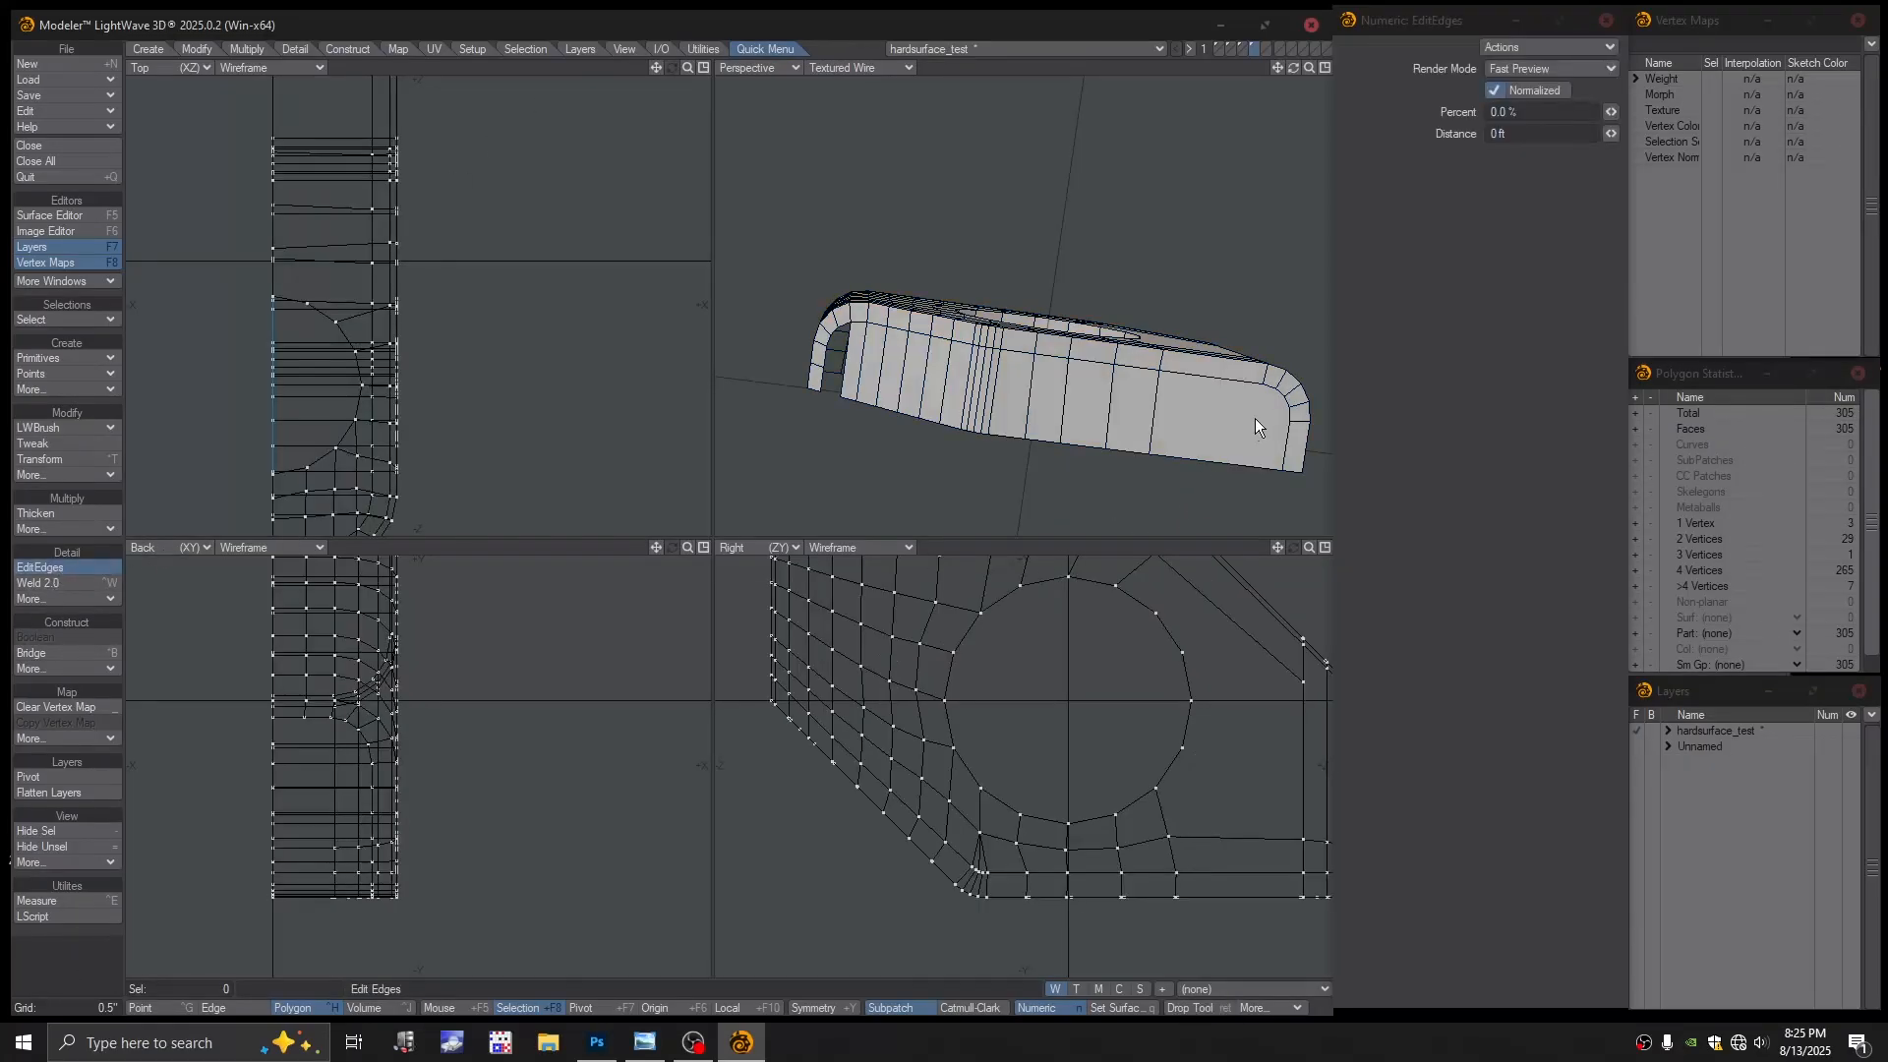
mouse_move(1155, 399)
left_mouse_down()
mouse_move(1127, 457)
mouse_move(1161, 422)
mouse_move(1090, 378)
mouse_move(1145, 365)
left_mouse_up()
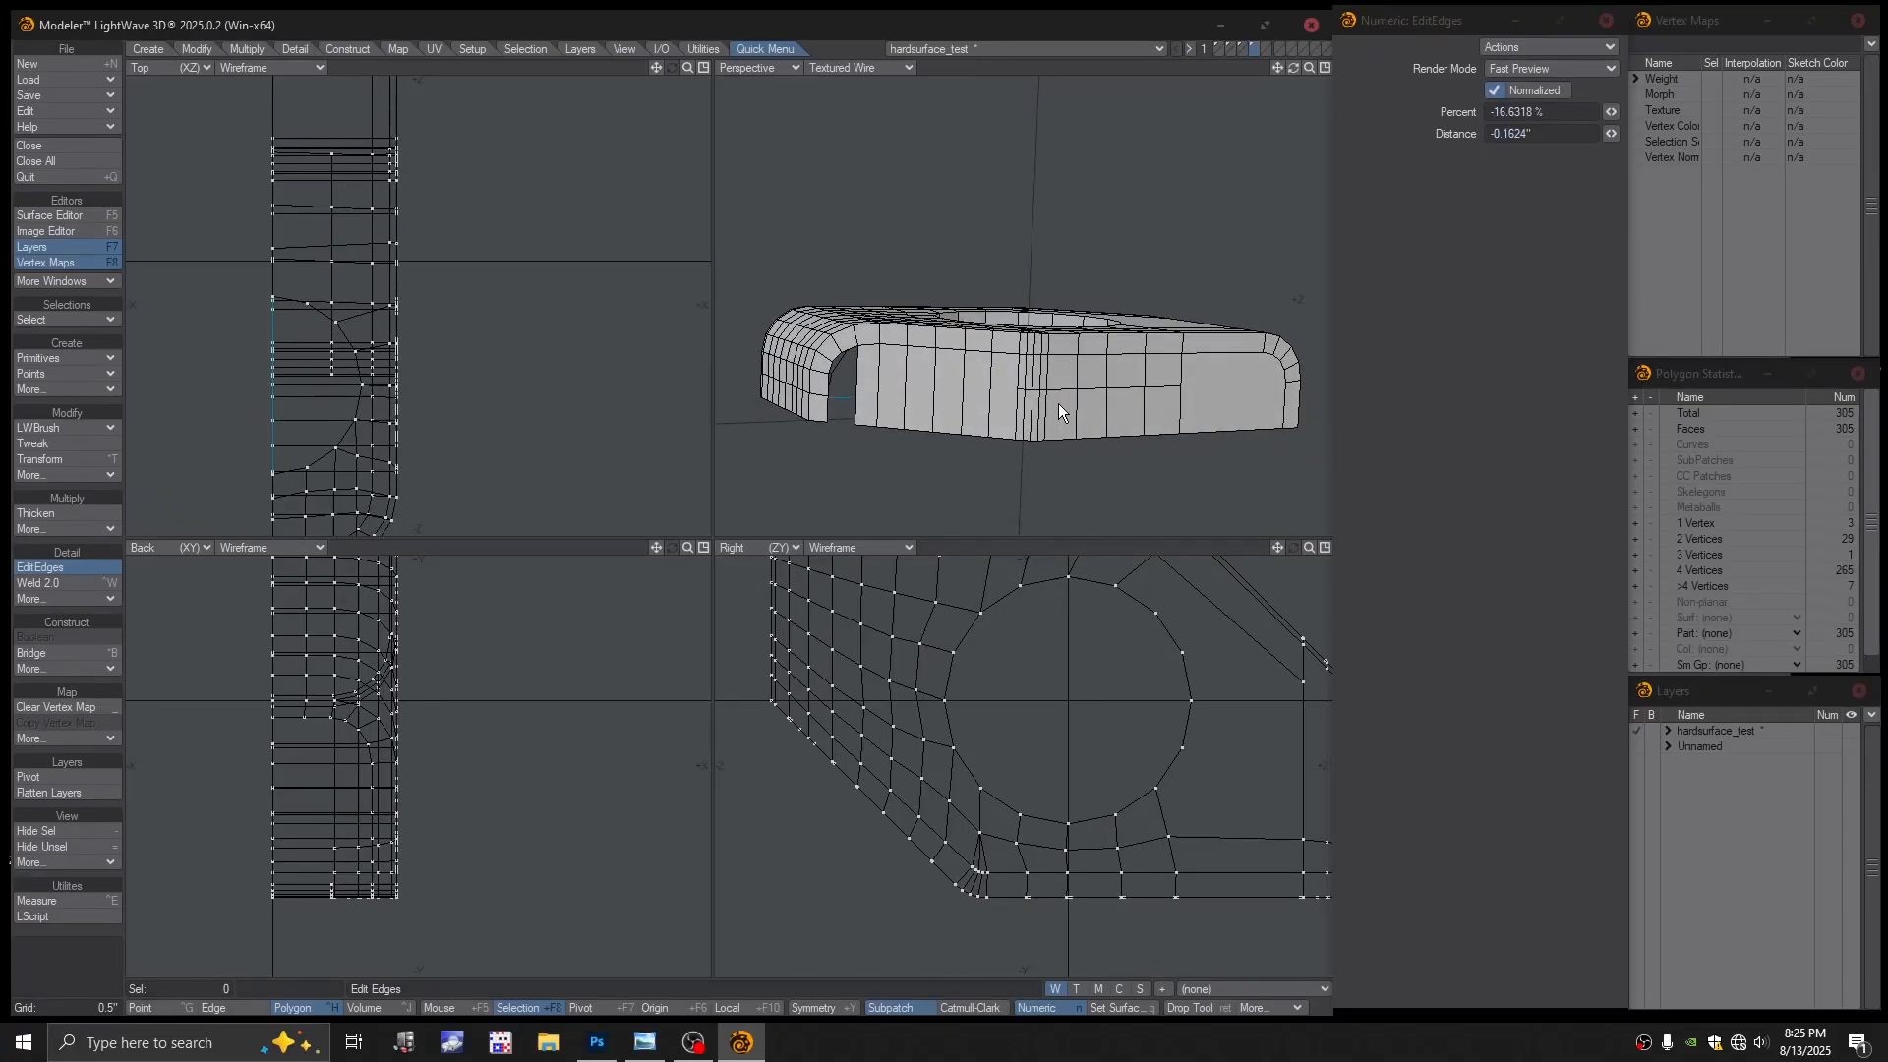
key("ctrl+z")
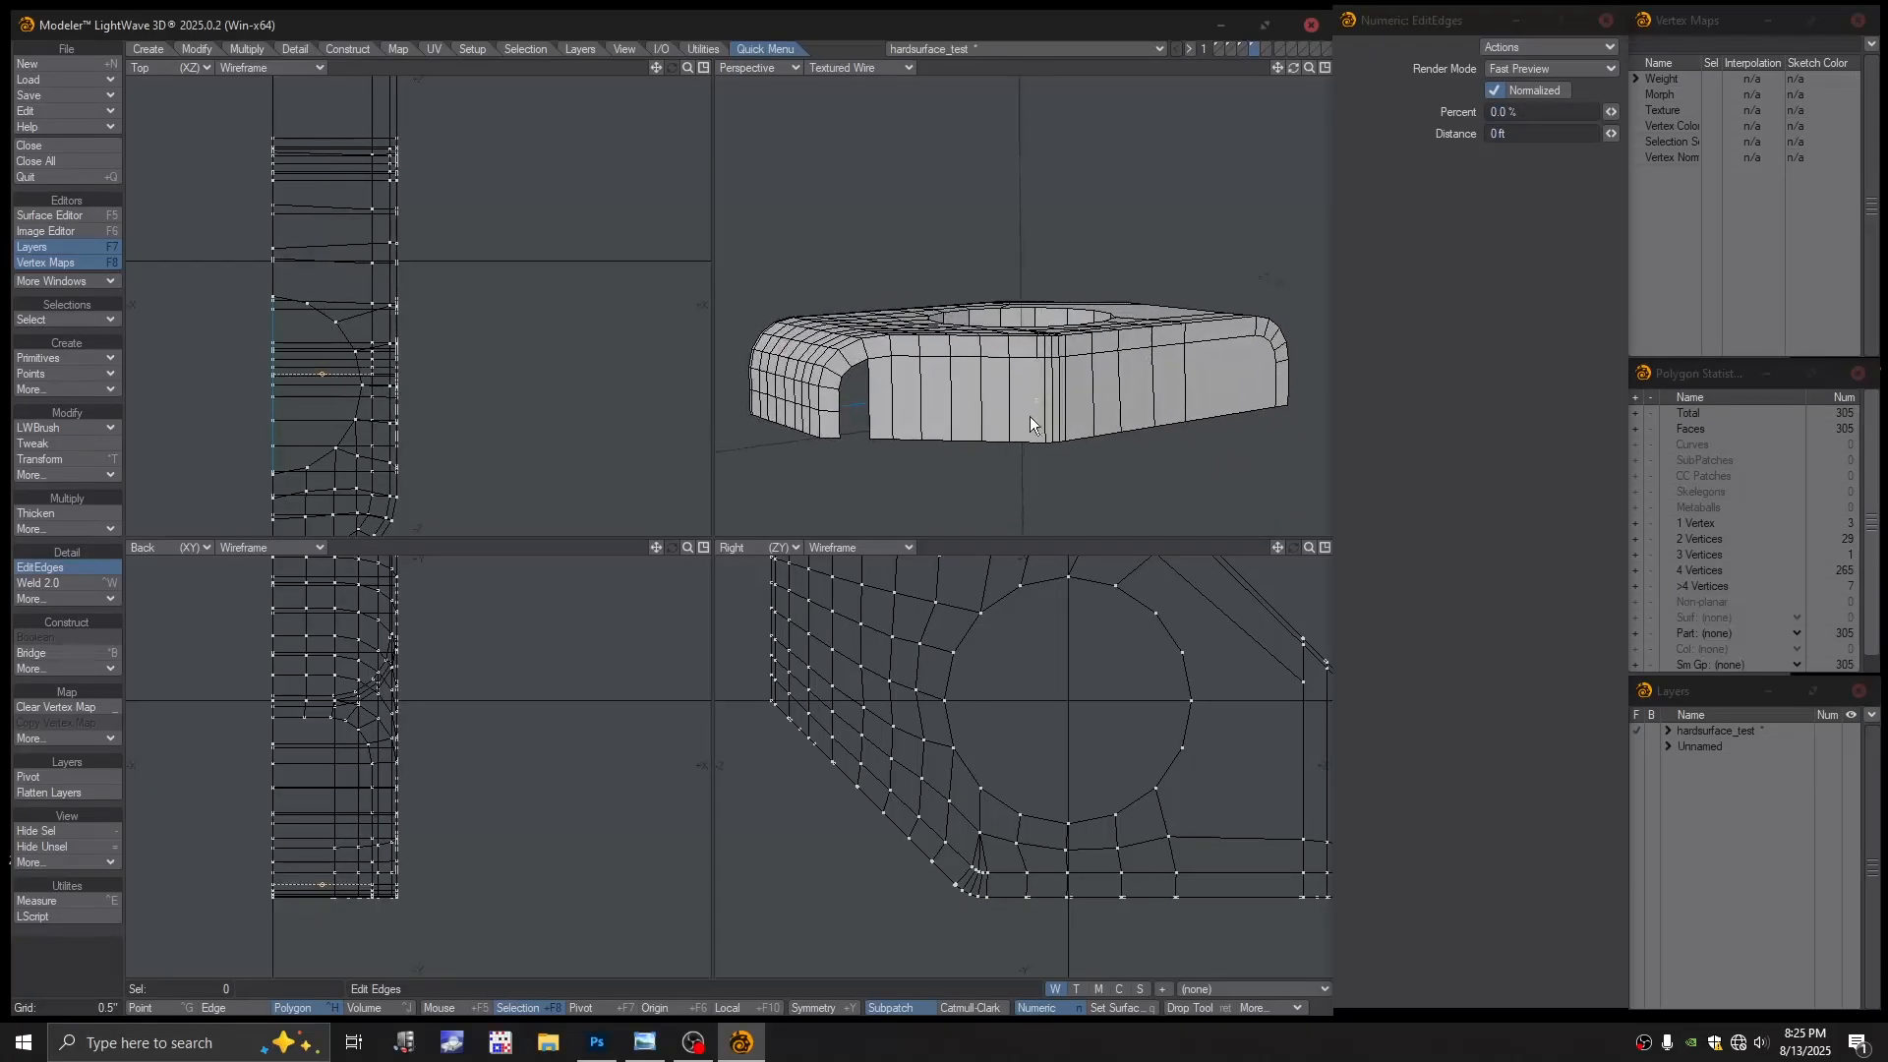
key("space")
left_click_drag(1029, 416, 1177, 383, "alt")
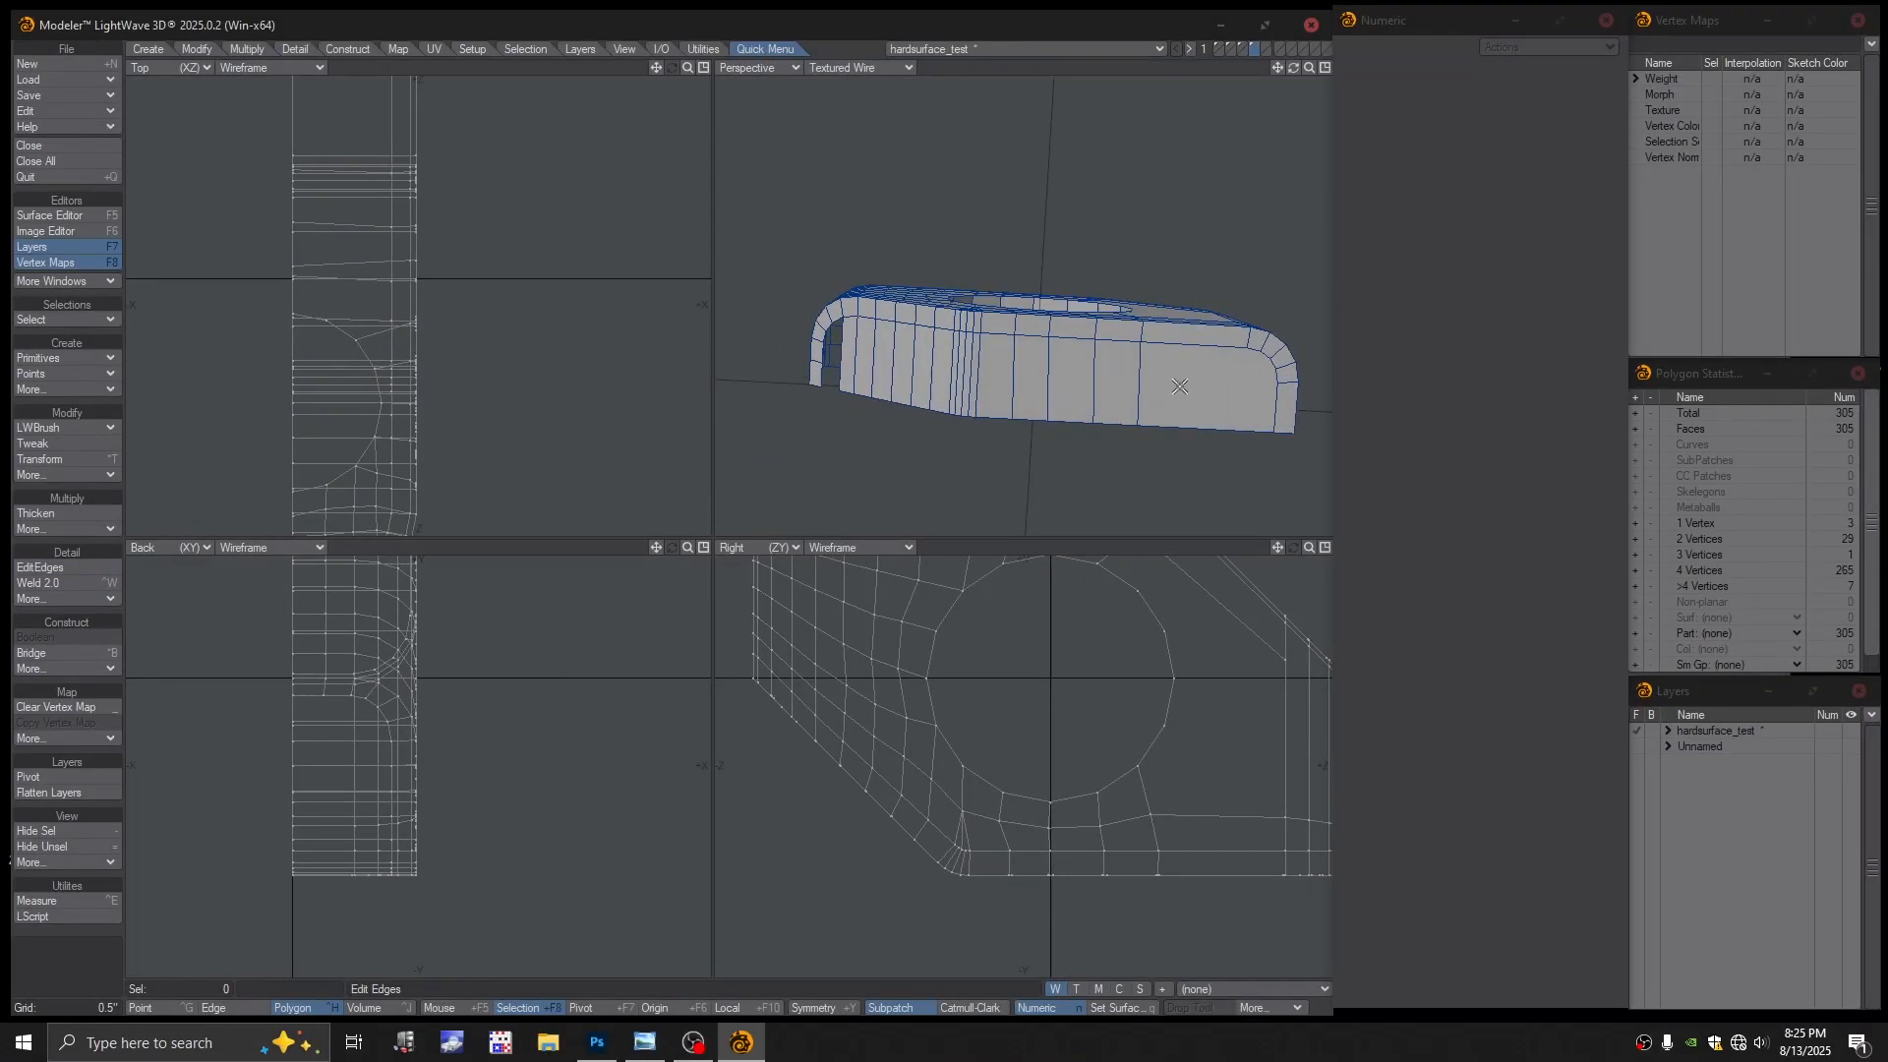
Select the large face on the block's side and delete it
key("ctrl+g")
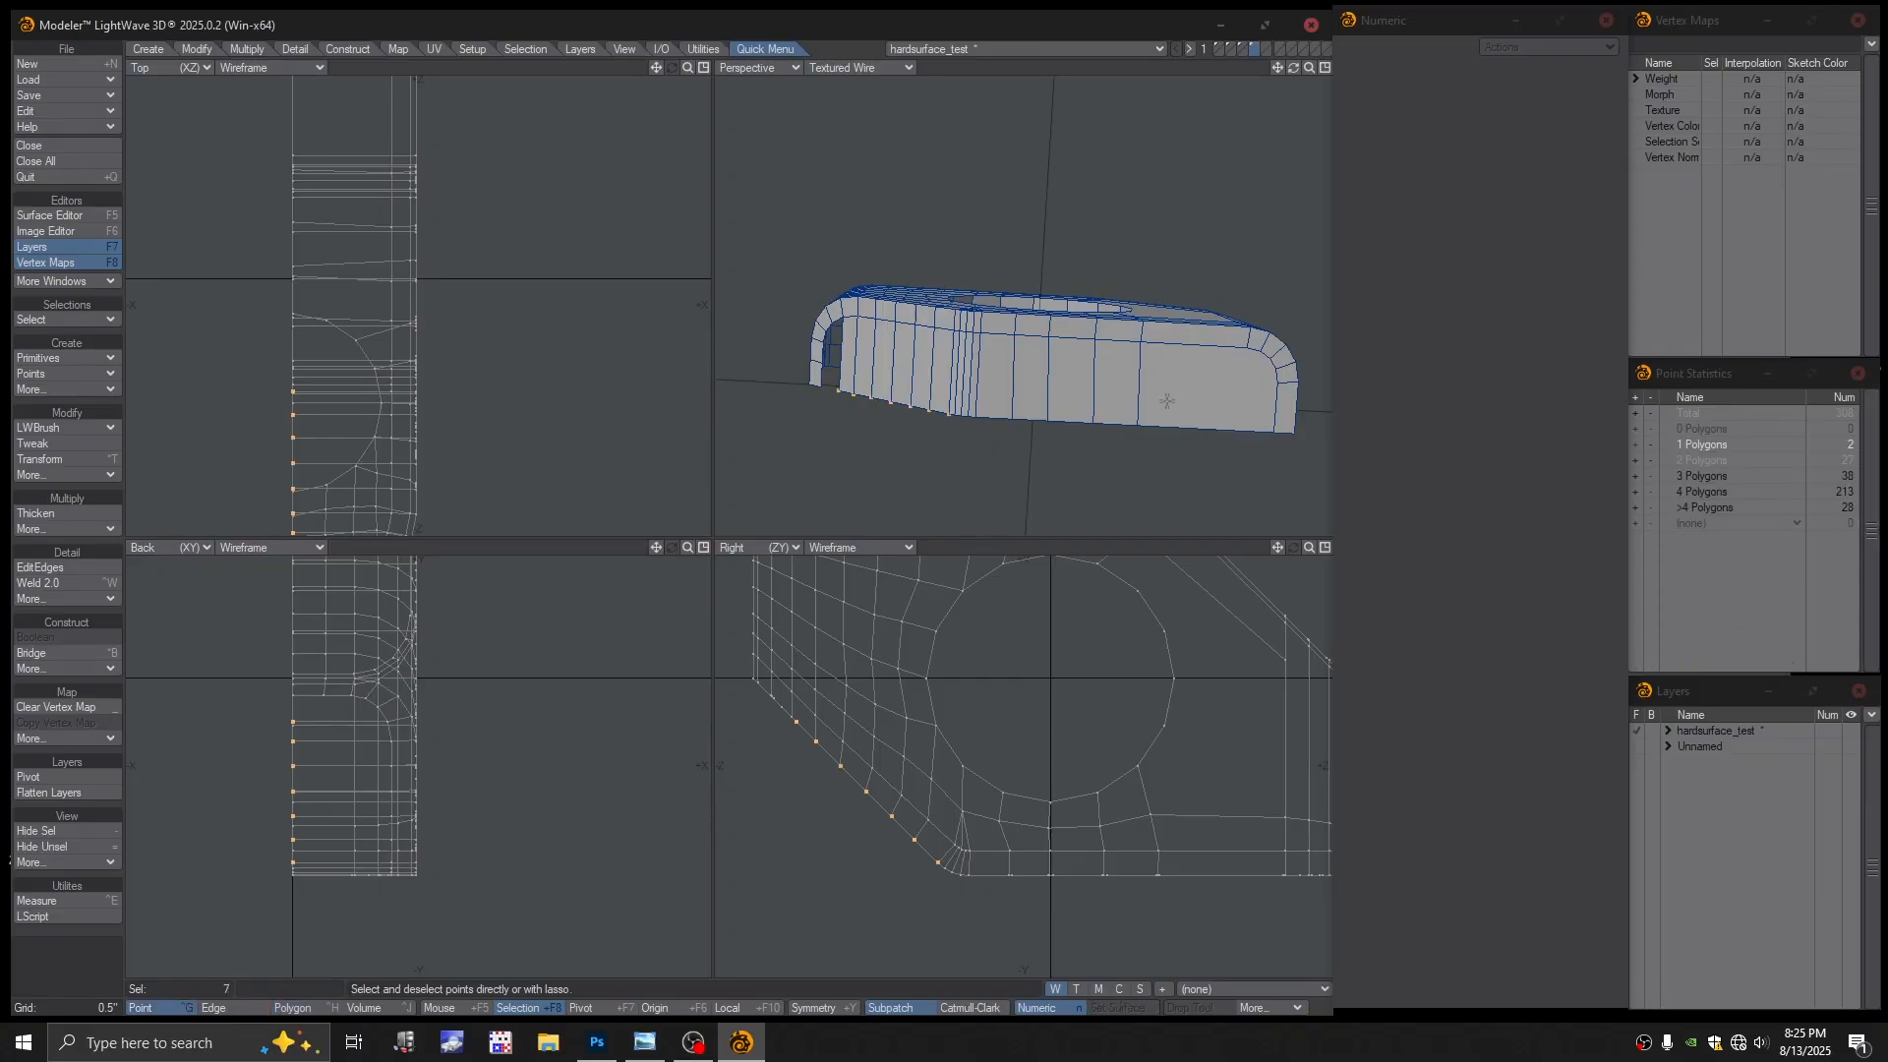
key("ctrl+h")
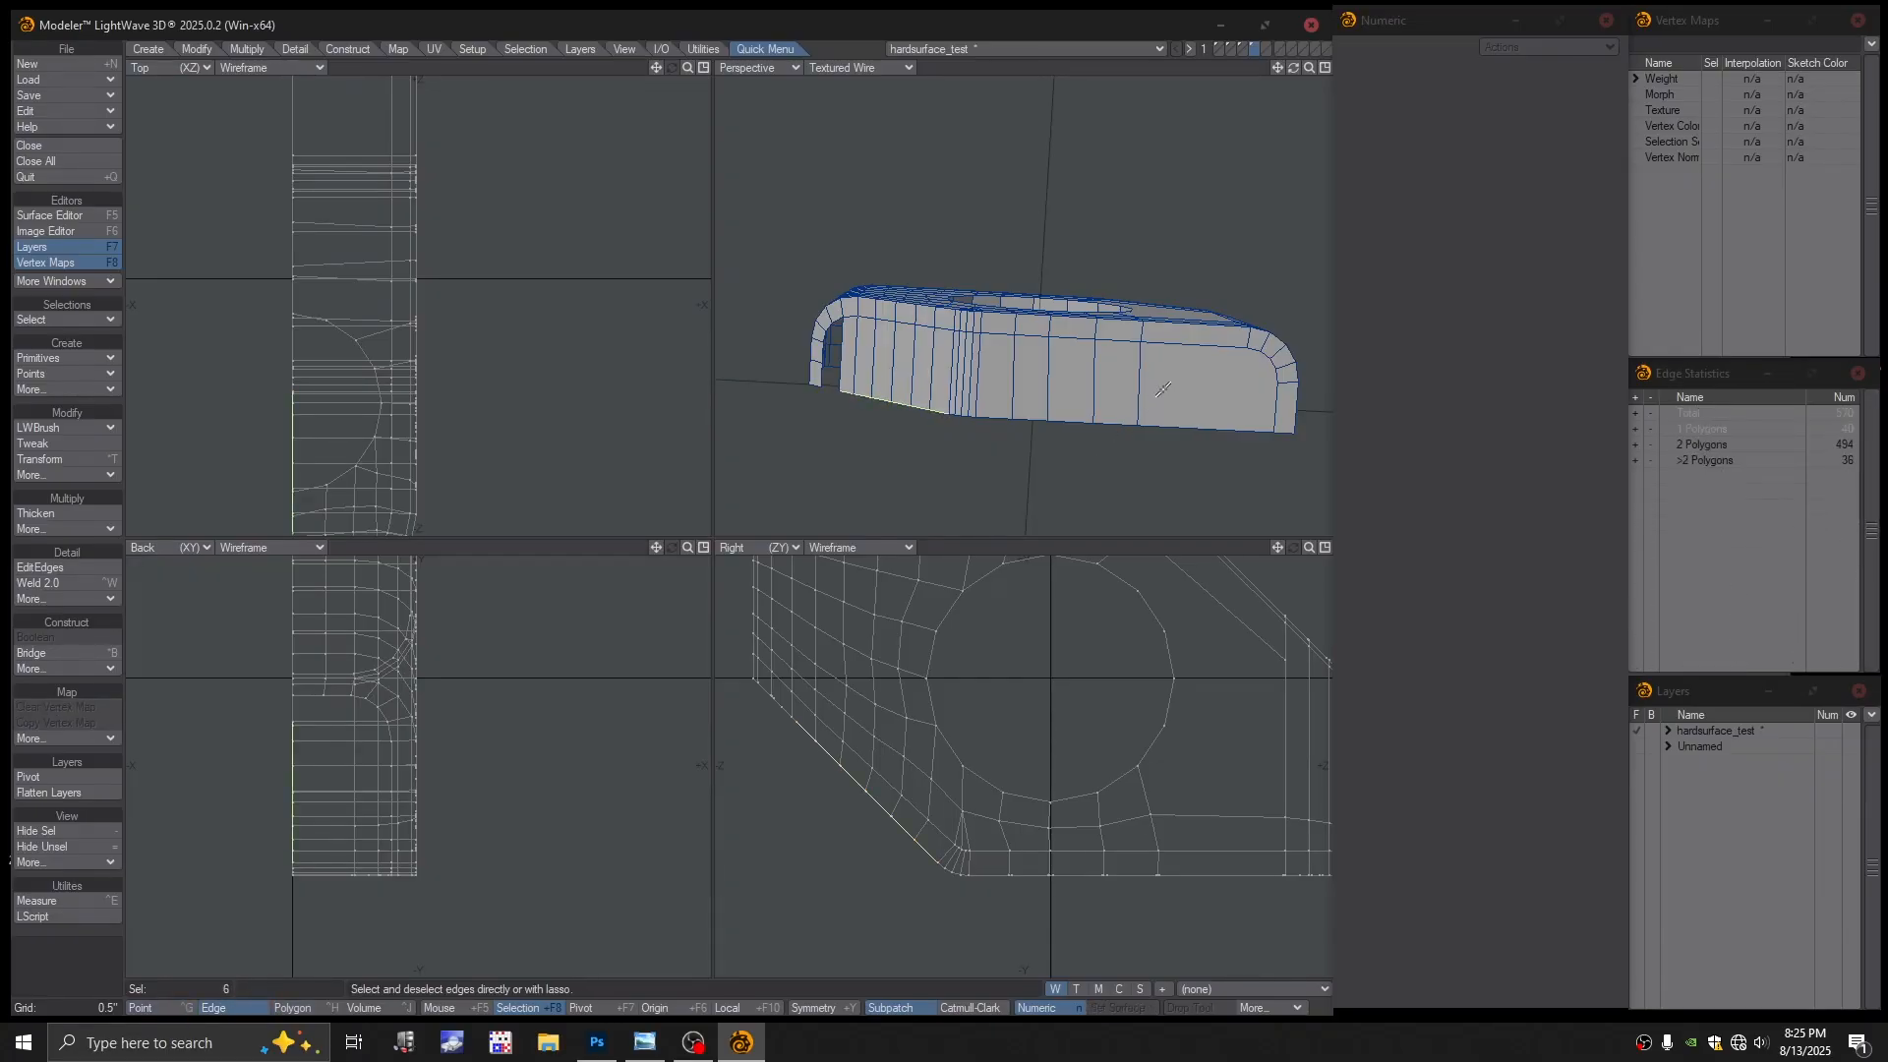
key("ctrl+h")
left_click(1173, 389)
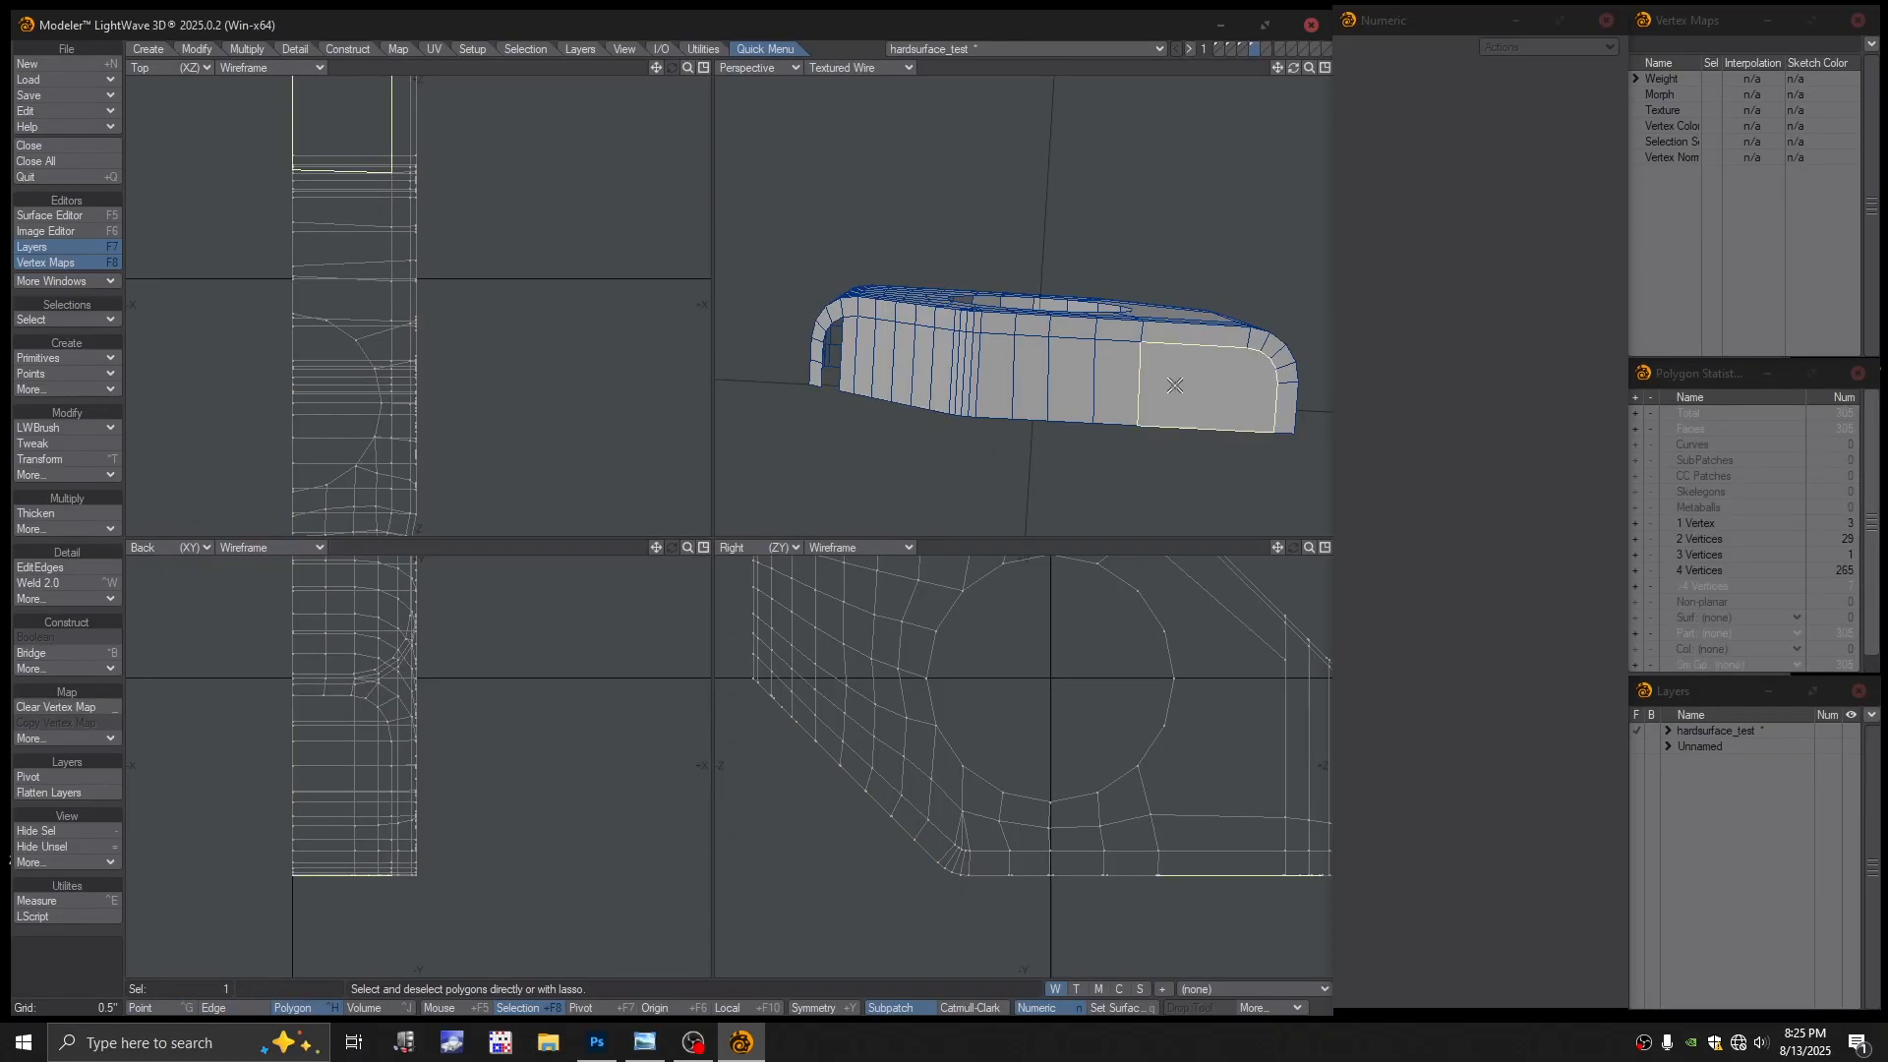
key("Delete")
mouse_move(1023, 401)
left_mouse_down("alt")
mouse_move(966, 372)
mouse_move(1021, 394)
mouse_move(997, 392)
left_mouse_up("alt")
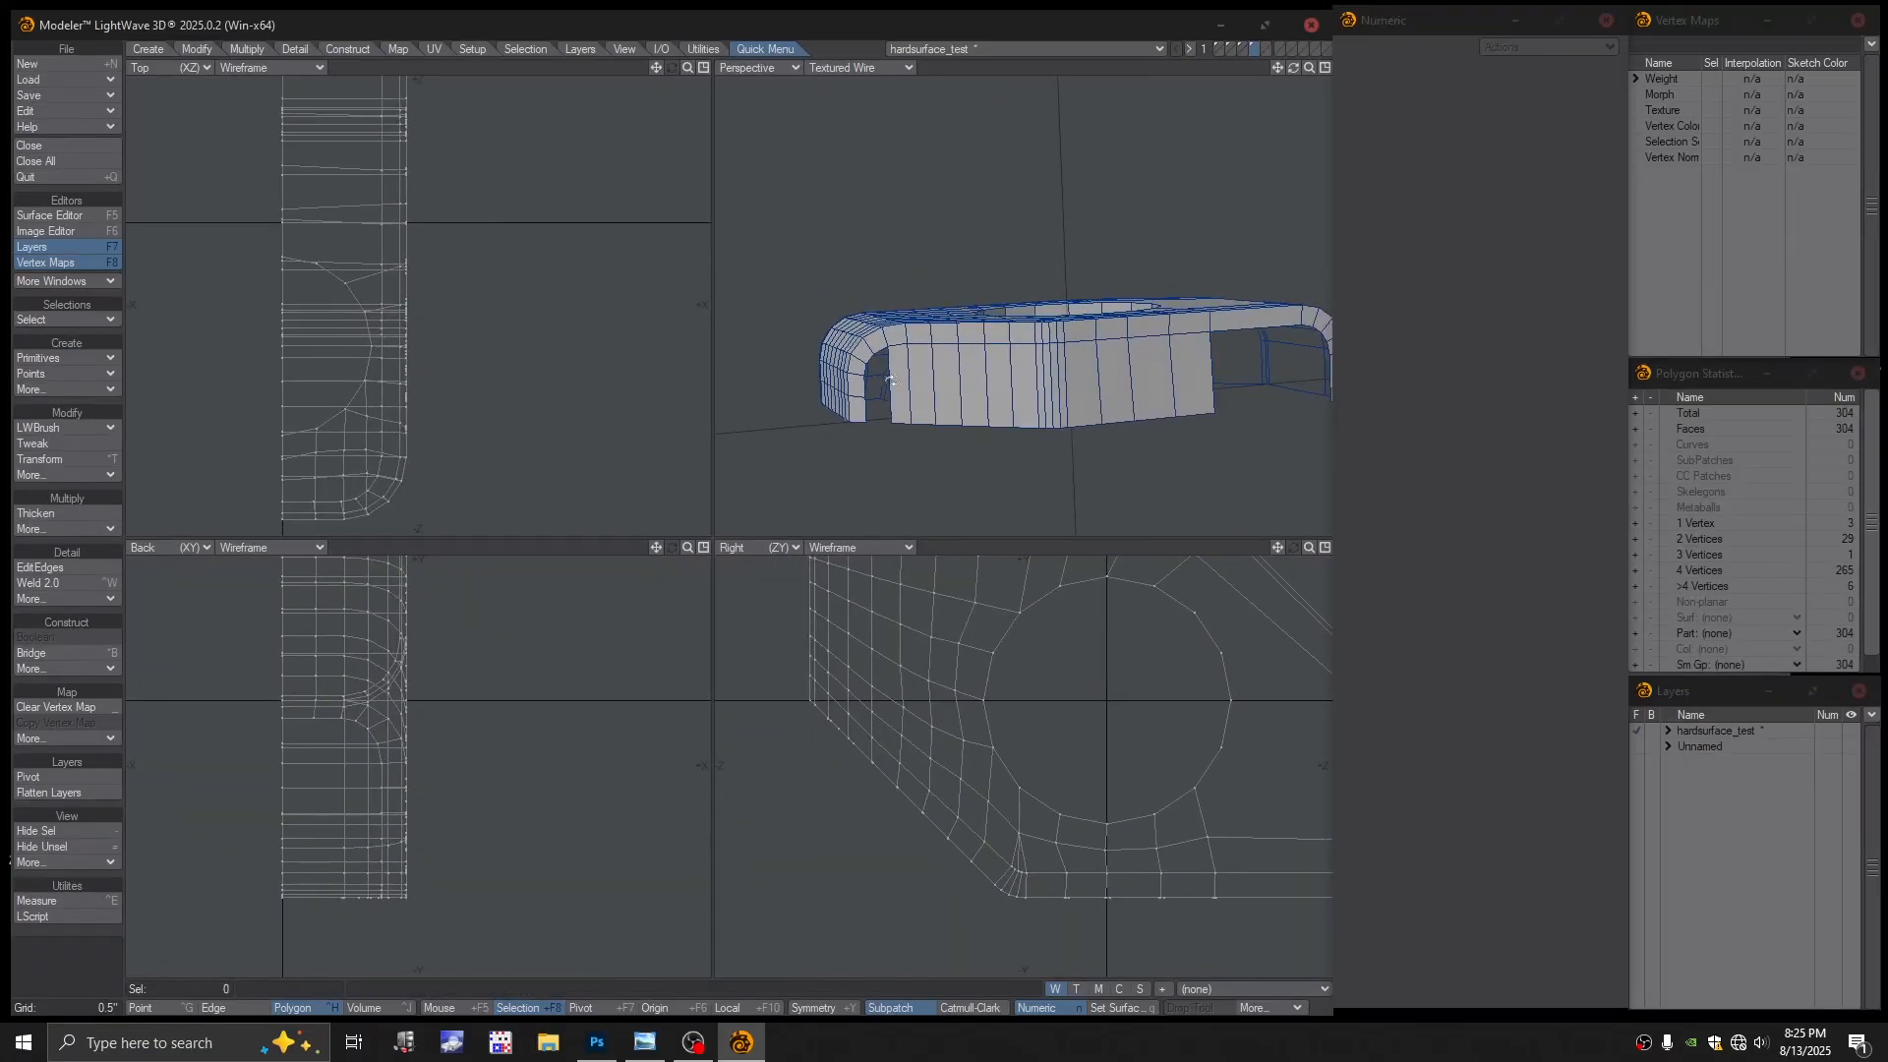
Slice a new horizontal edge loop around the block's side with EditEdges
left_click(51, 569)
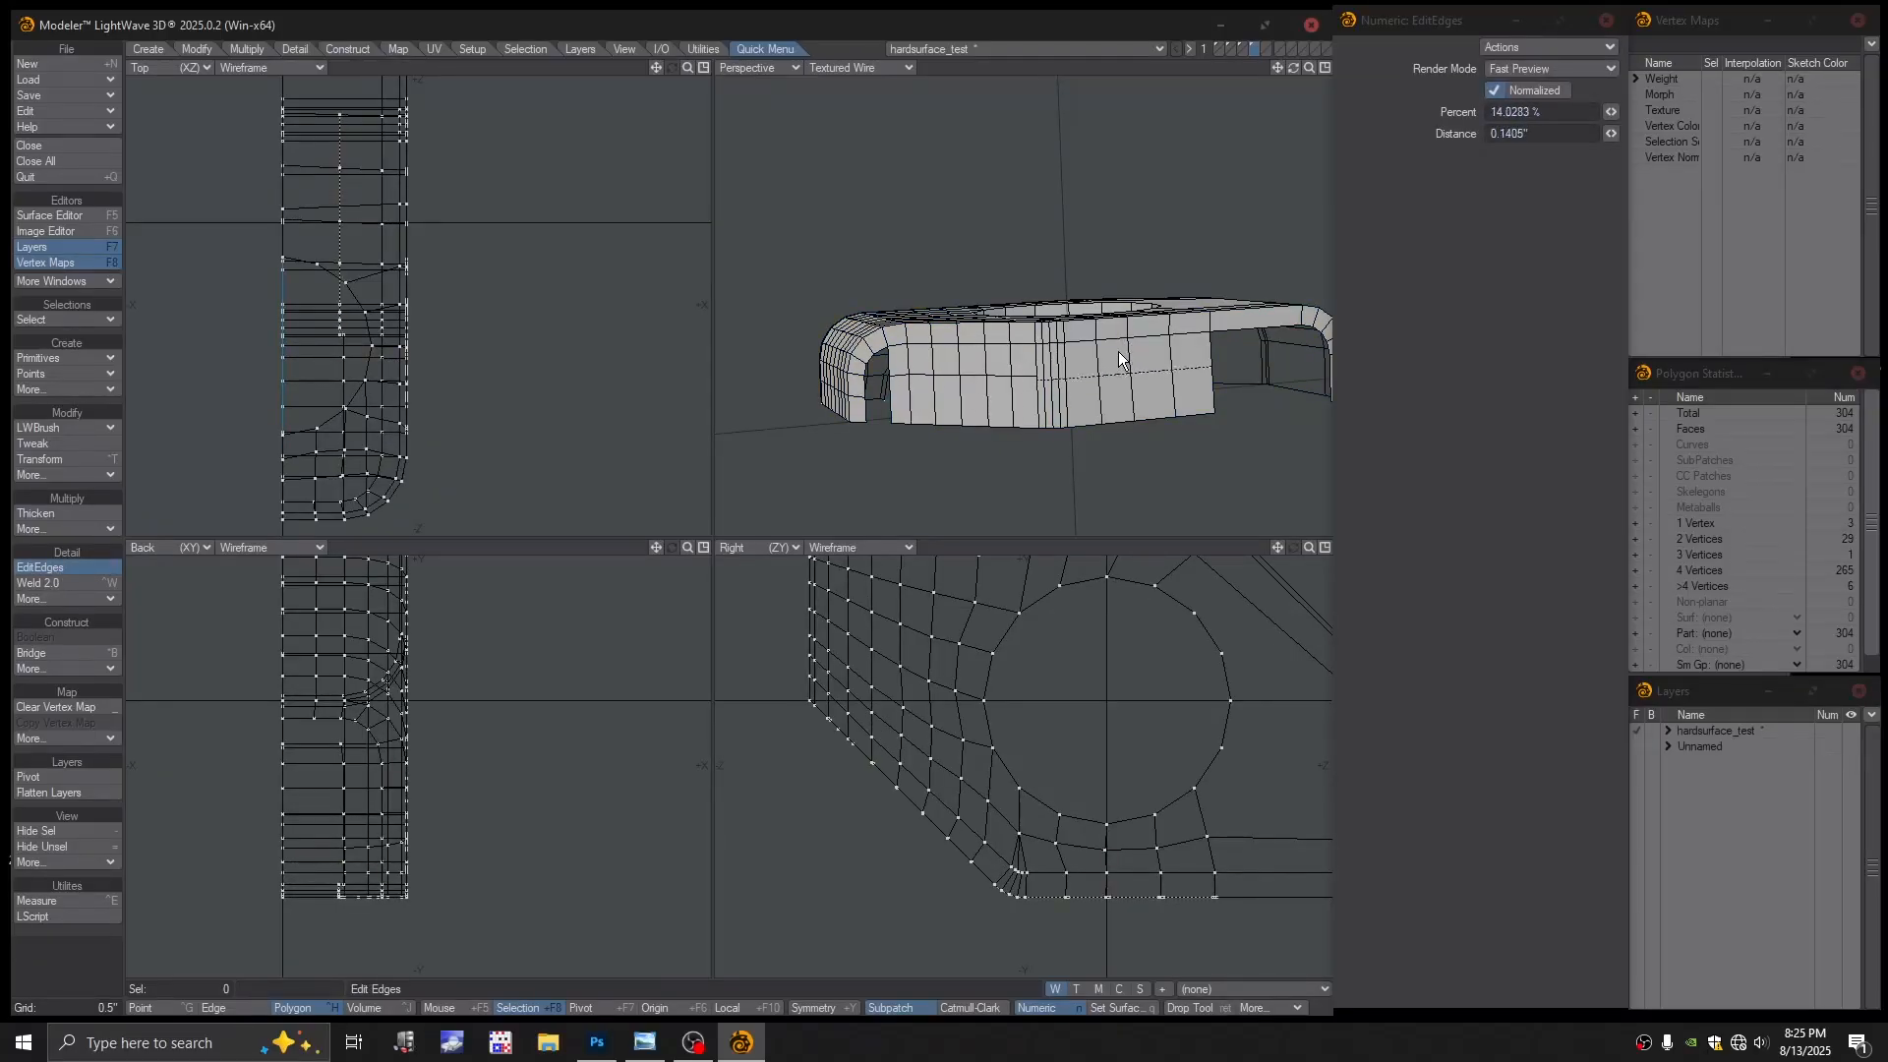
scroll(1136, 408, "up", 2)
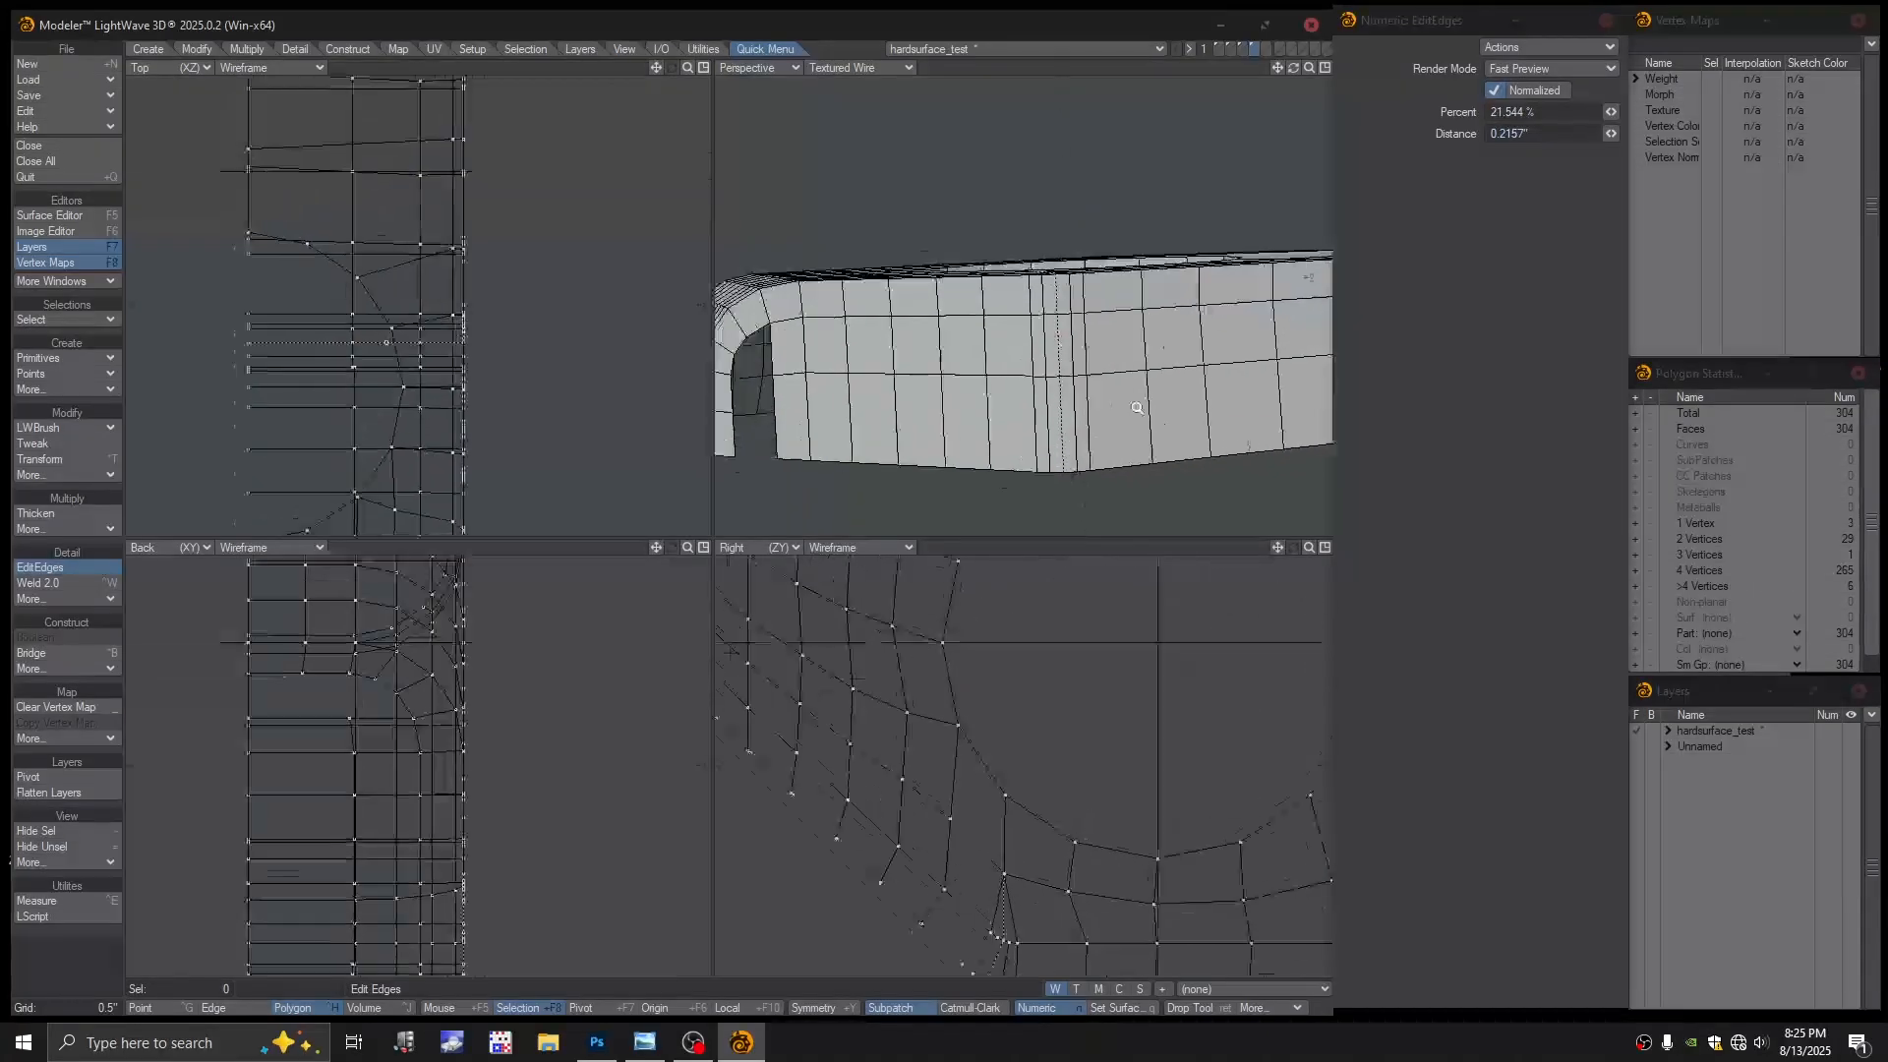
scroll(1136, 407, "up", 2)
key("ctrl+g")
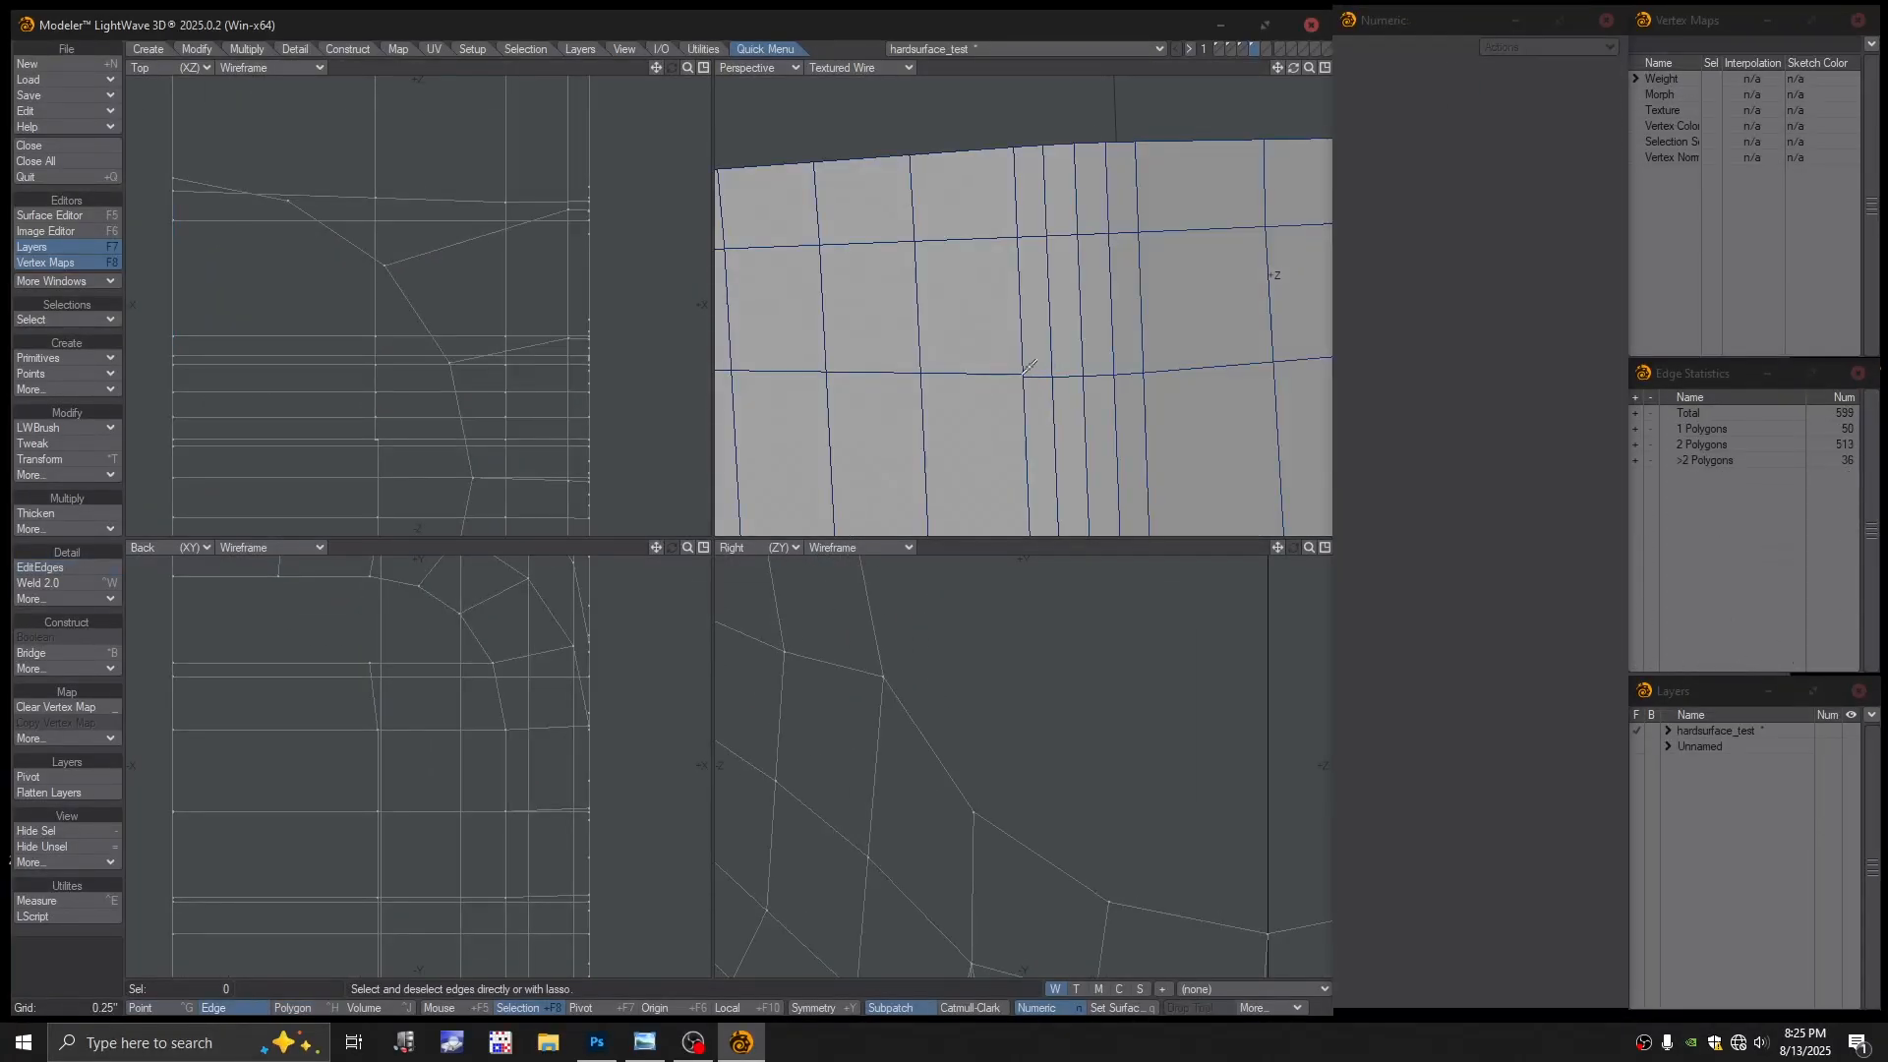
key("ctrl+h")
Set the Perspective view to Color Wireframe
left_click(871, 68)
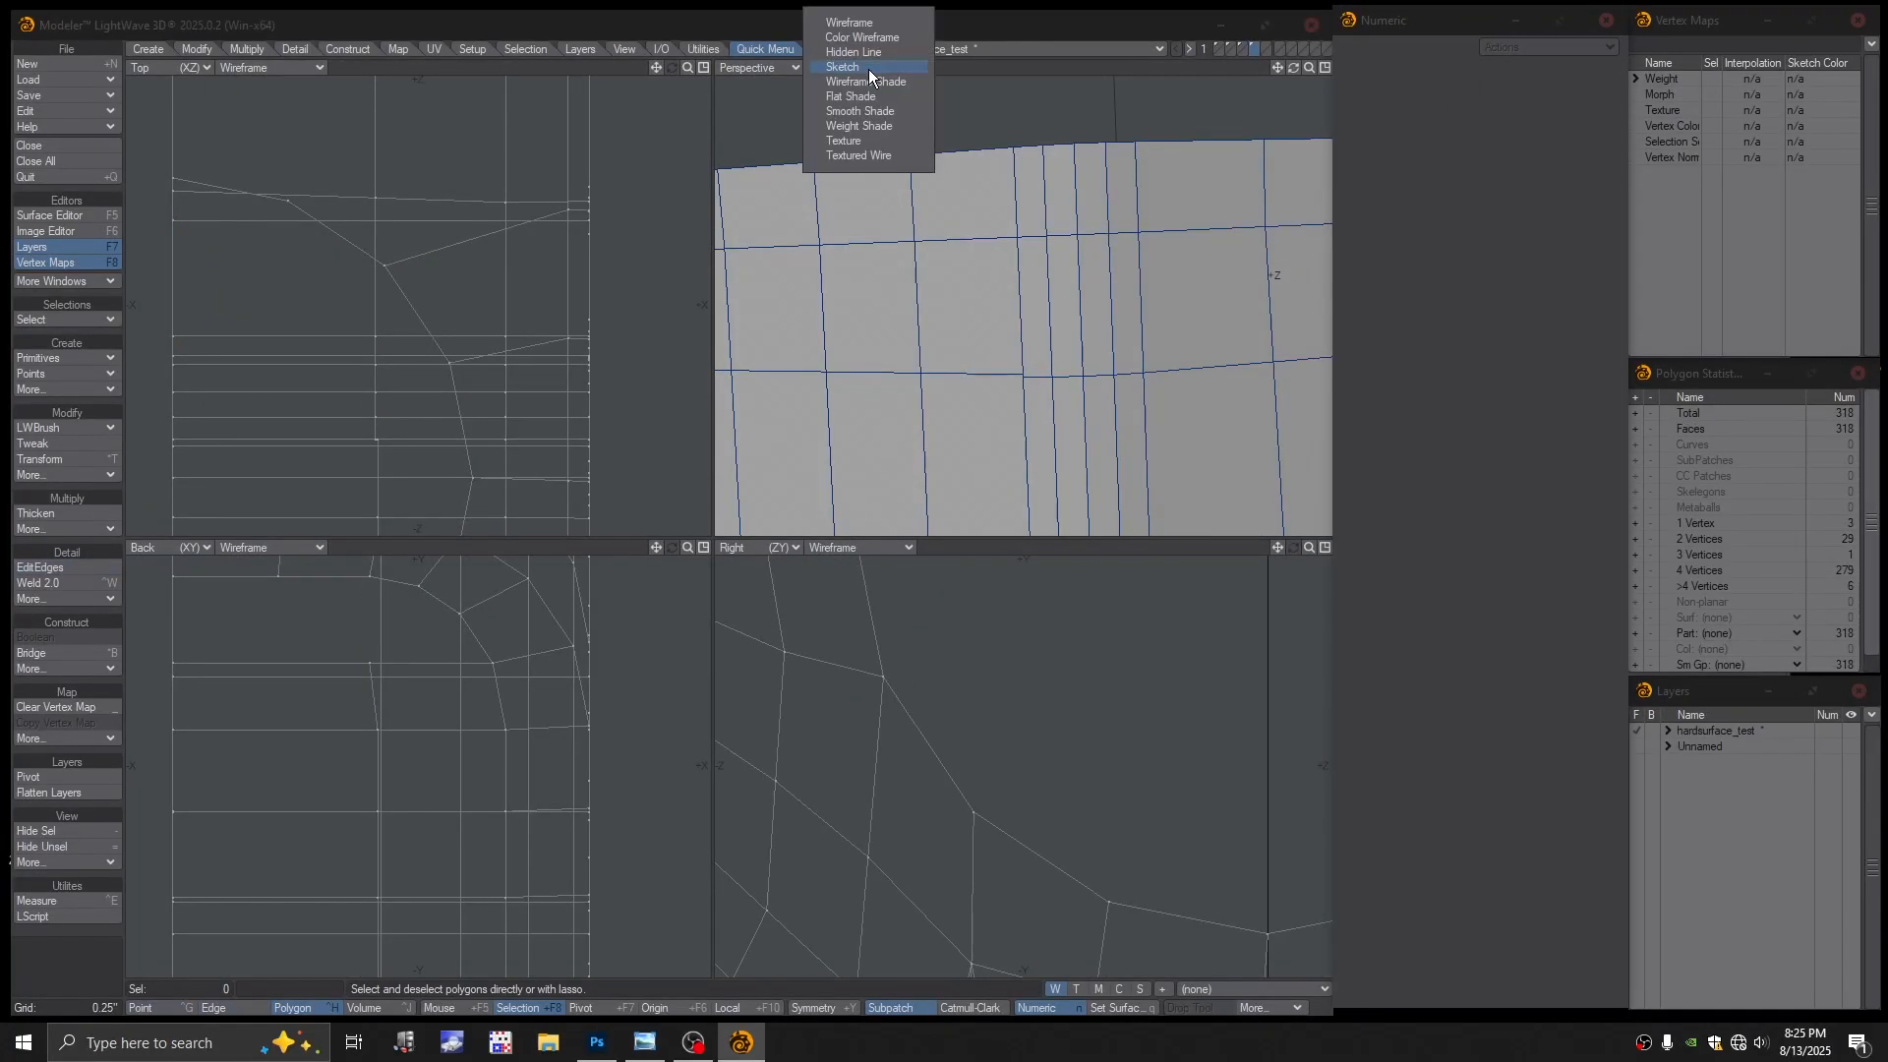
left_click(865, 34)
left_click_drag(1065, 375, 1057, 383, "alt")
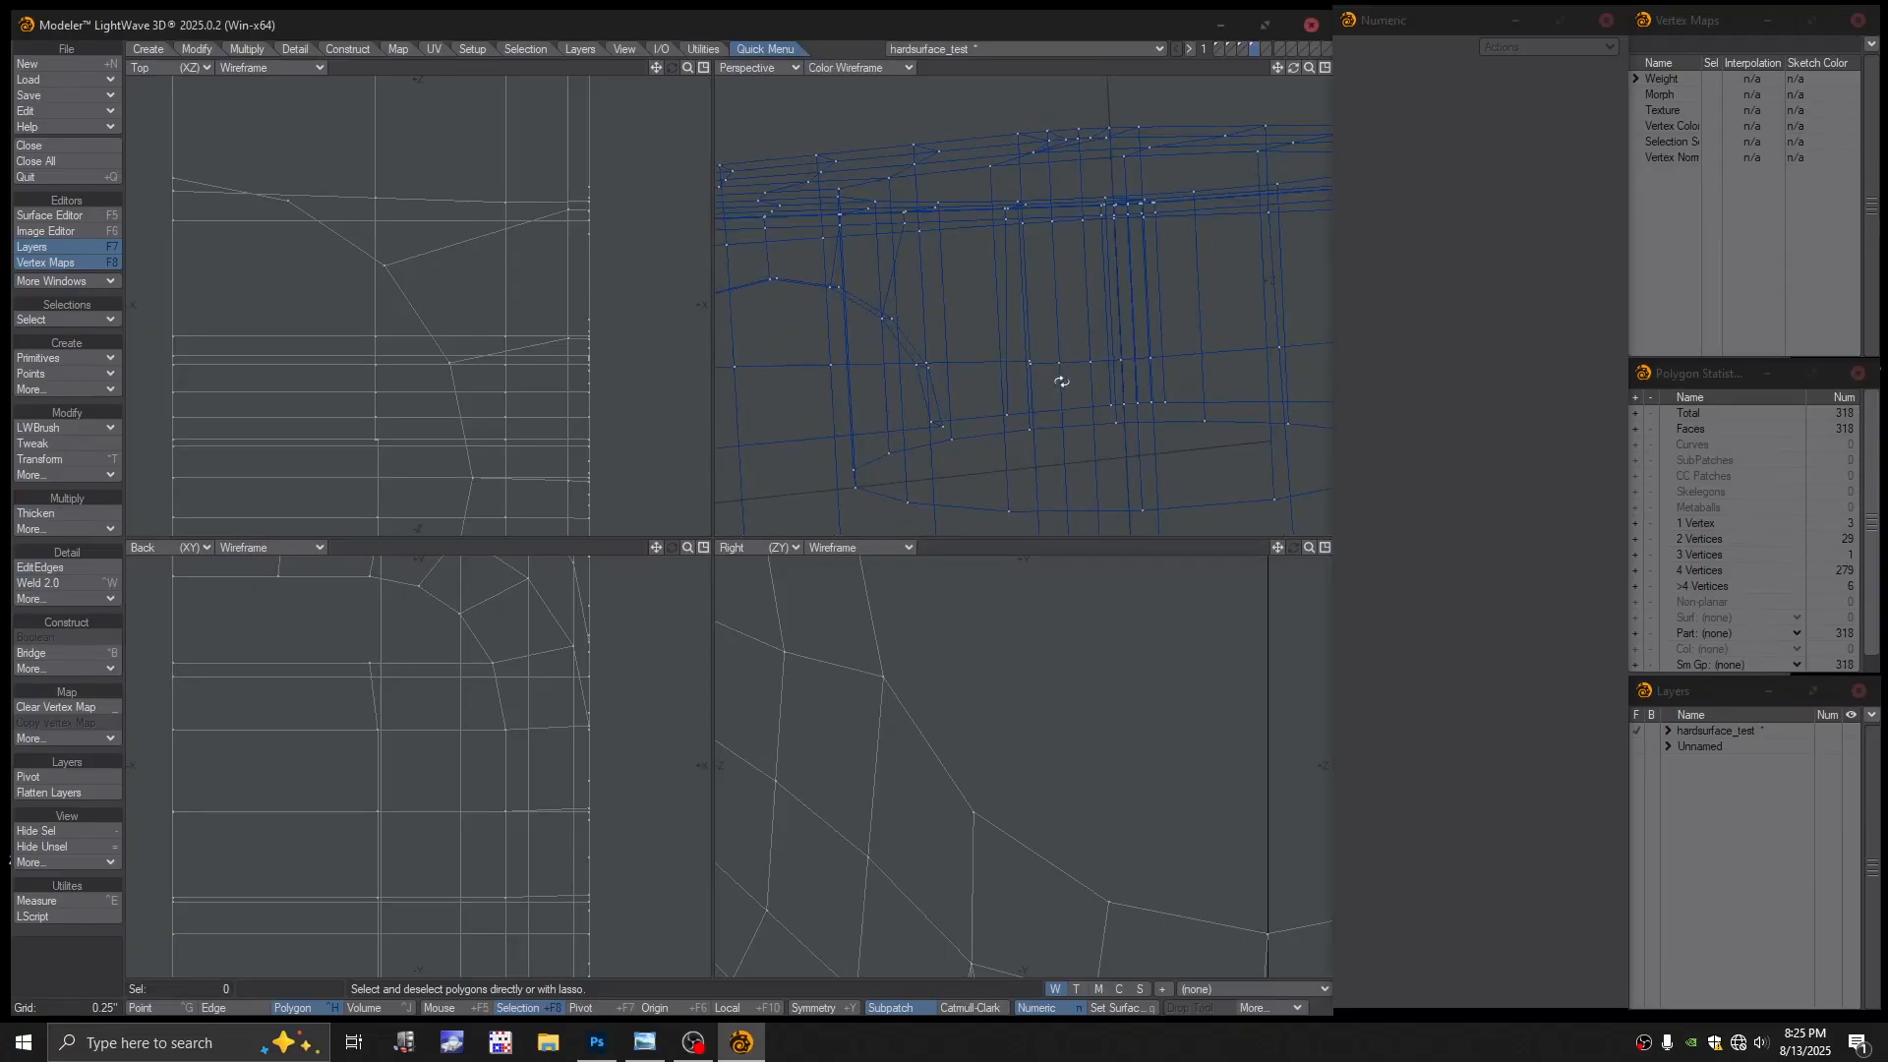
Select the two stray points and weld them into one
key("ctrl+g")
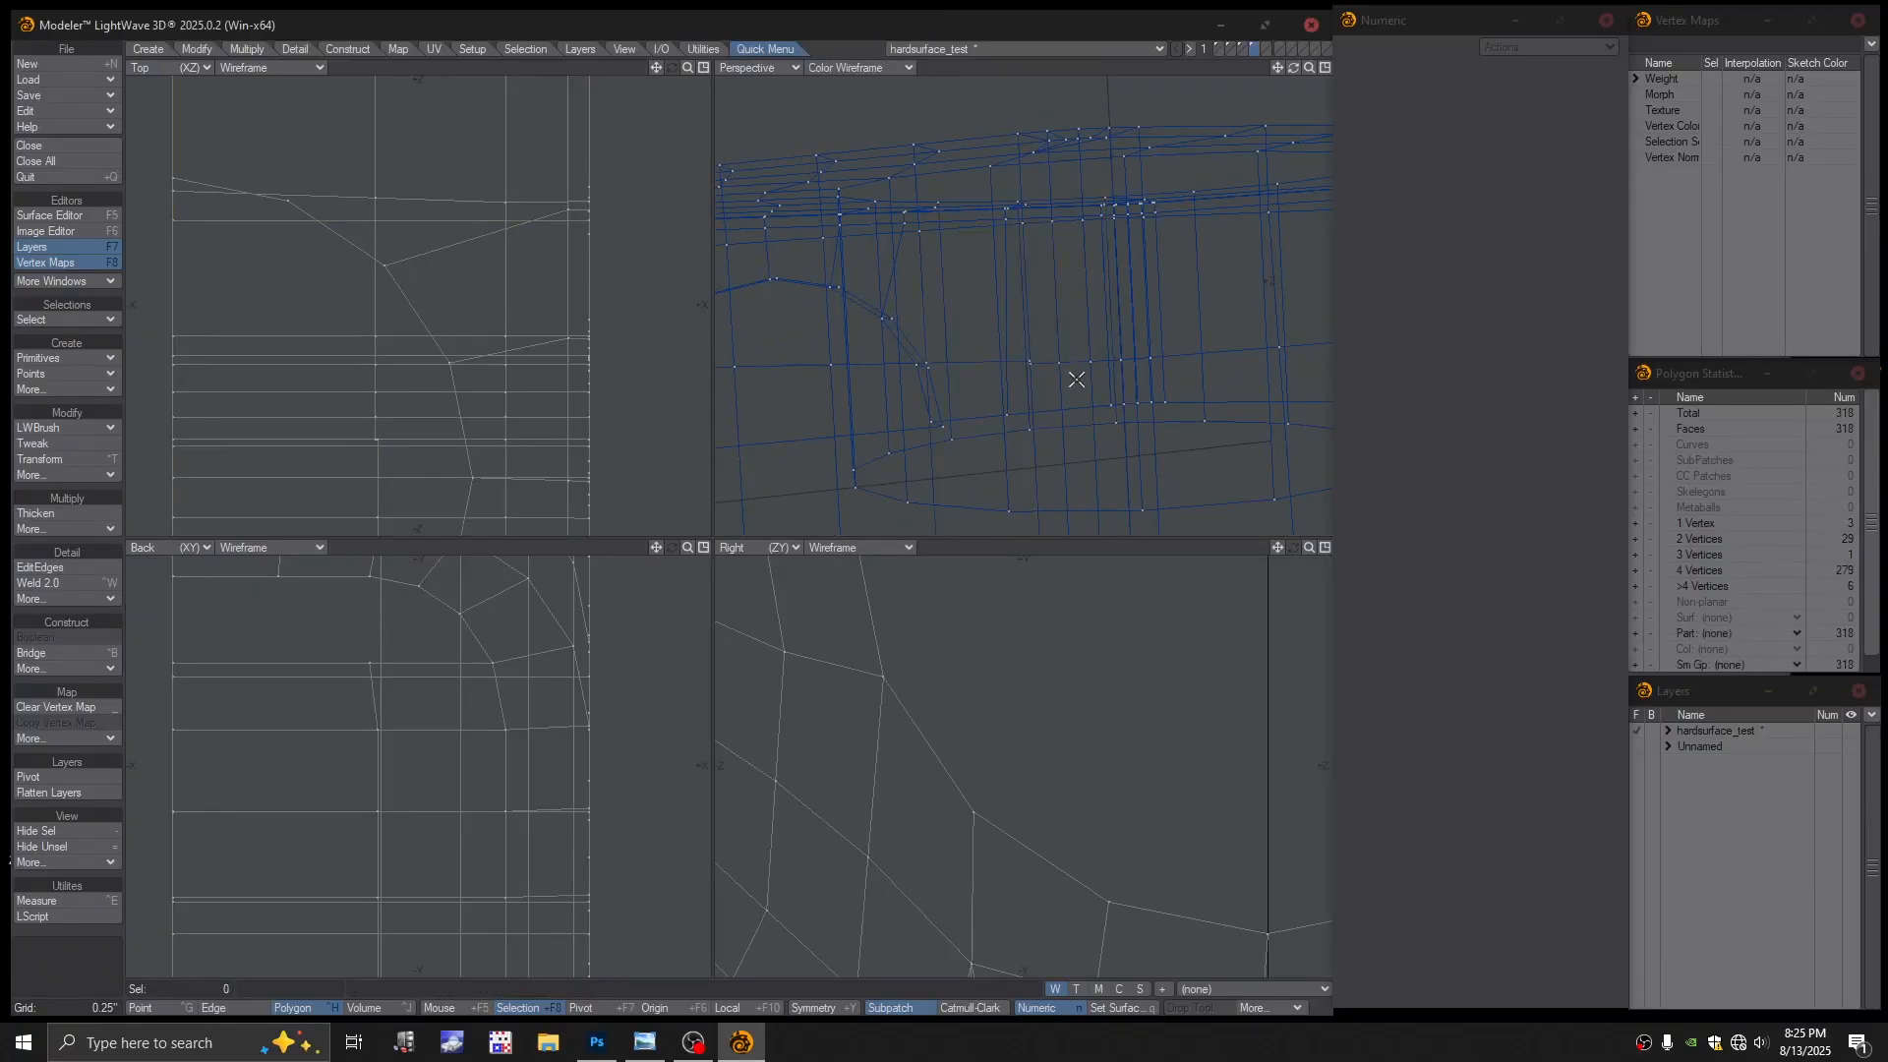
left_click(1030, 363)
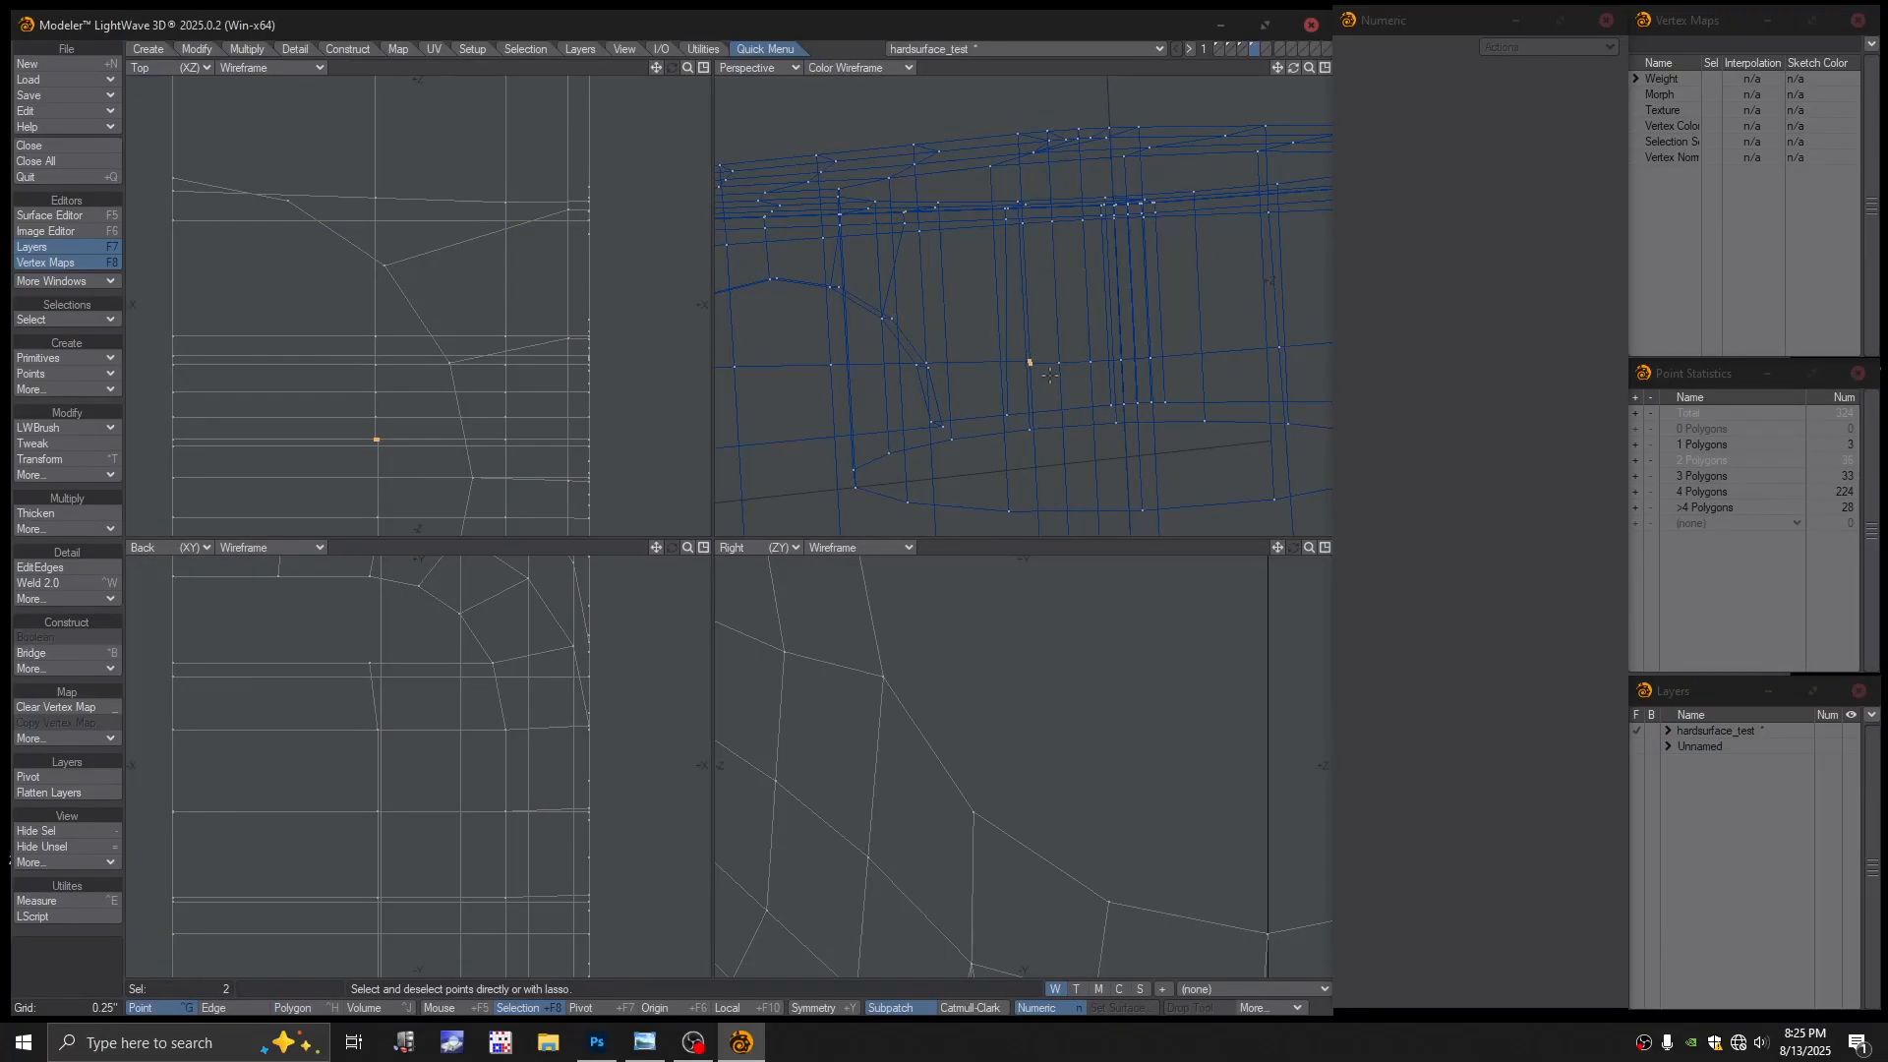
key("ctrl+w")
left_click_drag(1019, 369, 1005, 440, "ctrl+alt")
mouse_move(1005, 440)
left_mouse_down("alt")
mouse_move(1058, 392)
mouse_move(1007, 404)
mouse_move(1020, 446)
mouse_move(1014, 423)
left_mouse_up("alt")
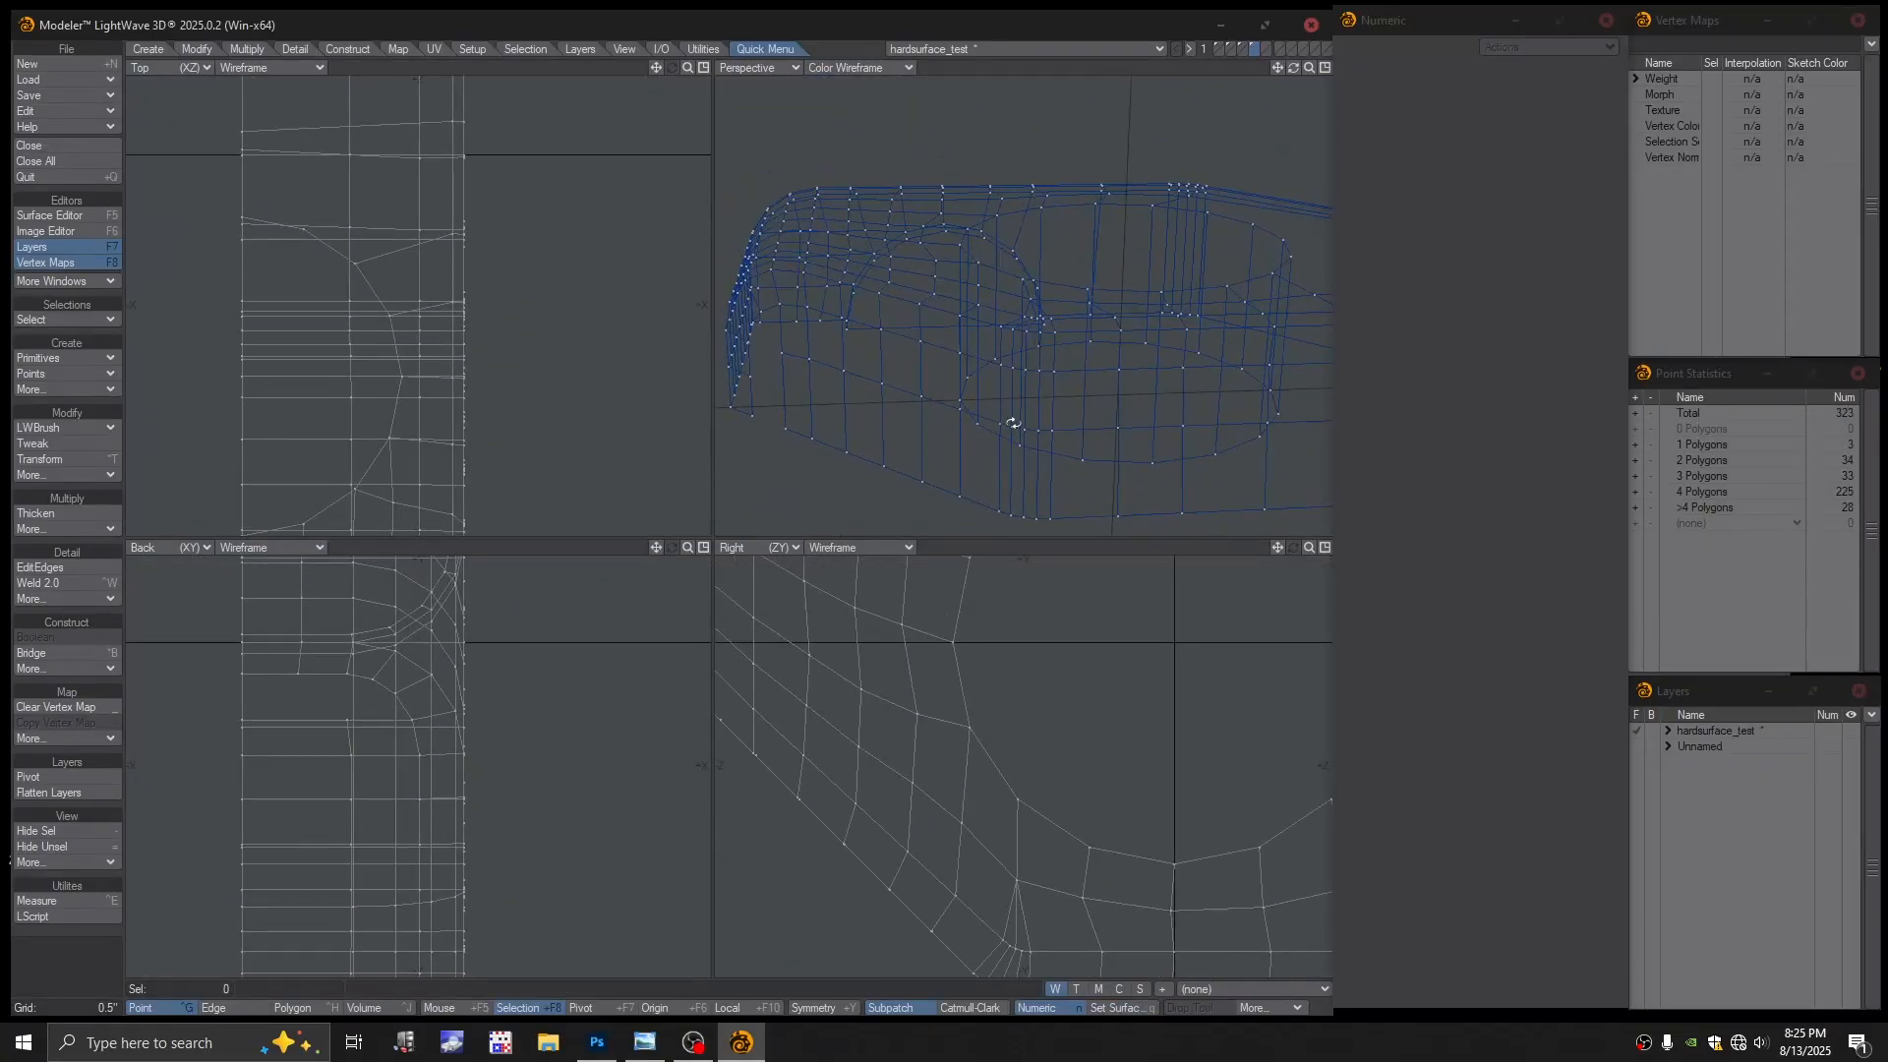
Set Perspective to Textured Wire and try SubPatch, dismissing the error and toggling it off
left_click(850, 69)
left_click(835, 183)
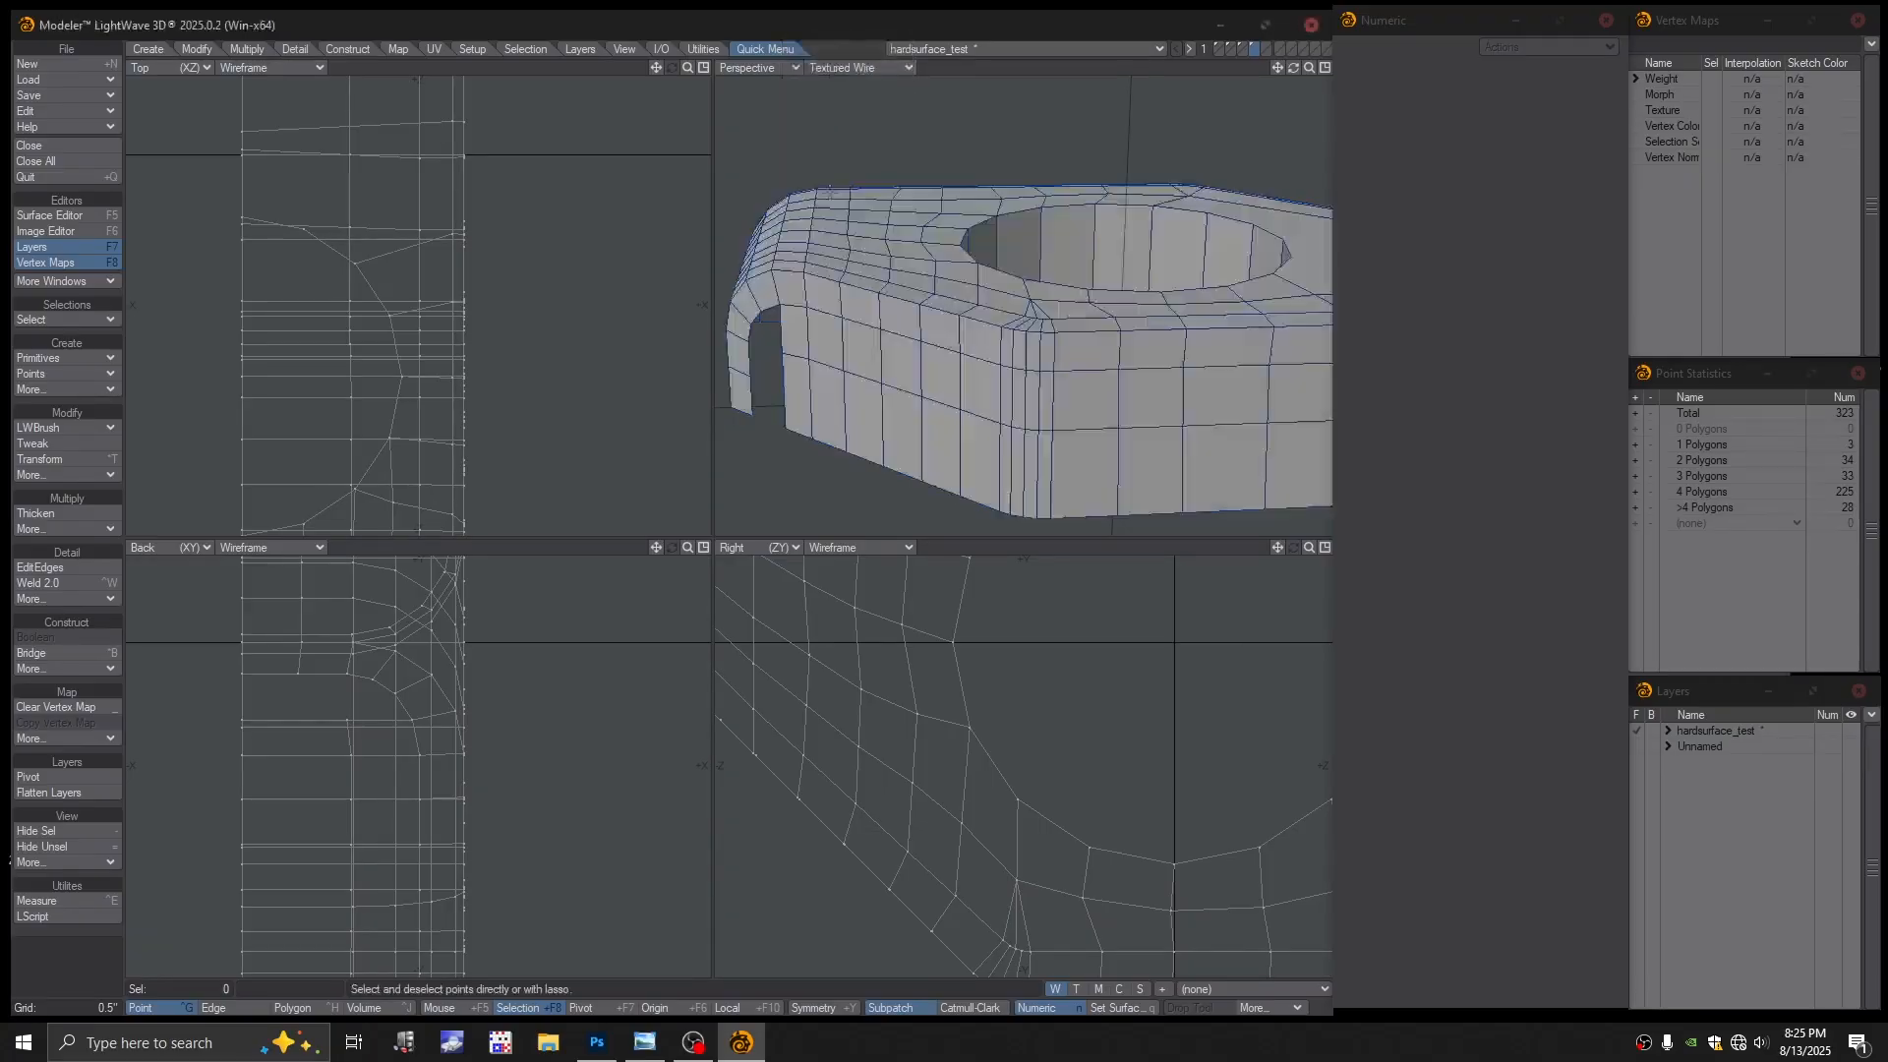
mouse_move(1043, 276)
left_mouse_down("ctrl+alt")
mouse_move(991, 295)
mouse_move(996, 315)
left_mouse_up("ctrl+alt")
key("Tab")
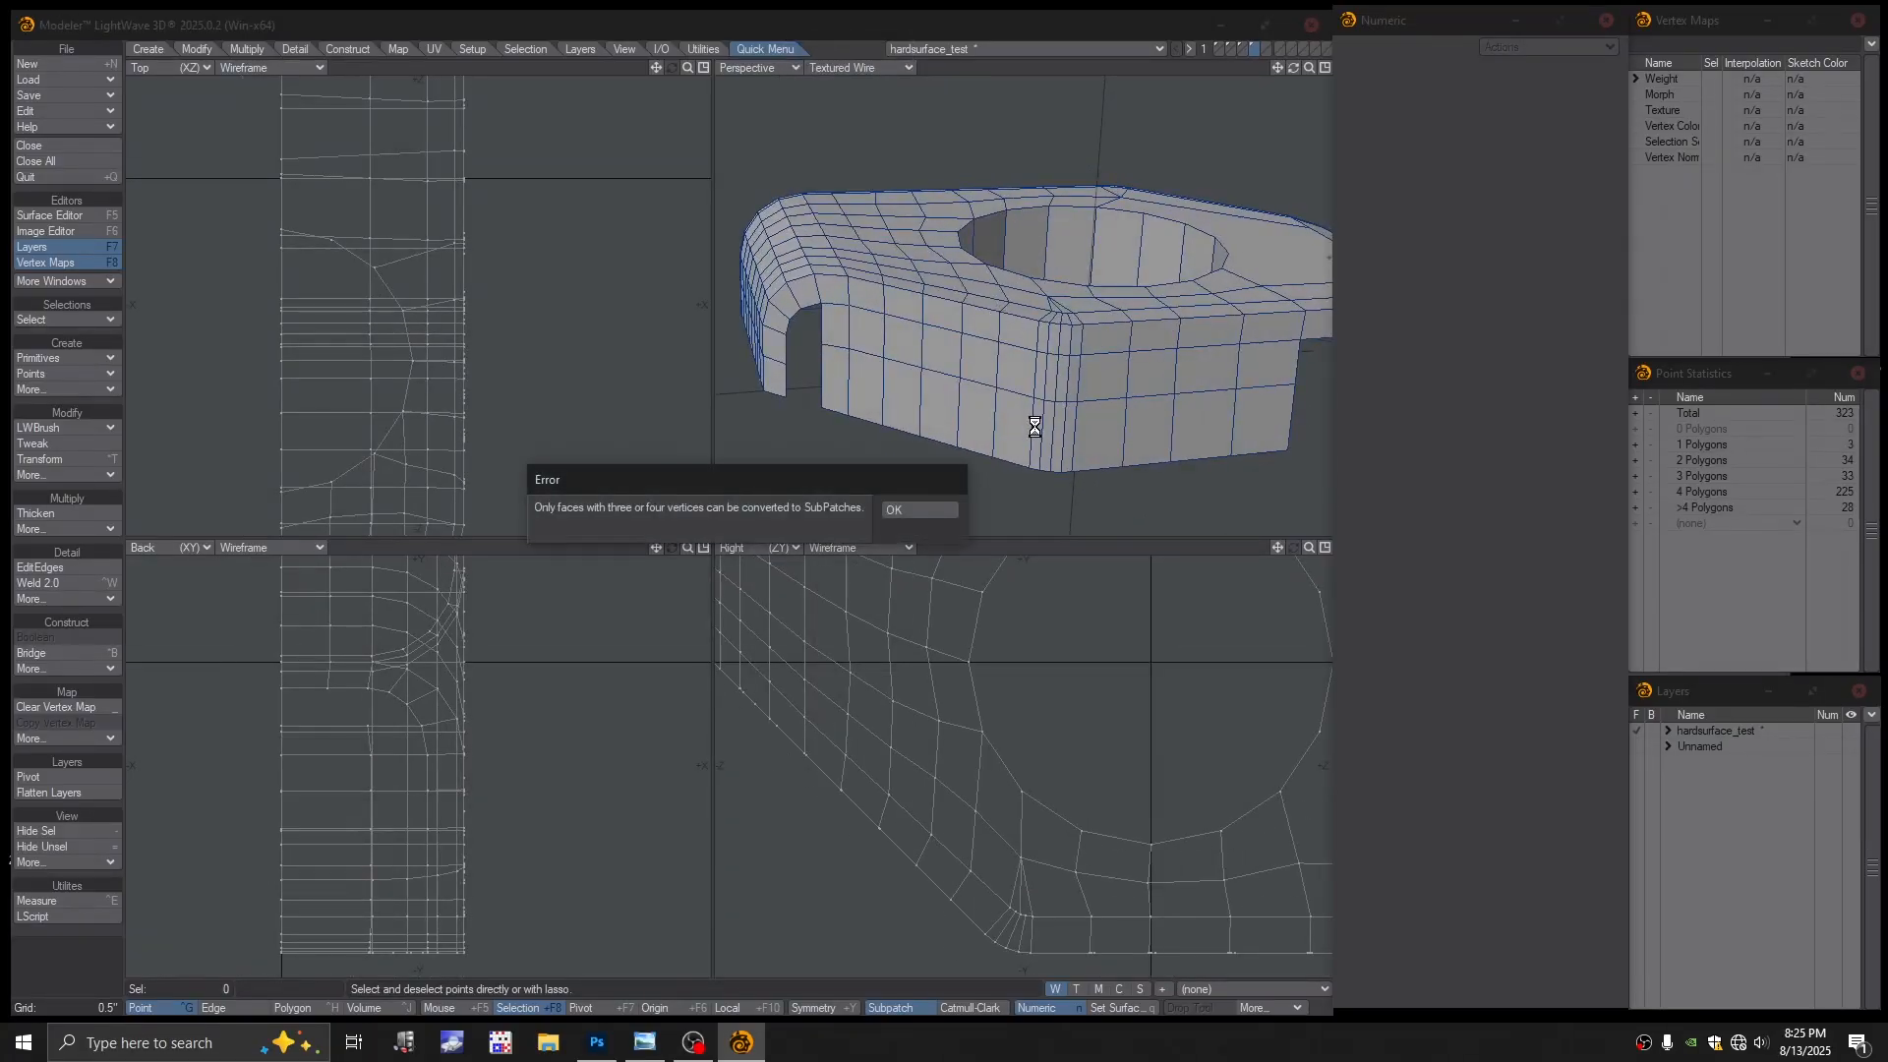
left_click(918, 510)
scroll(1093, 403, "down", 2)
left_click_drag(1093, 405, 1013, 393, "alt")
key("Tab")
Switch to Color Wireframe and weld the two points near the lower edge
left_click(853, 64)
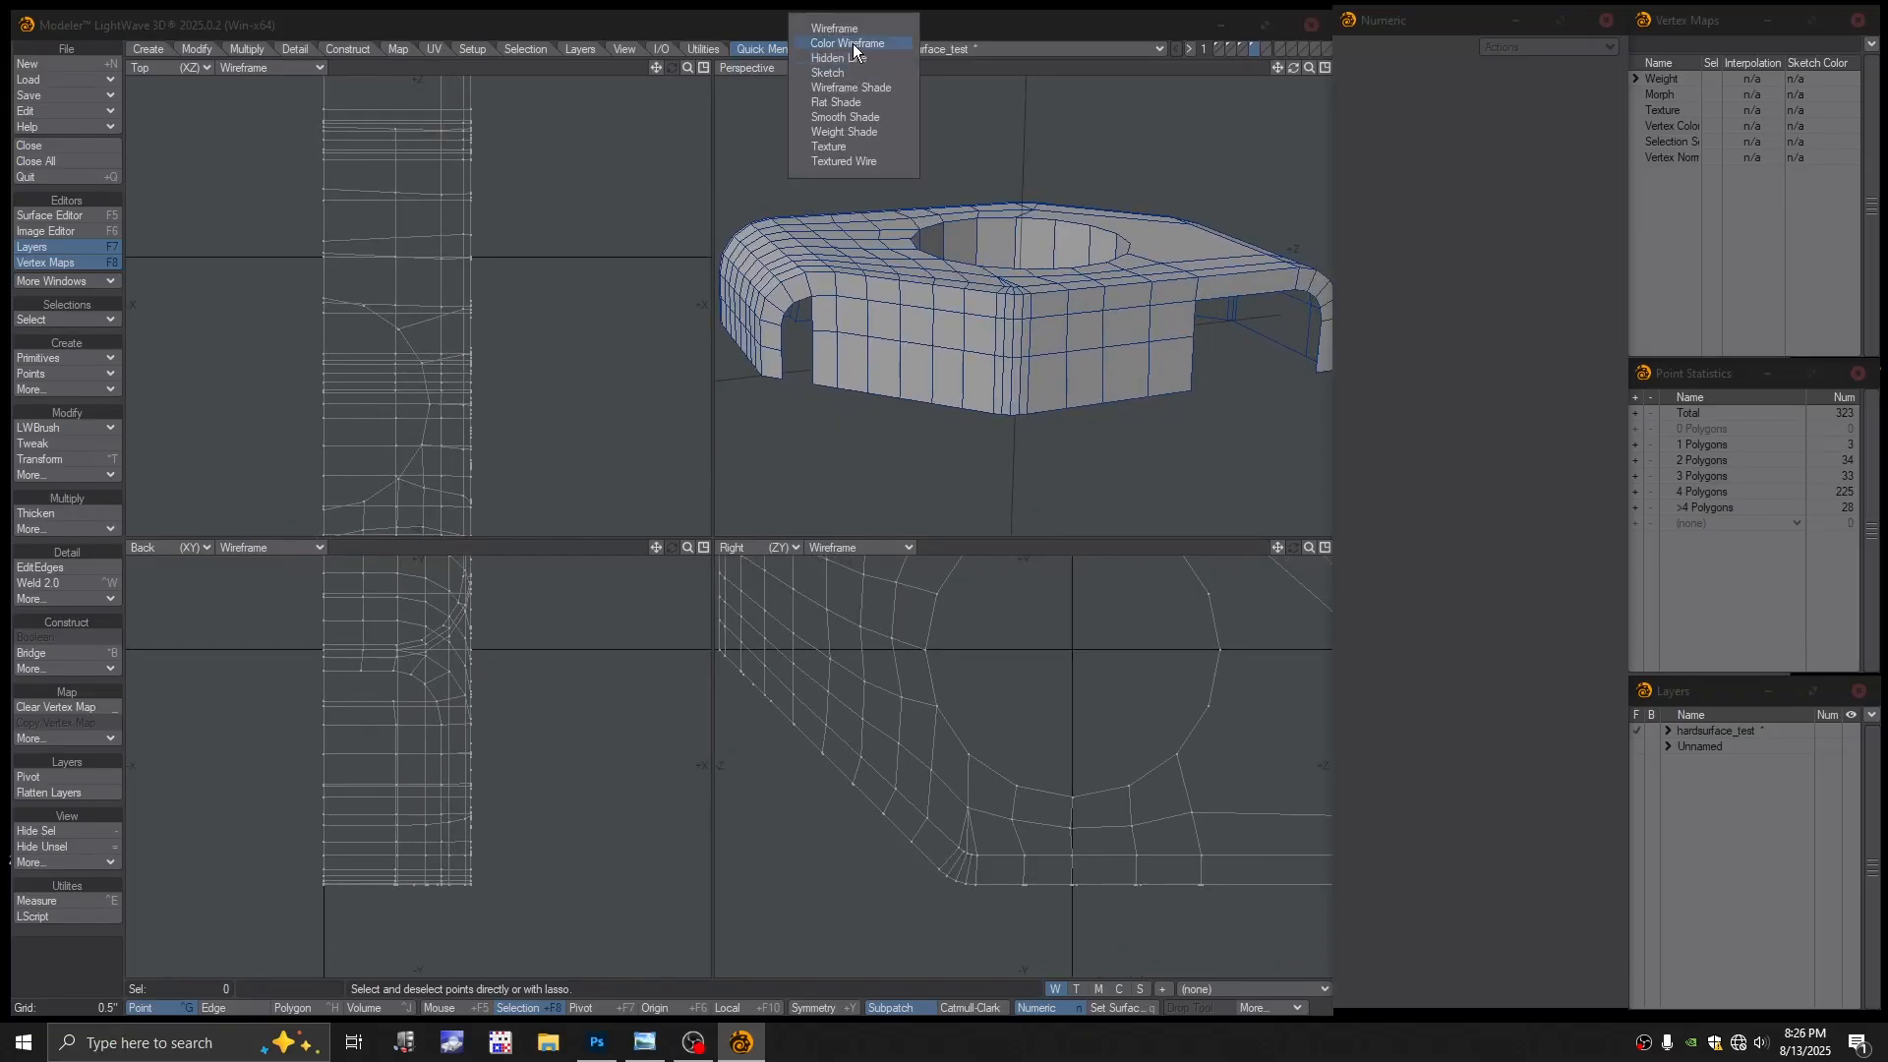
left_click(853, 43)
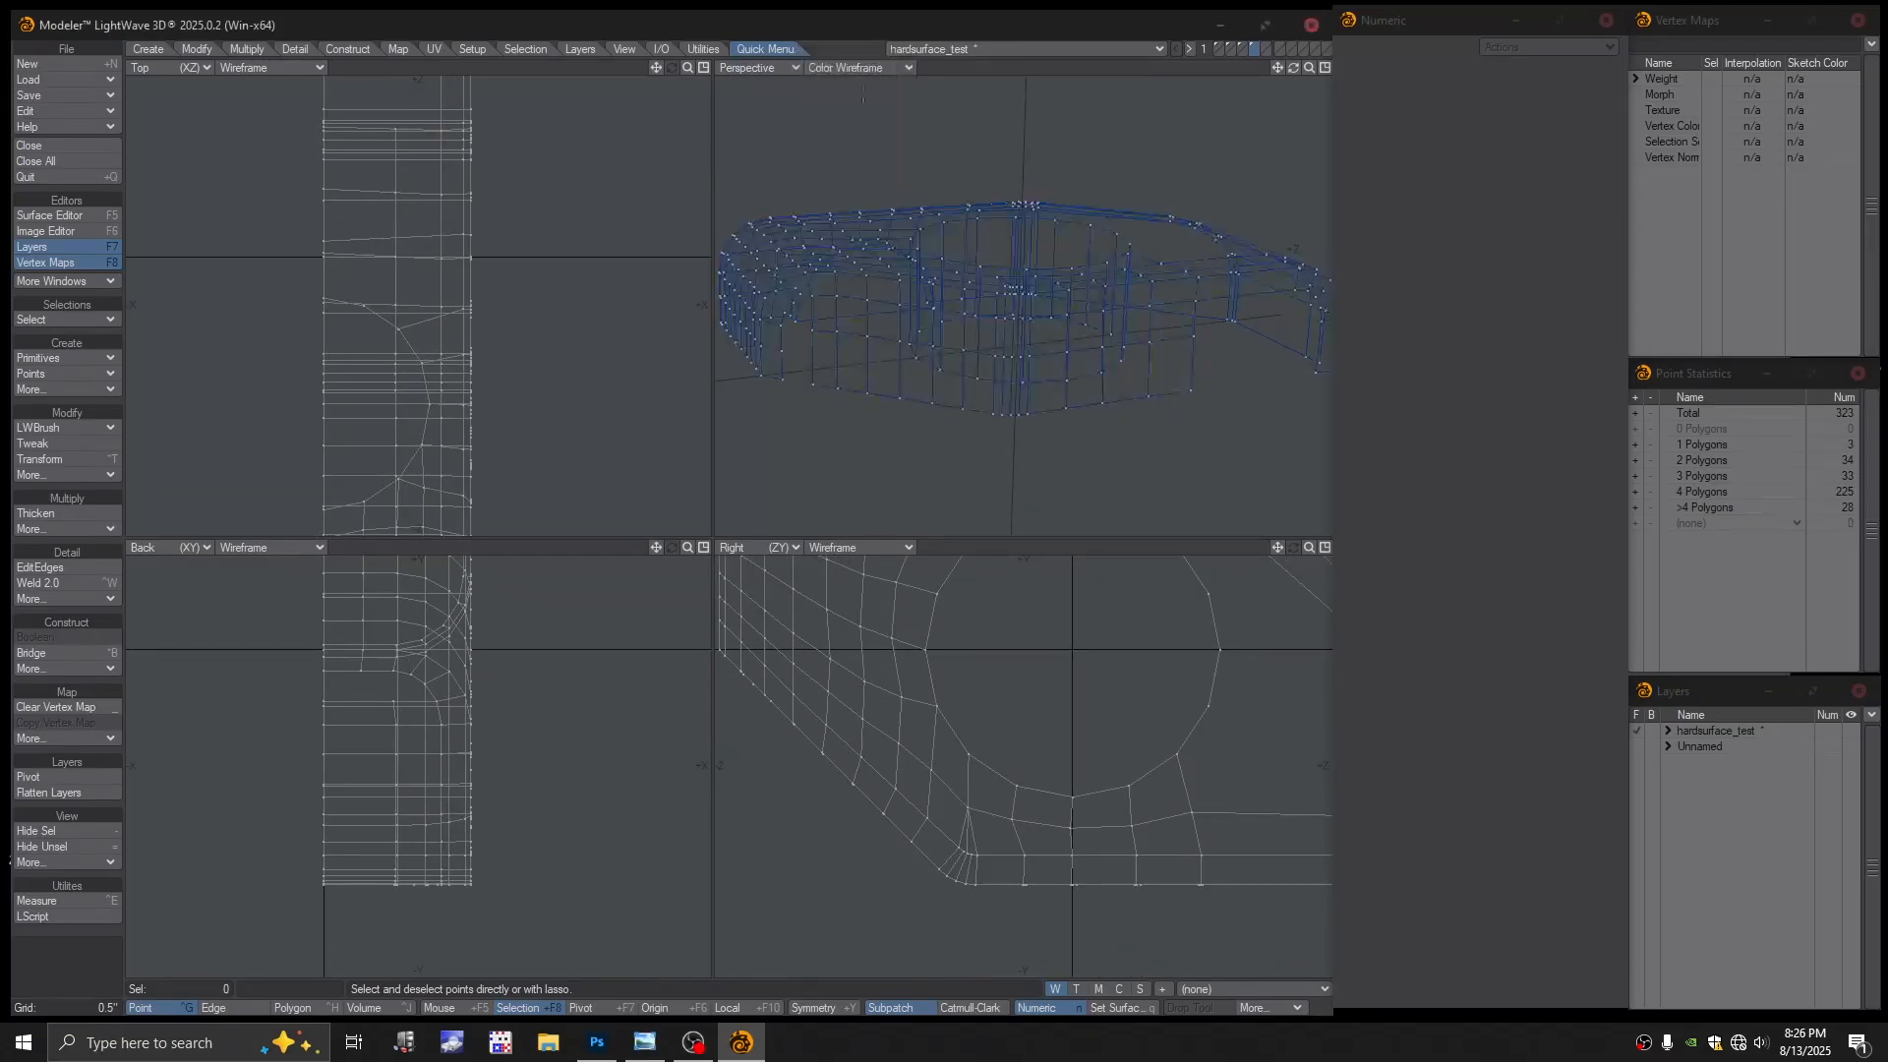
left_click_drag(978, 453, 1022, 455, "ctrl+alt")
left_click_drag(1023, 455, 1032, 391, "alt+shift")
left_click(1016, 374)
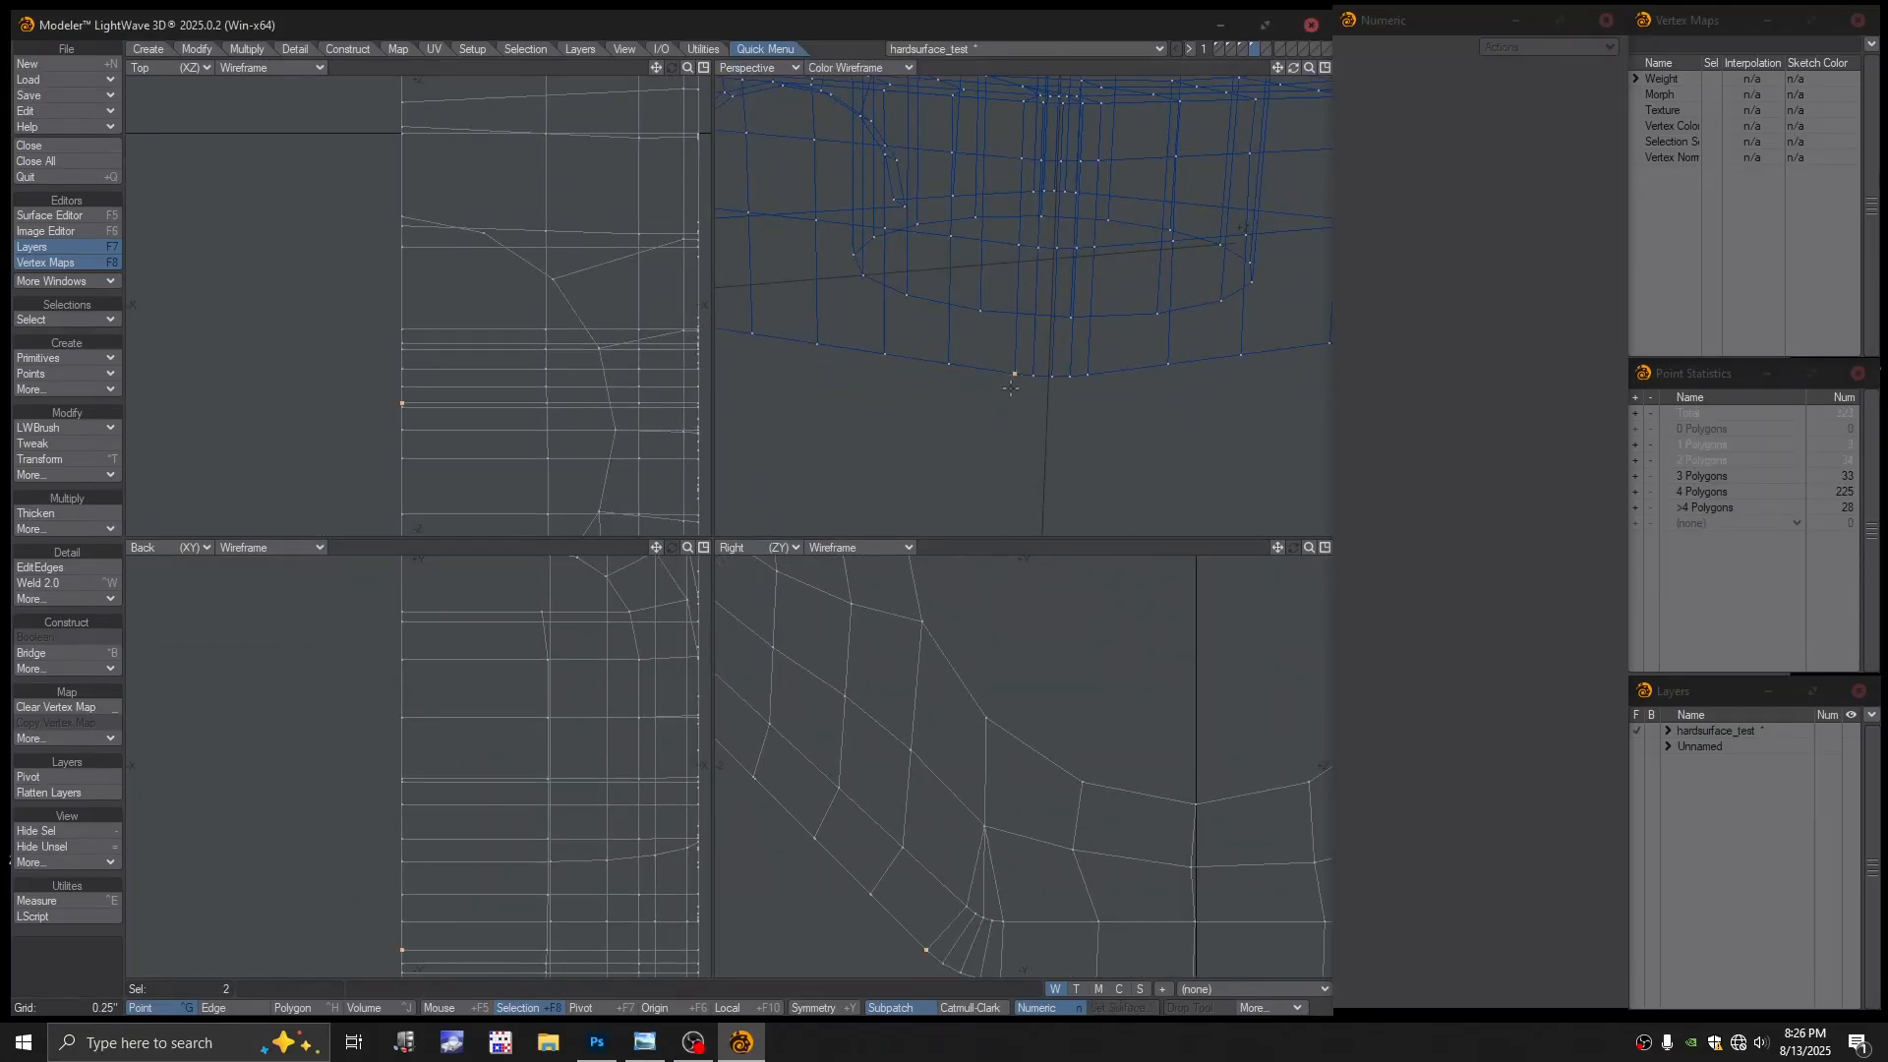
key("ctrl+w")
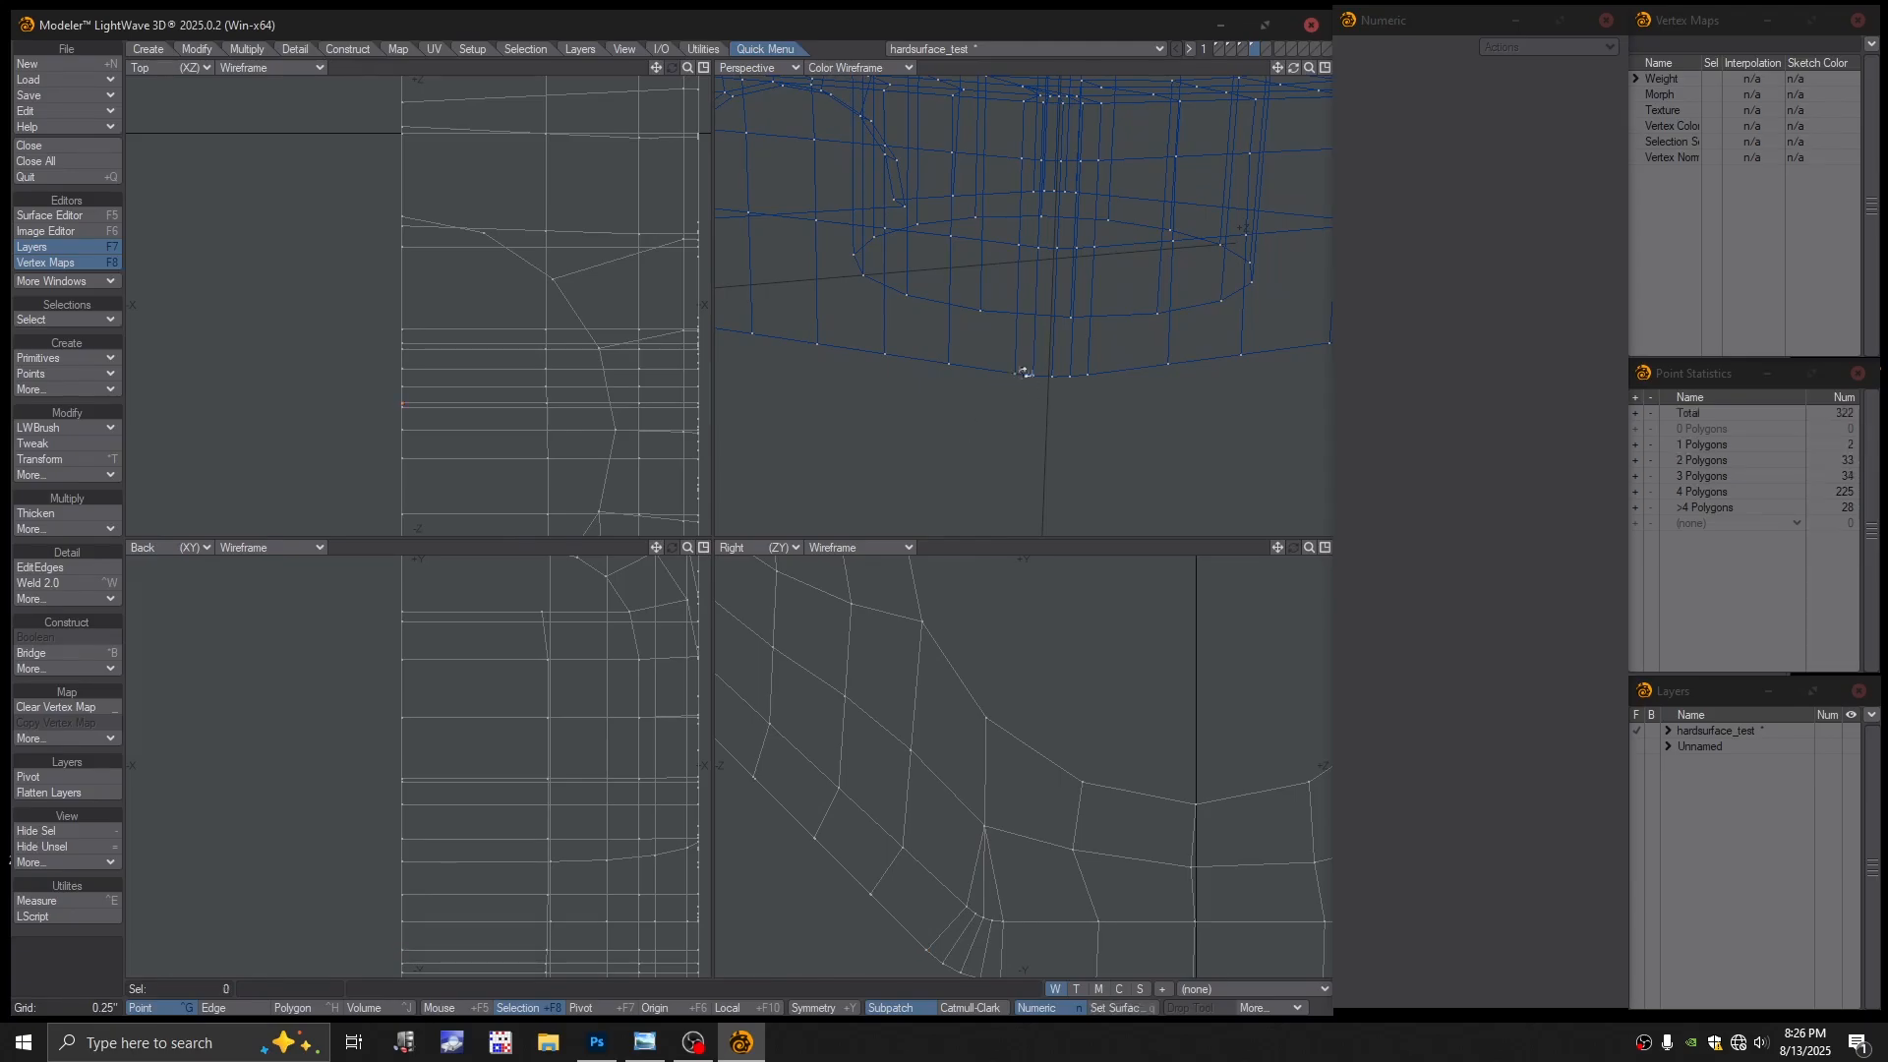
left_click_drag(1023, 379, 996, 262, "alt")
Return Perspective to Textured Wire shading and frame the whole model
left_click(1005, 245)
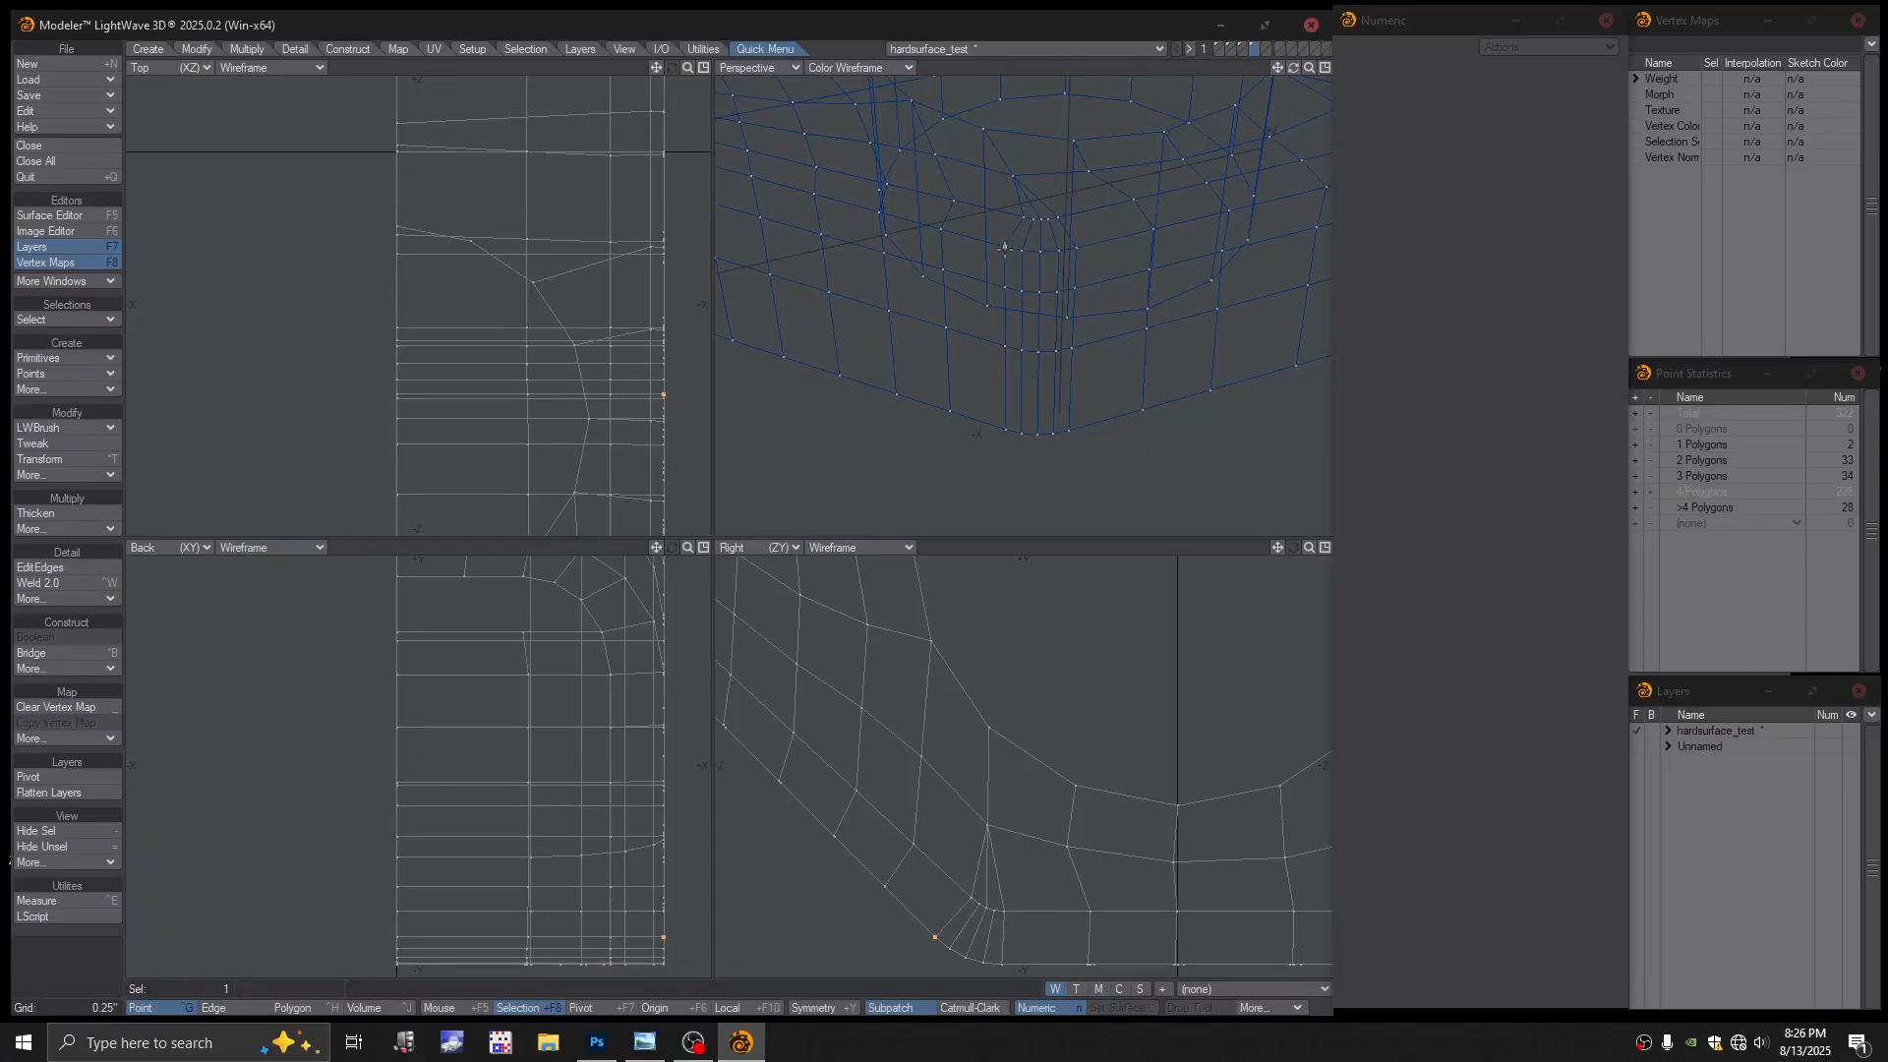
left_click(1011, 249)
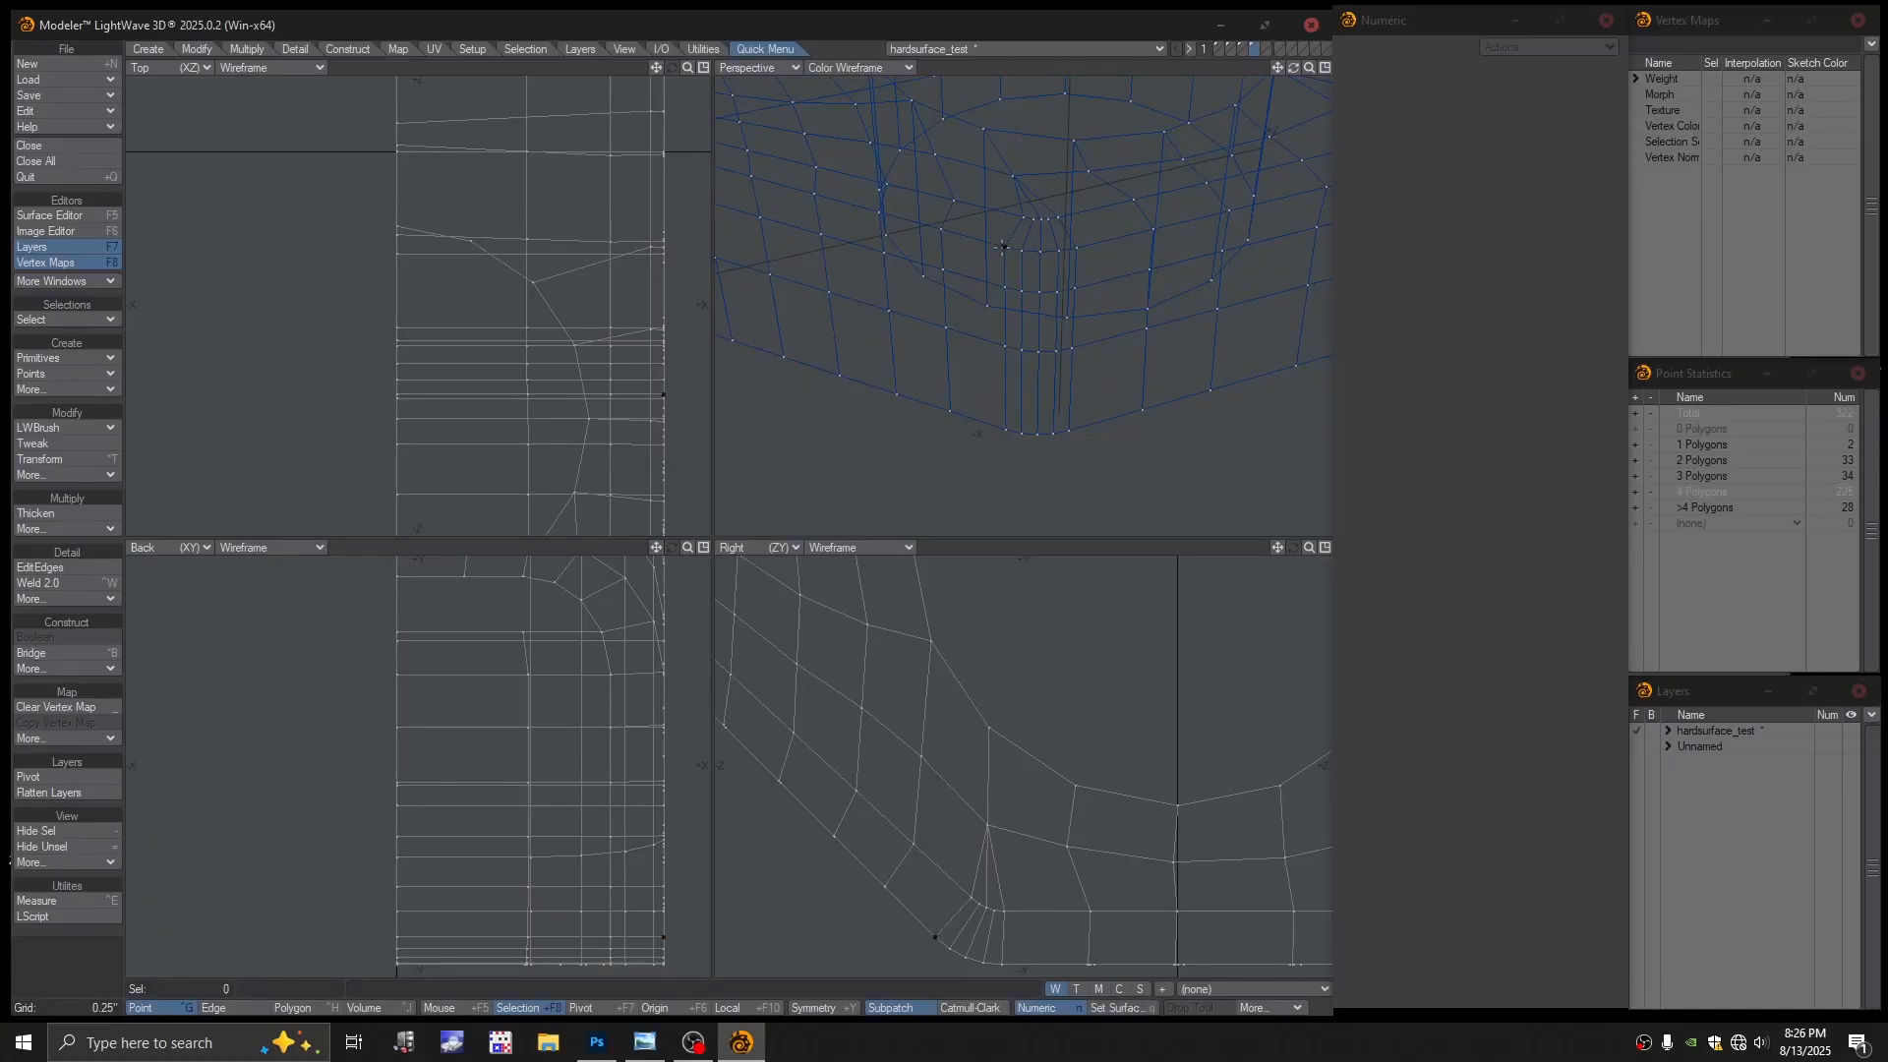
left_click(880, 67)
left_click(862, 185)
key("comma")
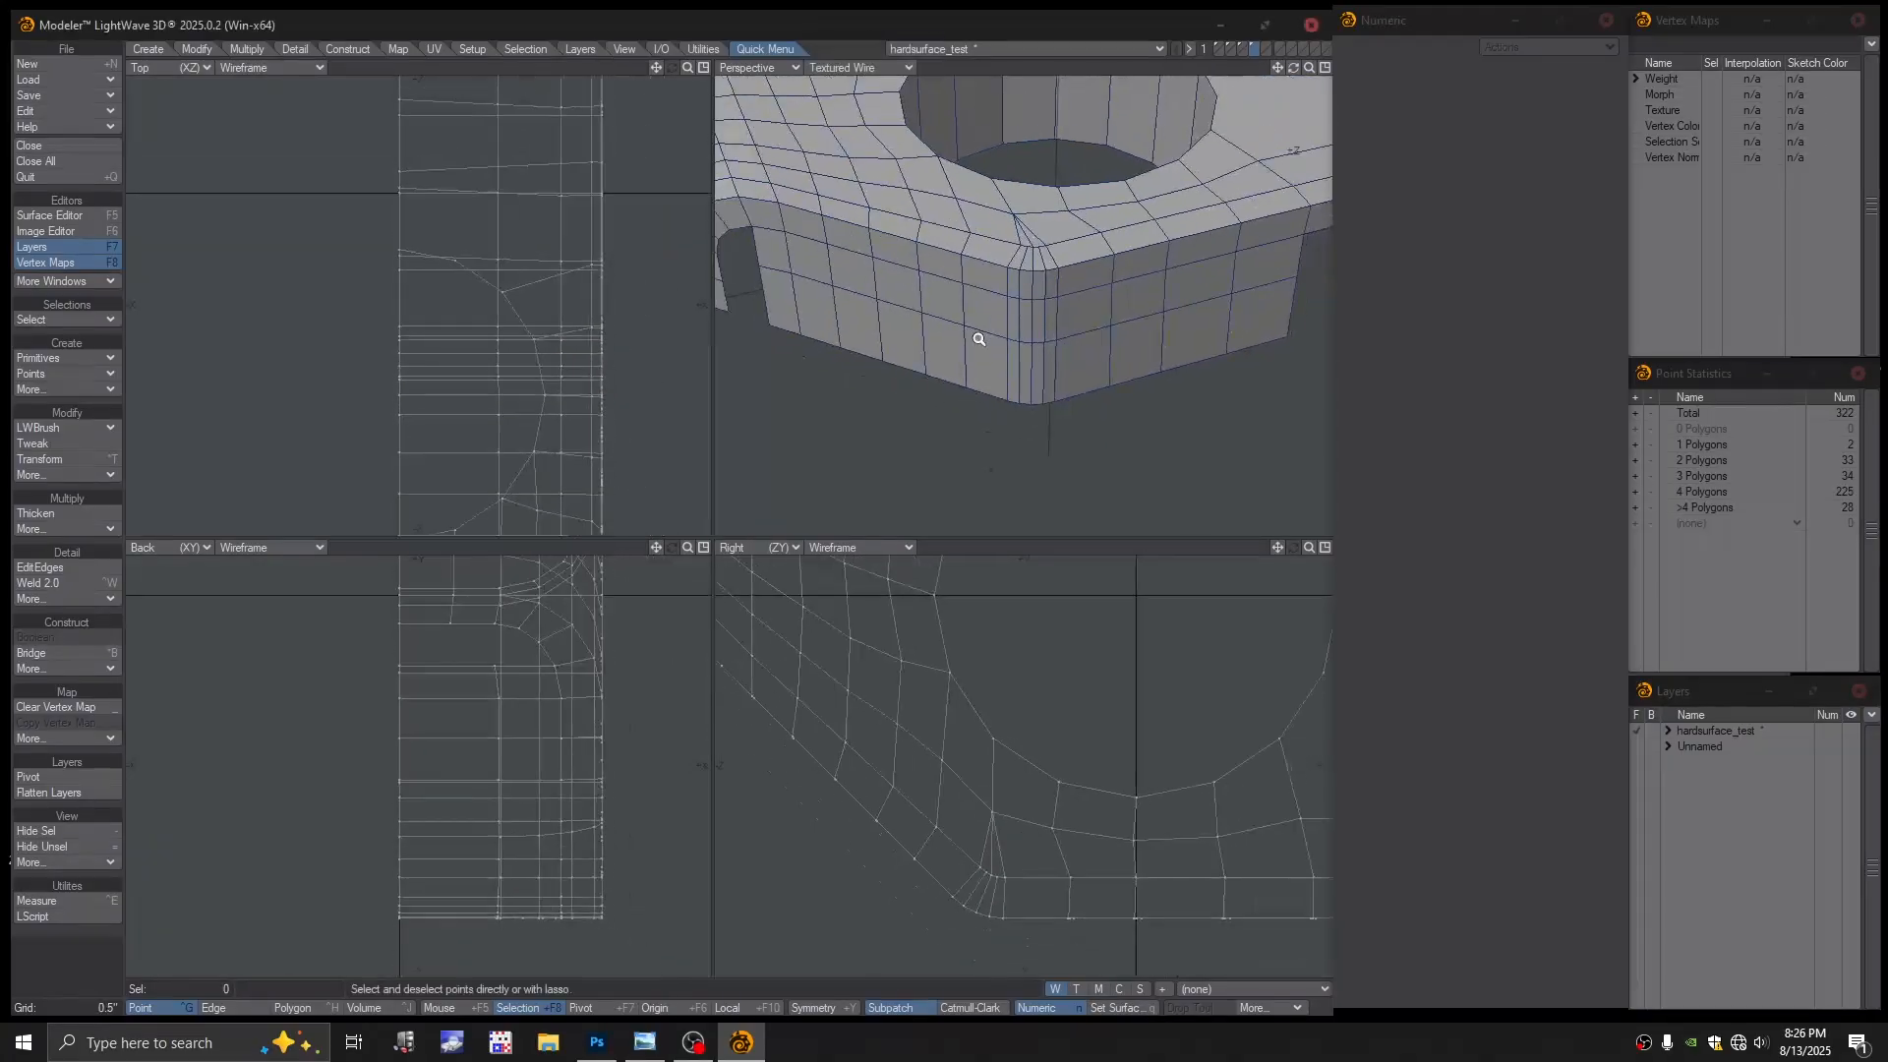
Preview the block as smoothed subpatches, inspect it, then turn smoothing back off
key("Tab")
left_click(915, 509)
scroll(1113, 367, "down", 3)
left_click_drag(1112, 367, 988, 297, "alt")
scroll(1050, 358, "up", 3)
left_click_drag(987, 297, 1029, 305, "alt")
scroll(1041, 293, "down", 1)
key("Tab")
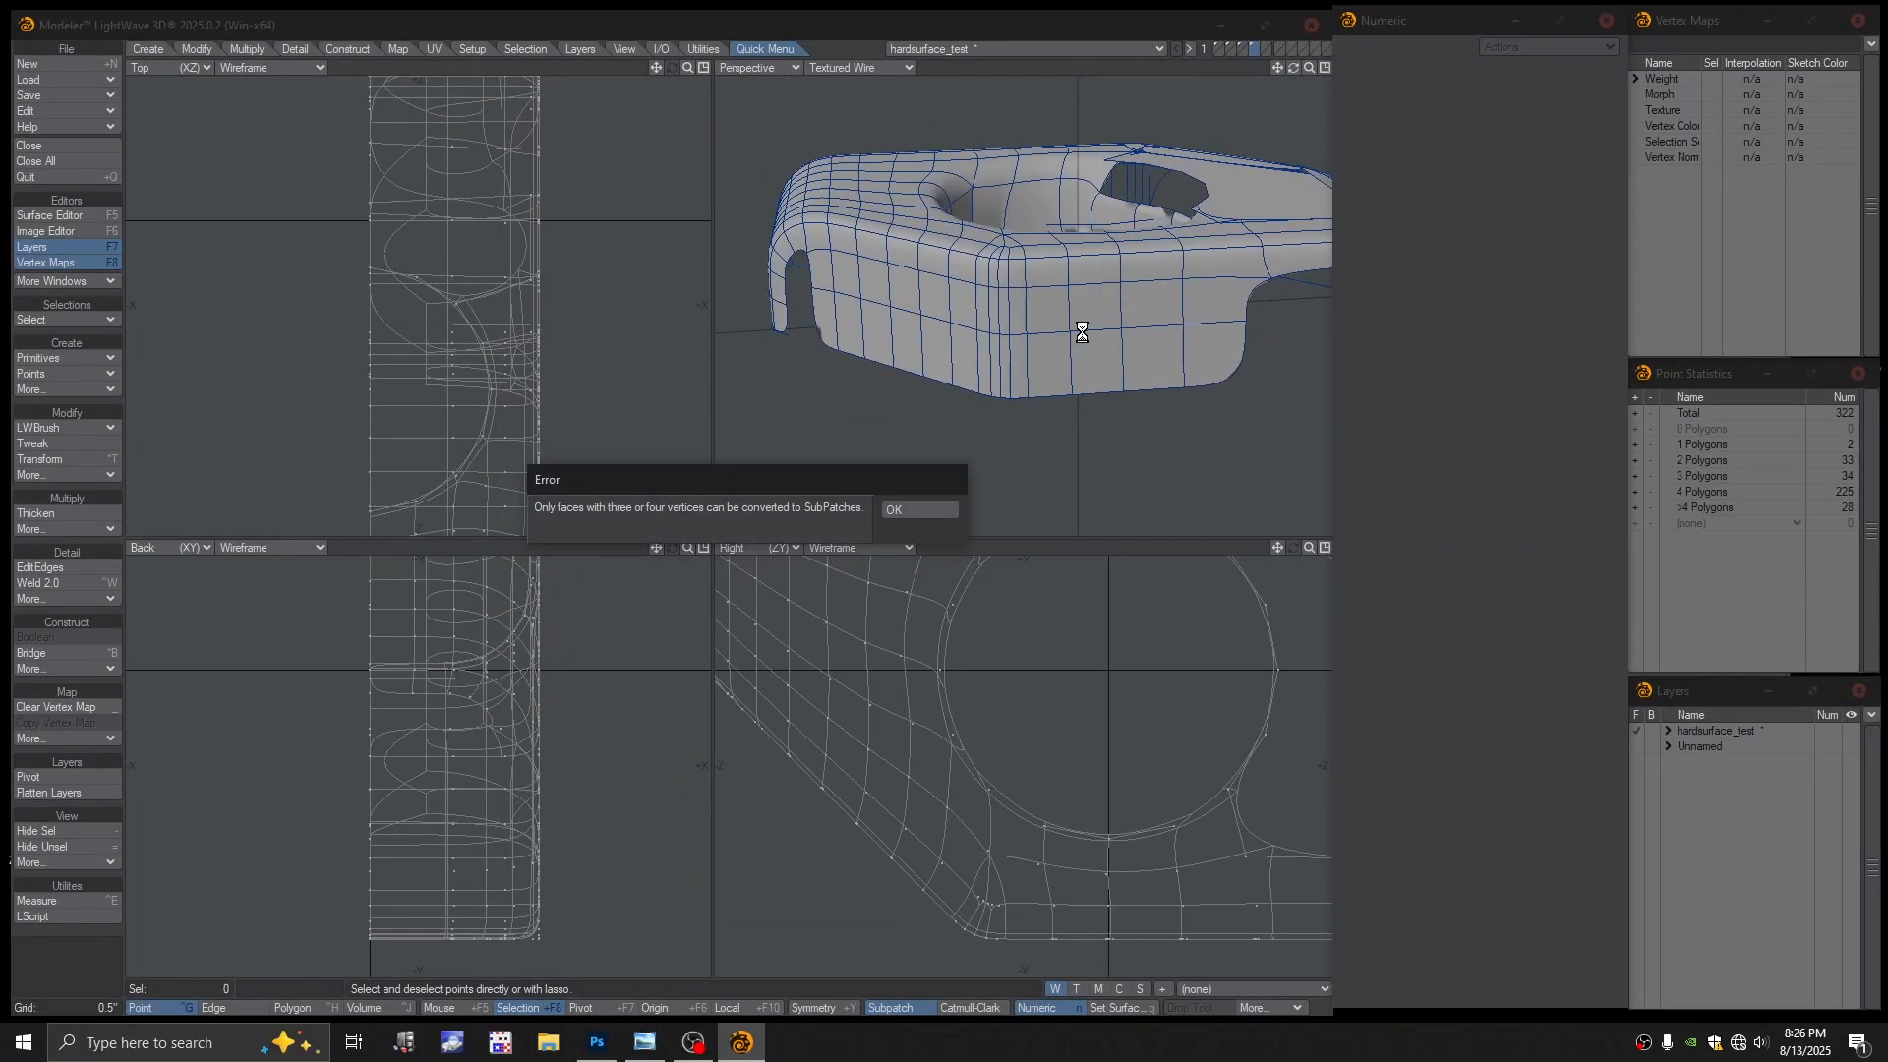
left_click(918, 509)
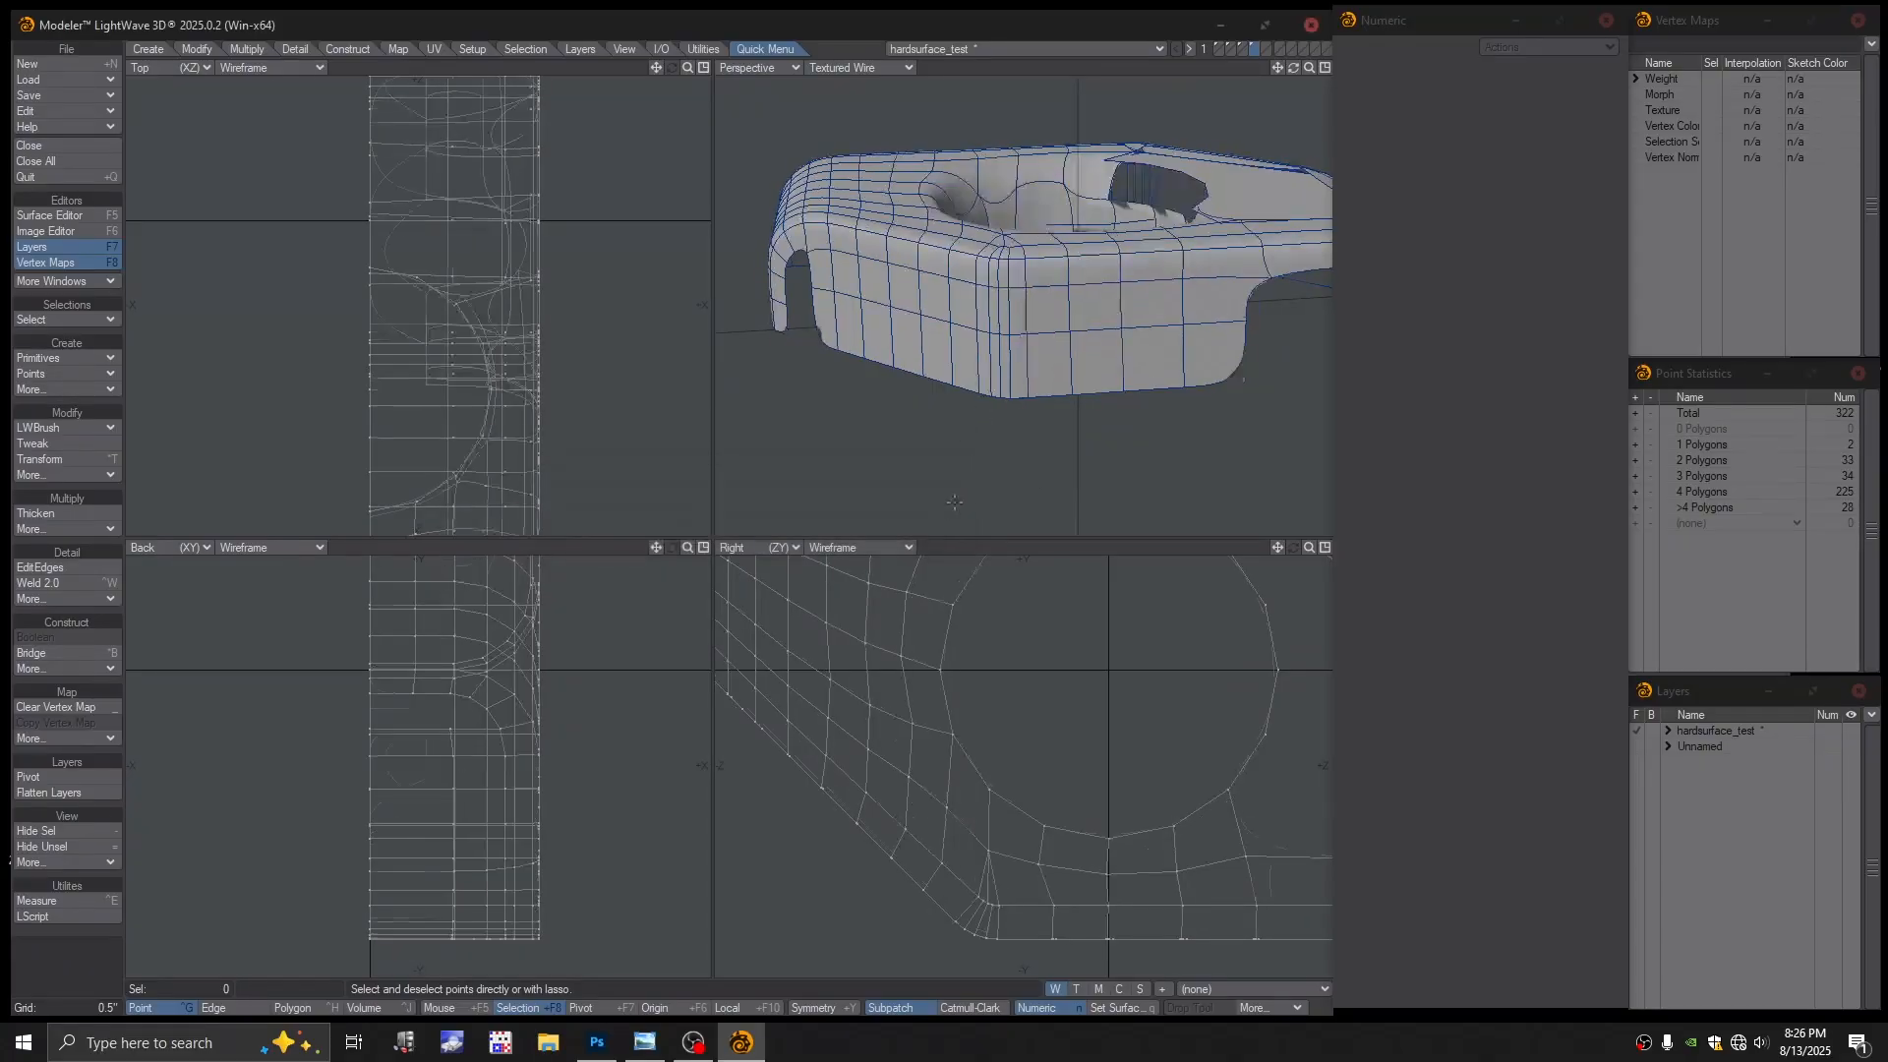
left_click_drag(1220, 372, 1075, 369, "alt+shift")
mouse_move(1075, 369)
left_mouse_down("alt+shift")
mouse_move(1028, 387)
mouse_move(1112, 349)
mouse_move(1085, 404)
left_mouse_up("alt+shift")
Bridge the two vertical edges beside the notch to close it
key("space")
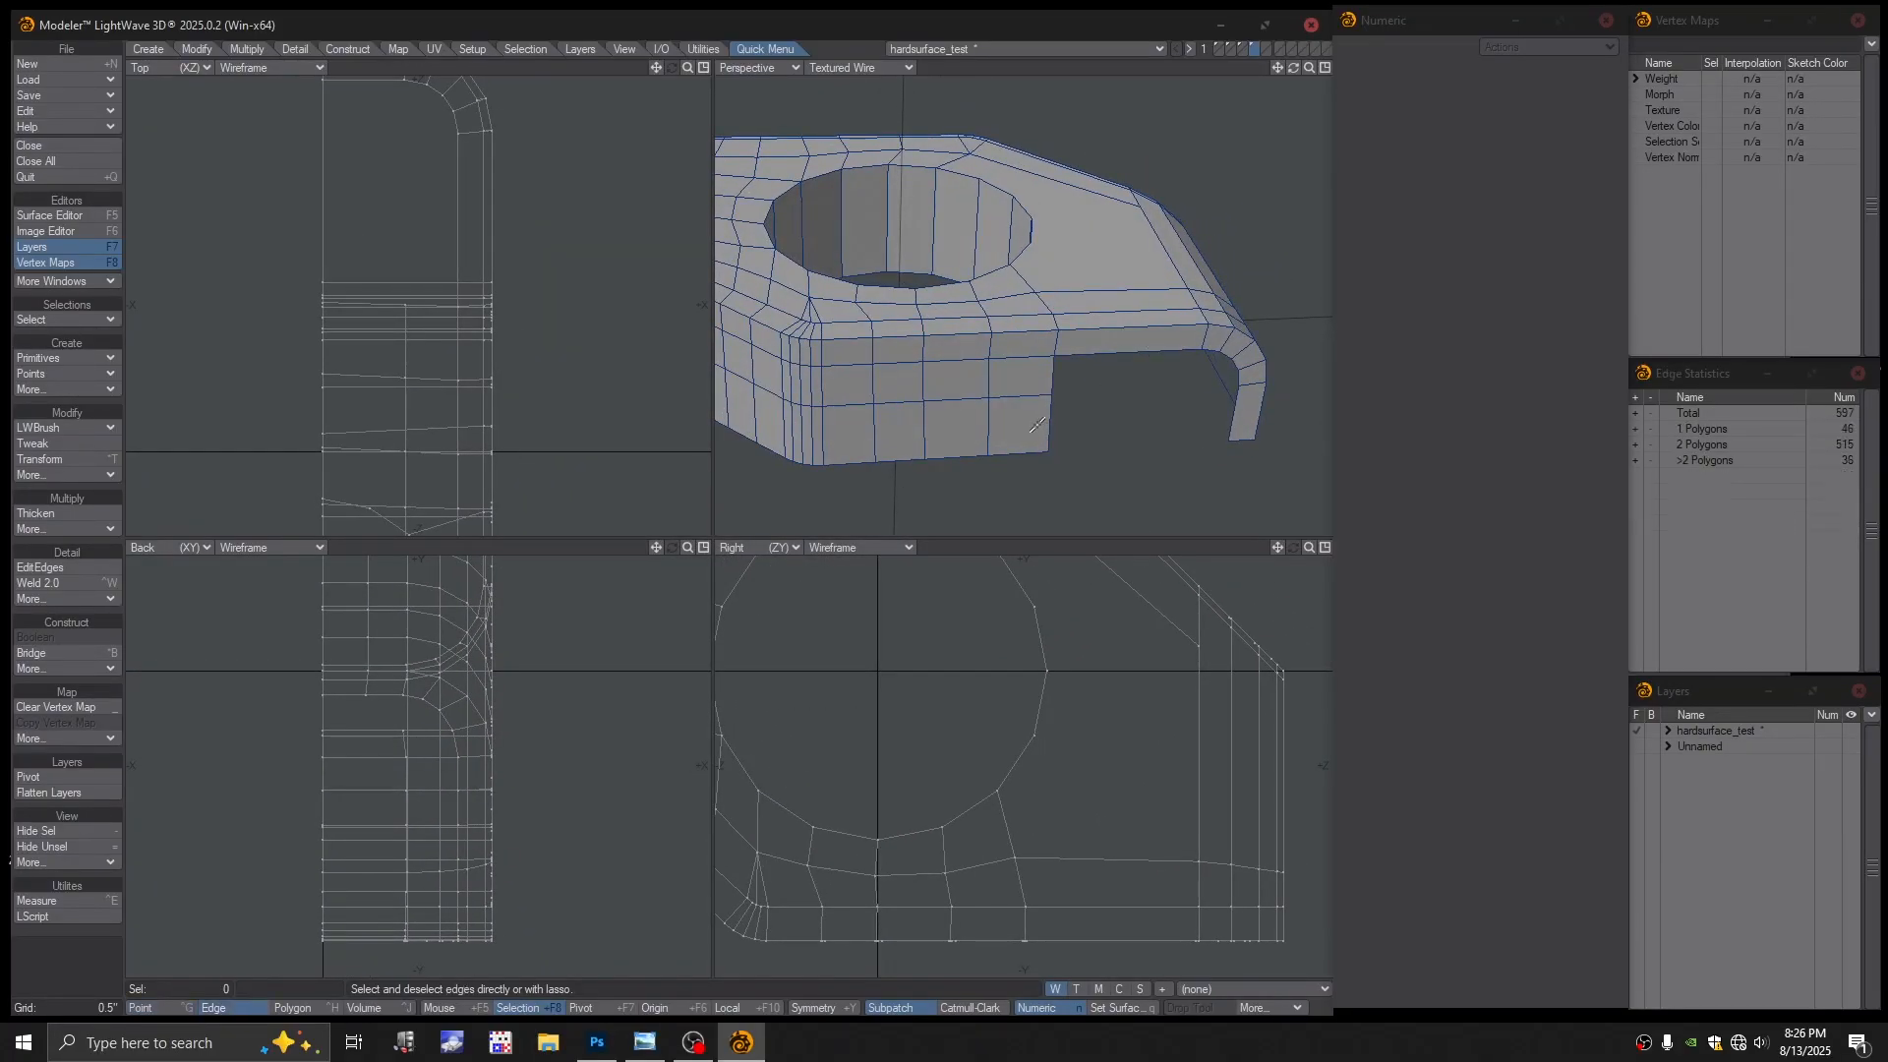
left_click(1049, 422)
left_click(1235, 425)
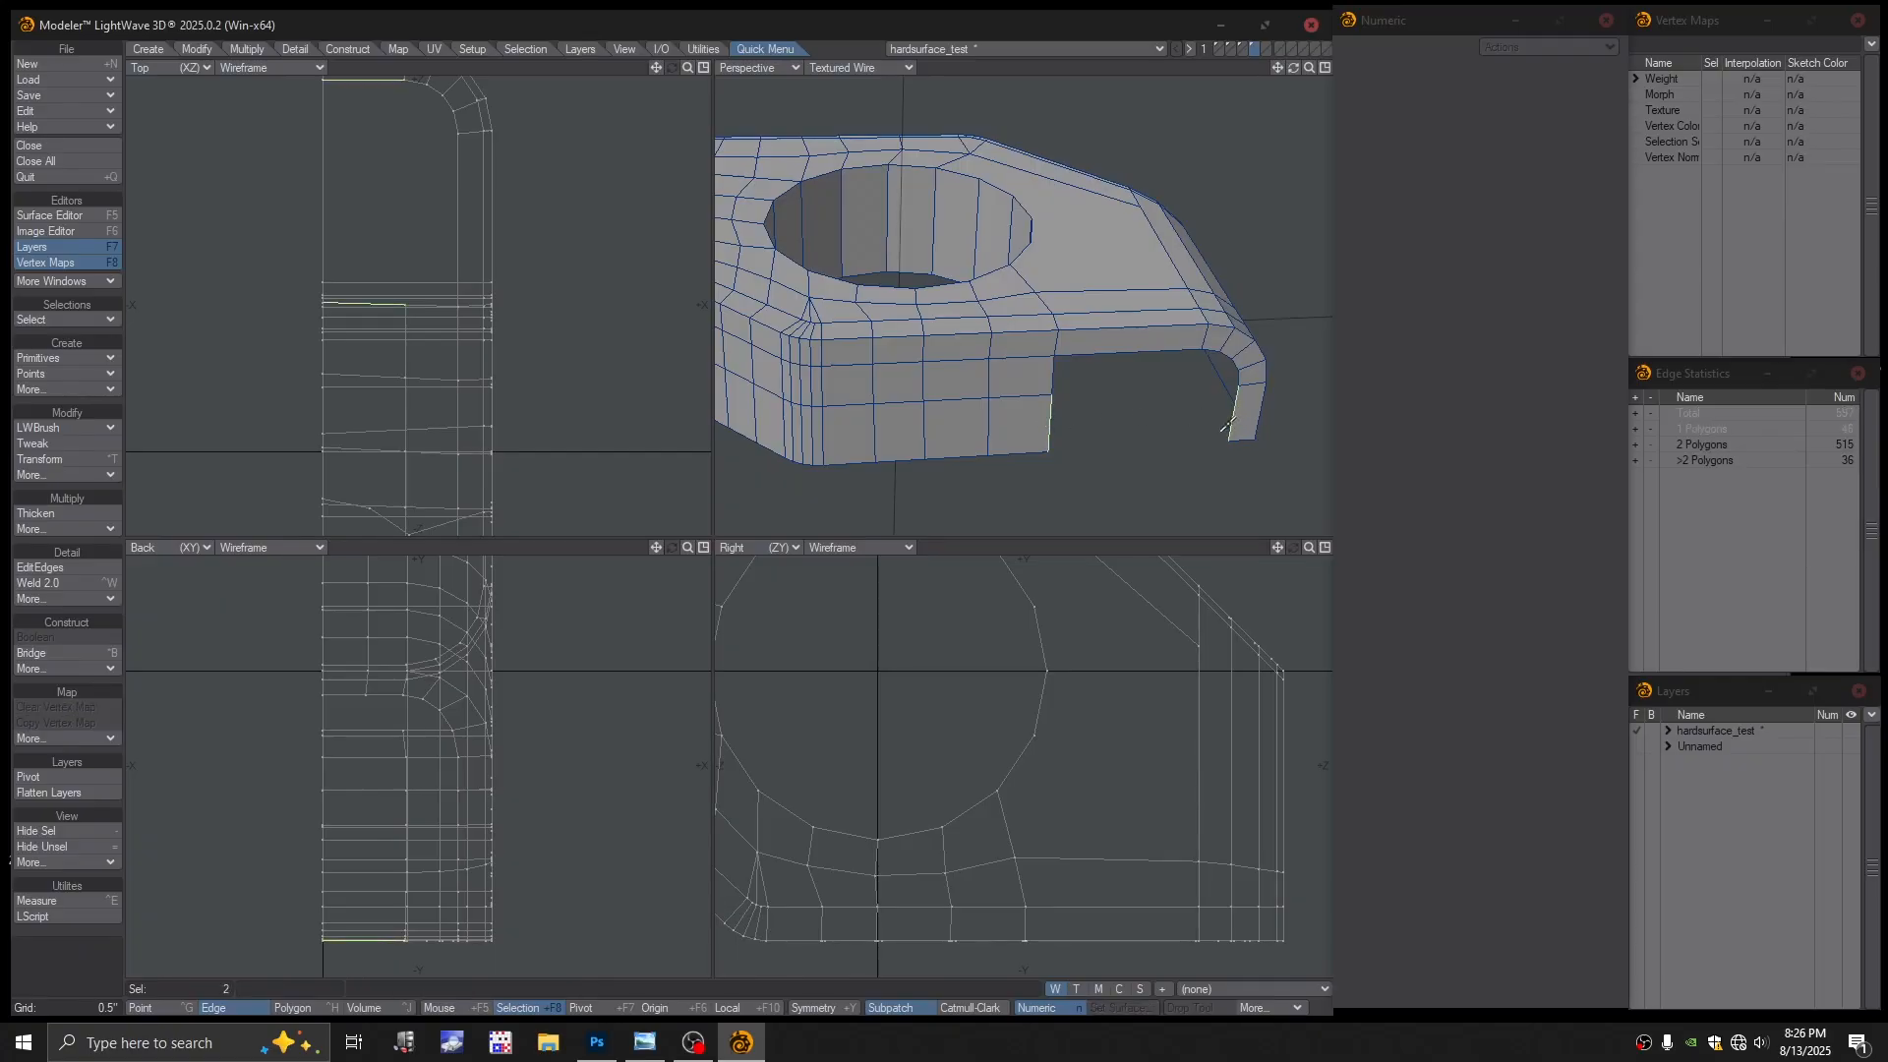
key("ctrl+b")
left_click_drag(1223, 429, 1119, 444, "alt")
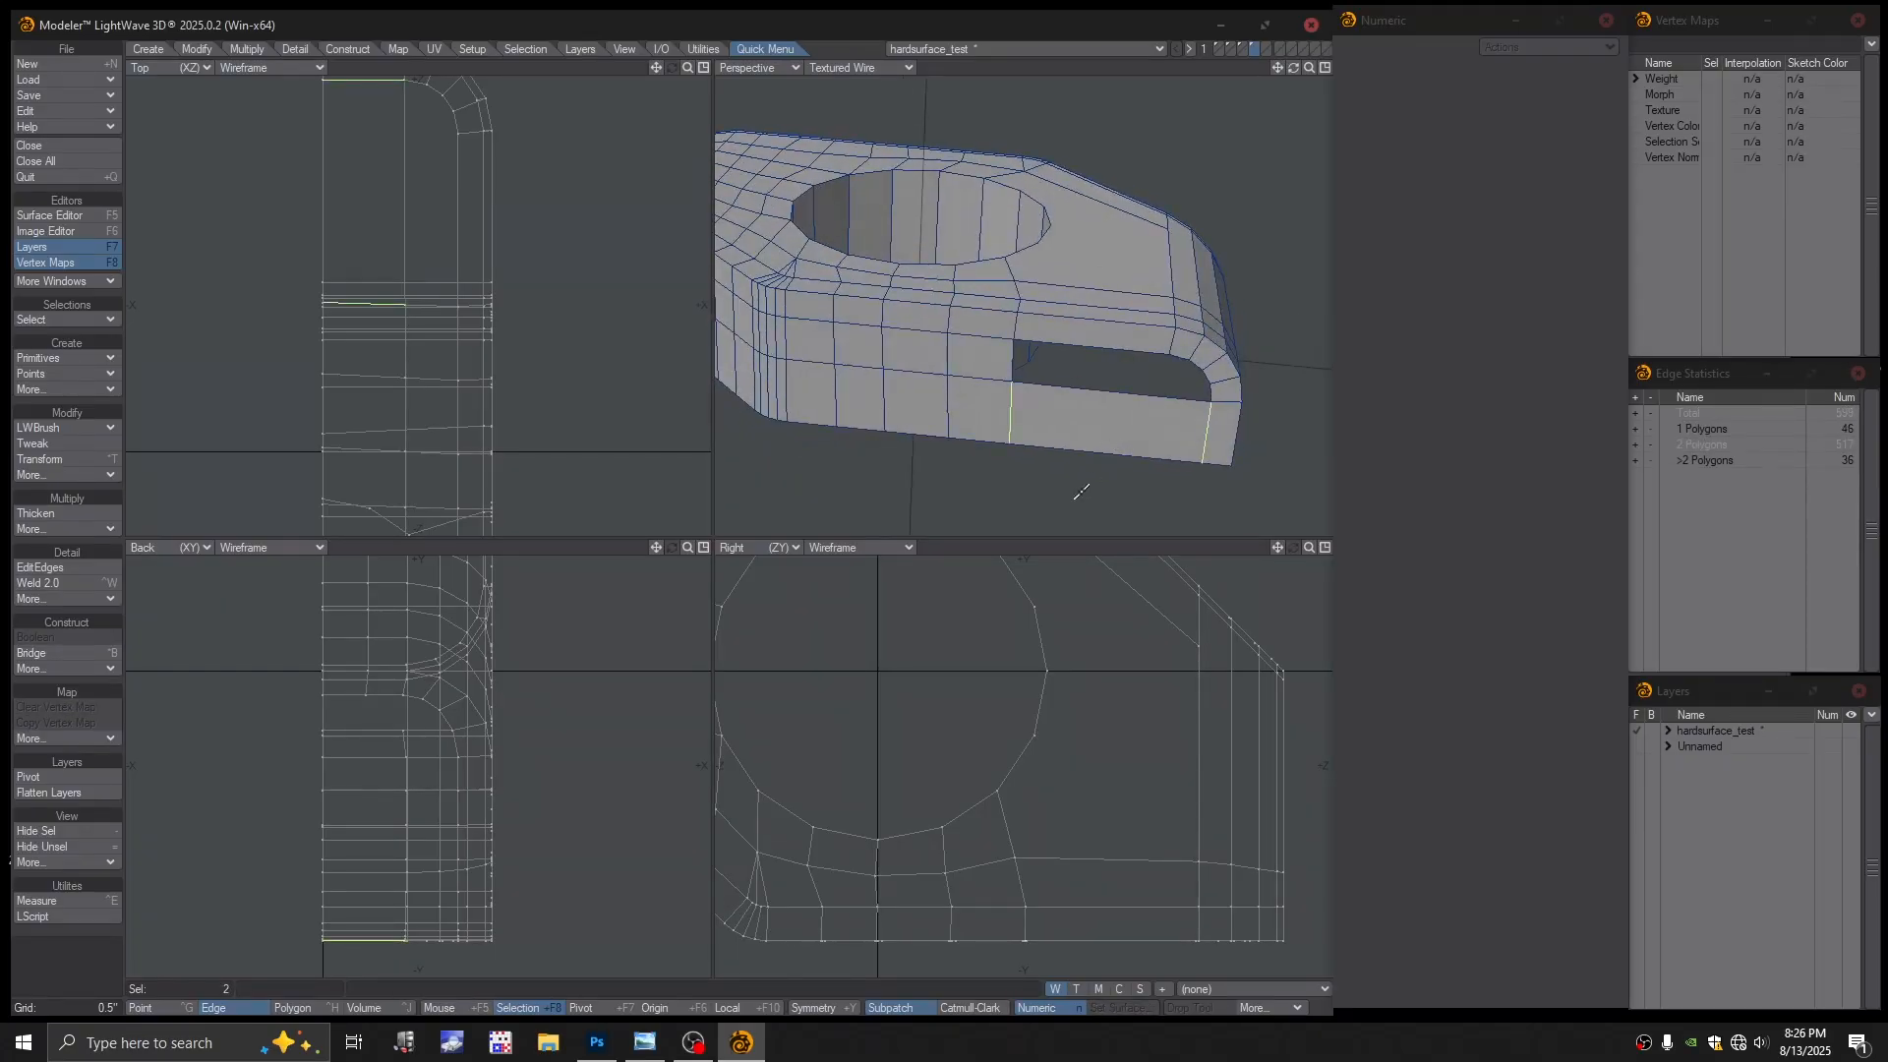
key("slash")
Add a split edge about 50% along the slot with EditEdges
left_click_drag(1127, 354, 1034, 410, "alt")
left_click_drag(1034, 410, 1128, 358, "alt")
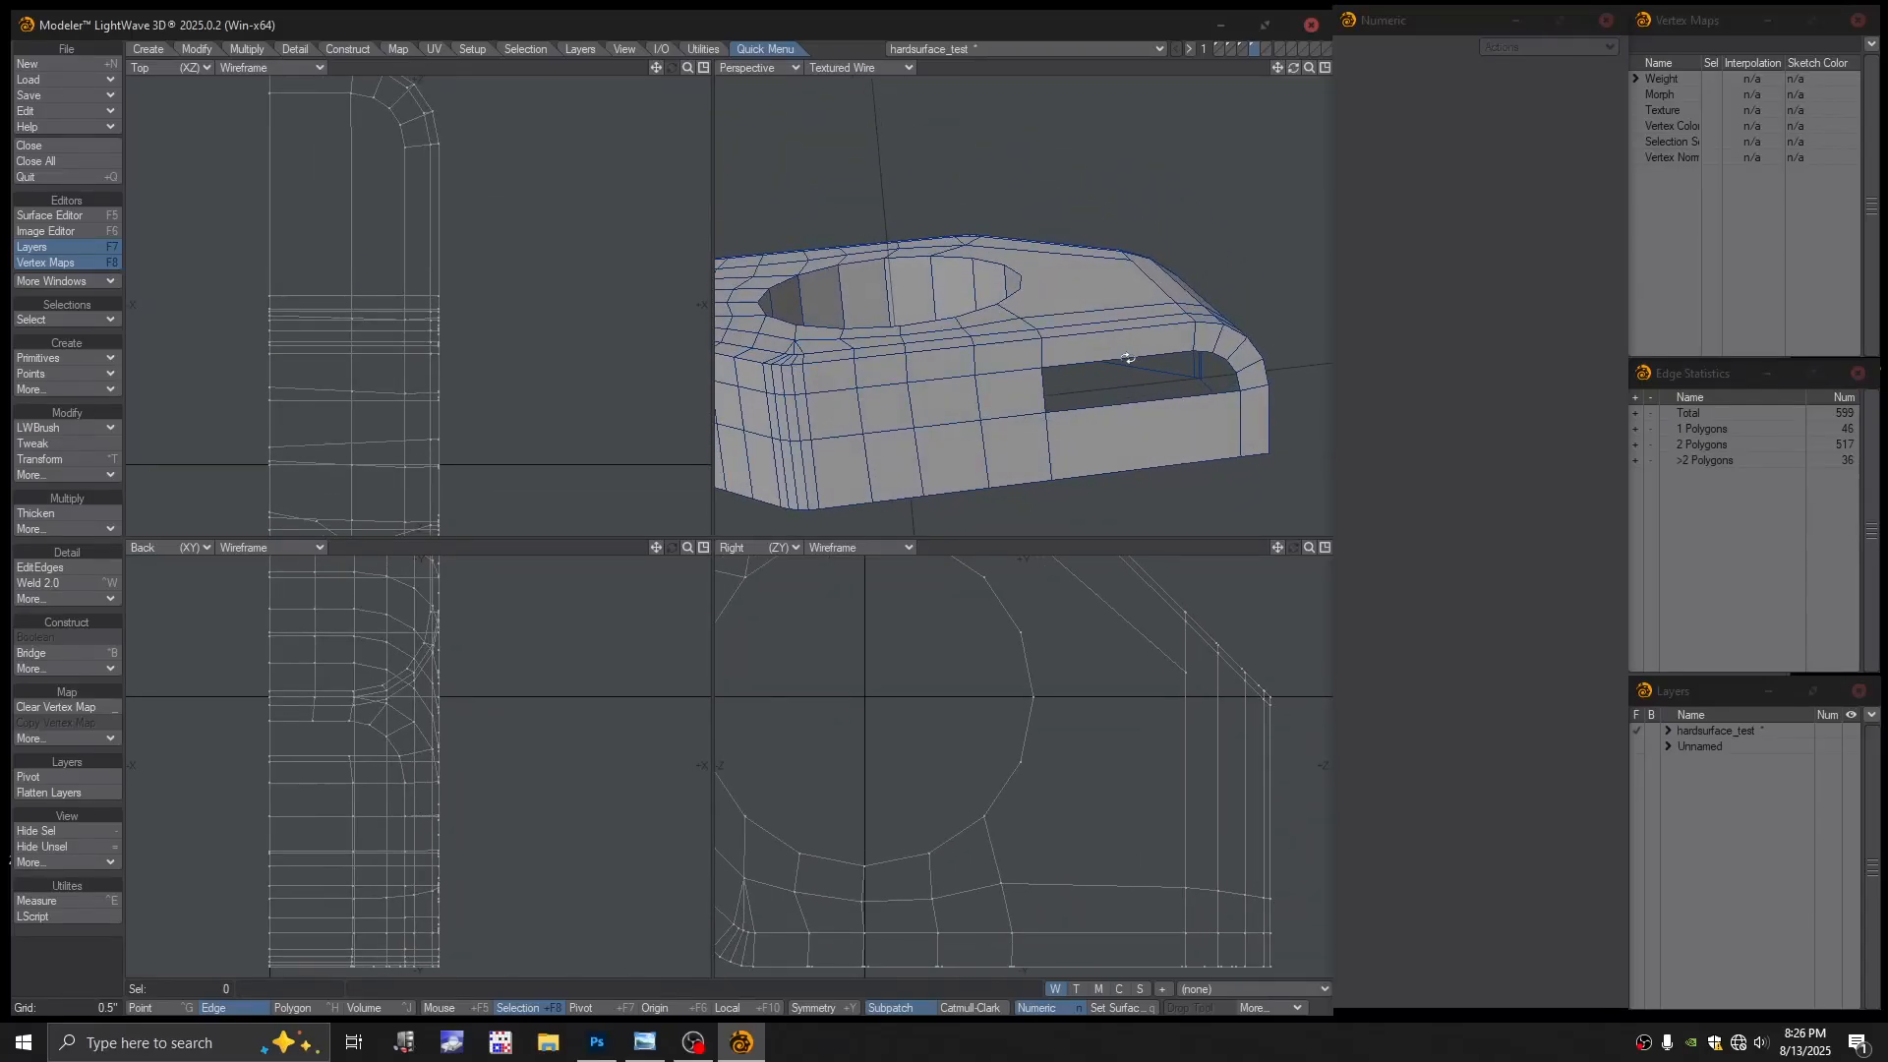
left_click_drag(1202, 218, 1119, 254, "alt")
left_click(43, 568)
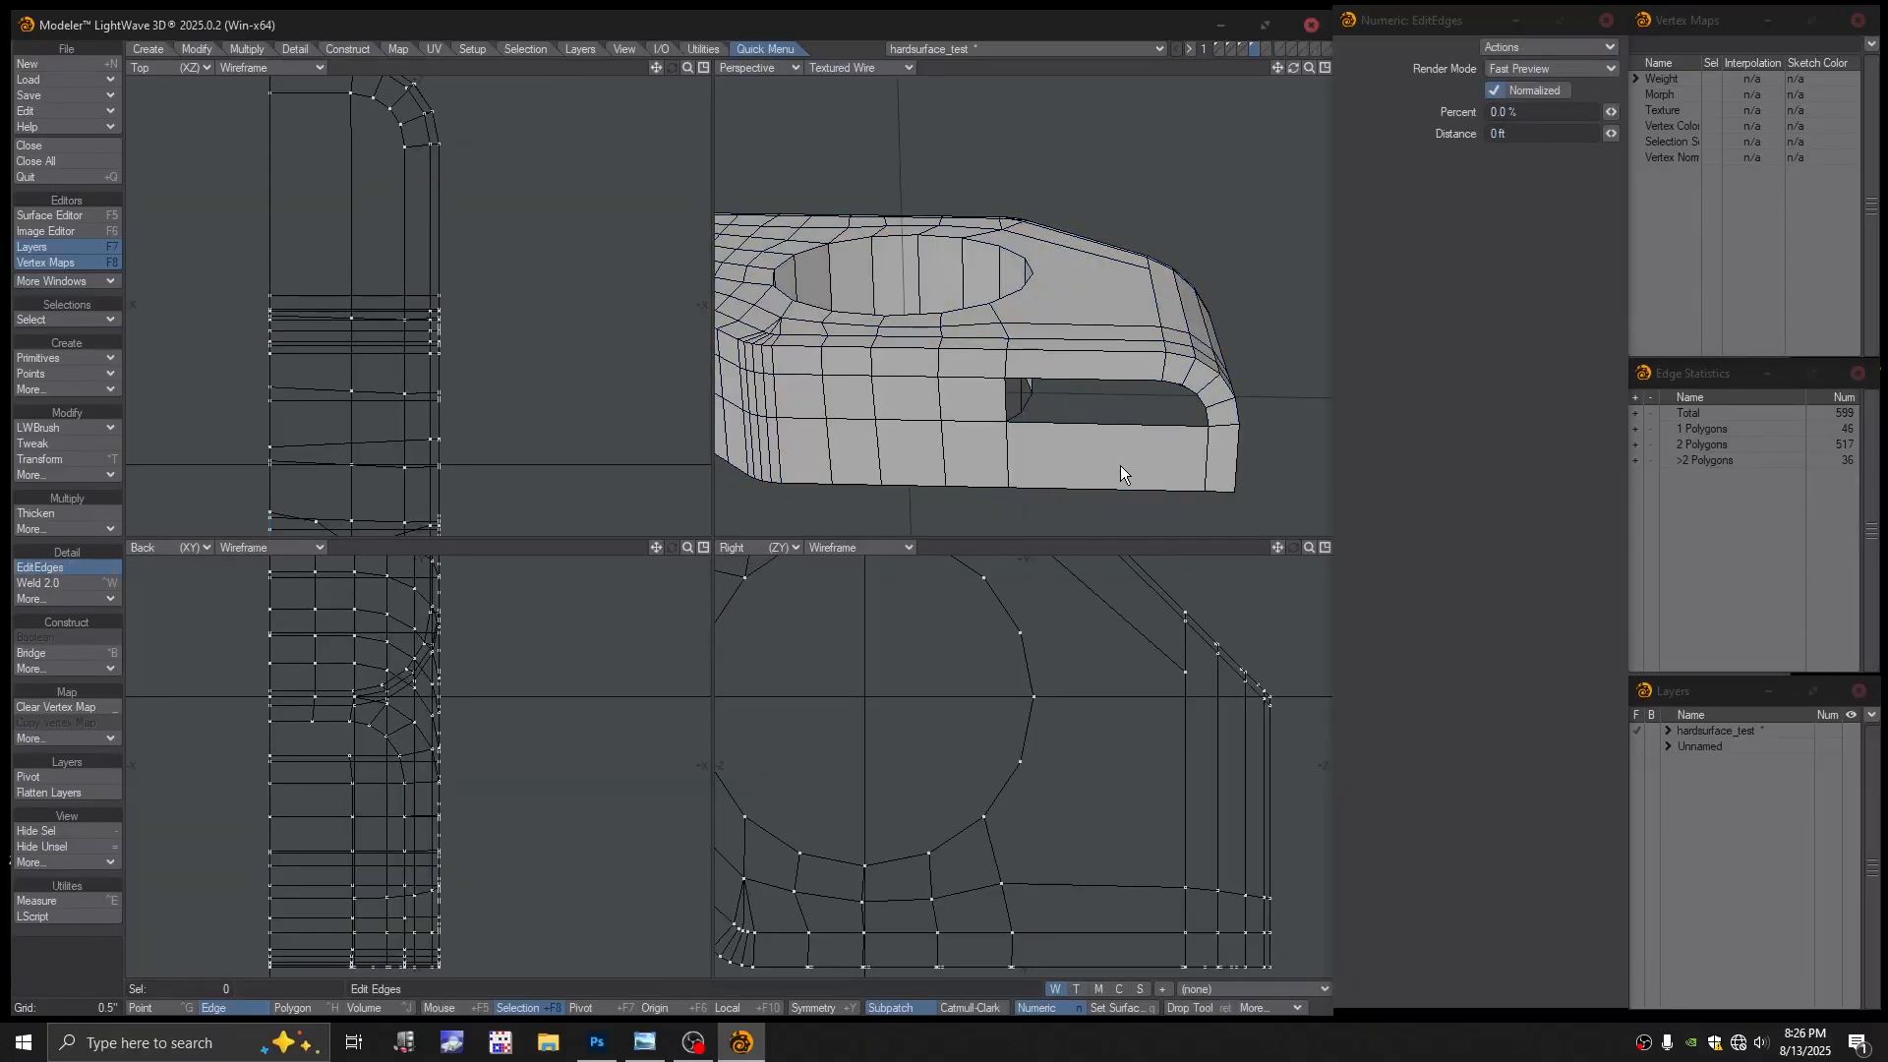
left_click_drag(1081, 431, 979, 464)
key("Return")
left_click_drag(1158, 437, 1120, 398, "alt")
Bridge the two slot edges to fill most of the remaining slot
key("ctrl+g")
key("ctrl+h")
key("ctrl+b")
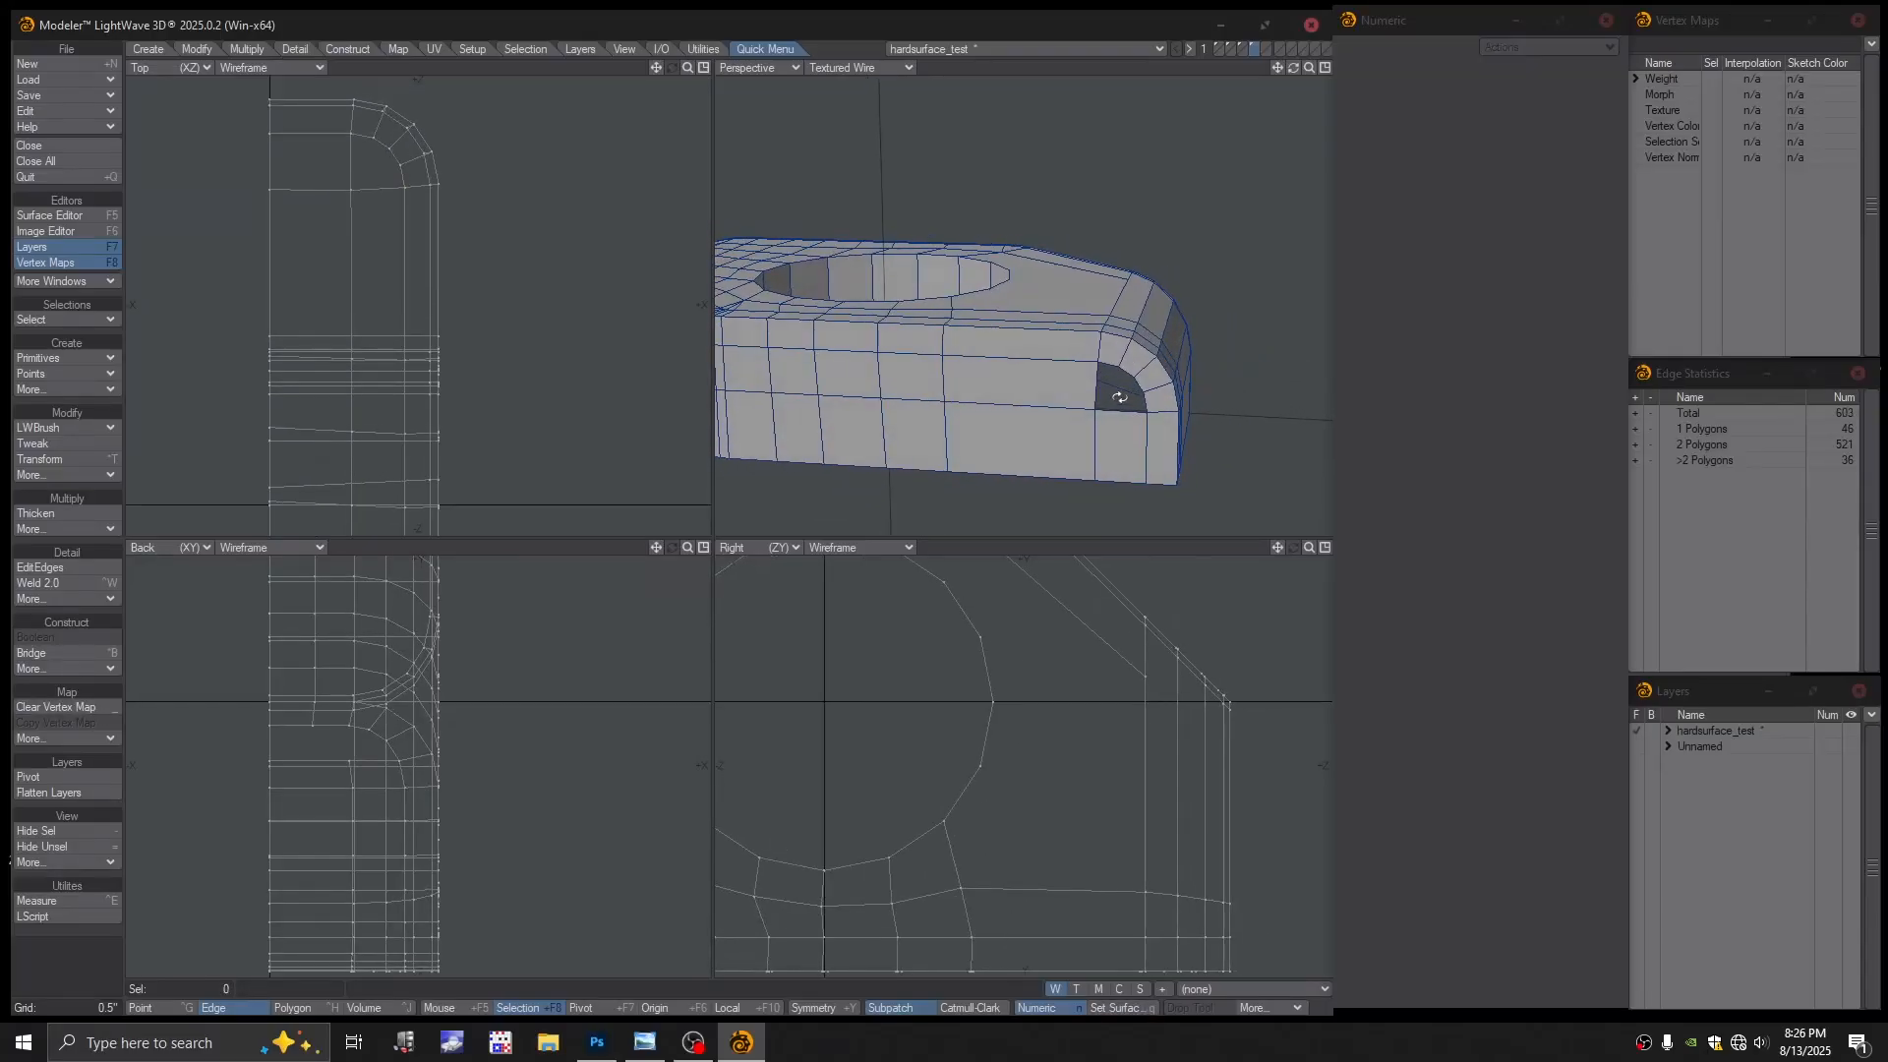
mouse_move(1148, 425)
left_mouse_down("alt")
mouse_move(1129, 413)
mouse_move(1157, 427)
left_mouse_up("alt")
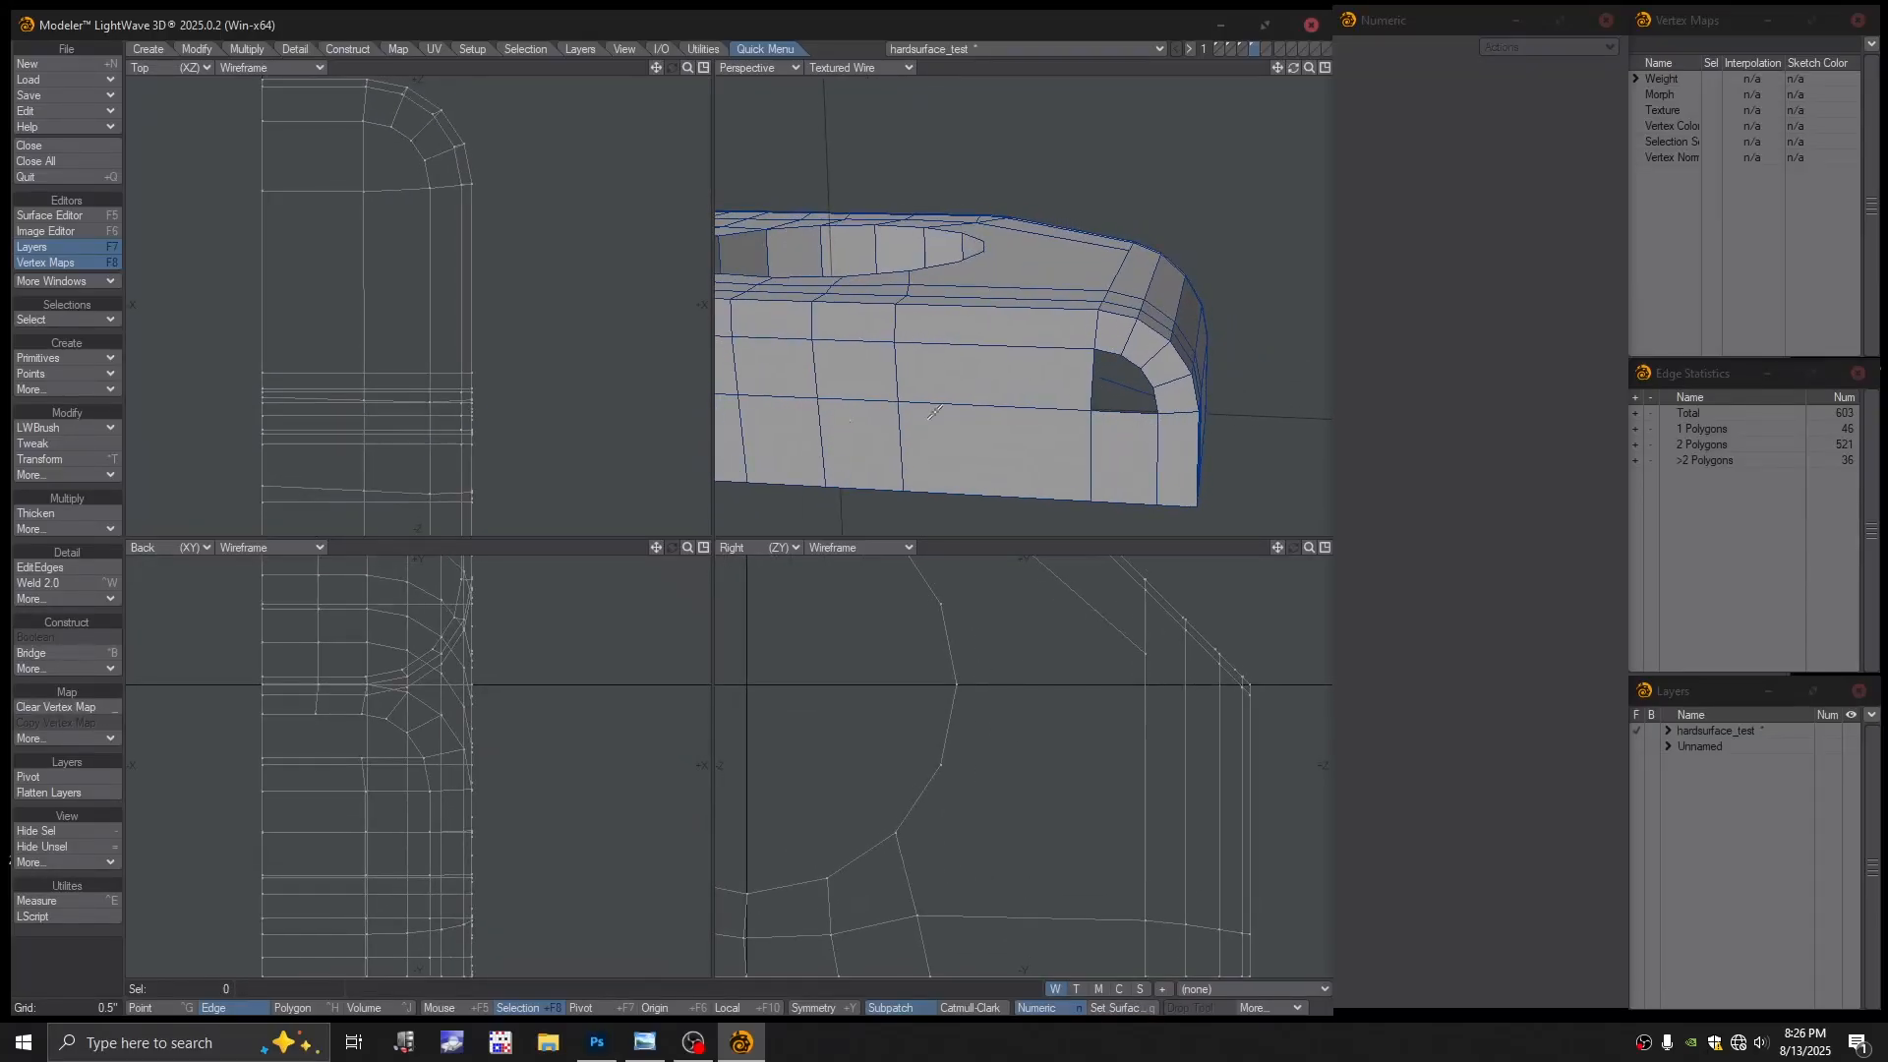
left_click(73, 433)
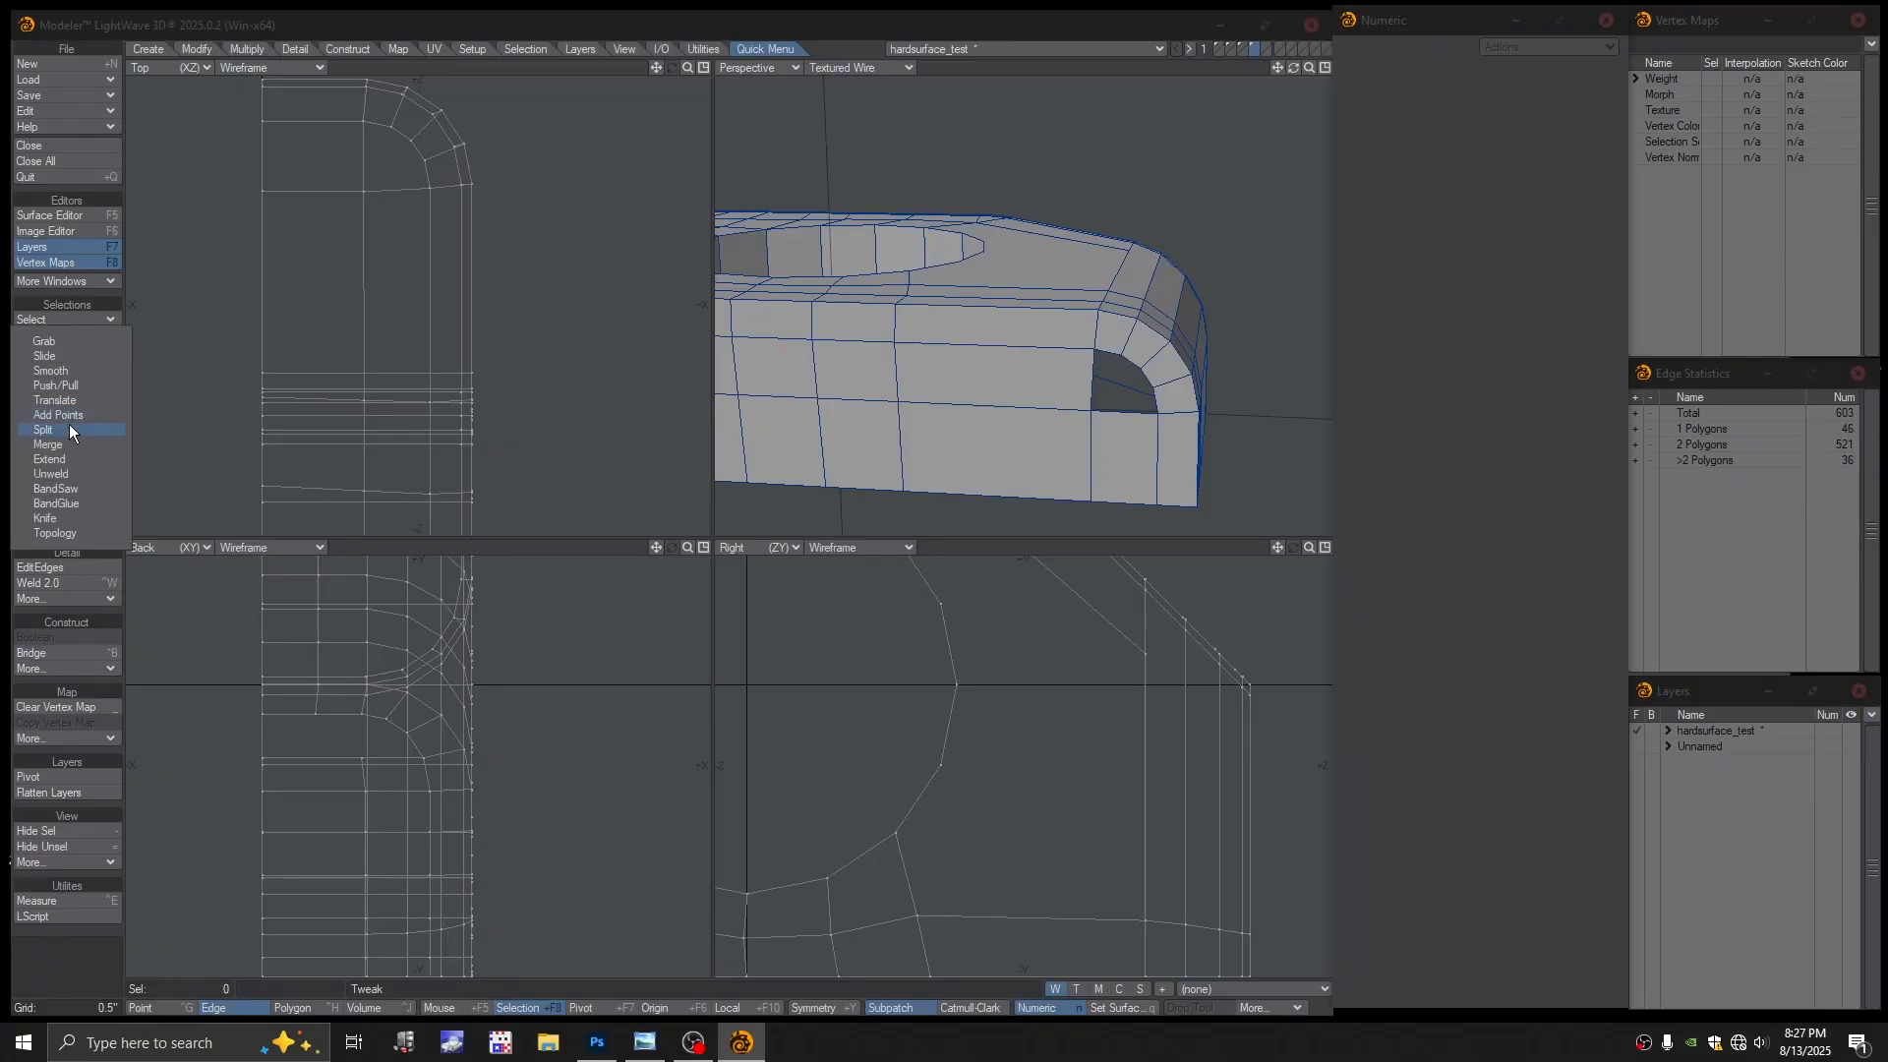
Fill the leftover hole near the rounded end with two new polygons from selected points
left_click(1051, 460)
left_click_drag(1057, 439, 1058, 450, "alt")
key("ctrl+g")
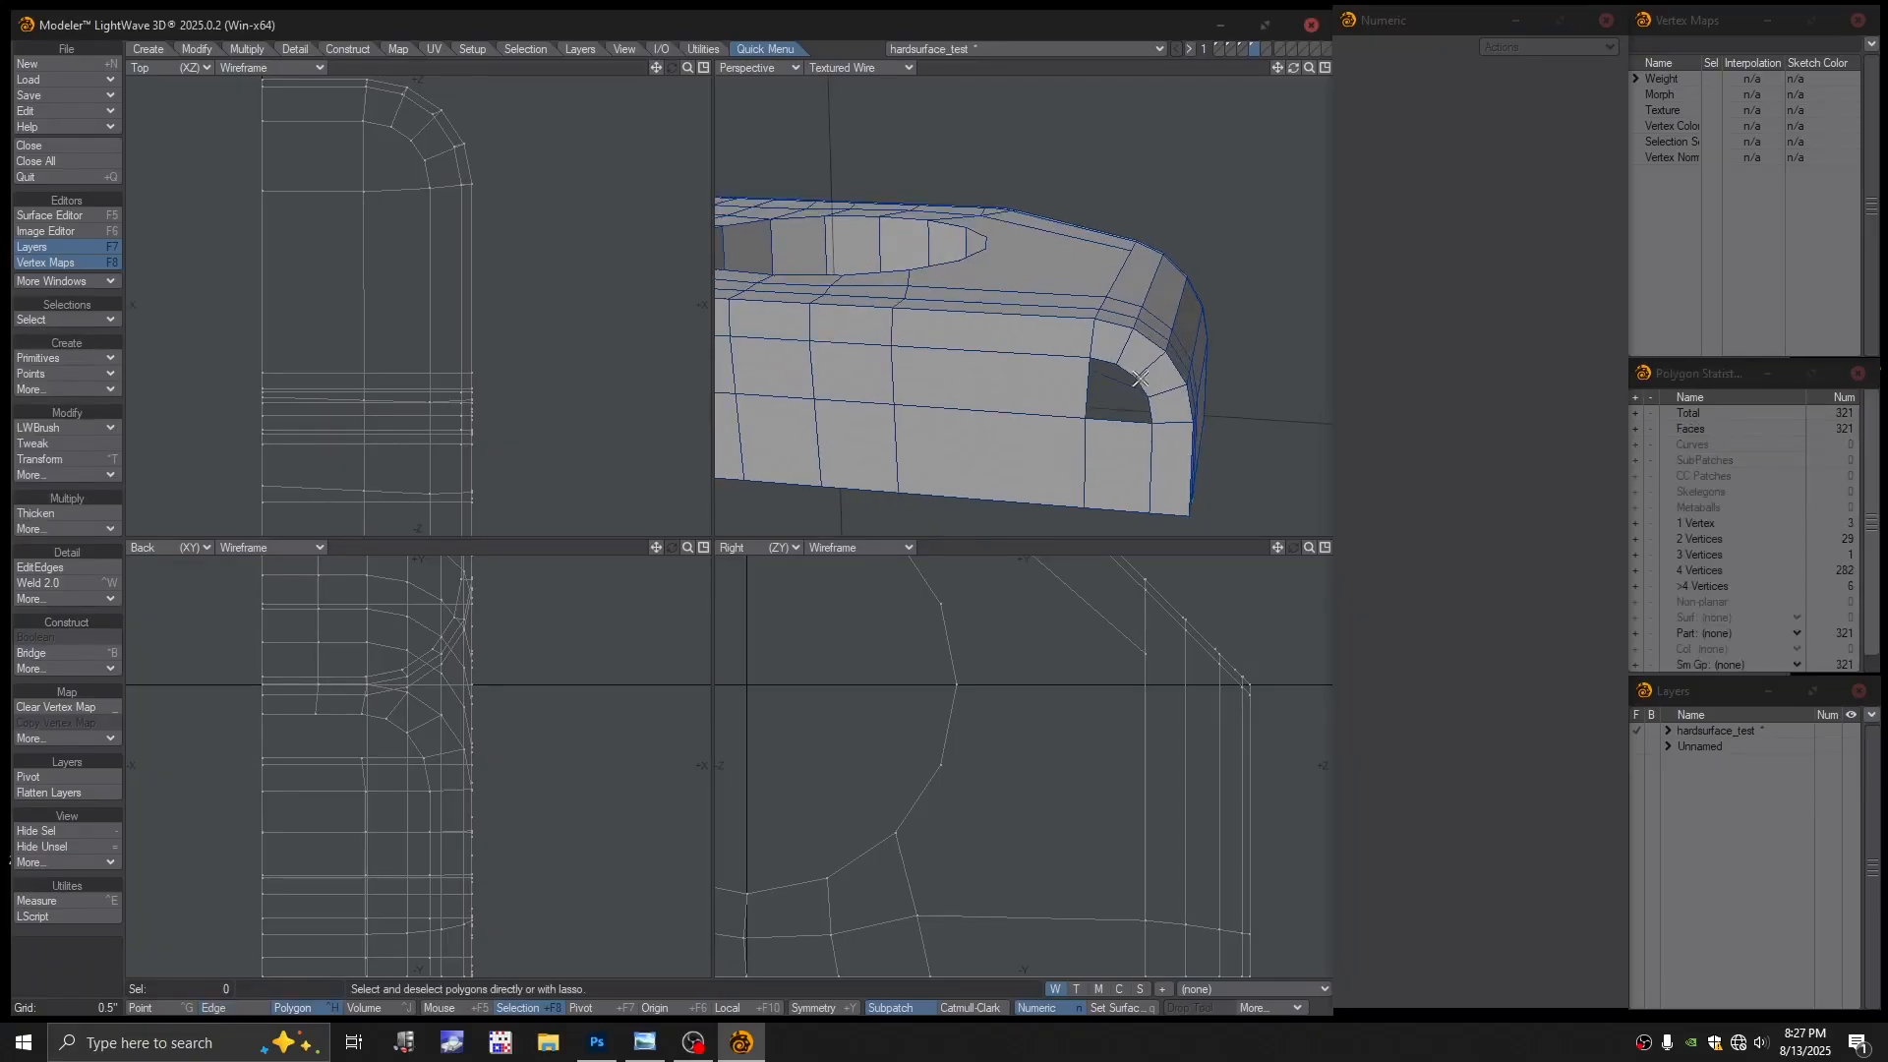
left_click(1133, 381)
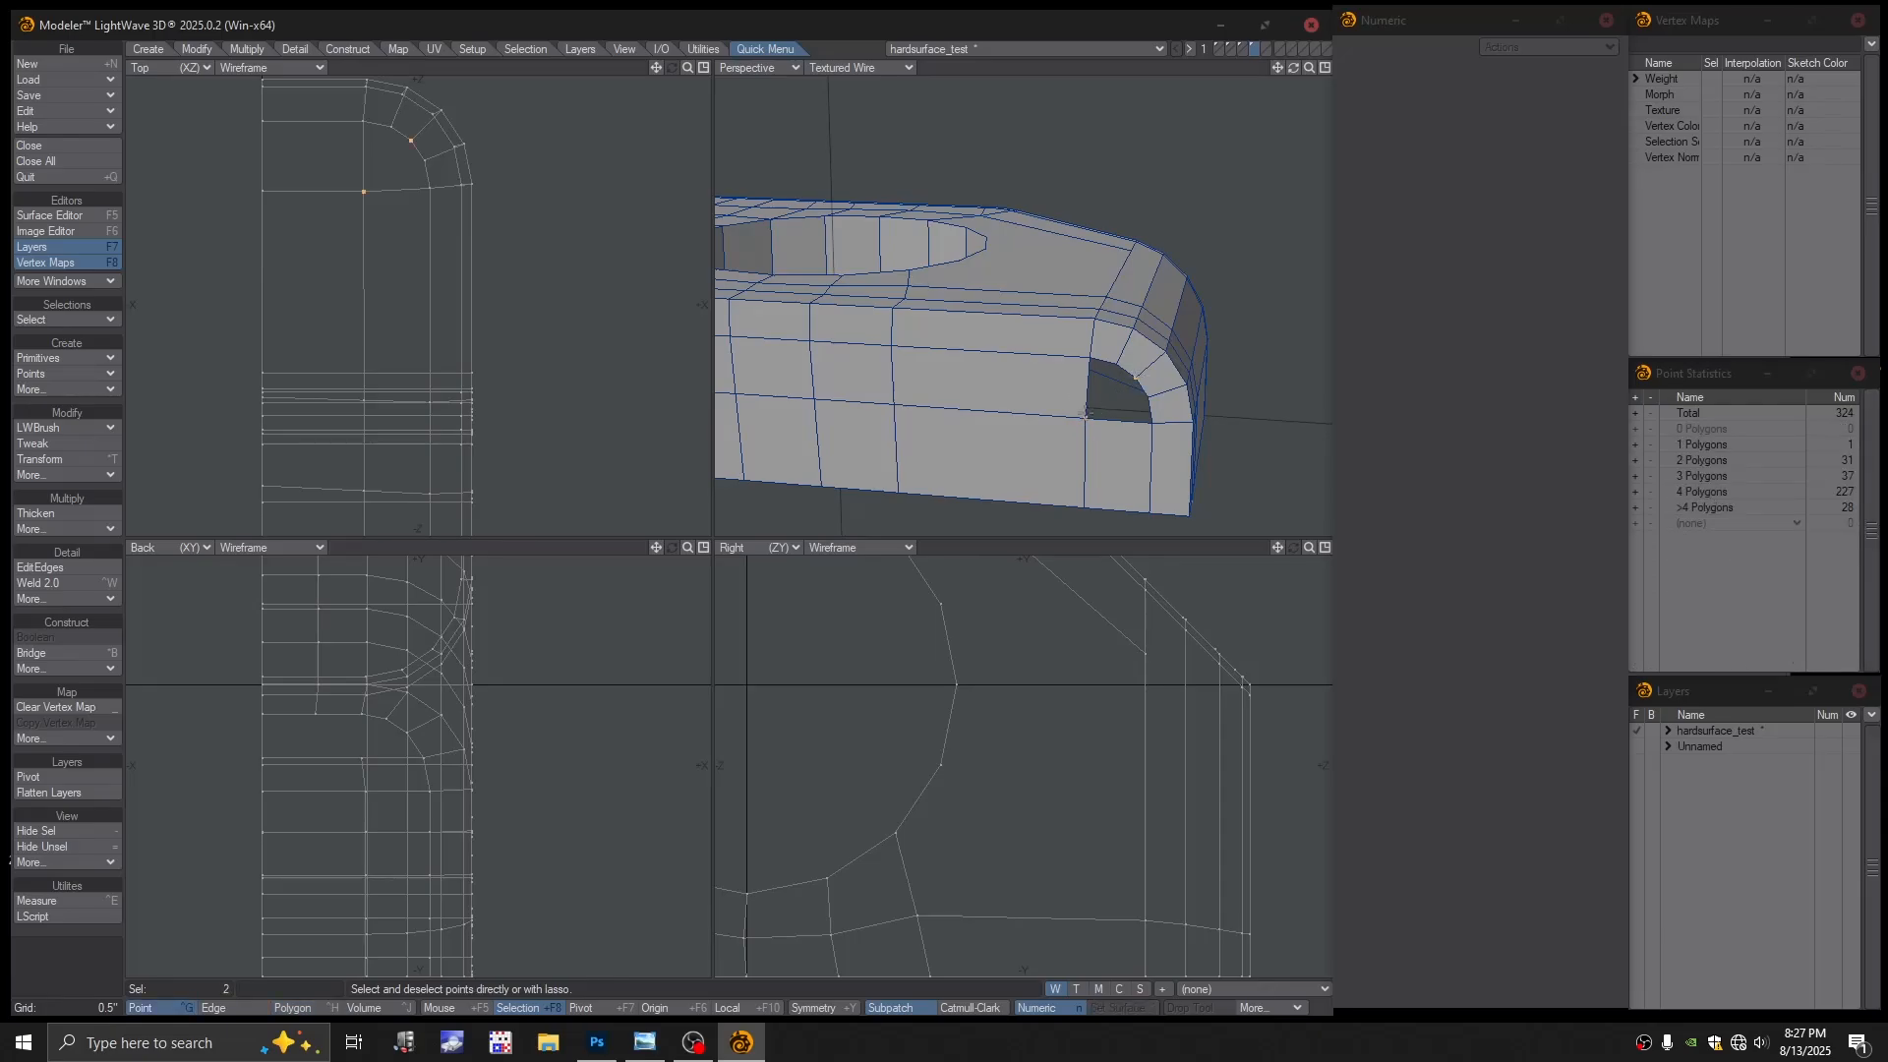
left_click(1086, 413)
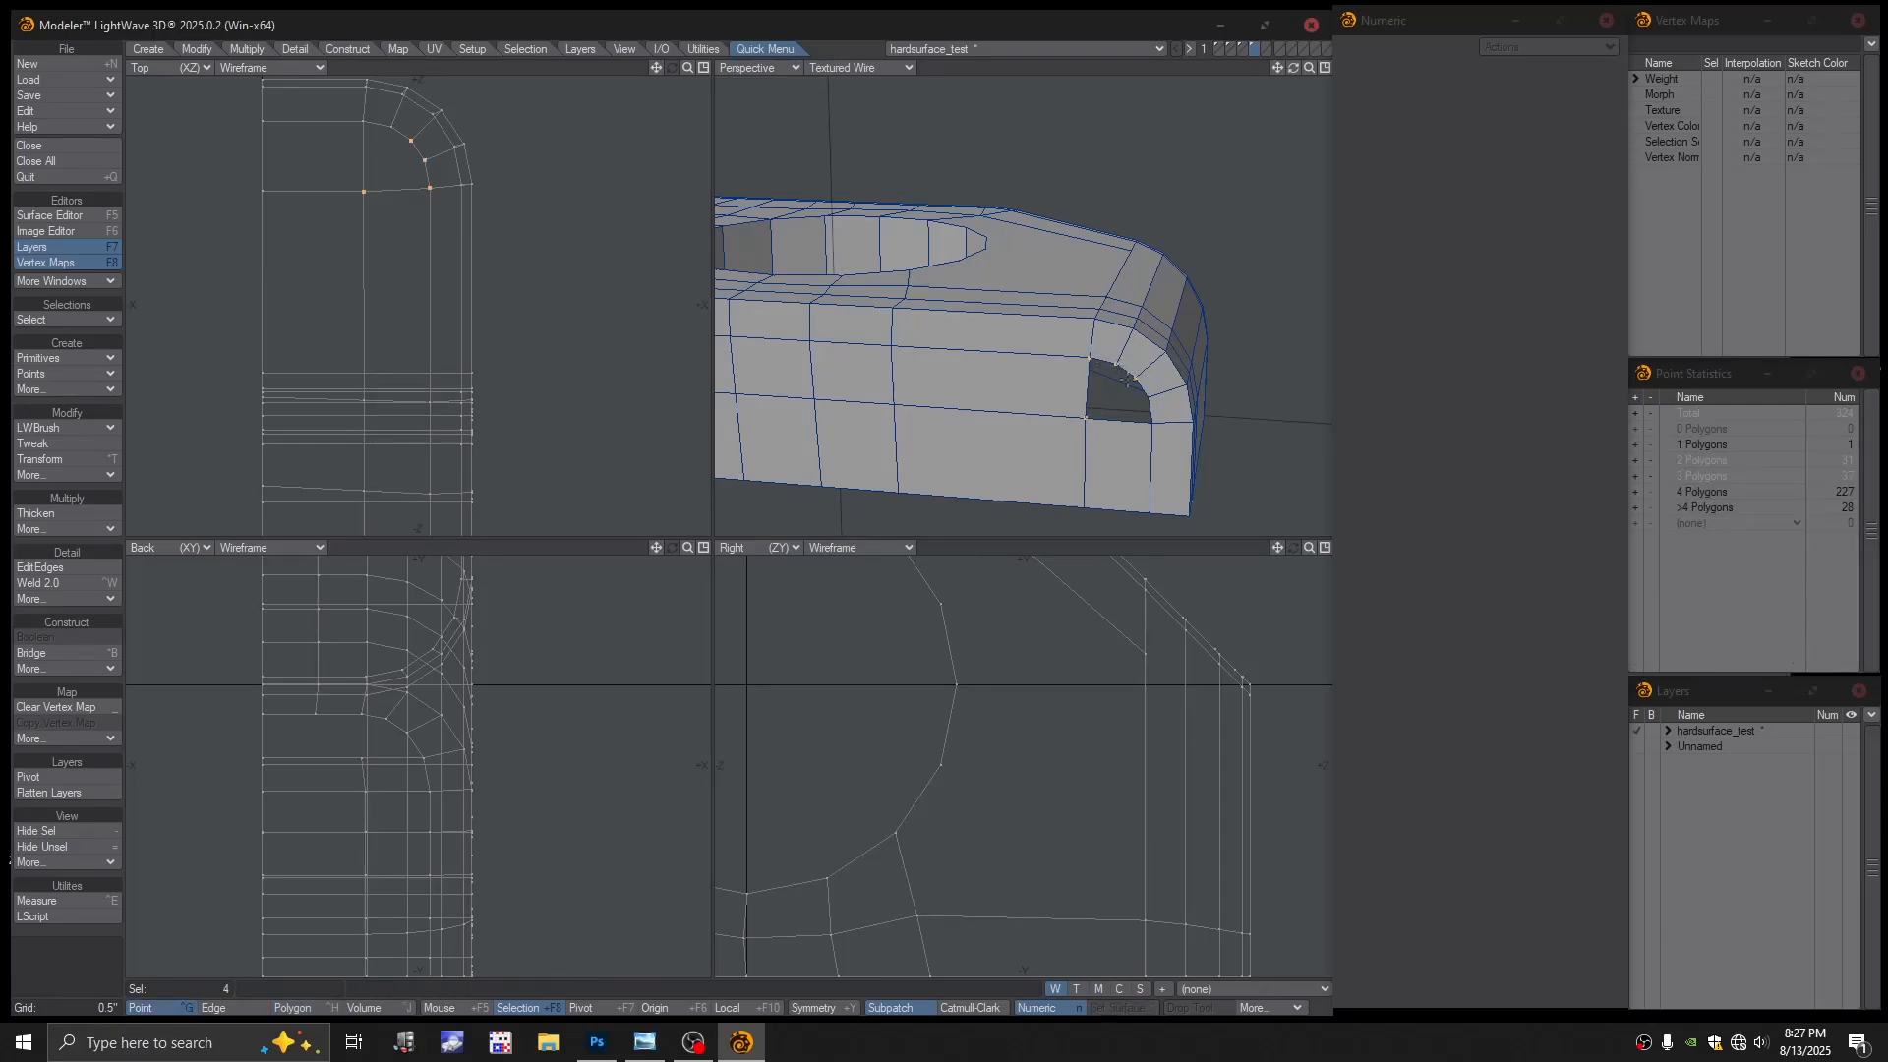
key("p")
left_click_drag(1137, 382, 1151, 393)
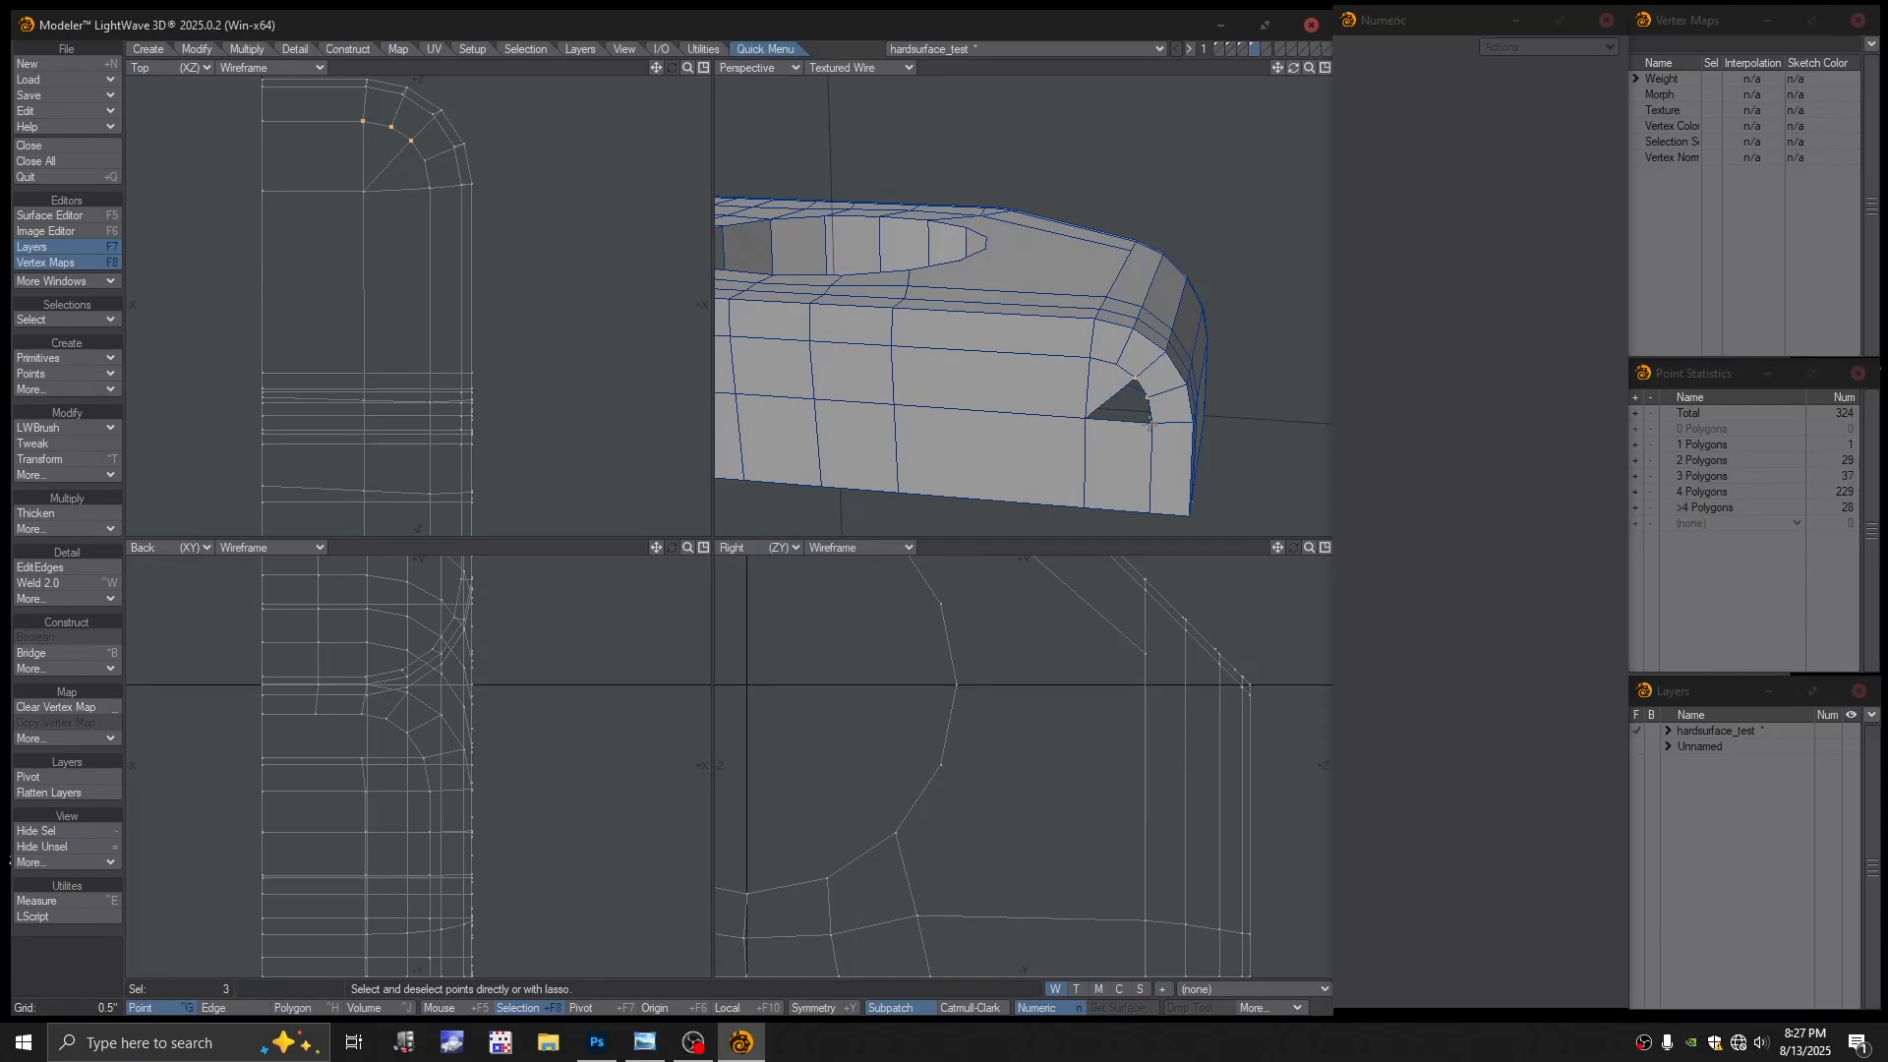
left_click(1084, 415)
key("p")
Fill the gap at the arch cutout's corner with a four-point quad
scroll(1092, 401, "down", 2)
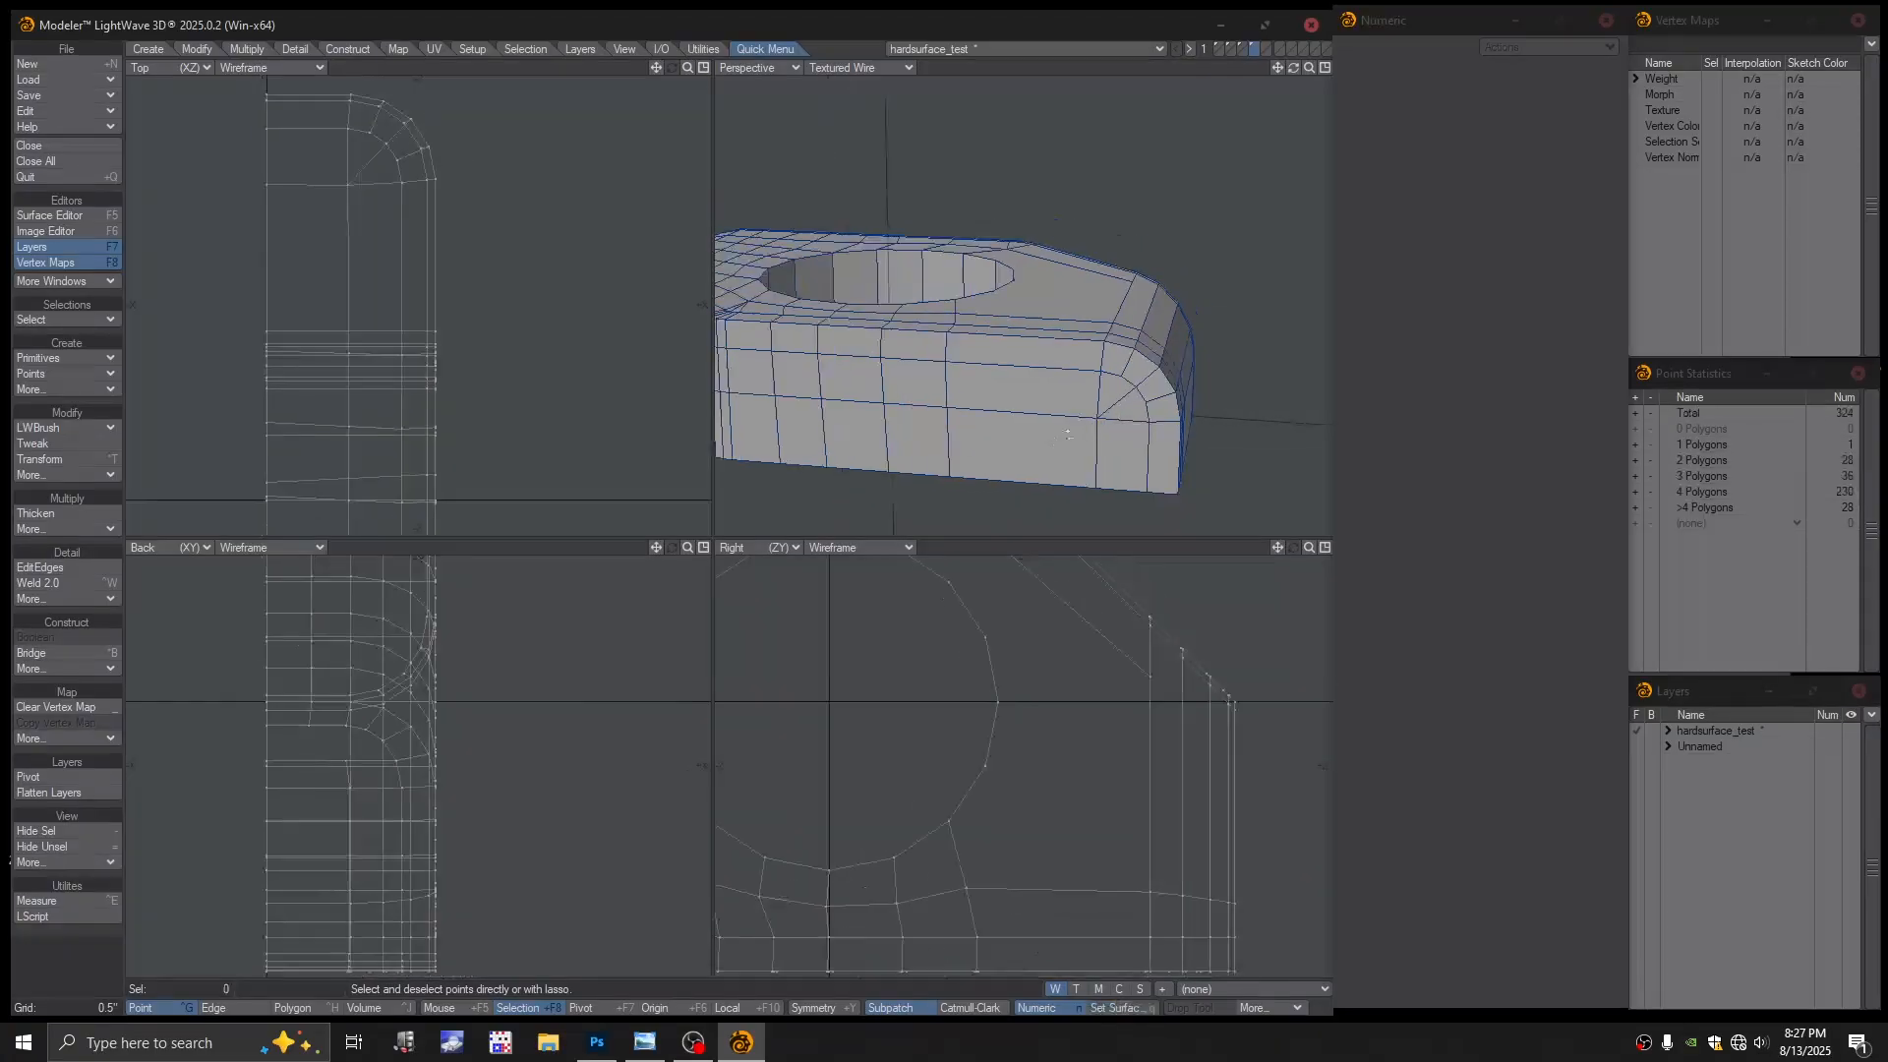
left_click_drag(1008, 429, 915, 432, "alt")
scroll(994, 433, "down", 2)
left_click_drag(914, 433, 993, 405, "alt+shift")
left_click_drag(994, 405, 944, 354, "alt")
scroll(954, 387, "up", 3)
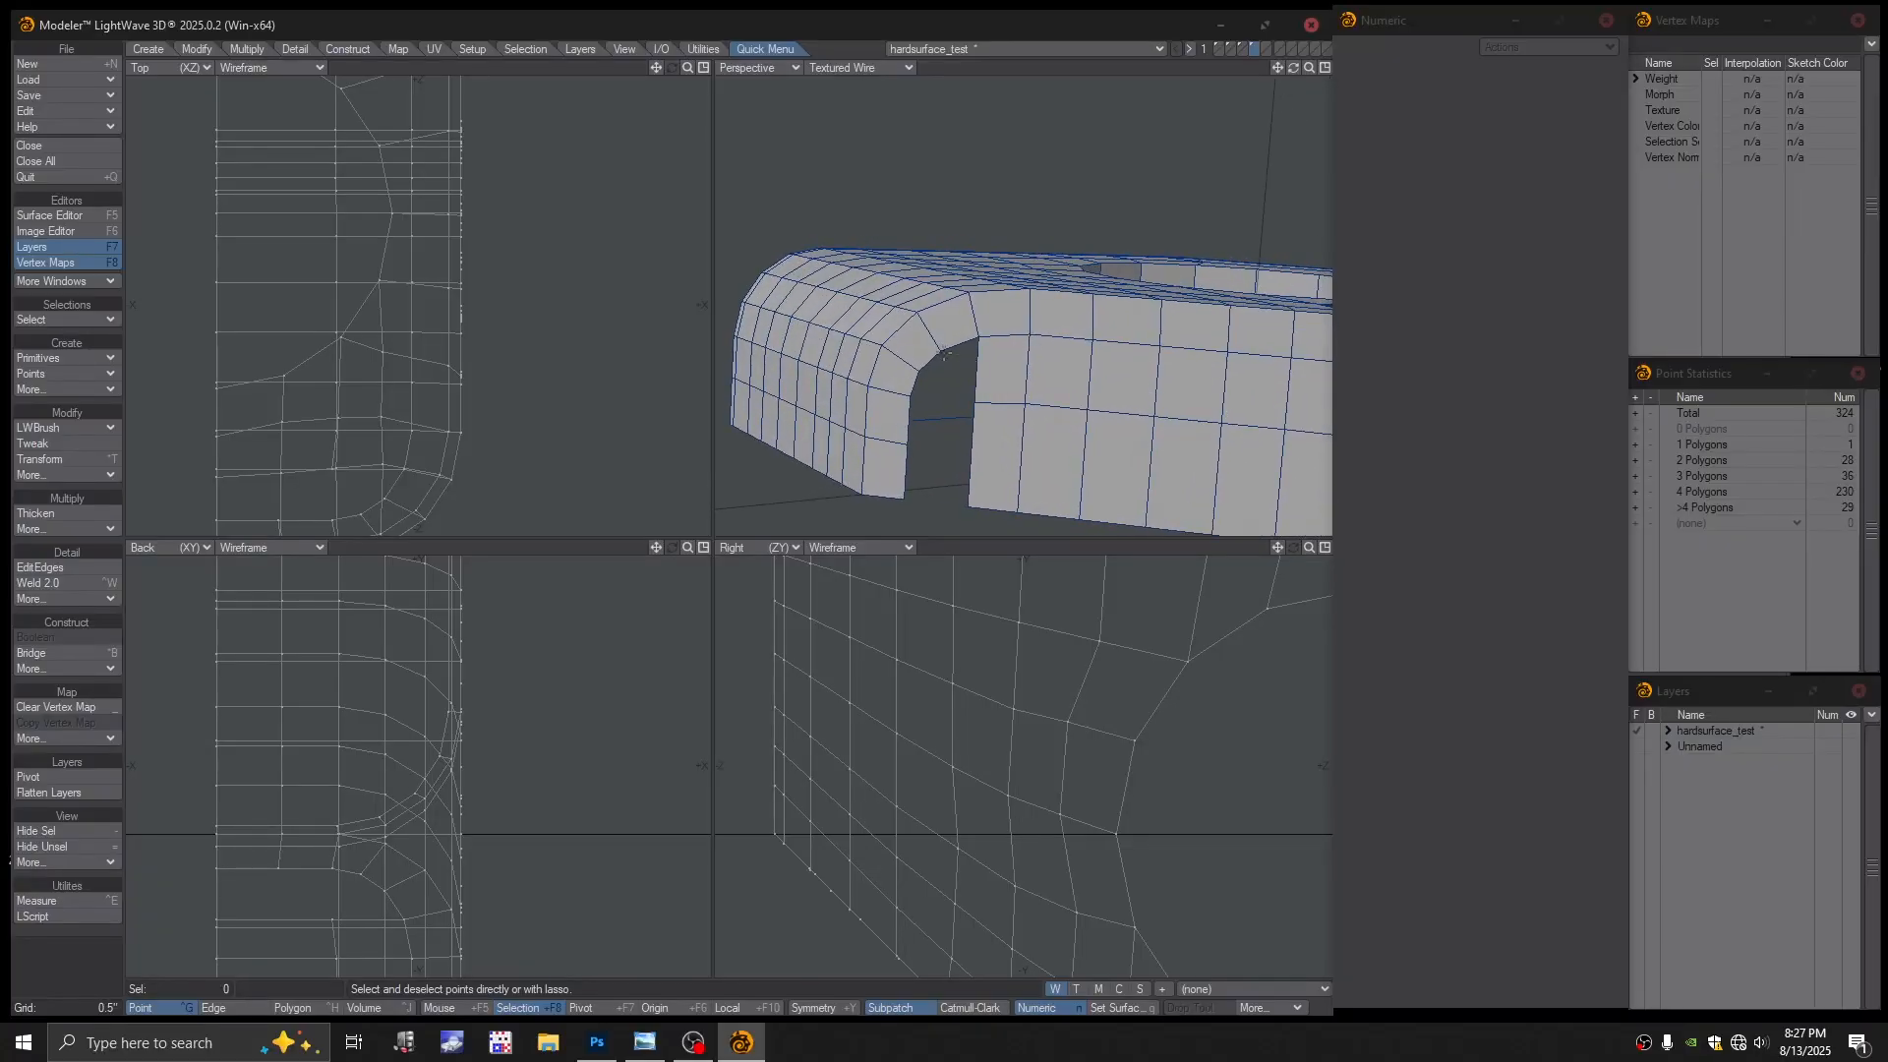
left_click(959, 338)
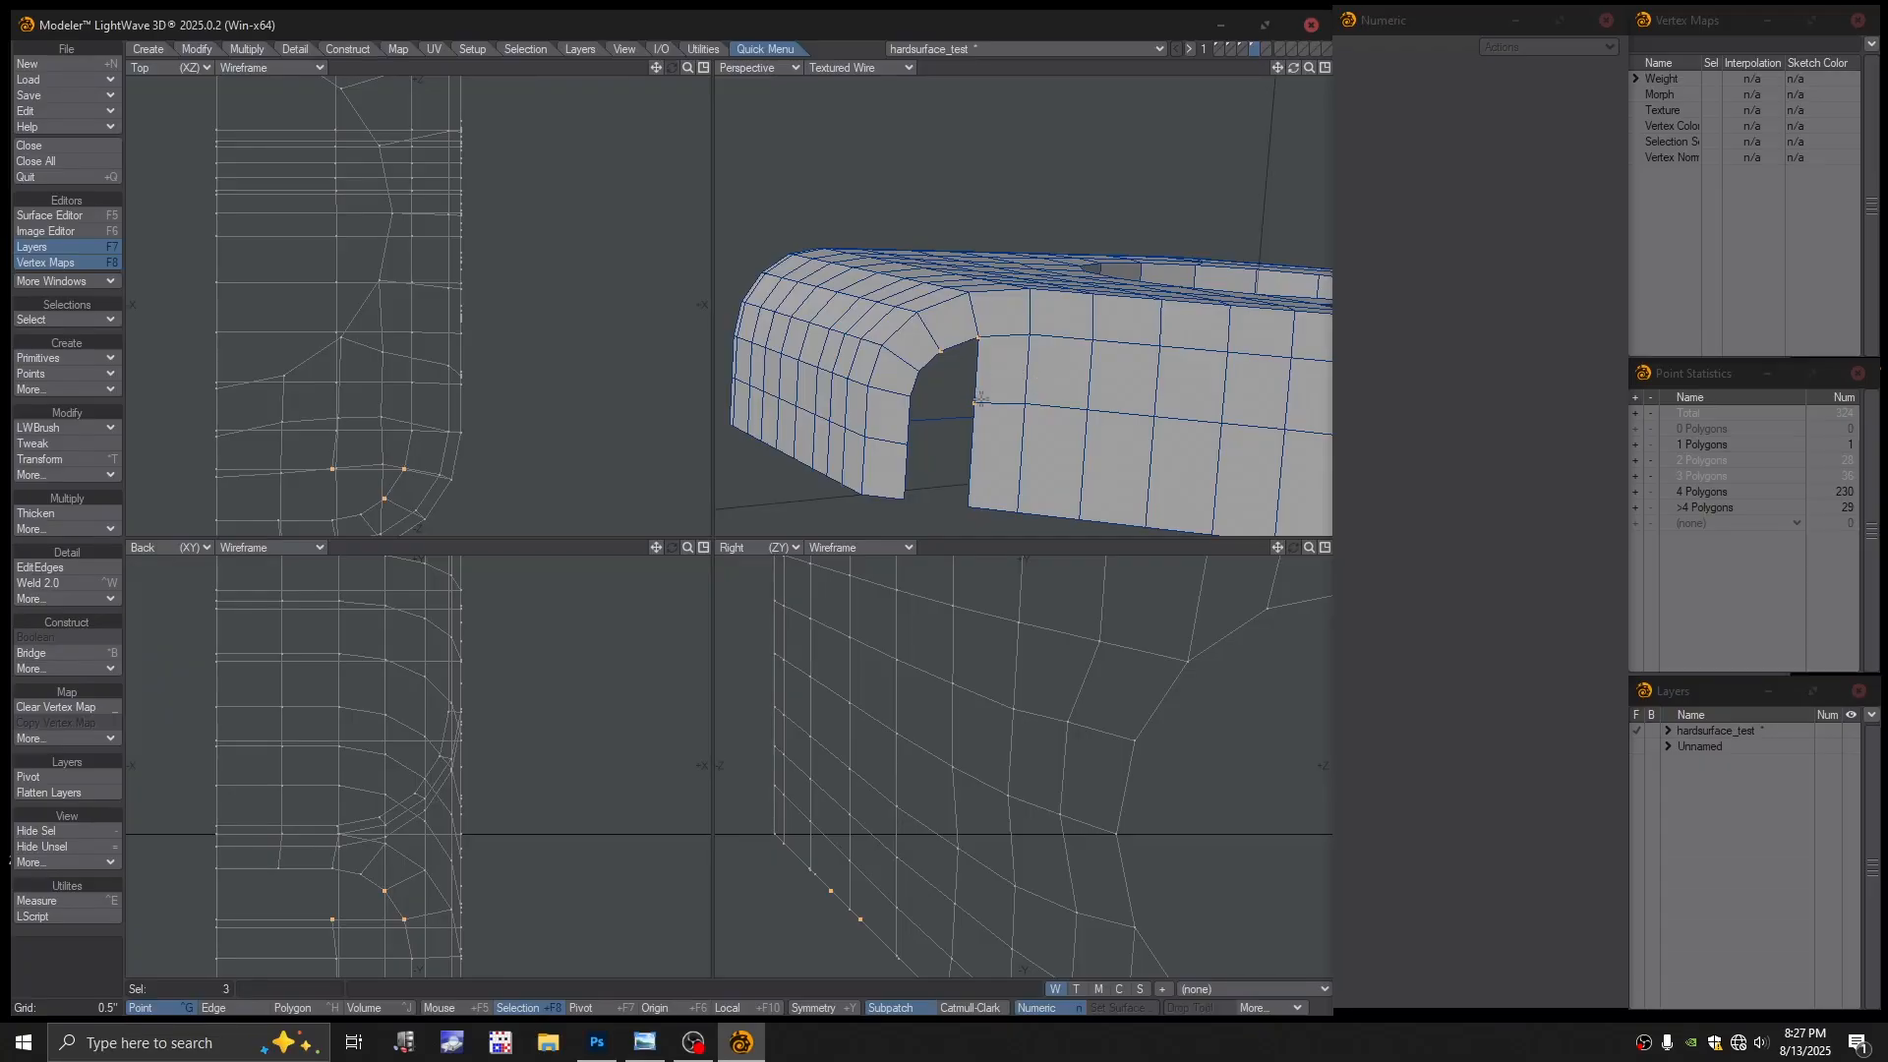
left_click(922, 375)
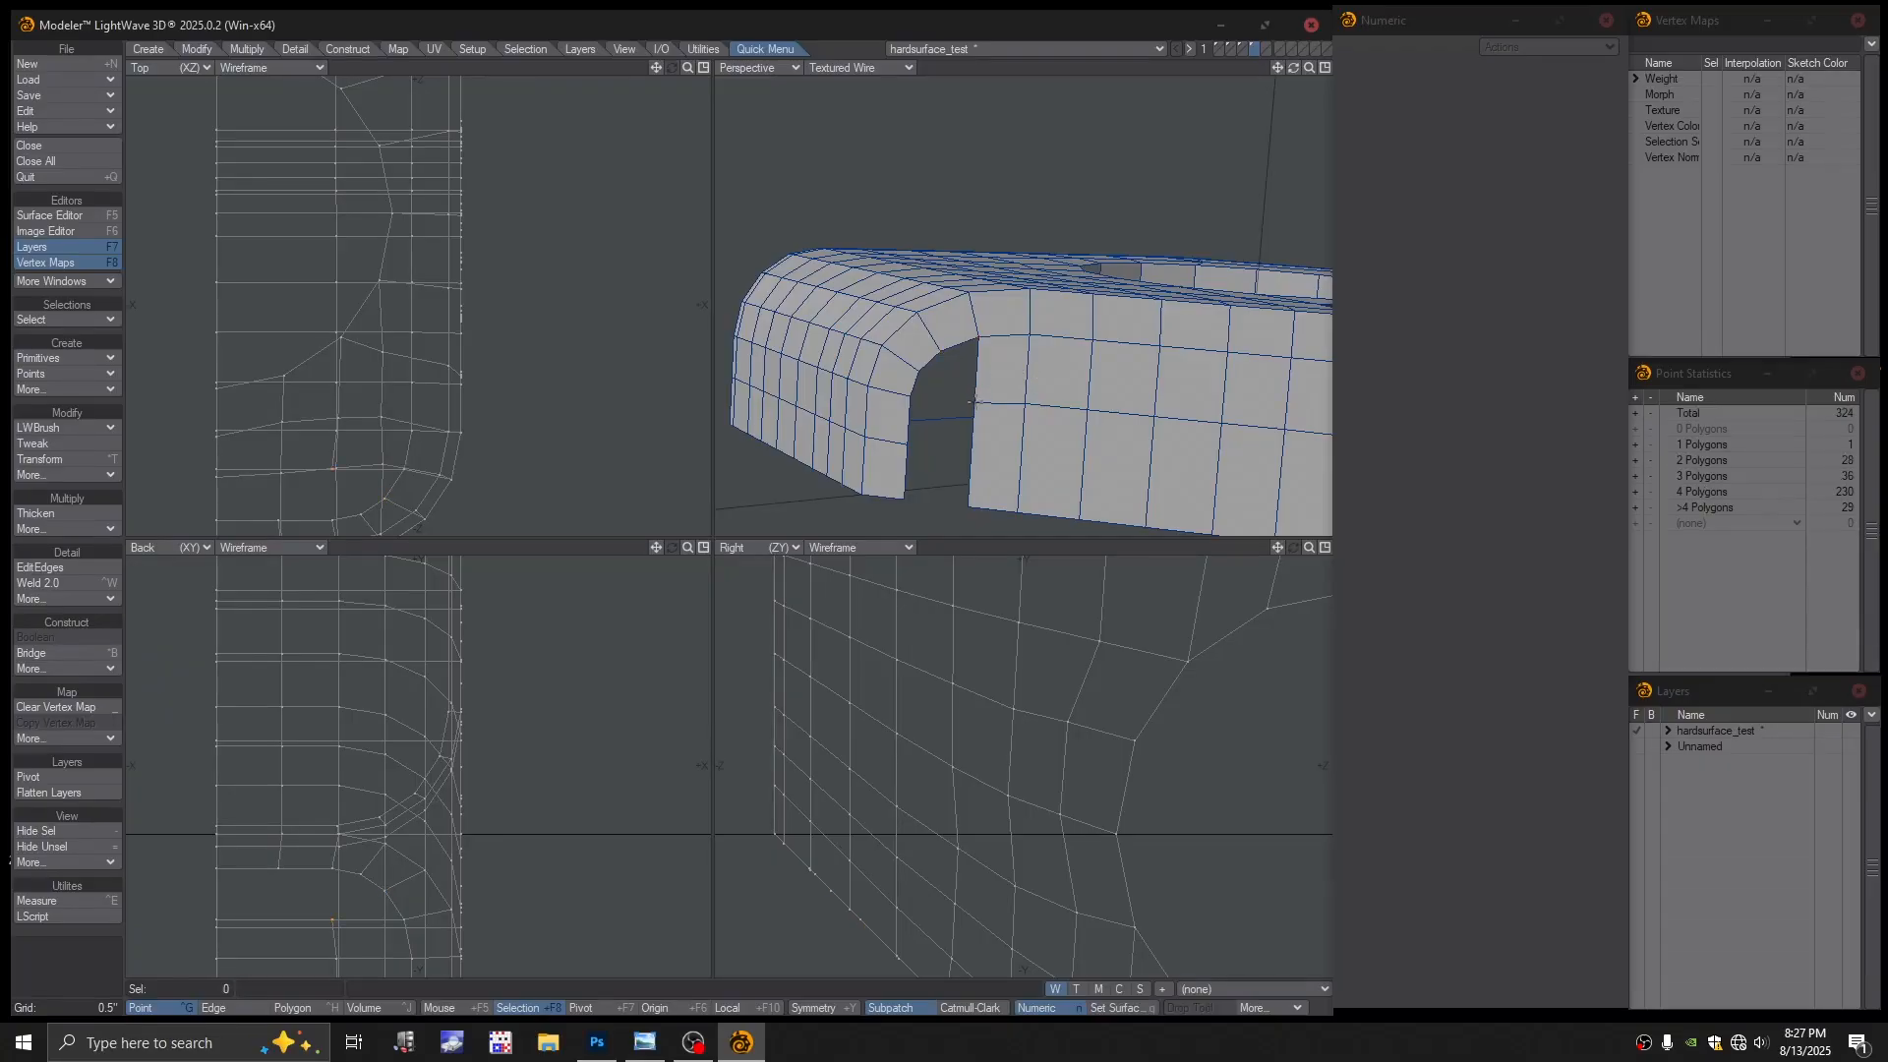
left_click(984, 339)
key("p")
key("slash")
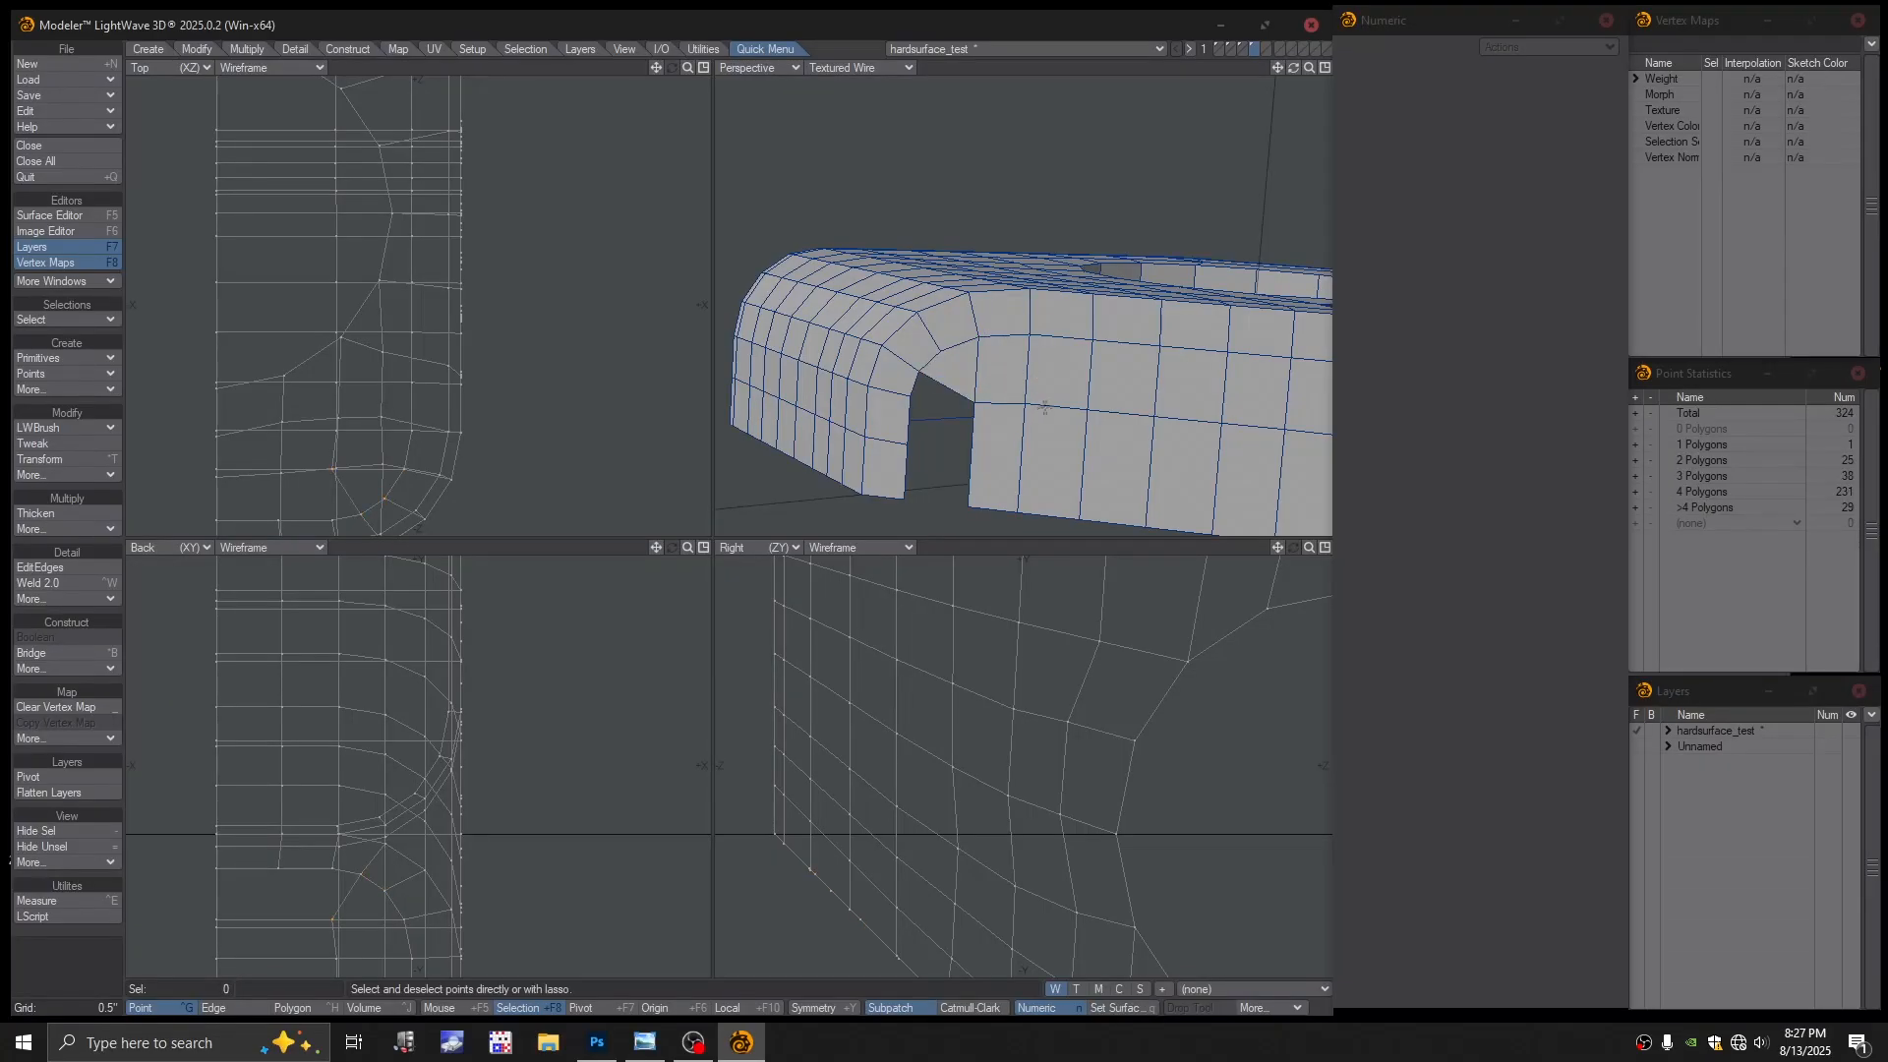
Close the remaining hole corner with a three-point triangle and frame the mesh
left_click_drag(1062, 407, 1034, 401, "alt")
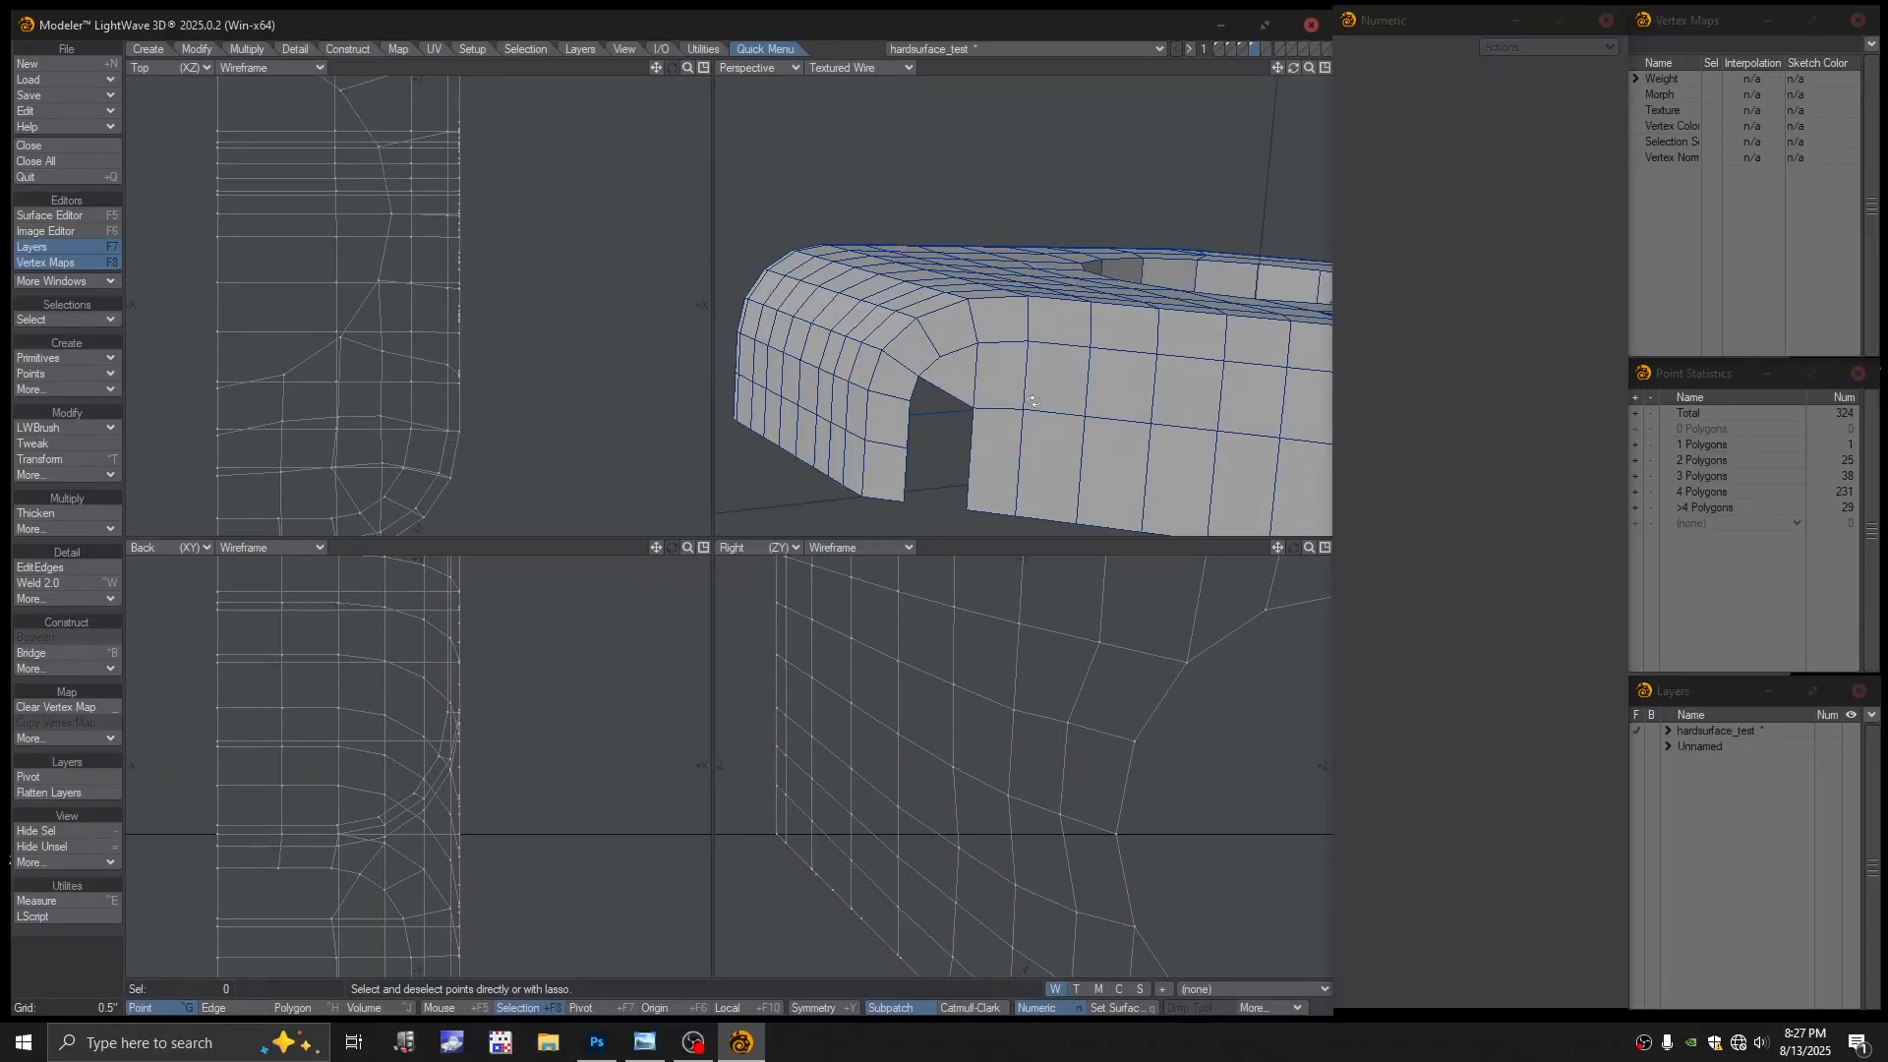
left_click_drag(976, 385, 934, 406, "alt")
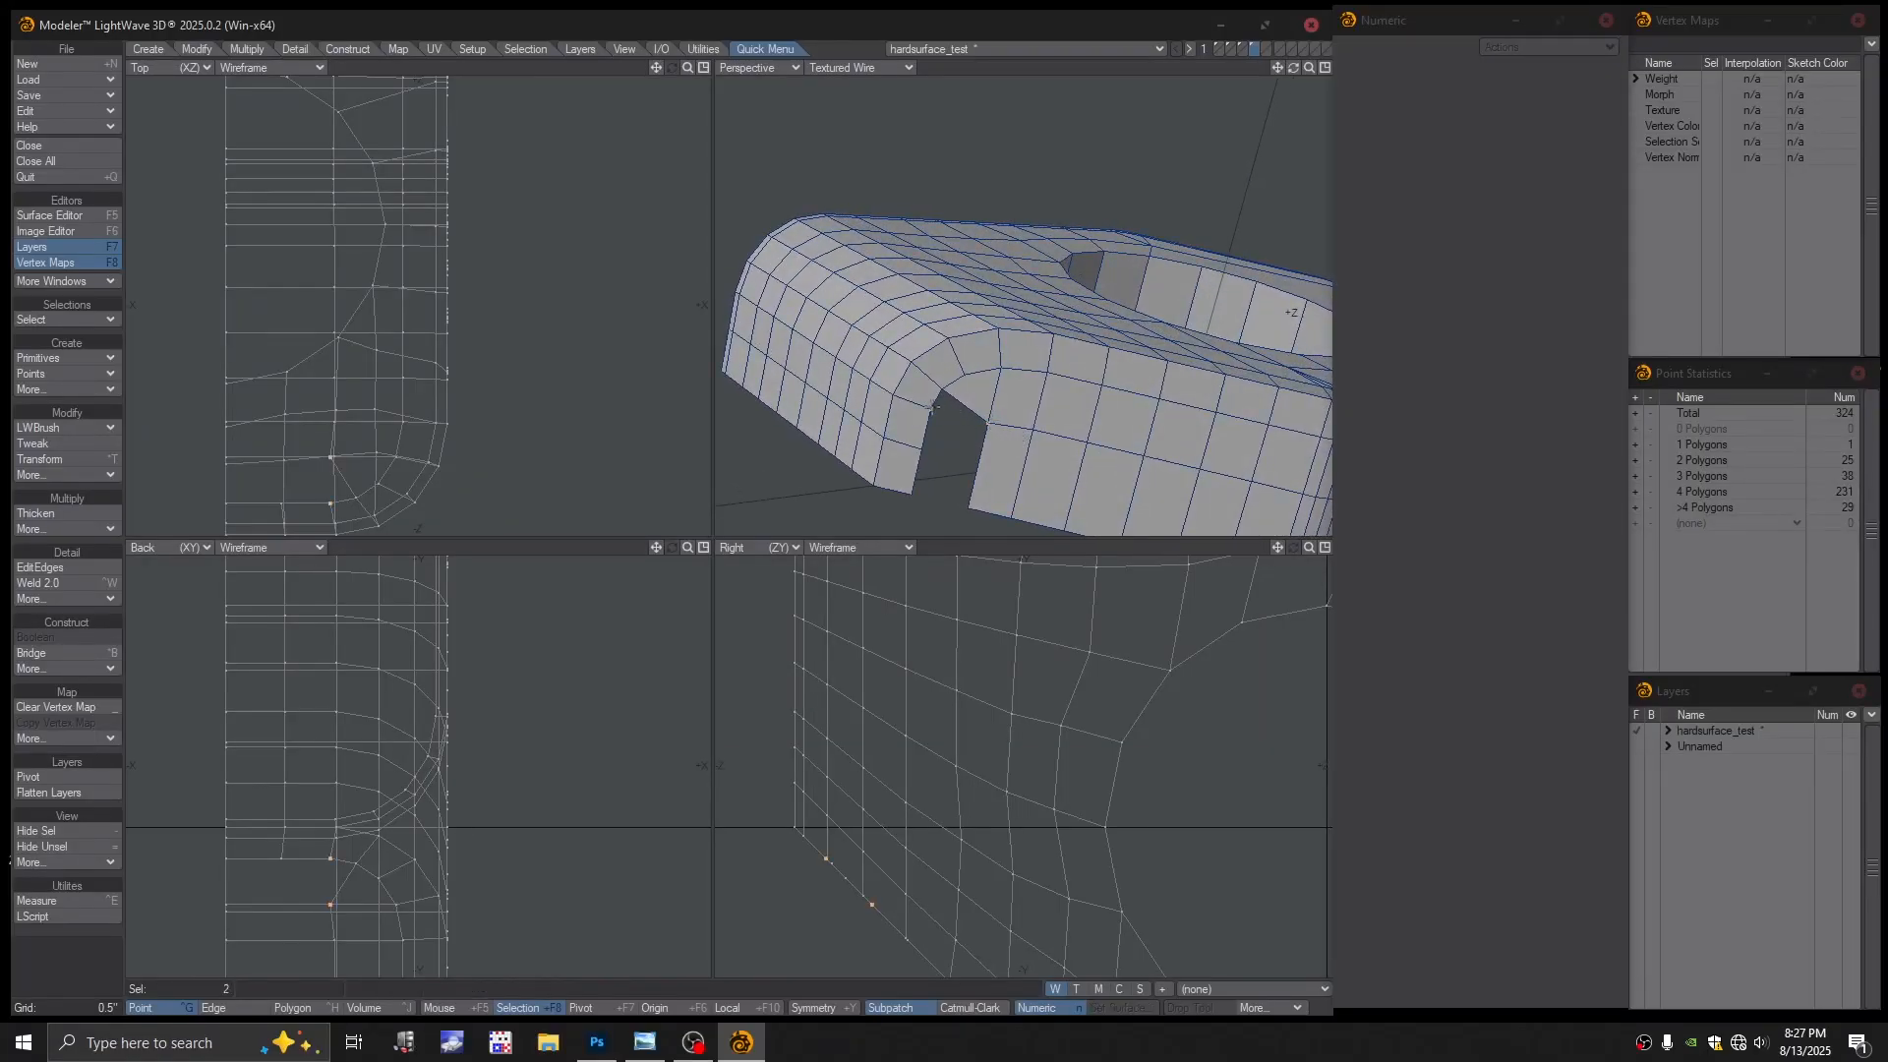
left_click(1001, 437)
left_click(965, 418)
key("p")
key("a")
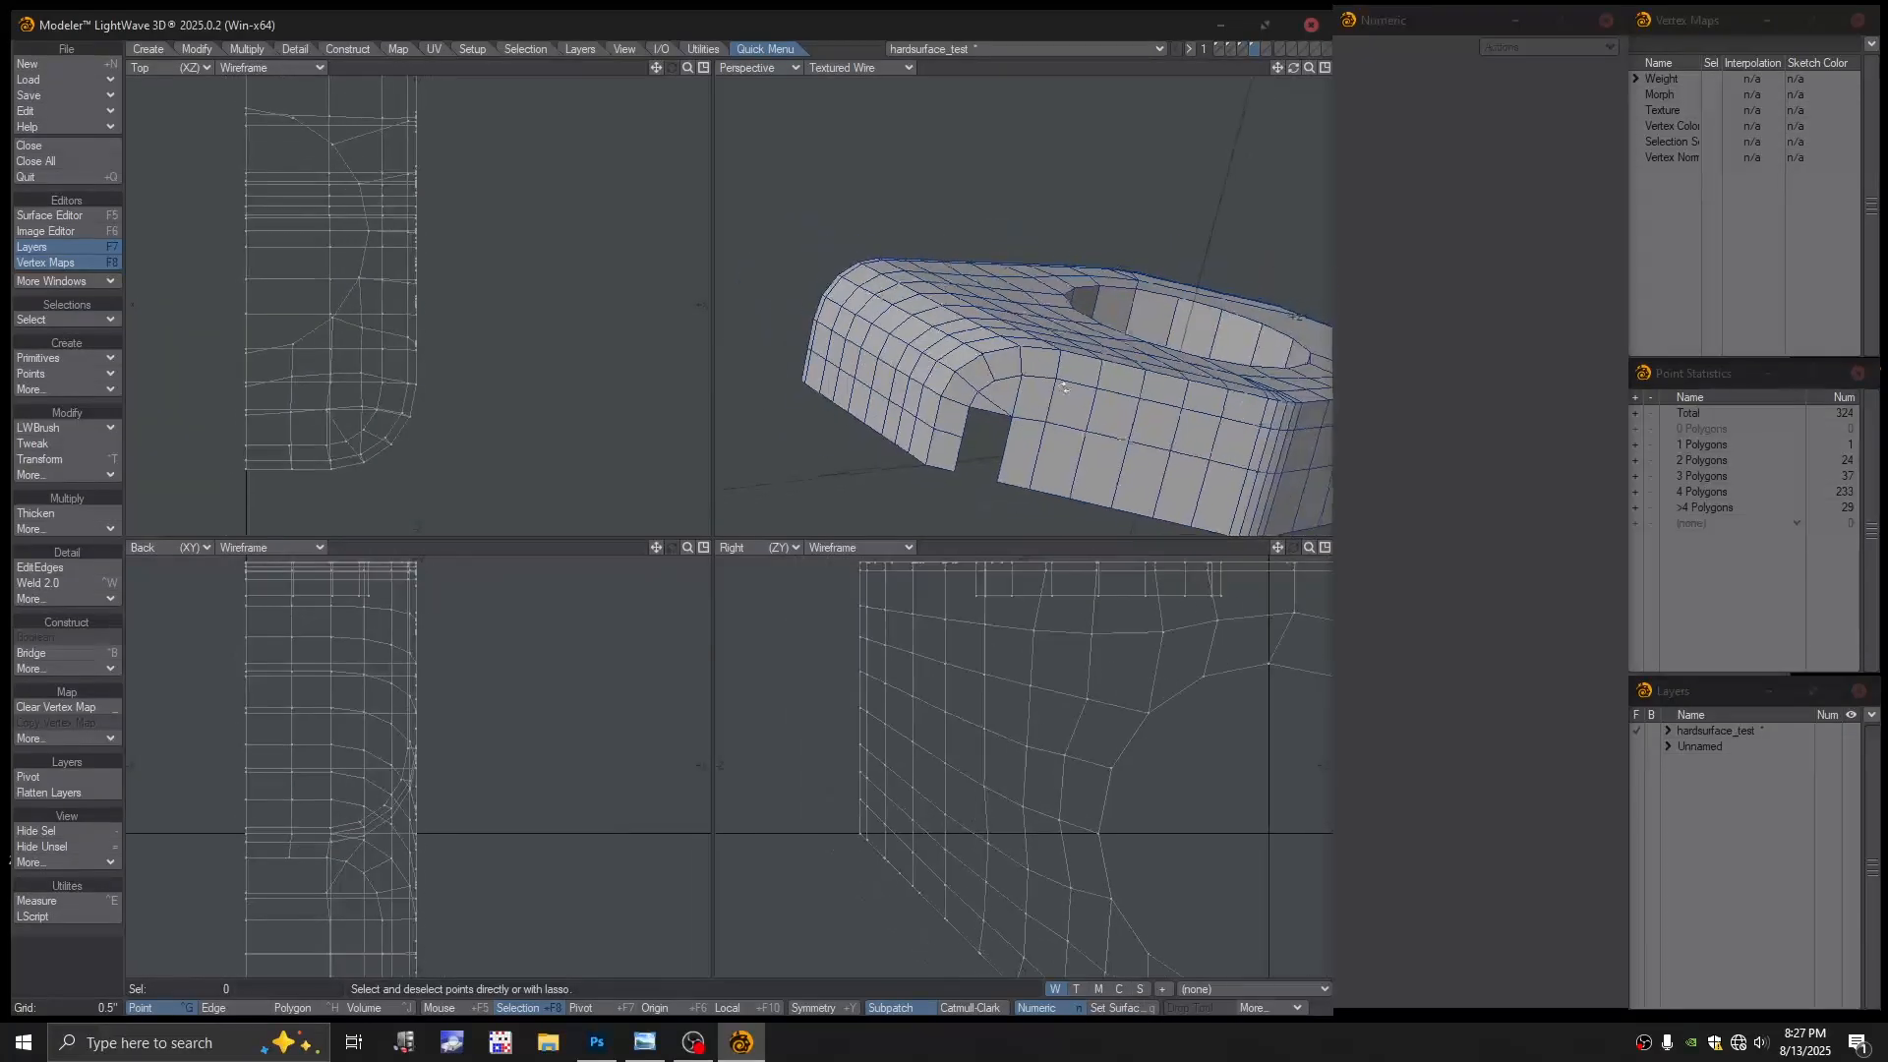
left_click_drag(1064, 385, 1066, 291, "alt")
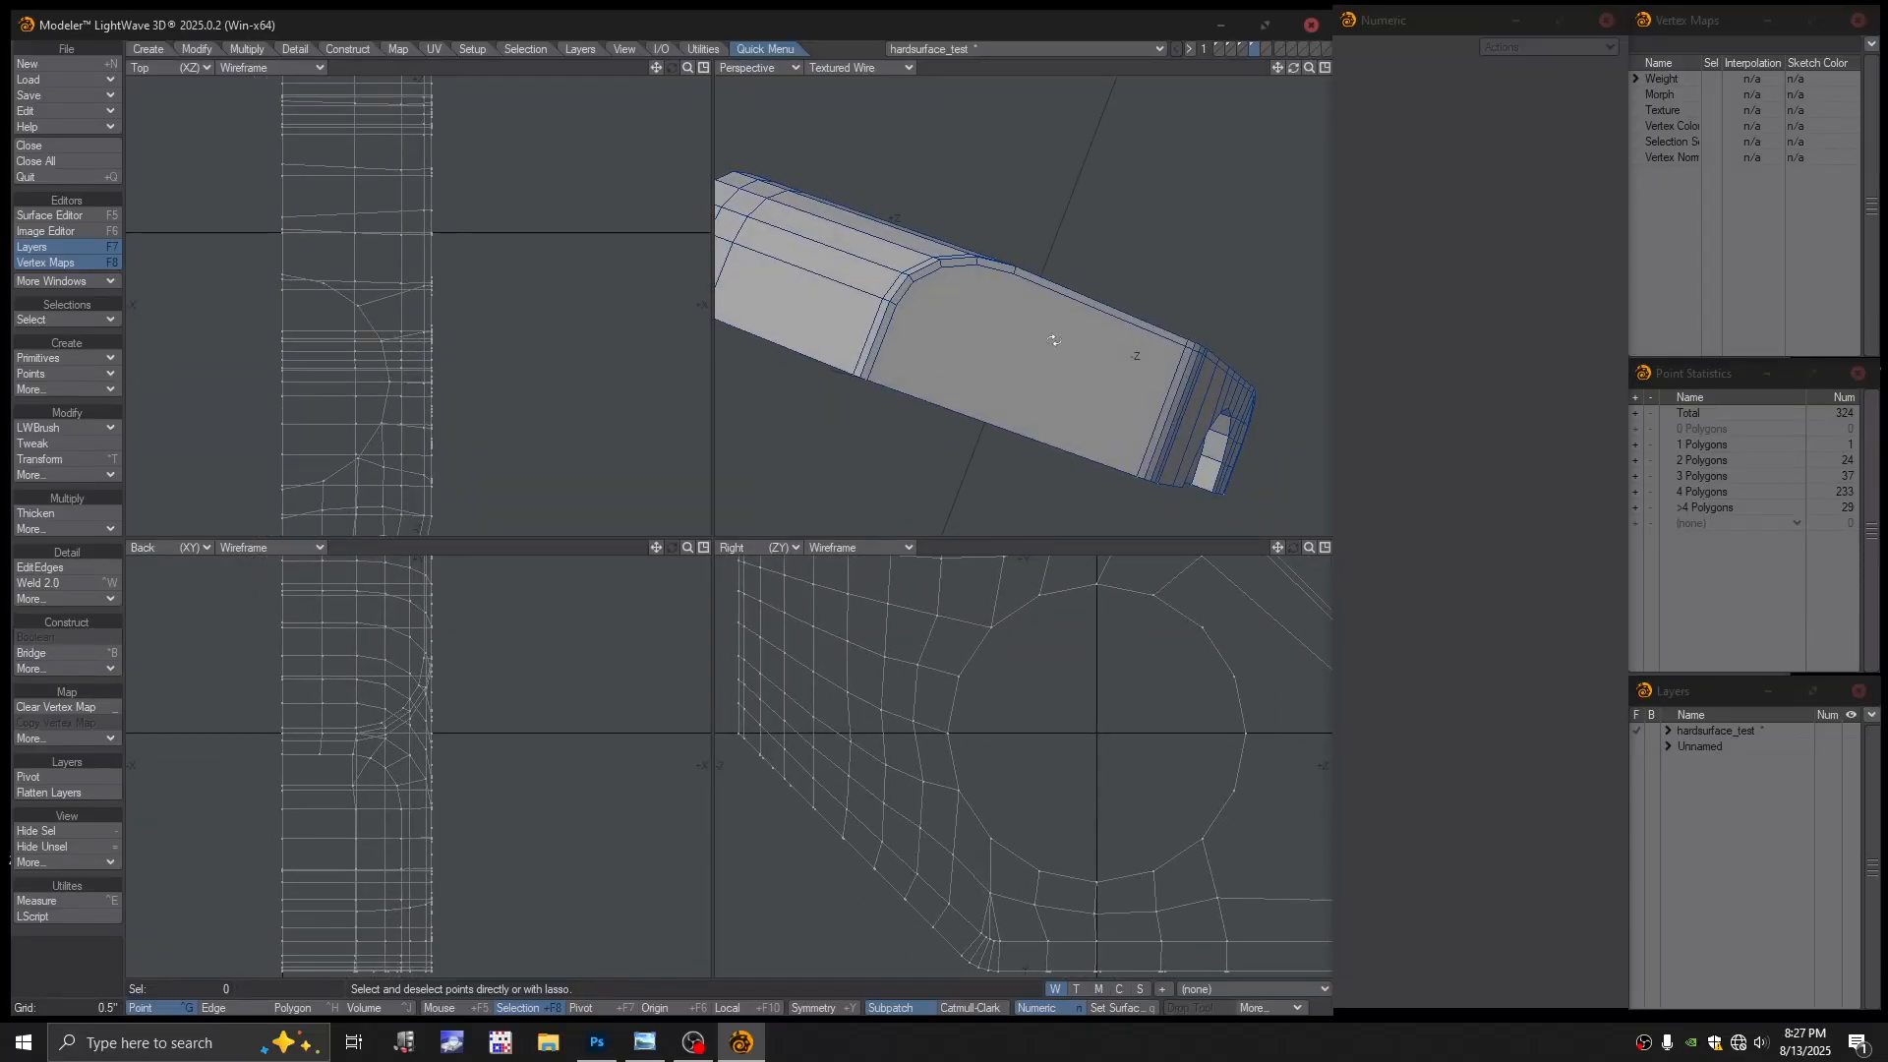
Delete the block's large flat end face in Polygon mode, then start EditEdges
key("ctrl+h")
left_click(1023, 367)
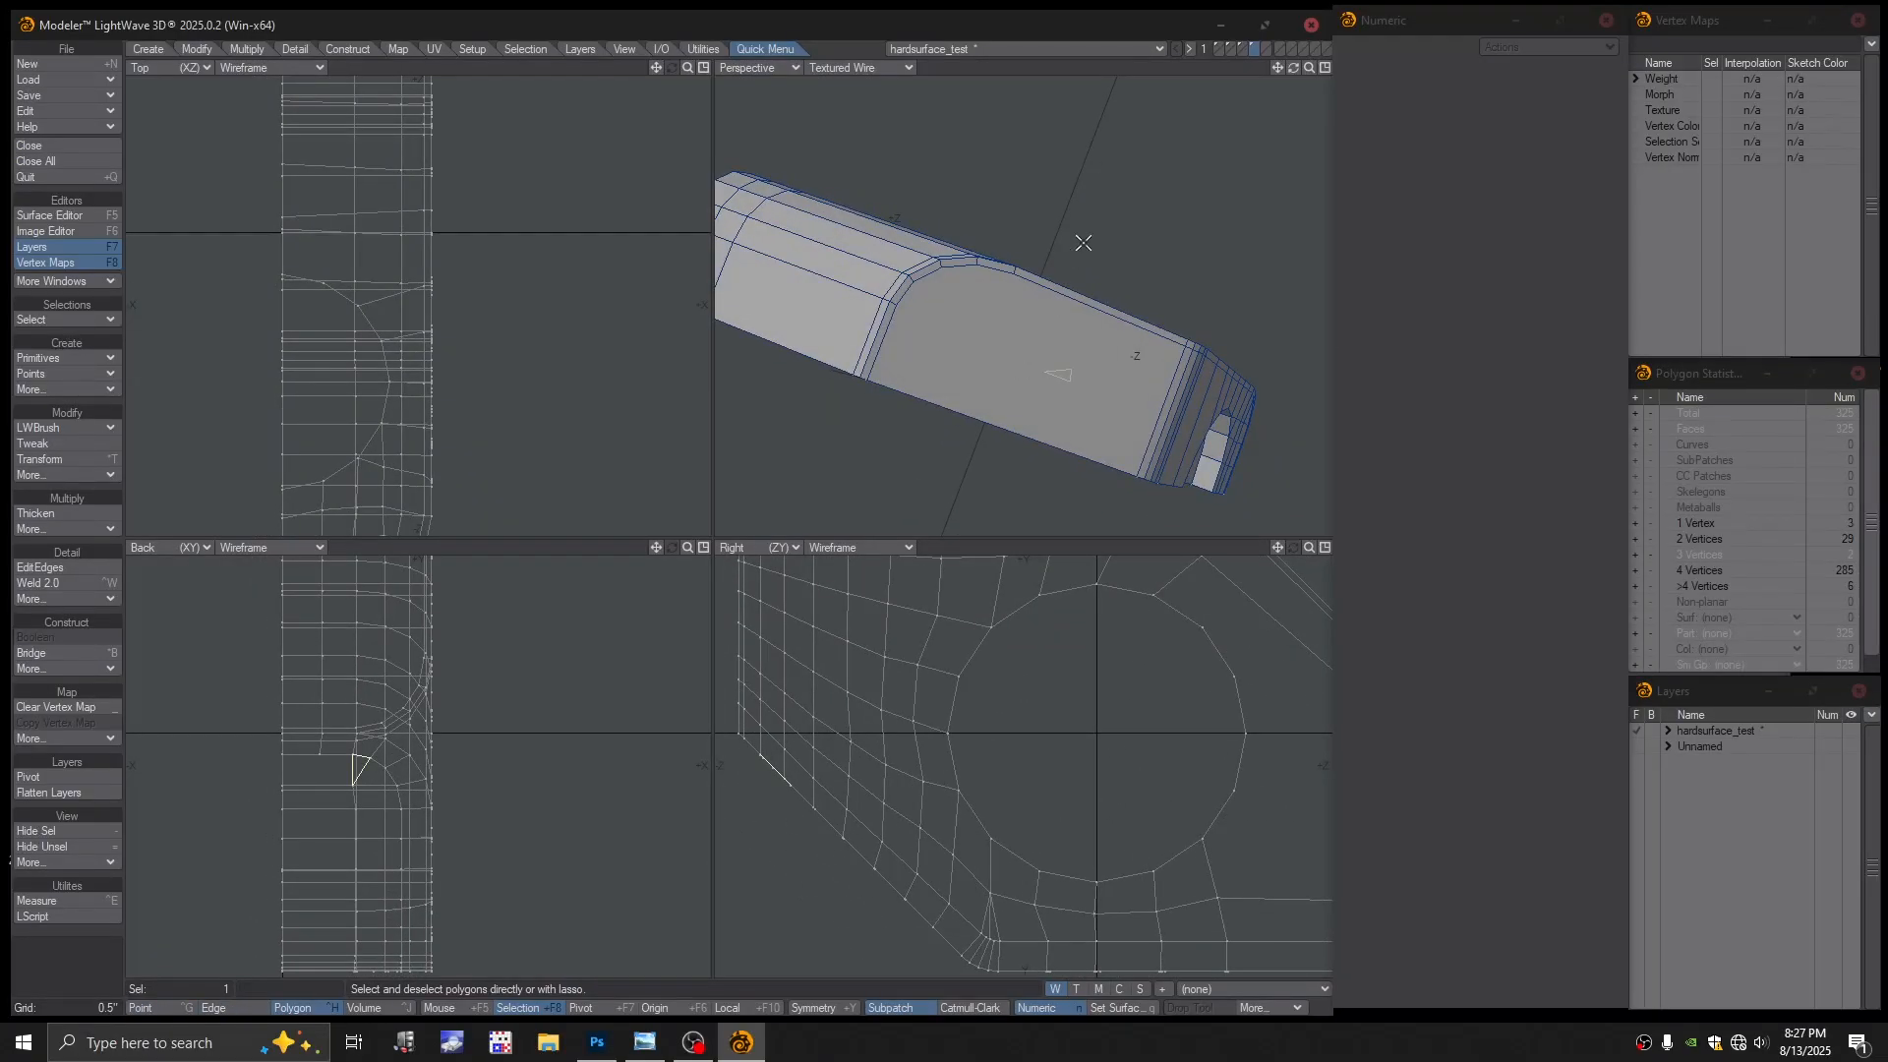
key("Delete")
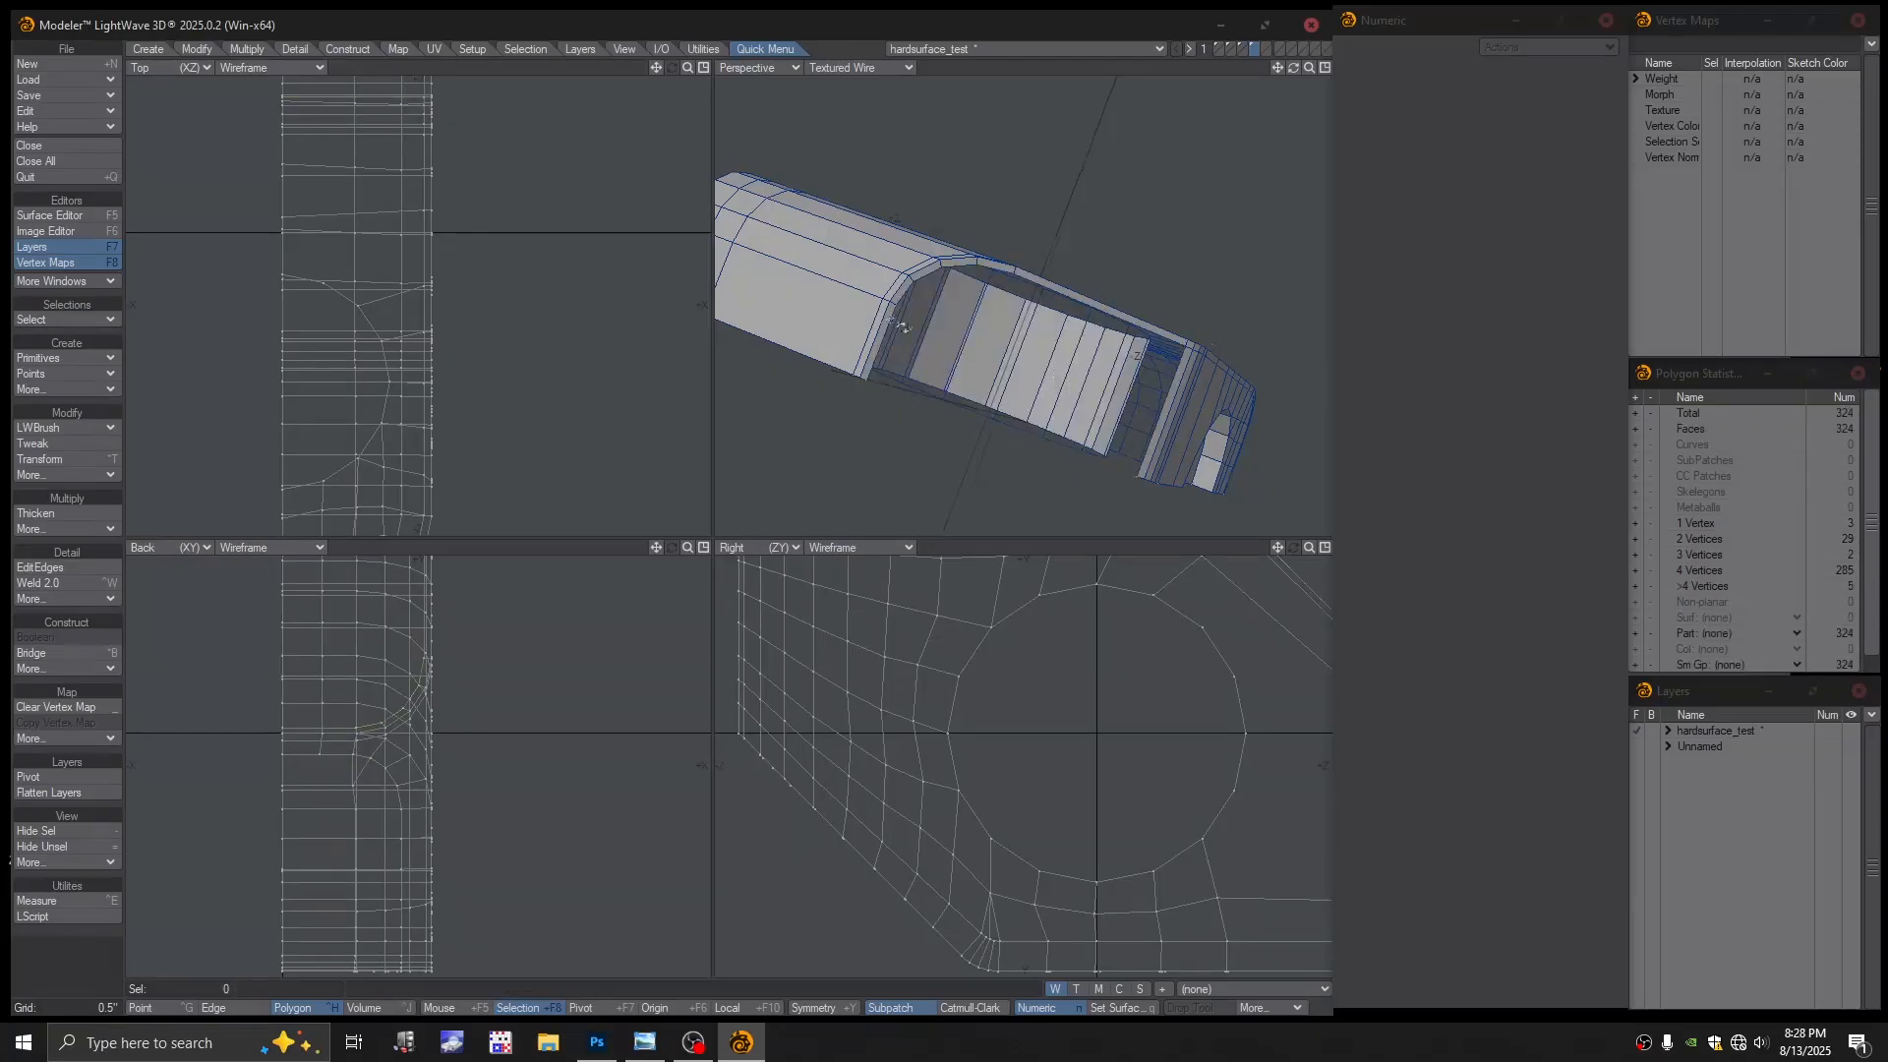
left_click_drag(902, 327, 875, 466, "alt")
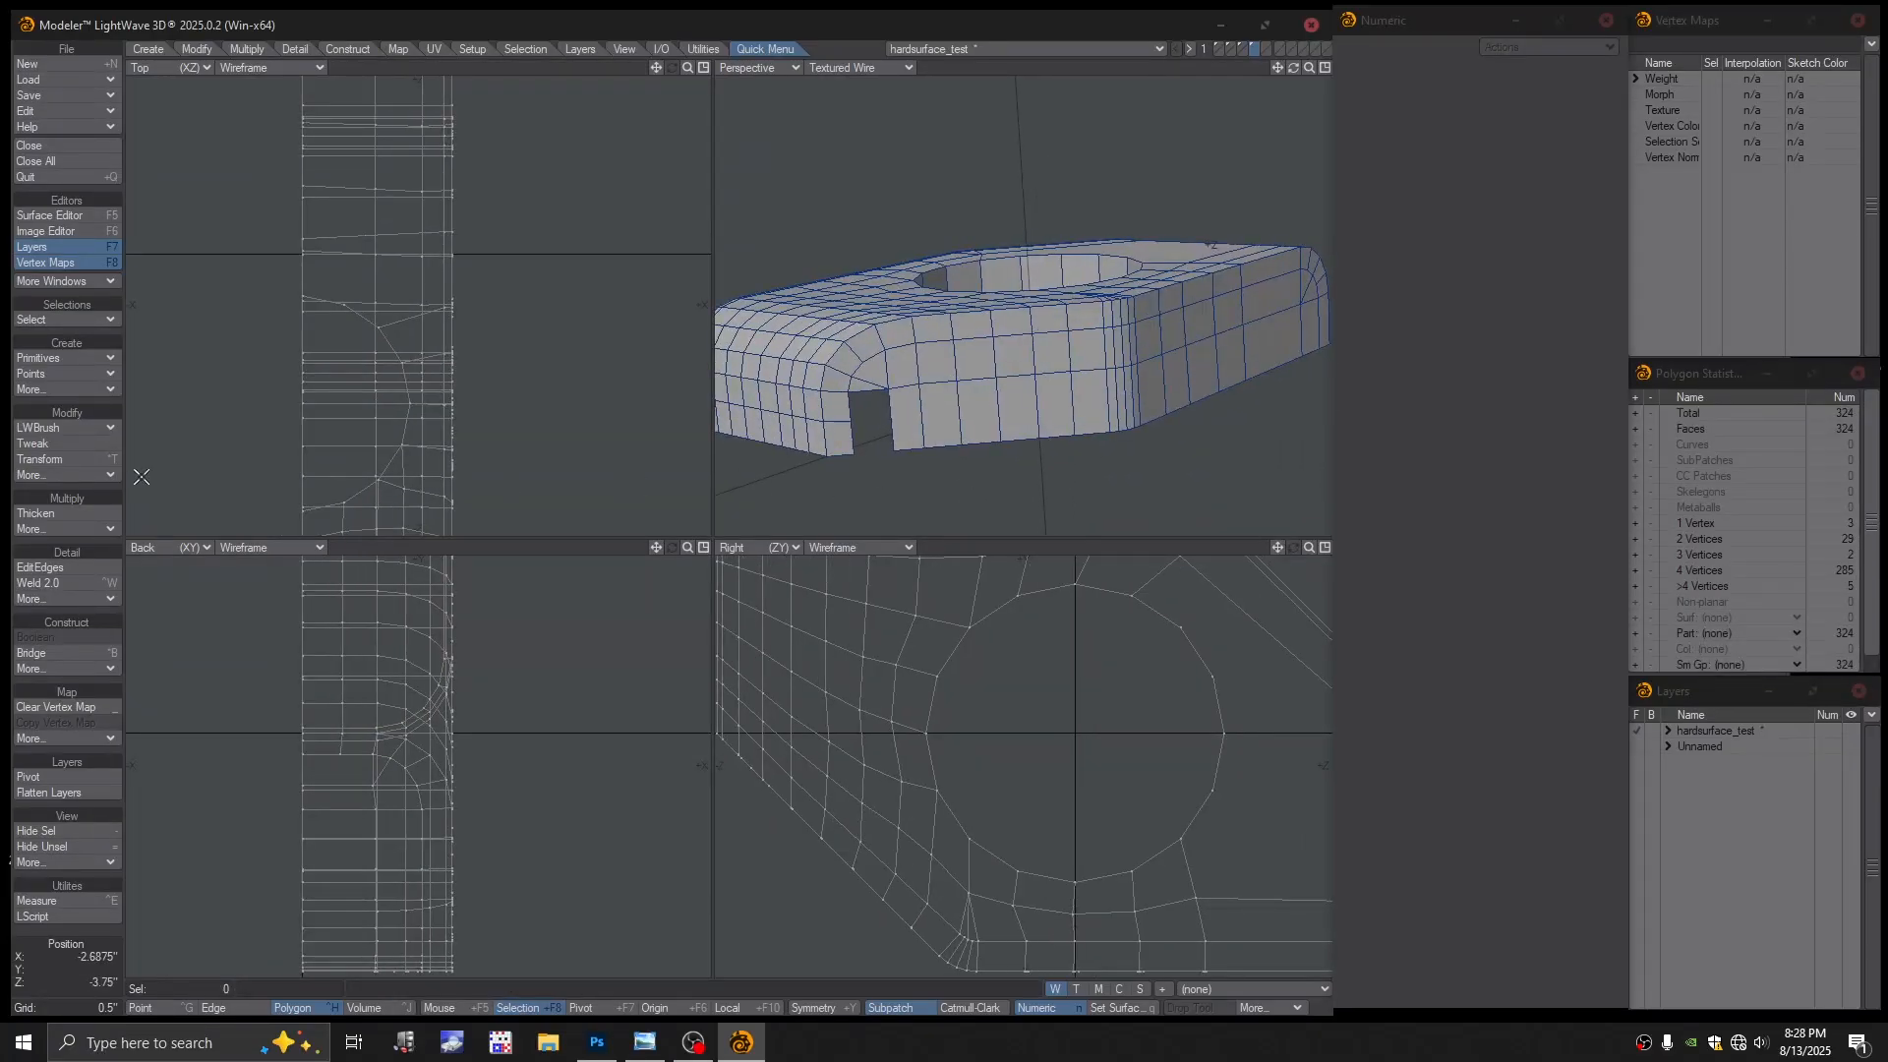
left_click(74, 568)
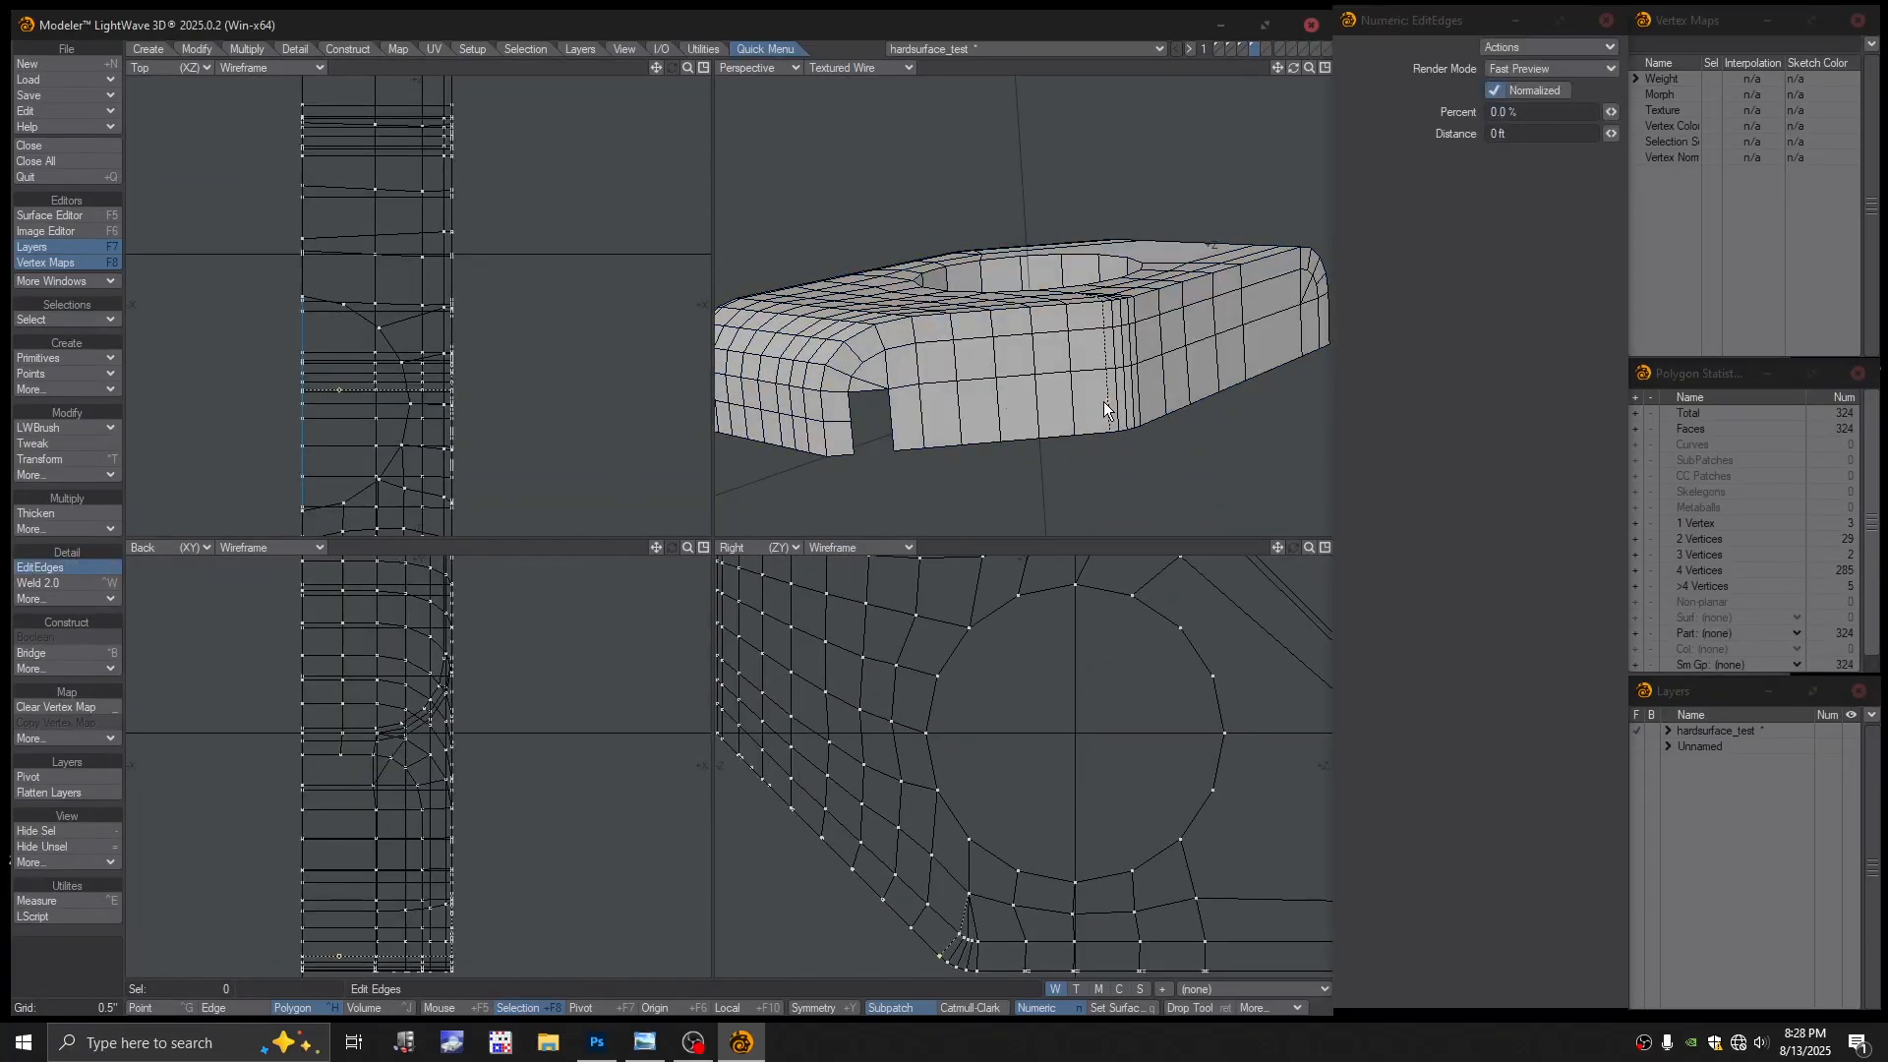
left_click_drag(1102, 403, 1043, 330, "alt")
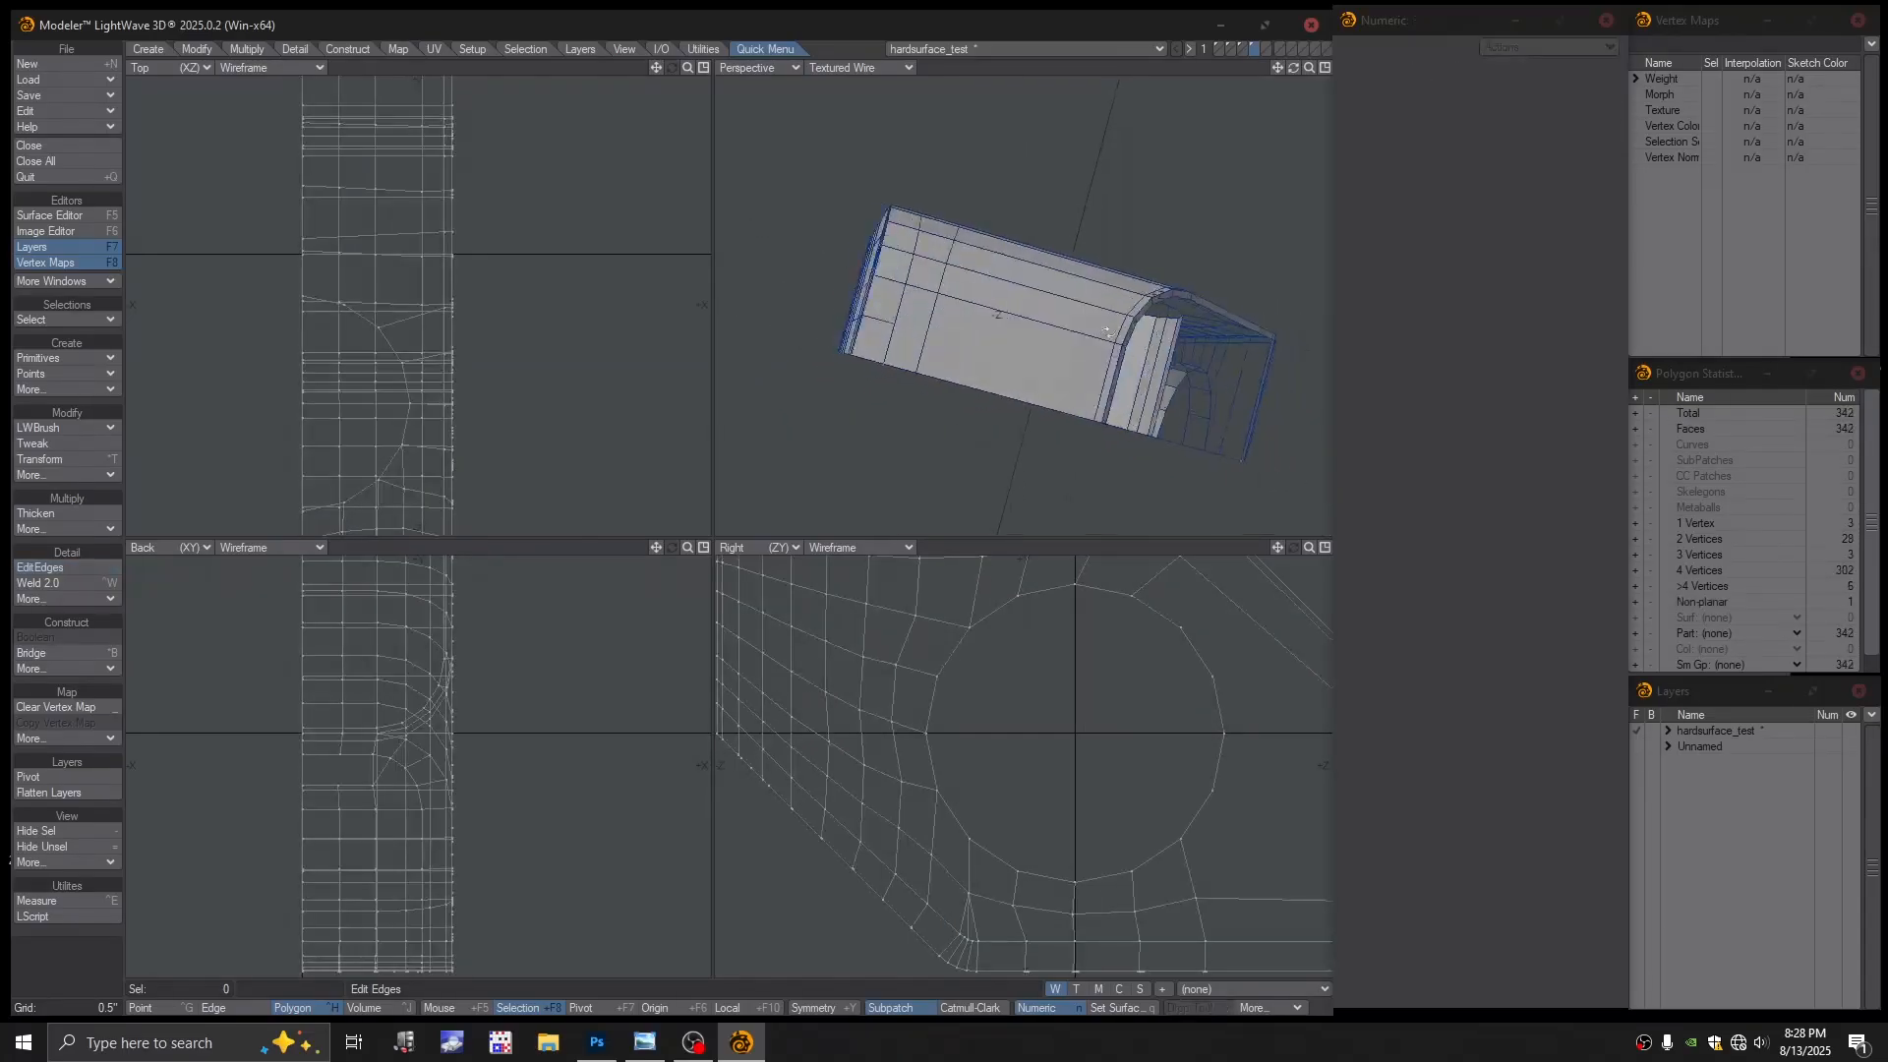
Split across the block's end and bridge the notch's upper pair of edges
left_click_drag(1033, 339, 1048, 438, "alt")
scroll(1077, 383, "up", 3)
key("space")
key("space")
left_click(930, 438)
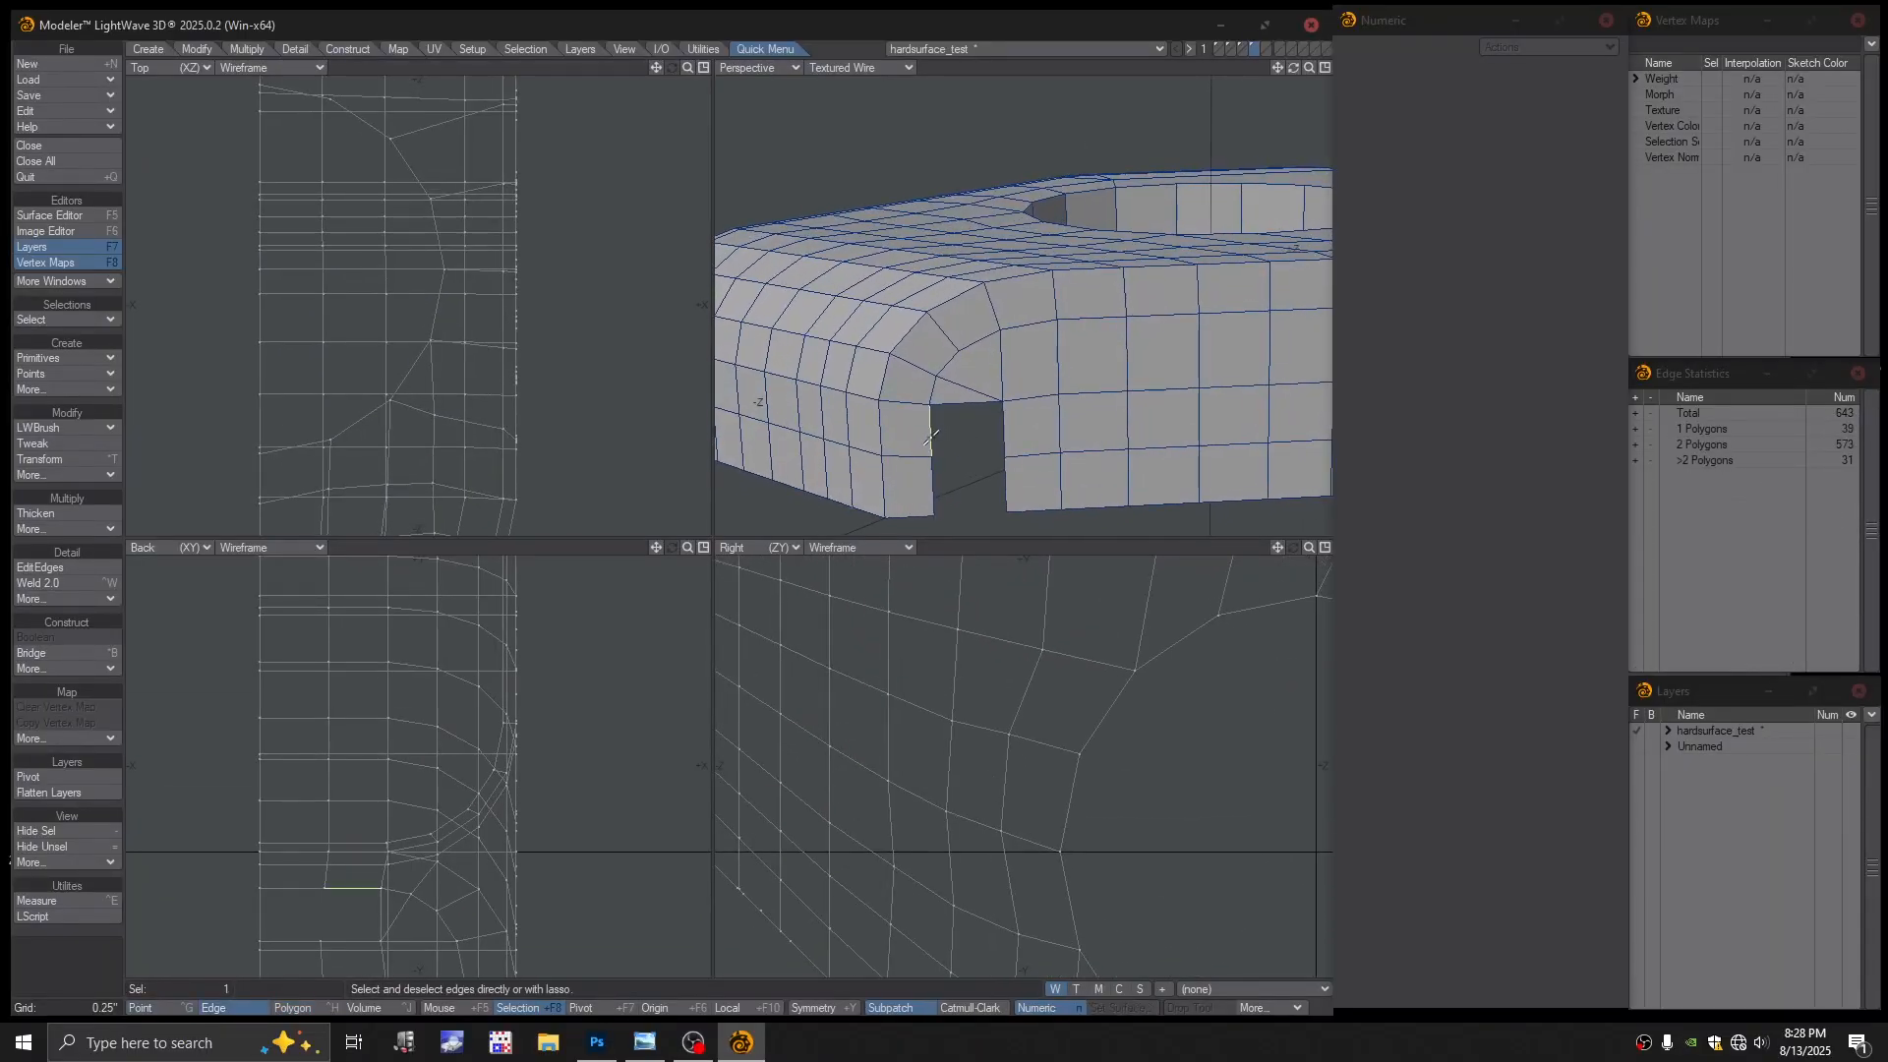
left_click(1007, 443)
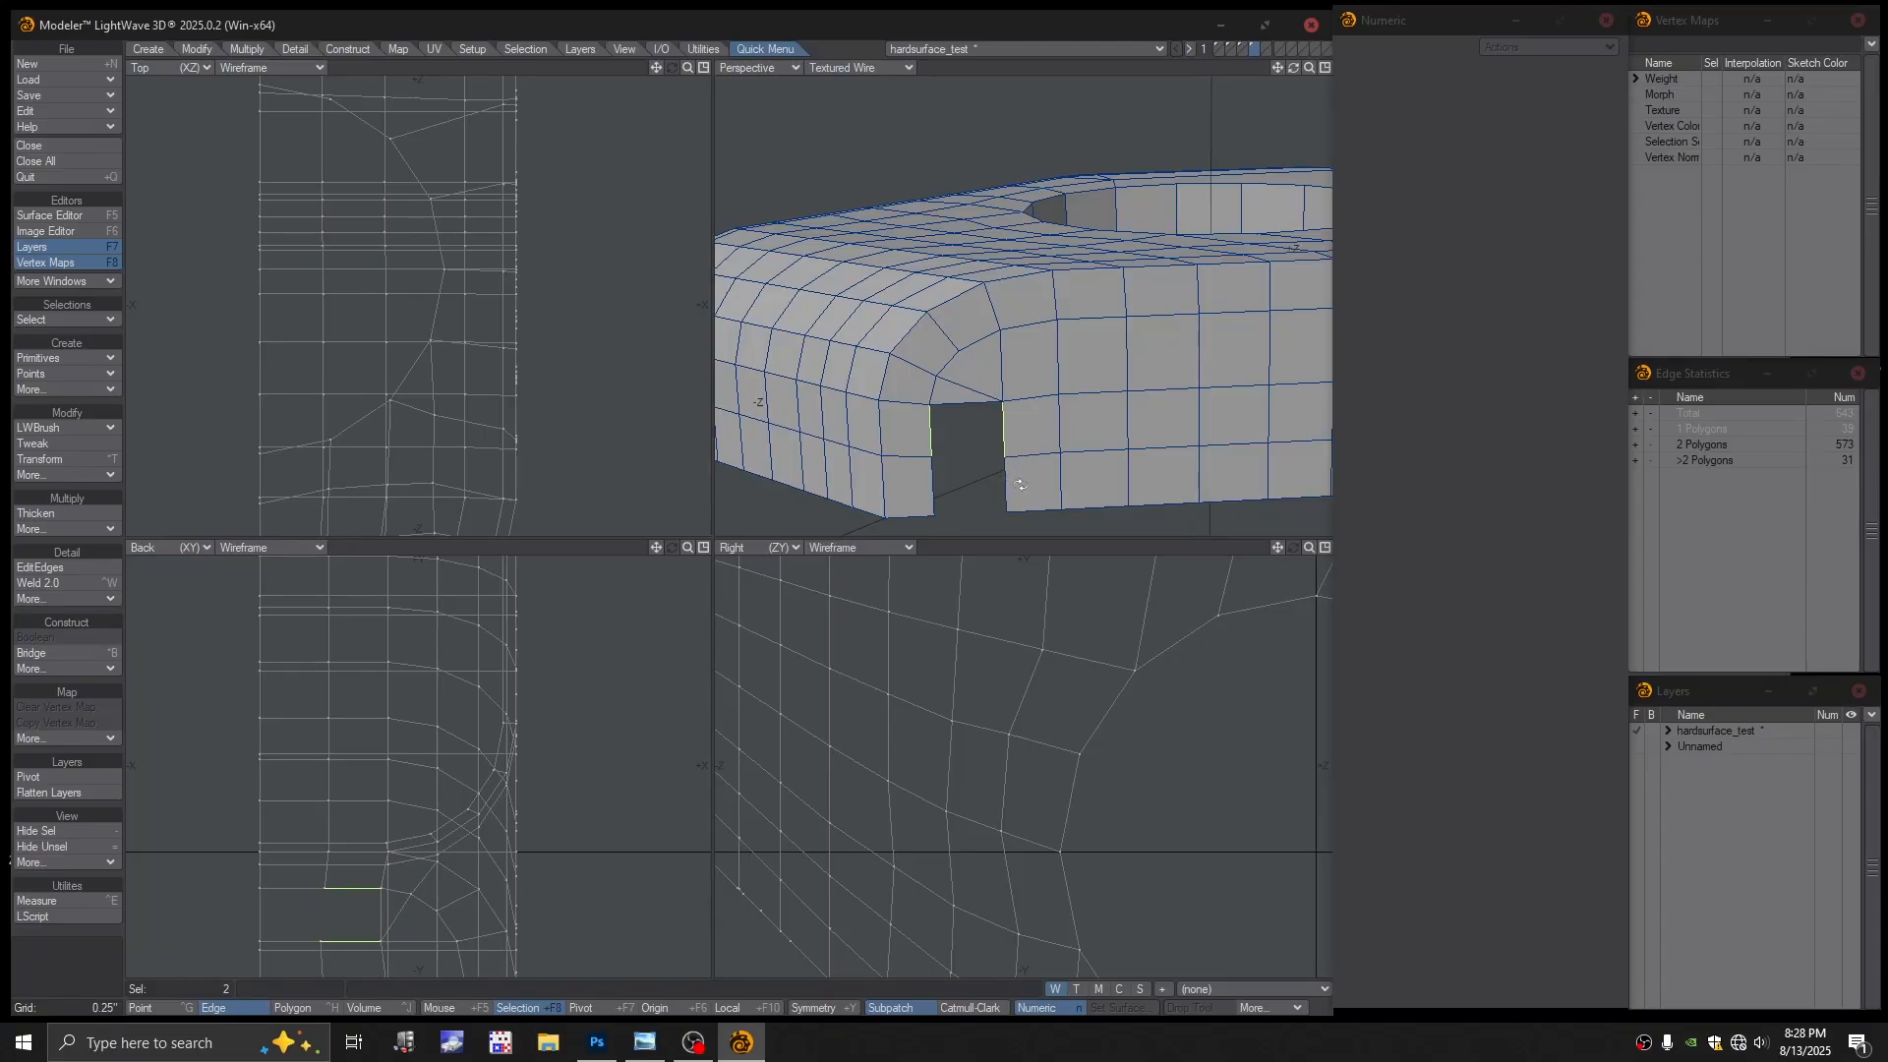
key("ctrl+b")
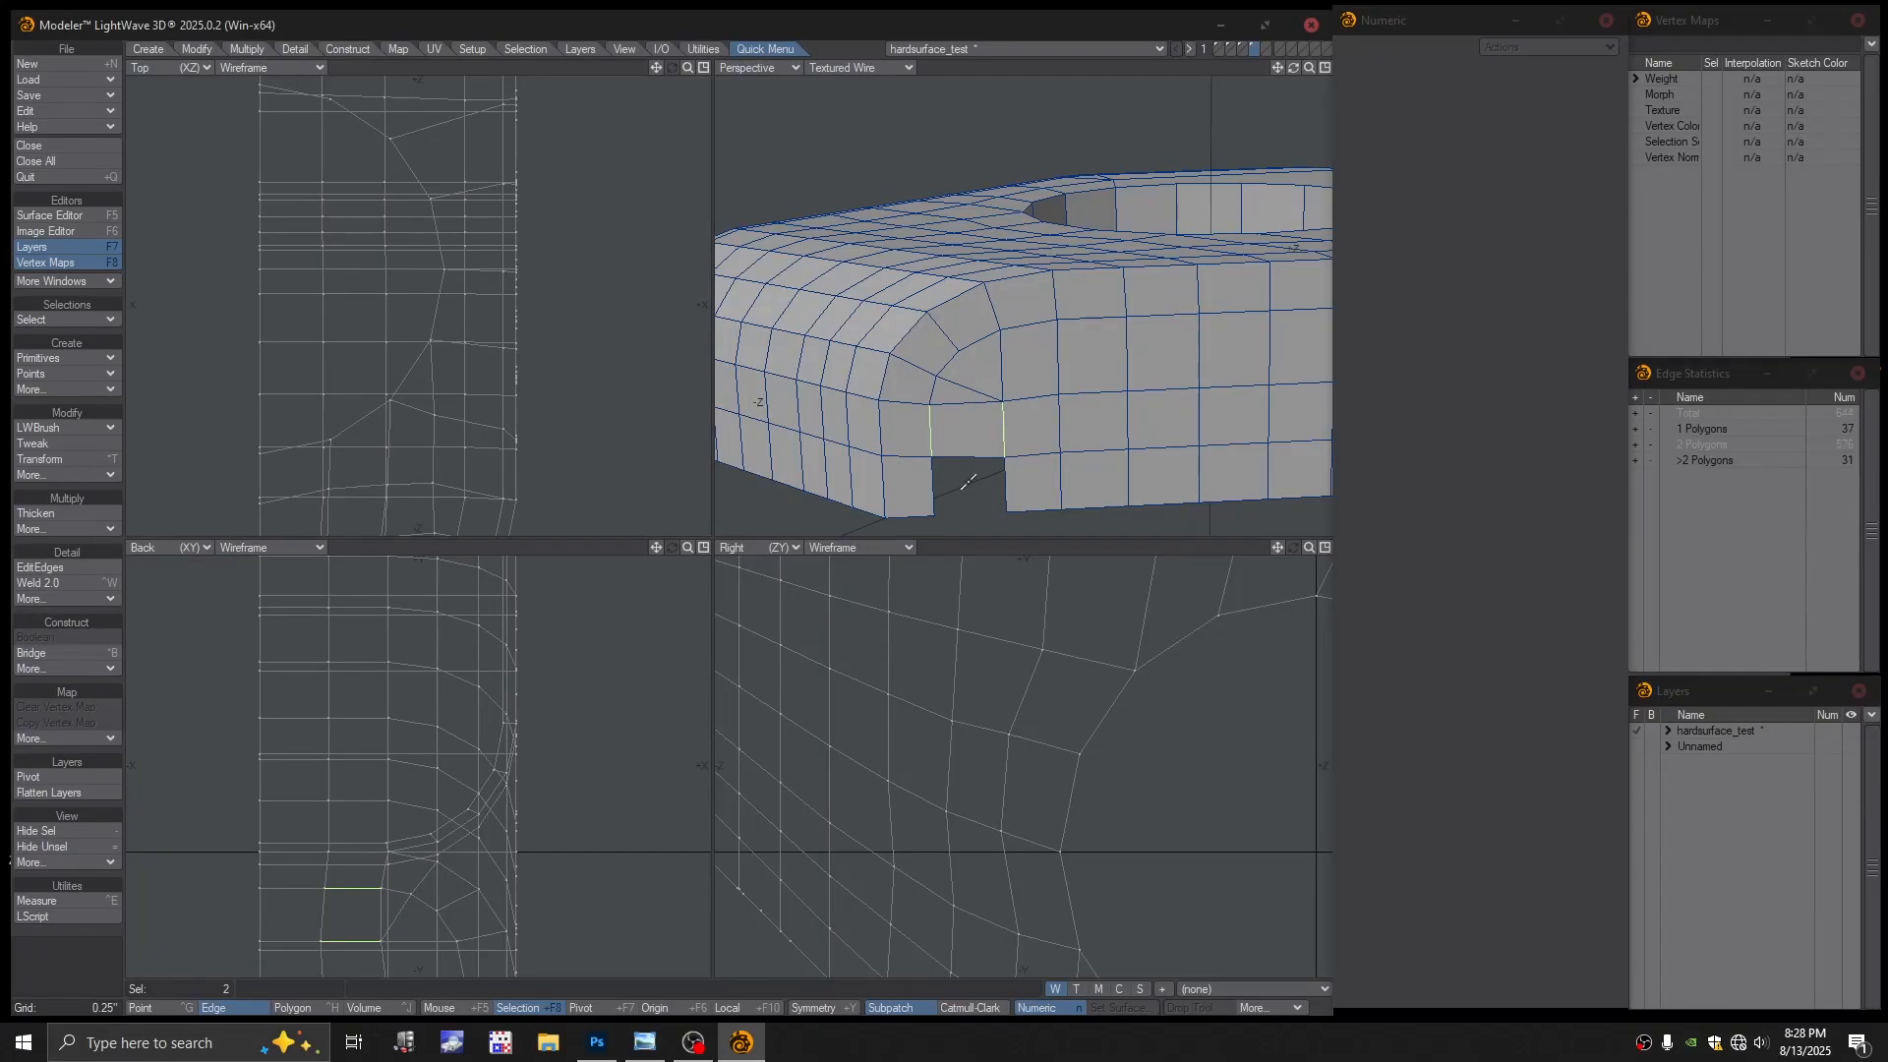
key("slash")
Bridge the notch's lower pair of edges, then turn on subpatch display
left_click(933, 486)
left_click(1005, 493, "shift")
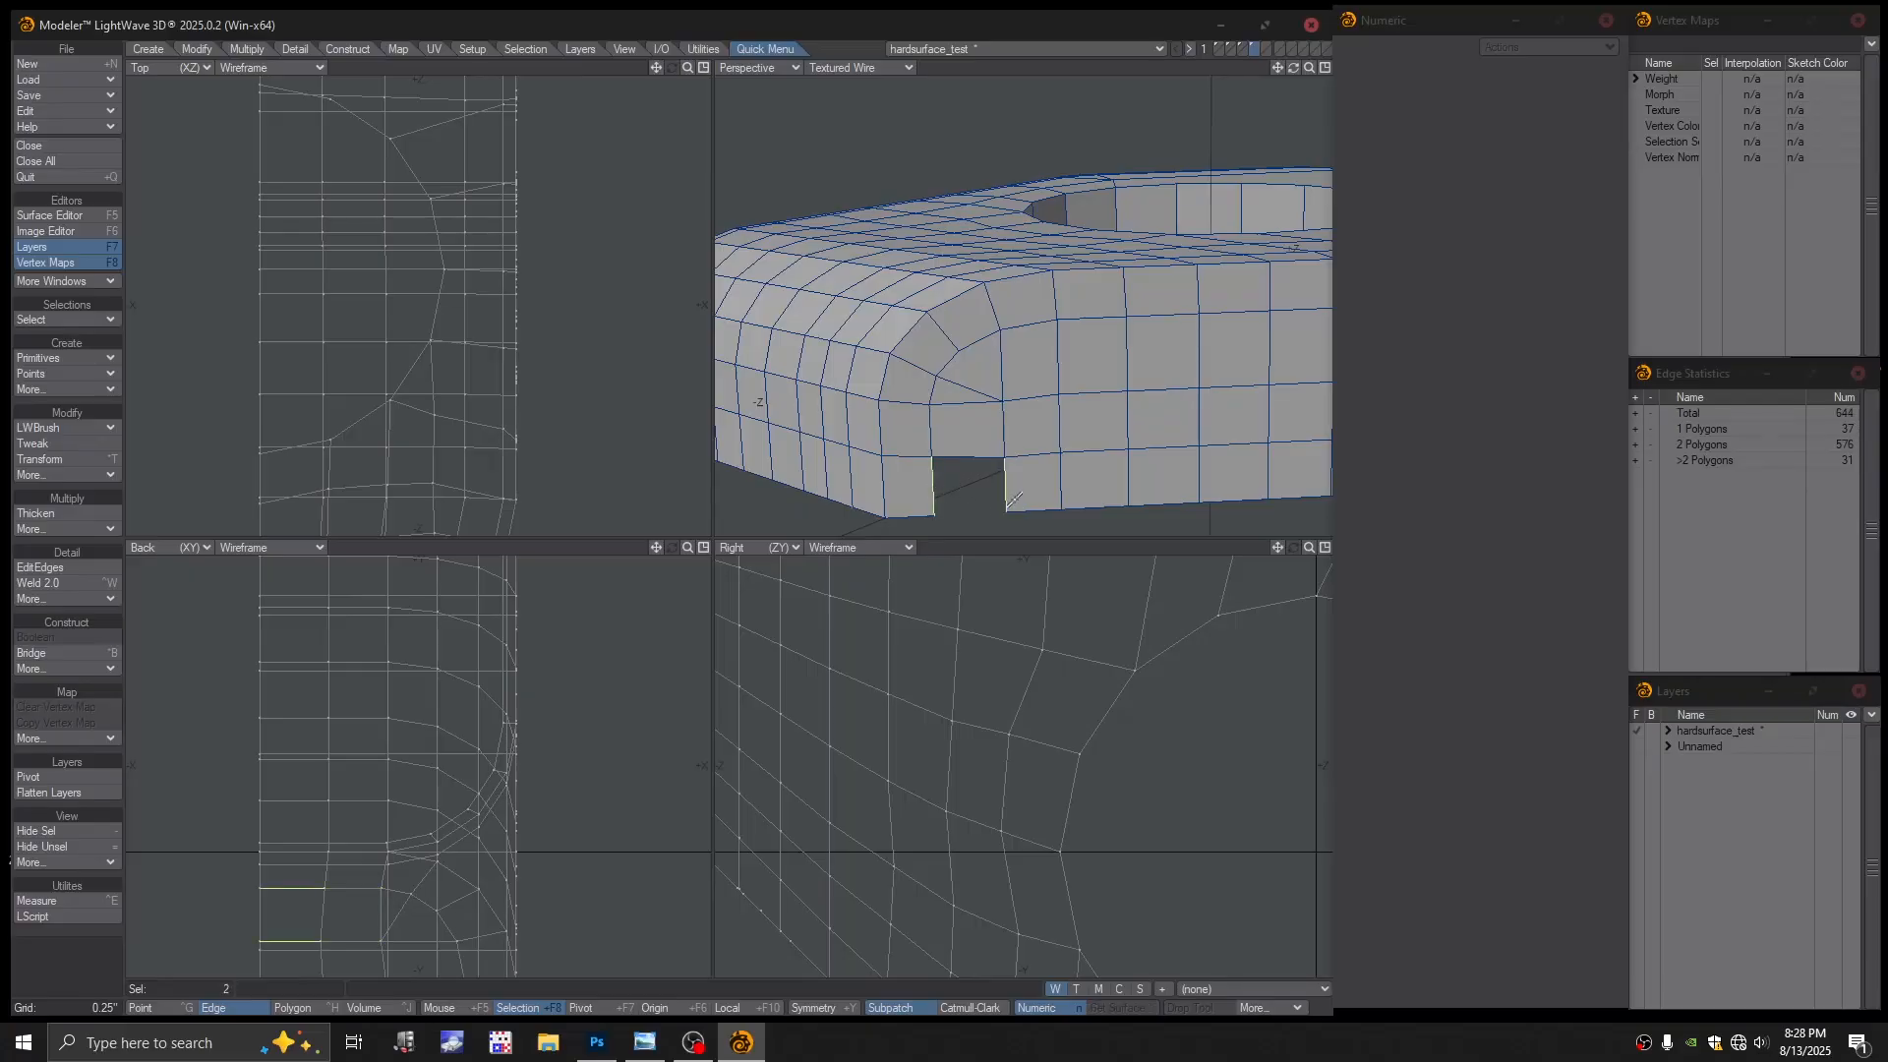
key("ctrl+b")
key("slash")
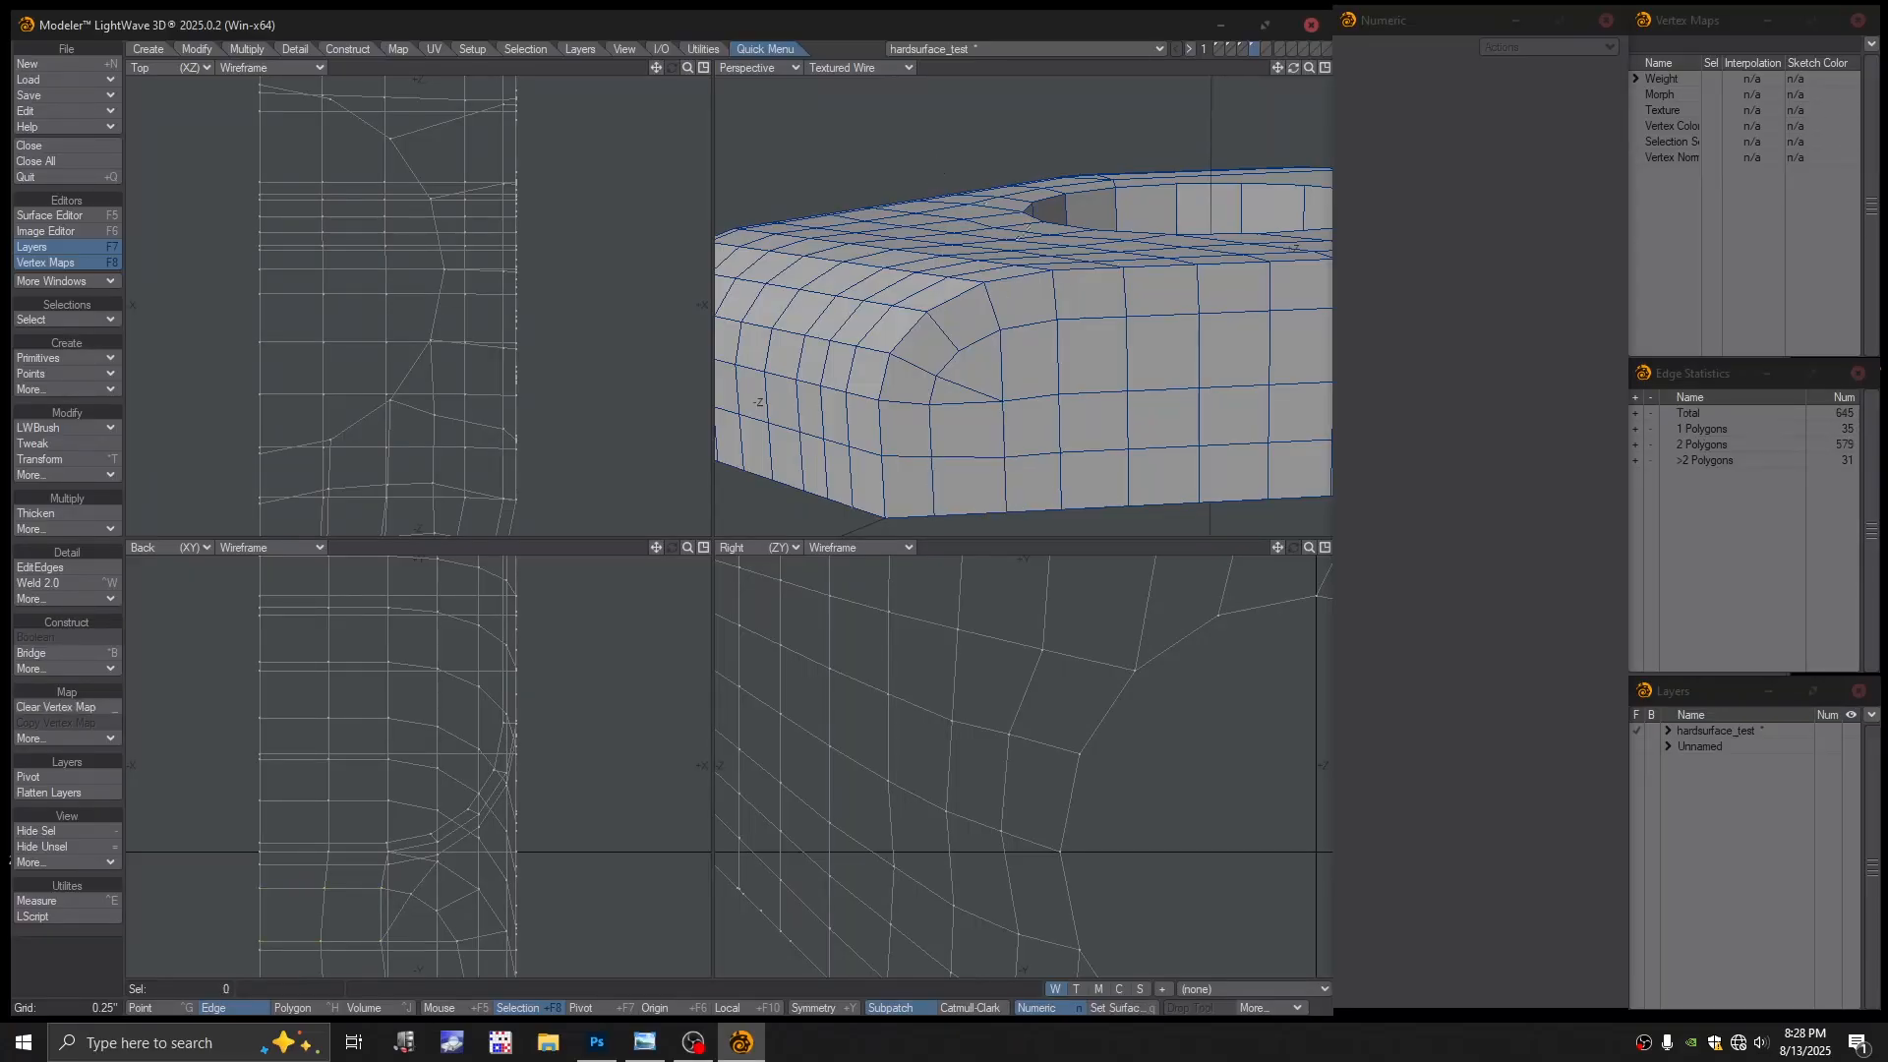
scroll(1062, 285, "down", 4)
left_click_drag(1043, 266, 1082, 430, "alt")
key("Tab")
left_click(924, 507)
left_click_drag(1027, 331, 1130, 329, "ctrl+alt")
left_click_drag(1131, 329, 1082, 286, "alt")
key("Tab")
left_click_drag(877, 166, 888, 301, "alt+shift")
scroll(888, 301, "down", 2)
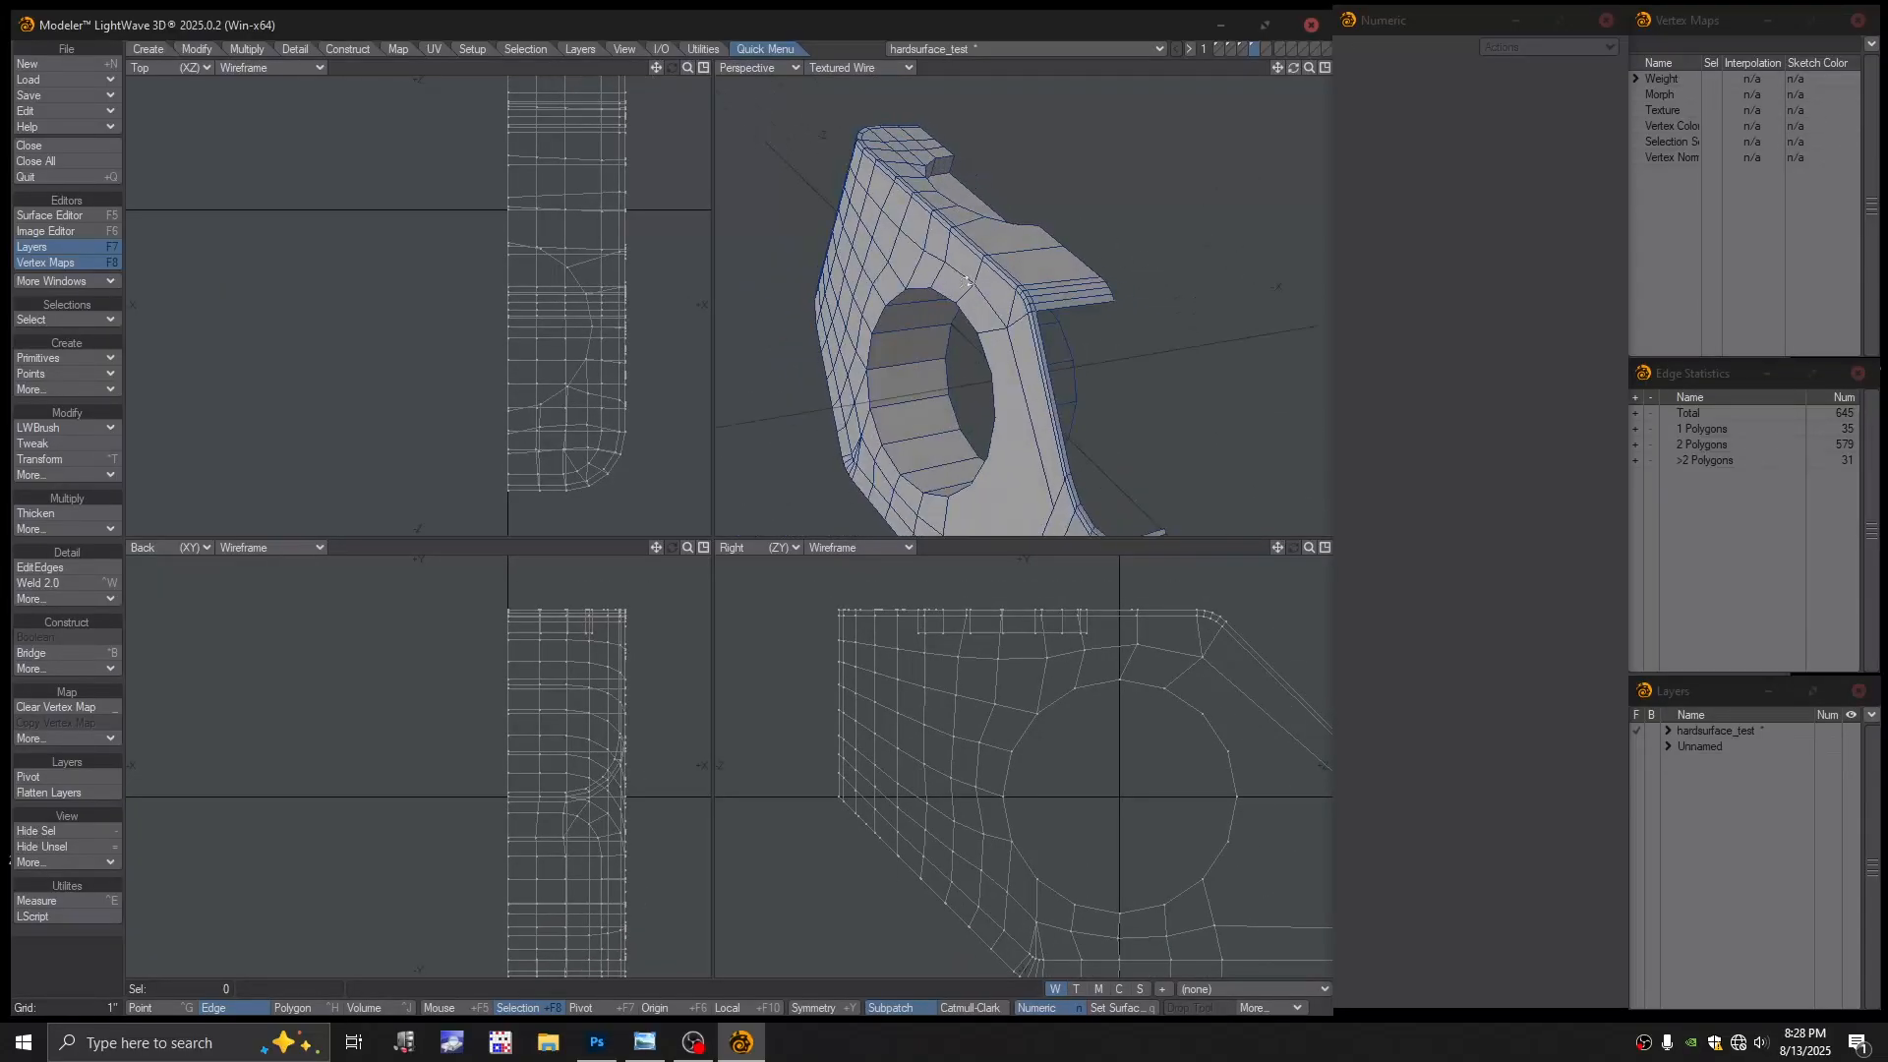
left_click_drag(810, 451, 1065, 331, "alt")
left_click_drag(1065, 332, 1004, 304, "alt")
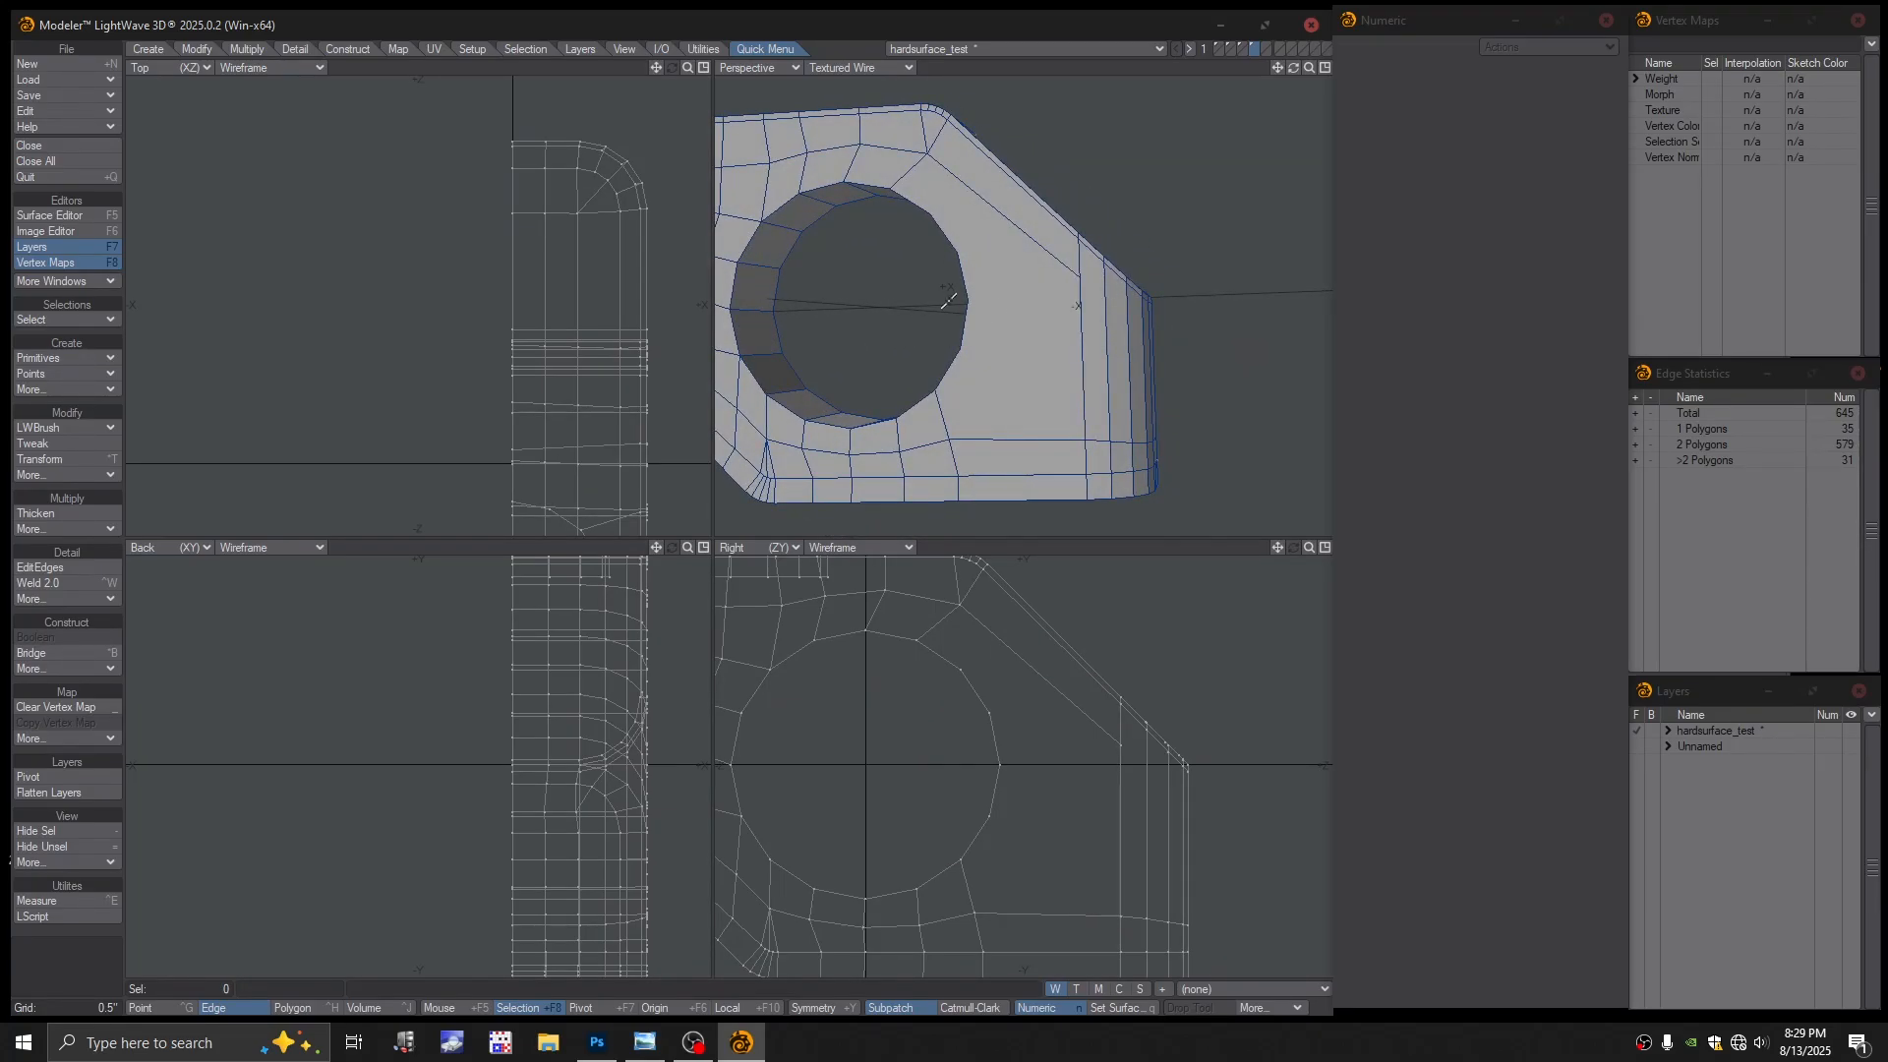
left_click_drag(947, 377, 994, 399, "alt")
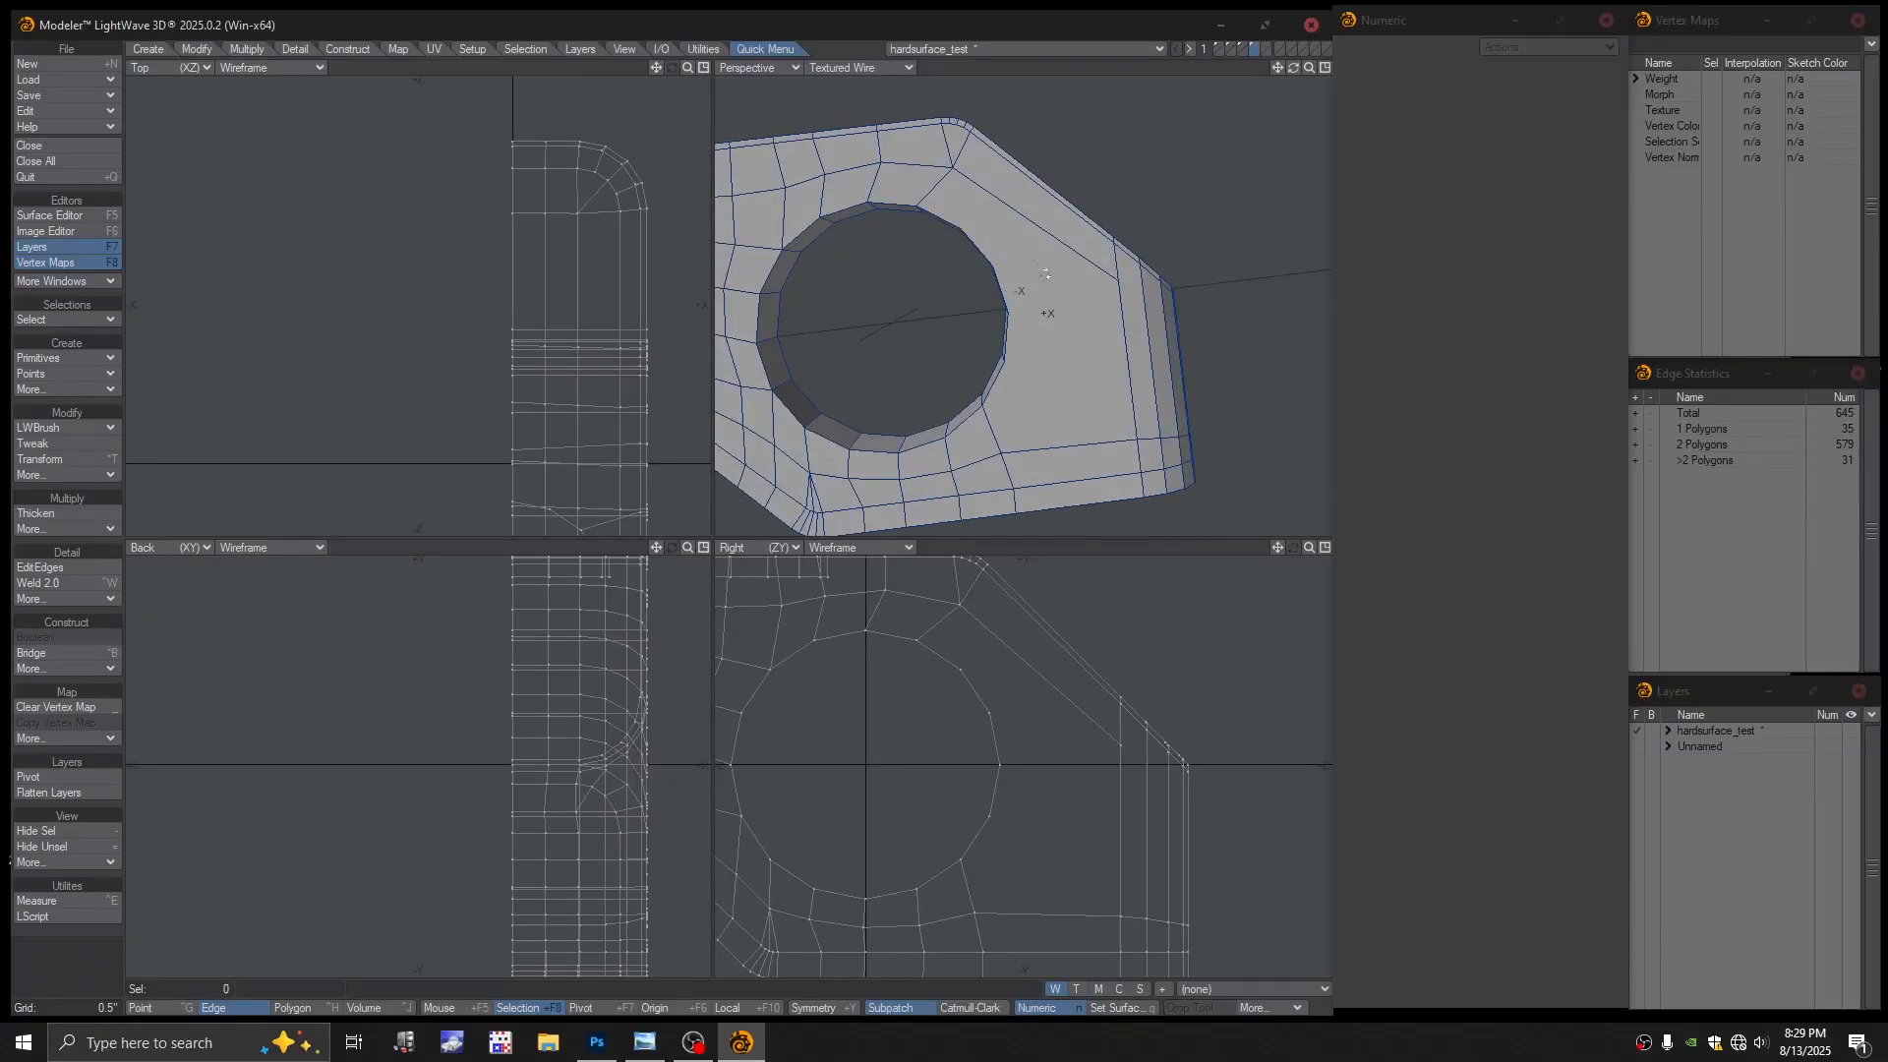
left_click_drag(1191, 403, 1219, 392, "alt")
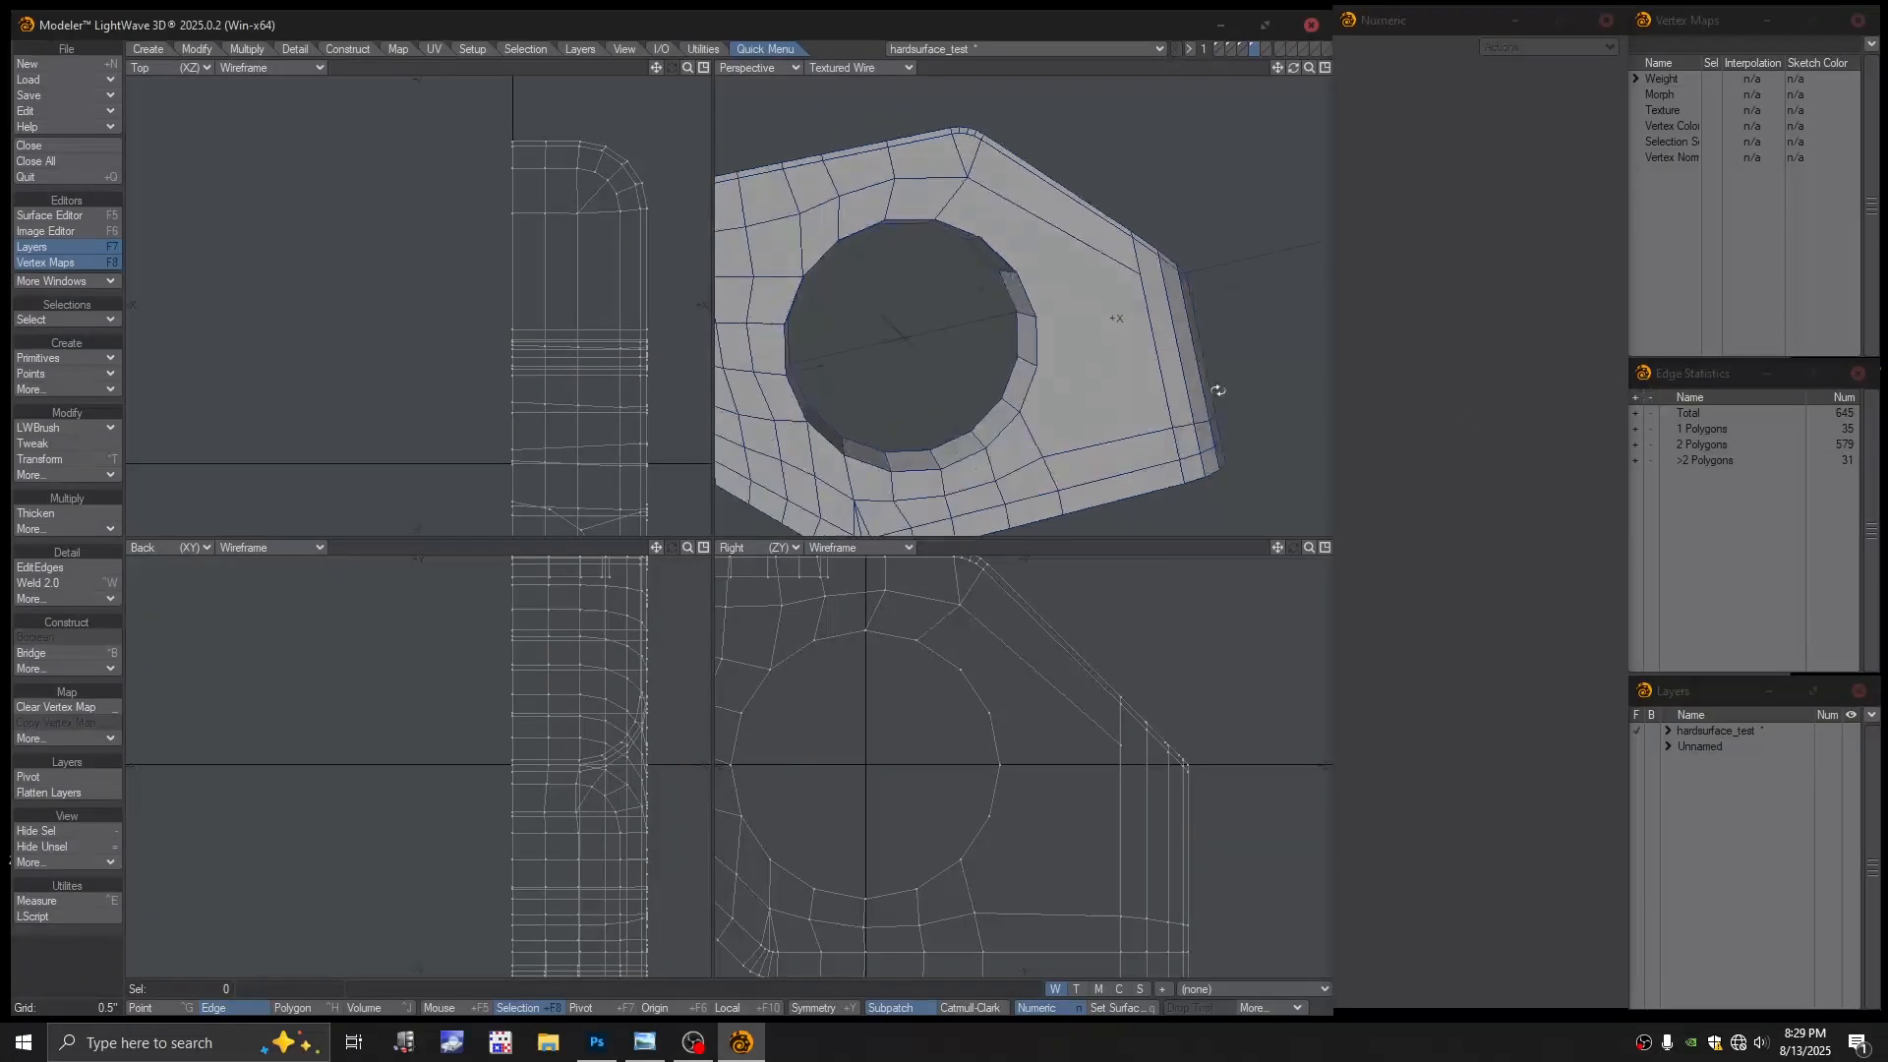
left_click_drag(1111, 368, 1179, 216, "alt+shift")
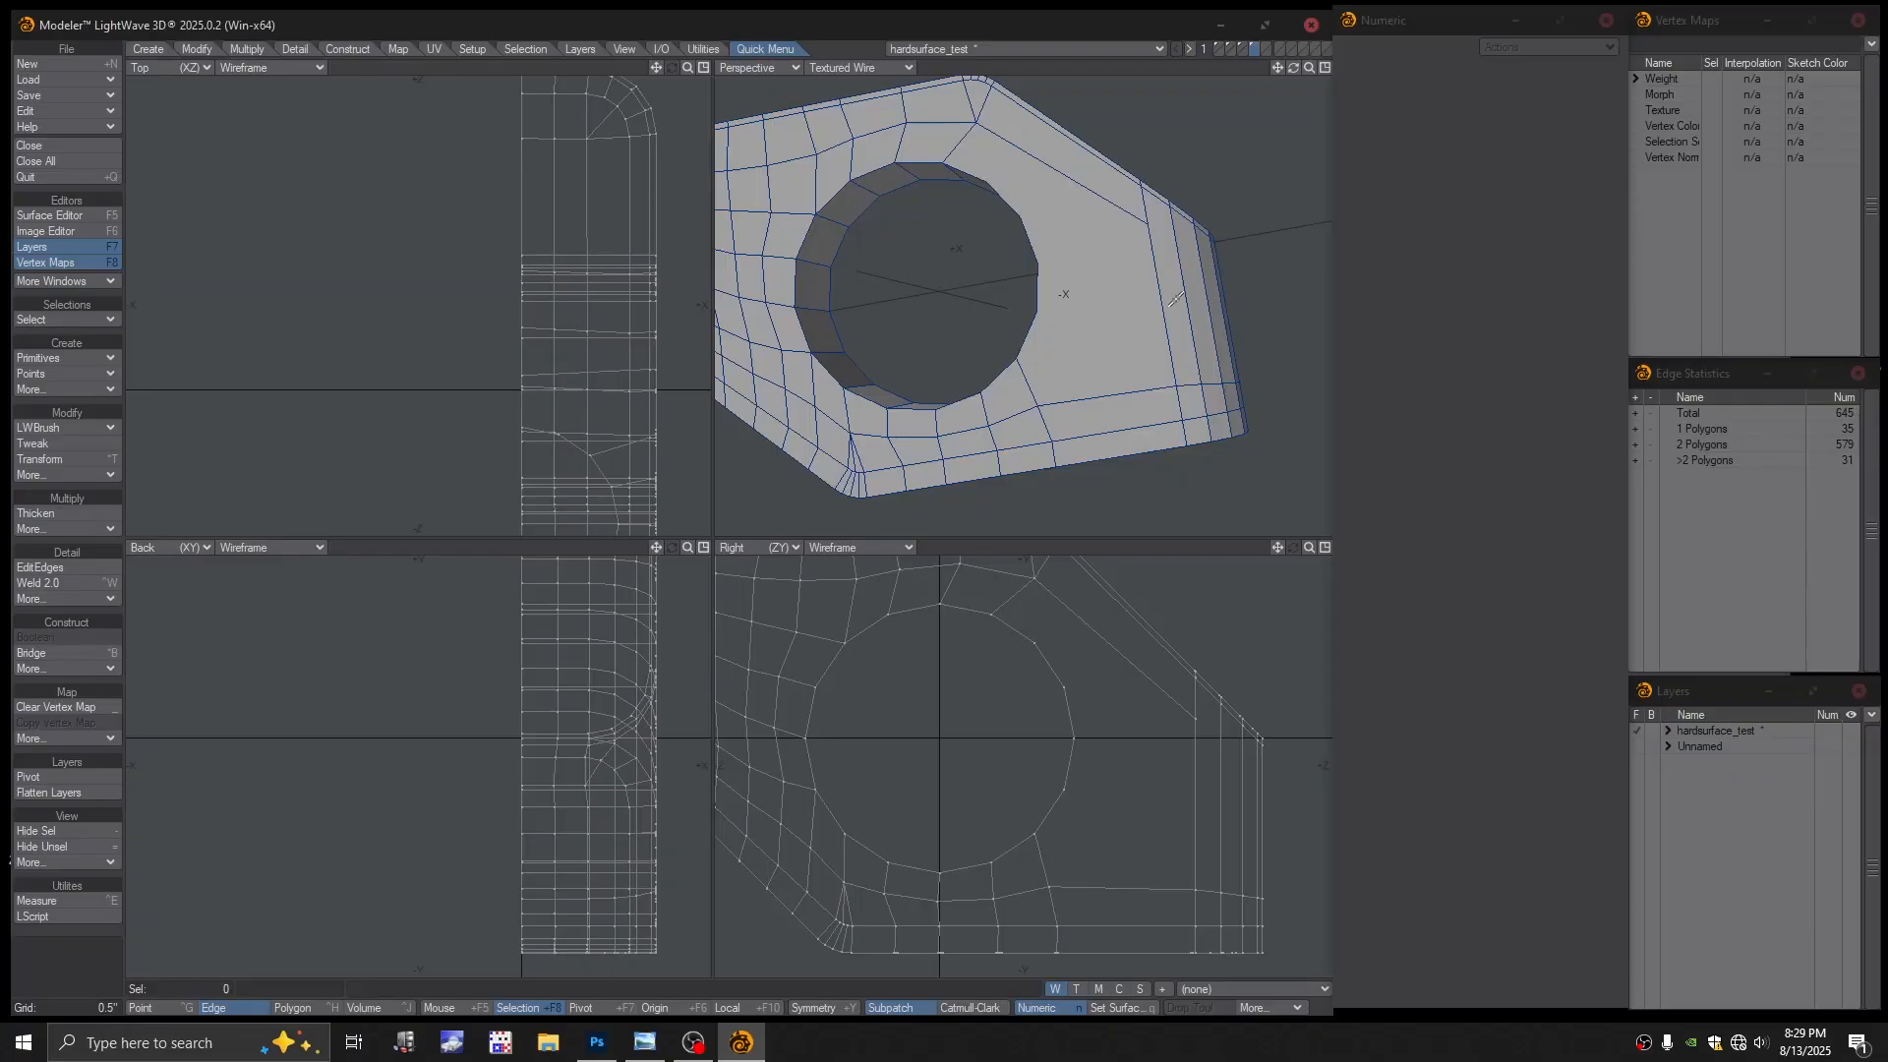
left_click_drag(1173, 299, 1176, 260, "alt")
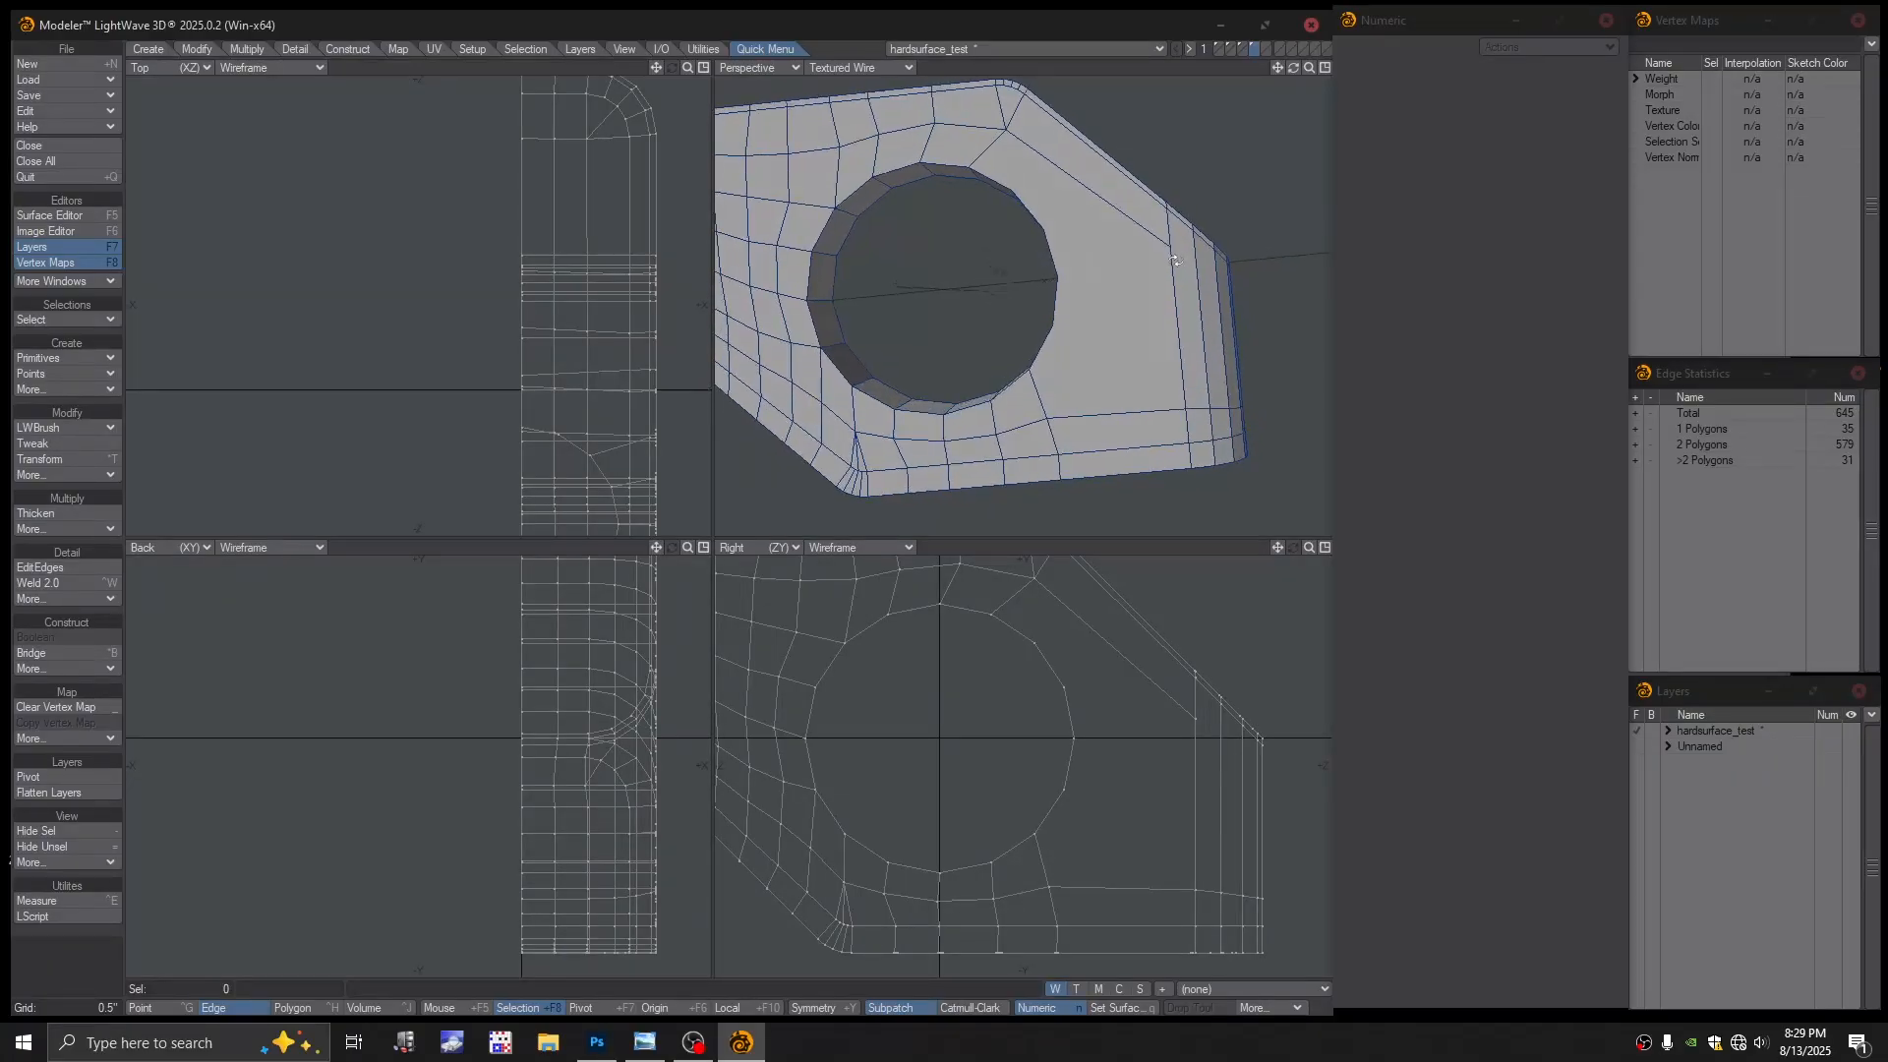
mouse_move(1033, 228)
left_mouse_down("alt")
mouse_move(1051, 249)
mouse_move(1051, 163)
mouse_move(1027, 254)
left_mouse_up("alt")
left_click(1015, 244)
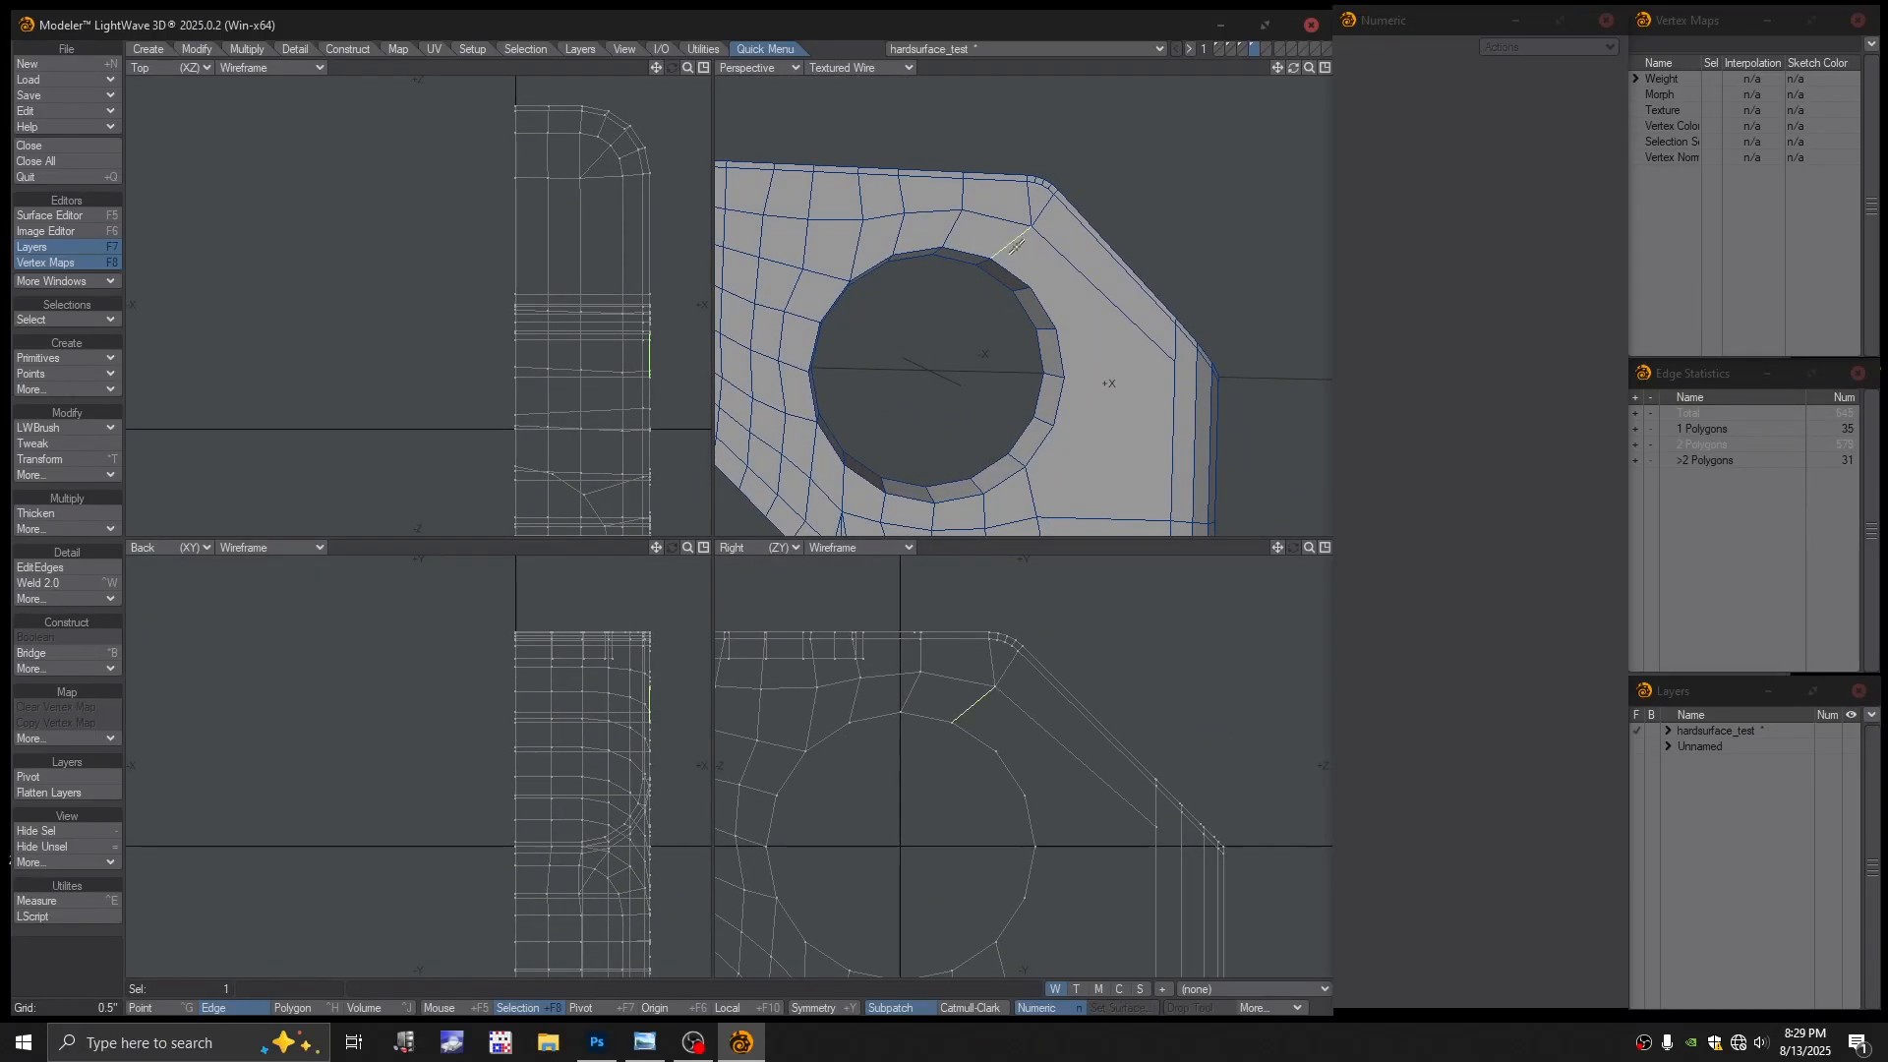
Remove the diagonal edge and cut a new edge from the hole to the outer edge with Split
key("shift+z")
key("slash")
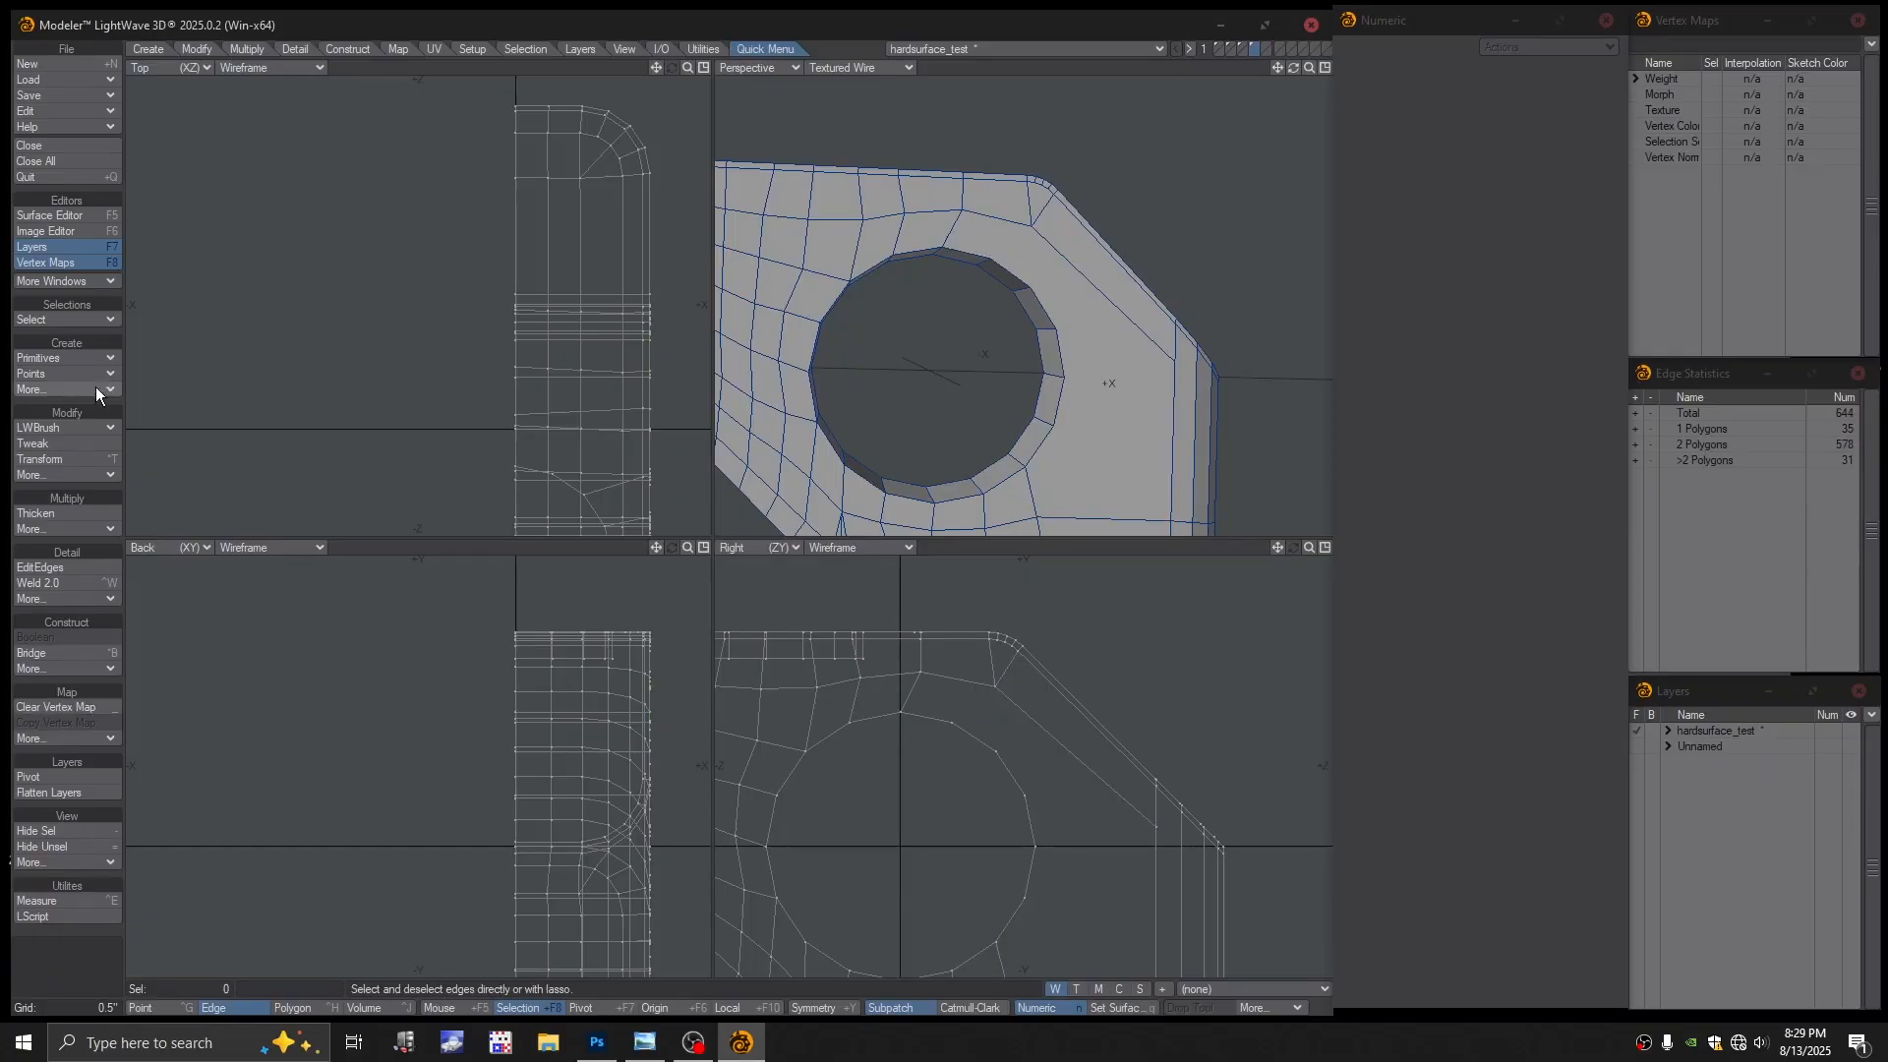
left_click(81, 426)
left_click(81, 421)
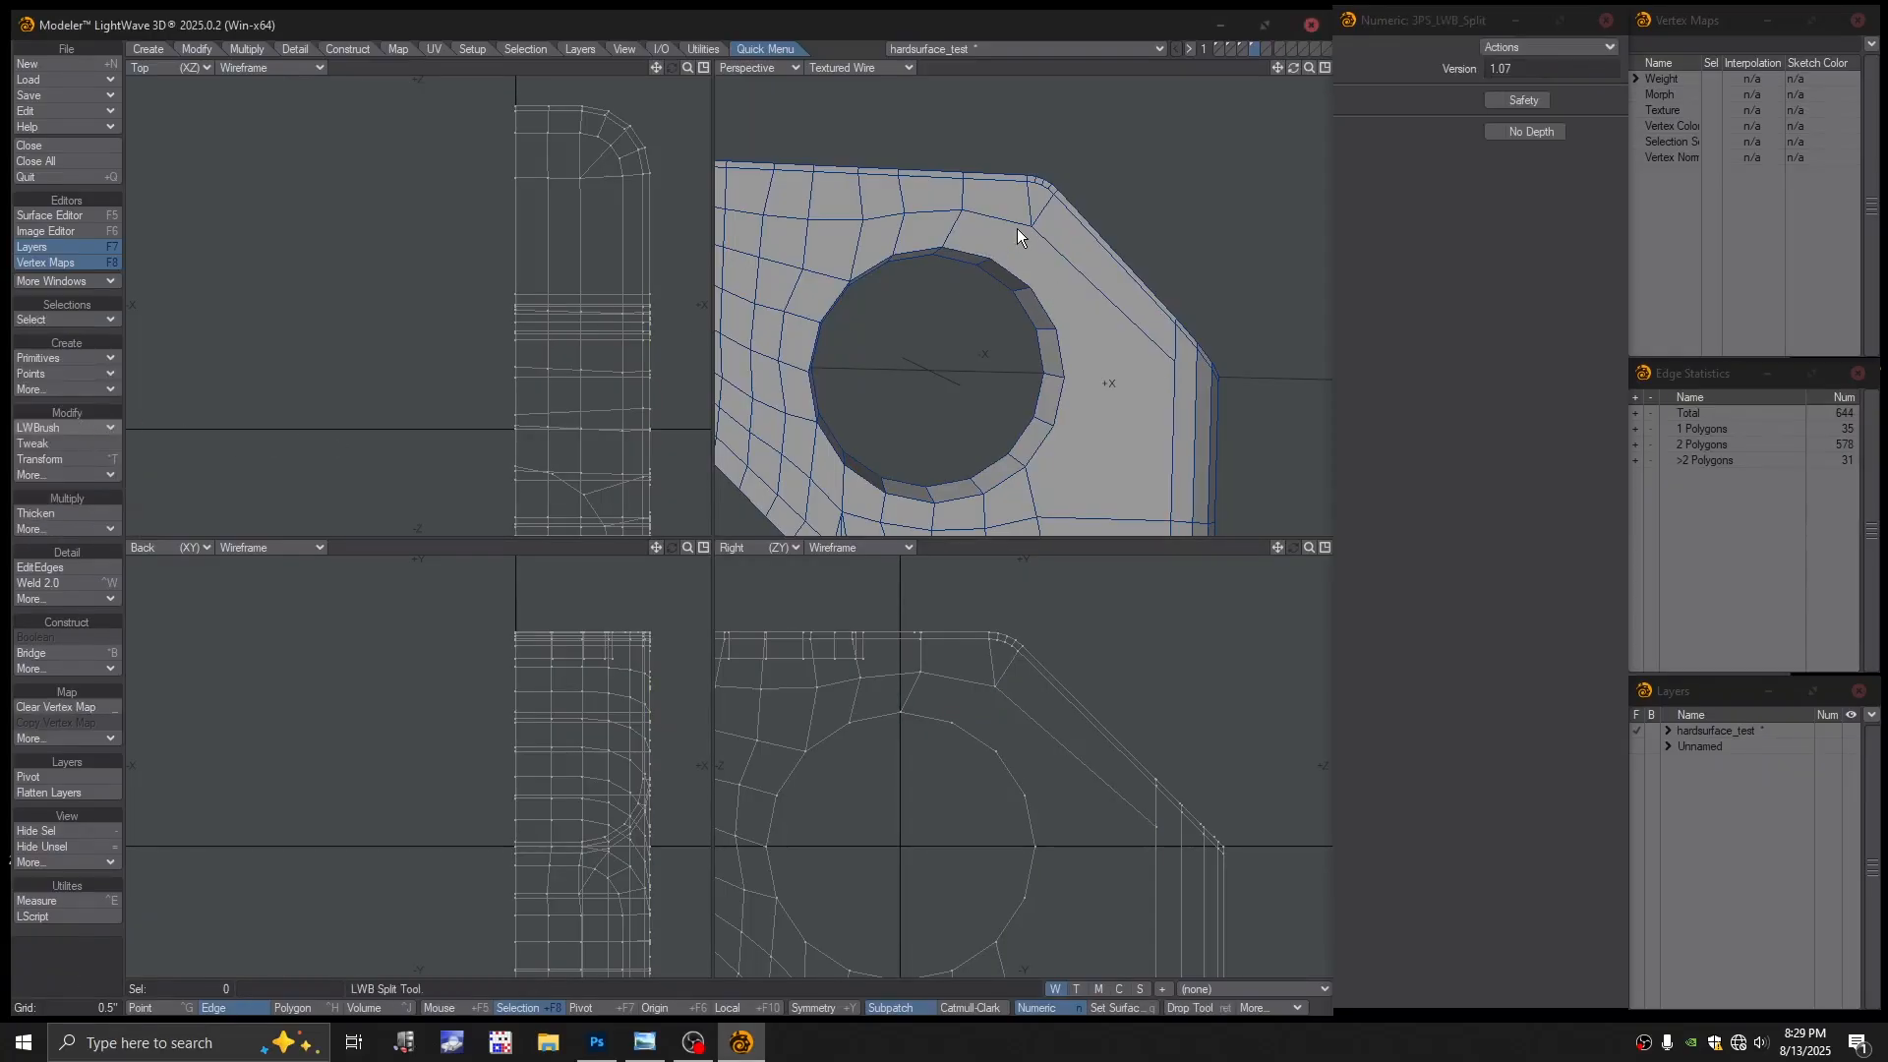
left_click_drag(1029, 291, 972, 305)
Insert a new edge loop near the top edge with EditEdges
scroll(977, 227, "up", 2)
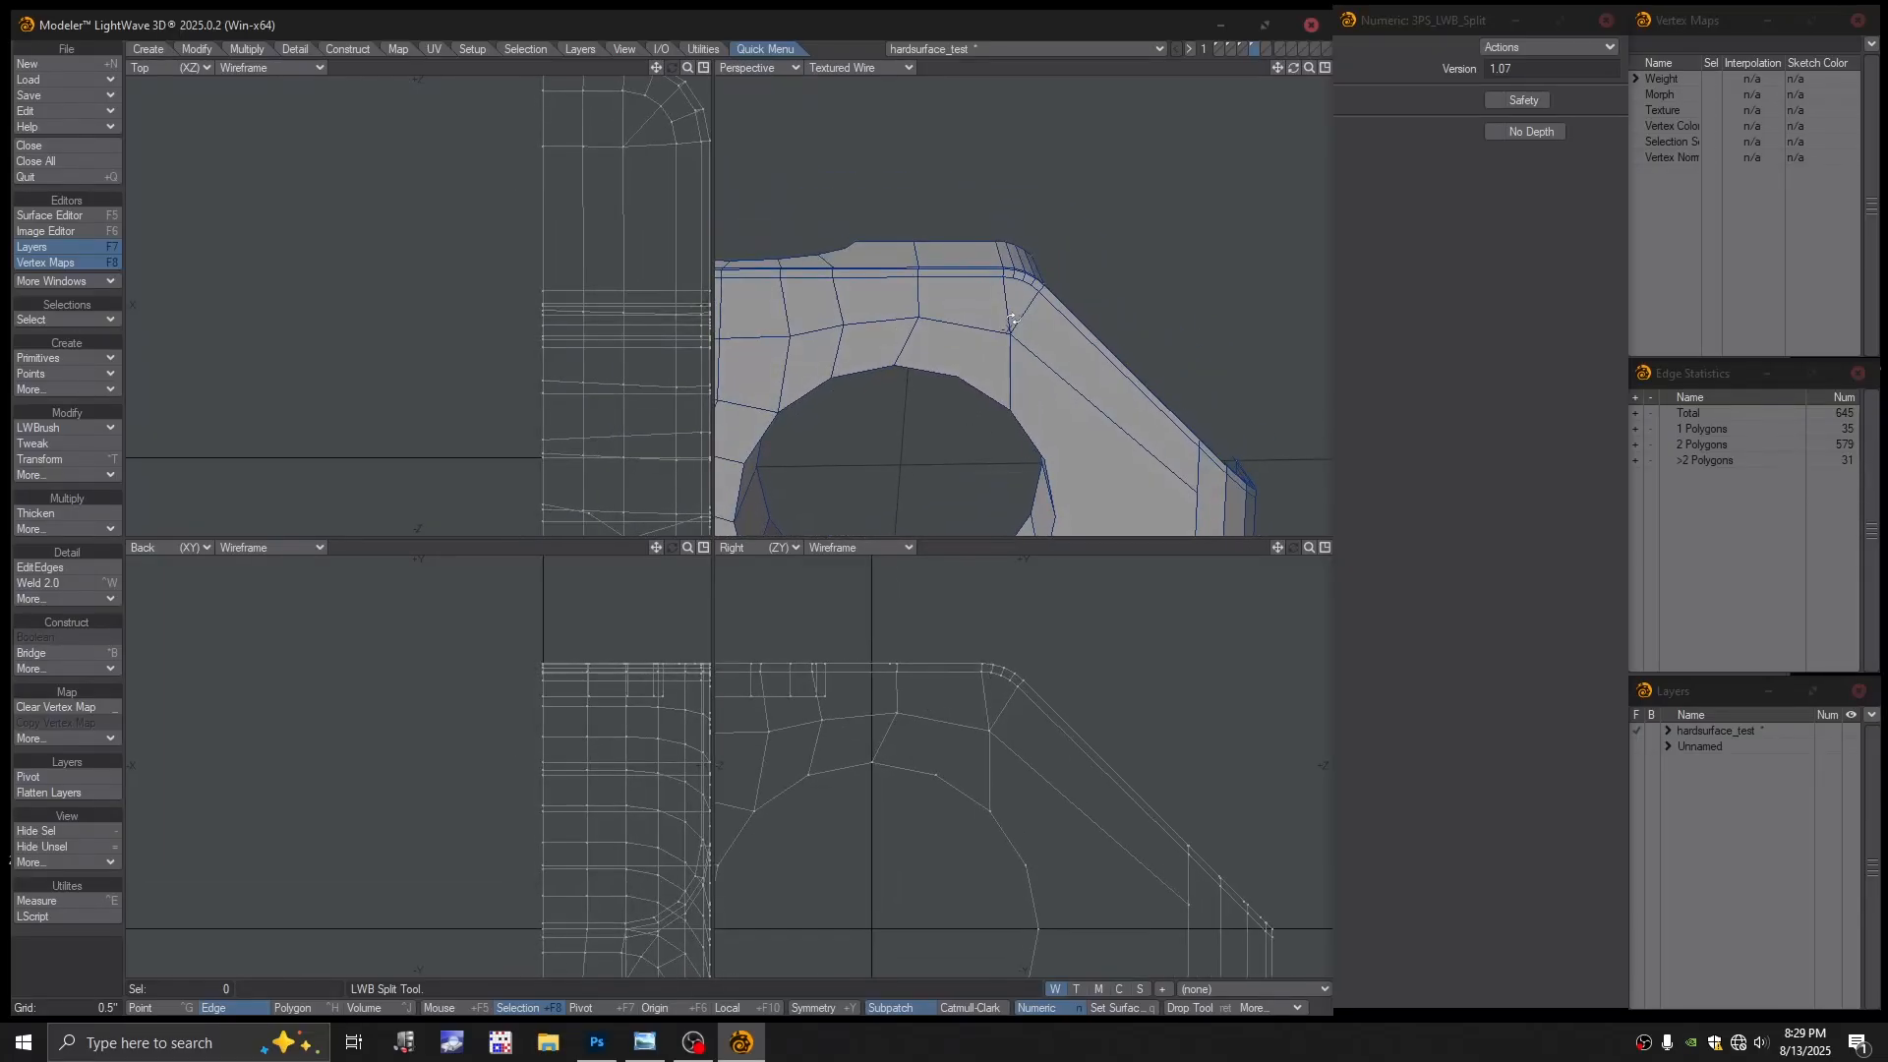
left_click(49, 567)
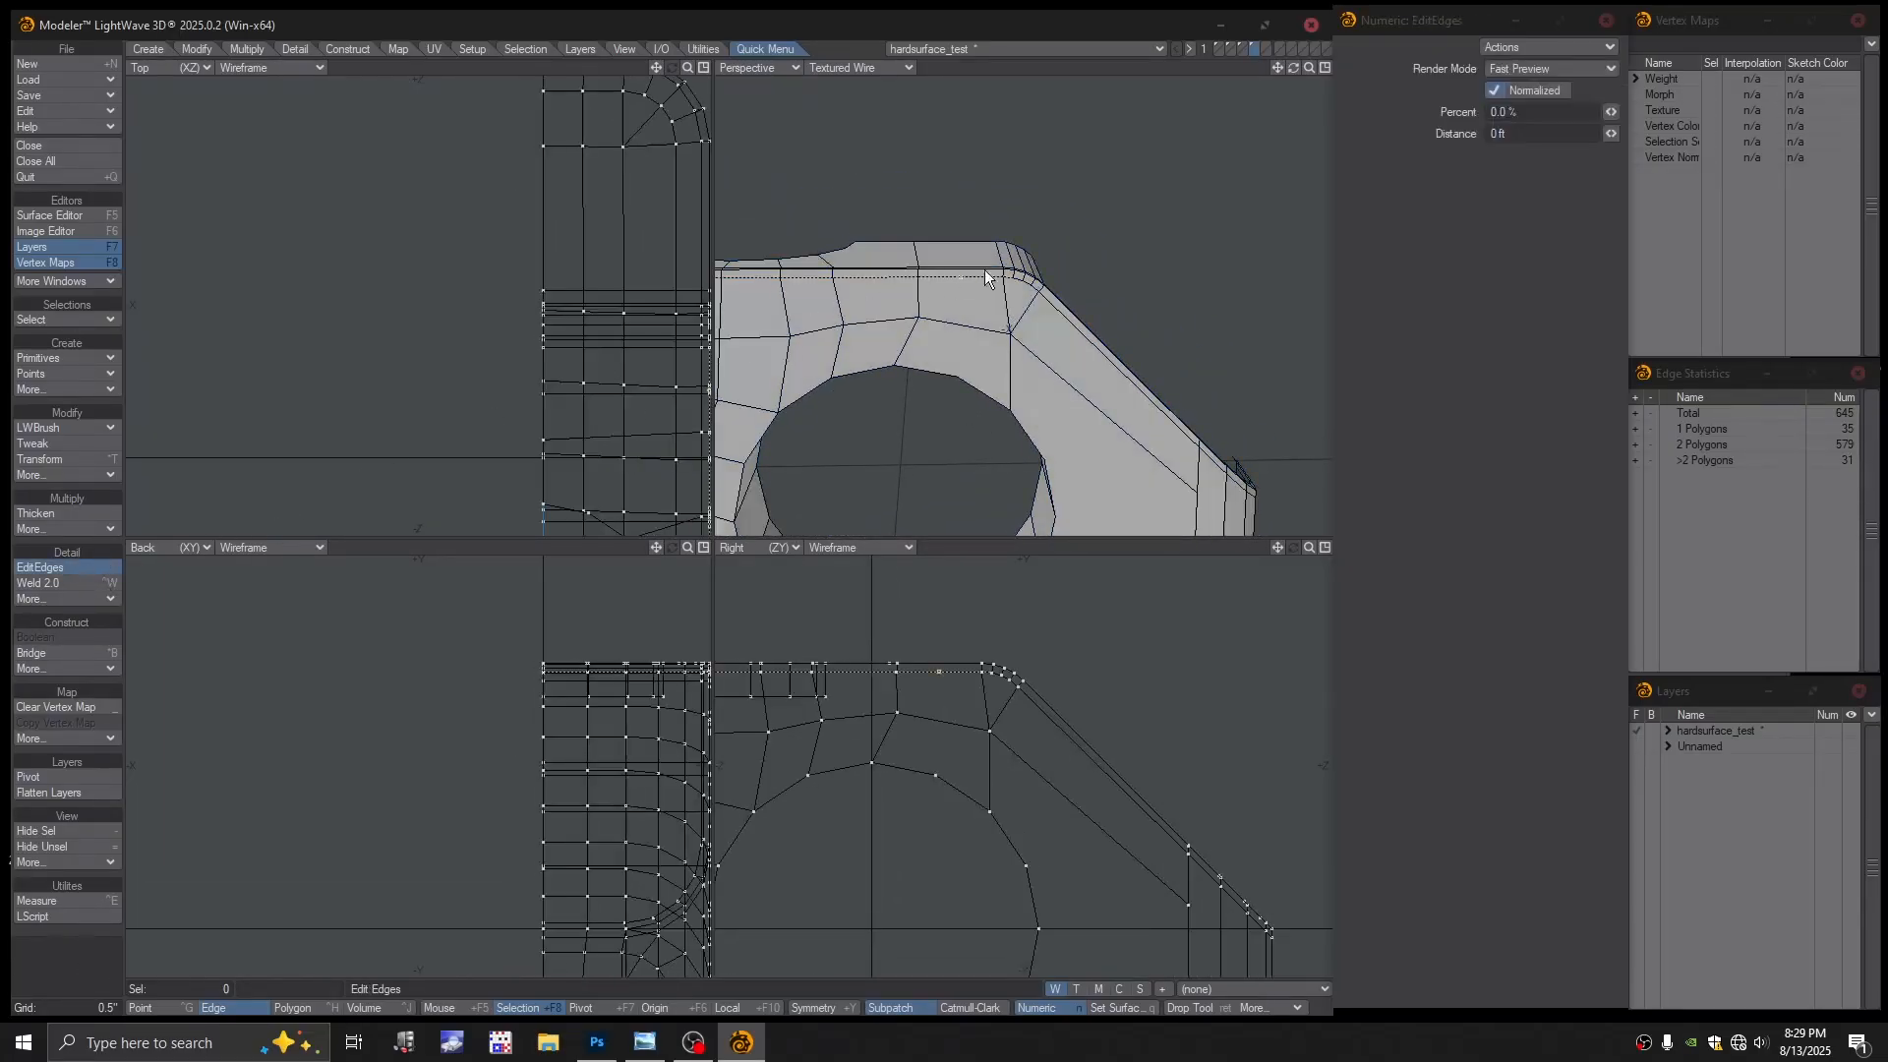
left_click_drag(984, 283, 991, 325, "alt")
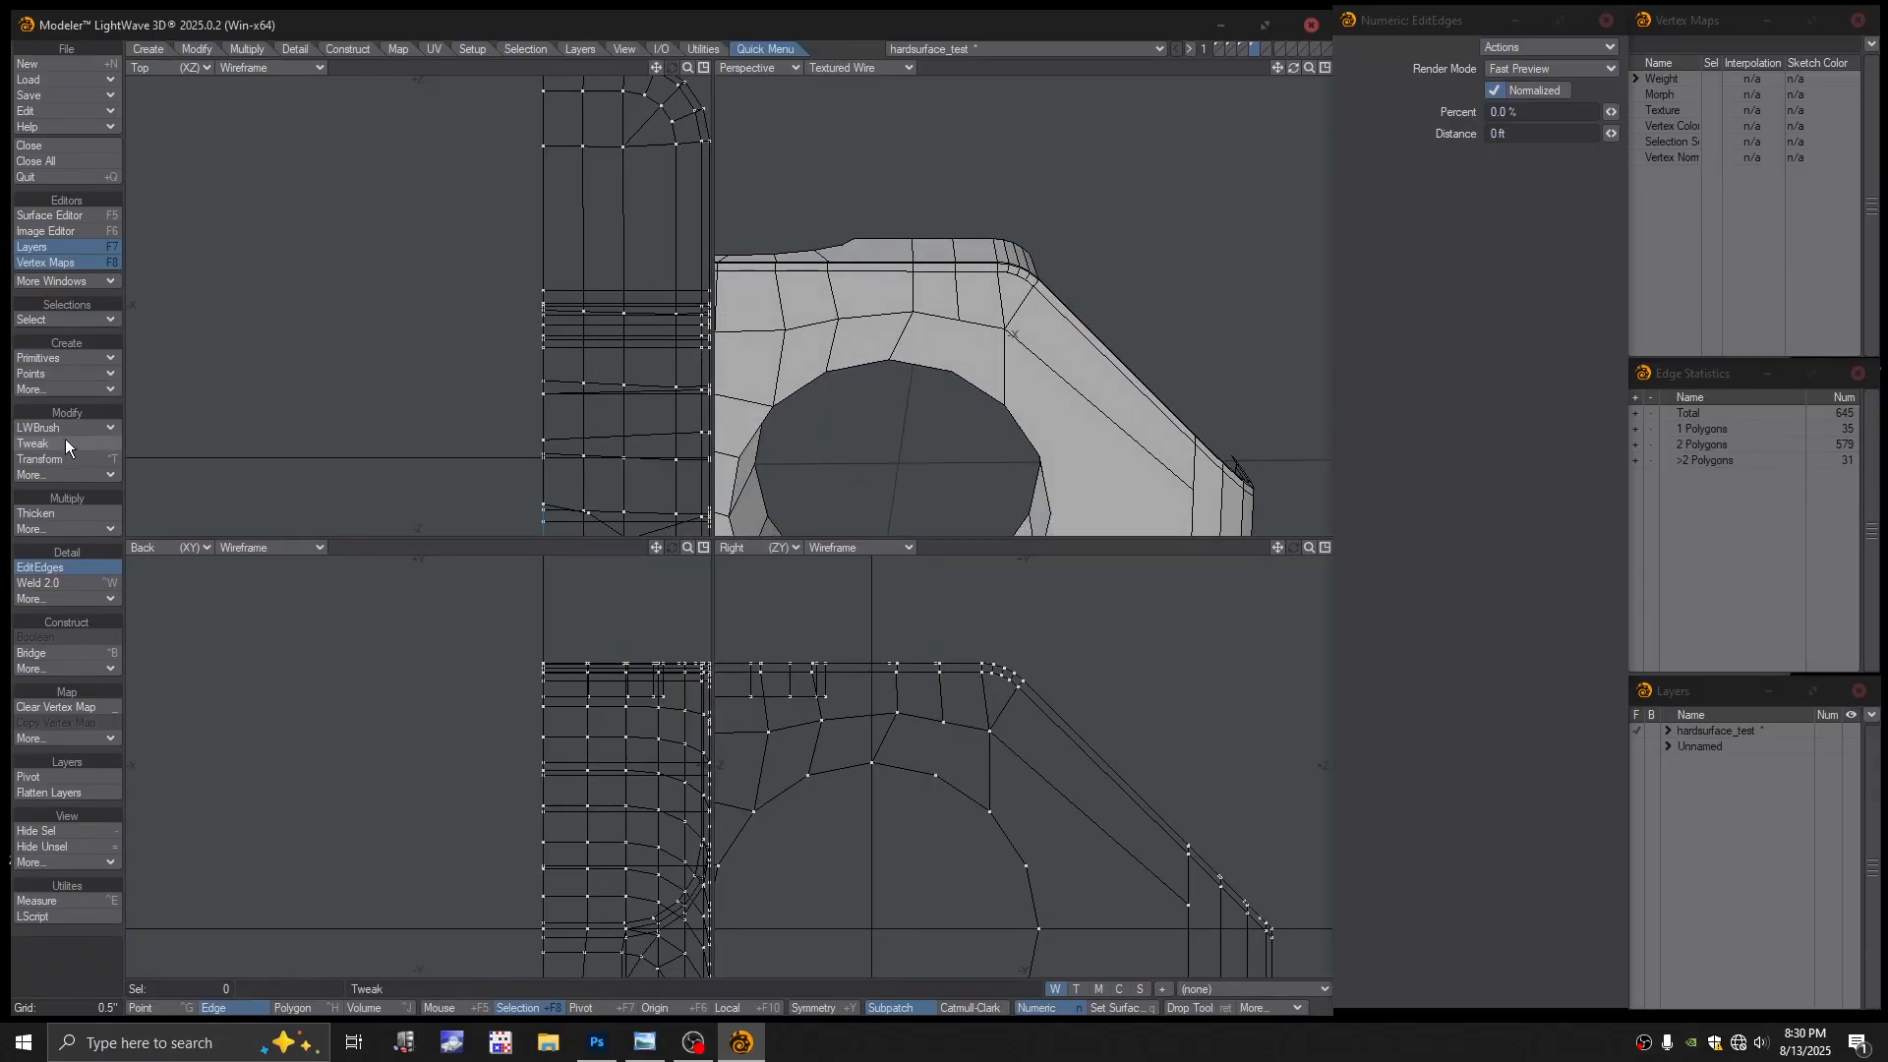
Cut another split edge across the top polygon, then select a point above the hole
left_click(59, 426)
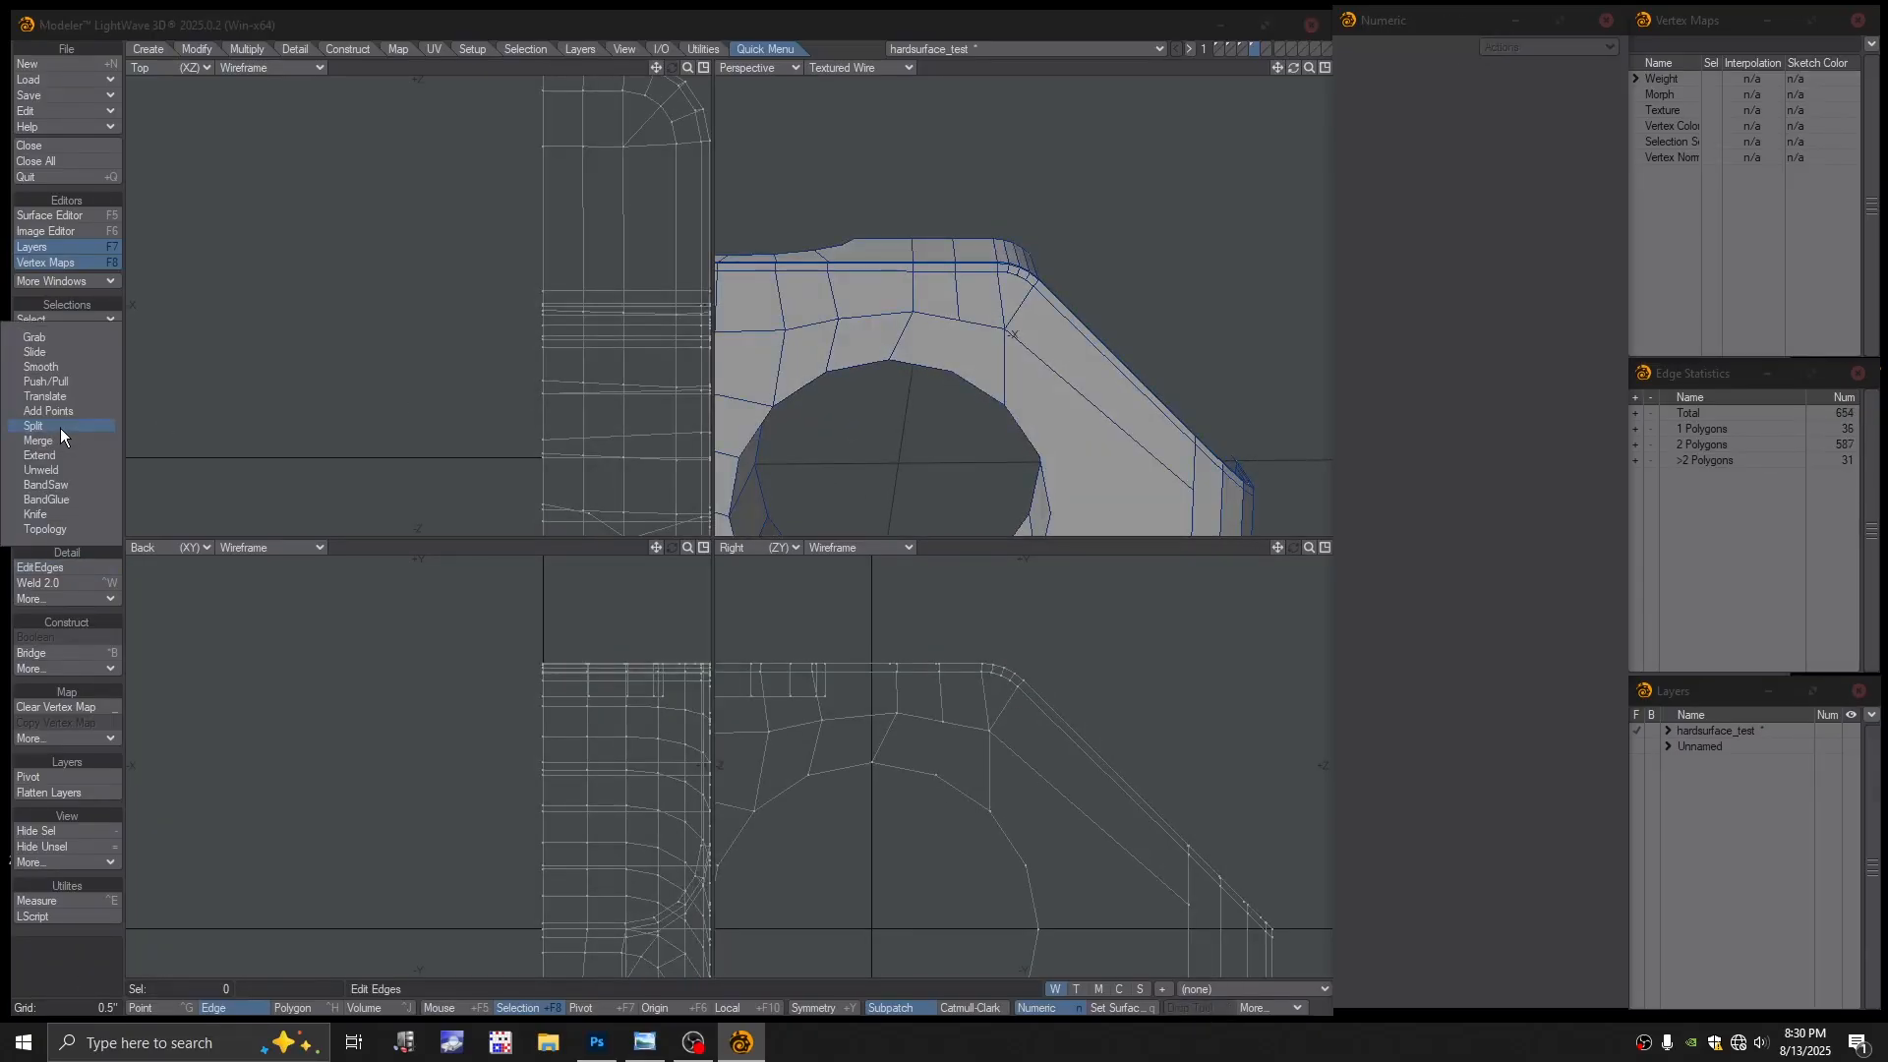
left_click(61, 428)
left_click_drag(946, 371, 1003, 303)
scroll(1109, 341, "down", 2)
left_click_drag(930, 355, 958, 346, "alt")
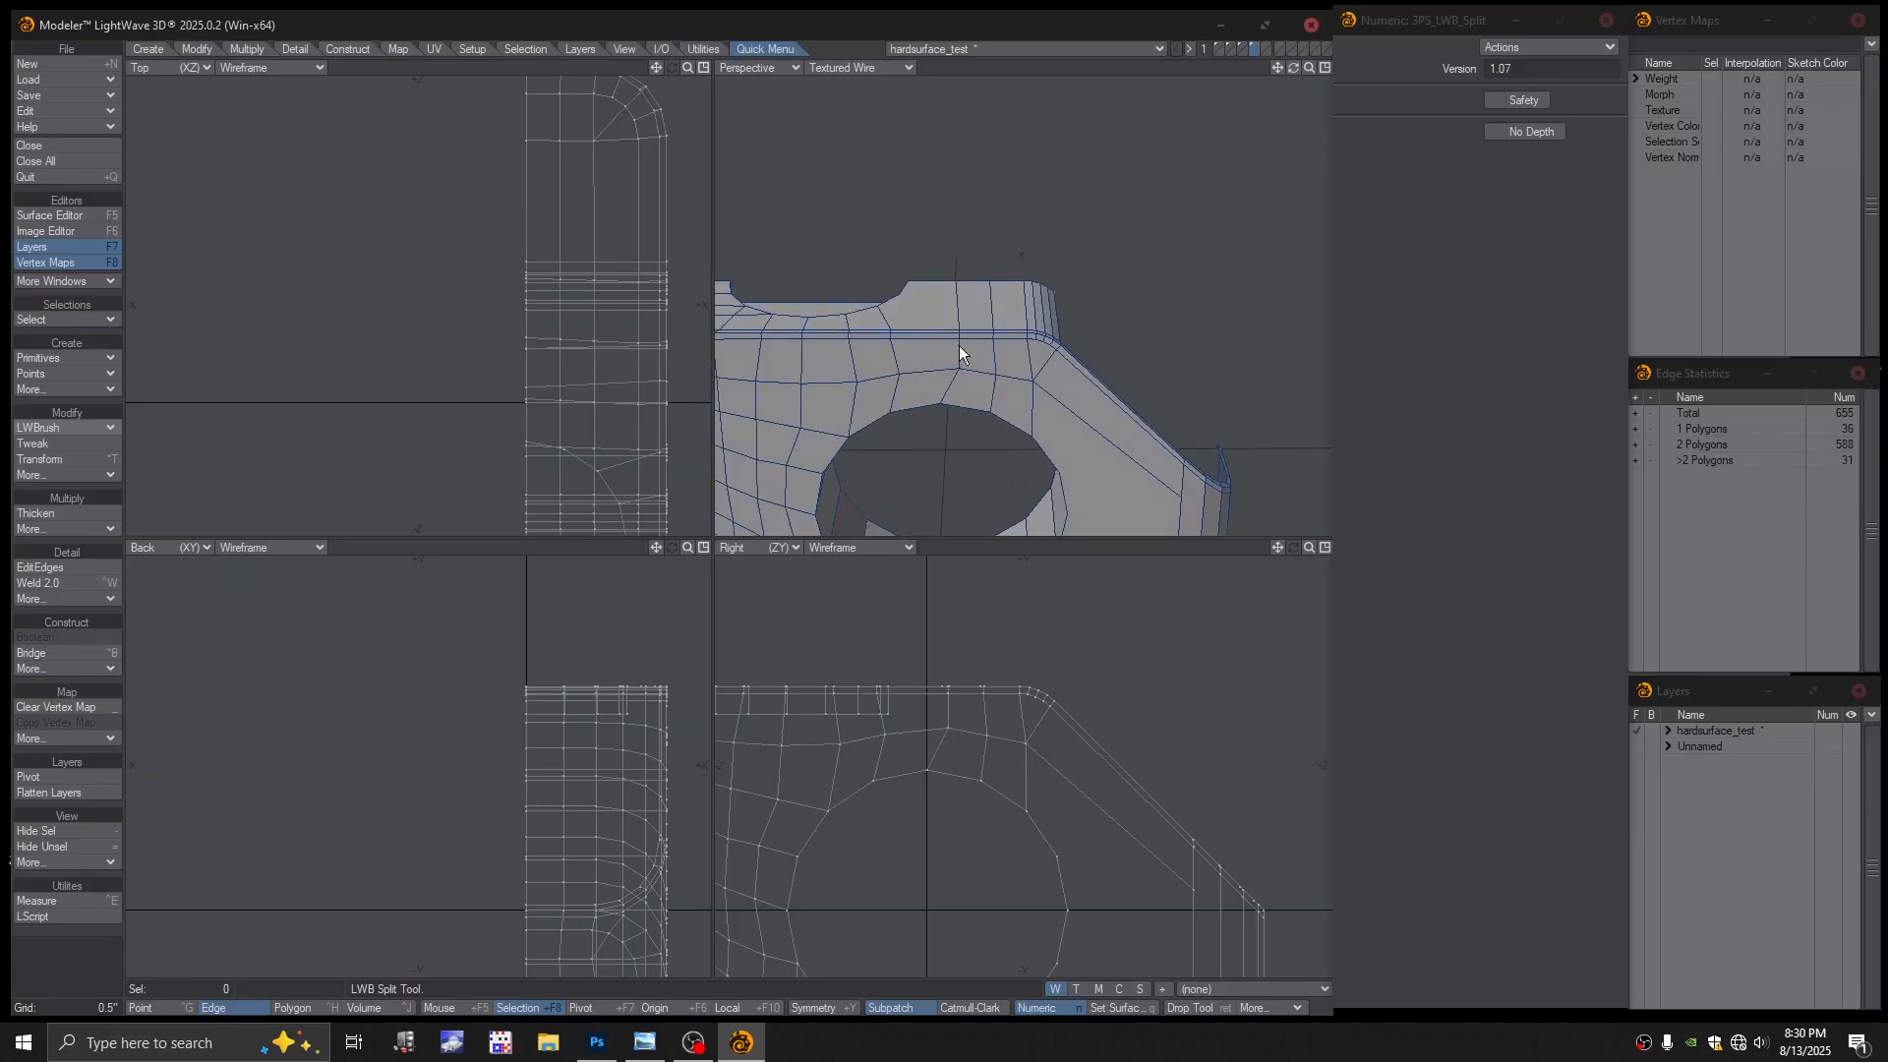
key("Return")
scroll(944, 669, "up", 1)
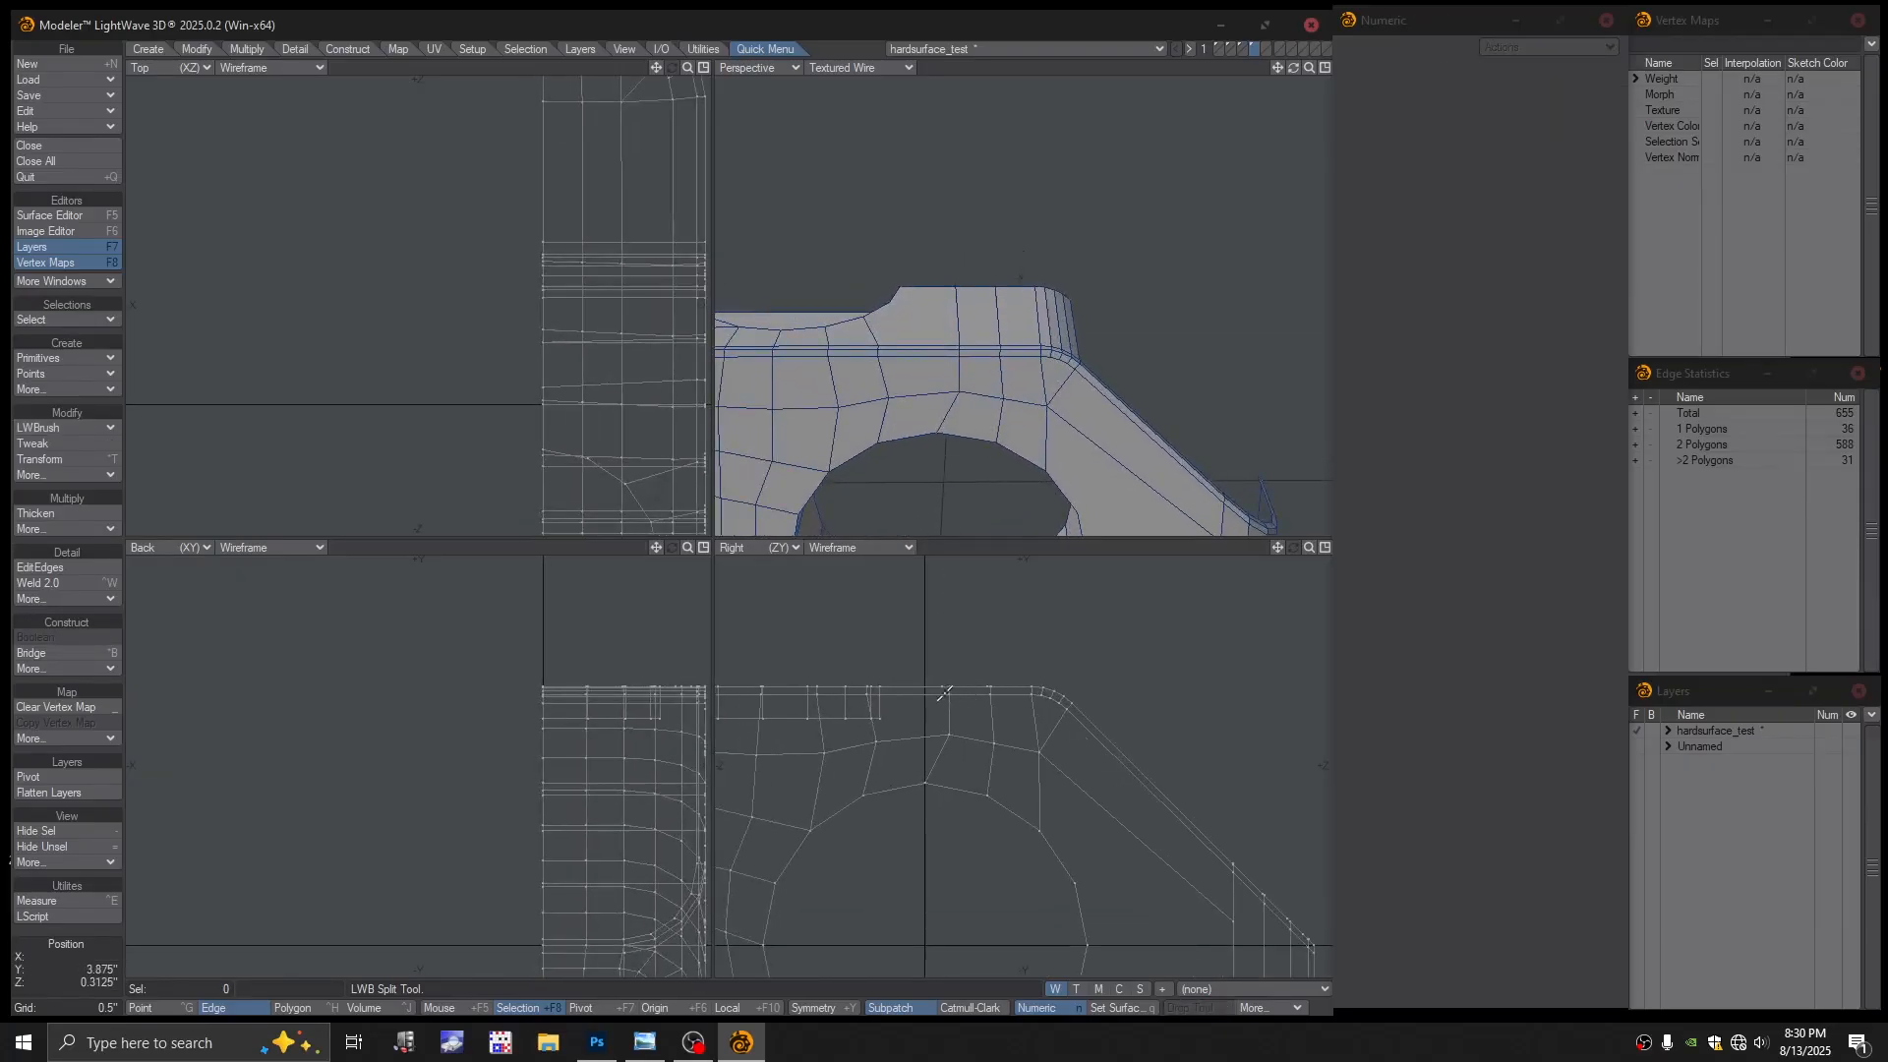
key("ctrl+g")
left_click(941, 686)
Lasso the column of points above the hole and move them along Z to line them up
left_click_drag(1059, 351, 997, 409, "alt")
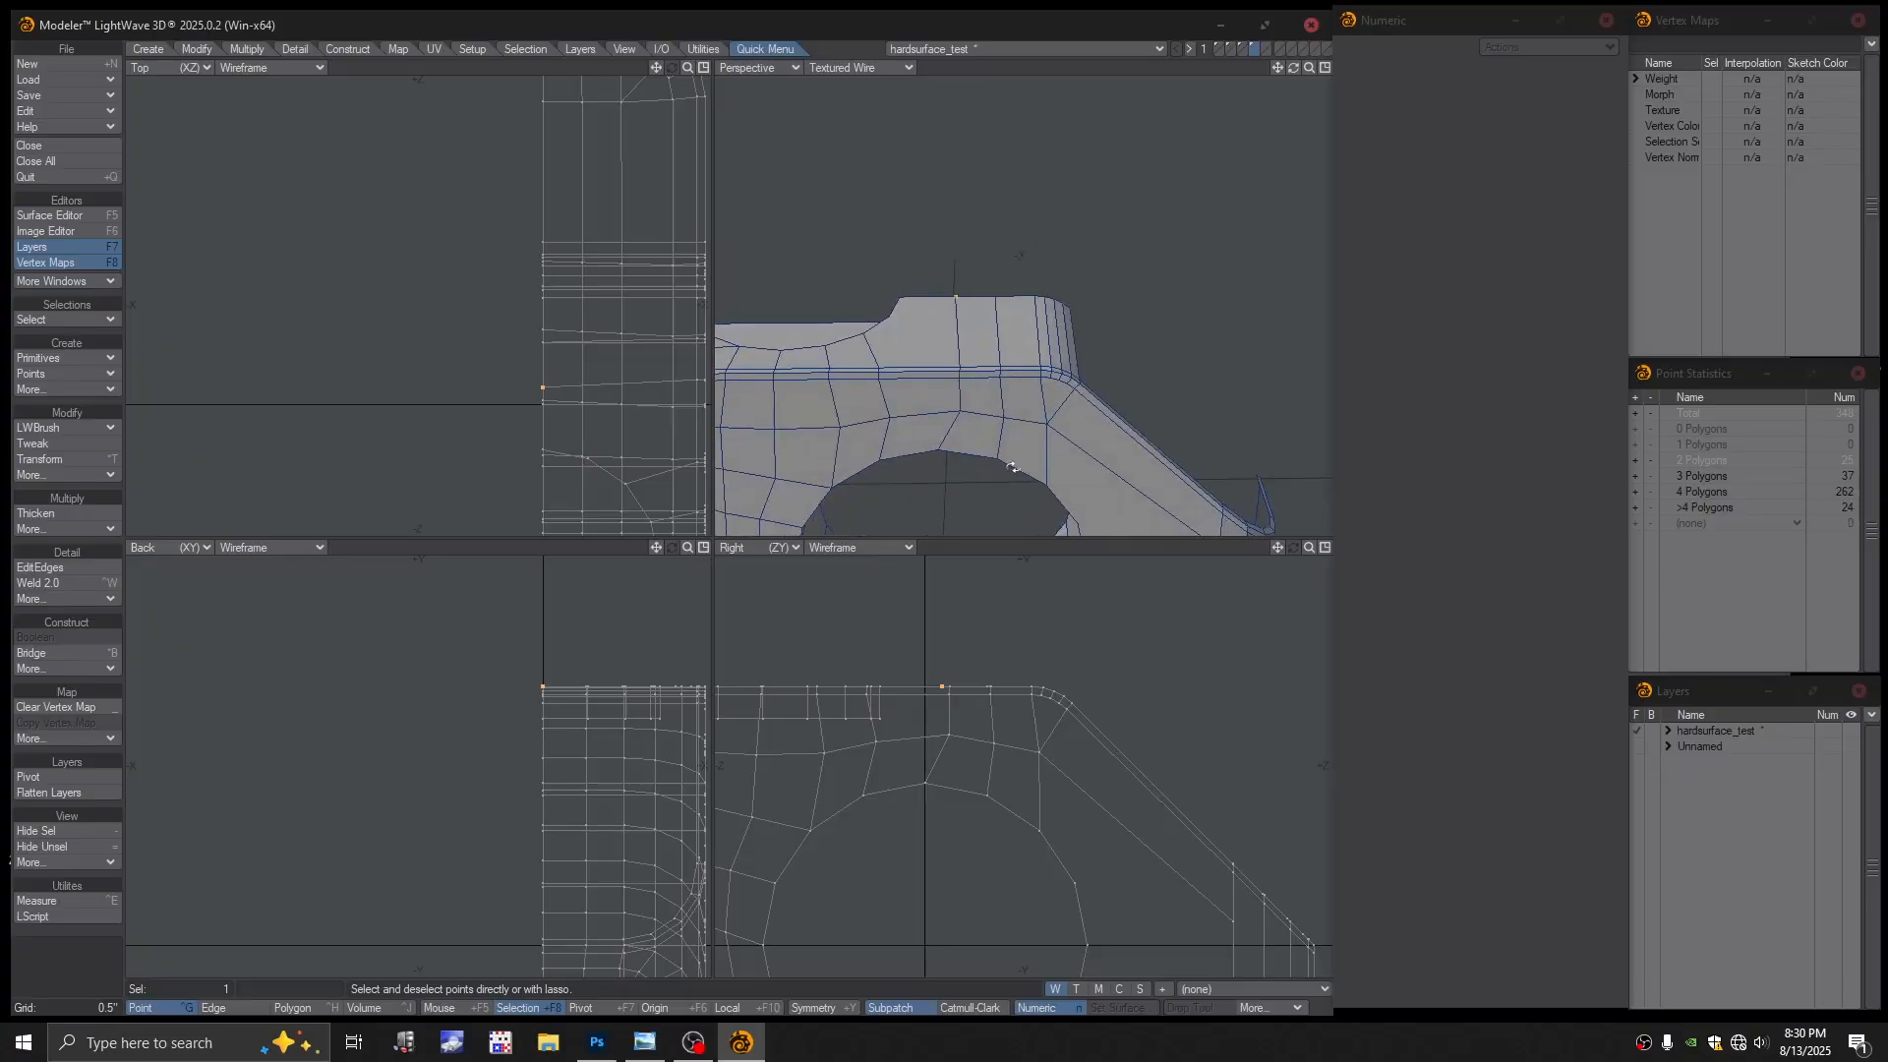
left_click(964, 650)
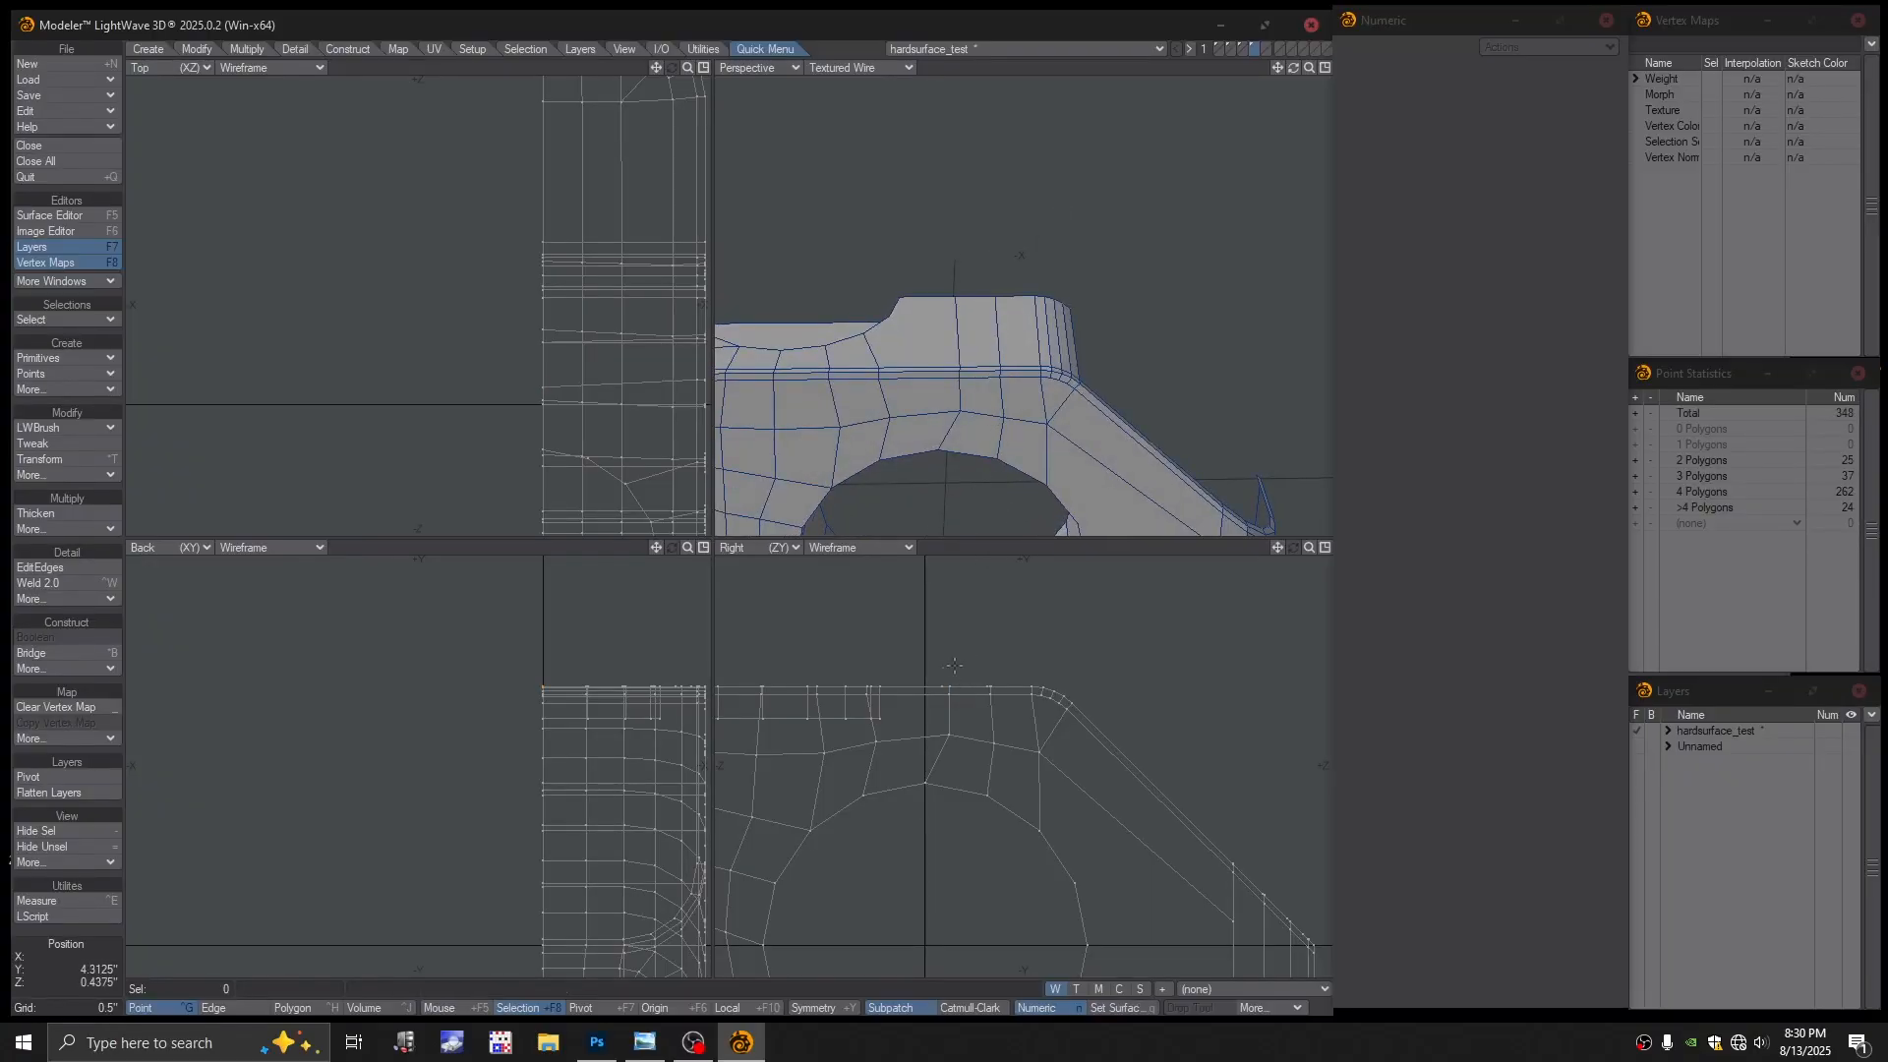
right_click_drag(973, 667, 971, 710)
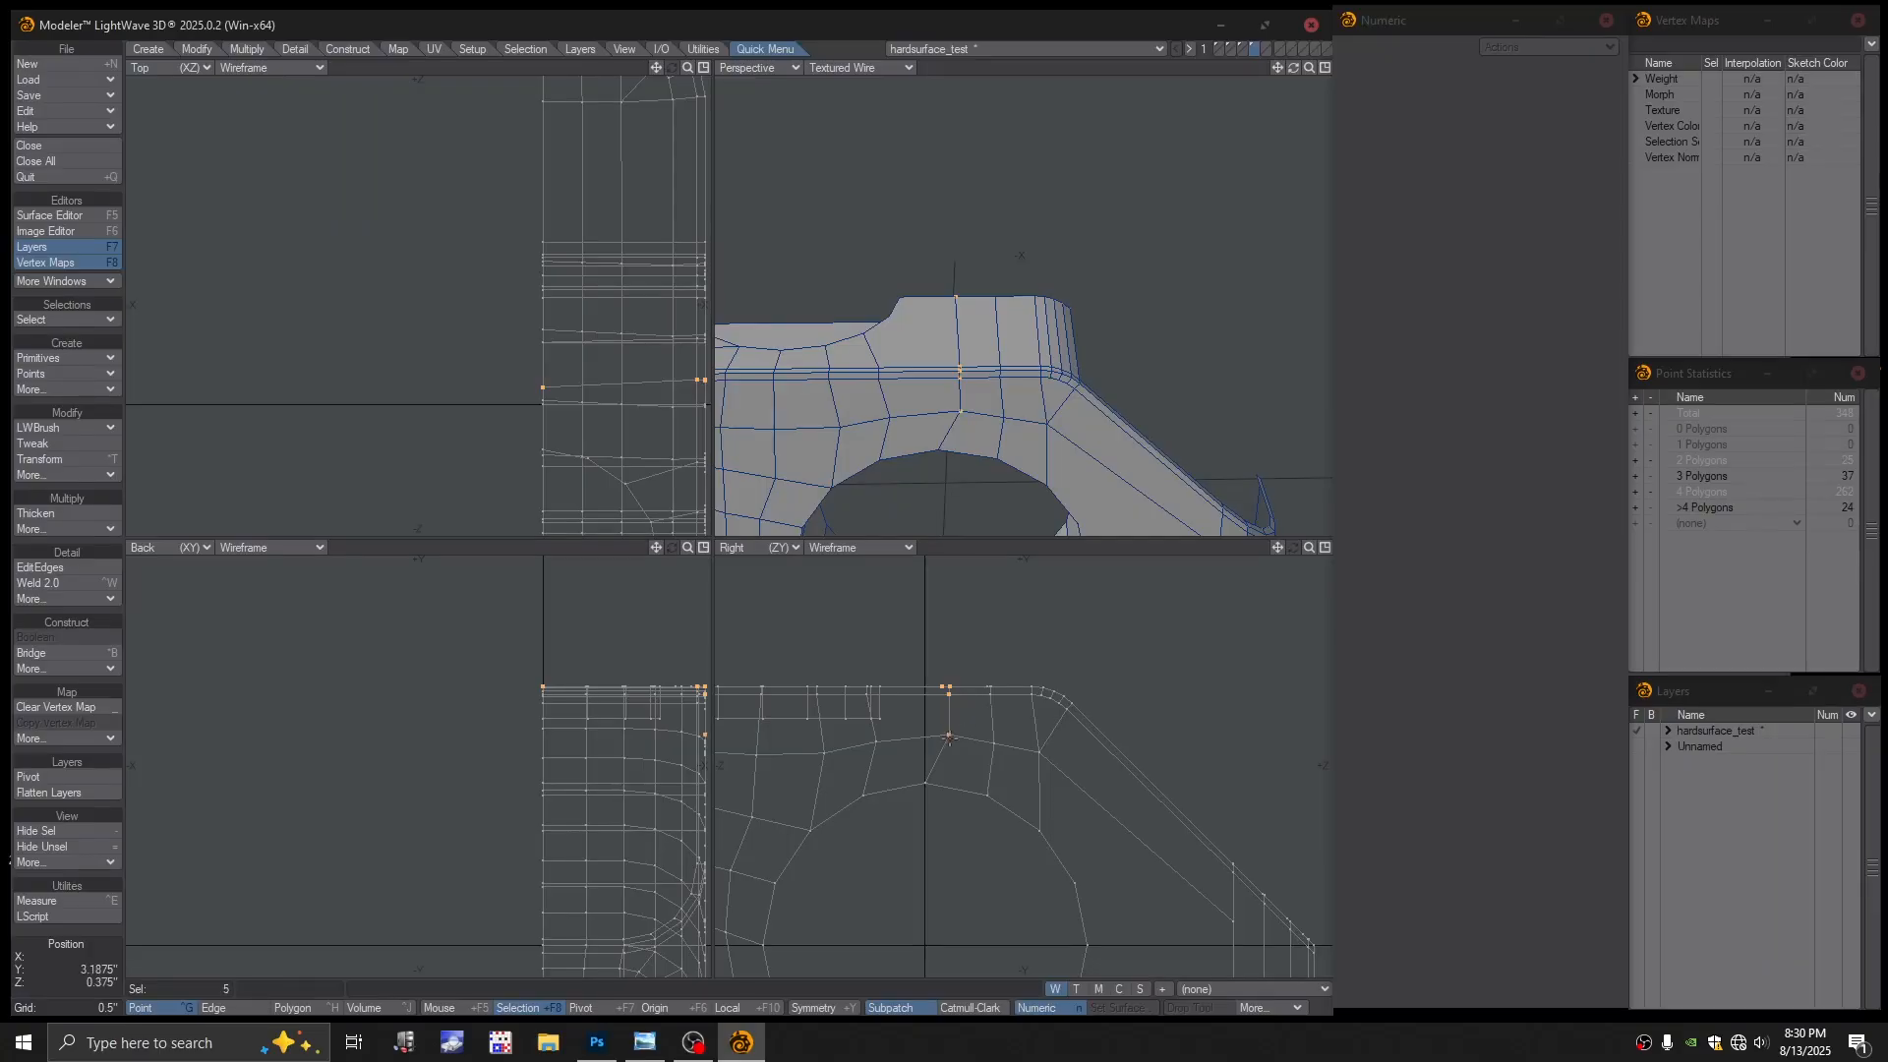
key("t")
left_click_drag(949, 737, 932, 738)
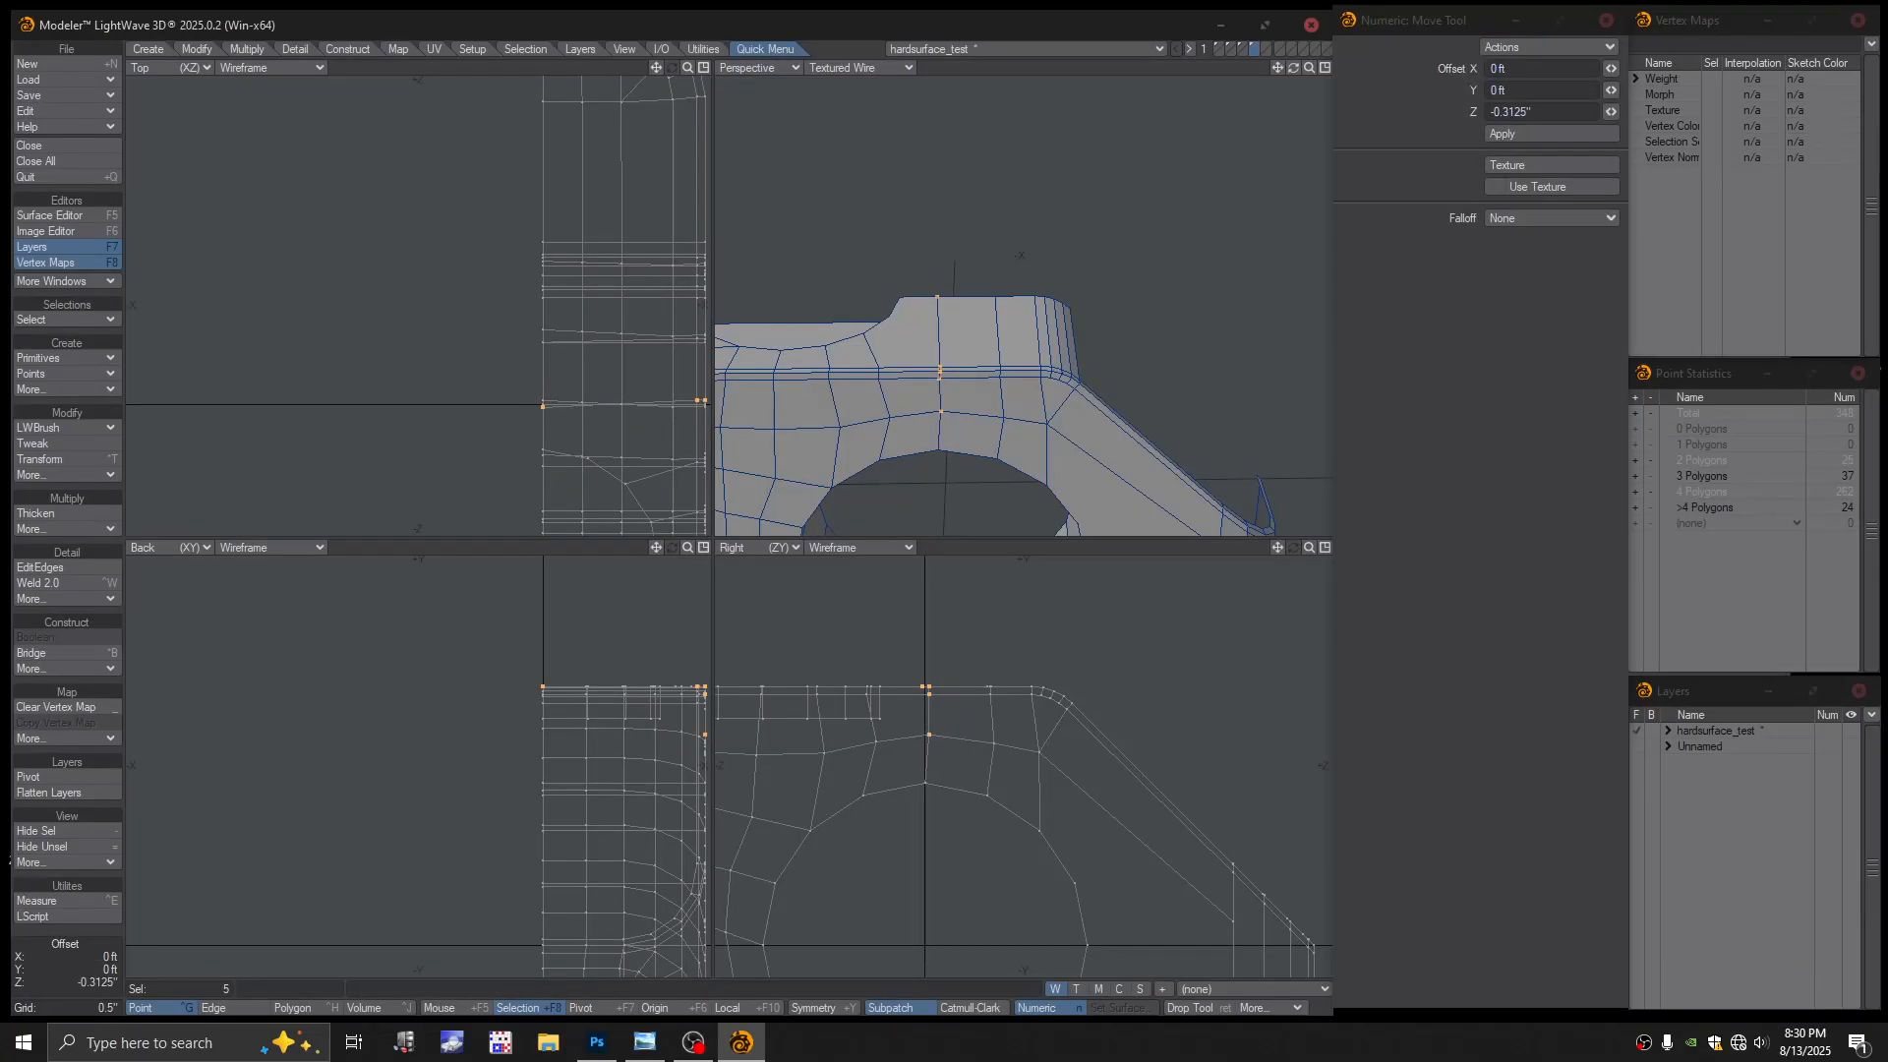
left_click_drag(933, 734, 928, 695)
key("Return")
key("slash")
Turn on SubPatch smoothing and orbit around the smoothed block to inspect it
left_click_drag(969, 418, 1116, 372, "alt")
left_click_drag(1116, 372, 929, 330, "alt")
scroll(1063, 354, "down", 2)
key("Tab")
left_click(908, 514)
scroll(1012, 370, "up", 2)
left_click_drag(930, 329, 1062, 392, "alt")
left_click_drag(1062, 392, 1163, 417, "alt+shift")
left_click_drag(1163, 417, 1159, 411, "alt")
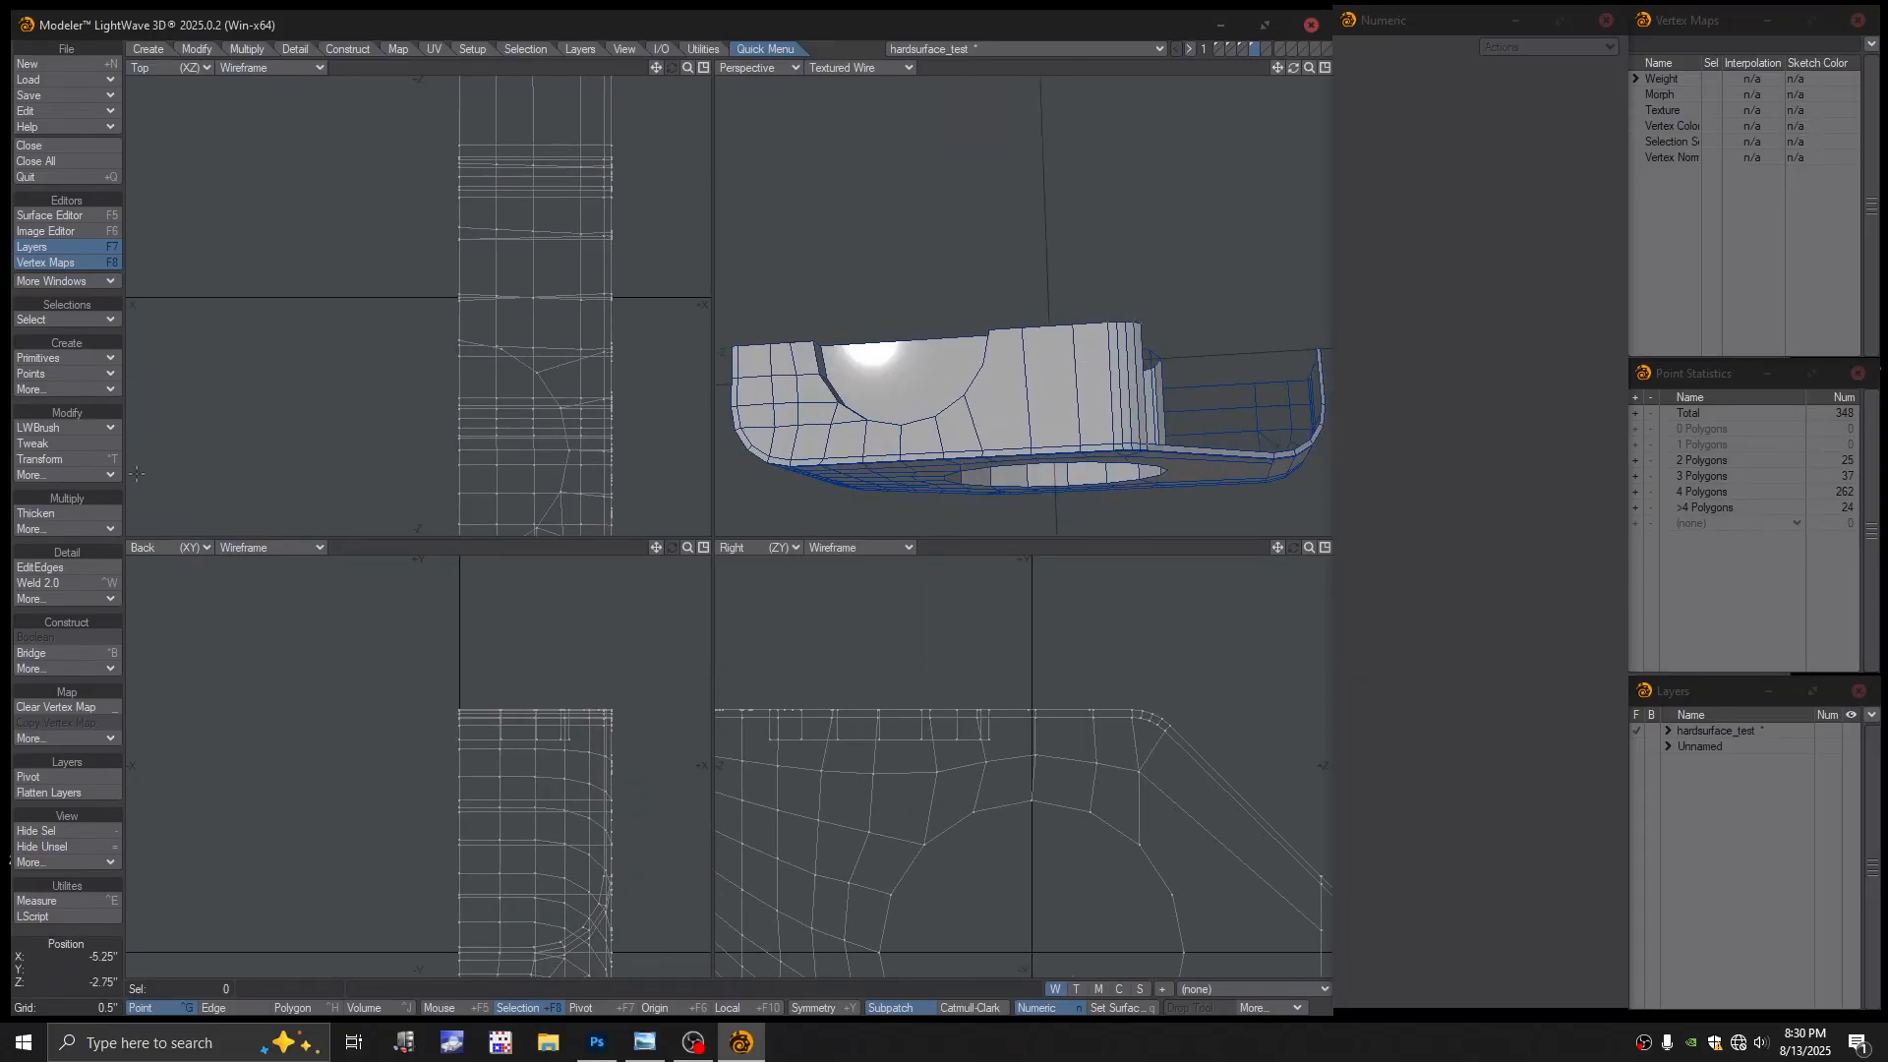
Insert an edge loop across the side face with EditEdges and slide it to about 17.8%
left_click(48, 569)
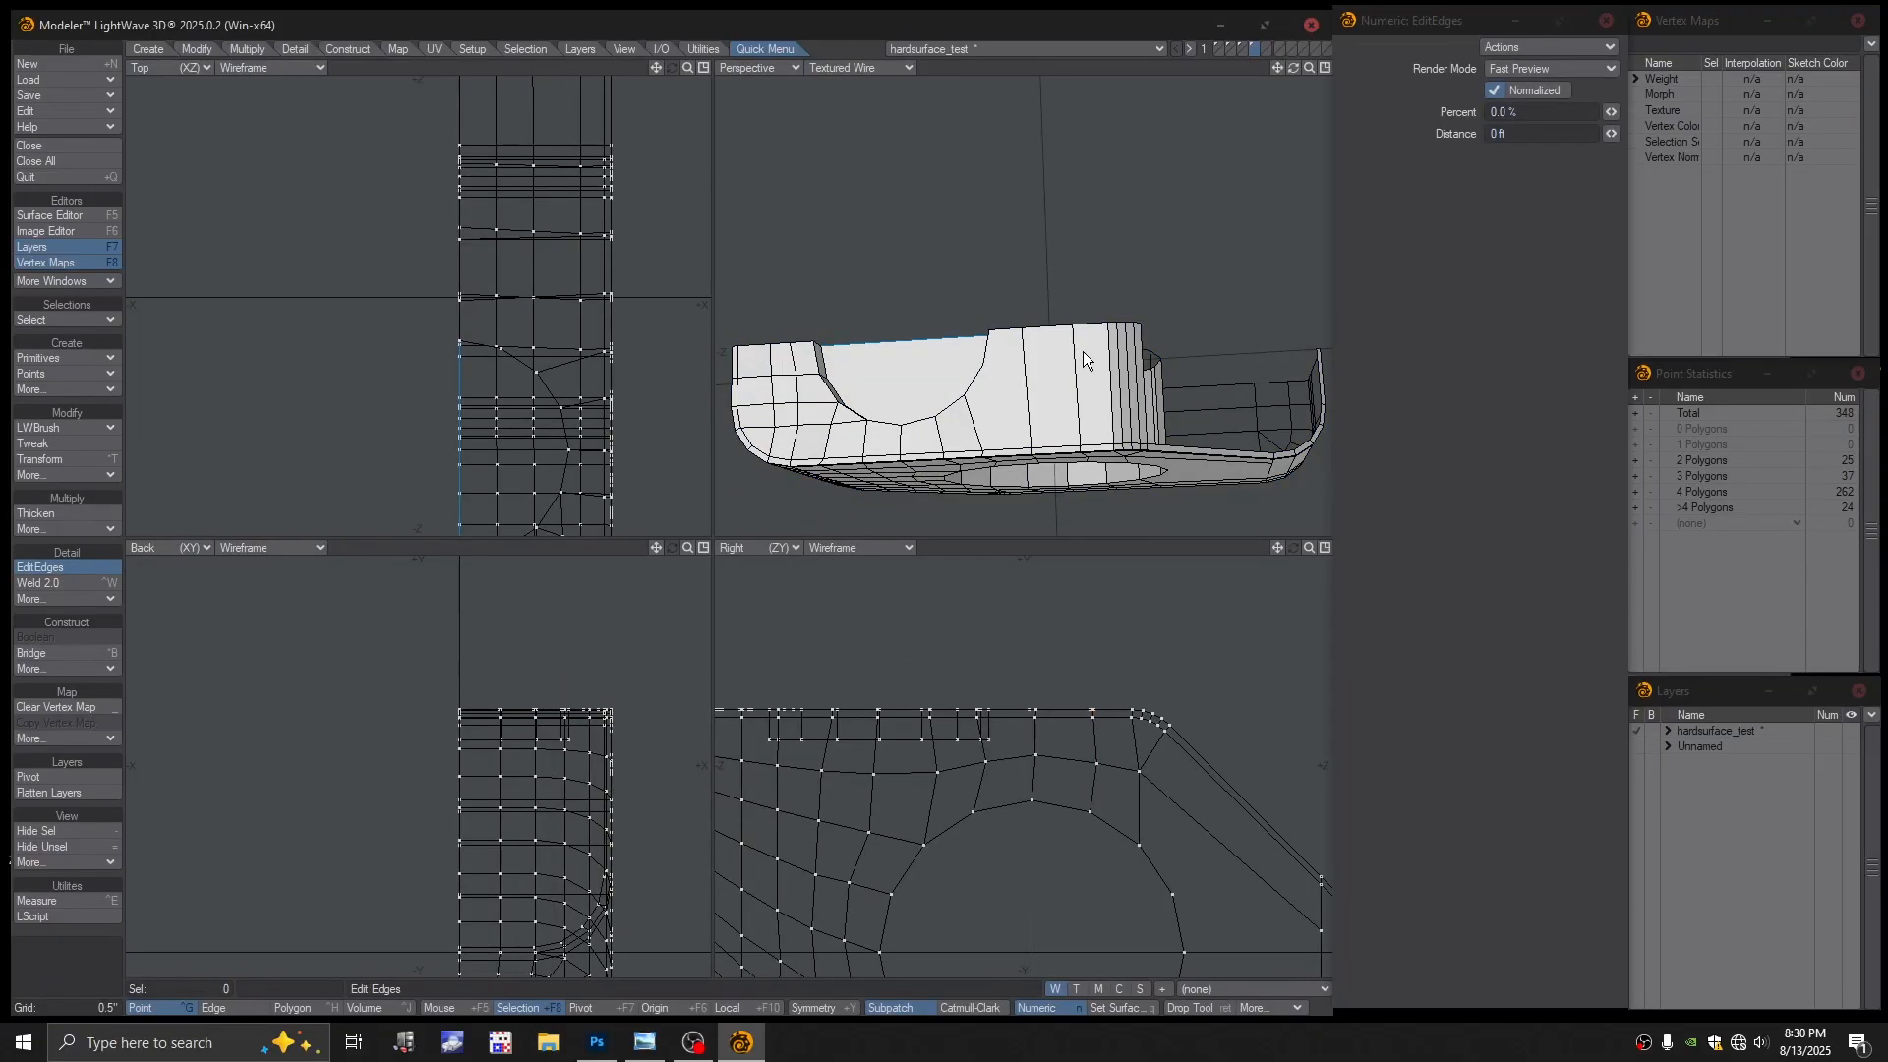
left_click_drag(1074, 350, 1000, 283)
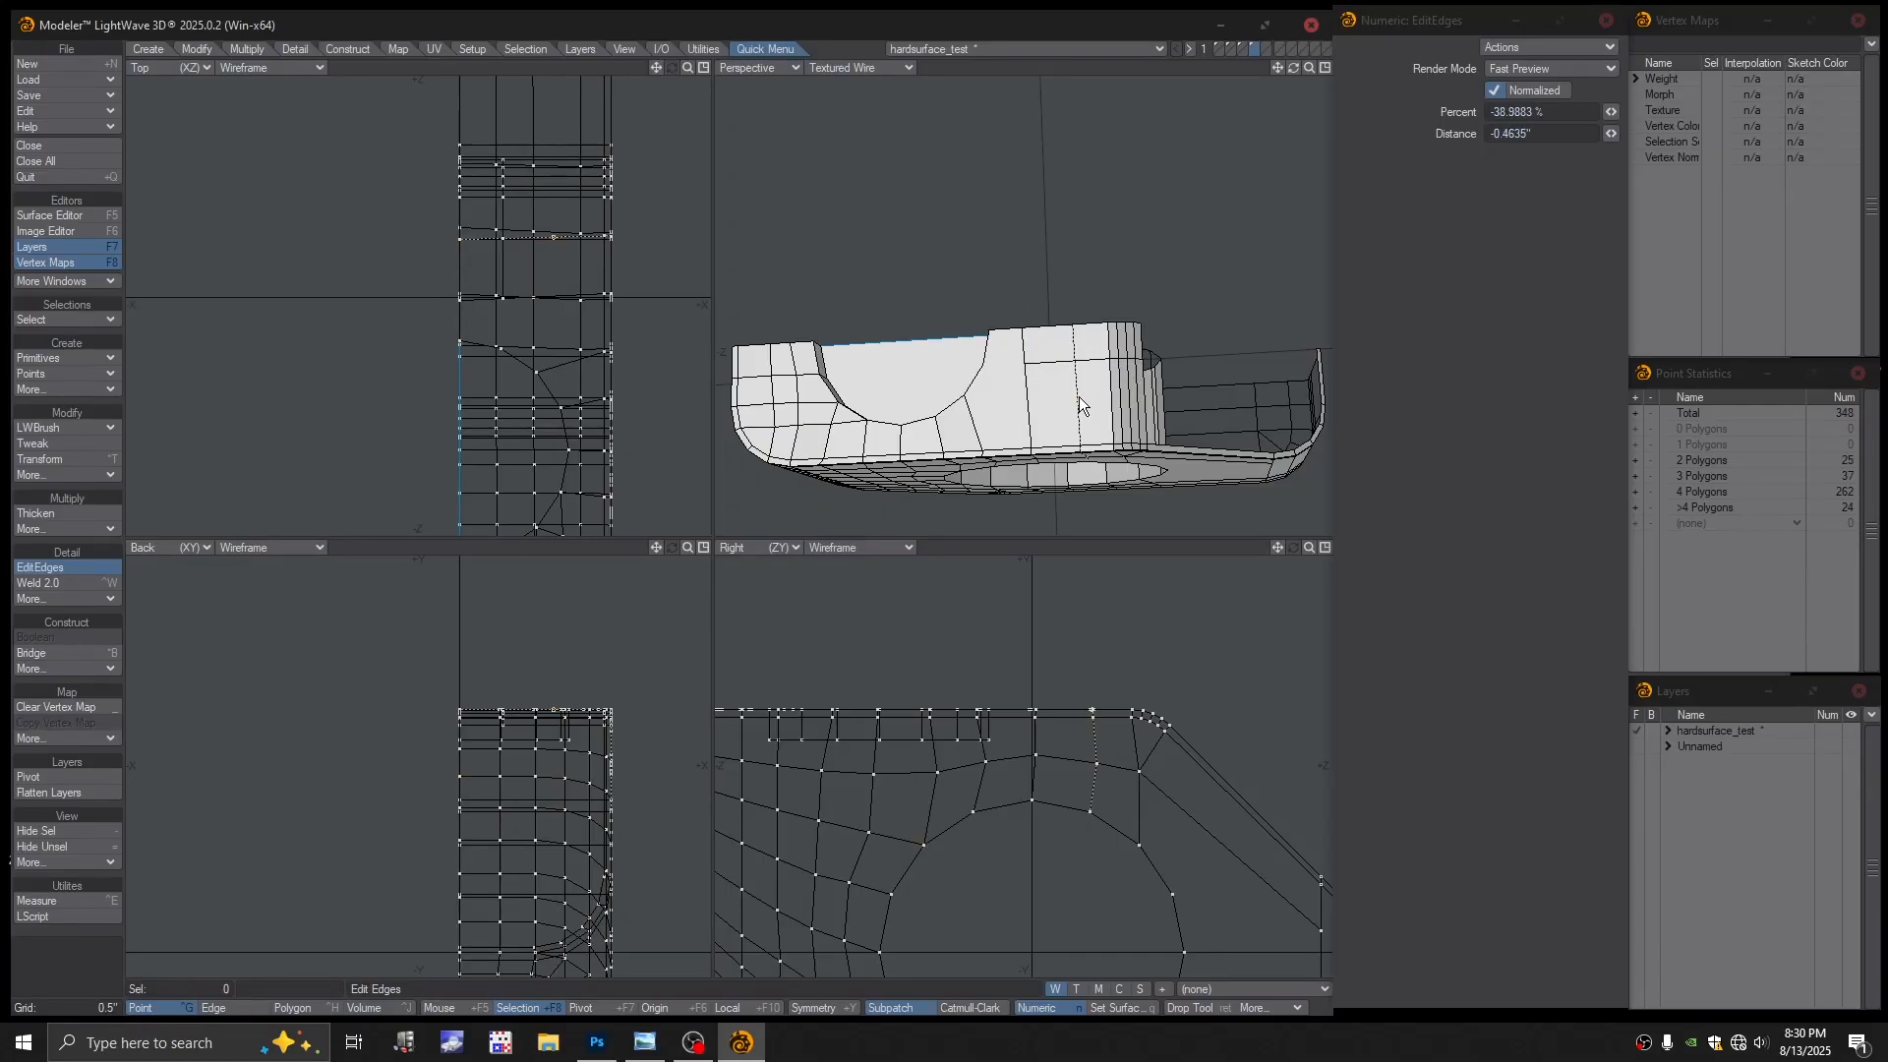
left_click_drag(1080, 410, 1080, 394)
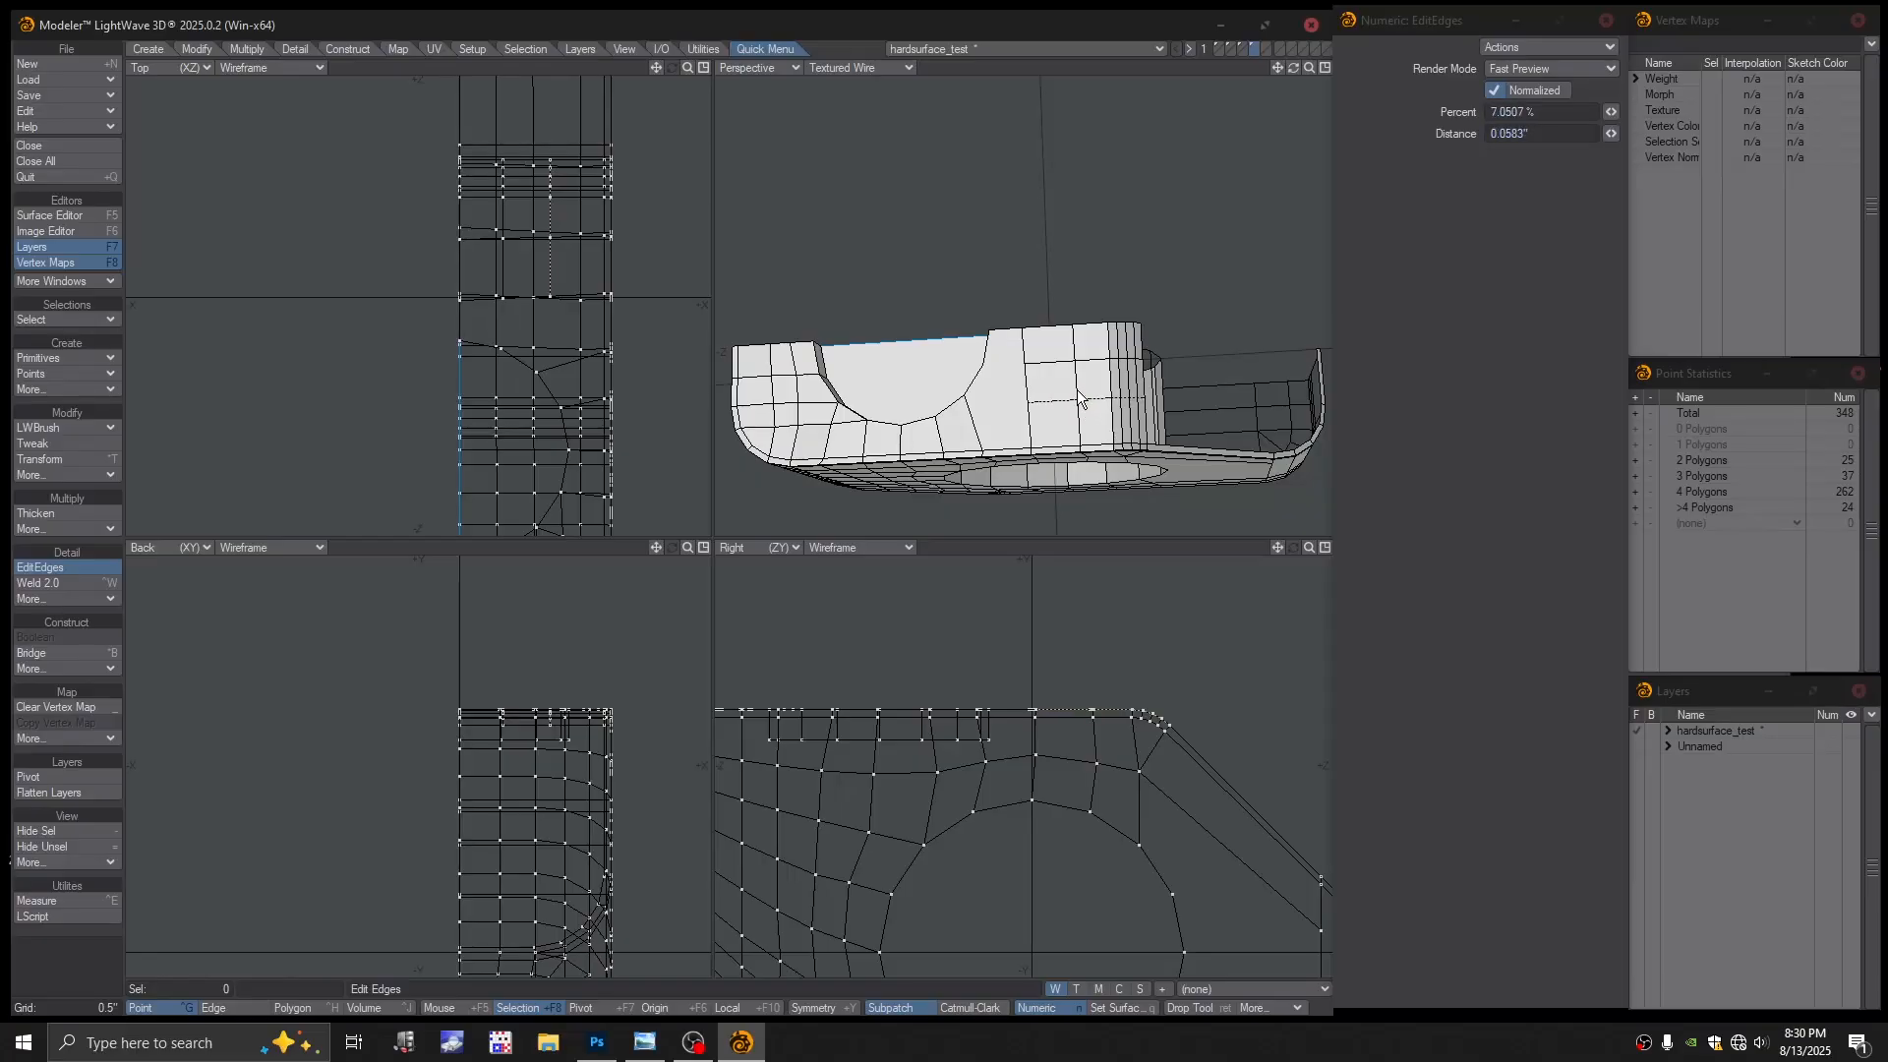
left_click_drag(1079, 398, 1105, 344)
left_click_drag(1106, 345, 1125, 316, "alt+shift")
left_click_drag(1125, 316, 1122, 307, "alt")
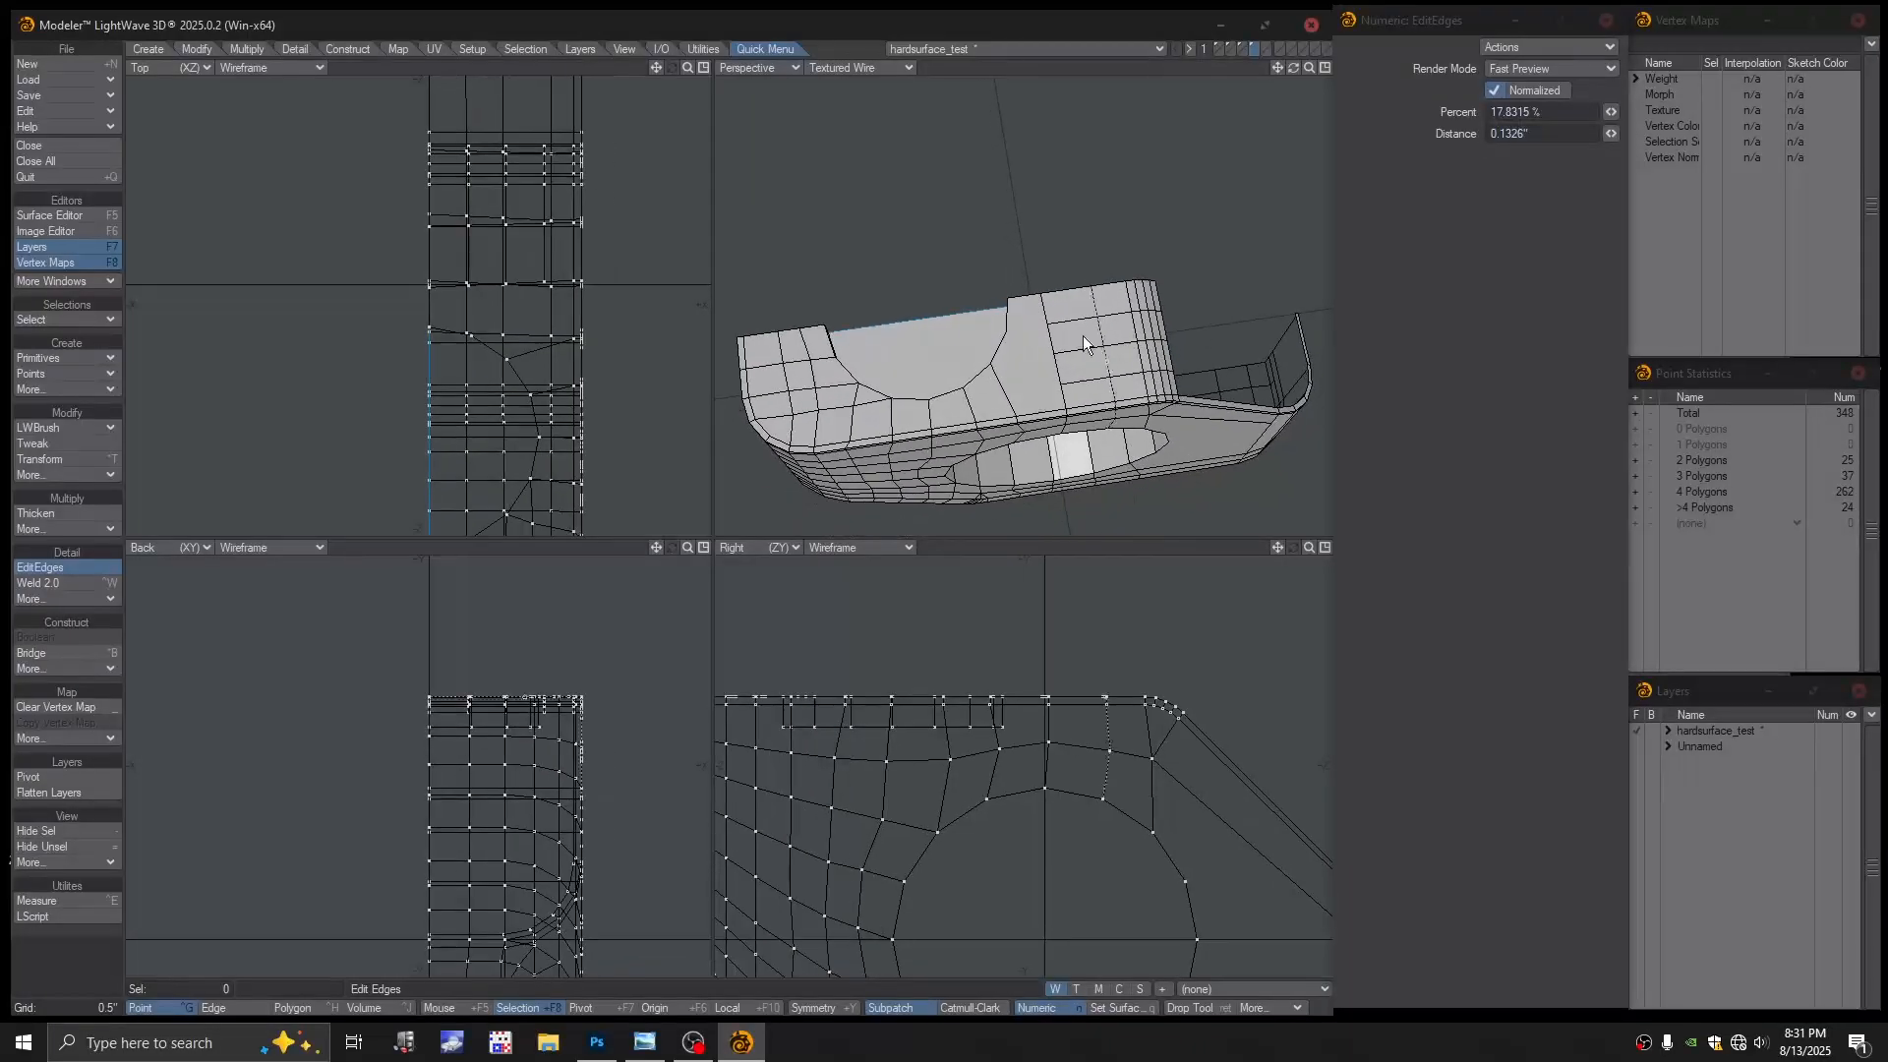
key("Return")
scroll(1015, 355, "up", 2)
left_click_drag(1015, 355, 1029, 348, "alt")
With the LWB Split brush, cut a first edge from the notch corner across the side face
left_click(62, 434)
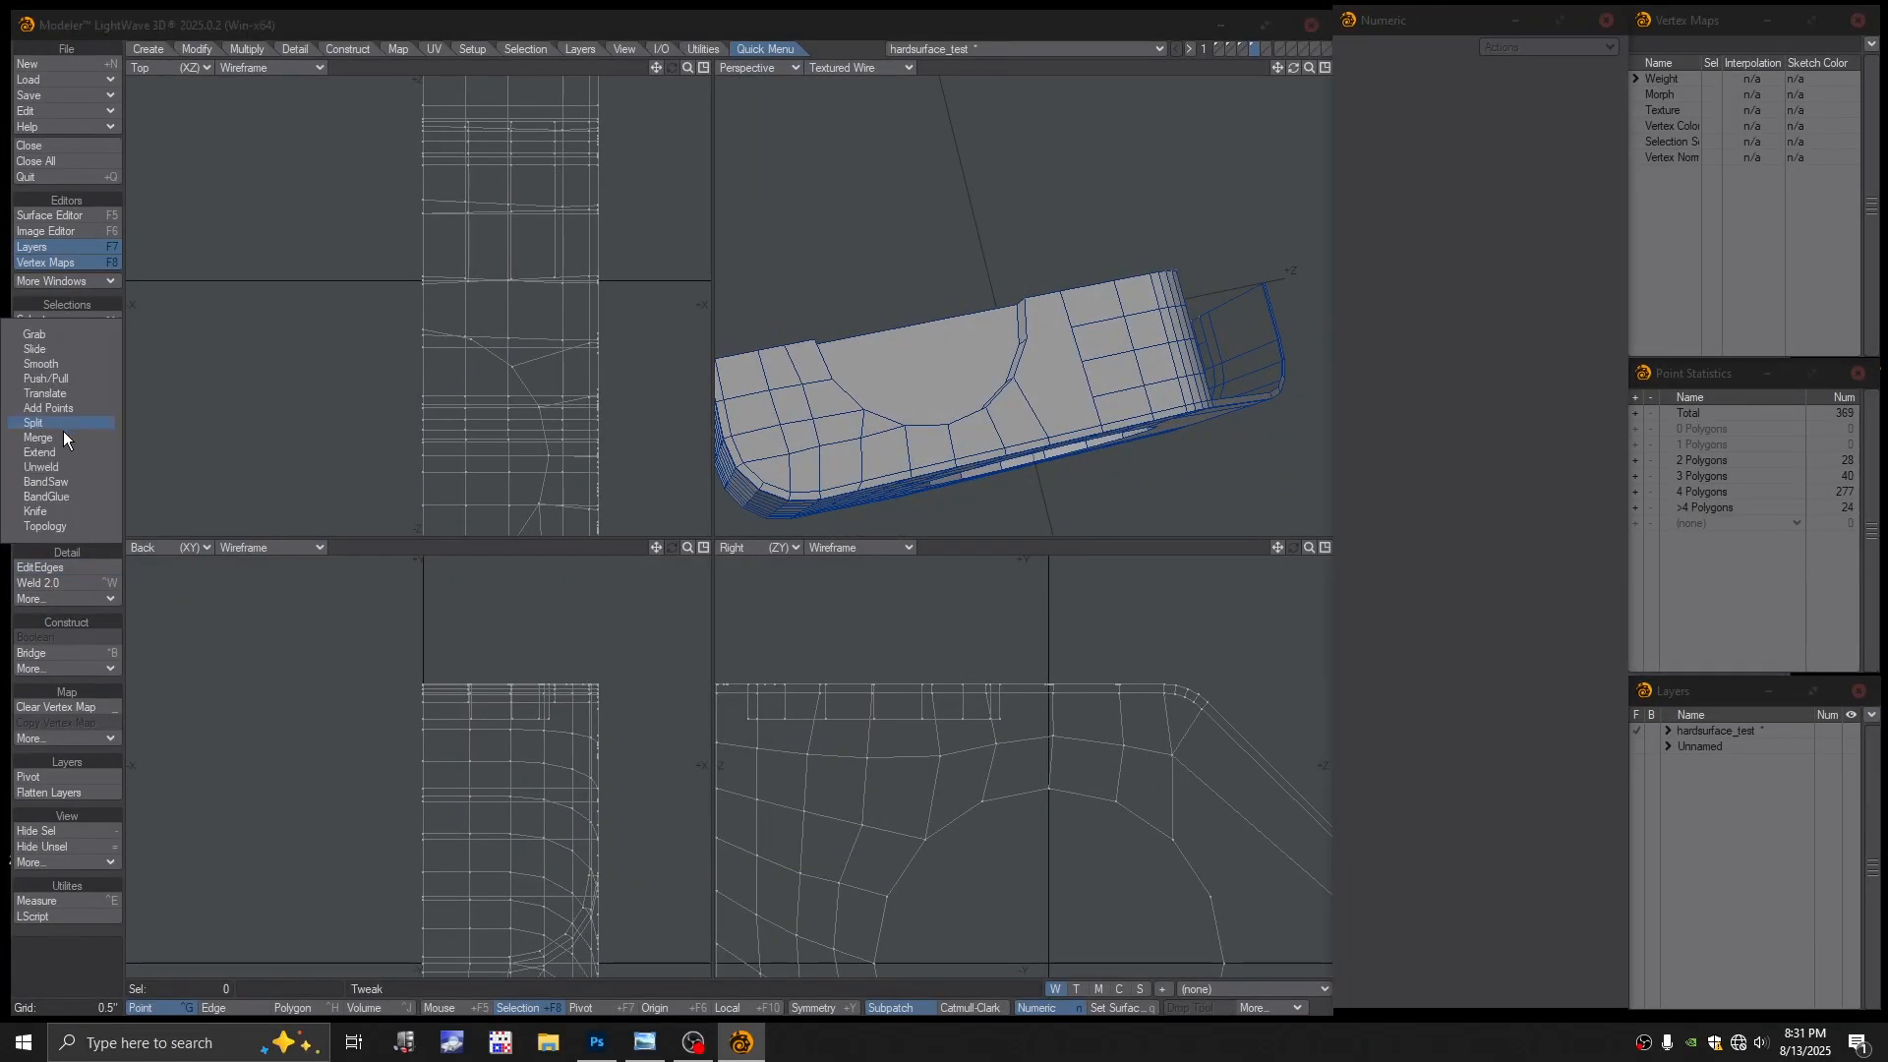
left_click(63, 428)
left_click_drag(1024, 337, 1071, 326)
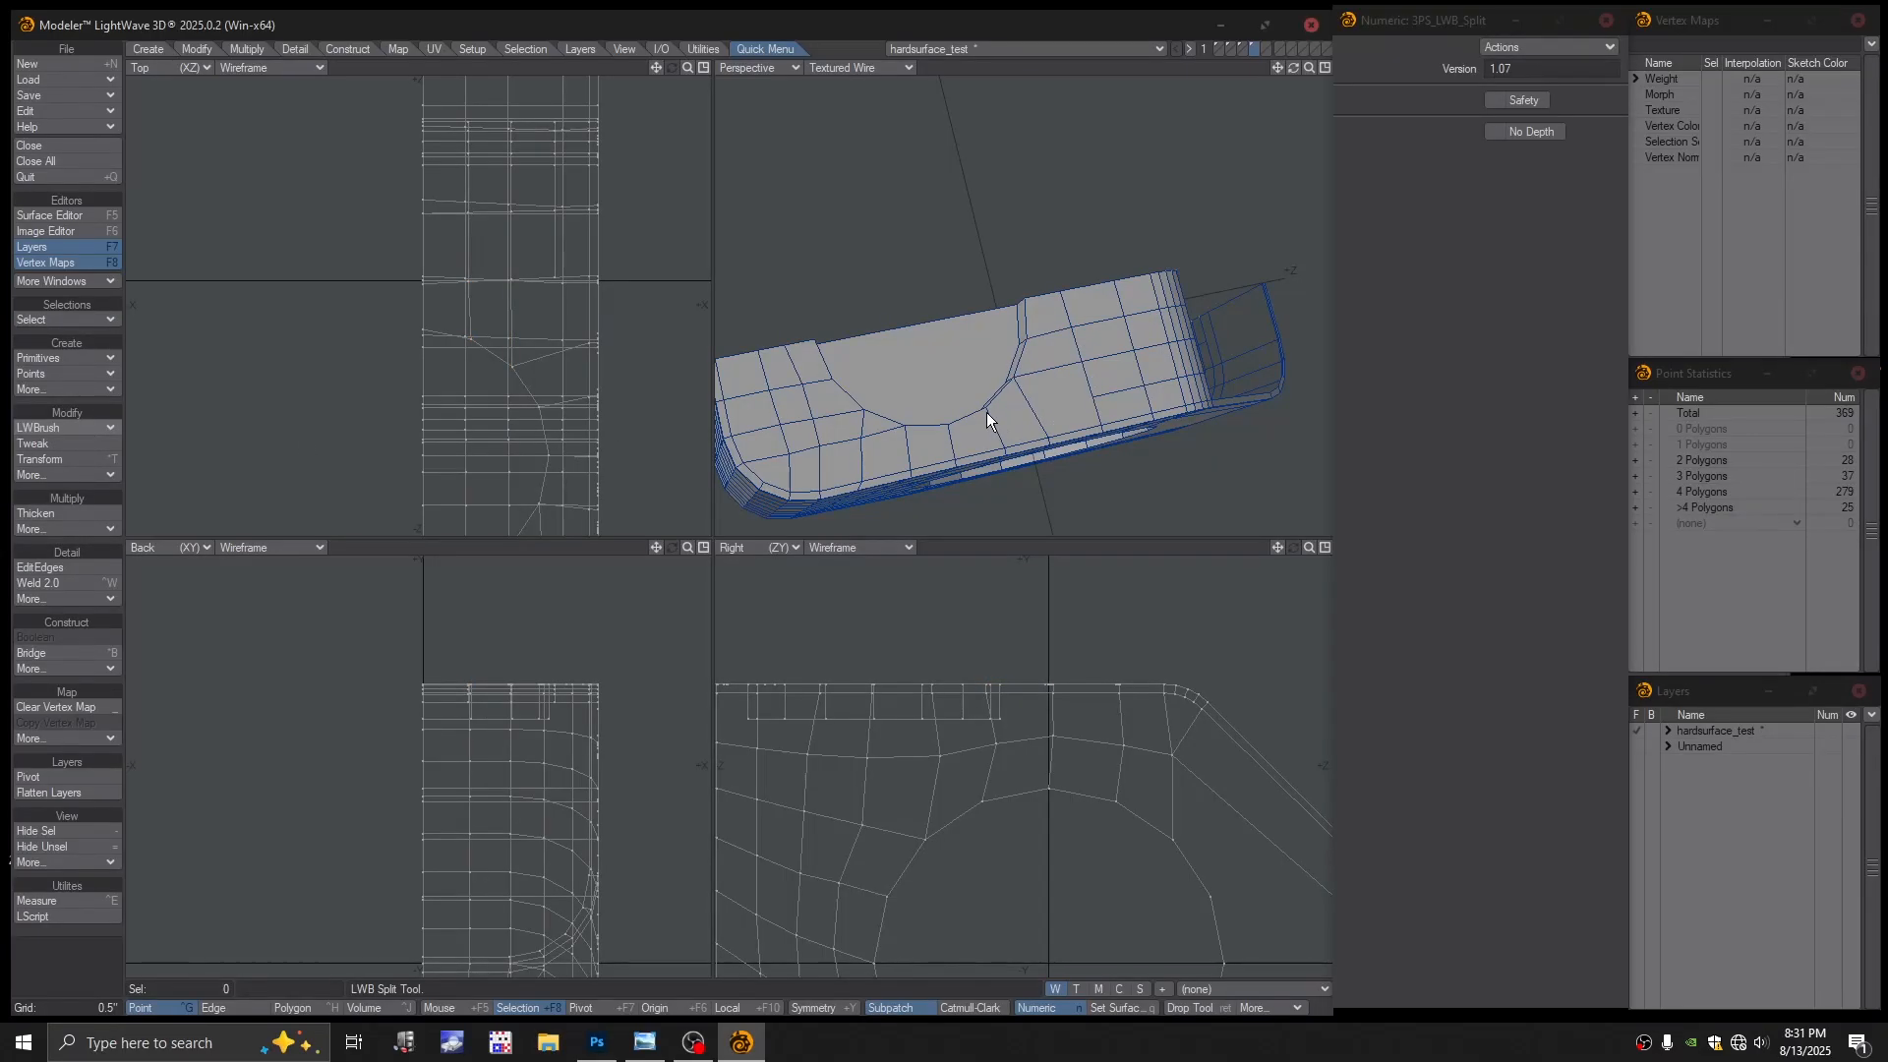
left_click_drag(987, 411, 1032, 409, "alt")
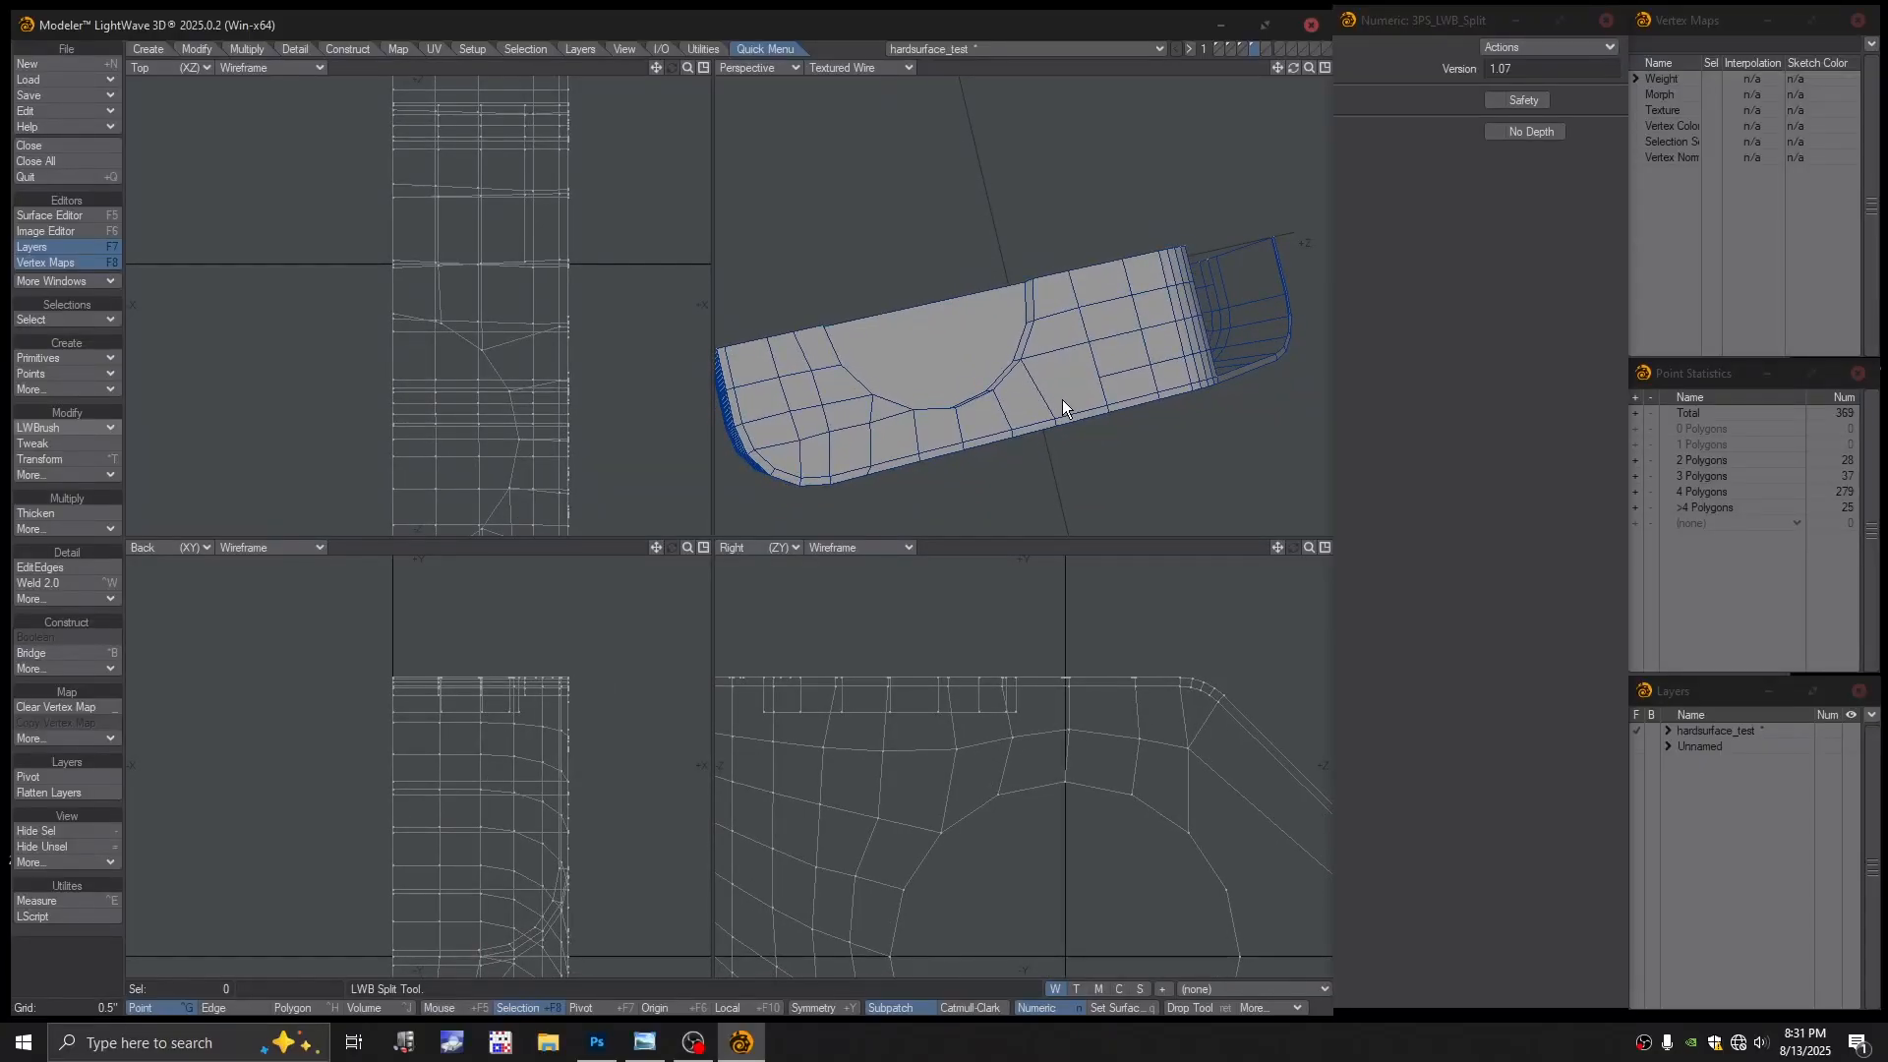
left_click_drag(1068, 407, 1072, 387, "alt")
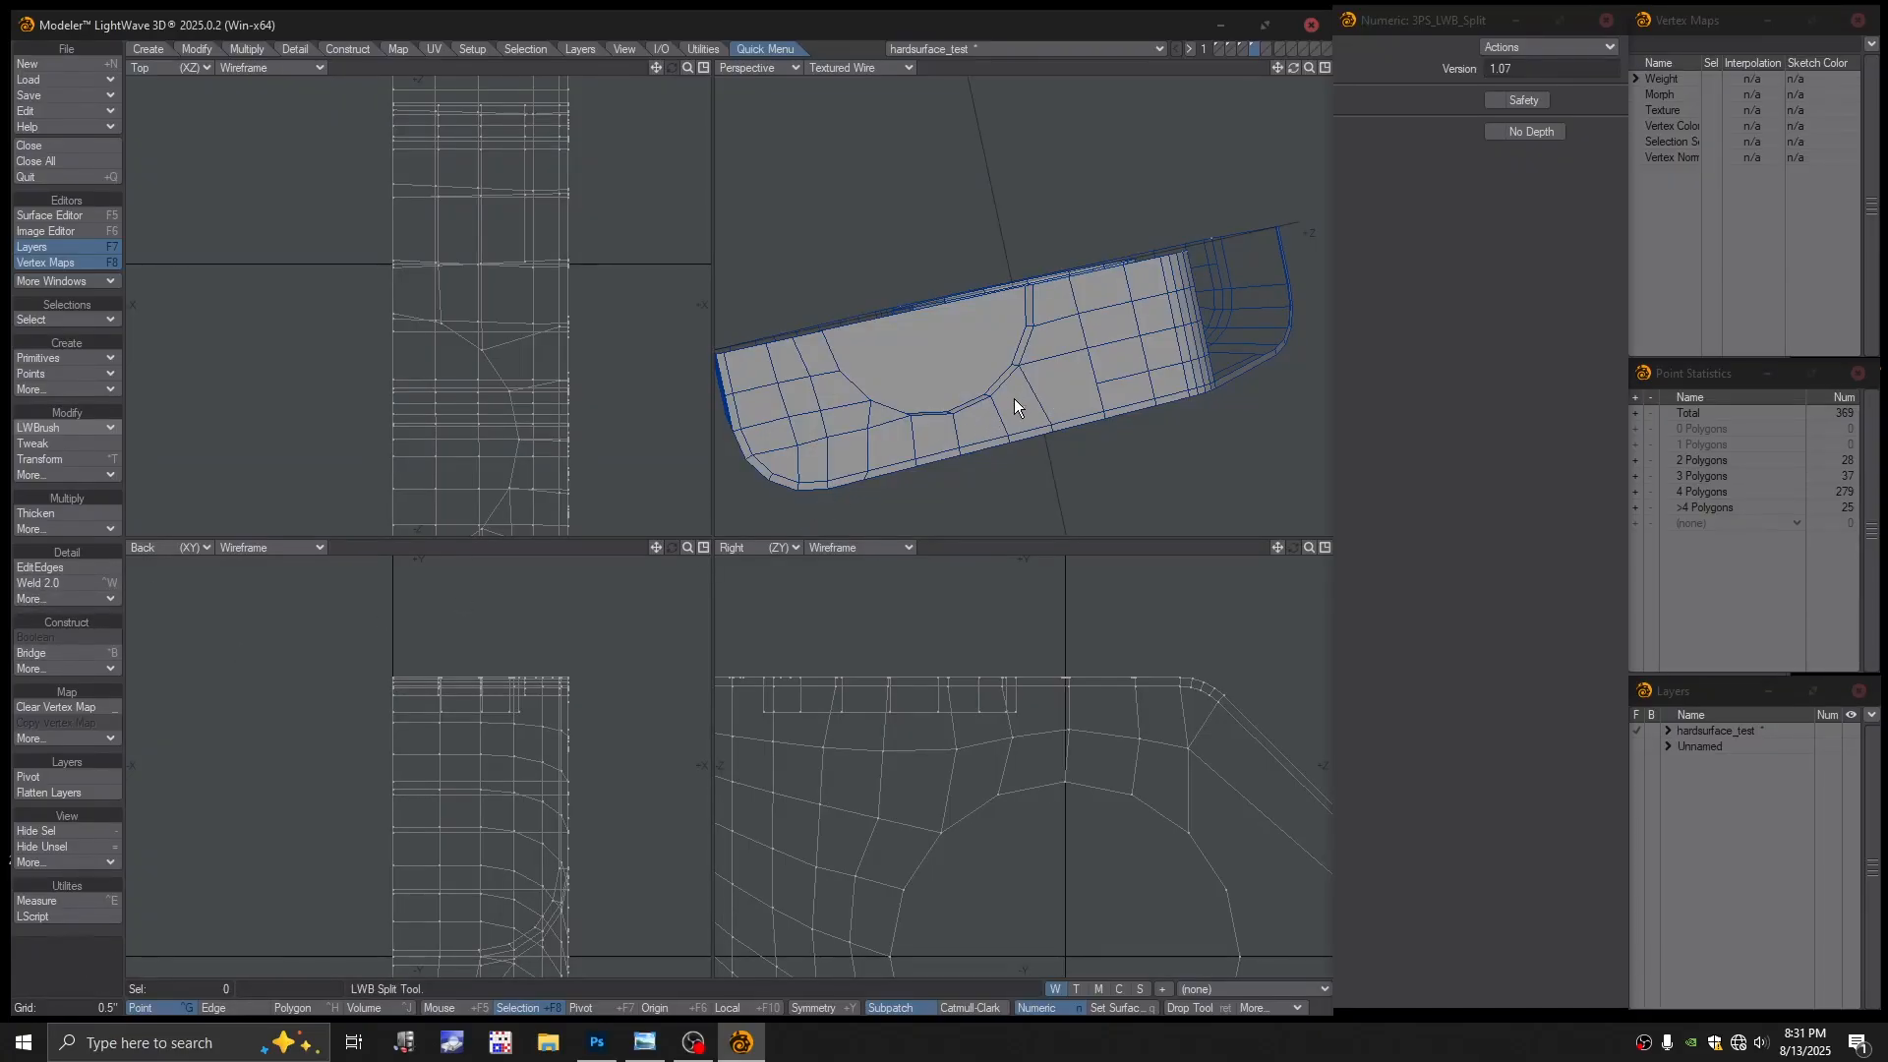
Cut two more split edges across the side face beside the arched cutout
left_click(67, 427)
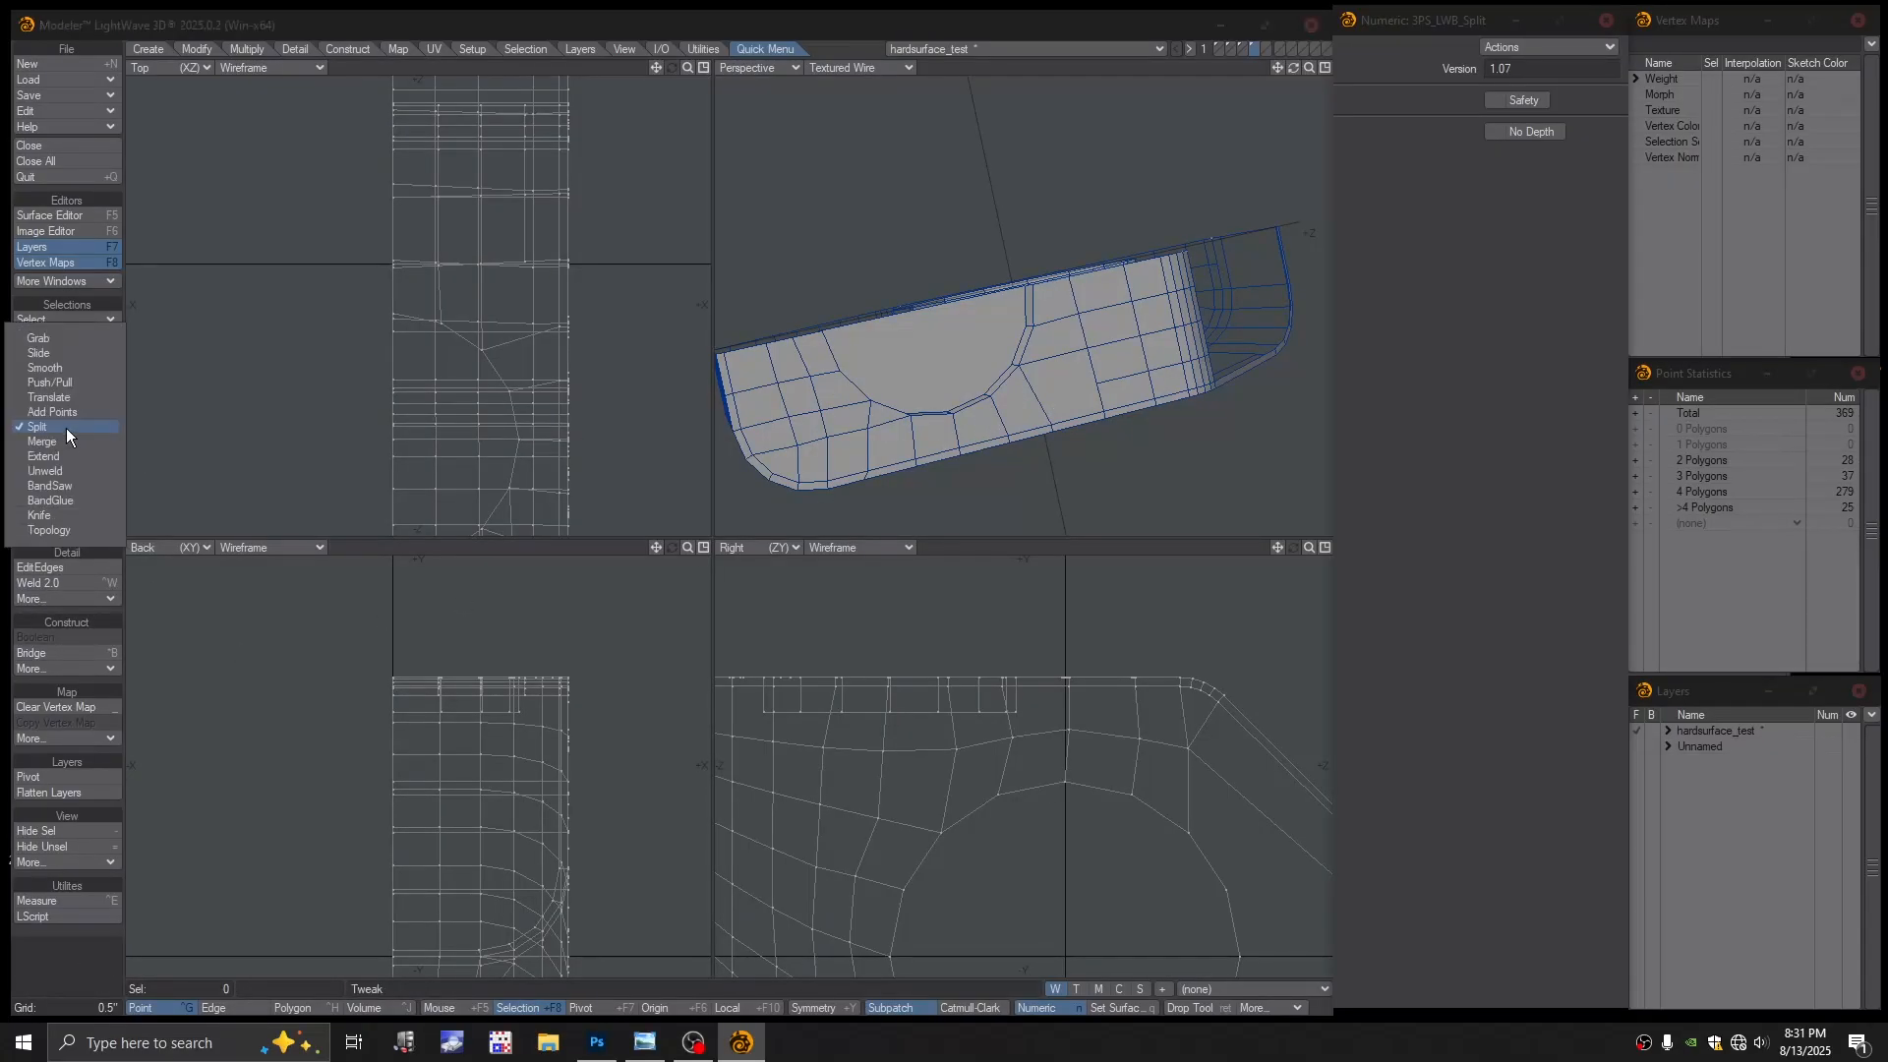
left_click(63, 416)
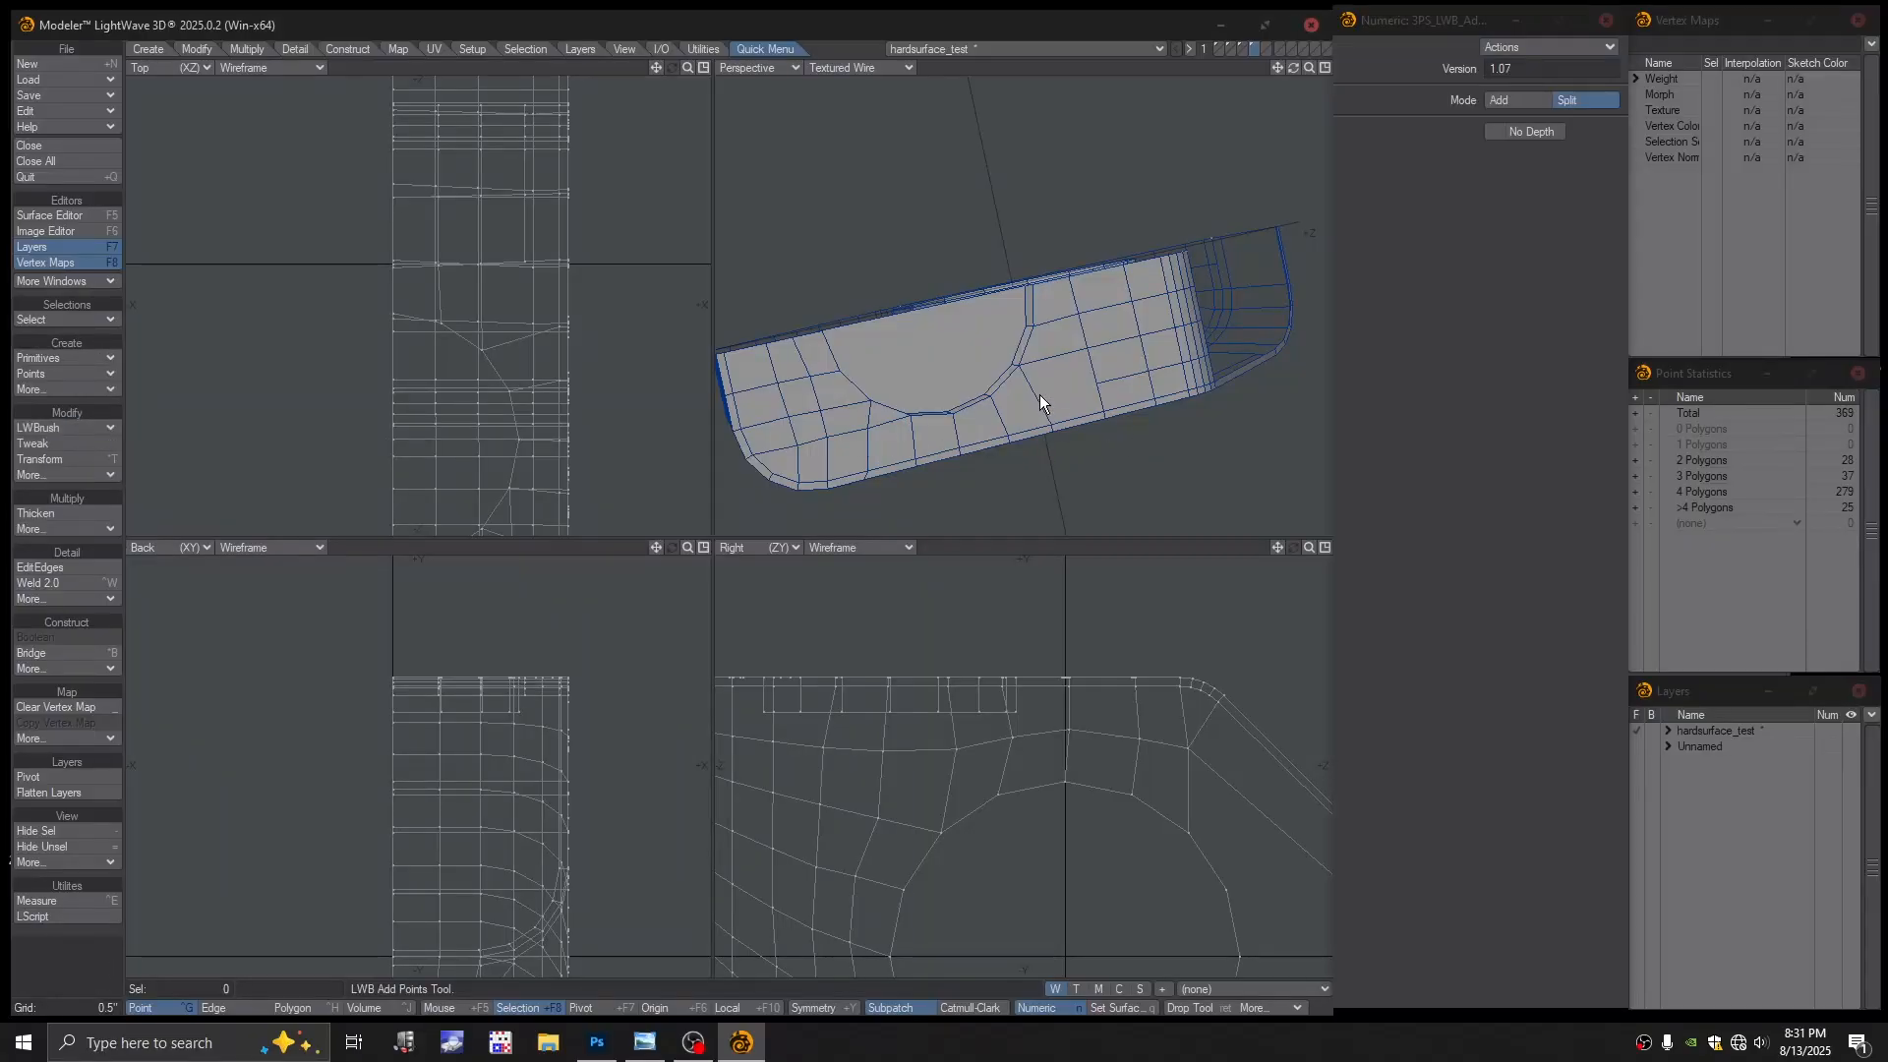
left_click(55, 429)
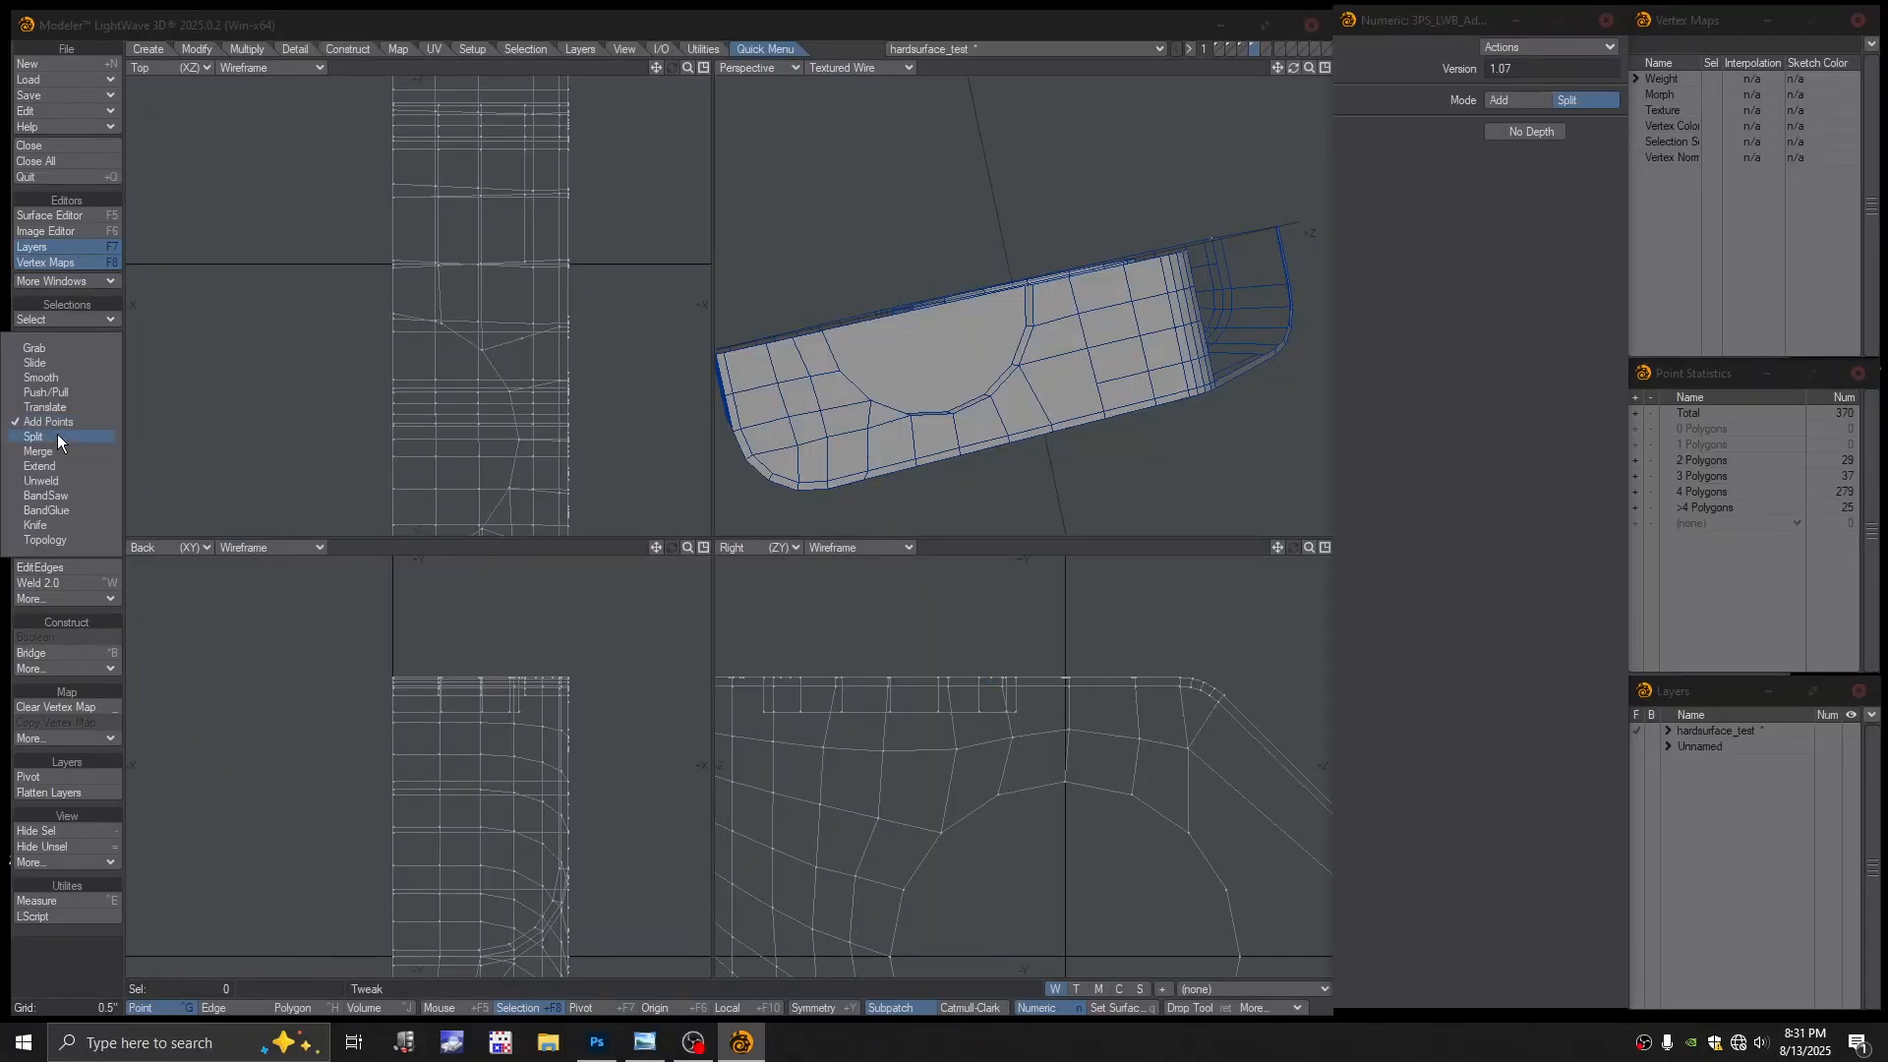
left_click(57, 434)
left_click_drag(993, 396, 1105, 382)
left_click_drag(1106, 384, 924, 369, "alt")
Leave SubPatch, zoom onto the angled side, and select its diagonal edge in Edge mode
key("Tab")
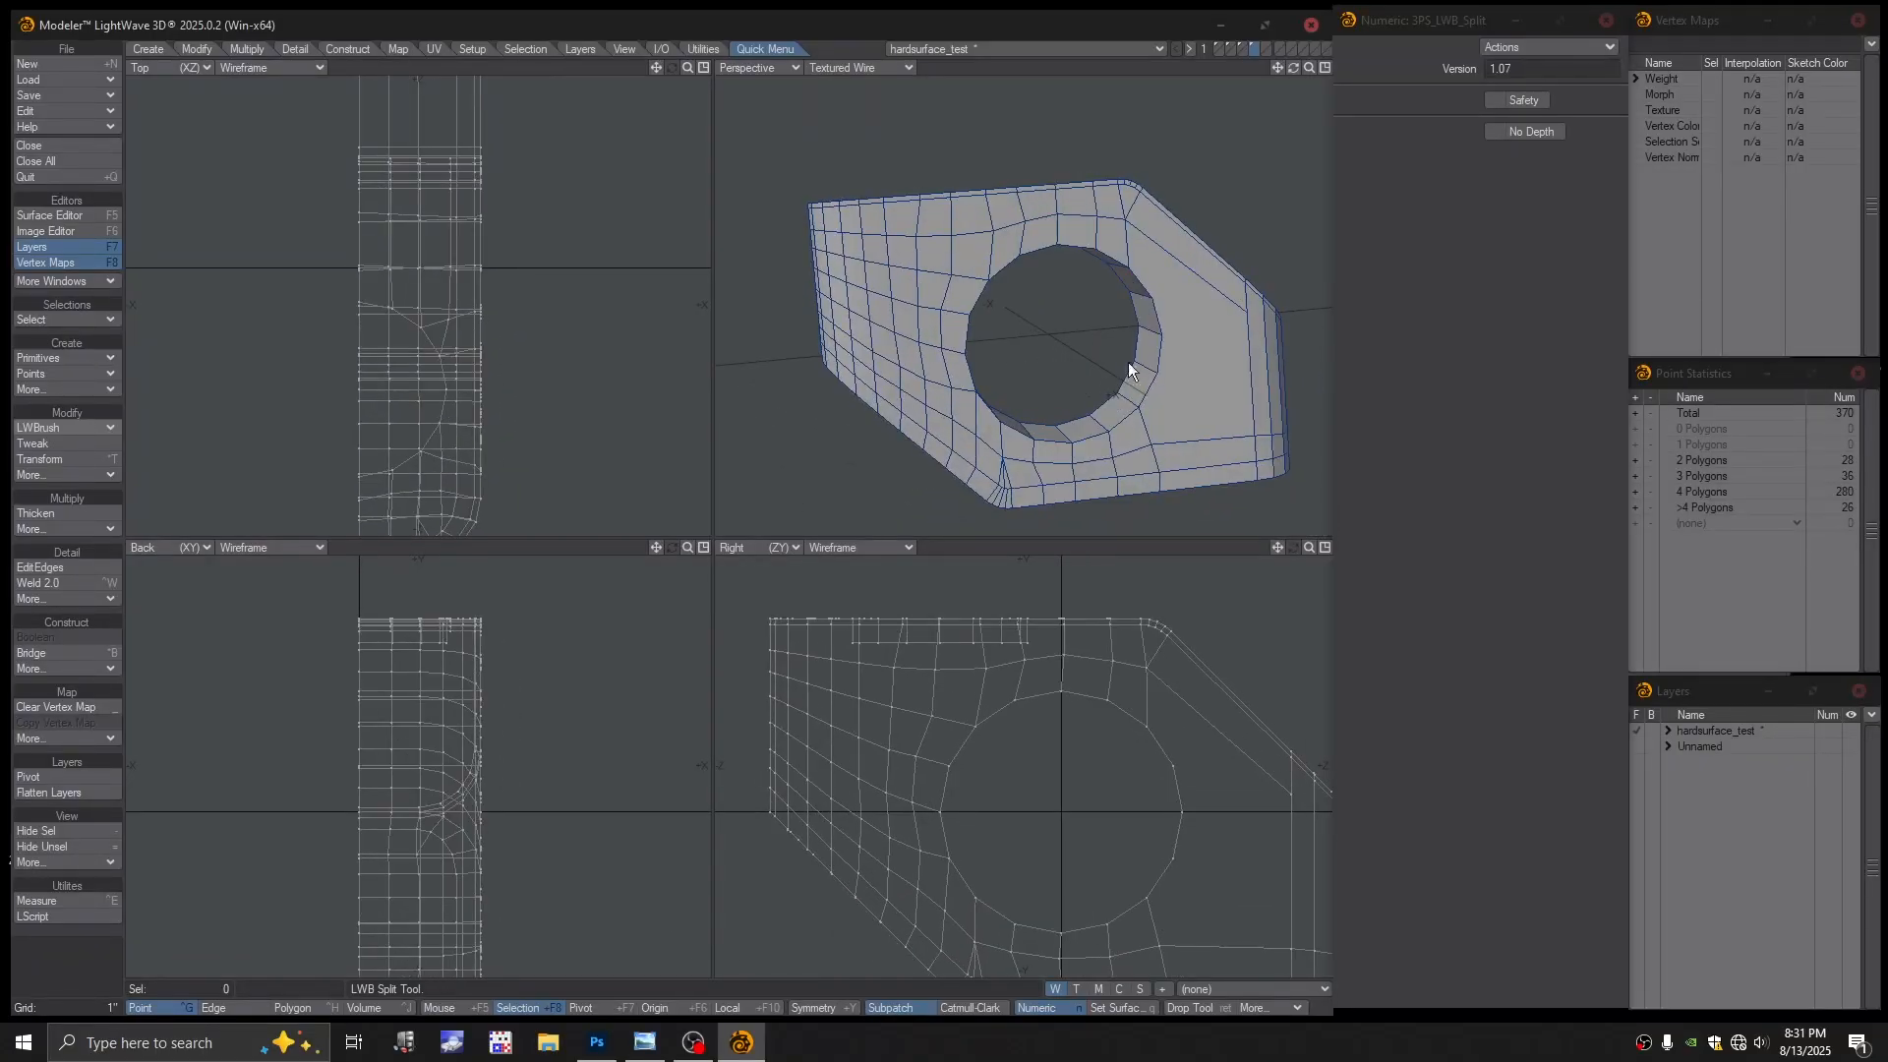
mouse_move(1129, 362)
left_mouse_down("alt")
mouse_move(1191, 345)
mouse_move(1116, 362)
left_mouse_up("alt")
left_click_drag(1116, 362, 1072, 317, "alt")
left_click_drag(1072, 317, 963, 354, "alt+shift")
key("space")
key("space")
left_click(1032, 342)
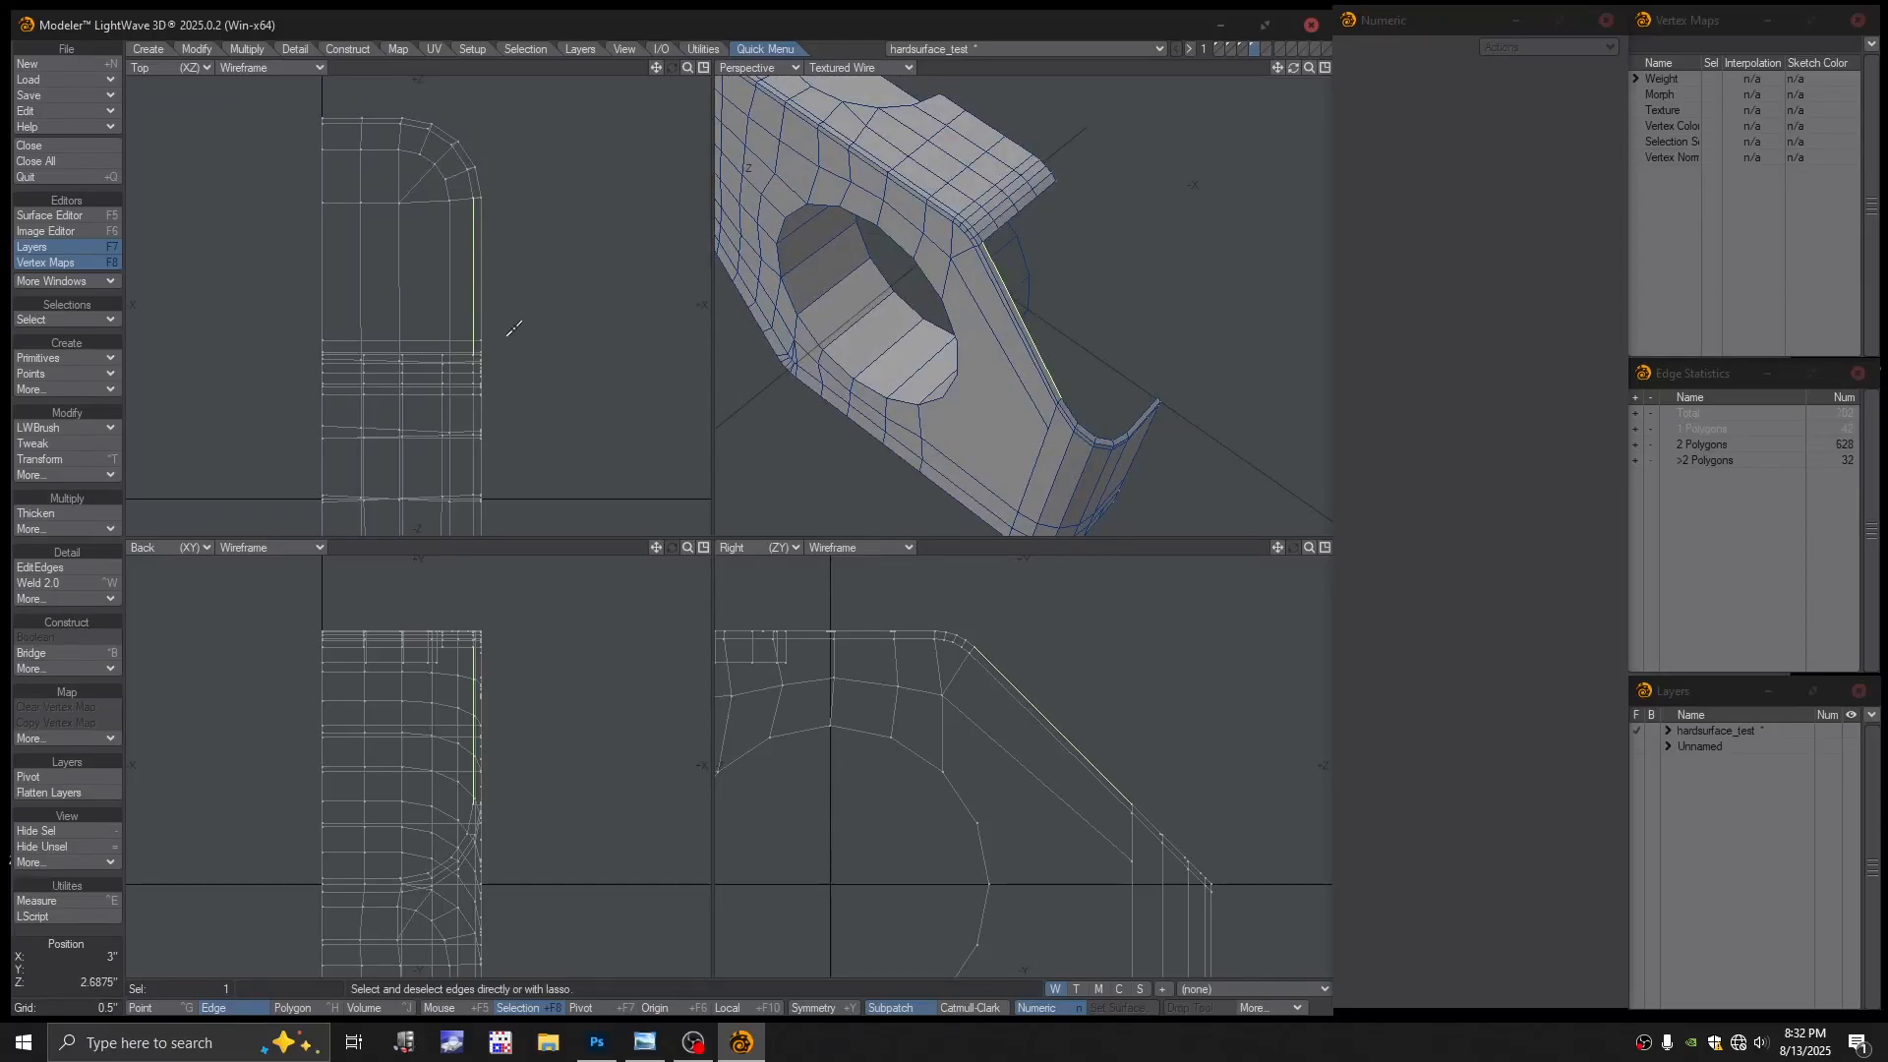
key("t")
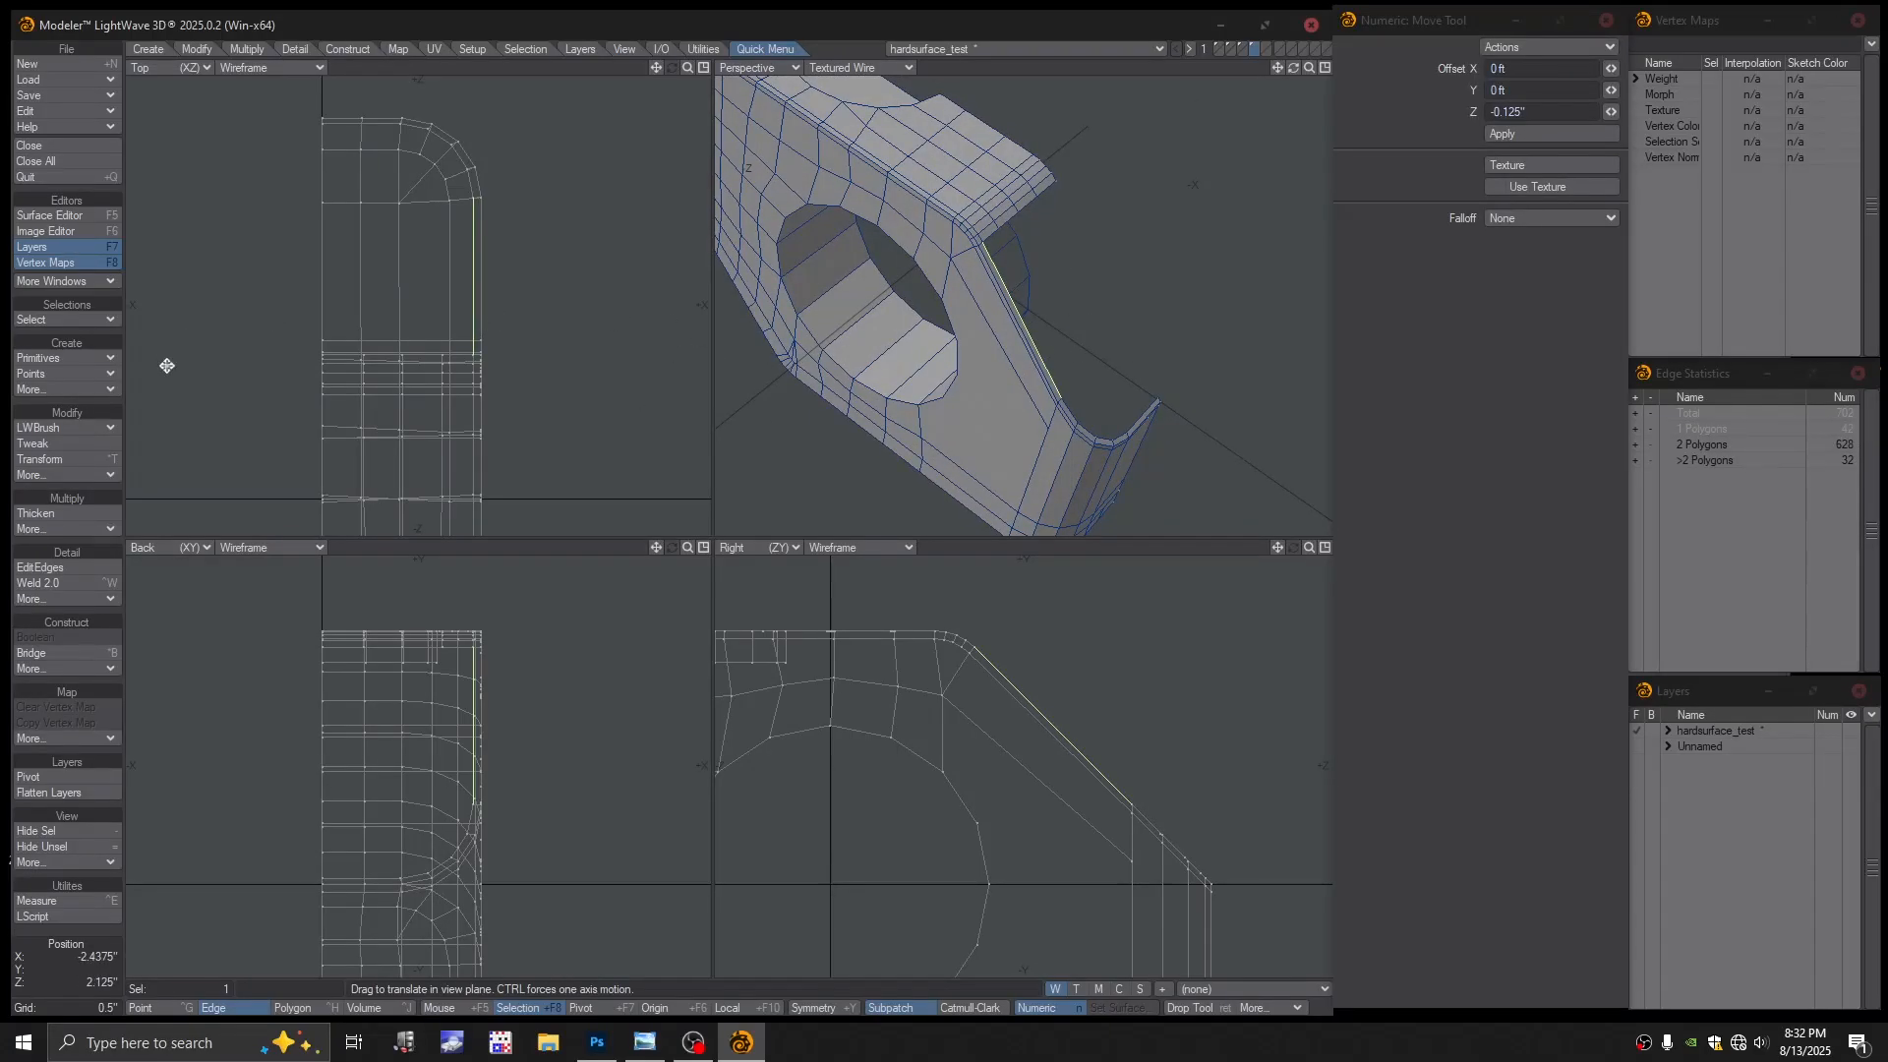
key("space")
key("space")
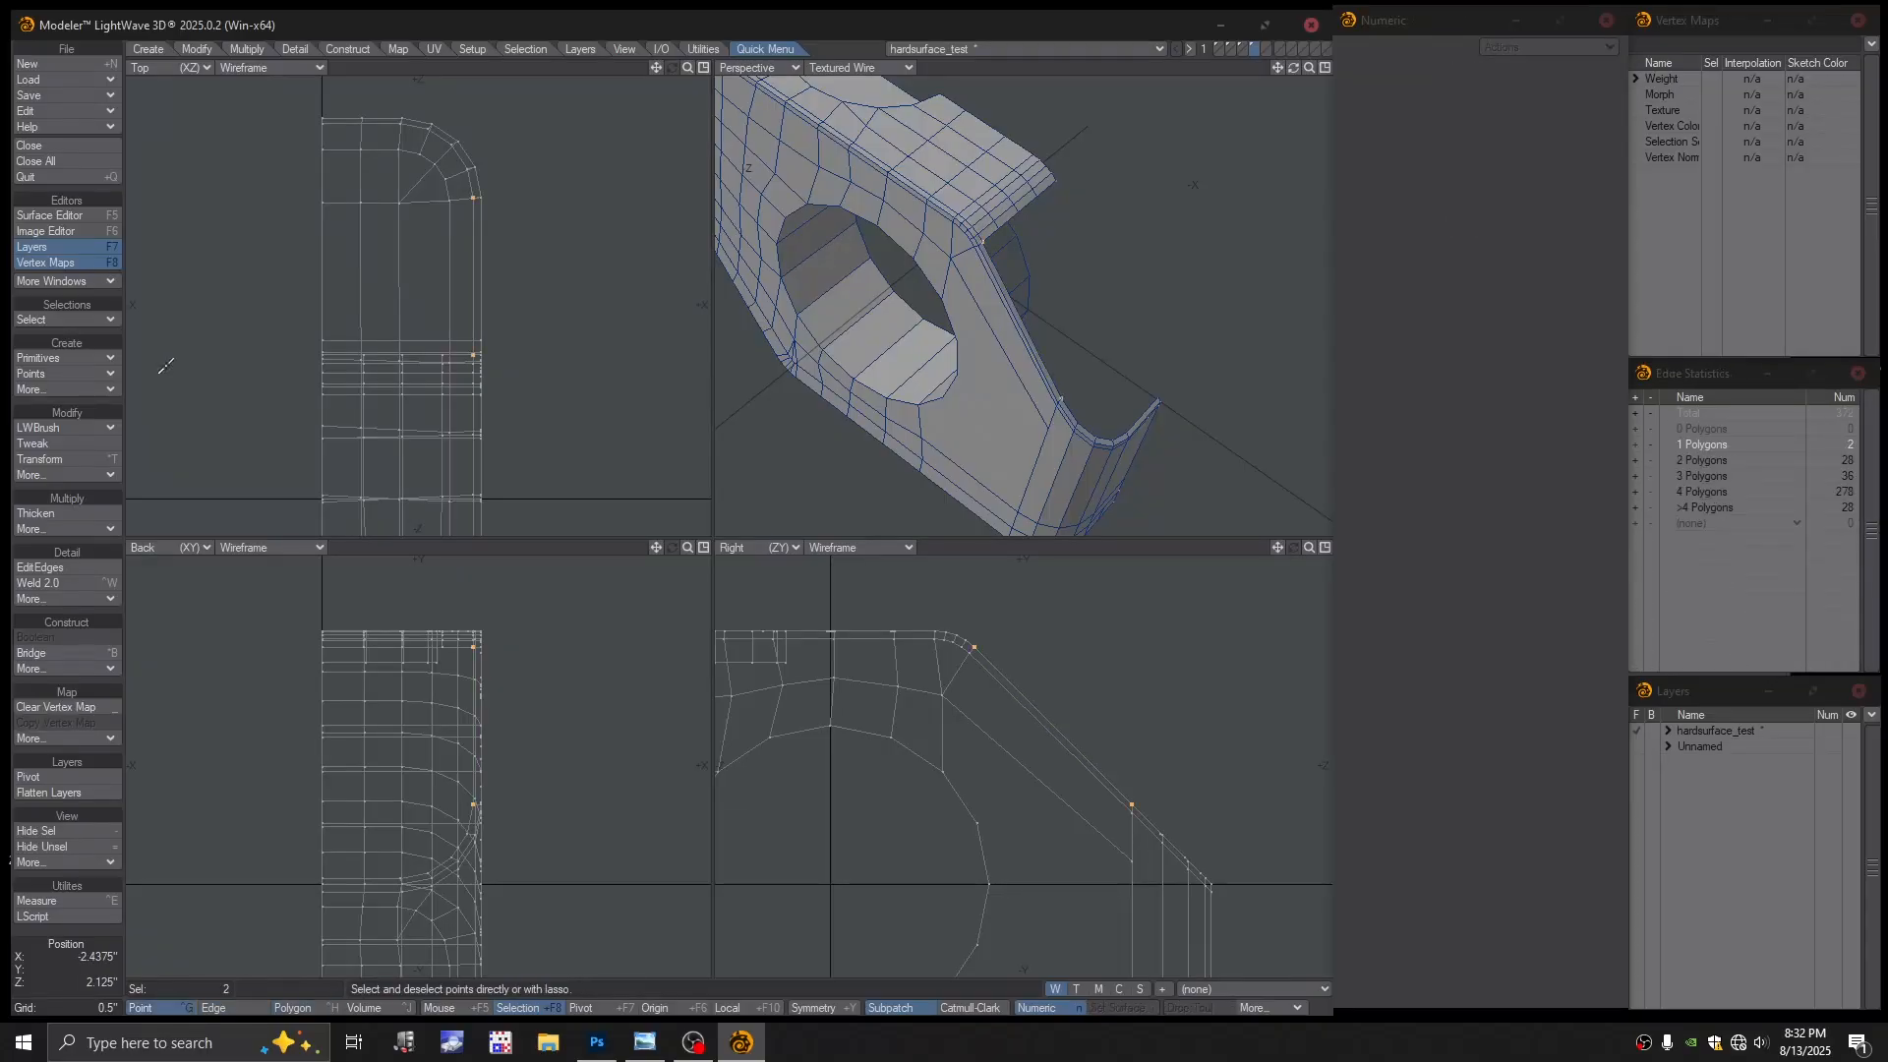
key("space")
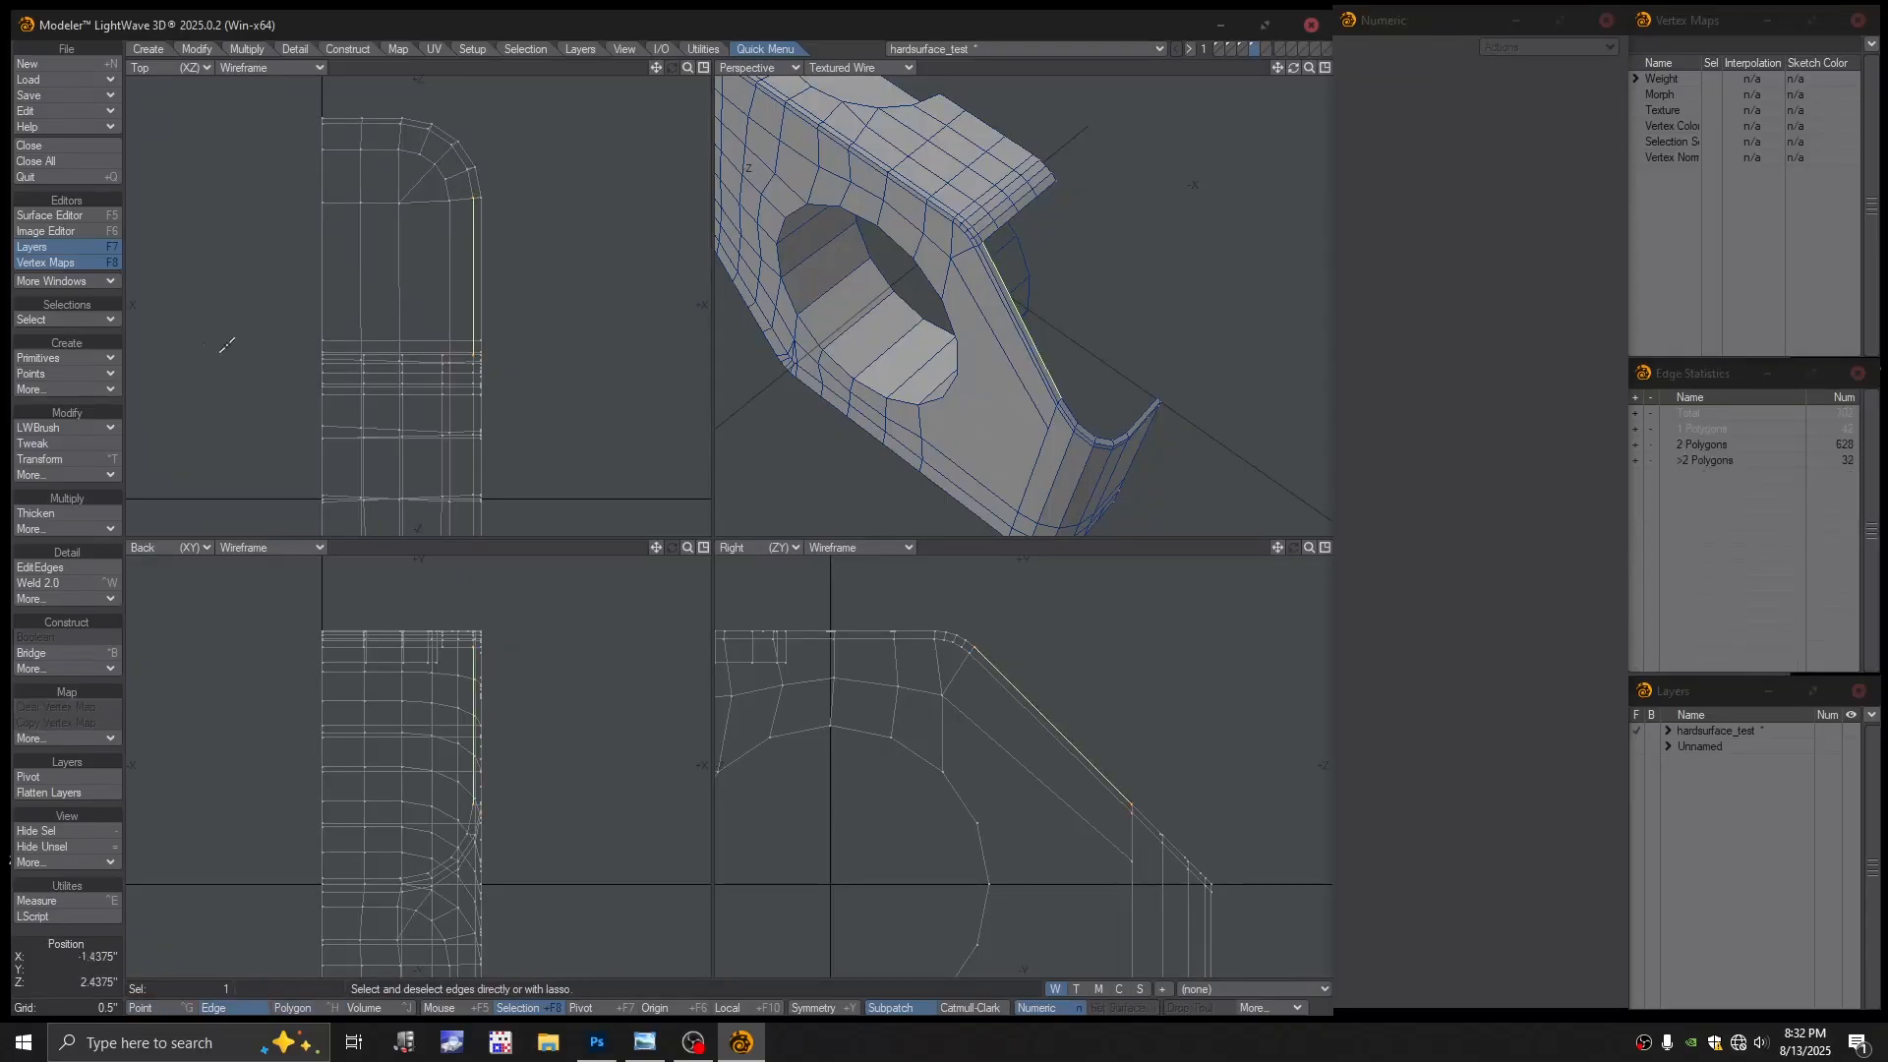
left_click(201, 49)
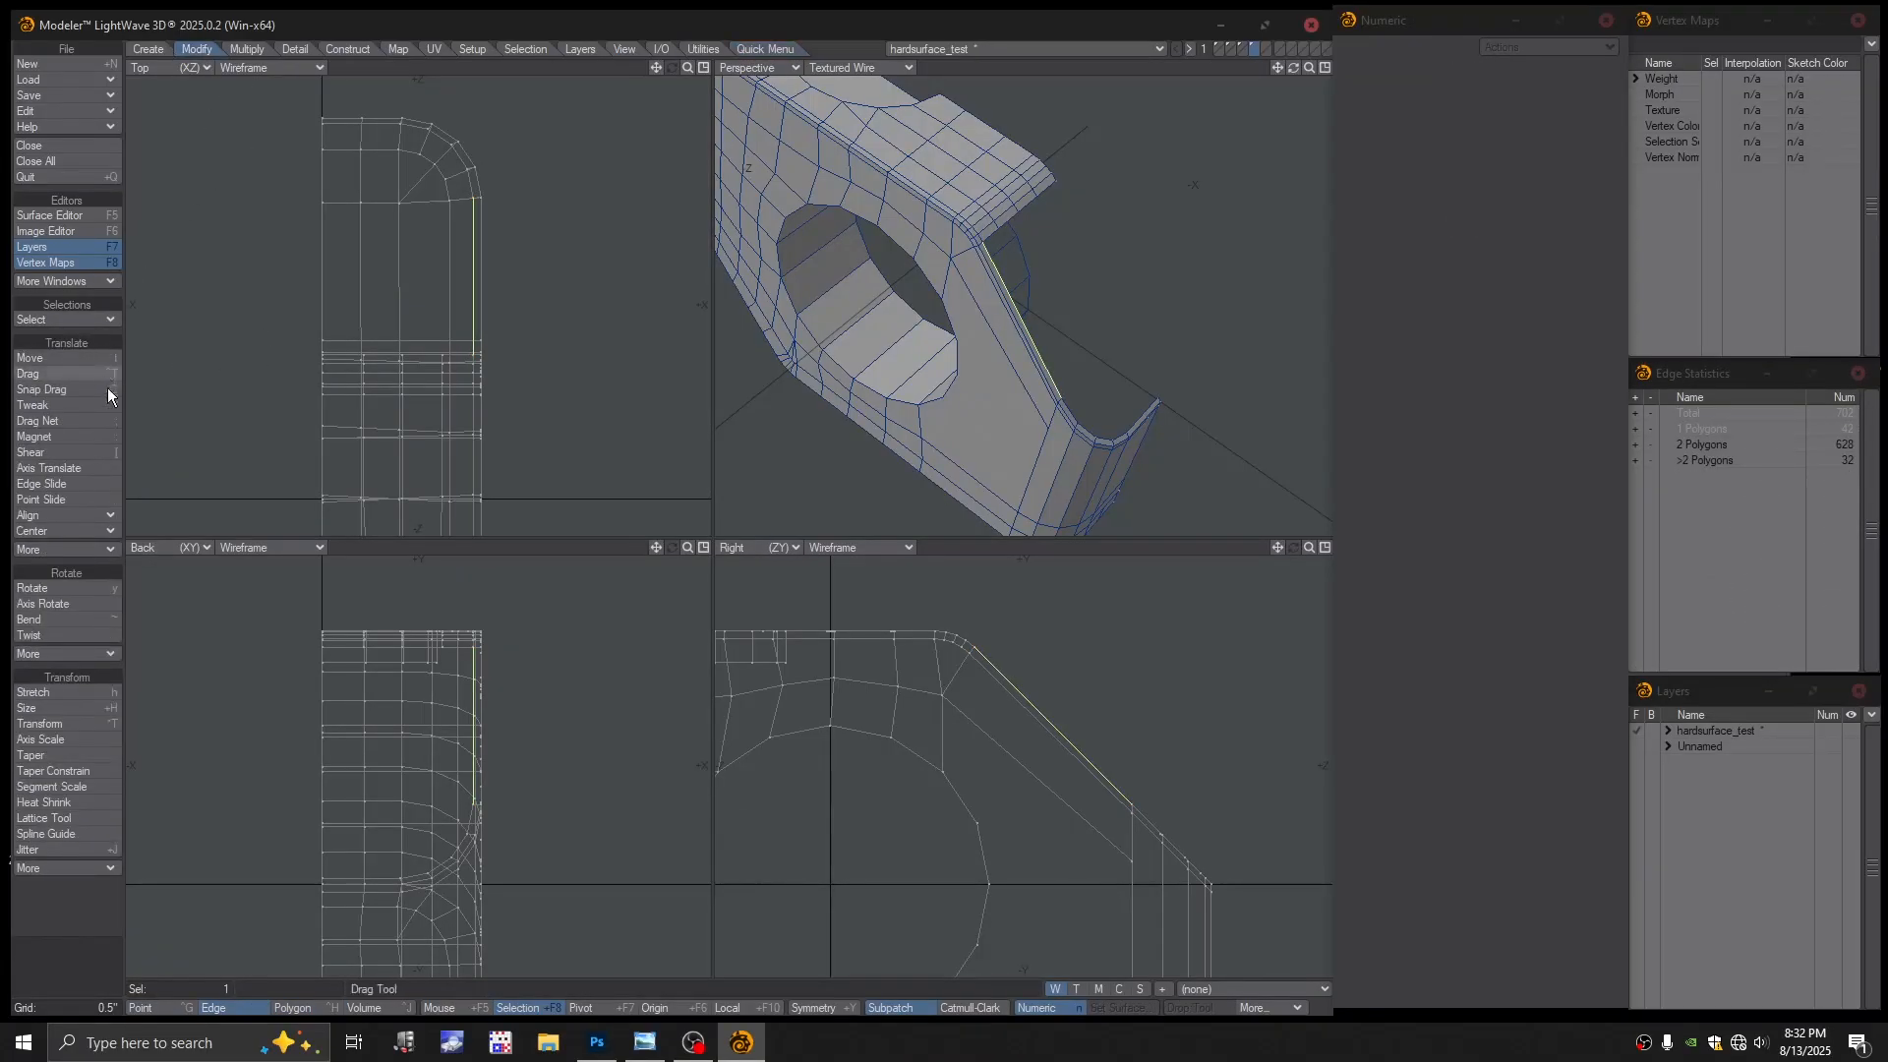
Align the diagonal edge's points to the world X axis with Align Points to Axis, then deselect
left_click(62, 517)
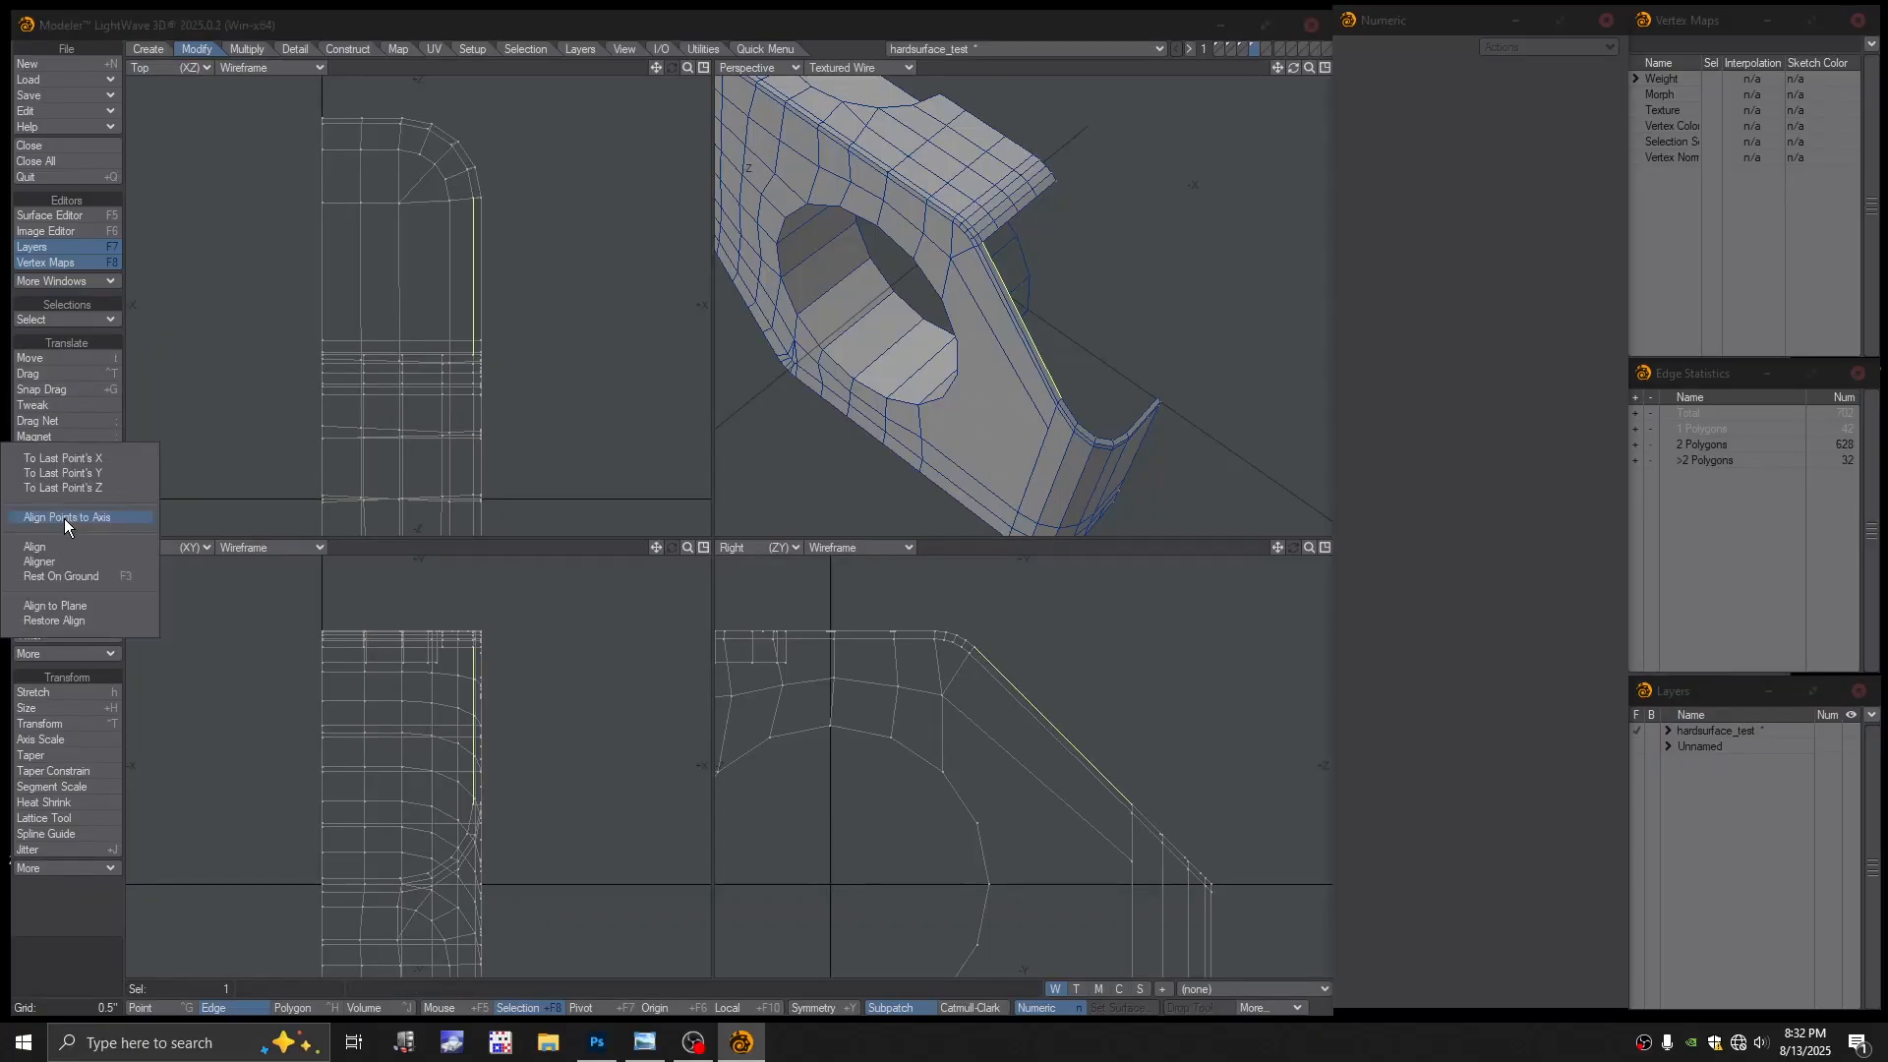
left_click(67, 517)
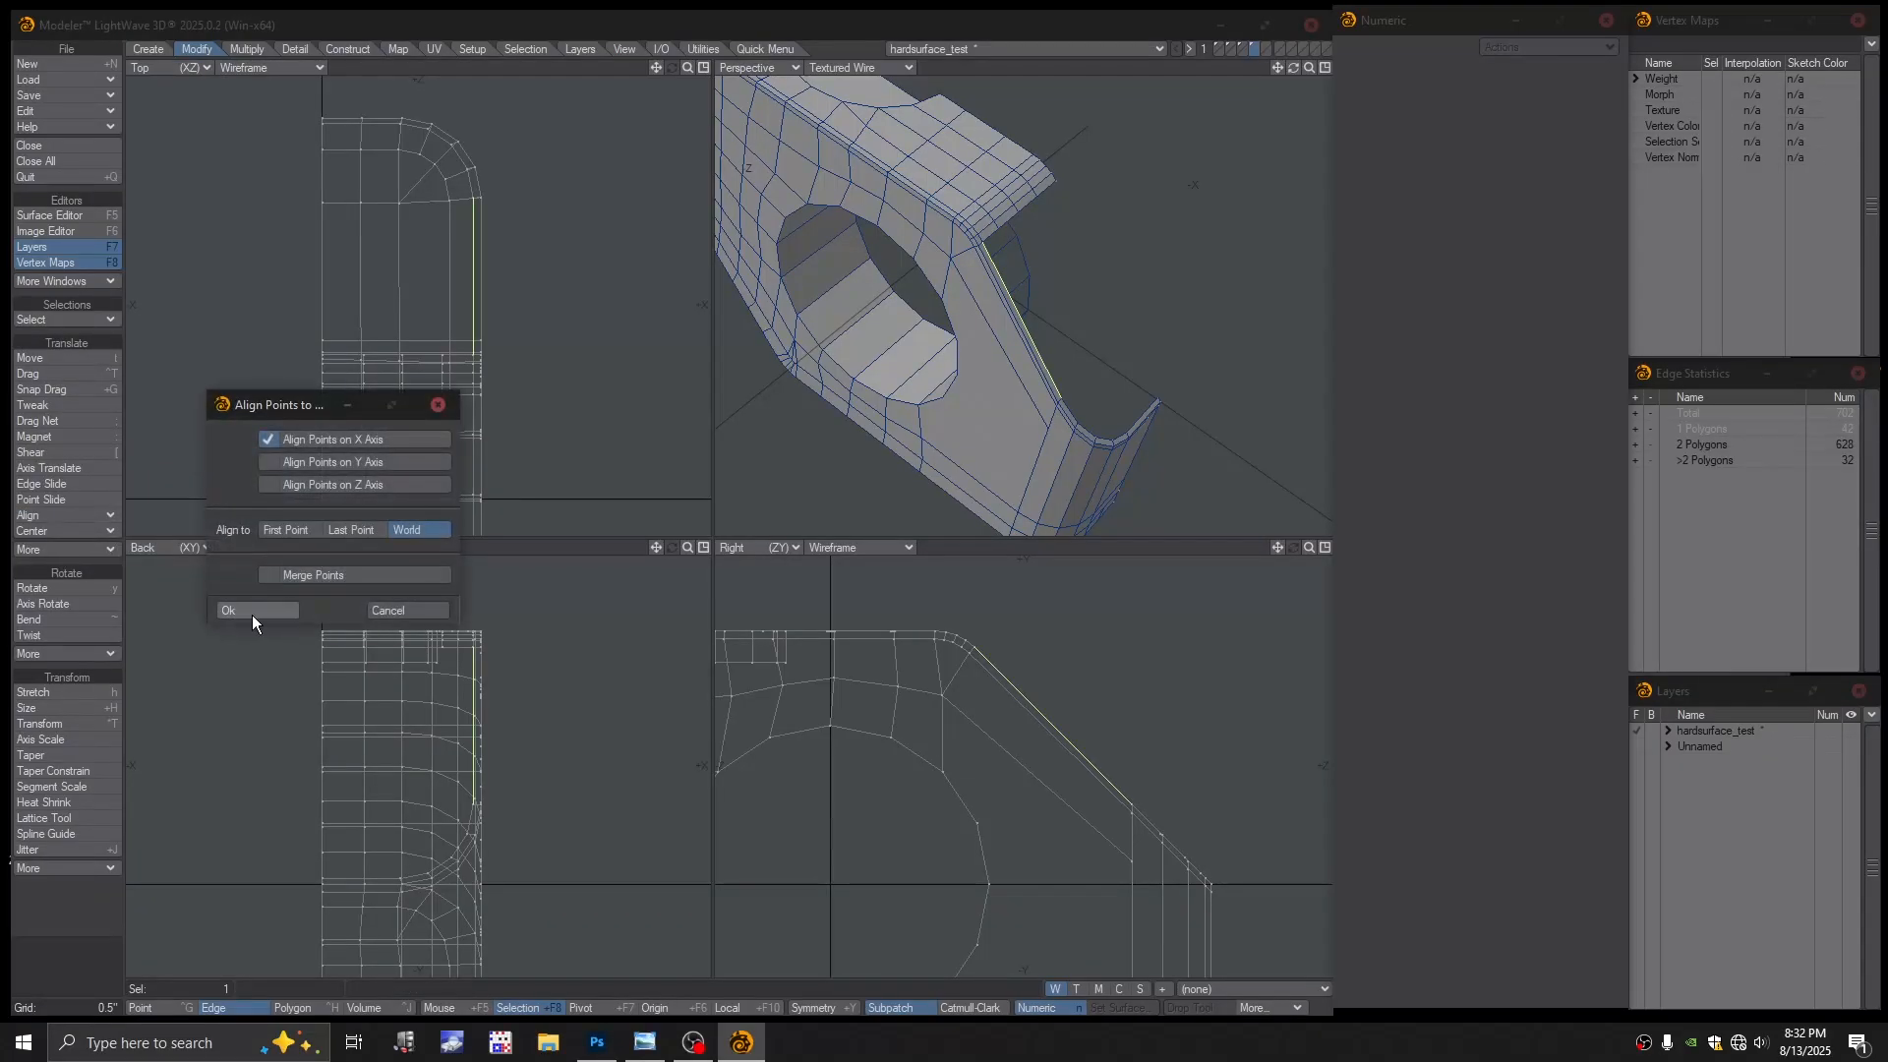
left_click(248, 609)
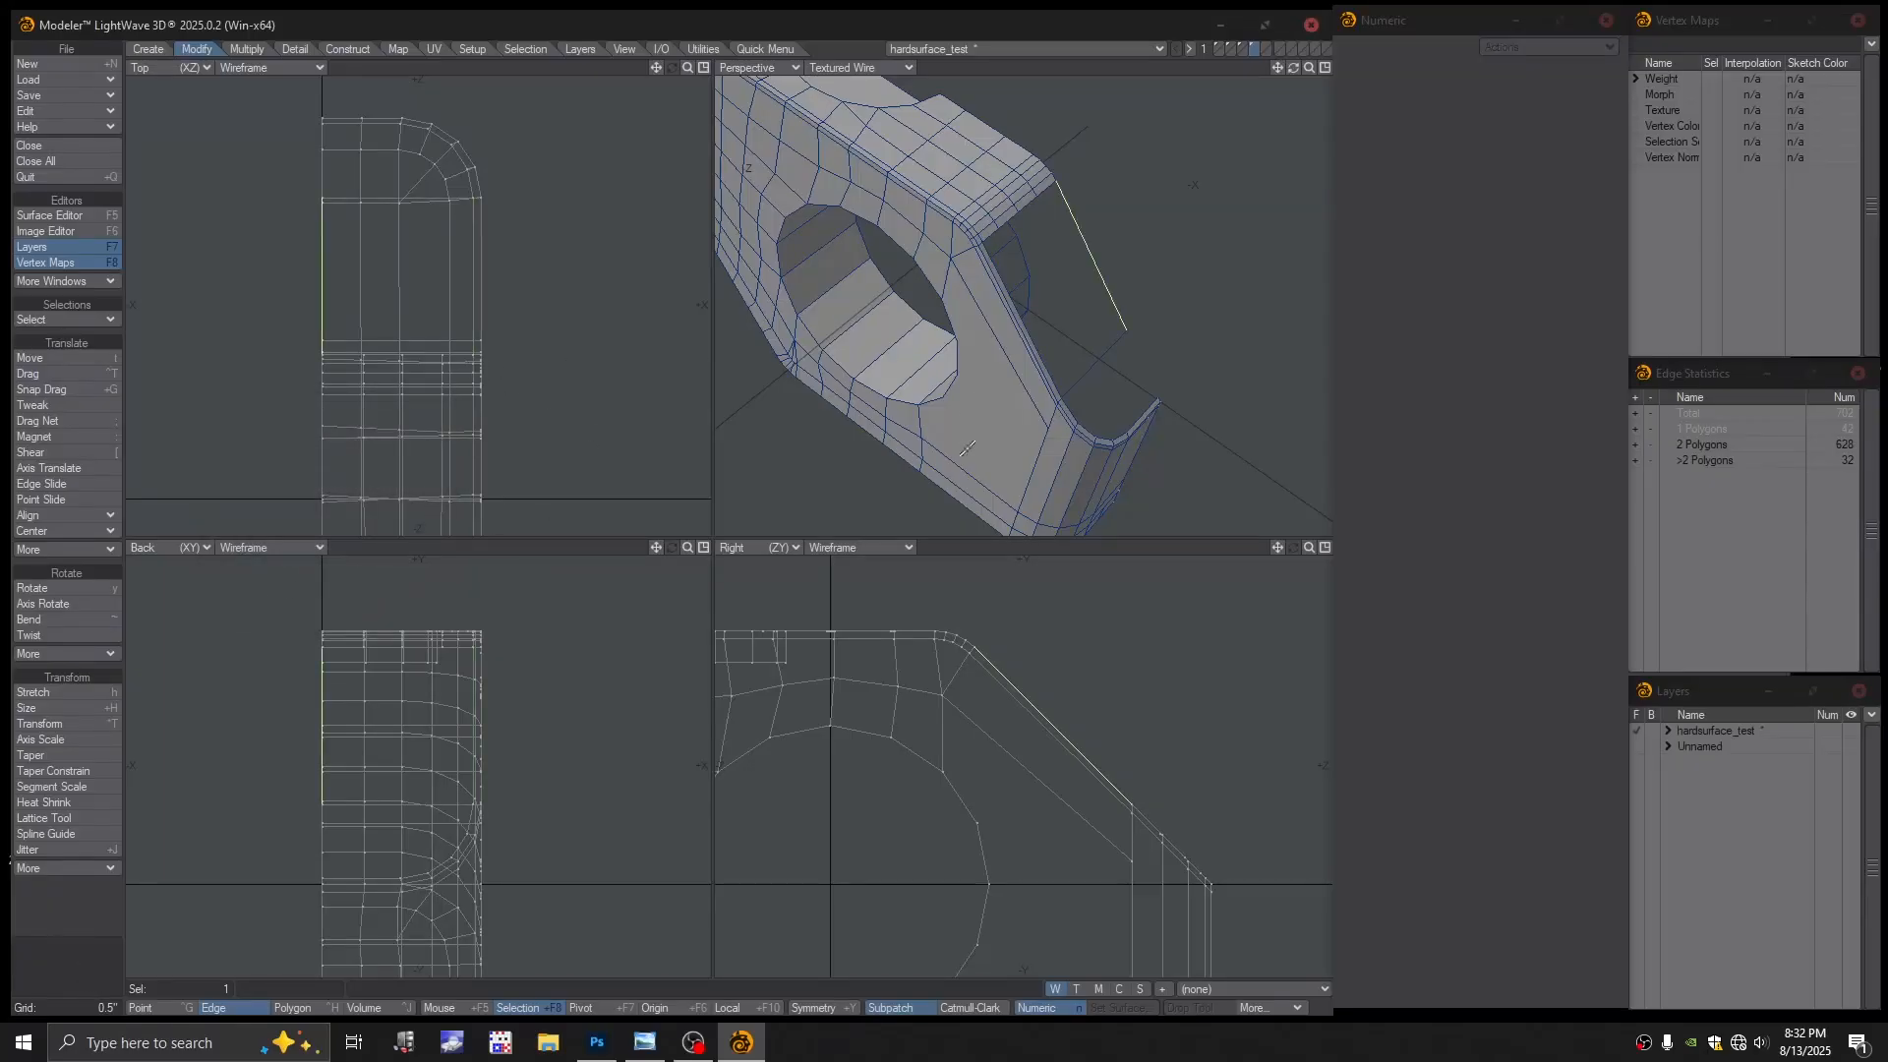
left_click(1171, 291)
left_click_drag(1118, 313, 1104, 316, "alt")
key("ctrl+g")
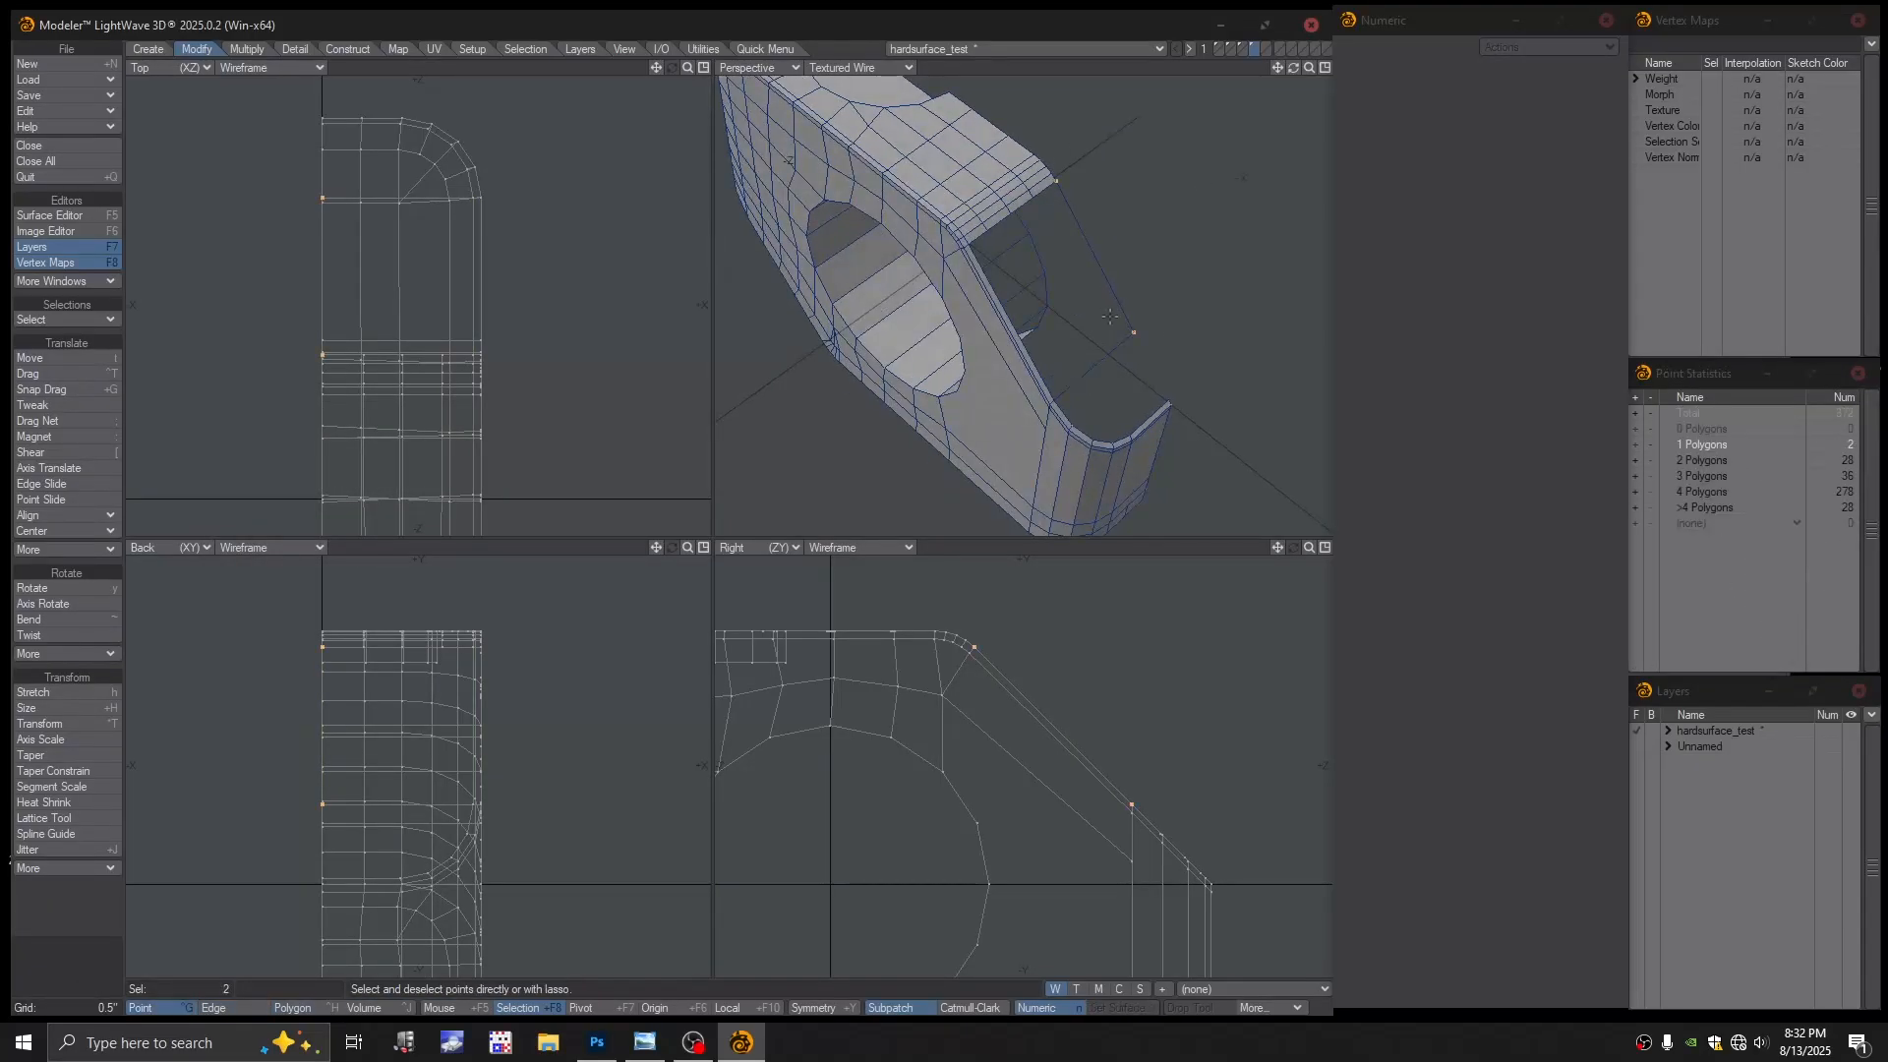
key("ctrl+h")
Flip the stretched polygon beside the cutout so it faces outward, then deselect it
left_click(1113, 312)
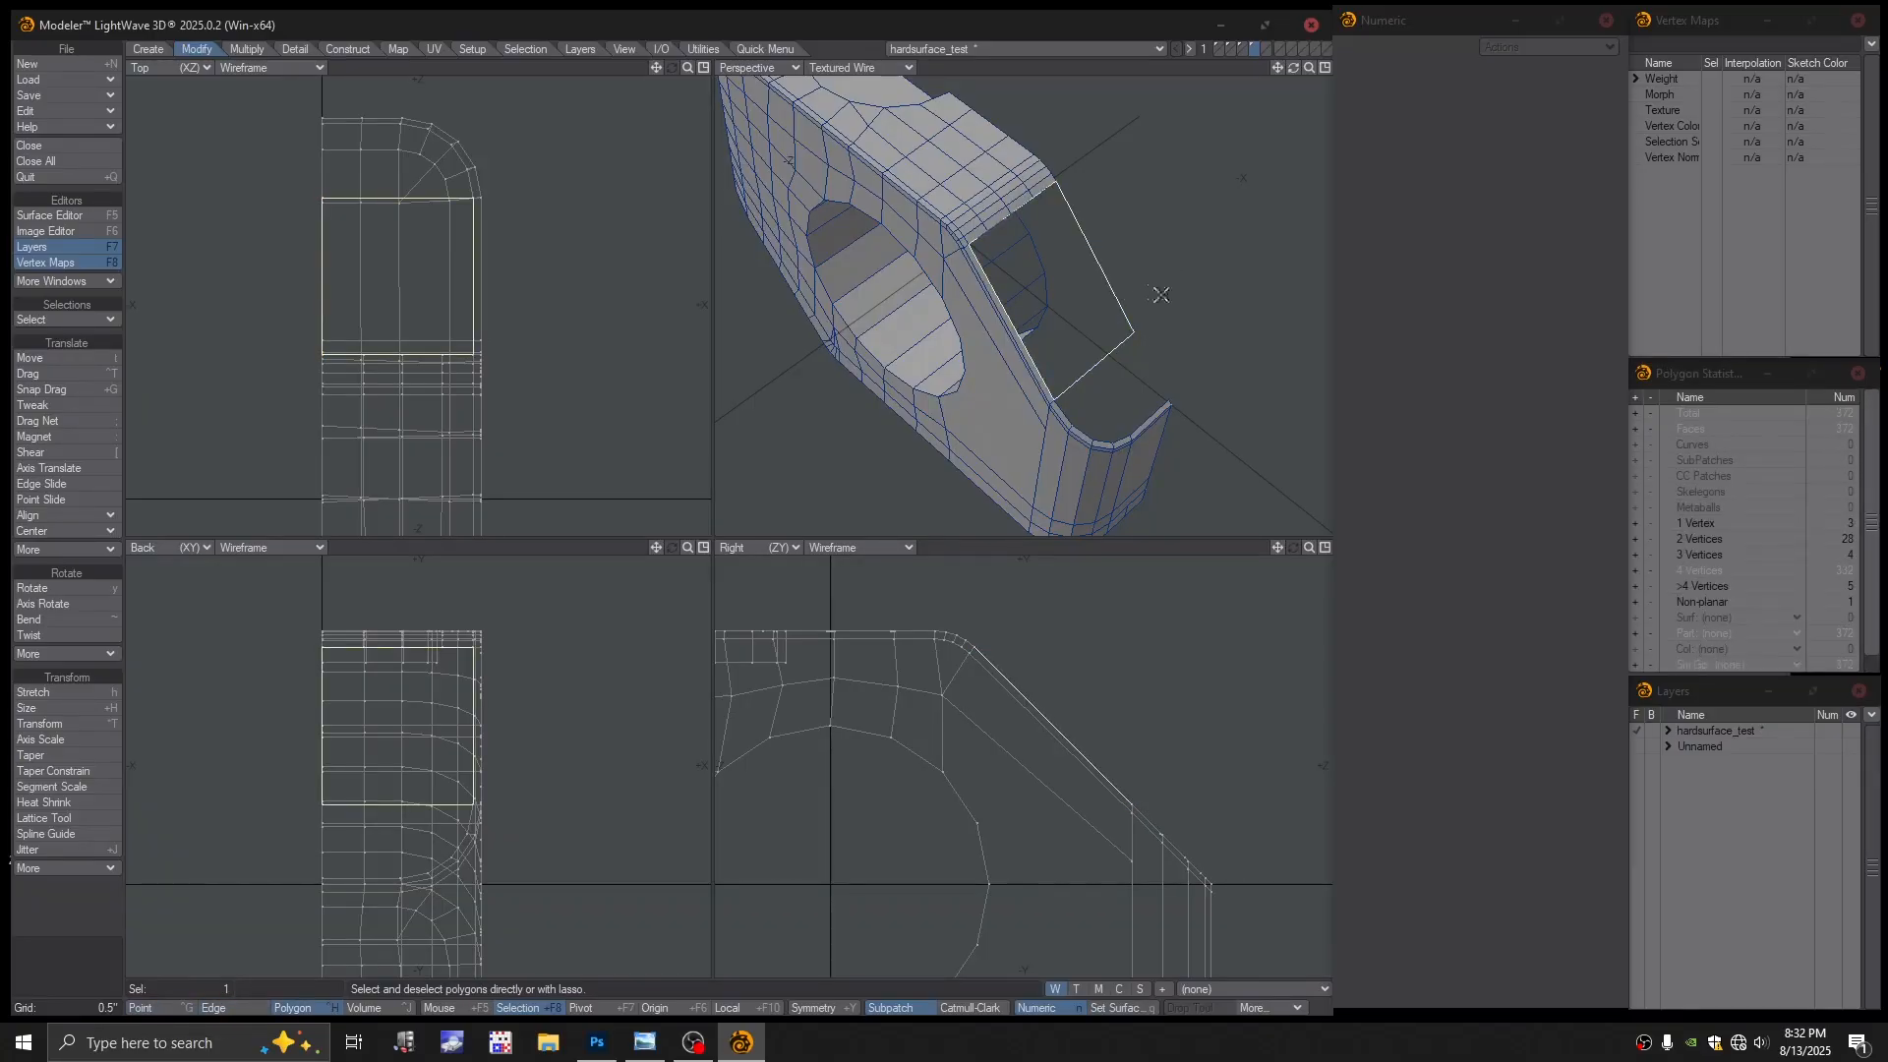
key("f")
left_click_drag(1161, 295, 1023, 303, "alt")
key("slash")
Orbit and pan around the block to inspect its side after the flip
left_click_drag(1023, 303, 1050, 304, "ctrl+alt")
left_click_drag(1050, 304, 1013, 290, "alt")
left_click_drag(1012, 290, 969, 221, "alt+shift")
left_click_drag(969, 221, 969, 263, "alt")
left_click_drag(968, 264, 1077, 265, "alt+shift")
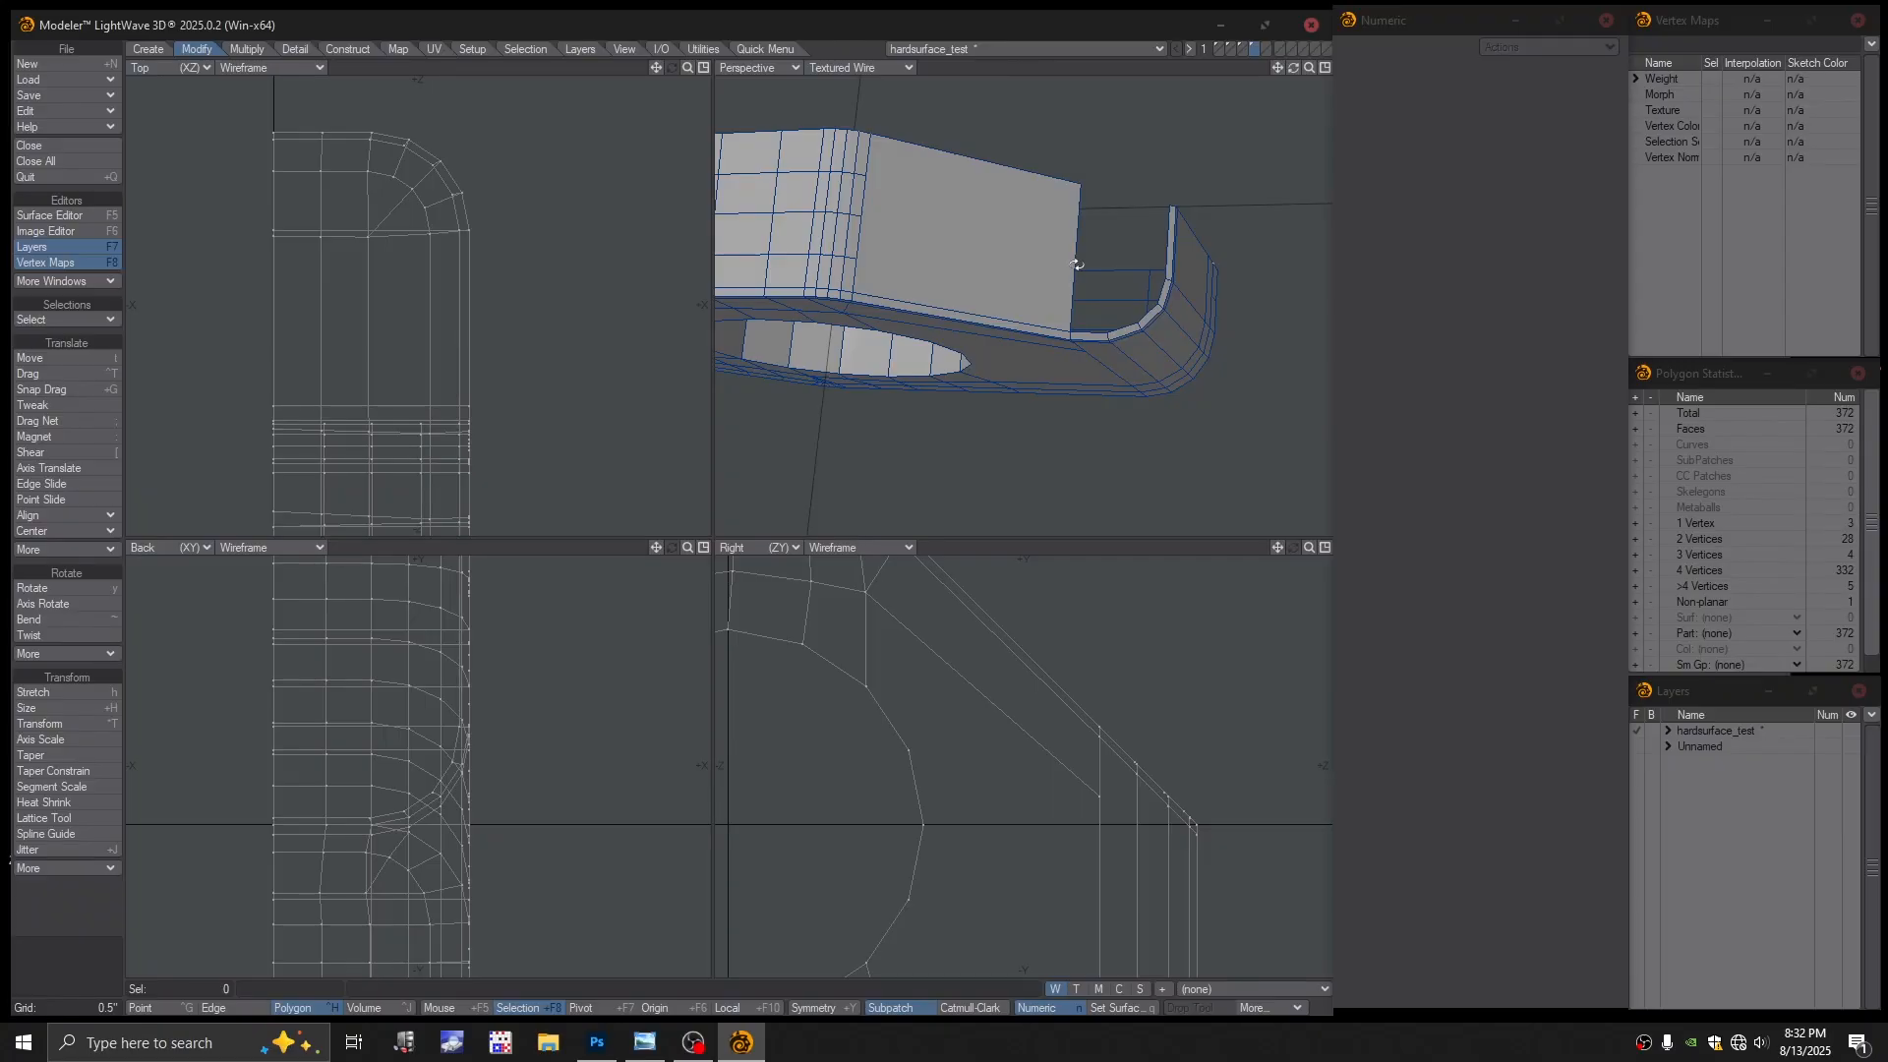
left_click_drag(884, 254, 1008, 270, "alt")
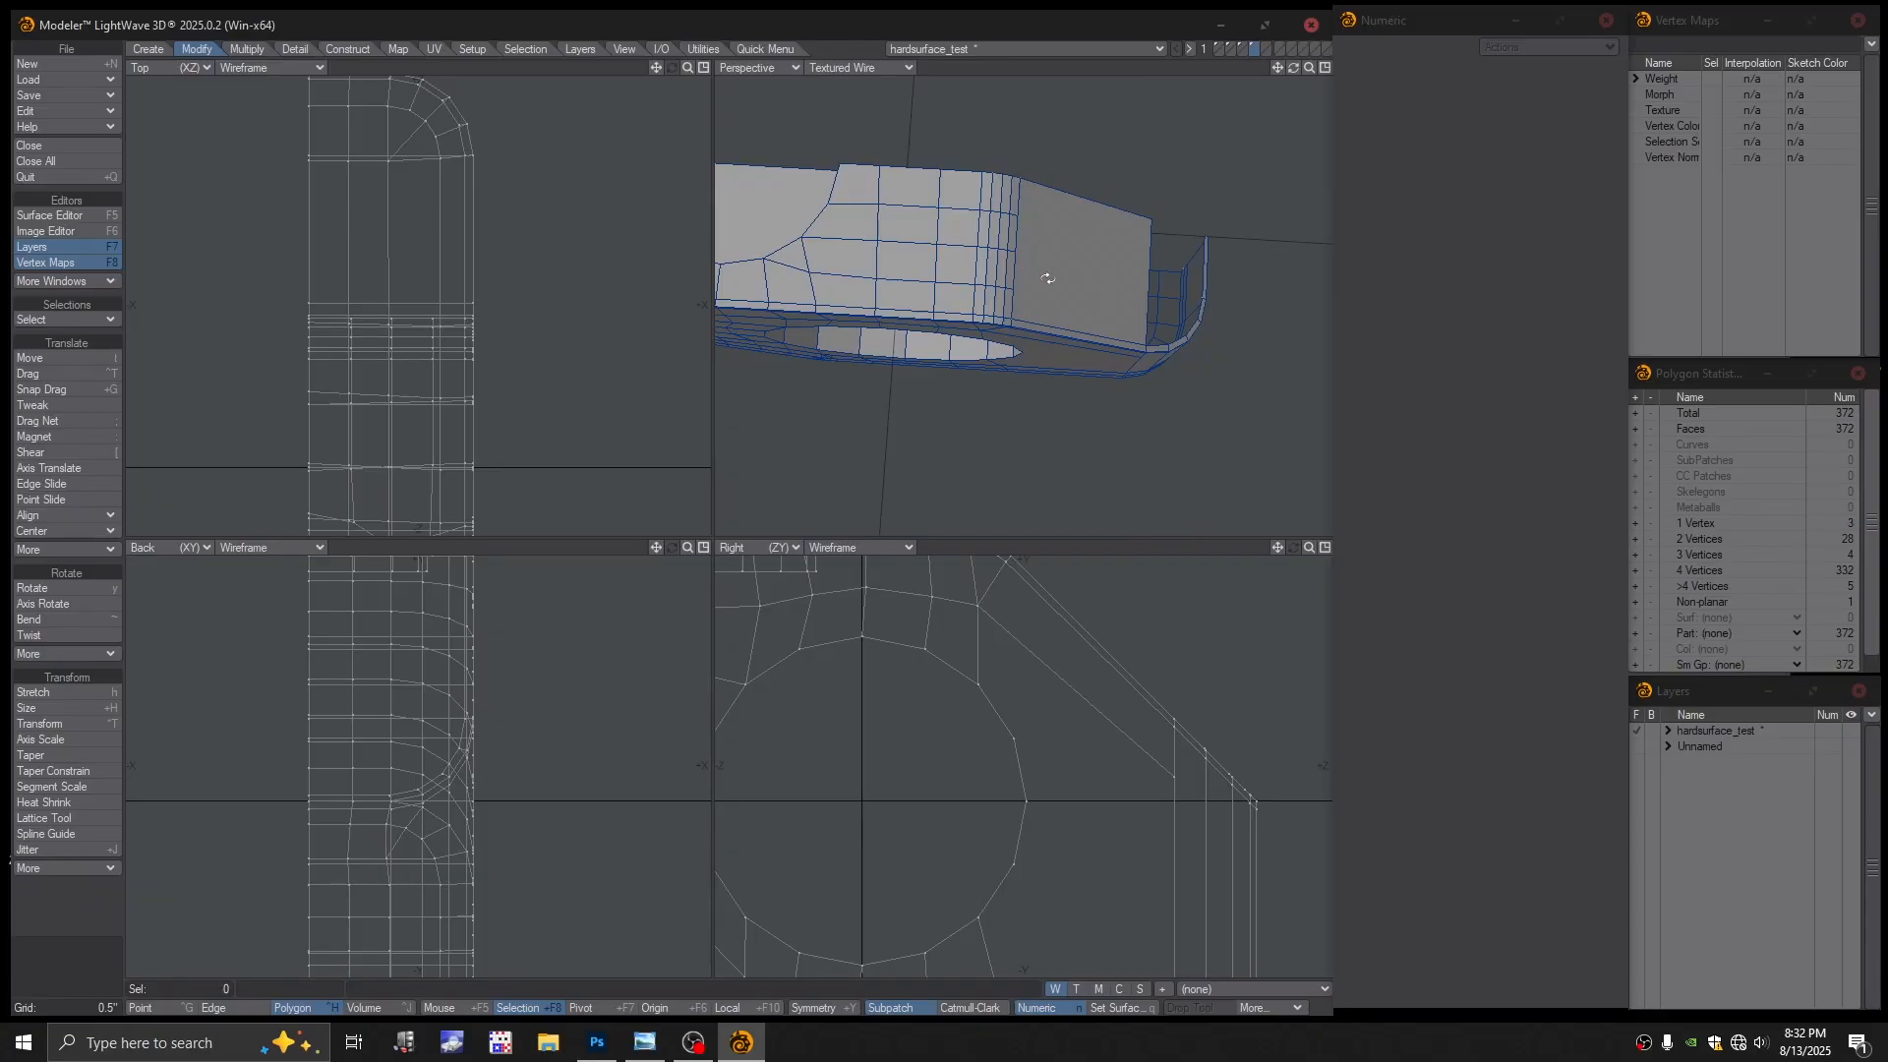
left_click_drag(1050, 299, 995, 297, "alt")
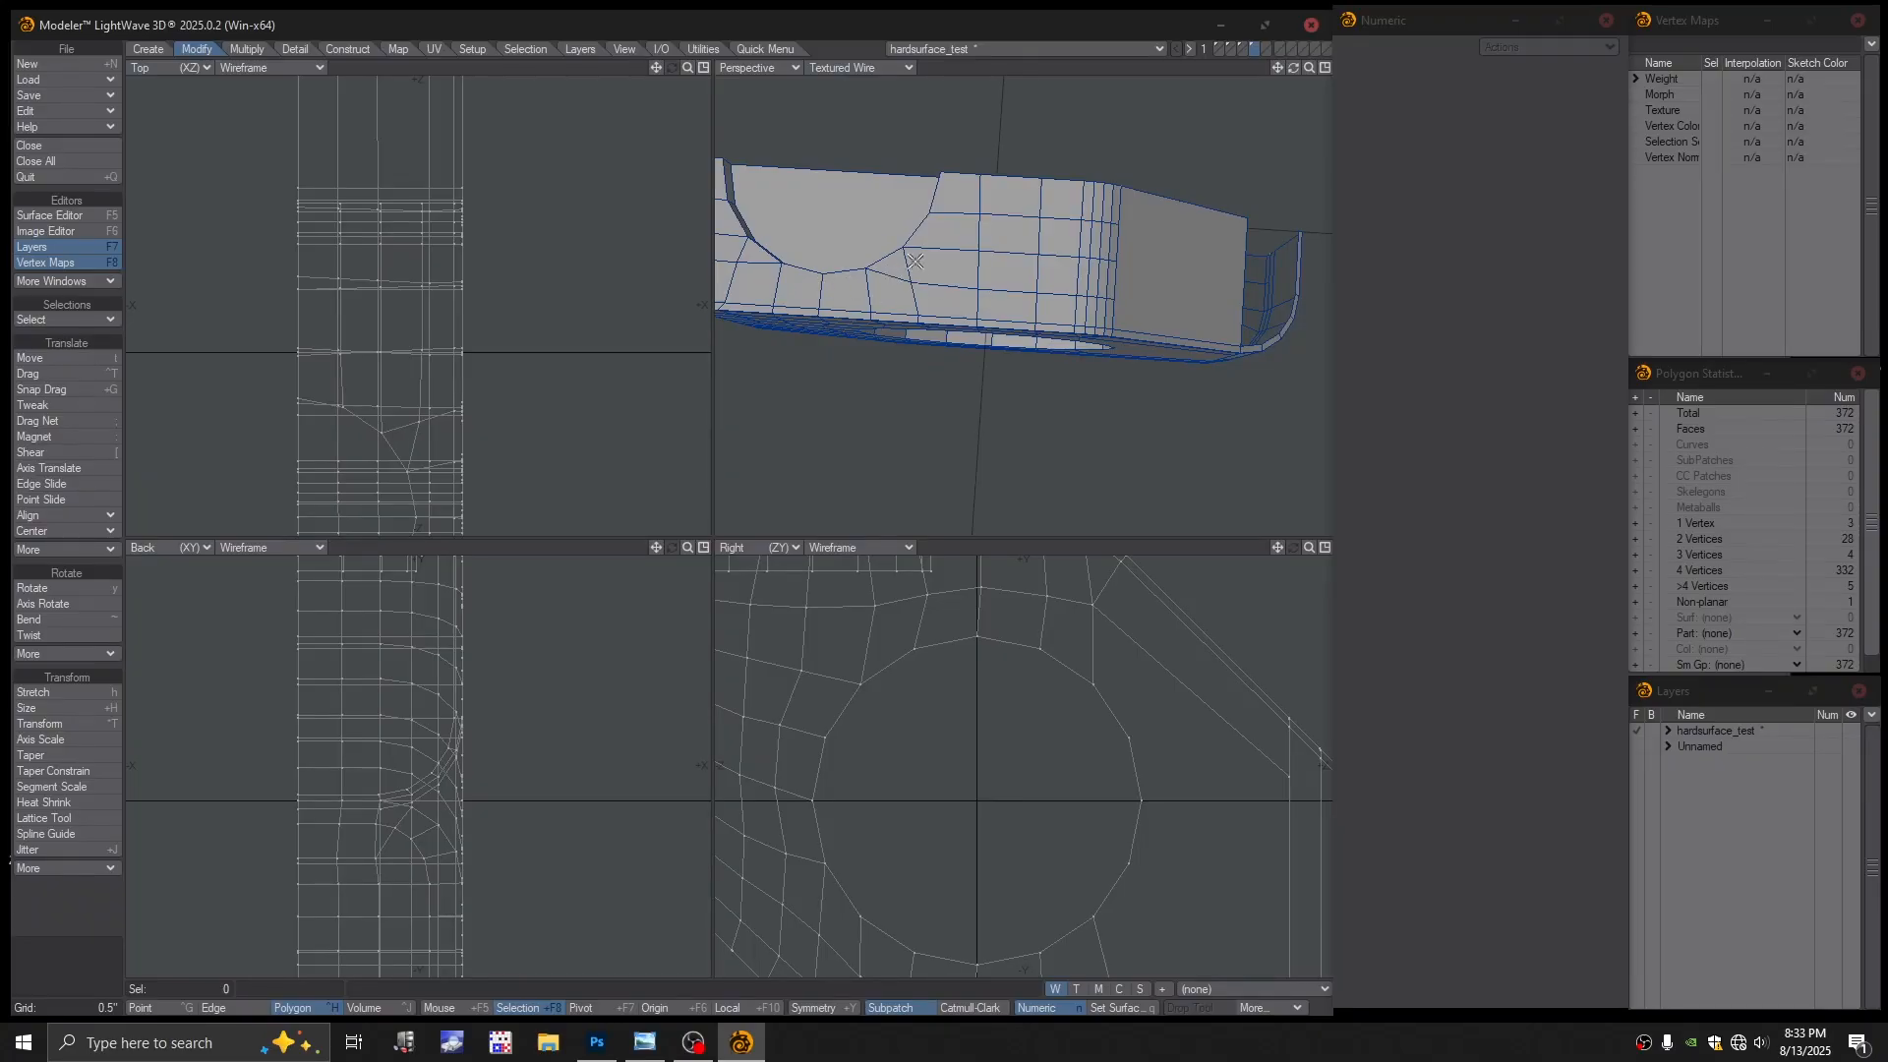
left_click_drag(977, 295, 975, 292, "alt")
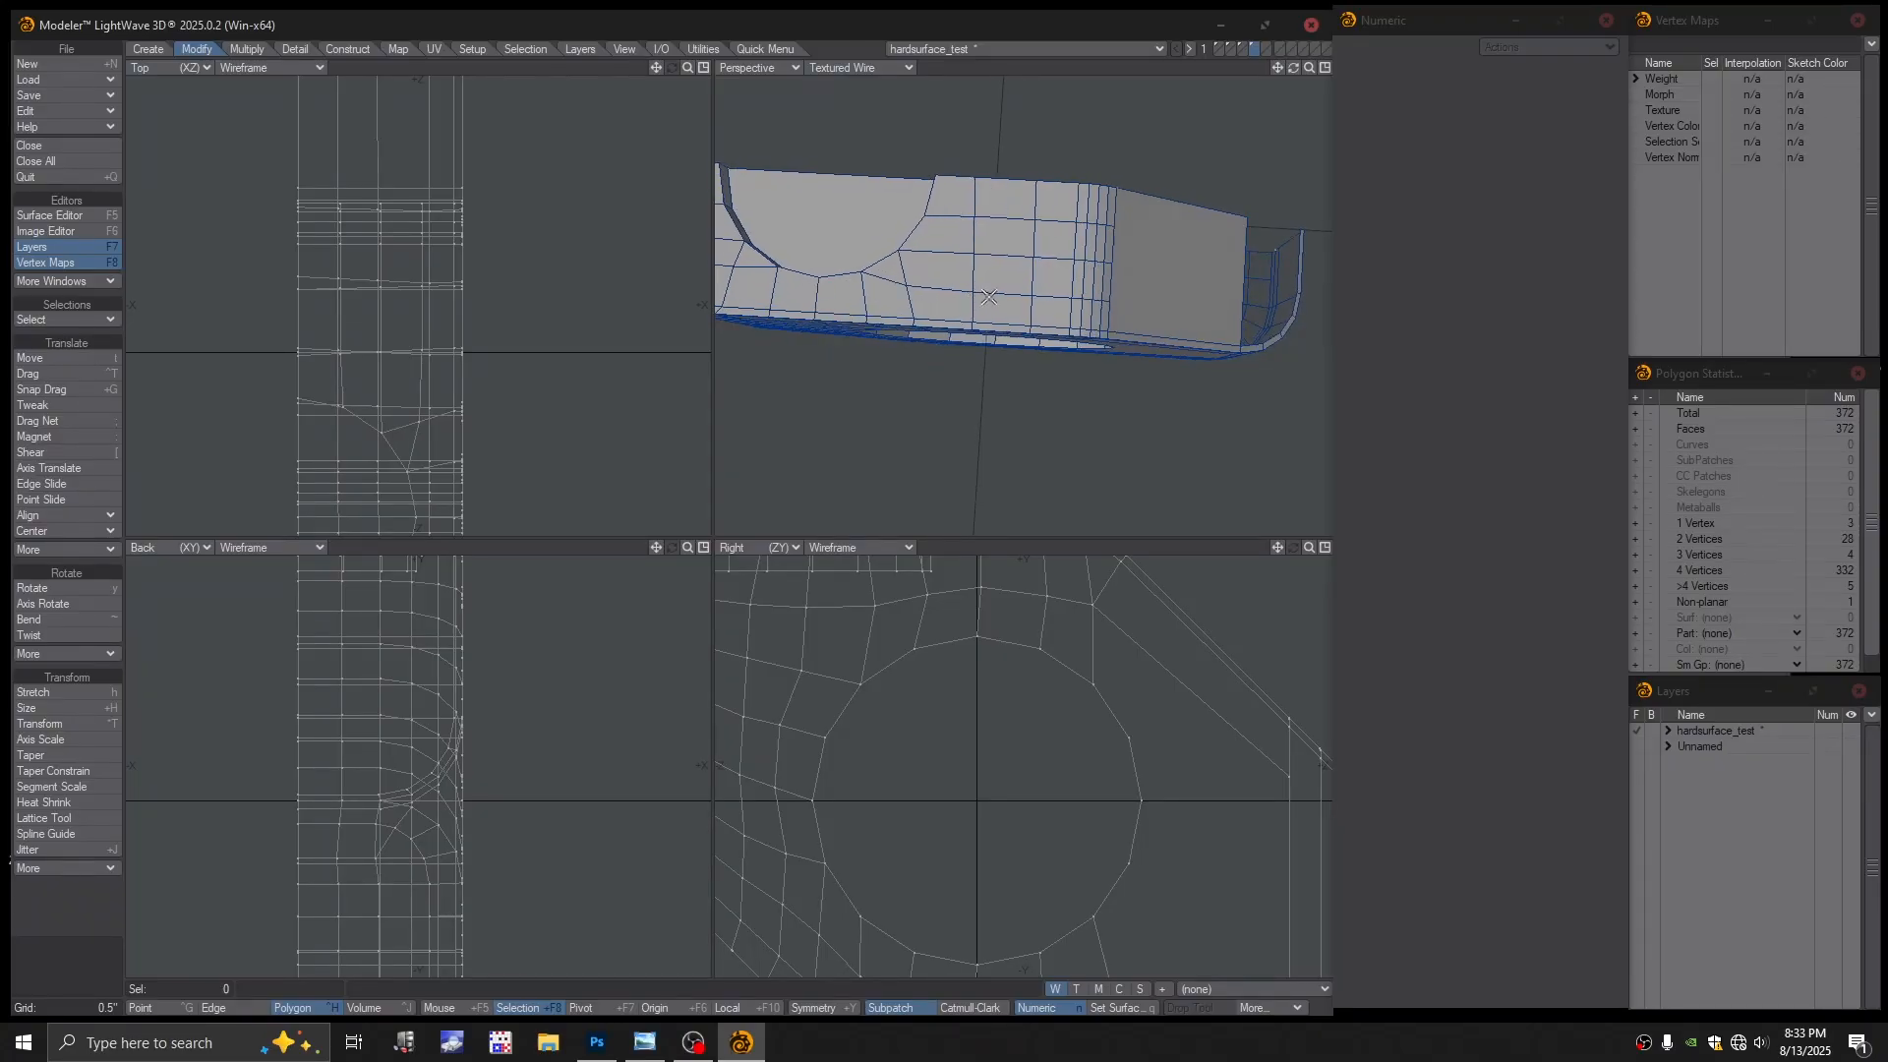
Loop-select the horizontal edge loop on the side face and delete it
key("space")
key("space")
left_click(989, 291)
key("ctrl+l")
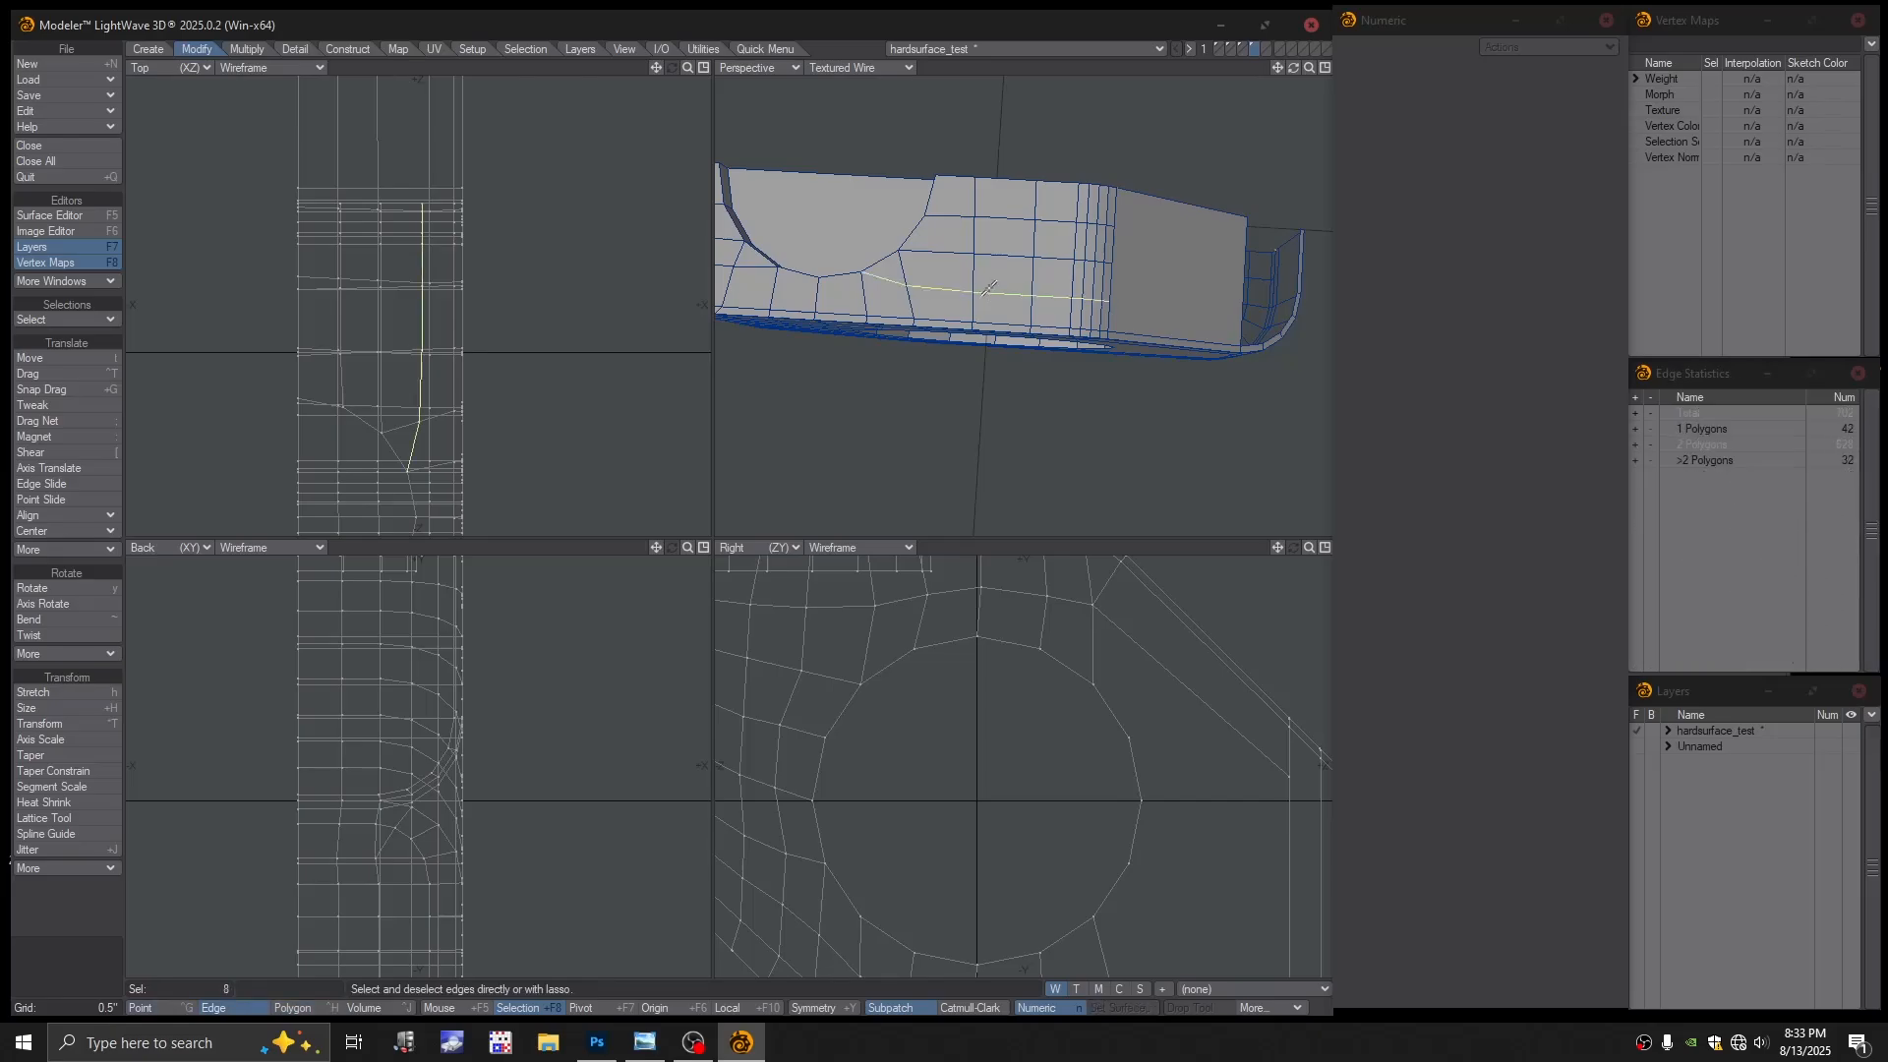
key("Delete")
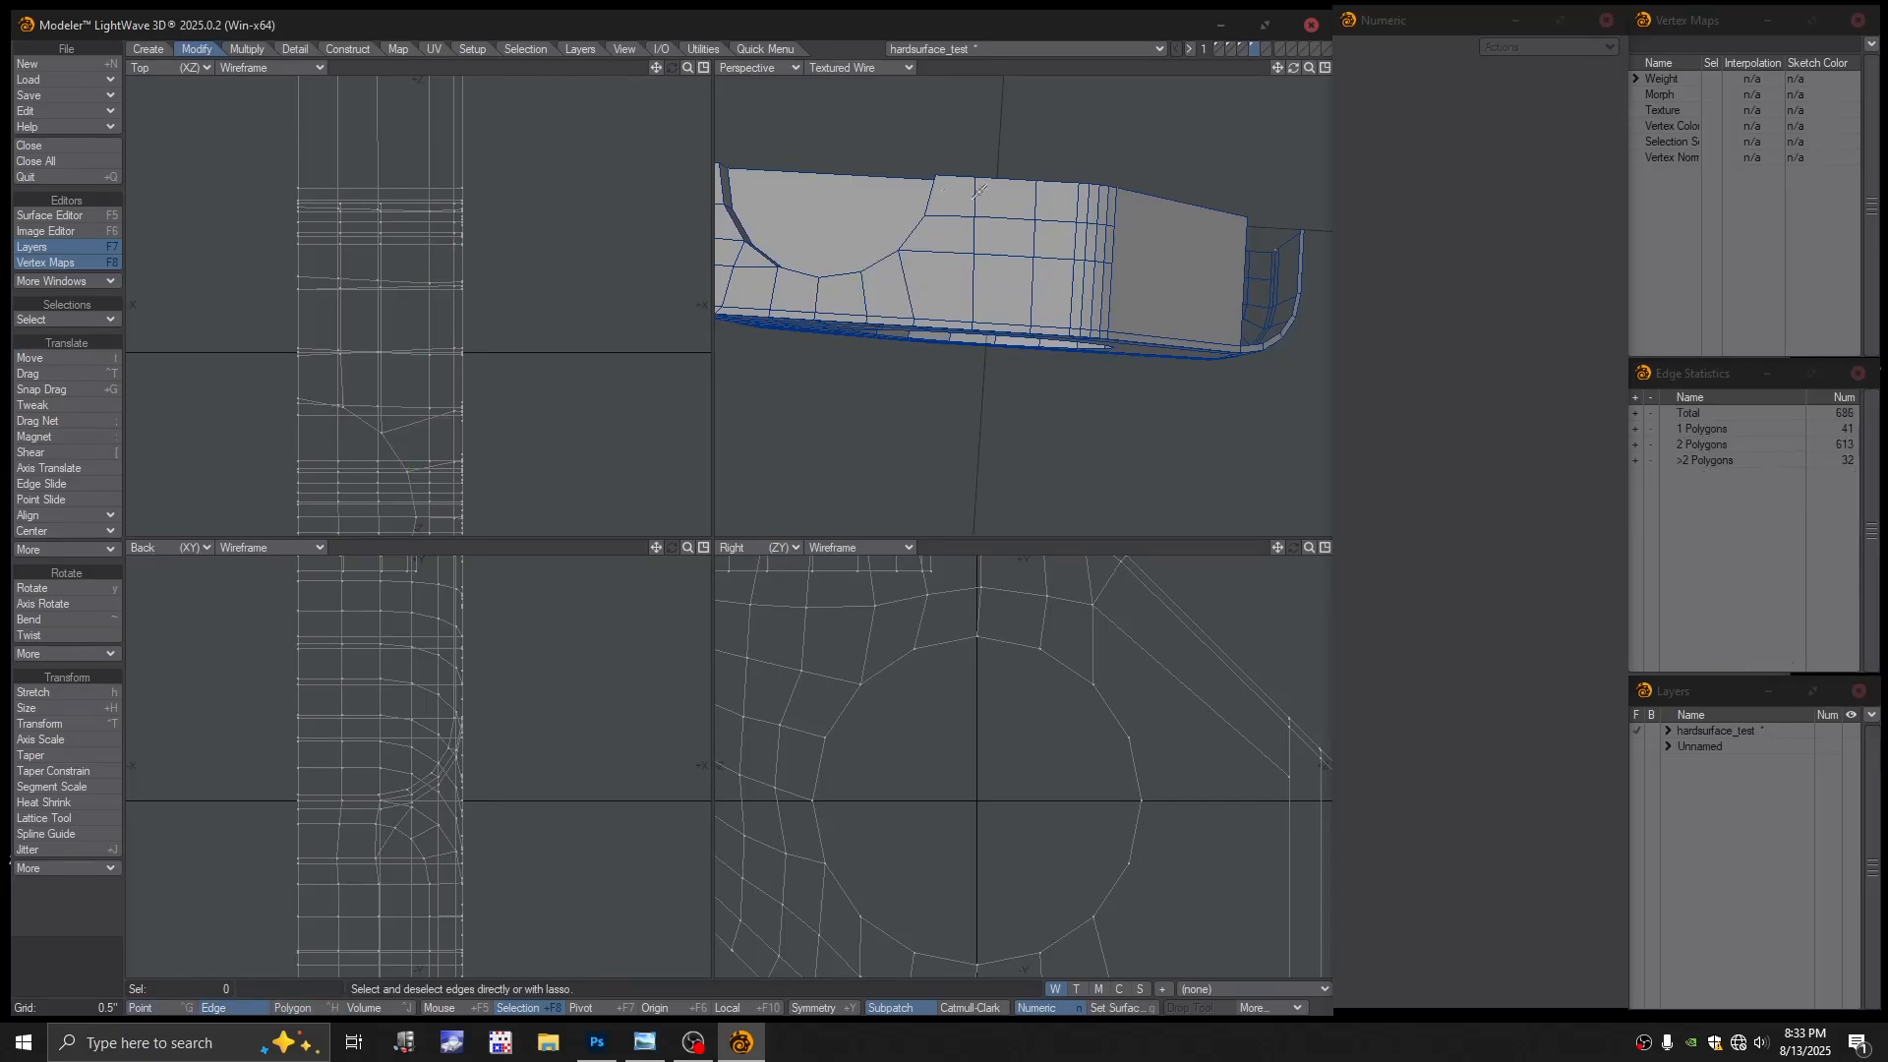
Check the mesh in plain wireframe, restore shaded wireframe, and loop-select another side-face edge loop
left_click(865, 67)
left_click(864, 37)
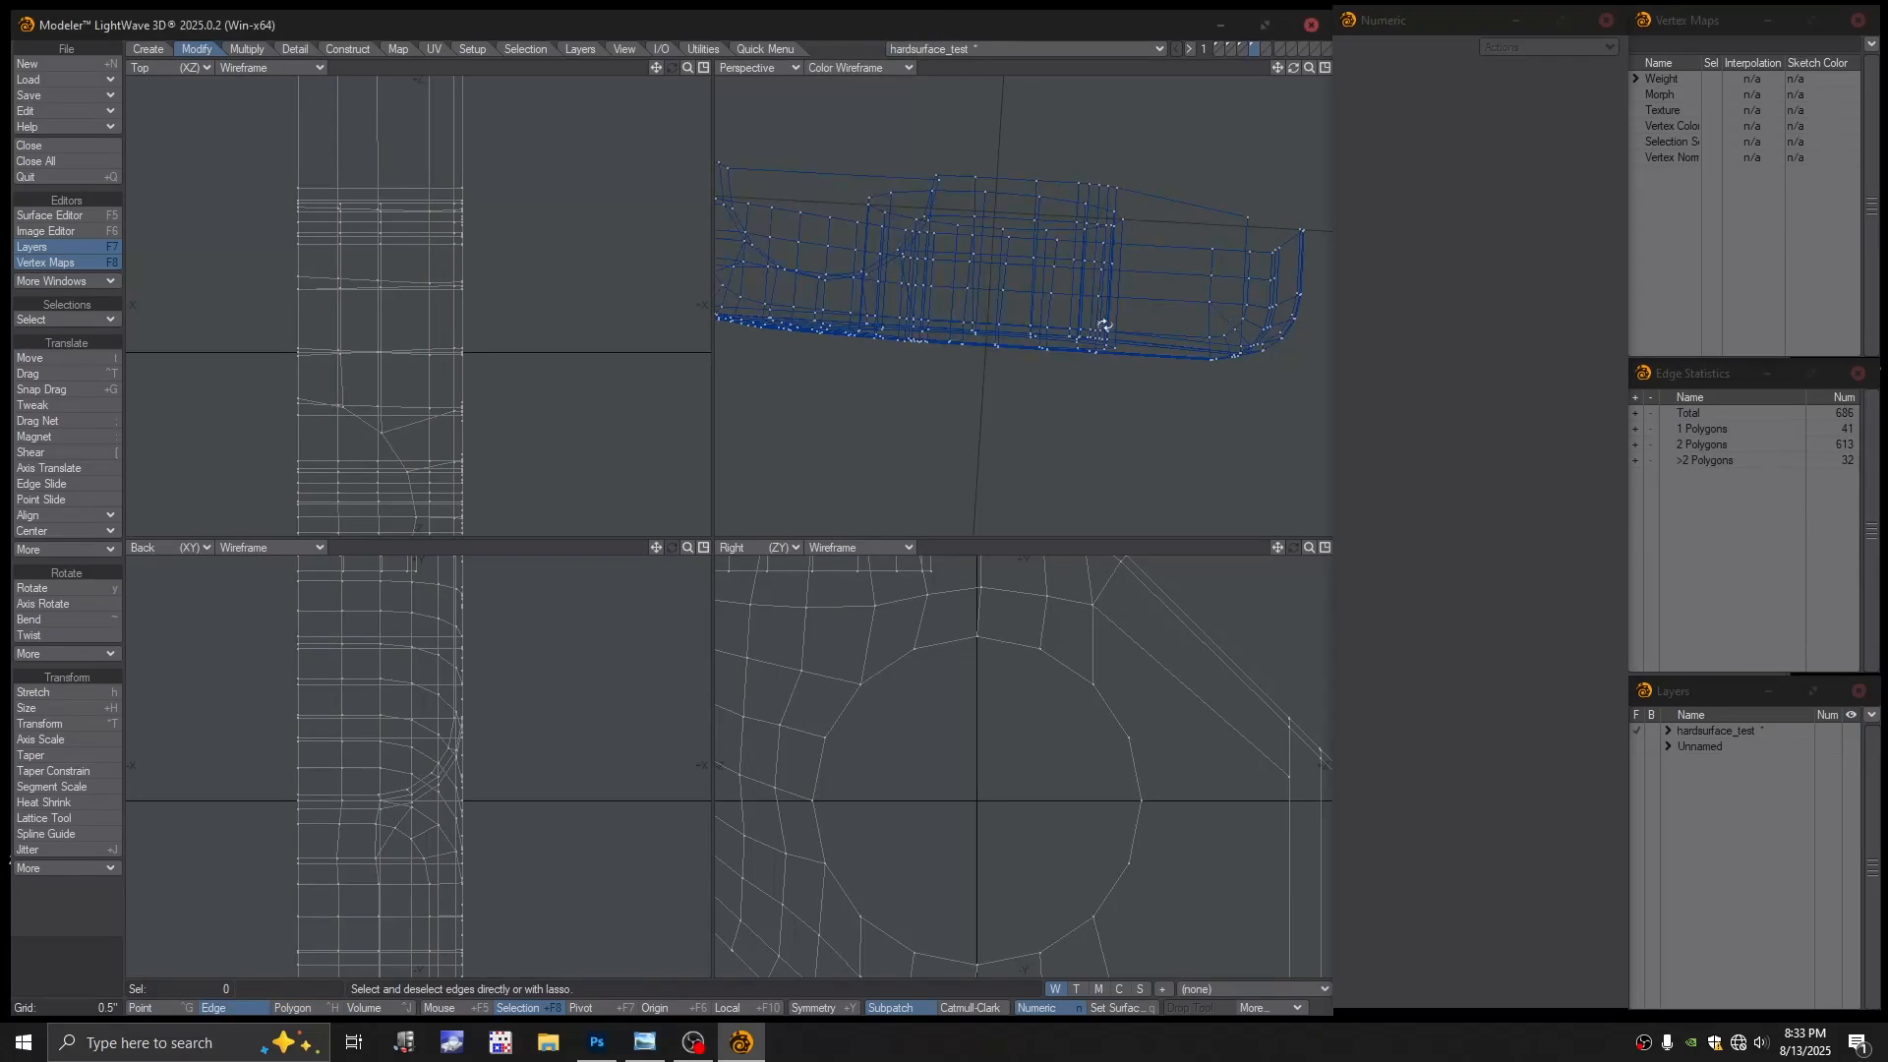
left_click_drag(1060, 285, 873, 77, "alt")
left_click(868, 68)
left_click(860, 185)
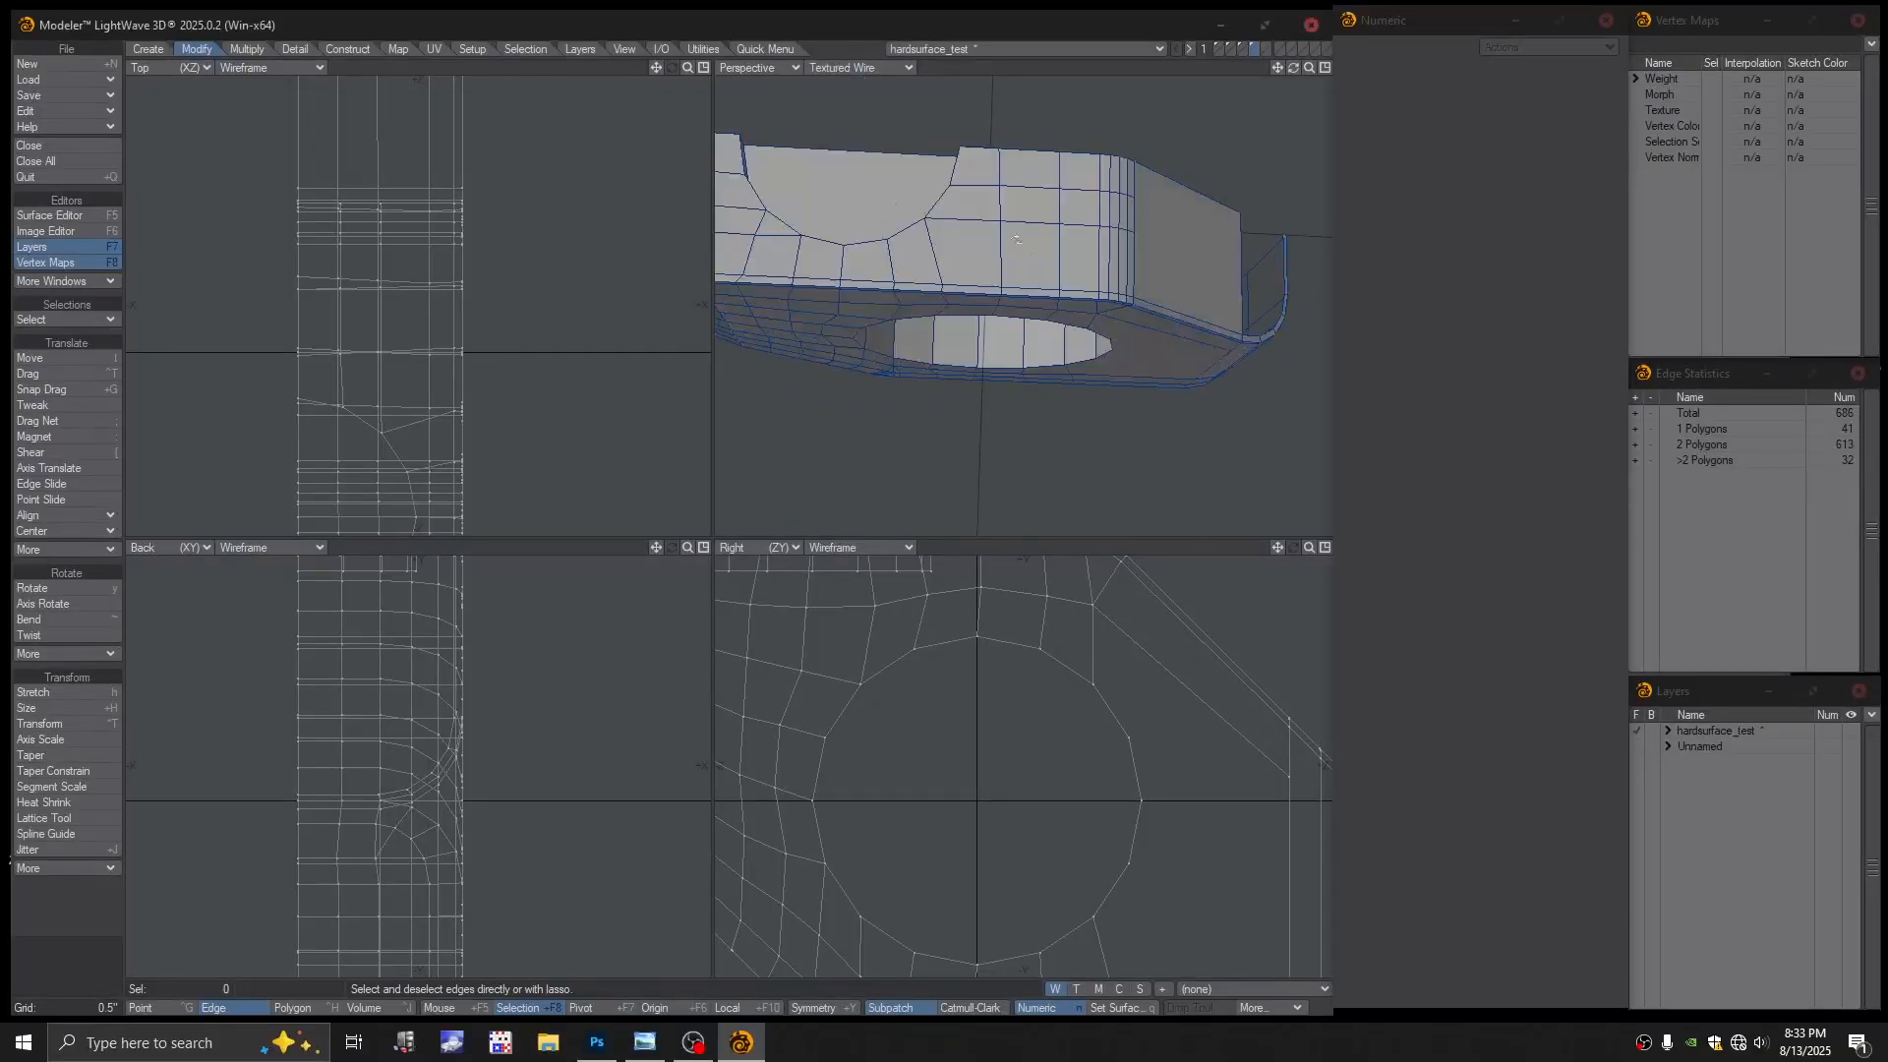
mouse_move(1005, 236)
left_mouse_down("alt")
mouse_move(1020, 305)
mouse_move(983, 289)
left_mouse_up("alt")
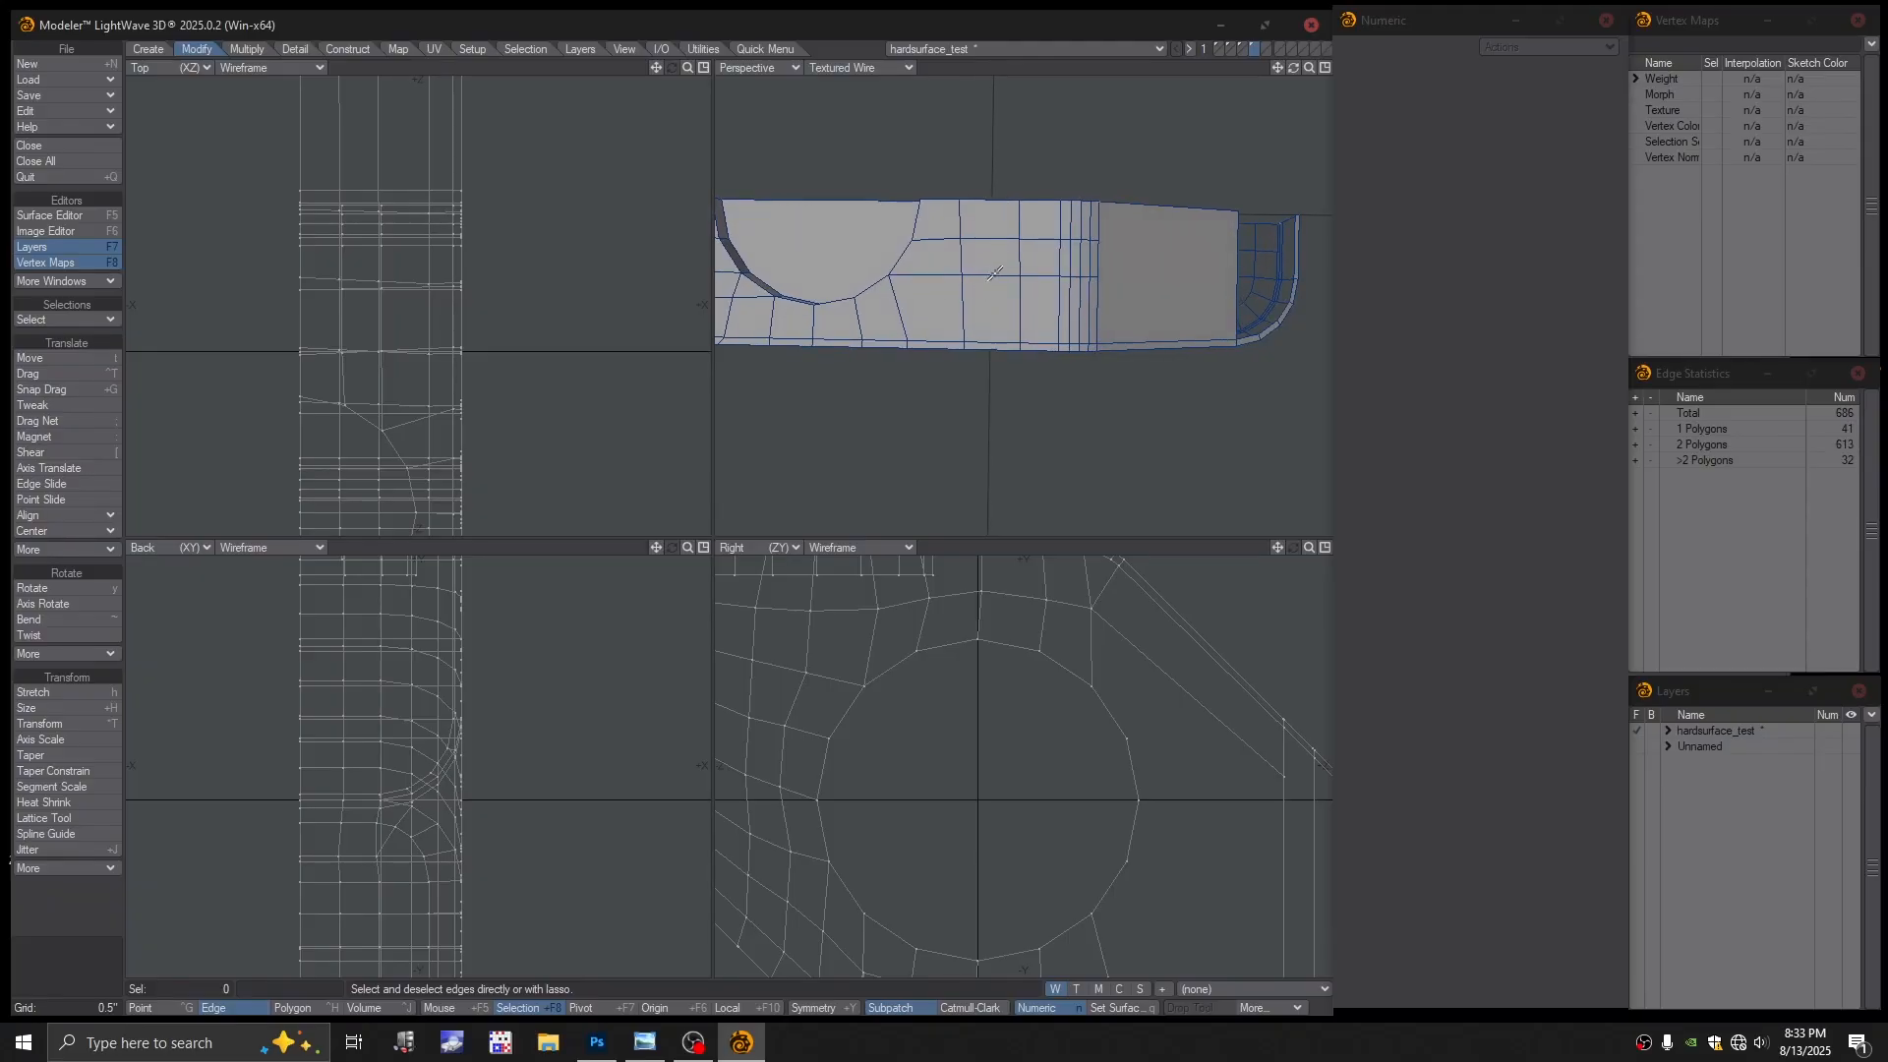
left_click(994, 273)
key("]")
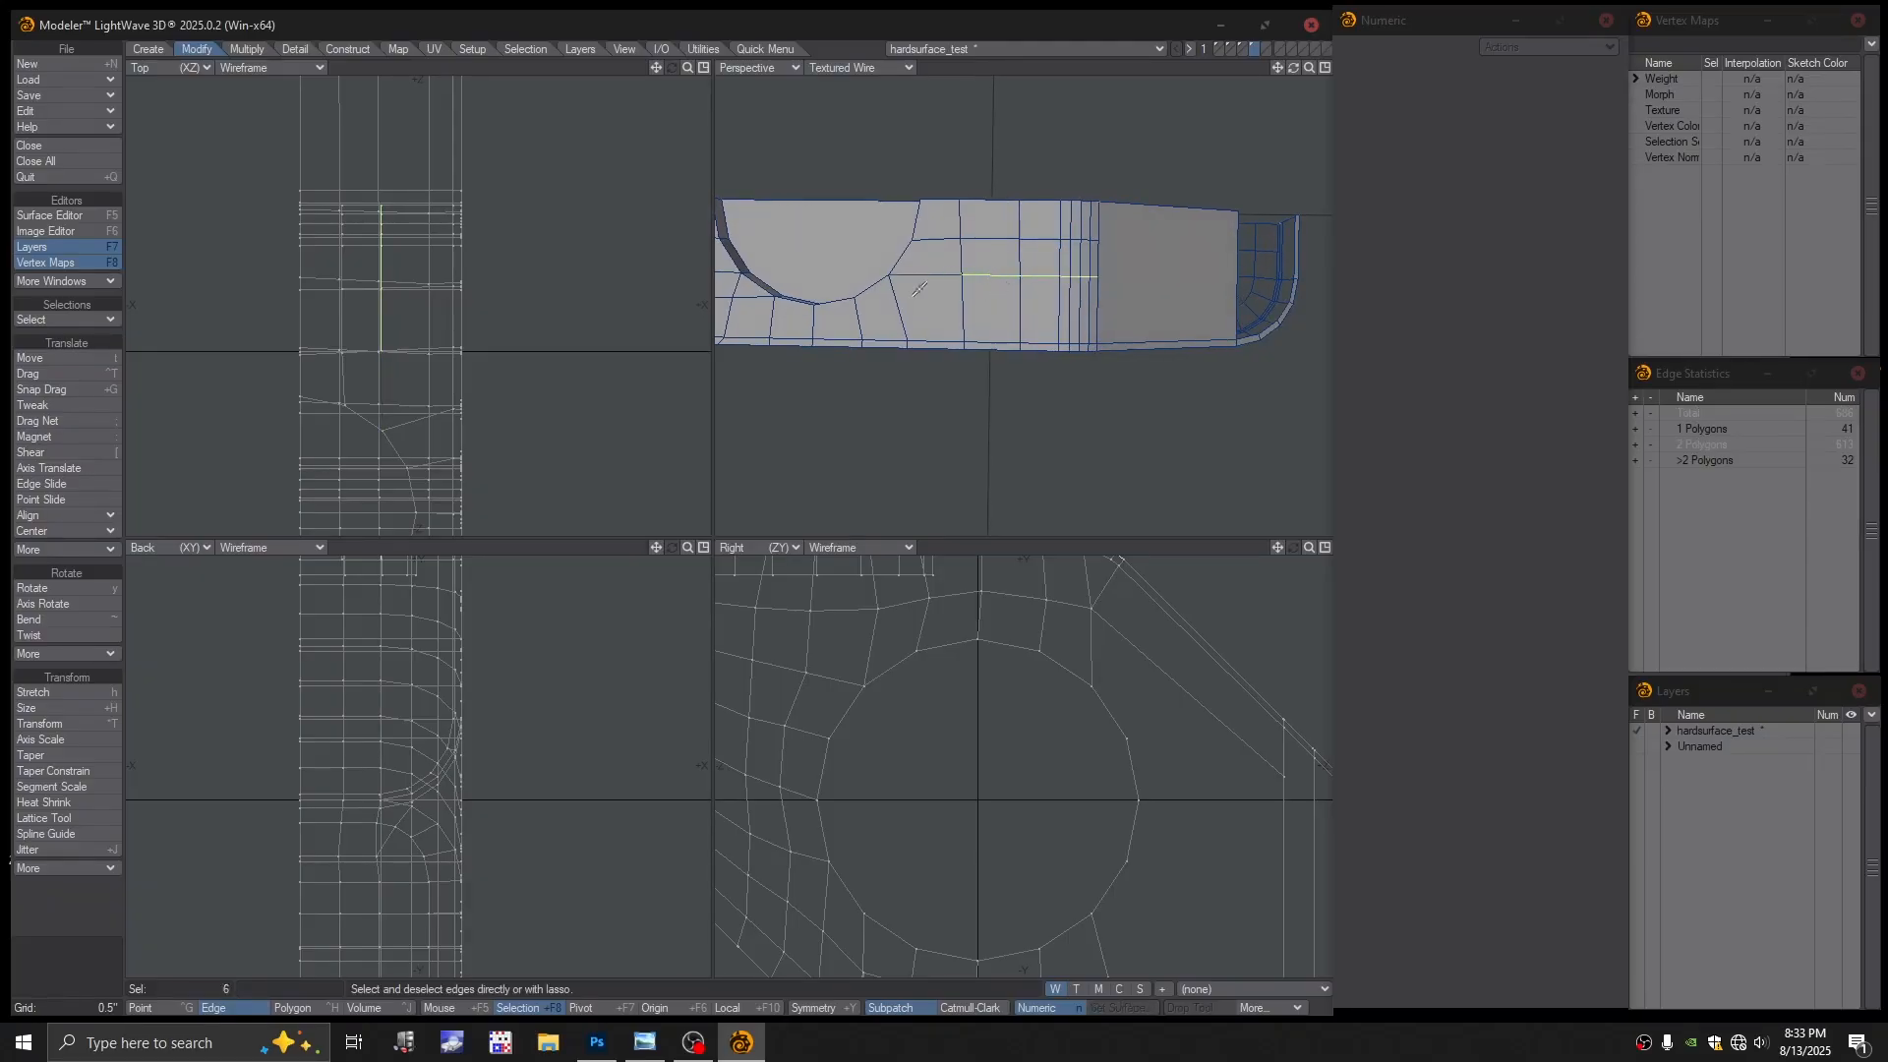
Shift the selected edge loop slightly along X, then loop-select the upper edge loop
key("t")
left_click_drag(514, 308, 537, 308)
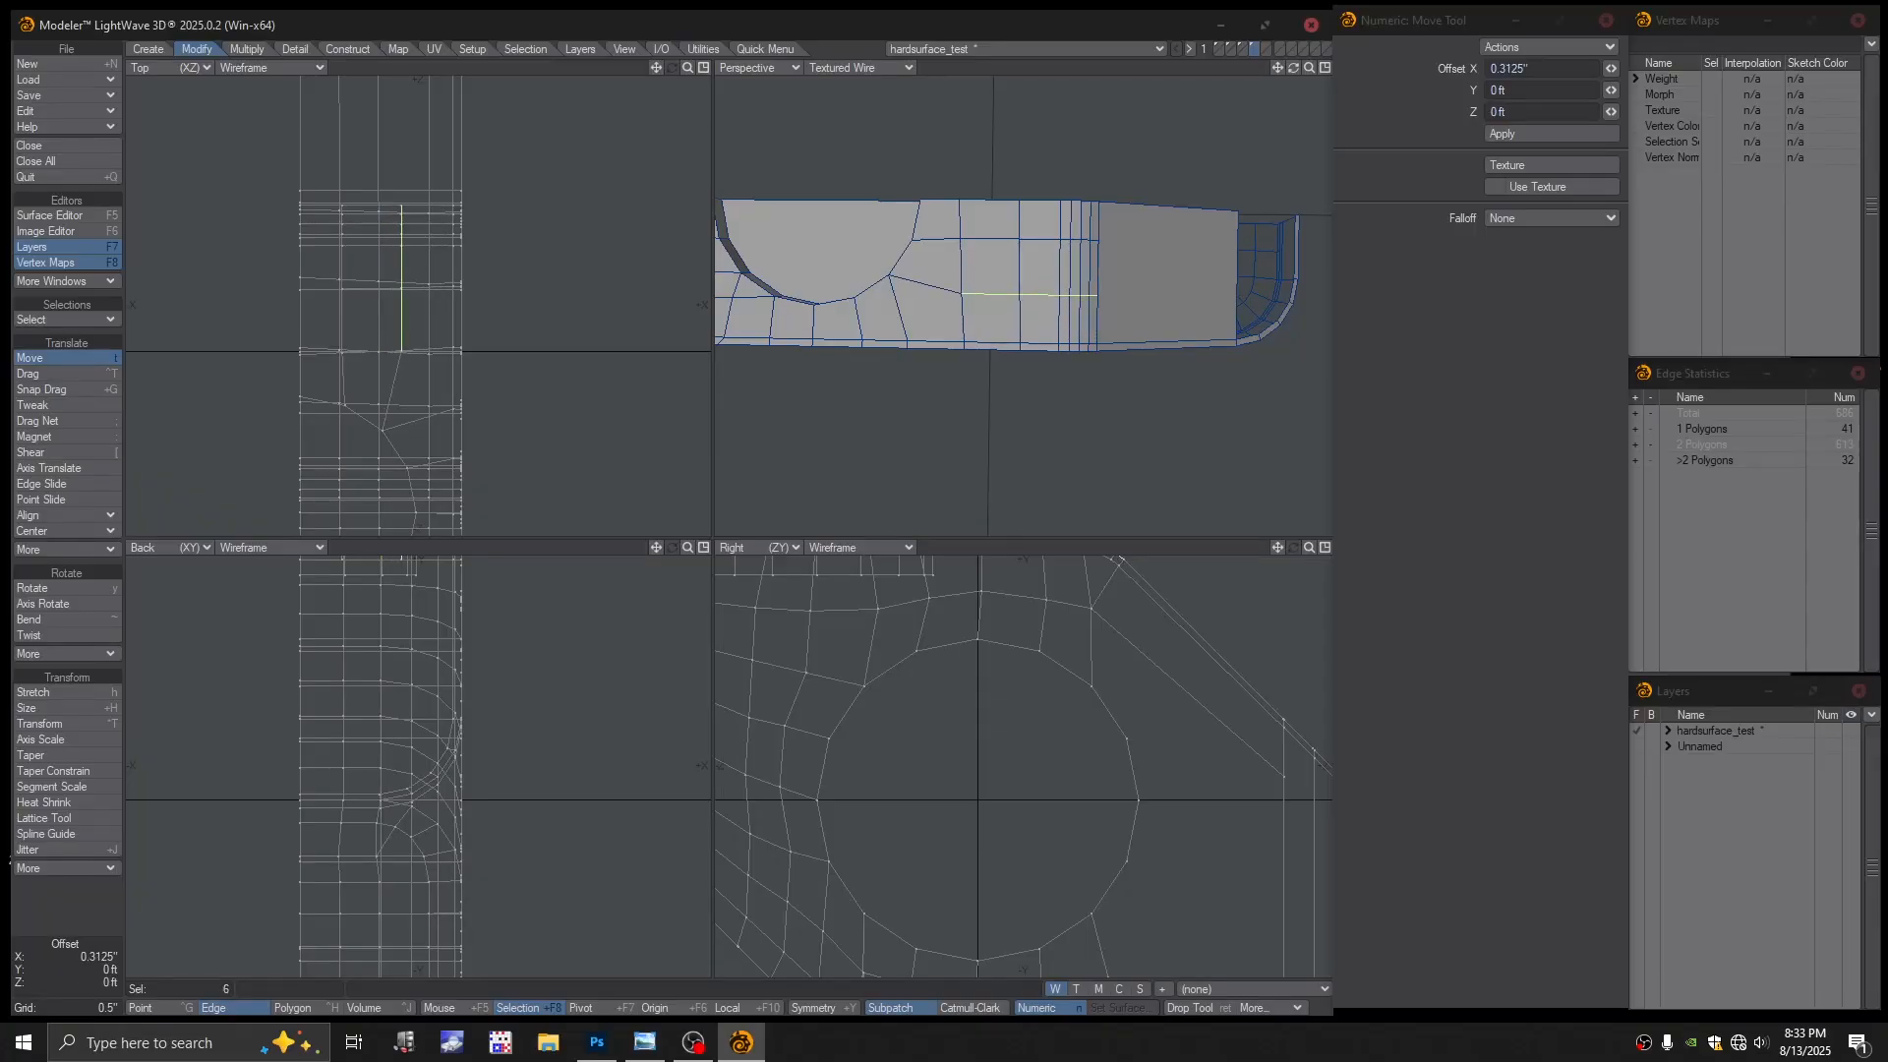
key("space")
left_click(983, 128)
left_click(988, 238)
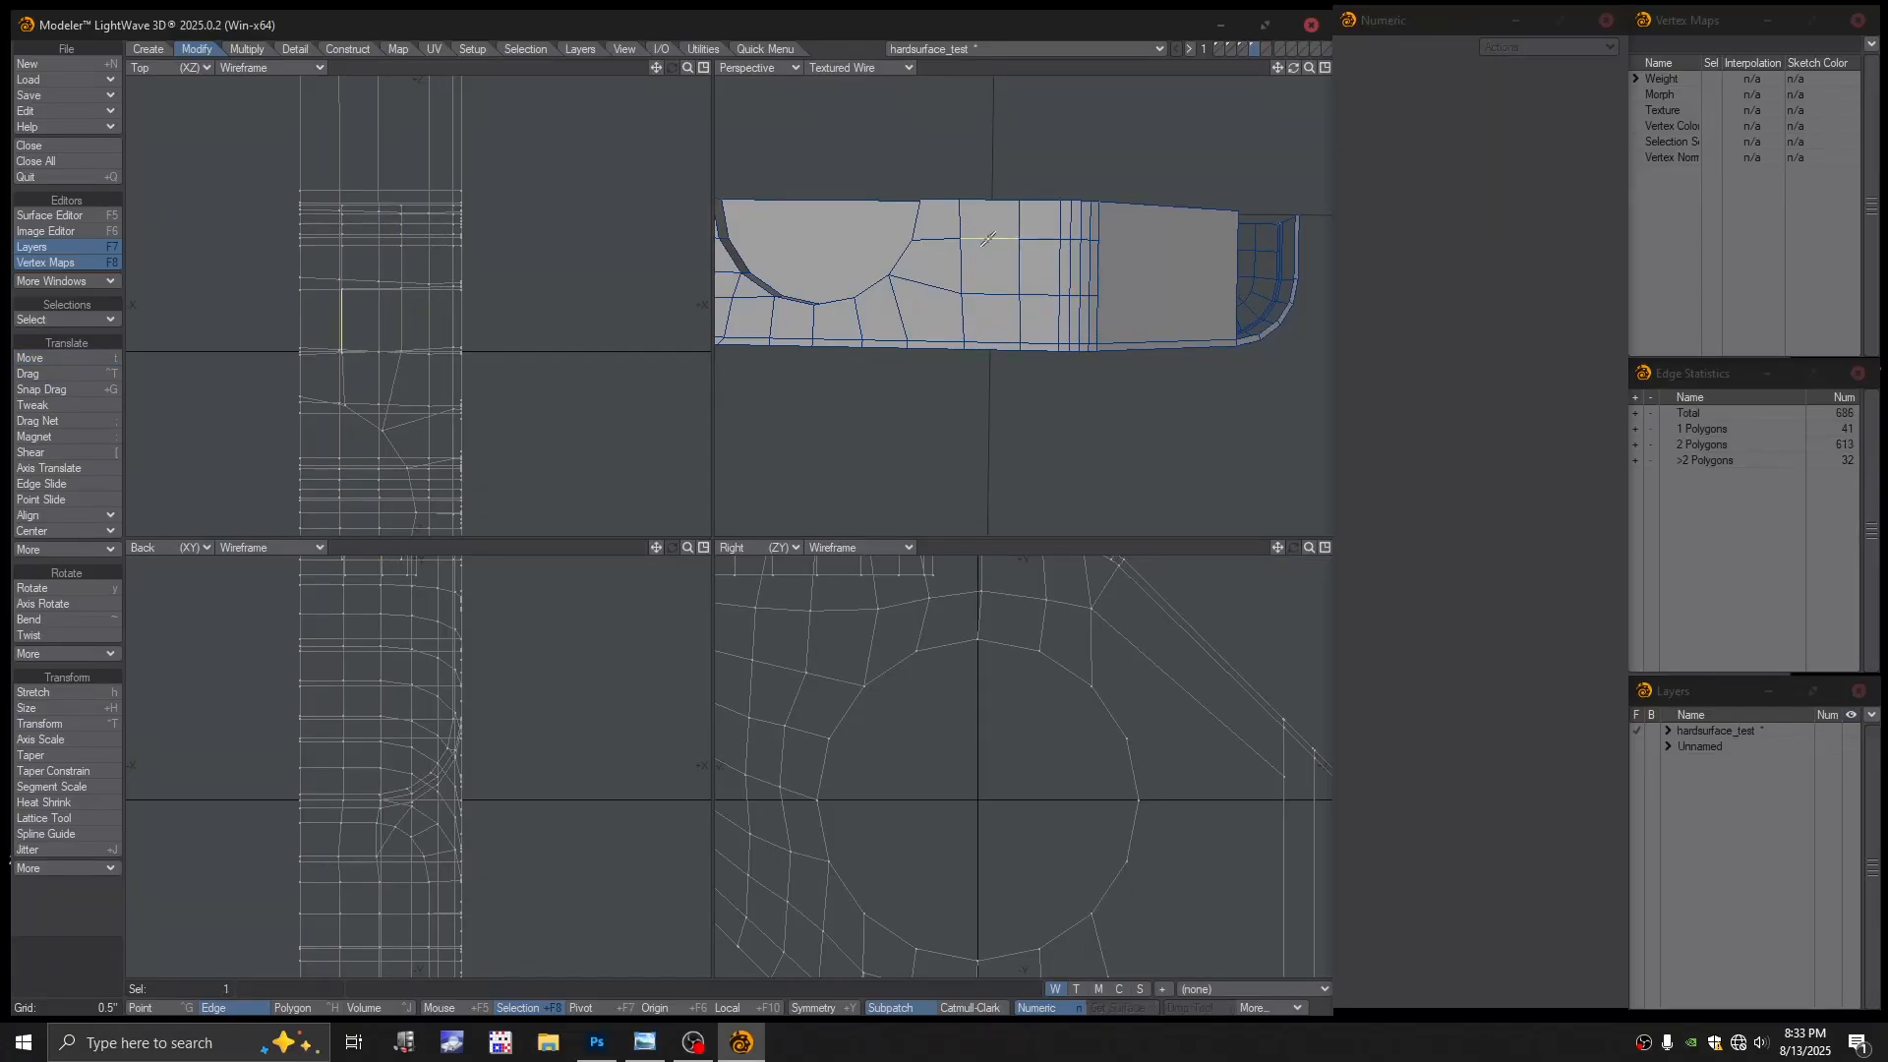
key("ctrl+l")
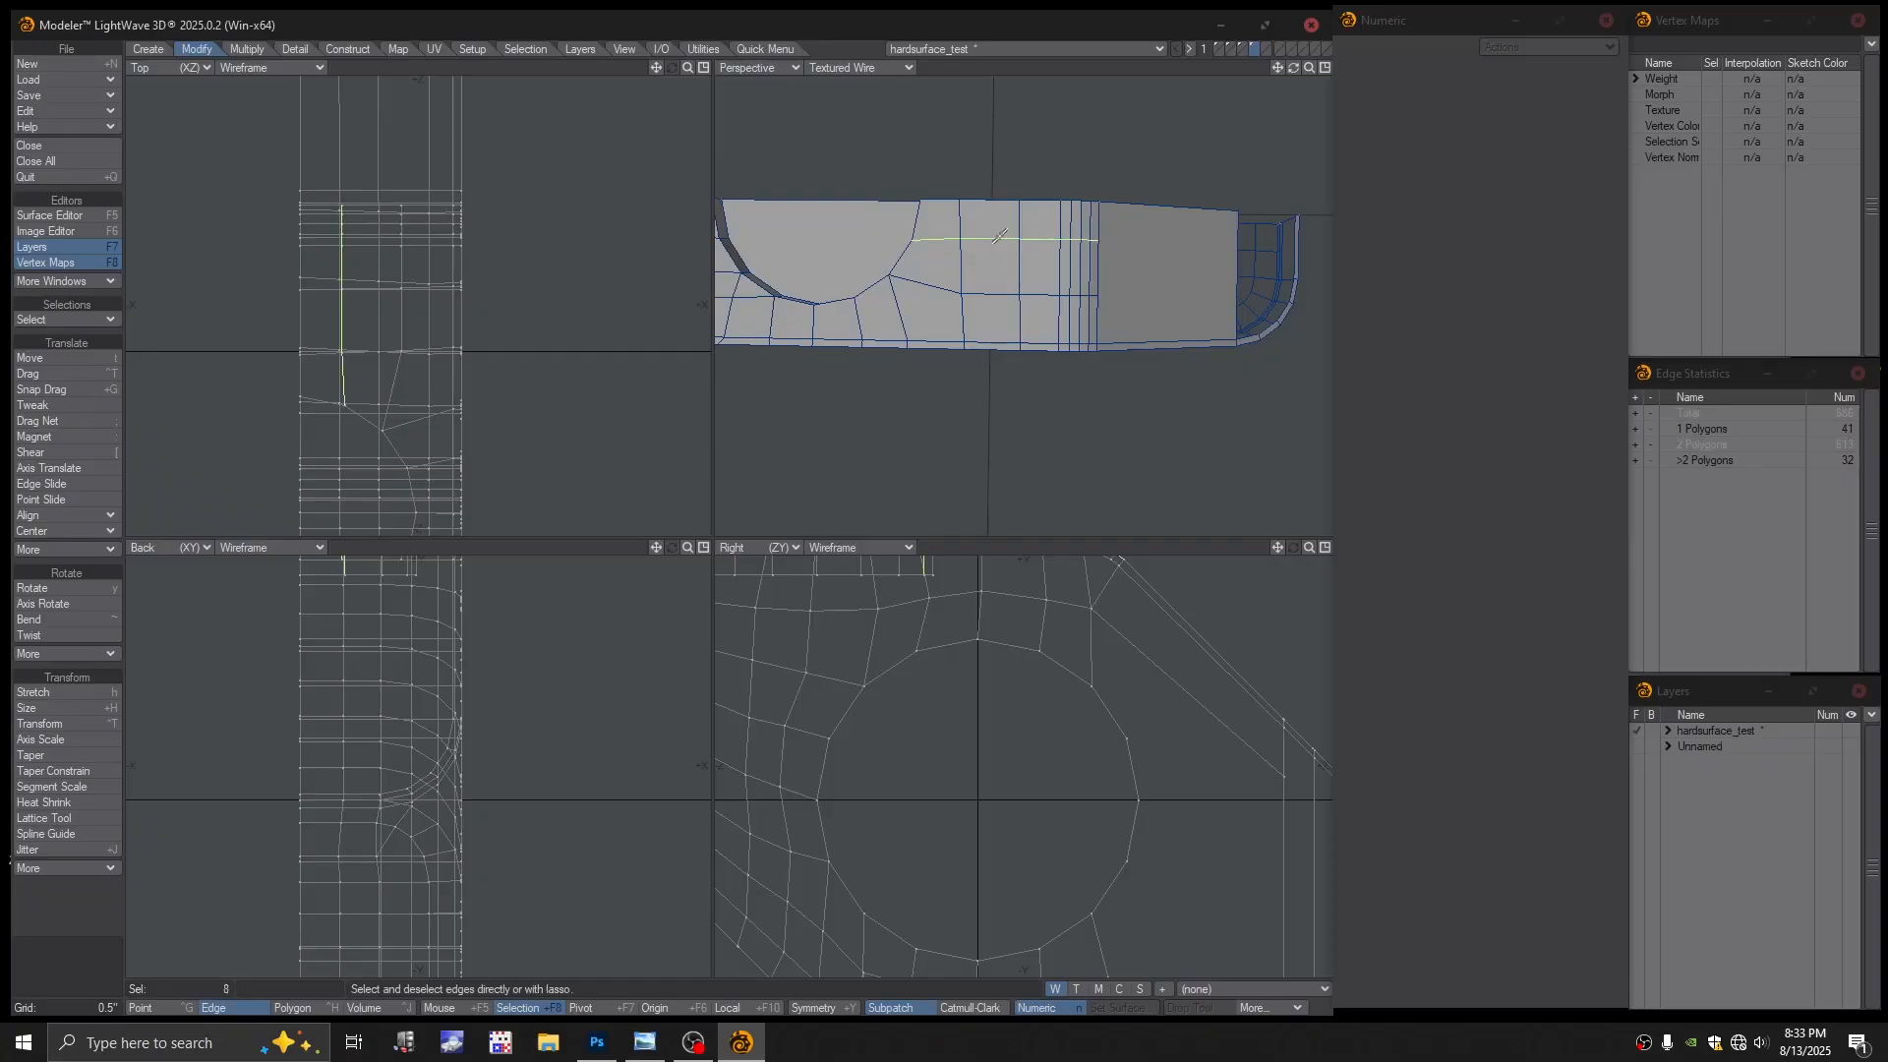
left_click(933, 233)
Nudge the upper loop's edges, then undo the nudge
key("t")
left_click_drag(390, 296, 360, 280)
key("ctrl+z")
left_click_drag(949, 253, 919, 307, "alt")
scroll(991, 272, "up", 4)
key("space")
Drop the short bevel edge, retry a small X shift on the loop, undo it, and deselect
left_click(1026, 262)
scroll(916, 310, "down", 1)
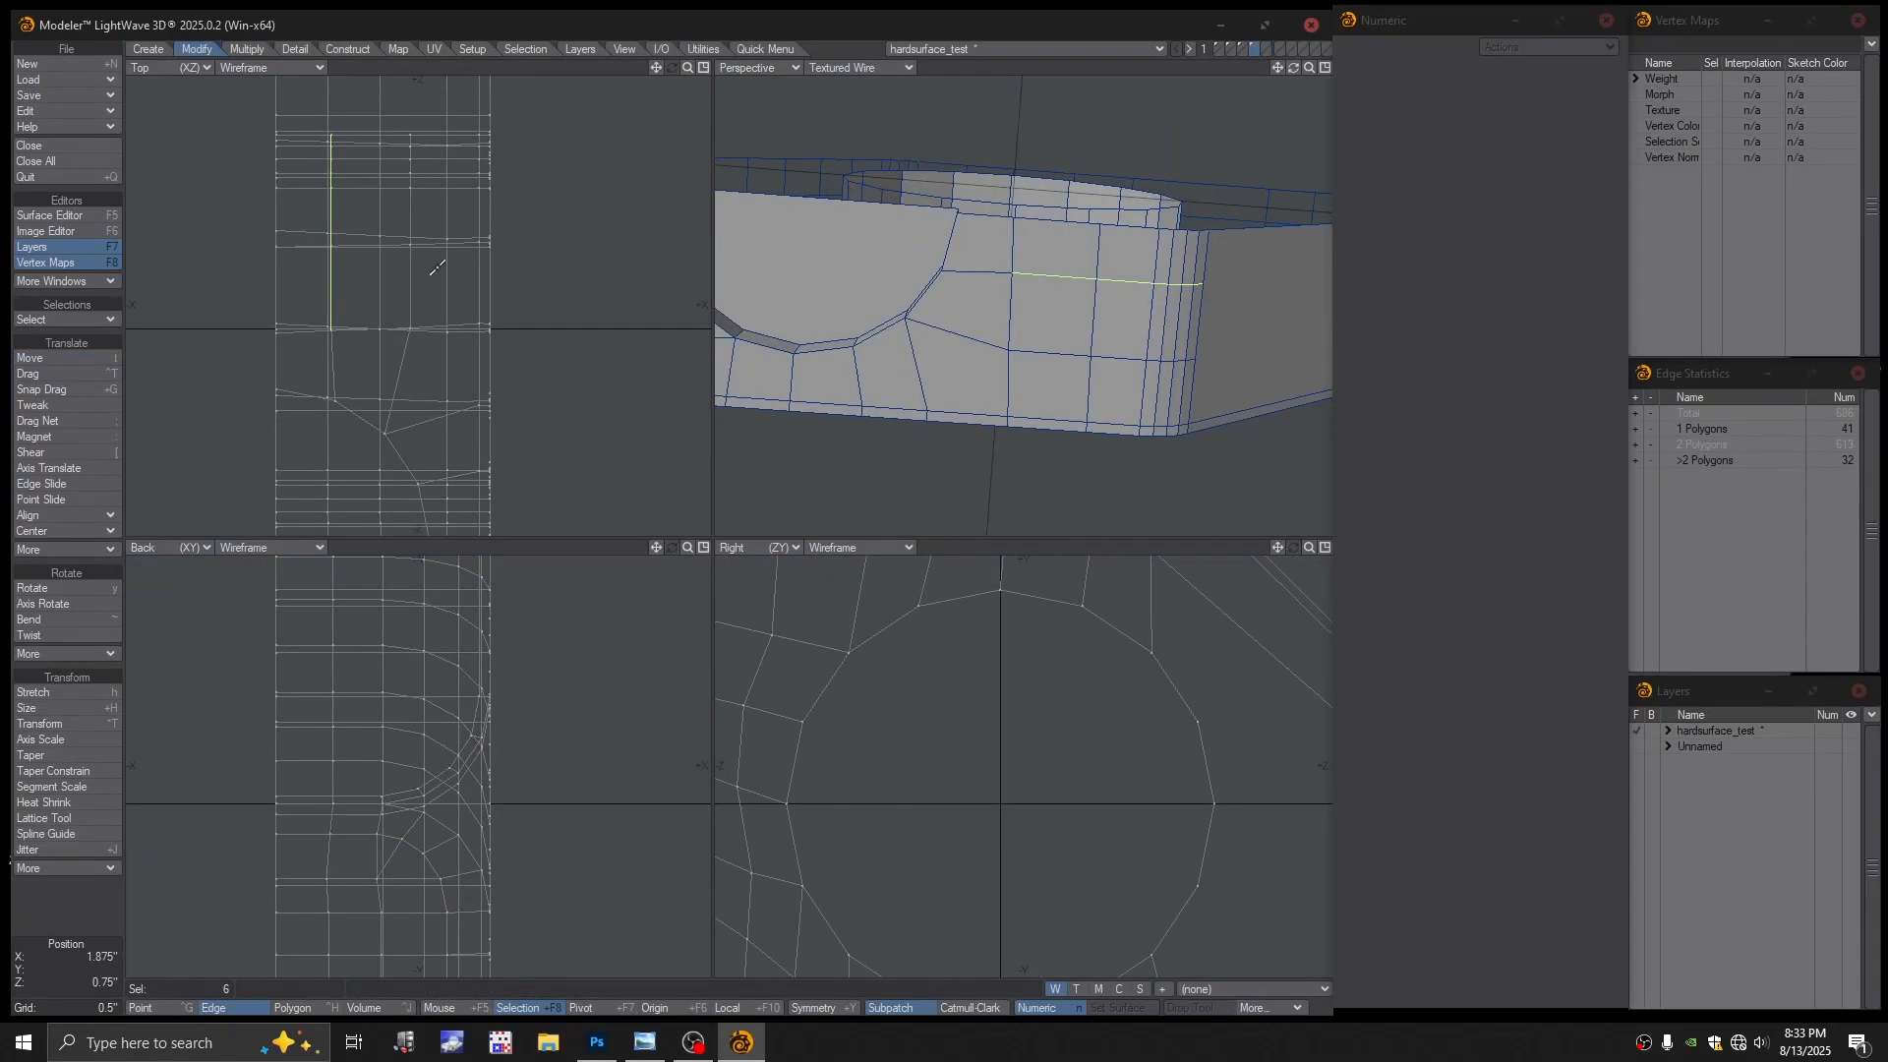
key("t")
left_click_drag(384, 277, 400, 278)
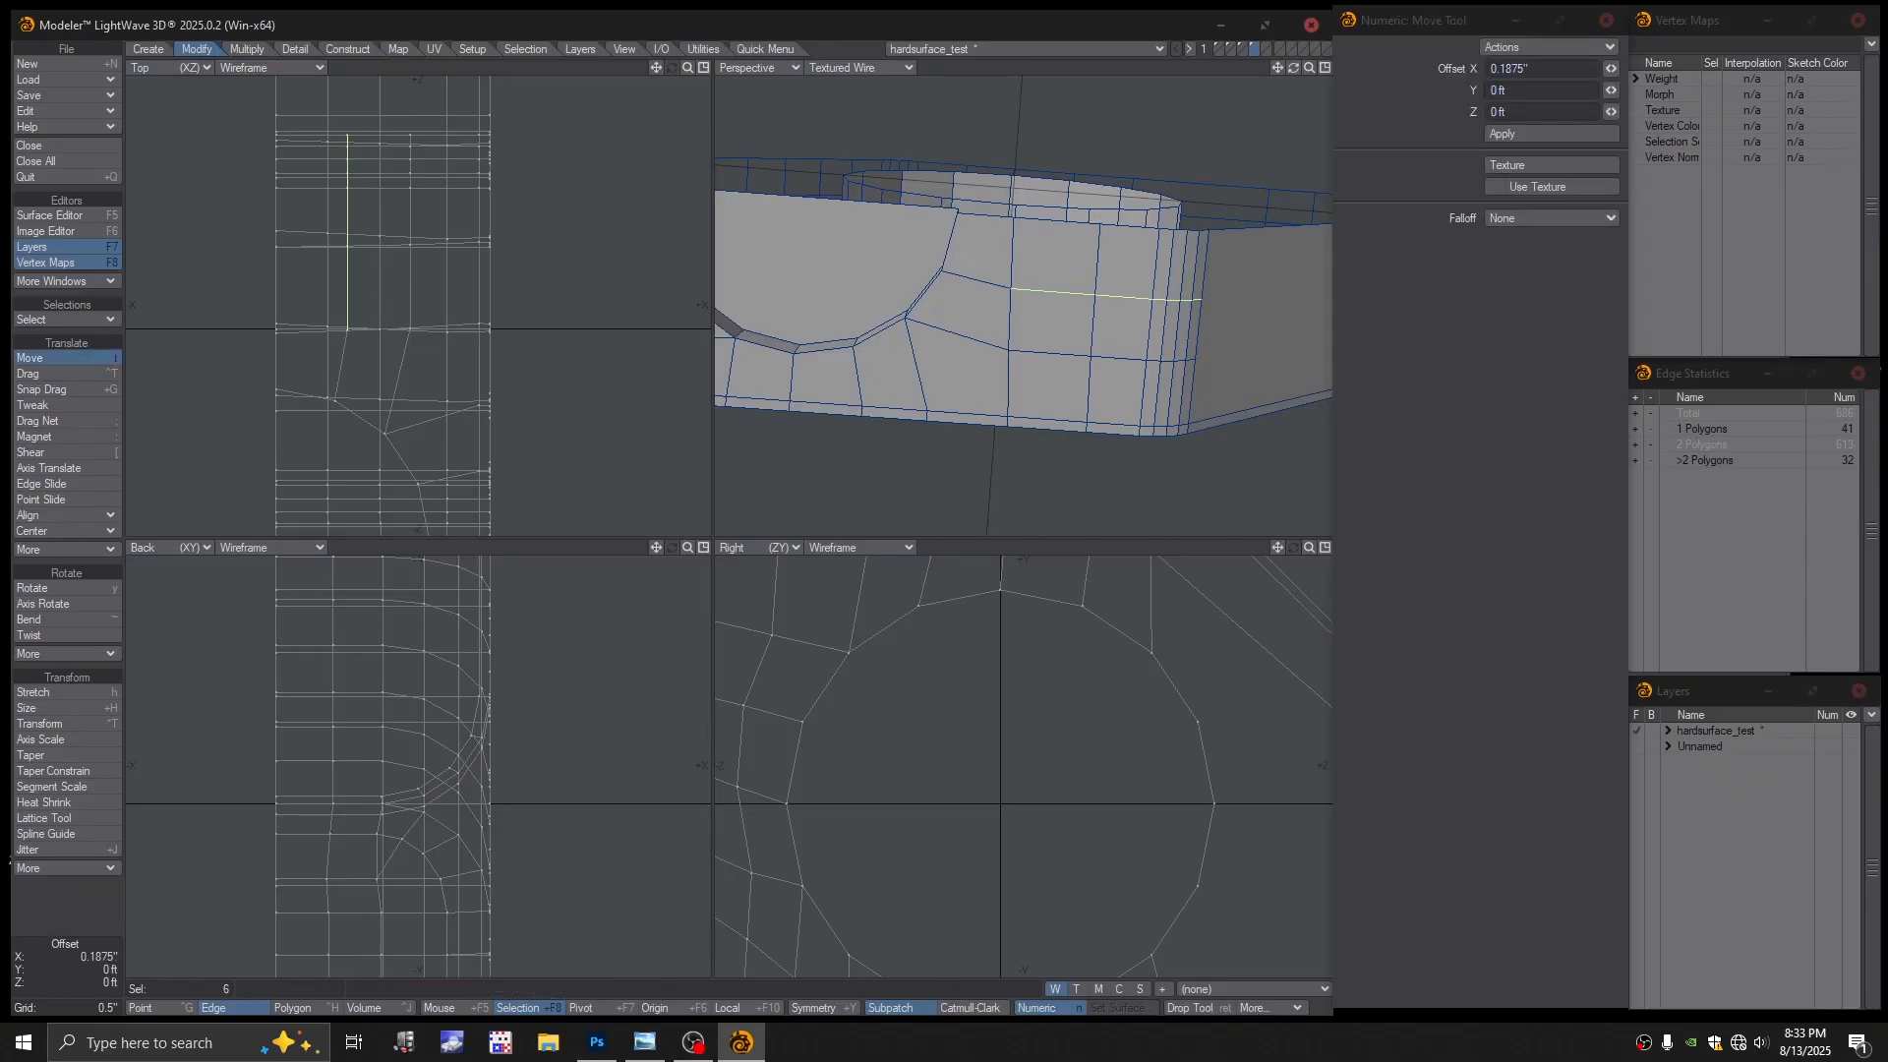
left_click_drag(836, 285, 830, 235, "alt")
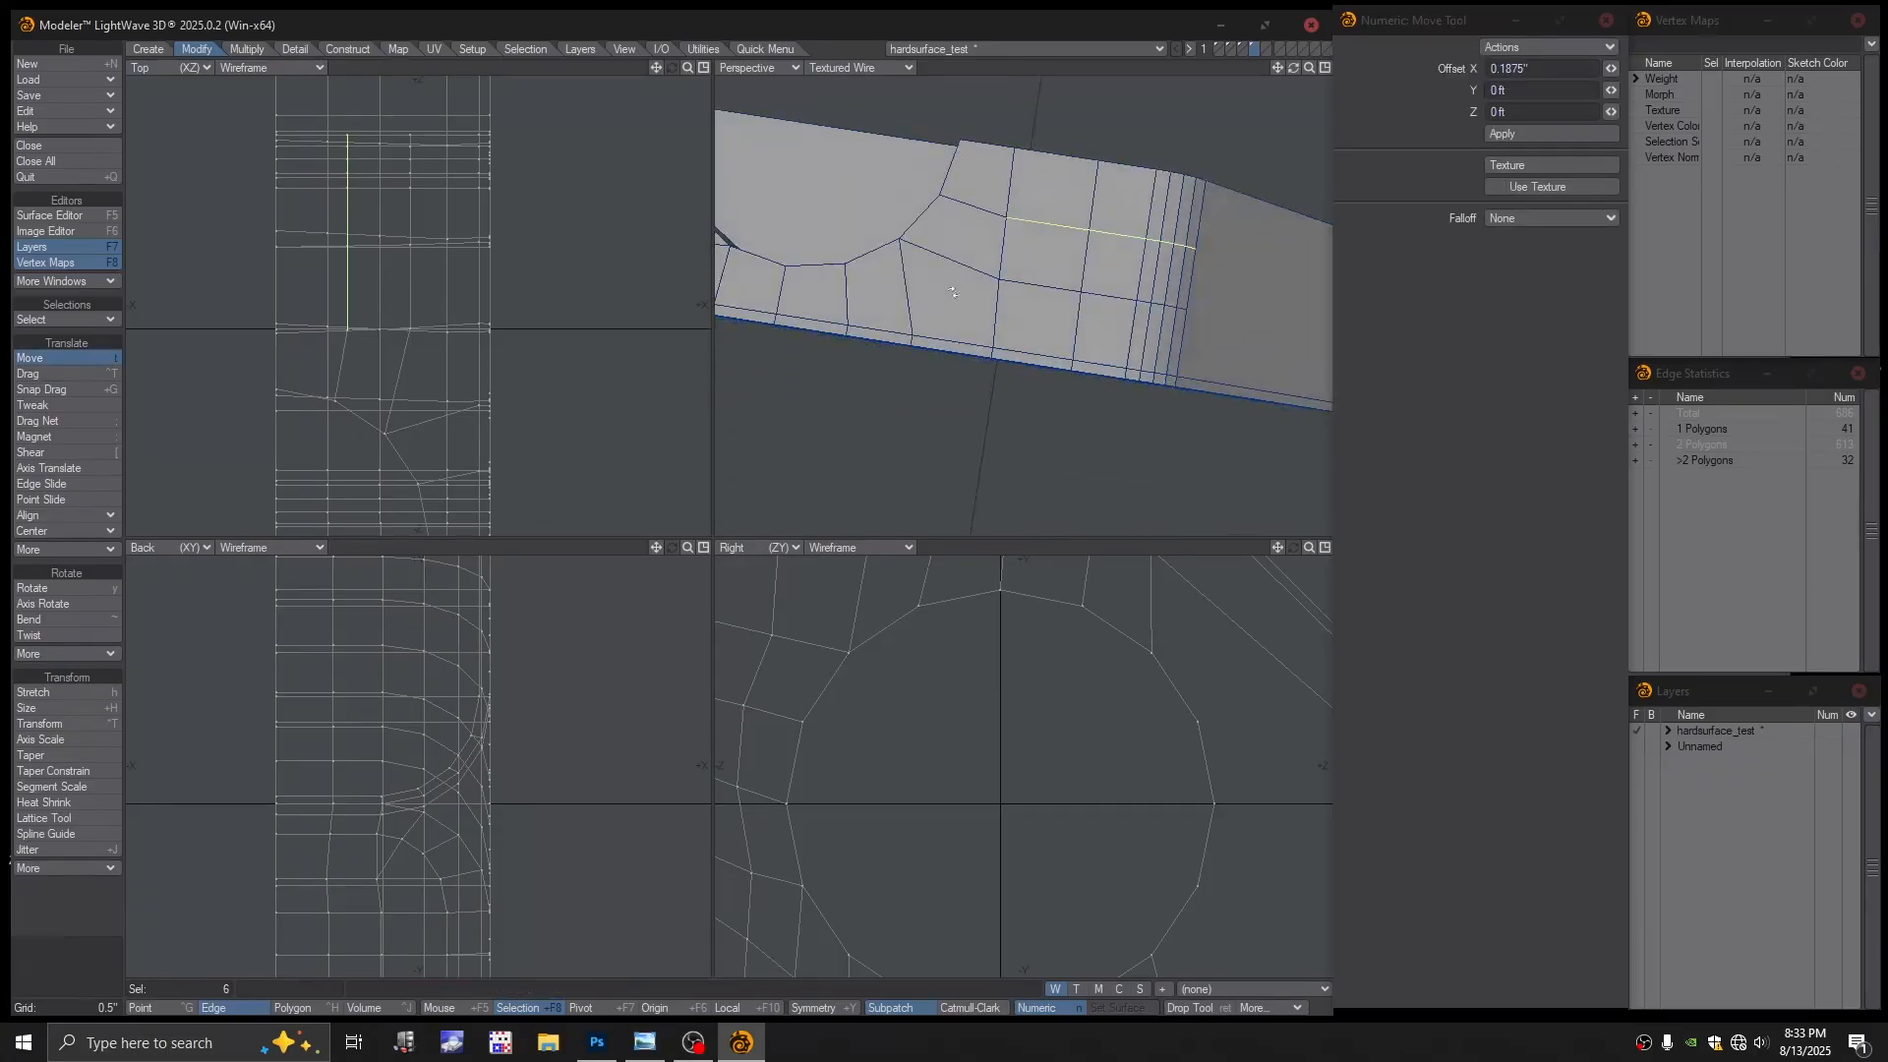
left_click_drag(364, 290, 369, 283)
key("ctrl+z")
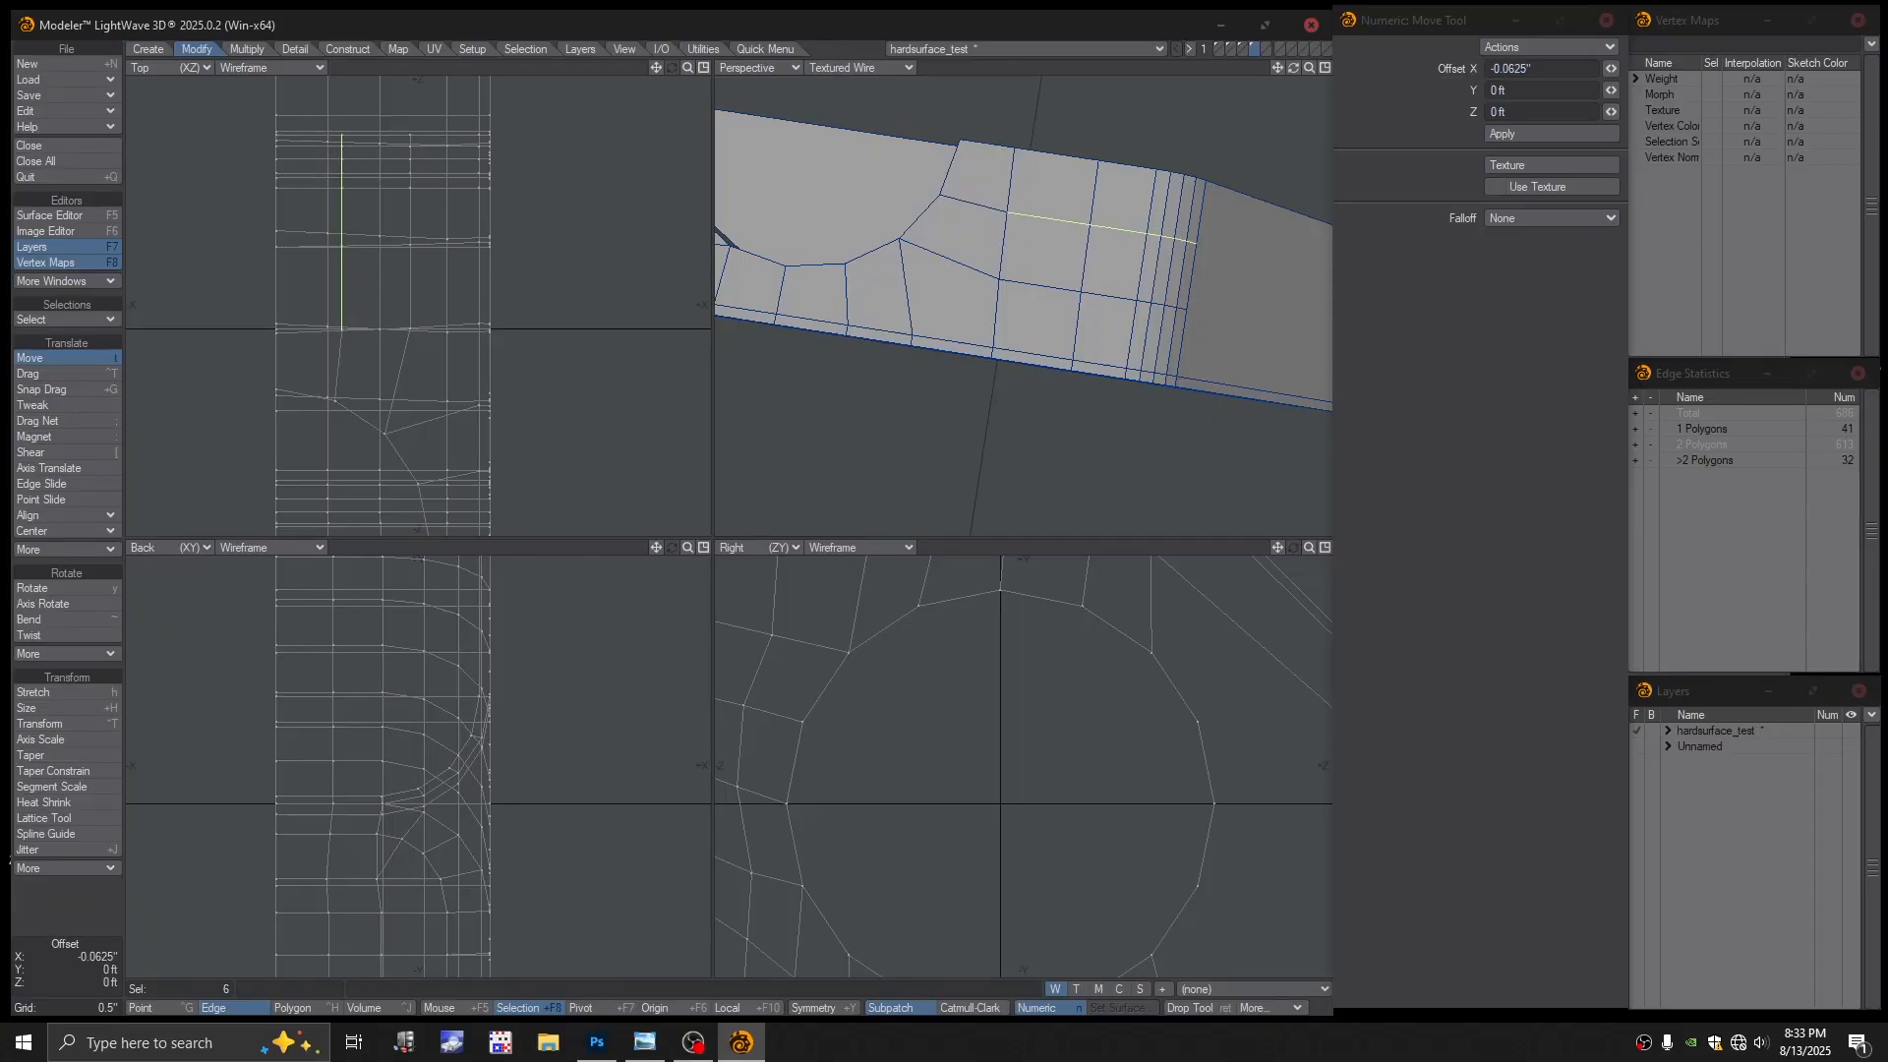
scroll(329, 285, "down", 2)
mouse_move(1063, 197)
left_mouse_down("alt")
mouse_move(1038, 148)
mouse_move(1053, 162)
left_mouse_up("alt")
key("Return")
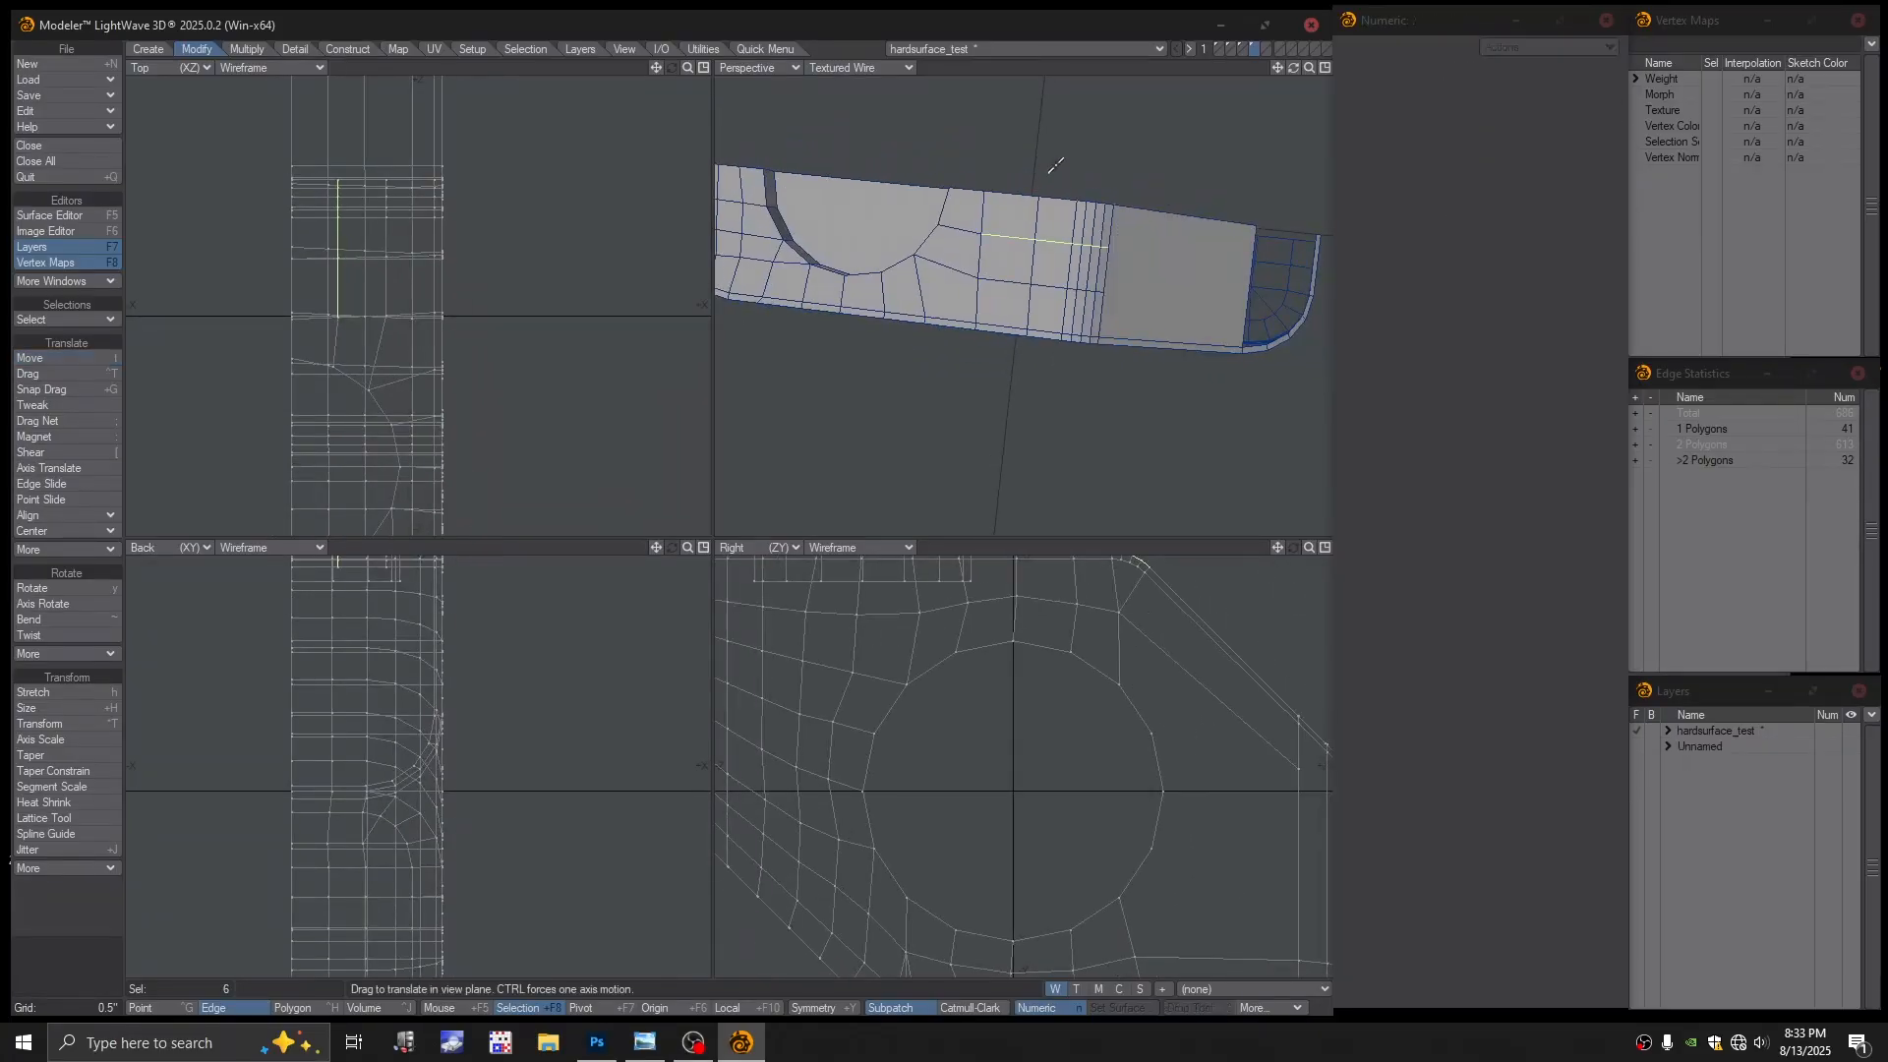
key("slash")
left_click_drag(1026, 240, 991, 264, "alt")
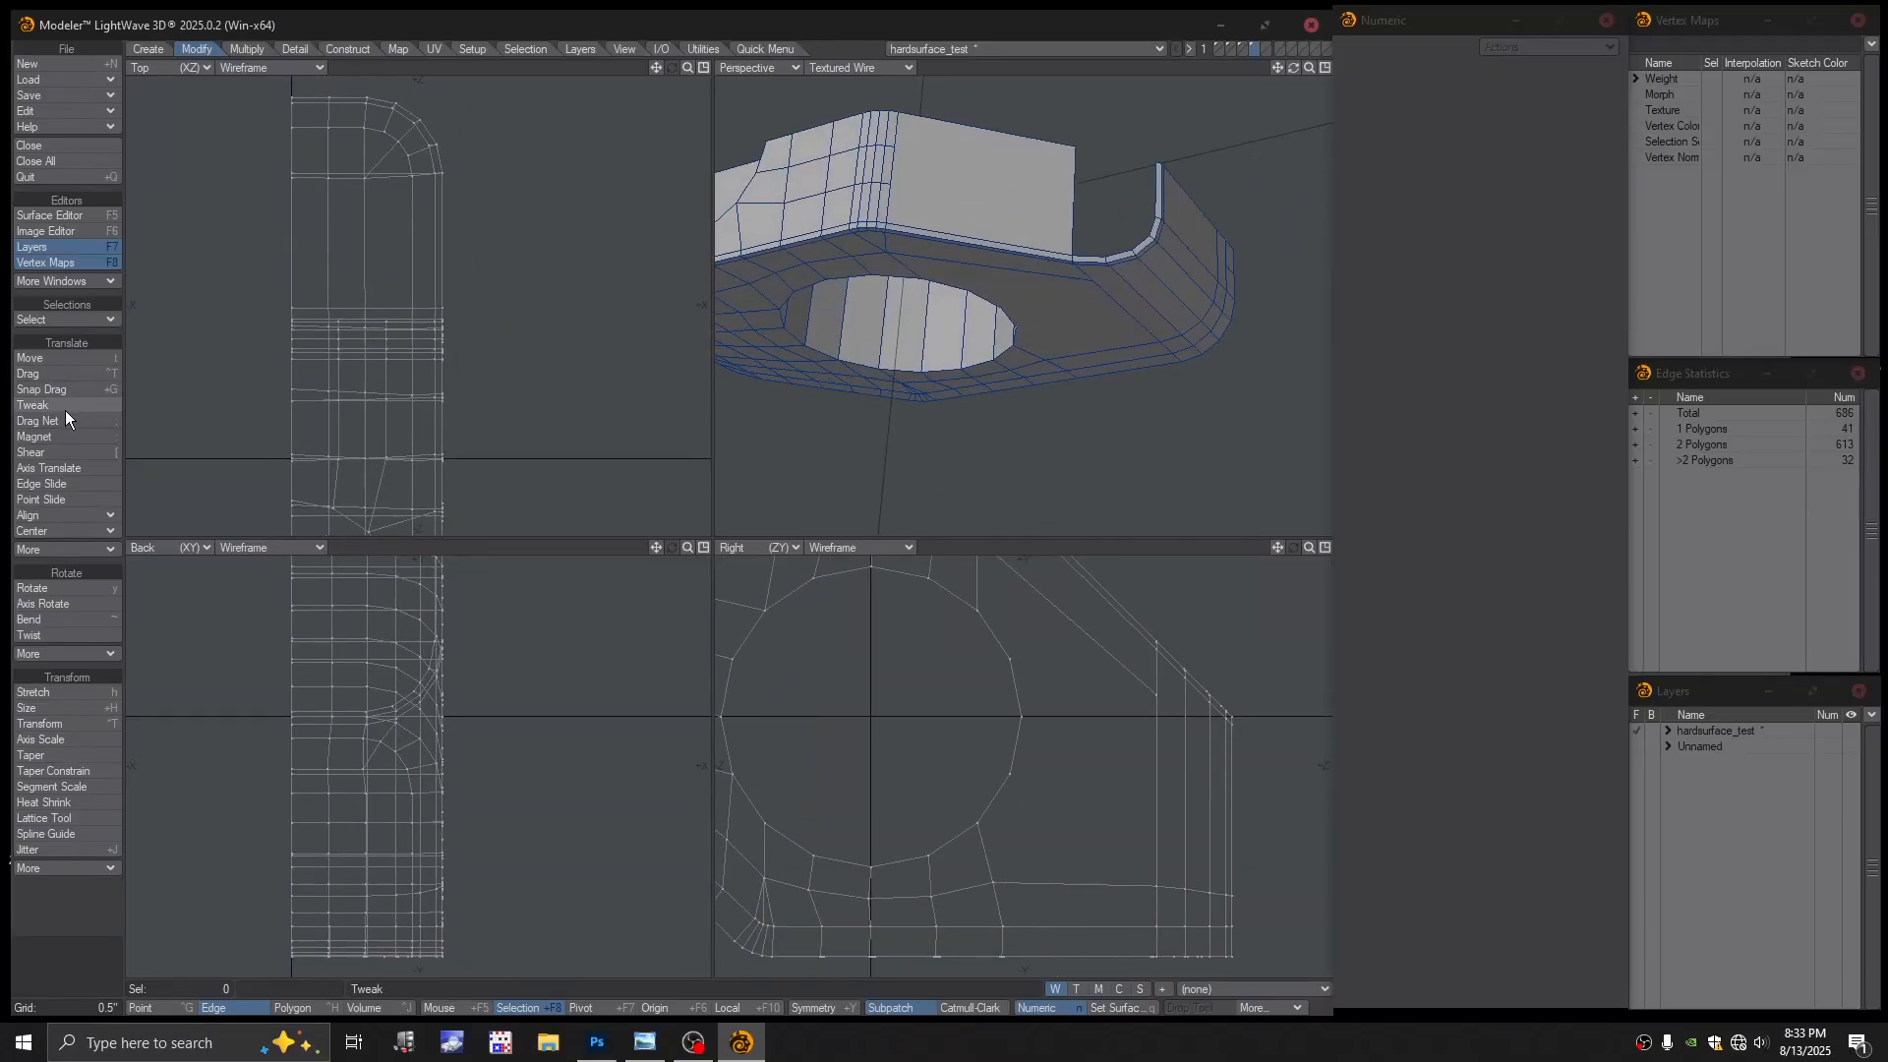
Add two points along the raised upper section's edge with the LWBrush Add Points mode
left_click(787, 48)
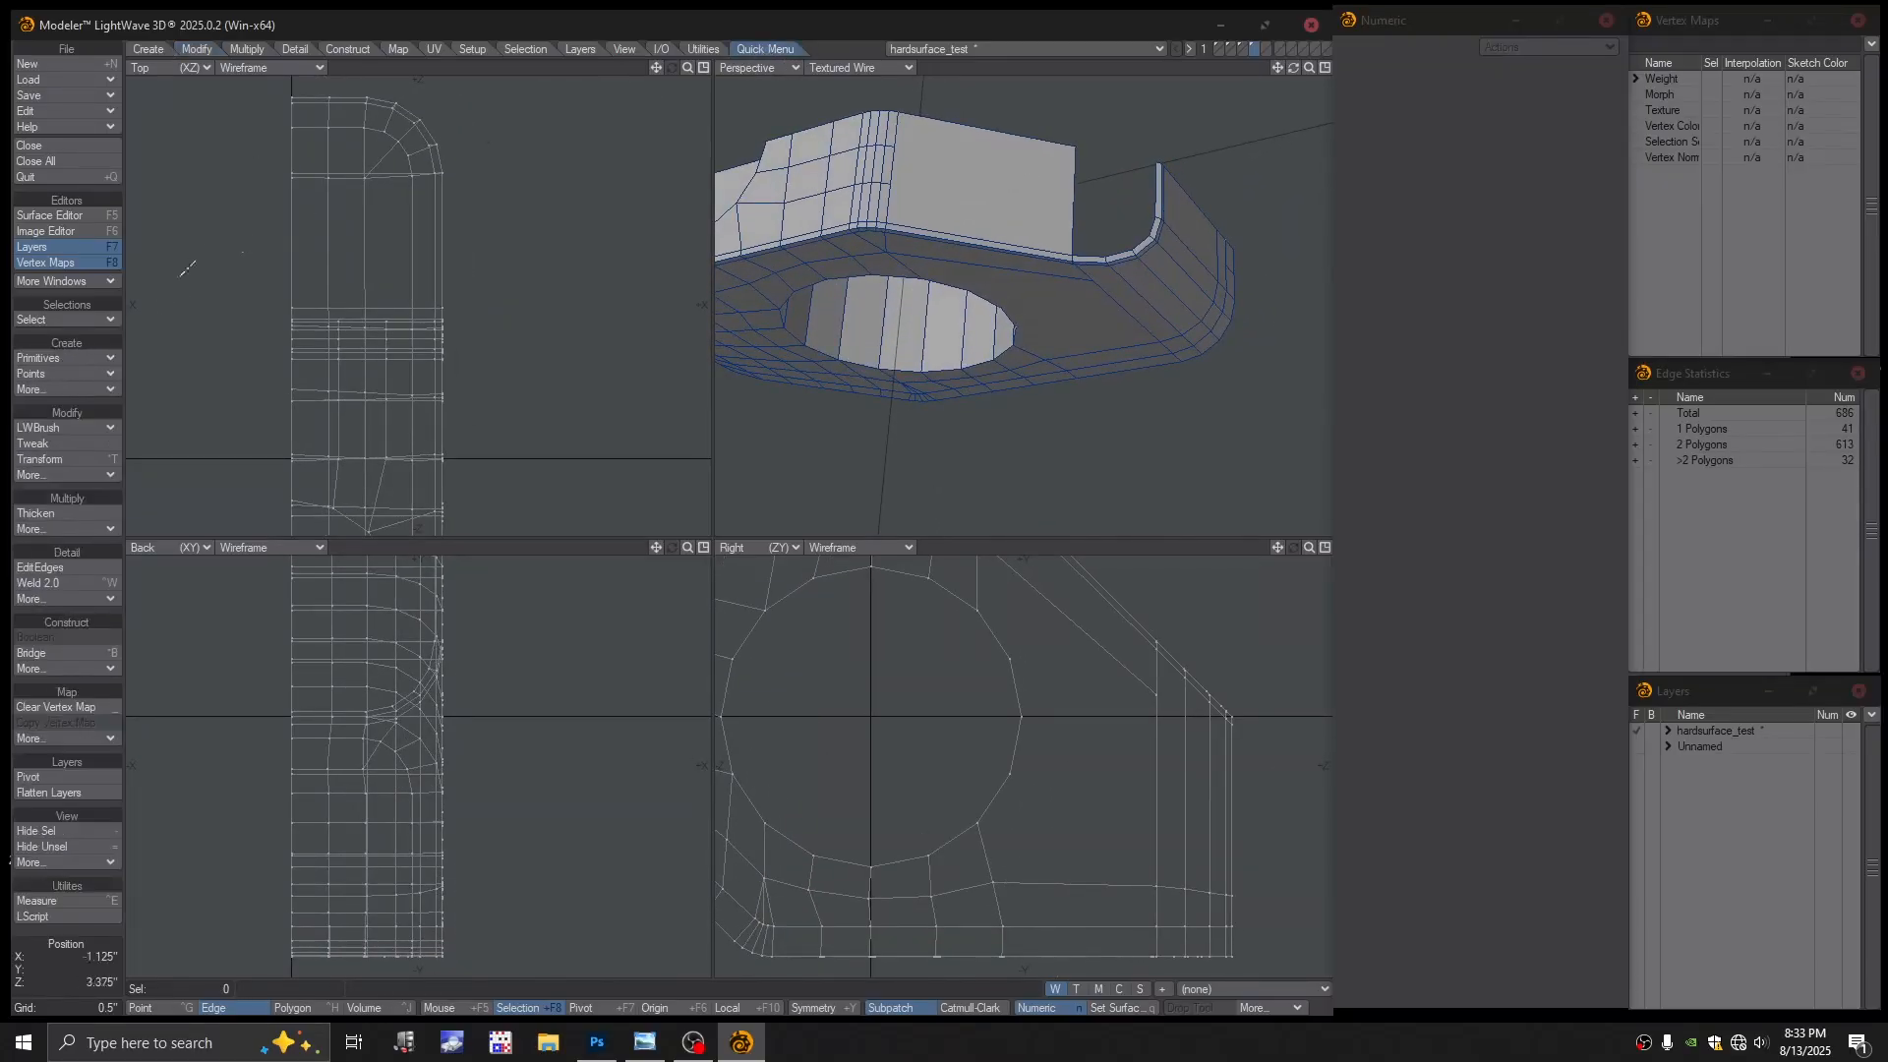
left_click(40, 425)
left_click(55, 410)
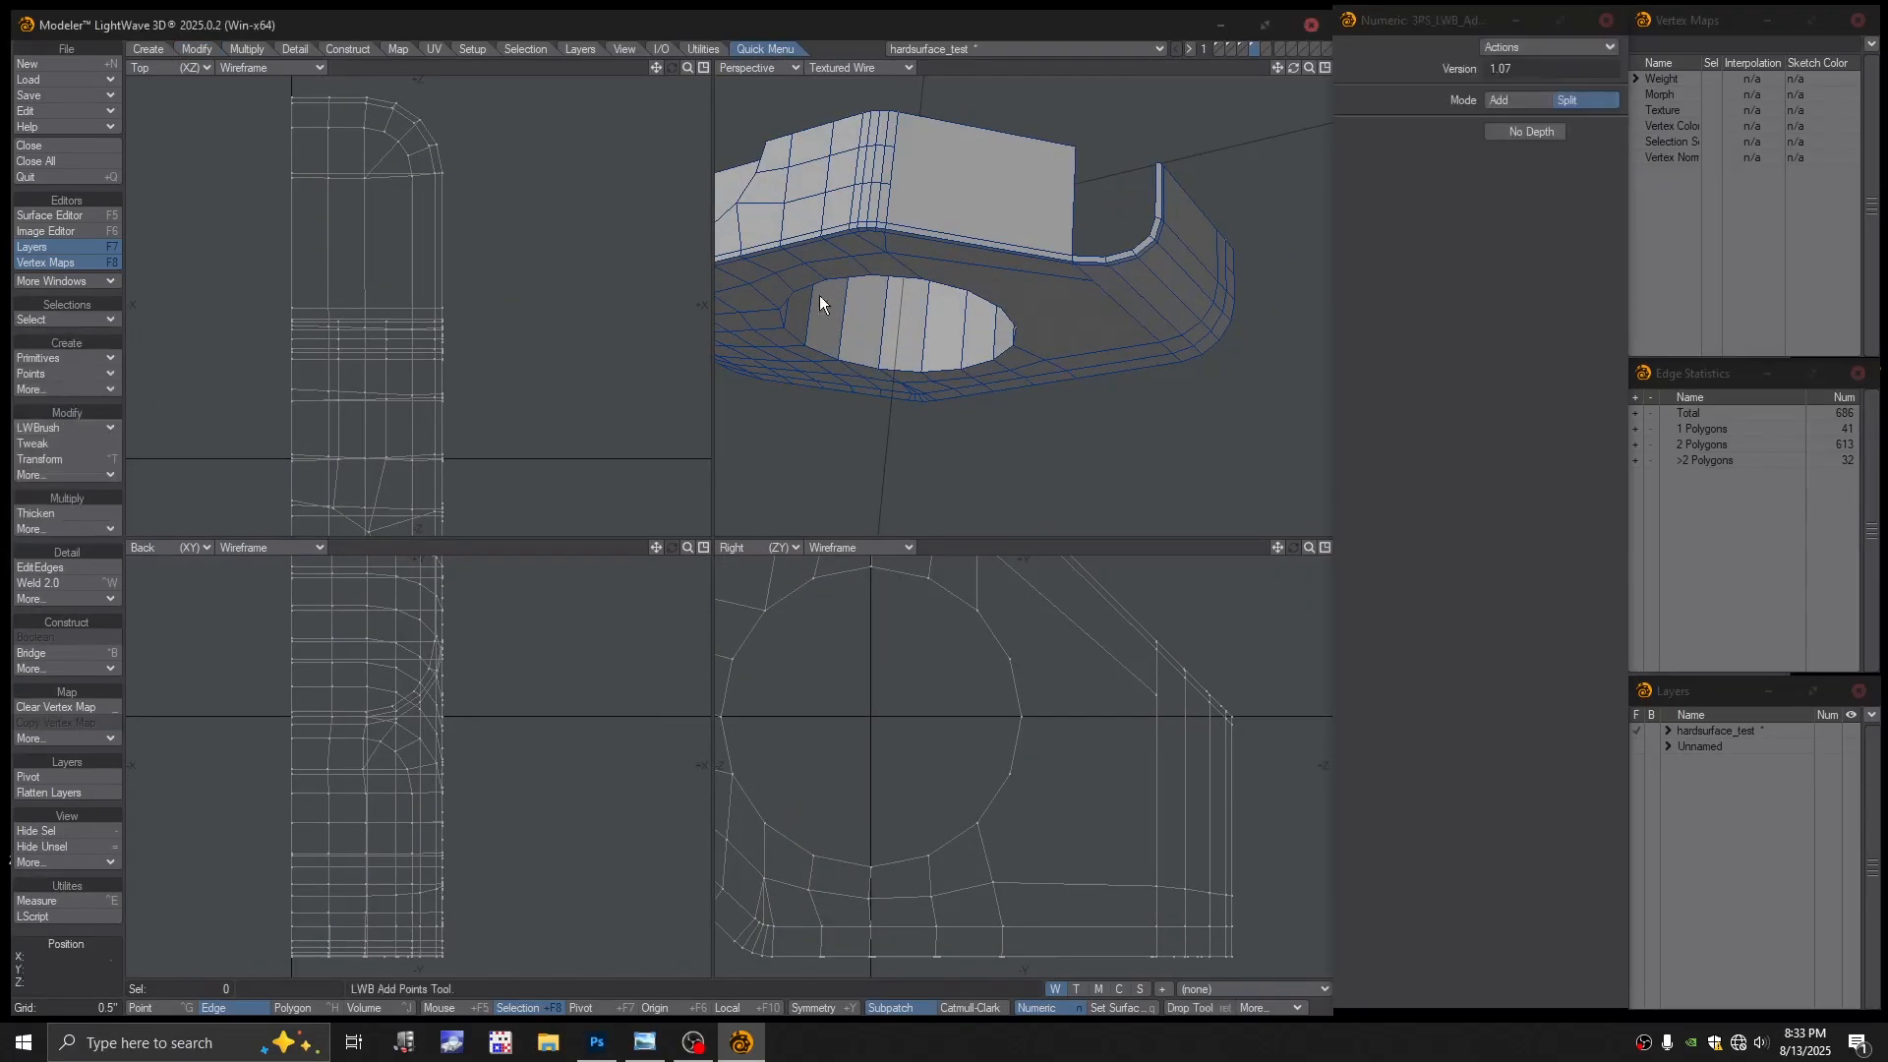
left_click(1072, 210)
left_click_drag(983, 232, 995, 248, "alt")
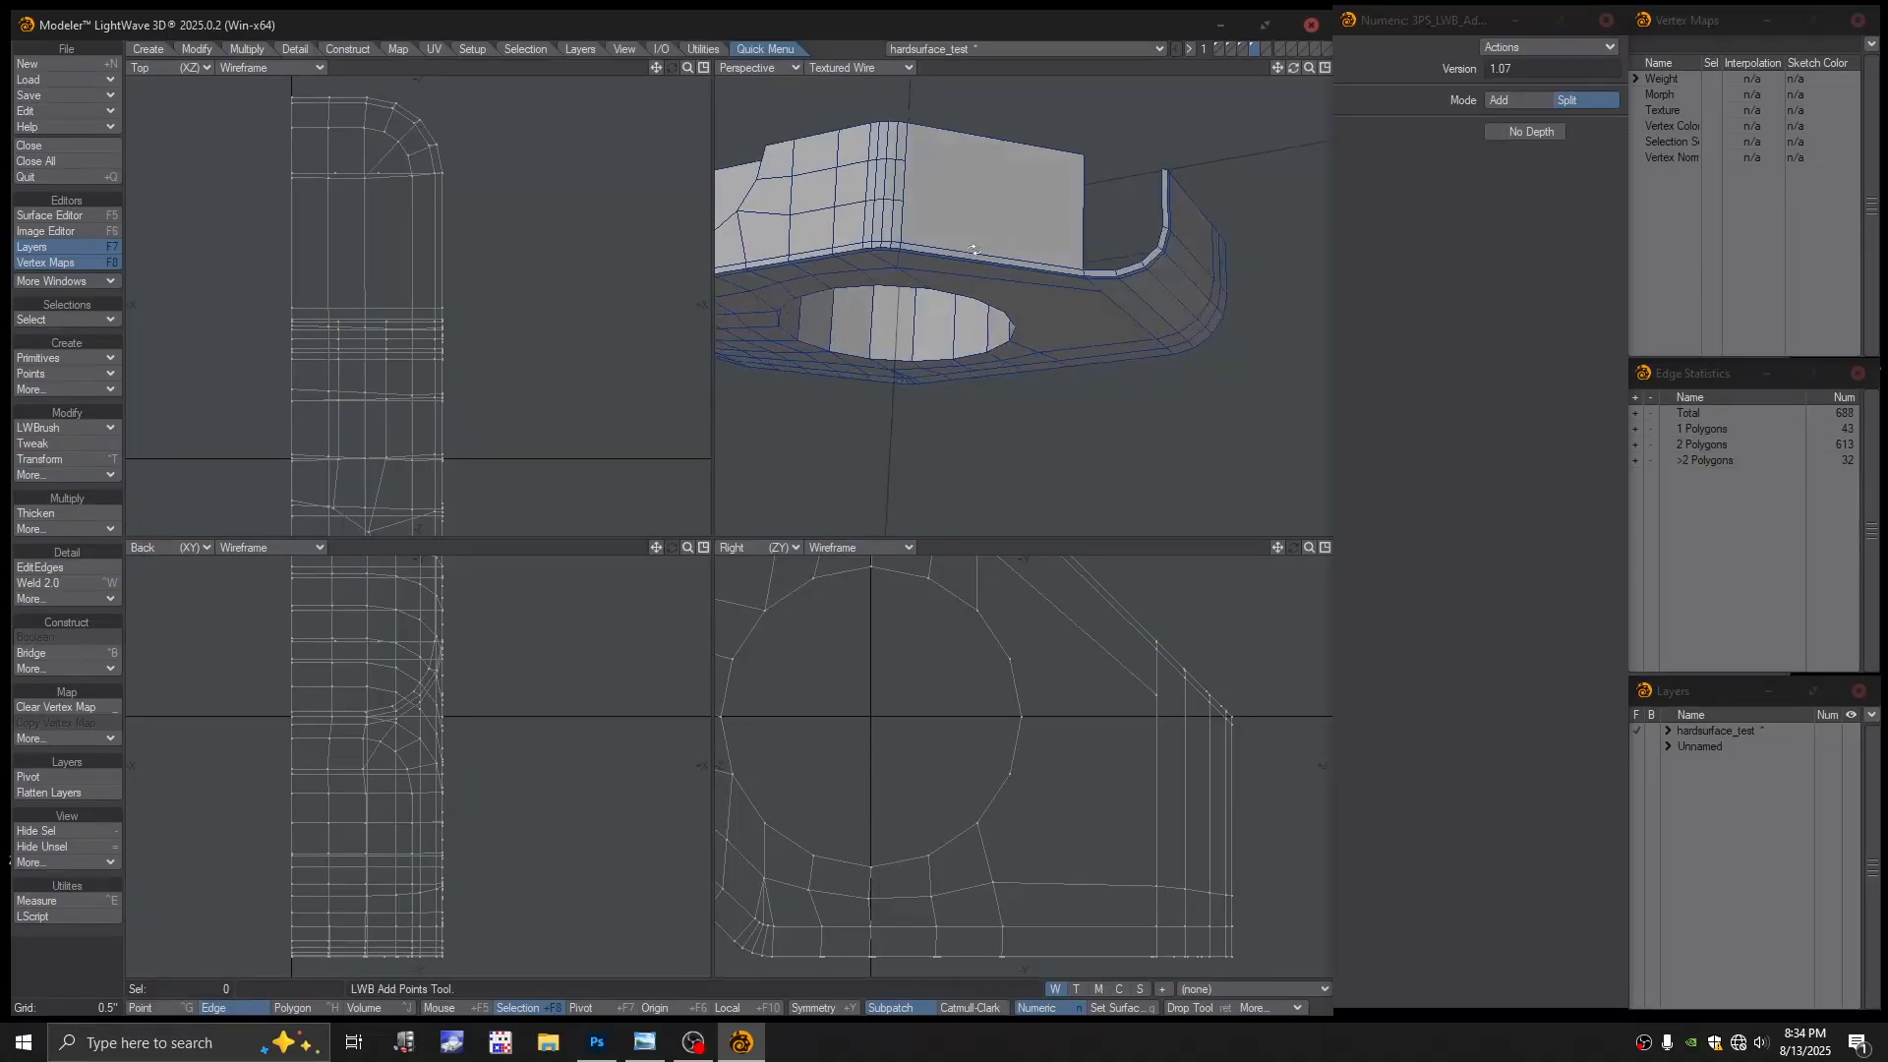
Switch the LWBrush to Split and orbit the perspective view around the block
left_click(77, 428)
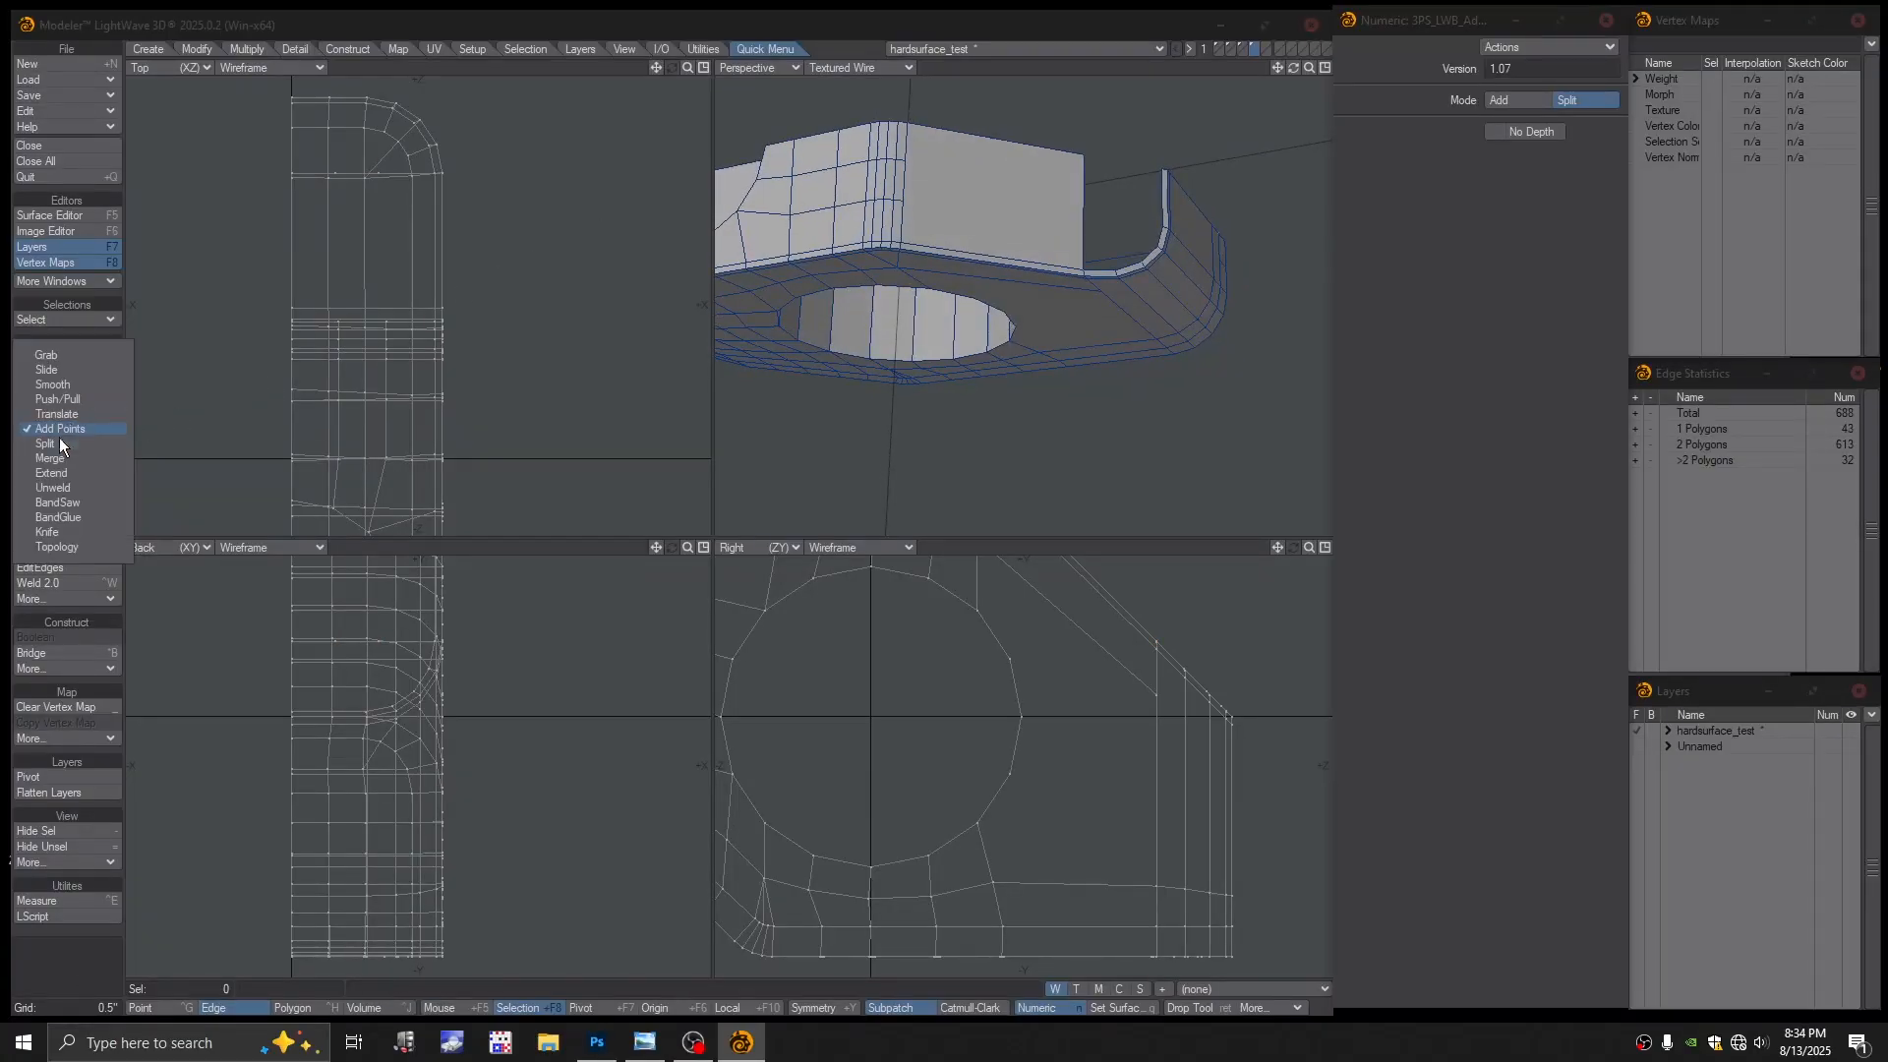
left_click(49, 444)
left_click_drag(915, 209, 936, 187, "alt")
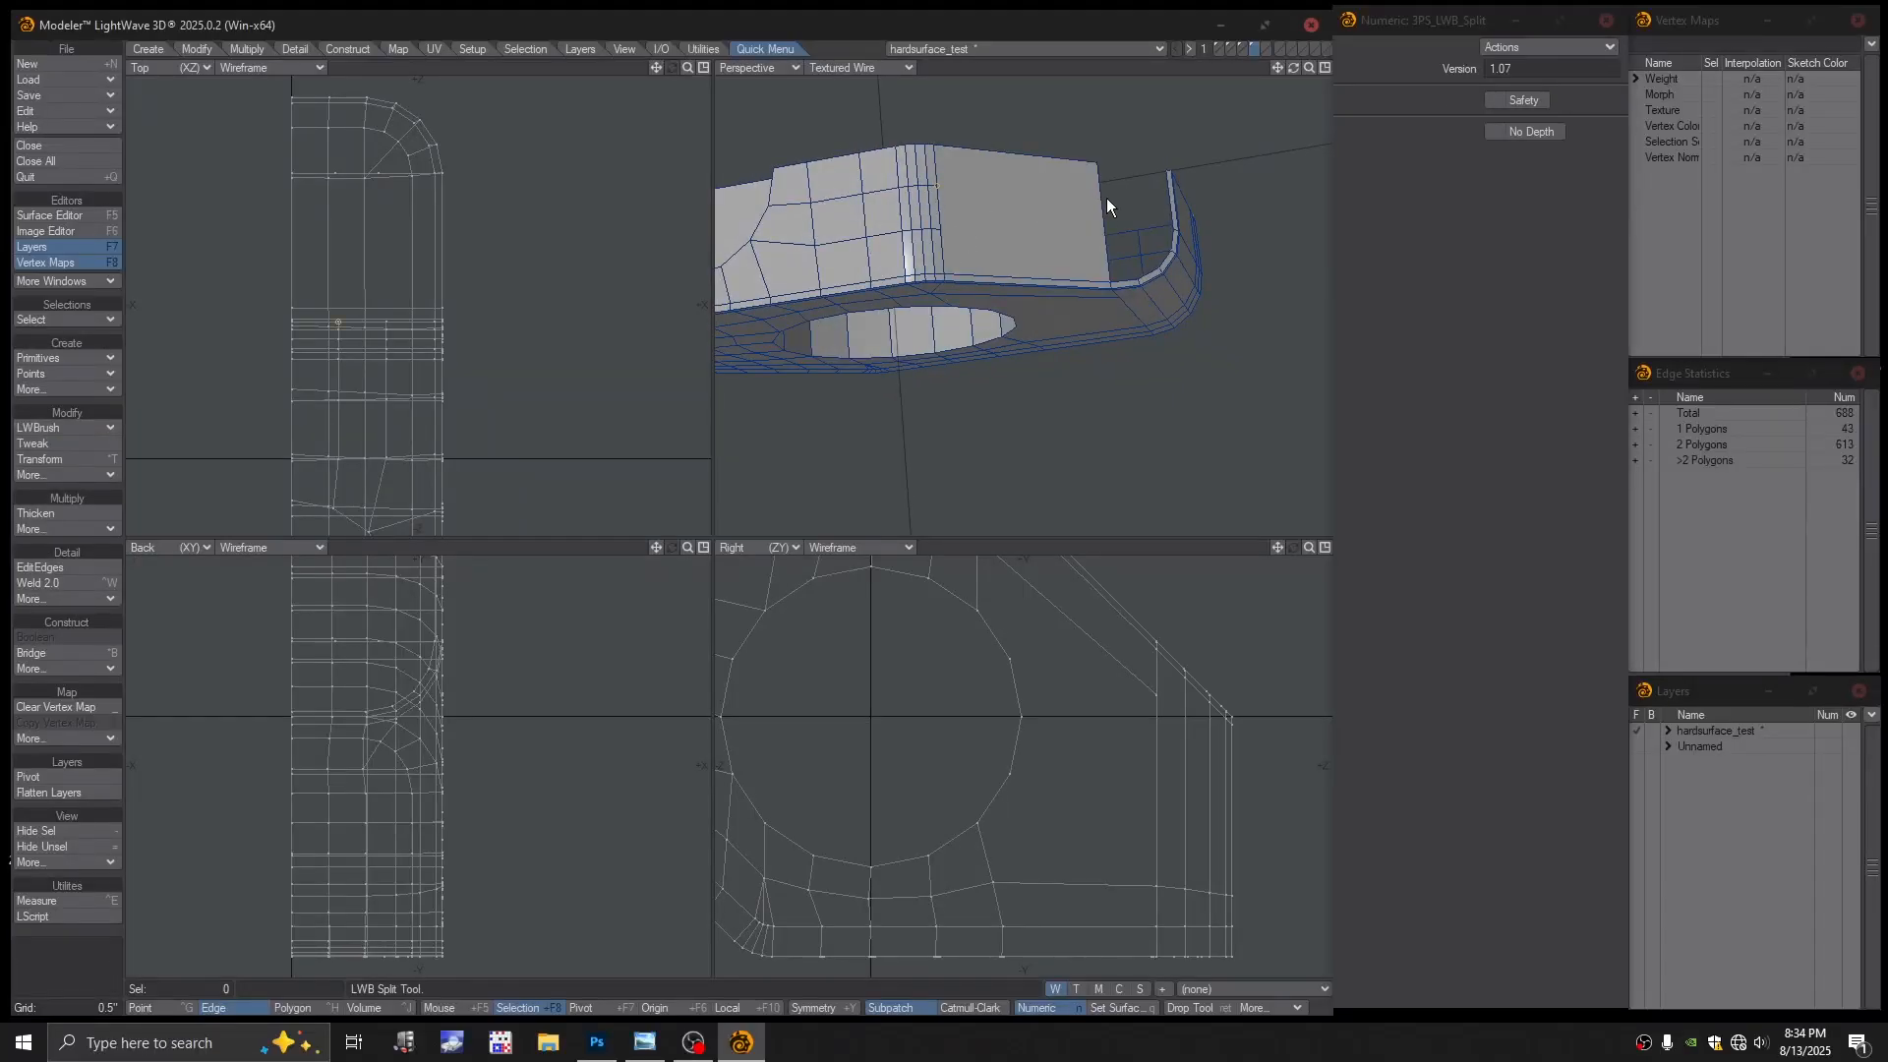
left_click(858, 66)
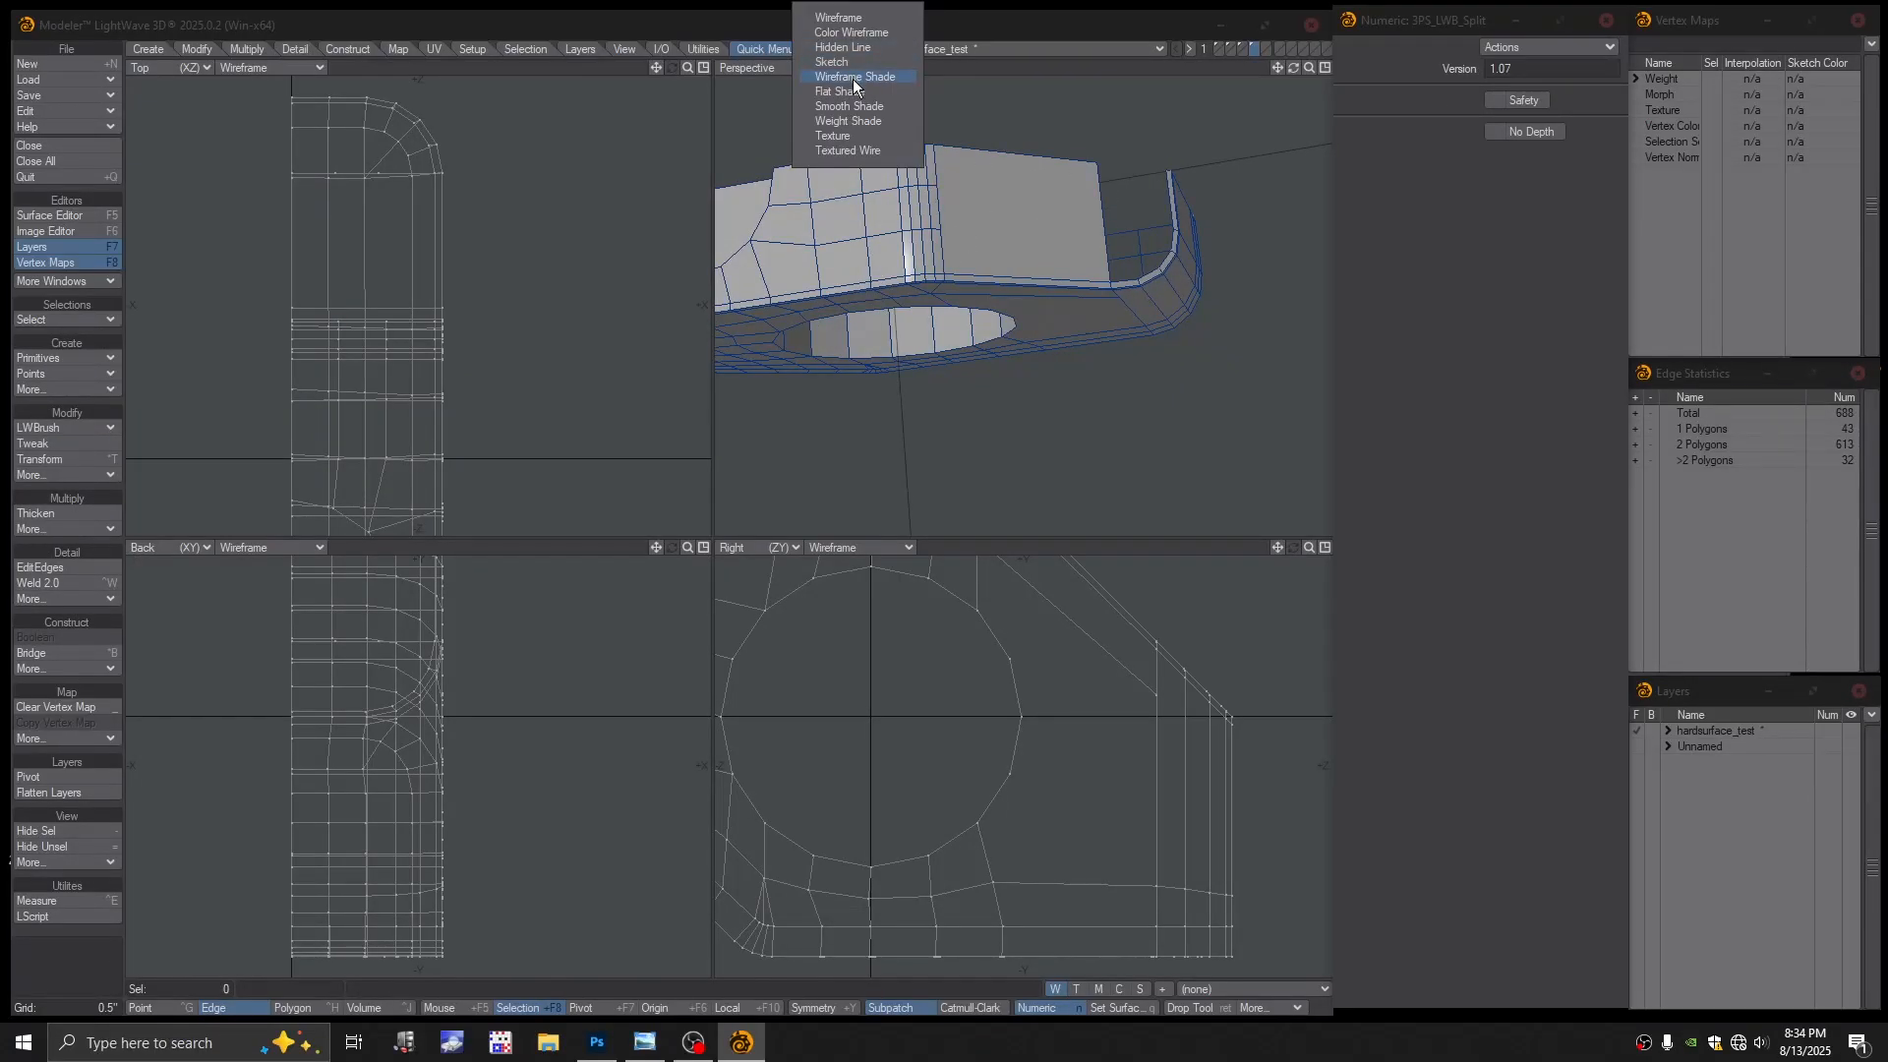
left_click(852, 32)
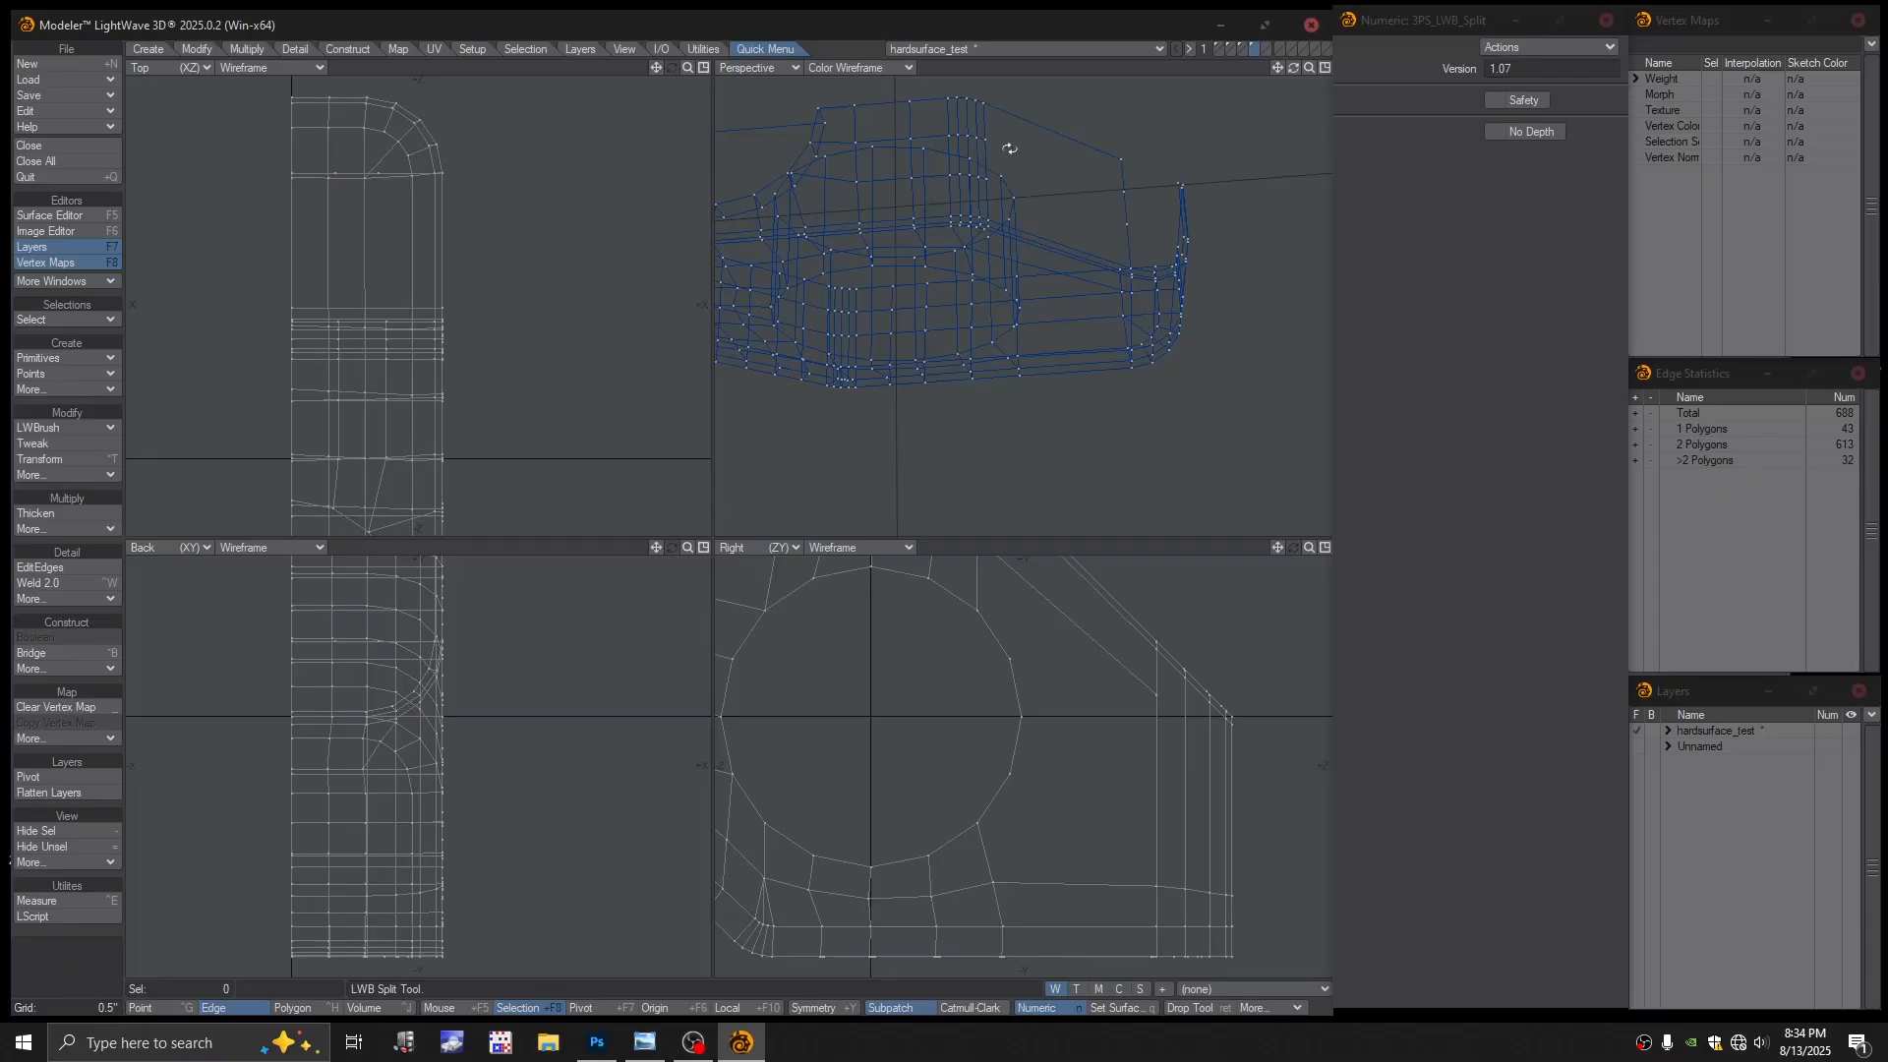
left_click_drag(1004, 147, 1155, 222, "alt")
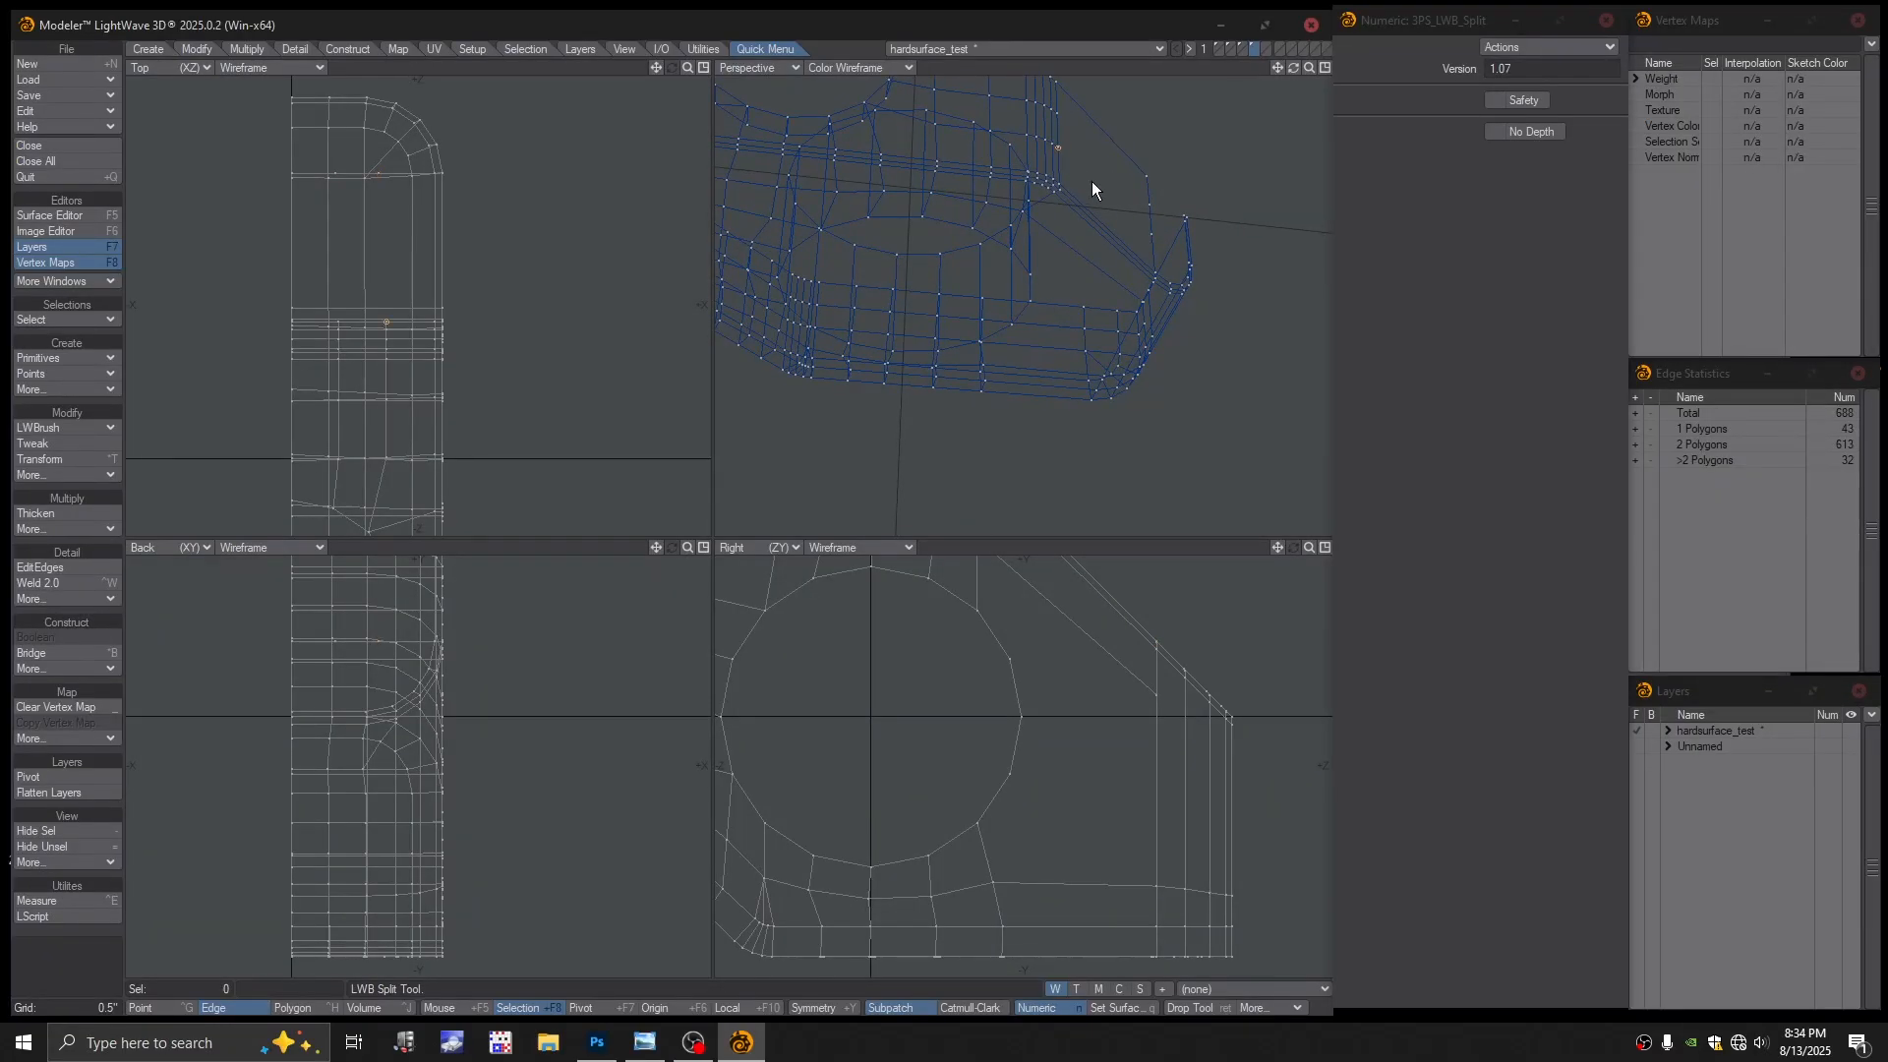
mouse_move(1109, 161)
left_mouse_down("alt")
mouse_move(1036, 216)
mouse_move(1091, 236)
mouse_move(1078, 181)
left_mouse_up("alt")
key("space")
key("space")
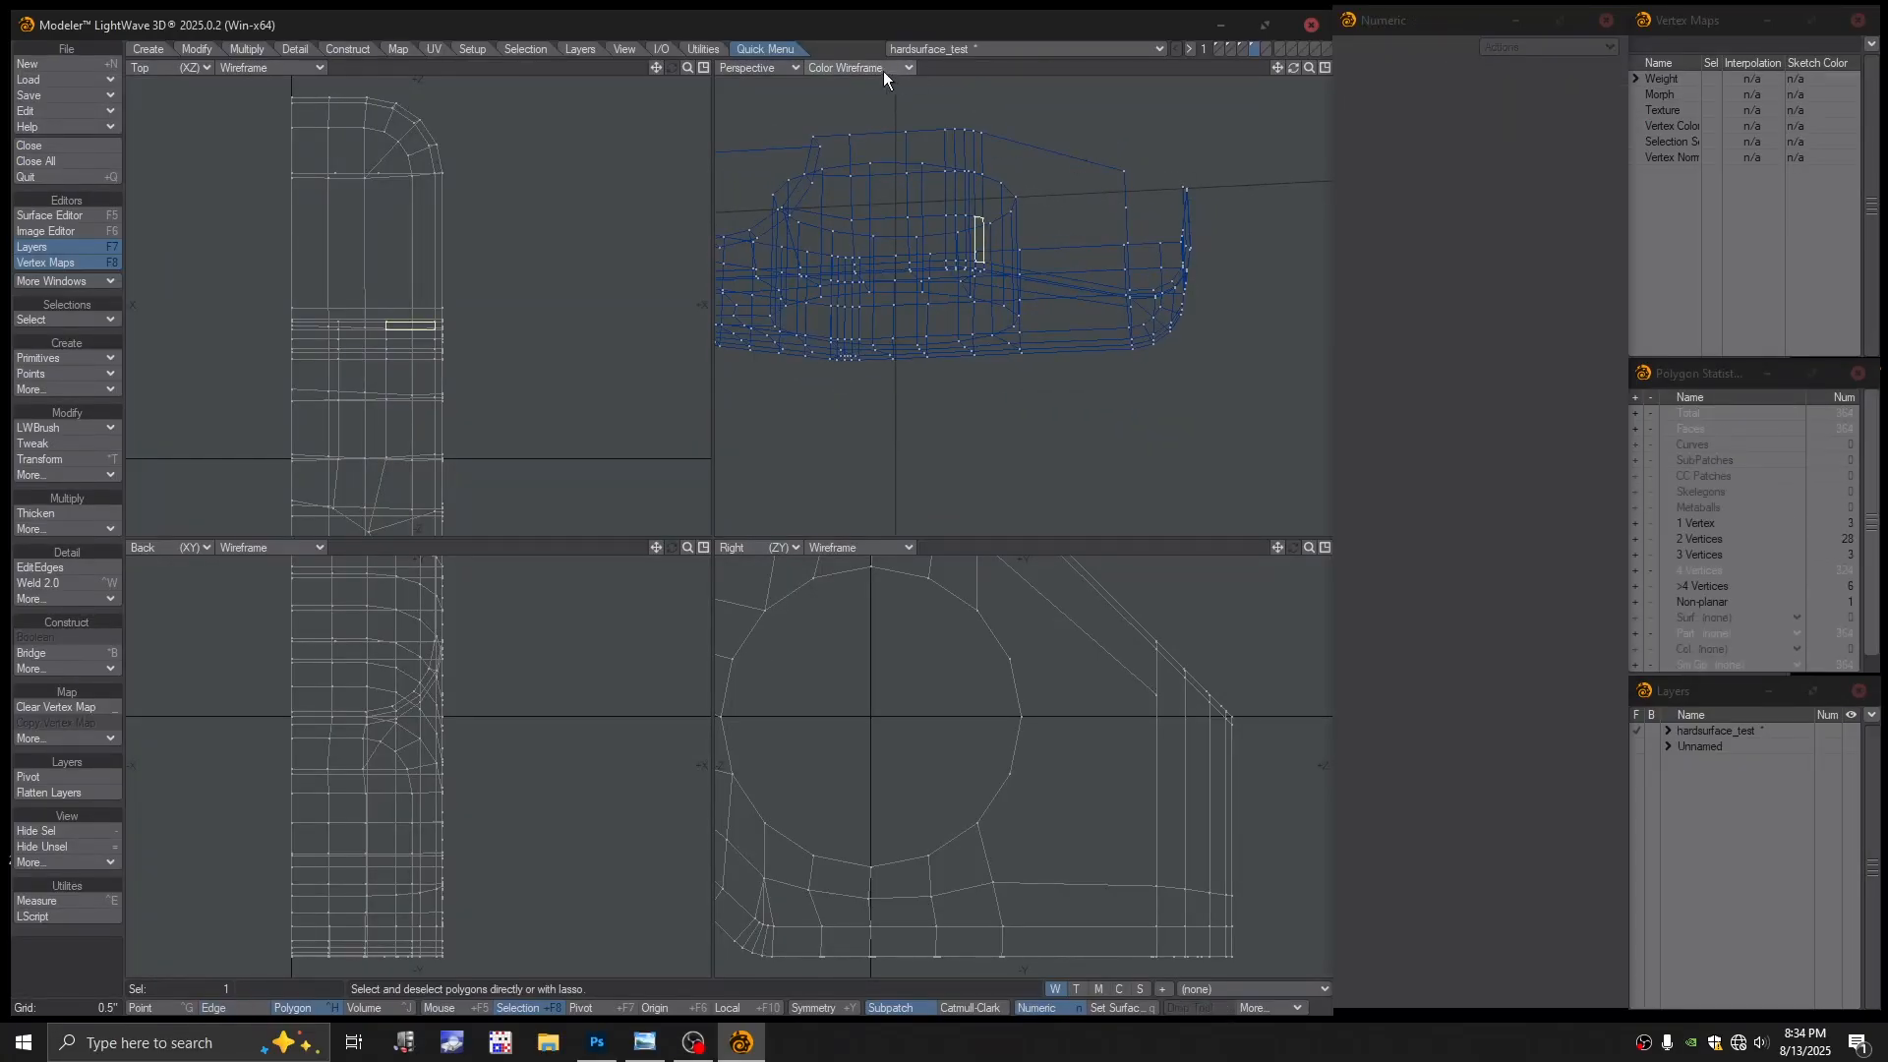
left_click(1081, 125)
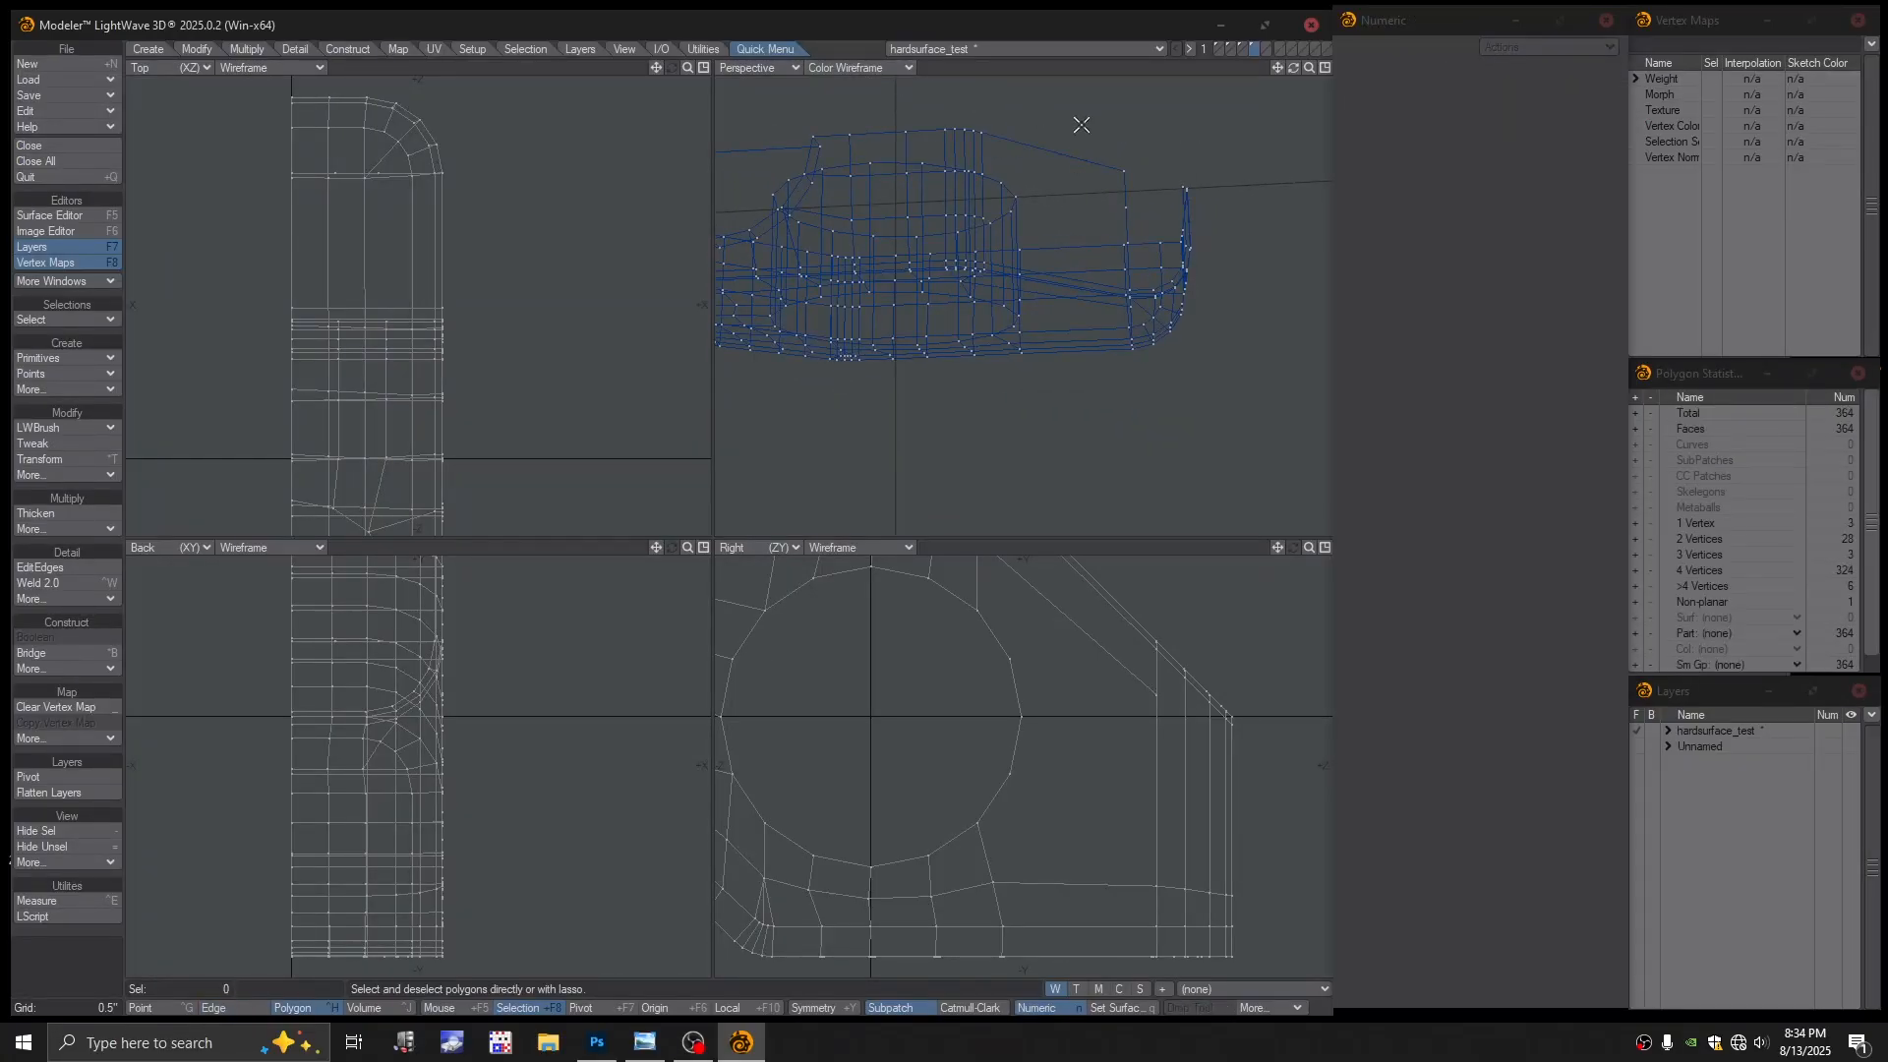
left_click(870, 69)
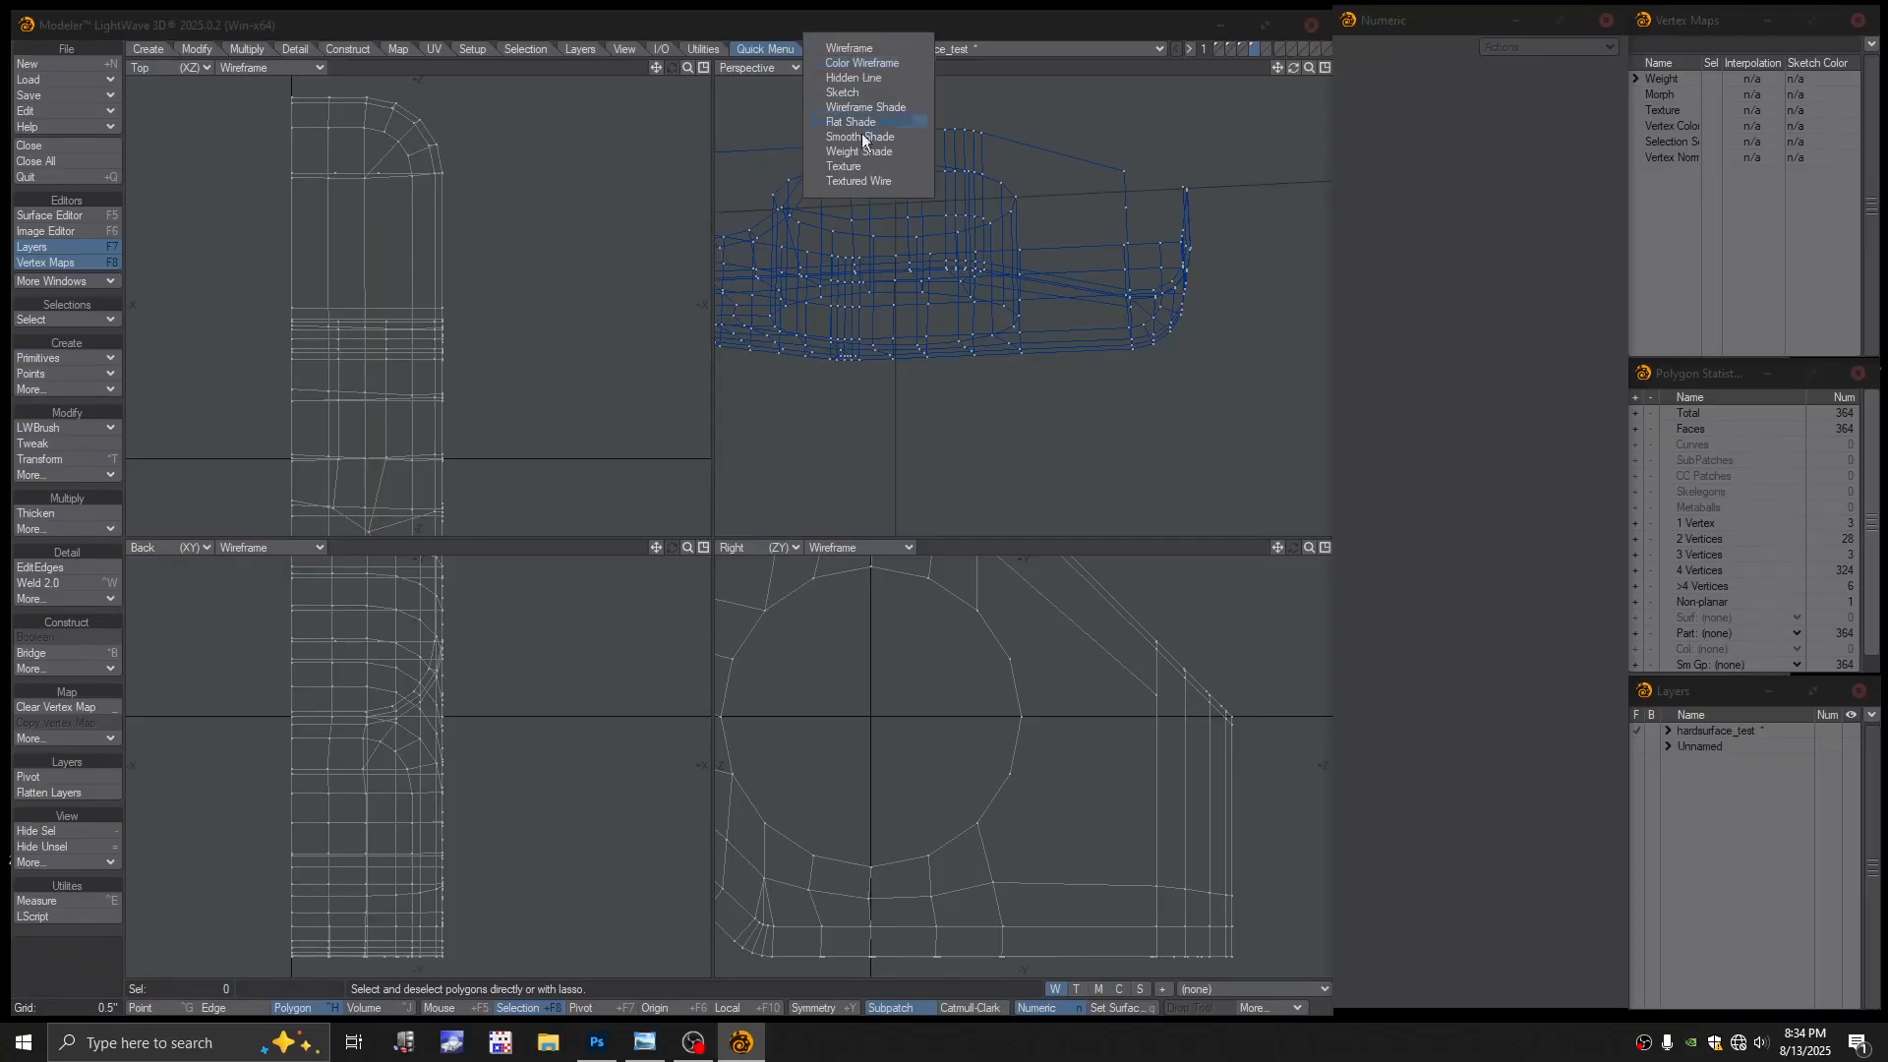
left_click(859, 181)
left_click_drag(1033, 202, 1081, 286, "alt")
left_click_drag(1082, 285, 1016, 321, "alt")
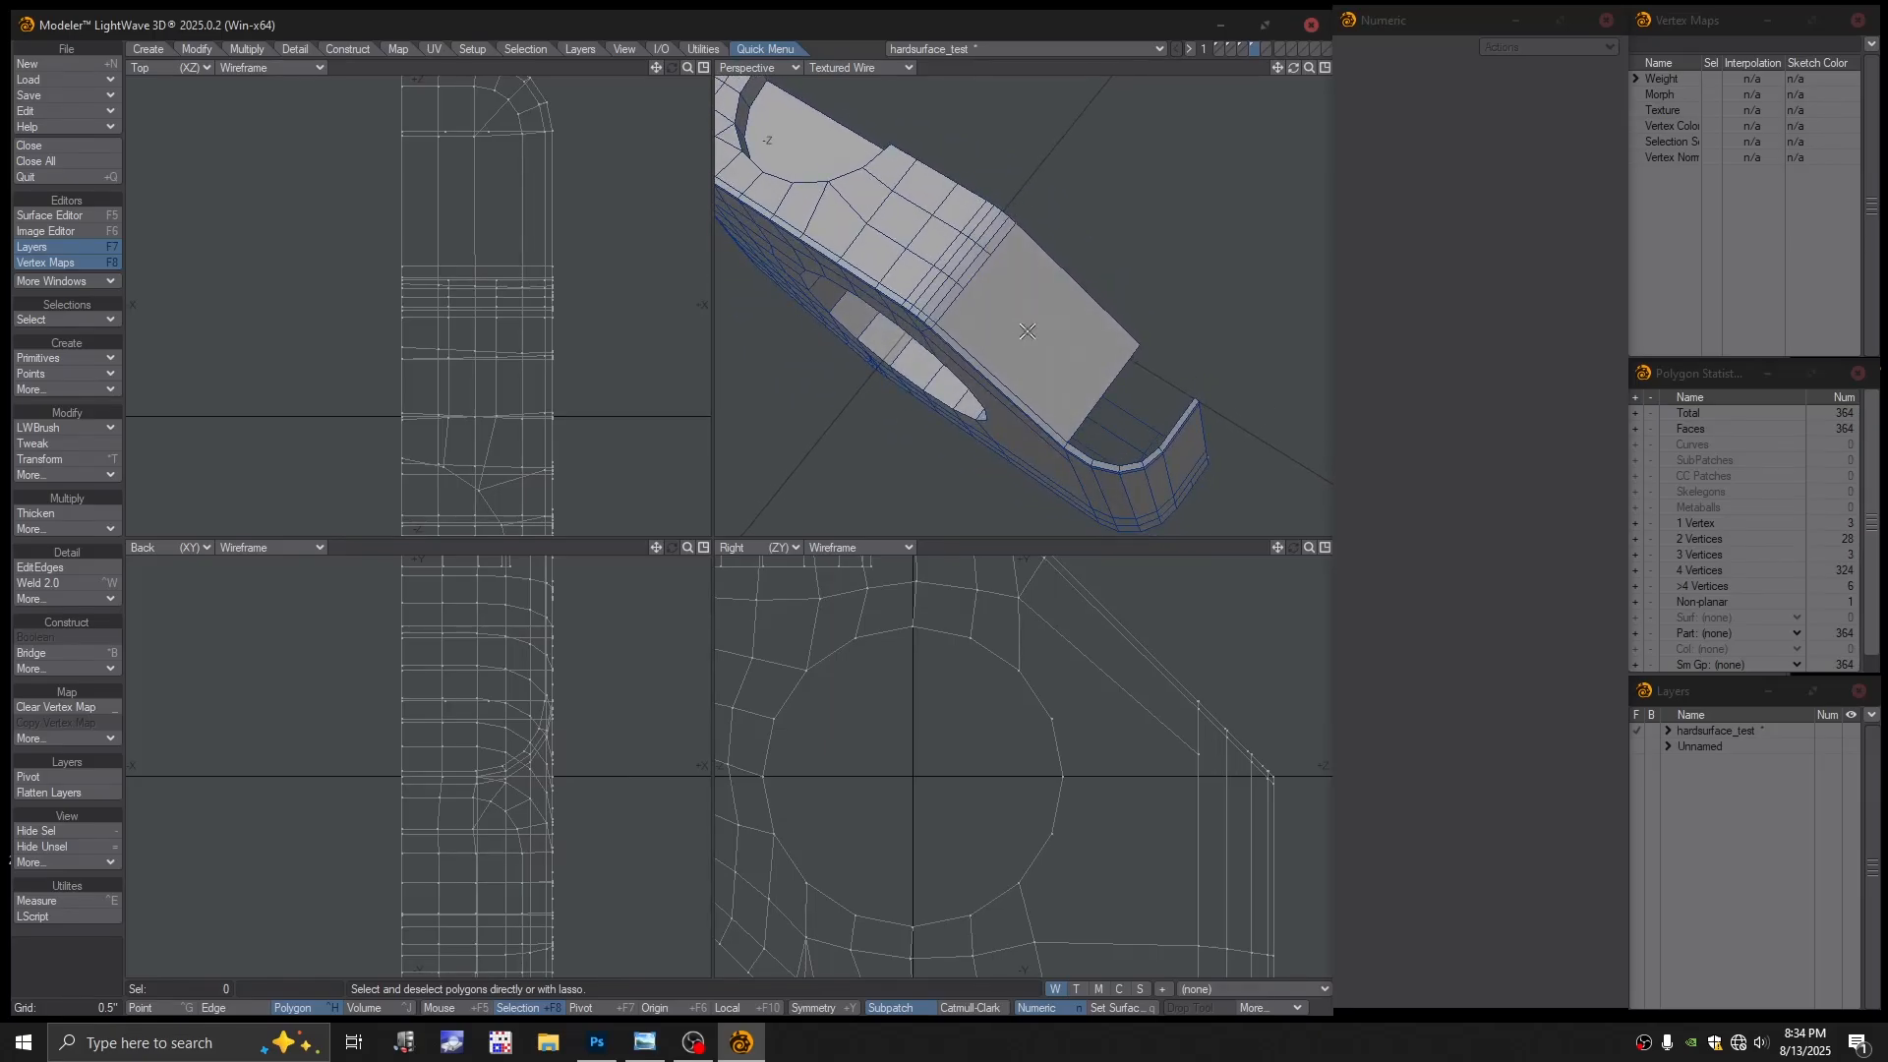
Delete the two stray points on the raised section's edge in coloured wireframe view
left_click(1028, 331)
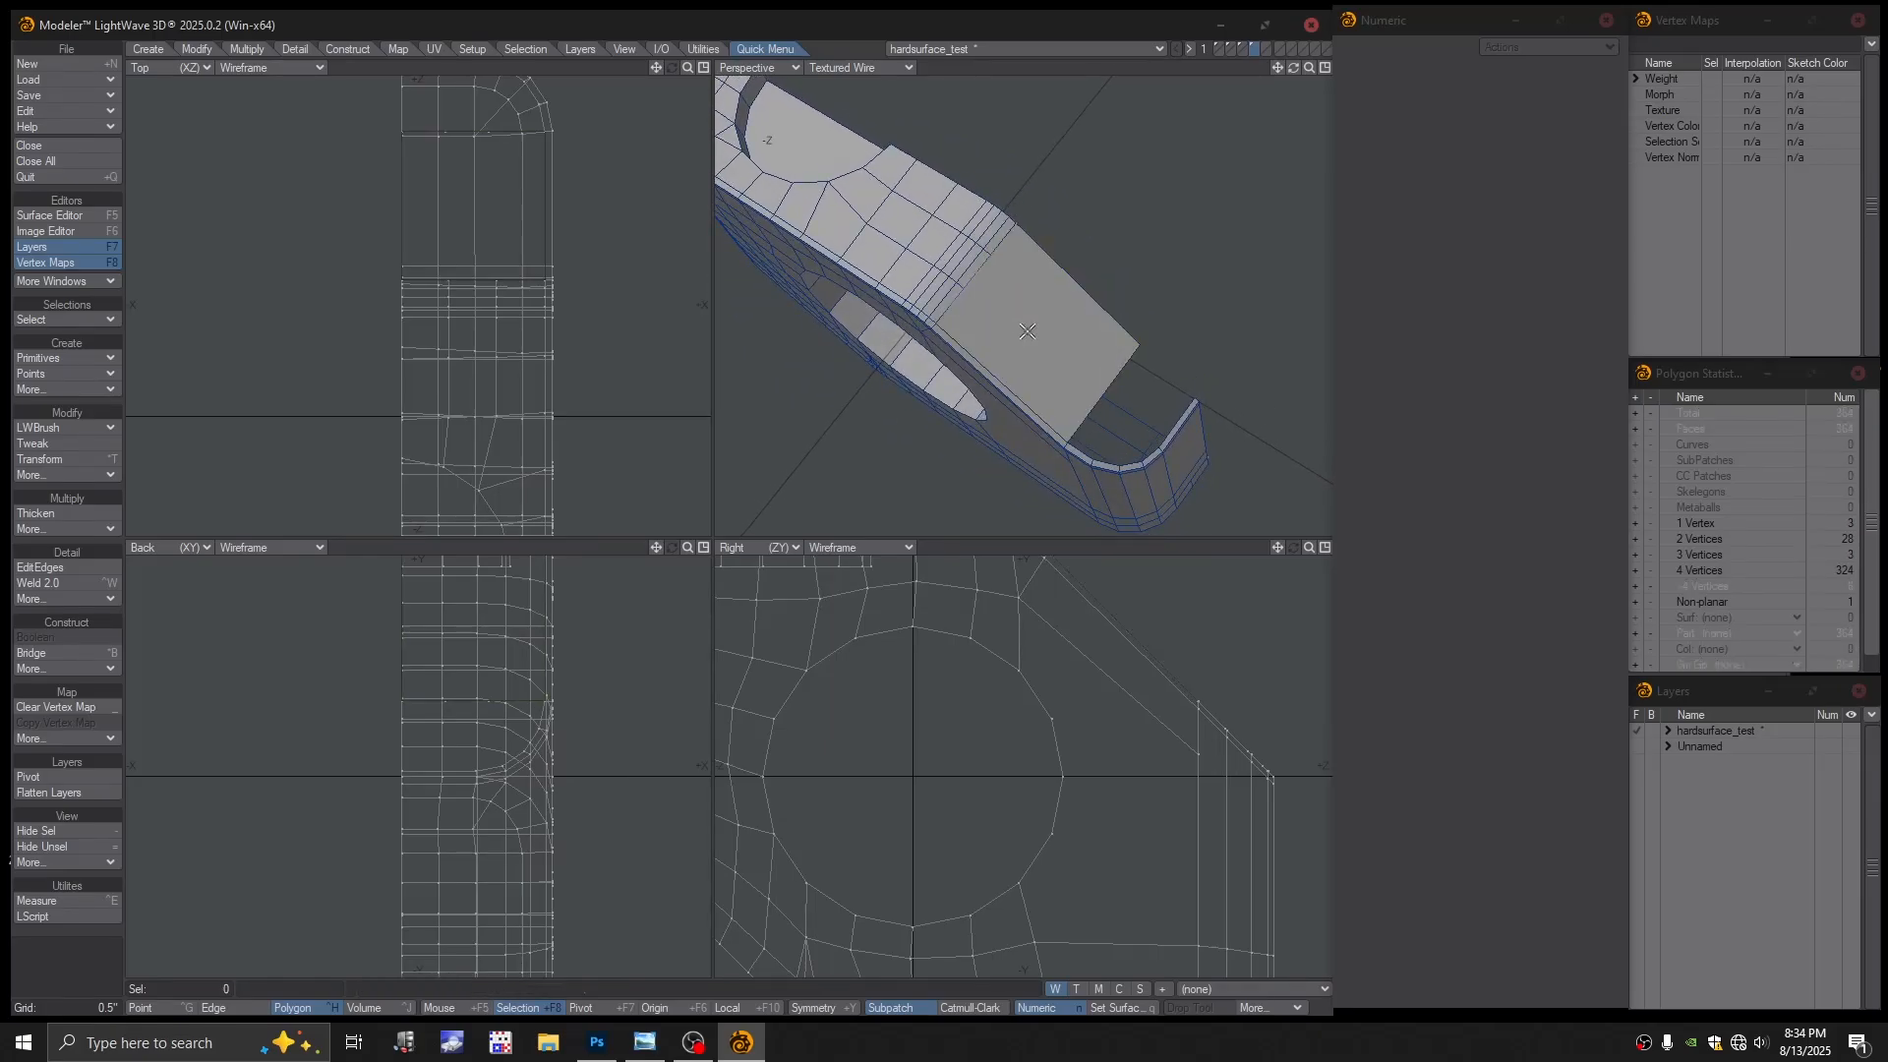
left_click(1121, 263)
left_click(878, 67)
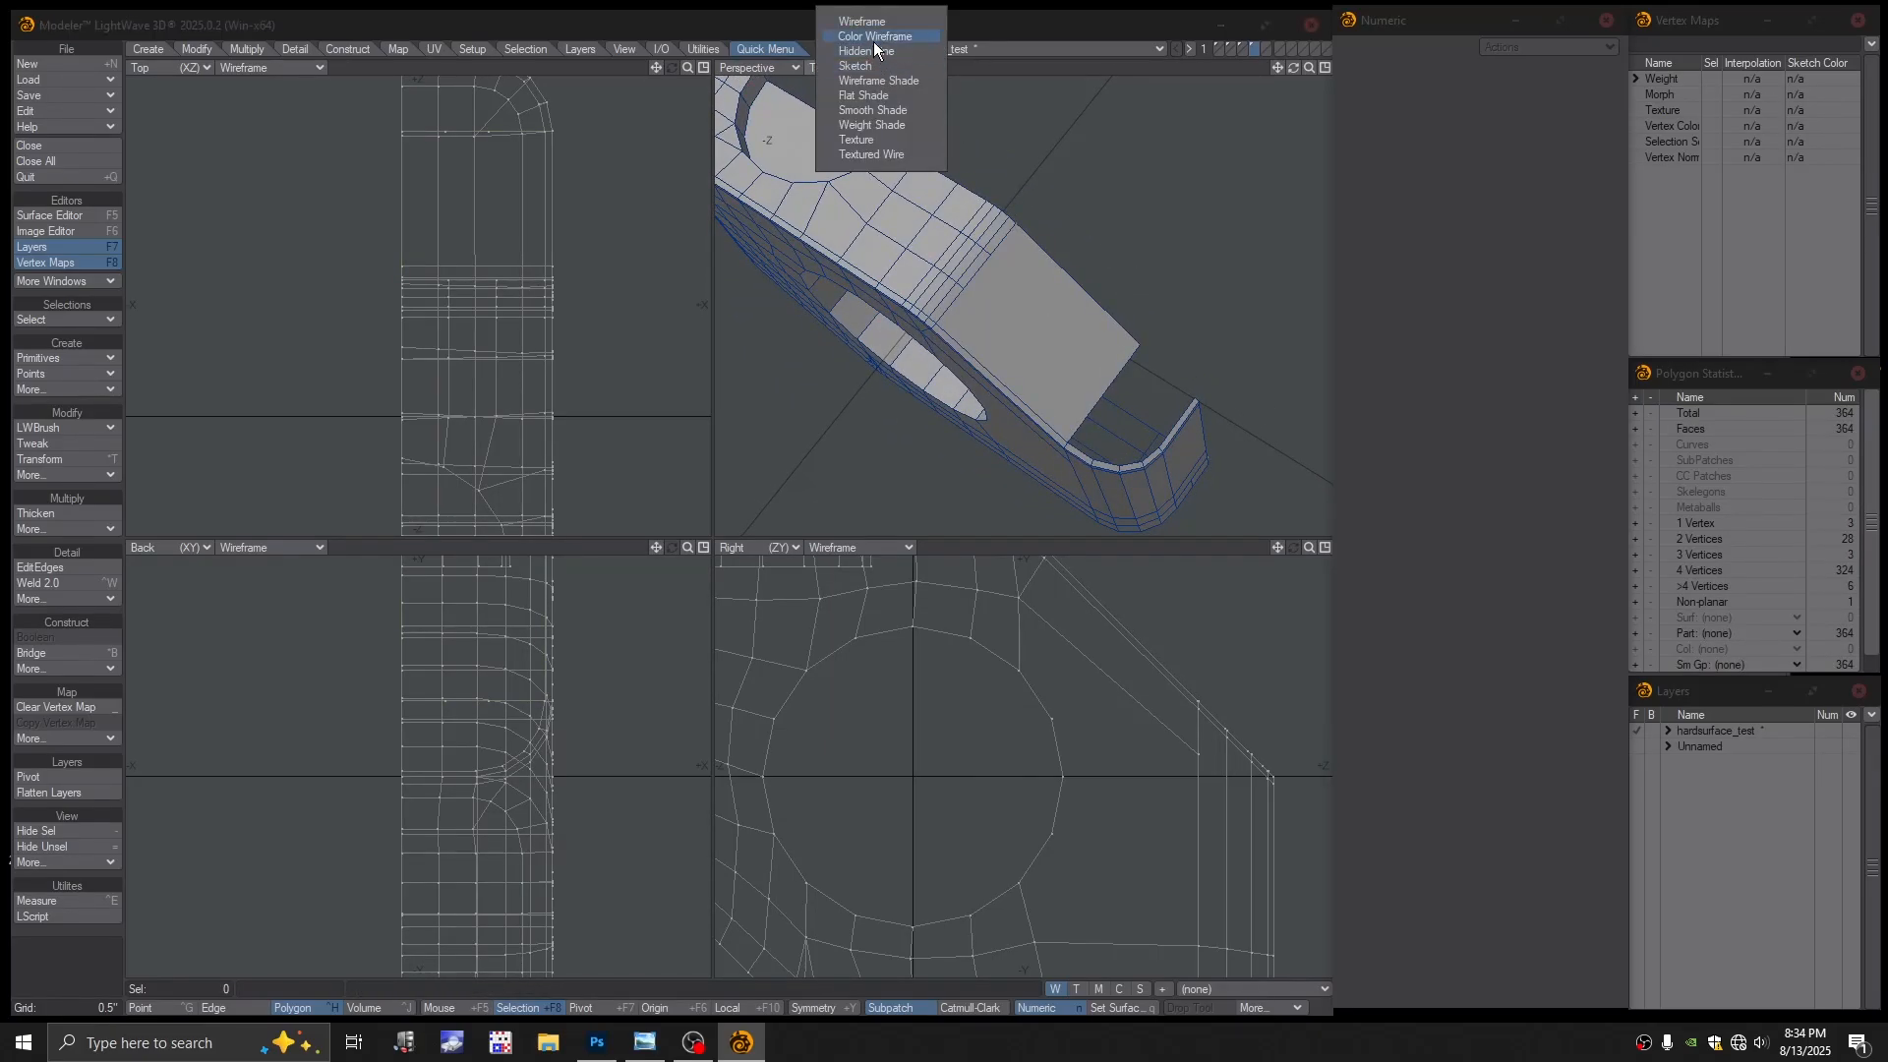
left_click(873, 41)
left_click_drag(1113, 385, 1159, 311, "alt")
key("ctrl+g")
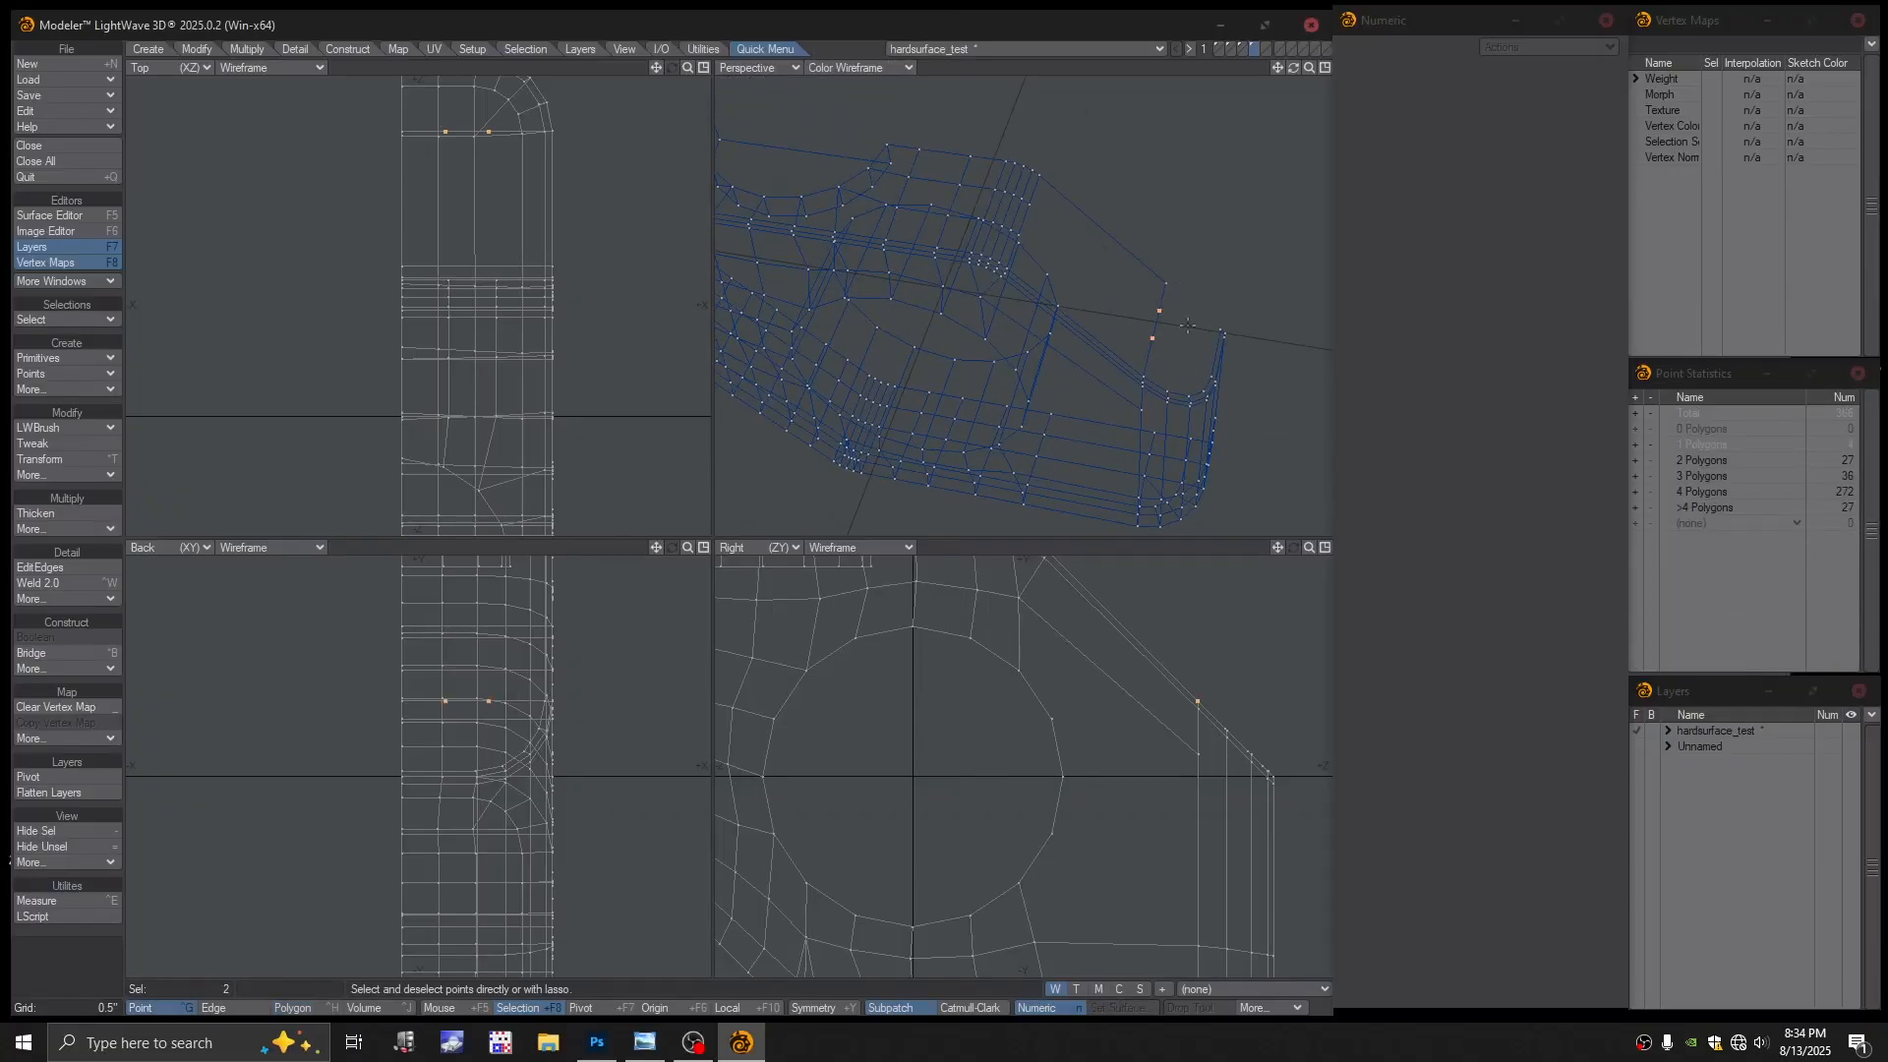
key("Delete")
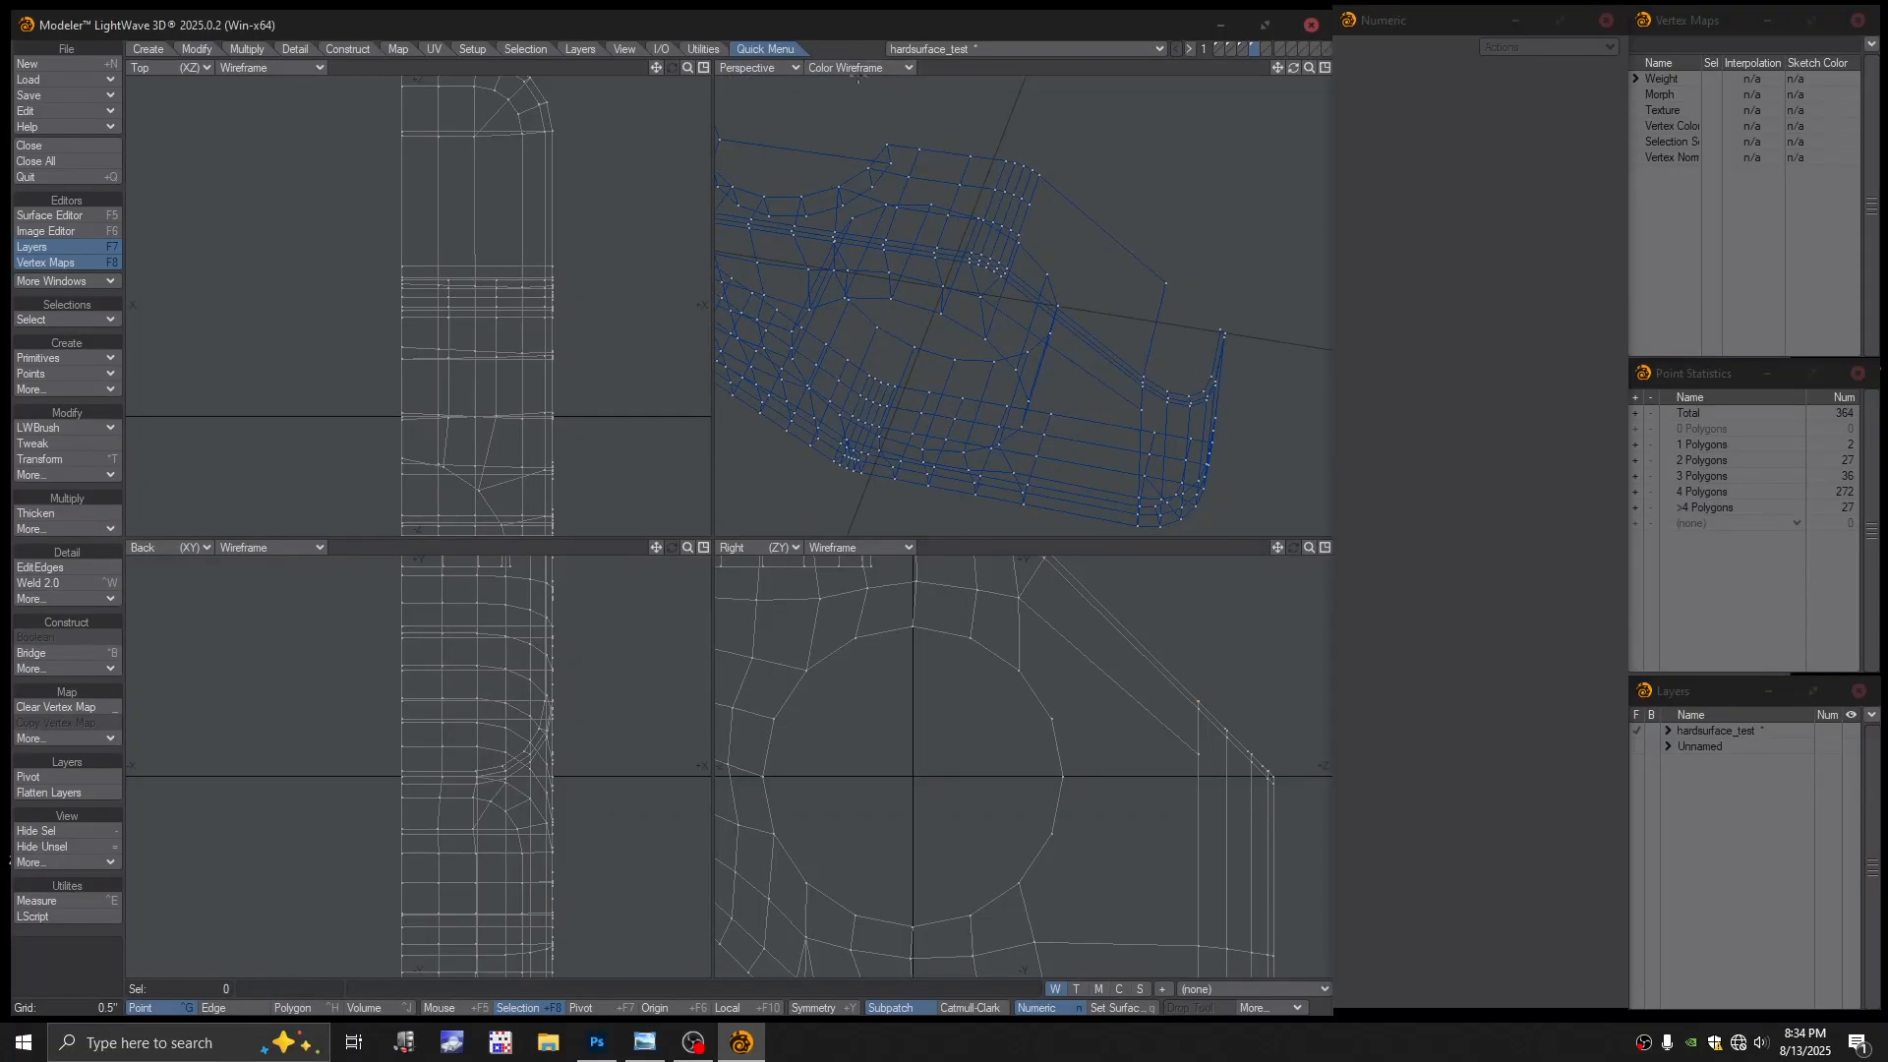
Undo and redo the deletion, comparing the edge layout in polygon, edge and point modes
left_click(856, 68)
left_click(831, 181)
scroll(1070, 266, "down", 3)
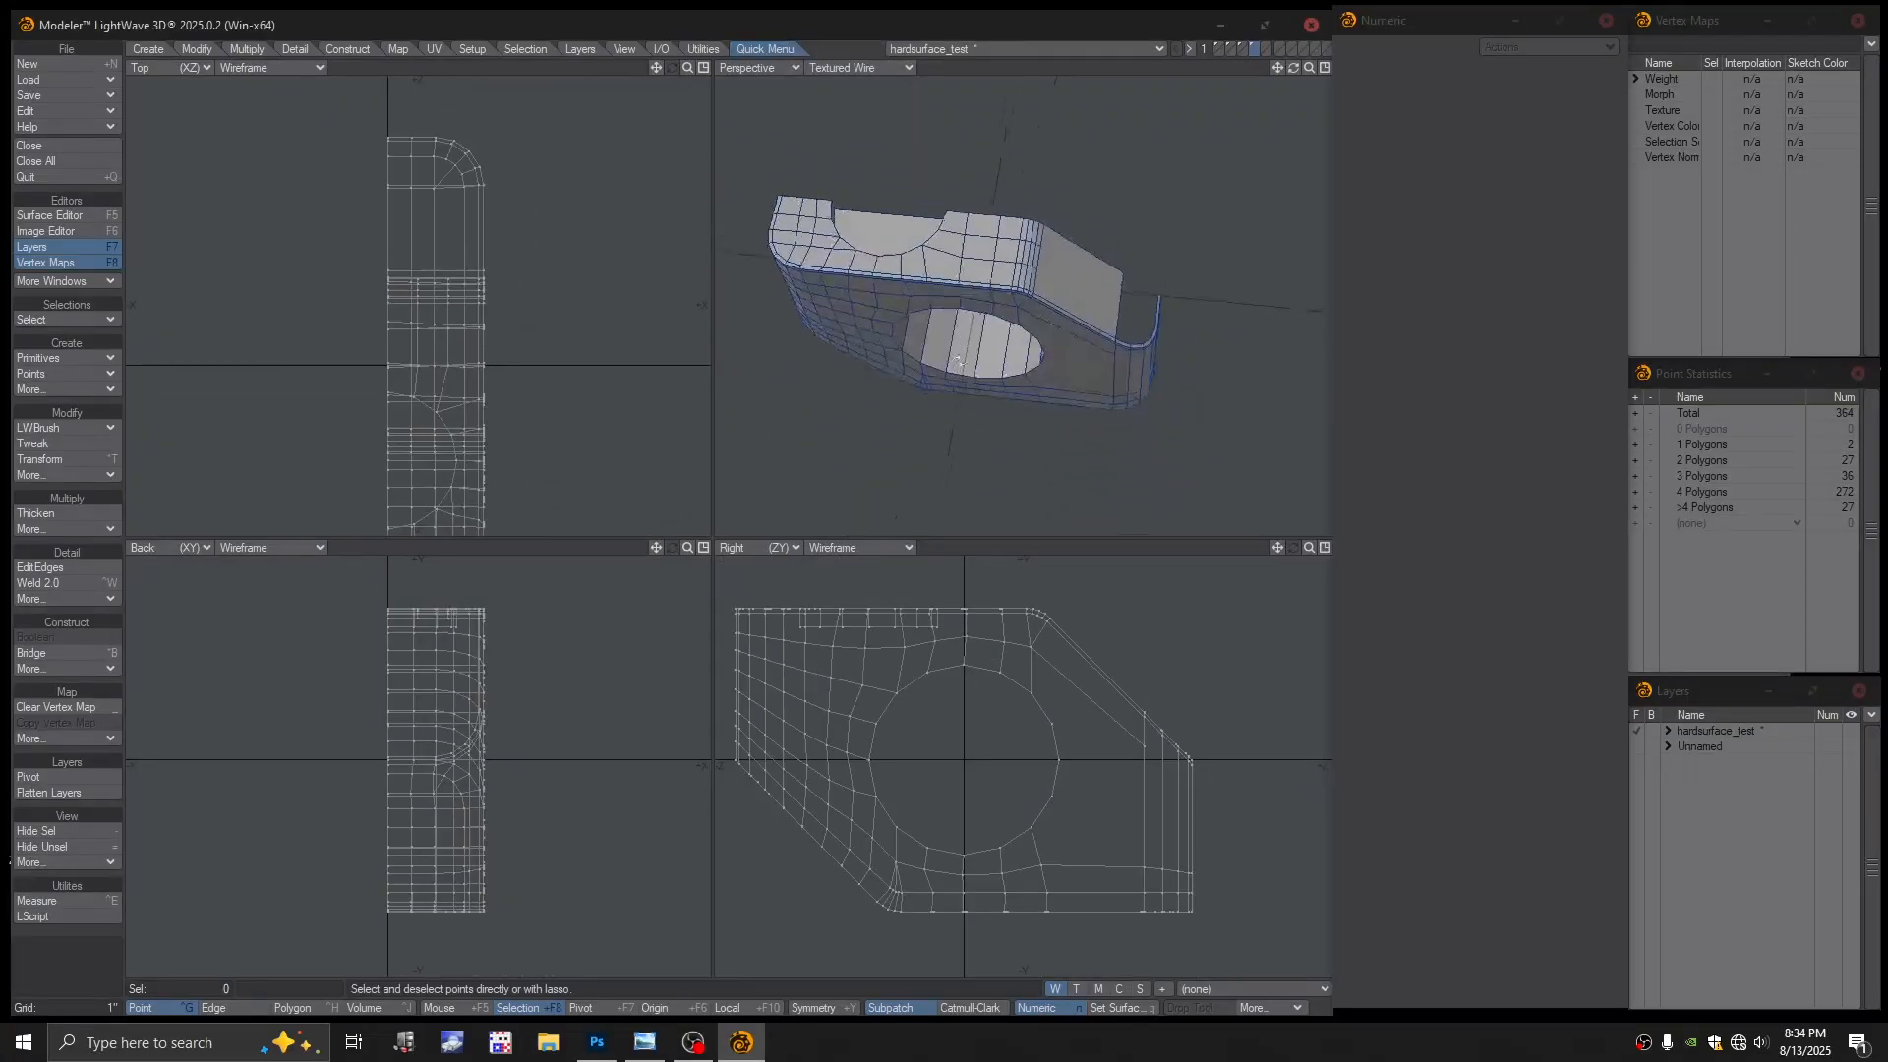
left_click_drag(1078, 268, 1082, 293, "alt")
left_click_drag(1082, 293, 1044, 294, "alt+shift")
scroll(1057, 303, "up", 4)
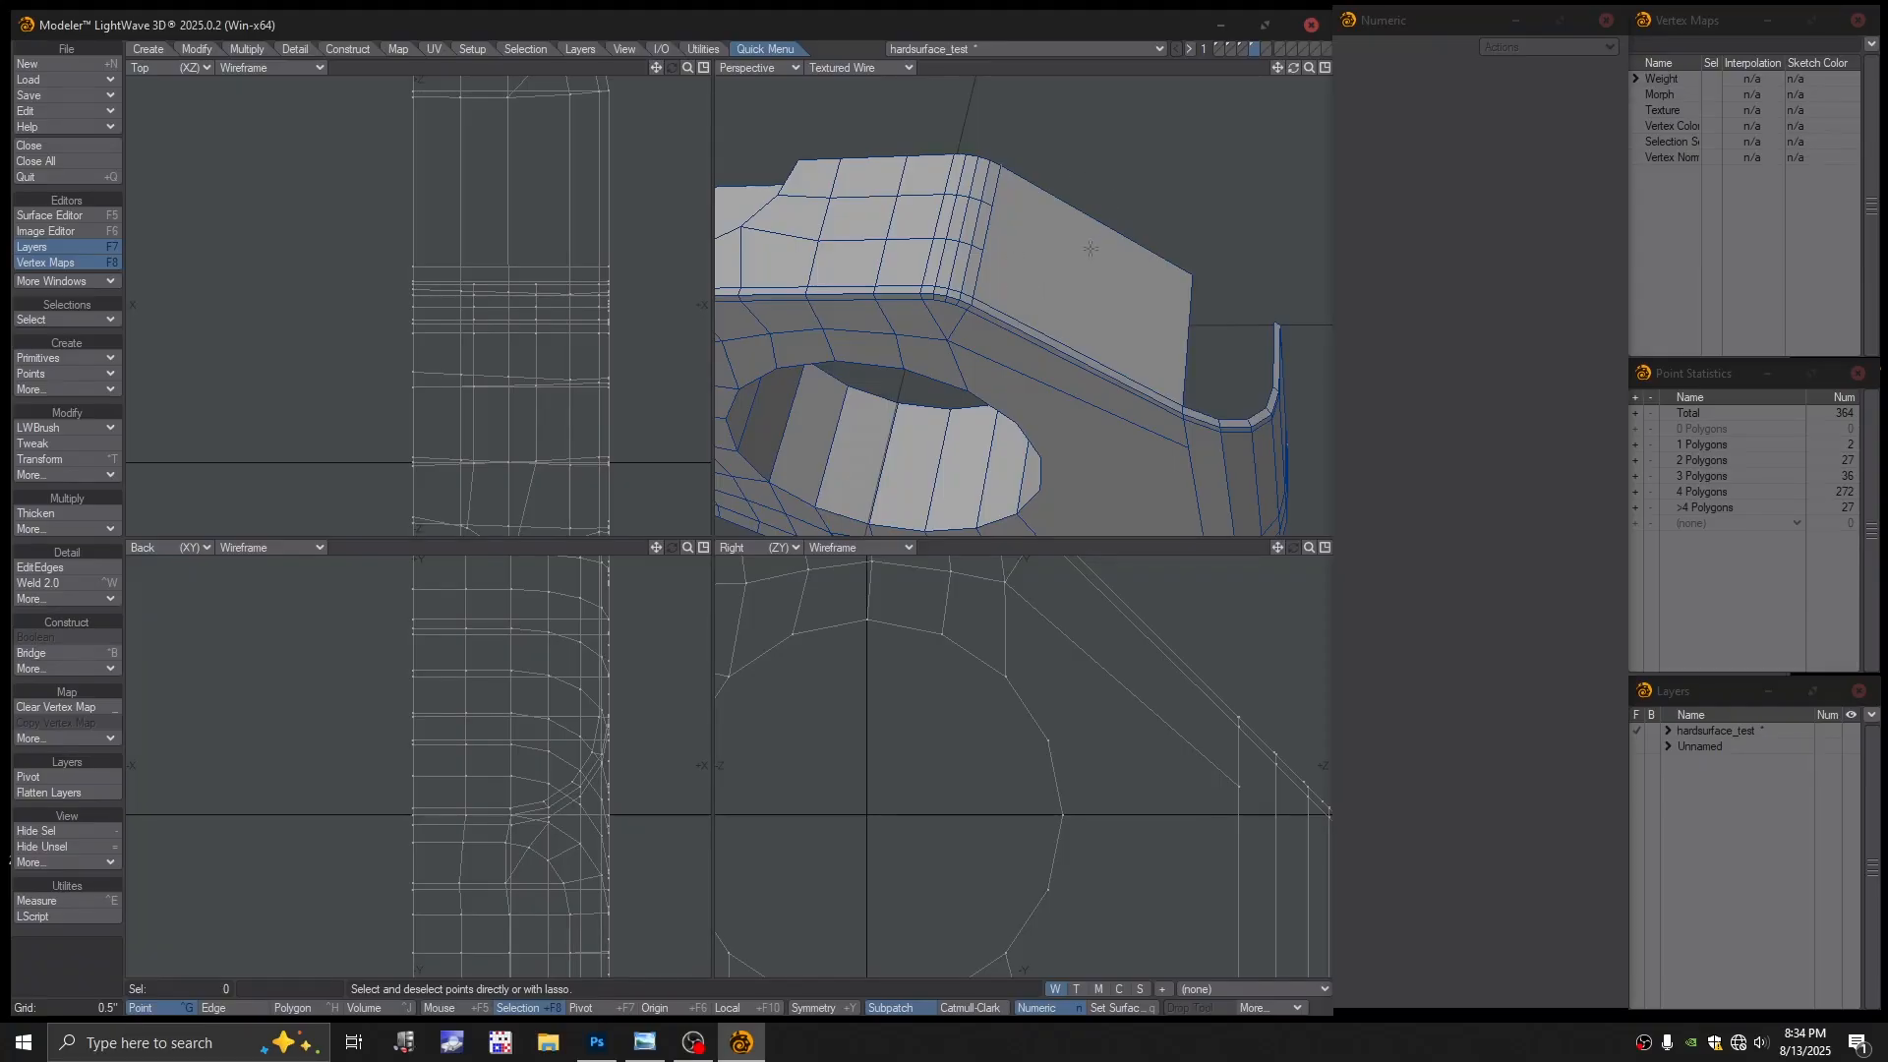
key("ctrl+z")
key("ctrl+h")
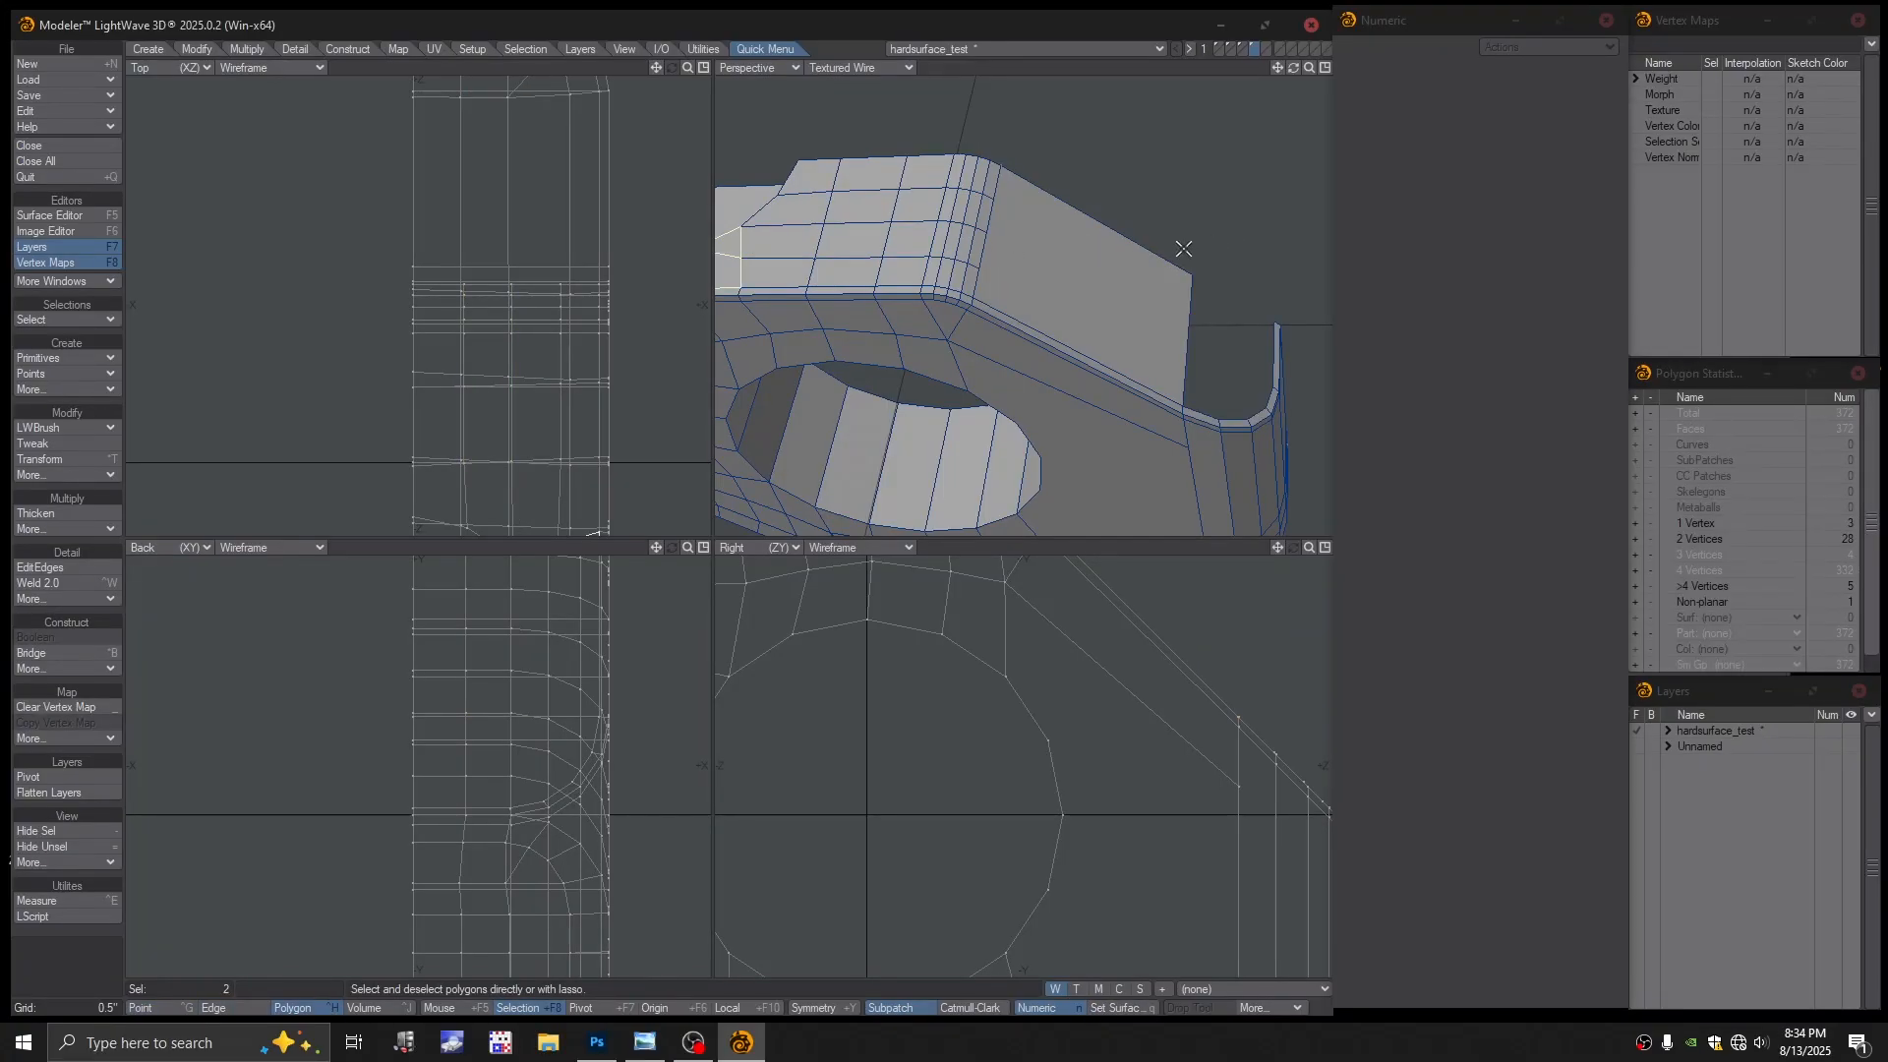
key("ctrl+g")
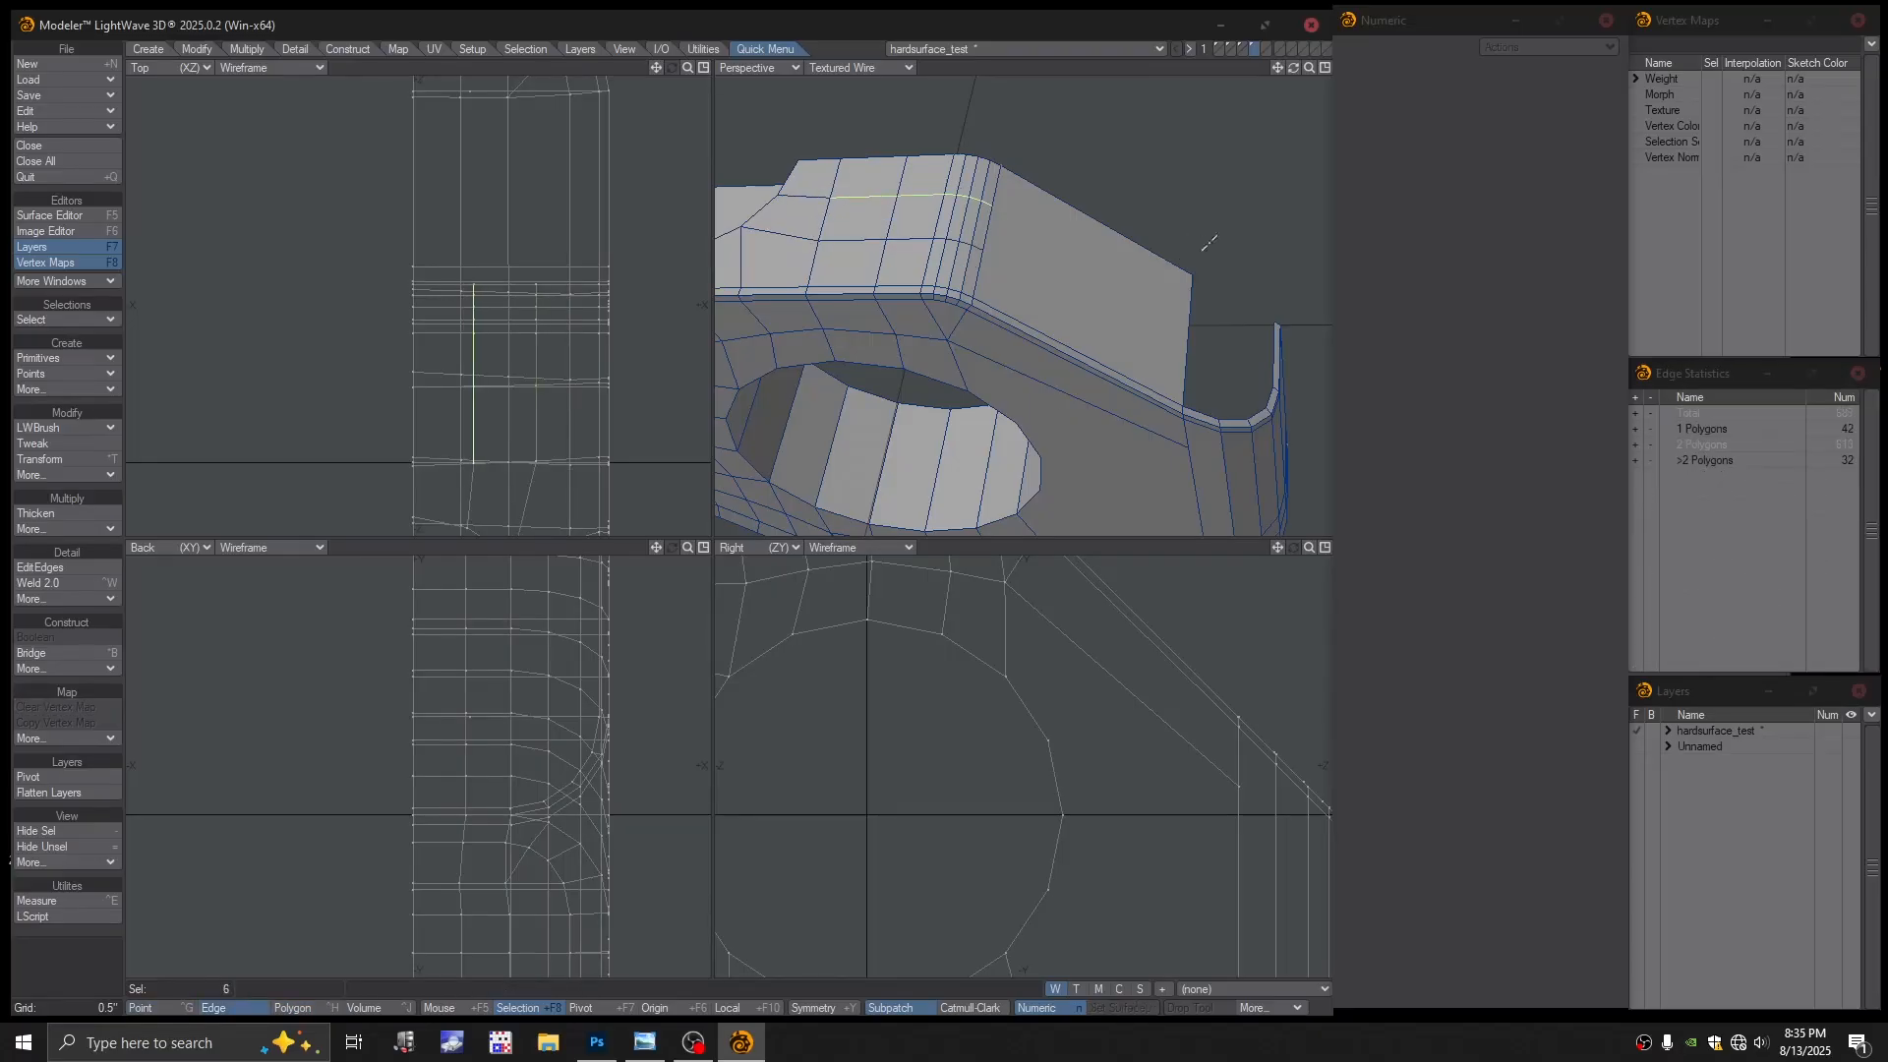
key("slash")
key("space")
key("z")
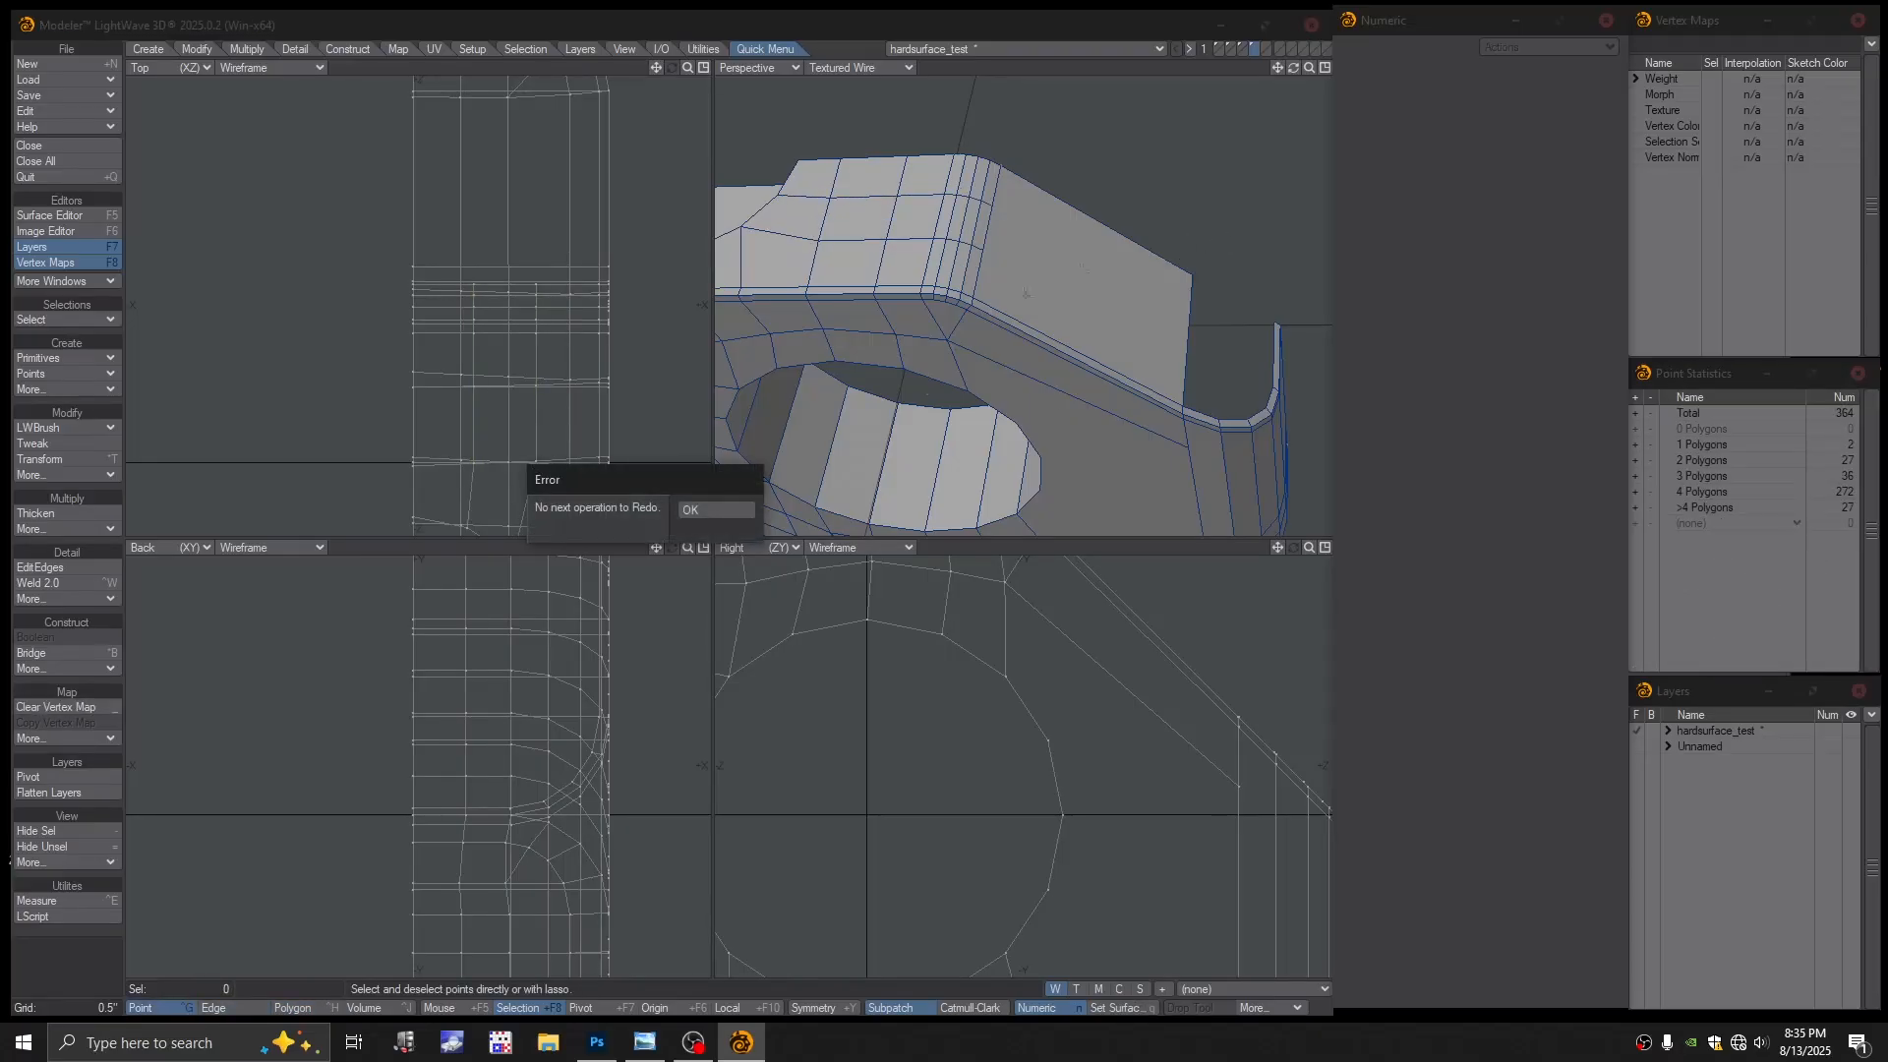
left_click(746, 516)
Inspect the cleaned edge in both coloured and textured wireframe views
left_click(832, 67)
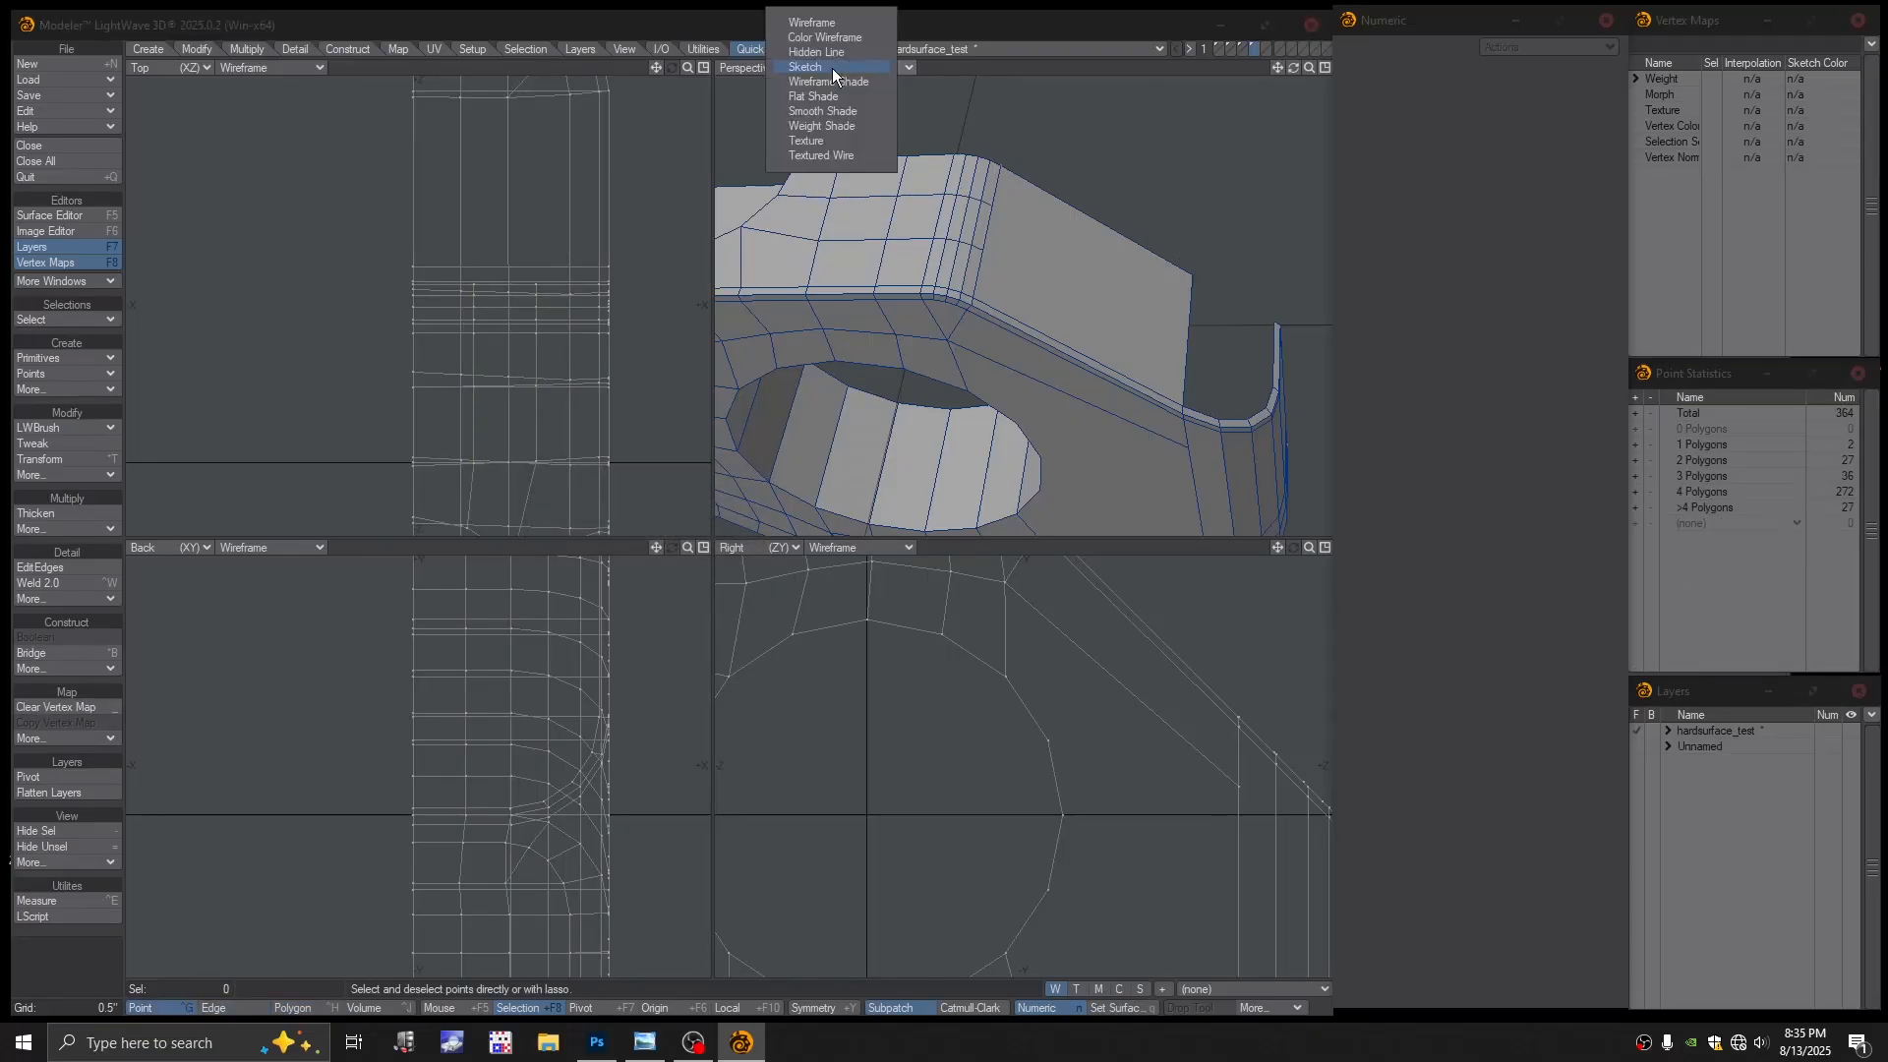
left_click(836, 44)
left_click_drag(1172, 305, 1220, 317, "alt")
left_click(849, 68)
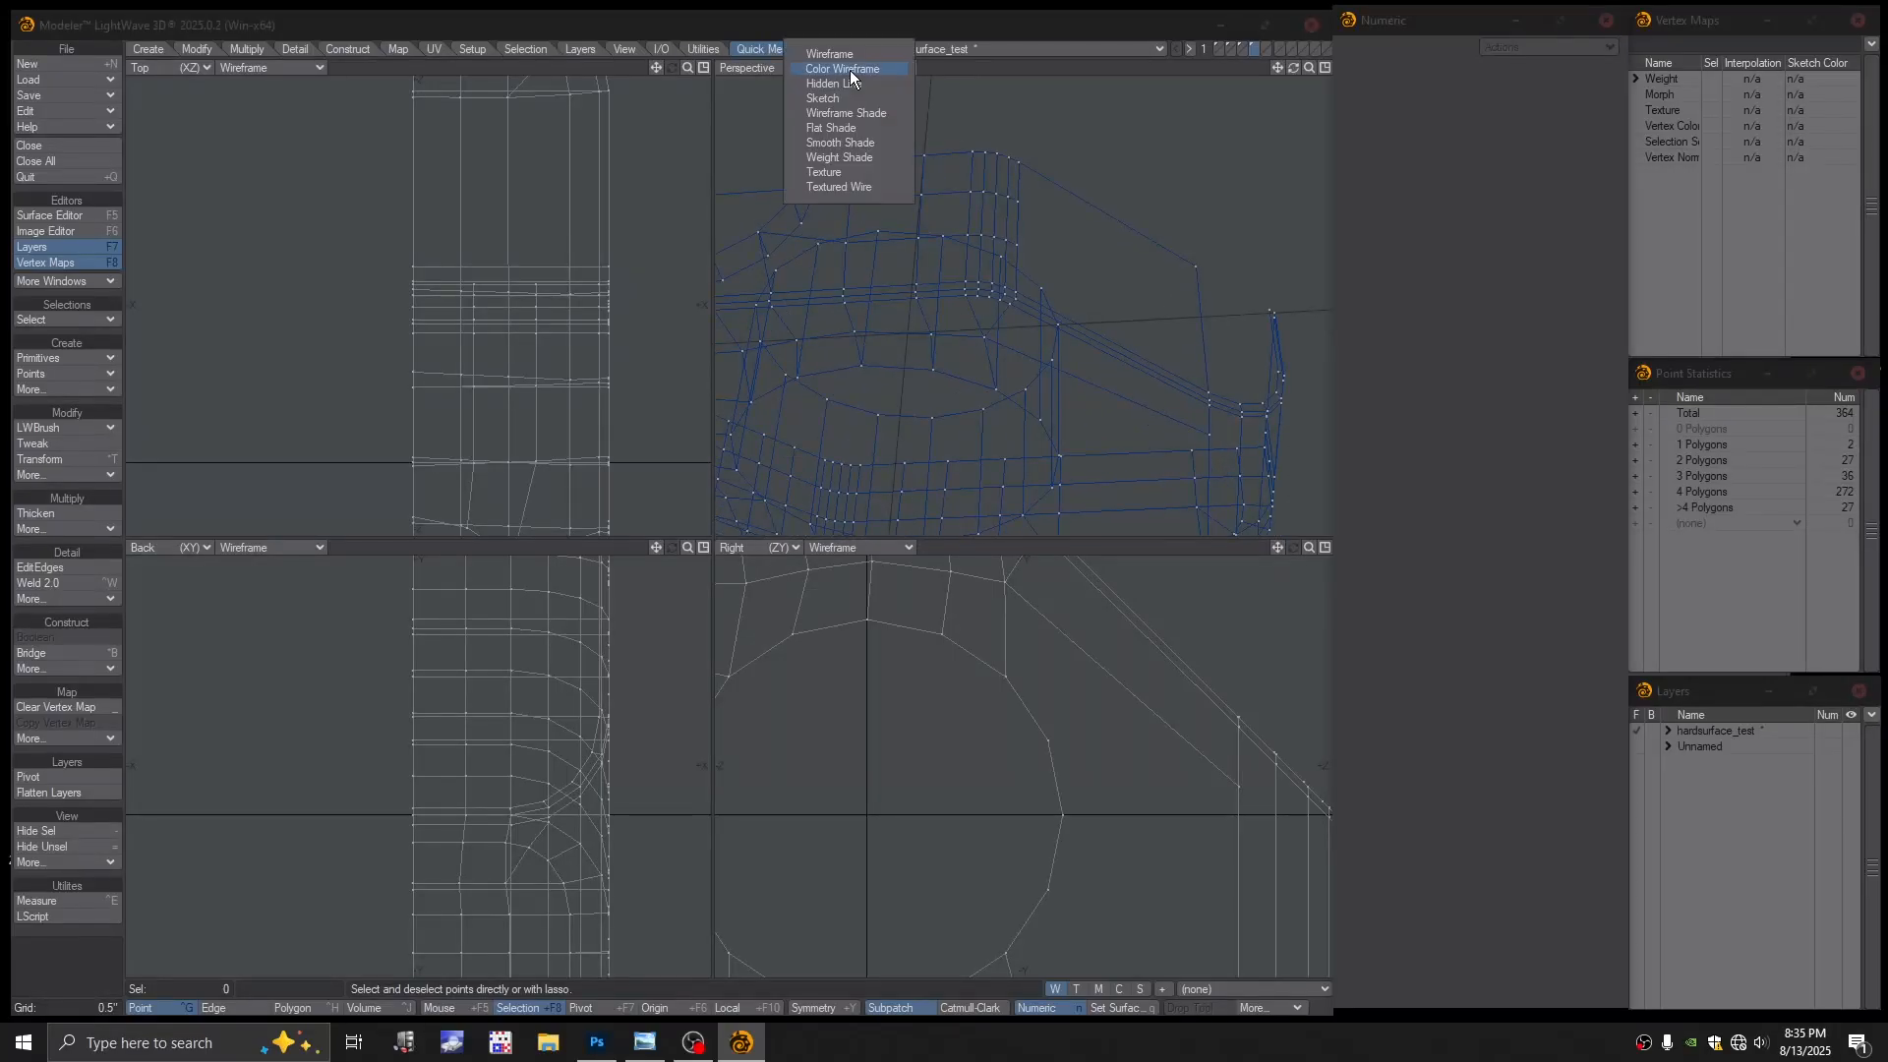
left_click(838, 187)
scroll(1117, 198, "down", 3)
left_click_drag(1101, 206, 1025, 244, "alt")
Verify the edge across edge, polygon and point modes, then activate the Tweak tool
key("ctrl+h")
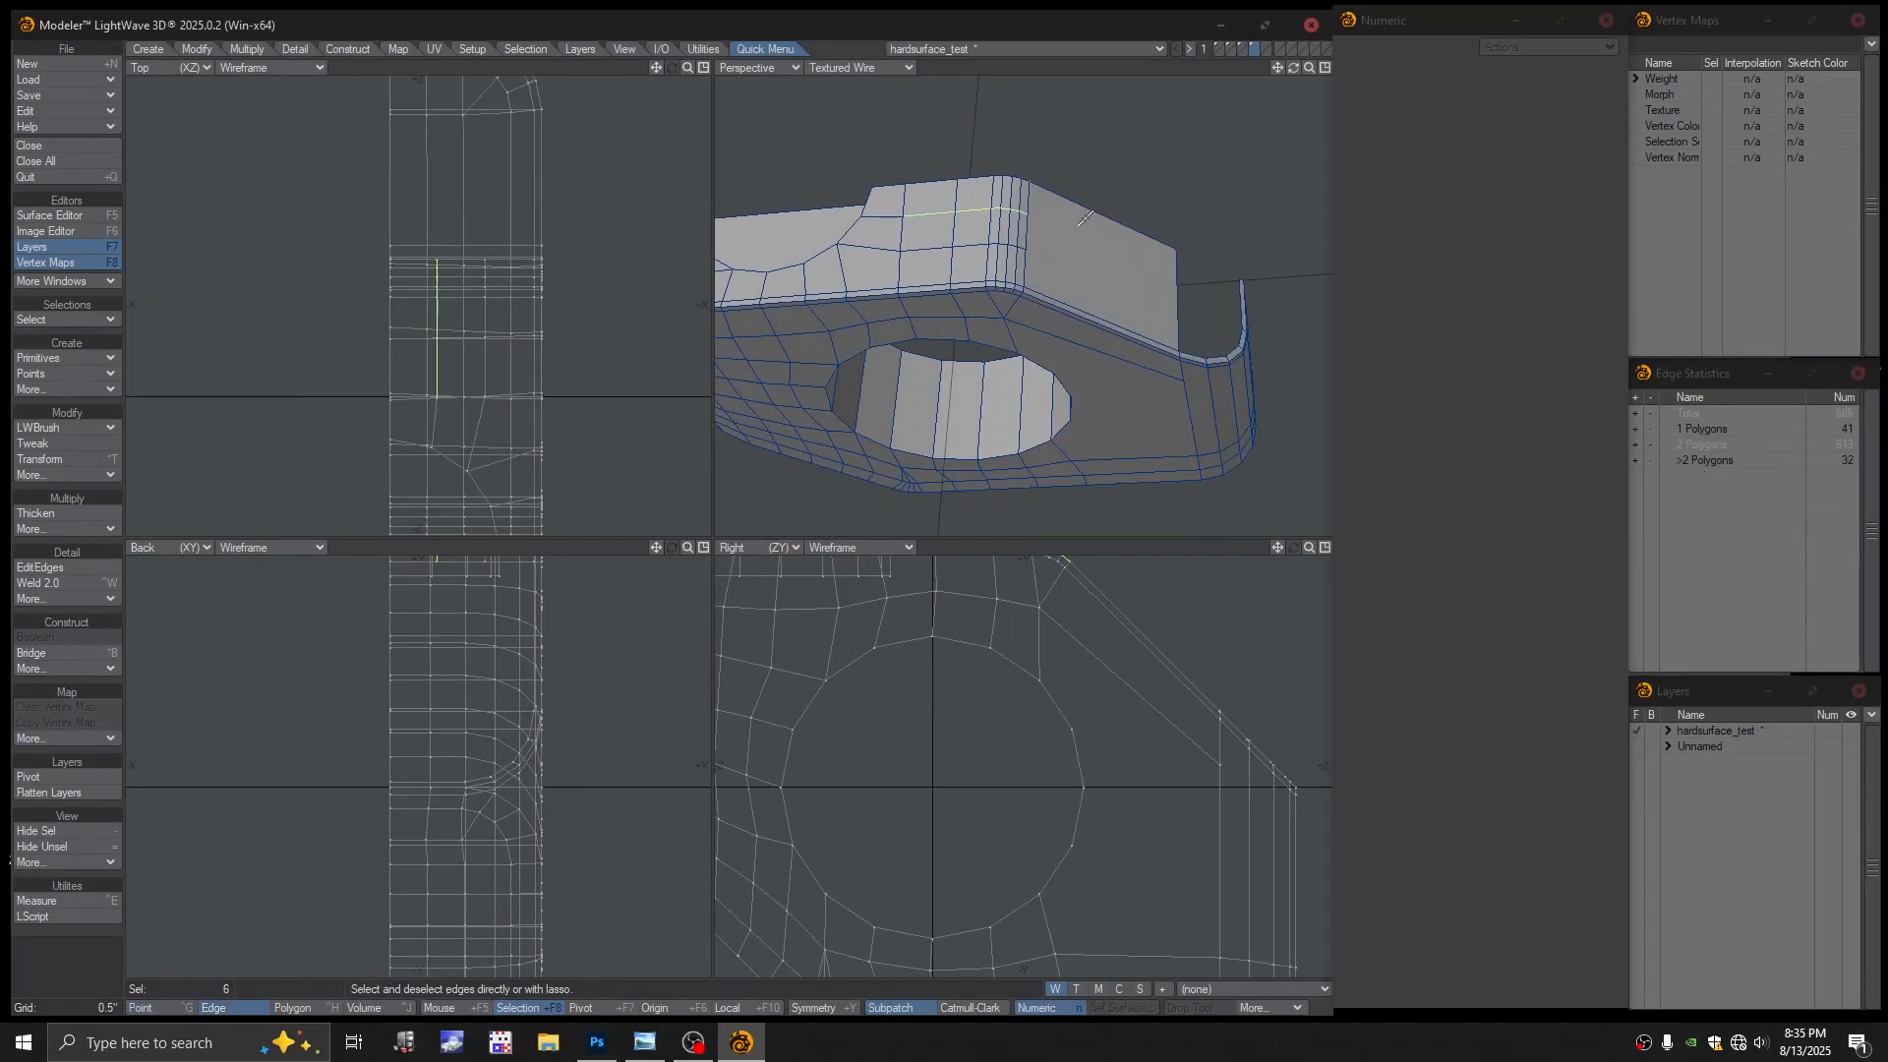
key("ctrl+h")
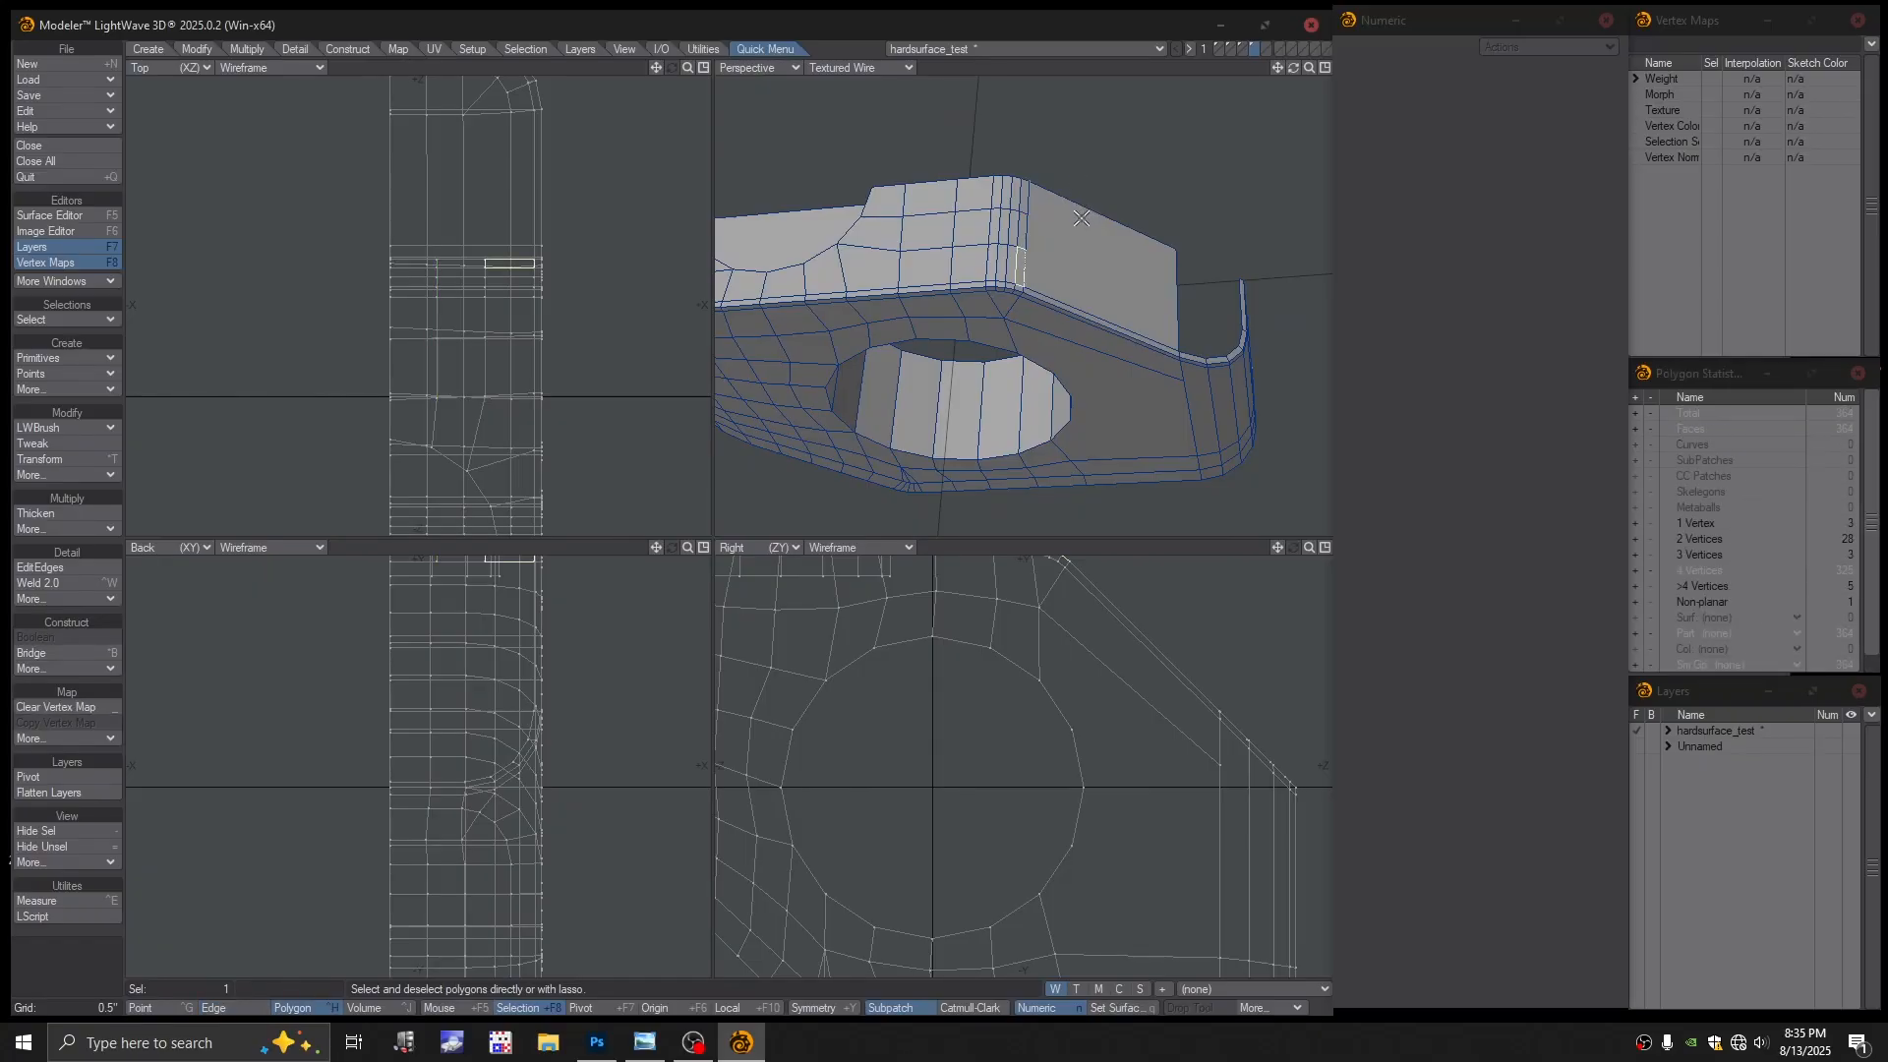
key("space")
key("space")
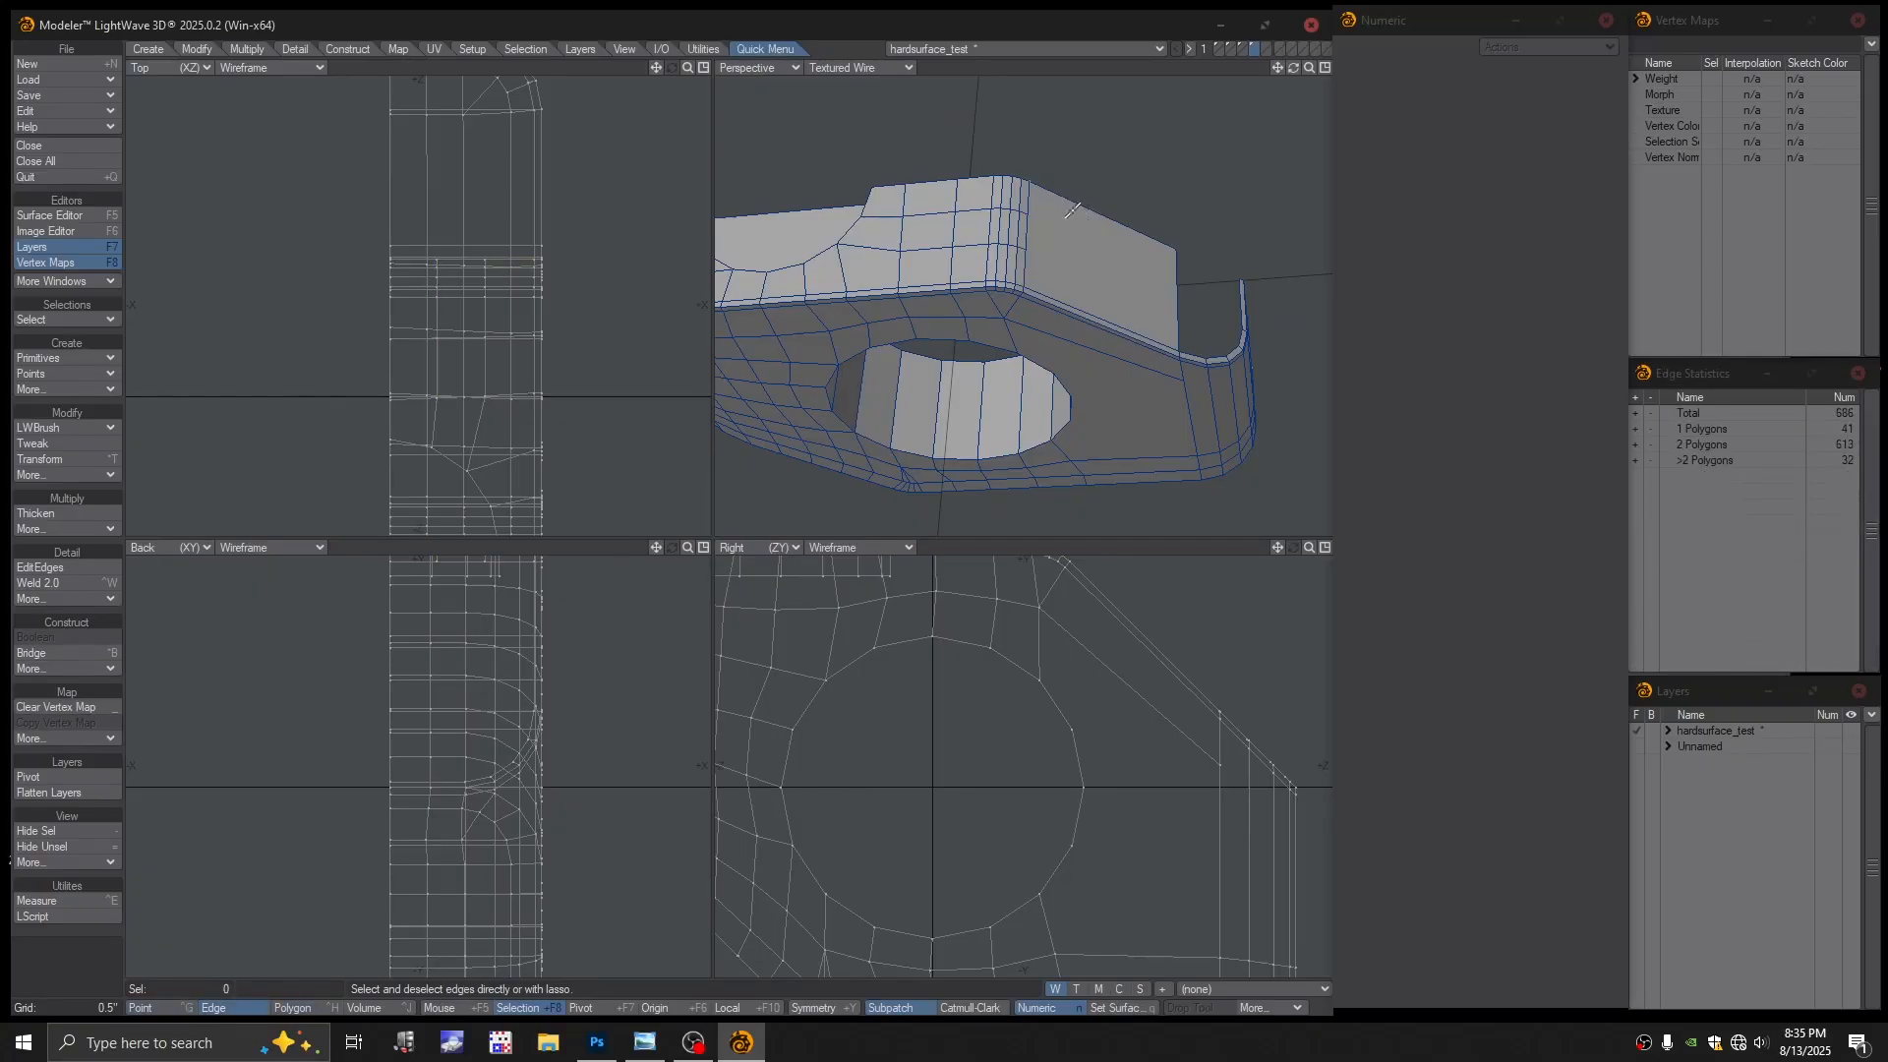
left_click_drag(1077, 205, 1055, 213, "alt")
key("space")
key("ctrl+g")
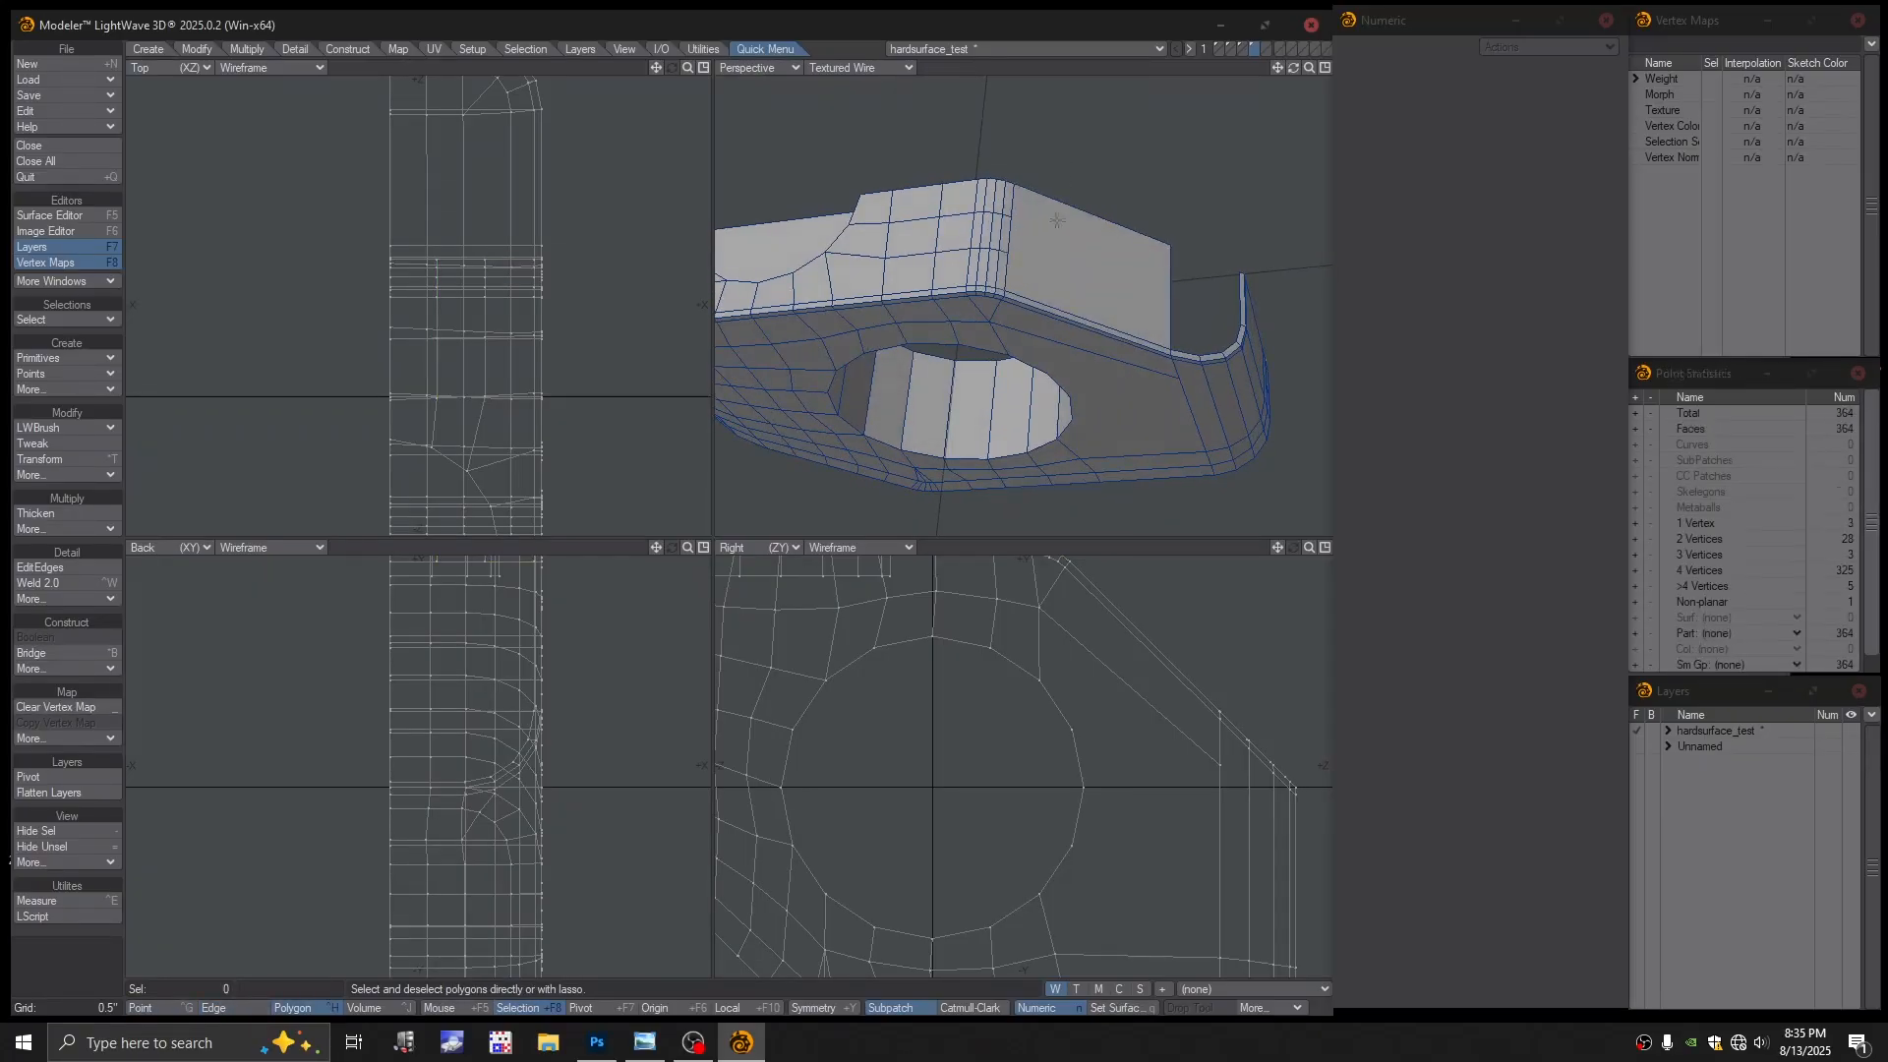
key("space")
left_click(1048, 210)
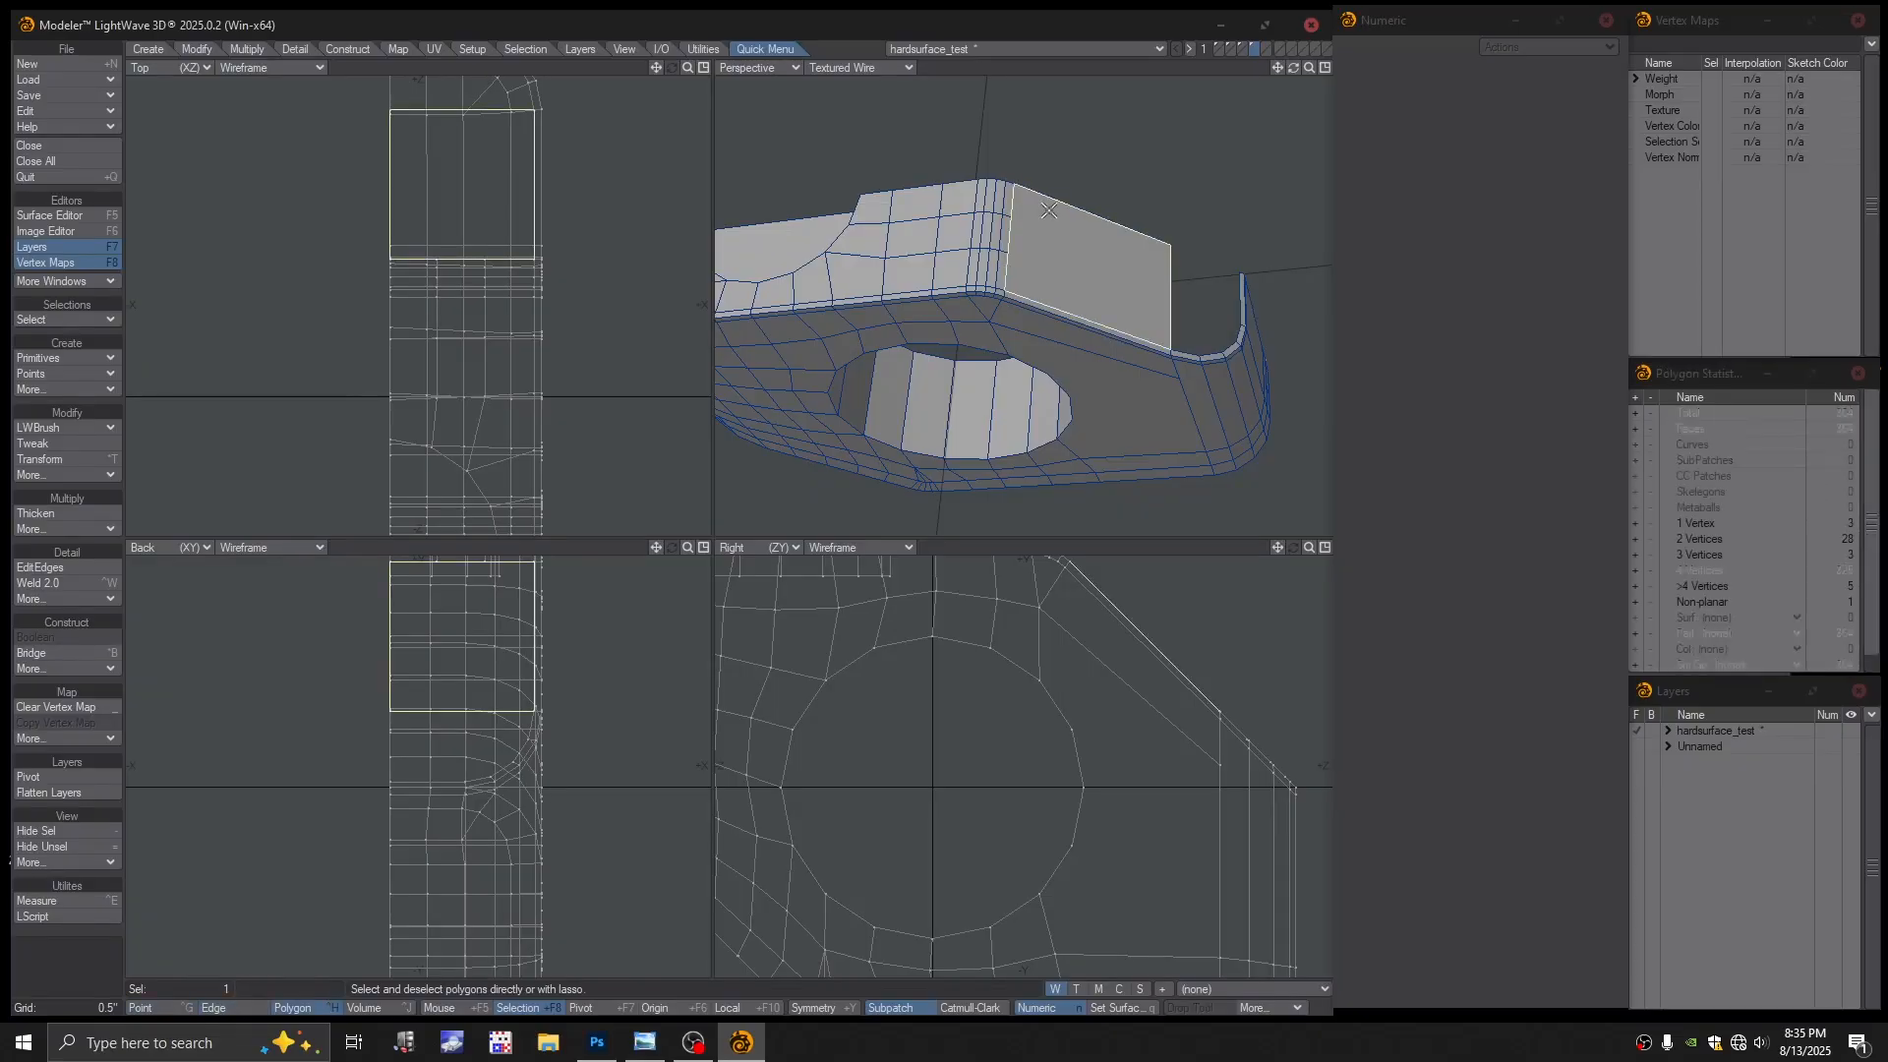
left_click_drag(1048, 210, 1024, 146, "alt")
left_click(1019, 147)
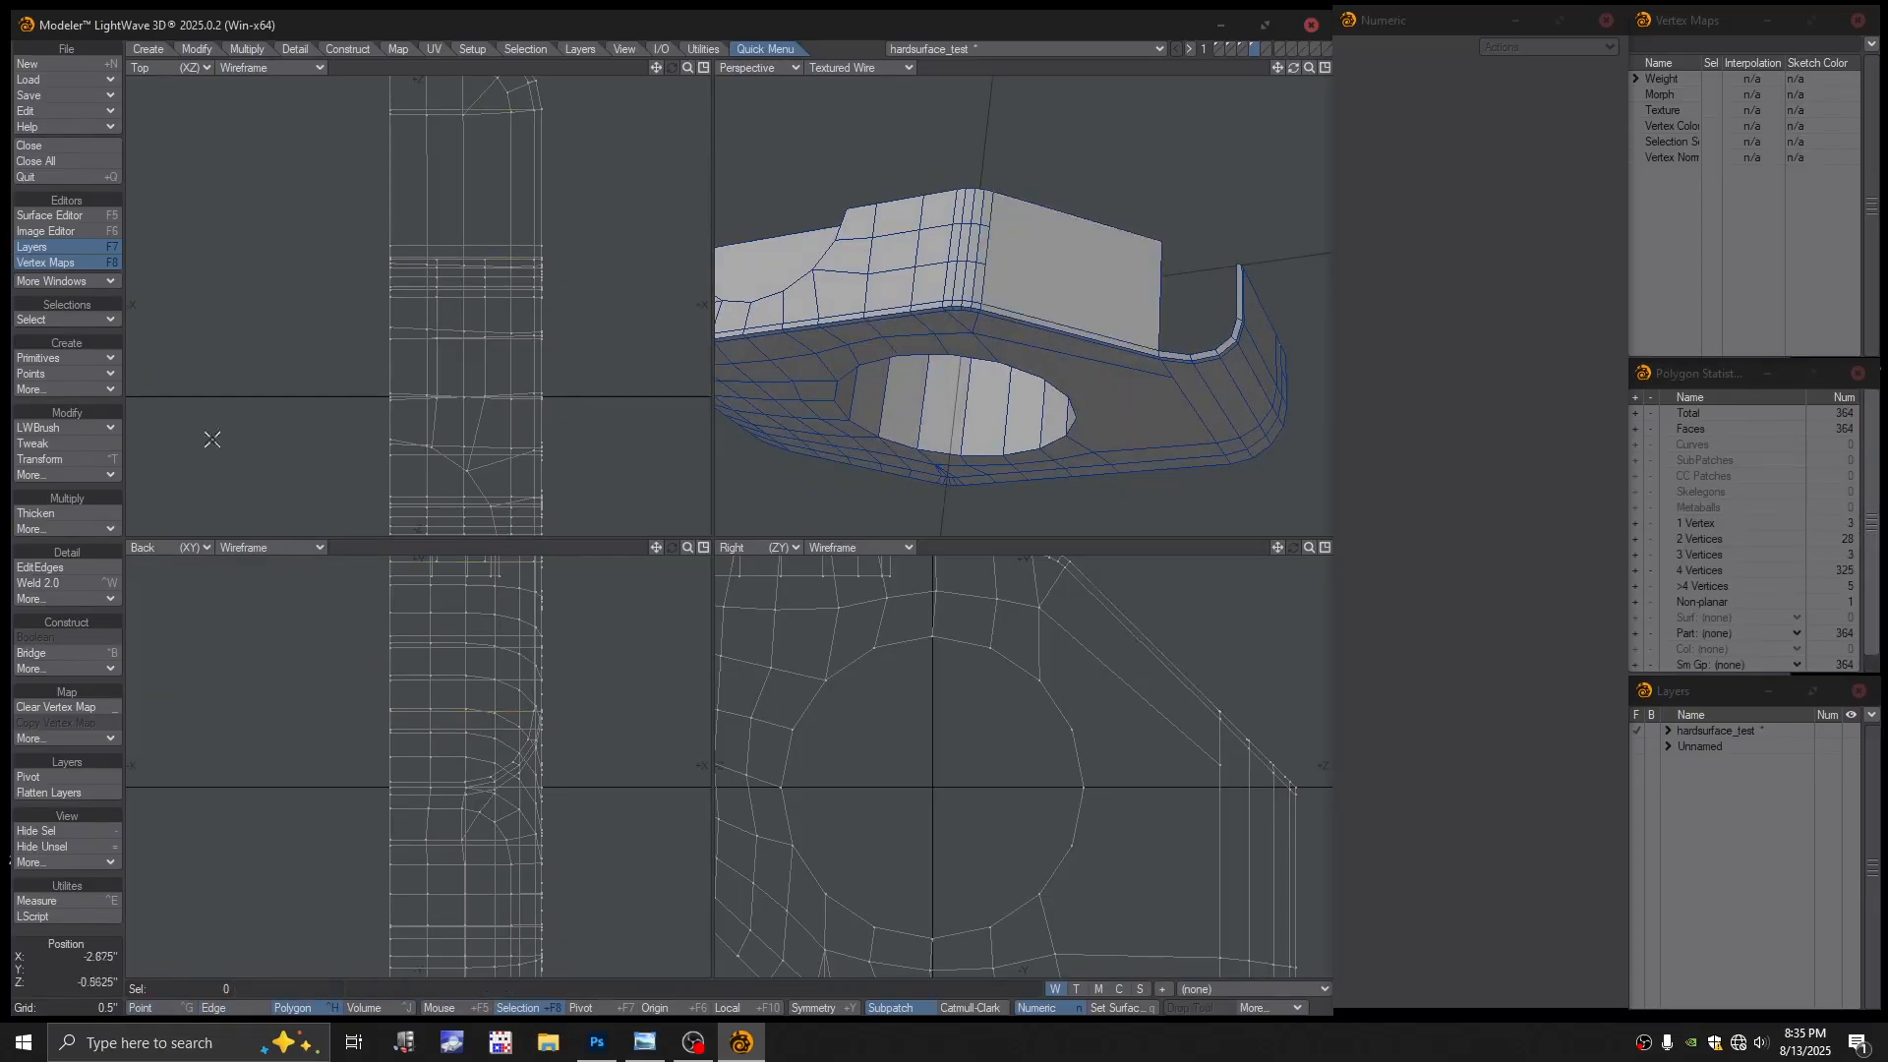
left_click(61, 442)
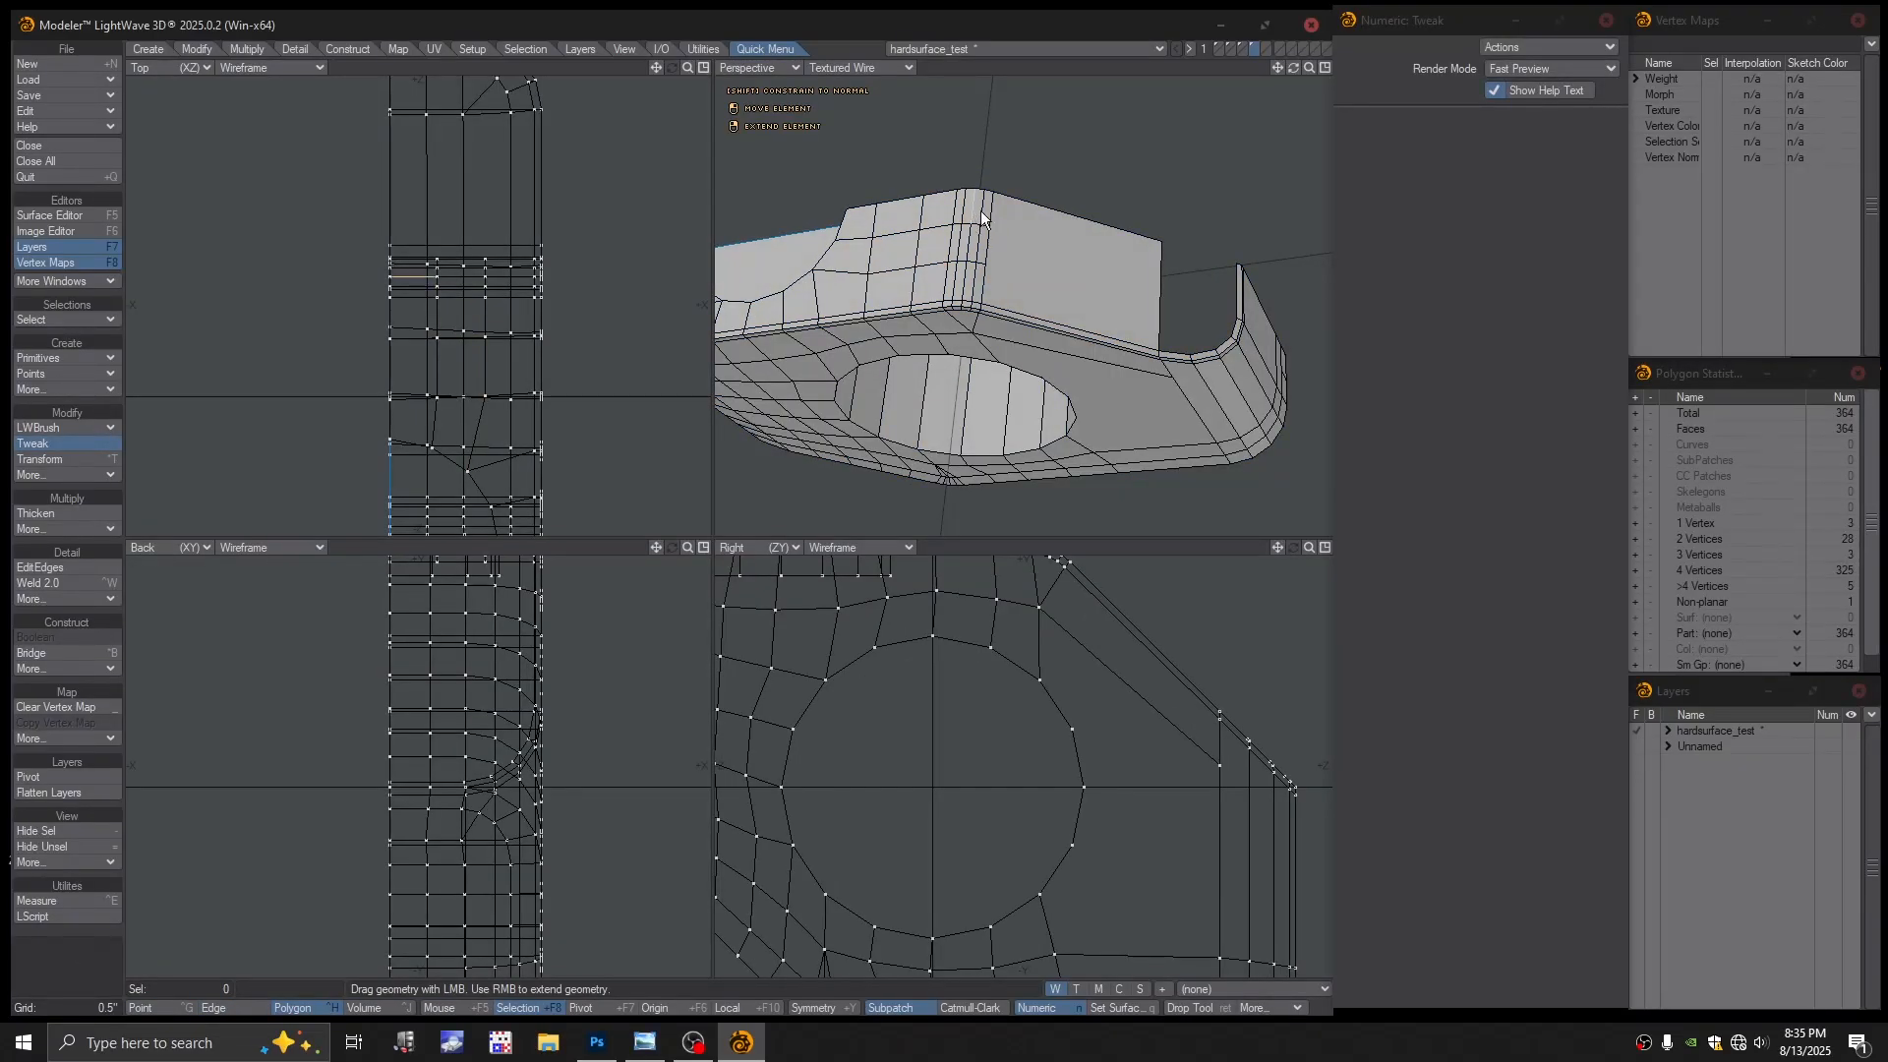
left_click_drag(993, 195, 1072, 386)
key("ctrl+z")
scroll(1072, 271, "up", 3)
scroll(1129, 352, "down", 2)
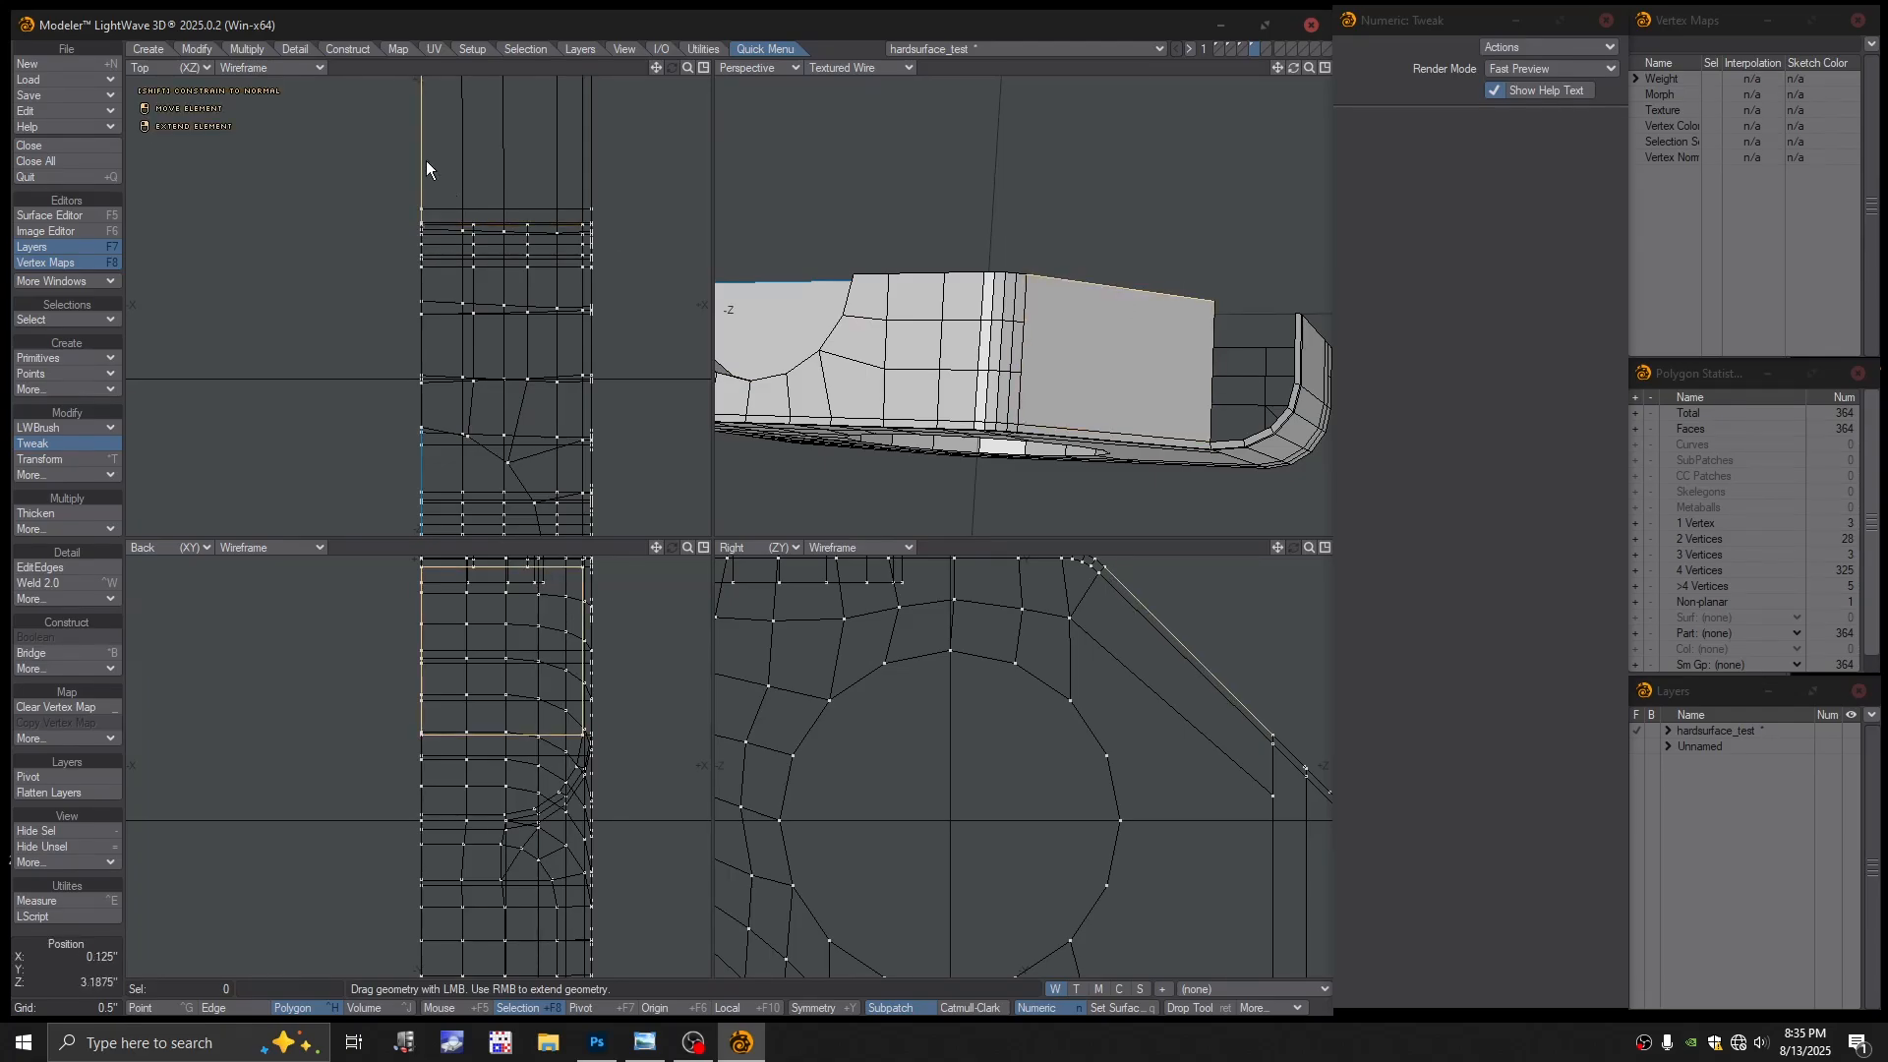
key("Return")
key("space")
key("space")
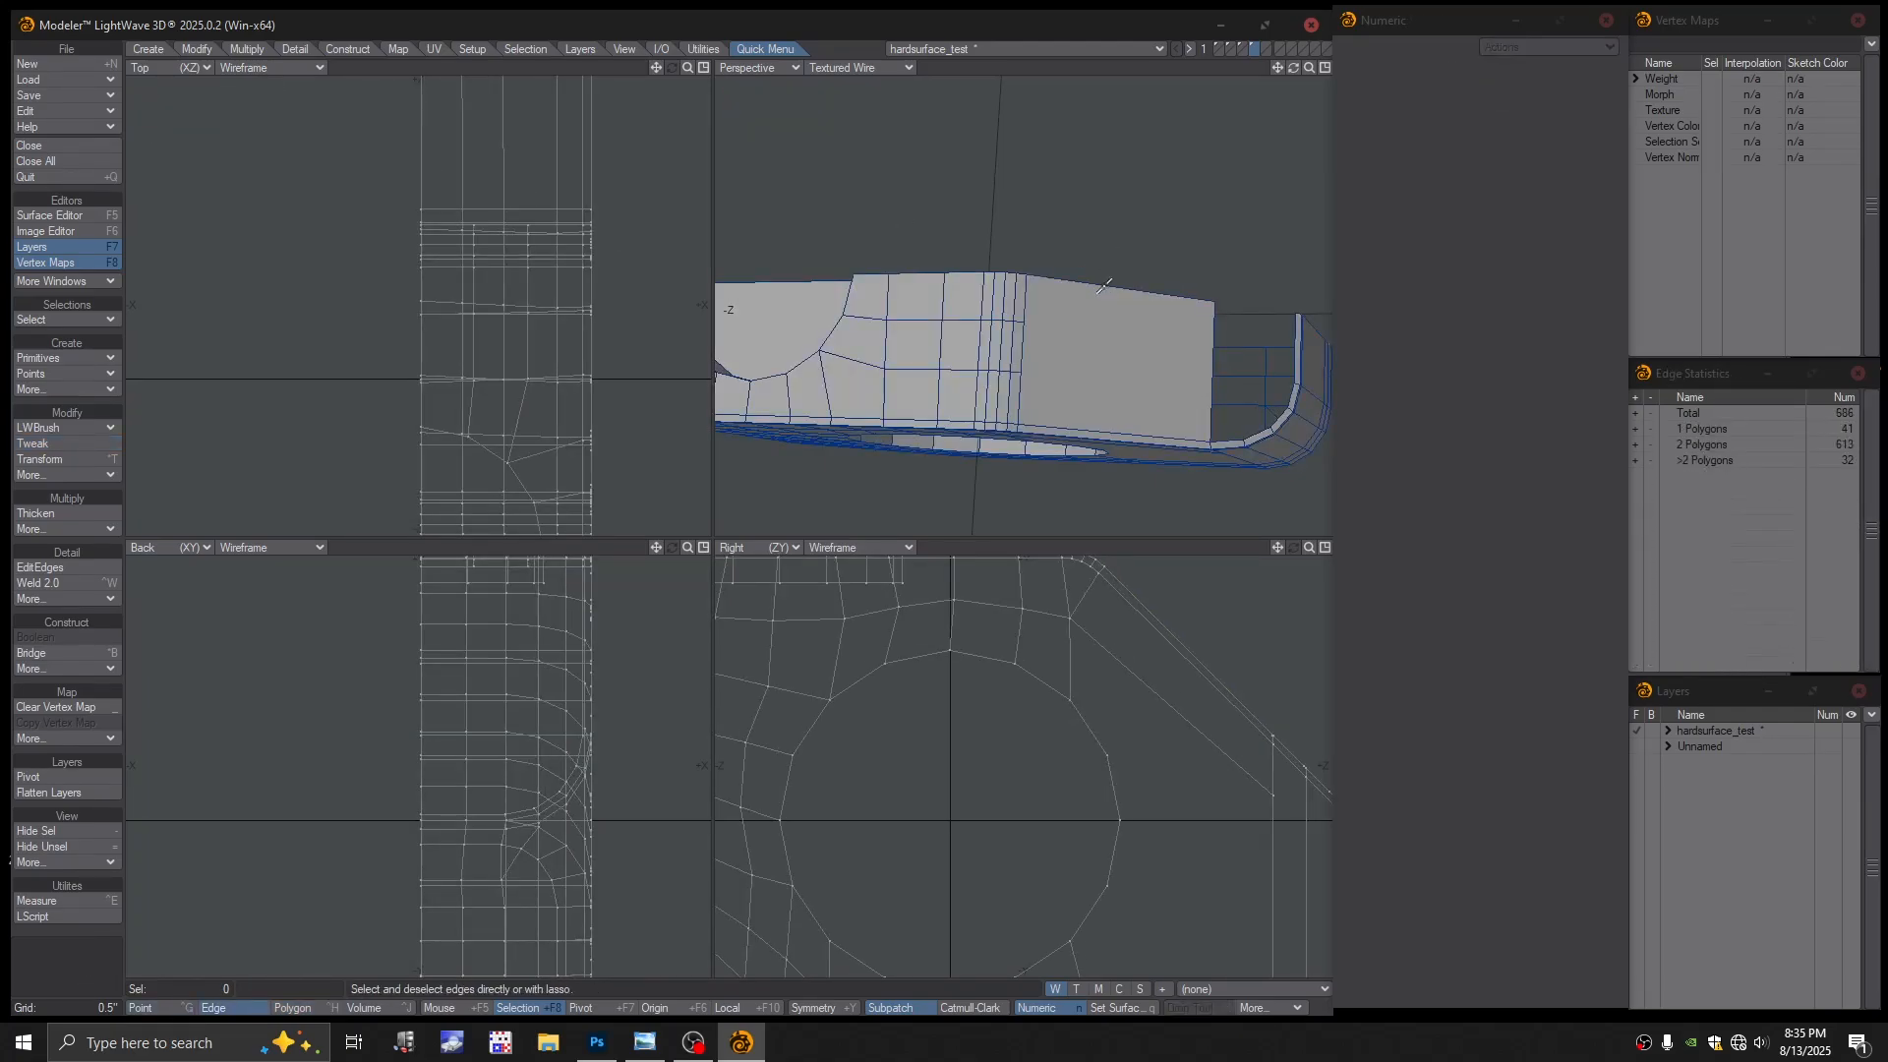
left_click(1114, 286)
Move the top edge sideways along X, then extend it and nudge the new edge left
key("t")
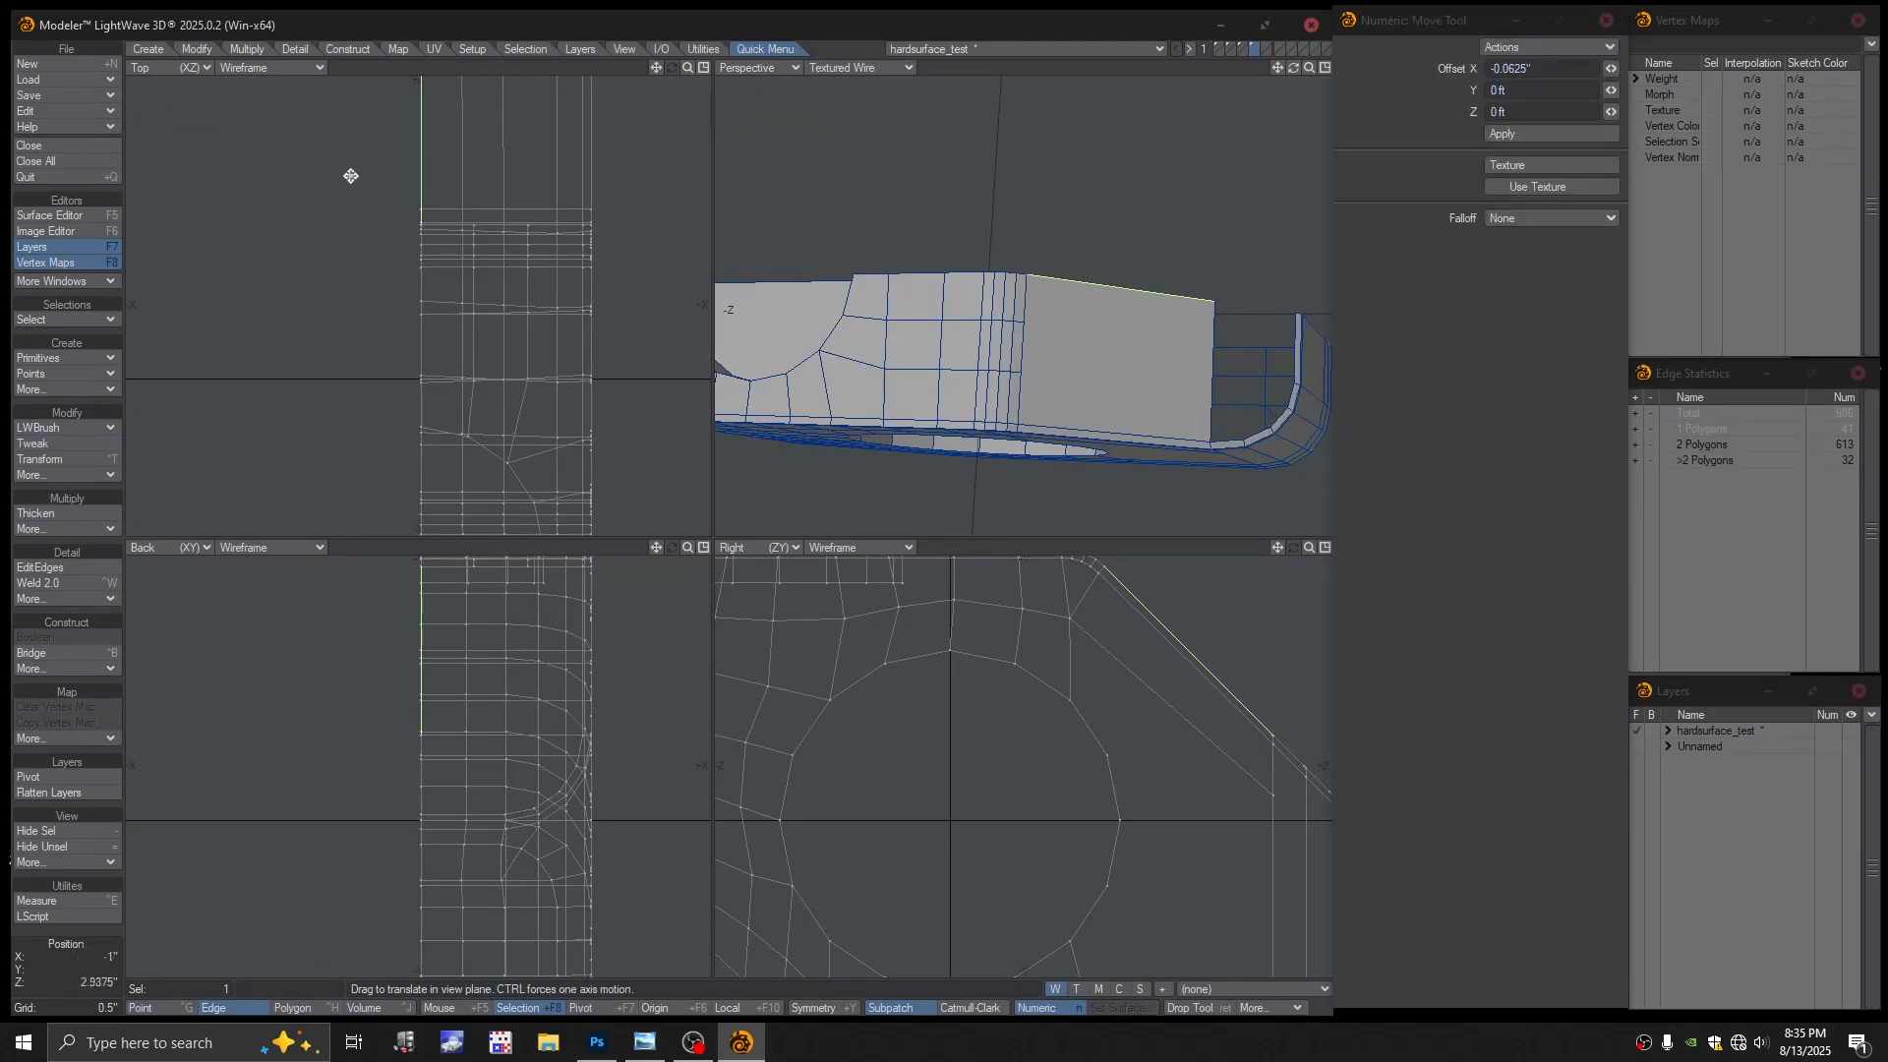
left_click_drag(349, 177, 456, 177)
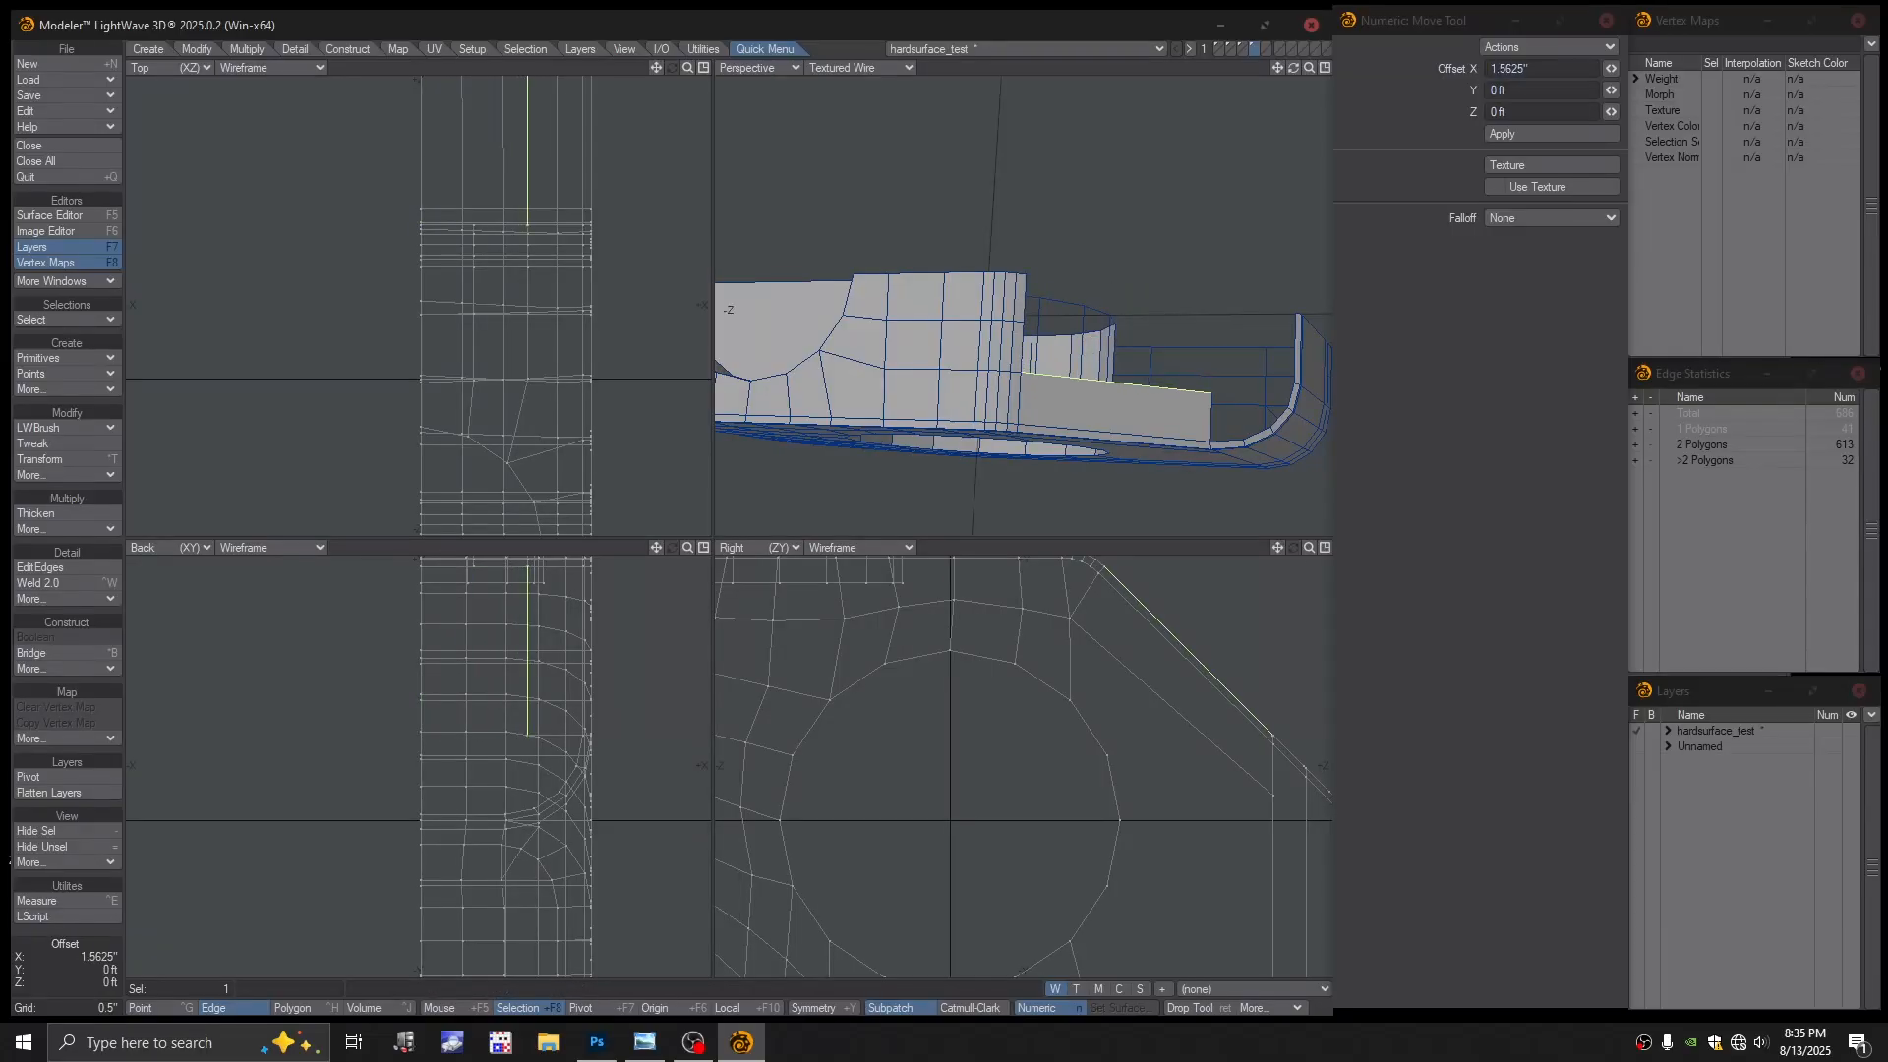
scroll(1101, 385, "up", 3)
mouse_move(1102, 384)
left_mouse_down("alt")
mouse_move(1147, 388)
mouse_move(1131, 398)
left_mouse_up("alt")
key("e")
mouse_move(599, 292)
left_mouse_down()
mouse_move(629, 286)
mouse_move(595, 286)
left_mouse_up()
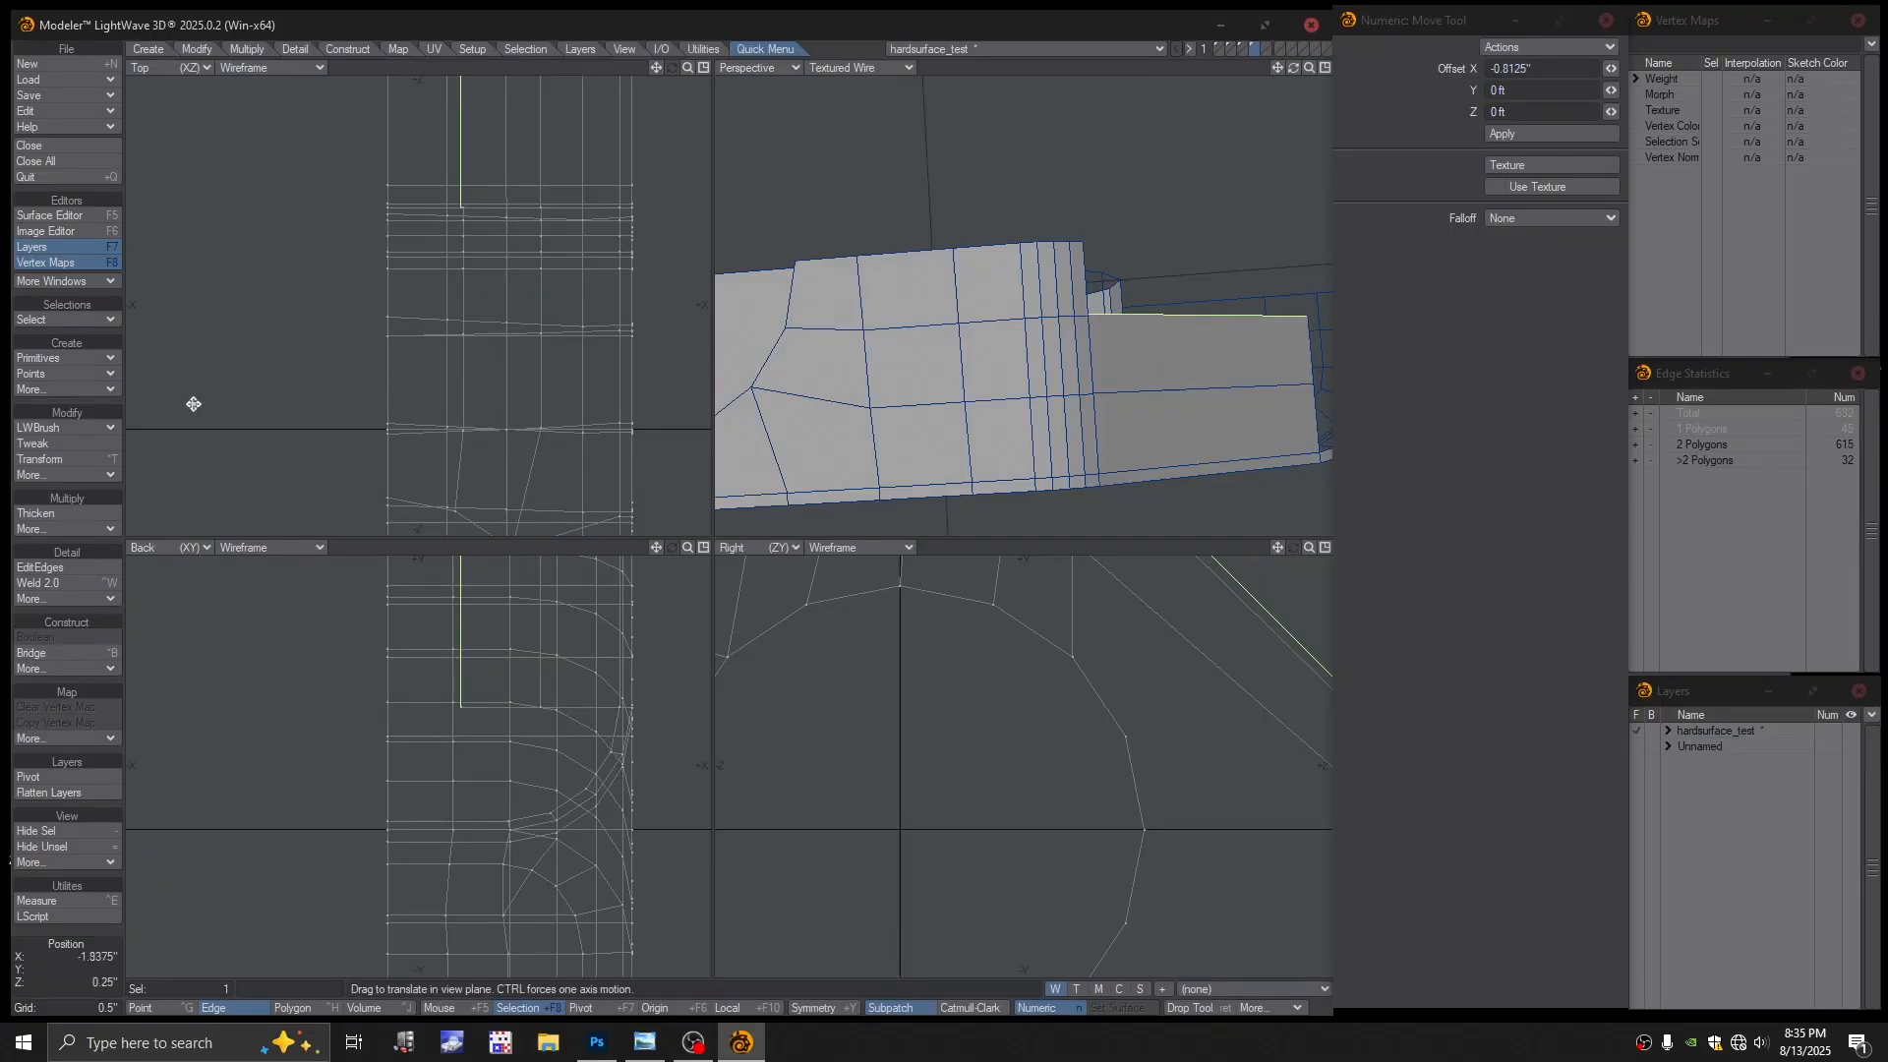
Align the edge's points to the X axis (World)
left_click(196, 49)
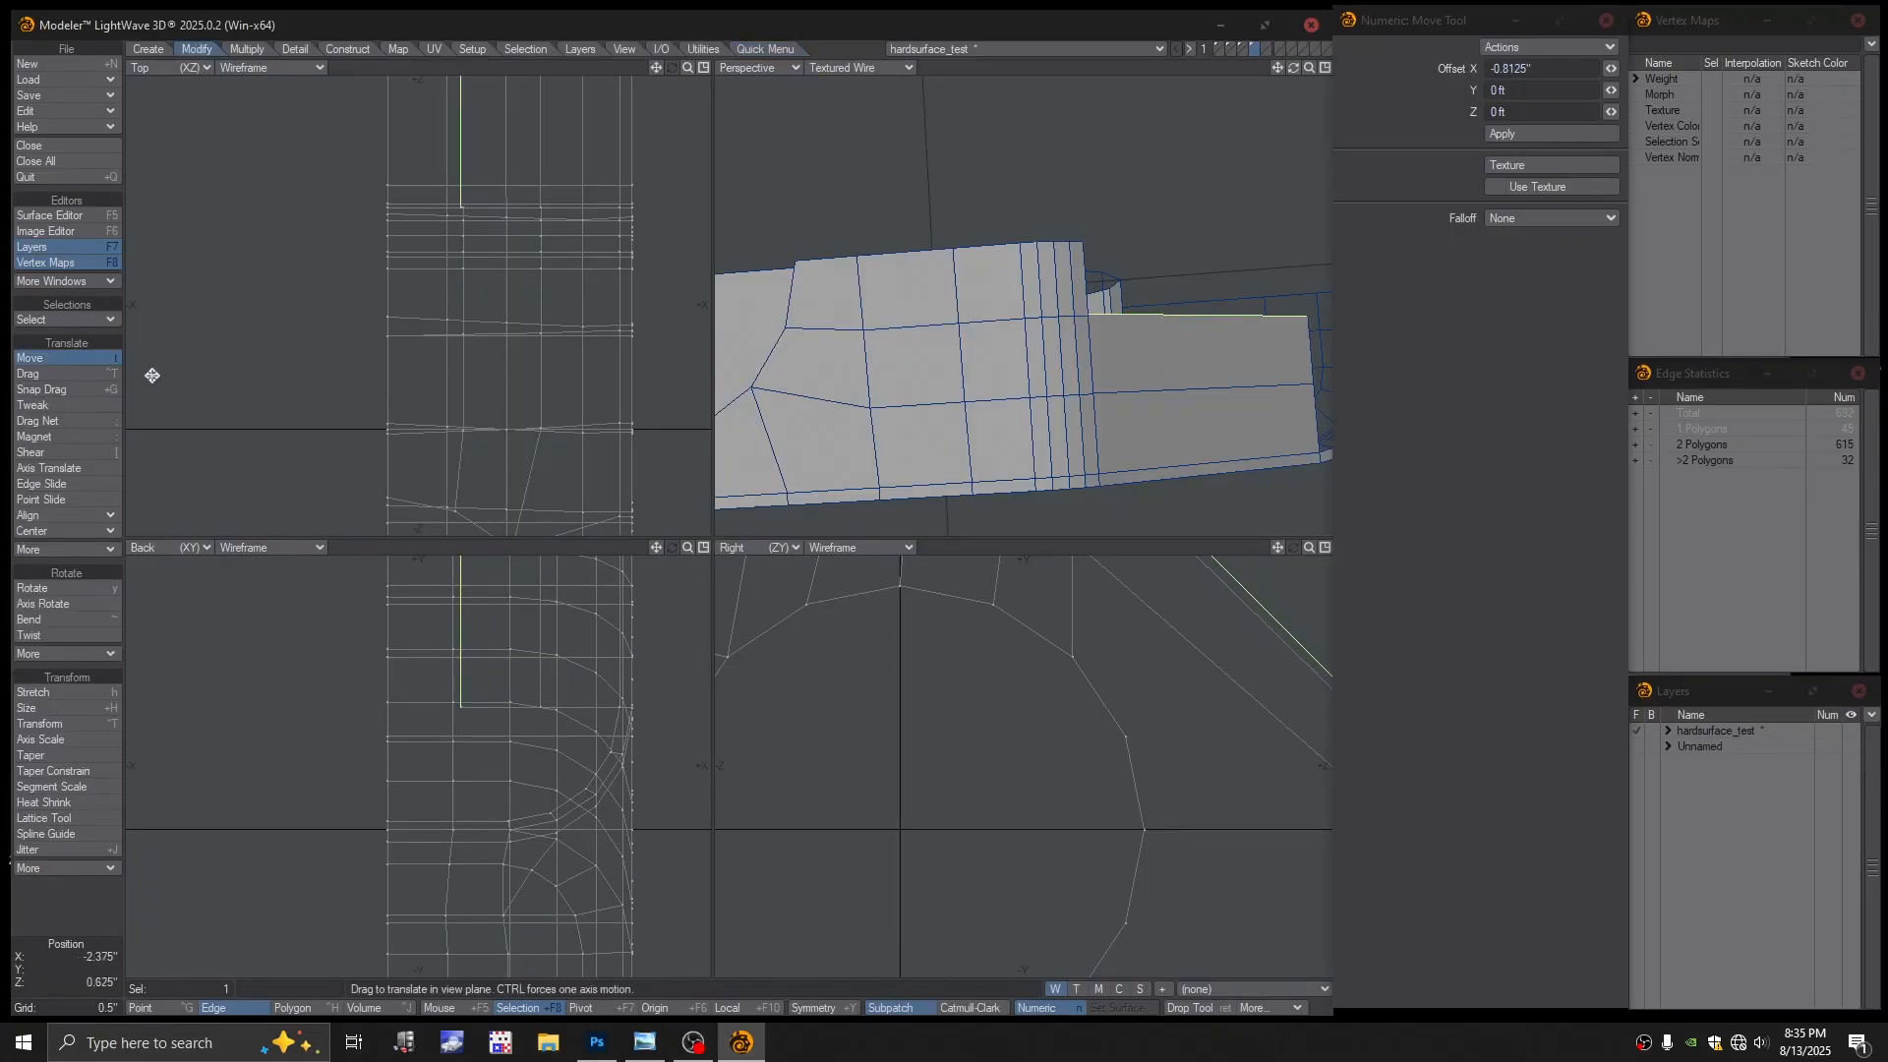
left_click(71, 515)
left_click(67, 515)
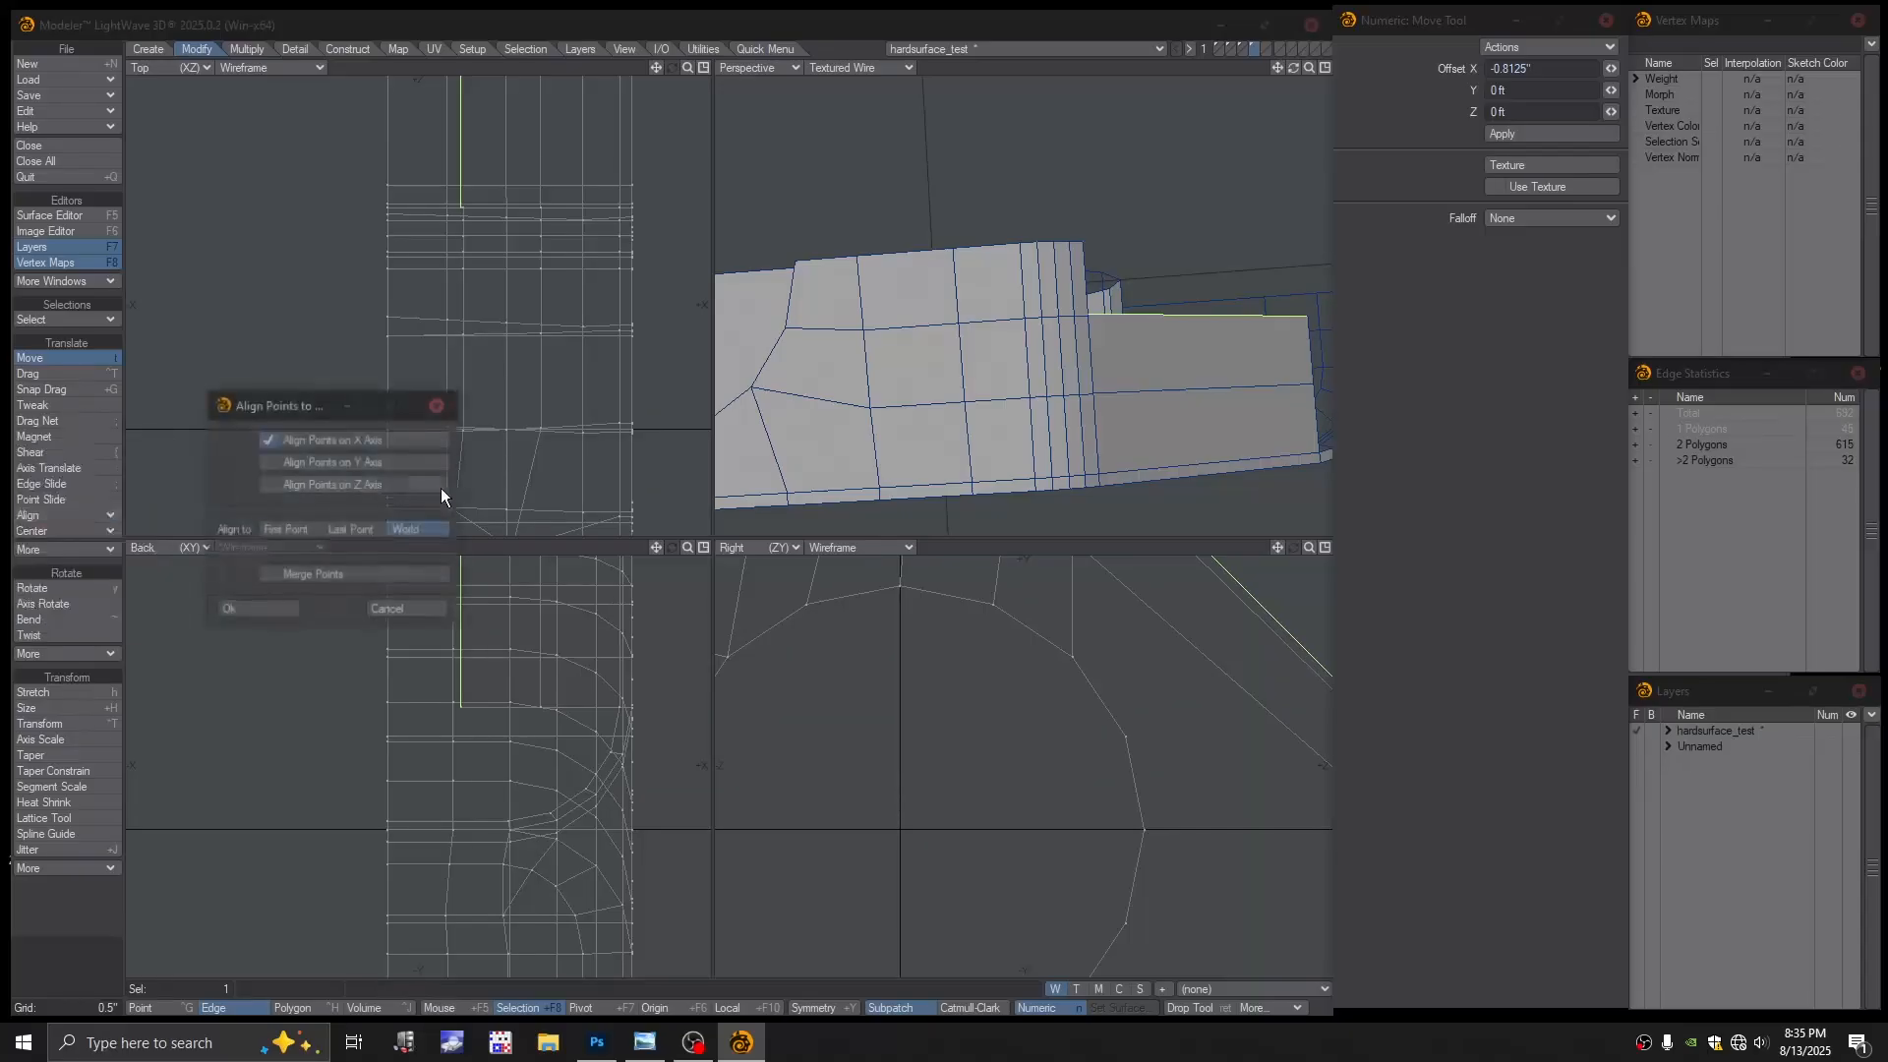
left_click(257, 610)
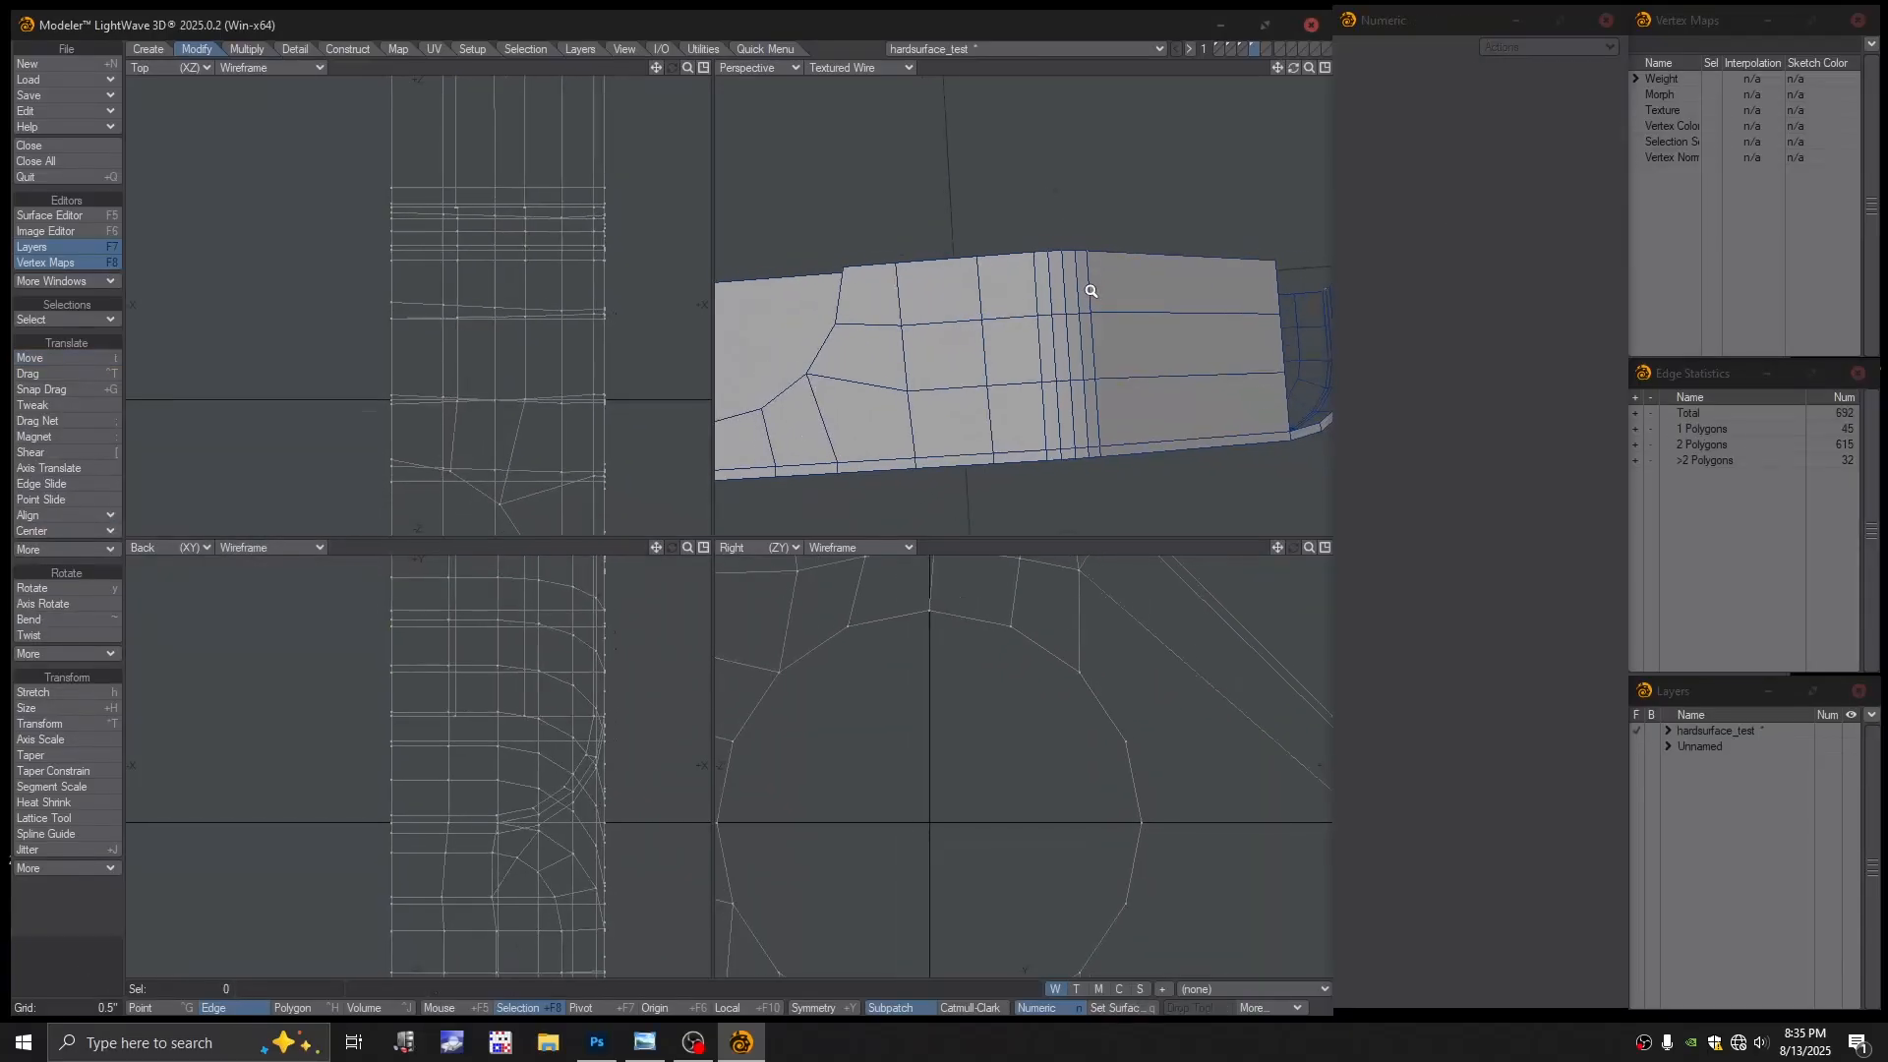
Weld two pairs of coincident points with Ctrl+W in coloured wireframe view
left_click(859, 69)
left_click(860, 43)
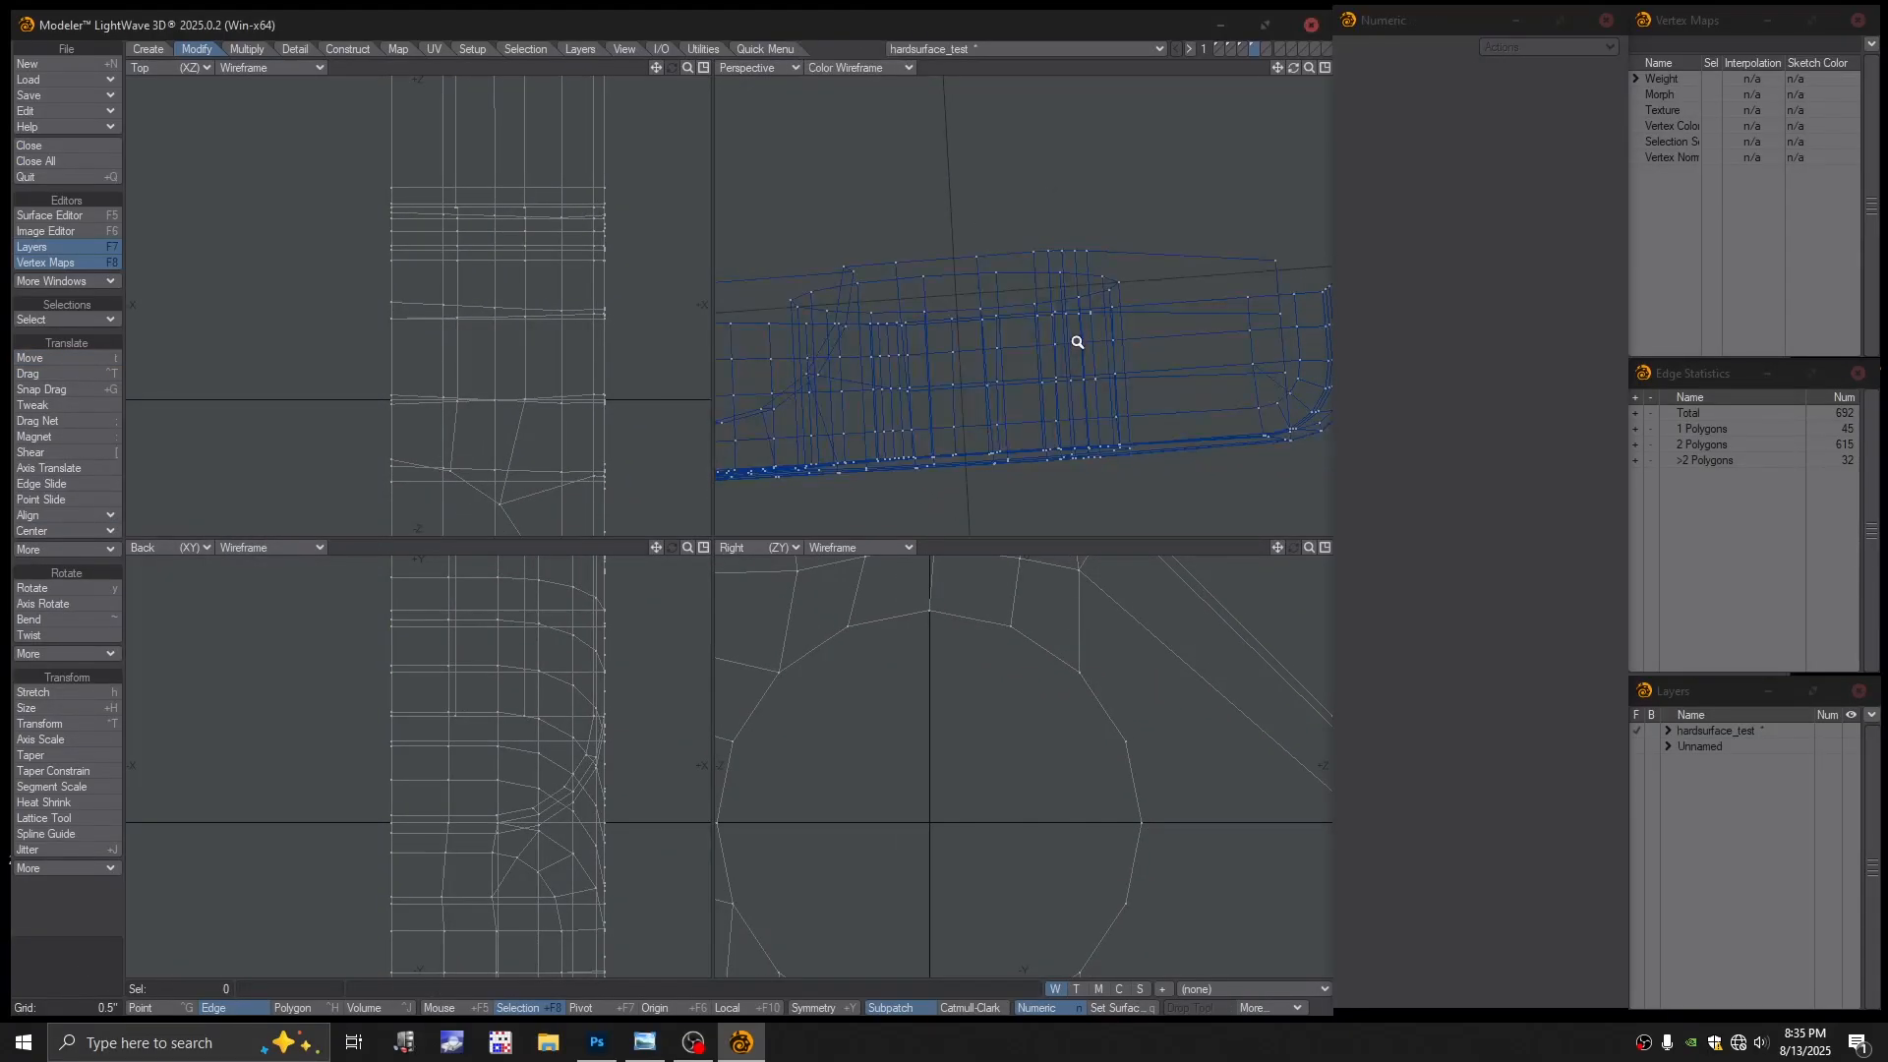
scroll(1155, 320, "up", 2)
left_click_drag(1155, 320, 1192, 280, "alt")
key("ctrl+g")
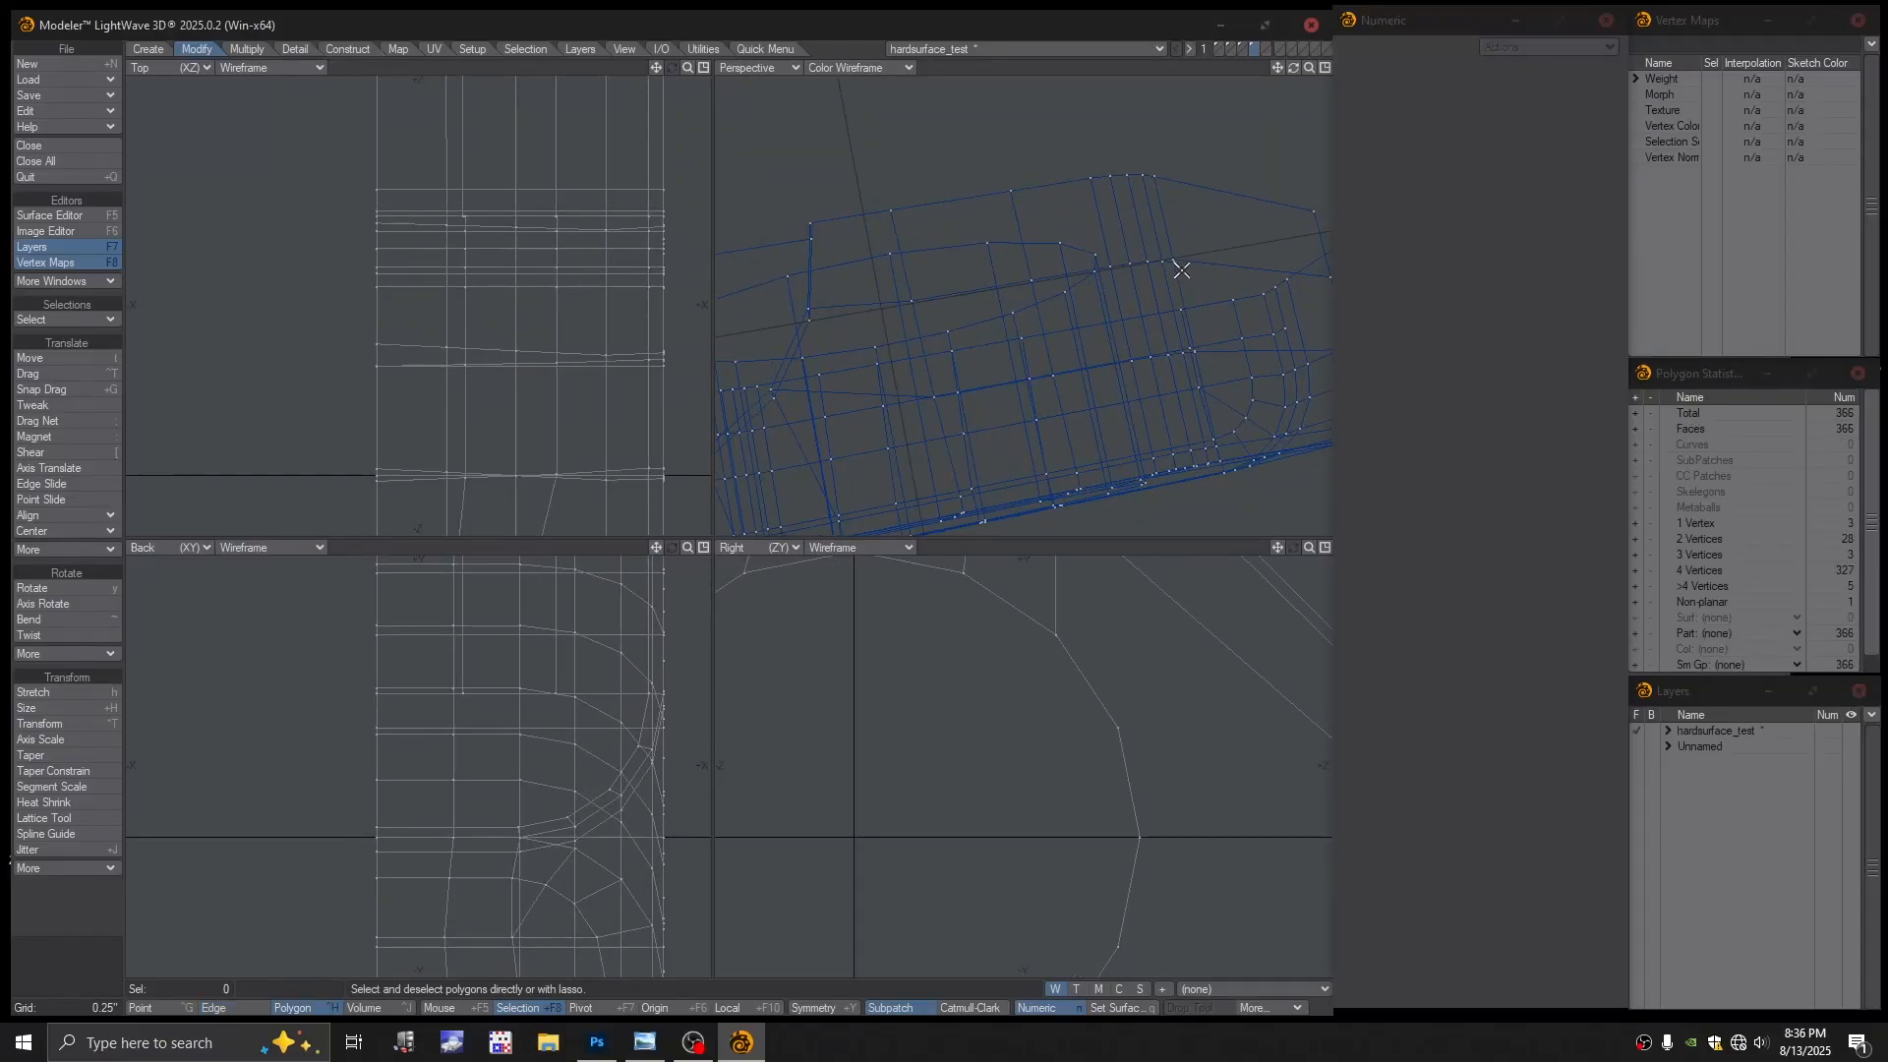
key("slash")
left_click(1173, 260)
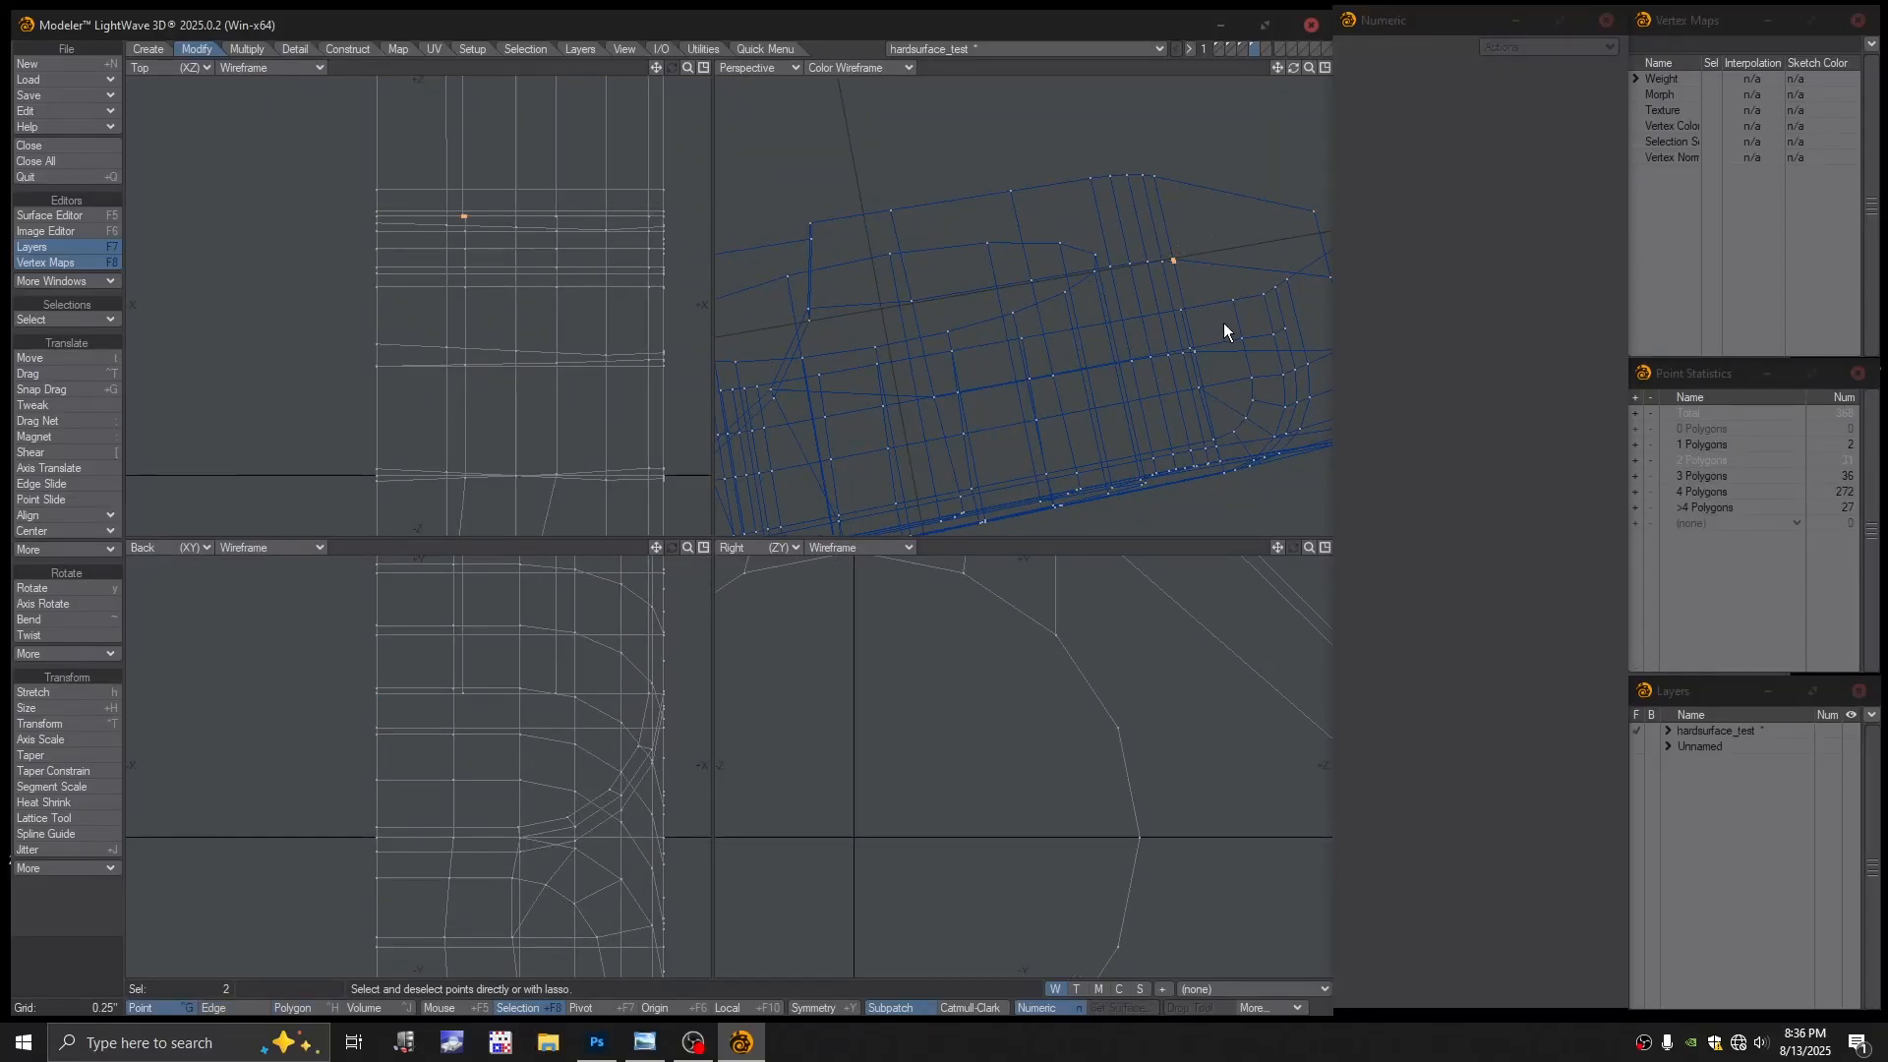
key("ctrl+w")
left_click_drag(1227, 325, 1141, 310, "alt")
left_click(1187, 249)
key("ctrl+w")
Check the welded mesh shaded from below with subpatch smoothing toggled on and off
key("KP_0")
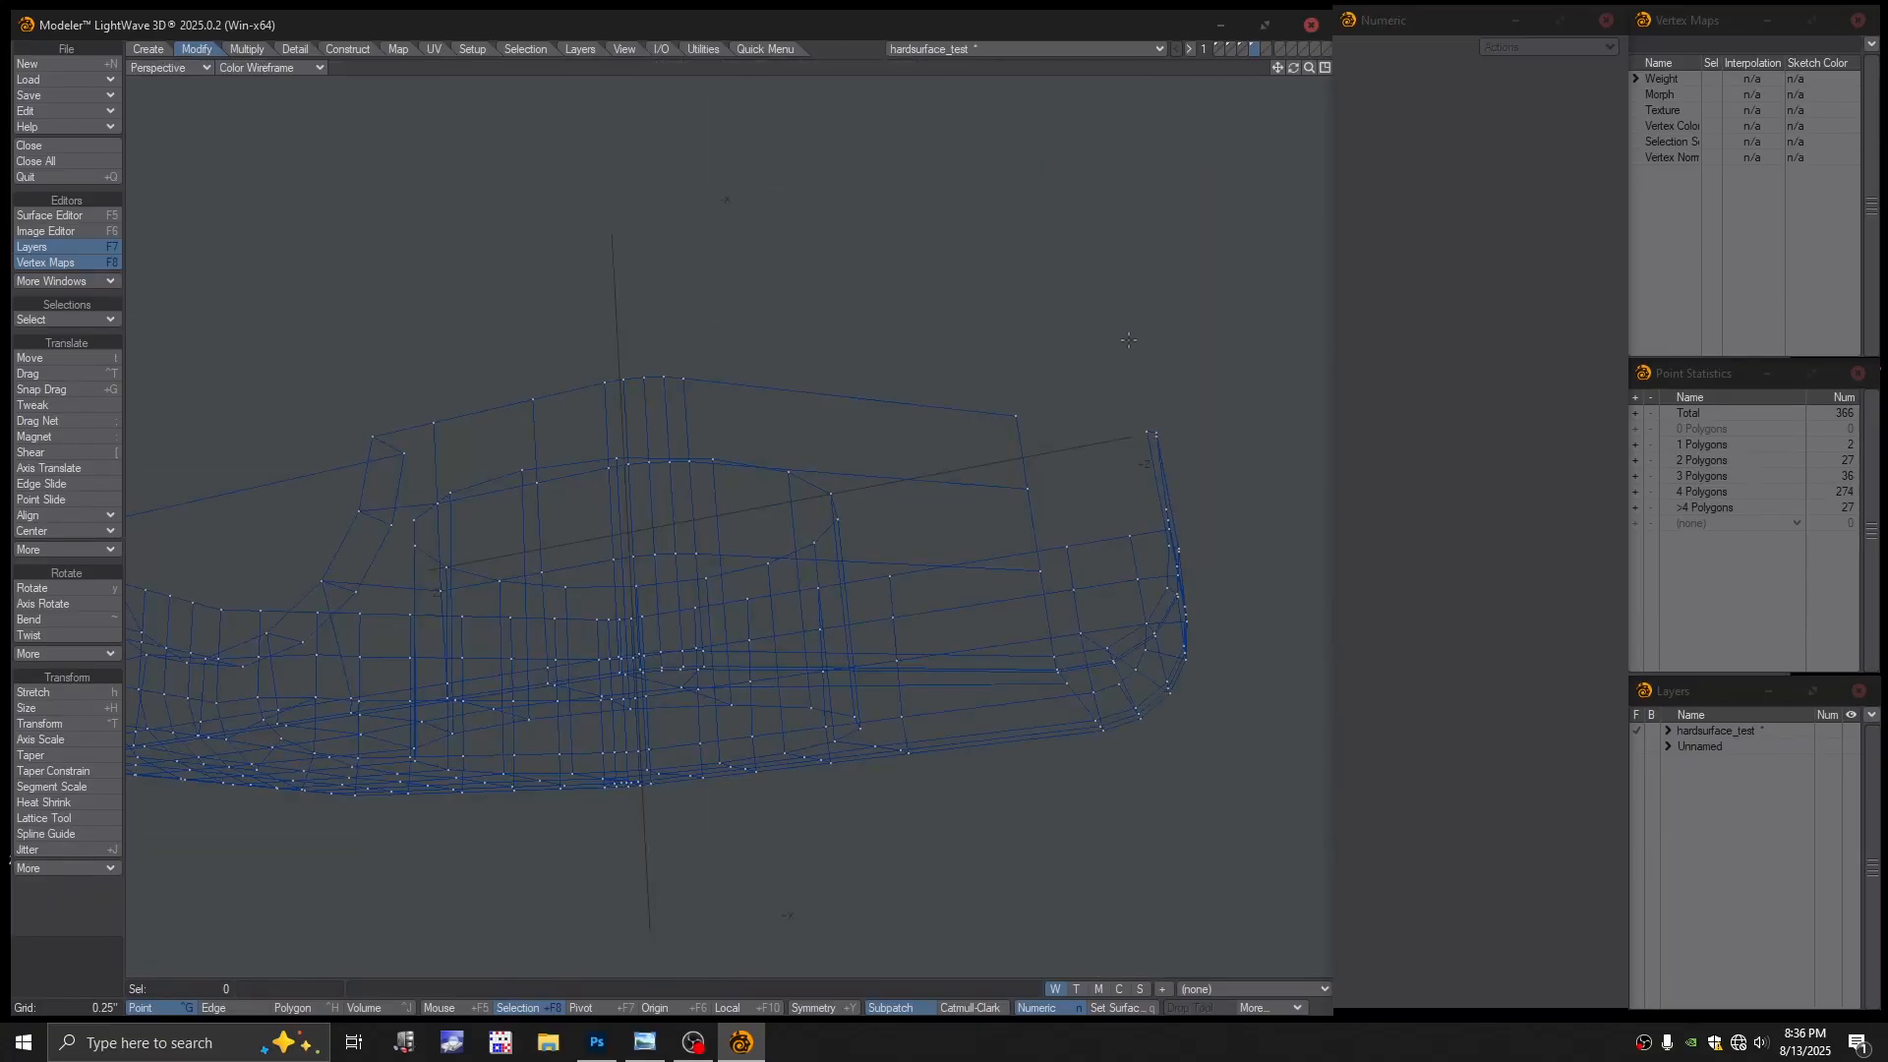
key("KP_0")
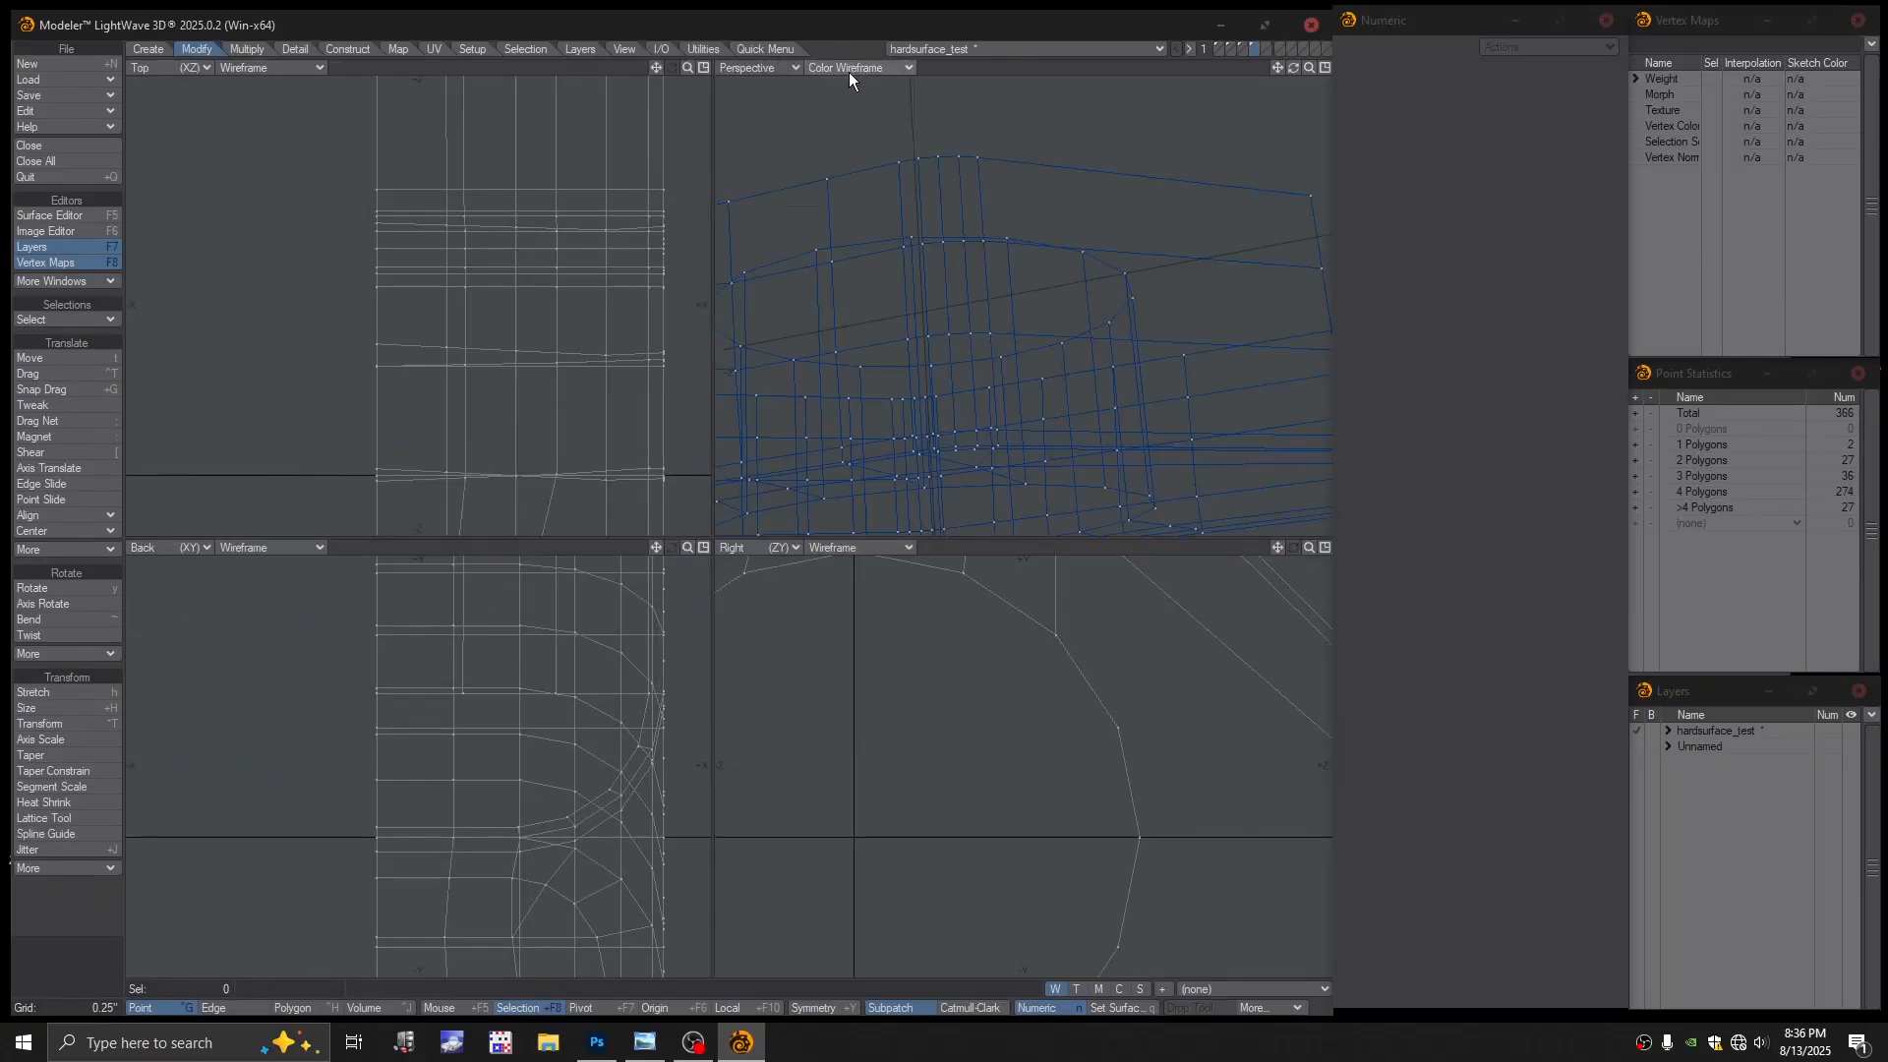
left_click(849, 68)
left_click(834, 177)
key("a")
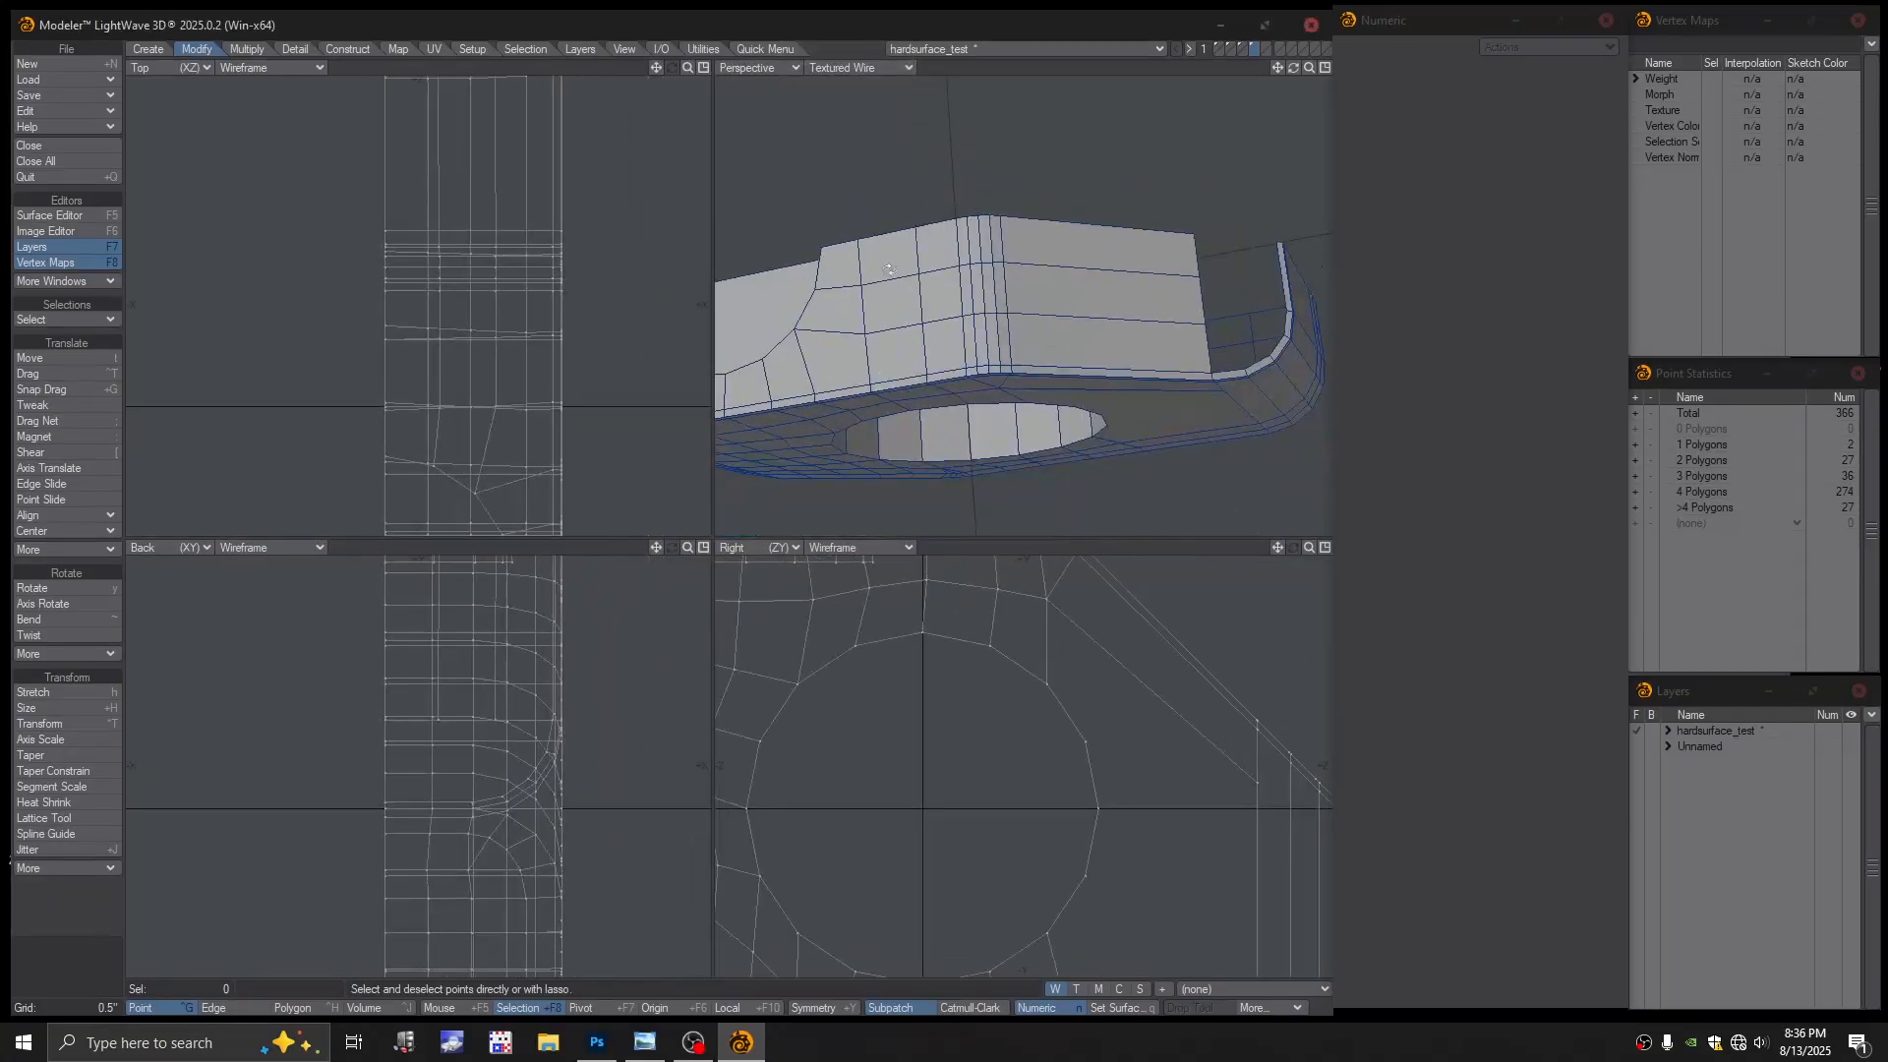
left_click_drag(889, 270, 970, 463, "alt")
key("Tab")
left_click(915, 512)
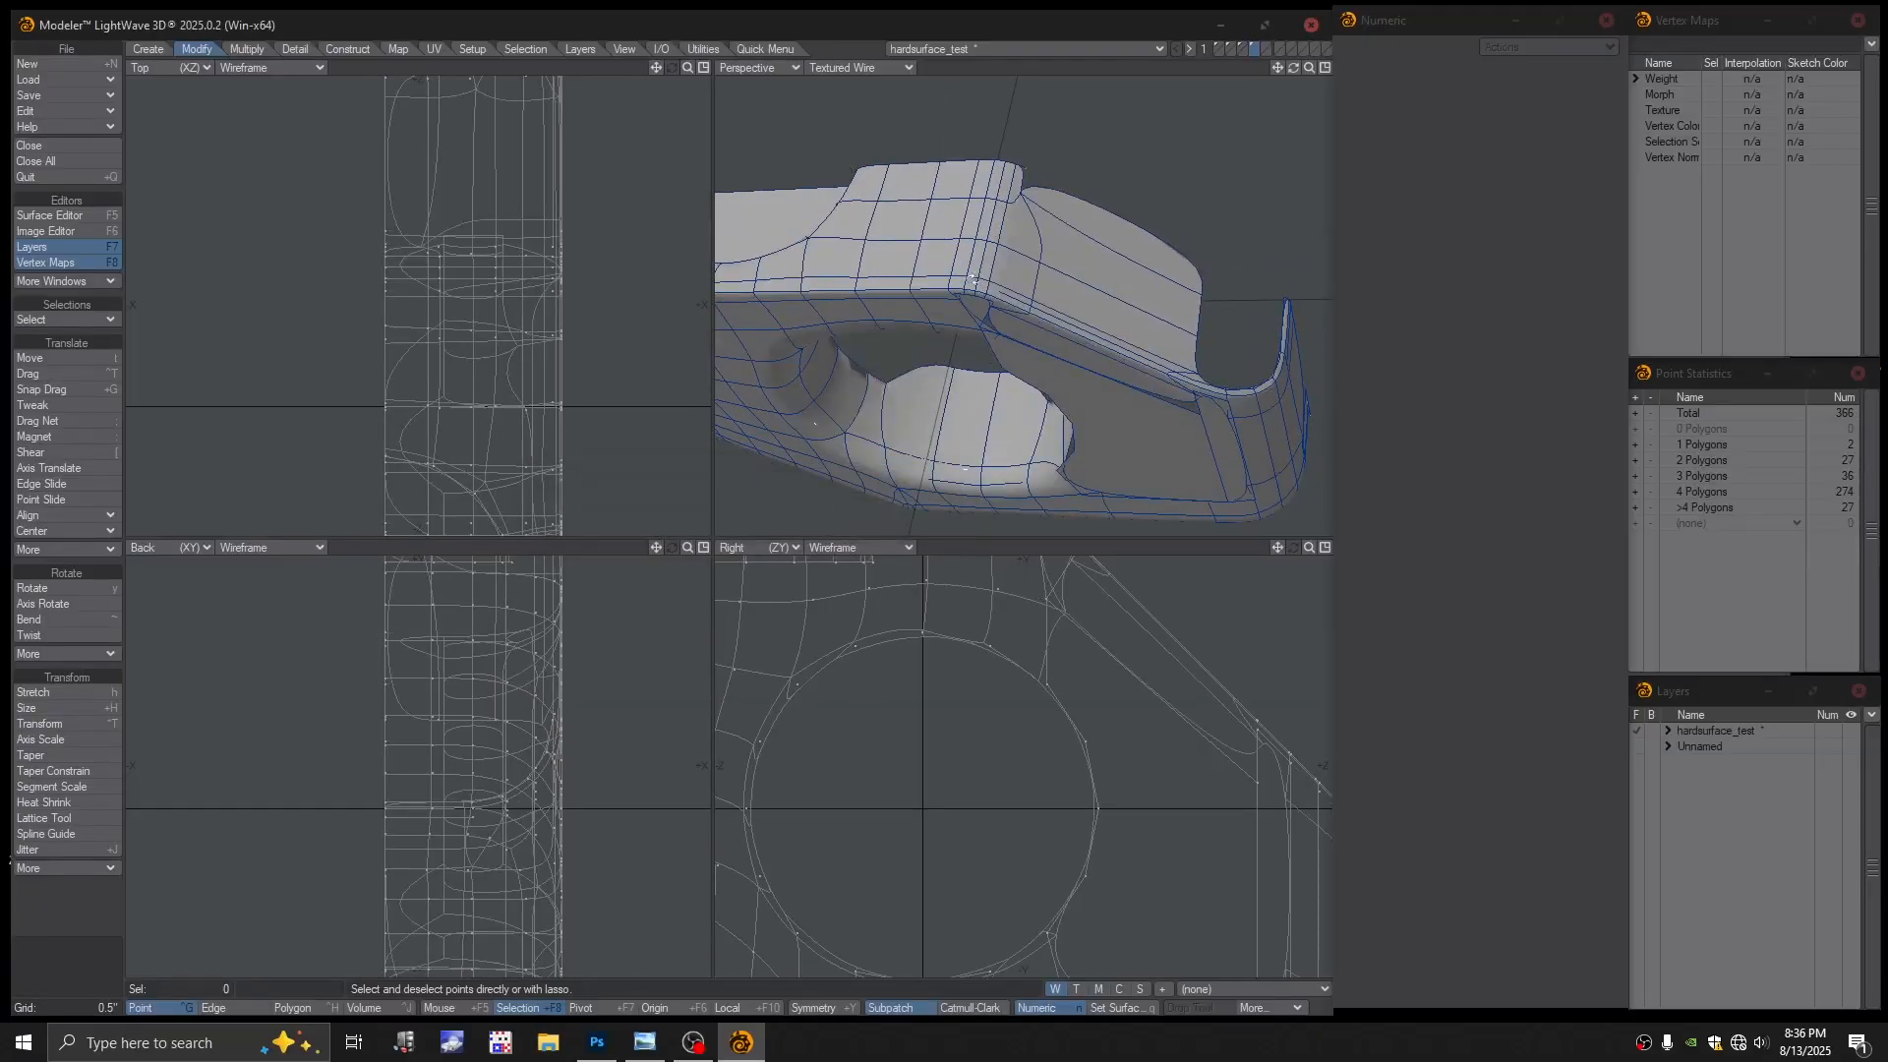
left_click_drag(935, 374, 894, 305, "alt")
scroll(924, 285, "down", 1)
left_click_drag(935, 236, 944, 290, "alt+shift")
left_click_drag(944, 290, 1043, 307, "alt")
scroll(1045, 286, "up", 2)
left_click_drag(1043, 306, 1025, 335, "alt")
key("Tab")
left_click_drag(1053, 252, 1040, 257, "alt")
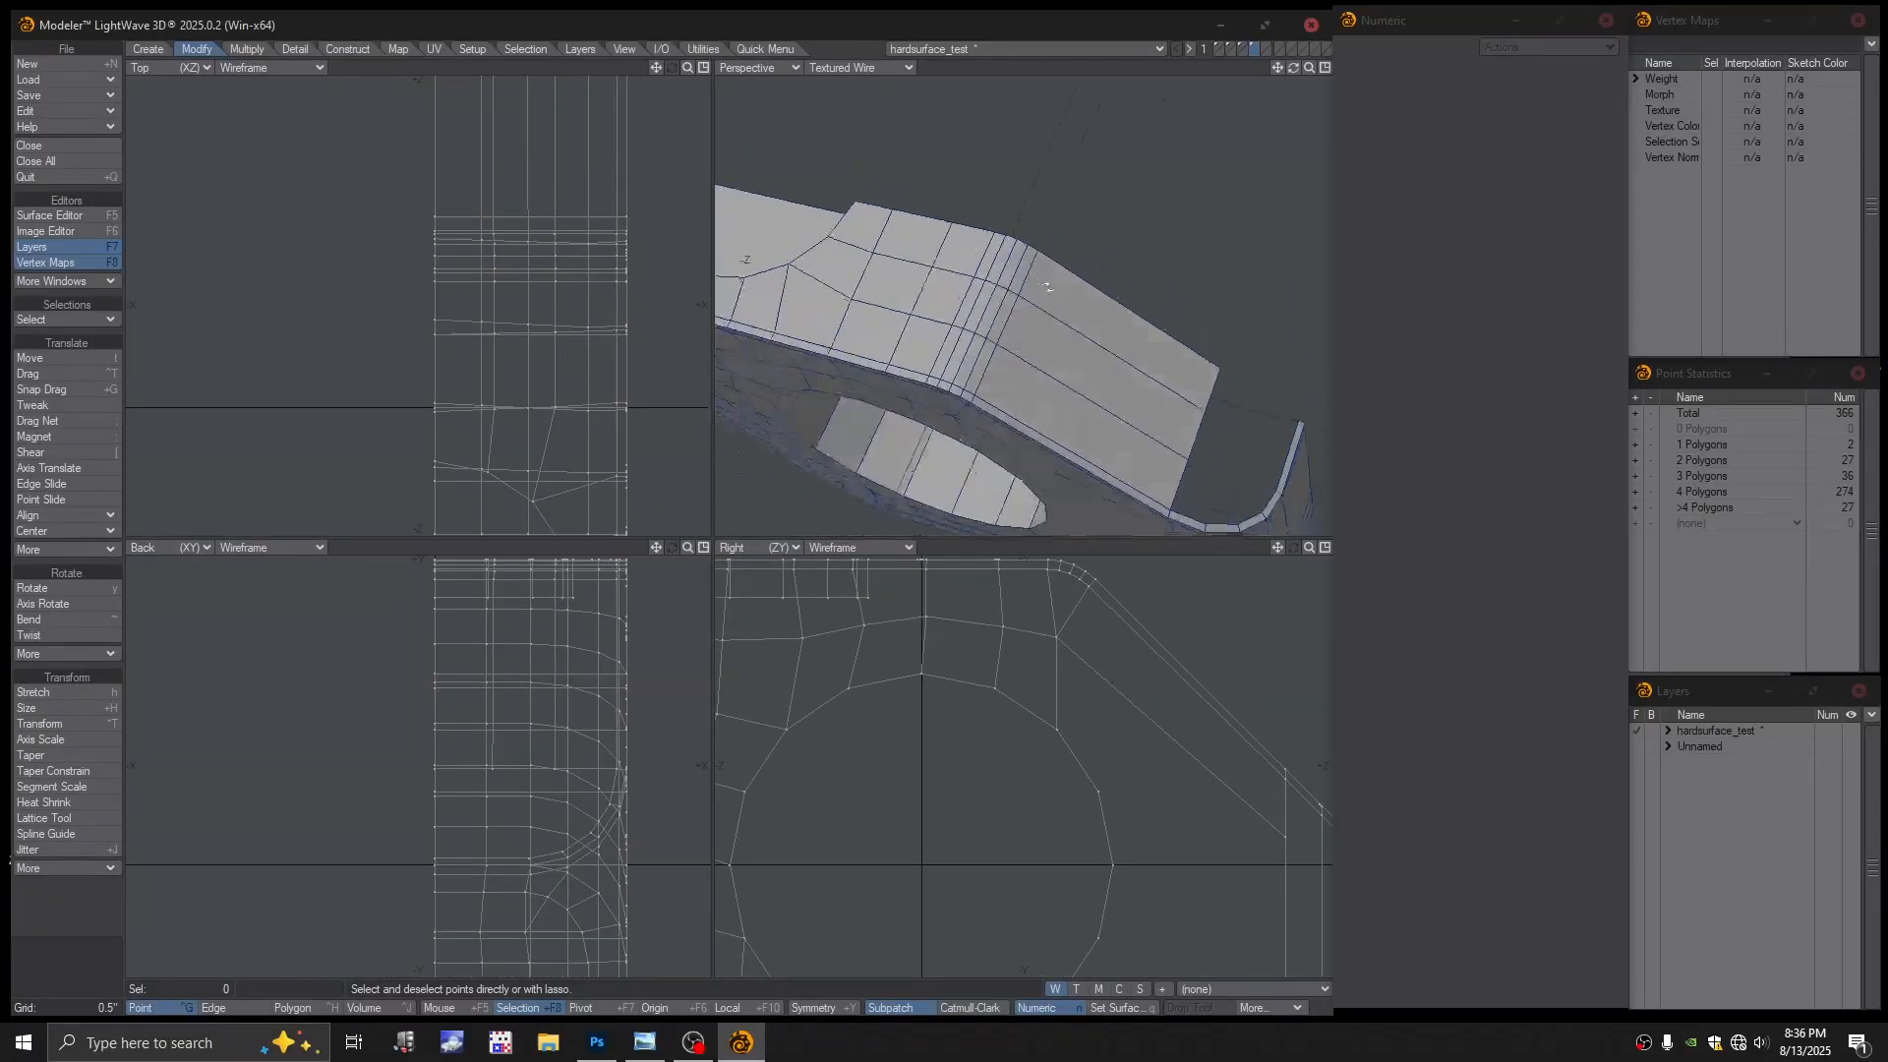
scroll(1041, 258, "up", 2)
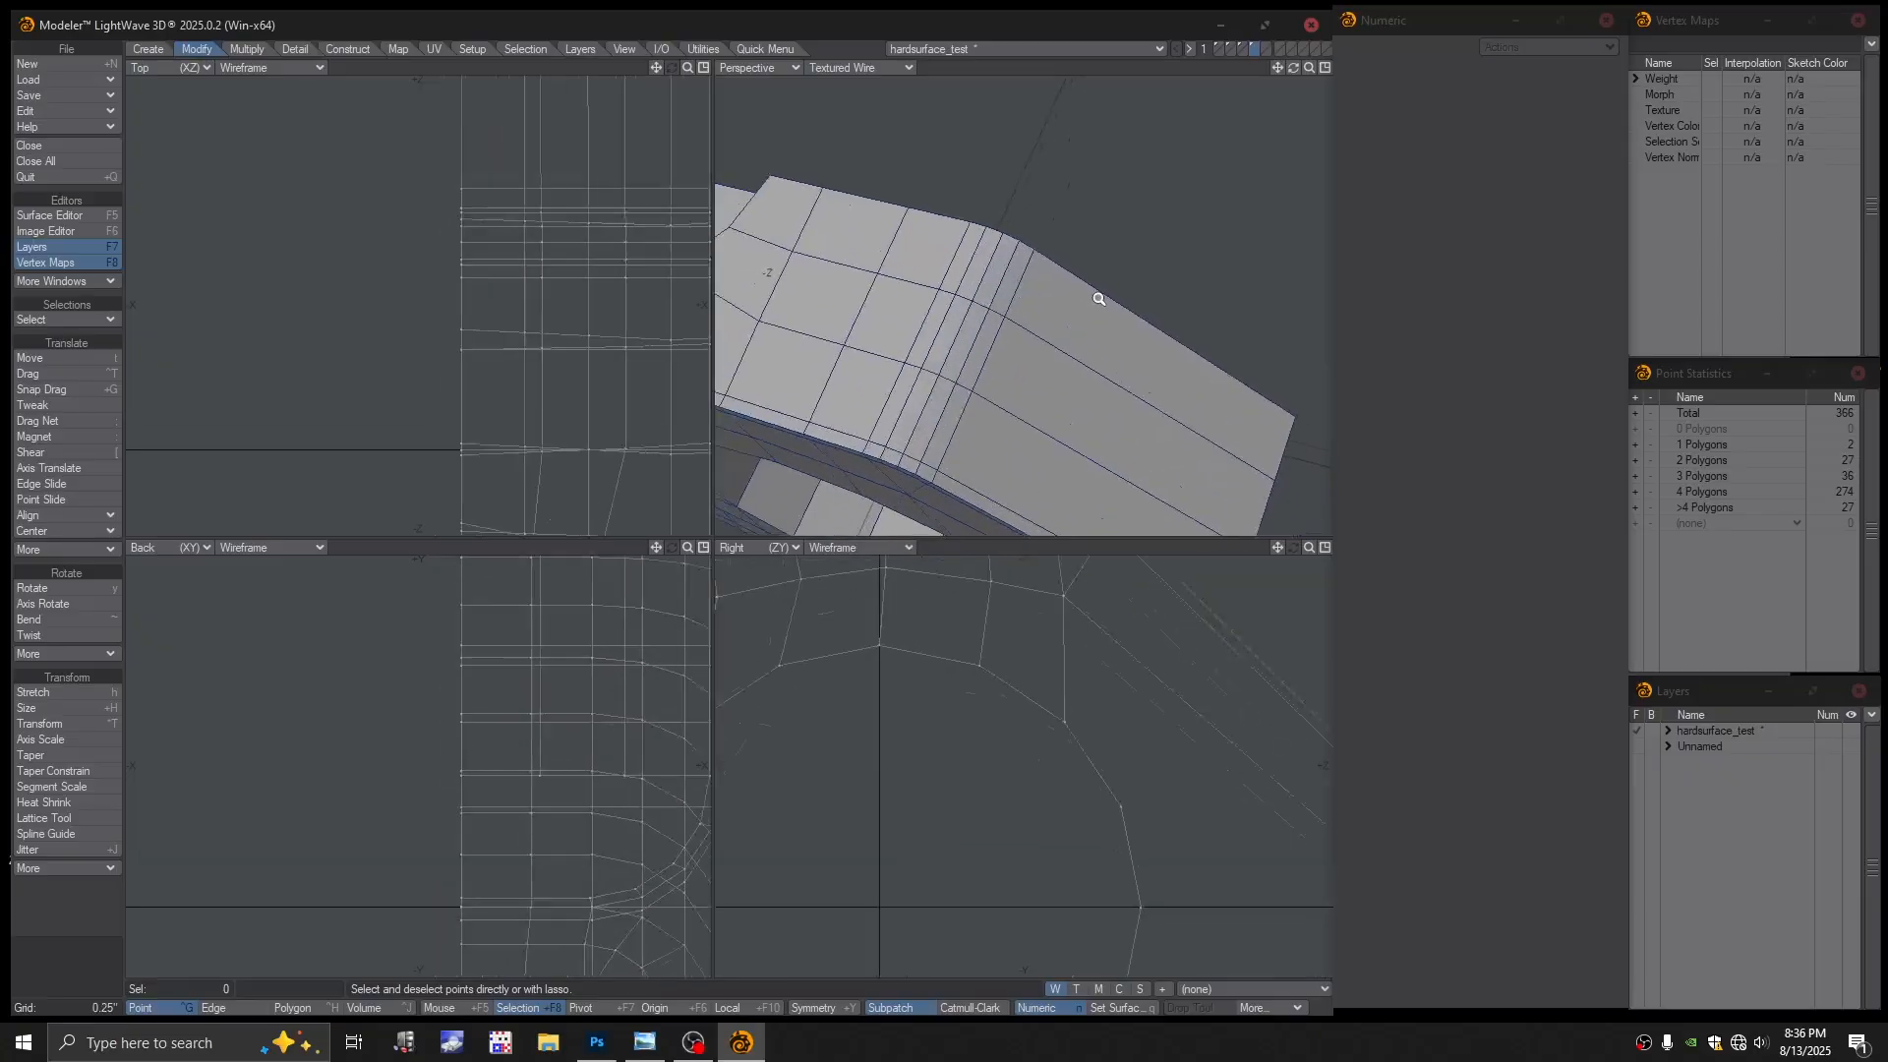
Merge the two overlapping points at the bend
left_click(869, 69)
left_click(874, 48)
left_click(1032, 248)
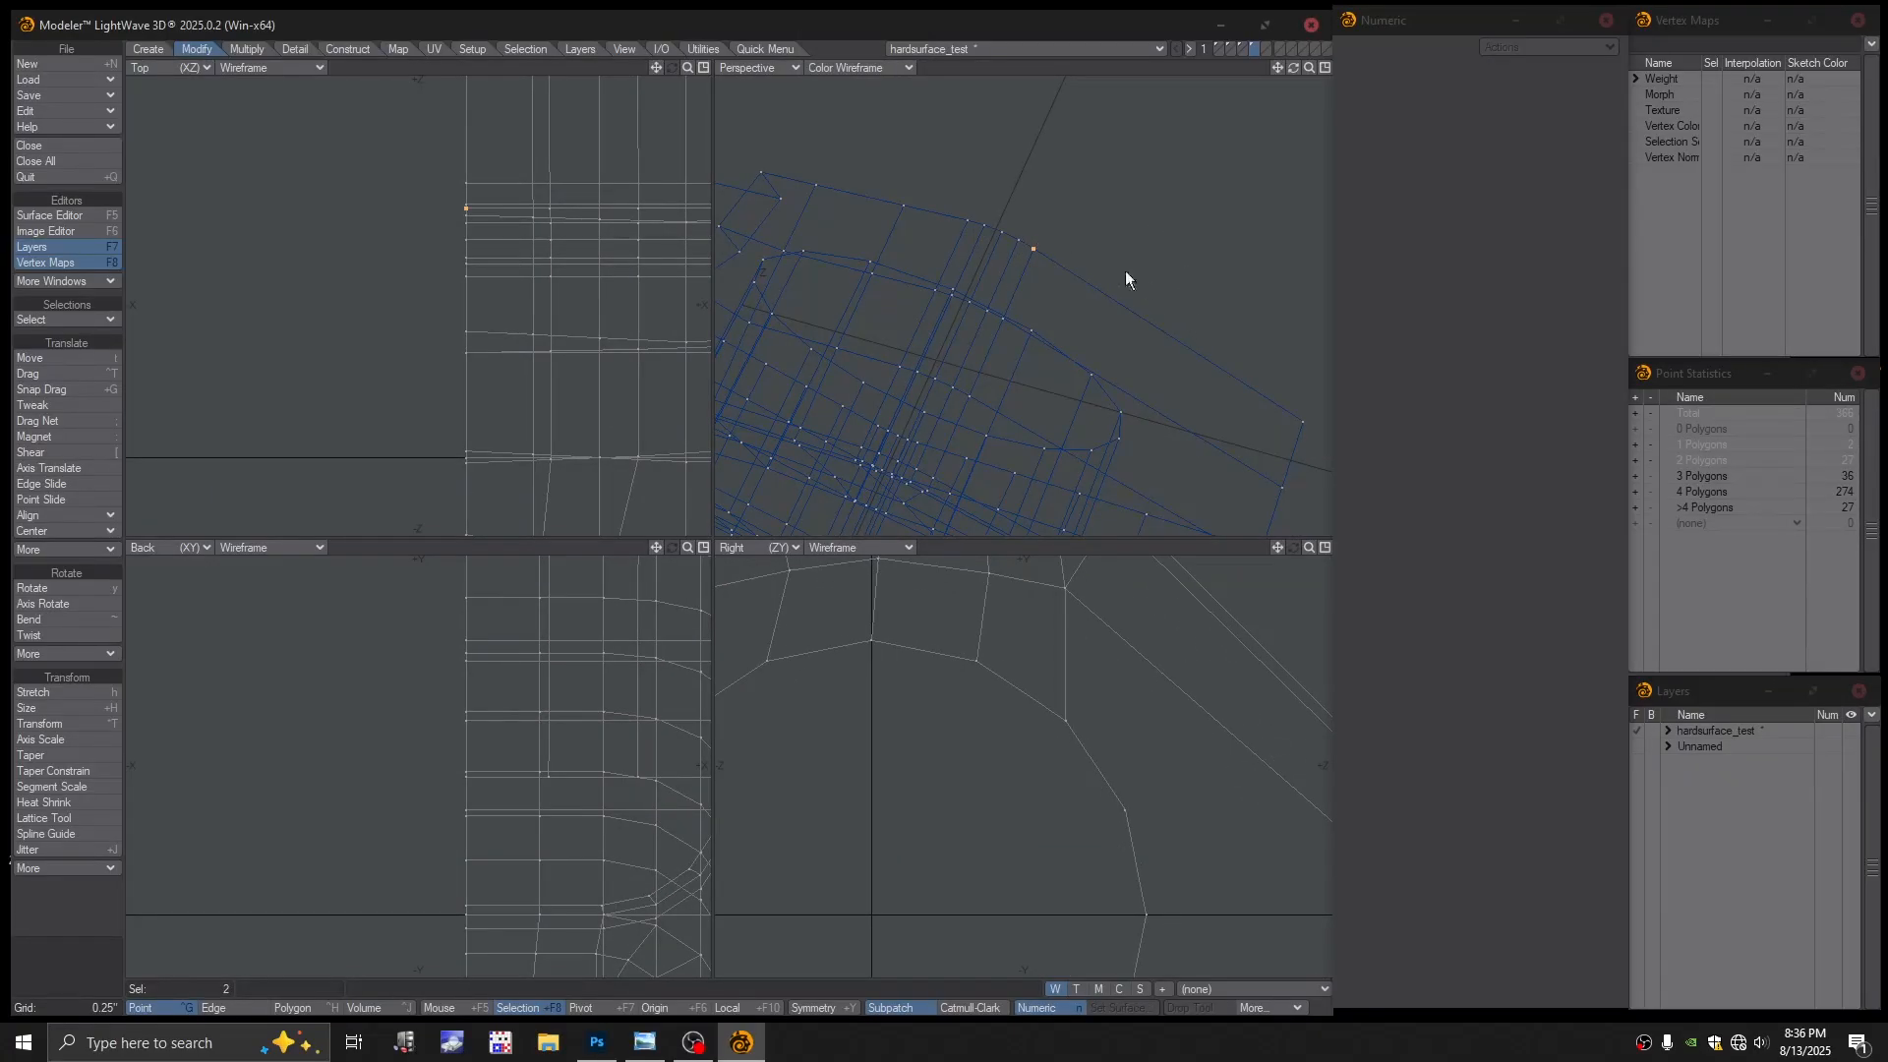
key("shift+a")
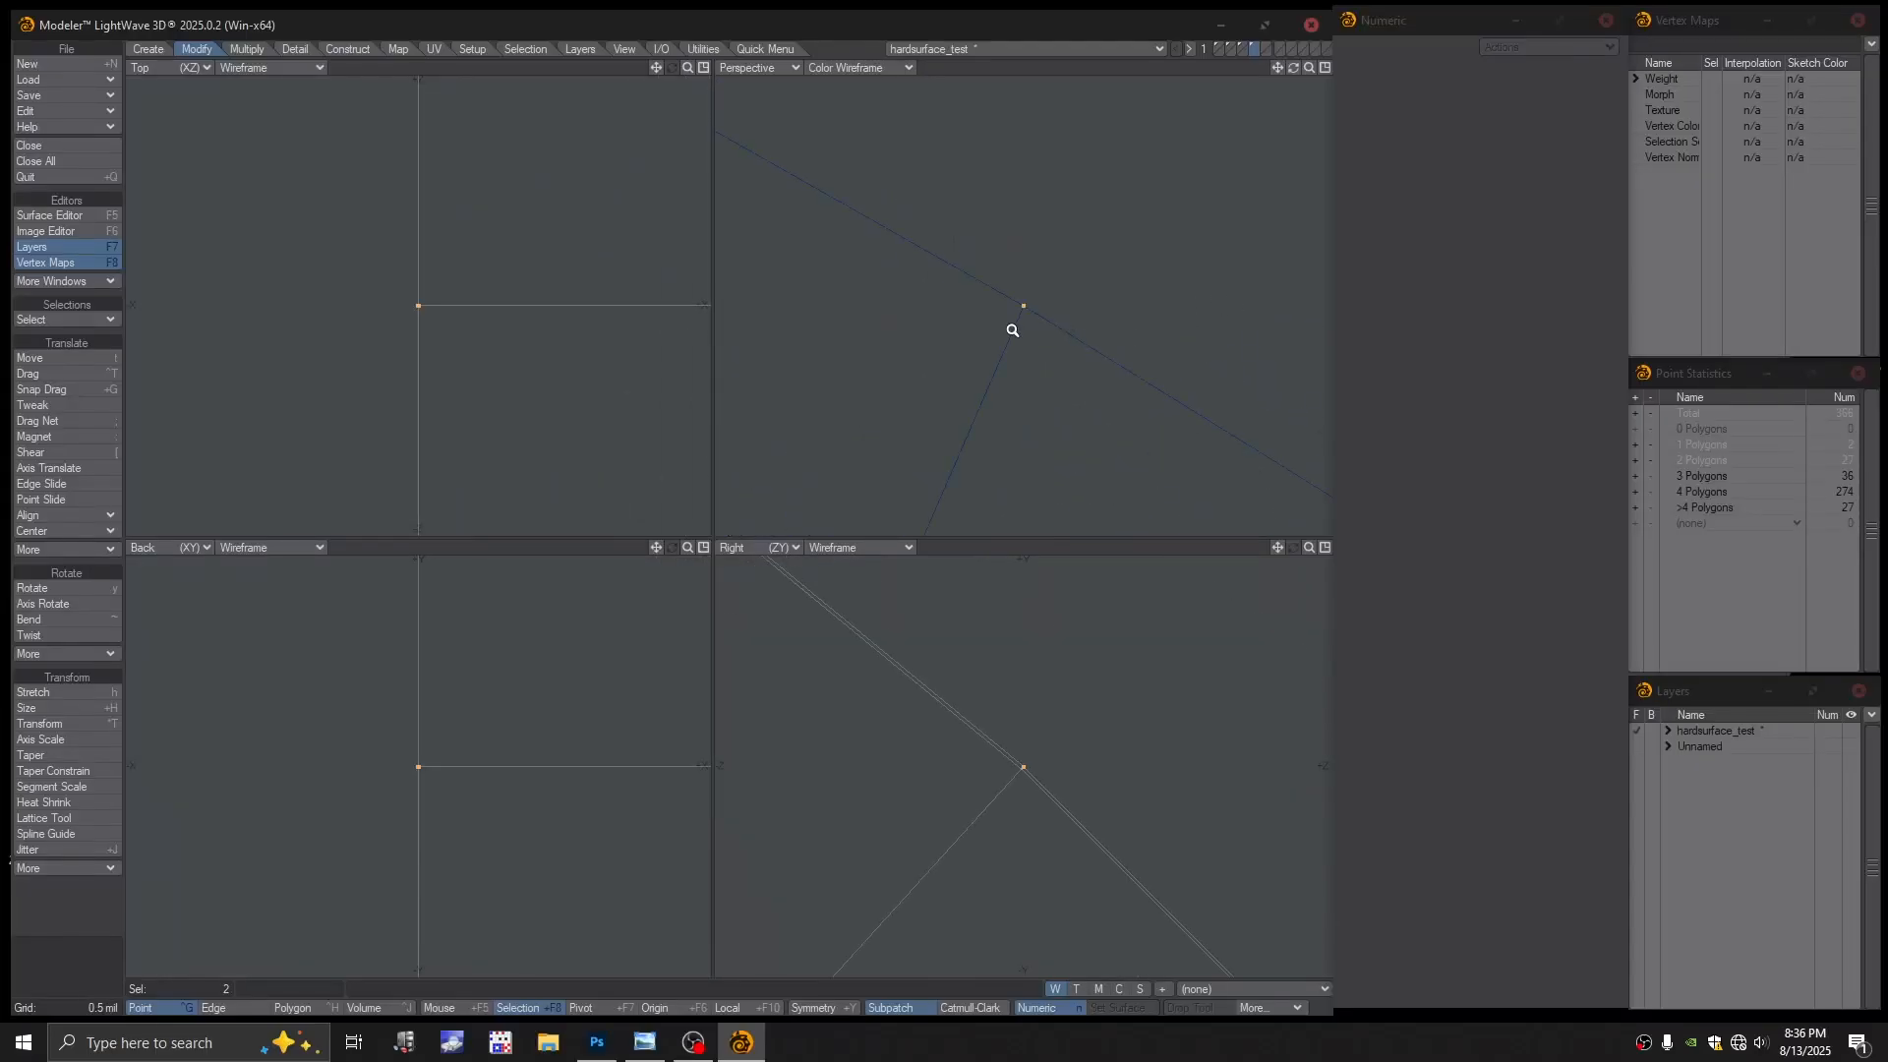
mouse_move(1013, 331)
left_mouse_down("ctrl+alt")
mouse_move(1223, 358)
mouse_move(1003, 366)
left_mouse_up("ctrl+alt")
key("ctrl+w")
left_click_drag(1125, 349, 1058, 236, "ctrl+alt")
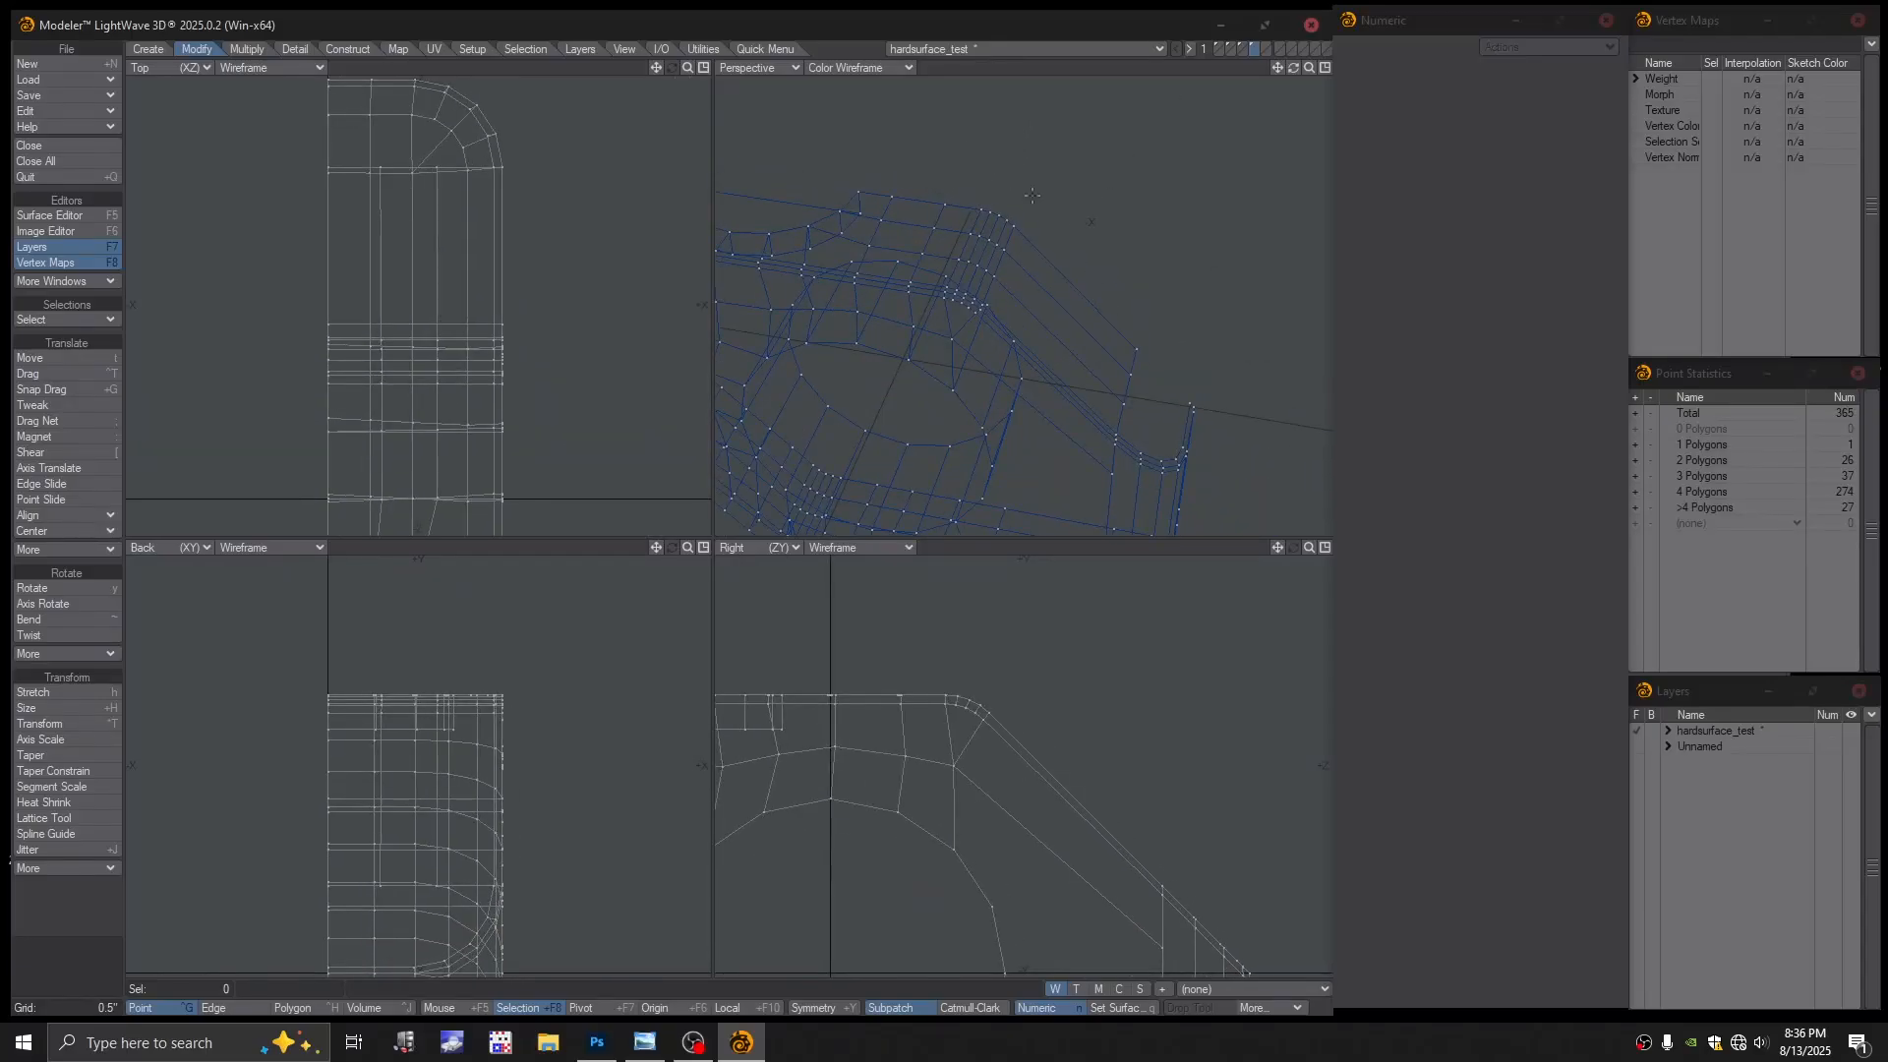
Recheck the shaded block under subpatch from a side-on angle
left_click(864, 68)
left_click(848, 184)
key("Tab")
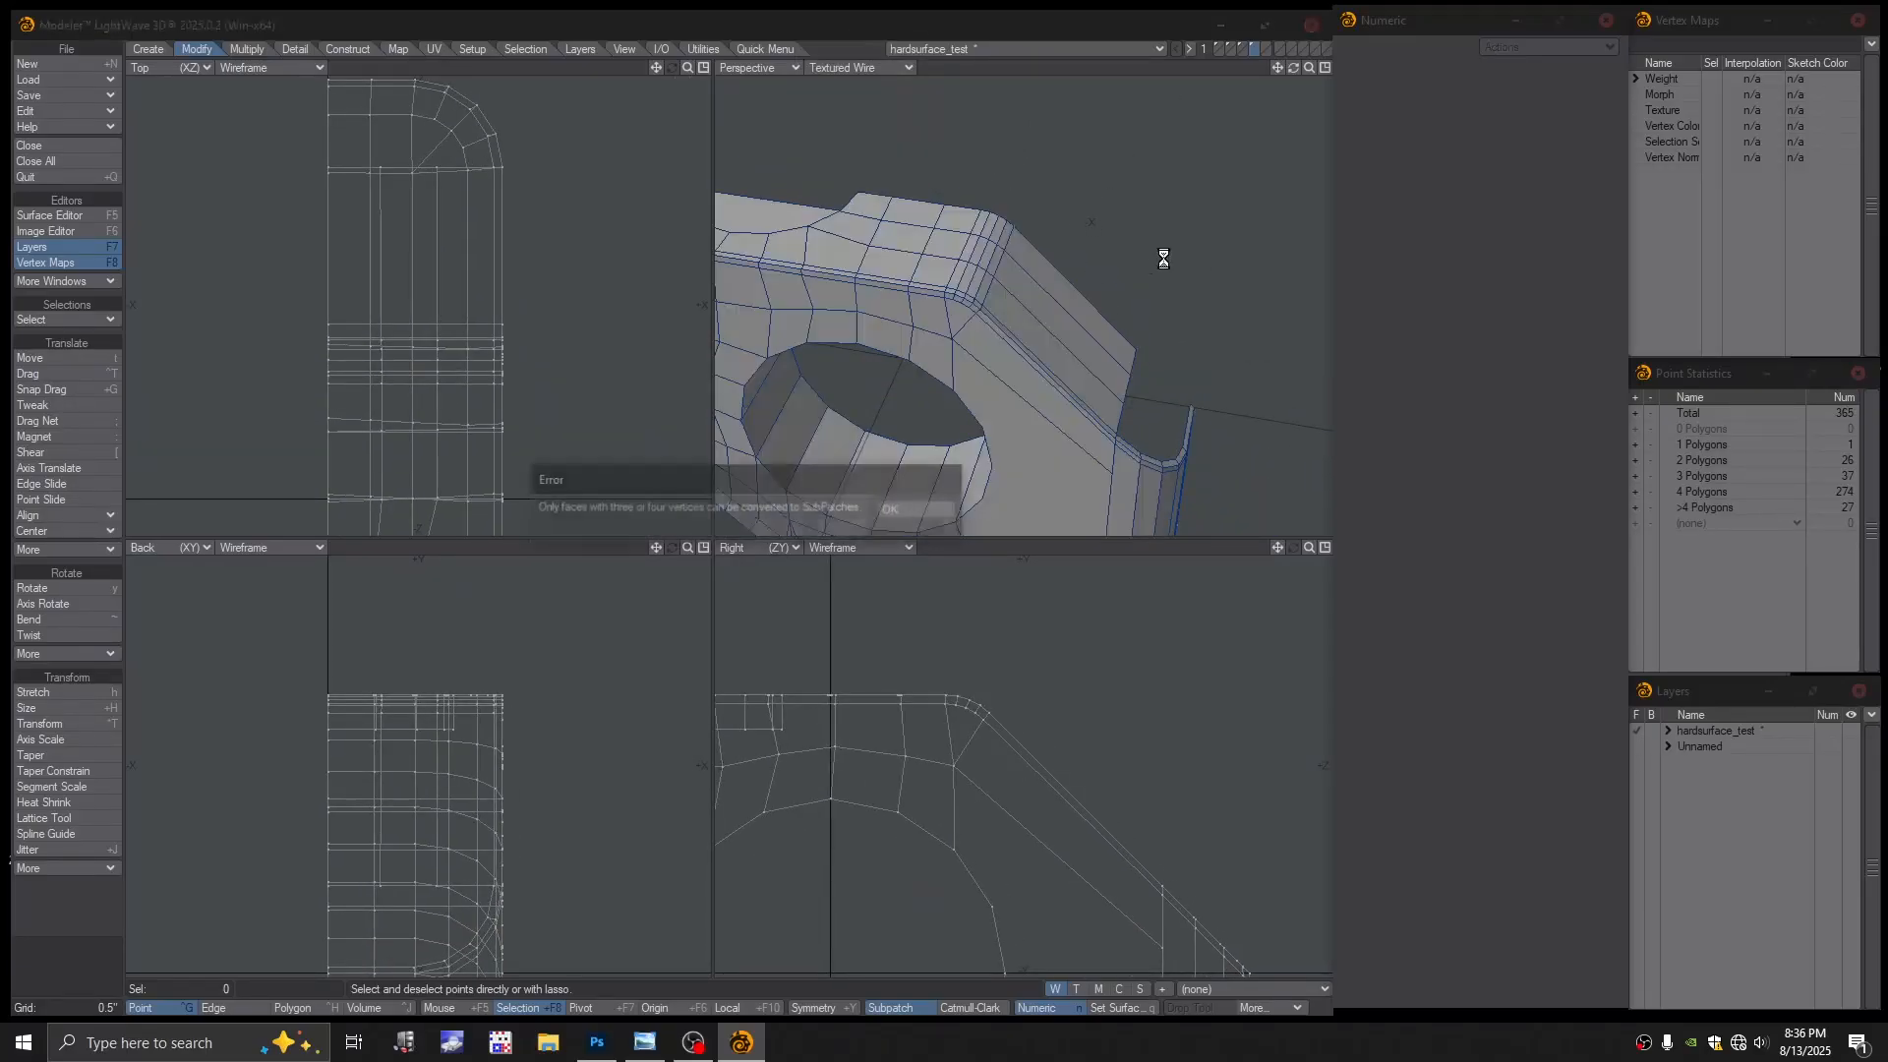
left_click(933, 505)
left_click_drag(1040, 339, 1094, 320, "alt")
key("Tab")
left_click_drag(1093, 320, 1115, 372, "alt+shift")
left_click_drag(1116, 372, 1127, 366, "alt")
Cut the angled bend face with LWB Split and check it under subpatch
left_click(46, 358)
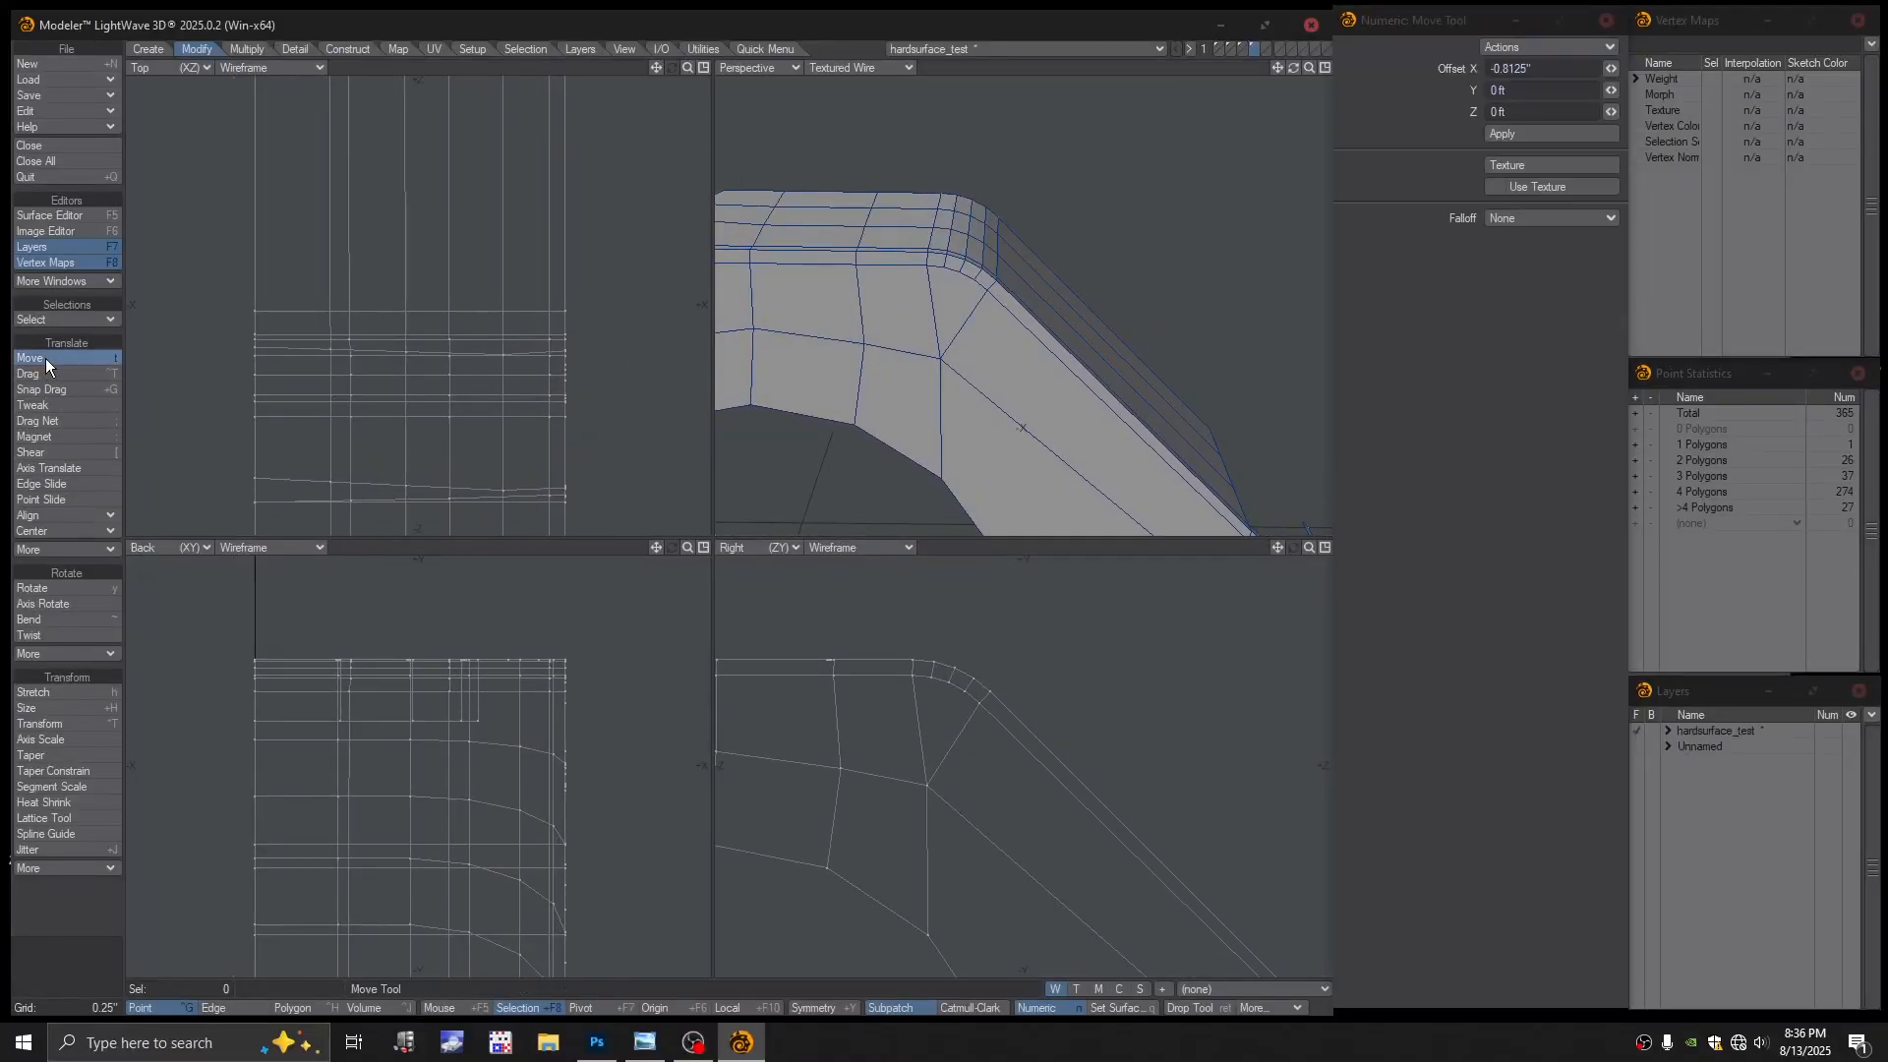
left_click(749, 49)
left_click(63, 417)
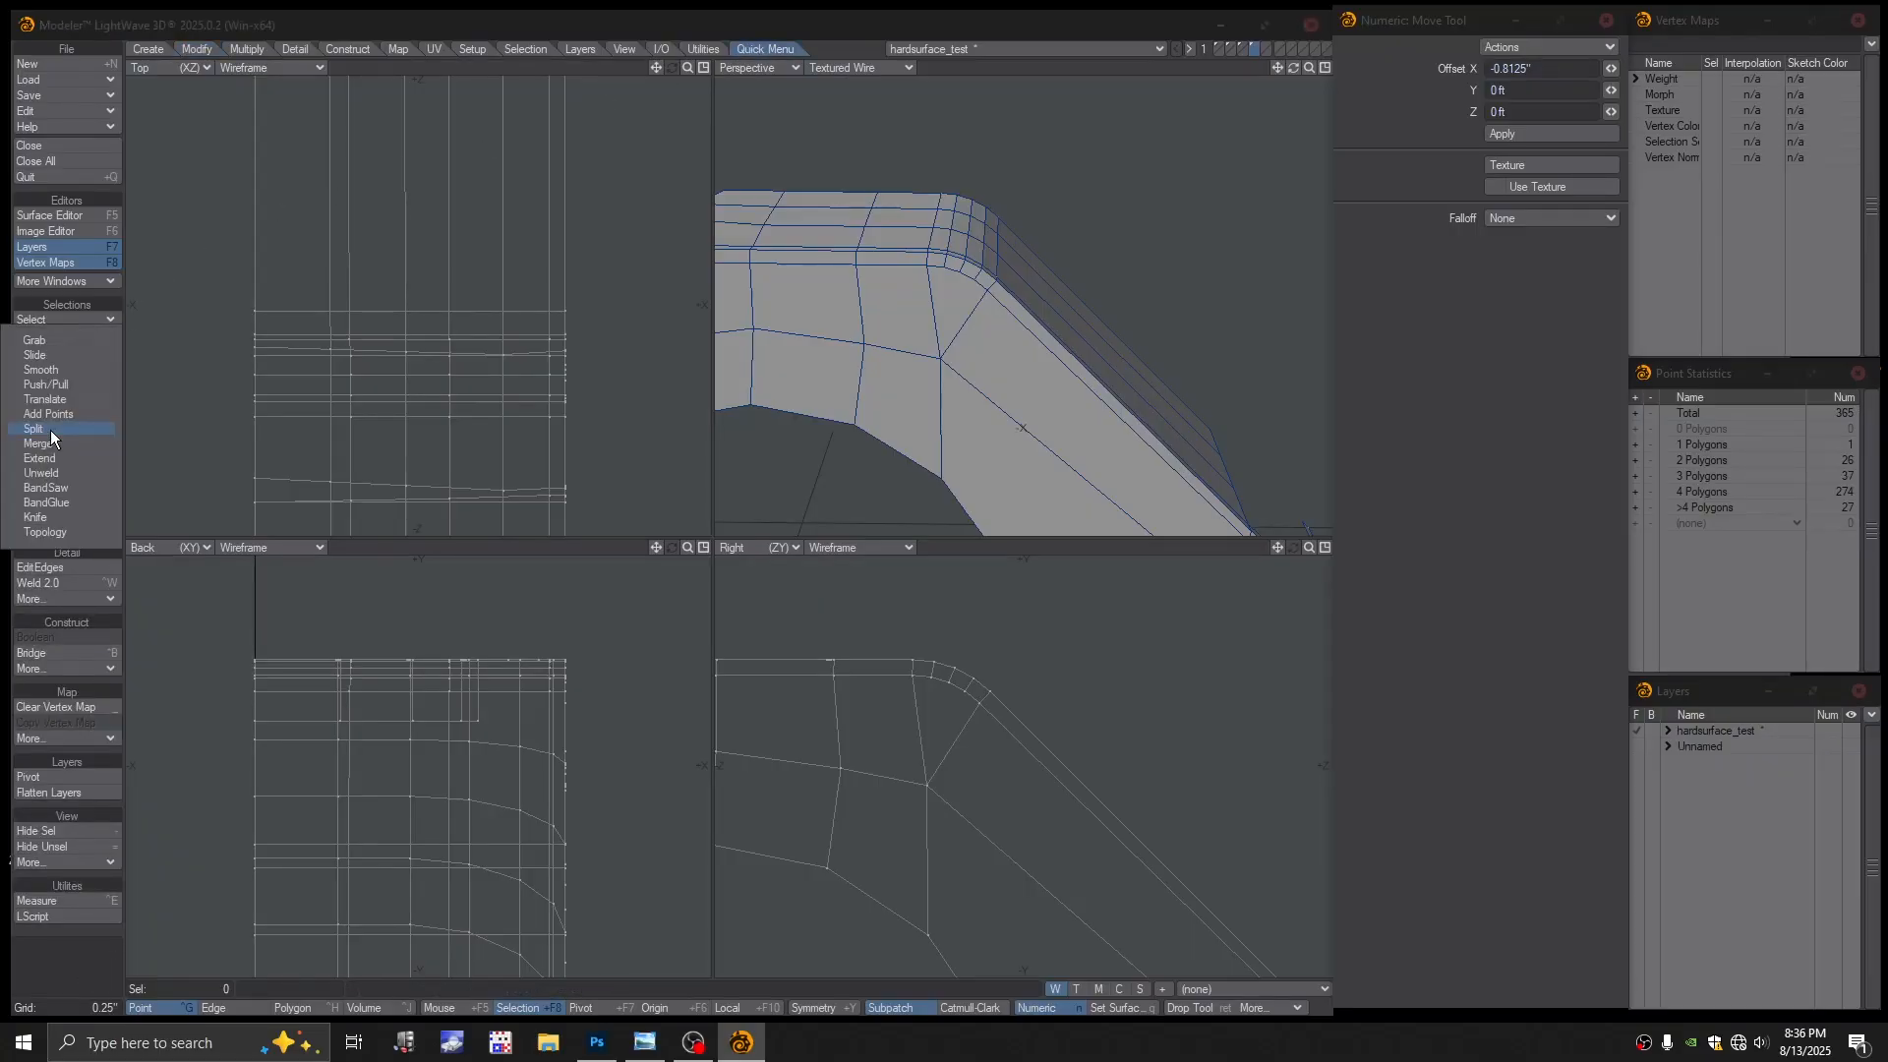
left_click(50, 429)
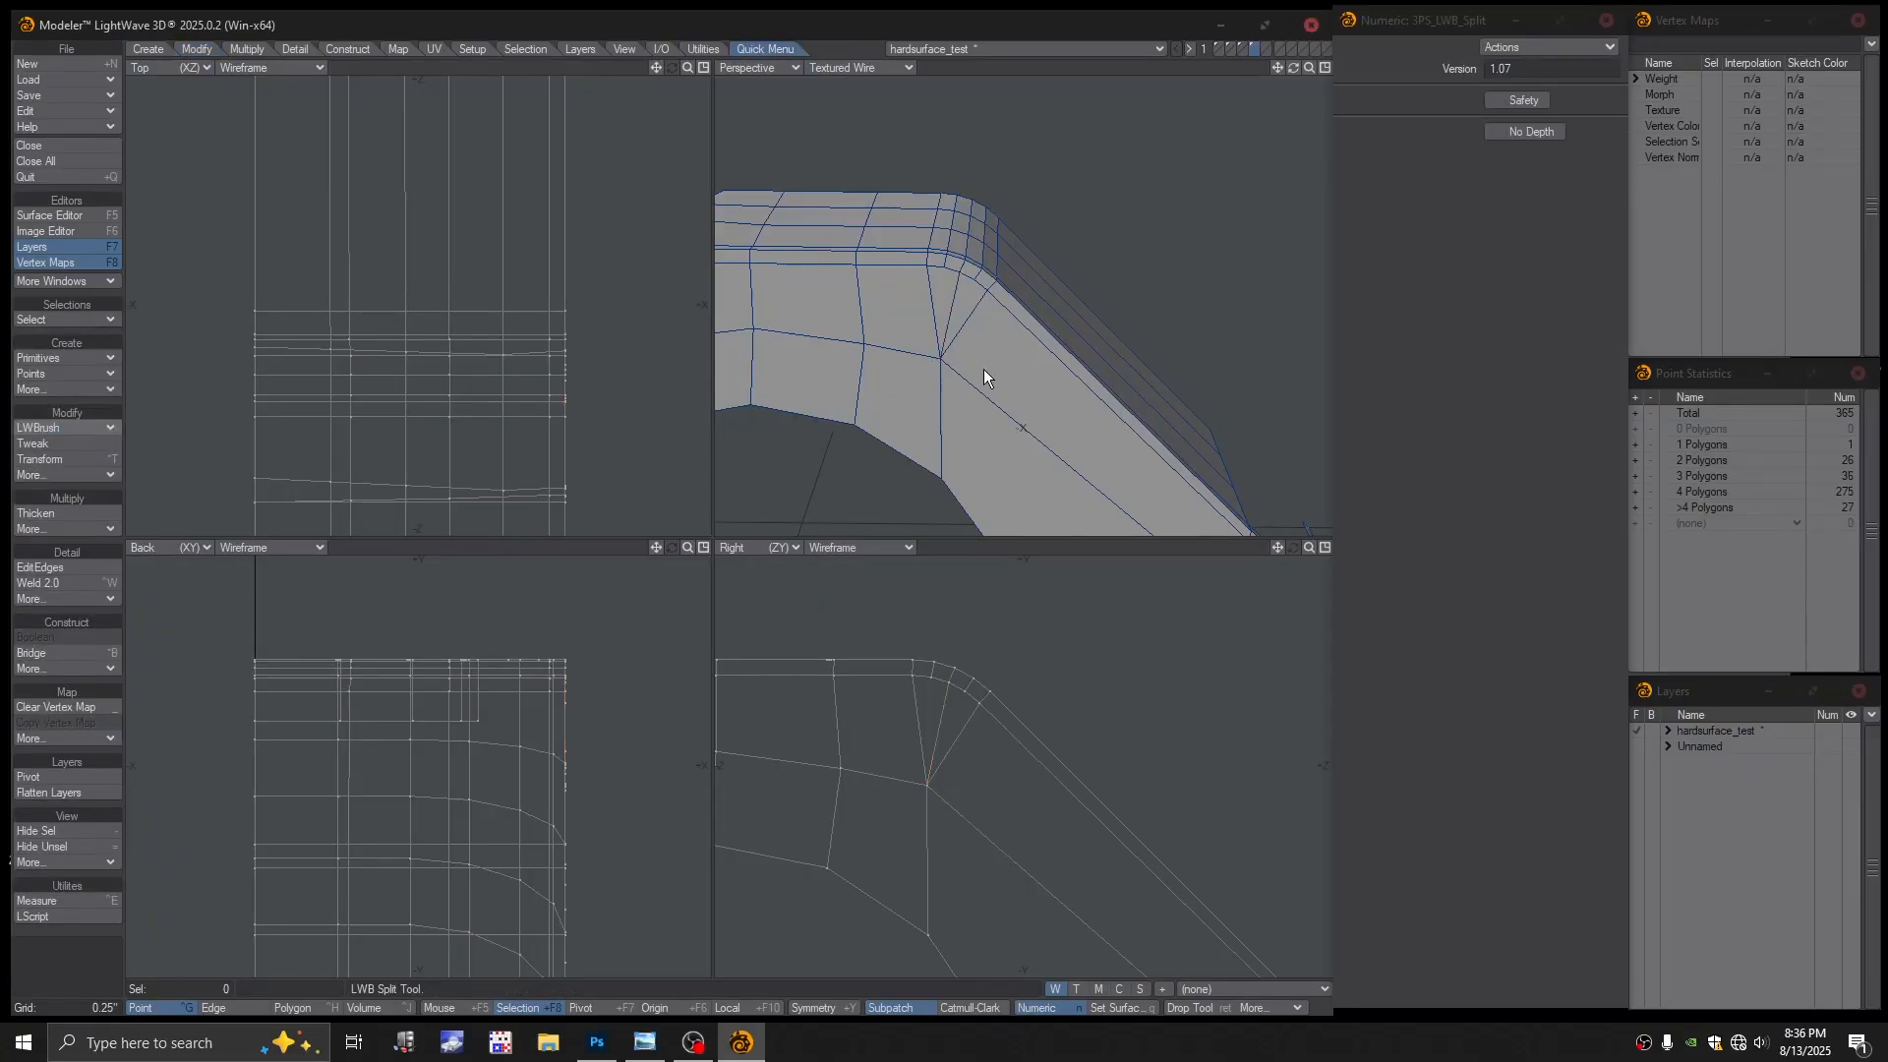
key("Tab")
left_click(922, 508)
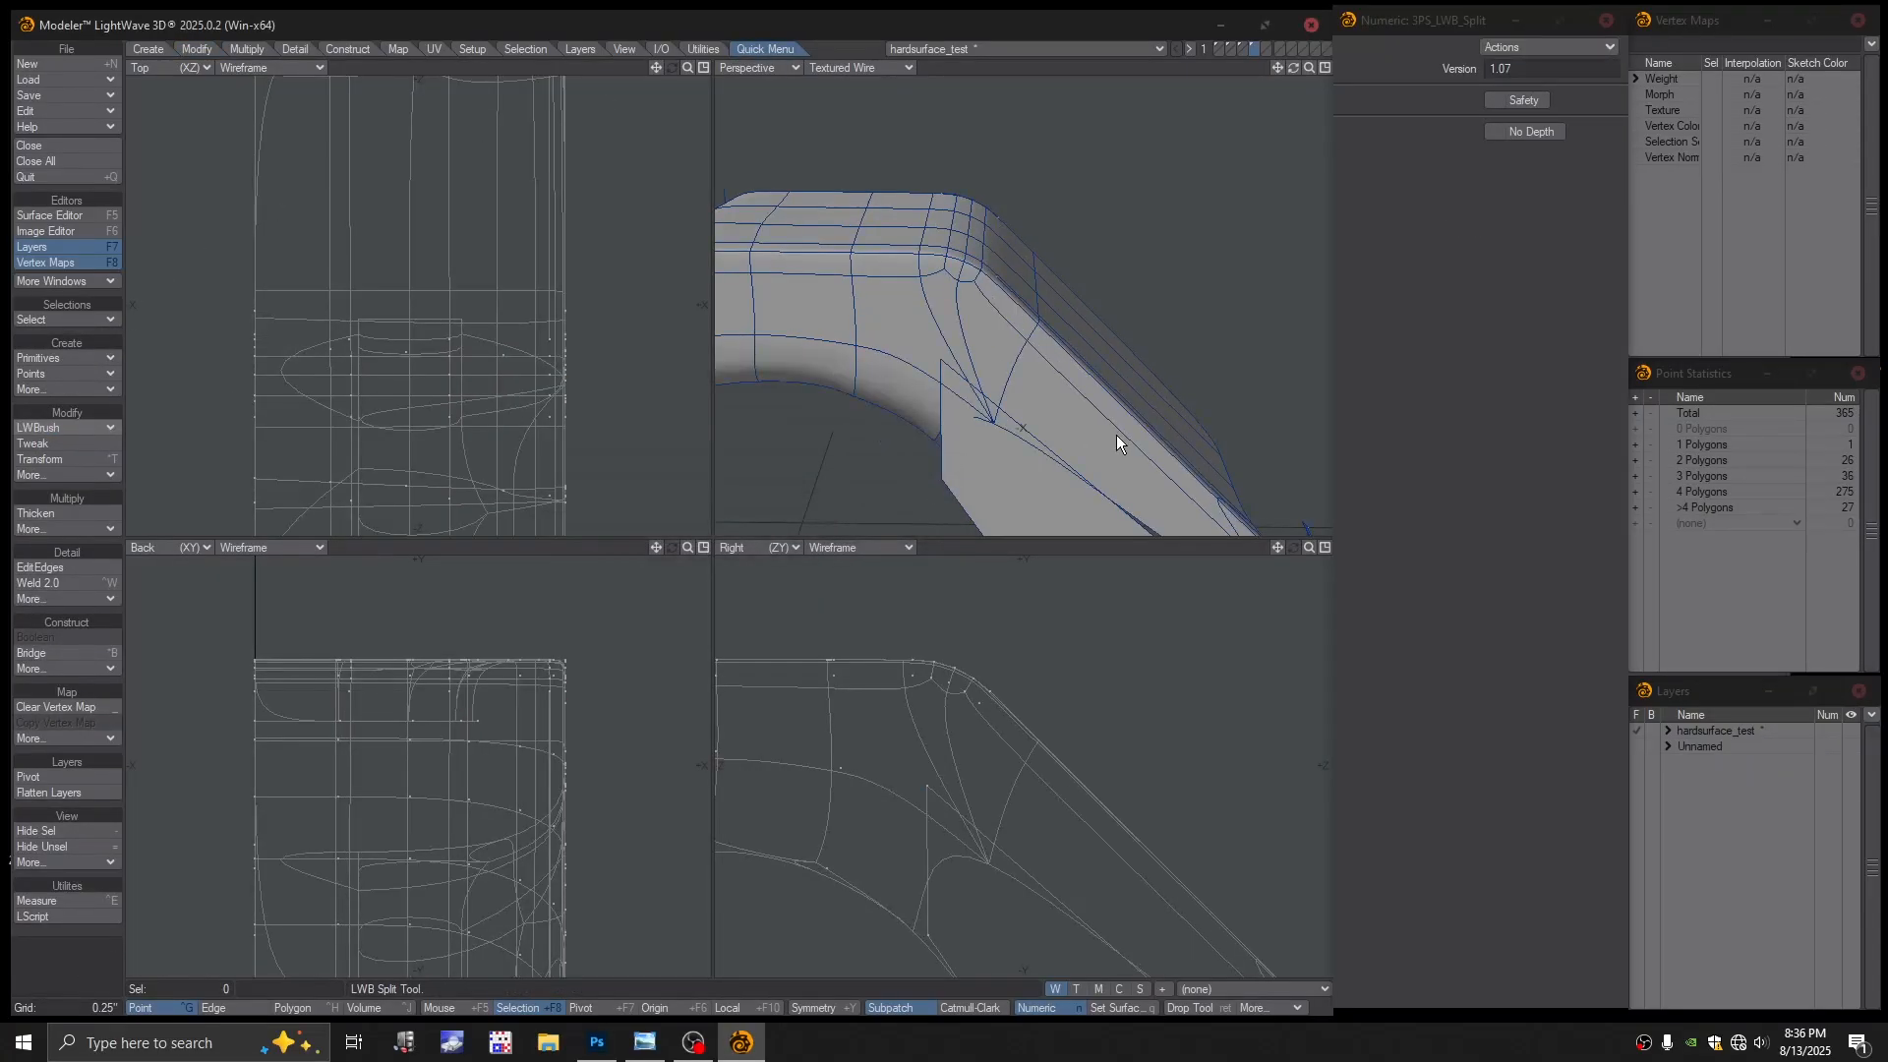
key("Tab")
Inspect the new split on the side face and hole wall, then activate EditEdges
scroll(1104, 430, "down", 4)
left_click_drag(1023, 337, 1069, 361, "alt+shift")
left_click_drag(998, 312, 978, 328, "alt")
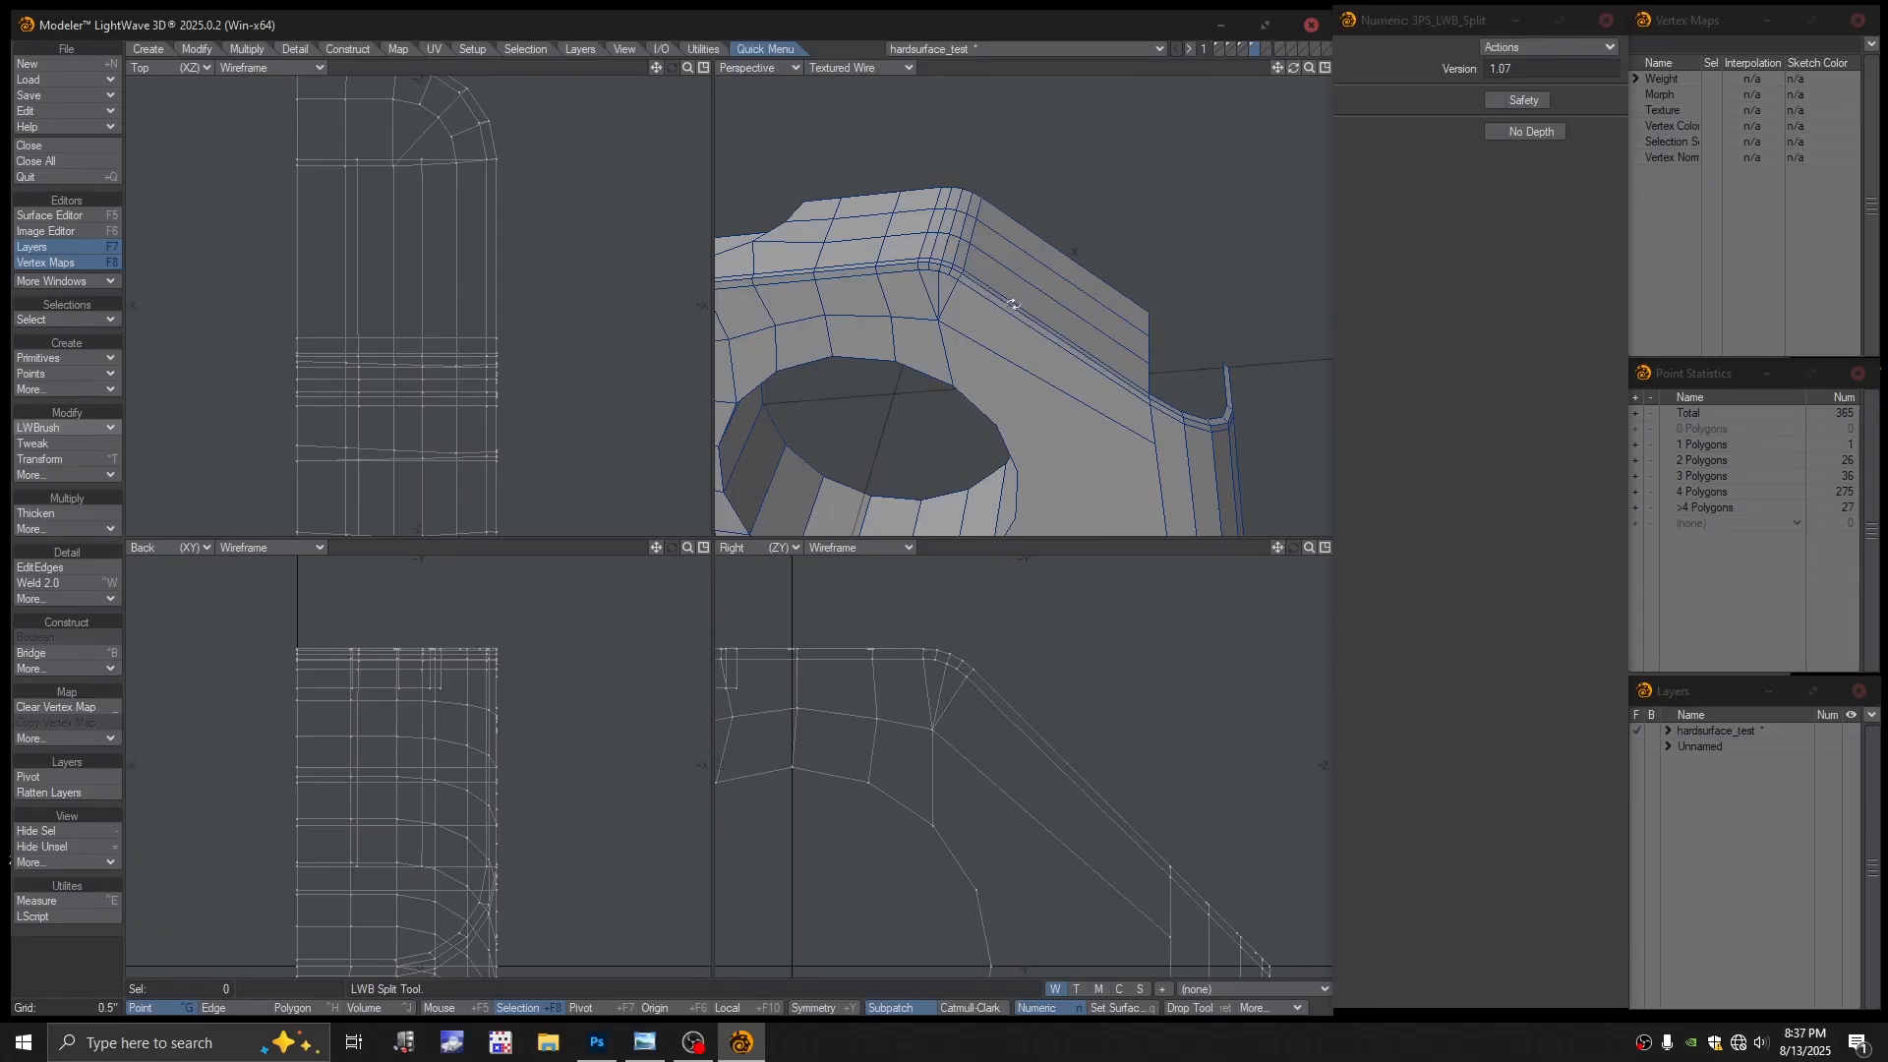
left_click_drag(1013, 304, 944, 308, "alt")
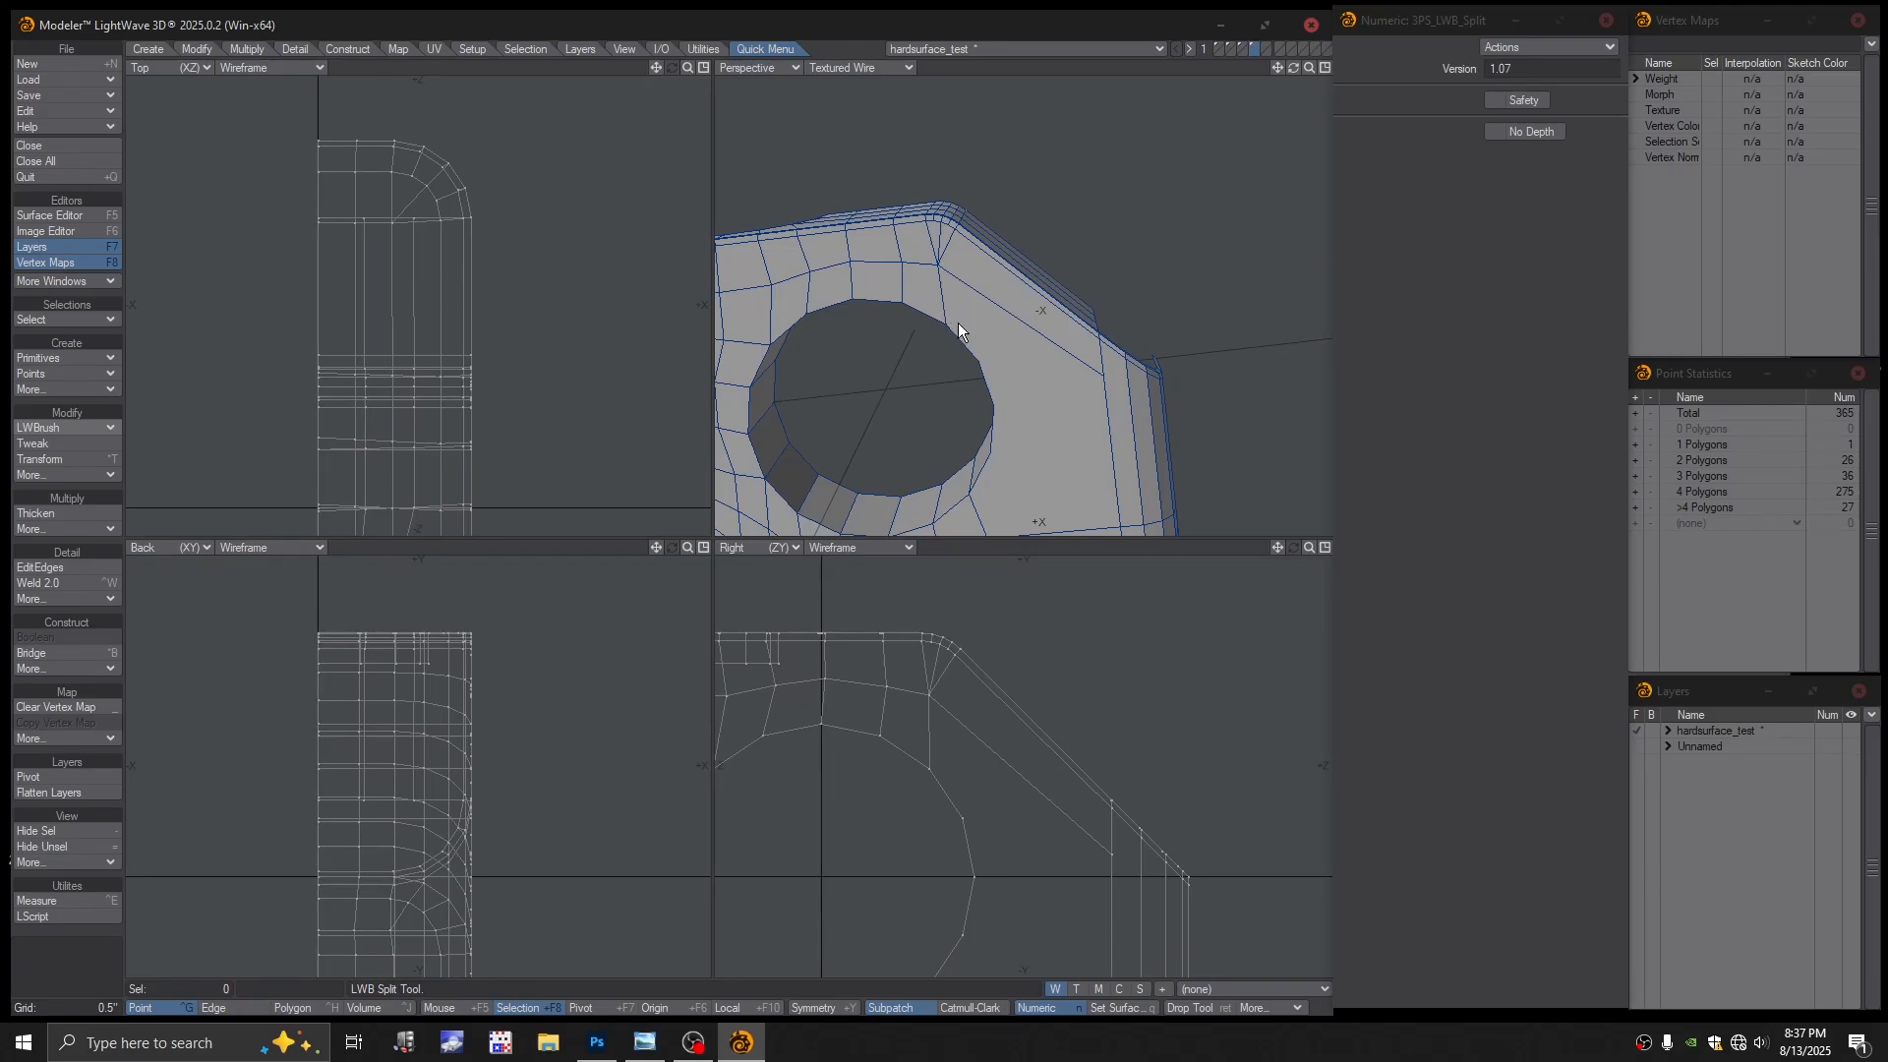
left_click_drag(1007, 347, 910, 304, "alt")
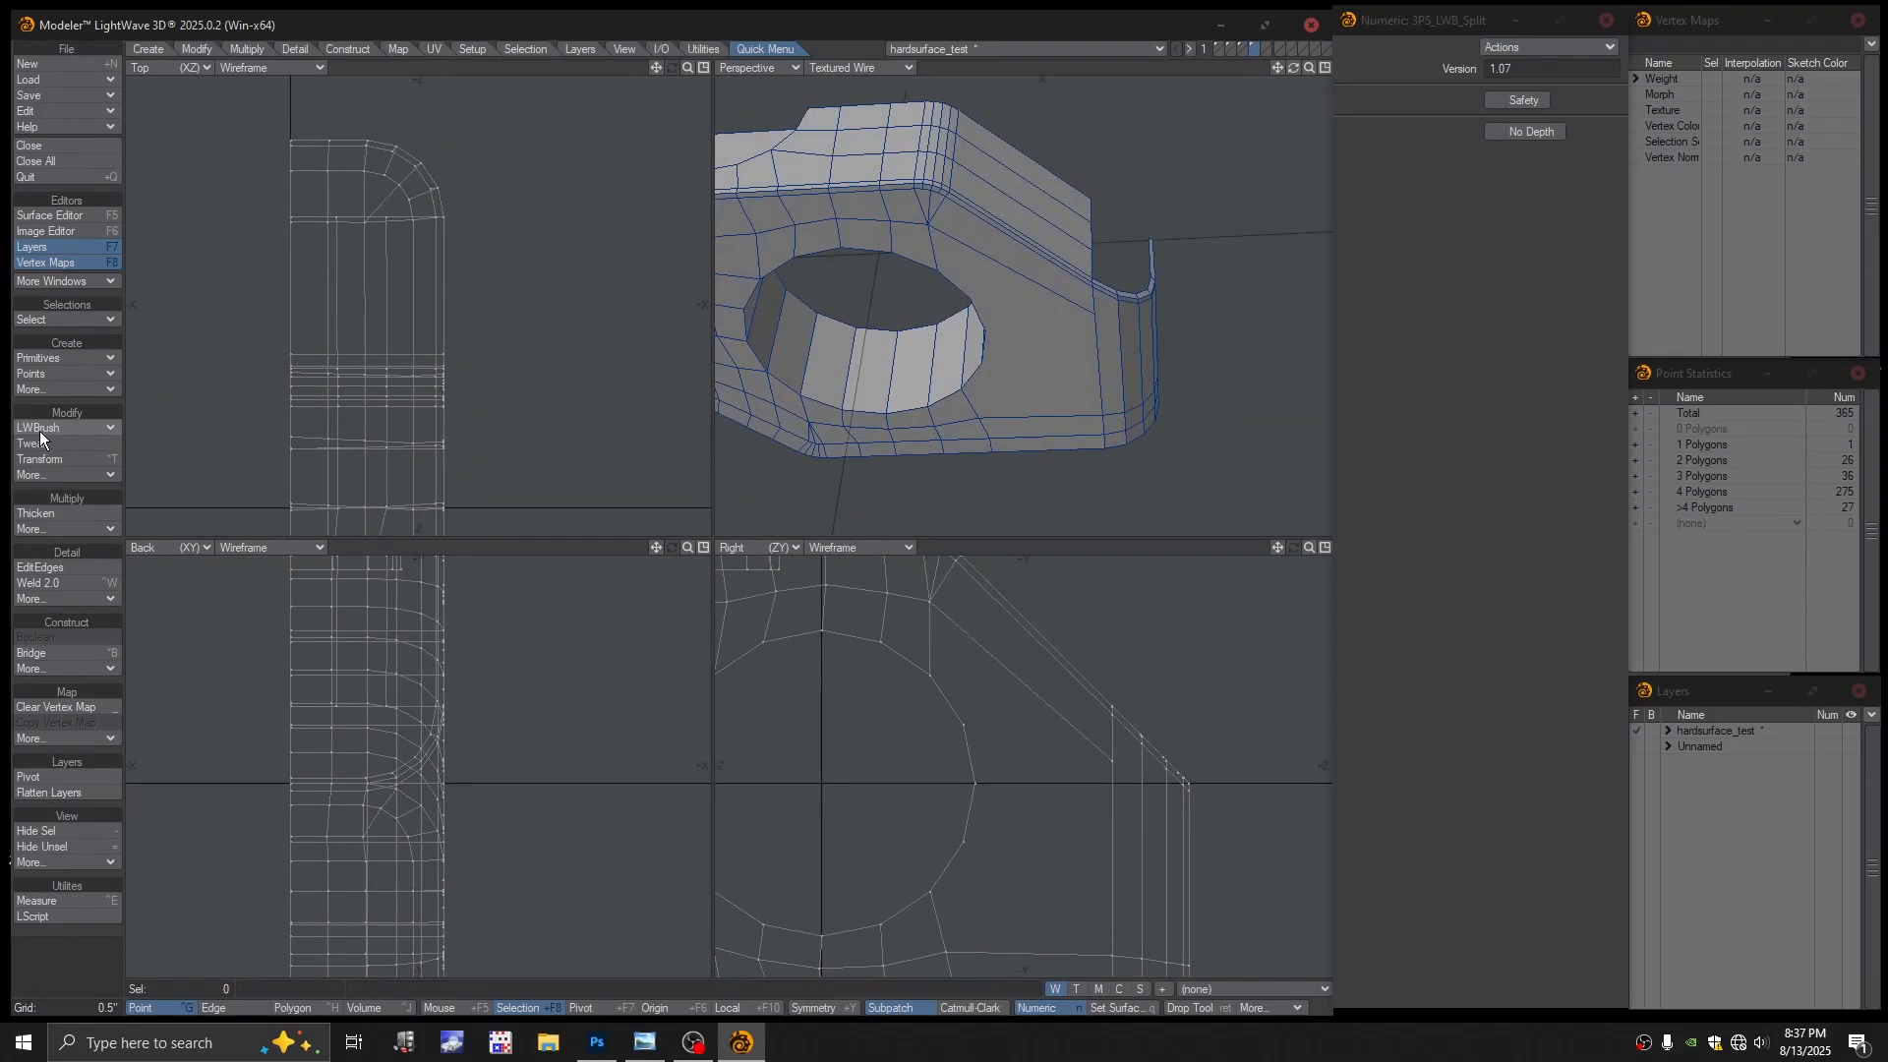
left_click(39, 568)
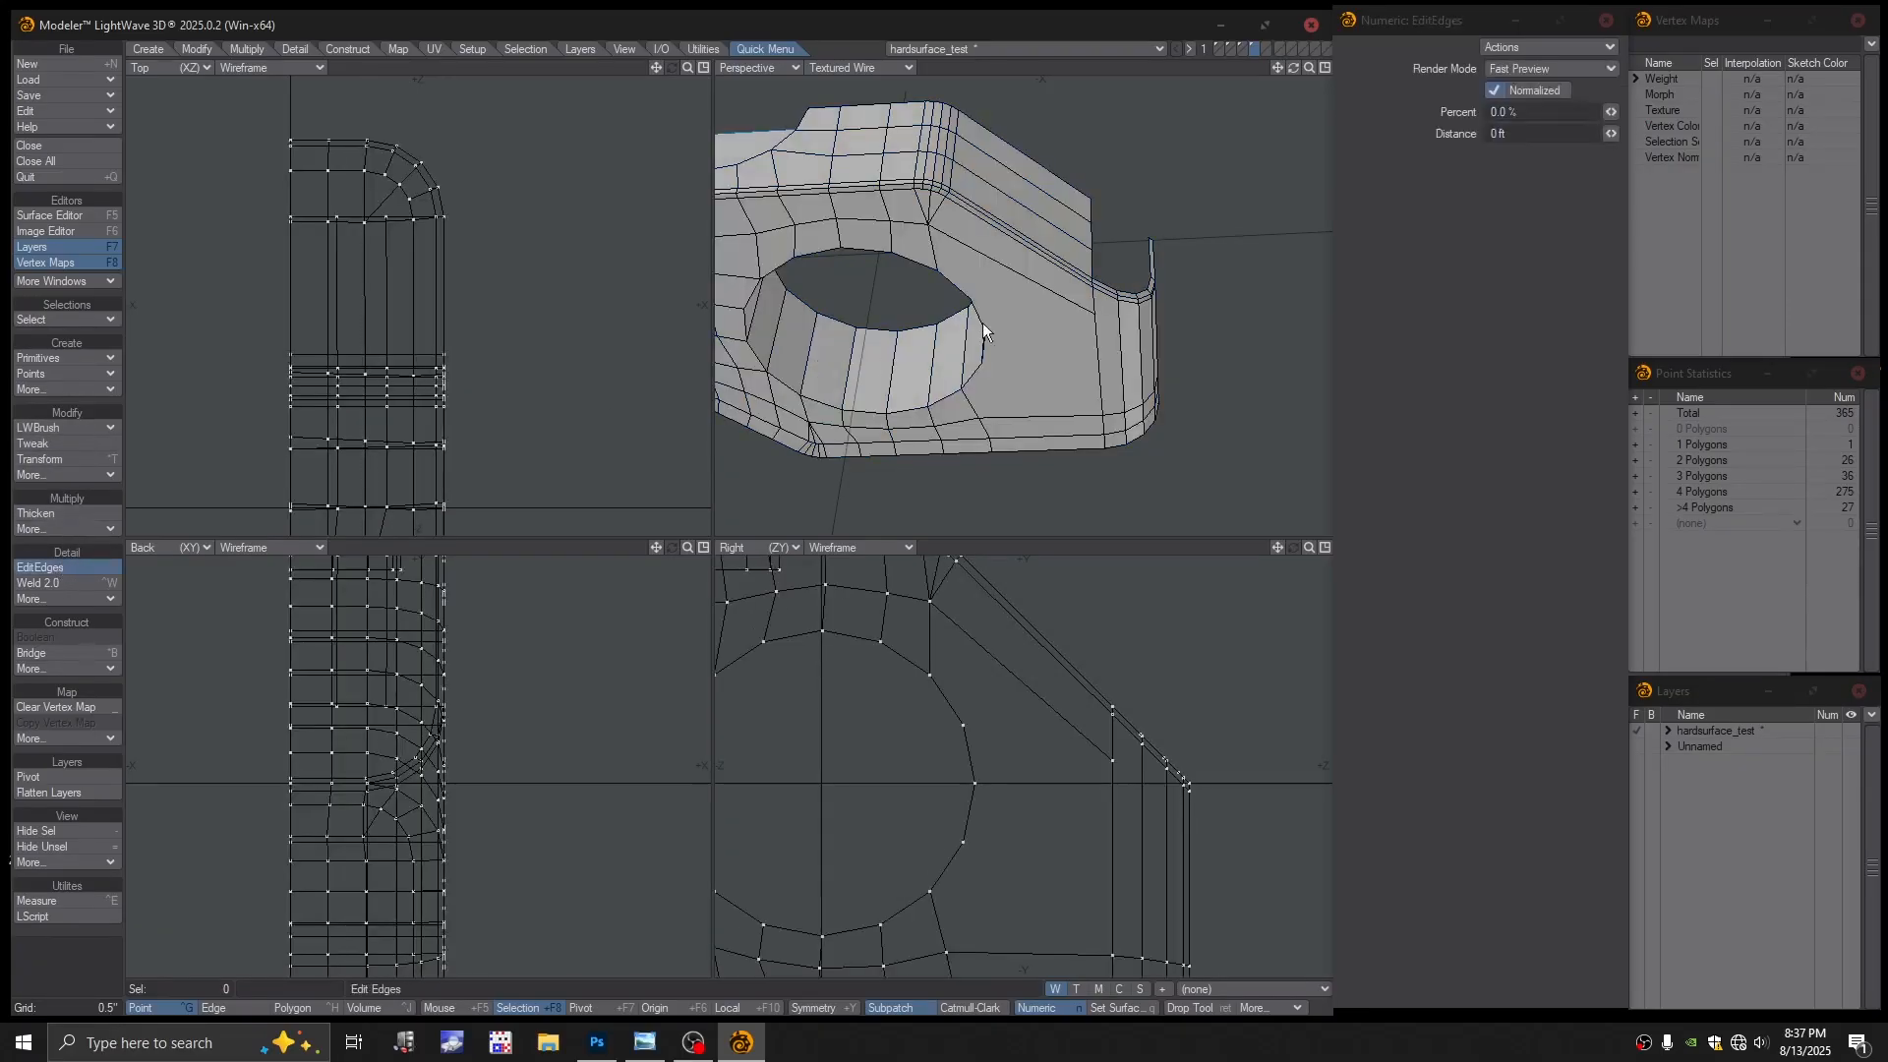
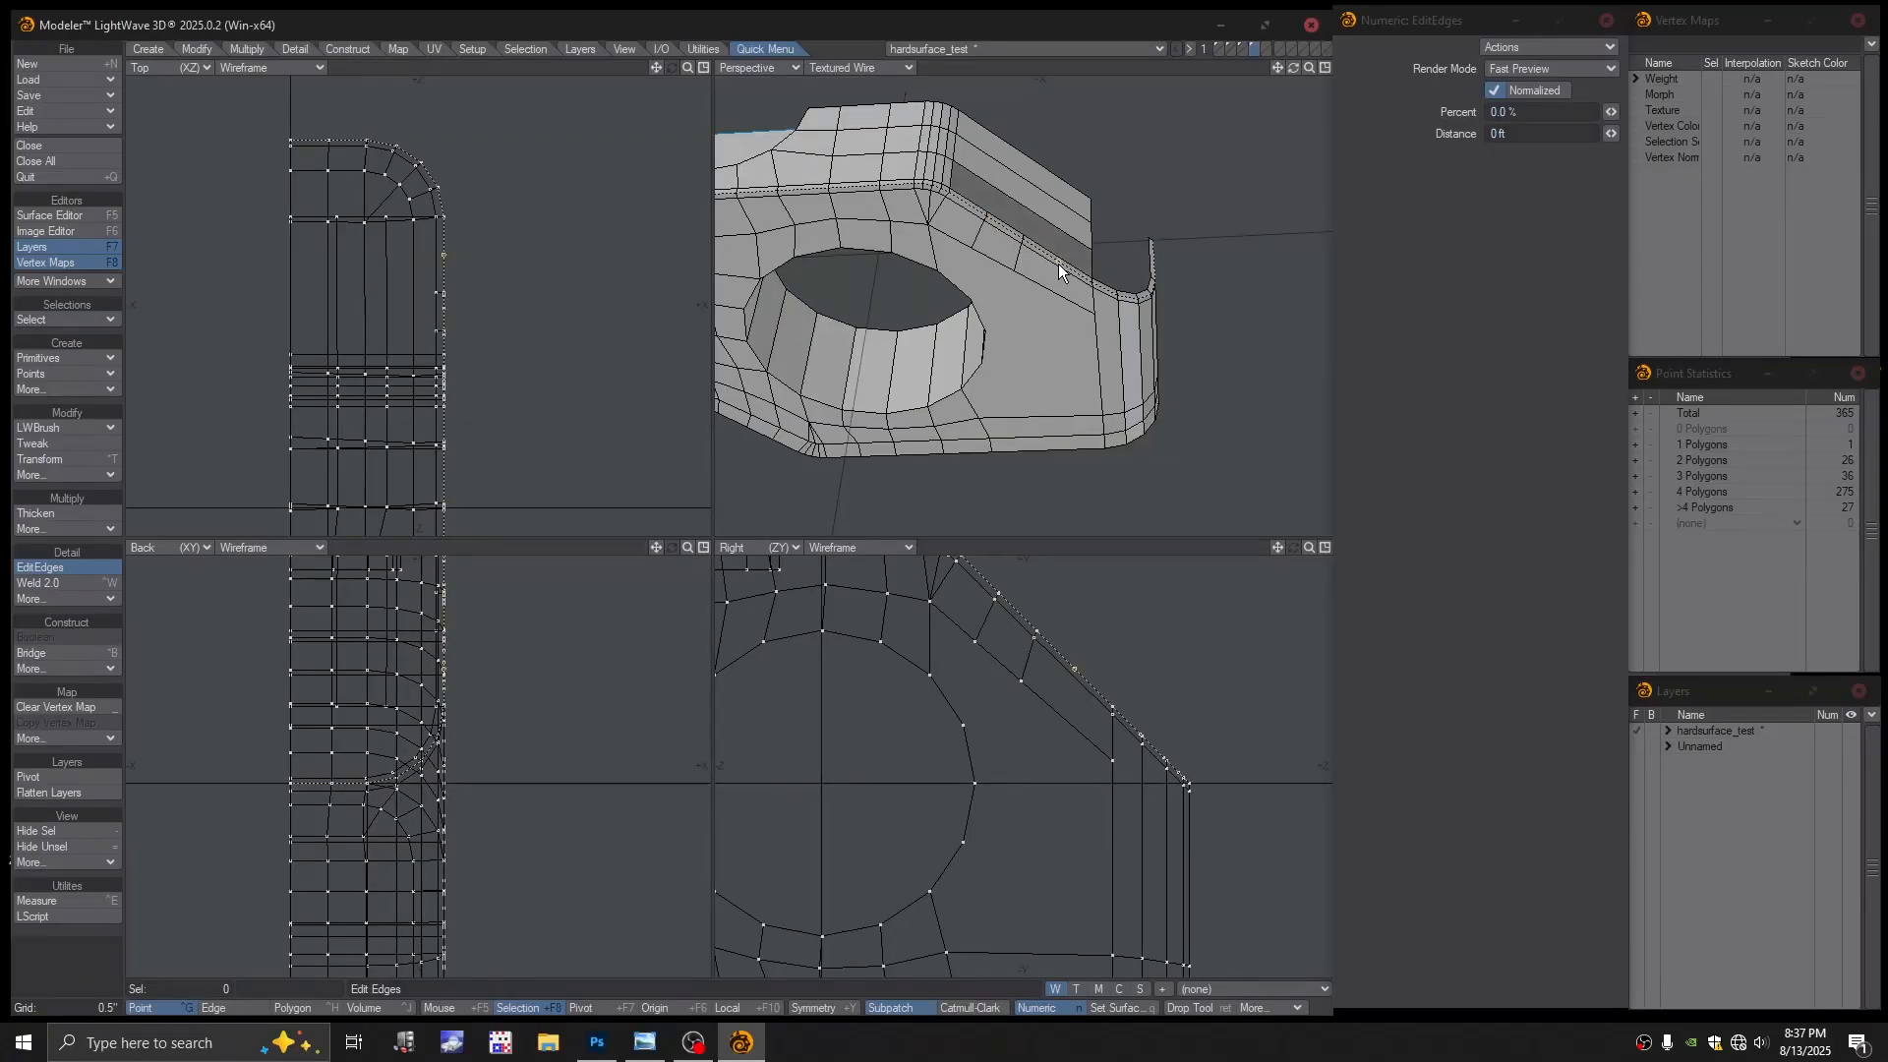
Add an edge loop across the angled block with EditEdges
left_click_drag(1090, 301, 1045, 253, "alt")
key("Return")
key("space")
key("space")
Delete the dark strip polygon beside the slot, leaving an opening
left_click(1093, 275)
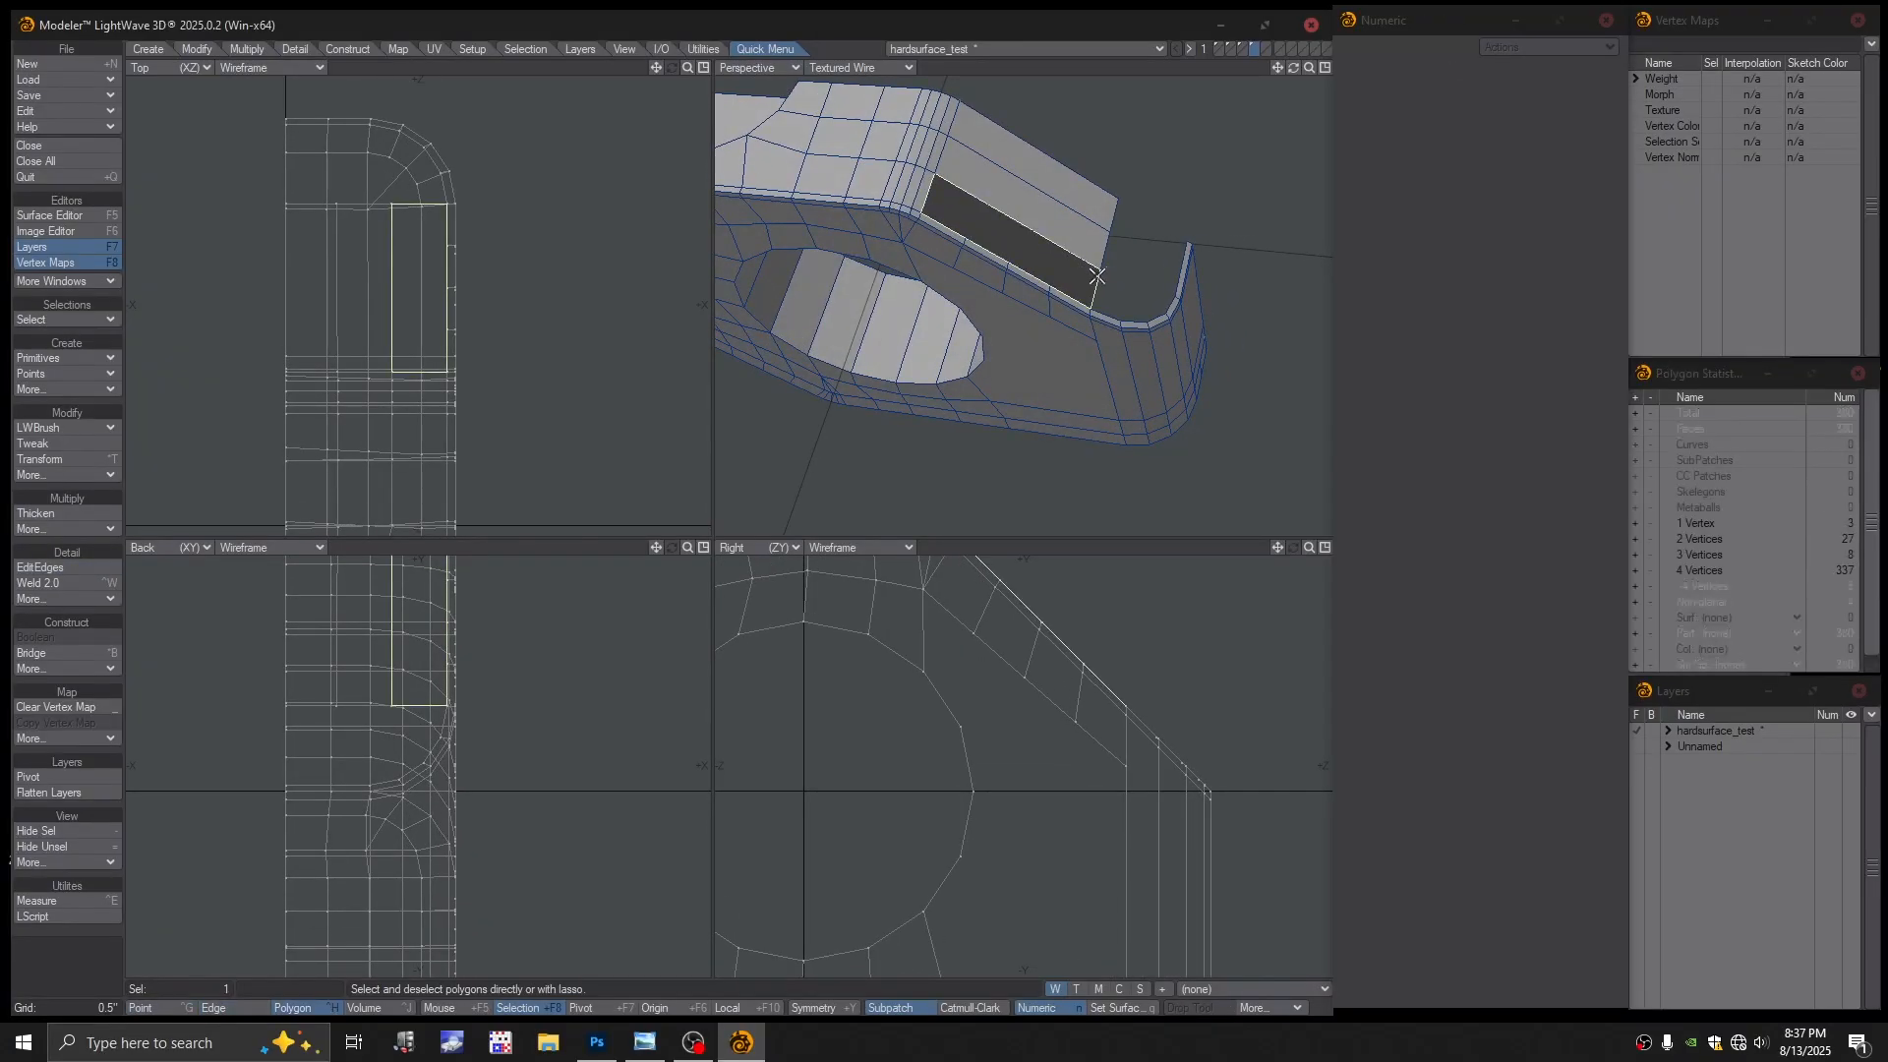
key("Delete")
left_click_drag(1050, 274, 1075, 229, "alt")
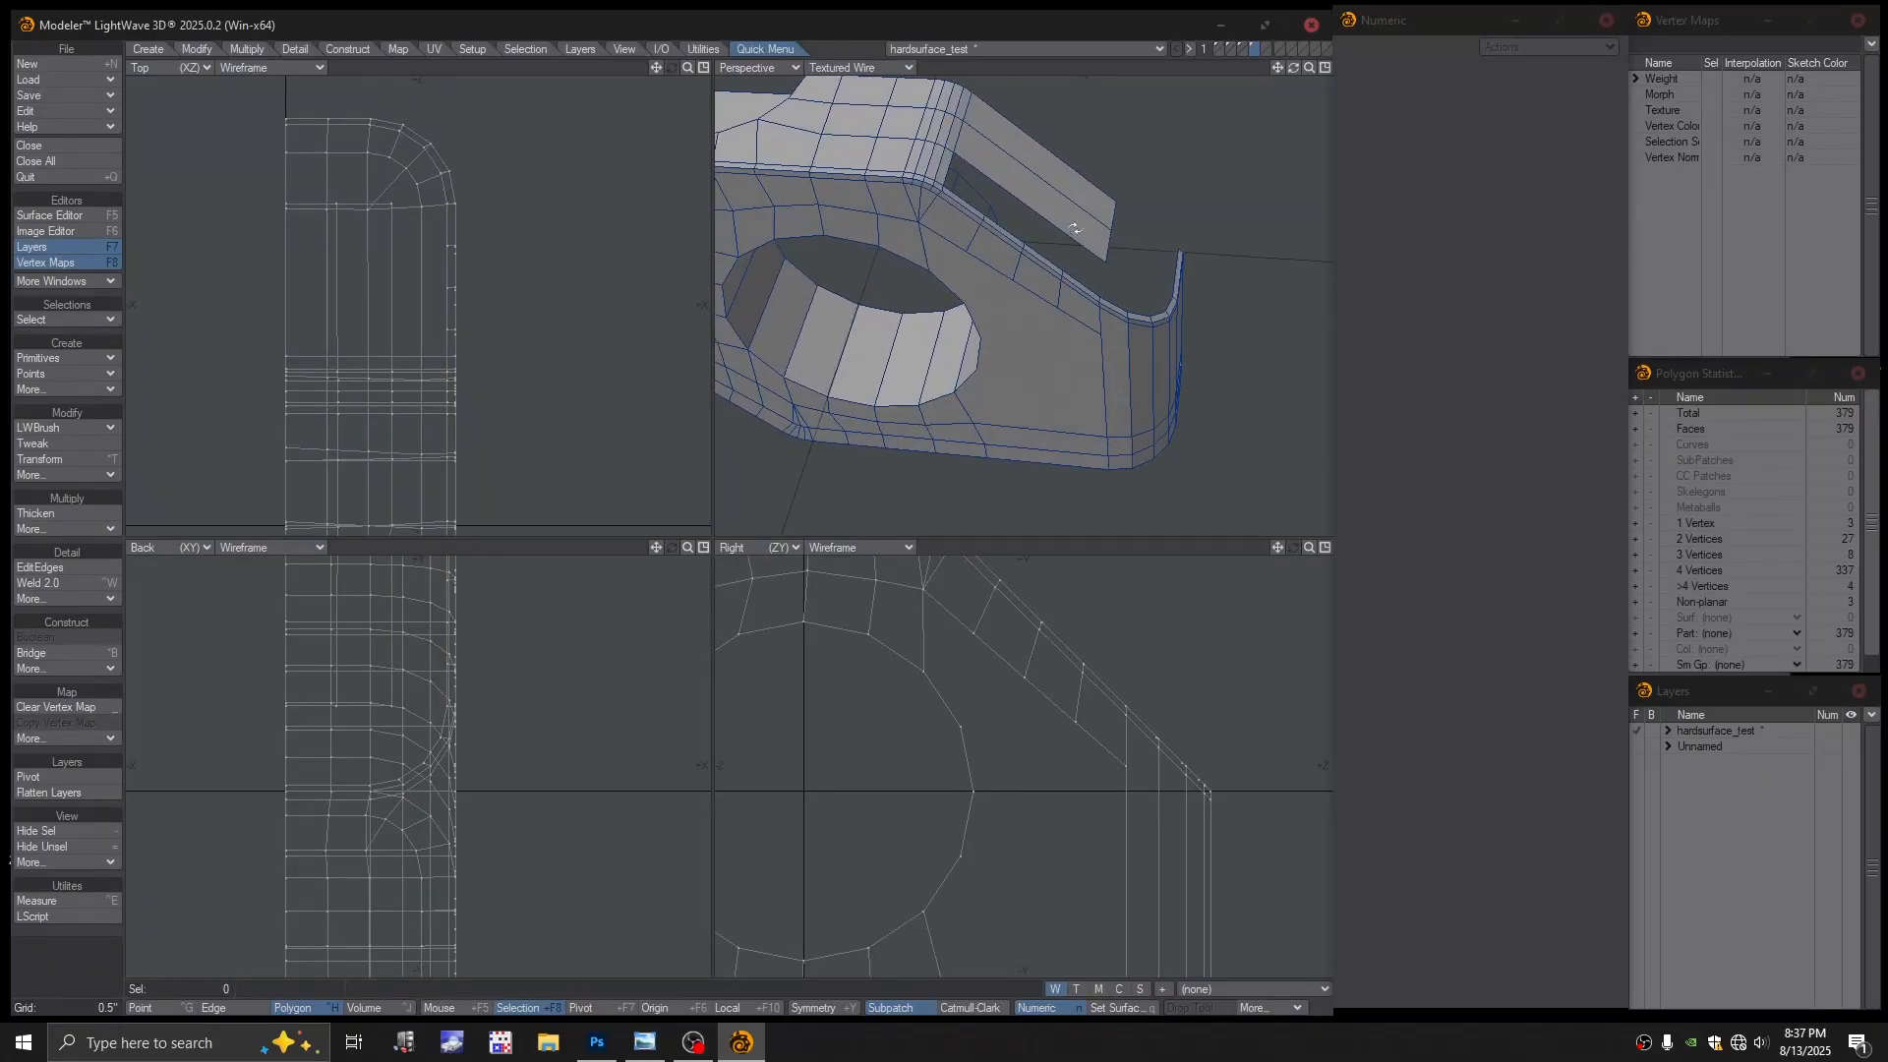
Add another edge loop across the angled flap
left_click(44, 567)
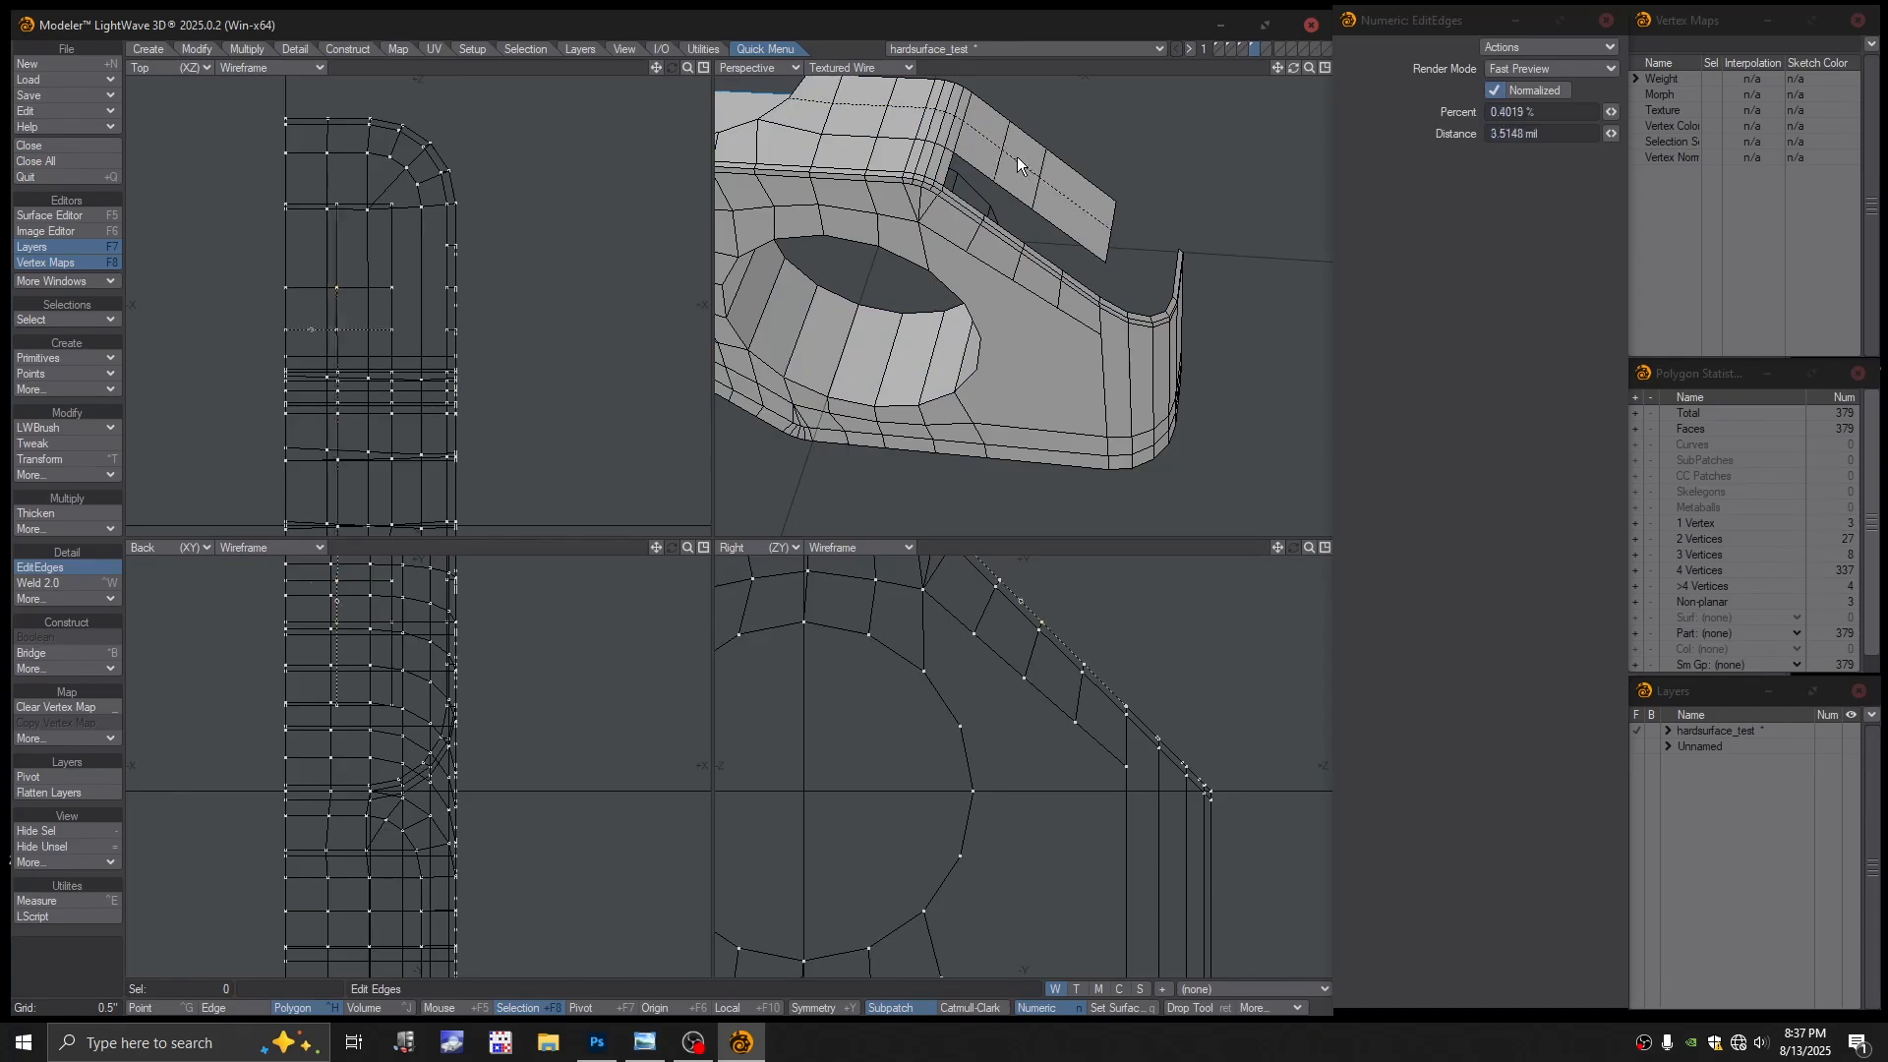
left_click_drag(1074, 203, 1106, 256, "alt")
key("Return")
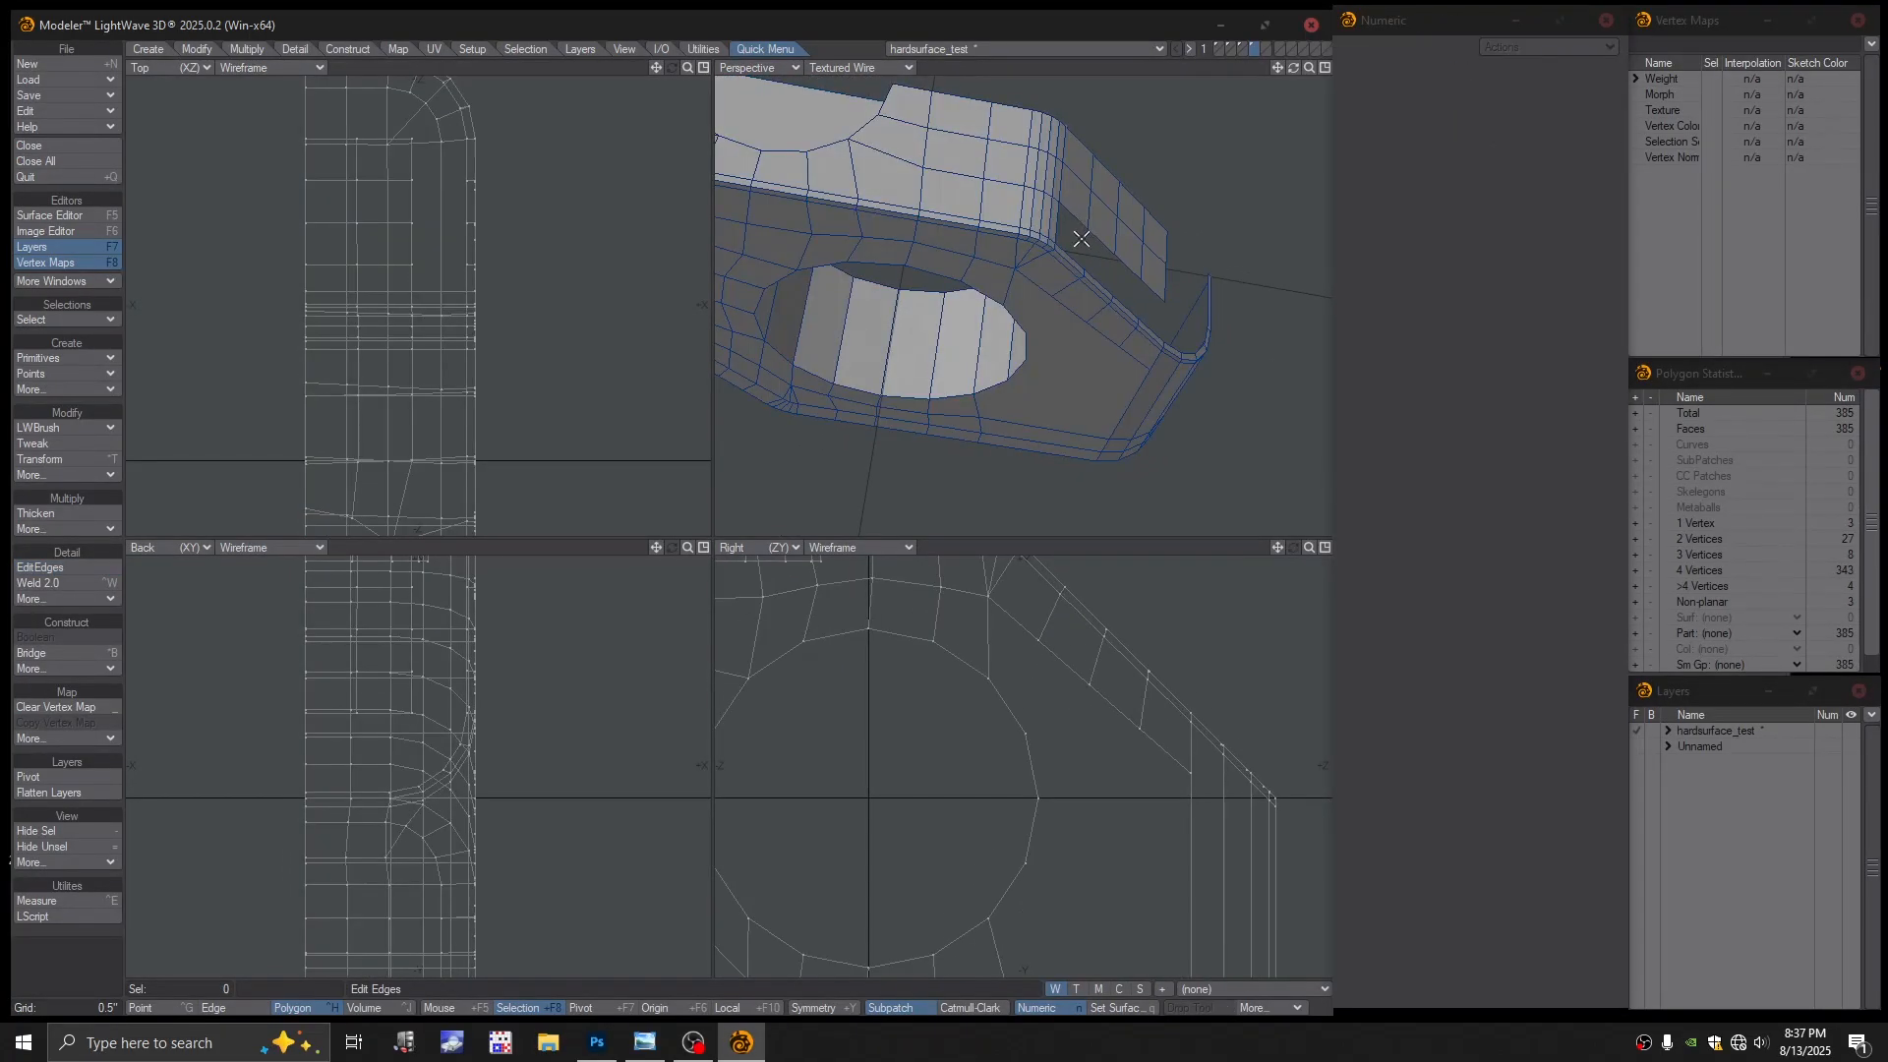
key("space")
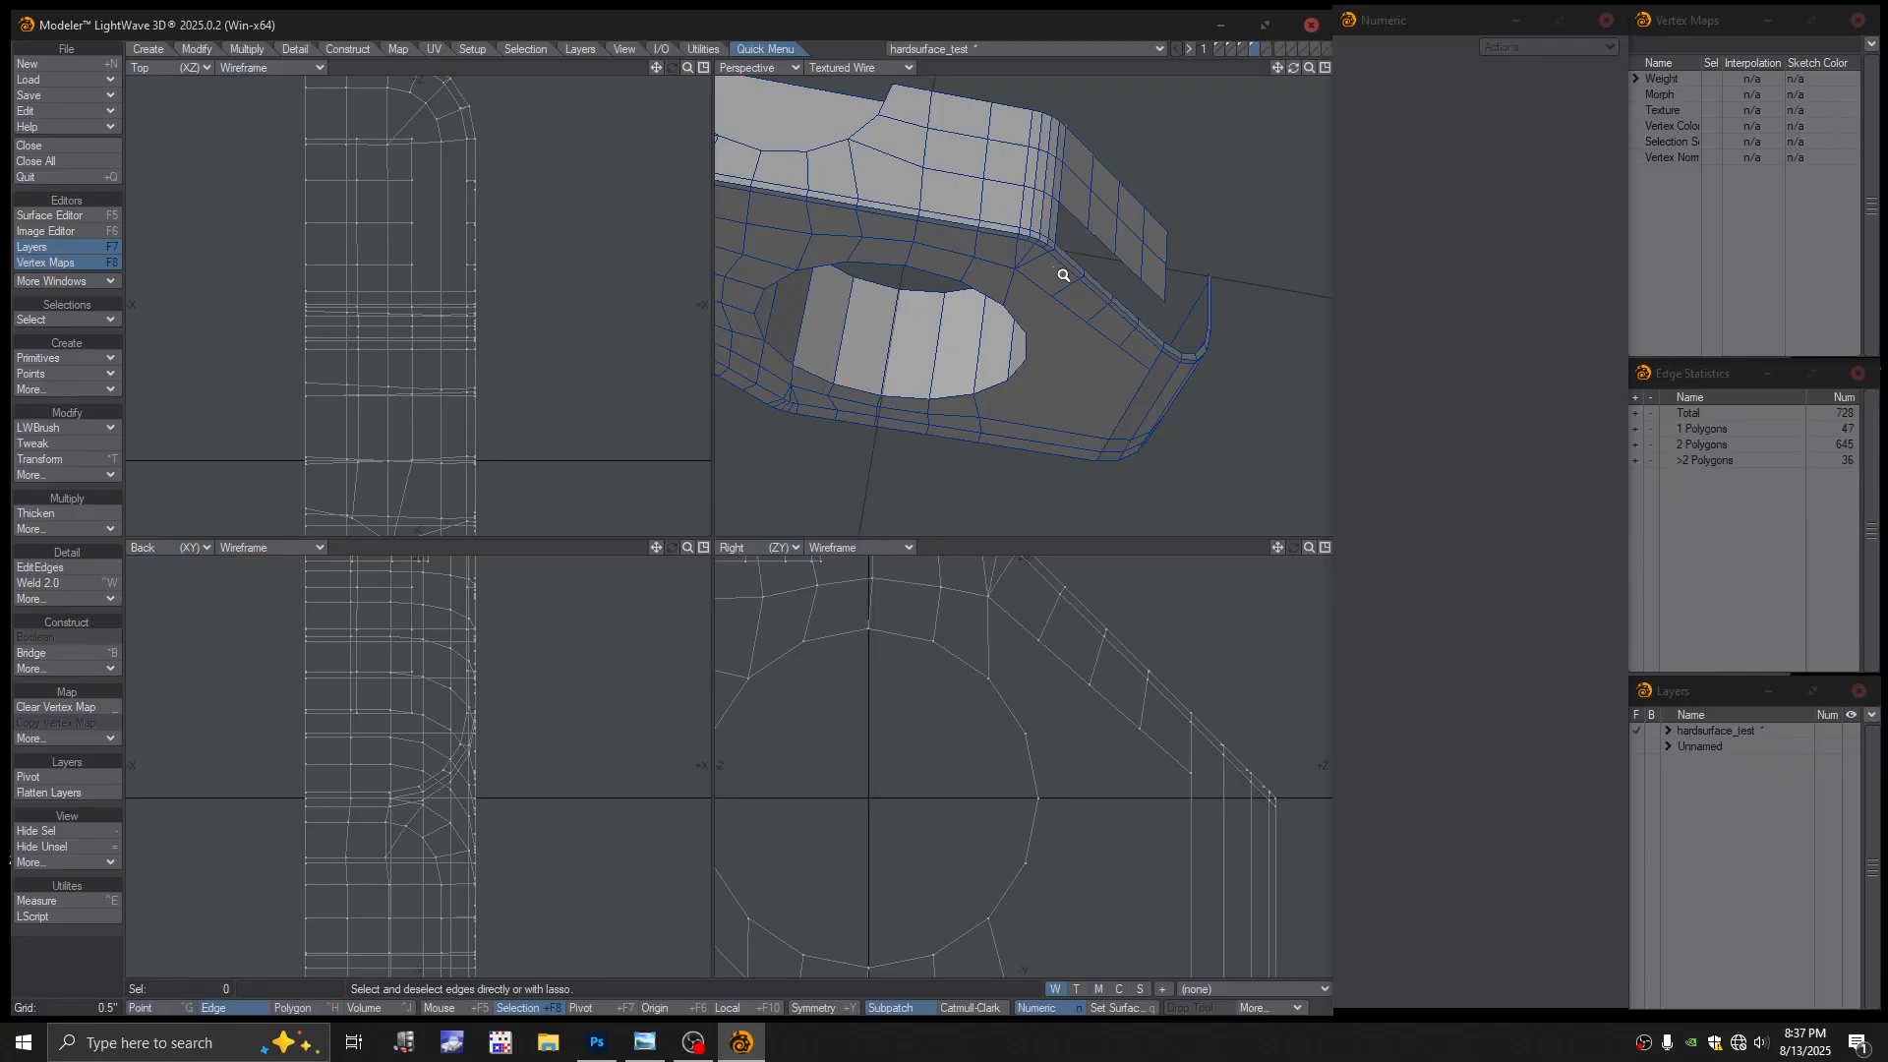
left_click_drag(1063, 275, 1109, 290, "ctrl+alt")
left_click(1085, 256)
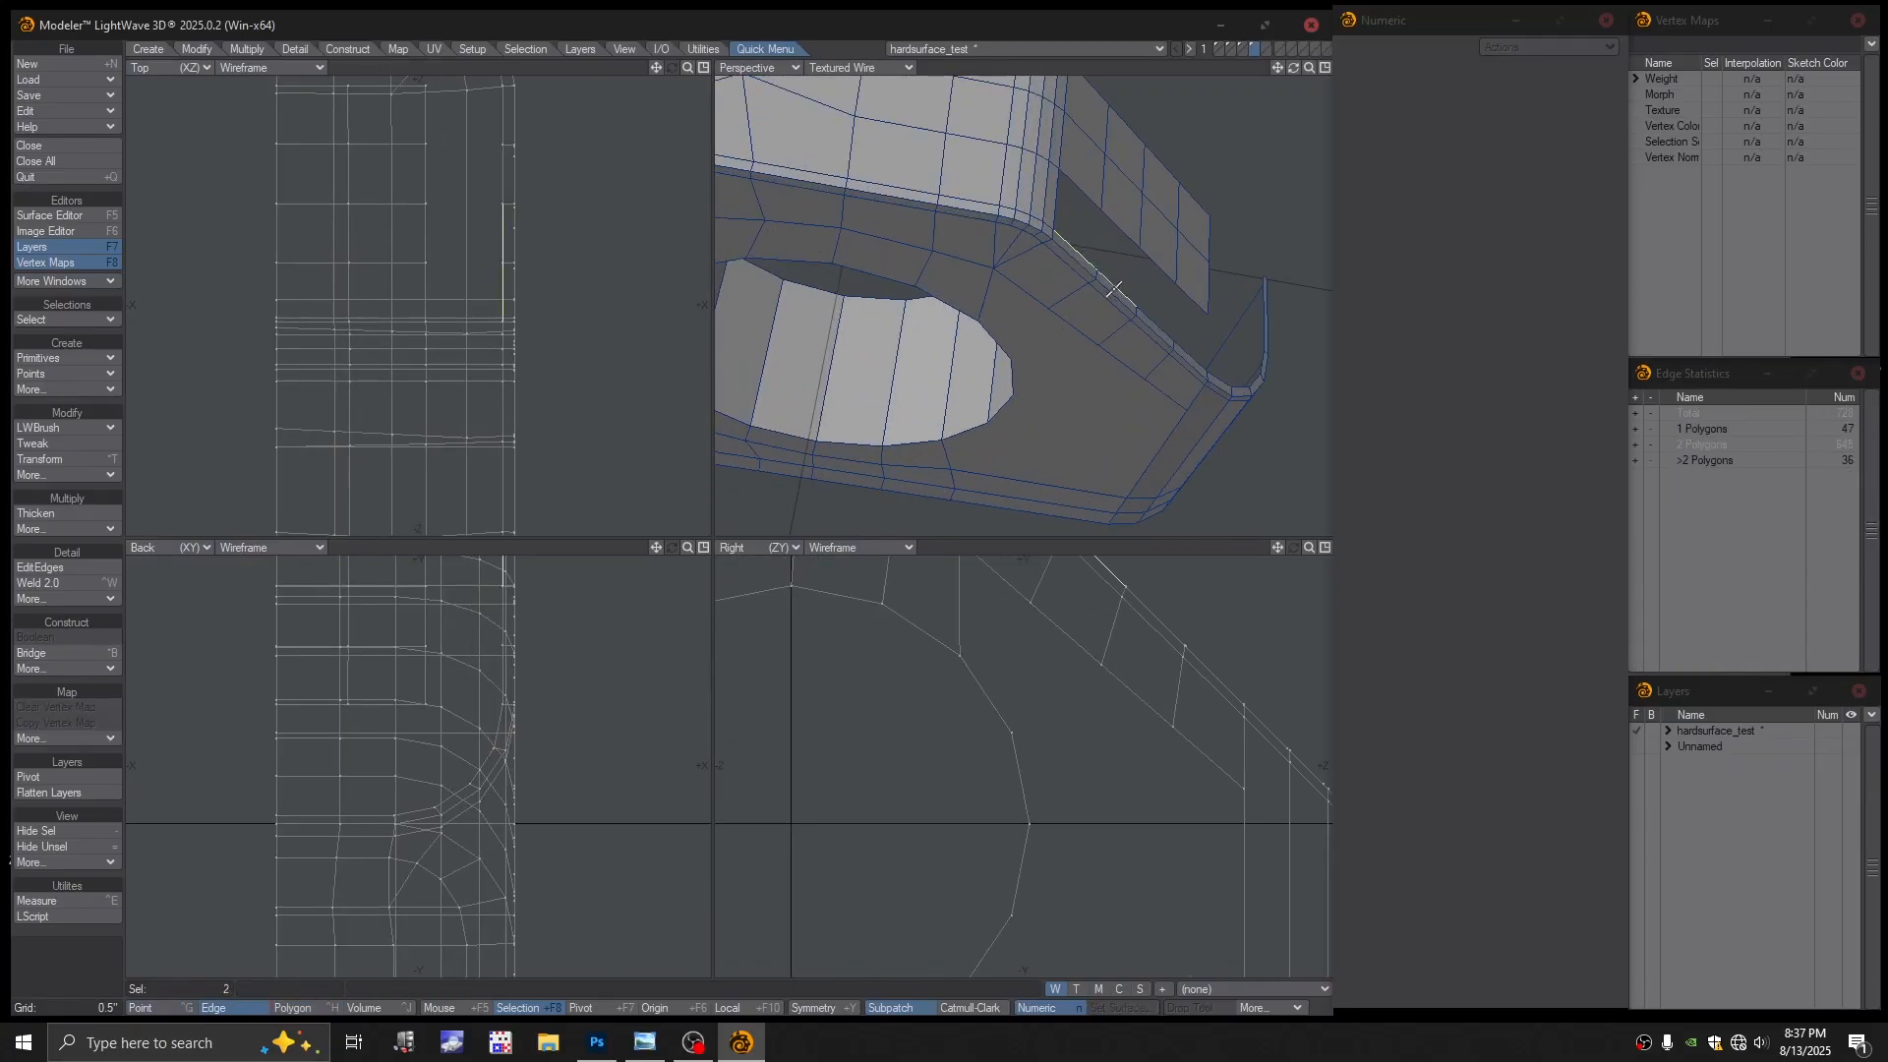
left_click(1156, 328)
left_click(1188, 355)
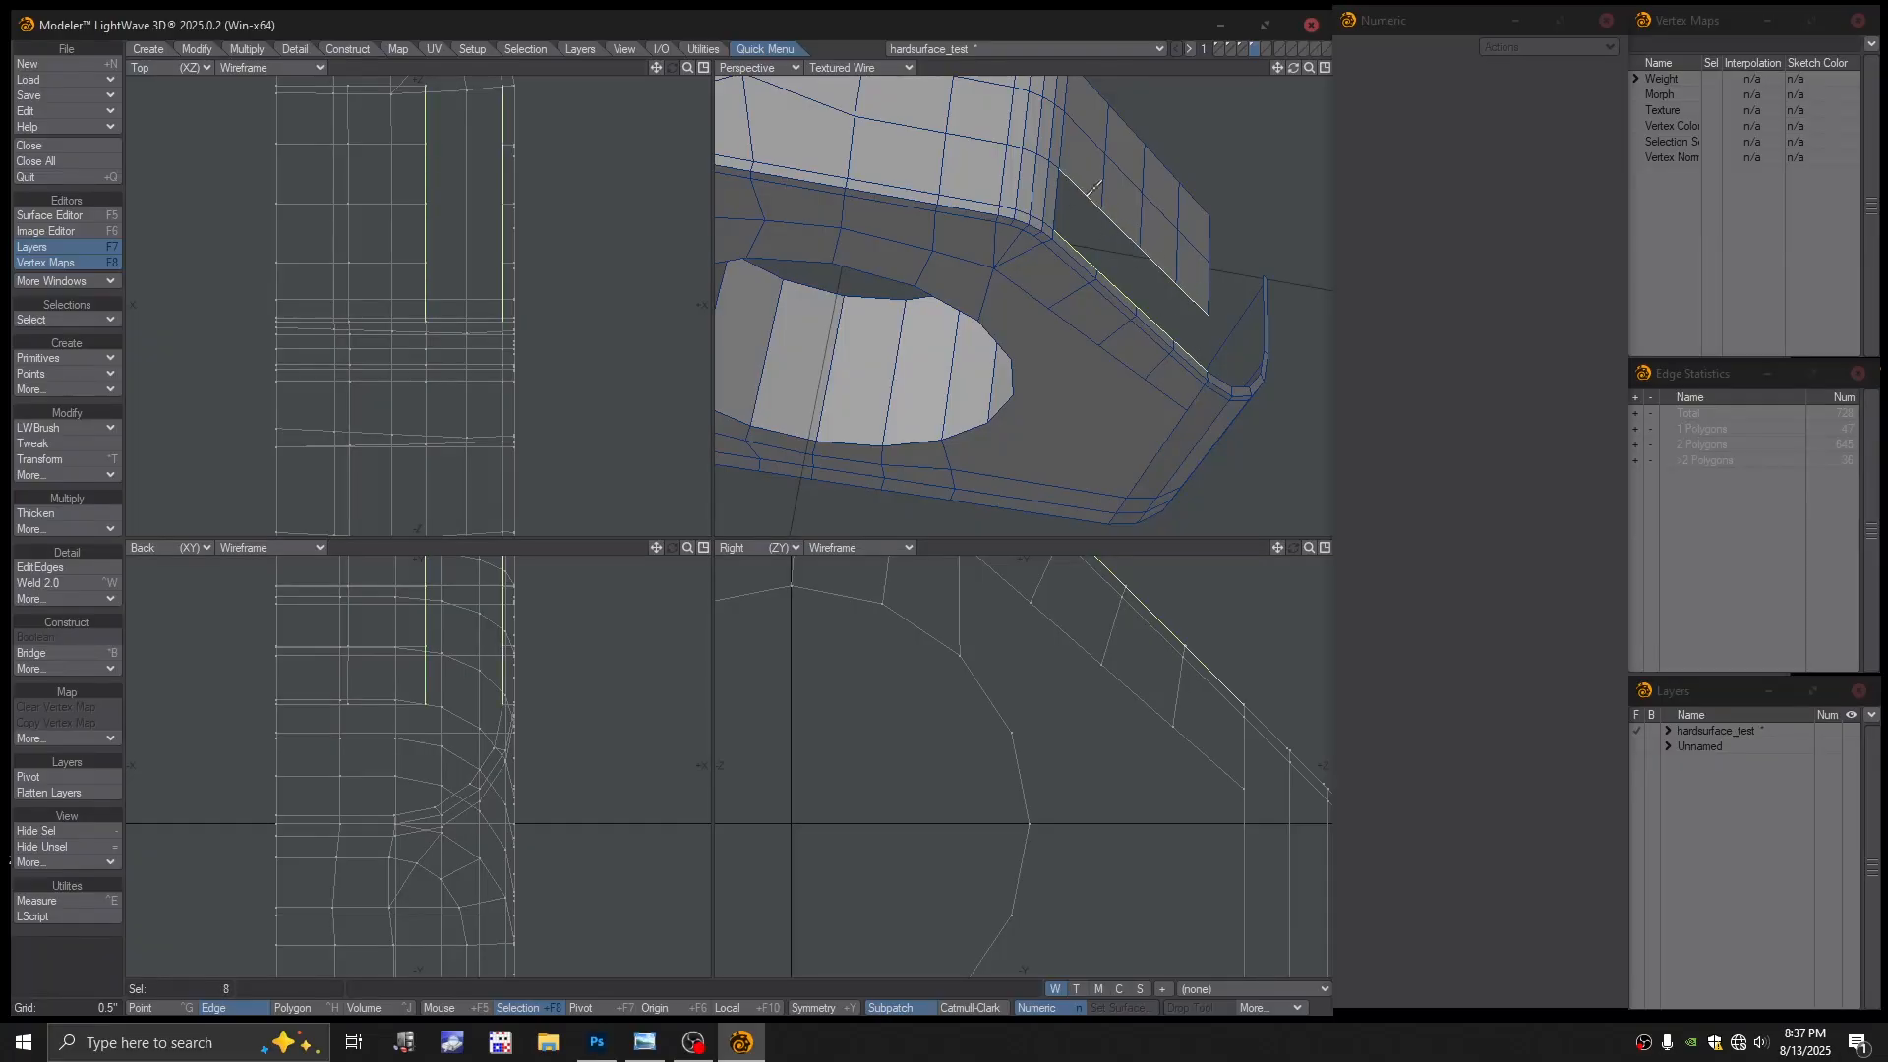
key("shift+b")
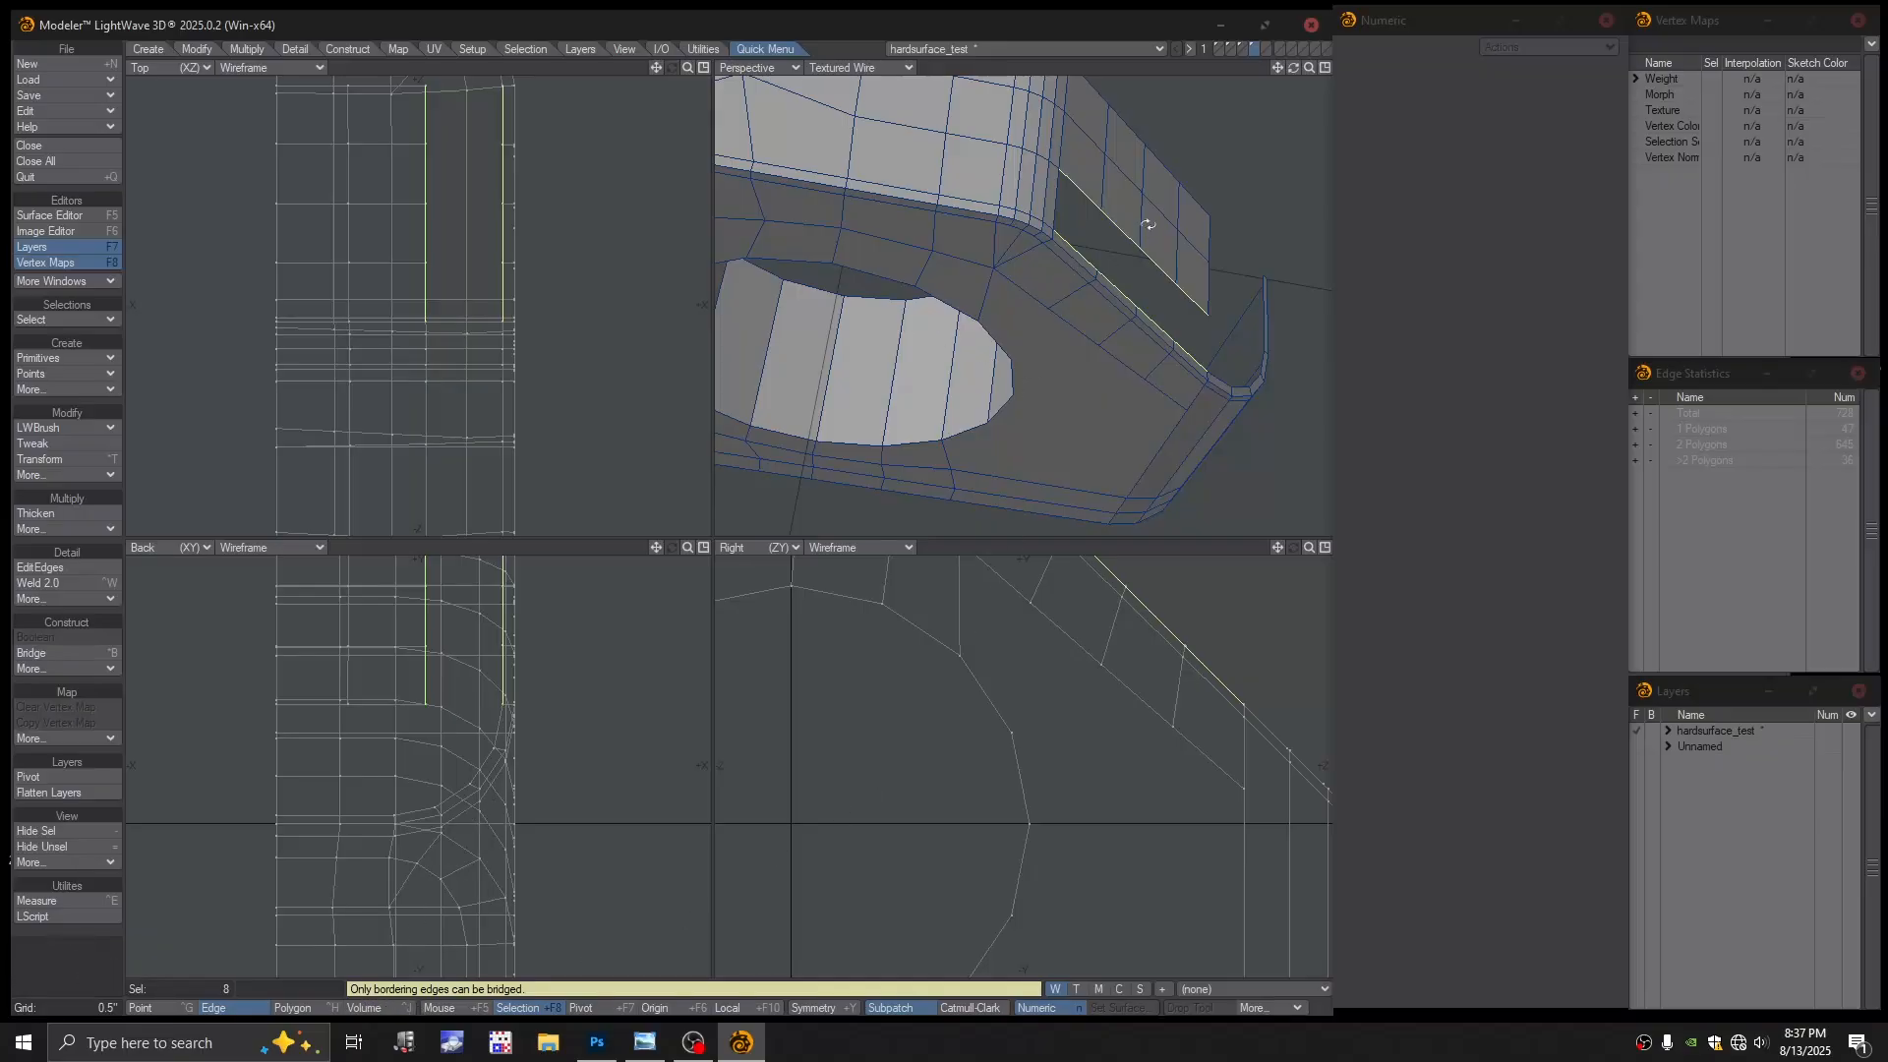
left_click_drag(1149, 226, 1053, 141, "alt")
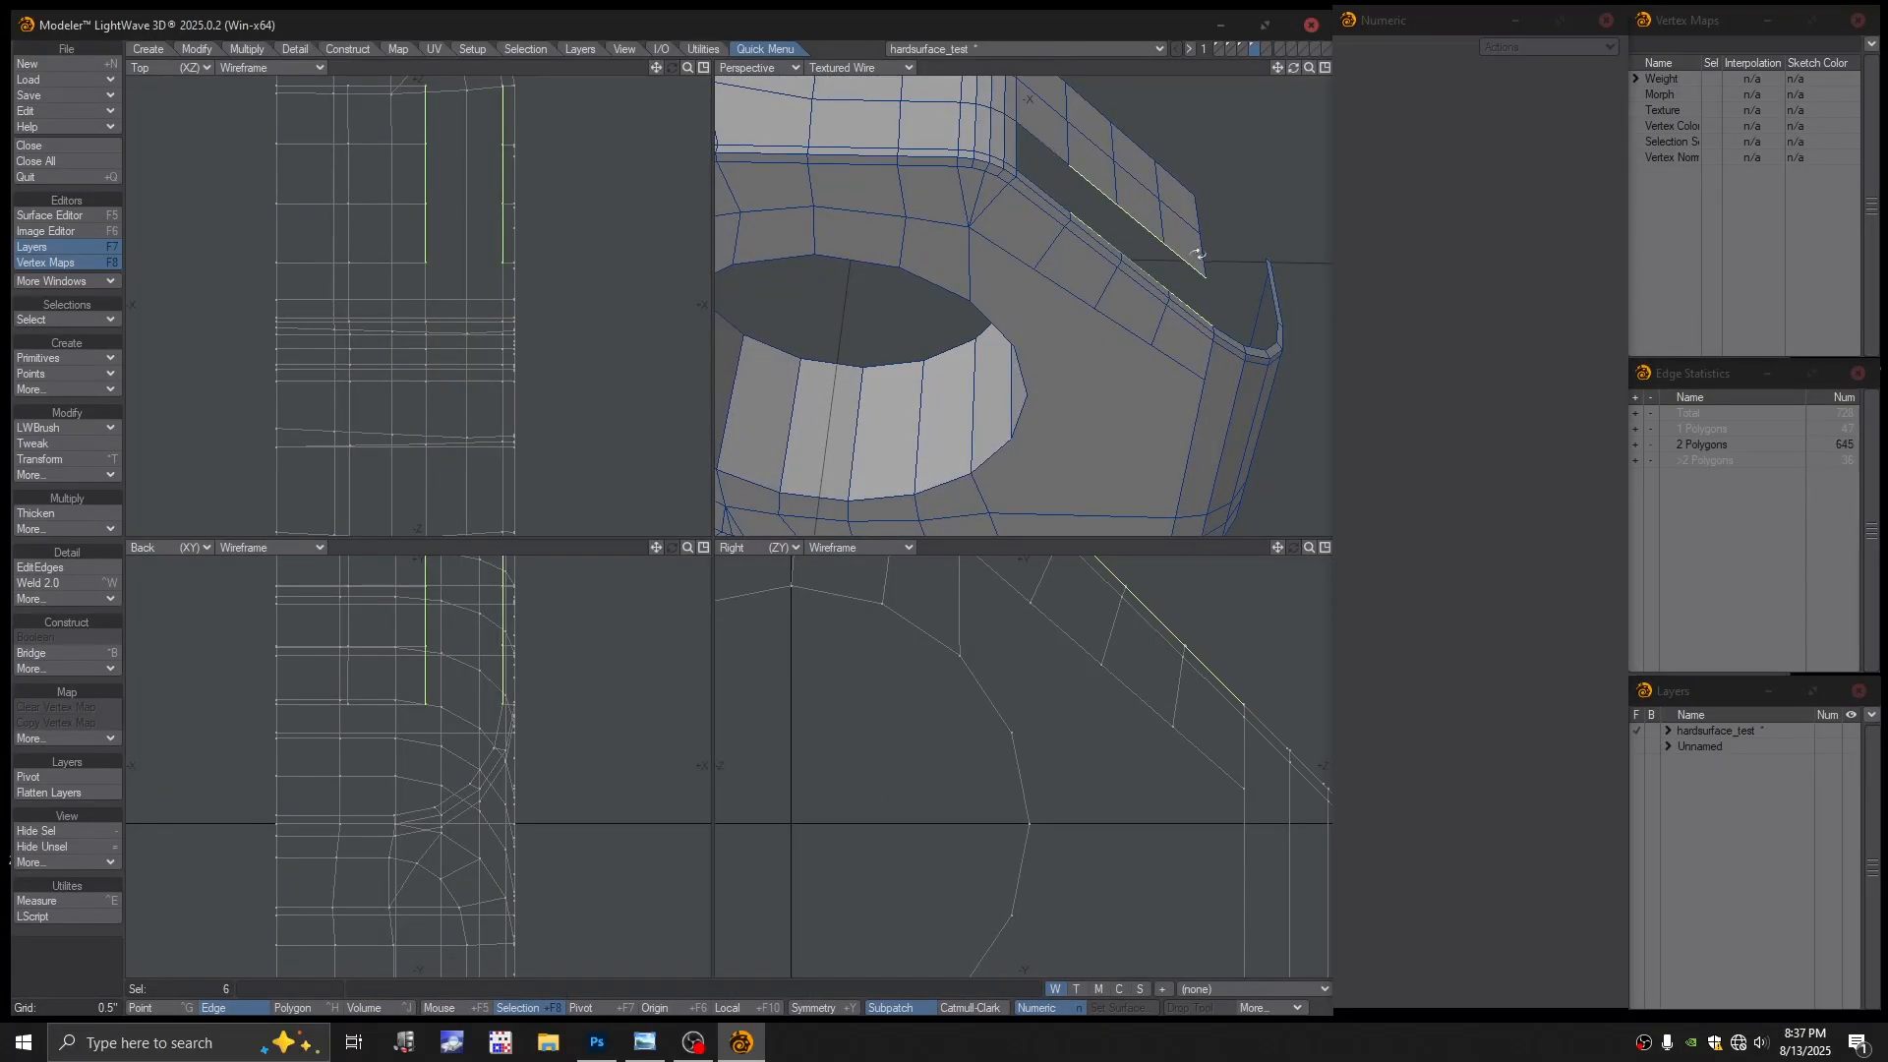
key("ctrl+b")
left_click_drag(1195, 258, 1192, 333, "alt")
key("slash")
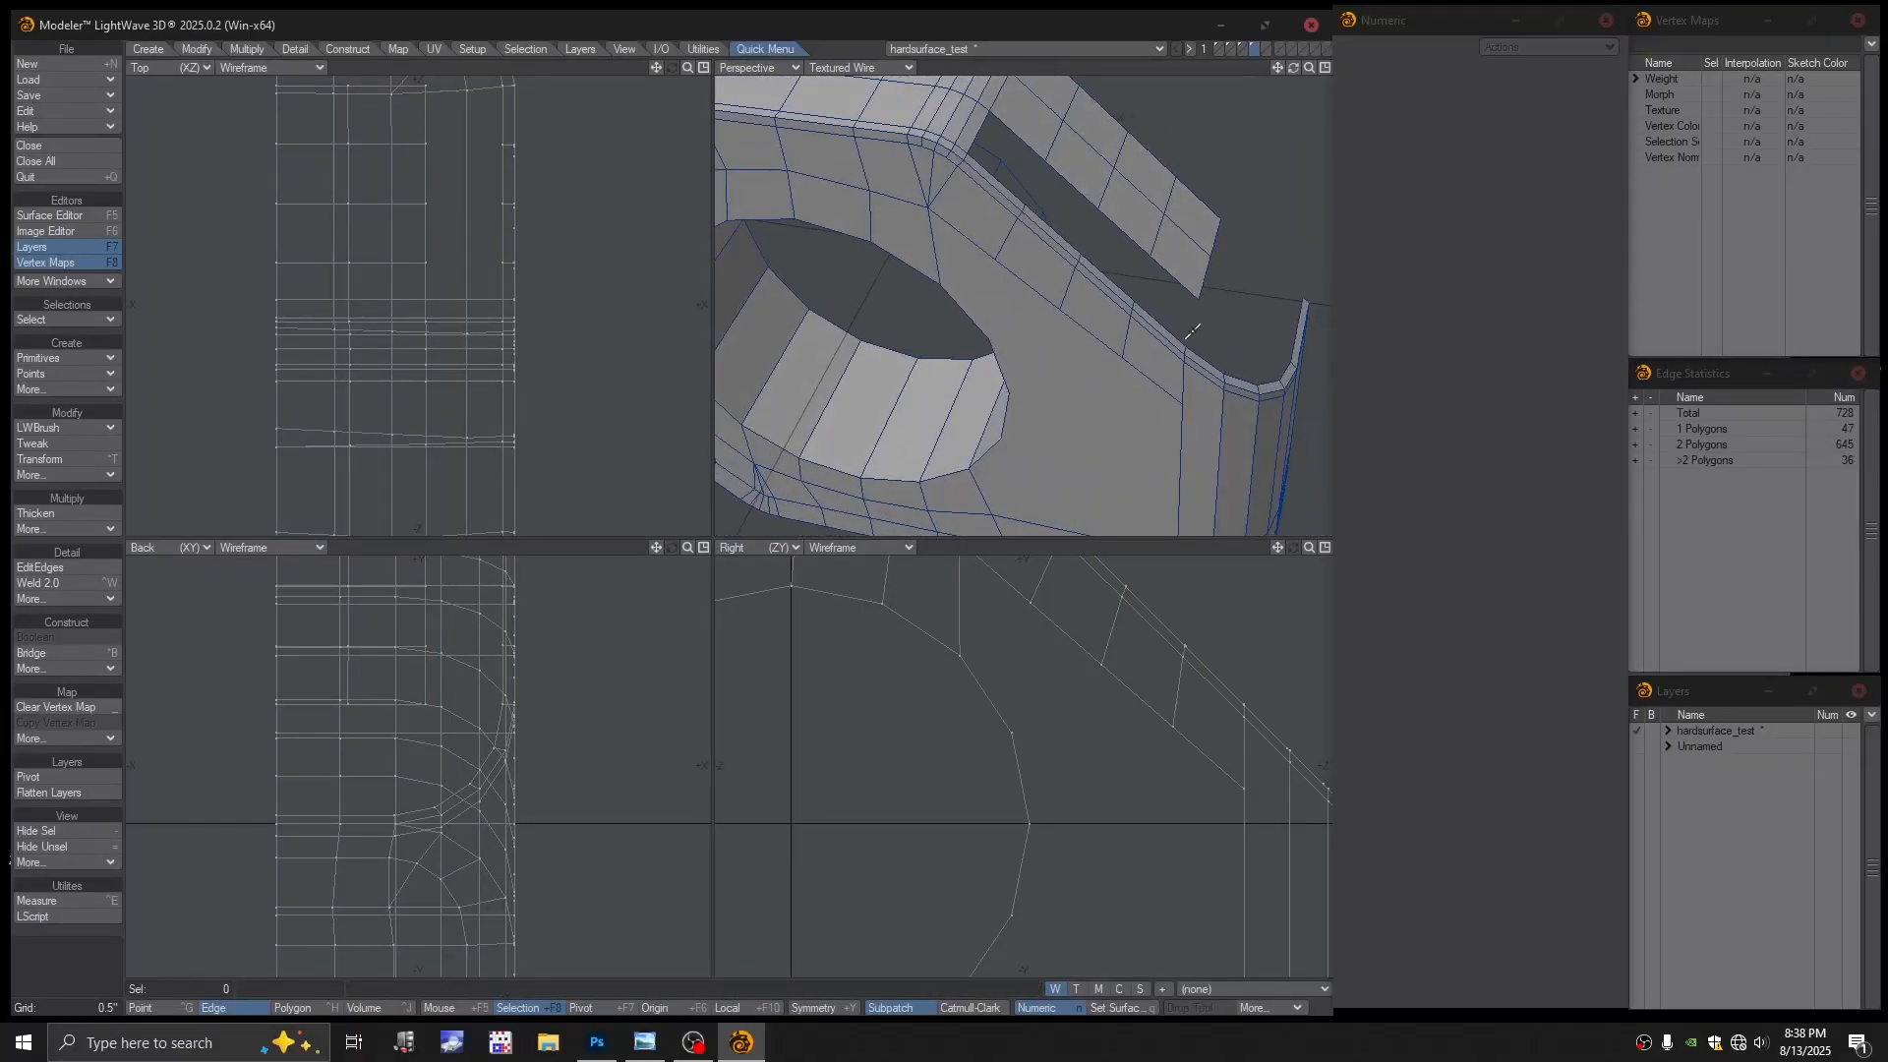
key("ctrl+g")
left_click(1188, 345)
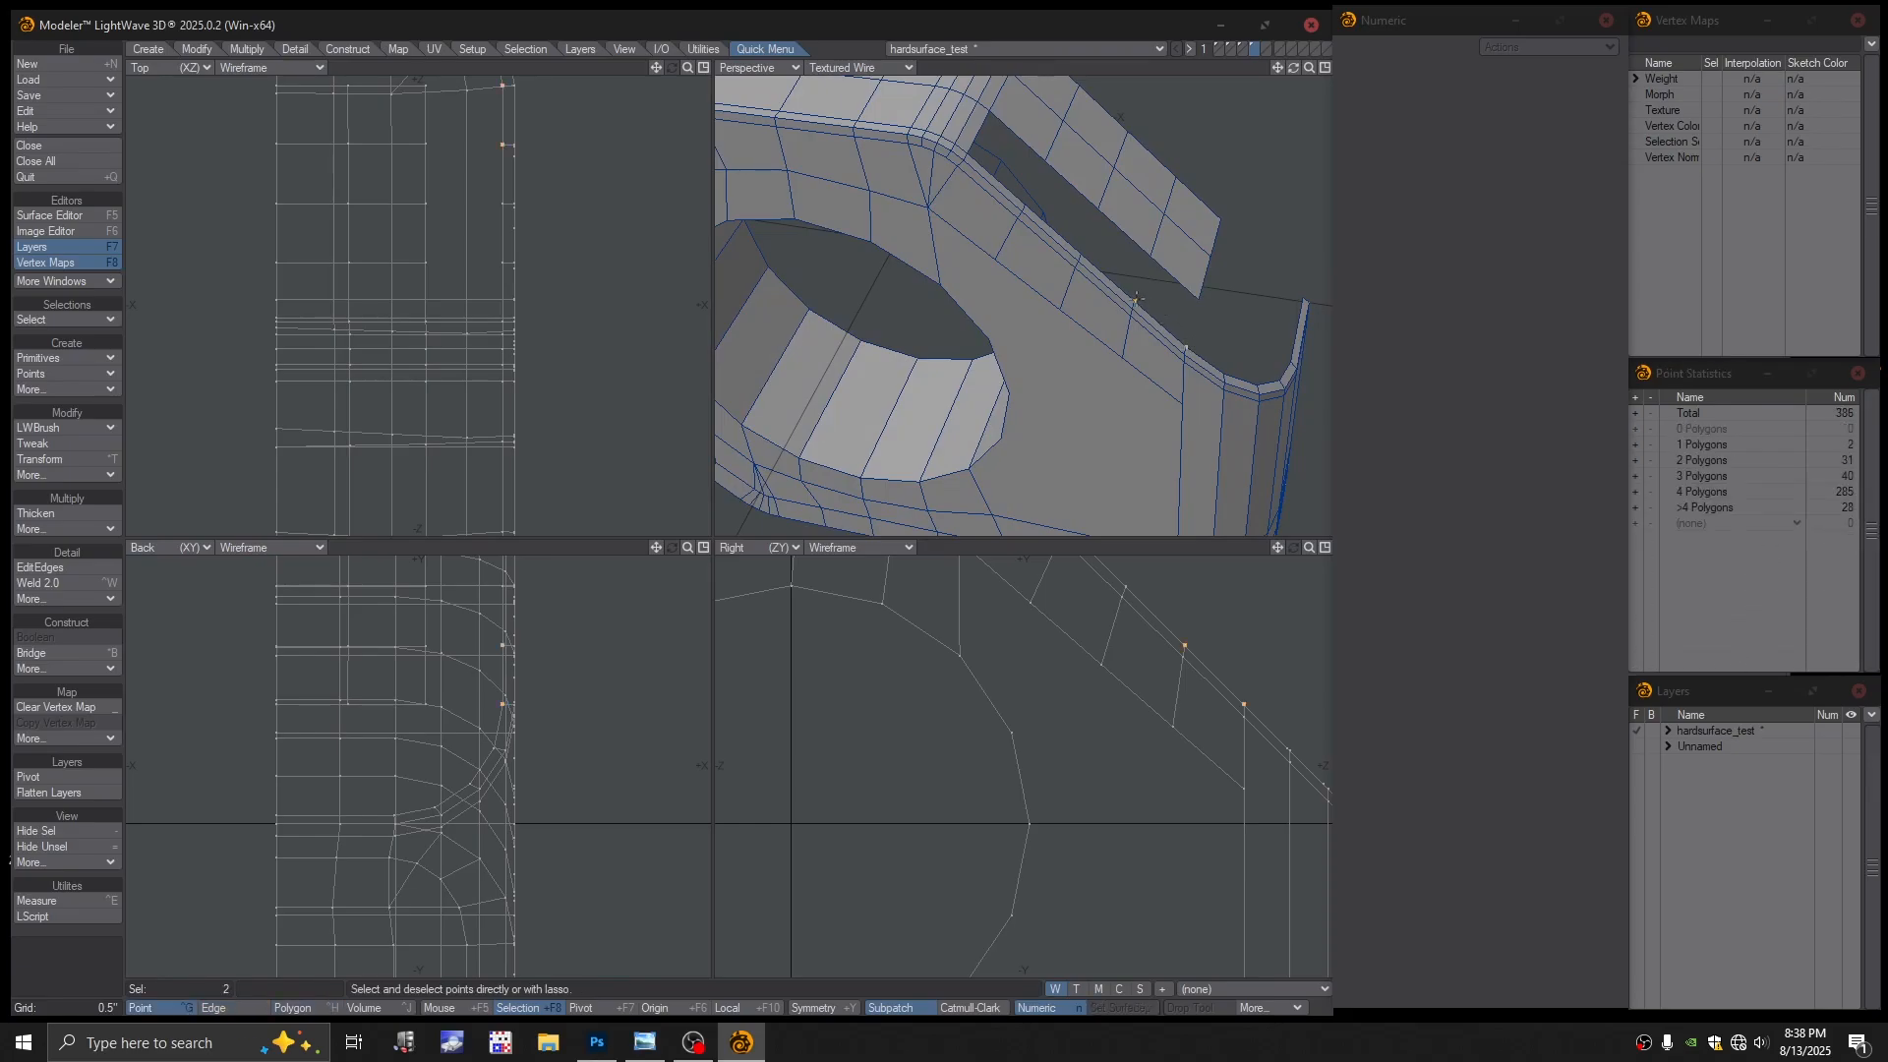
Fill three gaps between the flap and the block with four-point quads
left_click(1150, 257)
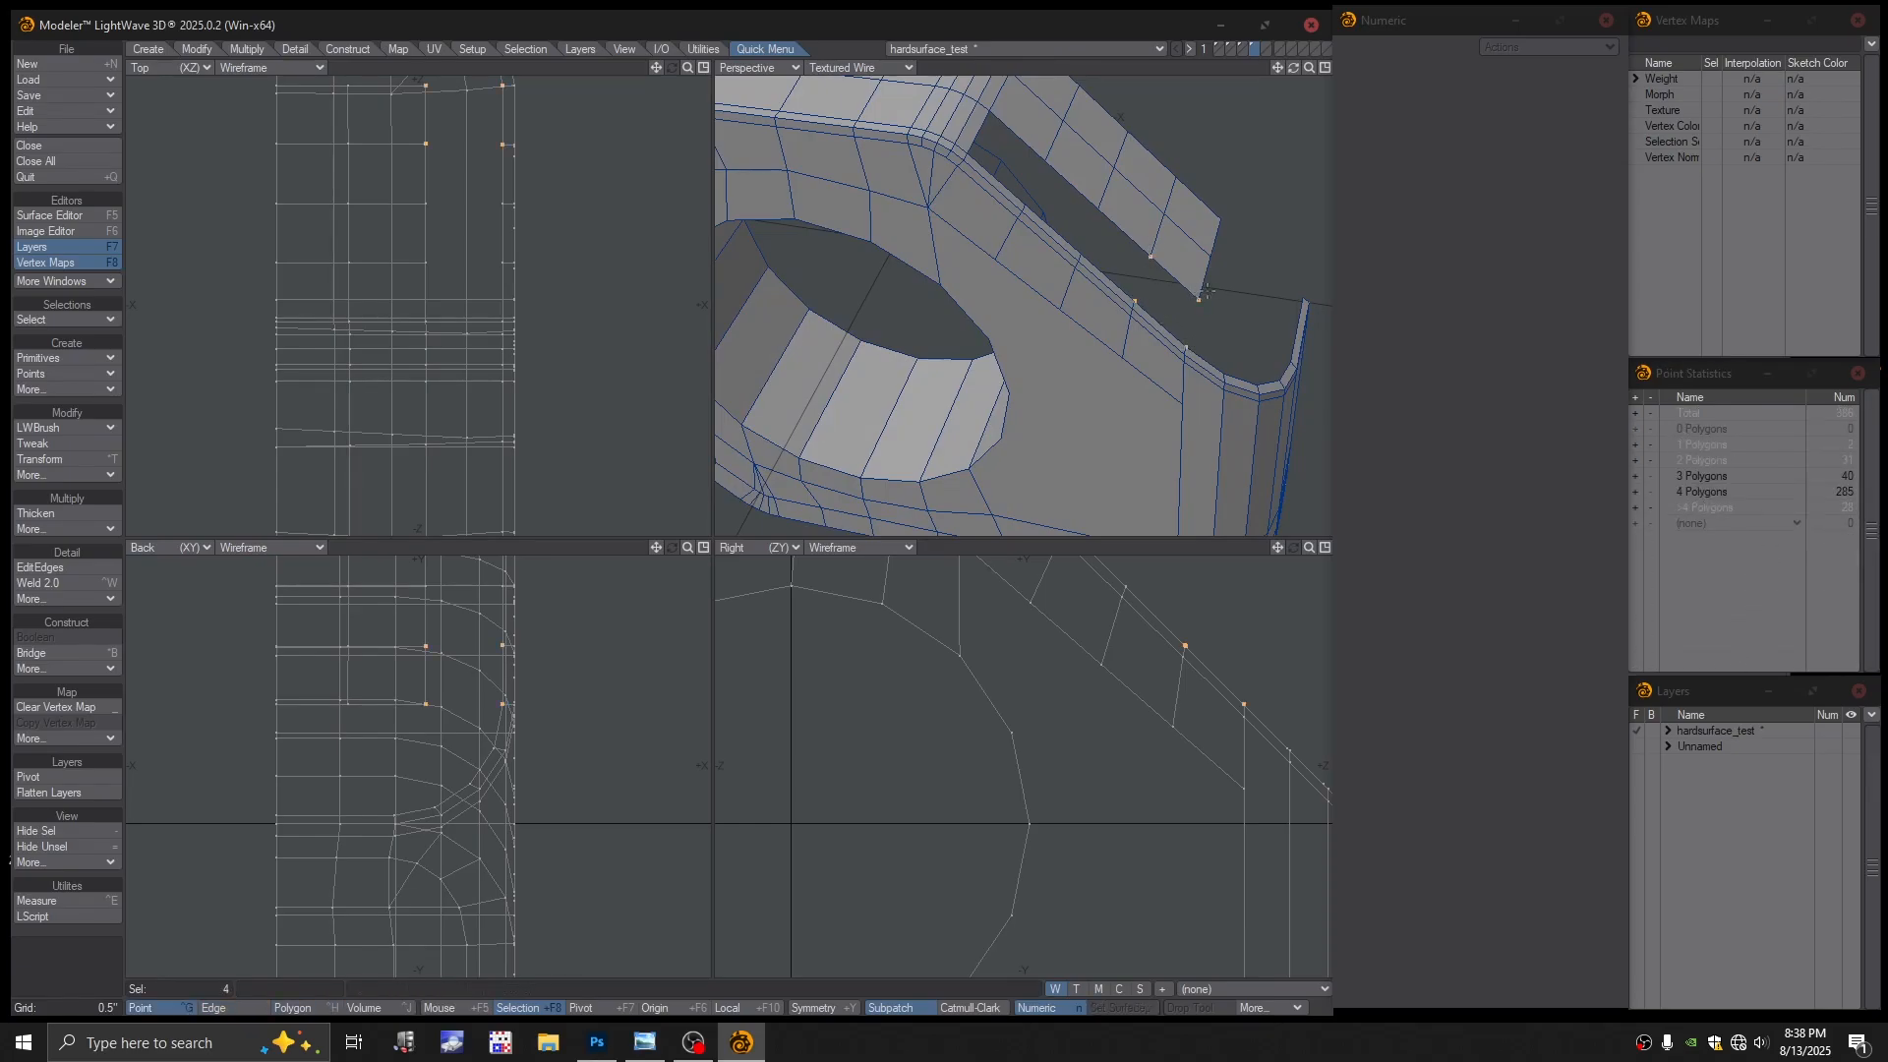
key("p")
left_click(1133, 298)
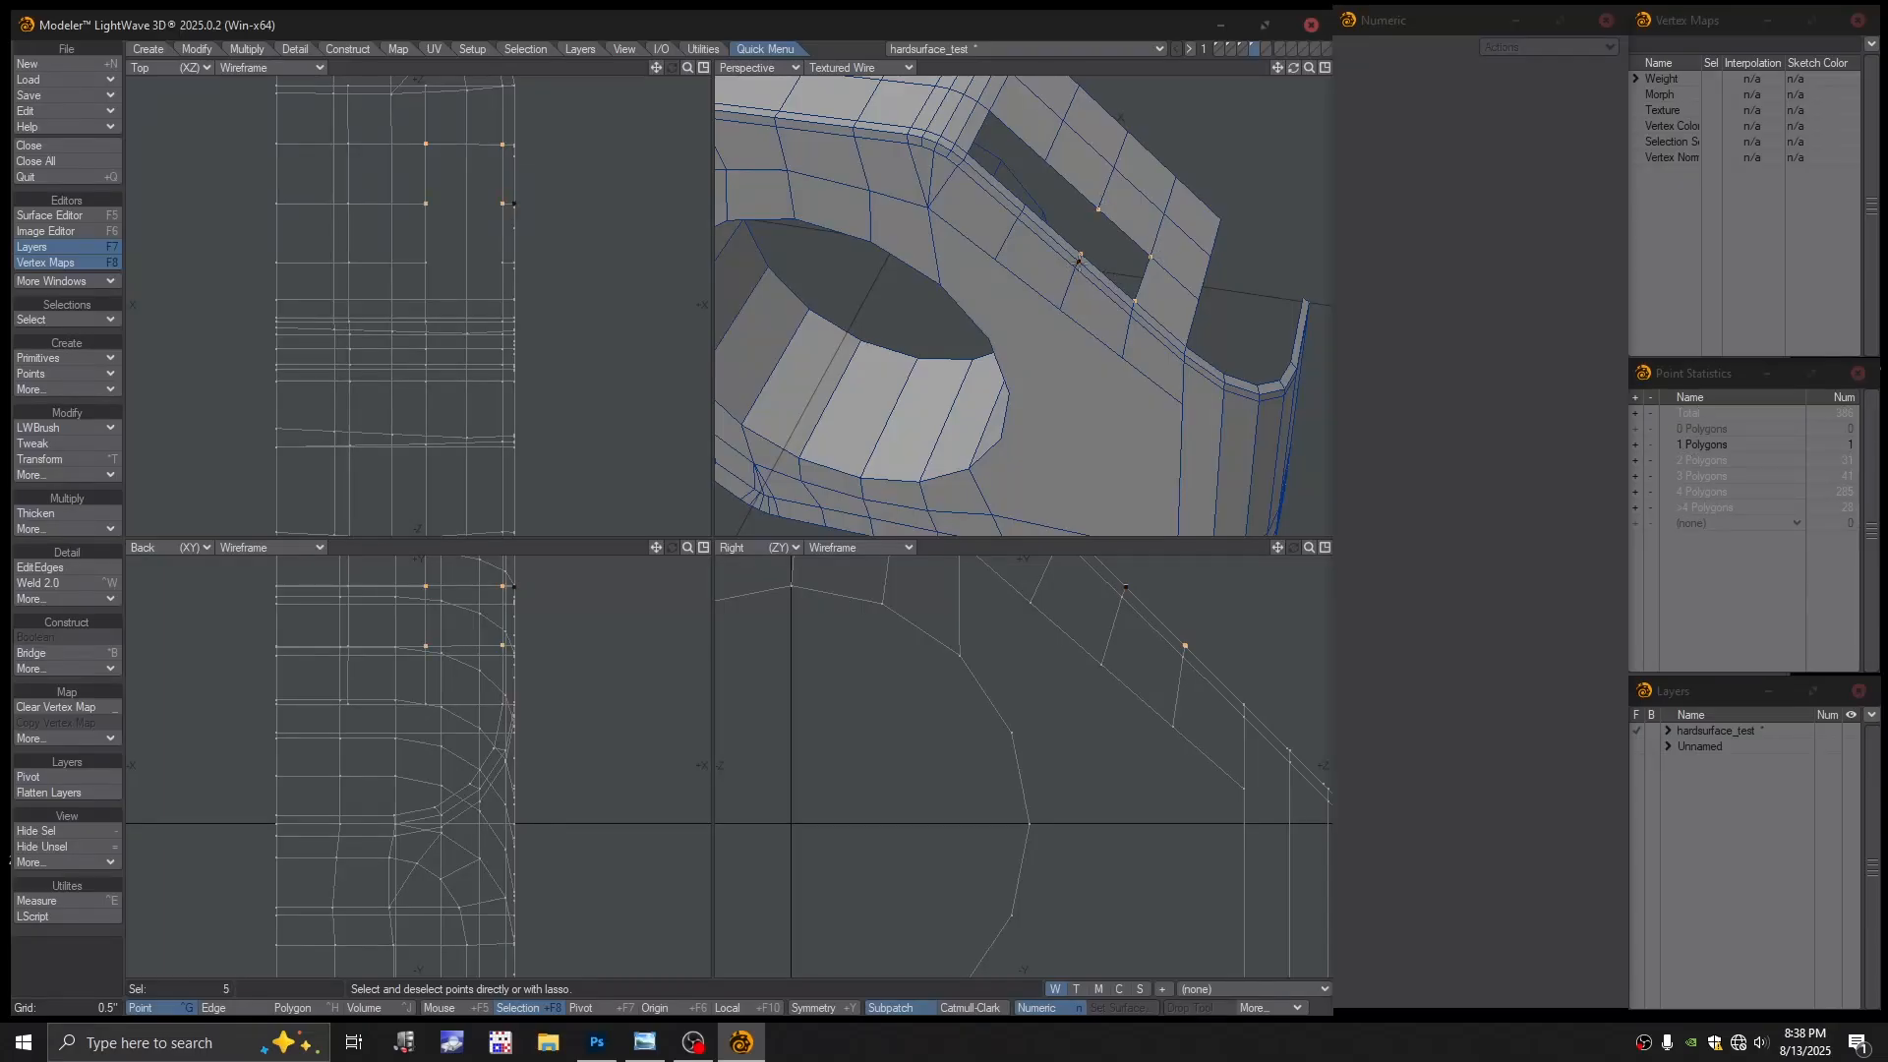
key("p")
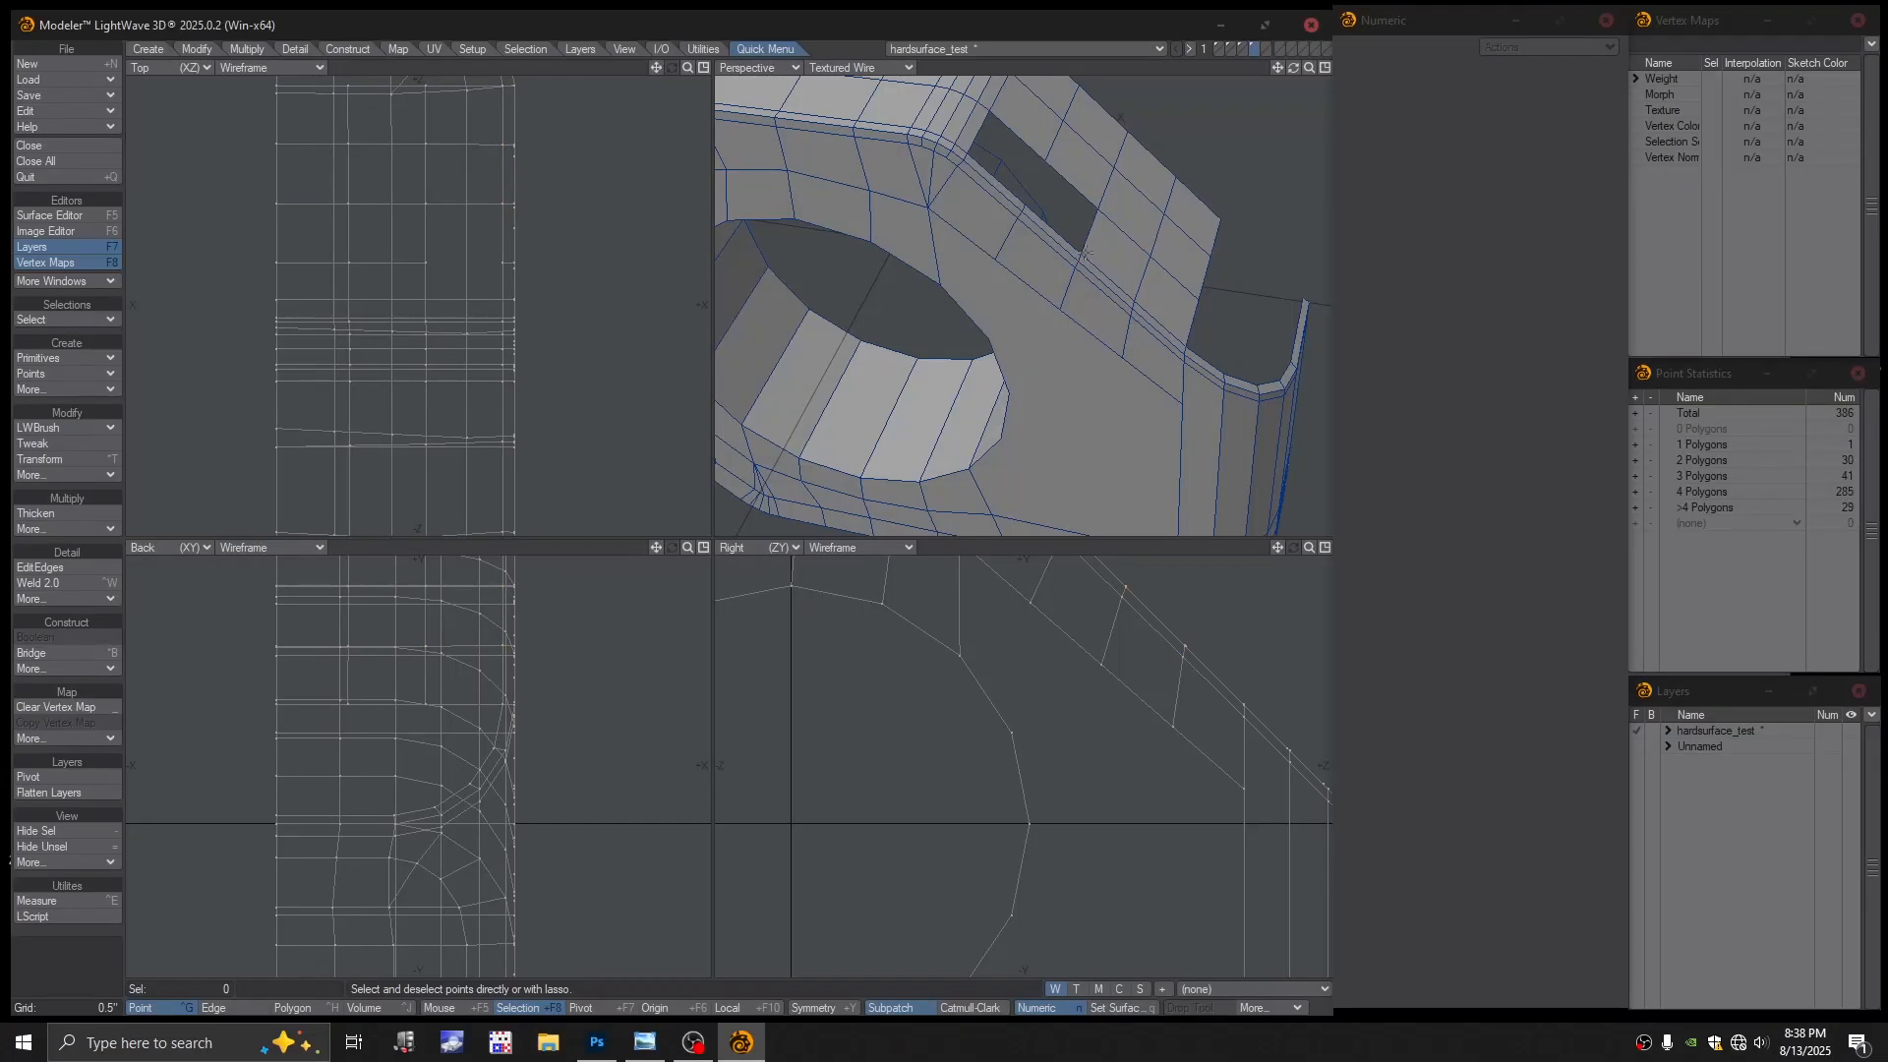
left_click(1083, 254)
left_click(1027, 202)
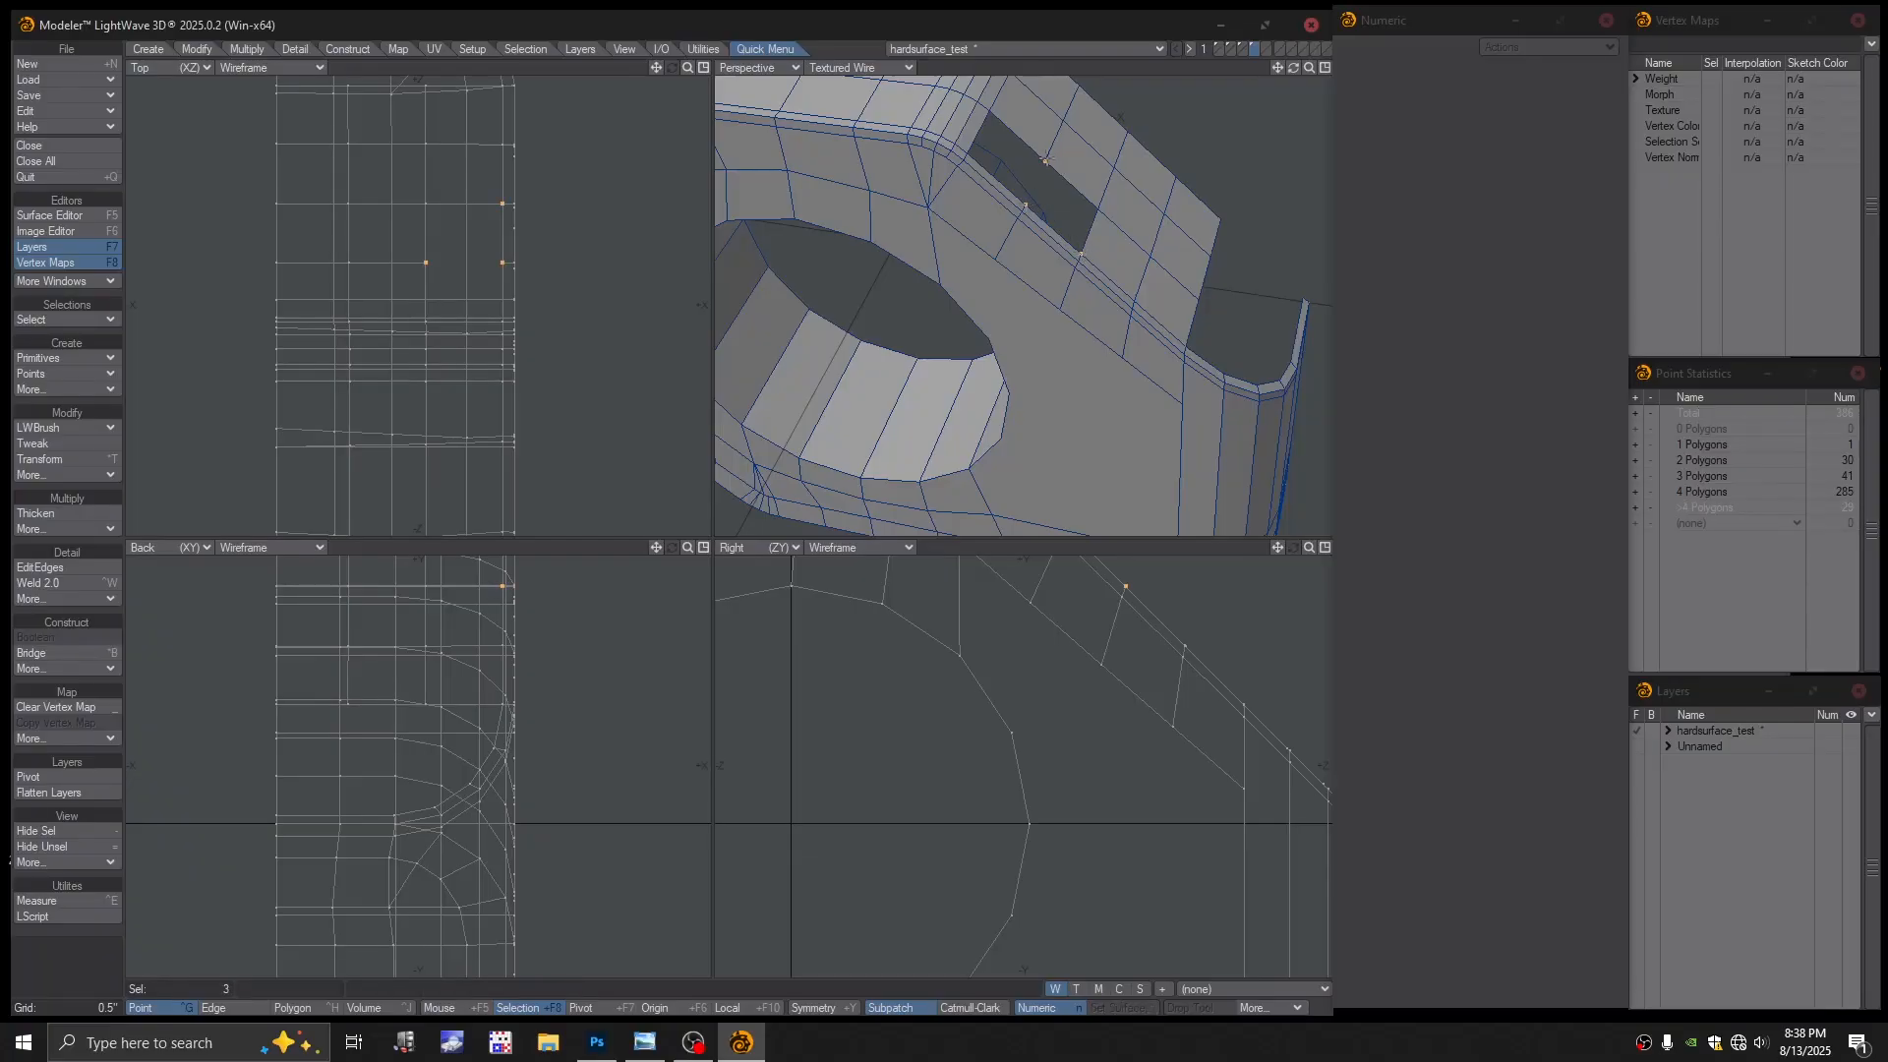
left_click(1099, 206)
key("p")
key("slash")
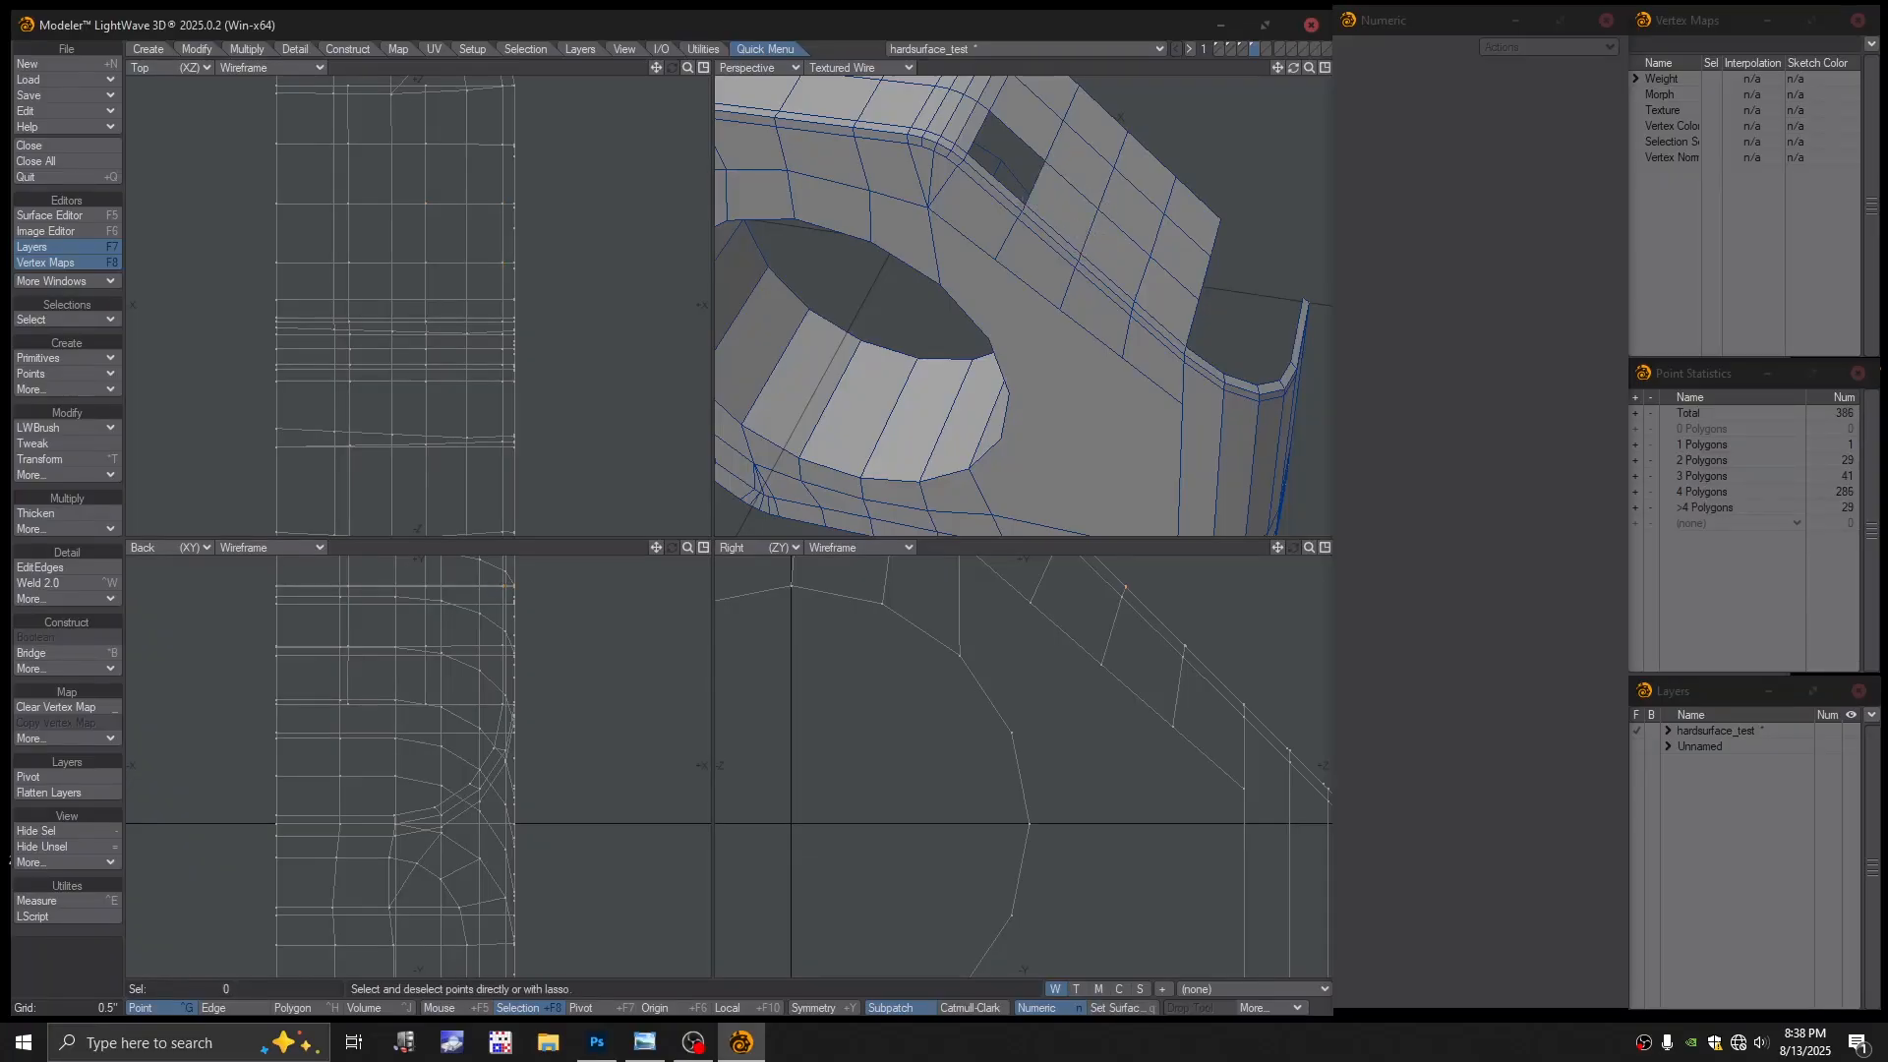
Fill the remaining small hole at the flap corner with a new polygon
left_click_drag(1102, 218, 1143, 219, "alt")
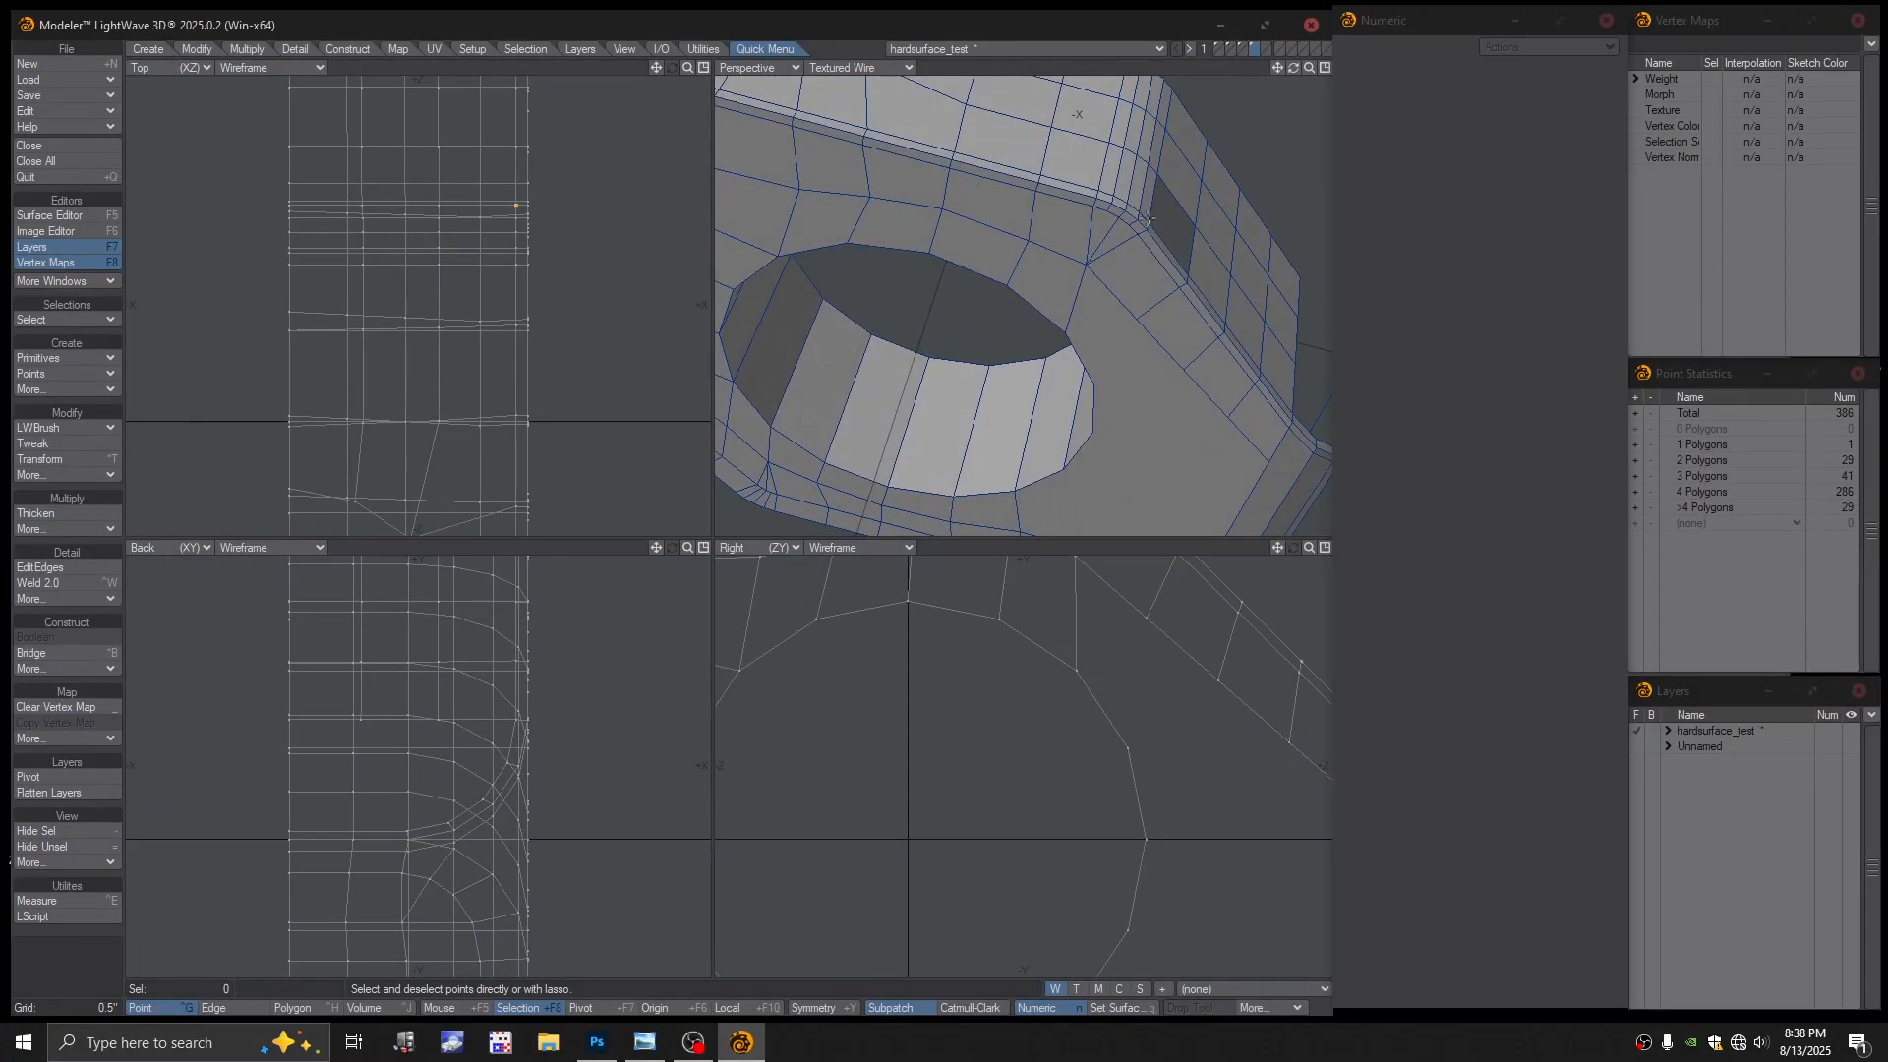
left_click(1149, 221)
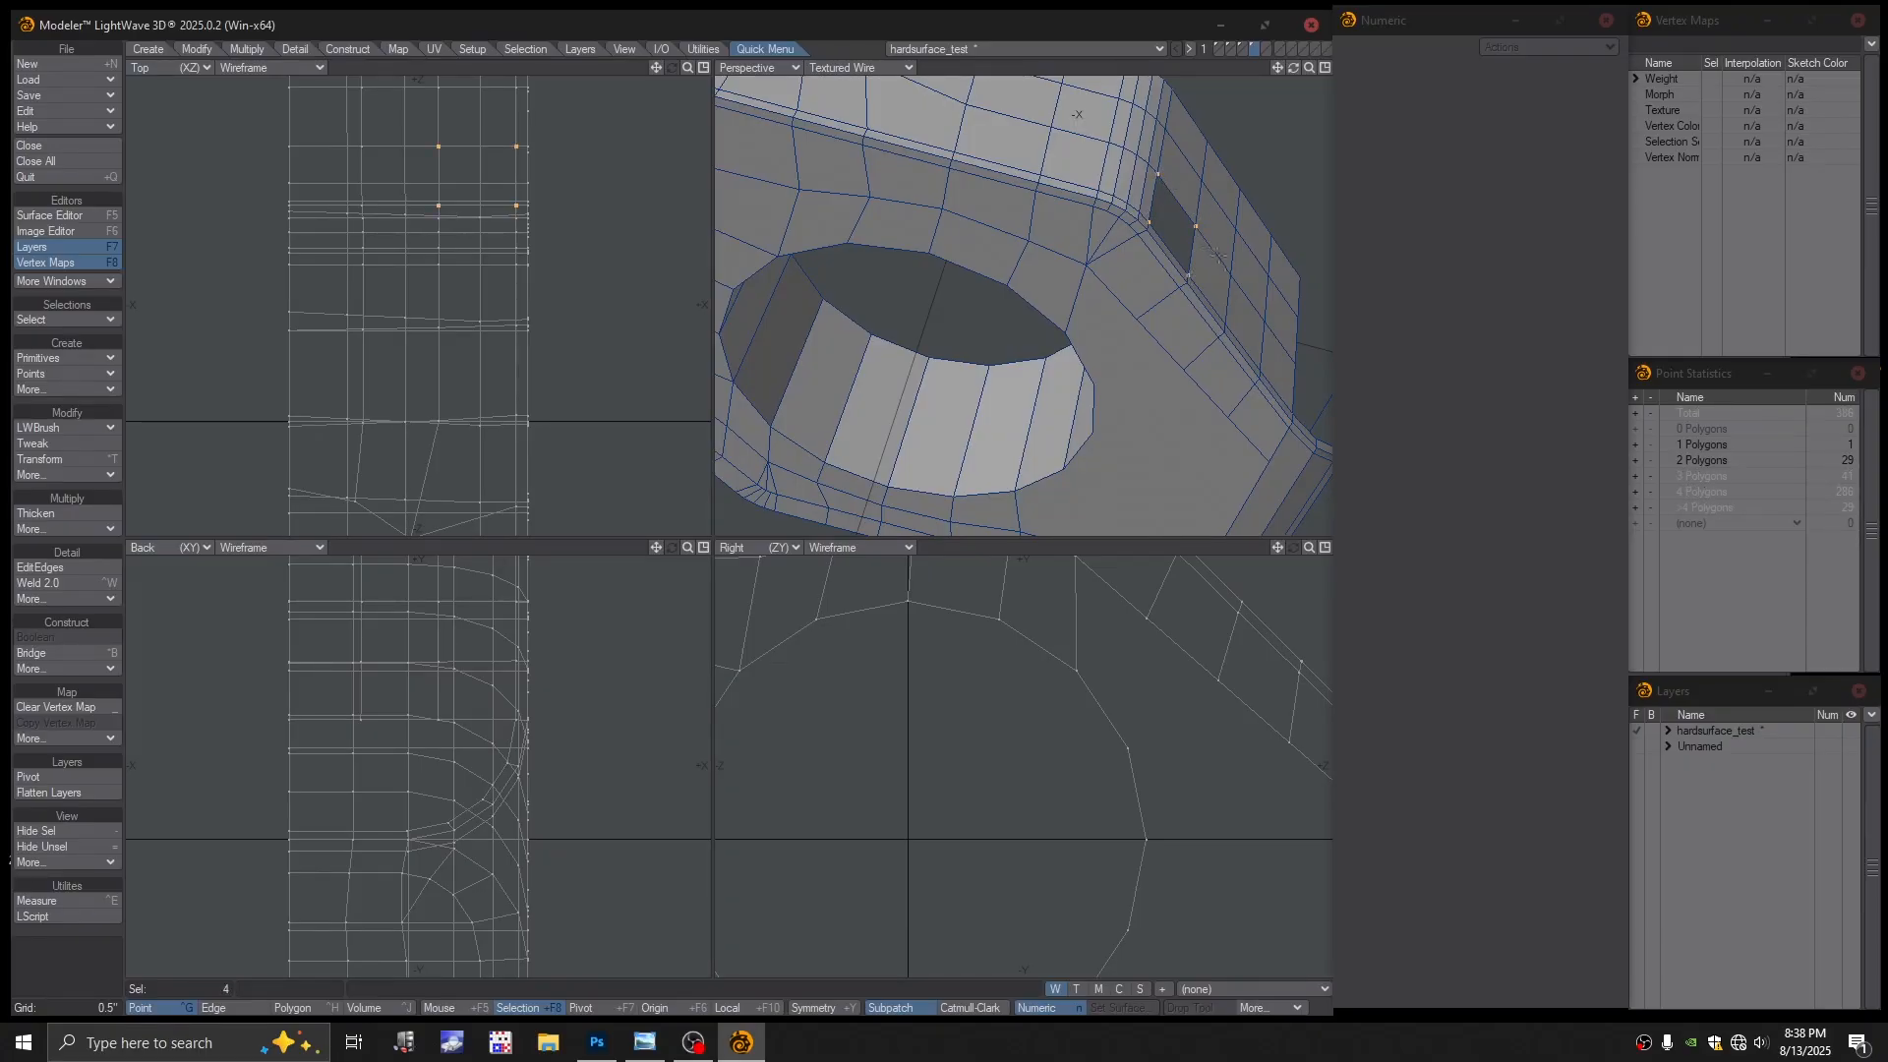
key("p")
key("slash")
Try a SubPatch preview, dismiss the warning, and return to flat polygons
left_click_drag(1218, 257, 1150, 313, "alt")
key("Tab")
left_click(915, 511)
scroll(1130, 329, "down", 3)
scroll(1193, 395, "up", 4)
key("Tab")
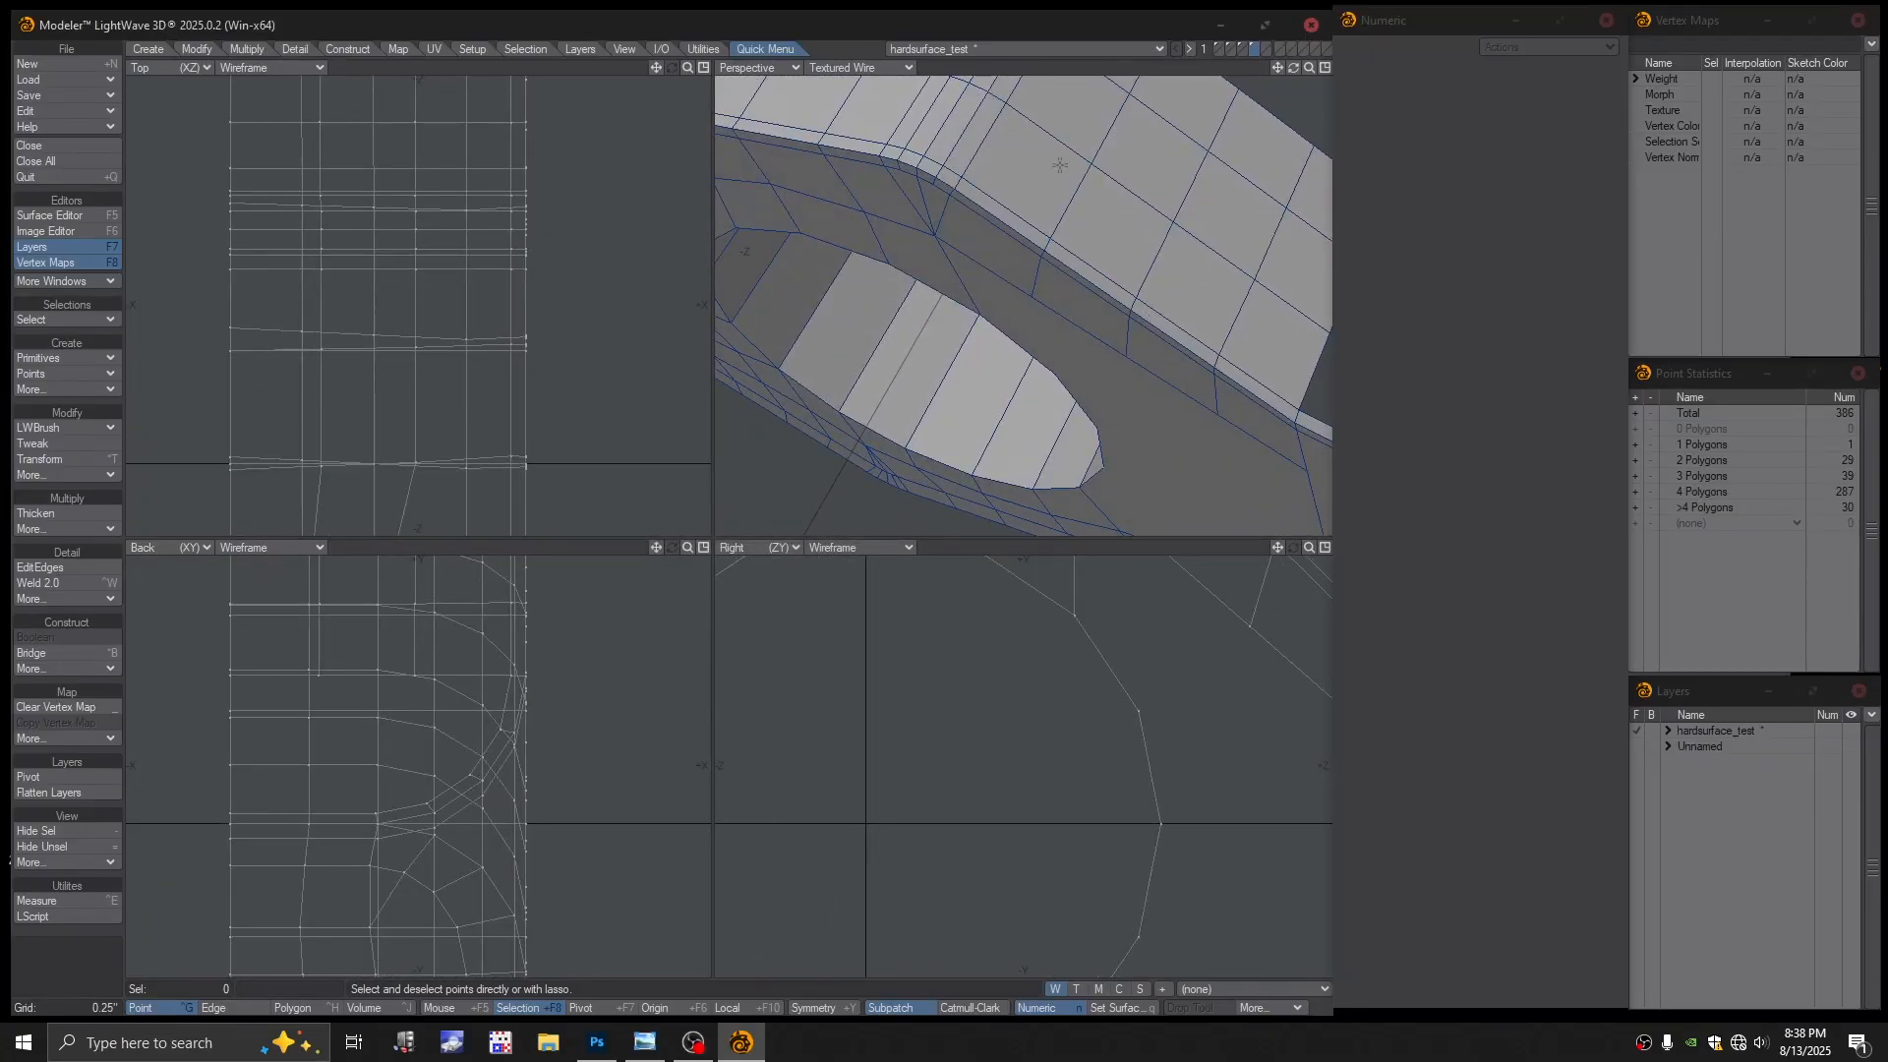
left_click(857, 68)
left_click(848, 41)
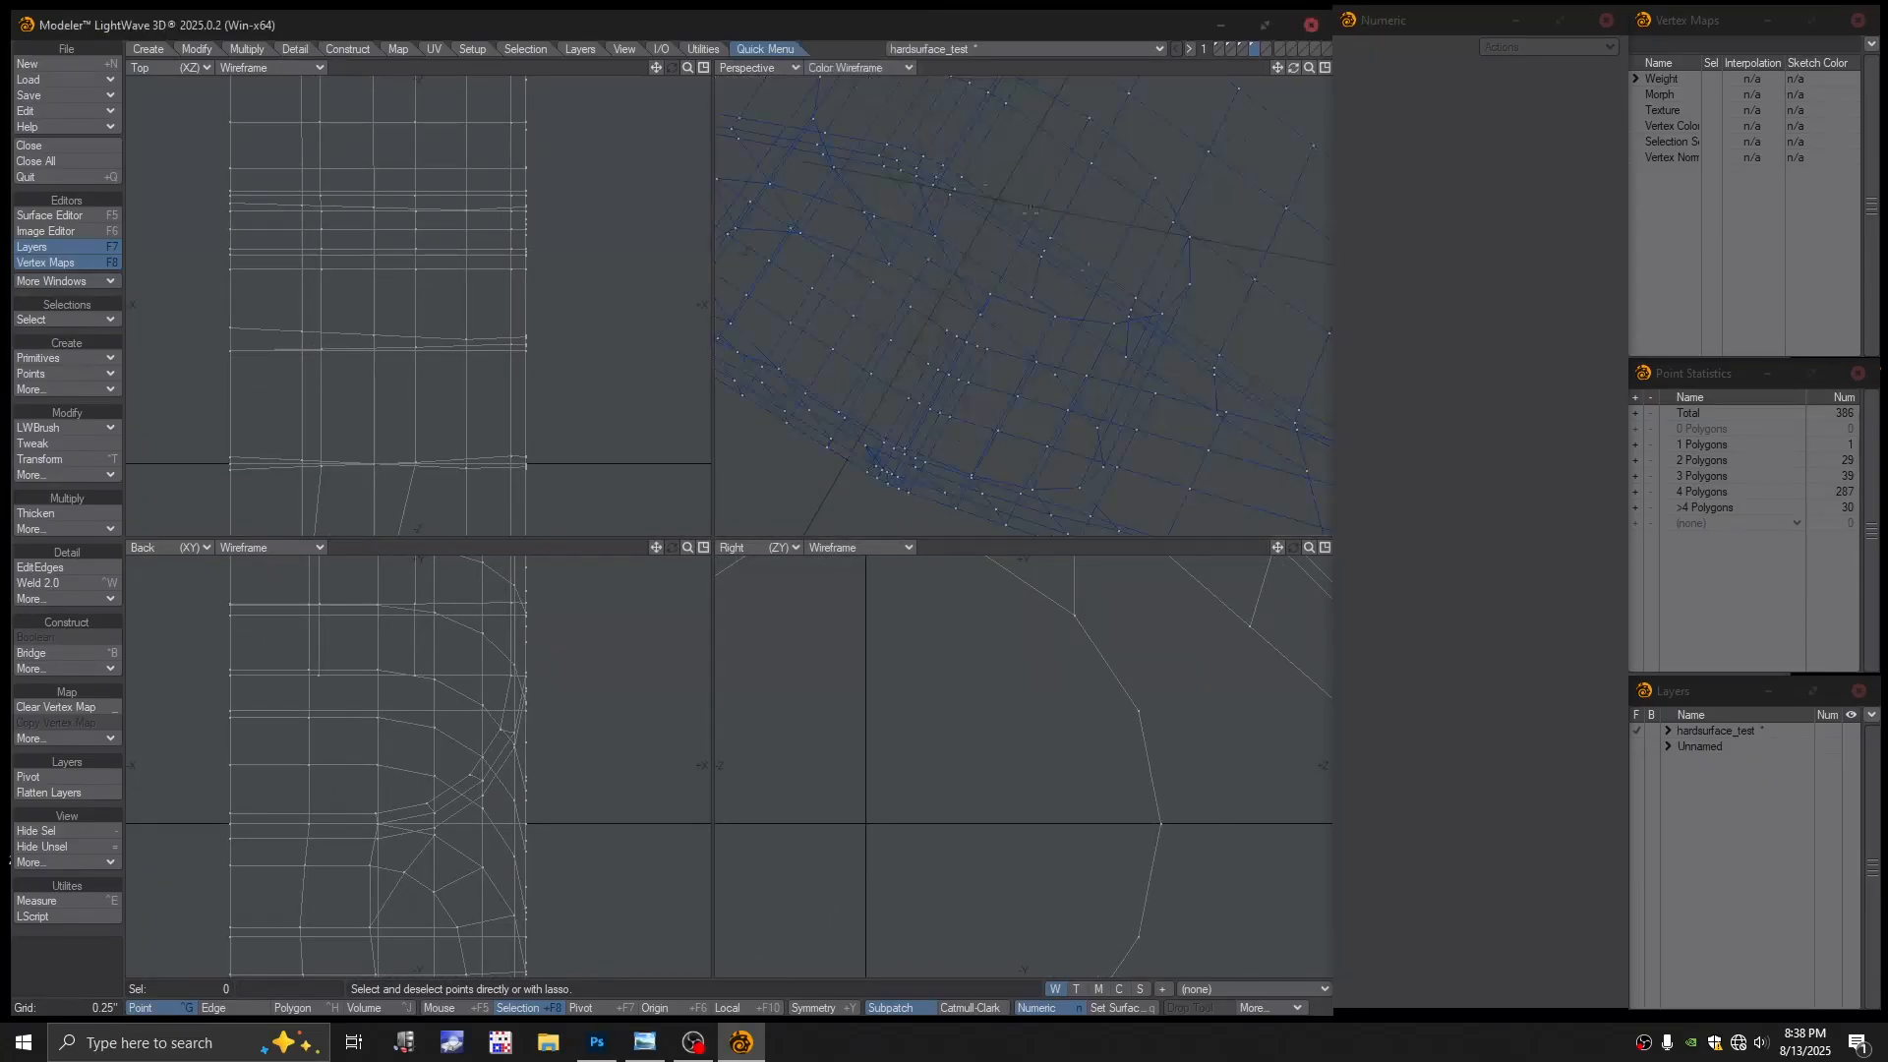
scroll(1151, 307, "up", 2)
left_click_drag(1163, 278, 1181, 277, "alt")
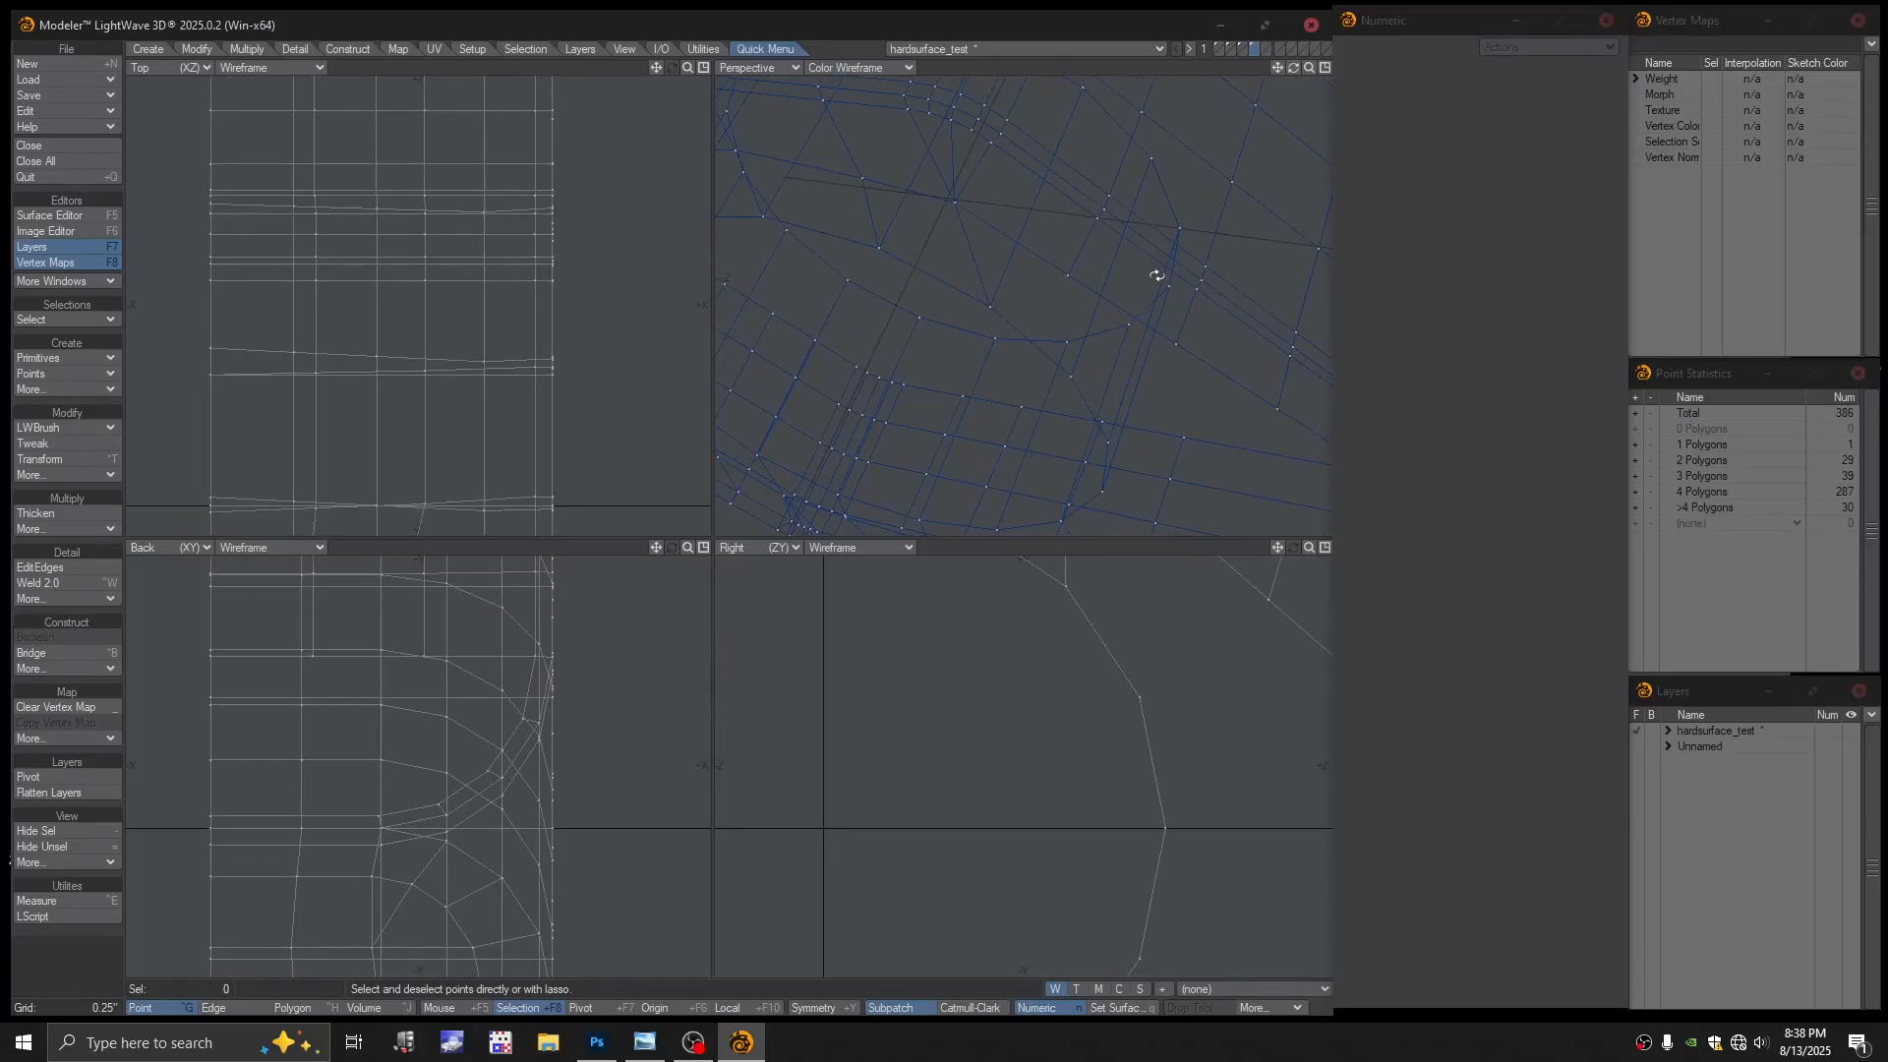
scroll(1252, 315, "up", 3)
left_click(1213, 257)
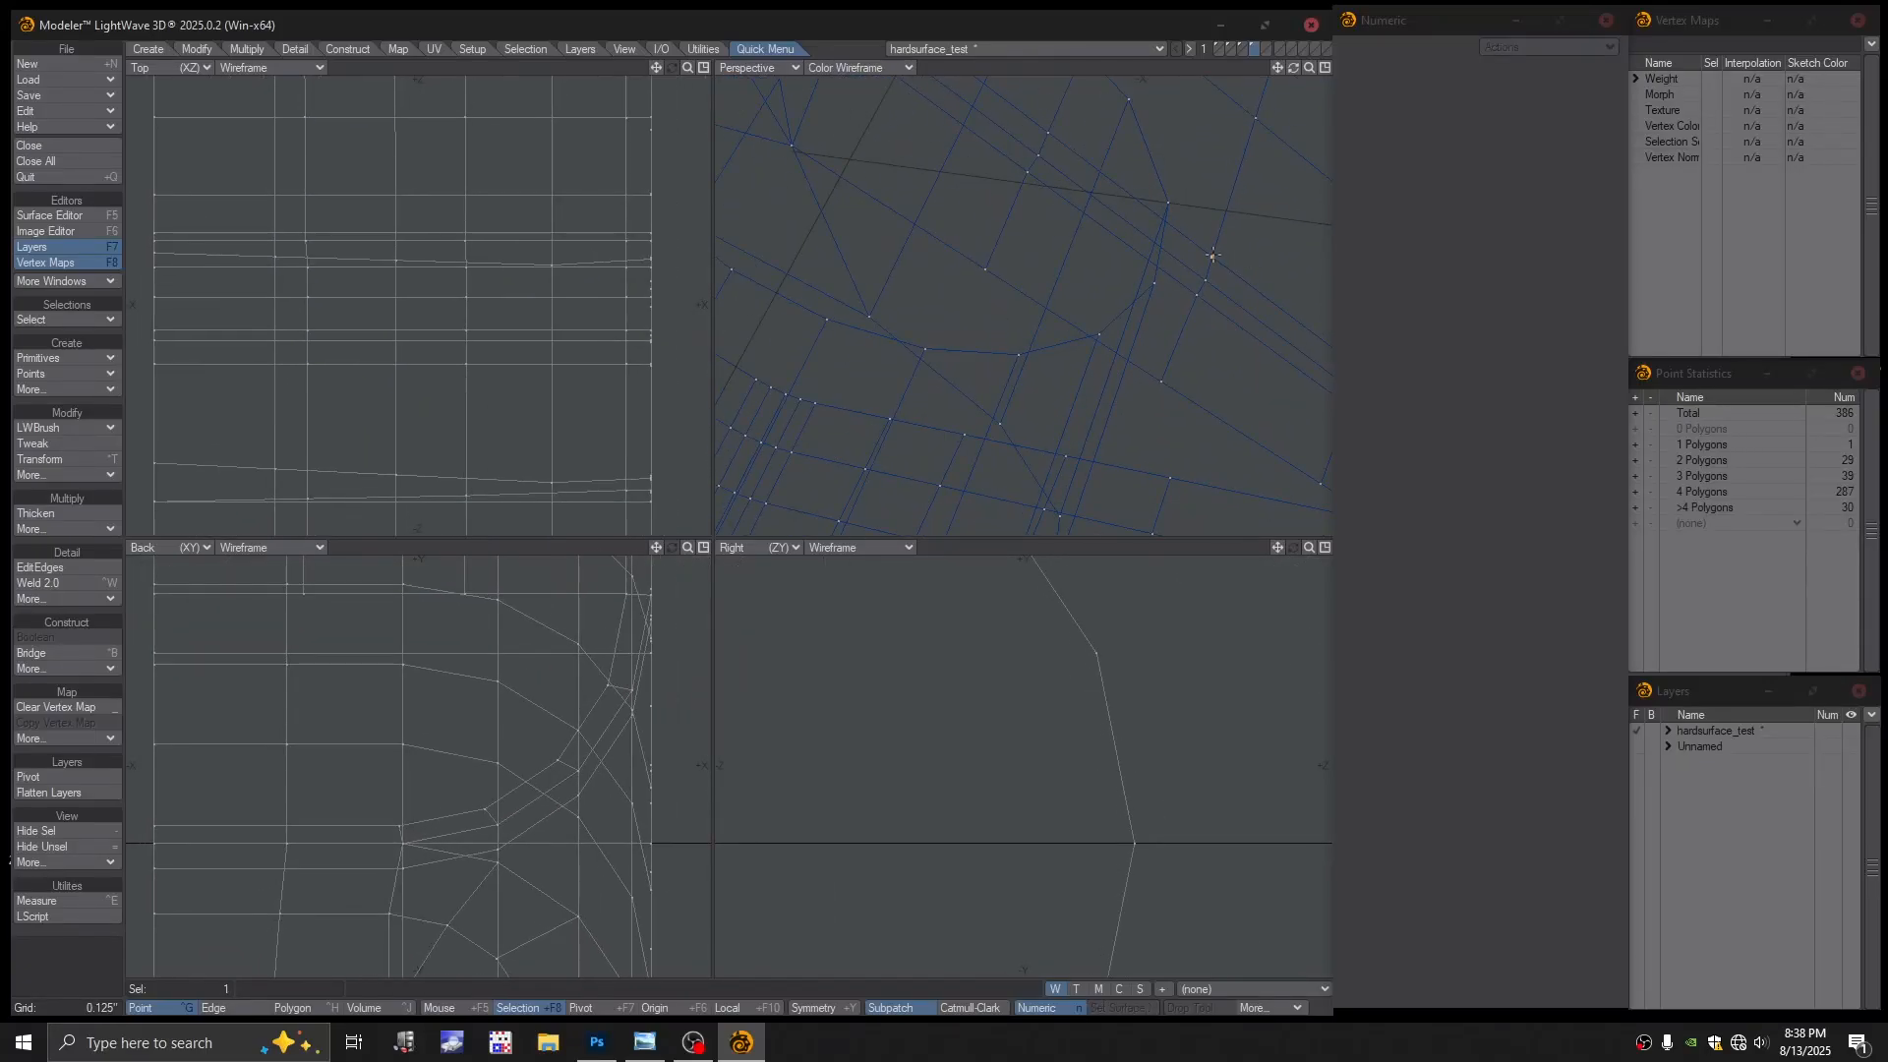
left_click_drag(1211, 257, 1185, 287, "ctrl+alt")
mouse_move(1185, 287)
left_mouse_down("alt")
mouse_move(1184, 309)
mouse_move(1152, 295)
mouse_move(1197, 317)
left_mouse_up("alt")
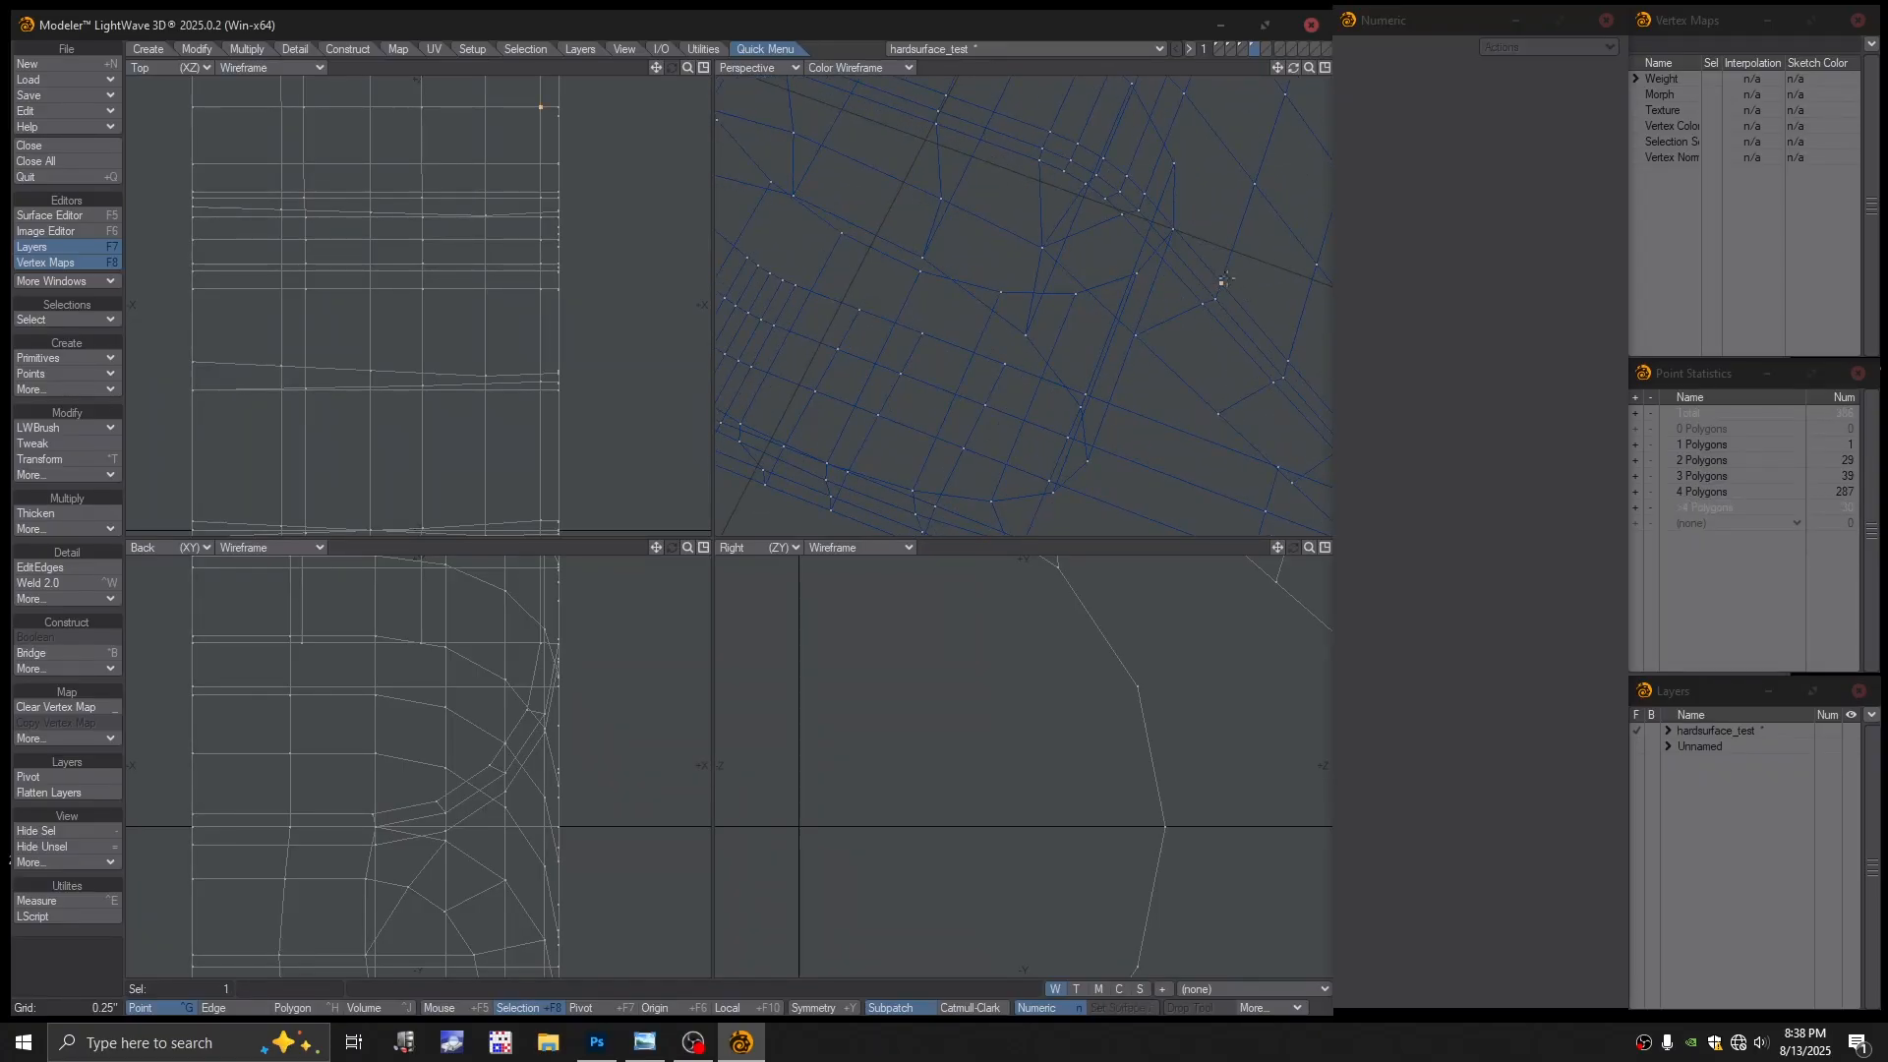
key("/")
key("a")
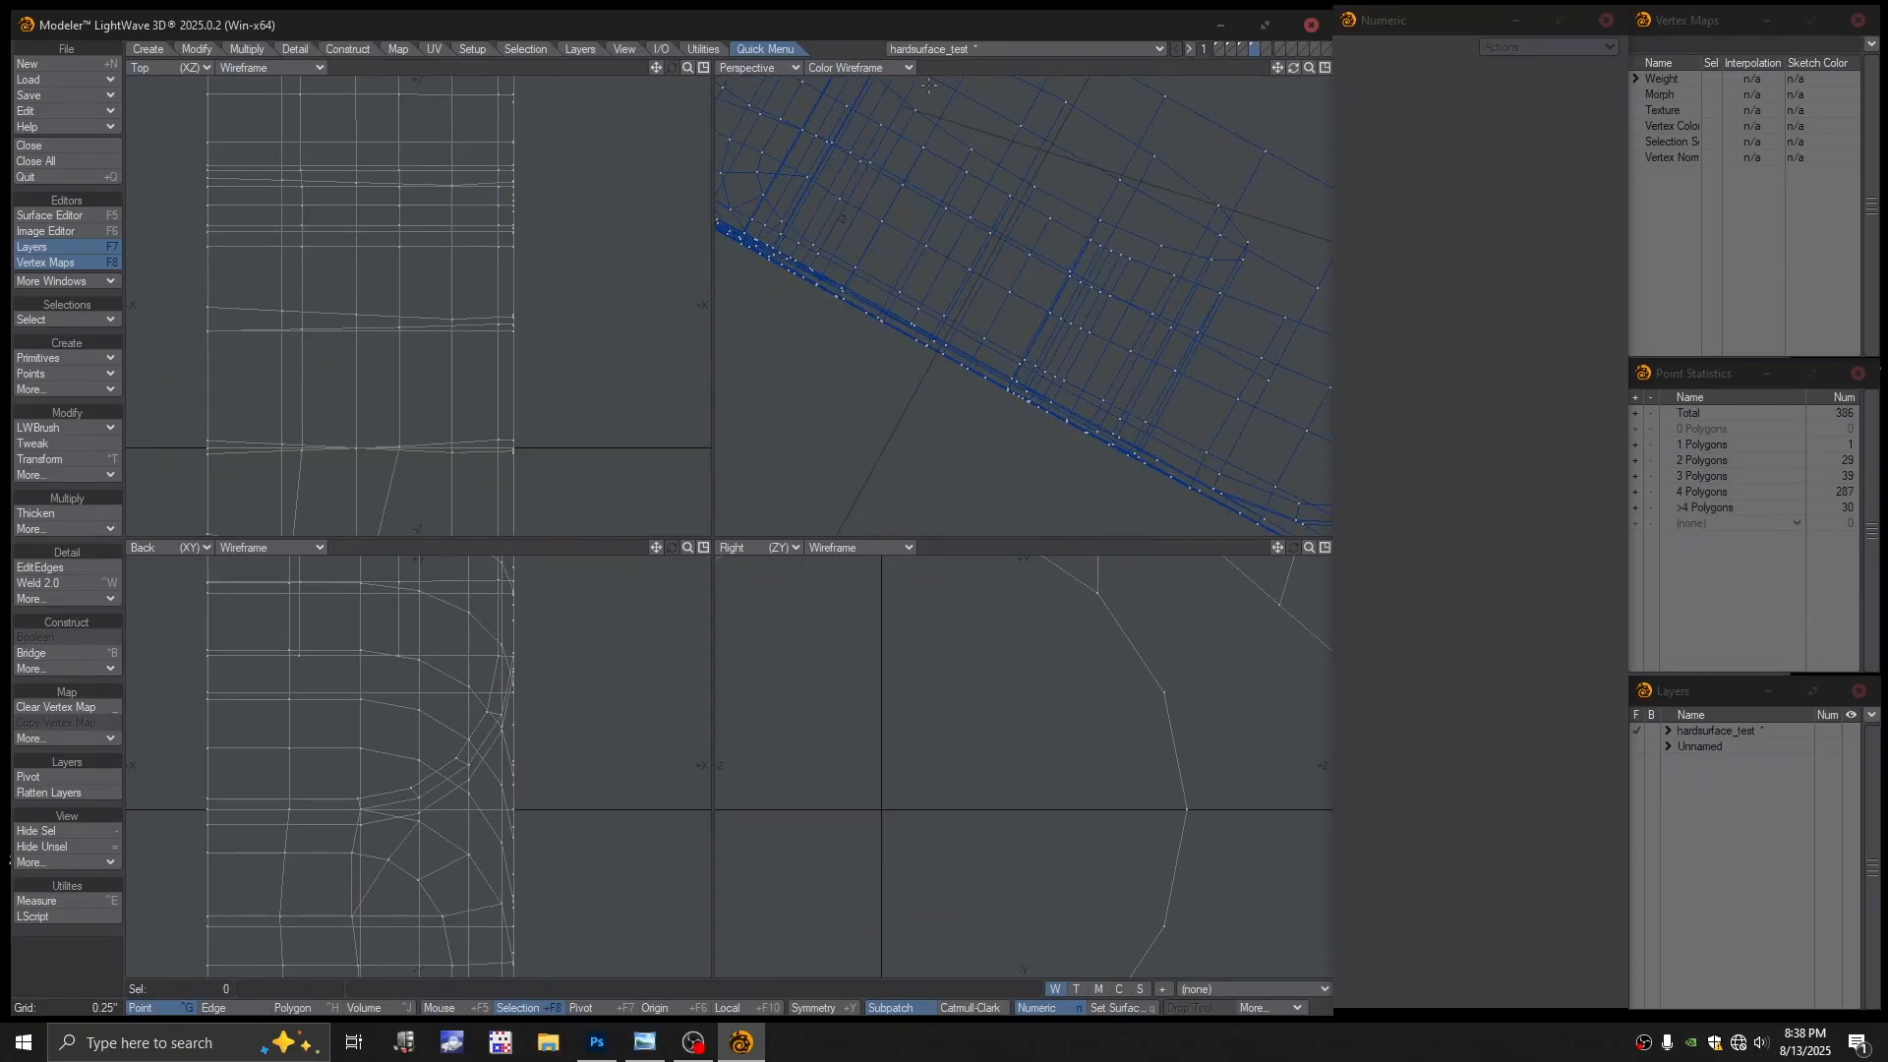
left_click(859, 66)
left_click(854, 183)
mouse_move(1033, 275)
left_mouse_down("alt")
mouse_move(1117, 252)
mouse_move(980, 295)
left_mouse_up("alt")
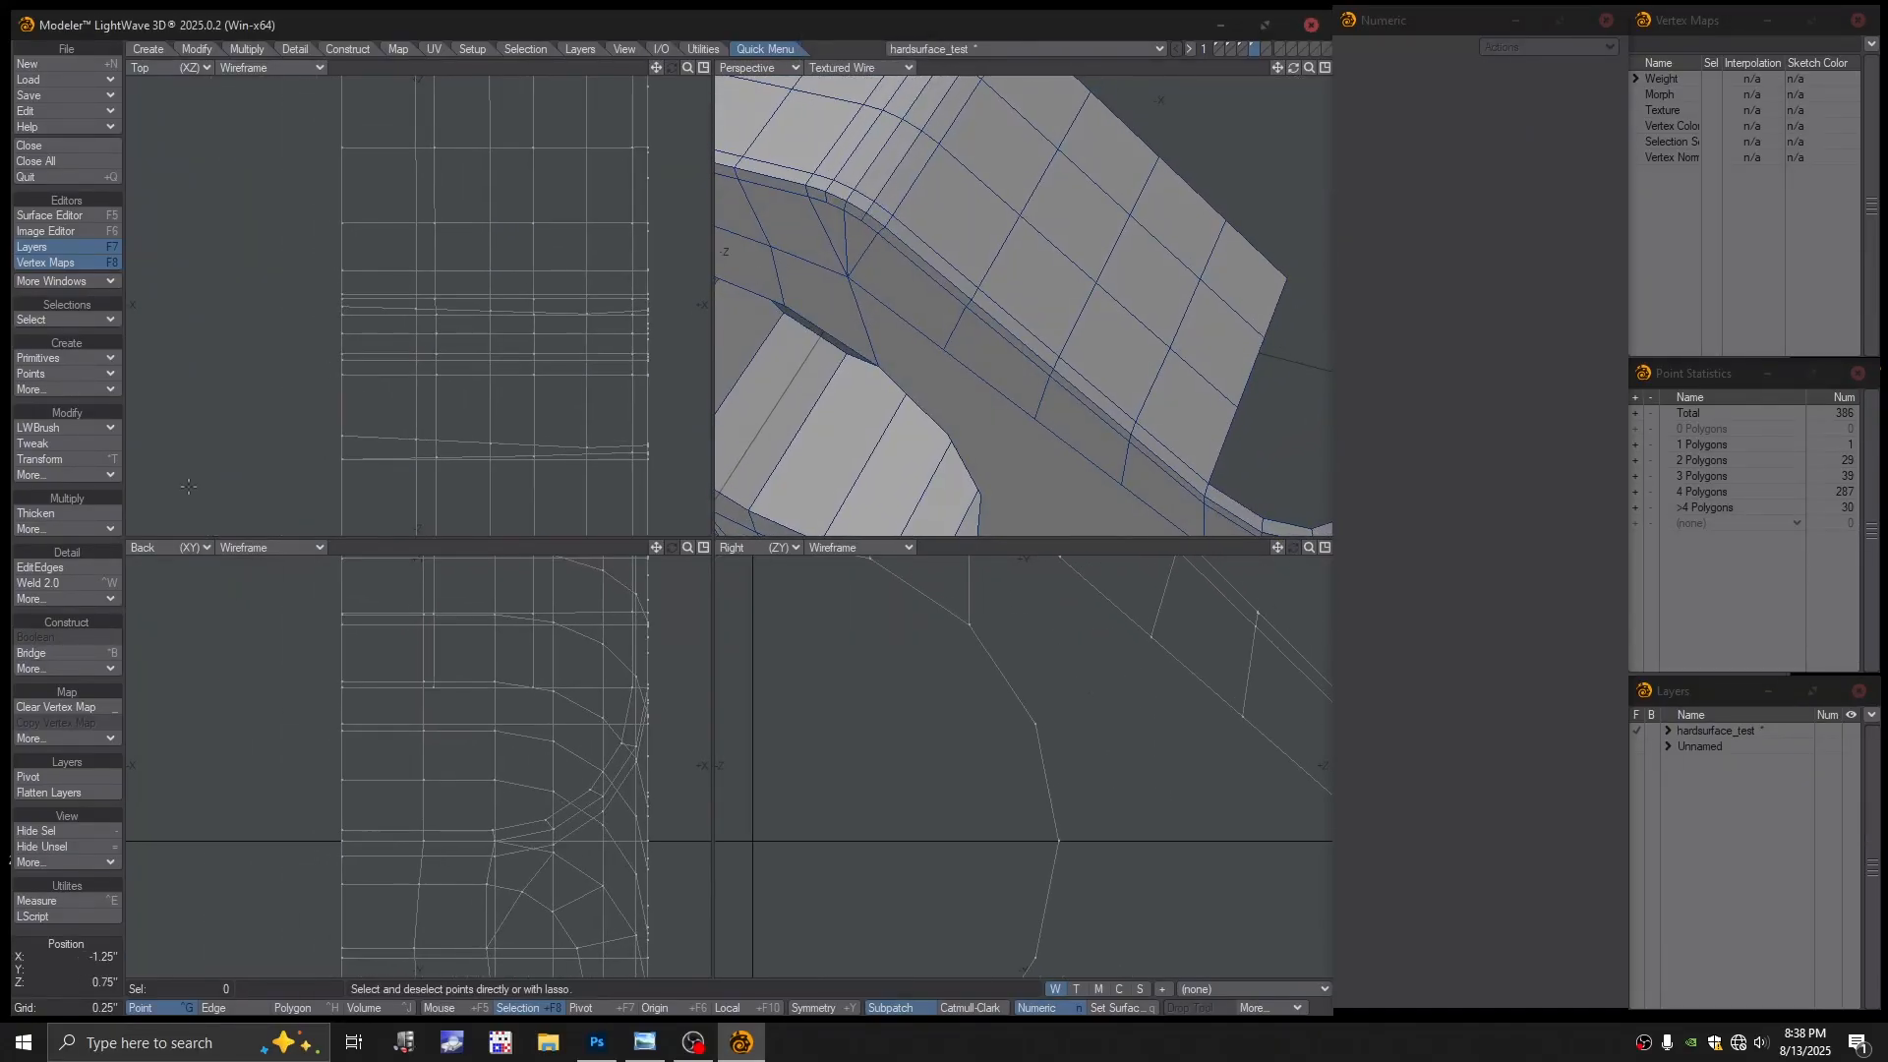
With Tweak, undo trial point and polygon moves, then drag an angled-face edge up-left
left_click(56, 444)
left_click_drag(1057, 372, 1118, 341)
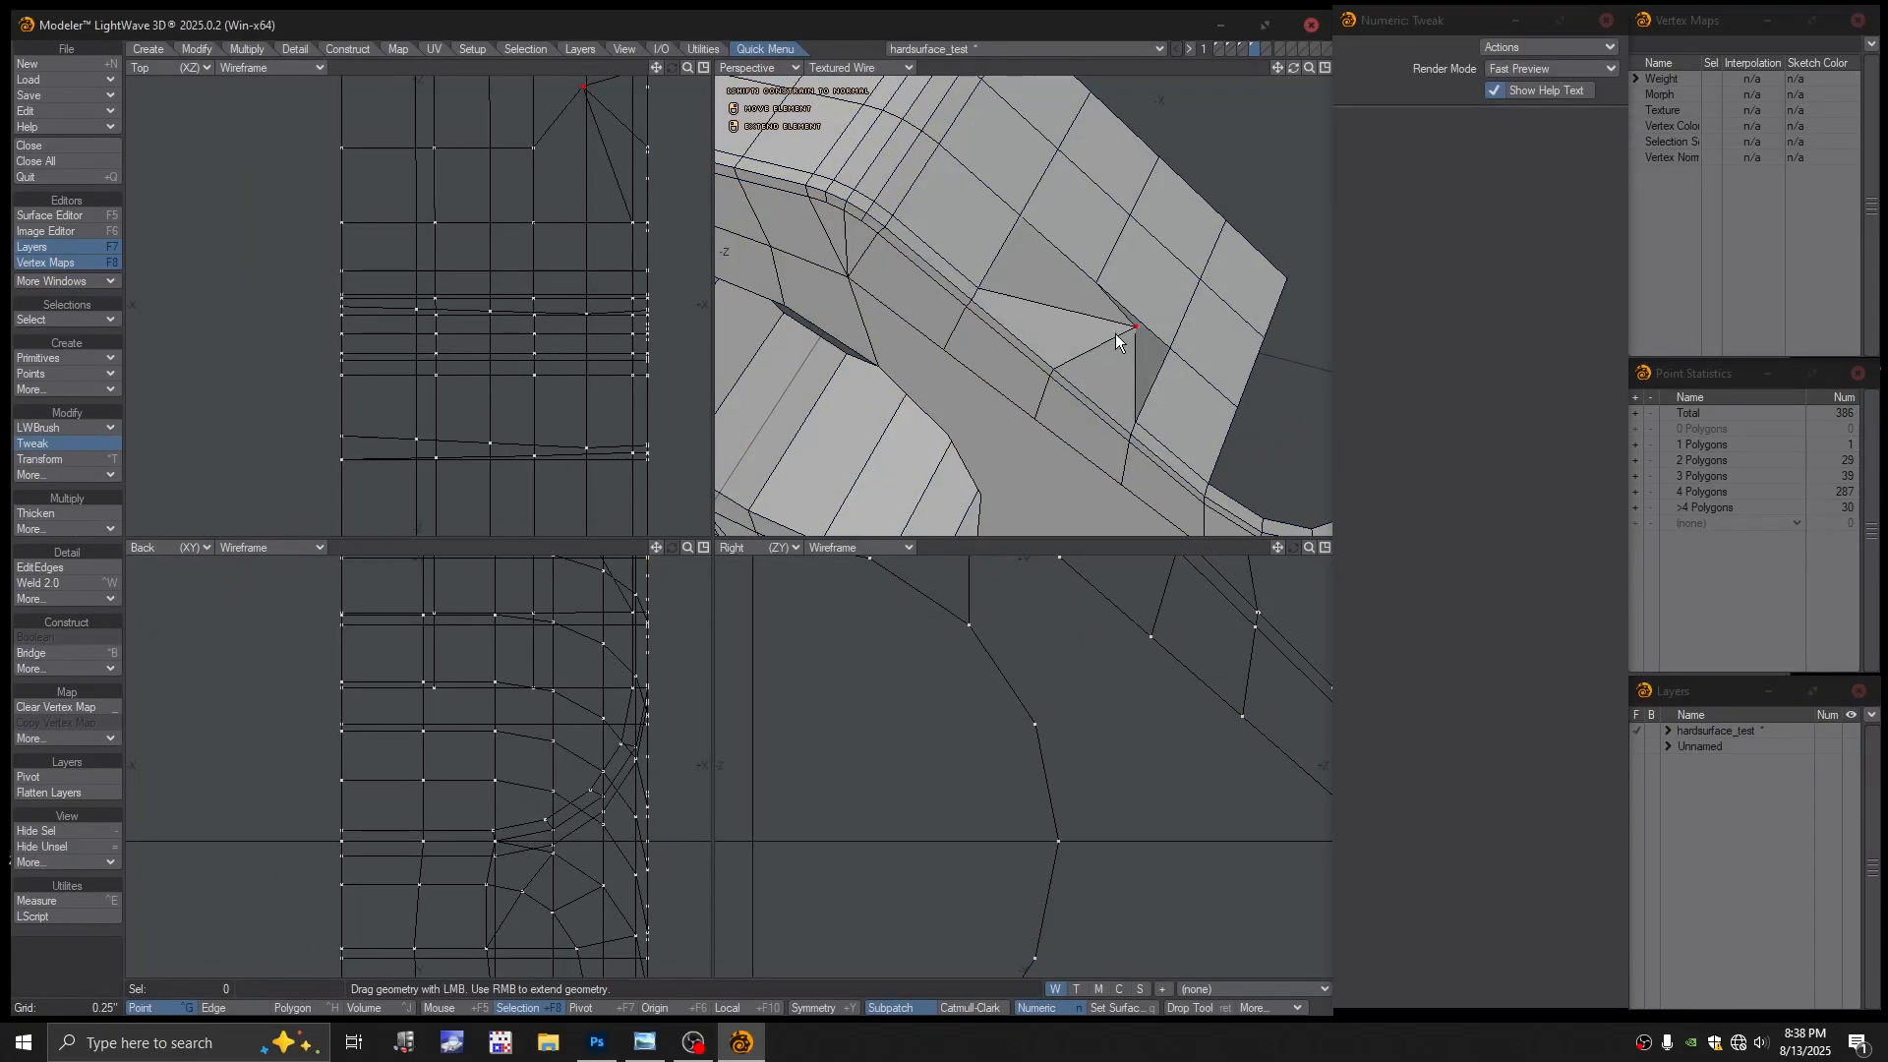
key("u")
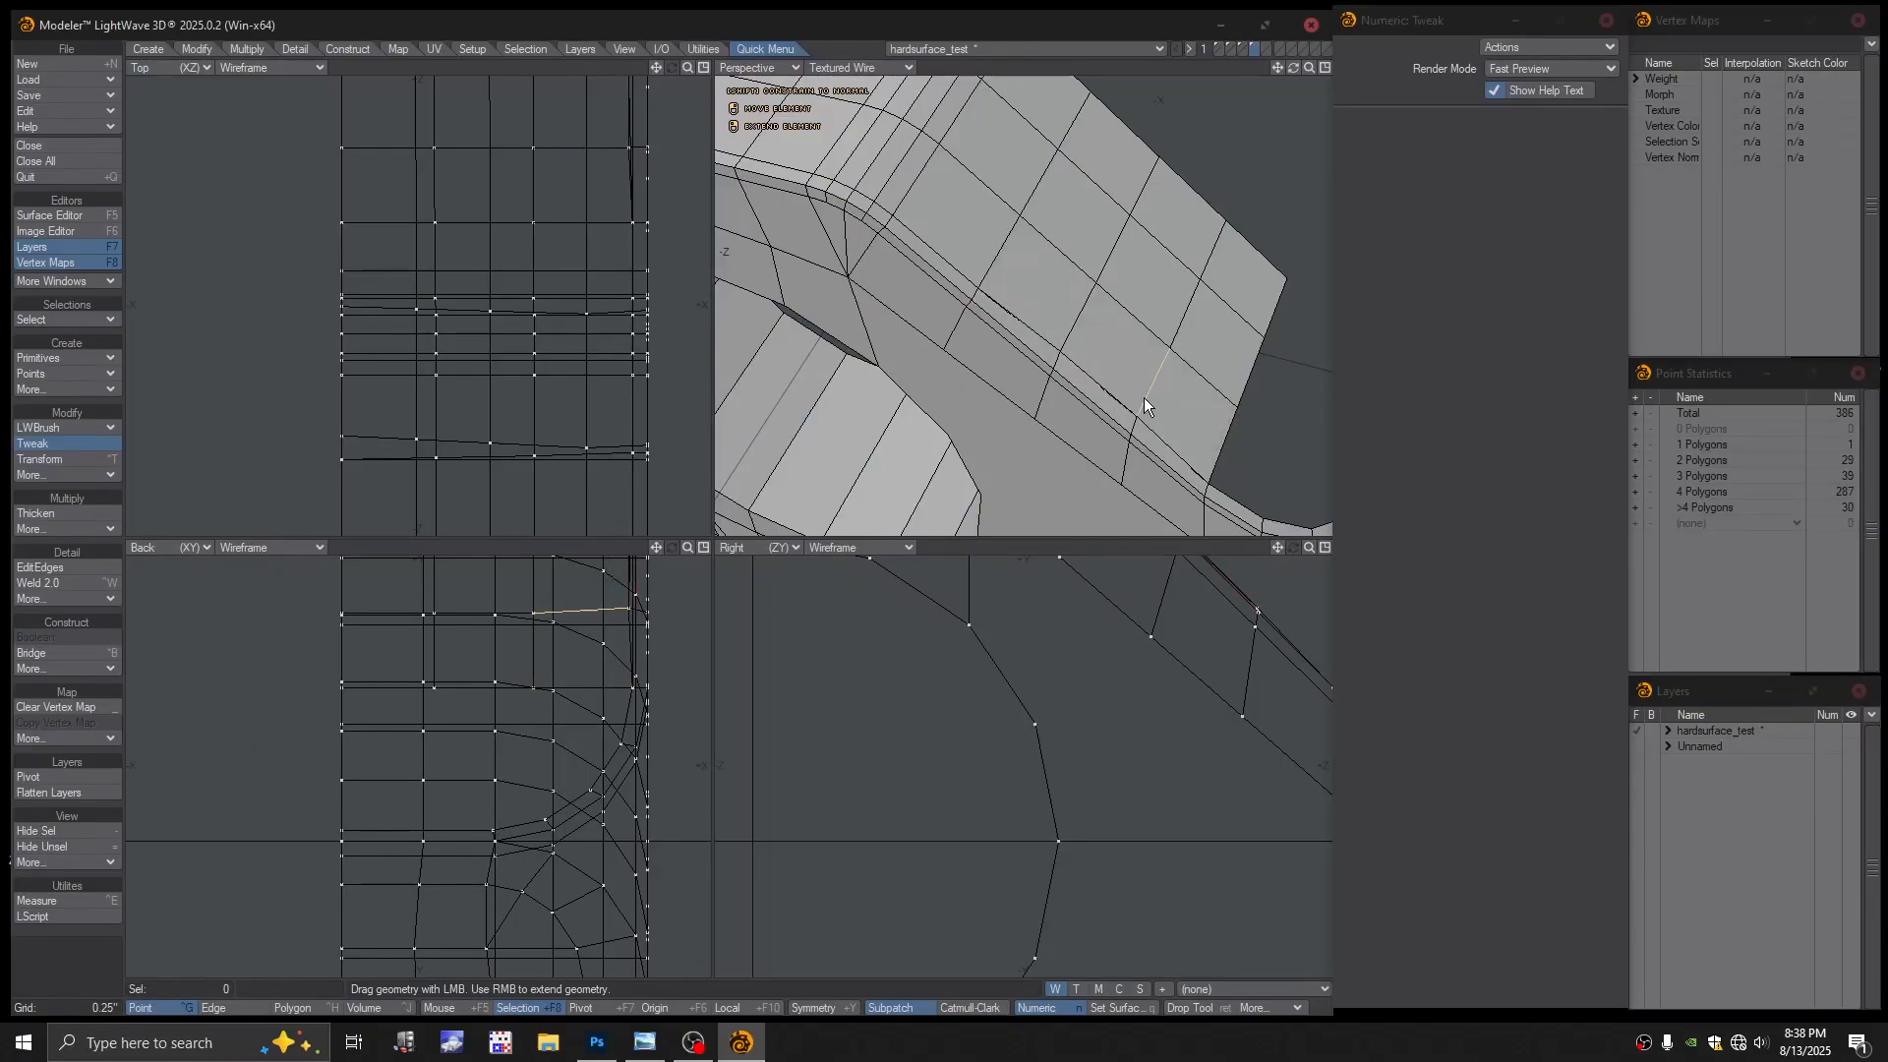
left_click_drag(1172, 413, 1077, 369, "alt")
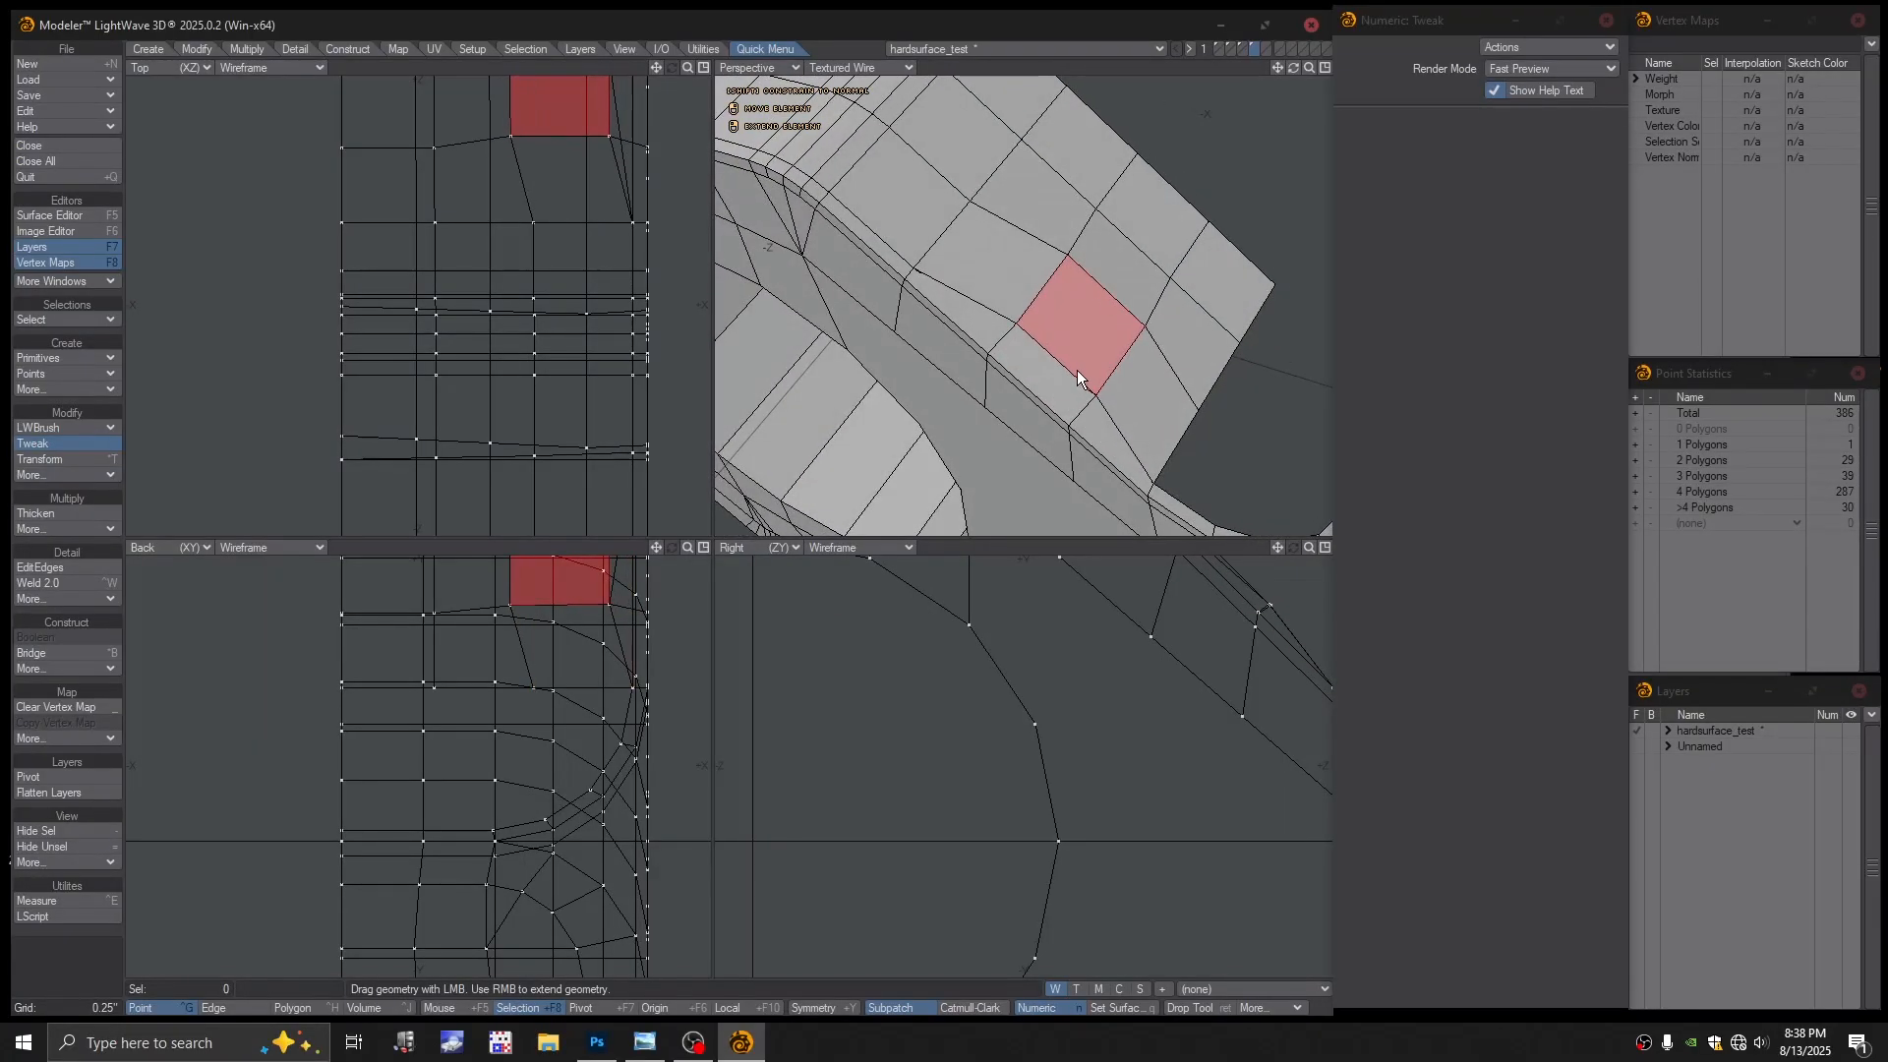
key("ctrl+z")
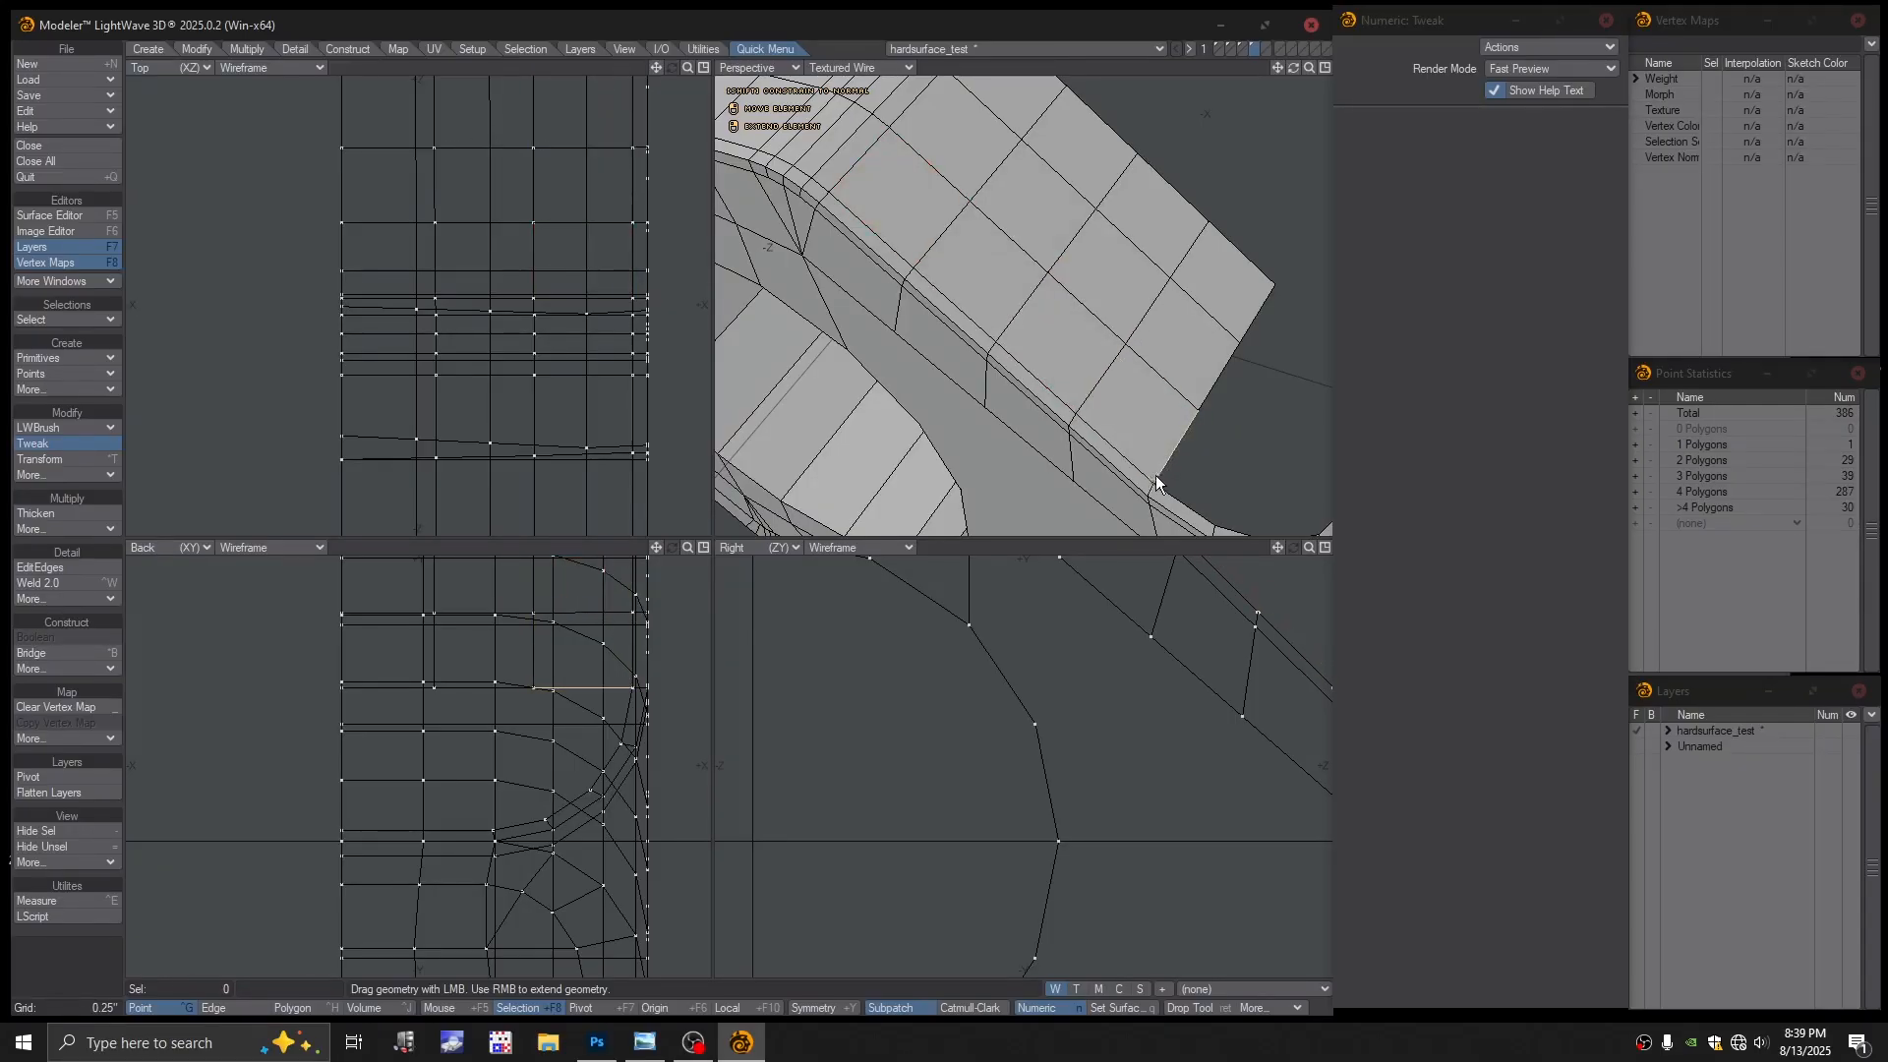
left_click_drag(1157, 476, 1131, 305)
Set the Perspective viewport to Color Wireframe
key("space")
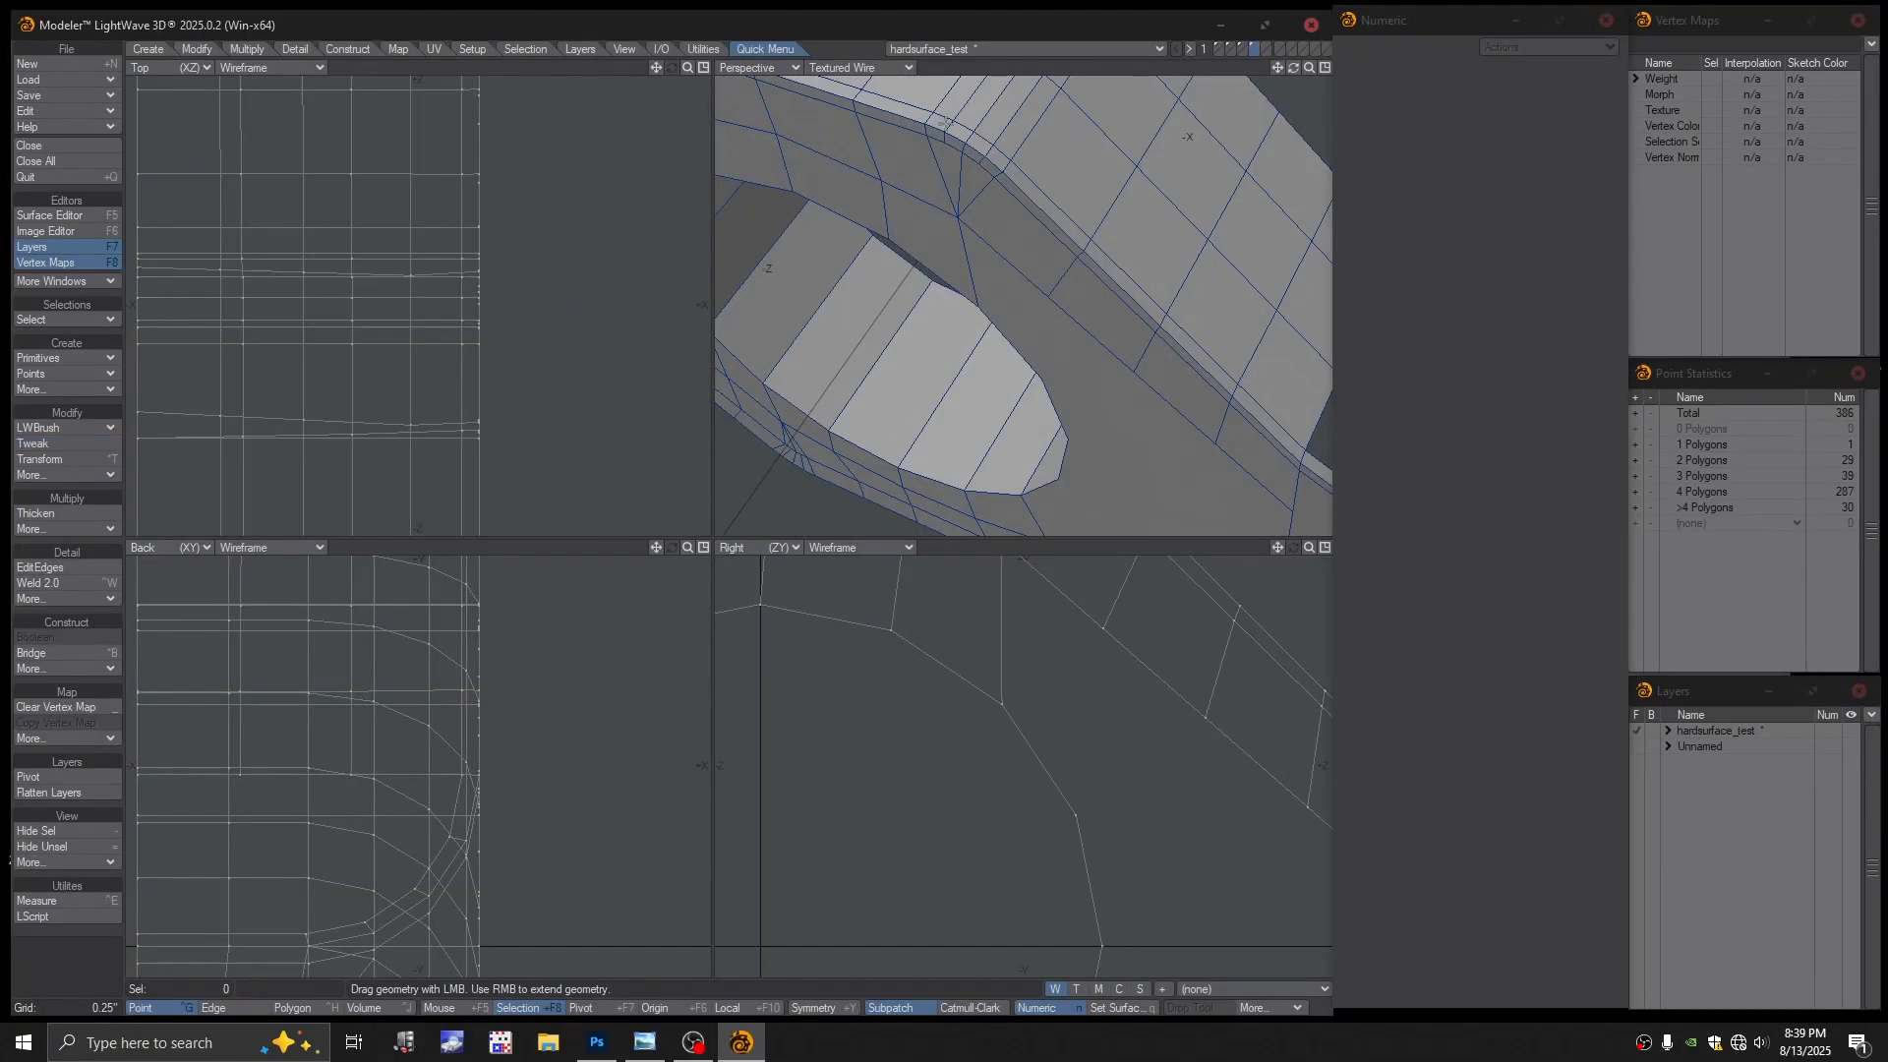
left_click(863, 66)
left_click(851, 41)
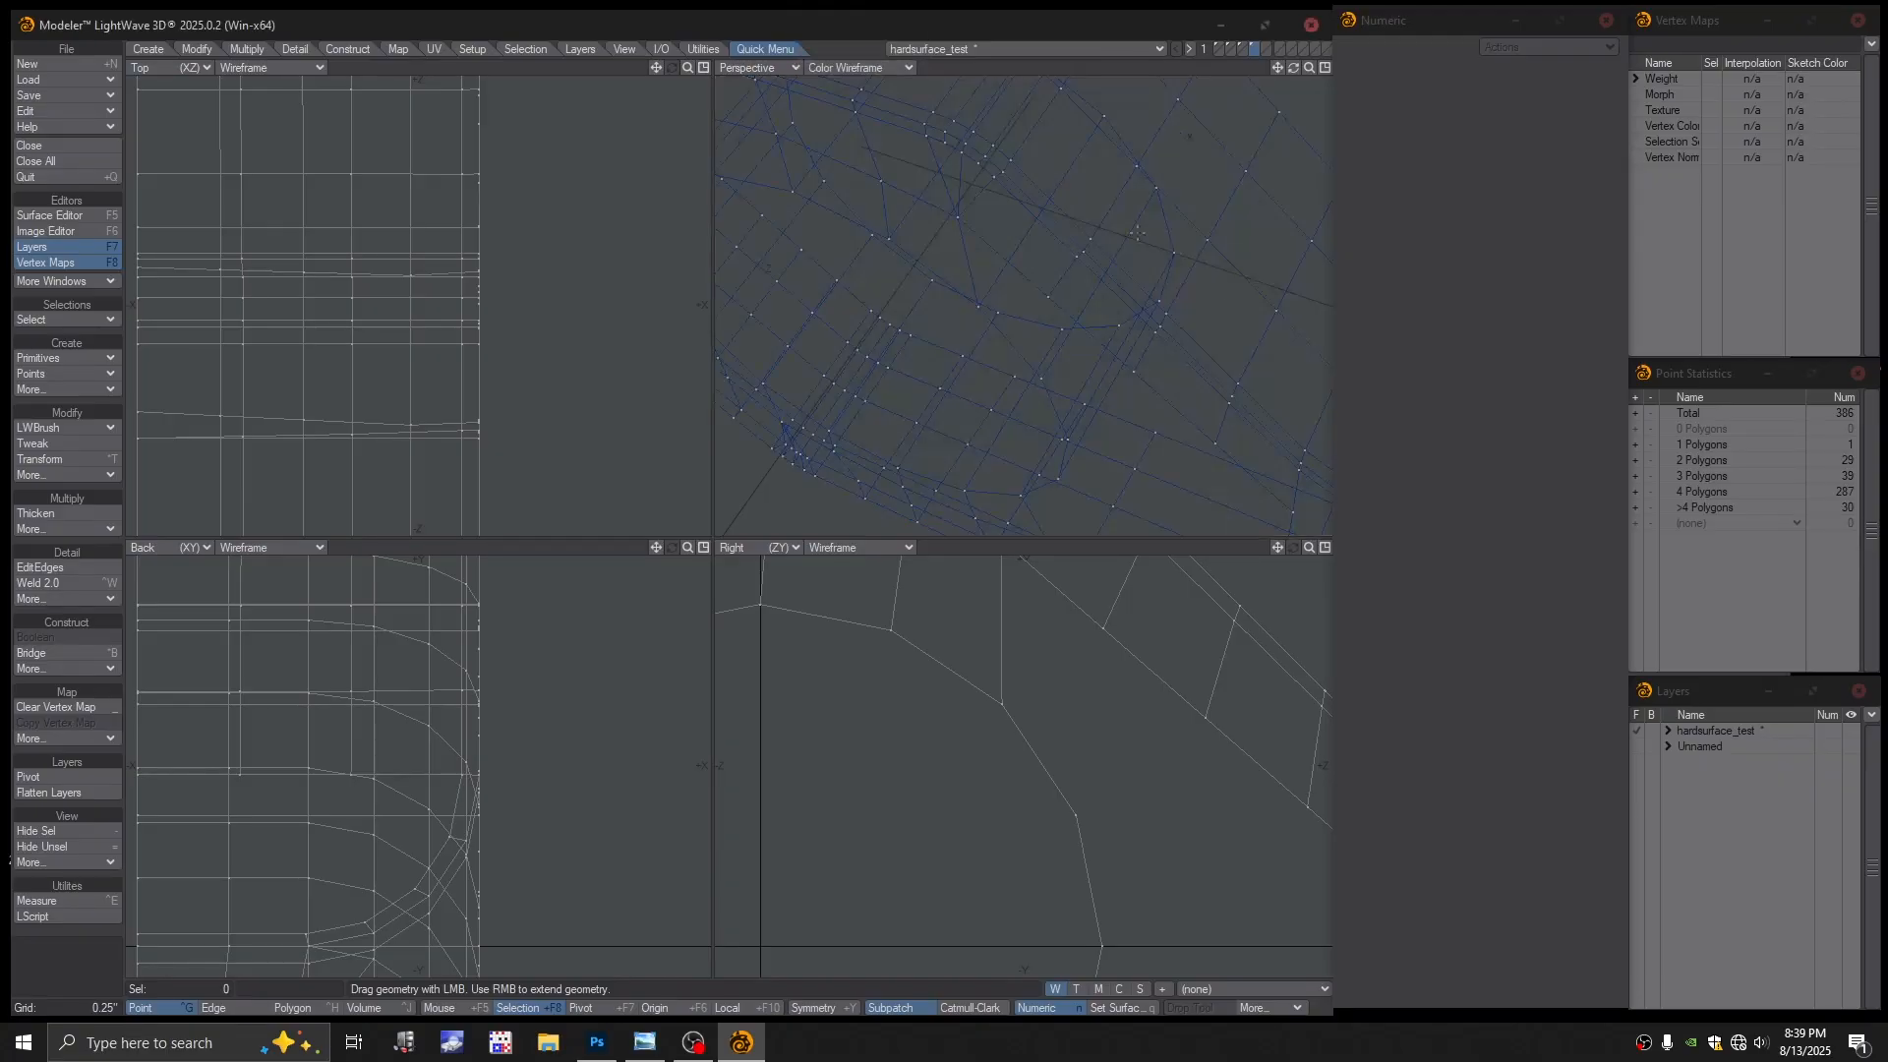
left_click_drag(1201, 301, 1067, 331, "alt")
Select edges around the slot and frame them in the Perspective view
key("space")
left_click(1189, 283)
scroll(1186, 280, "down", 2)
key("ctrl+z")
key("ctrl+z")
left_click_drag(1067, 330, 1160, 384, "ctrl+alt")
left_click_drag(1160, 384, 1069, 385, "alt")
left_click_drag(1070, 386, 1116, 359, "alt")
left_click_drag(1116, 360, 1126, 352, "ctrl+alt")
left_click_drag(1126, 352, 1168, 345, "alt")
left_click_drag(1168, 345, 1126, 320, "alt")
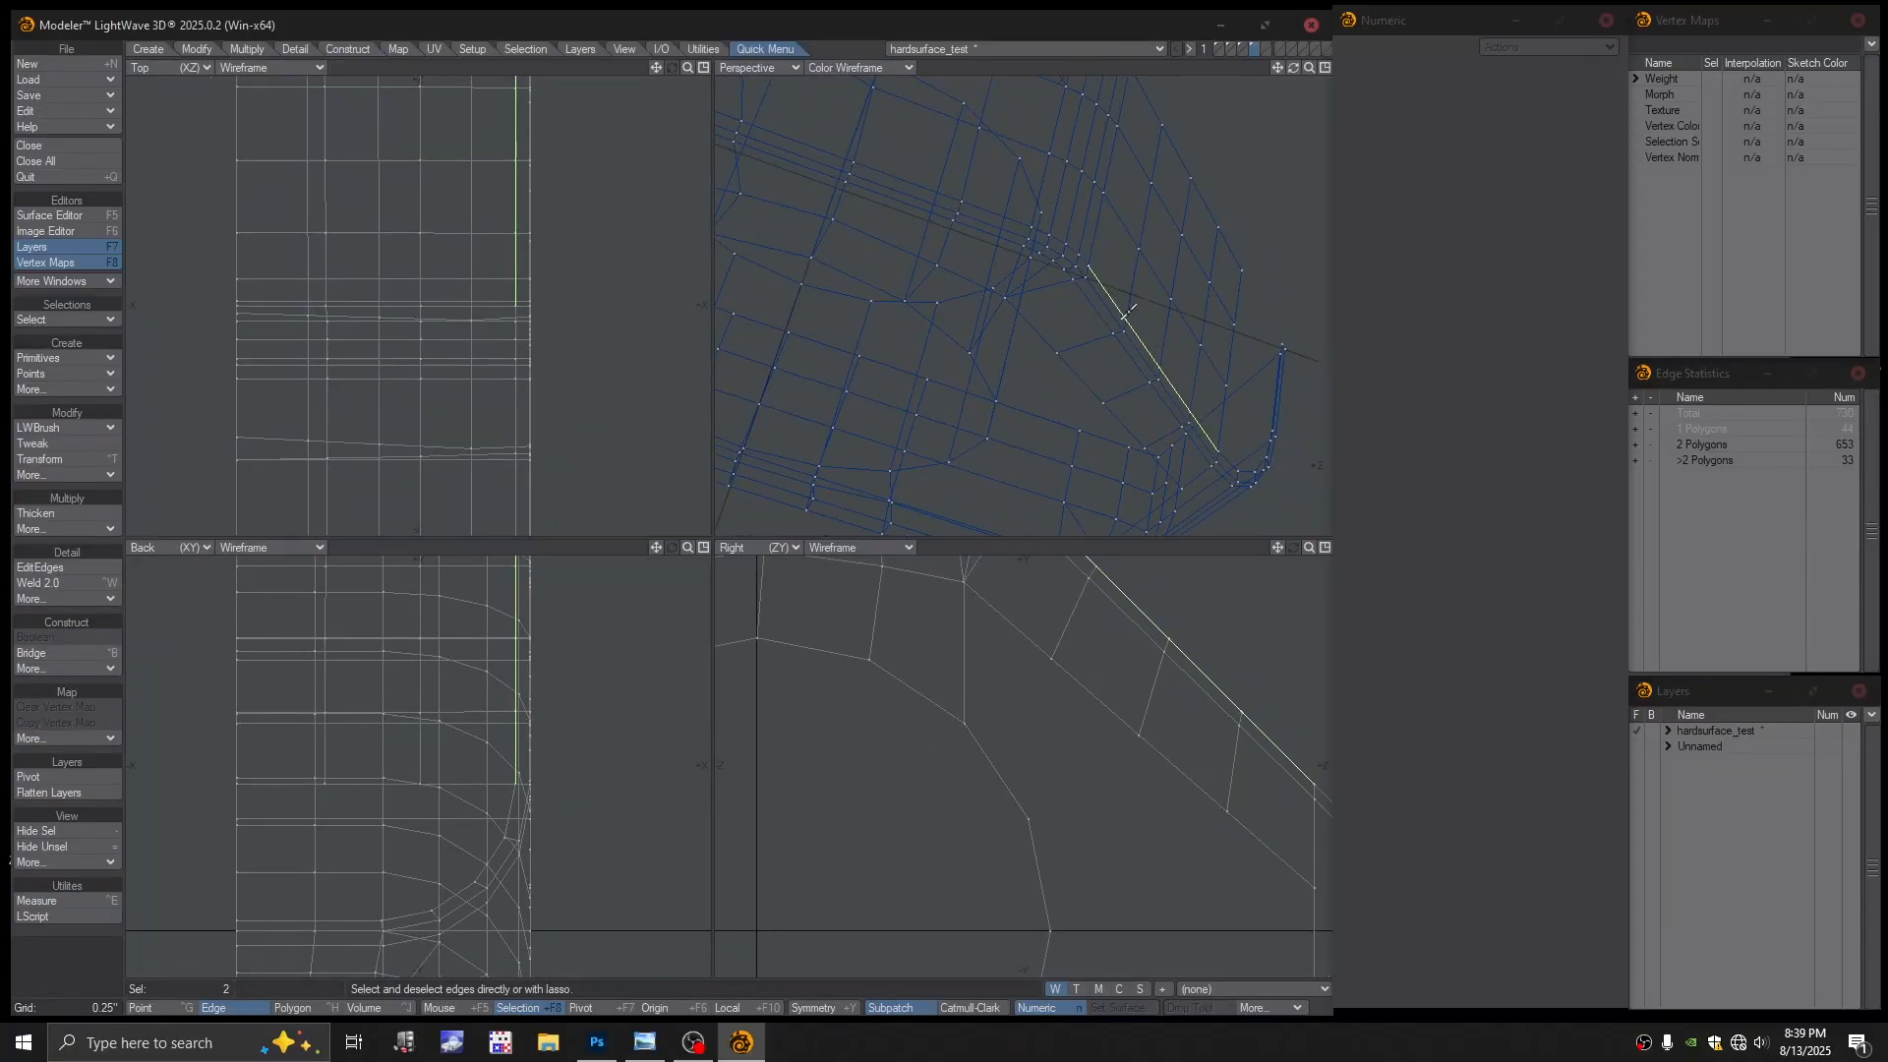
Test-select the short and long edges along the slot, clearing the selection each time
key("slash")
left_click(1108, 294)
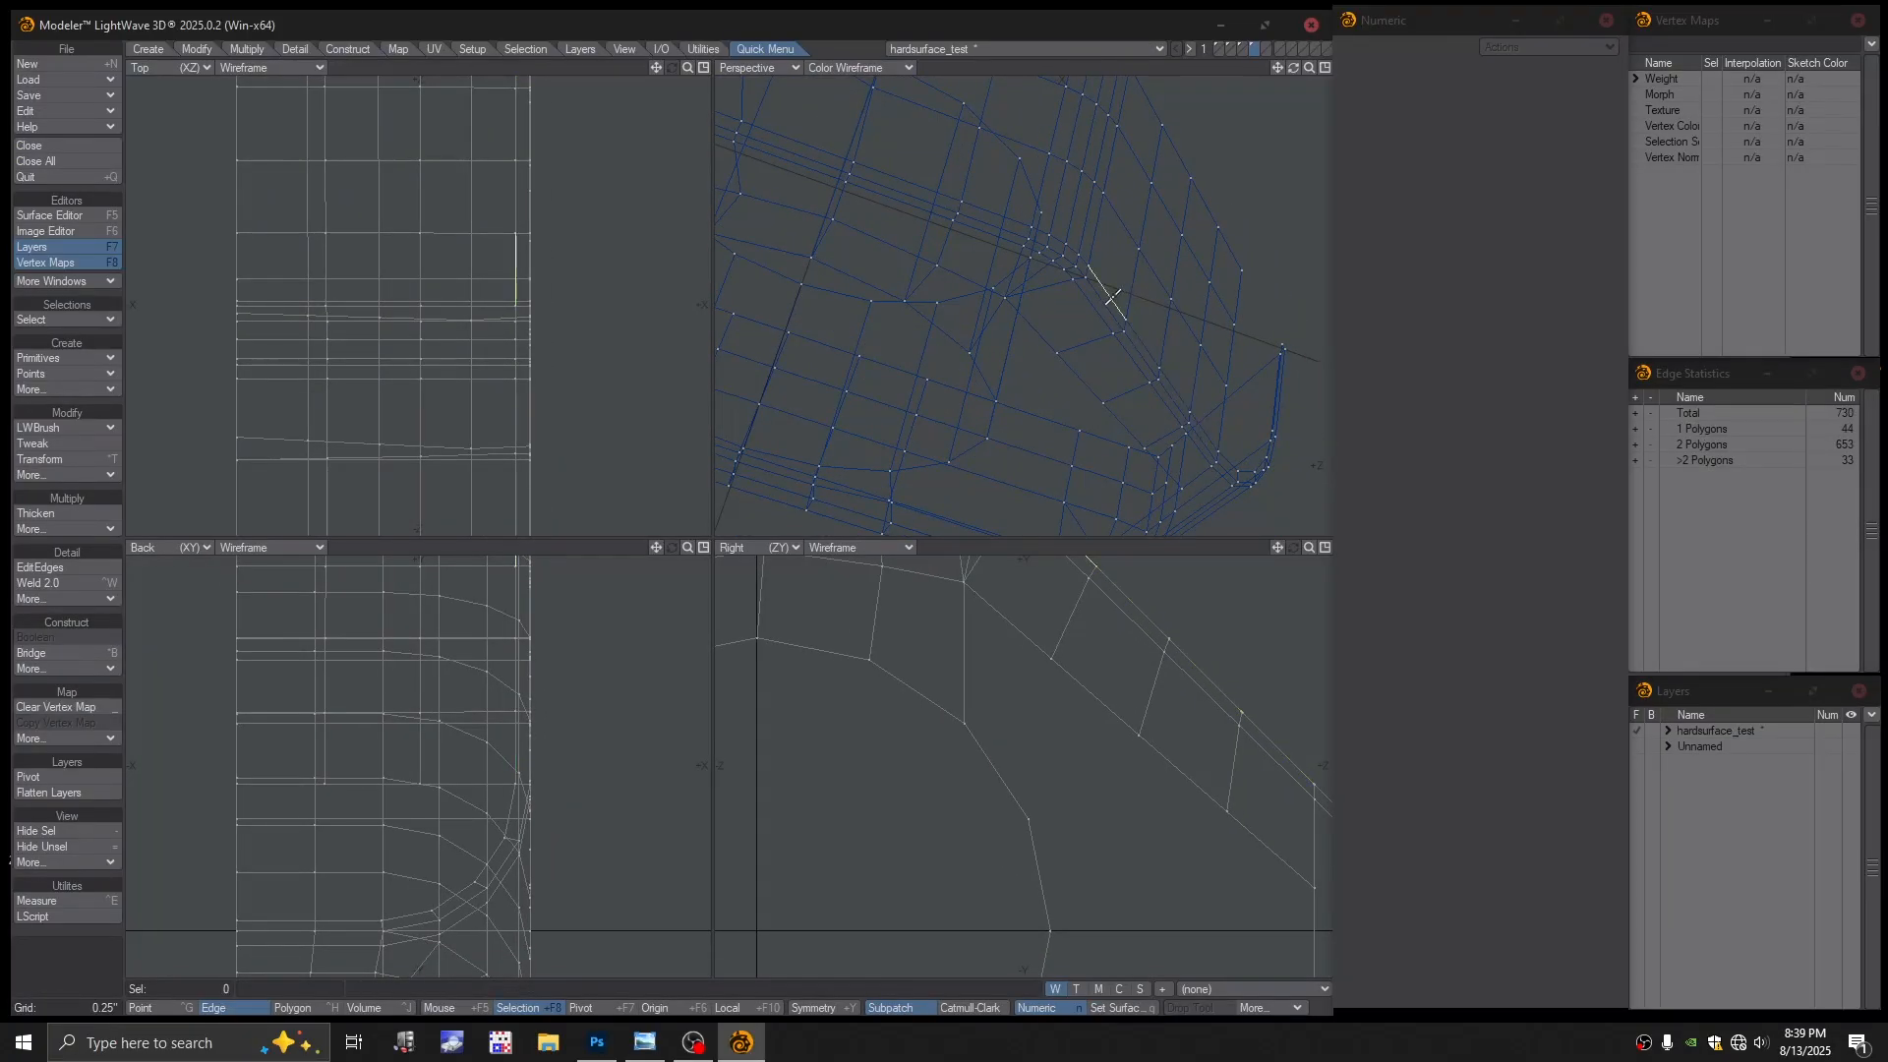
left_click(1126, 318, "shift")
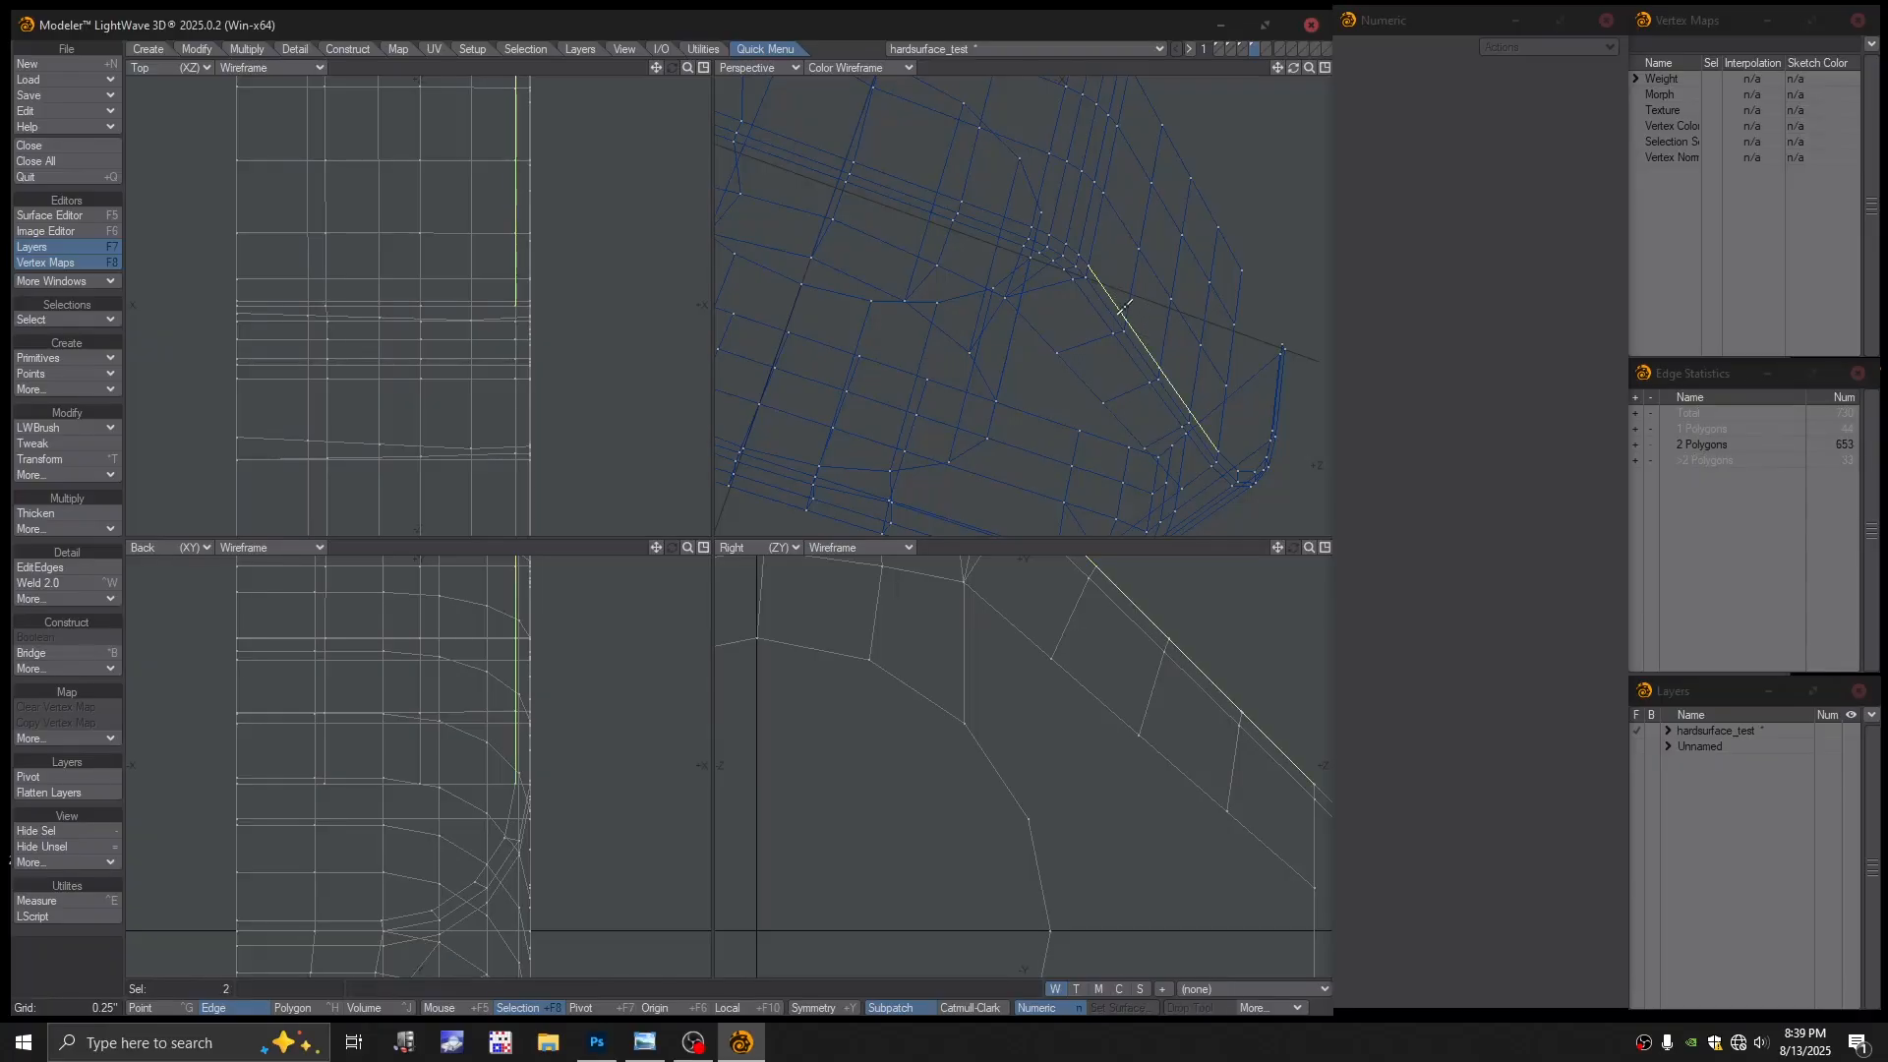
key("slash")
left_click(1129, 329)
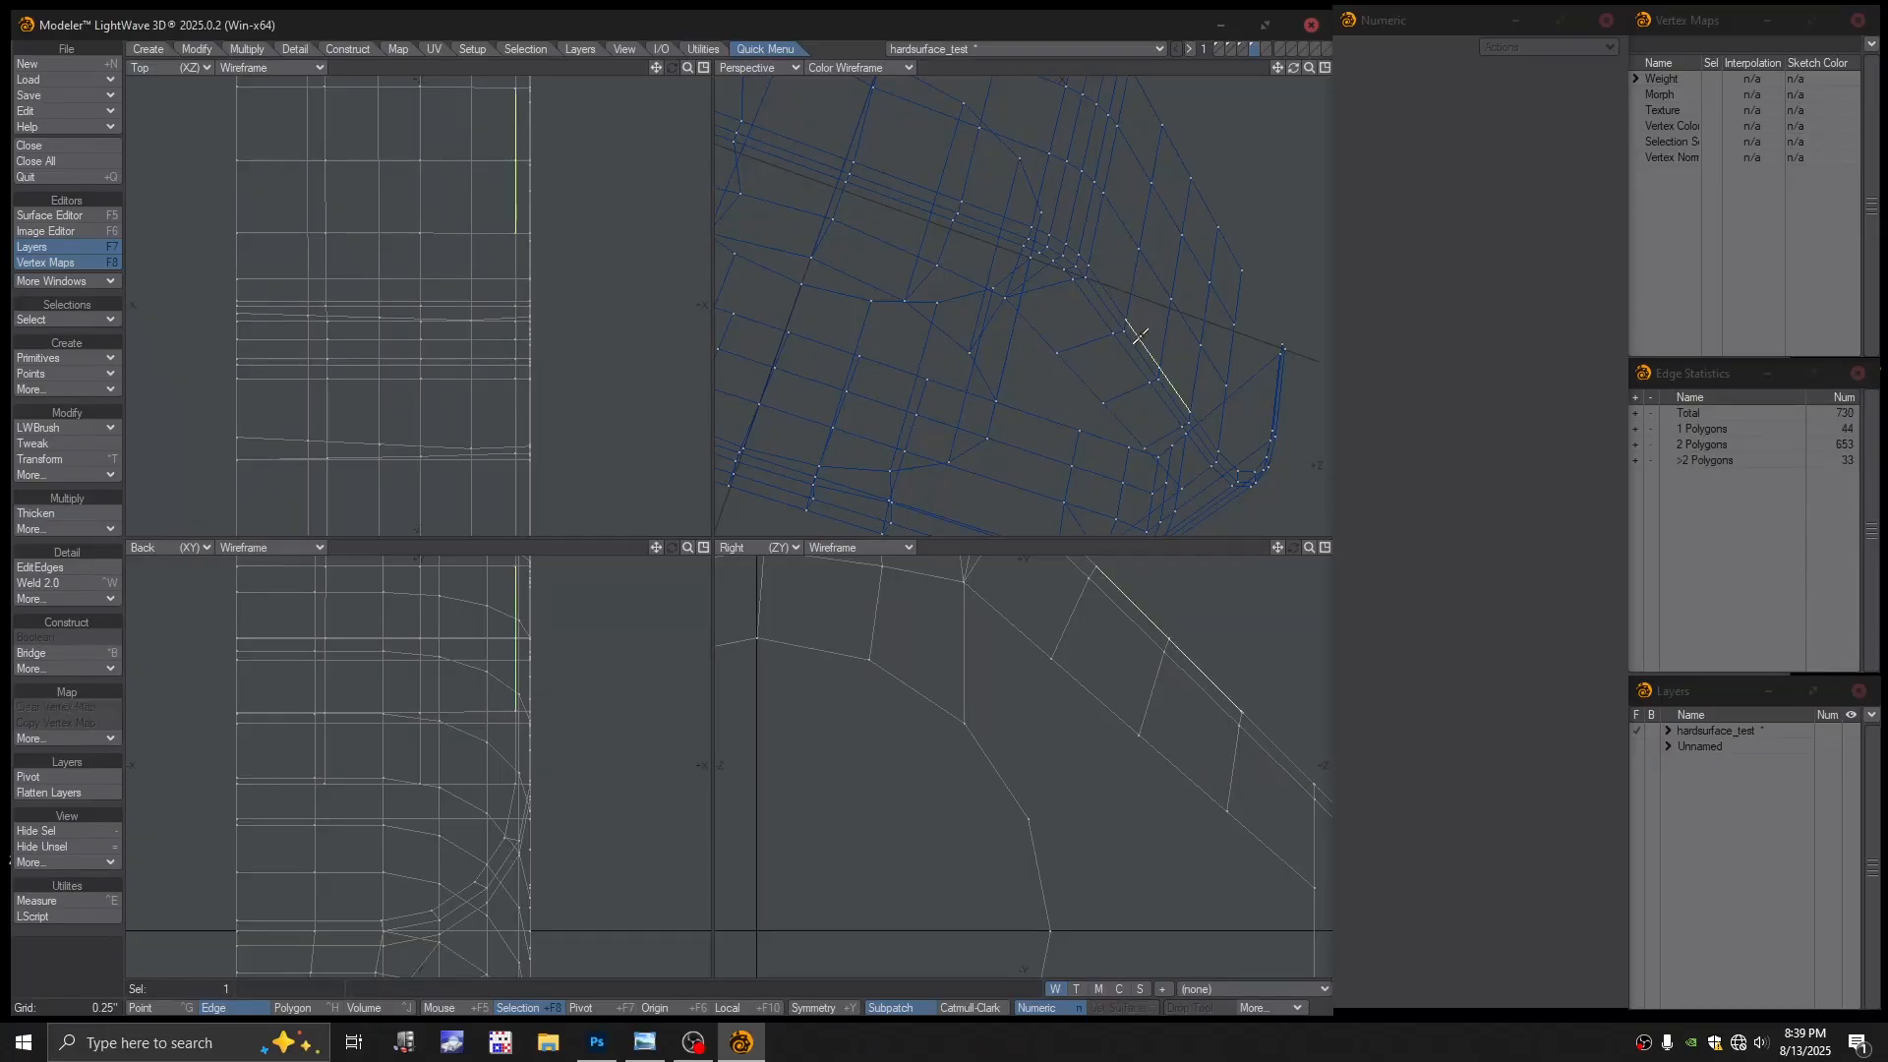
left_click(1094, 274, "shift")
key("slash")
mouse_move(1135, 349)
left_mouse_down()
mouse_move(1151, 332)
mouse_move(1177, 370)
left_mouse_up()
key("slash")
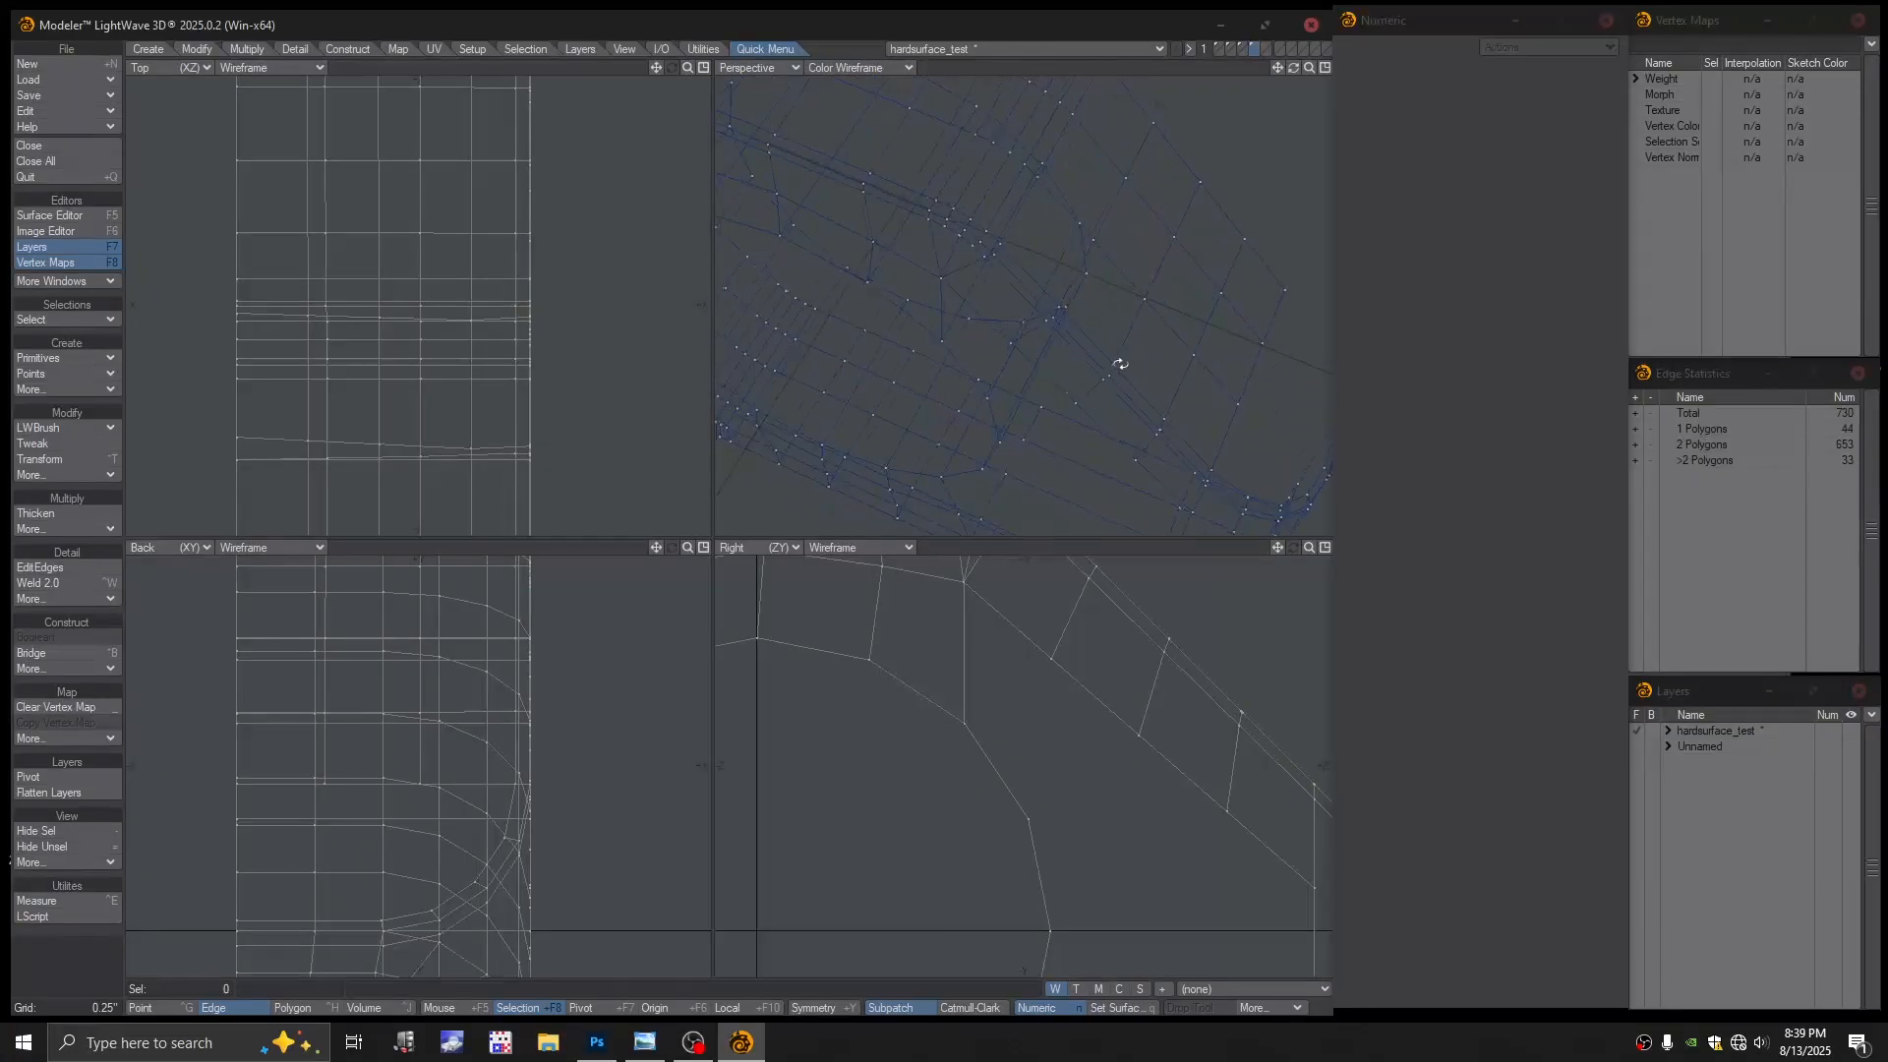
left_click_drag(1141, 300, 1106, 356, "alt")
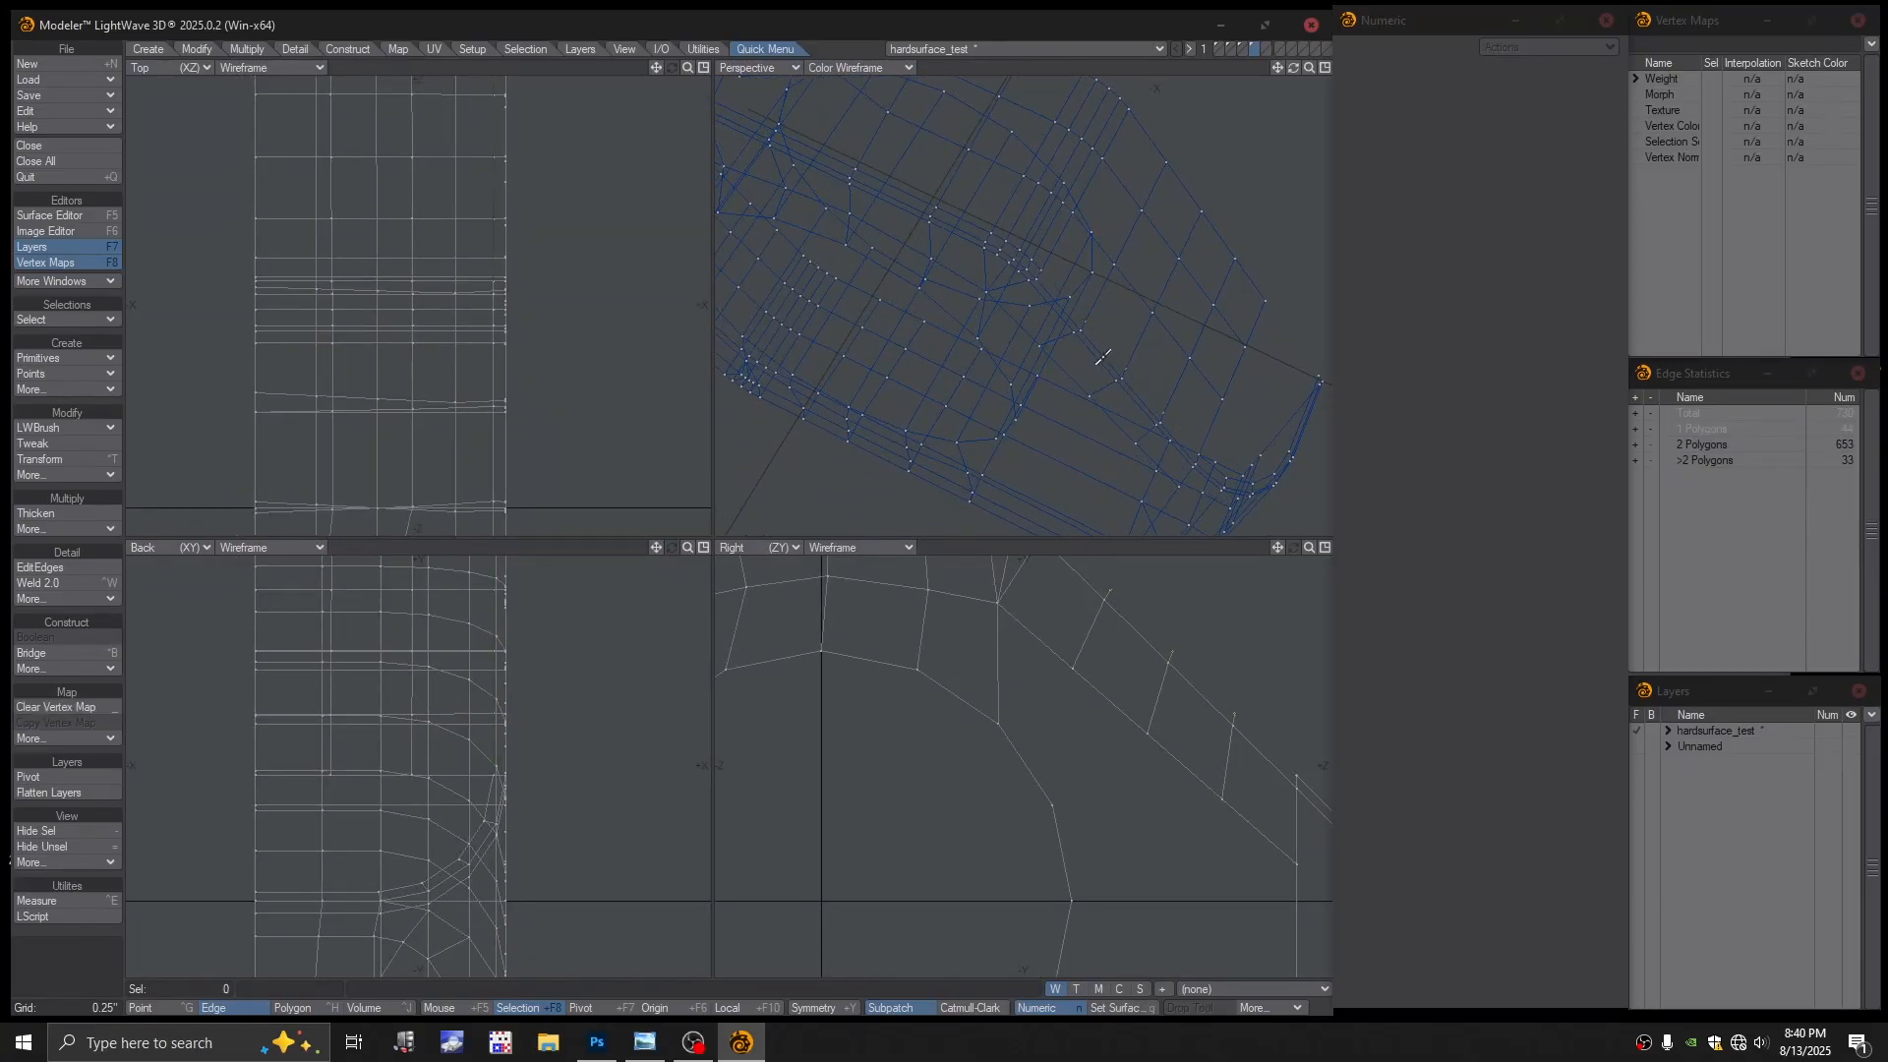
Delete the four polygons spanning the slot
key("ctrl+h")
key("ctrl+g")
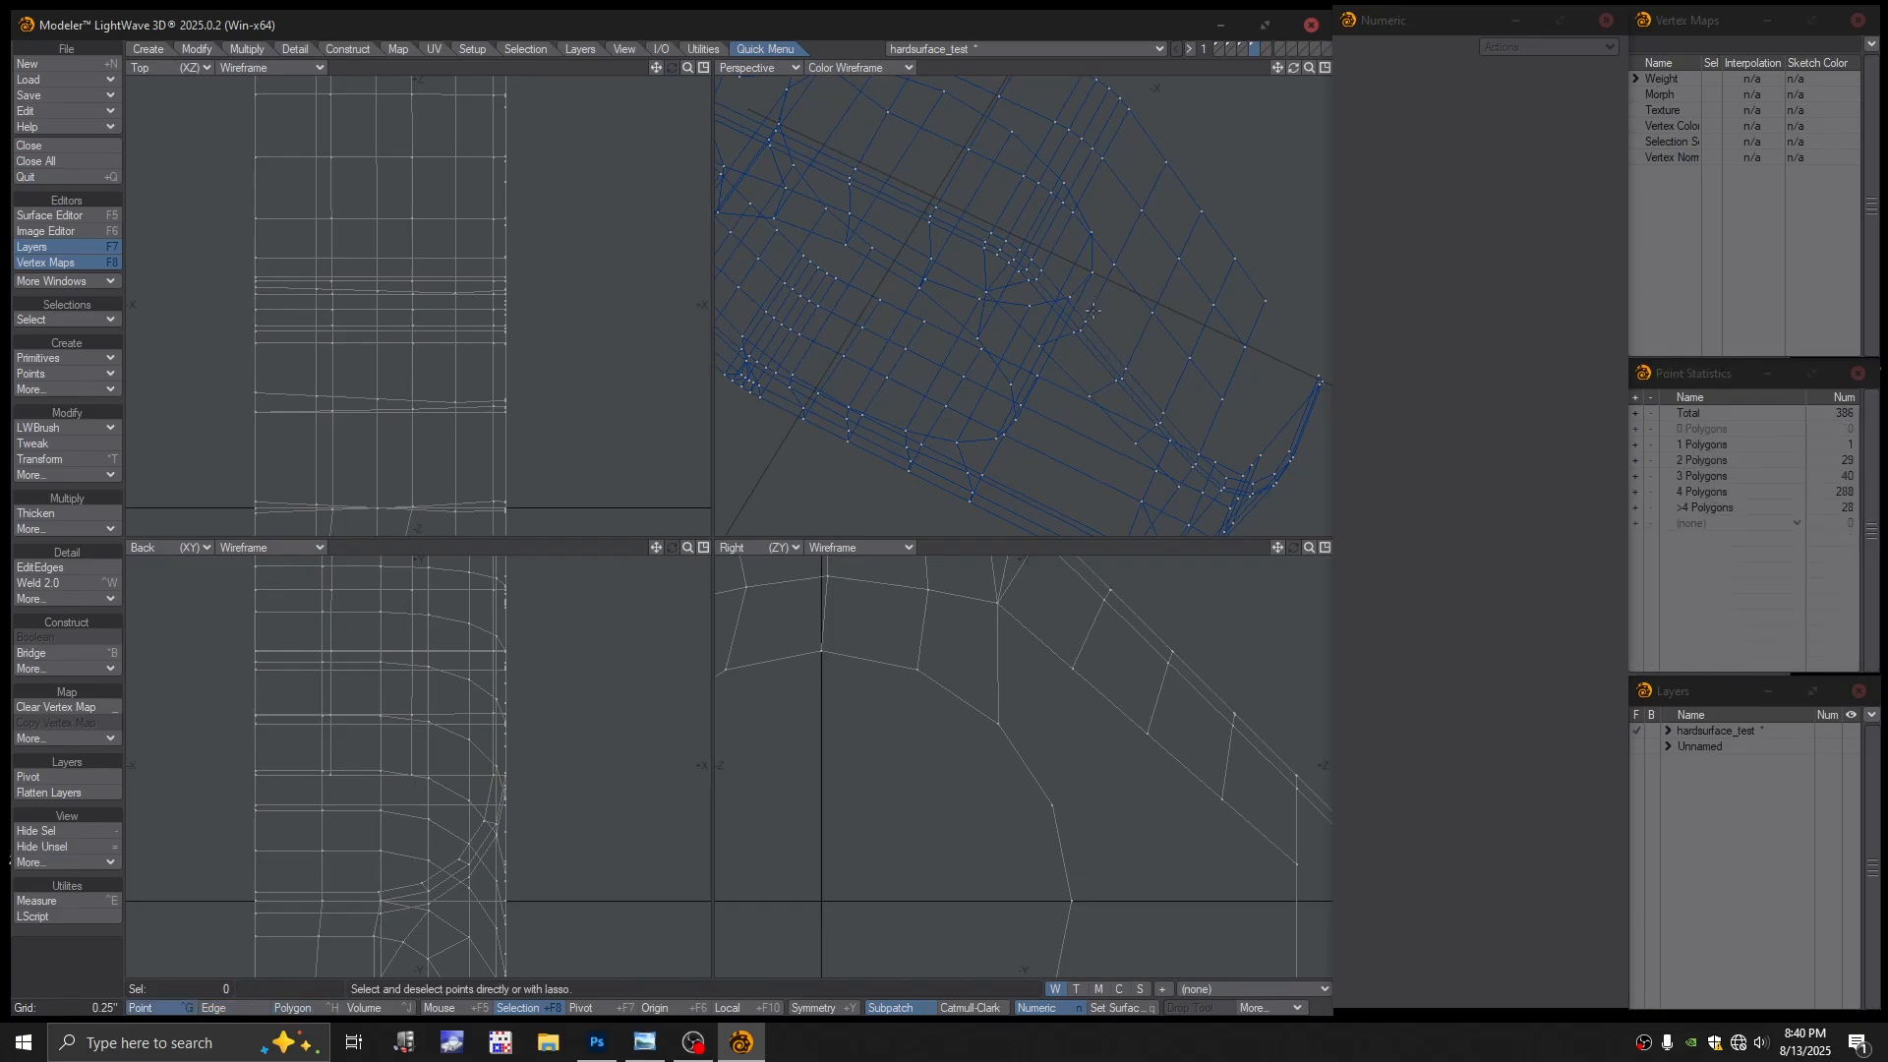
mouse_move(1165, 330)
left_mouse_down("ctrl+alt")
mouse_move(1118, 333)
mouse_move(1139, 337)
left_mouse_up("ctrl+alt")
key("ctrl+h")
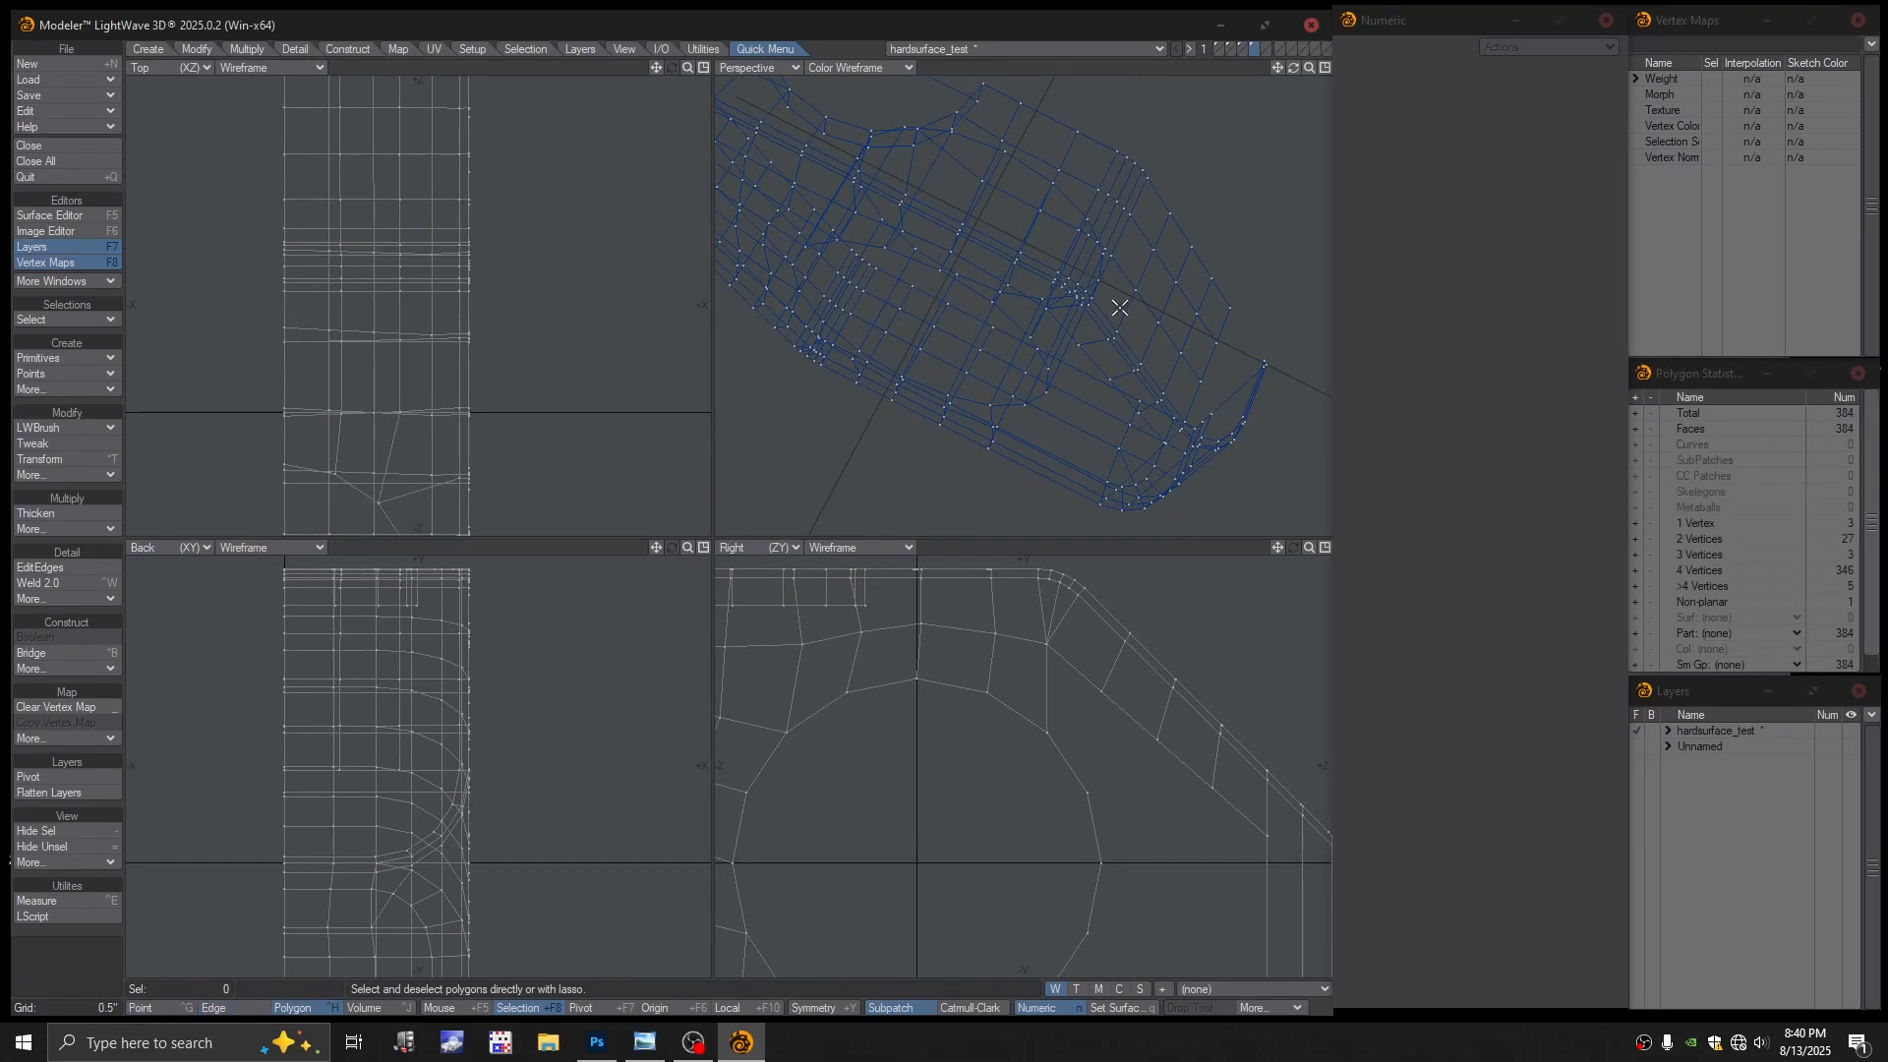
mouse_move(1119, 308)
left_mouse_down()
mouse_move(1171, 371)
mouse_move(1120, 368)
left_mouse_up()
left_click_drag(1120, 368, 1153, 368, "ctrl+alt")
left_click_drag(1153, 368, 1049, 354, "alt")
left_click_drag(1101, 316, 1126, 342, "alt")
left_click_drag(1126, 343, 1088, 308, "ctrl+alt")
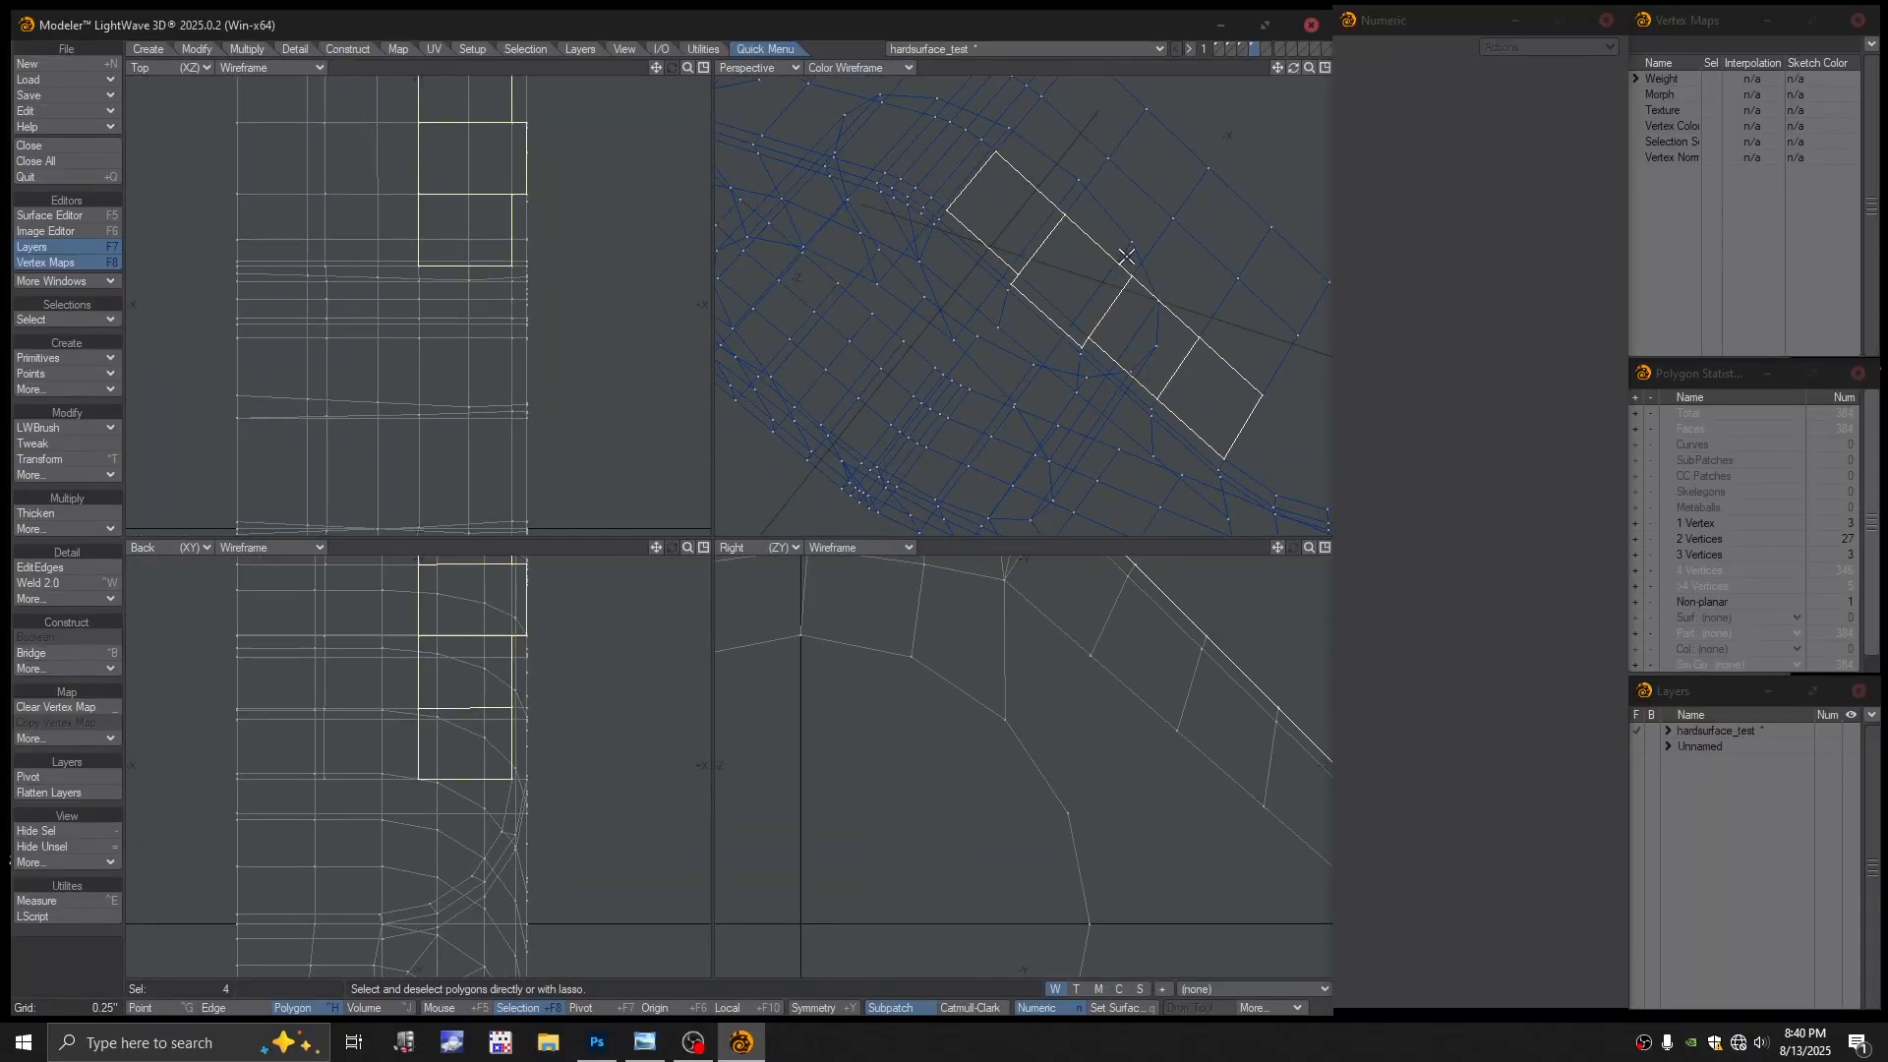
key("Delete")
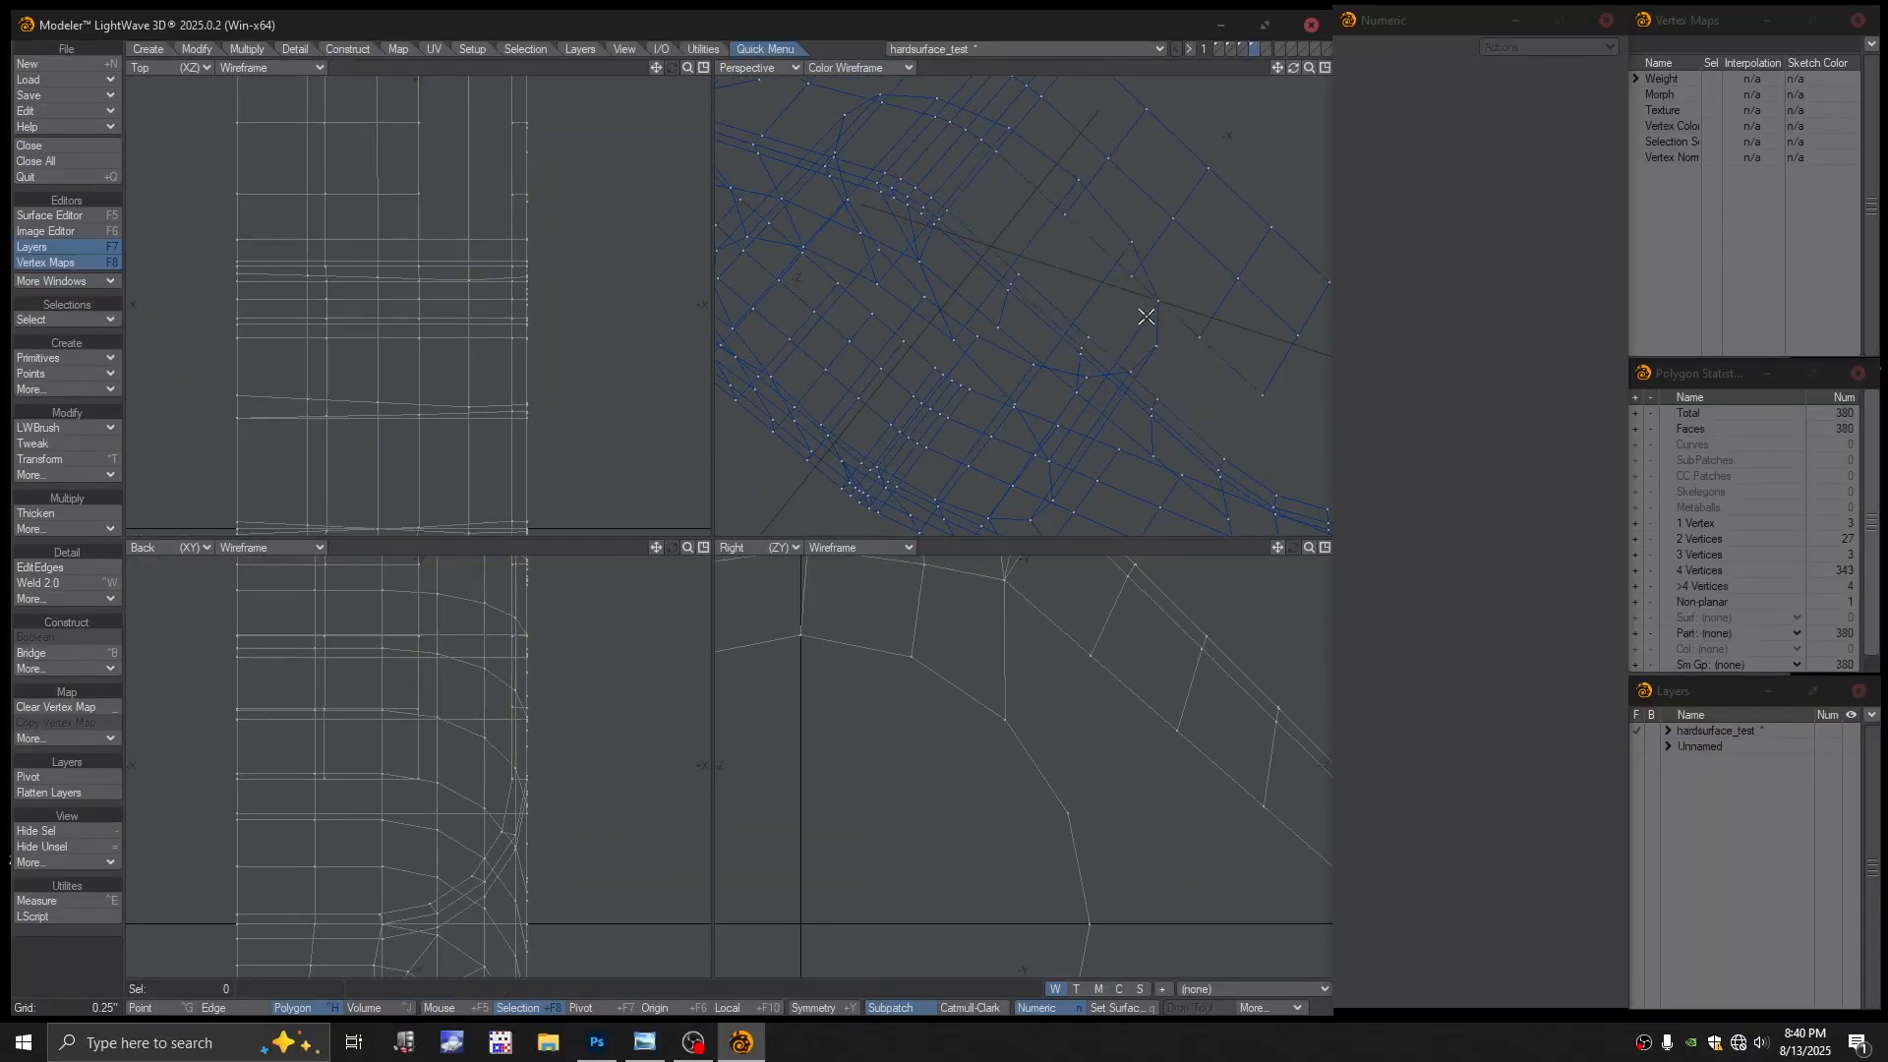
Set the Perspective viewport to Textured Wire to inspect the opened slot
left_click(863, 67)
left_click(868, 185)
left_click_drag(1062, 295, 1141, 339, "alt")
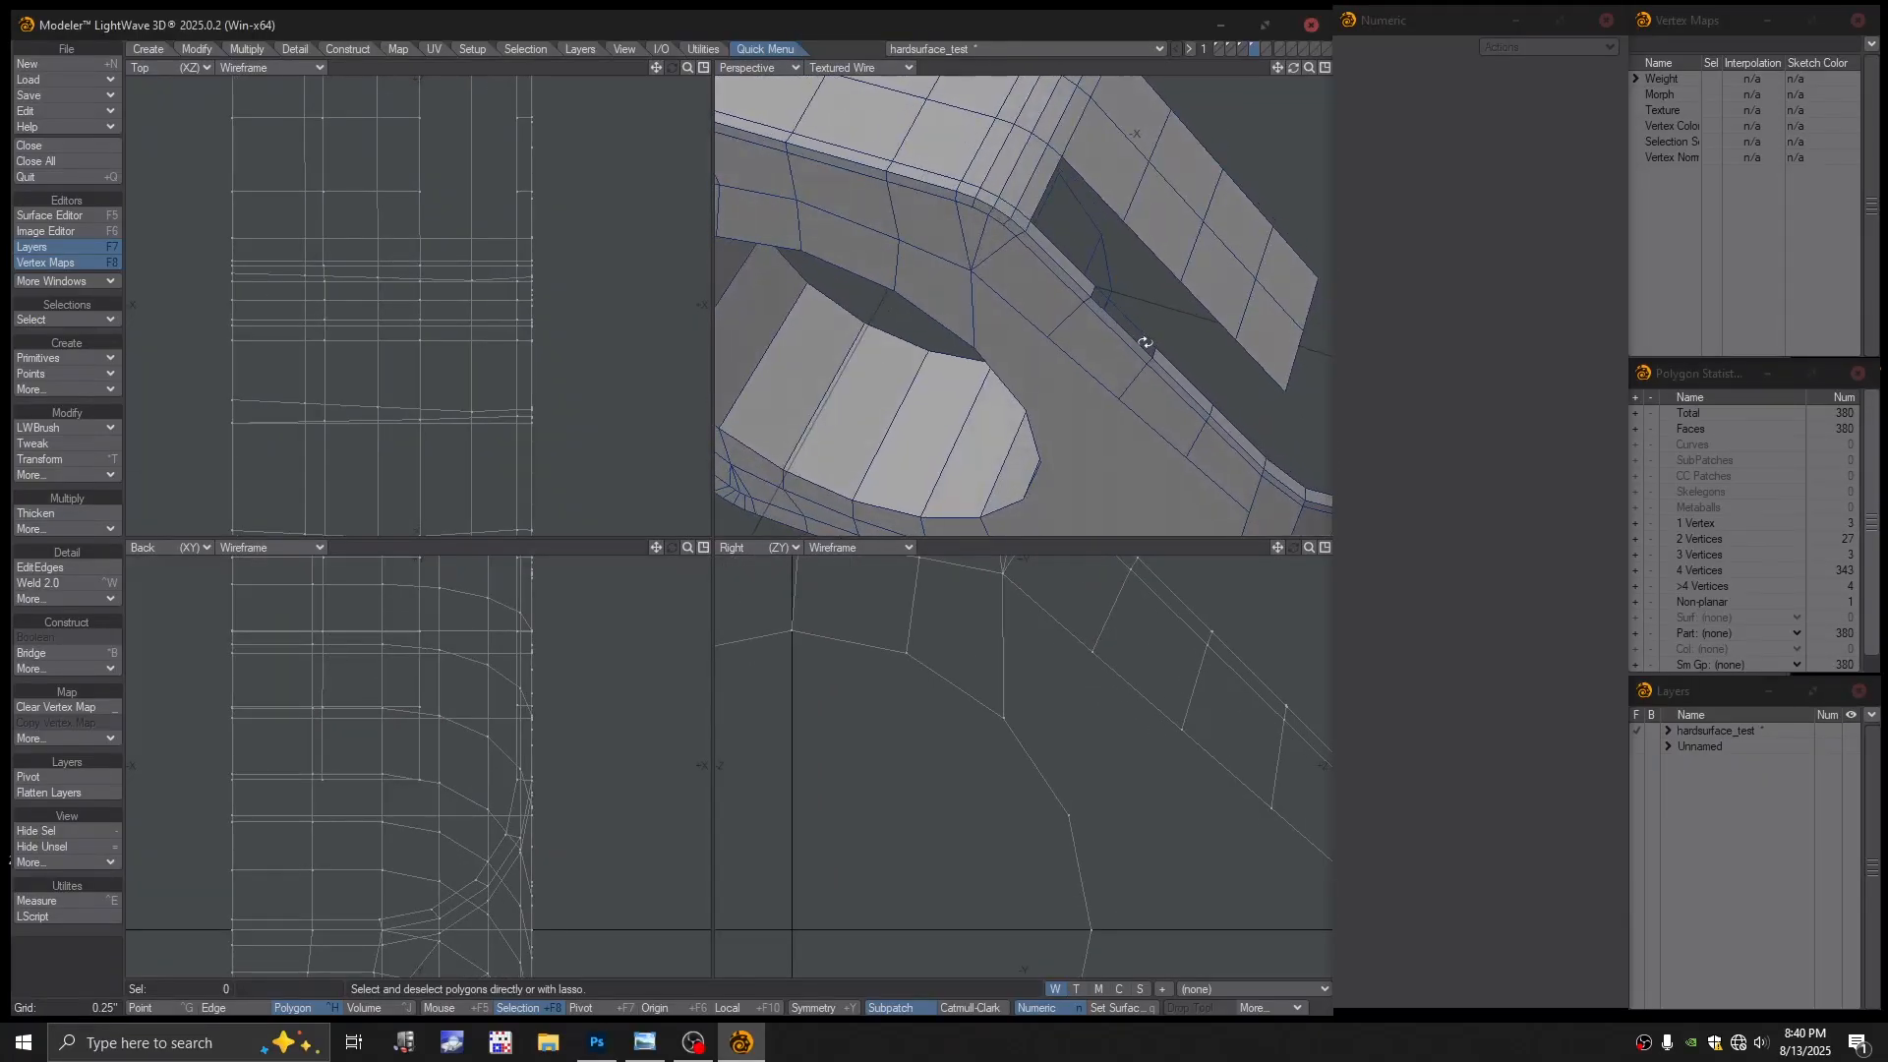
key("ctrl+h")
key("ctrl+j")
Delete the three thin strip polygons along the slot edge
scroll(1137, 335, "up", 4)
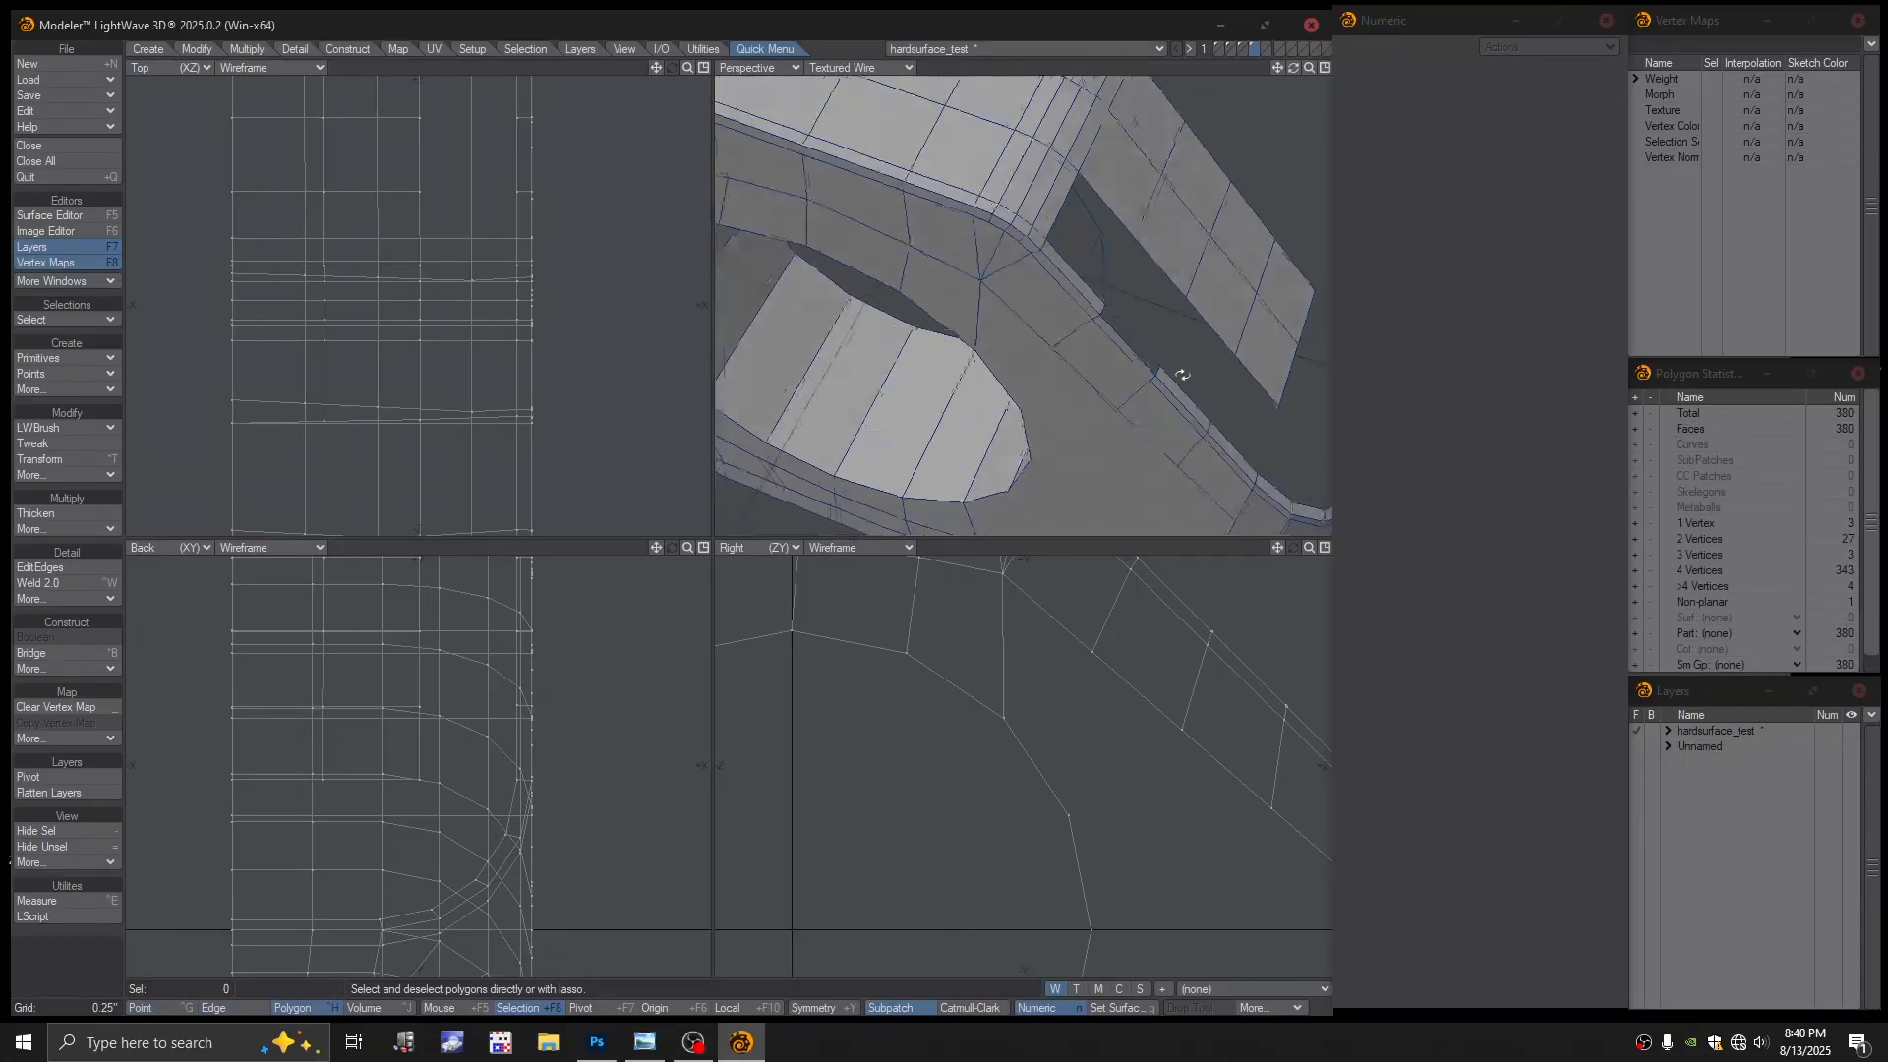
key("ctrl+h")
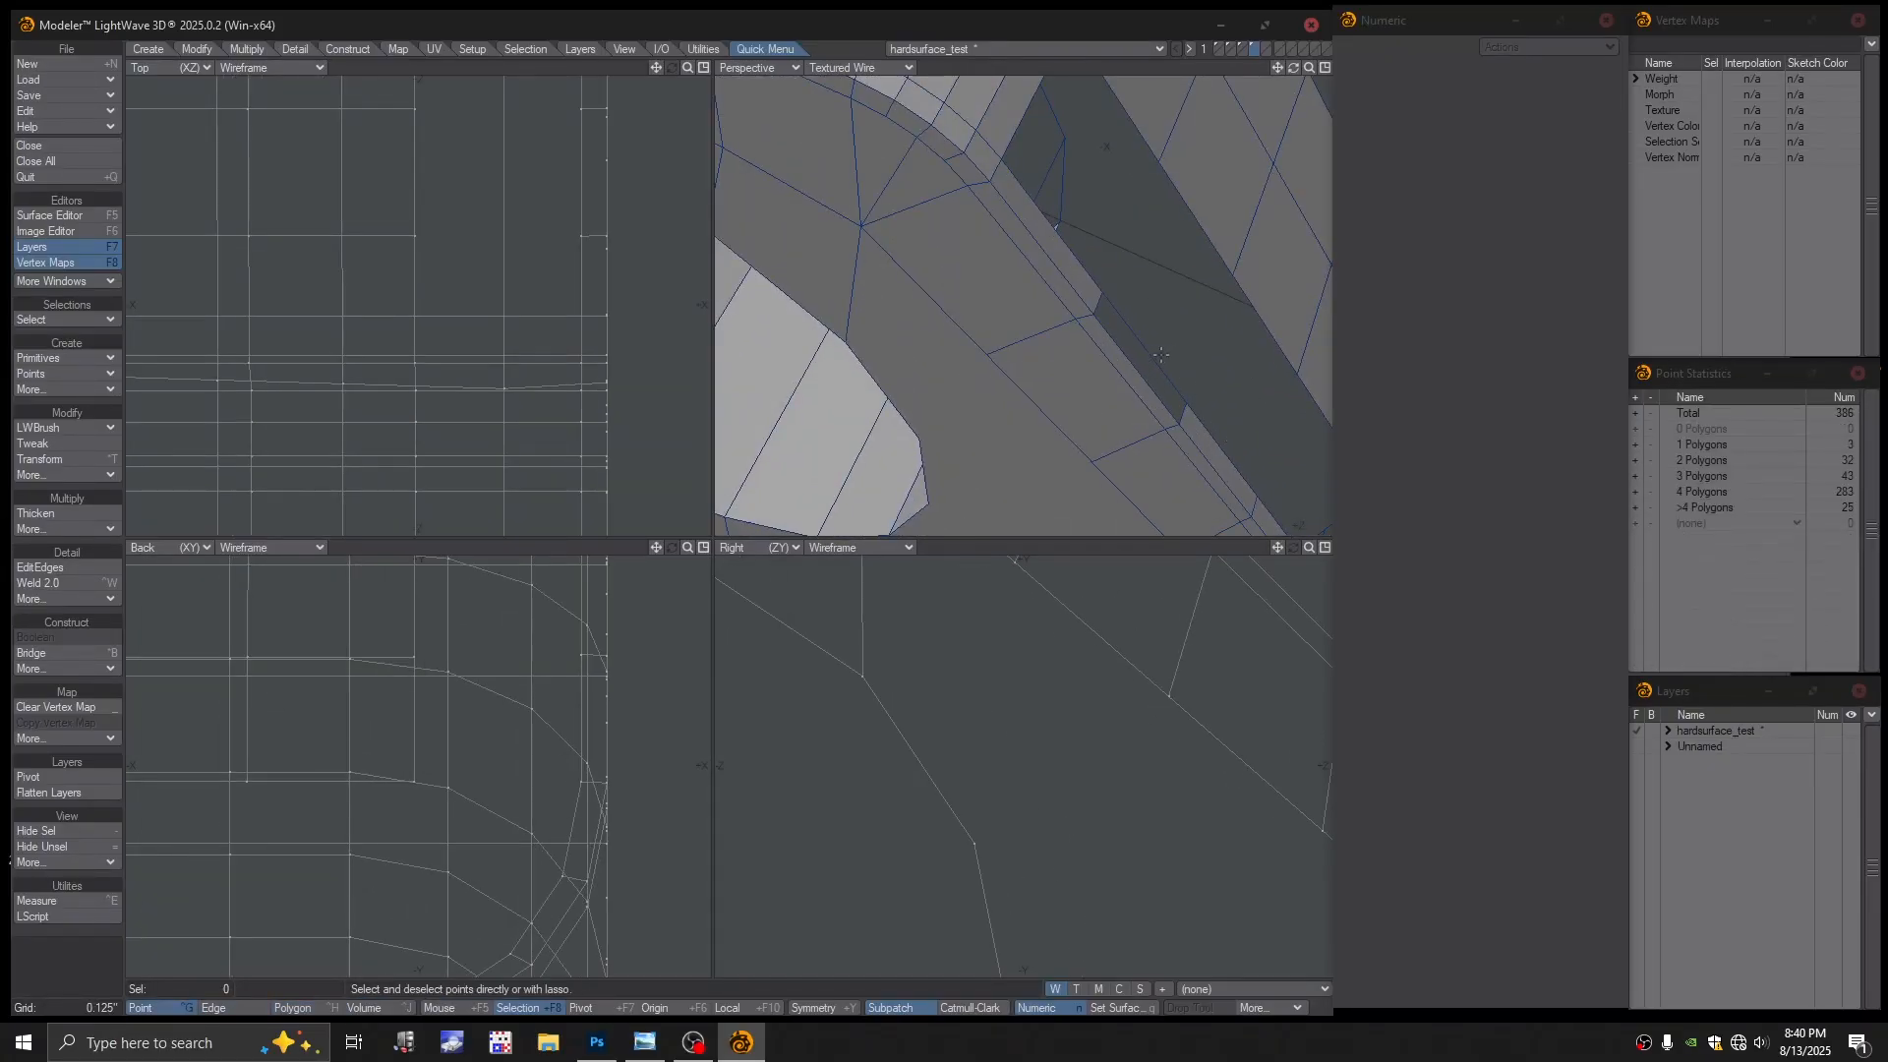
scroll(1164, 364, "down", 2)
left_click_drag(1164, 365, 1185, 424, "alt")
key("ctrl+h")
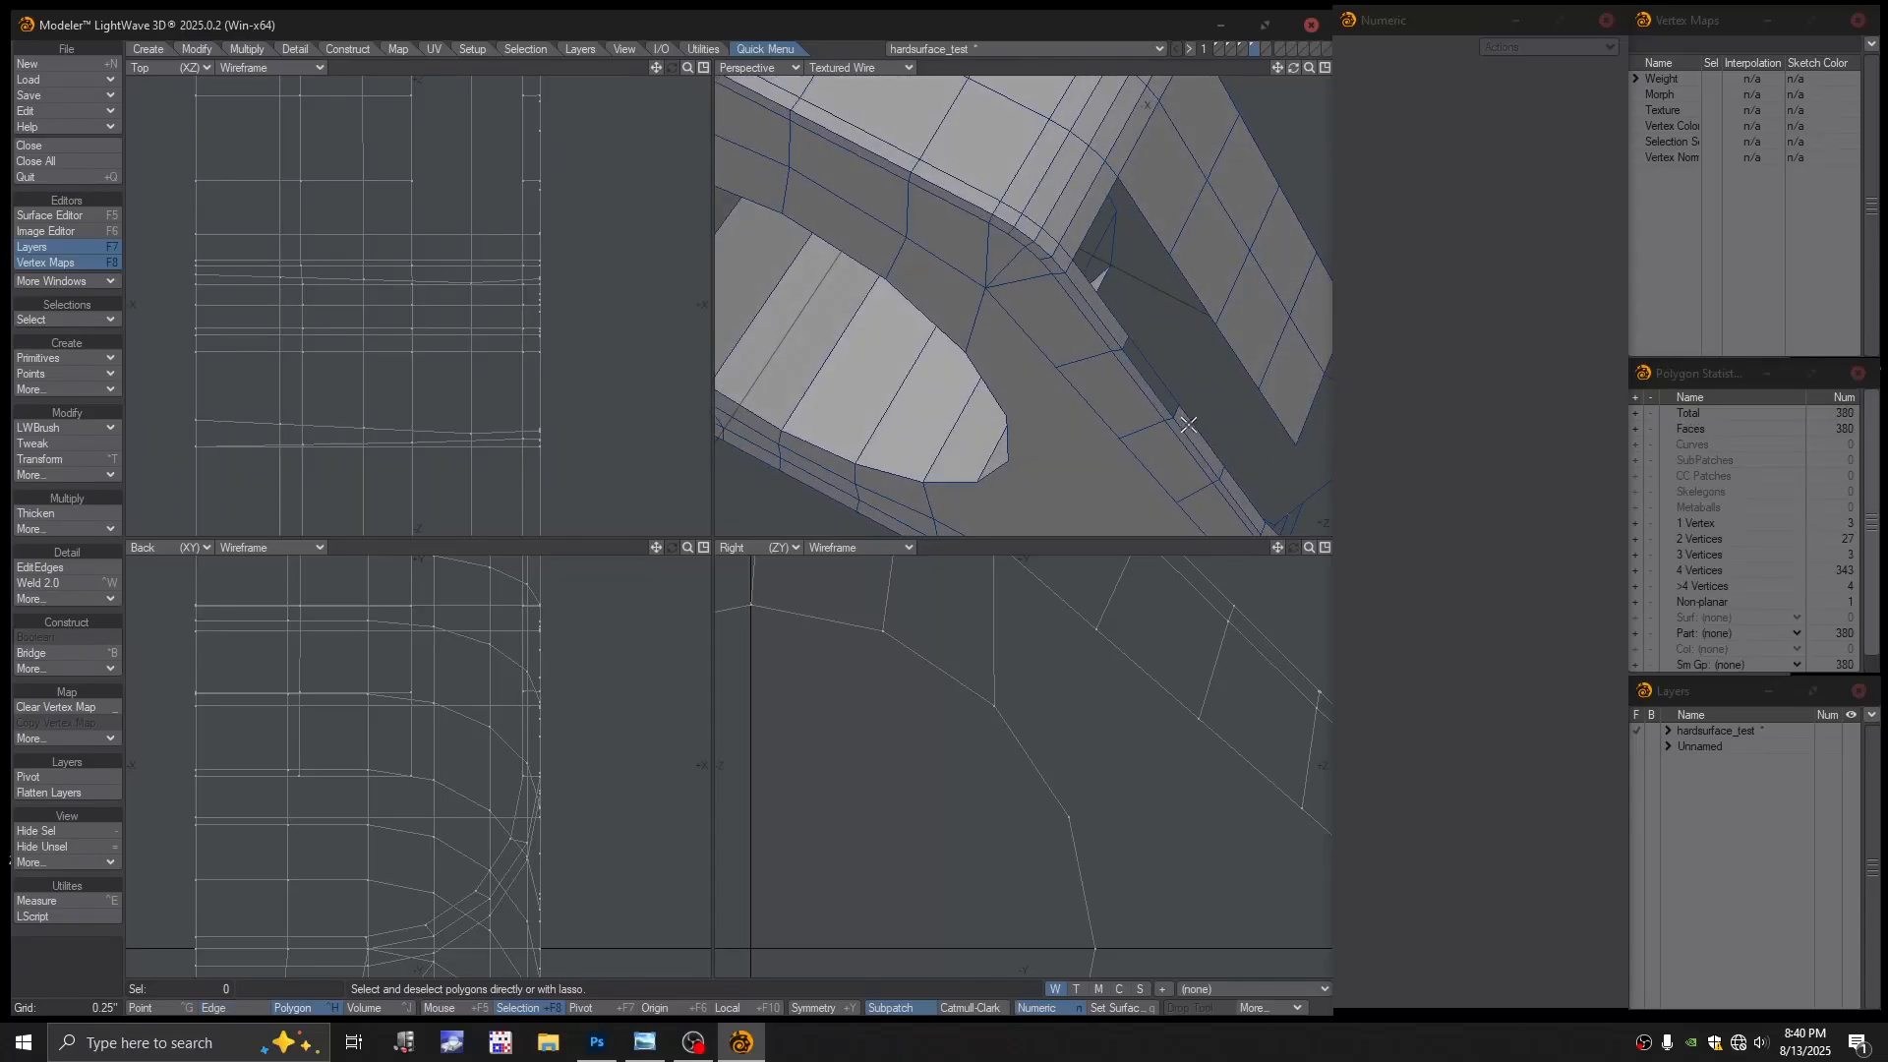
left_click(1190, 429)
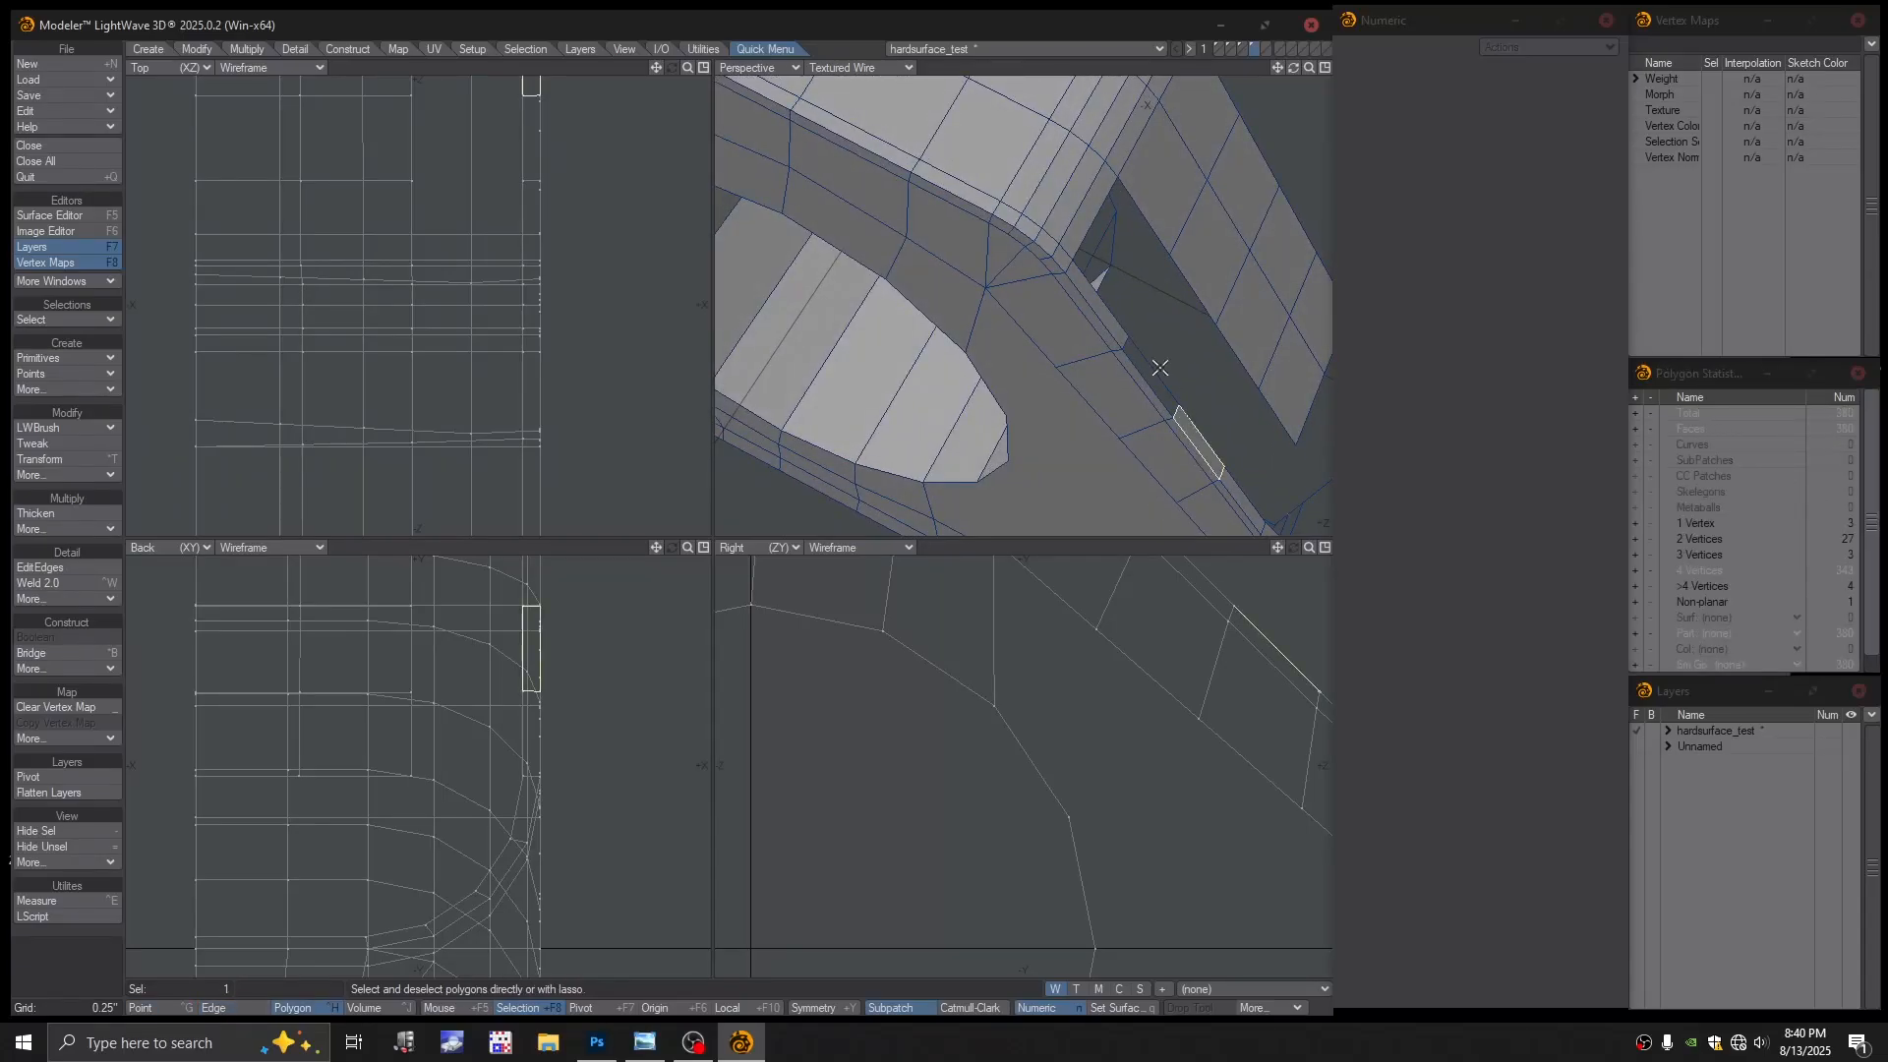
left_click(1098, 303)
left_click(1245, 502)
left_click_drag(1270, 423, 1214, 375, "alt")
key("Delete")
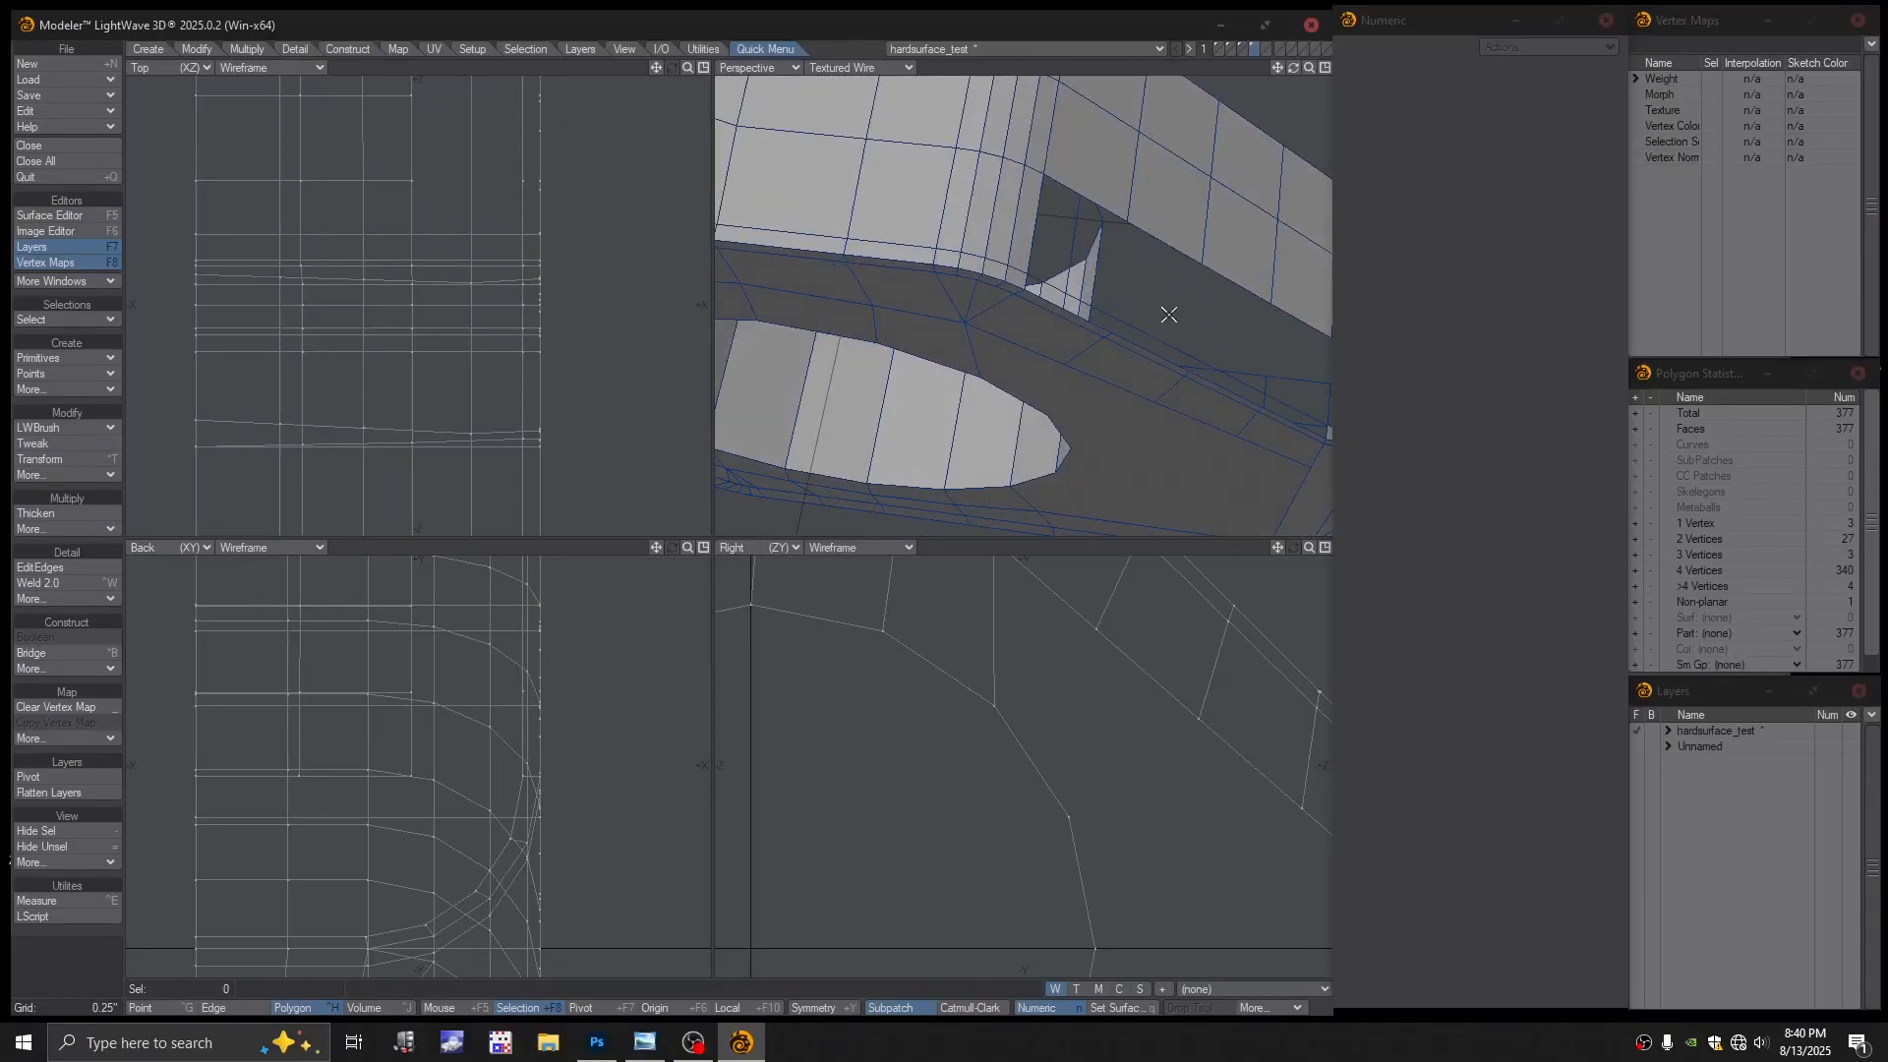
mouse_move(1168, 315)
left_mouse_down("alt")
mouse_move(1184, 299)
mouse_move(1235, 363)
mouse_move(1068, 303)
mouse_move(999, 363)
mouse_move(1149, 357)
mouse_move(1219, 404)
mouse_move(1089, 364)
mouse_move(1117, 333)
mouse_move(1166, 340)
left_mouse_up("alt")
key("space")
key("space")
Check the next, nearly empty layer and return to the model layer
left_click_drag(1166, 340, 1072, 334, "alt+shift")
left_click(1268, 48)
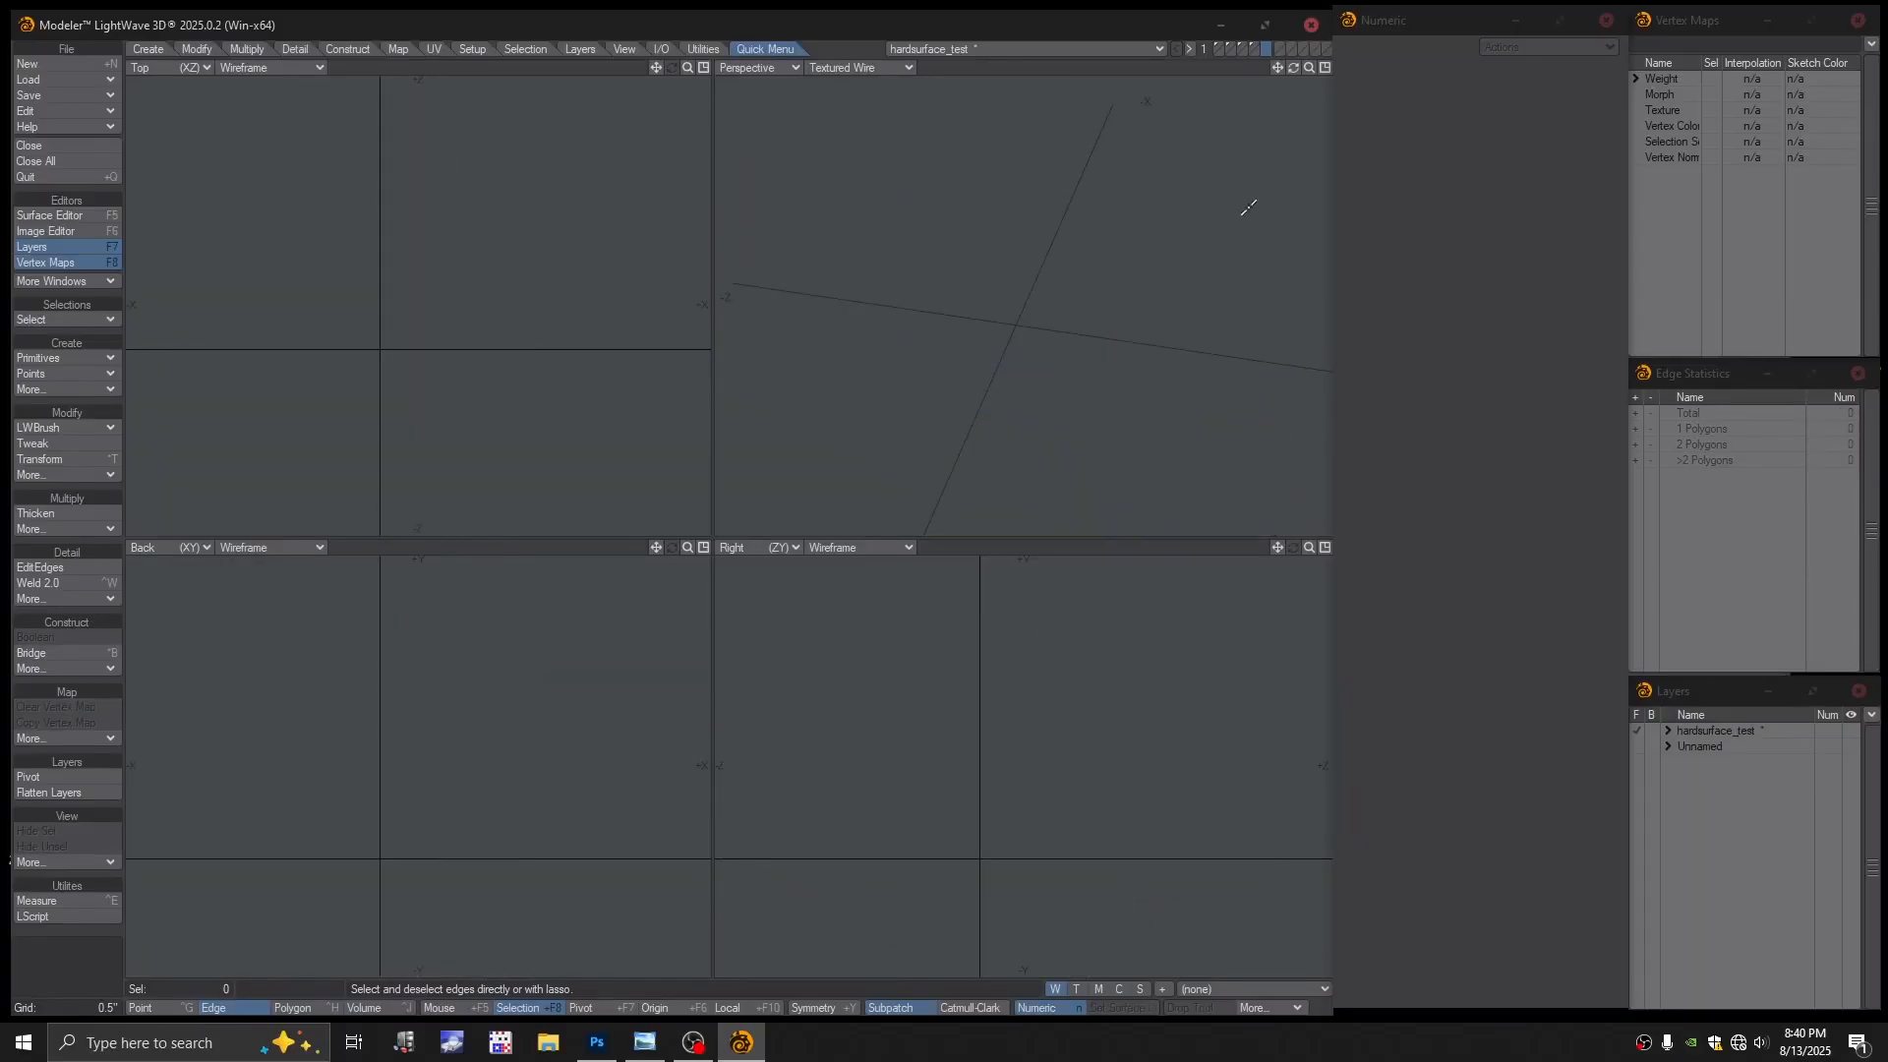
left_click(1254, 49)
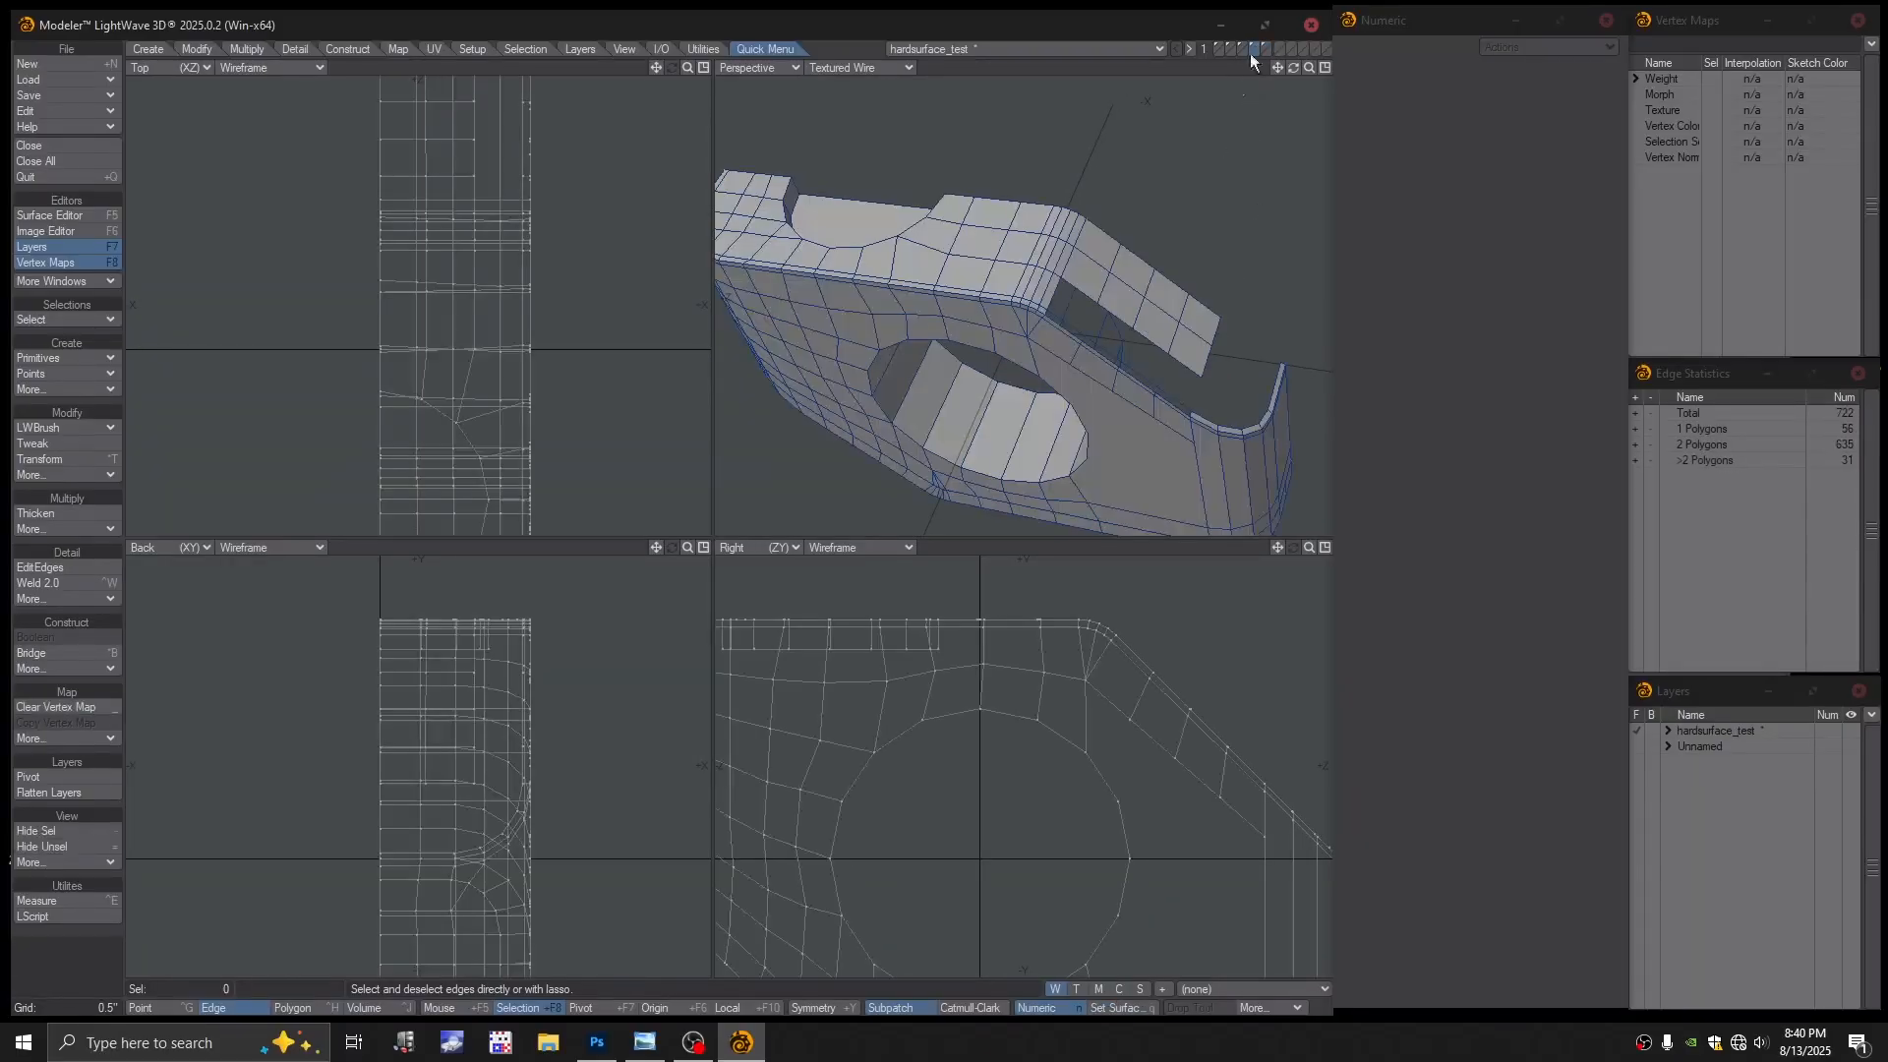
left_click_drag(1187, 394, 1066, 301, "alt")
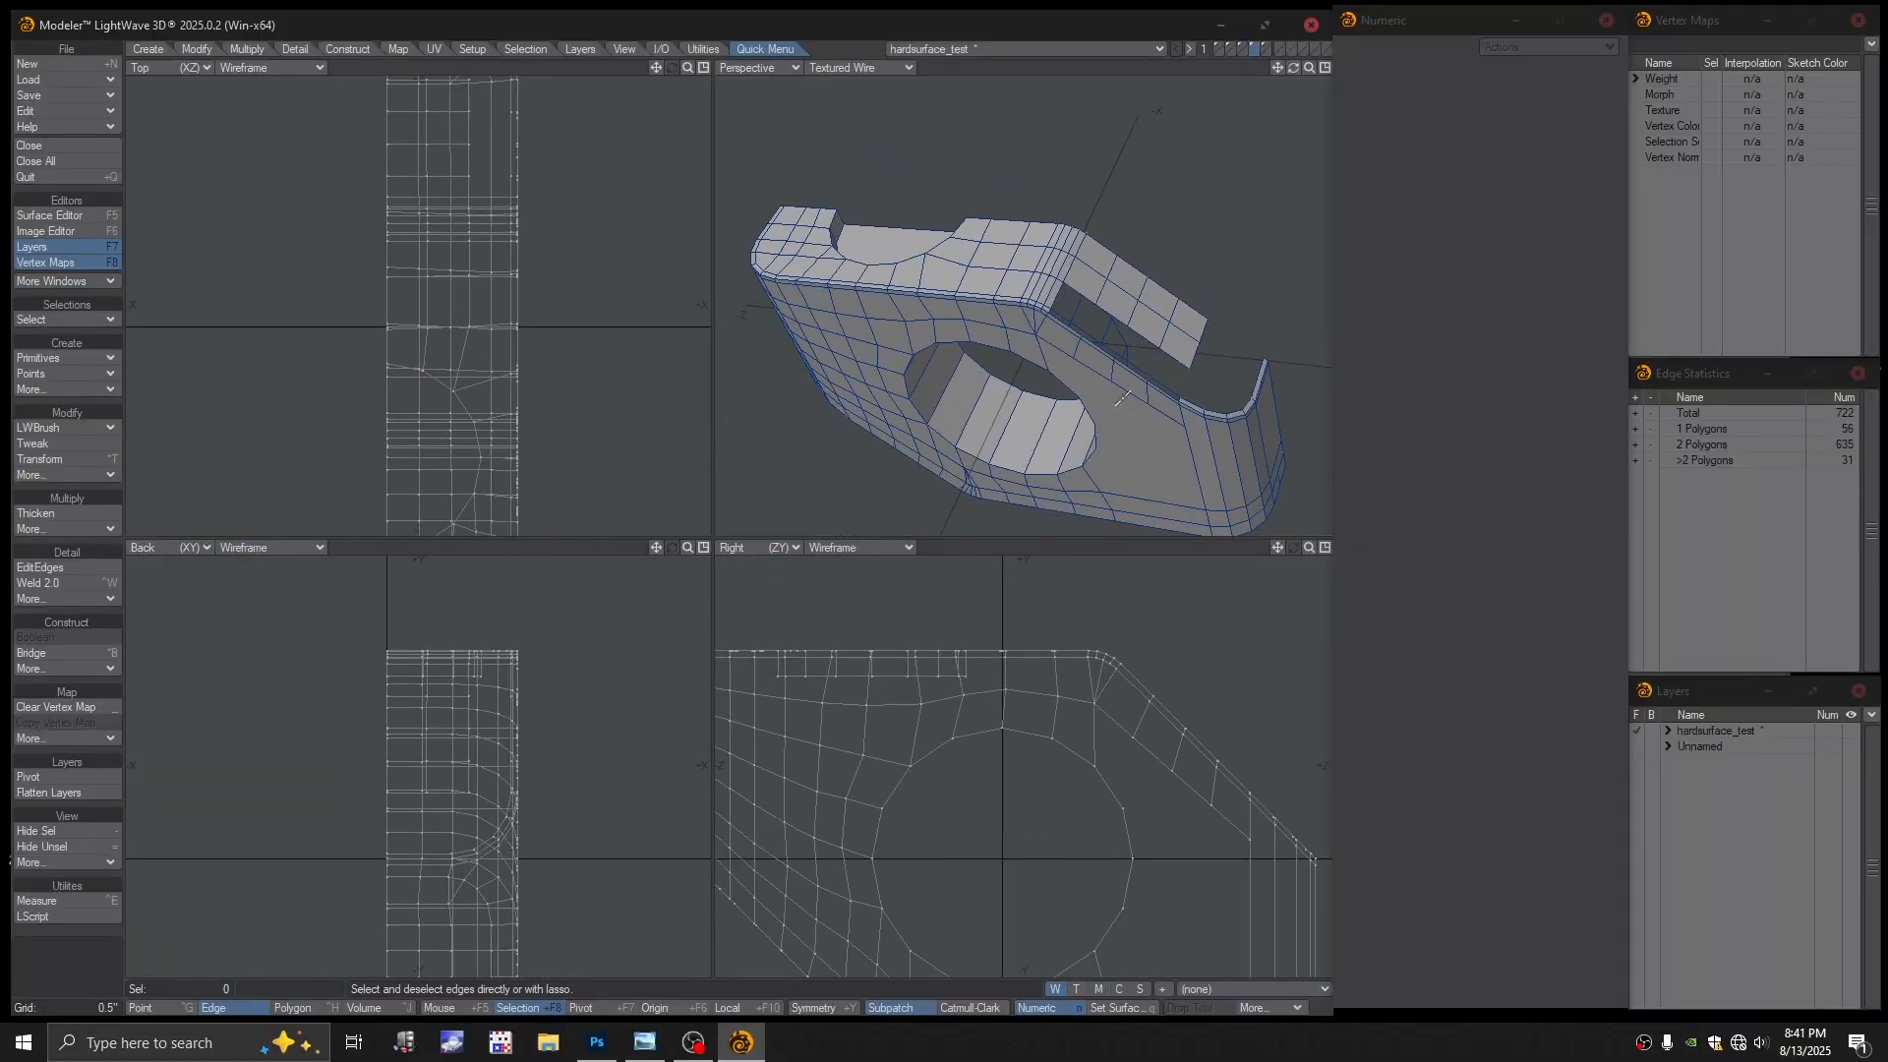
Select the polygons along the slot's lower strip and its corner strips
key("ctrl+h")
mouse_move(1173, 416)
left_mouse_down("ctrl+alt")
mouse_move(1196, 428)
mouse_move(1171, 409)
left_mouse_up("ctrl+alt")
left_click(1167, 395)
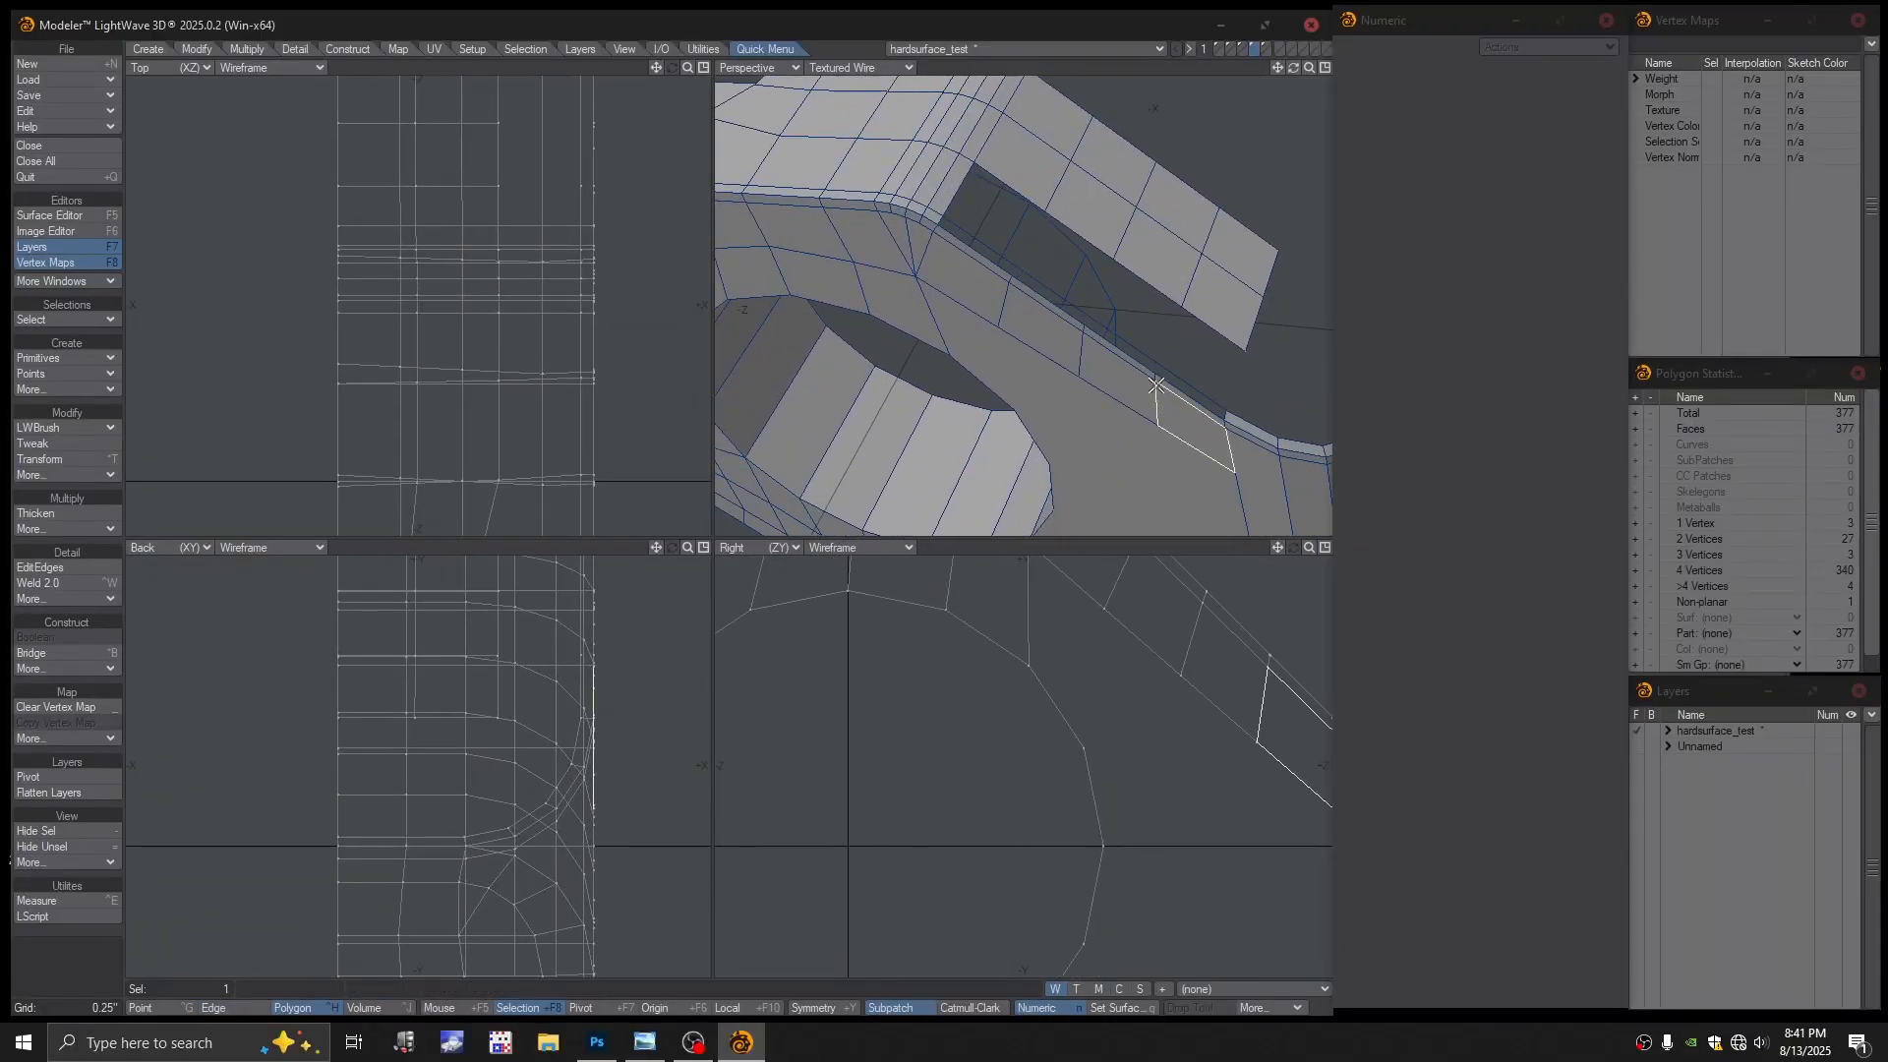
left_click(1158, 385)
left_click(1159, 384)
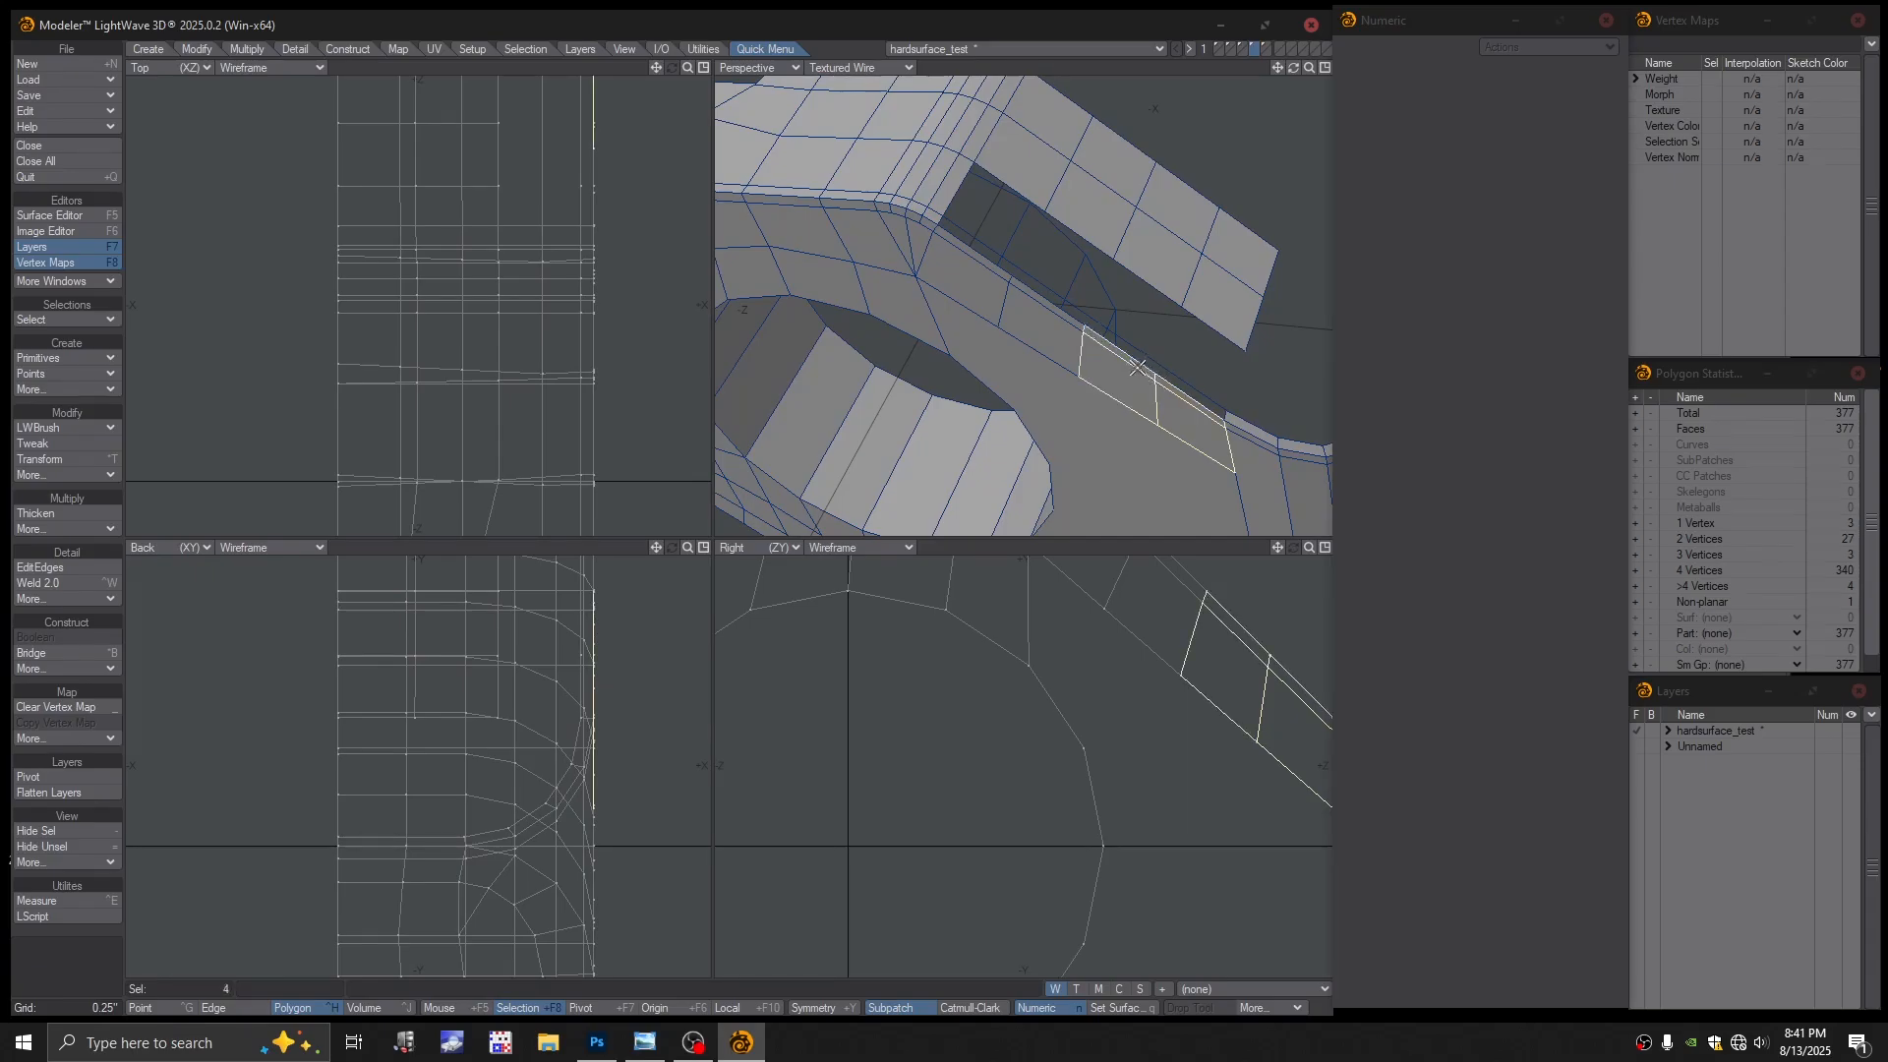
left_click(1065, 341)
left_click(1054, 312)
left_click(991, 277)
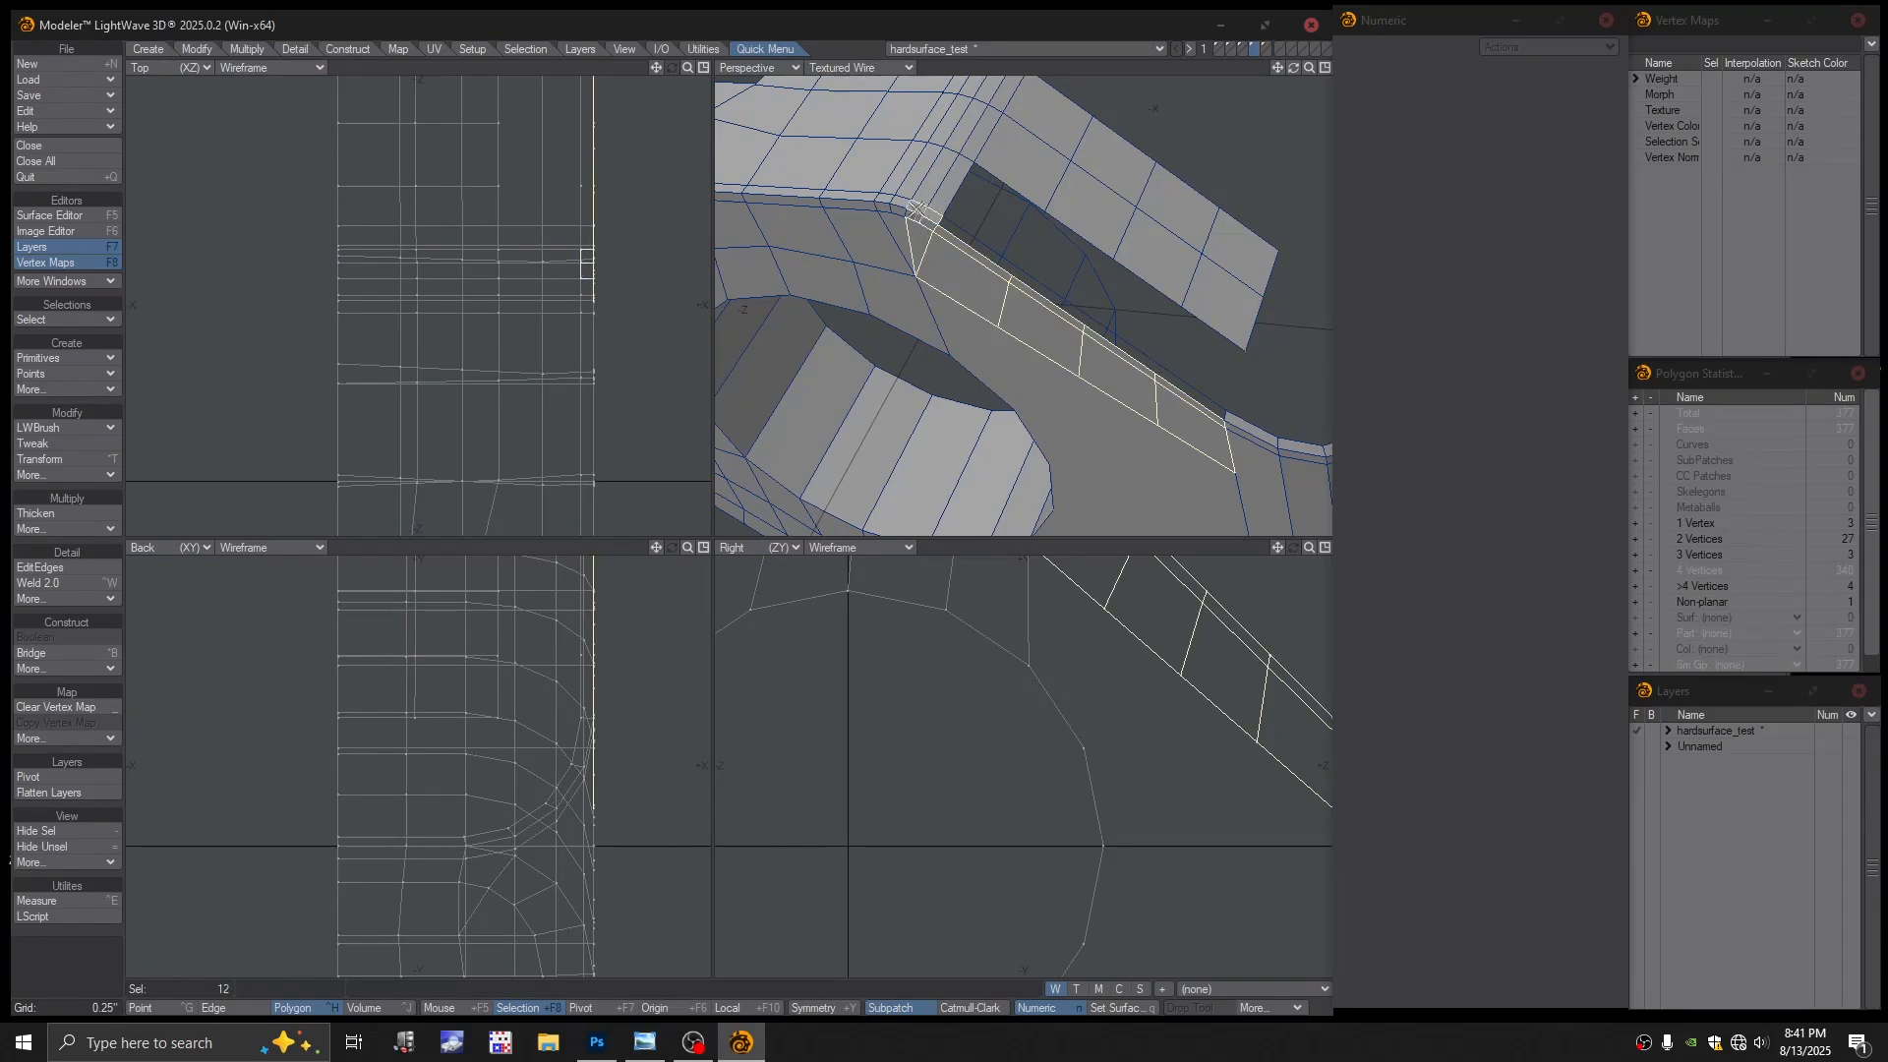
left_click(916, 209)
left_click(900, 215)
mouse_move(889, 201)
left_mouse_down()
mouse_move(932, 189)
mouse_move(959, 120)
mouse_move(1234, 264)
mouse_move(1156, 247)
mouse_move(1065, 95)
mouse_move(971, 79)
left_mouse_up()
Extend the selection to the strip's end, the curved strip and the large side face
scroll(1093, 232, "down", 2)
left_click_drag(1094, 232, 948, 257, "alt+shift")
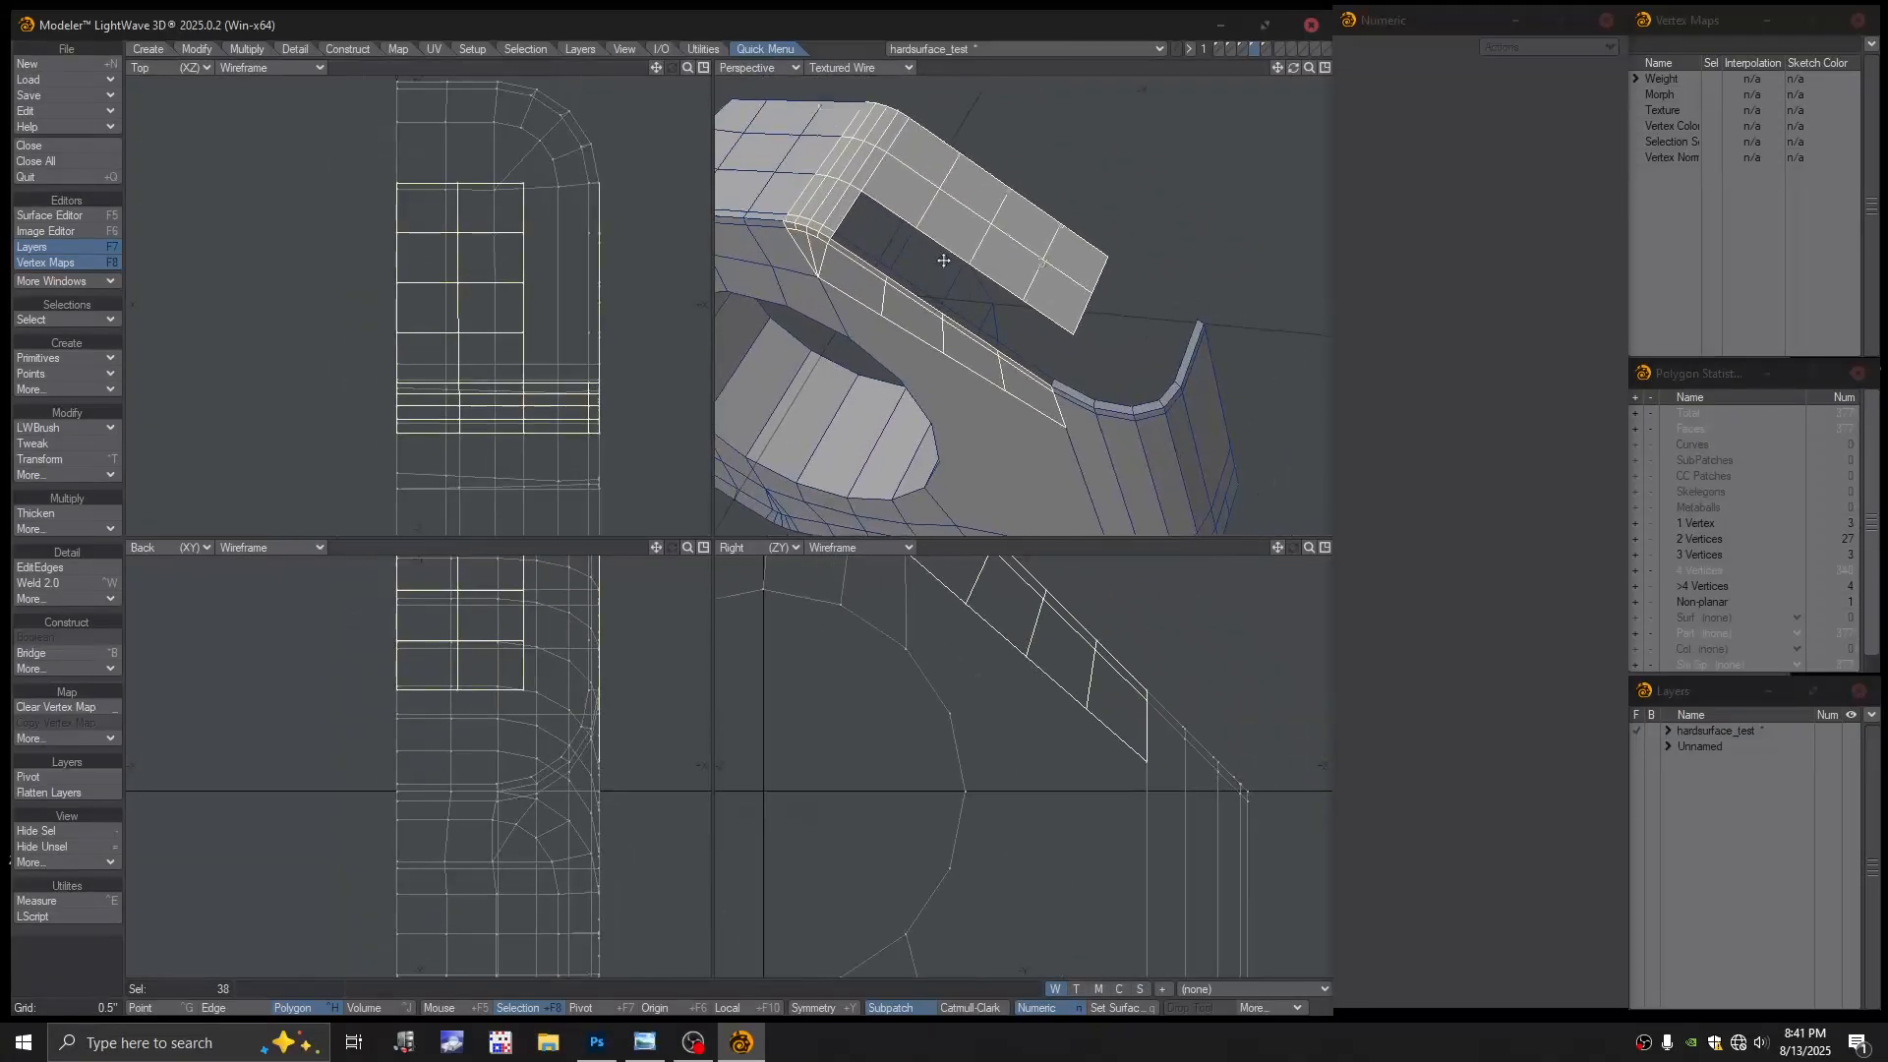
scroll(1083, 425, "up", 4)
mouse_move(1083, 426)
left_mouse_down("shift")
mouse_move(1082, 390)
mouse_move(1204, 408)
mouse_move(1264, 339)
mouse_move(1291, 254)
left_mouse_up("shift")
key("a")
left_click(1143, 381, "shift")
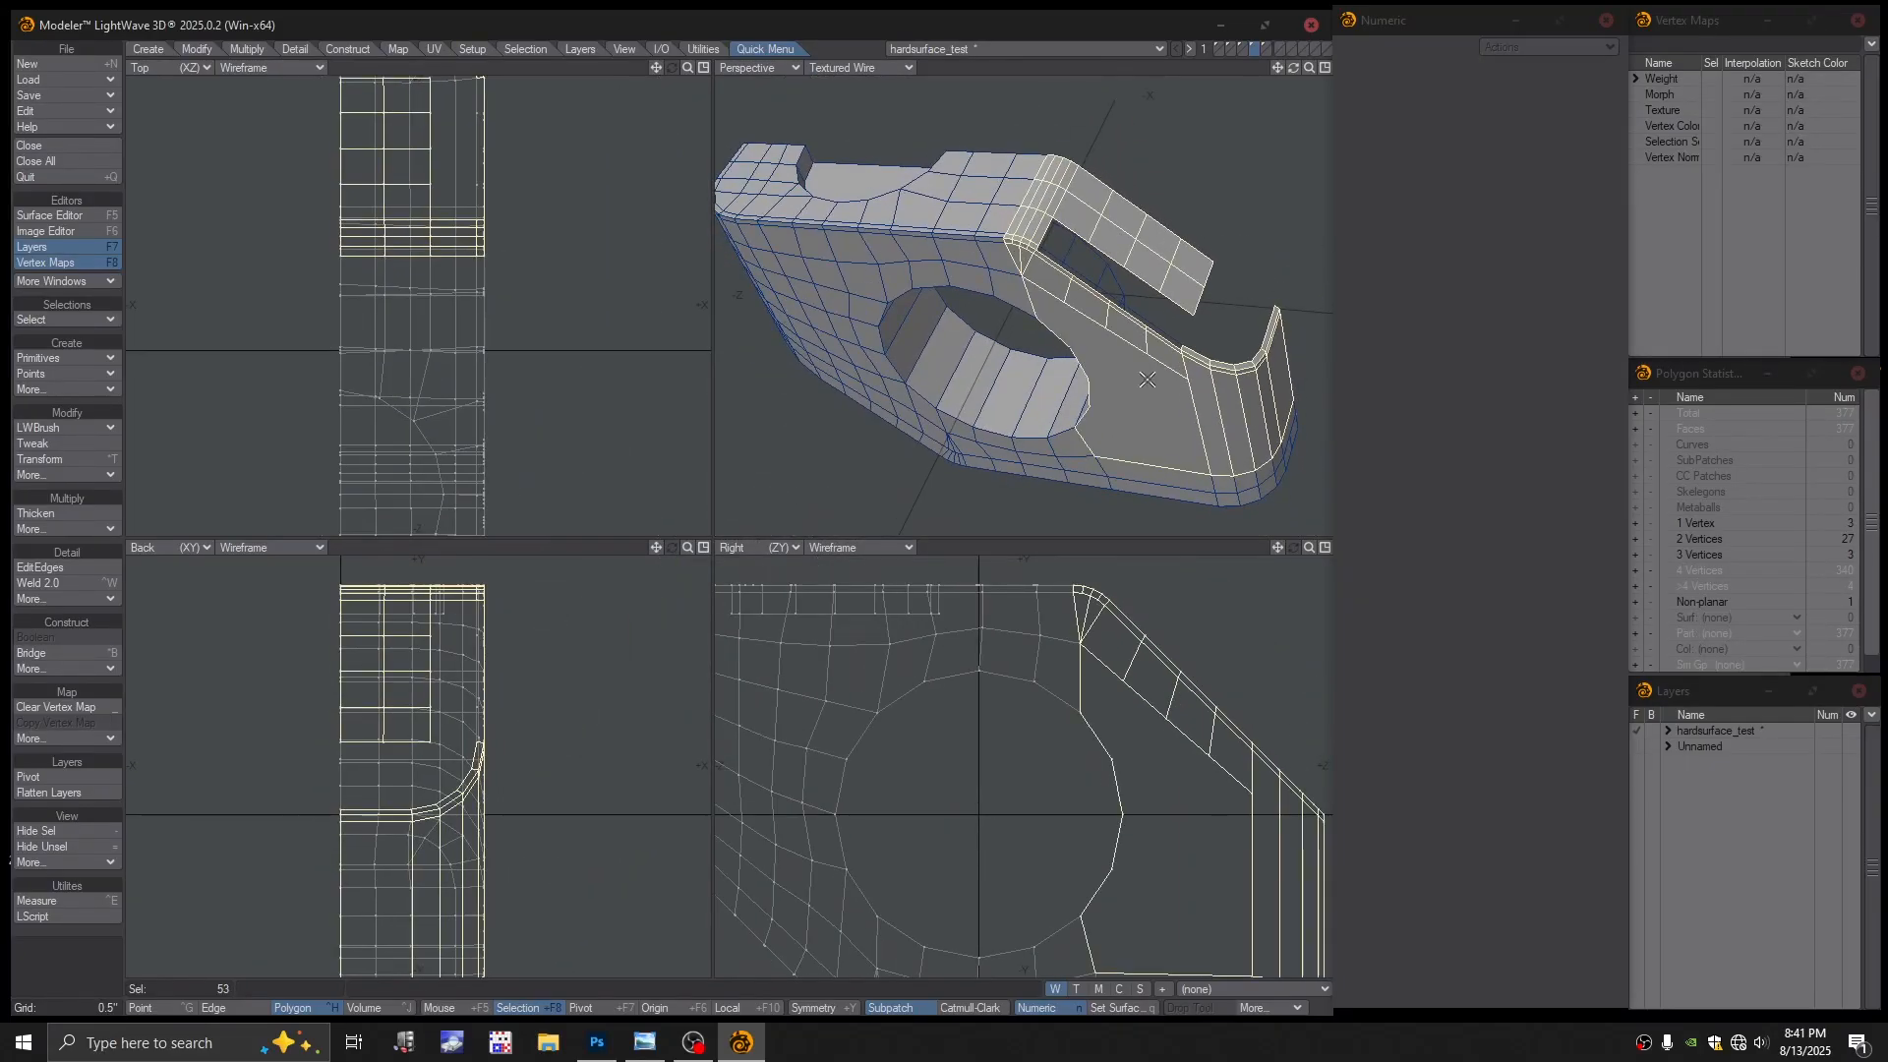
mouse_move(1034, 317)
left_mouse_down("shift")
mouse_move(989, 254)
mouse_move(956, 253)
mouse_move(996, 222)
mouse_move(1013, 162)
mouse_move(870, 232)
mouse_move(925, 274)
mouse_move(870, 300)
left_mouse_up("shift")
Lasso the body polygons in the side view and cut the 363 selected polygons
key("a")
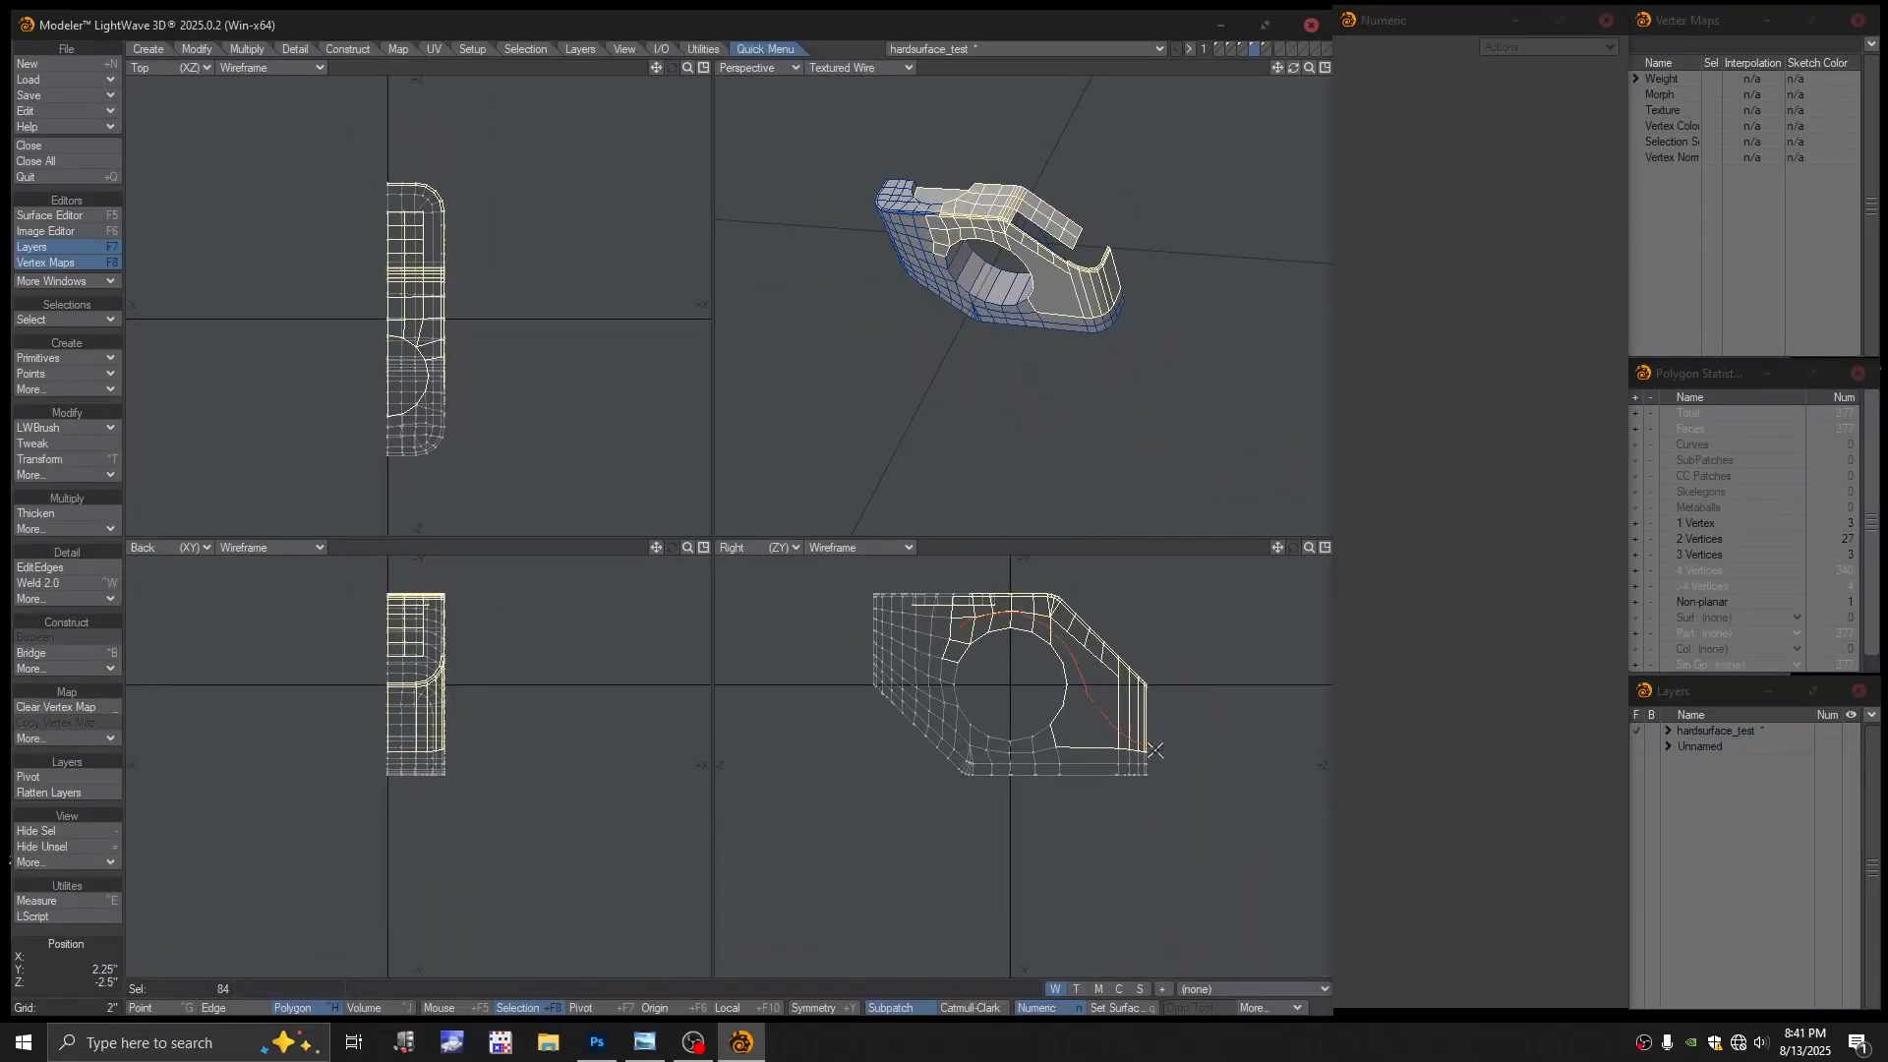
right_click_drag(1155, 749, 960, 844)
right_click_drag(1002, 588, 1029, 632)
scroll(1052, 314, "up", 5)
mouse_move(1052, 315)
left_mouse_down("alt")
mouse_move(1066, 295)
mouse_move(1054, 321)
left_mouse_up("alt")
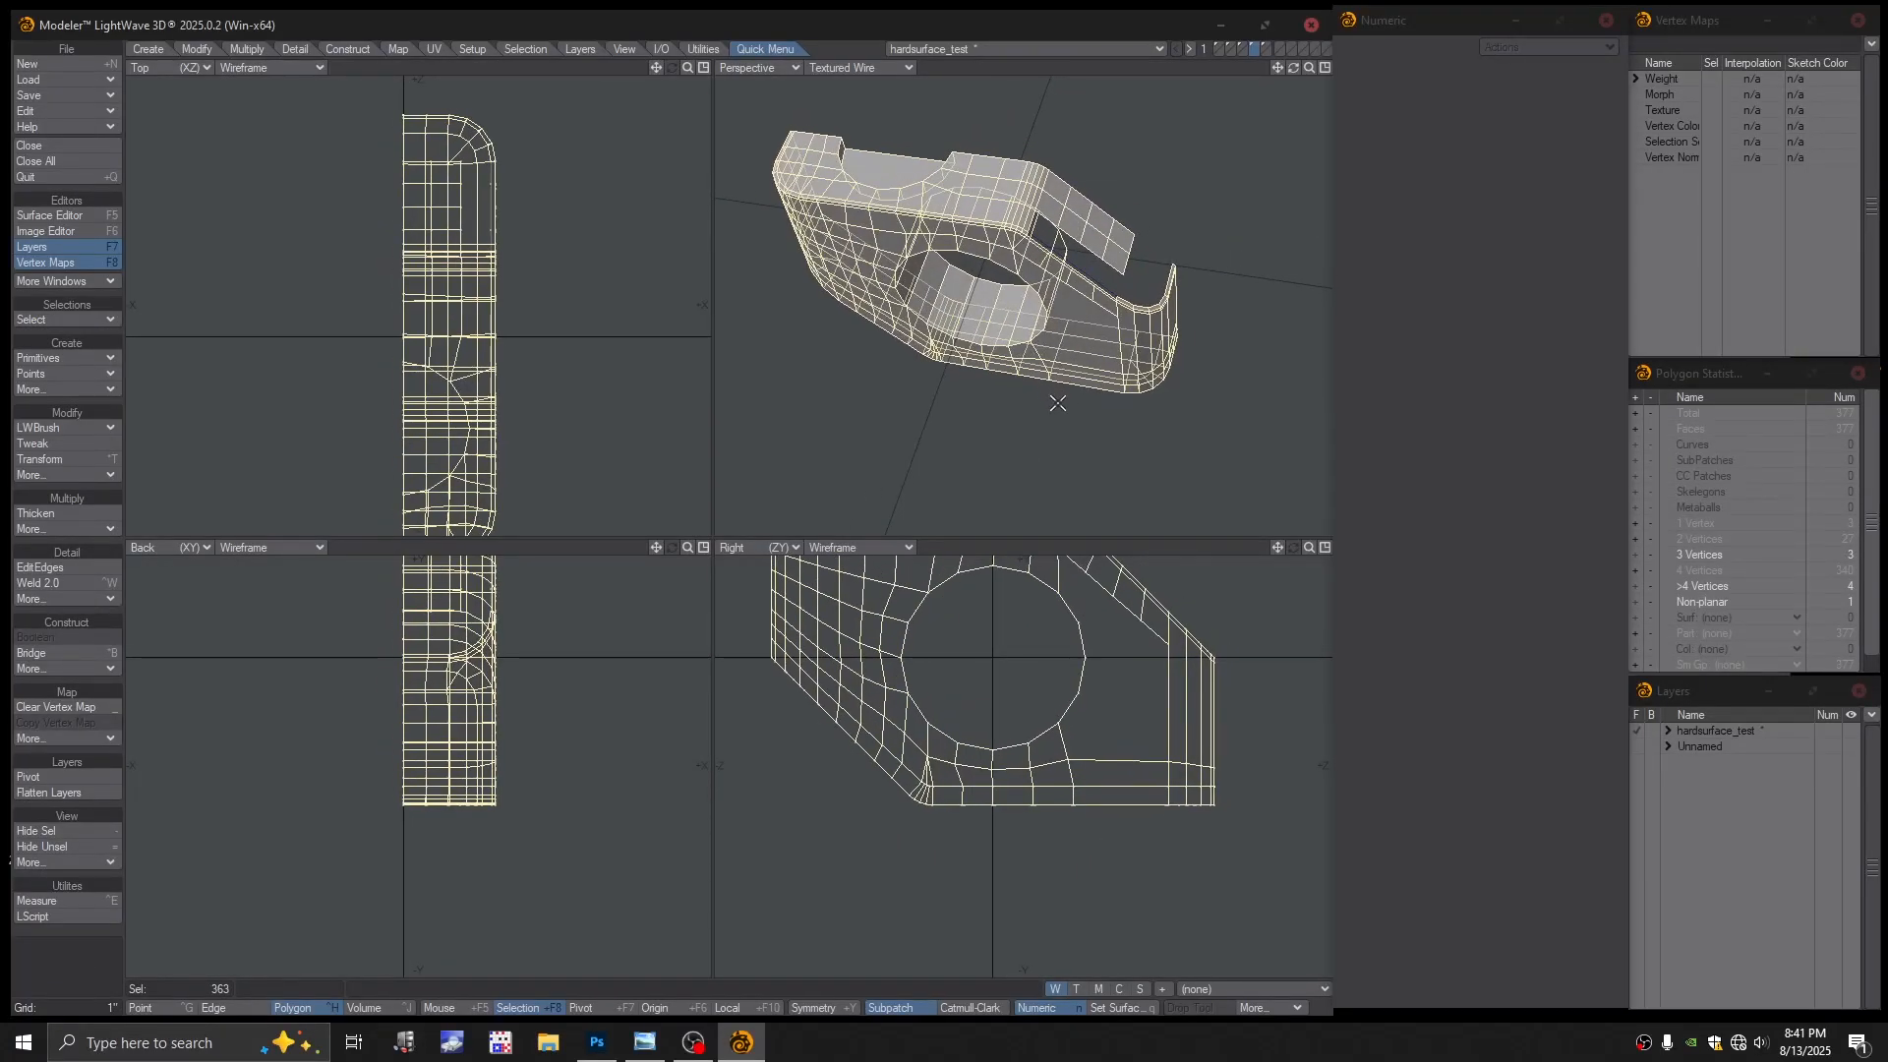
key("minus")
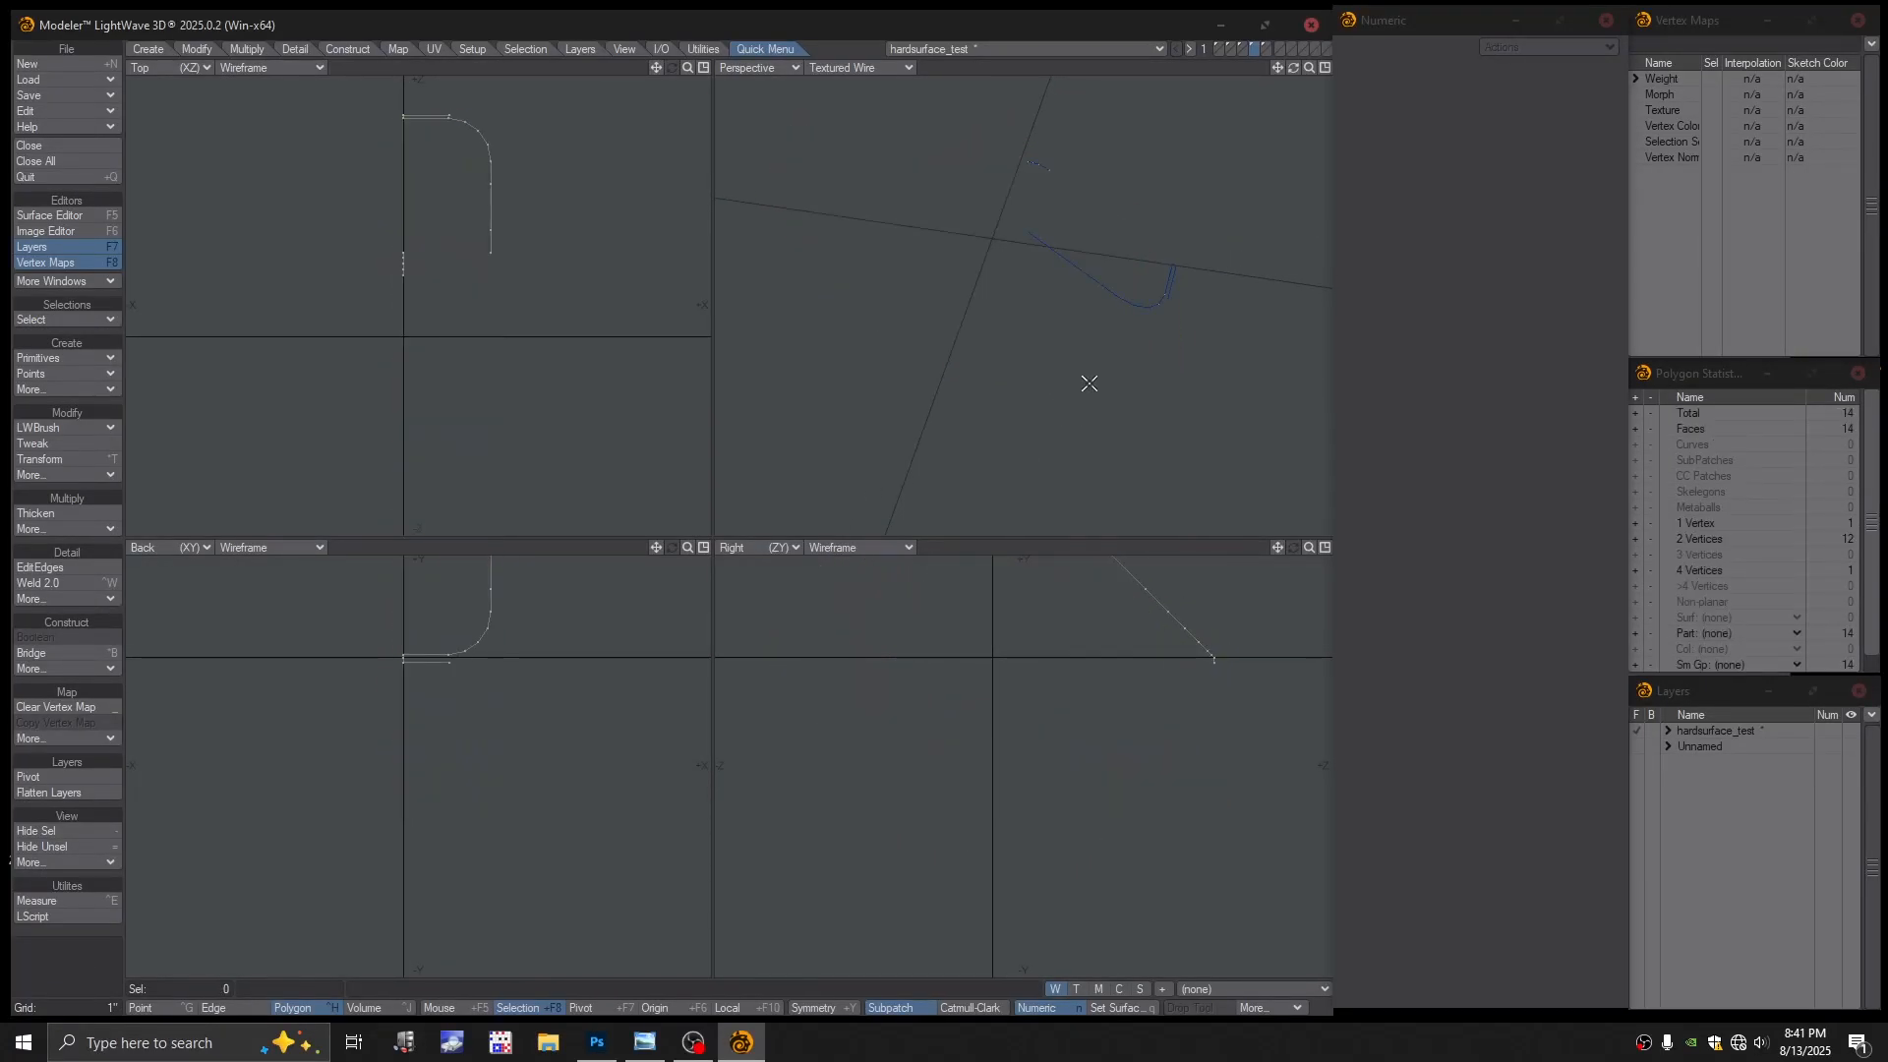
Paste the cut polygons into the next layer and deselect them
left_click(1265, 47)
key("ctrl+v")
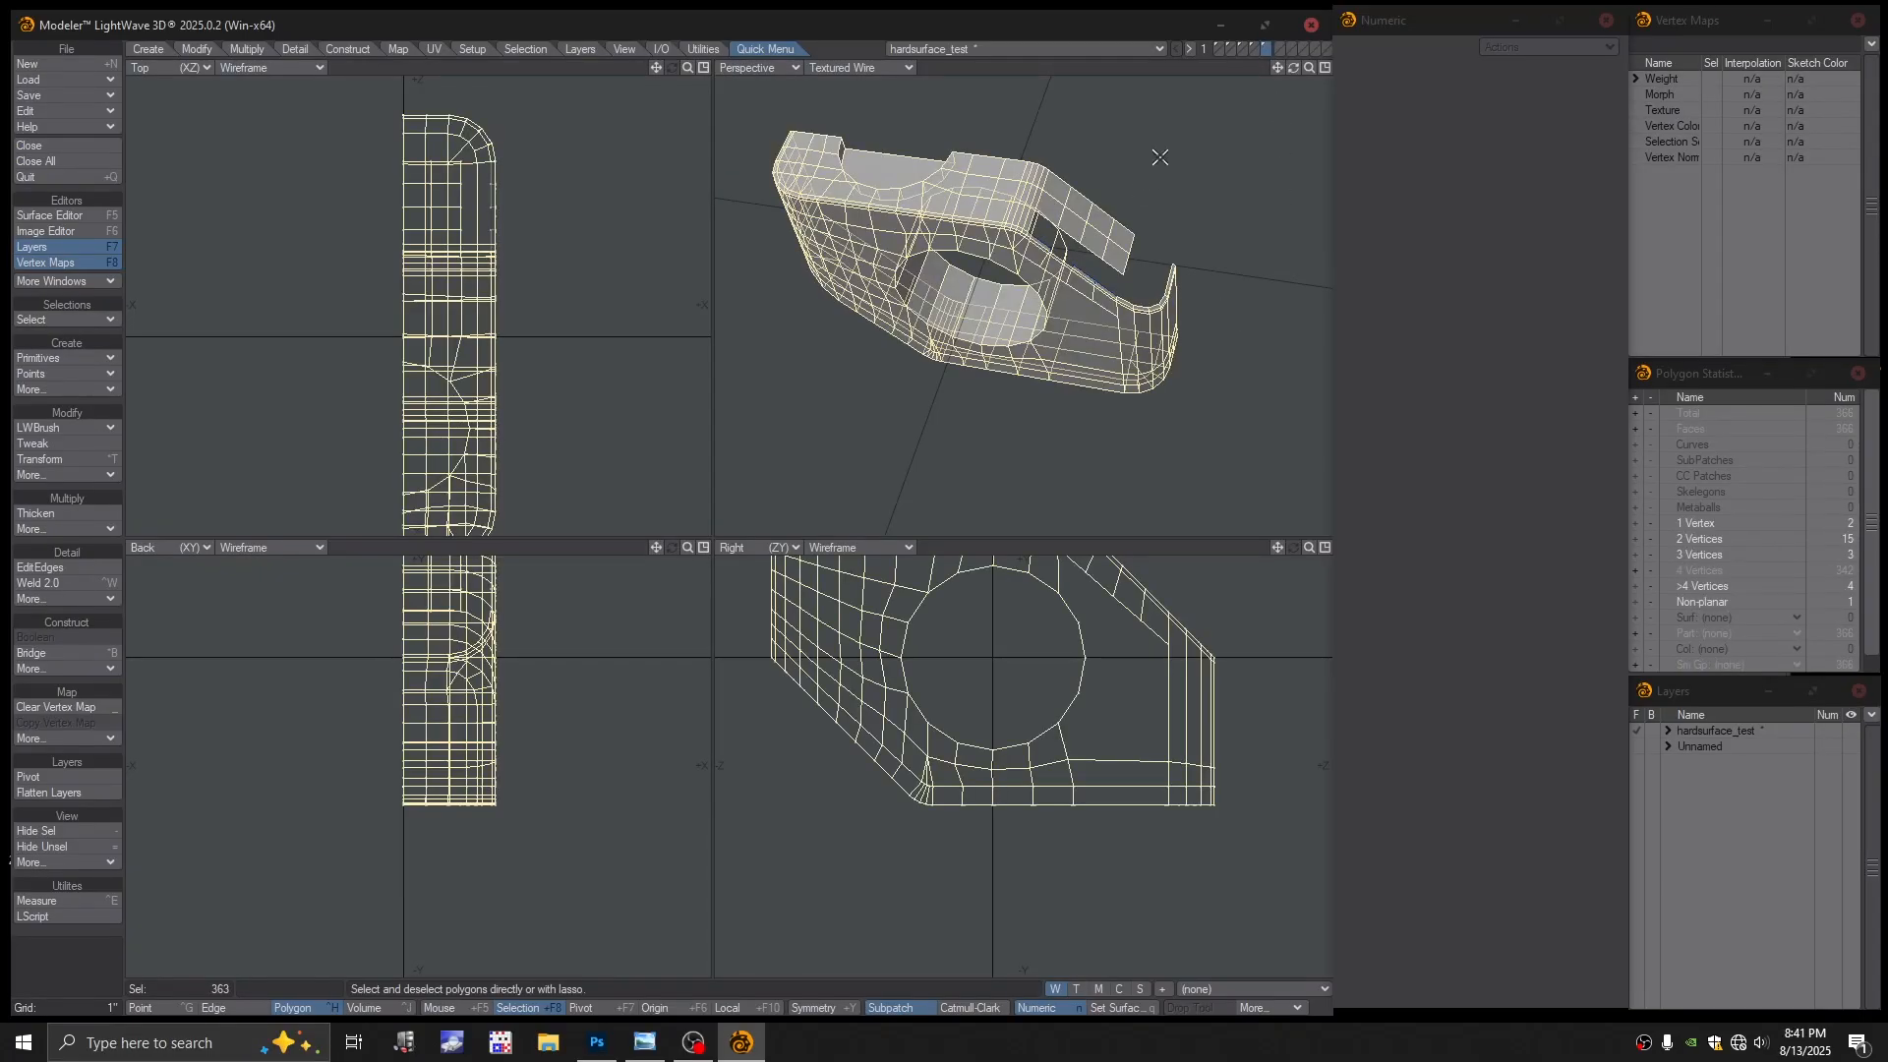
left_click(1161, 209)
scroll(1079, 253, "up", 3)
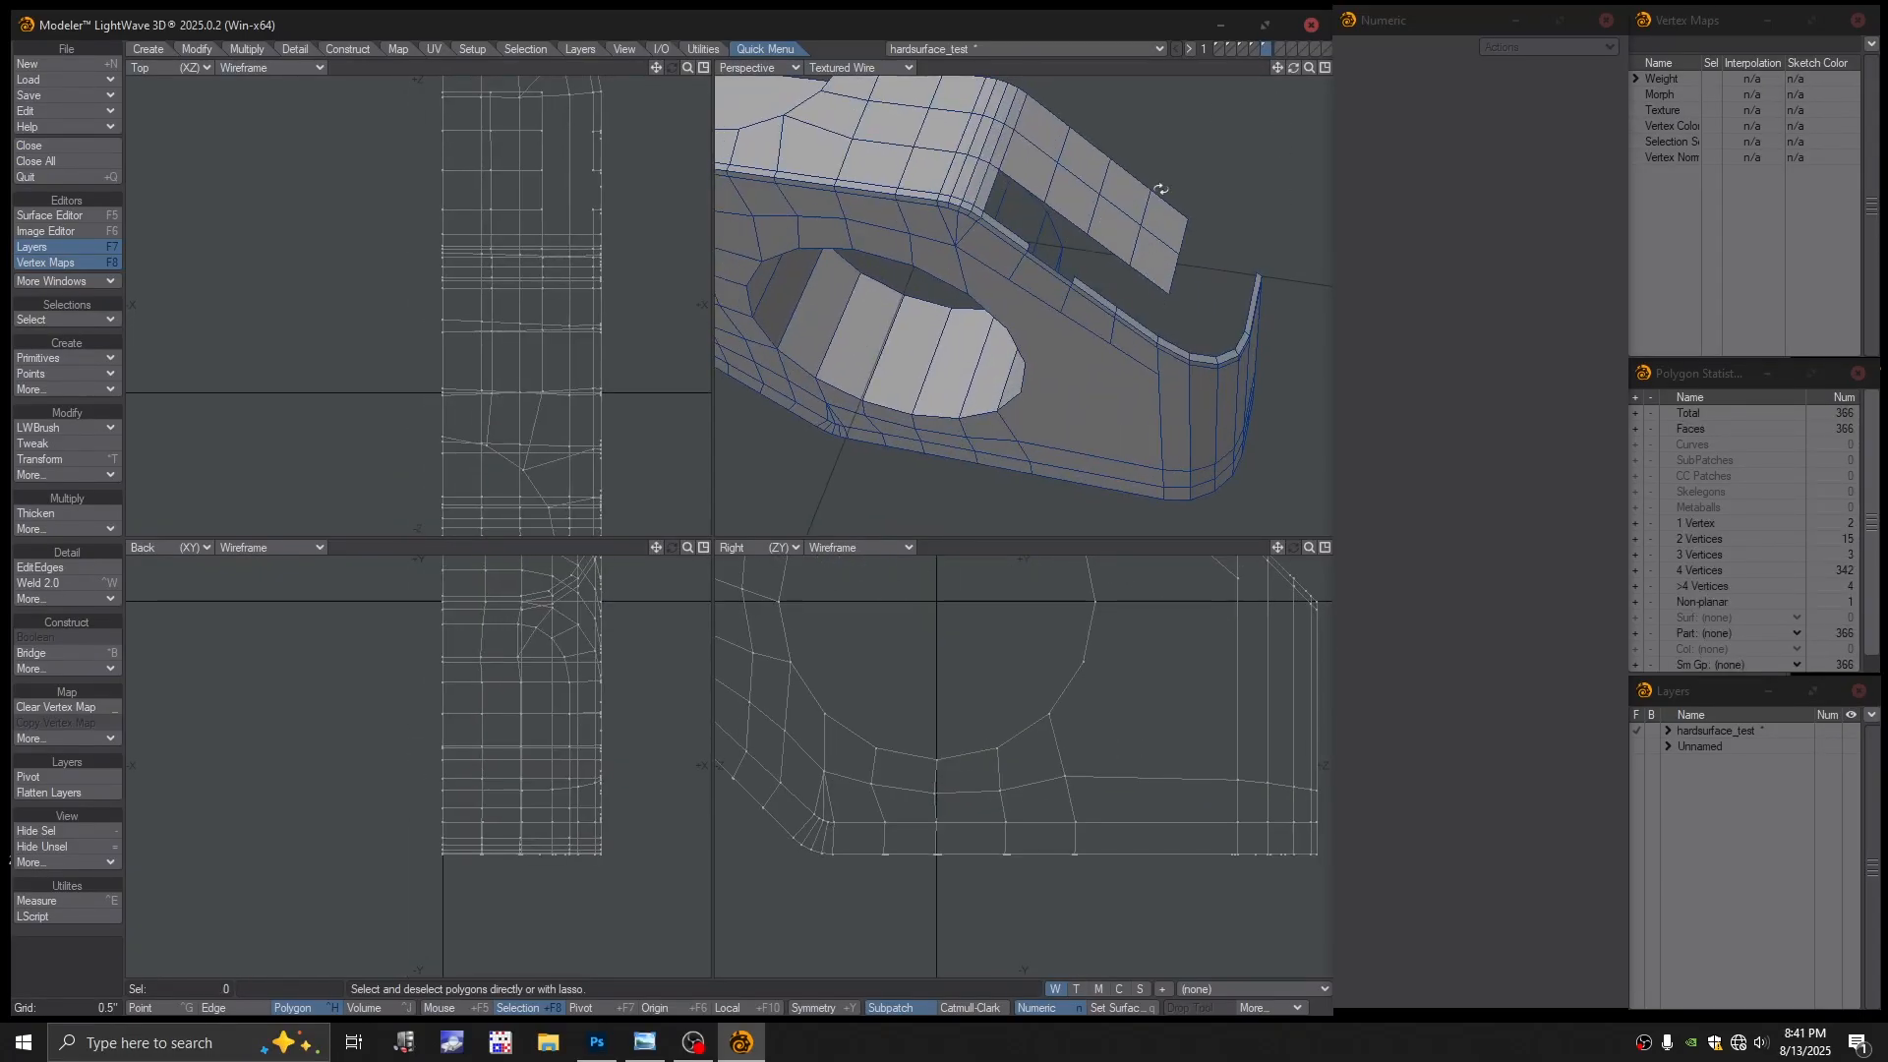
On the leftover curves layer, select the five short polygons, then deselect
left_click(1254, 49)
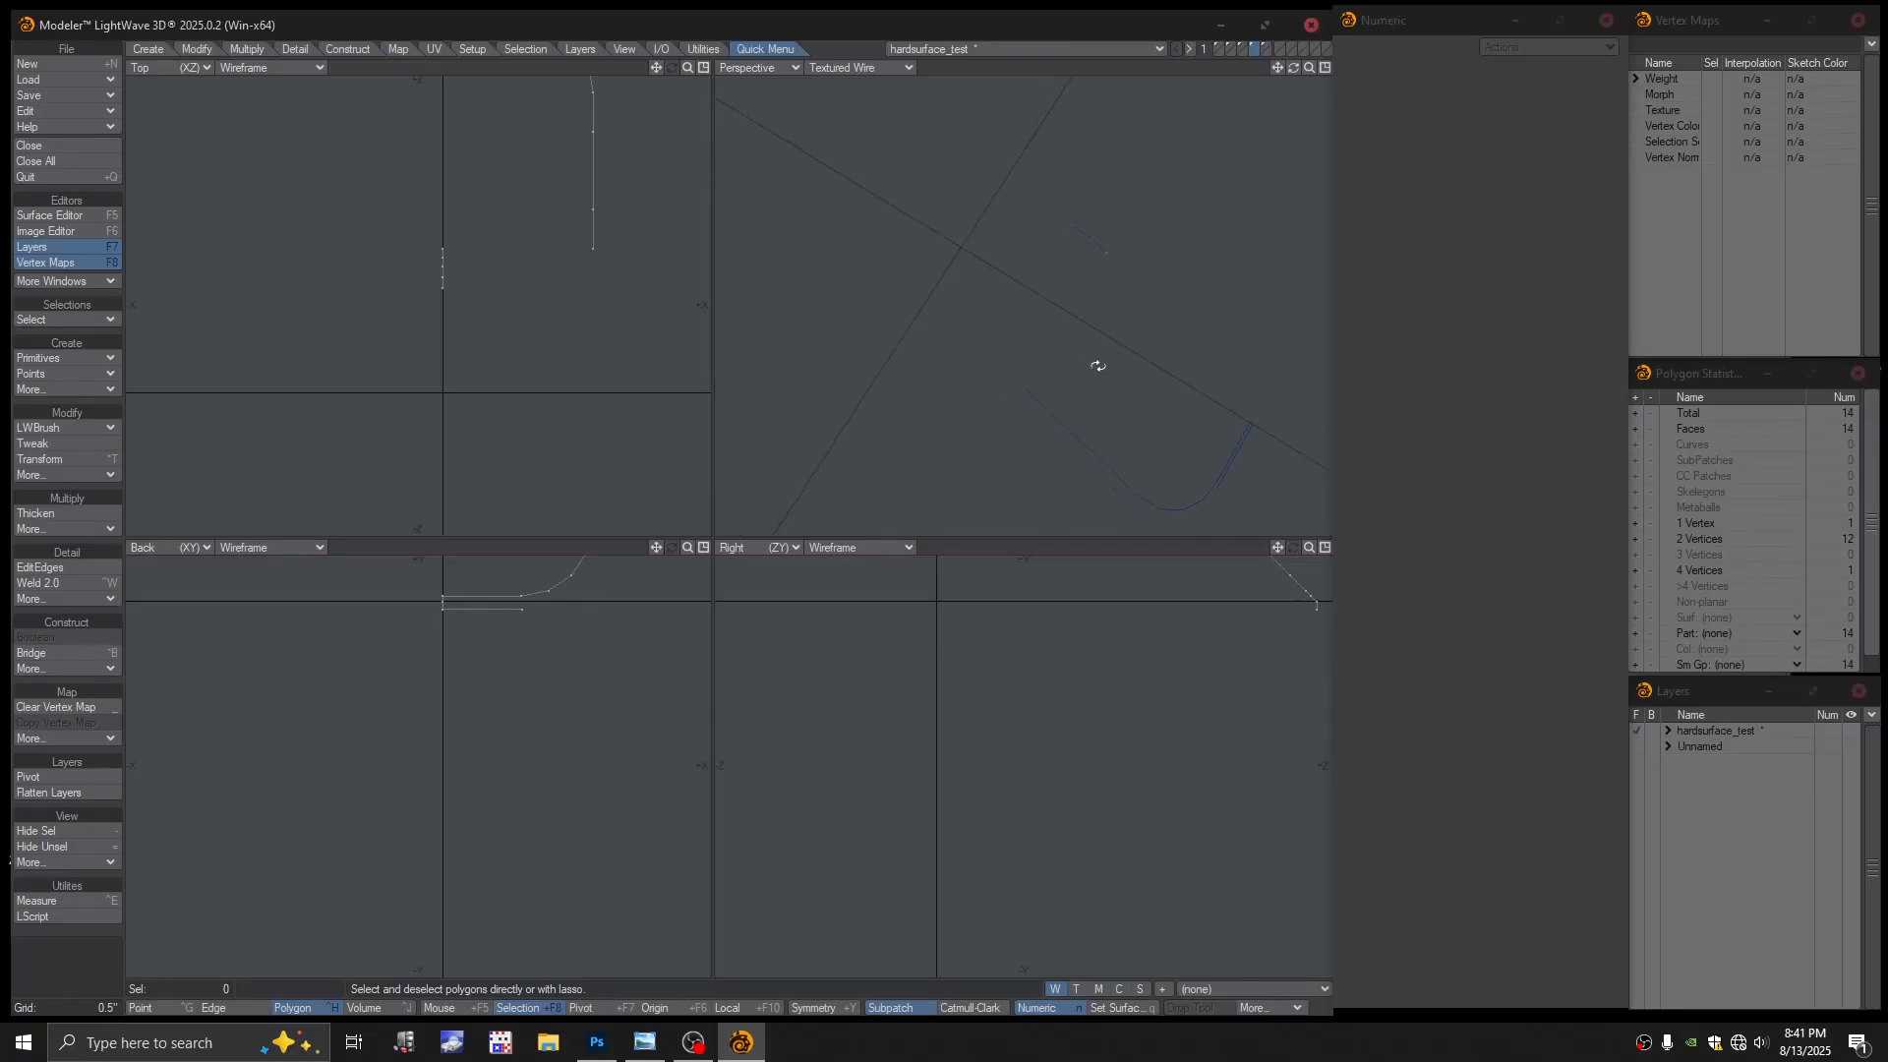
left_click_drag(588, 426, 490, 502, "alt")
left_click_drag(501, 651, 510, 926, "alt")
mouse_move(352, 612)
right_mouse_down()
mouse_move(325, 678)
mouse_move(362, 639)
right_mouse_up()
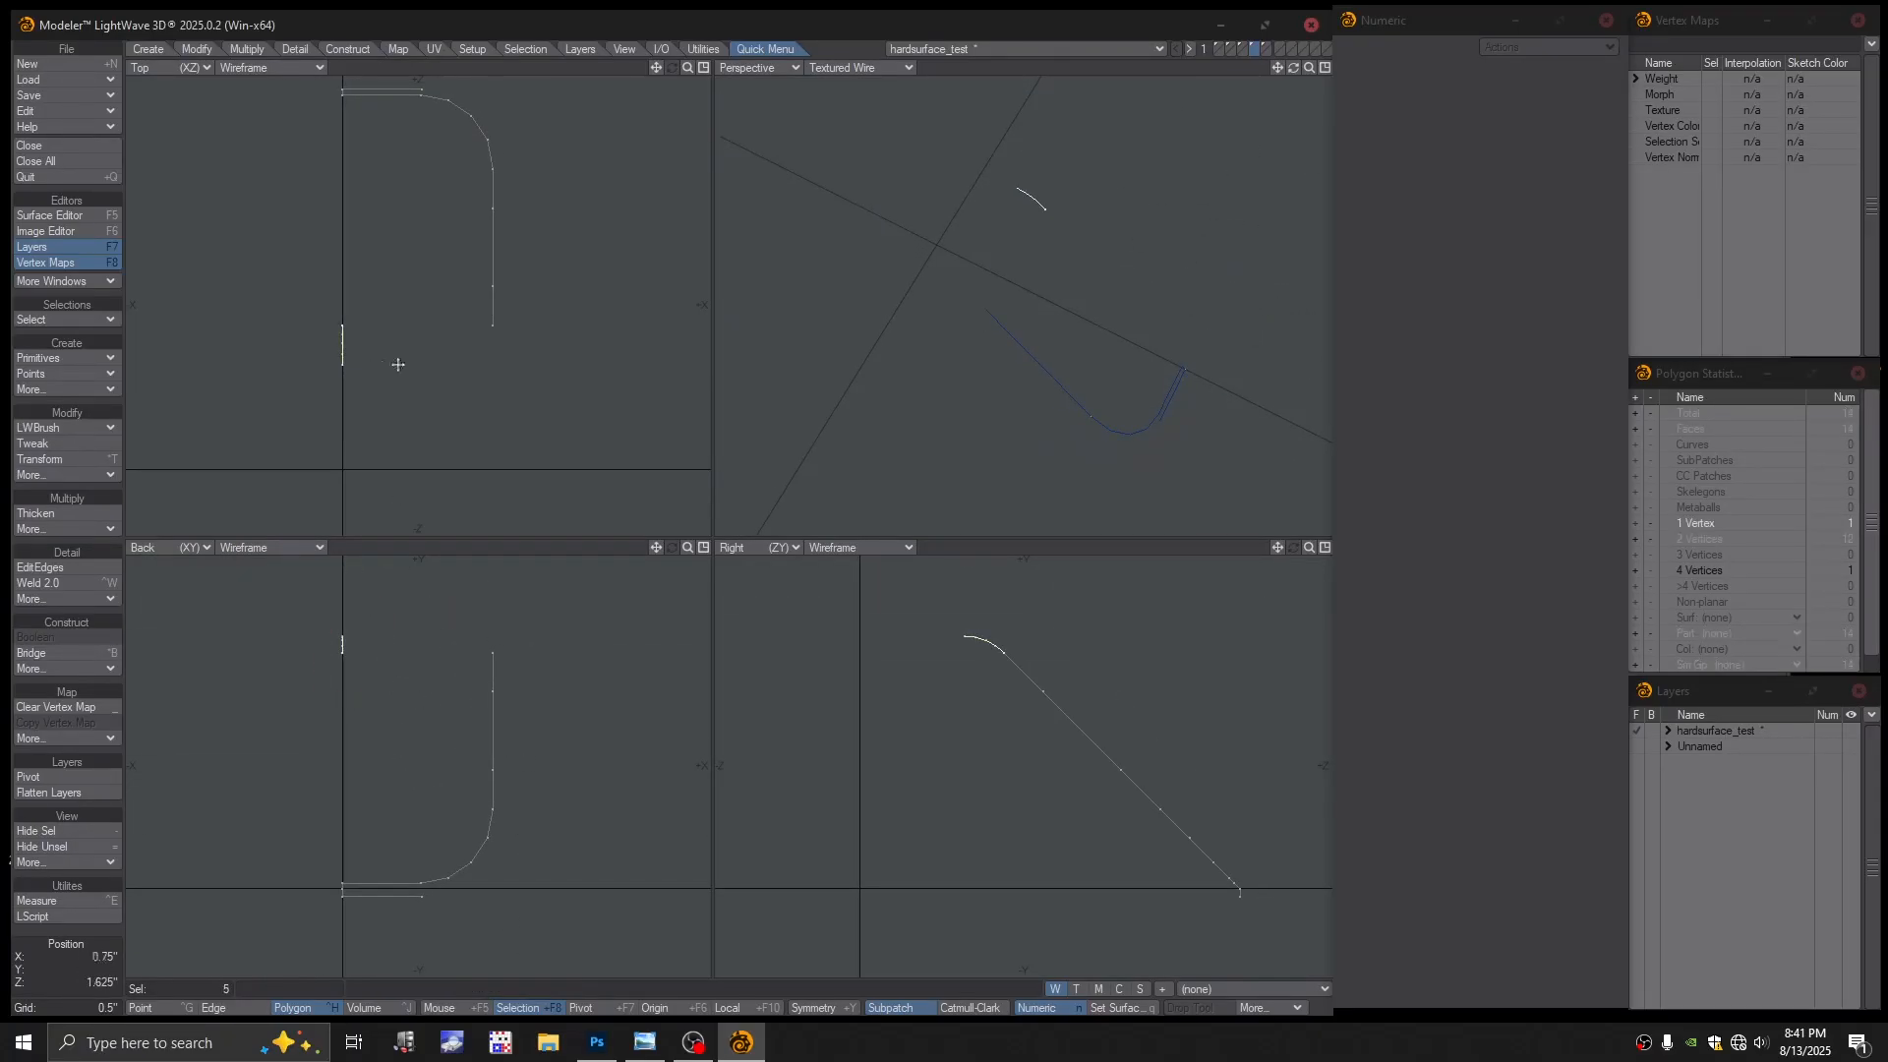
left_click(1095, 344)
Switch from the curves layer back to the 366-face block mesh layer
key("Delete")
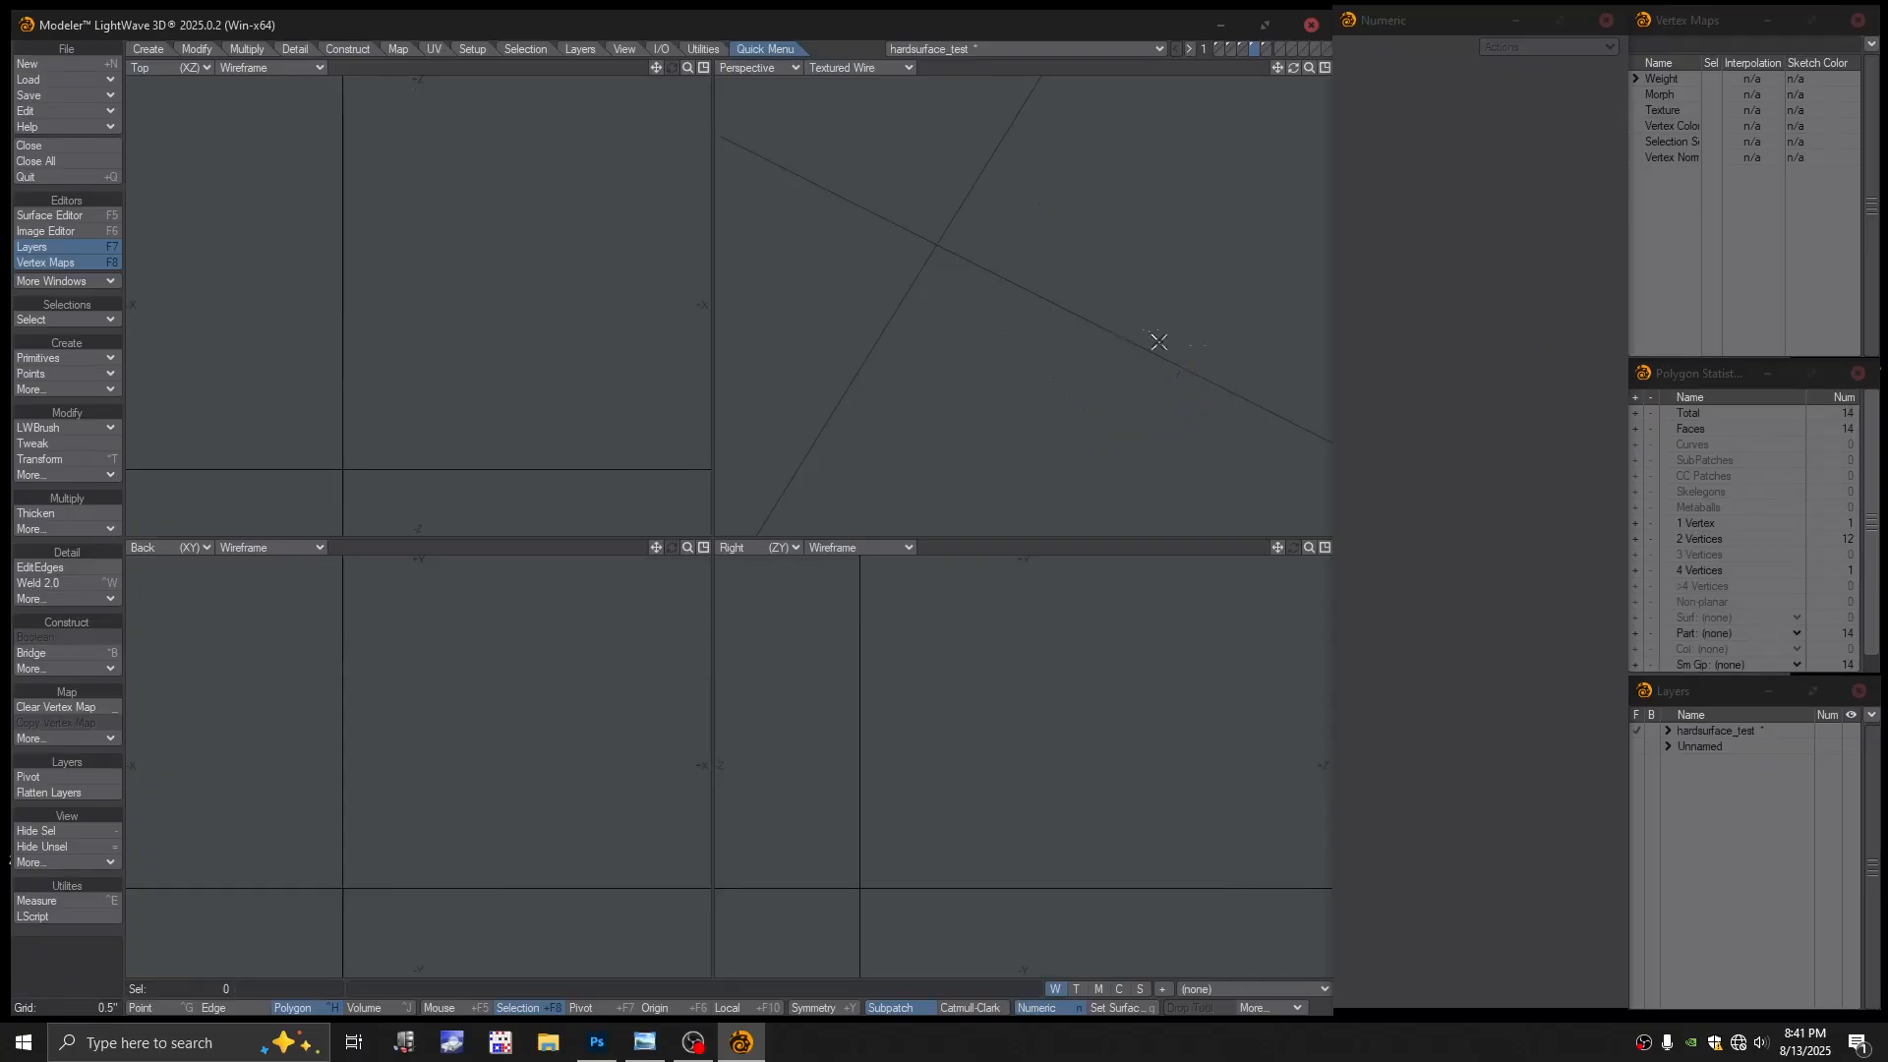
left_click(1265, 47)
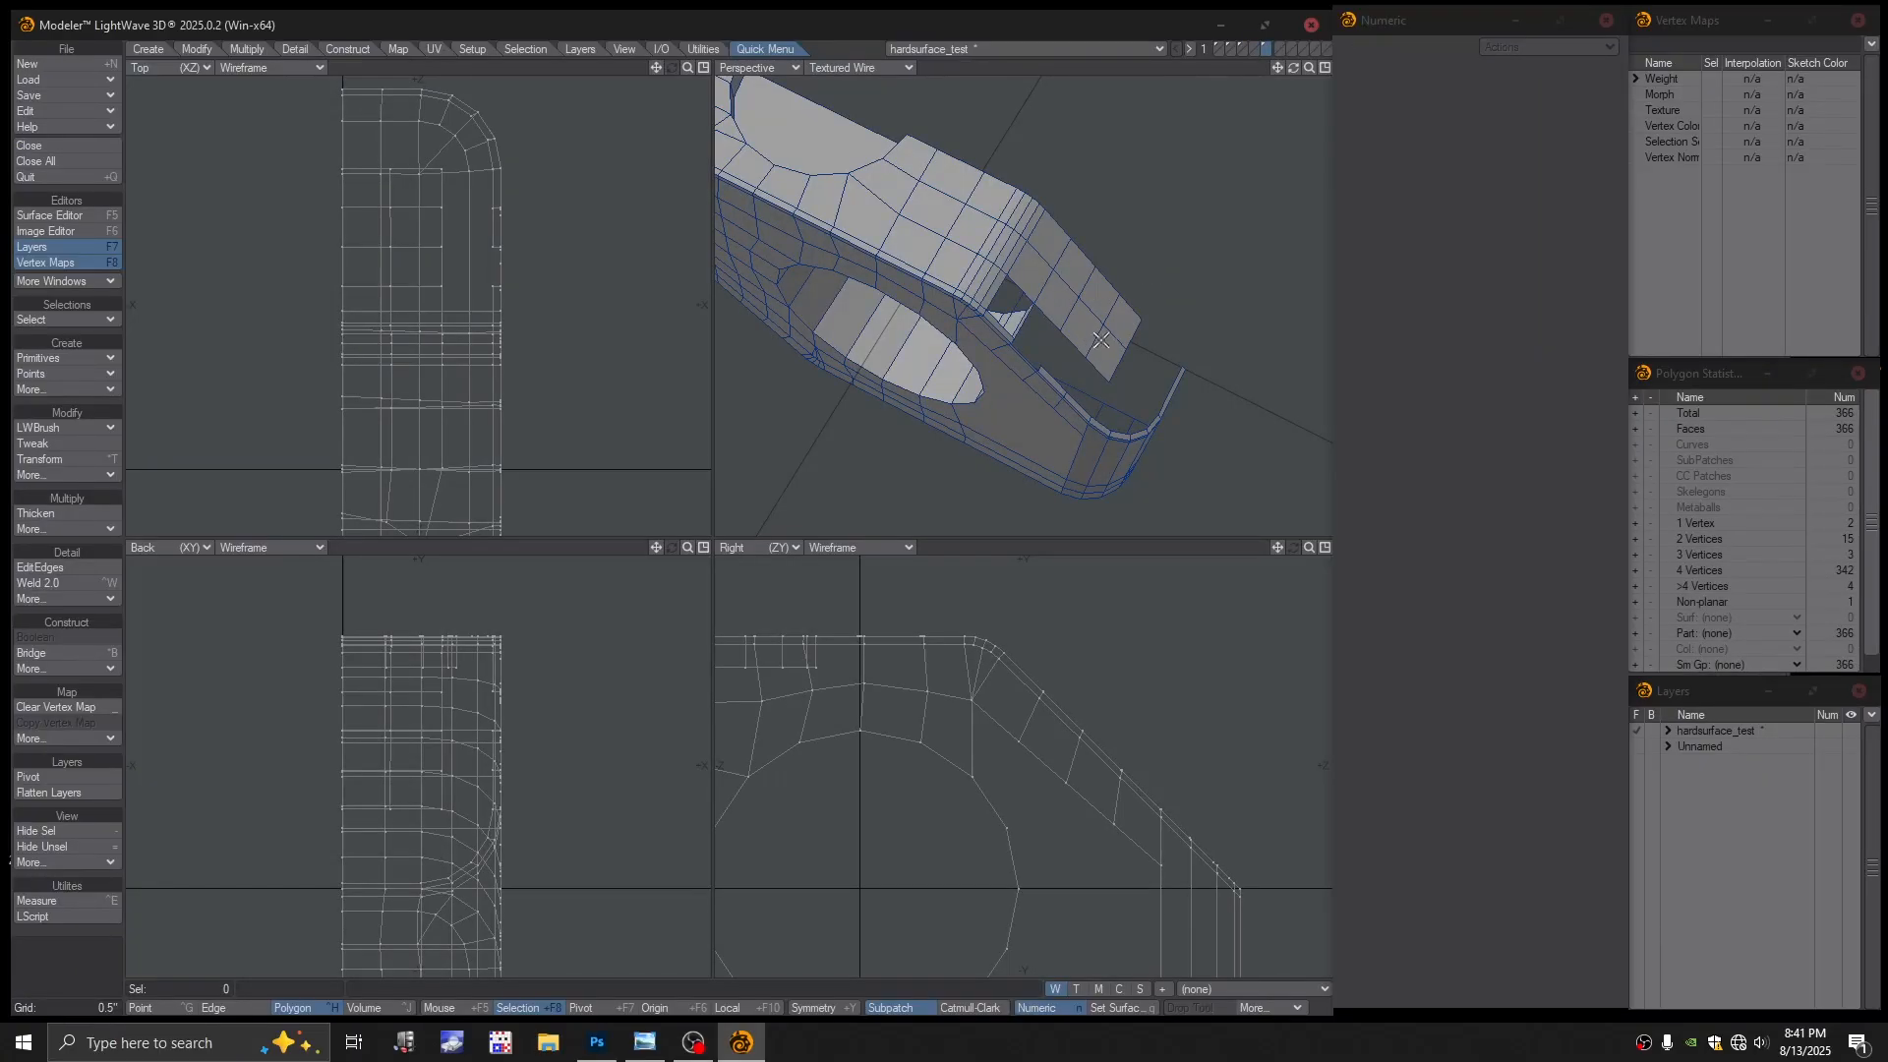
key("Delete")
left_click(1253, 47)
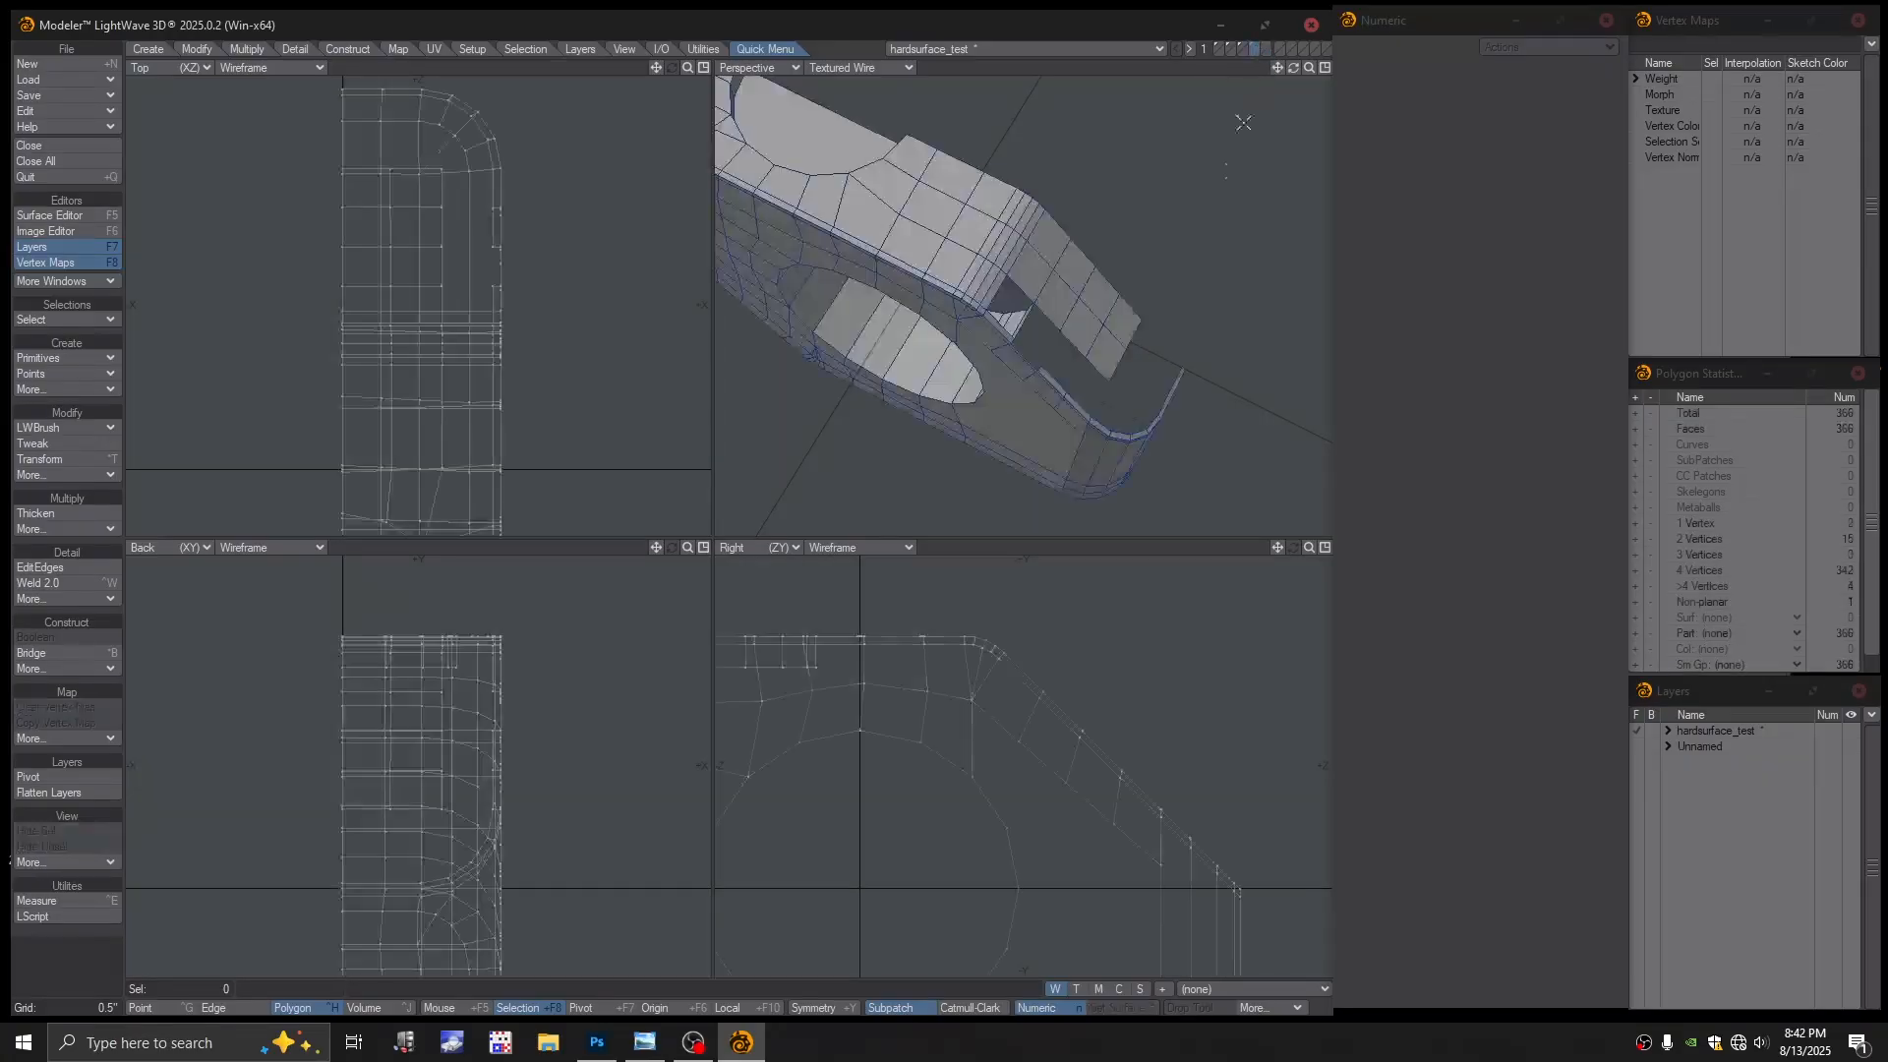
Bridge the two short notch edges with a new polygon
left_click_drag(1132, 270, 1220, 308, "alt+shift")
scroll(1122, 303, "up", 3)
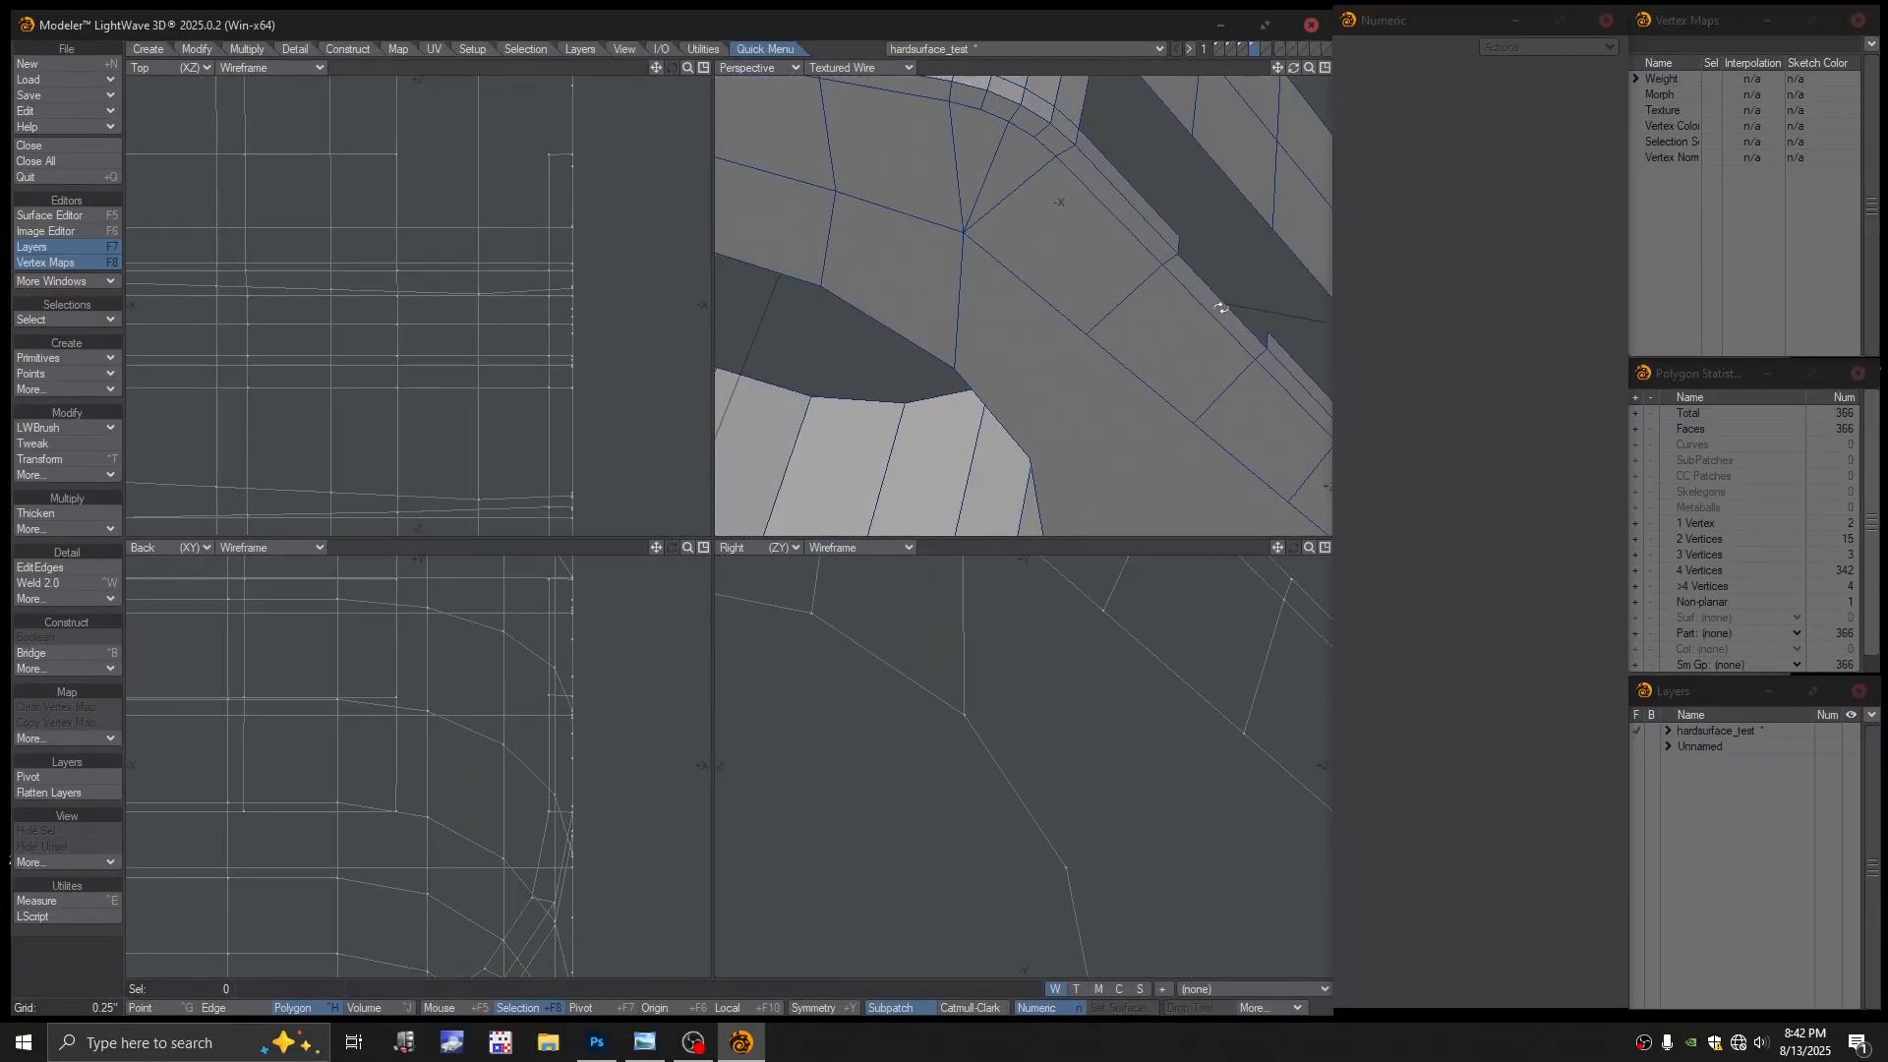
key("space")
key("space")
left_click(1178, 246)
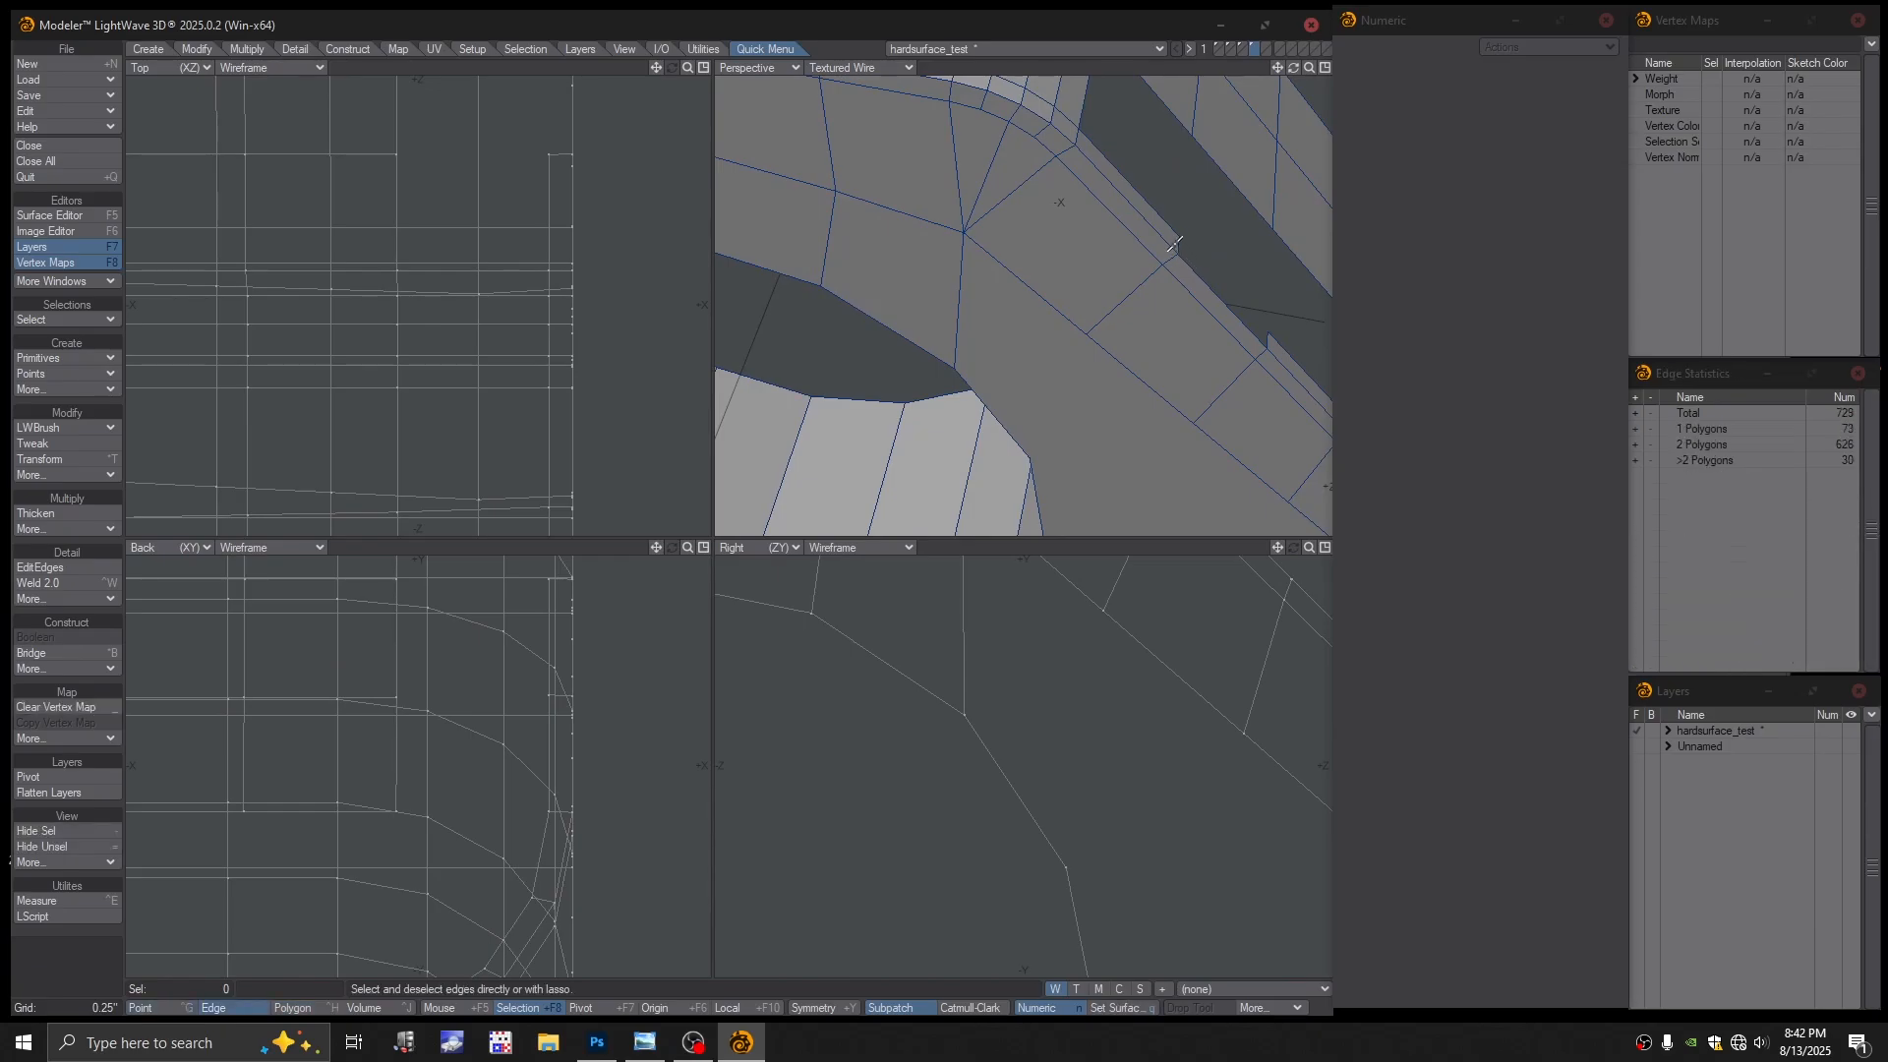
left_click(1269, 340)
key("ctrl+b")
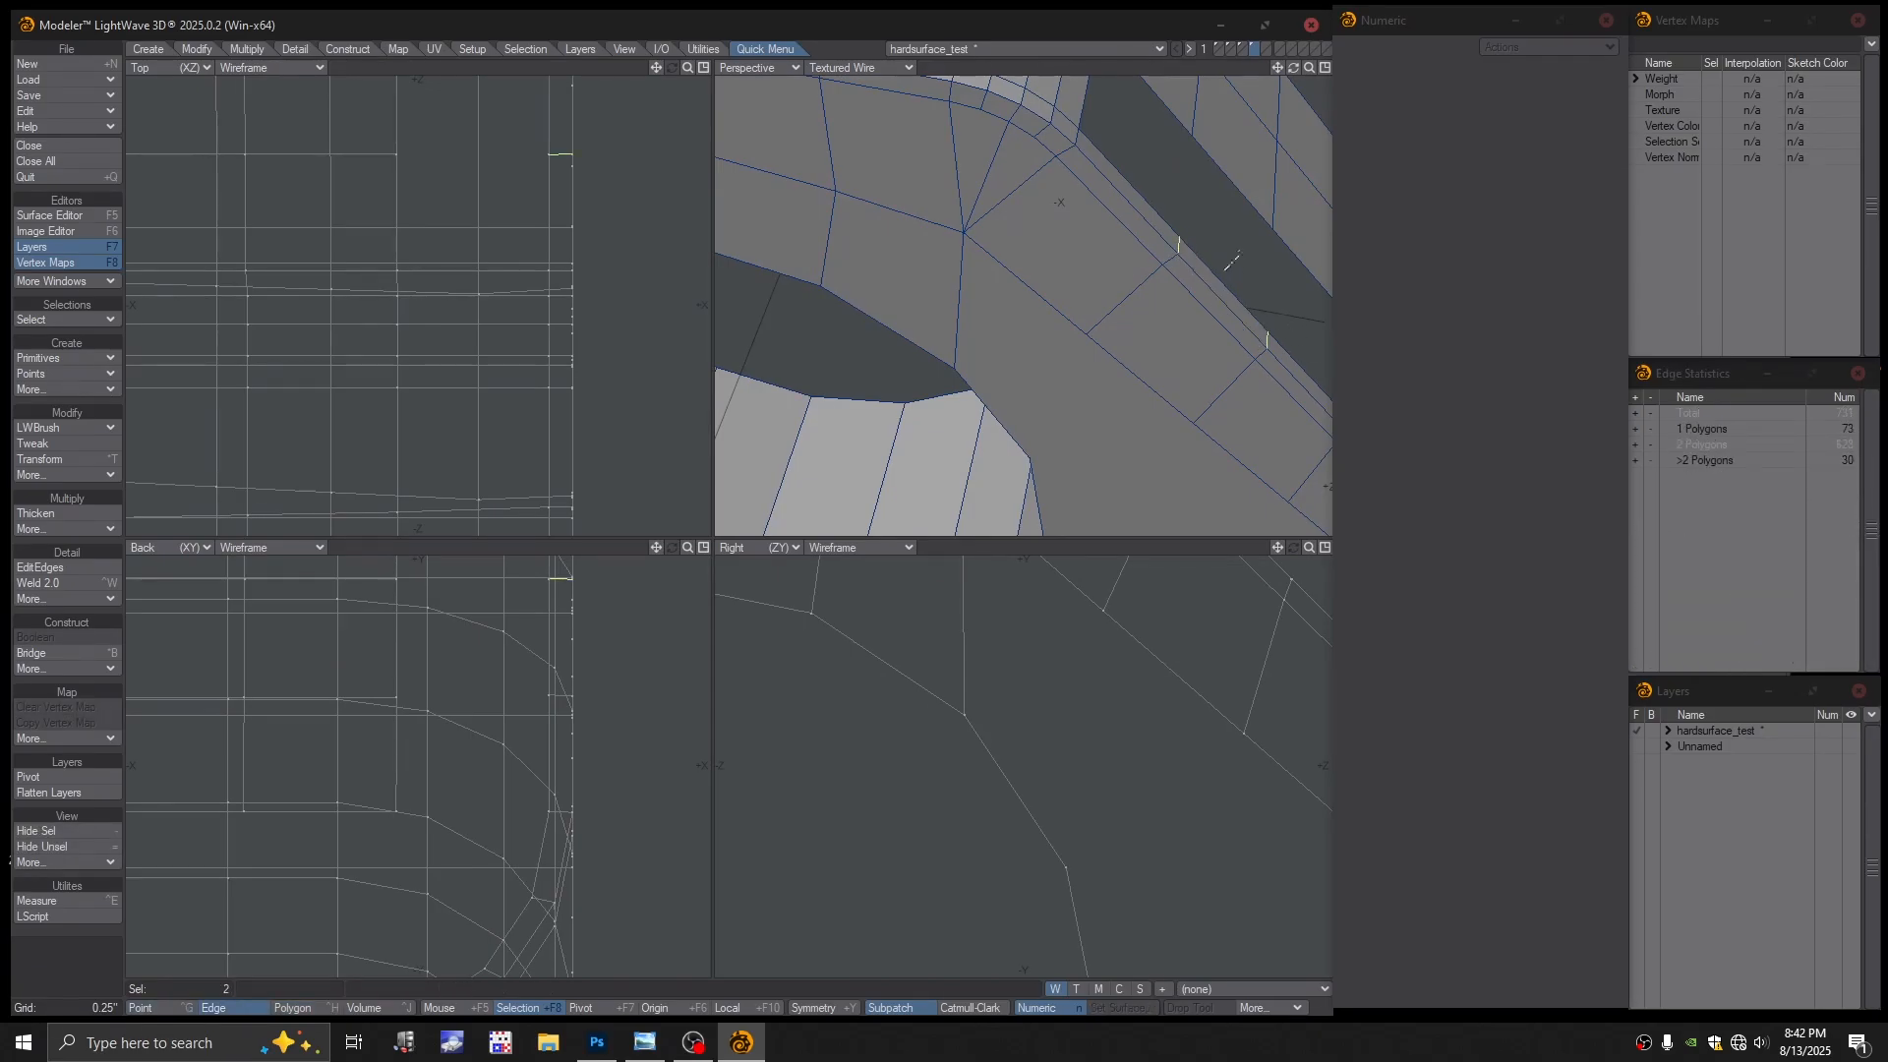
key("slash")
Select the seven edges along the slanted strip and bridge them to fill the gap
left_click_drag(1239, 261, 1226, 261, "ctrl+alt")
left_click_drag(1225, 260, 1180, 280, "alt")
left_click_drag(1180, 280, 1005, 244, "alt")
left_click_drag(1005, 243, 1074, 239, "alt")
left_click_drag(1074, 239, 1105, 262, "alt+shift")
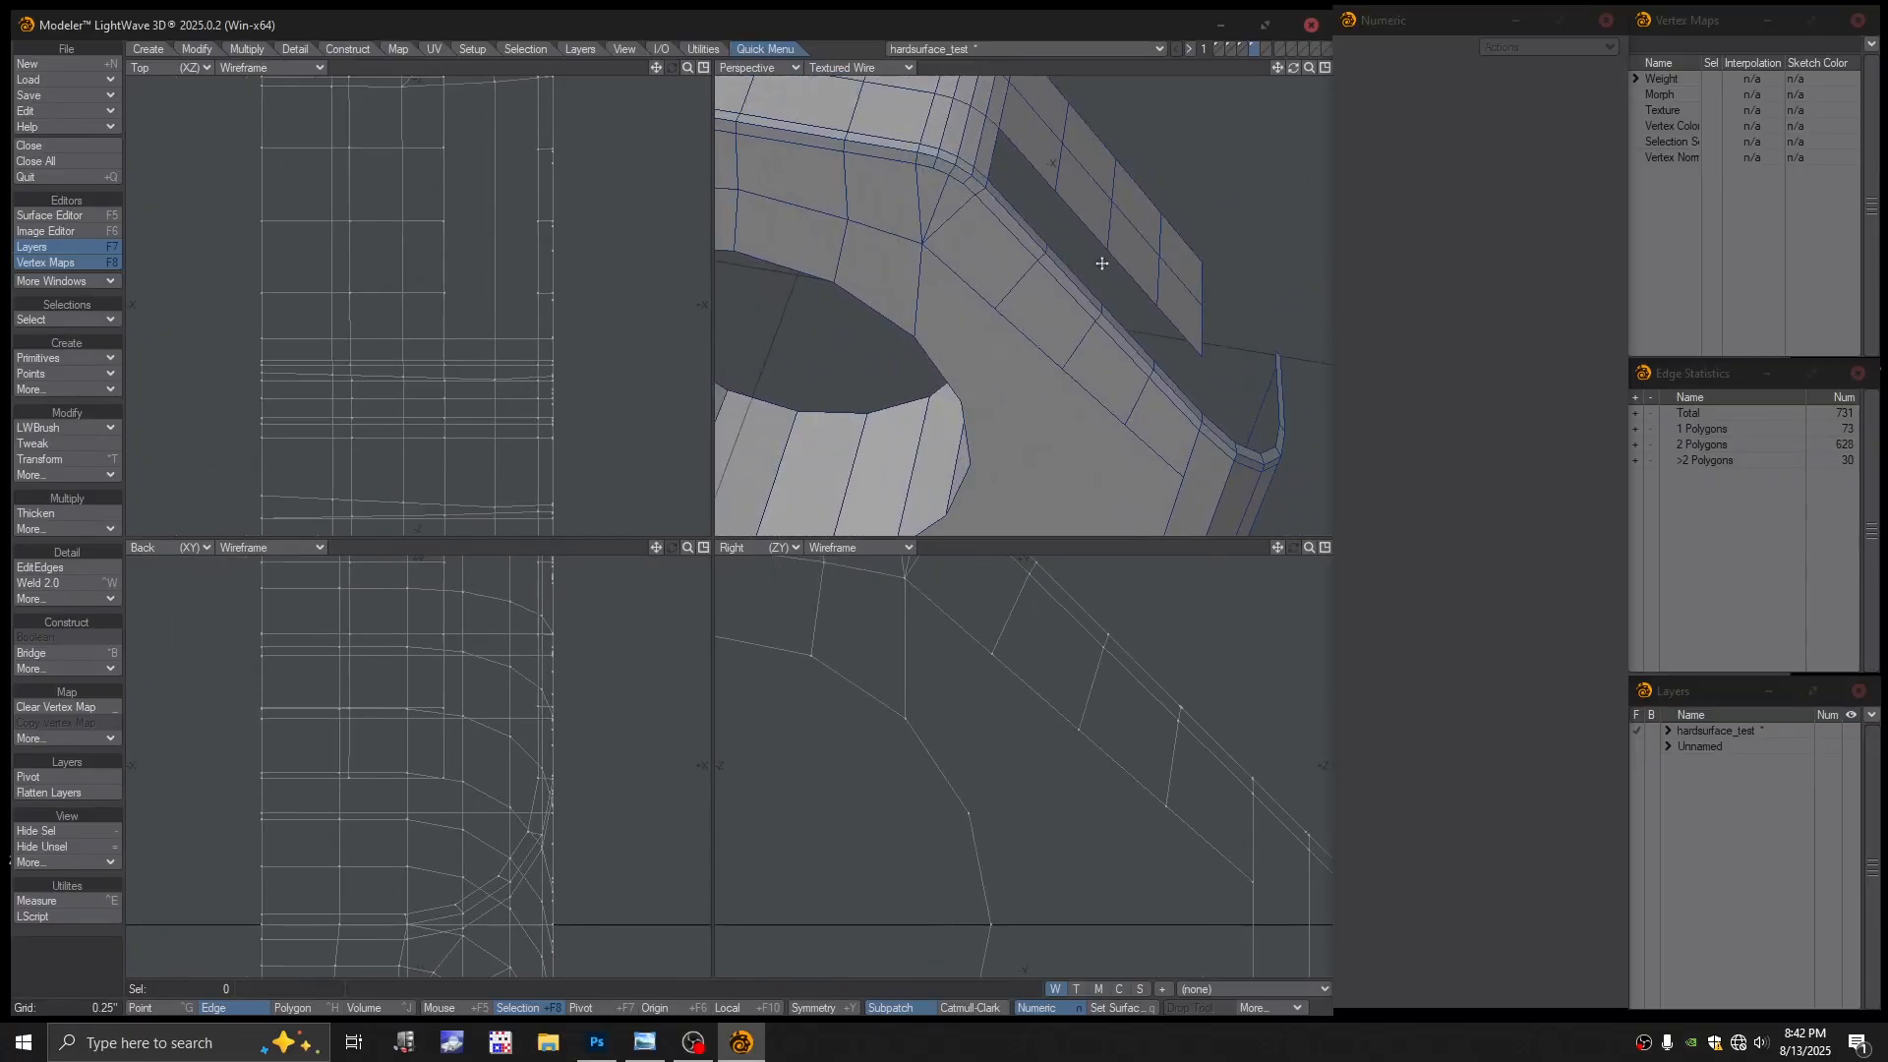
left_click(1020, 217)
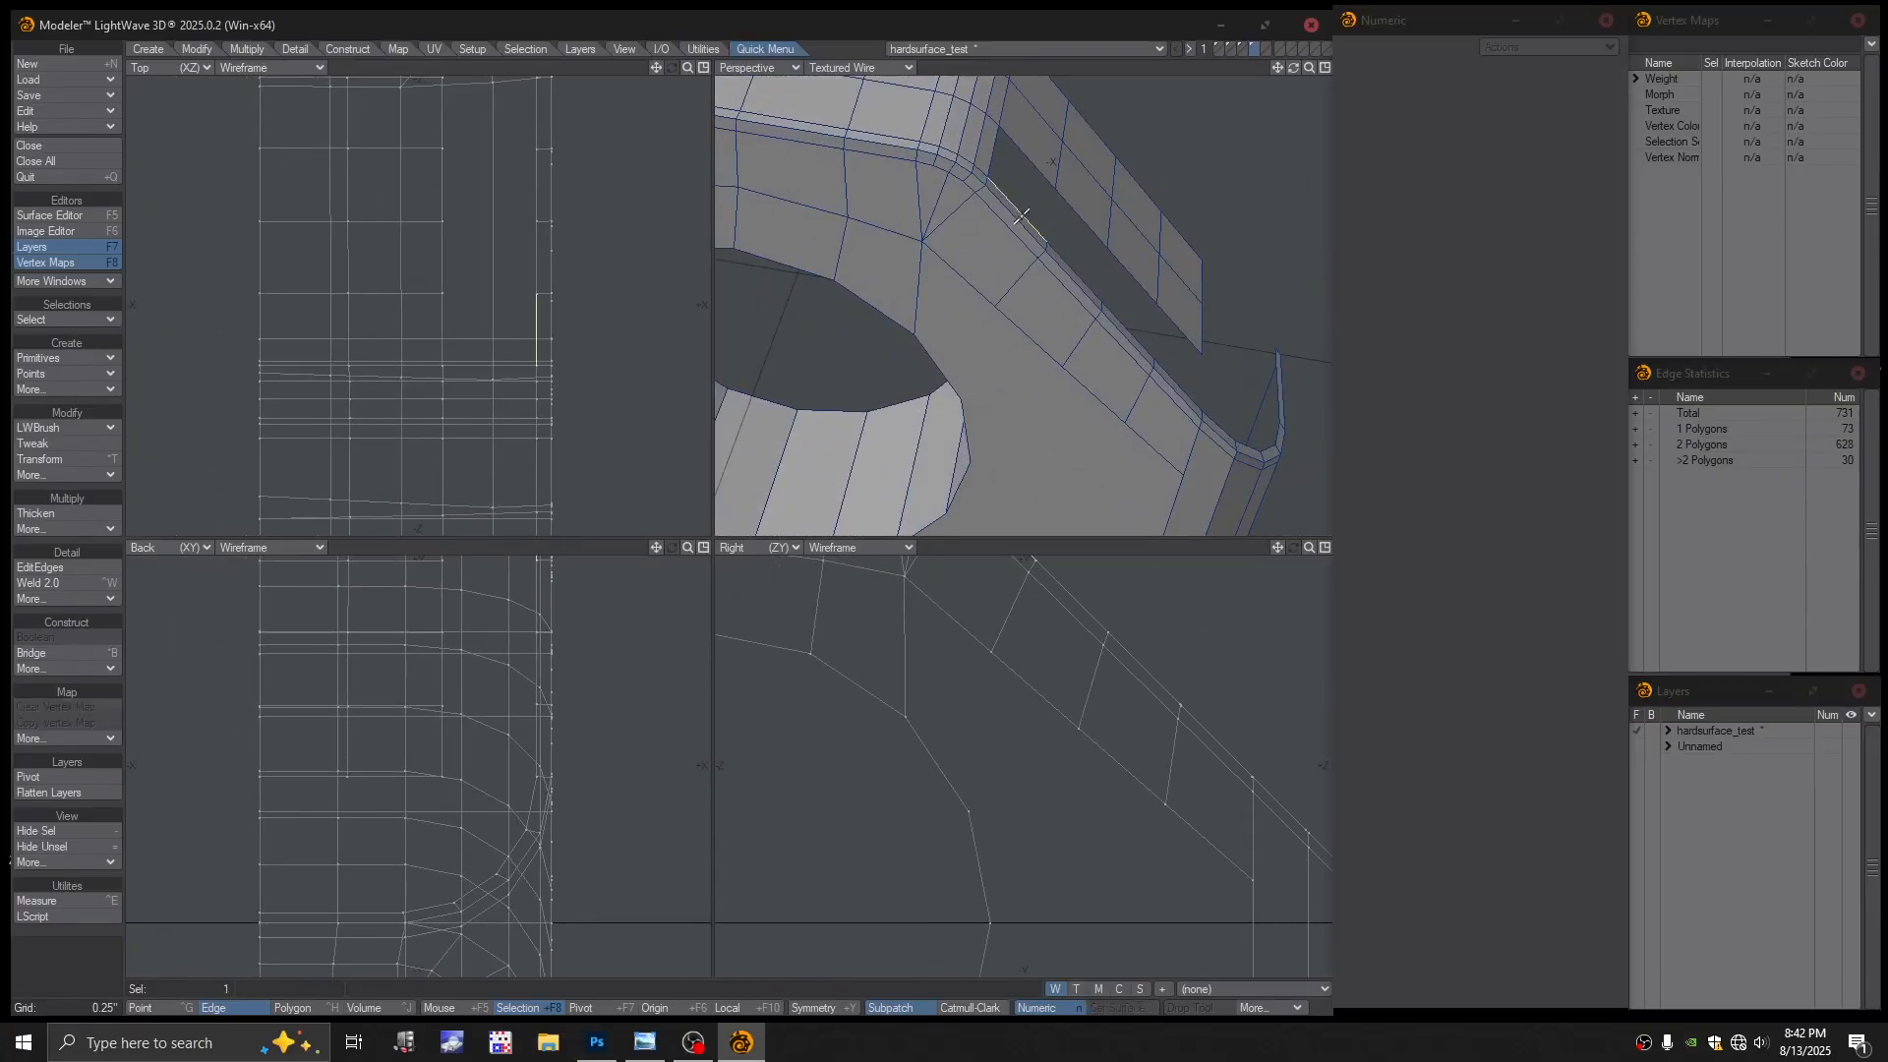
left_click(1082, 221)
left_click(1068, 264)
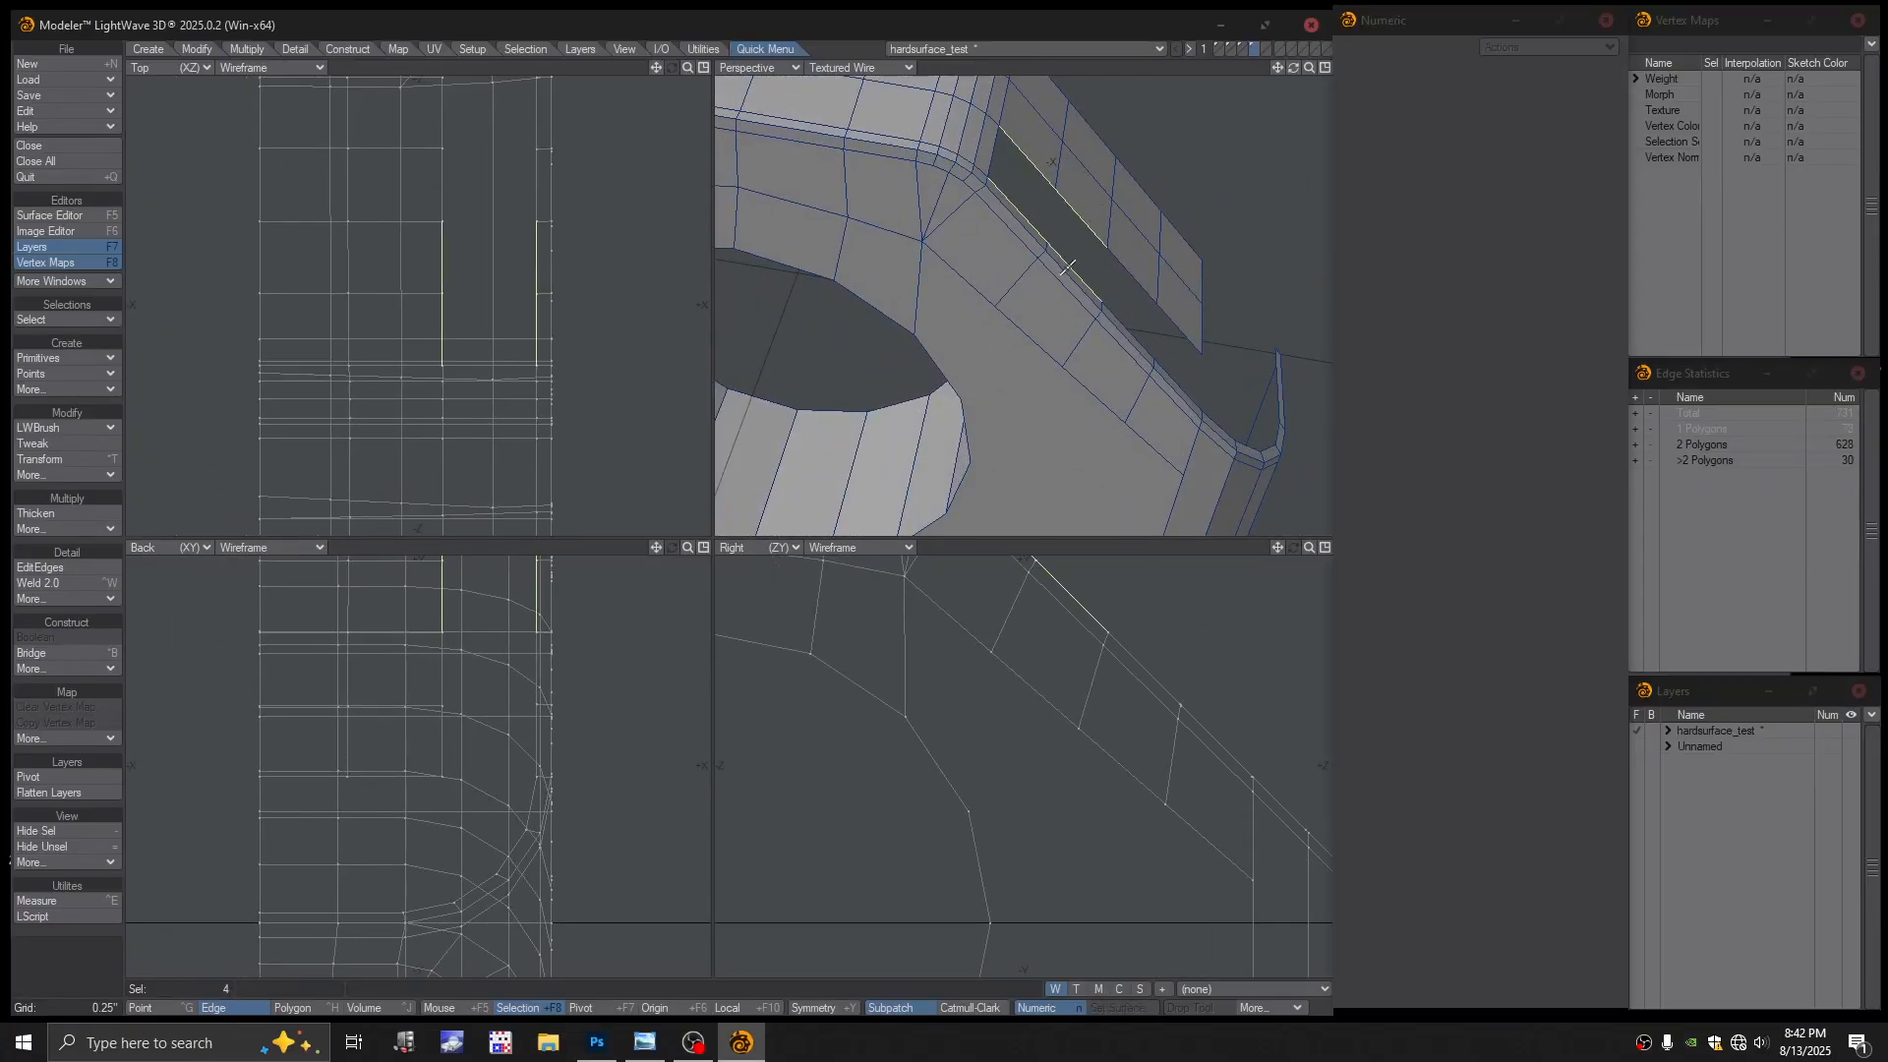
left_click(1121, 324)
left_click(1122, 279)
left_click(1175, 332)
left_click(1173, 379)
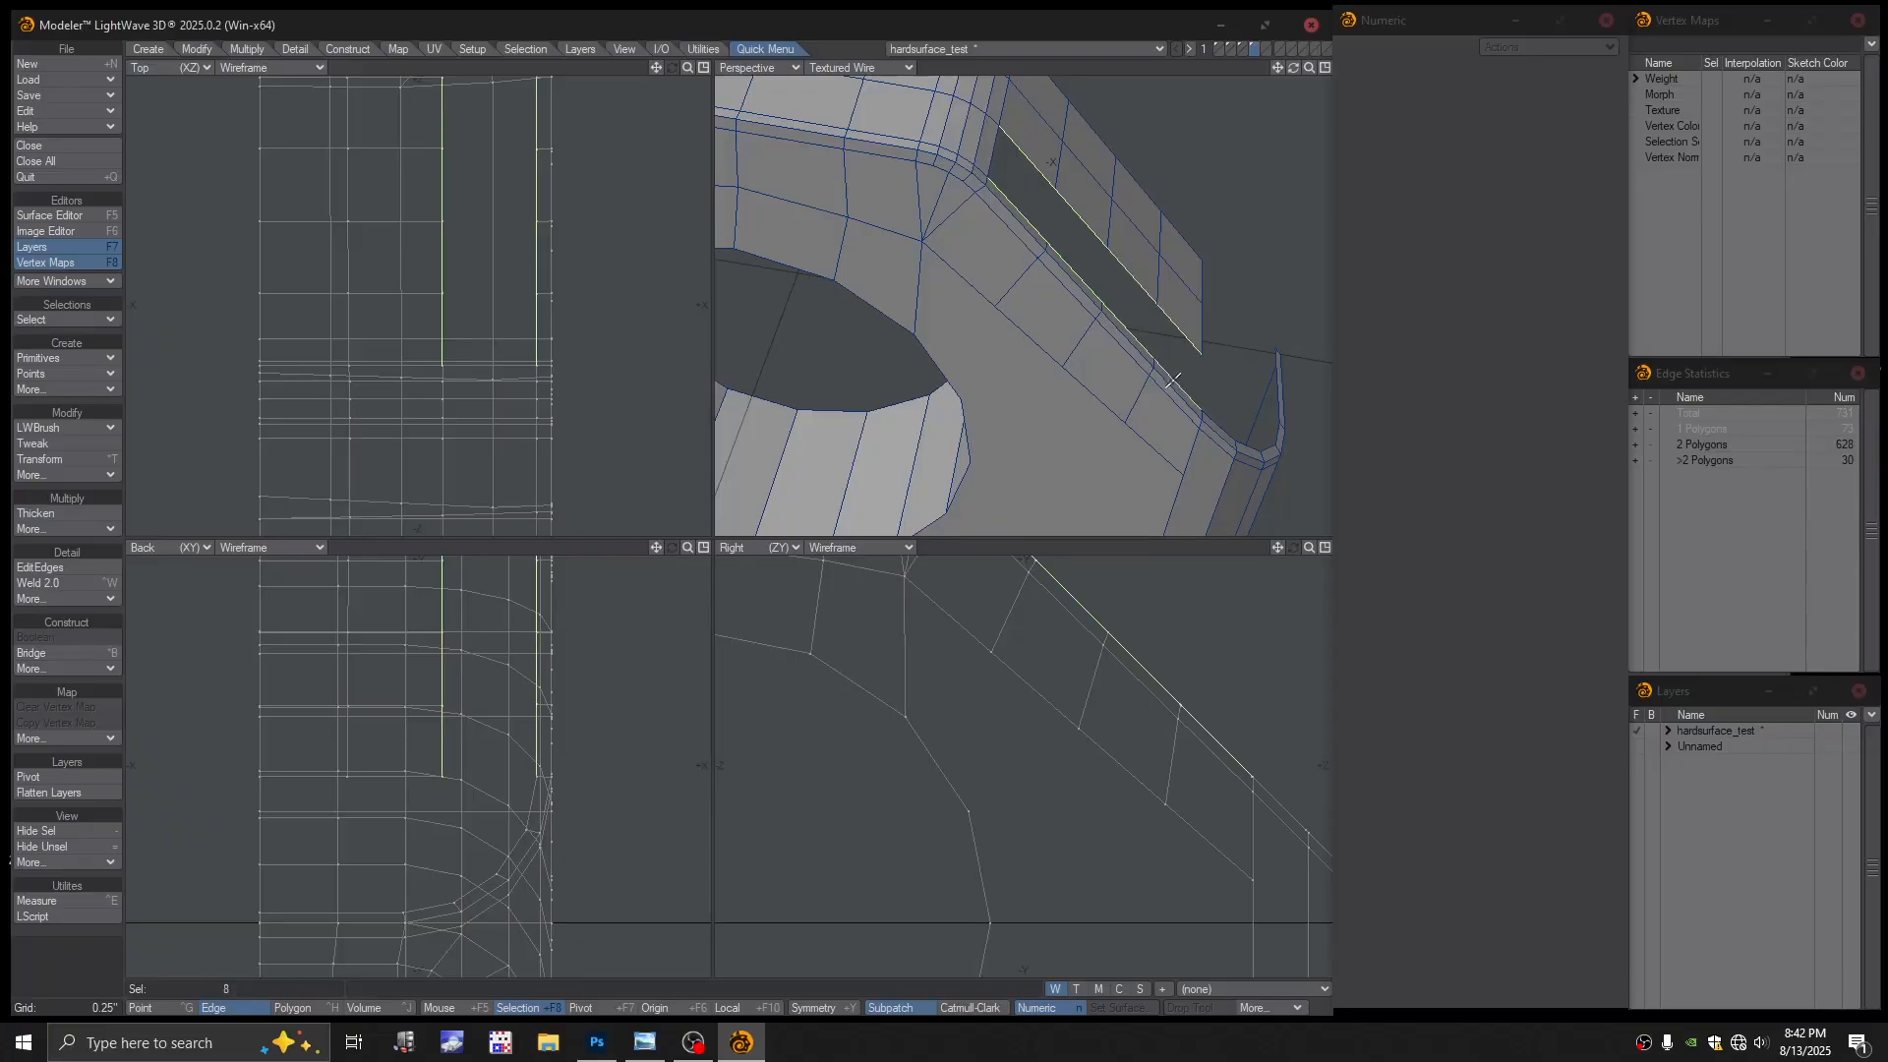
left_click_drag(1167, 325, 1128, 332, "alt")
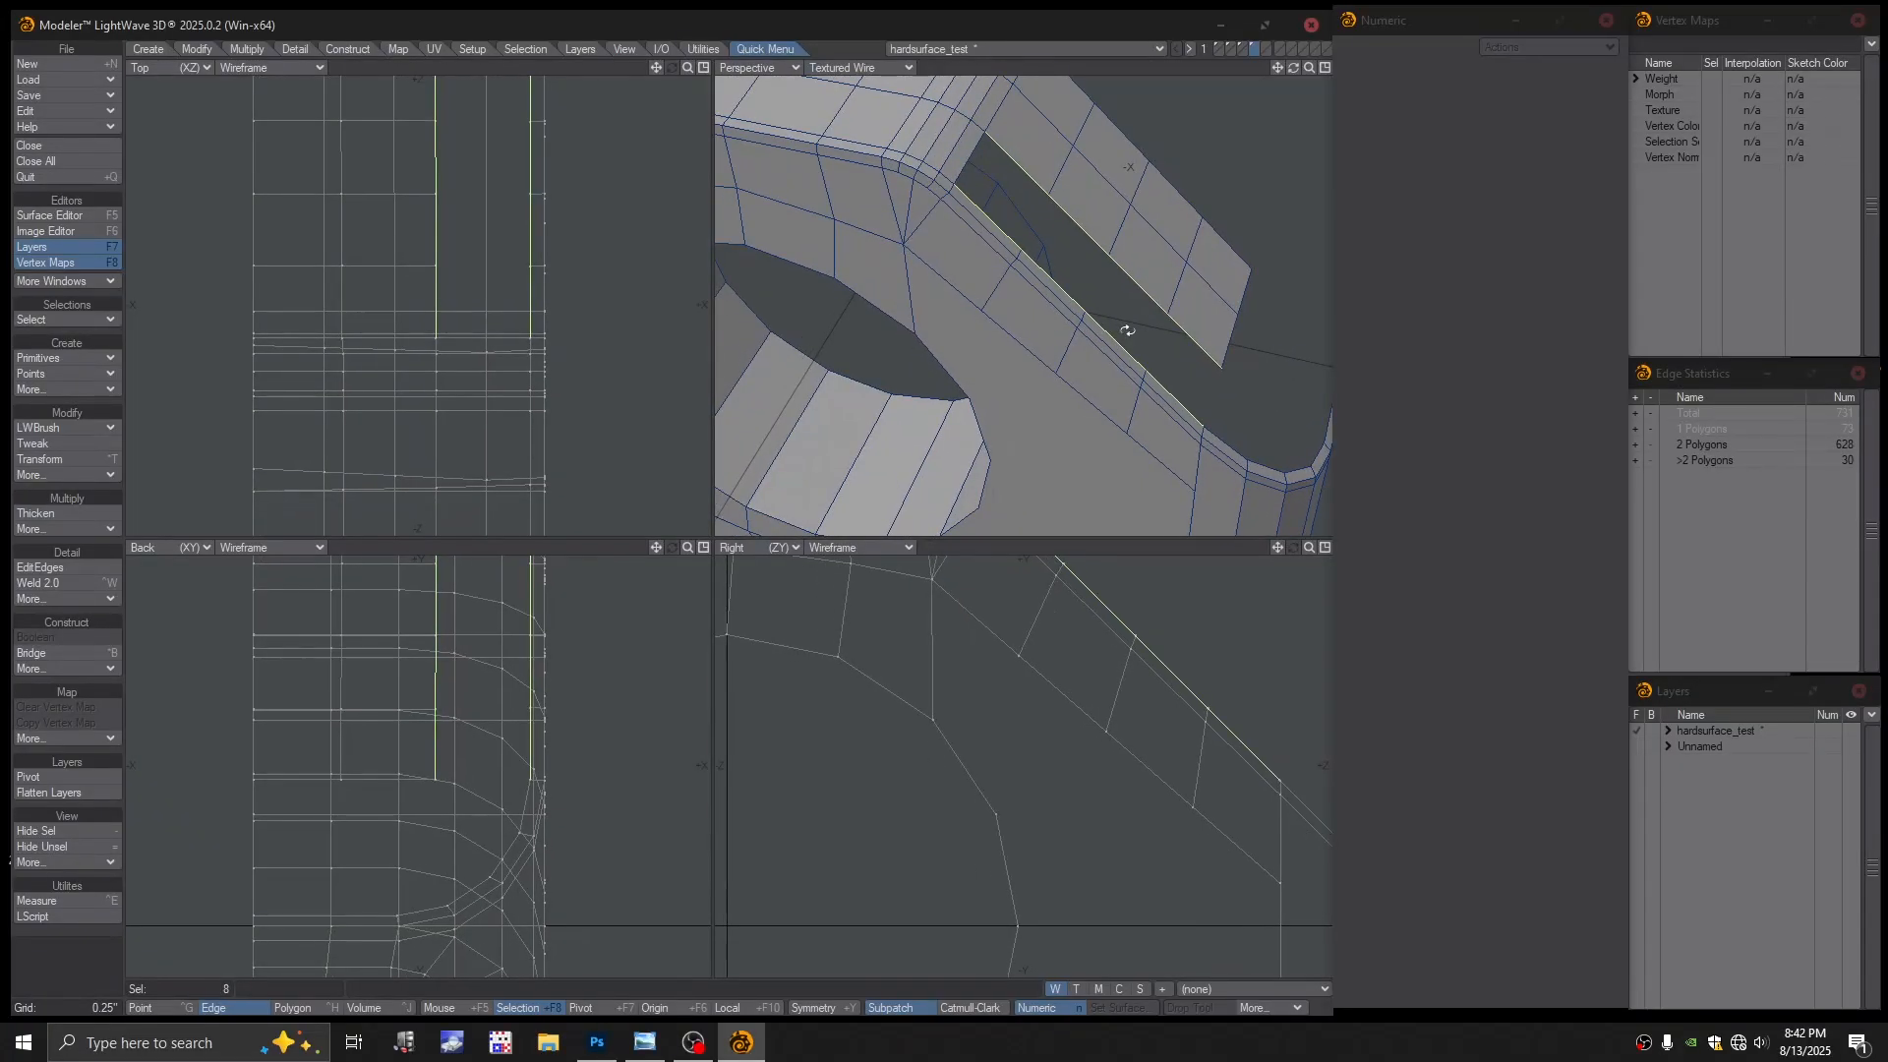
key("ctrl+b")
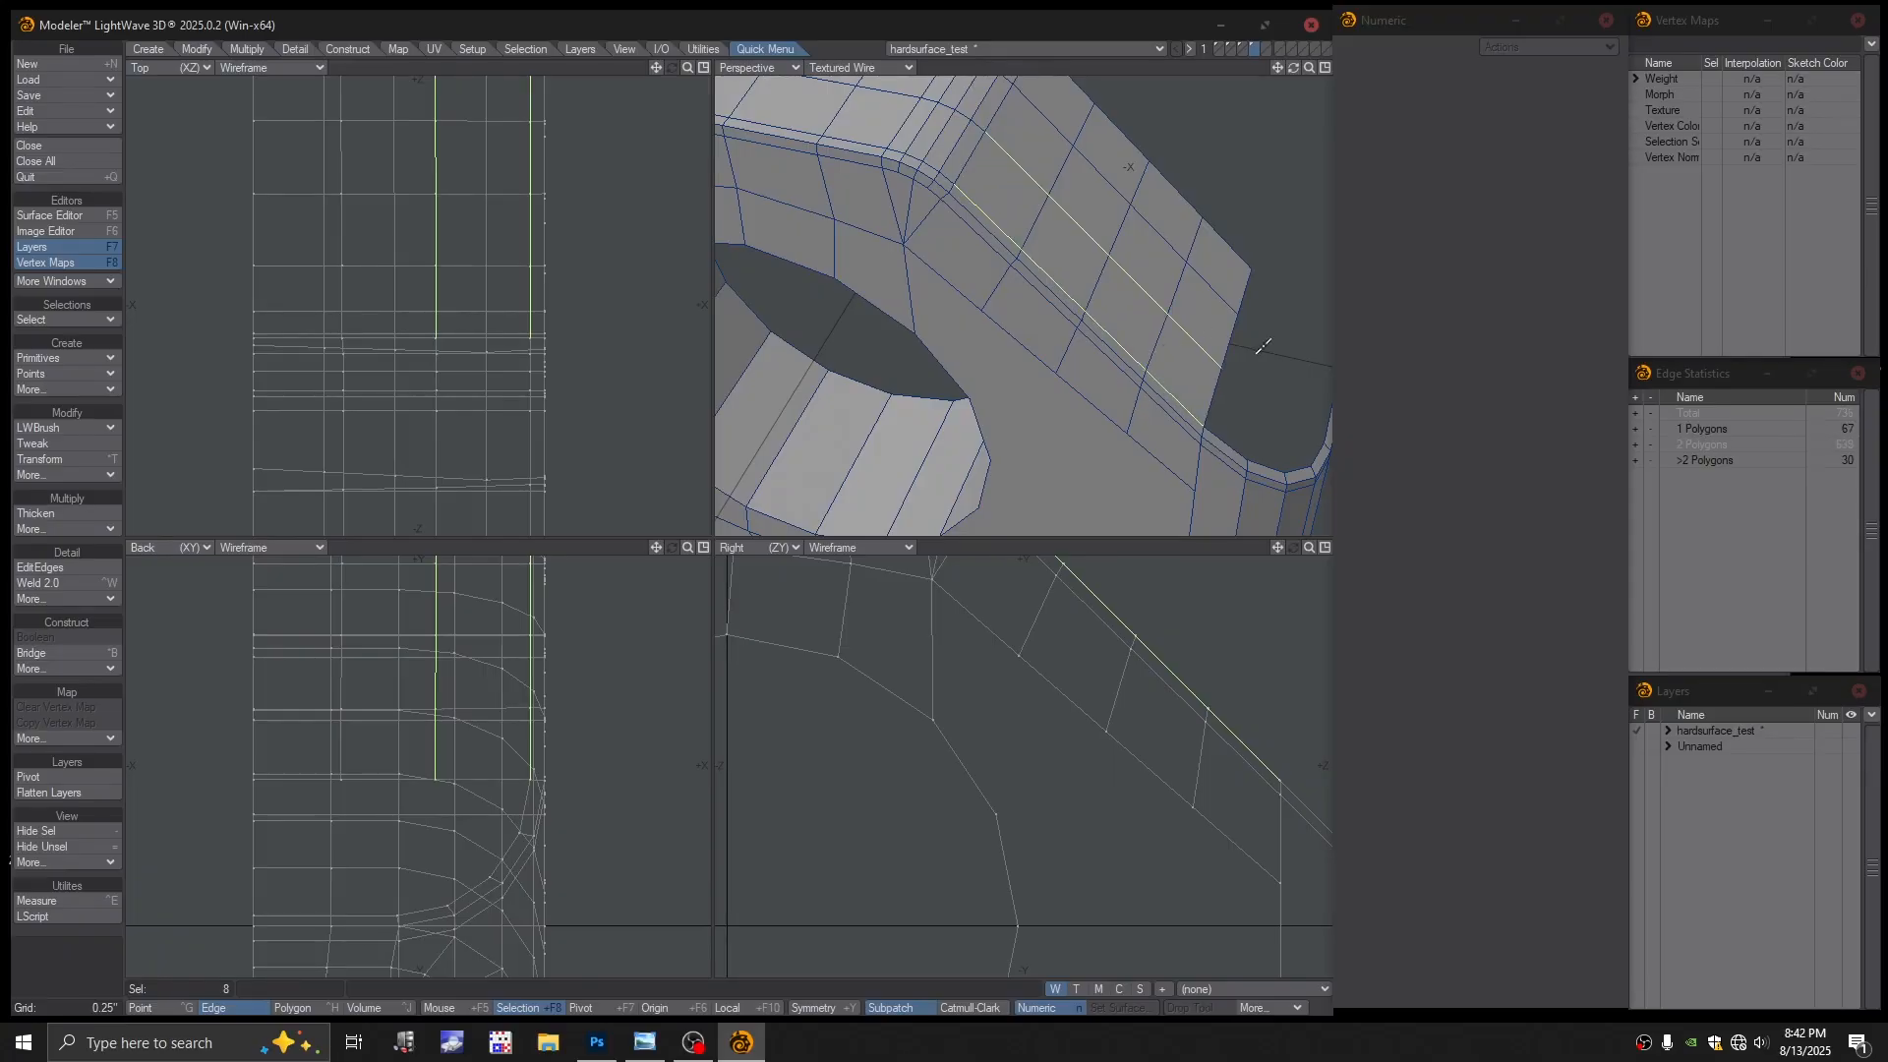
key("slash")
Preview the mesh as a subdivision surface from several angles, then switch it back off
scroll(1142, 354, "down", 5)
left_click_drag(1142, 354, 983, 344, "alt")
scroll(1176, 341, "up", 4)
scroll(1046, 379, "up", 1)
left_click_drag(983, 344, 1037, 285, "alt+shift")
left_click_drag(1038, 285, 1044, 362, "alt")
scroll(987, 306, "down", 2)
key("Tab")
left_click_drag(1045, 362, 964, 319, "alt")
left_click_drag(964, 320, 1118, 327, "ctrl+alt")
key("Tab")
Split the side face with a new edge from the hole vertex to the bevel corner
left_click(57, 431)
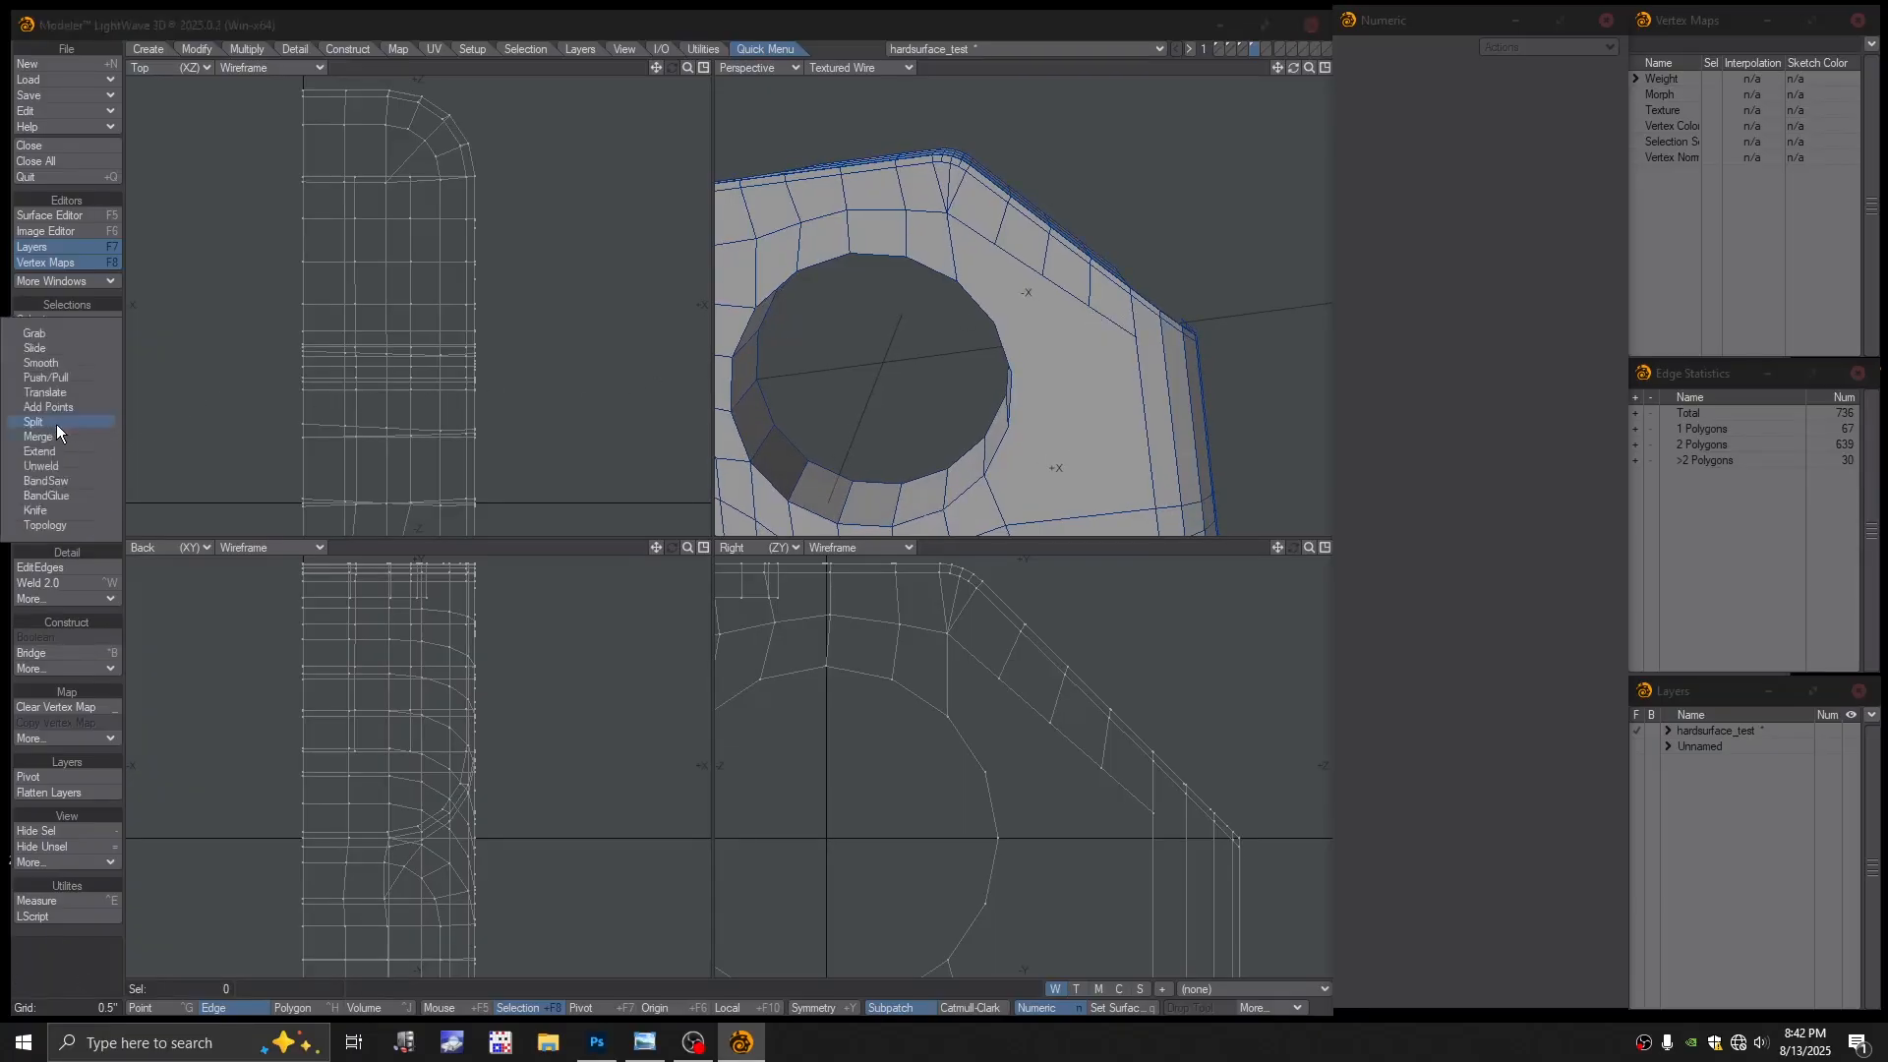
left_click(56, 423)
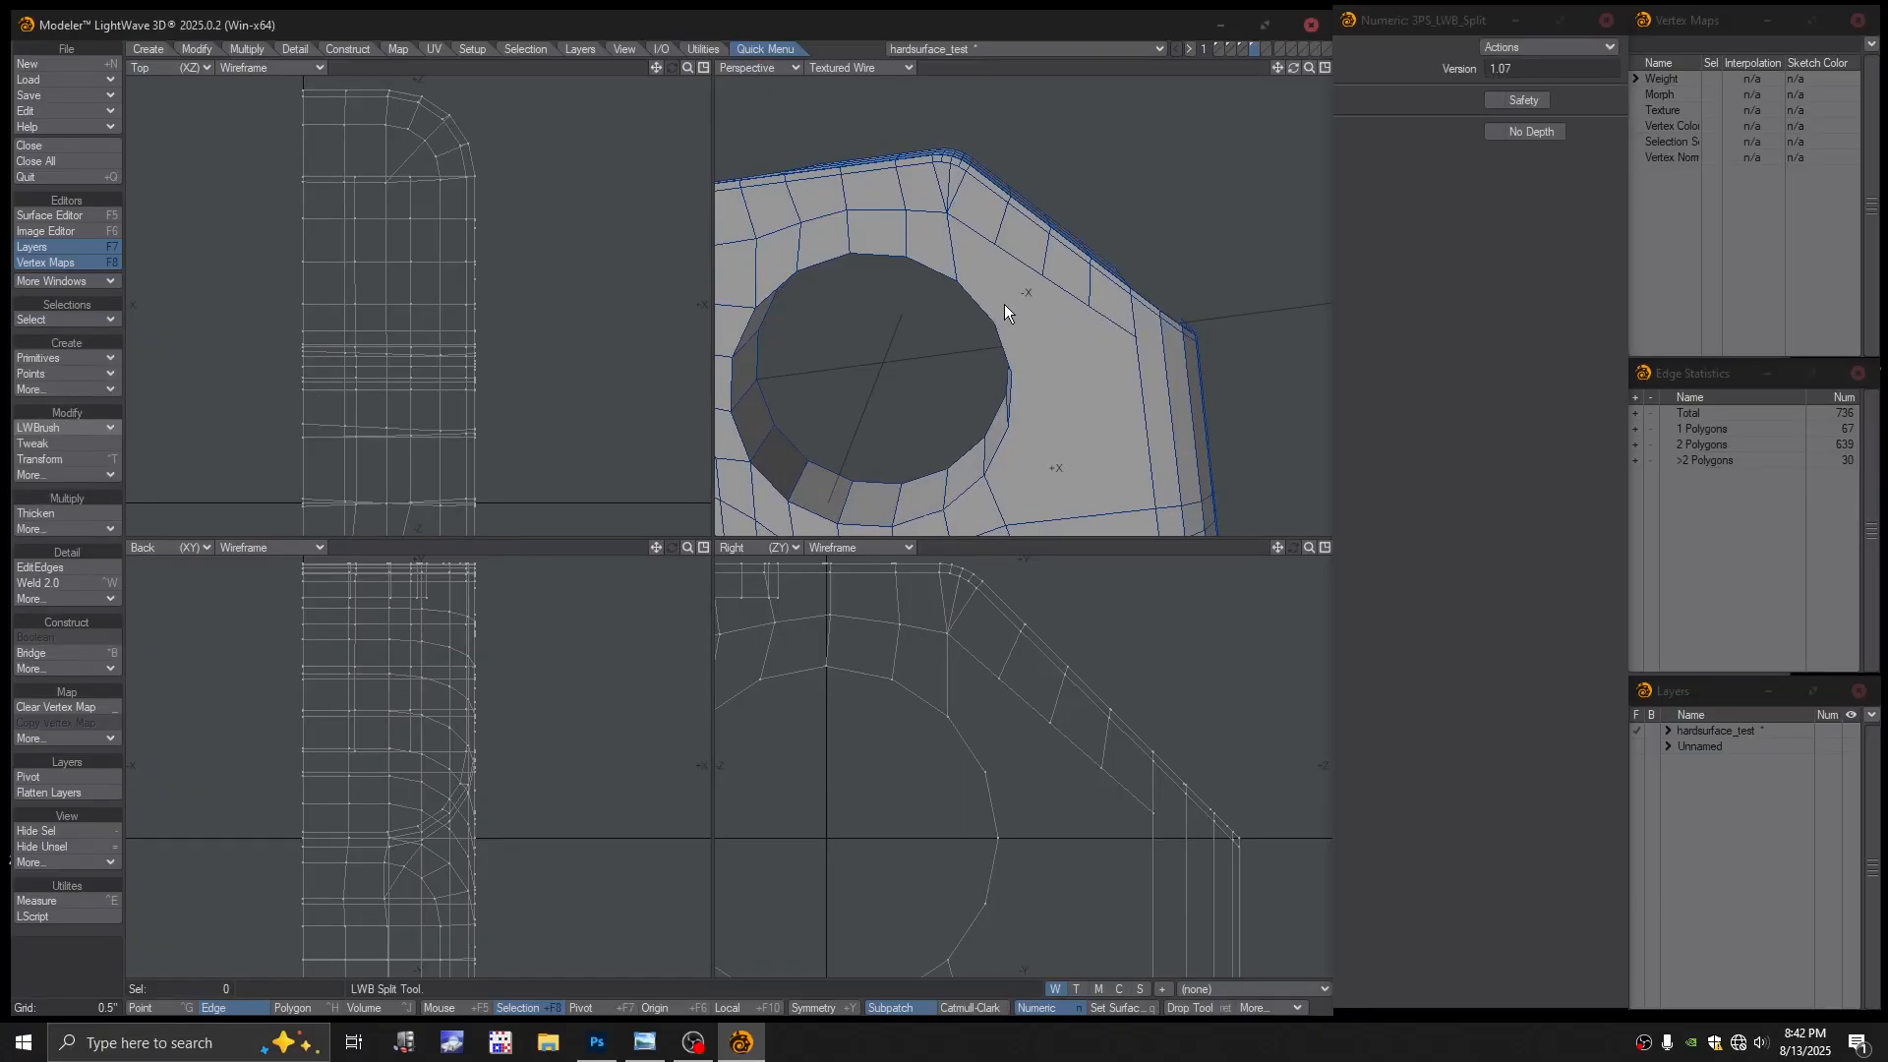
left_click_drag(994, 311, 1051, 293)
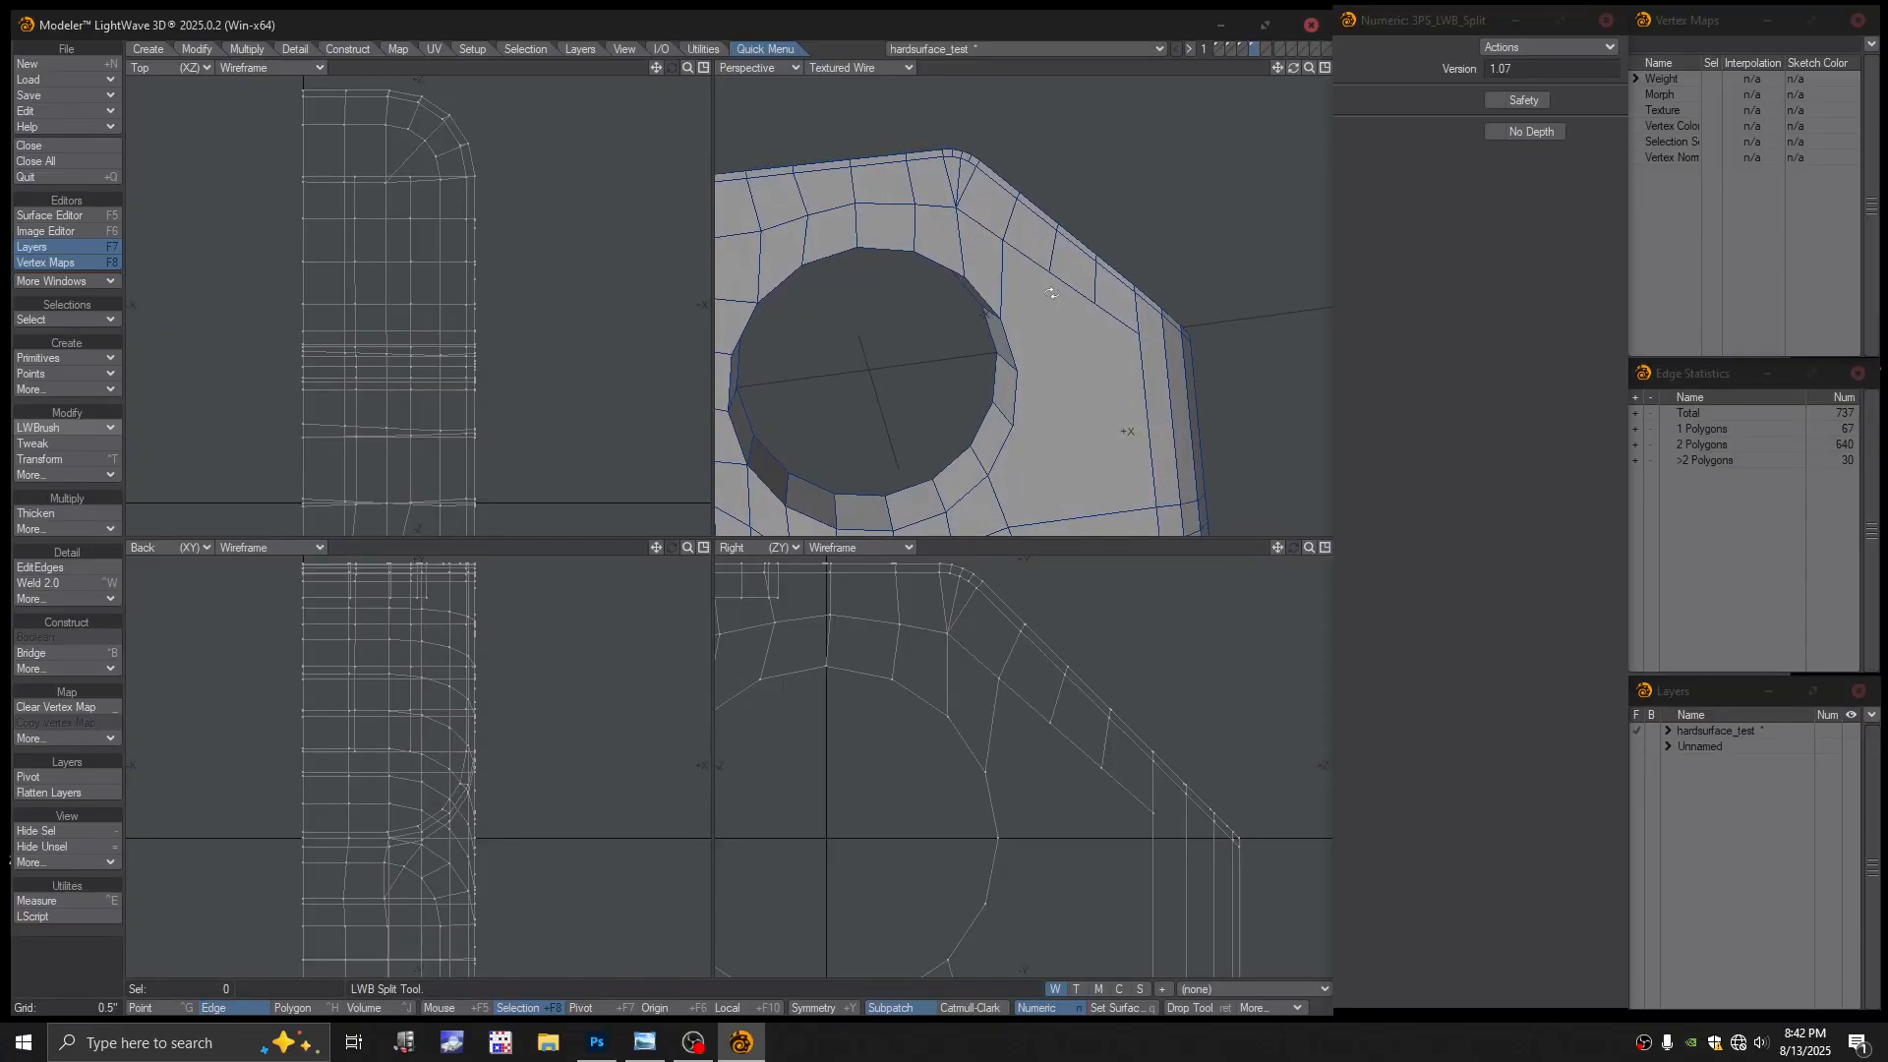
left_click_drag(1067, 369, 962, 337, "alt")
key("Return")
Select the face beside the hole to check it, then deselect it
key("ctrl+h")
left_click(1045, 366)
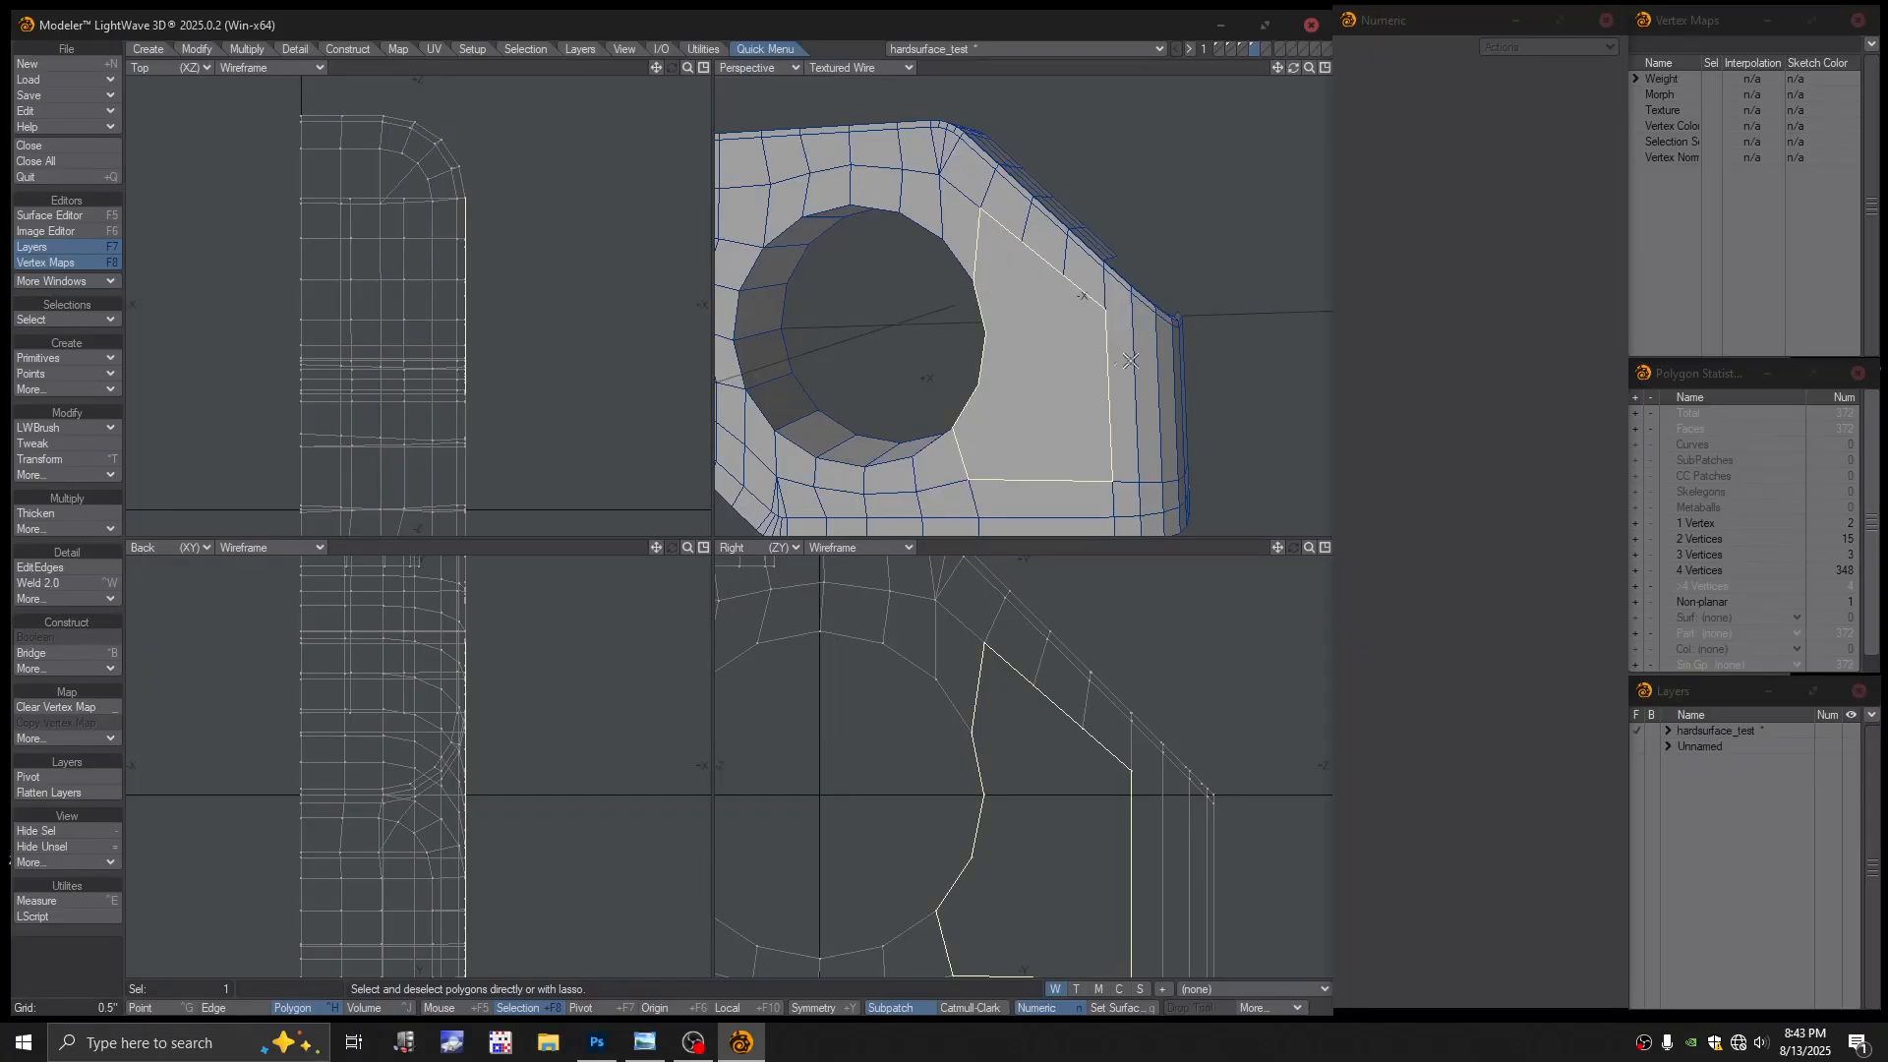
left_click_drag(1100, 335, 1096, 303, "alt")
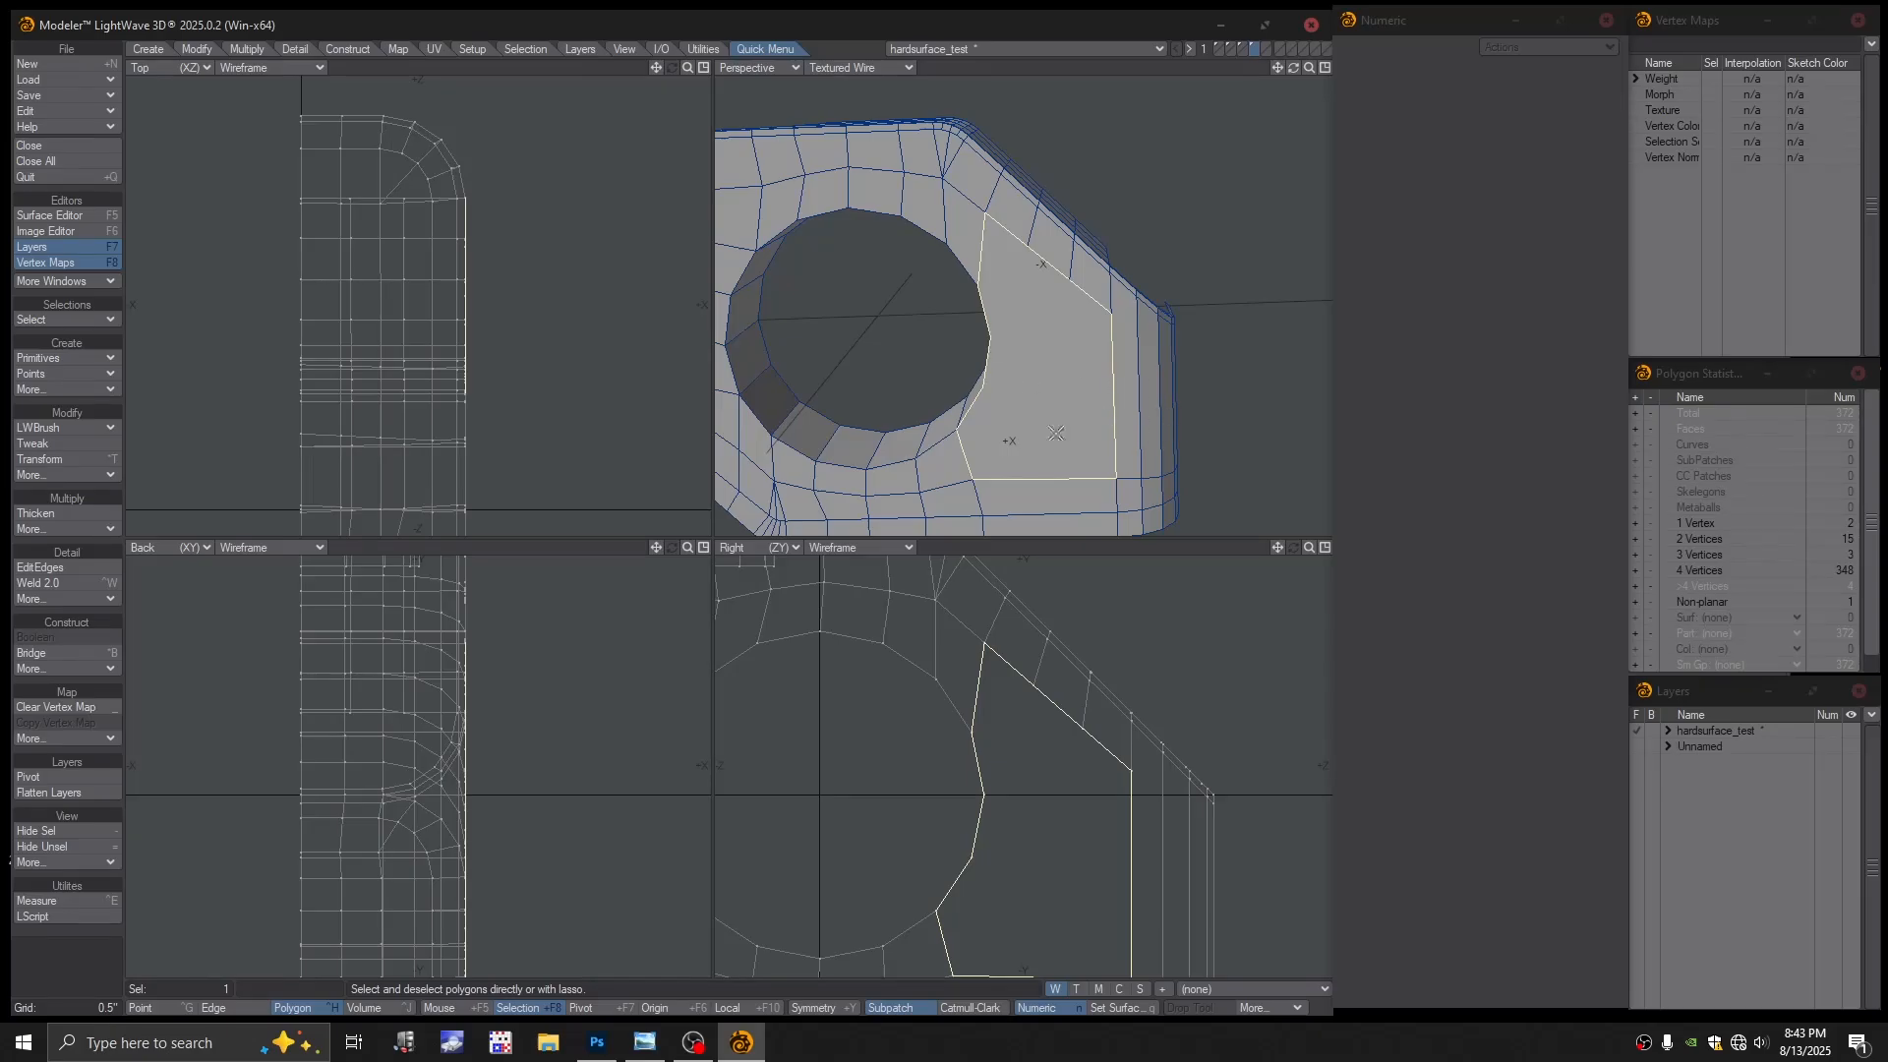
left_click(92, 953)
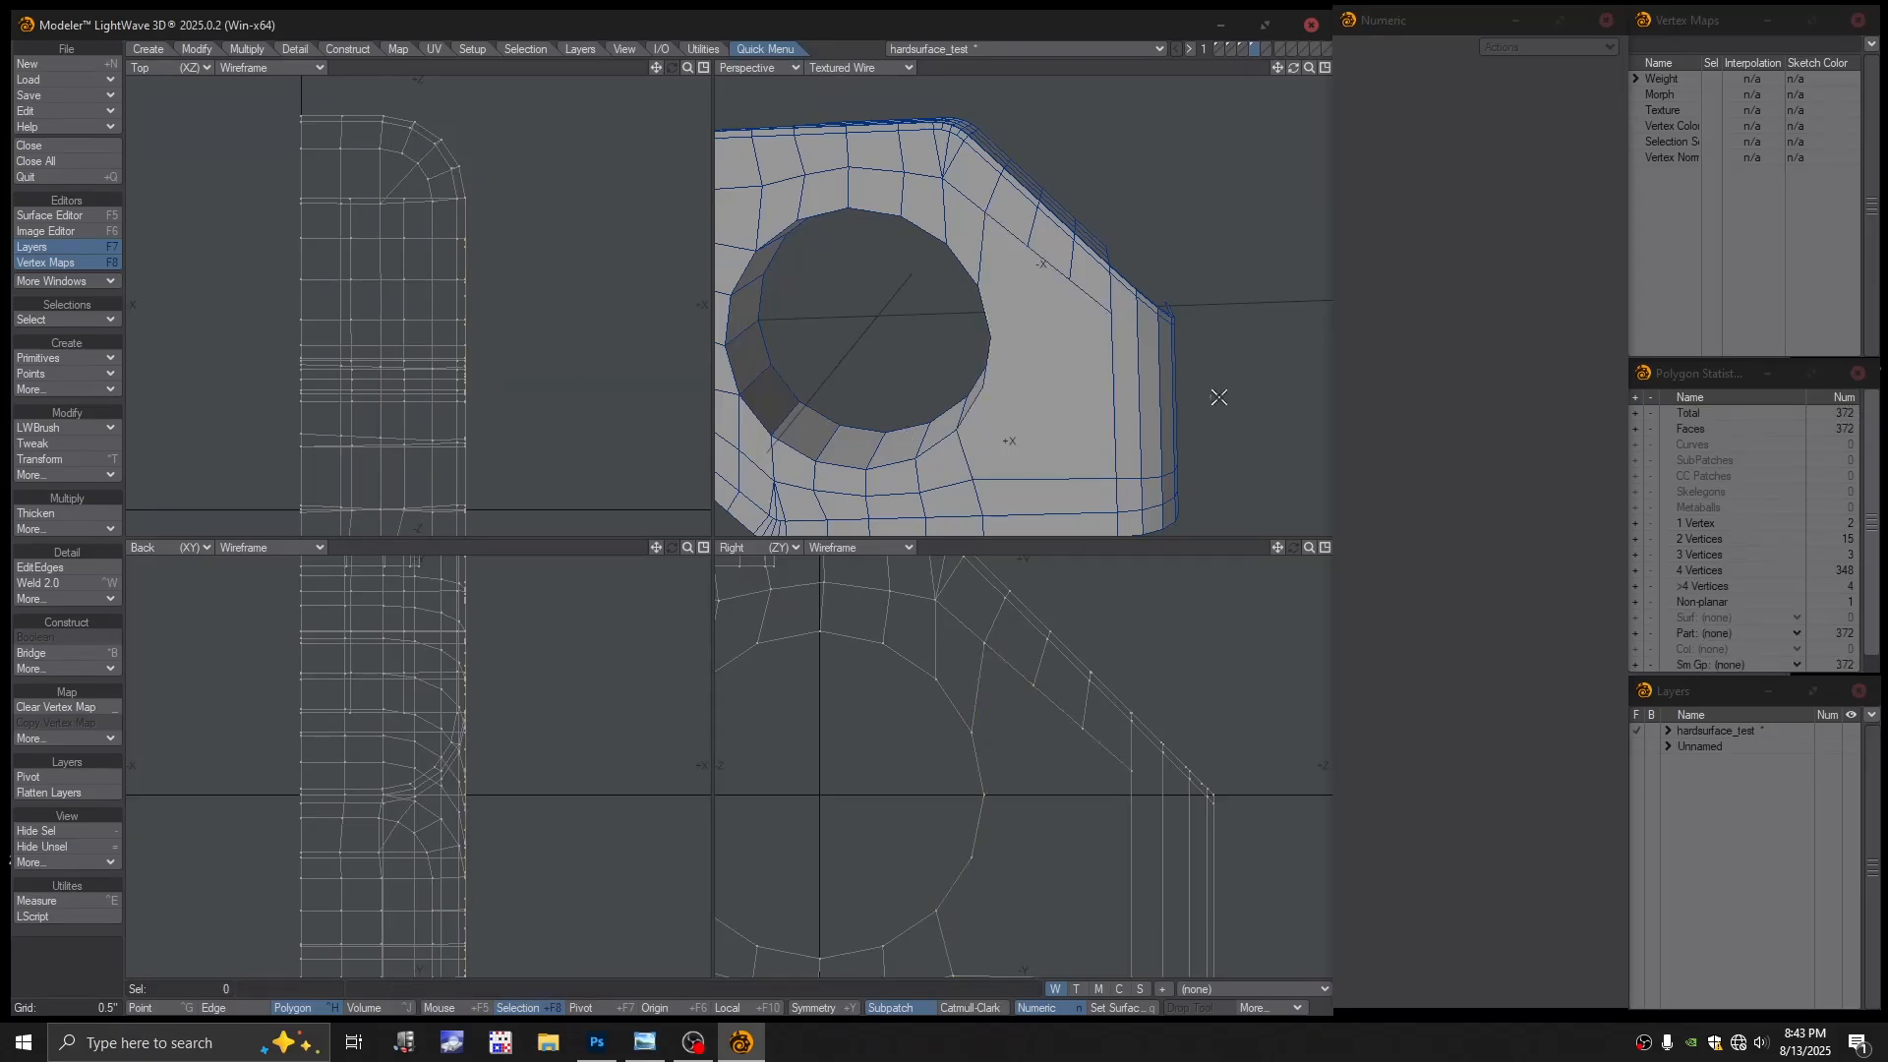
Slide the two side-face edge loops down and add a new loop above them
left_click(57, 567)
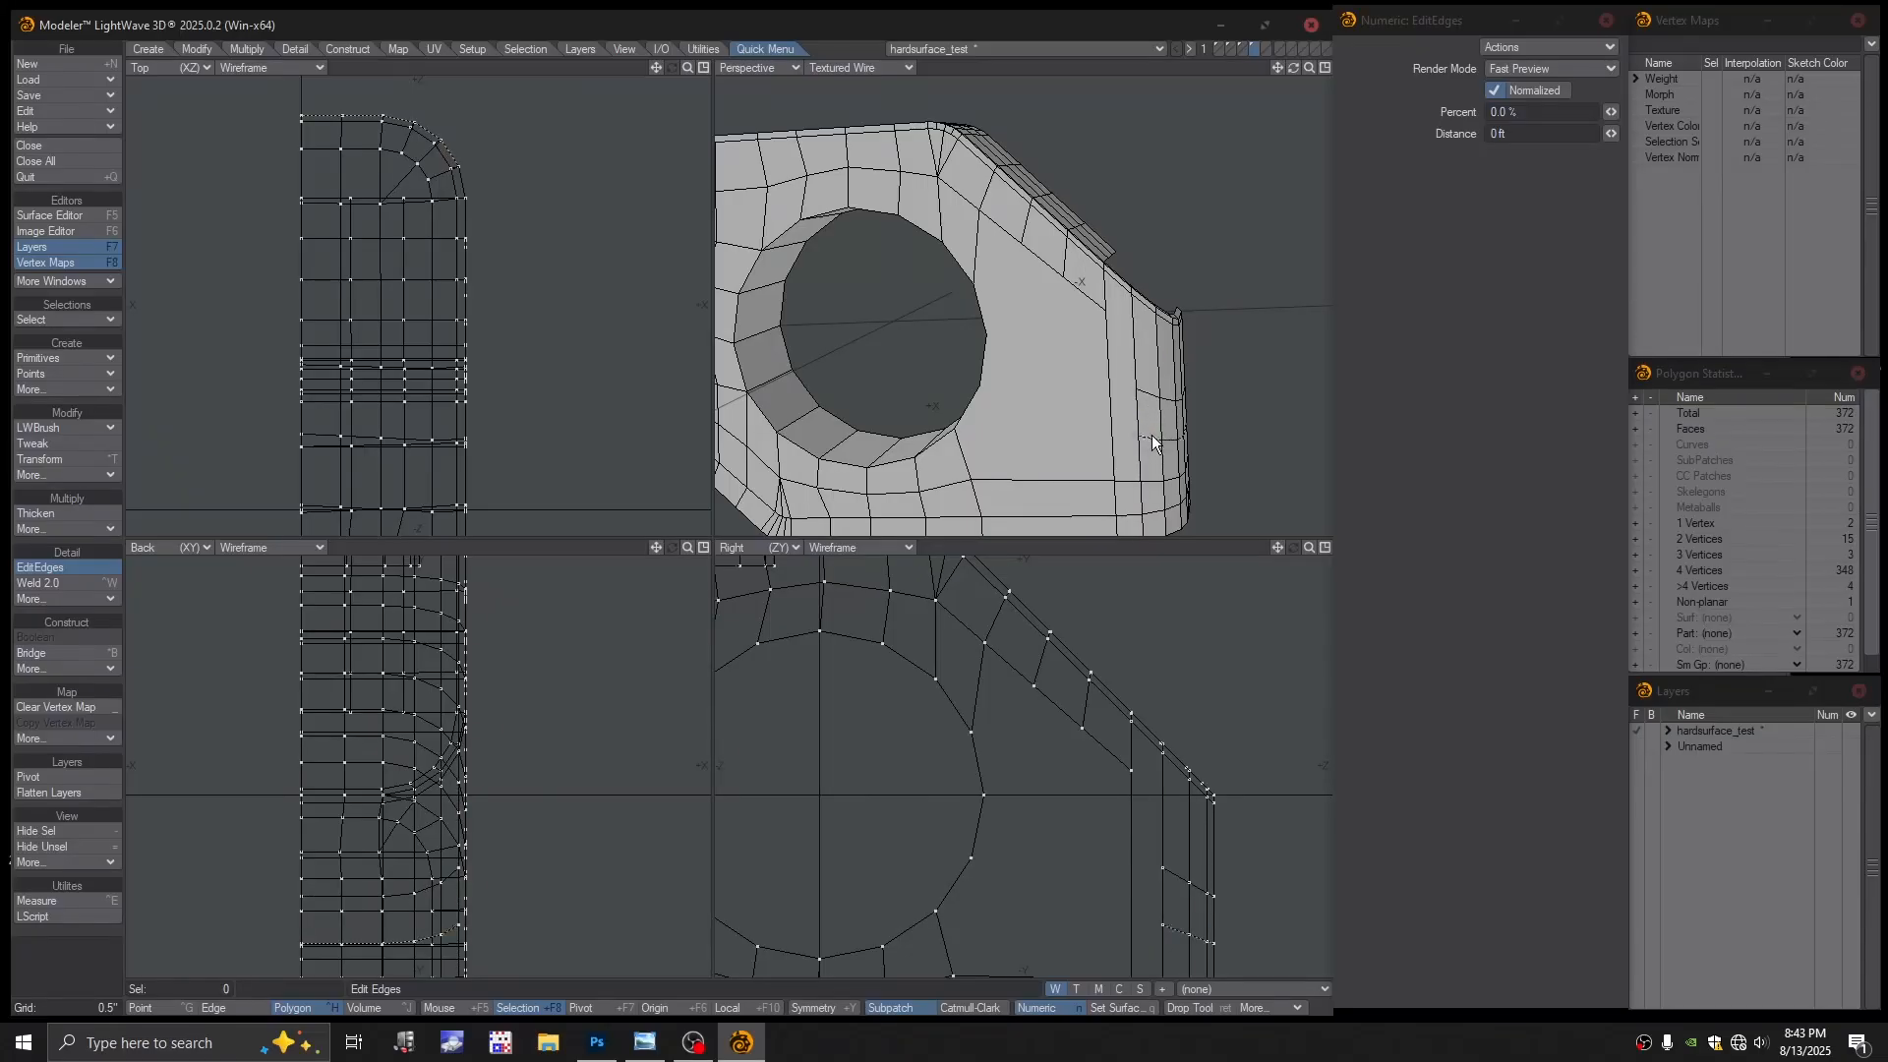
left_click_drag(1152, 439, 1144, 474)
left_click_drag(1150, 397, 1149, 442)
left_click(1135, 368)
left_click_drag(1136, 368, 1059, 247)
key("Return")
Delete the polygon strip to open the slot
left_click(1066, 316)
key("Delete")
left_click_drag(1062, 269, 1041, 265, "alt")
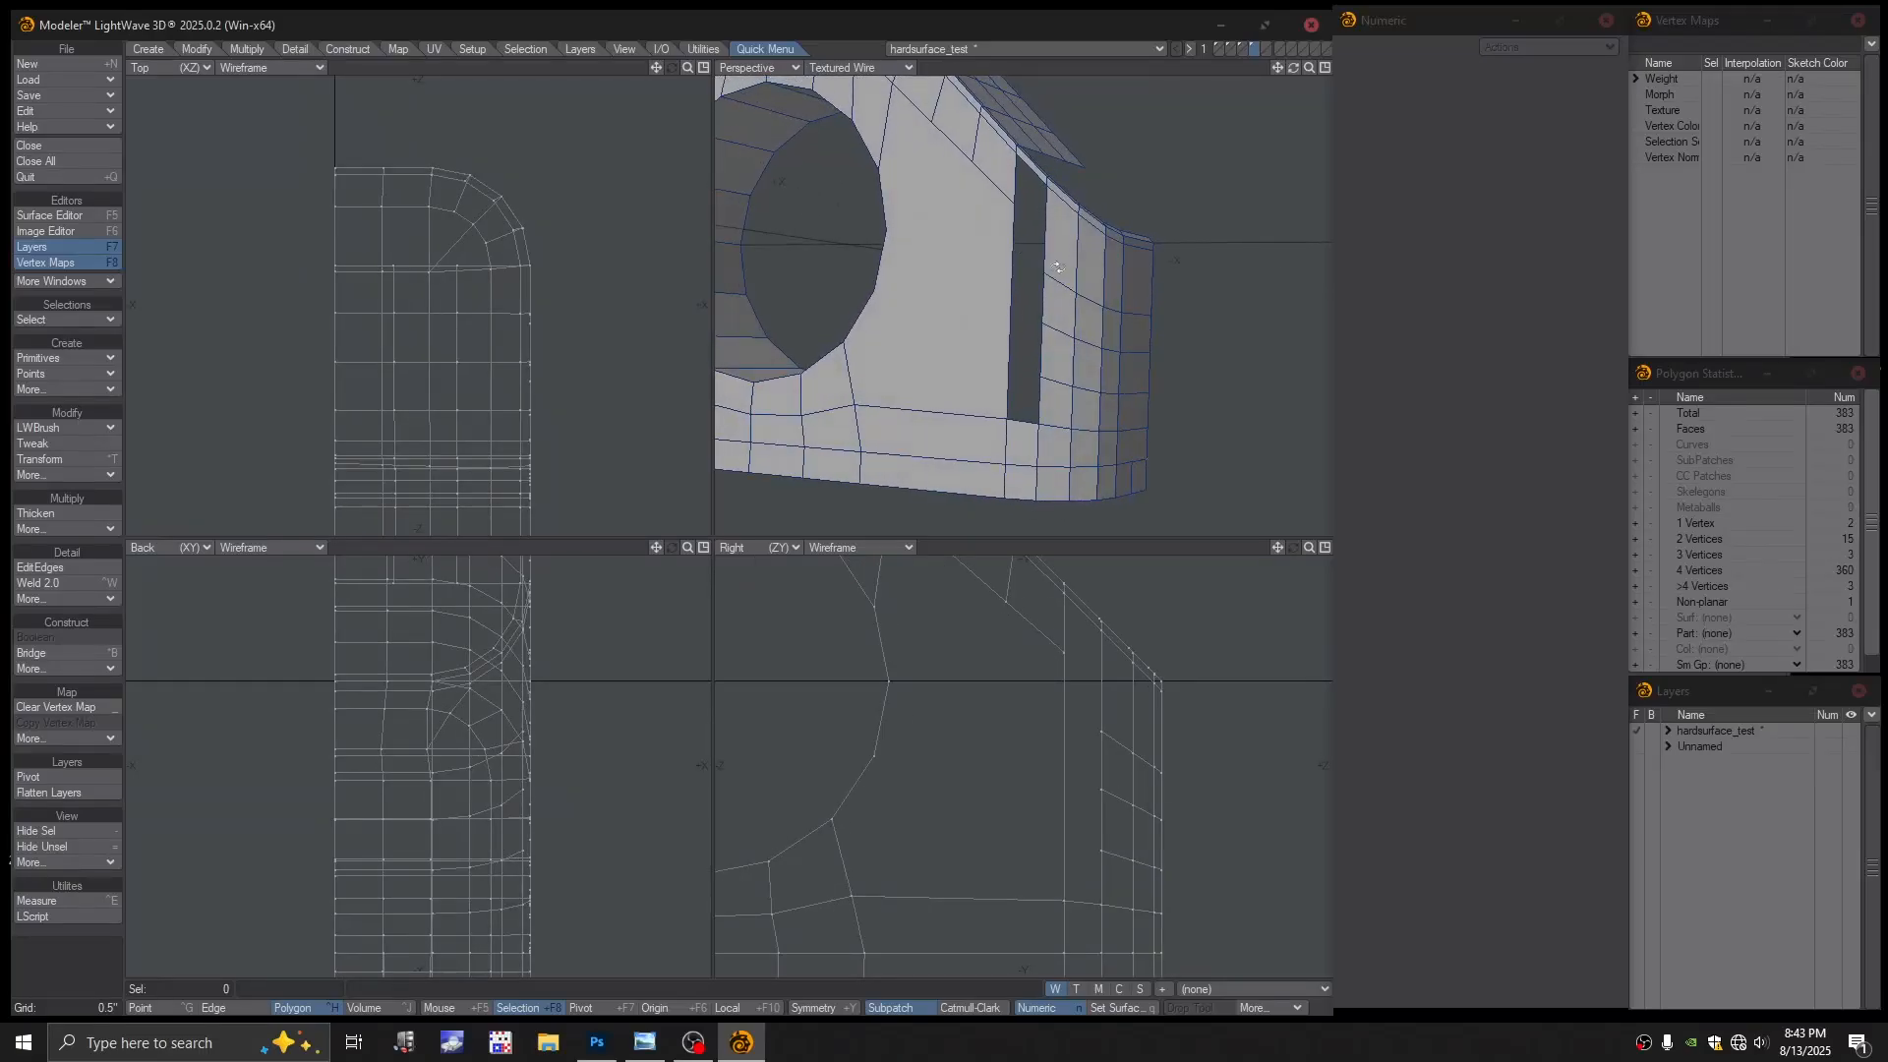
Edit the edge loops again, then select the large face between hole and slot
left_click(73, 567)
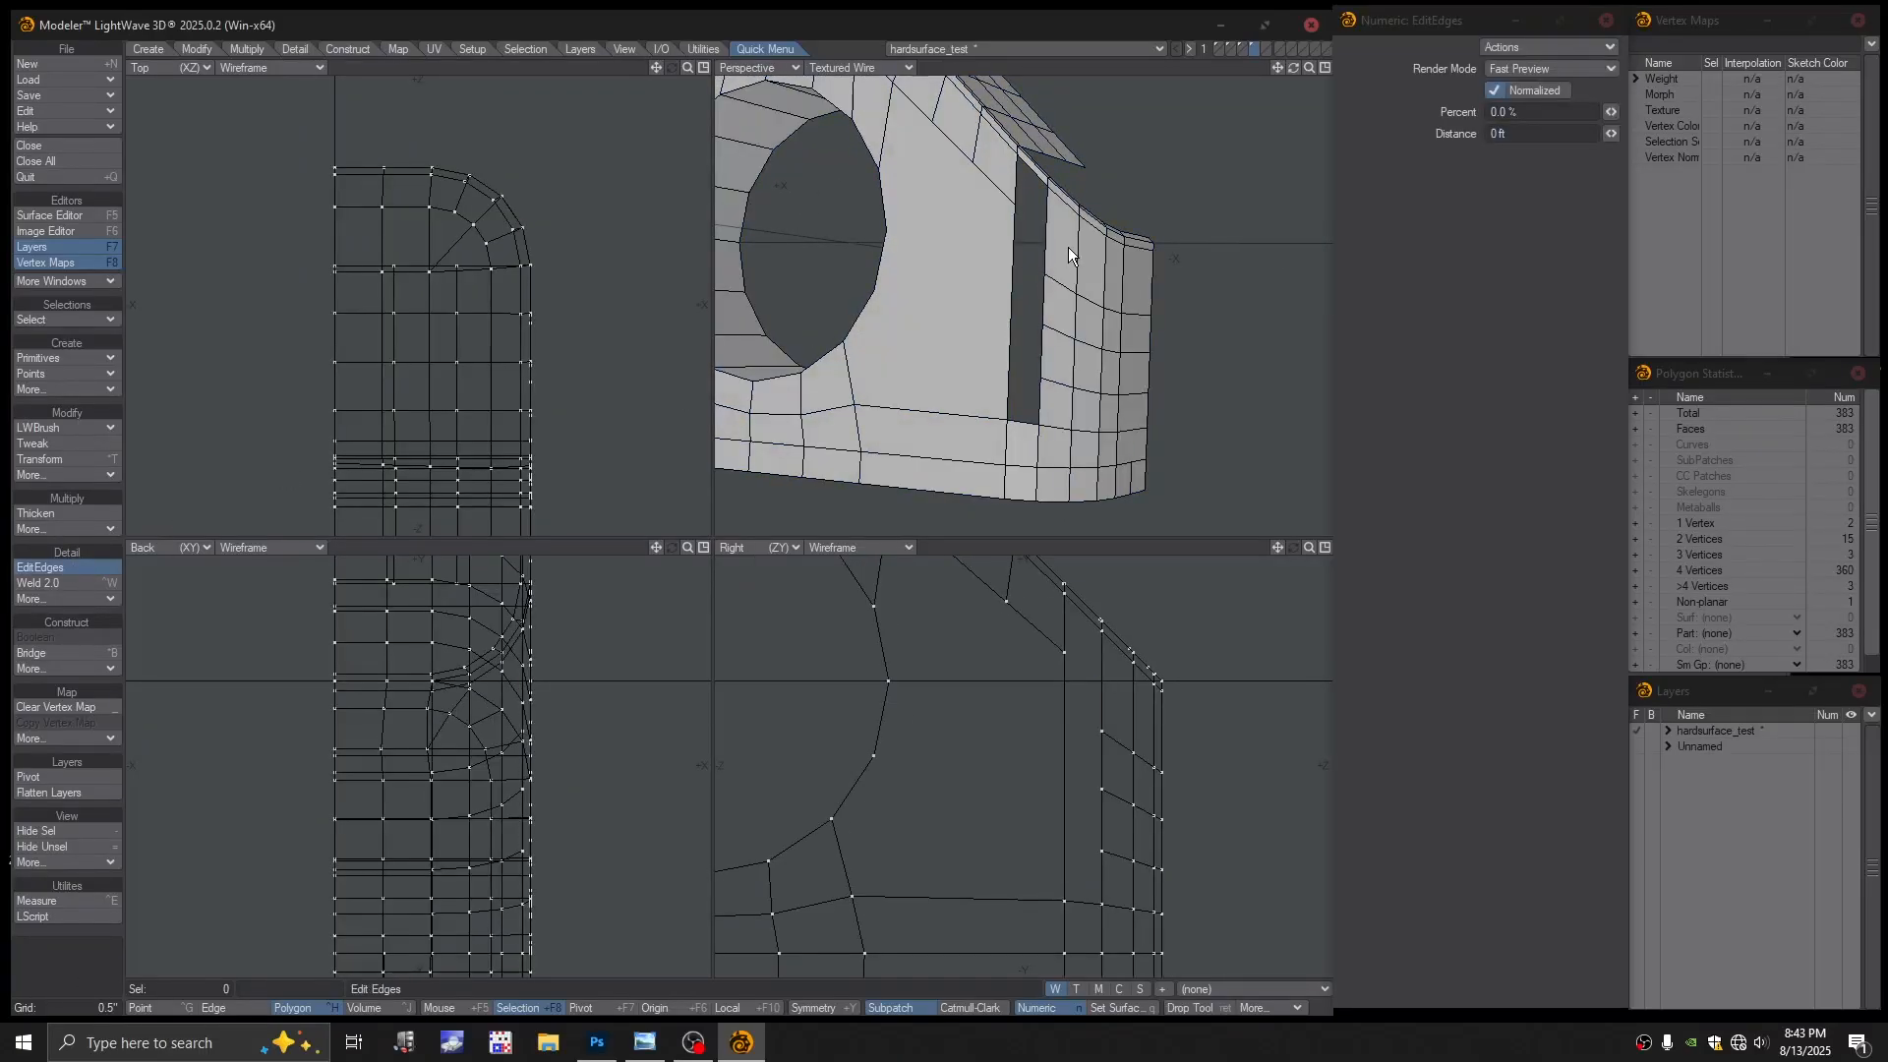
left_click_drag(1092, 295, 875, 378, "alt")
key("Return")
left_click(1016, 337)
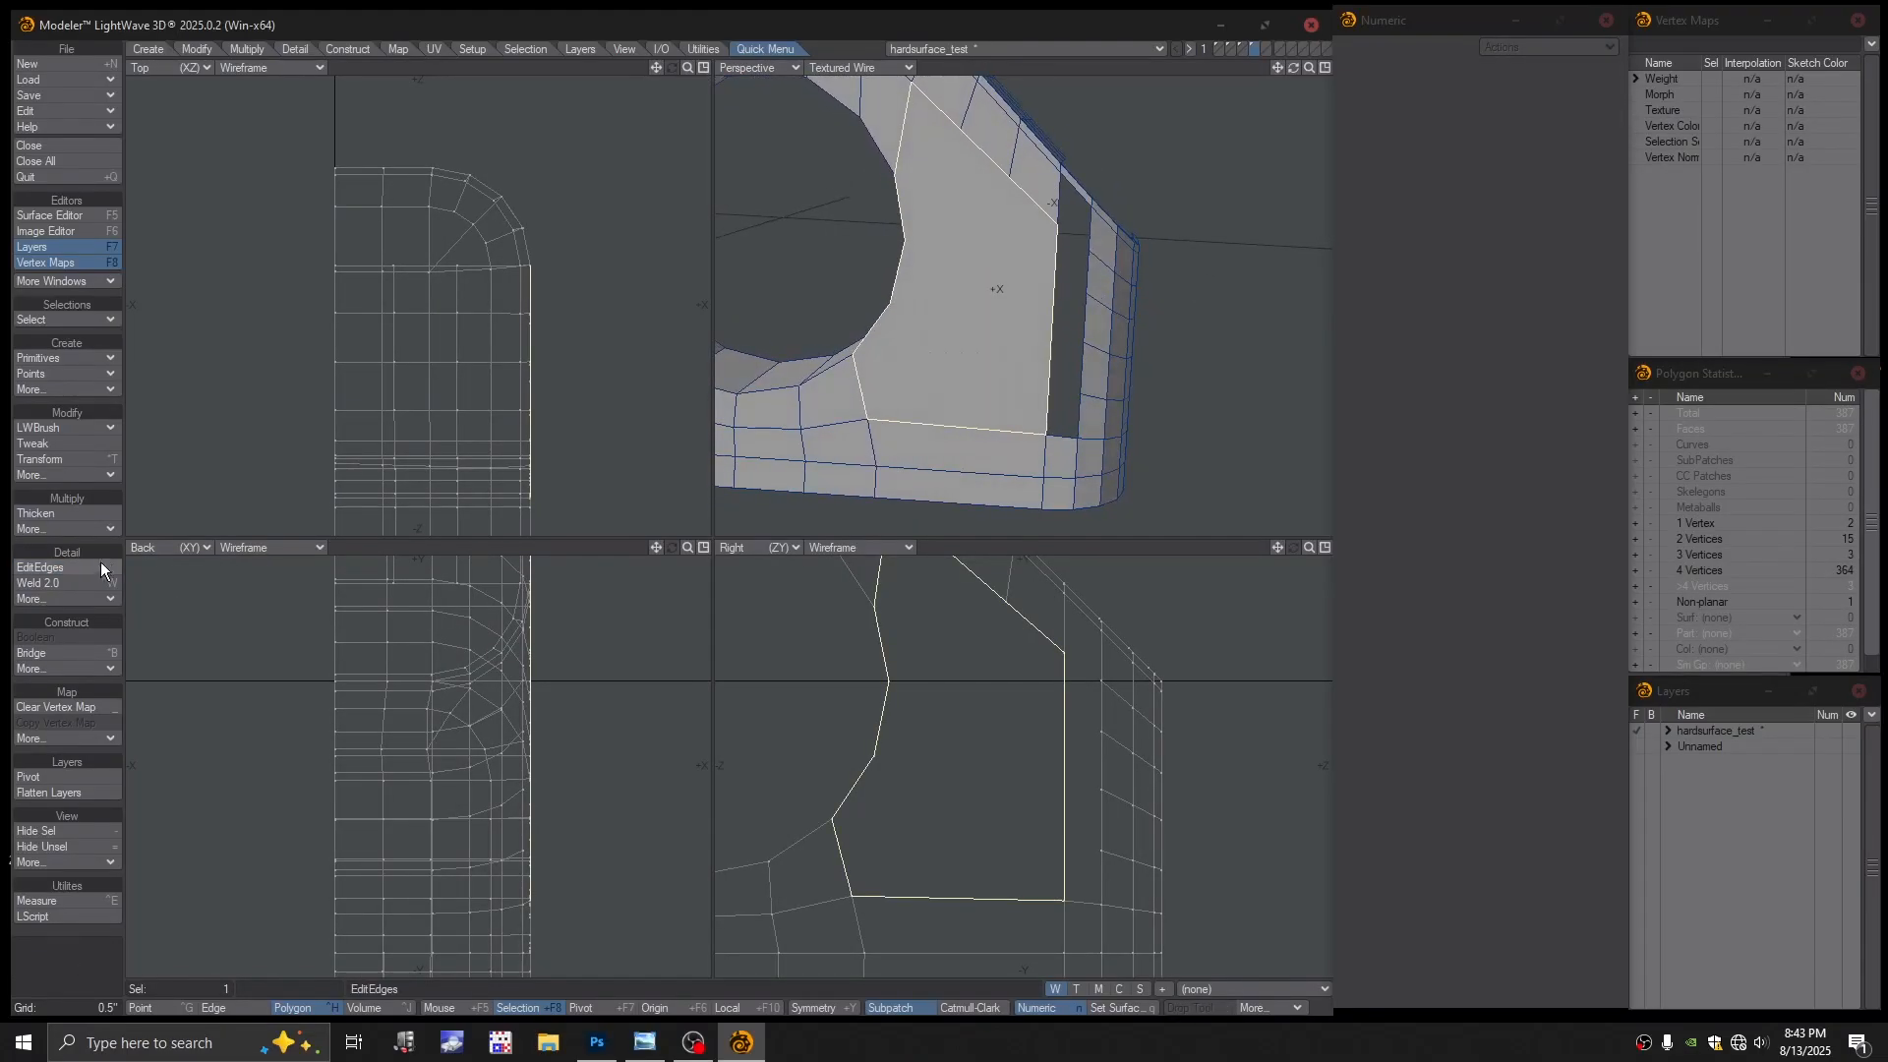
Add a point on the slot's edge with LWBrush Add Points
left_click(68, 428)
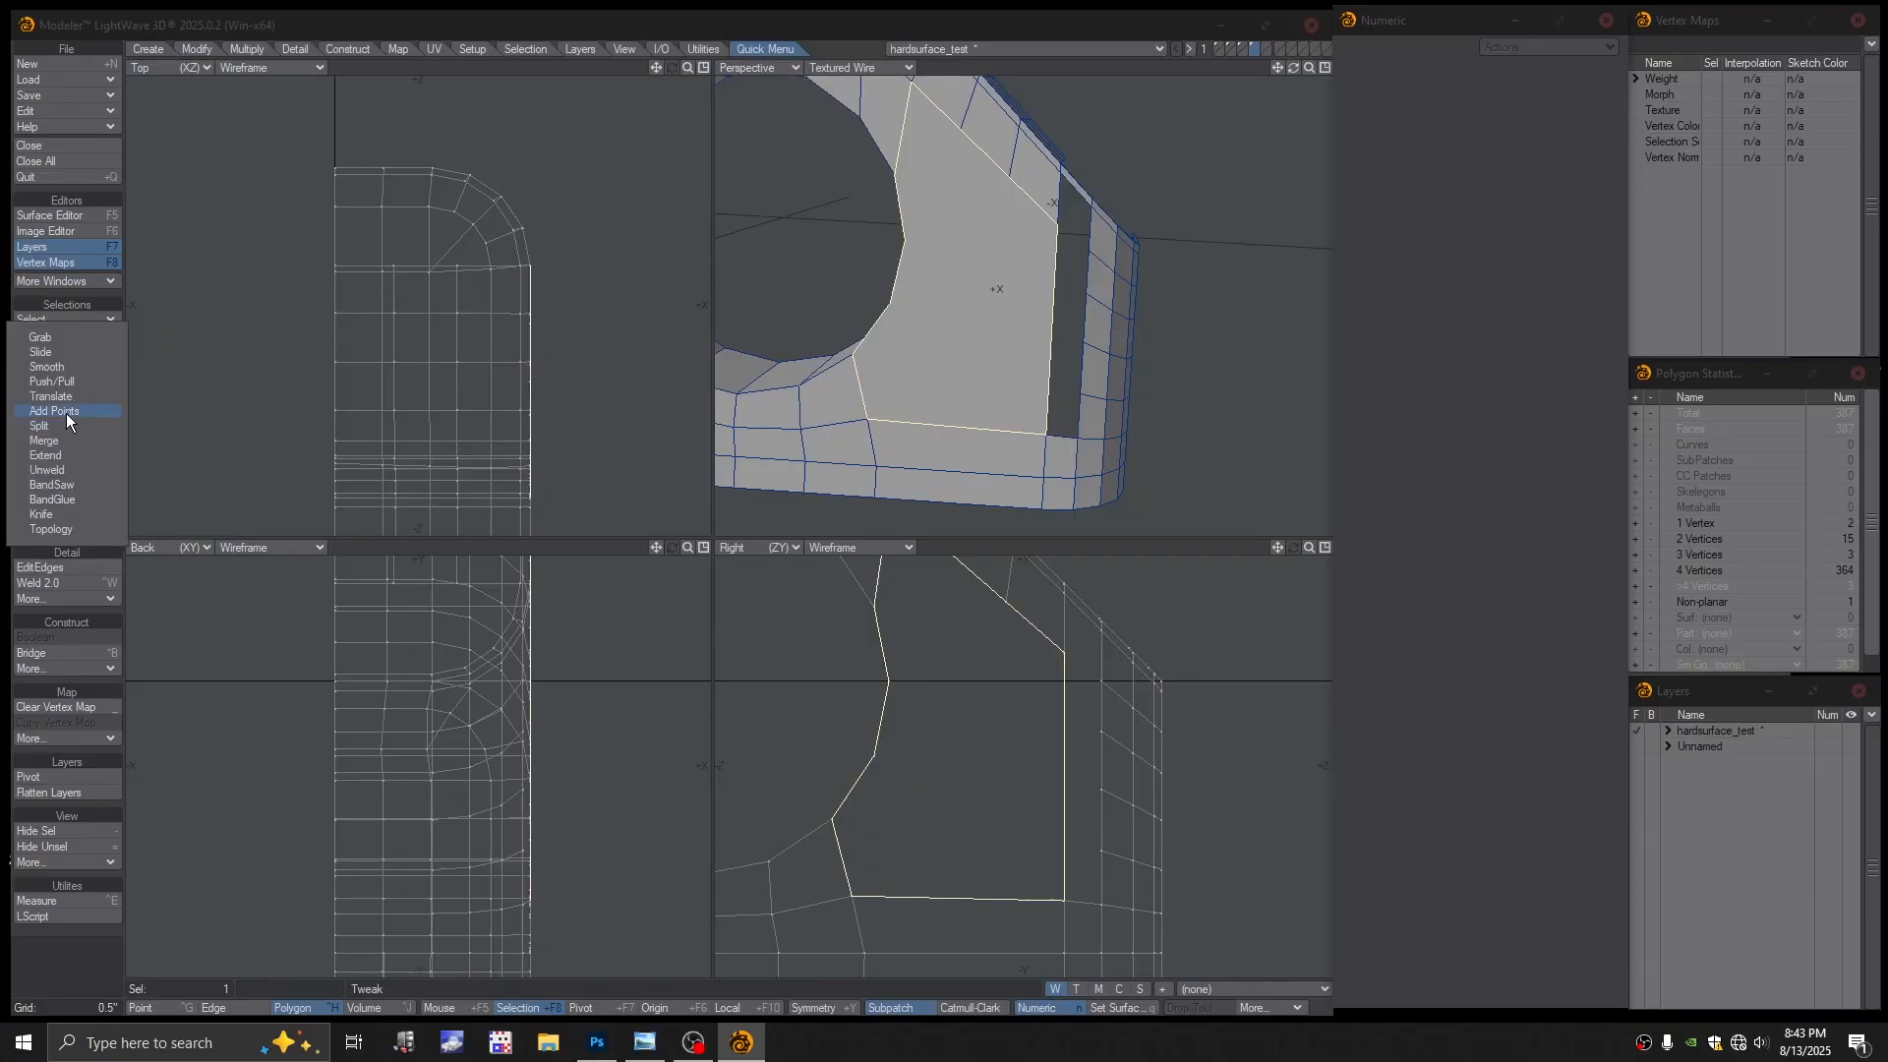
left_click(66, 414)
left_click_drag(1022, 325, 1014, 322, "alt")
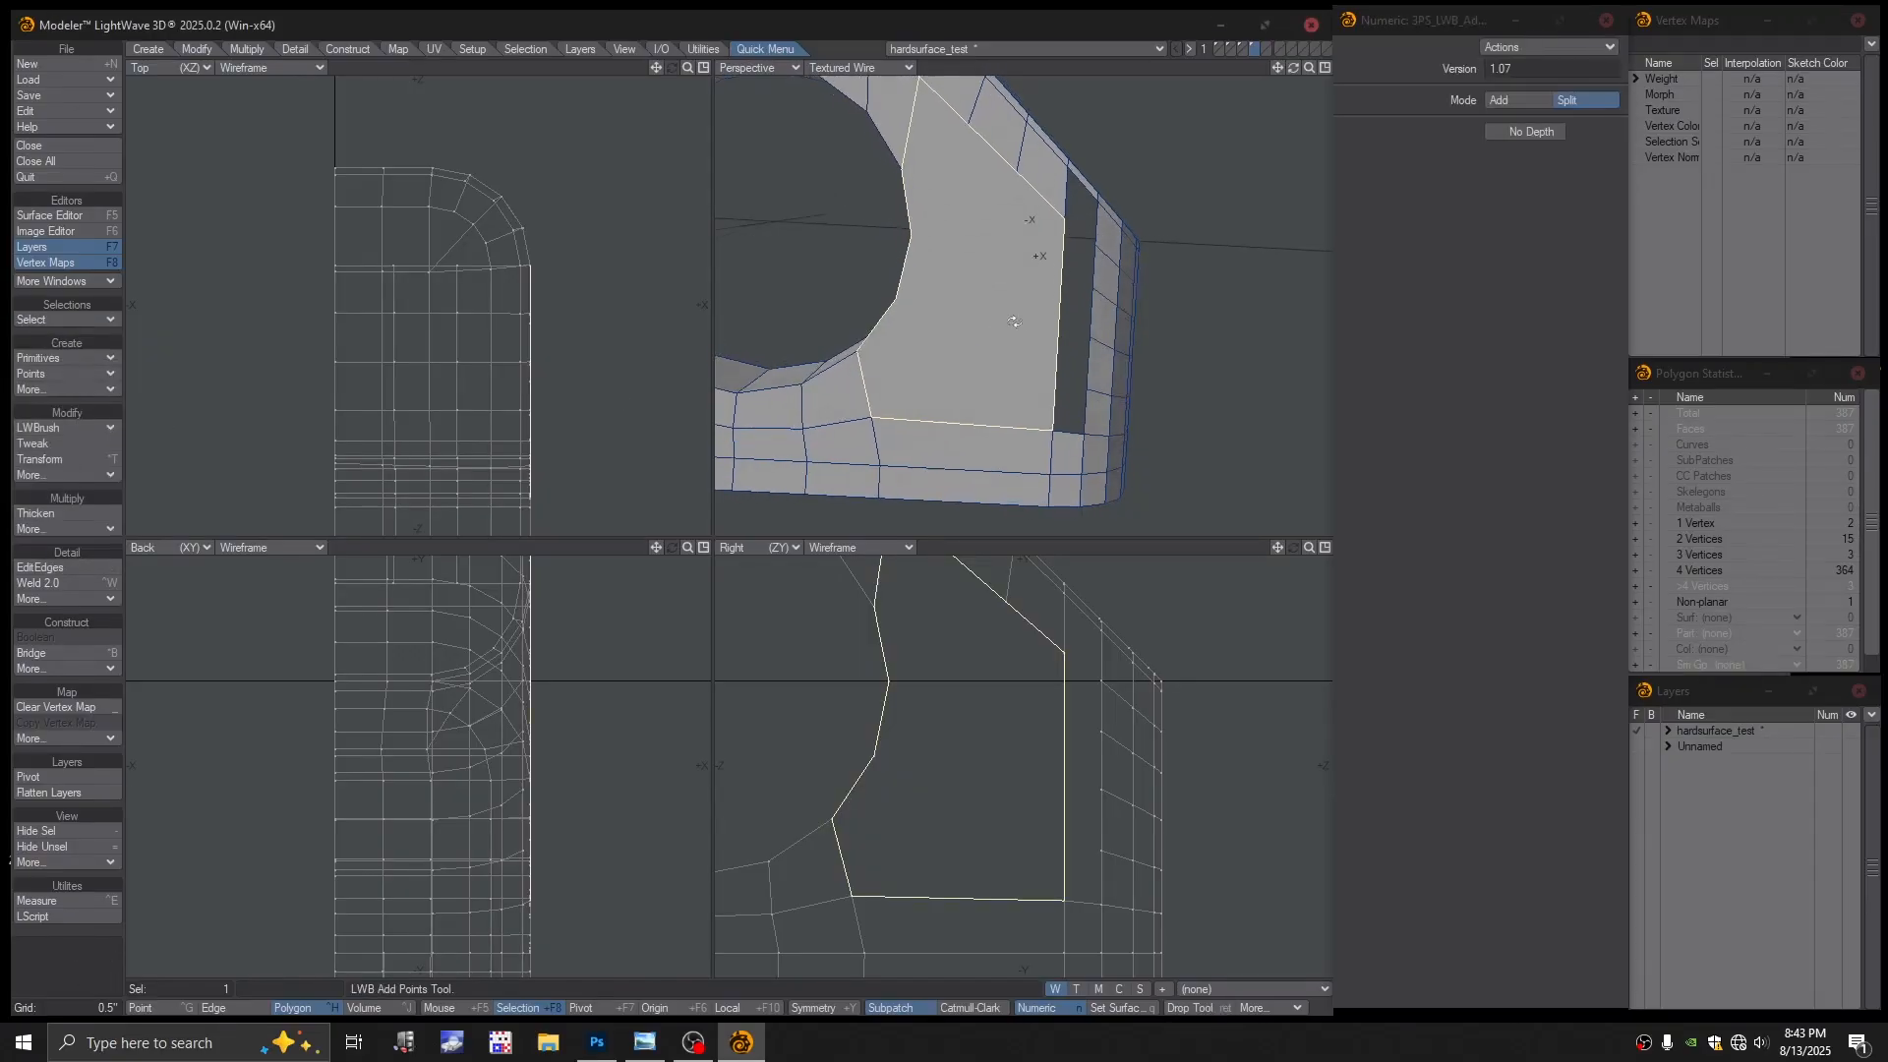
left_click(1059, 267)
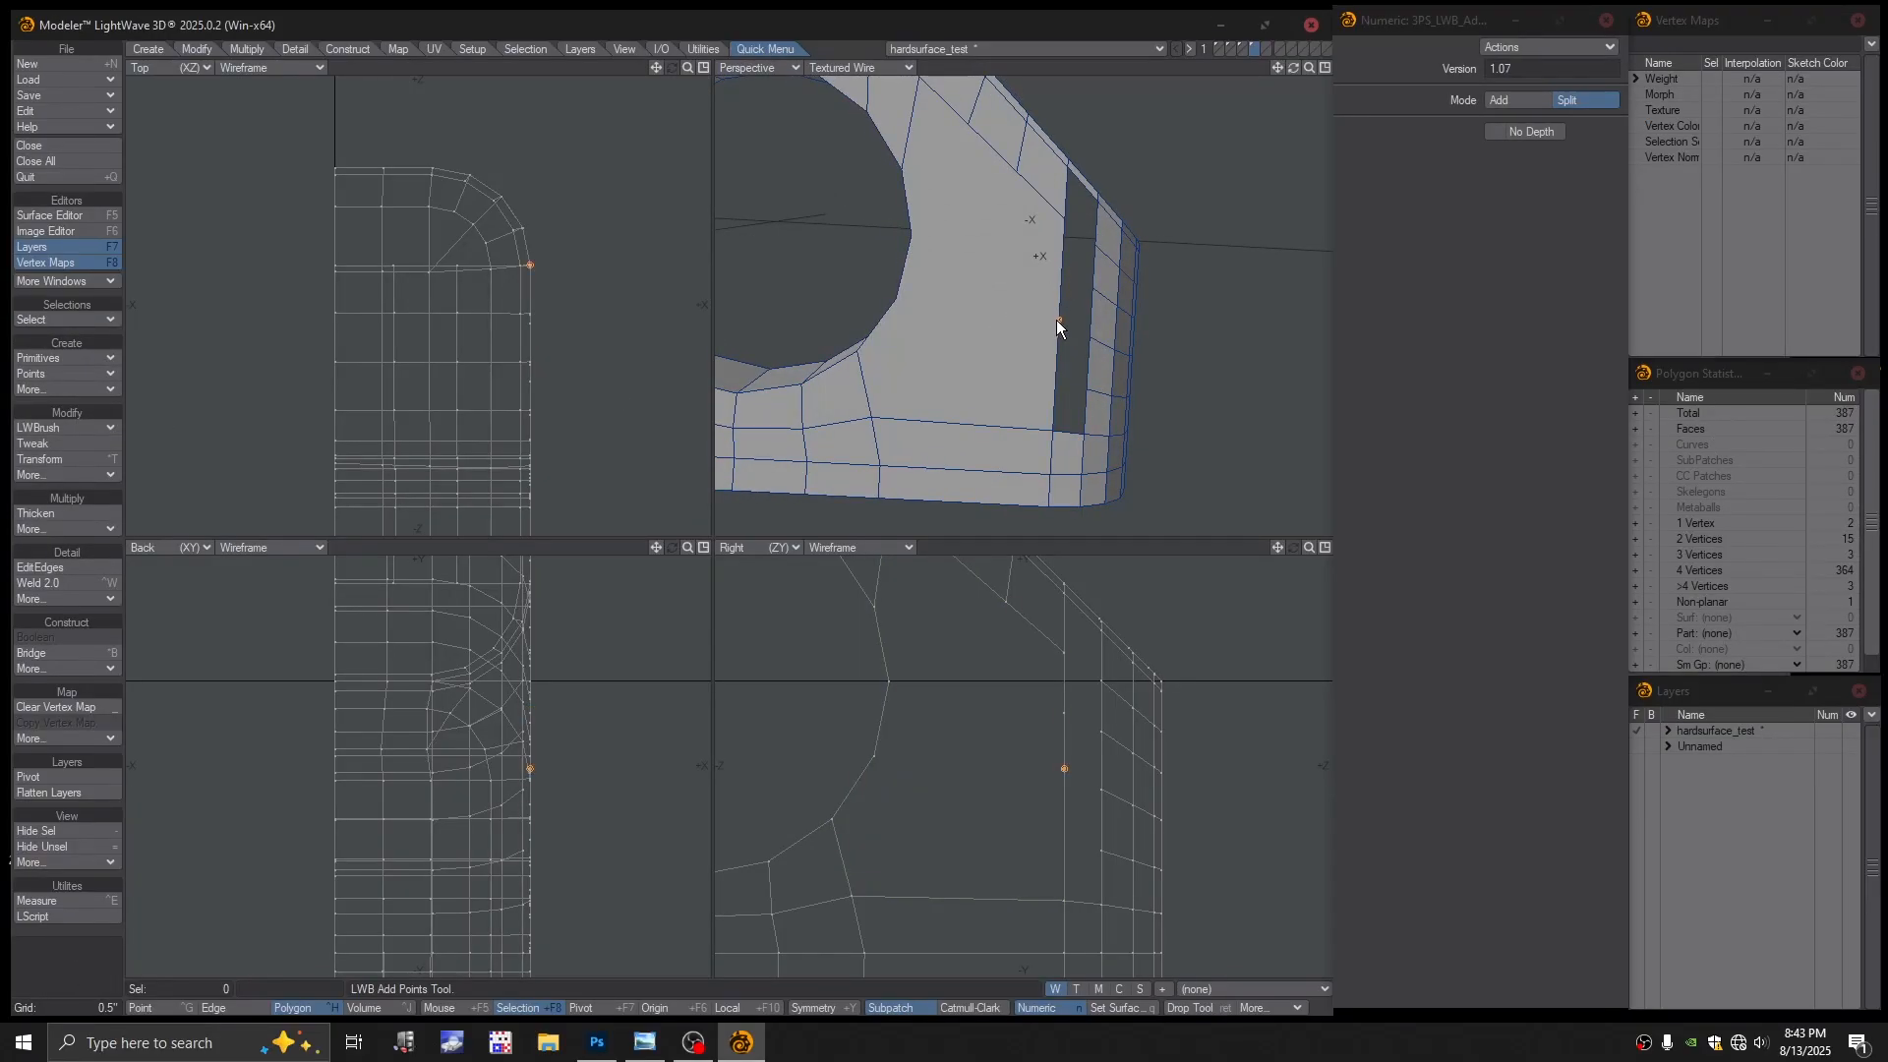
left_click_drag(1055, 378, 1006, 328, "alt")
Split the face between hole and slot with three cuts running to the slot edge
left_click(50, 429)
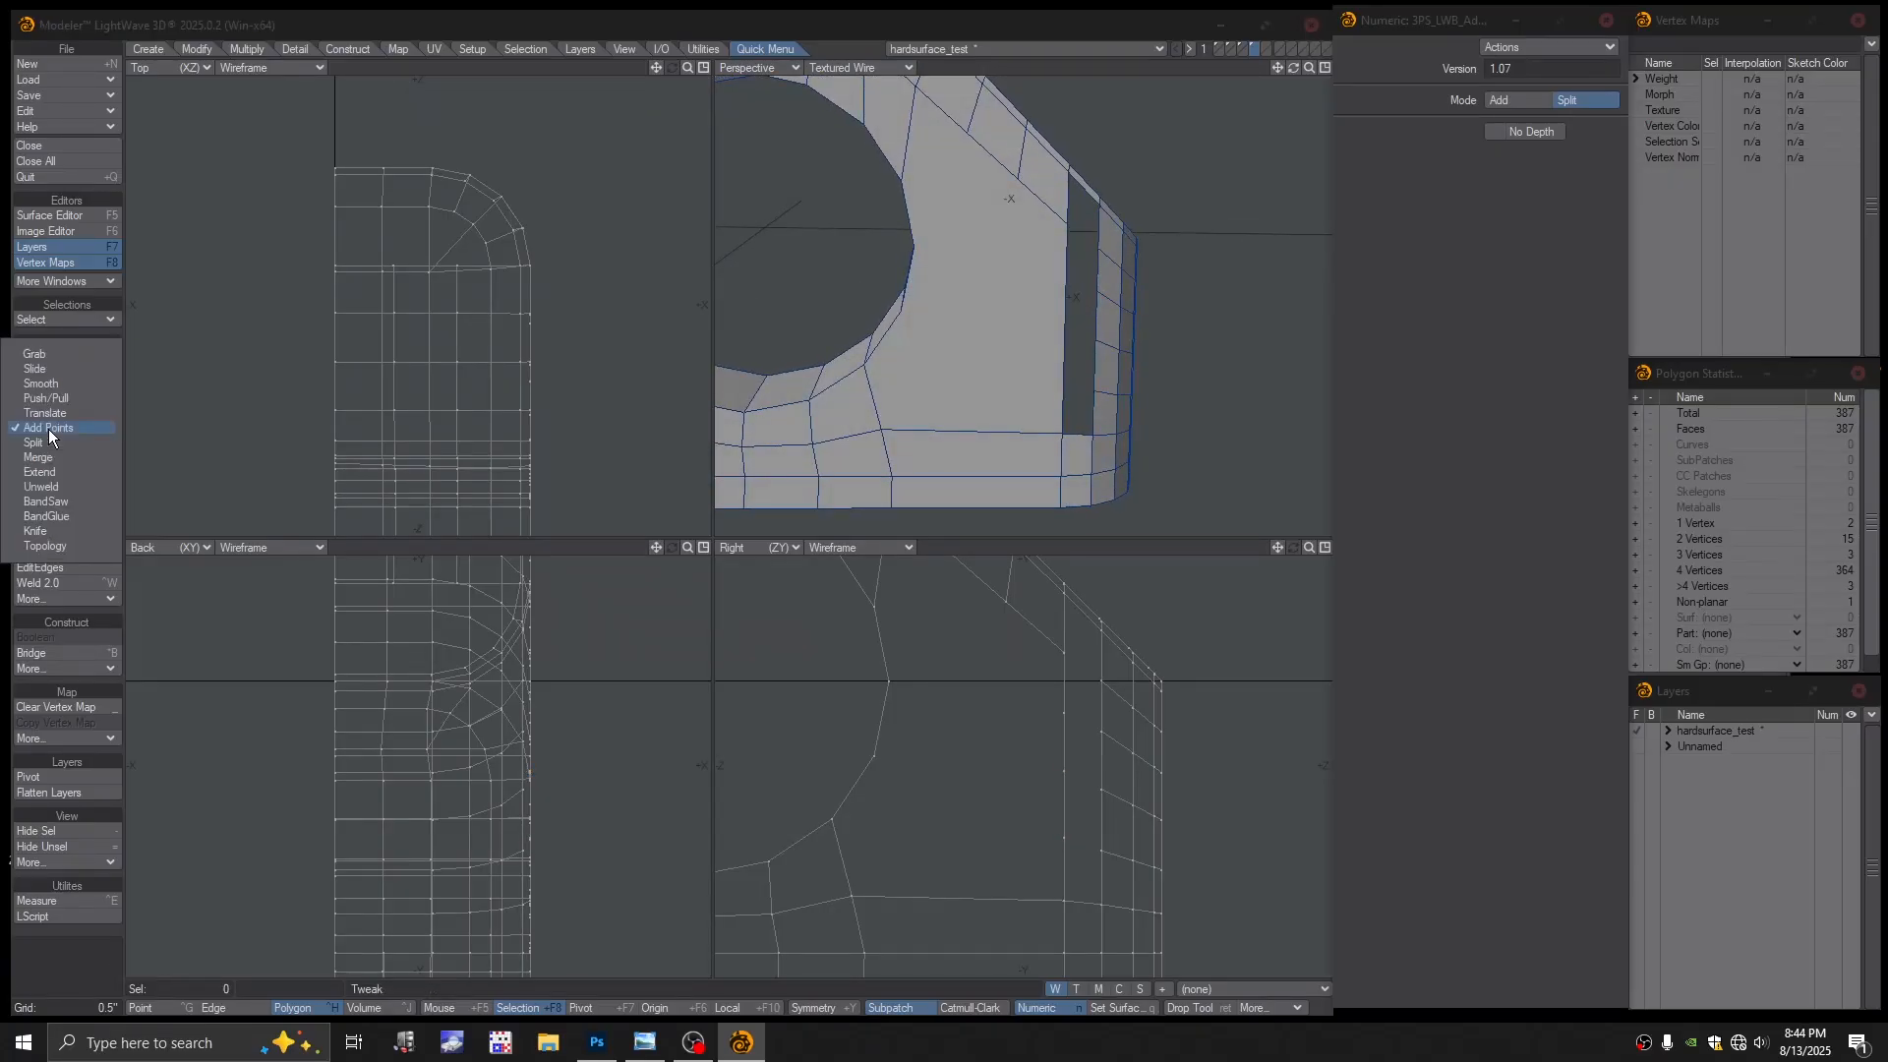
left_click(45, 440)
left_click_drag(914, 246, 1074, 274)
left_click_drag(901, 309, 1014, 237)
left_click_drag(1014, 238, 972, 320, "alt+shift")
mouse_move(971, 319)
left_mouse_down("alt")
mouse_move(948, 283)
mouse_move(973, 315)
mouse_move(964, 253)
mouse_move(999, 272)
mouse_move(988, 307)
left_mouse_up("alt")
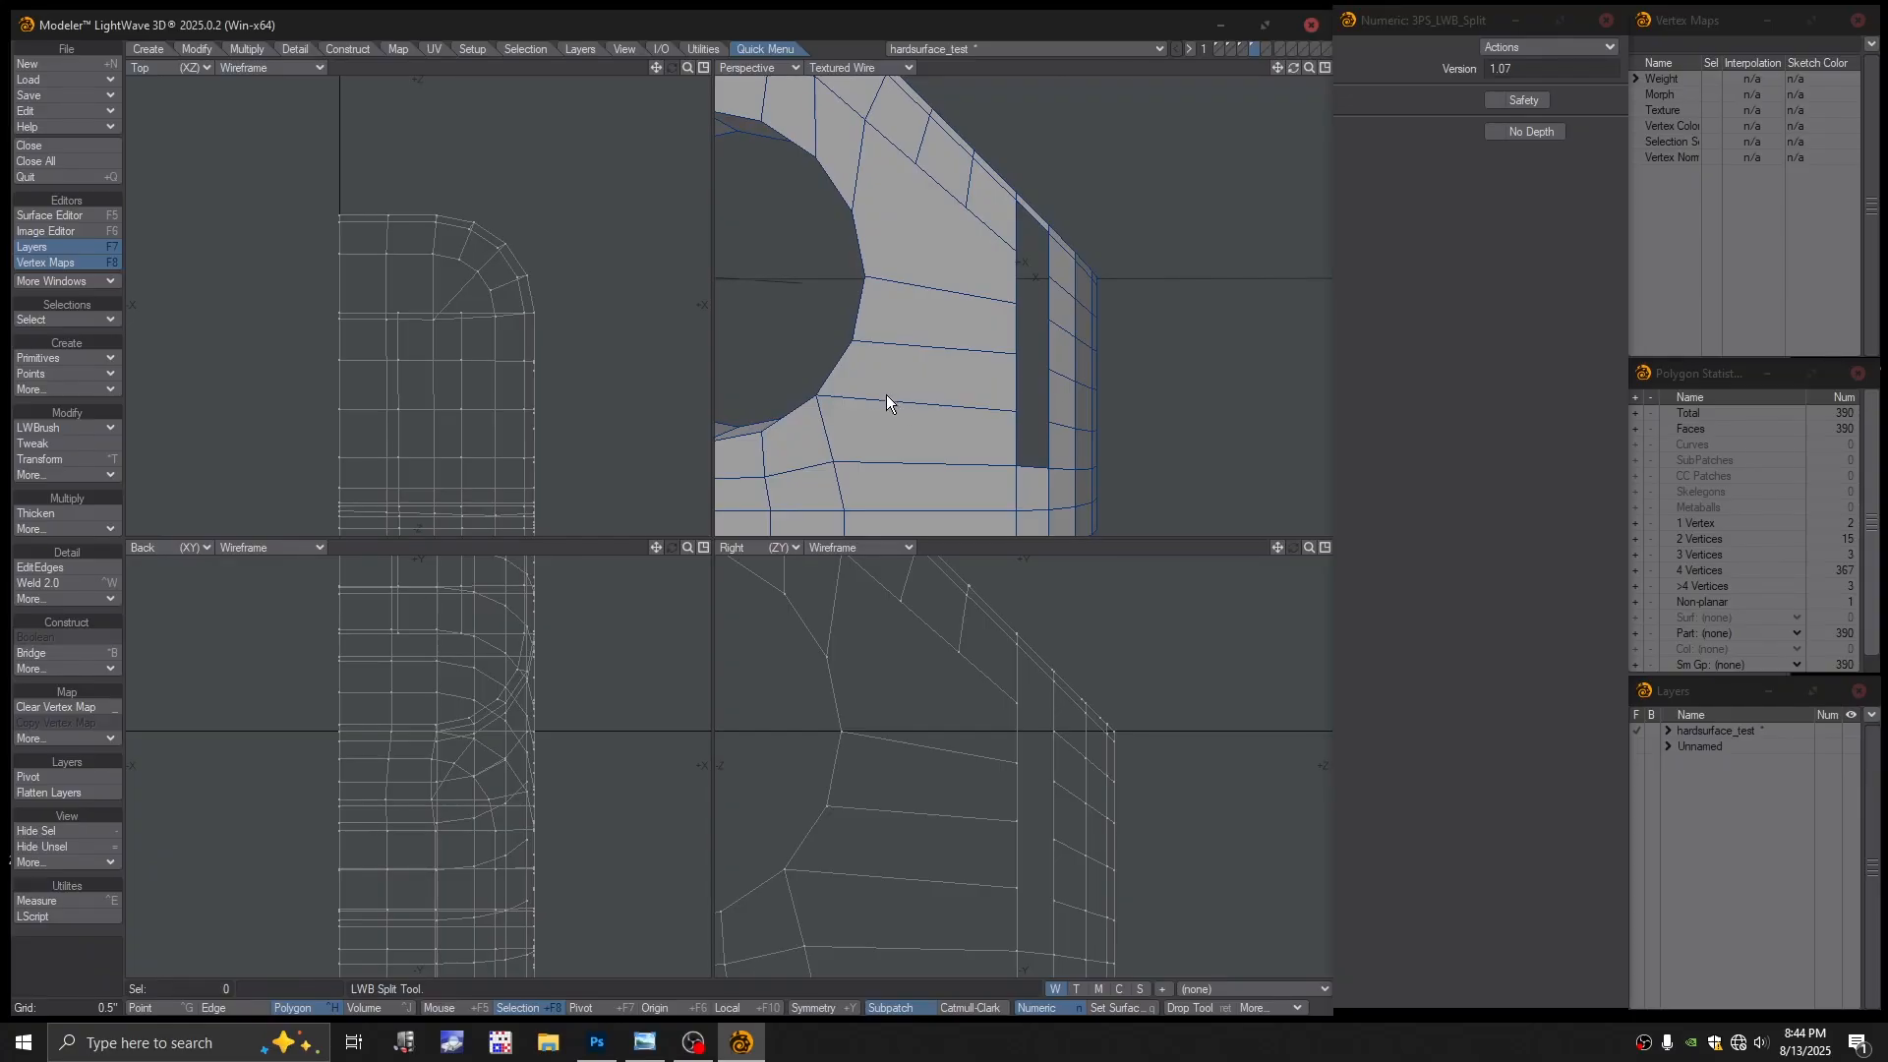
left_click_drag(897, 371, 1031, 395, "alt+shift")
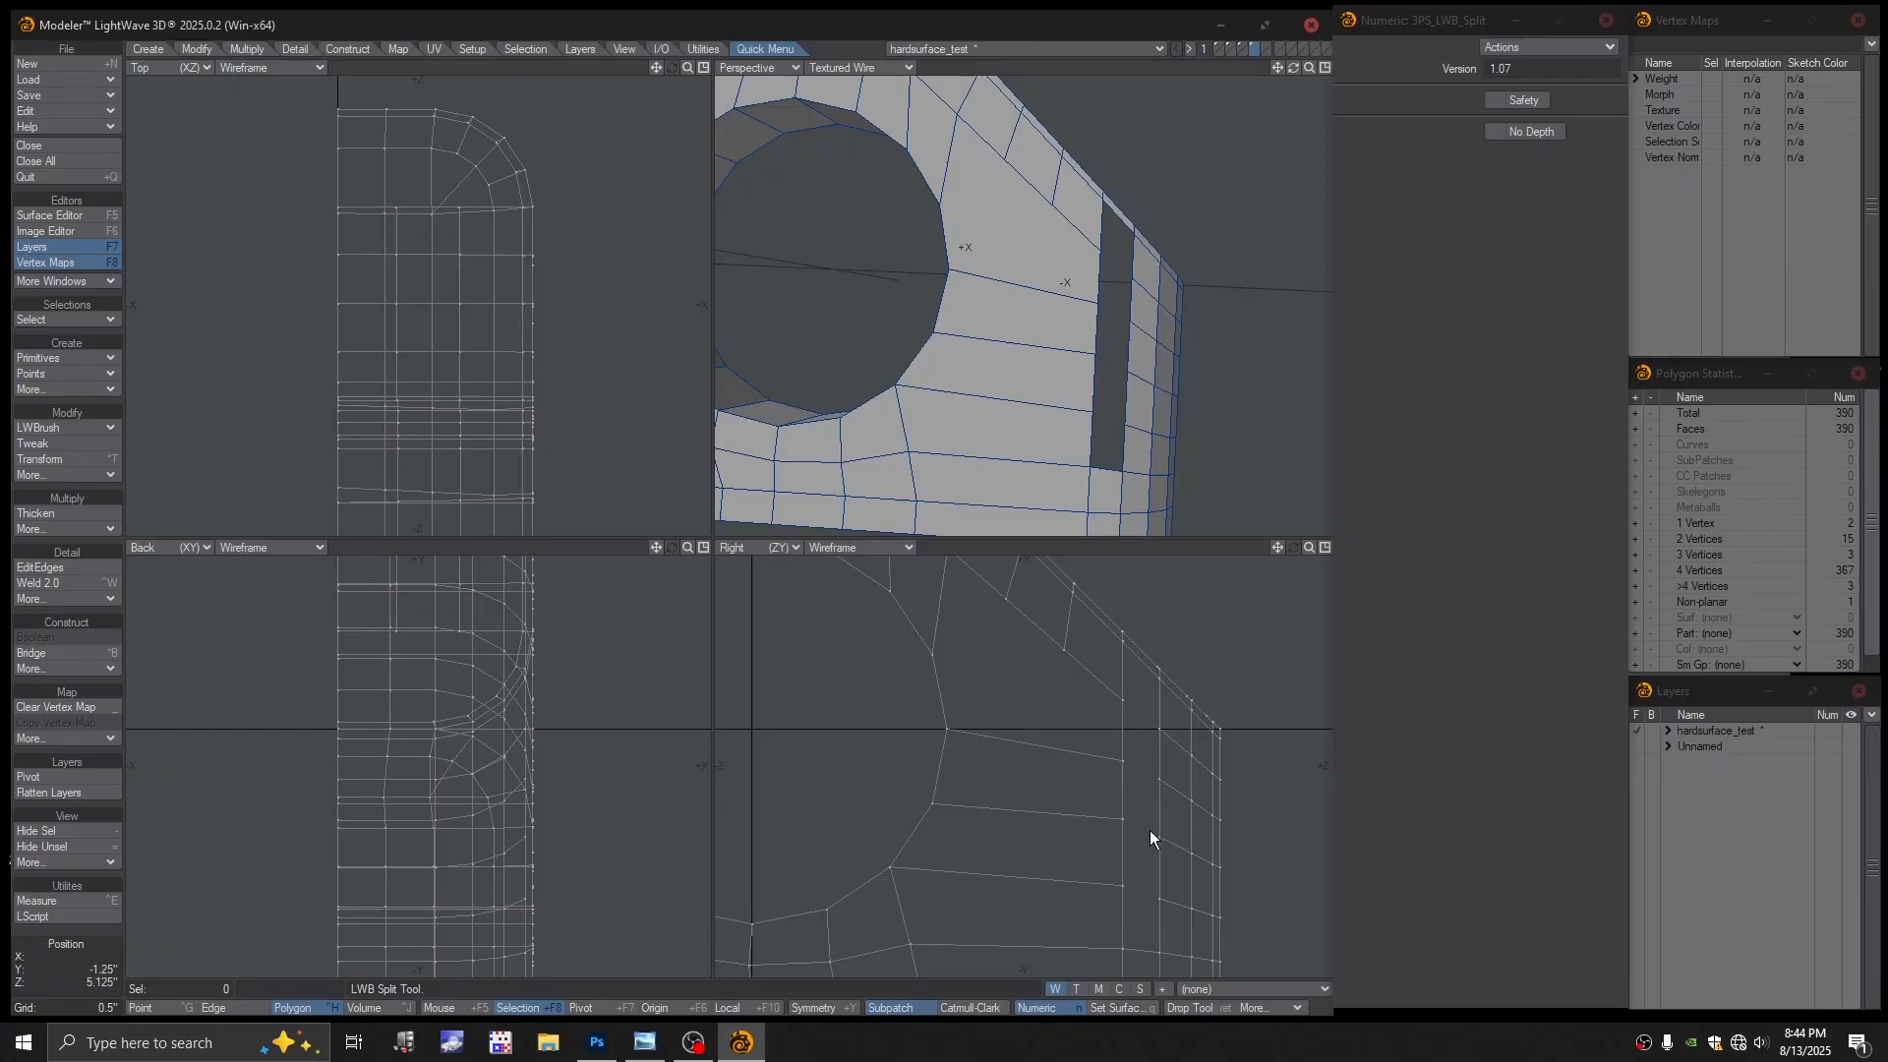
Drag several vertices near the slot downward in the Right view, undoing the last move
key("ctrl+t")
left_click_drag(1125, 885, 1122, 906)
key("ctrl+z")
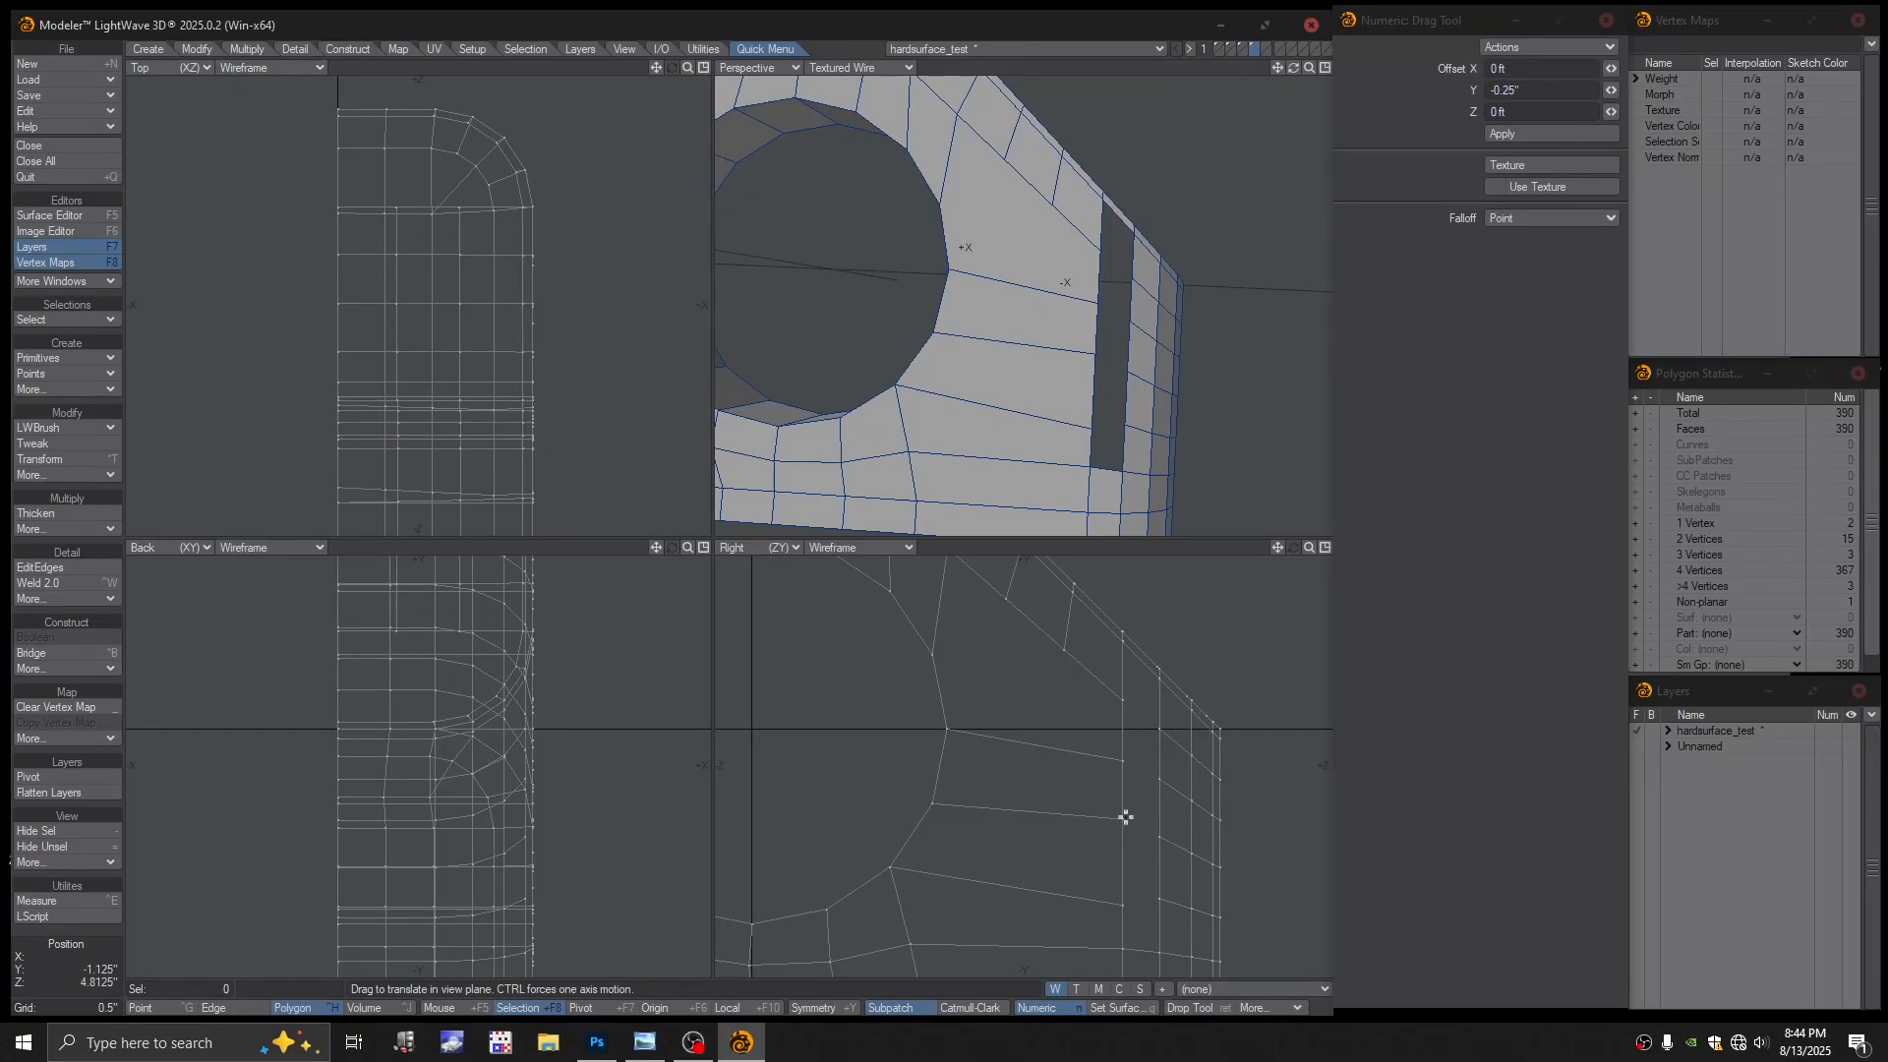
left_click_drag(1124, 818, 1127, 775, "ctrl")
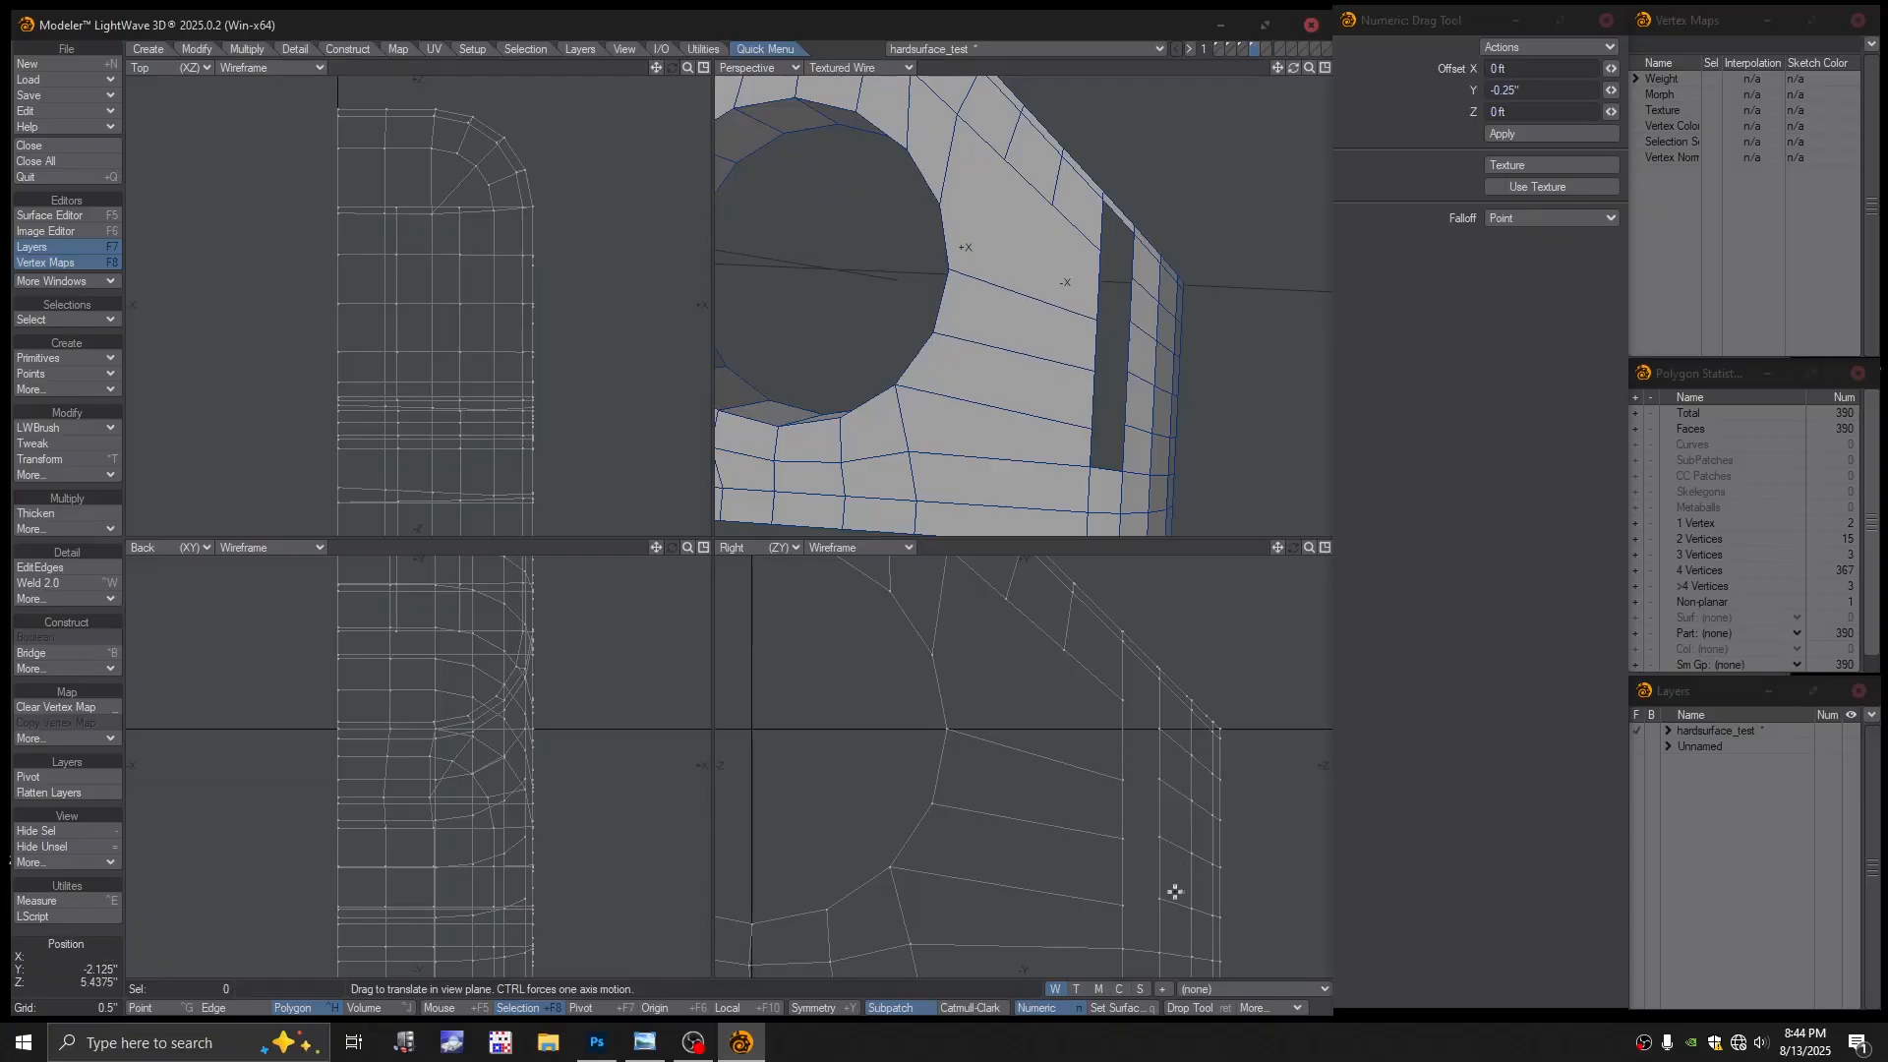
left_click_drag(1160, 897, 1187, 904, "ctrl")
left_click_drag(1160, 836, 1198, 852, "ctrl")
left_click_drag(1159, 781, 1201, 739, "ctrl")
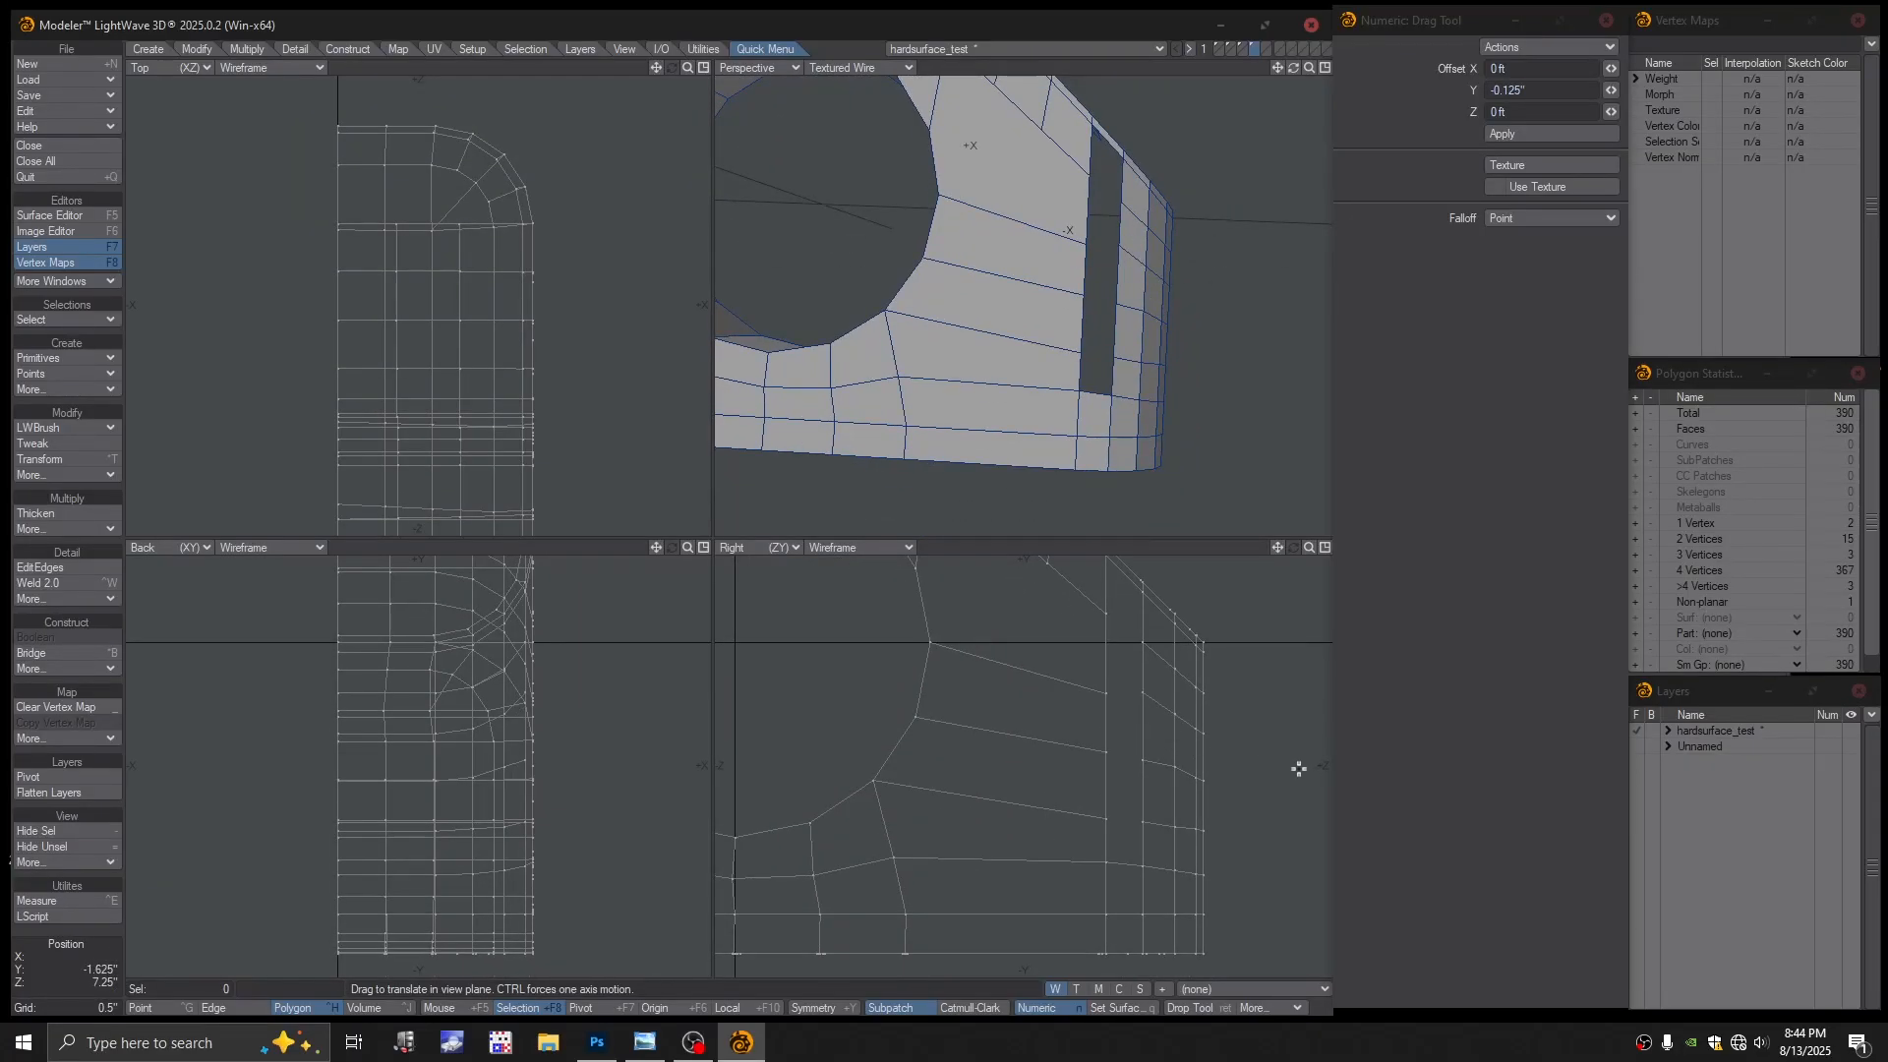
key("ctrl+z")
left_click(39, 568)
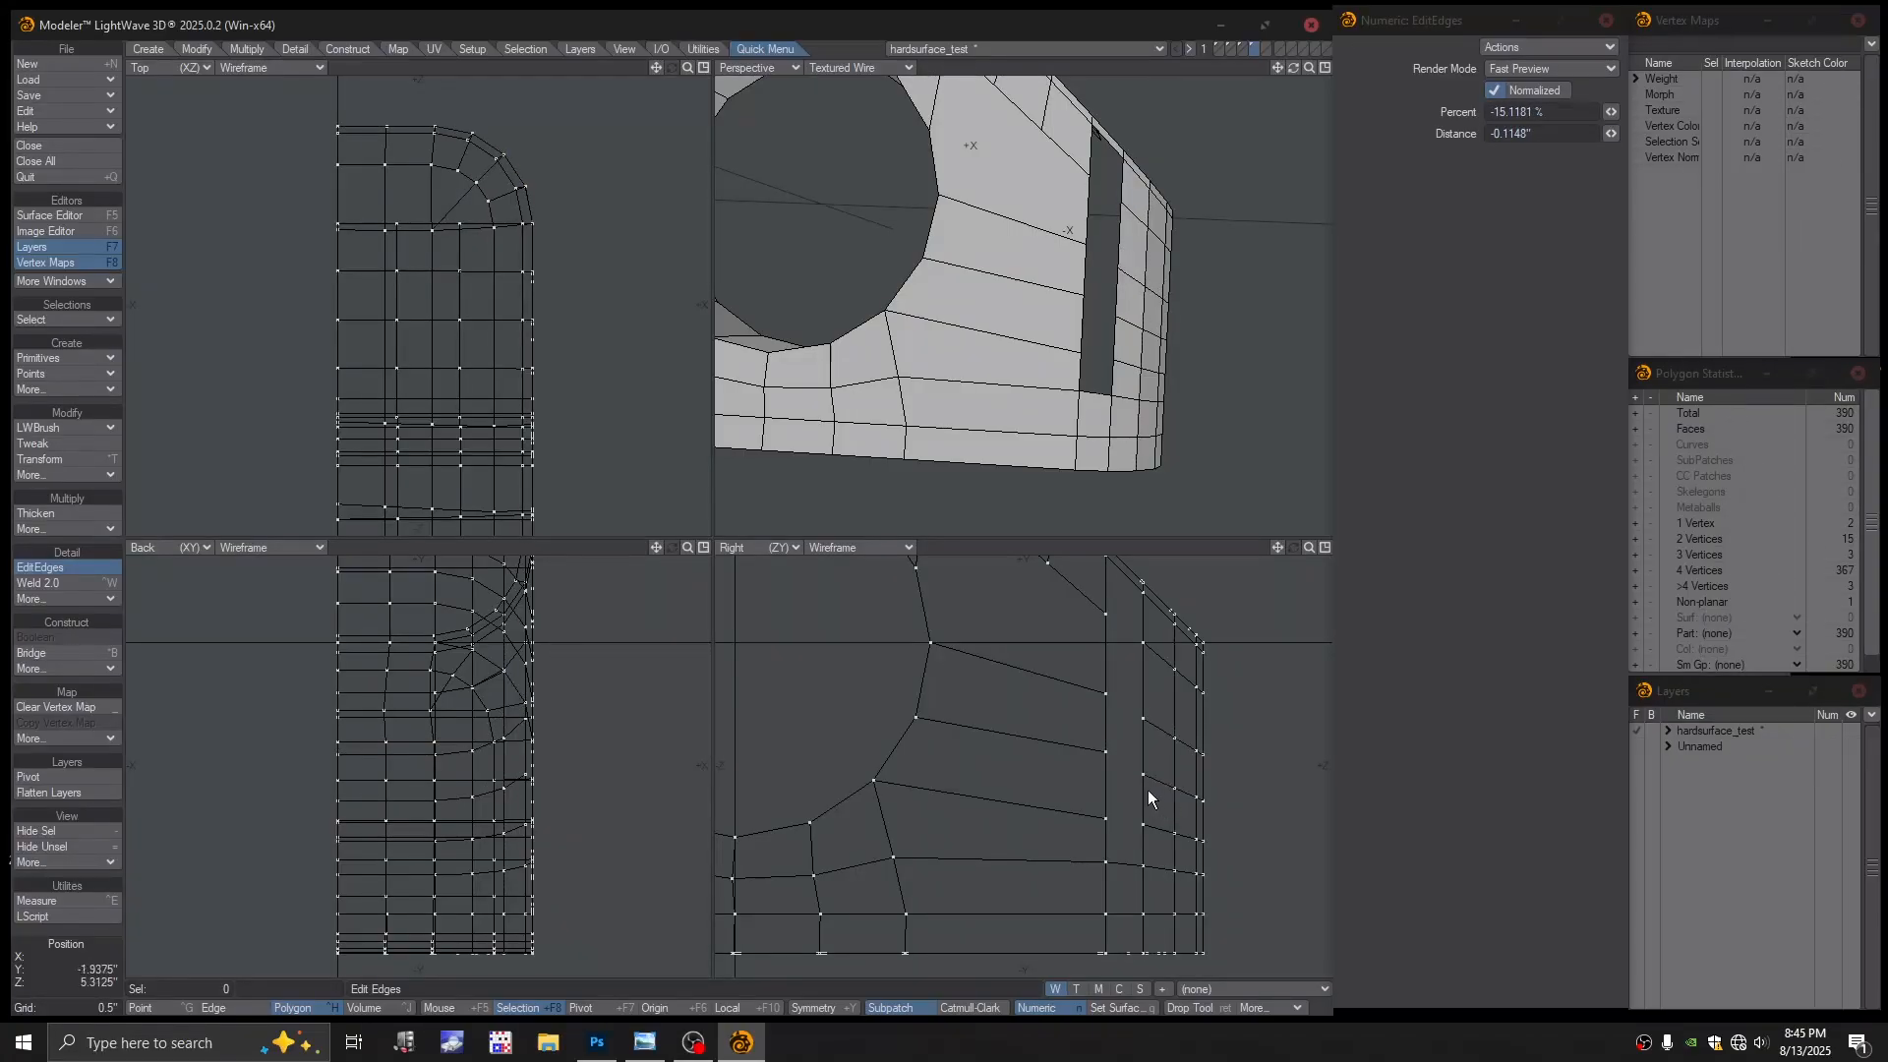
Commit the previewed edge loop and lower it by 0.1875 inches
left_click(1148, 789)
key("ctrl+t")
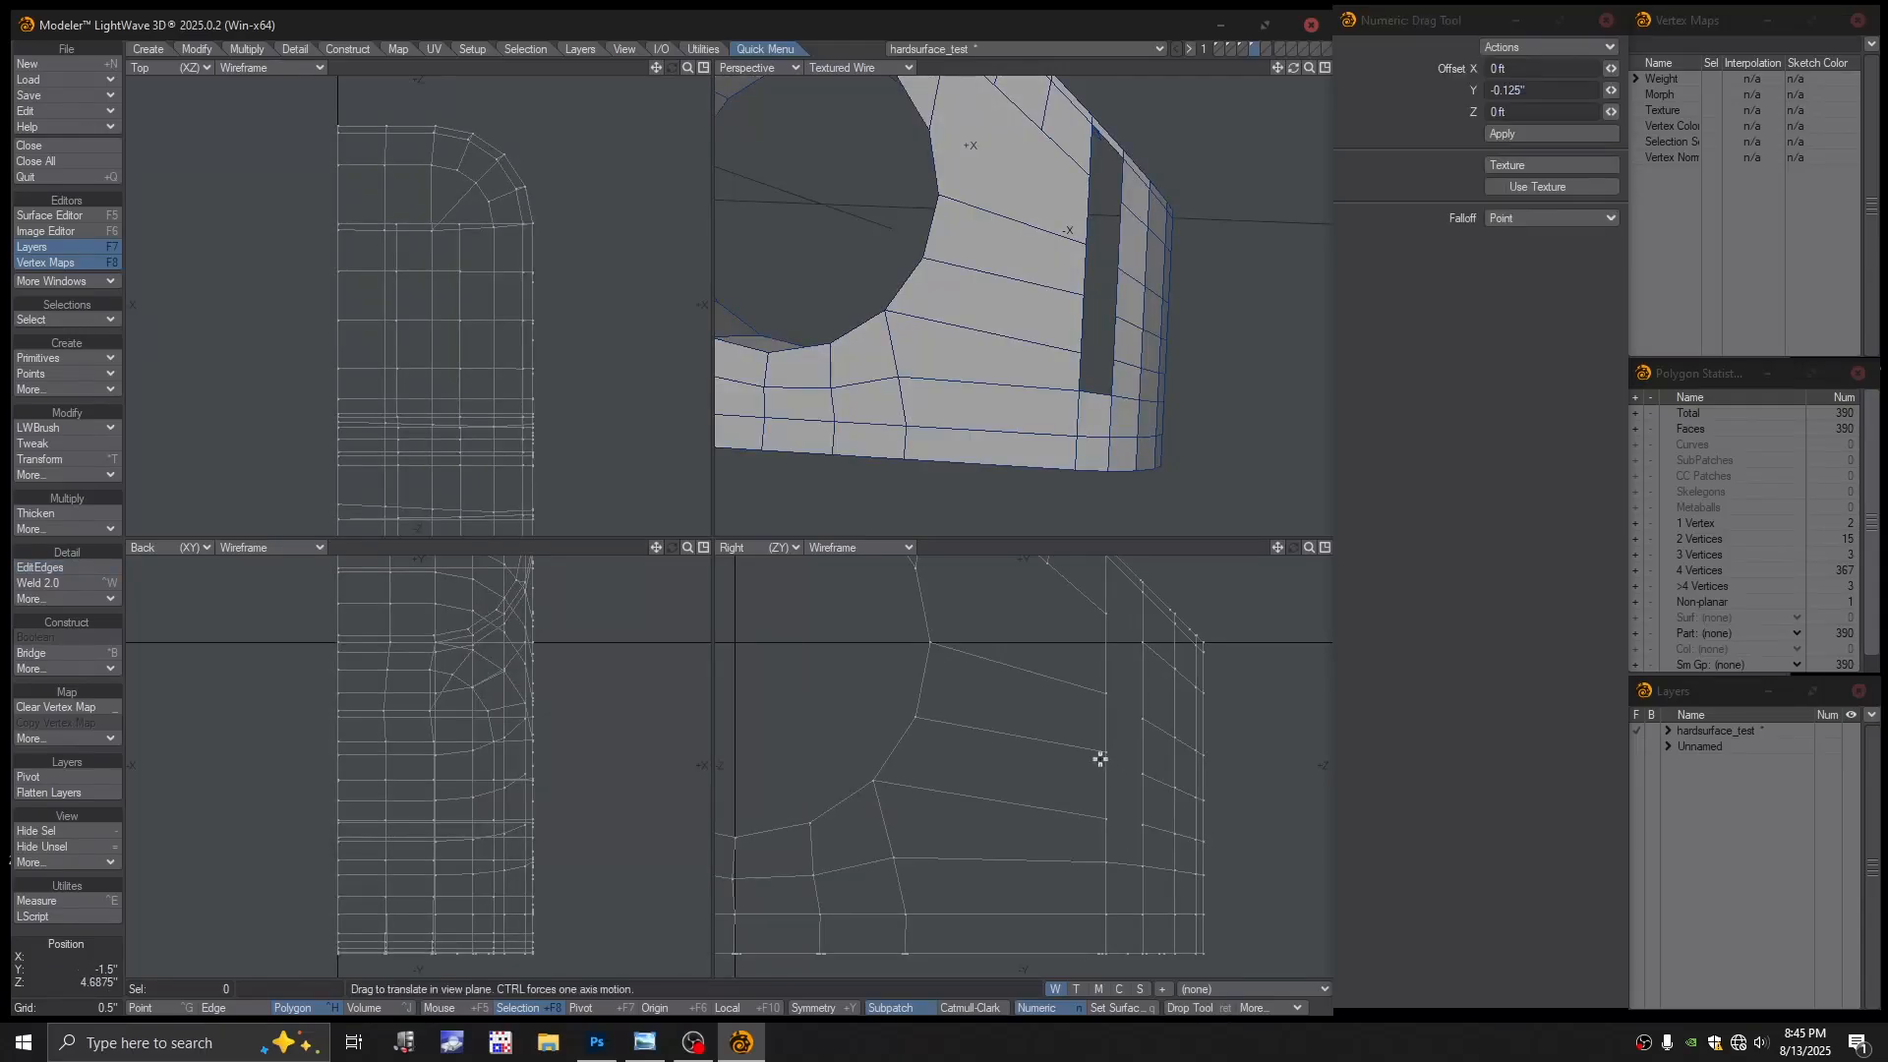
left_click_drag(1107, 751, 1107, 757)
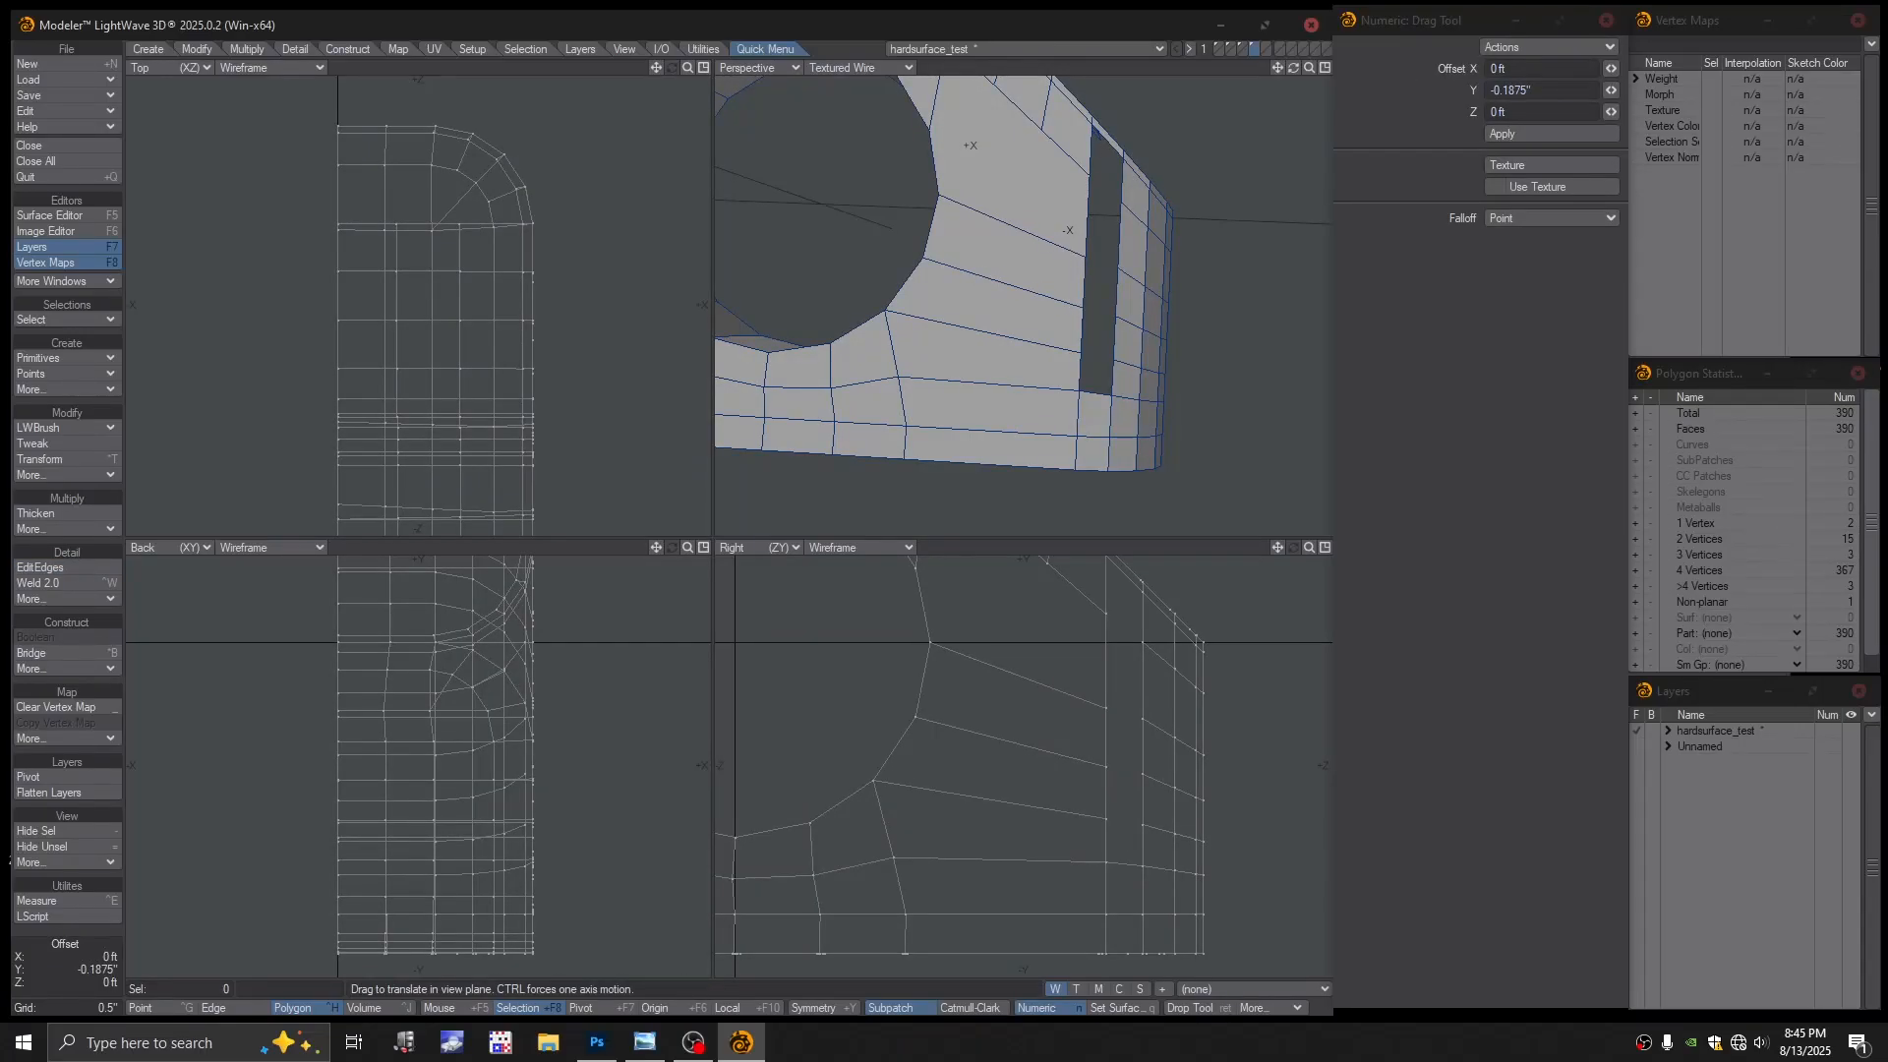
scroll(1132, 691, "down", 2)
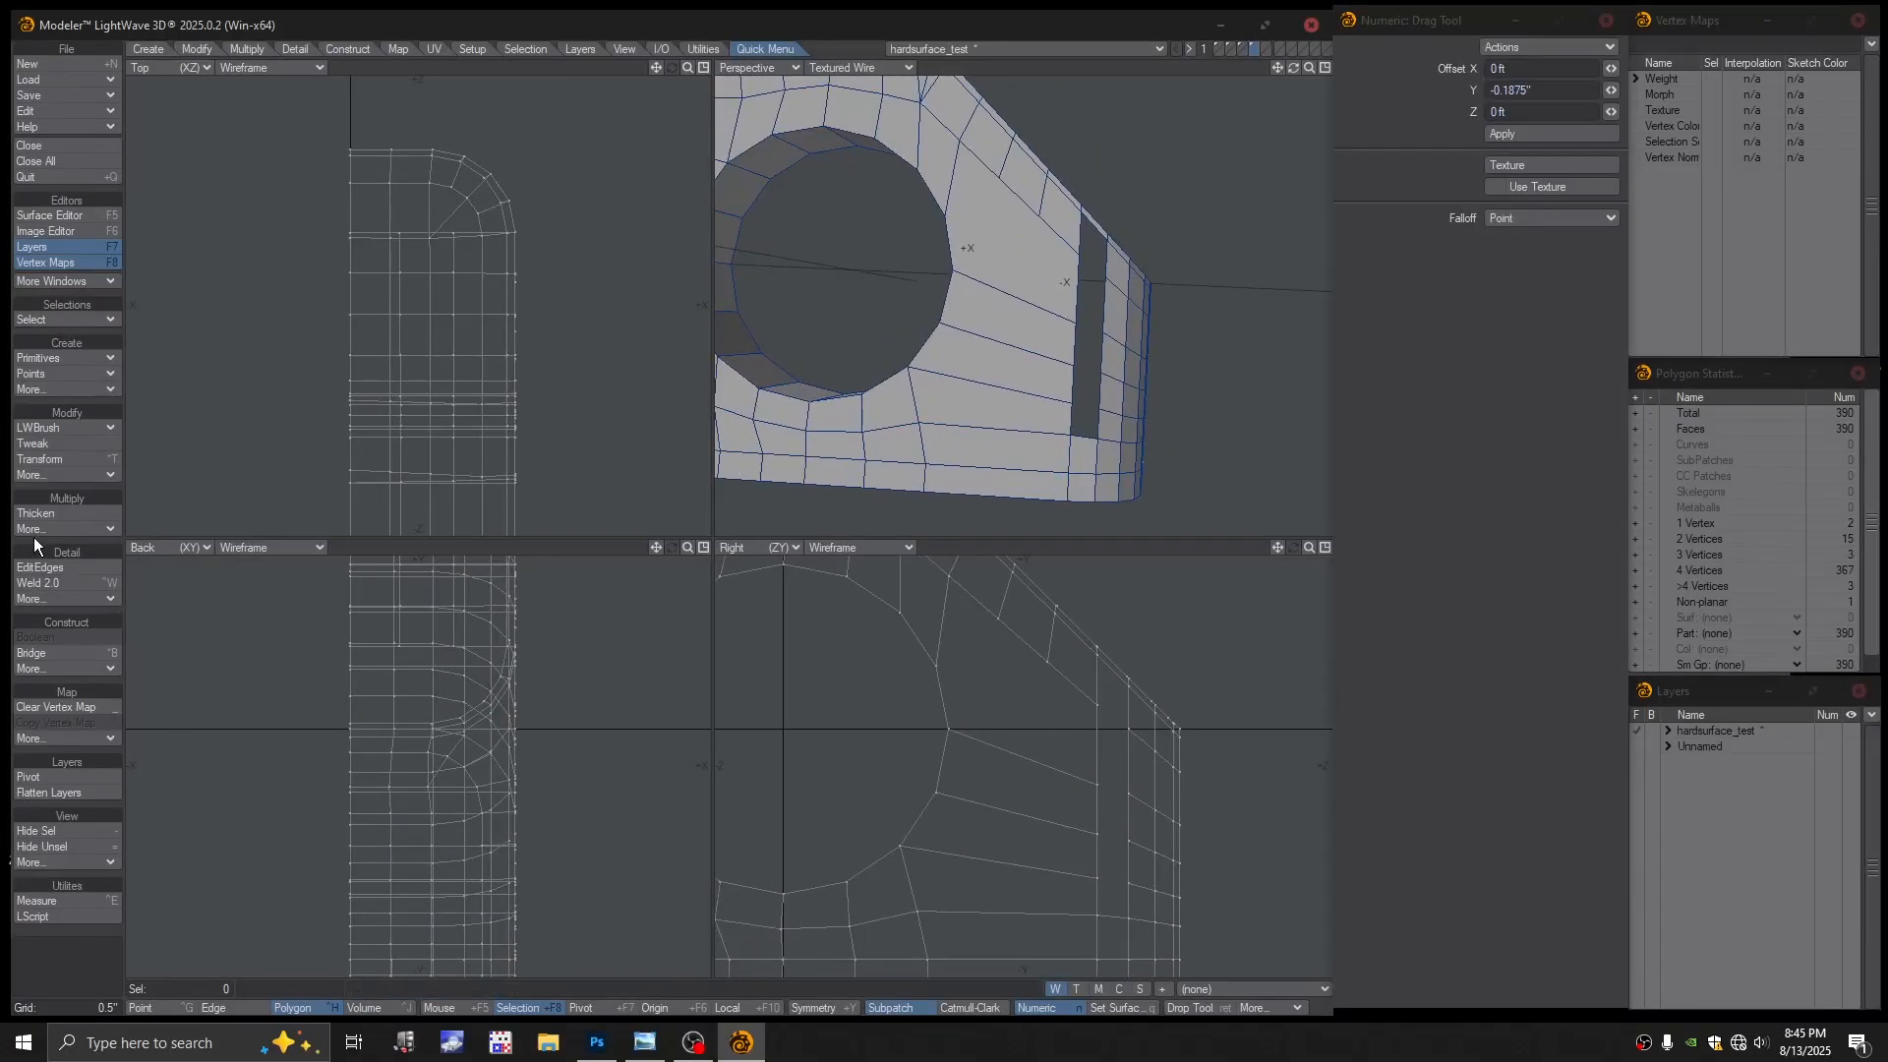
Cut a new edge across a polygon beside the hole with Split
left_click(56, 425)
left_click(57, 411)
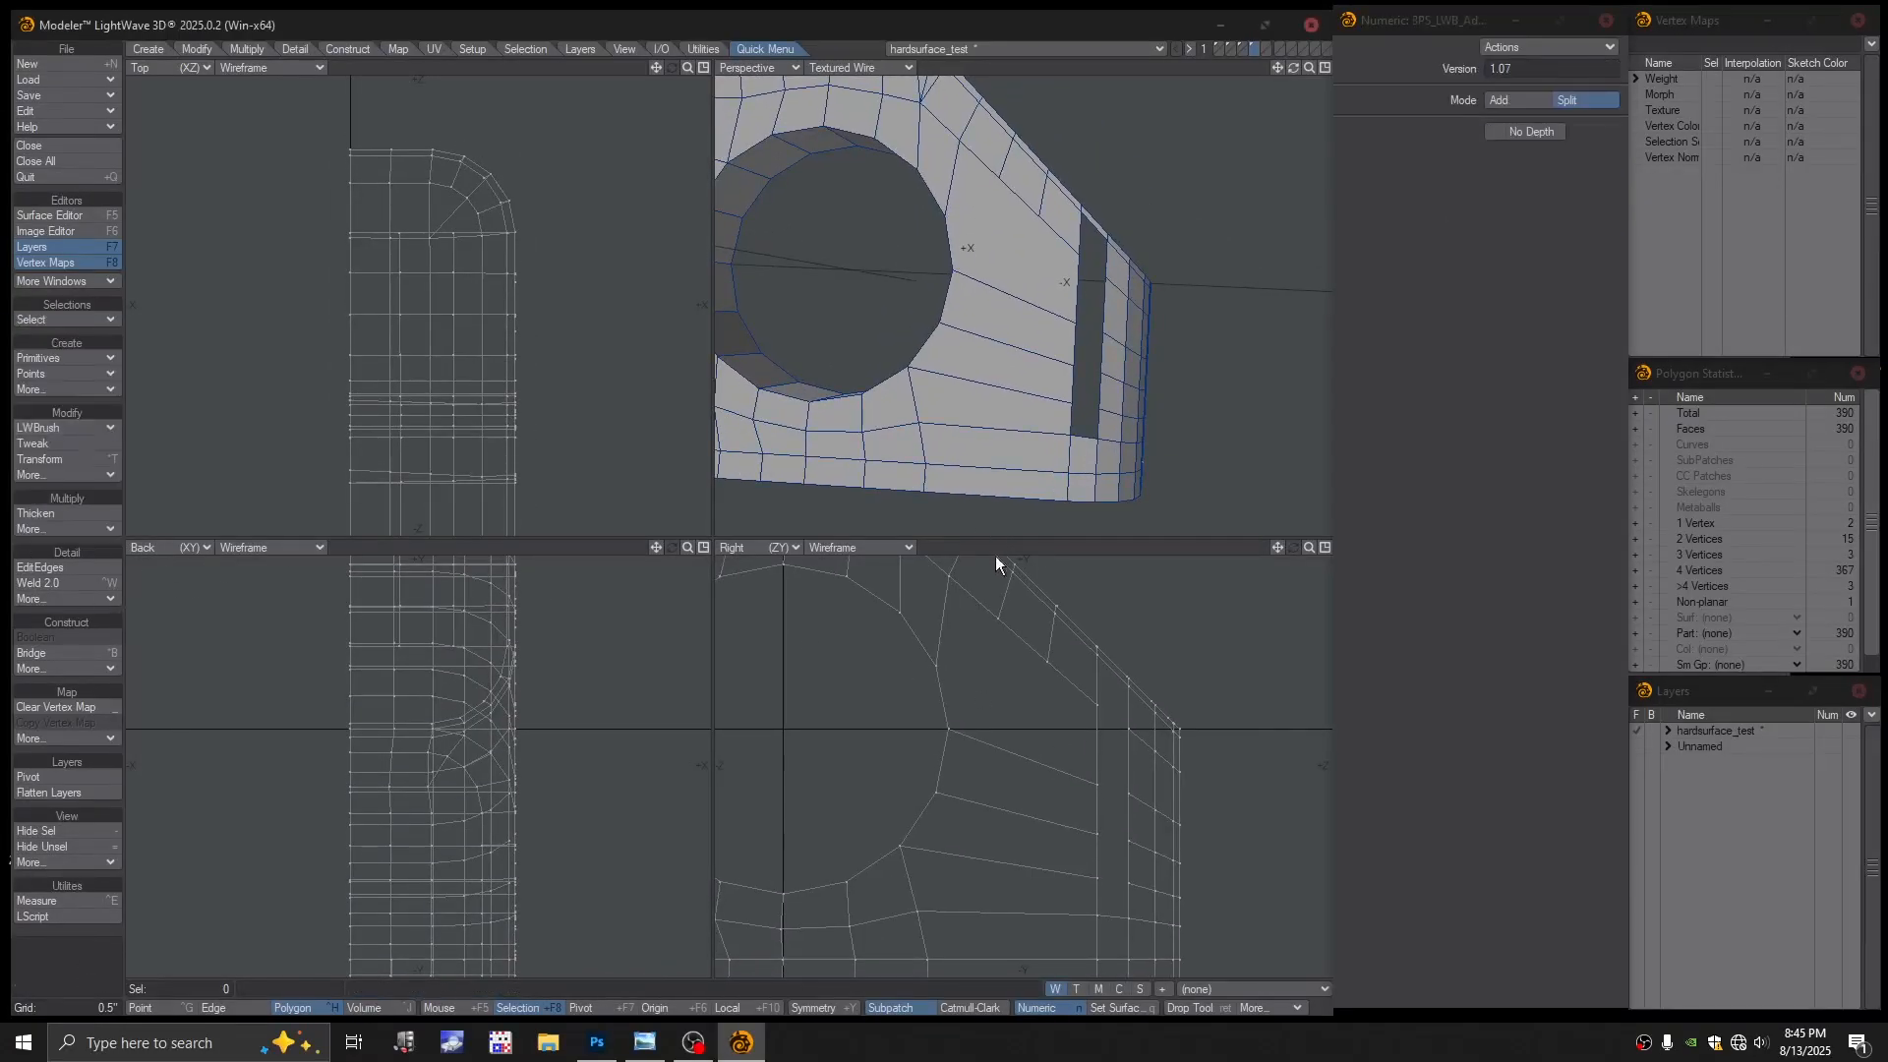
left_click(56, 426)
left_click(47, 422)
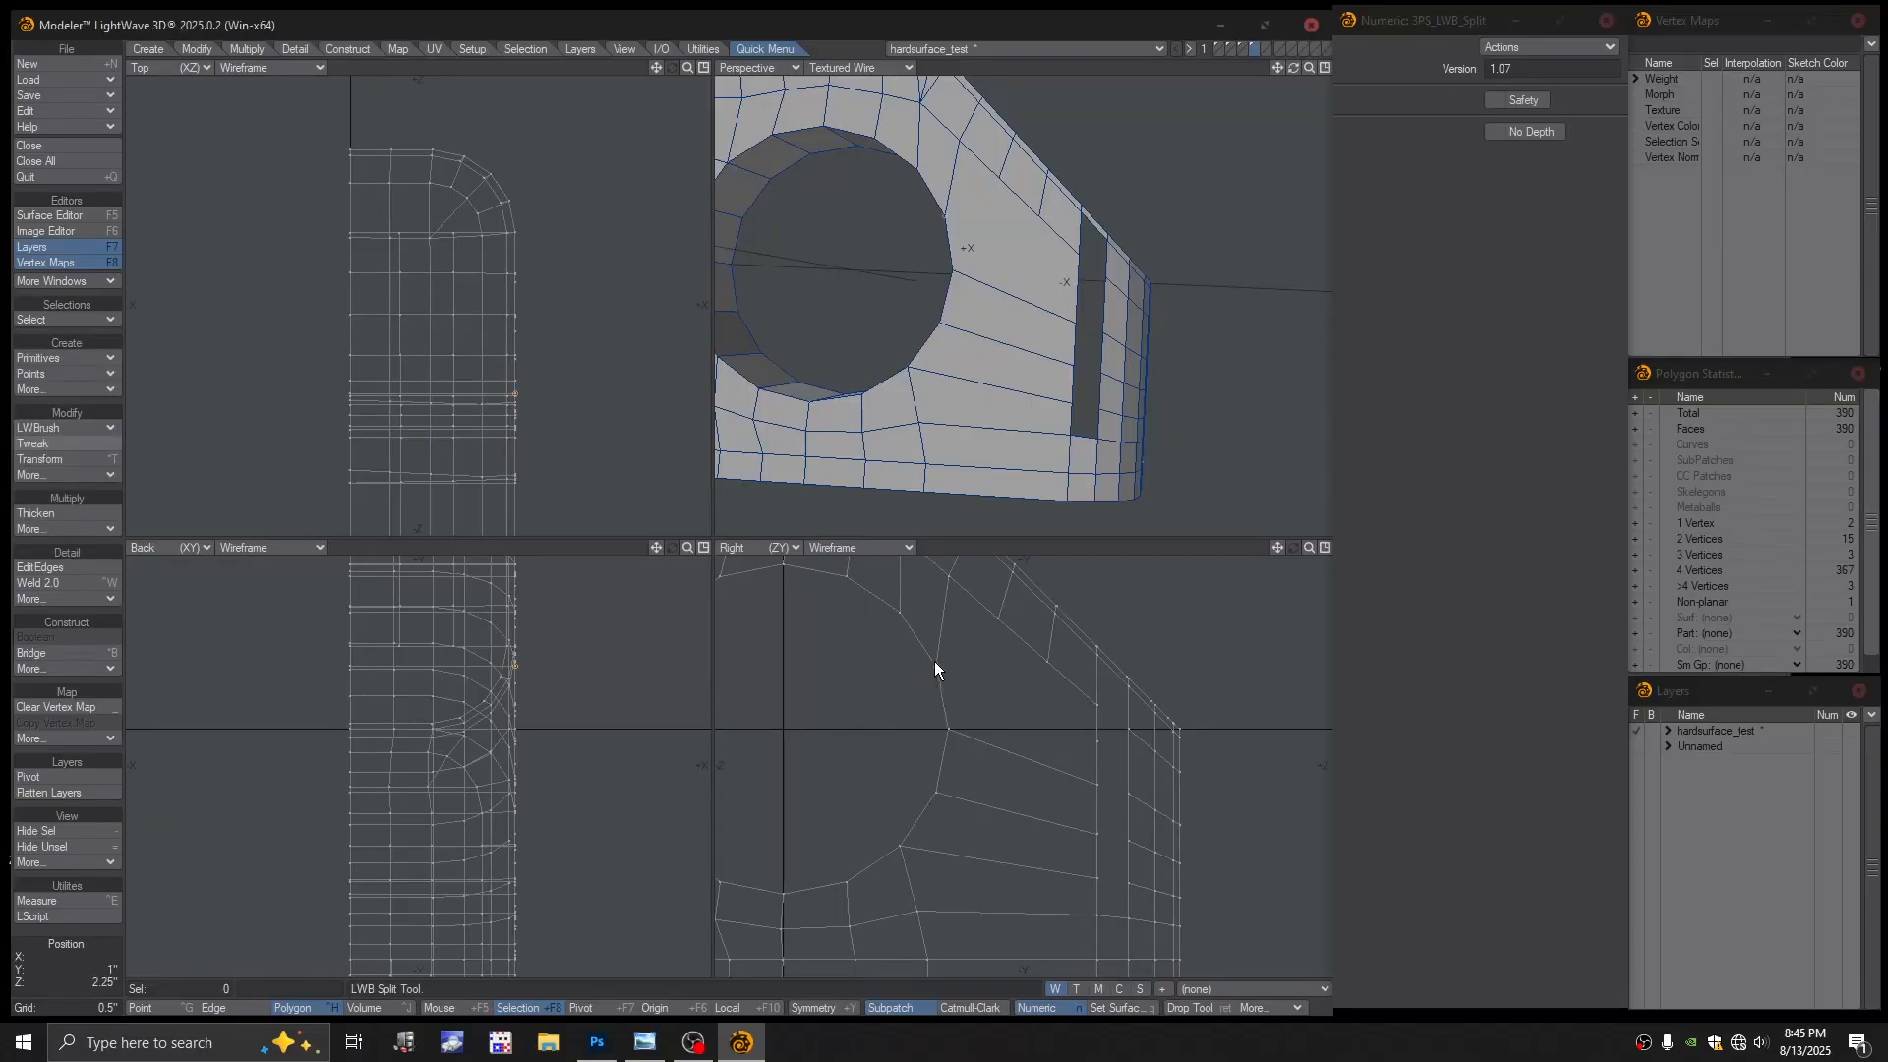
left_click_drag(935, 664, 1097, 740)
Insert three more edge loops, two of them along the lower side near the hole
left_click(40, 567)
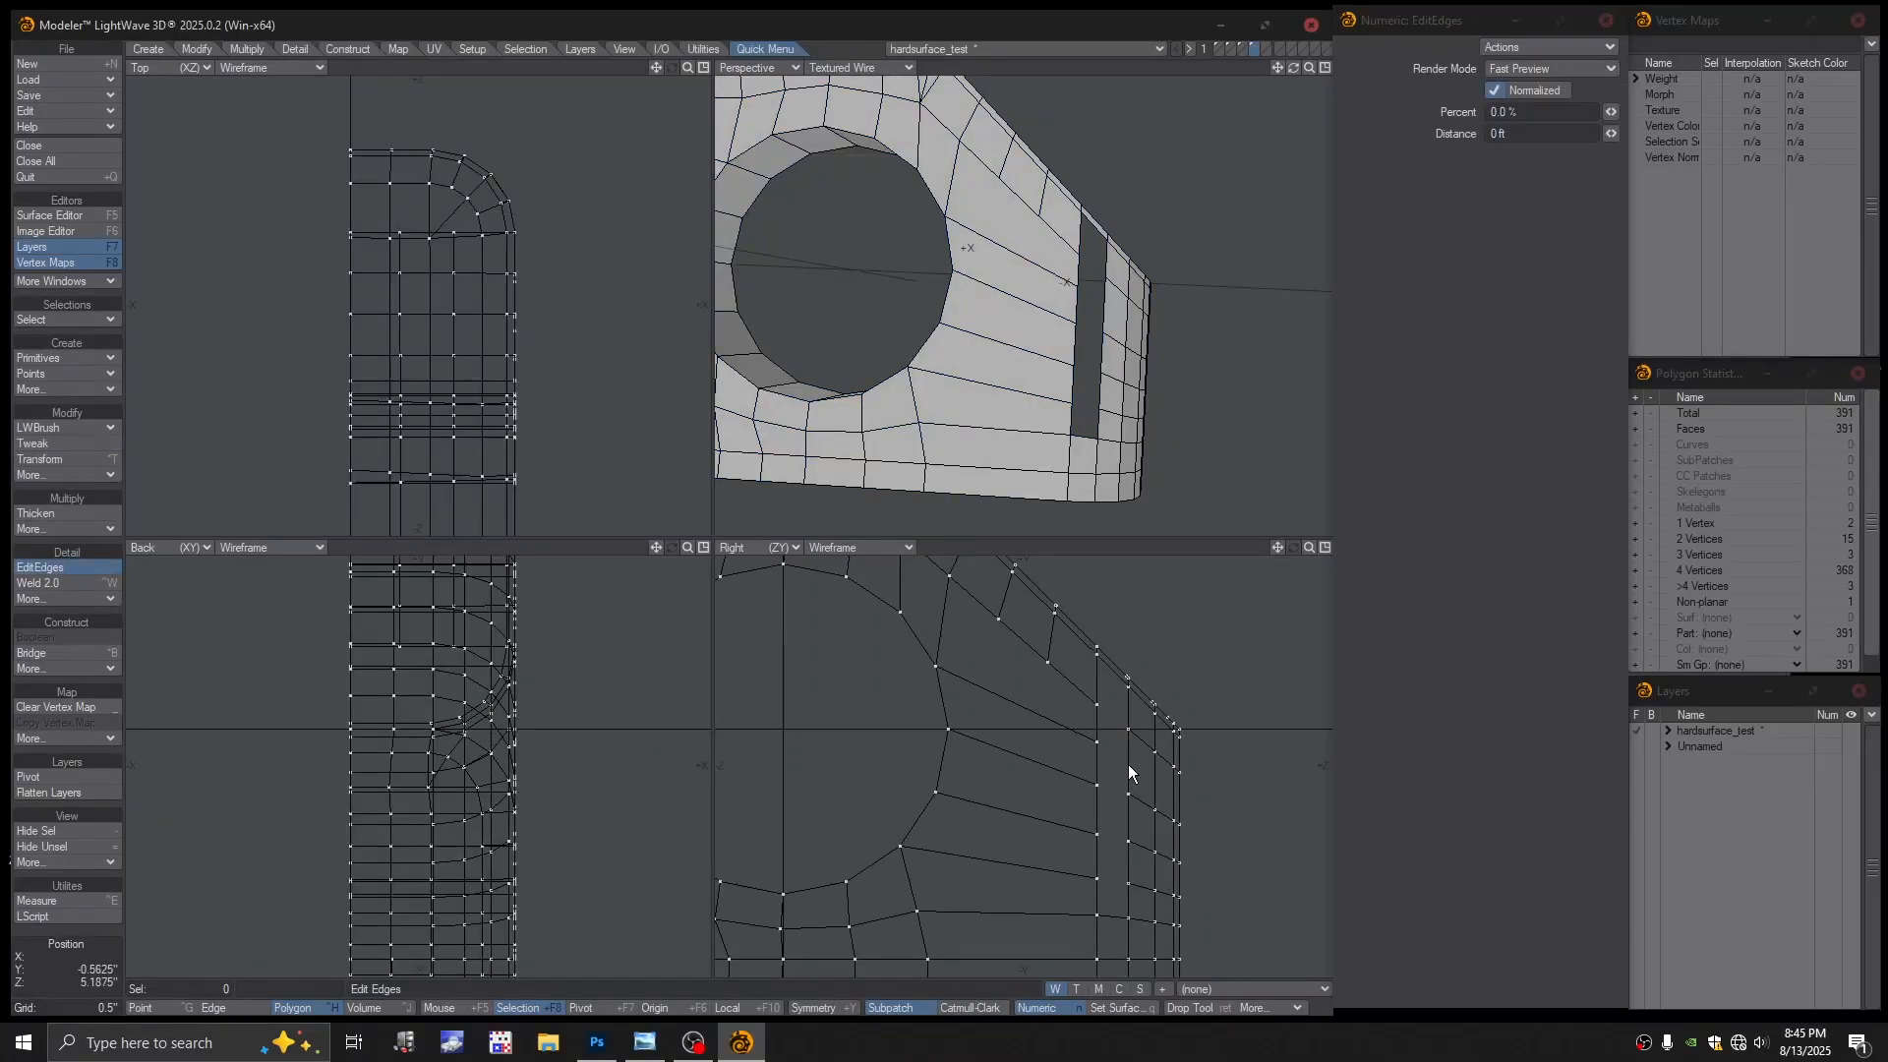
key("Return")
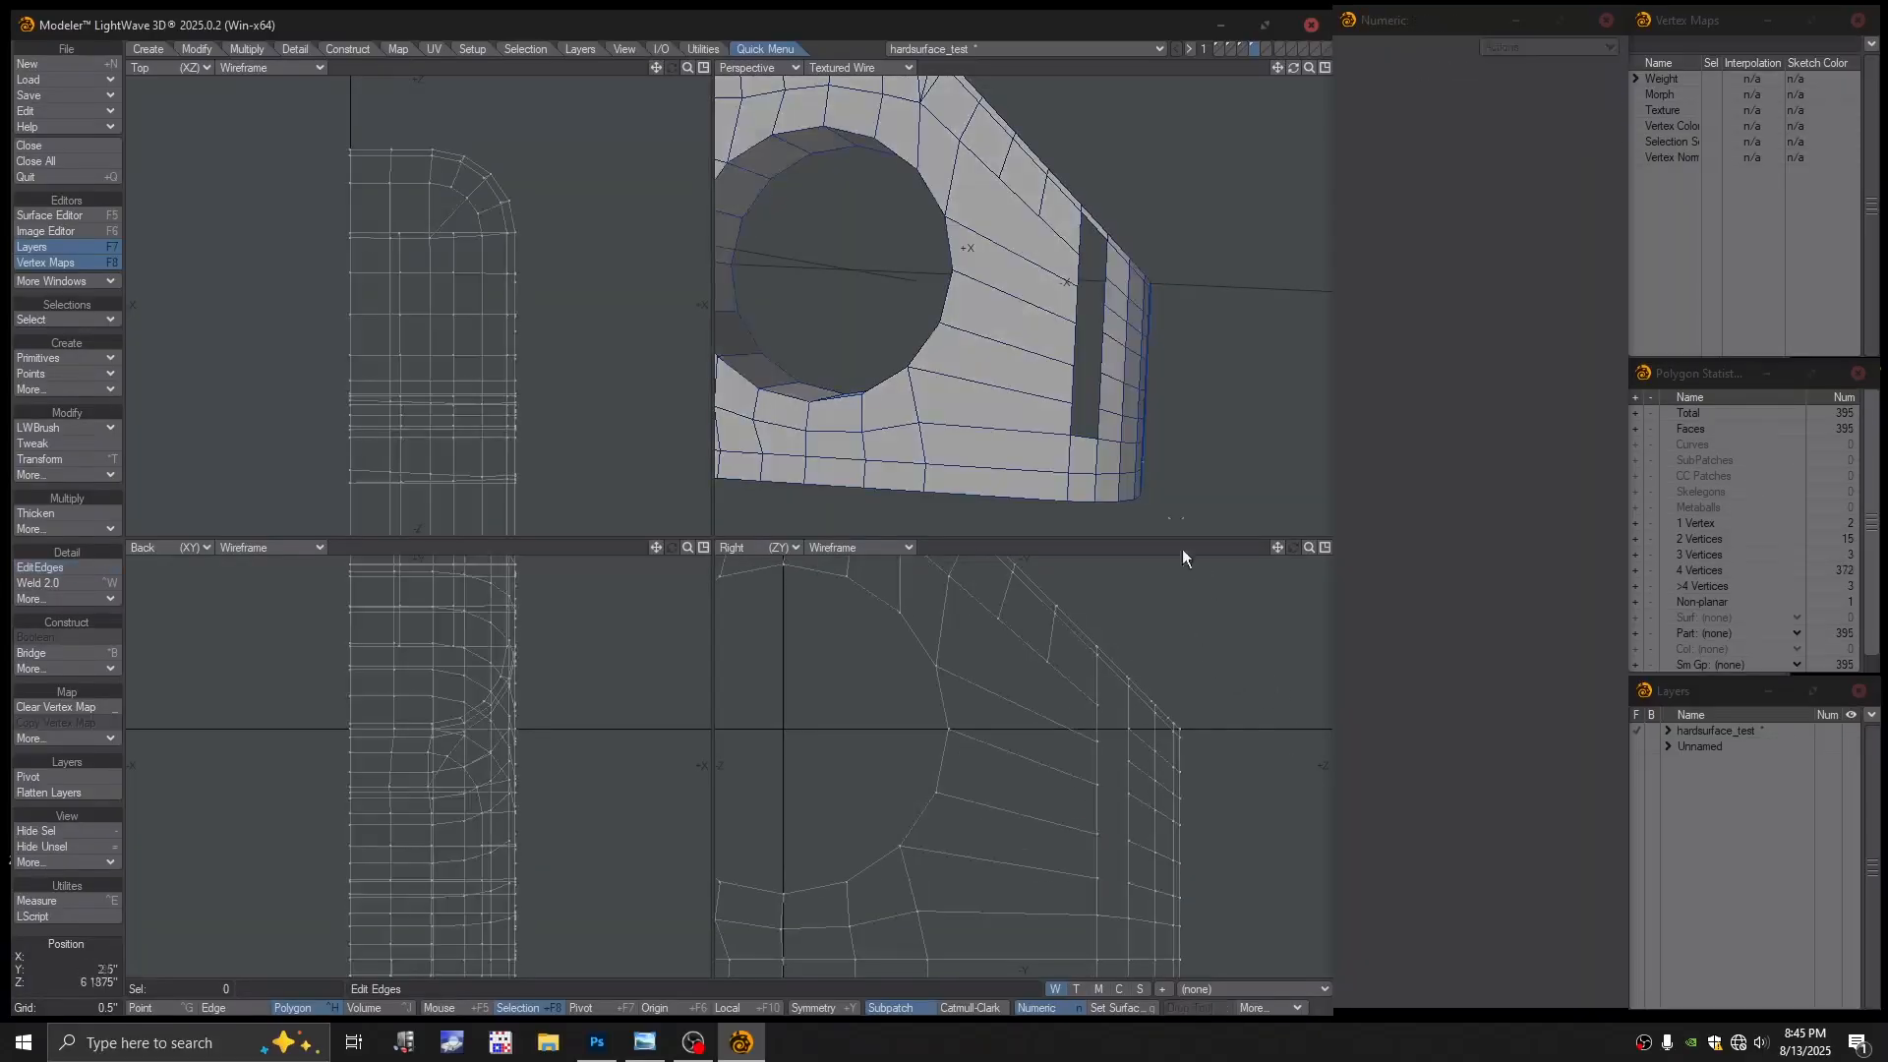
scroll(1156, 421, "down", 1)
left_click_drag(1154, 417, 968, 473, "alt")
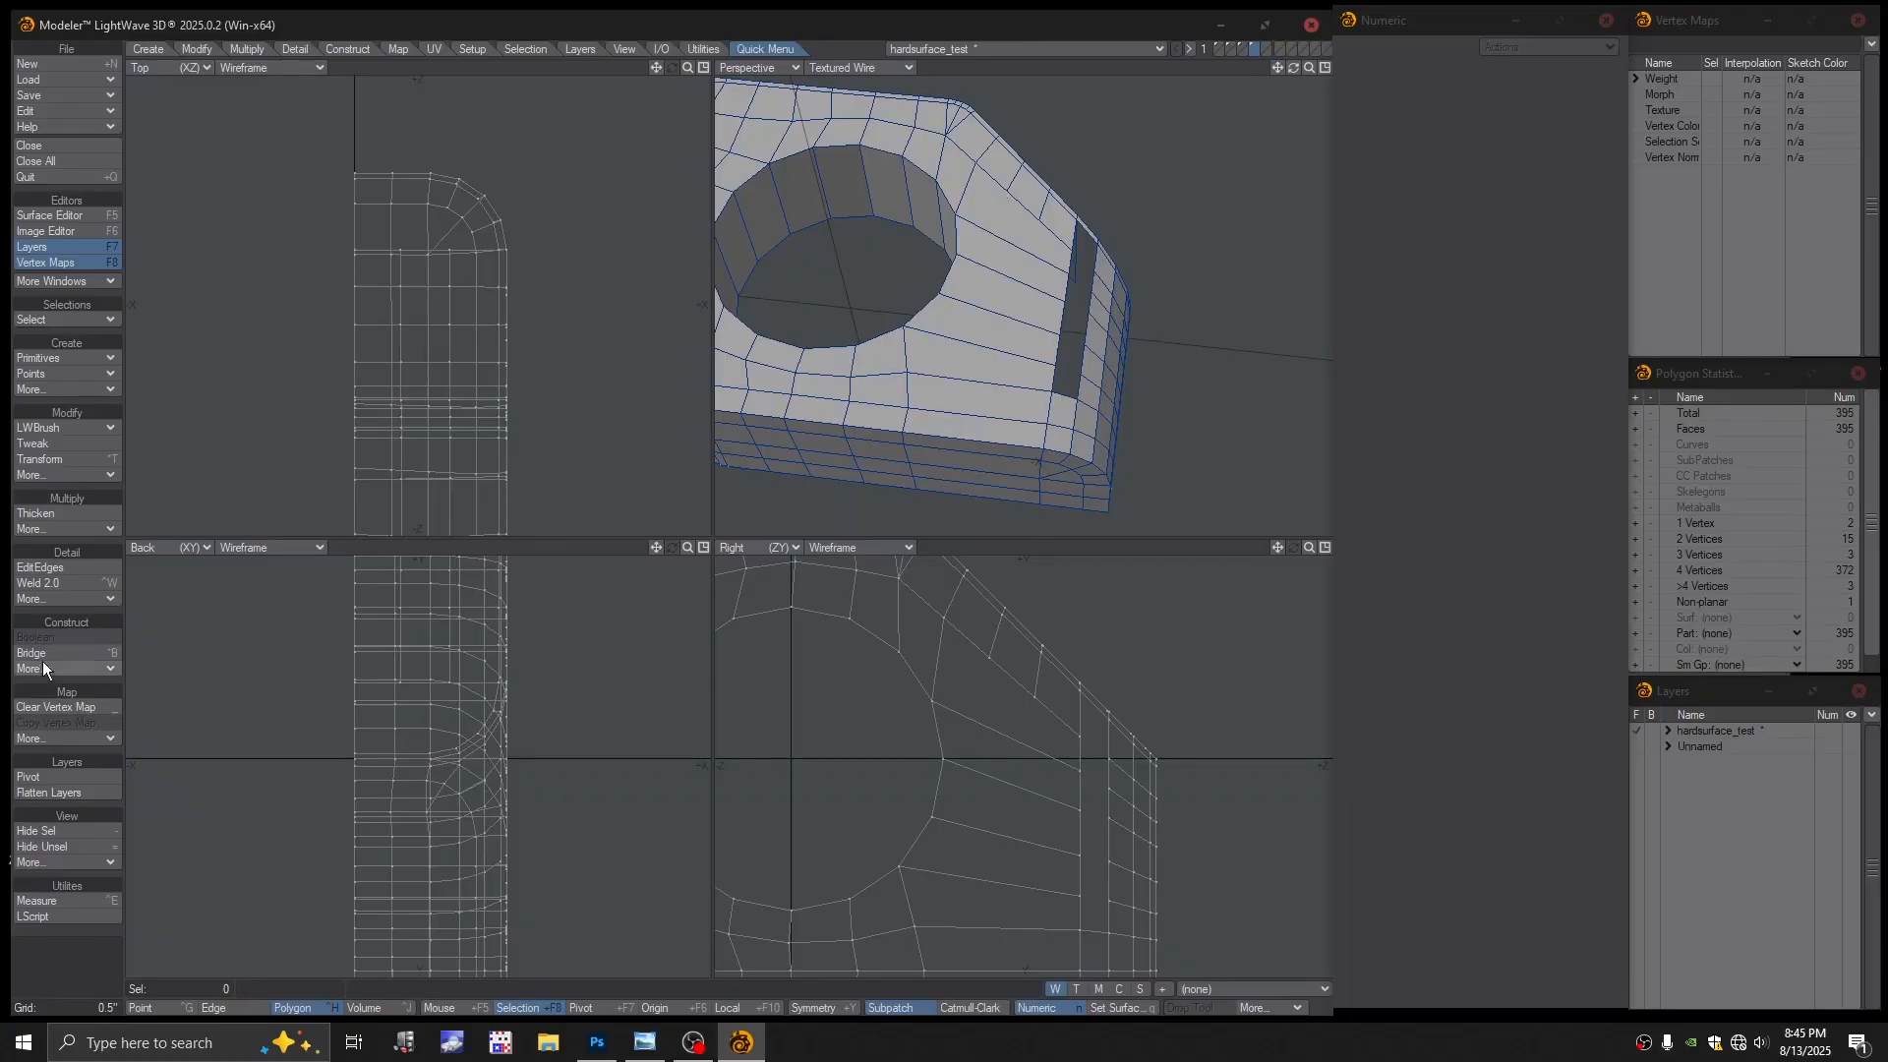
left_click(39, 568)
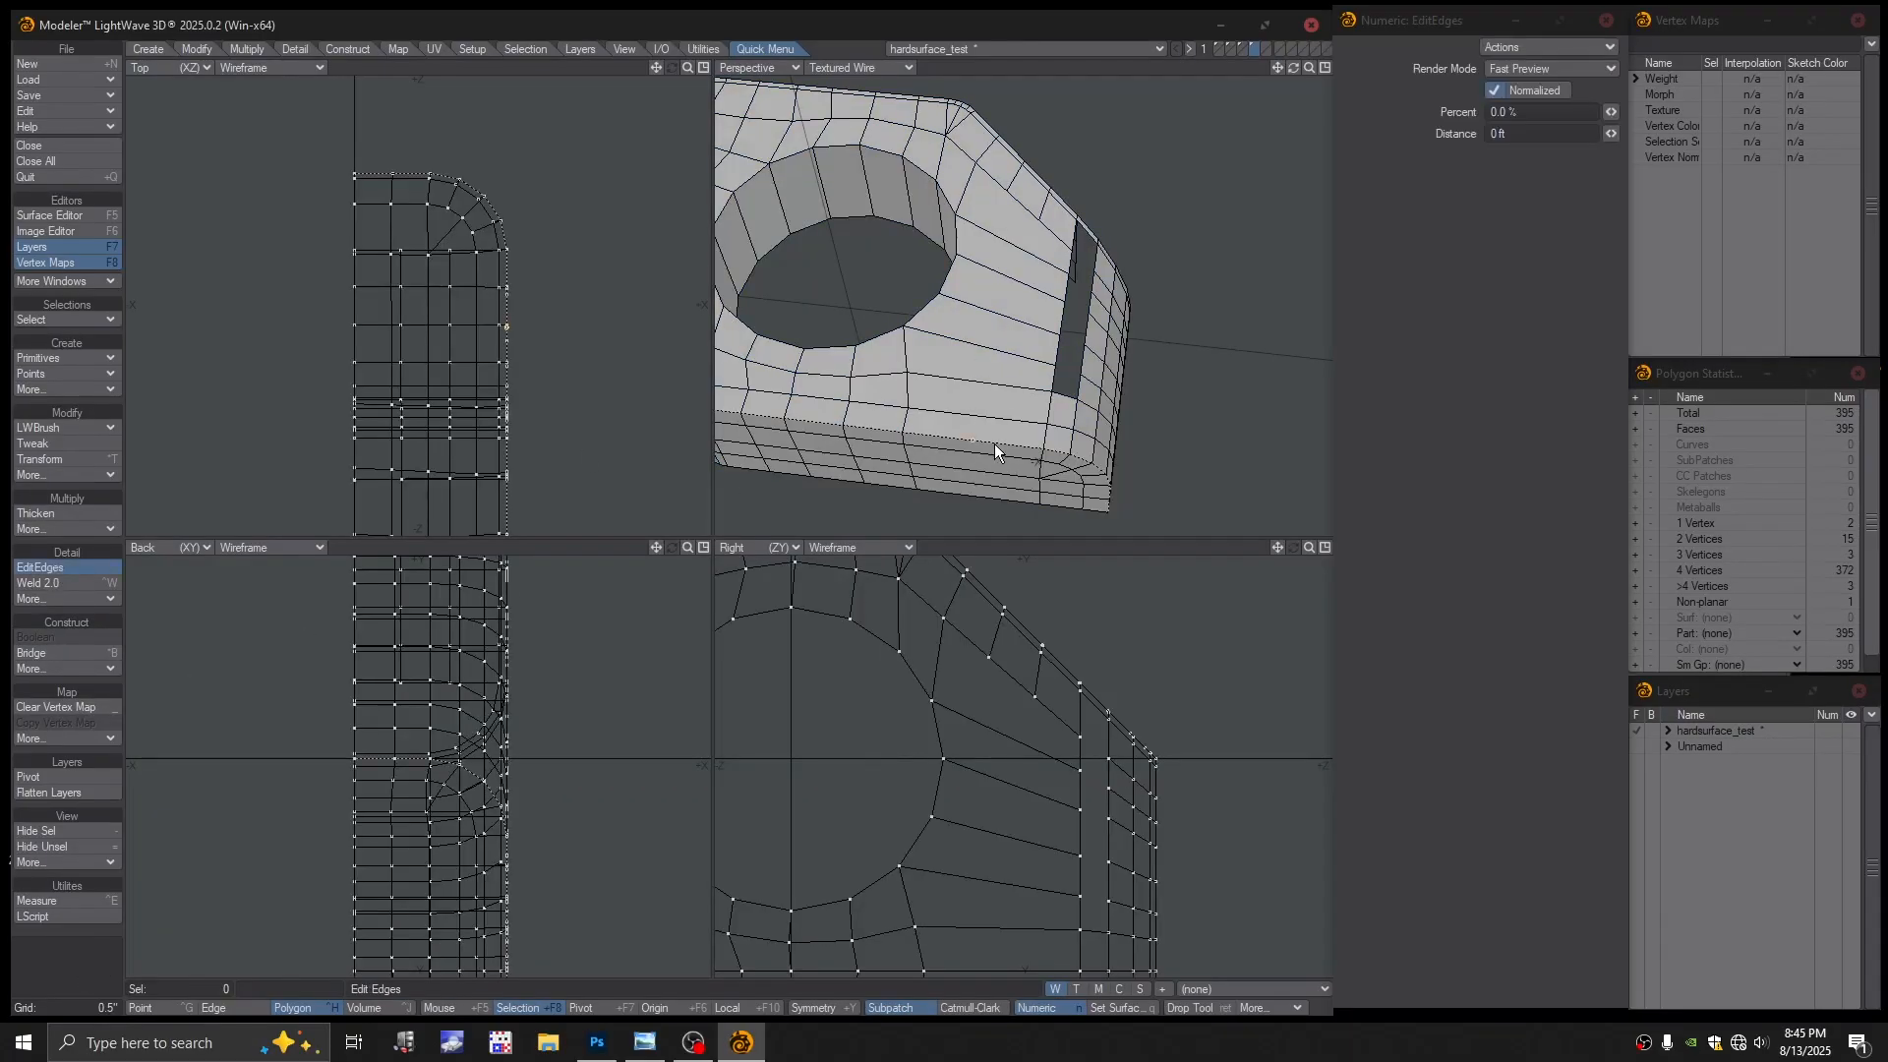
mouse_move(993, 439)
left_mouse_down()
mouse_move(1058, 452)
mouse_move(984, 452)
left_mouse_up()
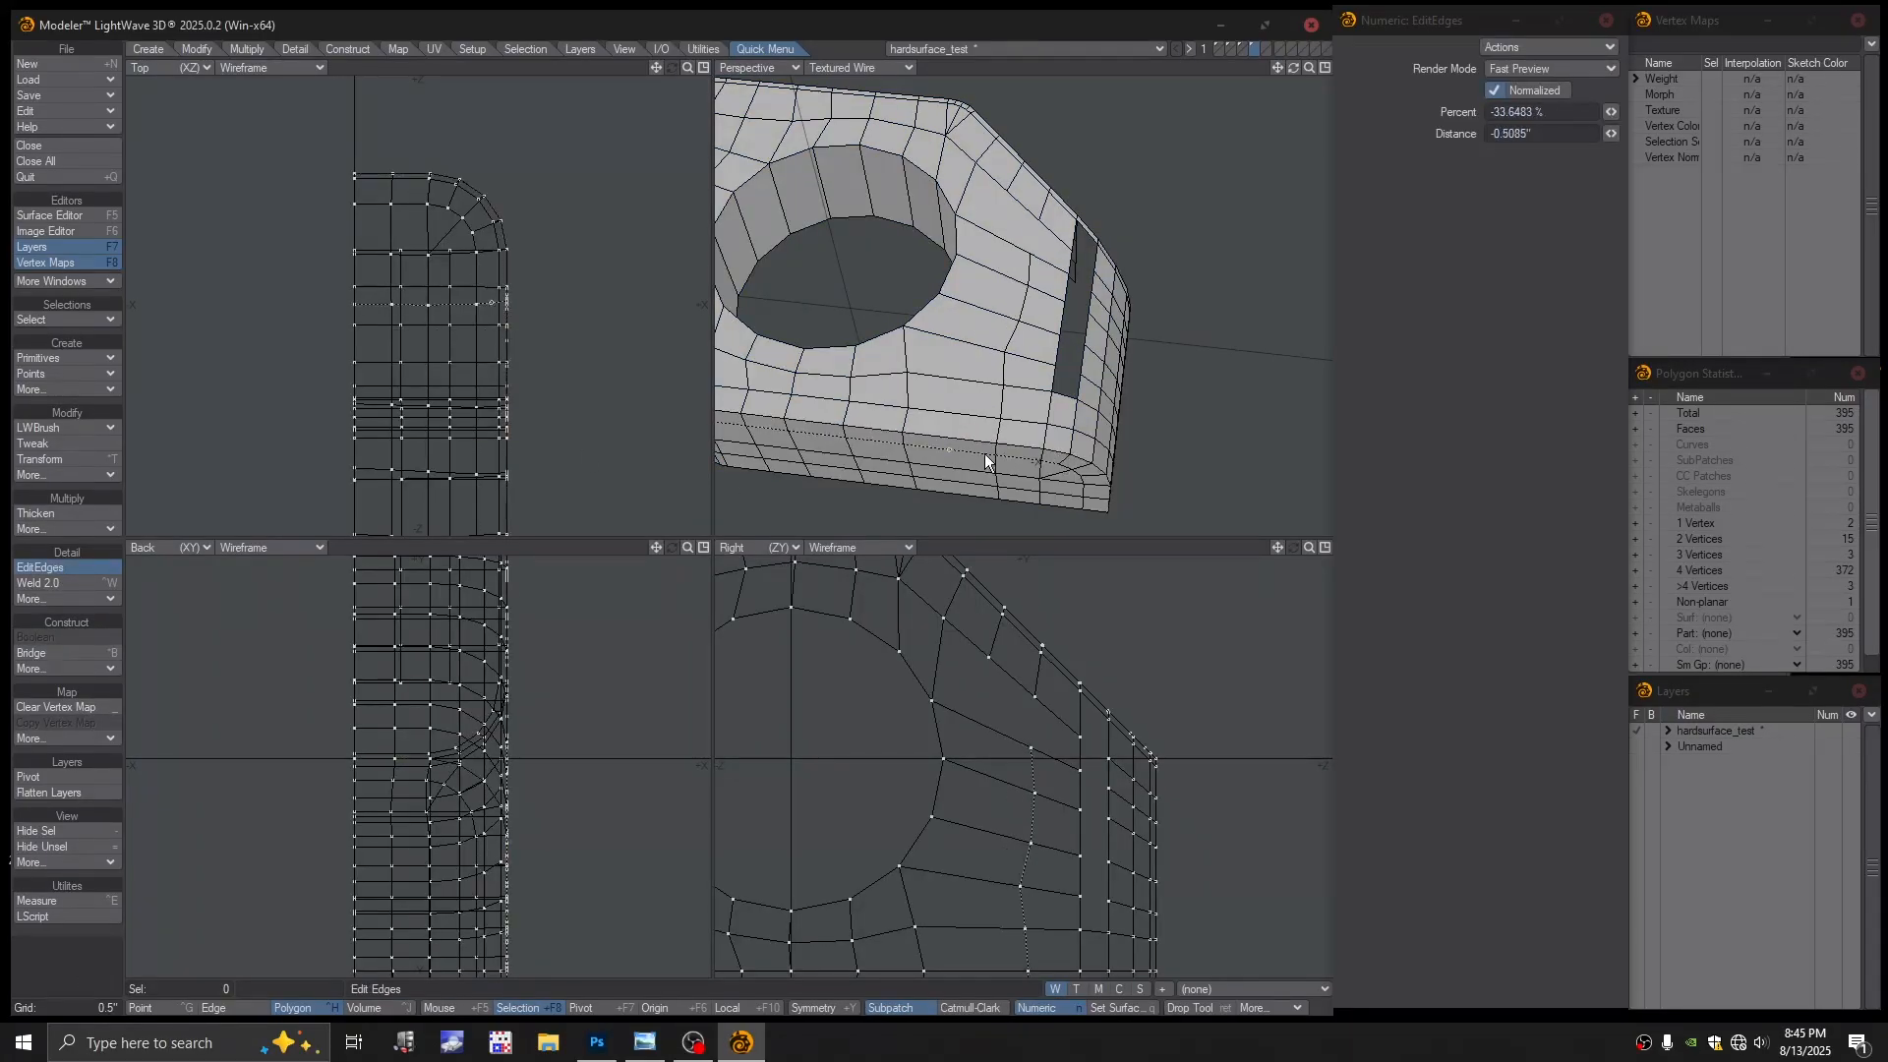
left_click(952, 440)
mouse_move(993, 318)
left_mouse_down("alt")
mouse_move(932, 363)
mouse_move(1005, 327)
left_mouse_up("alt")
key("space")
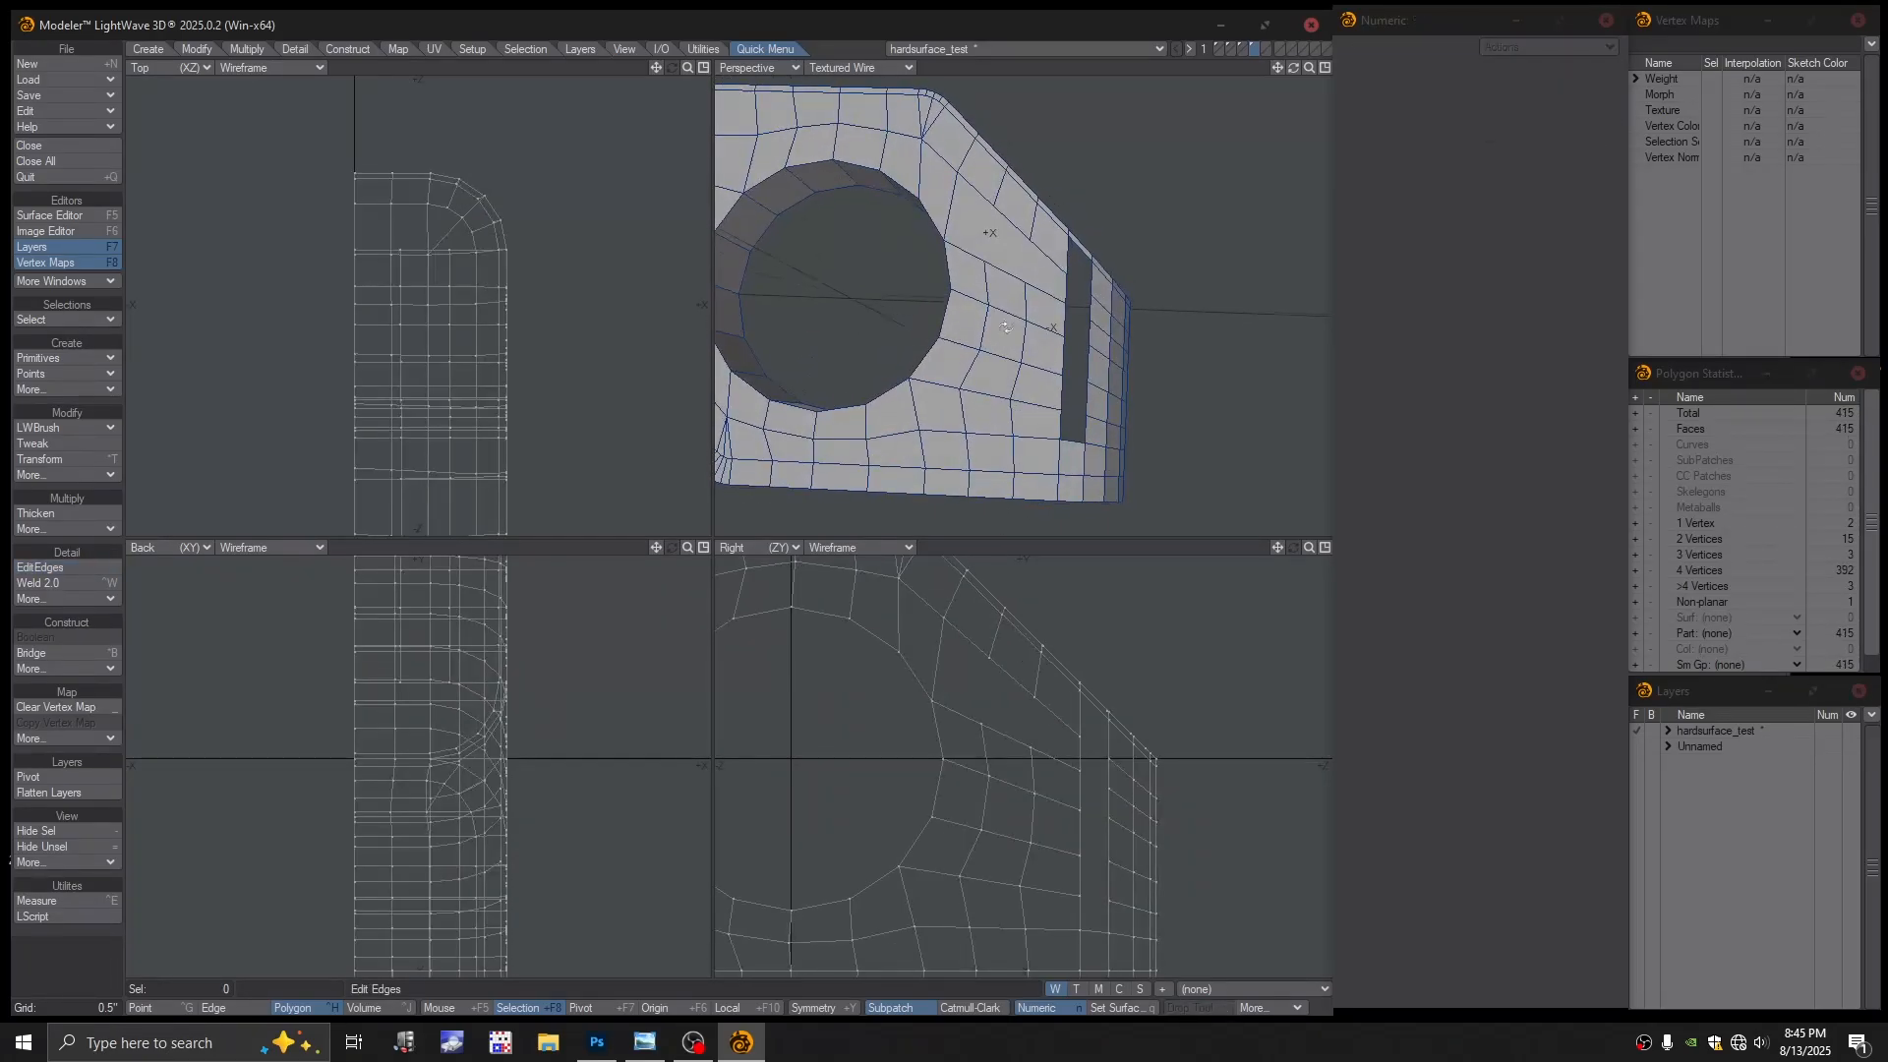
Split a polygon near +X with another new edge cut
left_click(65, 427)
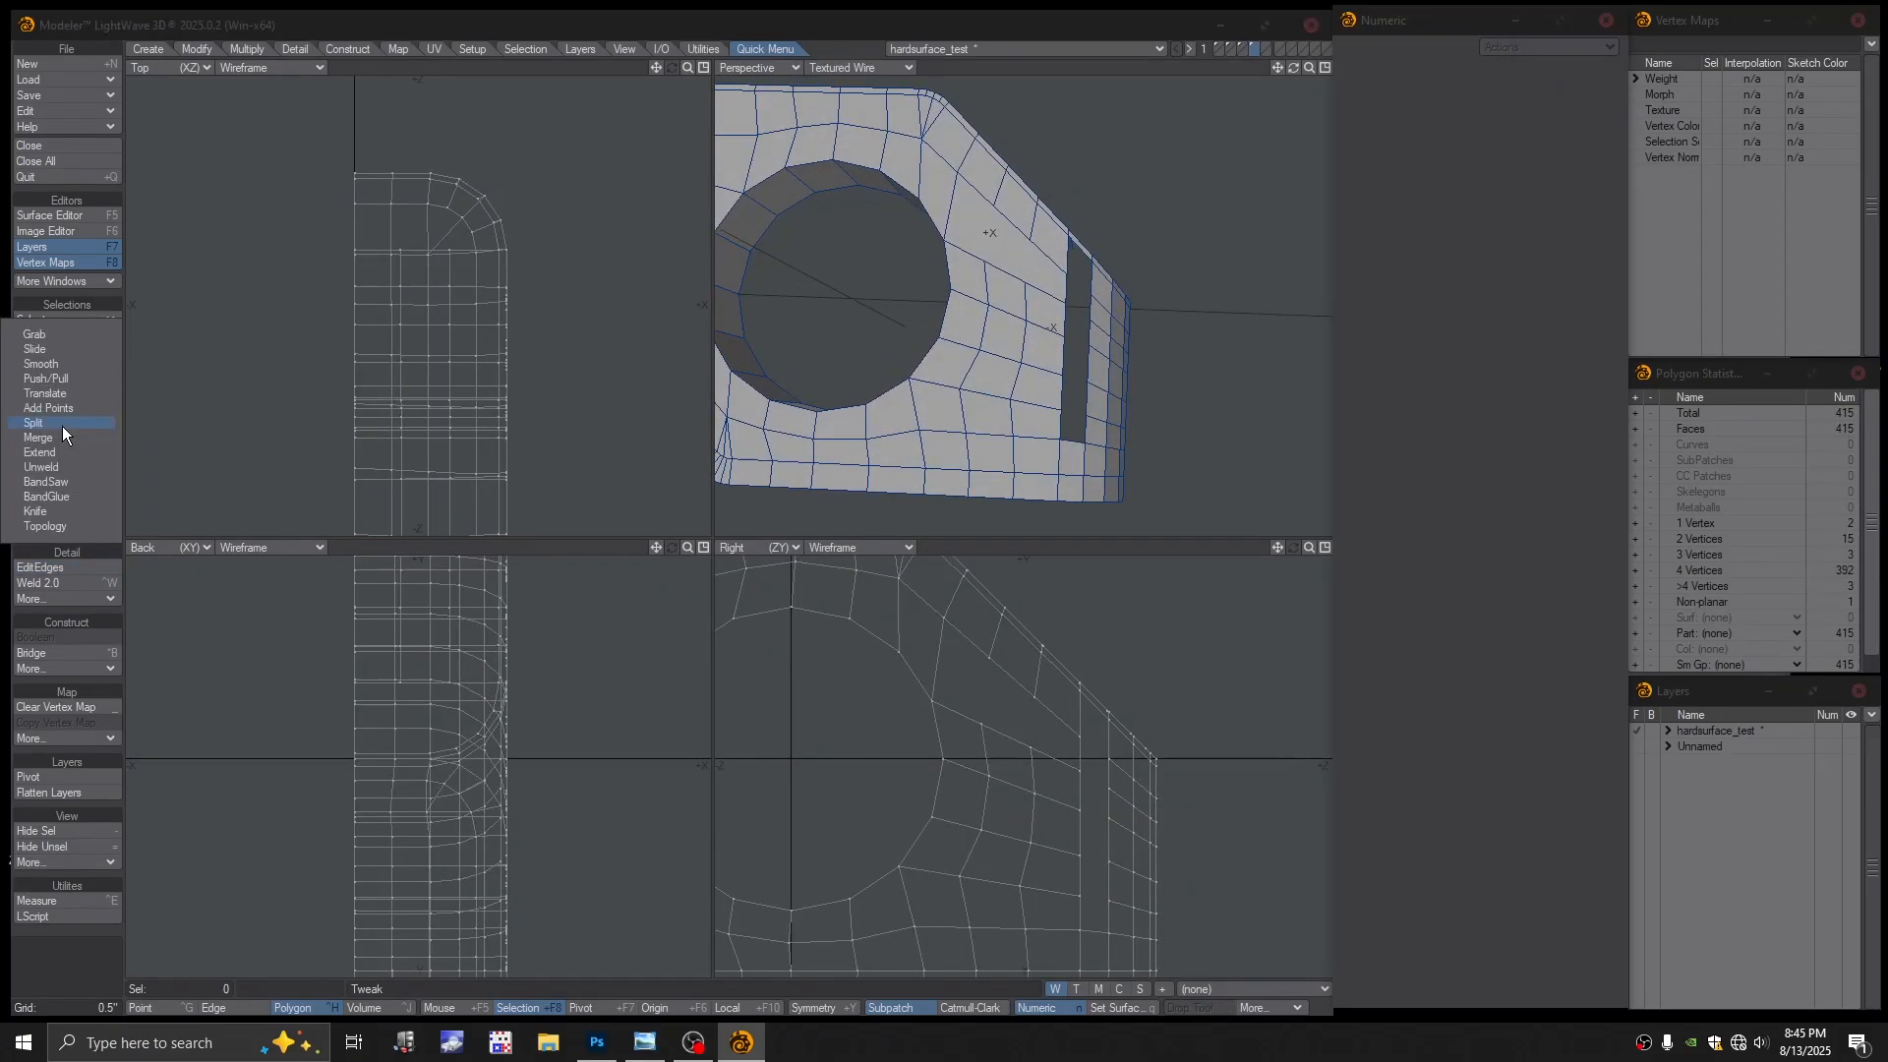
left_click(62, 427)
left_click_drag(982, 256, 993, 211)
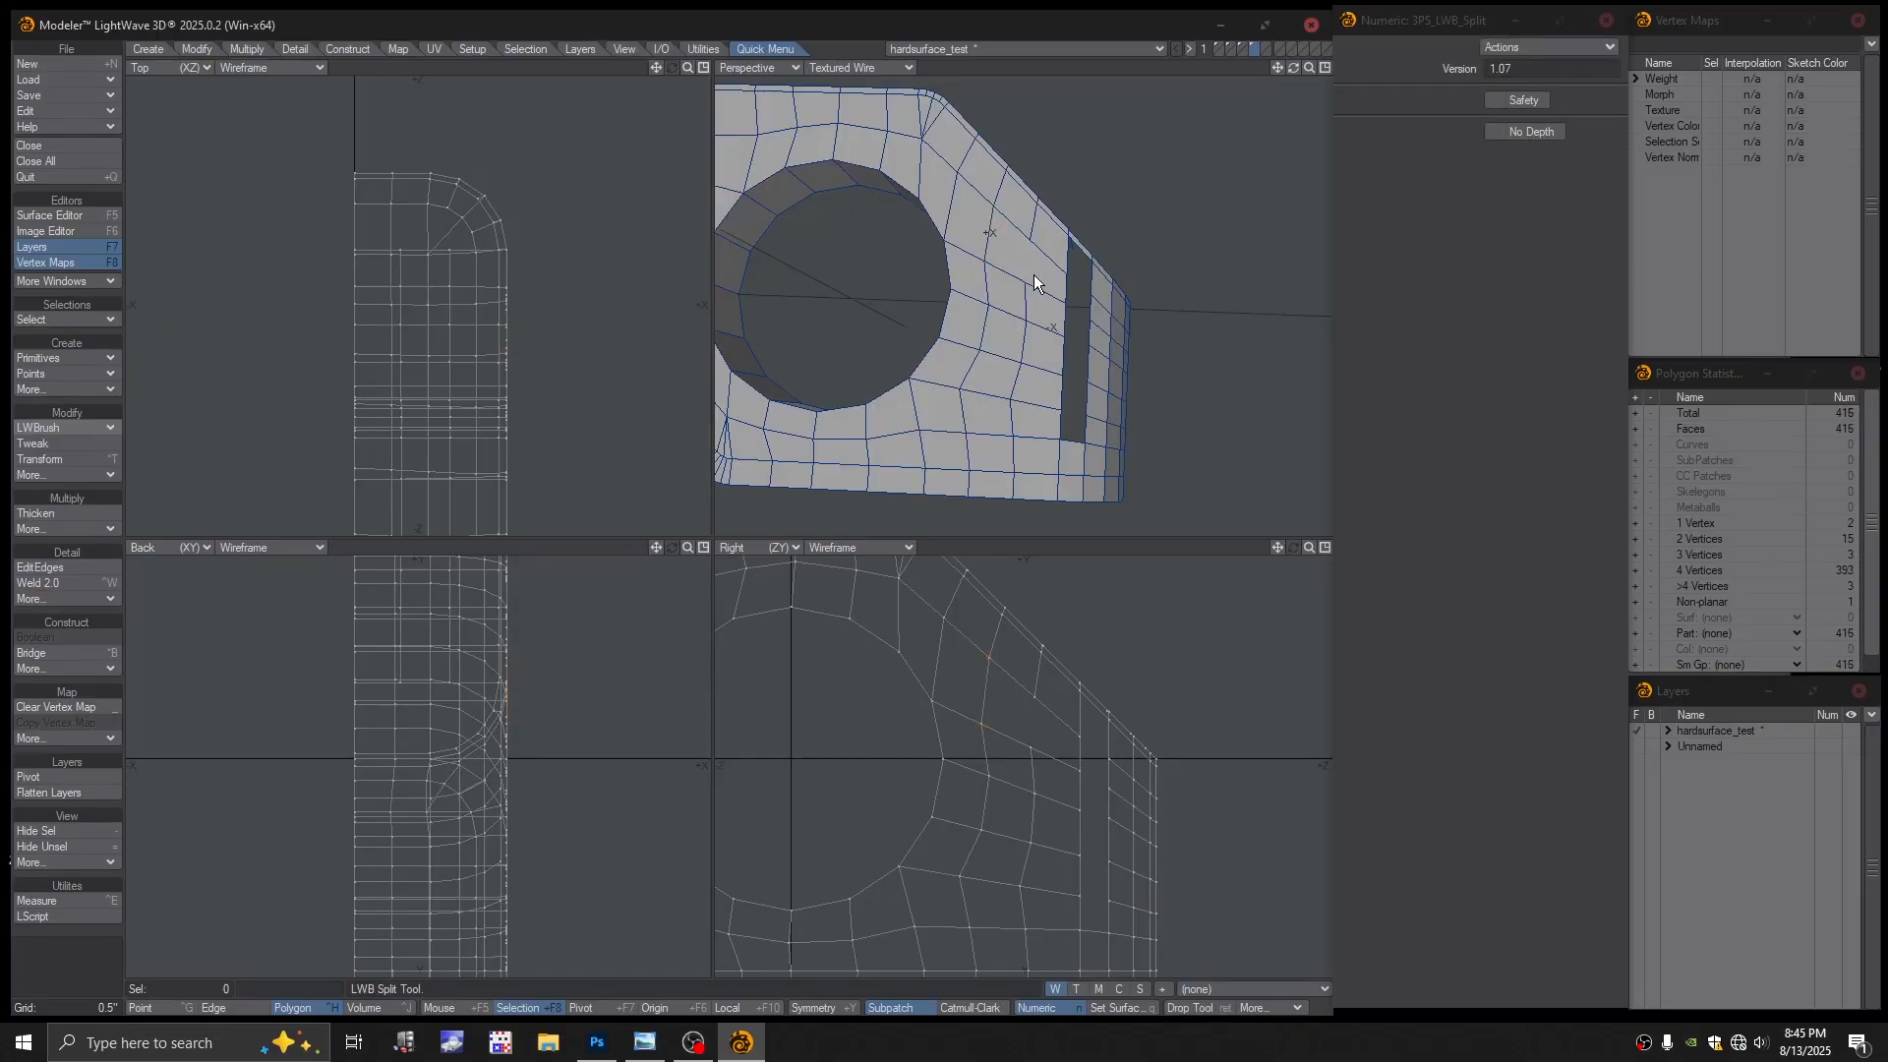
left_click_drag(1044, 284, 1044, 333, "alt")
key("space")
key("space")
key("space")
key("space")
key("space")
key("space")
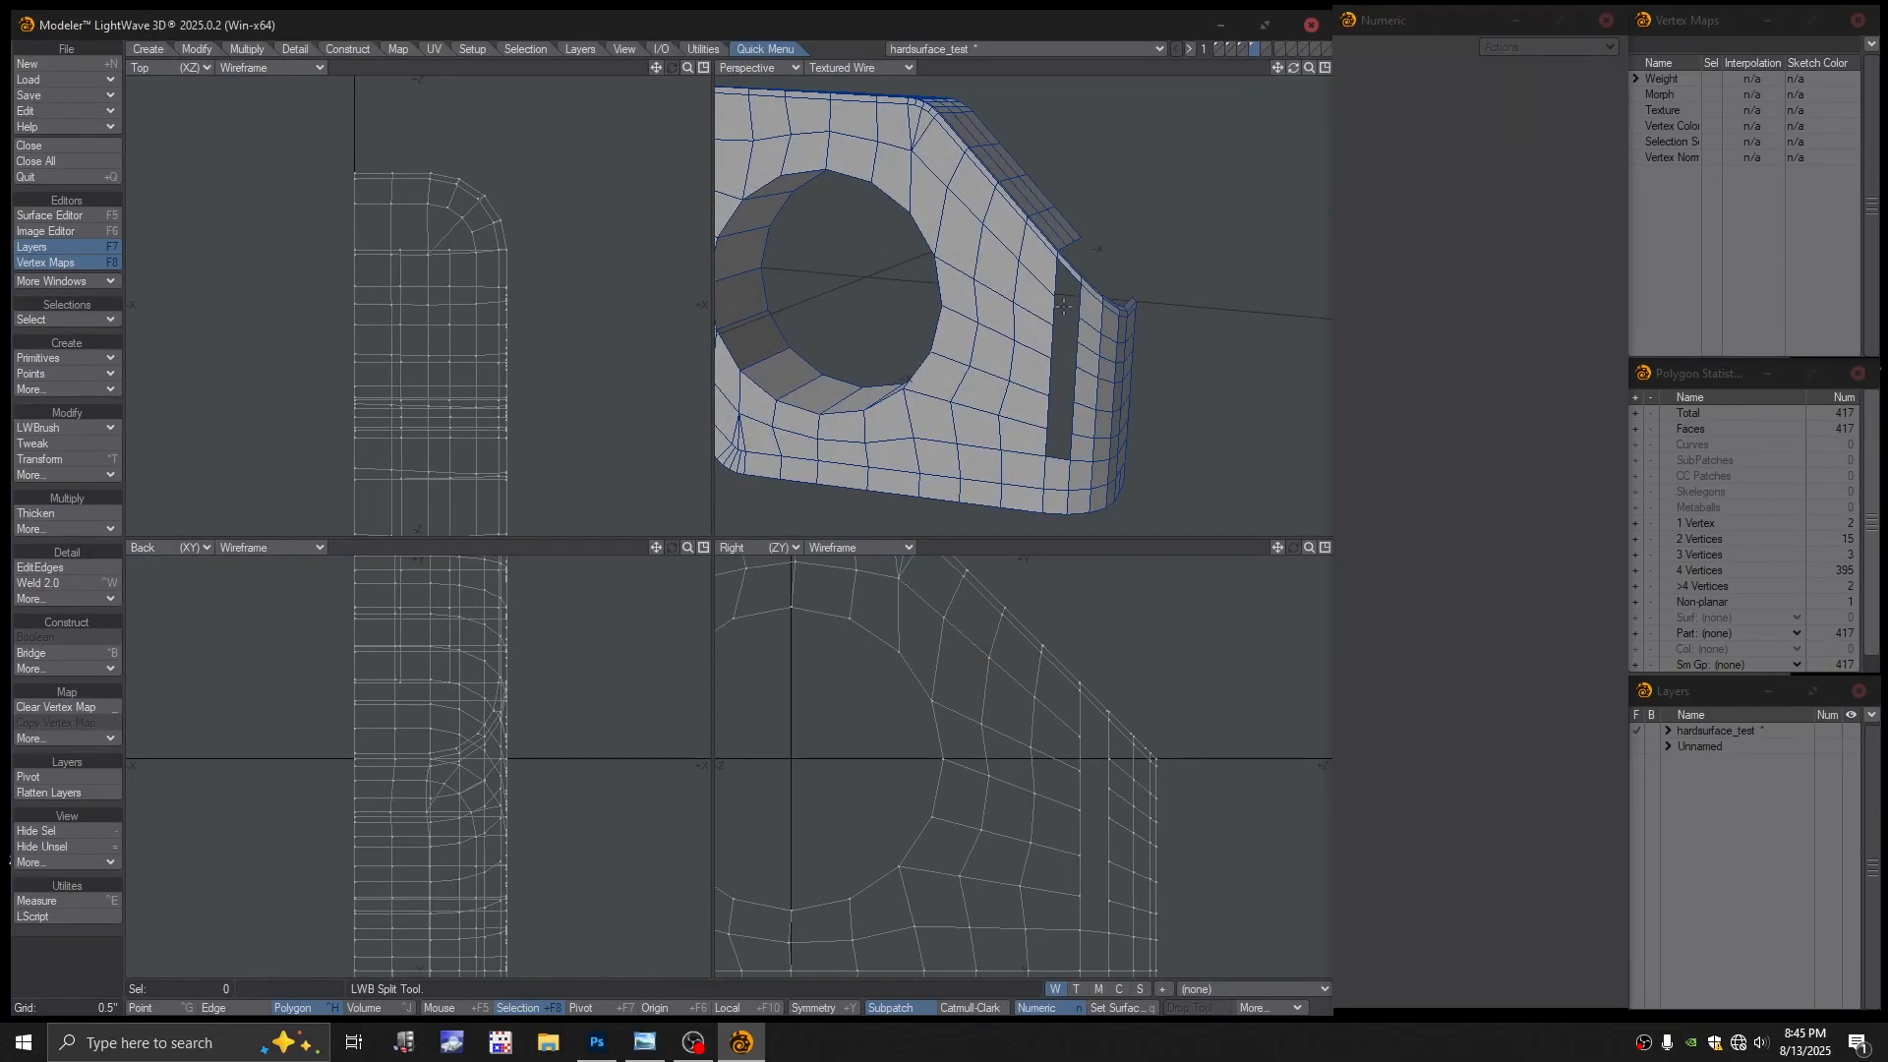
Select the two upper and two lower edges beside the slot and bridge across it
left_click(1054, 284)
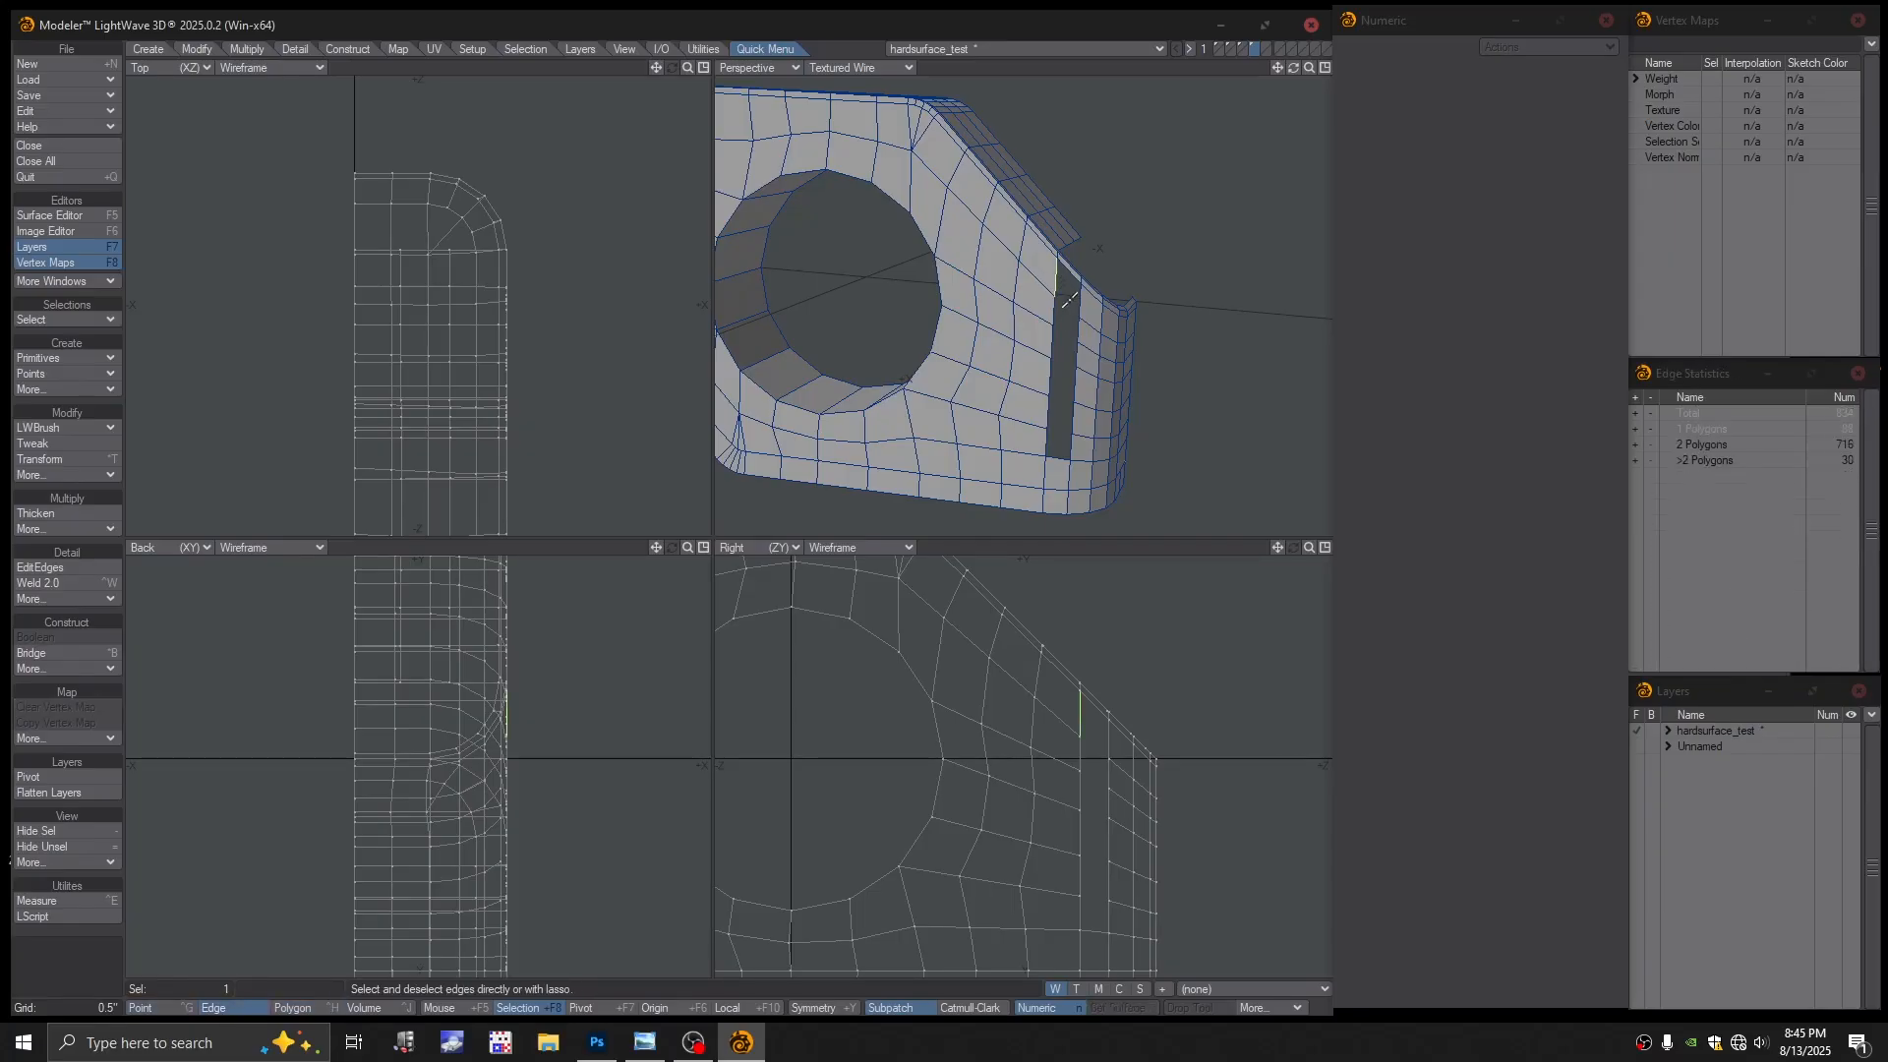
left_click(1079, 306)
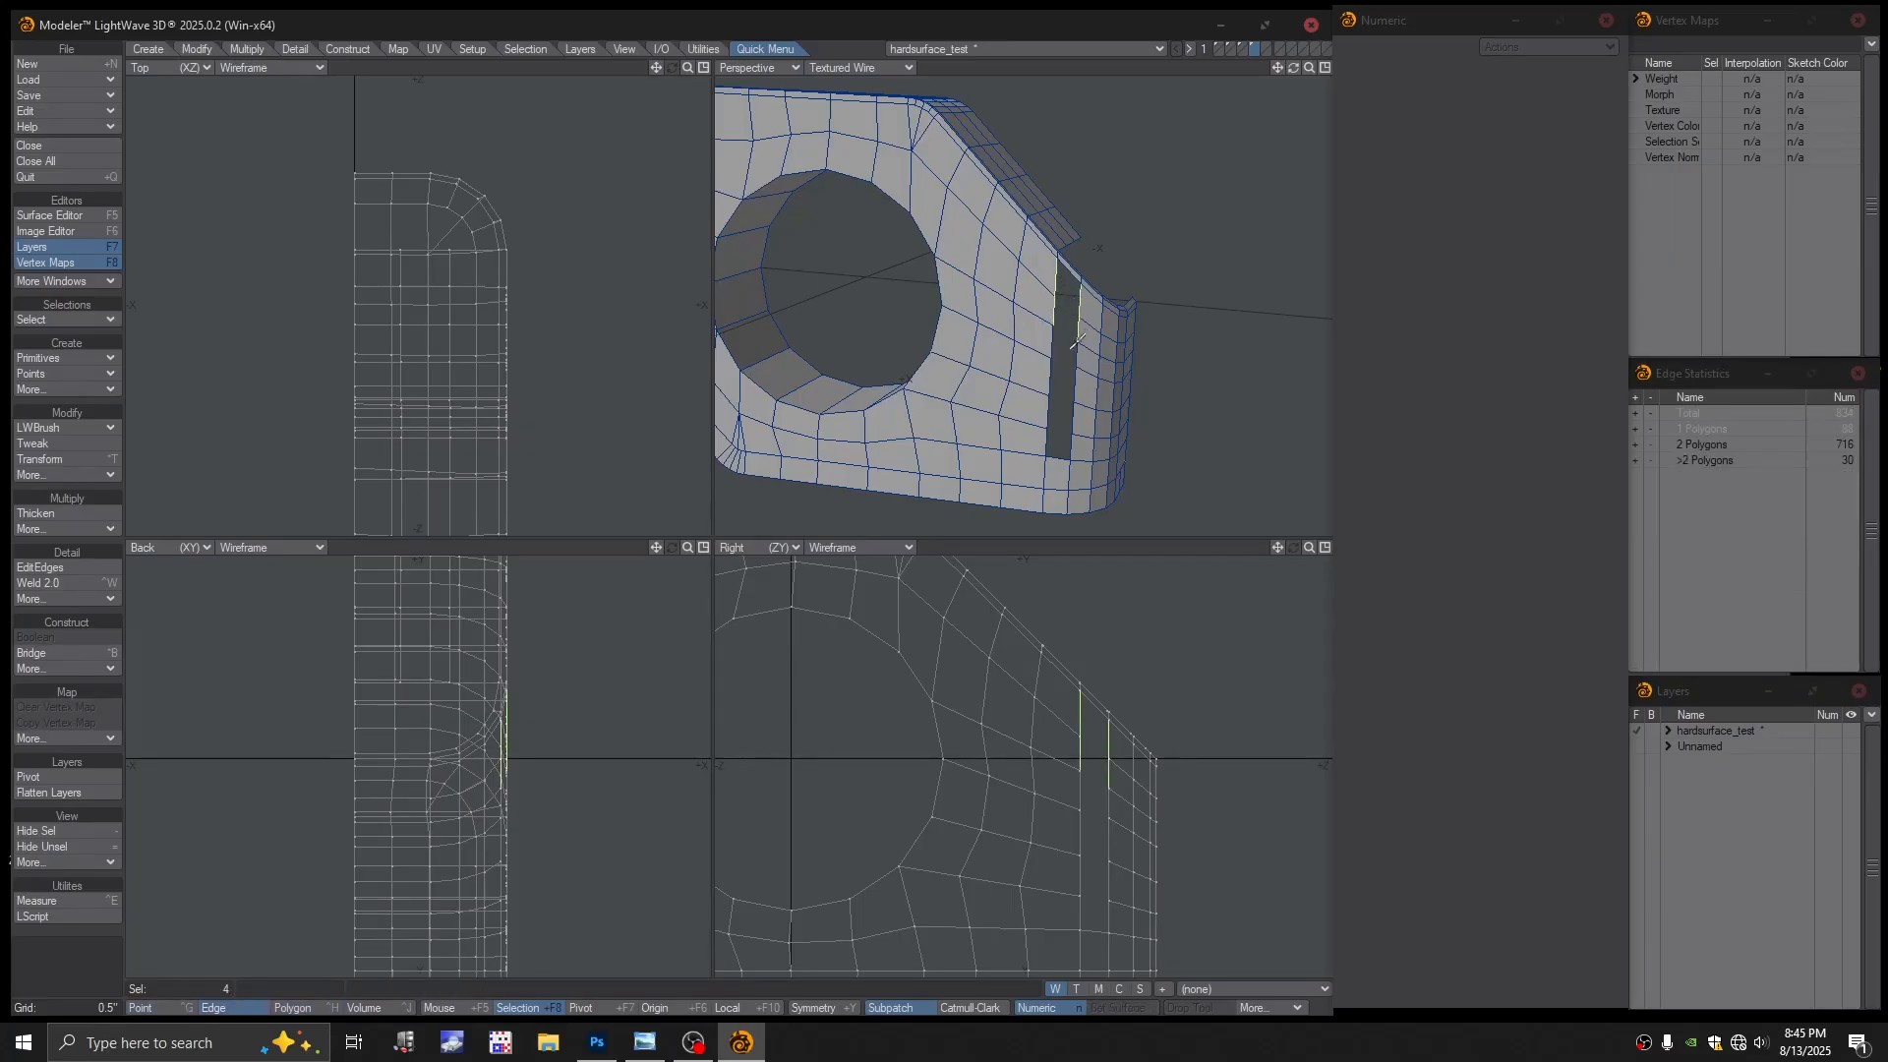
left_click(1055, 382)
left_click(1072, 398)
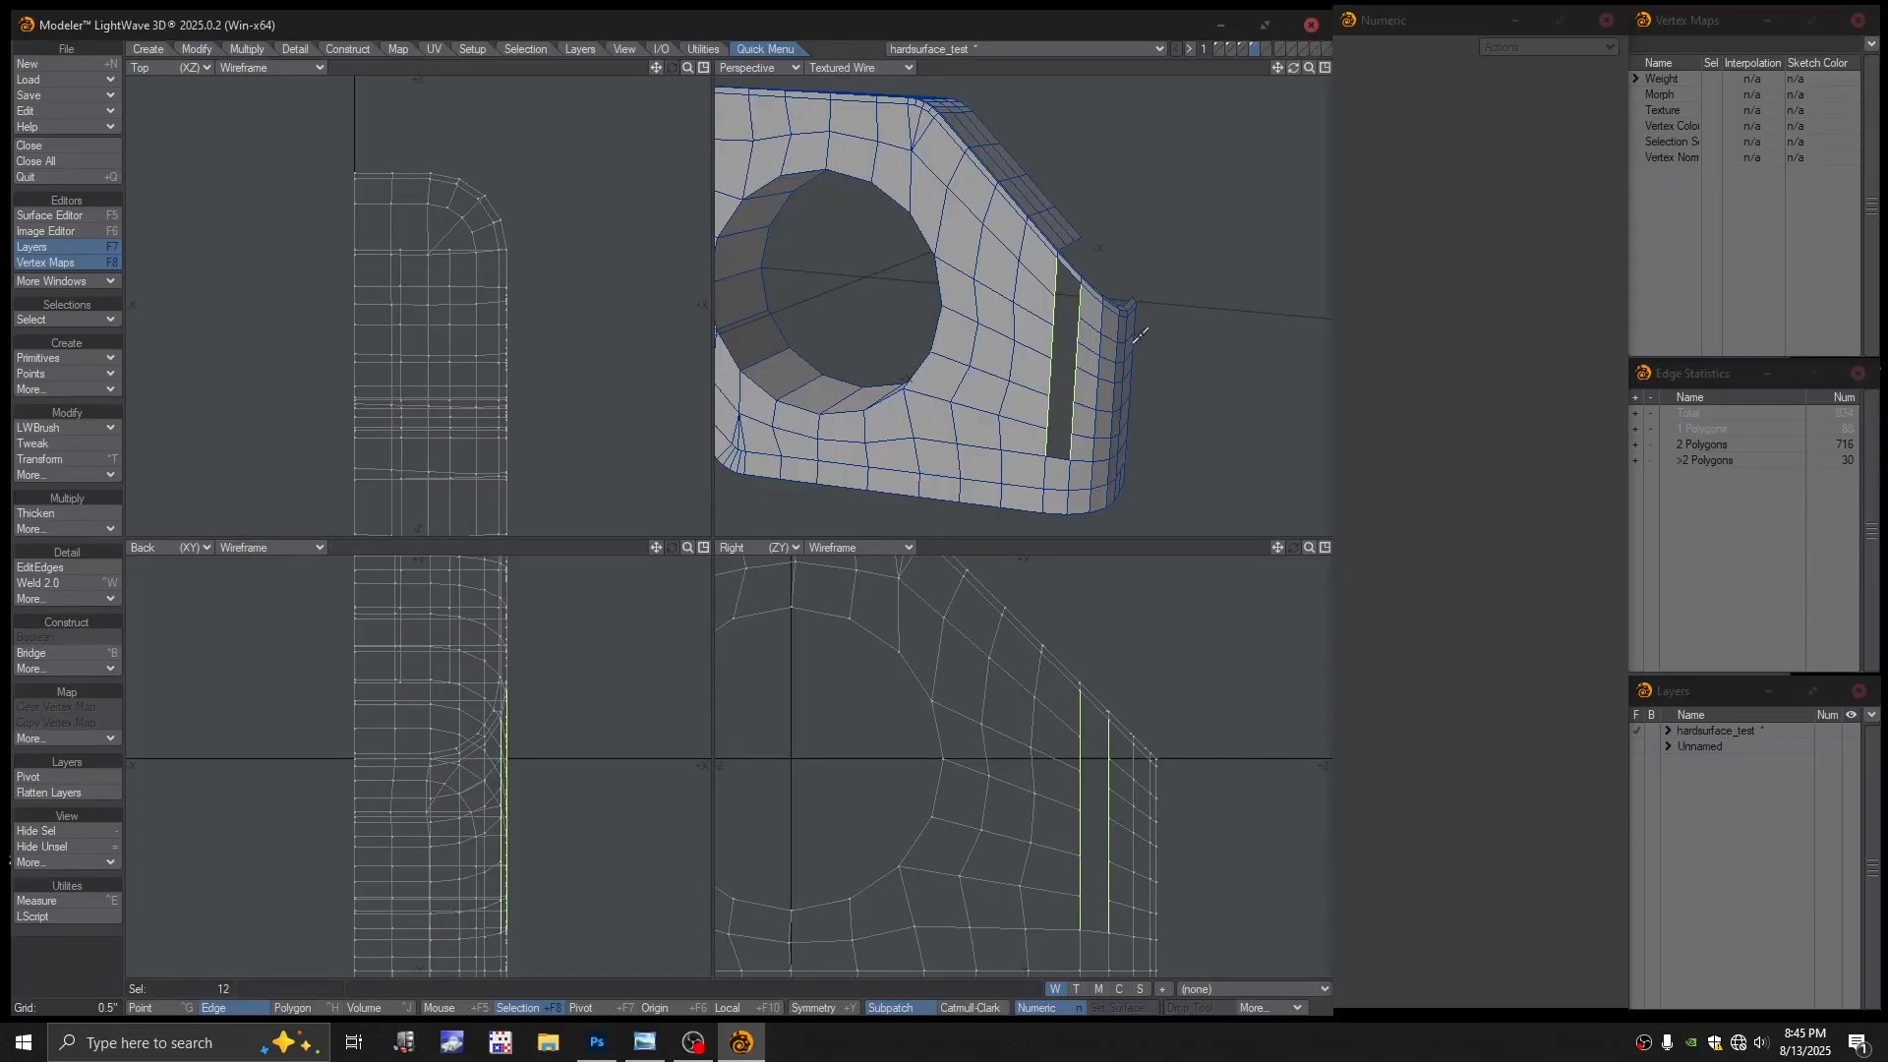
key("ctrl+b")
key("space")
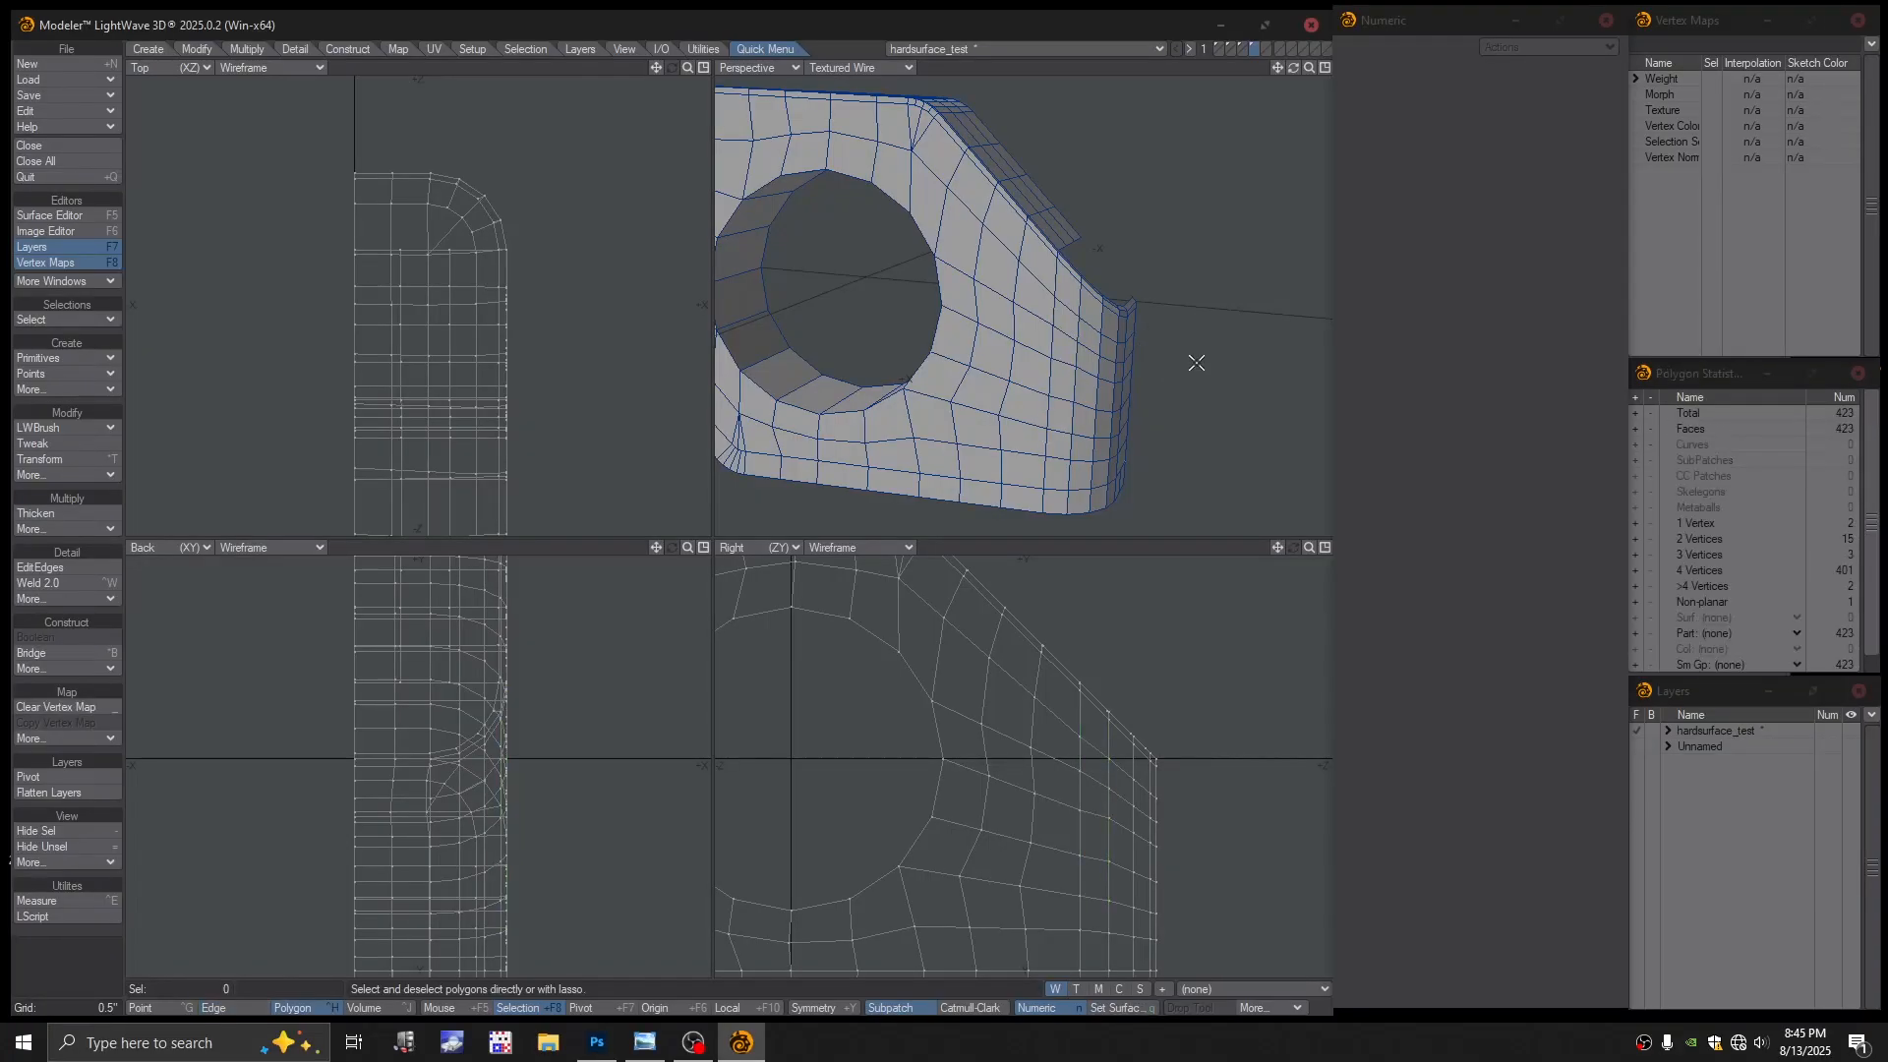
Preview subpatch smoothing, dismissing the more-than-four-vertices warning, then turn it off
key("a")
key("Tab")
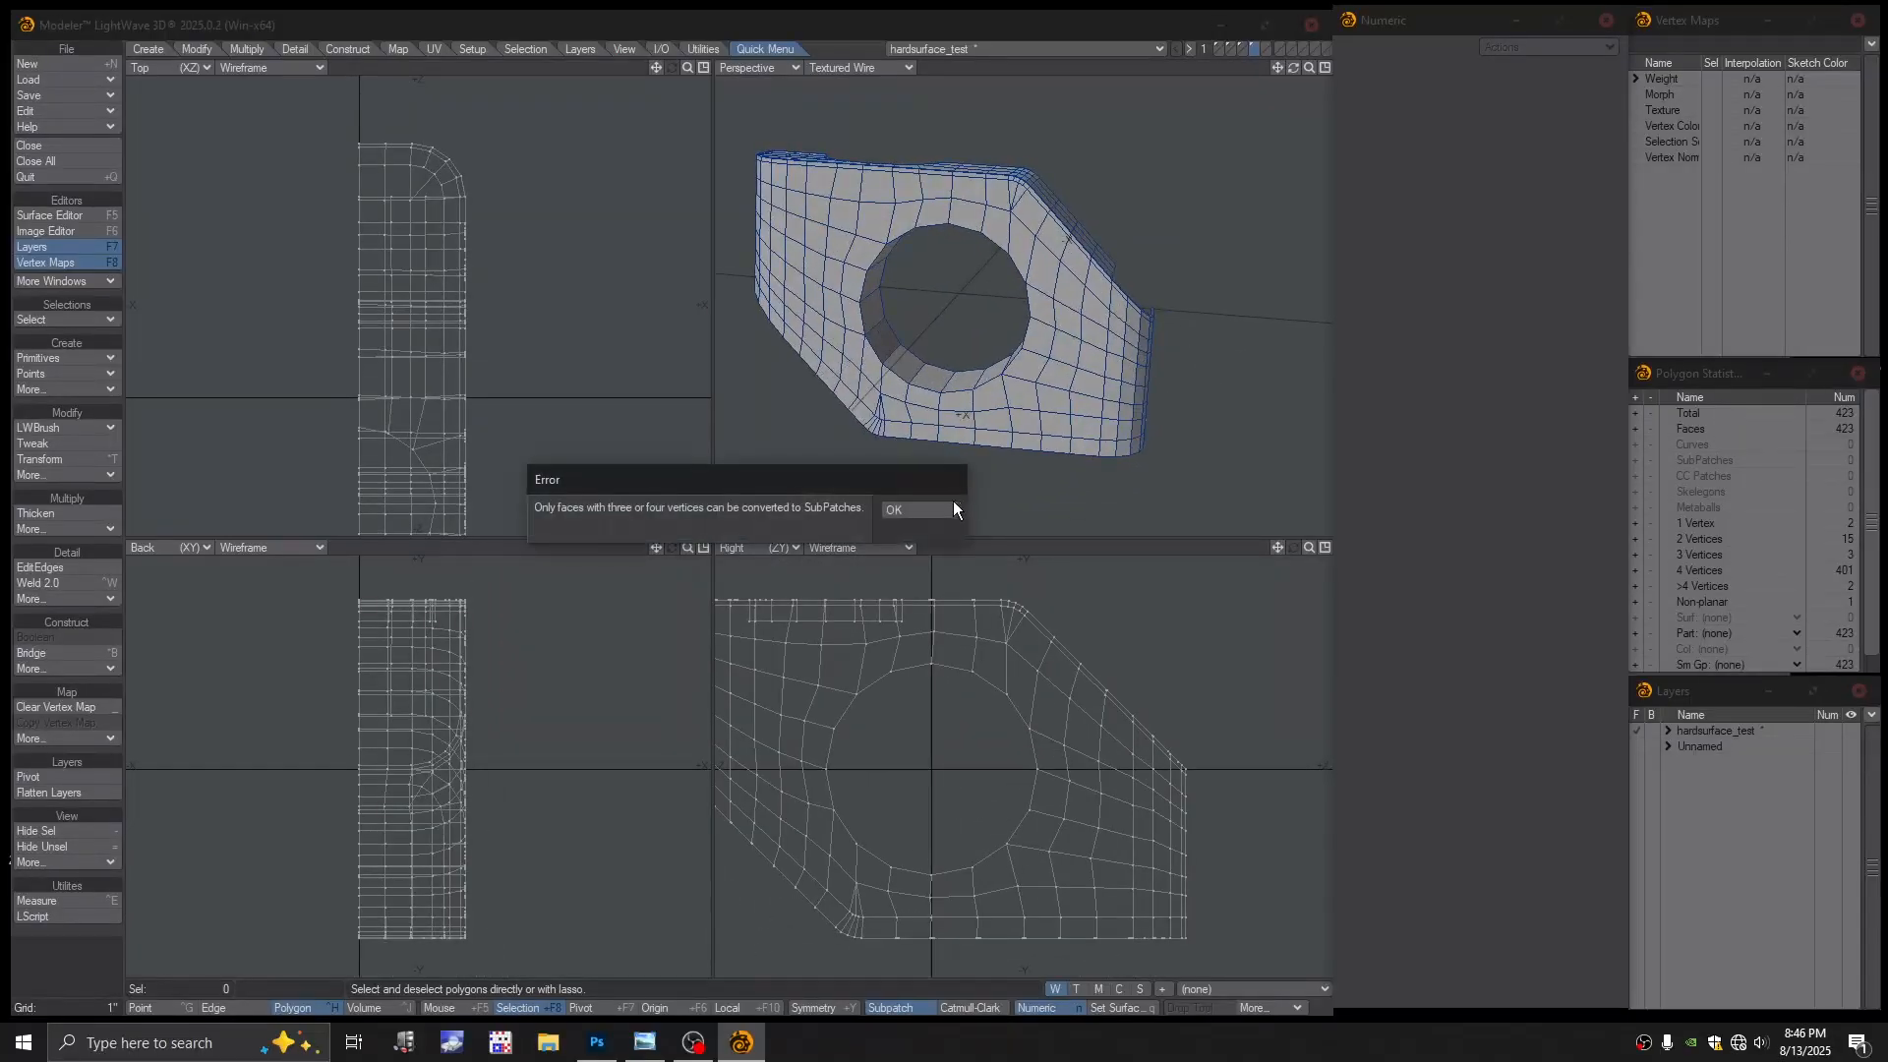
left_click(910, 512)
left_click_drag(924, 423, 1127, 359, "alt")
scroll(978, 308, "up", 2)
key("Tab")
mouse_move(1127, 360)
left_mouse_down("alt+shift")
mouse_move(1078, 334)
mouse_move(1078, 376)
mouse_move(1155, 405)
mouse_move(1139, 360)
mouse_move(1098, 398)
mouse_move(1058, 354)
mouse_move(1137, 337)
mouse_move(1194, 296)
mouse_move(1160, 295)
mouse_move(1087, 351)
mouse_move(1109, 379)
mouse_move(1082, 400)
mouse_move(1123, 374)
mouse_move(1115, 307)
mouse_move(1121, 383)
left_mouse_up("alt+shift")
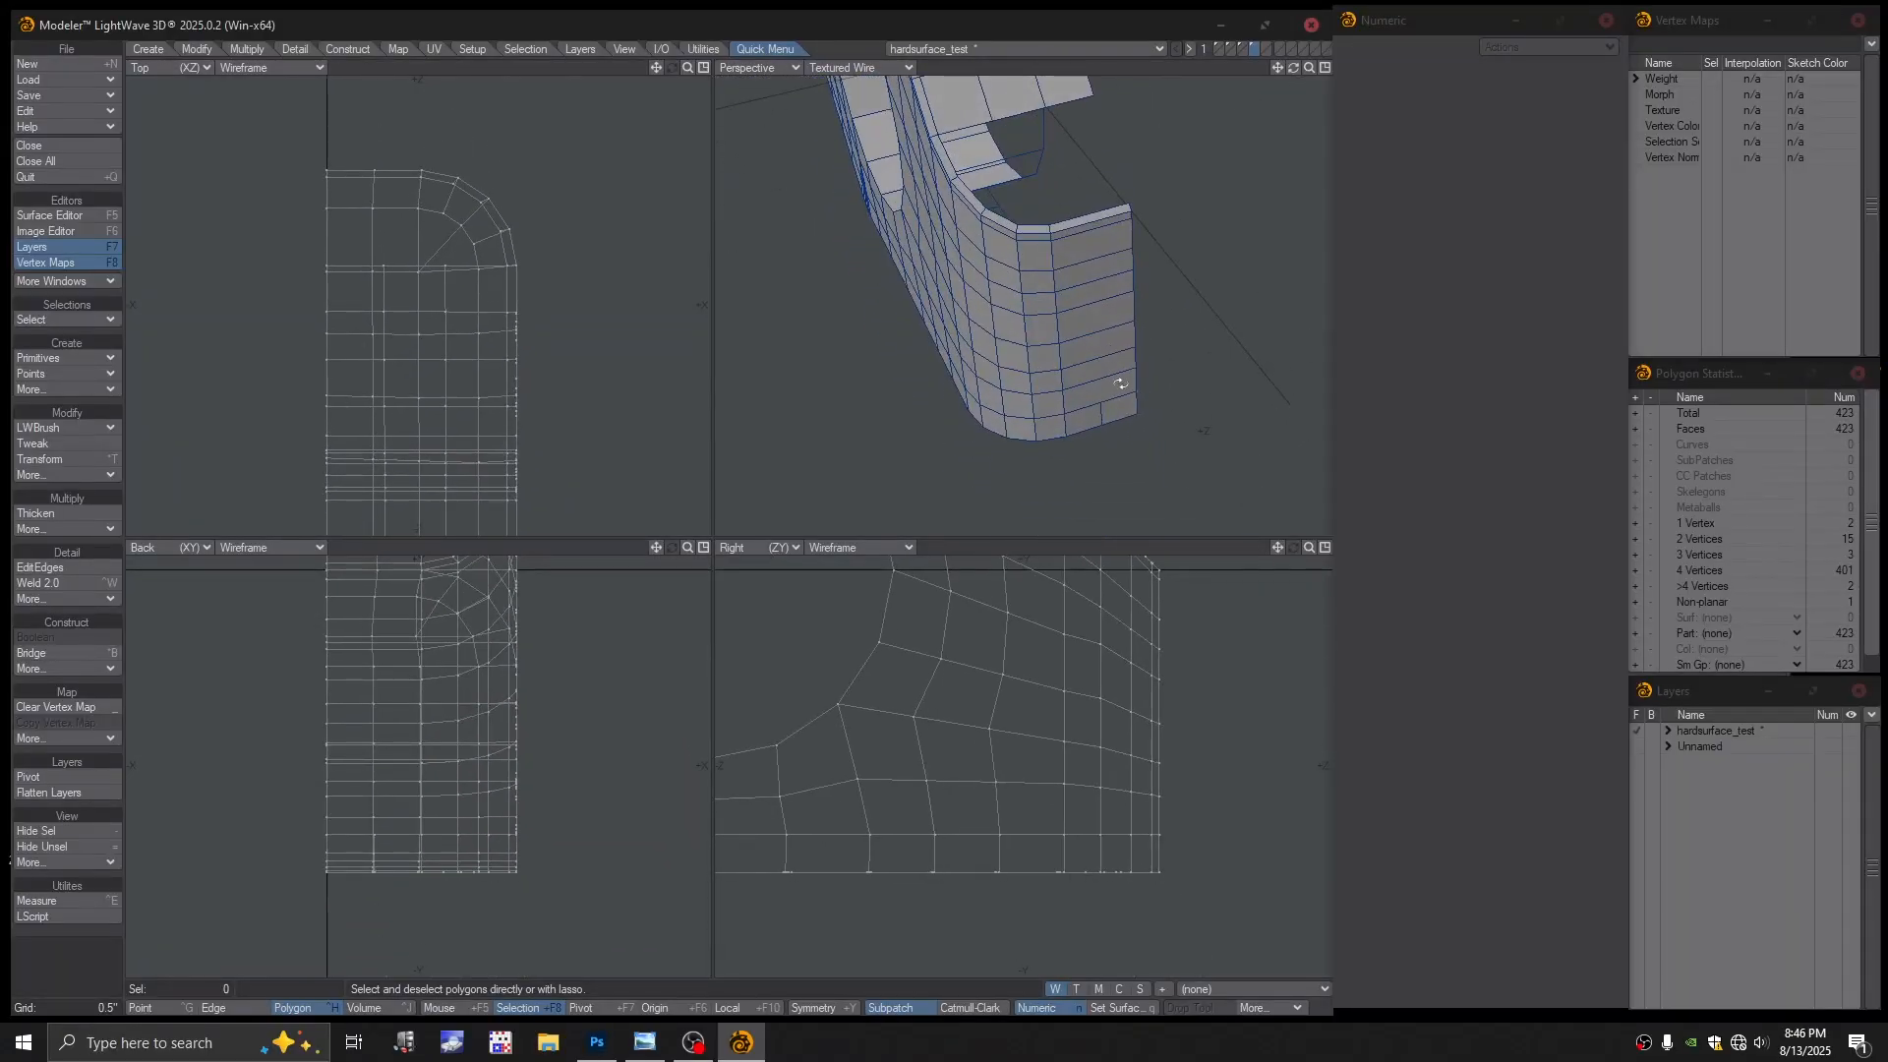
Insert a new edge loop near the block's rounded end
left_click(55, 568)
left_click_drag(1097, 228, 1067, 333, "alt")
scroll(1052, 408, "up", 3)
left_click_drag(1067, 333, 1119, 313, "alt+shift")
key("Return")
left_click_drag(1119, 313, 1087, 339, "alt")
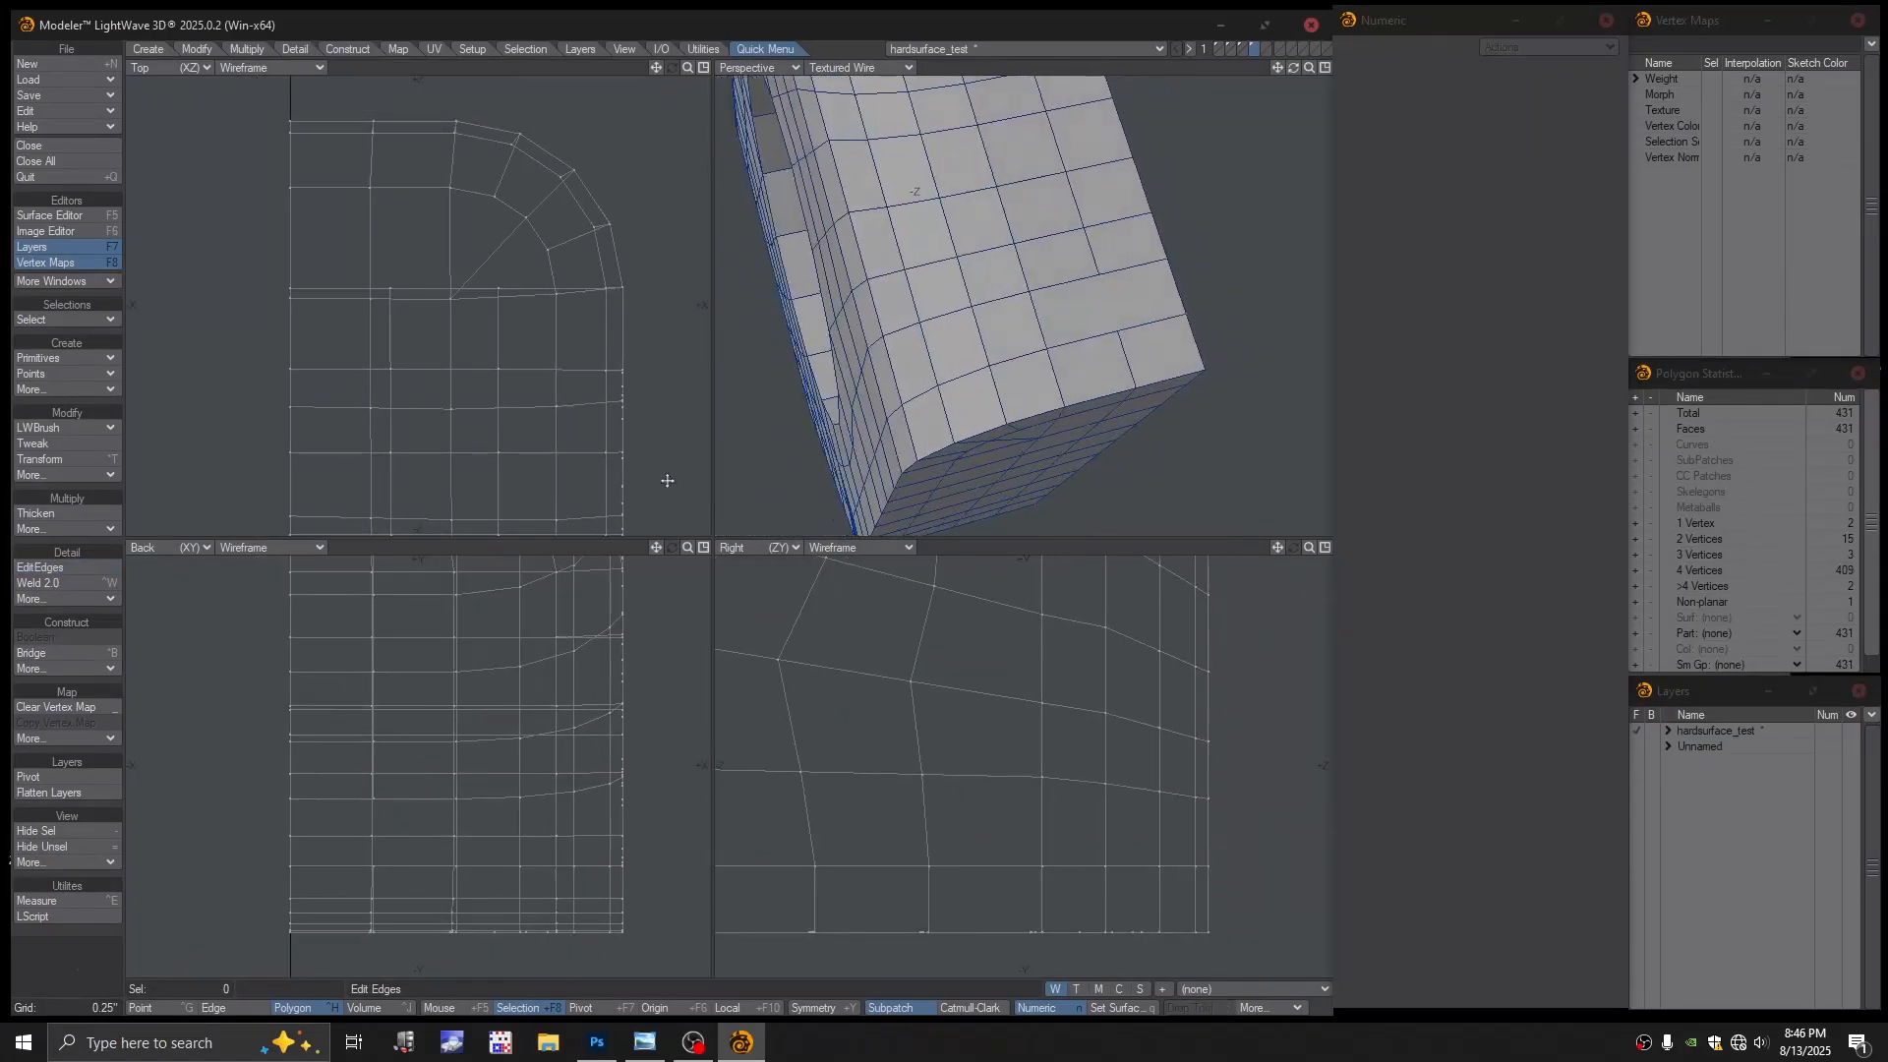
Cut a new edge across a polygon on the end with Split
left_click(49, 427)
left_click(49, 434)
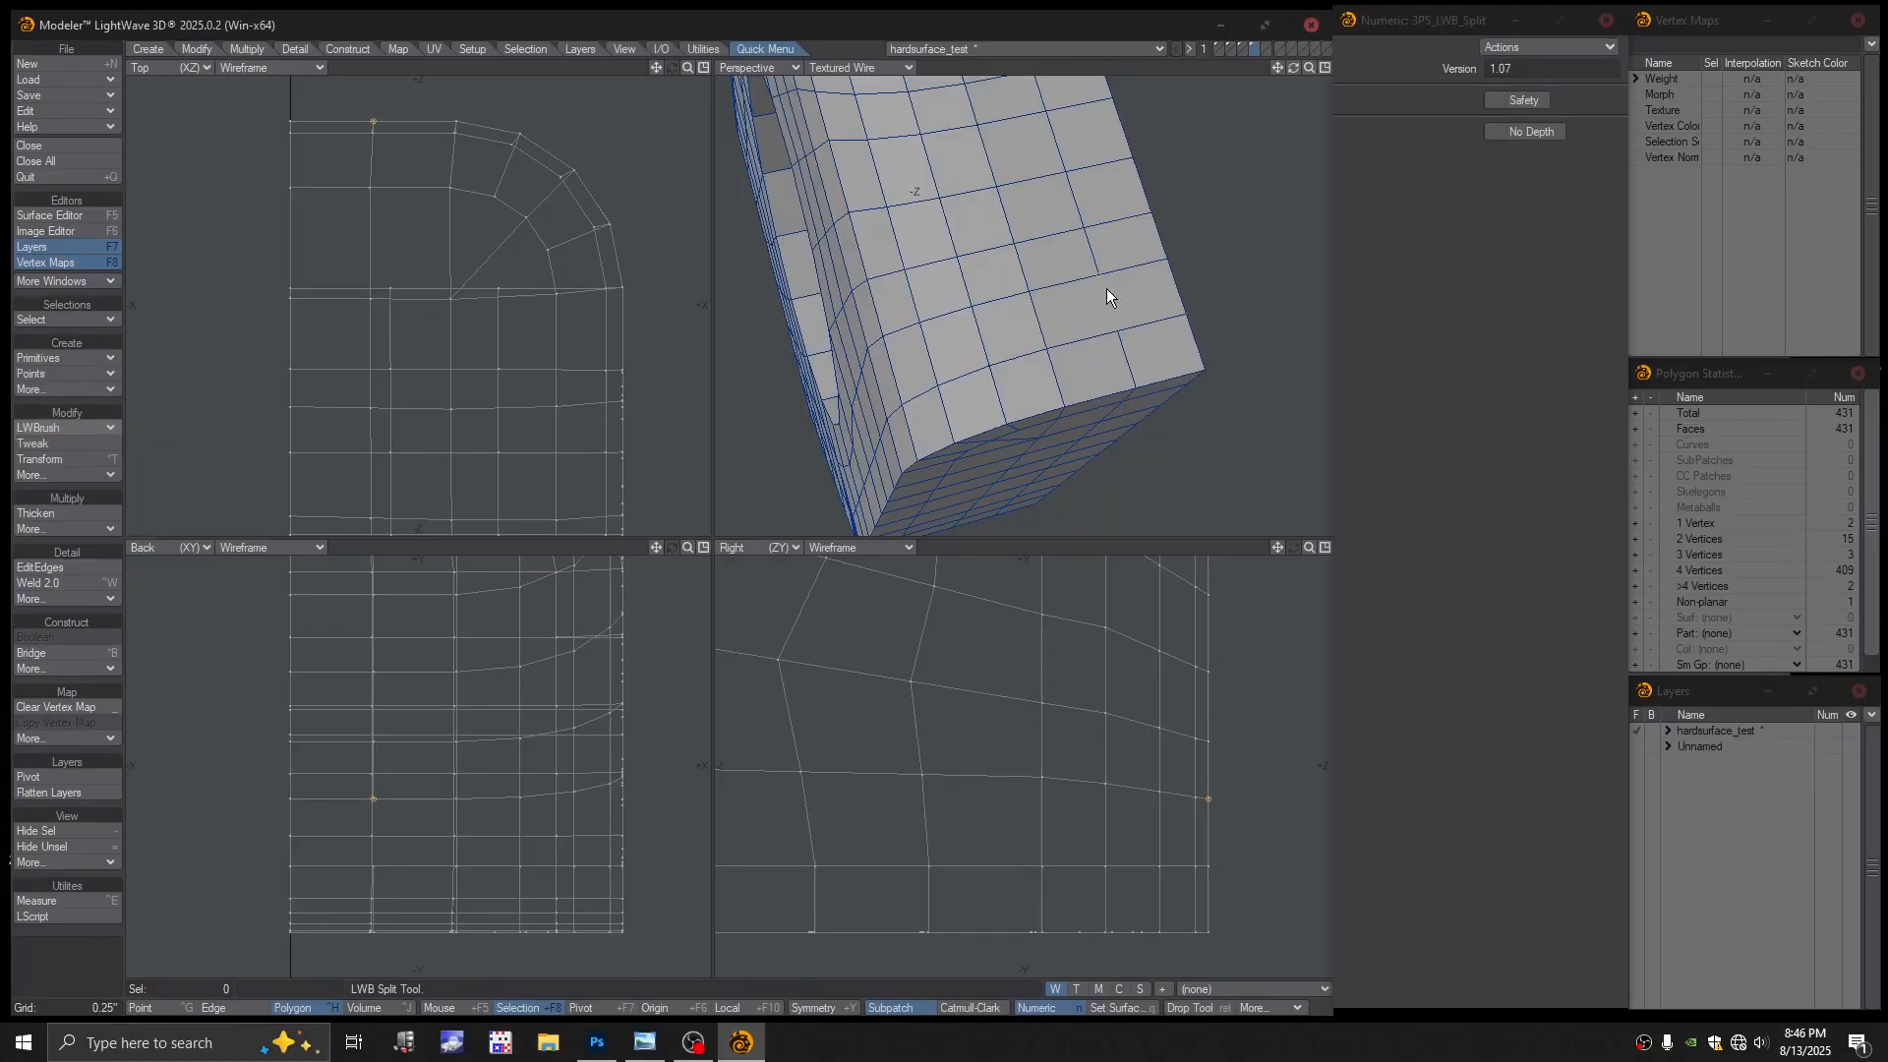
left_click_drag(1106, 287, 1121, 333)
scroll(1162, 319, "down", 2)
Try subpatch smoothing, dismissing the conversion warning, and inspect the mesh from above
key("Tab")
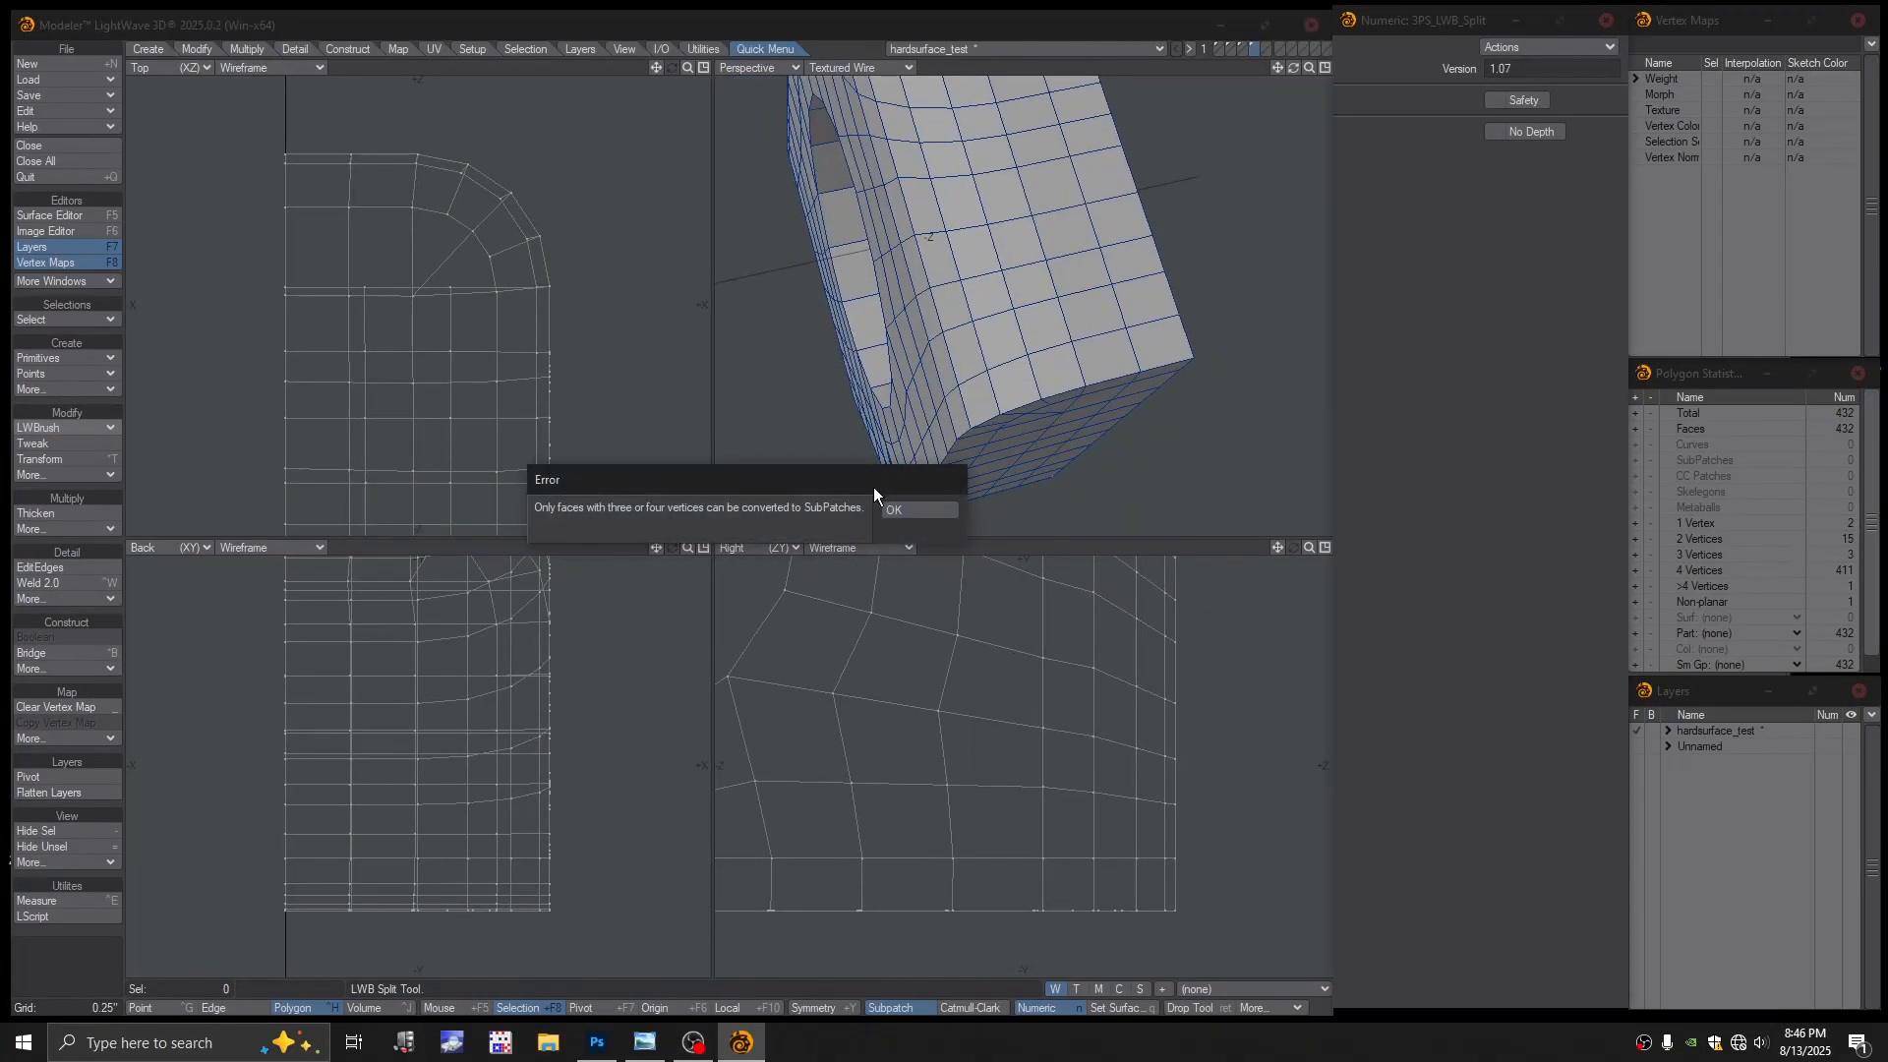
left_click(920, 509)
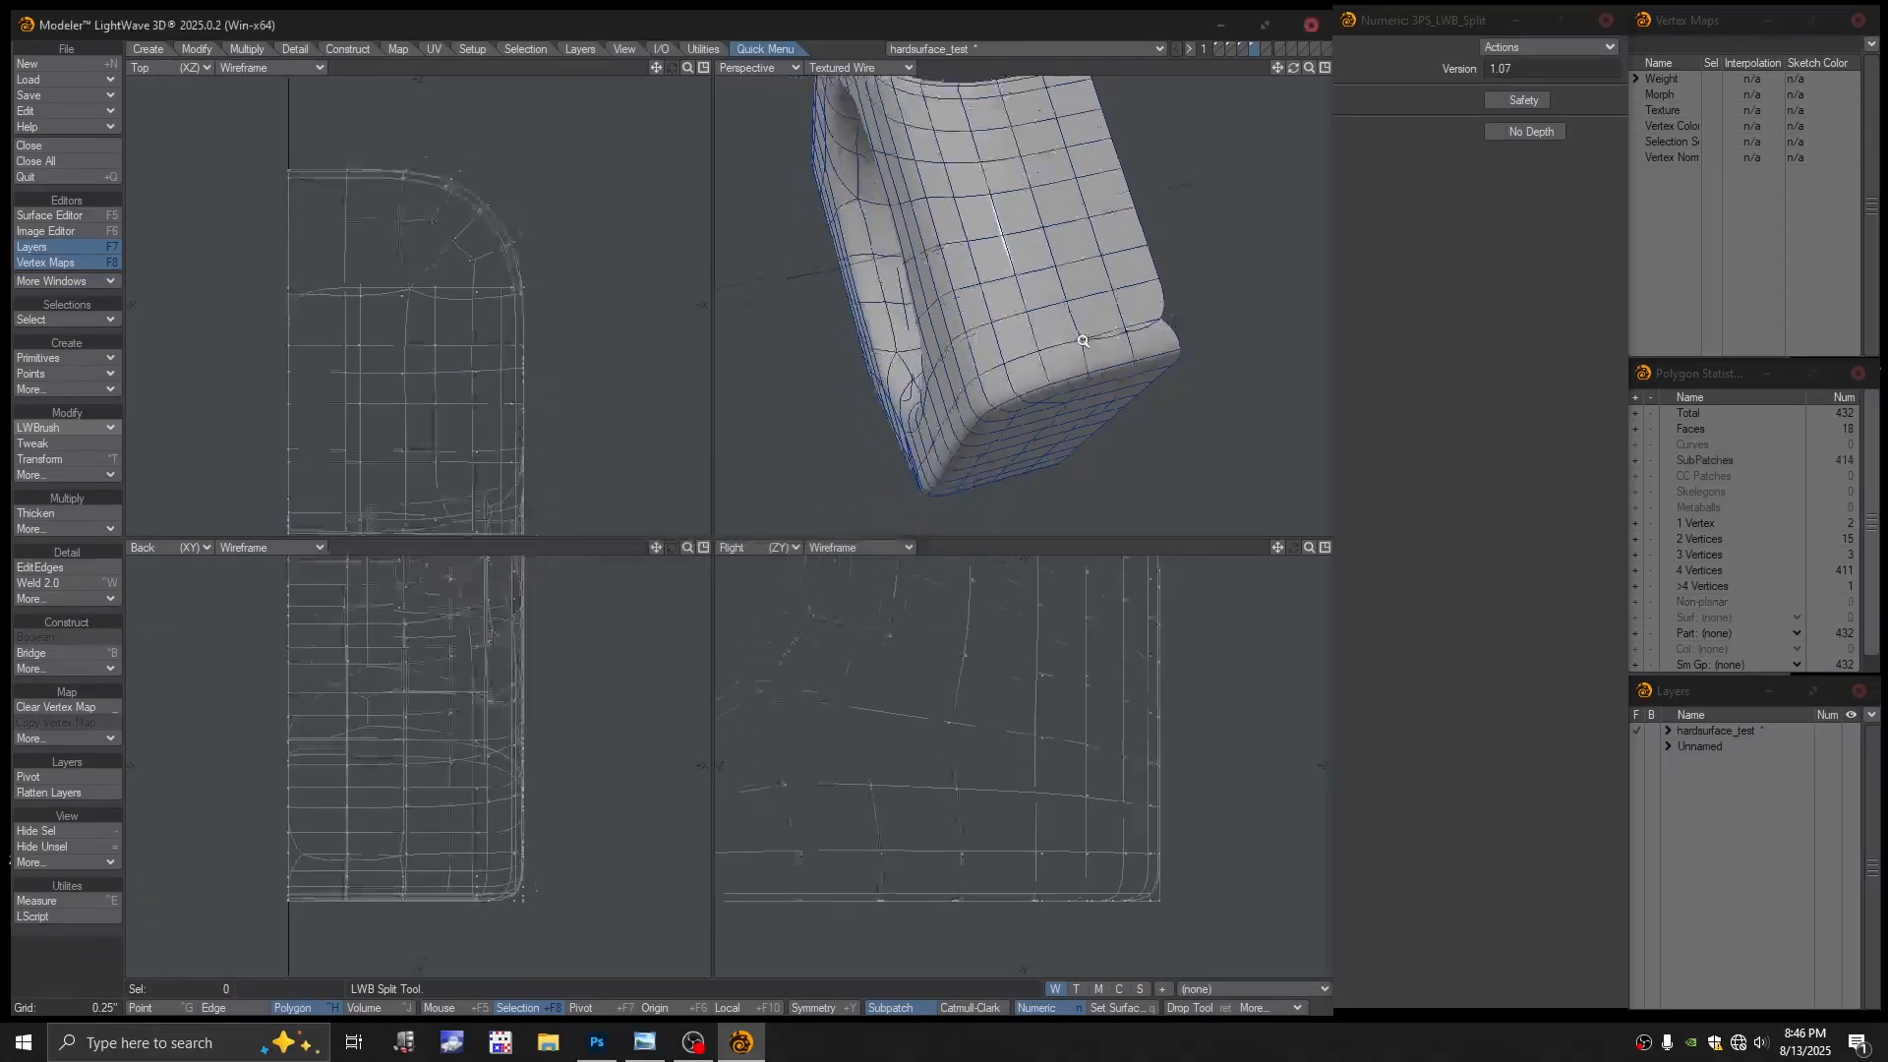
left_click_drag(1160, 355, 1080, 376, "alt")
scroll(1080, 376, "up", 3)
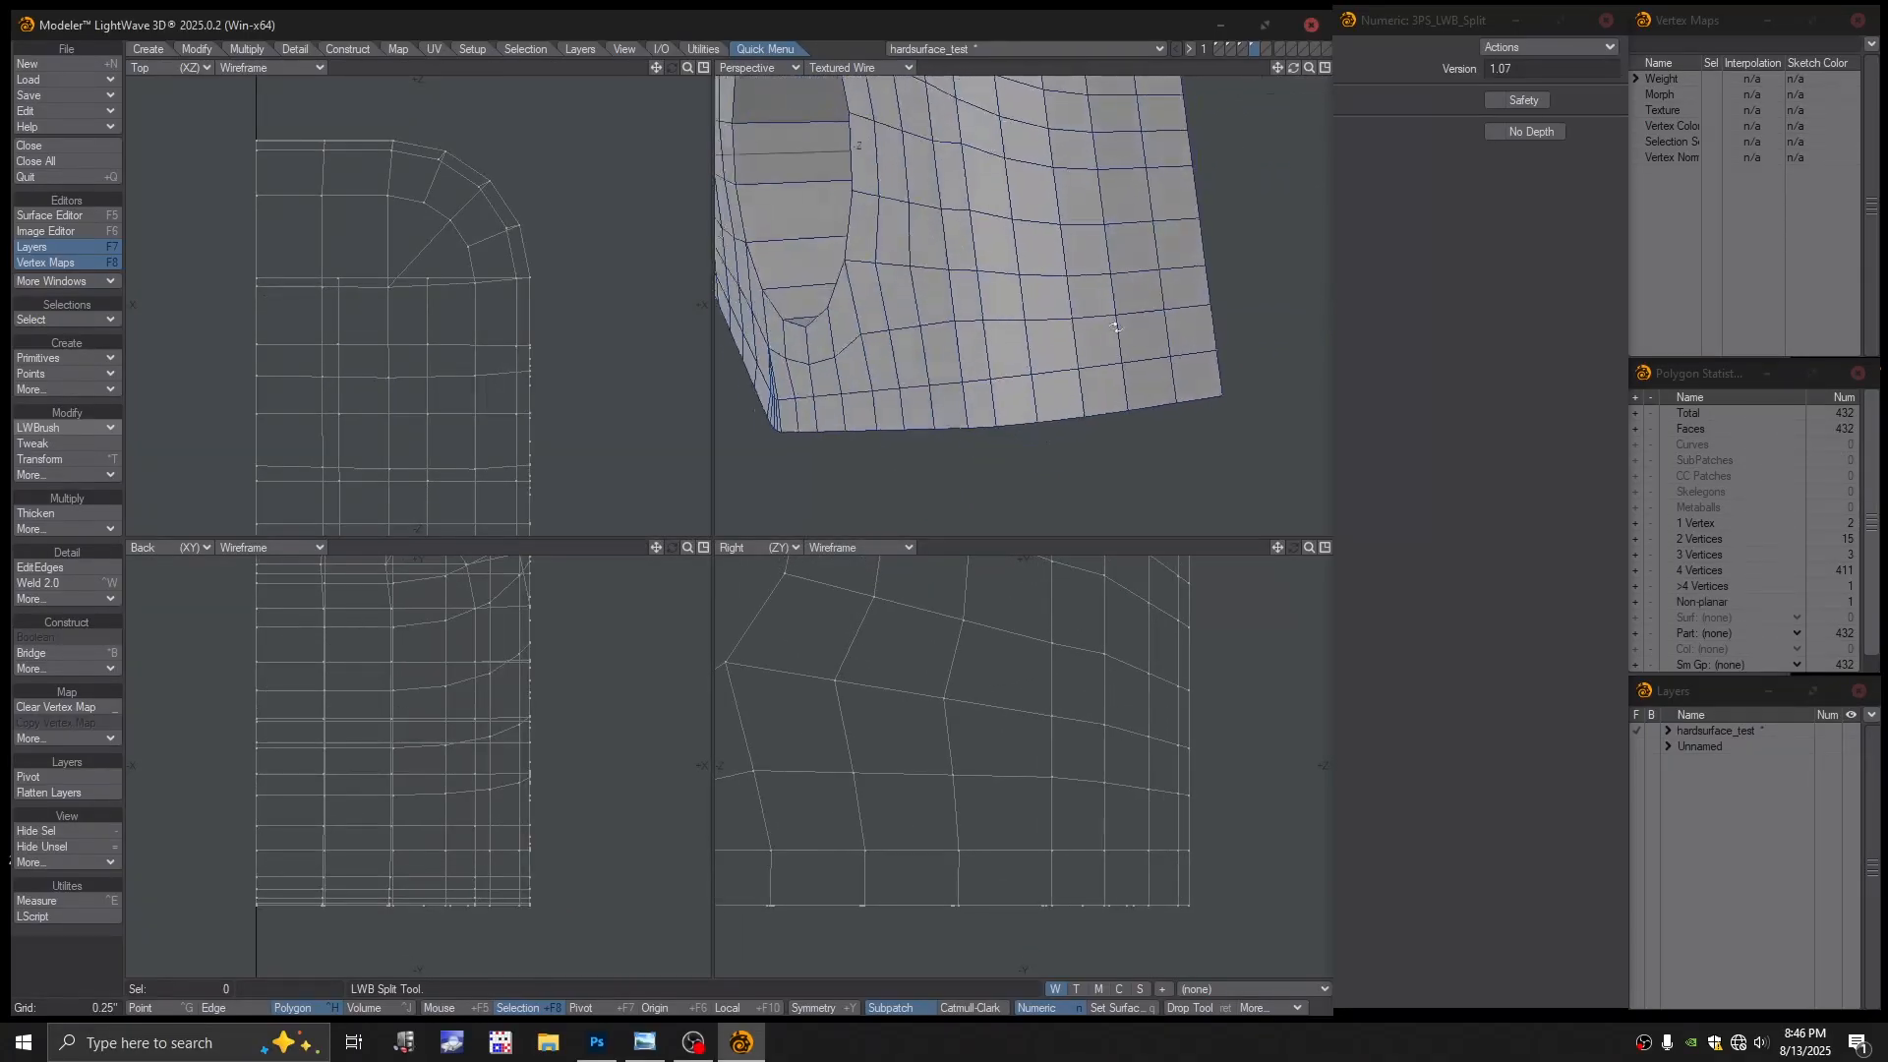
left_click(873, 67)
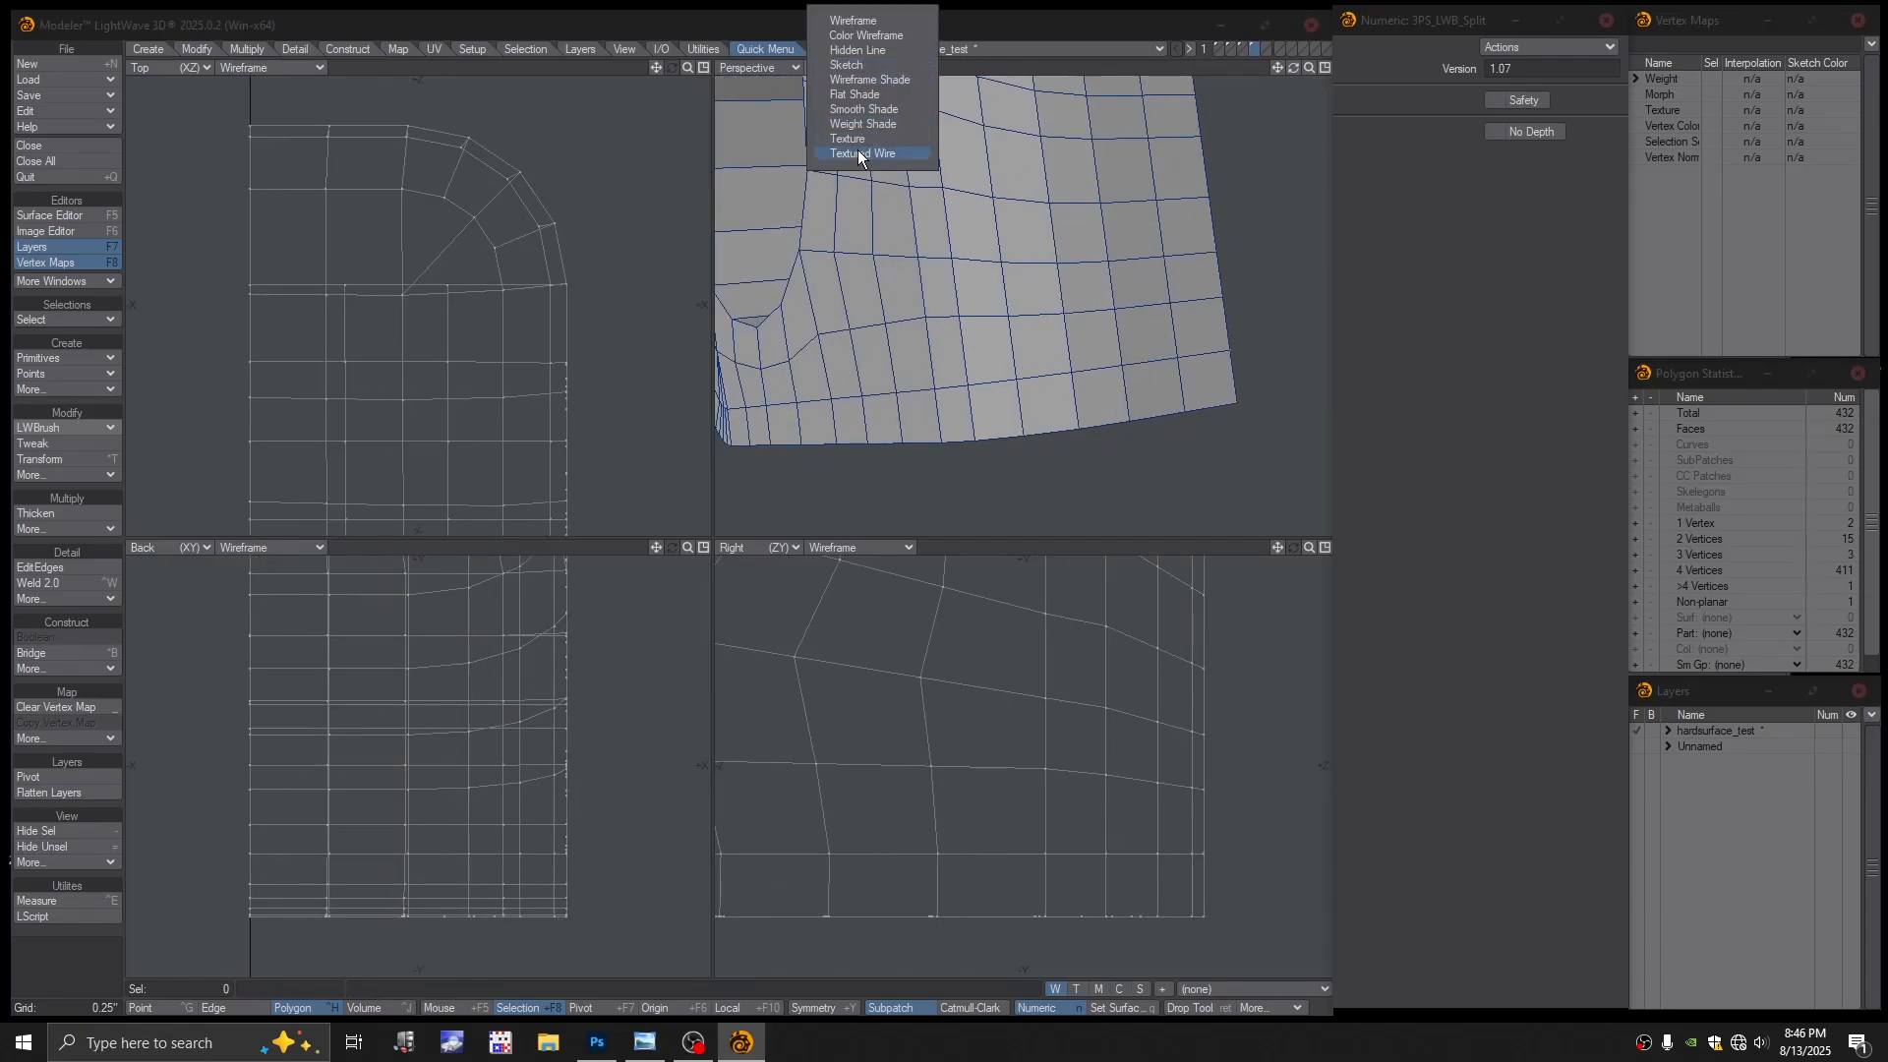
left_click(1251, 211)
Merge points automatically, removing 7 duplicates, and turn subpatch smoothing on
key("m")
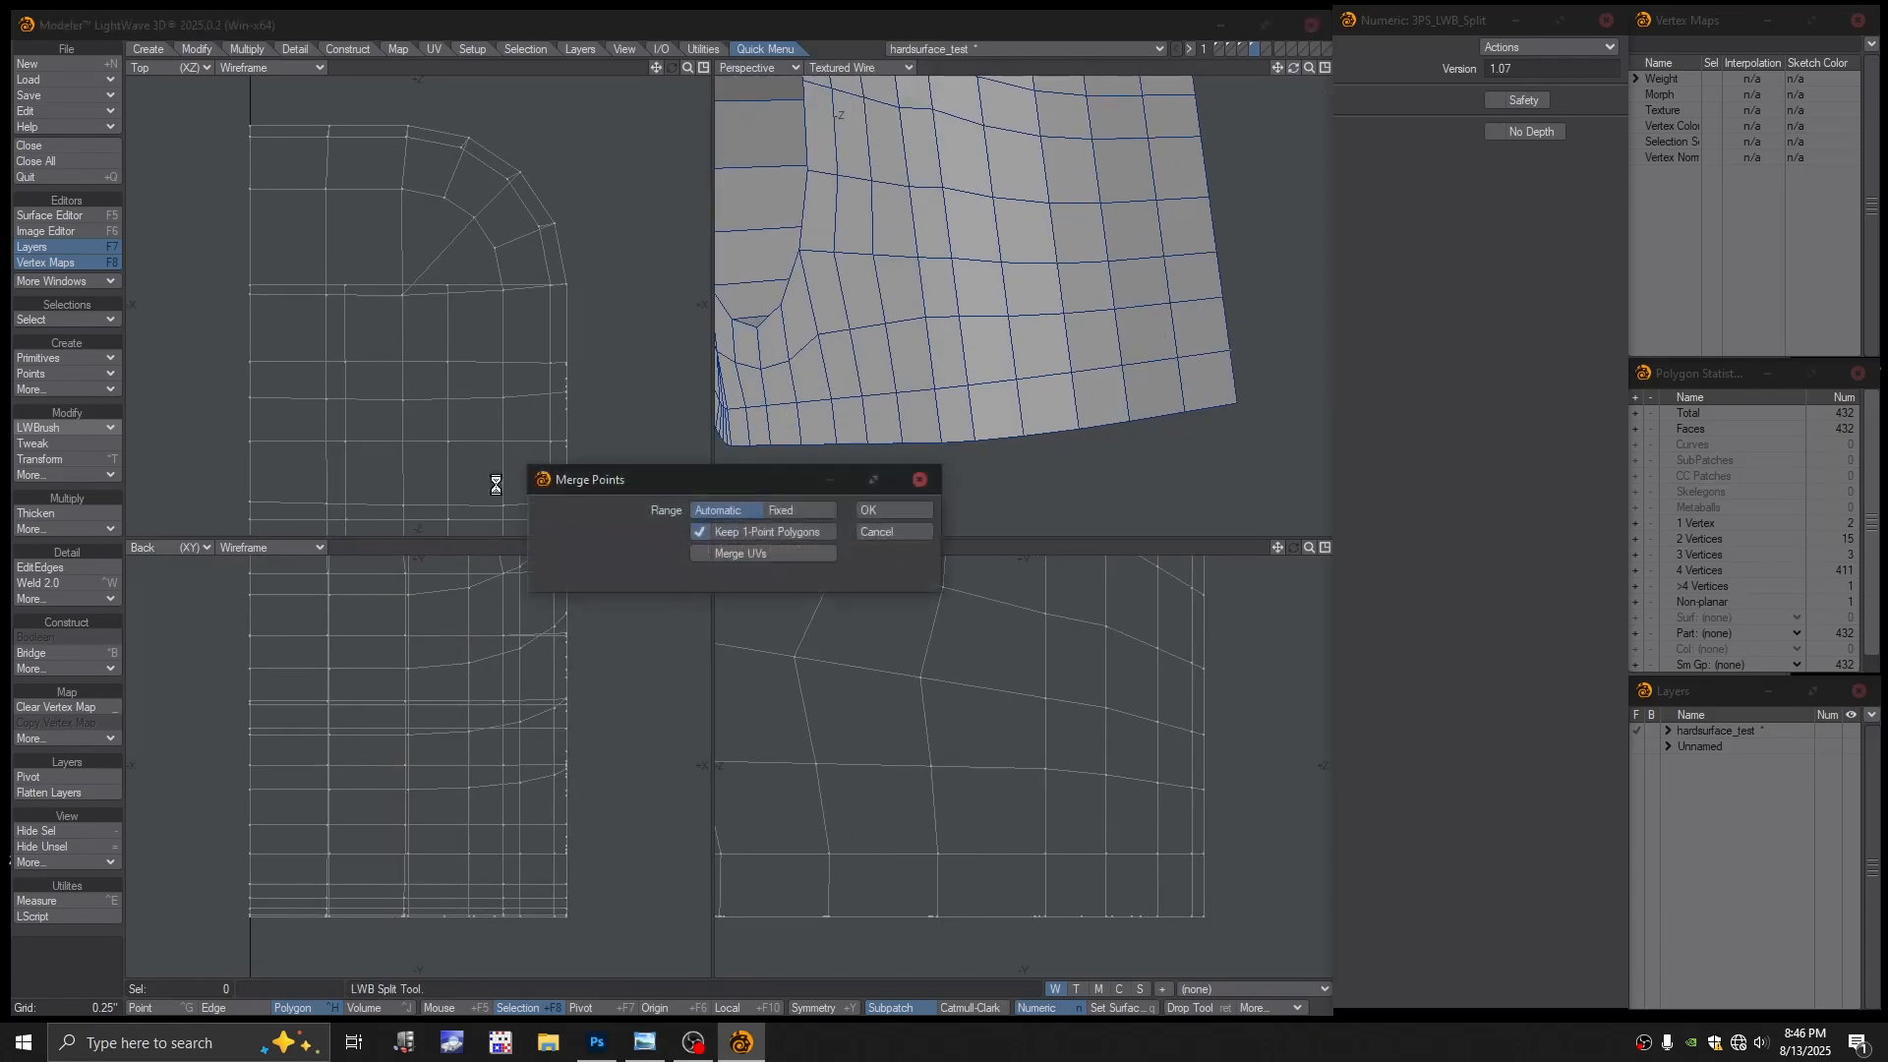
left_click(878, 512)
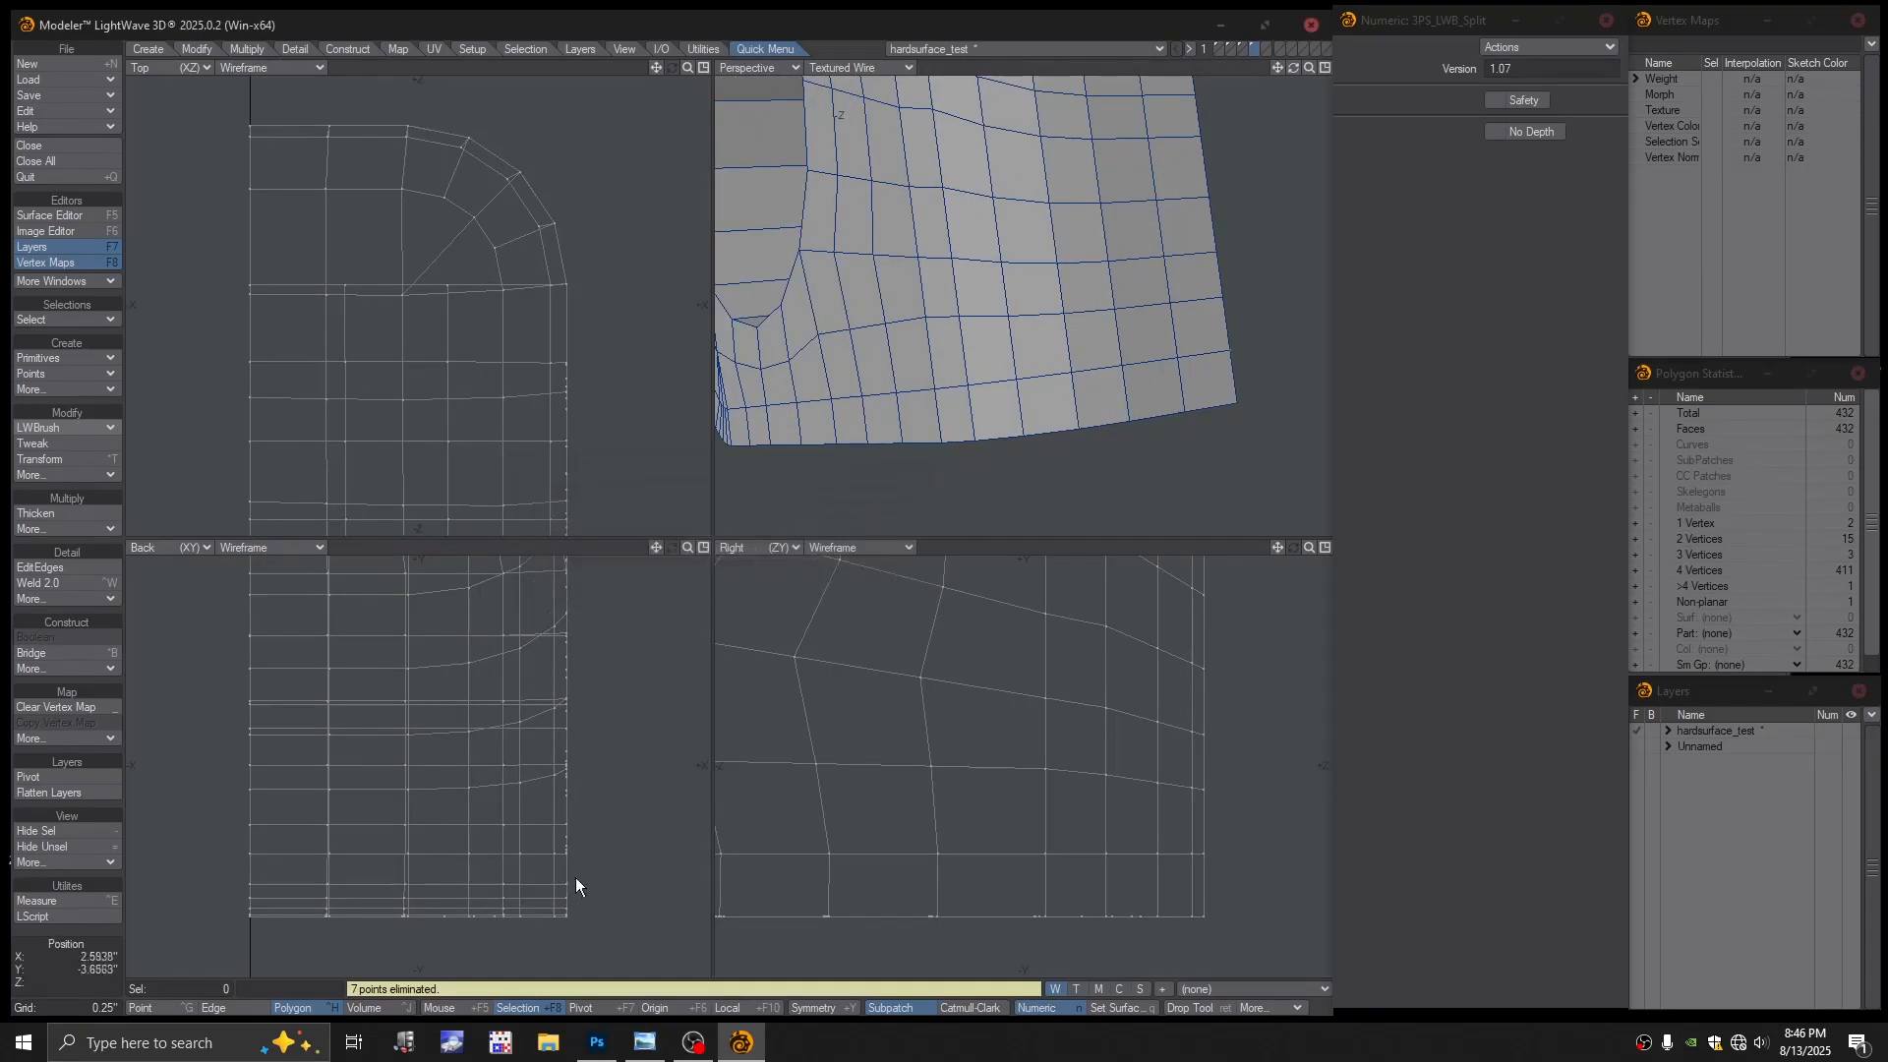
key("Tab")
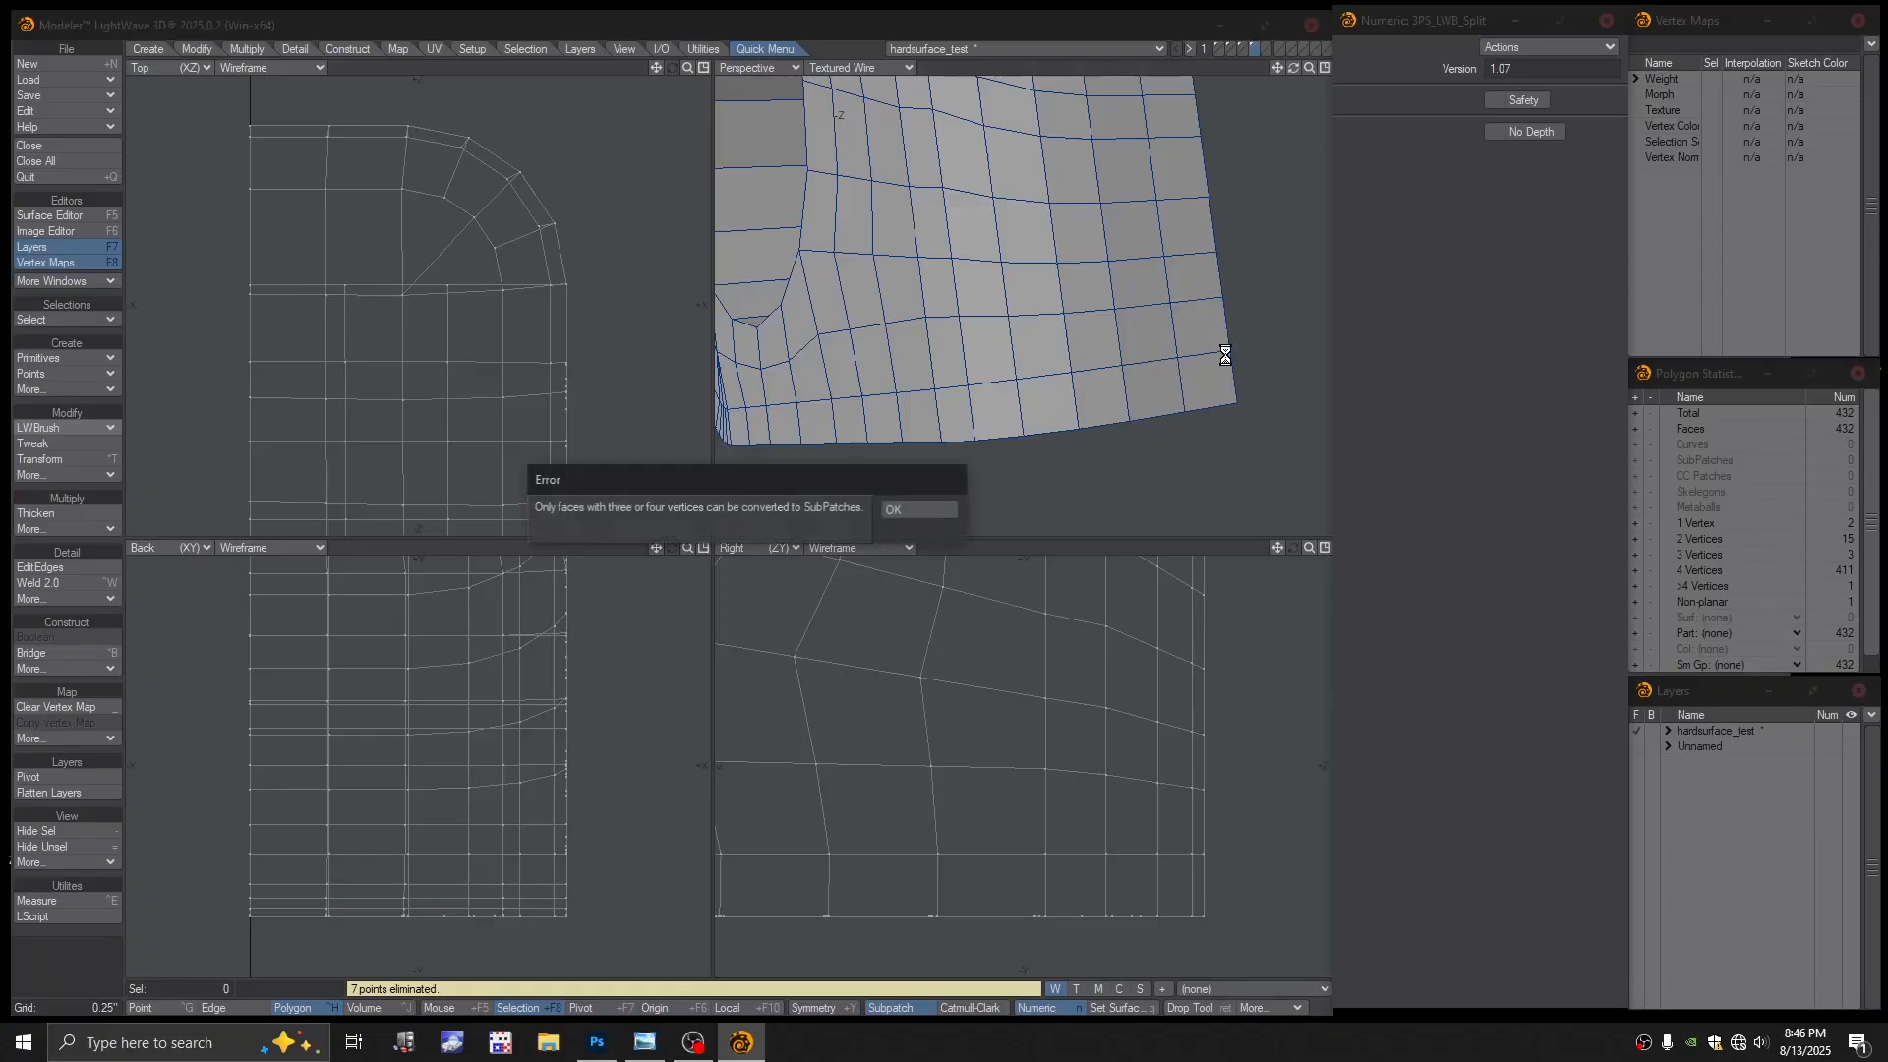
left_click(933, 515)
scroll(1162, 348, "down", 3)
mouse_move(1163, 348)
left_mouse_down("alt")
mouse_move(1071, 352)
mouse_move(1042, 296)
mouse_move(1156, 352)
left_mouse_up("alt")
left_click_drag(1156, 352, 946, 267, "ctrl+alt")
Turn SubPatch off and switch the Perspective view to Color Wireframe
key("Tab")
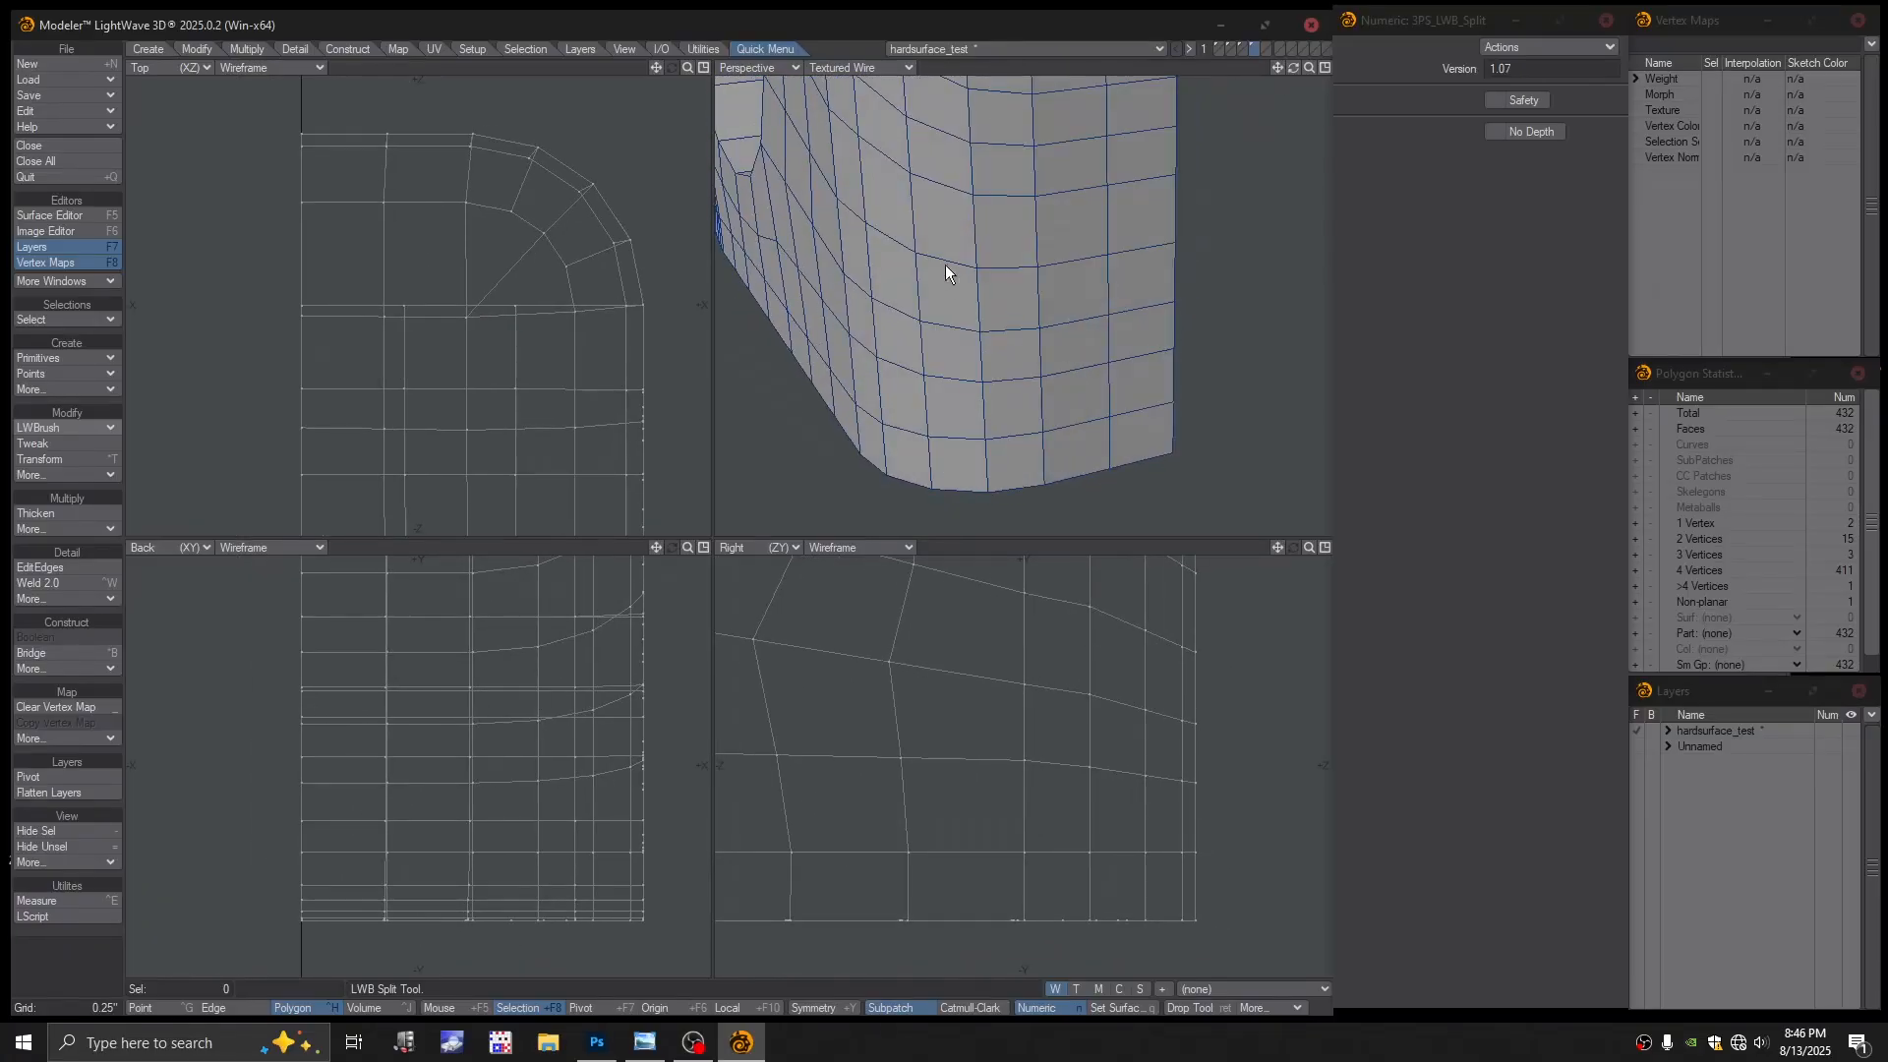
left_click(859, 67)
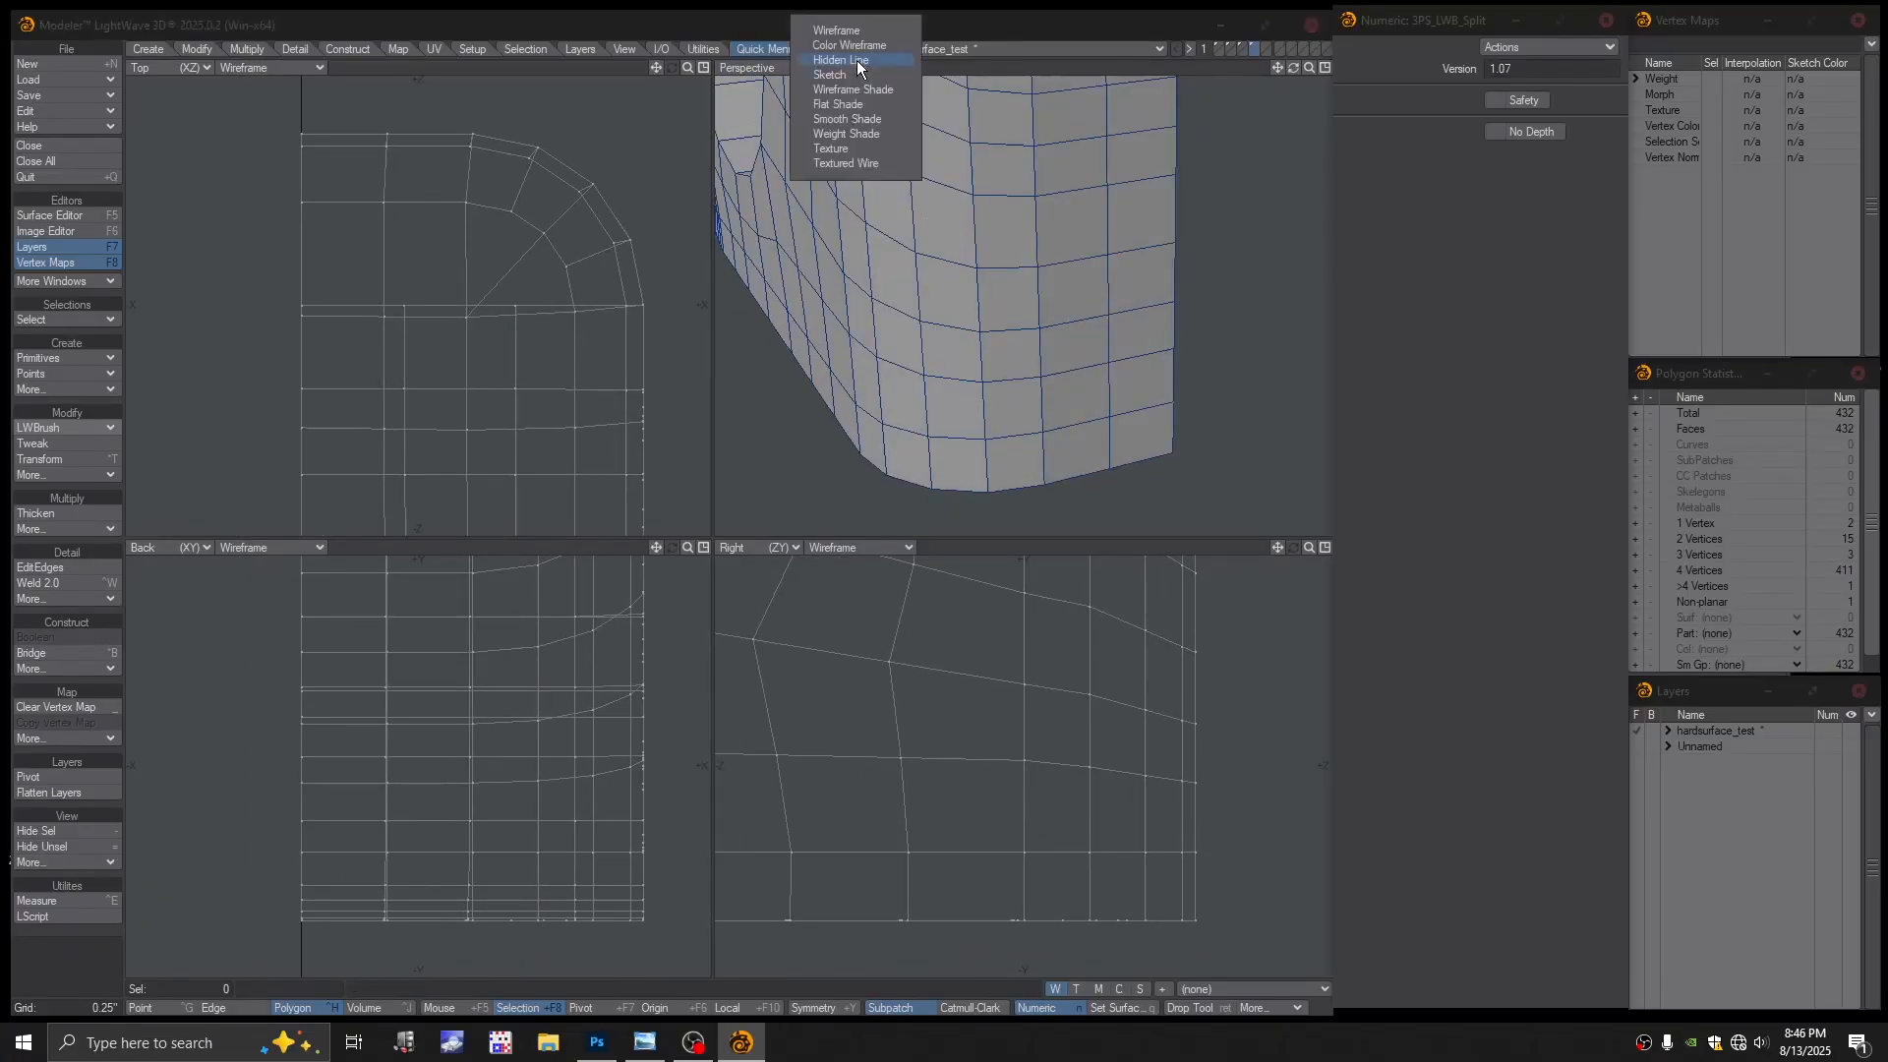
left_click(856, 45)
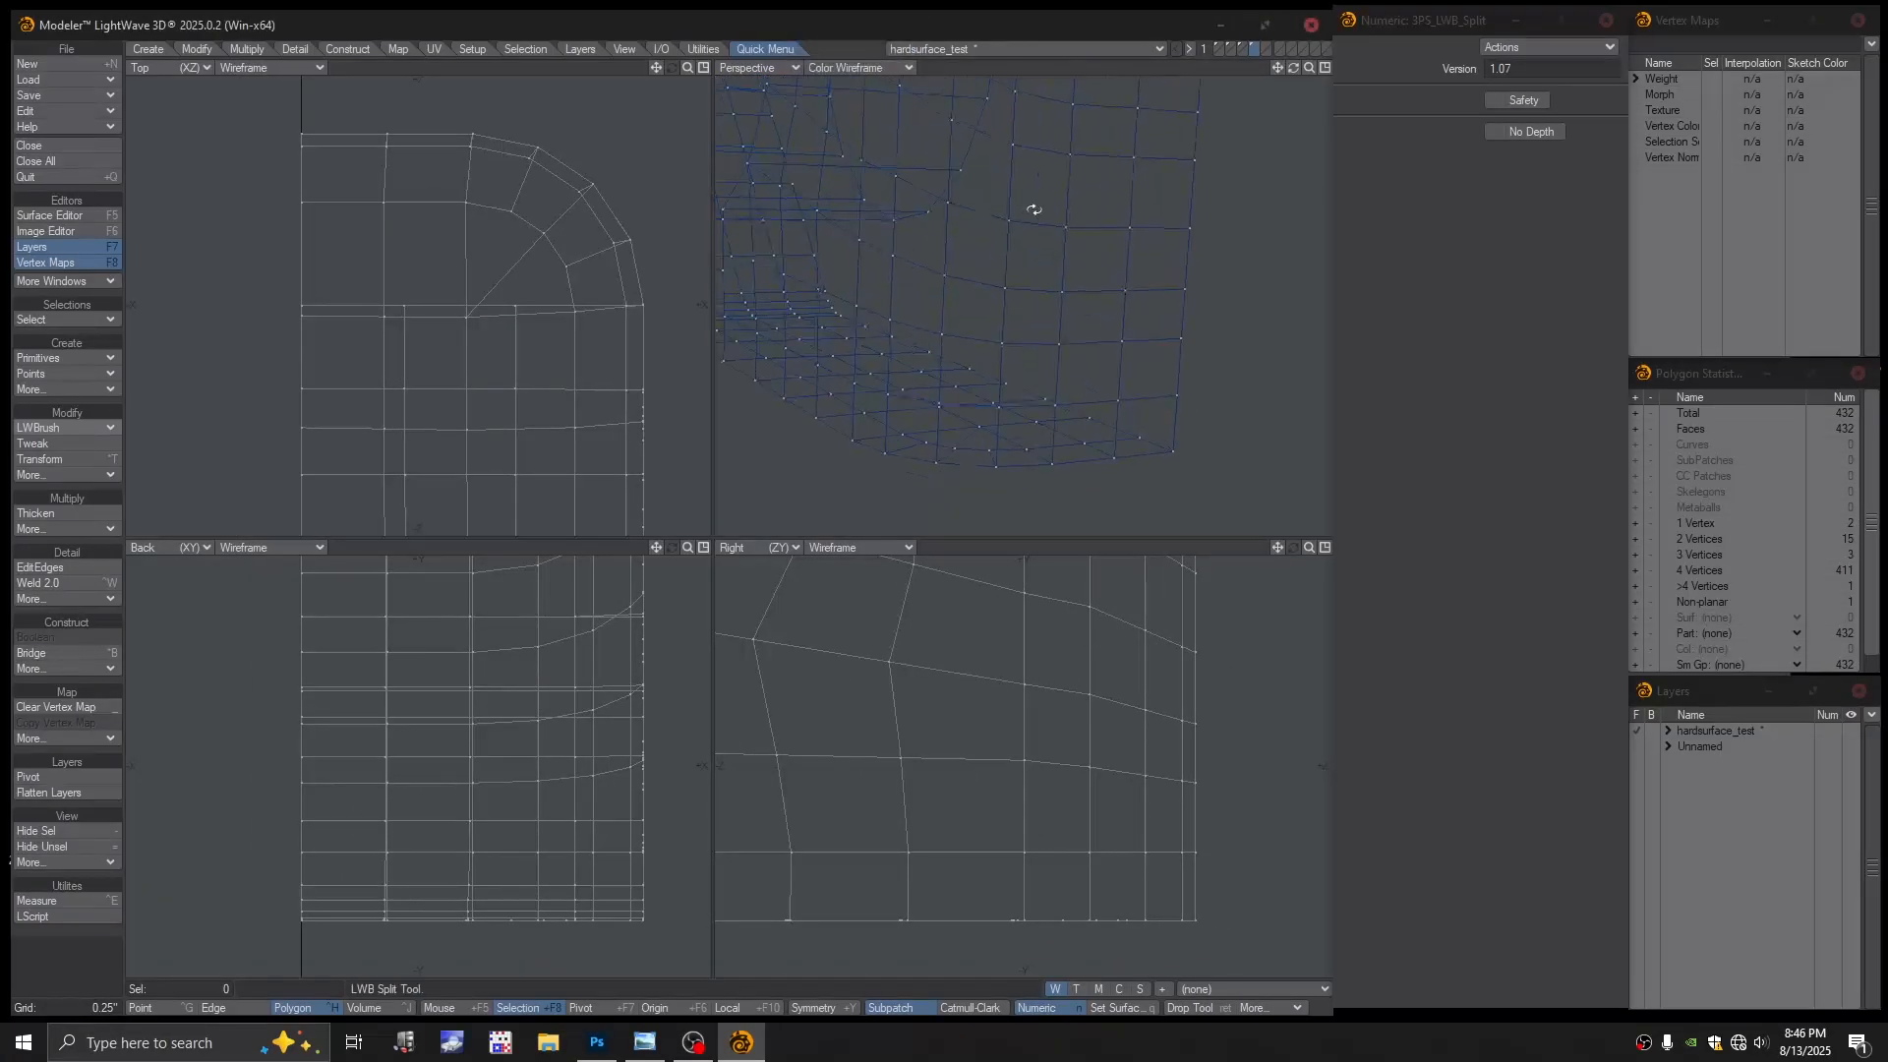
Inspect the polygons around the block's lower corner in polygon mode
key("space")
key("space")
key("space")
key("space")
key("space")
key("space")
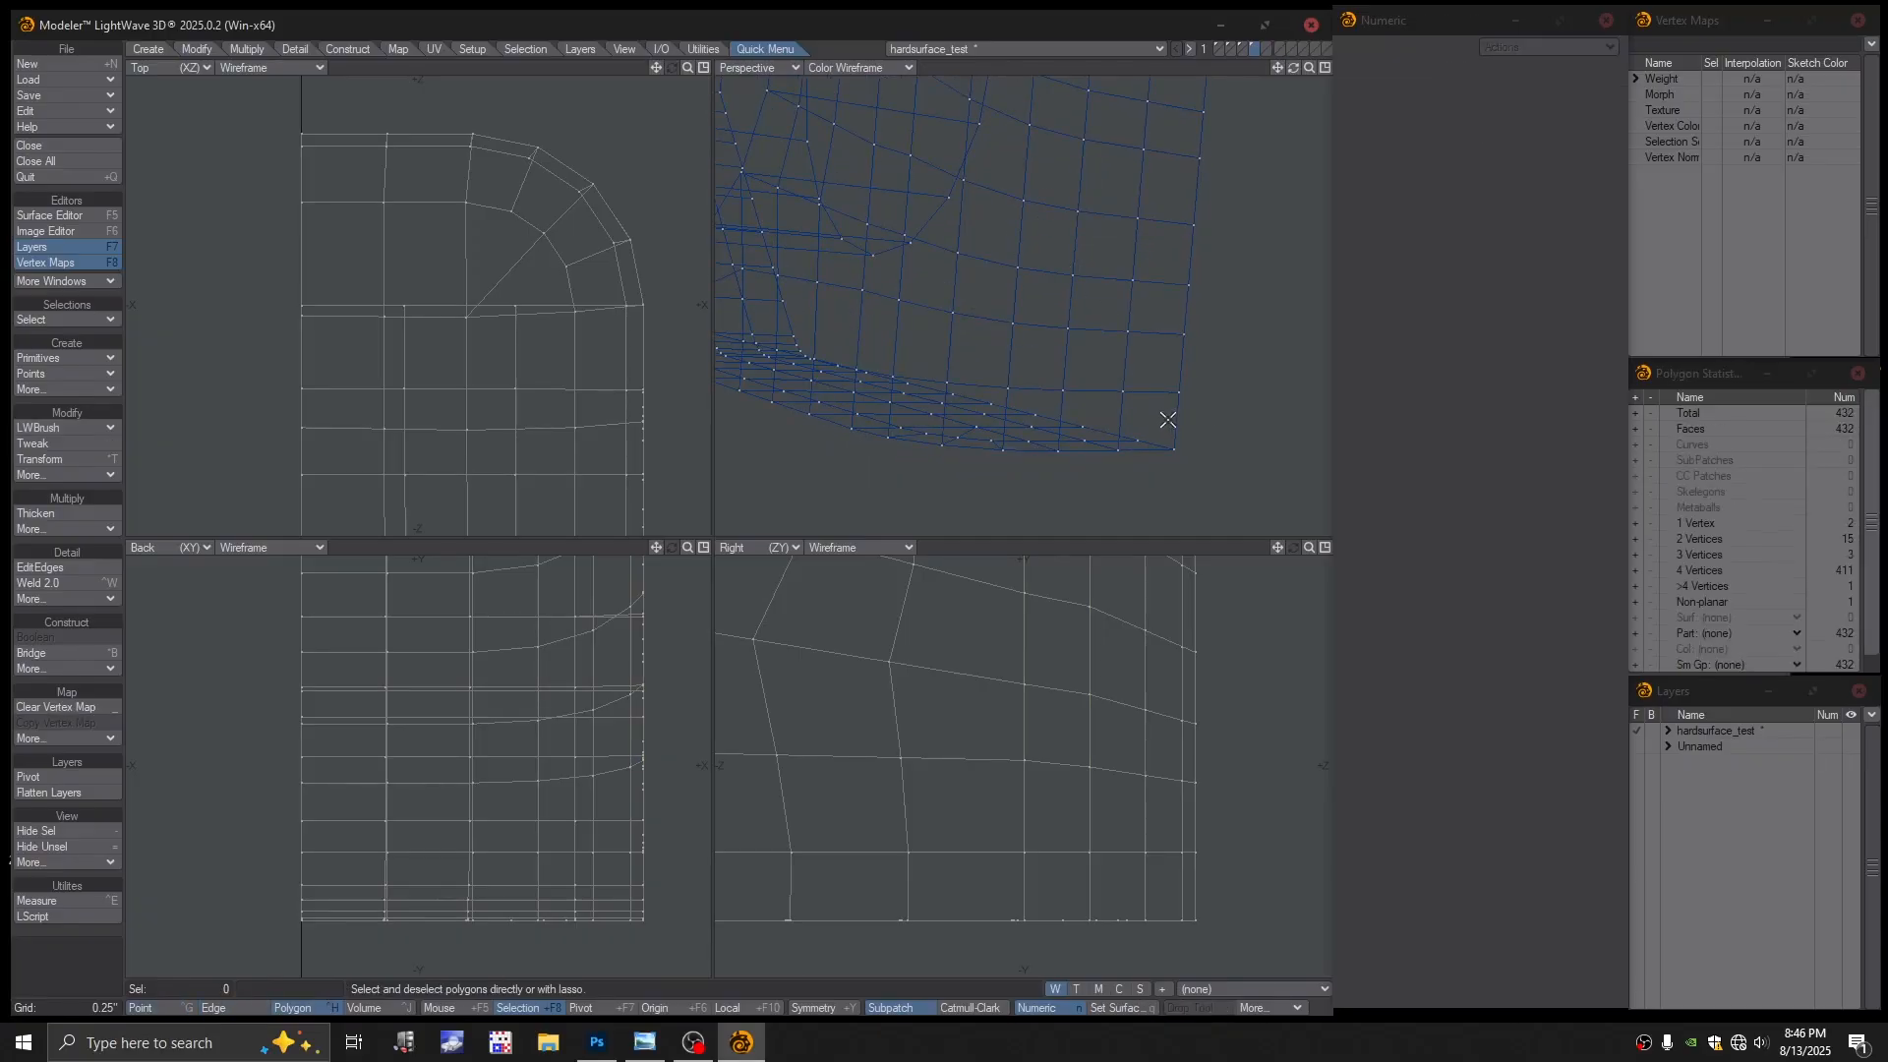
key("ctrl+h")
left_click(1177, 421)
left_click_drag(1202, 403, 1251, 401, "alt")
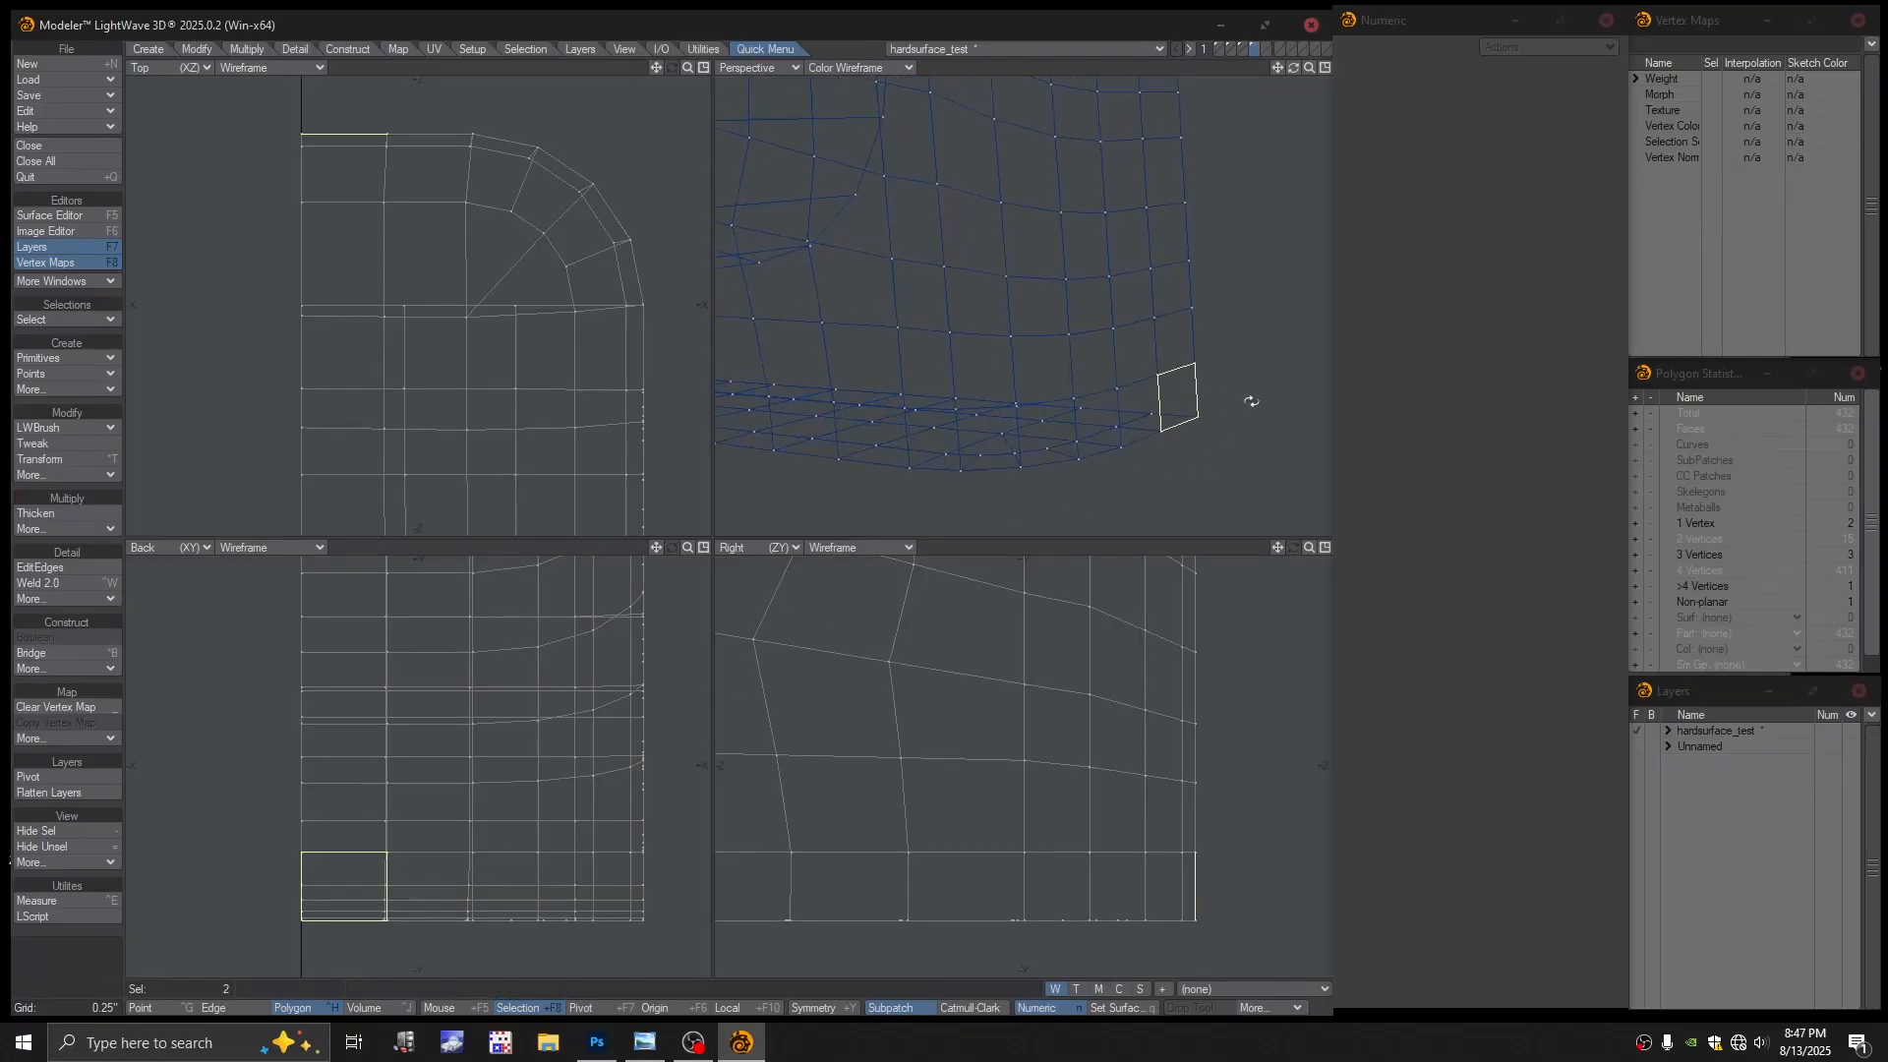
left_click(1188, 396)
left_click(1142, 410)
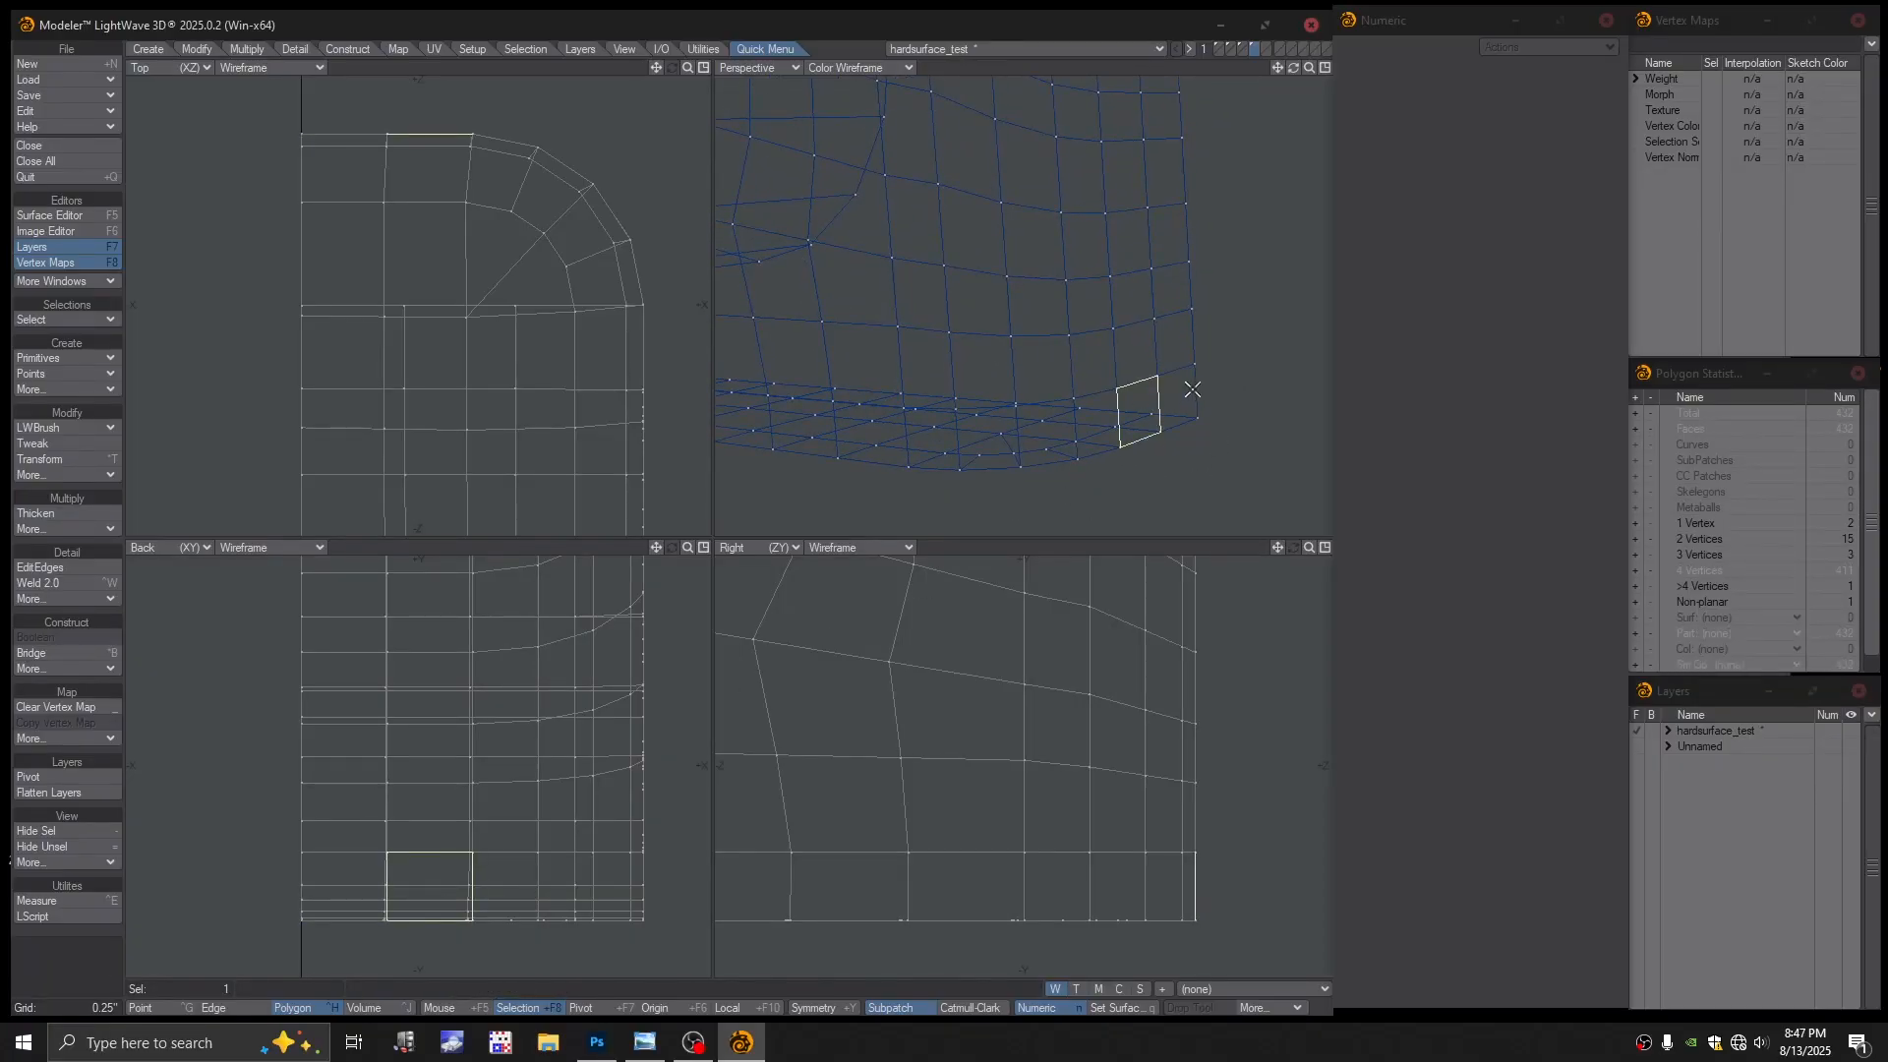
left_click(1158, 397)
left_click_drag(1158, 396, 1187, 439, "alt")
left_click(1138, 373)
Check the corner points in point mode, then clear the point selection
key("ctrl+g")
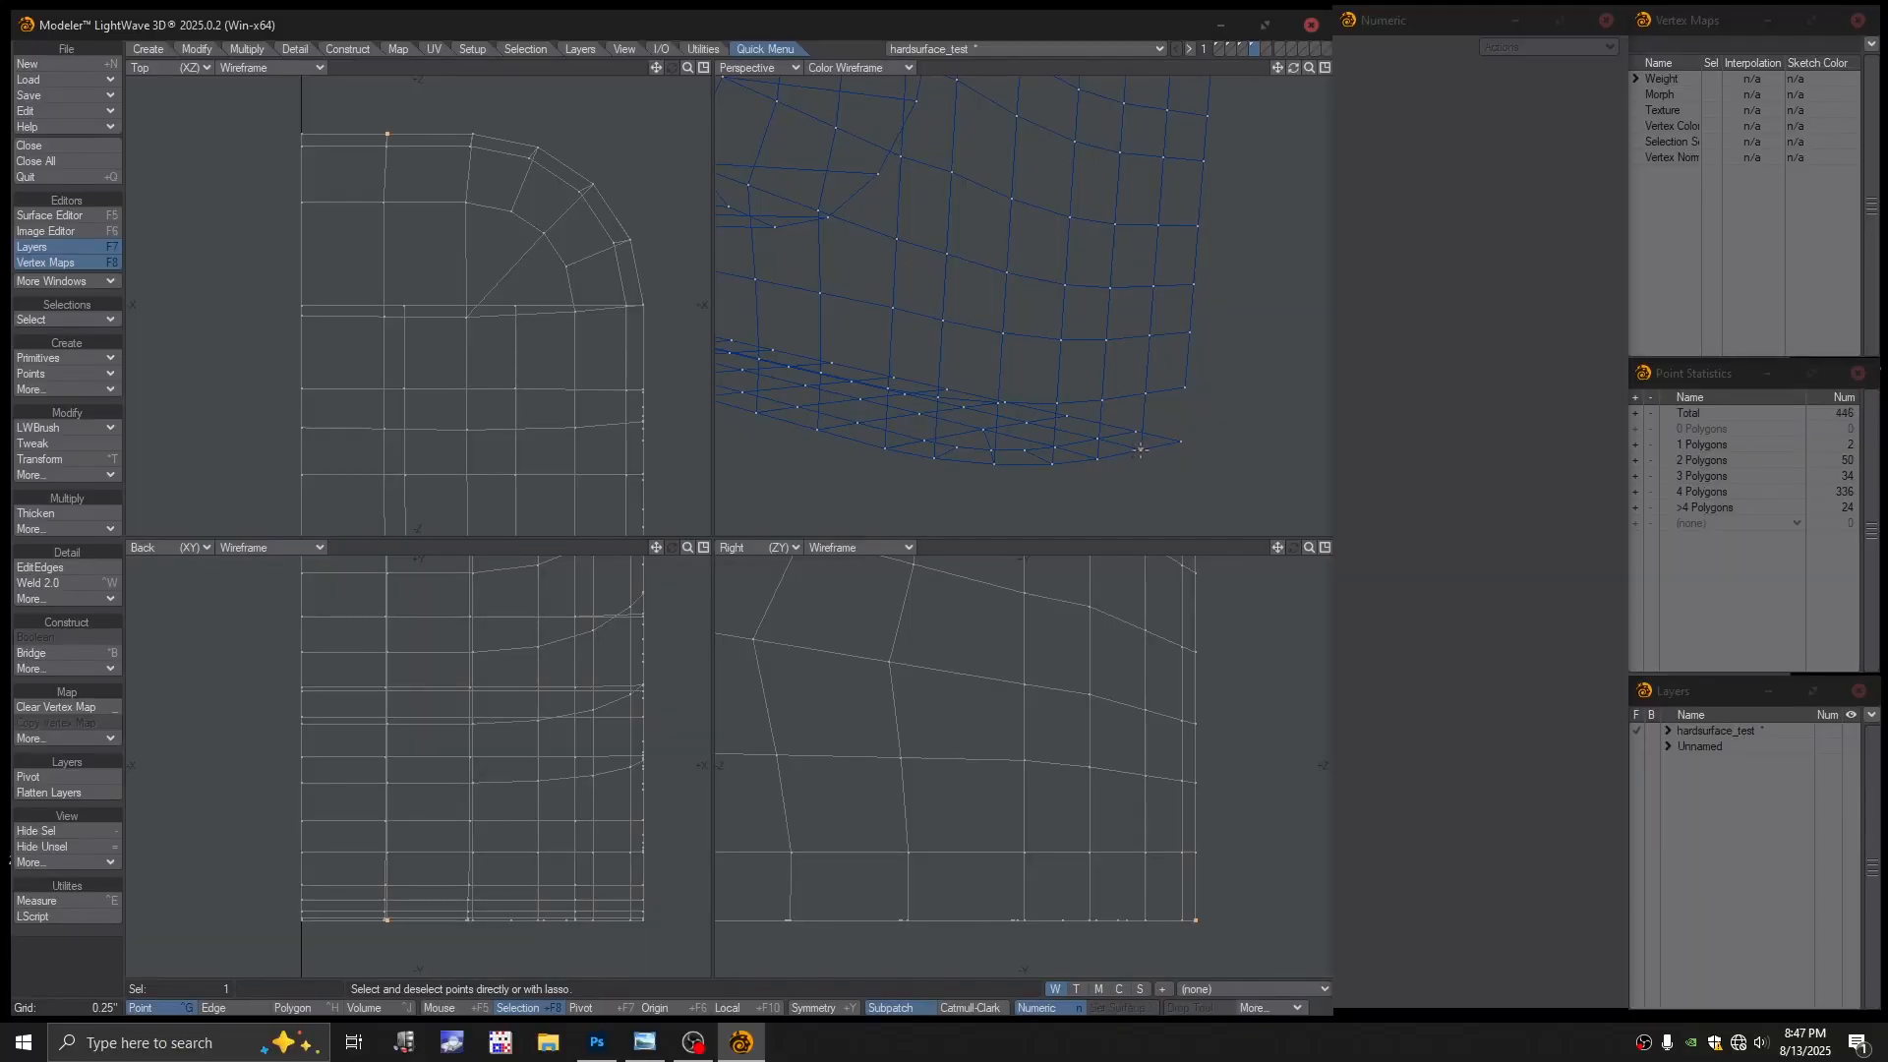
left_click(1159, 392)
left_click(1187, 387)
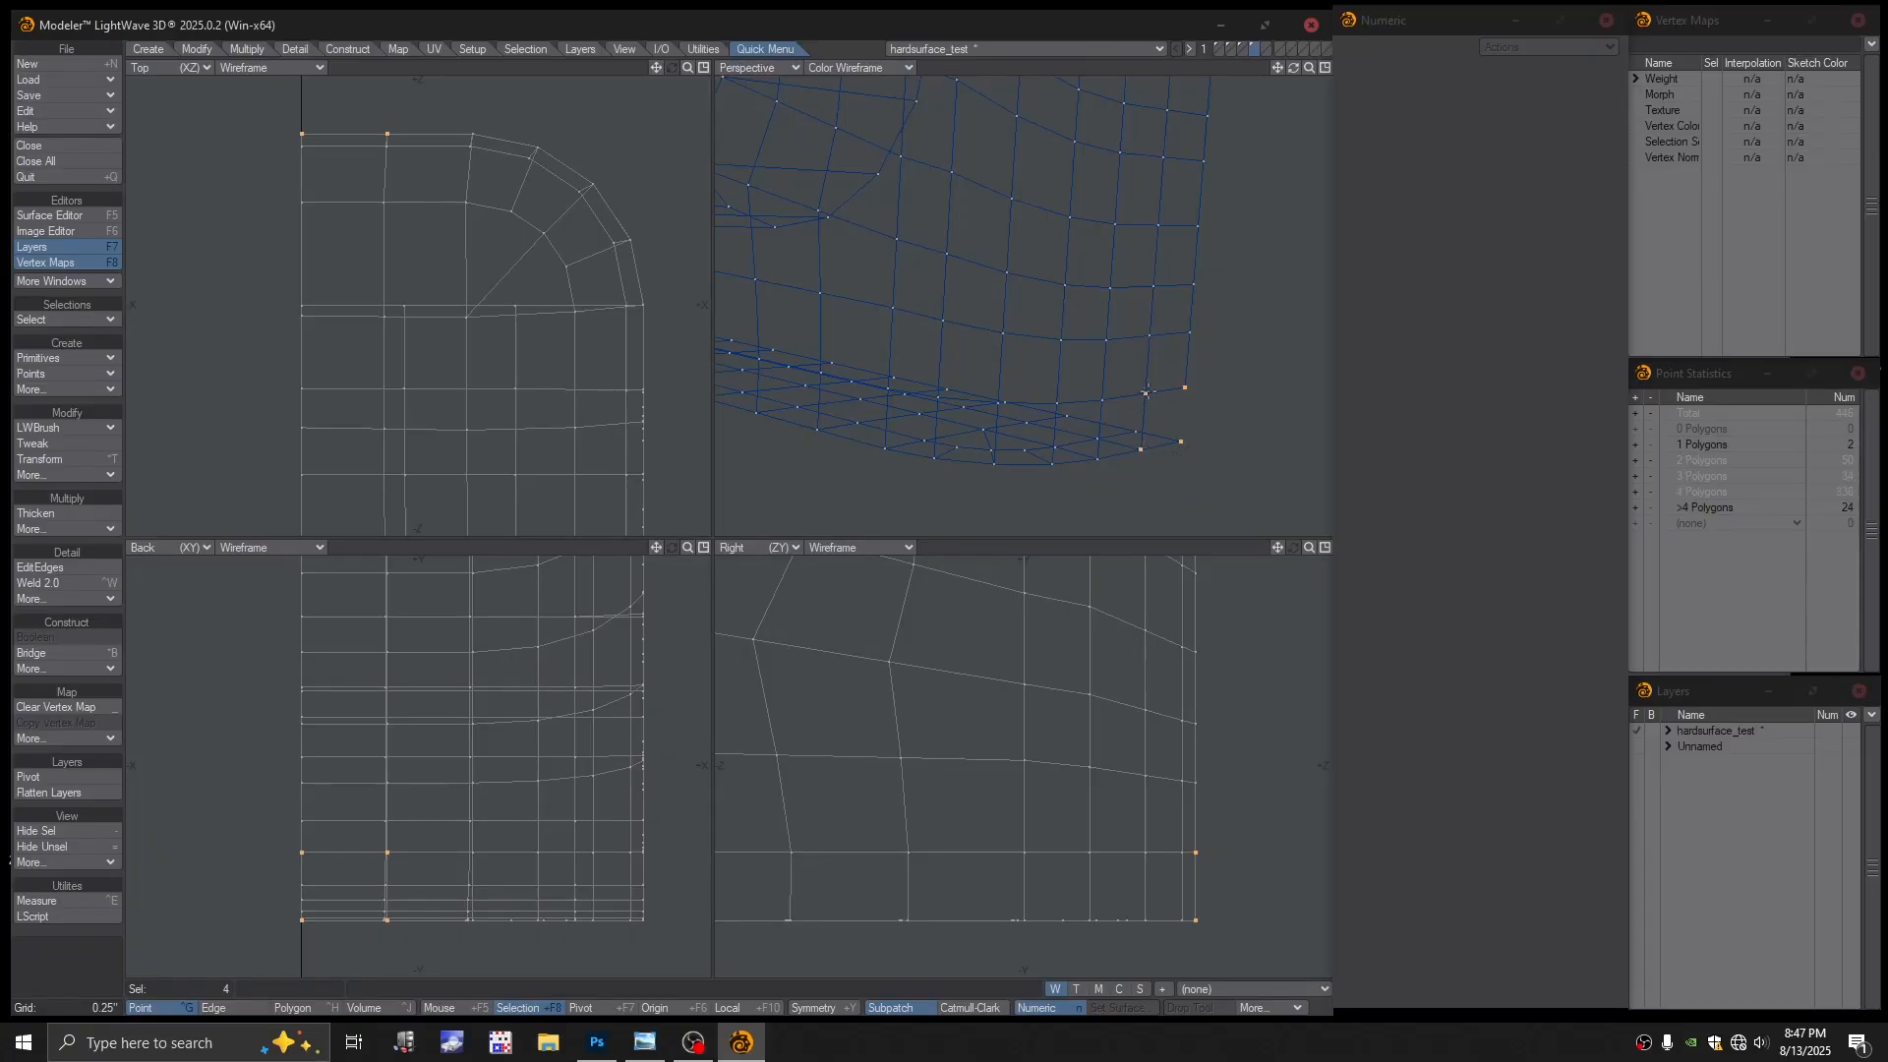
left_click(1161, 471)
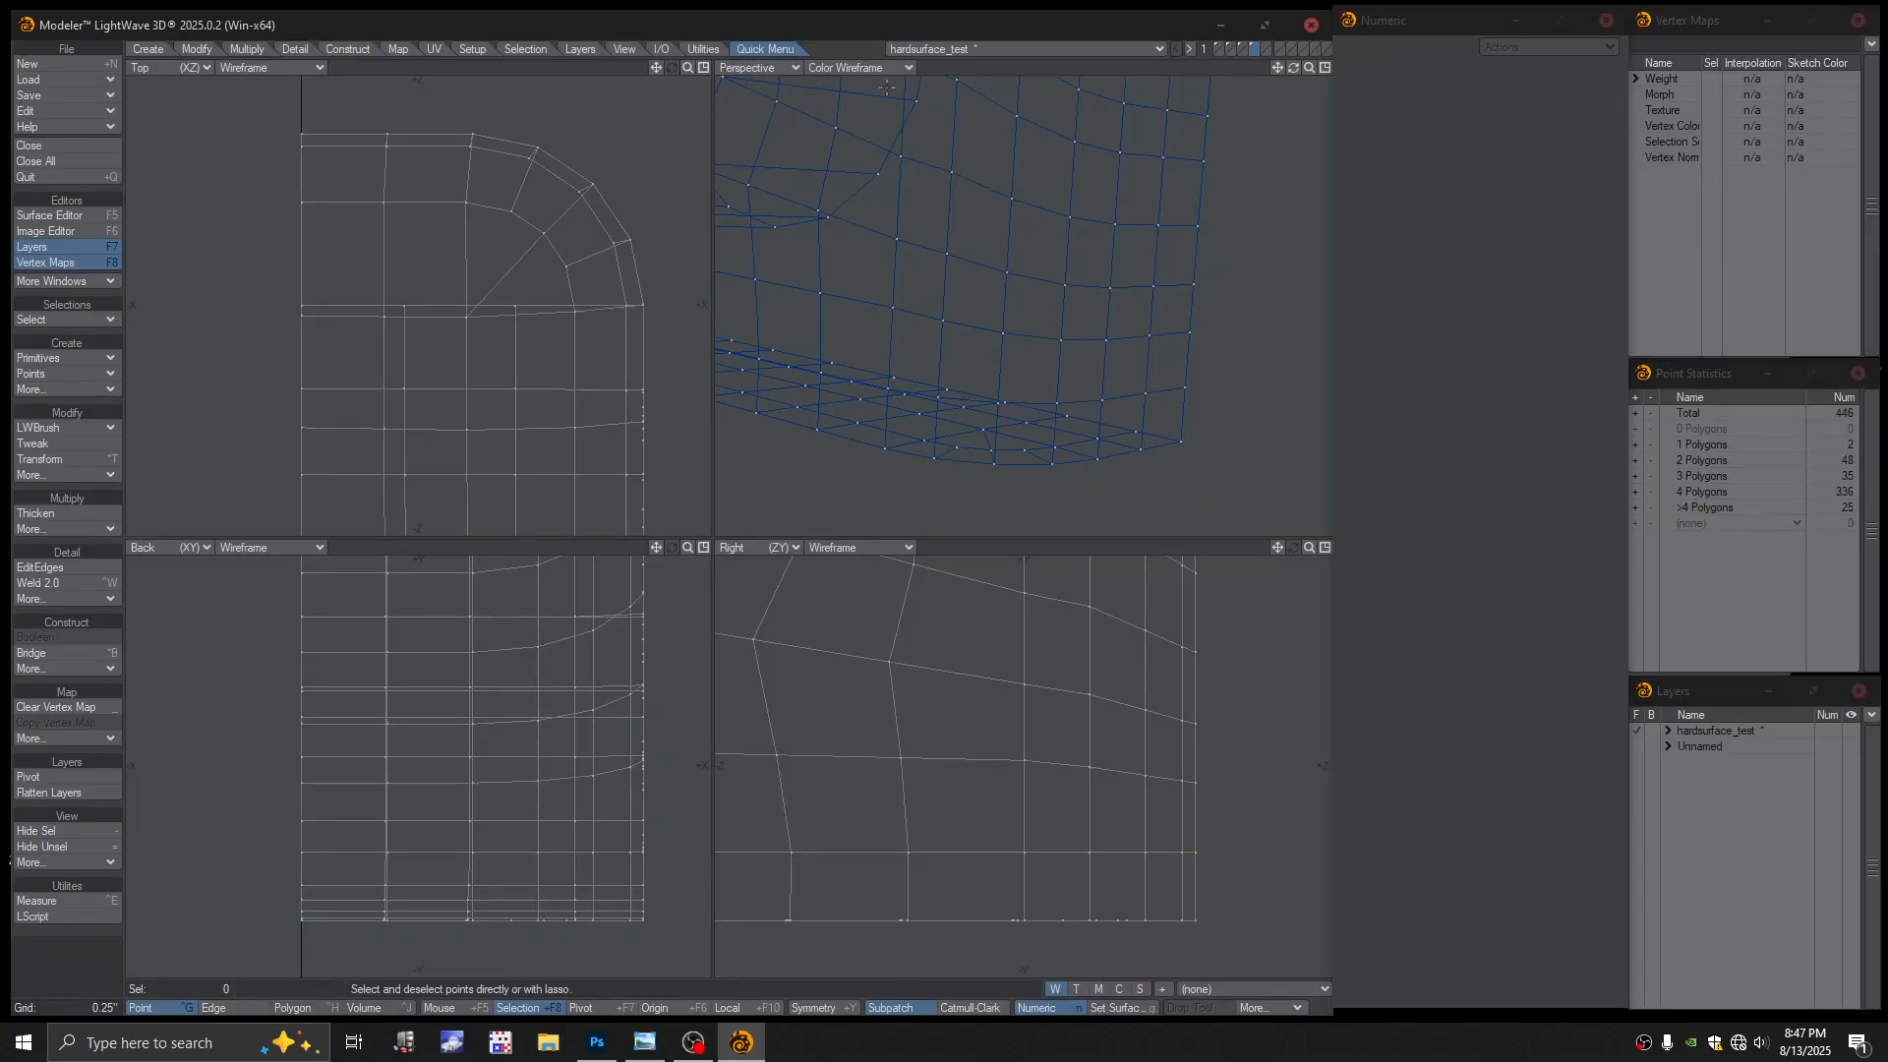
Return Perspective to Textured Wire and examine the bottom-right corner polygon
left_click(855, 66)
left_click(848, 184)
left_click_drag(983, 295, 1210, 361, "alt")
key("ctrl+h")
left_click(1133, 437)
scroll(1209, 378, "down", 3)
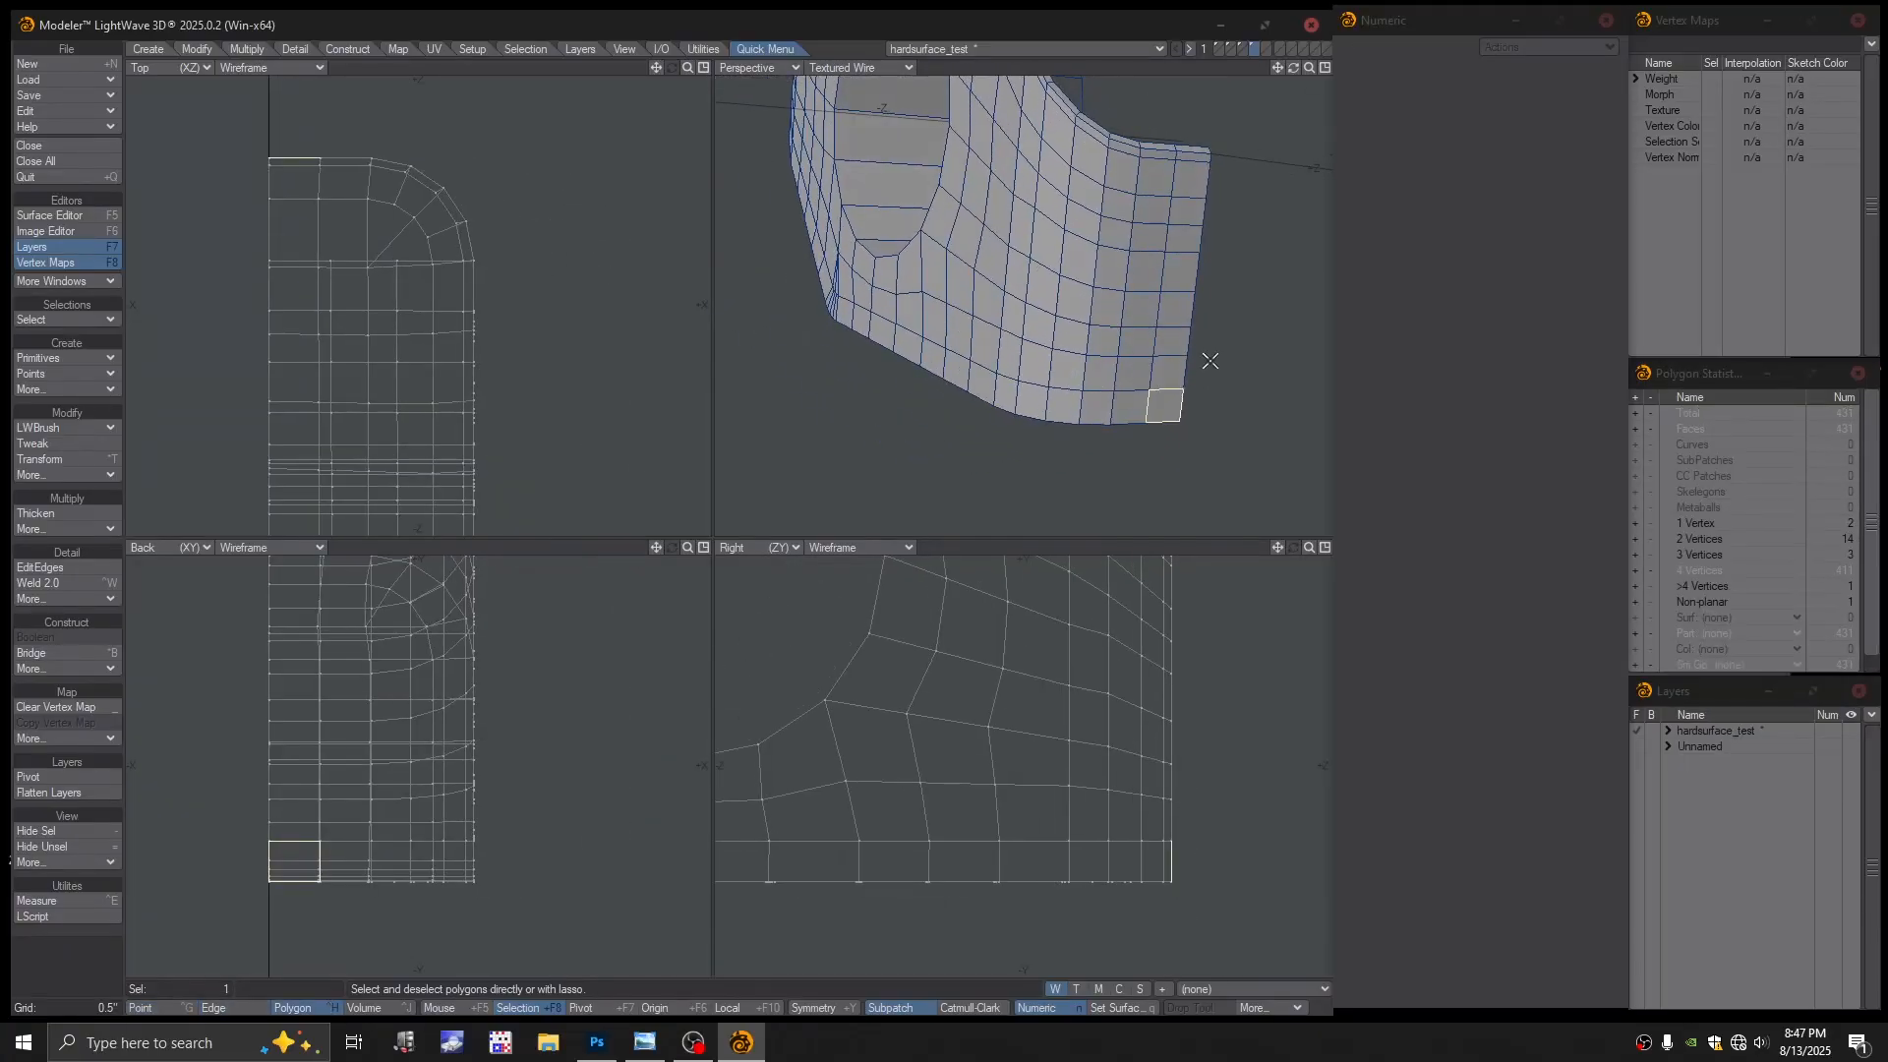
left_click(1225, 358)
Test SubPatch on the mesh, dismiss the error, and turn it back off
key("Tab")
left_click(934, 507)
left_click_drag(944, 394, 1202, 334, "alt")
scroll(1108, 320, "up", 3)
key("Tab")
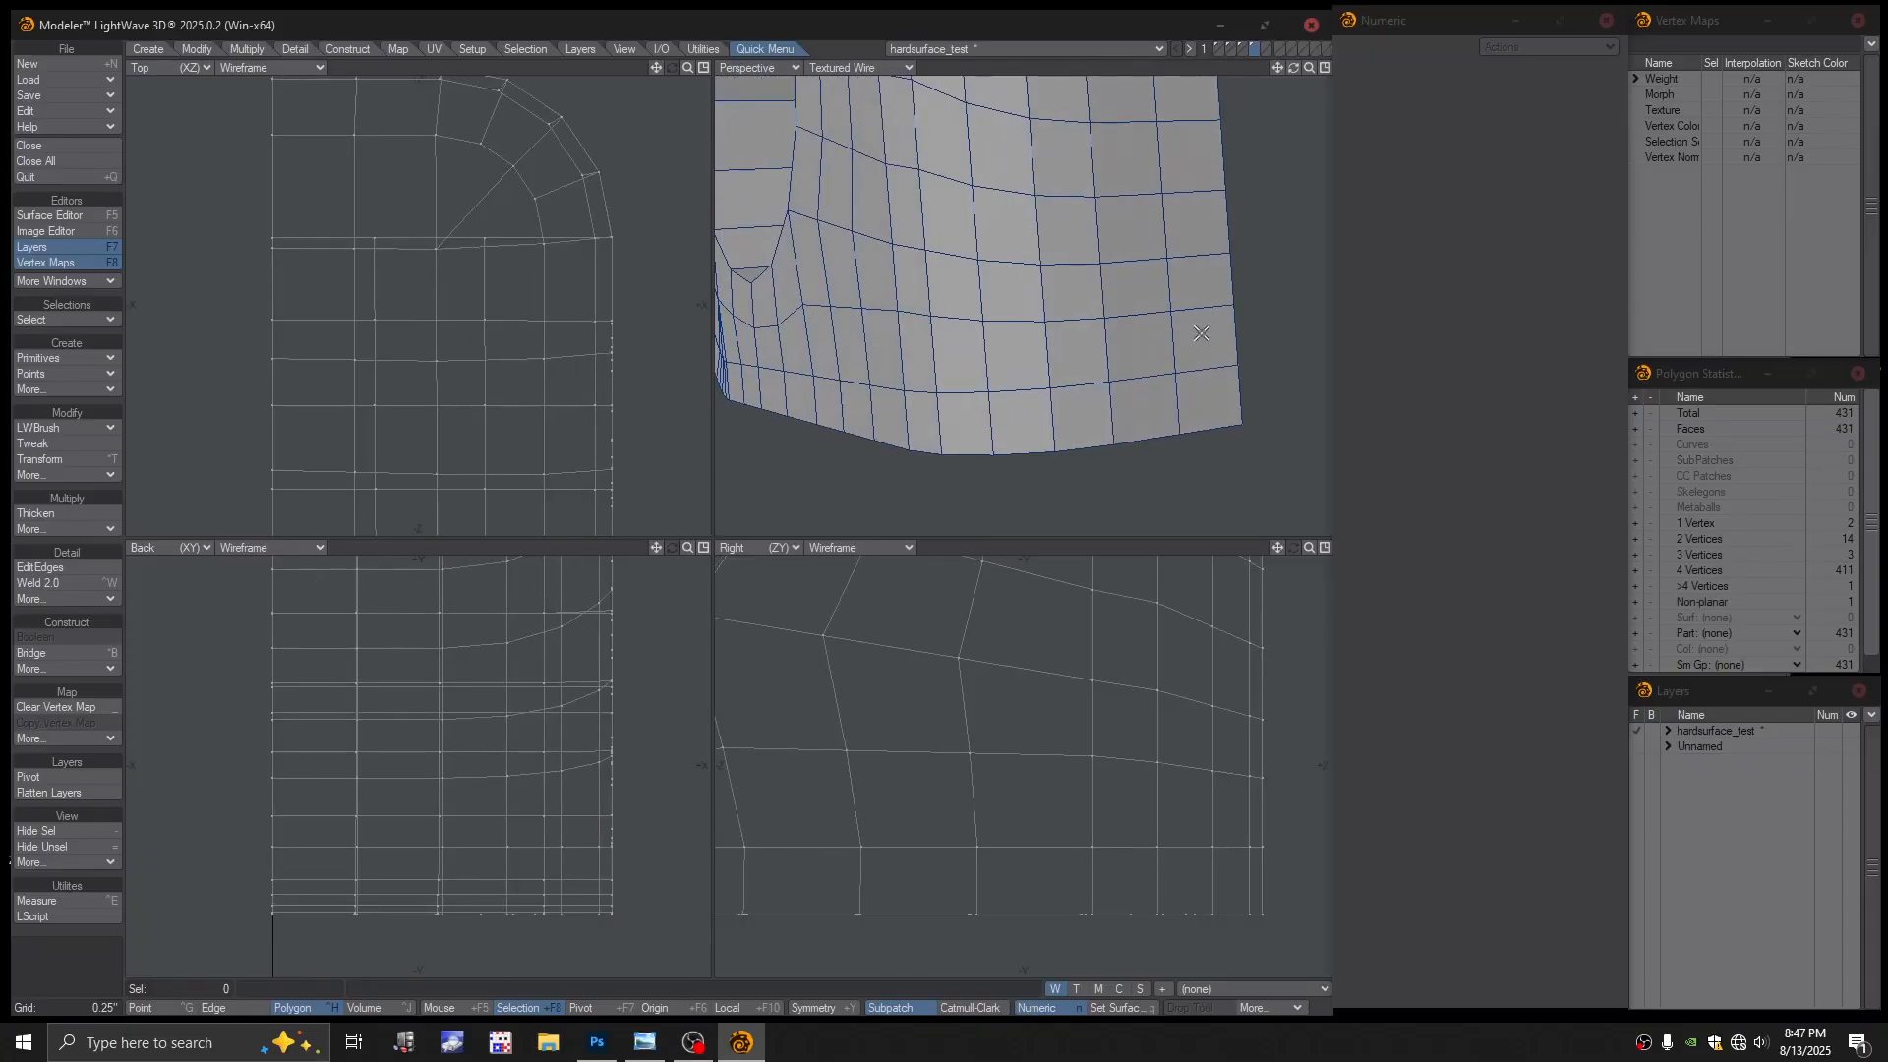
Switch Perspective to Color Wireframe and select the bottom-corner polygons
left_click(868, 68)
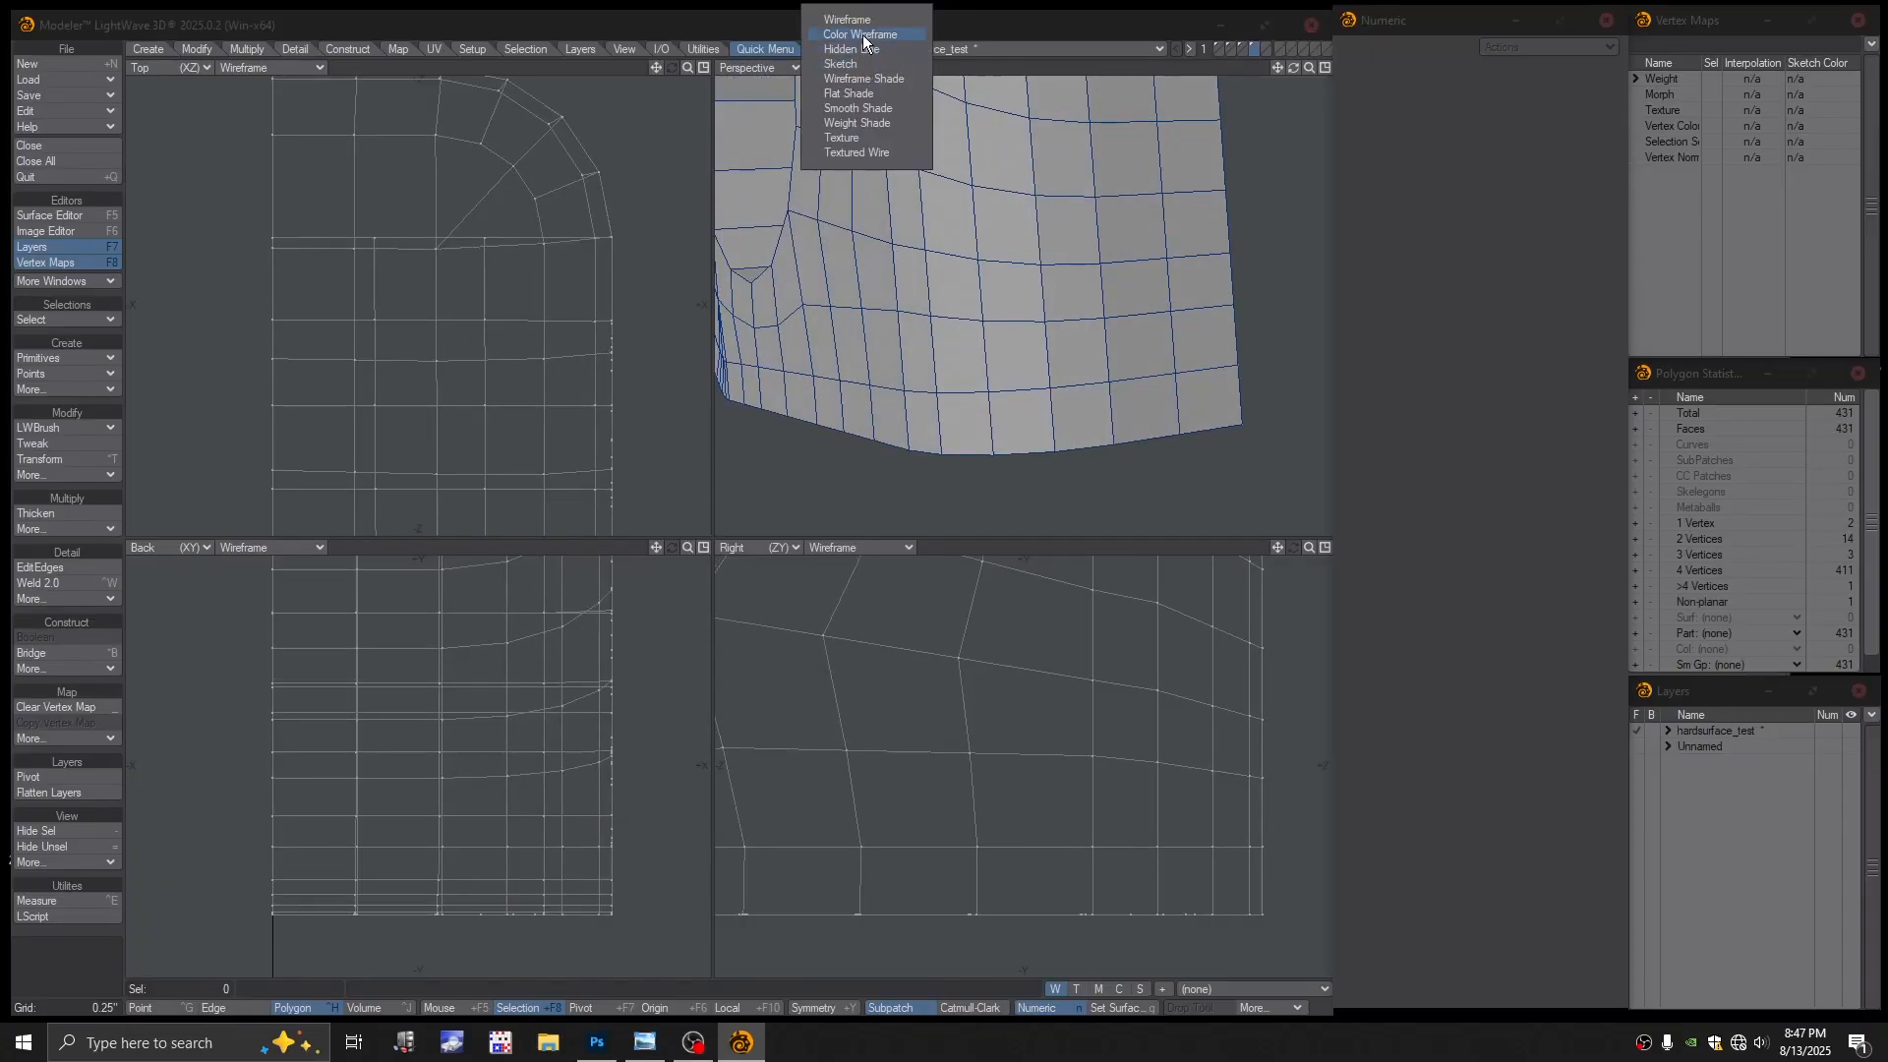
left_click(864, 33)
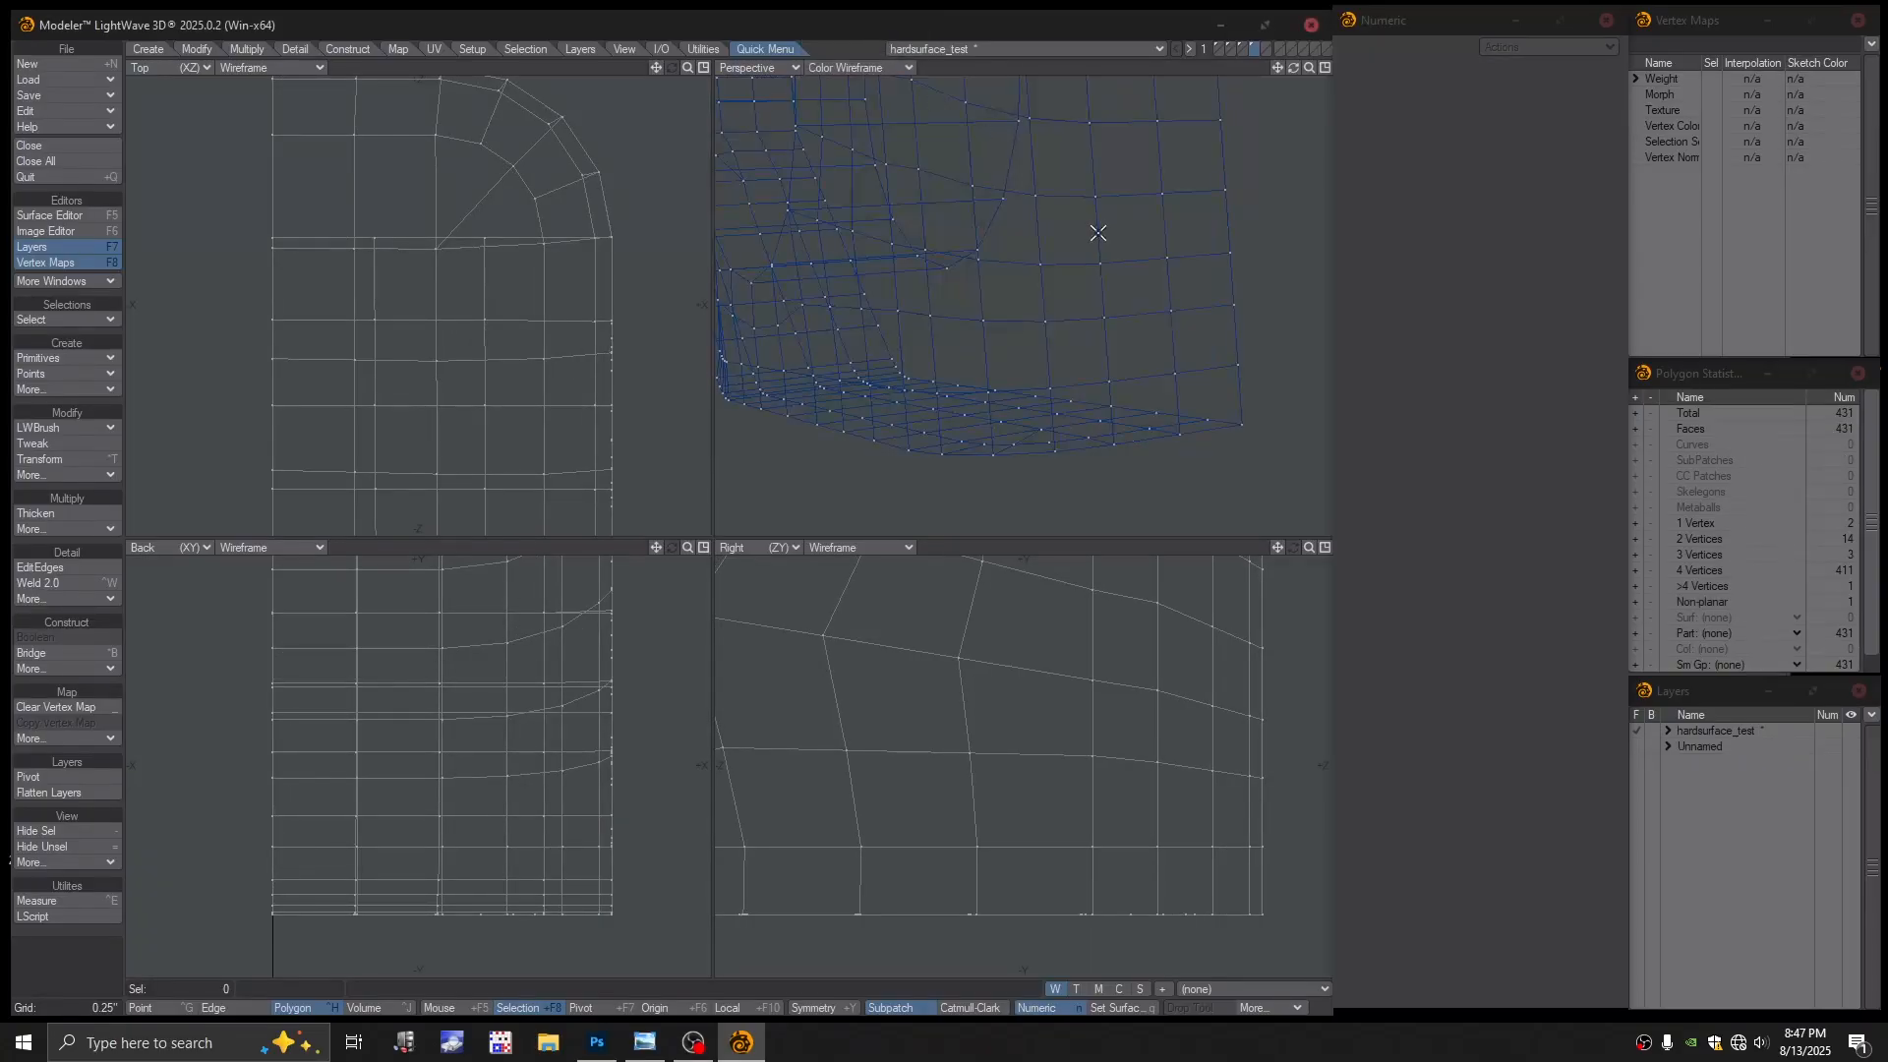
left_click(1234, 366)
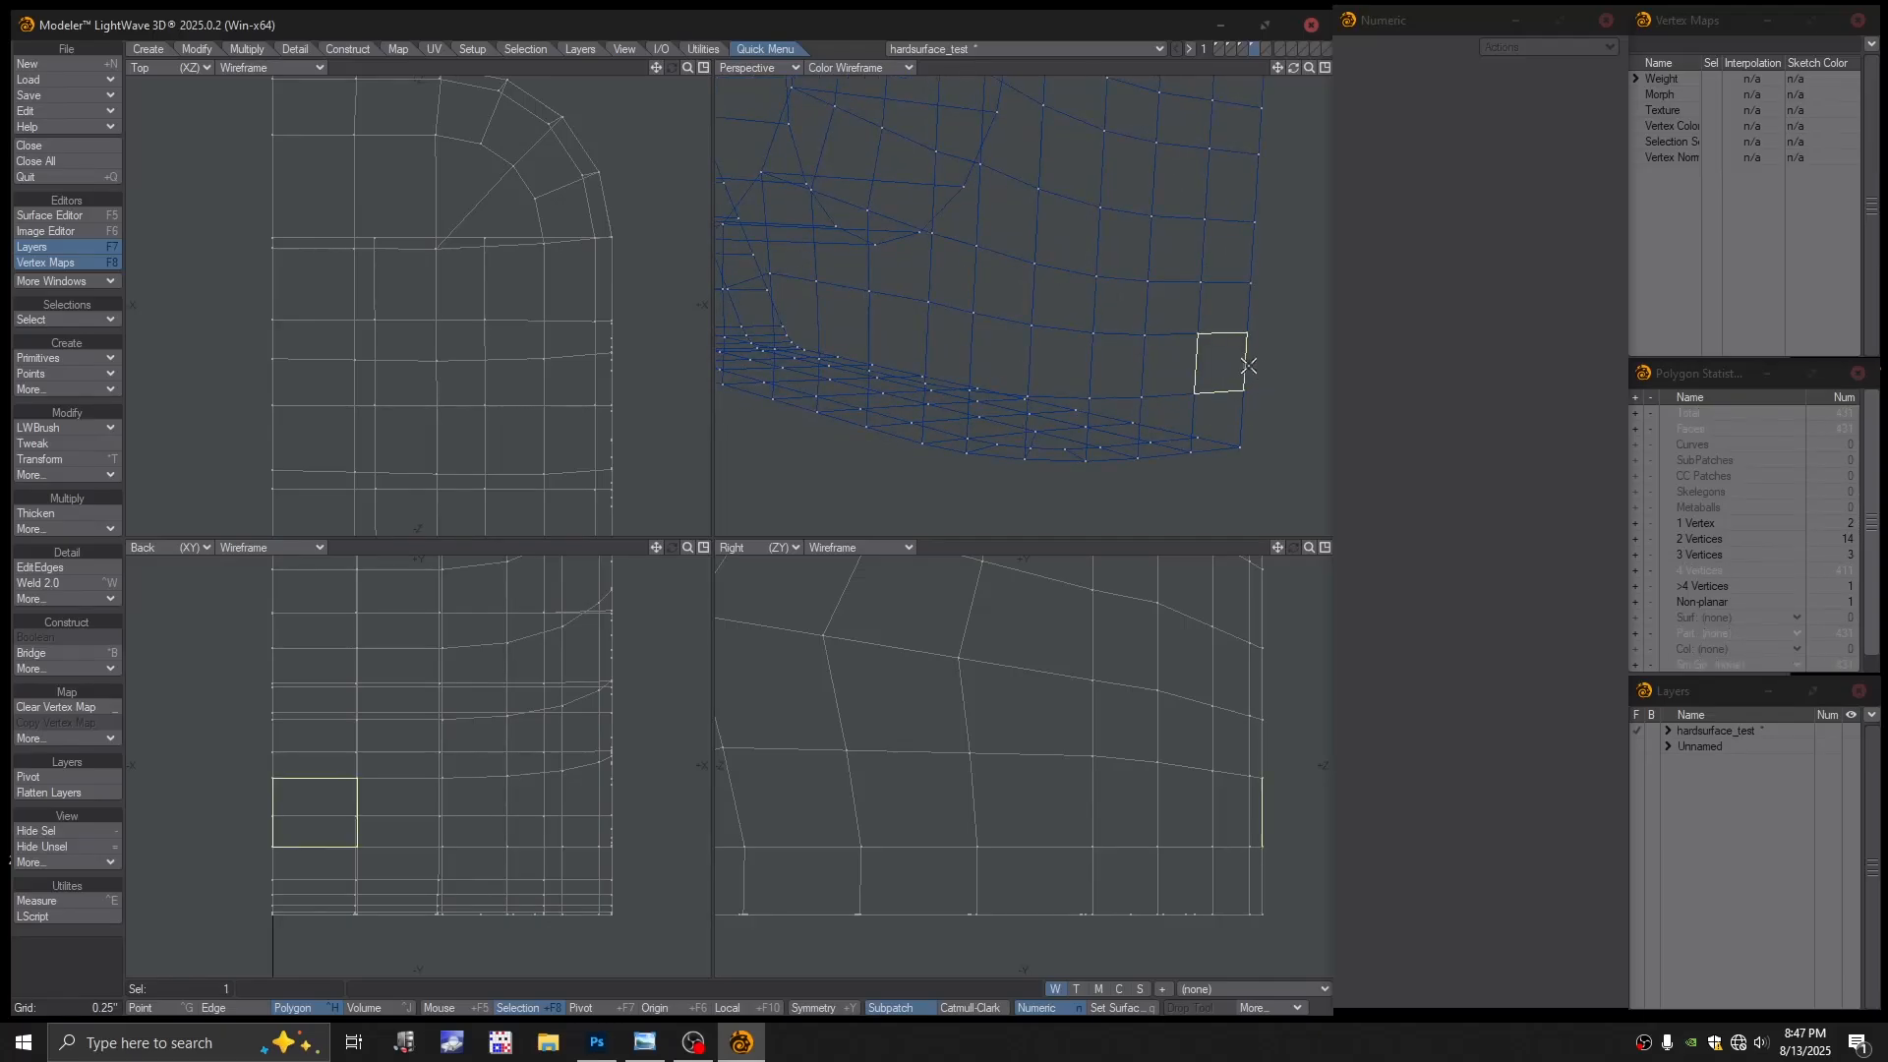
mouse_move(1200, 374)
left_mouse_down()
mouse_move(1184, 370)
mouse_move(1277, 362)
left_mouse_up()
left_click(1180, 381)
mouse_move(1177, 416)
left_mouse_down()
mouse_move(1197, 413)
mouse_move(1130, 400)
mouse_move(1143, 423)
mouse_move(1220, 426)
left_mouse_up()
left_click(1231, 402)
Remove the two adjoining horizontal edges at the corner, merging their polygons
key("space")
key("space")
left_click(1202, 411)
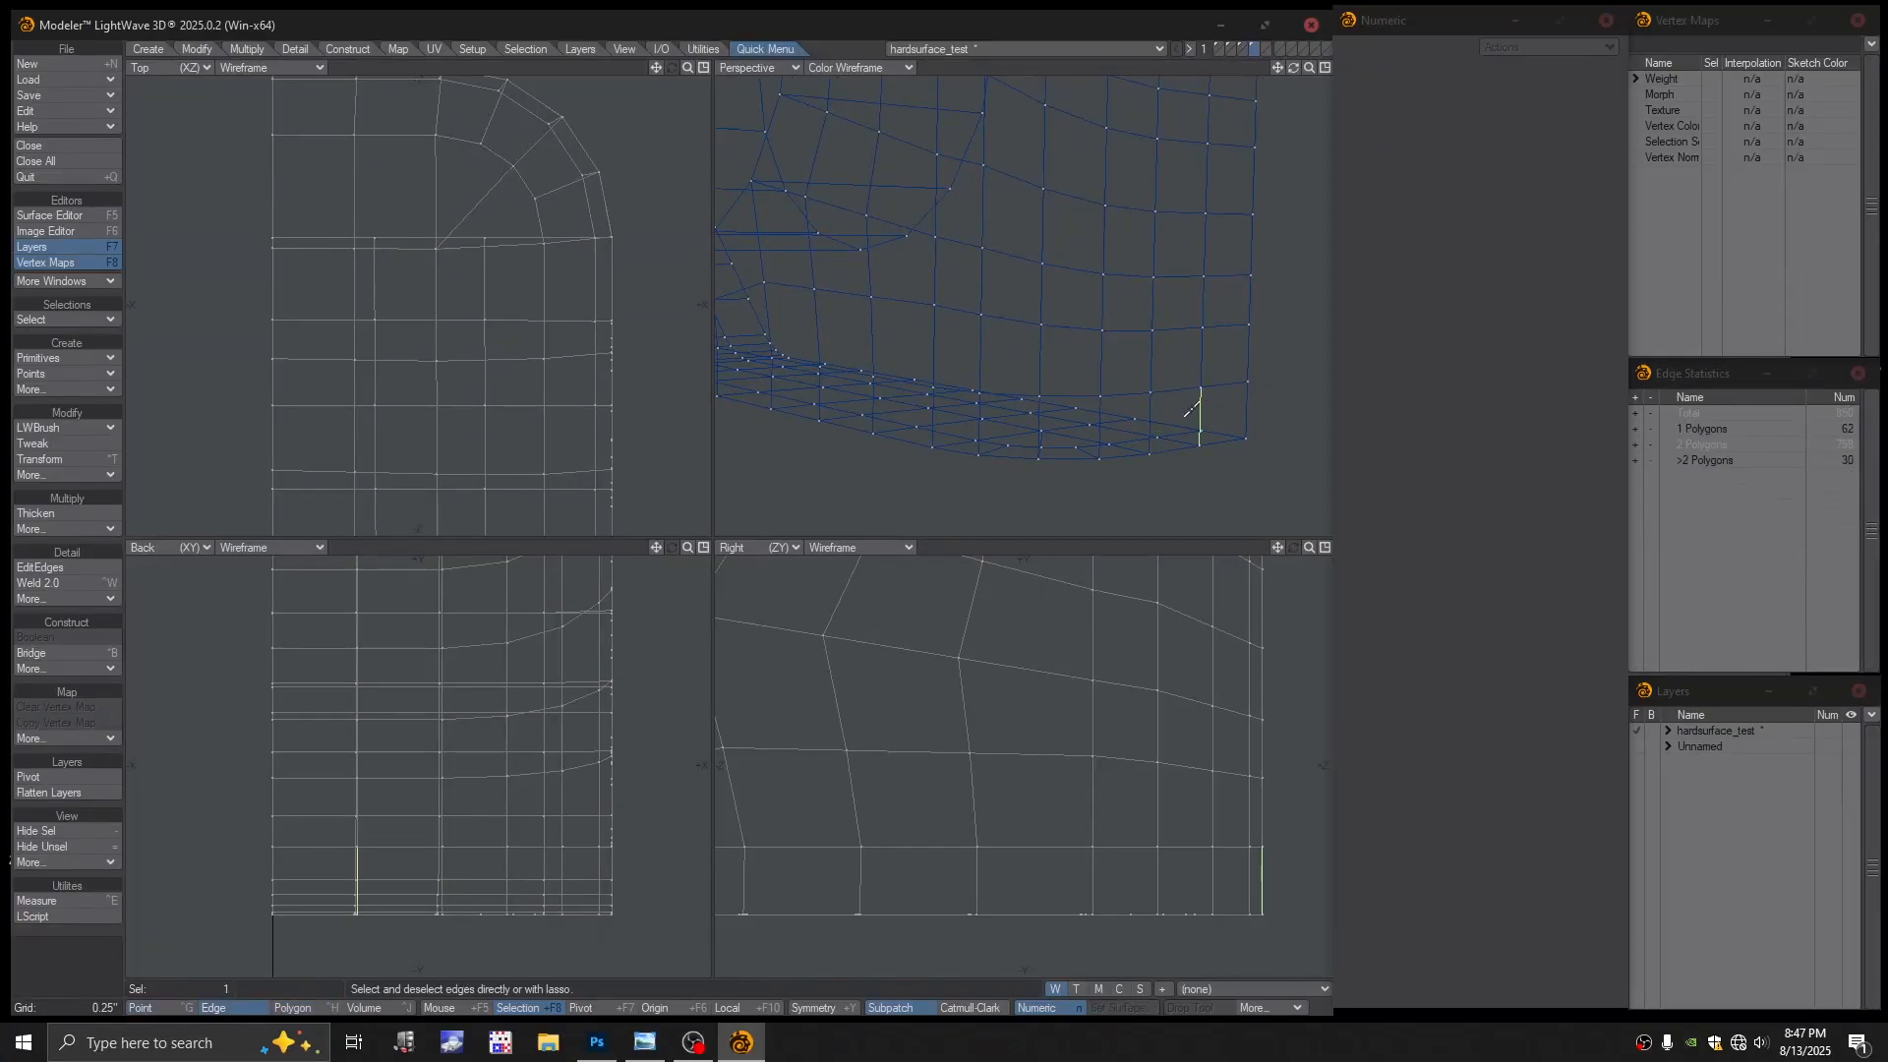
left_click(1201, 397)
left_click(1203, 368)
left_click(1202, 362)
mouse_move(1217, 385)
left_mouse_down()
mouse_move(1141, 403)
mouse_move(1117, 363)
mouse_move(1193, 369)
left_mouse_up()
scroll(1220, 389, "up", 3)
key("Delete")
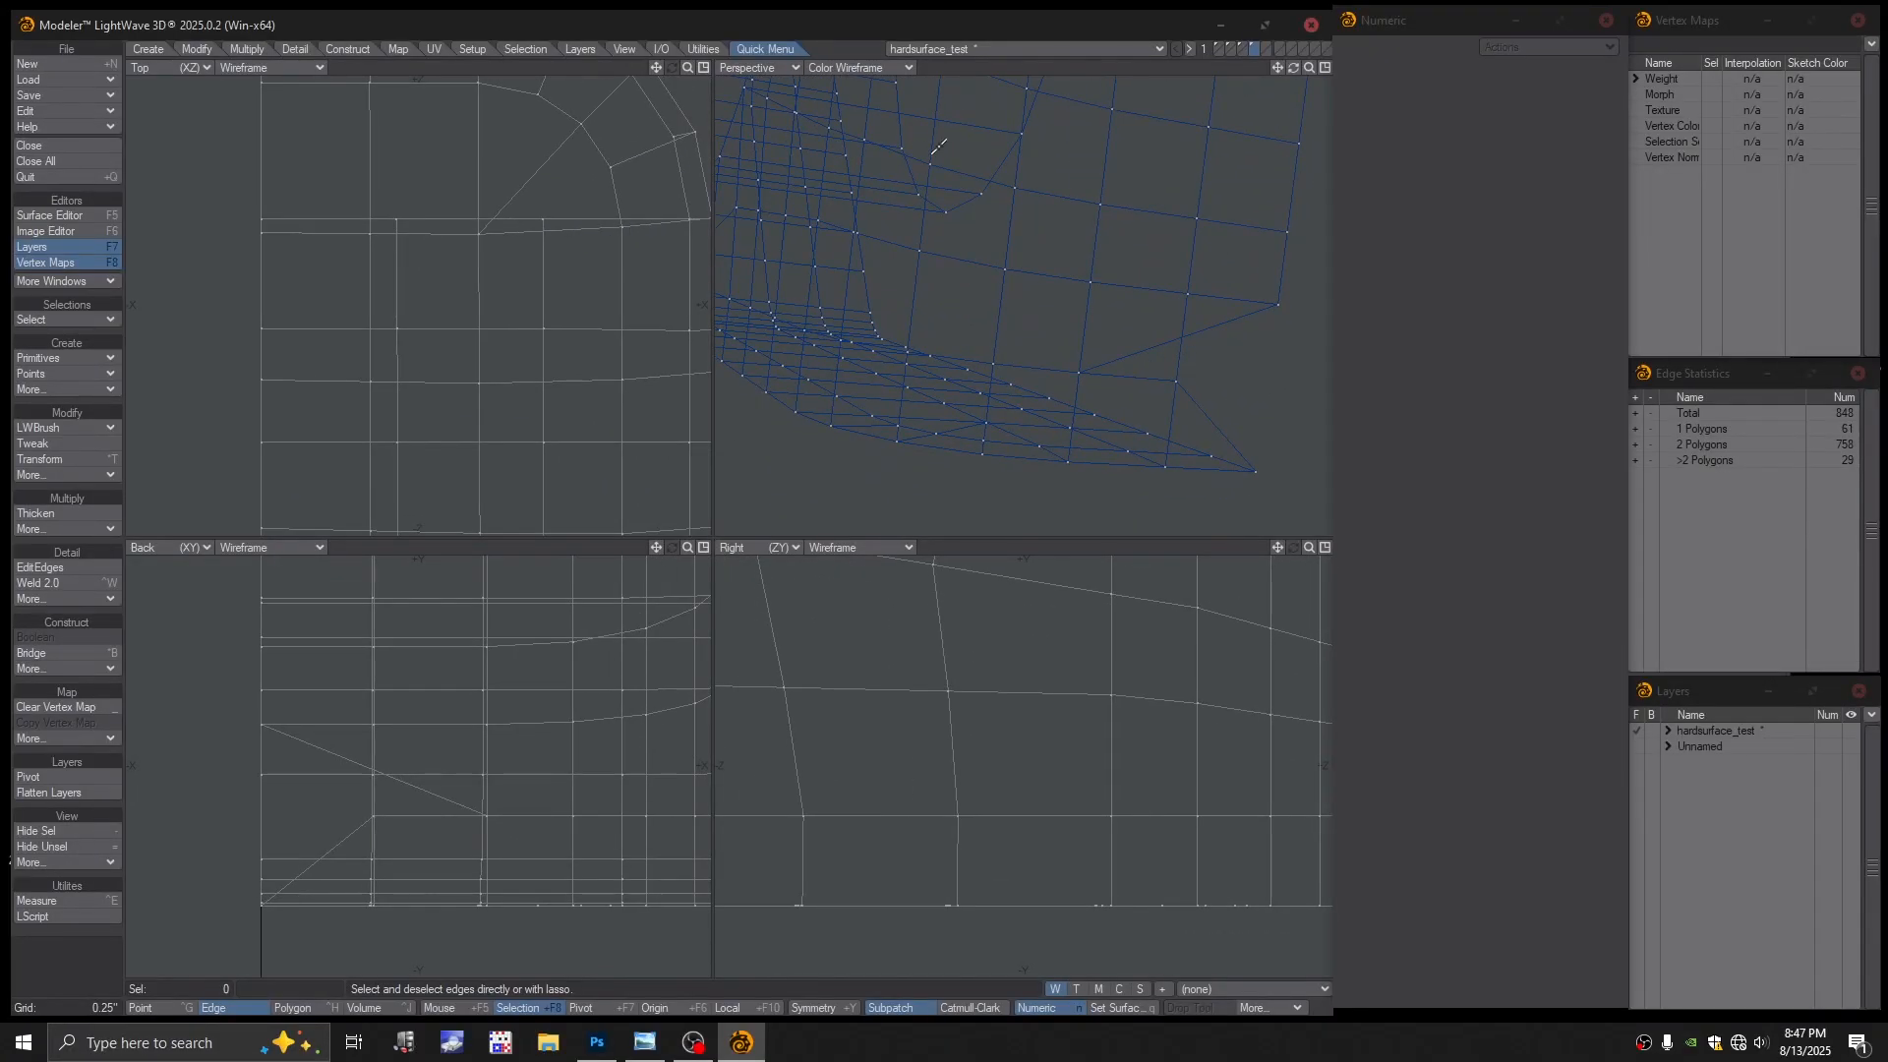
In Textured Wire view, delete the twisted polygon and the small triangle
left_click(881, 71)
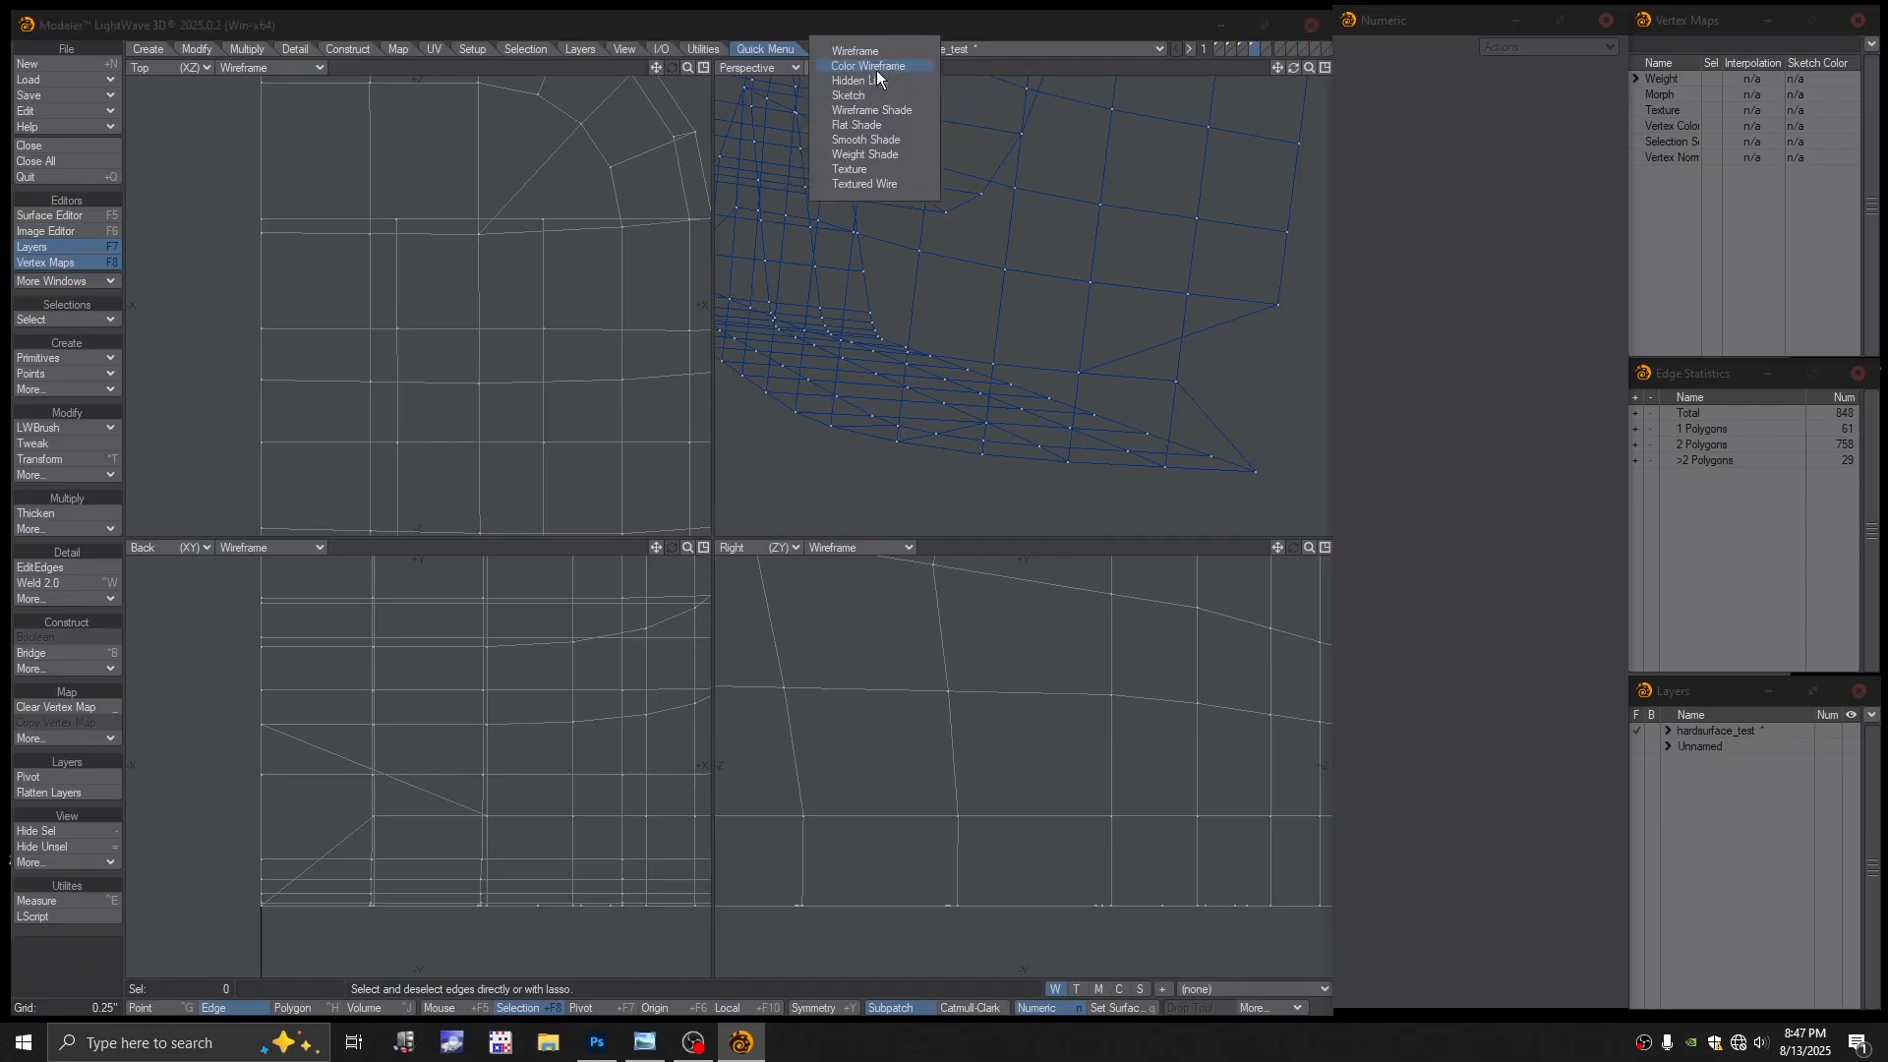
left_click(865, 182)
left_click_drag(1147, 245, 1111, 257, "ctrl+alt")
left_click_drag(1112, 258, 1041, 288, "alt")
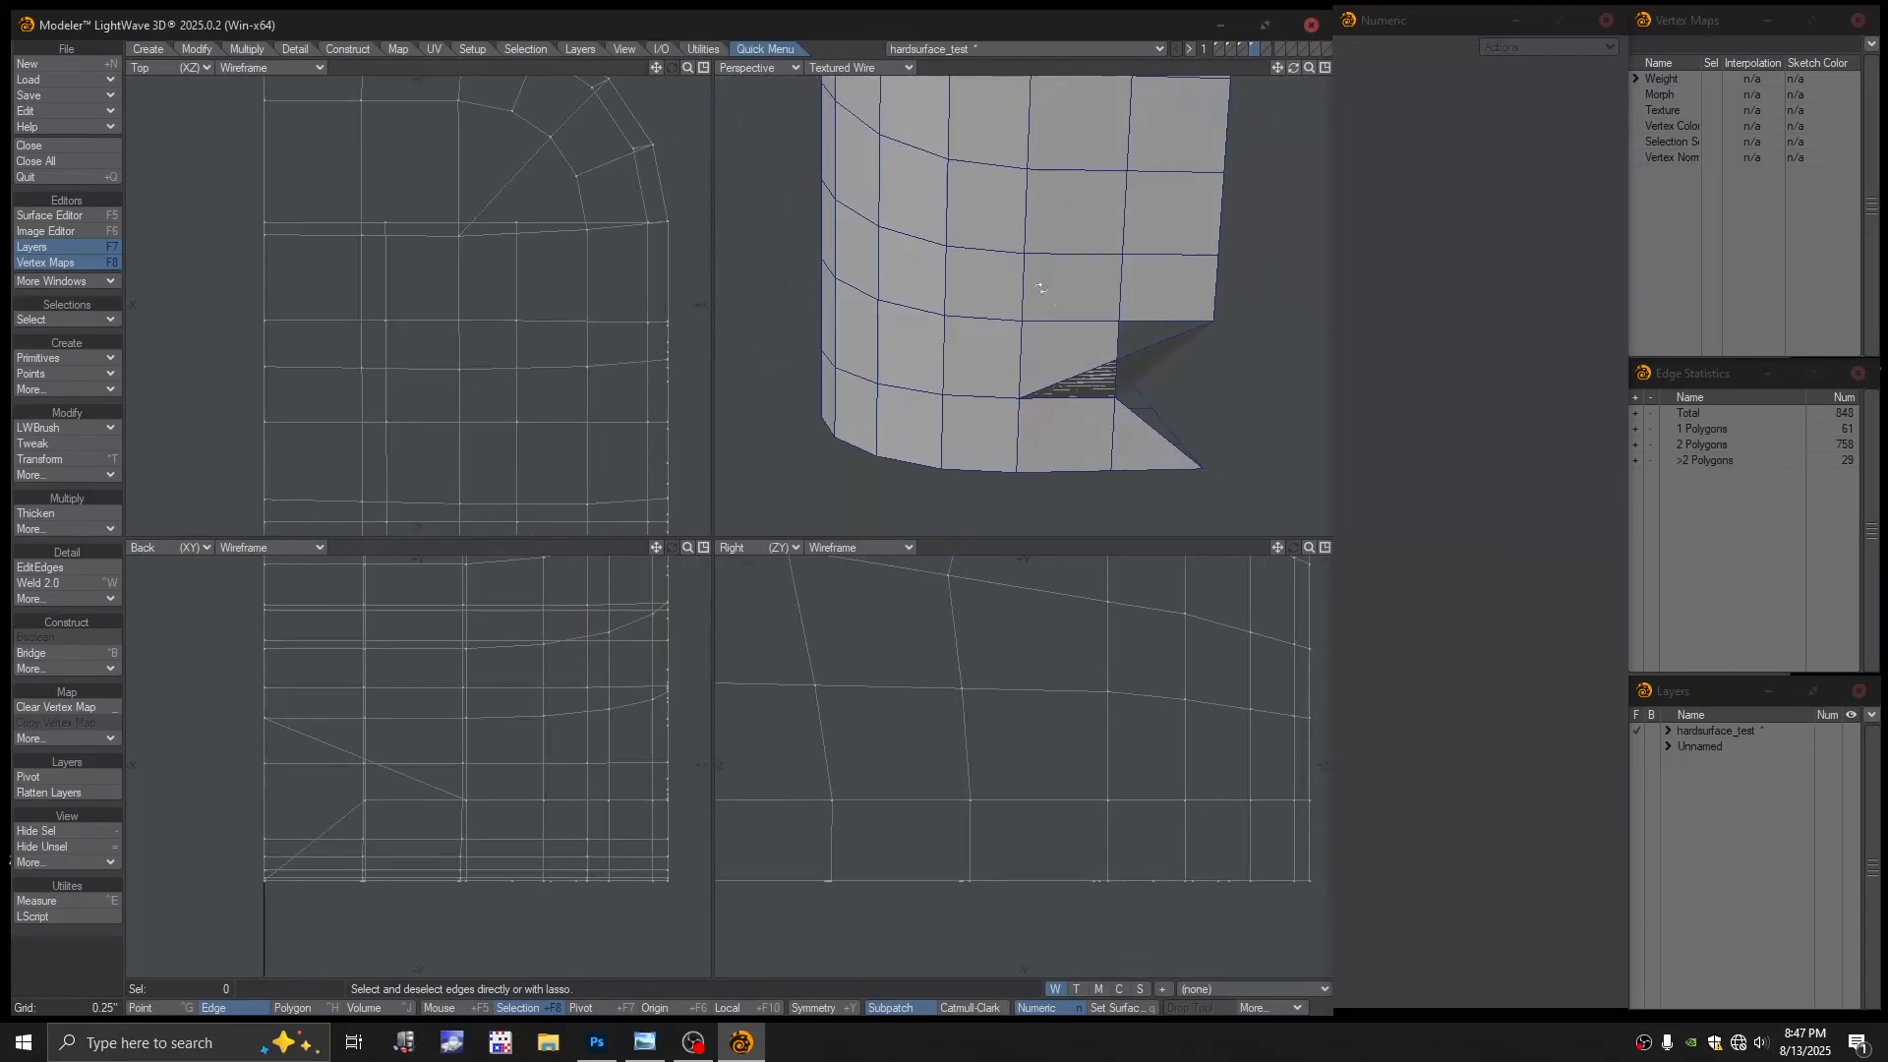
key("space")
key("space")
key("space")
key("space")
left_click(1155, 347)
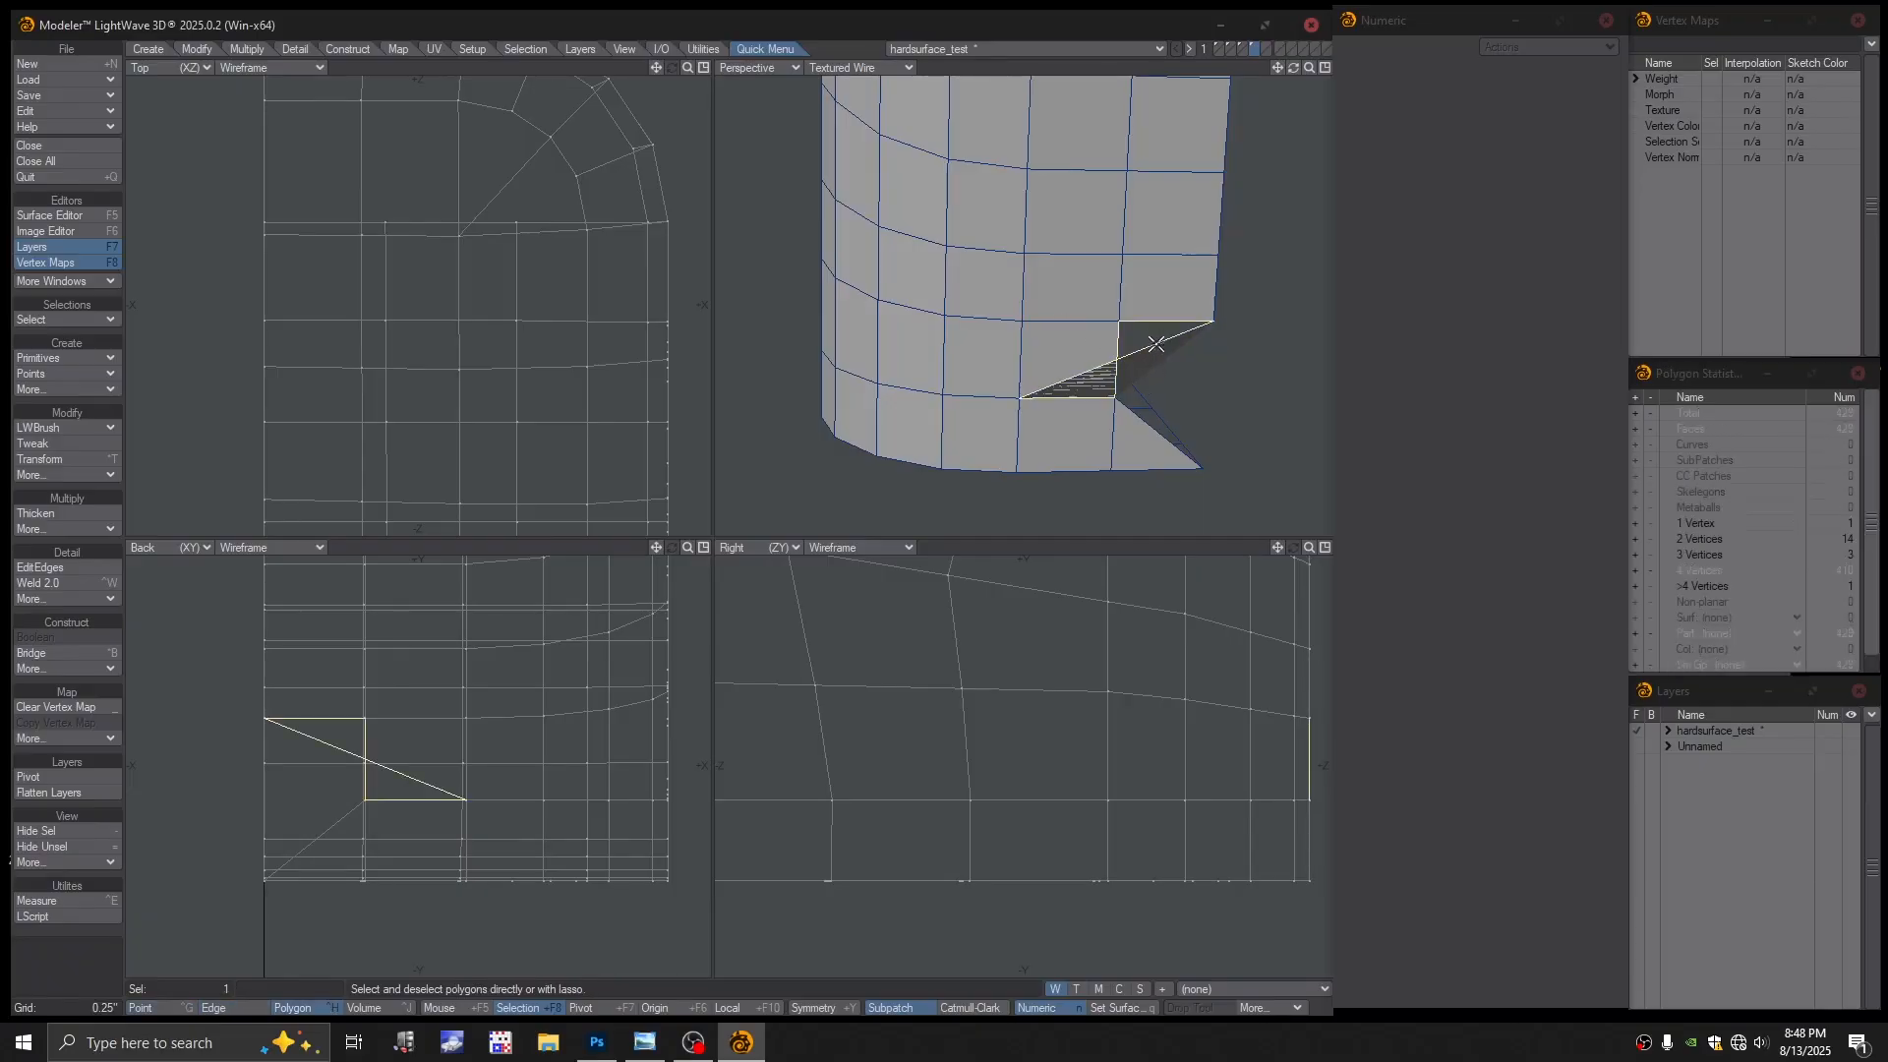
mouse_move(1156, 346)
left_mouse_down("alt")
mouse_move(1180, 380)
mouse_move(1200, 351)
mouse_move(1180, 337)
mouse_move(1137, 380)
mouse_move(1273, 378)
mouse_move(1155, 366)
mouse_move(1235, 330)
mouse_move(971, 359)
mouse_move(1173, 348)
left_mouse_up("alt")
key("Delete")
left_click(1272, 379)
key("Delete")
Align the two vertical corner edges' points on the X axis to world
key("ctrl+h")
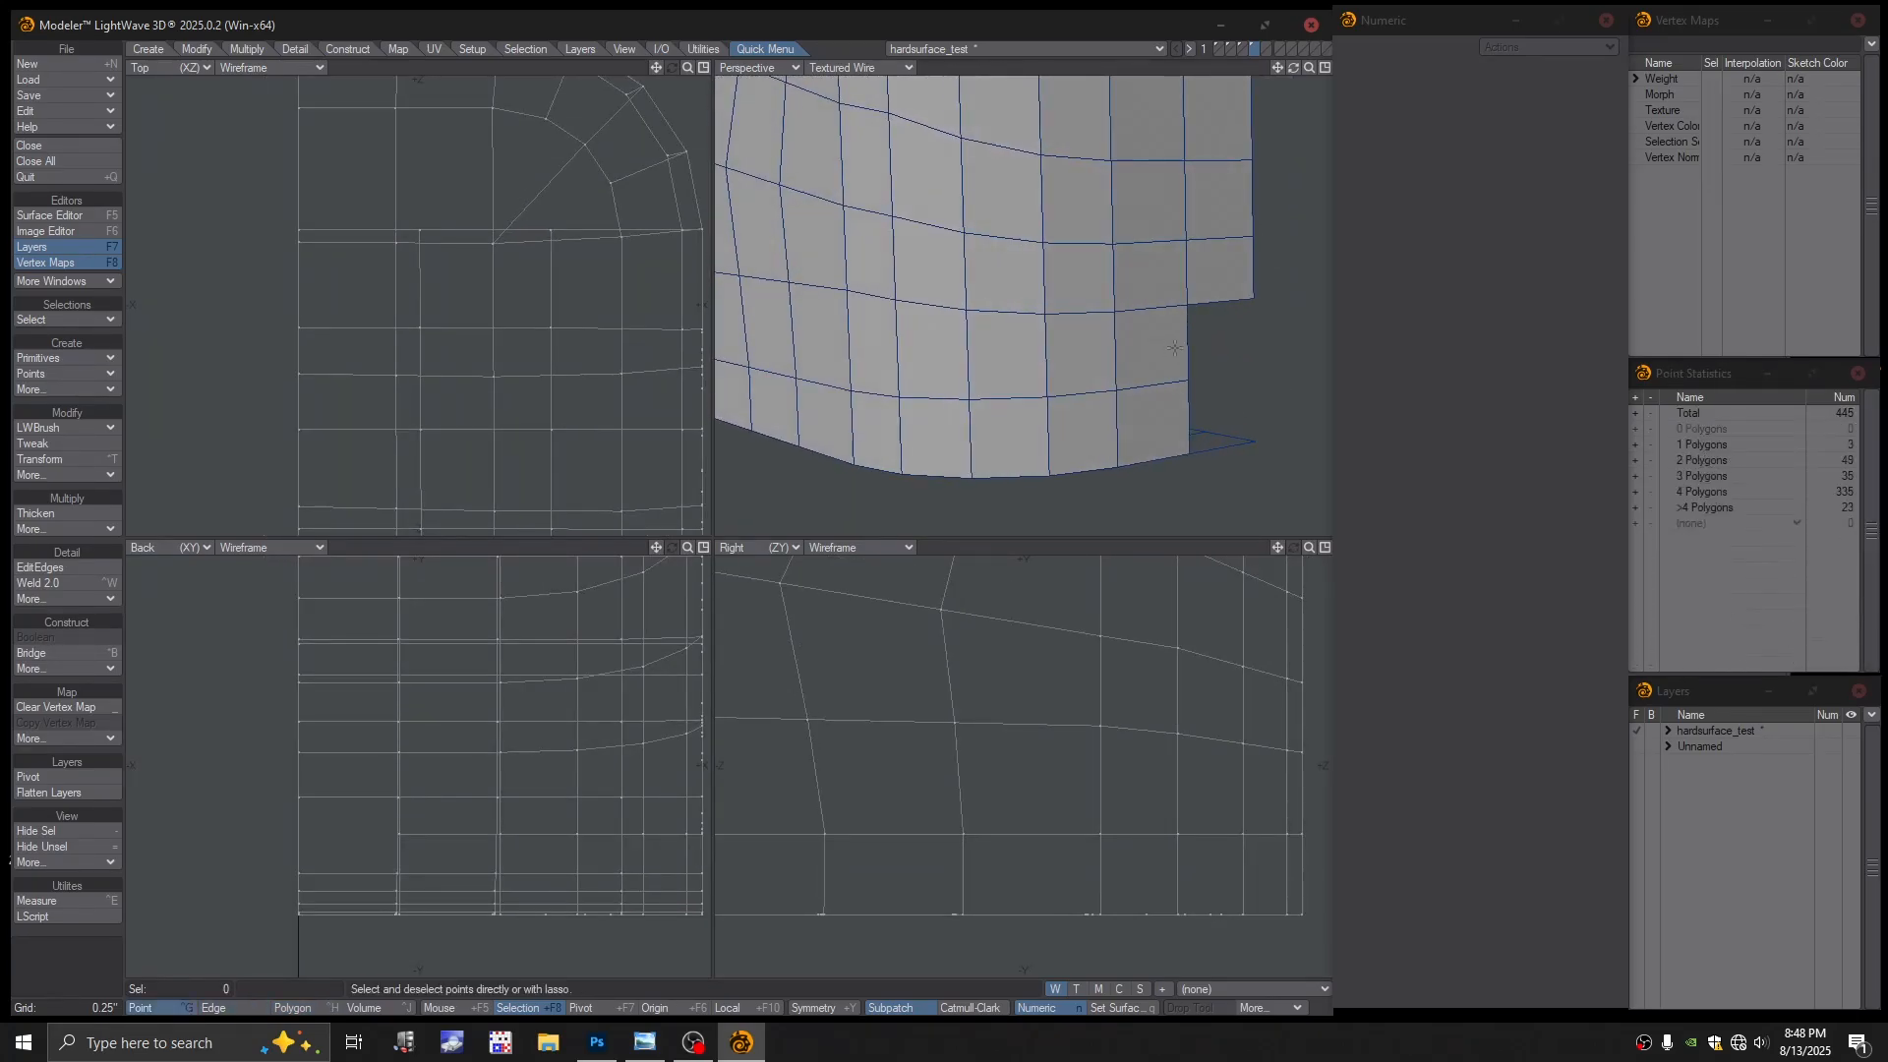
left_click(1189, 346)
left_click(1177, 418)
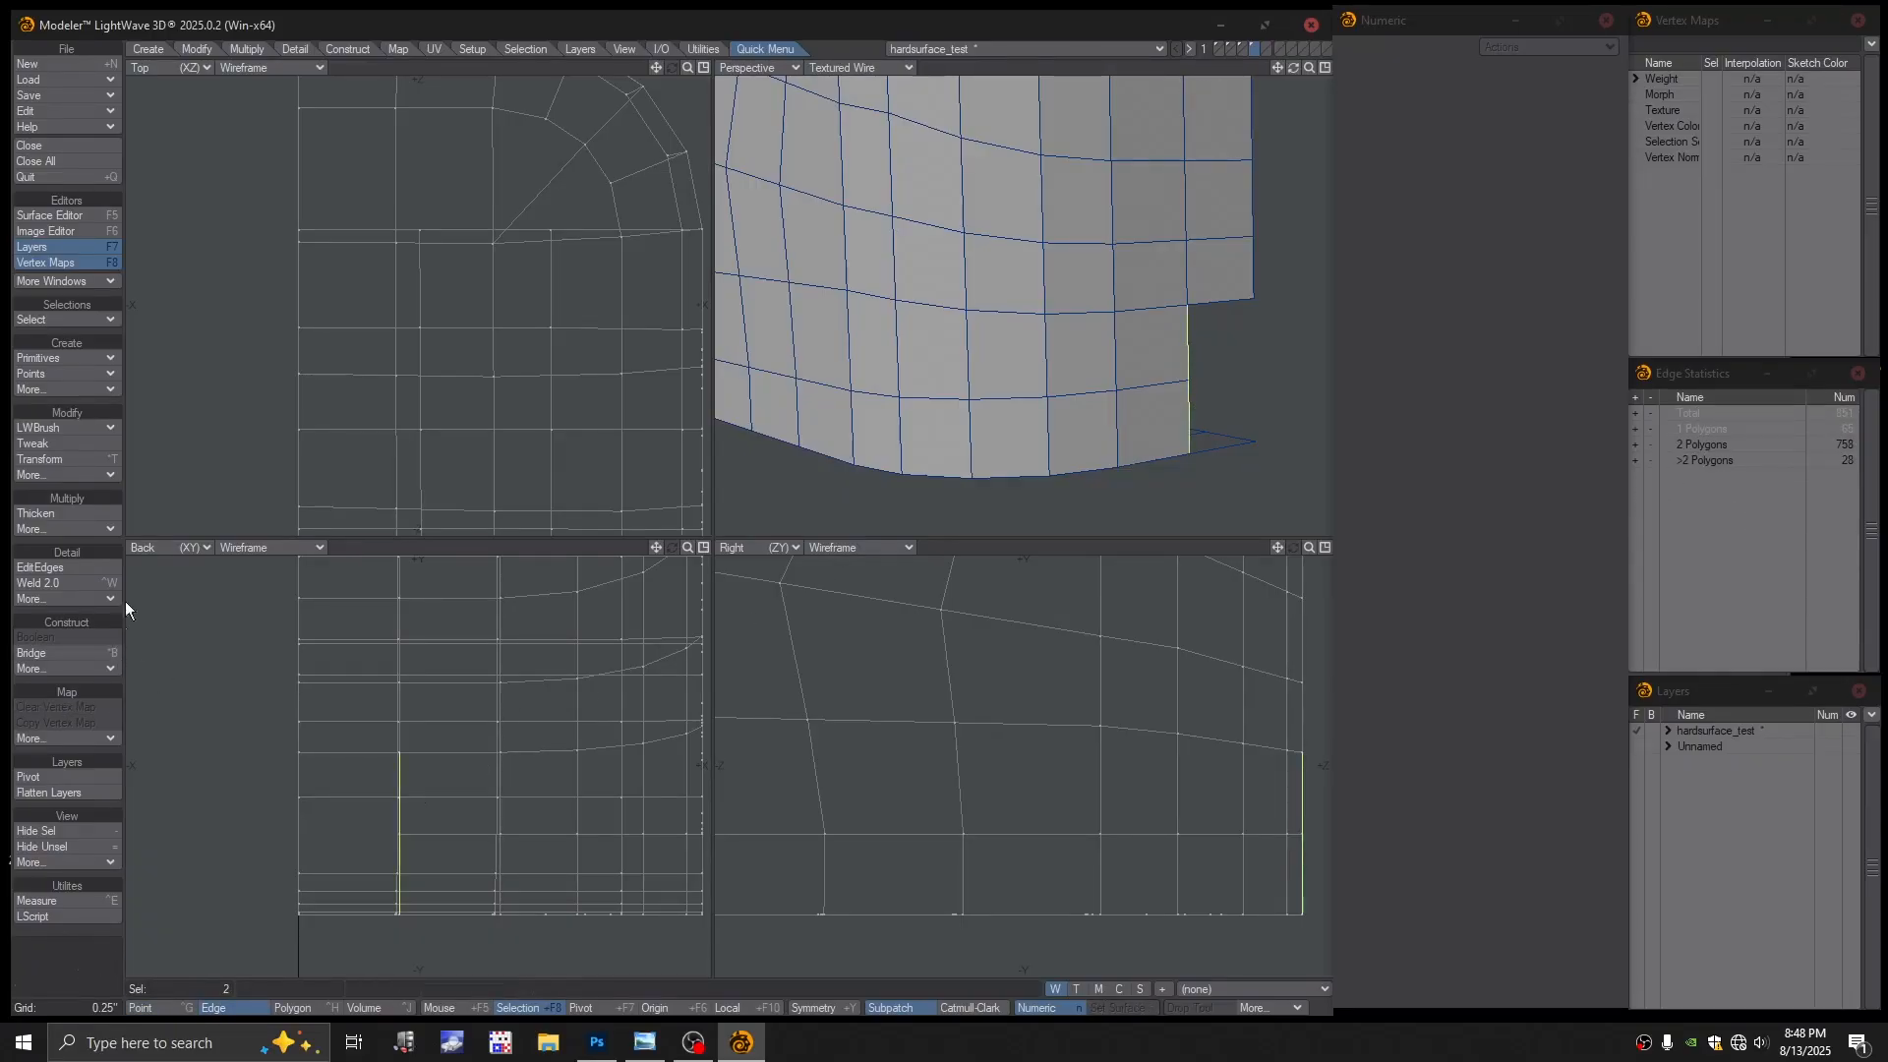
left_click(196, 49)
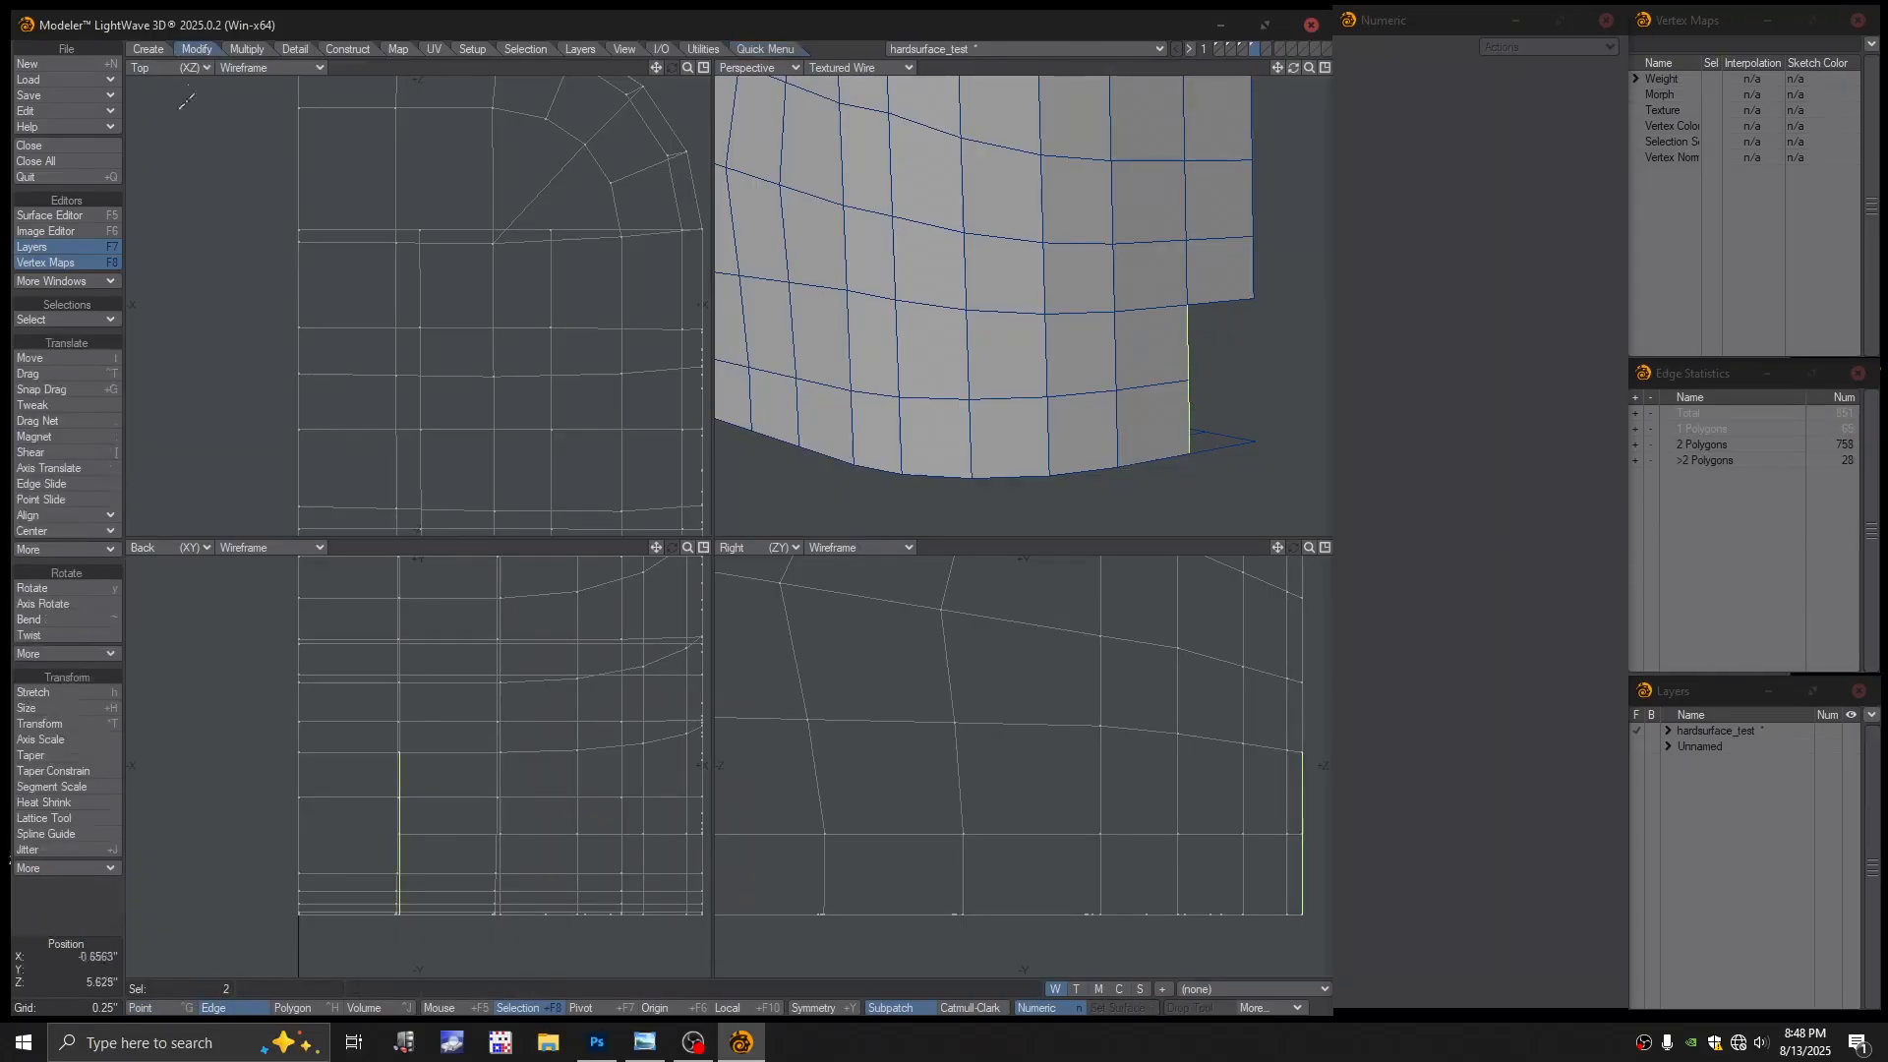
left_click(57, 515)
left_click(65, 515)
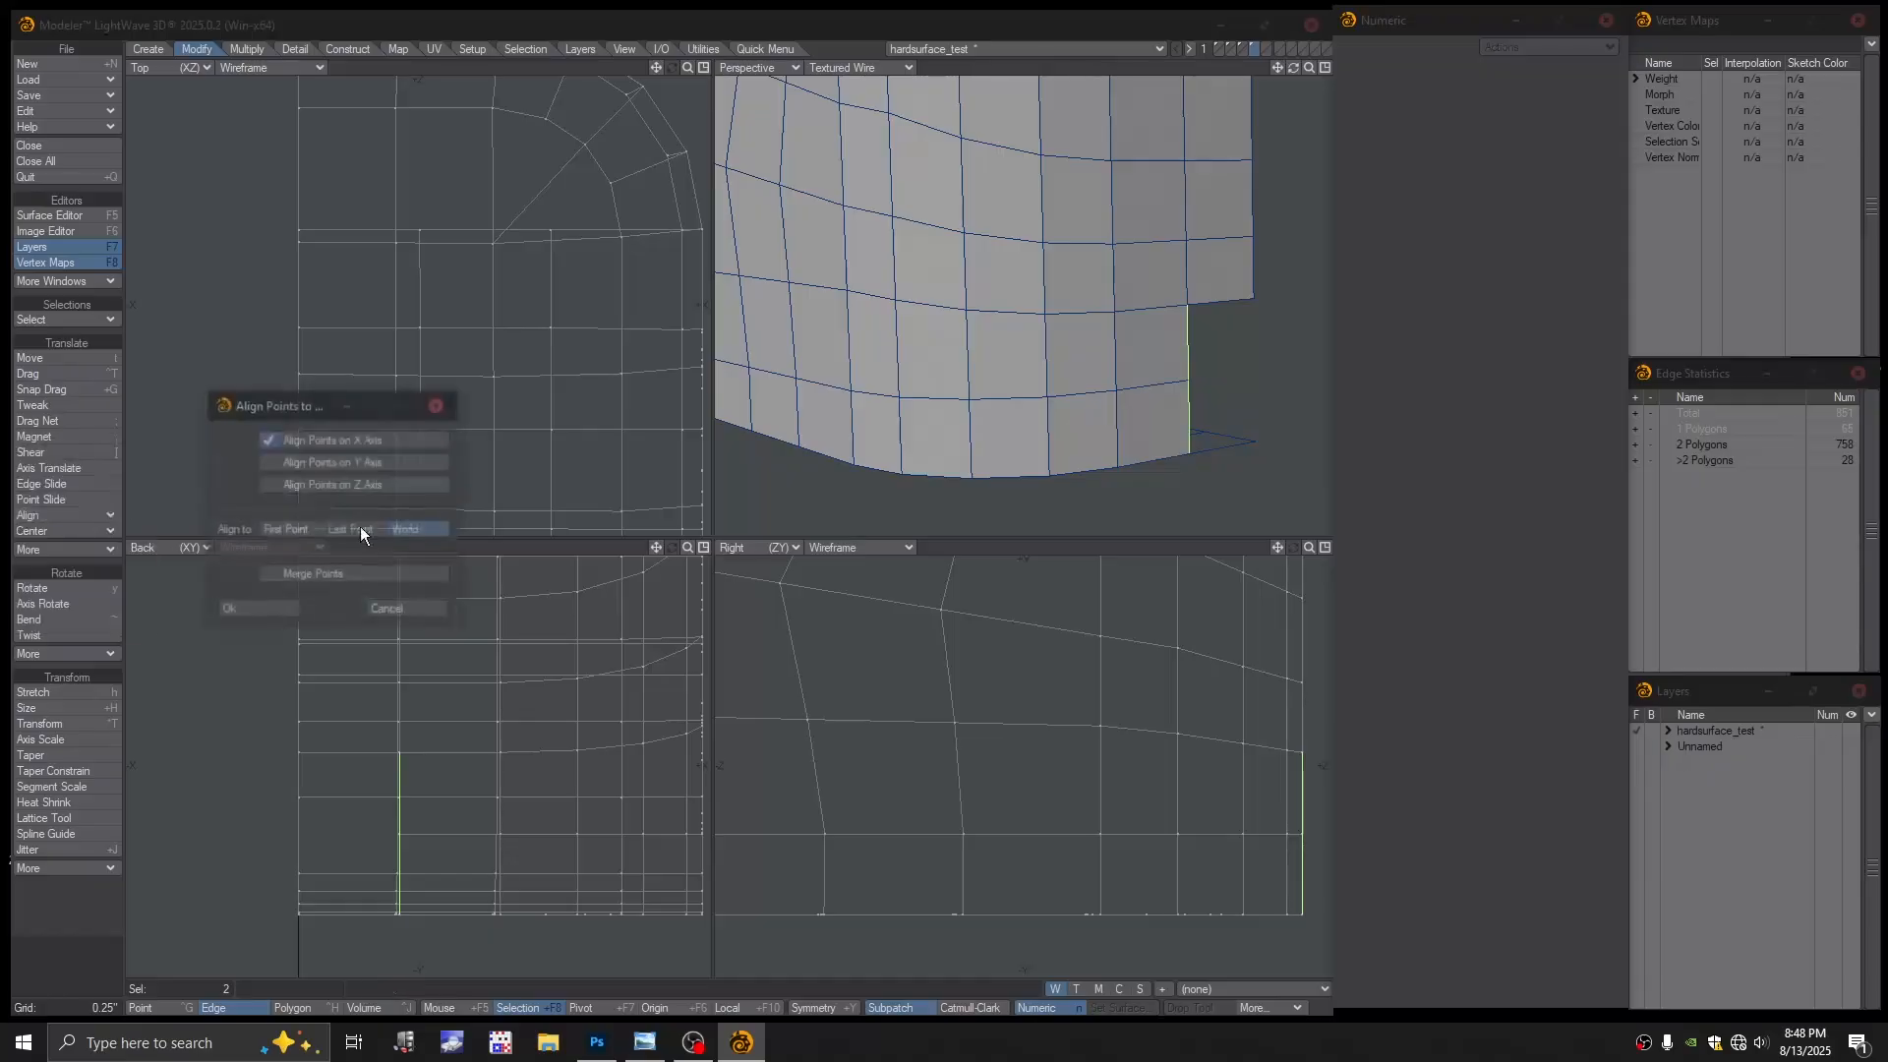
left_click(257, 609)
key("space")
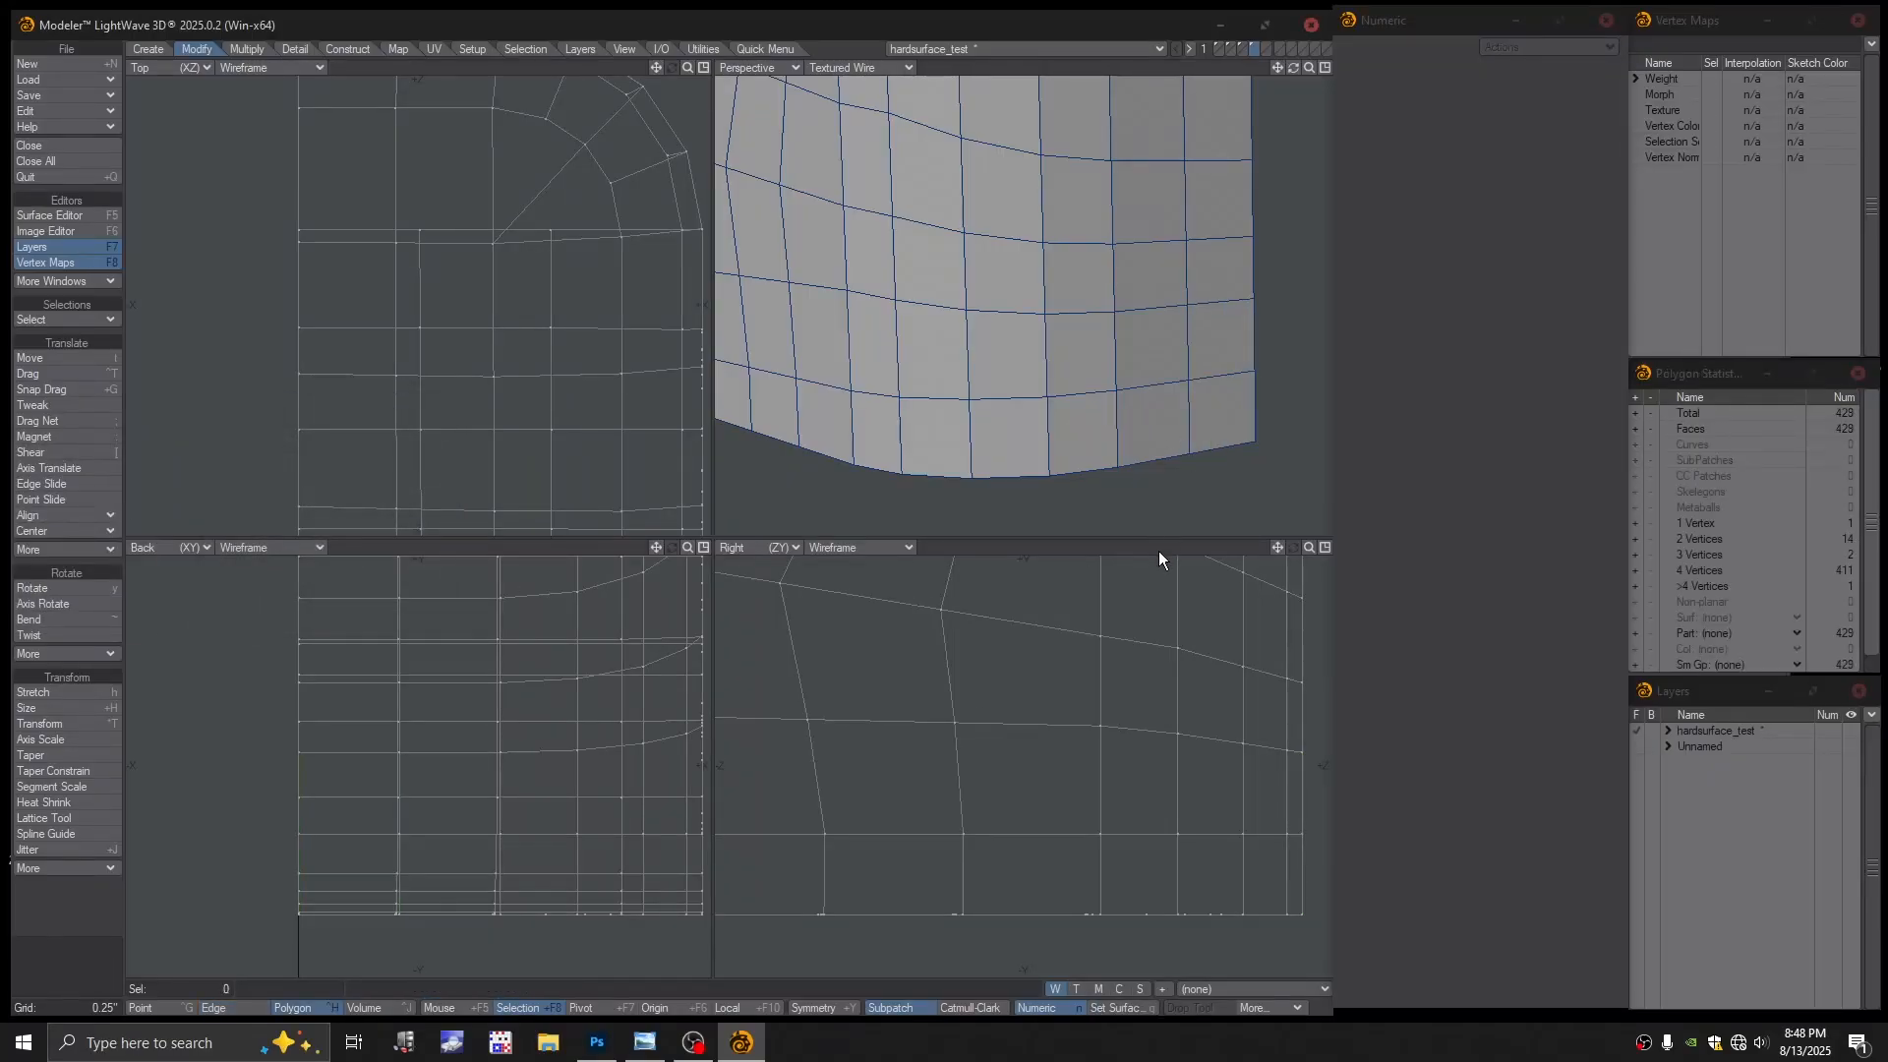
left_click_drag(1146, 433, 1044, 99, "alt")
In Color Wireframe, weld two pairs of stray points at the bottom corner
left_click(866, 64)
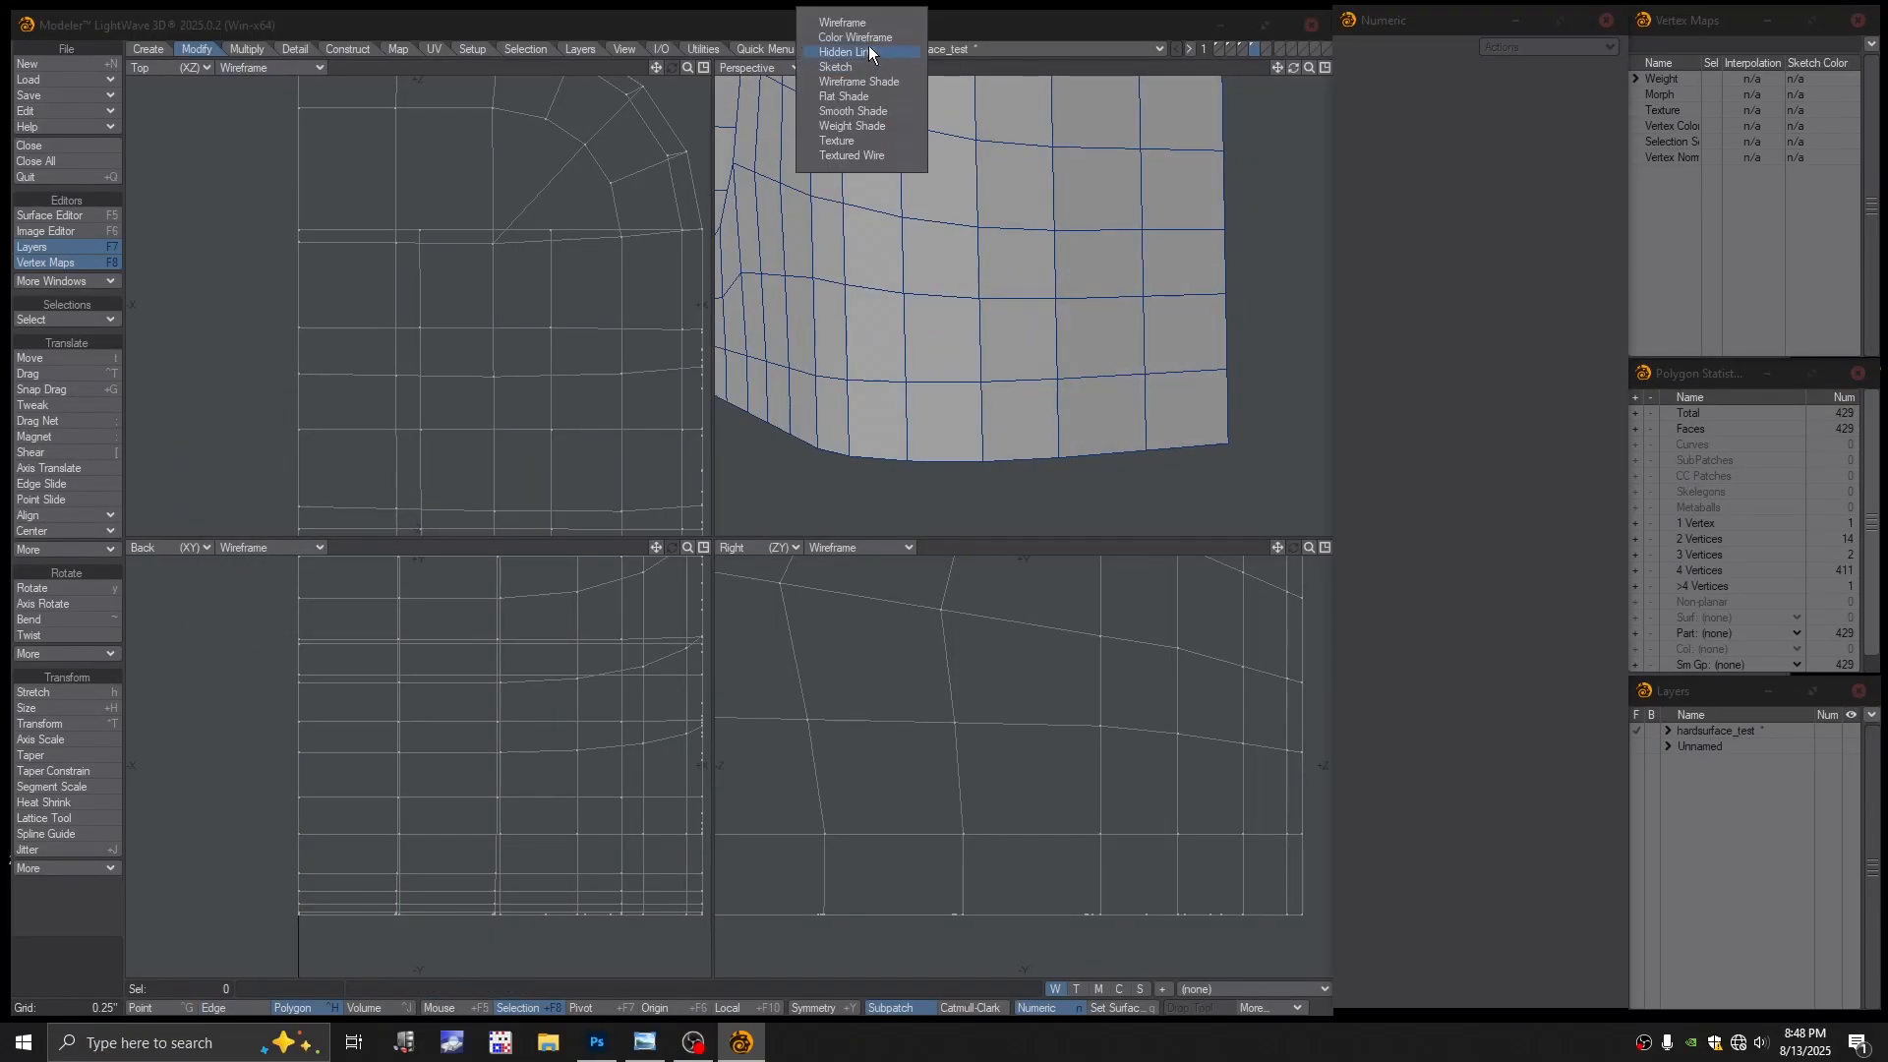
left_click(870, 41)
left_click(1224, 296)
left_click(1223, 298)
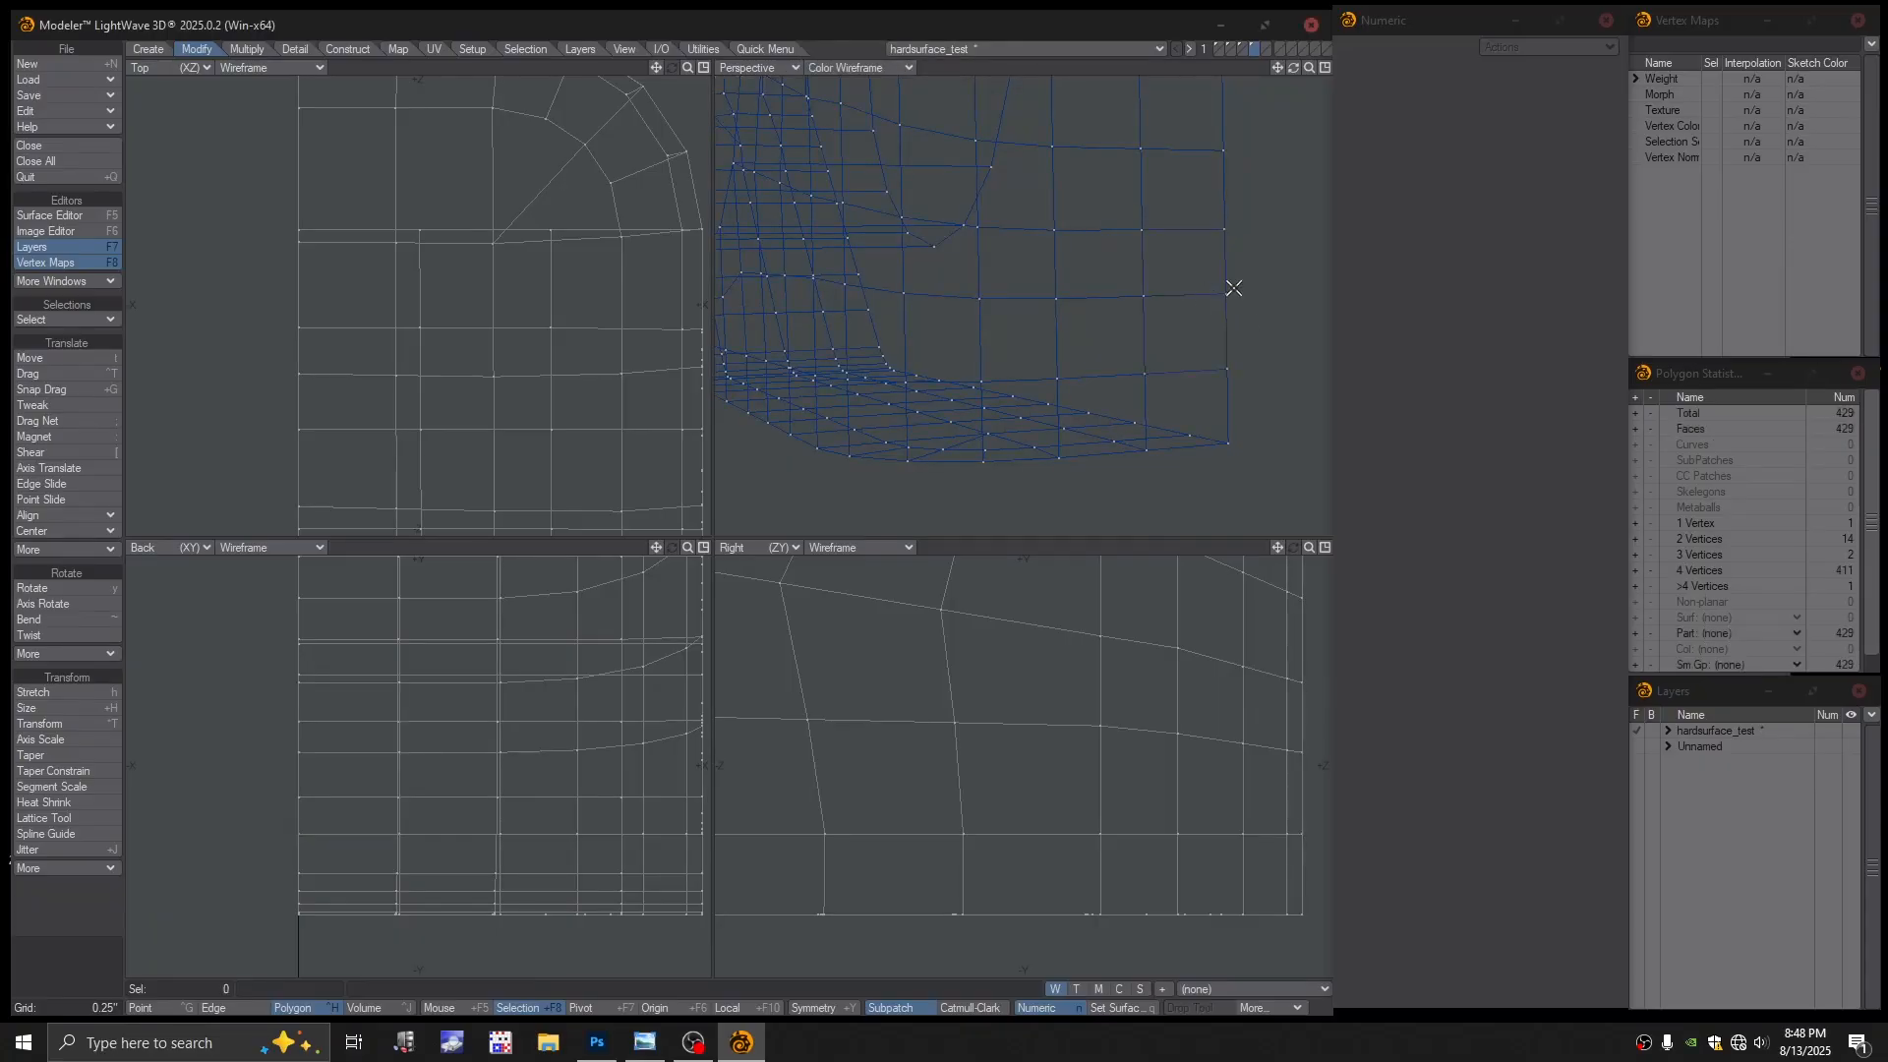
key("space")
left_click(1226, 295)
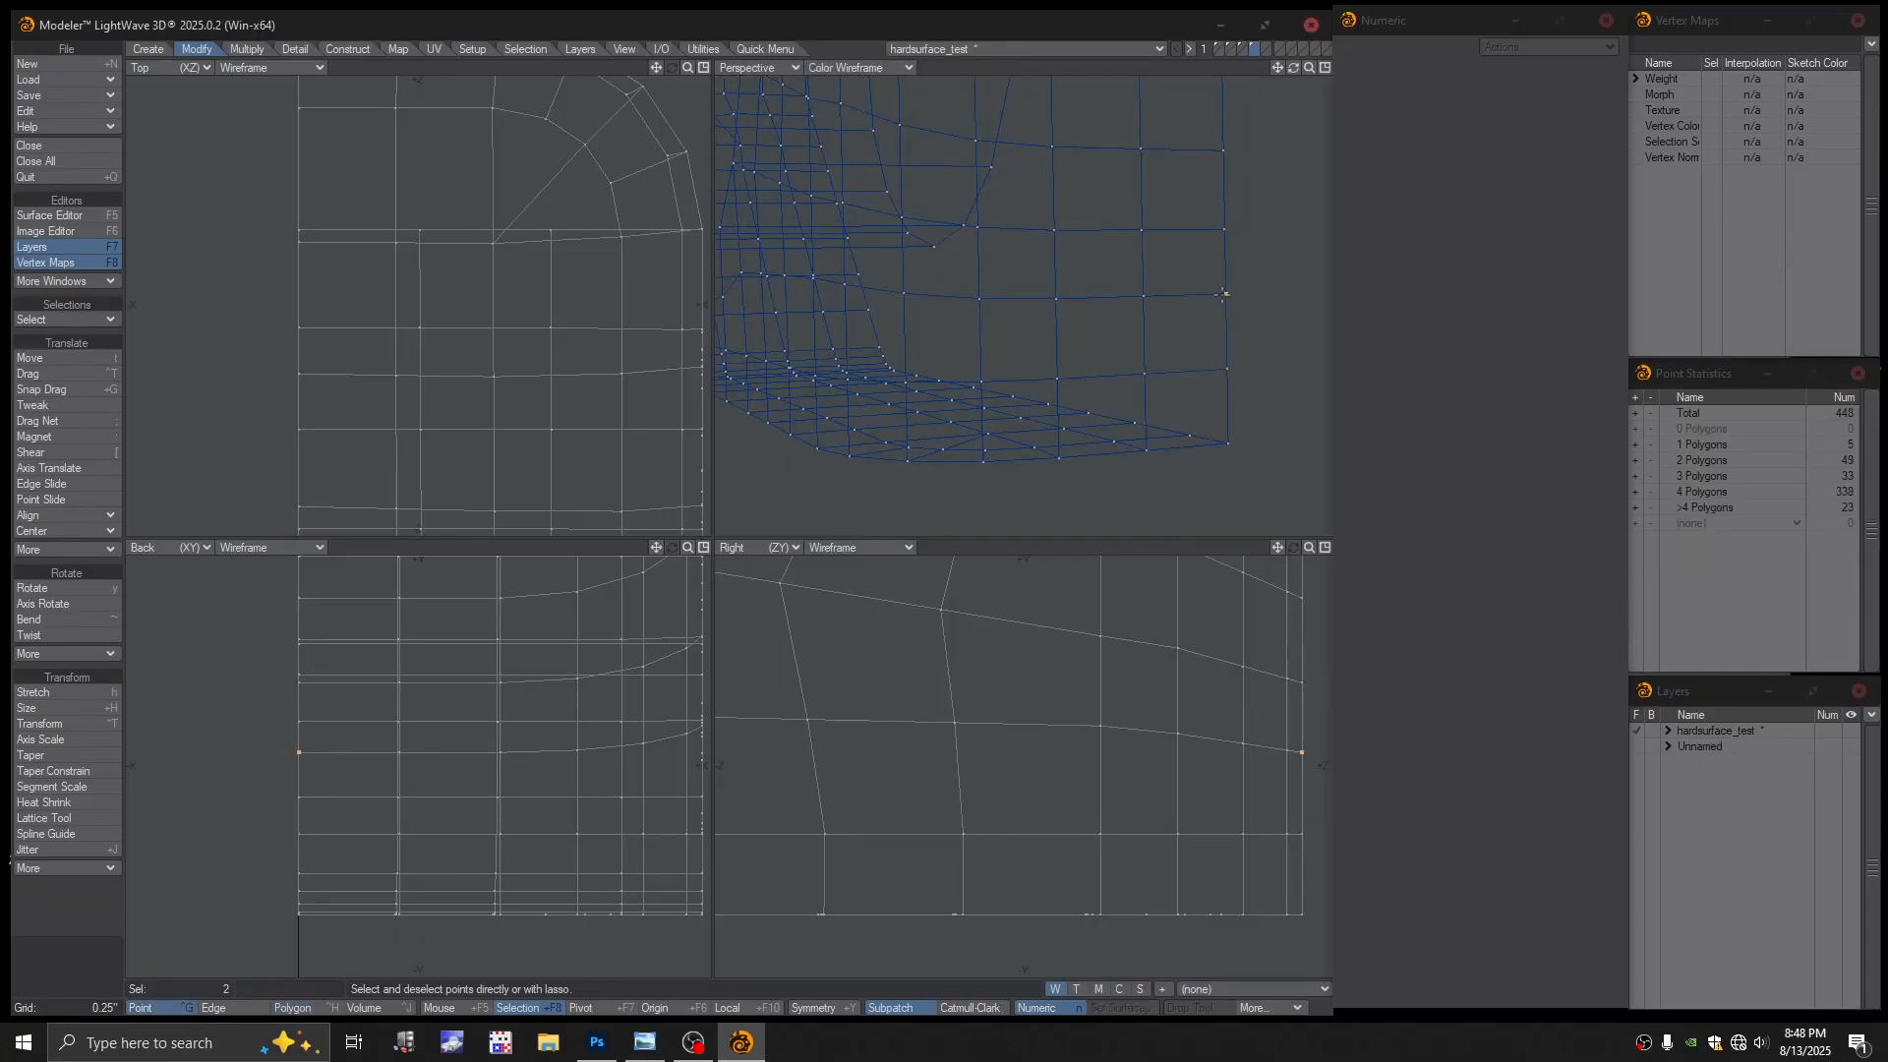
key("ctrl+w")
mouse_move(1254, 413)
left_mouse_down("alt")
mouse_move(1243, 397)
mouse_move(1260, 393)
left_mouse_up("alt")
left_click(1236, 434)
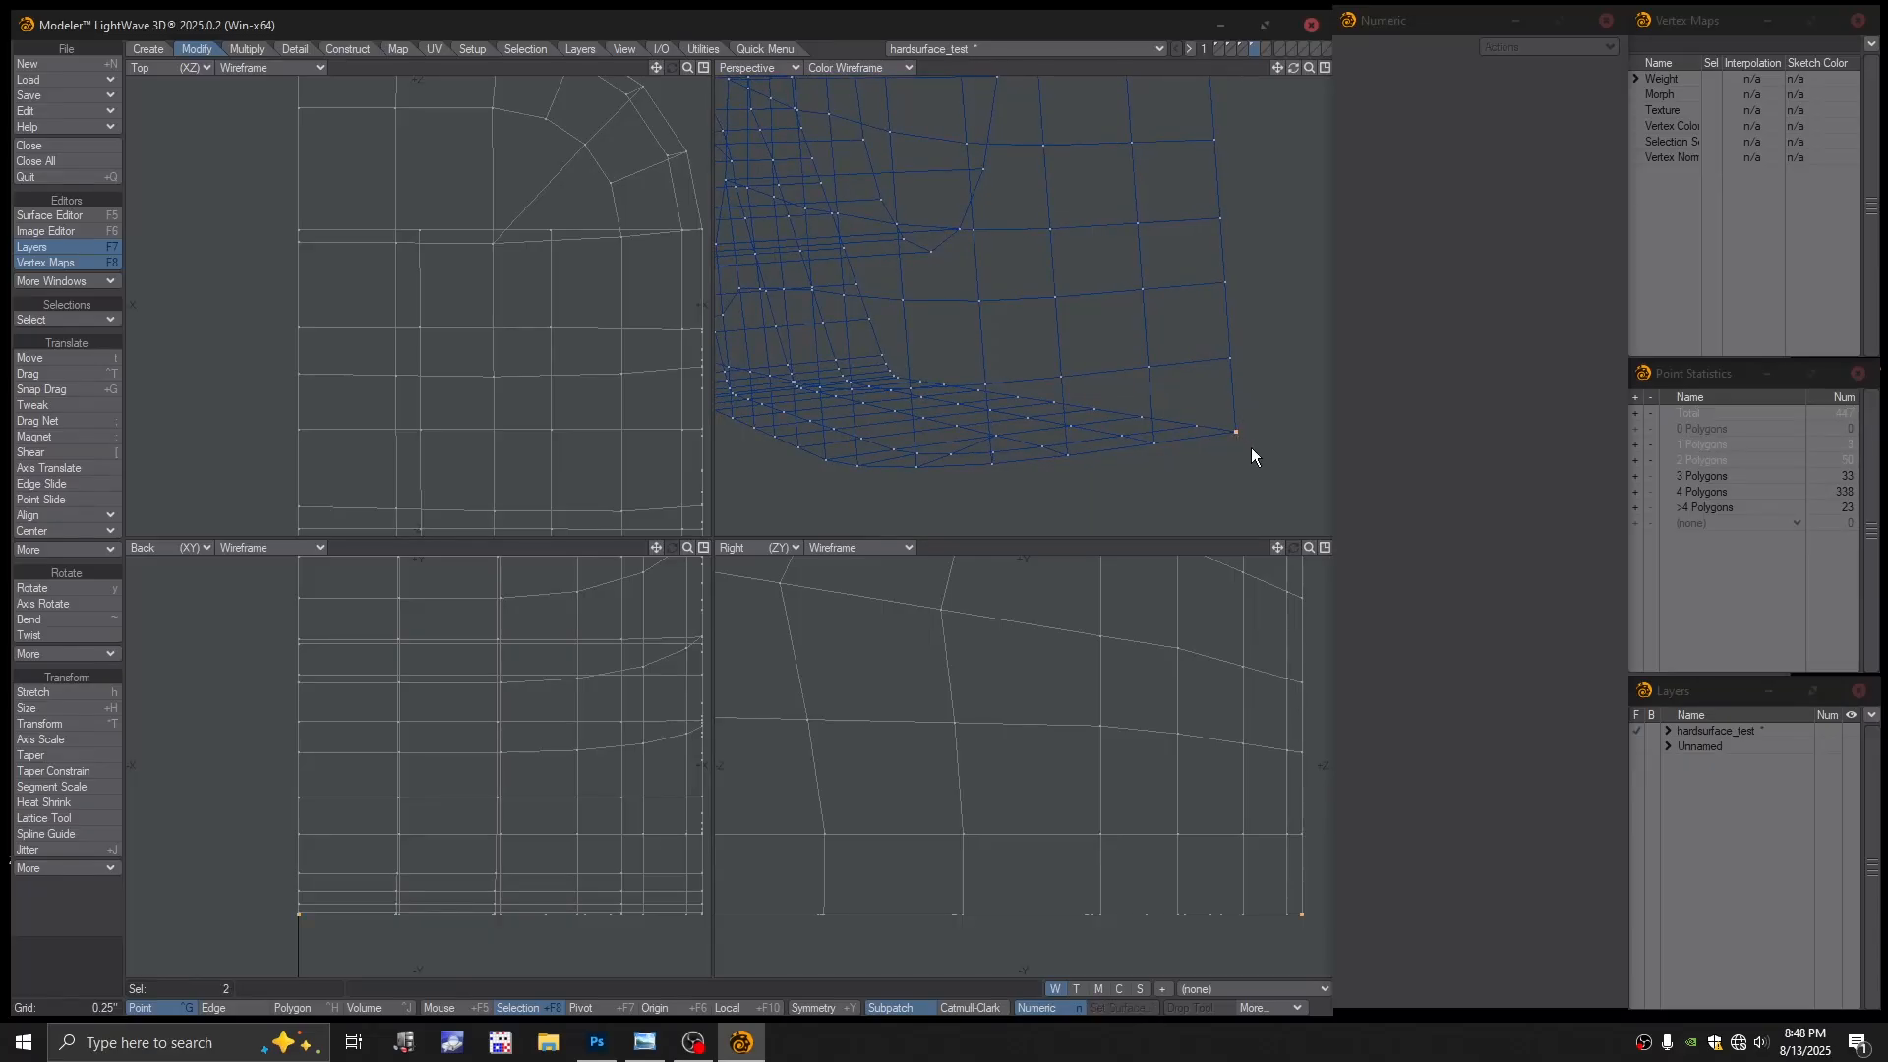
key("ctrl+w")
key("space")
key("space")
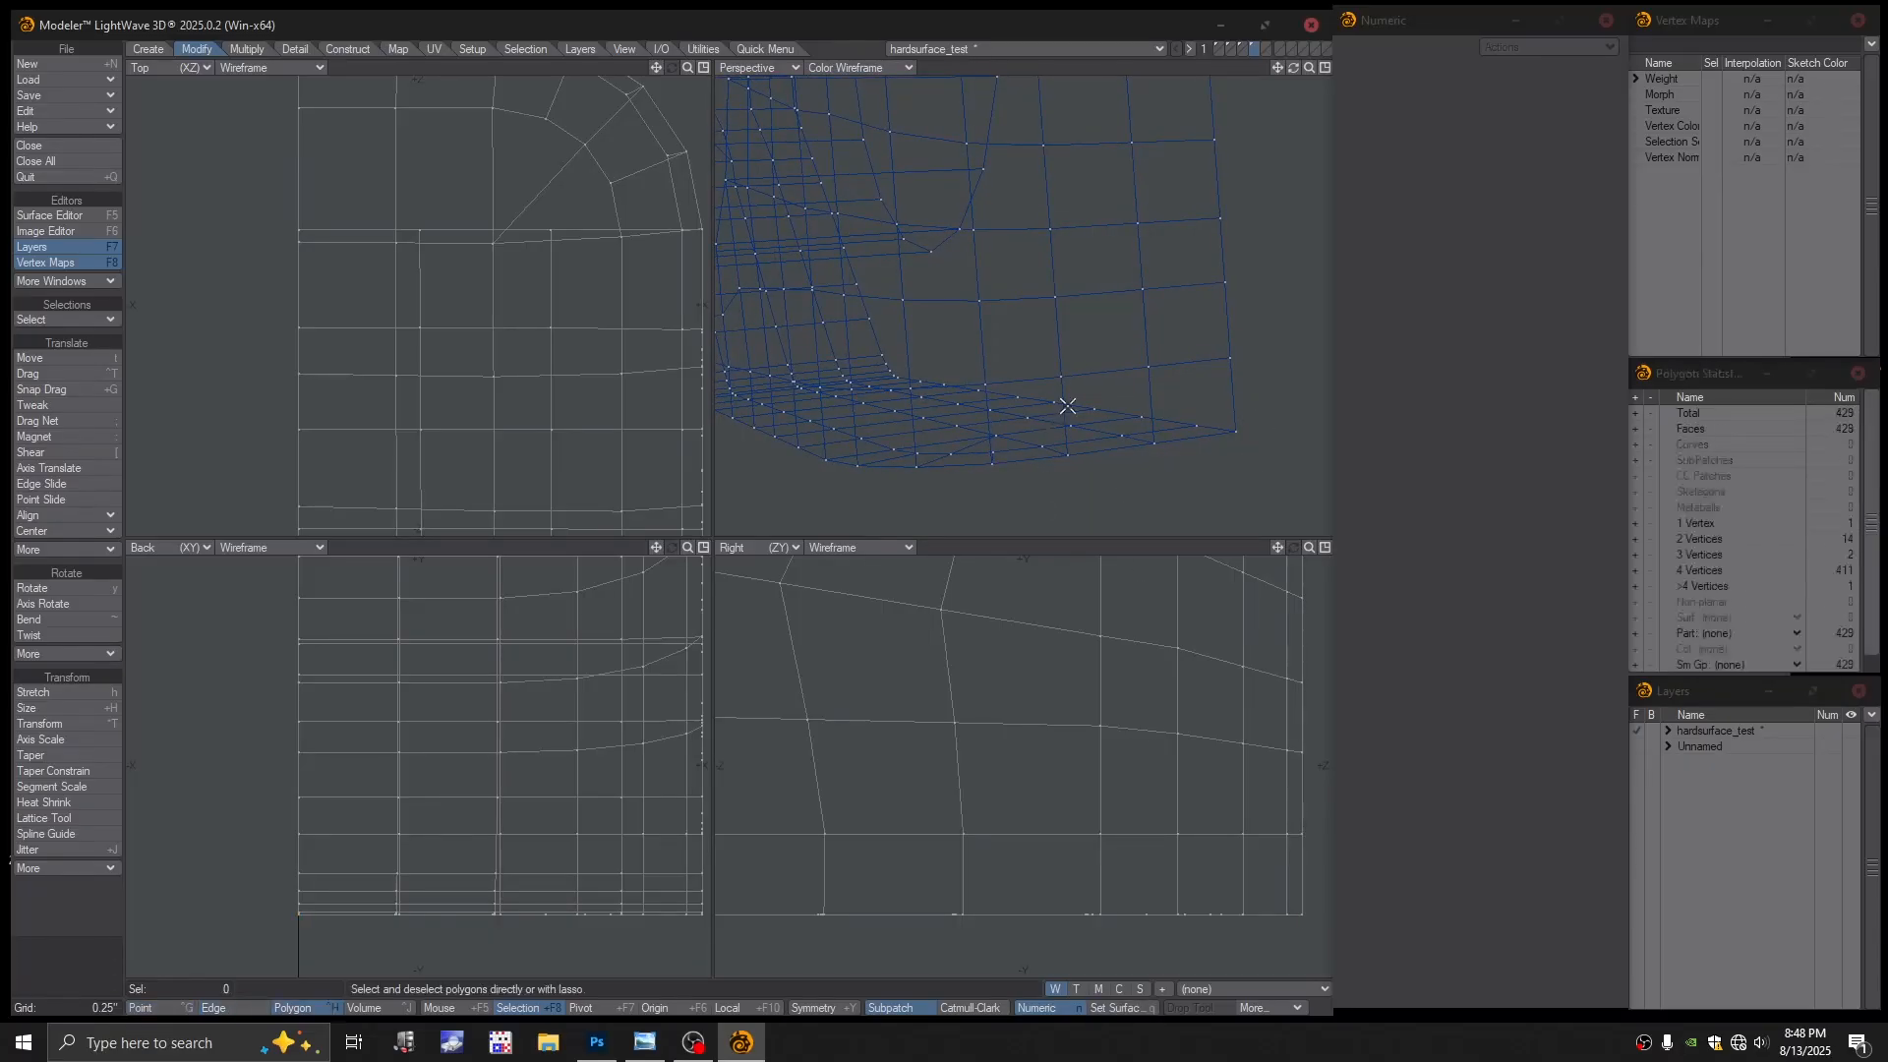
Return to Textured Wire, fit the mesh, and test SubPatch, dismissing the error
left_click(858, 68)
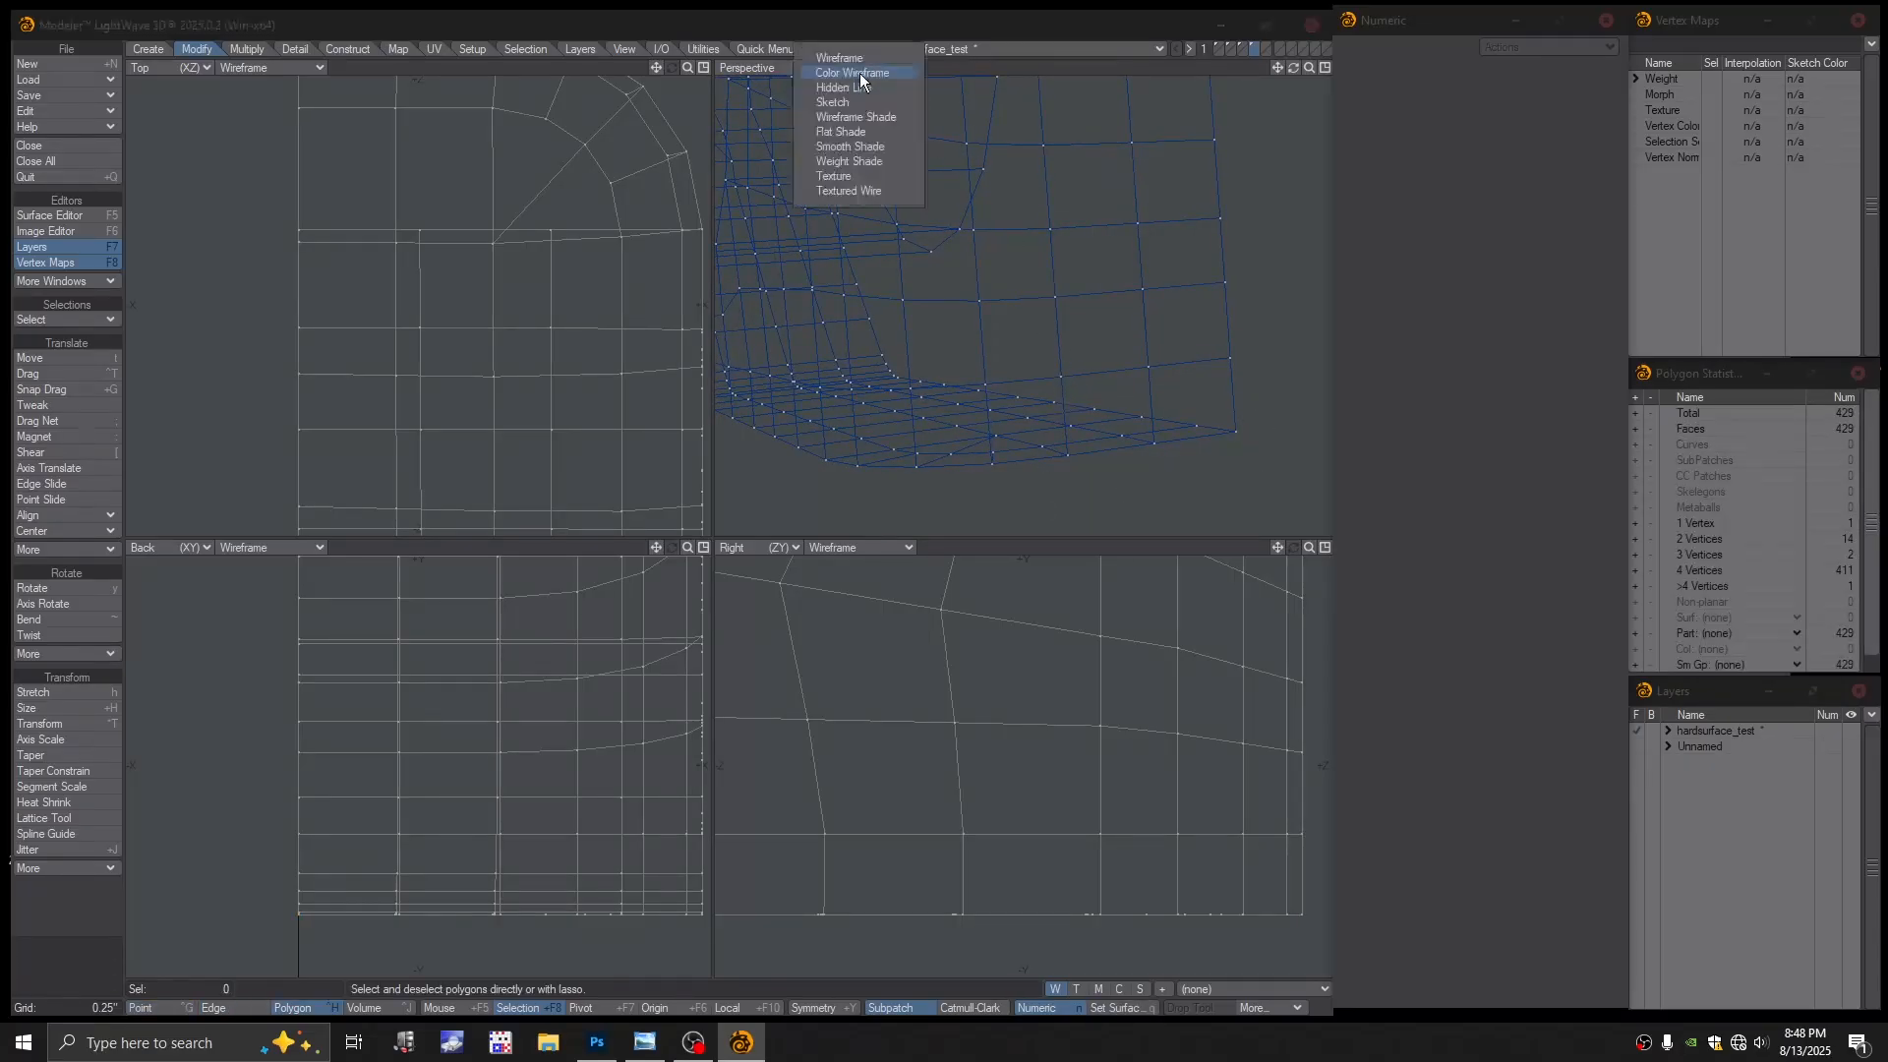
left_click(841, 191)
key("a")
key("Tab")
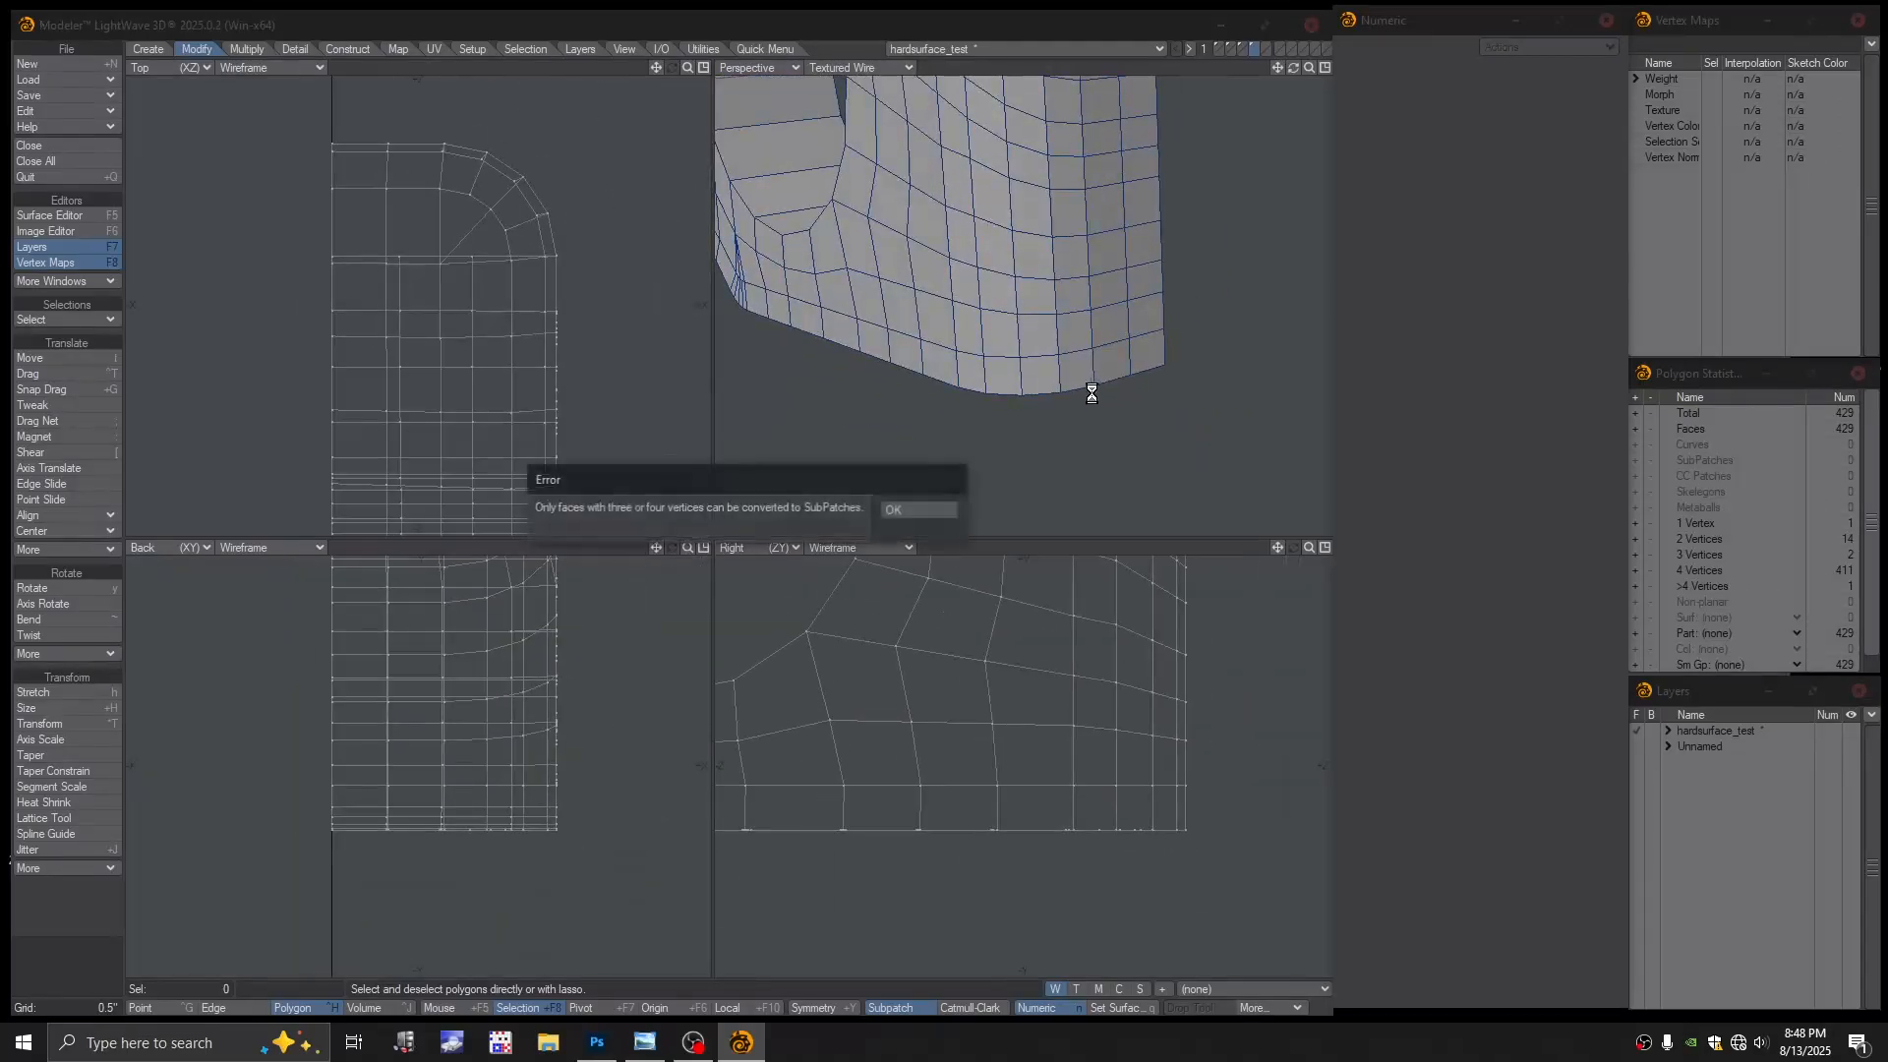
left_click(923, 509)
left_click_drag(1121, 404, 1176, 286, "alt")
scroll(1170, 305, "up", 3)
left_click_drag(1130, 358, 960, 430, "alt")
scroll(1178, 303, "up", 3)
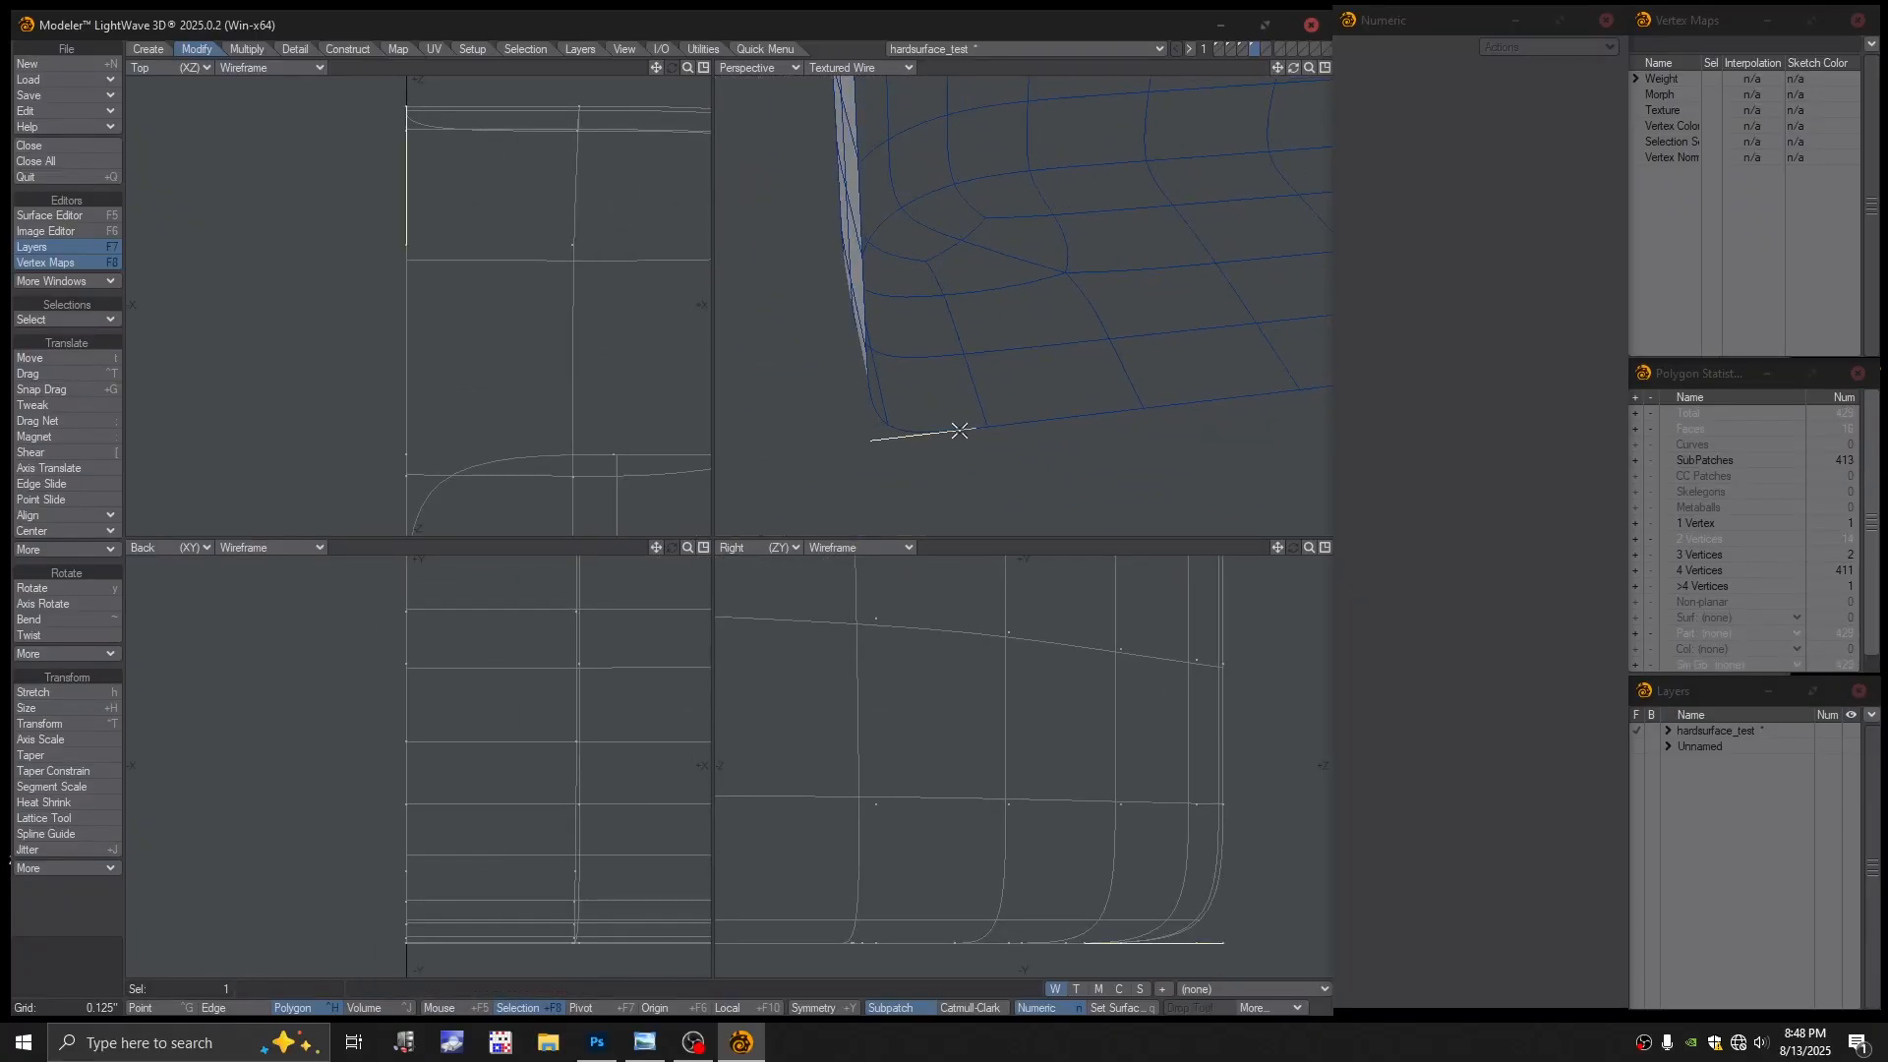
Delete the two-point polygon along the bottom edge and inspect the rounded corner
key("Delete")
left_click_drag(870, 373, 965, 374, "alt")
scroll(964, 374, "down", 2)
left_click_drag(757, 300, 1042, 341, "alt")
scroll(1026, 266, "down", 2)
scroll(1066, 324, "down", 2)
scroll(1066, 324, "down", 1)
mouse_move(1043, 340)
left_mouse_down("alt")
mouse_move(1007, 317)
mouse_move(1029, 319)
left_mouse_up("alt")
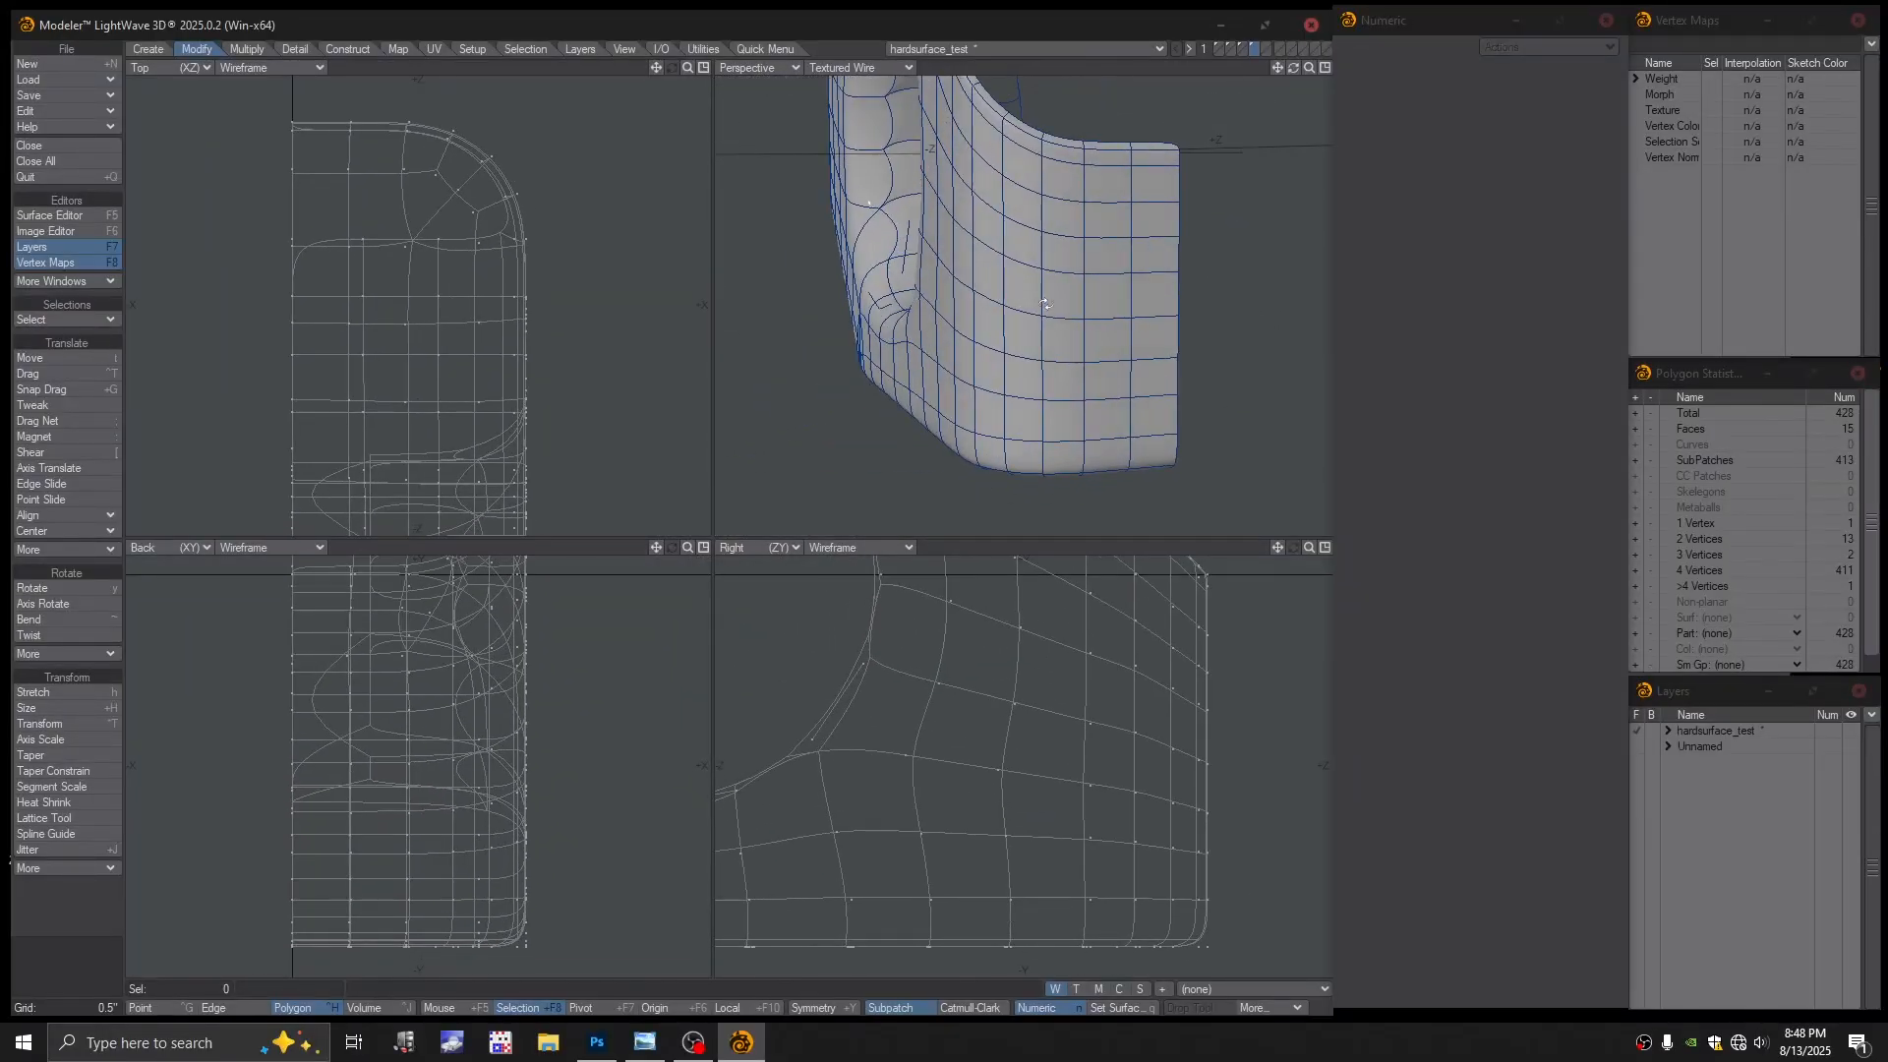
Undo, delete the stray two-point polygon again, and retest SubPatch, dismissing the error
key("ctrl+z")
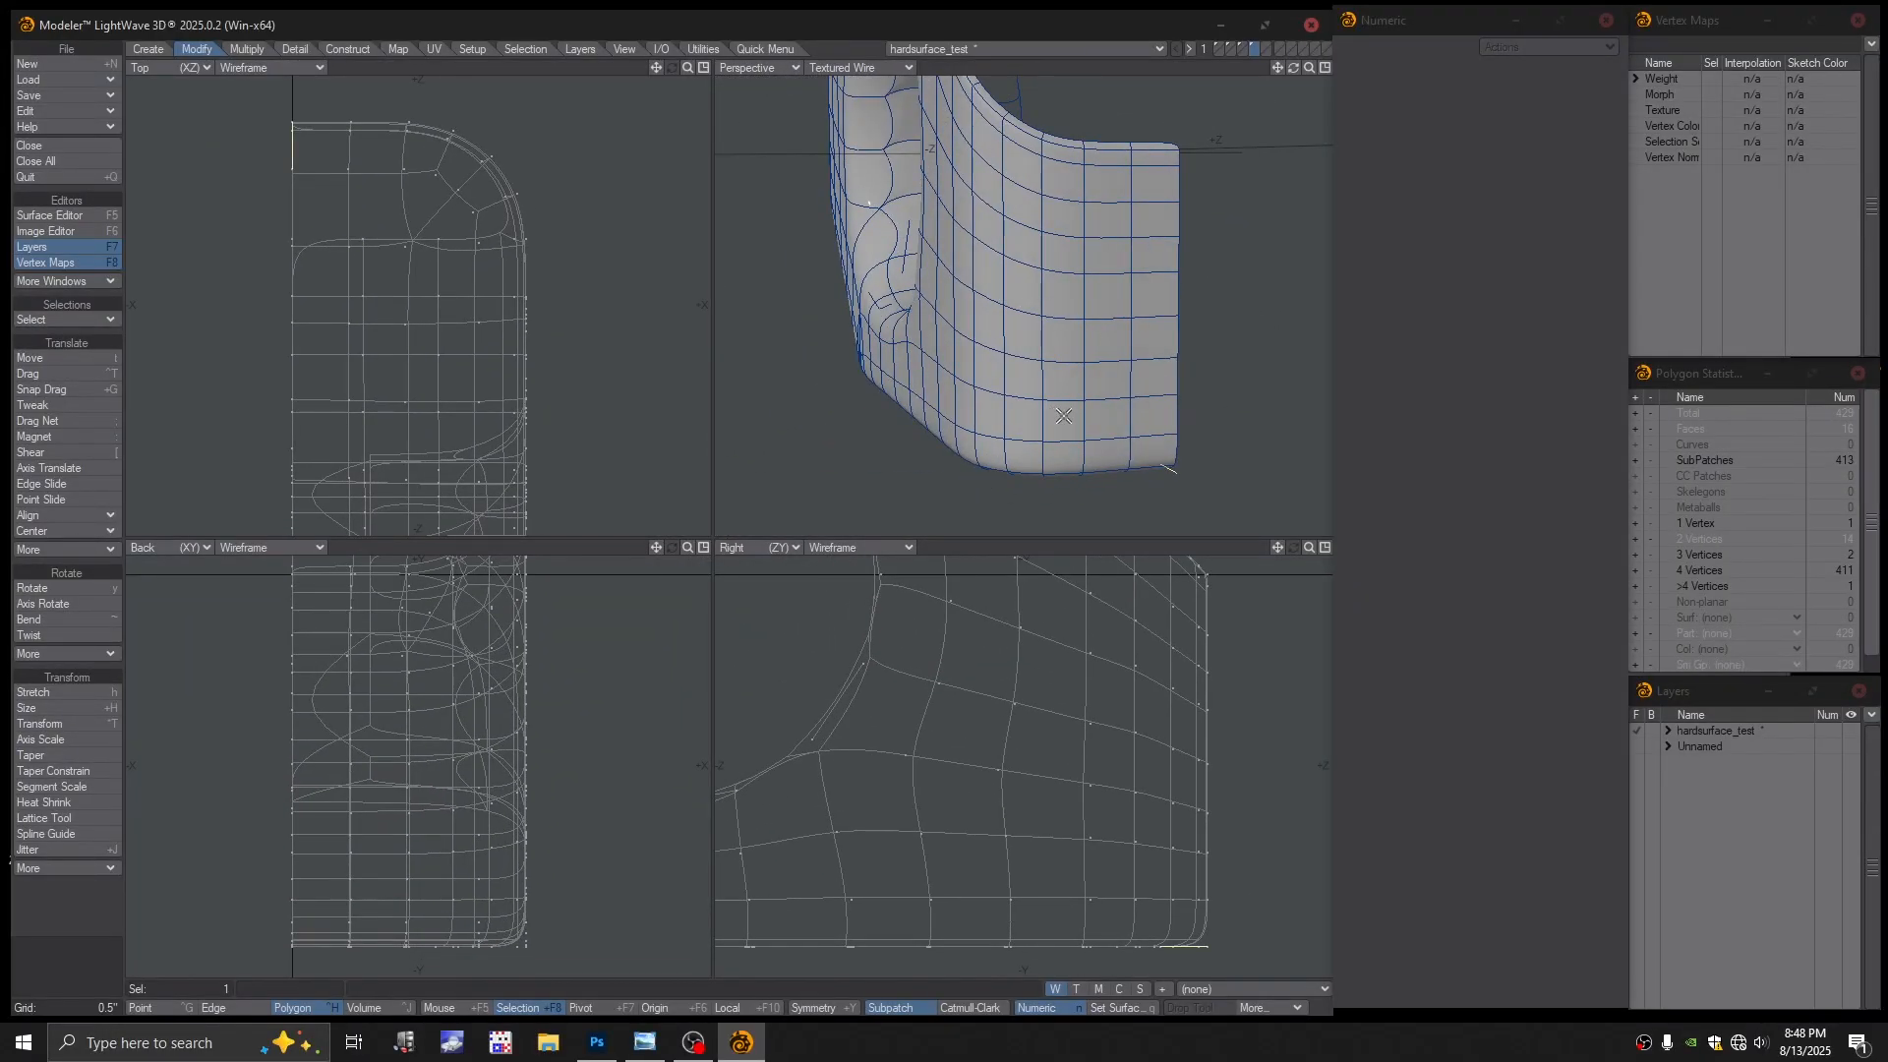
key("Delete")
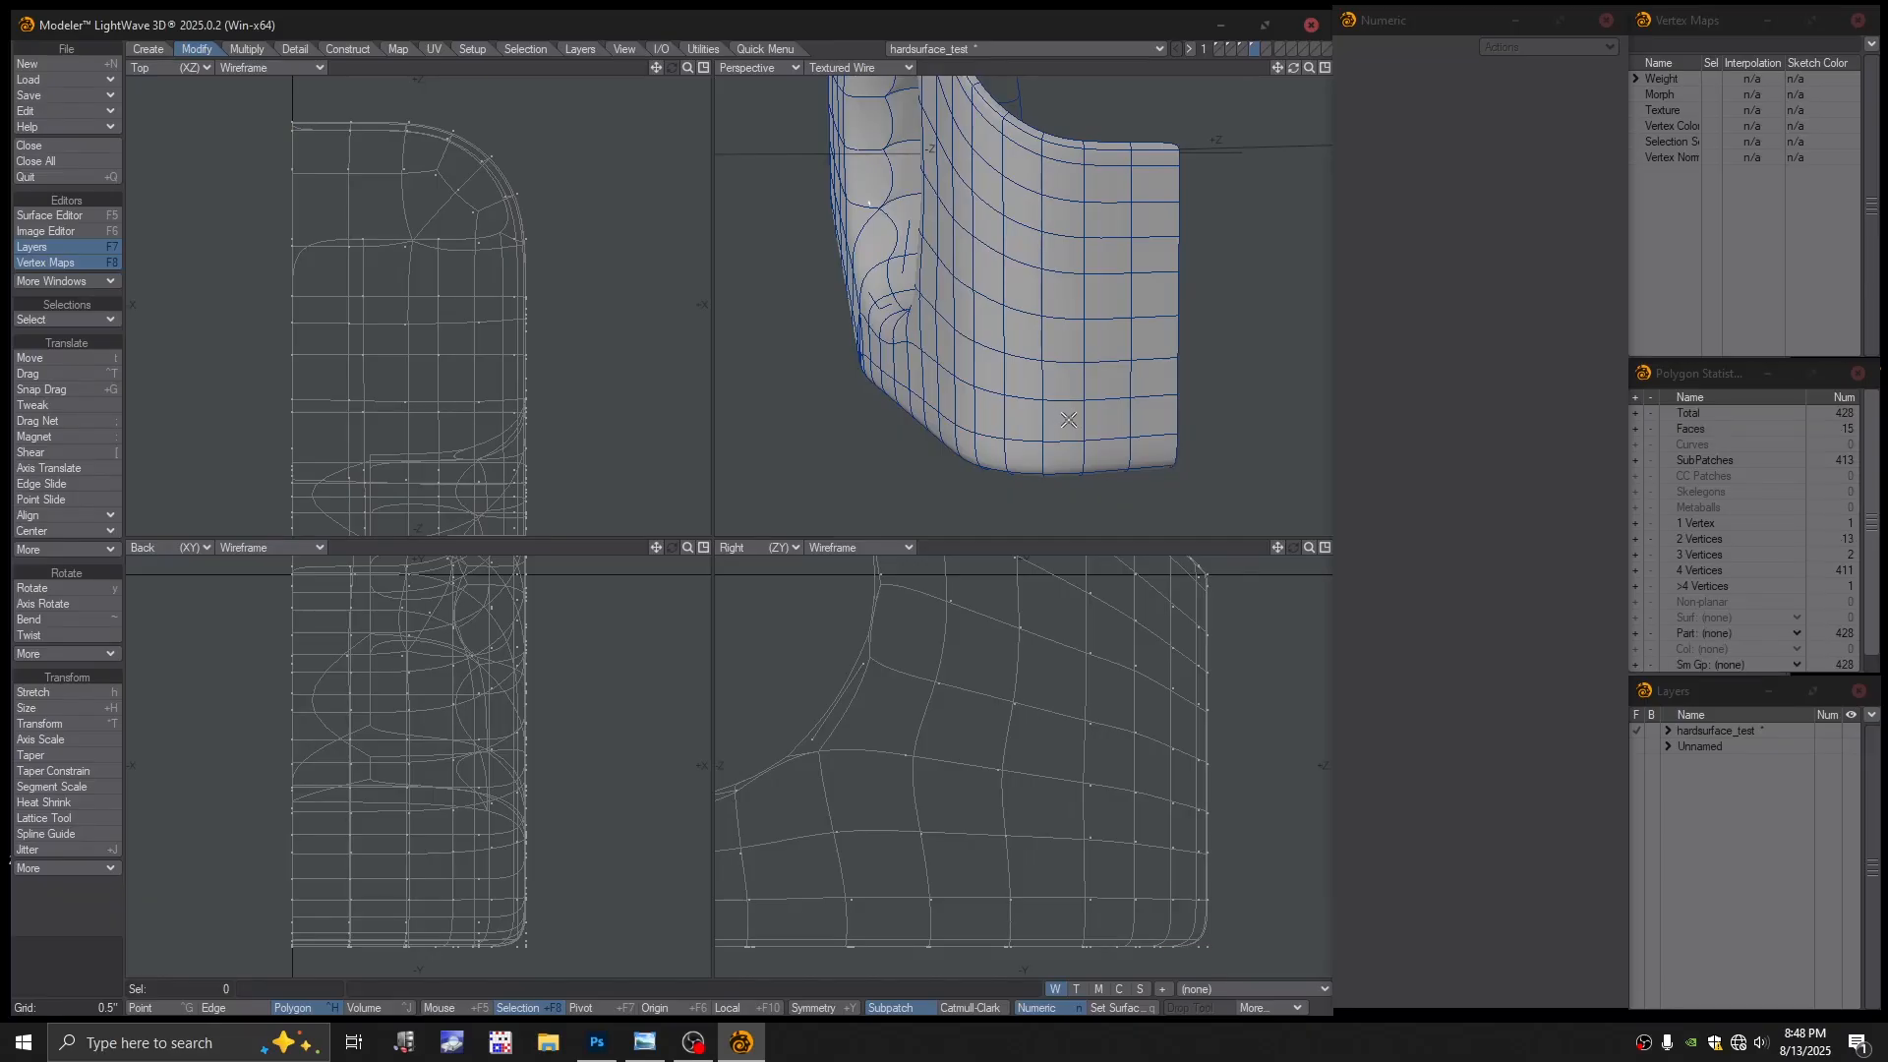
key("Tab")
left_click(932, 515)
scroll(1142, 388, "down", 1)
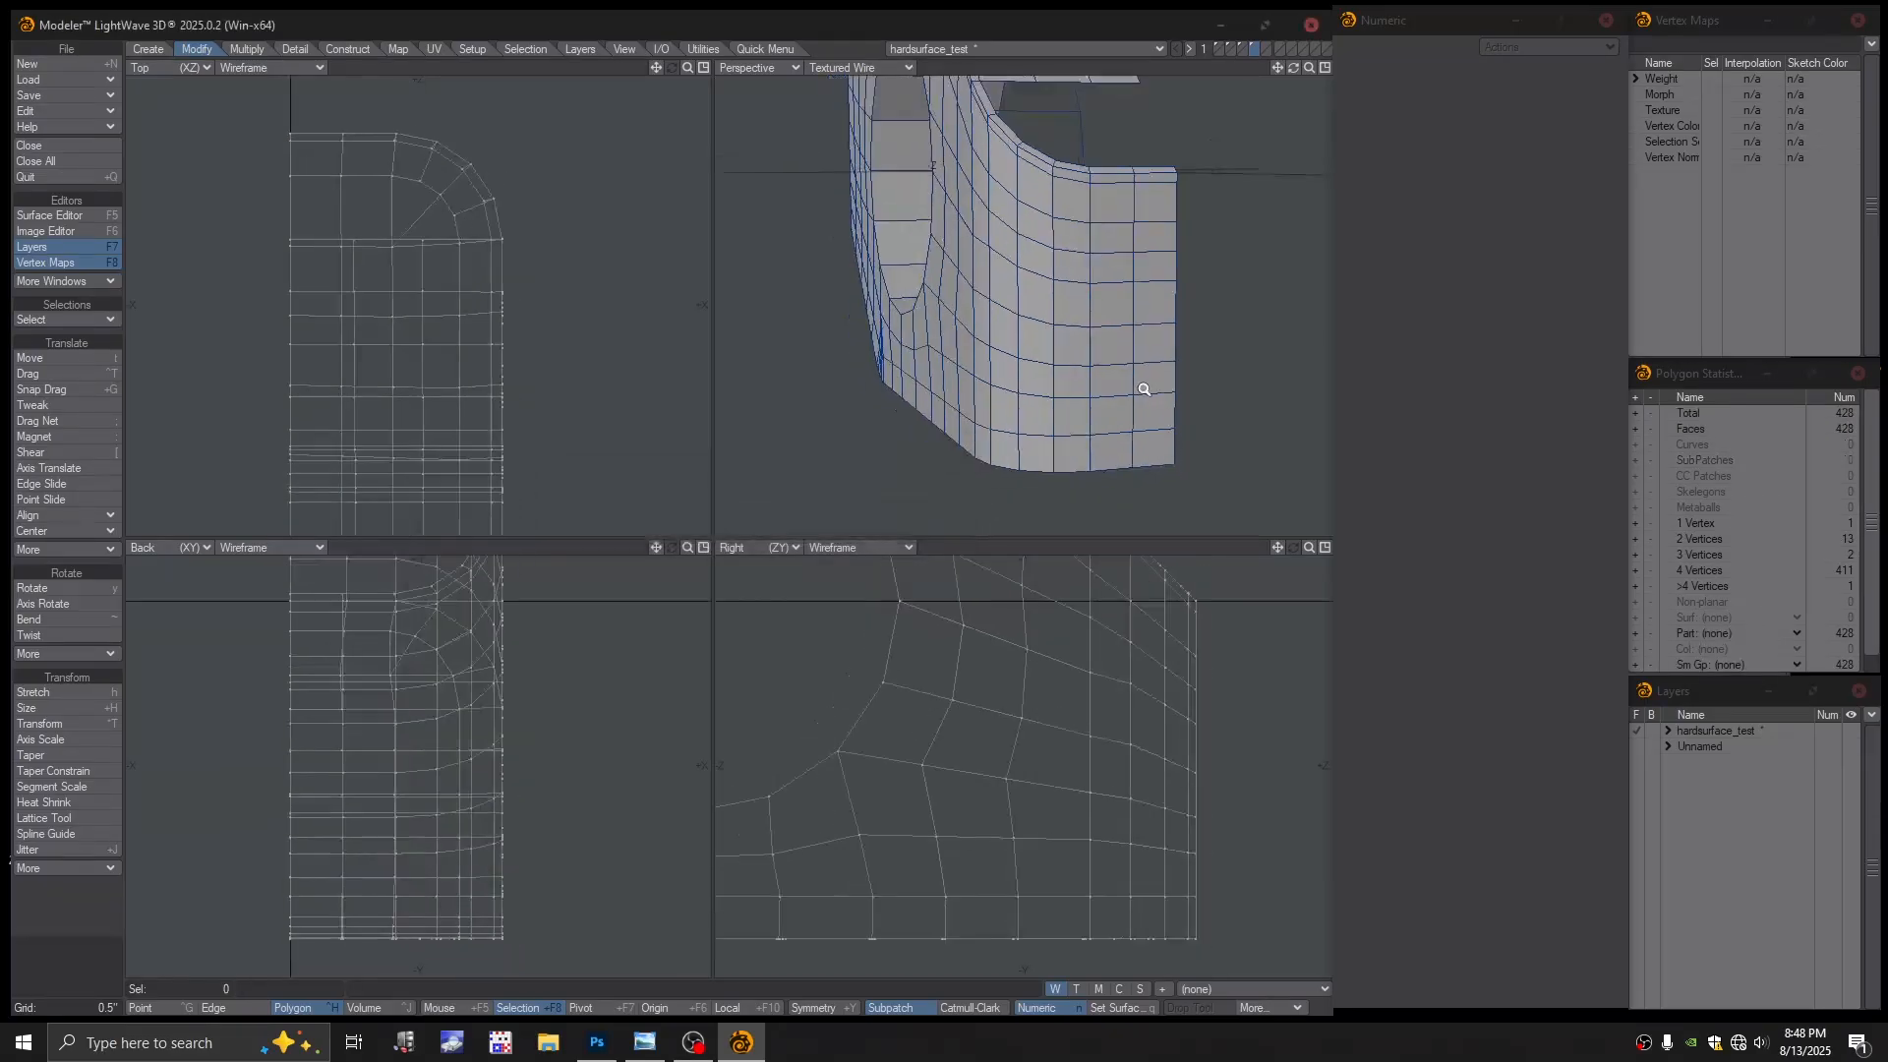
mouse_move(1141, 388)
left_mouse_down("alt")
mouse_move(1205, 374)
mouse_move(1160, 364)
left_mouse_up("alt")
Add an edge loop across the bevel with Edit Edges at 50 percent
scroll(1094, 359, "down", 2)
left_click_drag(993, 349, 1060, 344, "alt+shift")
left_click_drag(1060, 345, 1029, 398, "alt")
left_click_drag(1028, 399, 808, 313, "alt")
left_click_drag(808, 313, 1022, 349, "alt+shift")
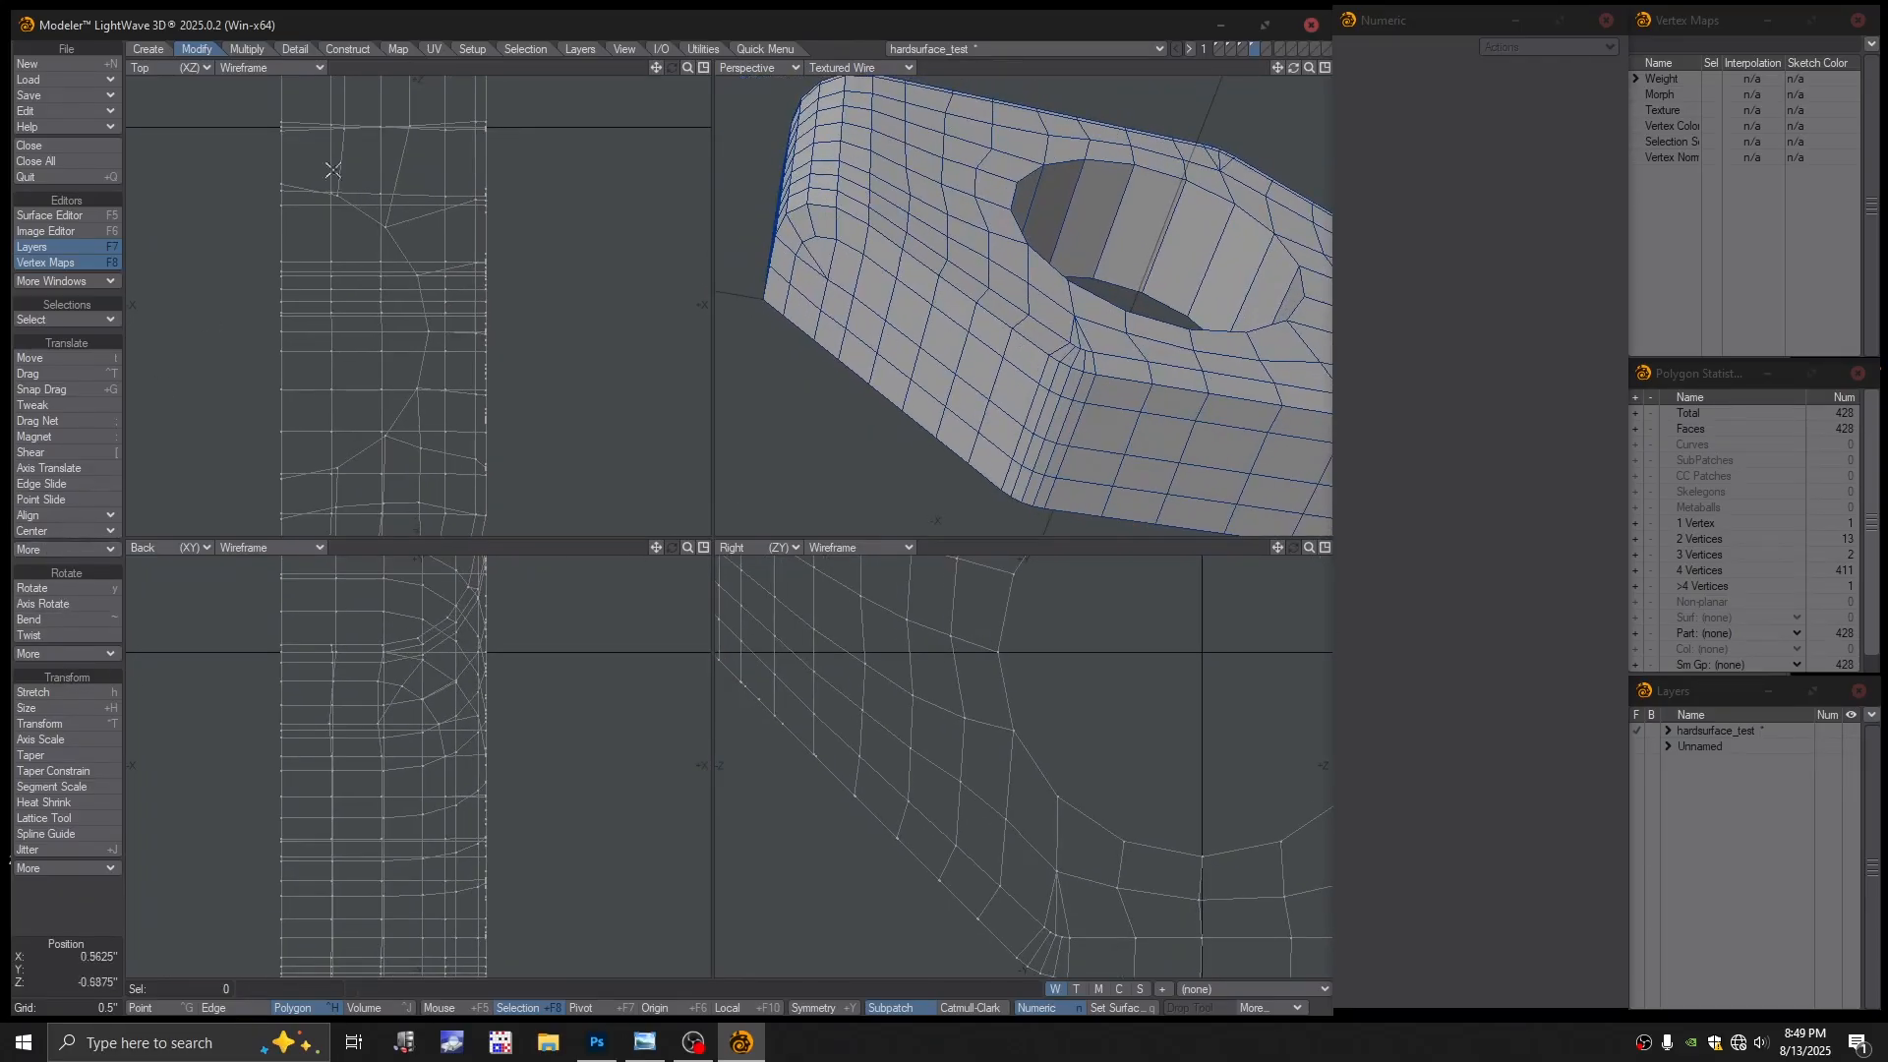
left_click(772, 48)
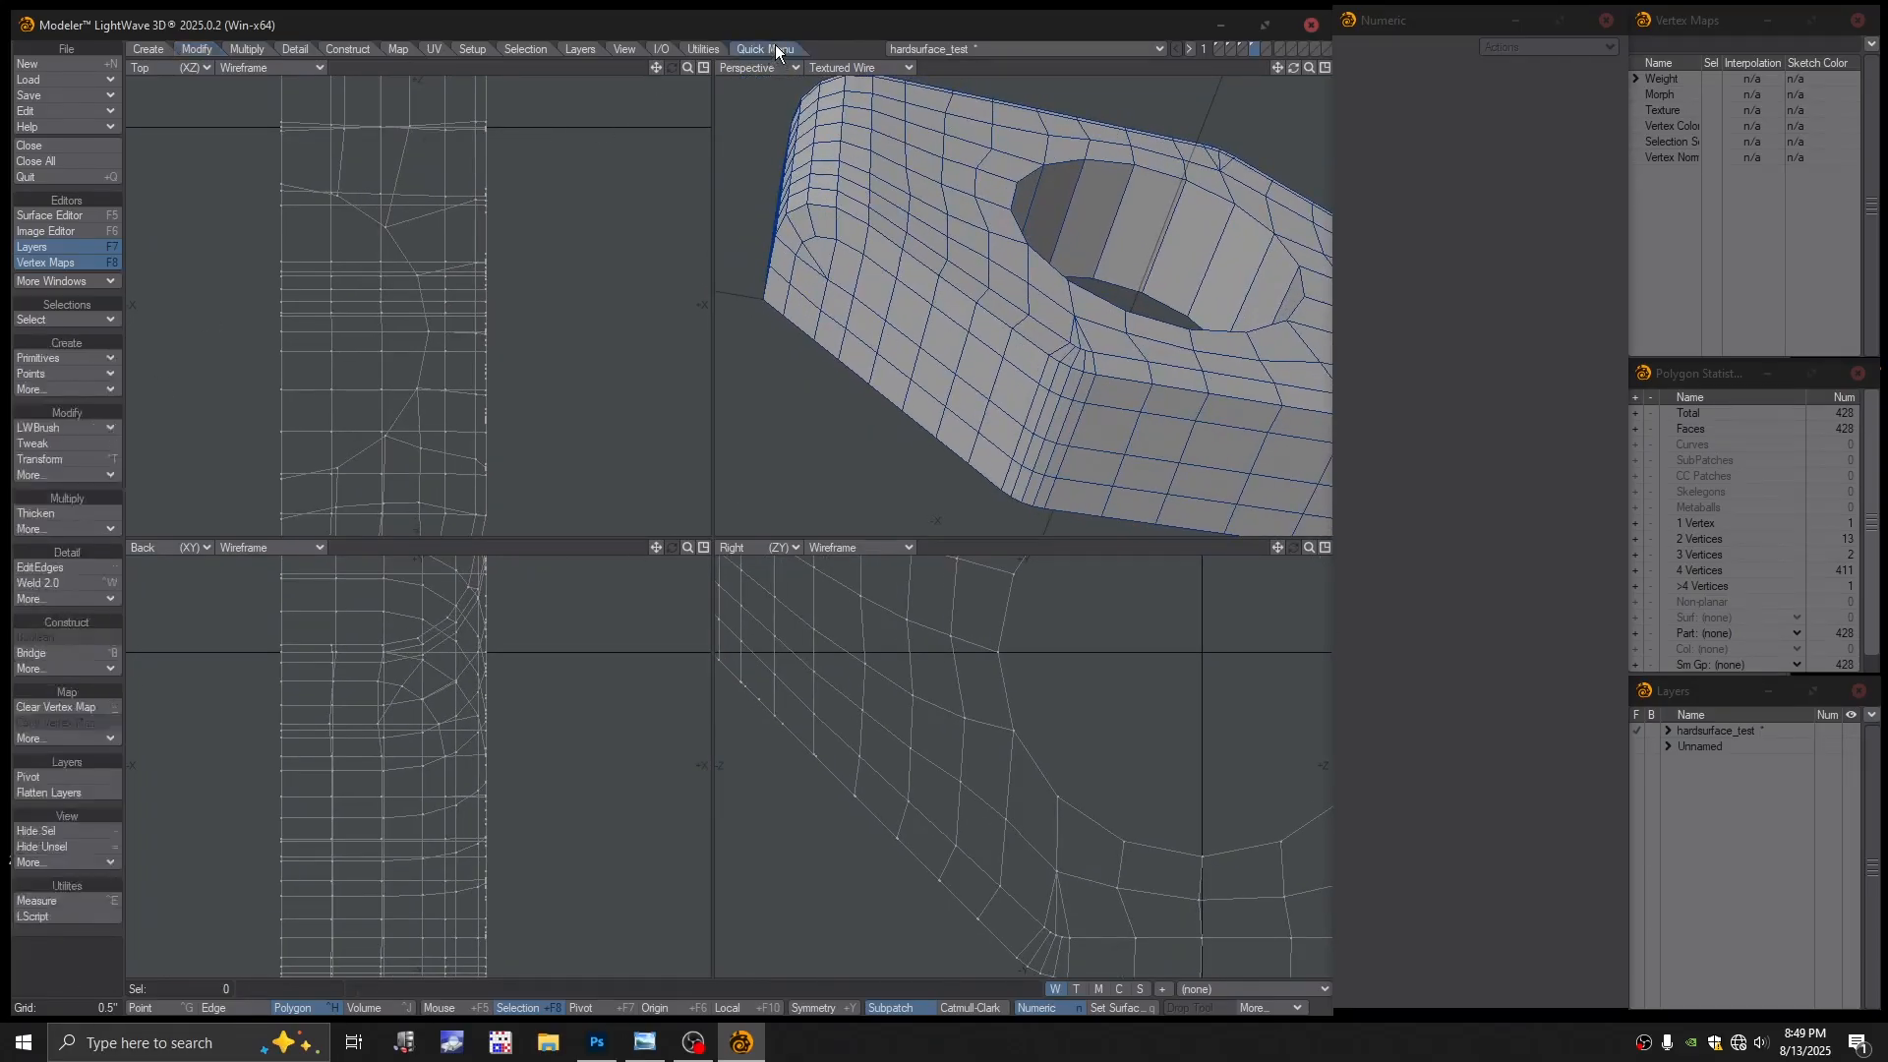
left_click(63, 572)
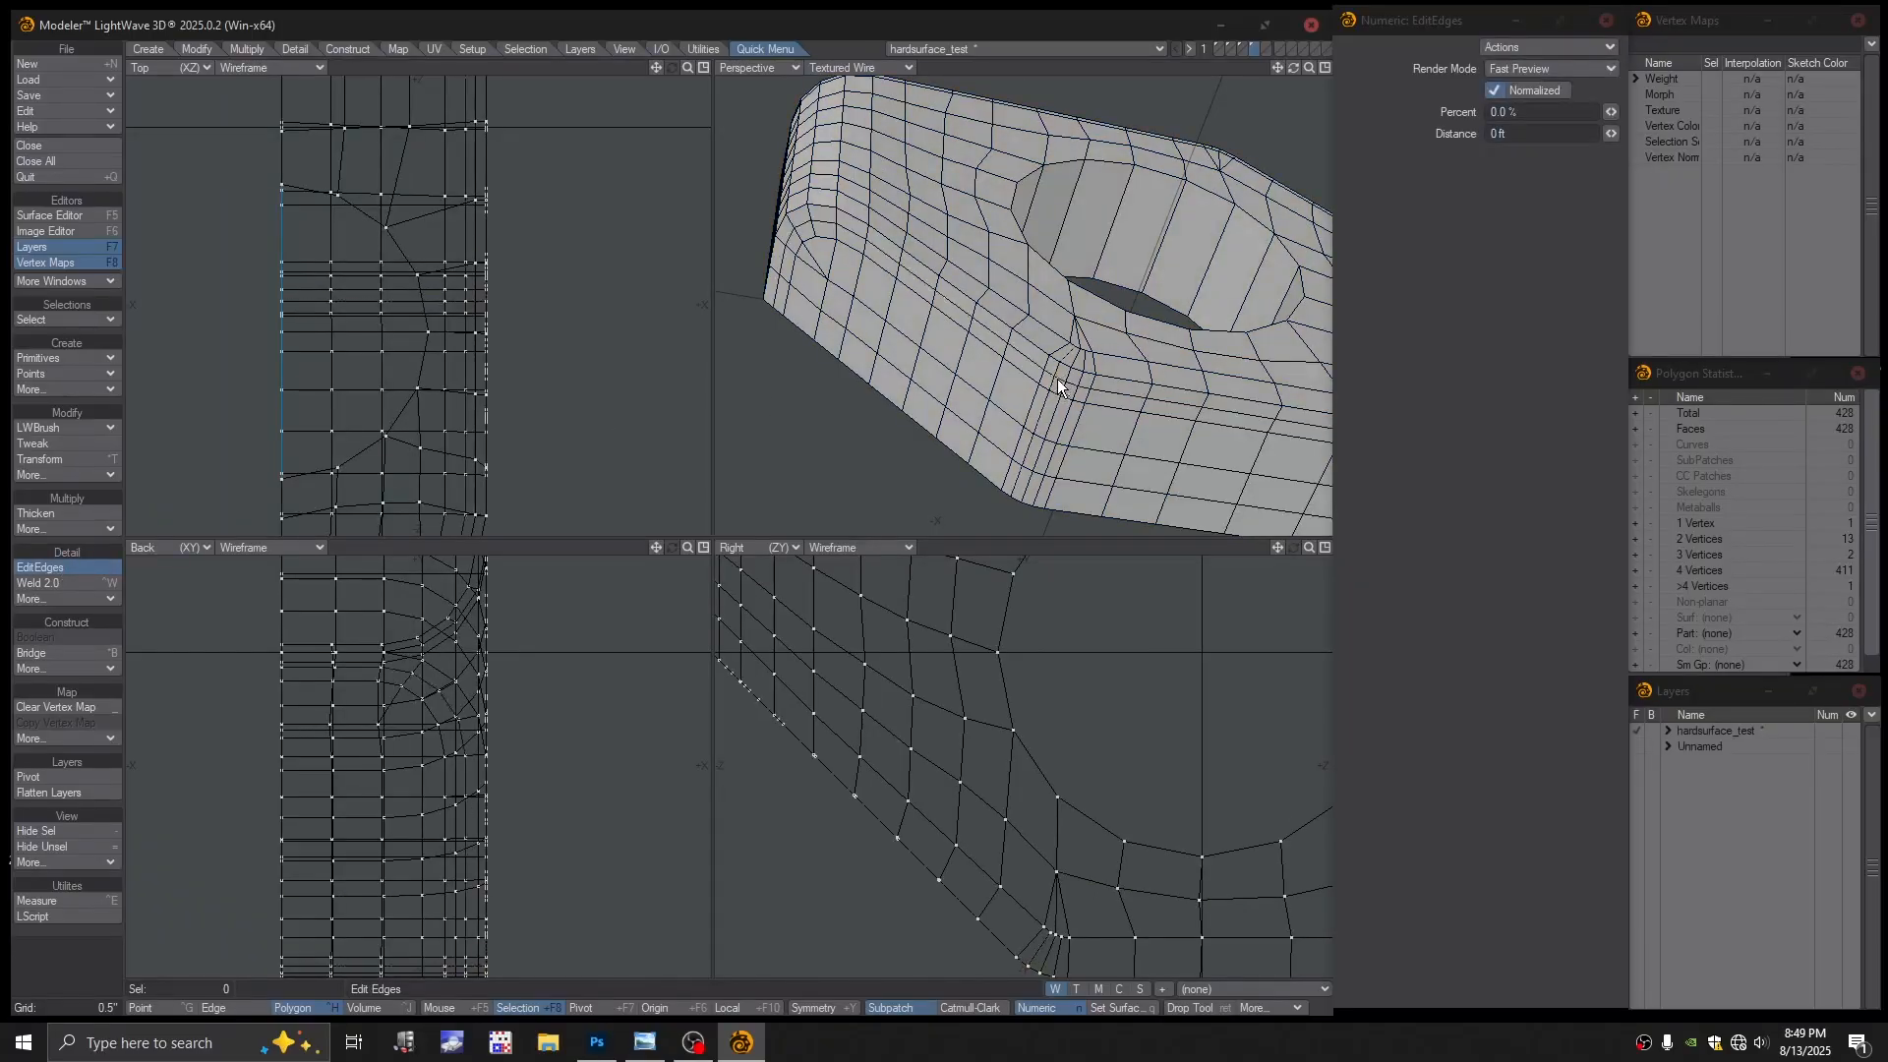
left_click_drag(1058, 380, 1095, 297)
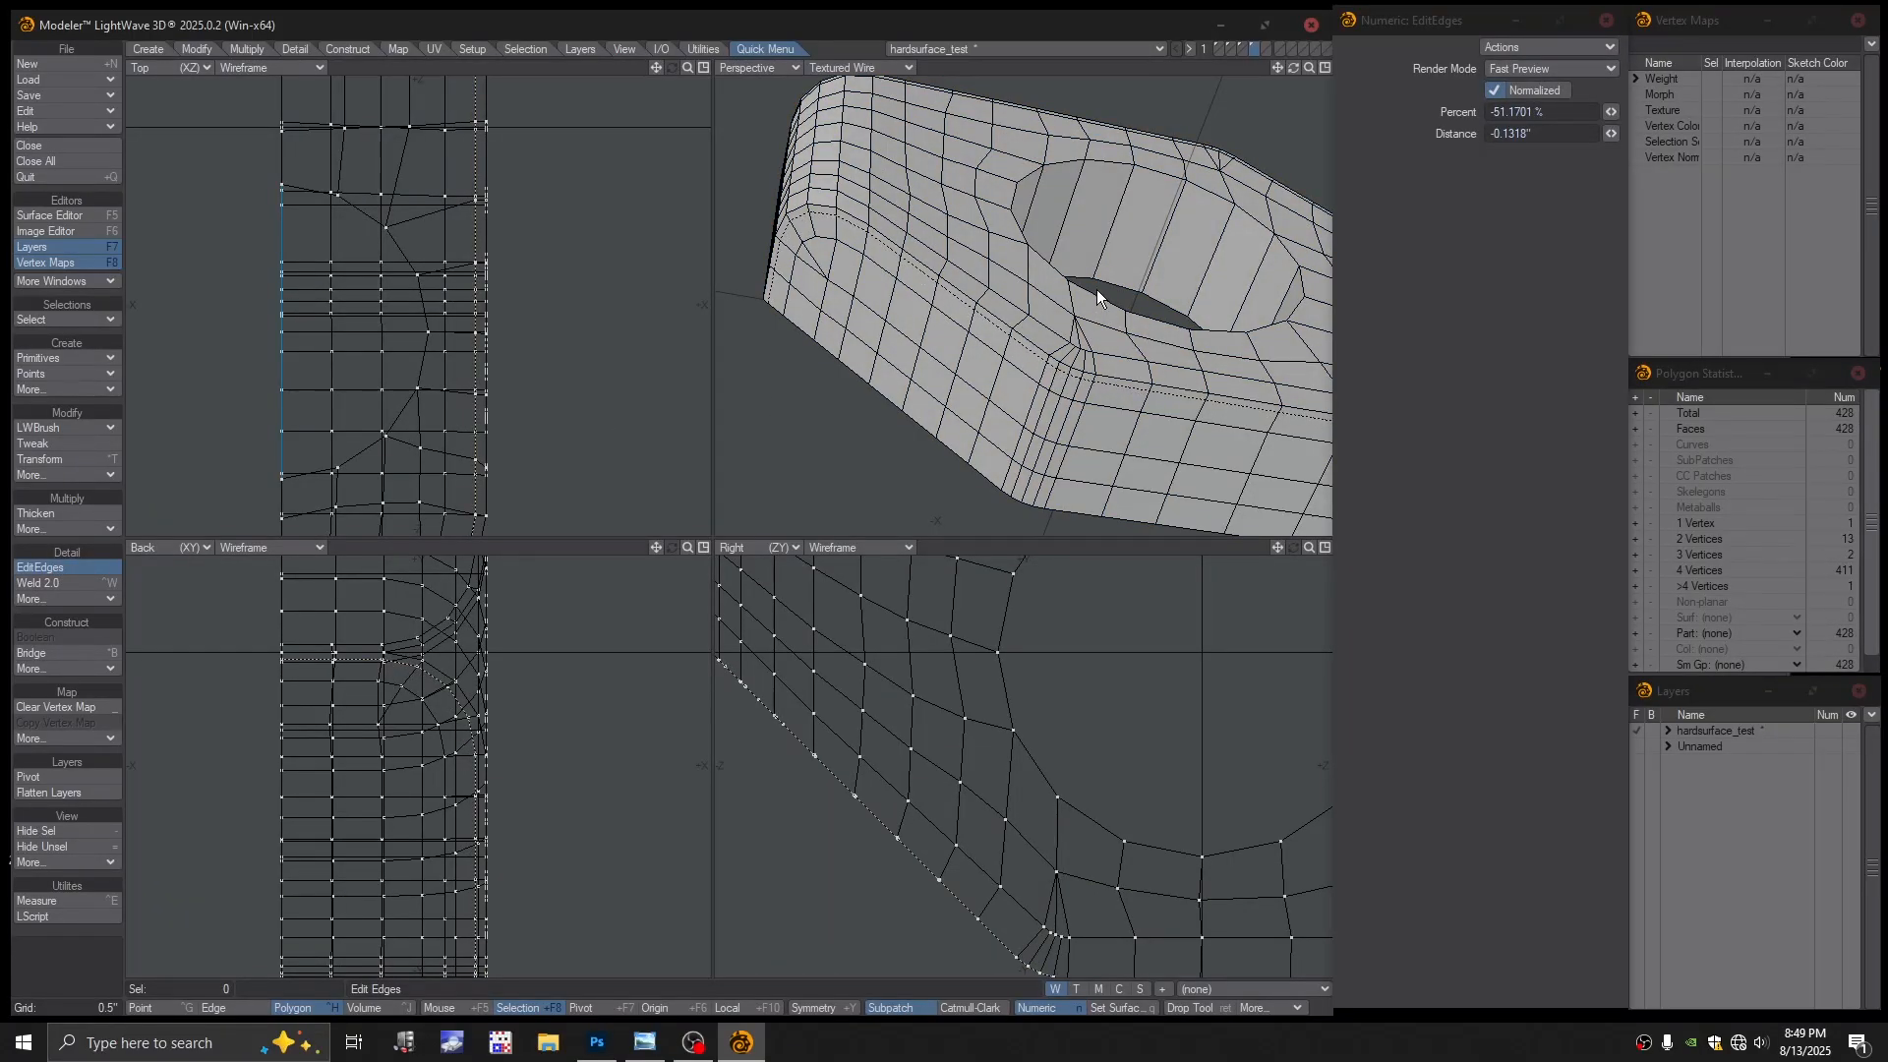
left_click_drag(1098, 291, 1099, 291)
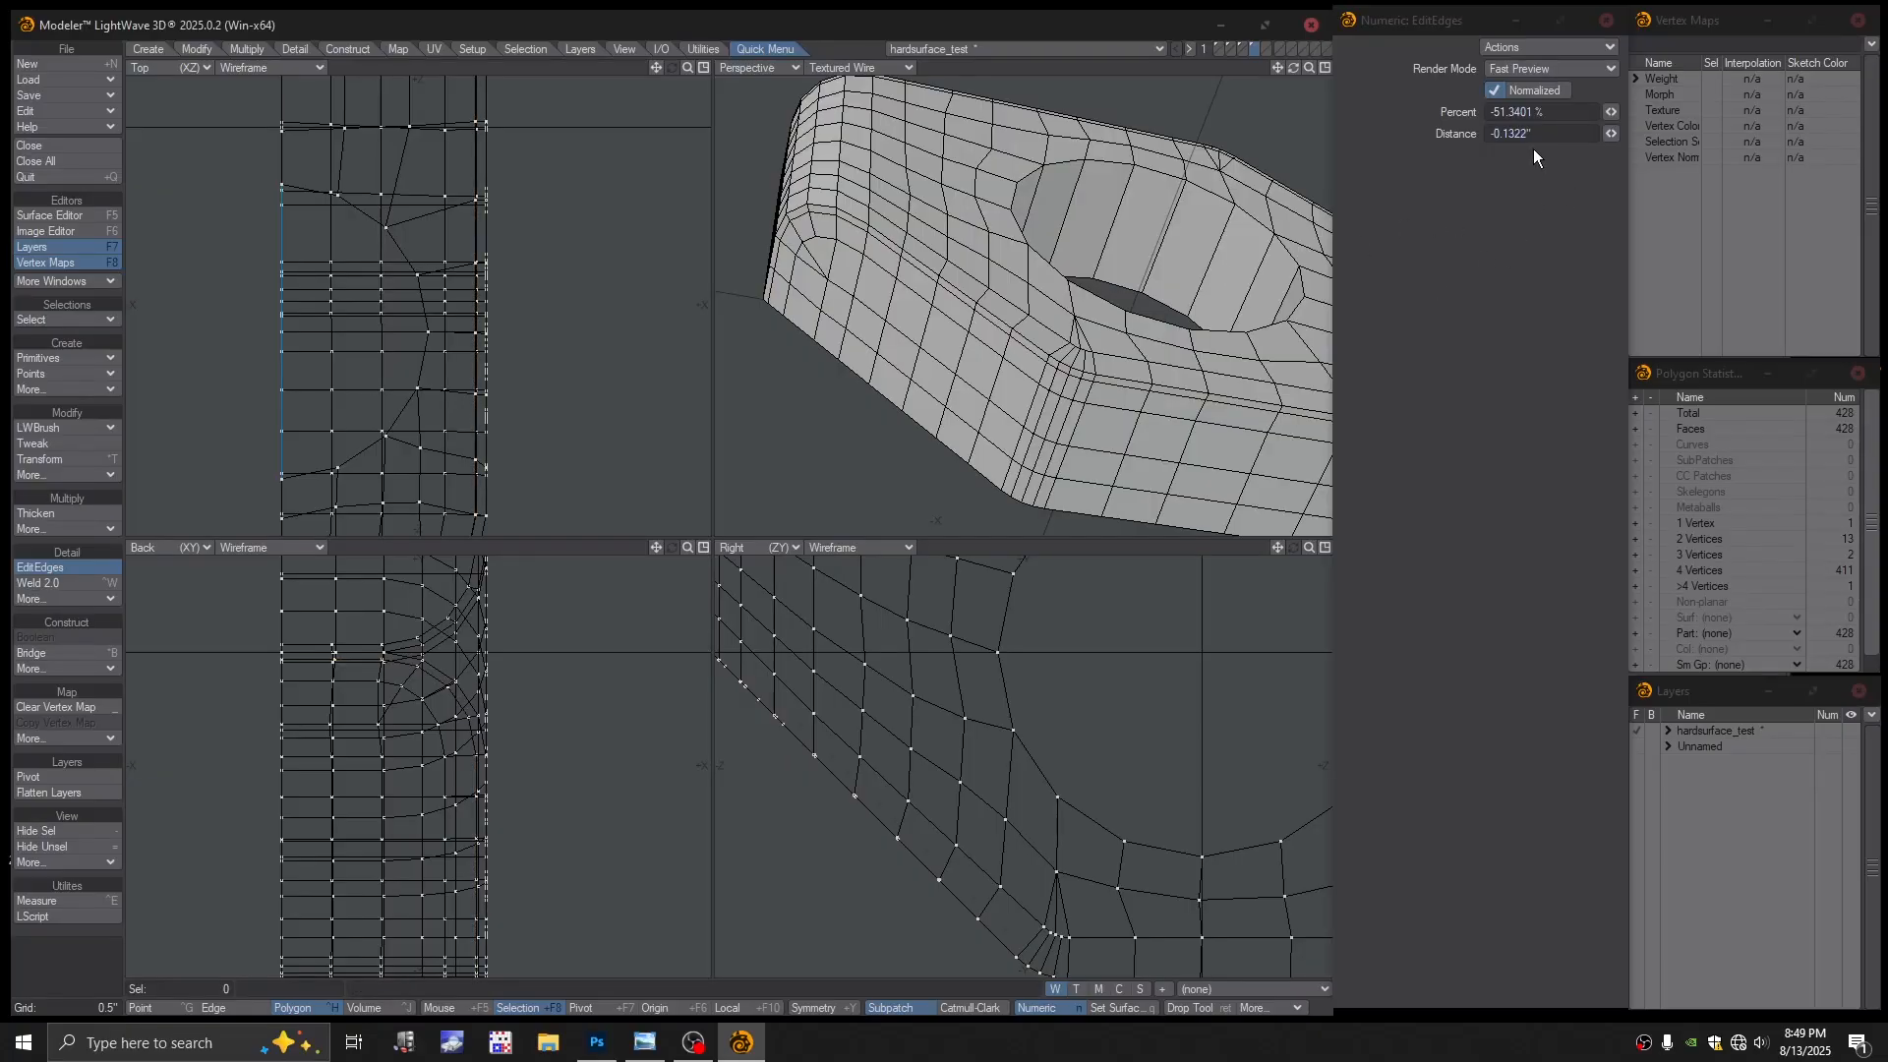
key("ctrl+z")
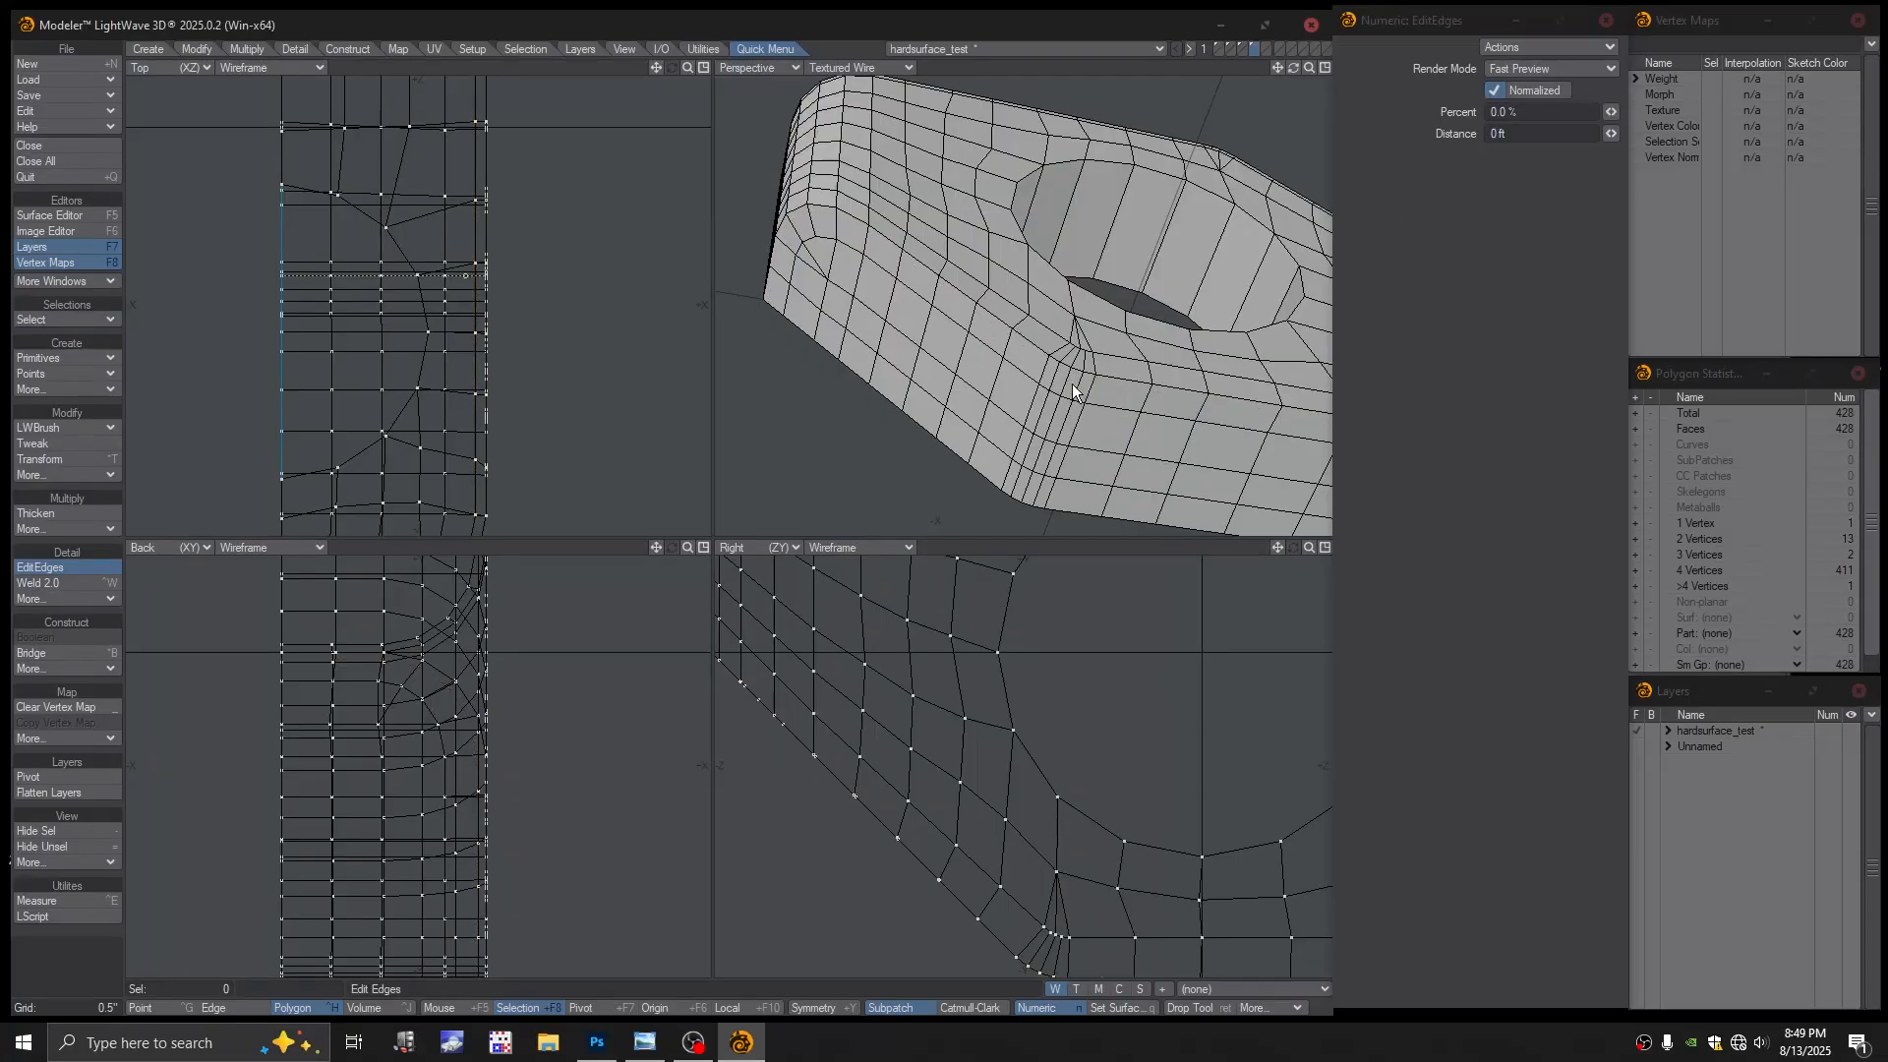
left_click(1517, 114)
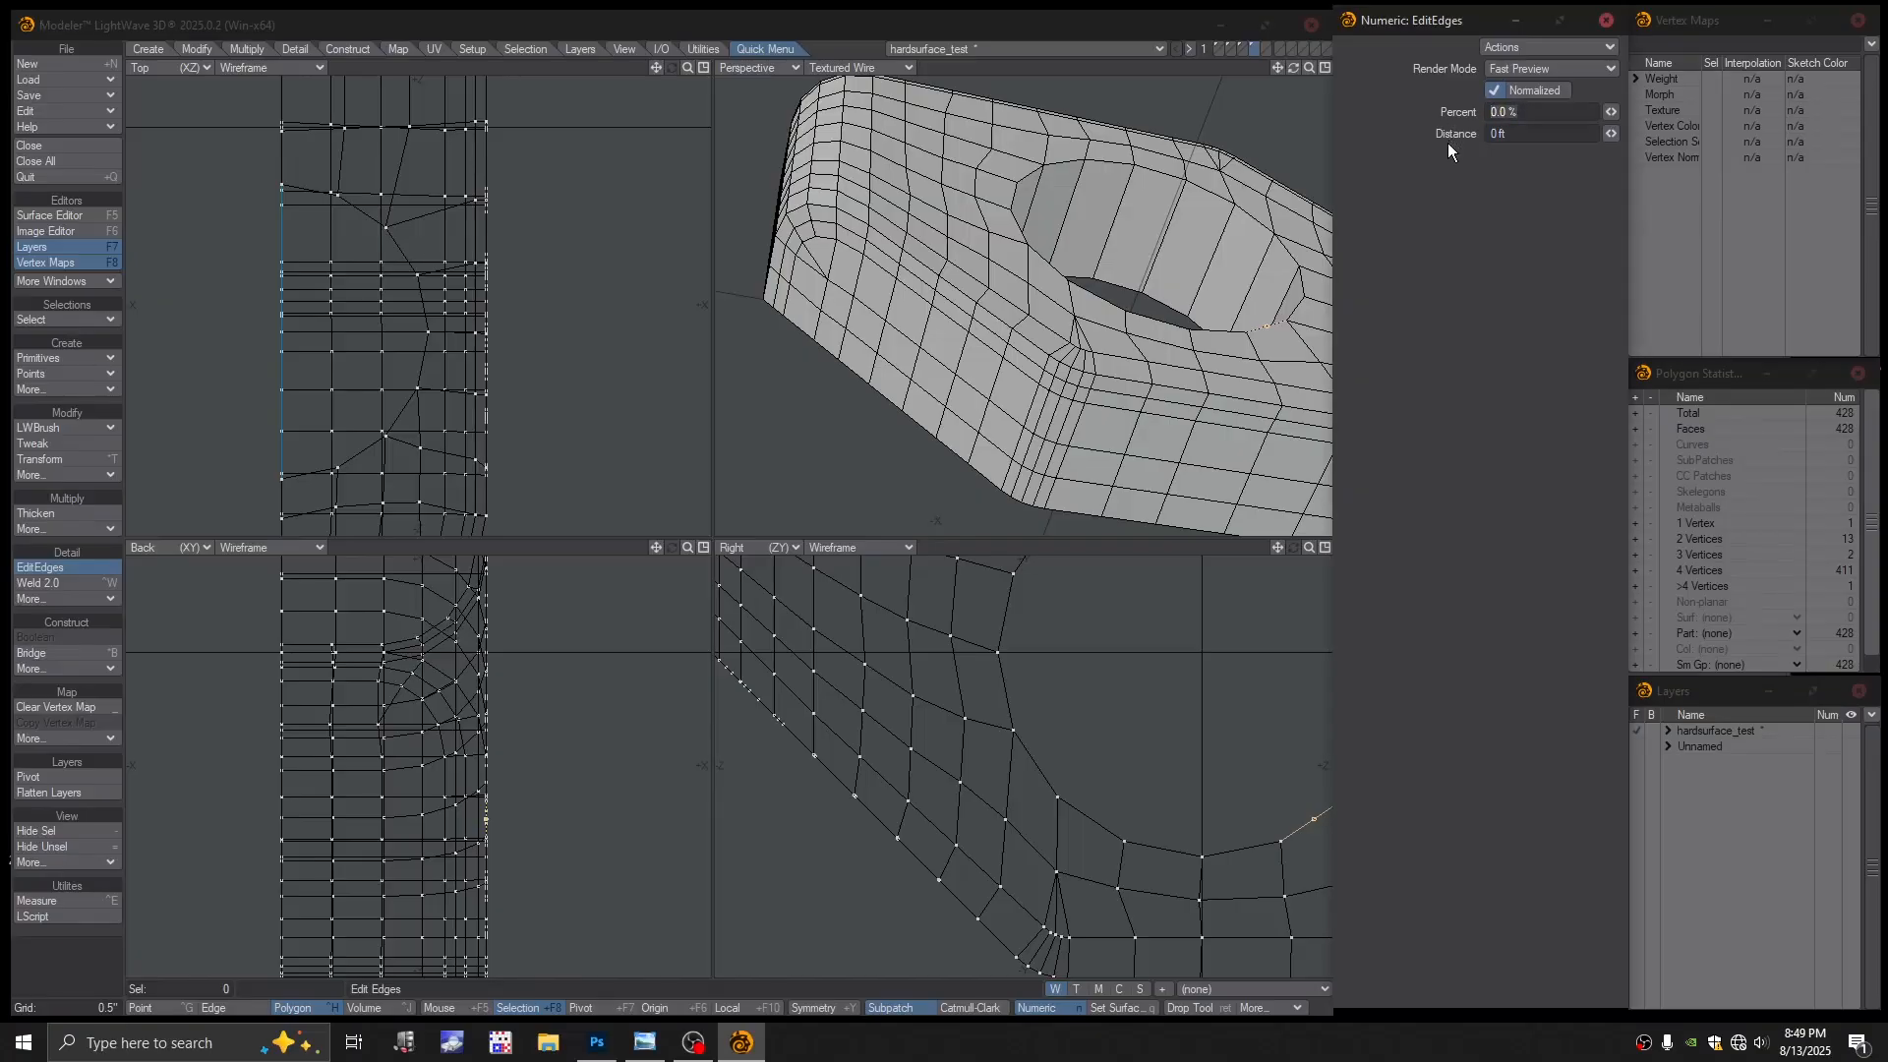
type("50")
key("Return")
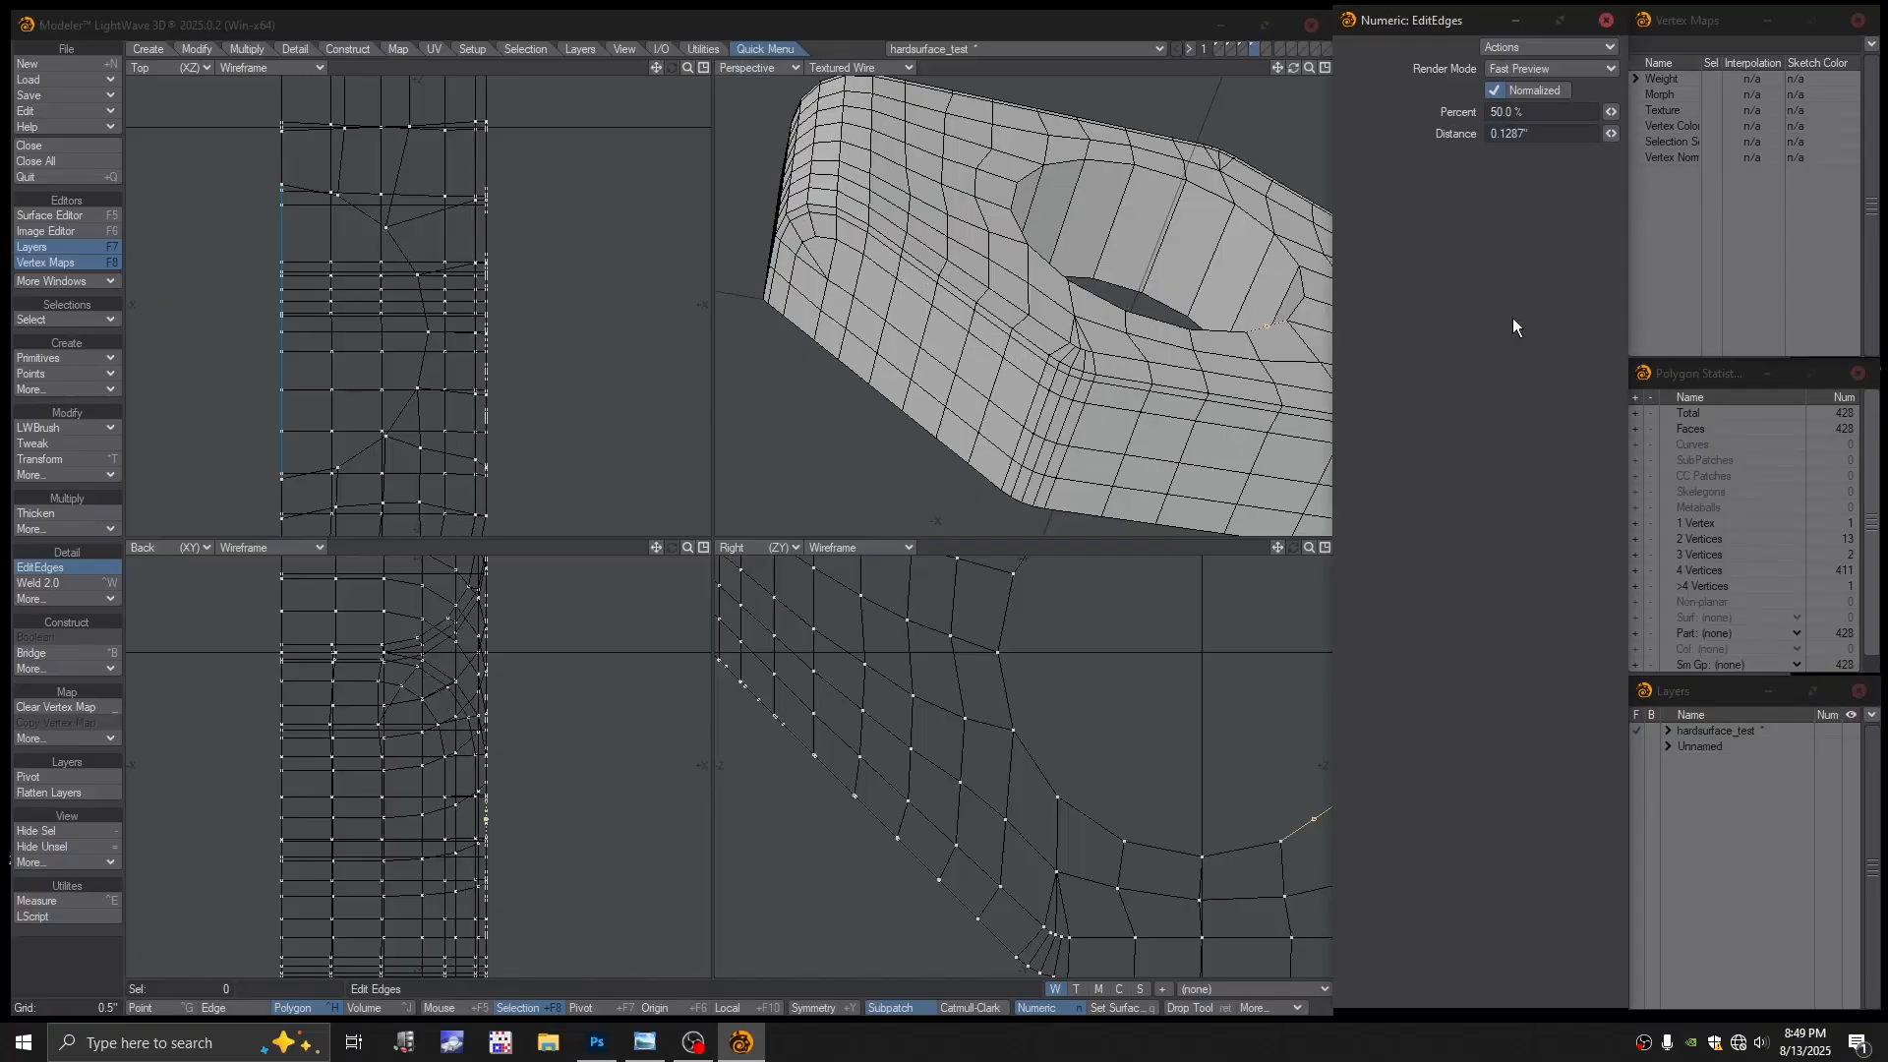
key("Return")
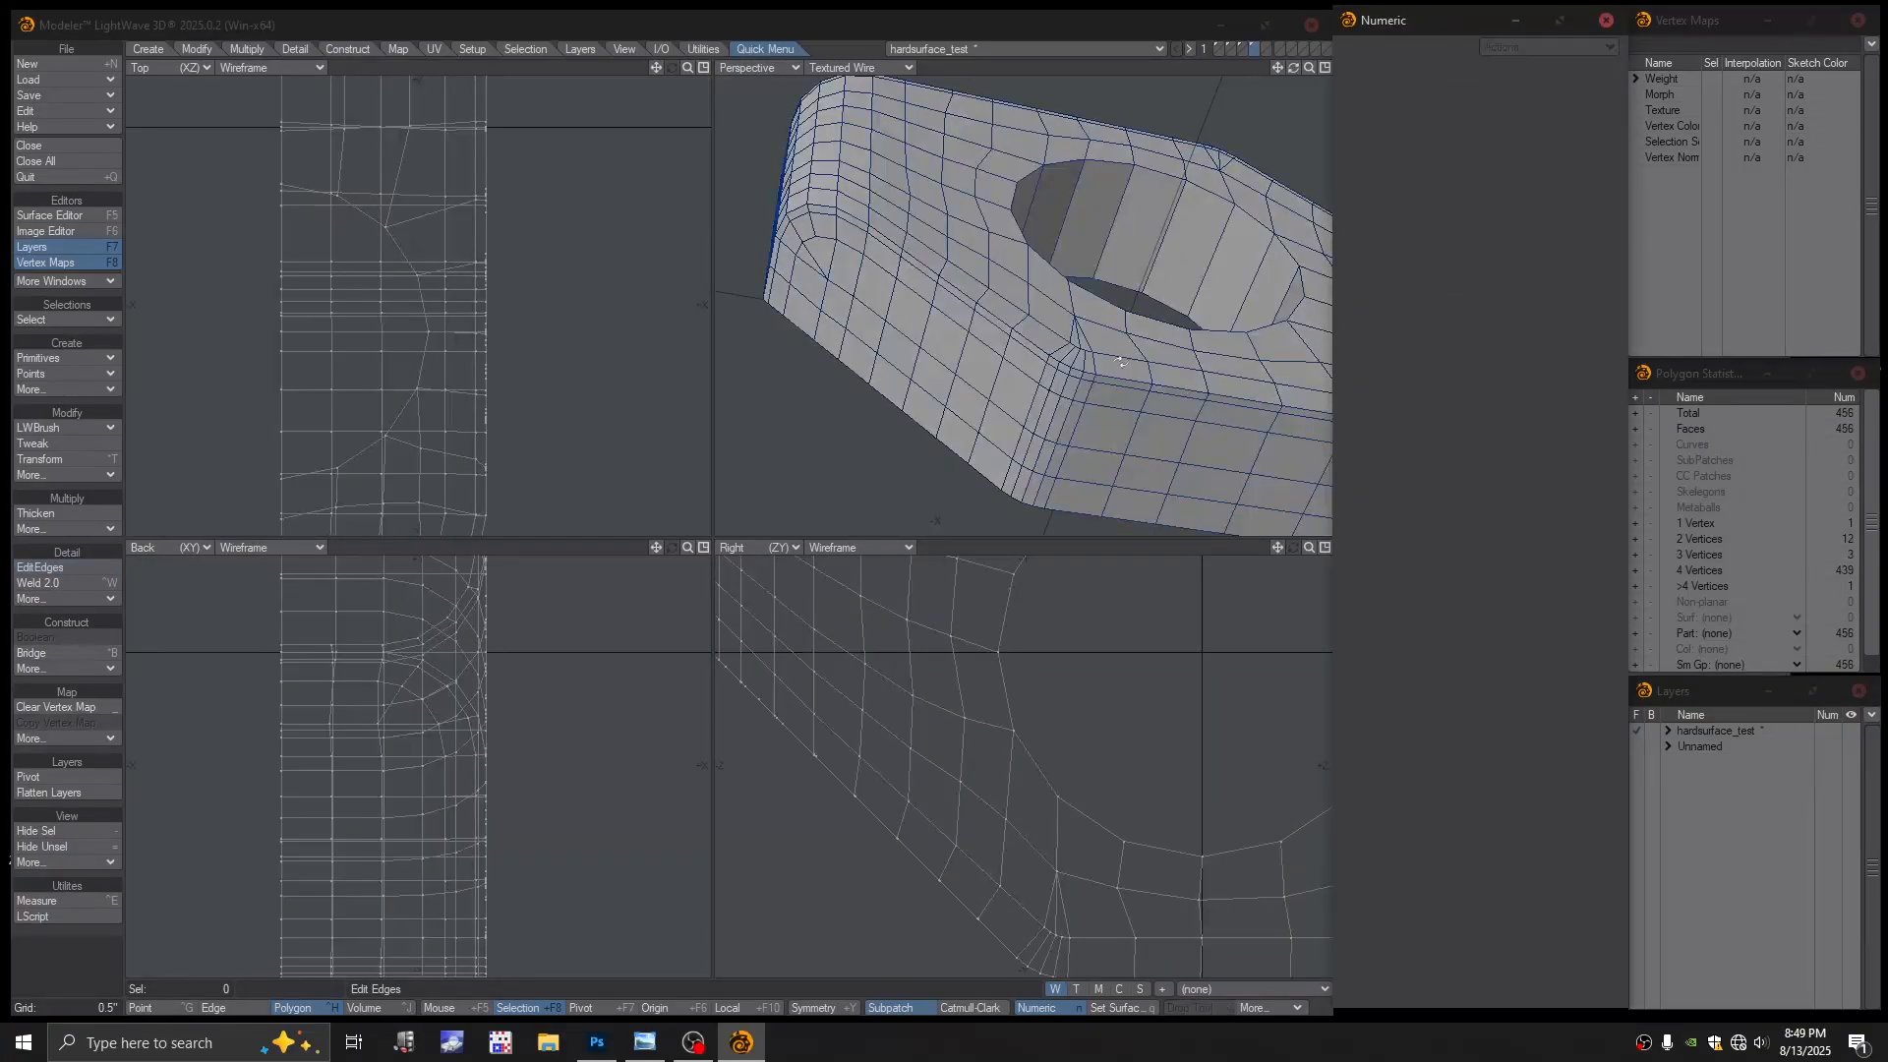
Add a second 50 percent edge loop and preview the mesh as subpatches
left_click_drag(1213, 381, 1108, 385, "alt")
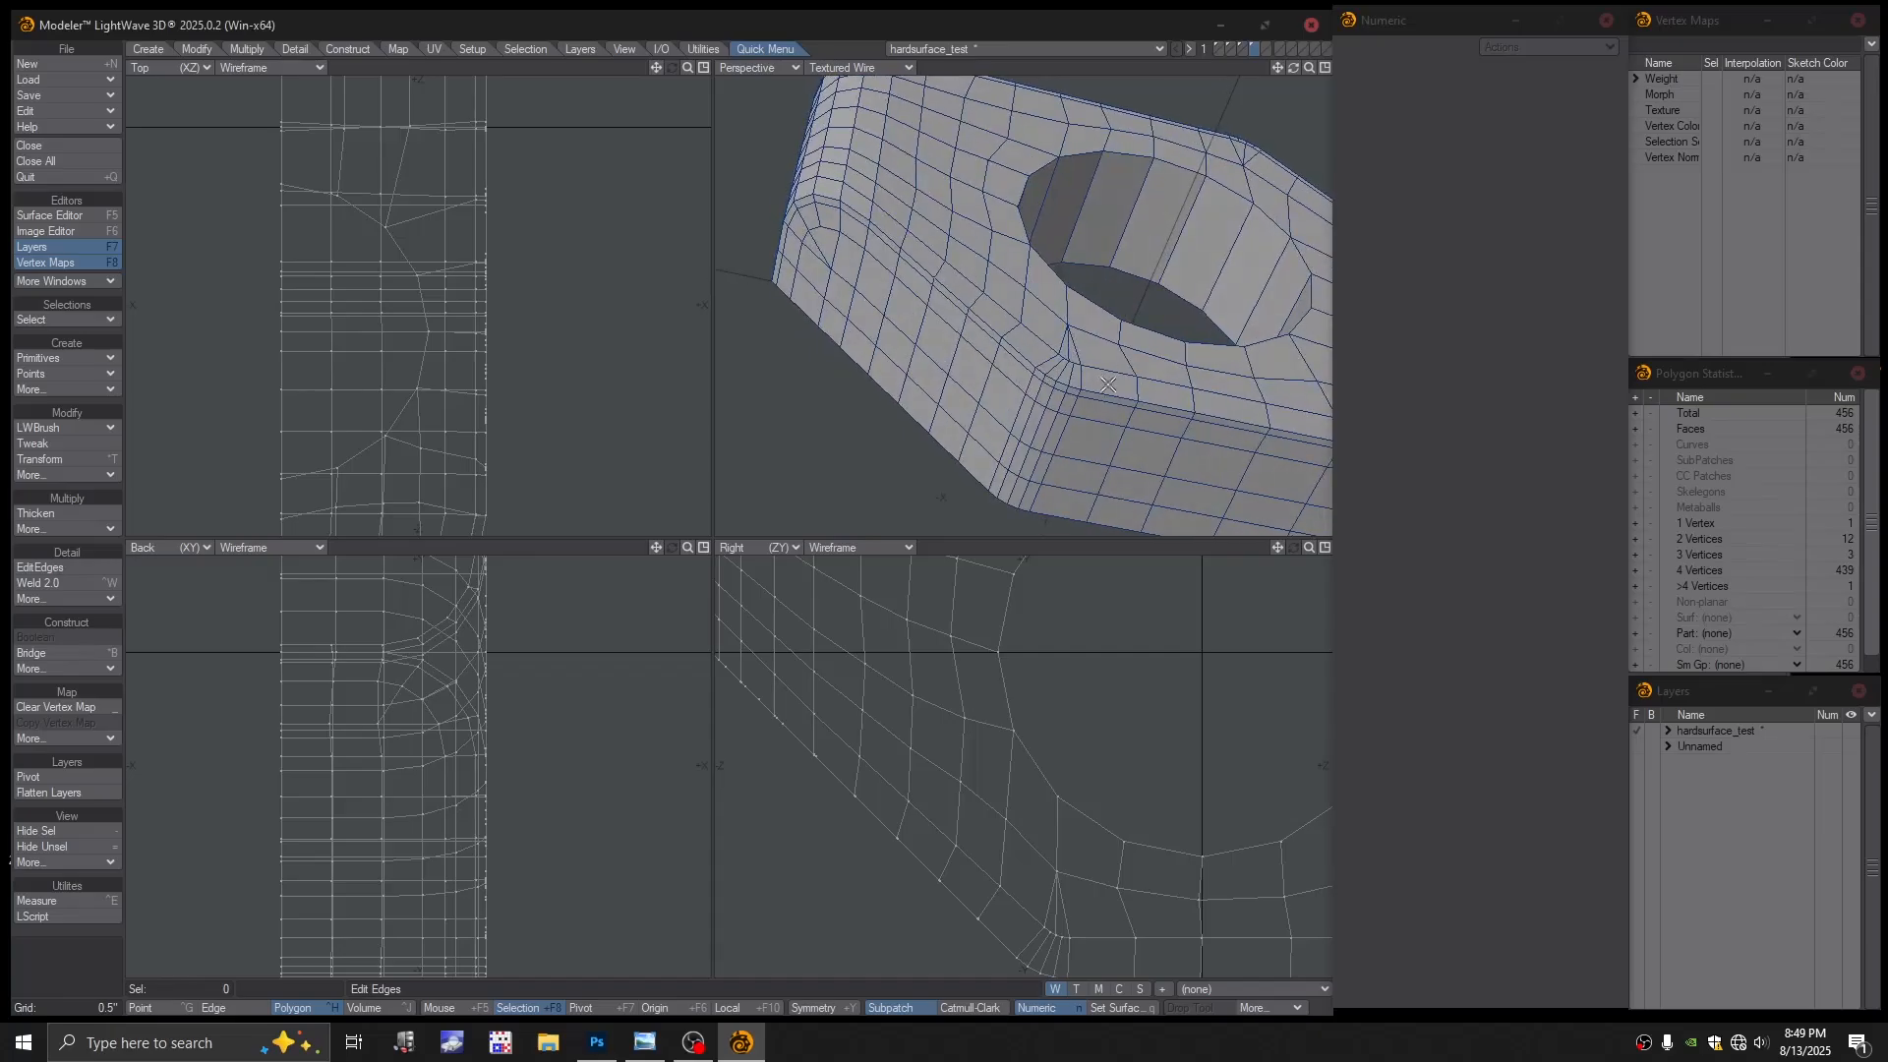
left_click(47, 568)
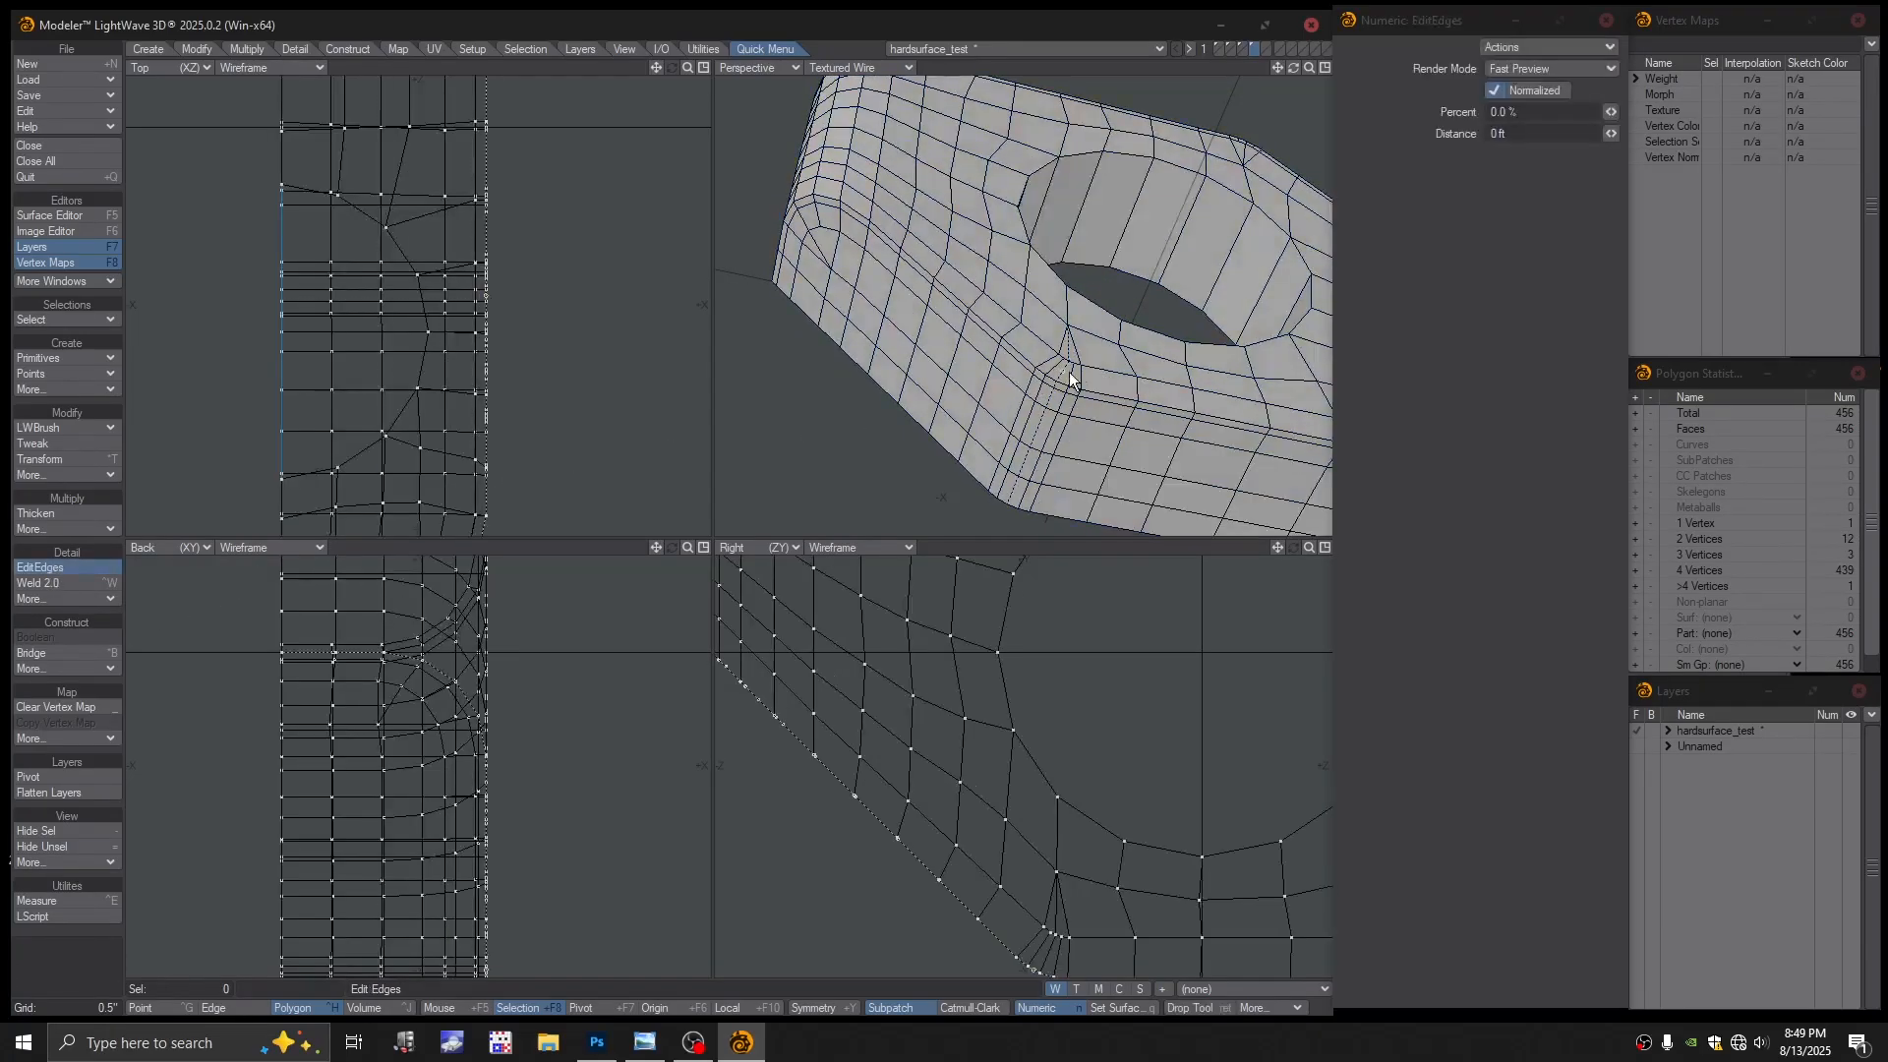
left_click(1500, 112)
type("5")
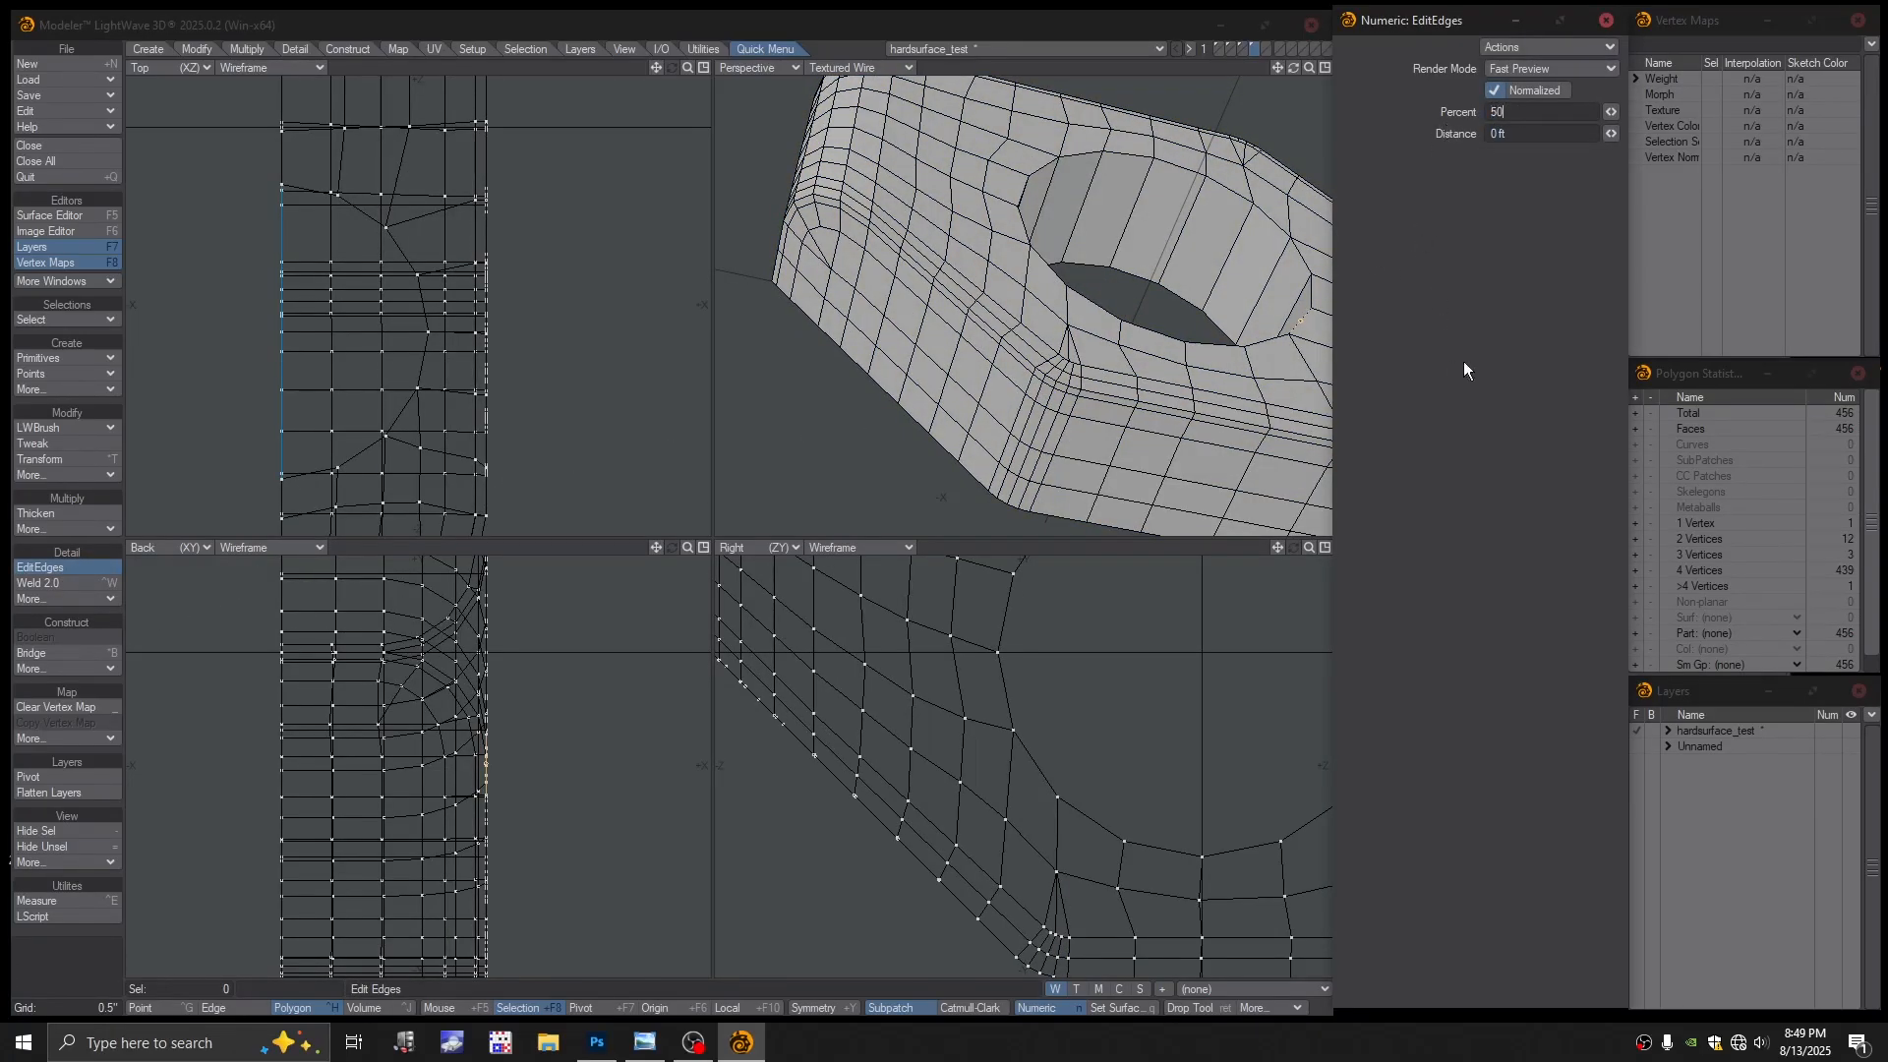
type("0")
key("Return")
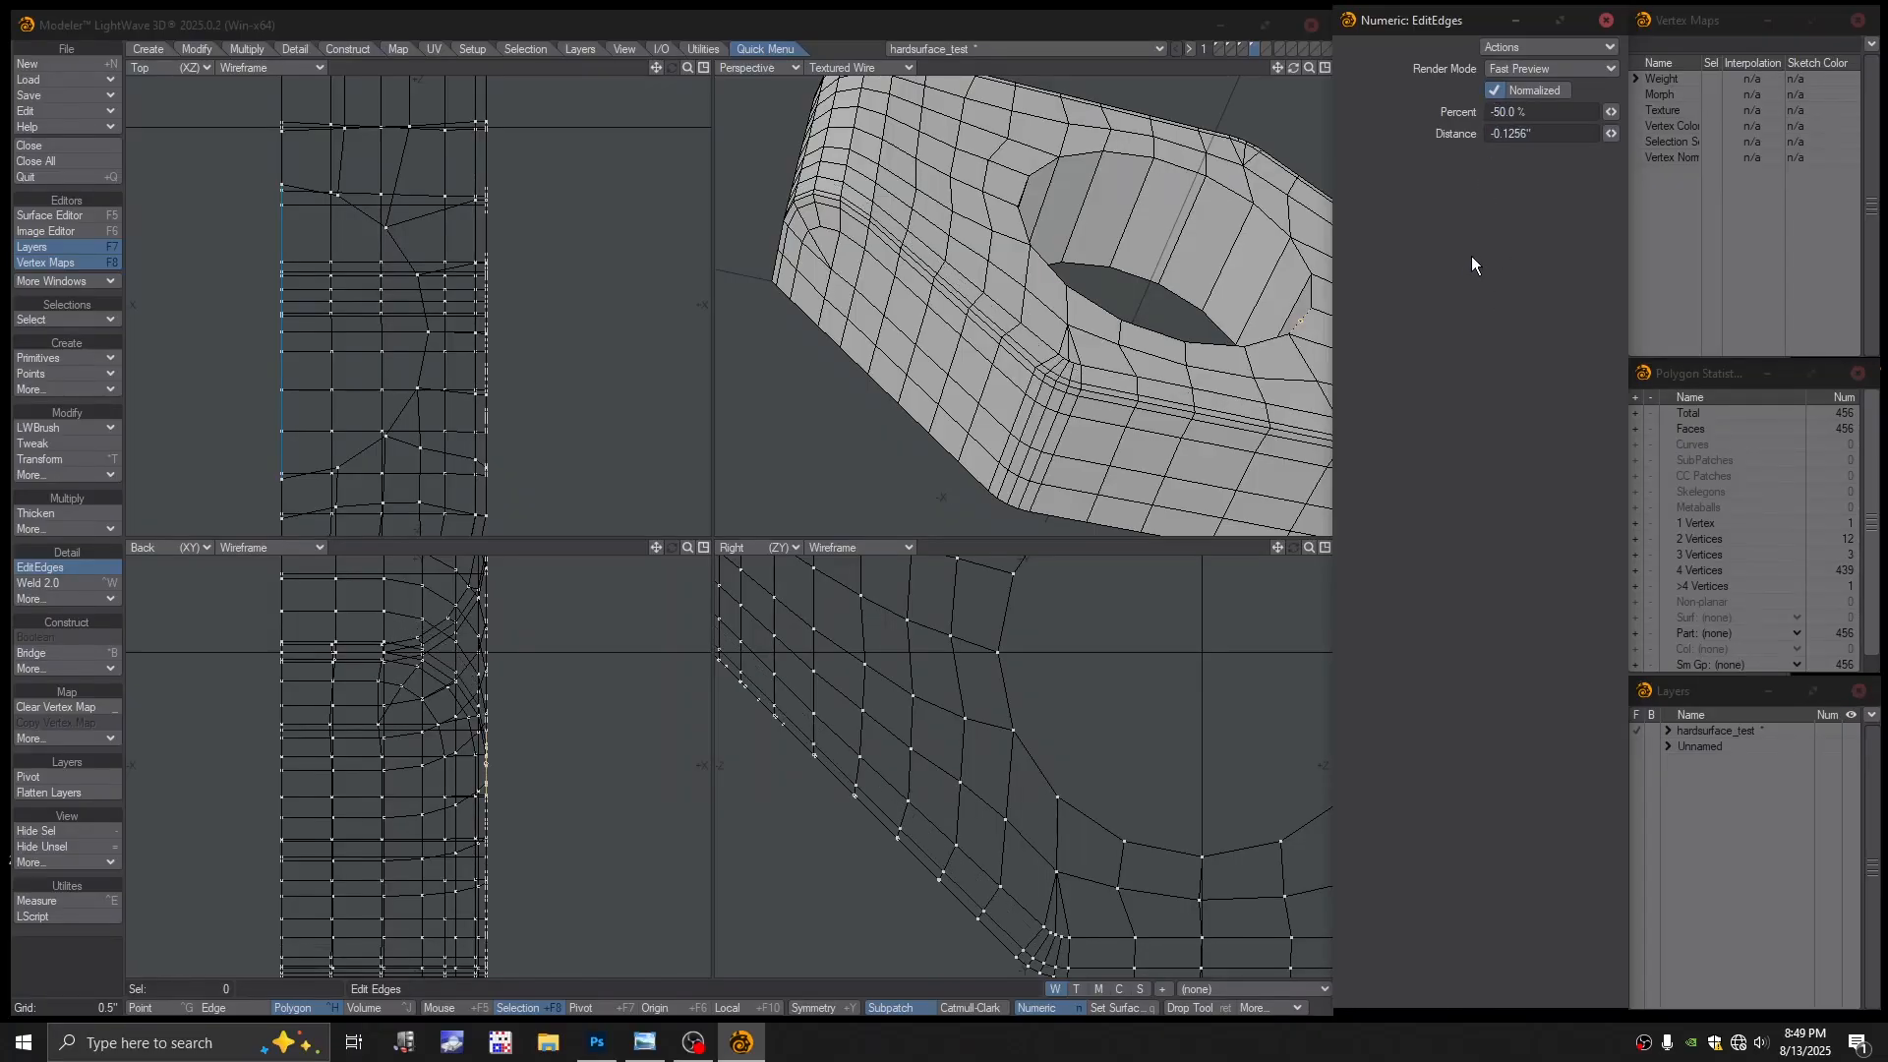
key("Return")
scroll(1122, 377, "down", 2)
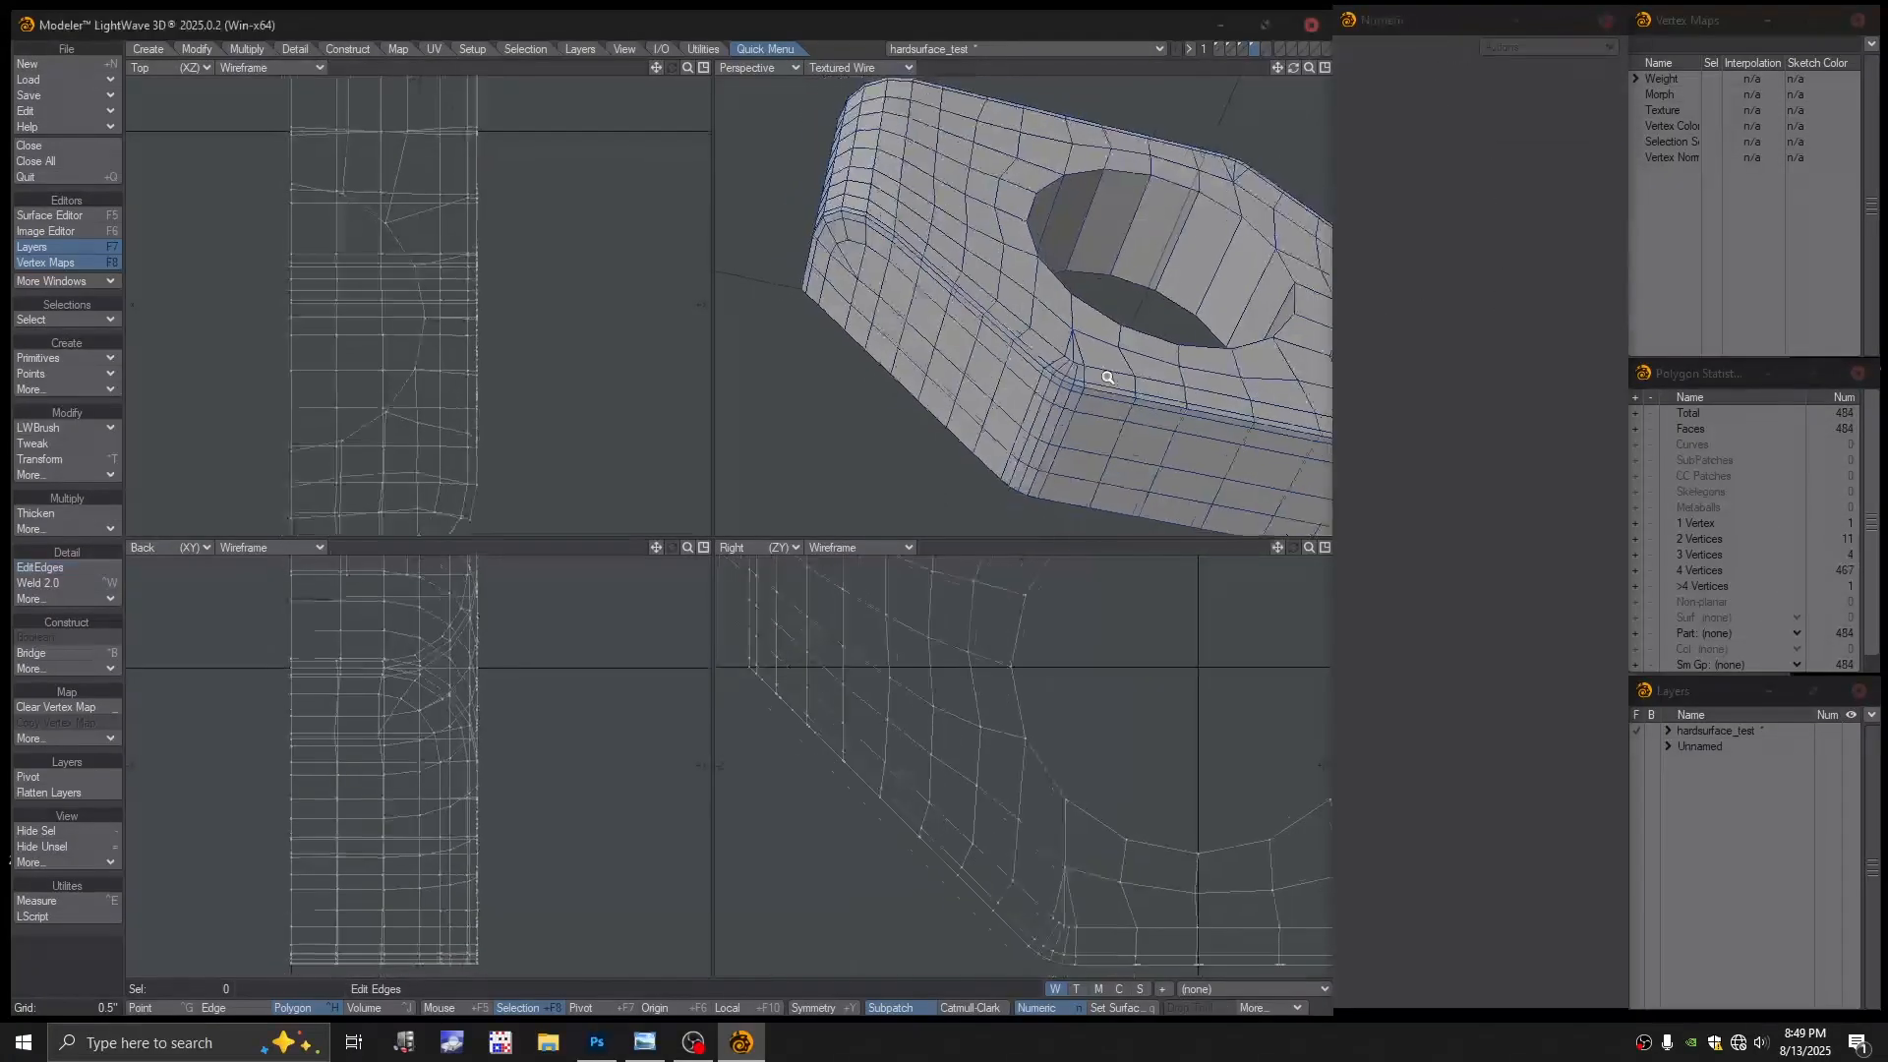
left_click_drag(1117, 378, 991, 251, "alt")
key("Tab")
Dismiss the subpatch warning and inspect the smoothed block with Textured perspective shading
key("Return")
left_click_drag(1121, 187, 1067, 295, "alt+shift")
left_click_drag(1111, 285, 993, 202, "alt")
scroll(1051, 246, "up", 2)
scroll(992, 203, "up", 2)
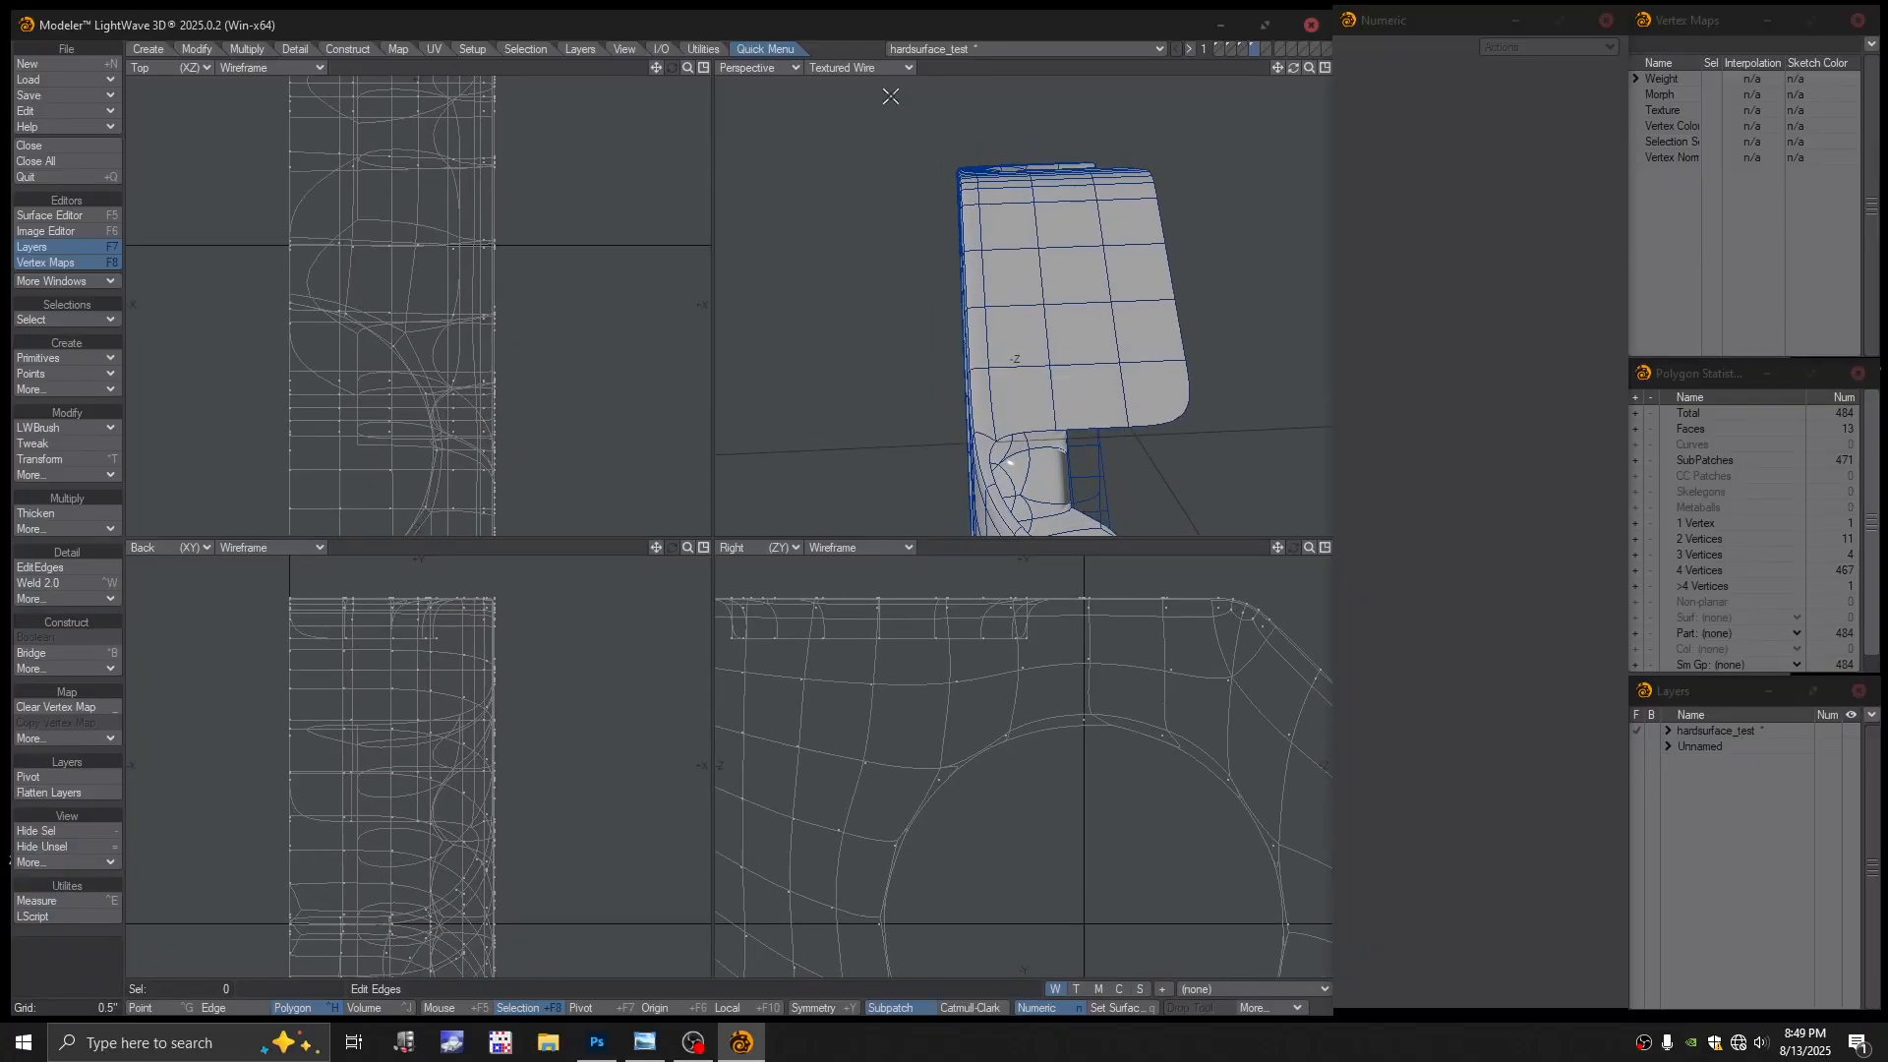
left_click(855, 67)
left_click(852, 140)
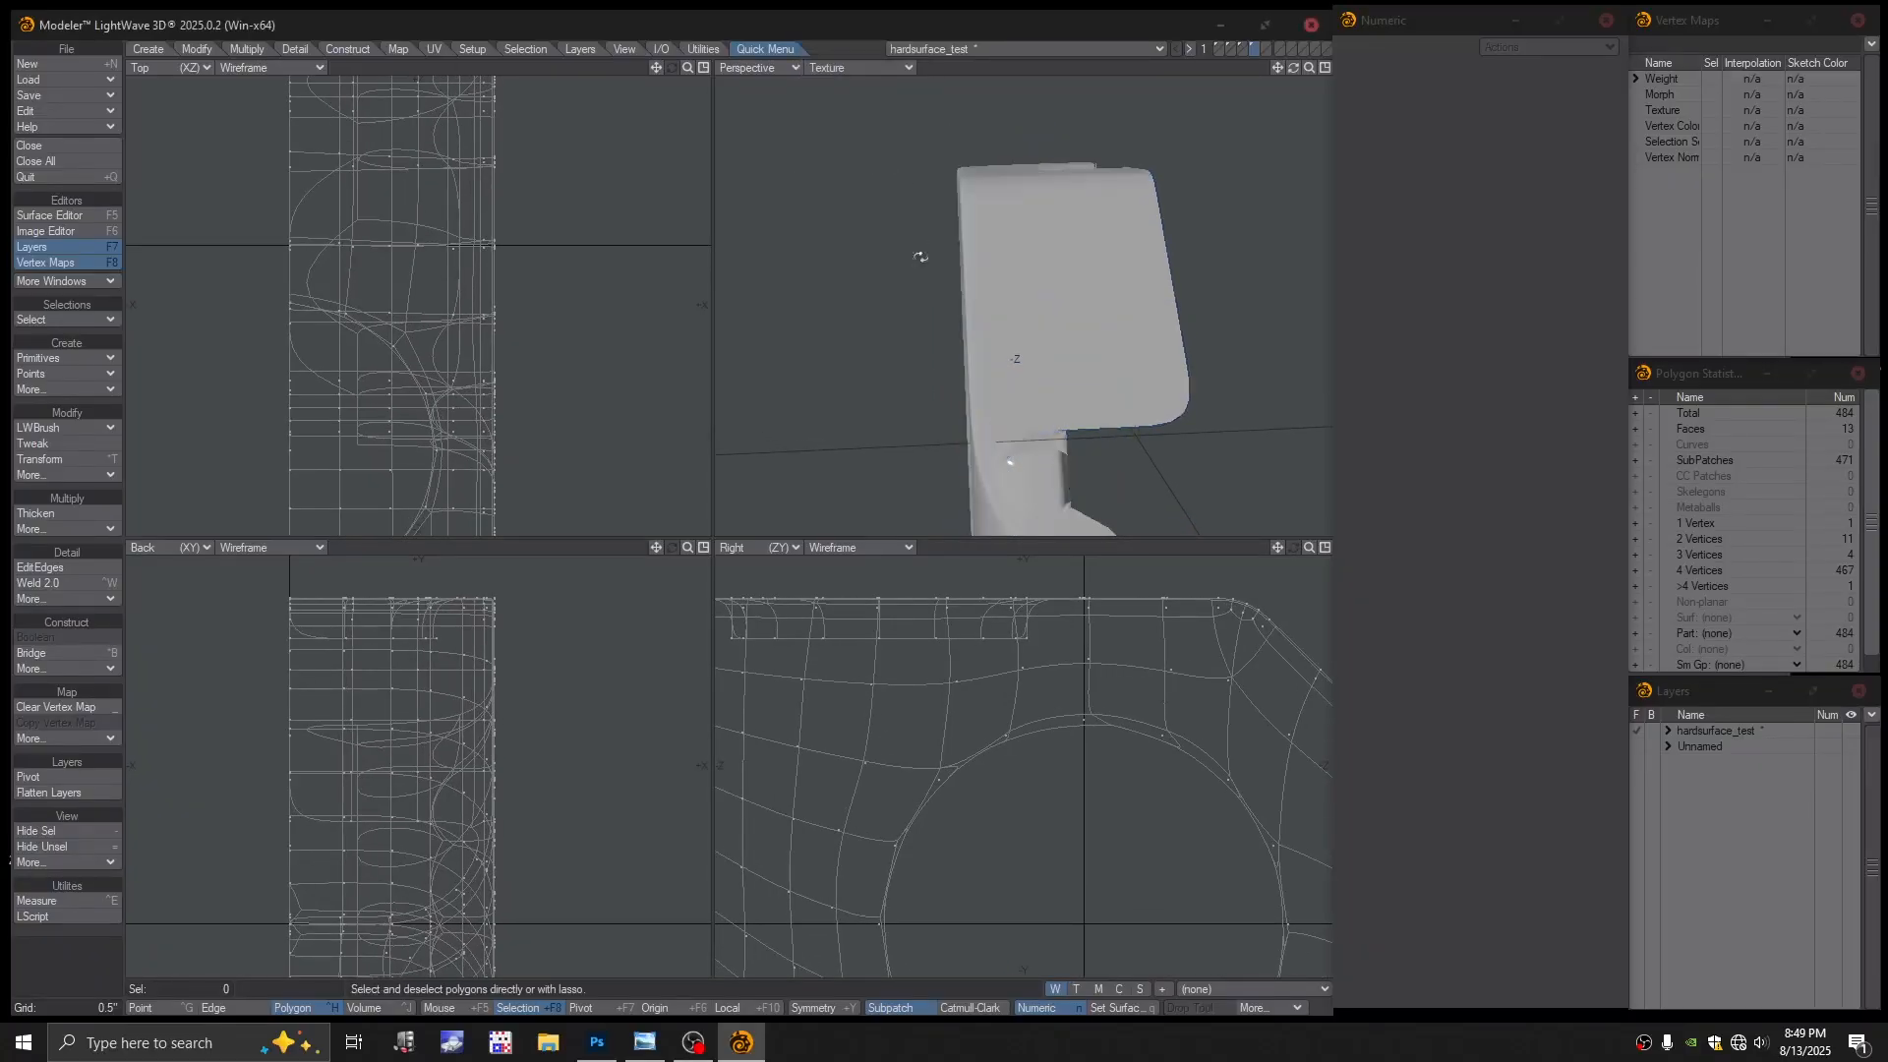
mouse_move(918, 253)
left_mouse_down("alt")
mouse_move(980, 297)
mouse_move(1062, 266)
mouse_move(1028, 236)
left_mouse_up("alt")
scroll(1067, 261, "up", 3)
left_click_drag(1029, 236, 1012, 349, "alt")
Turn SubPatch off again, dismissing the error, and view the whole block
key("Tab")
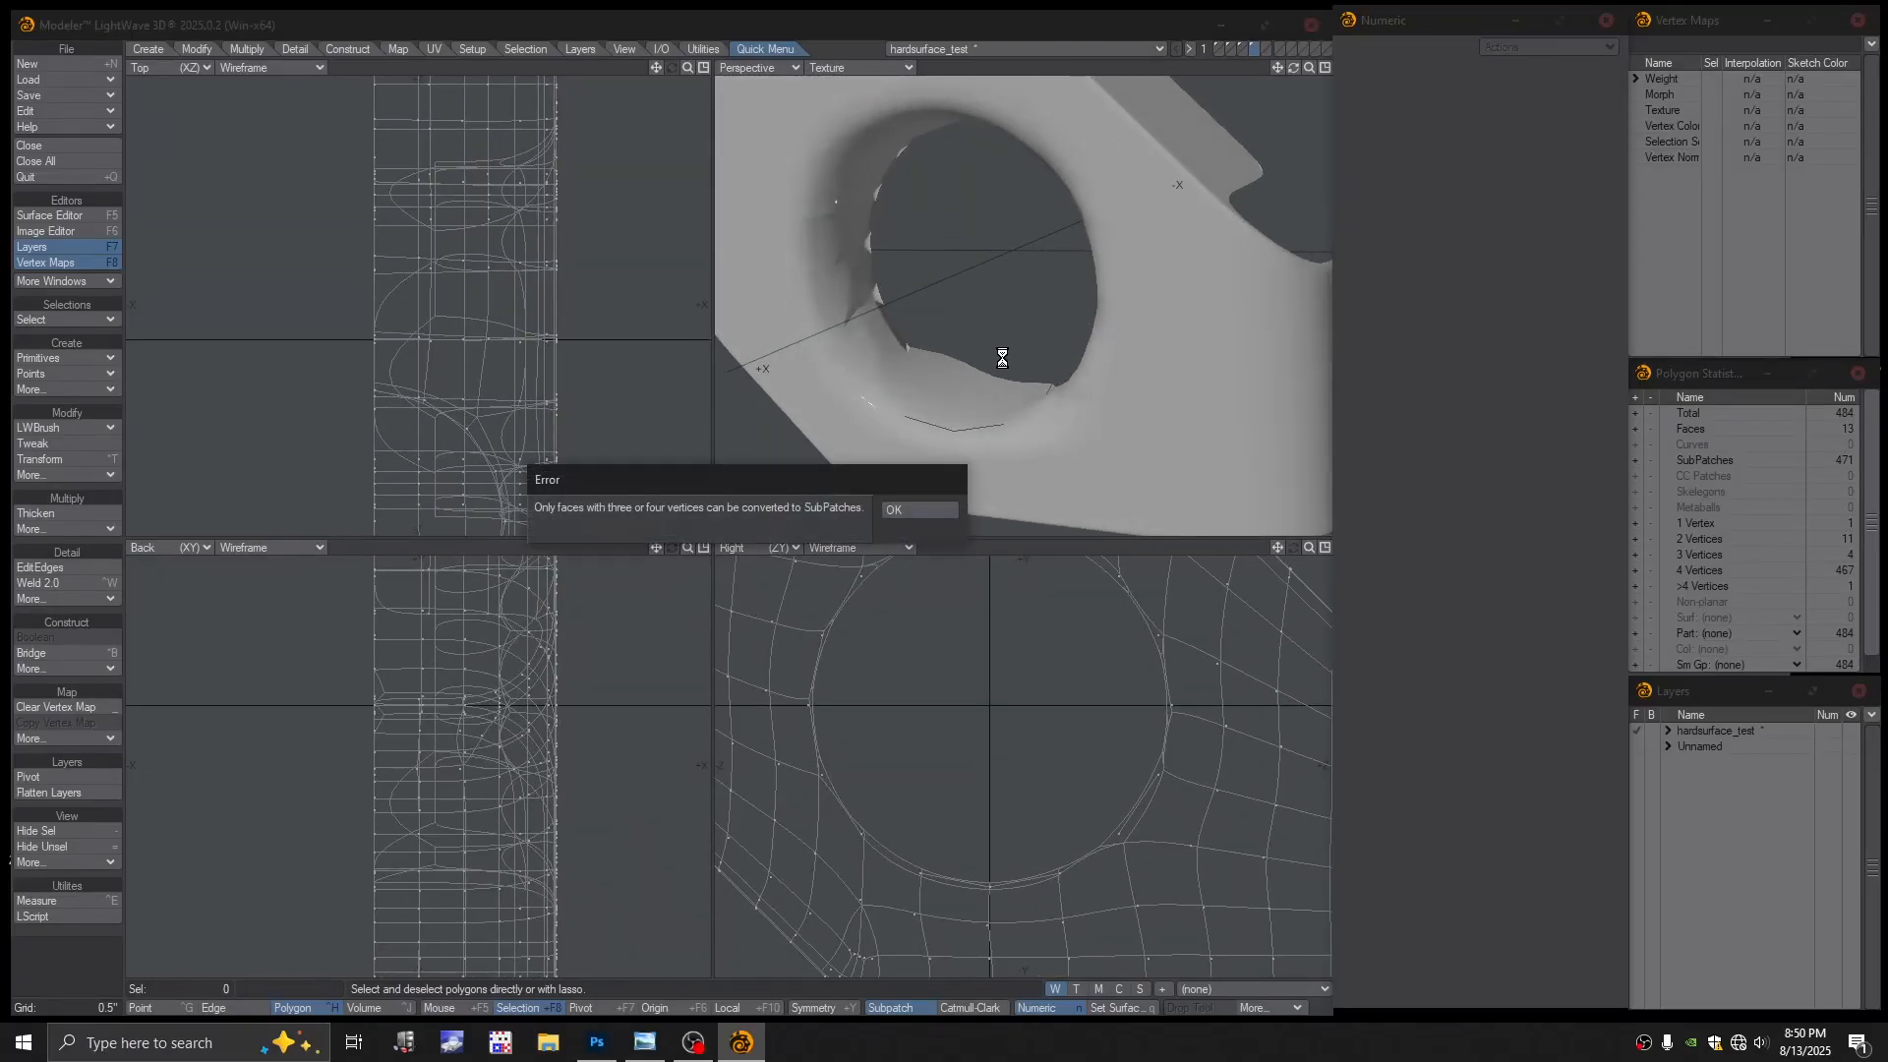
left_click(926, 507)
scroll(993, 295, "down", 2)
left_click_drag(1022, 212, 858, 130, "alt")
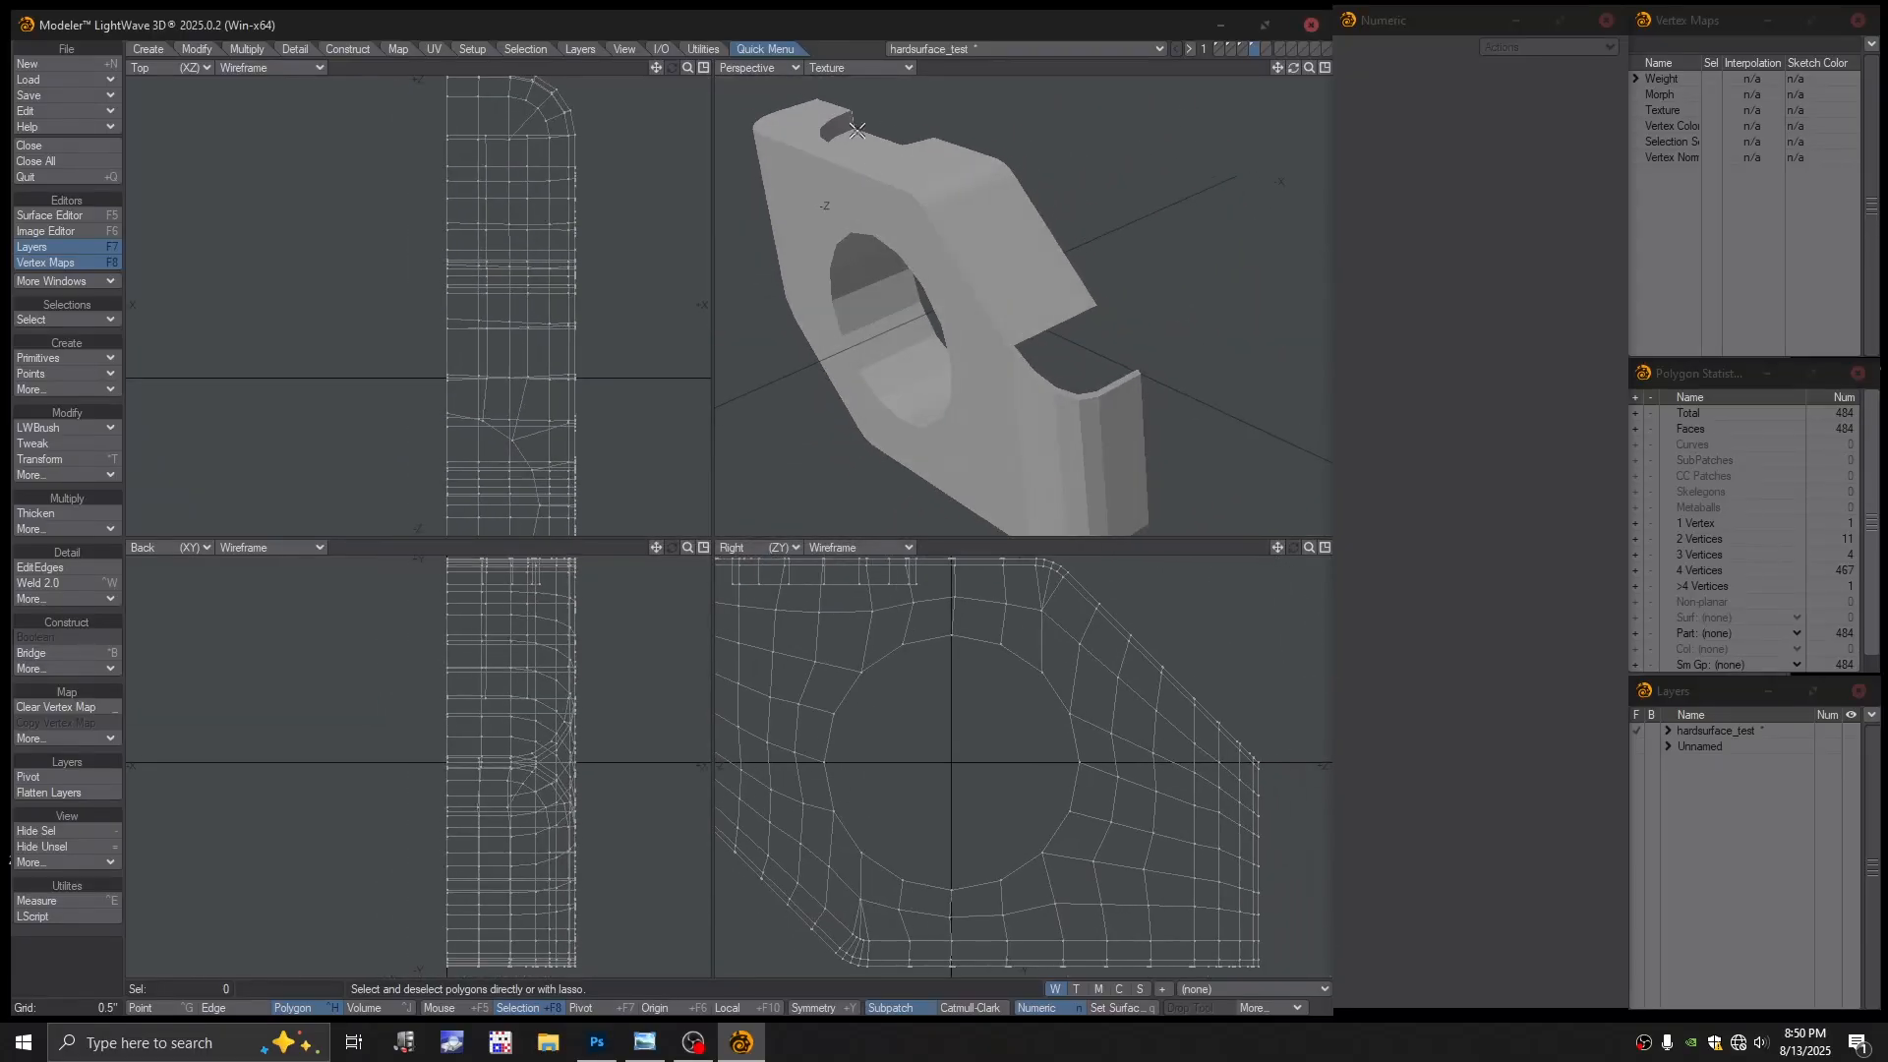
Switch the perspective view back to shaded with wireframe overlay and orbit toward the notch
left_click(858, 69)
left_click(832, 161)
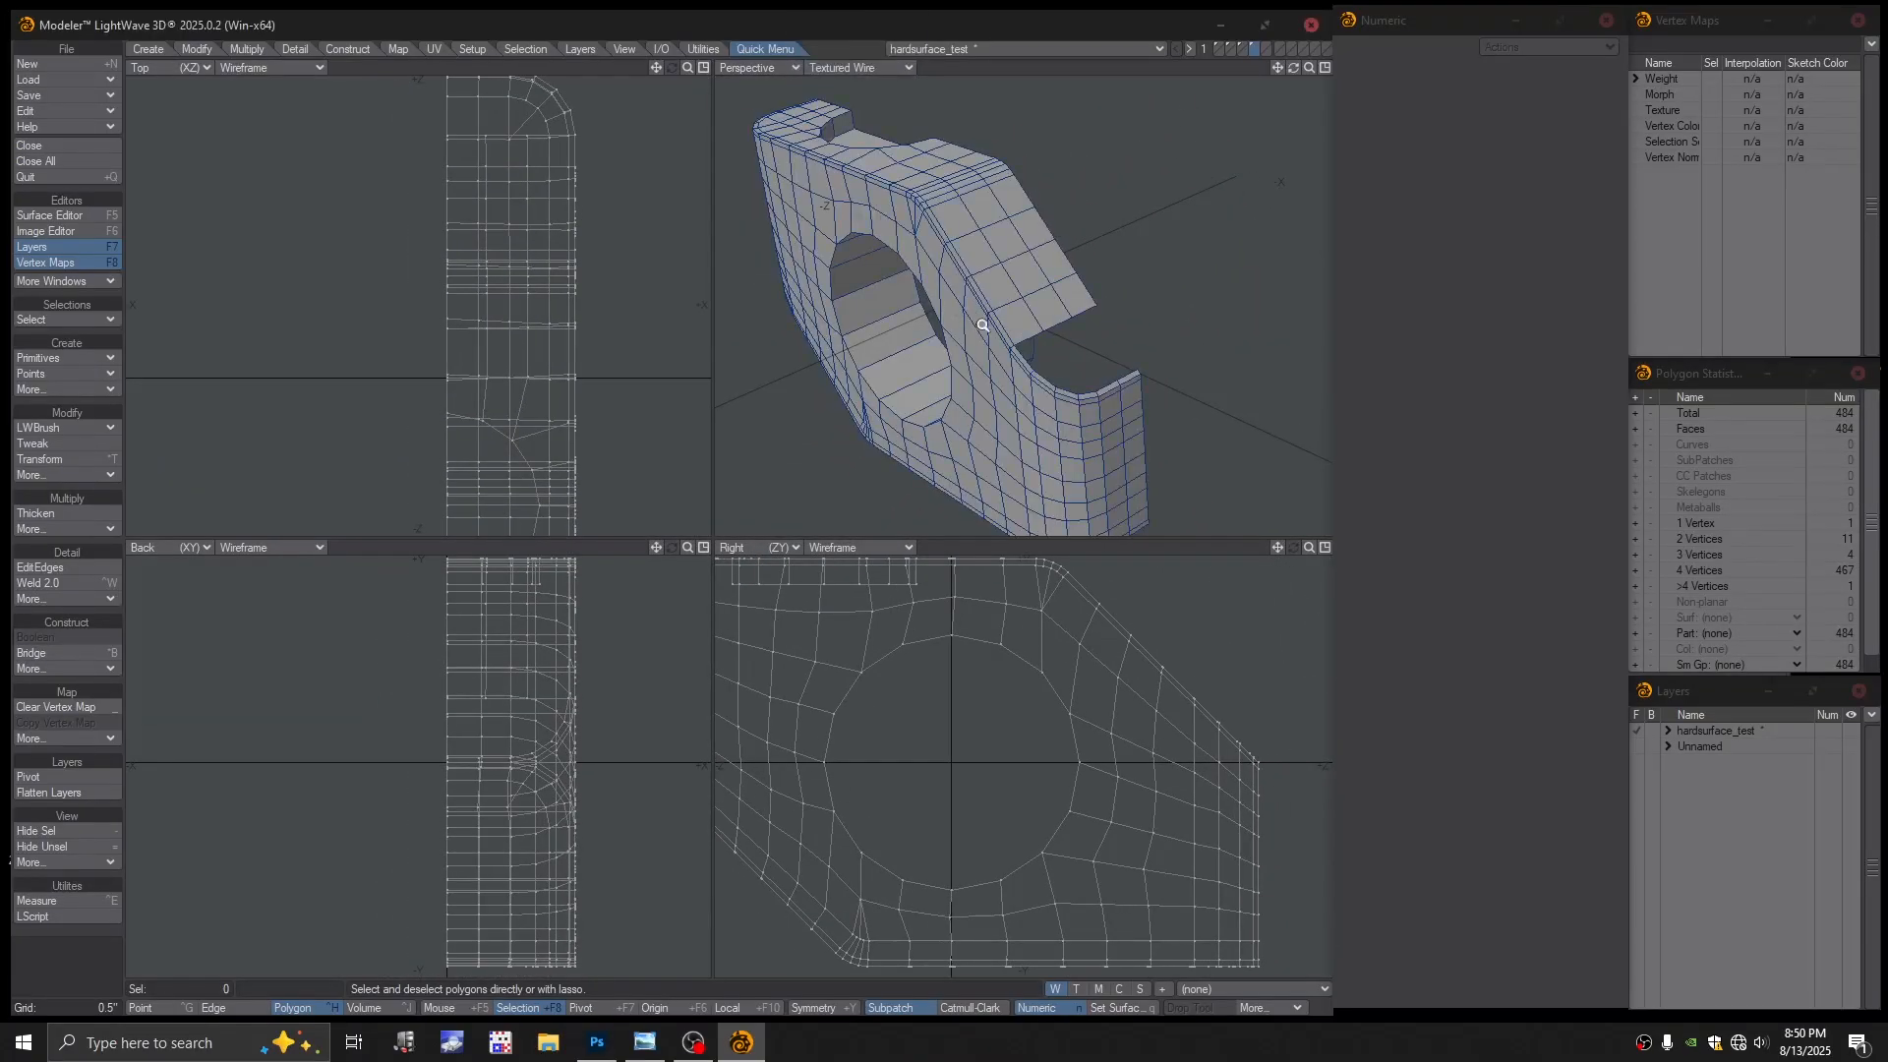
scroll(986, 255, "up", 3)
left_click_drag(987, 255, 1046, 315, "alt")
left_click_drag(1030, 315, 1084, 340, "ctrl+alt")
Select the notch's open rim edges and bridge them to fill the gap
key("space")
key("space")
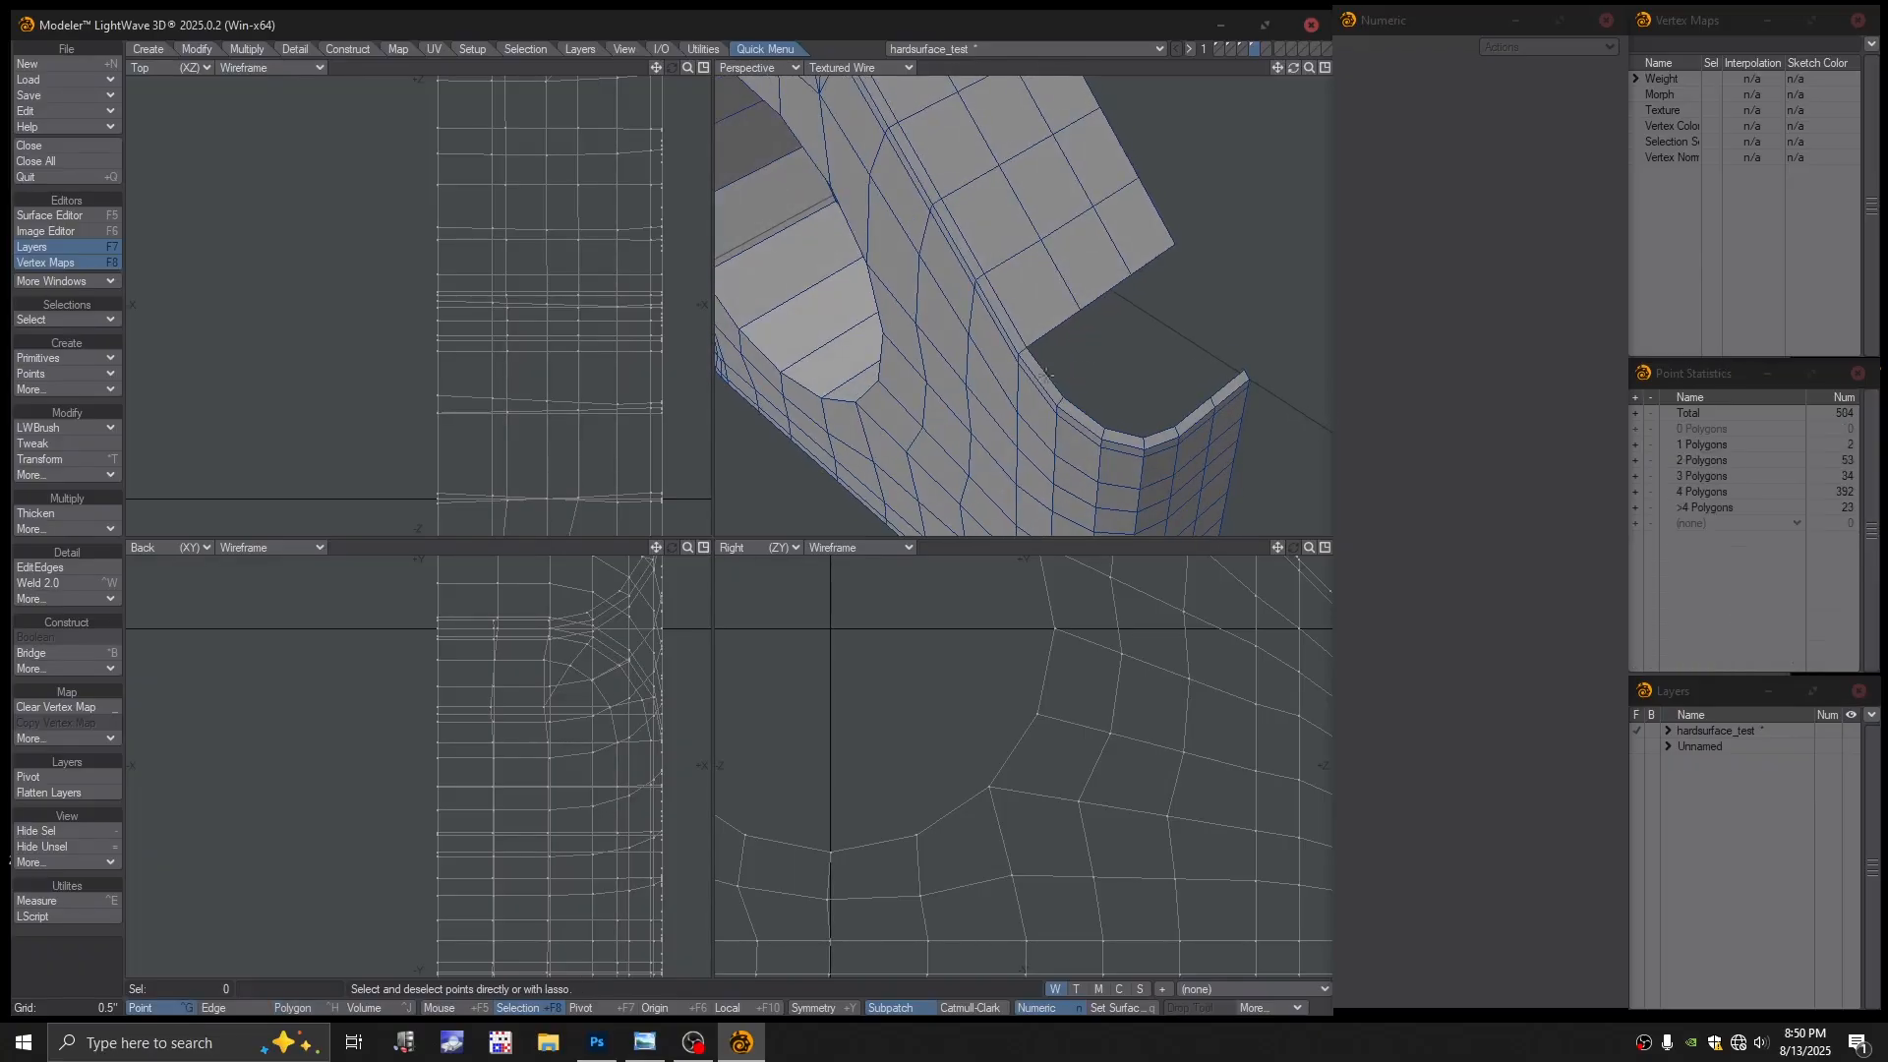
key("space")
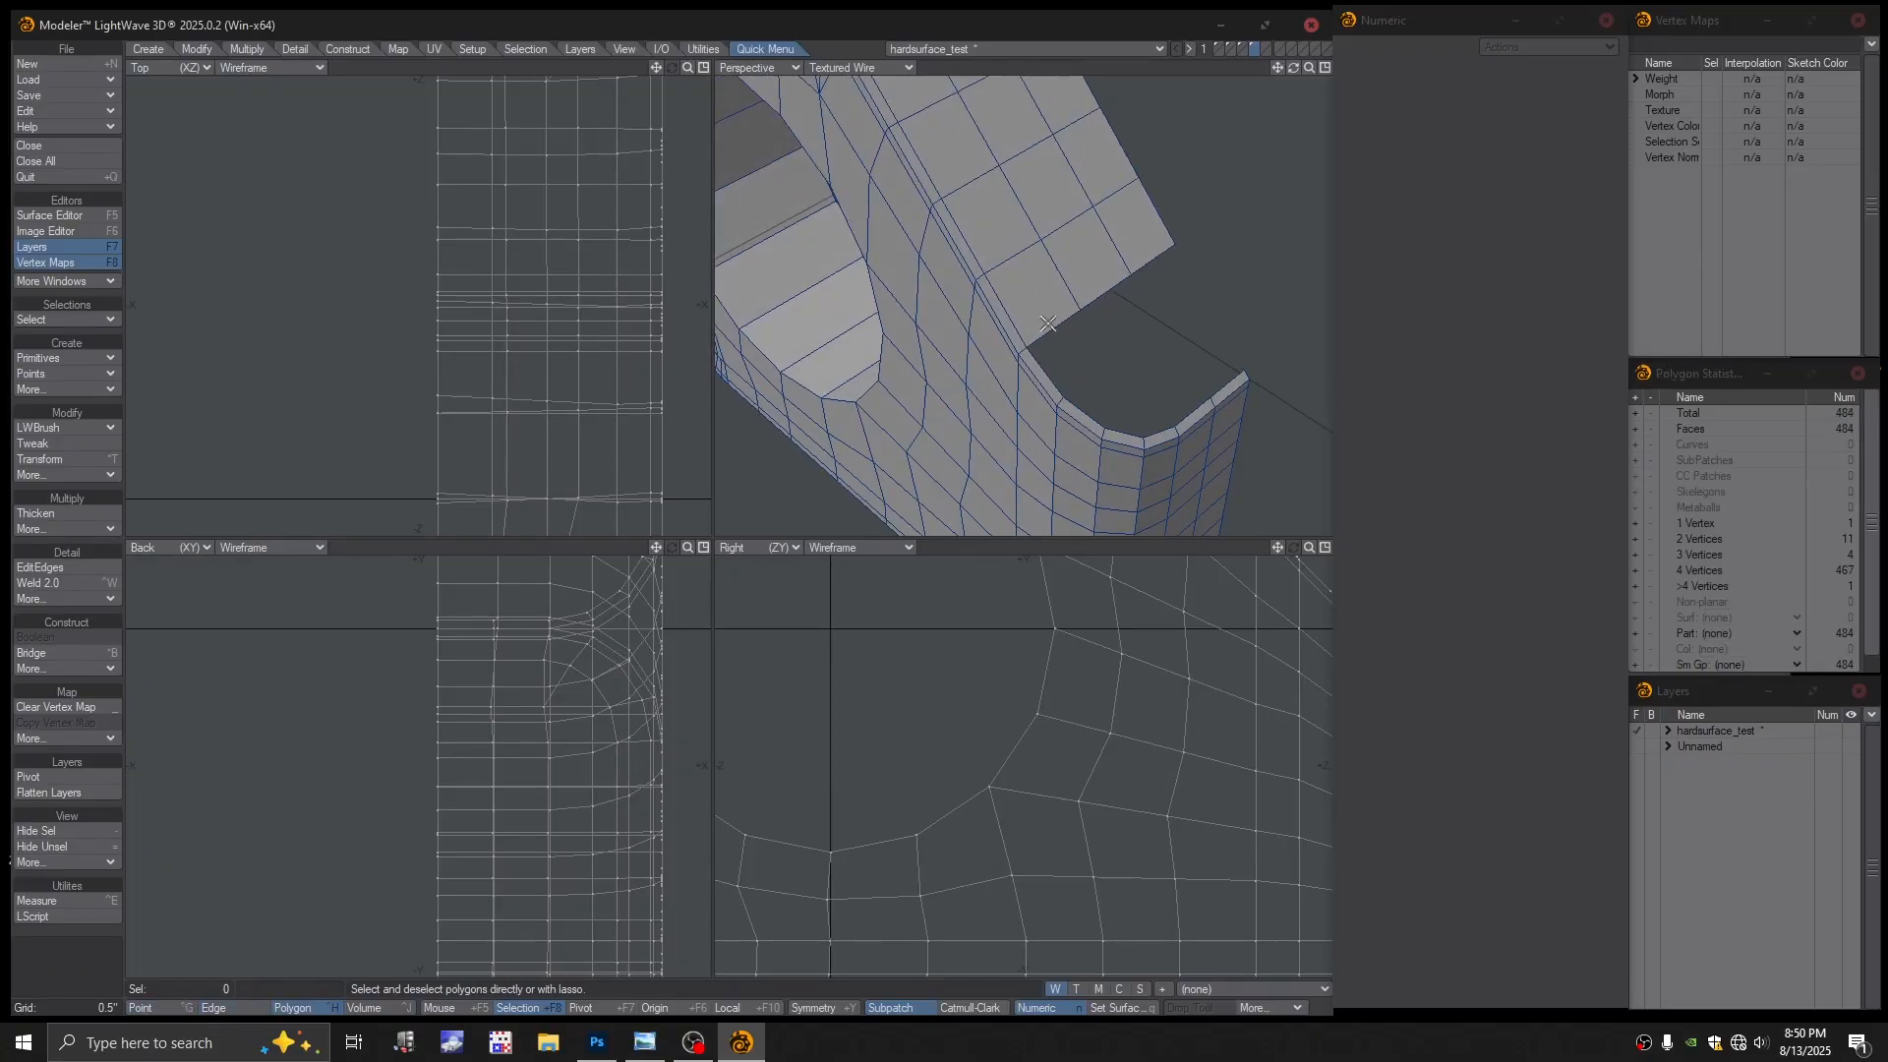
key("space")
key("space")
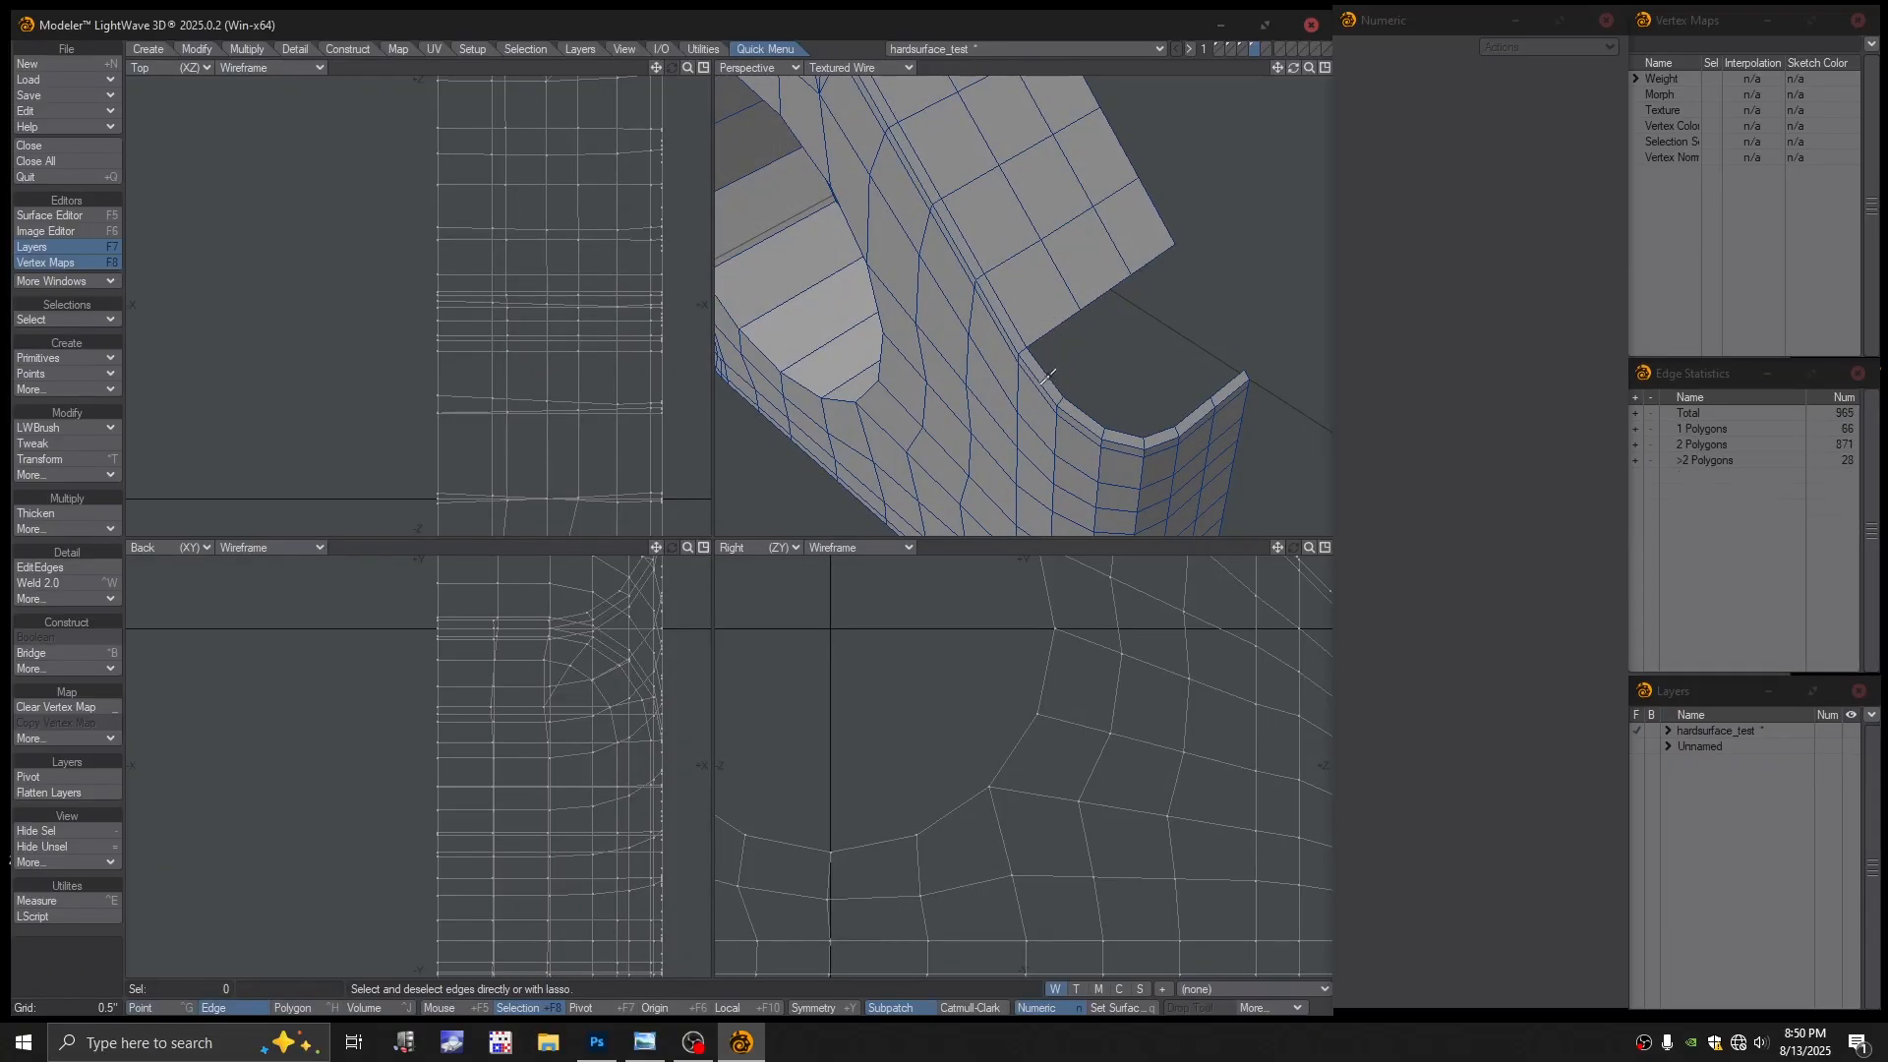
left_click(1048, 377)
mouse_move(1070, 380)
left_mouse_down("alt")
mouse_move(1210, 388)
mouse_move(1117, 351)
mouse_move(1100, 386)
left_mouse_up("alt")
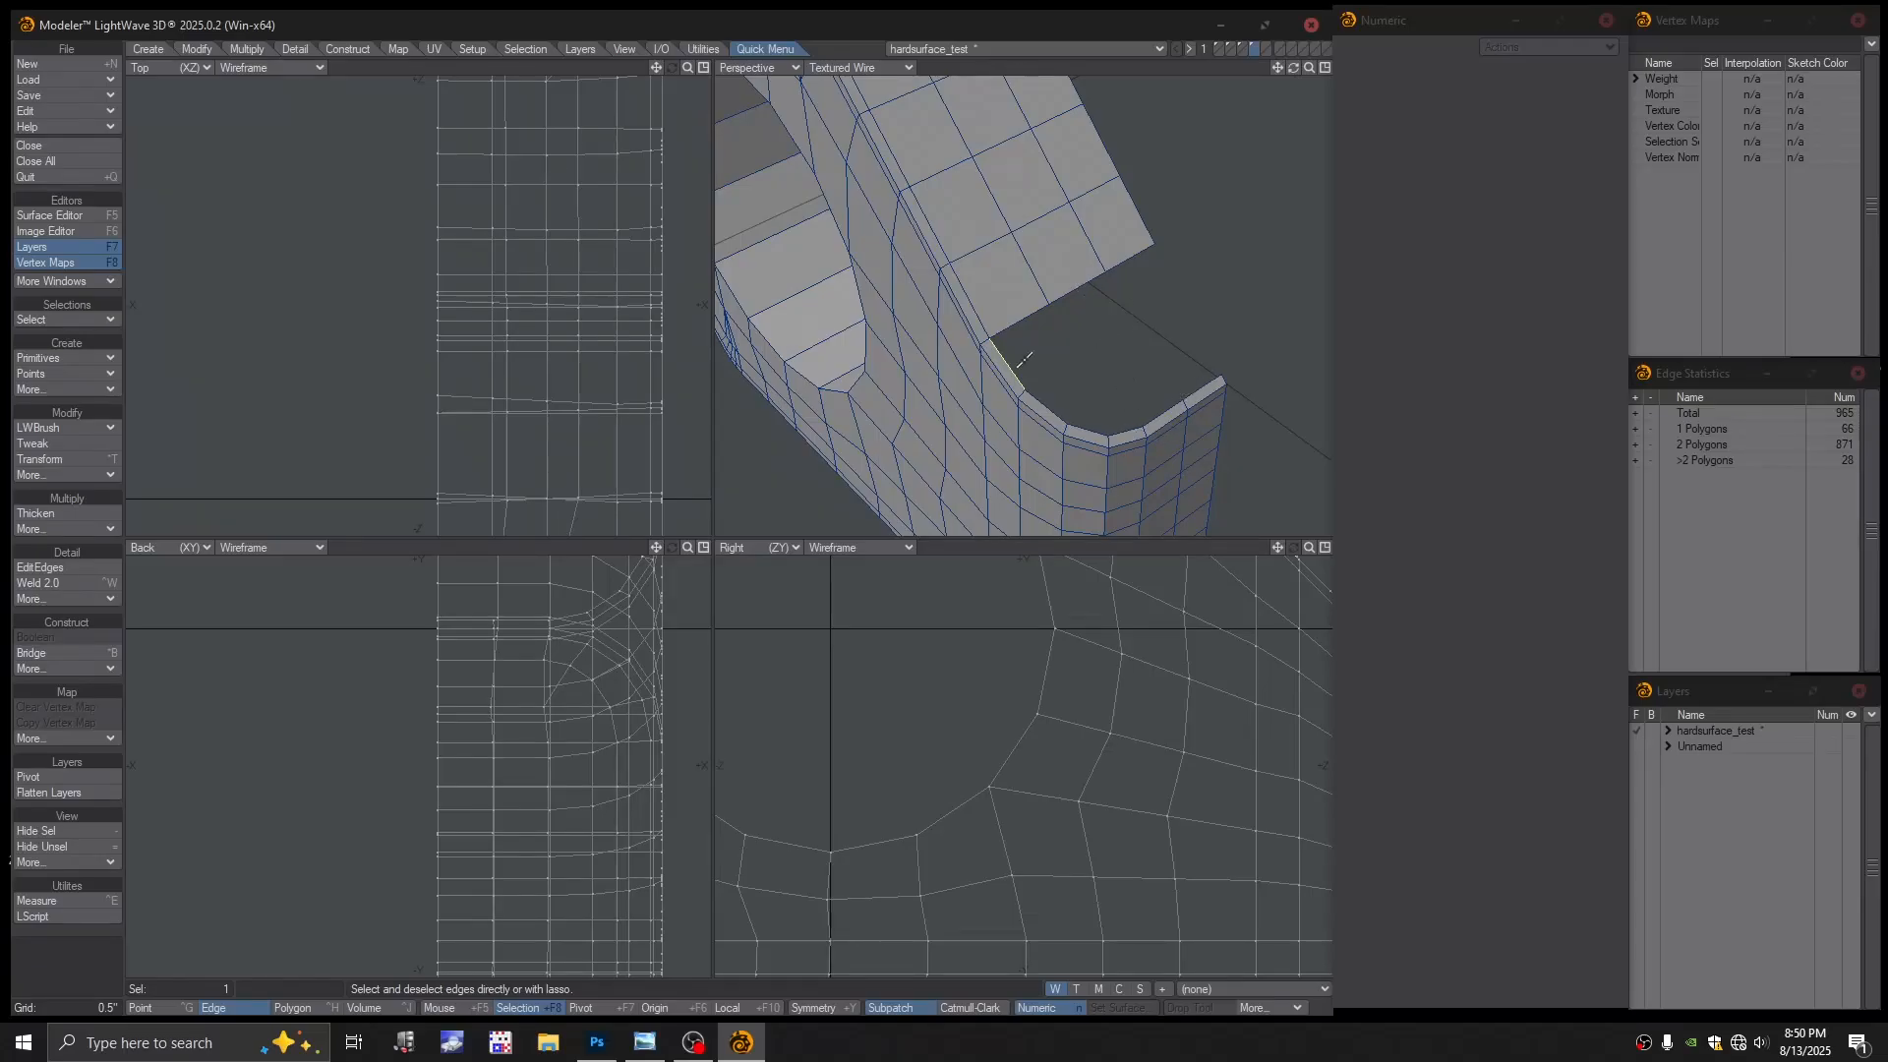
key("slash")
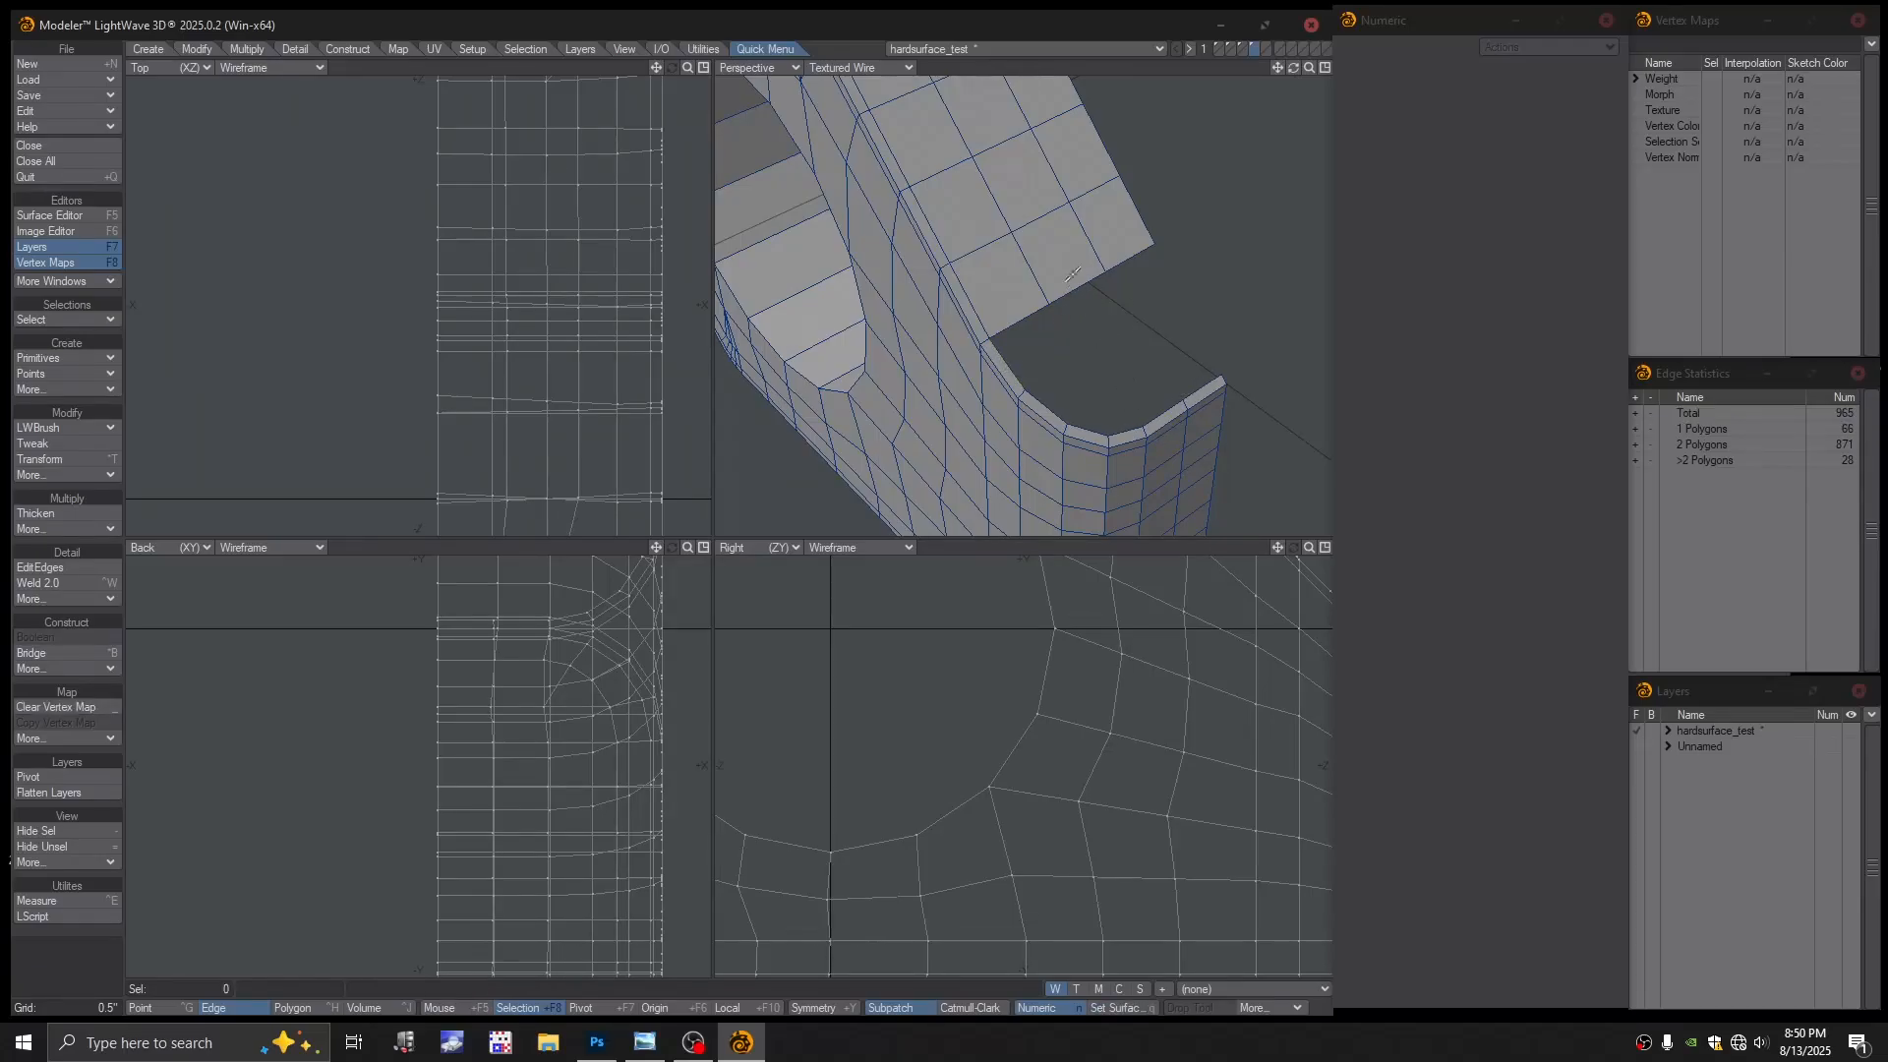
left_click(1072, 274)
left_click(1164, 410)
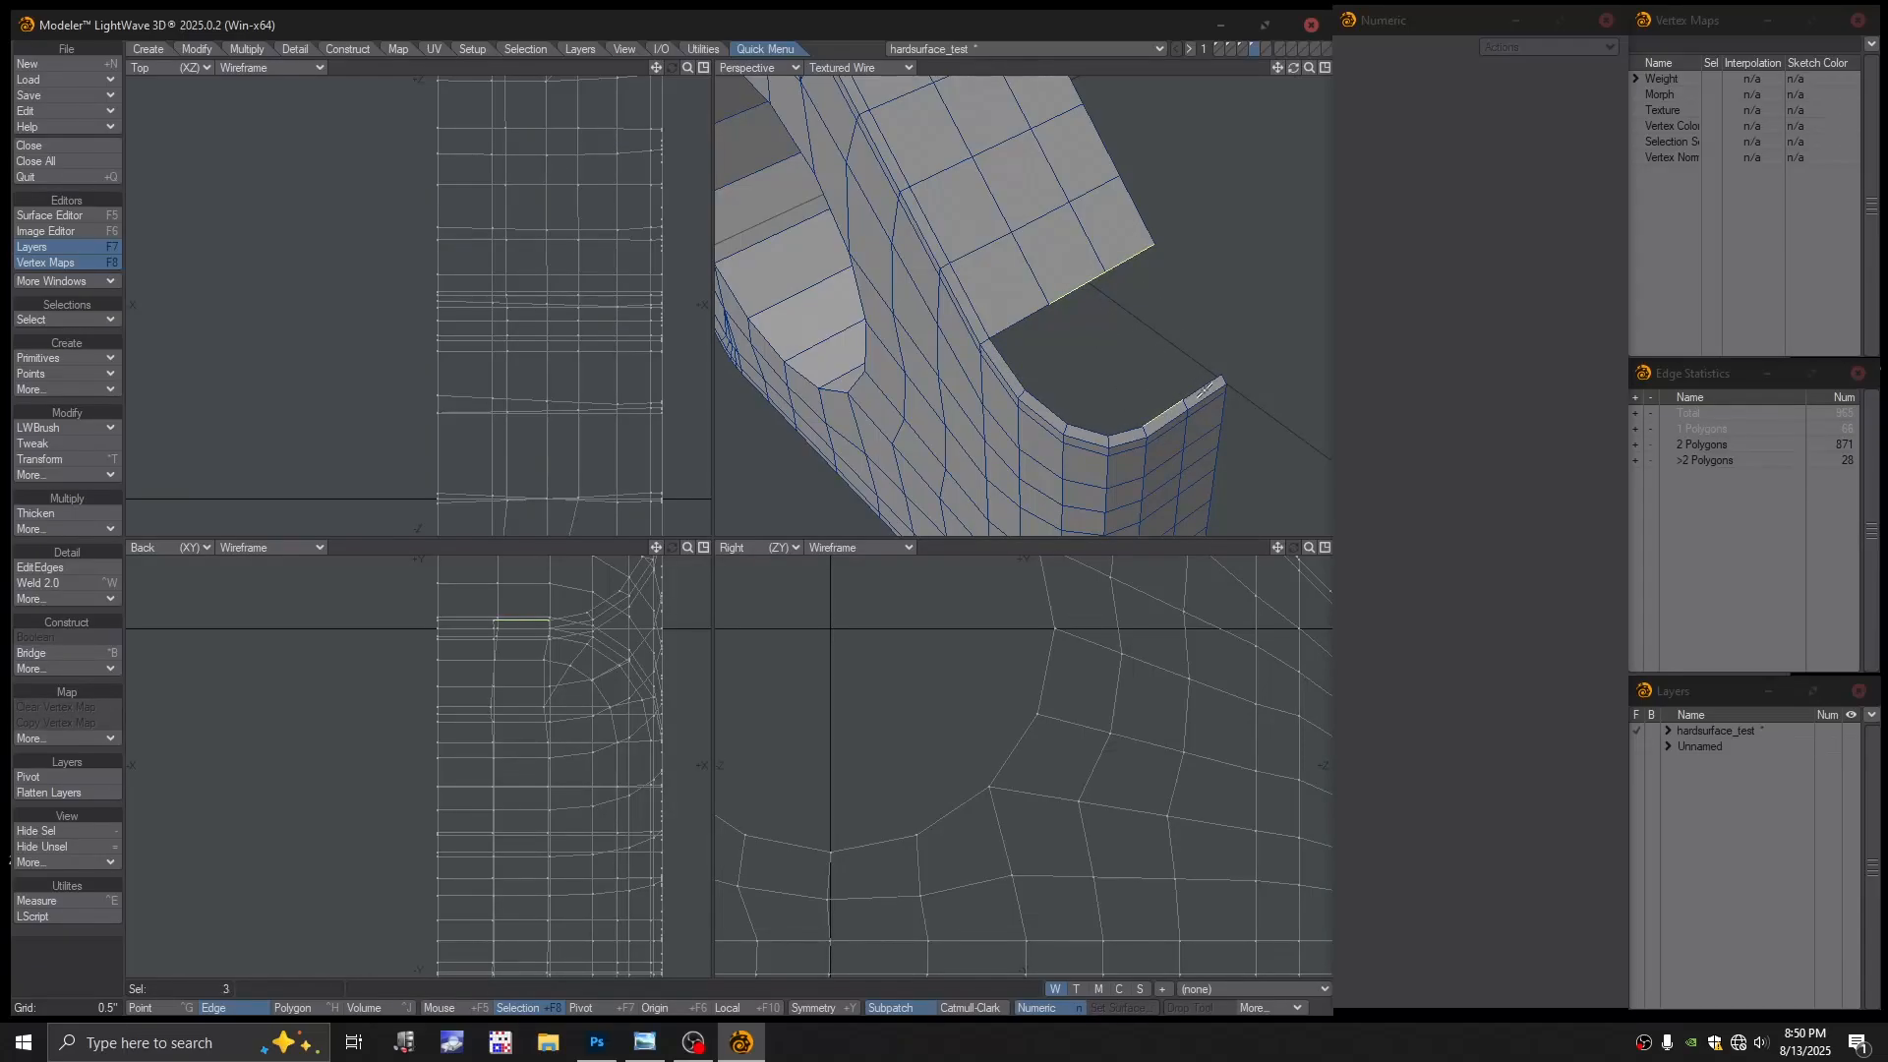
left_click(1202, 389)
key("ctrl+b")
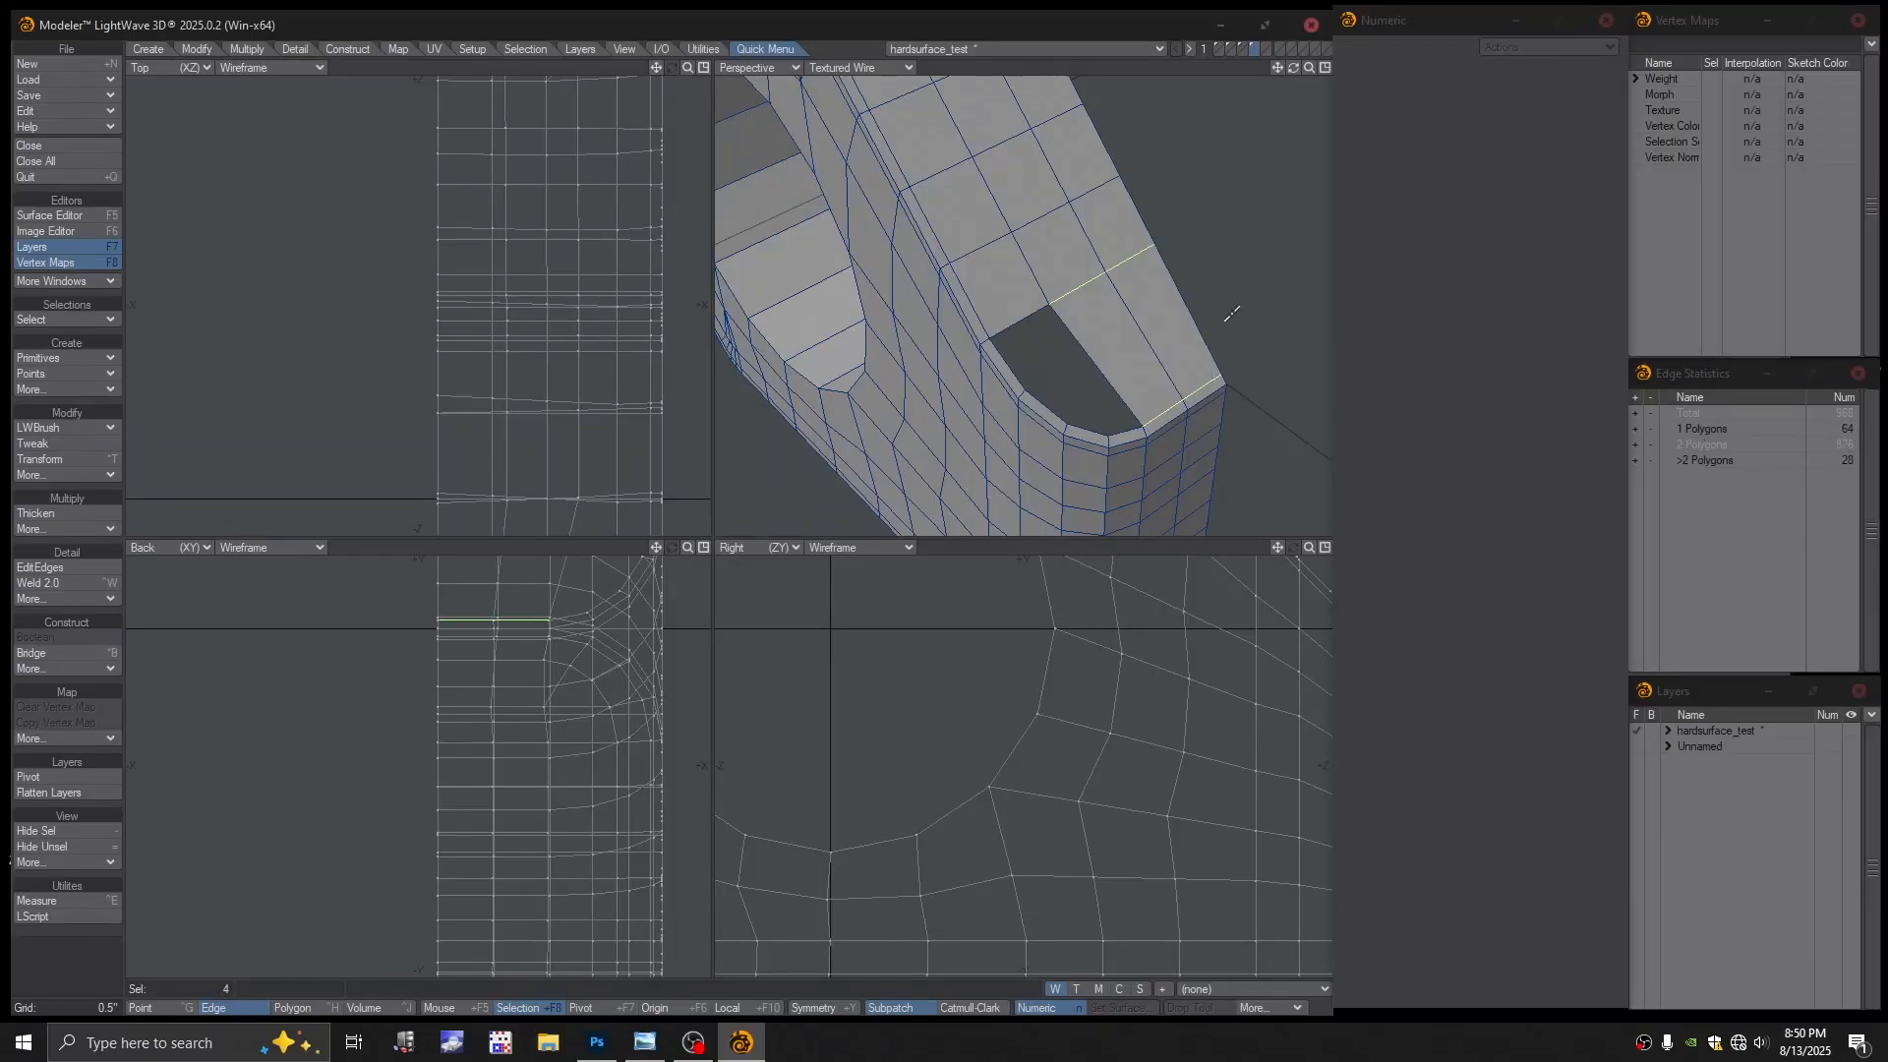
key("ctrl+h")
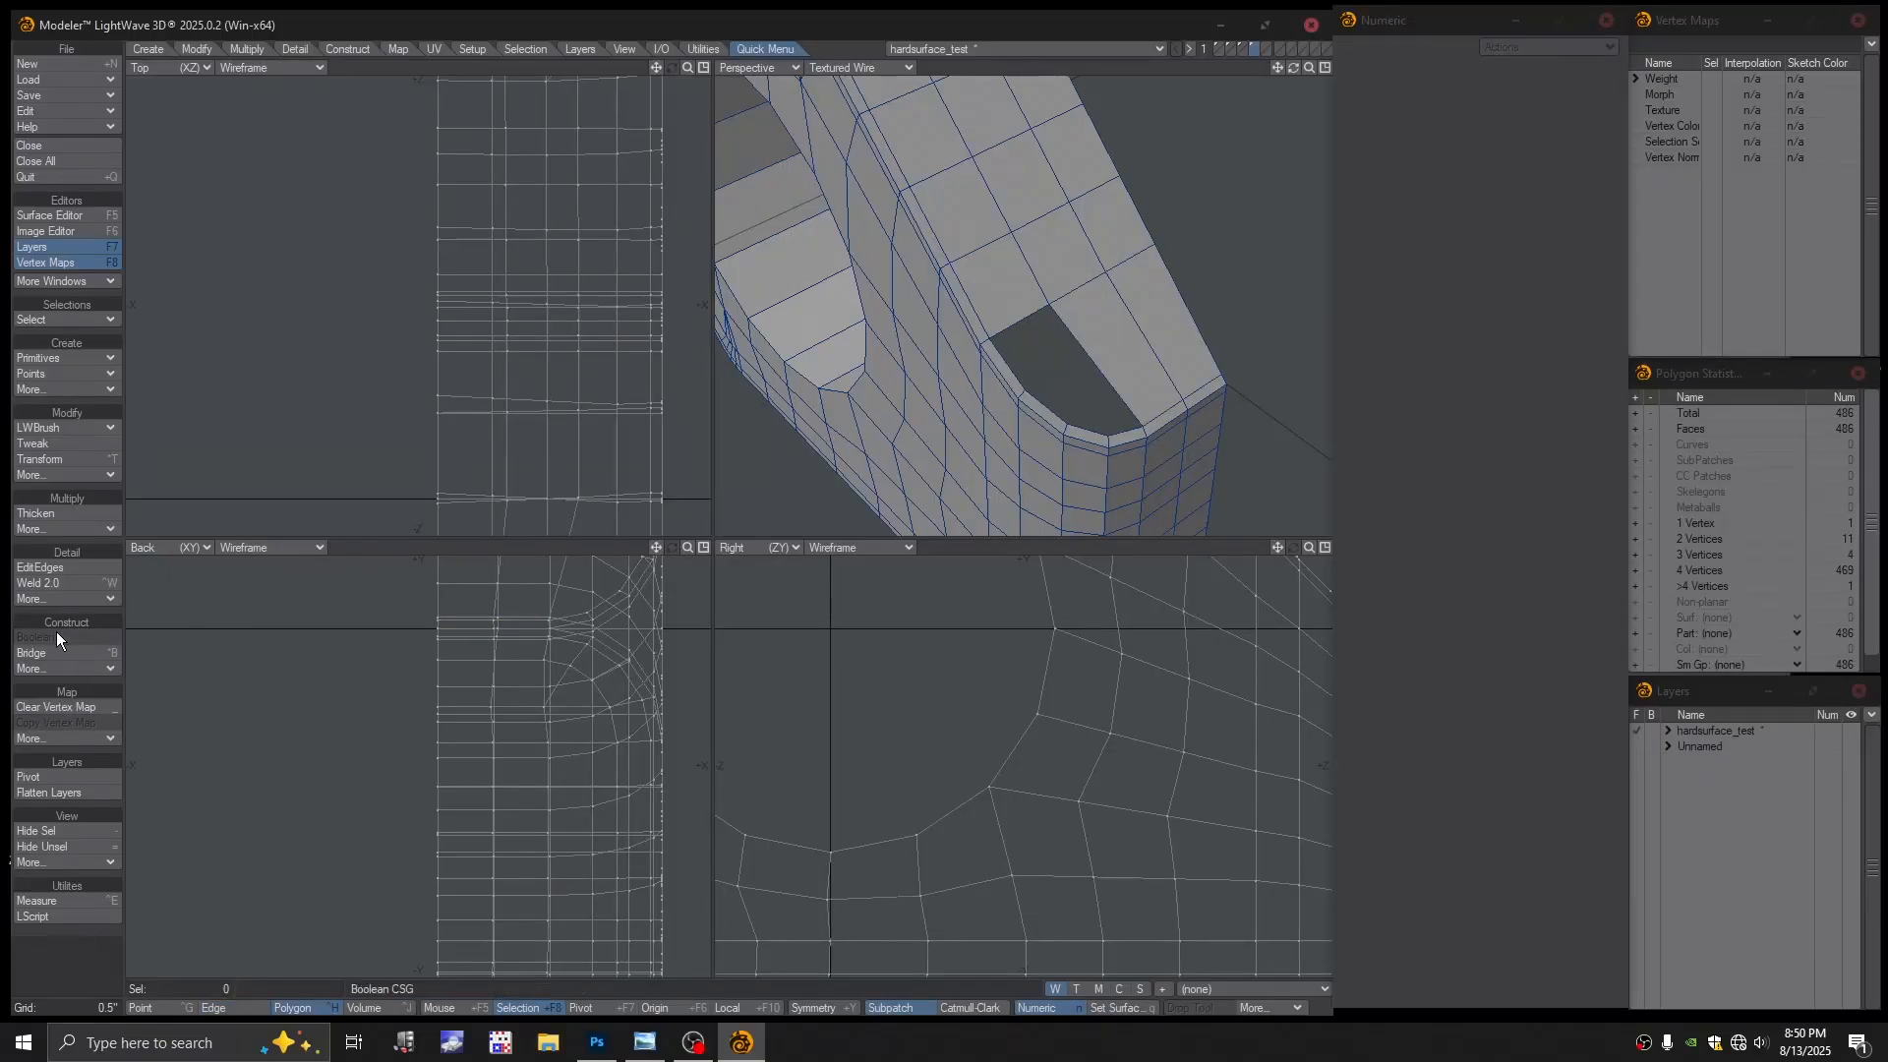
Commit a new edge loop beside the hole, then pick a point on the hole's edge
left_click(61, 569)
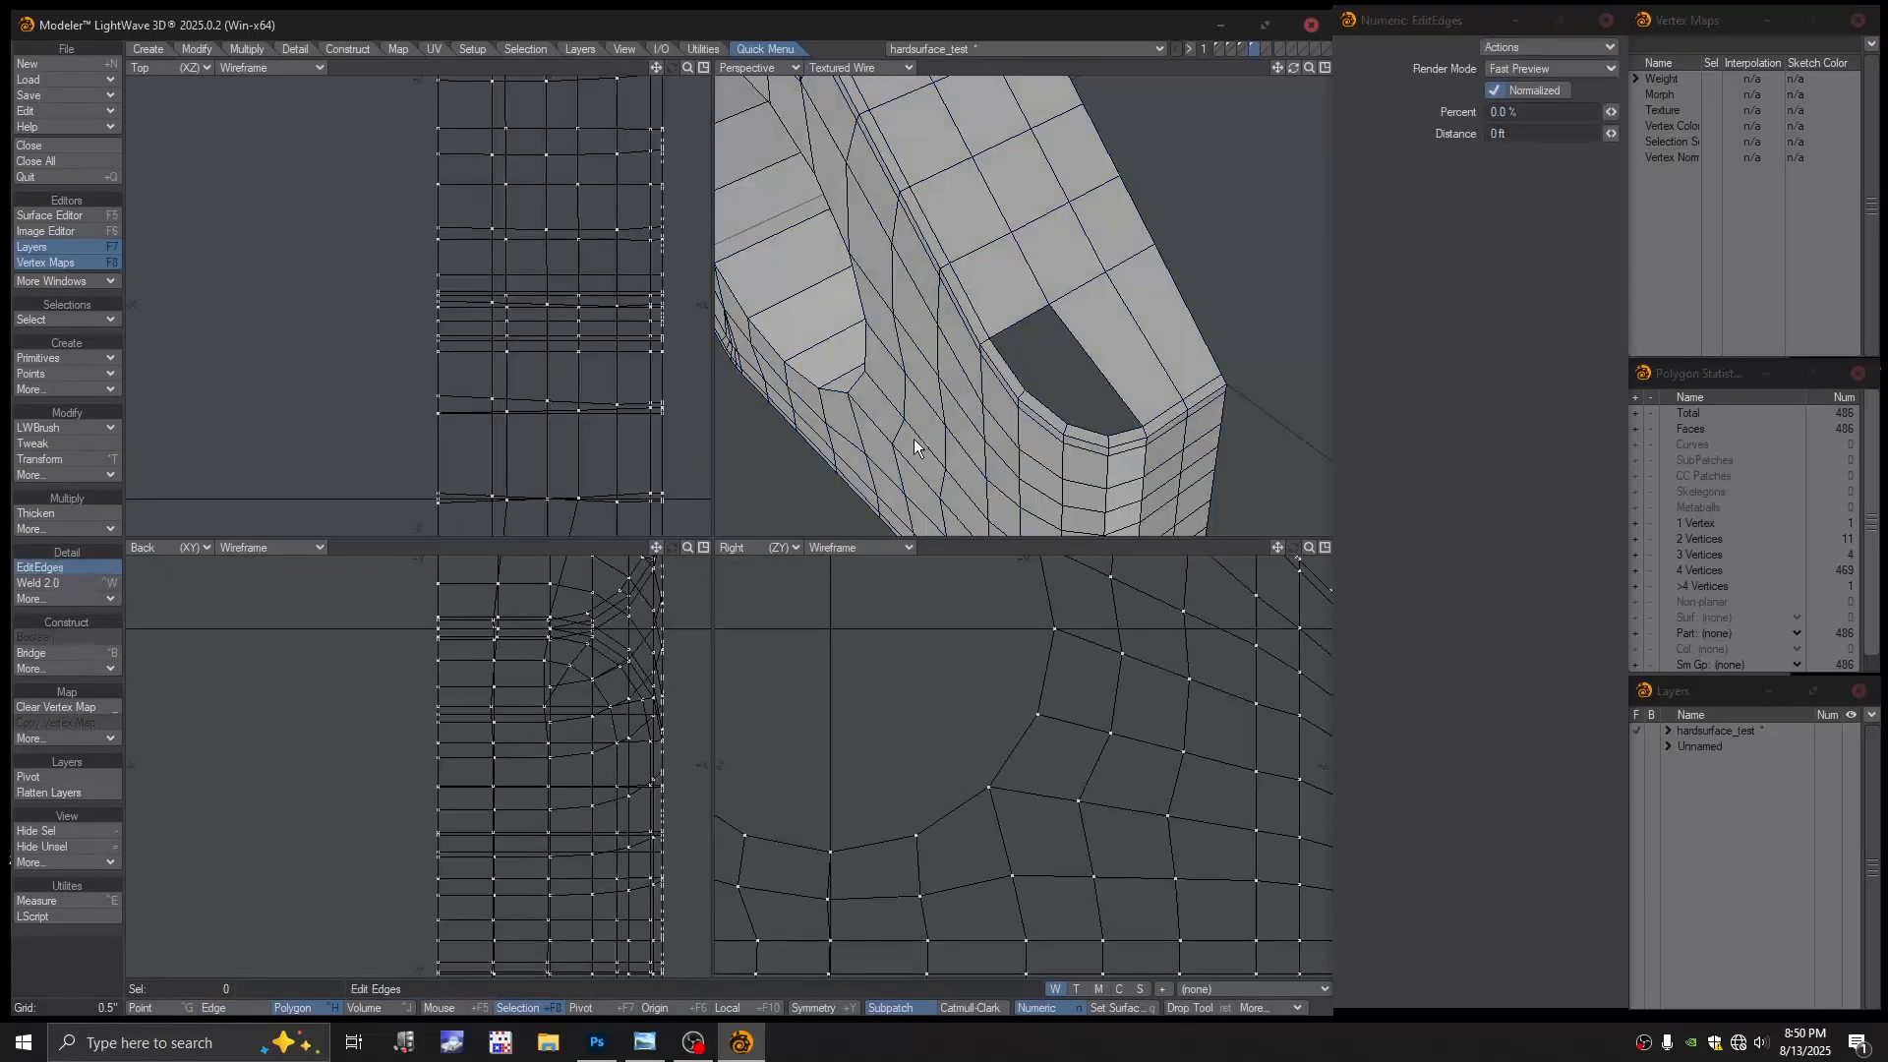
left_click(1115, 316)
left_click_drag(1048, 356, 1169, 351, "alt")
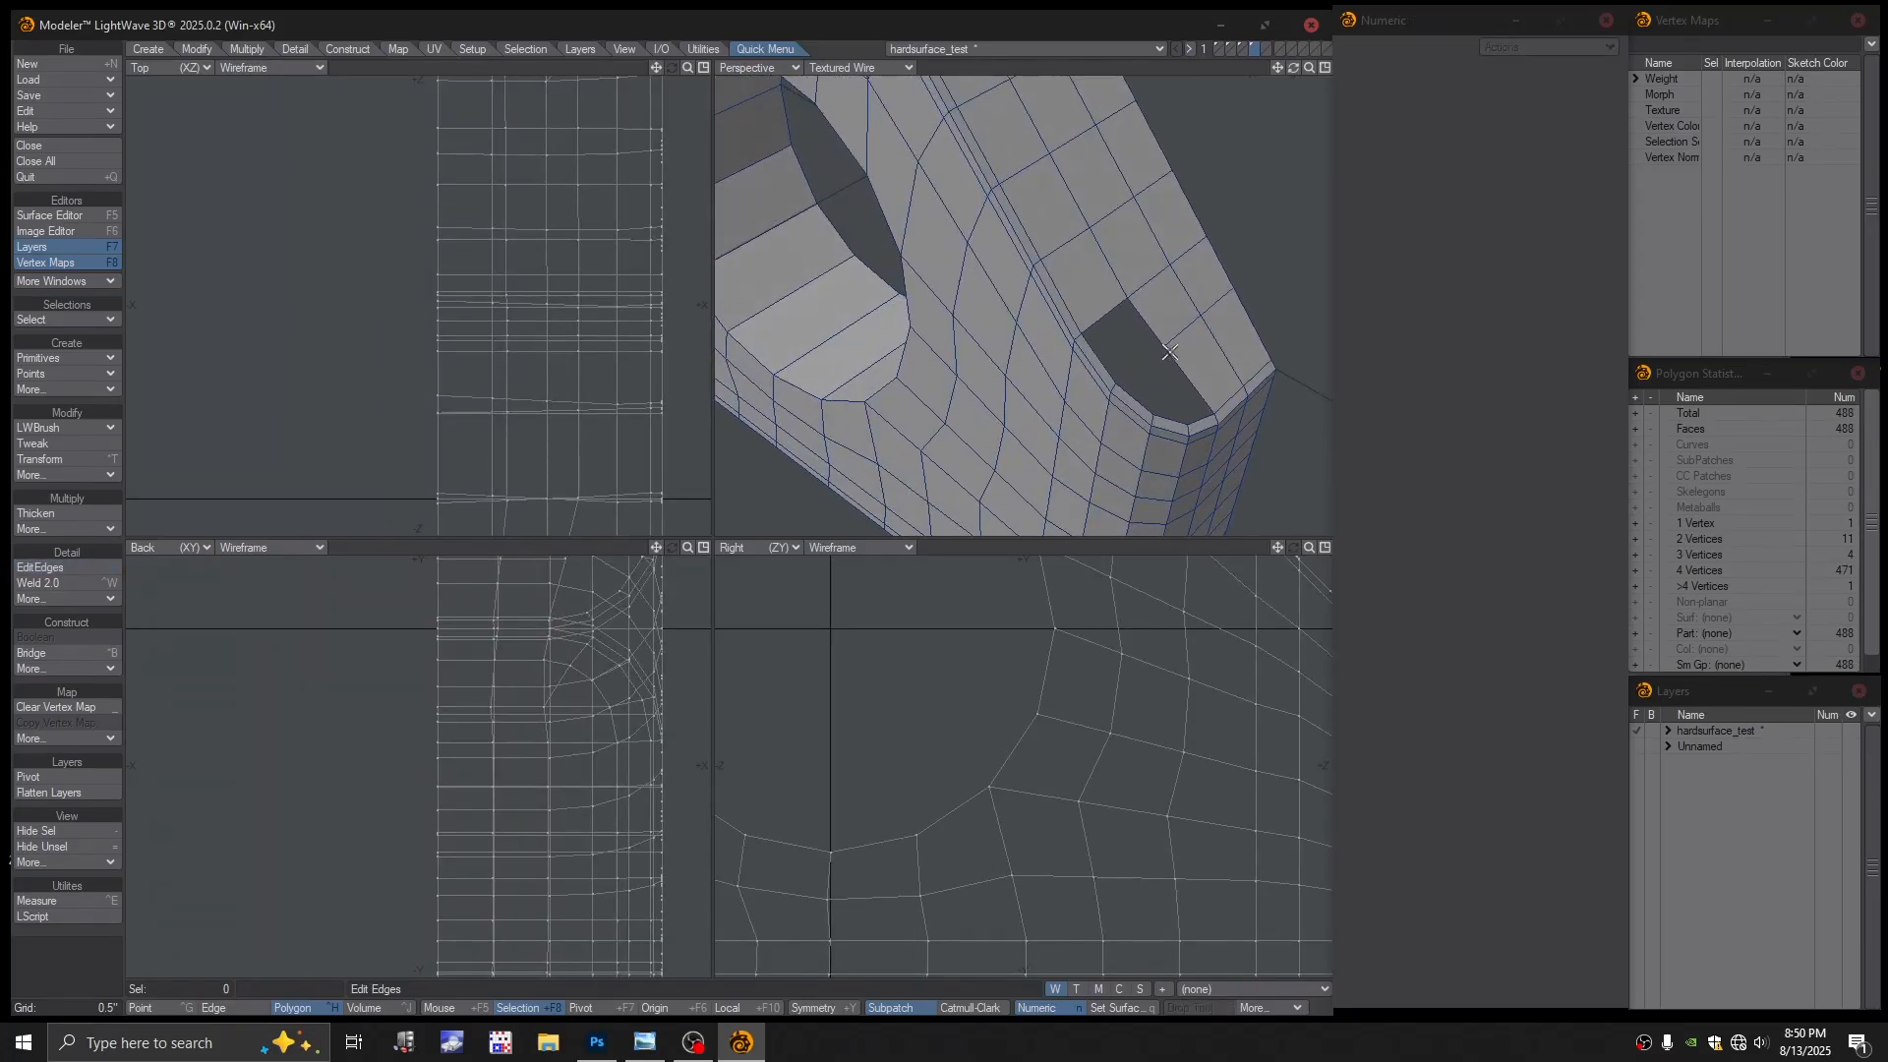
key("ctrl+g")
left_click(1115, 383)
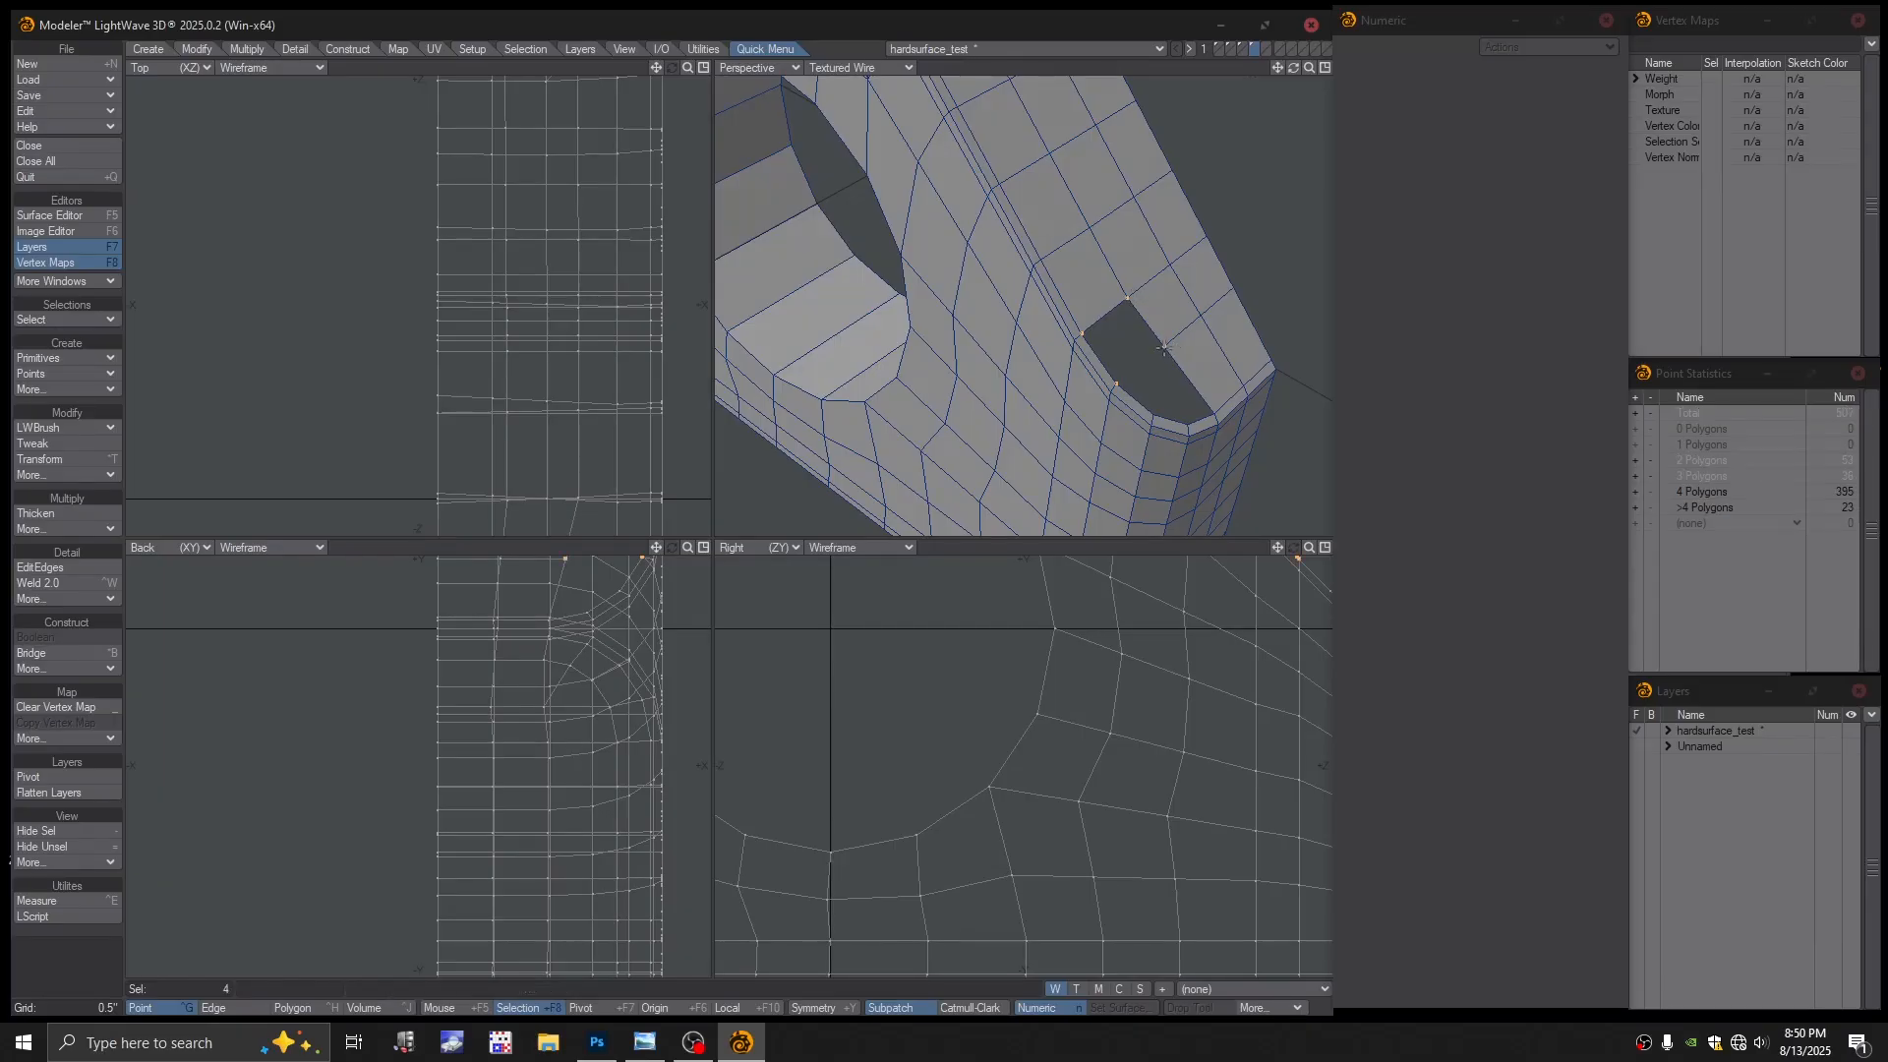
Fill the open hole with polygons from its border points, including the last triangular gap
key("p")
key("slash")
left_click_drag(1174, 375, 1153, 330, "alt+shift")
left_click_drag(1153, 330, 1119, 344, "alt+shift")
left_click_drag(1119, 345, 1108, 389, "alt")
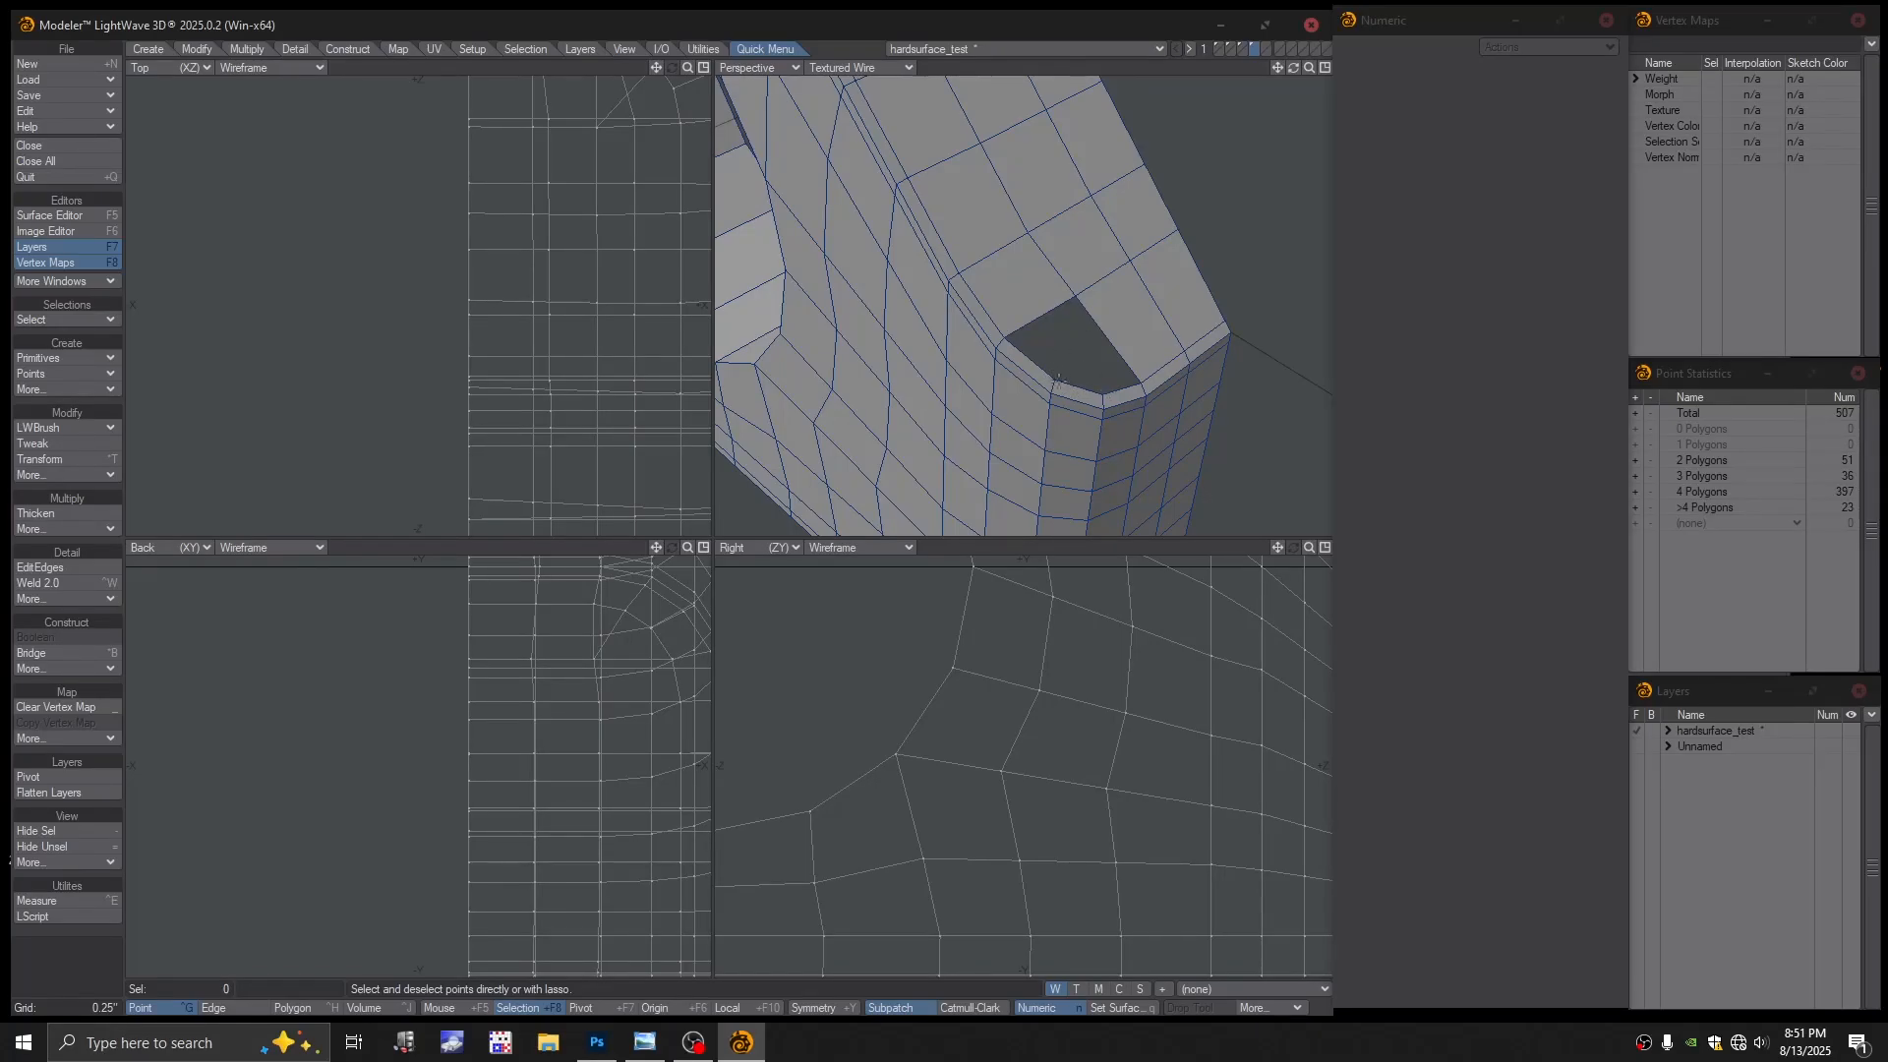
left_click(1056, 378)
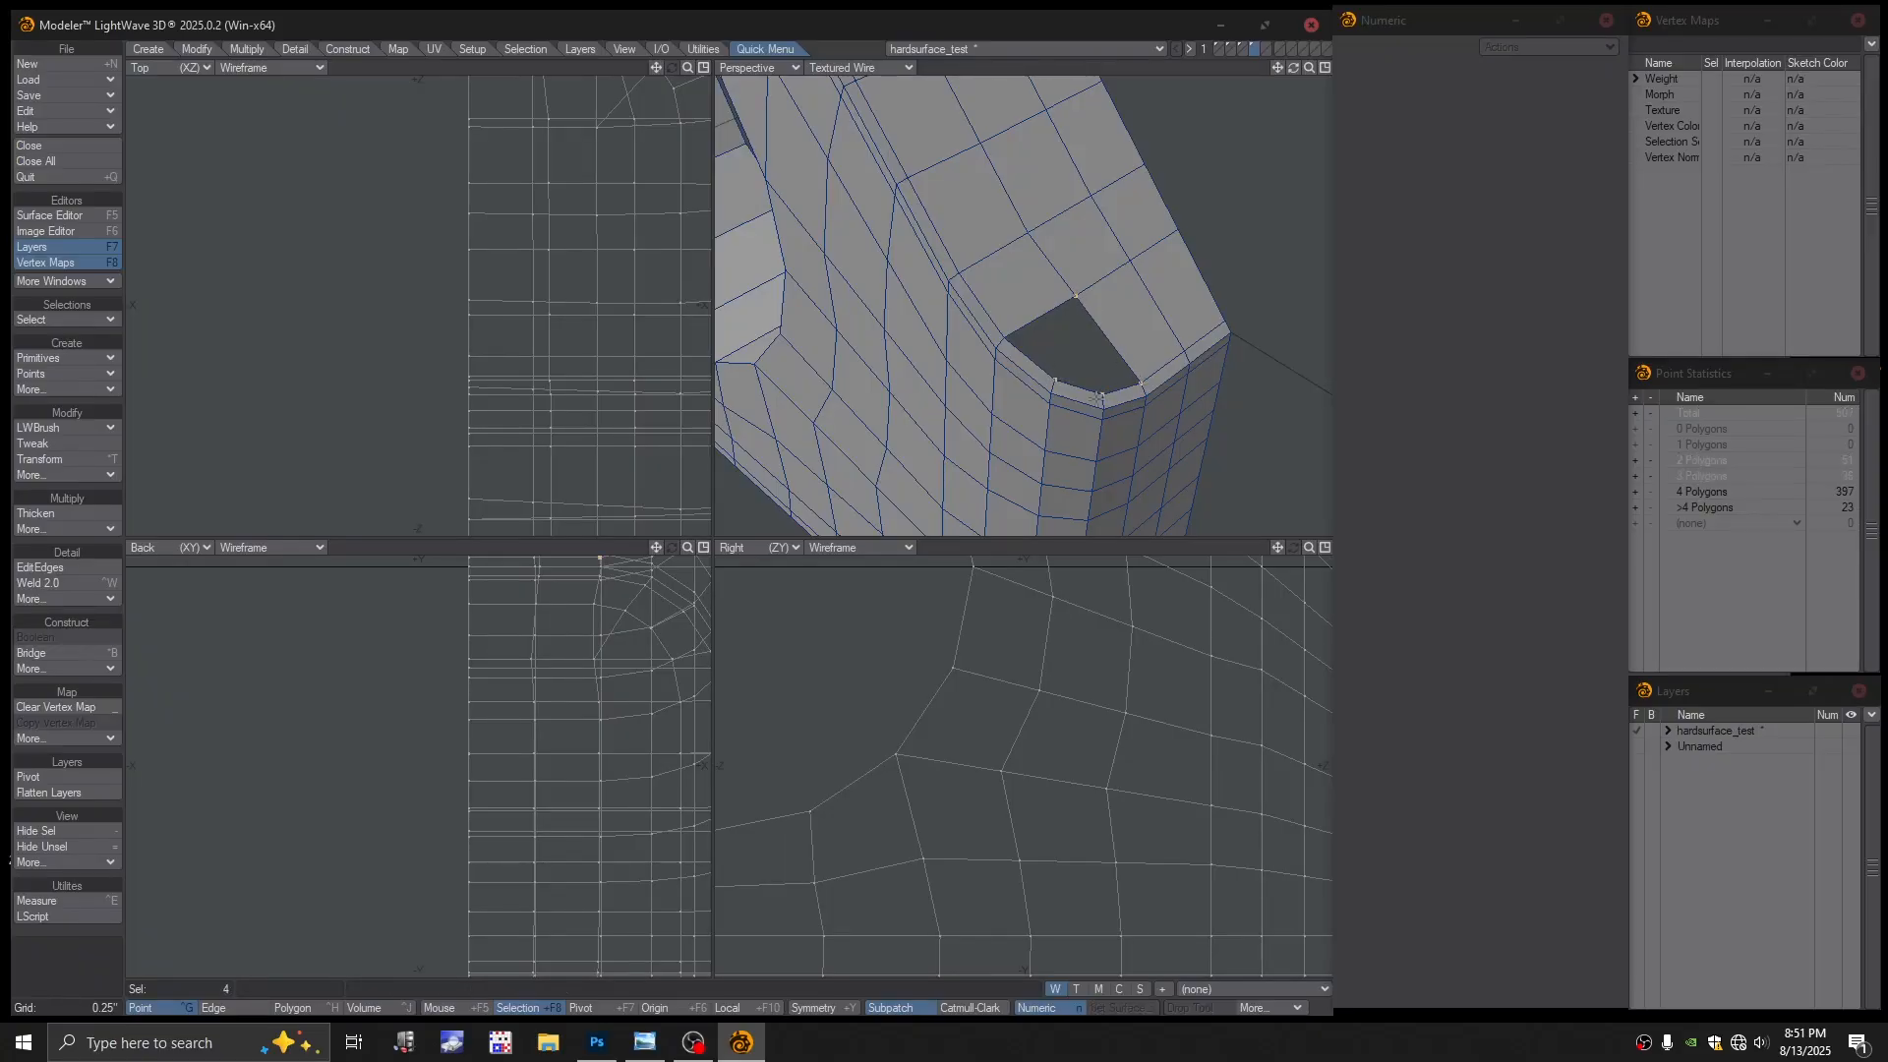
key("p")
left_click(1054, 372)
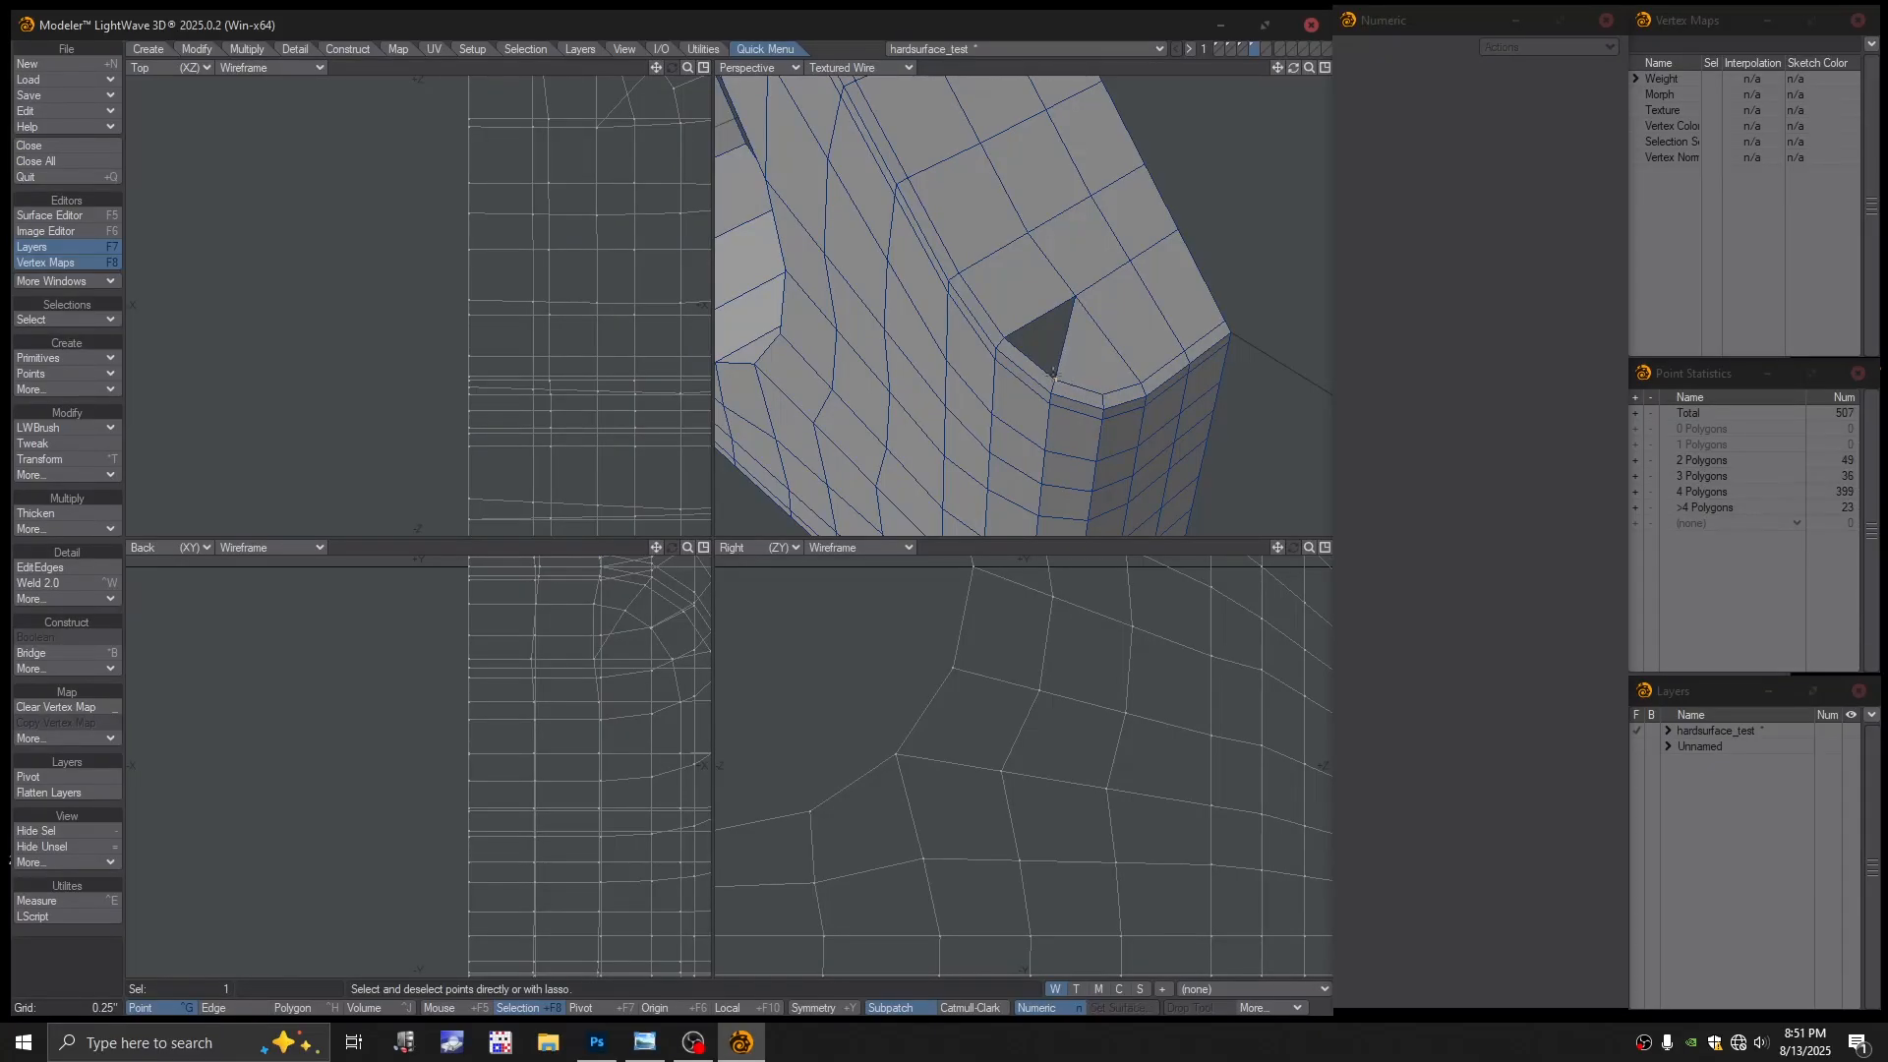
key("p")
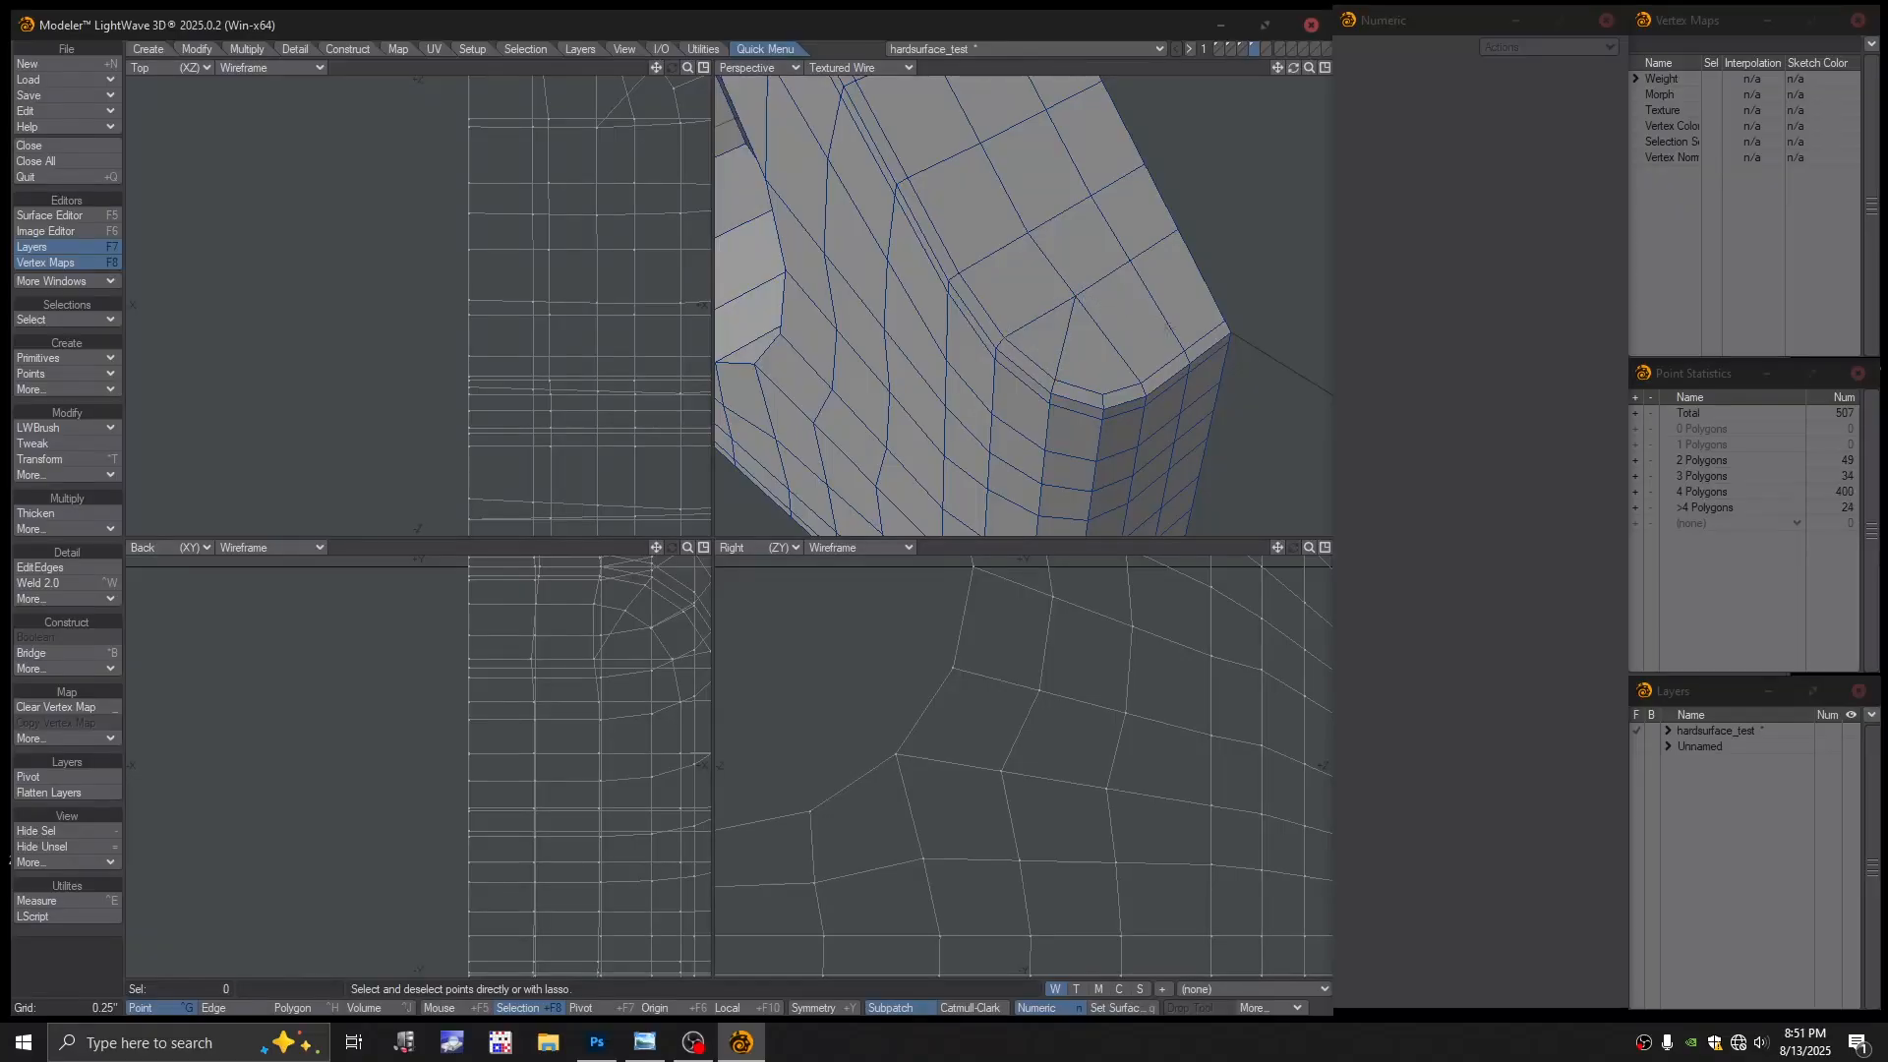
Try subpatch smoothing on the whole part and dismiss the non-quad error
left_click_drag(1144, 332, 1022, 295, "ctrl+alt")
key("Tab")
left_click(942, 504)
mouse_move(1023, 295)
left_mouse_down("alt+shift")
mouse_move(1032, 339)
mouse_move(1136, 254)
mouse_move(1111, 271)
mouse_move(1136, 292)
mouse_move(1005, 328)
mouse_move(1185, 307)
mouse_move(1035, 319)
mouse_move(1090, 349)
mouse_move(1039, 333)
mouse_move(1045, 357)
mouse_move(1047, 274)
mouse_move(1000, 321)
left_mouse_up("alt+shift")
scroll(1017, 439, "up", 3)
scroll(1131, 395, "up", 1)
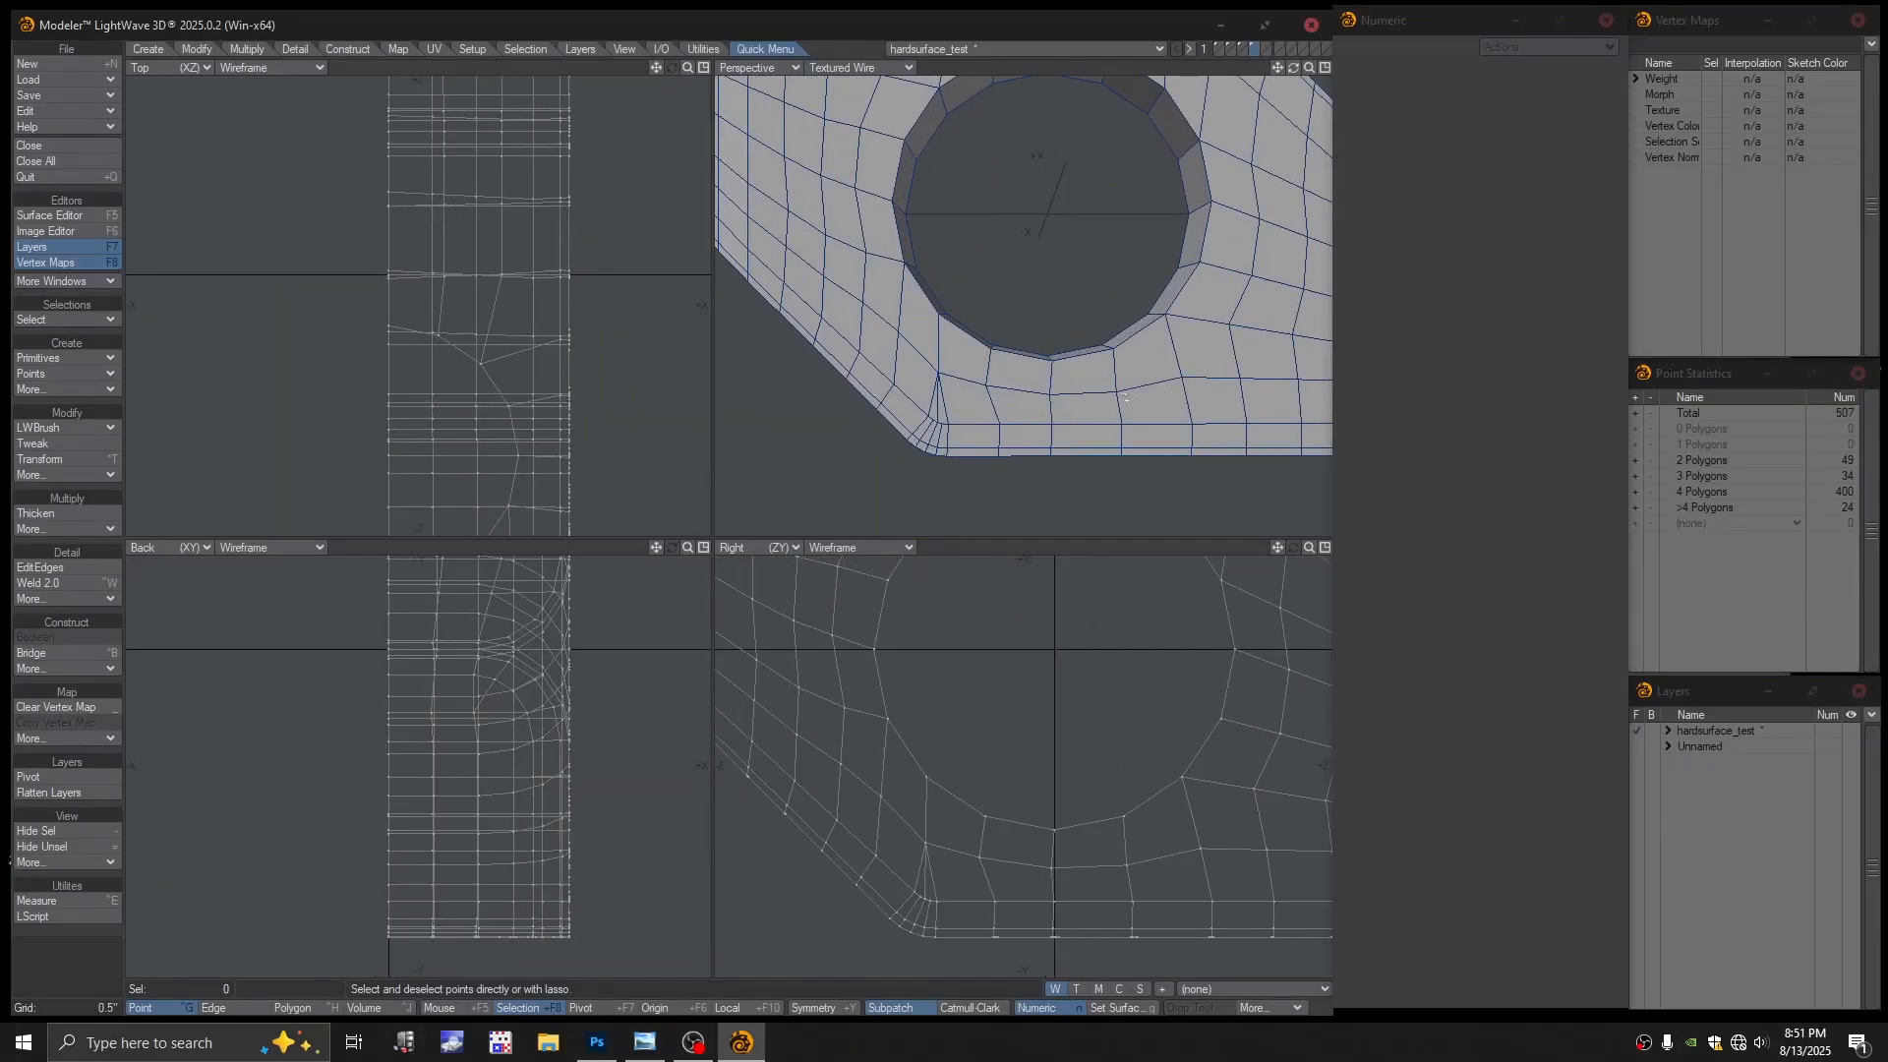
scroll(1121, 398, "up", 1)
scroll(944, 871, "up", 2)
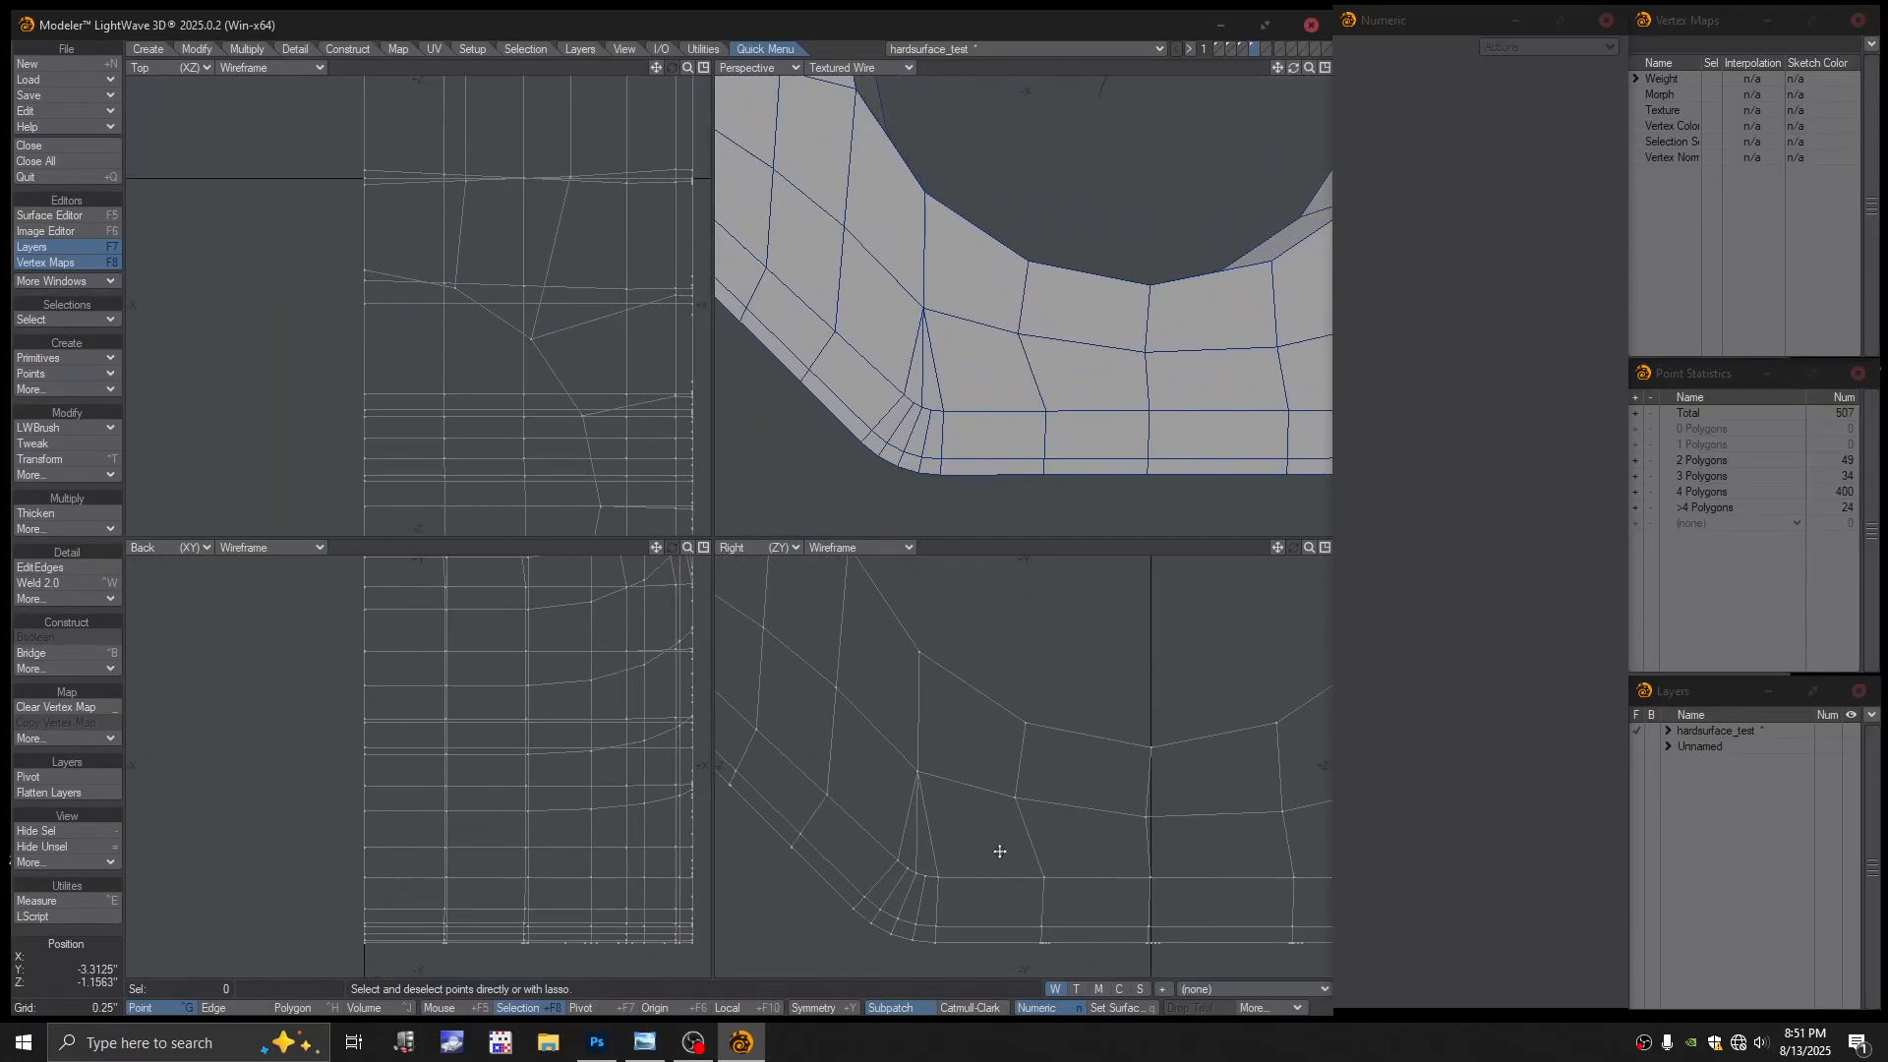
left_click_drag(999, 851, 989, 813, "ctrl+alt")
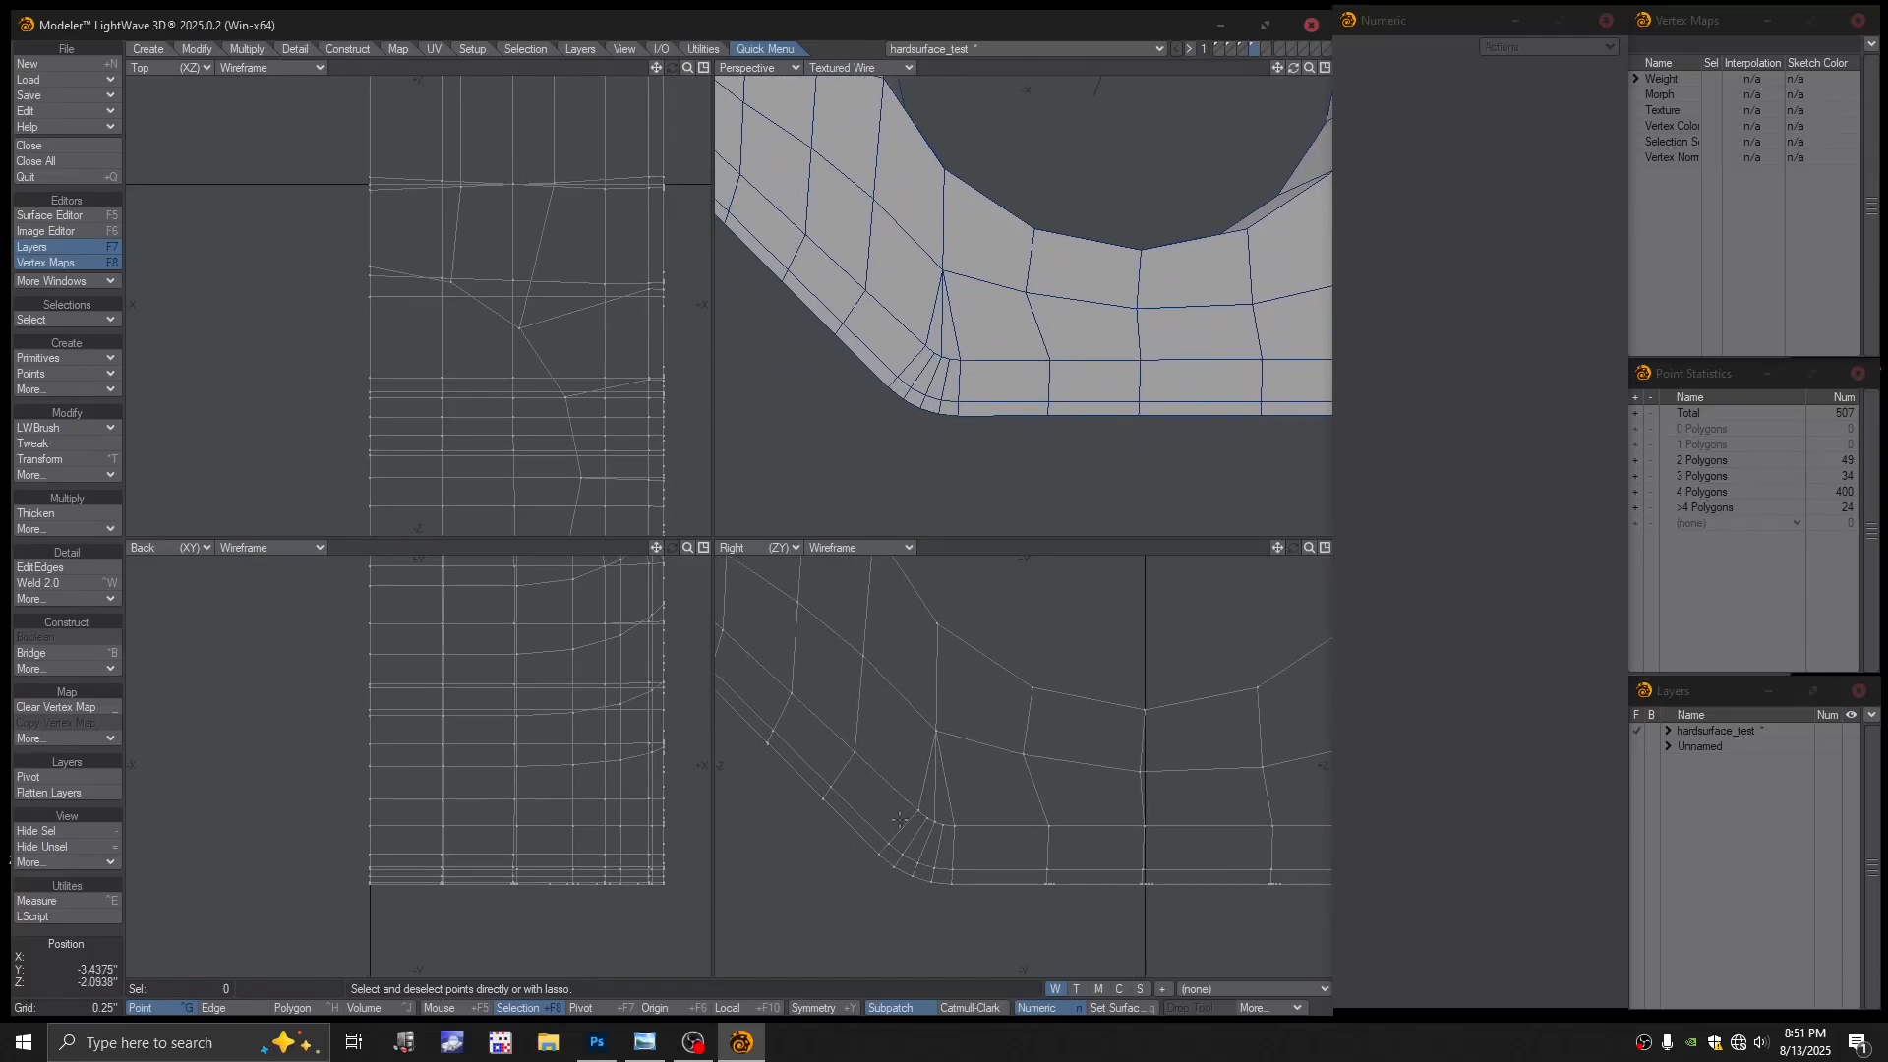
key("ctrl+t")
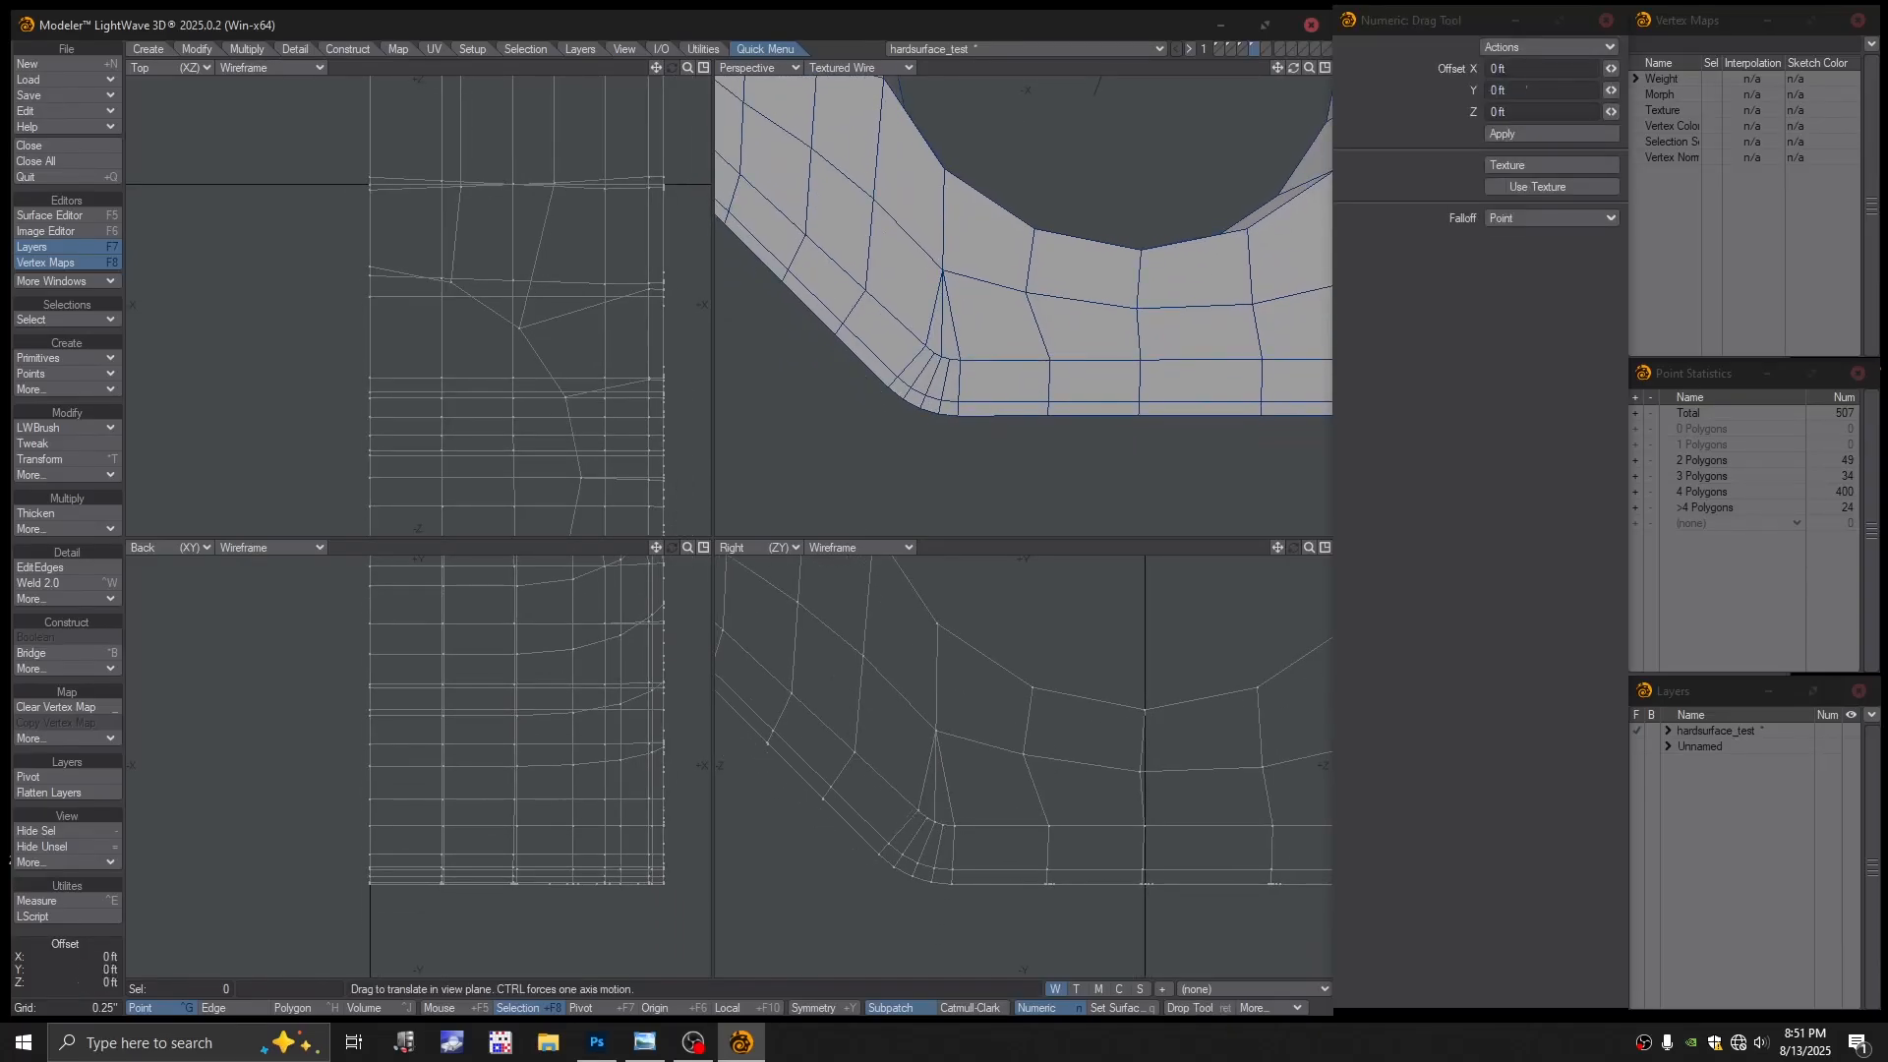
left_click_drag(919, 816, 827, 802)
key("ctrl+z")
key("space")
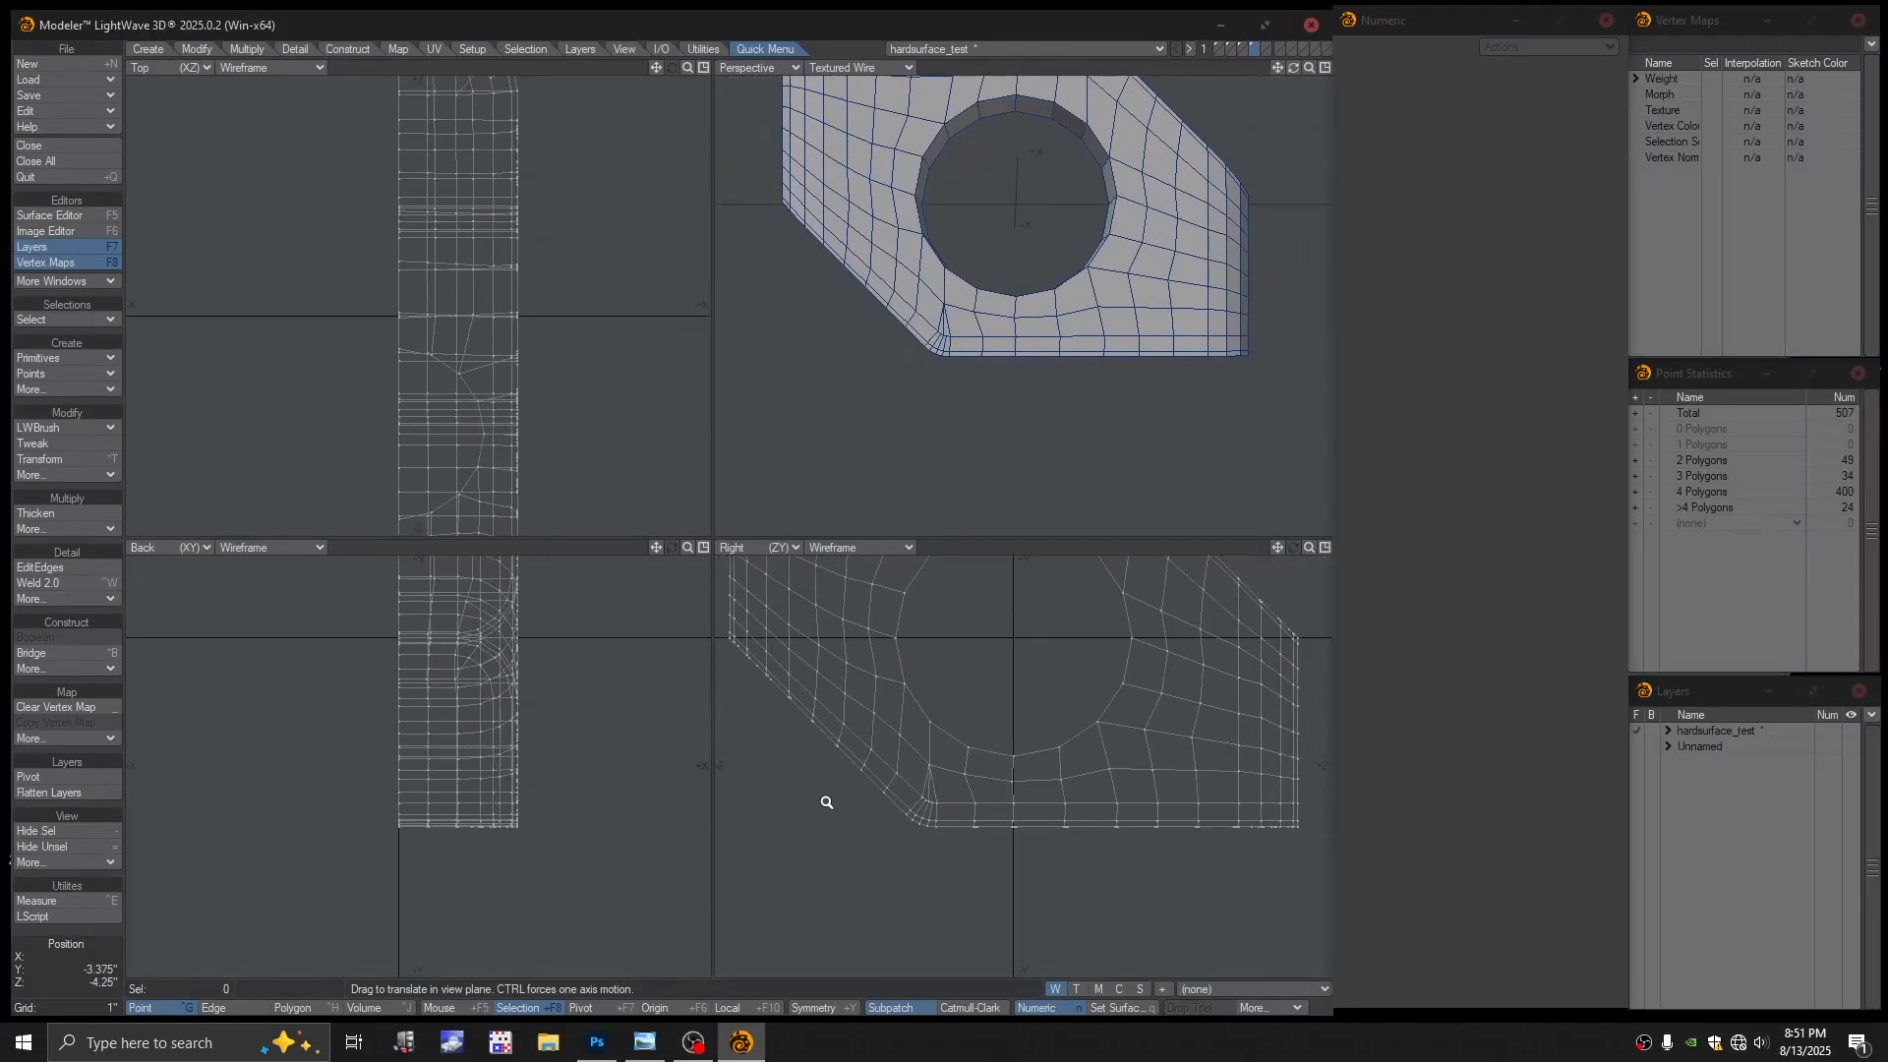
key("ctrl+h")
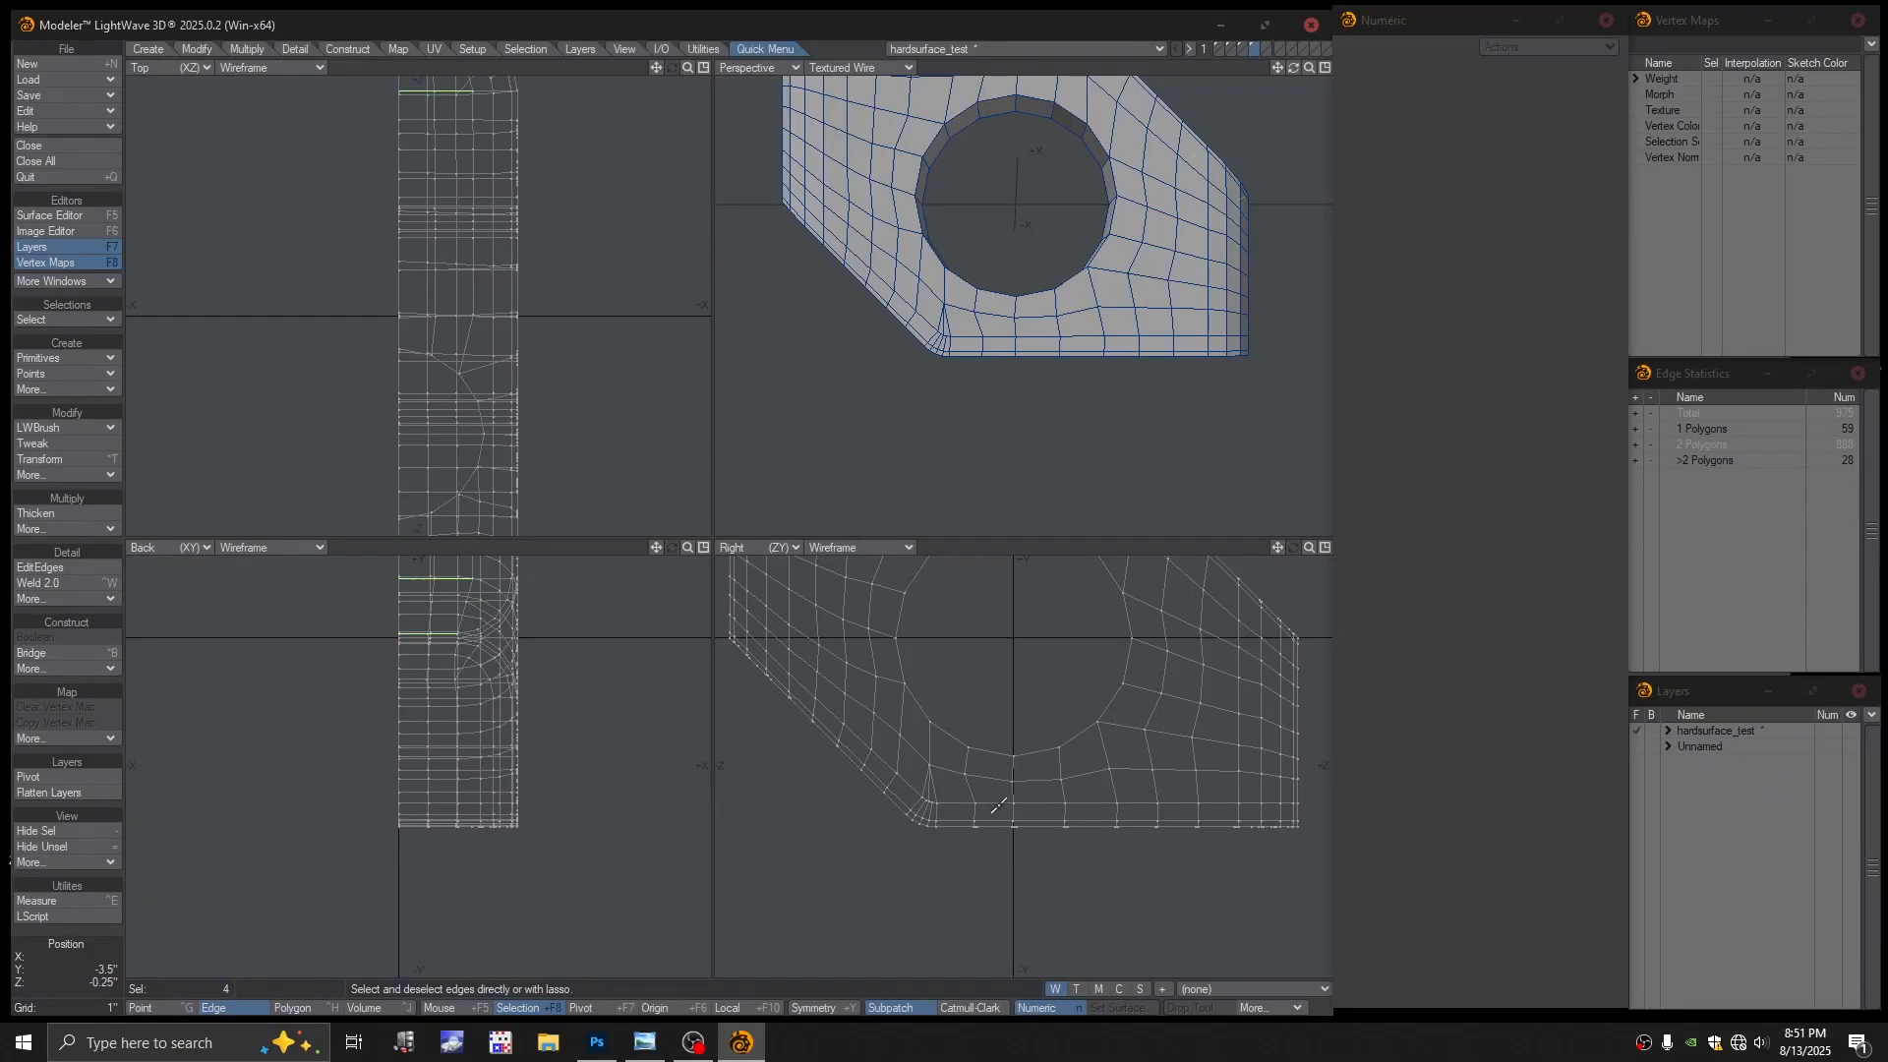
Select the bottom edge loop plus the diagonal and short corner edges, then delete them
key("slash")
left_click(993, 801)
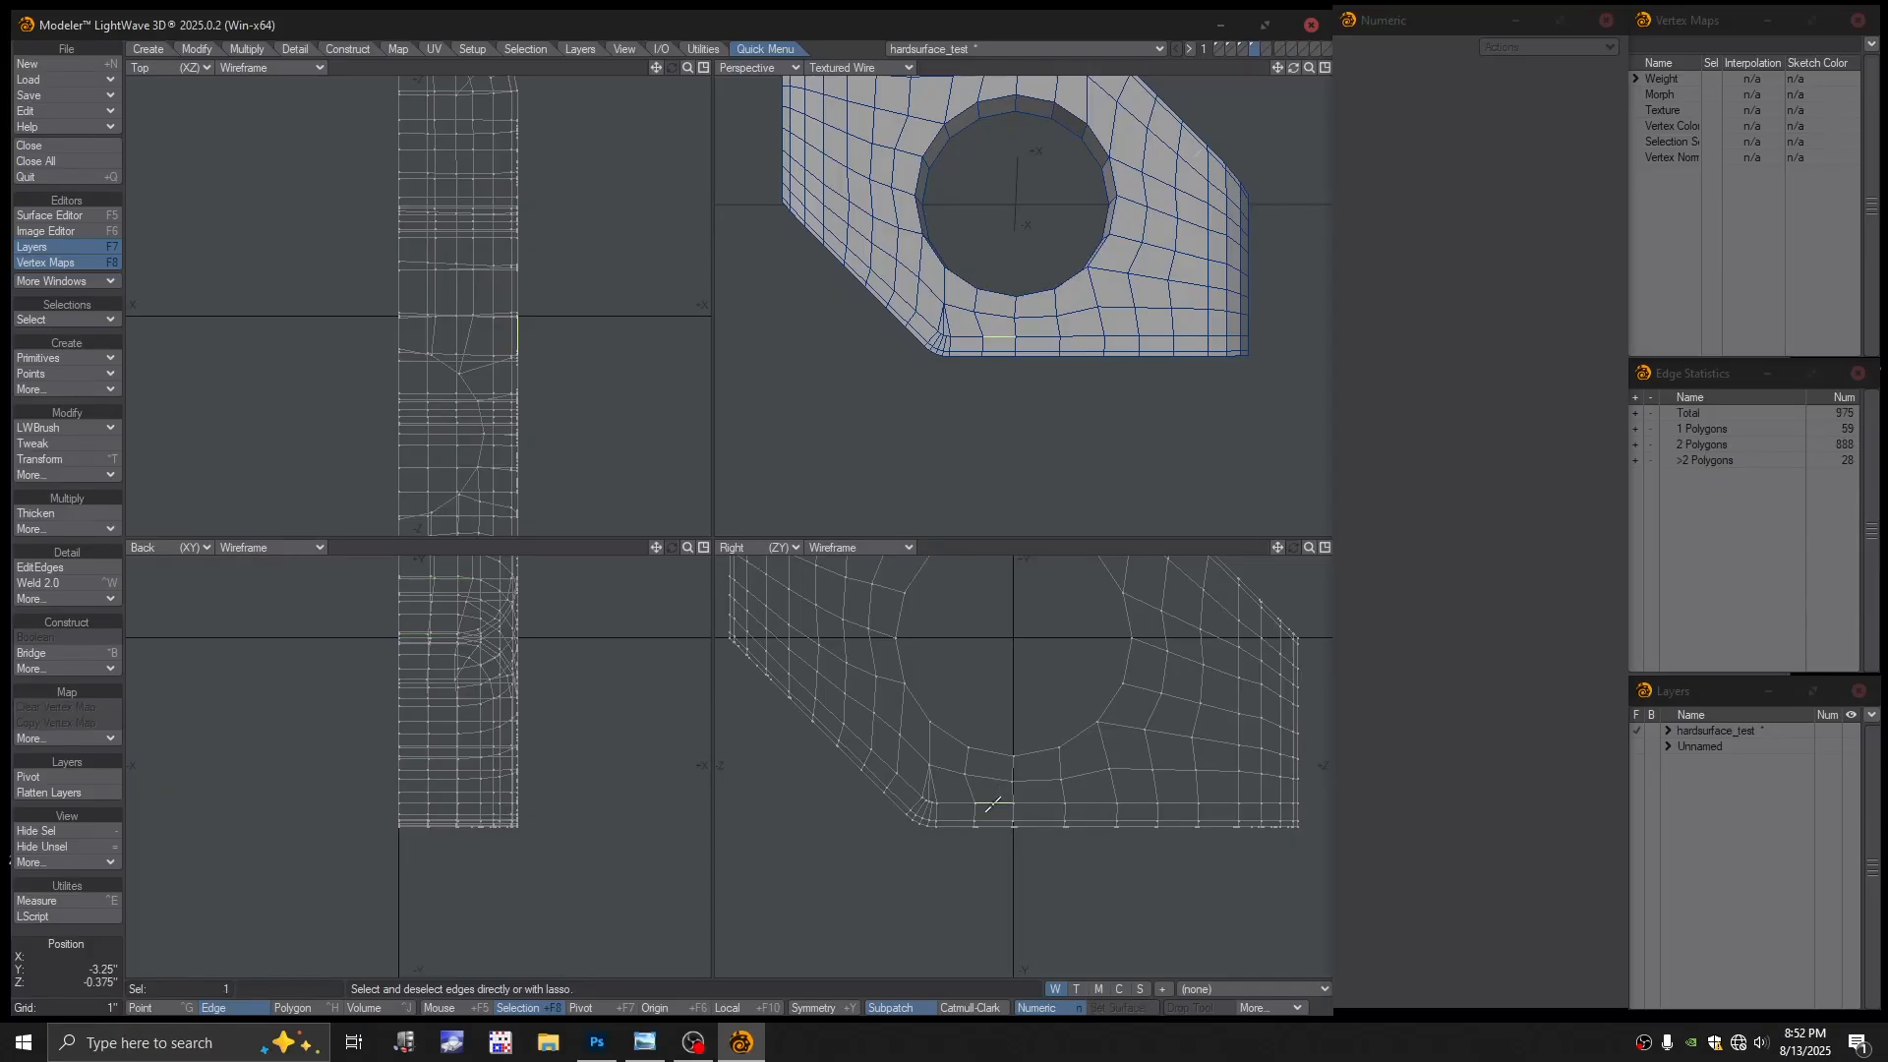
key("ctrl+l")
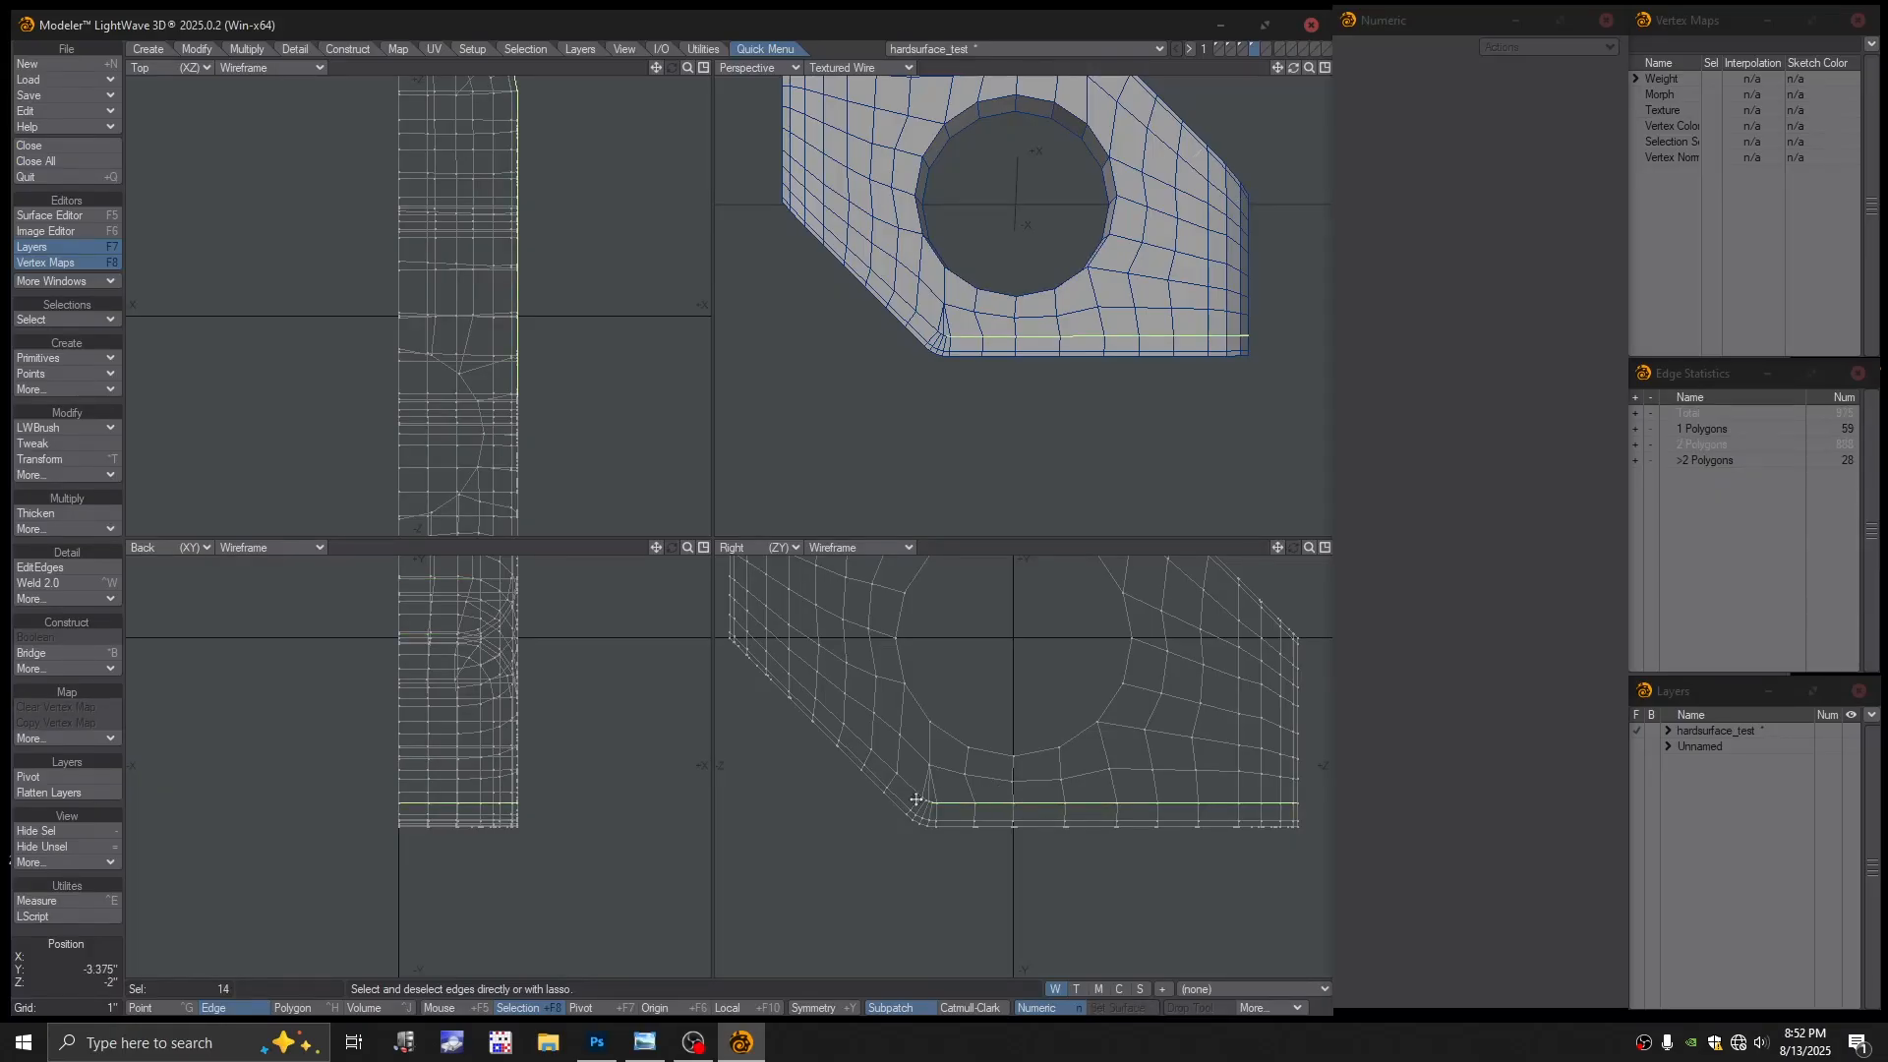
scroll(924, 801, "up", 5)
left_click(930, 764)
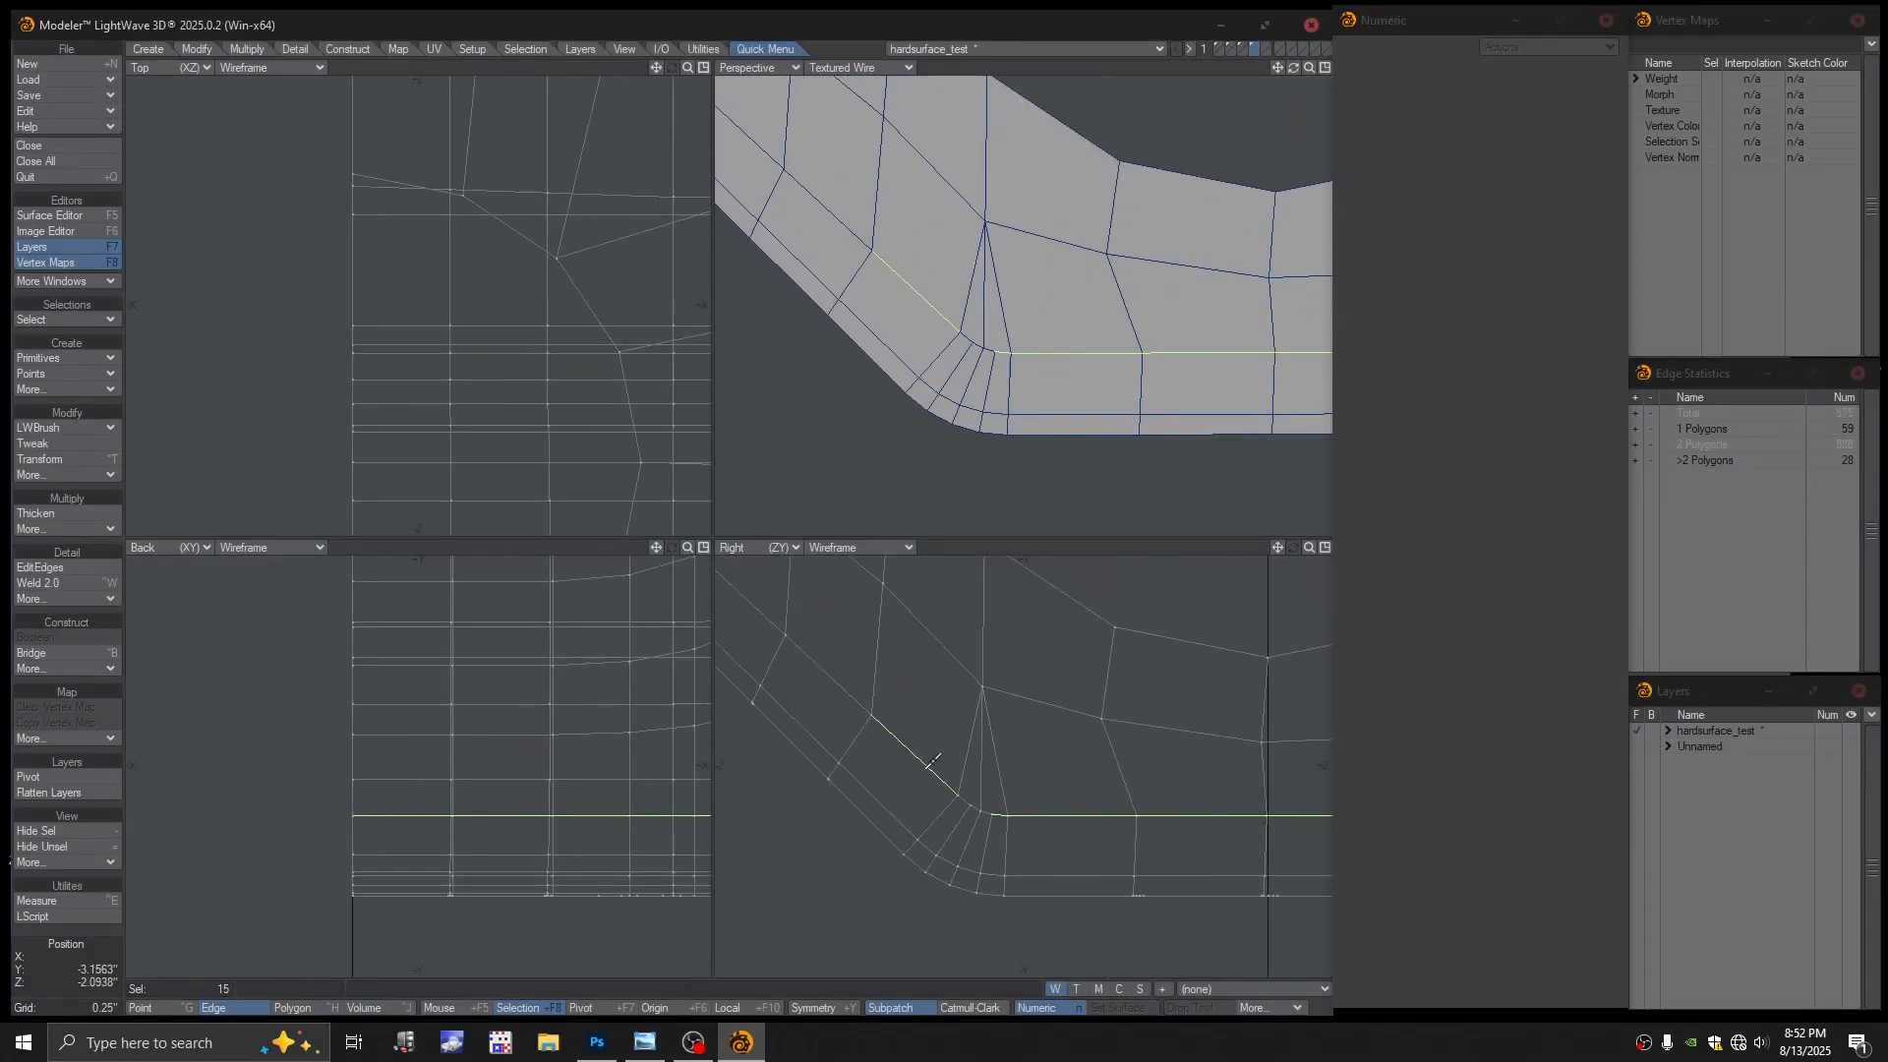
key("ctrl+l")
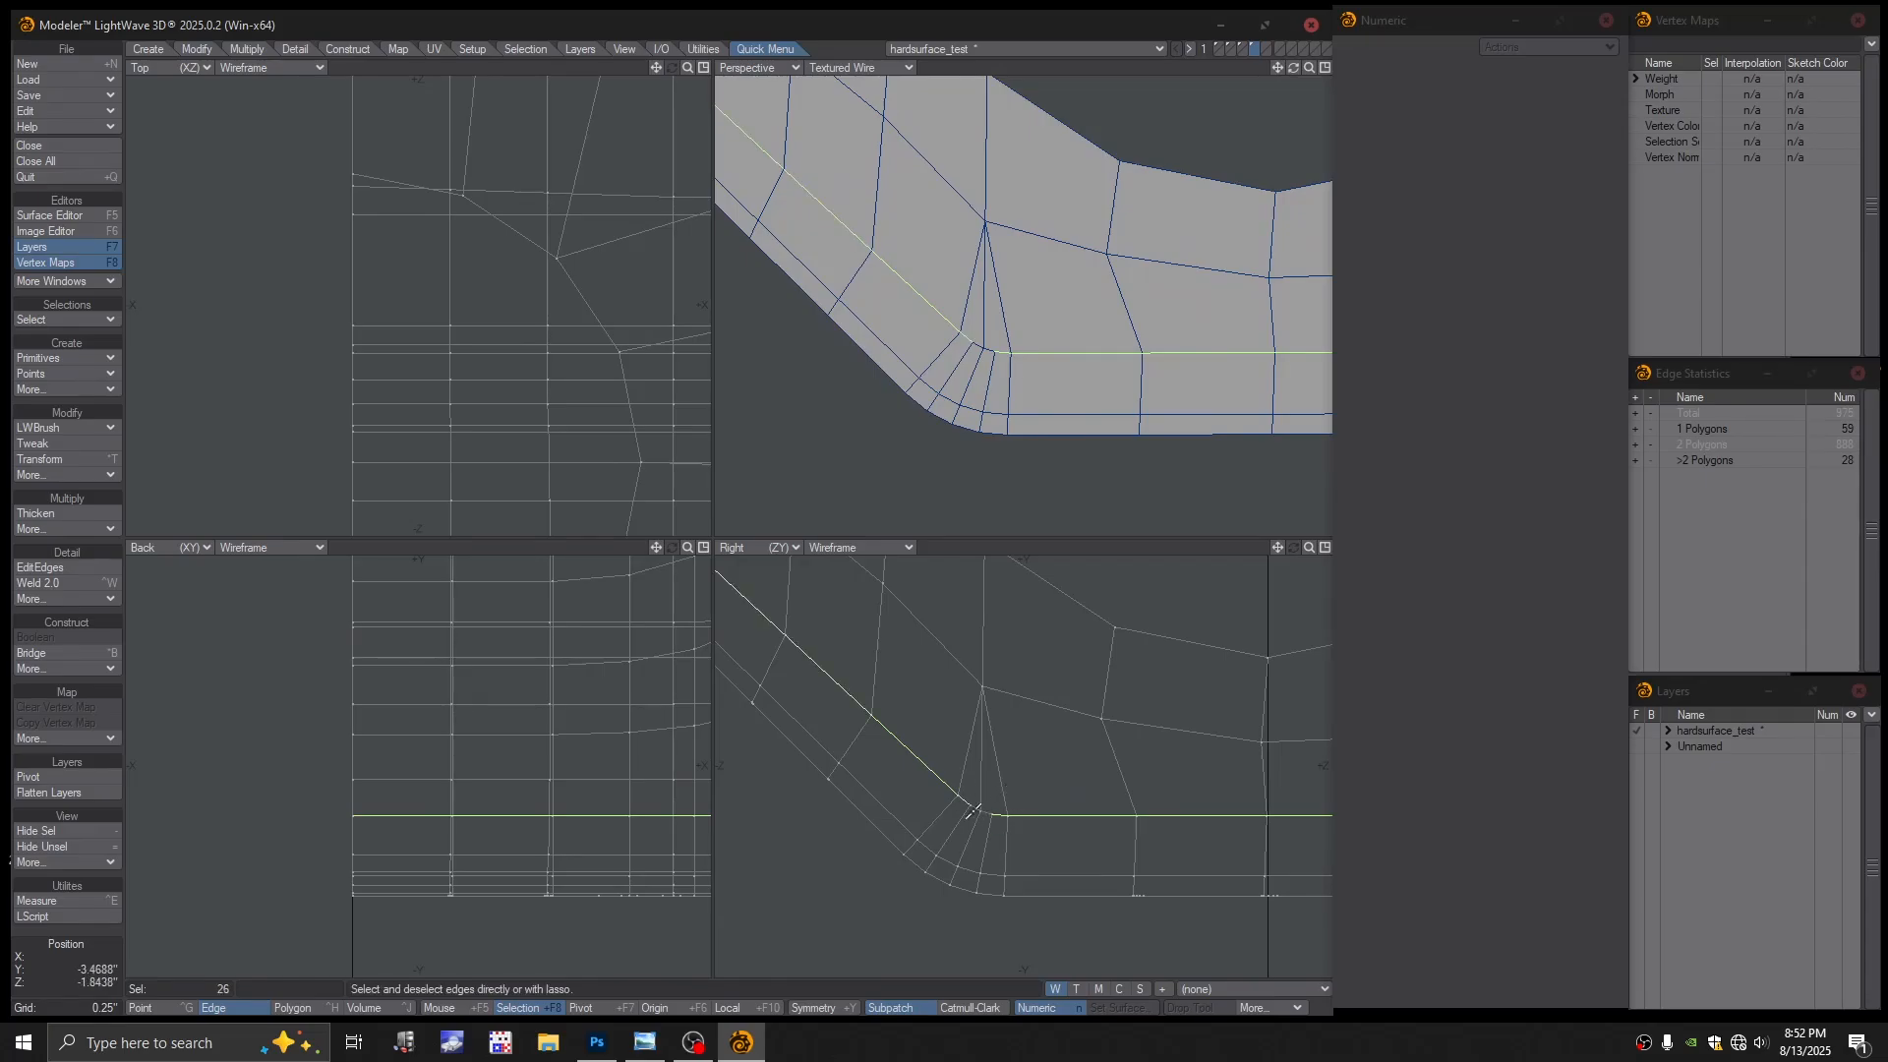
left_click(984, 813)
key("Delete")
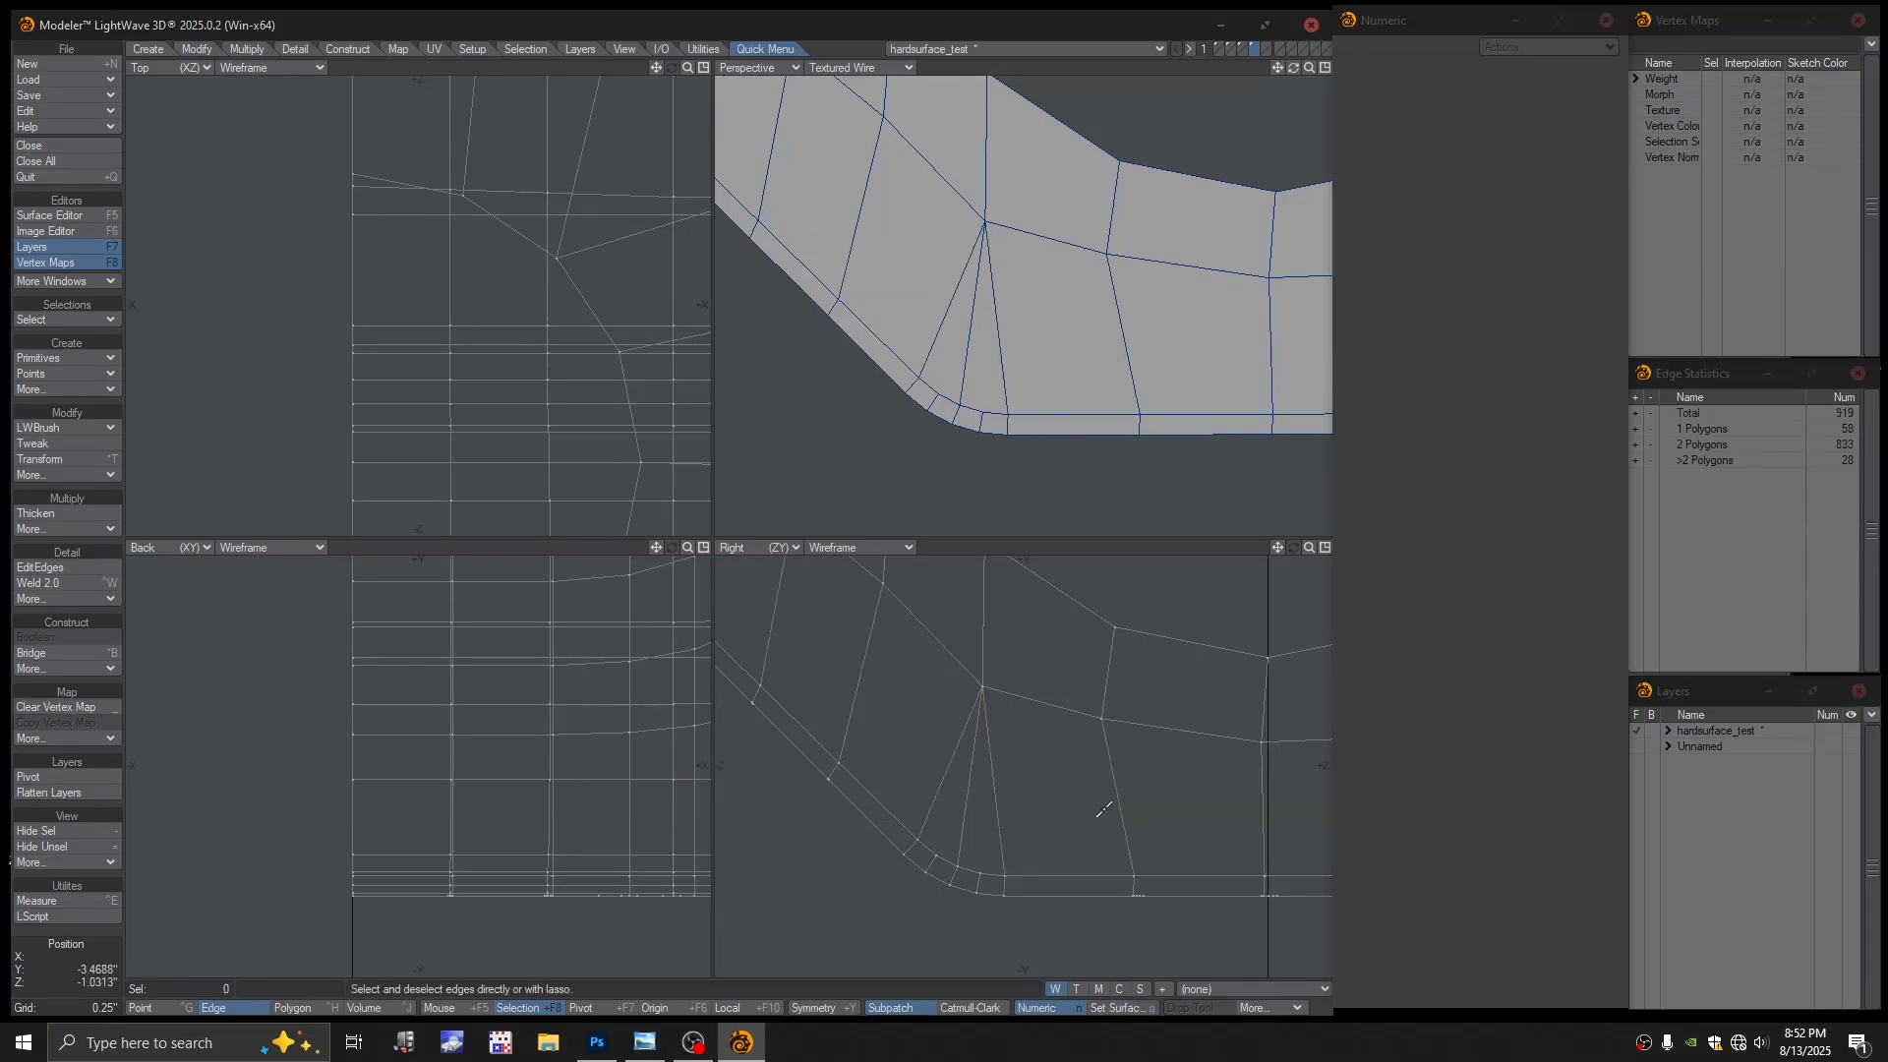
left_click_drag(1107, 785, 941, 785, "ctrl+alt")
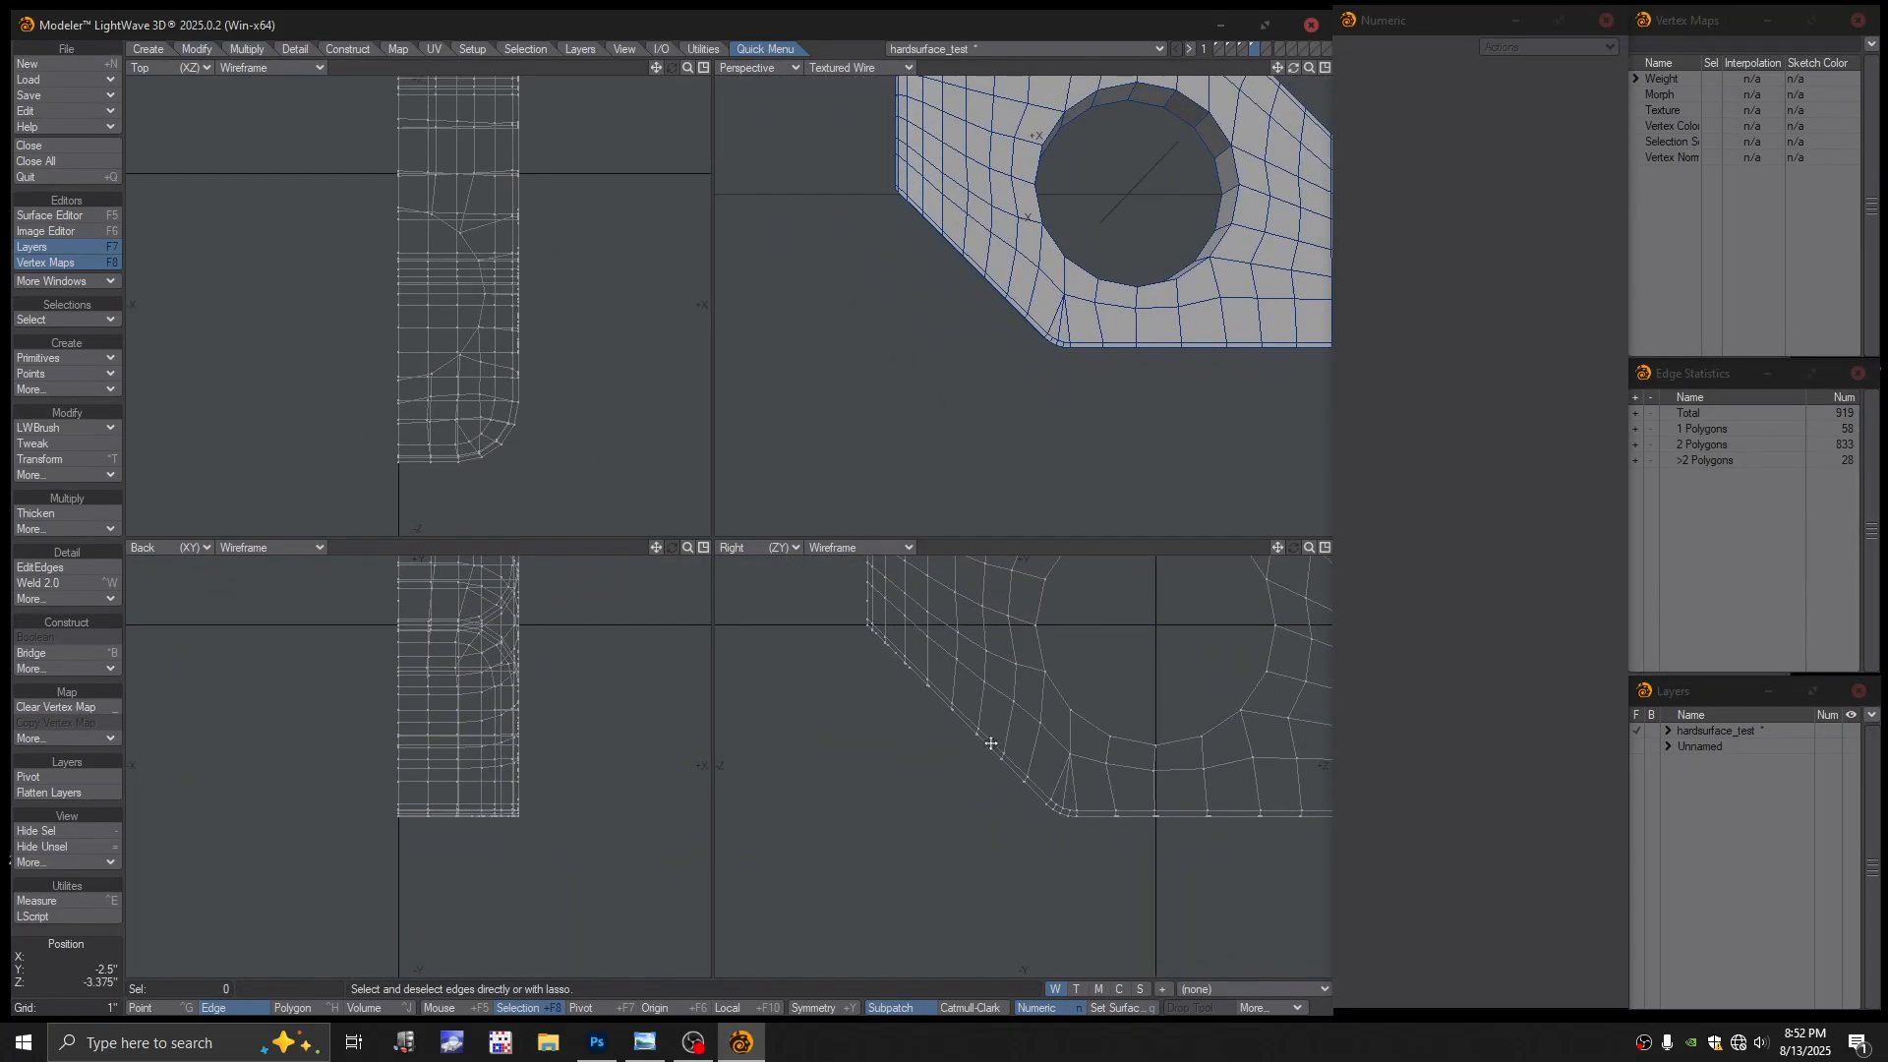
left_click_drag(1072, 759, 996, 803, "alt")
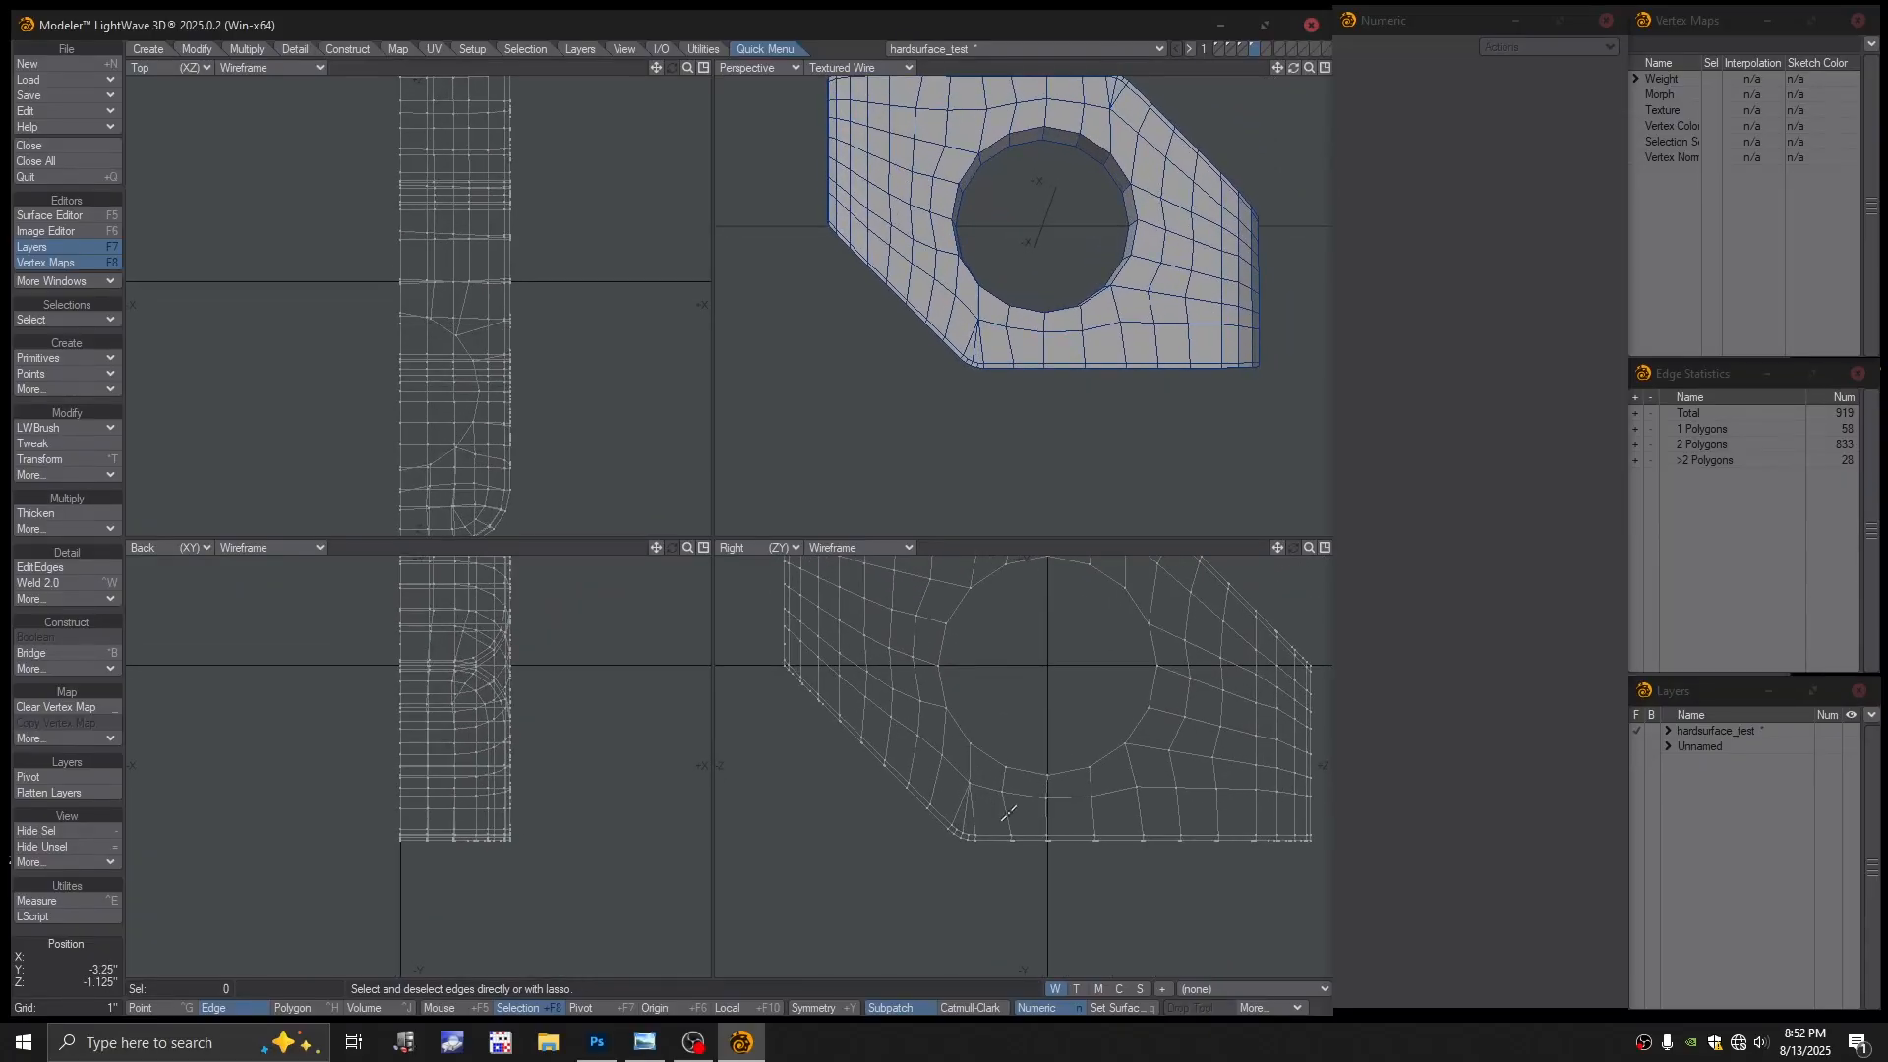
Slide new edge loops toward the bottom edge and along the diagonal chamfer, then reposition the corner point
left_click(44, 568)
left_click_drag(1019, 794, 1018, 838)
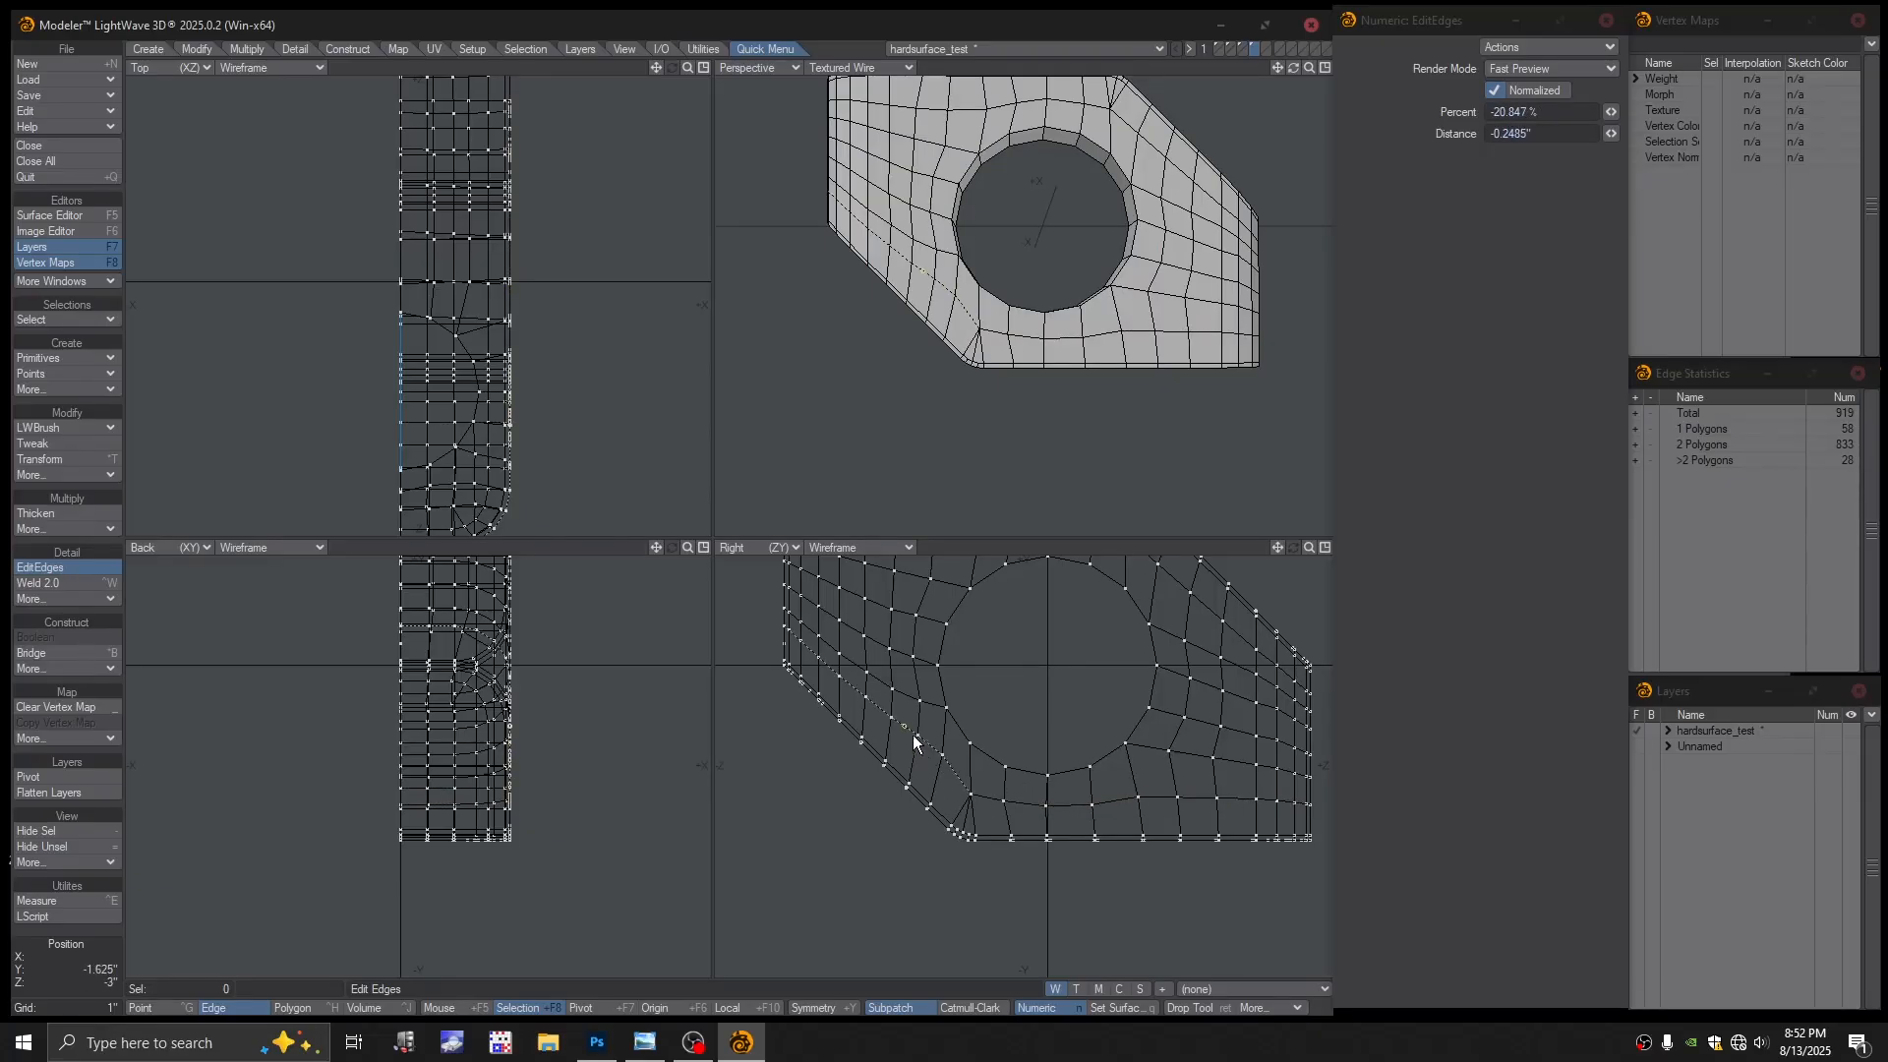
left_click_drag(907, 732, 1081, 847)
key("ctrl+t")
key("a")
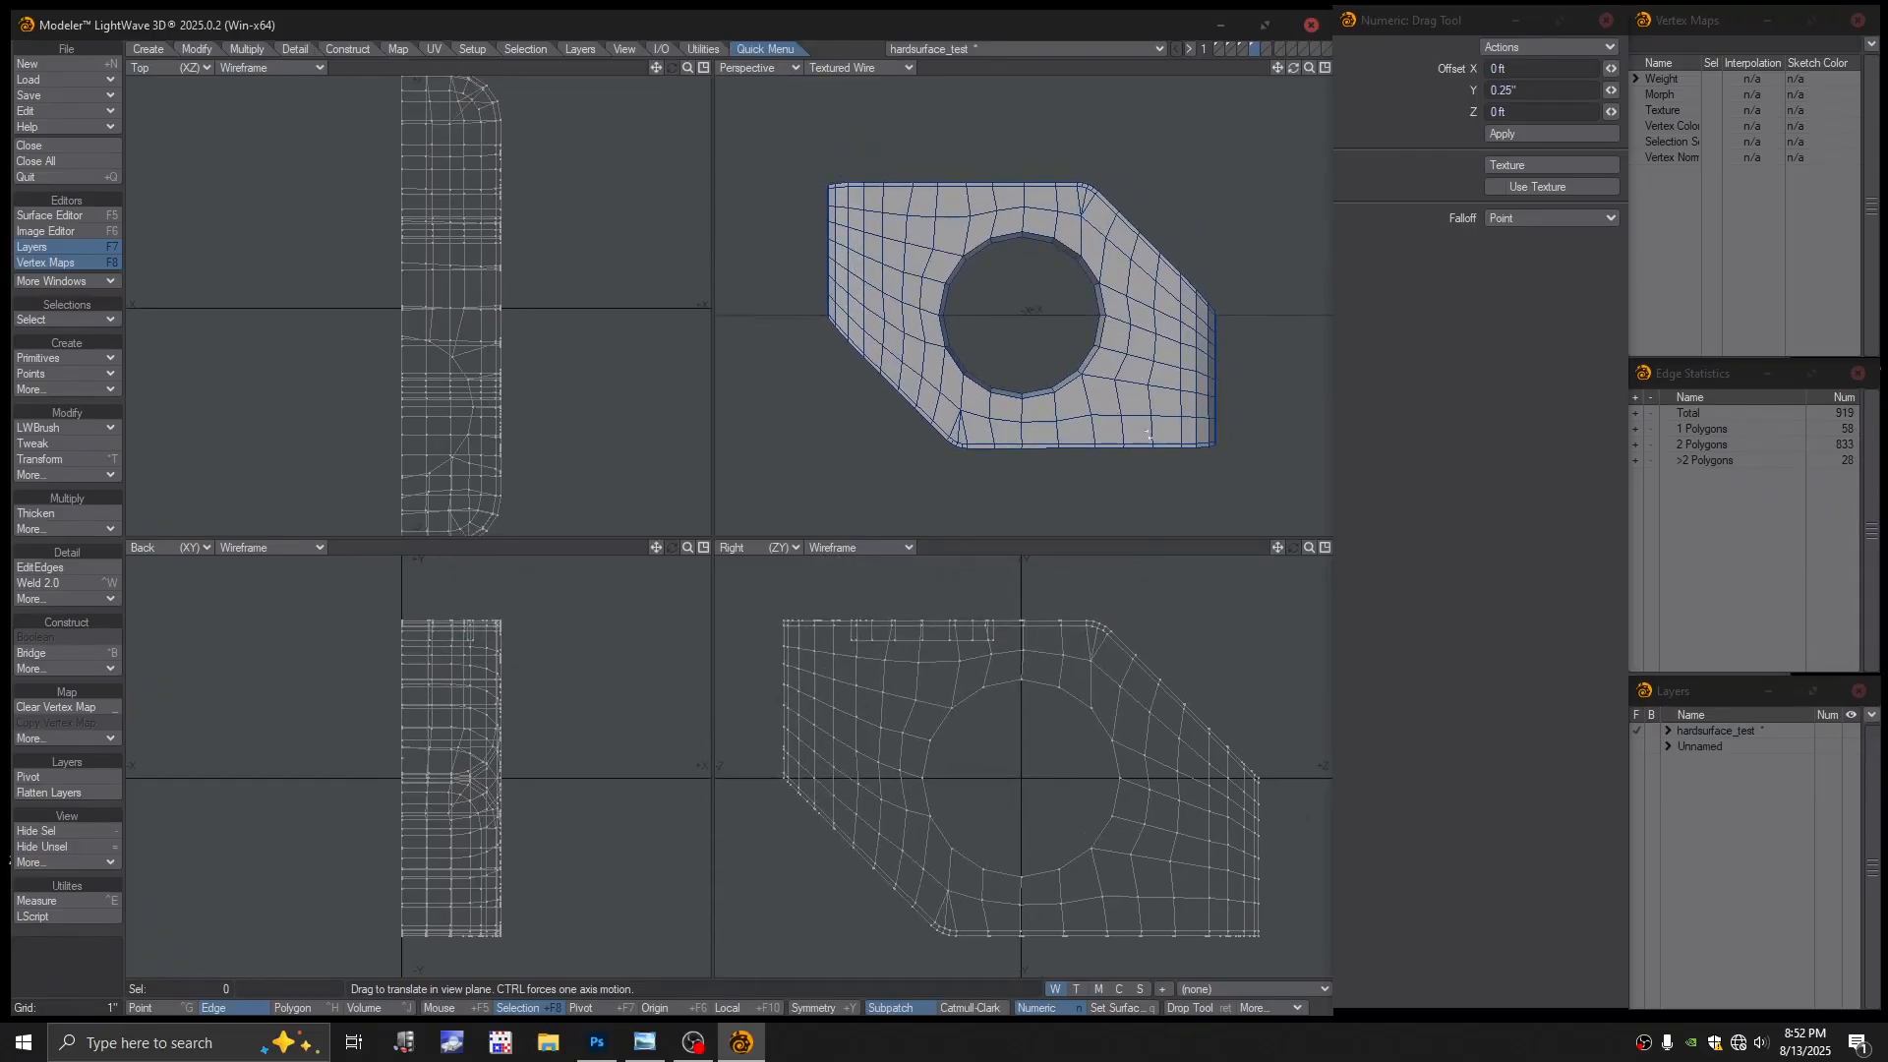
Preview the mesh with subpatch smoothing on, then turn it back off
left_click_drag(1144, 280, 1077, 360, "alt")
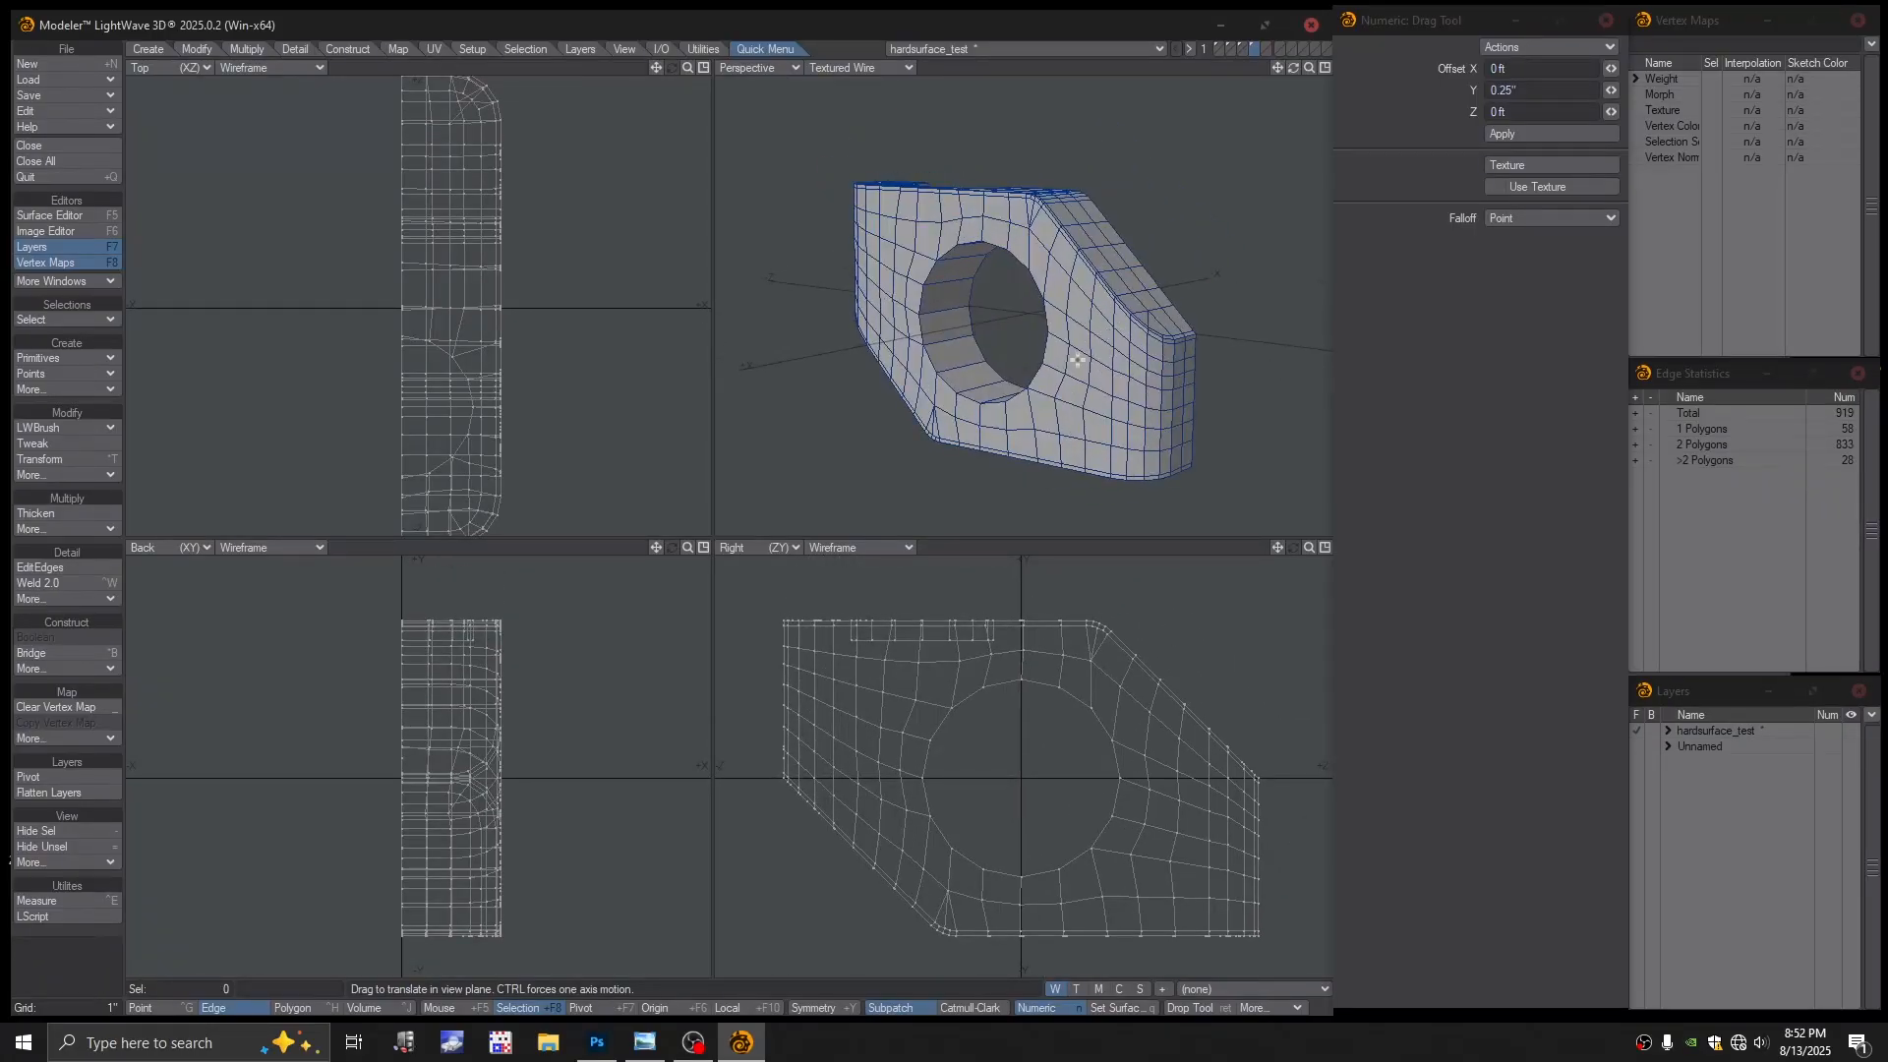
key("space")
key("space")
left_click(999, 492)
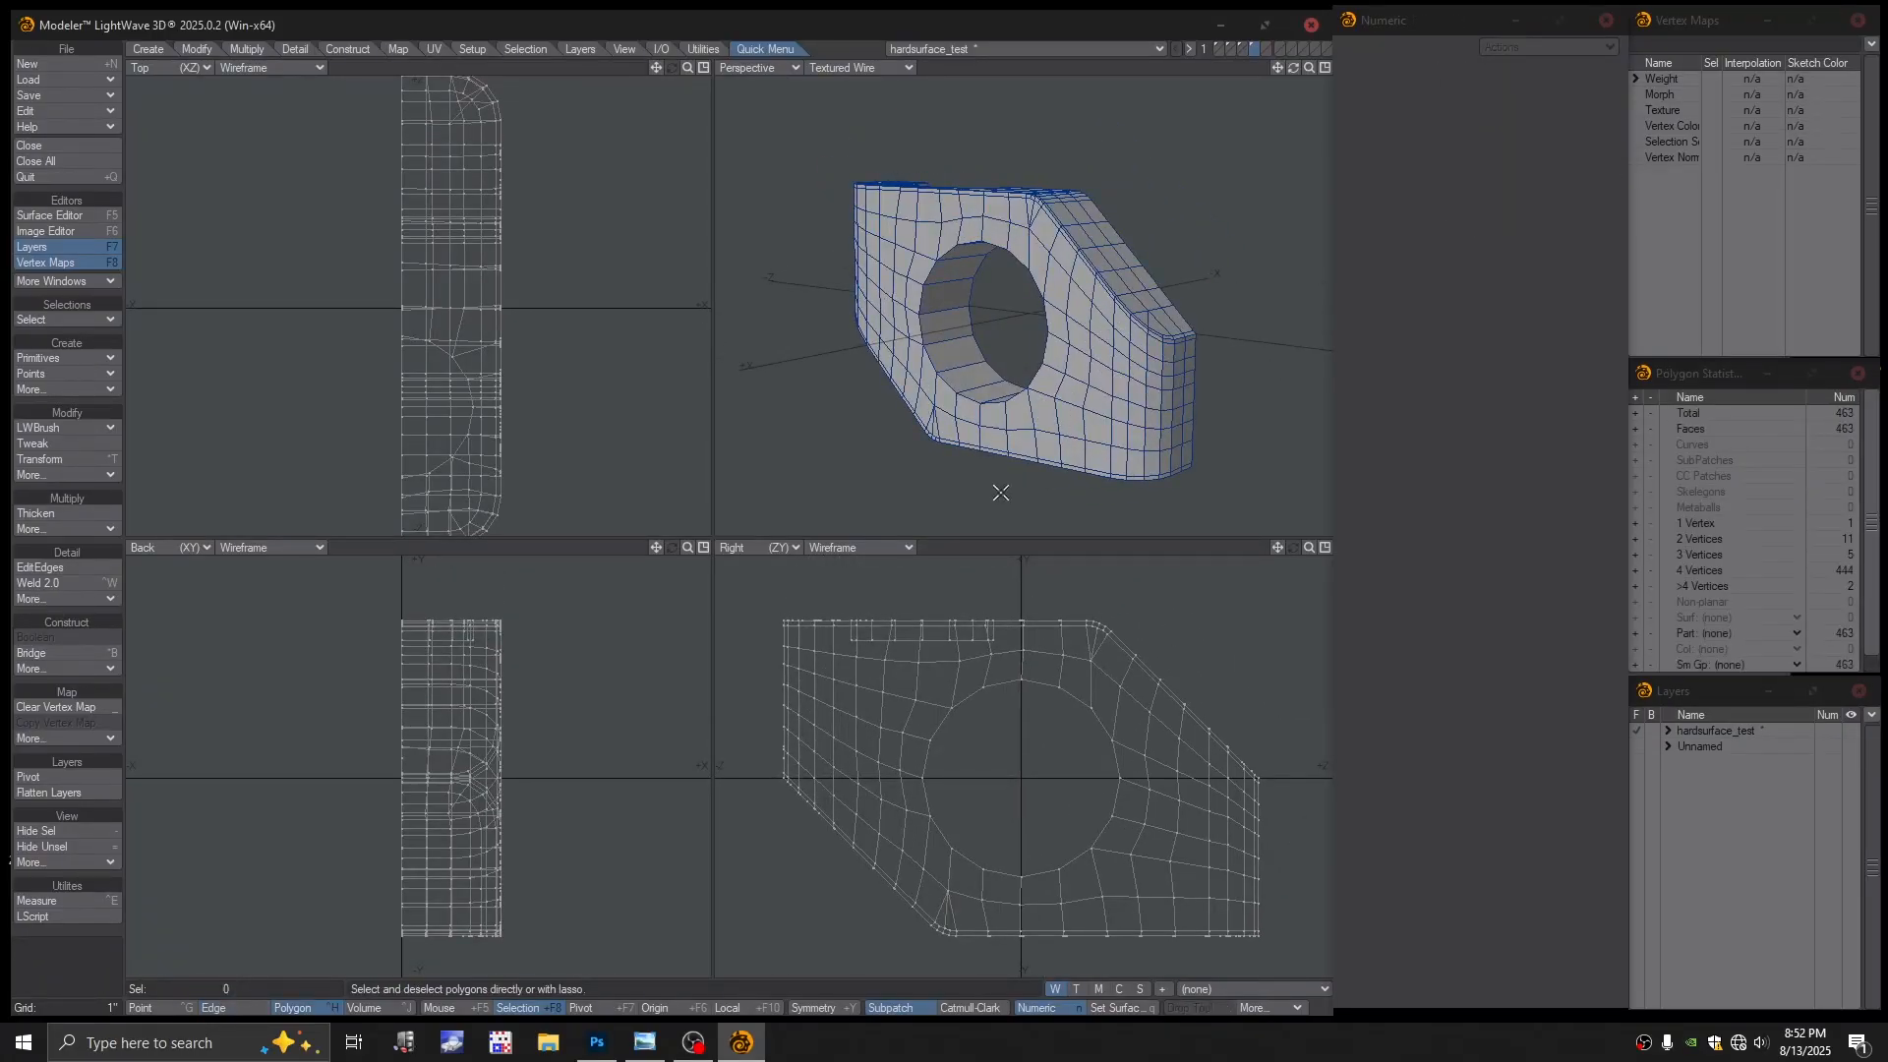
key("Tab")
left_click_drag(1043, 396, 996, 421, "alt")
scroll(1012, 379, "up", 3)
key("Tab")
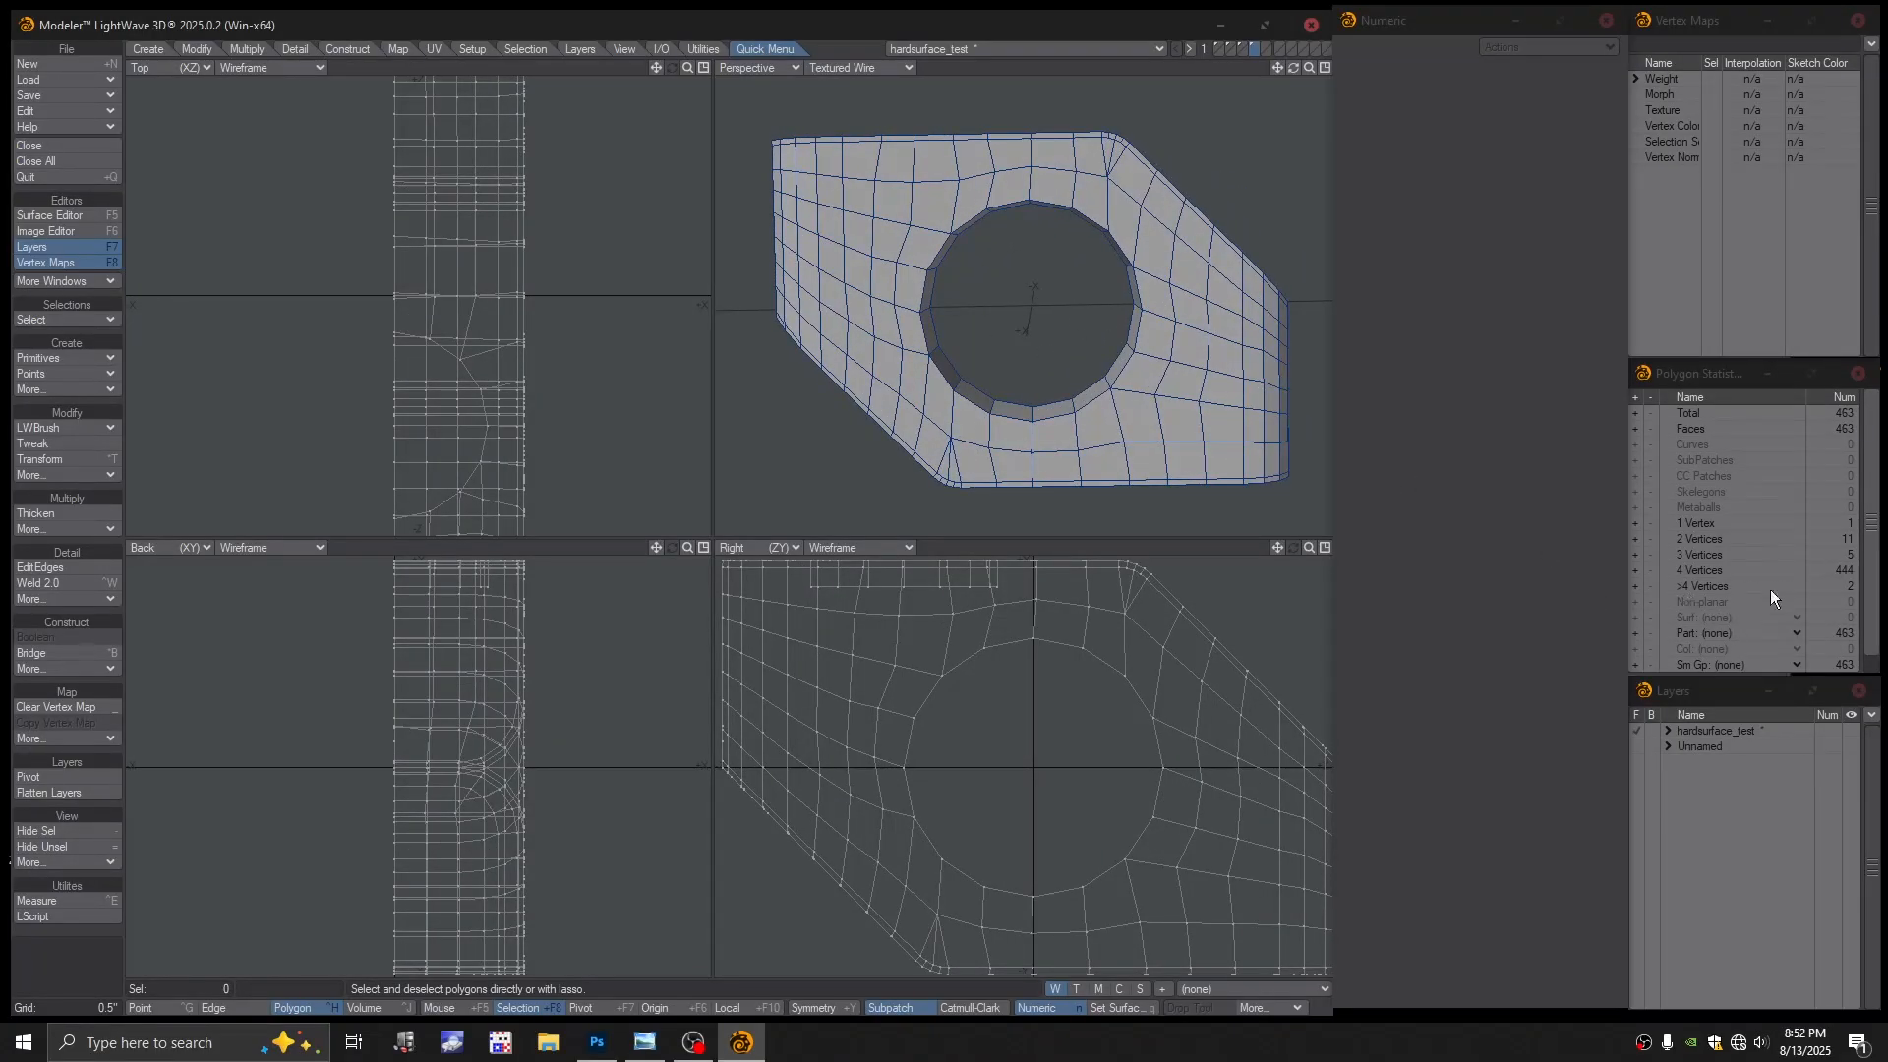
Highlight polygons with more than four vertices, clear the selection, and maximize the Top view
left_click(1629, 583)
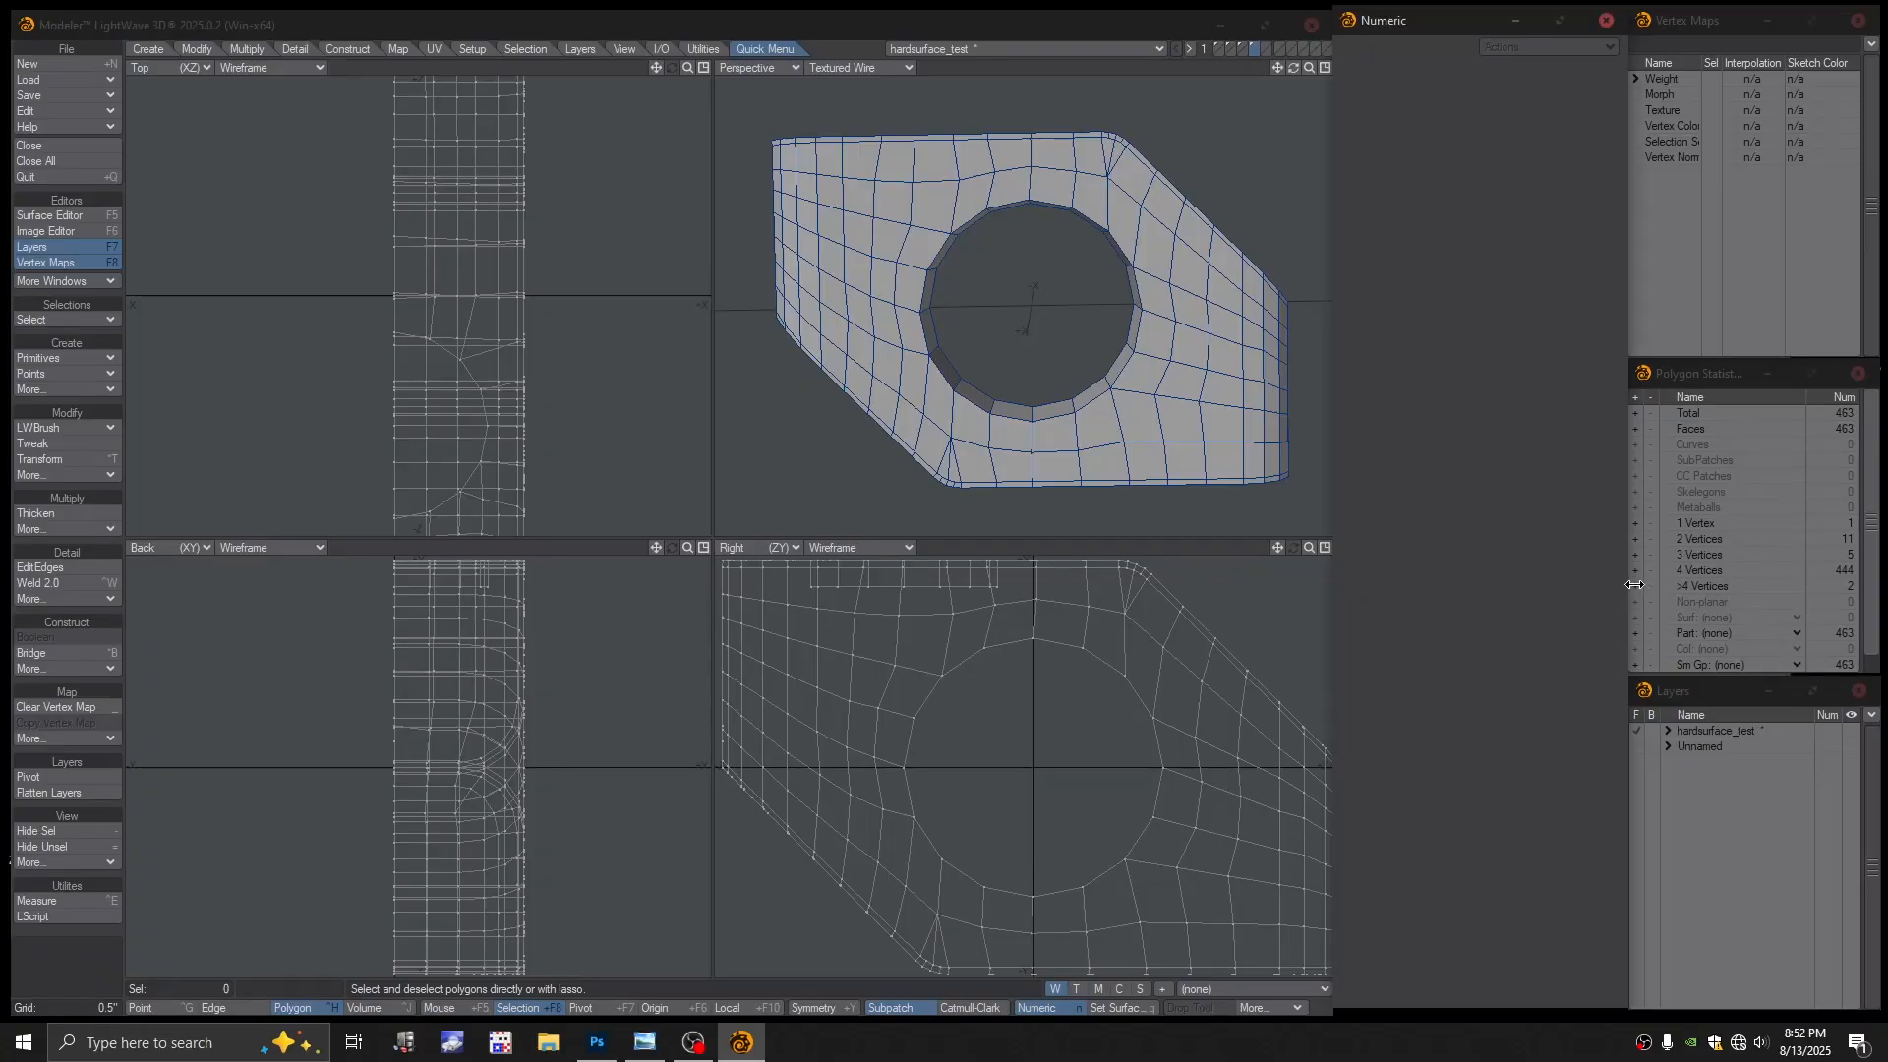
left_click(1635, 586)
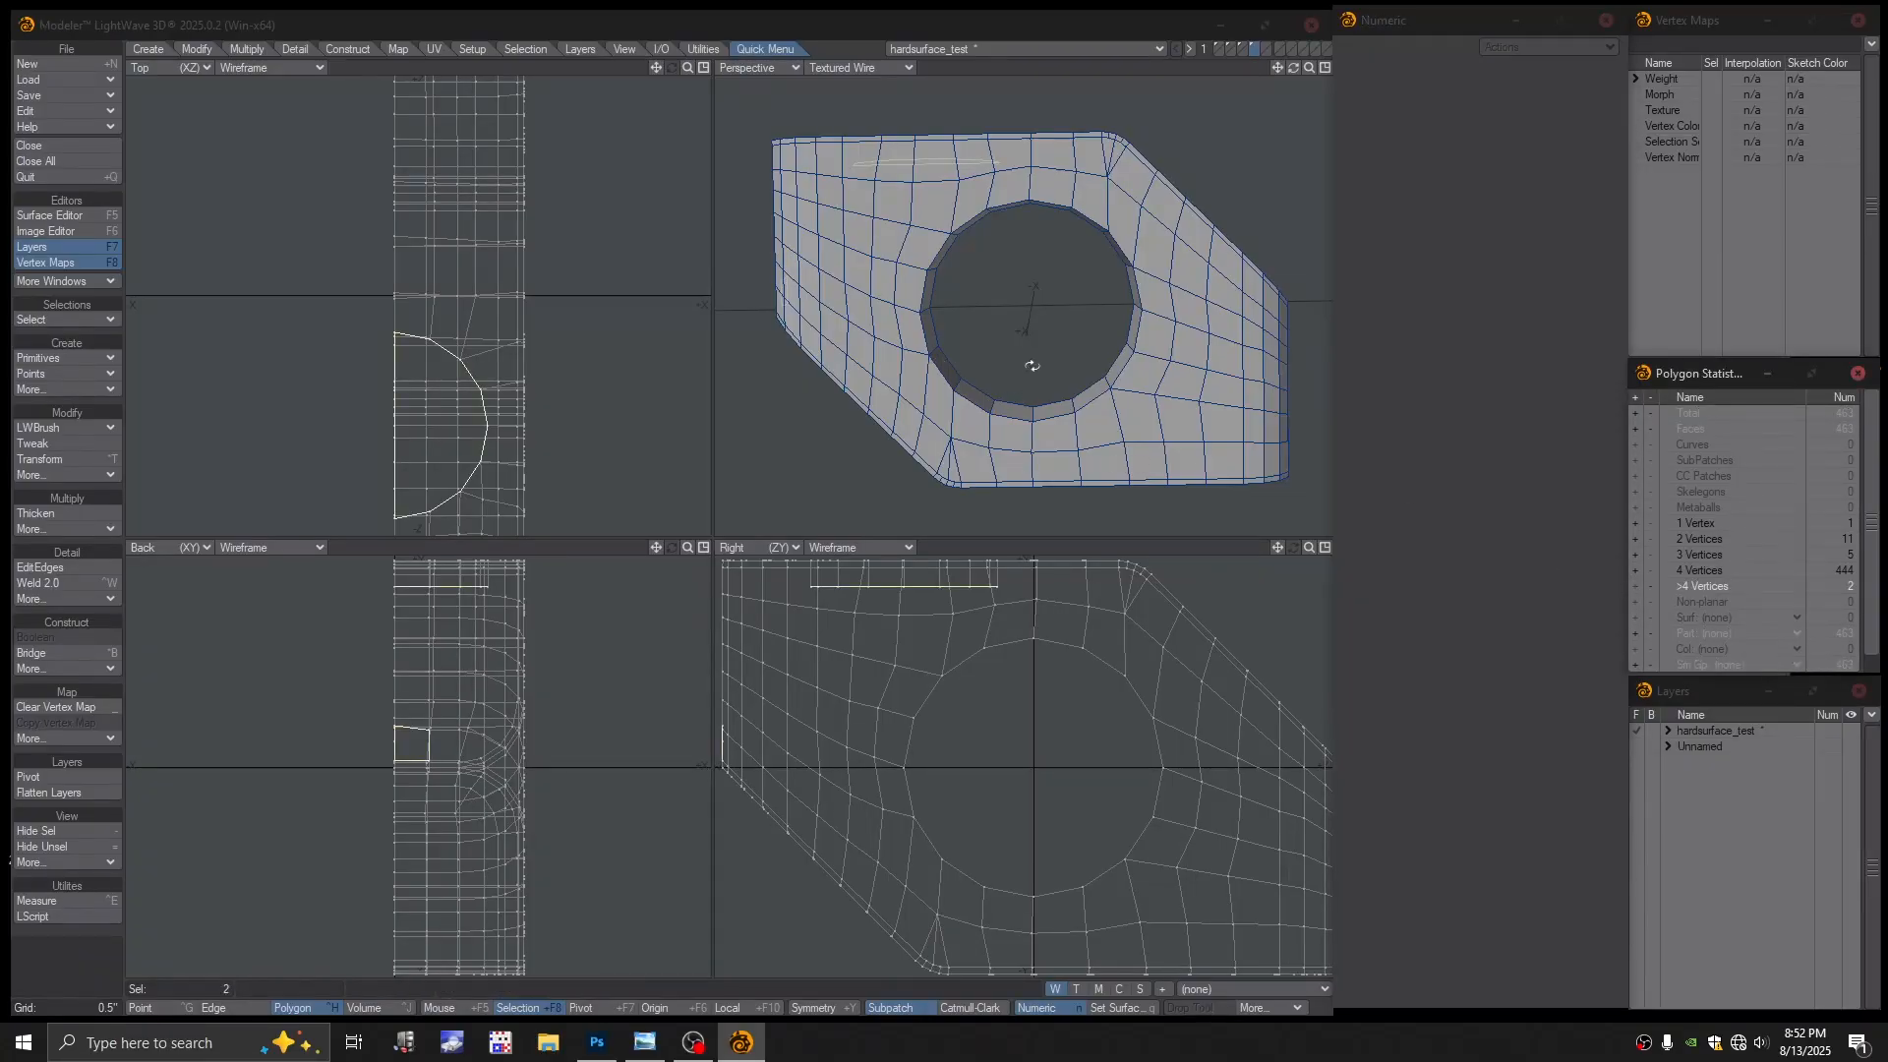
left_click_drag(1032, 366, 985, 218, "alt")
left_click(983, 173)
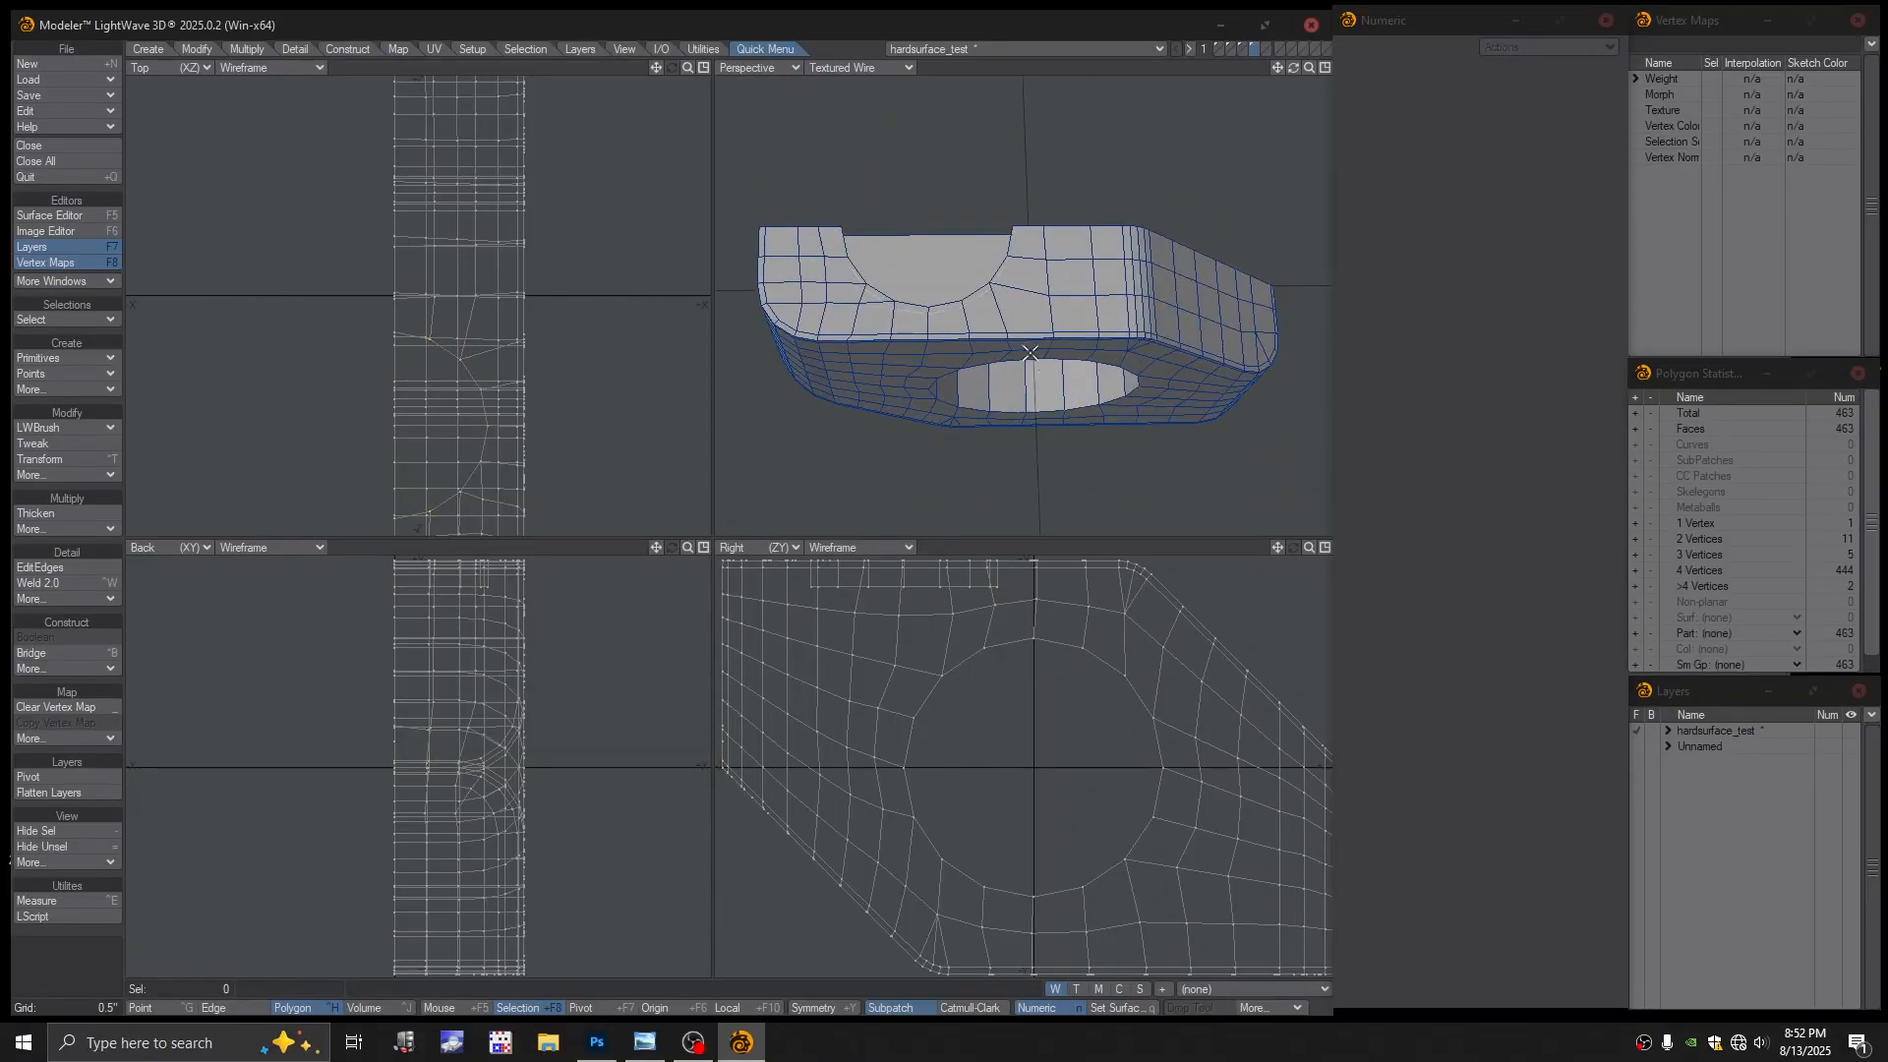
left_click_drag(1045, 318, 1038, 319, "ctrl+alt")
left_click_drag(1038, 320, 1077, 445, "alt")
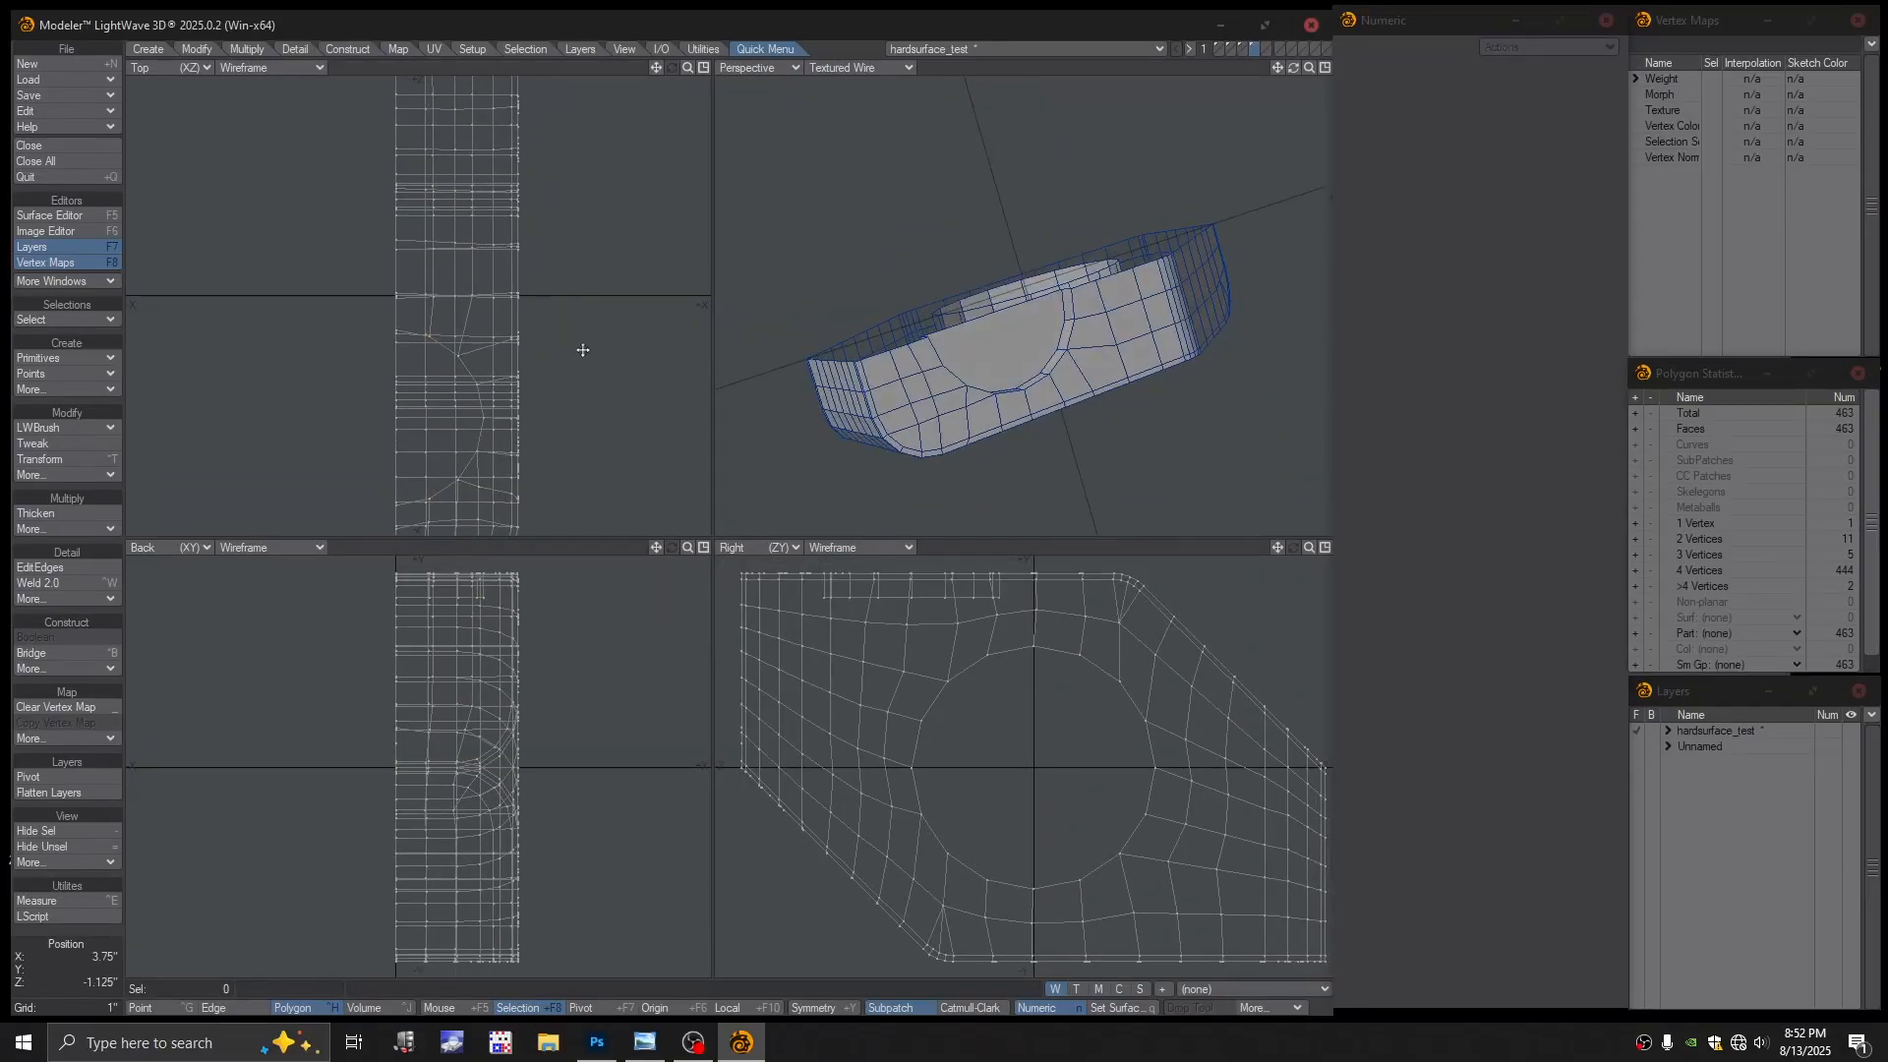
left_click_drag(585, 344, 518, 343, "ctrl+alt")
key("KP_0")
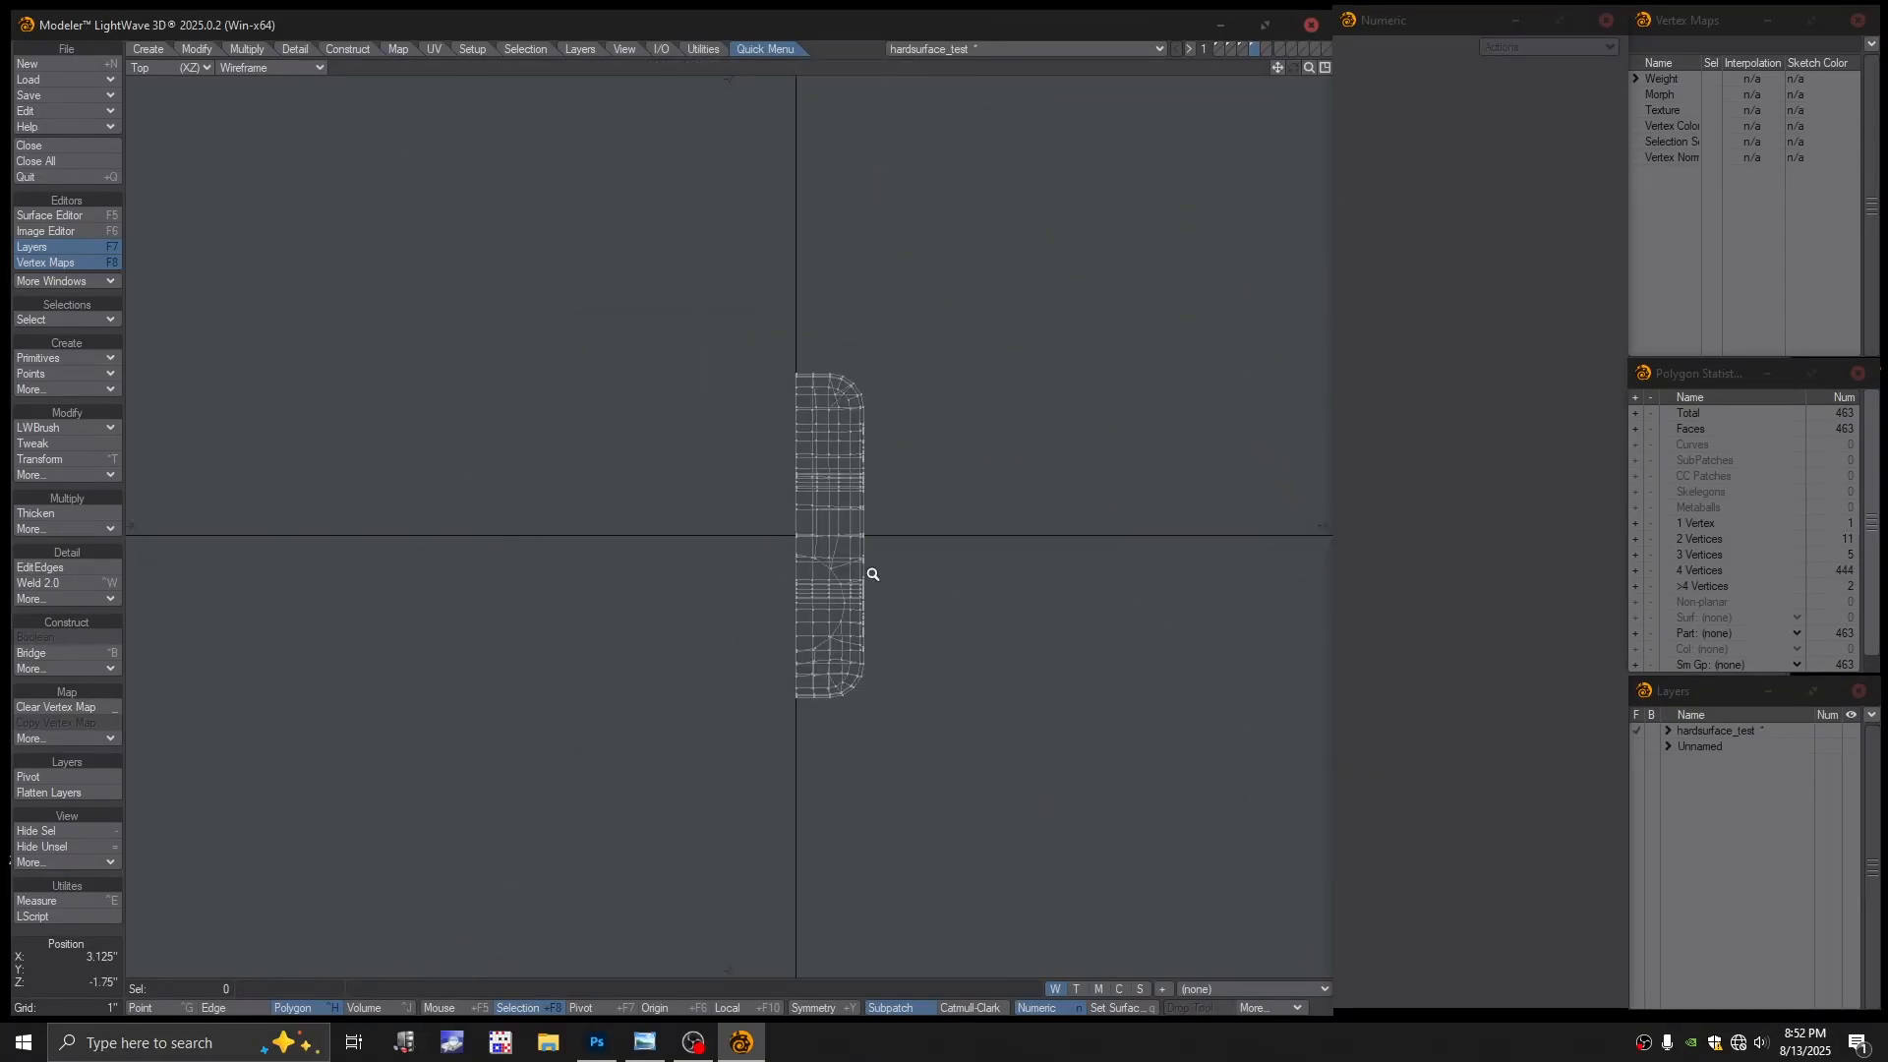
Lasso the centre-seam points in the Top view and align them to one position
left_click_drag(872, 575, 940, 598, "ctrl+alt")
left_click_drag(808, 333, 799, 283, "alt")
key("ctrl+g")
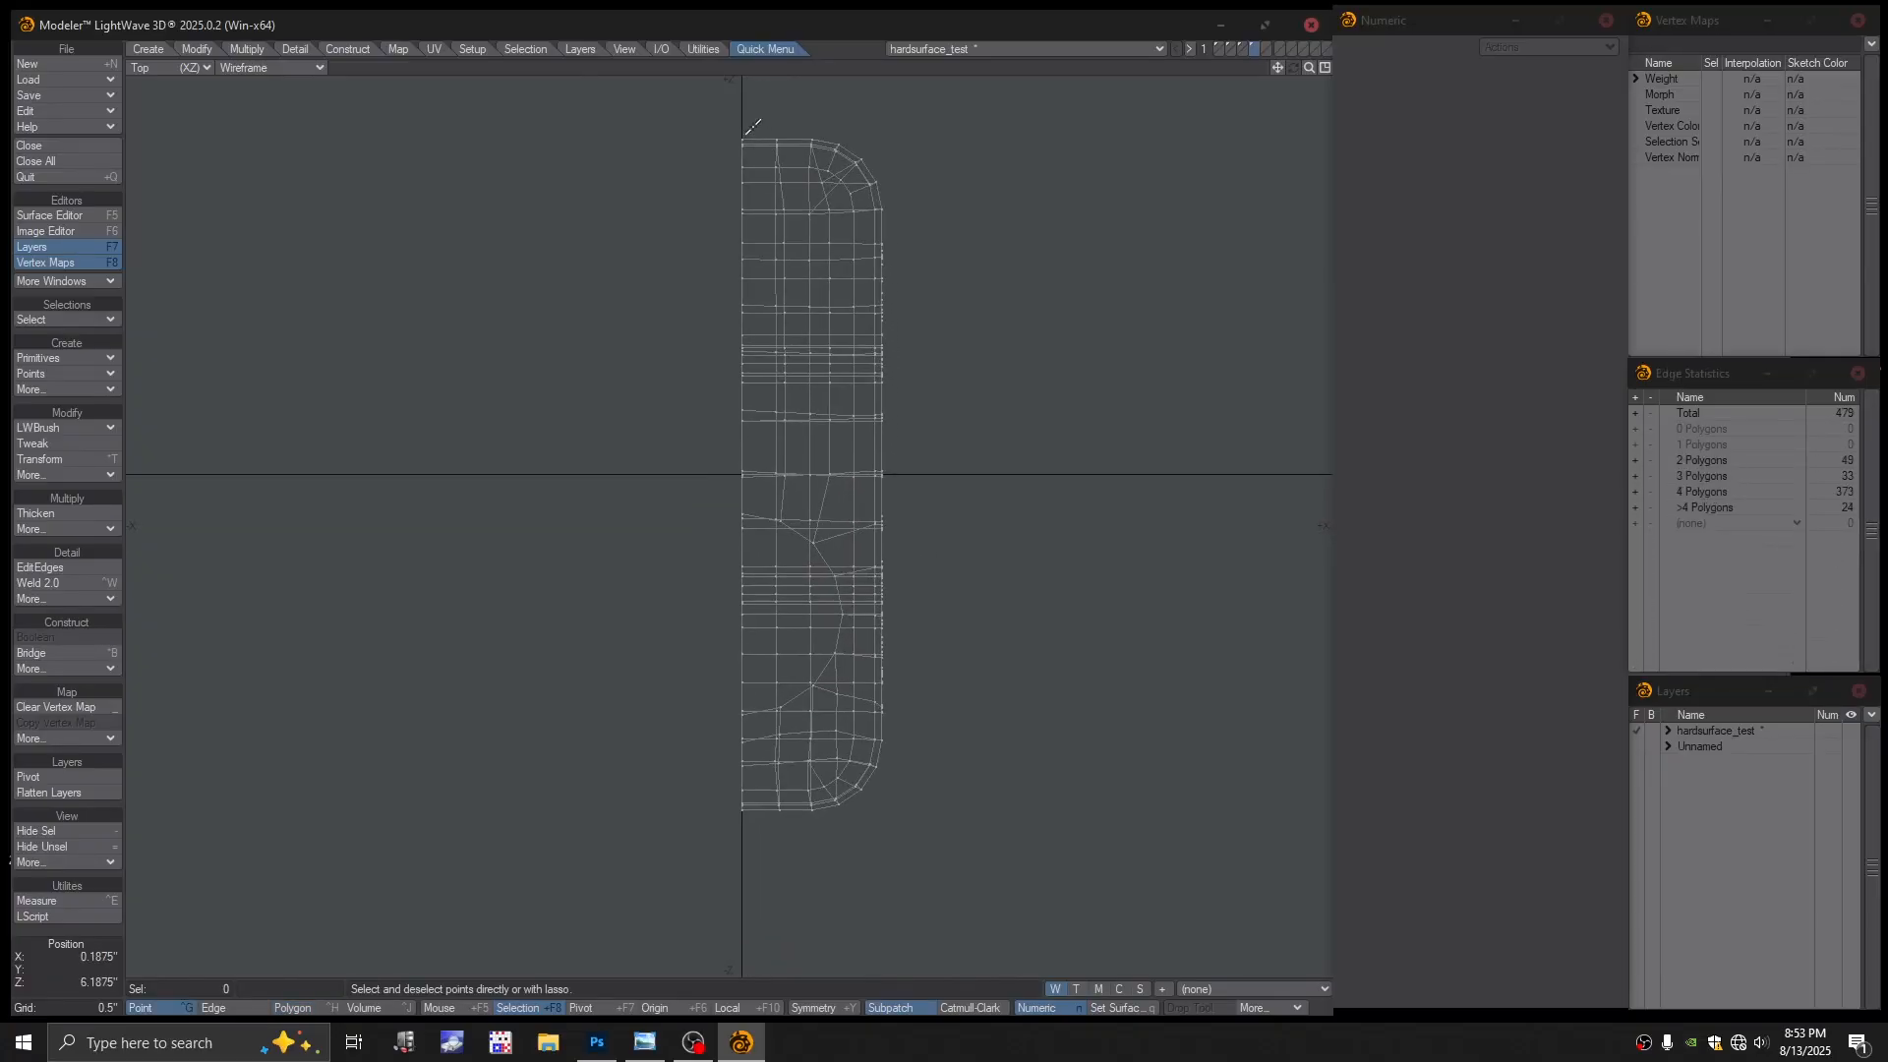
mouse_move(632, 253)
right_mouse_down()
mouse_move(692, 860)
mouse_move(765, 814)
right_mouse_up()
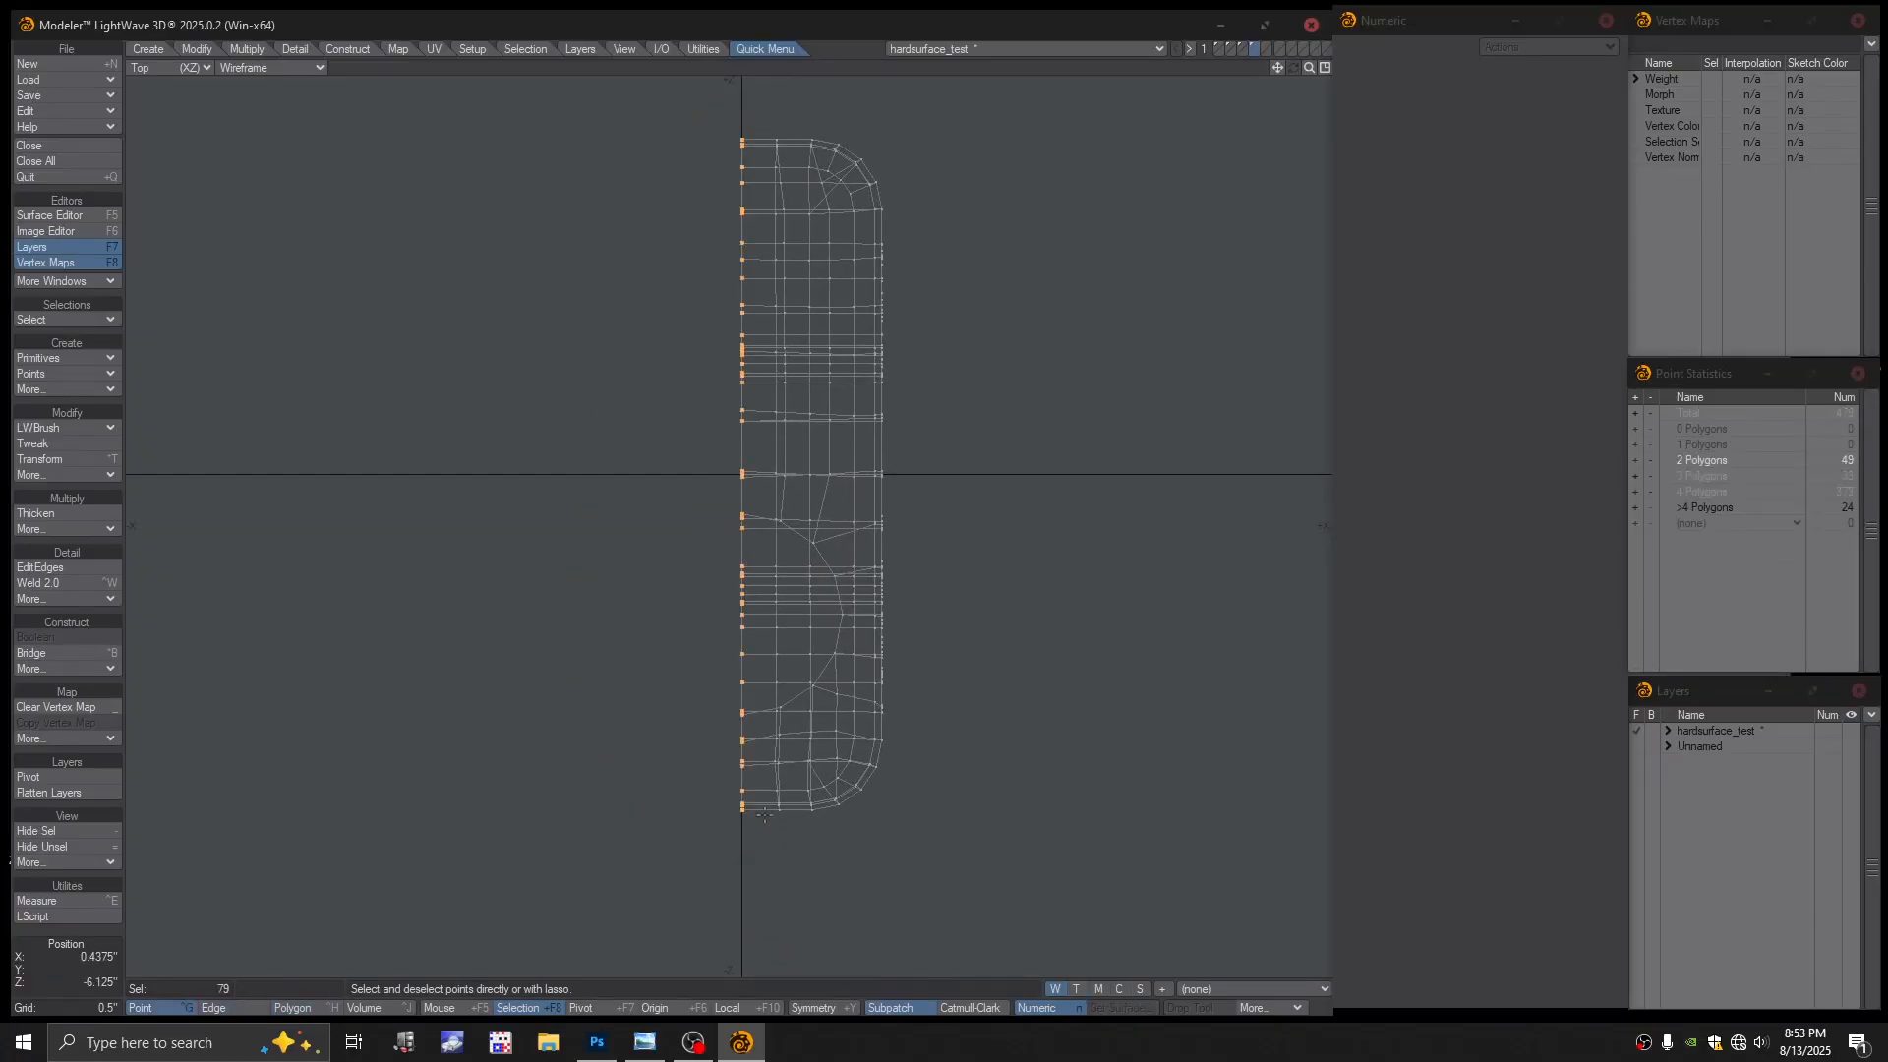
left_click(197, 48)
left_click(73, 516)
left_click(63, 507)
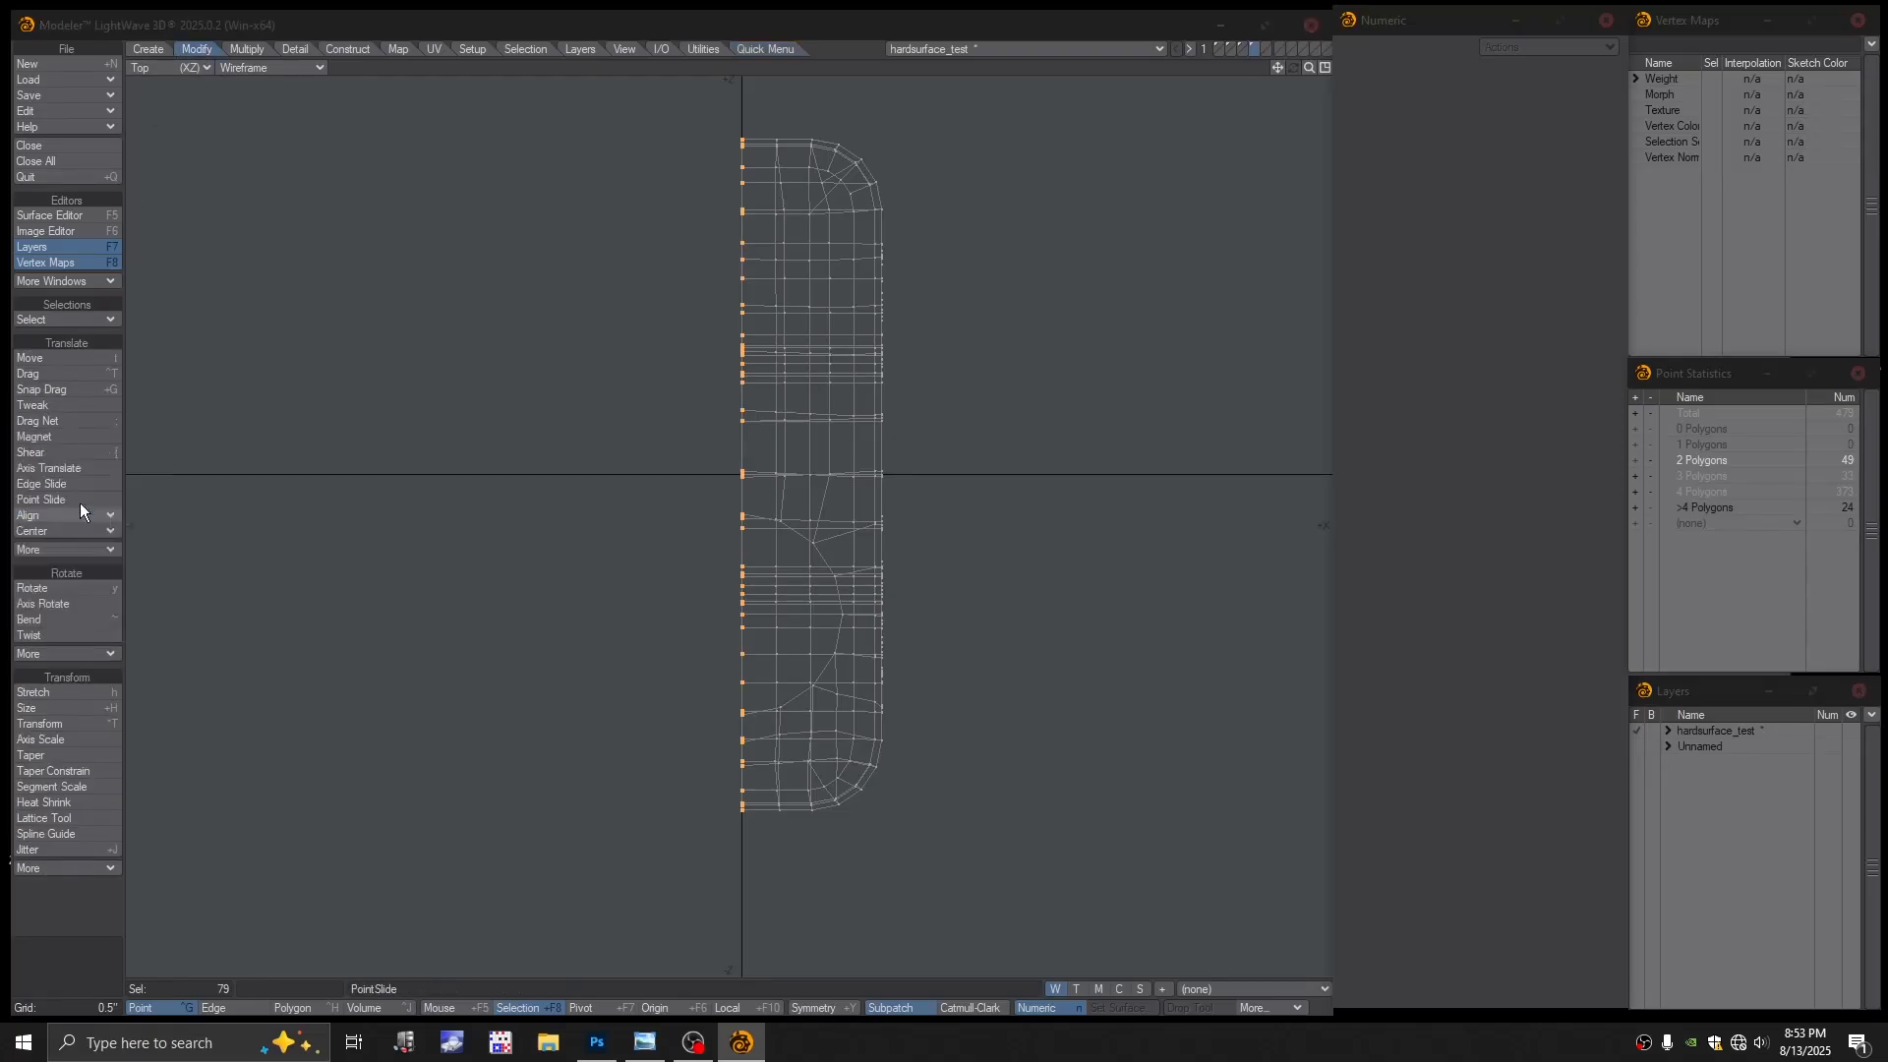
left_click(256, 610)
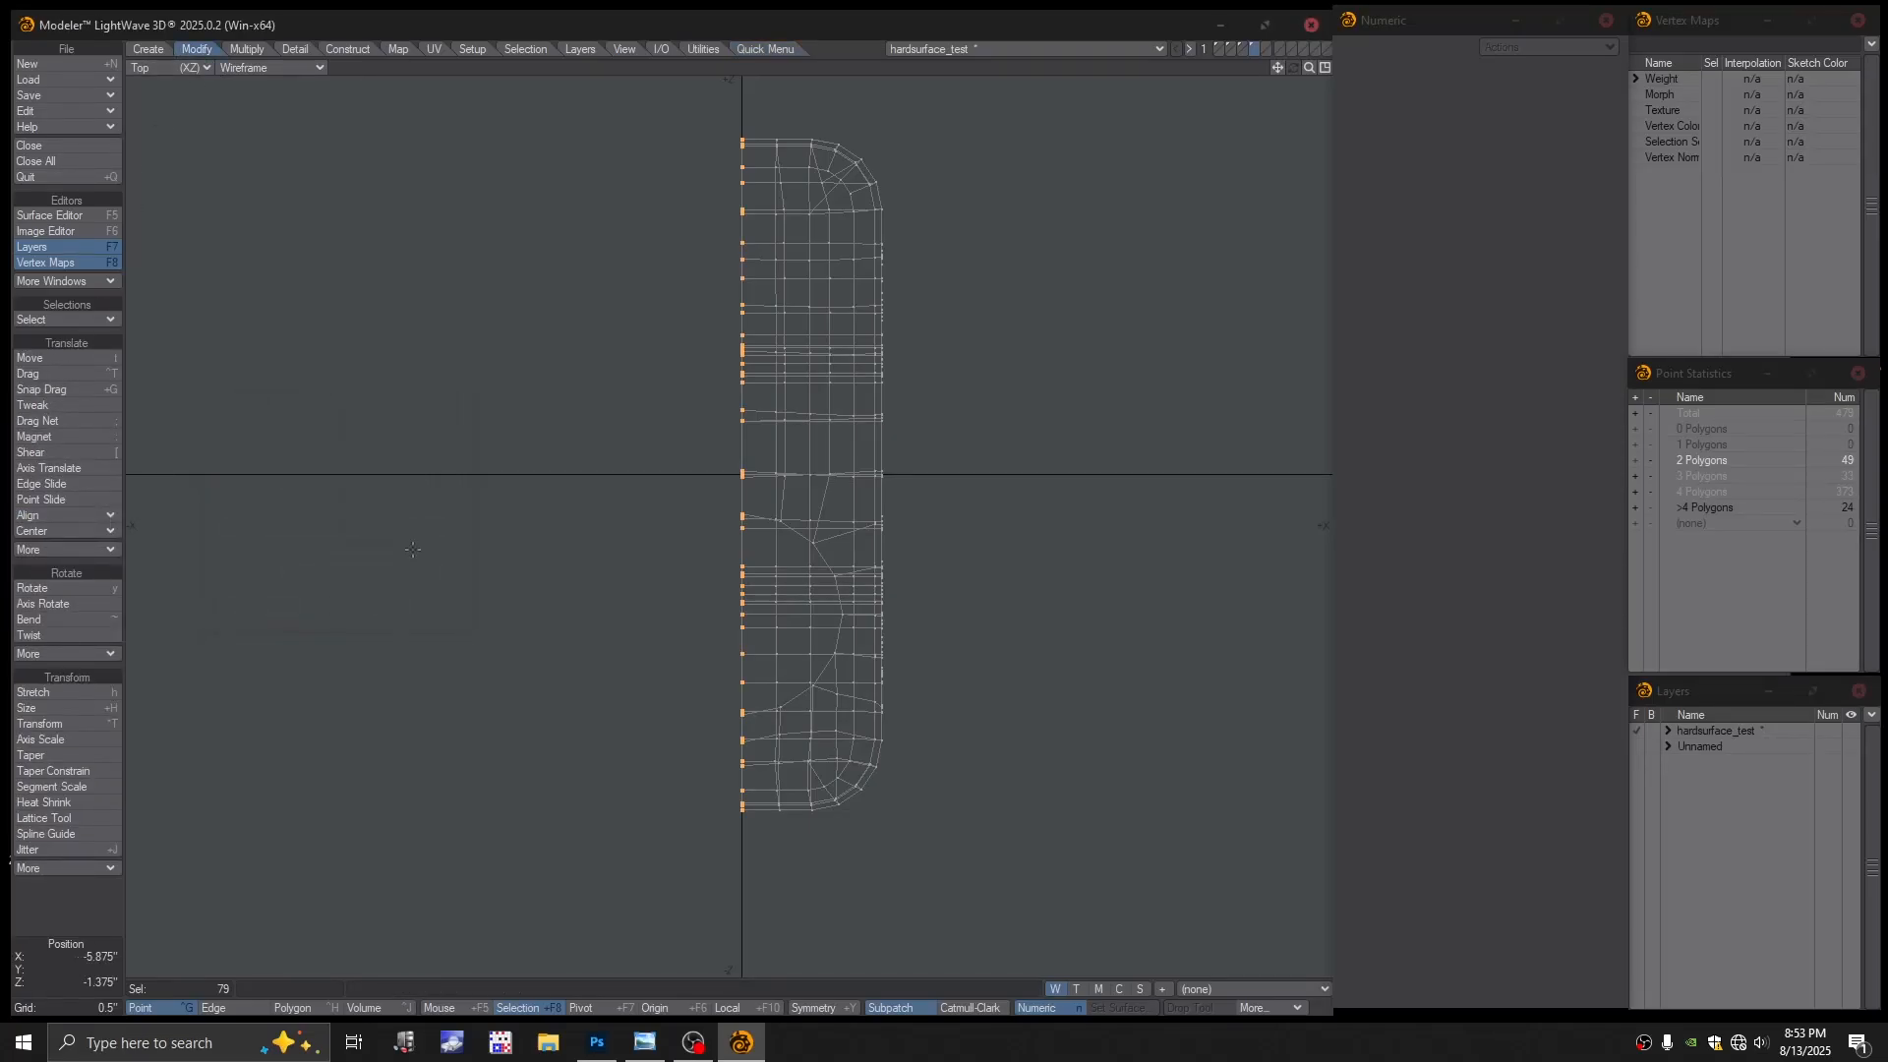
Mirror the half block across X with centre Y and Z at 0 and points merged
key("shift+v")
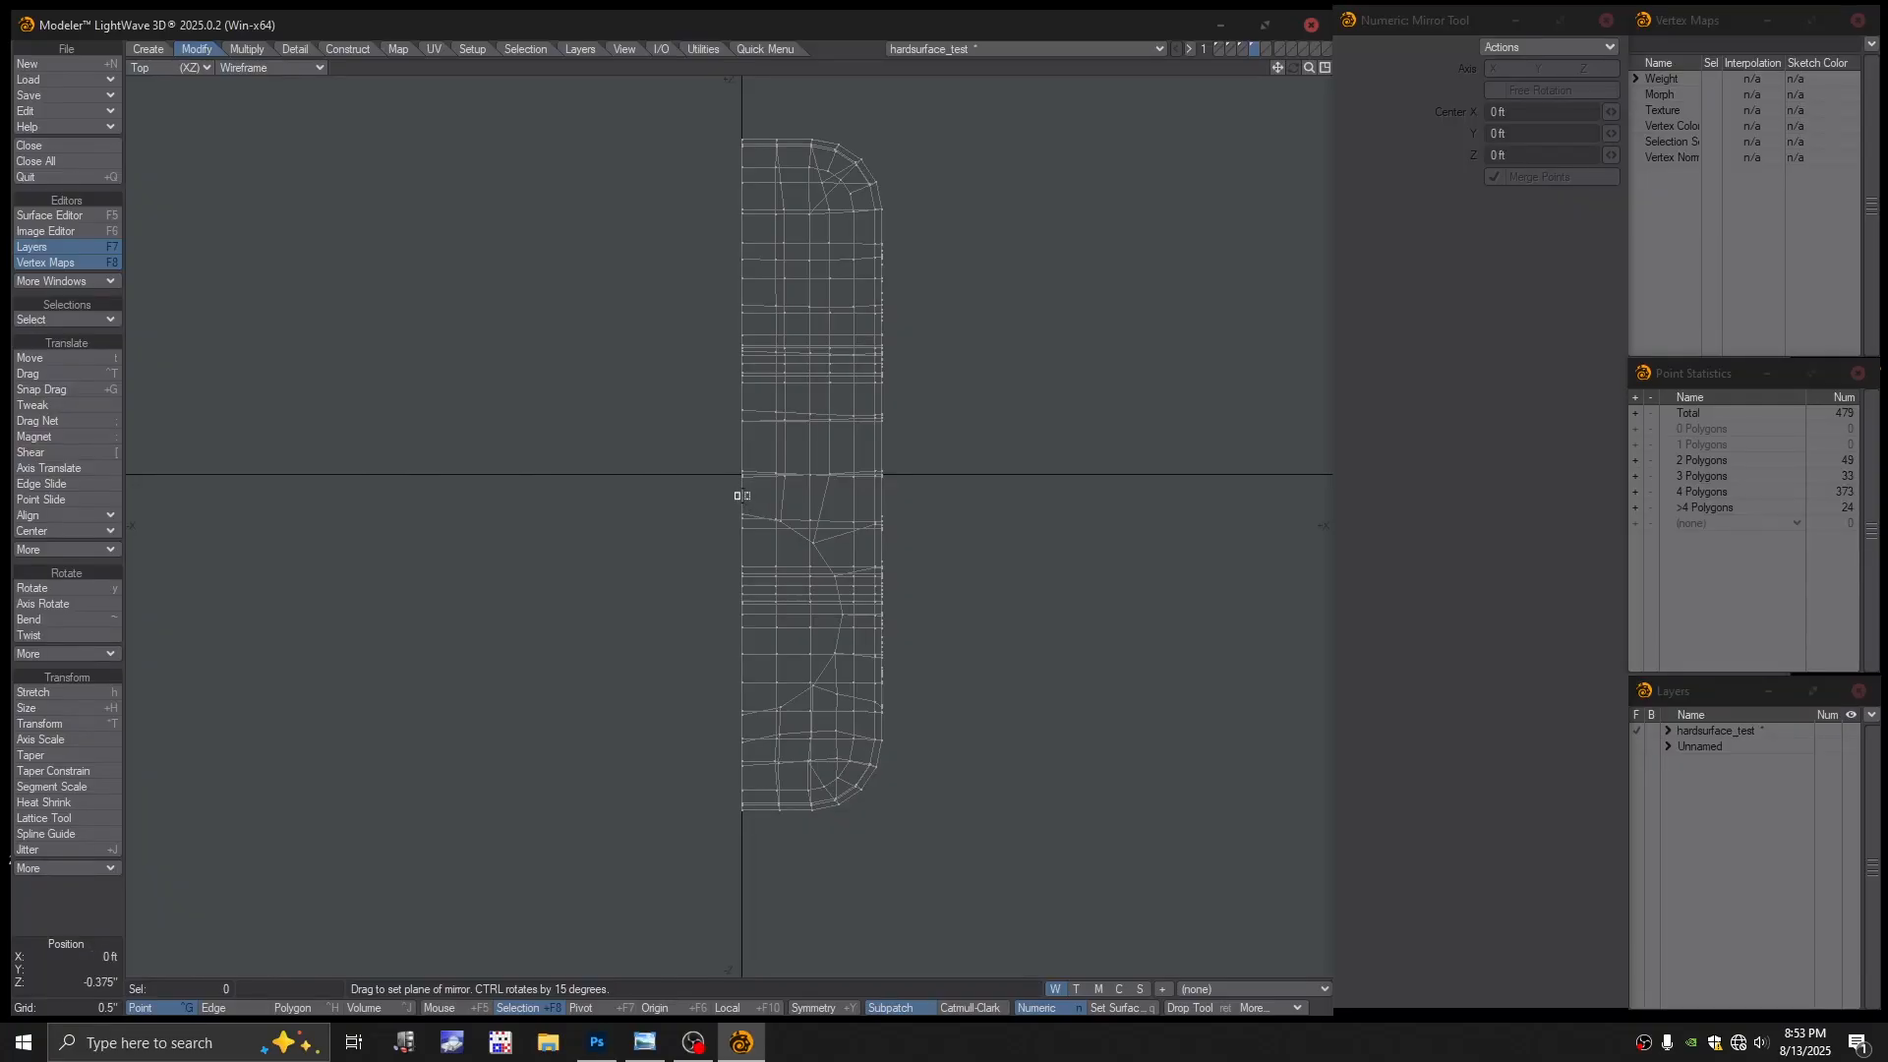
left_click(741, 496)
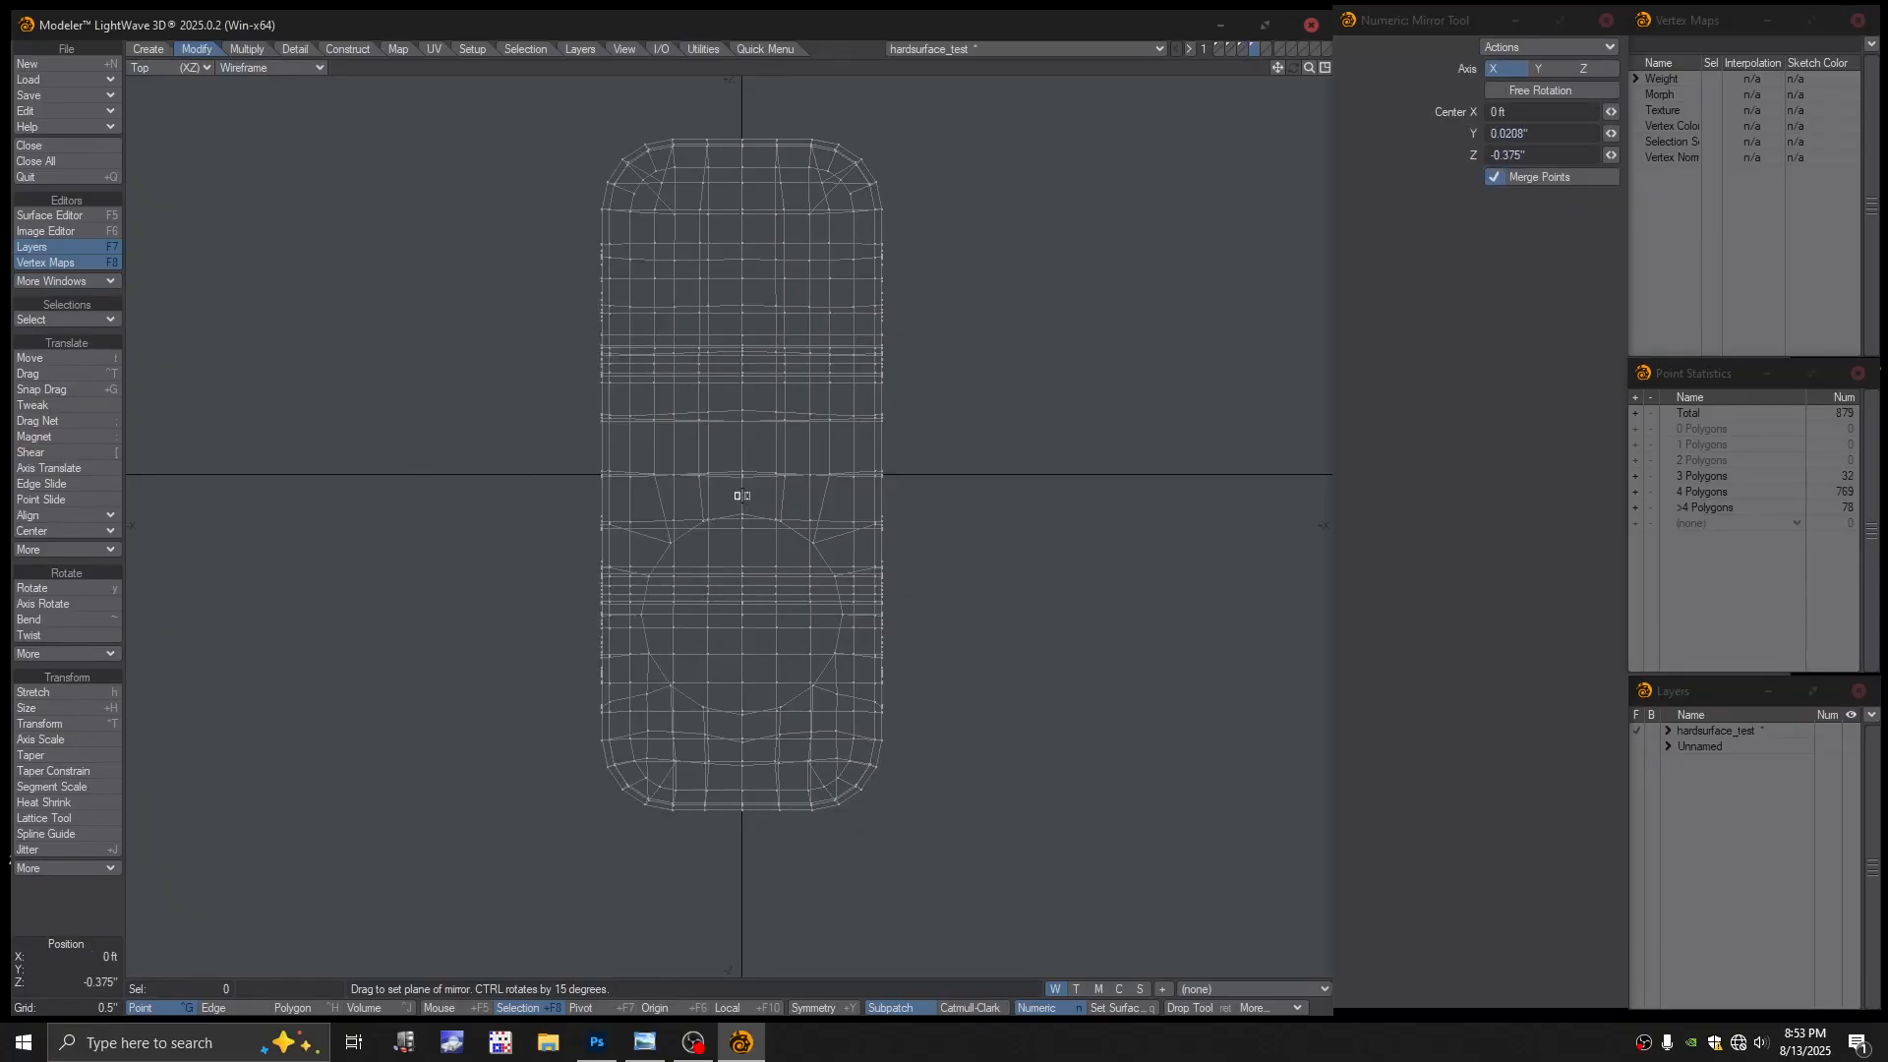
left_click(1541, 129)
key("Tab")
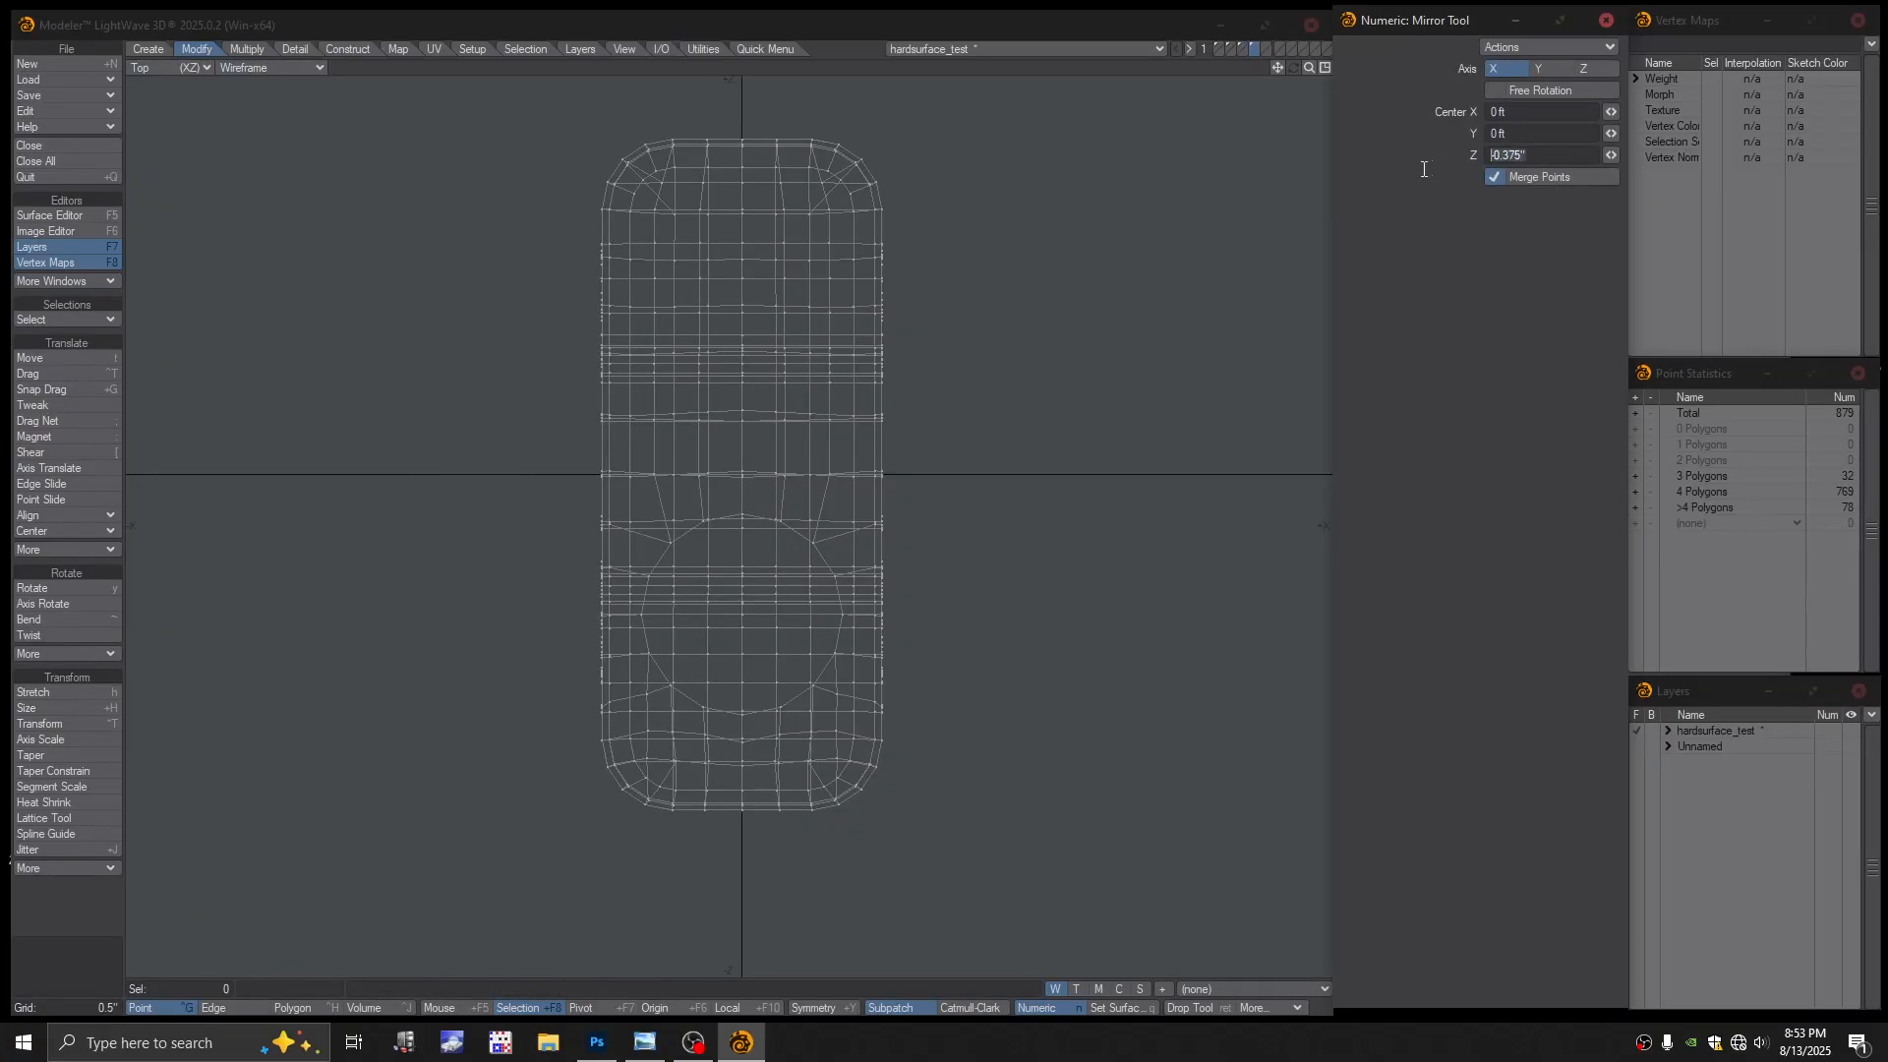
type("0")
key("space")
scroll(908, 492, "down", 1)
Preview the mirrored block as subpatches, then return to the cage in Color Wireframe
key("KP_0")
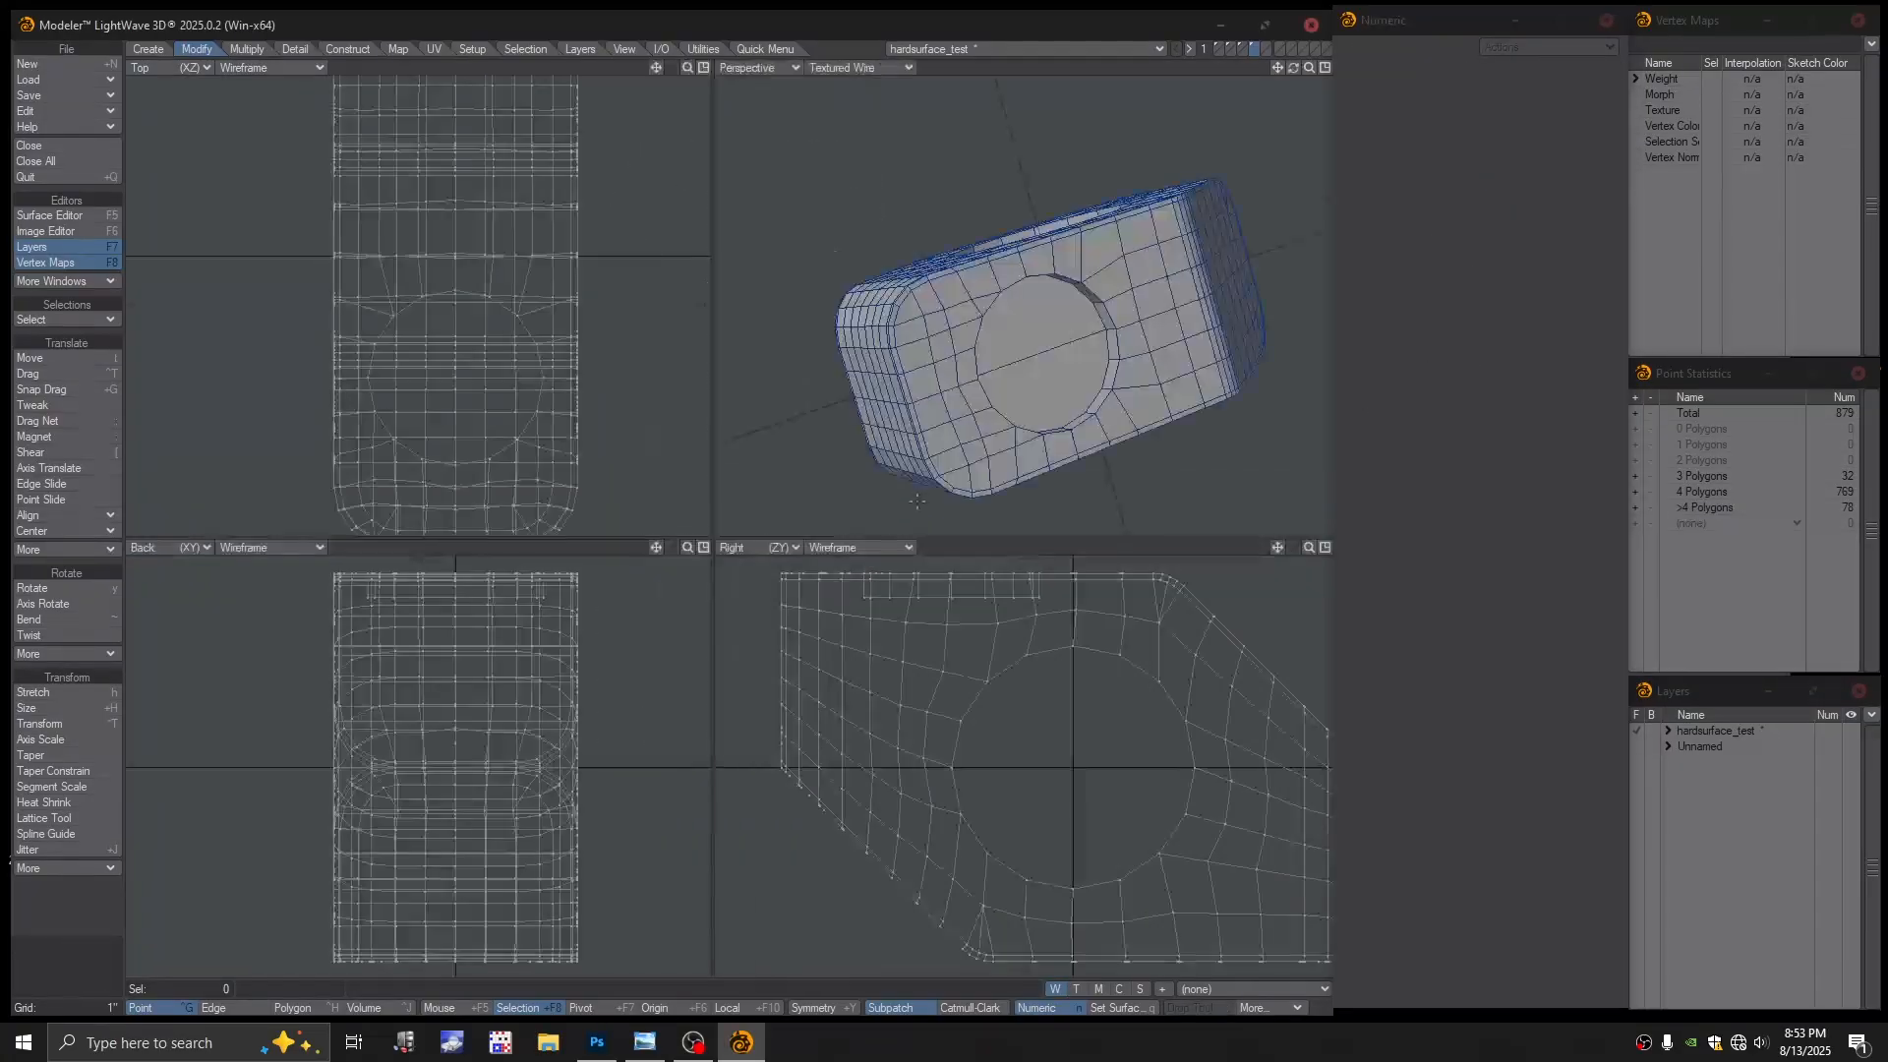
left_click_drag(909, 492, 1086, 351, "alt")
key("Tab")
key("Return")
scroll(932, 340, "up", 3)
key("Tab")
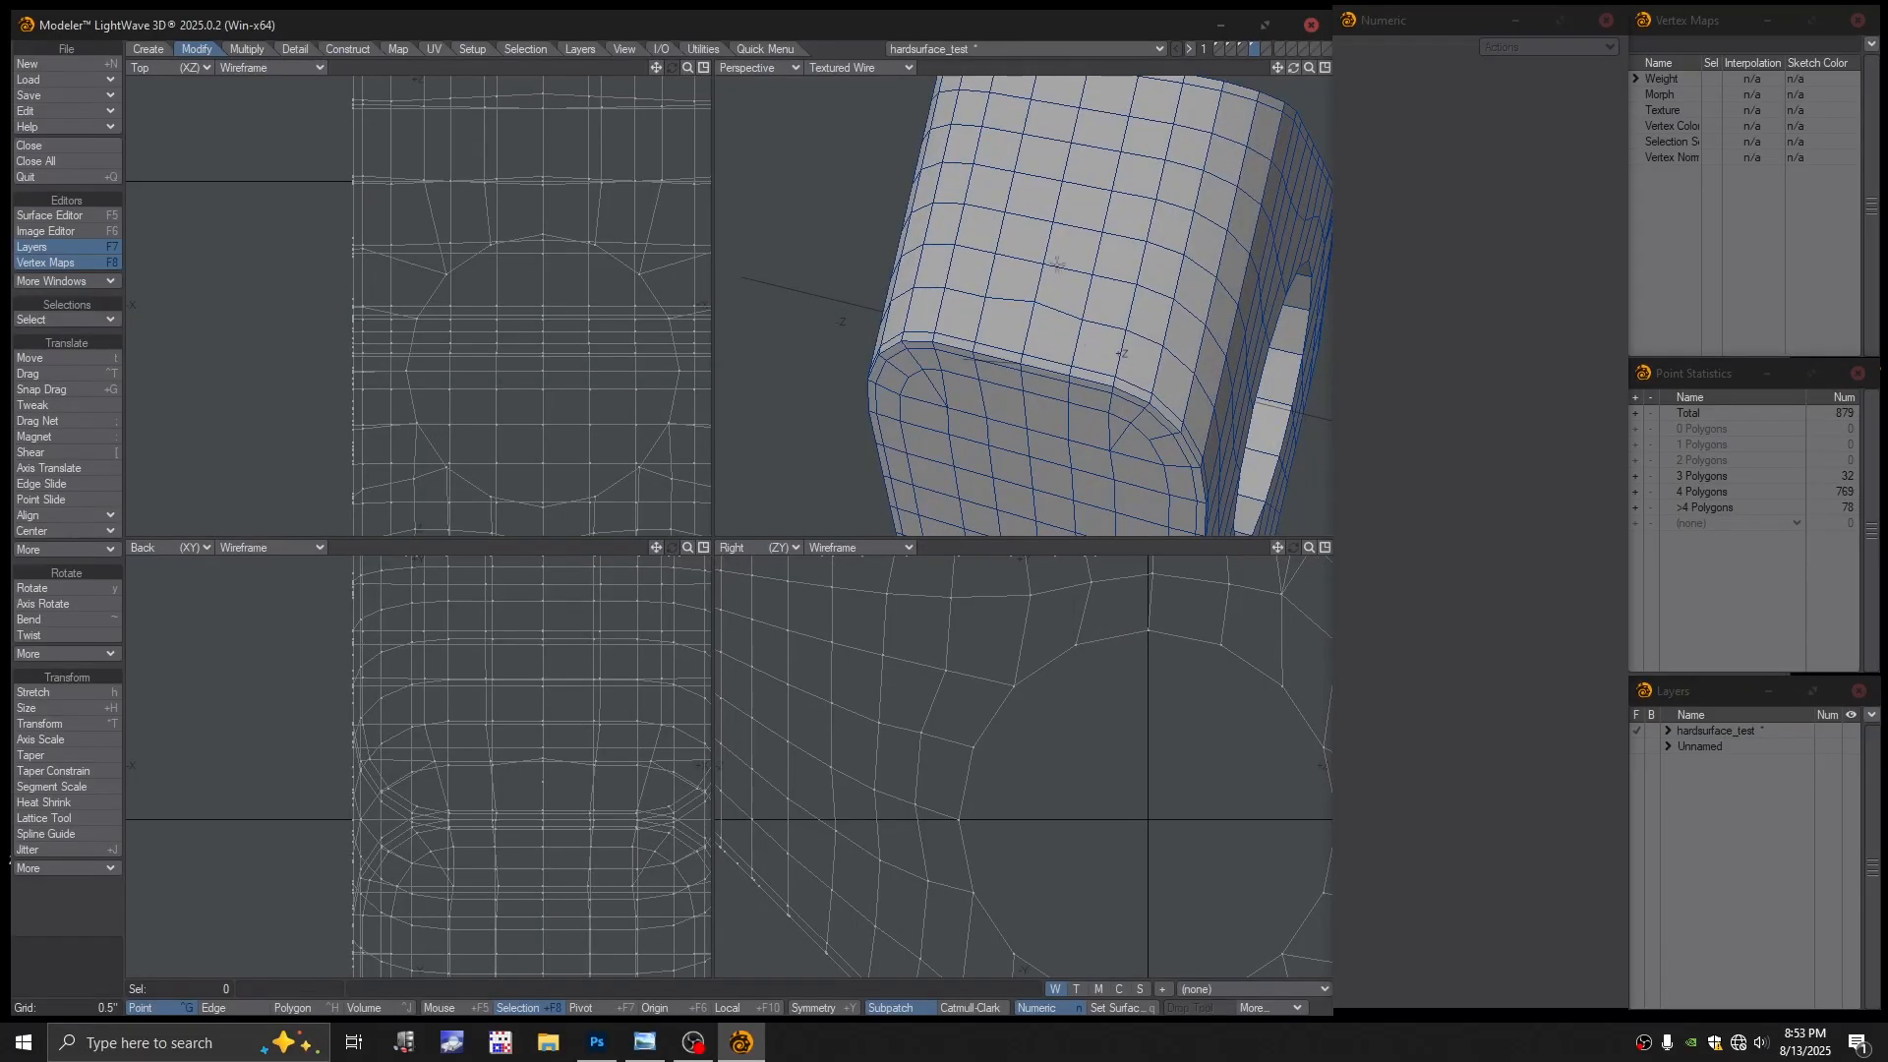
left_click(866, 67)
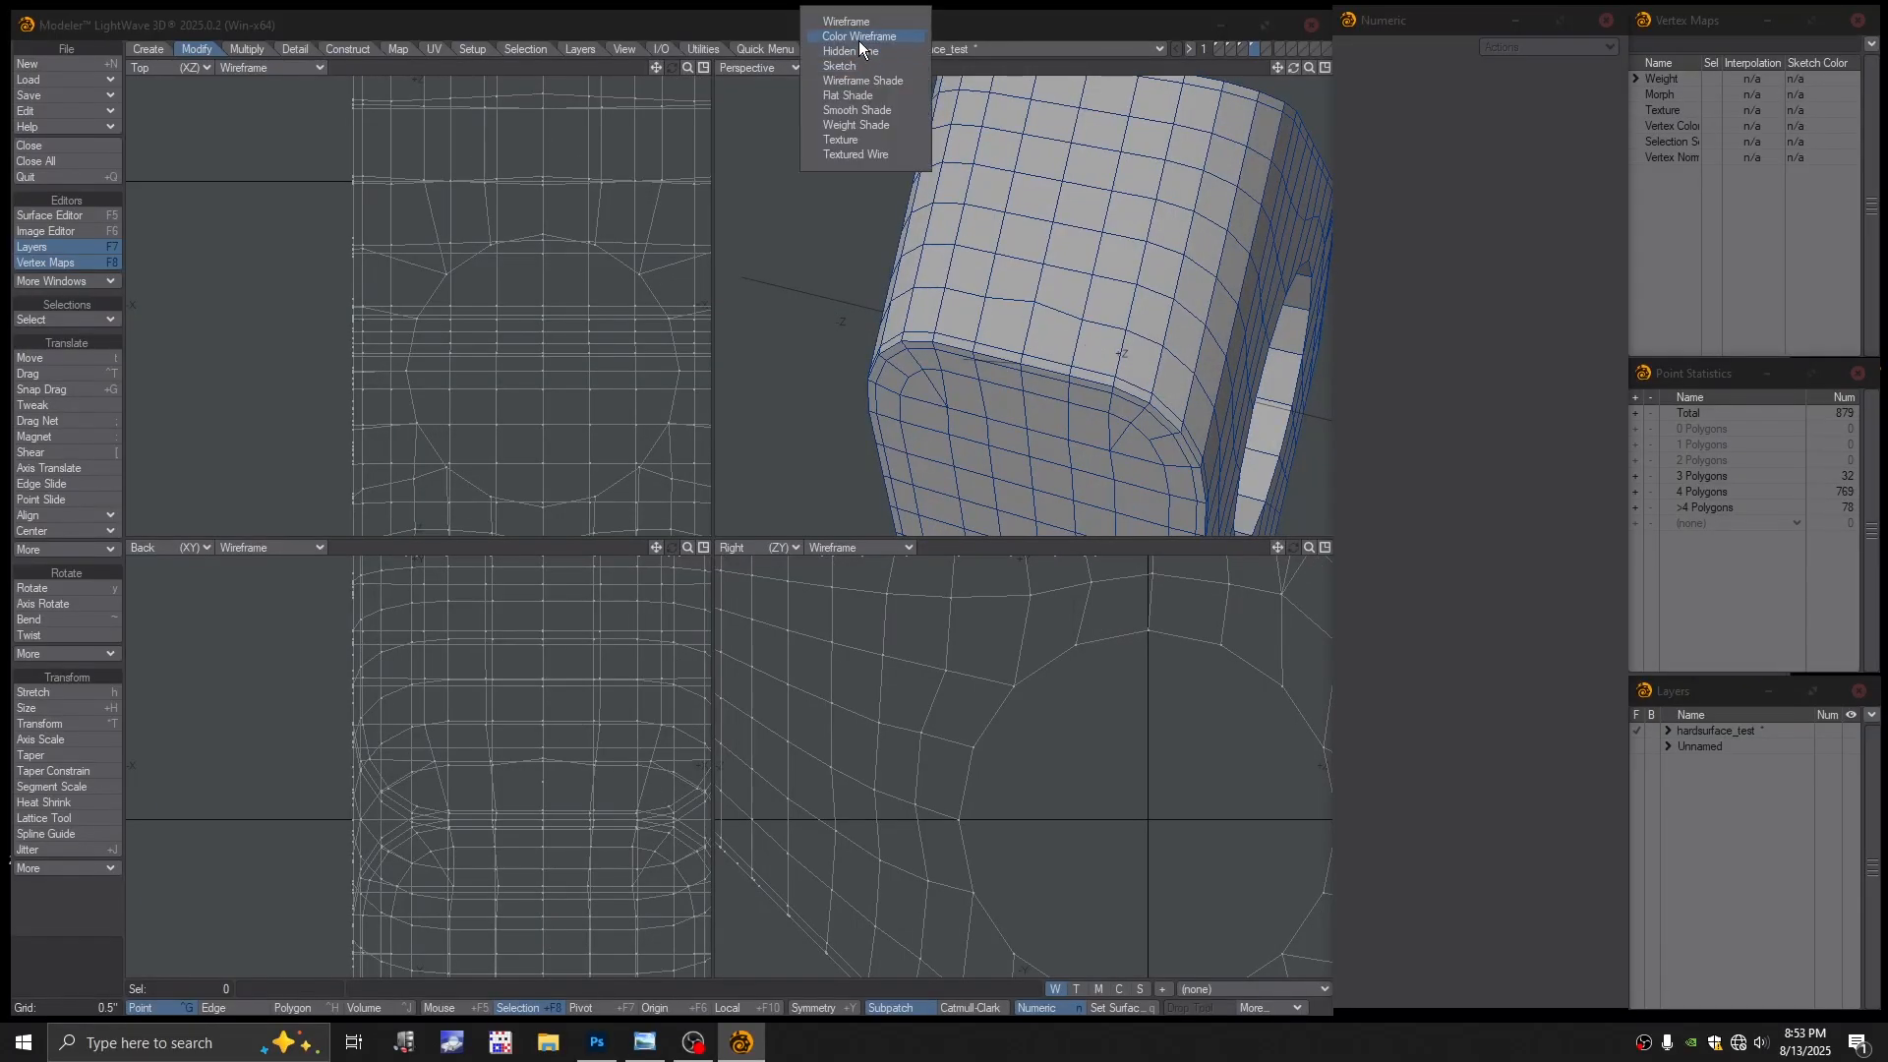
left_click(859, 39)
Remove a stray point on the face and retry subpatch smoothing, dismissing the error
mouse_move(1023, 295)
left_mouse_down("ctrl+alt")
mouse_move(1112, 358)
mouse_move(1108, 321)
mouse_move(1025, 328)
left_mouse_up("ctrl+alt")
left_click_drag(1030, 324, 1003, 301, "alt")
left_click(989, 295)
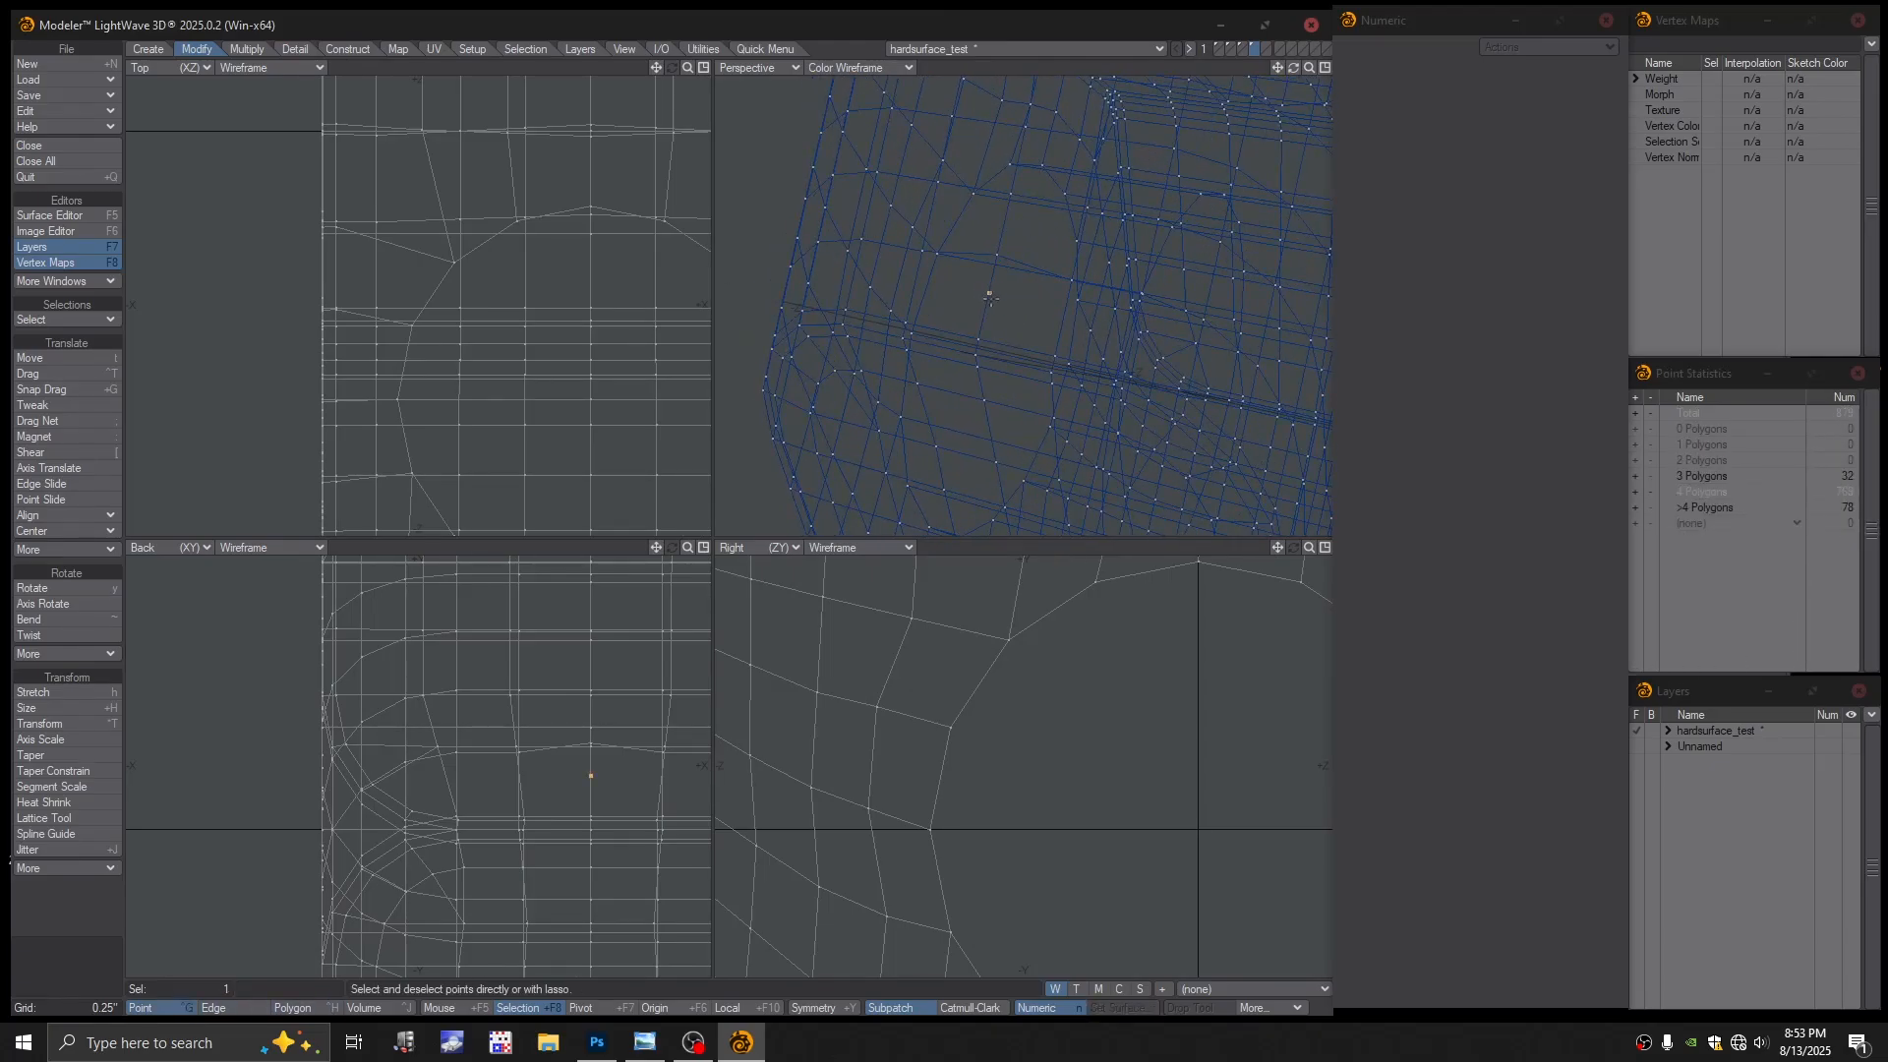
key("slash")
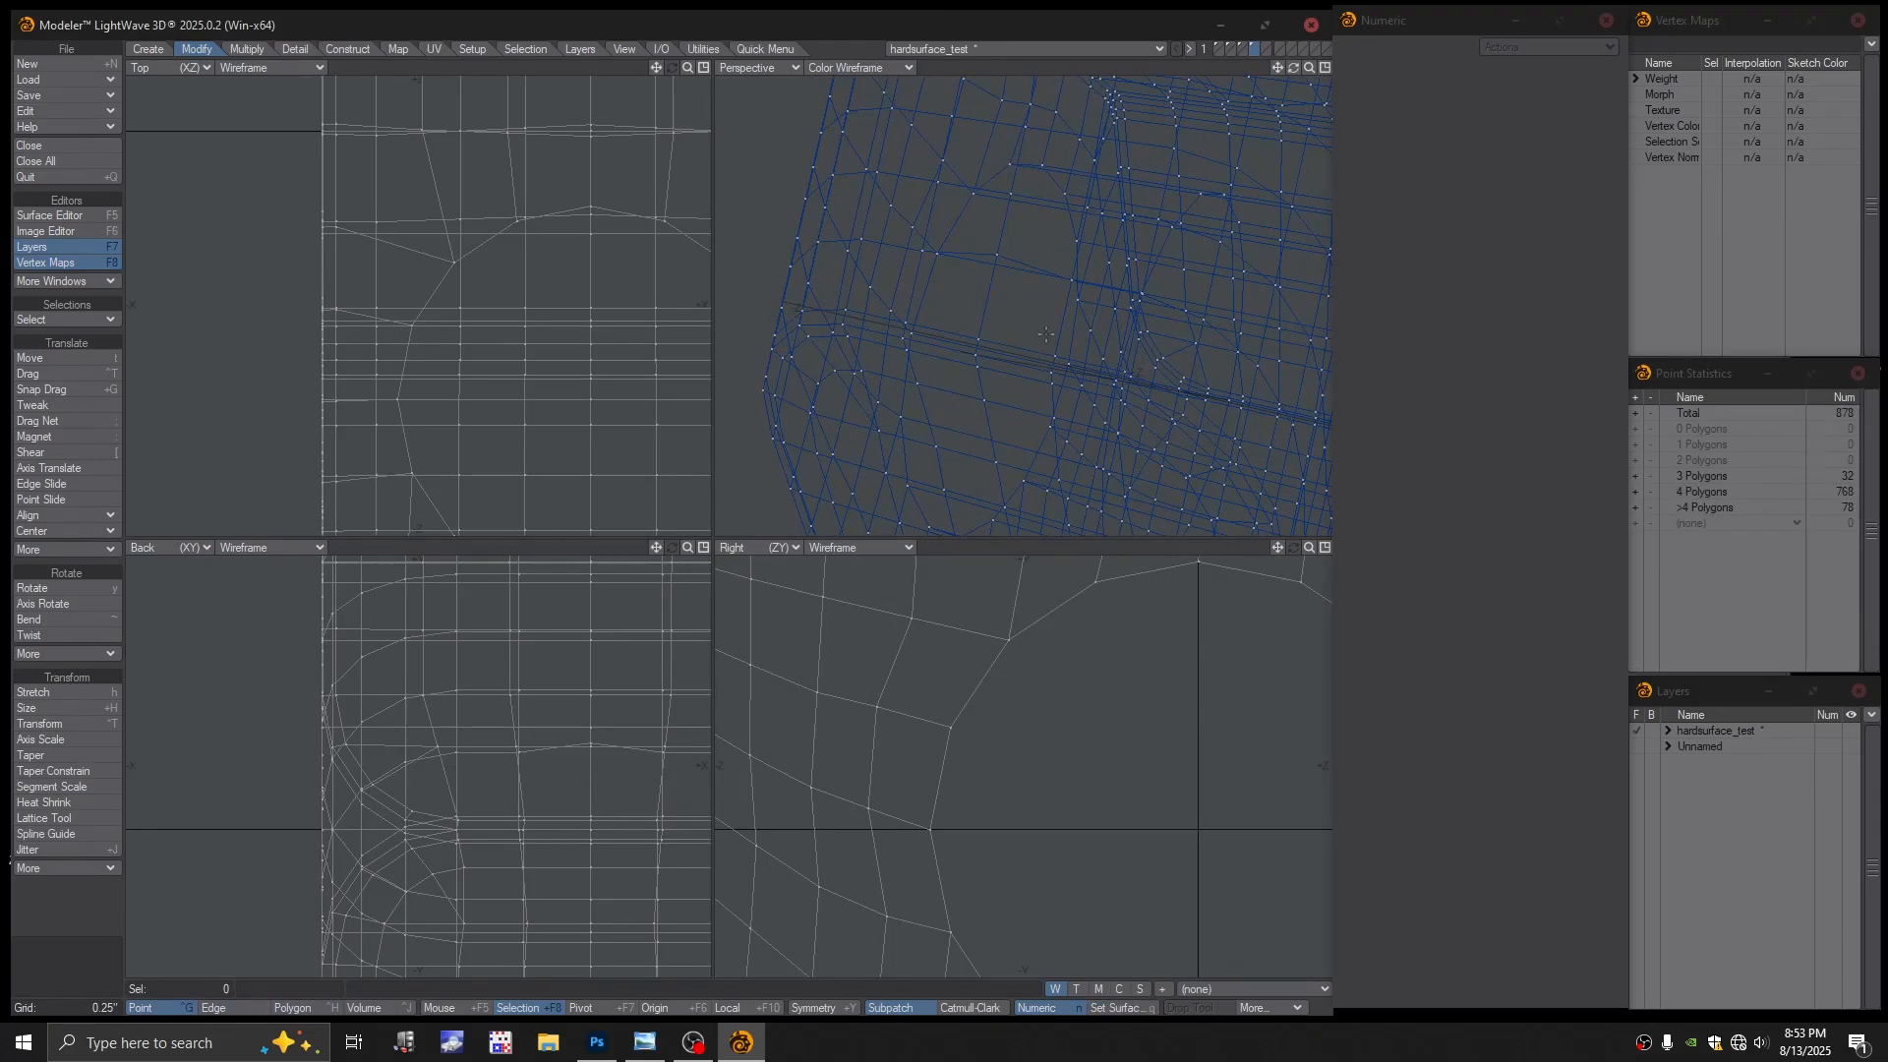
left_click_drag(1018, 308, 1070, 354, "alt")
key("Tab")
left_click(922, 509)
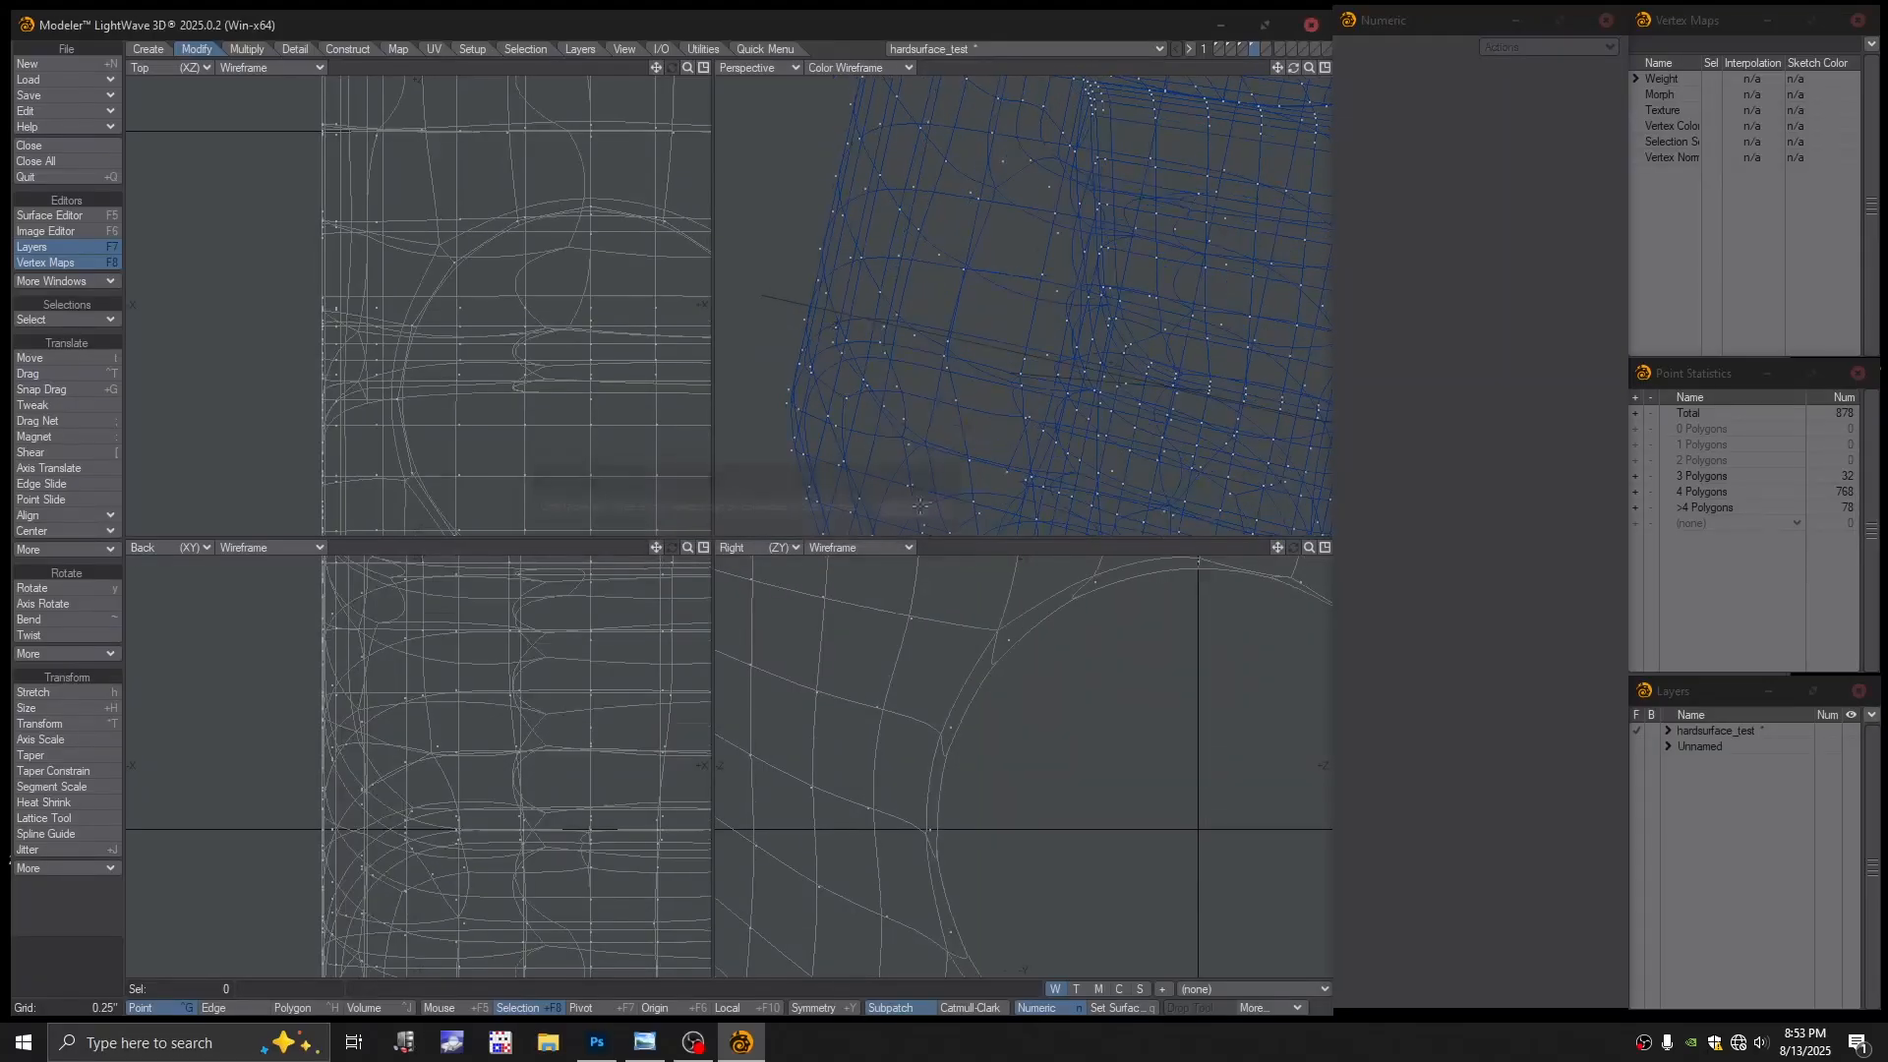
scroll(1082, 375, "down", 2)
Check subpatches in Textured Wireframe, then return to a Color Wireframe cage in Polygon mode
left_click(848, 68)
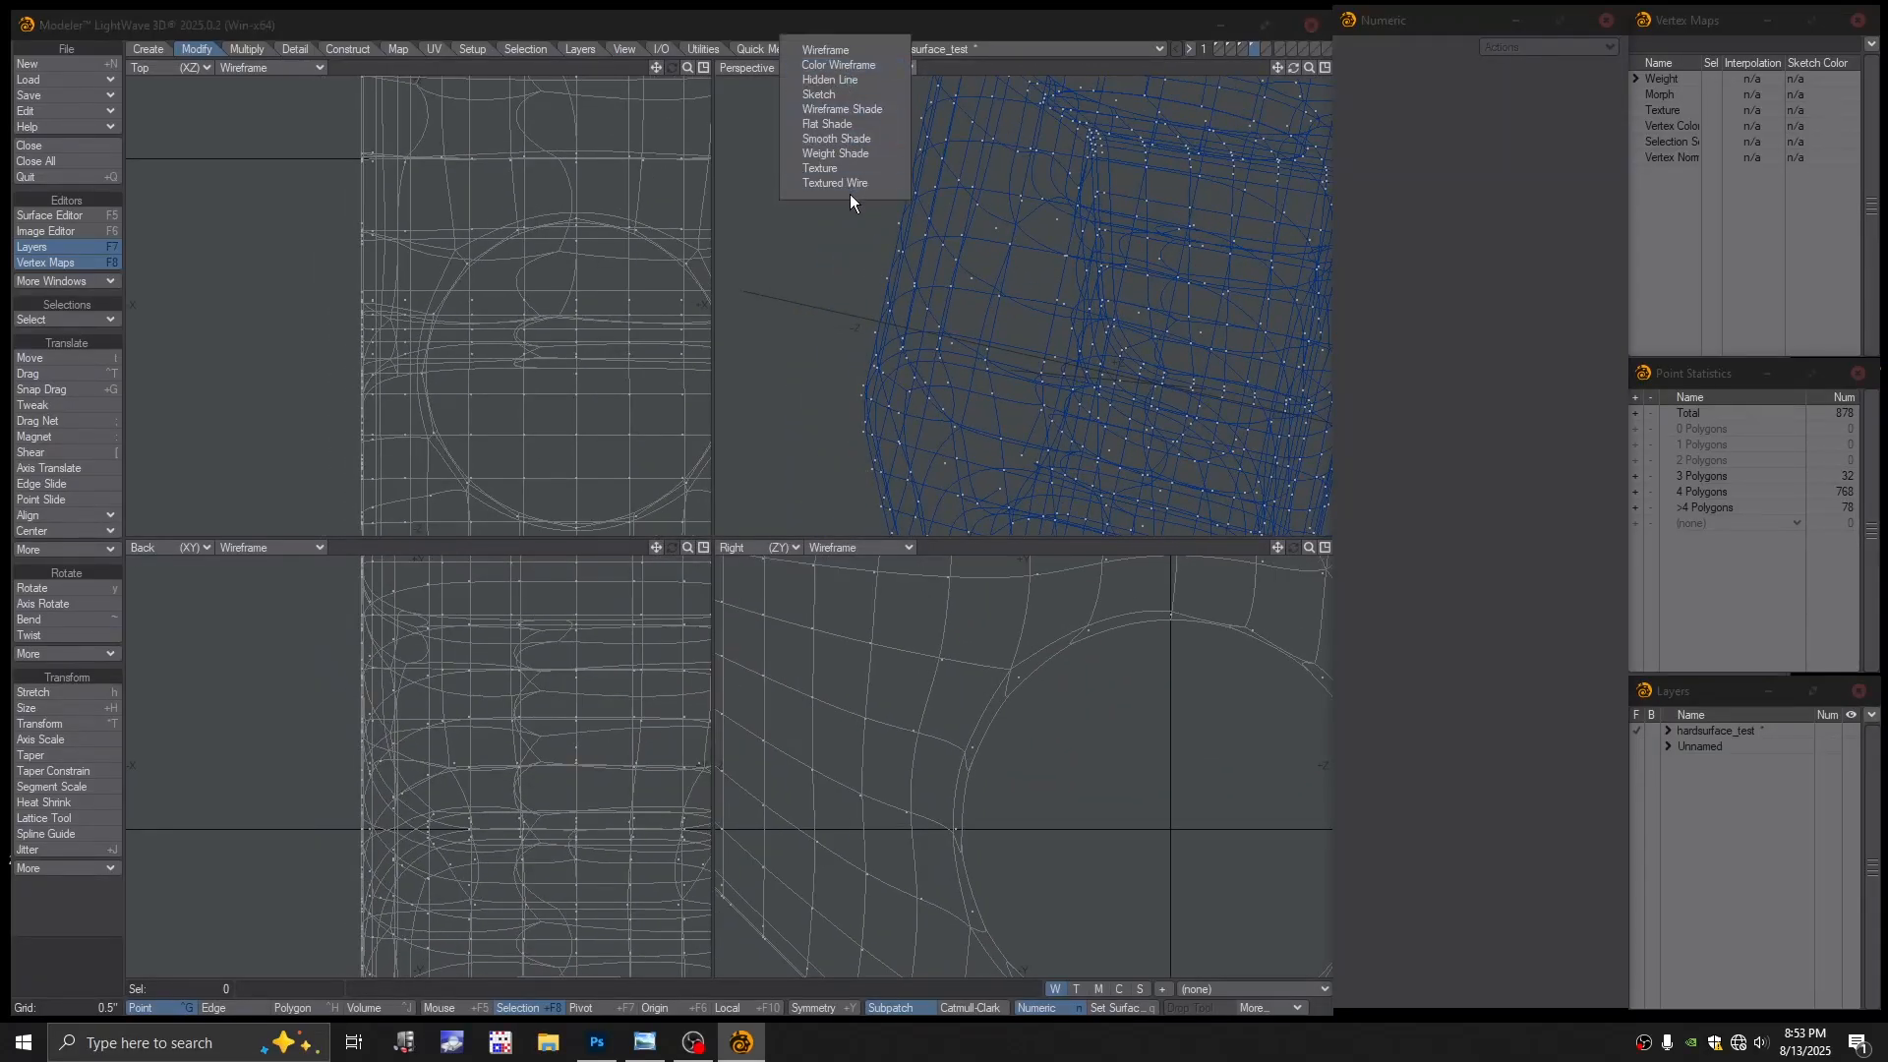
left_click(850, 184)
scroll(1062, 261, "down", 1)
left_click_drag(1067, 258, 1028, 238, "alt")
scroll(1001, 295, "up", 2)
key("Tab")
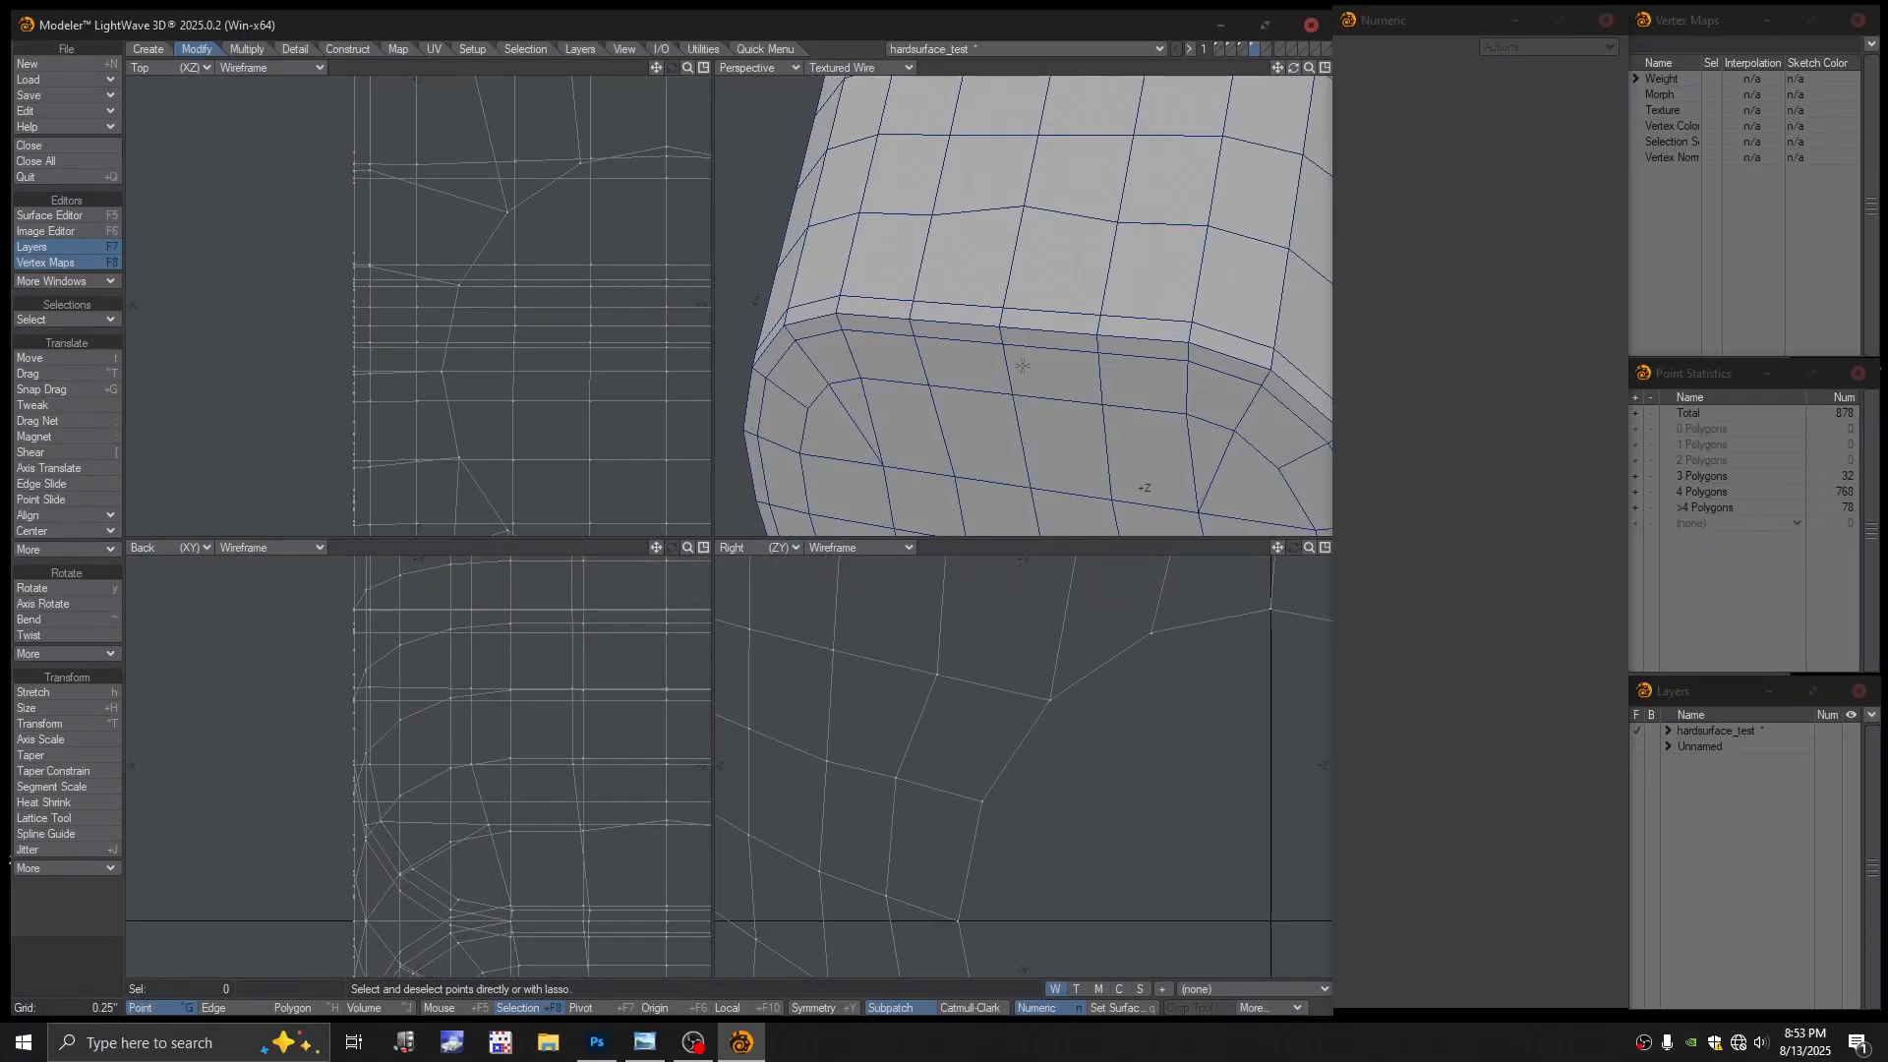
left_click(831, 69)
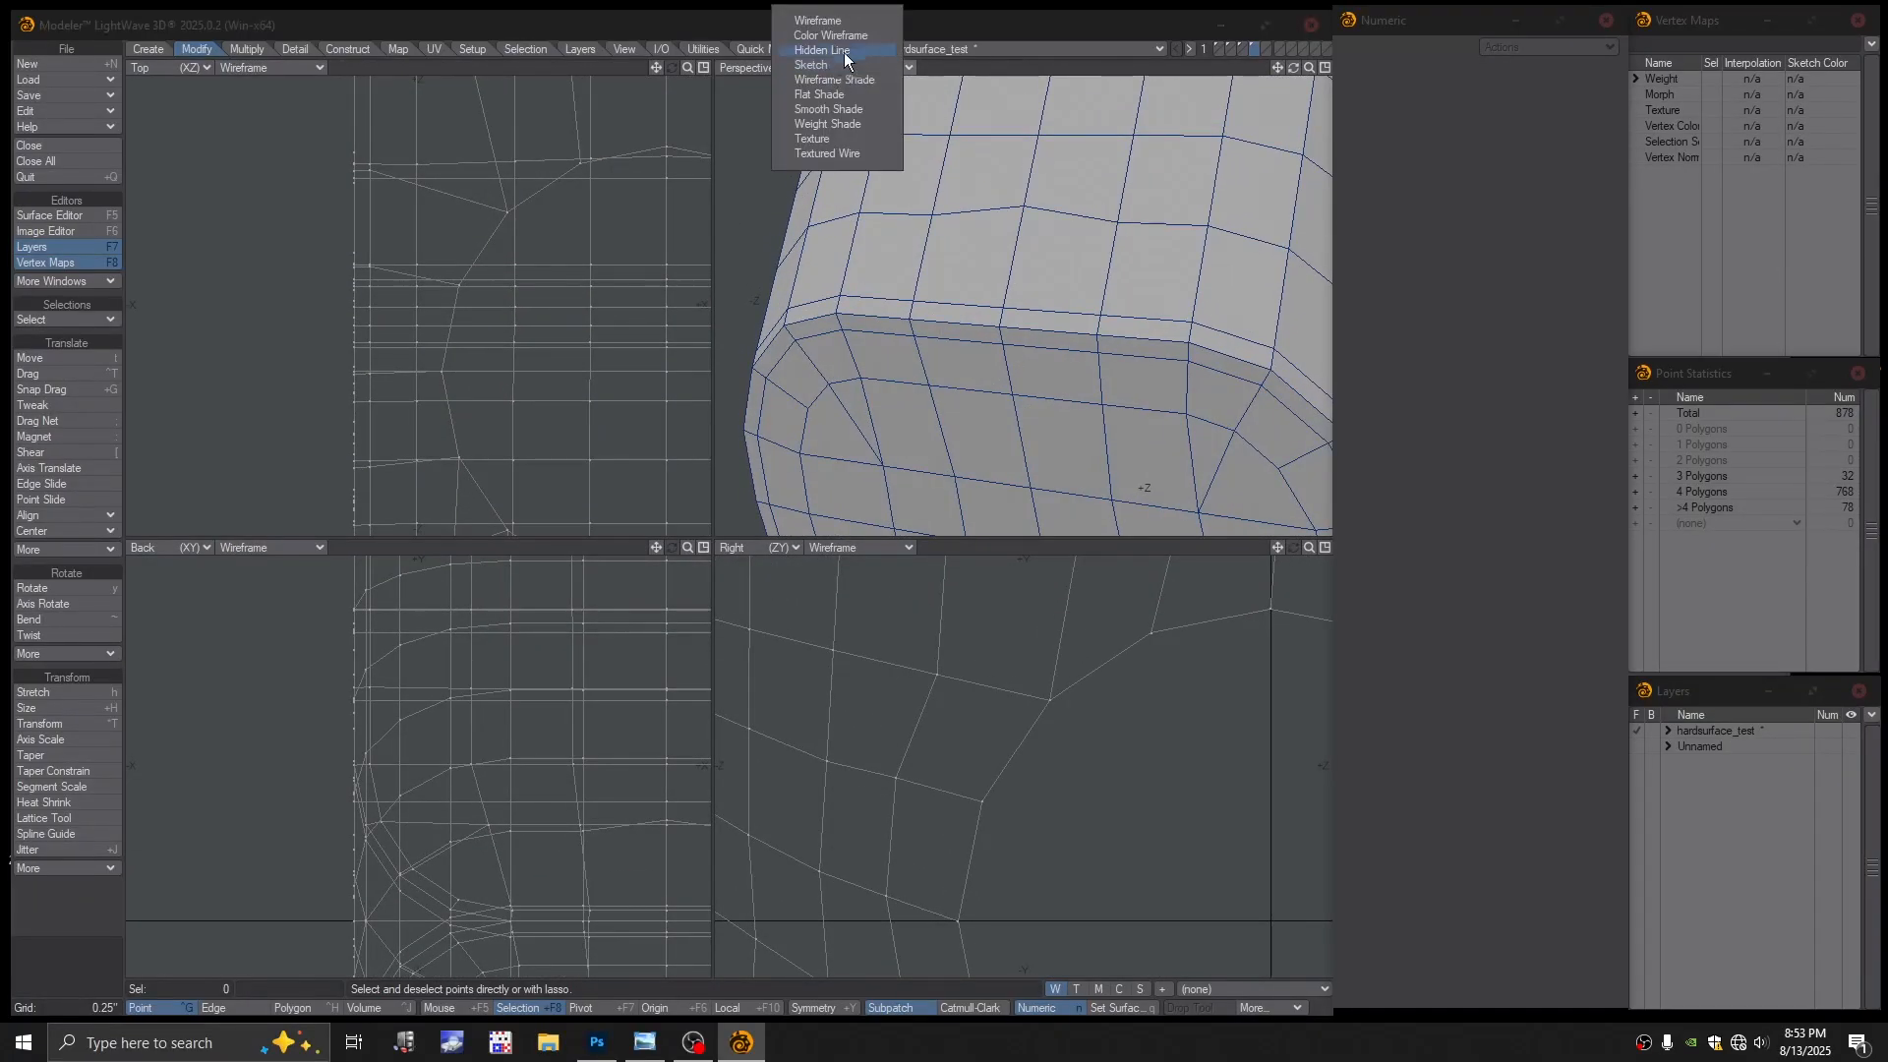
left_click(843, 51)
left_click_drag(947, 214, 1058, 325, "alt")
key("space")
key("space")
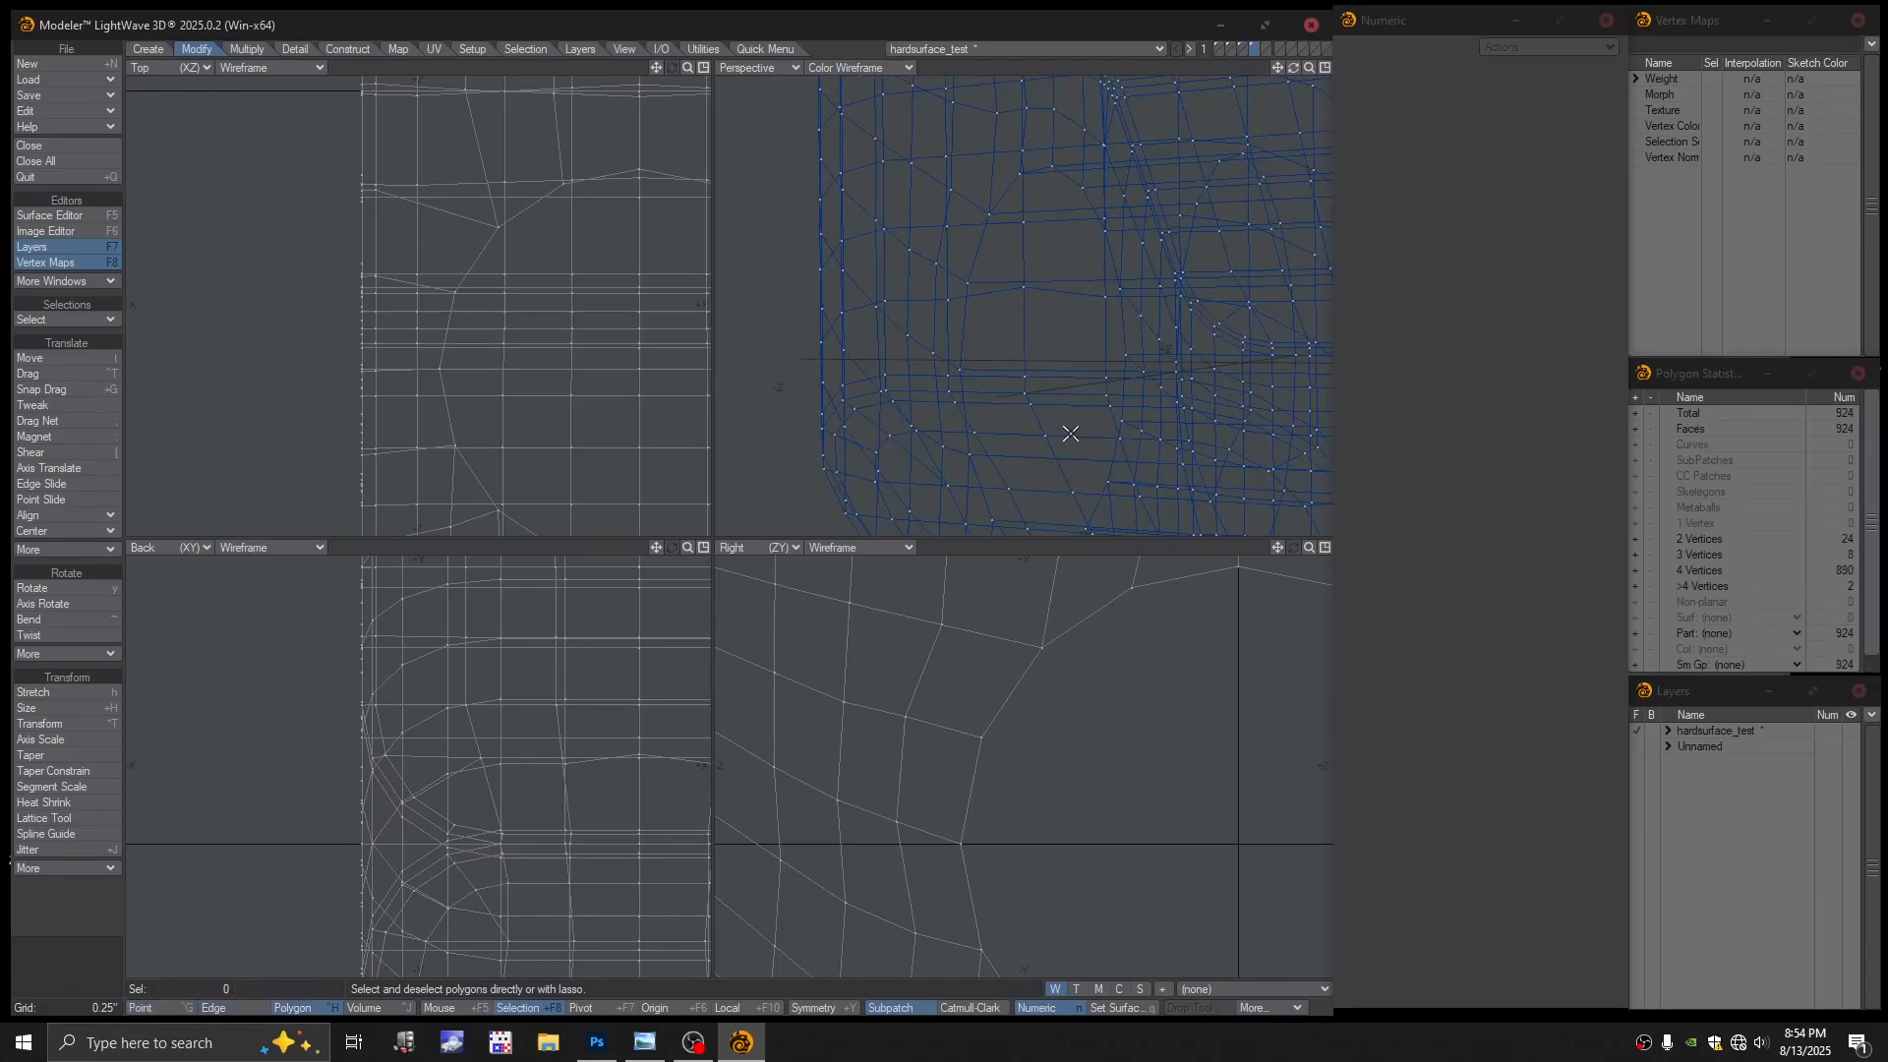
Inspect the thin stacked polygons on the lower face by selecting and deselecting them
left_click(1070, 434)
left_click(1070, 437)
left_click_drag(1066, 452, 1066, 422)
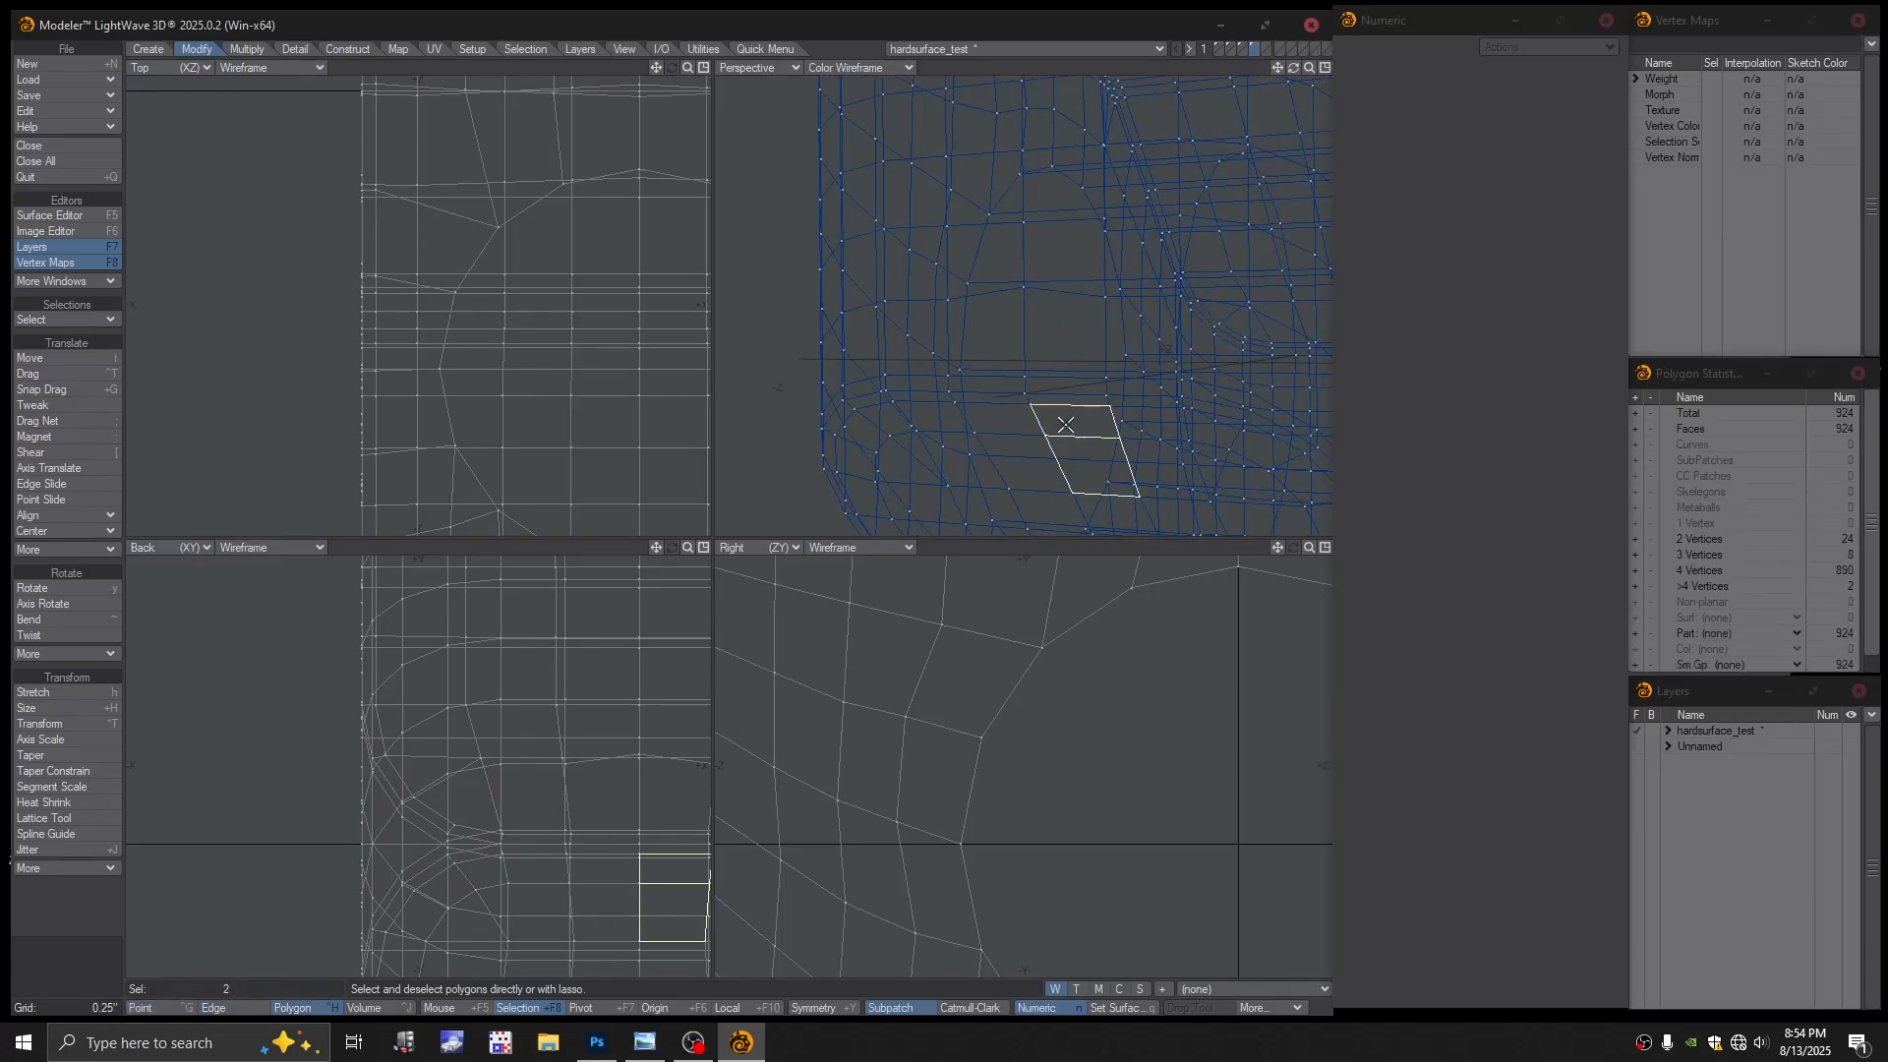
left_click(1062, 455)
left_click(1072, 440)
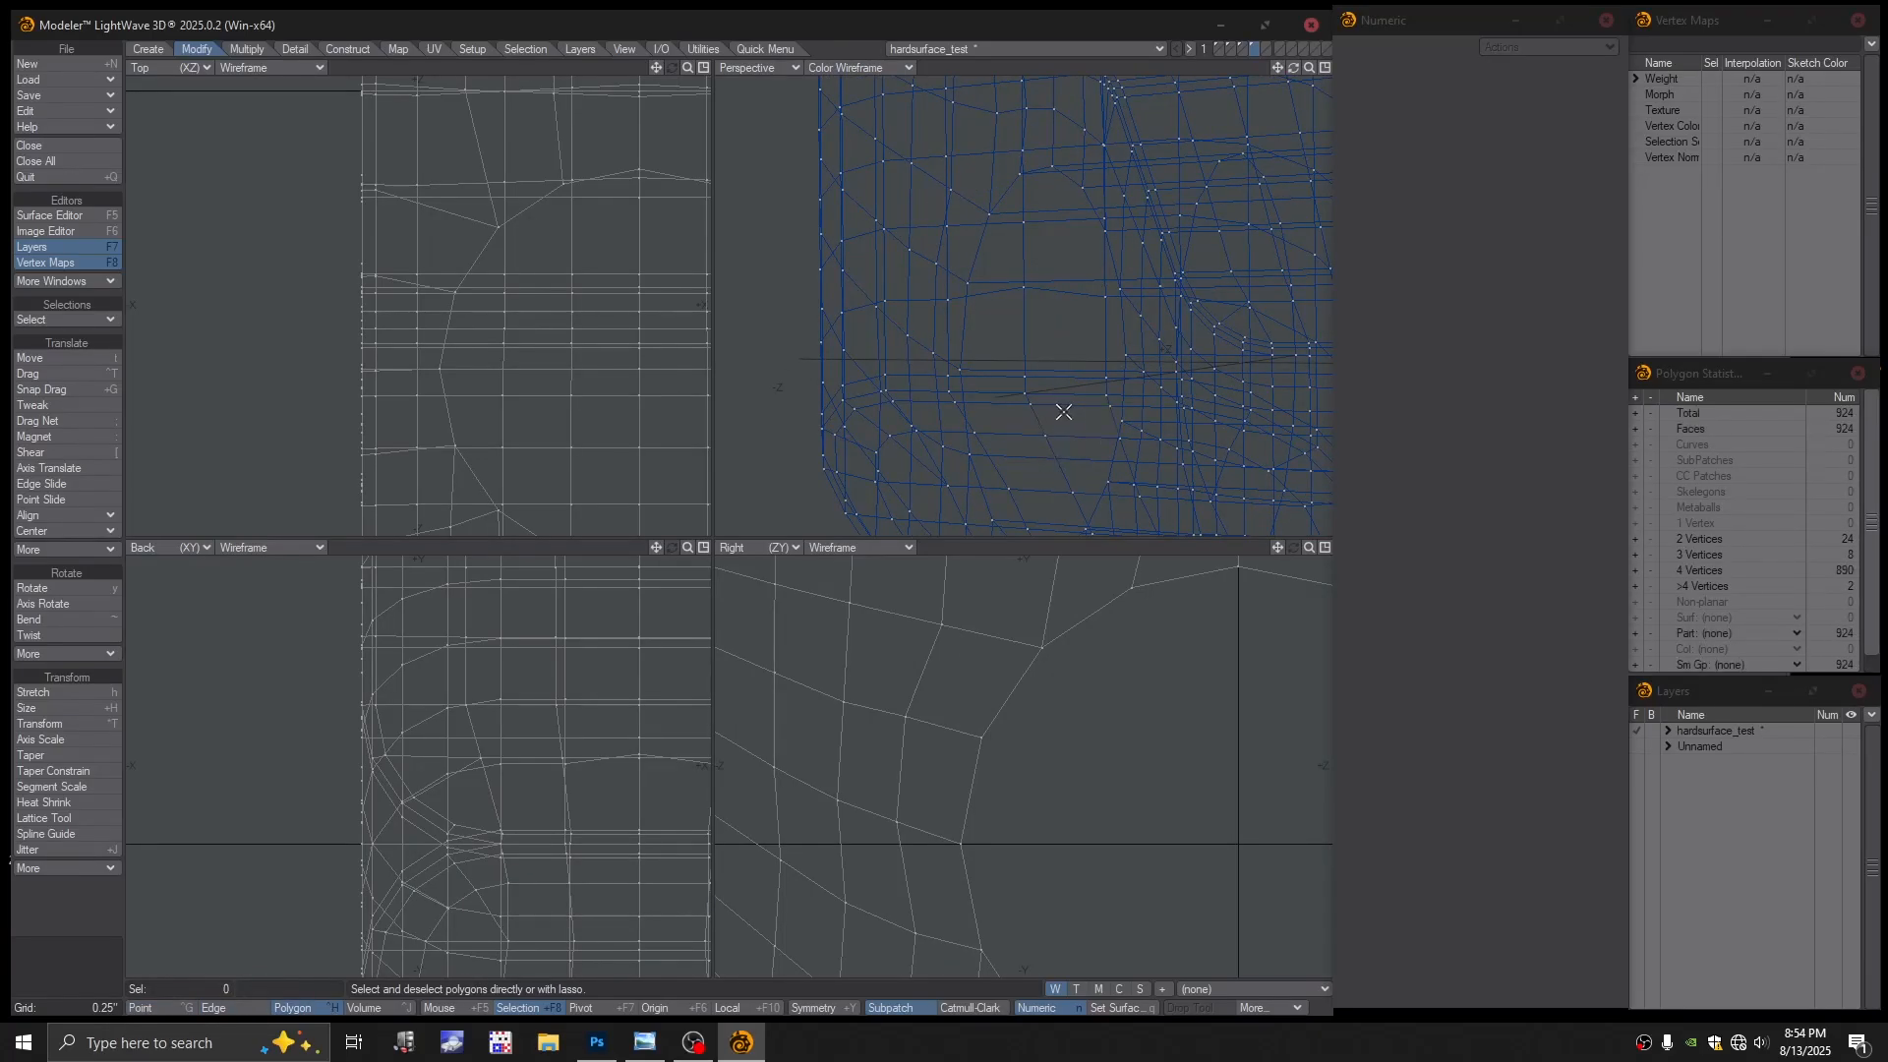
left_click(1057, 405)
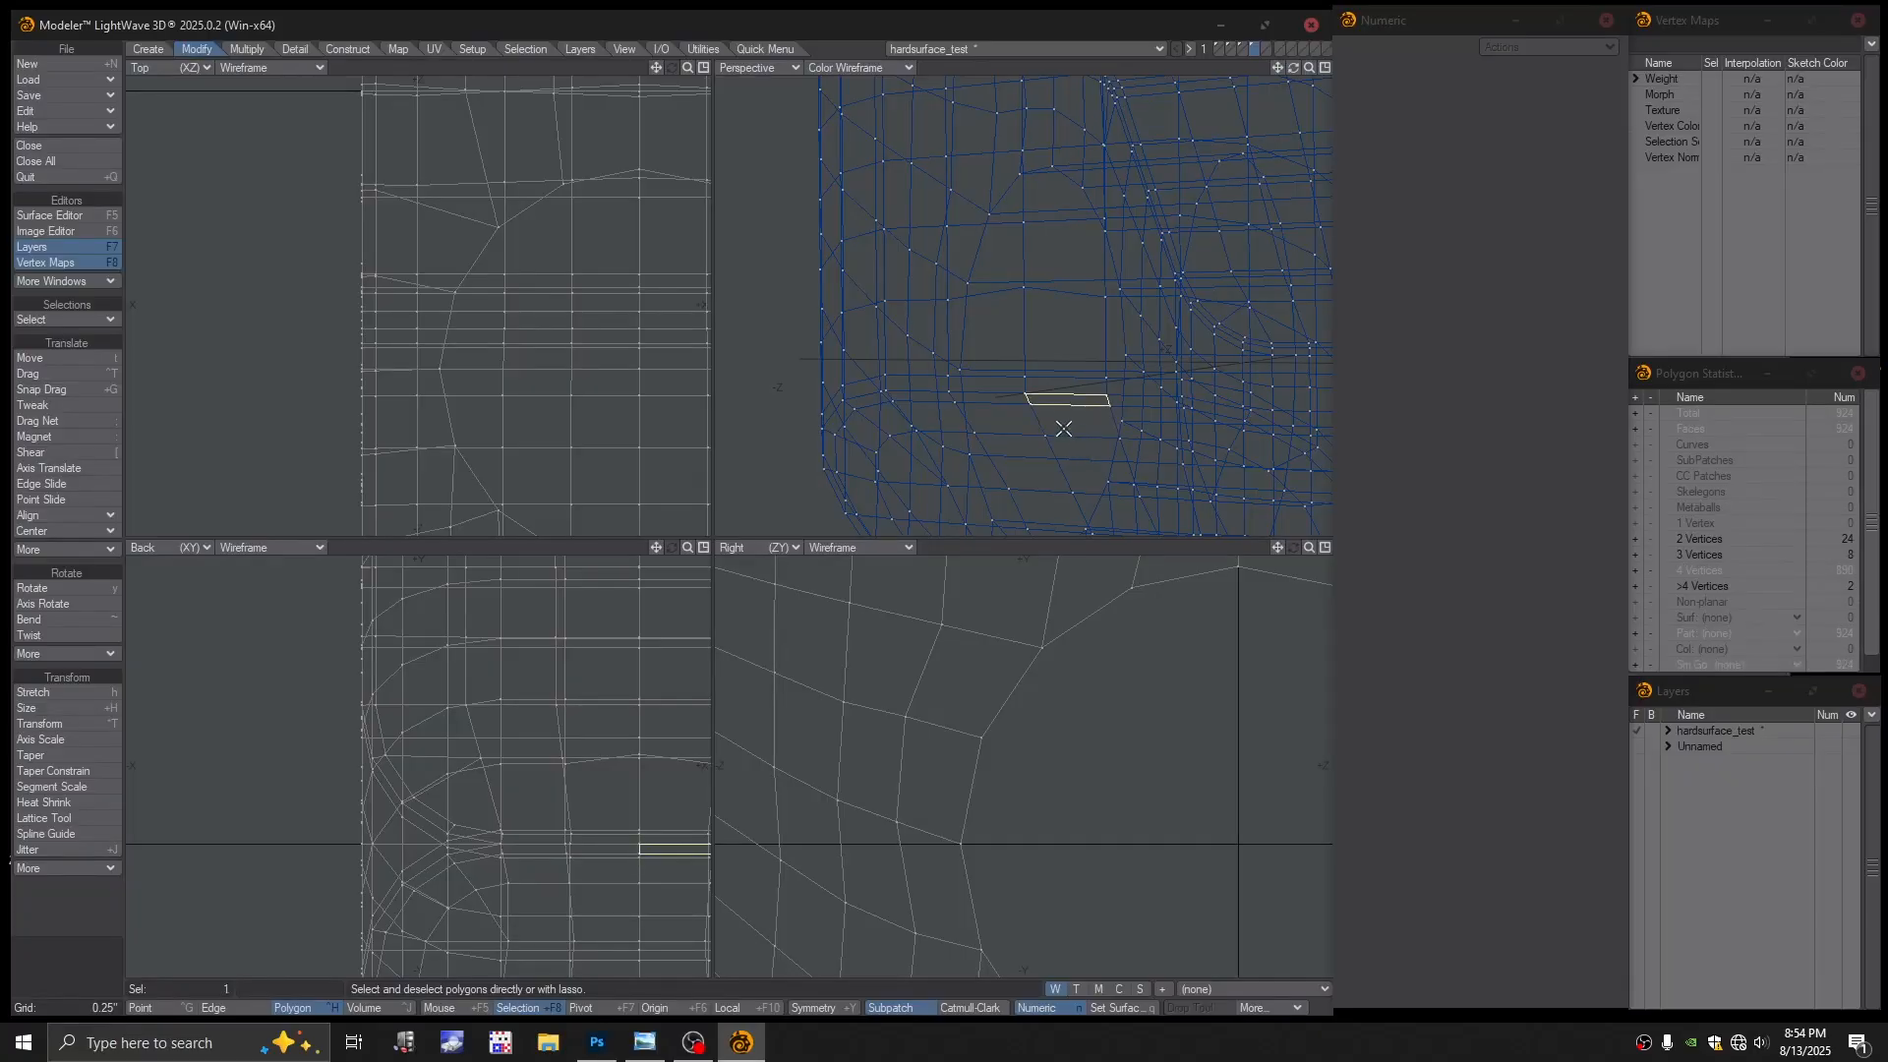
left_click_drag(1058, 402, 1058, 393)
left_click(1061, 386)
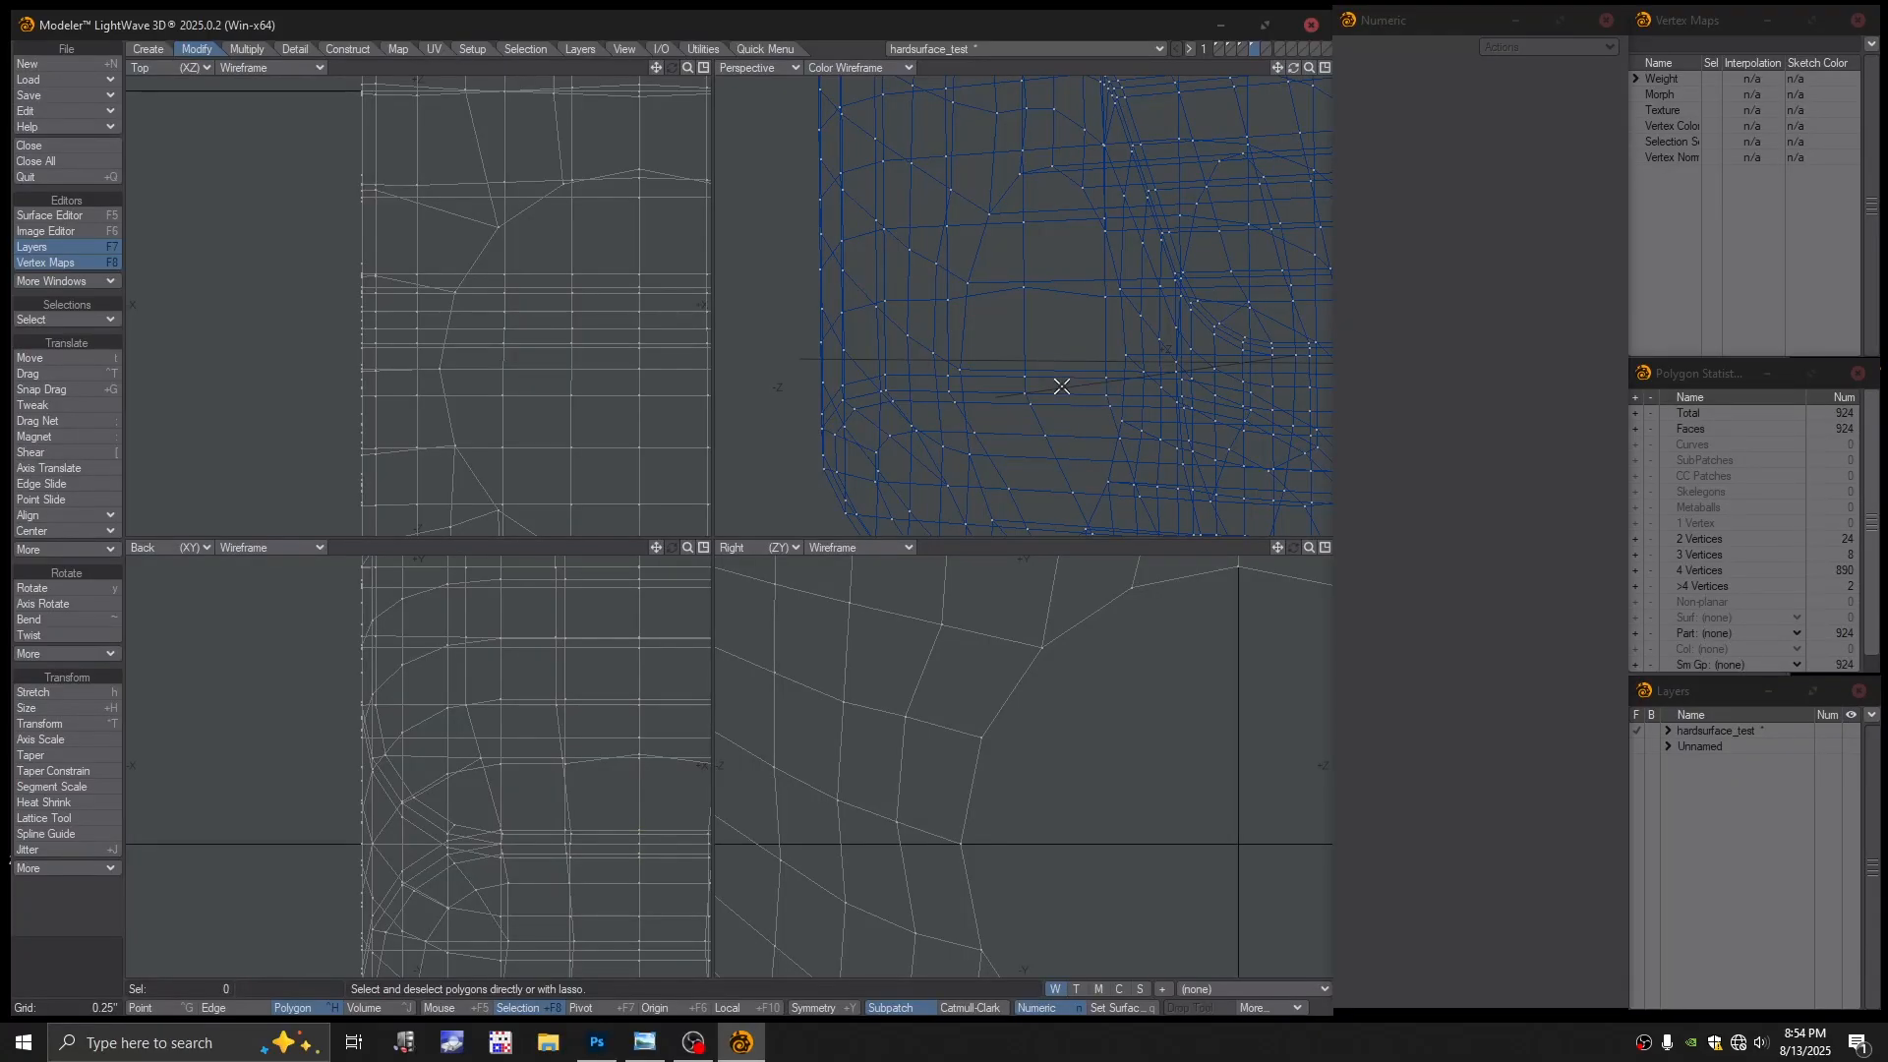
Select the two polygons with more than four vertices, inspect them, and clear the selection
left_click(1636, 586)
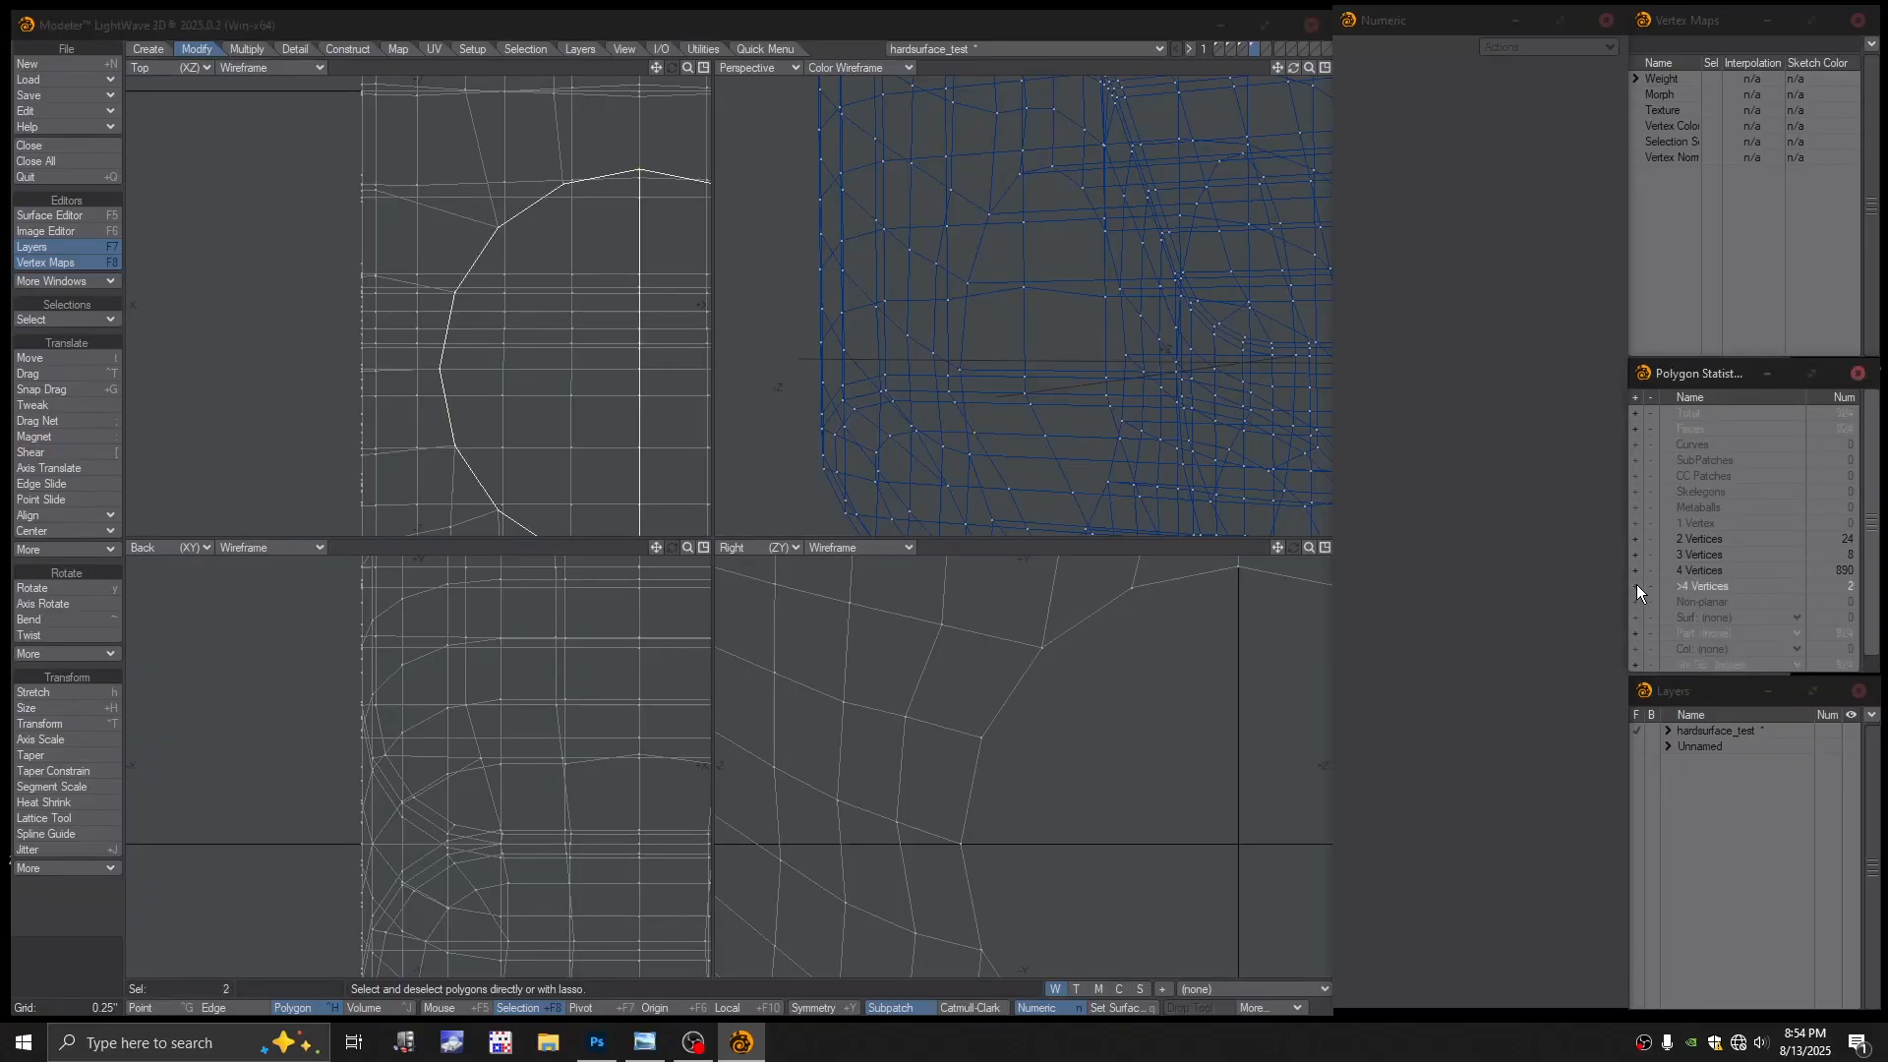
key("a")
left_click_drag(898, 405, 1116, 367, "alt")
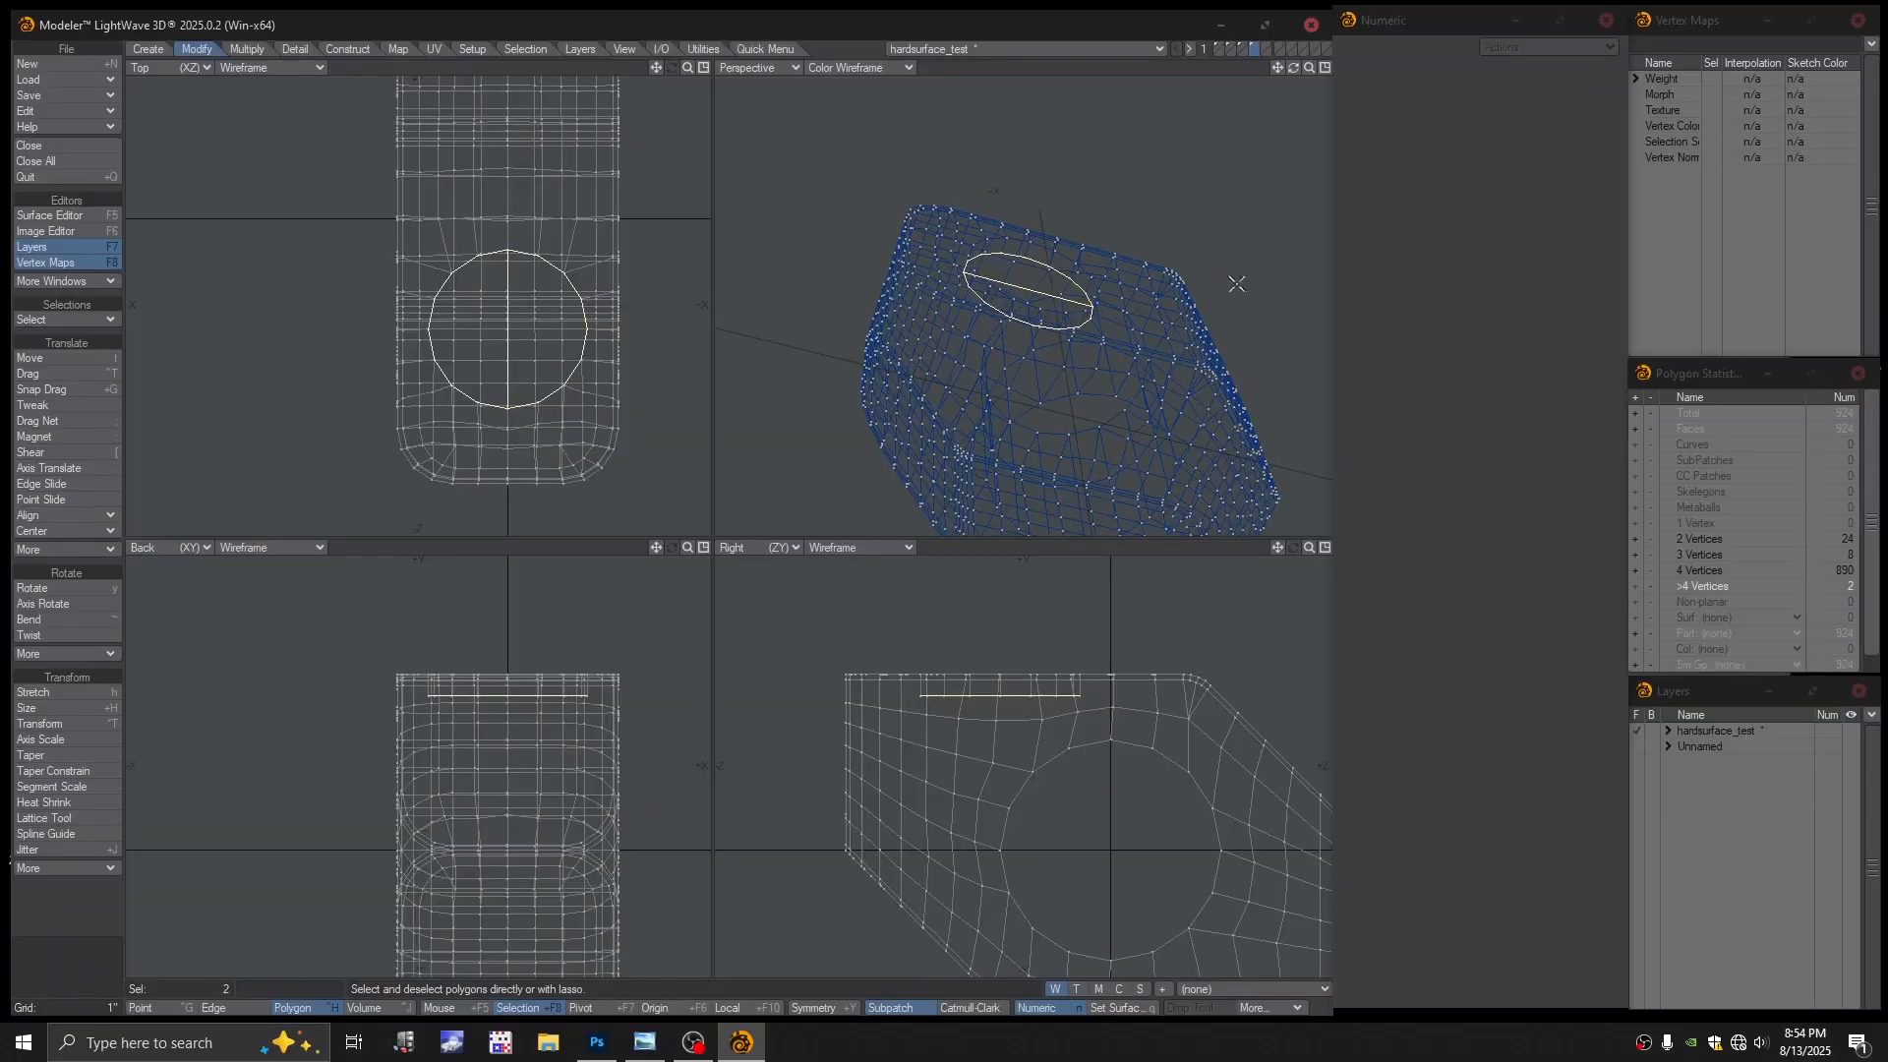
key("slash")
left_click_drag(1252, 304, 1159, 393, "alt")
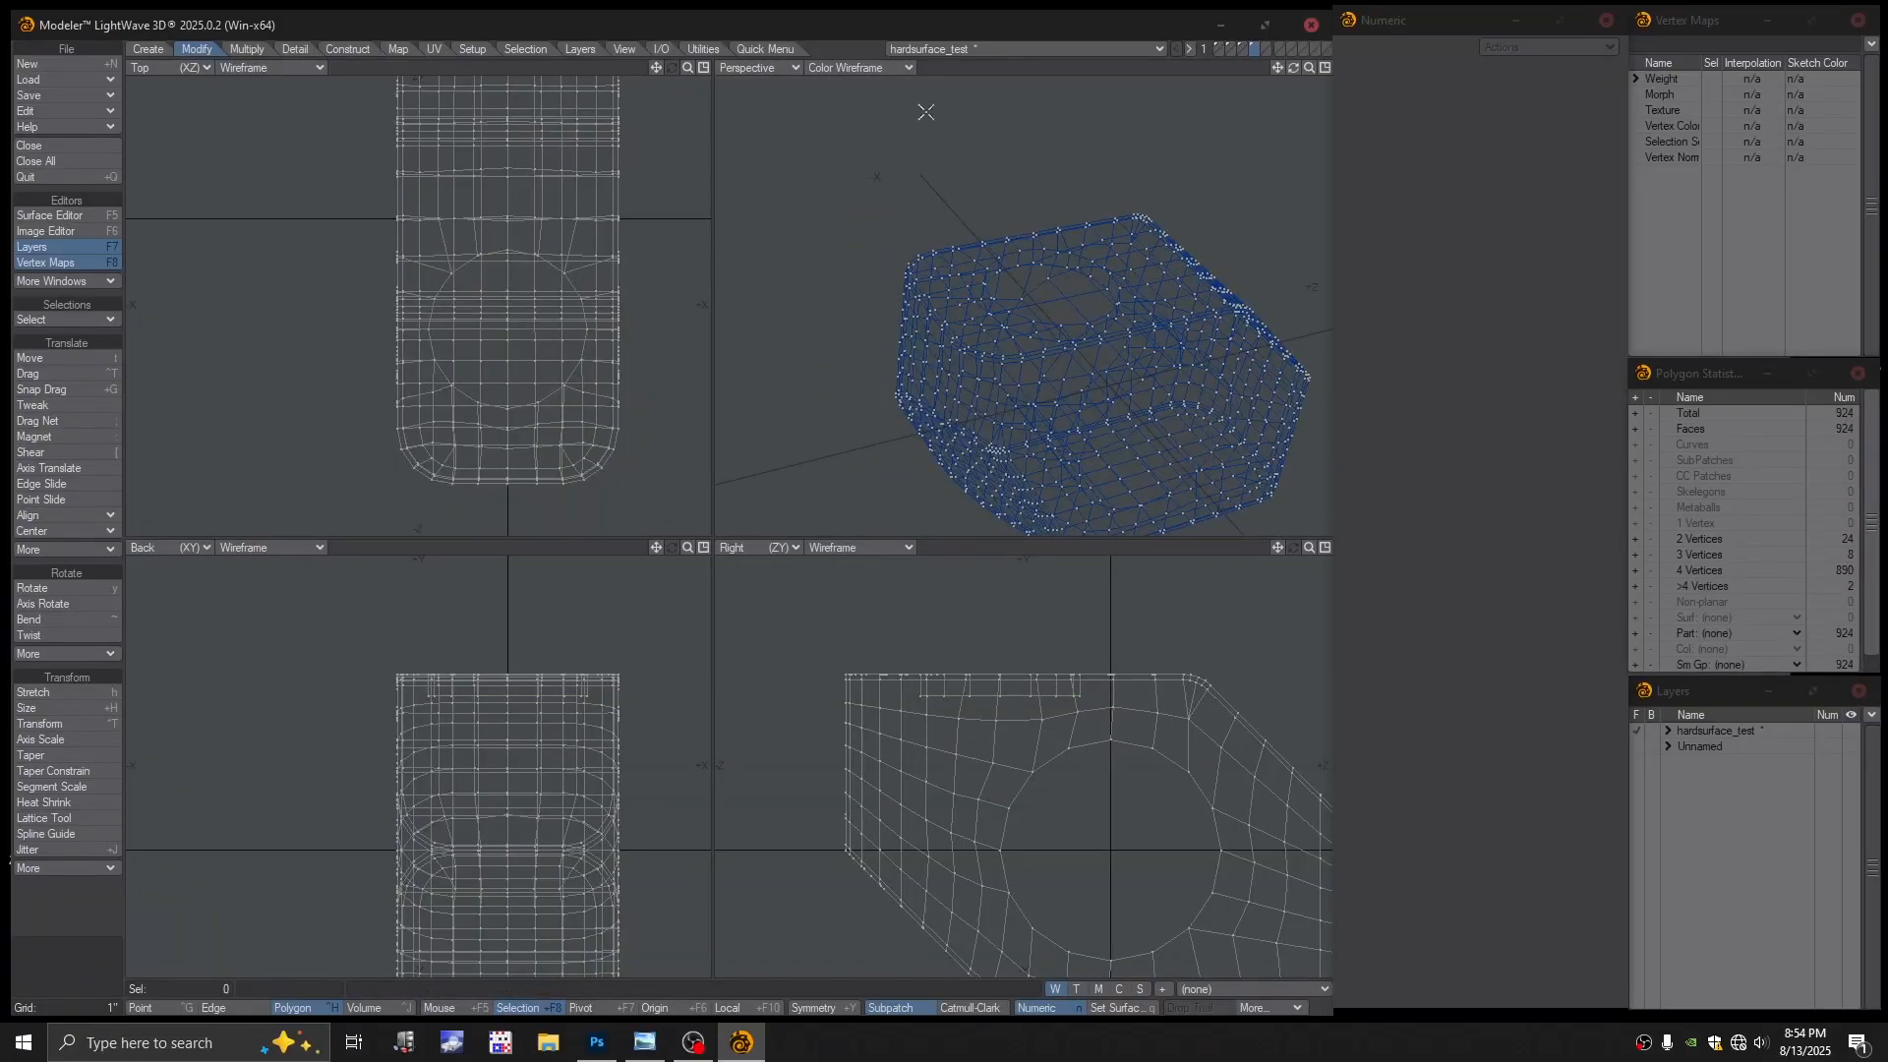
Set Perspective to Textured Wireframe and turn on subpatches, dismissing the conversion error
left_click(877, 71)
left_click(854, 188)
left_click_drag(939, 403, 996, 351, "alt")
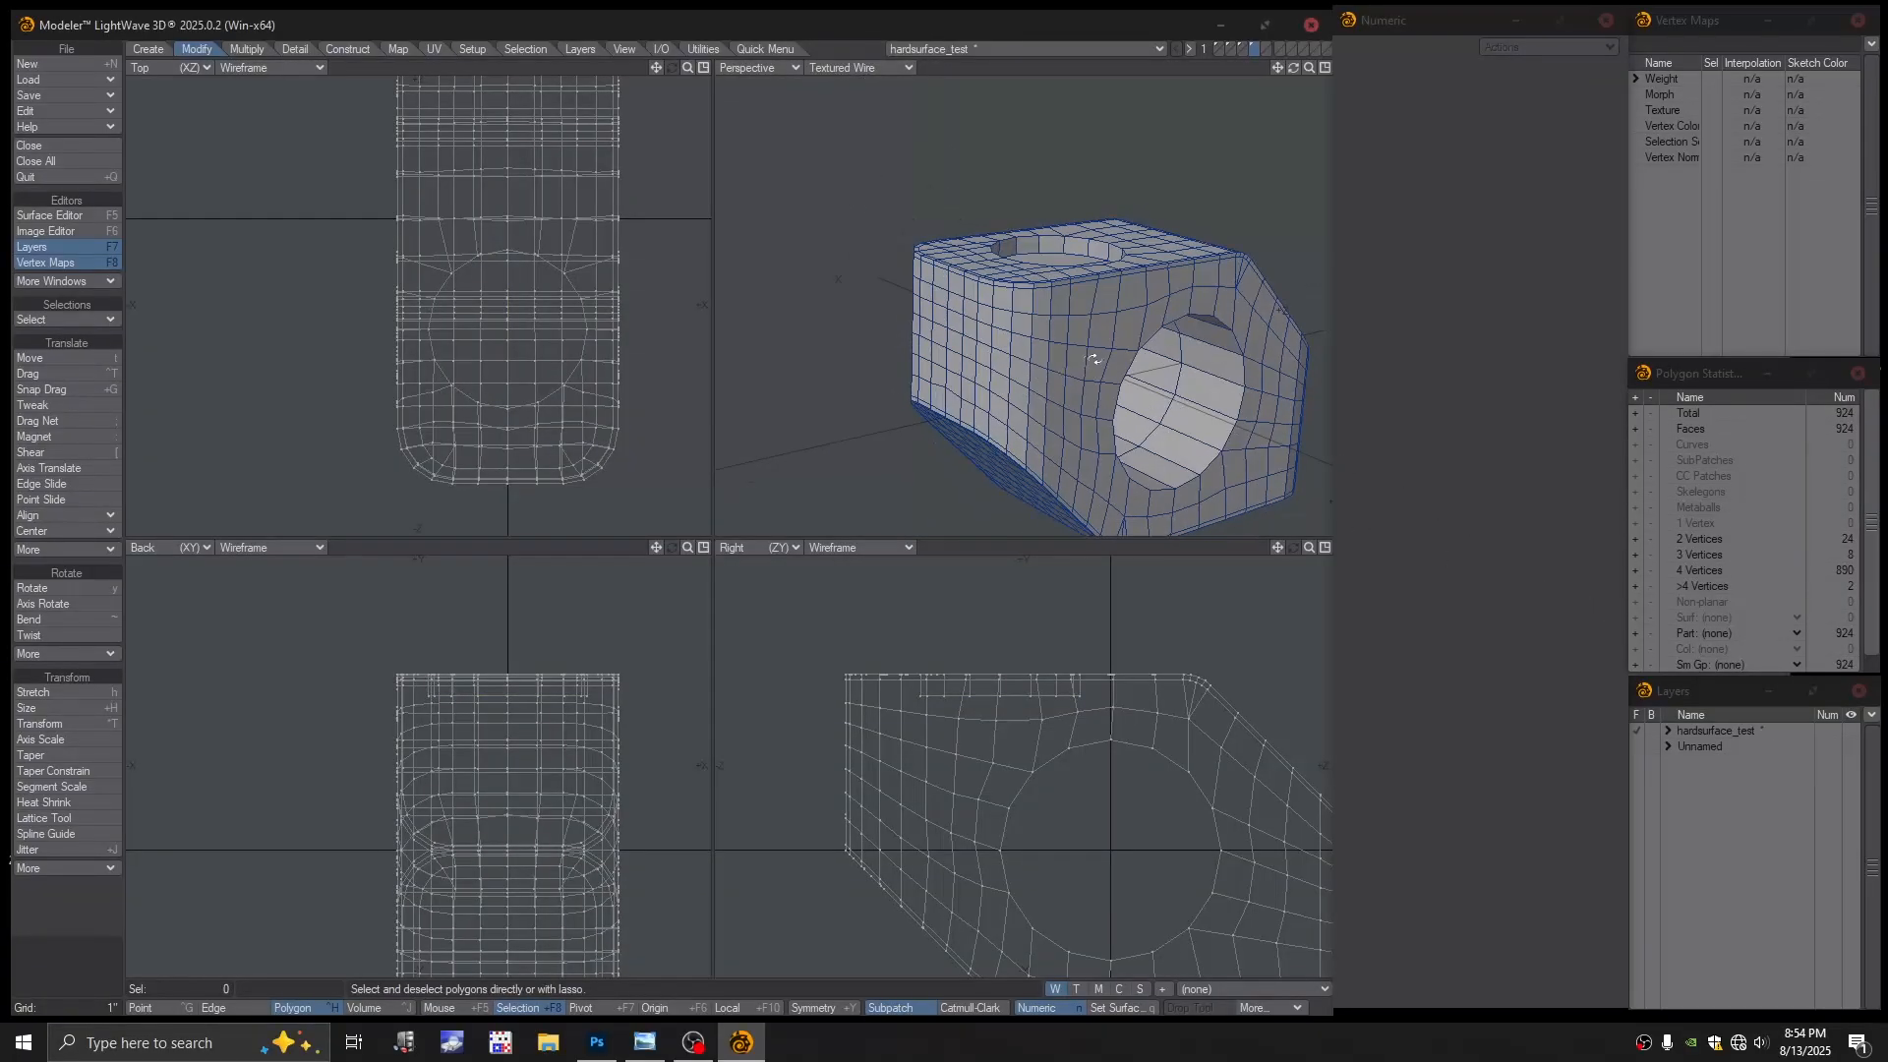
scroll(996, 351, "up", 3)
key("Tab")
left_click(913, 510)
left_click_drag(969, 423, 1121, 364, "alt")
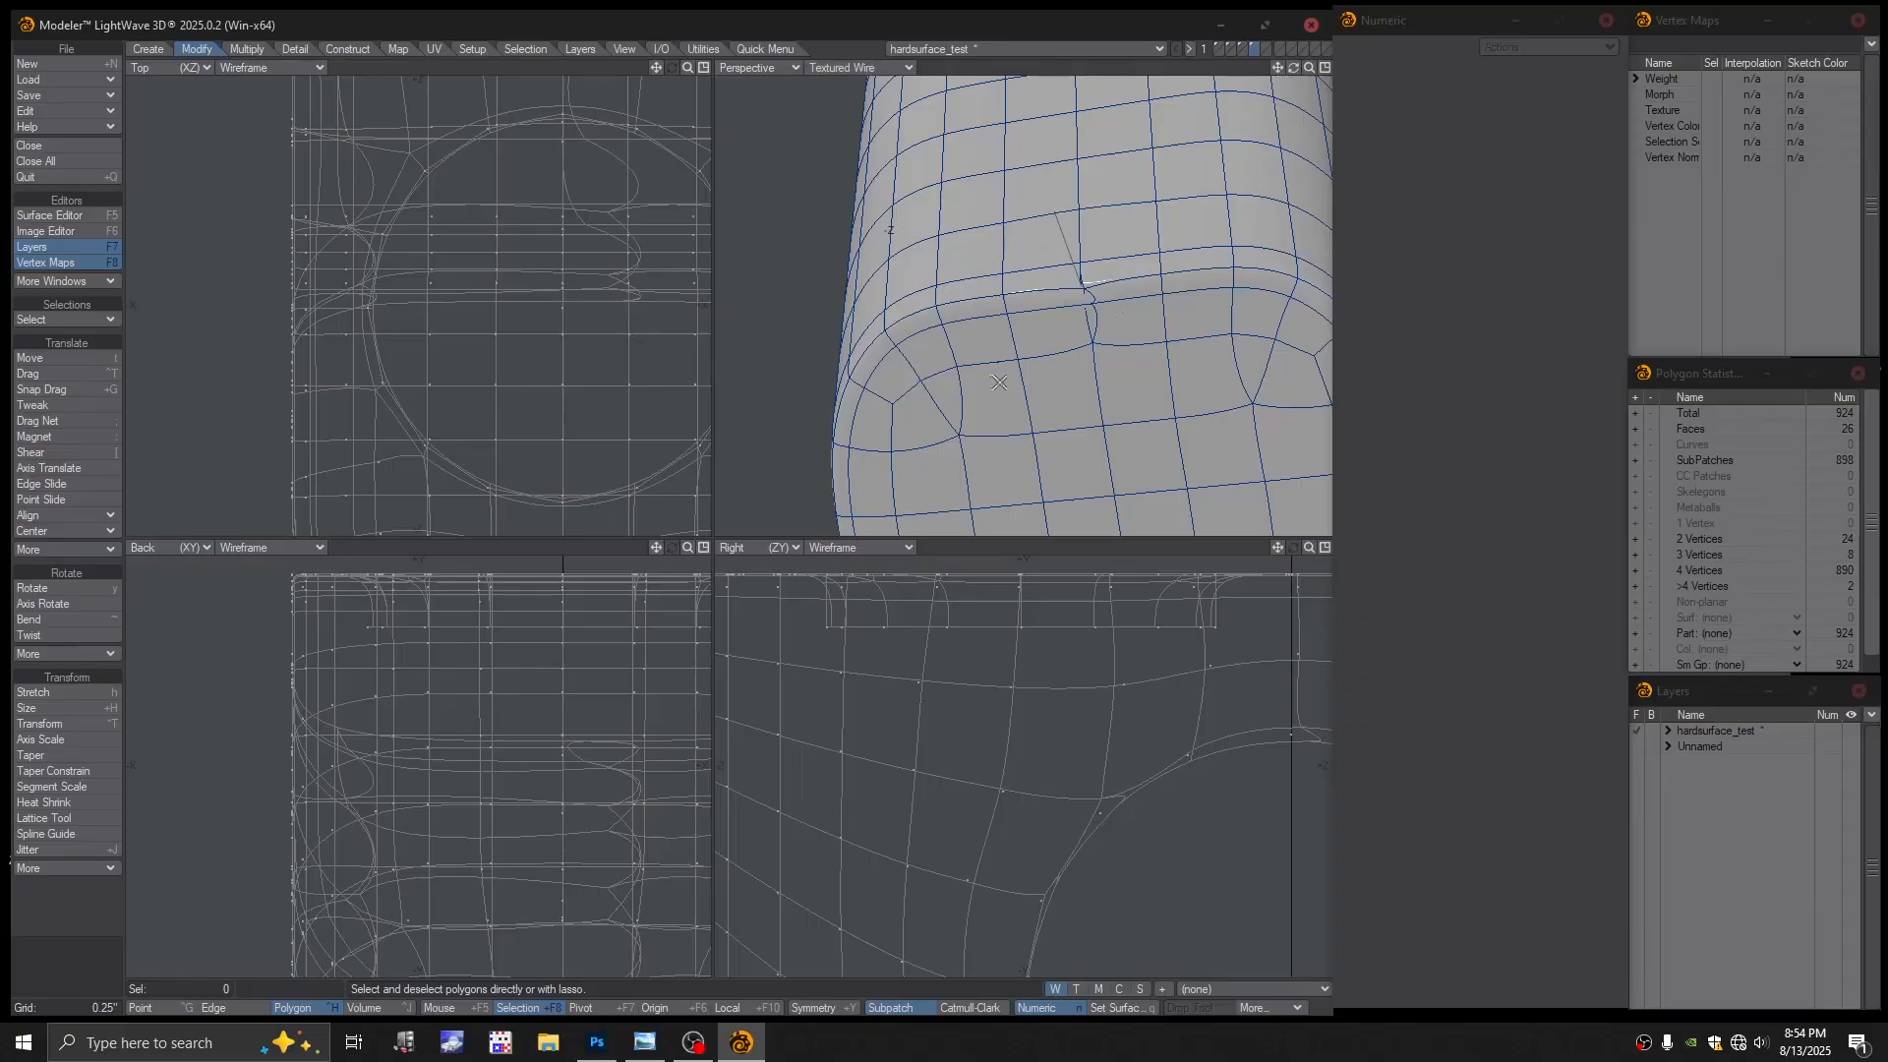
Turn off subpatches and show the Perspective view as plain wireframe
key("Tab")
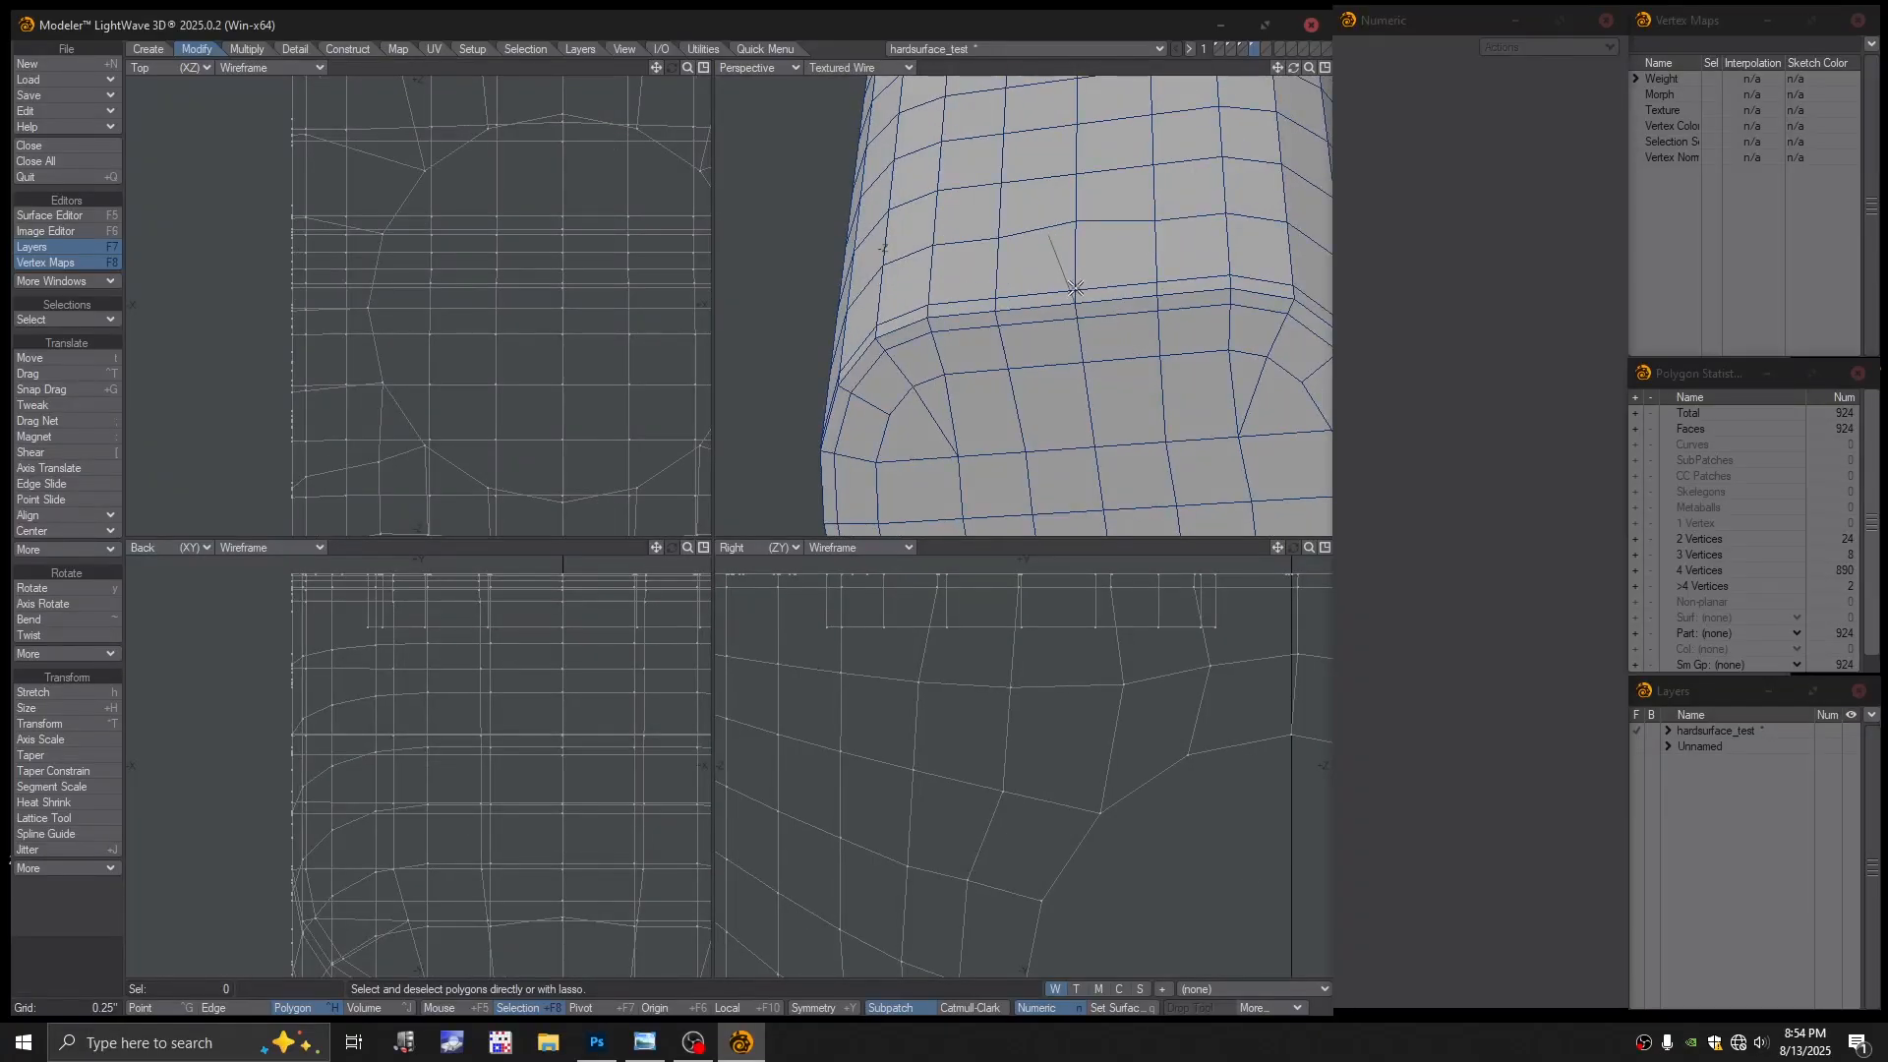
left_click(857, 68)
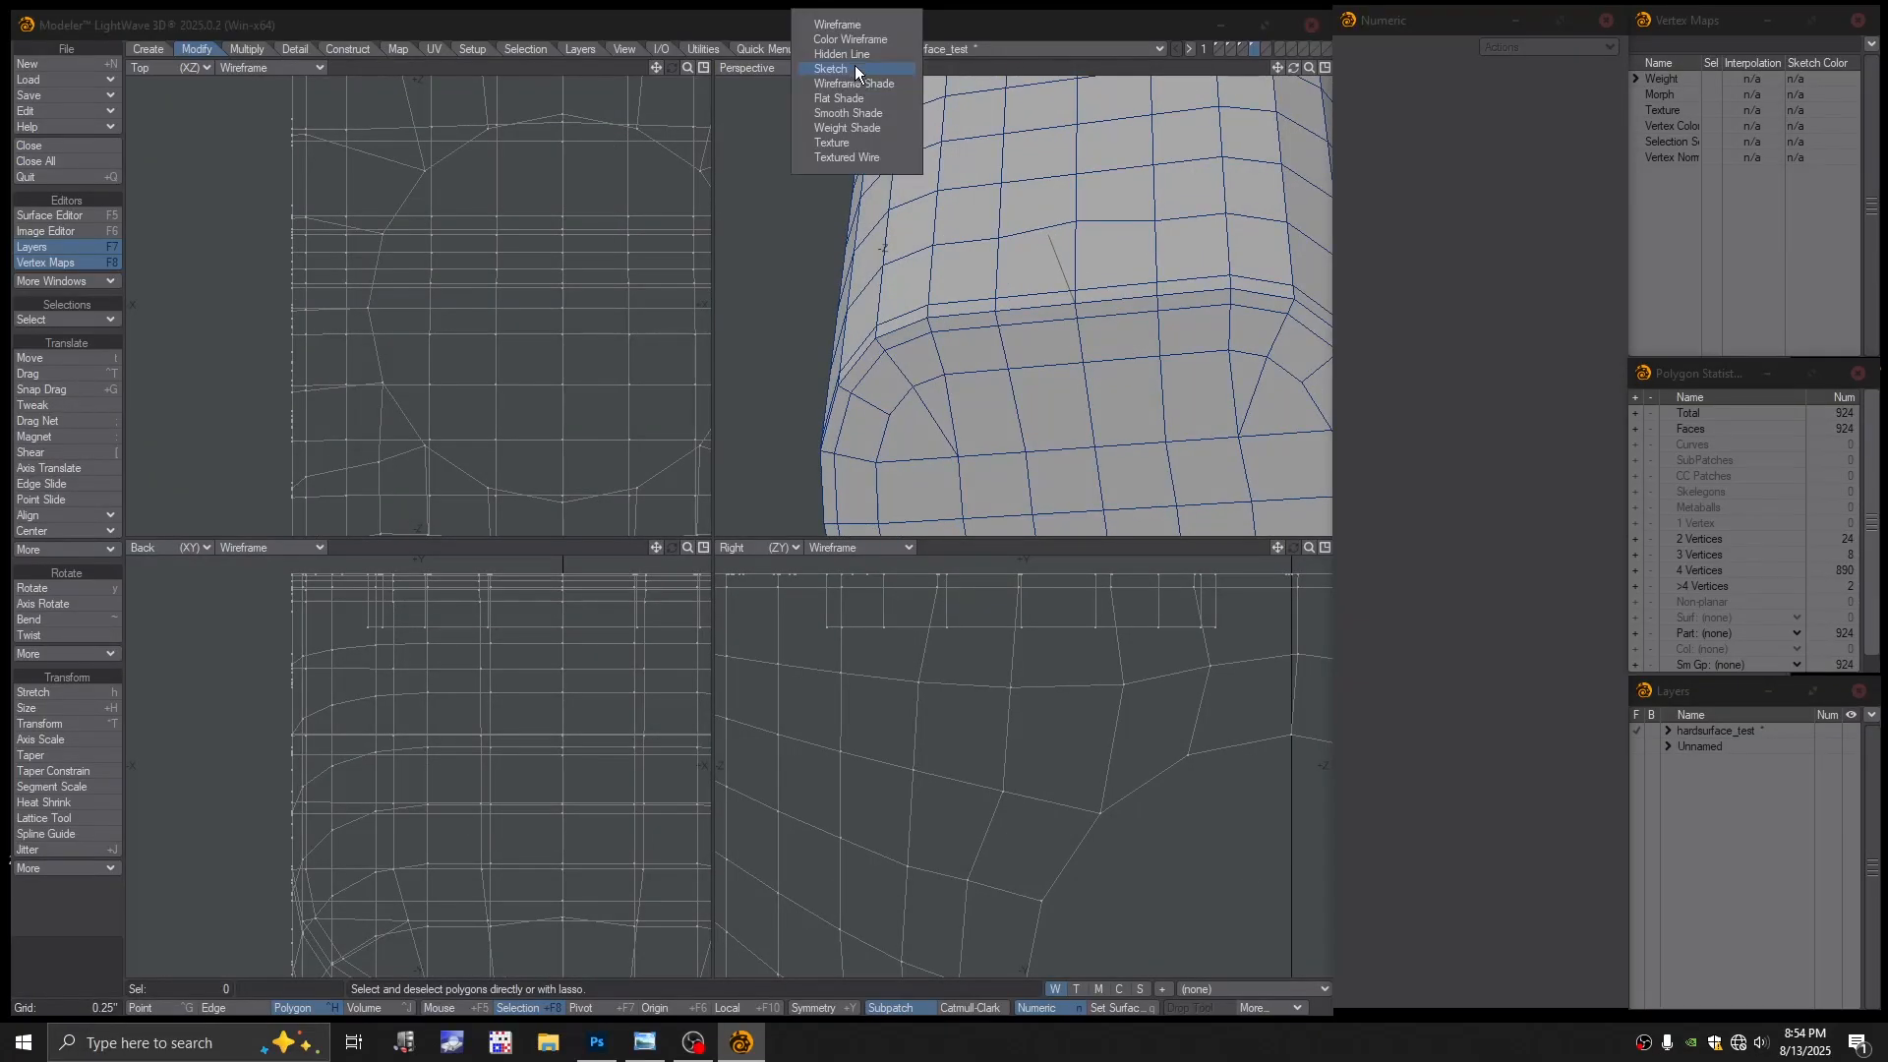
left_click(858, 27)
left_click_drag(1113, 318, 1104, 318, "alt")
In Point mode, check points on the mesh by selecting and releasing them
key("ctrl+g")
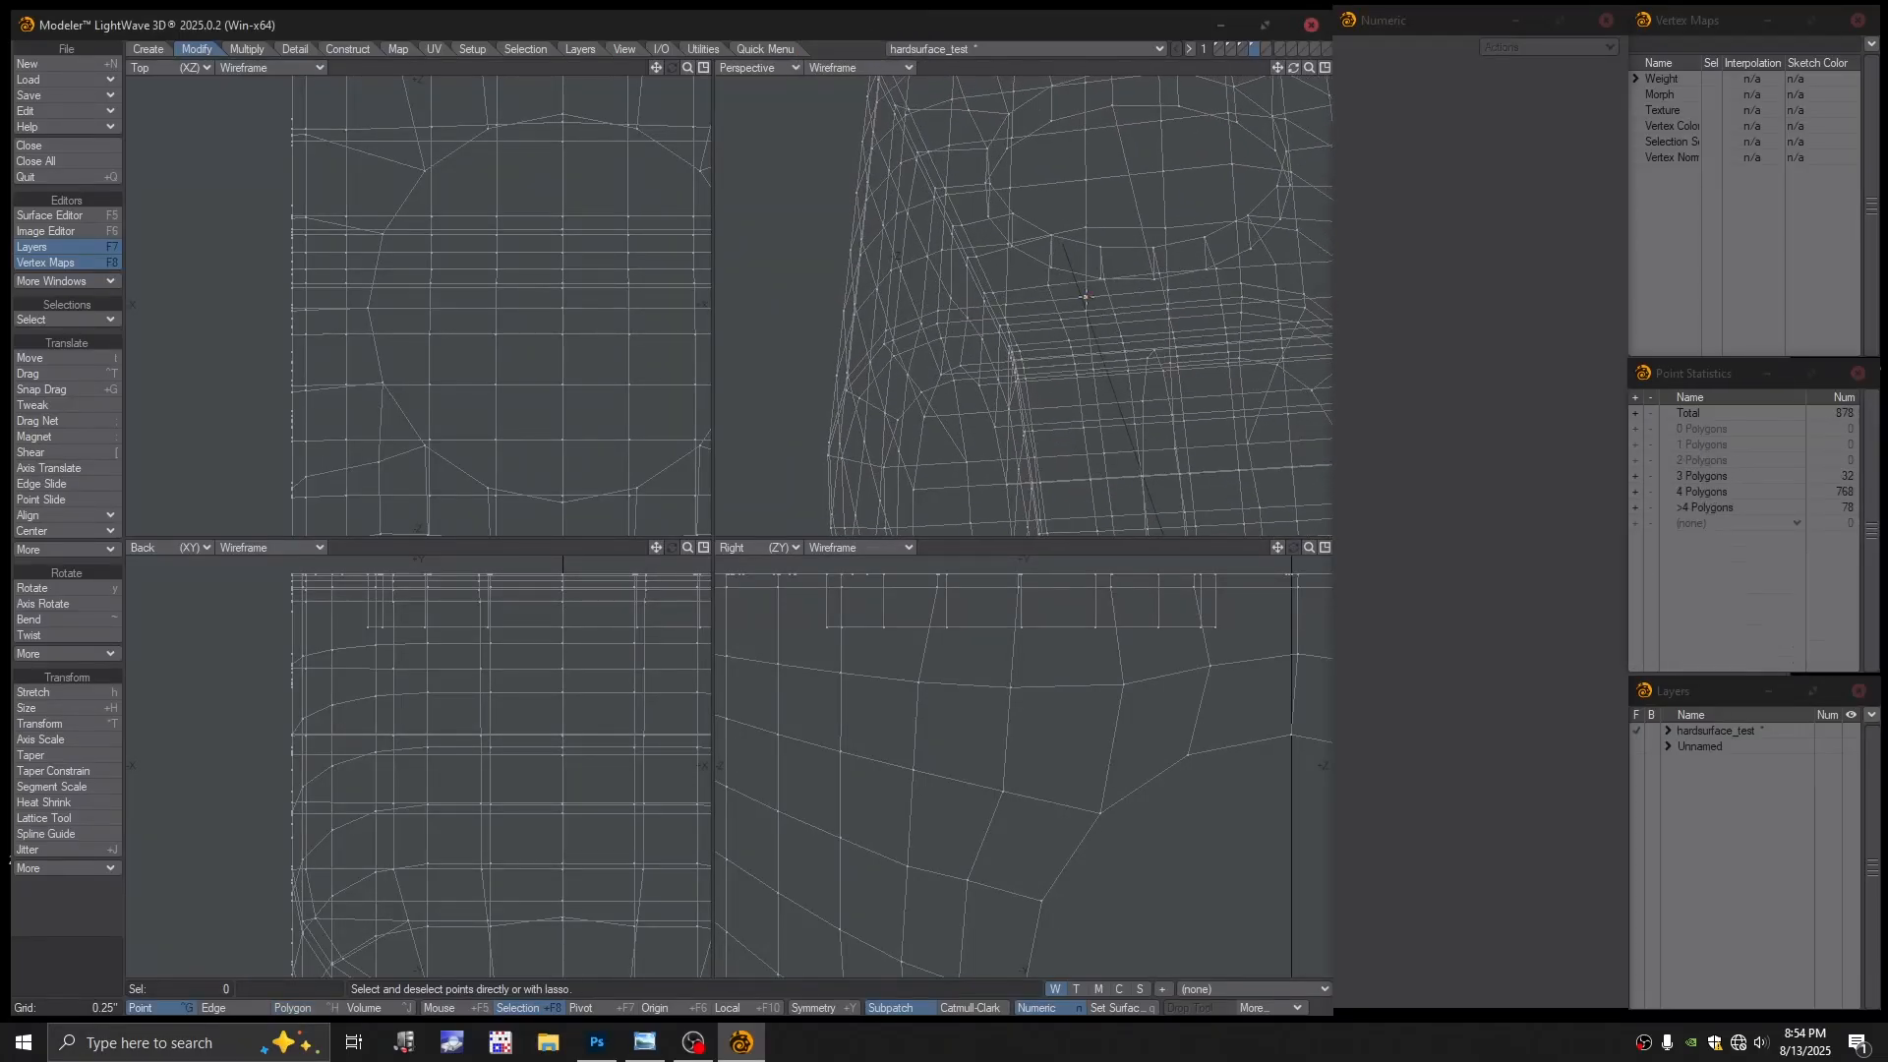
left_click(1086, 310)
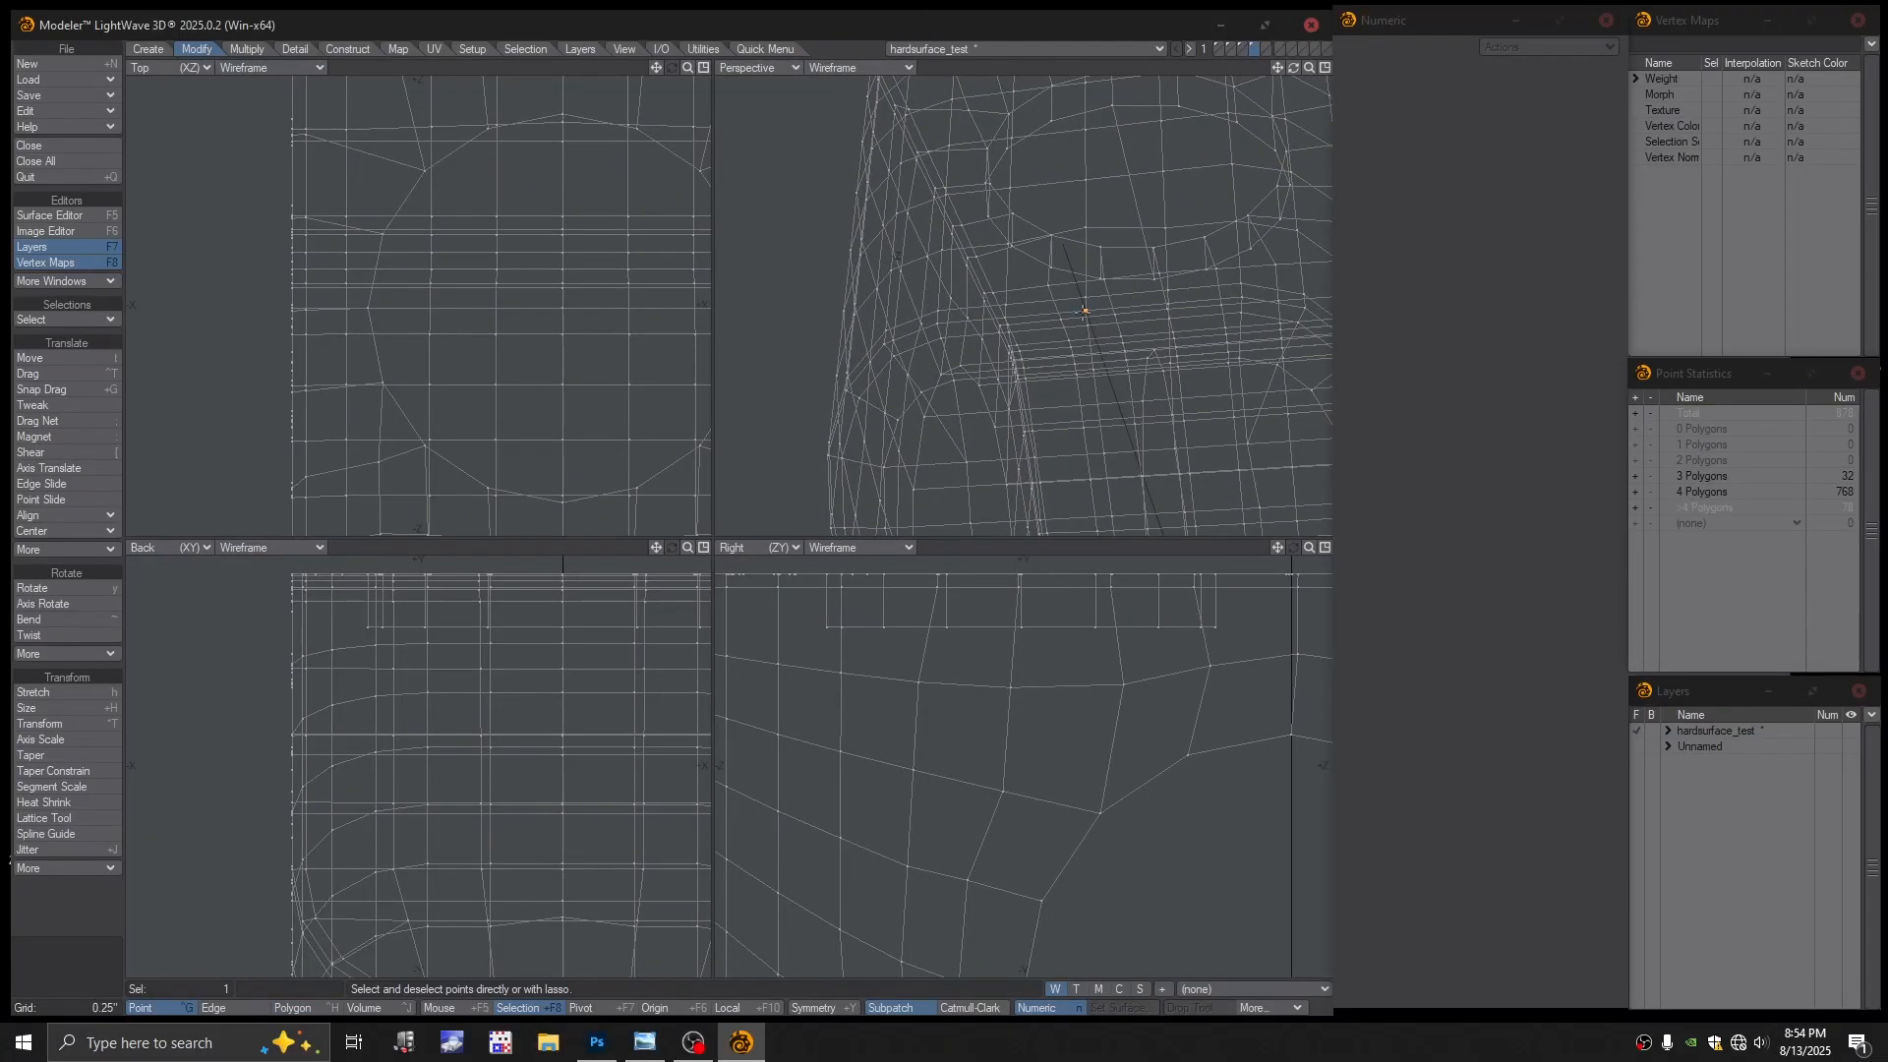
left_click(1103, 317)
left_click(1089, 322)
left_click(1087, 325)
left_click_drag(1113, 346, 1068, 412, "alt")
left_click(1090, 311)
left_click(1091, 308)
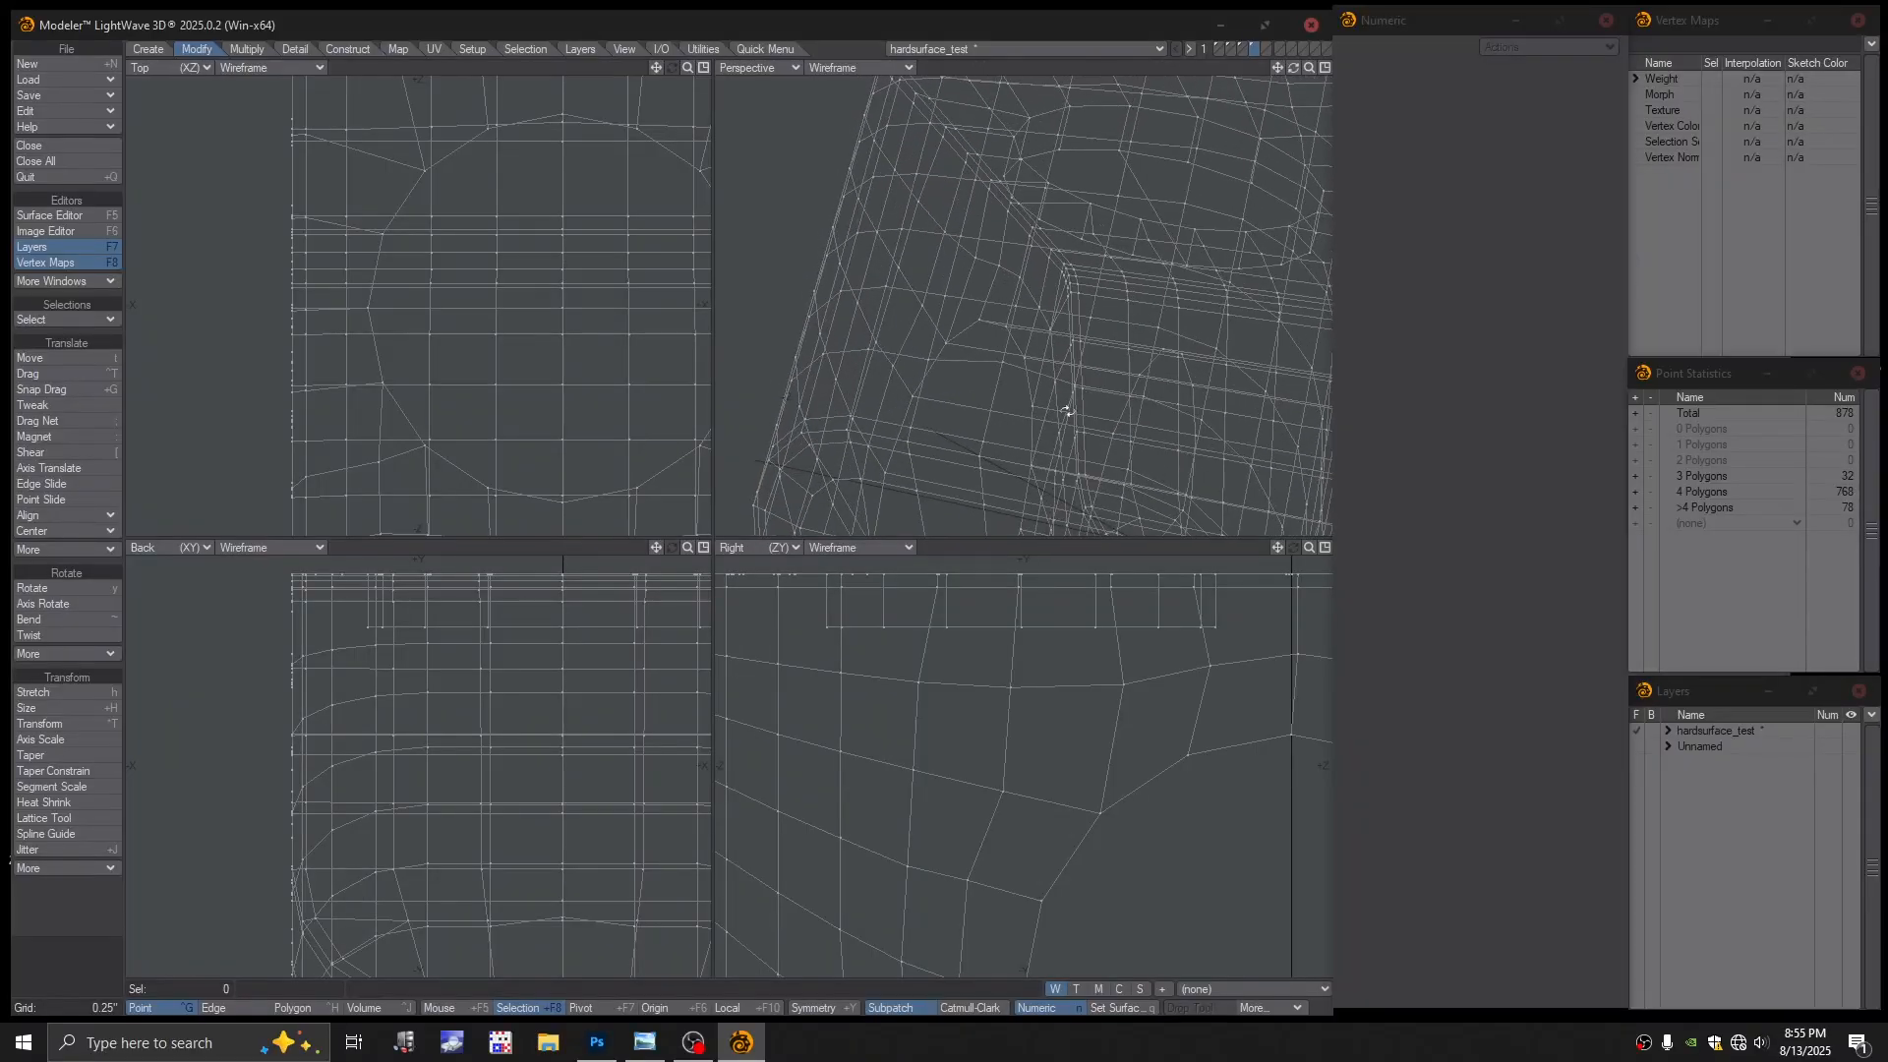
Inspect the points at the block's corner by selecting and deselecting them
left_click_drag(970, 458, 964, 434, "alt")
left_click(953, 439)
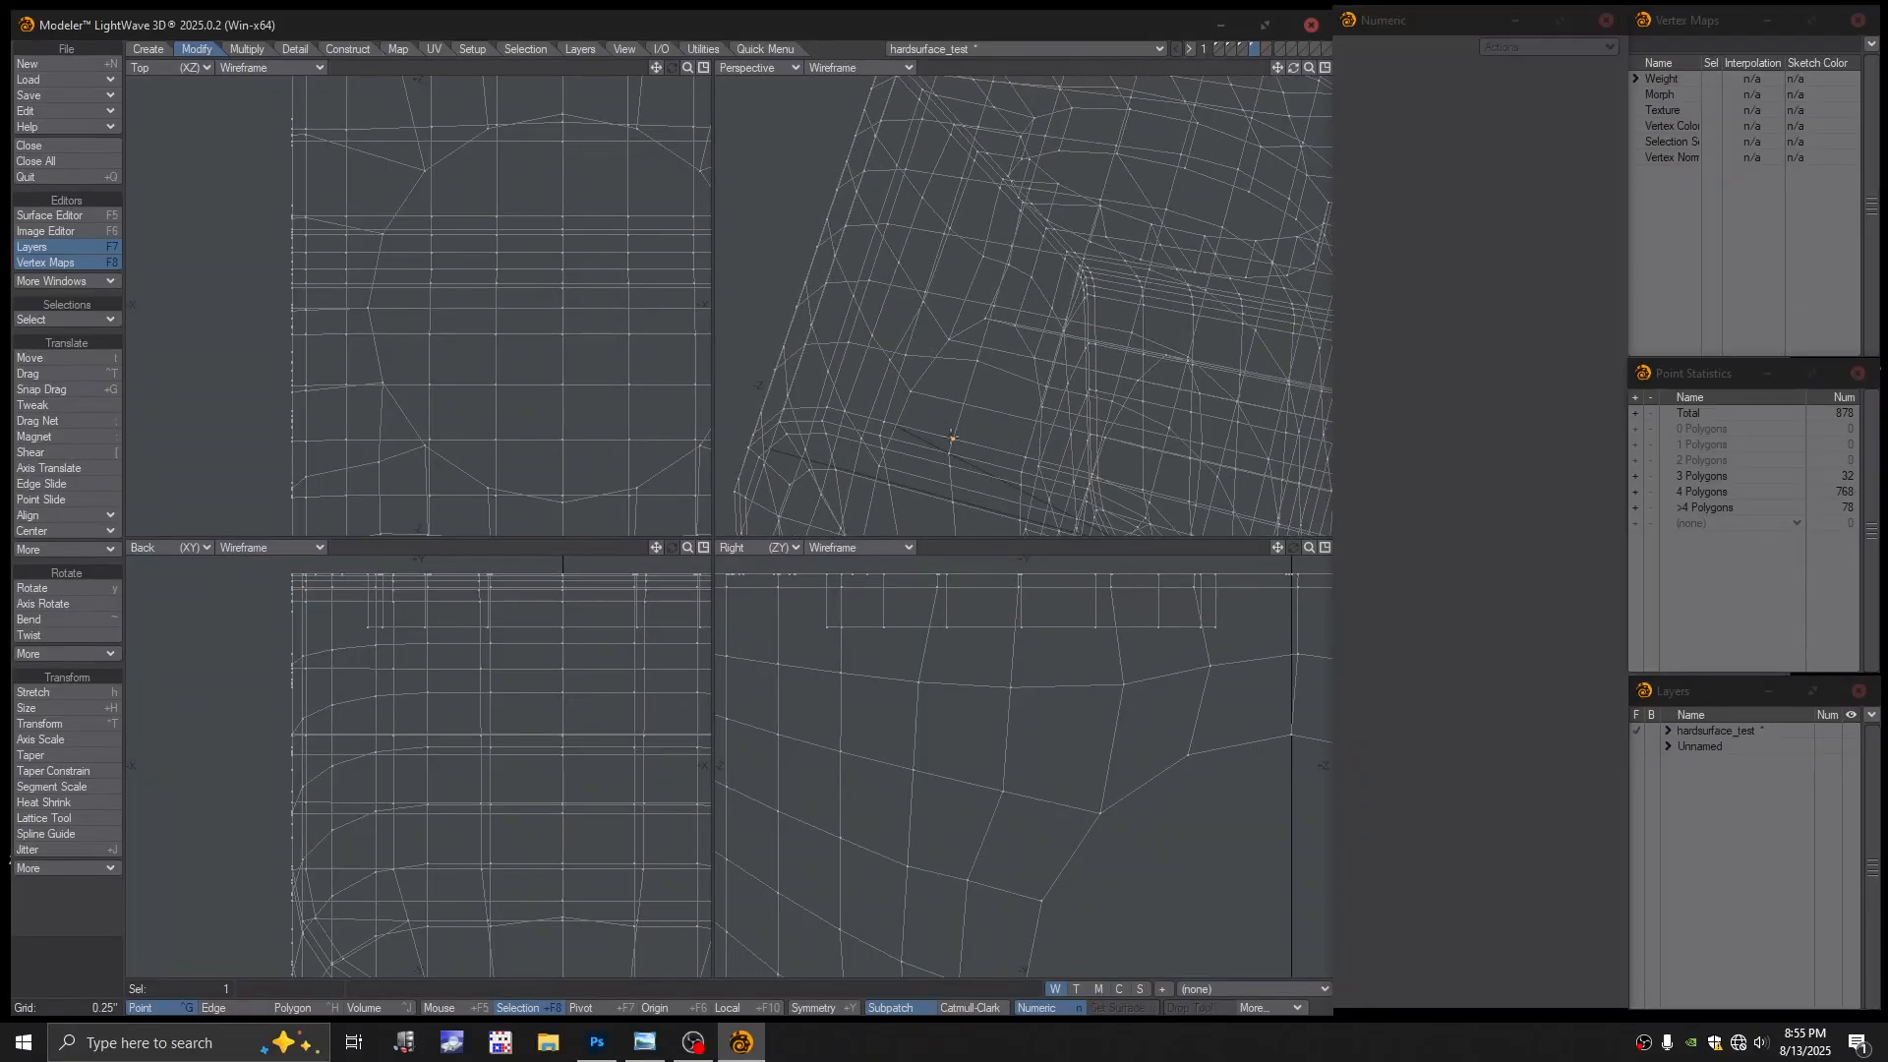
left_click(953, 437)
left_click(978, 361)
left_click(978, 361)
Set Perspective back to Textured Wire and pick the Tweak tool
left_click(851, 68)
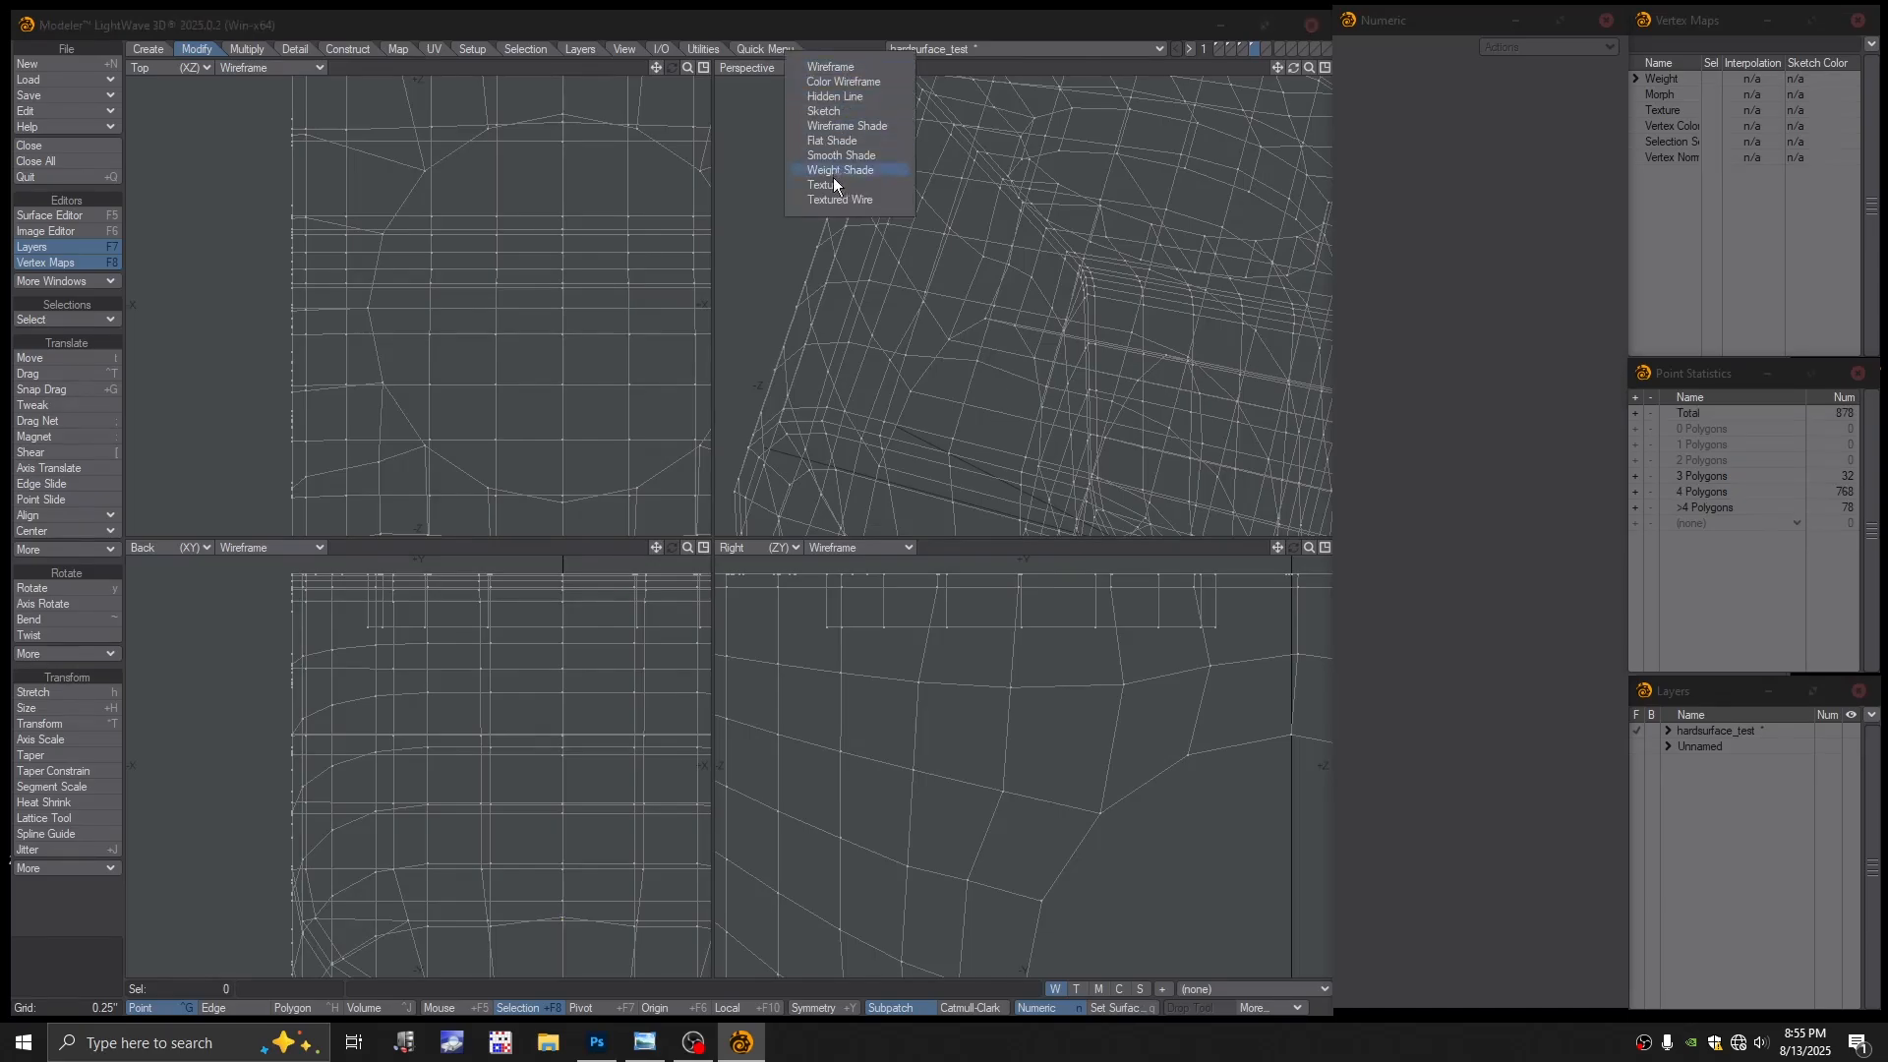
left_click(831, 199)
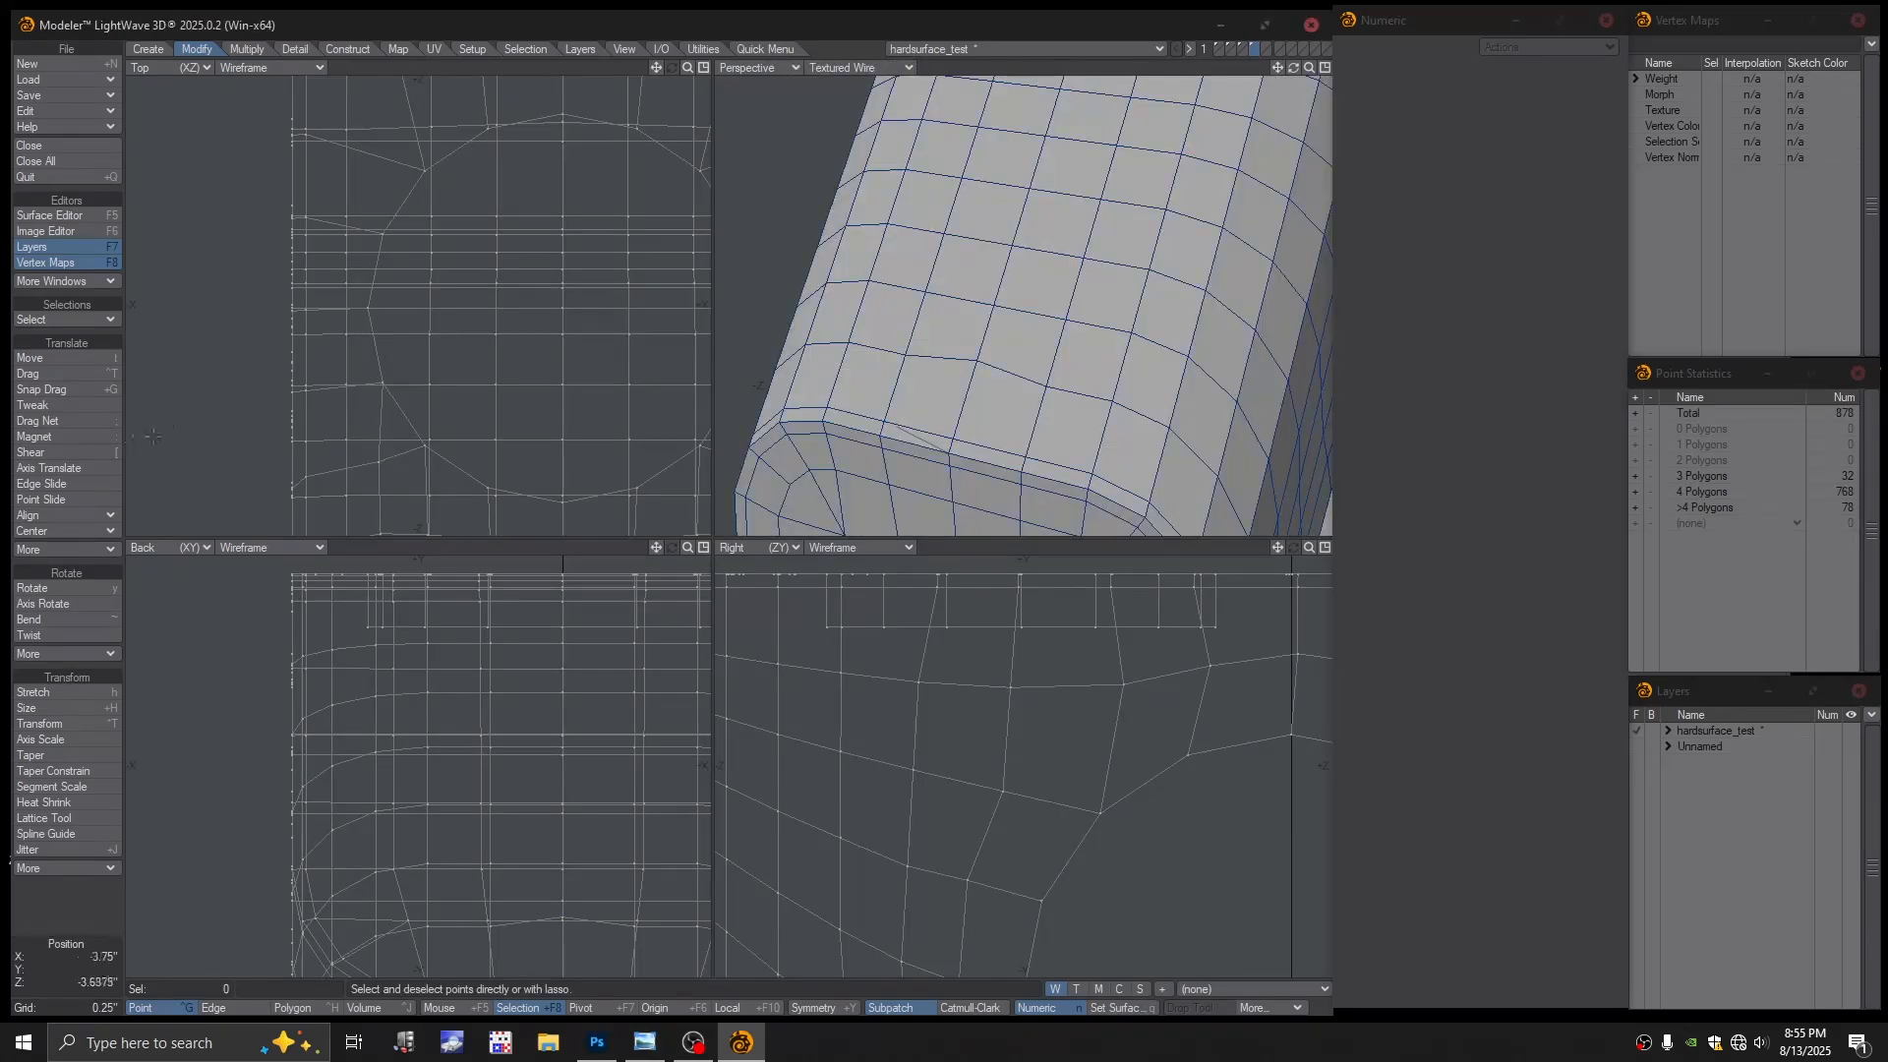
left_click(50, 405)
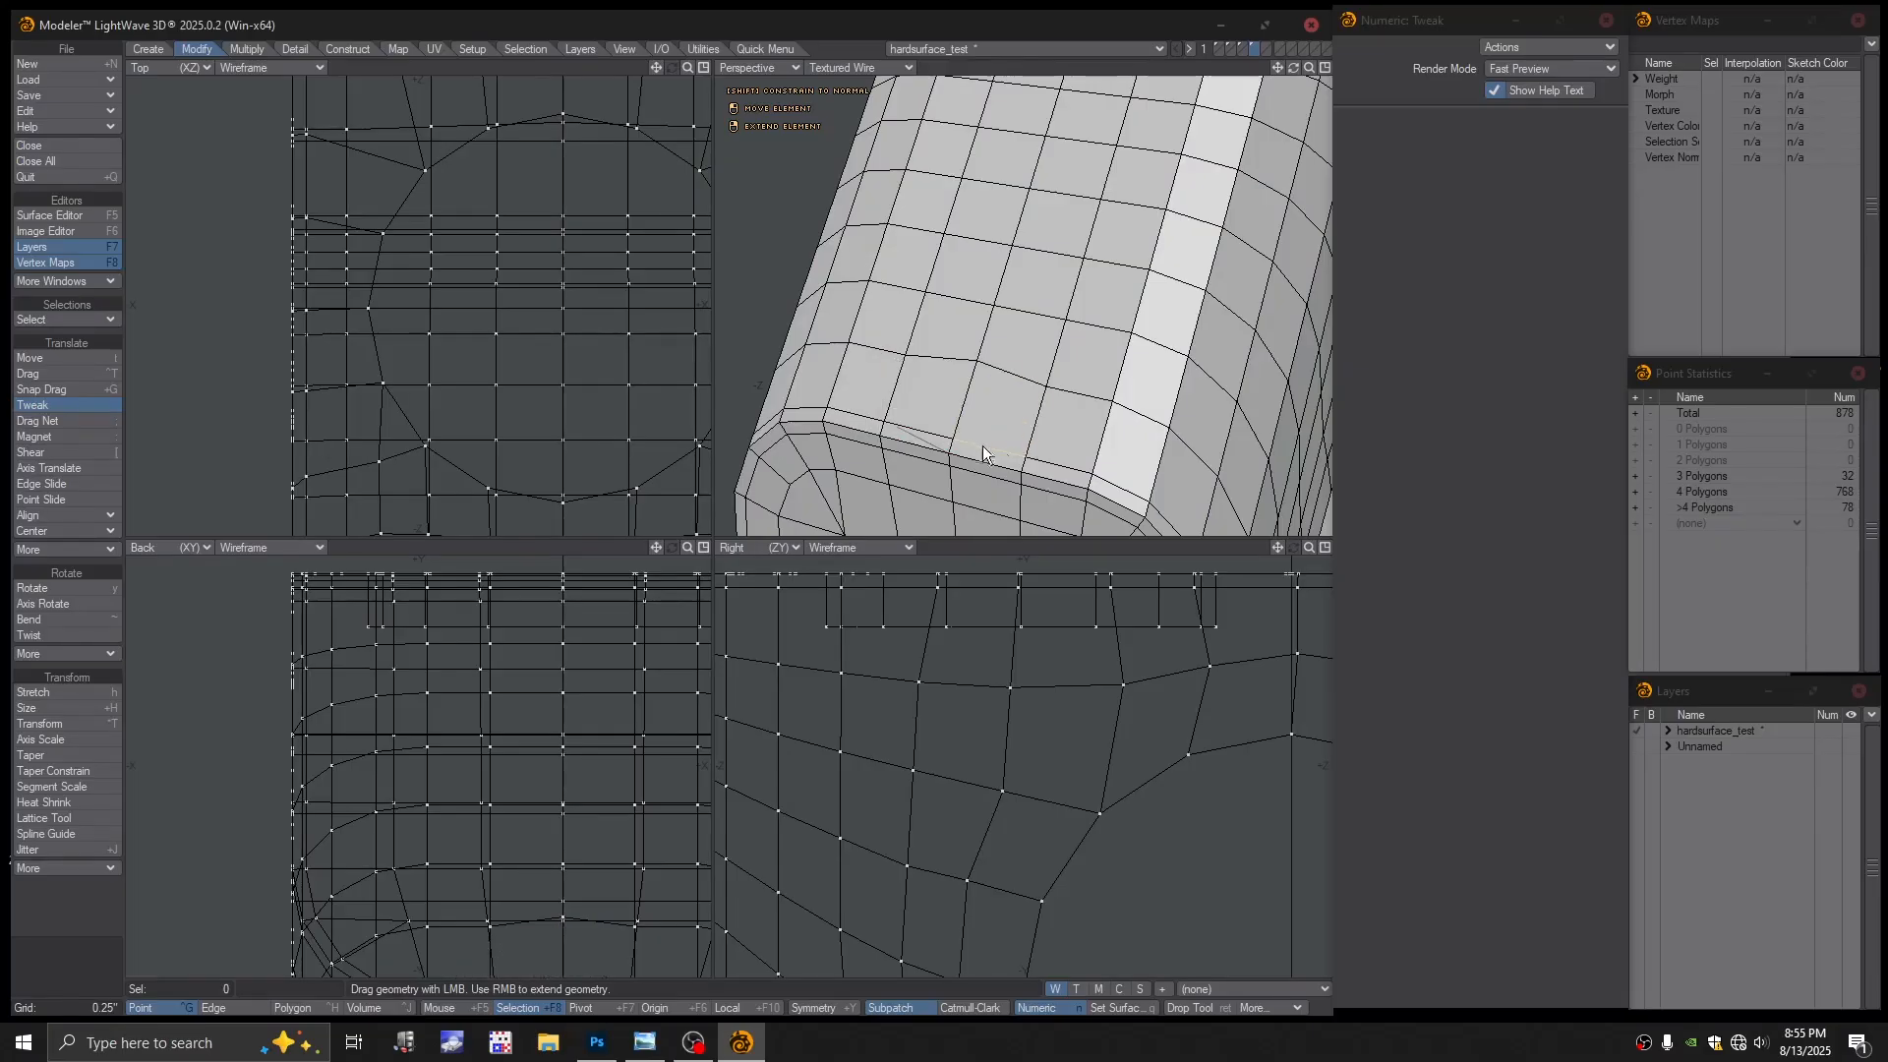
Tweak a top-face edge upward and zoom the views in on the notch
left_click_drag(983, 446, 1068, 293, "alt")
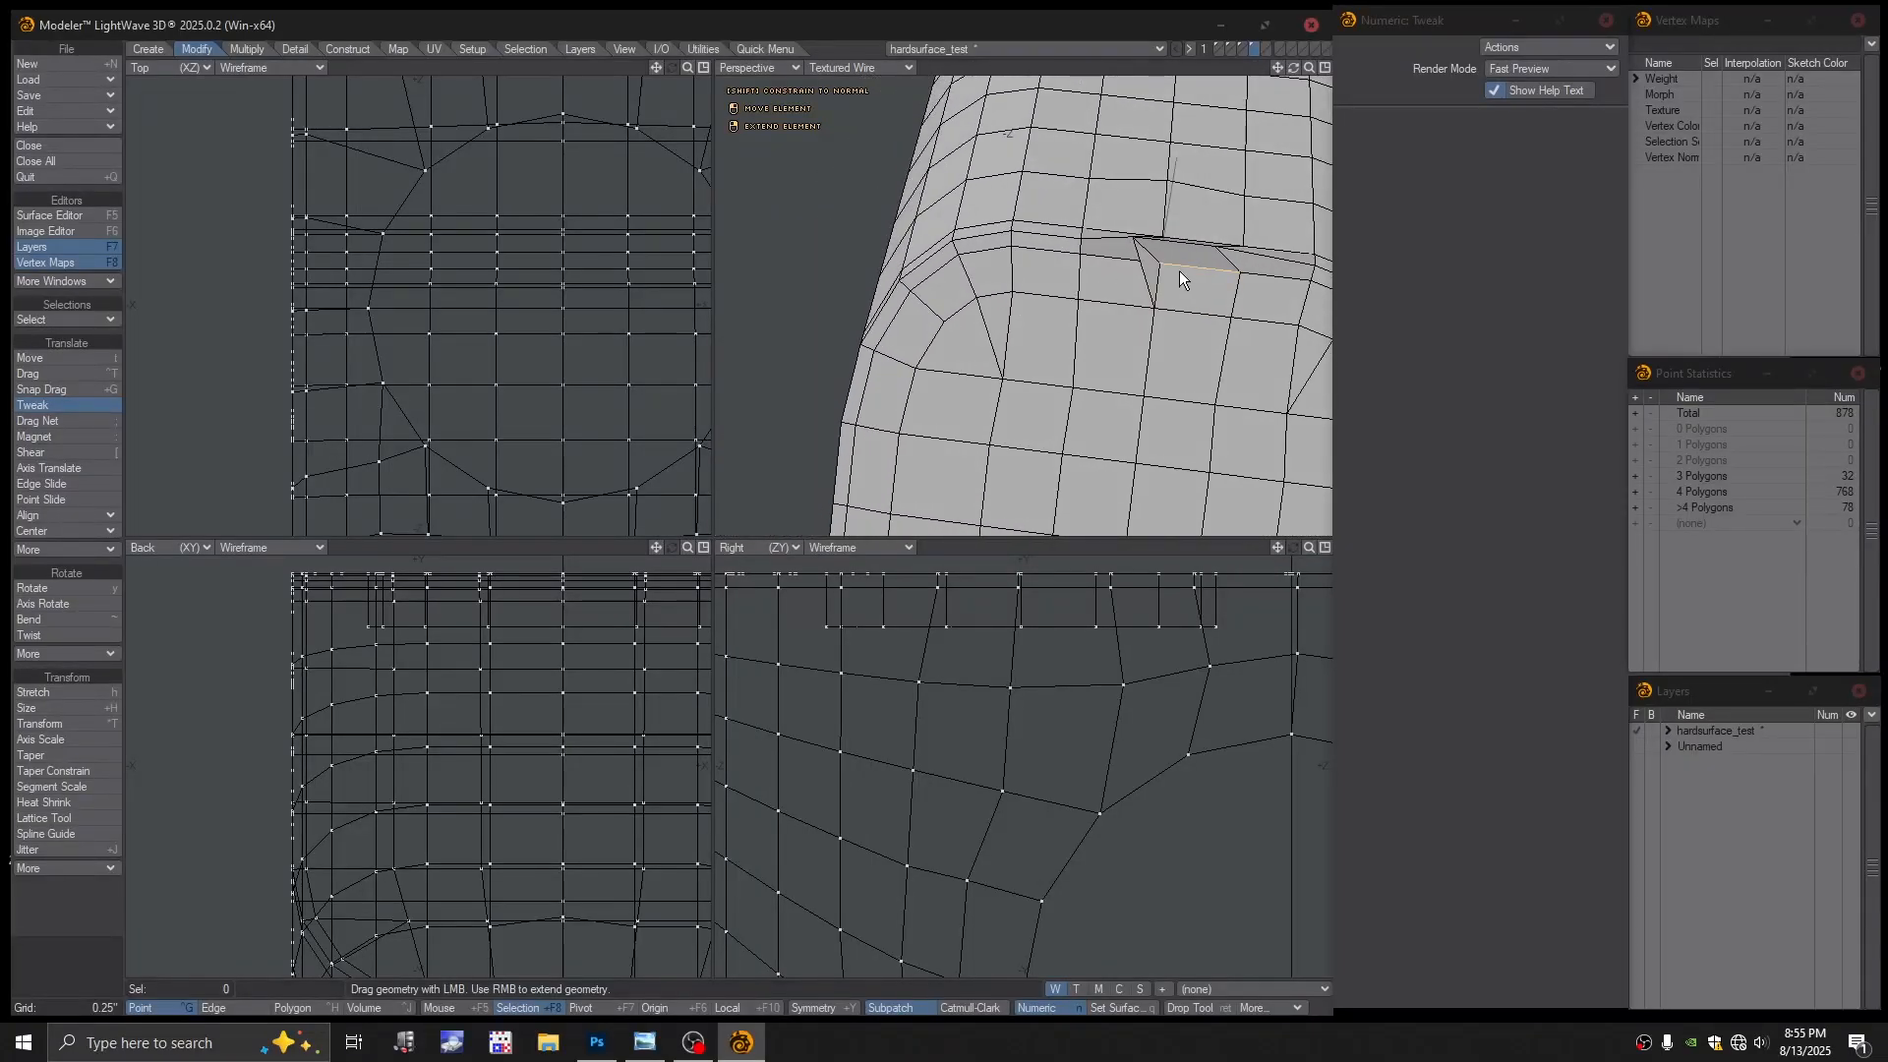
key("a")
key("g")
left_click_drag(1029, 228, 1176, 269, "ctrl+alt")
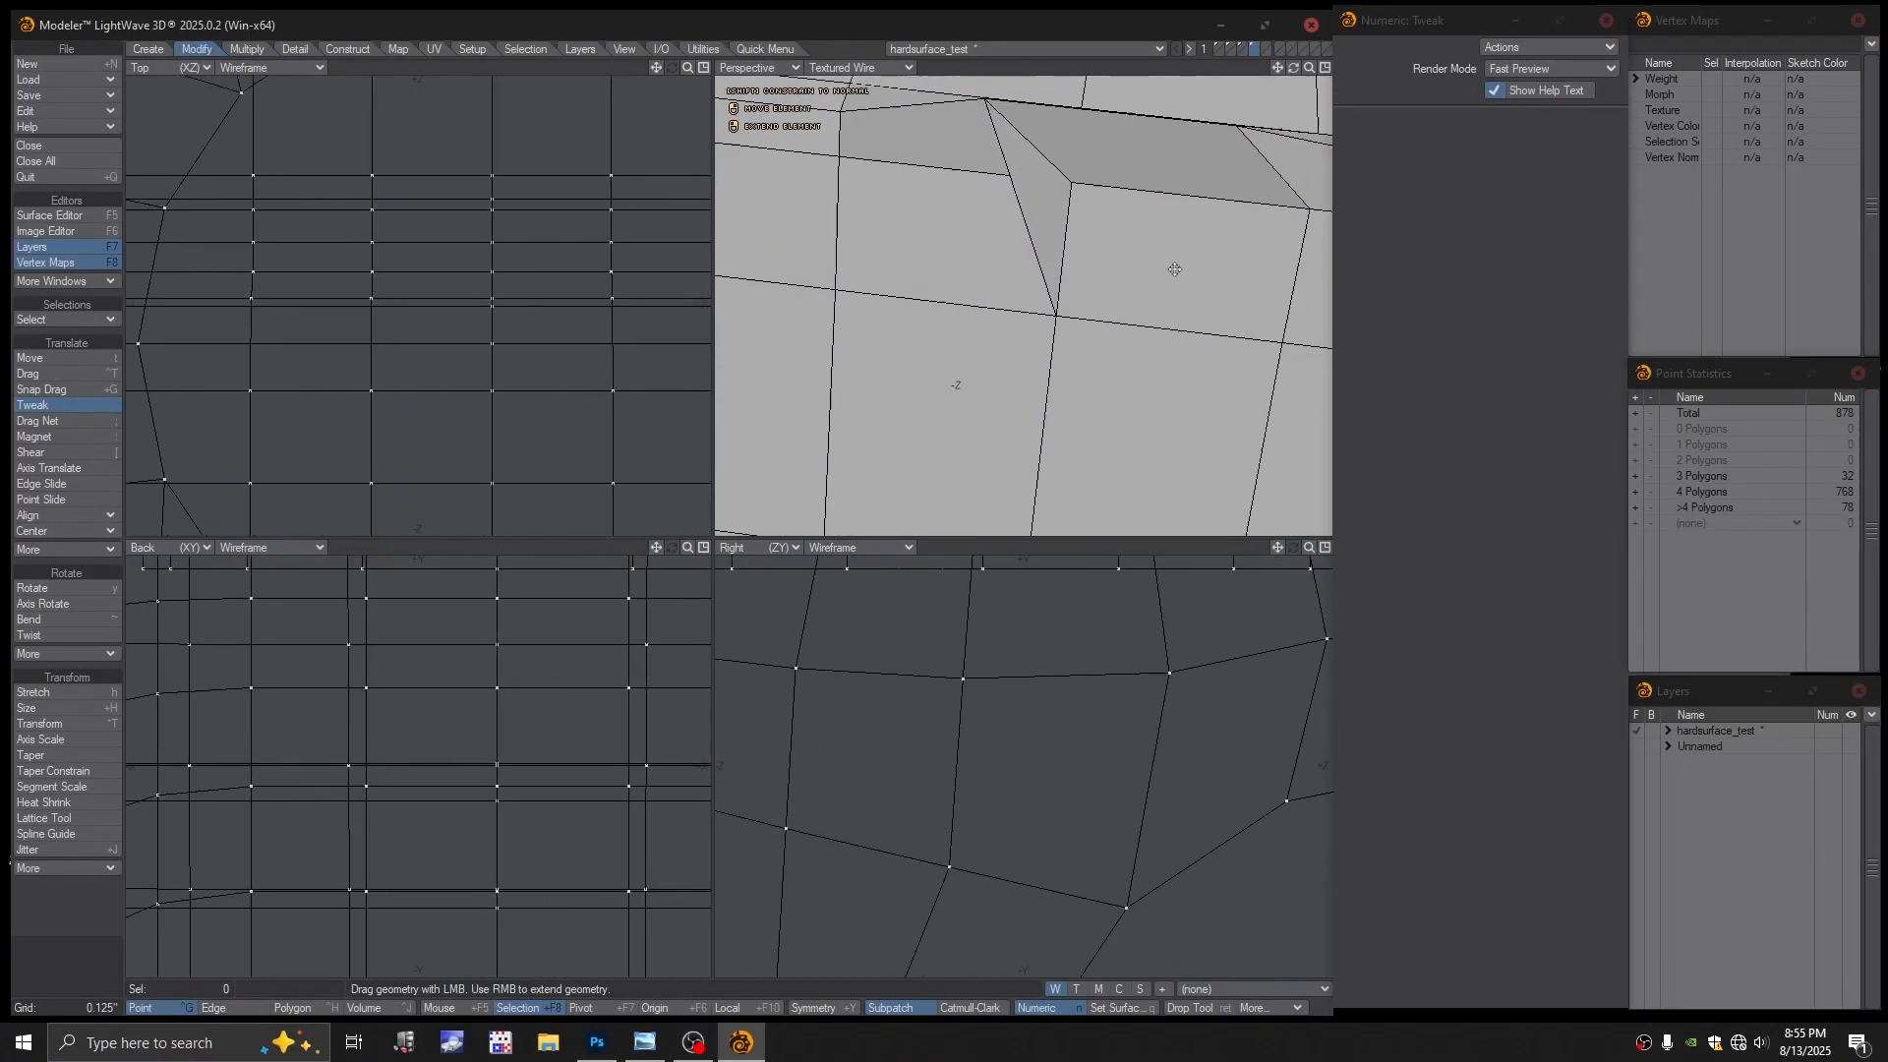
key("g")
left_click_drag(1043, 325, 1166, 325, "alt")
key("g")
Switch to Edge mode with Color Wireframe and check the vertical edges near the notch
key("space")
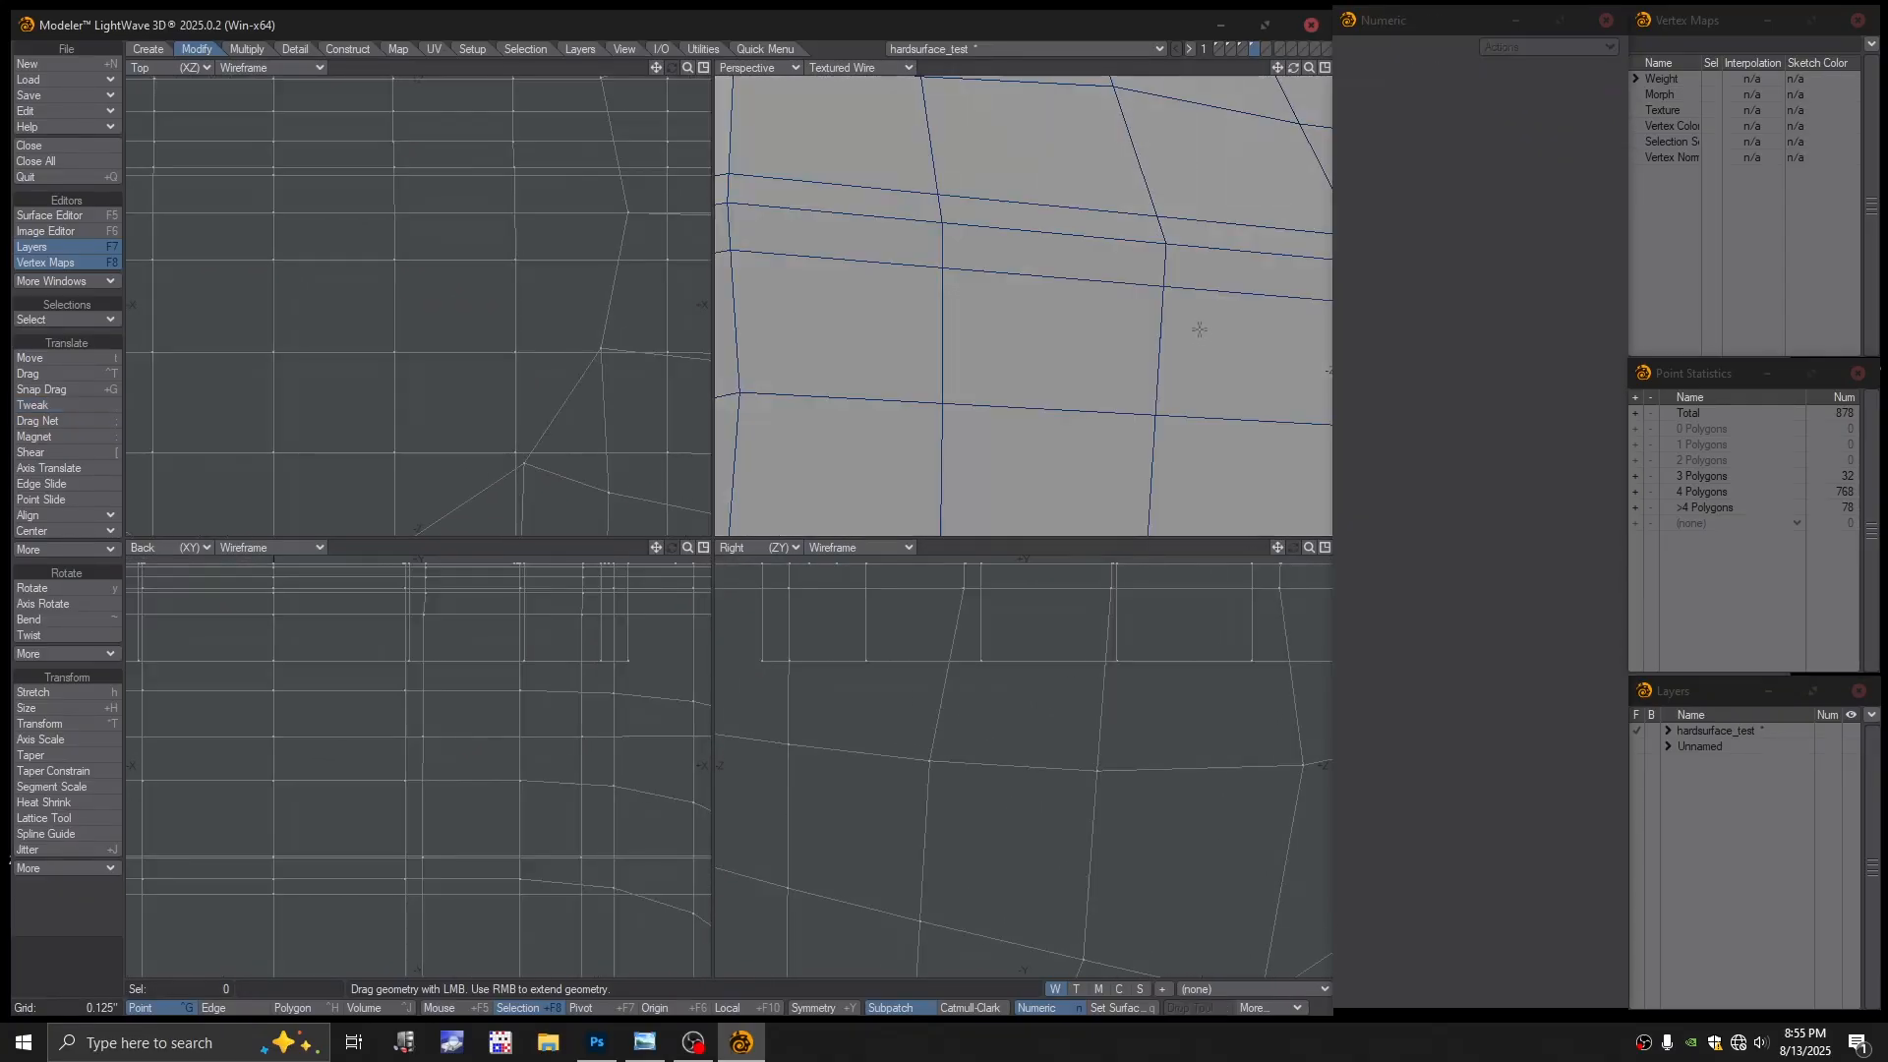
left_click(883, 71)
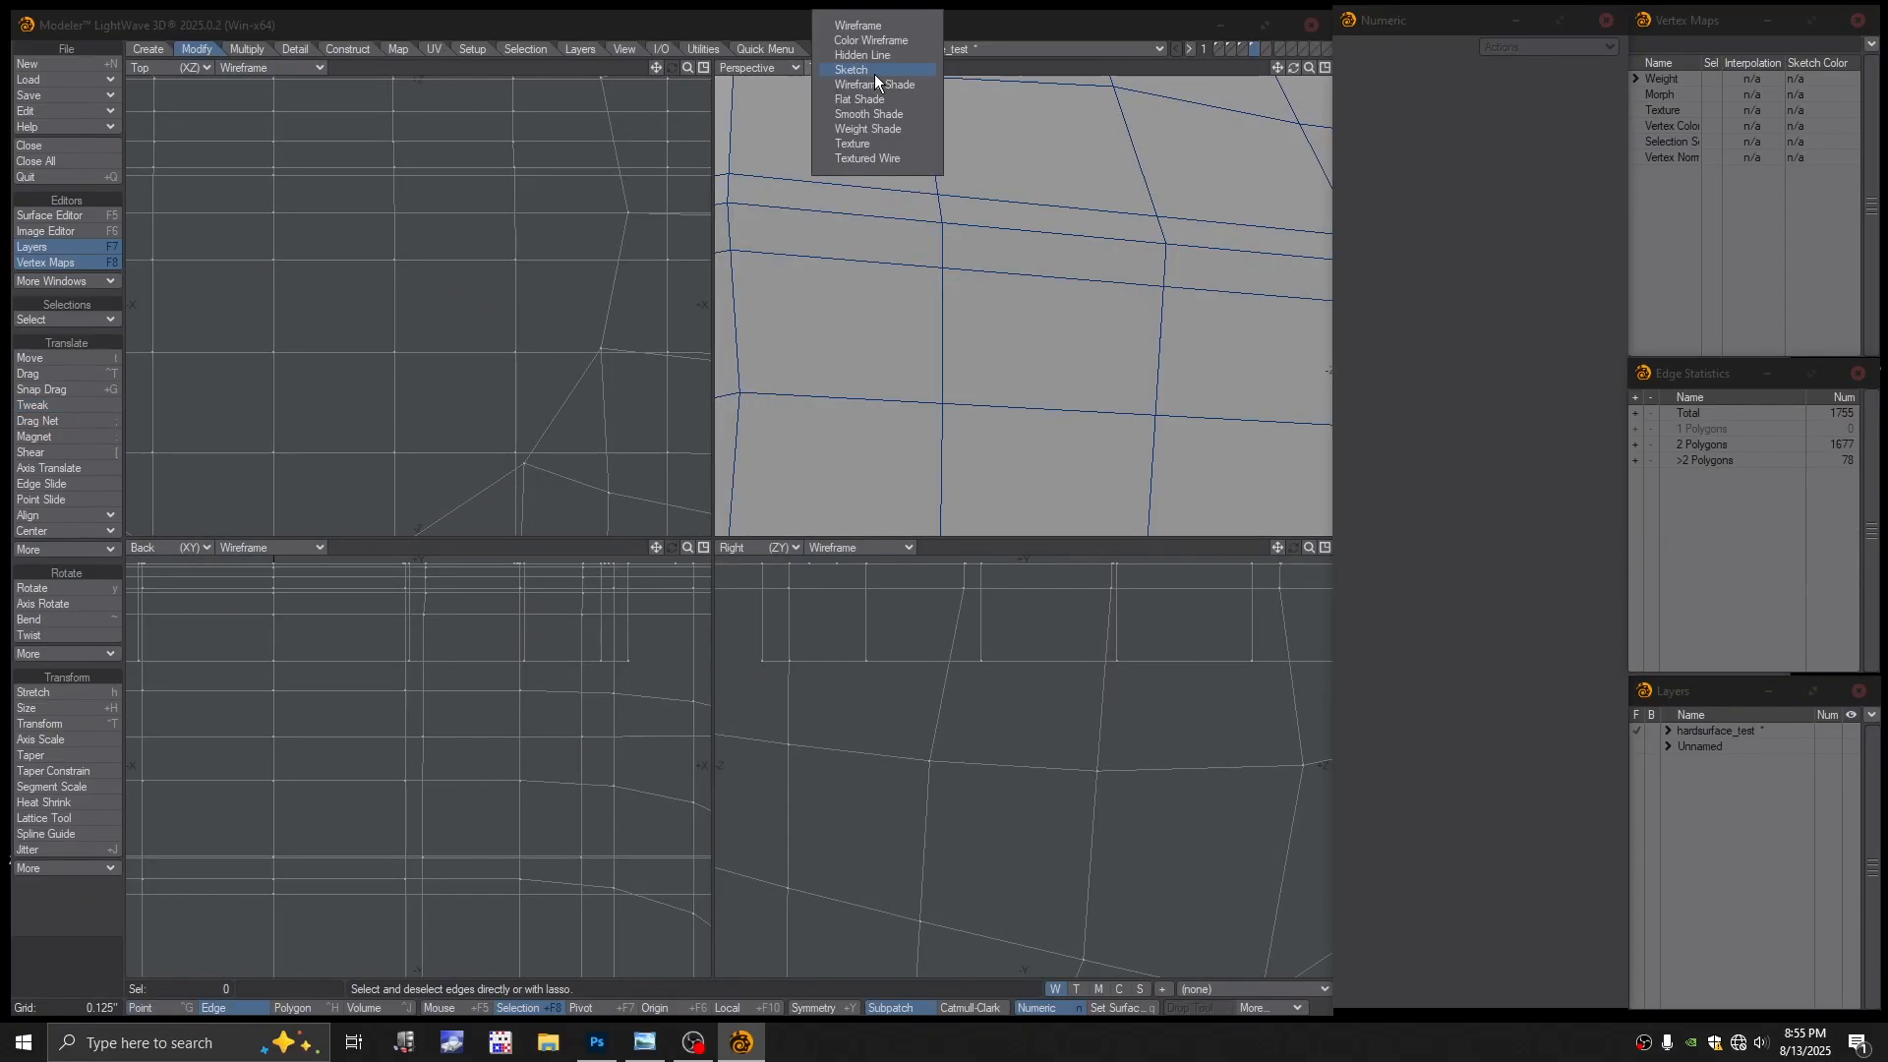
left_click(871, 41)
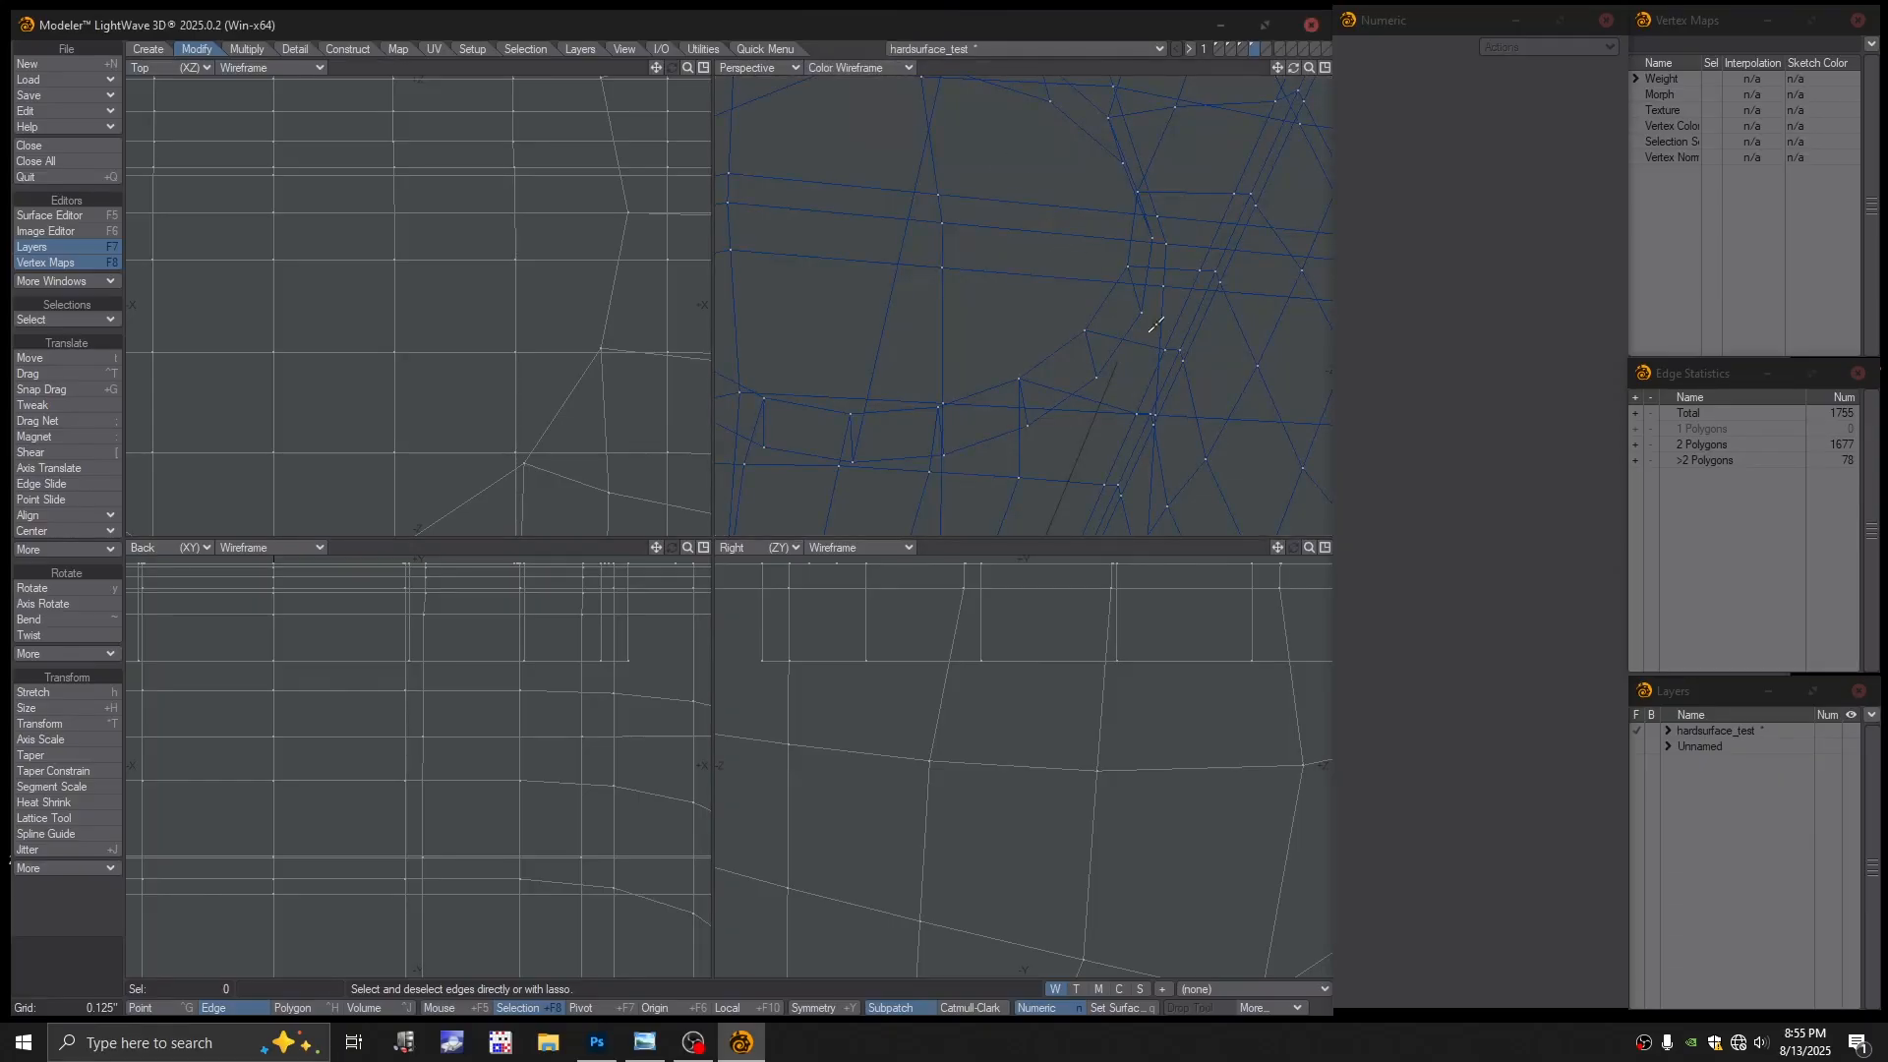
mouse_move(1156, 323)
left_mouse_down()
mouse_move(1167, 312)
mouse_move(1037, 308)
mouse_move(1053, 308)
mouse_move(1036, 329)
mouse_move(1102, 314)
left_mouse_up()
scroll(1173, 326, "down", 3)
left_click(1056, 330)
left_click(1082, 318)
left_click(1080, 317)
Select the two stray vertical edges and delete them
left_click(1078, 261)
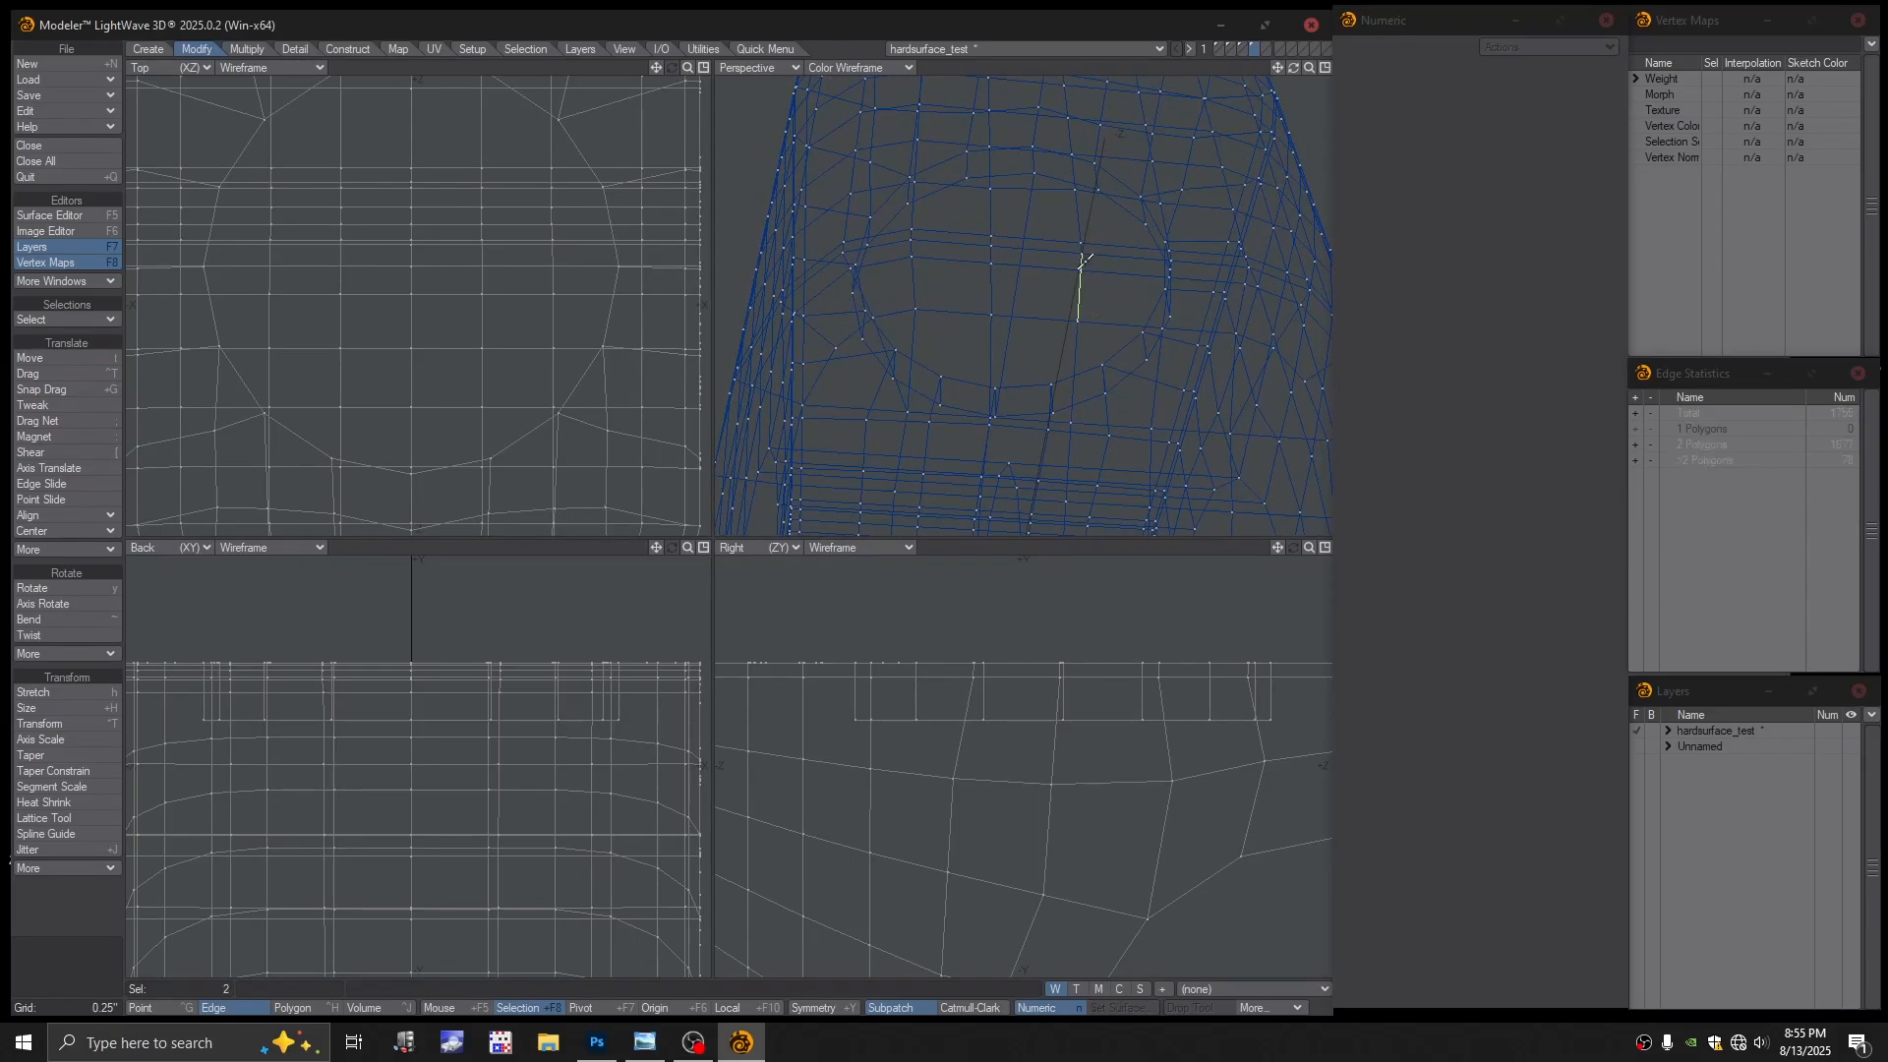
scroll(1100, 299, "up", 3)
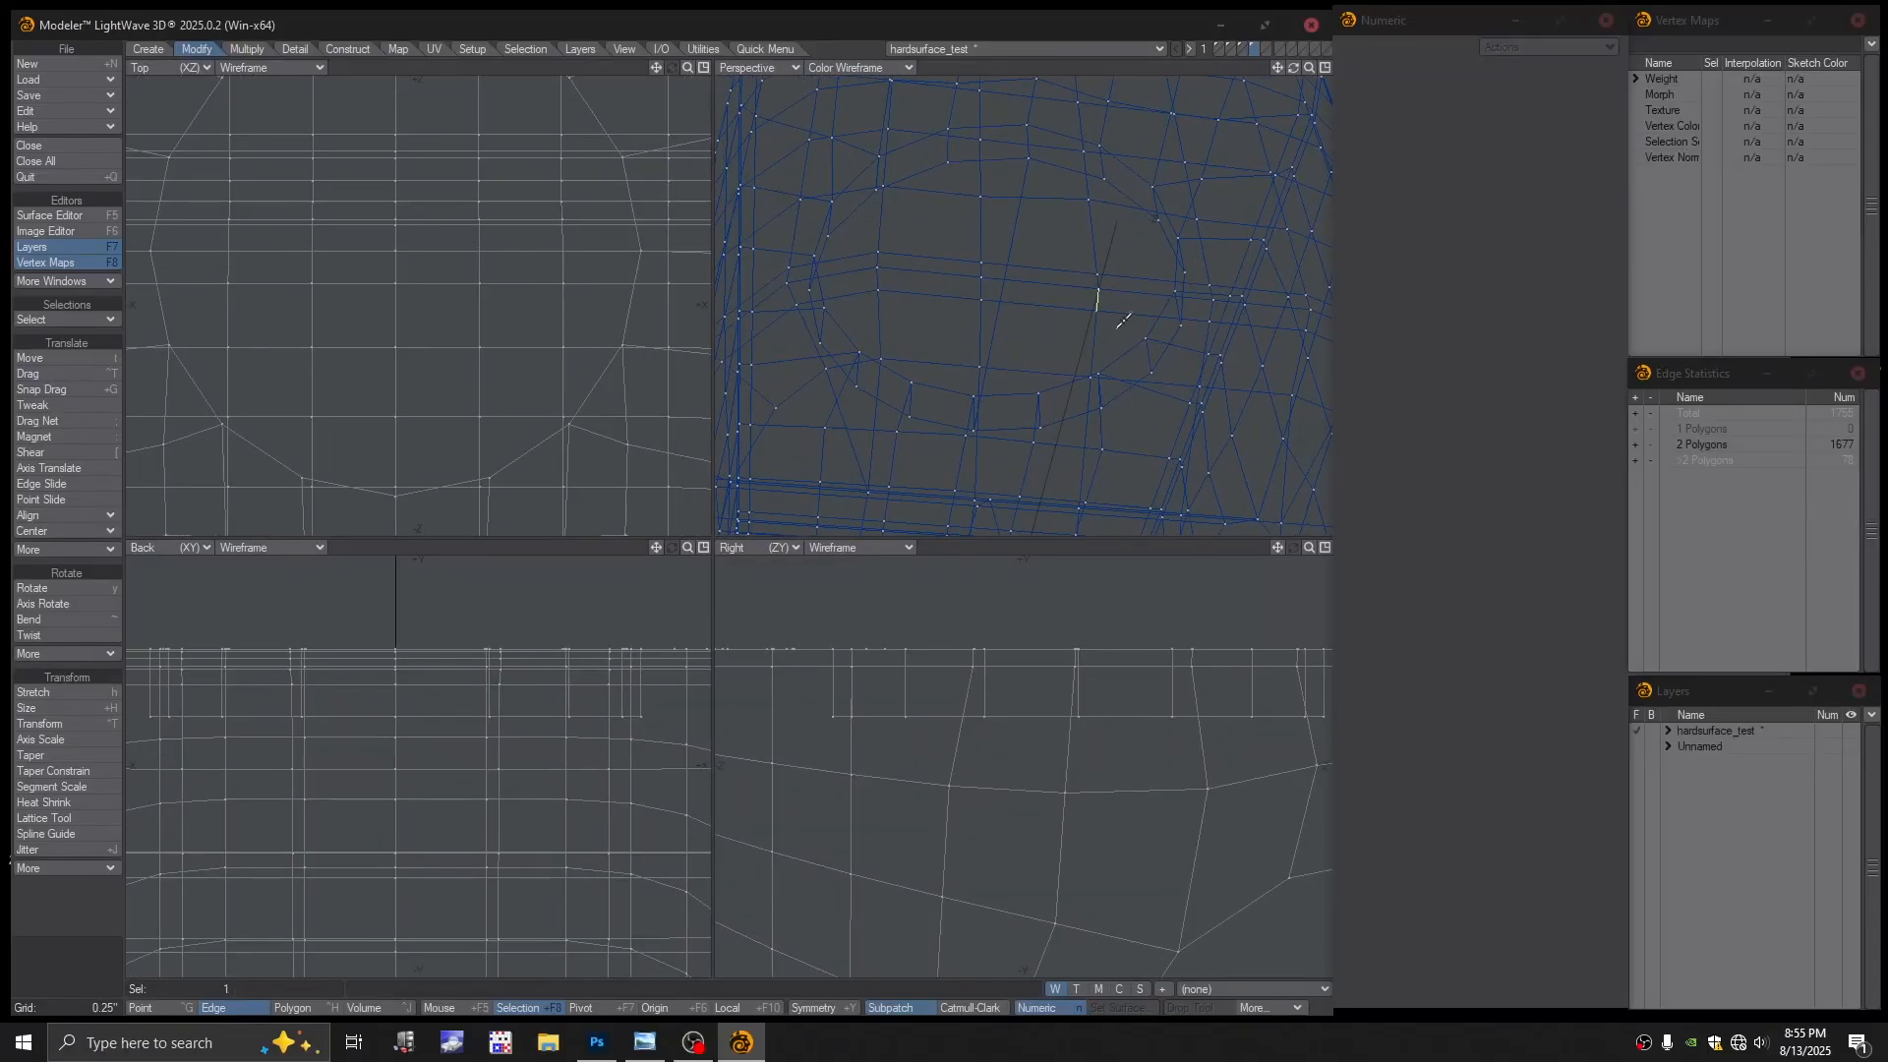
scroll(1141, 336, "up", 2)
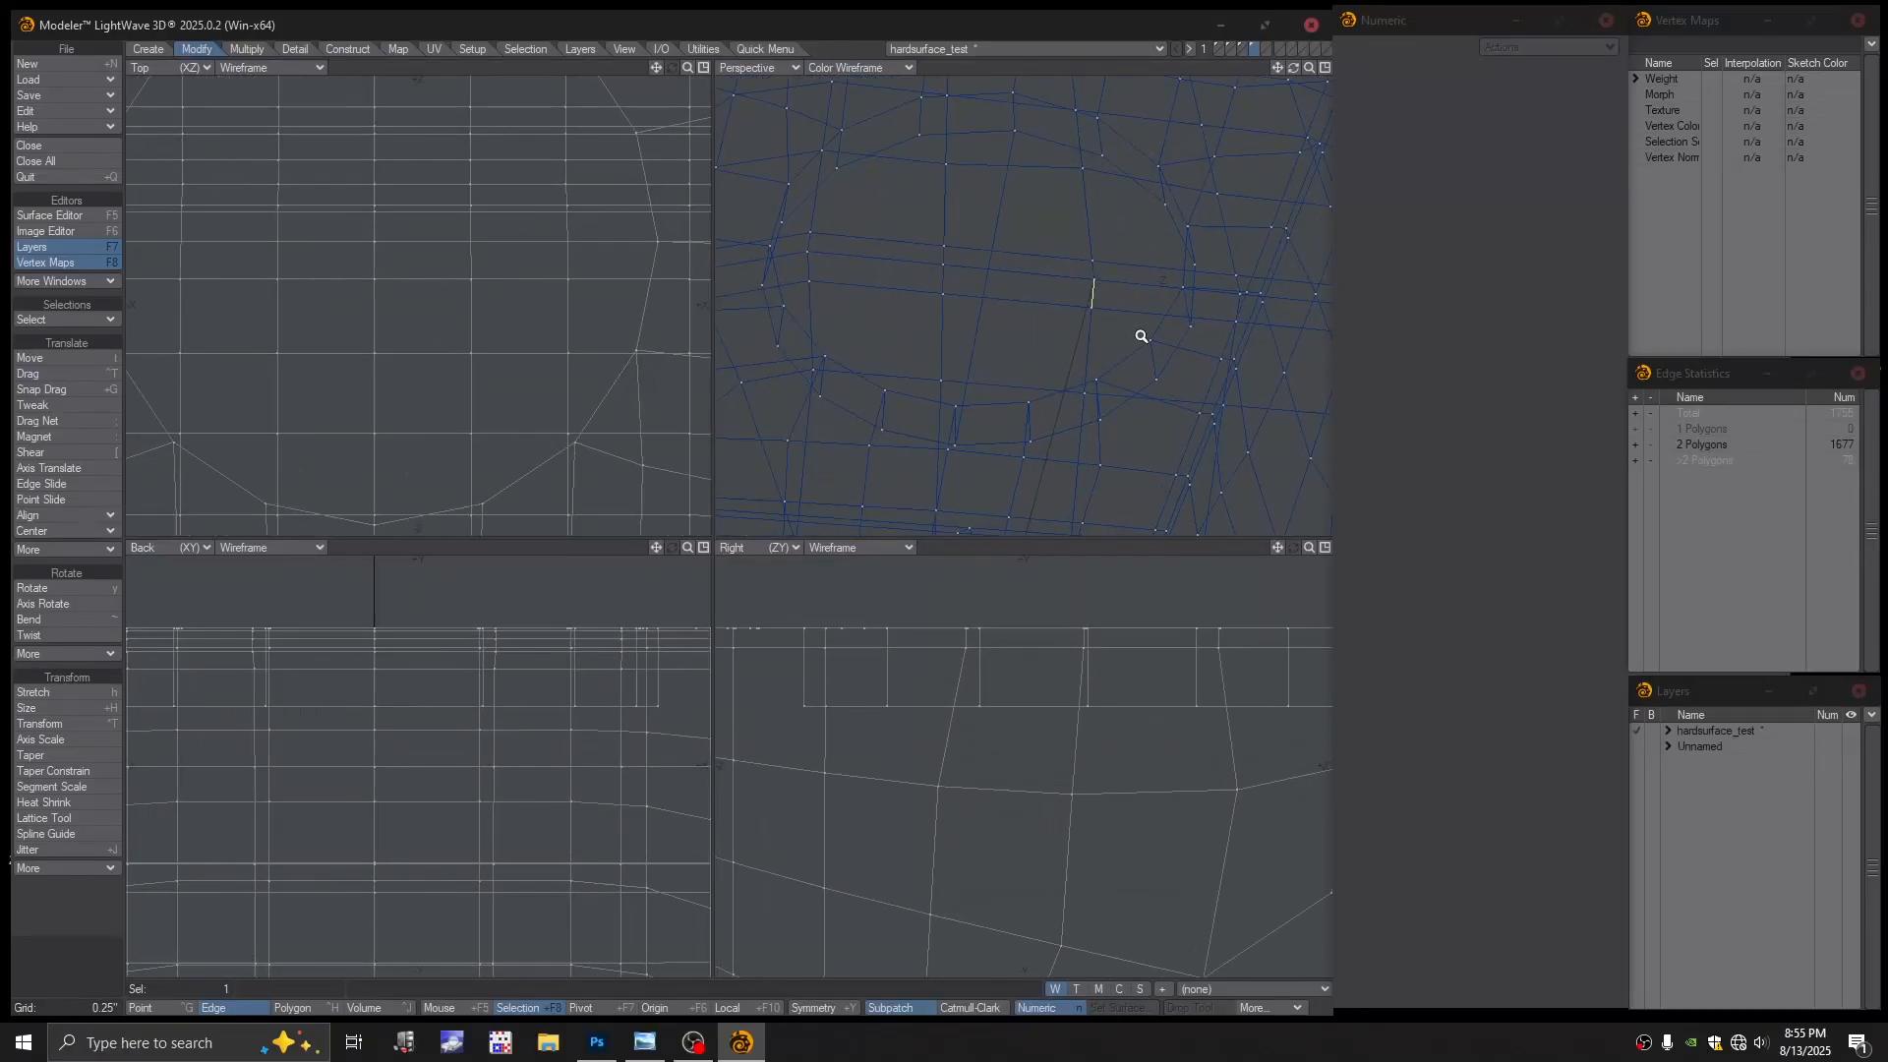
left_click(1082, 354)
scroll(1108, 328, "down", 1)
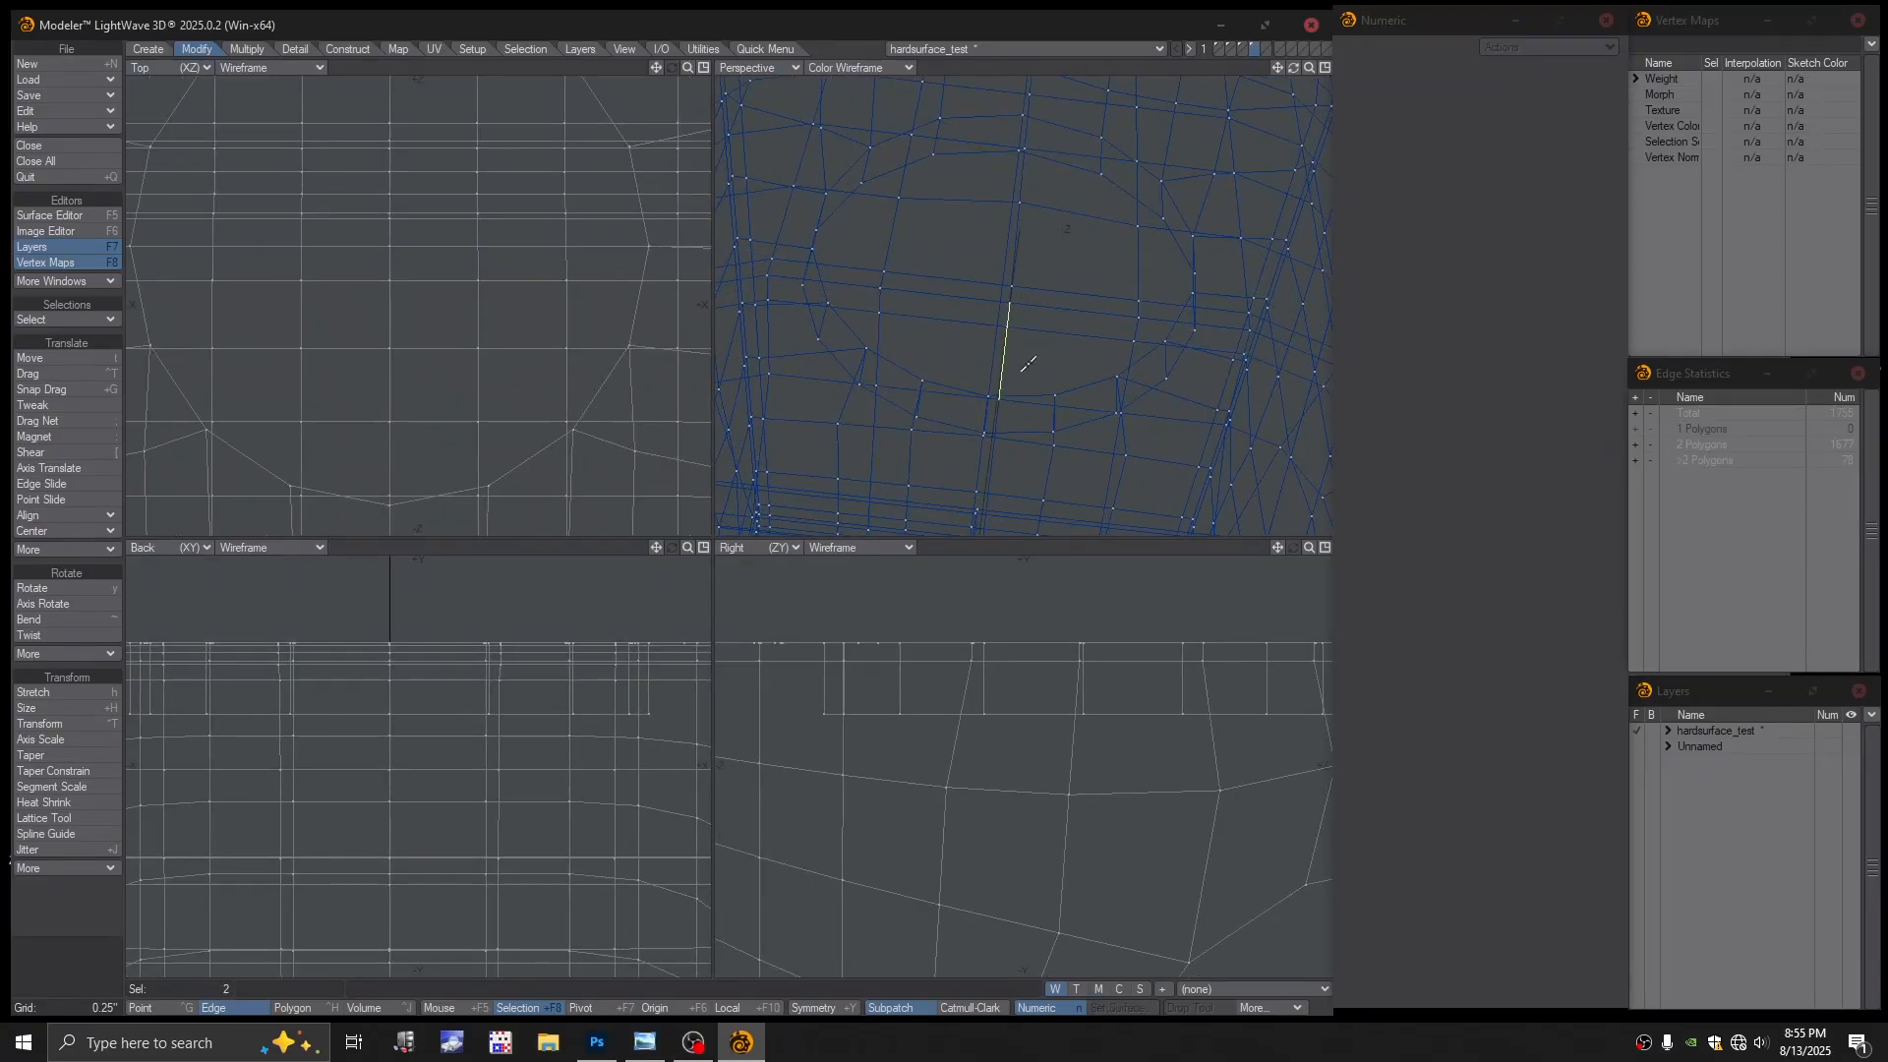
left_click_drag(1031, 358, 967, 285, "alt")
key("Delete")
Back in Textured Wire, delete the black top-face polygon in Polygon mode, leaving a hole
left_click(883, 68)
left_click(852, 186)
scroll(1049, 309, "down", 1)
key("space")
left_click(975, 328)
key("Delete")
left_click(957, 272)
left_click(992, 275)
Check the half-disc polygon and briefly preview subpatches before switching them off
left_click(1009, 278)
left_click(962, 274)
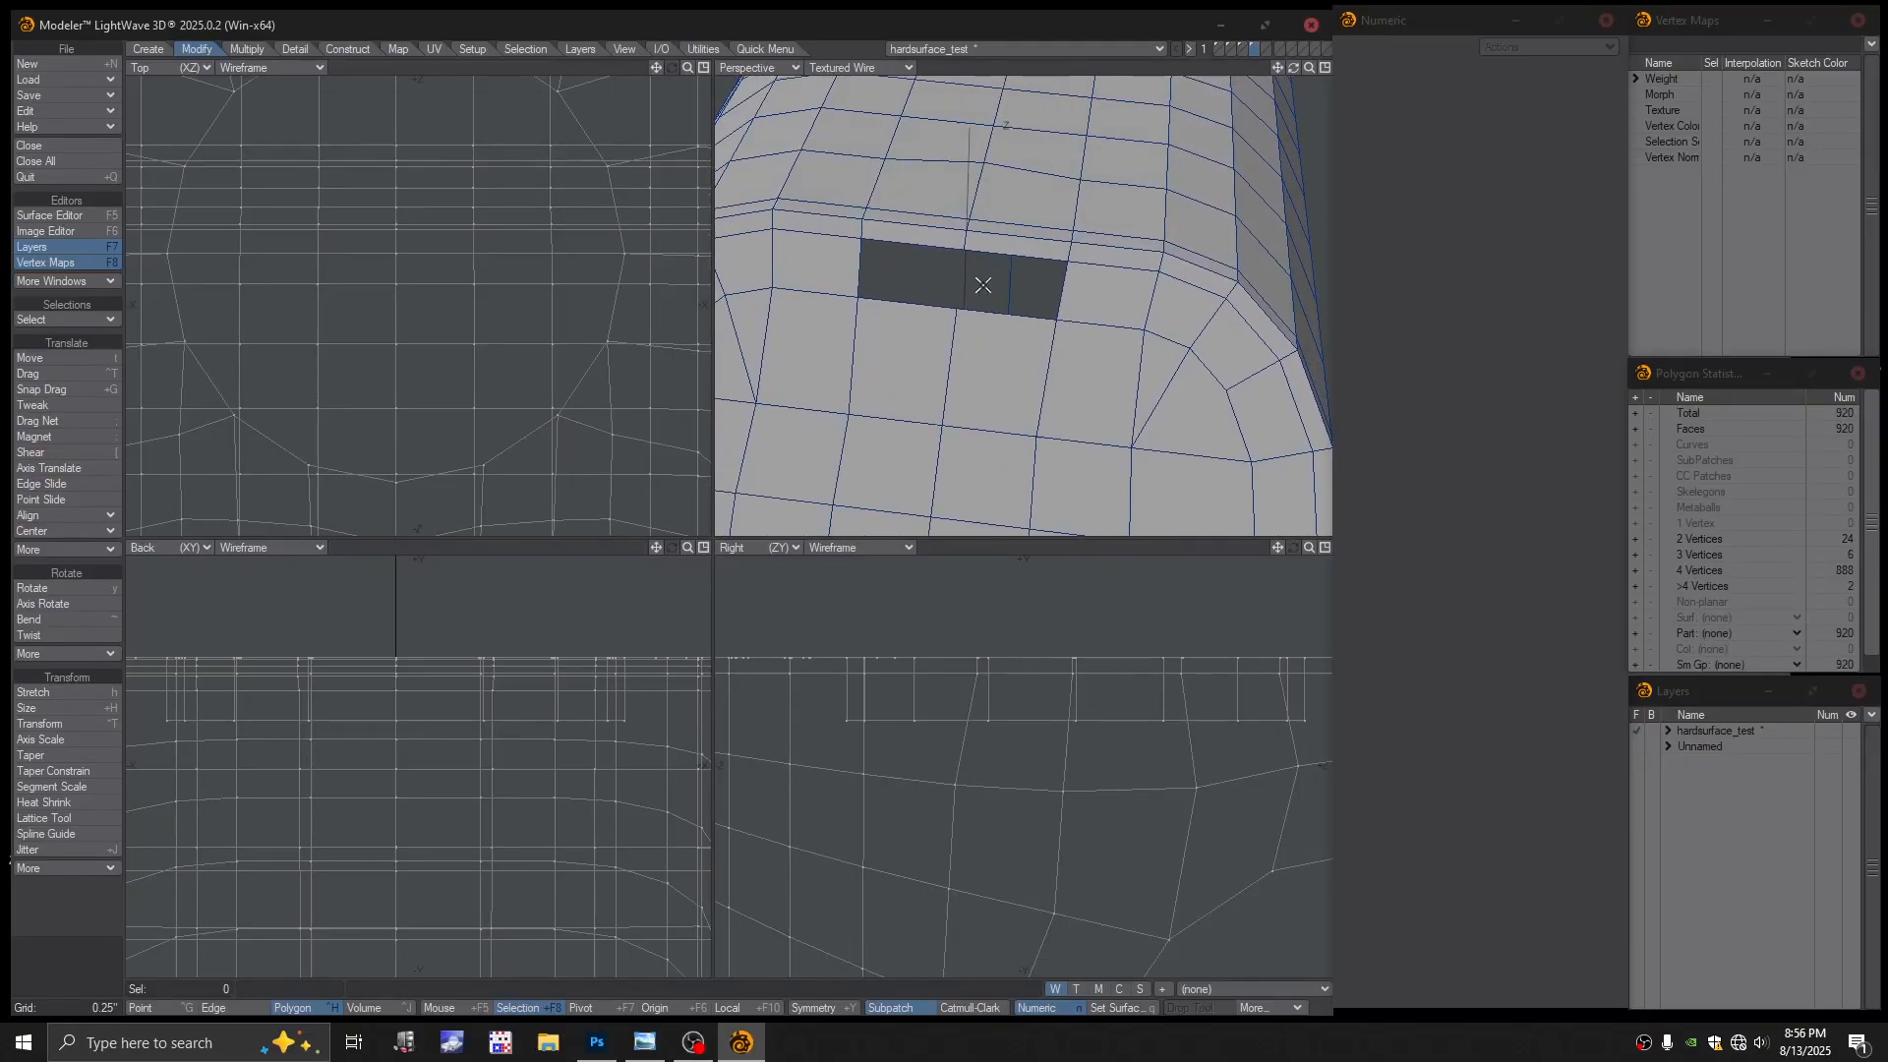
key("Tab")
left_click(918, 506)
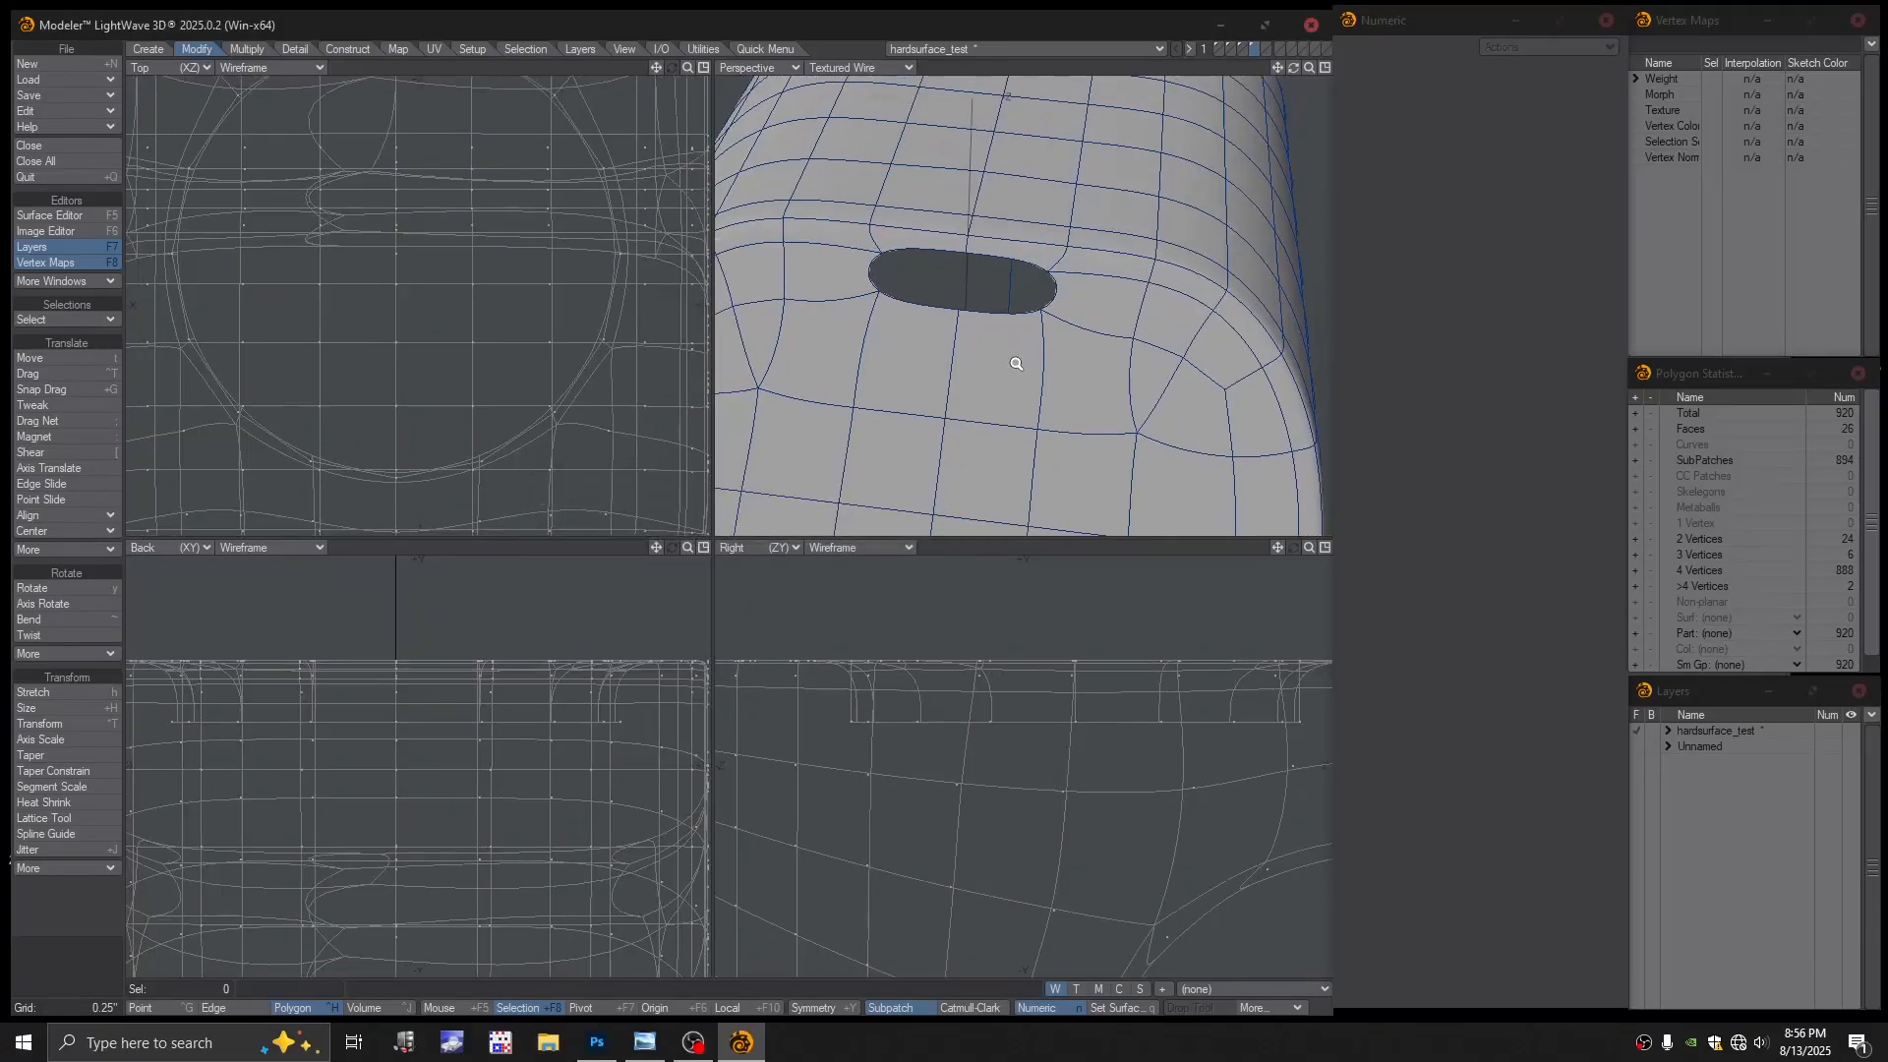
key("Tab")
mouse_move(978, 330)
left_mouse_down("alt")
mouse_move(975, 345)
mouse_move(954, 309)
left_mouse_up("alt")
Select the hole's border edges and fill the hole with a new polygon
key("space")
key("space")
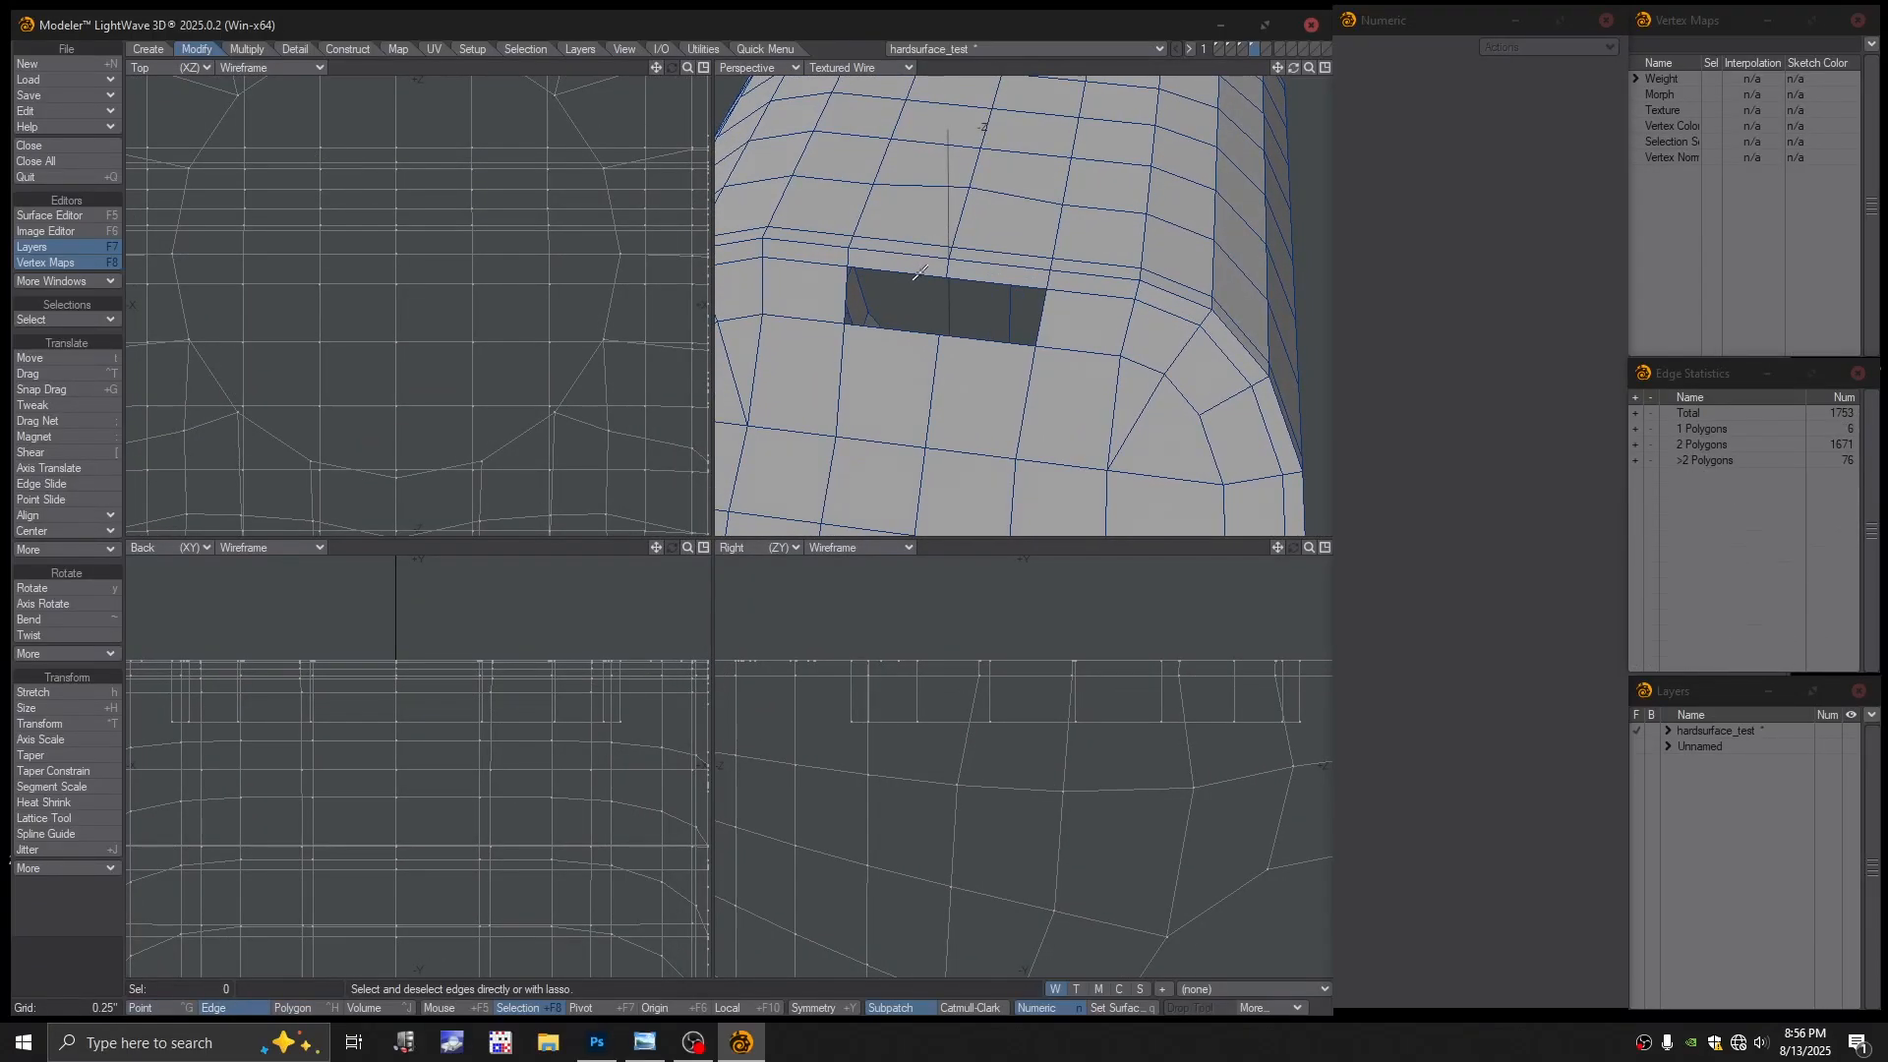
left_click(920, 271)
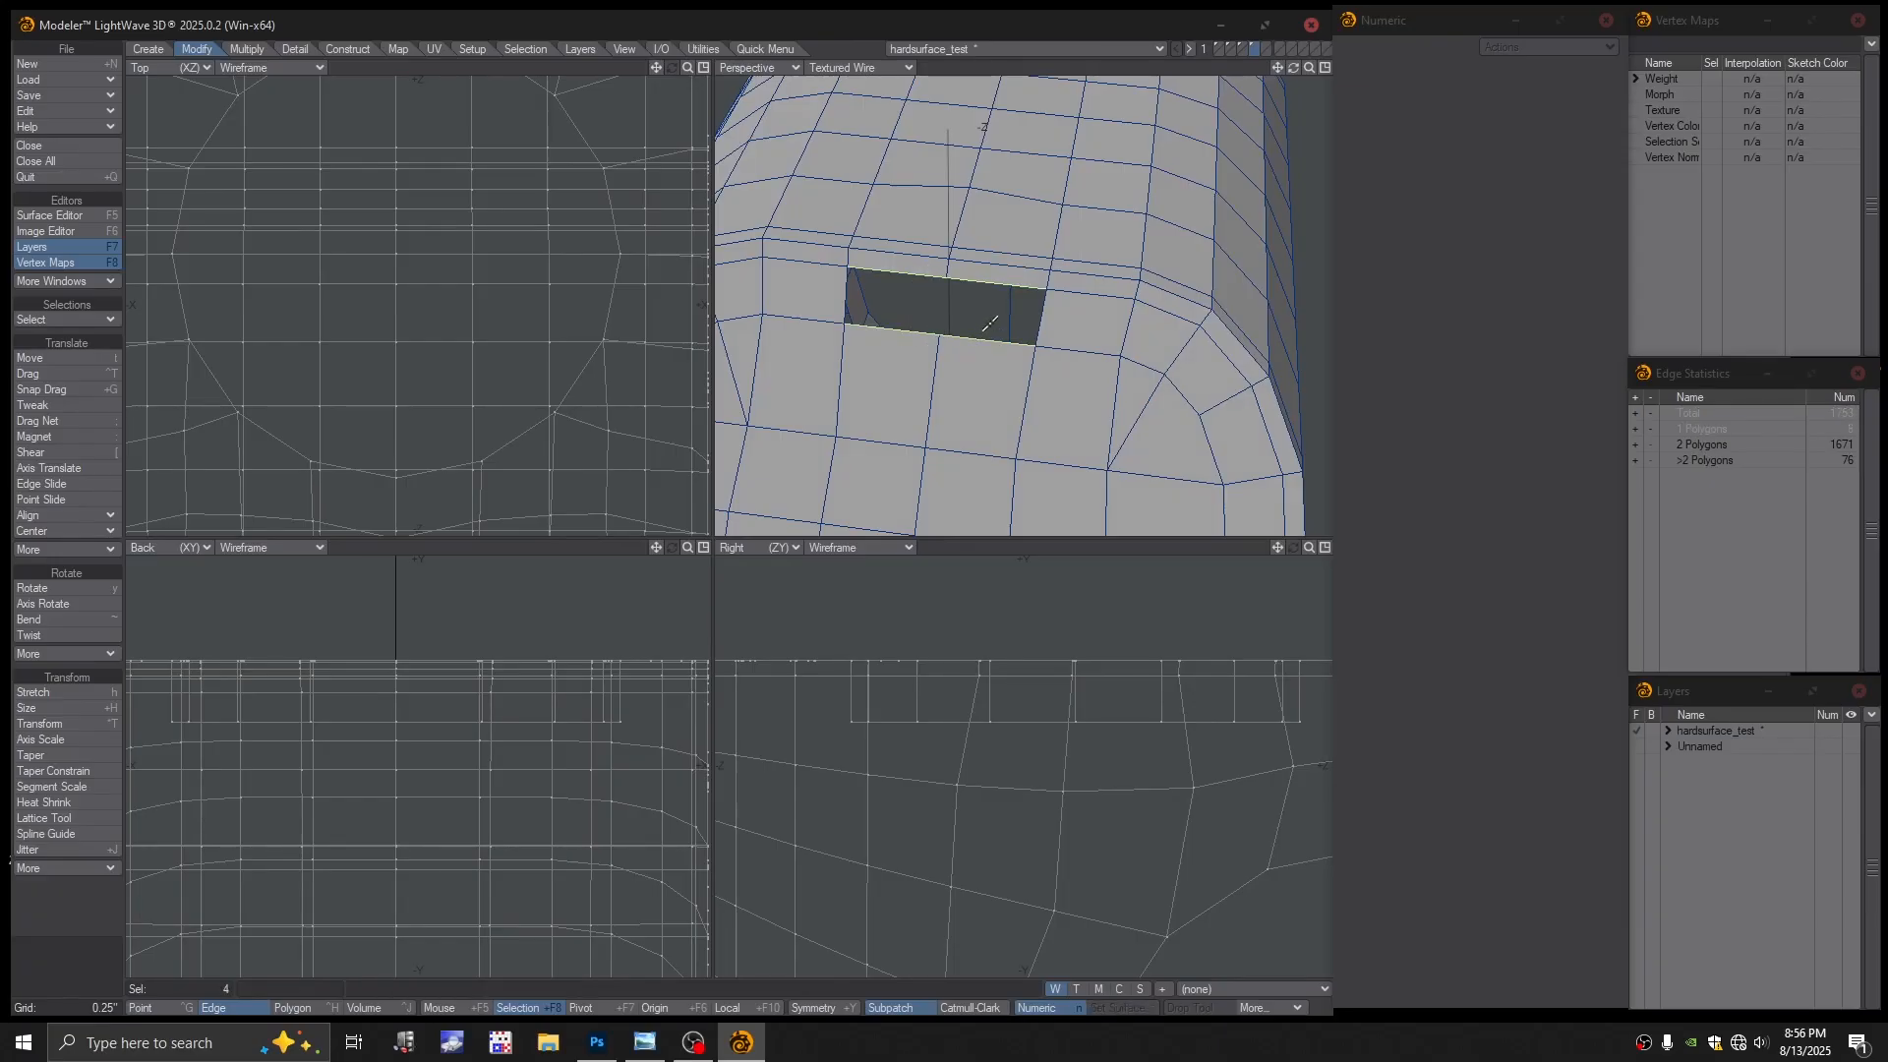
key("p")
left_click(993, 545)
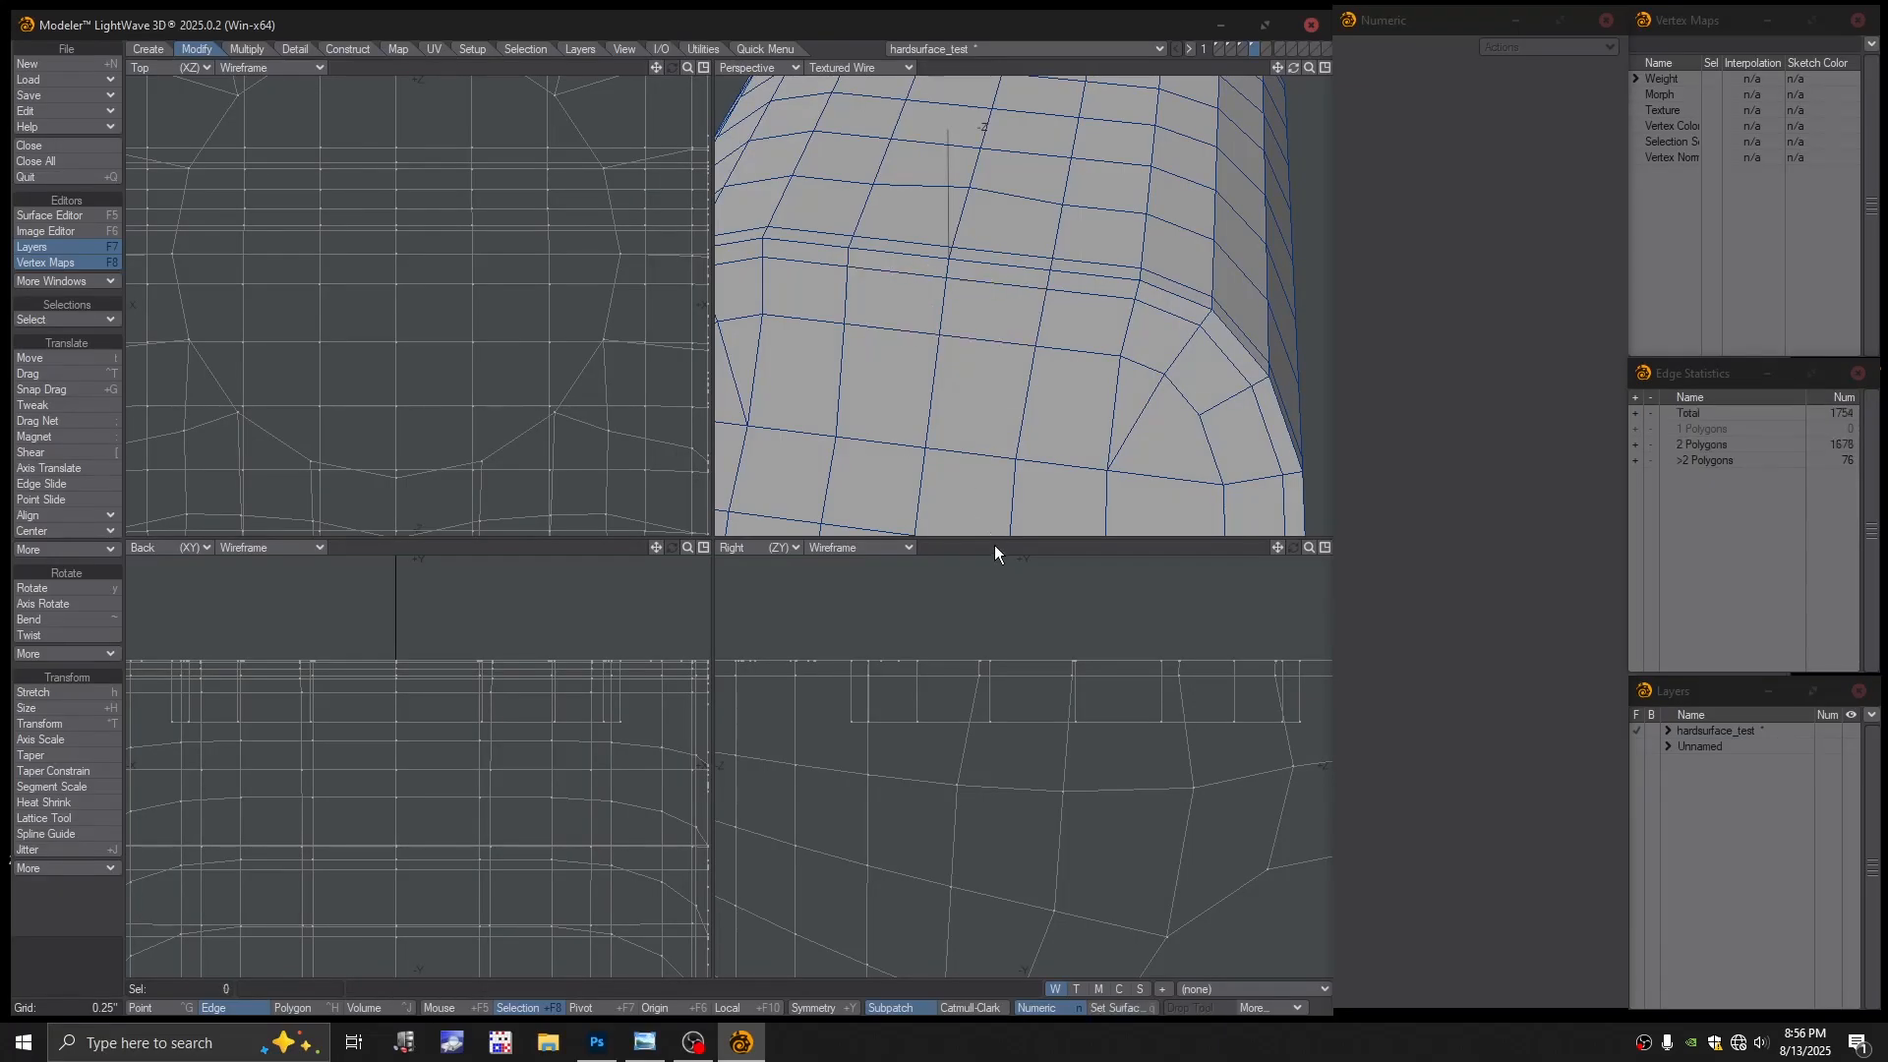
Turn subpatch smoothing back on, dismissing the error message
scroll(1035, 364, "down", 1)
left_click_drag(1034, 364, 1080, 177, "alt")
key("Tab")
left_click(917, 510)
scroll(1017, 324, "down", 1)
Orbit around to the side through-hole and select an edge on its lower rim
left_click_drag(1080, 177, 1042, 187, "ctrl+alt")
left_click_drag(1043, 187, 1005, 295, "alt")
left_click_drag(1005, 295, 1050, 418, "ctrl+alt")
left_click_drag(1050, 418, 1082, 487, "ctrl+alt")
left_click_drag(1081, 486, 1038, 378, "alt+shift")
left_click_drag(1038, 379, 1042, 303, "ctrl+alt")
left_click(1031, 372)
left_click_drag(1042, 302, 1087, 319, "alt")
left_click_drag(1087, 320, 1110, 259, "ctrl+alt")
scroll(1060, 354, "down", 1)
Delete the edges around the hole, undo it, clear the selection and retry subpatches
key("Delete")
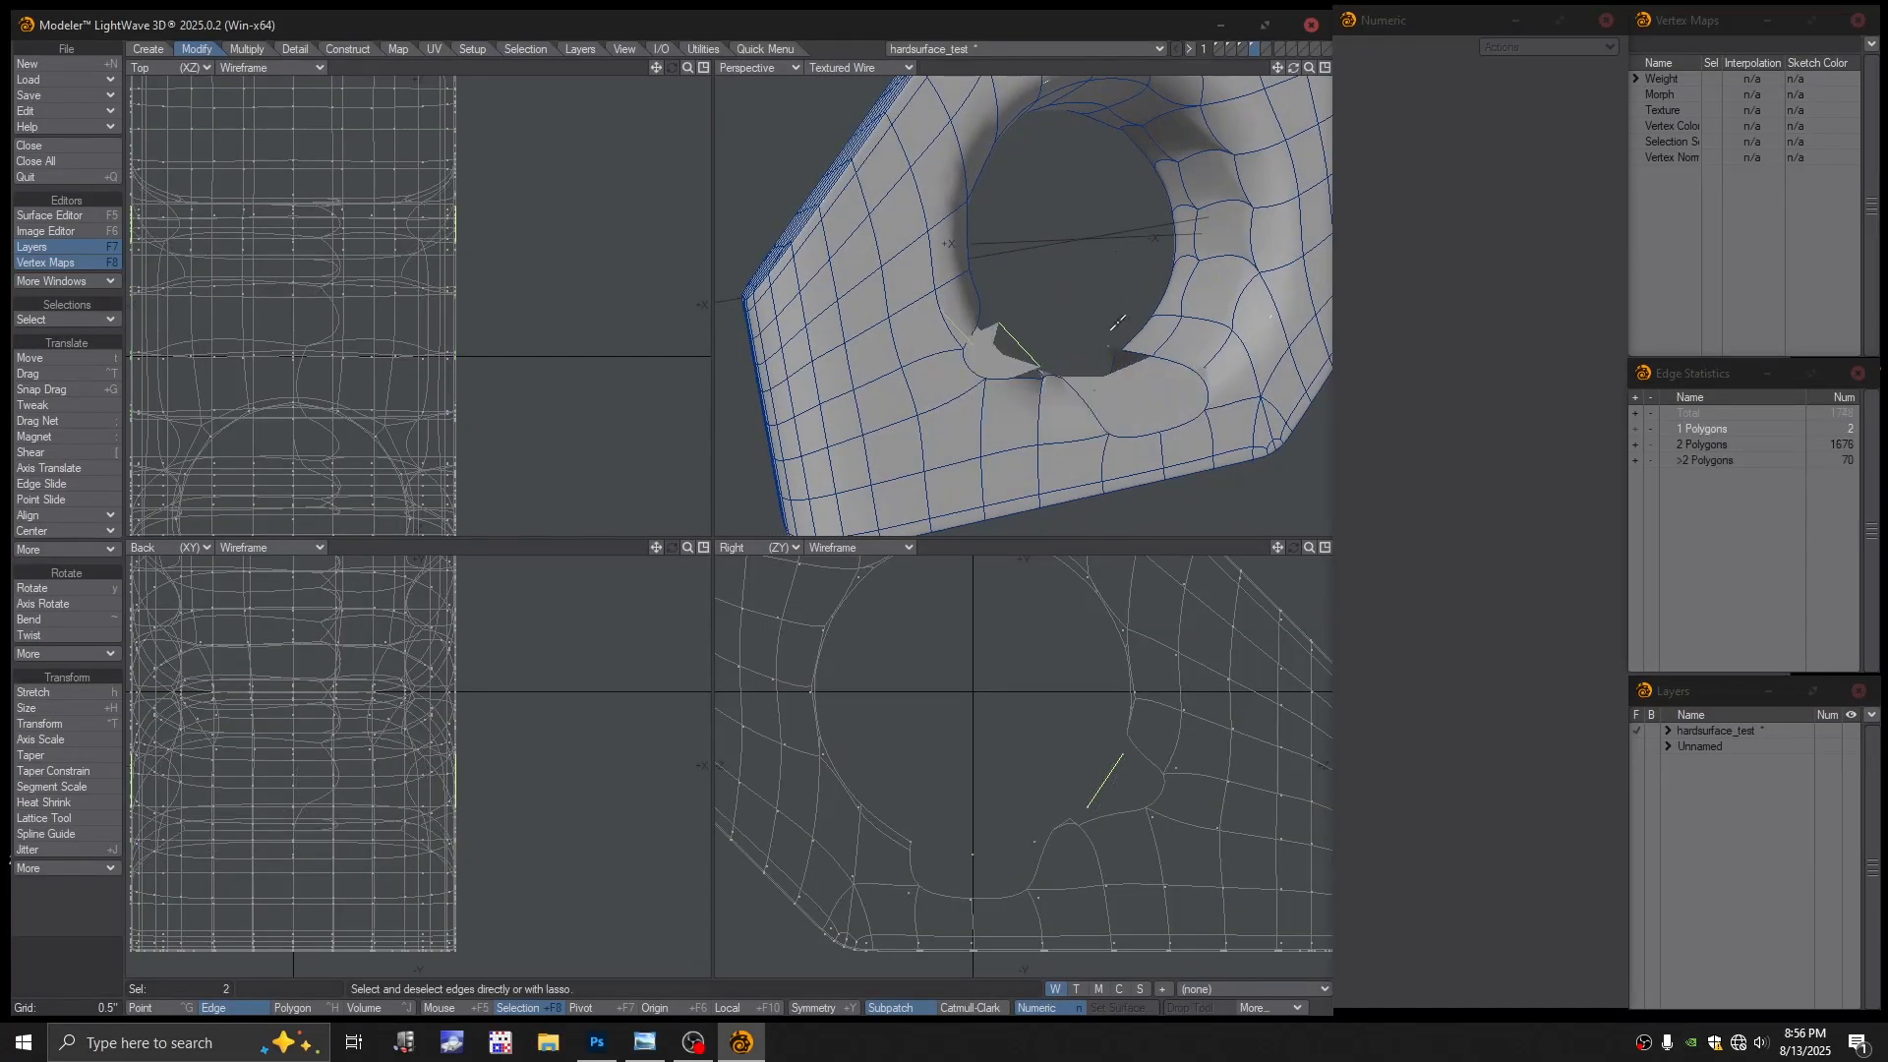
left_click_drag(1119, 344, 1077, 332, "alt")
key("ctrl+z")
key("ctrl+z")
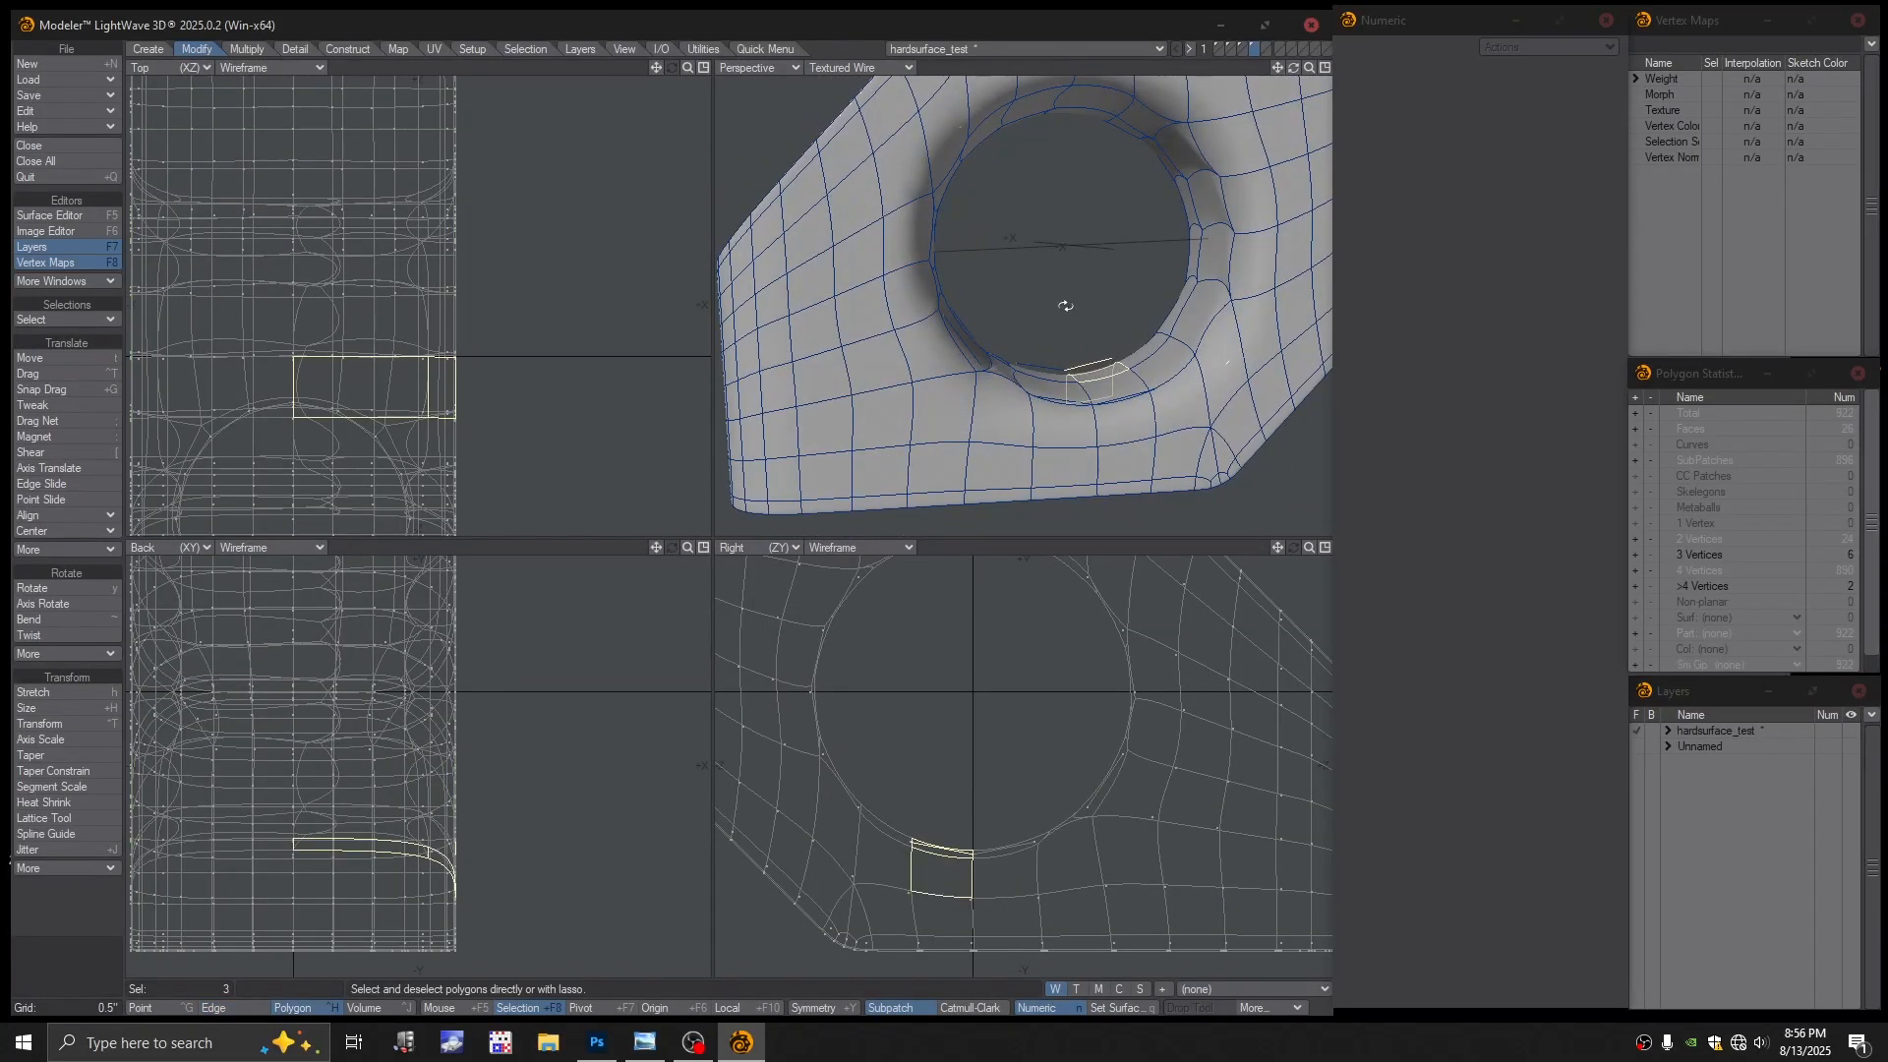
key("/")
key("Tab")
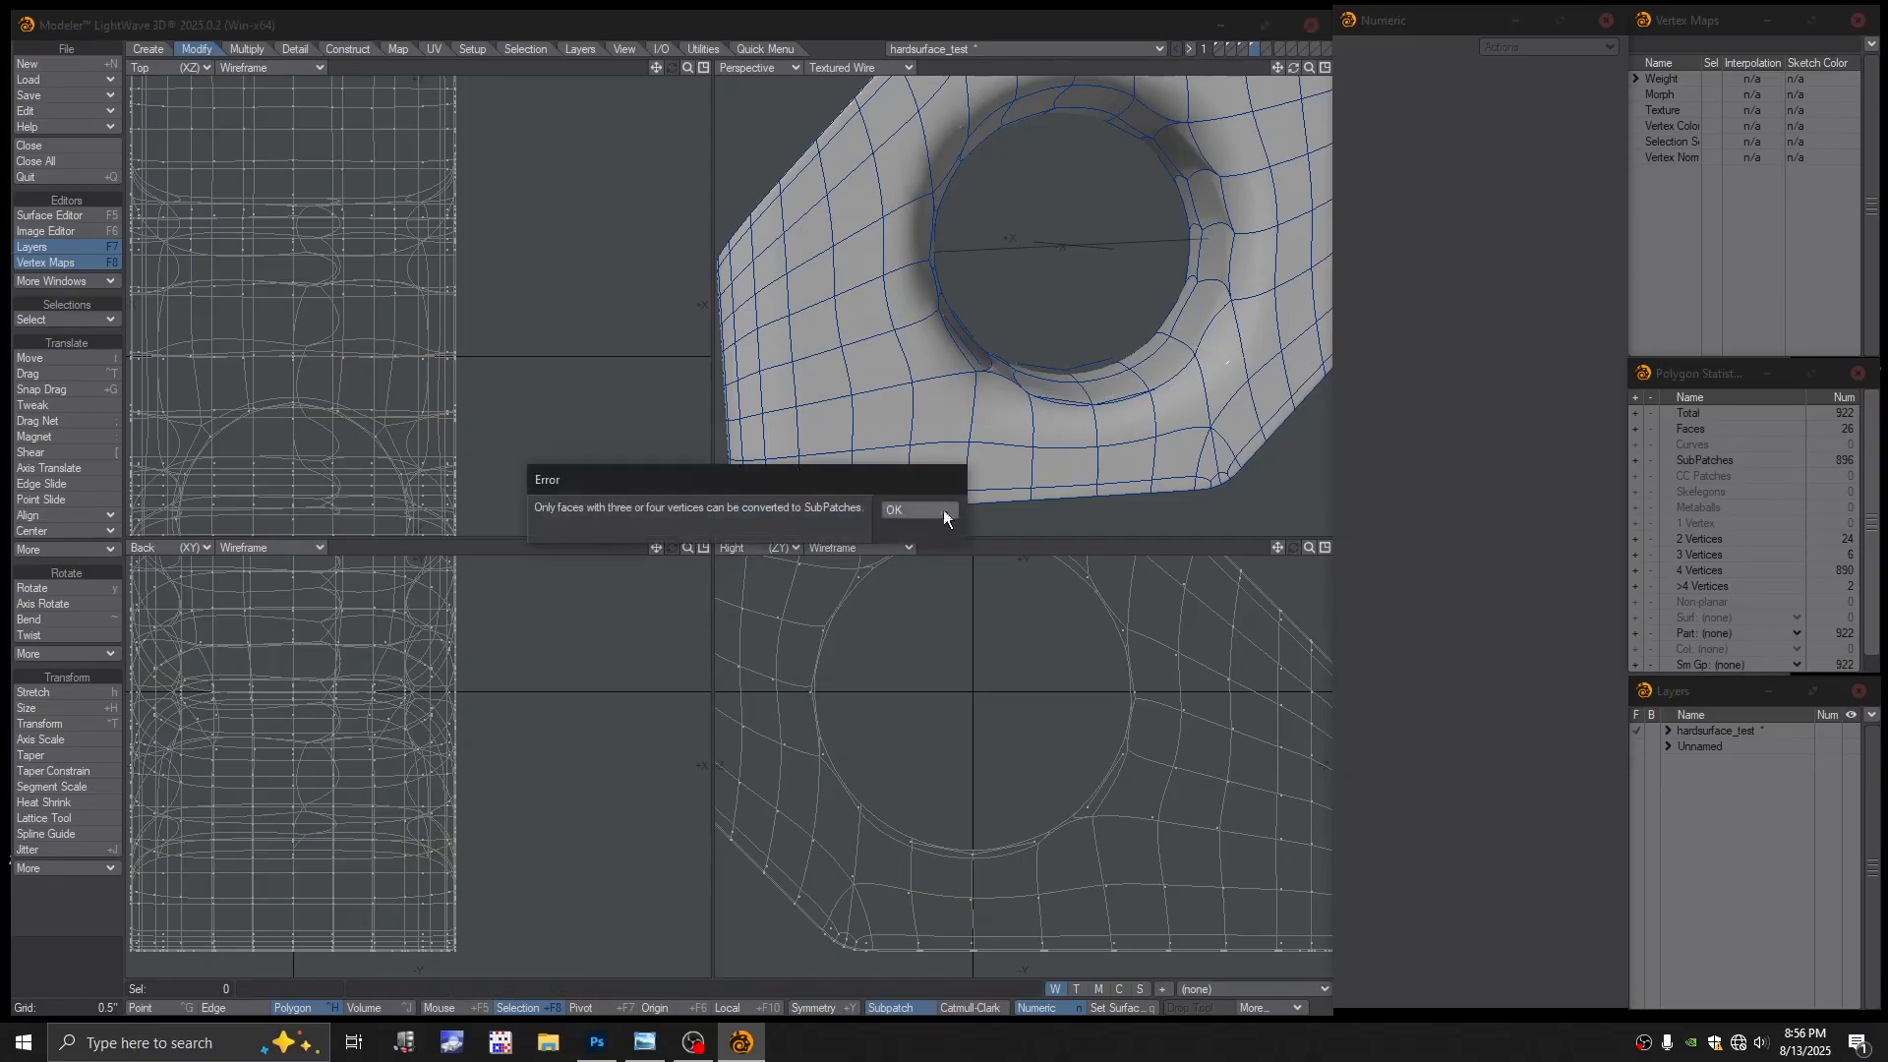
left_click(918, 510)
Fit the model and run Merge Points, which eliminates nothing
key("a")
left_click_drag(1025, 409, 1060, 407, "ctrl+alt")
left_click_drag(1060, 407, 961, 423, "alt+shift")
key("m")
left_click(887, 504)
scroll(973, 430, "up", 2)
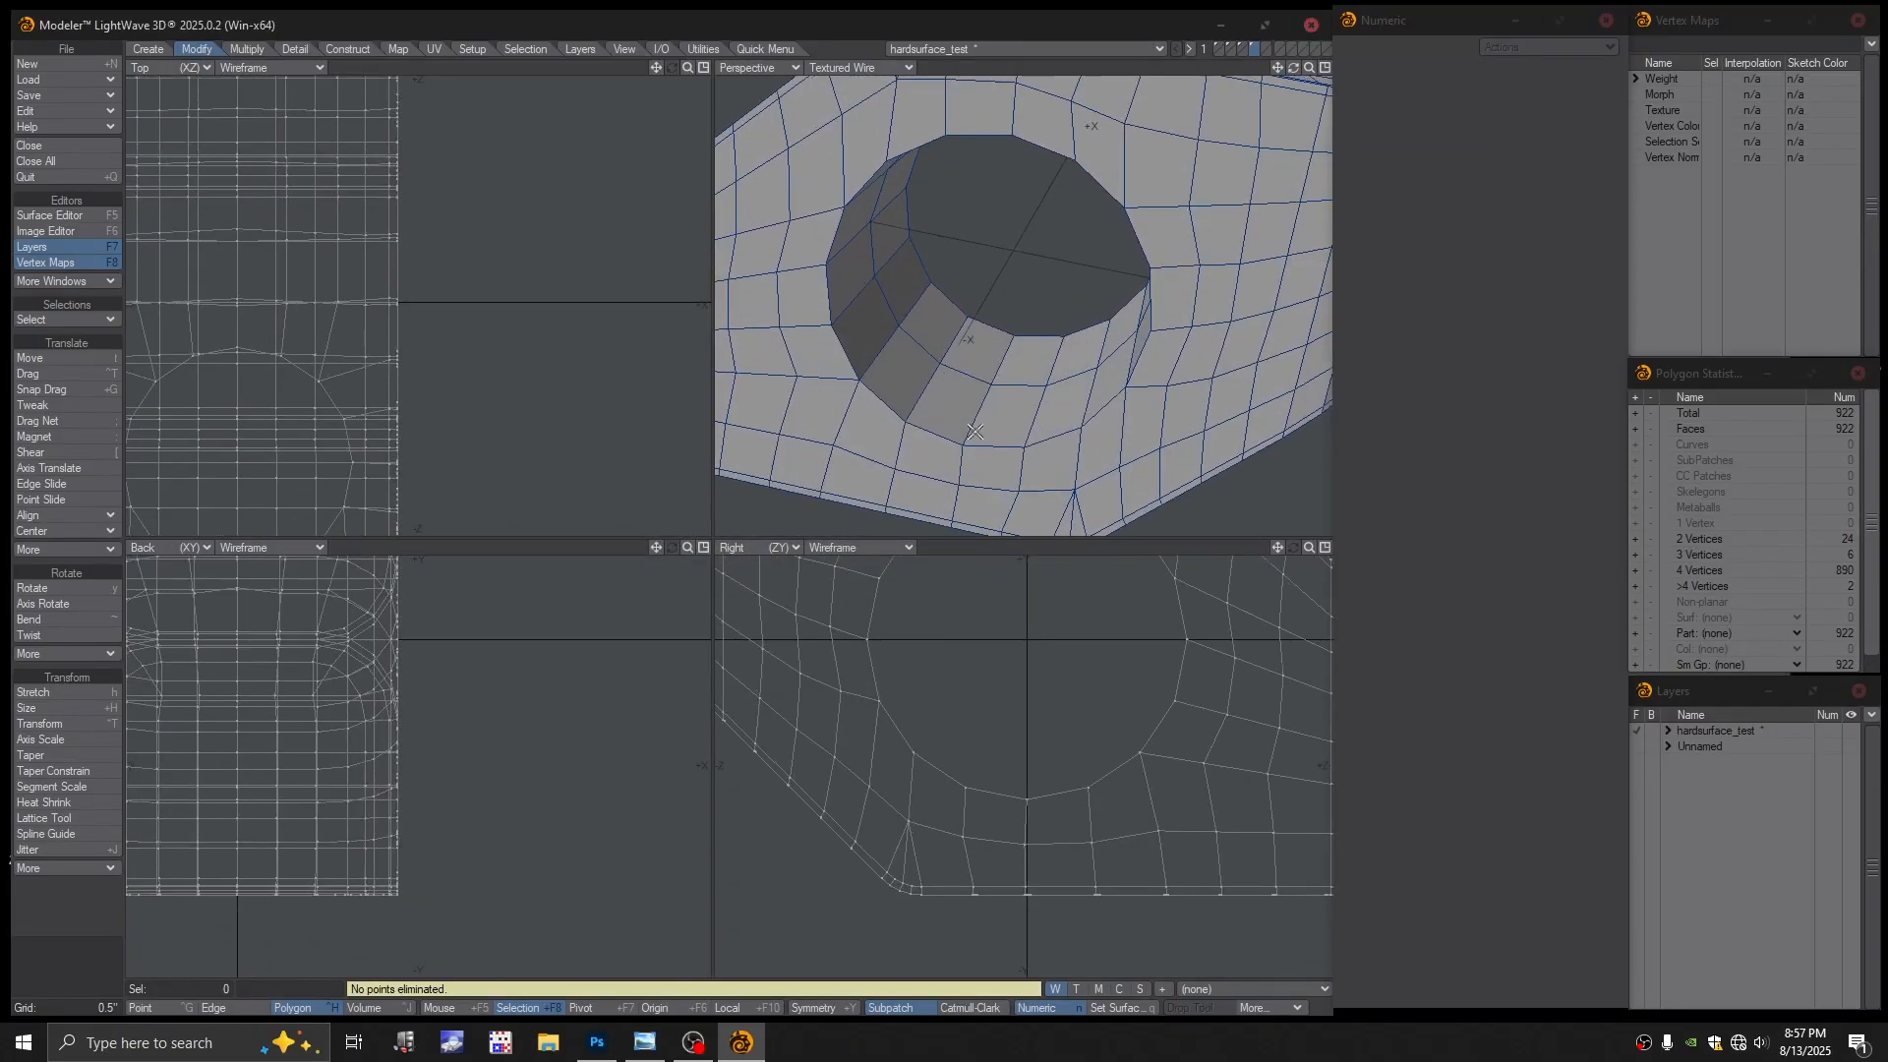
left_click(865, 69)
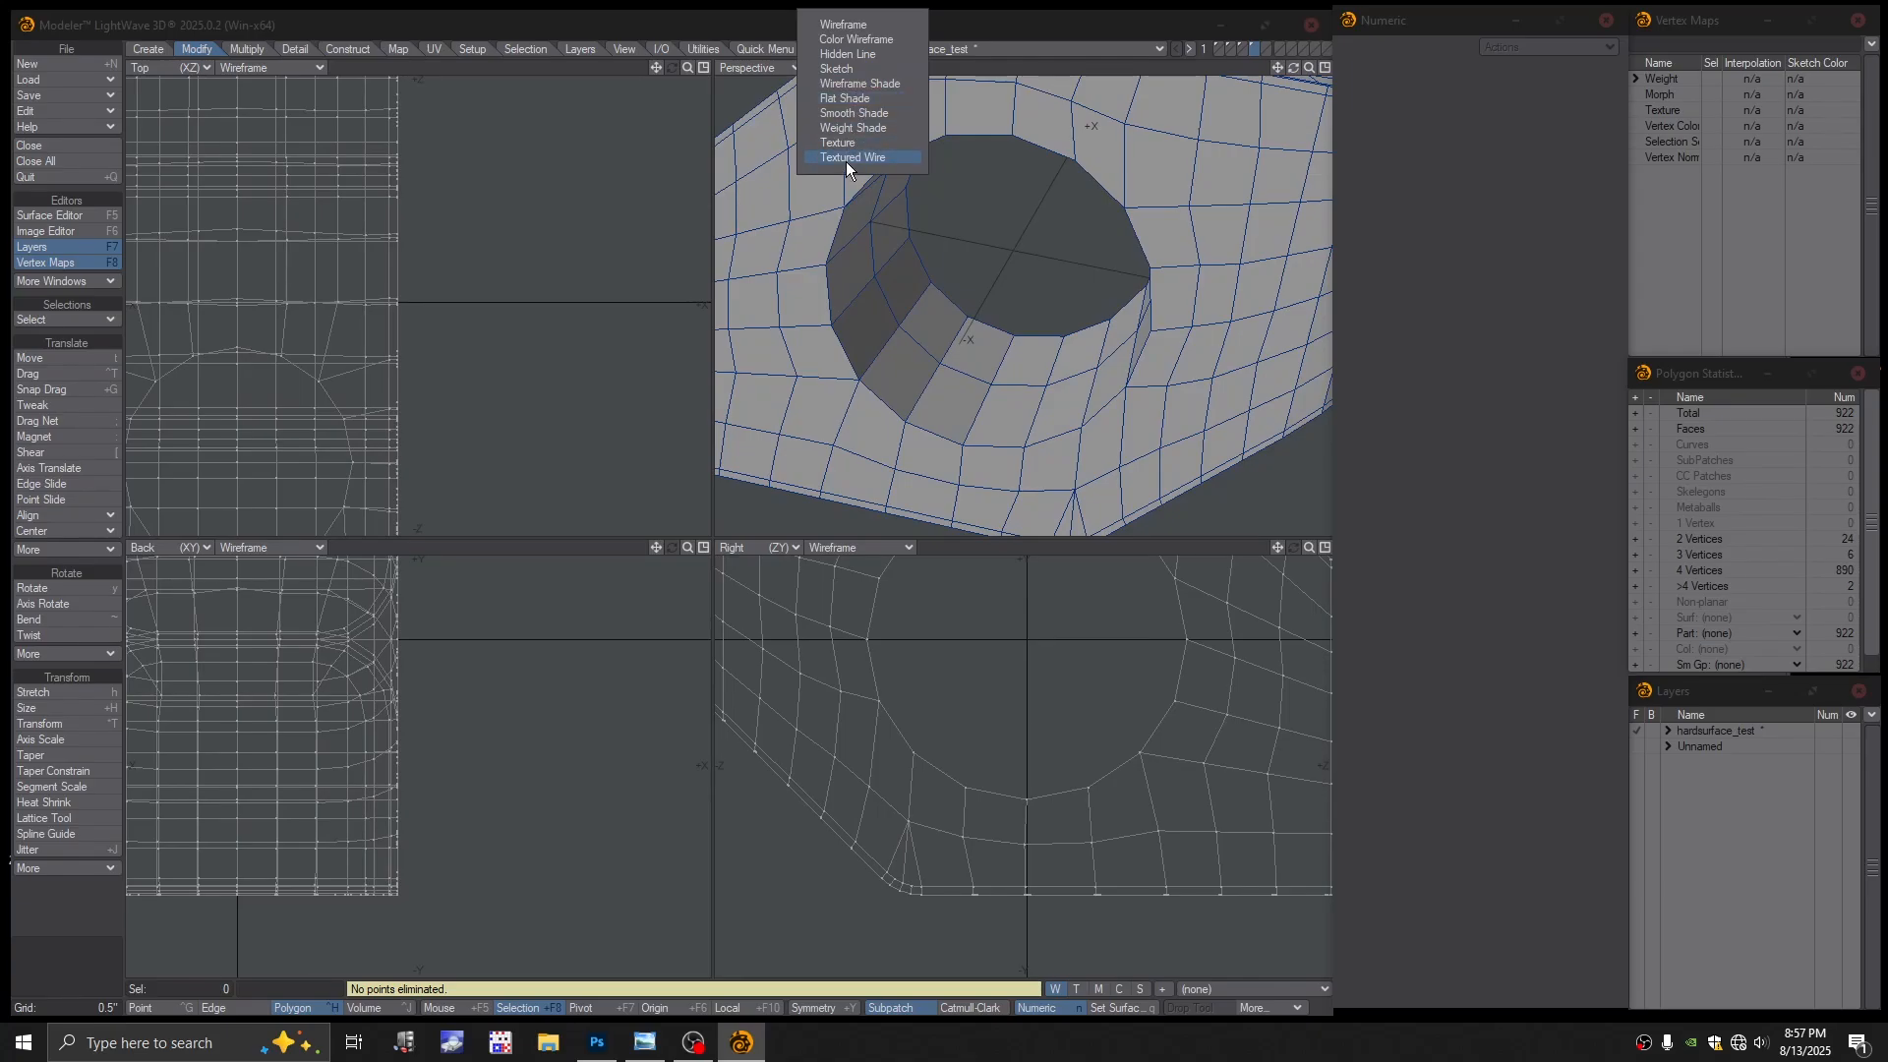
left_click(856, 40)
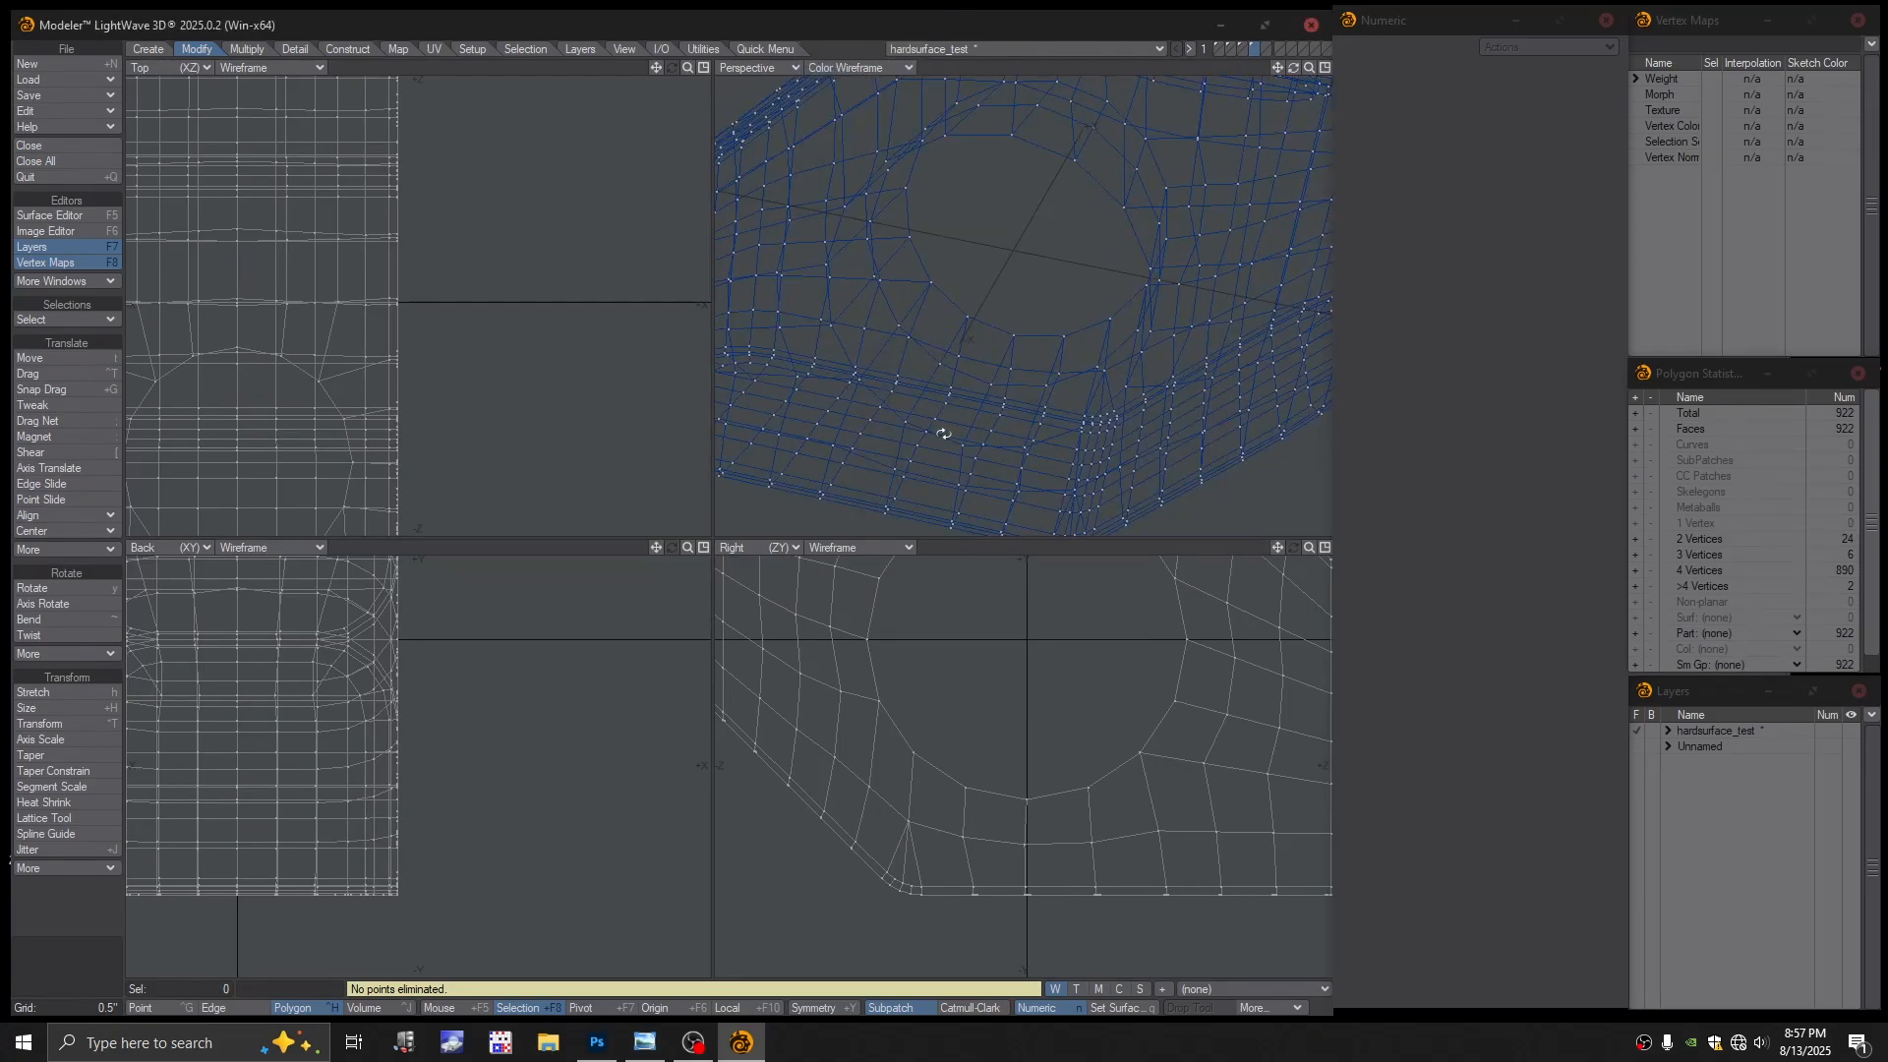
left_click_drag(943, 433, 1048, 287, "alt")
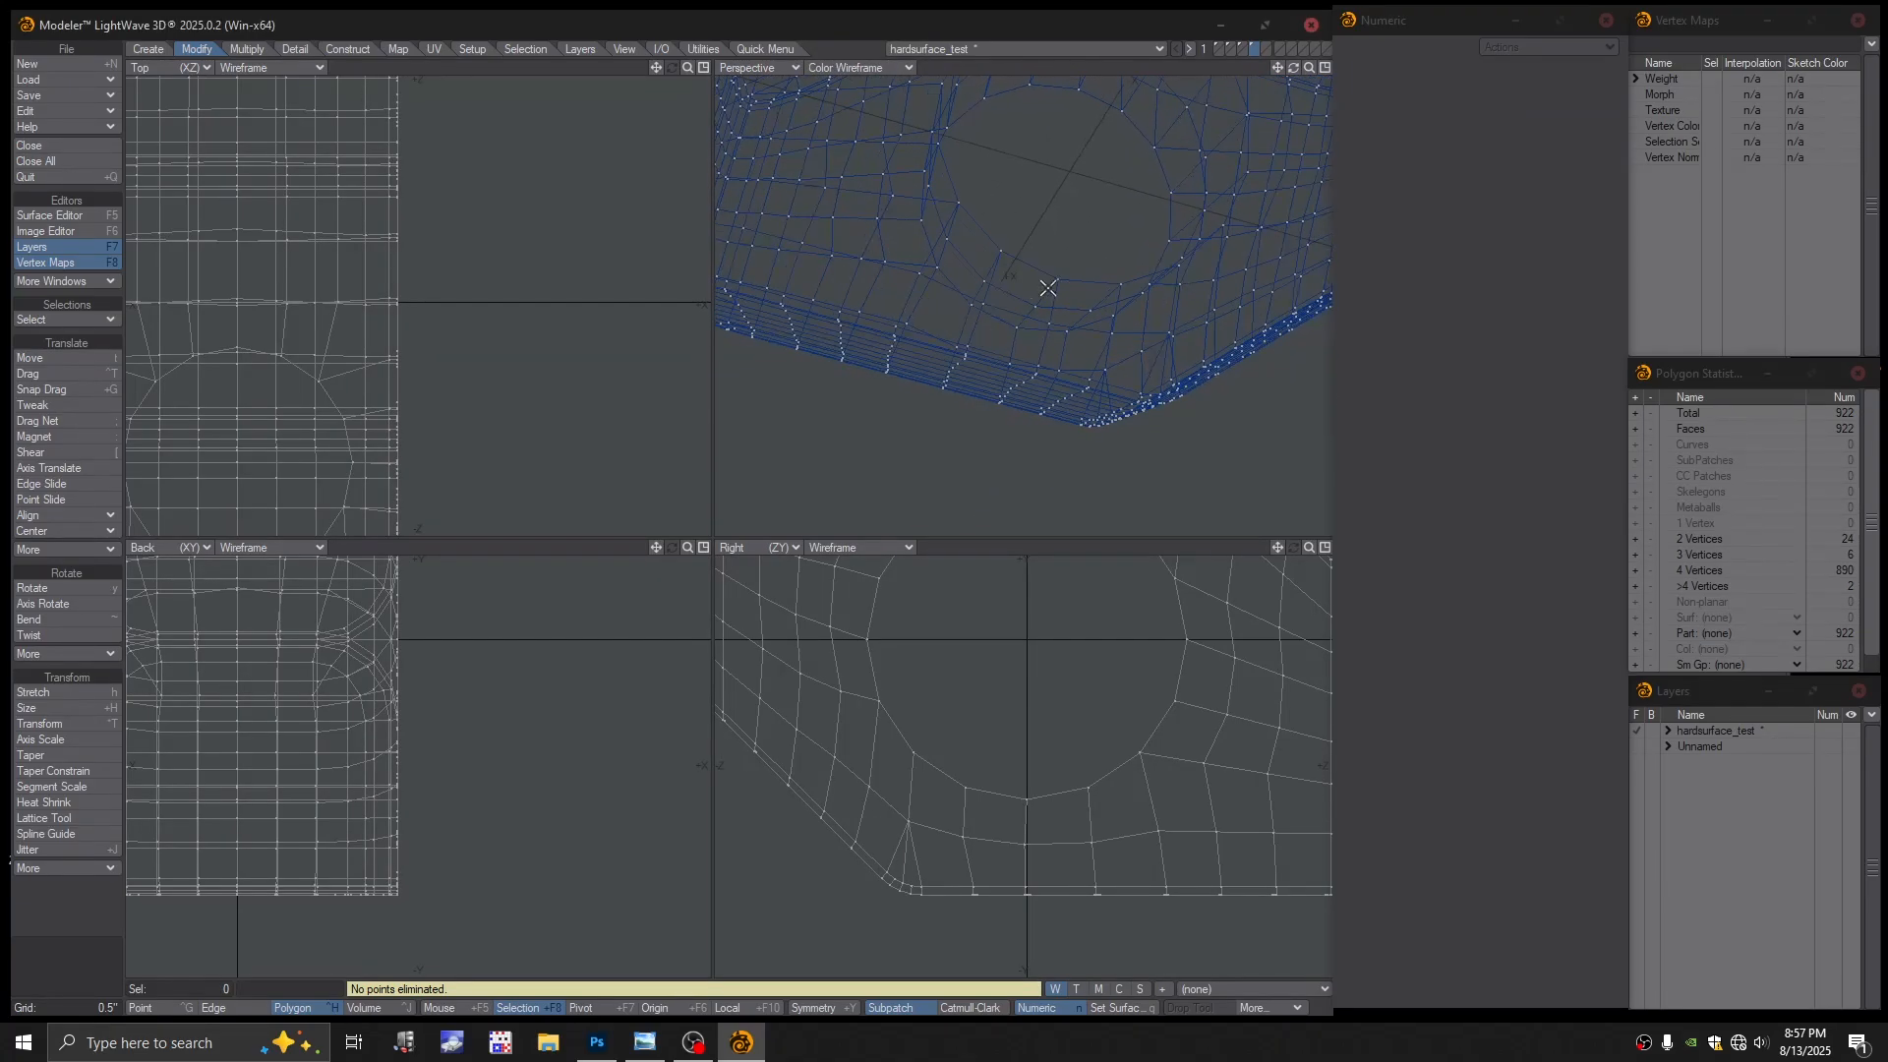
left_click(1037, 271)
key("Delete")
key("ctrl+z")
key("space")
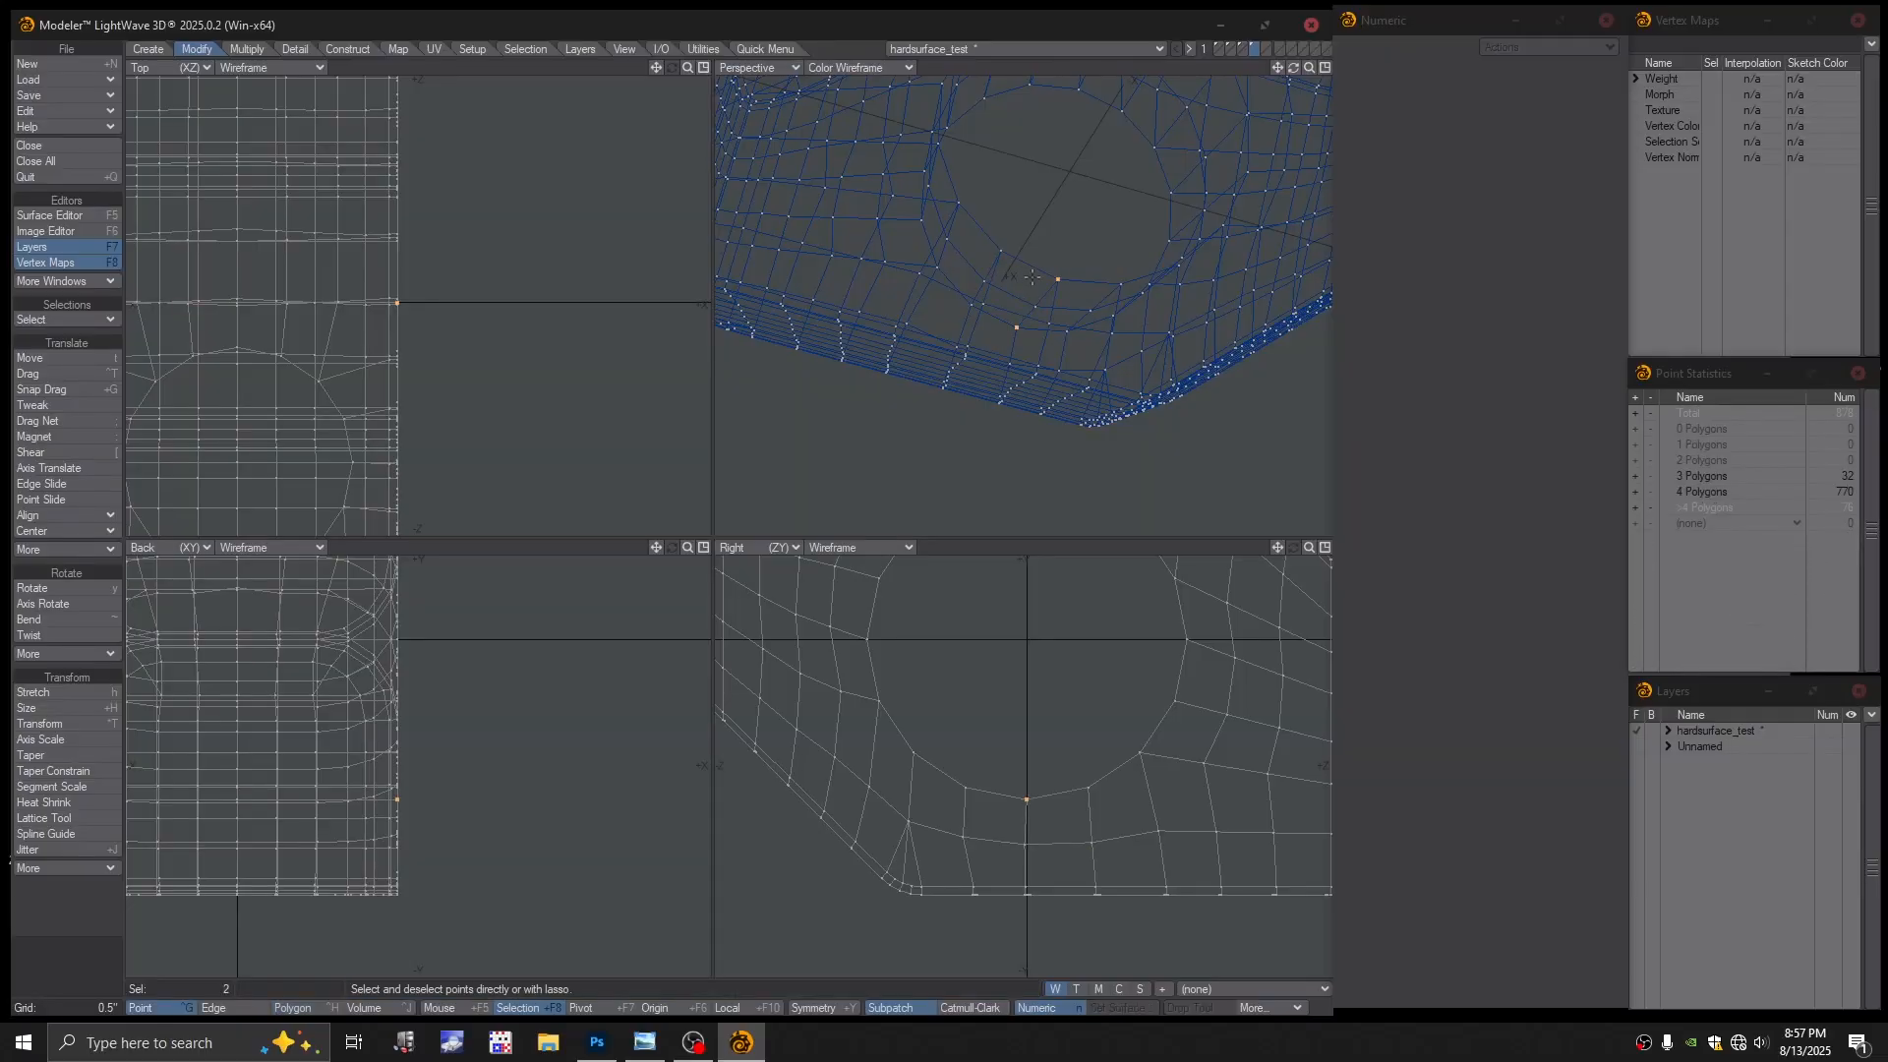
key("space")
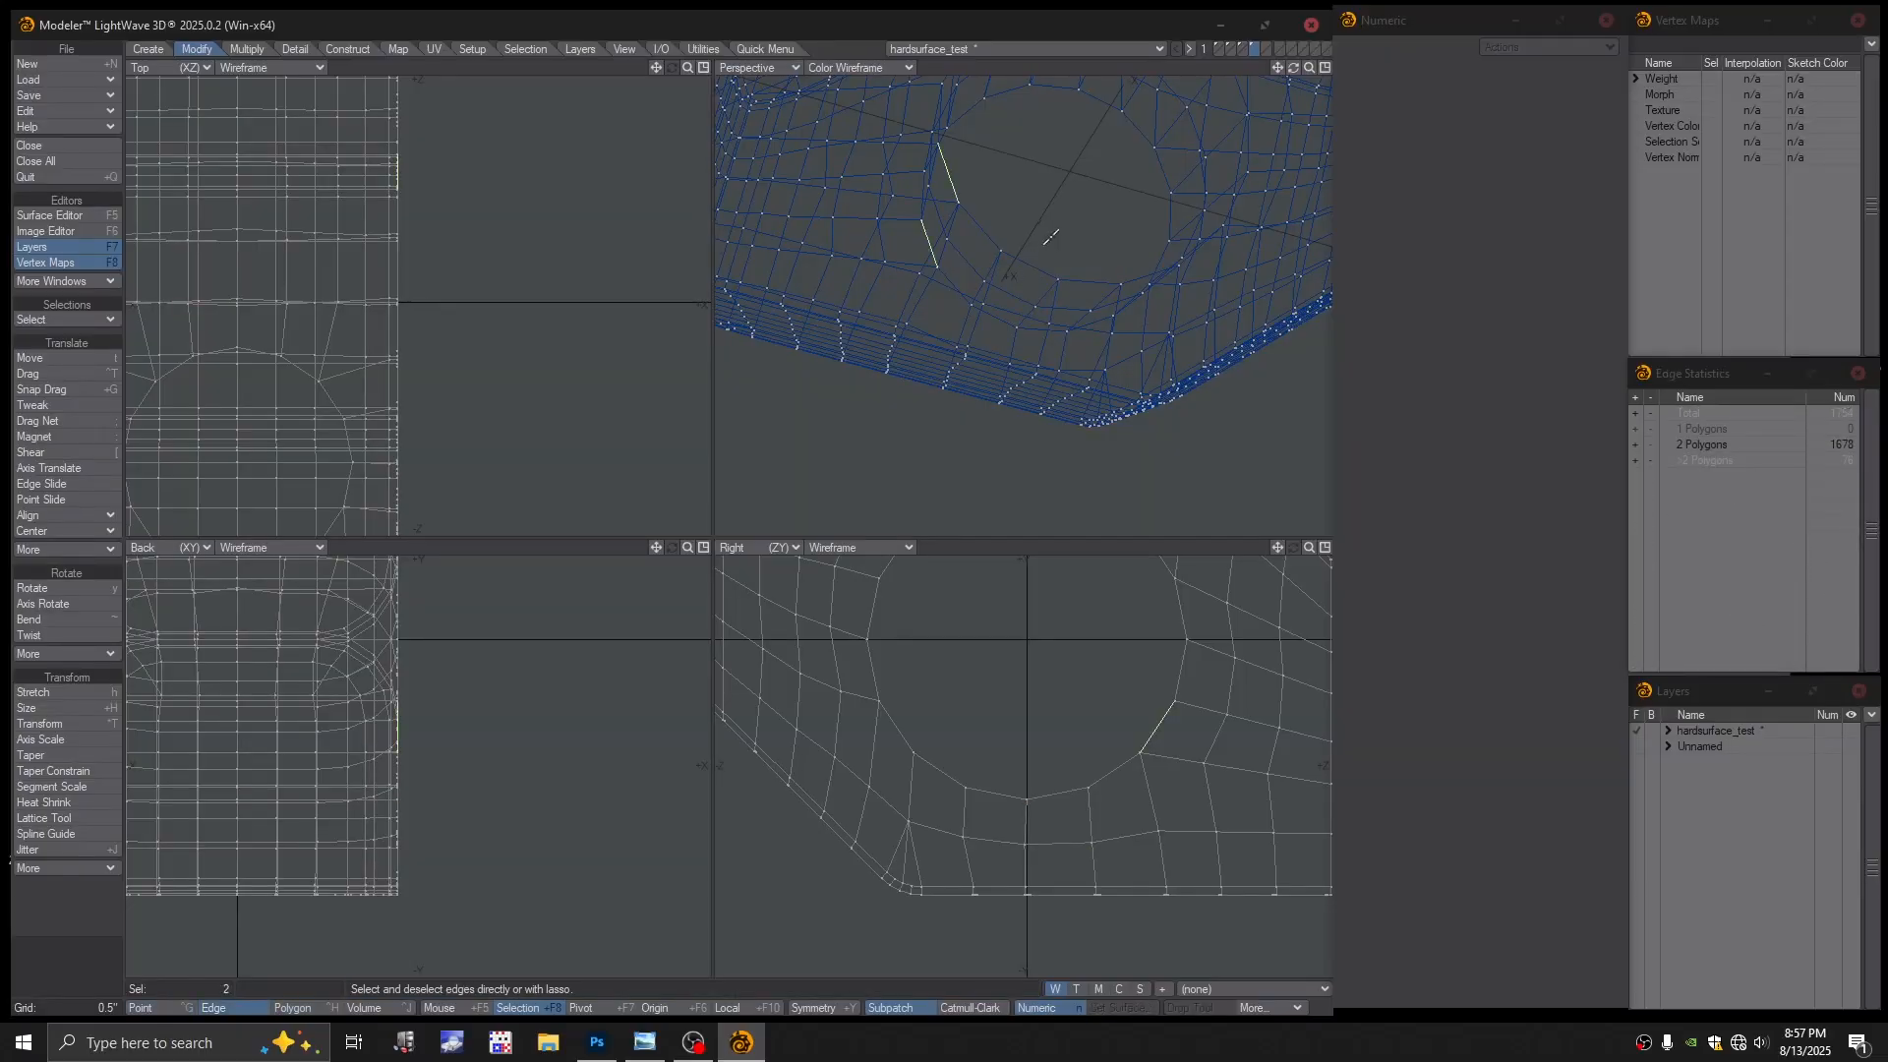
left_click_drag(1051, 237, 1067, 245, "alt")
key("slash")
left_click(1048, 286)
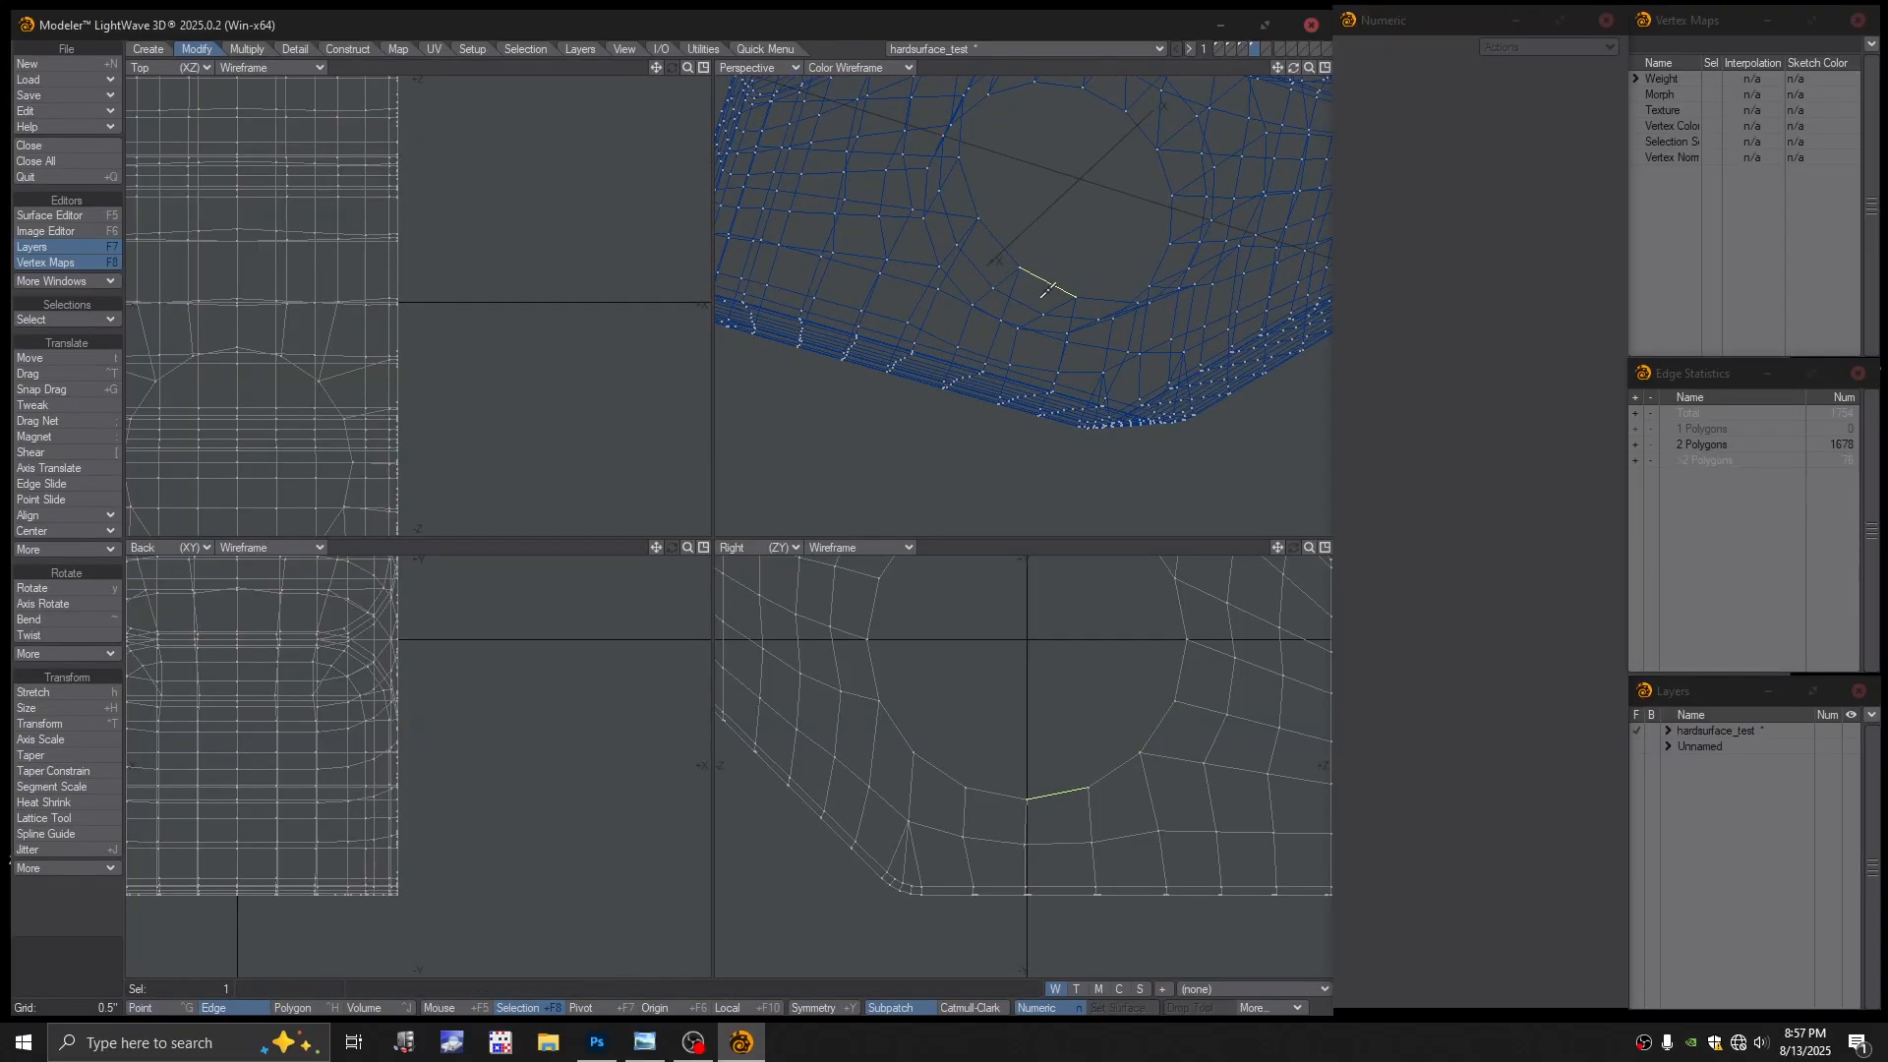
key("slash")
left_click(1003, 251)
key("slash")
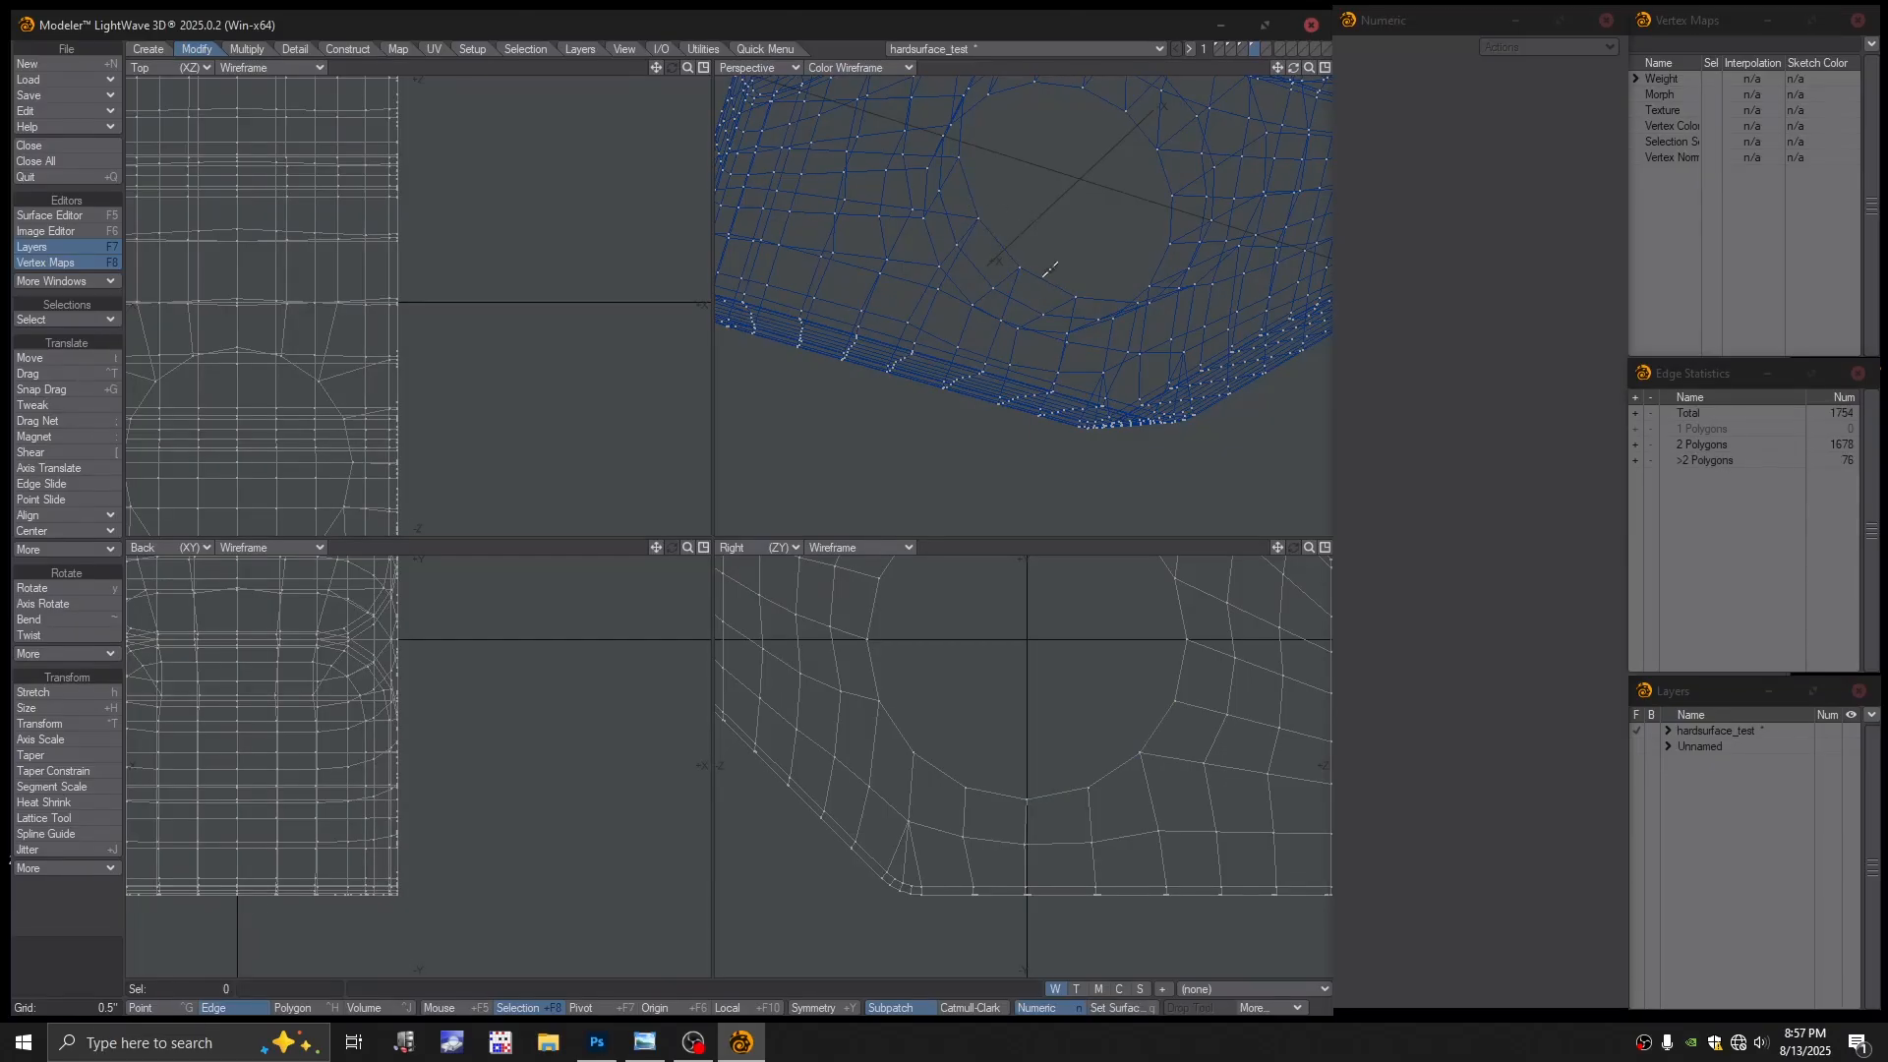
left_click_drag(1082, 290, 1054, 241, "alt")
left_click(1055, 254)
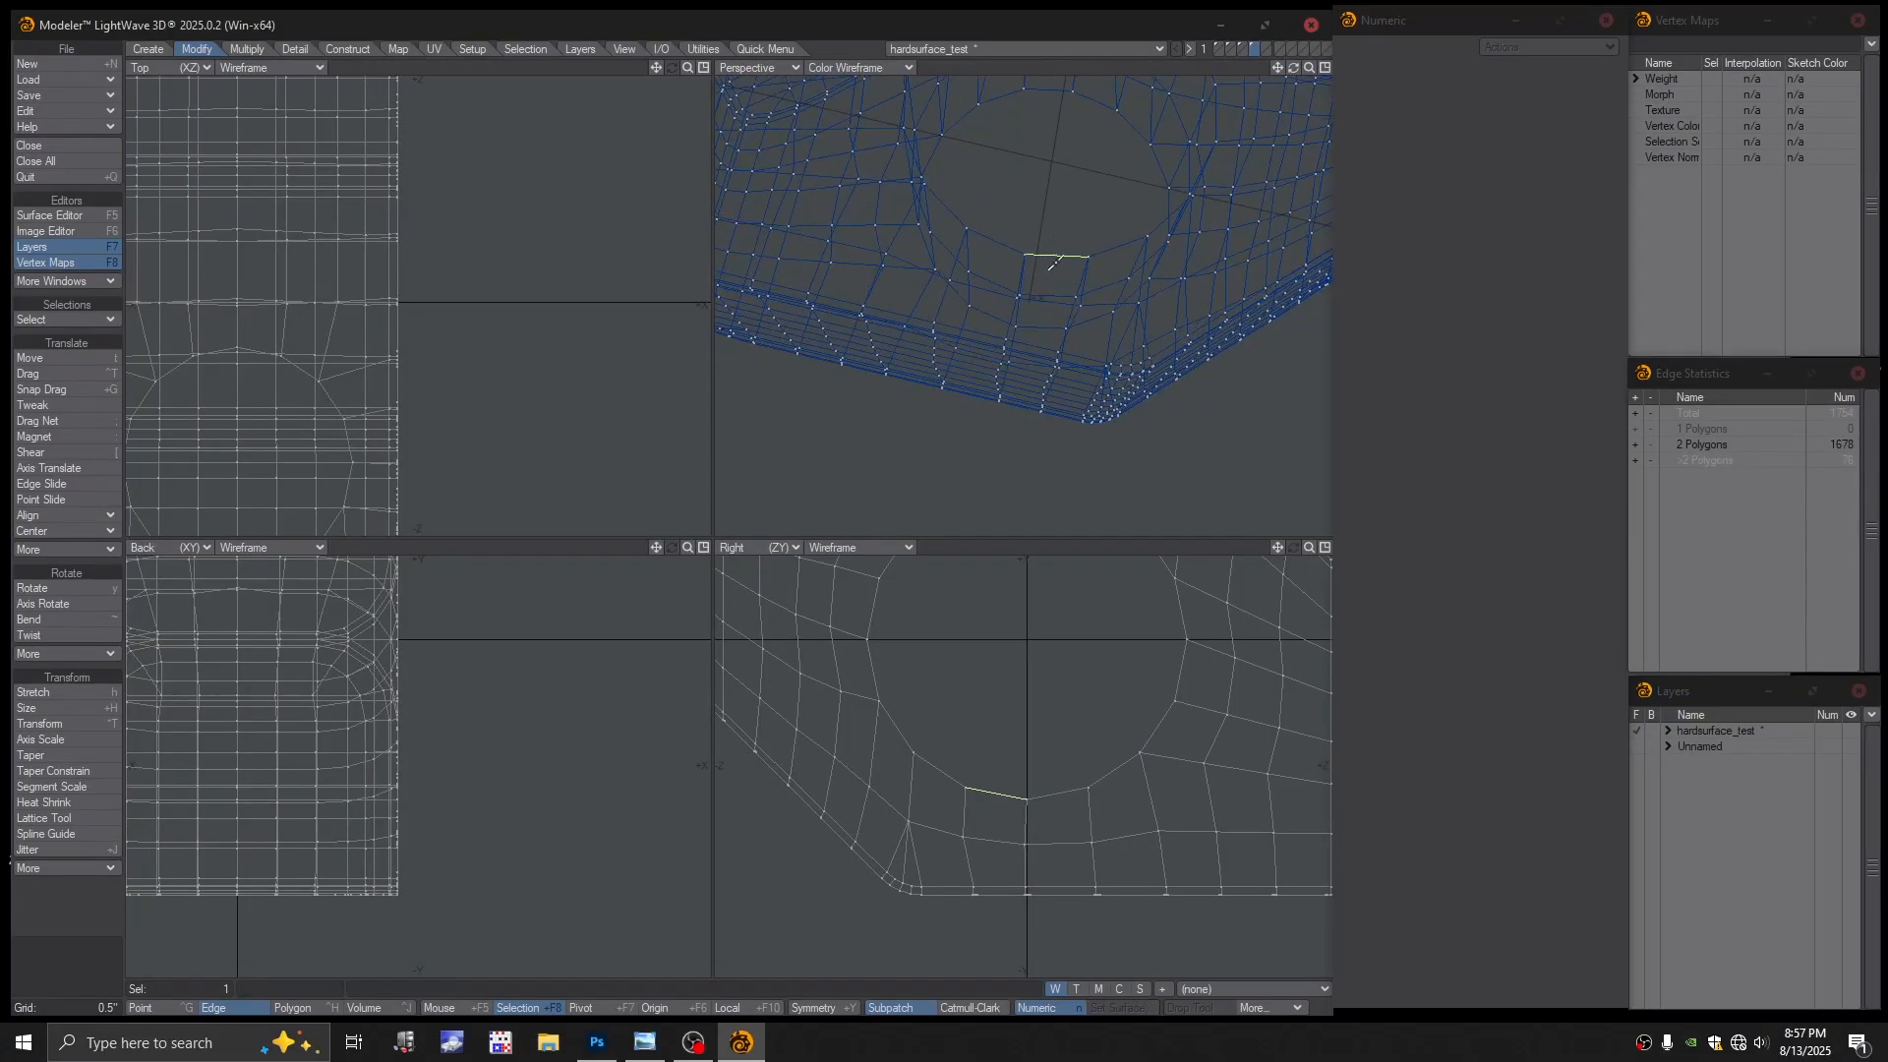
key("slash")
left_click_drag(1109, 239, 1045, 270, "alt")
key("ctrl+h")
key("slash")
left_click(1022, 255)
key("slash")
left_click(1044, 251)
key("slash")
left_click(1058, 259)
key("slash")
left_click(1029, 264)
key("slash")
left_click(1023, 250)
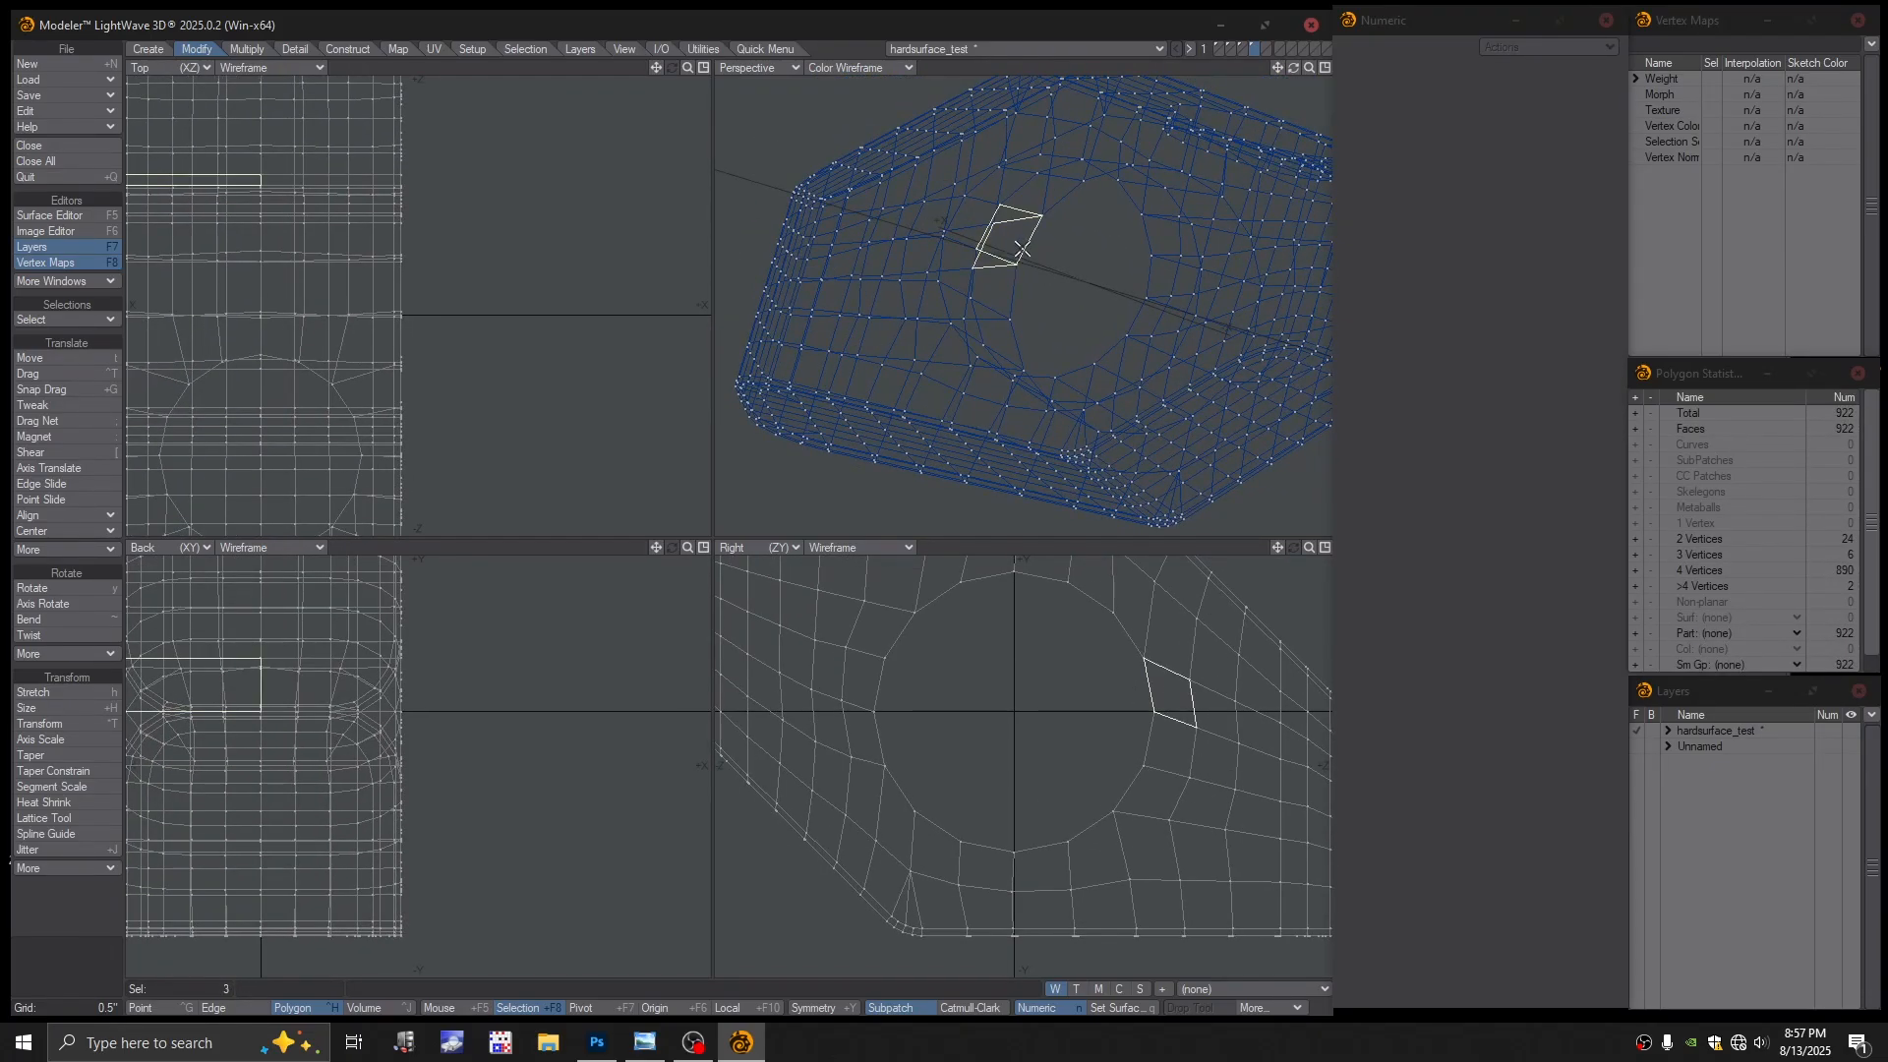
key("slash")
In the Right view, lasso most of the block's polygons around the hole ring
key("a")
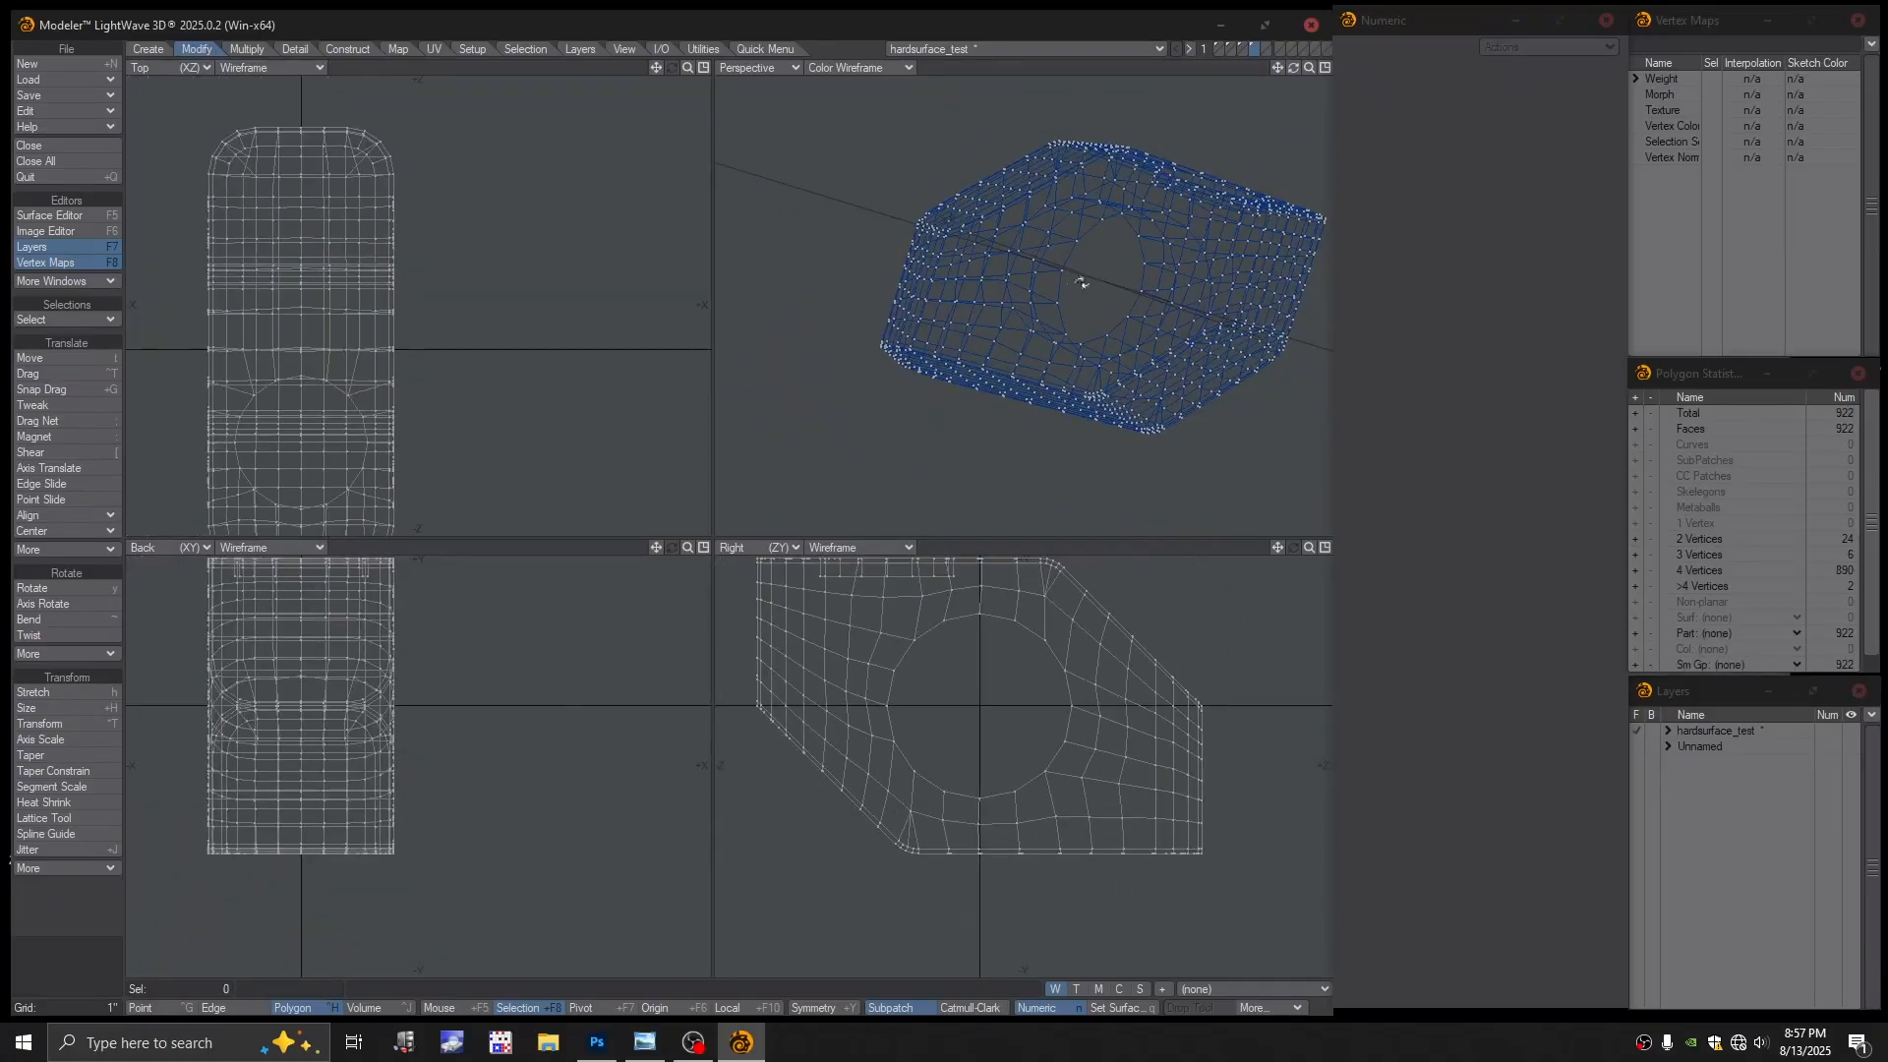
left_click_drag(1083, 285, 1023, 263, "alt")
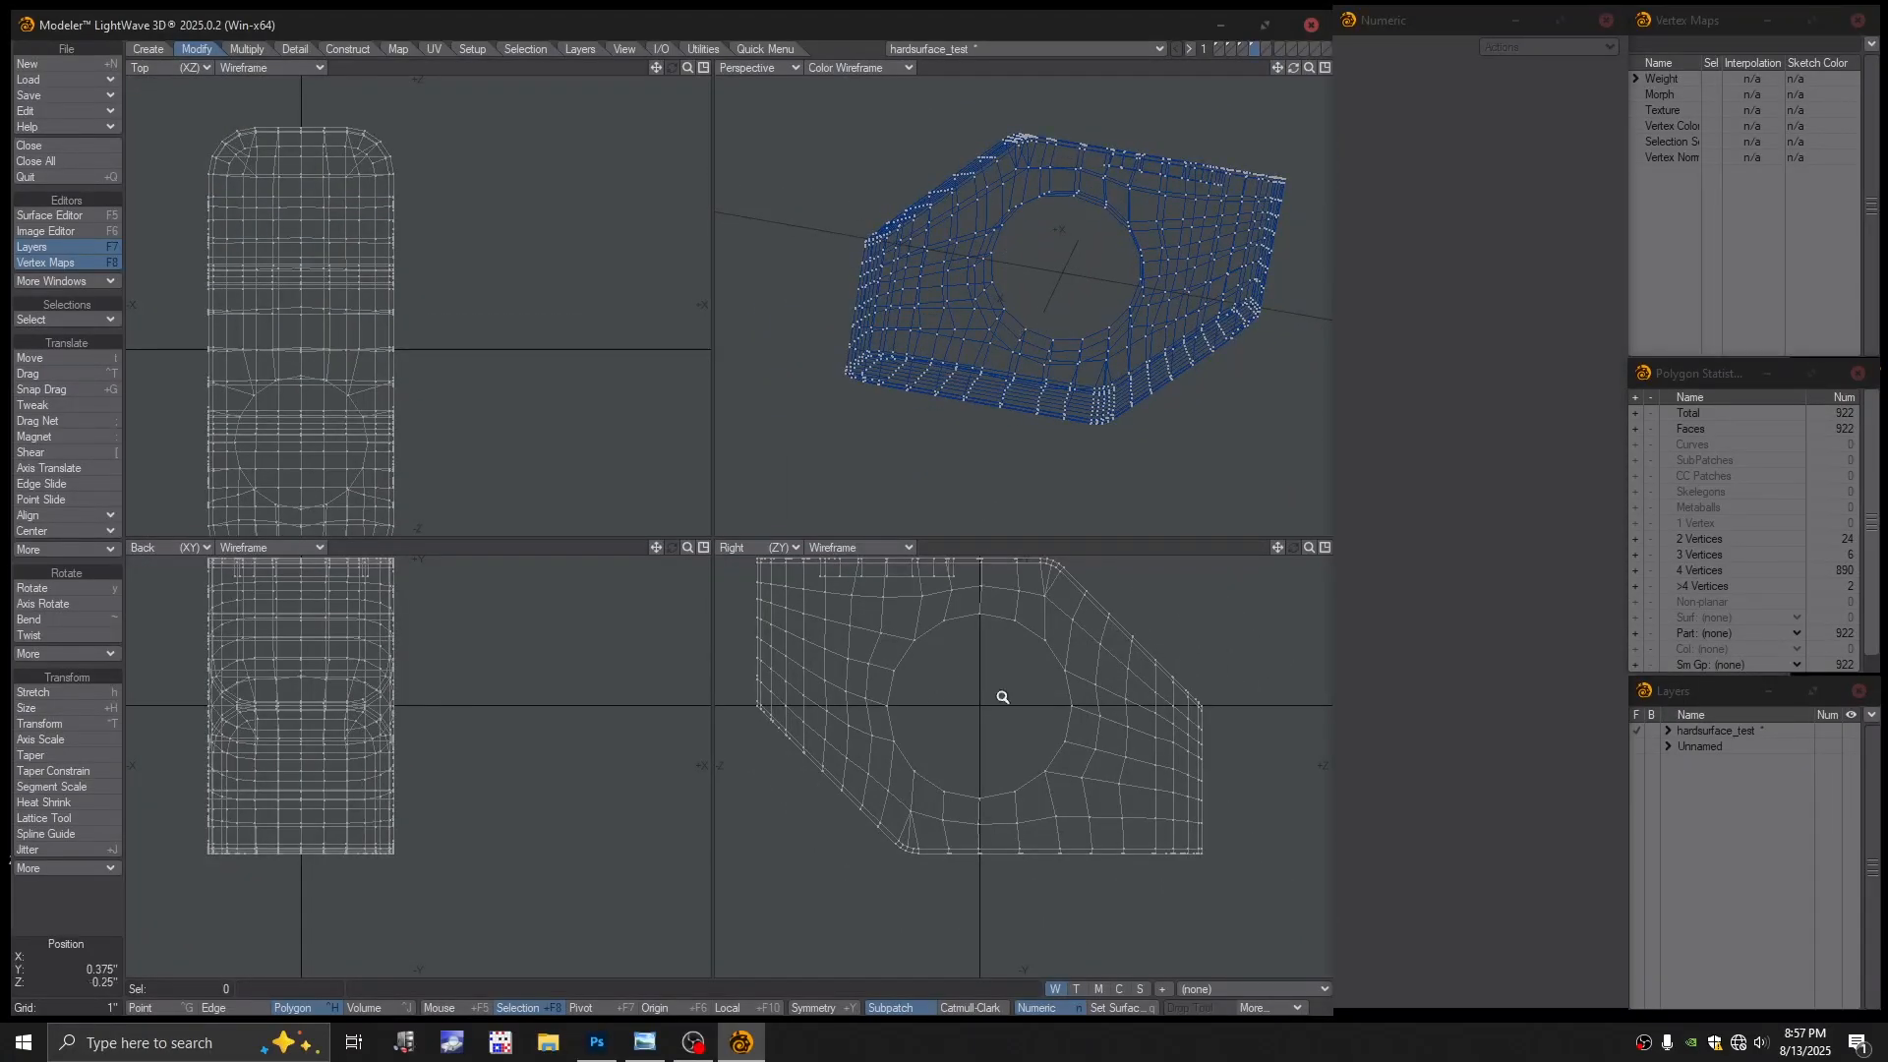
mouse_move(1001, 697)
left_mouse_down("ctrl+alt")
mouse_move(960, 716)
mouse_move(885, 700)
mouse_move(913, 645)
mouse_move(974, 630)
mouse_move(1035, 645)
mouse_move(1067, 700)
mouse_move(1077, 767)
mouse_move(1058, 796)
mouse_move(951, 838)
mouse_move(909, 816)
mouse_move(856, 738)
mouse_move(882, 682)
mouse_move(932, 644)
left_mouse_up("ctrl+alt")
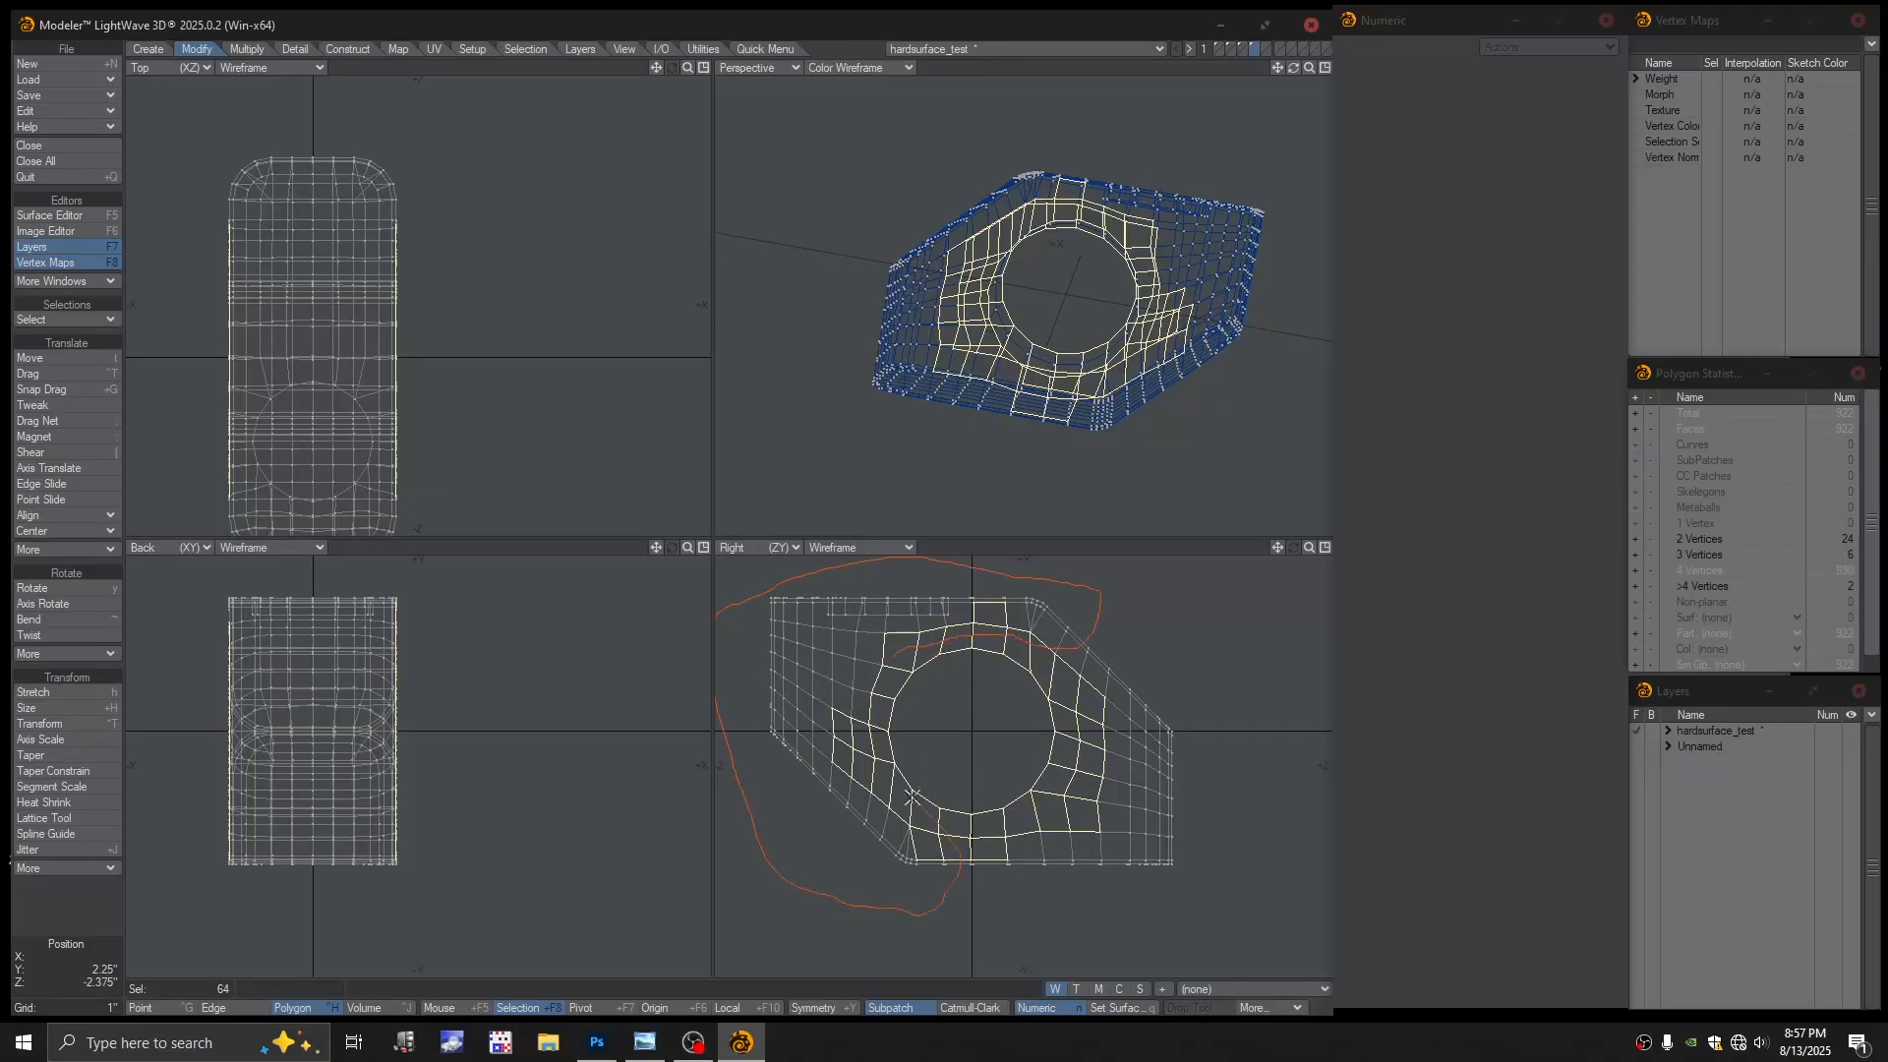
right_click_drag(897, 672, 979, 681)
key("shift+a")
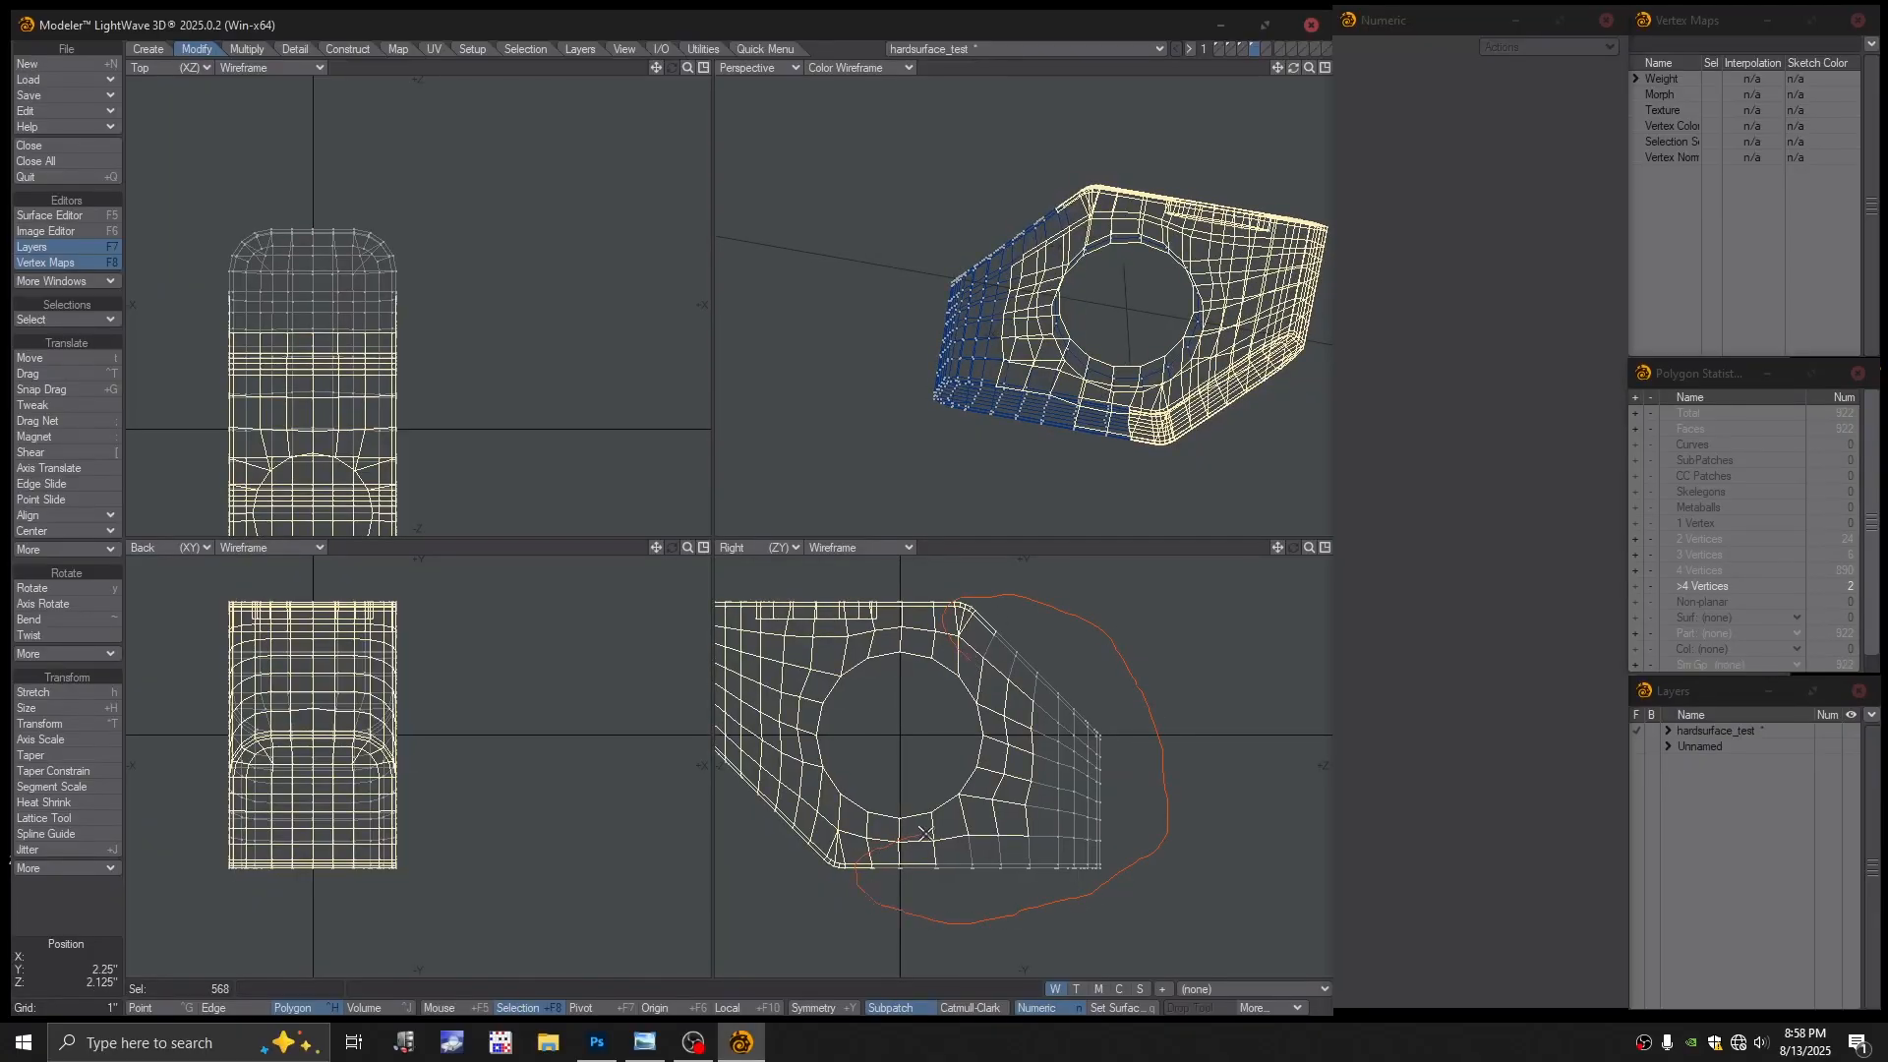
Add the remaining outer polygons, cut the selection and switch to the next layer
right_click_drag(1007, 782, 1024, 702)
mouse_move(1077, 336)
left_mouse_down("alt")
mouse_move(1101, 359)
mouse_move(1093, 396)
left_mouse_up("alt")
scroll(1109, 388, "up", 2)
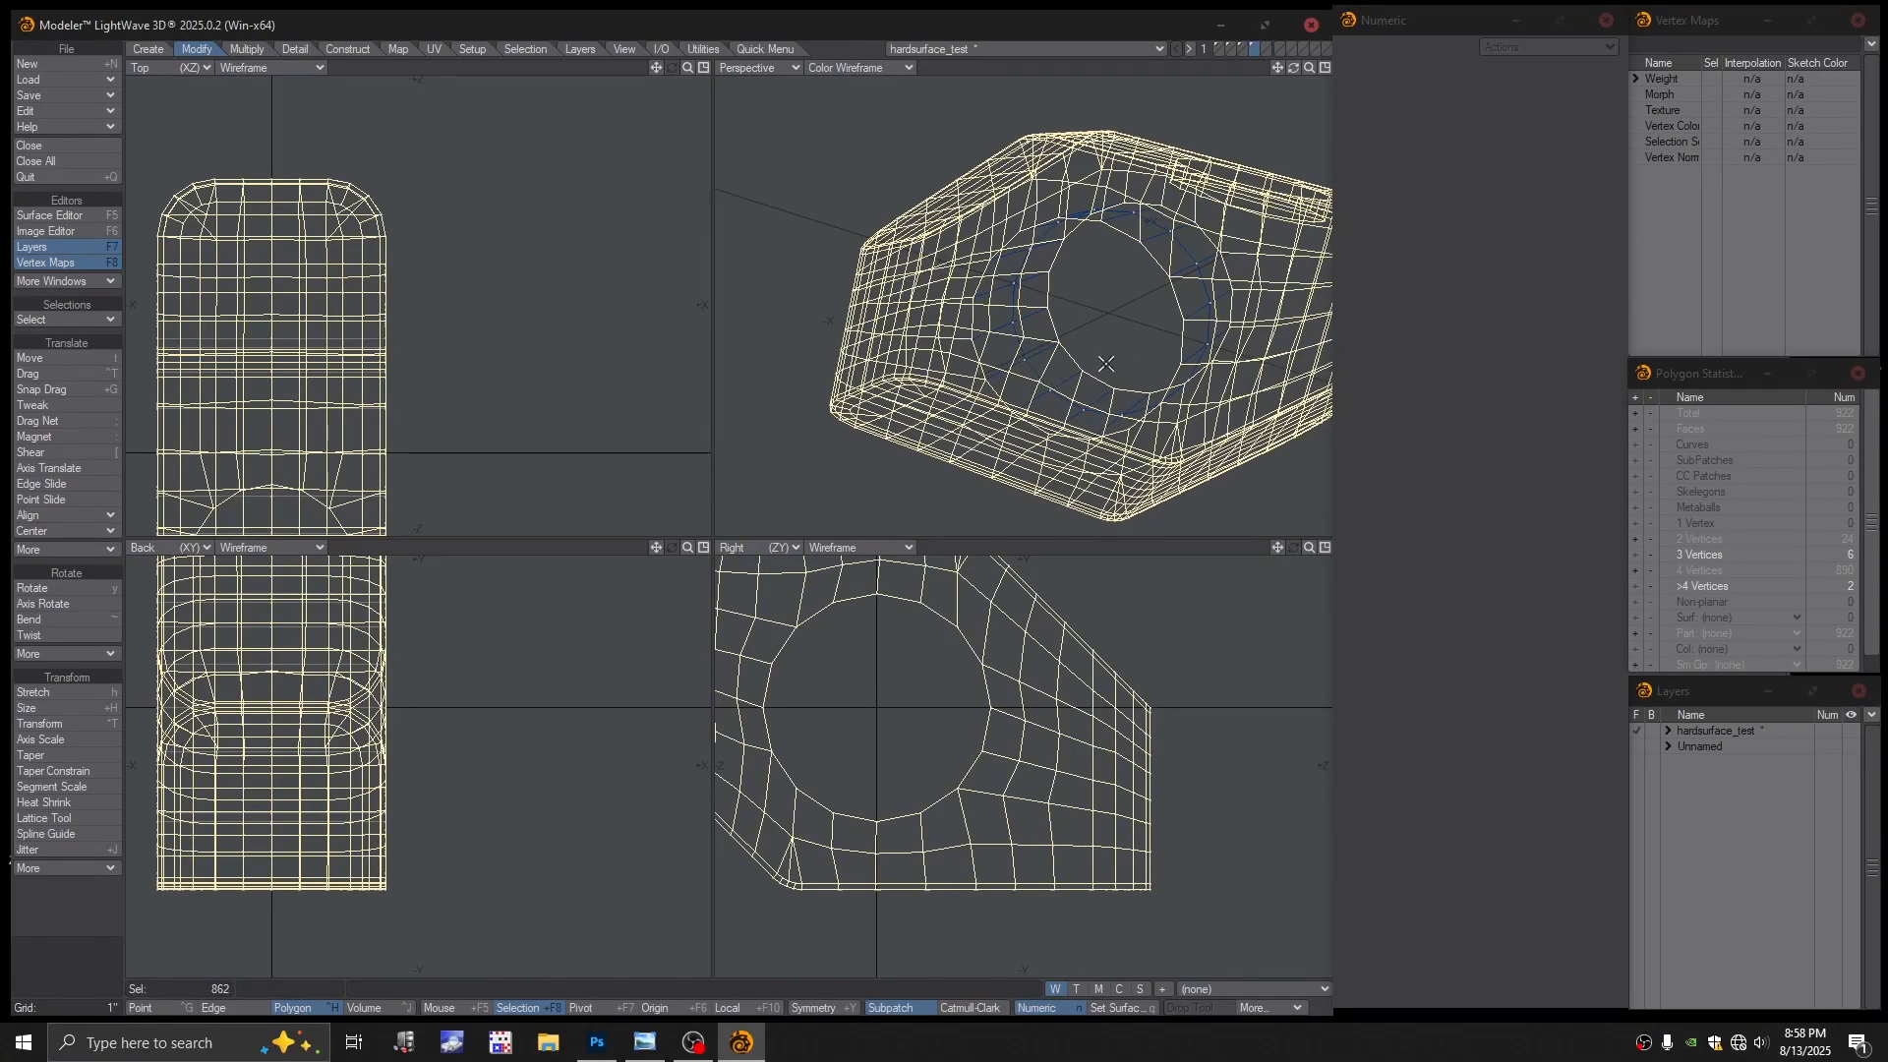
key("Delete")
left_click(1266, 49)
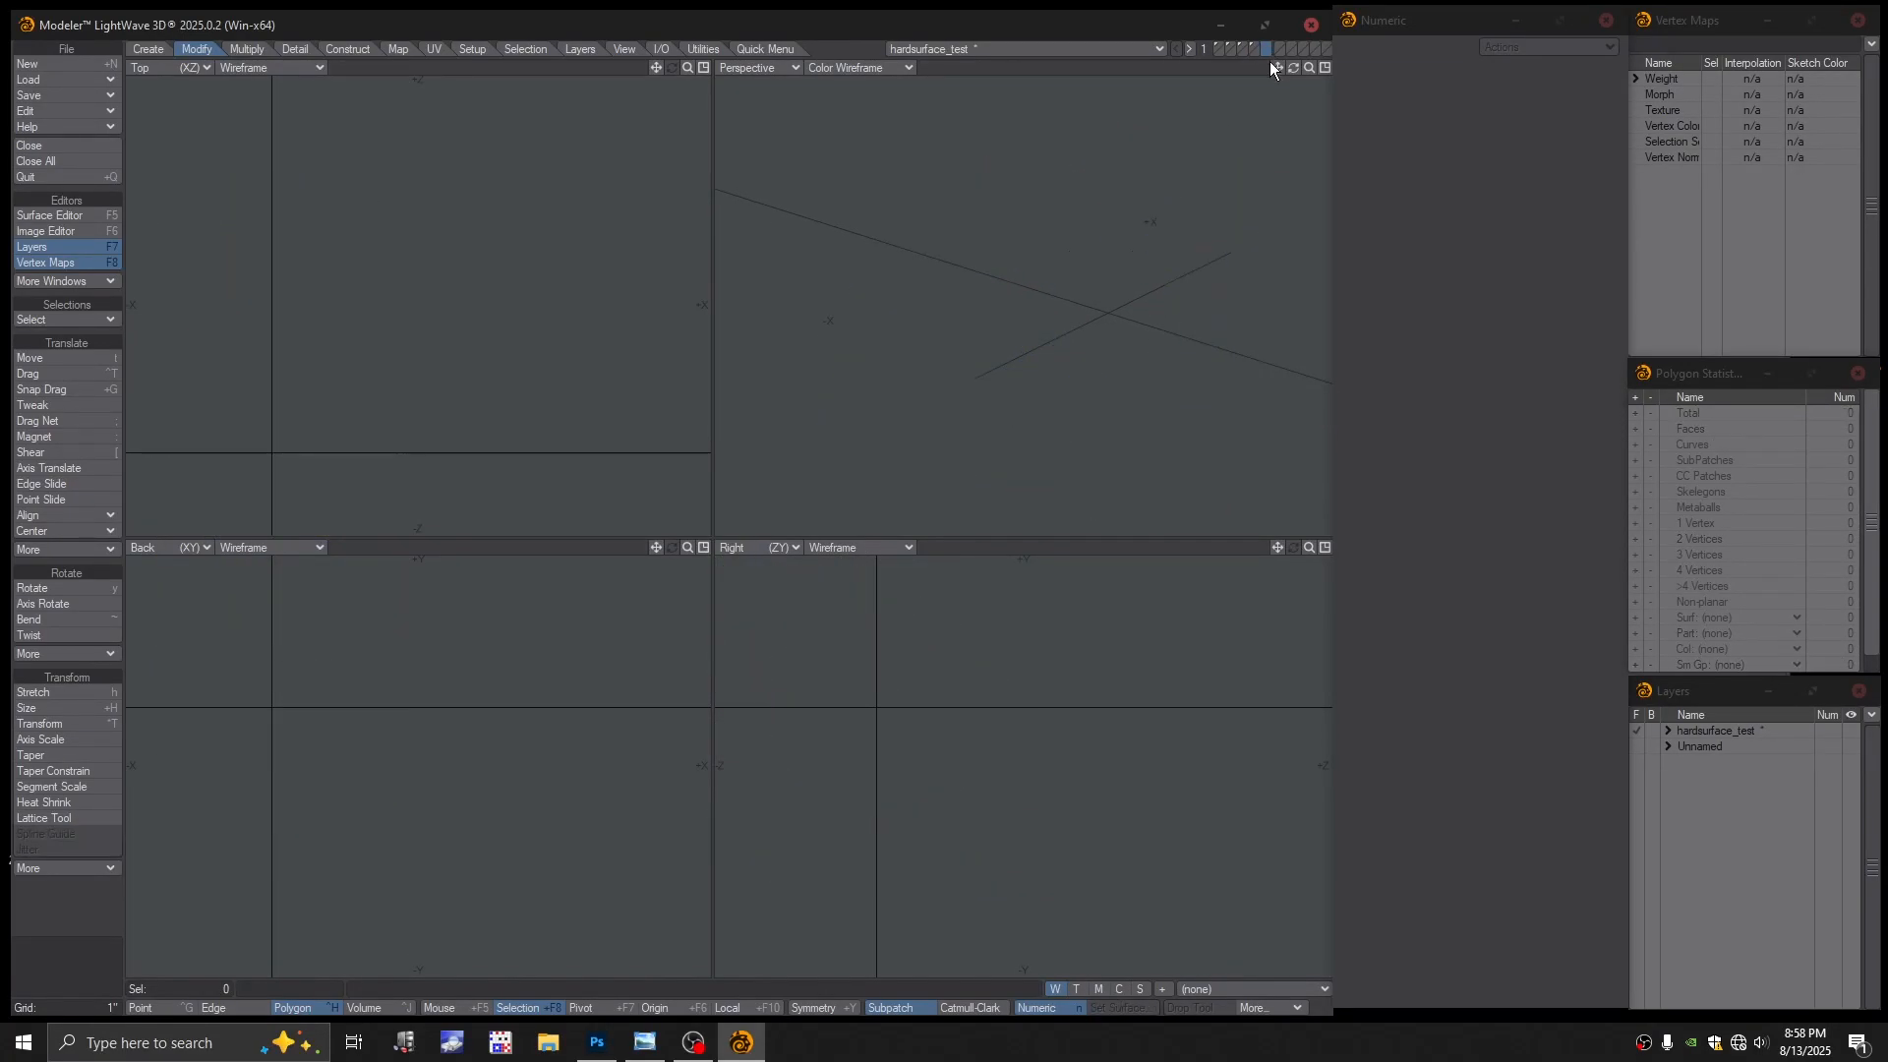
Paste the cut block polygons into the new layer and return to the ring's layer
left_click_drag(1124, 325, 1133, 313, "alt")
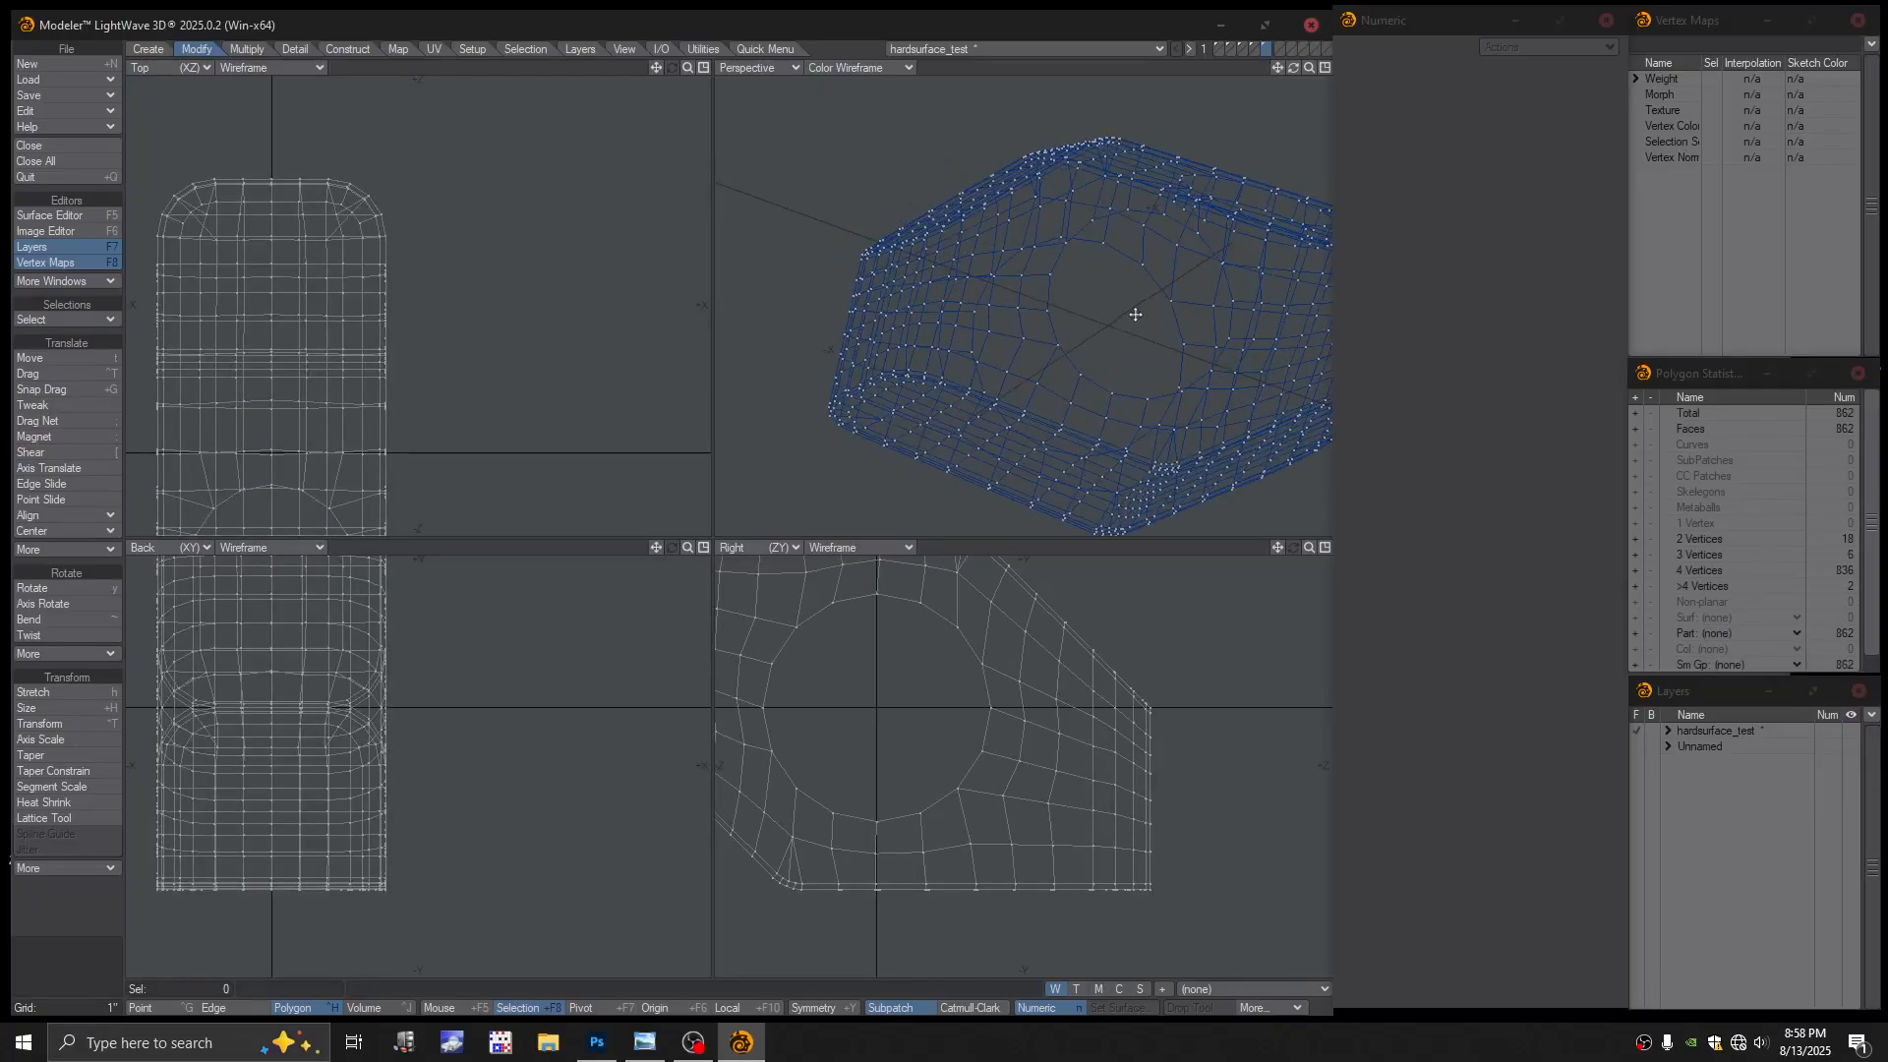
key("g")
left_click(1255, 48)
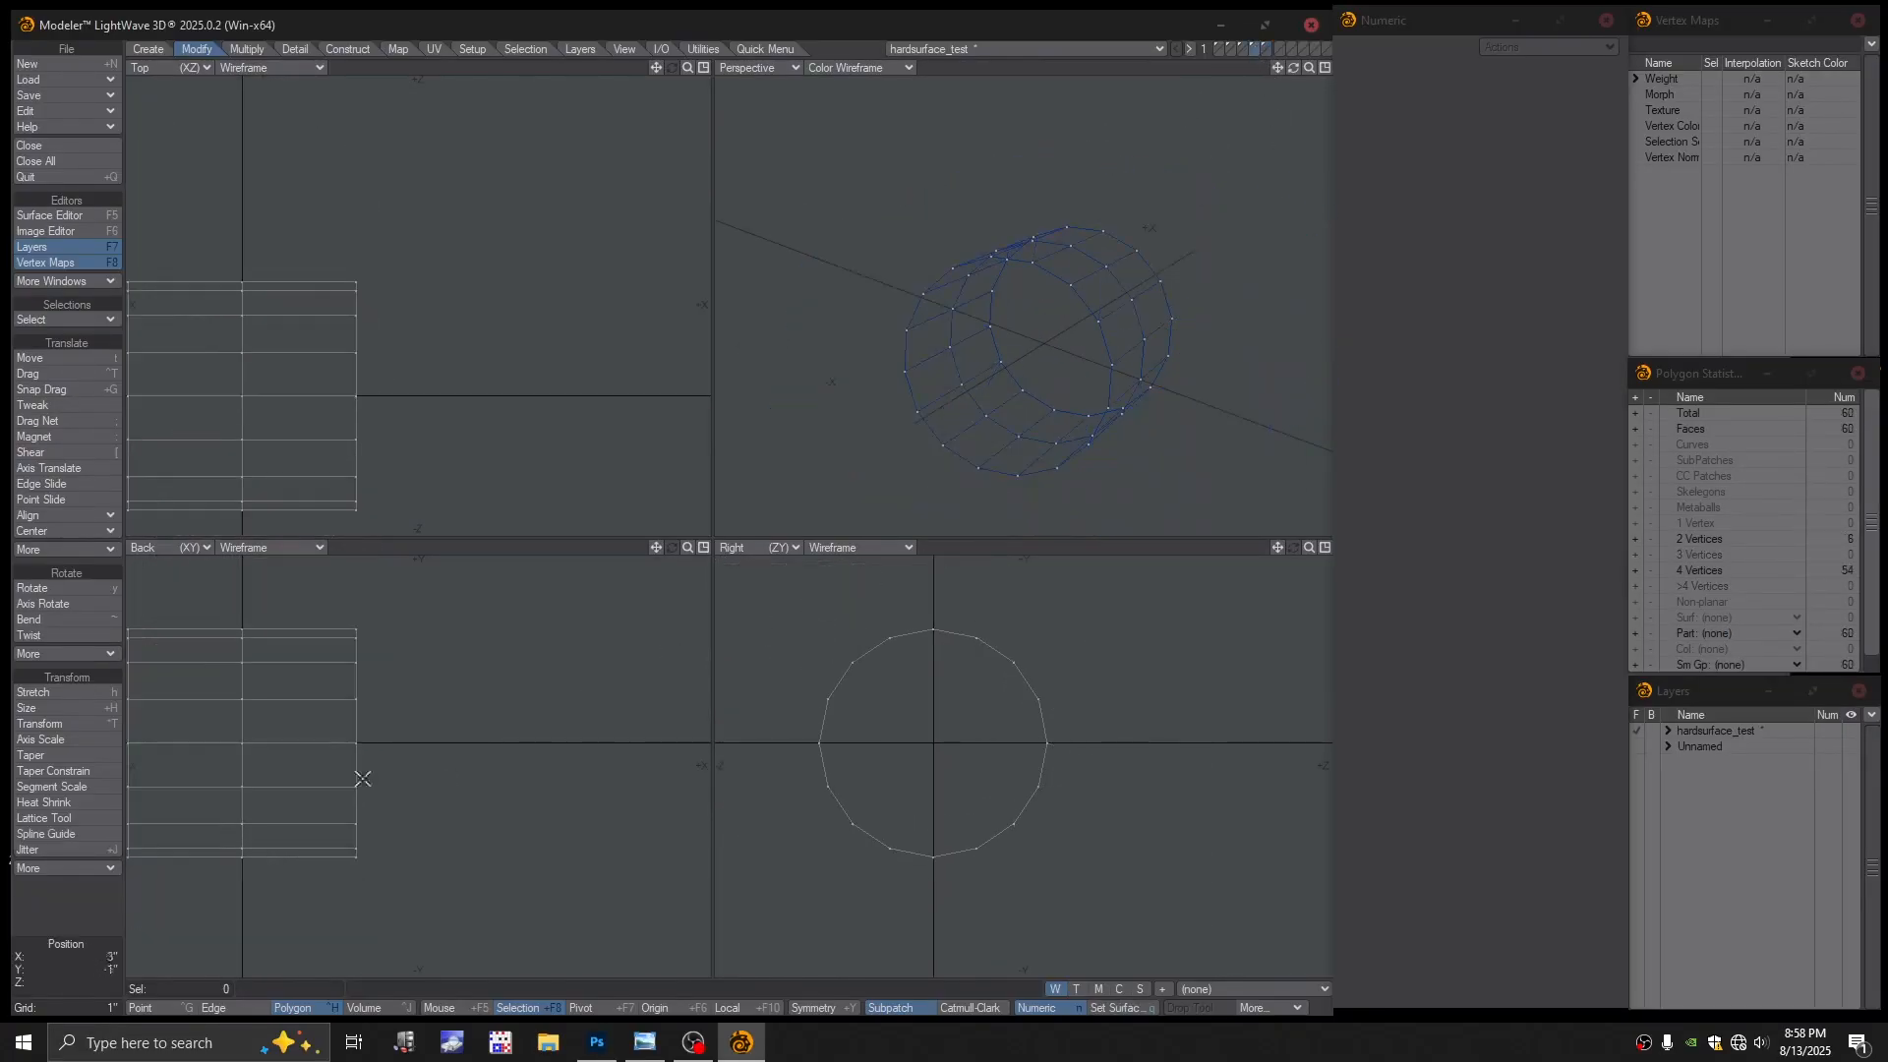
scroll(413, 757, "up", 2)
Cut all 54 ring quads and paste them into the block's layer
mouse_move(429, 618)
left_mouse_down()
mouse_move(388, 894)
mouse_move(388, 590)
mouse_move(357, 690)
mouse_move(423, 744)
left_mouse_up()
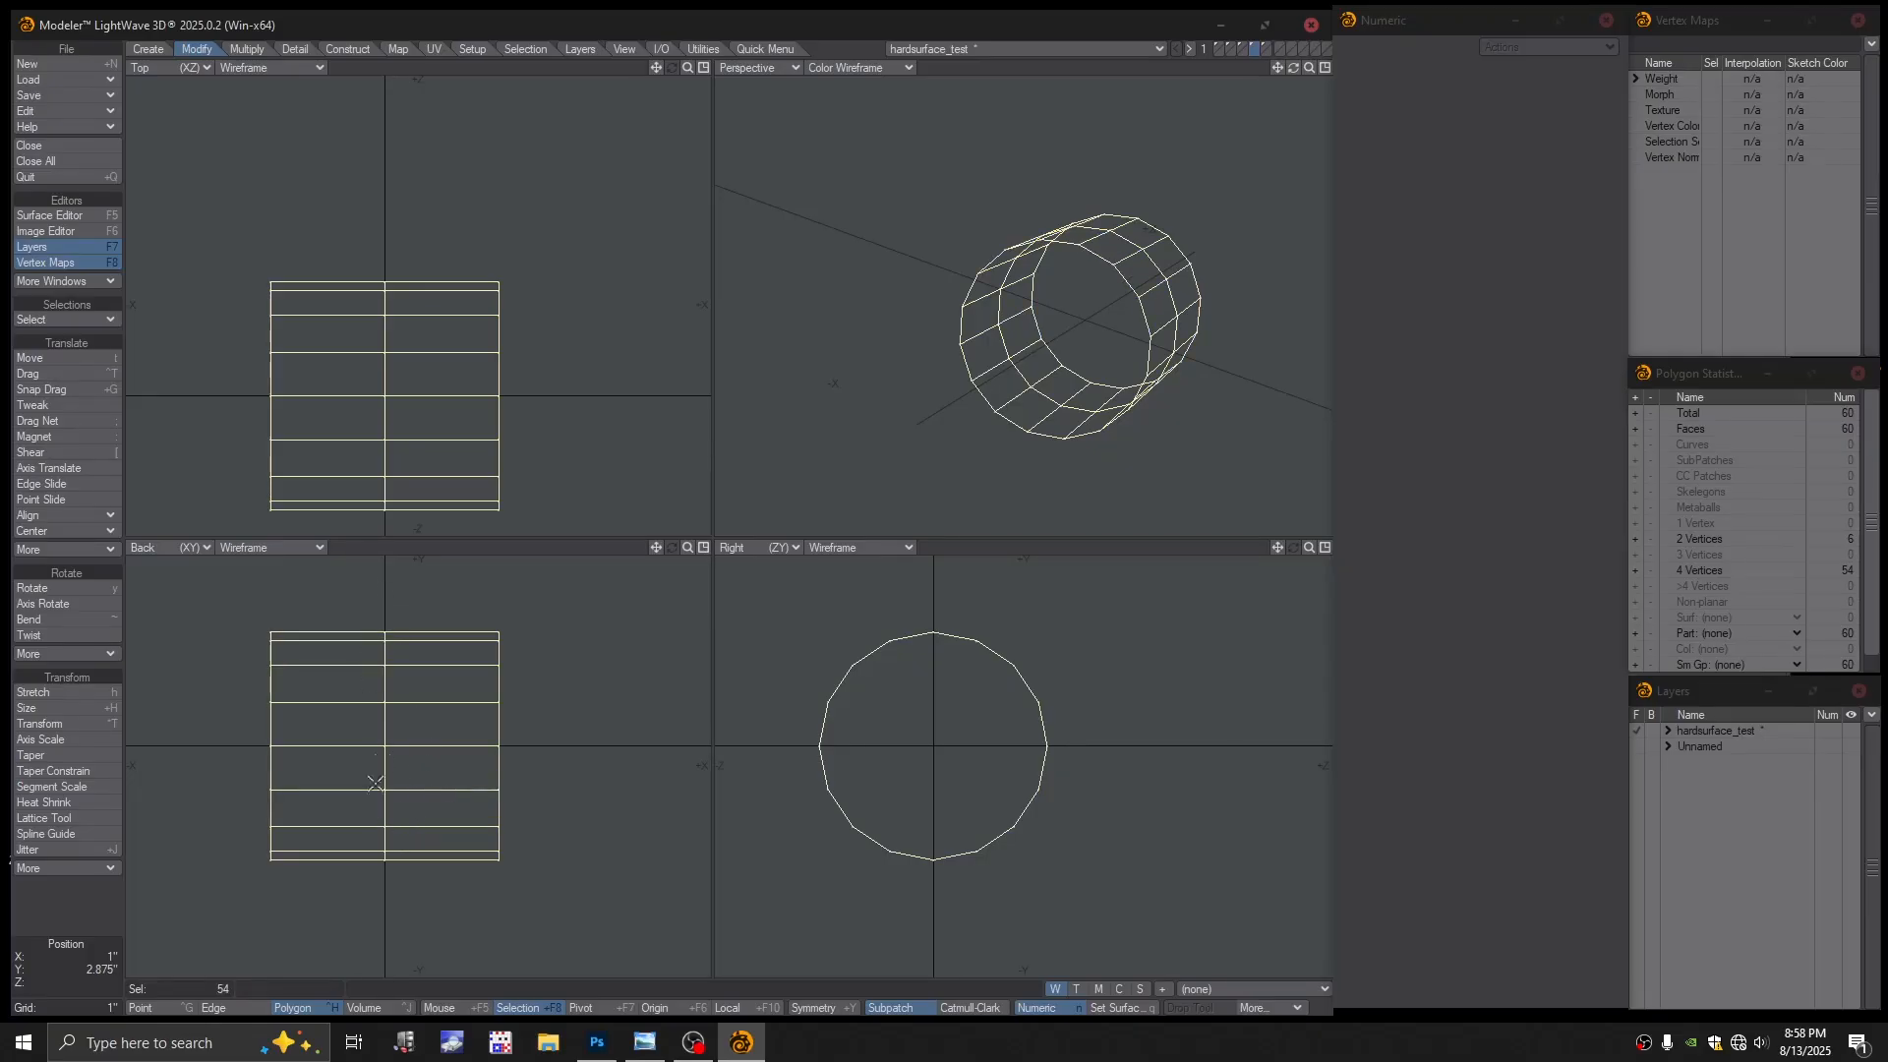
key("Delete")
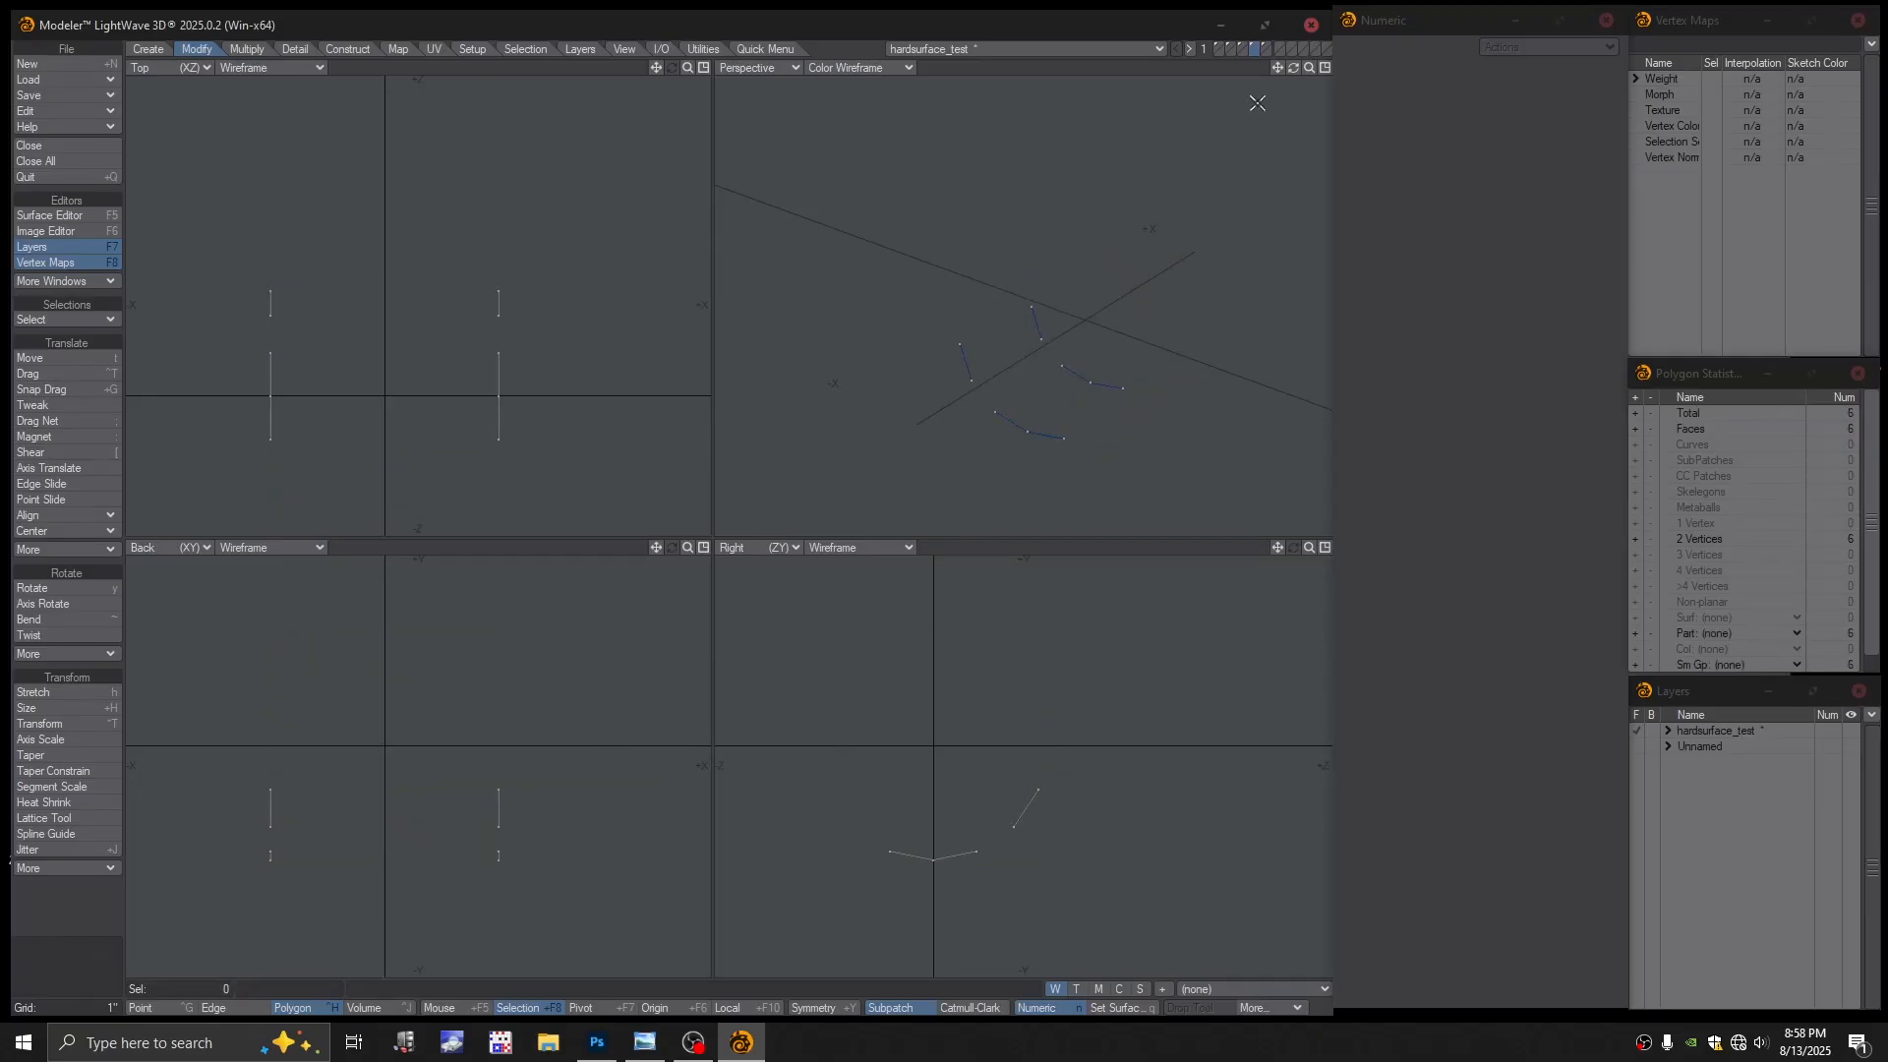
left_click(1266, 46)
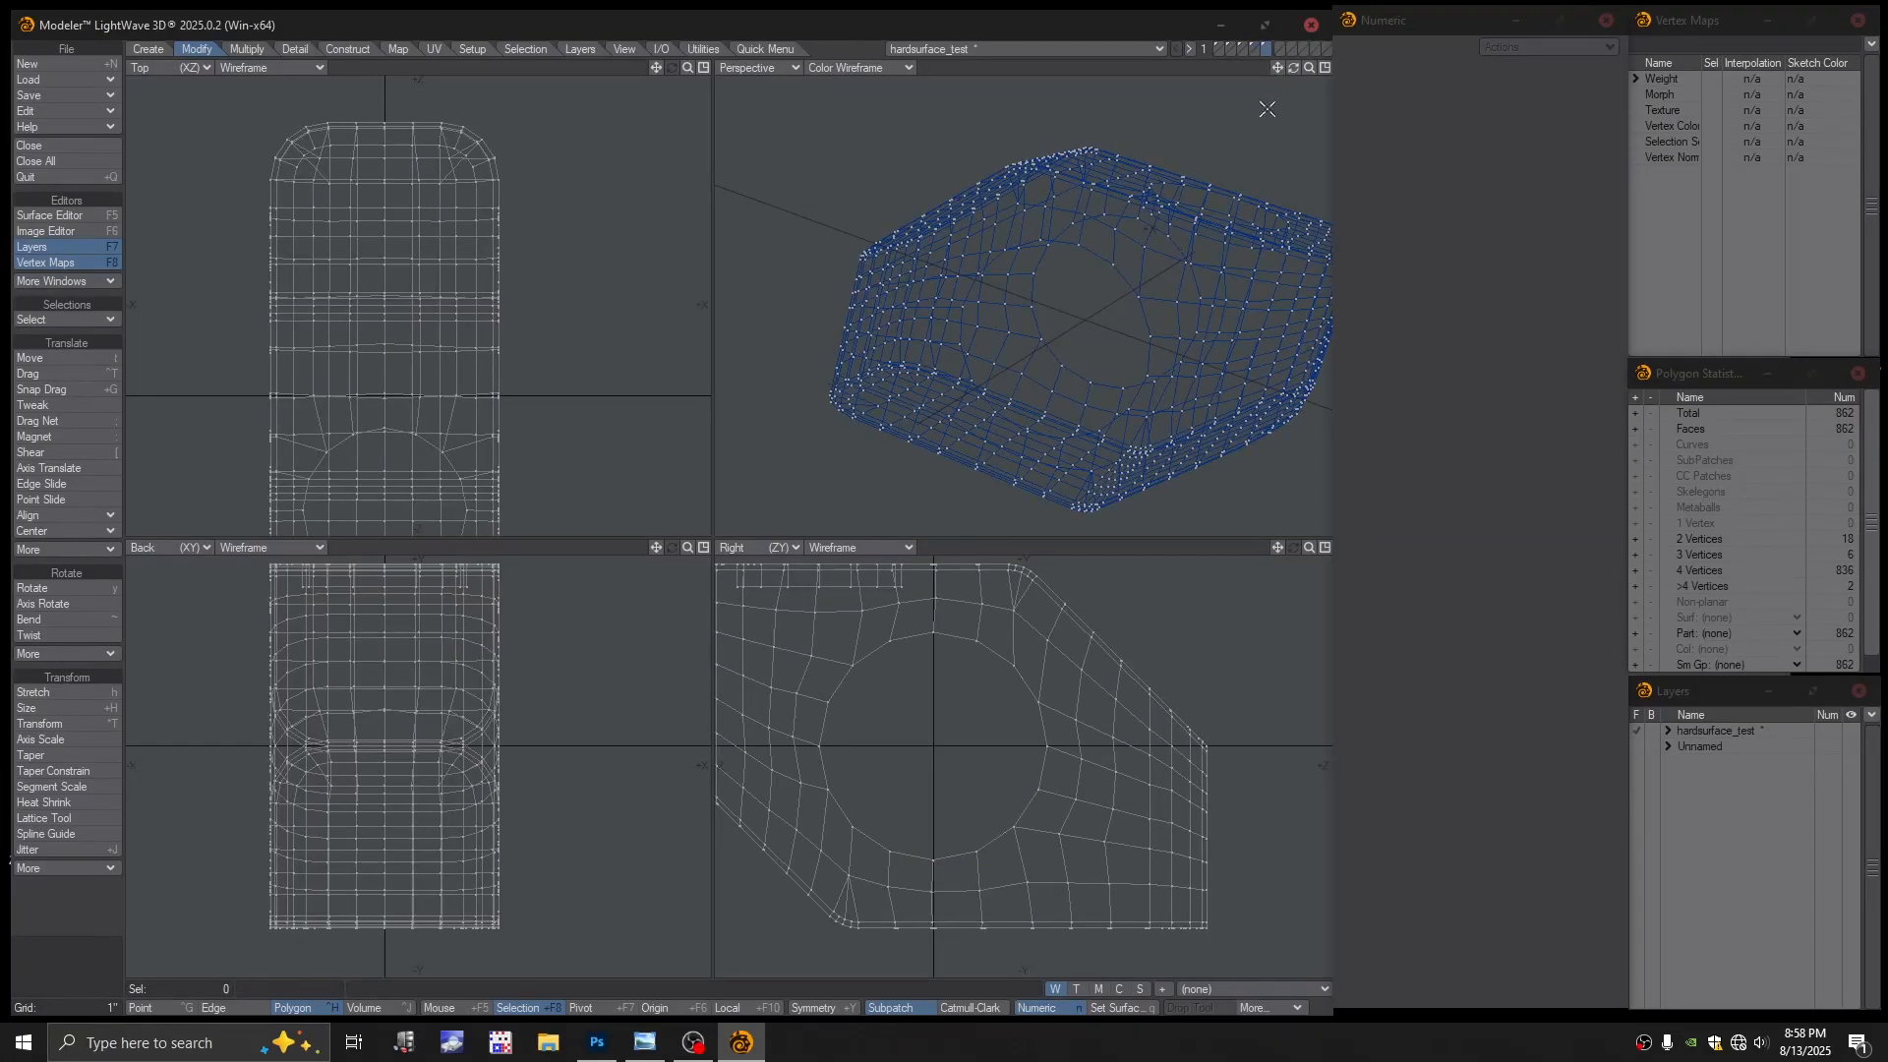
key("ctrl+v")
key("slash")
left_click_drag(1091, 422, 1083, 409, "alt")
key("g")
left_click_drag(1069, 324, 1121, 293, "alt")
Merge the 32 duplicate points, set Perspective to Textured Wire and turn on subpatches
key("m")
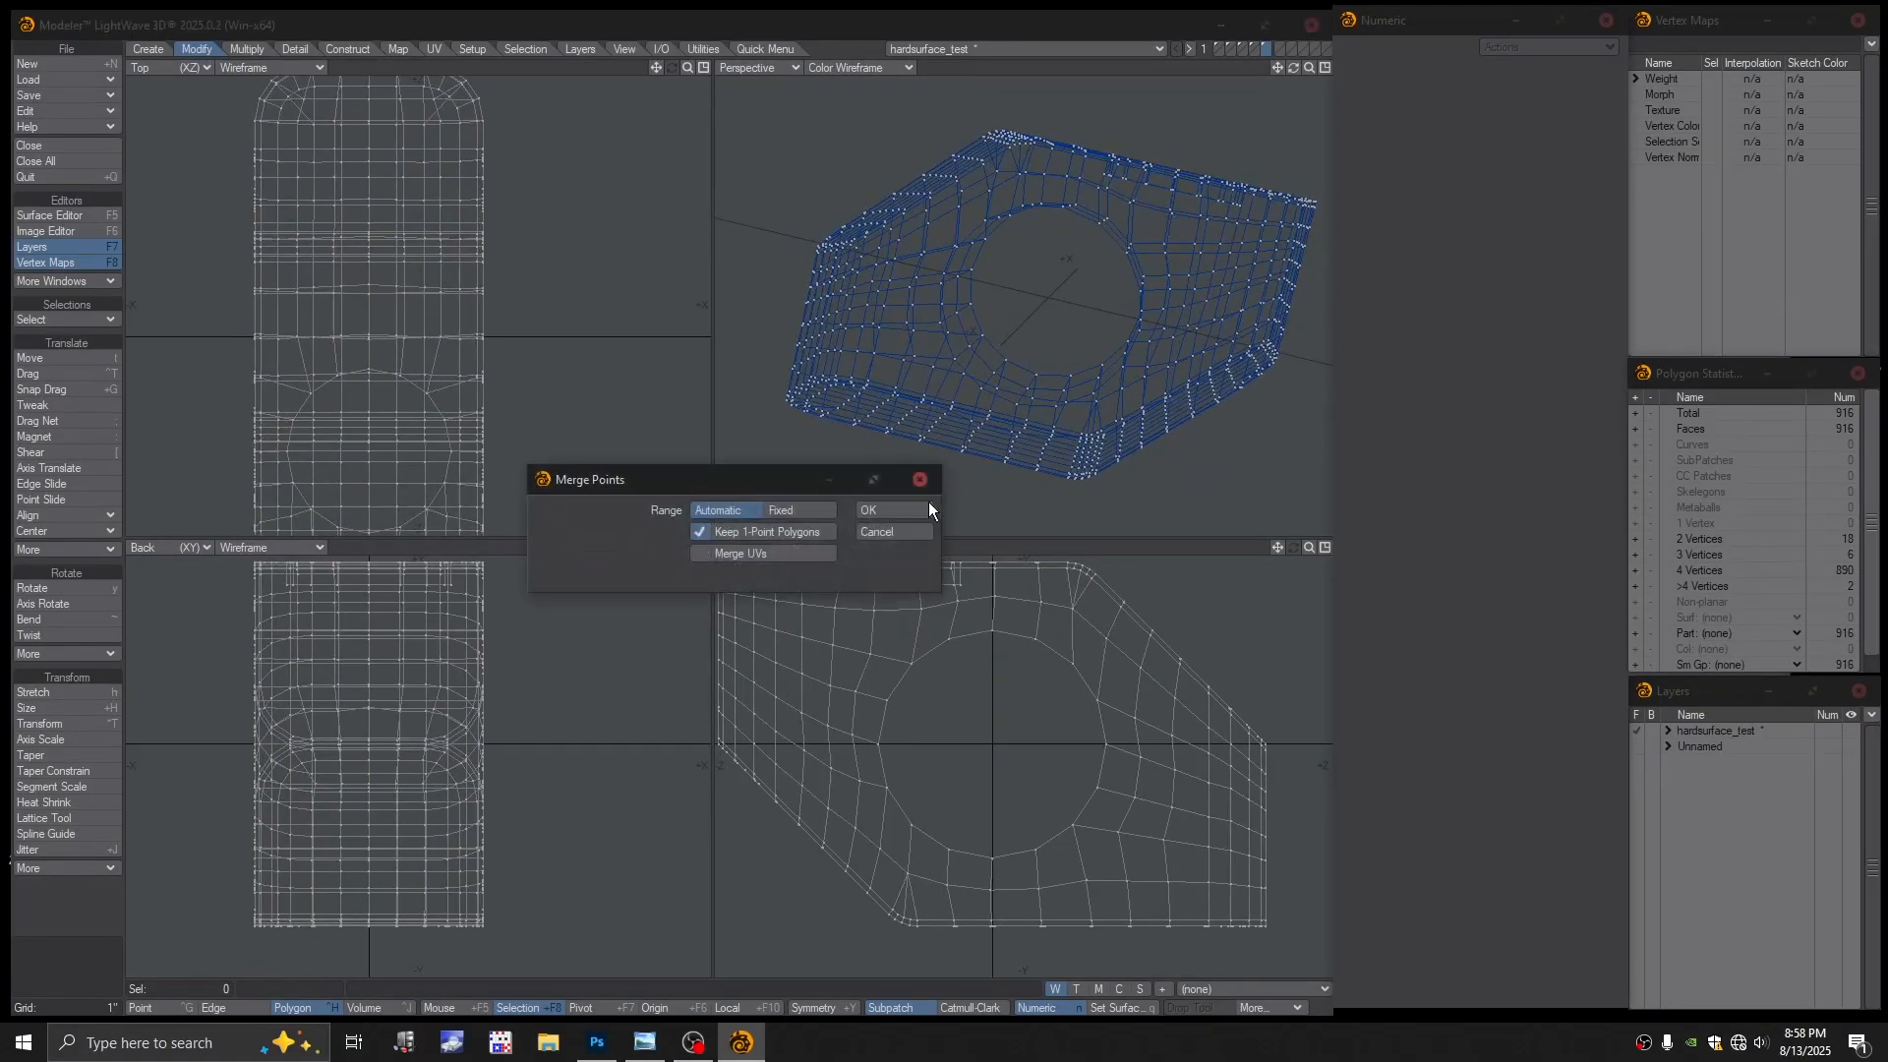
left_click(928, 501)
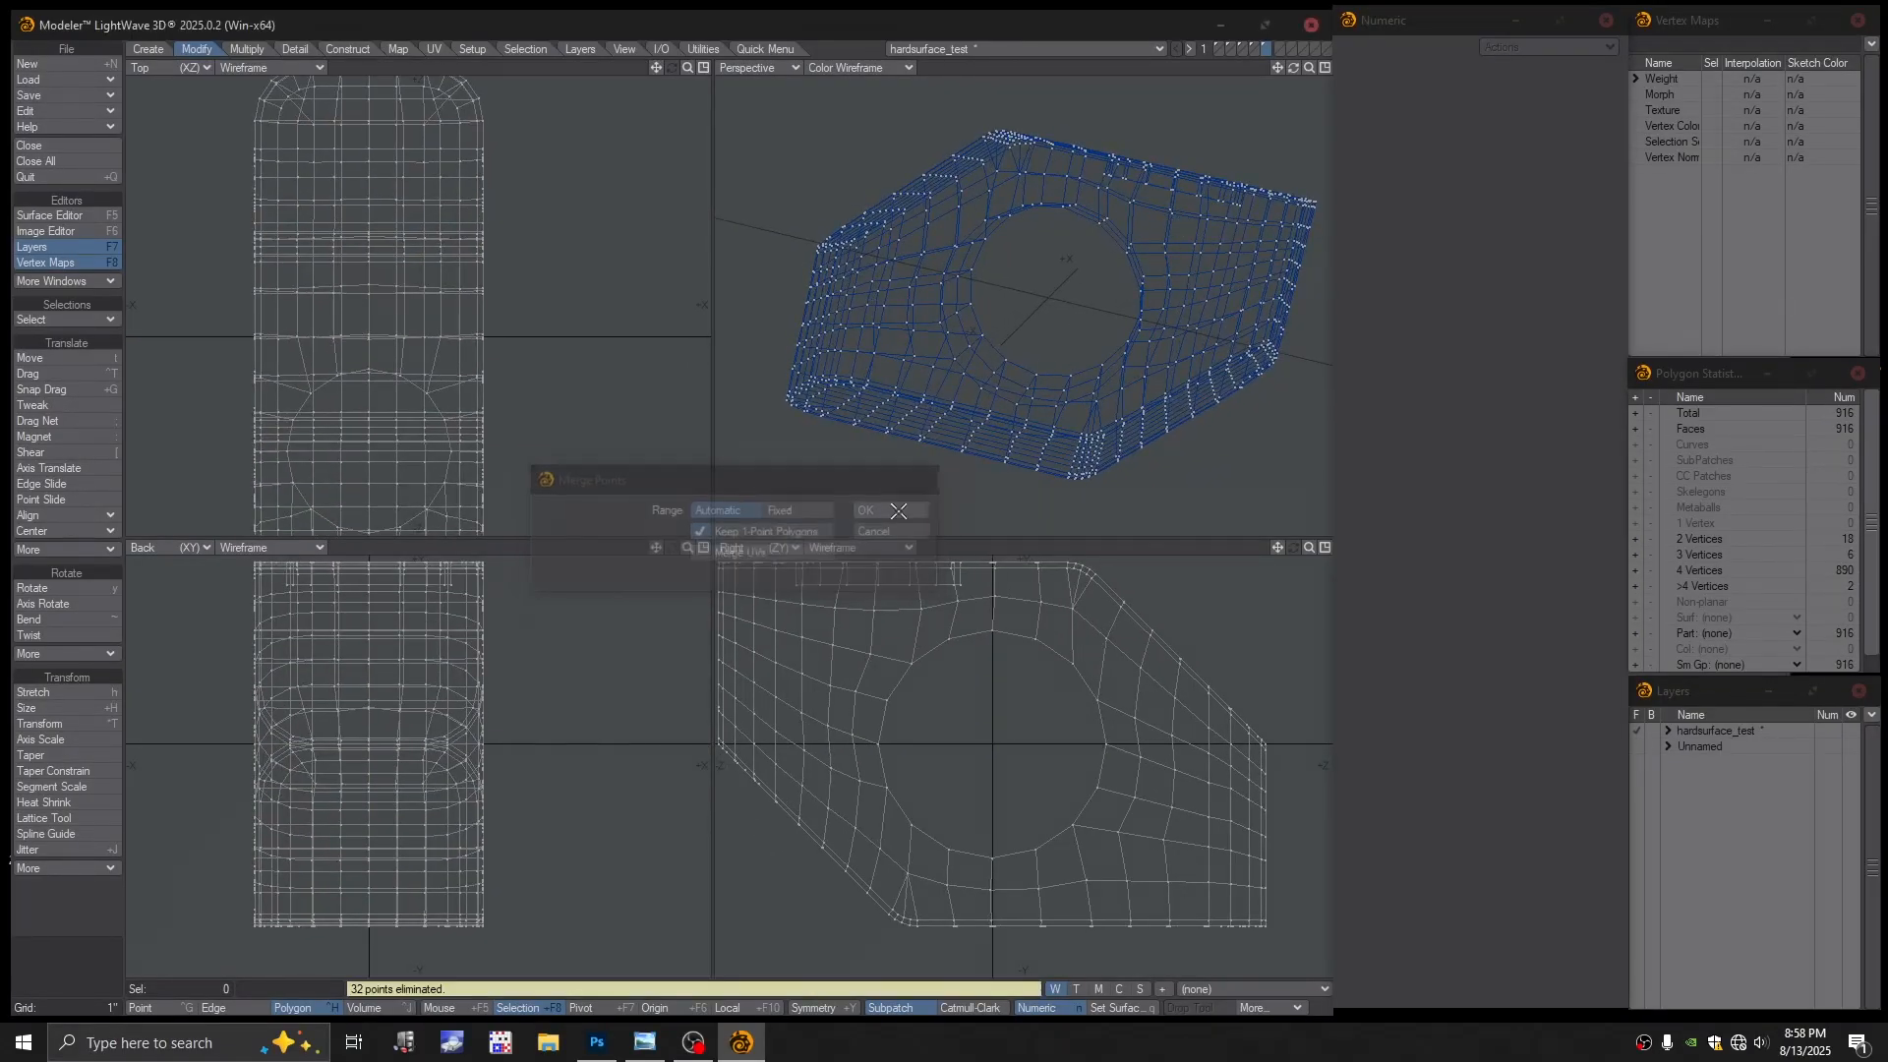
left_click(871, 68)
left_click(858, 178)
key("Tab")
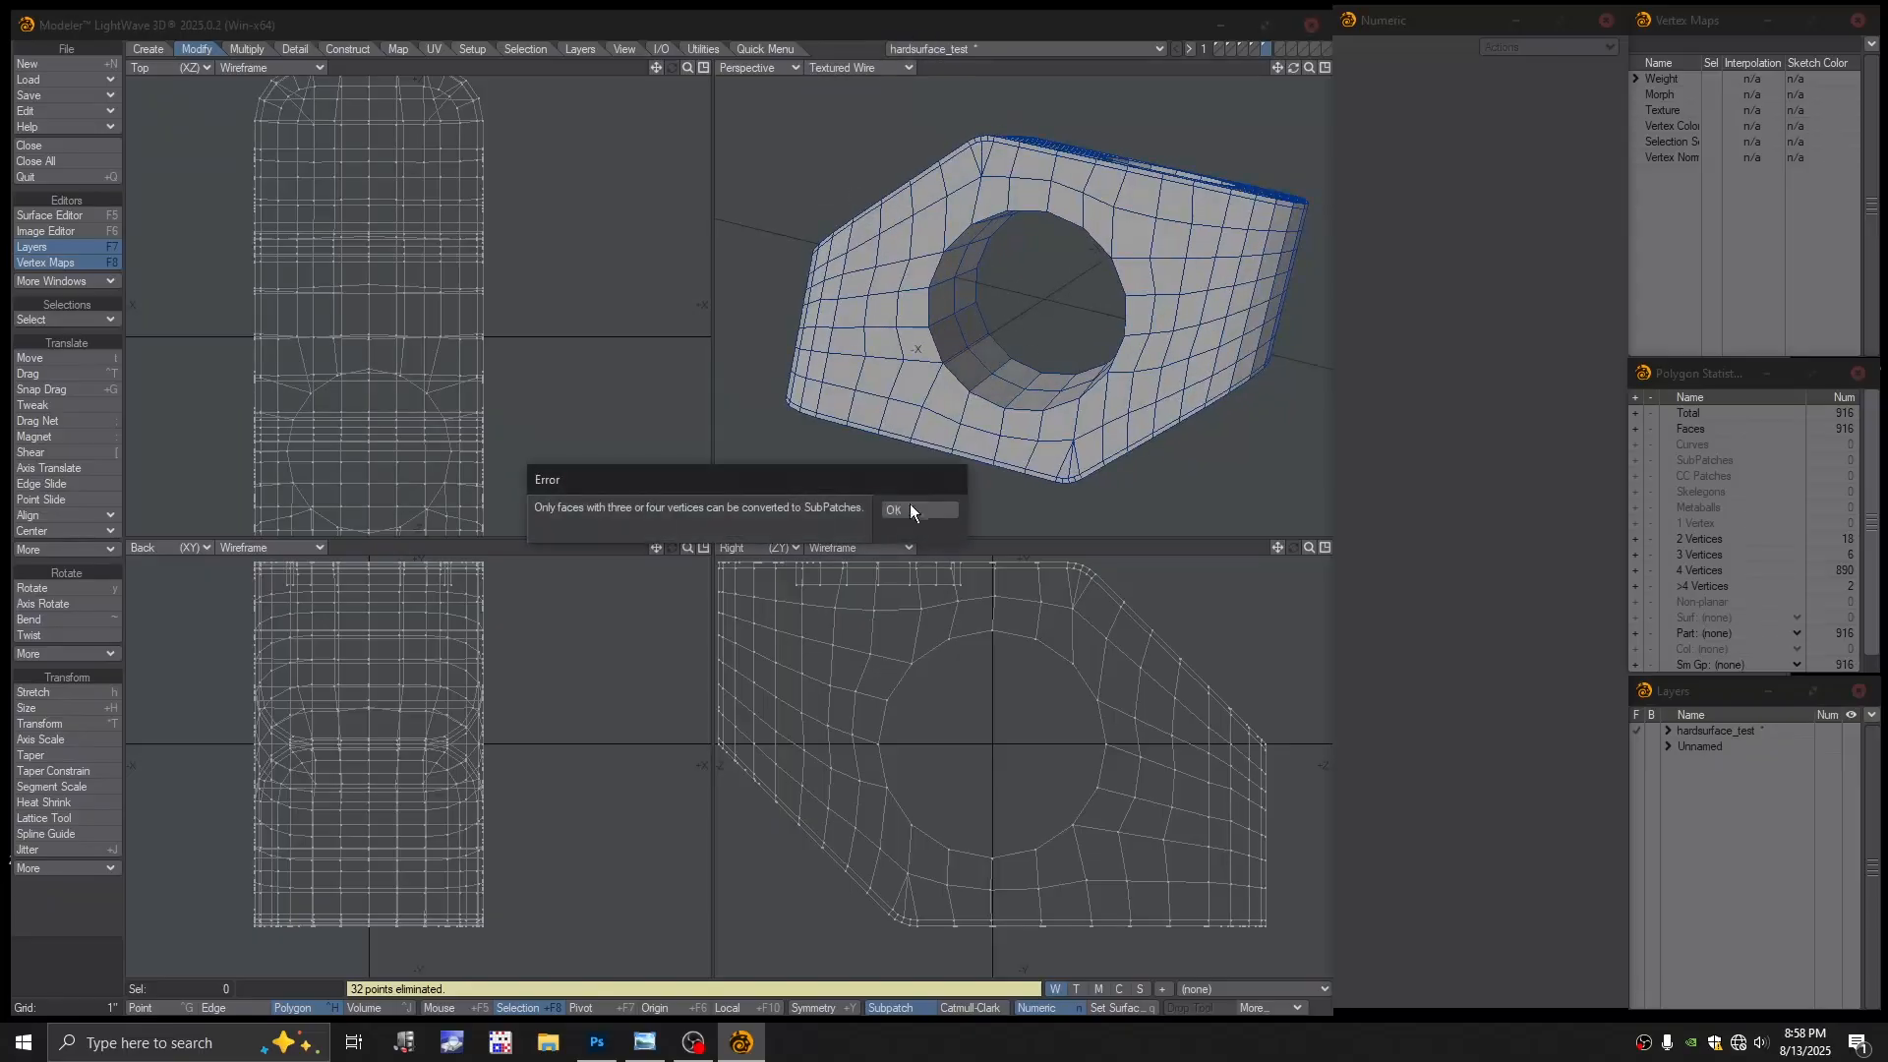
left_click(907, 506)
left_click_drag(981, 390, 1094, 310, "alt")
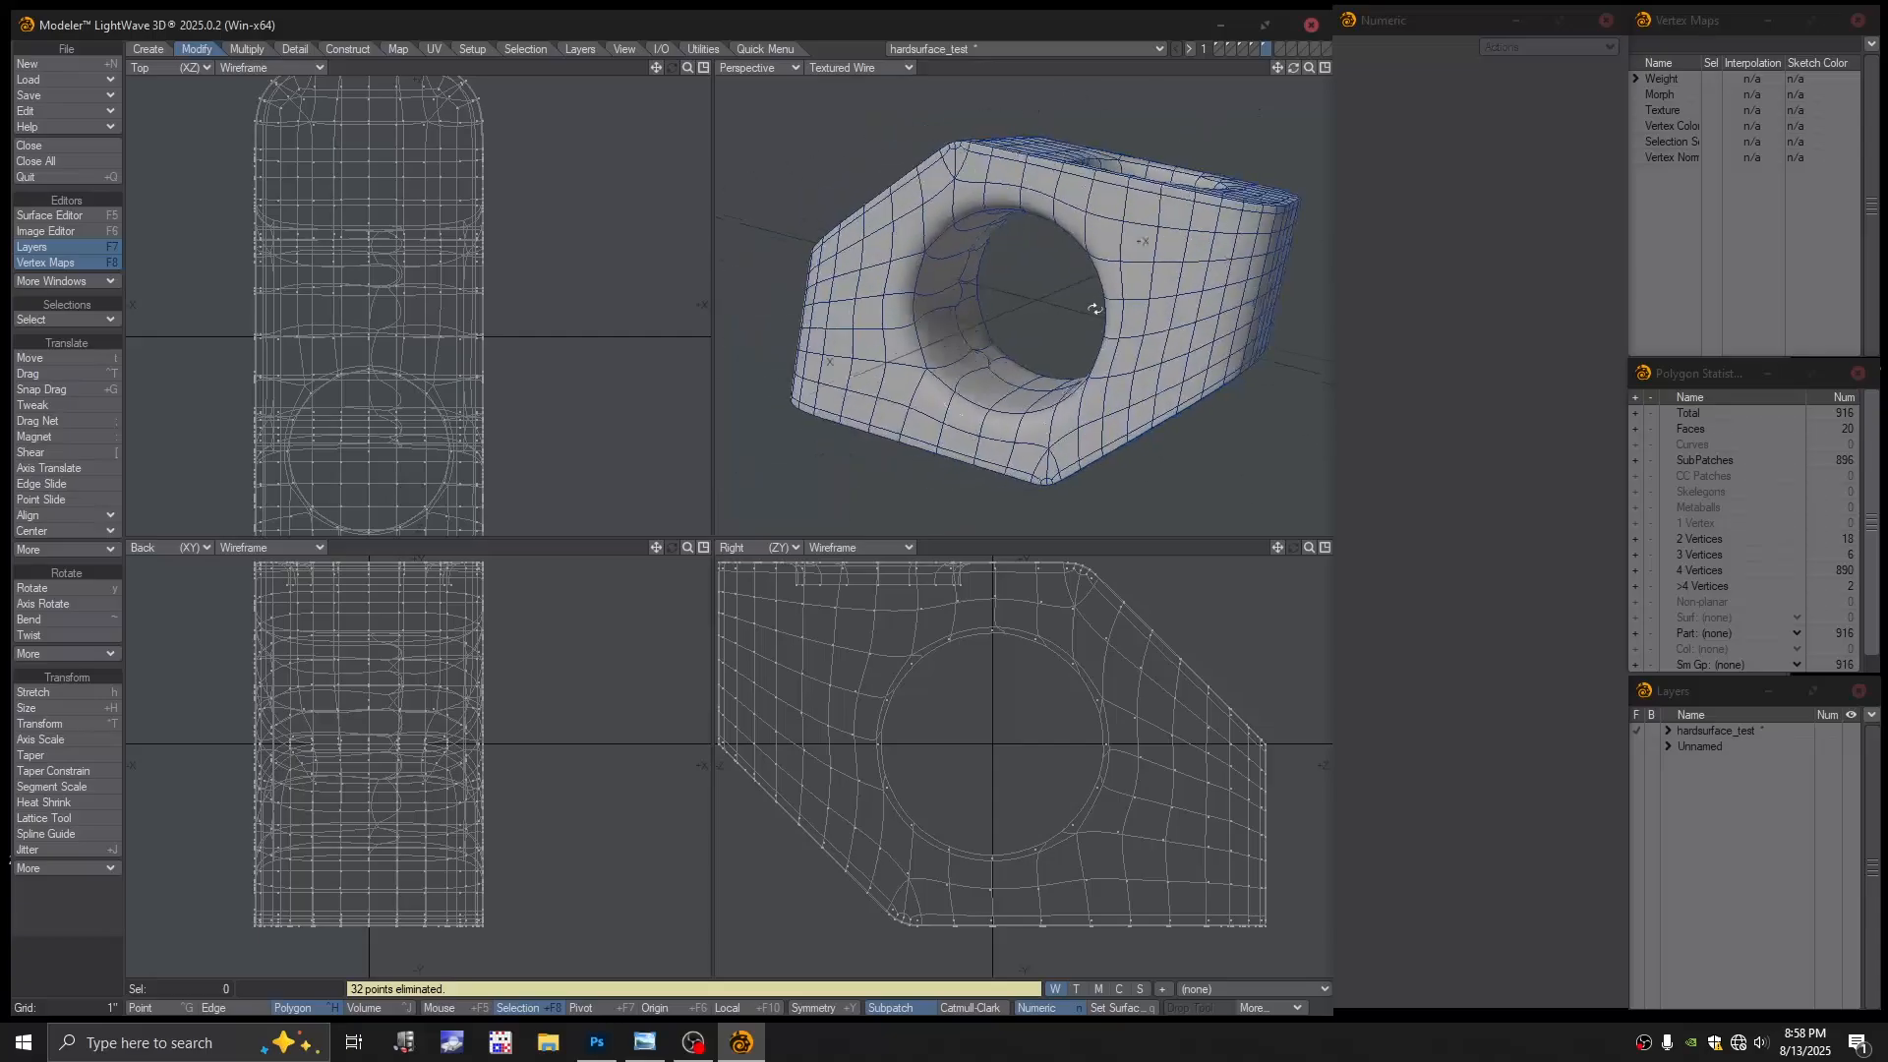
Delete the six two-point polygons from the ring layer and return to the block's layer
left_click(1253, 46)
key("Delete")
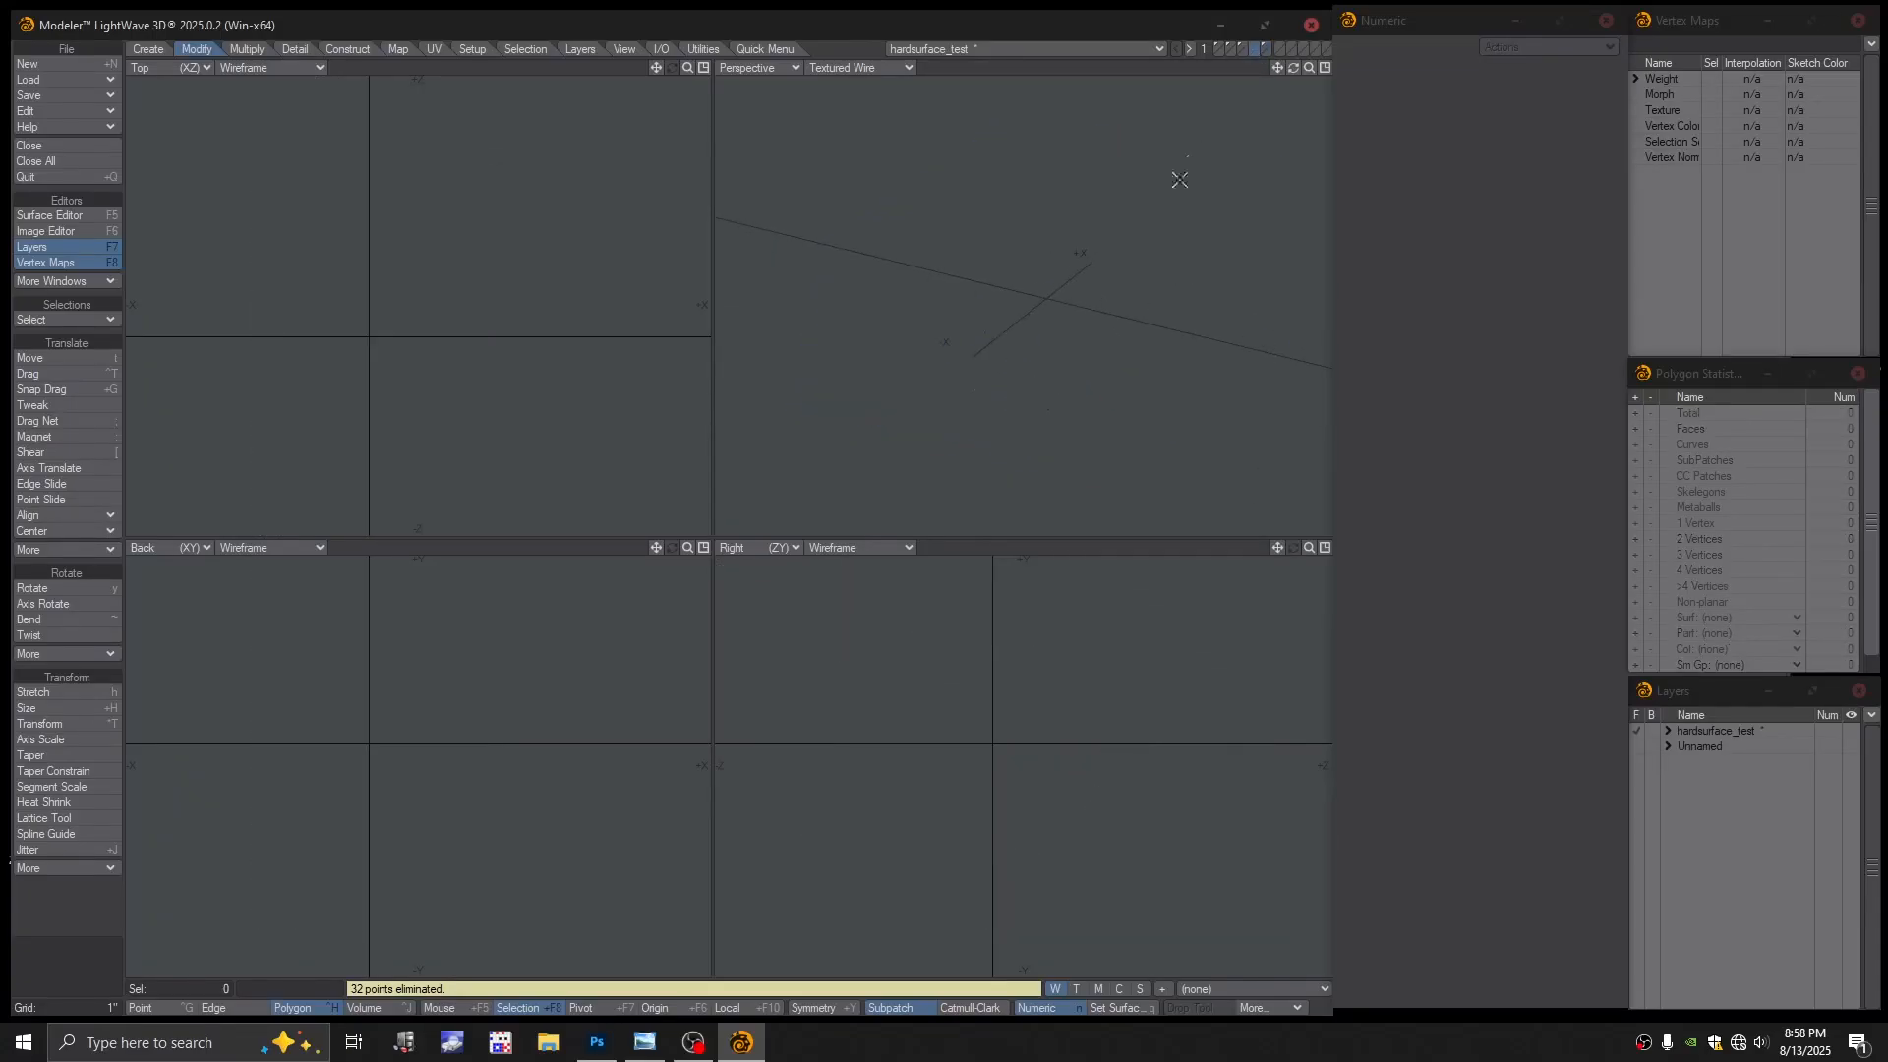
left_click(1267, 48)
key("Delete")
left_click(1253, 48)
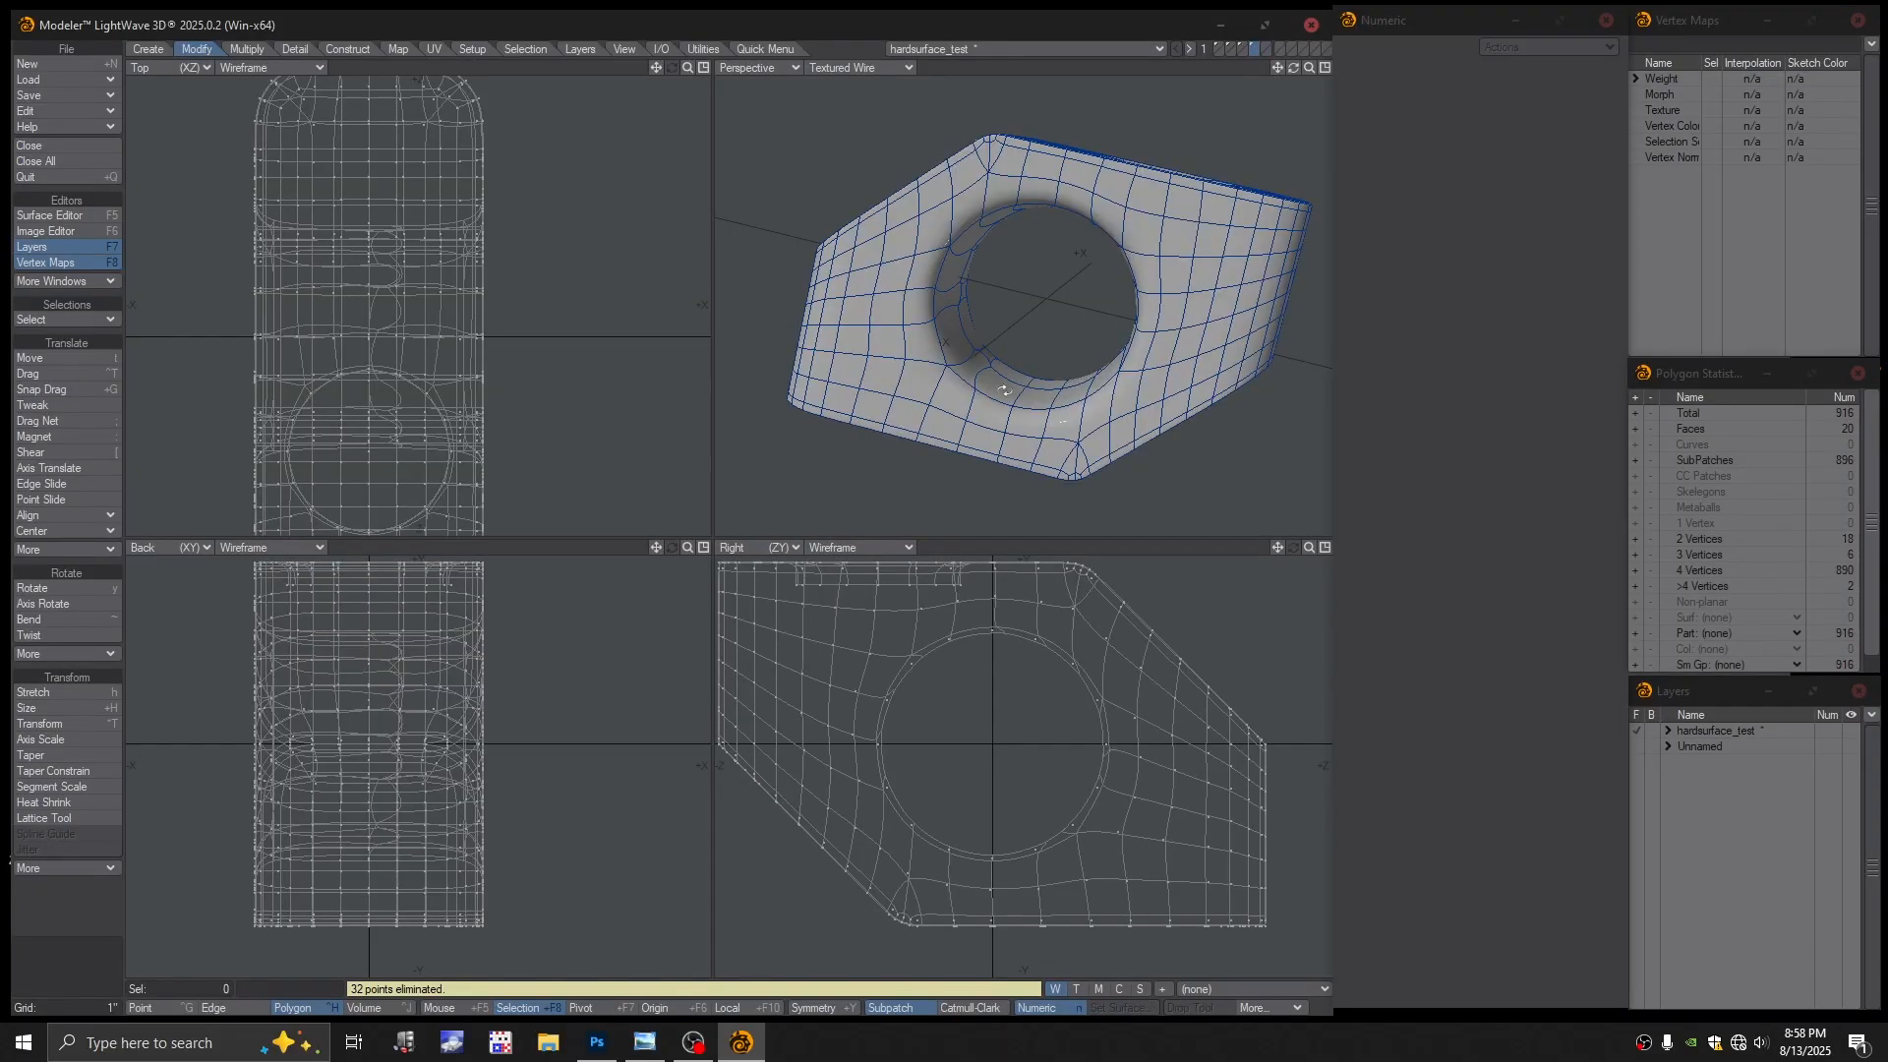
scroll(988, 383, "up", 2)
Toggle subpatches off so the 916-polygon block shows as a flat cage
key("Tab")
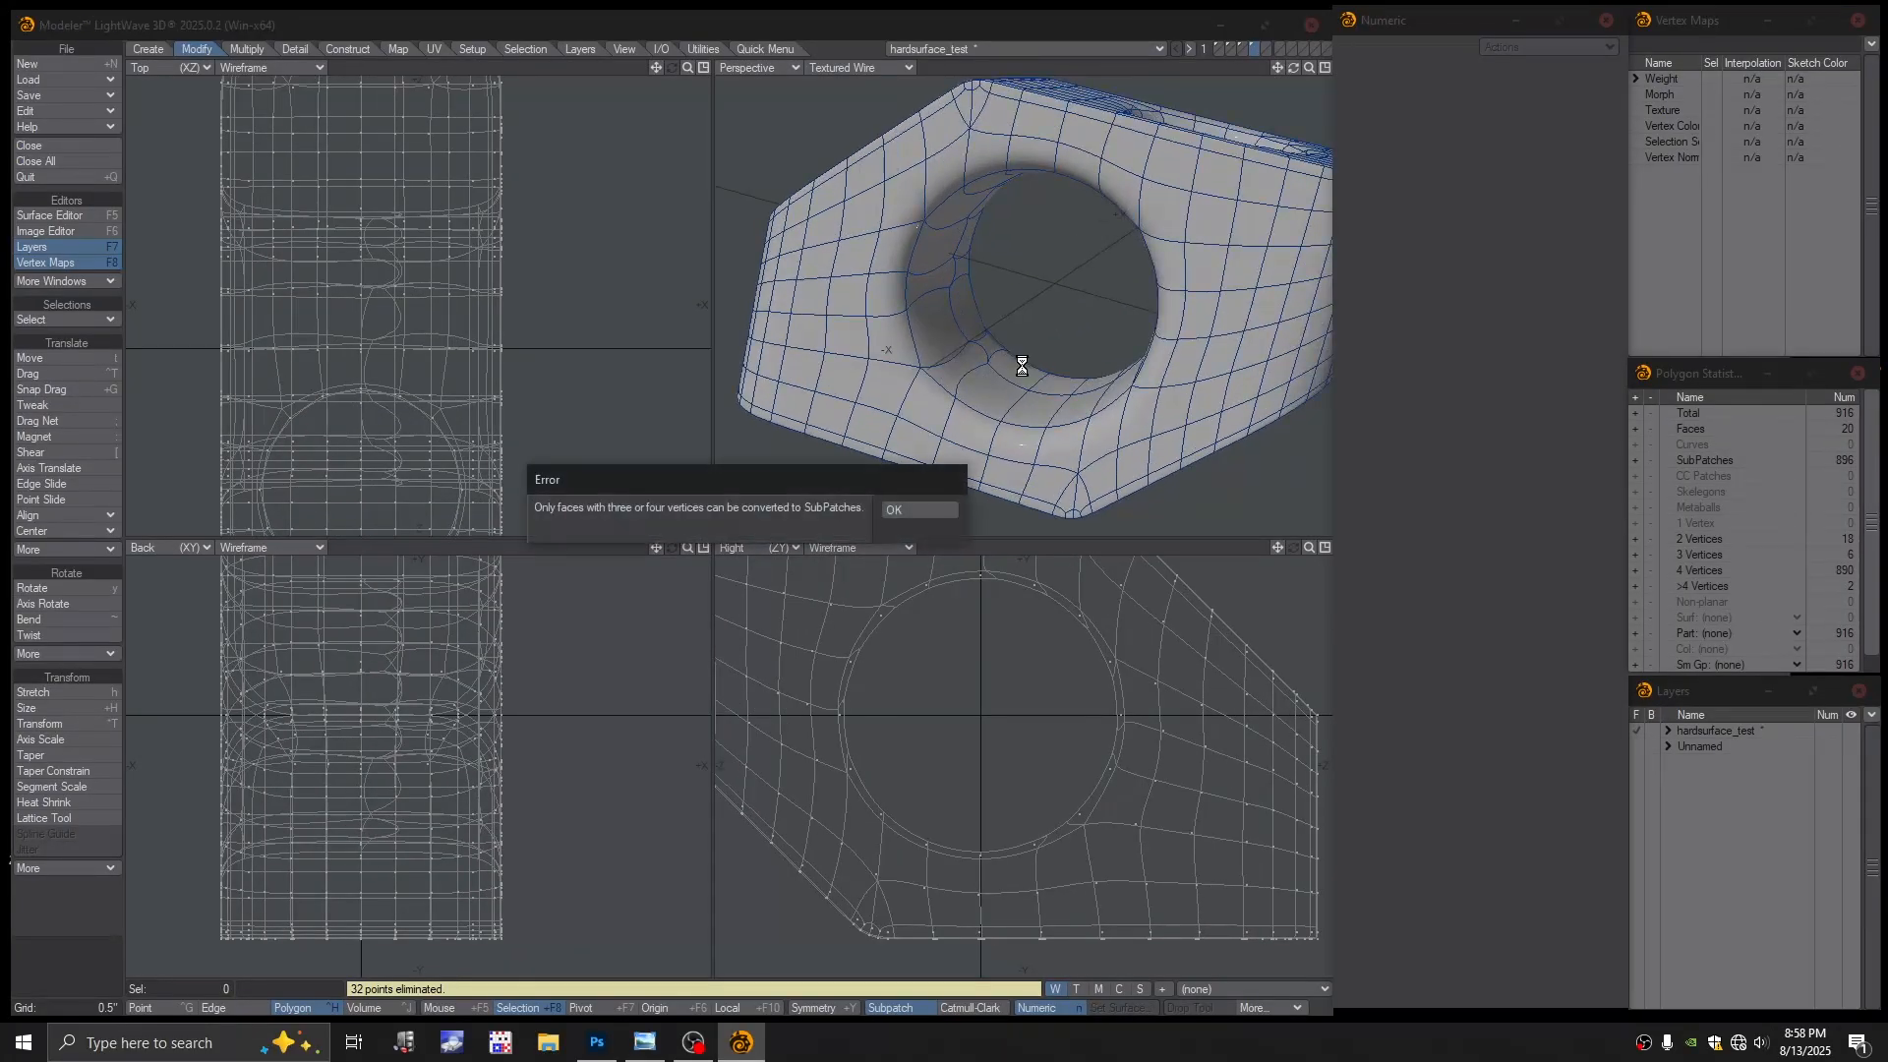
left_click(919, 506)
key("Tab")
left_click_drag(1042, 241, 1002, 247, "alt")
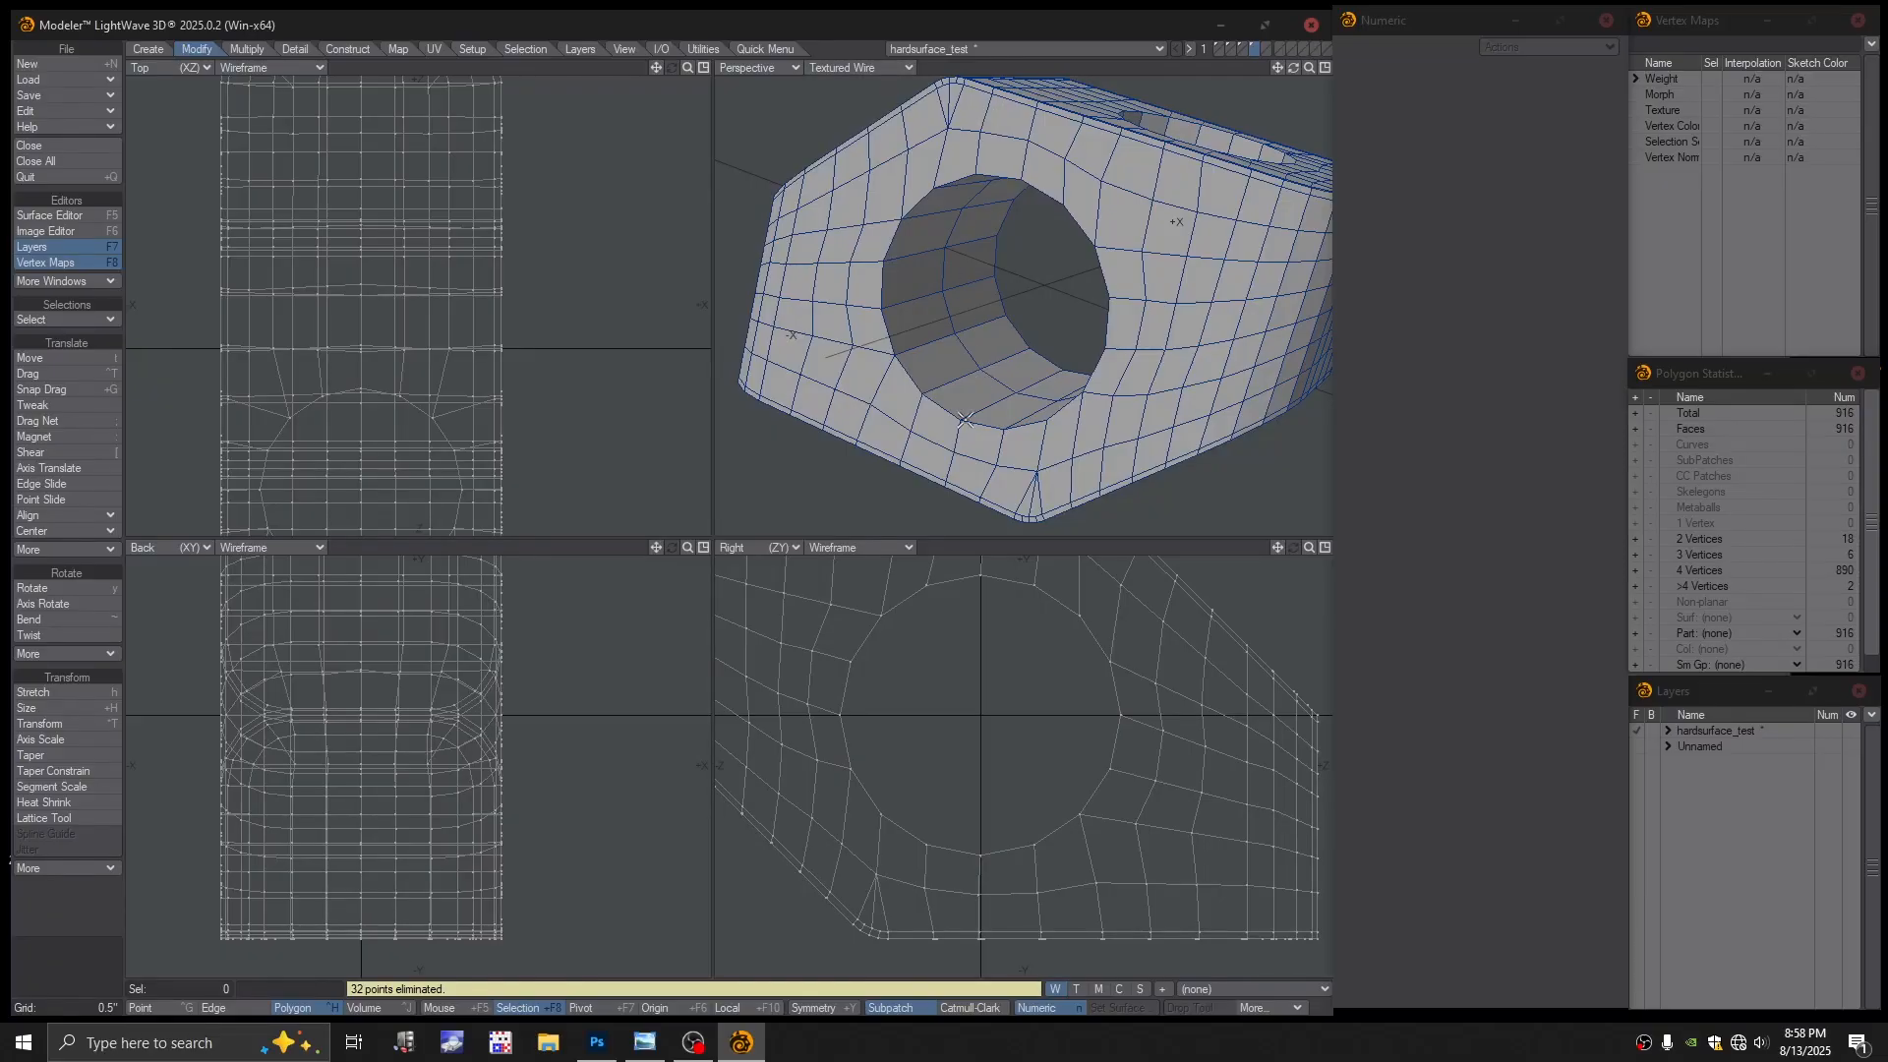
scroll(949, 708, "down", 3)
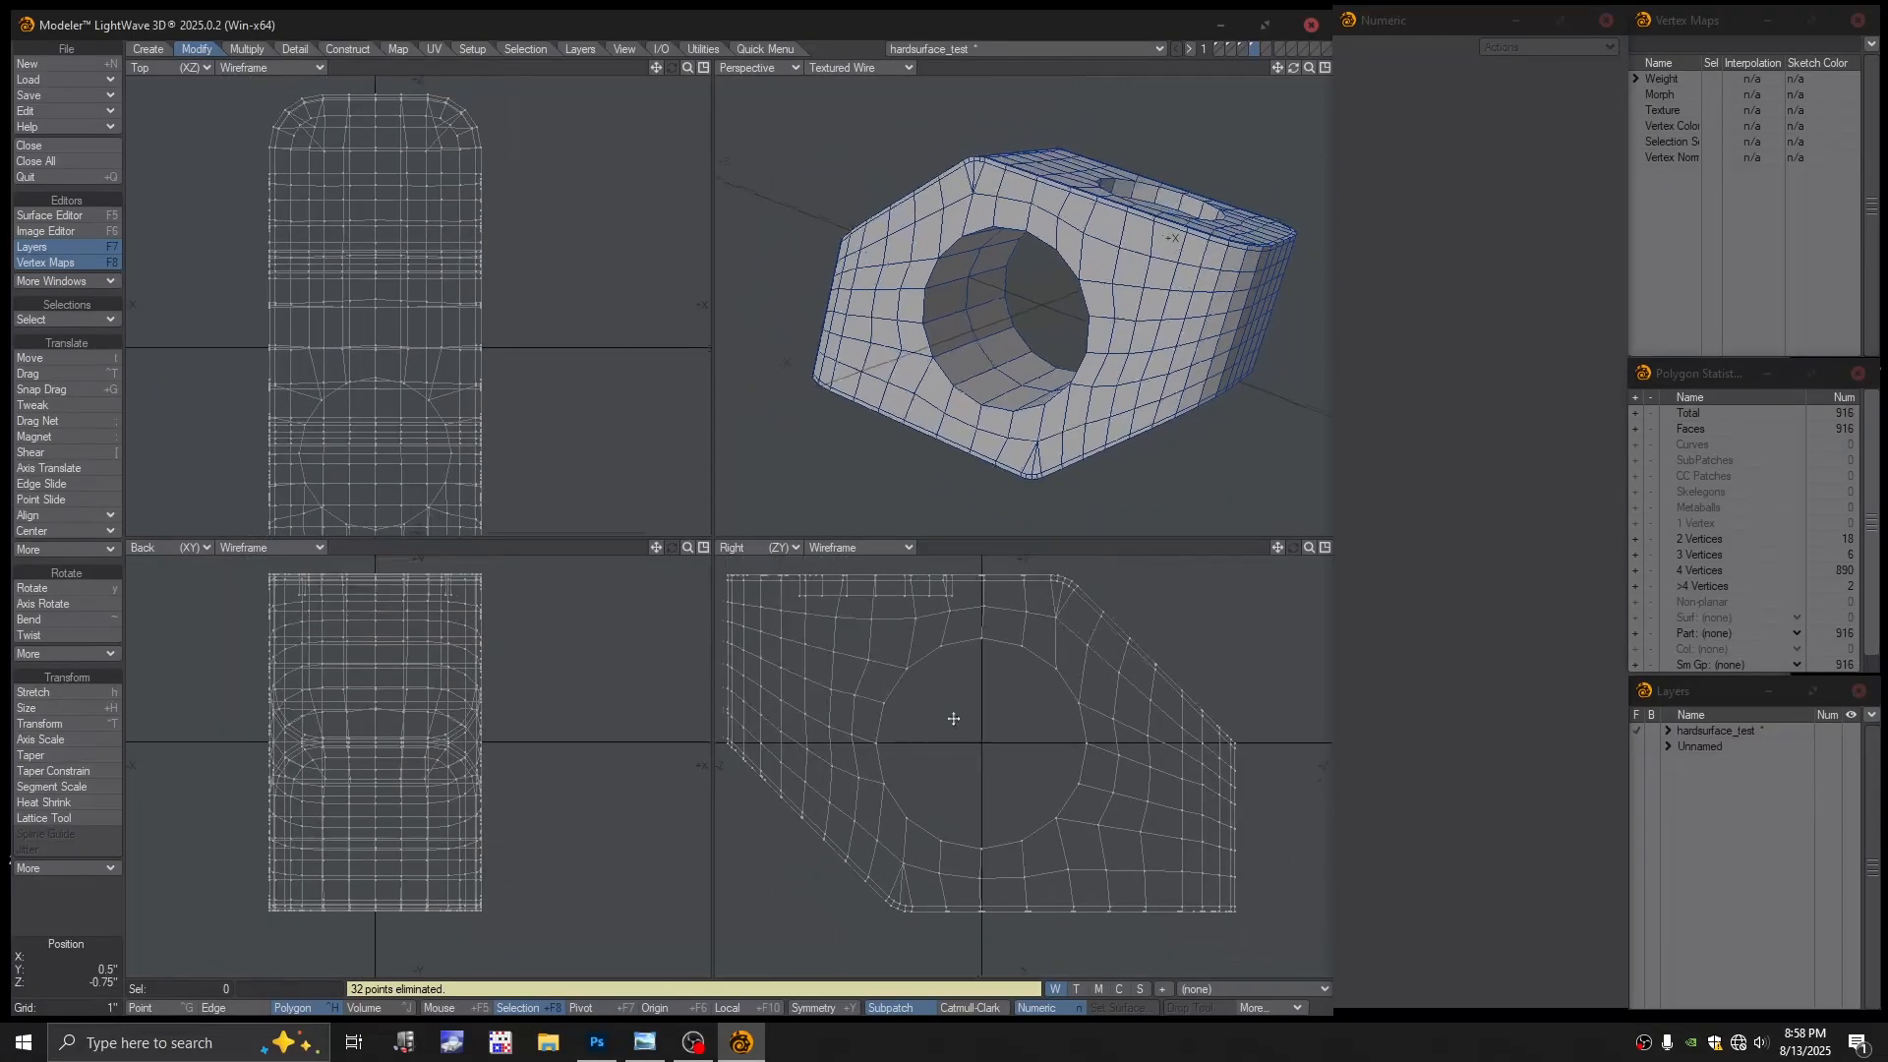
mouse_move(965, 708)
left_mouse_down("alt")
mouse_move(984, 719)
mouse_move(958, 669)
mouse_move(1011, 642)
mouse_move(1074, 690)
mouse_move(1113, 733)
mouse_move(1074, 824)
mouse_move(1023, 844)
mouse_move(915, 787)
mouse_move(914, 676)
mouse_move(936, 664)
left_mouse_up("alt")
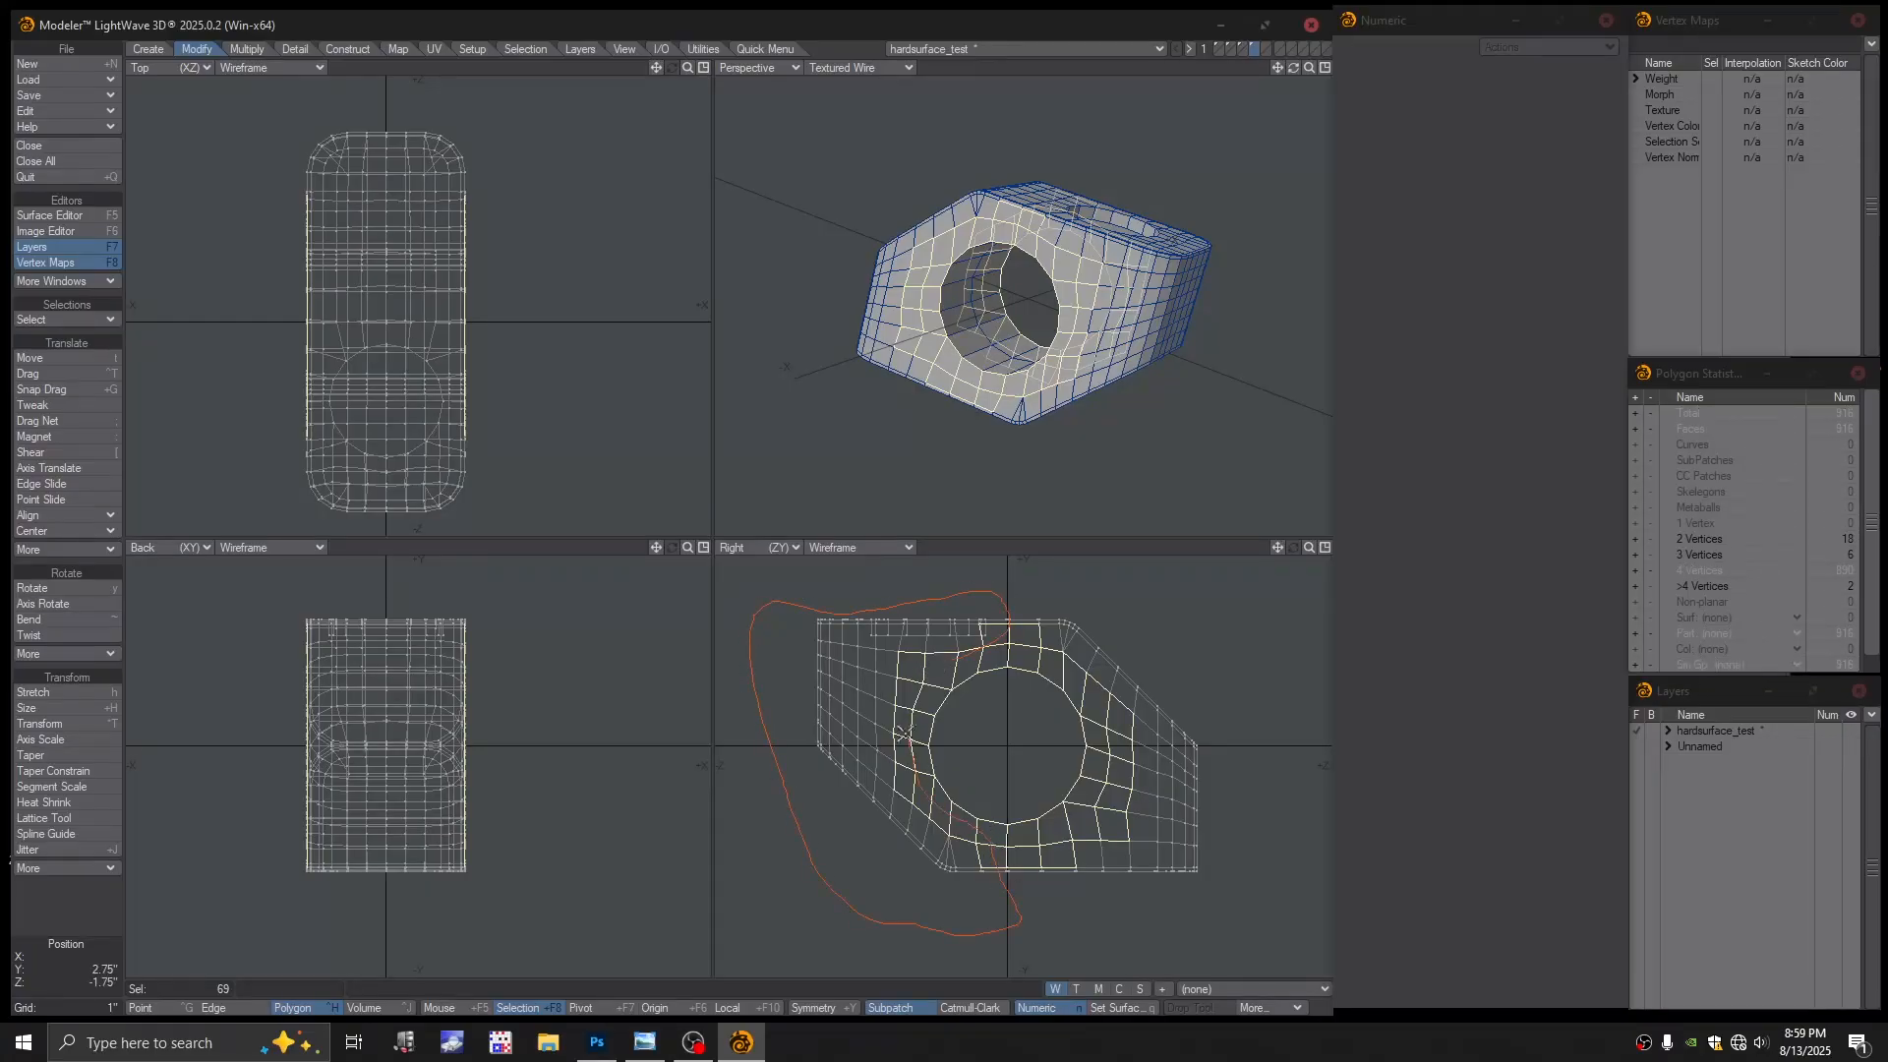
Strip the cylinder layer down to the cylinder by deleting the block polygons and the stray quad
right_click_drag(964, 669, 966, 668)
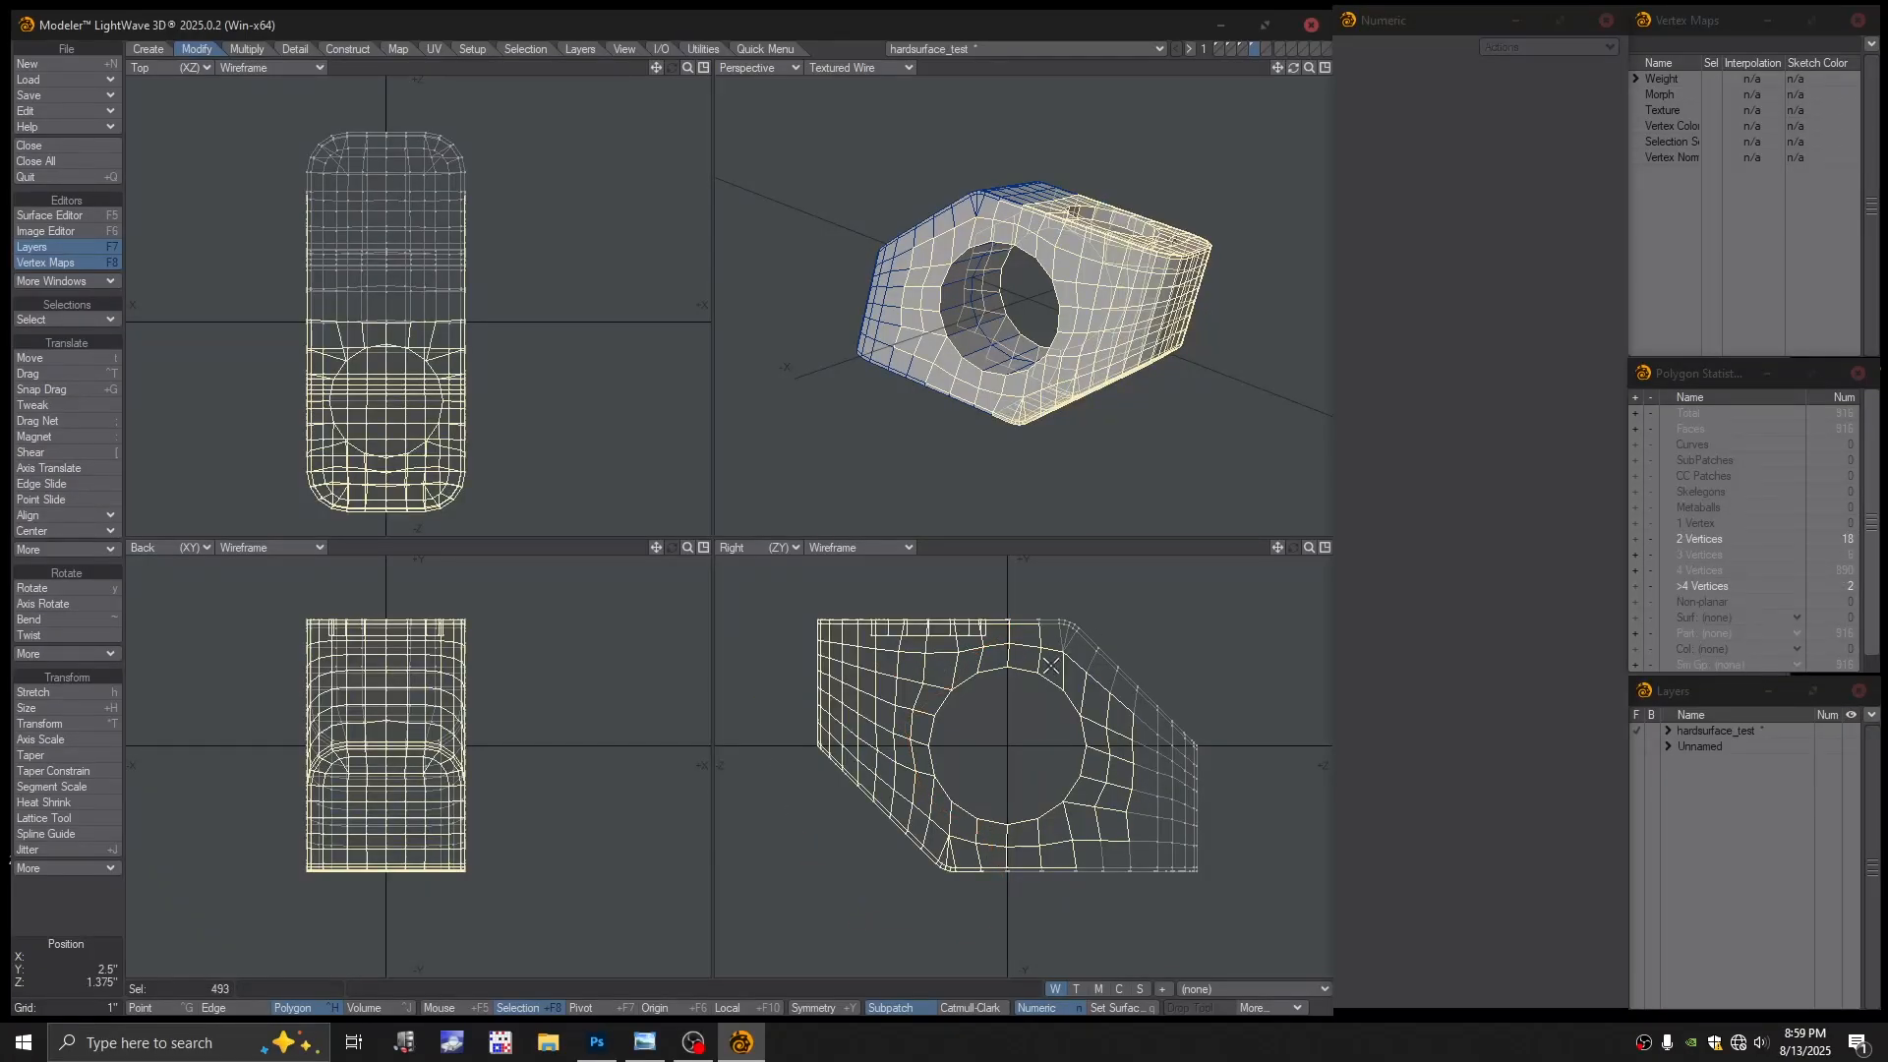
mouse_move(1004, 603)
right_mouse_down()
mouse_move(1267, 717)
mouse_move(1054, 917)
right_mouse_up()
right_click_drag(1060, 668, 1062, 661)
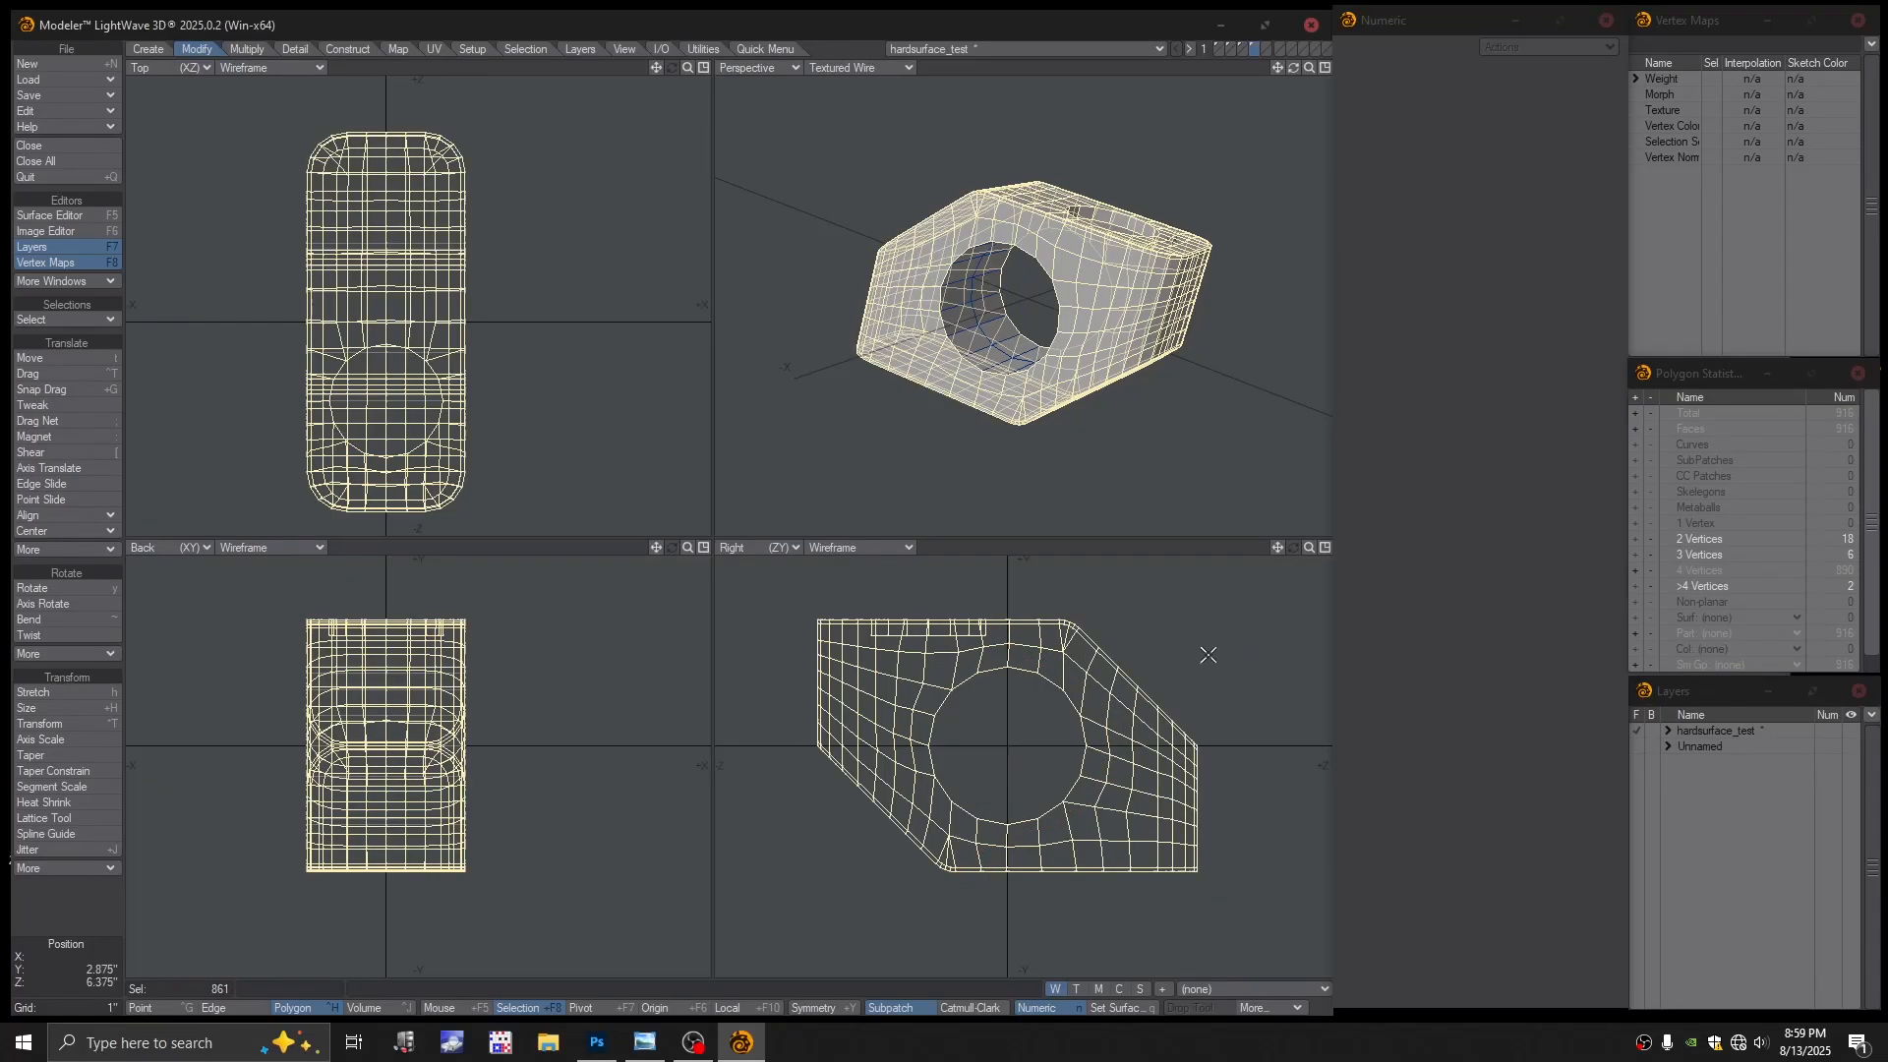
key("Delete")
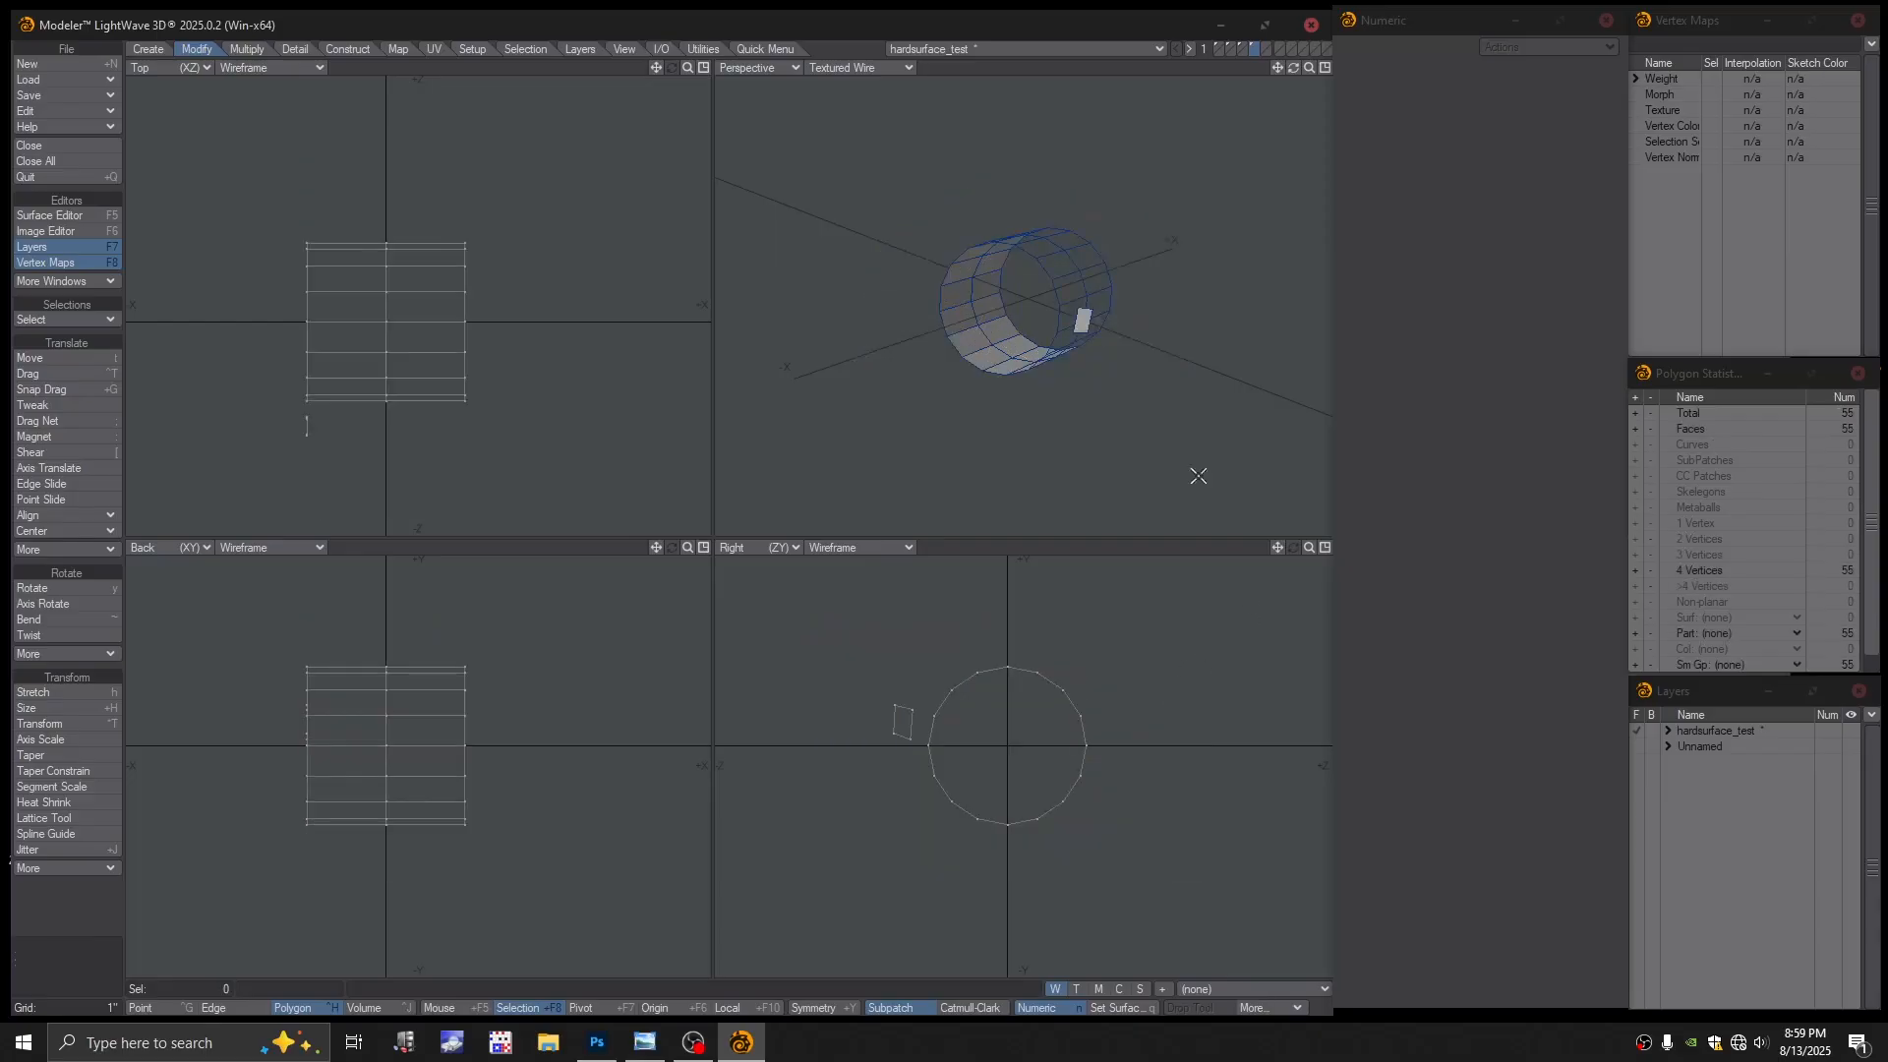
left_click(1267, 45)
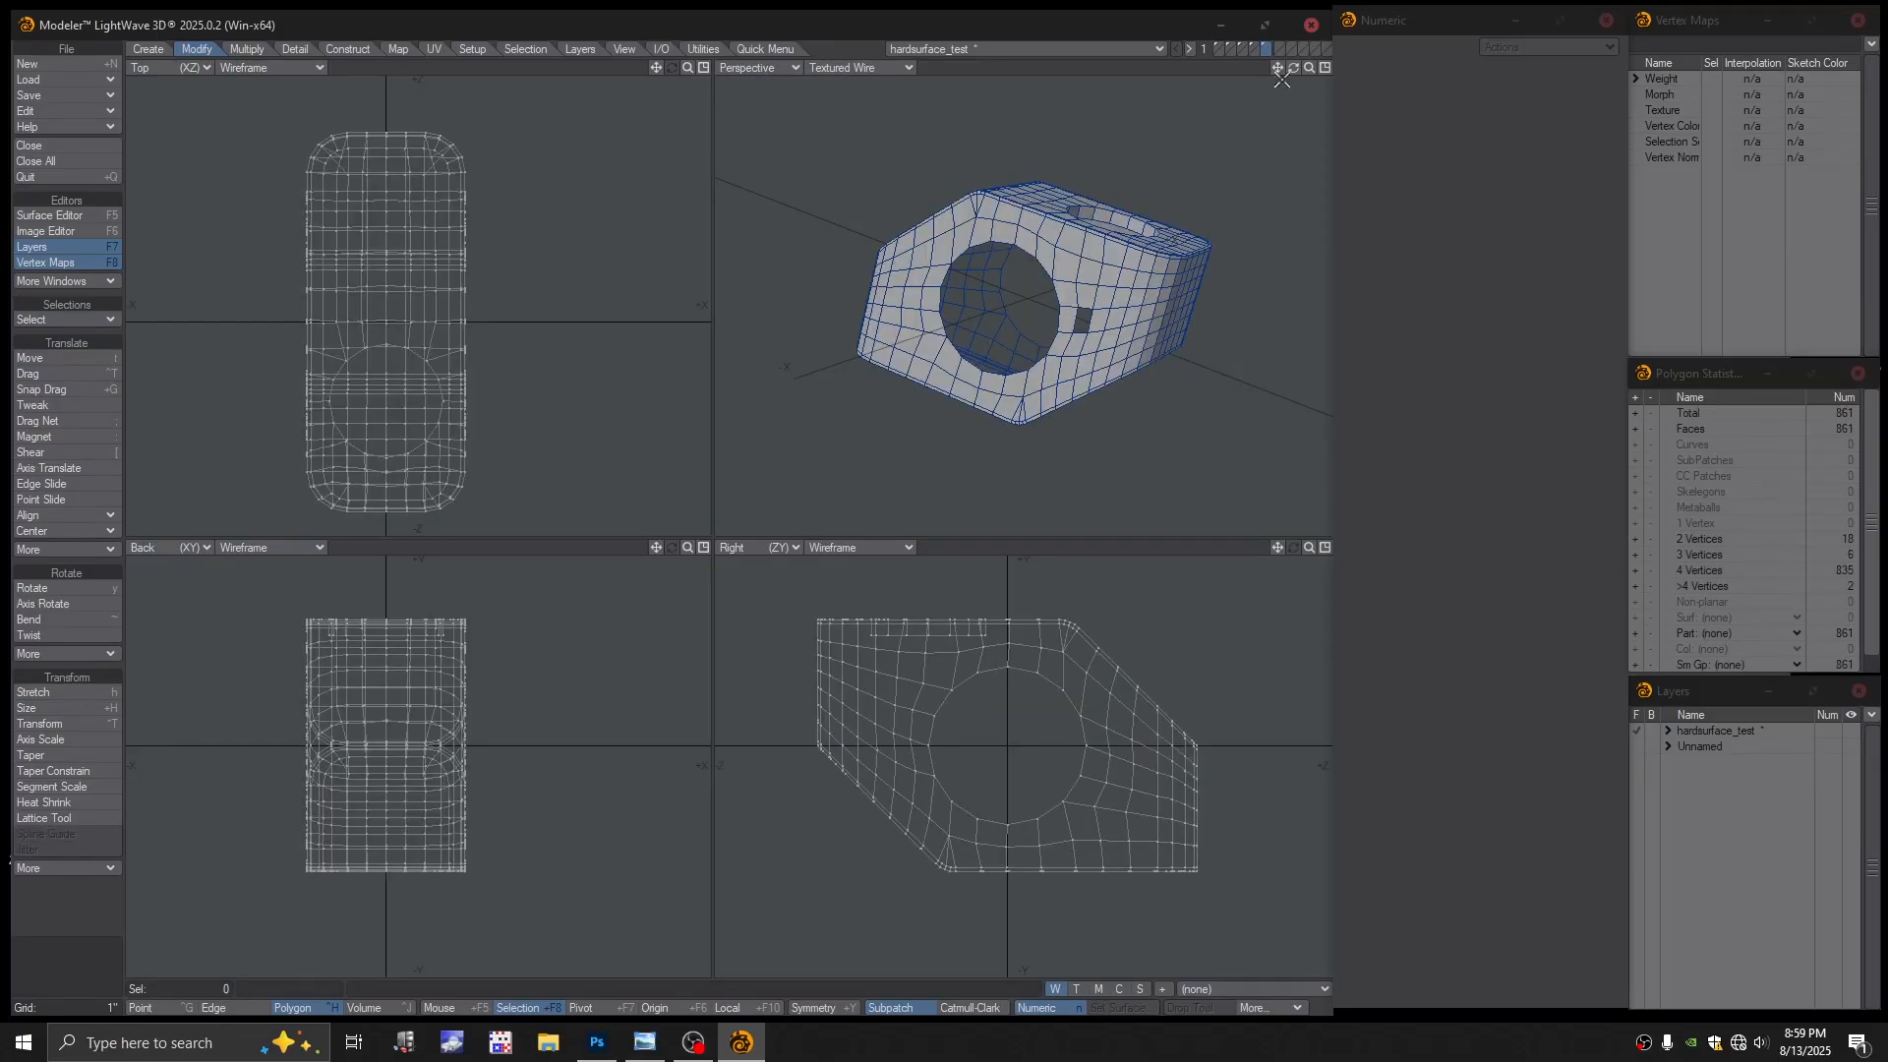
left_click(1253, 47)
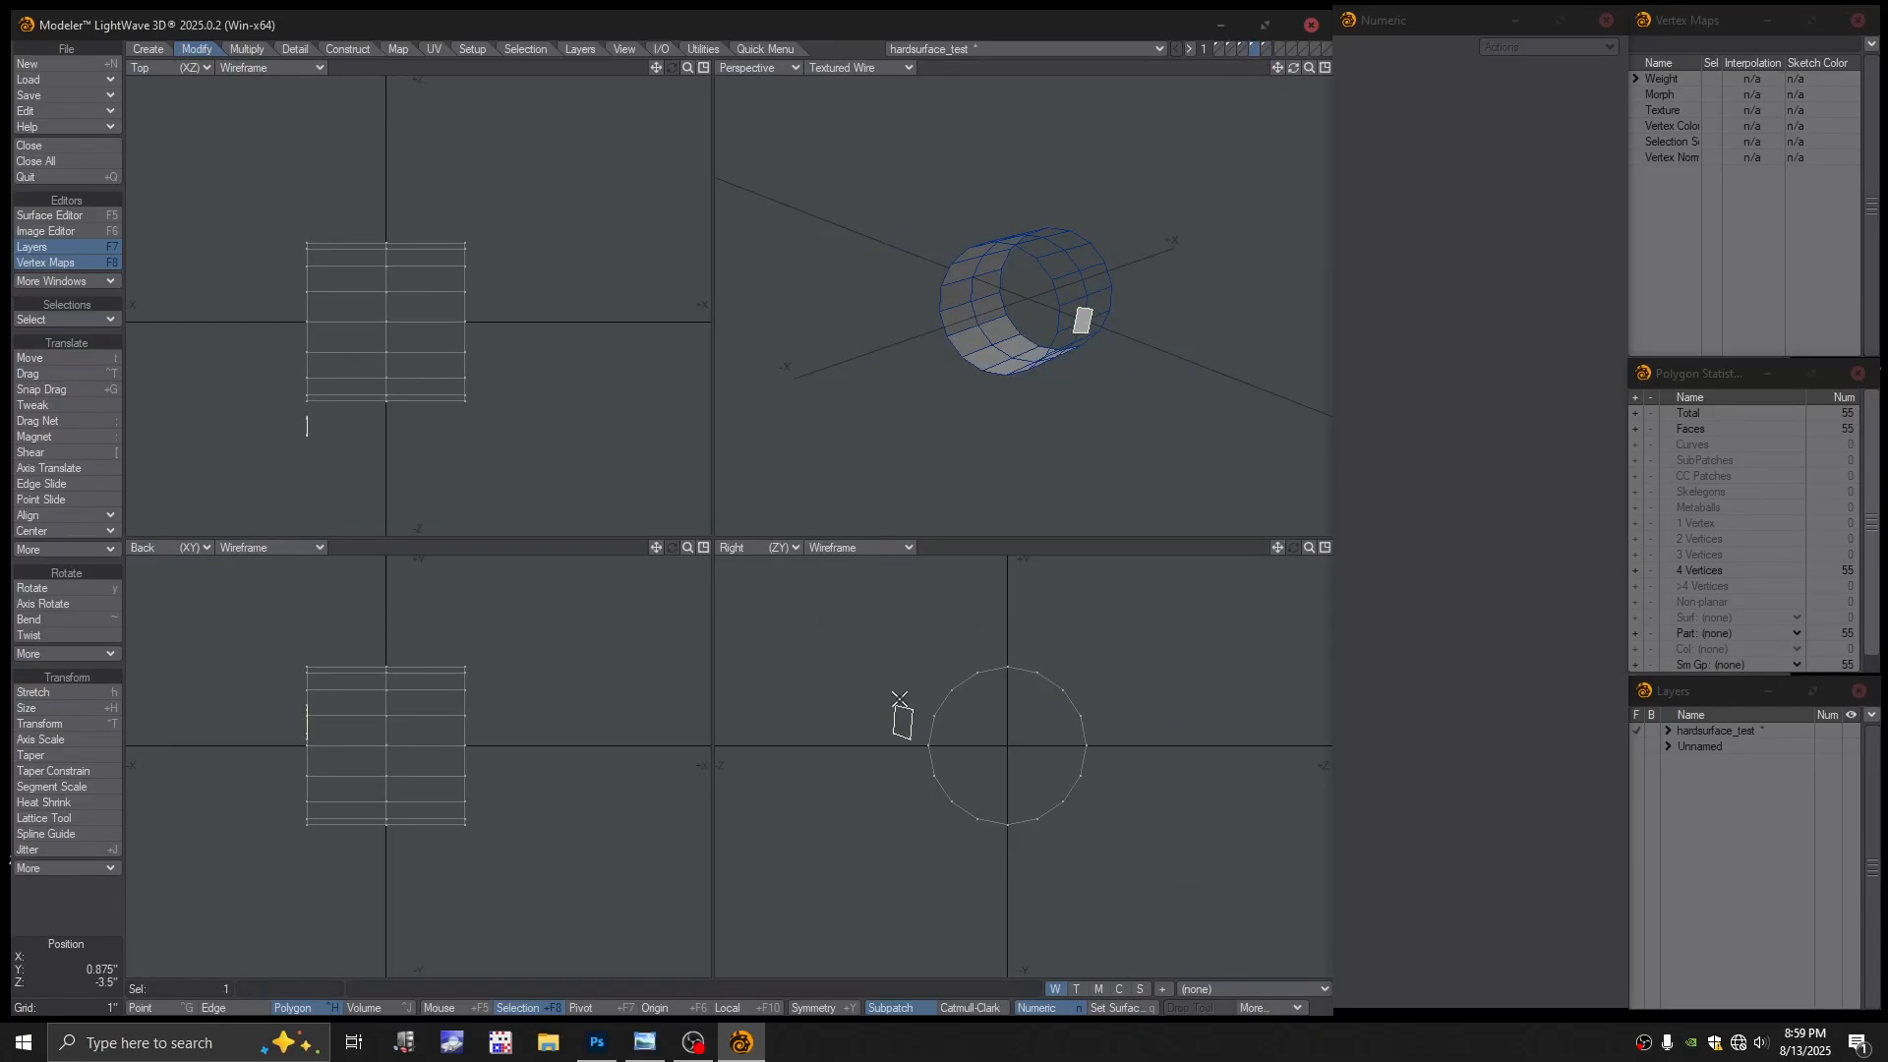
key("Delete")
Merge the block's duplicate points automatically, eliminating four, then test subpatch smoothing
left_click(1268, 46)
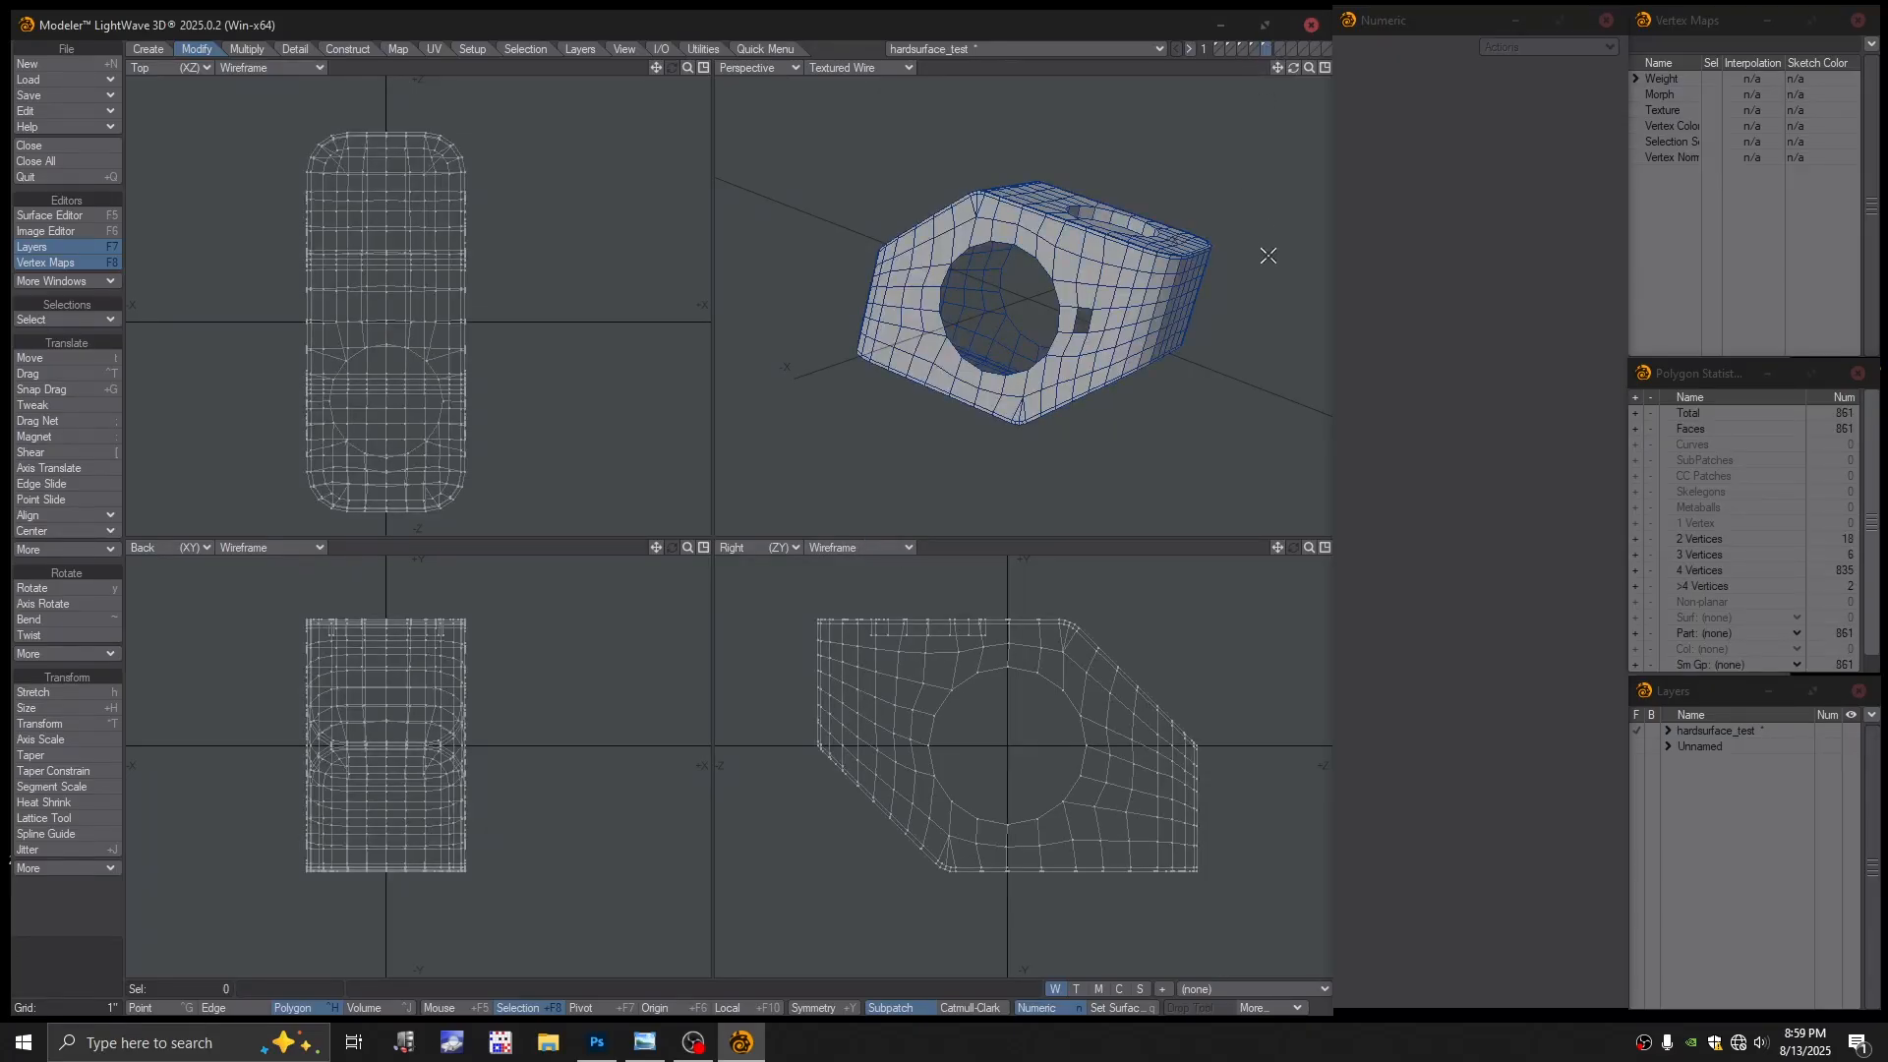
left_click(1127, 541)
key("m")
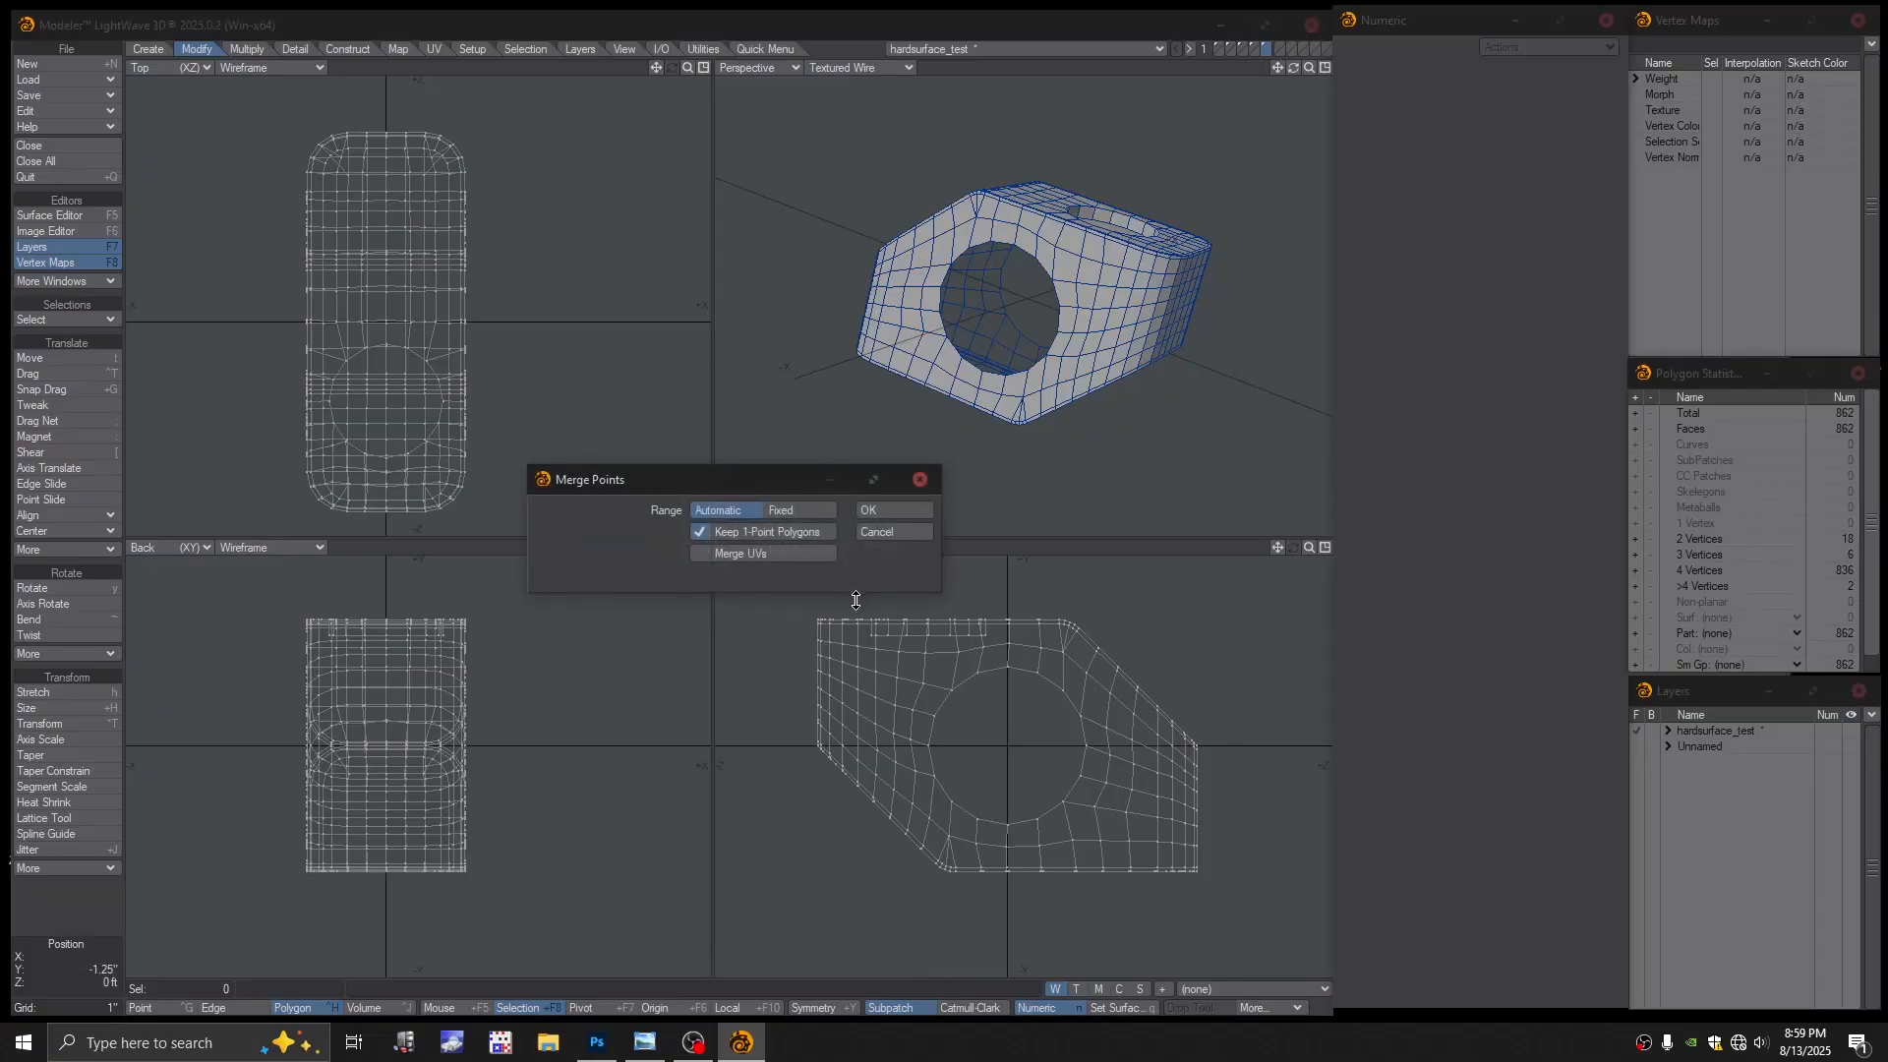
left_click(883, 509)
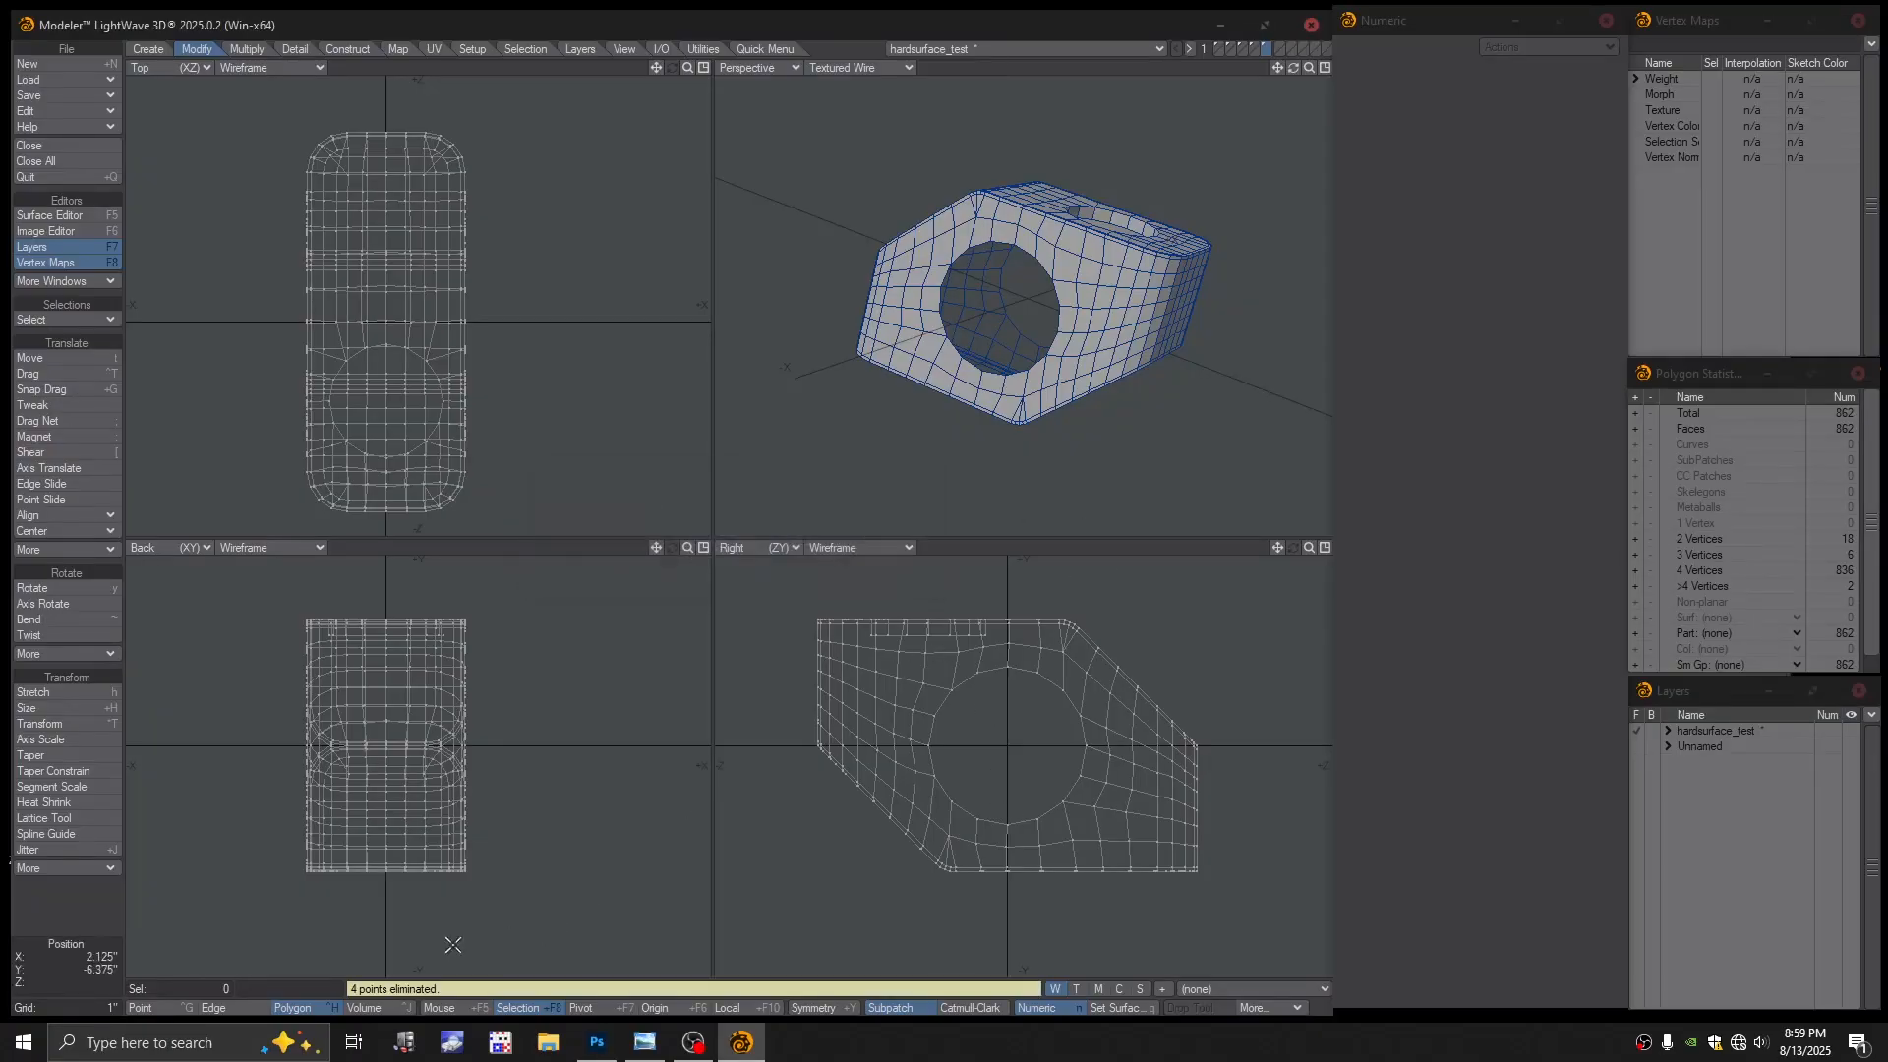
key("Tab")
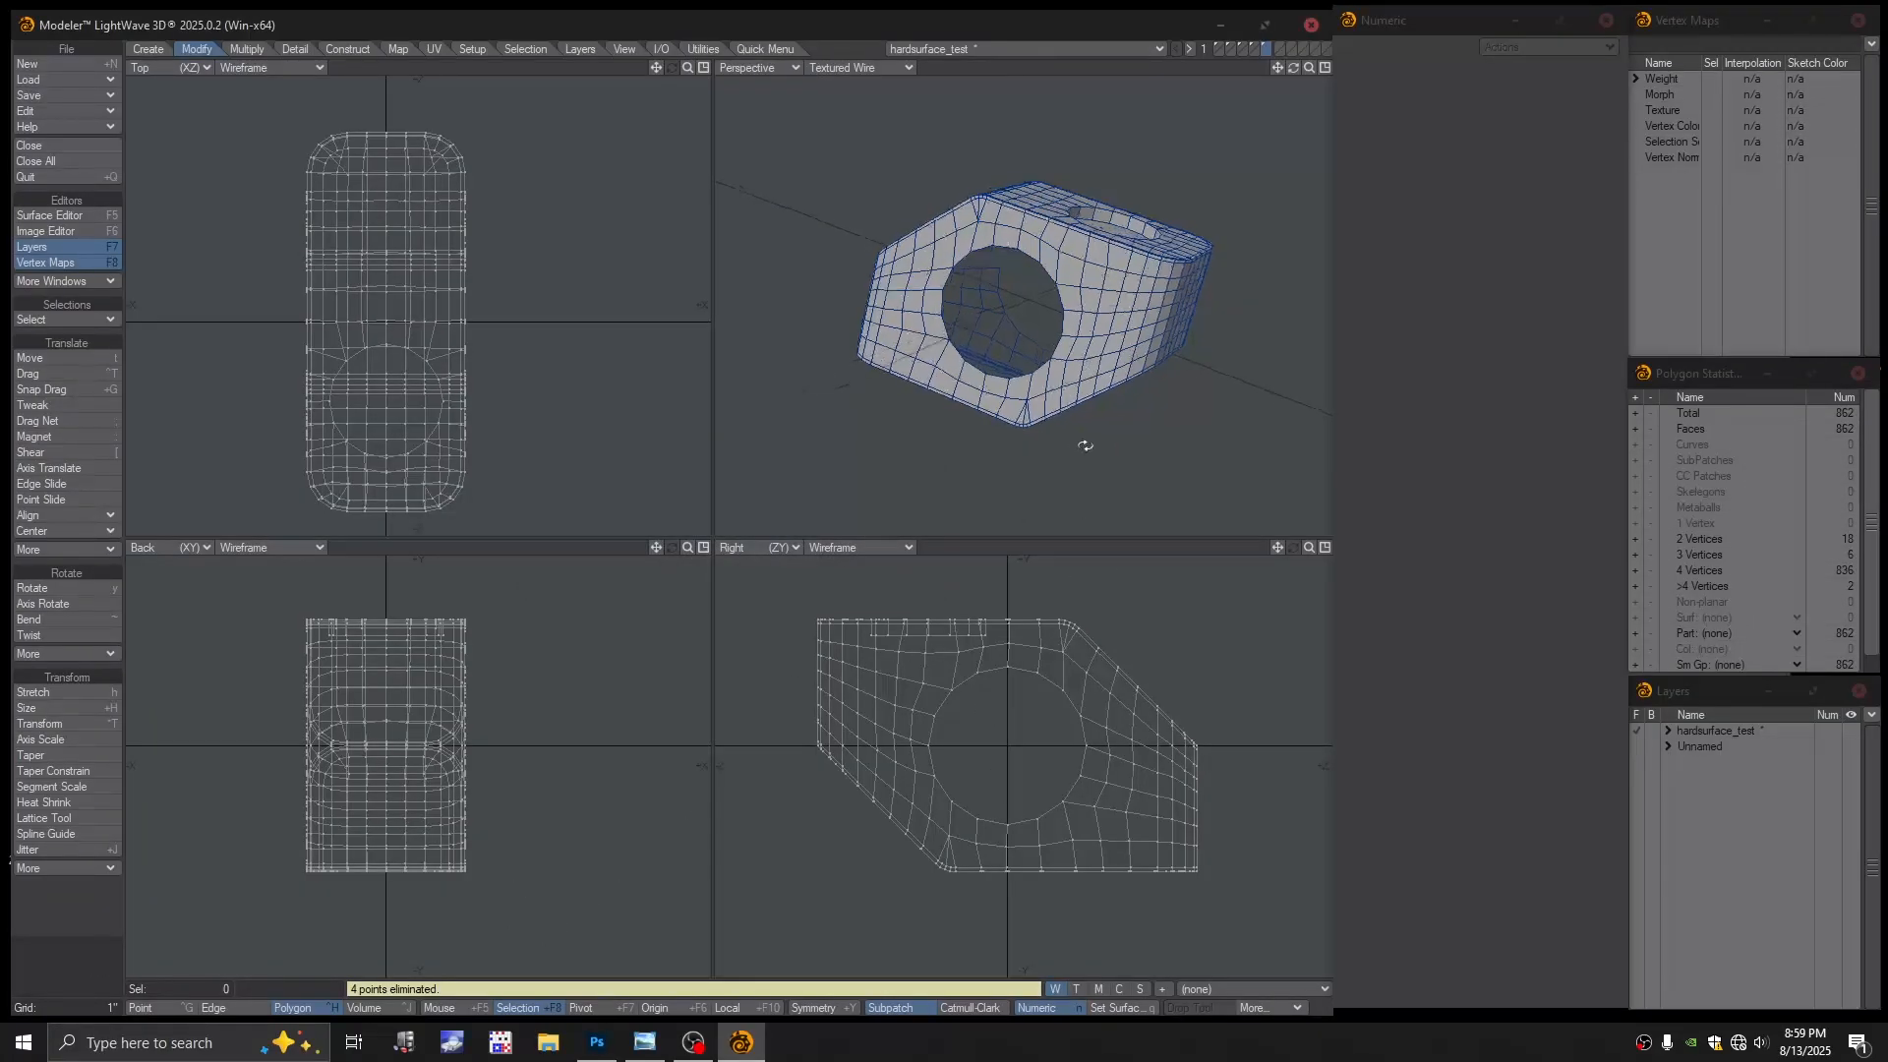
left_click(907, 515)
Retry subpatch smoothing on the block and dismiss the error message
left_click_drag(1033, 347, 1063, 389, "alt")
scroll(1129, 370, "up", 3)
key("Tab")
left_click(930, 510)
scroll(1095, 345, "up", 4)
scroll(1084, 338, "down", 3)
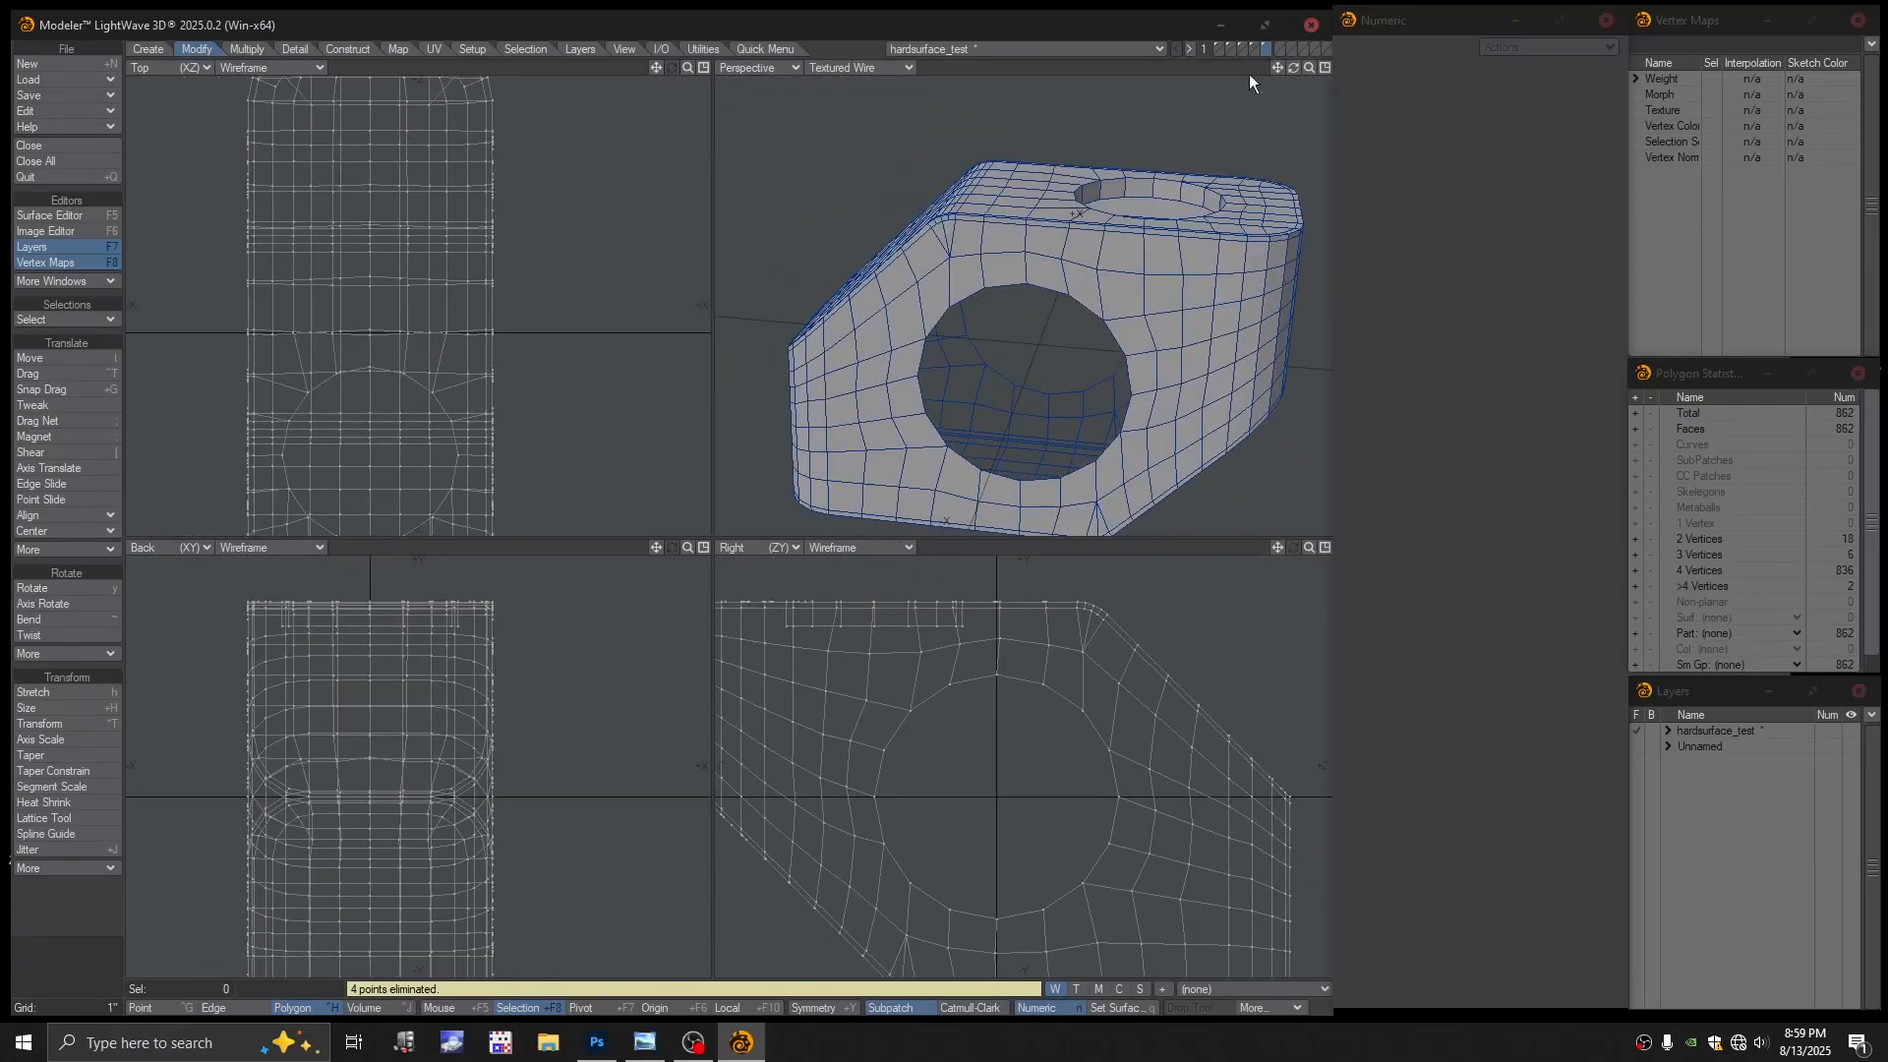
Toggle subpatch smoothing on the cylinder layer to inspect its rings and open end
left_click(1254, 48)
left_click_drag(1127, 295, 972, 377, "alt")
key("Tab")
scroll(920, 381, "up", 3)
key("Tab")
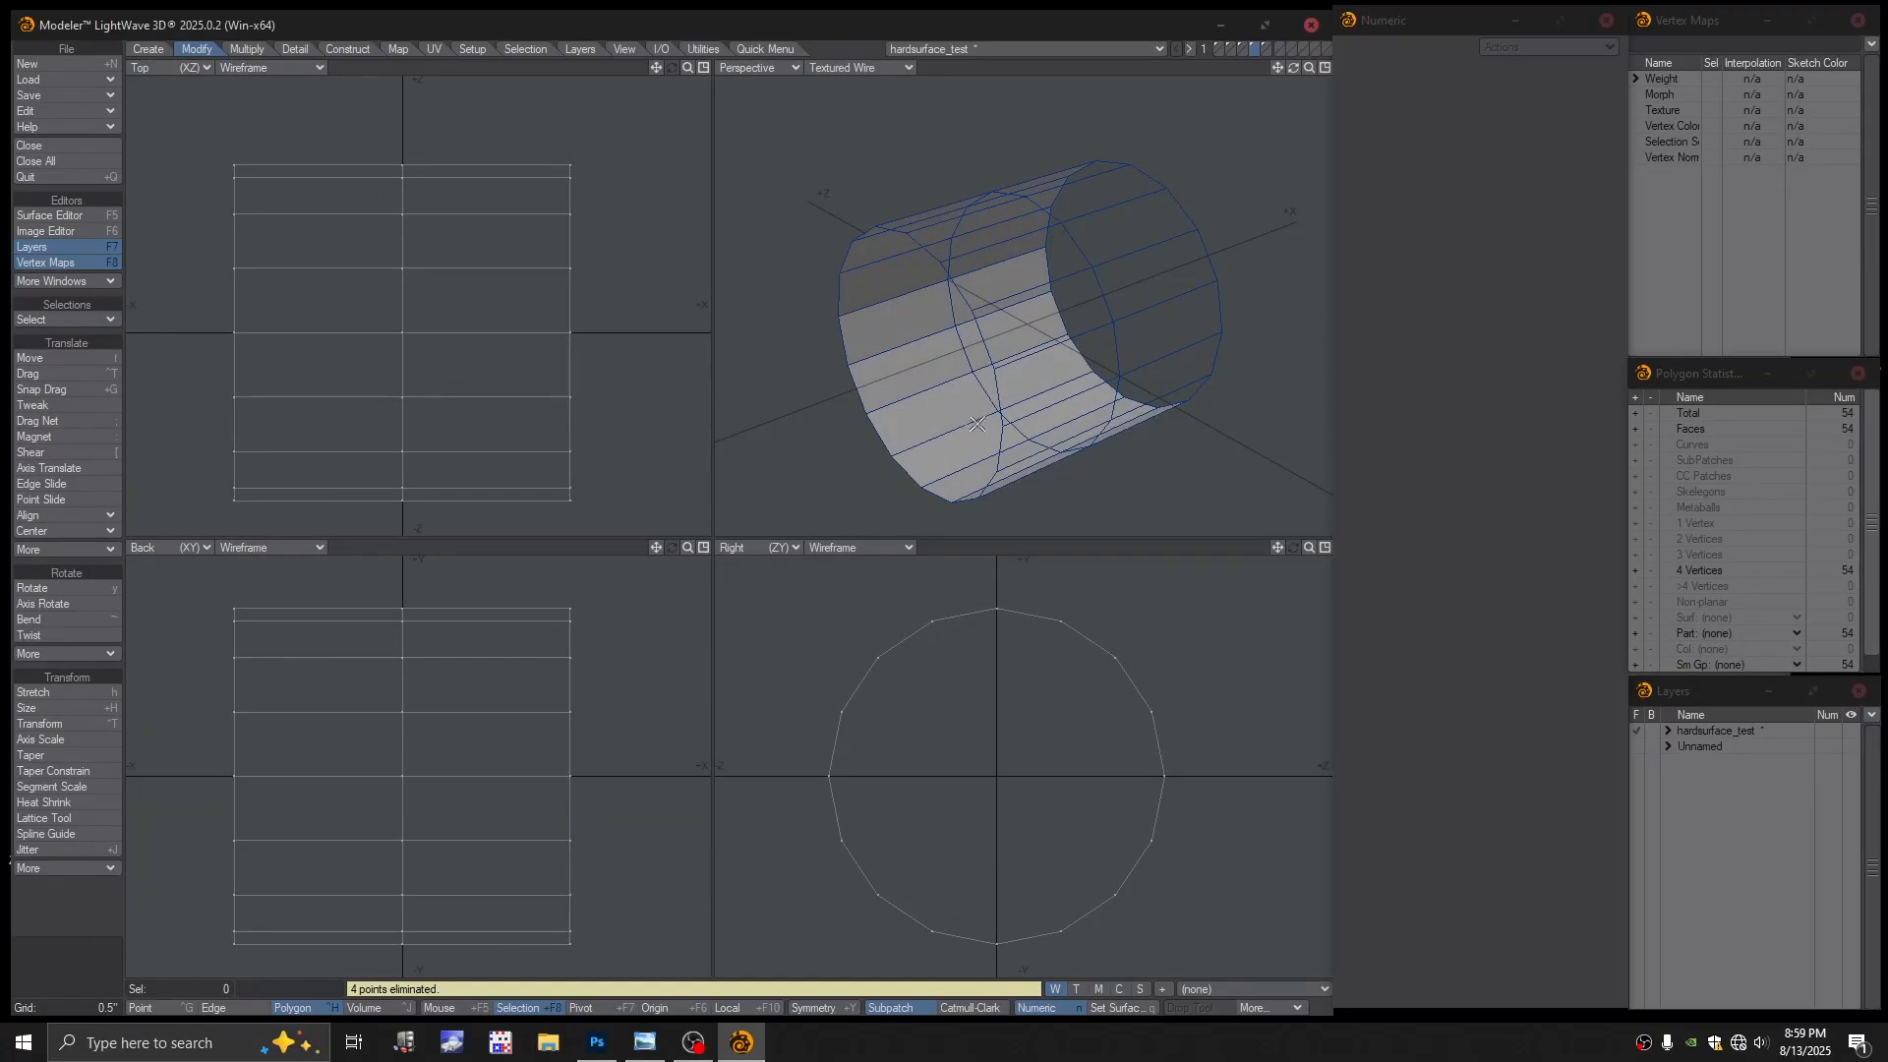
key("Tab")
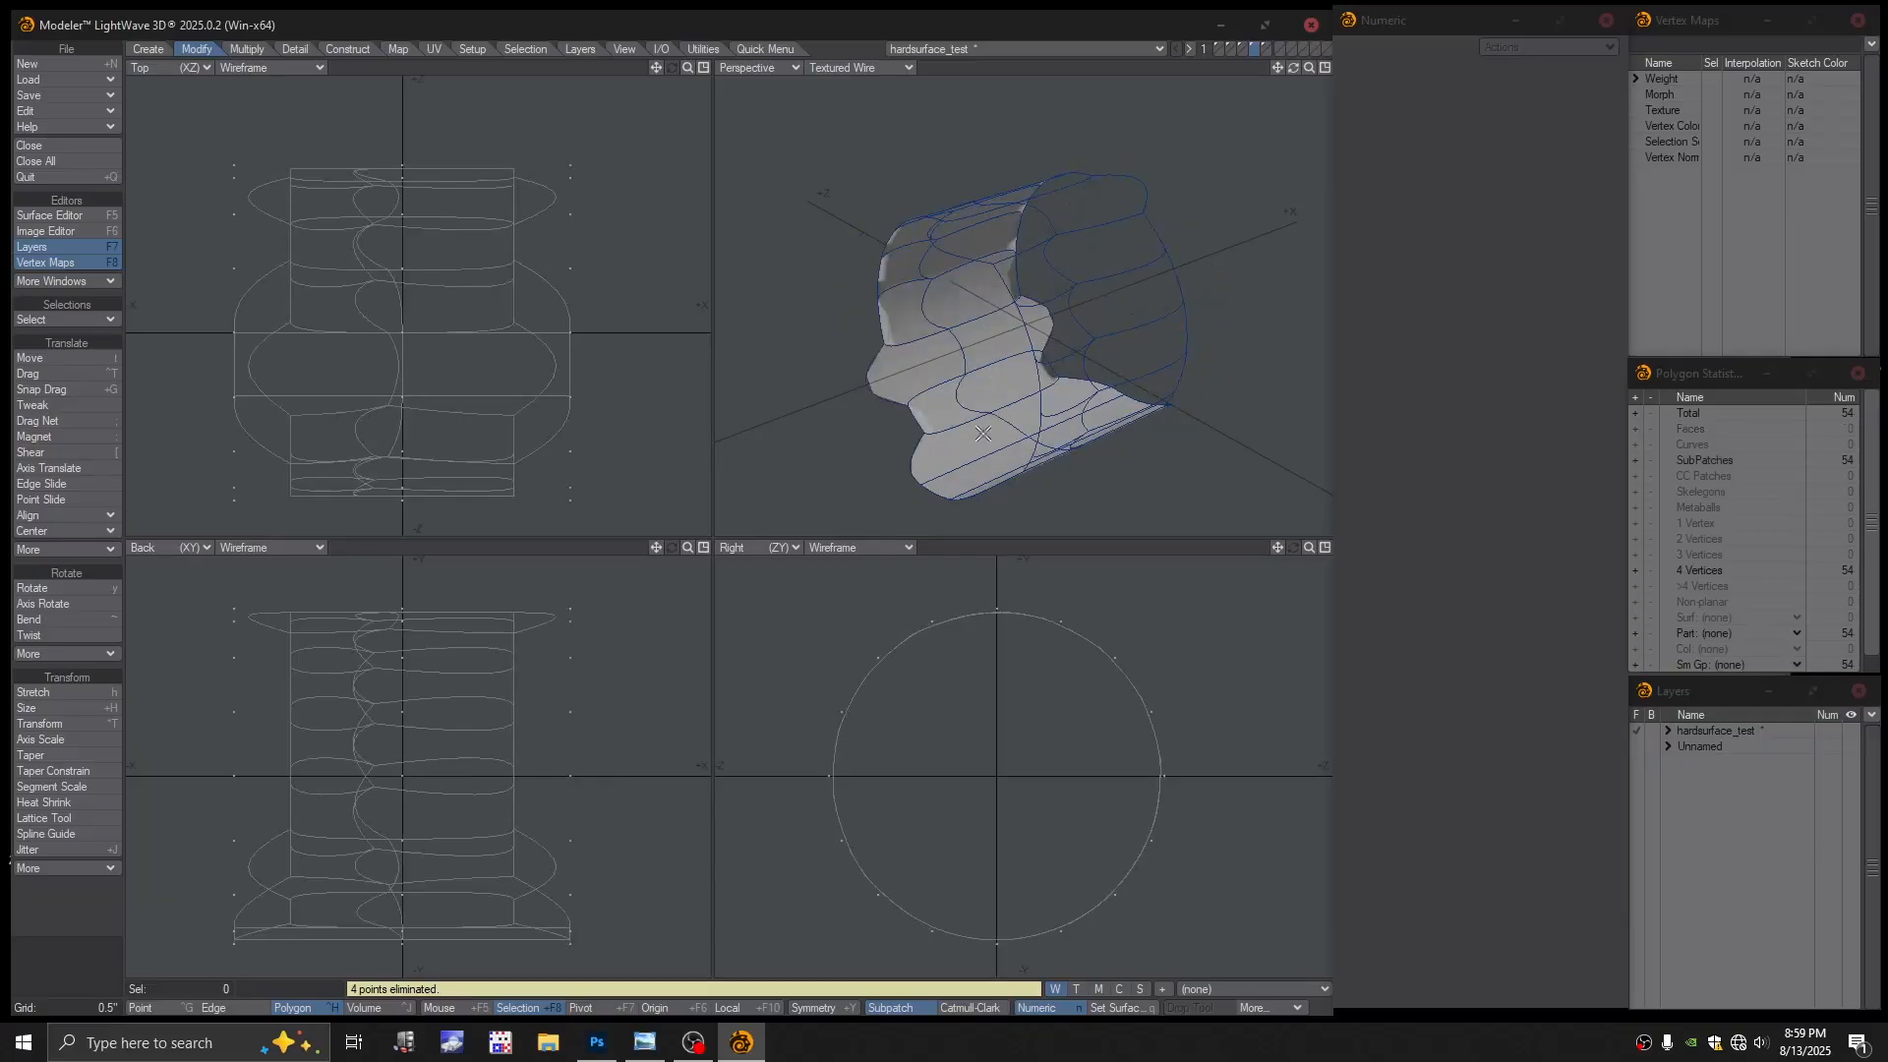
left_click_drag(983, 434, 906, 398, "alt")
key("Tab")
scroll(659, 660, "down", 2)
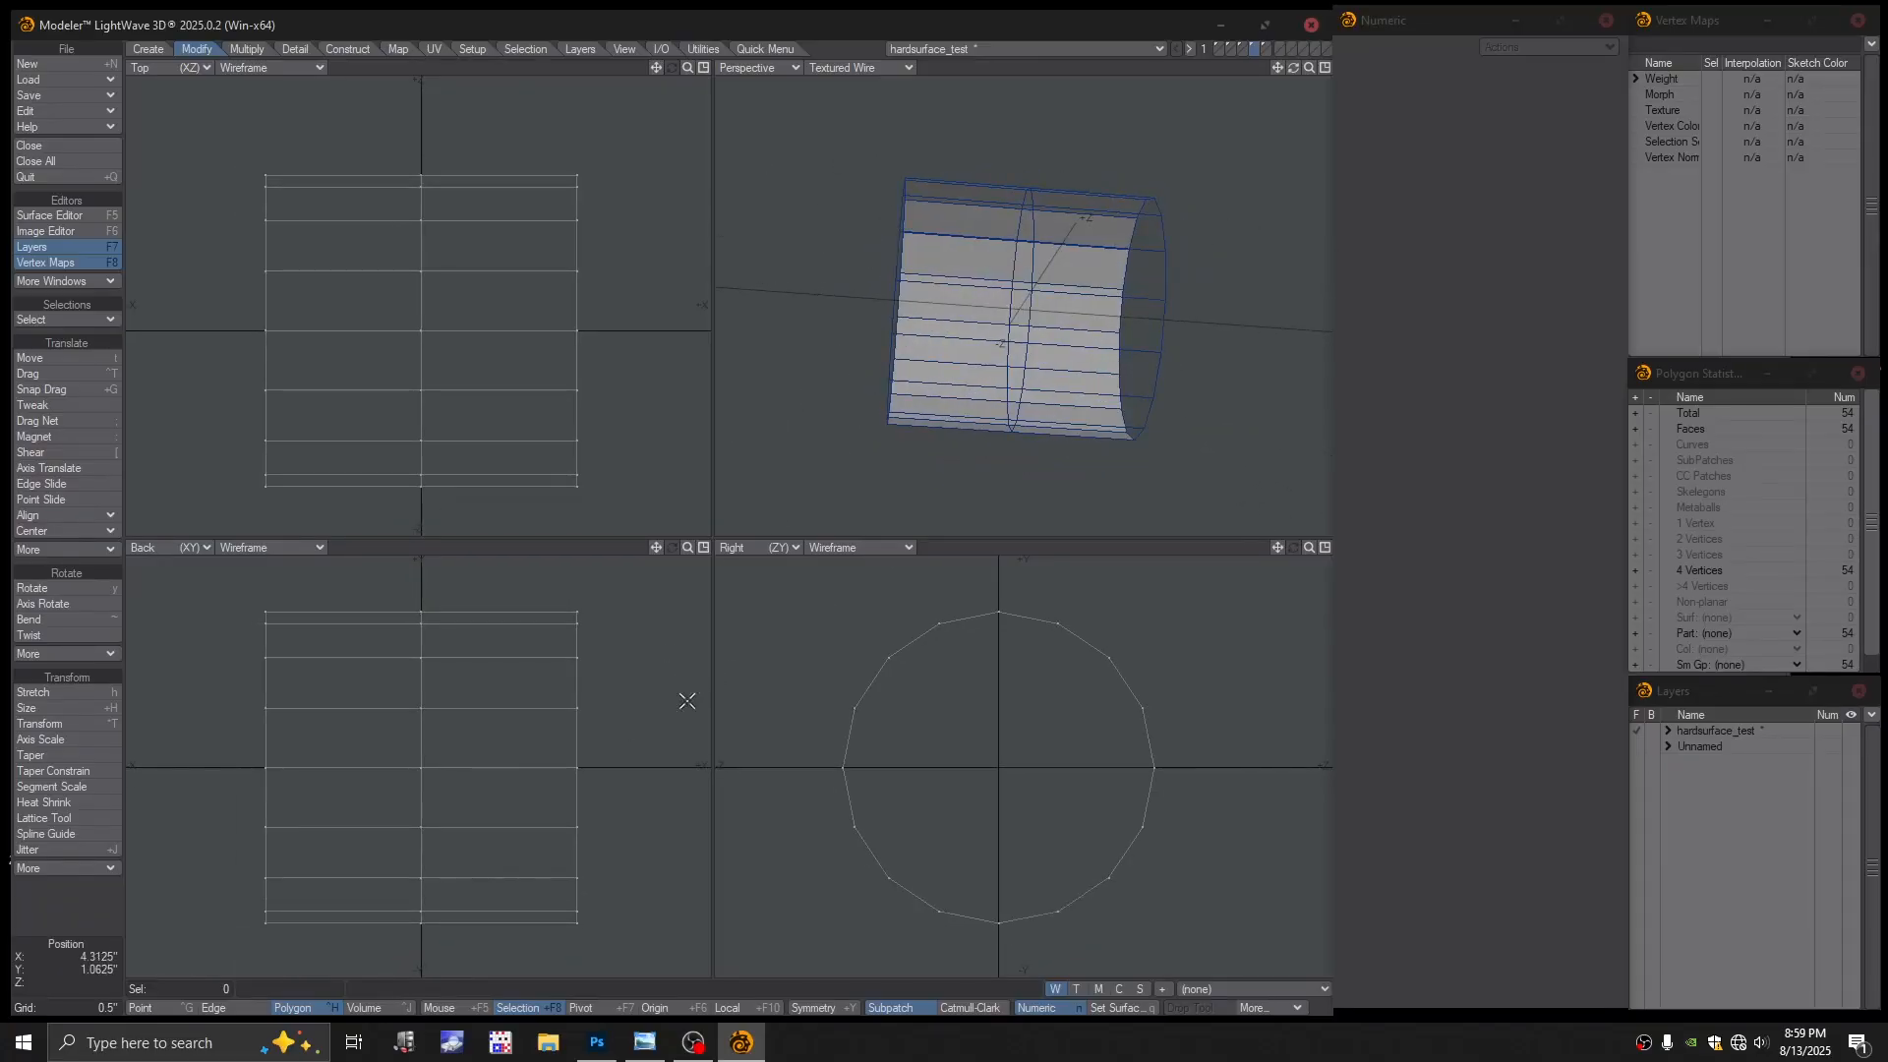
left_click(586, 683)
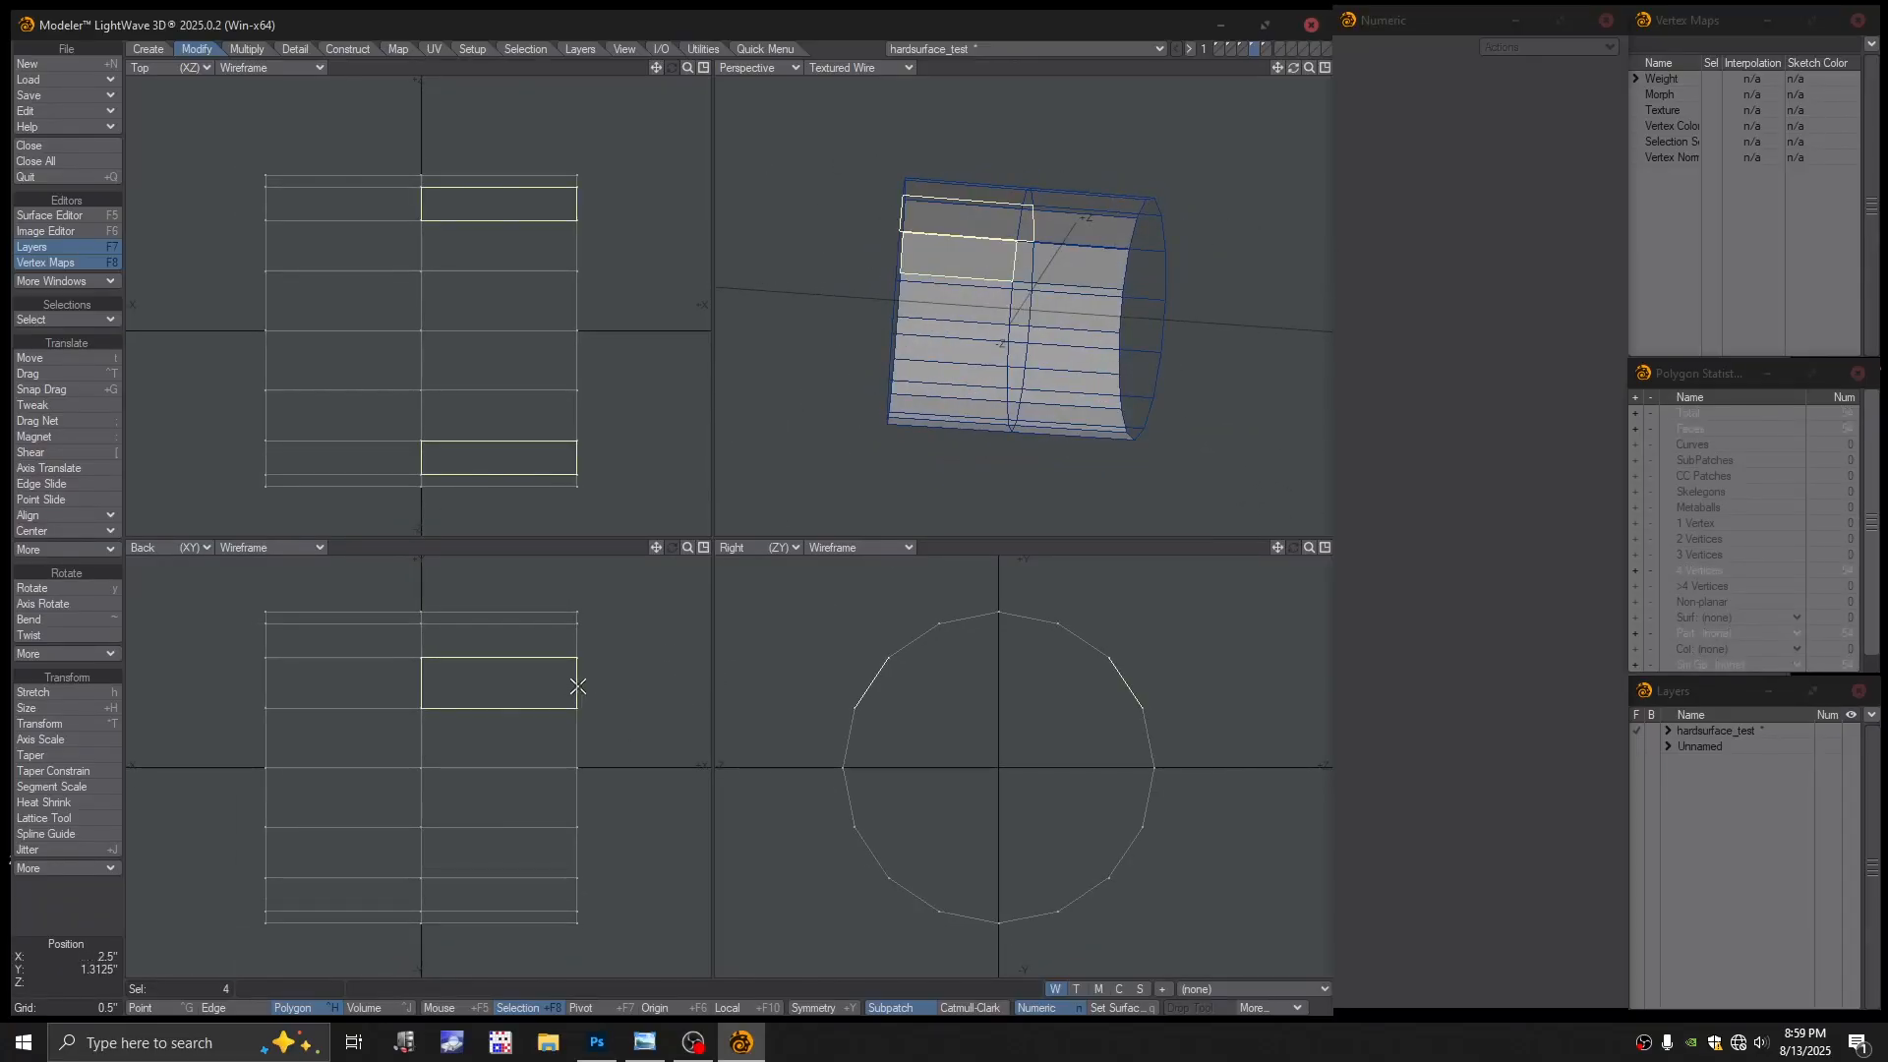
left_click_drag(1022, 324, 920, 452, "alt")
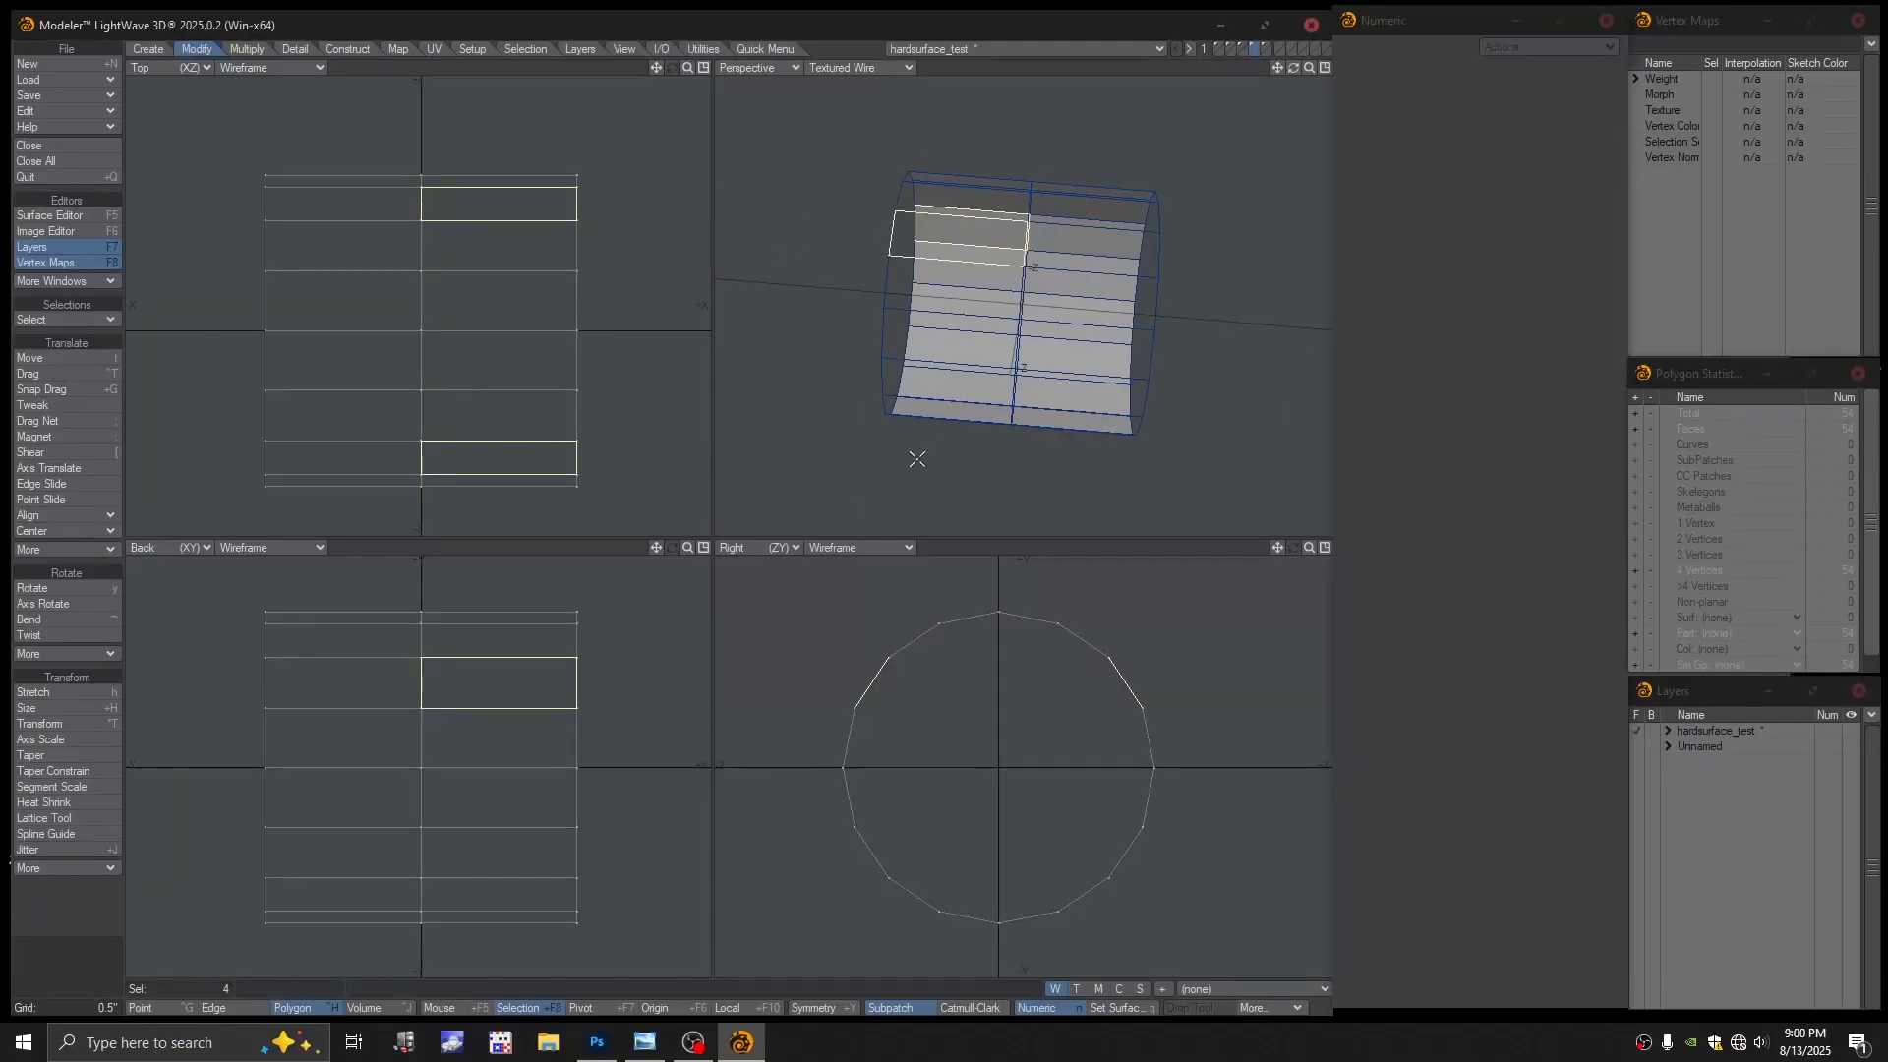
key("slash")
left_click_drag(950, 337, 1023, 417, "alt")
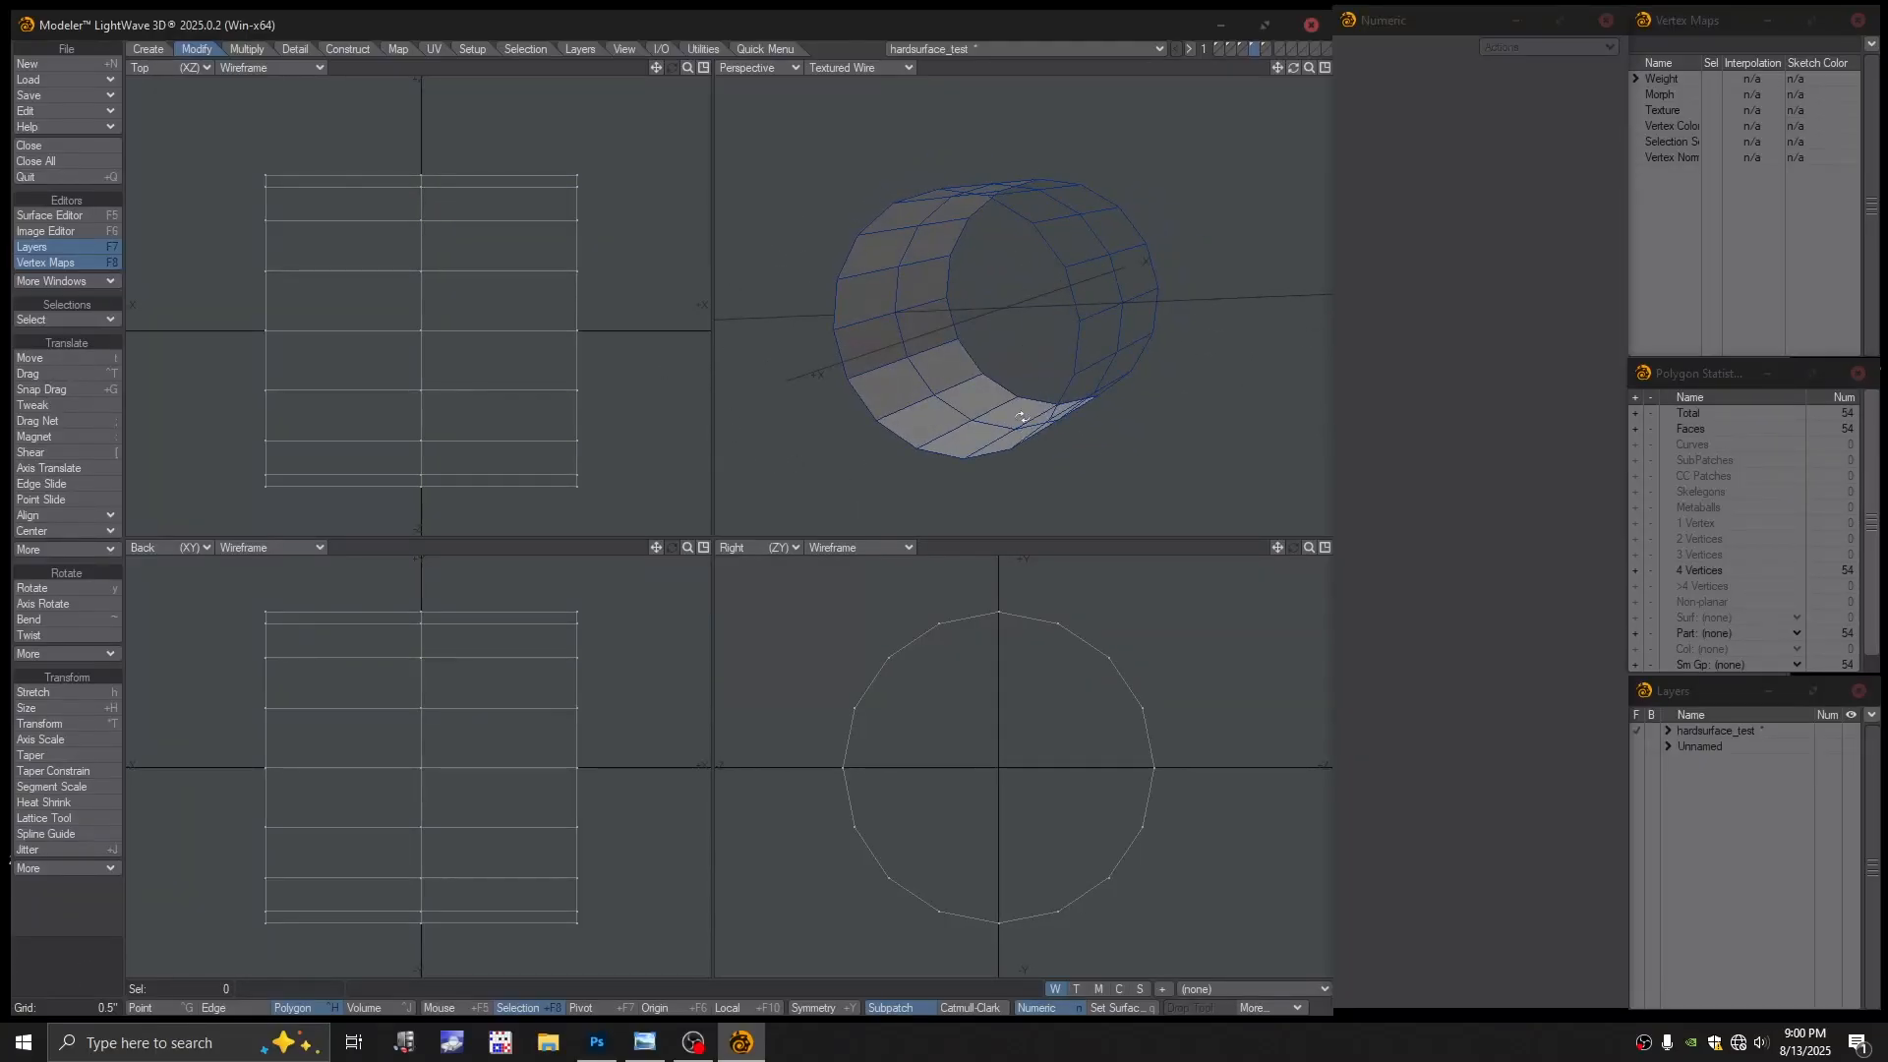
Delete the helper cylinder and return to the block mesh layer
left_click(1267, 47)
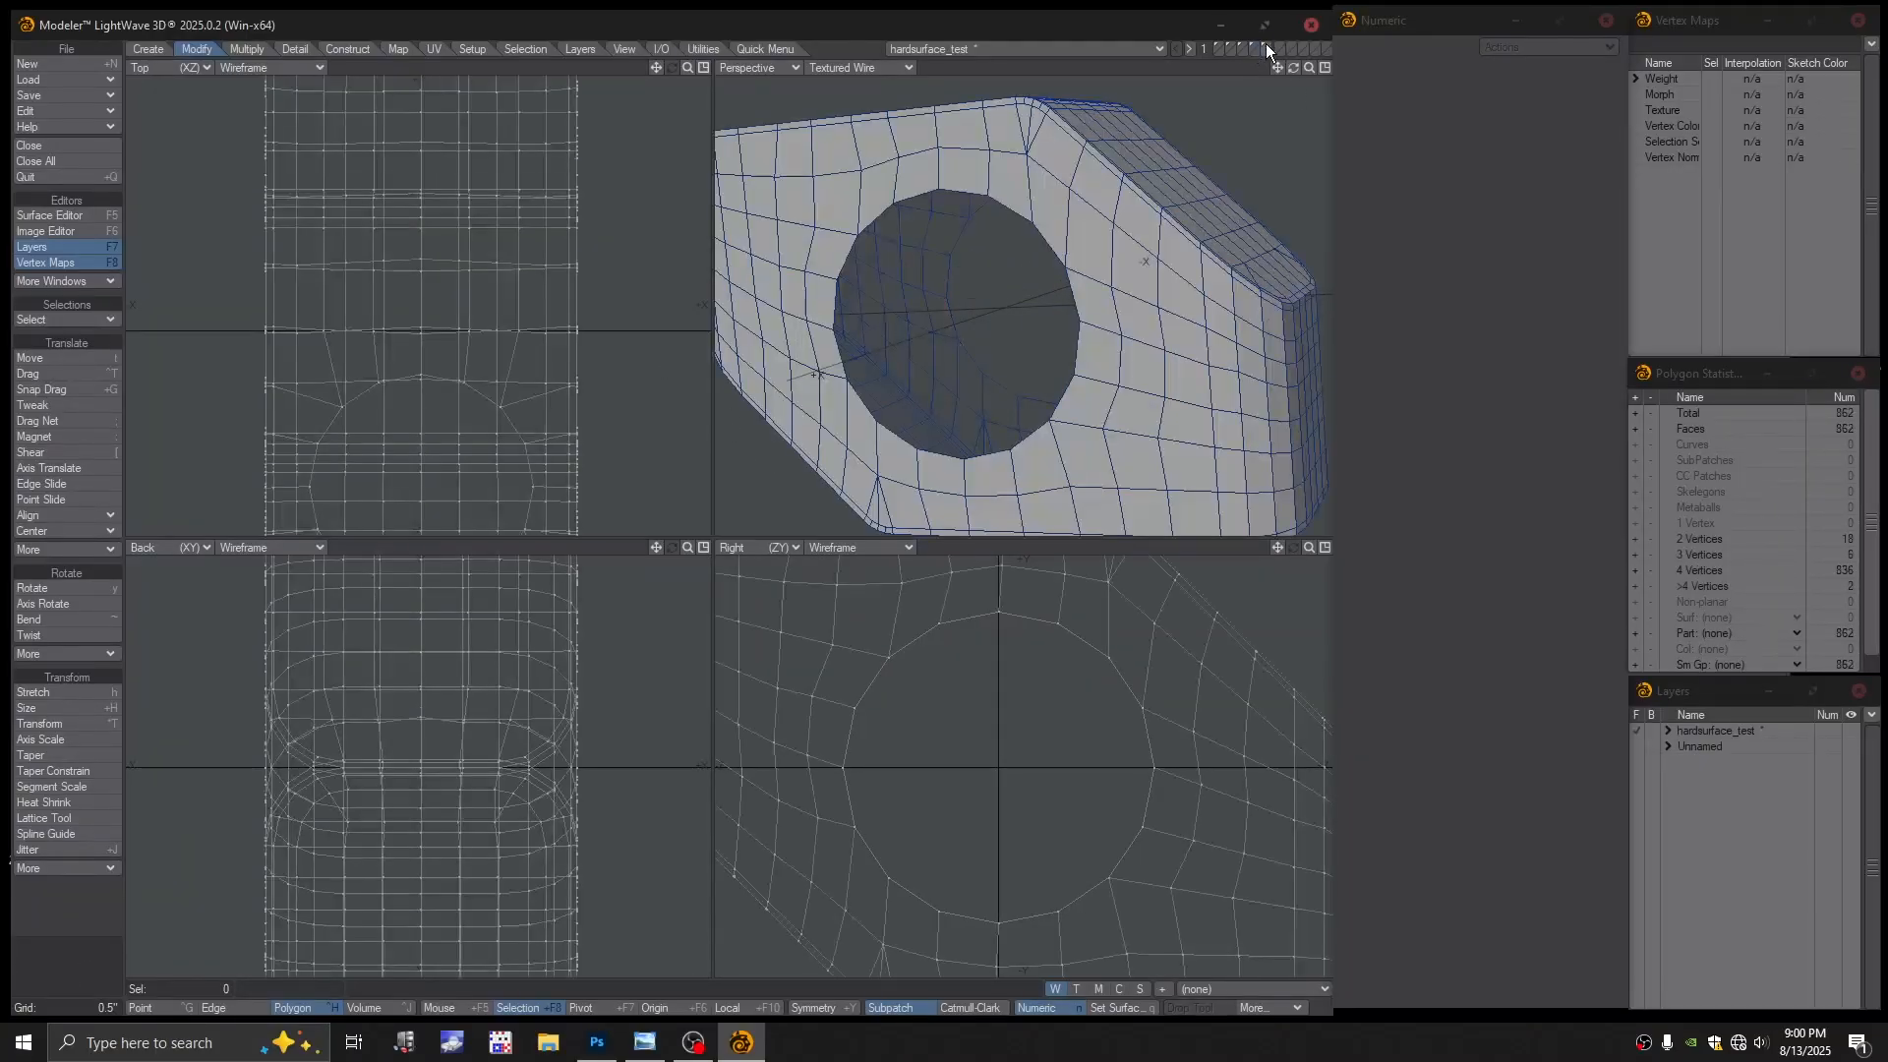
left_click_drag(944, 457, 1141, 354, "alt")
left_click(1253, 47)
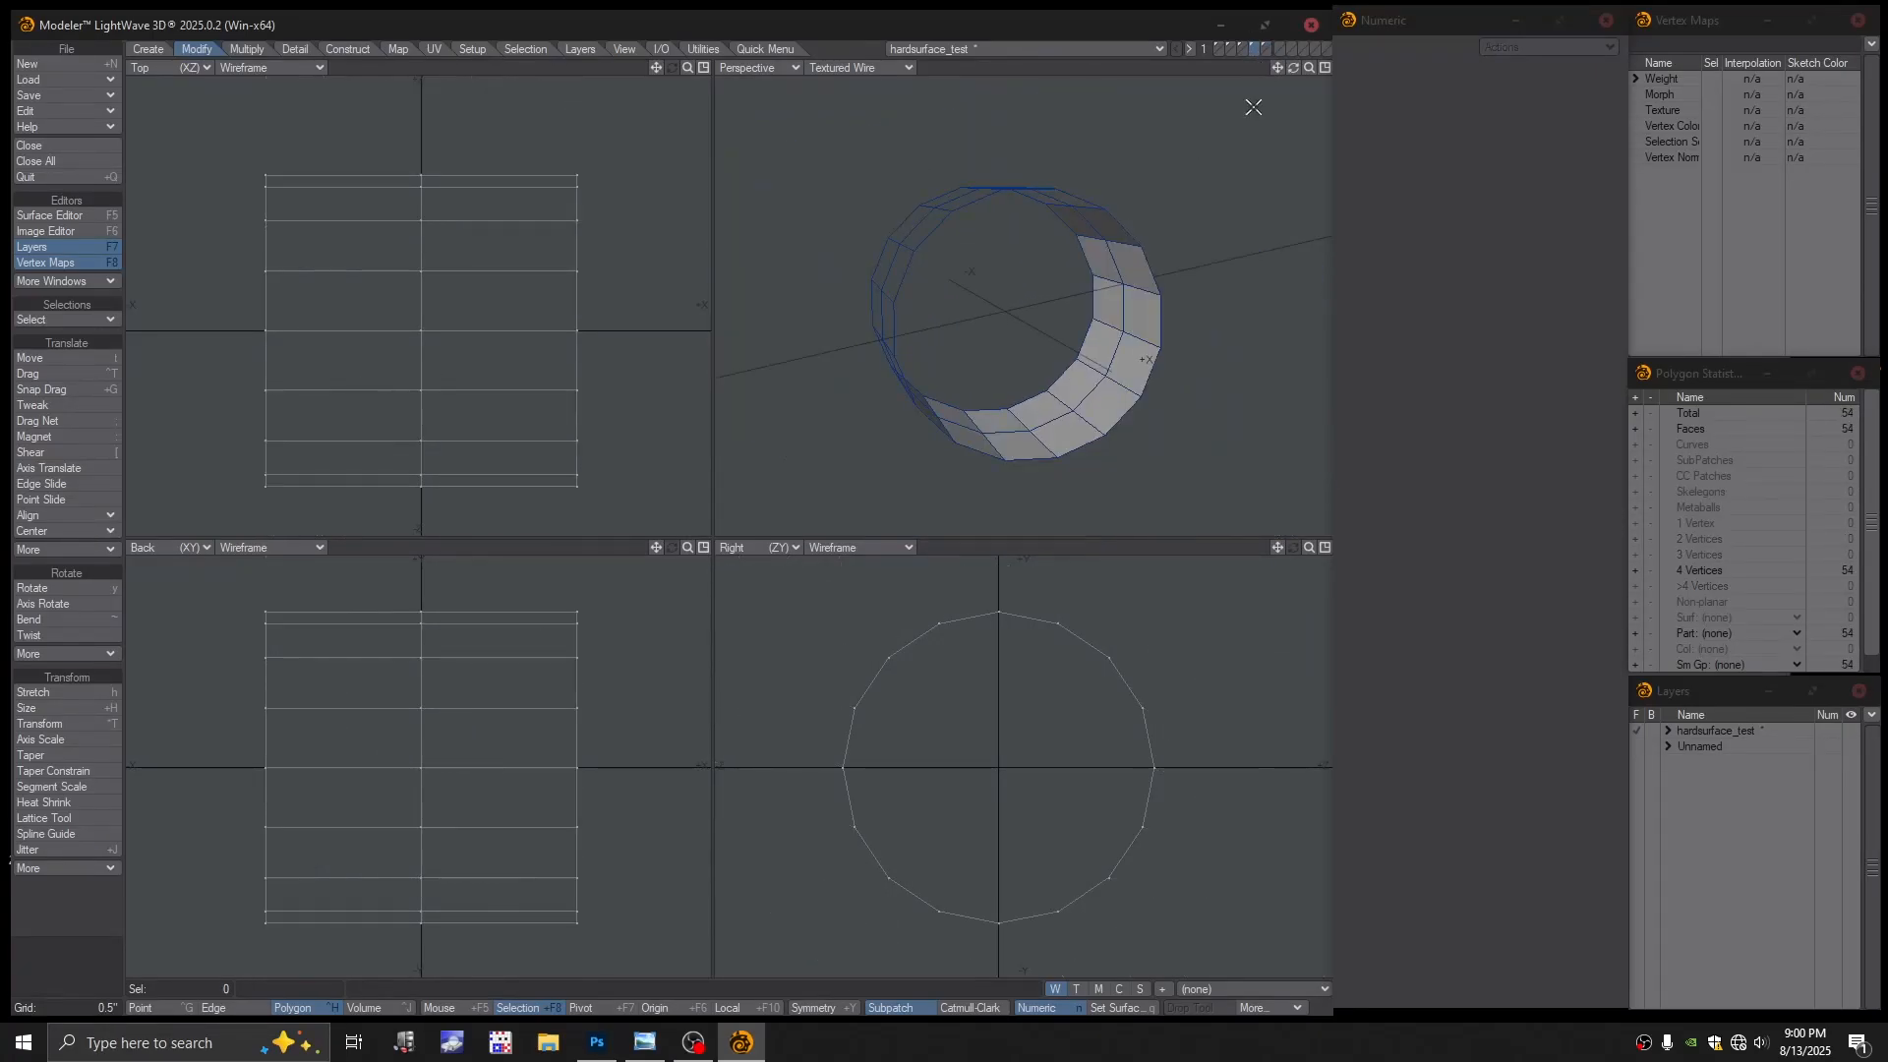
key("Delete")
left_click(1265, 47)
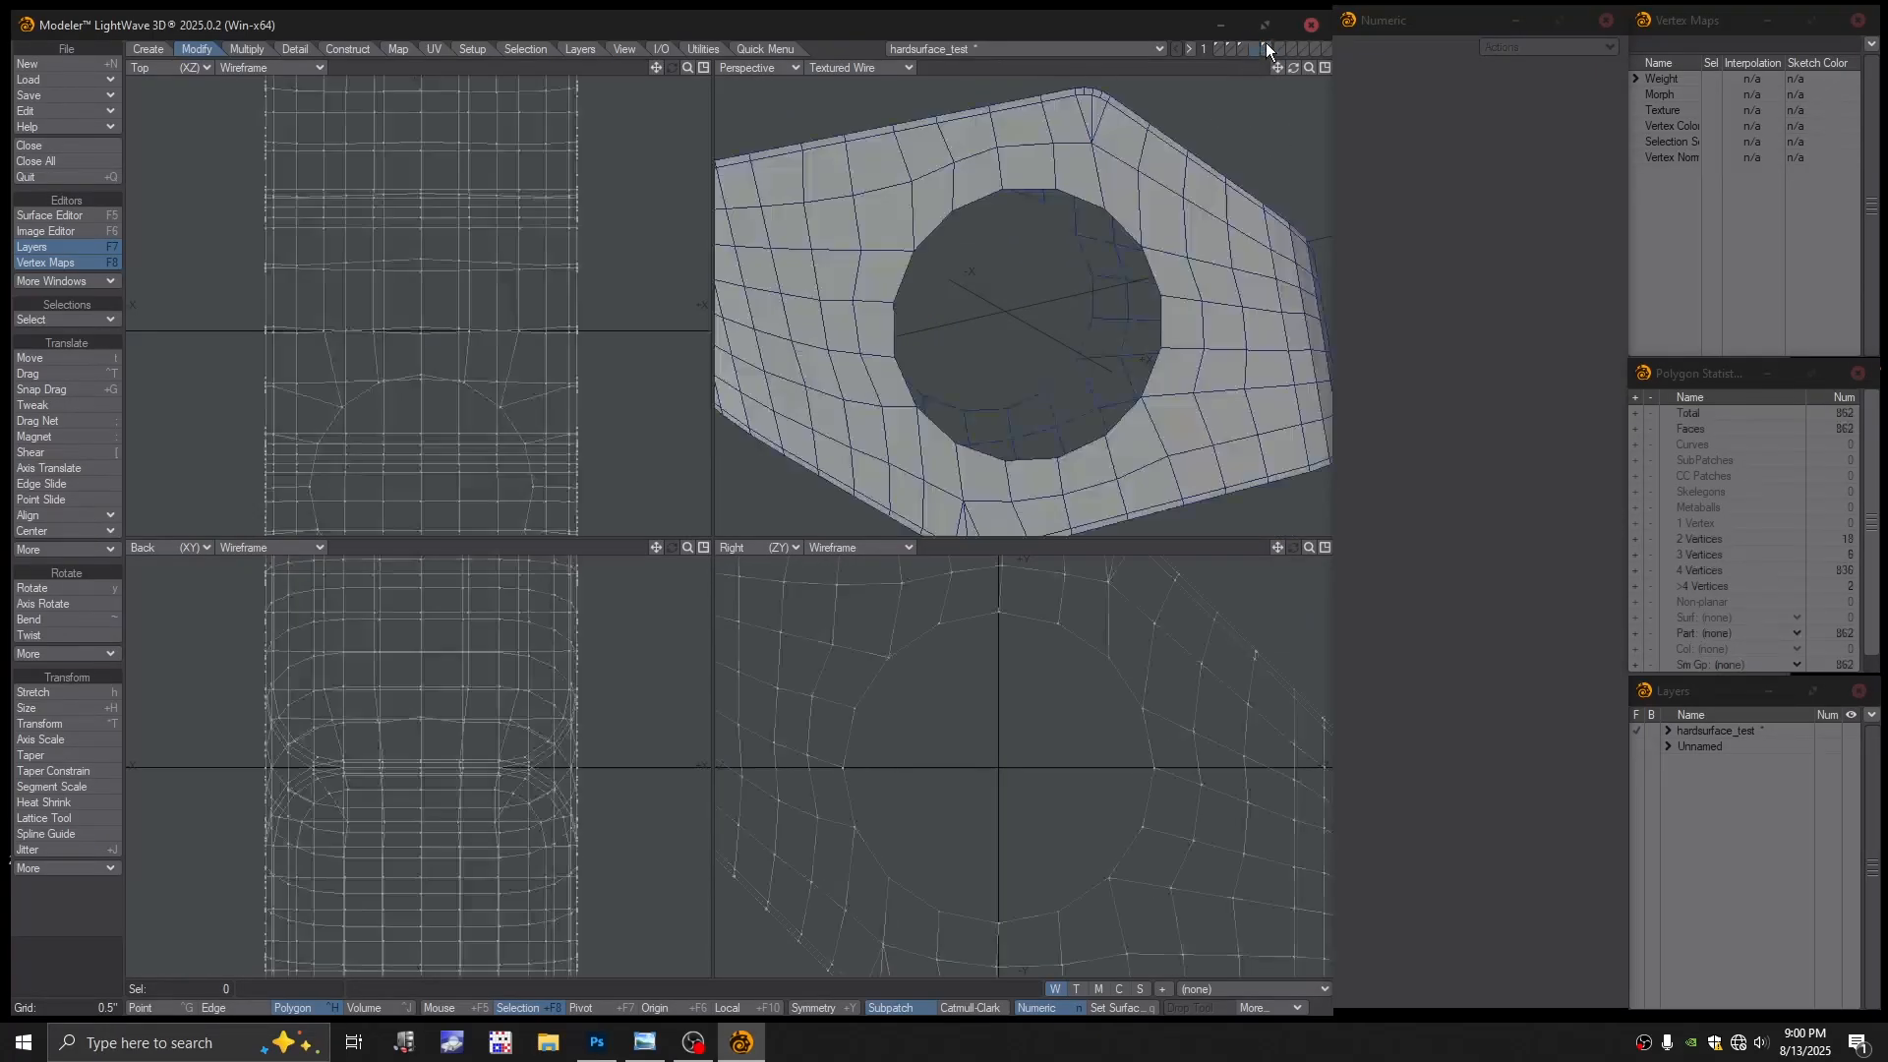
left_click_drag(1083, 286, 1052, 262, "alt")
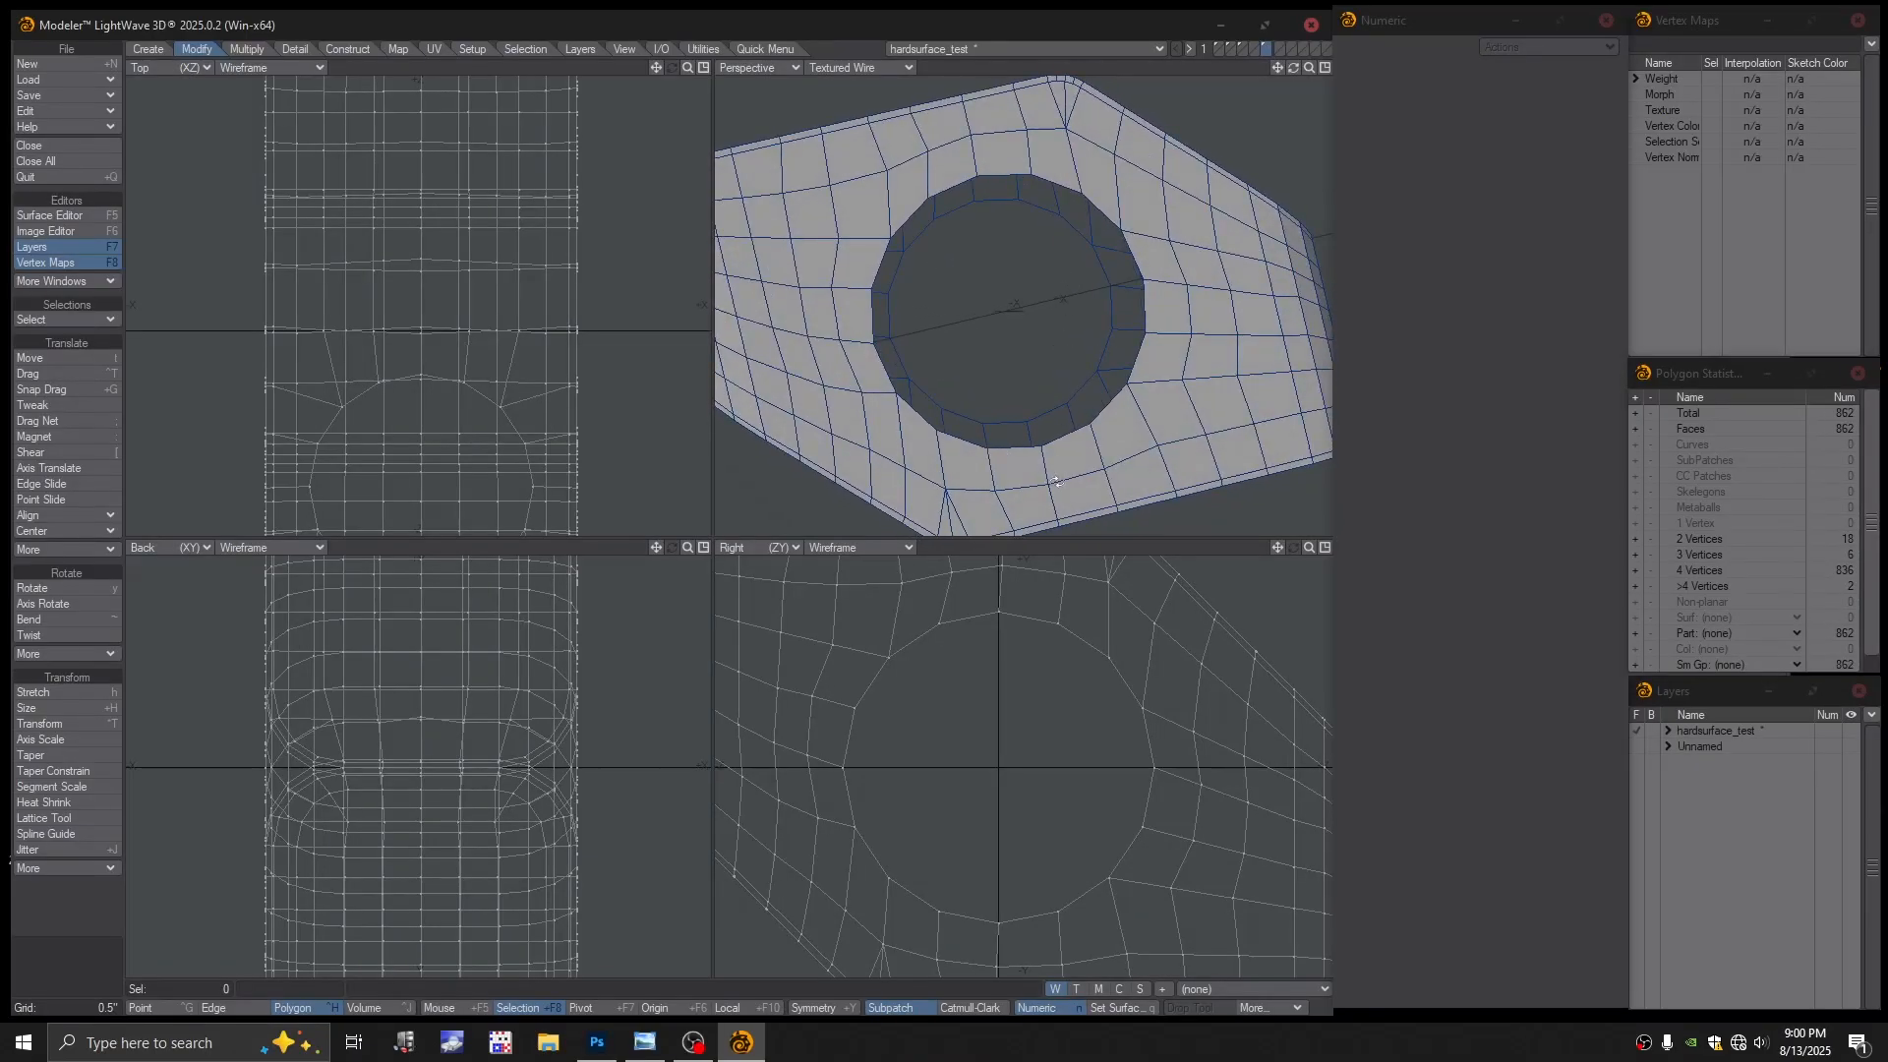
key("ctrl+g")
Bridge the through-hole's two rim edge loops into a wall
key("ctrl+h")
left_click_drag(1029, 621, 1082, 639)
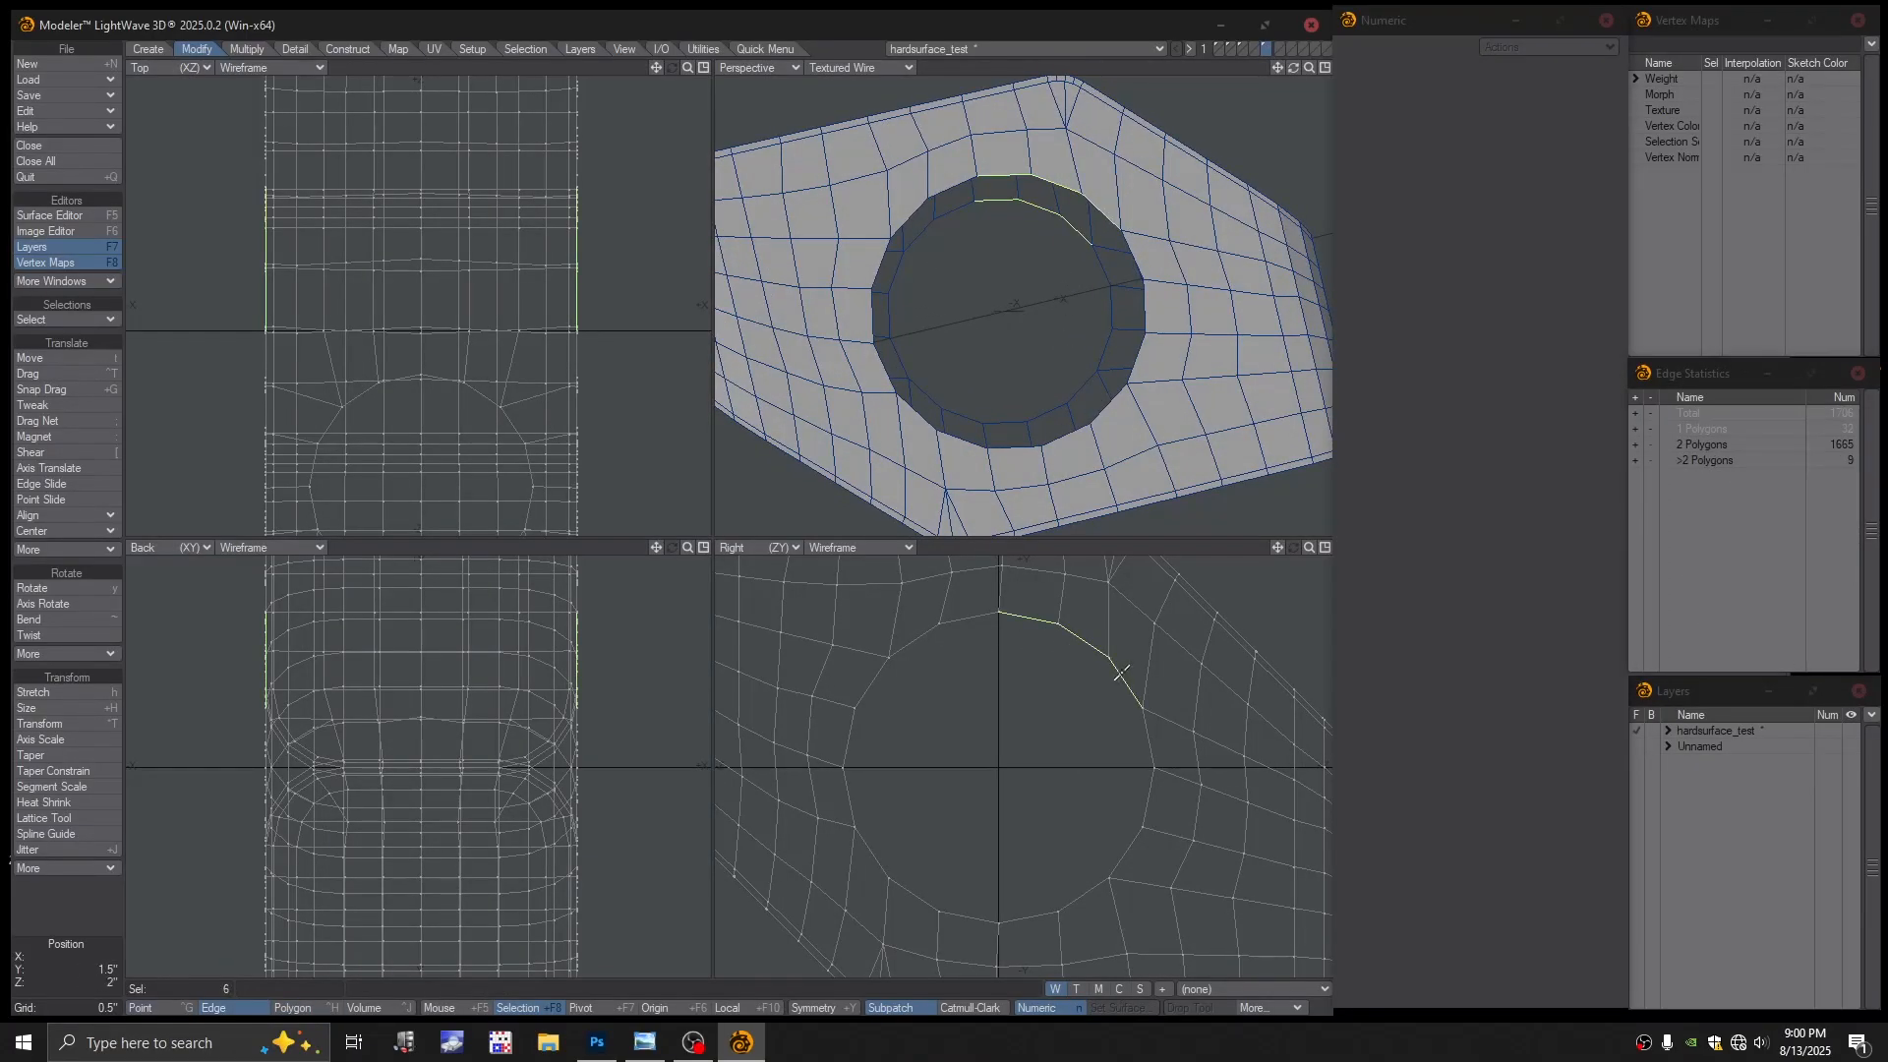
key("ctrl+l")
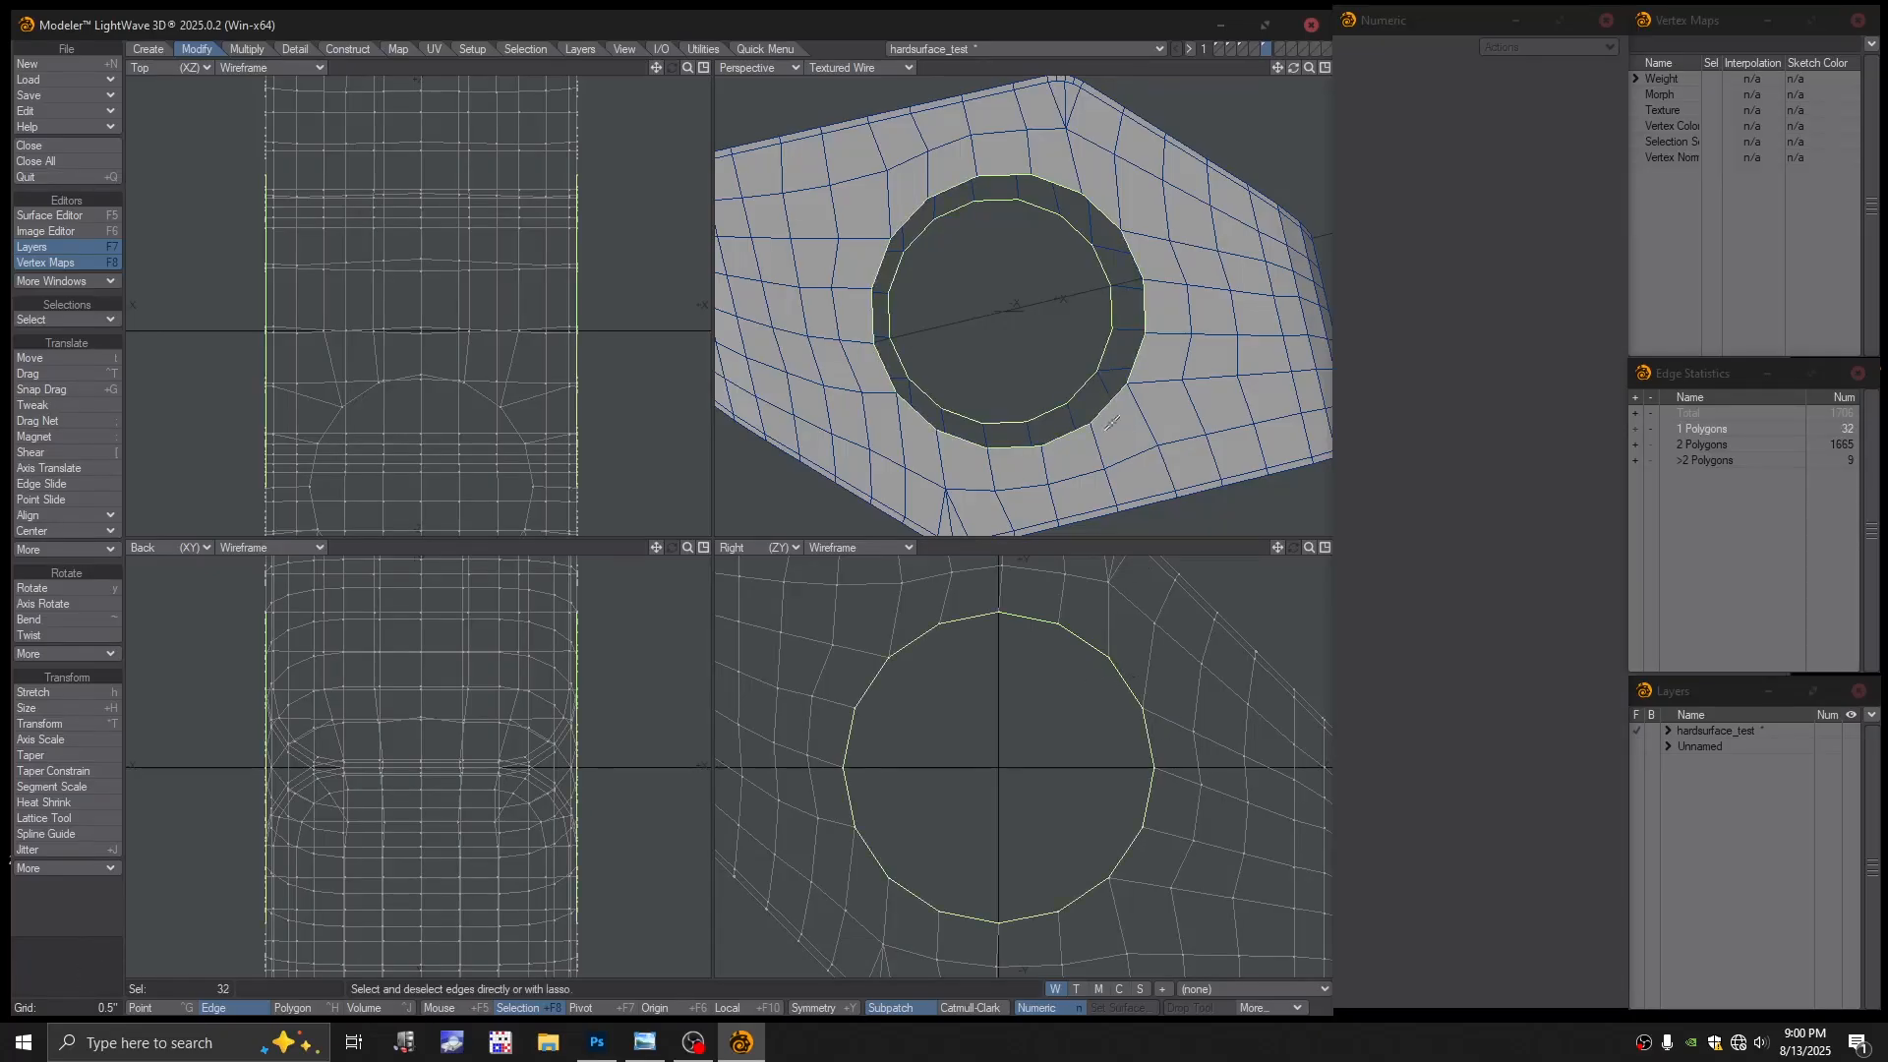
left_click_drag(1019, 393, 1005, 440, "alt")
key("ctrl+b")
left_click(1066, 552)
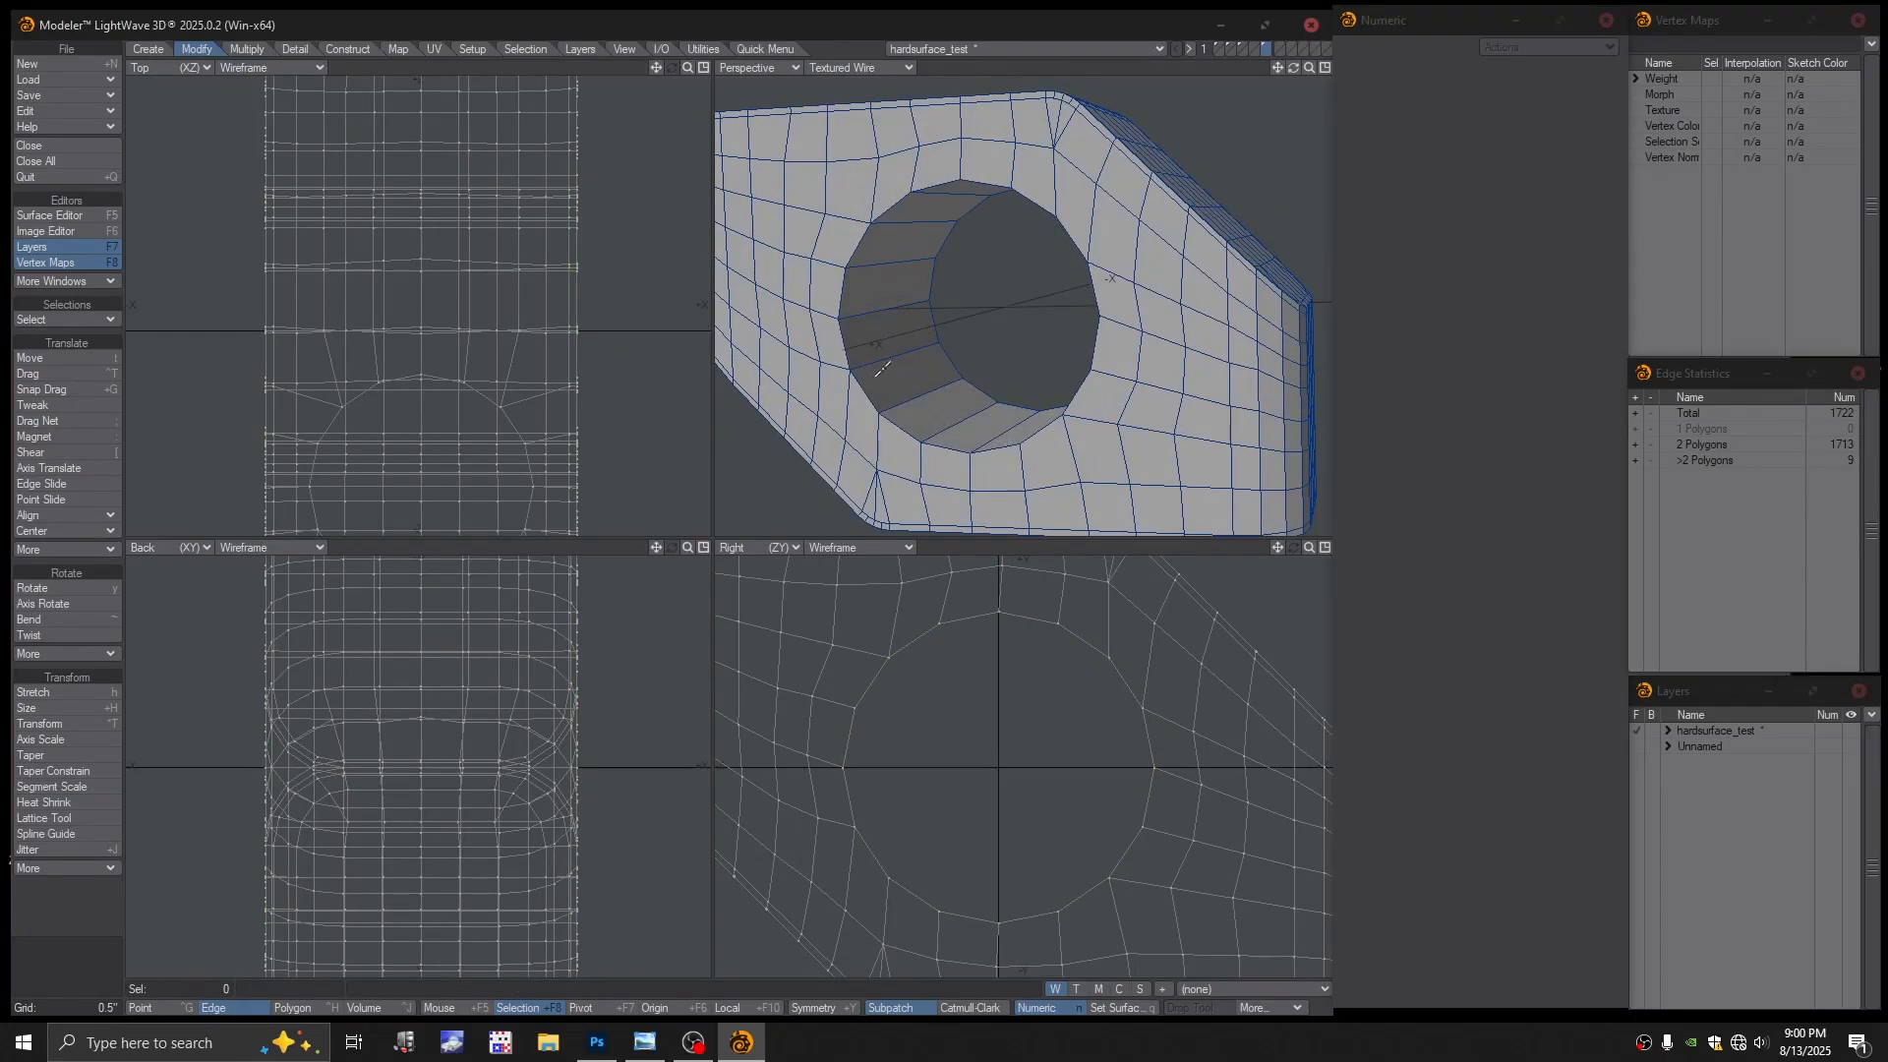
Add an edge loop inside the new hole wall with the edge editing tool
left_click(771, 50)
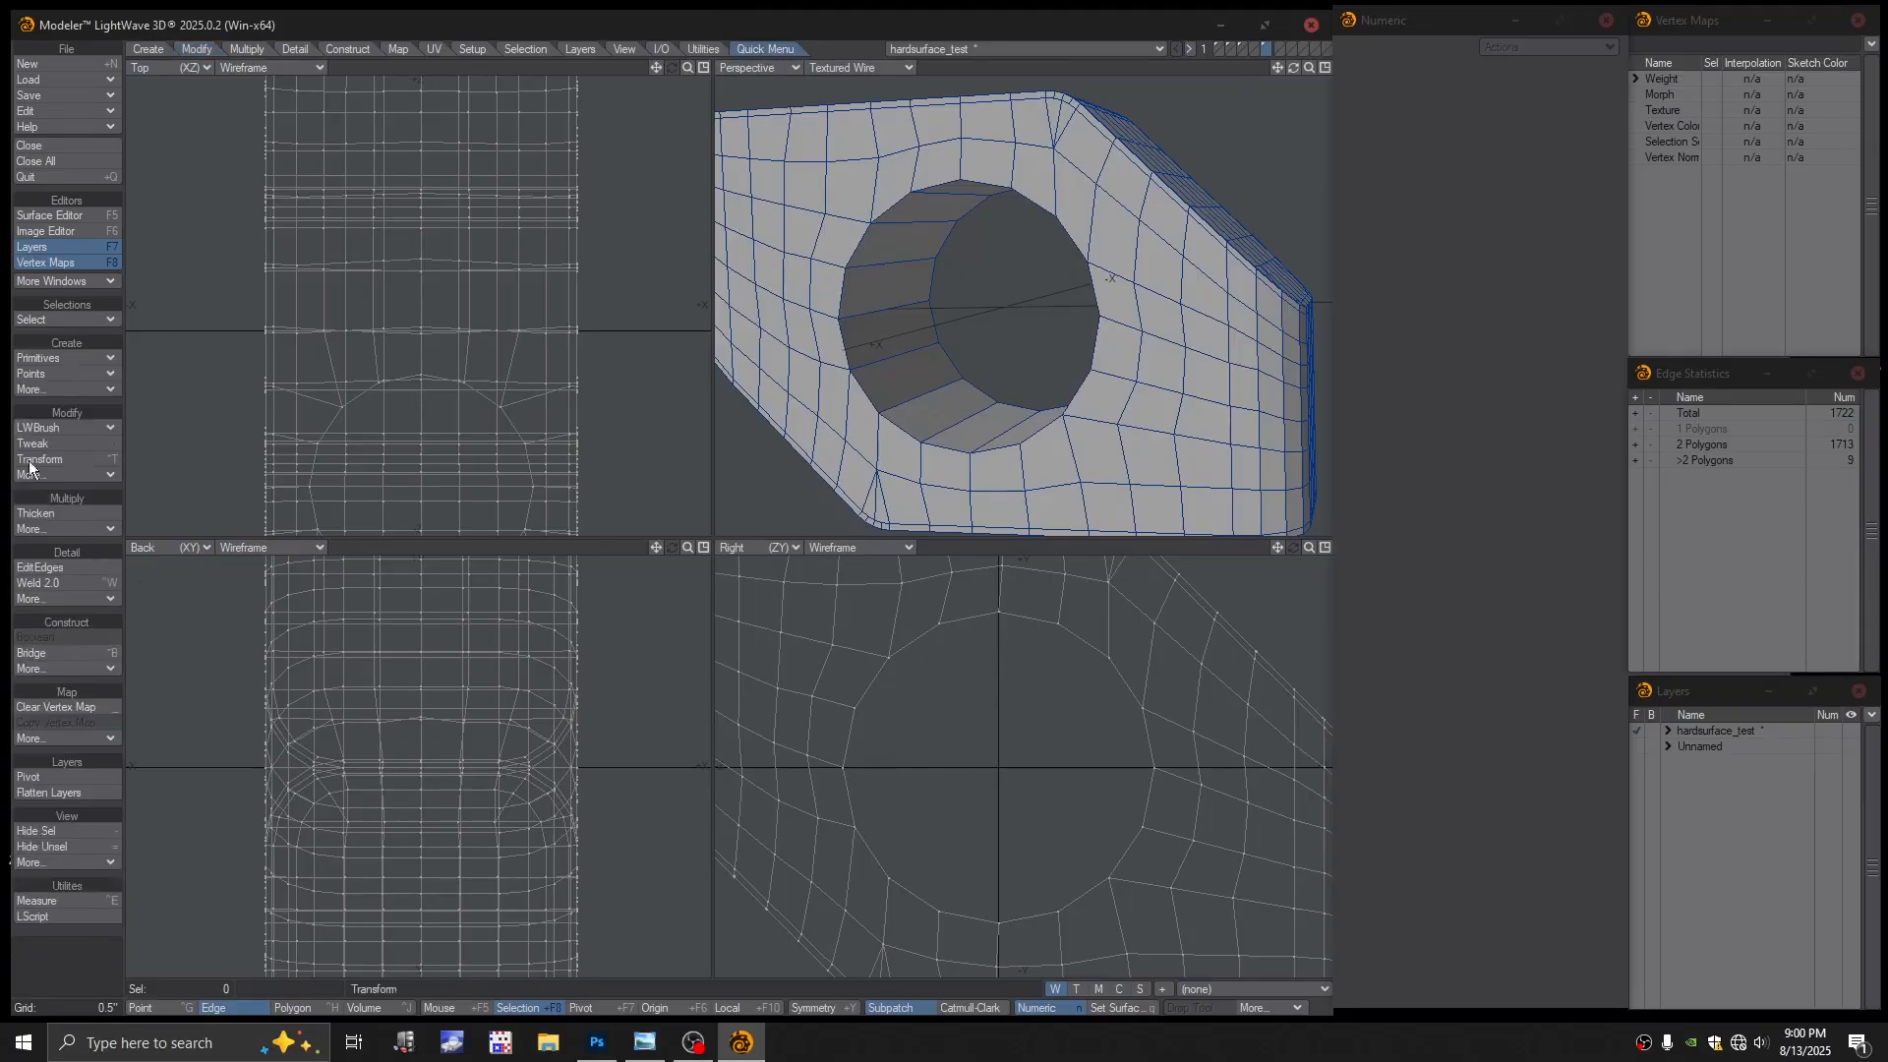
left_click(39, 567)
left_click_drag(993, 314, 1067, 285, "alt")
left_click(895, 309)
key("Return")
Test subpatch smoothing and inspect the recessed top, dismissing the error messages
scroll(1021, 344, "down", 2)
key("Tab")
left_click(930, 509)
left_click_drag(1067, 285, 949, 344, "alt+shift")
left_click_drag(949, 344, 1005, 306, "ctrl+alt")
left_click_drag(1005, 307, 1062, 335, "alt")
left_click_drag(1062, 334, 1066, 362, "alt")
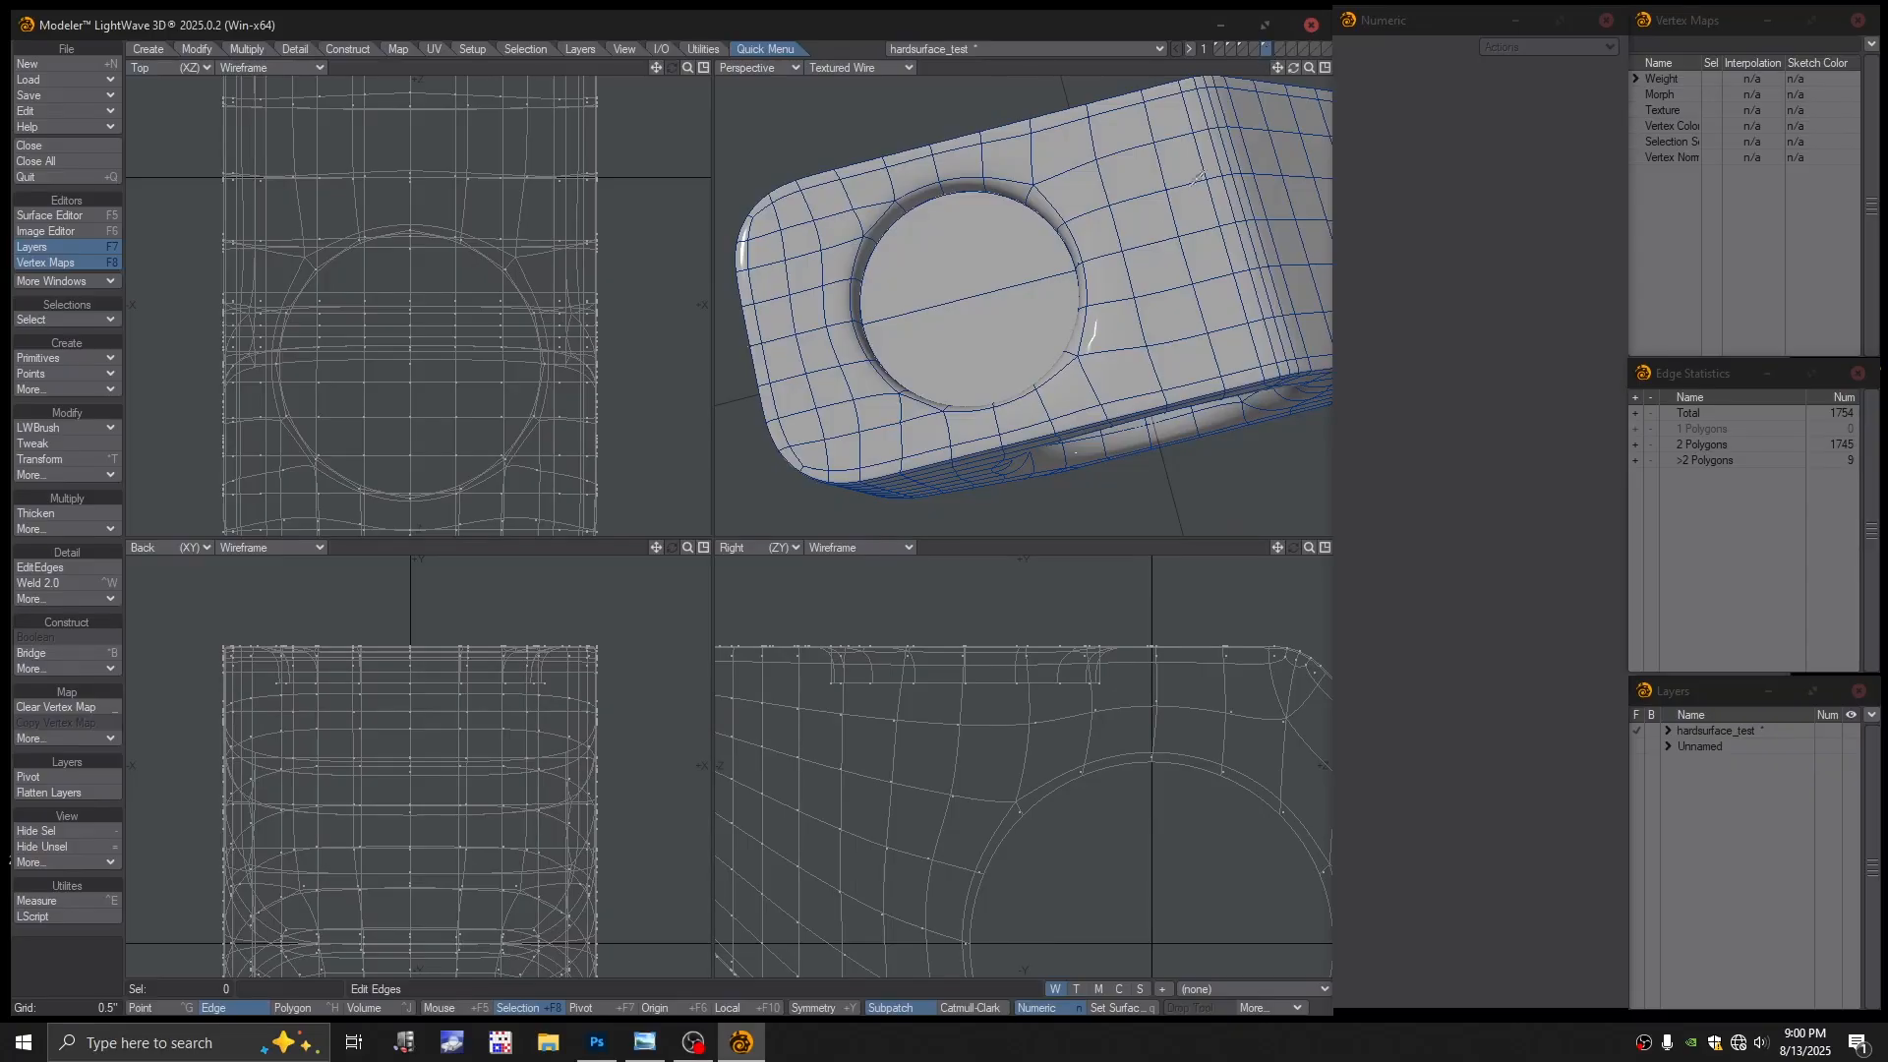
key("Tab")
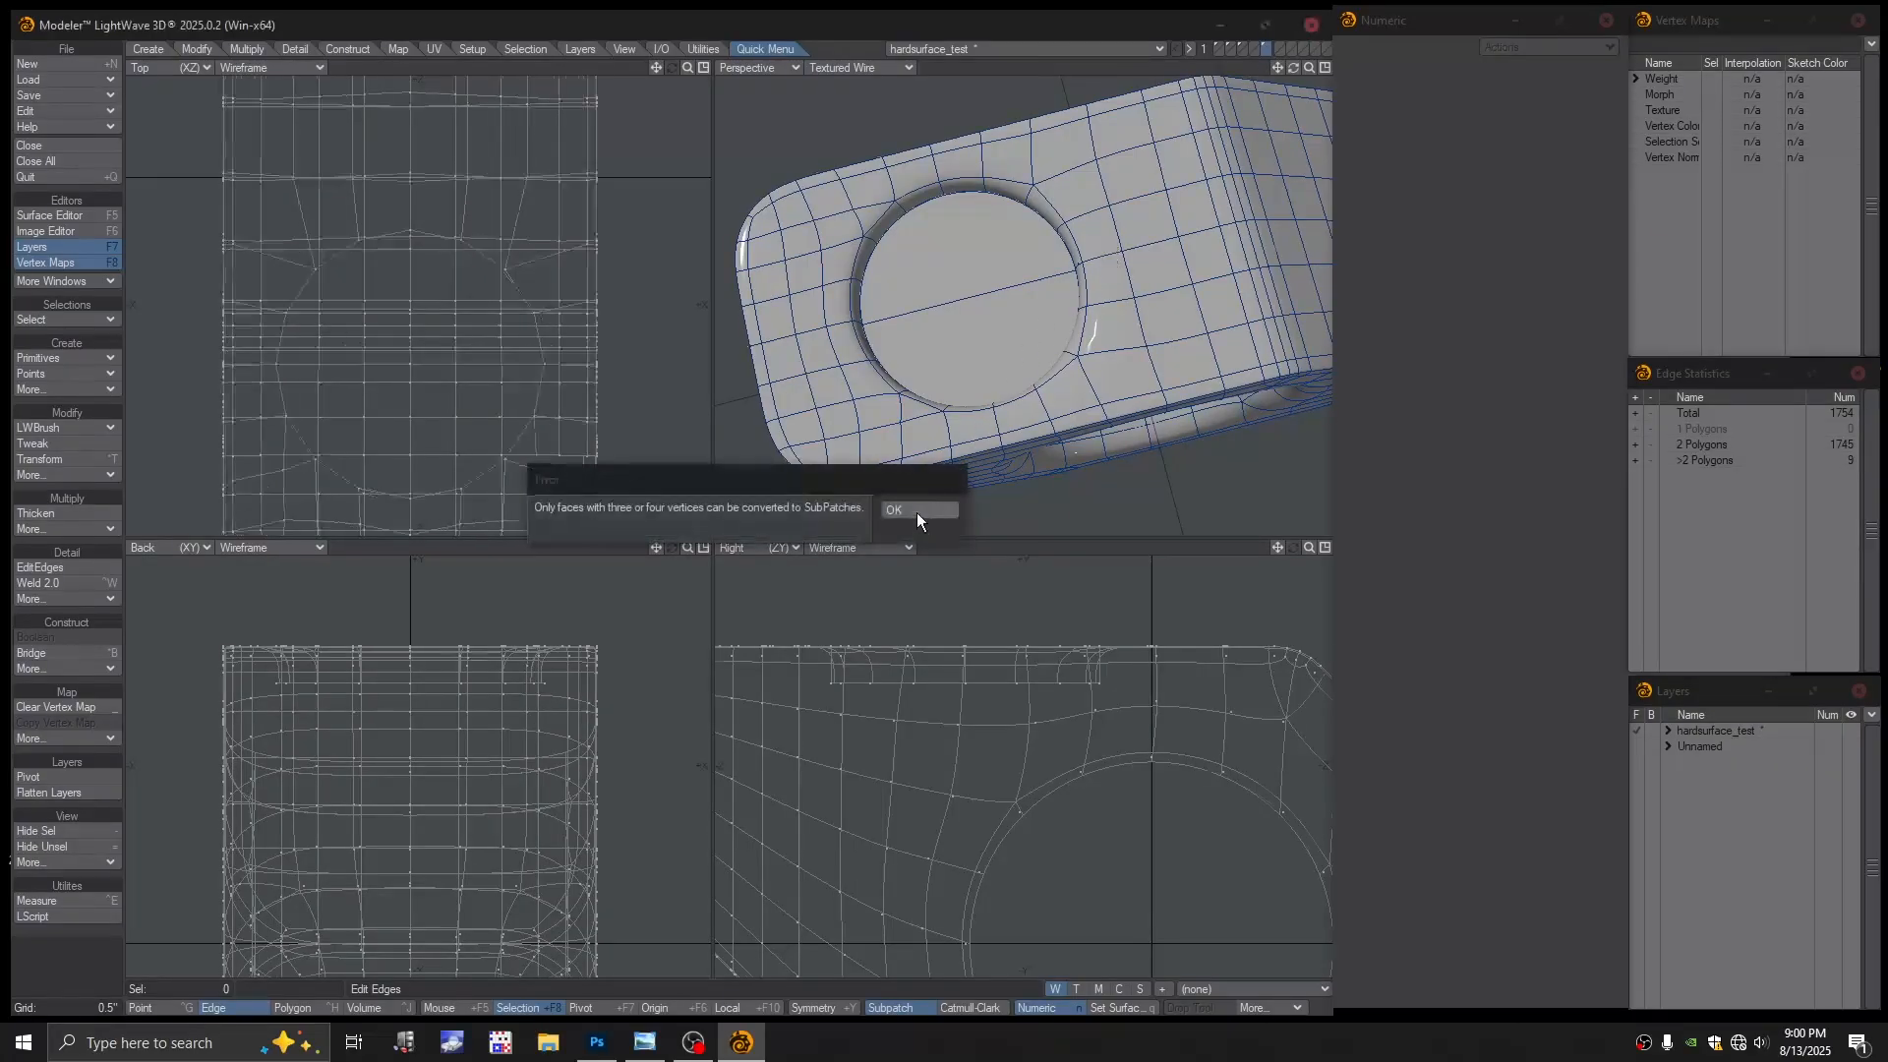
left_click(917, 511)
Delete the two cap polygons in the top recess, undoing an accidental whole-model deletion
left_click_drag(1057, 351, 1034, 312, "alt")
key("Delete")
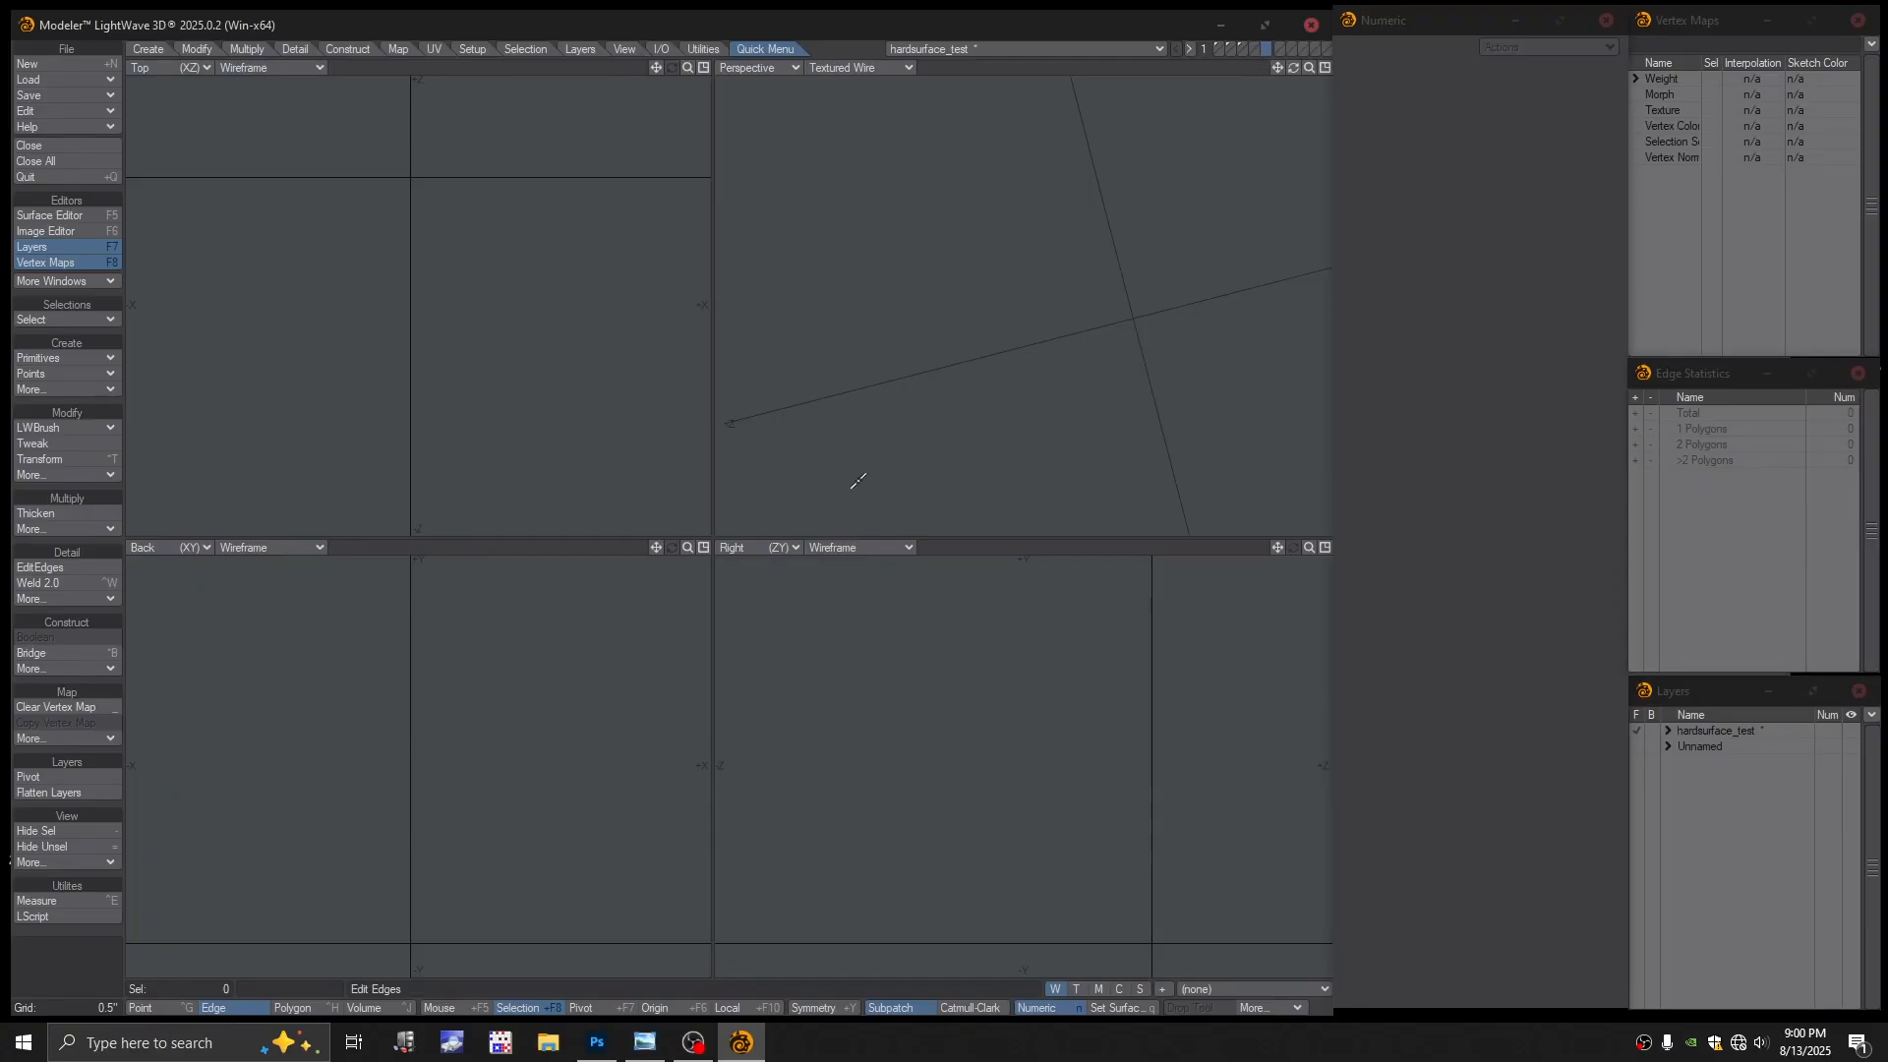
key("u")
key("ctrl+h")
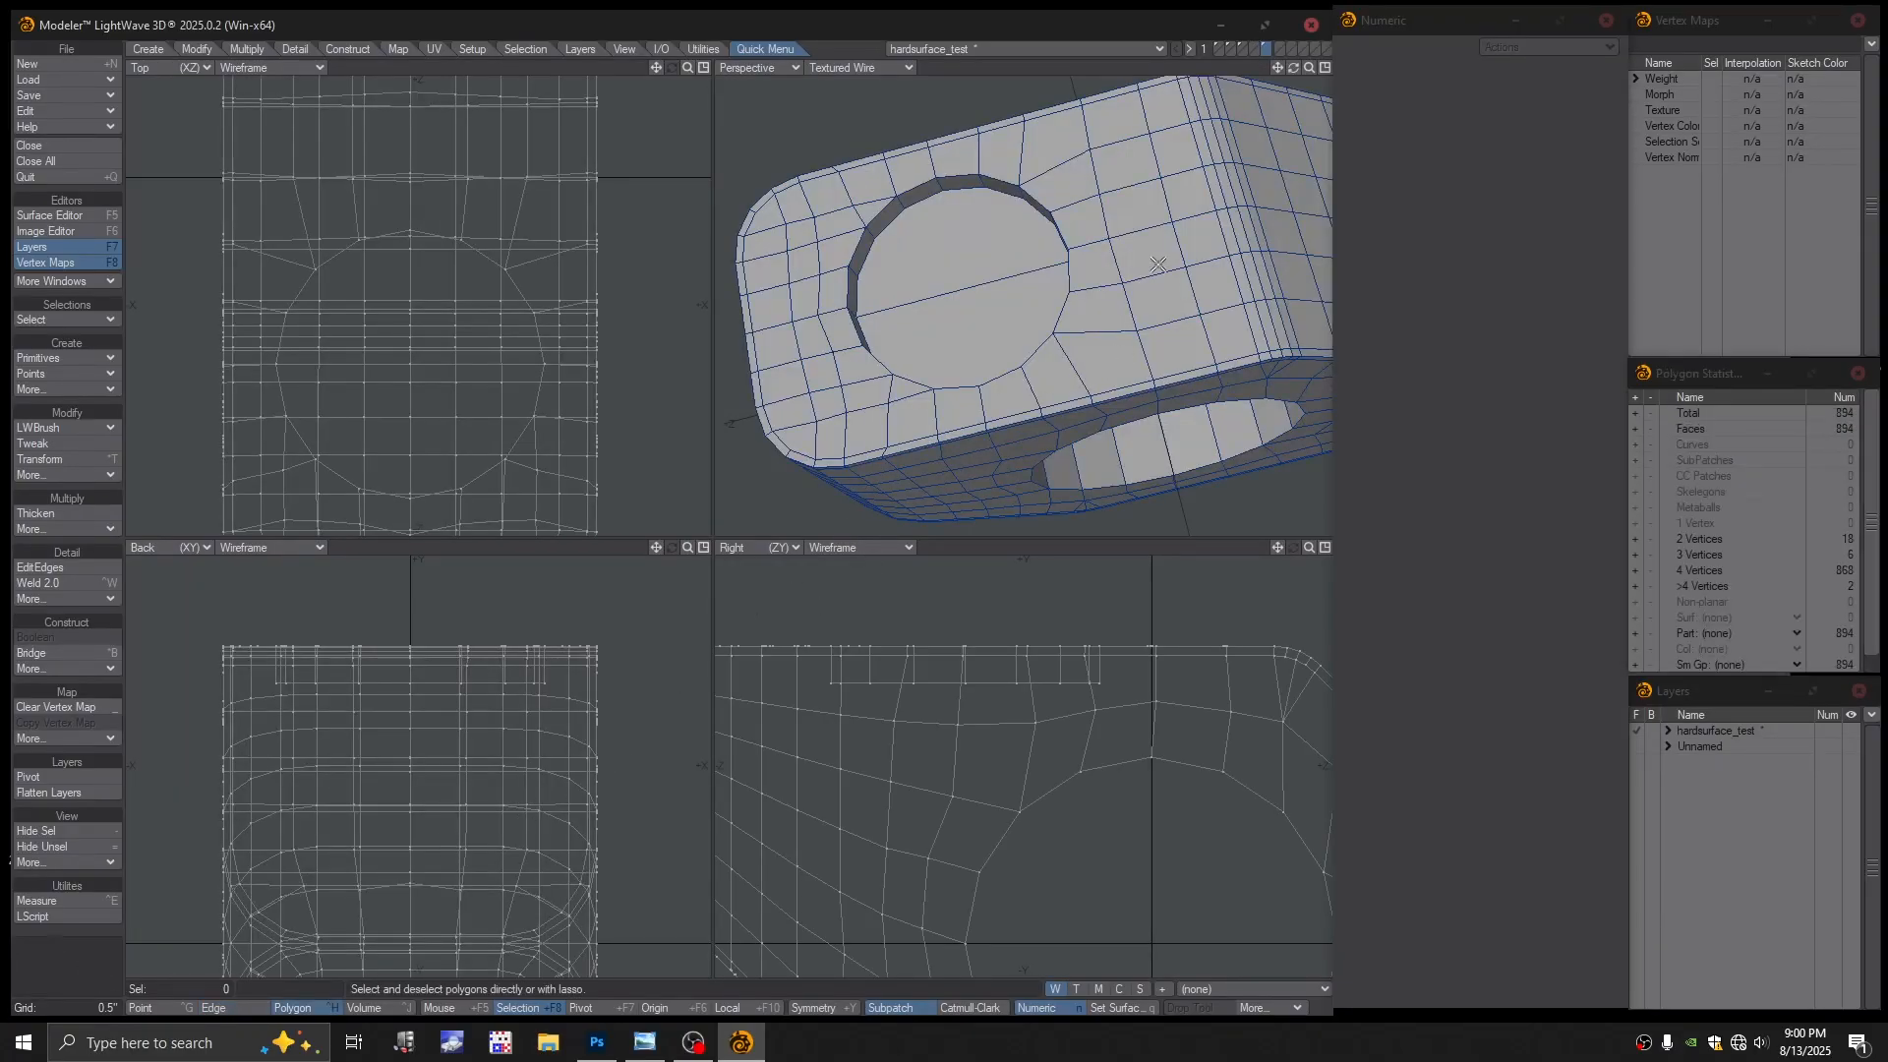
key("Delete")
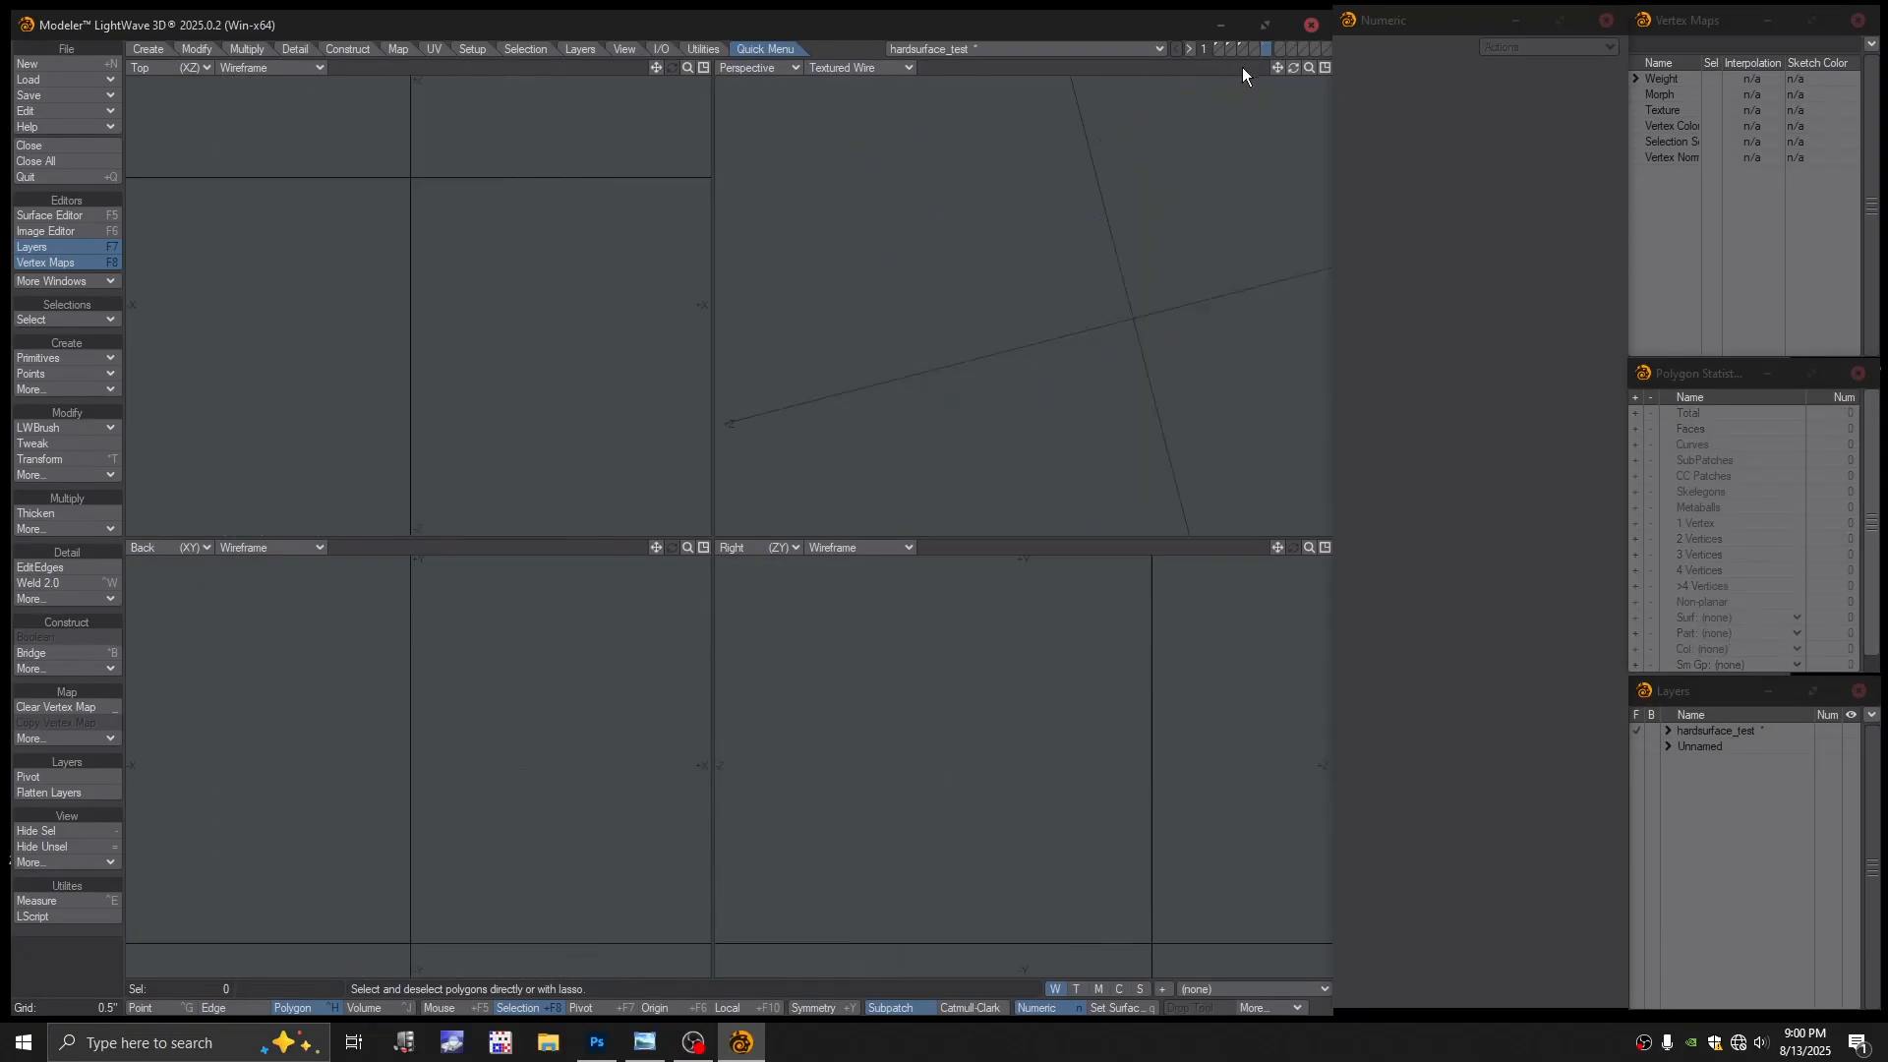
left_click(1253, 48)
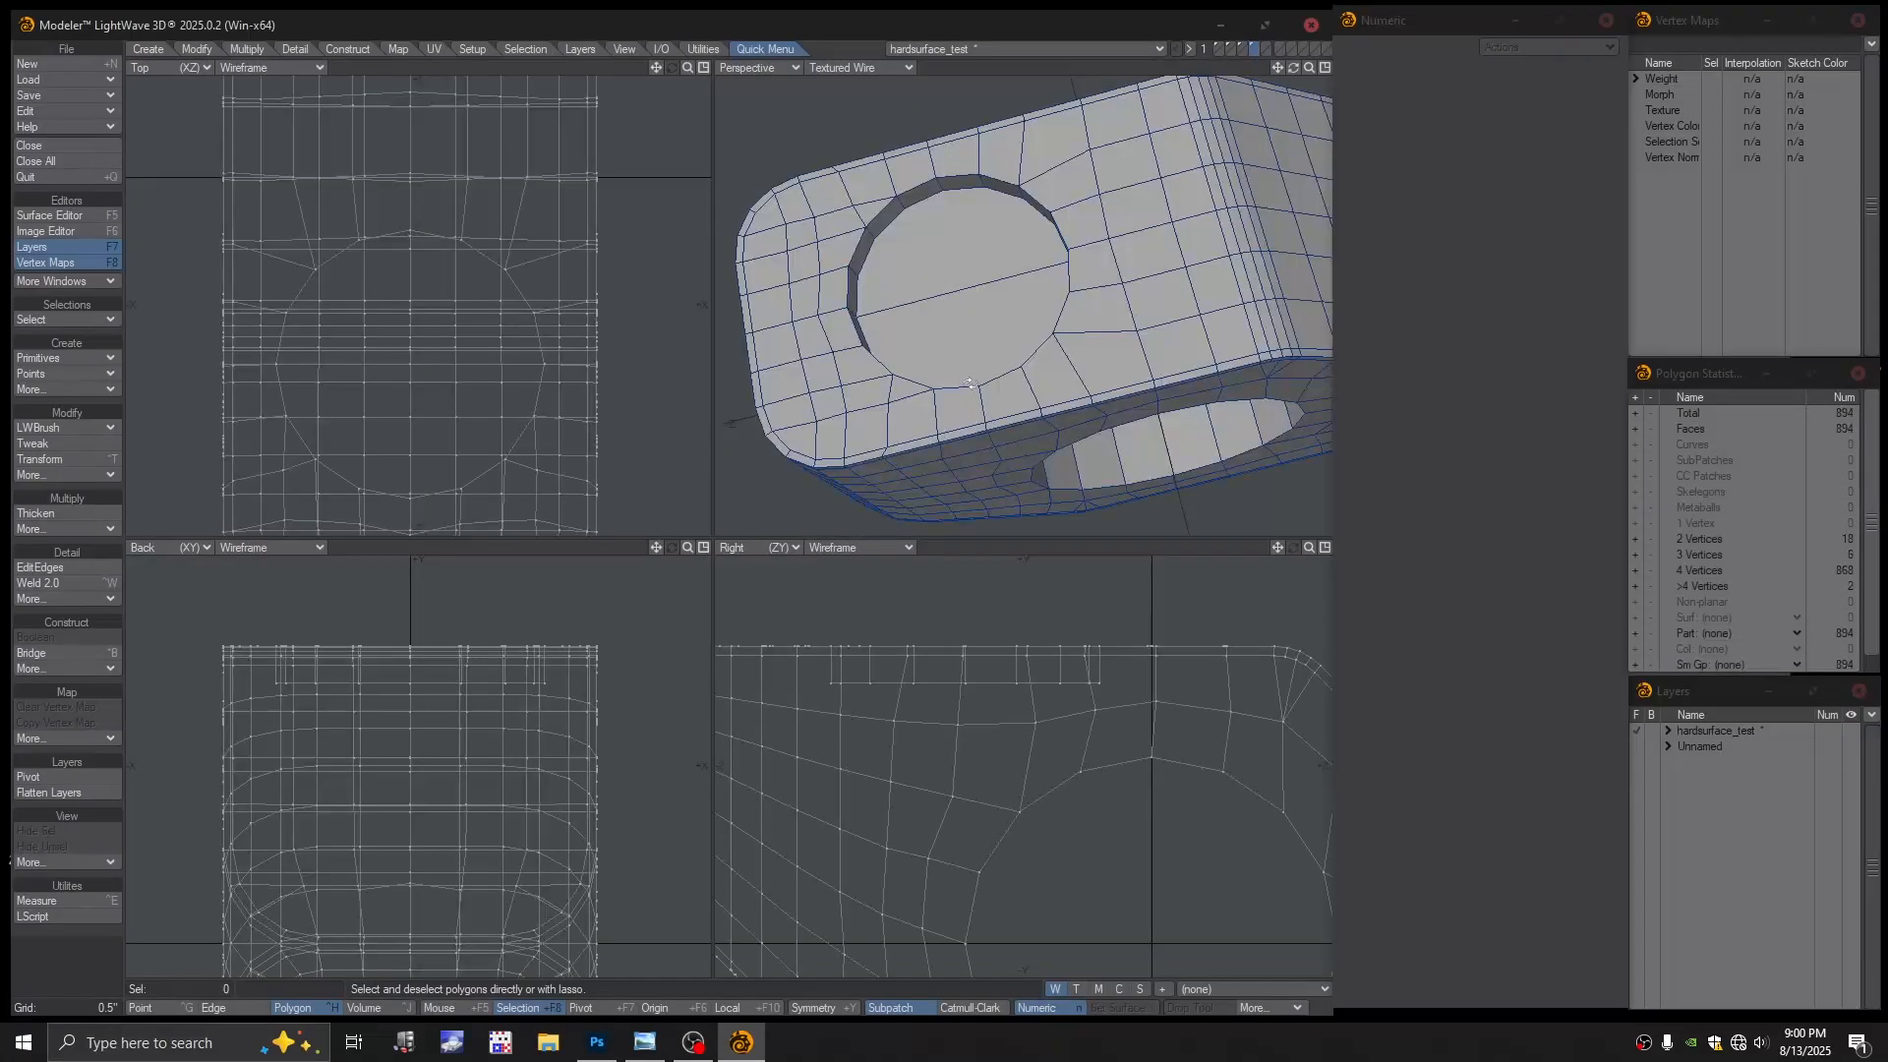
left_click_drag(970, 383, 1026, 270, "alt")
key("Delete")
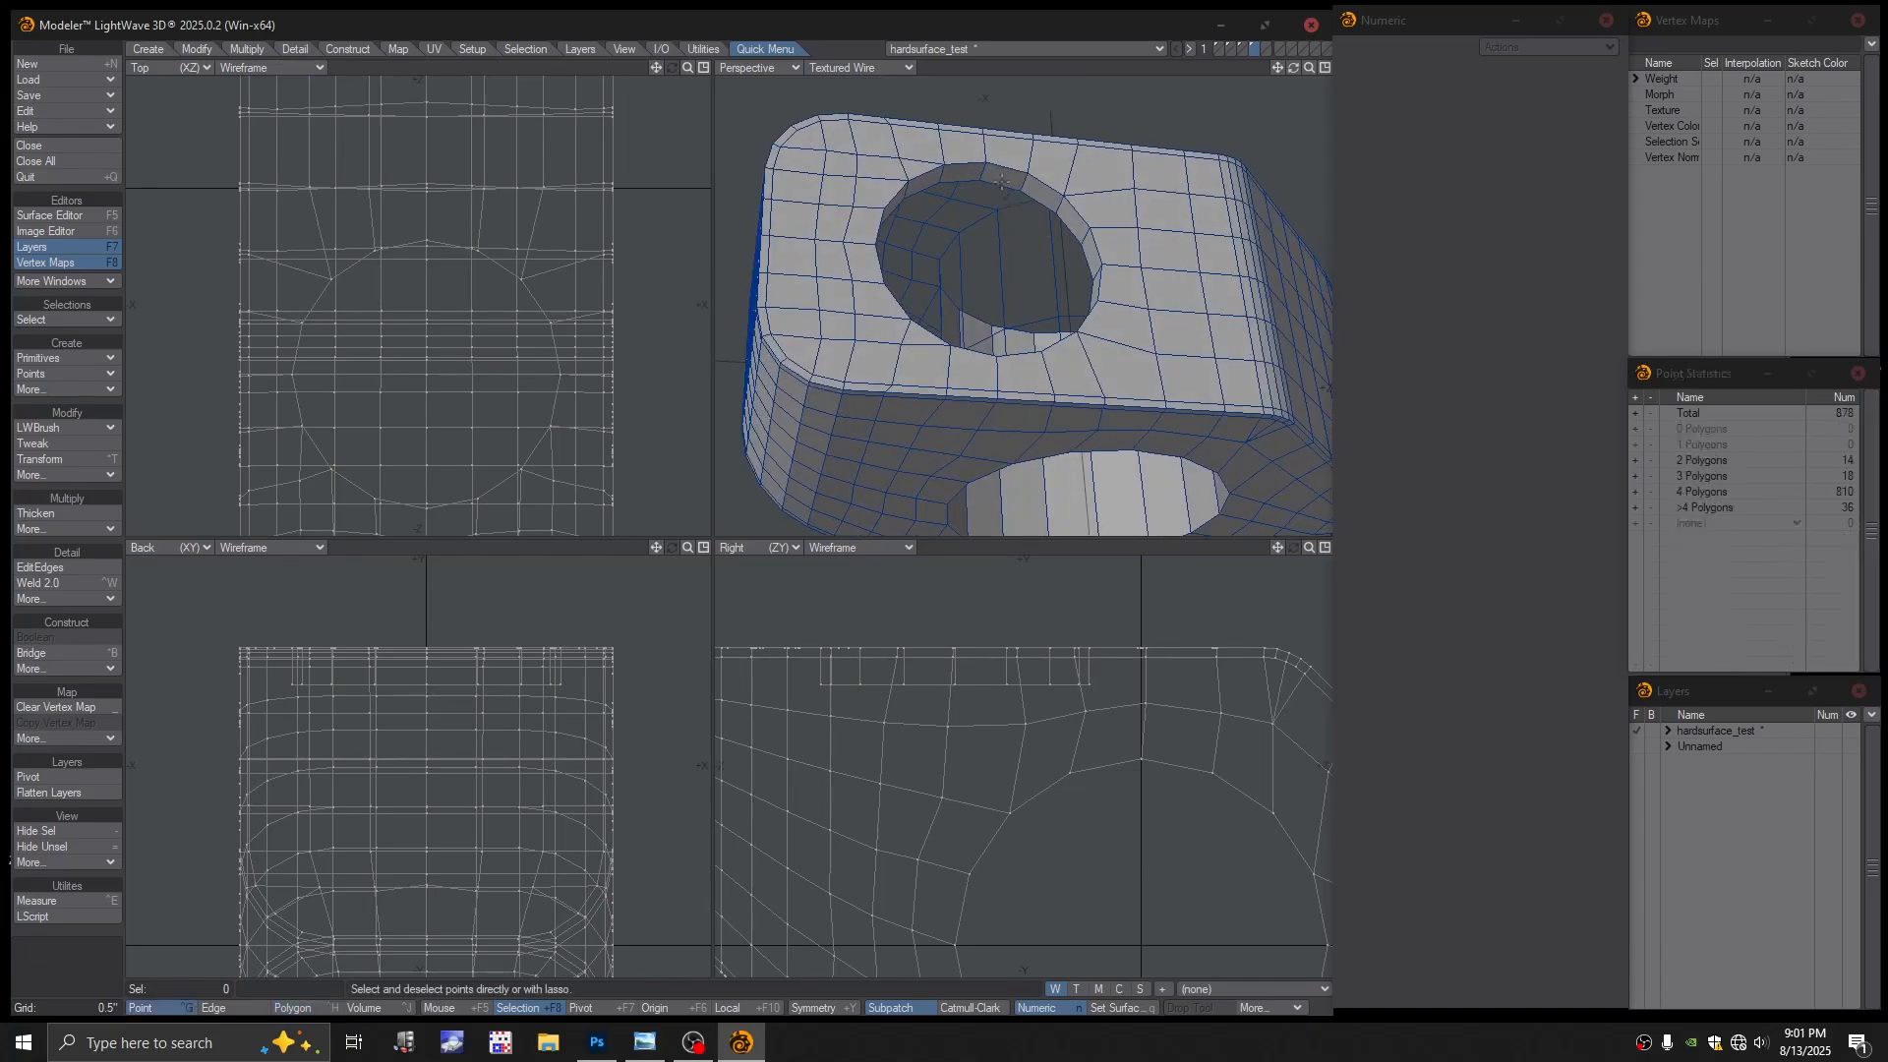
key("ctrl+h")
Select the fan hole's 16-edge rim loop and stretch it to about 26% in Top view
left_click(1039, 201)
left_click(1042, 211)
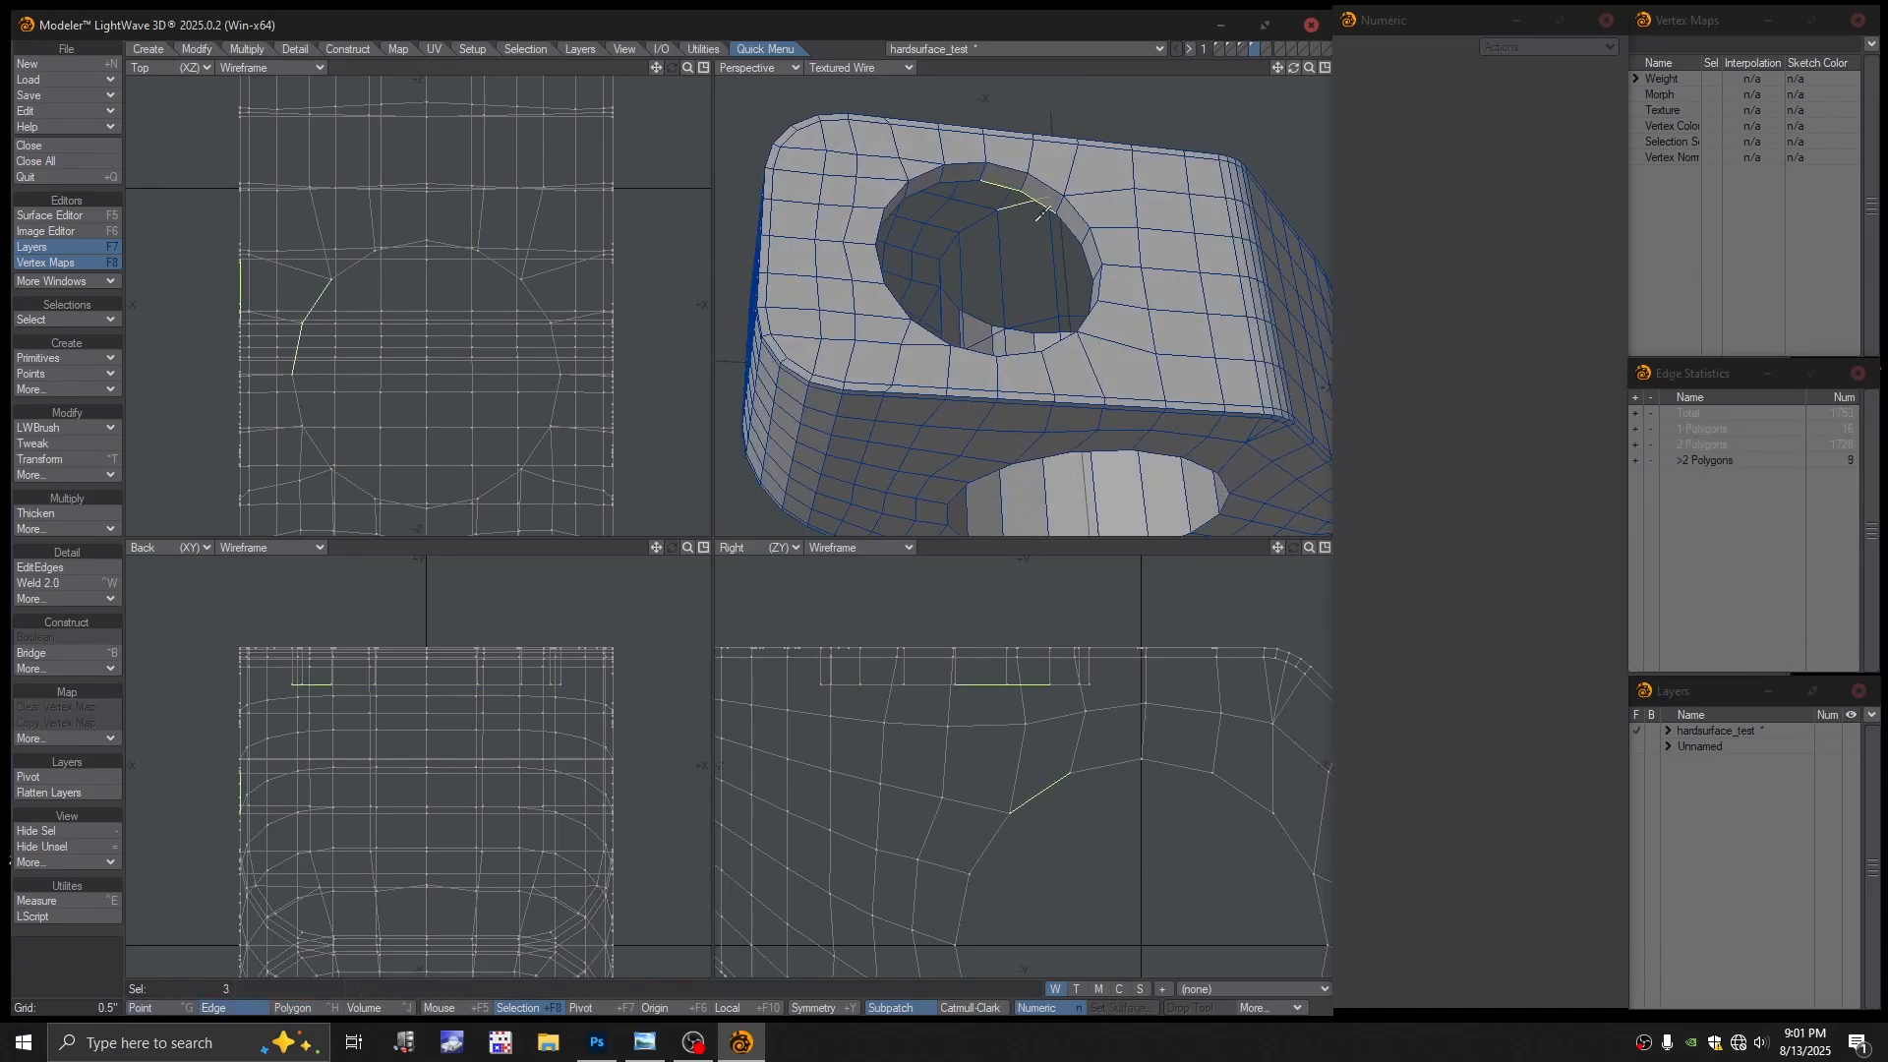
left_click(1021, 212)
key("l")
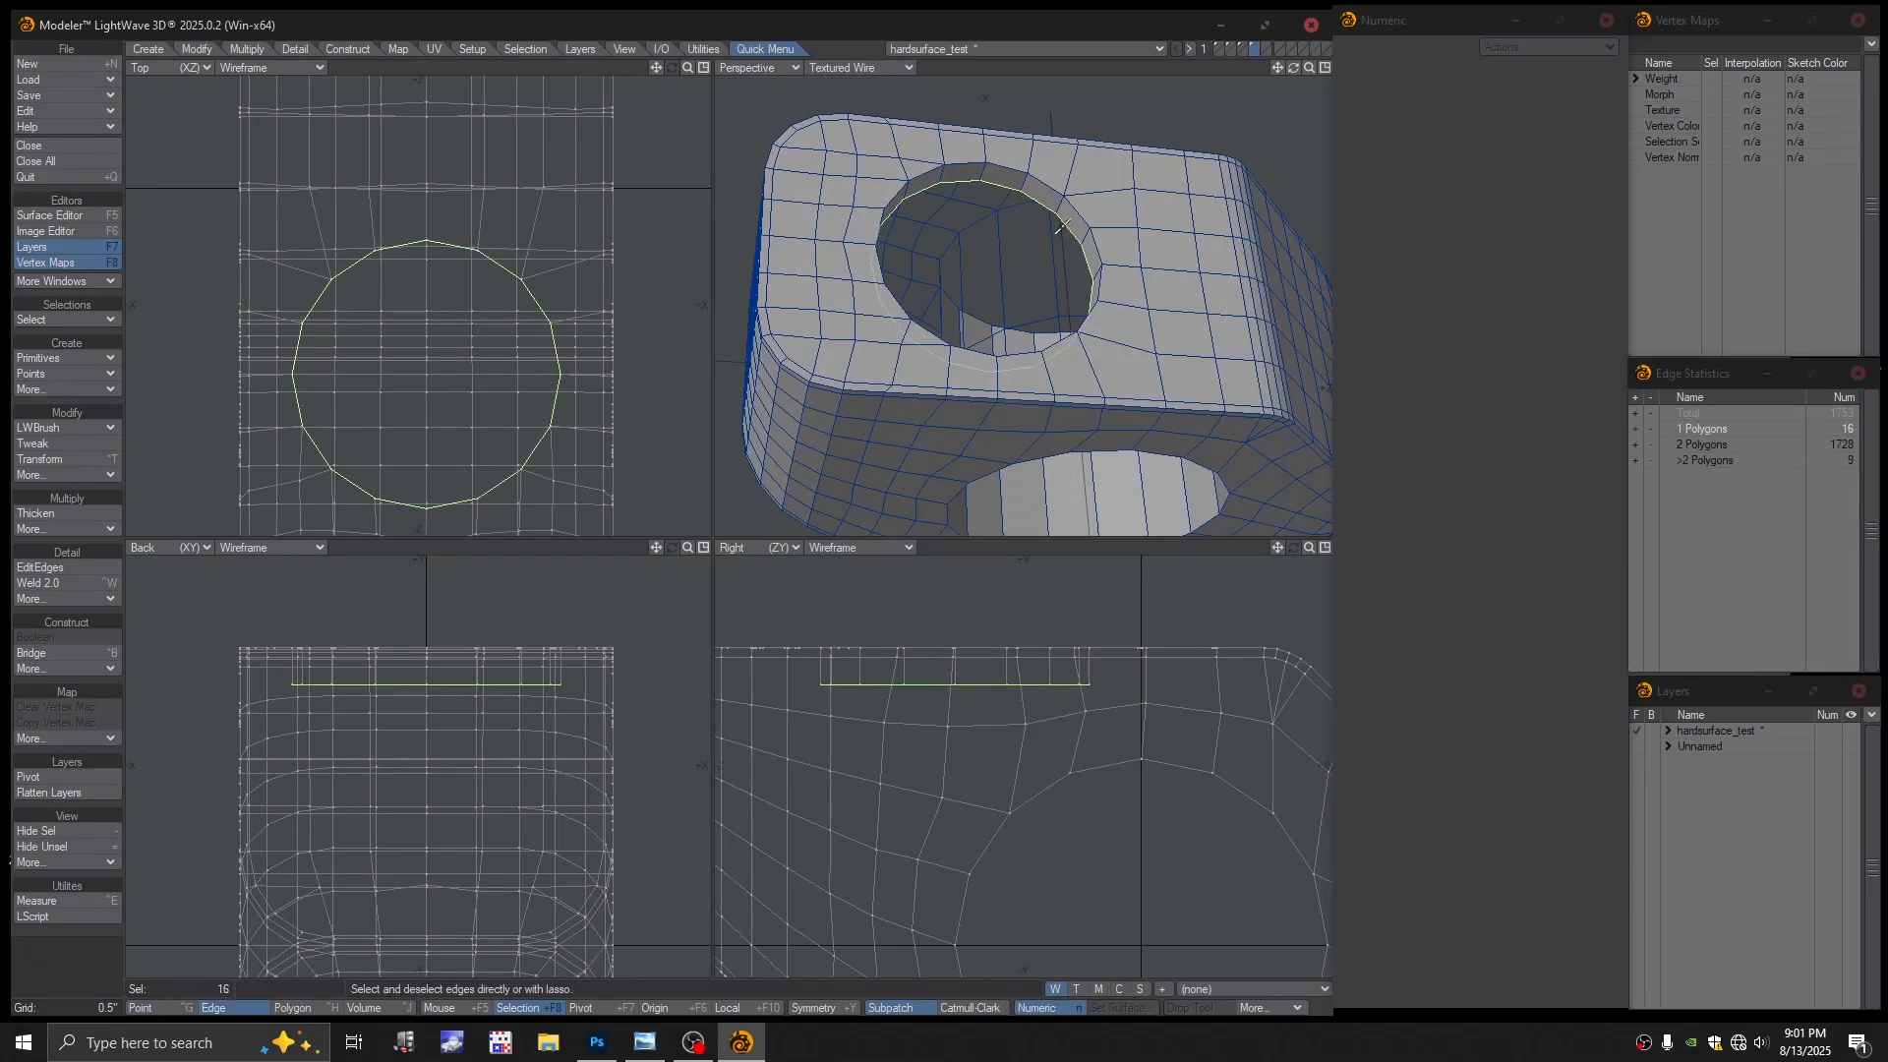
mouse_move(1001, 293)
left_mouse_down("alt")
mouse_move(956, 316)
mouse_move(999, 345)
mouse_move(1003, 305)
mouse_move(992, 320)
left_mouse_up("alt")
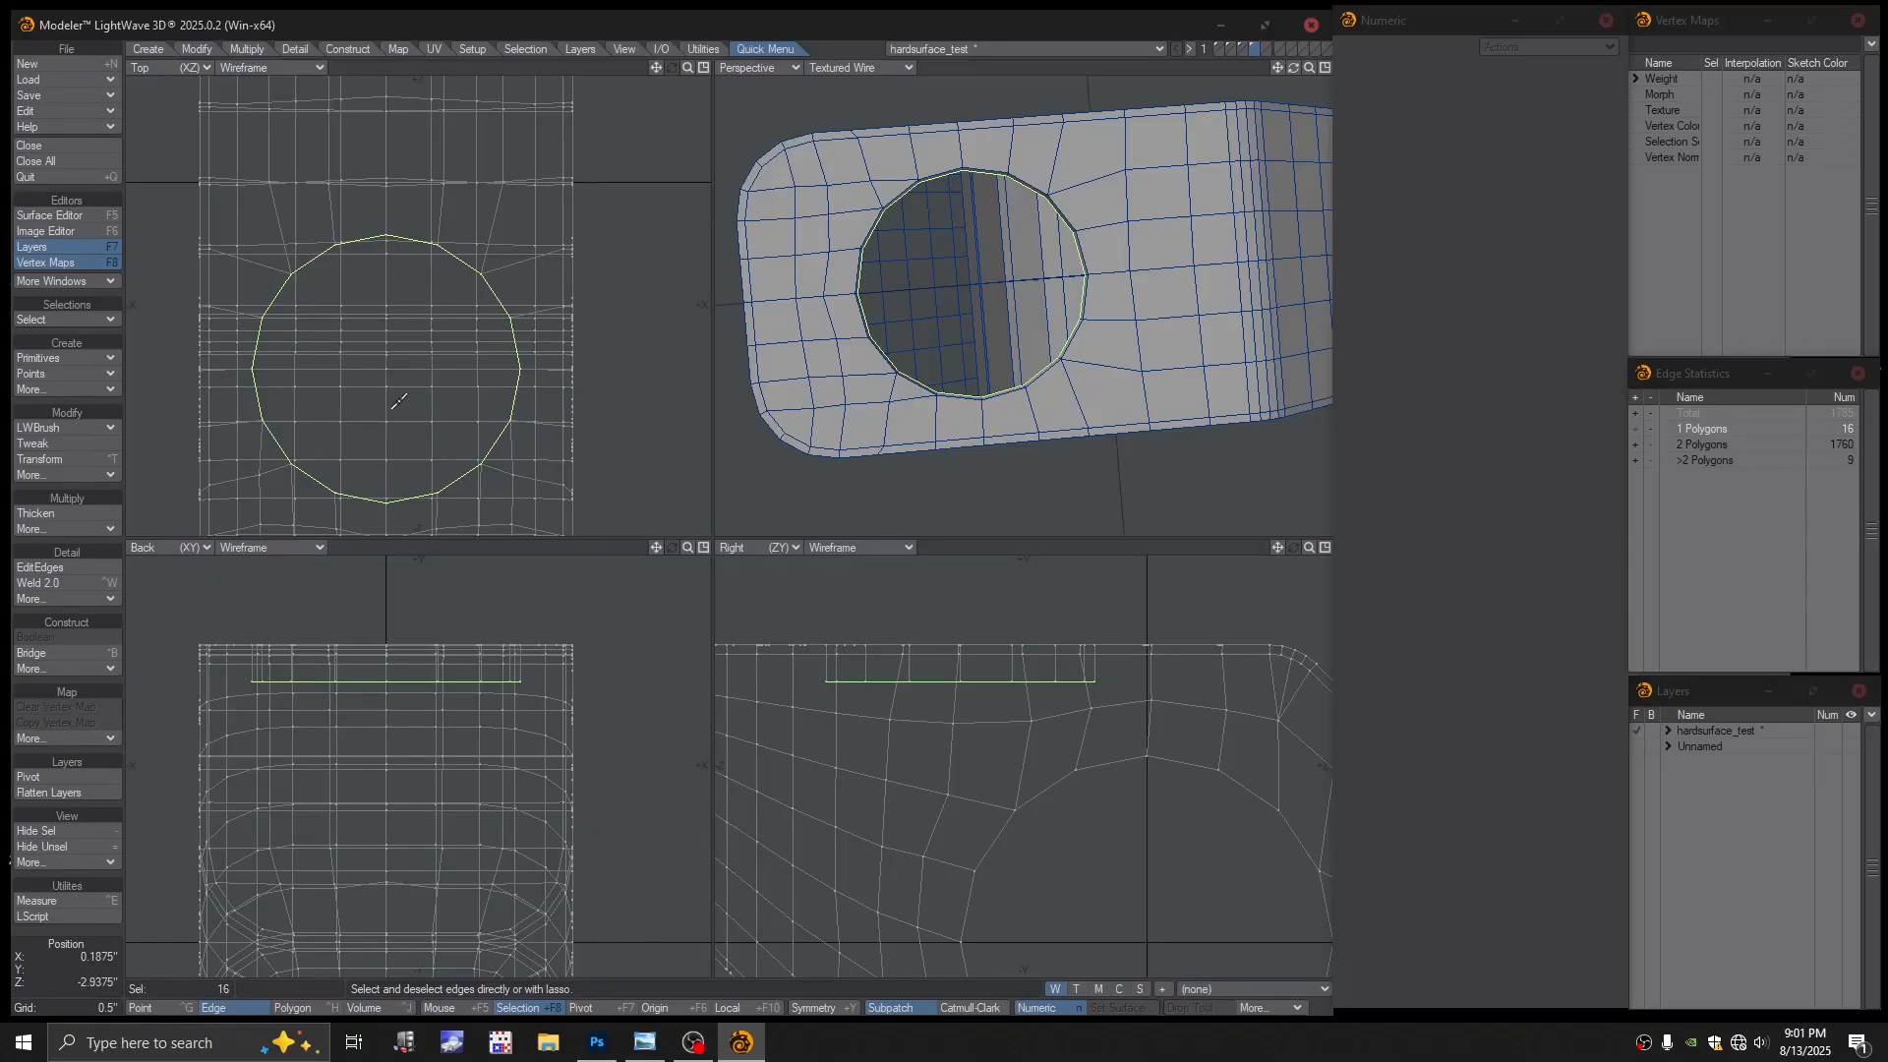
key("h")
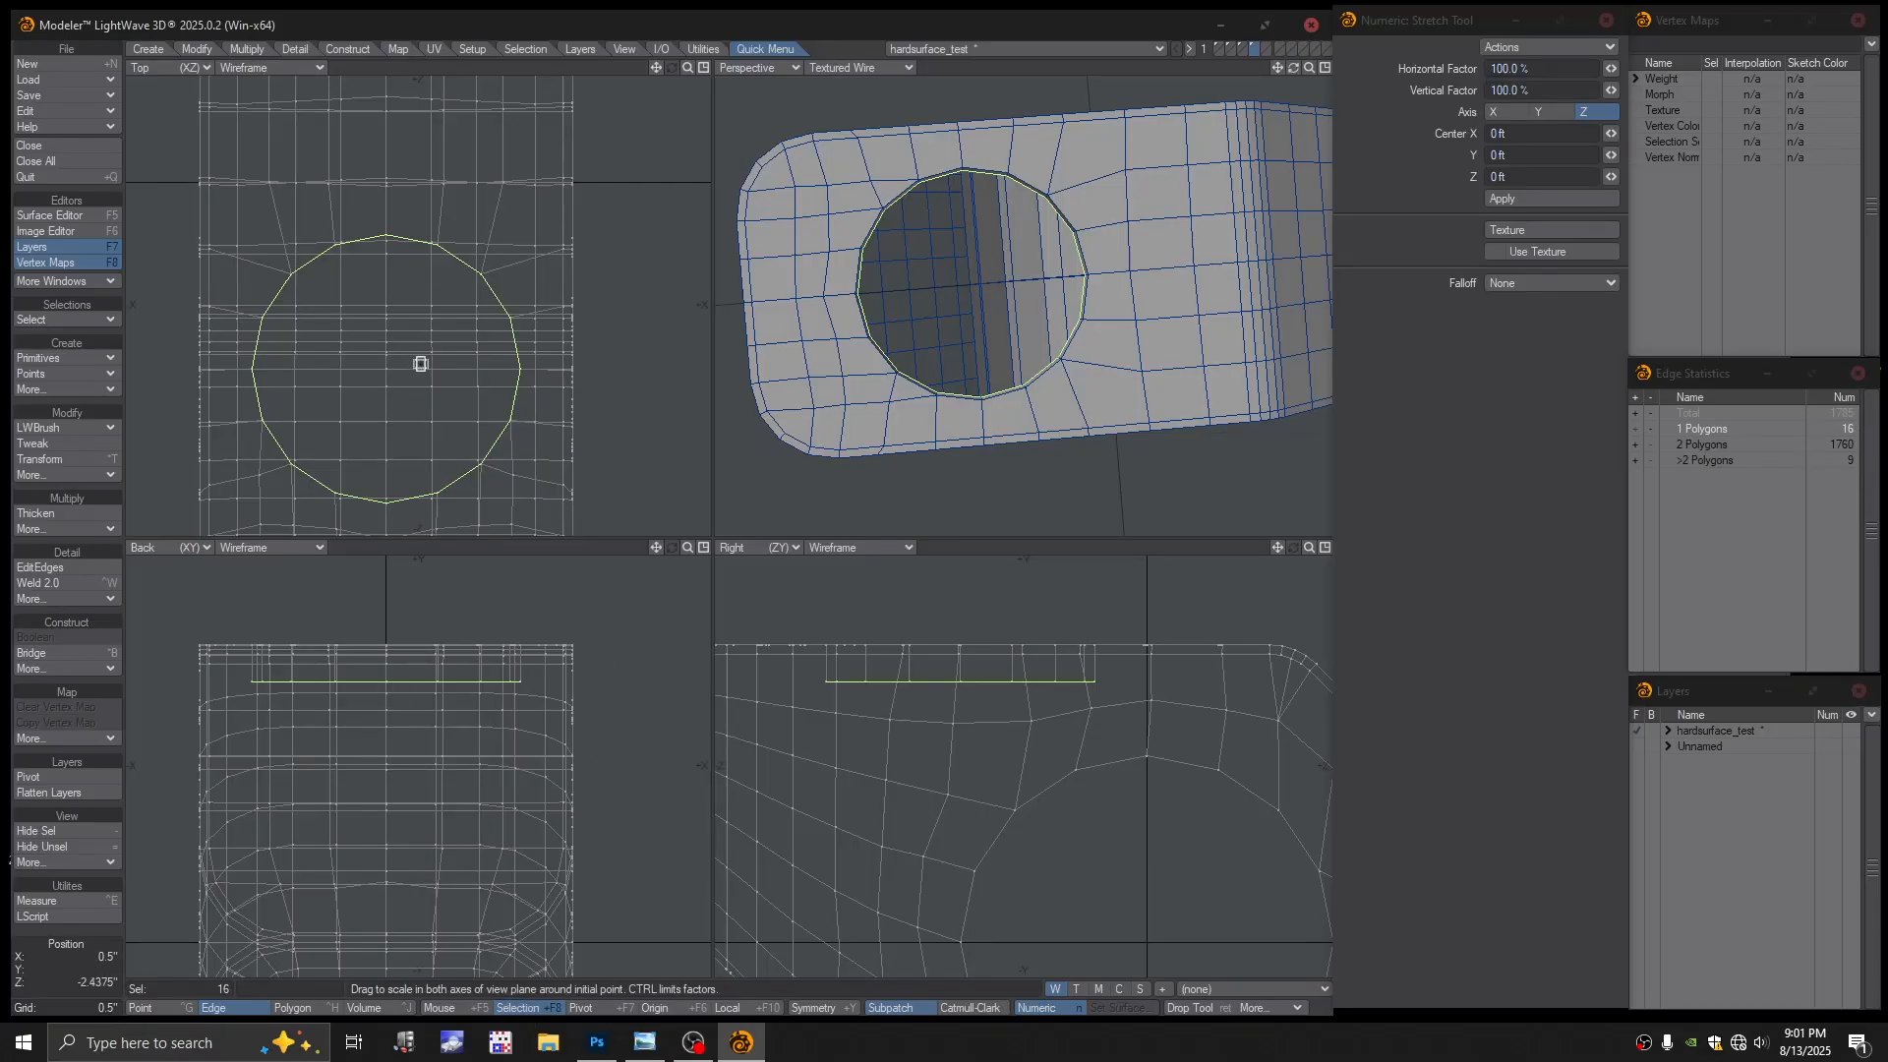
left_click_drag(420, 364, 355, 426)
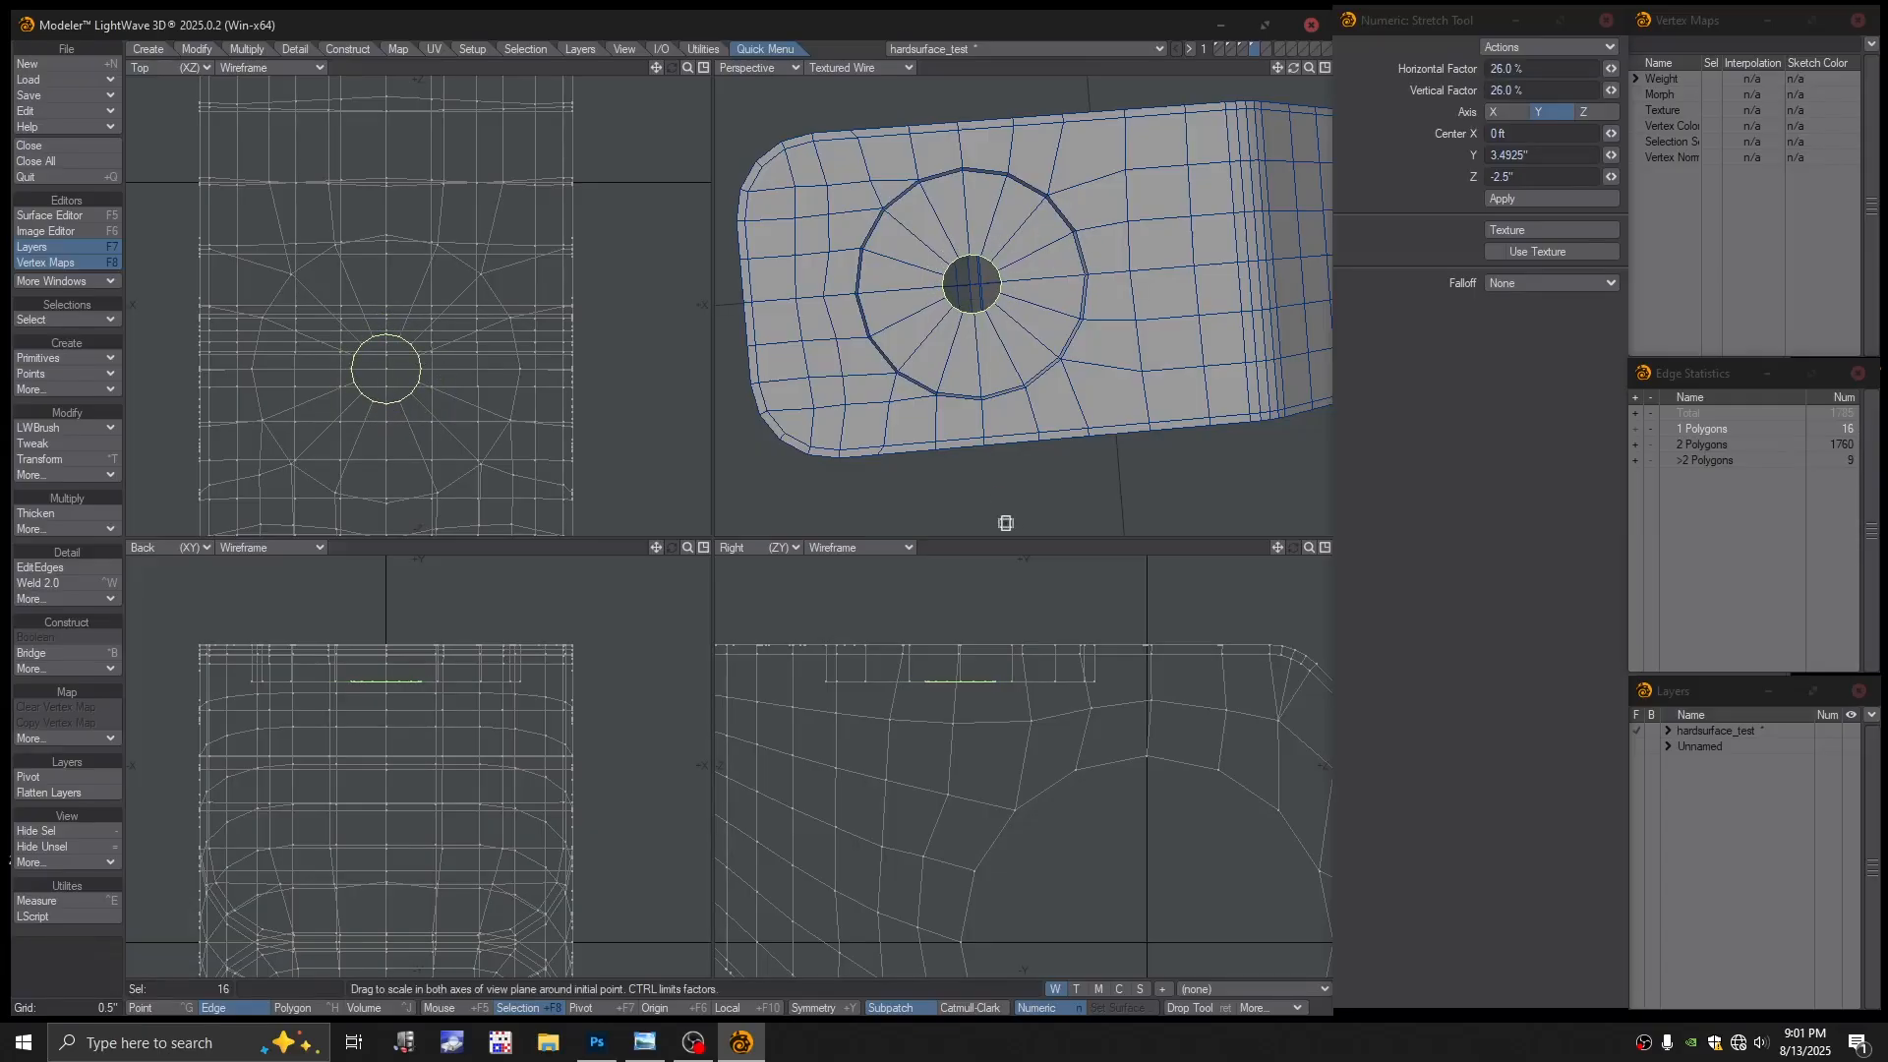
left_click(986, 546)
left_click(986, 546)
left_click_drag(1003, 330, 973, 335, "alt")
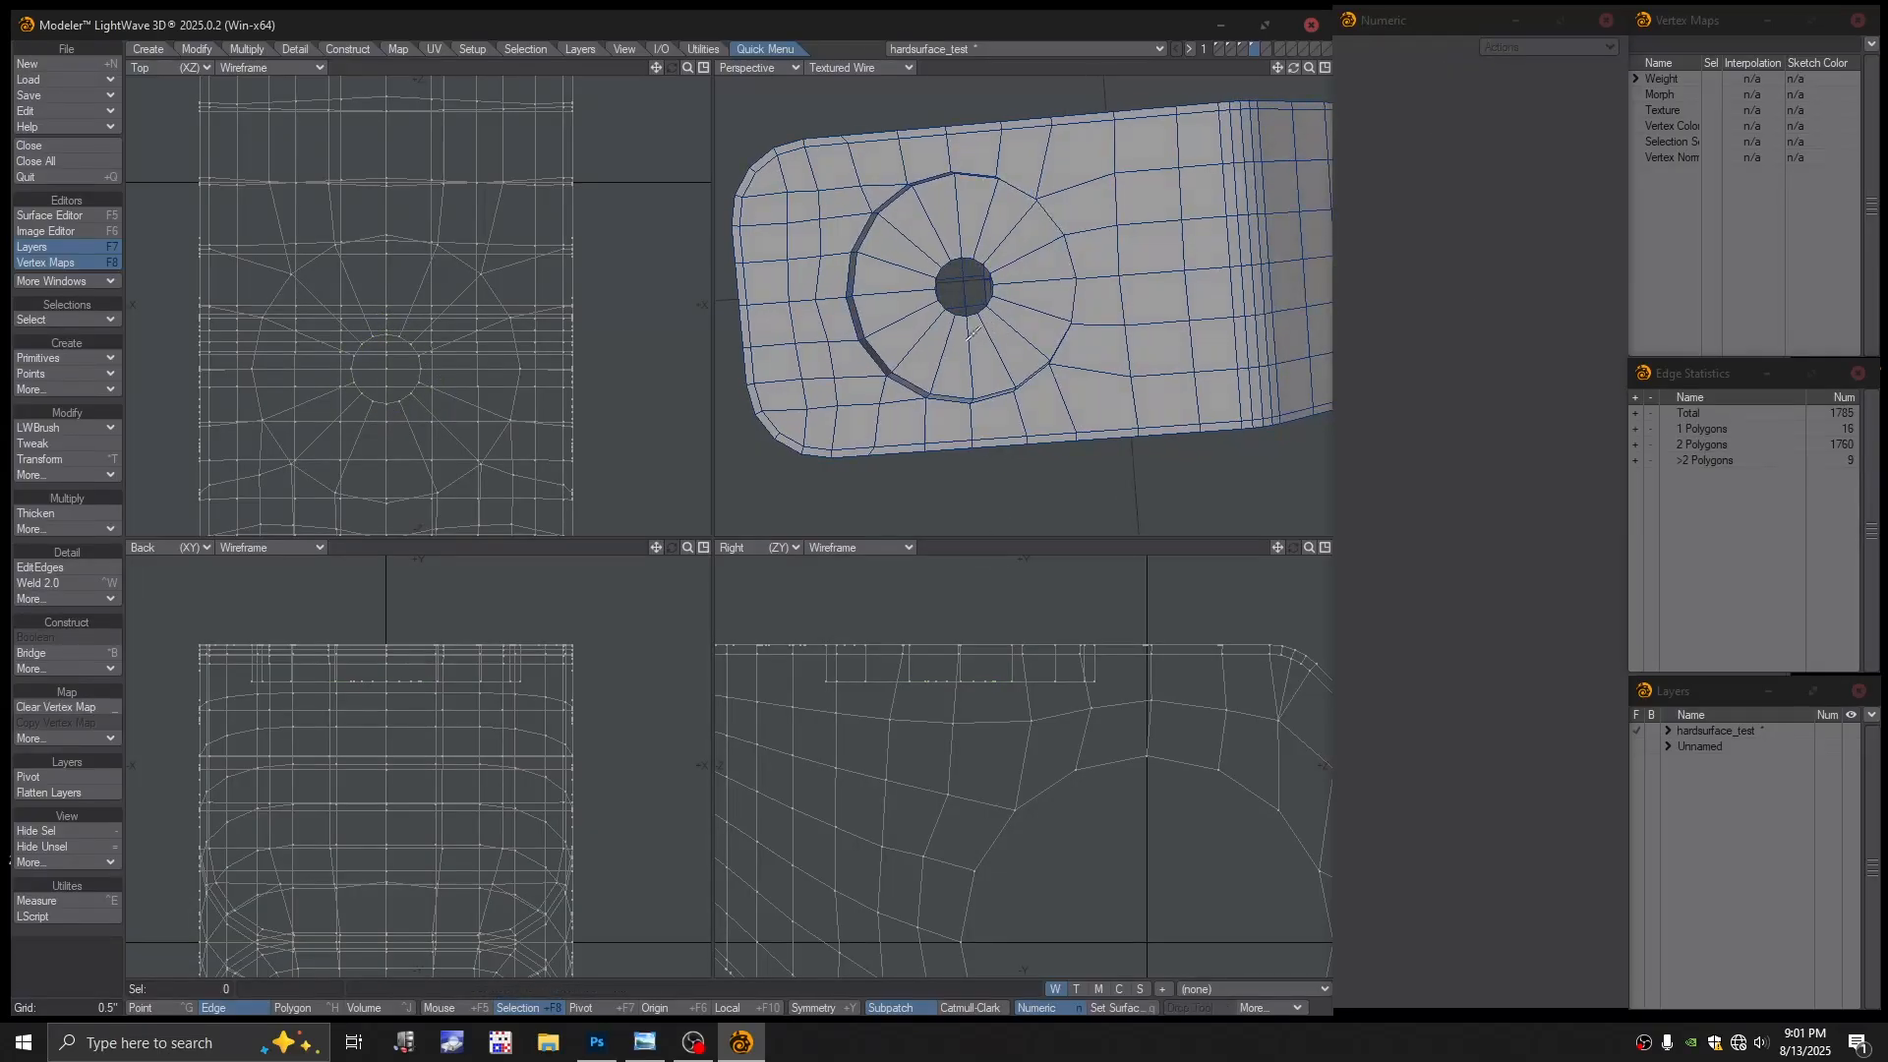
Weld the 16 ring points into one centre point, then zoom out to view the block
key("ctrl+g")
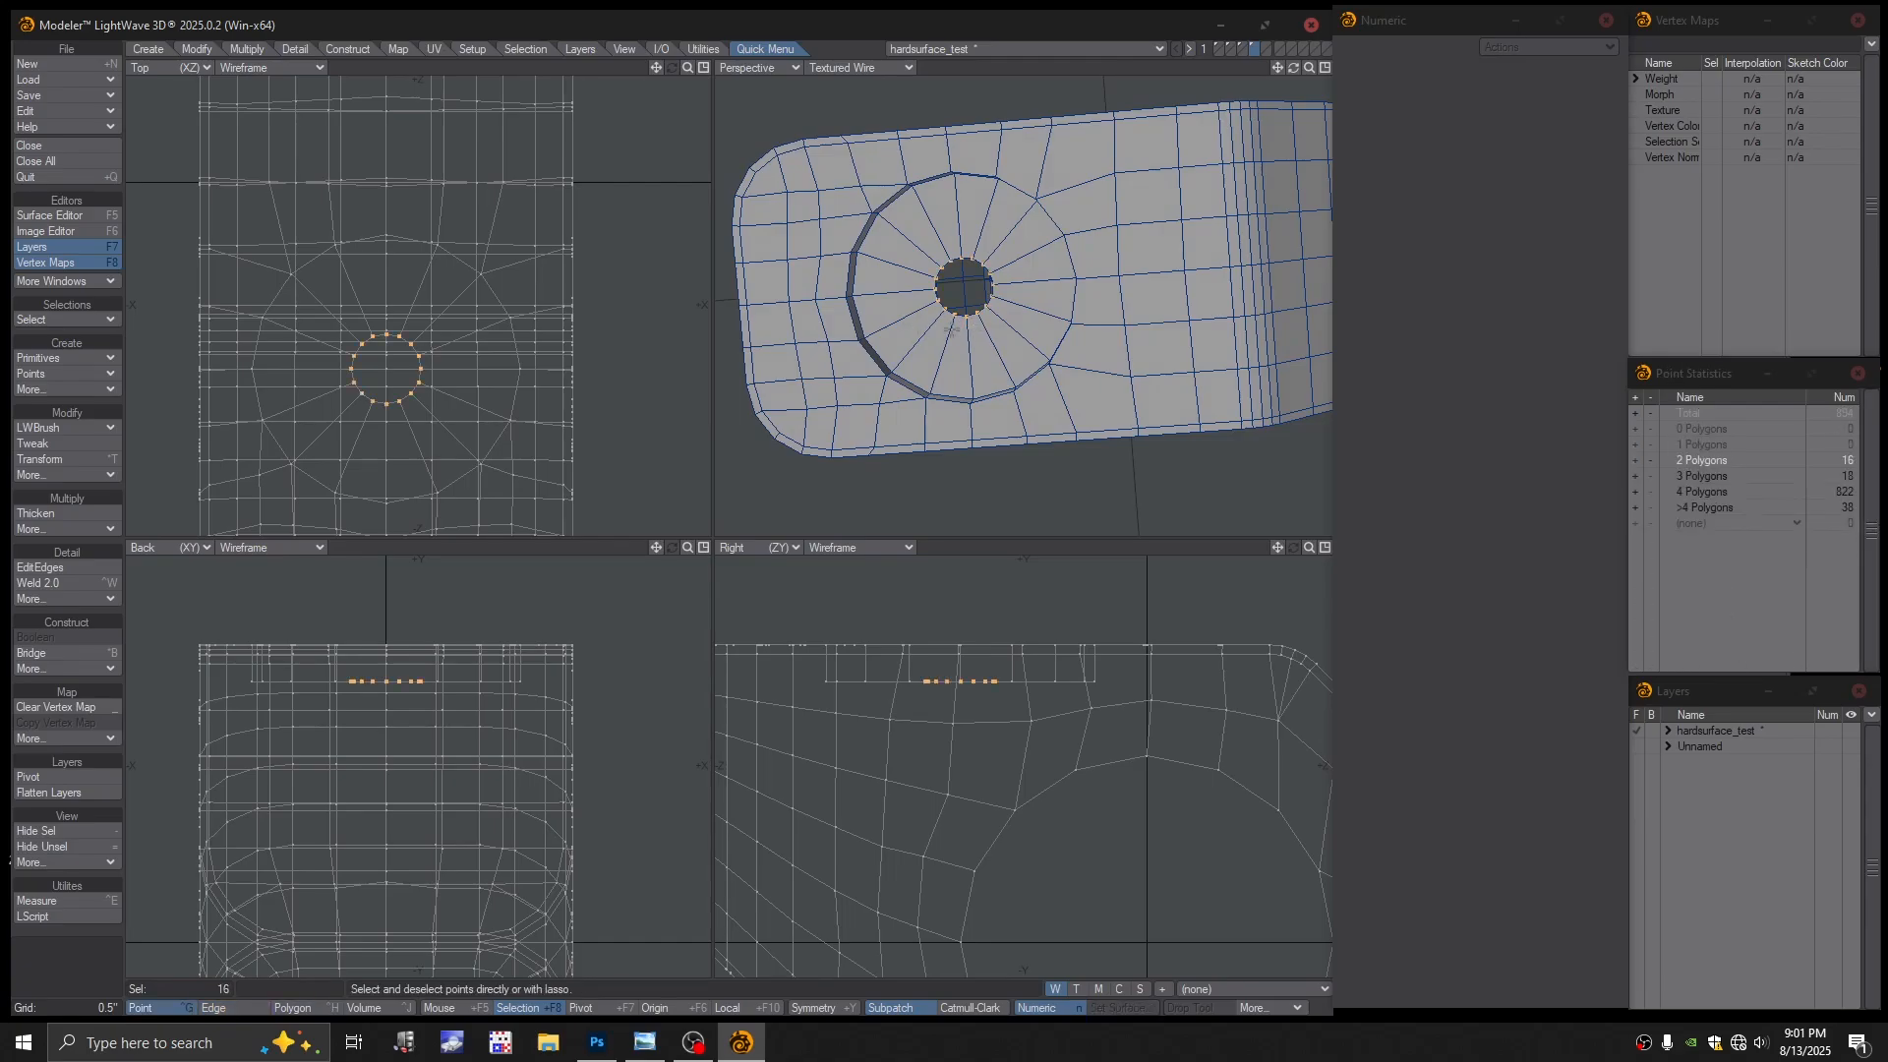
mouse_move(977, 308)
left_mouse_down("ctrl+alt")
mouse_move(1077, 335)
mouse_move(996, 277)
left_mouse_up("ctrl+alt")
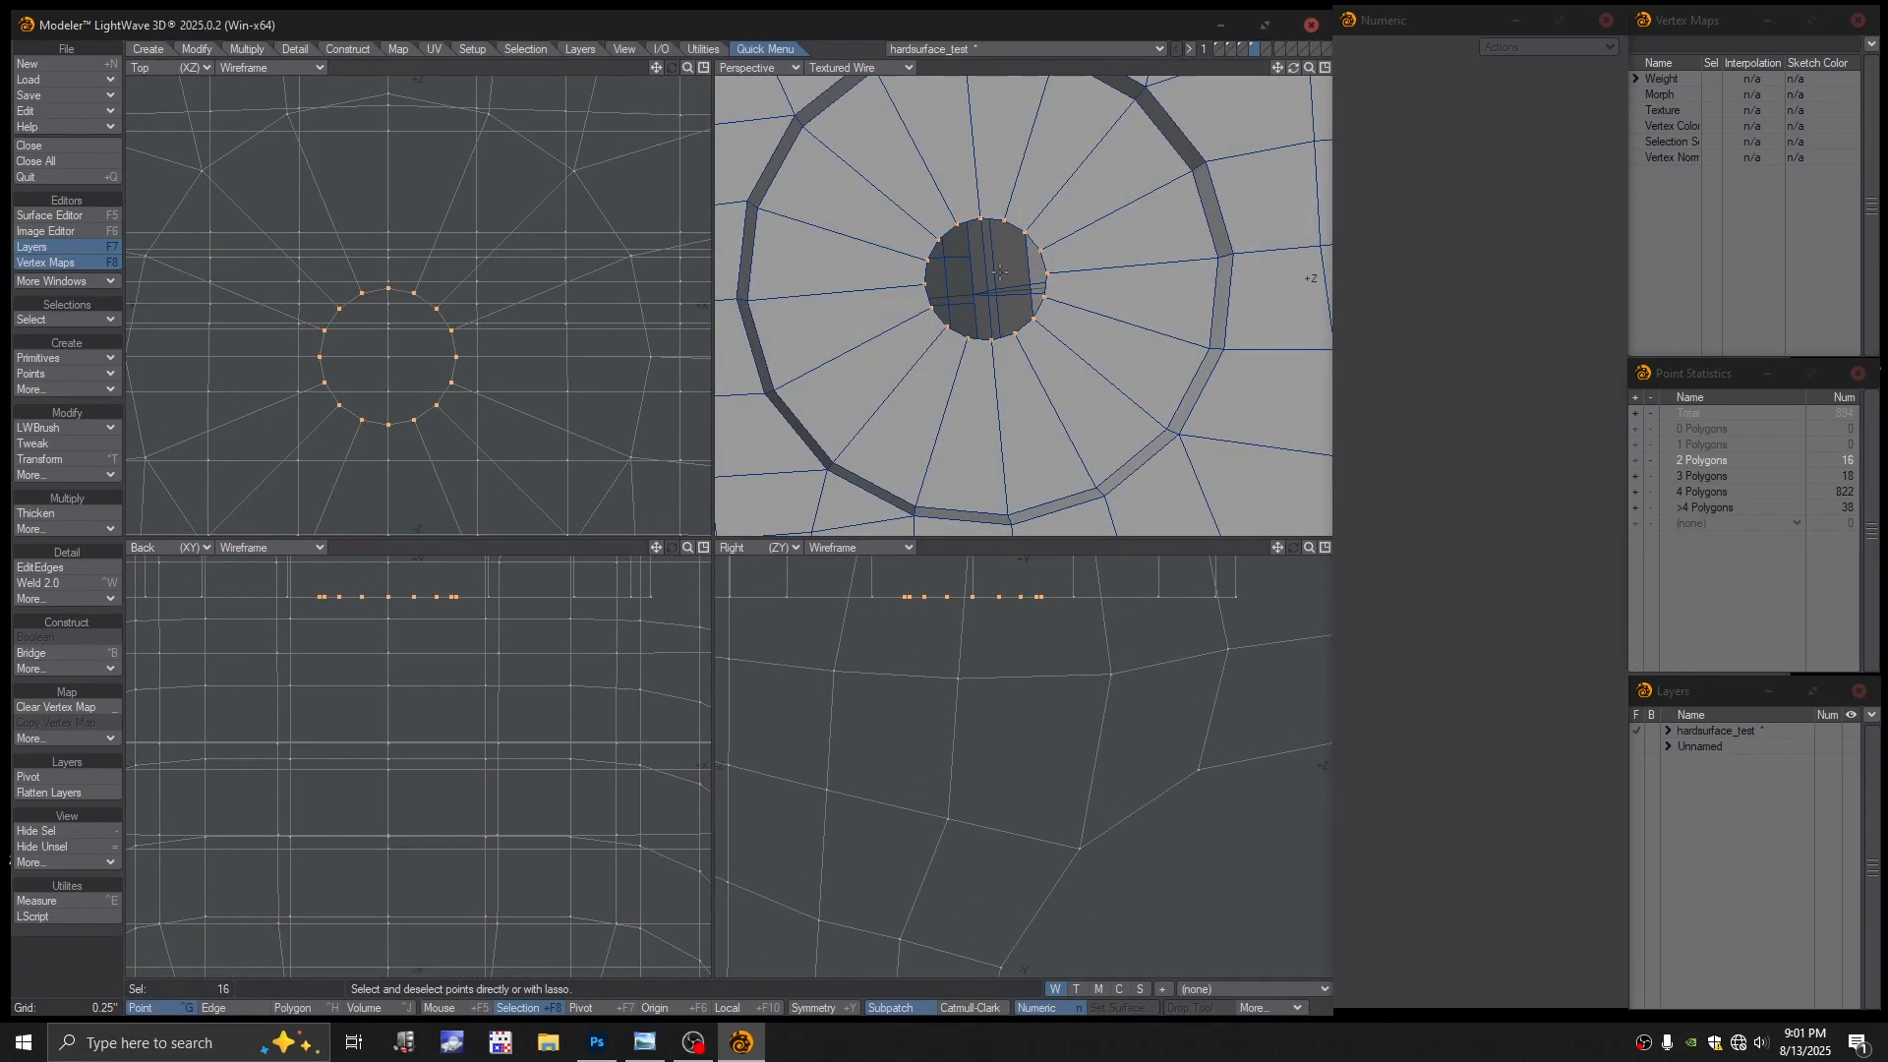
key("ctrl+w")
left_click_drag(1058, 299, 1045, 290, "alt")
key("space")
left_click_drag(1070, 372, 987, 358, "ctrl+alt")
left_click_drag(987, 358, 1123, 293, "alt")
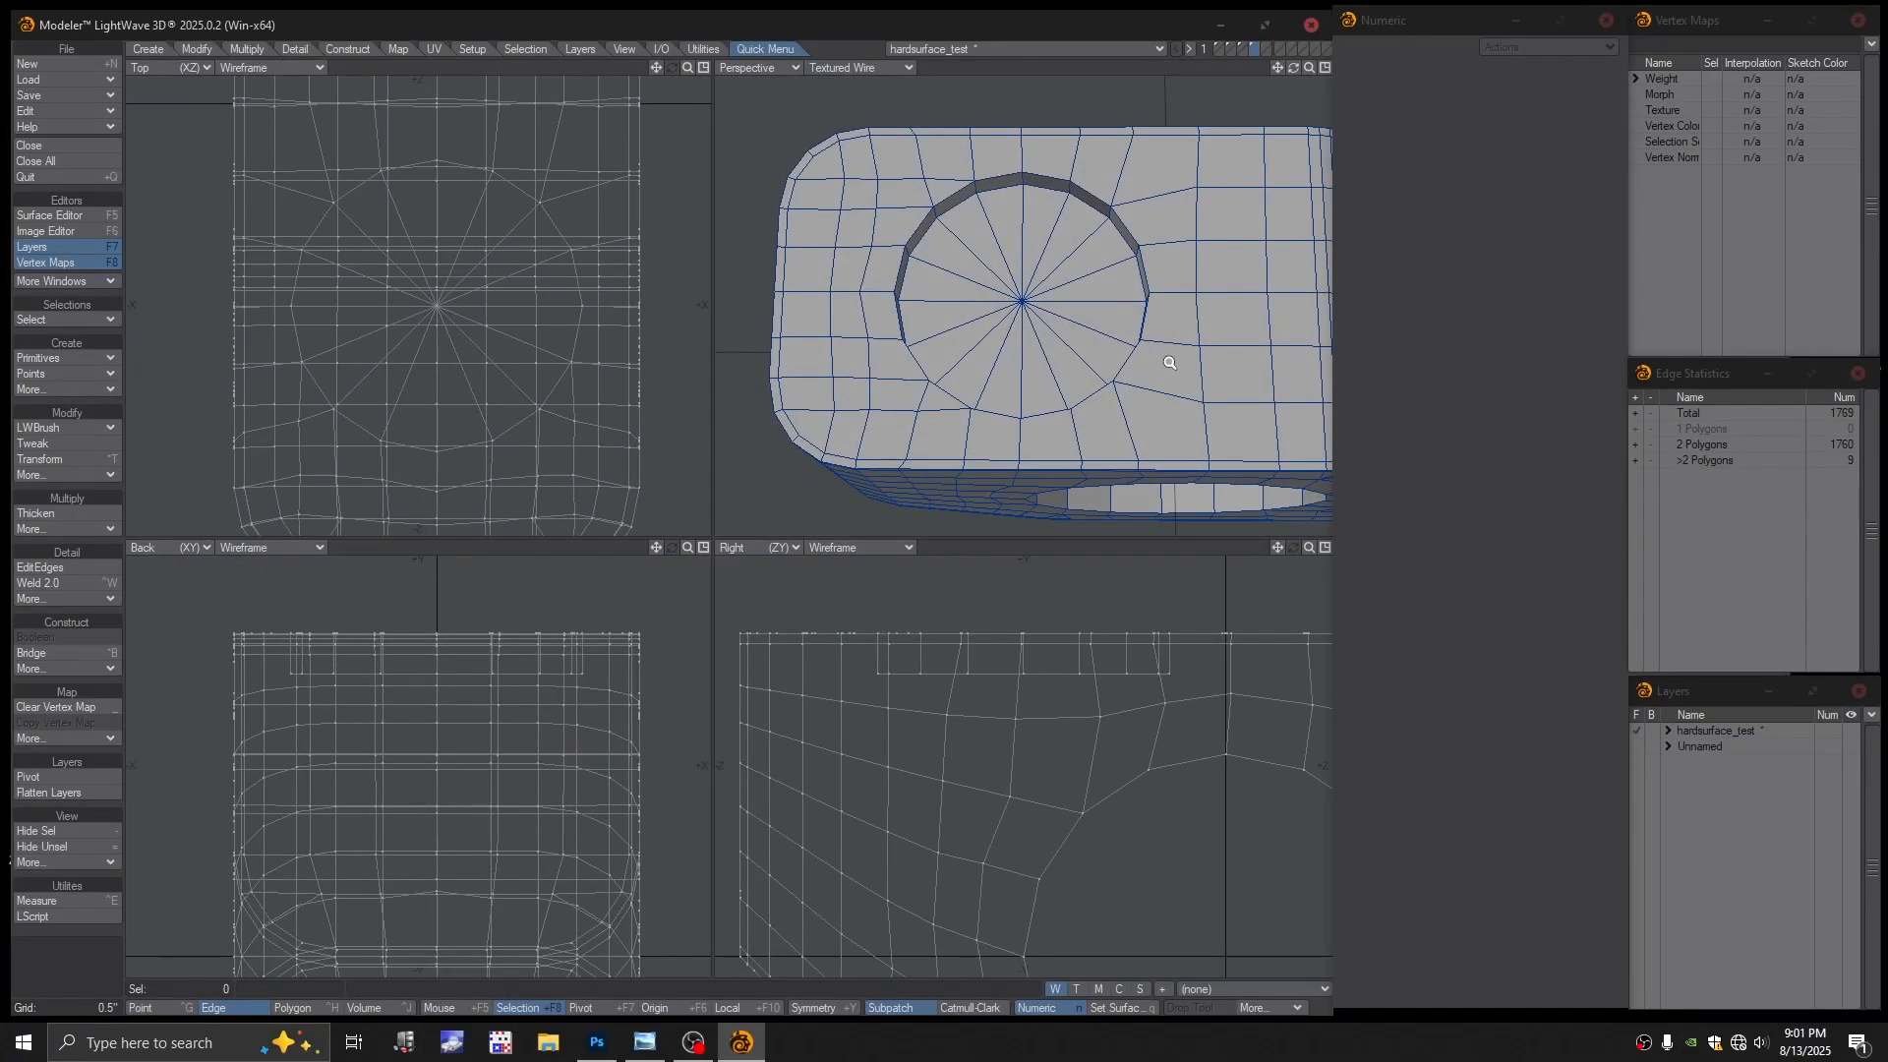
left_click_drag(1169, 363, 1028, 285, "ctrl+alt")
left_click_drag(1023, 206, 1017, 251, "alt+shift")
left_click_drag(1017, 252, 1011, 230, "alt")
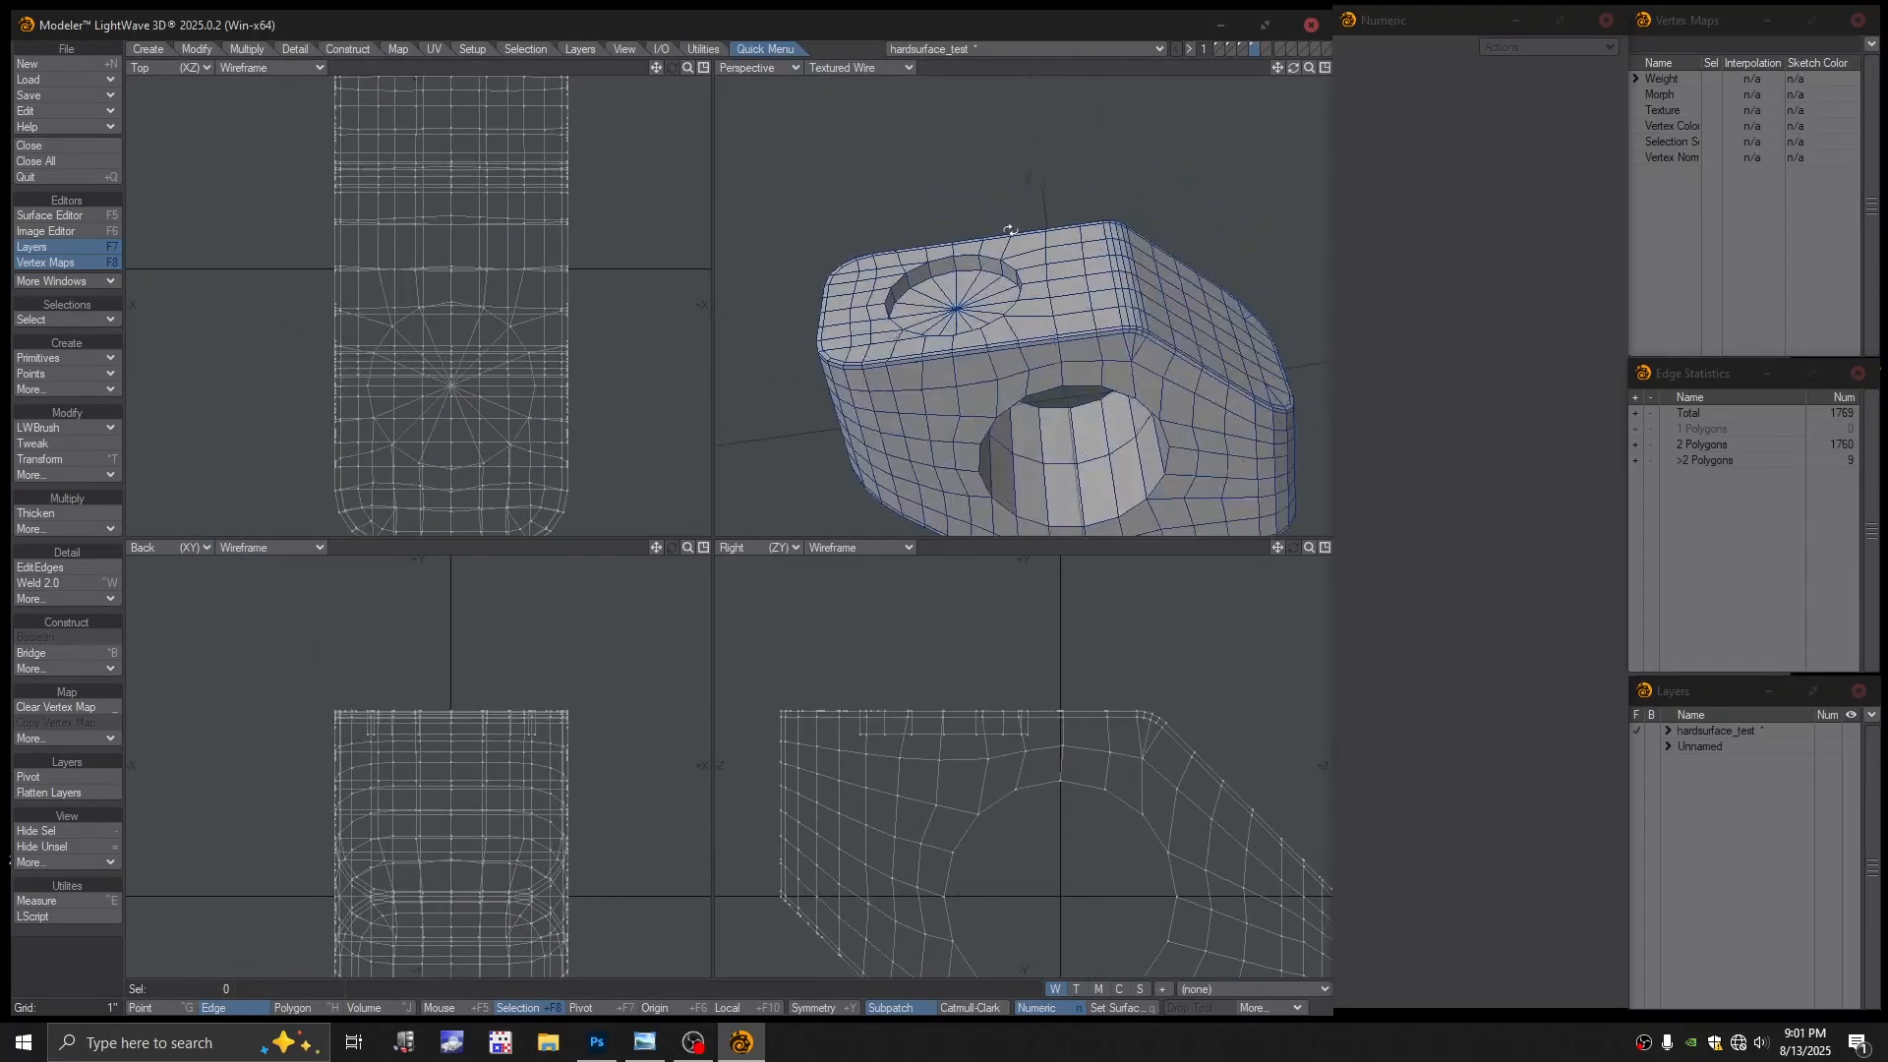
Preview the block as smooth subpatches, dismissing the warning
key("Tab")
left_click(921, 514)
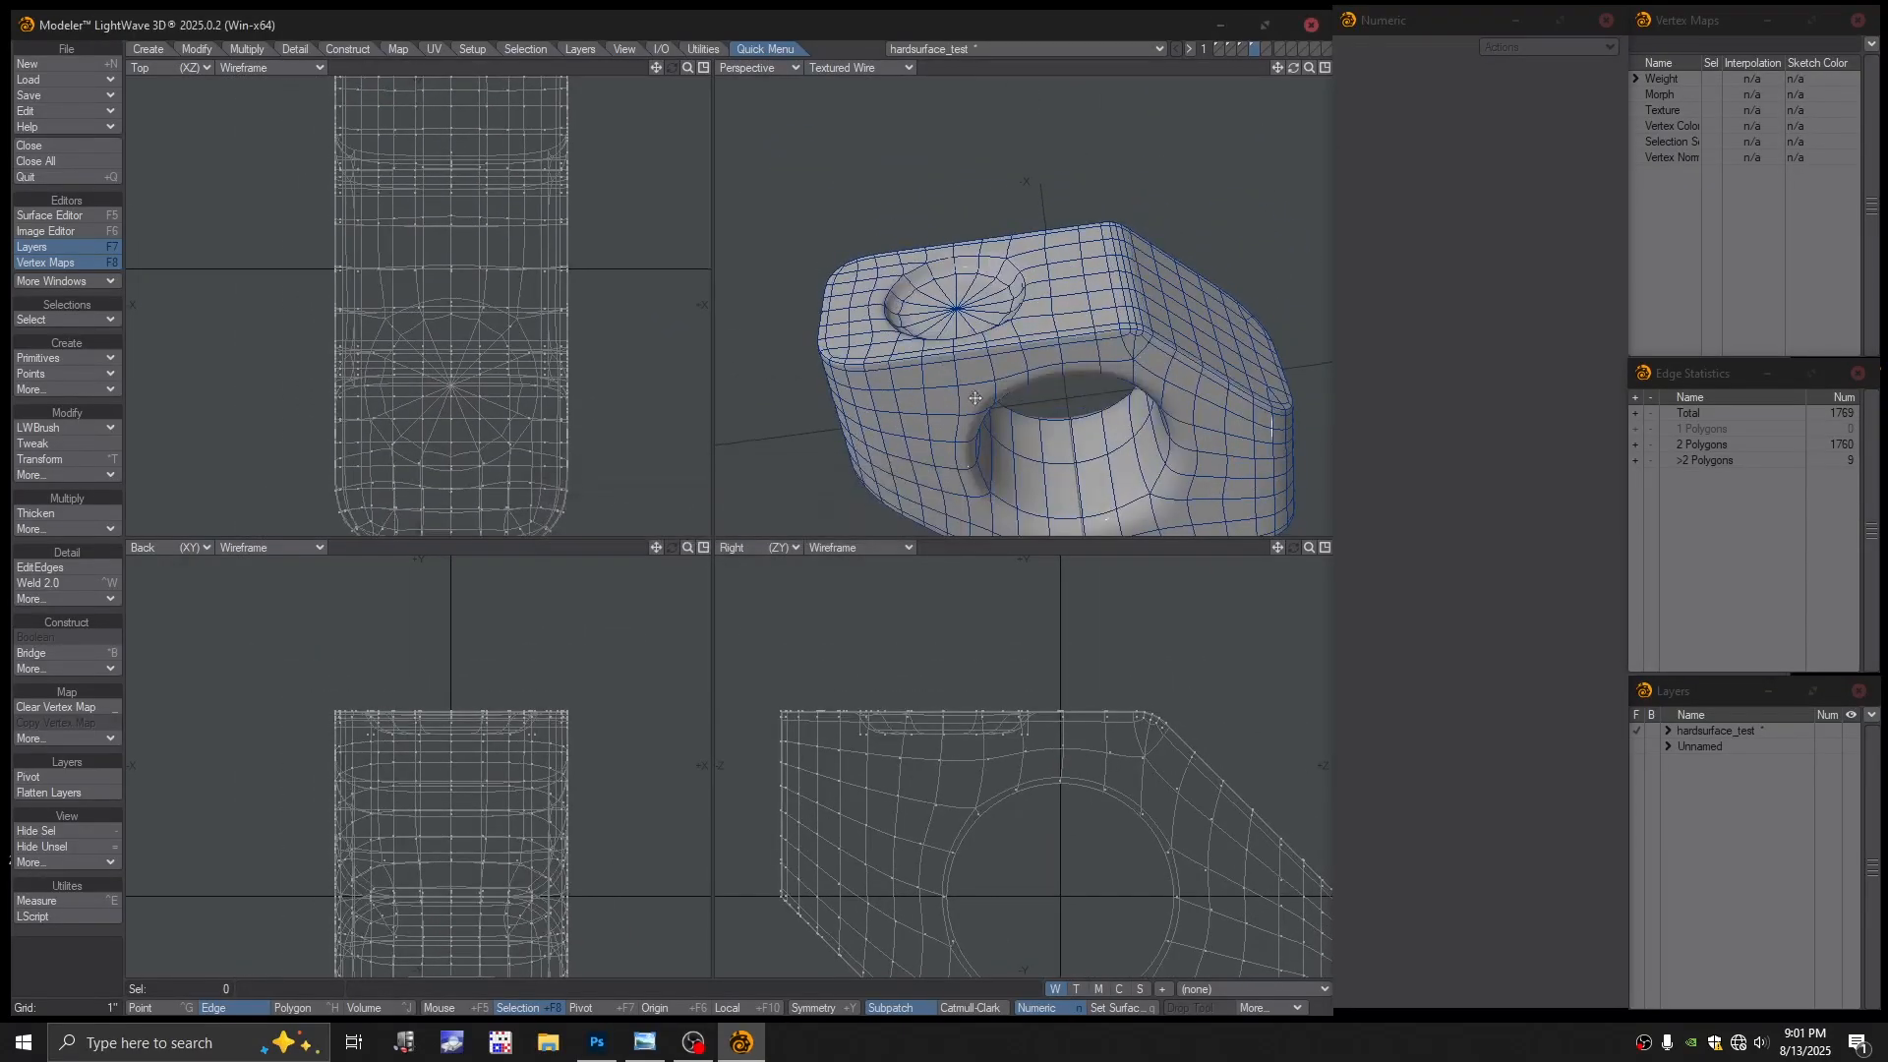
left_click_drag(975, 397, 963, 295, "alt+shift")
left_click_drag(963, 295, 1052, 293, "alt")
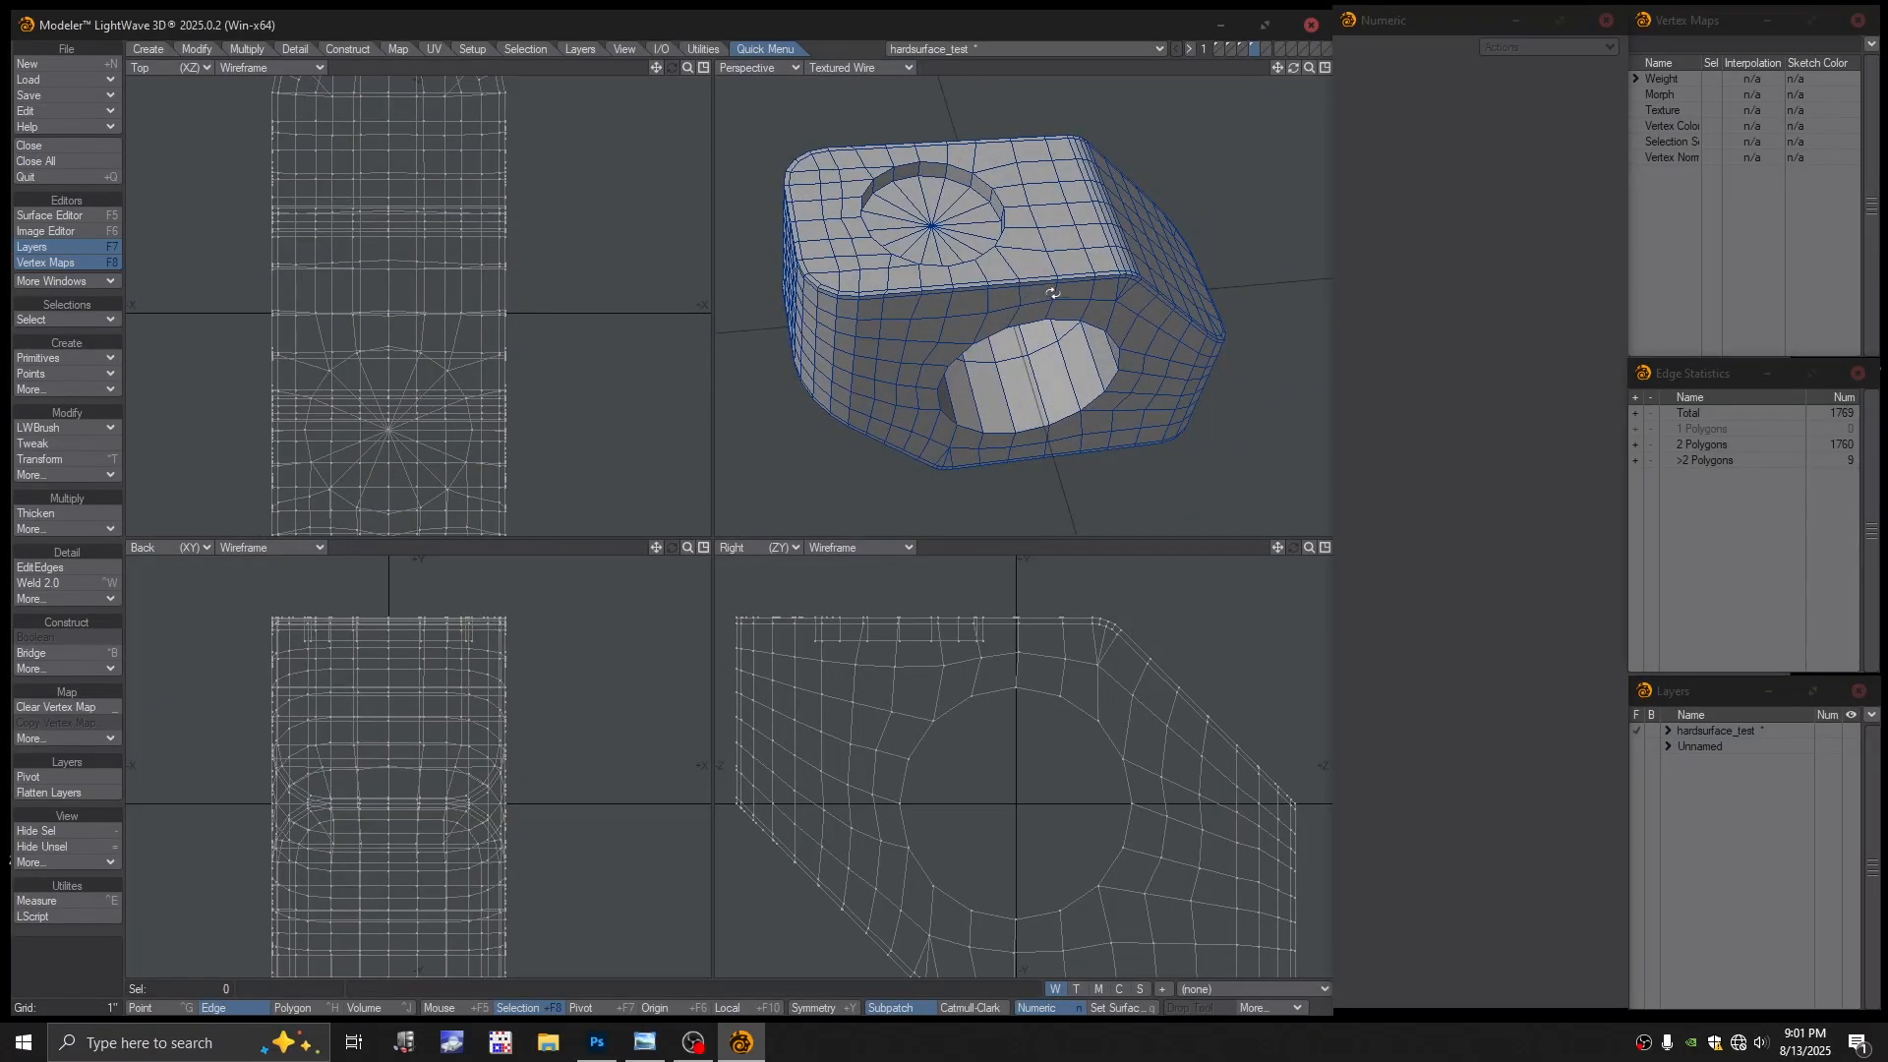
Select the edges shared by more than two polygons and undo the last change
left_click(1637, 461)
left_click_drag(1067, 304, 992, 284, "alt")
left_click_drag(1043, 220, 1093, 339, "alt")
key("ctrl+z")
key("ctrl+z")
left_click_drag(1094, 339, 968, 330, "alt")
key("space")
key("space")
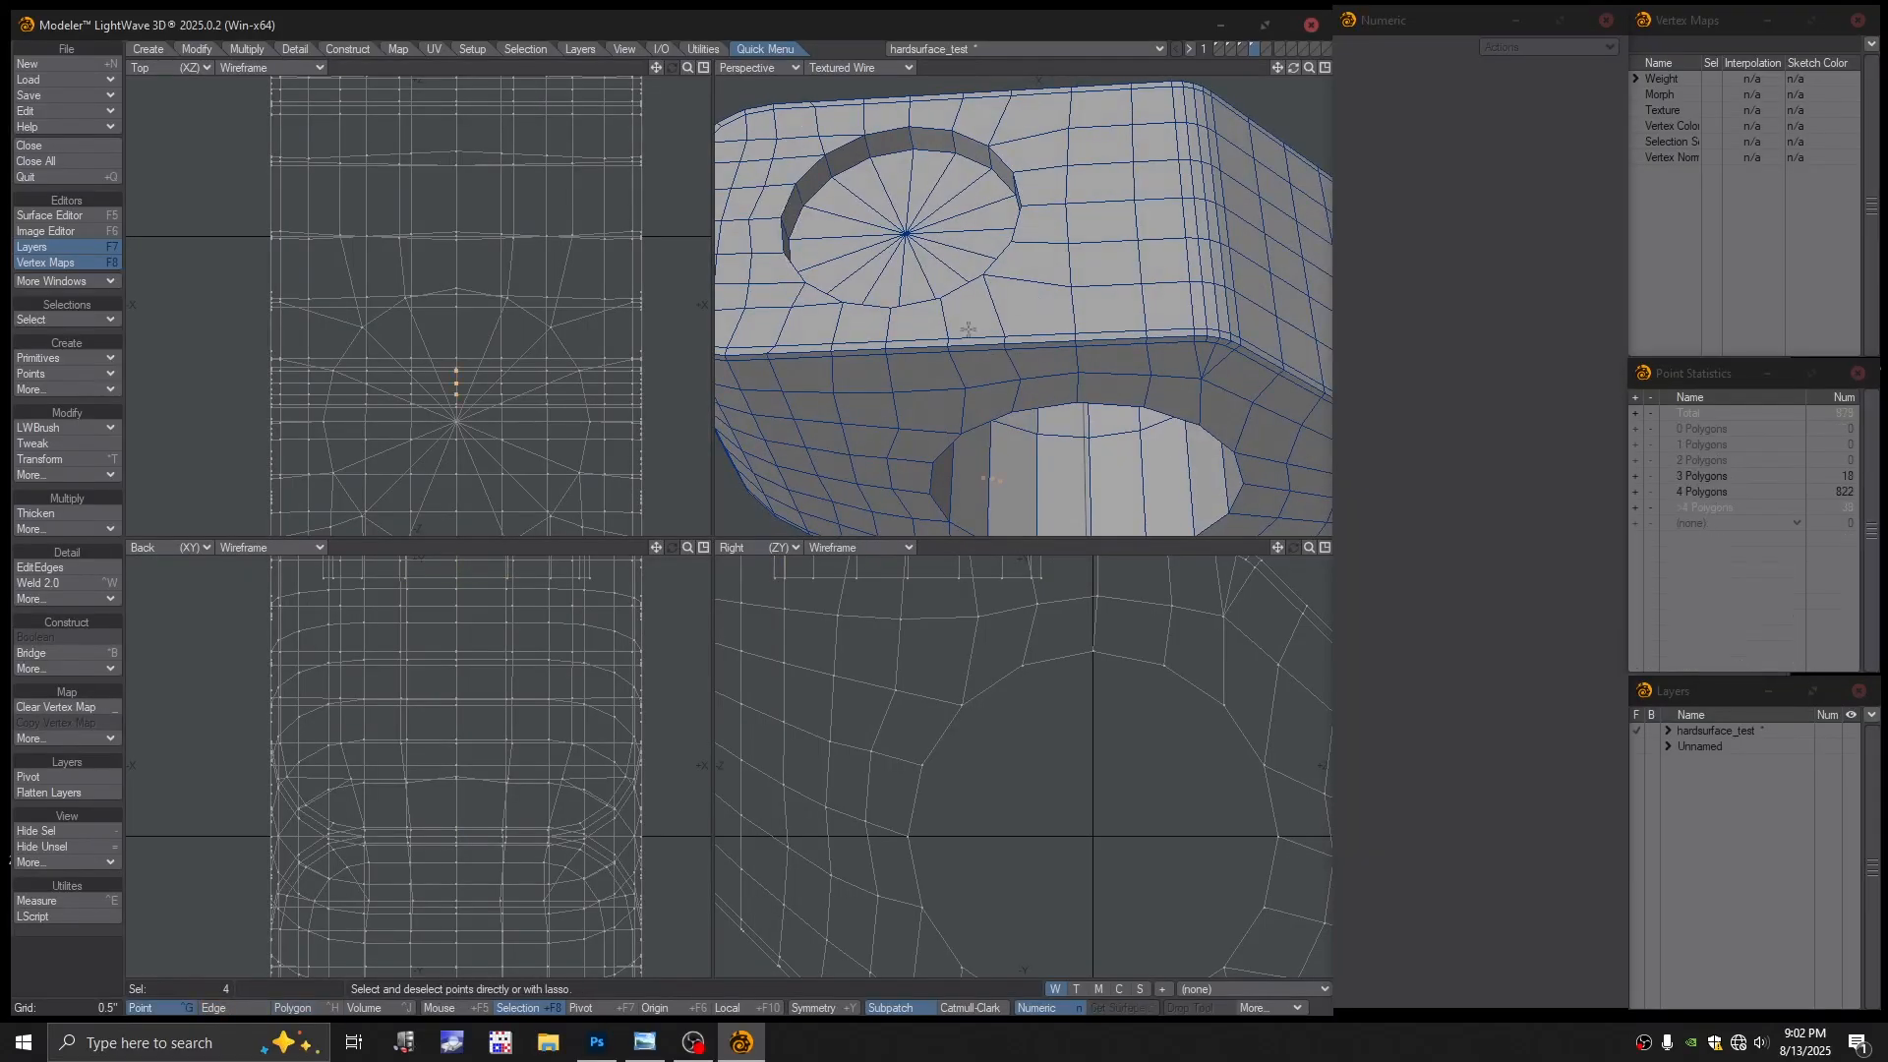
Run an Automatic point merge, which eliminates nothing, and open the perspective display modes
left_click(1271, 114)
left_click_drag(1151, 206, 994, 318, "ctrl+alt")
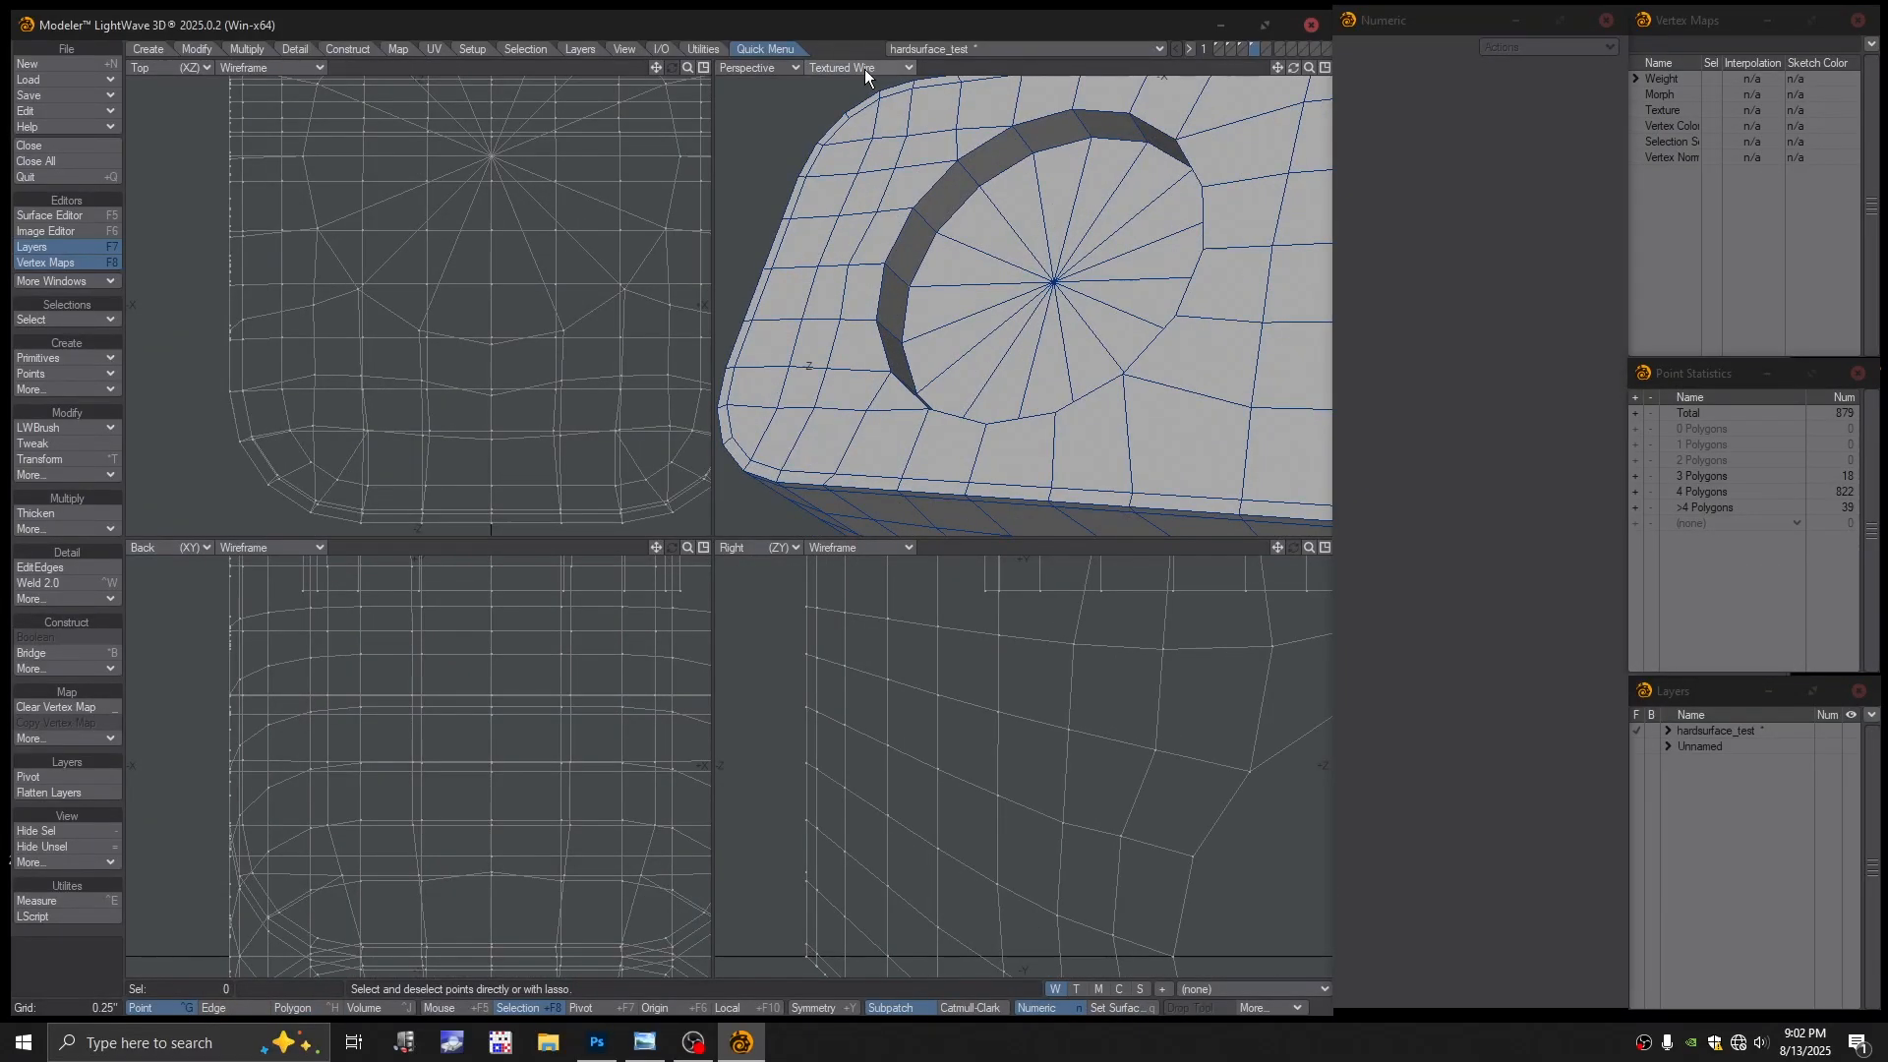
key("m")
left_click(874, 510)
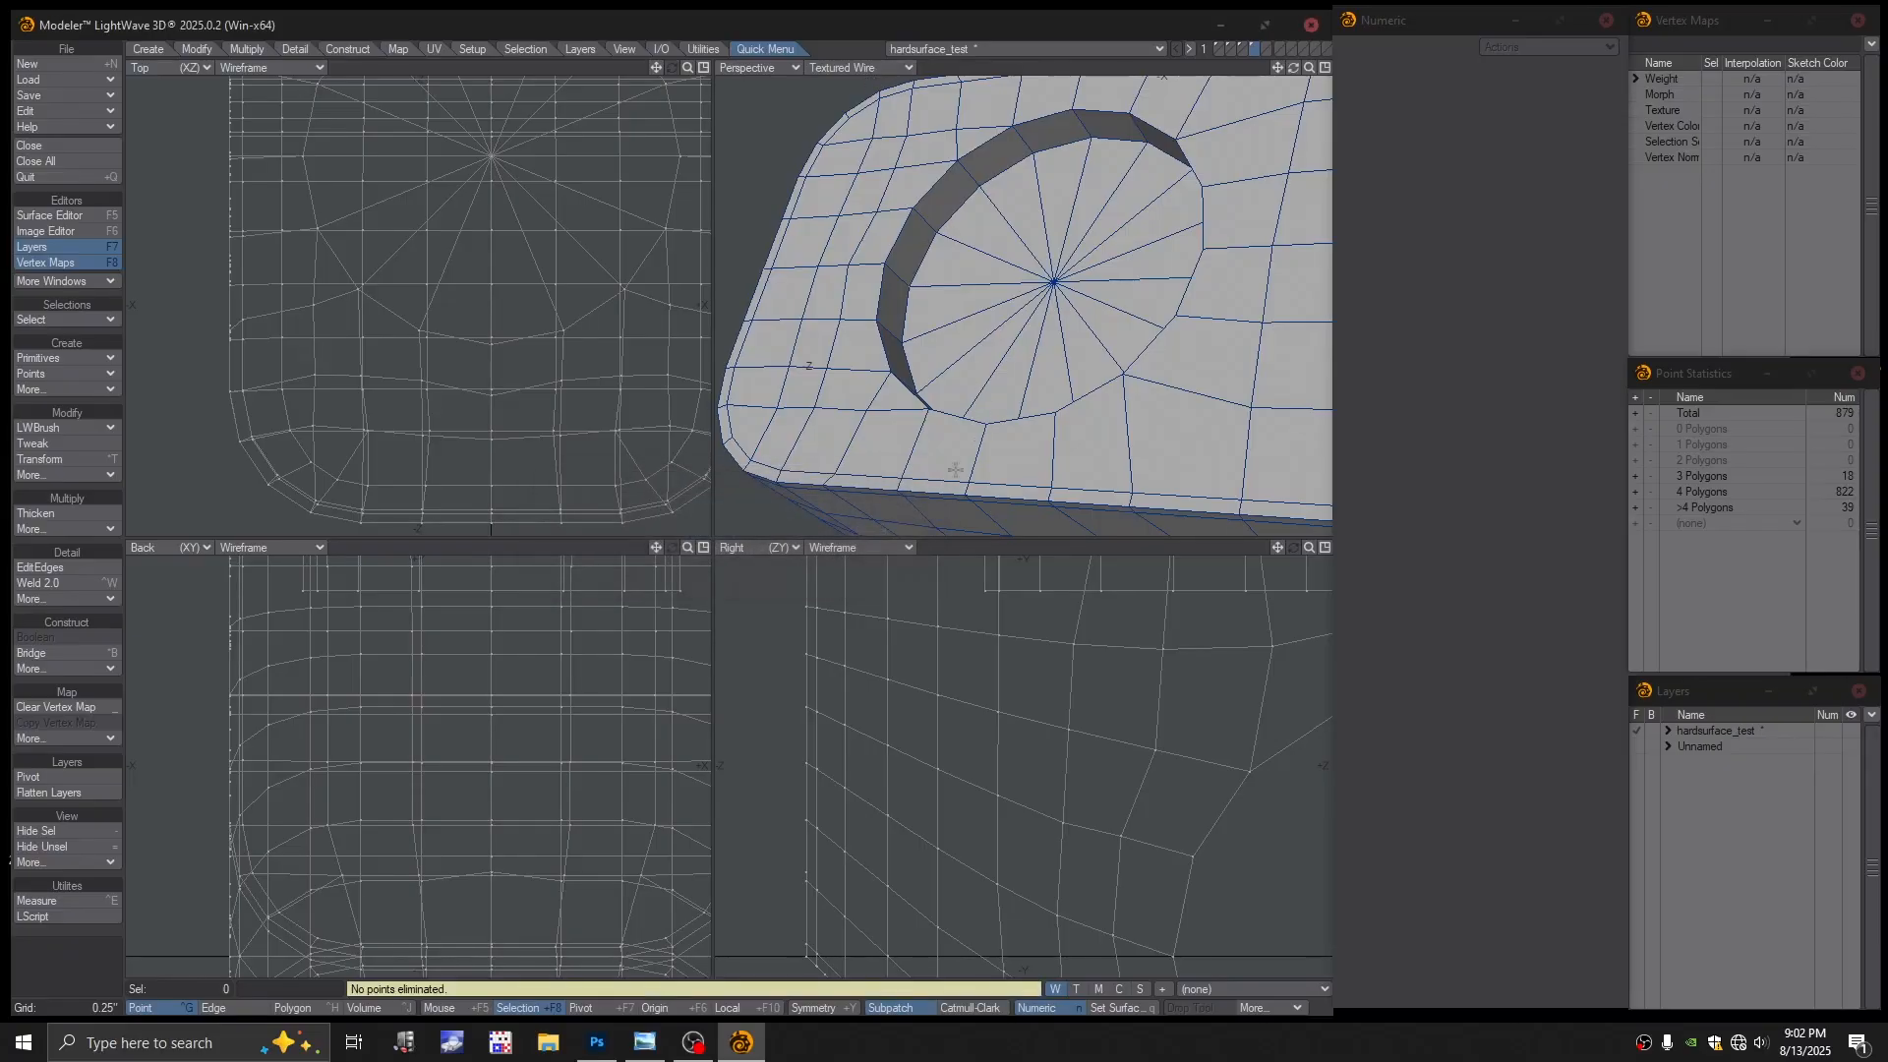
left_click_drag(917, 338, 990, 340, "alt")
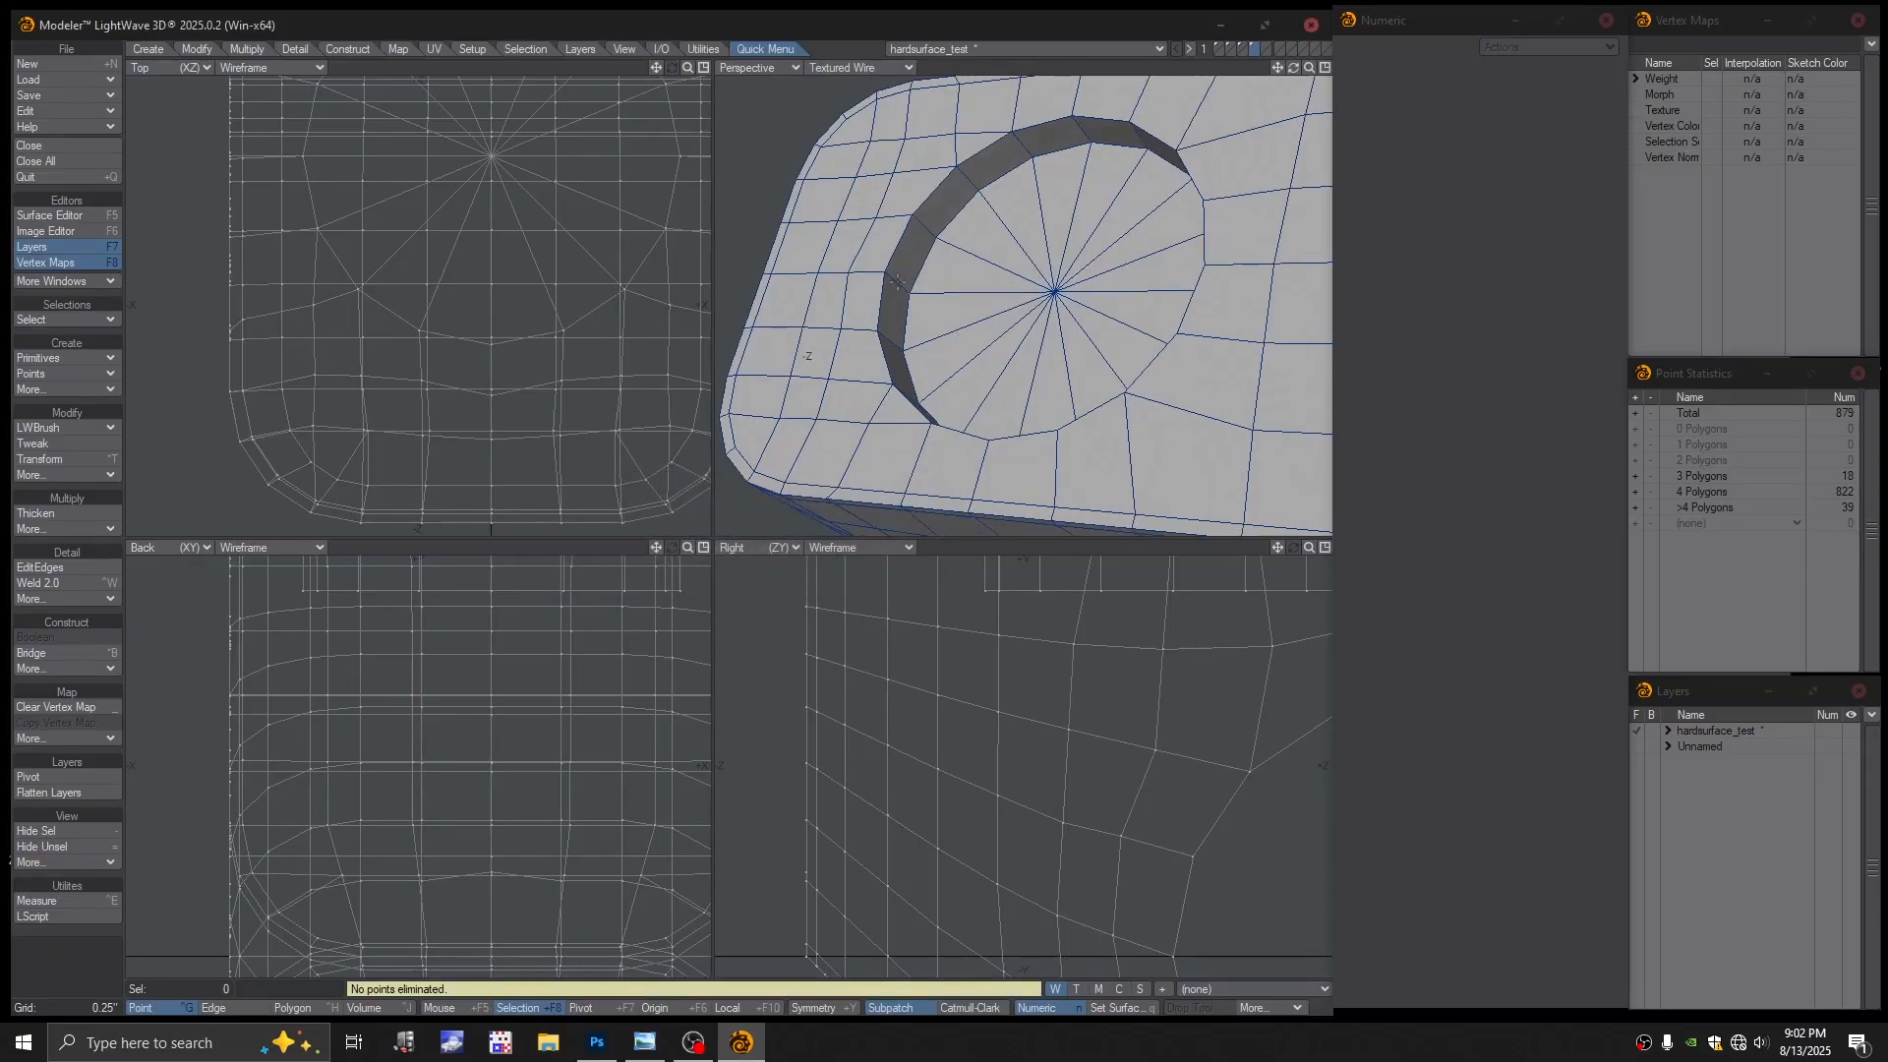
left_click(882, 69)
Show the perspective view as Color Wireframe and delete the four bad dent-rim polygons
left_click(873, 39)
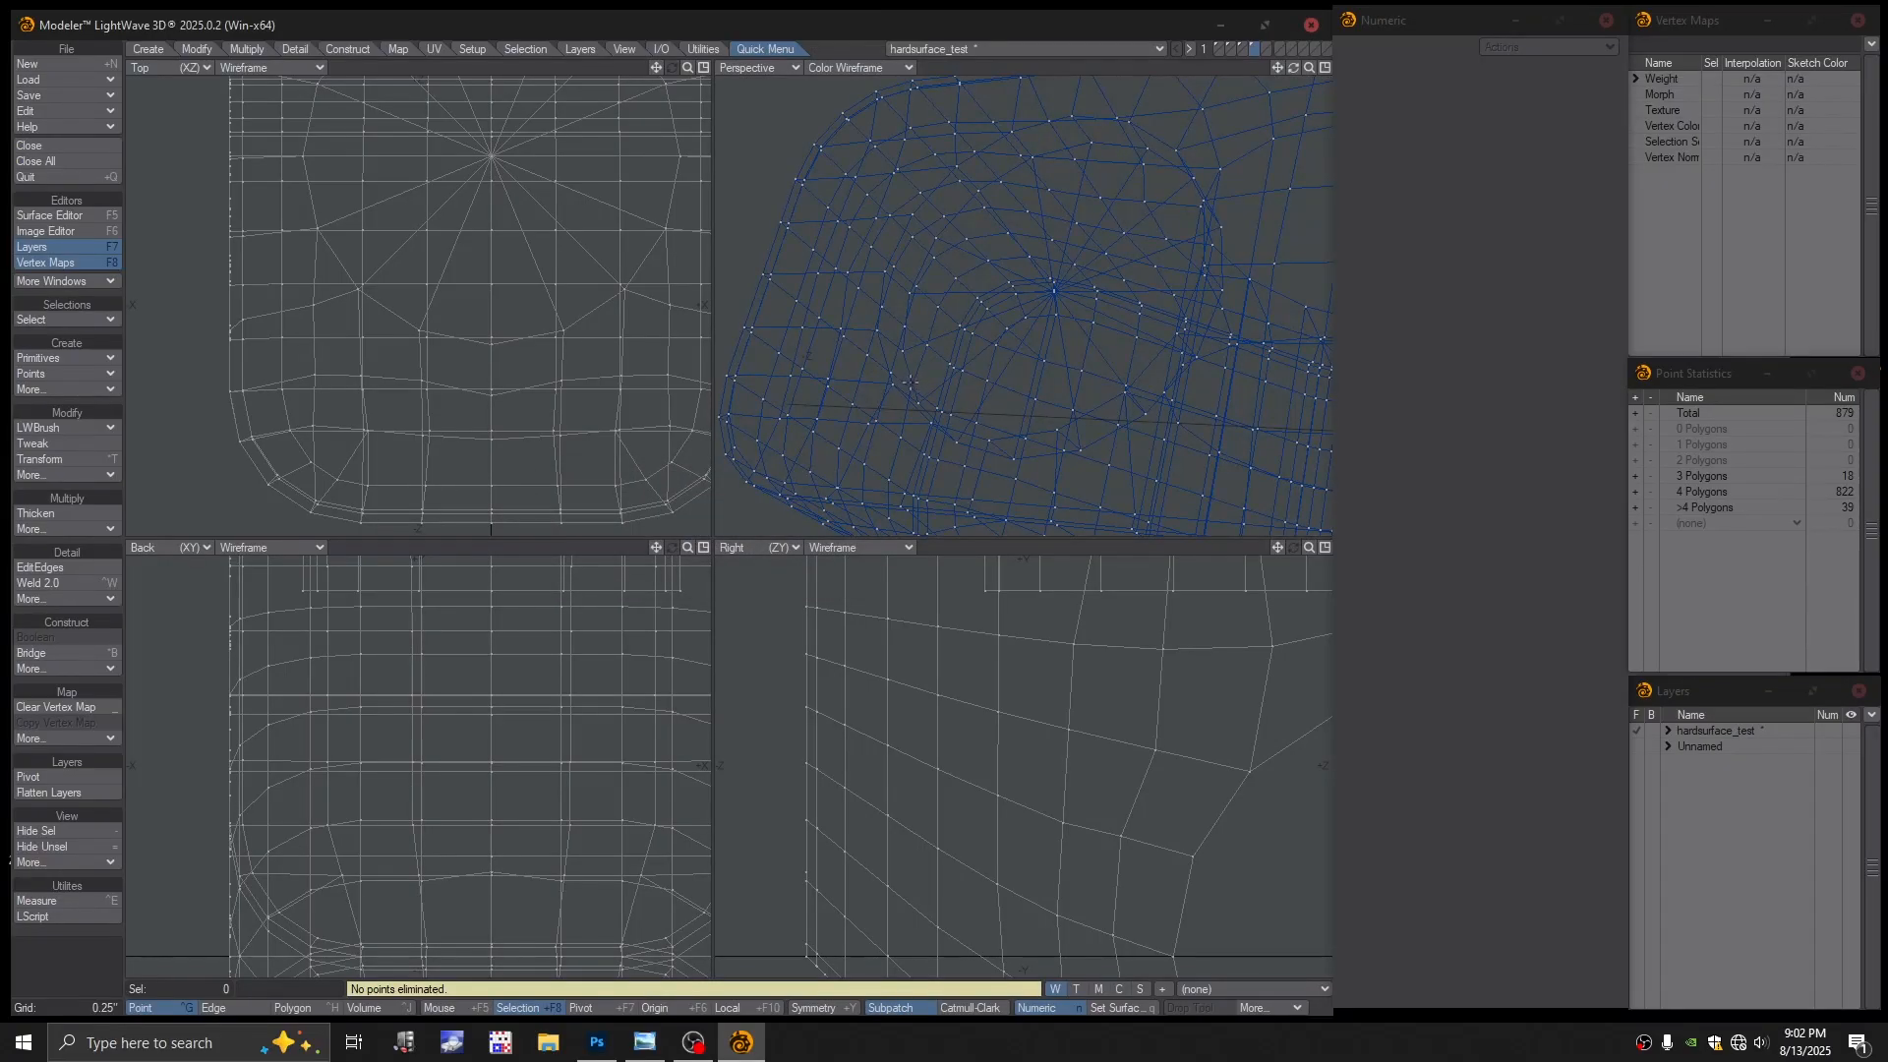
scroll(944, 320, "up", 5)
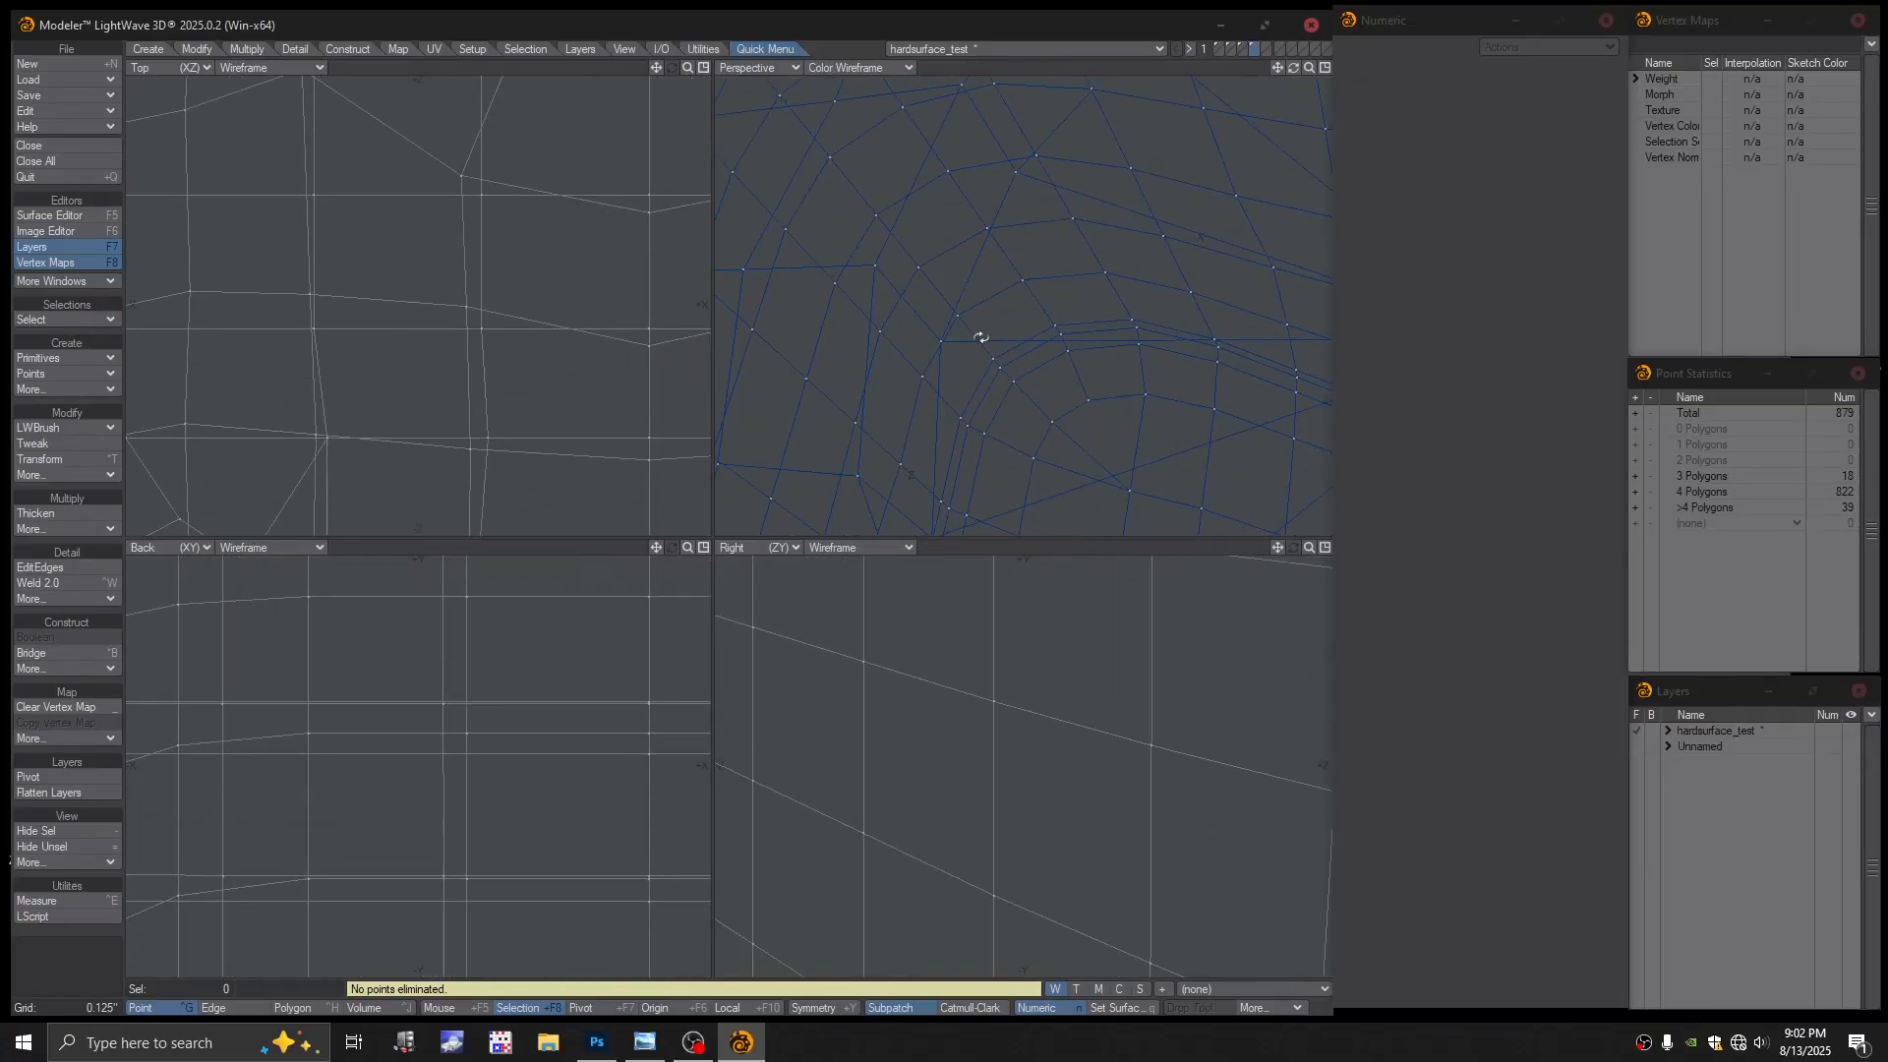
key("space")
left_click(919, 324)
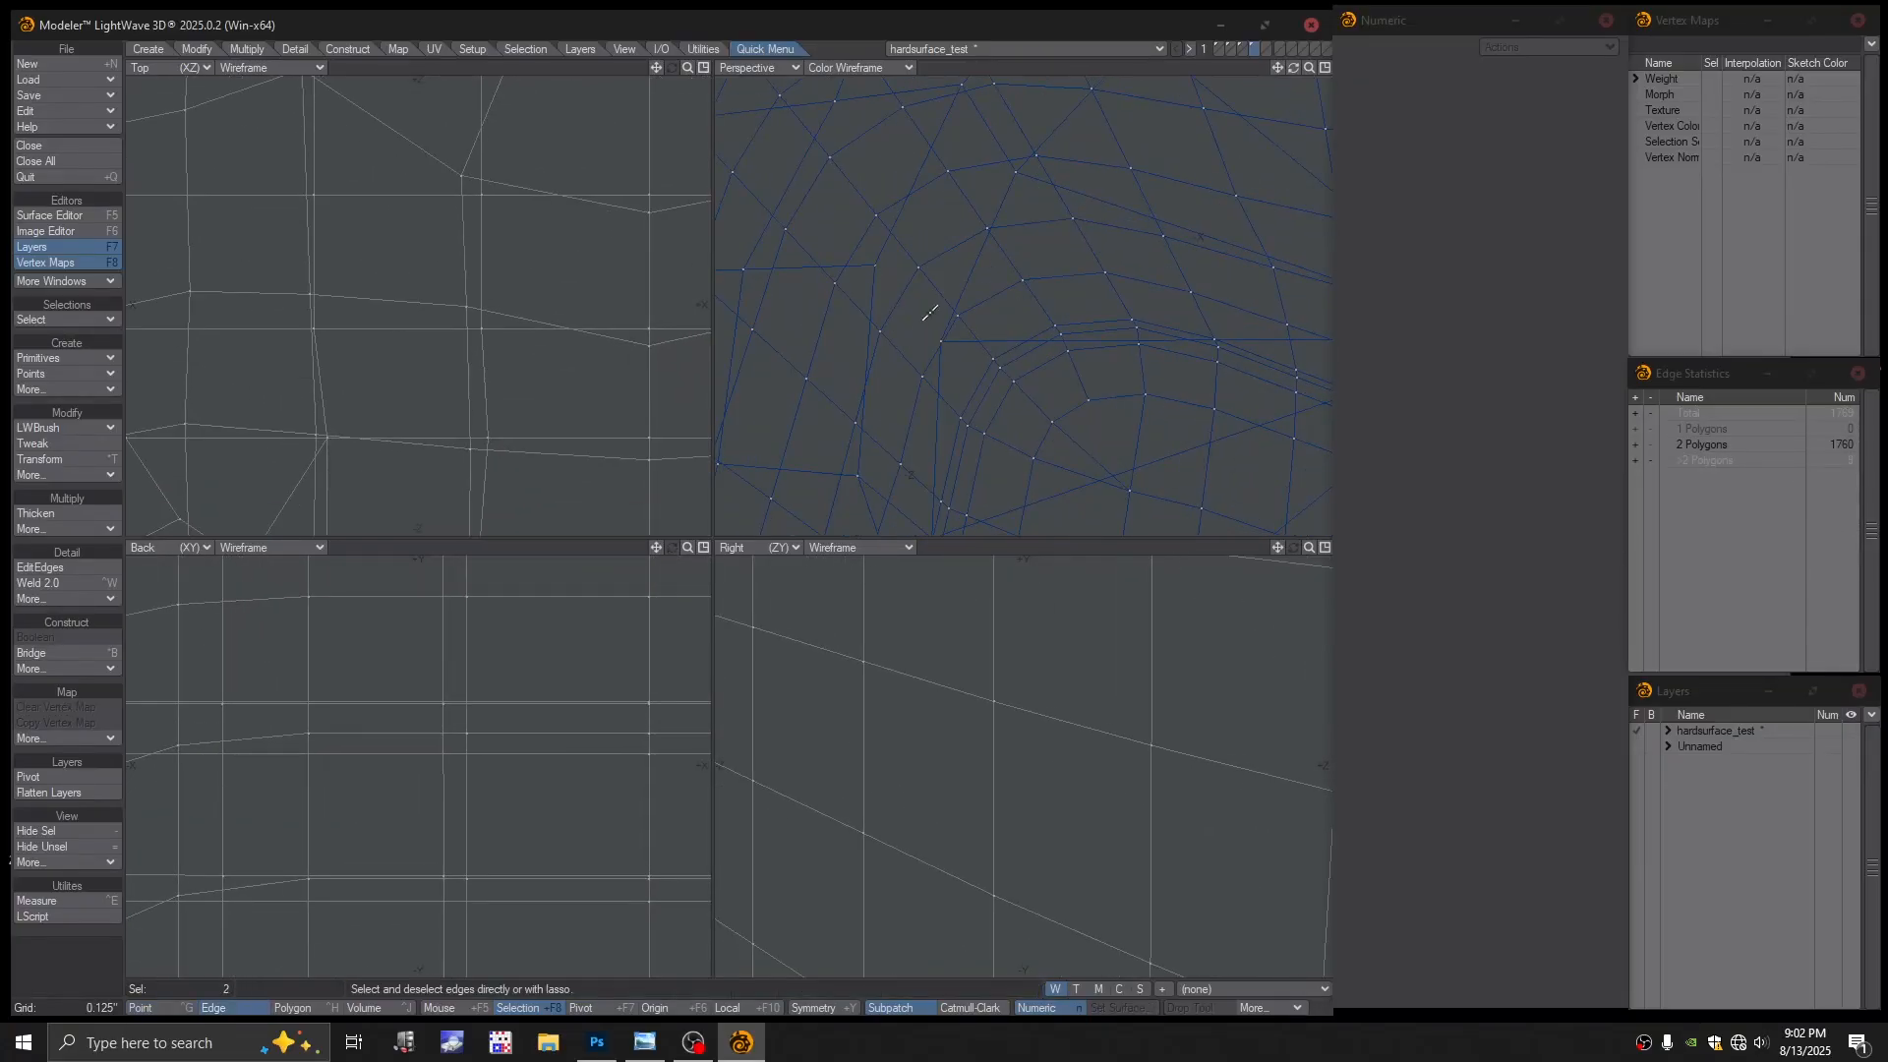
key("space")
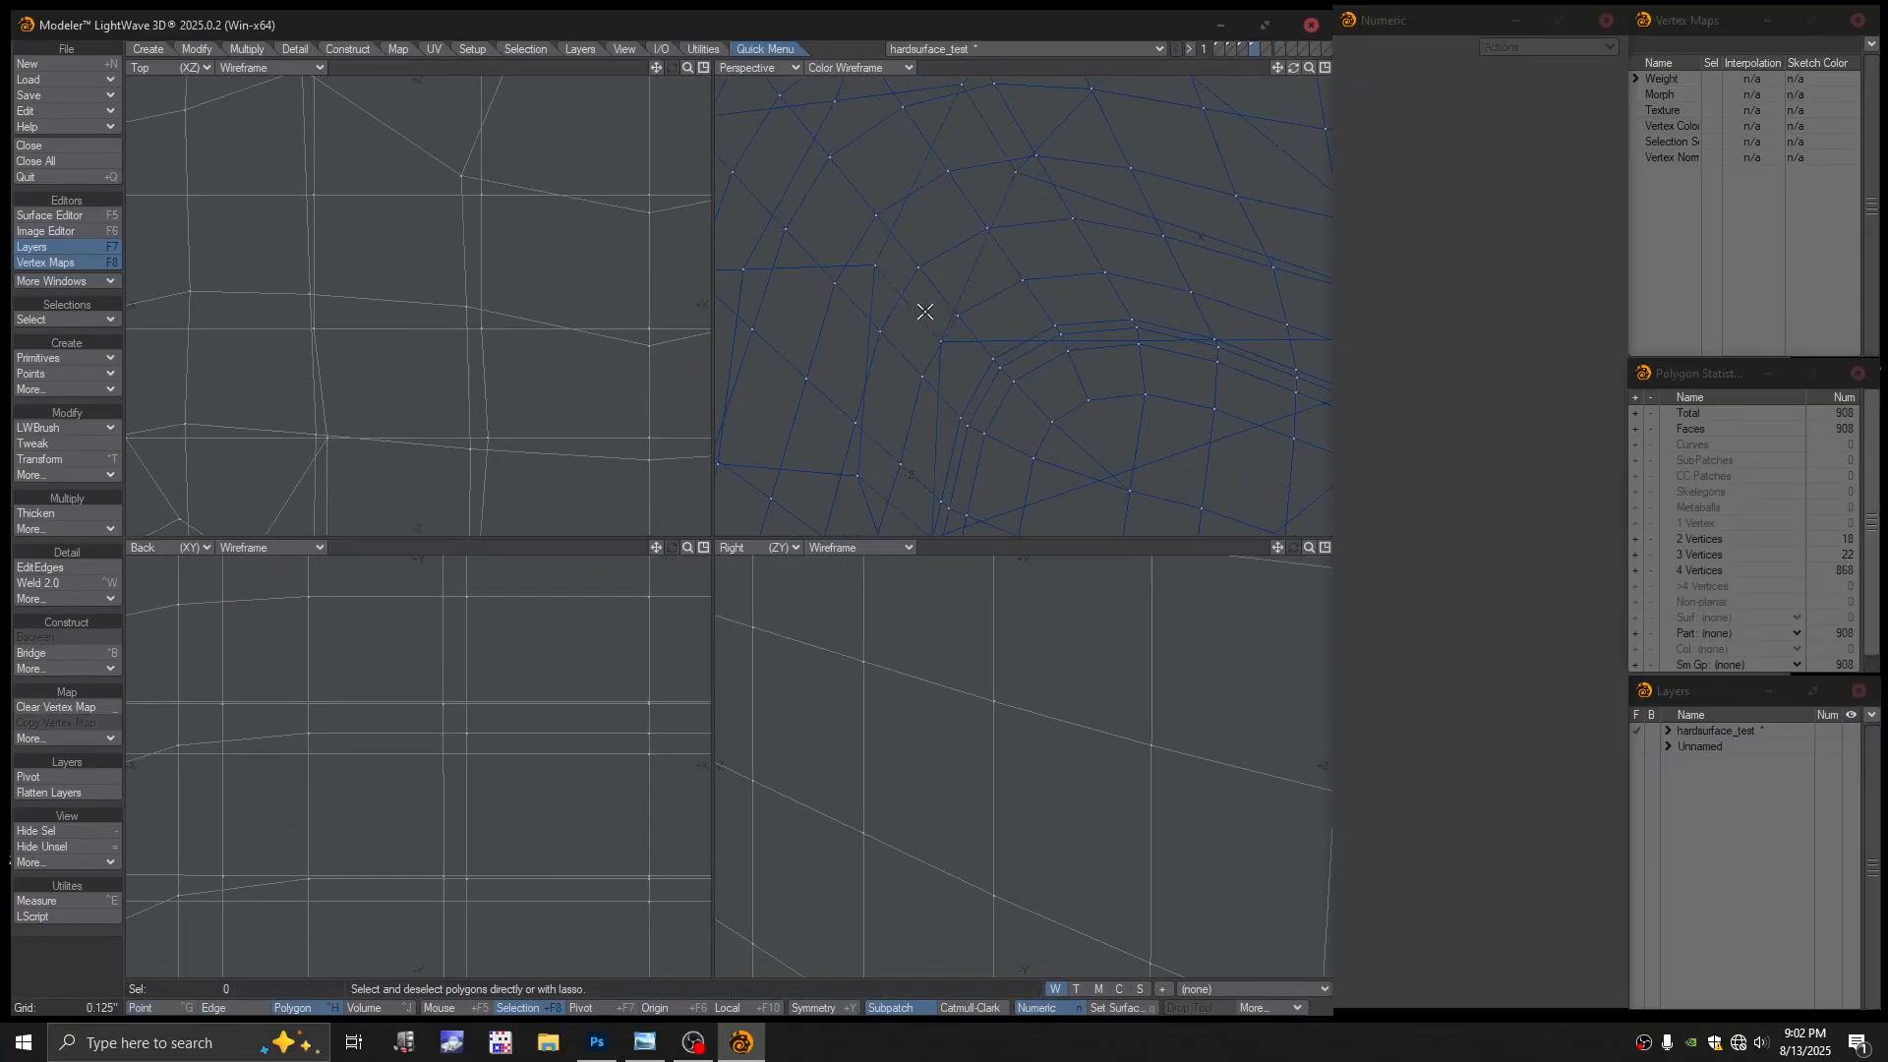
scroll(925, 336, "down", 5)
mouse_move(922, 337)
left_mouse_down("alt")
mouse_move(974, 315)
mouse_move(1029, 329)
mouse_move(970, 371)
mouse_move(954, 345)
left_mouse_up("alt")
scroll(1028, 328, "down", 4)
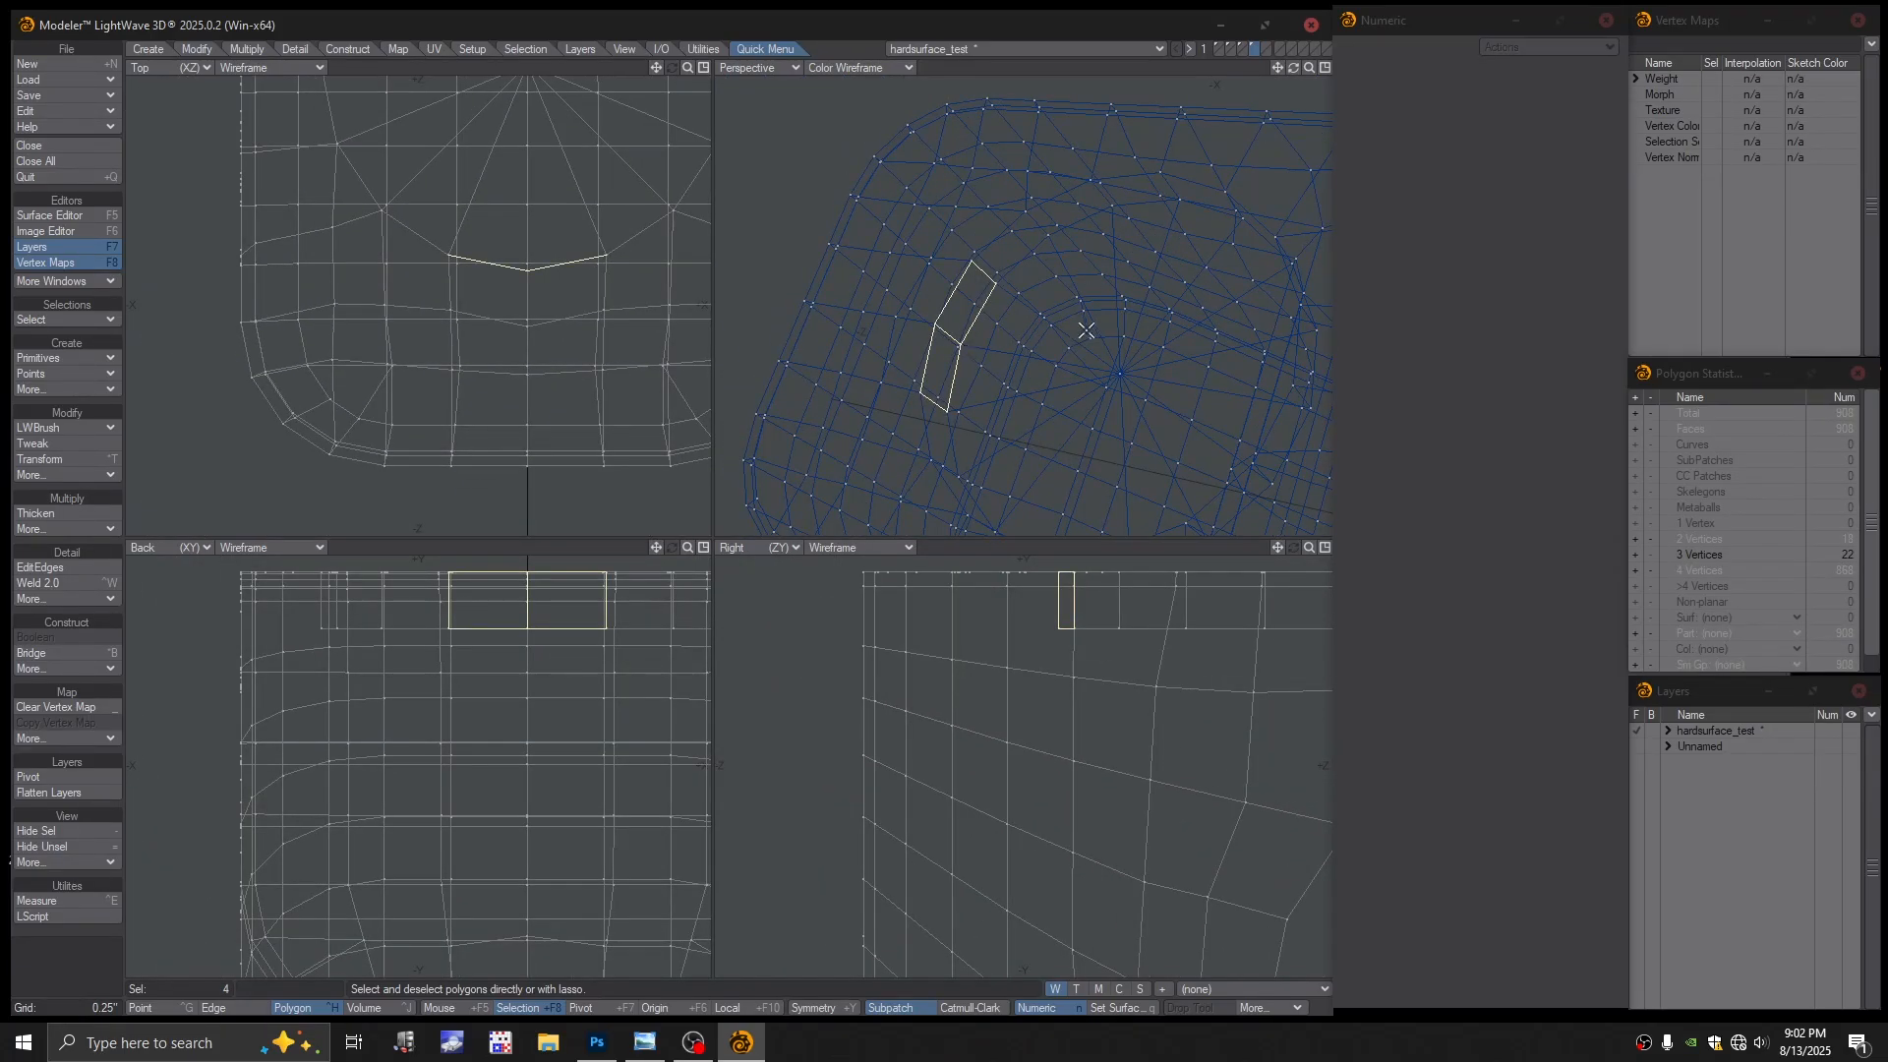
key("Delete")
Switch the perspective view back to Textured Wire
left_click(879, 68)
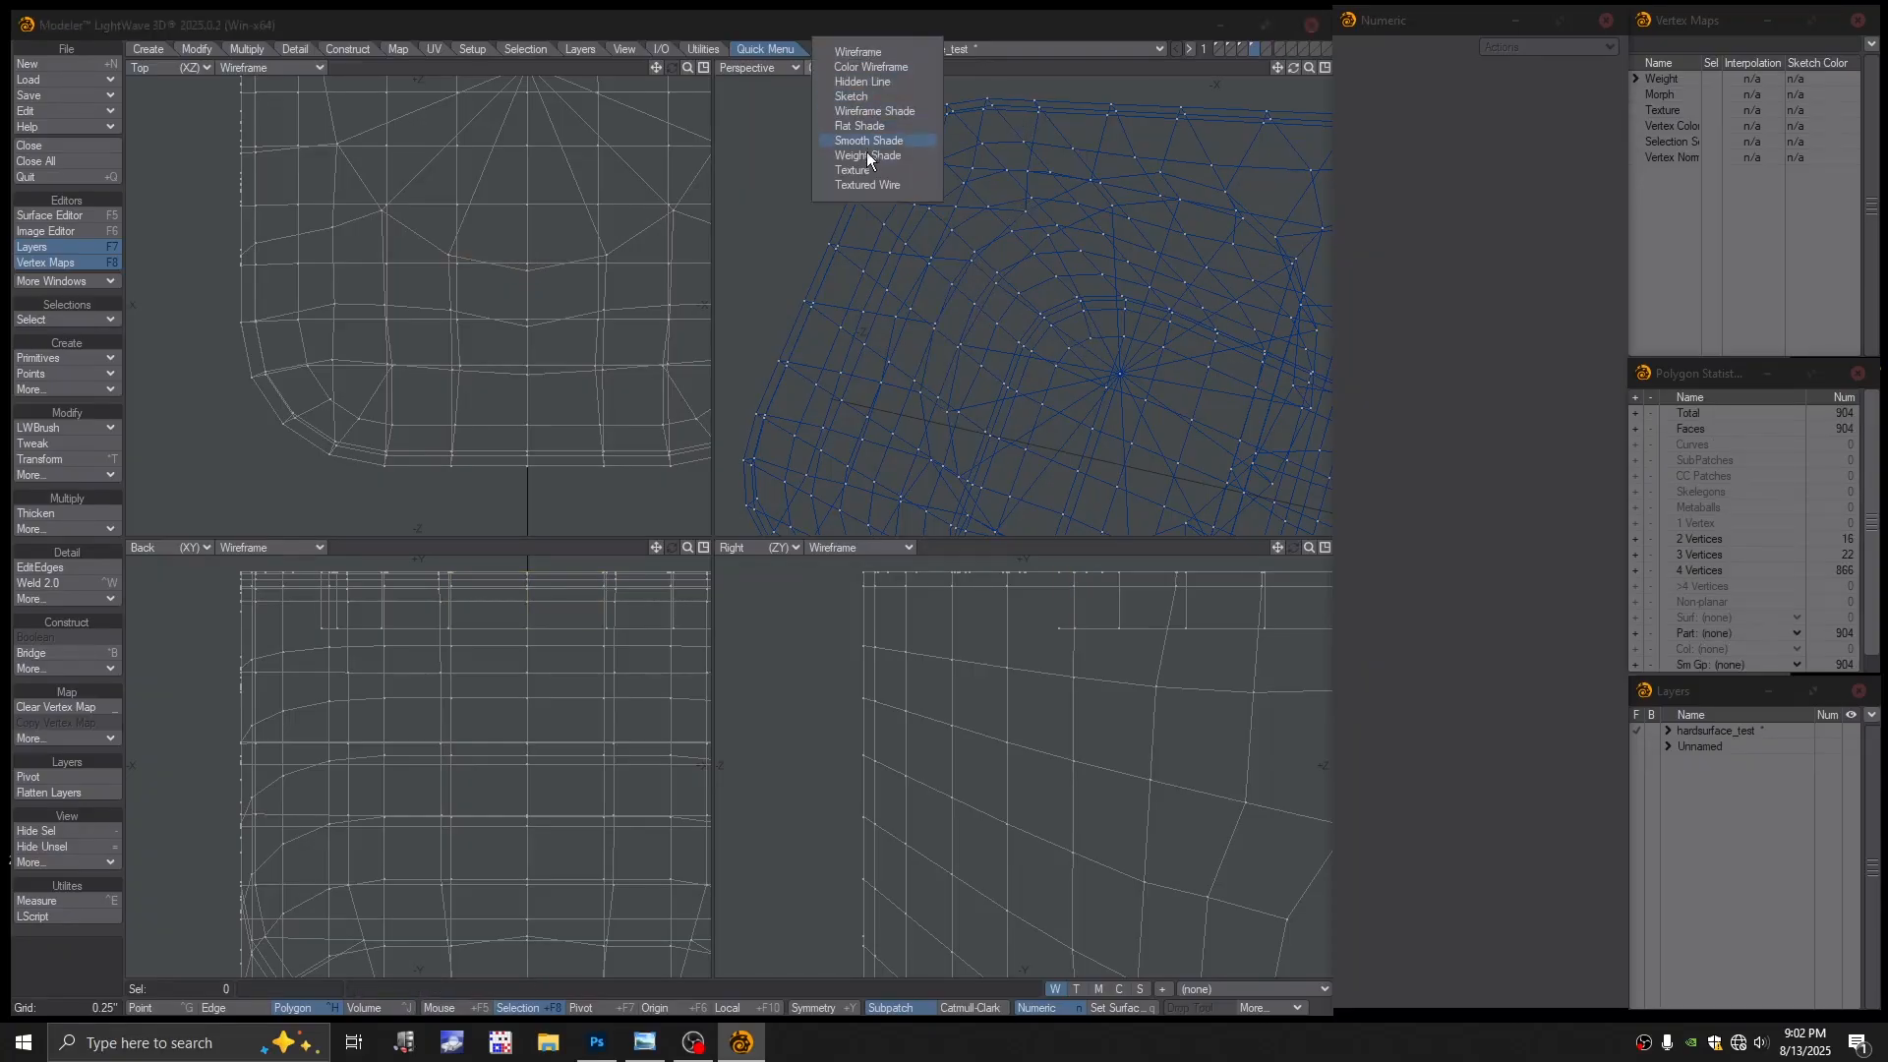
left_click(865, 192)
scroll(1005, 369, "up", 3)
left_click_drag(1005, 370, 909, 308, "alt")
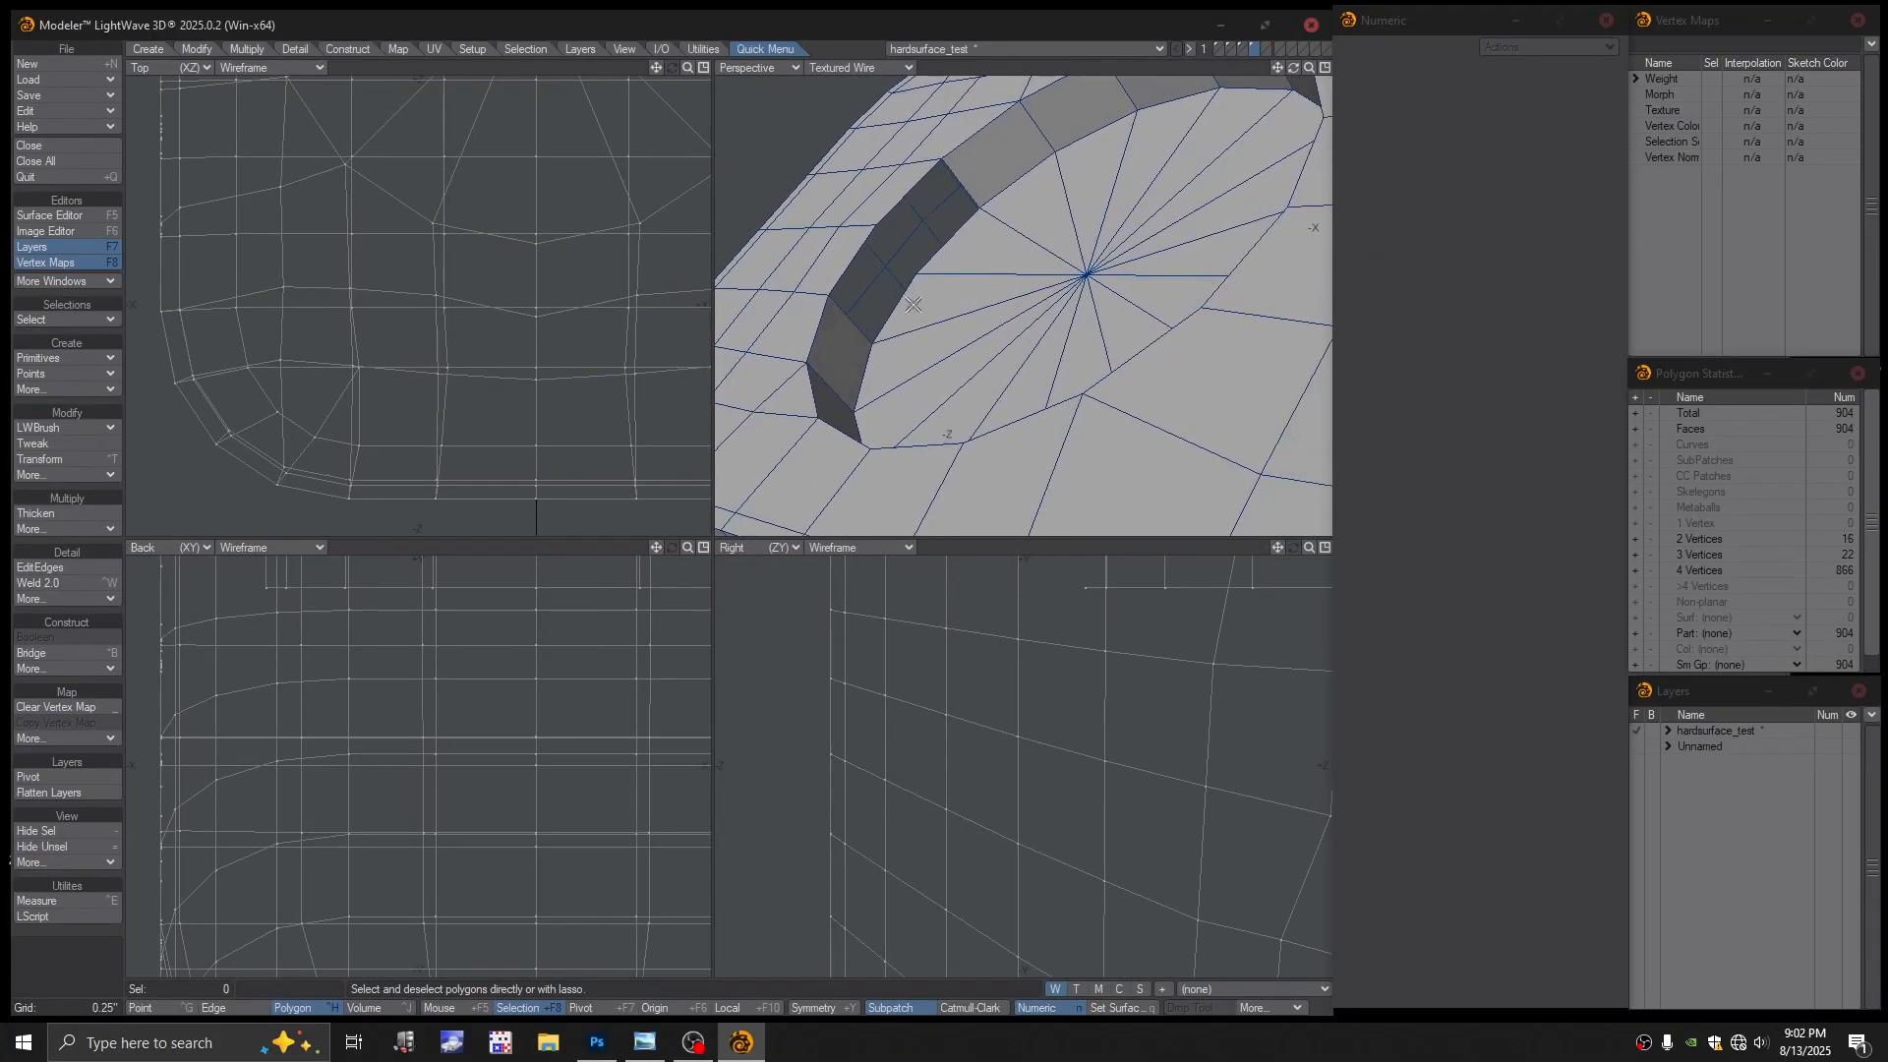
Bridge the two edges across the rim gap and preview the mesh as subpatches
key("ctrl+h")
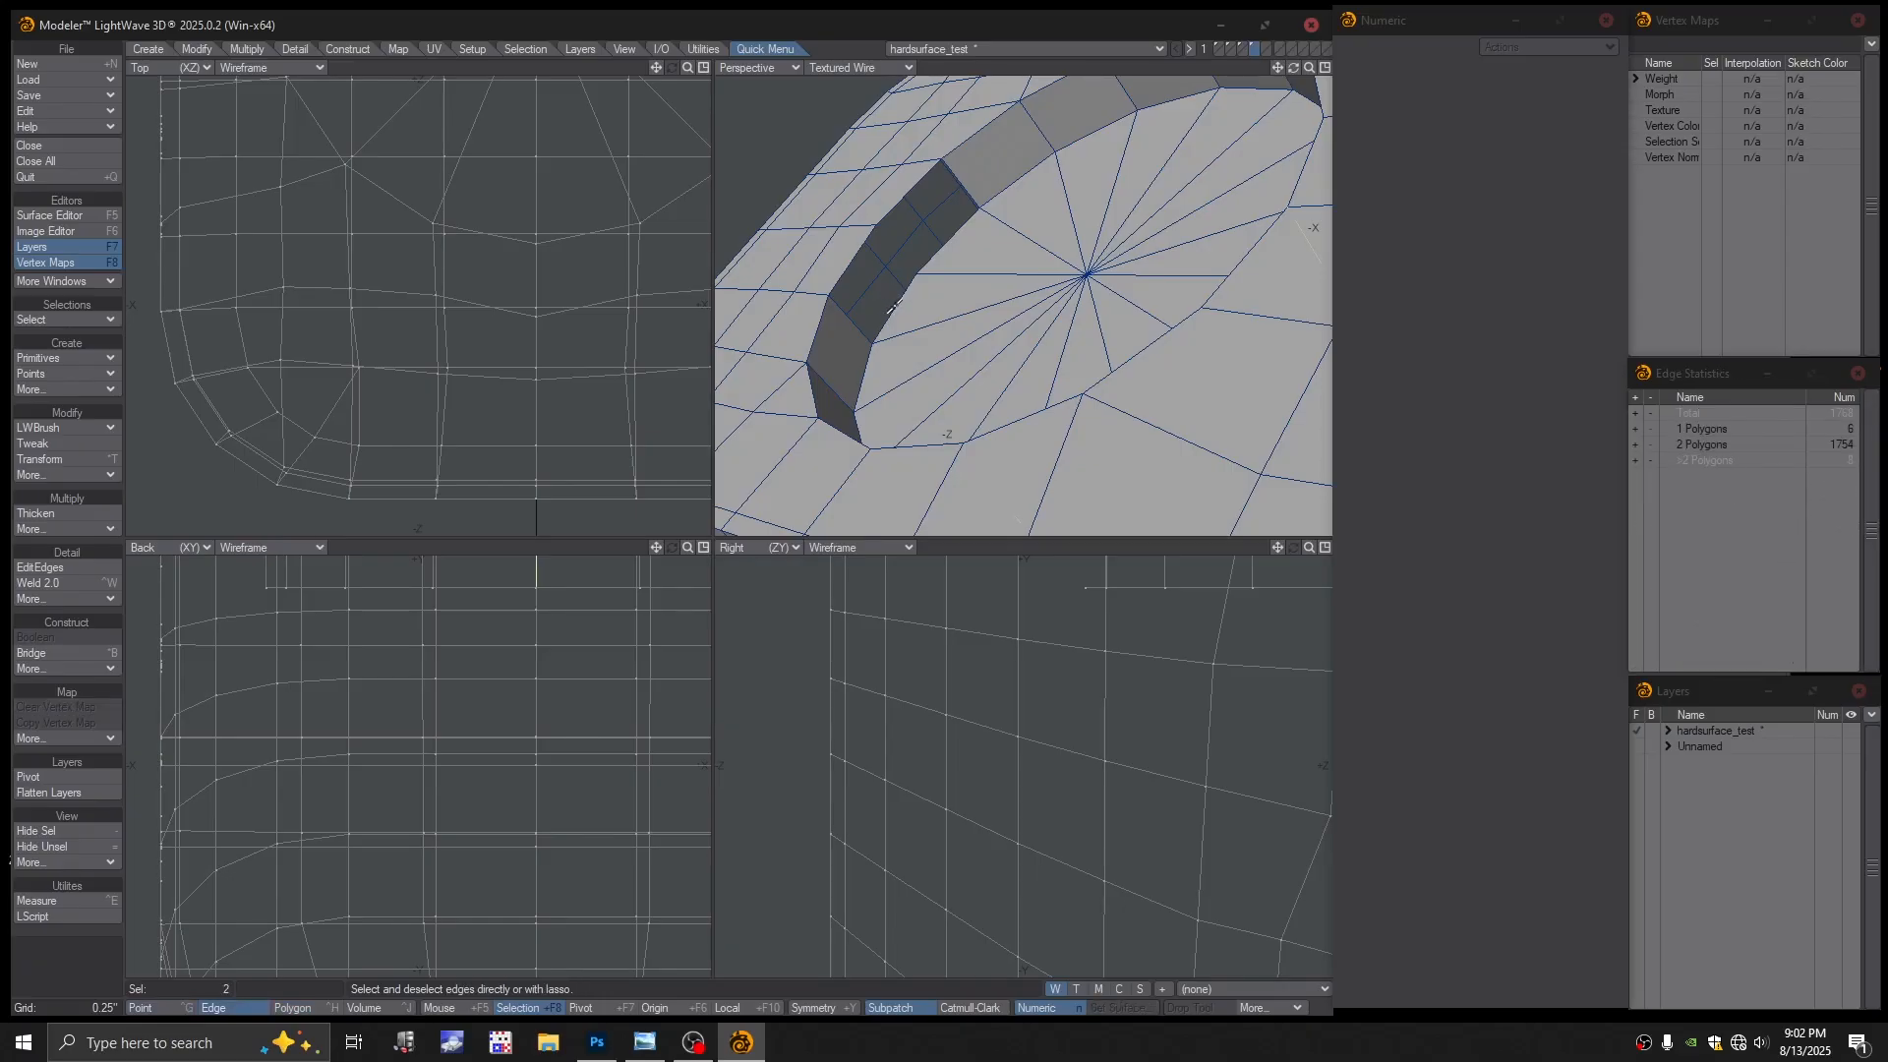
left_click(895, 310)
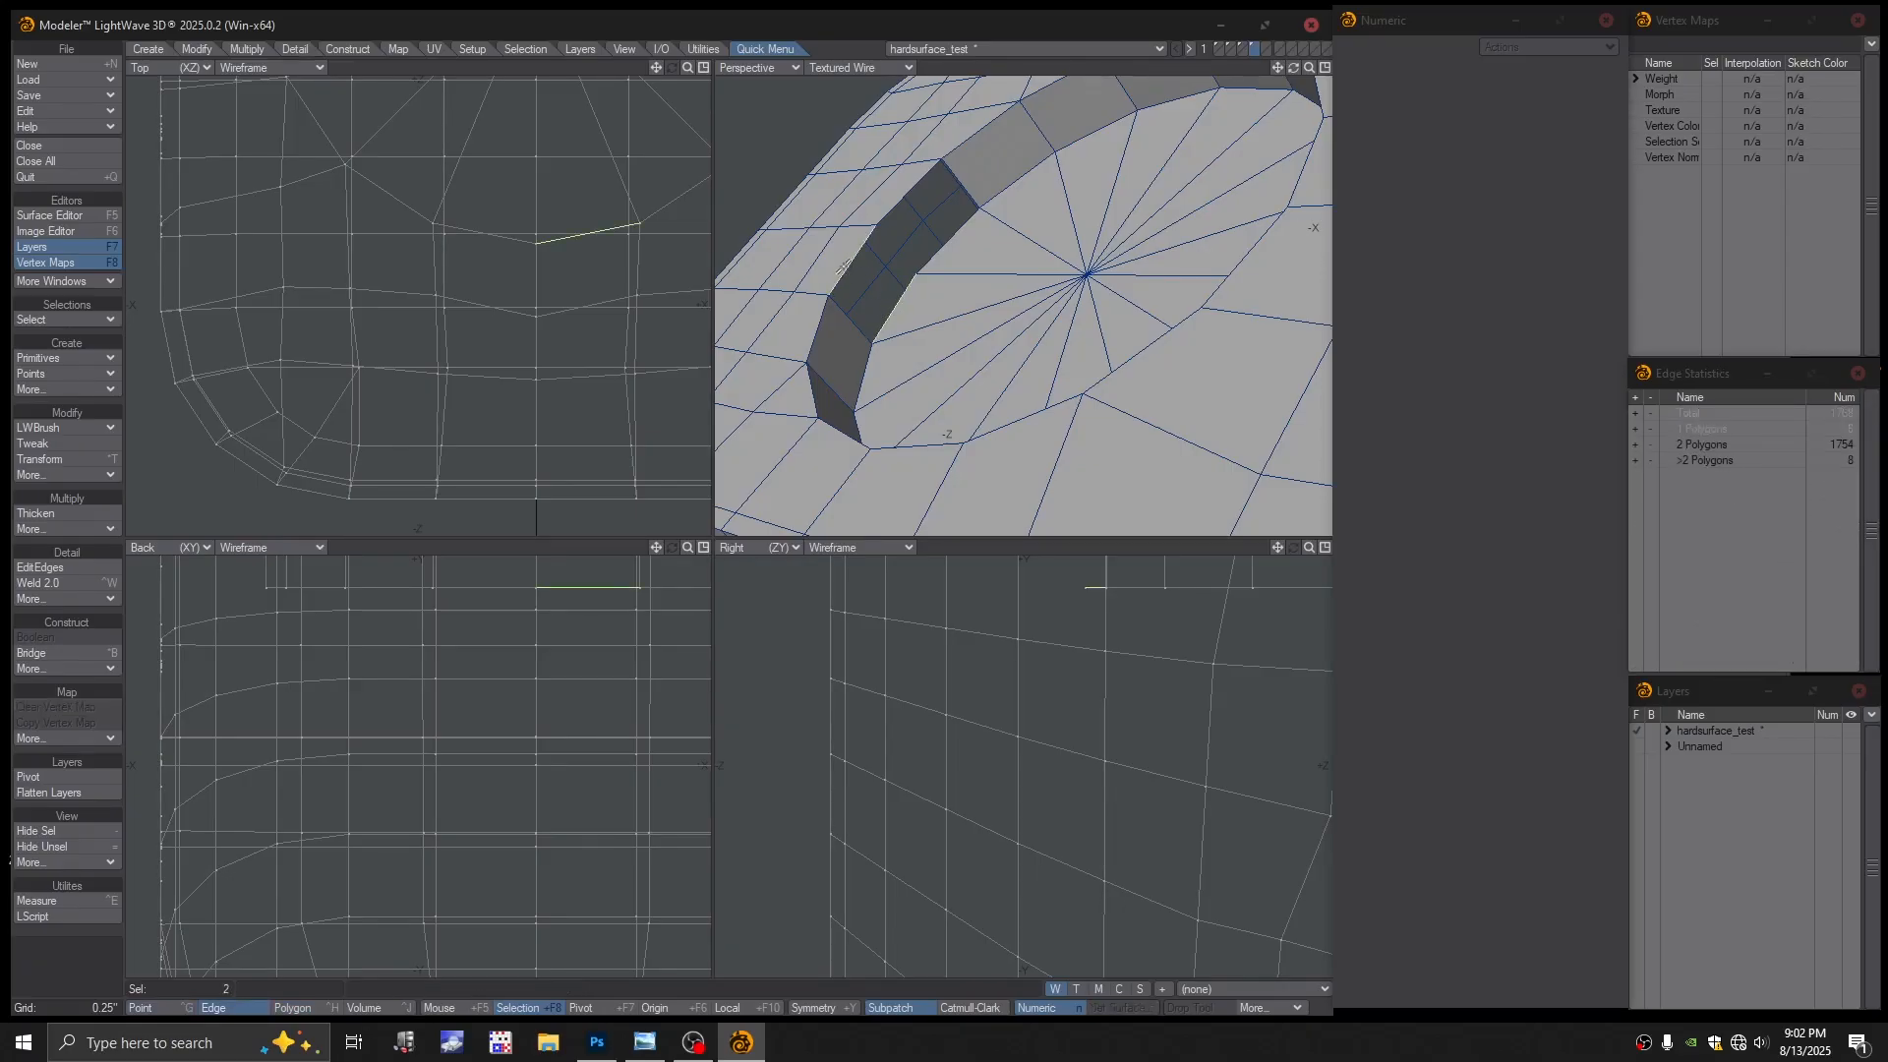
left_click(926, 242)
left_click_drag(890, 207, 937, 223, "alt")
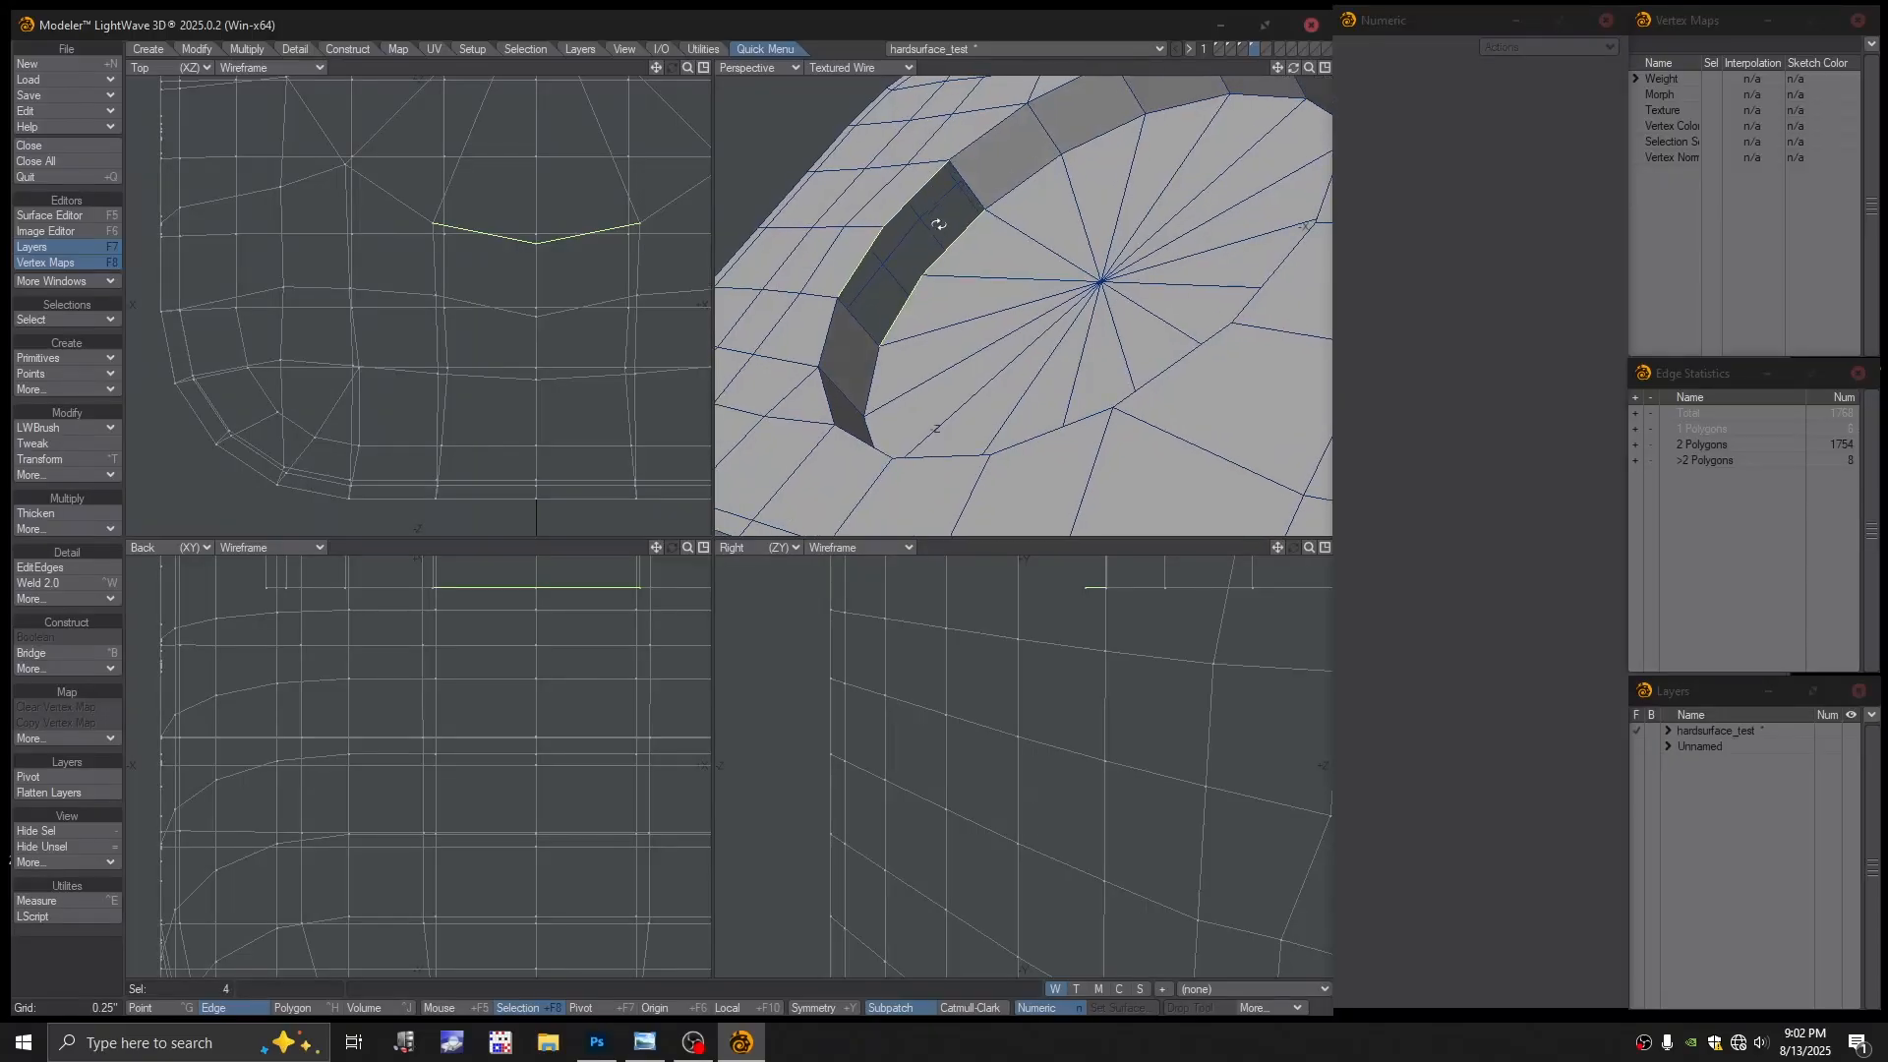
key("ctrl+b")
key("space")
key("Tab")
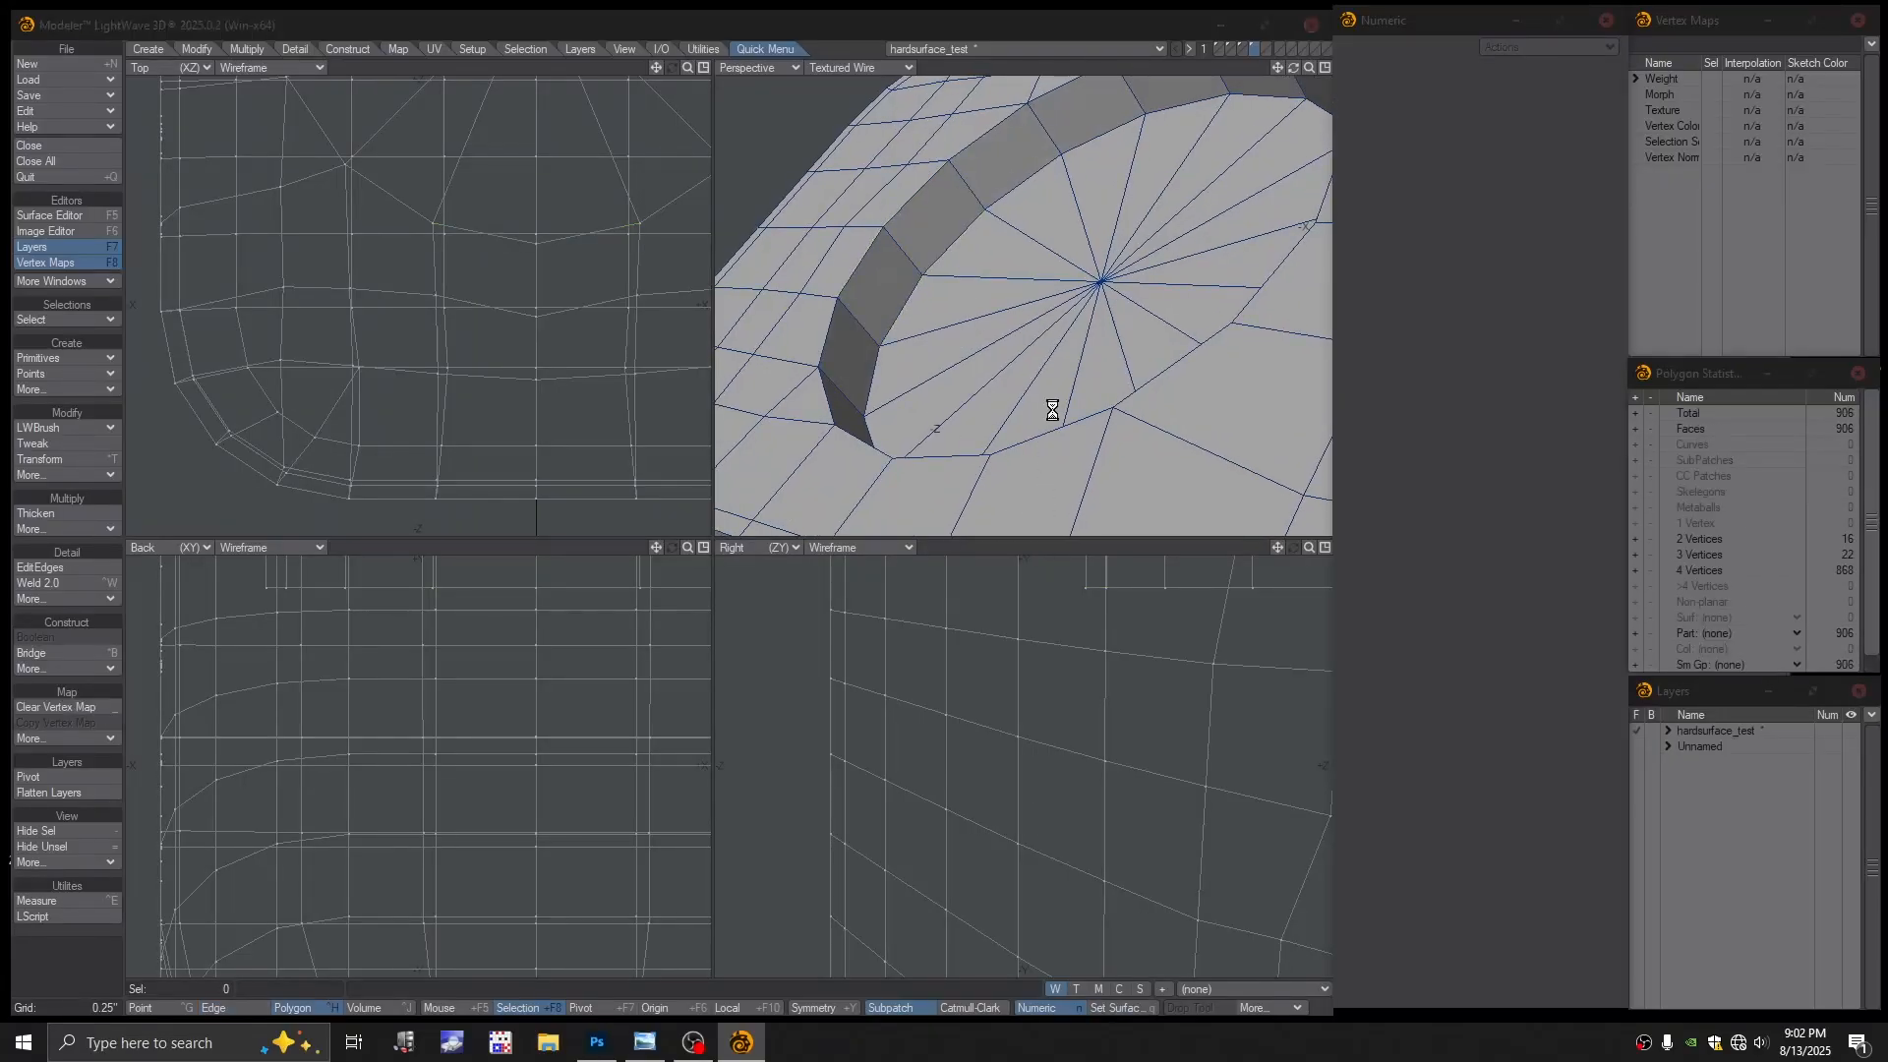
left_click(931, 505)
Fit the model, turn subpatches off, and select edges shared by more than two polygons
key("a")
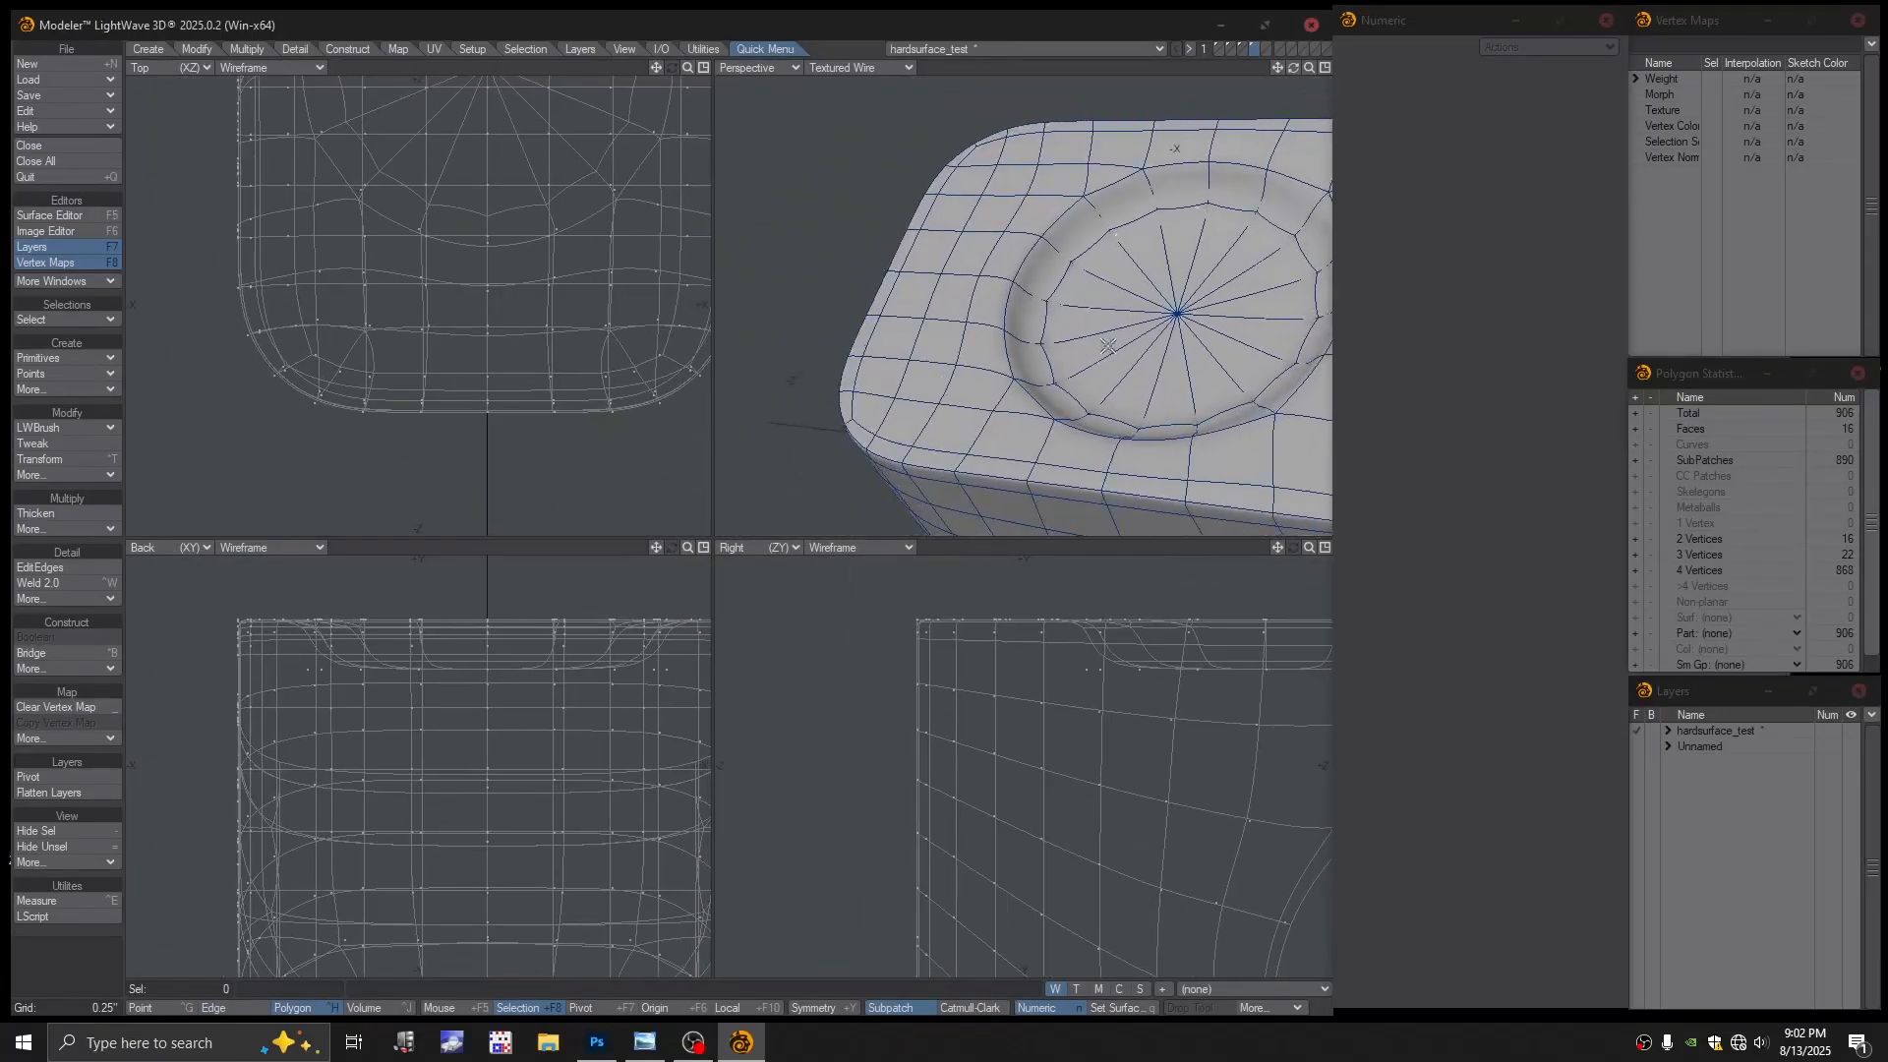
key("Tab")
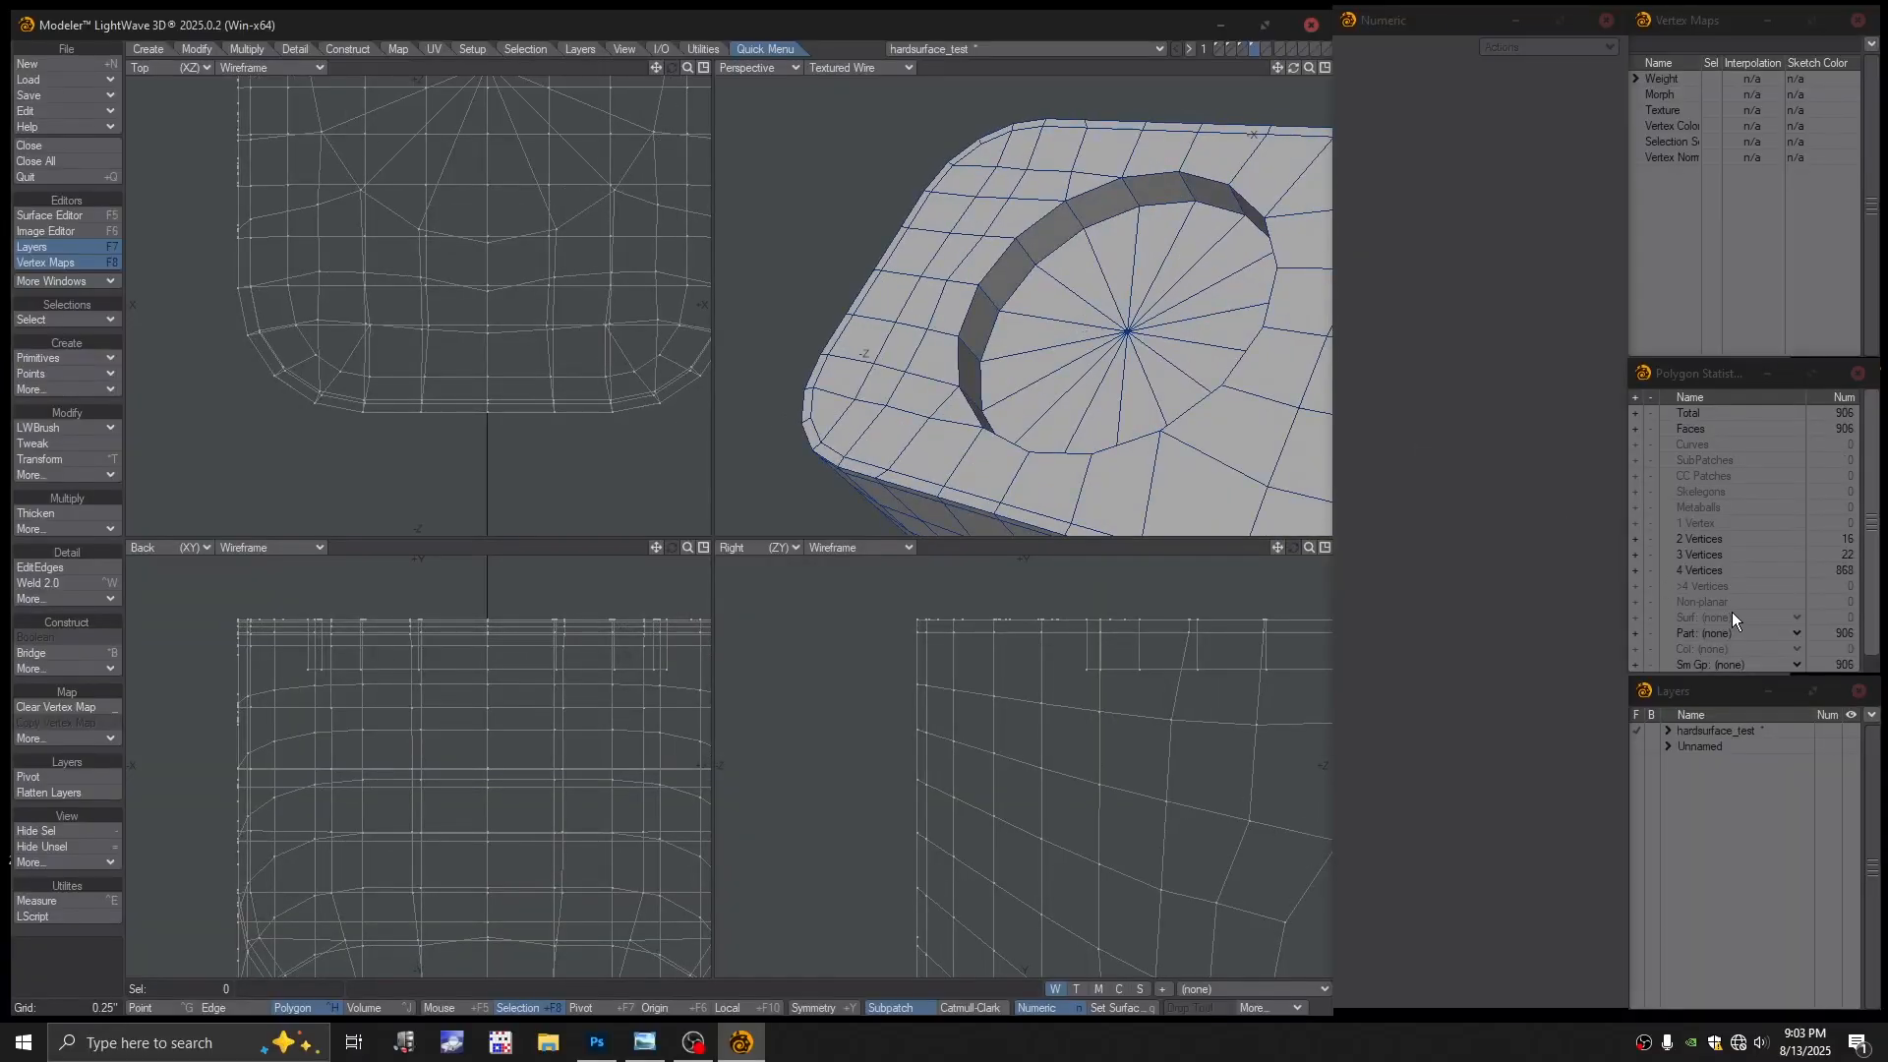
key("ctrl+g")
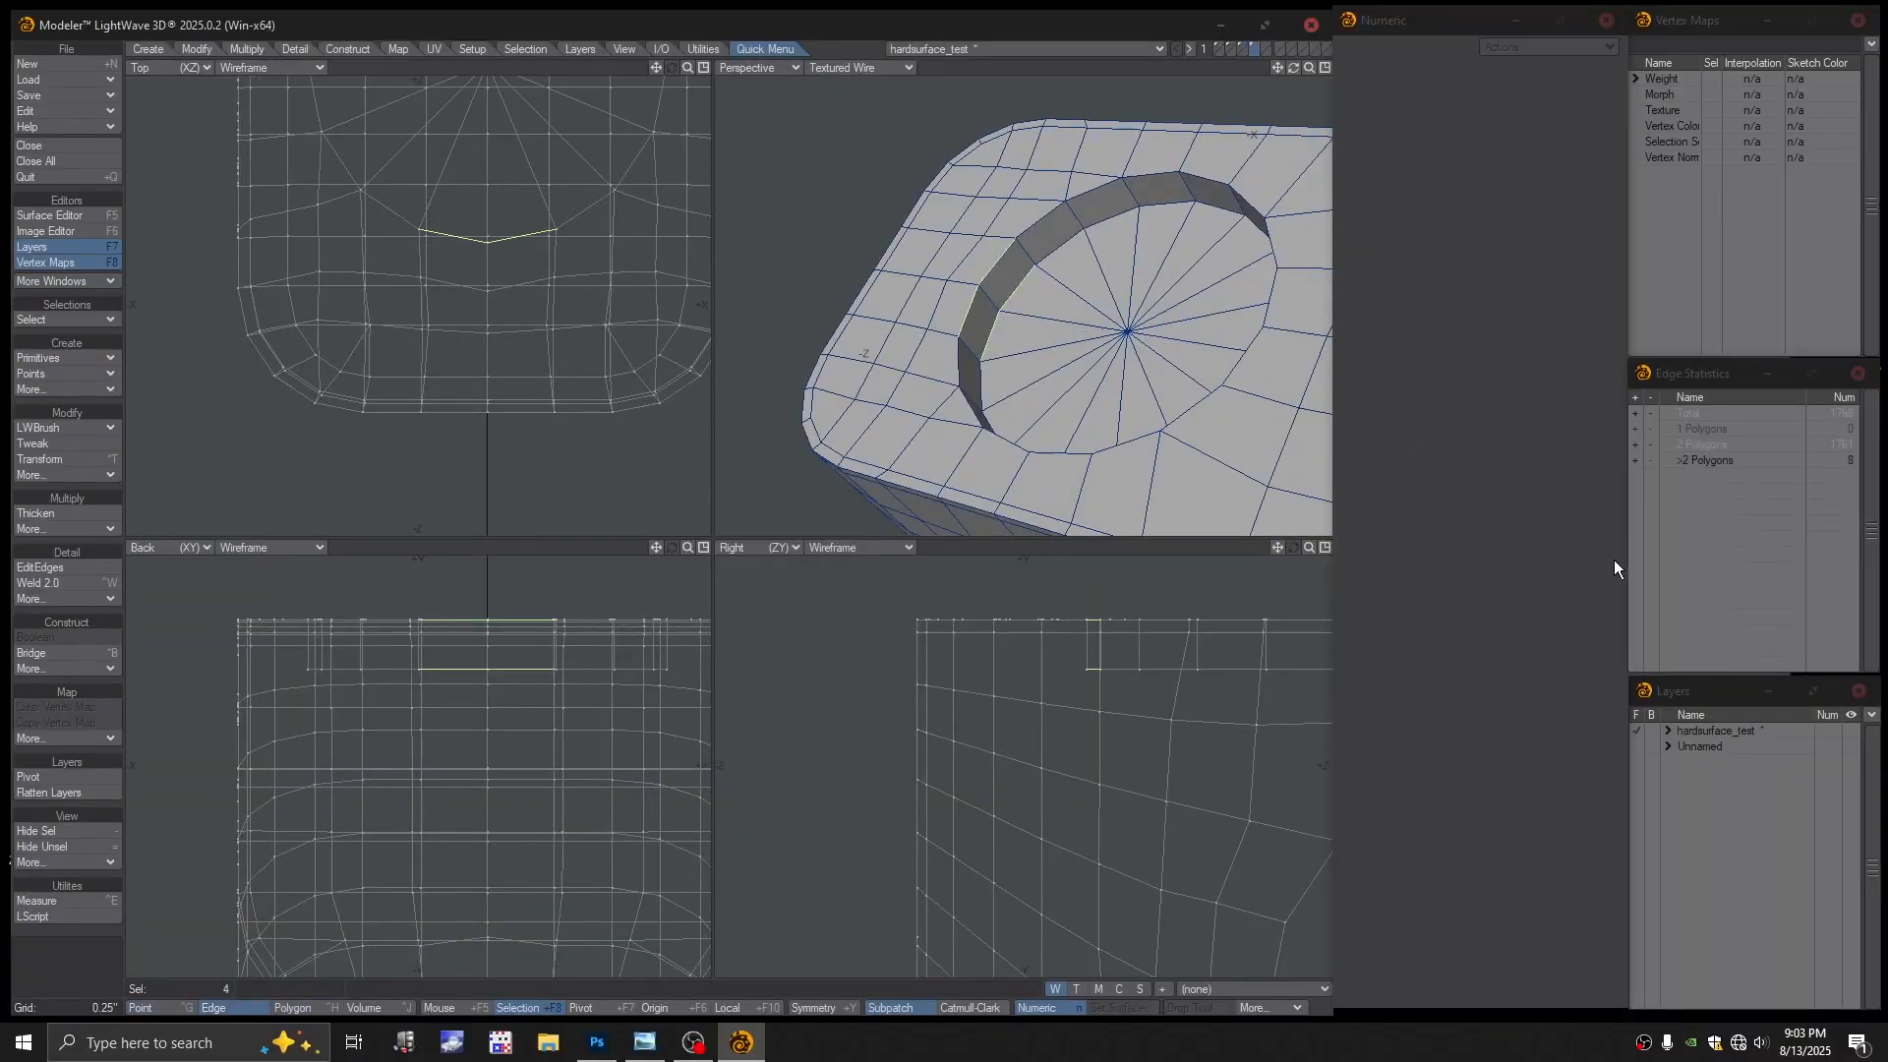
left_click(1636, 459)
left_click(1122, 557)
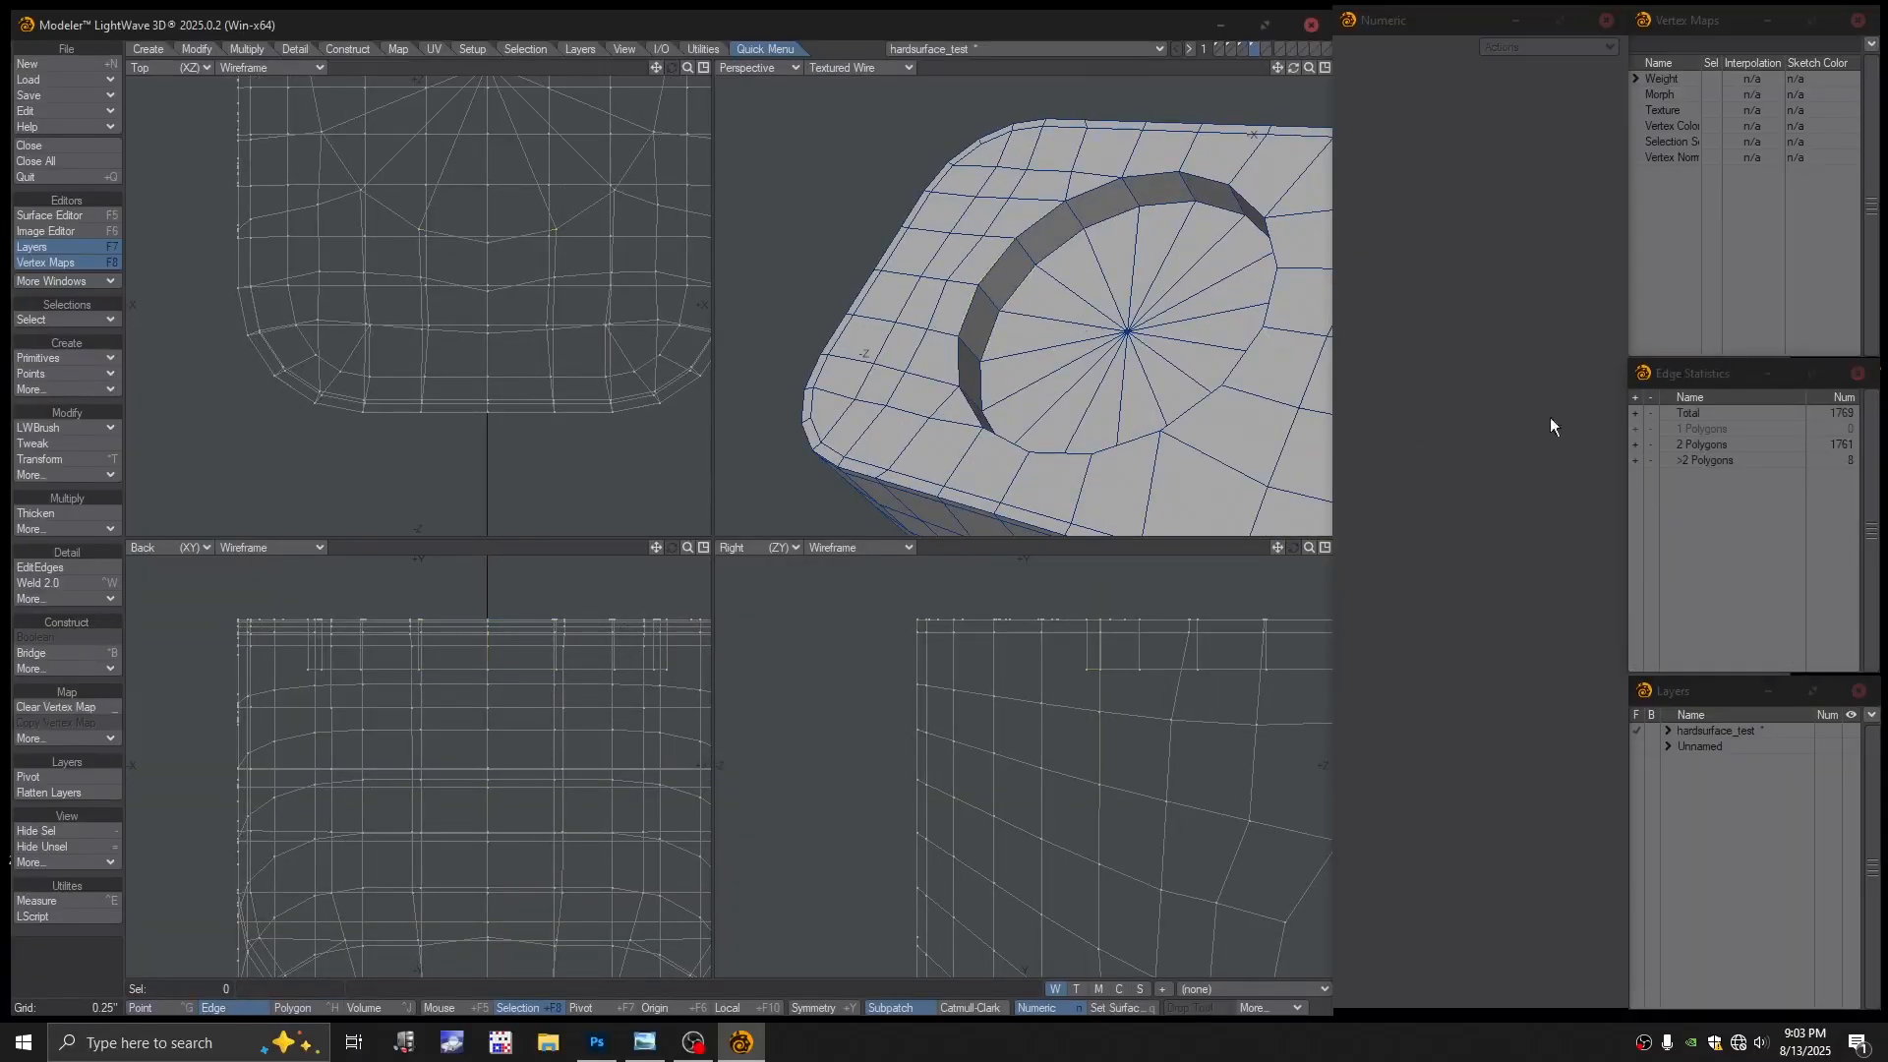
left_click(1634, 460)
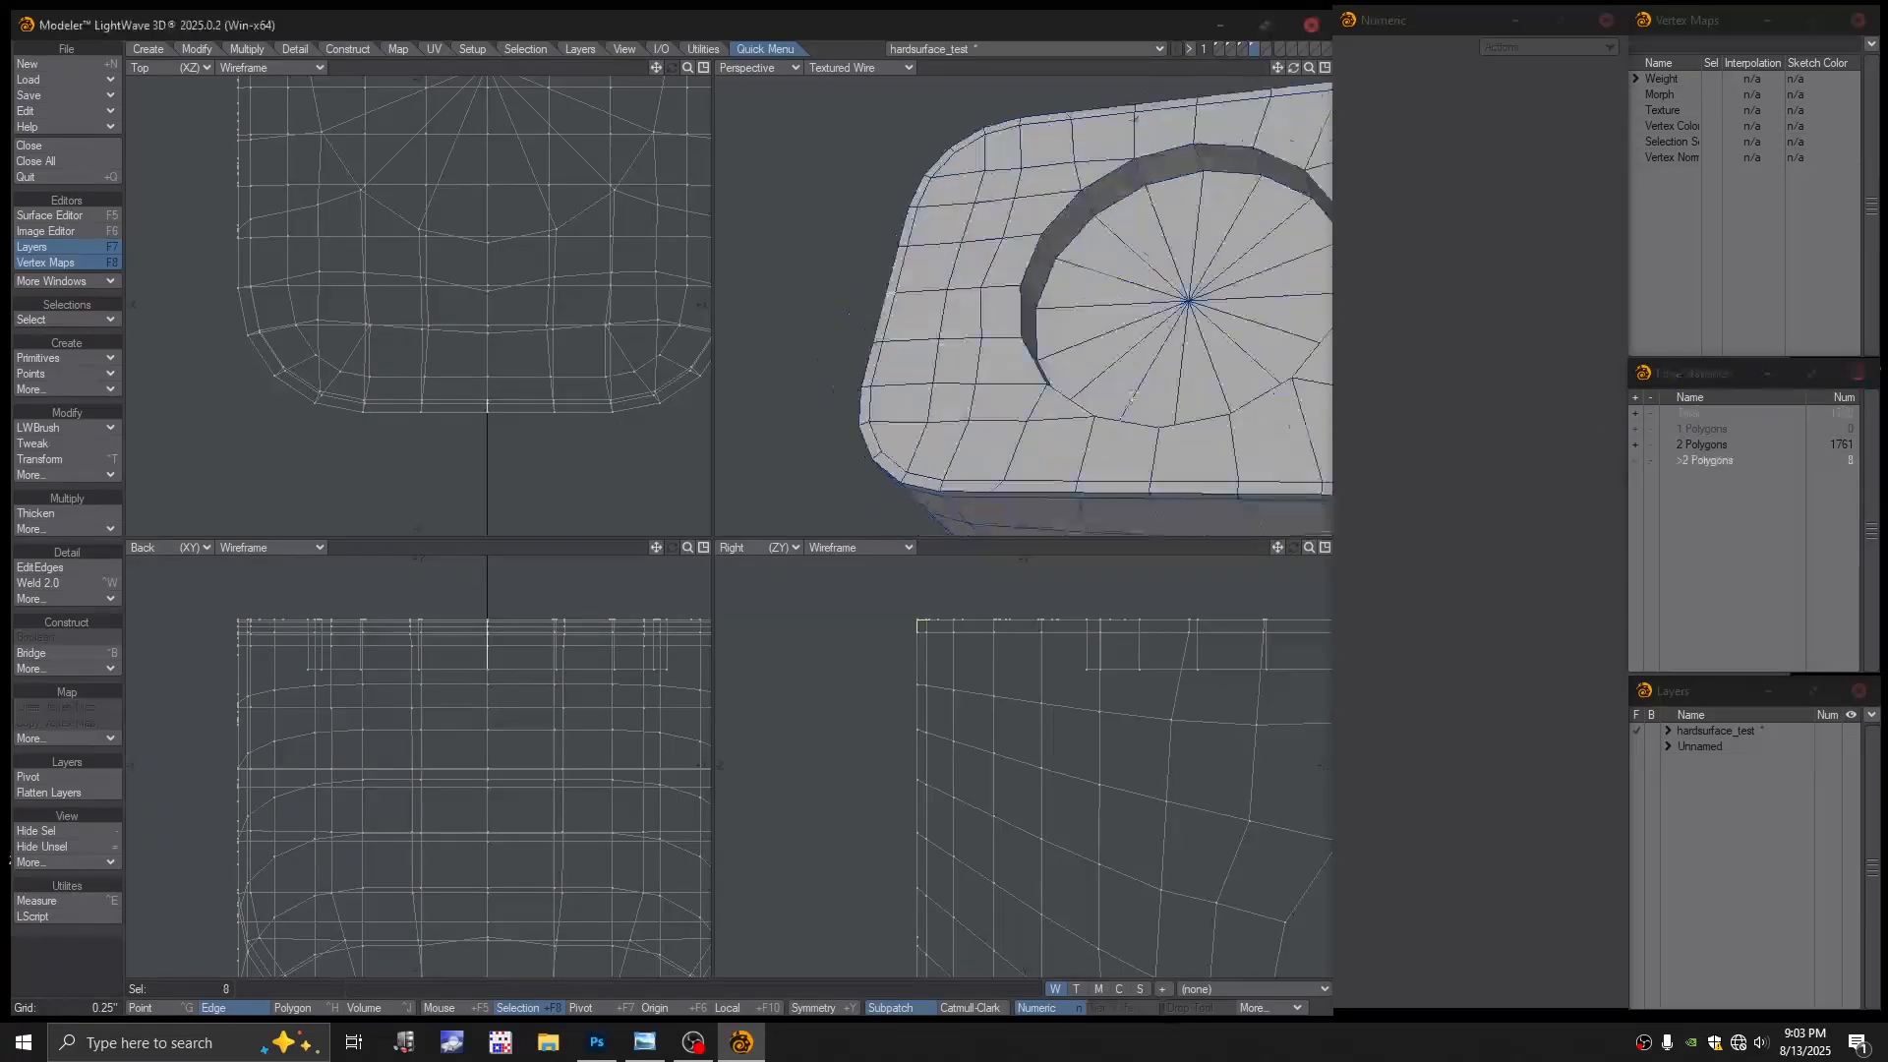
scroll(1152, 338, "up", 8)
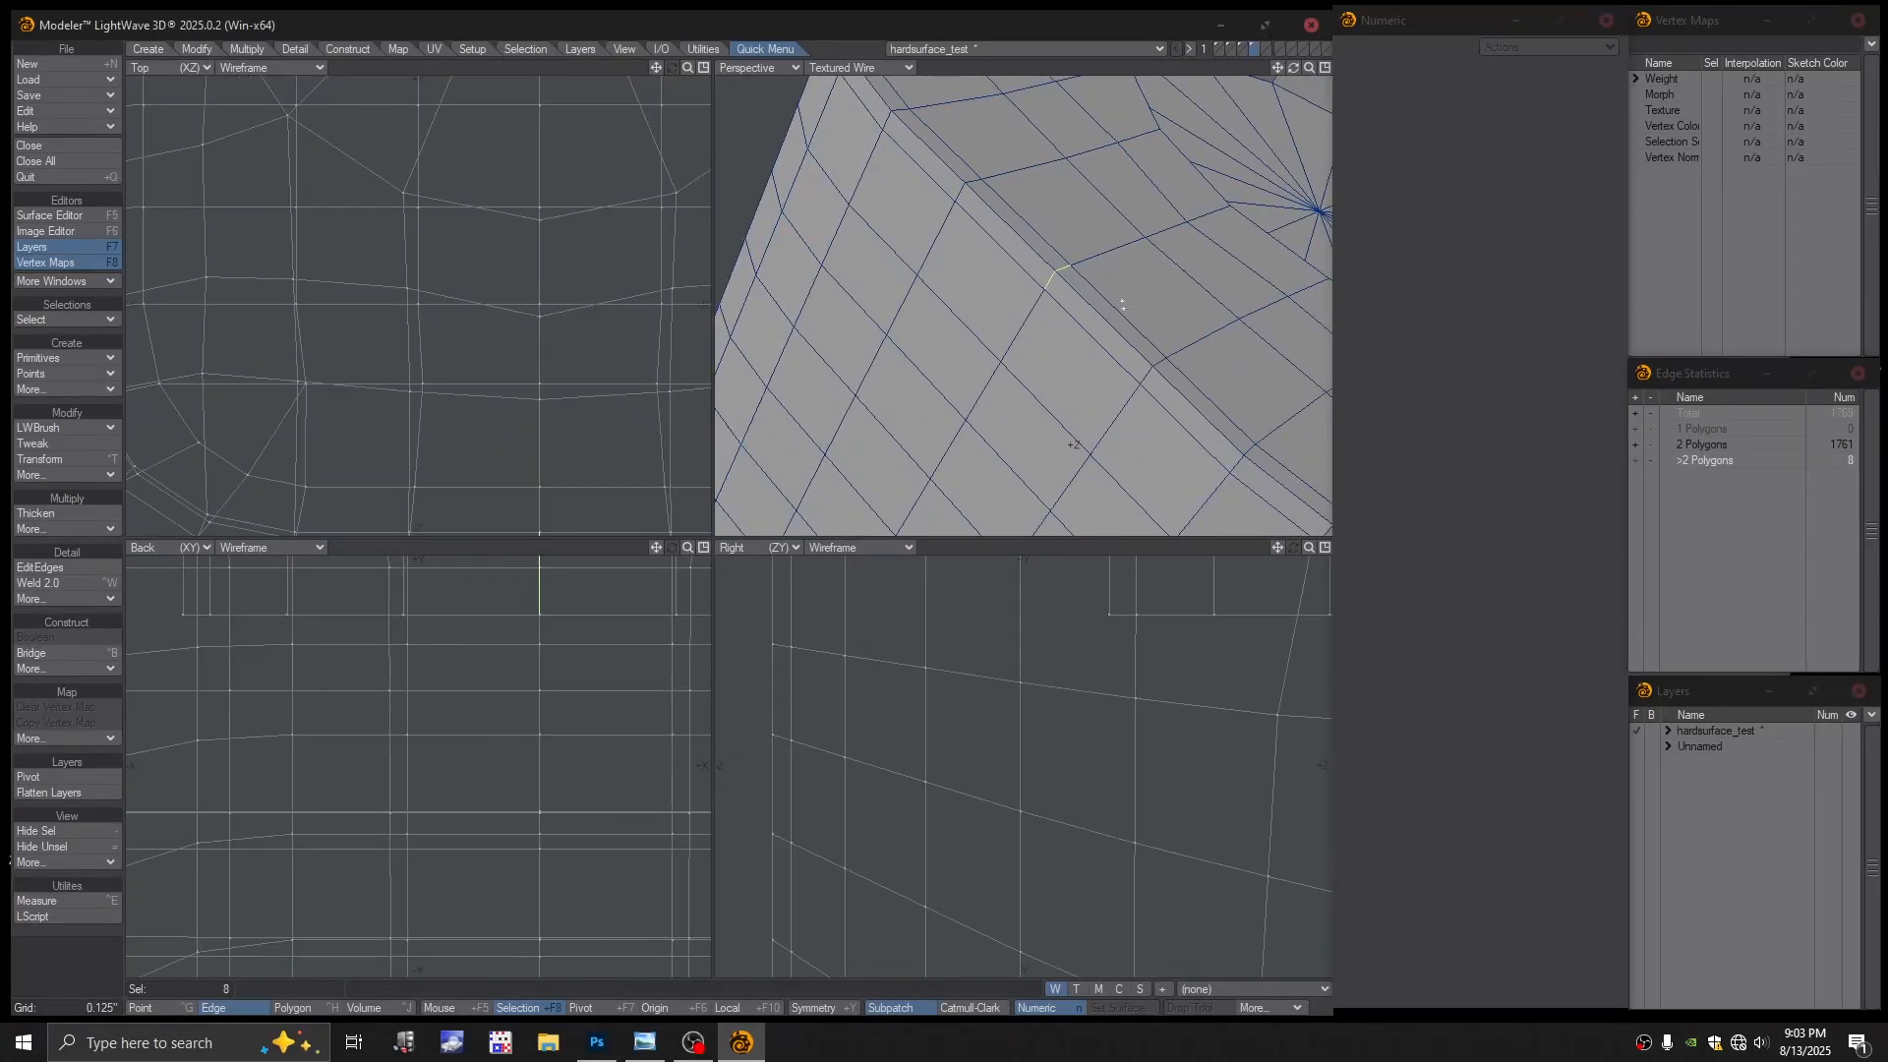
left_click_drag(1075, 322, 969, 378, "alt")
Inspect a rim edge, then open the perspective view's display-style list for Color Wireframe
left_click(1159, 551)
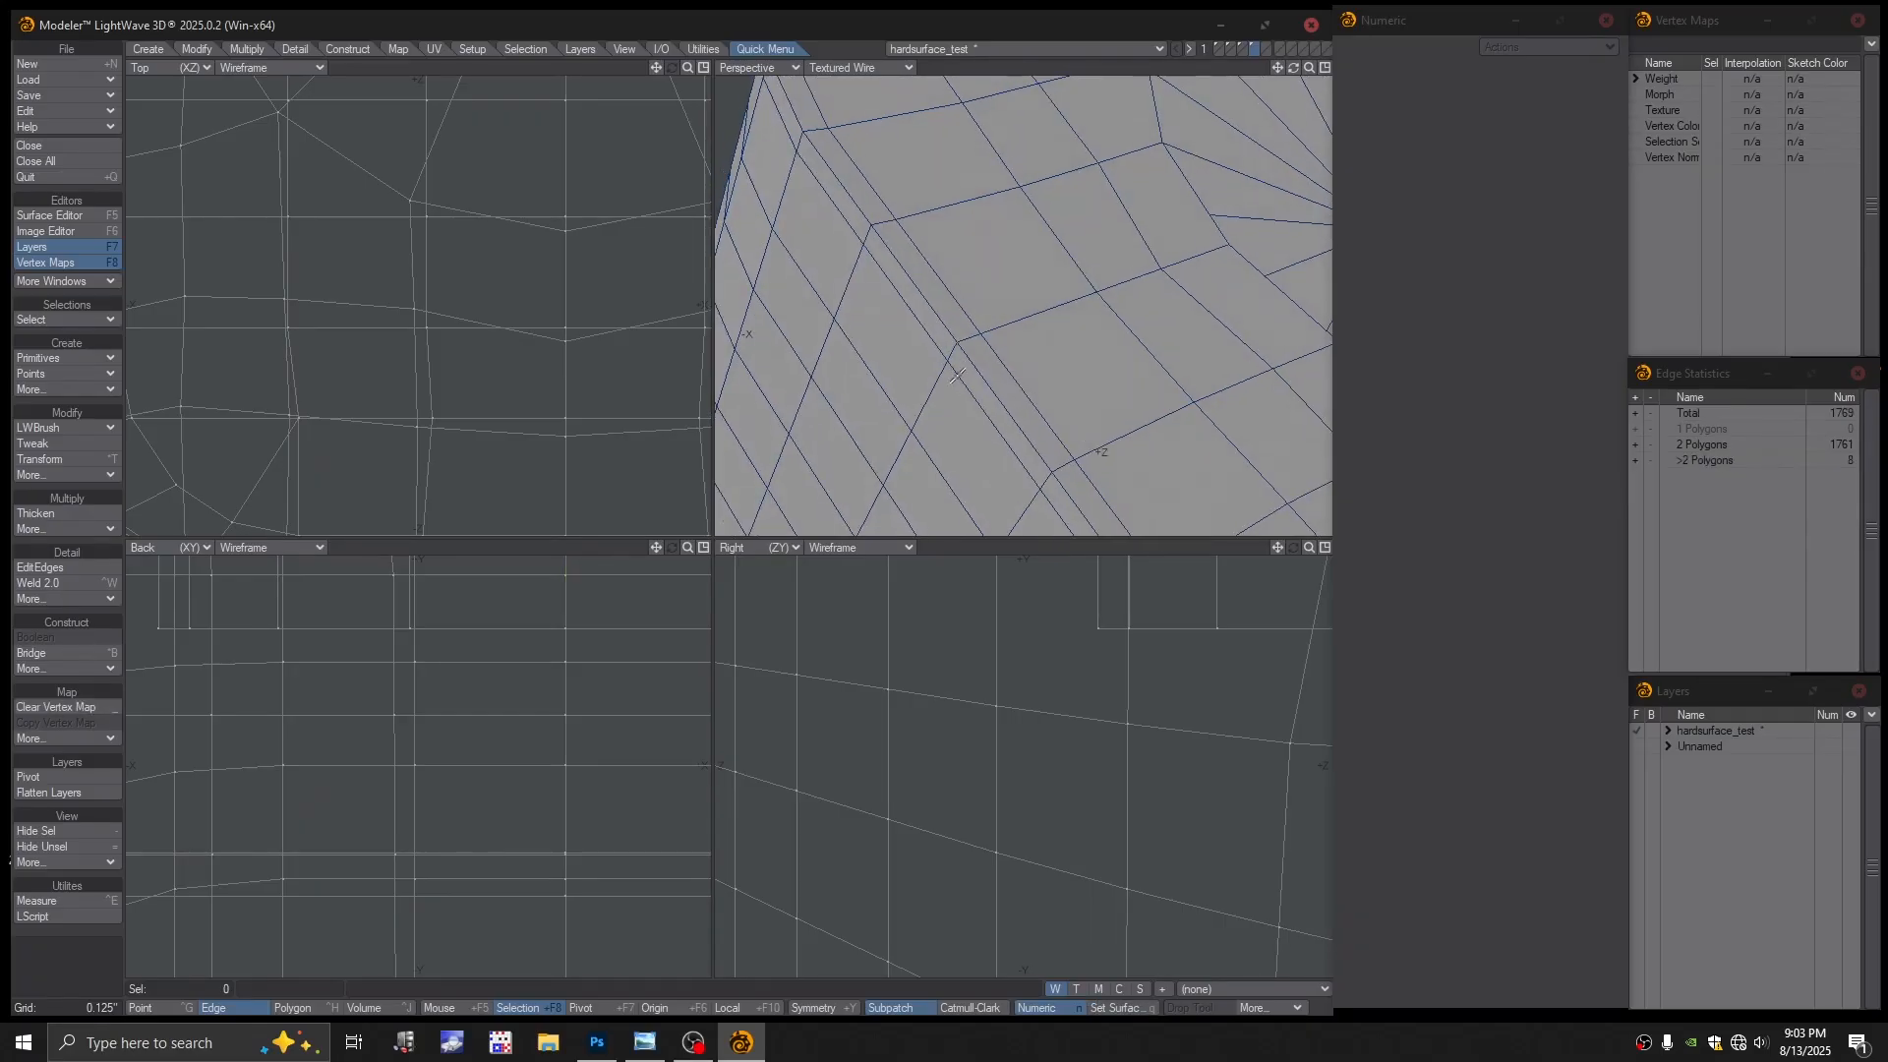
left_click(947, 352)
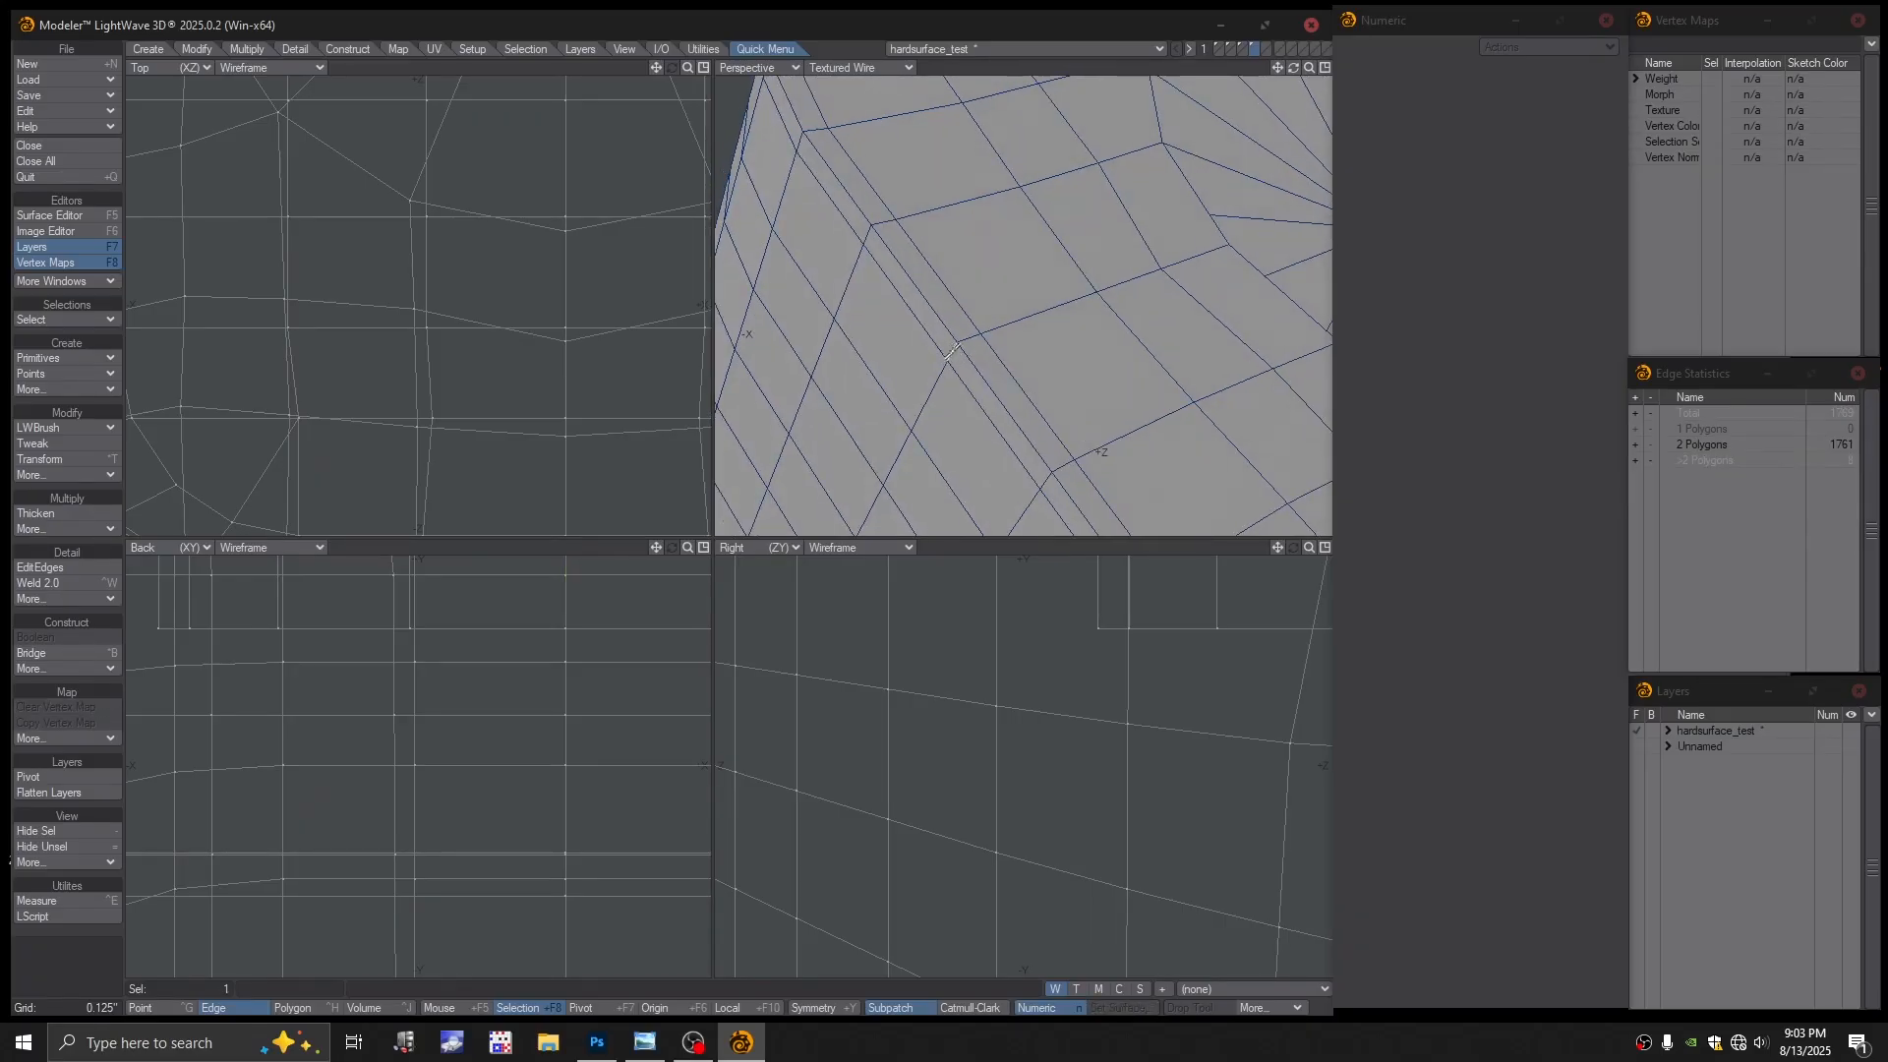
left_click(954, 354)
left_click_drag(956, 356, 976, 373, "alt")
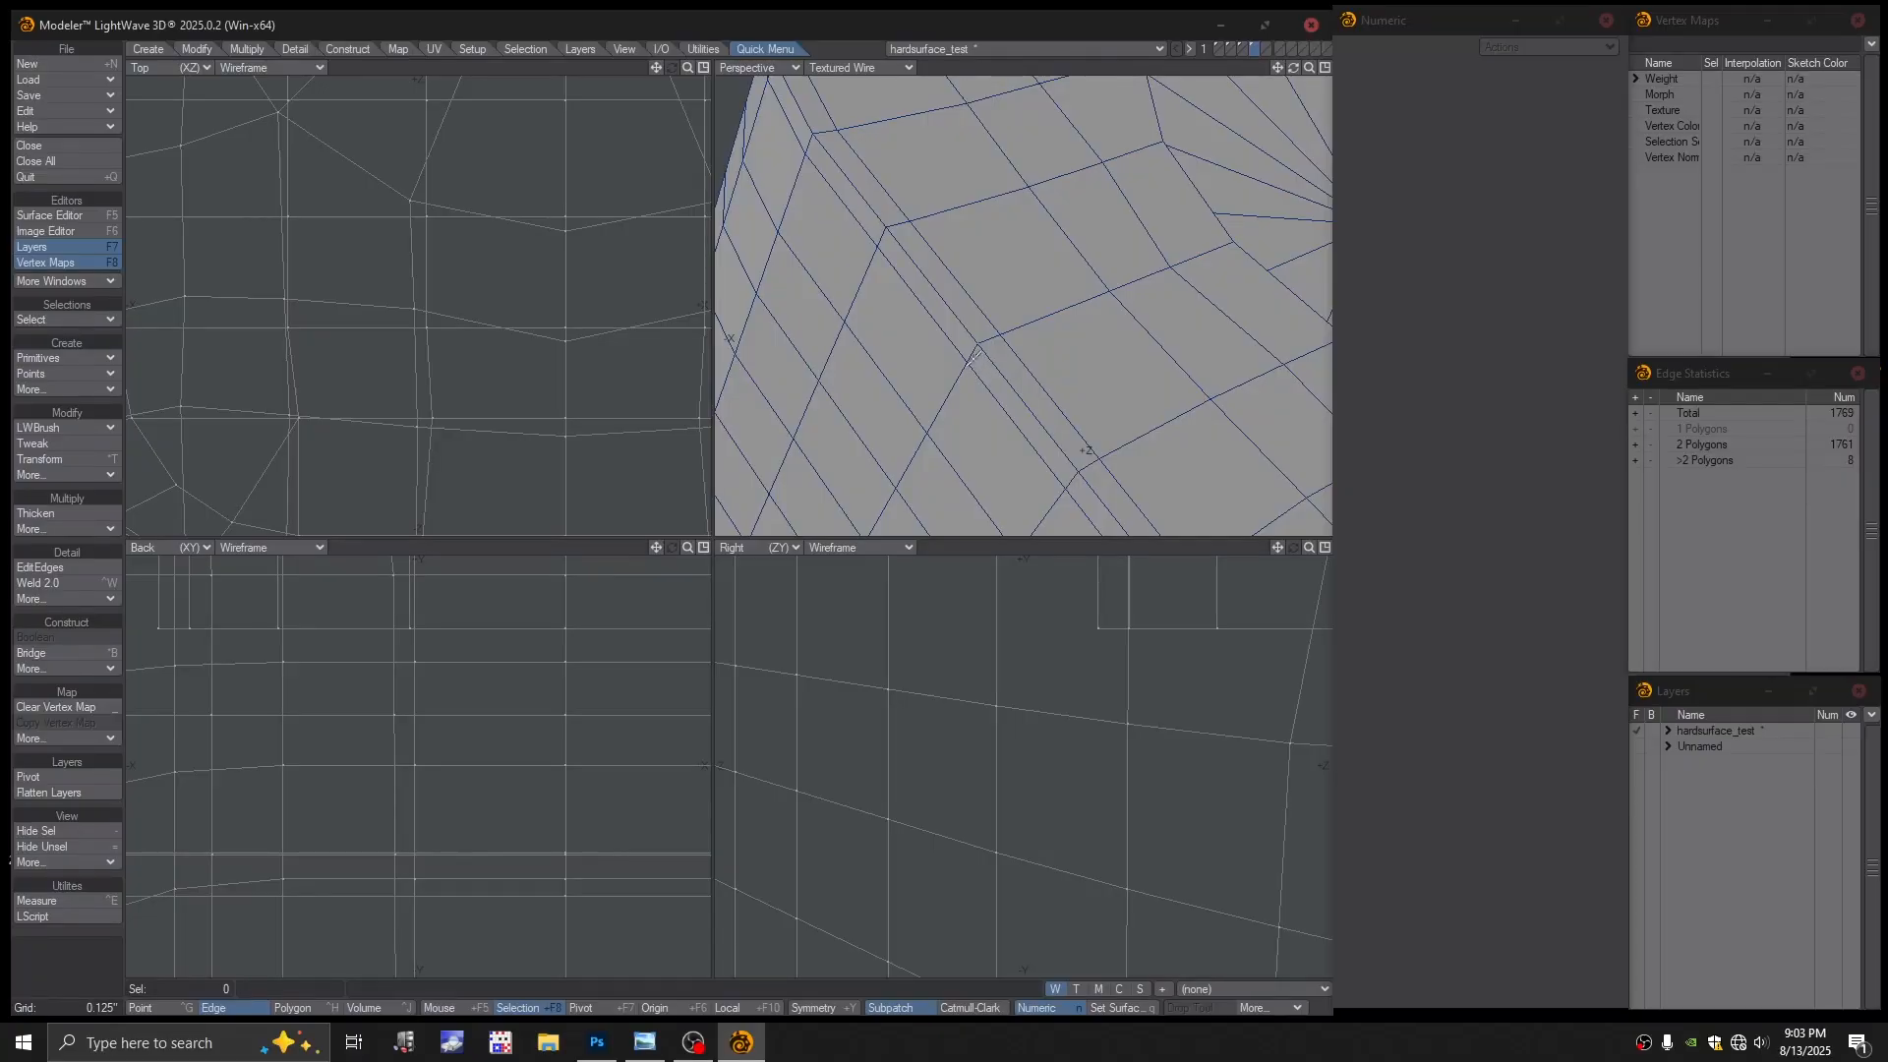
left_click(907, 69)
Show the perspective view as colour wireframe and try lasso-selecting the thin sliver polygon strip
left_click(877, 41)
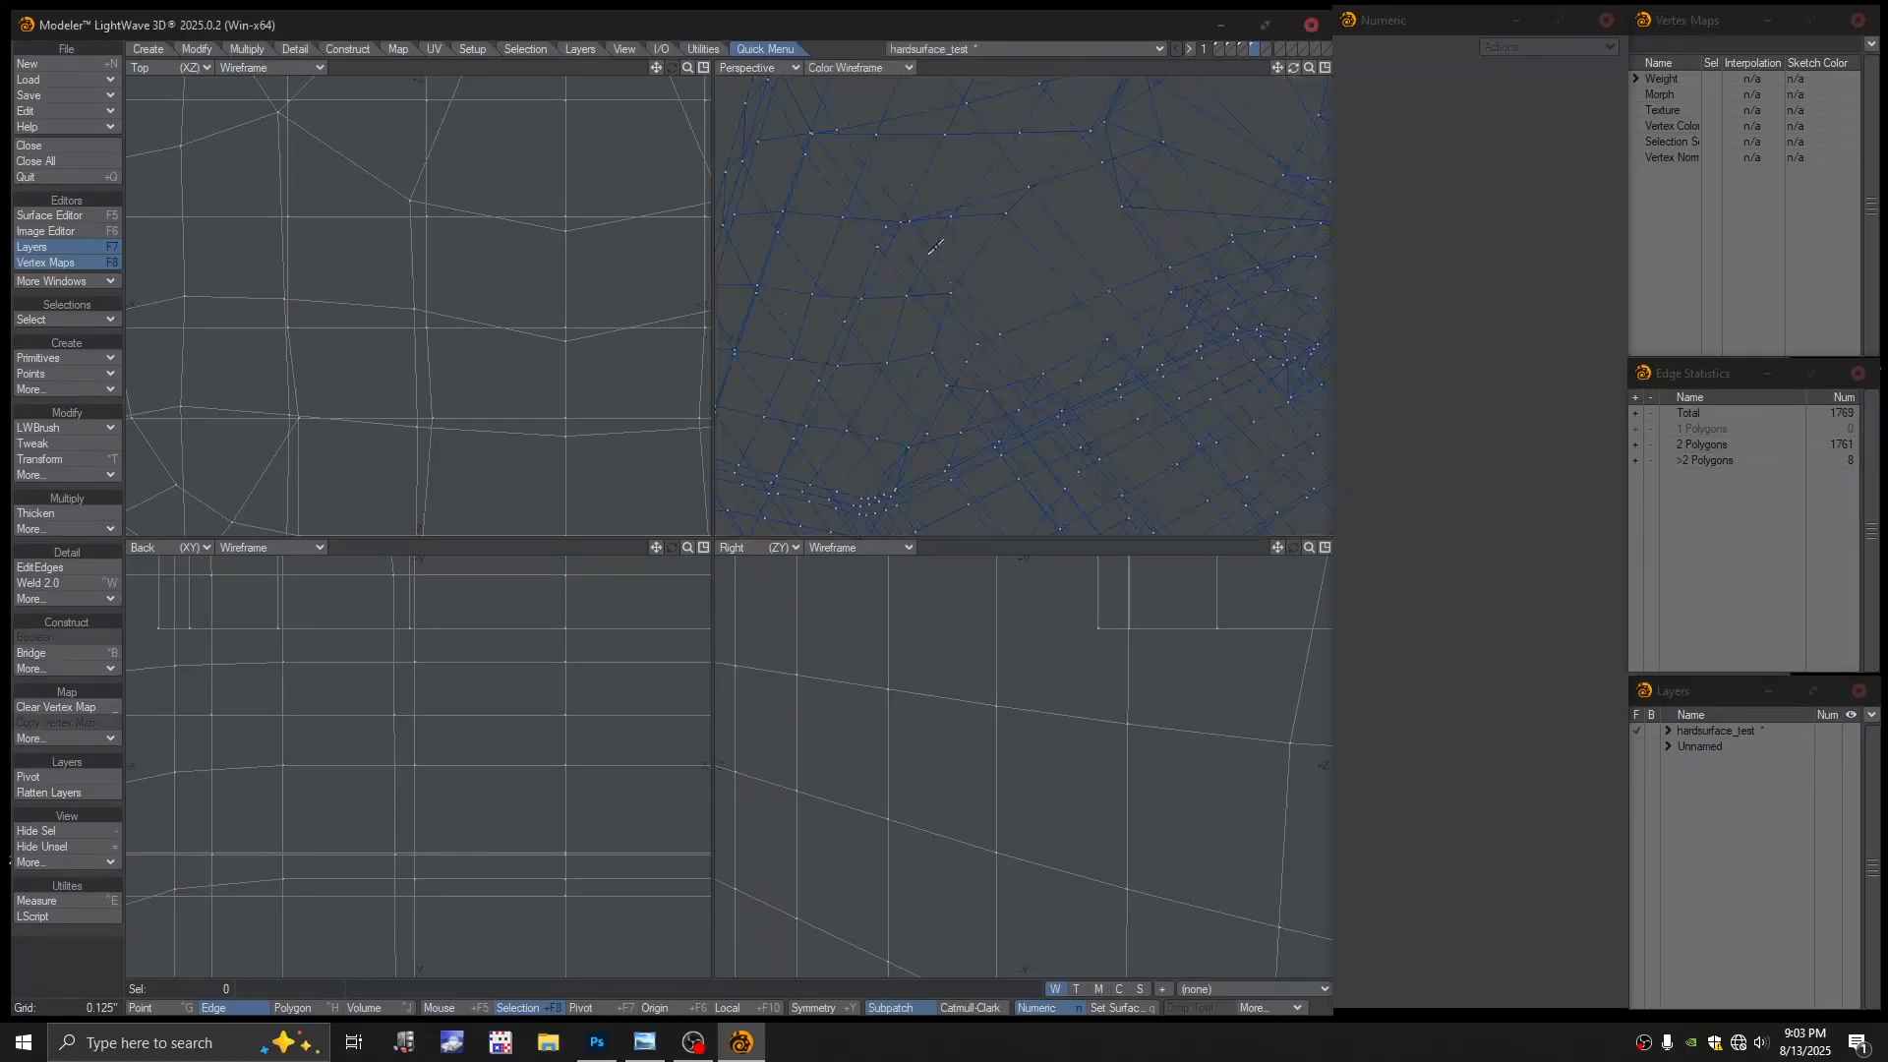
key("ctrl+h")
right_click_drag(882, 230, 967, 354)
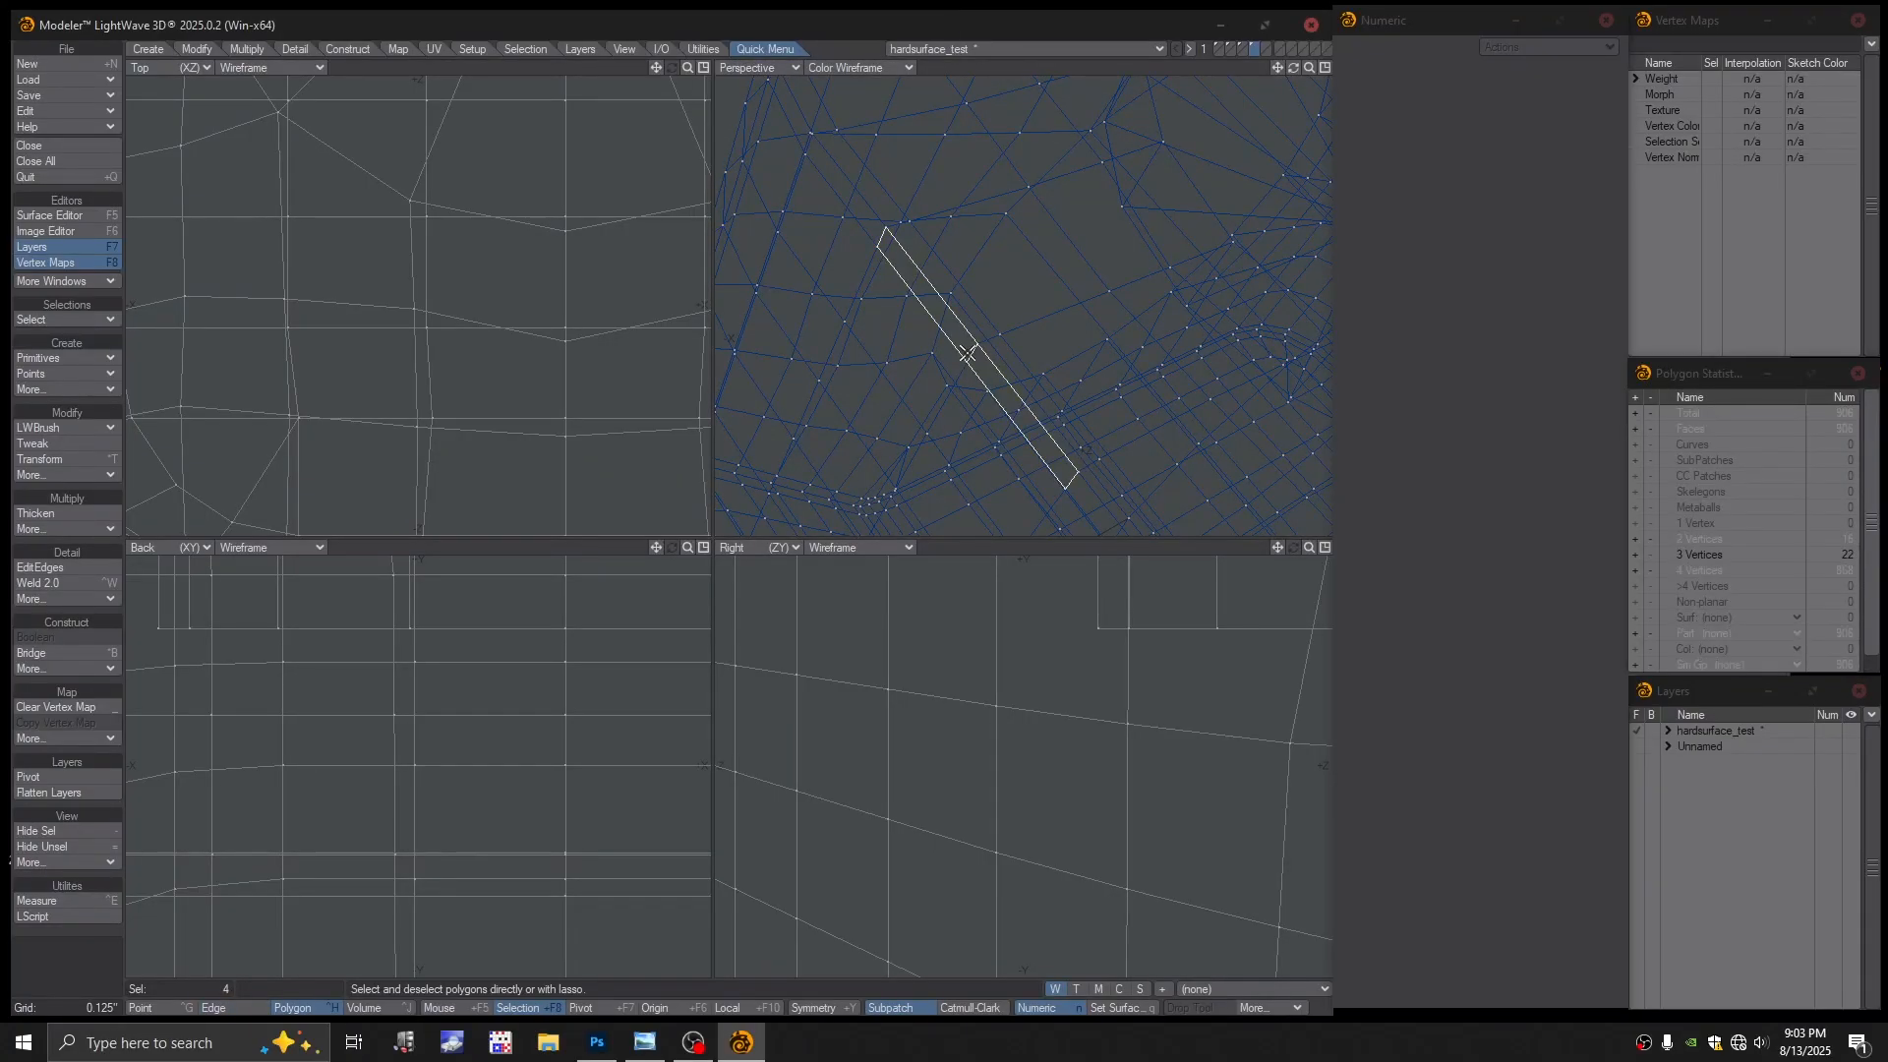
key("slash")
left_click_drag(990, 355, 984, 371, "alt")
right_click_drag(991, 354, 976, 350)
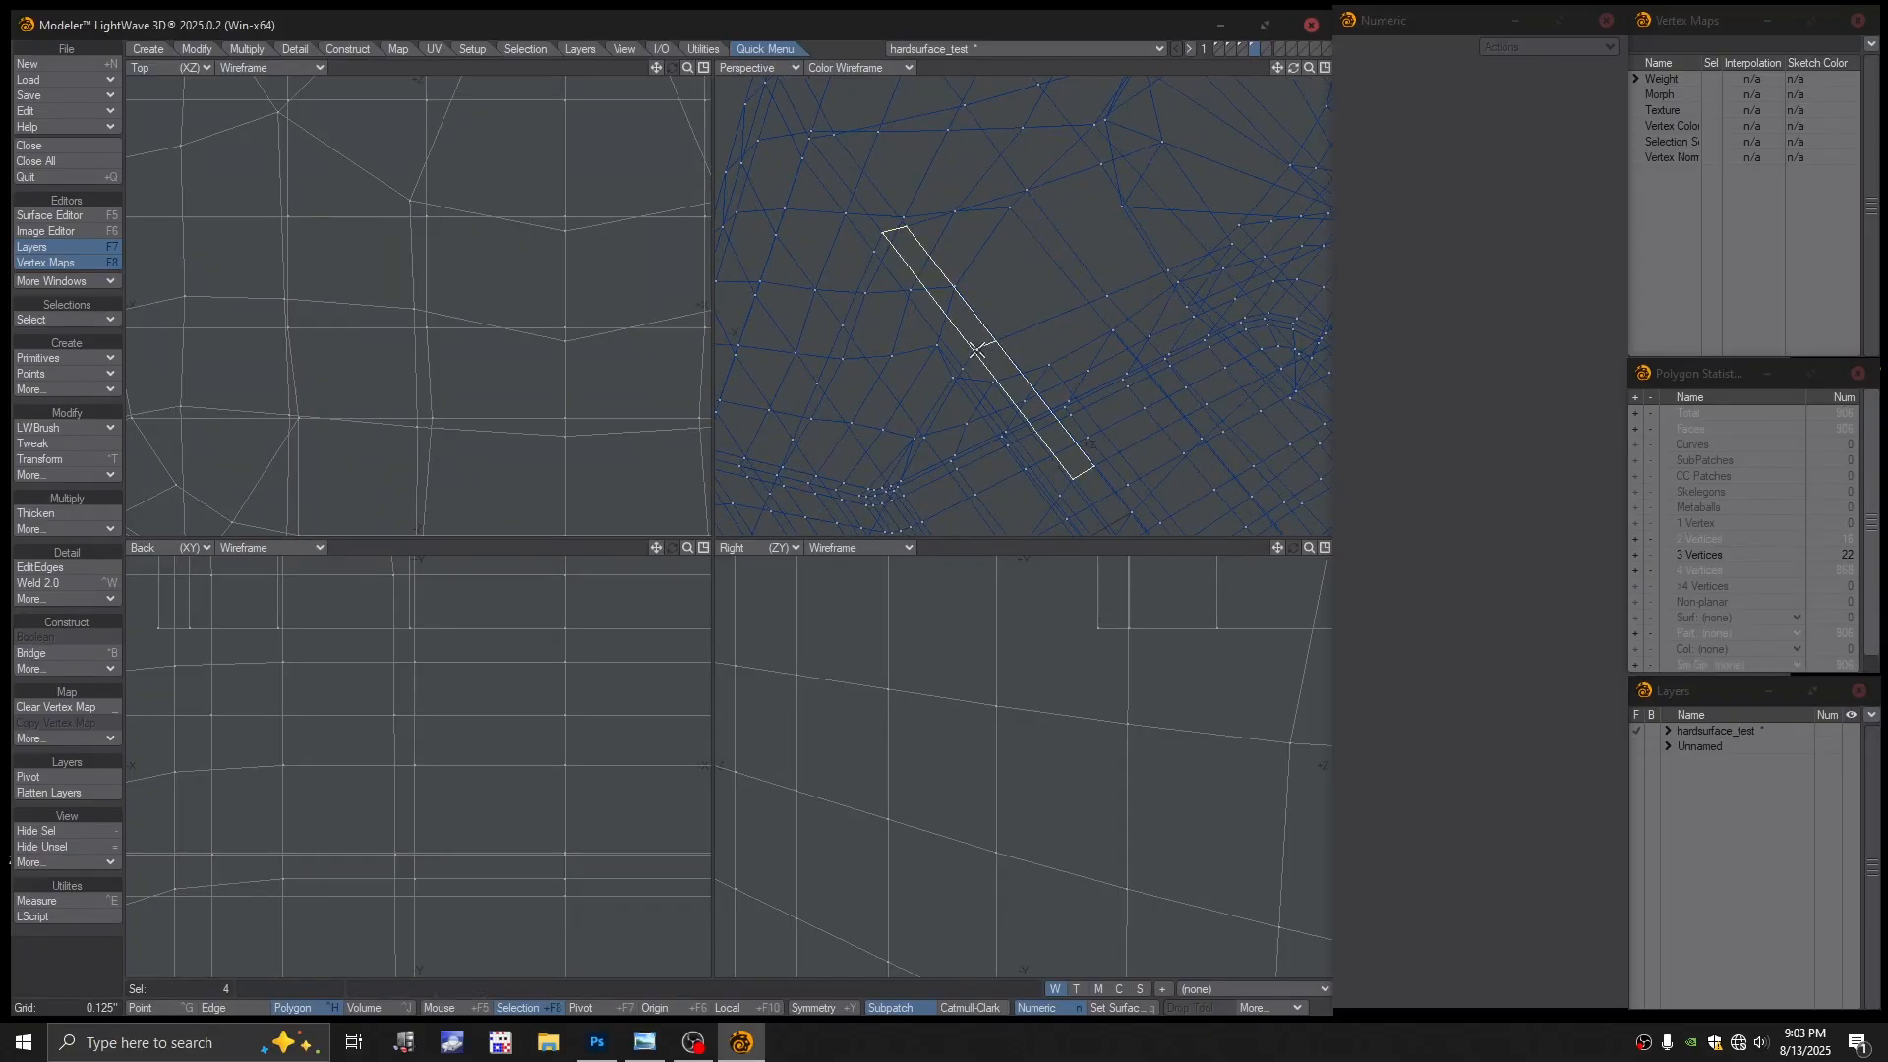
key("slash")
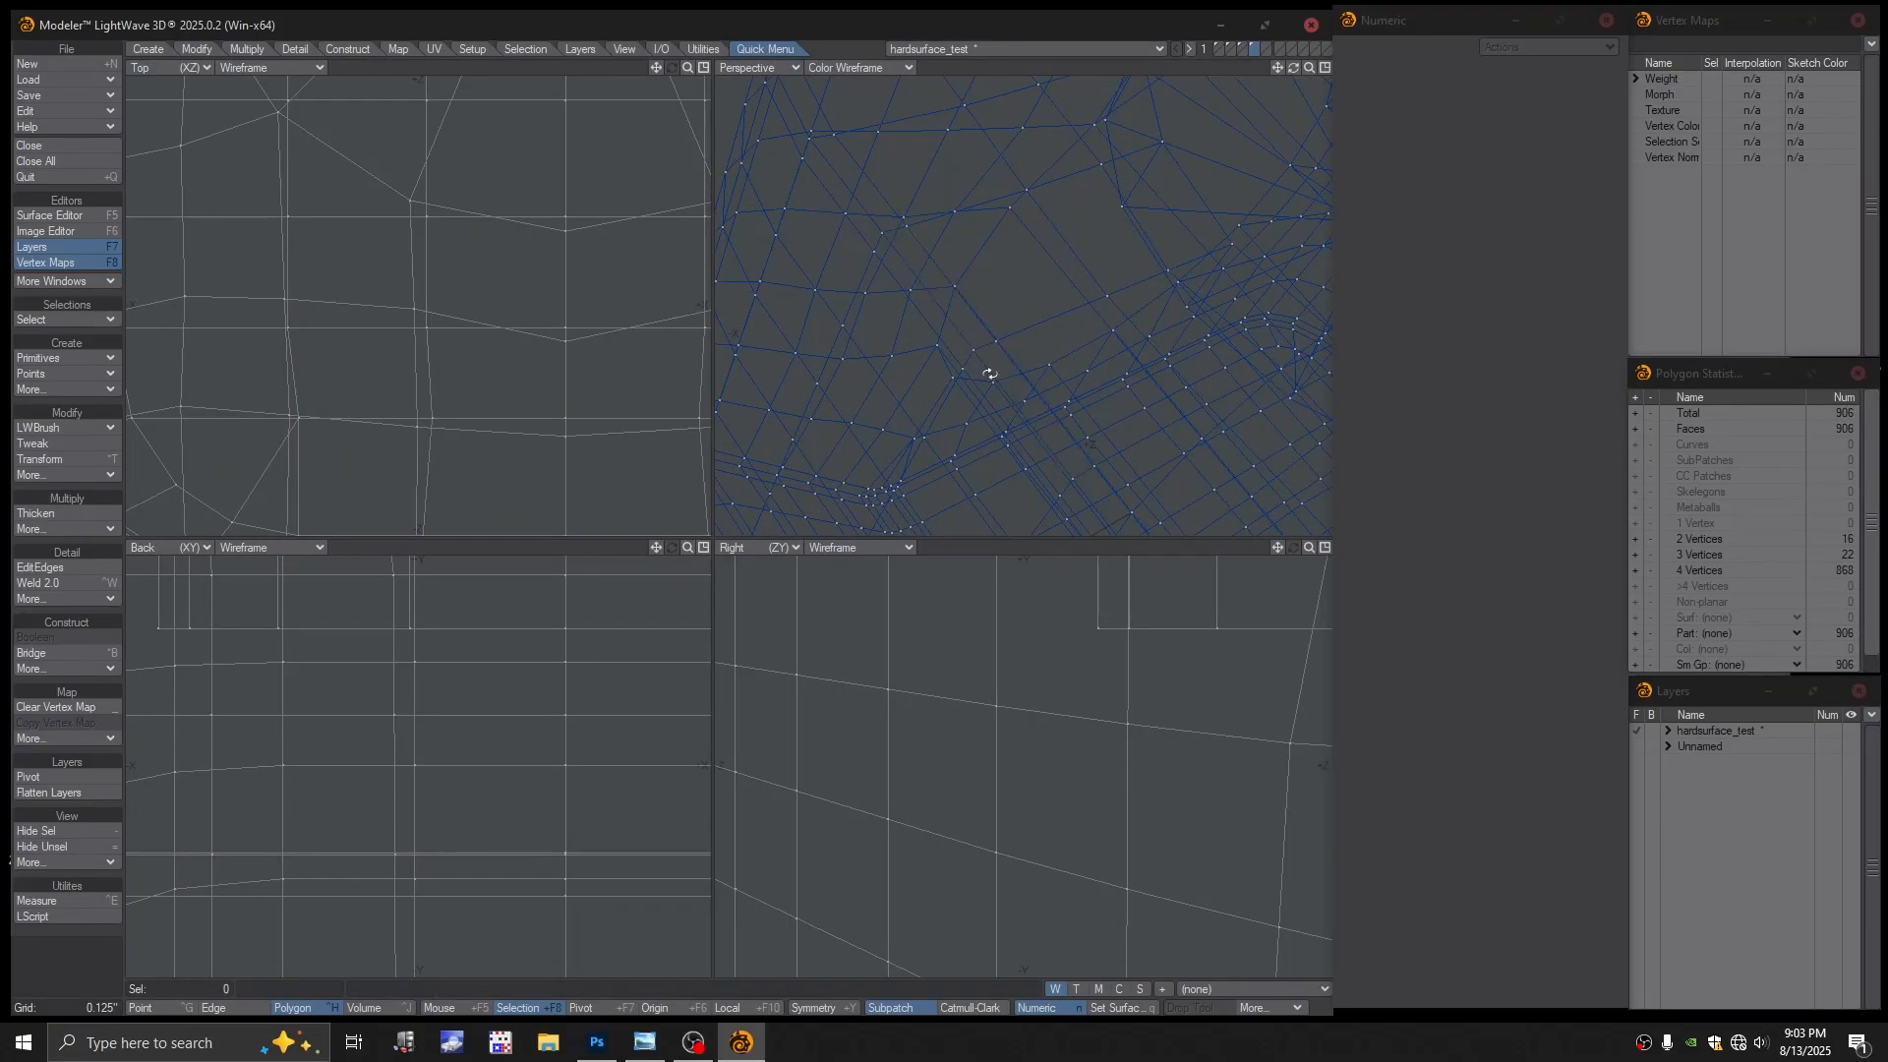
right_click_drag(995, 363, 983, 337)
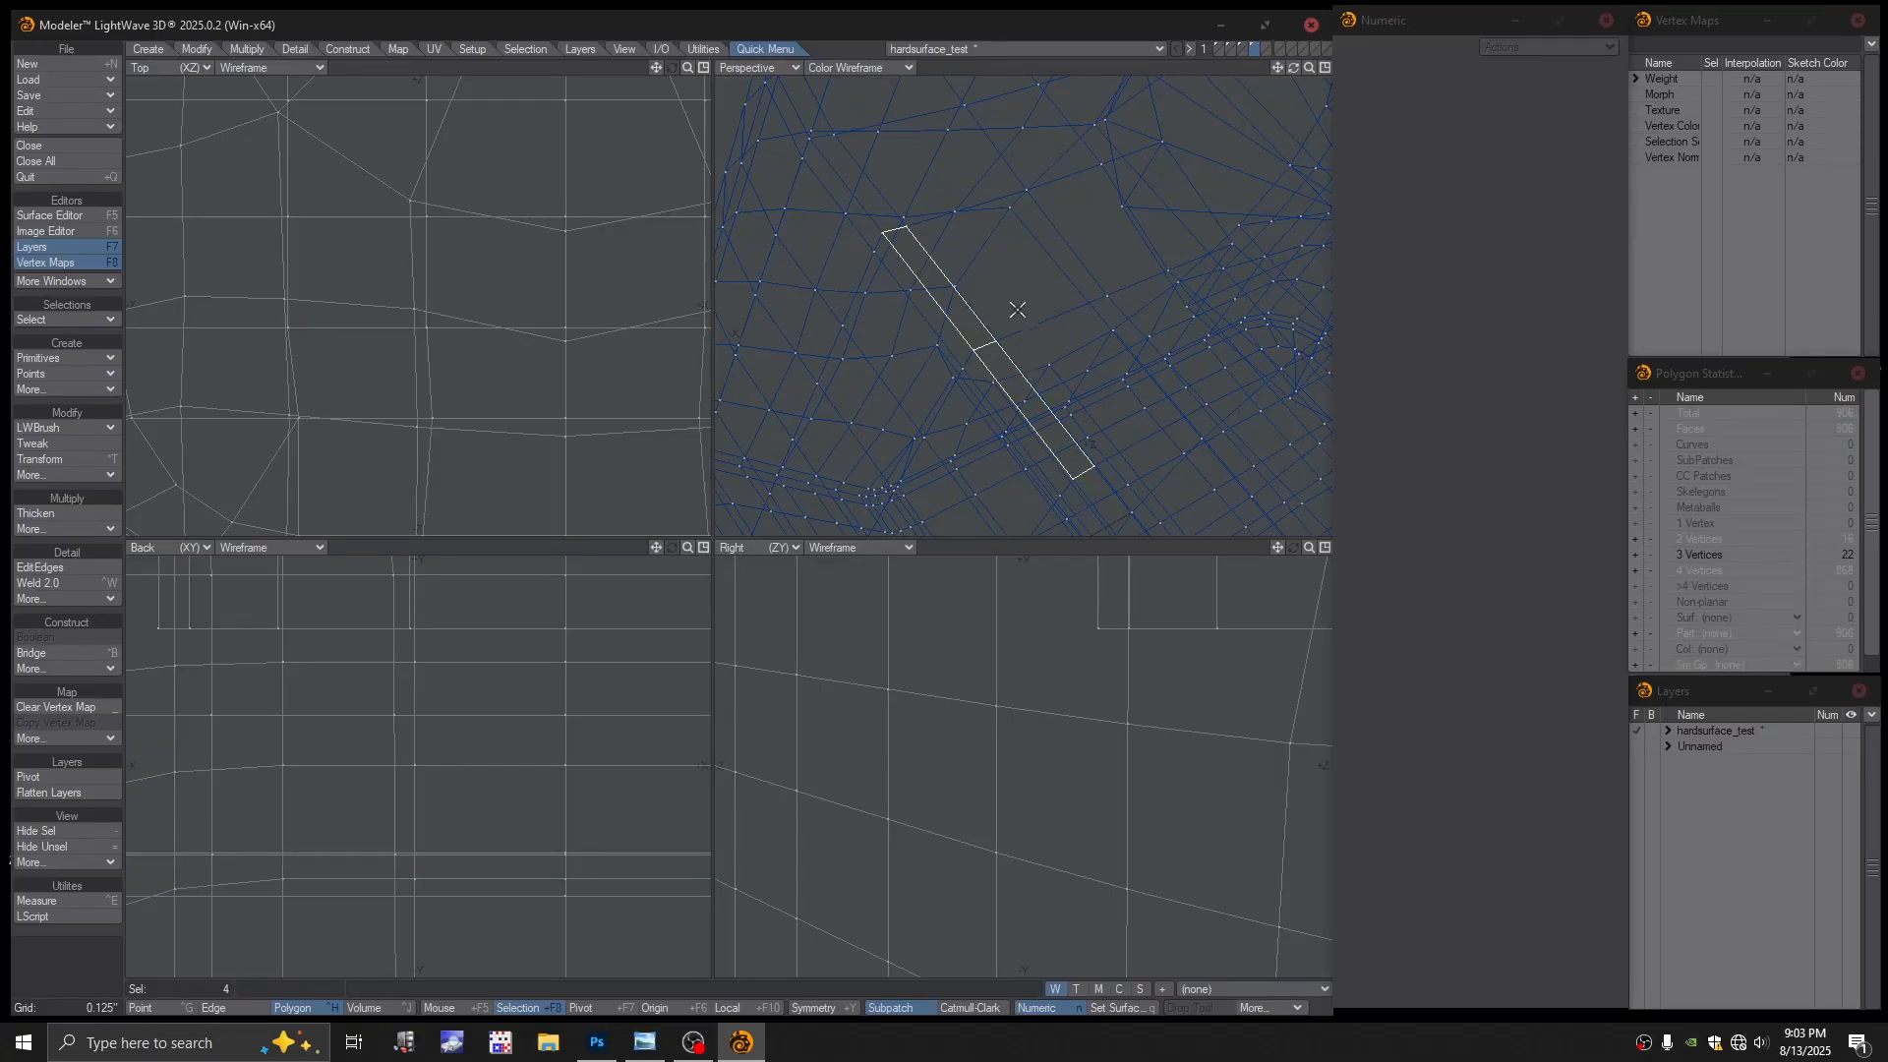
Select the two sliver strips and delete the eight polygons, leaving 898 faces
key("ctrl+g")
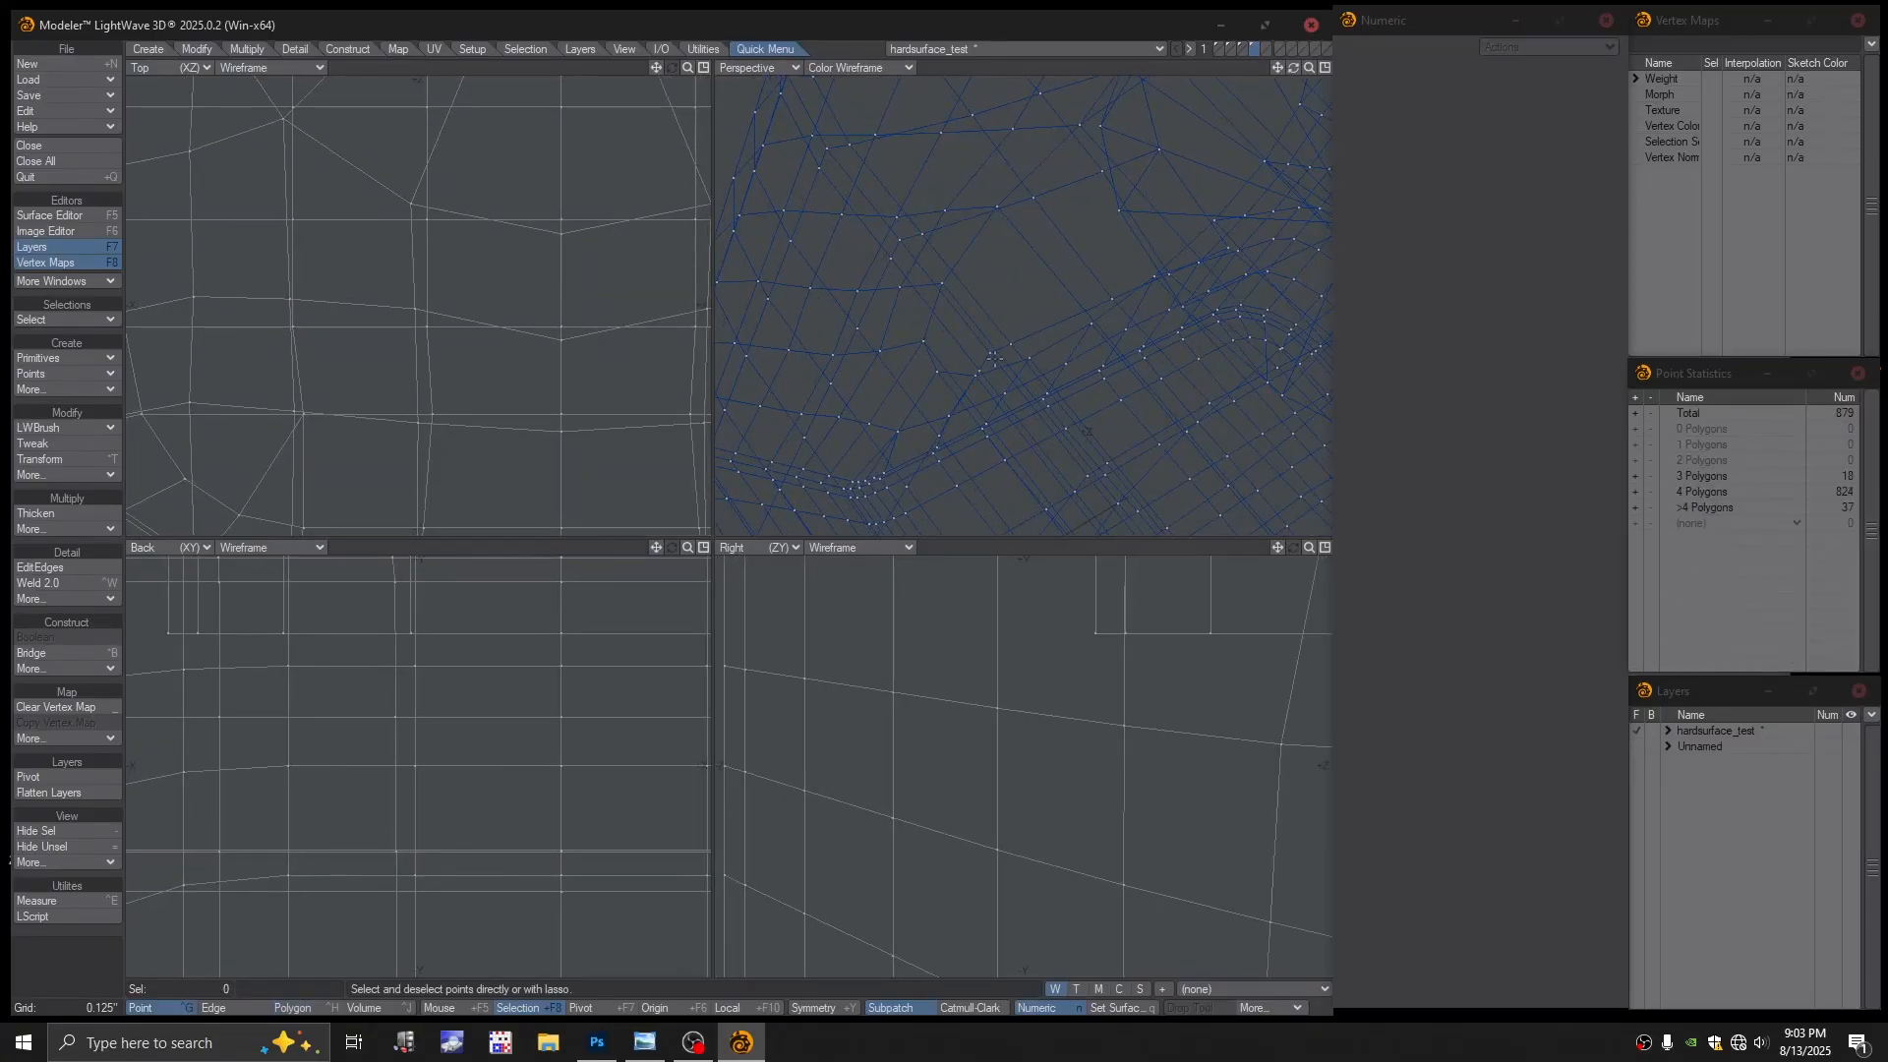
left_click(986, 352)
mouse_move(1021, 340)
left_mouse_down("ctrl+alt")
mouse_move(986, 358)
mouse_move(1016, 324)
mouse_move(1040, 343)
left_mouse_up("ctrl+alt")
key("slash")
left_click(992, 351)
key("slash")
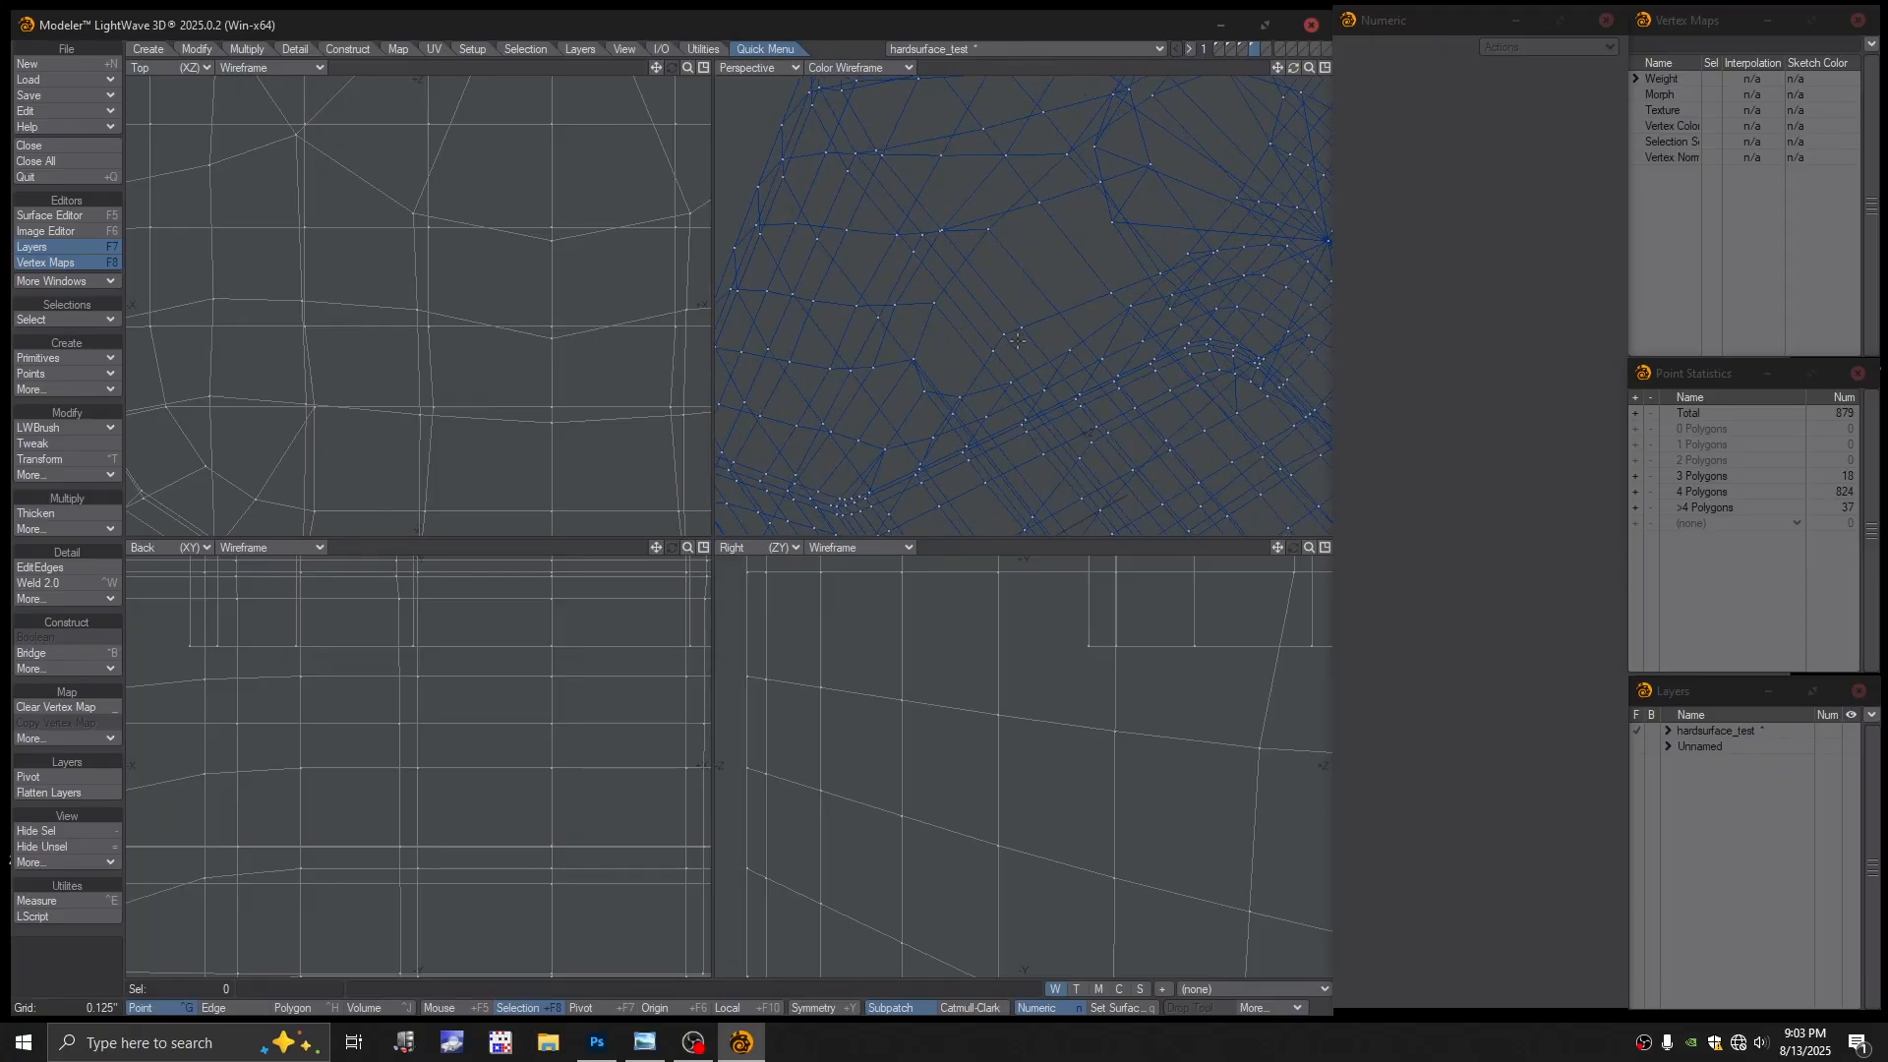
key("space")
key("space")
key("space")
key("space")
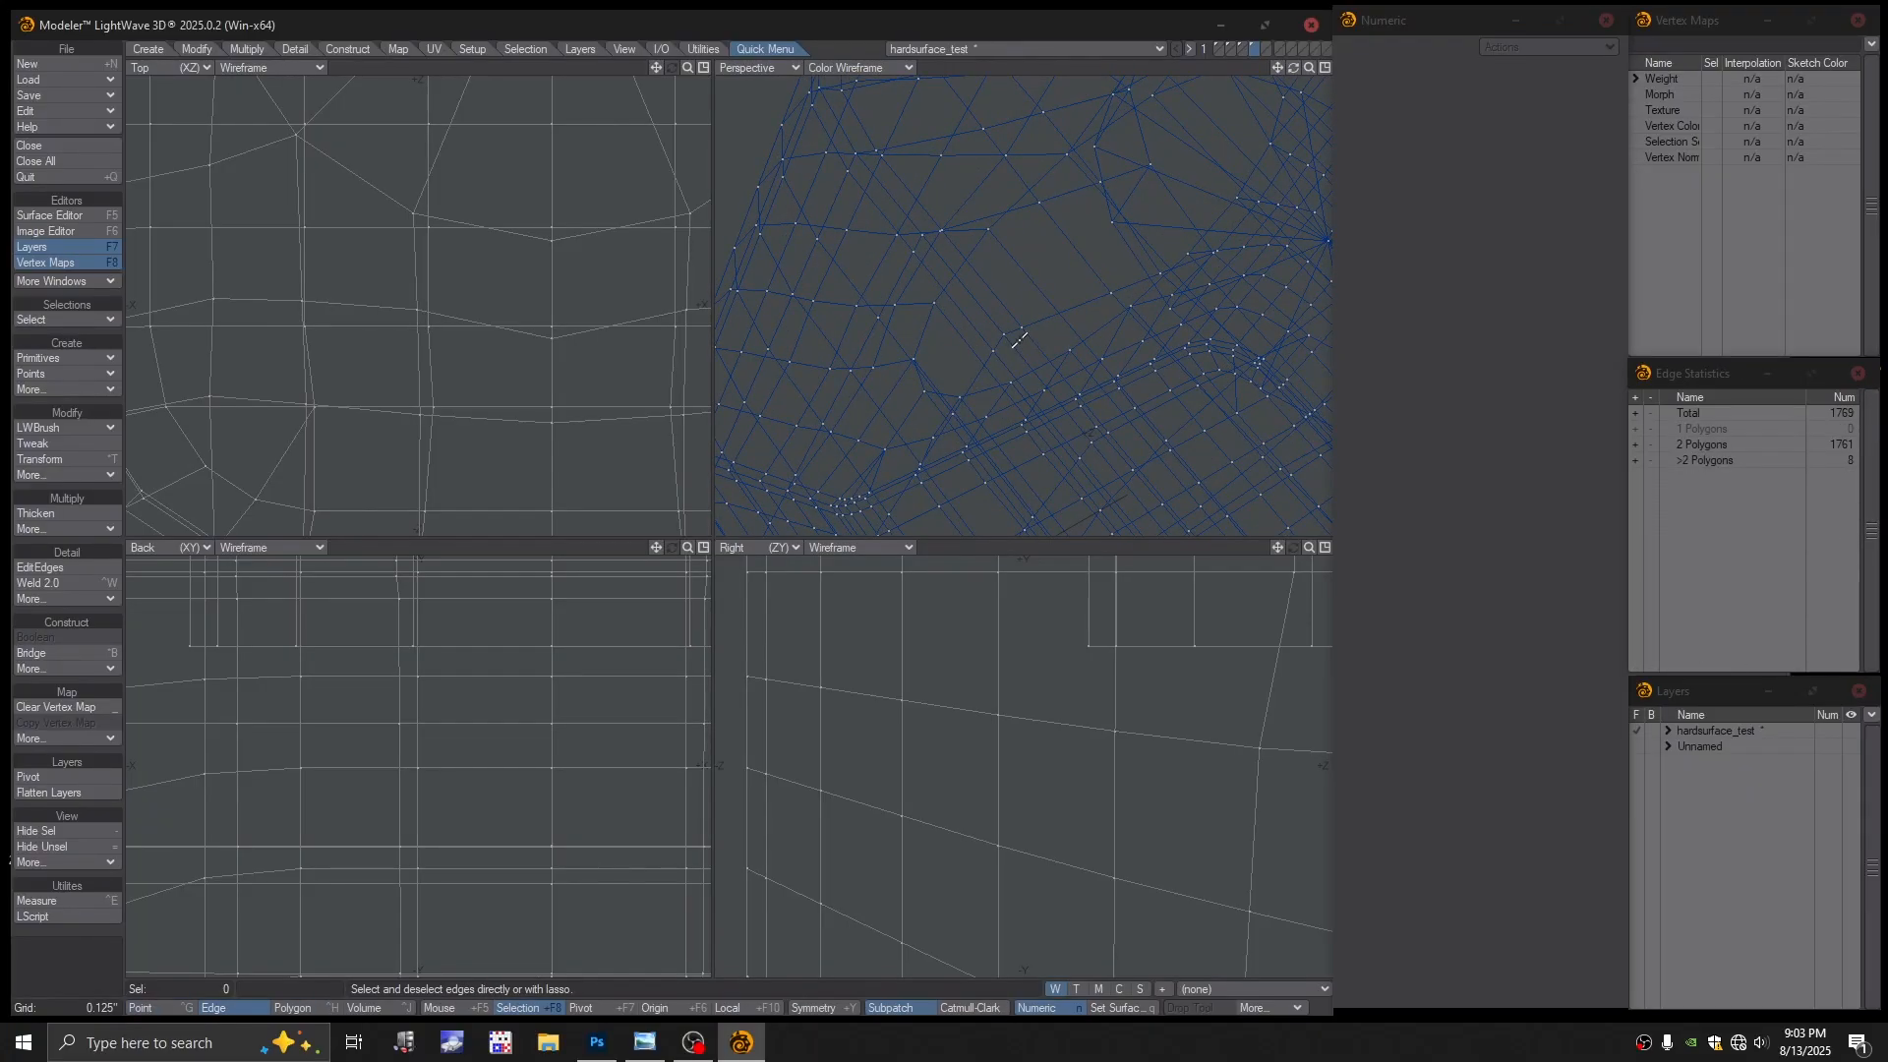
key("space")
mouse_move(1019, 333)
left_mouse_down()
mouse_move(1003, 342)
mouse_move(1031, 356)
left_mouse_up()
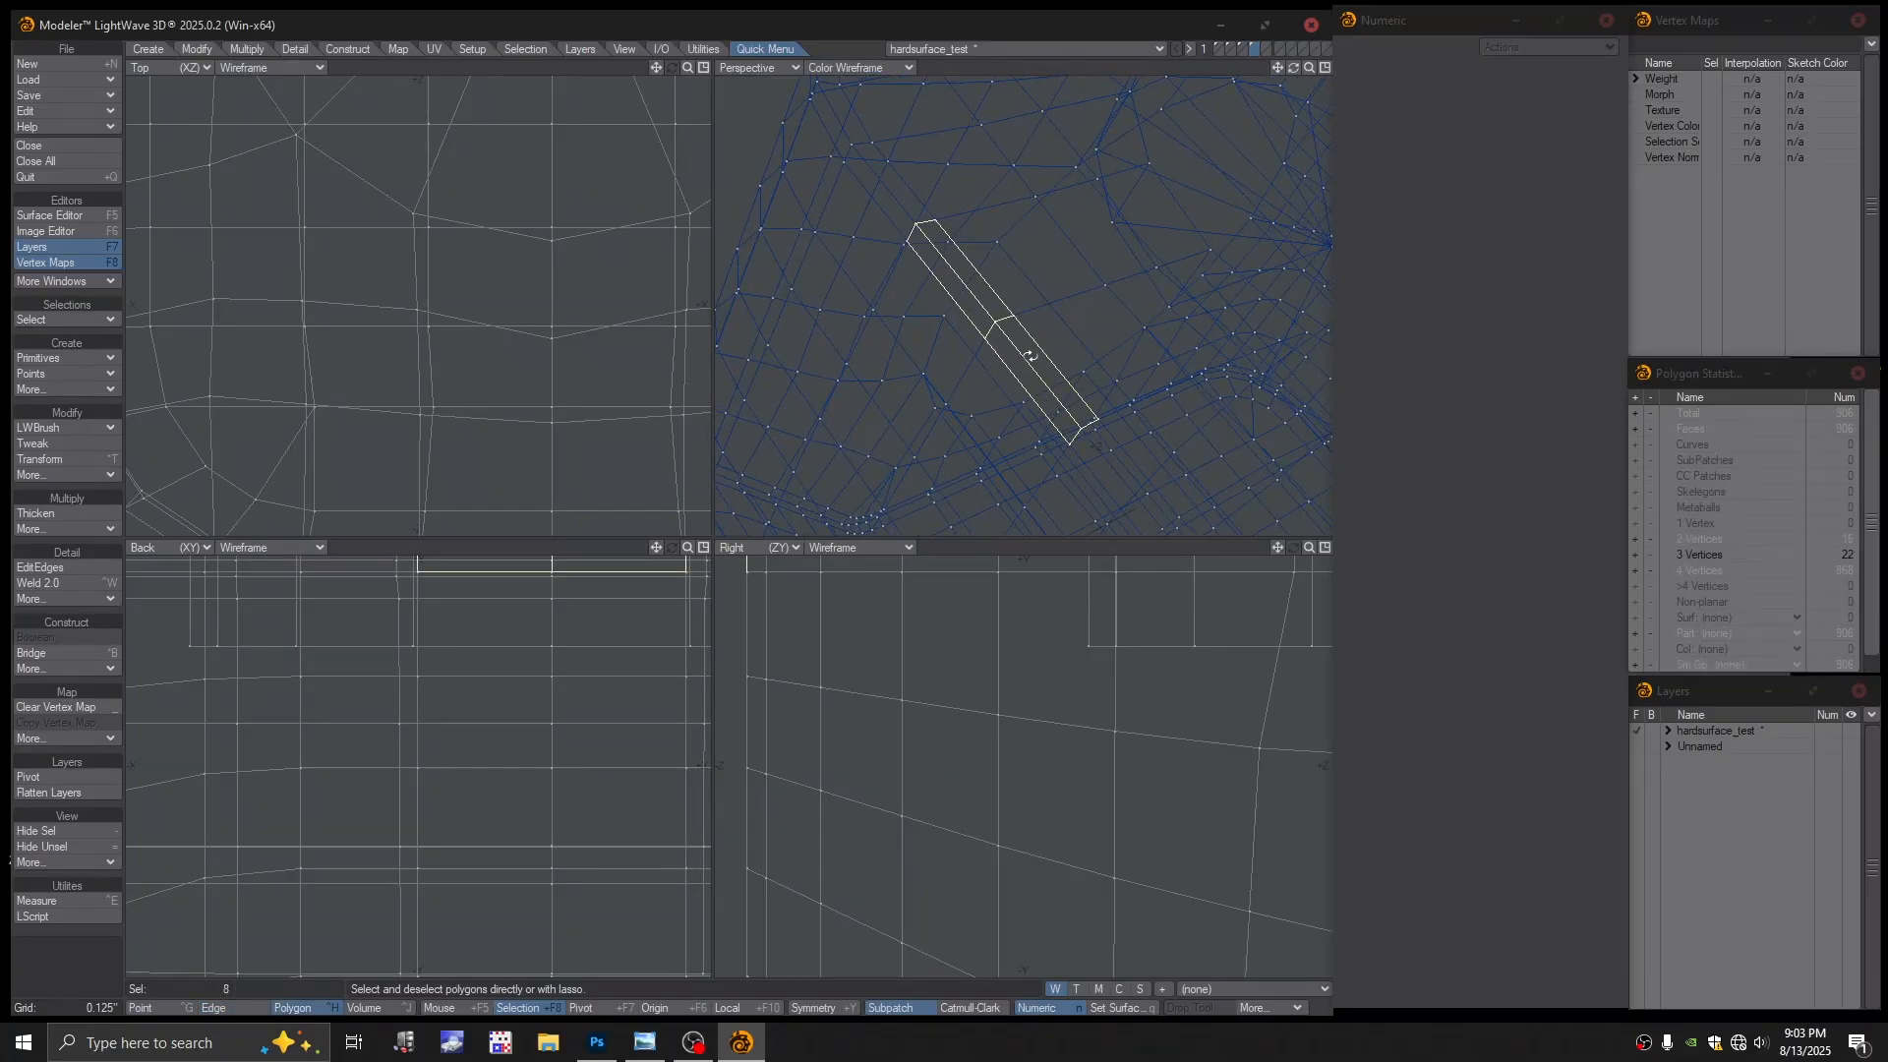
key("Delete")
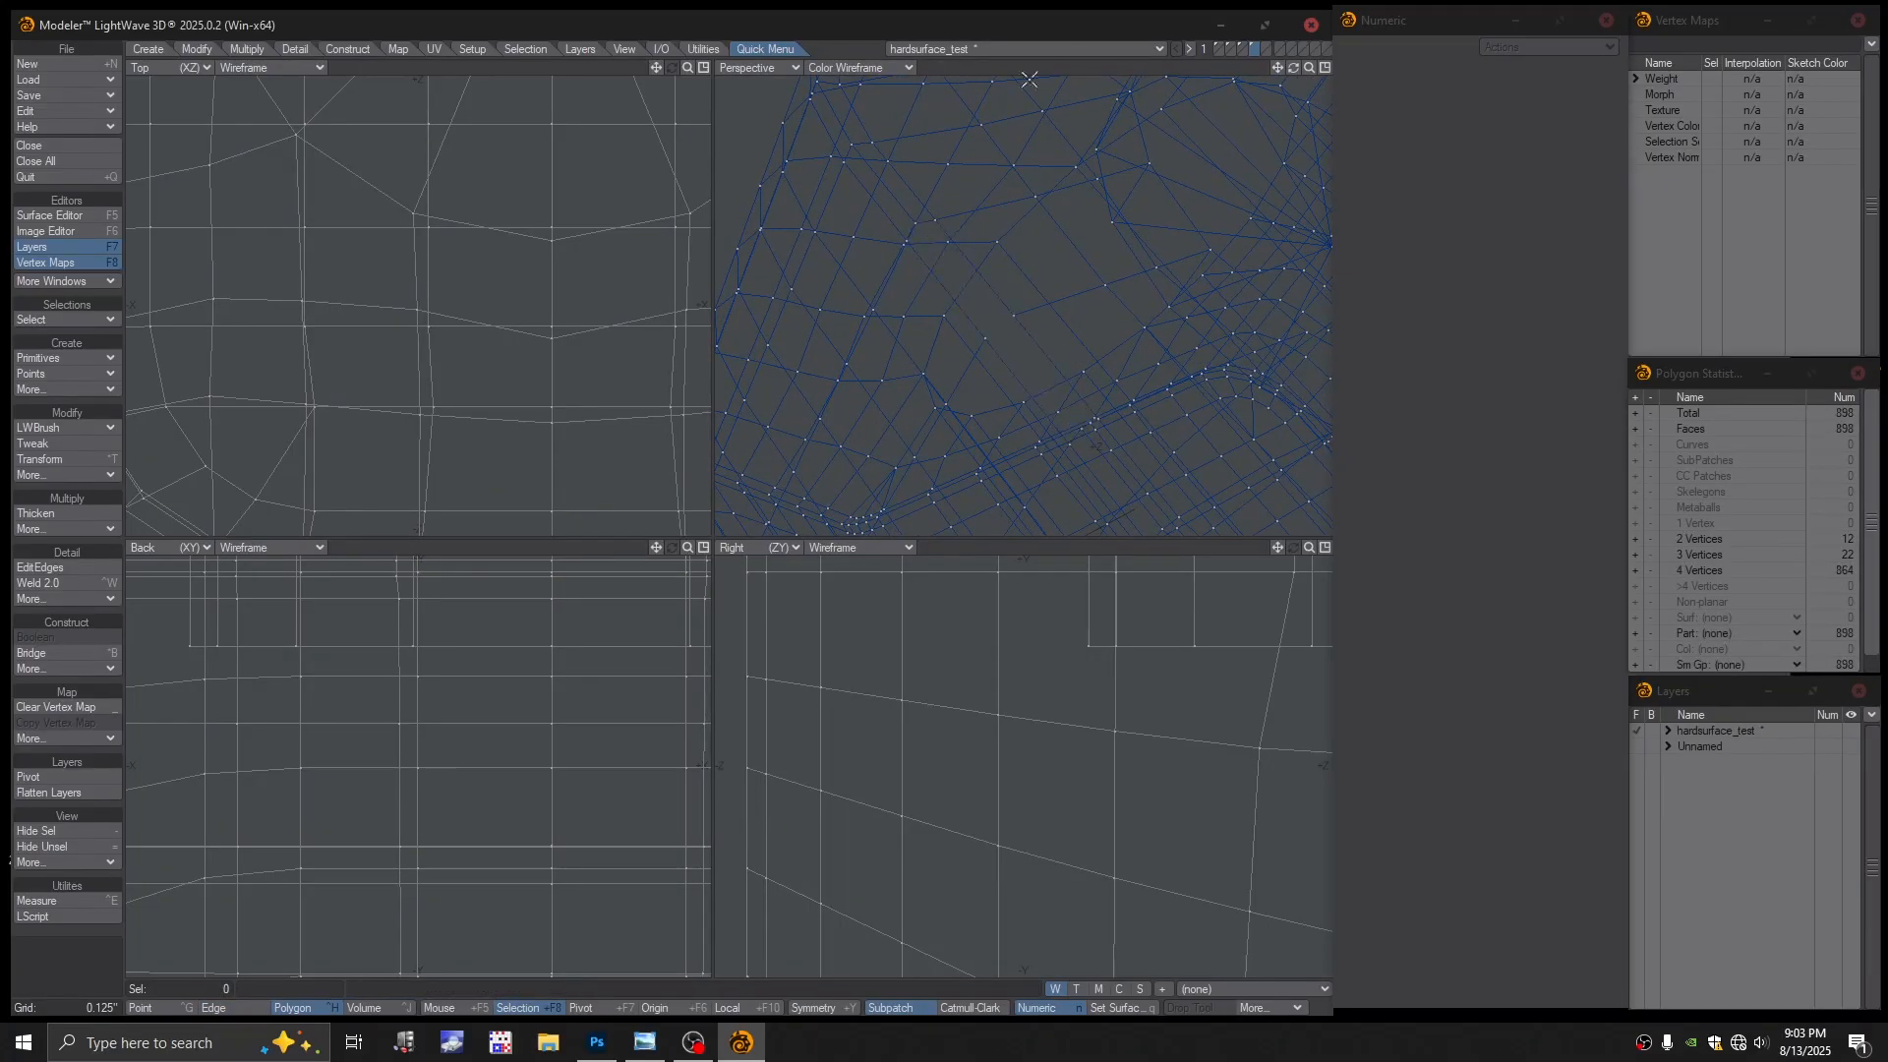
left_click(883, 68)
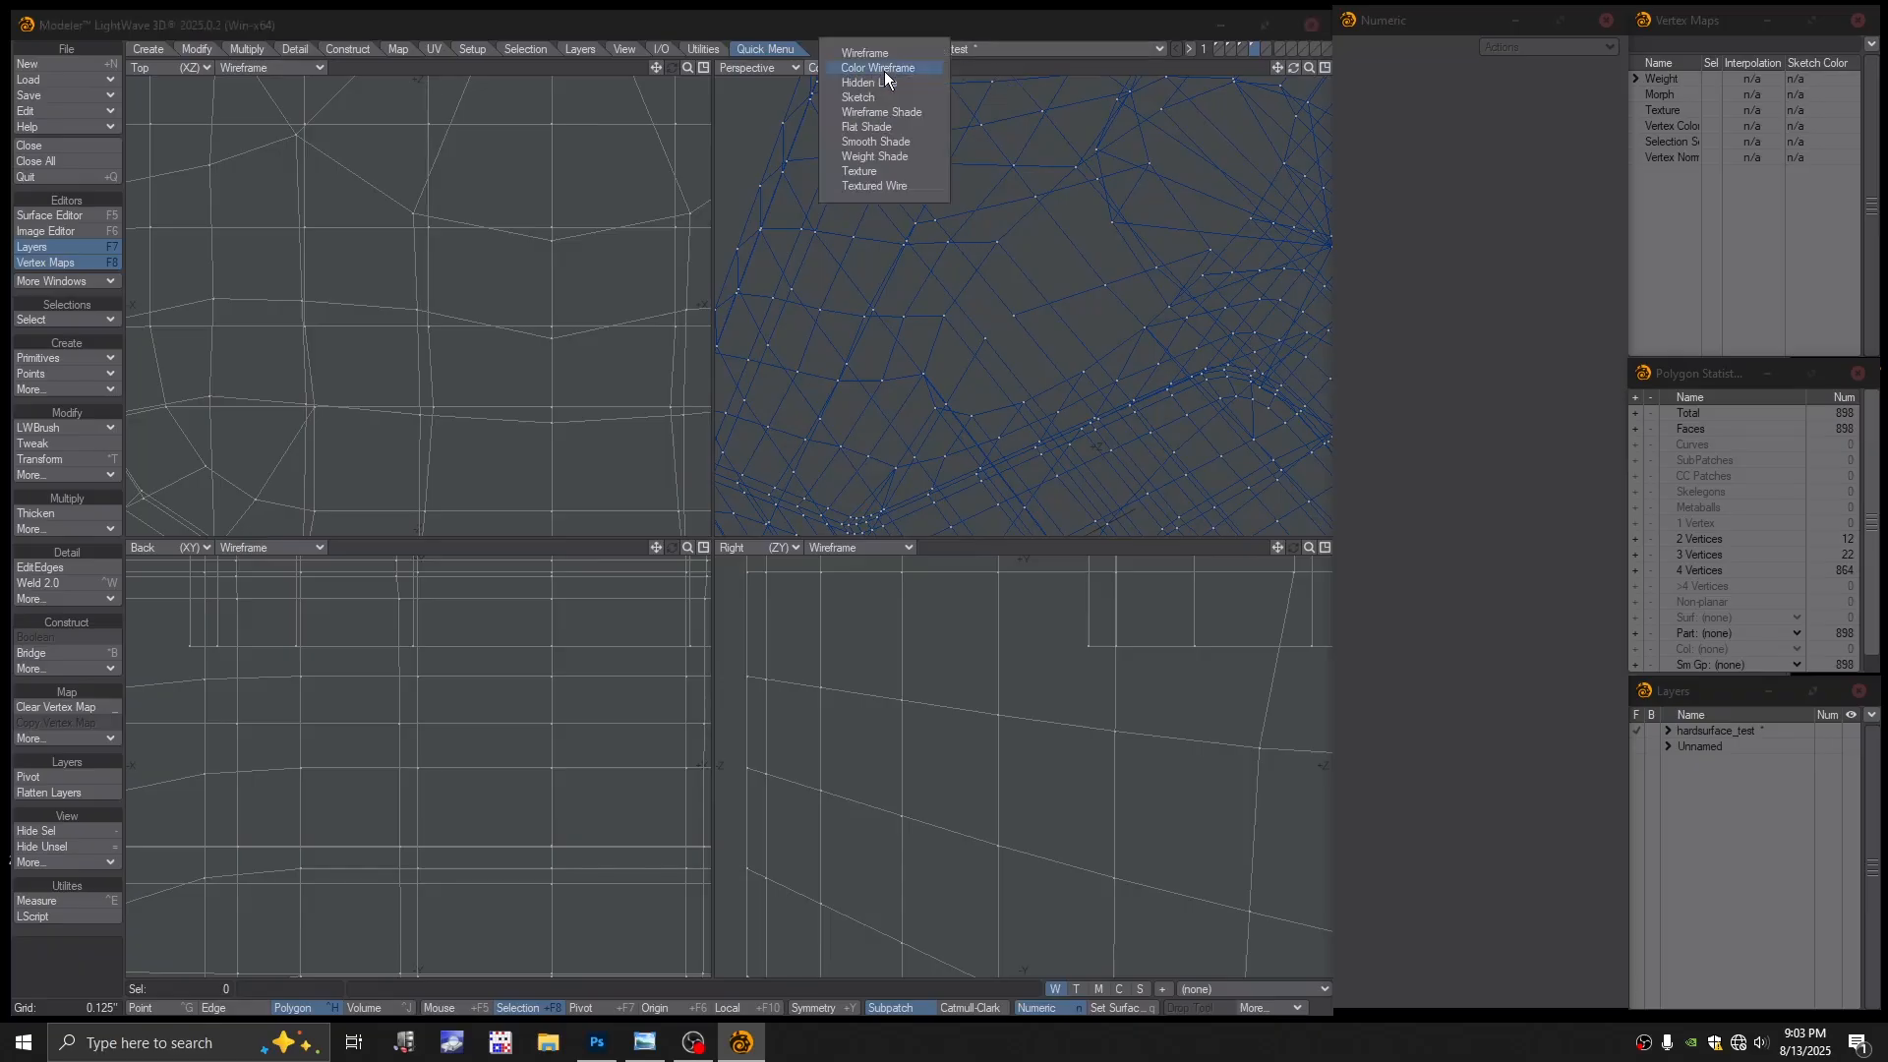
In textured wire, bridge the two opposite rim-notch edges to fill the notch
left_click(865, 185)
scroll(1029, 367, "down", 2)
left_click_drag(1028, 366, 1158, 337, "alt")
key("ctrl+g")
key("space")
left_click(1171, 324)
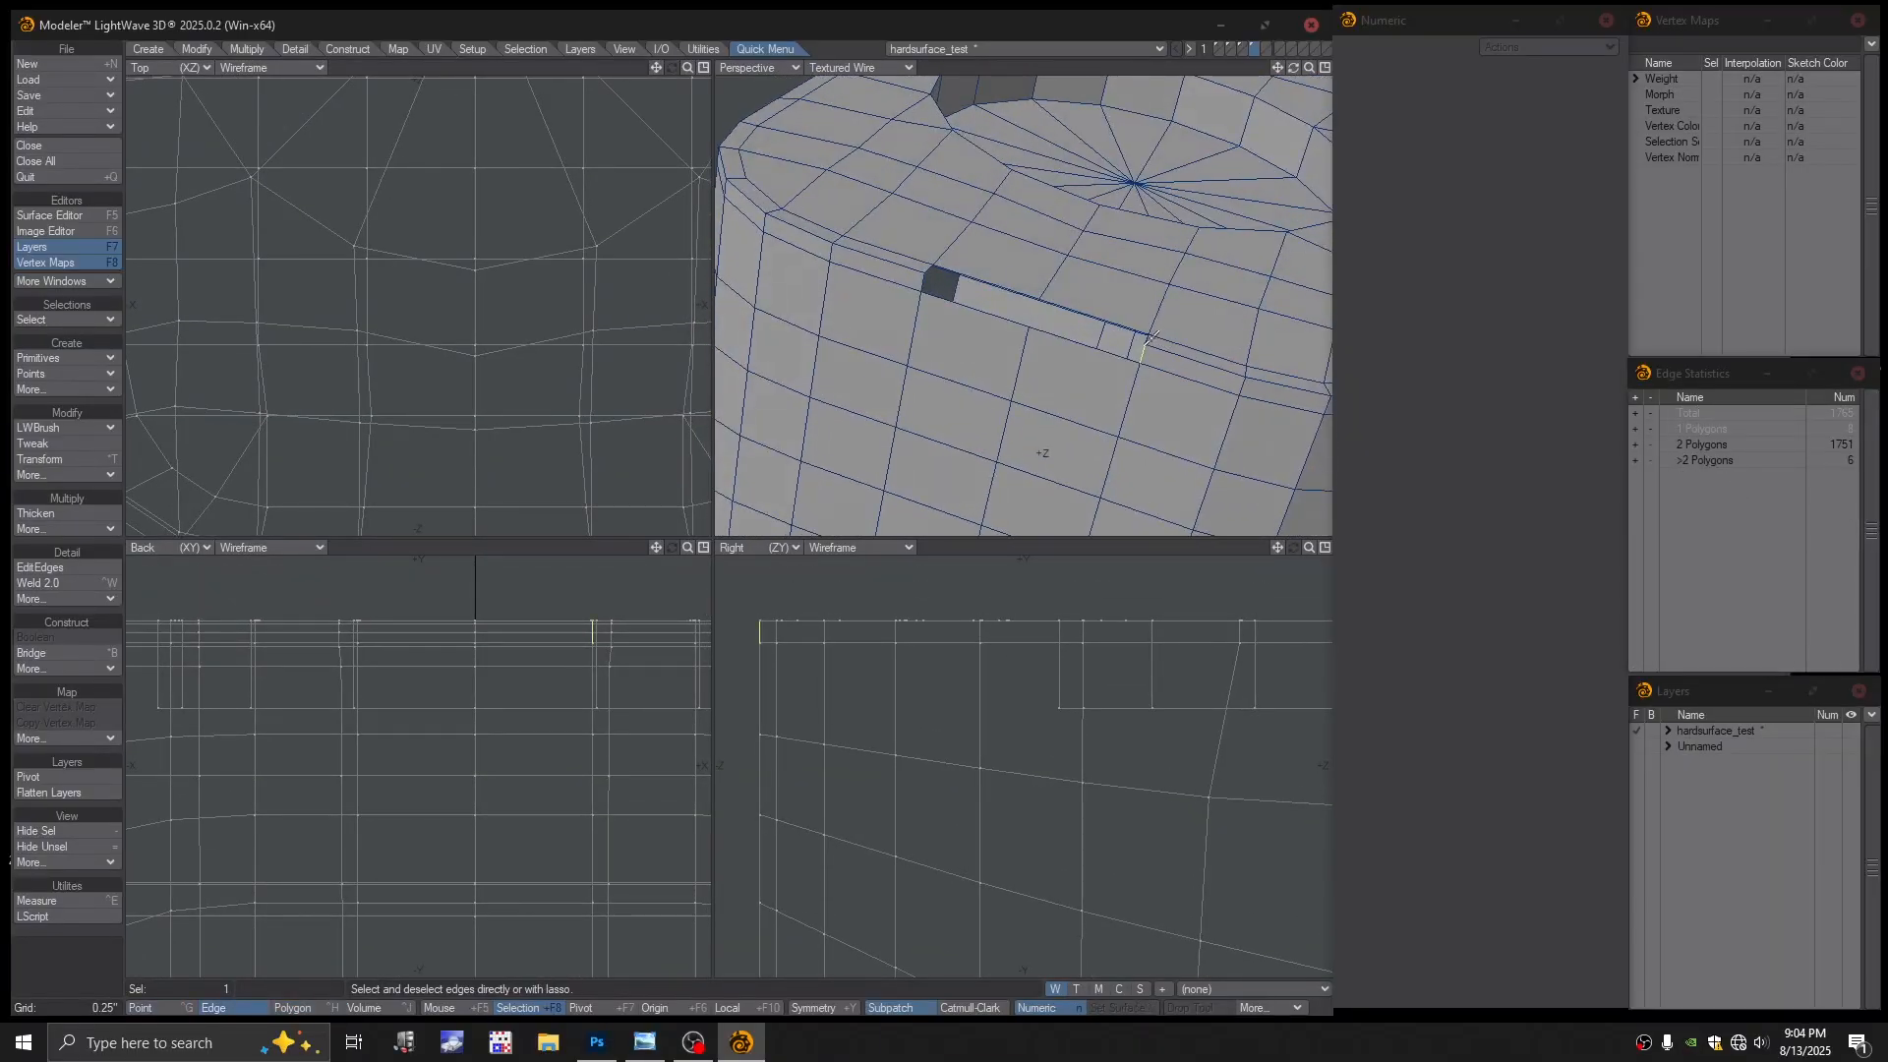
left_click(1131, 339)
left_click_drag(1003, 315, 967, 328, "alt")
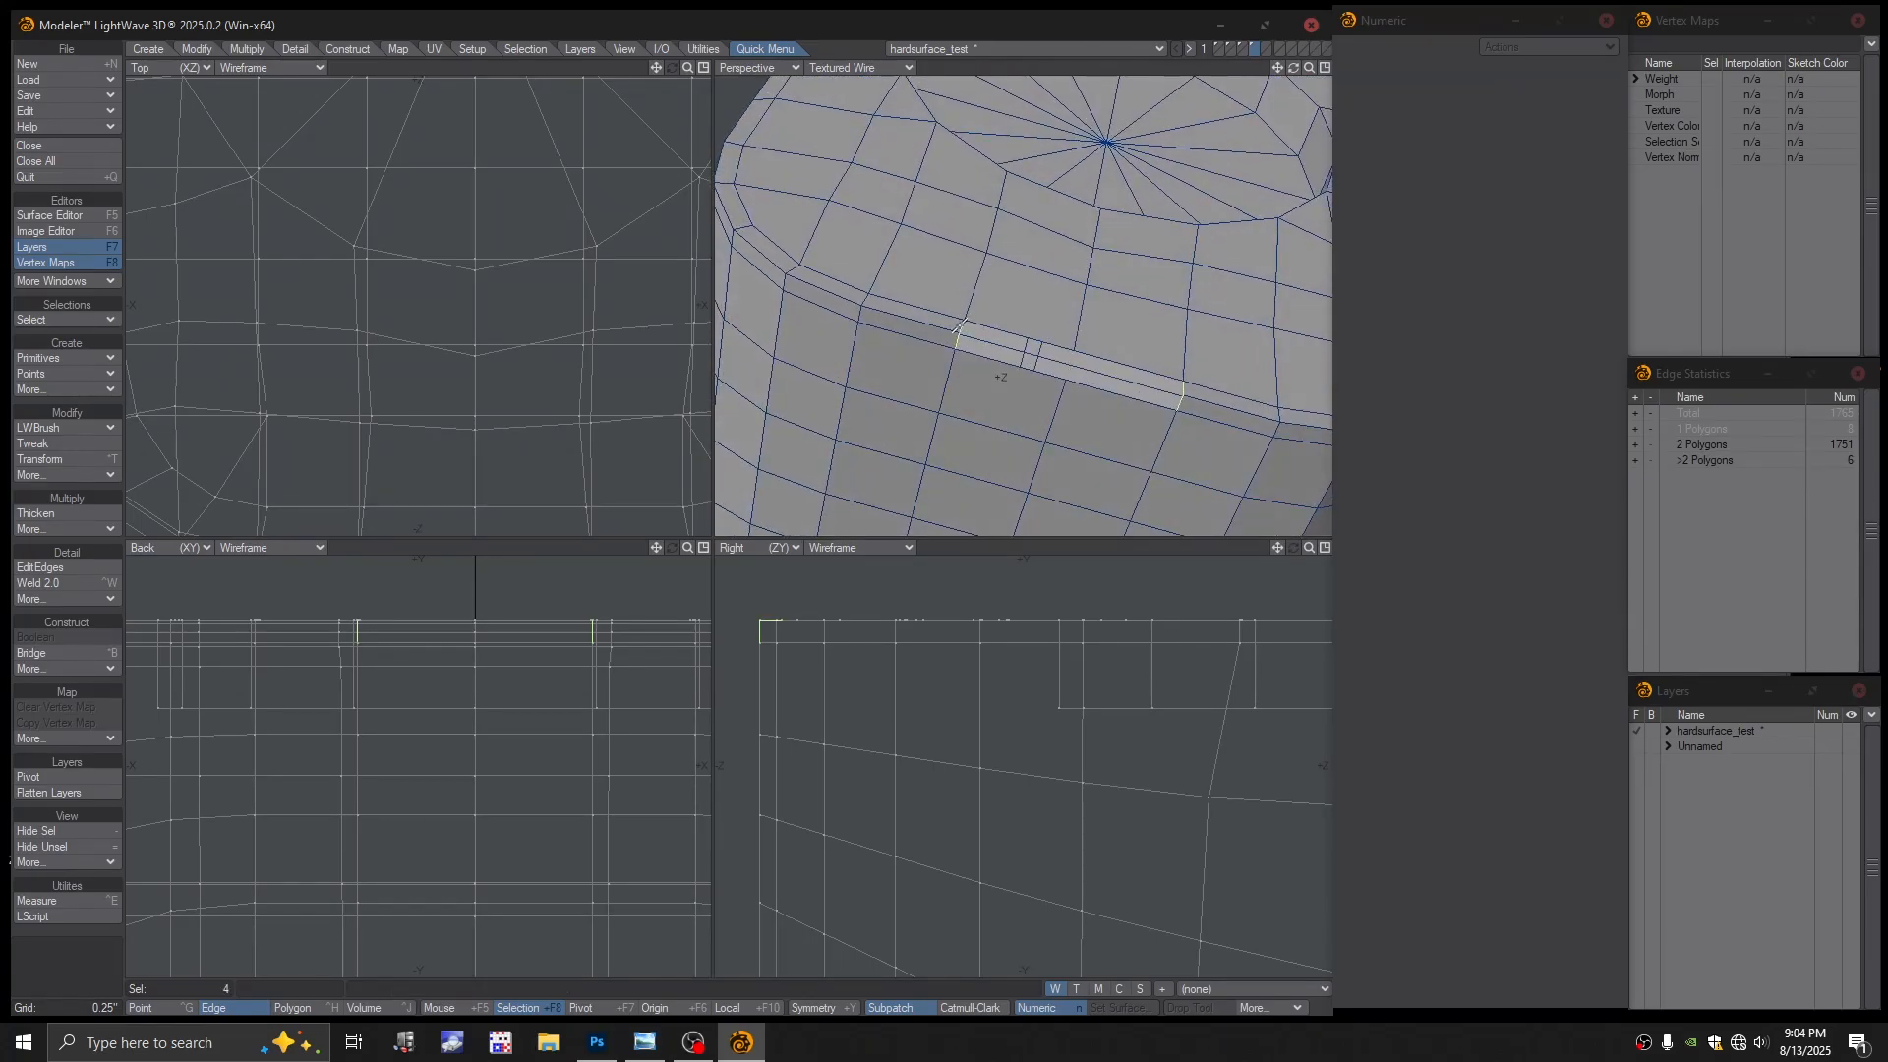
key("ctrl+b")
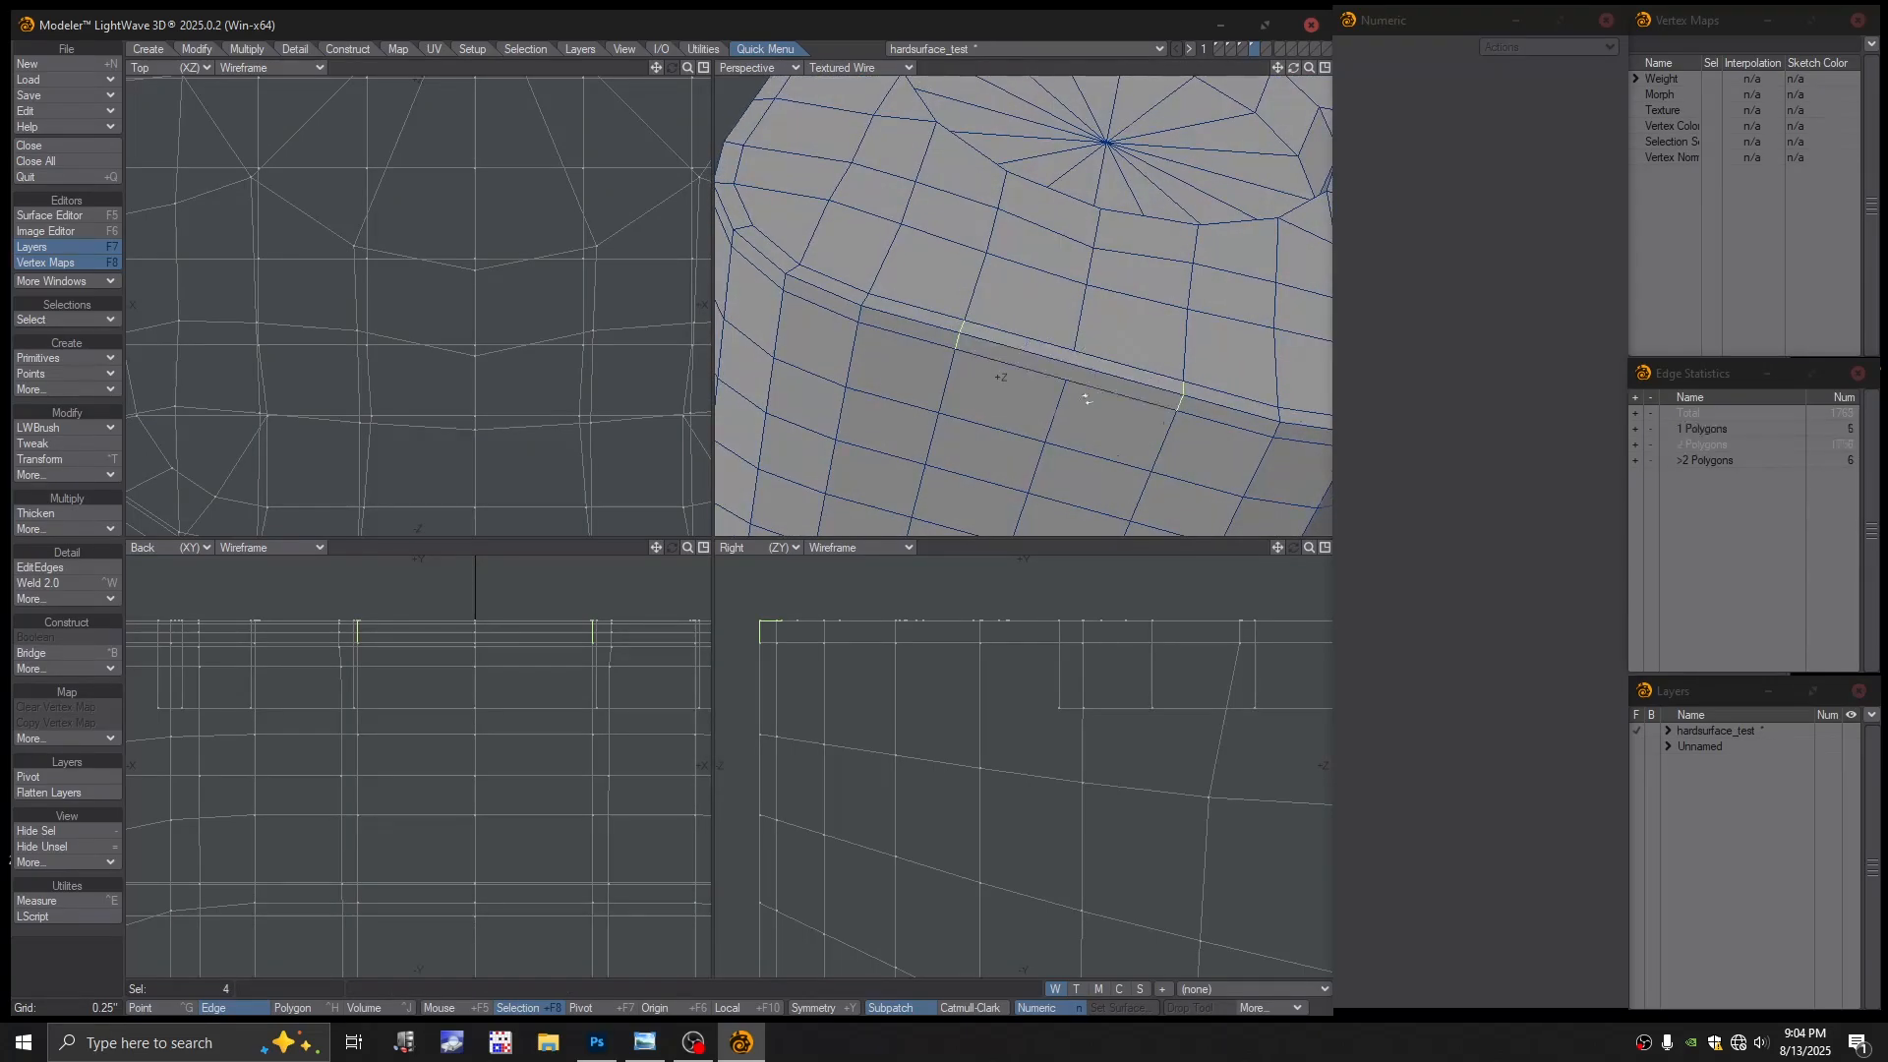
Add three new edges across the rim gaps with the edge editing tool
left_click_drag(1084, 387, 1083, 397, "alt")
key("space")
key("space")
key("space")
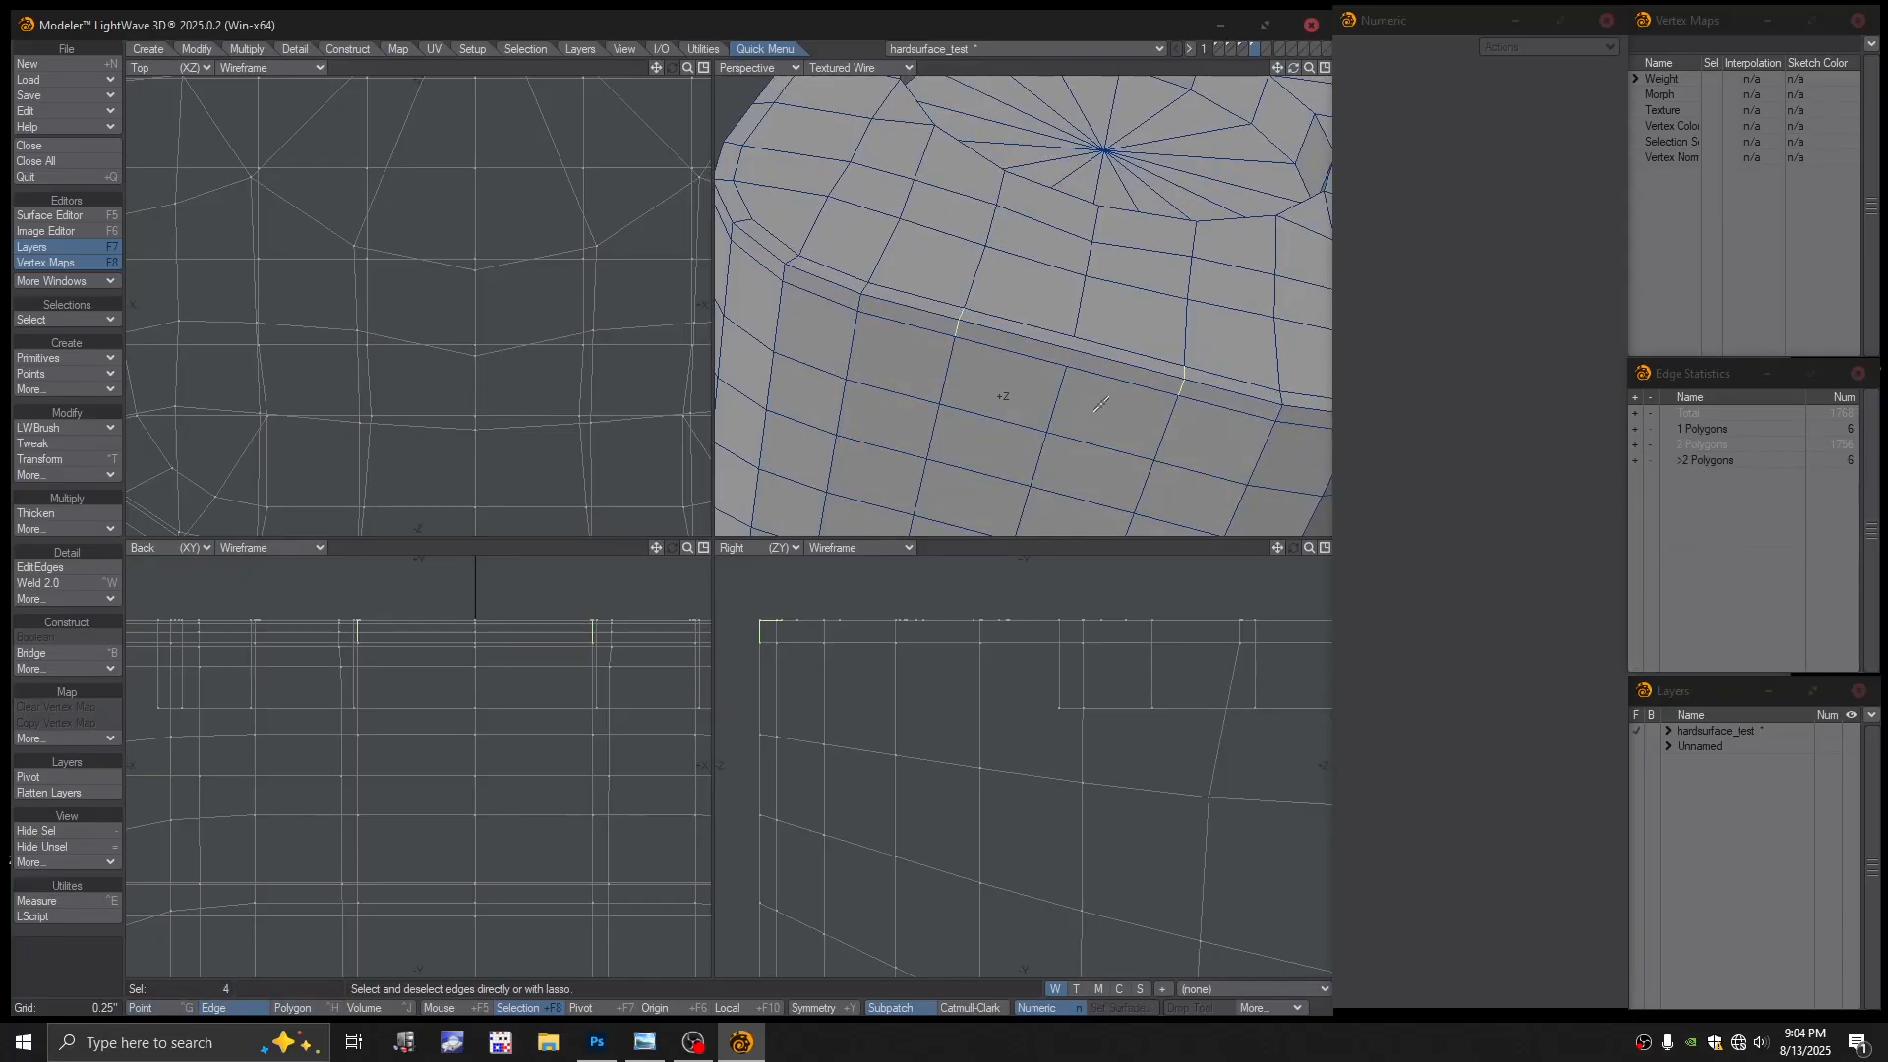
key("slash")
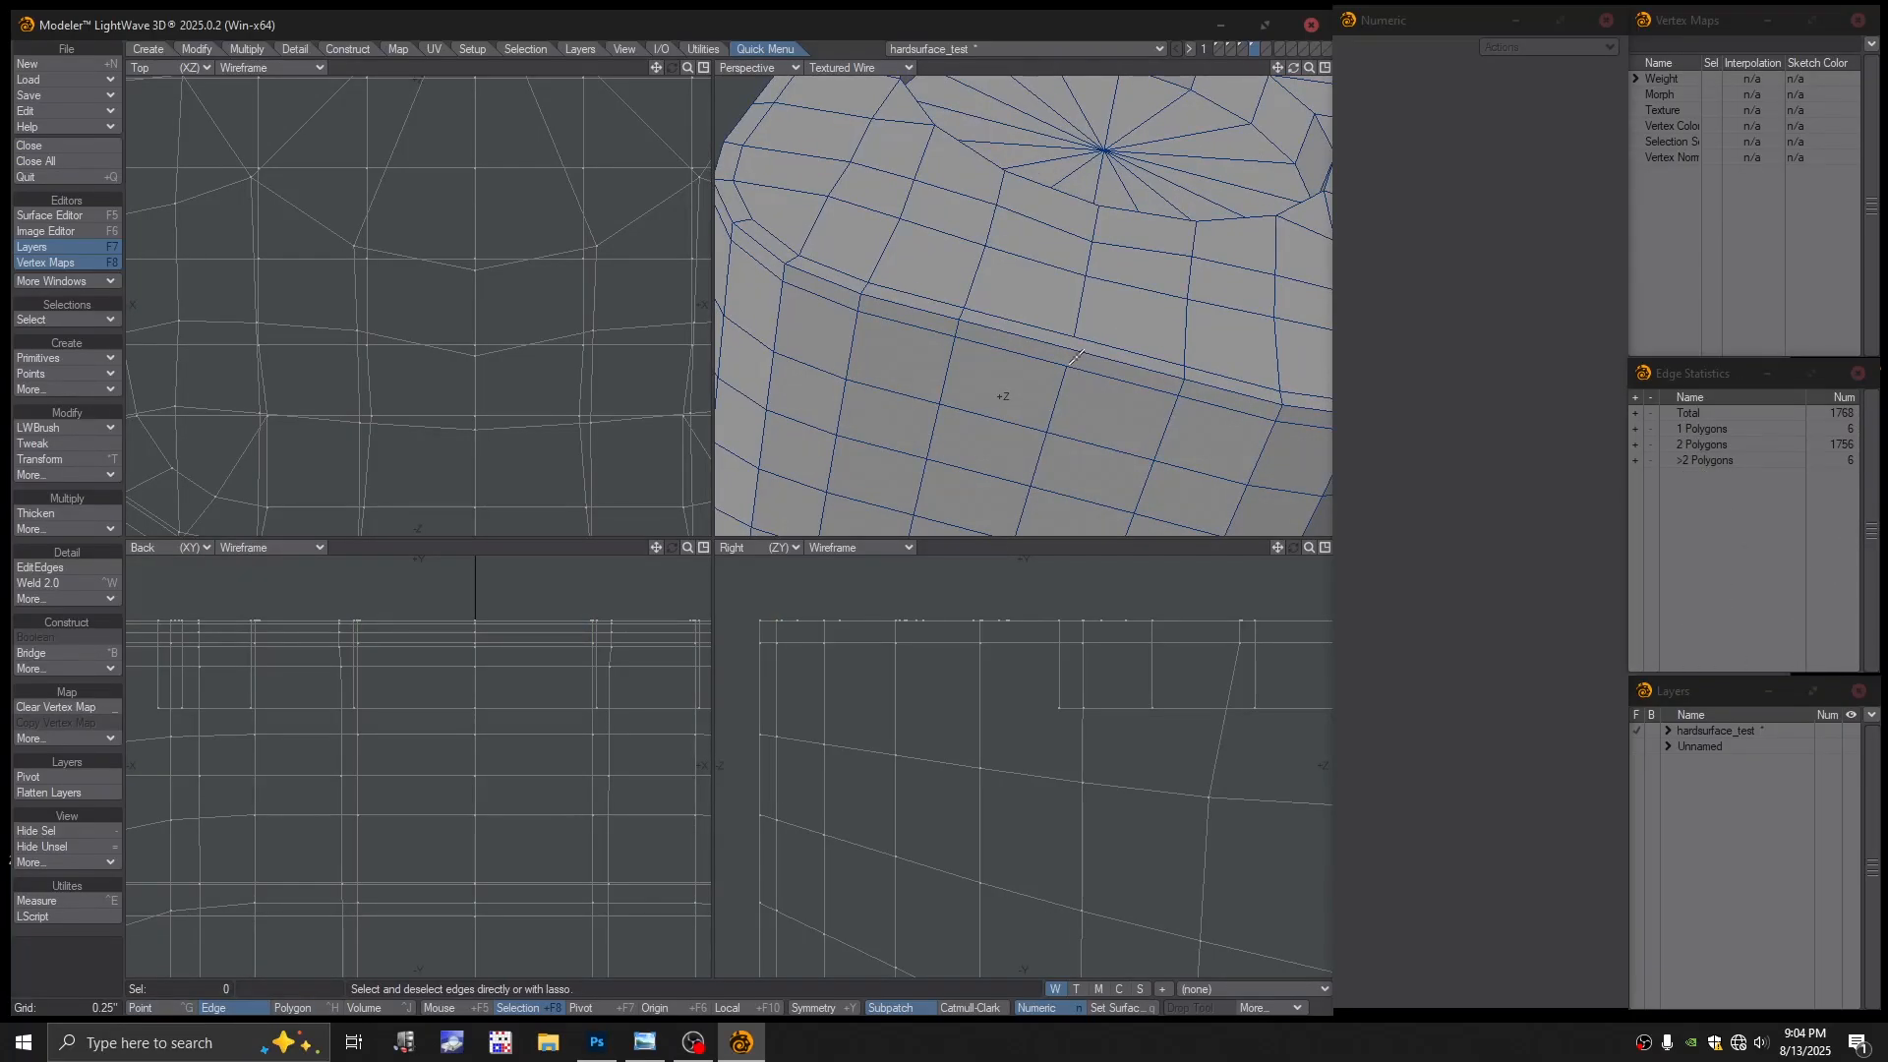
left_click(45, 567)
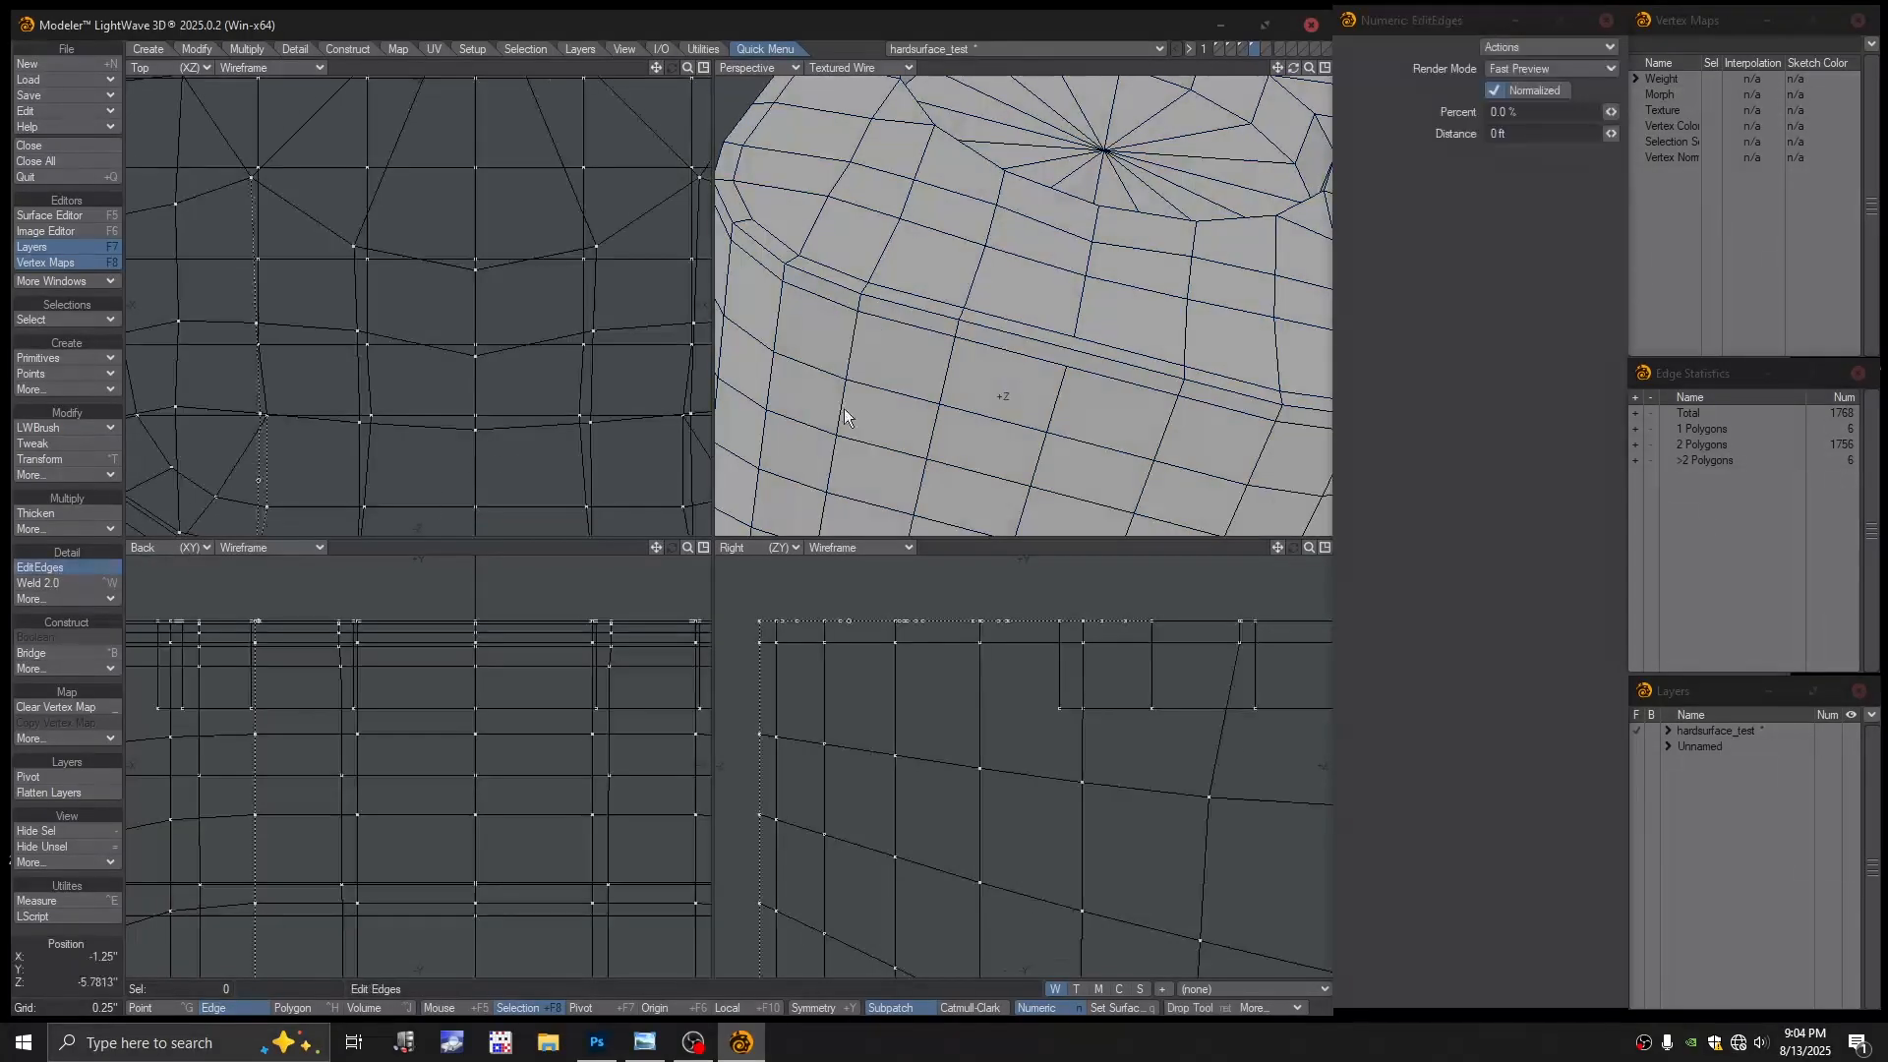
left_click(1075, 340)
left_click(1073, 352)
left_click(1068, 368)
key("space")
key("space")
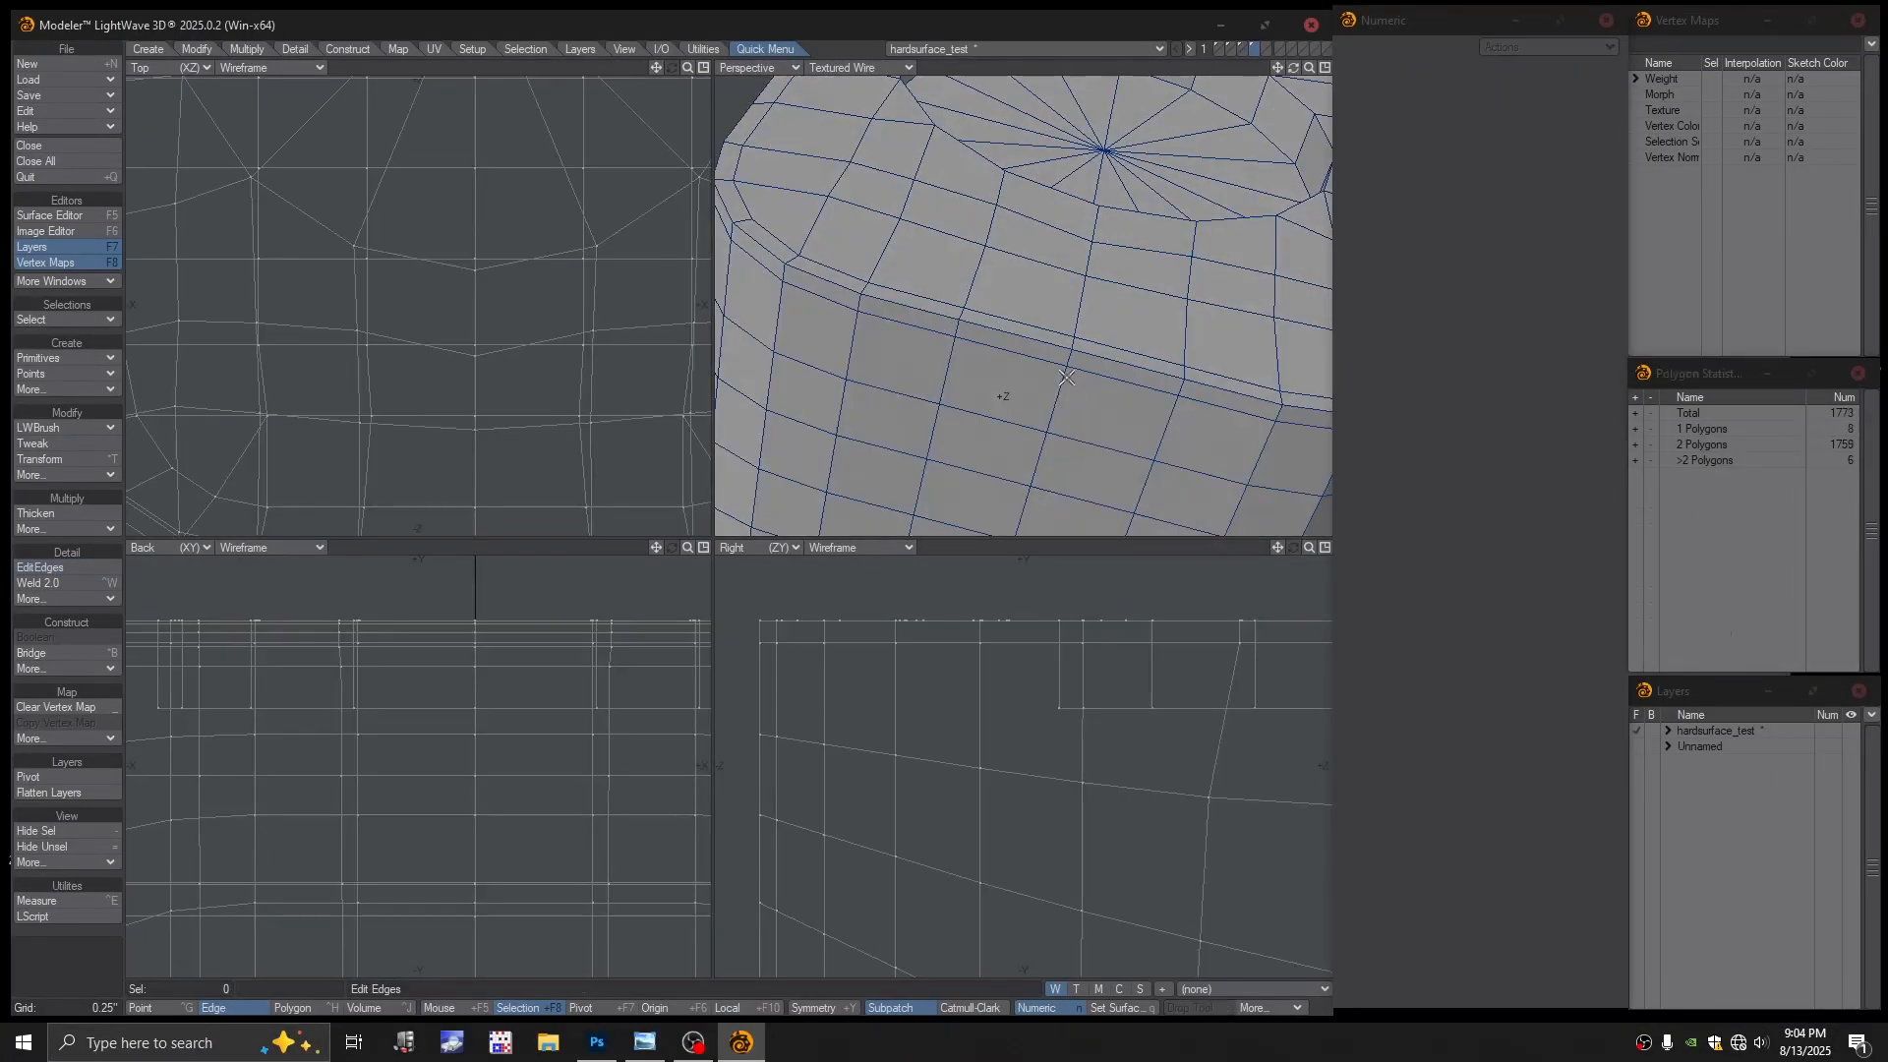
key("space")
In colour wireframe, weld the two pairs of overlapping rim points
left_click(846, 68)
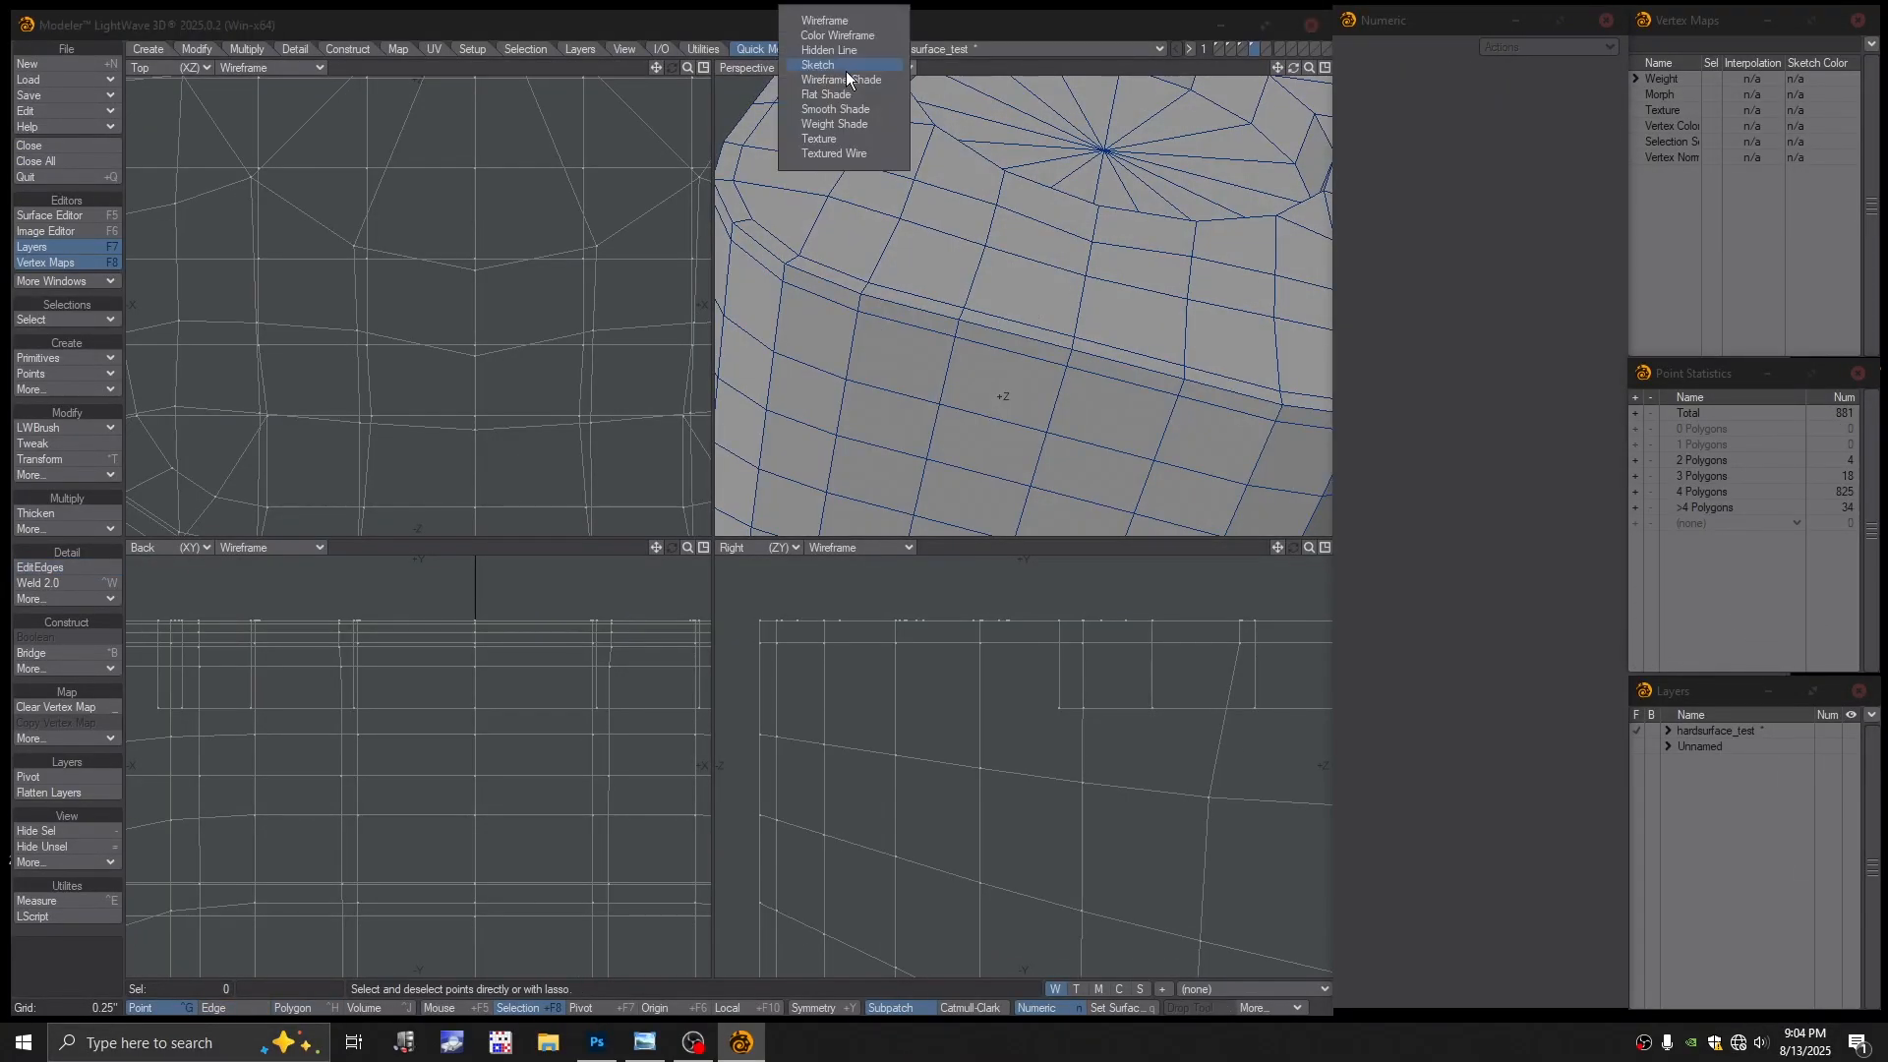
left_click(842, 39)
left_click_drag(1041, 319, 980, 315, "alt")
key("space")
key("space")
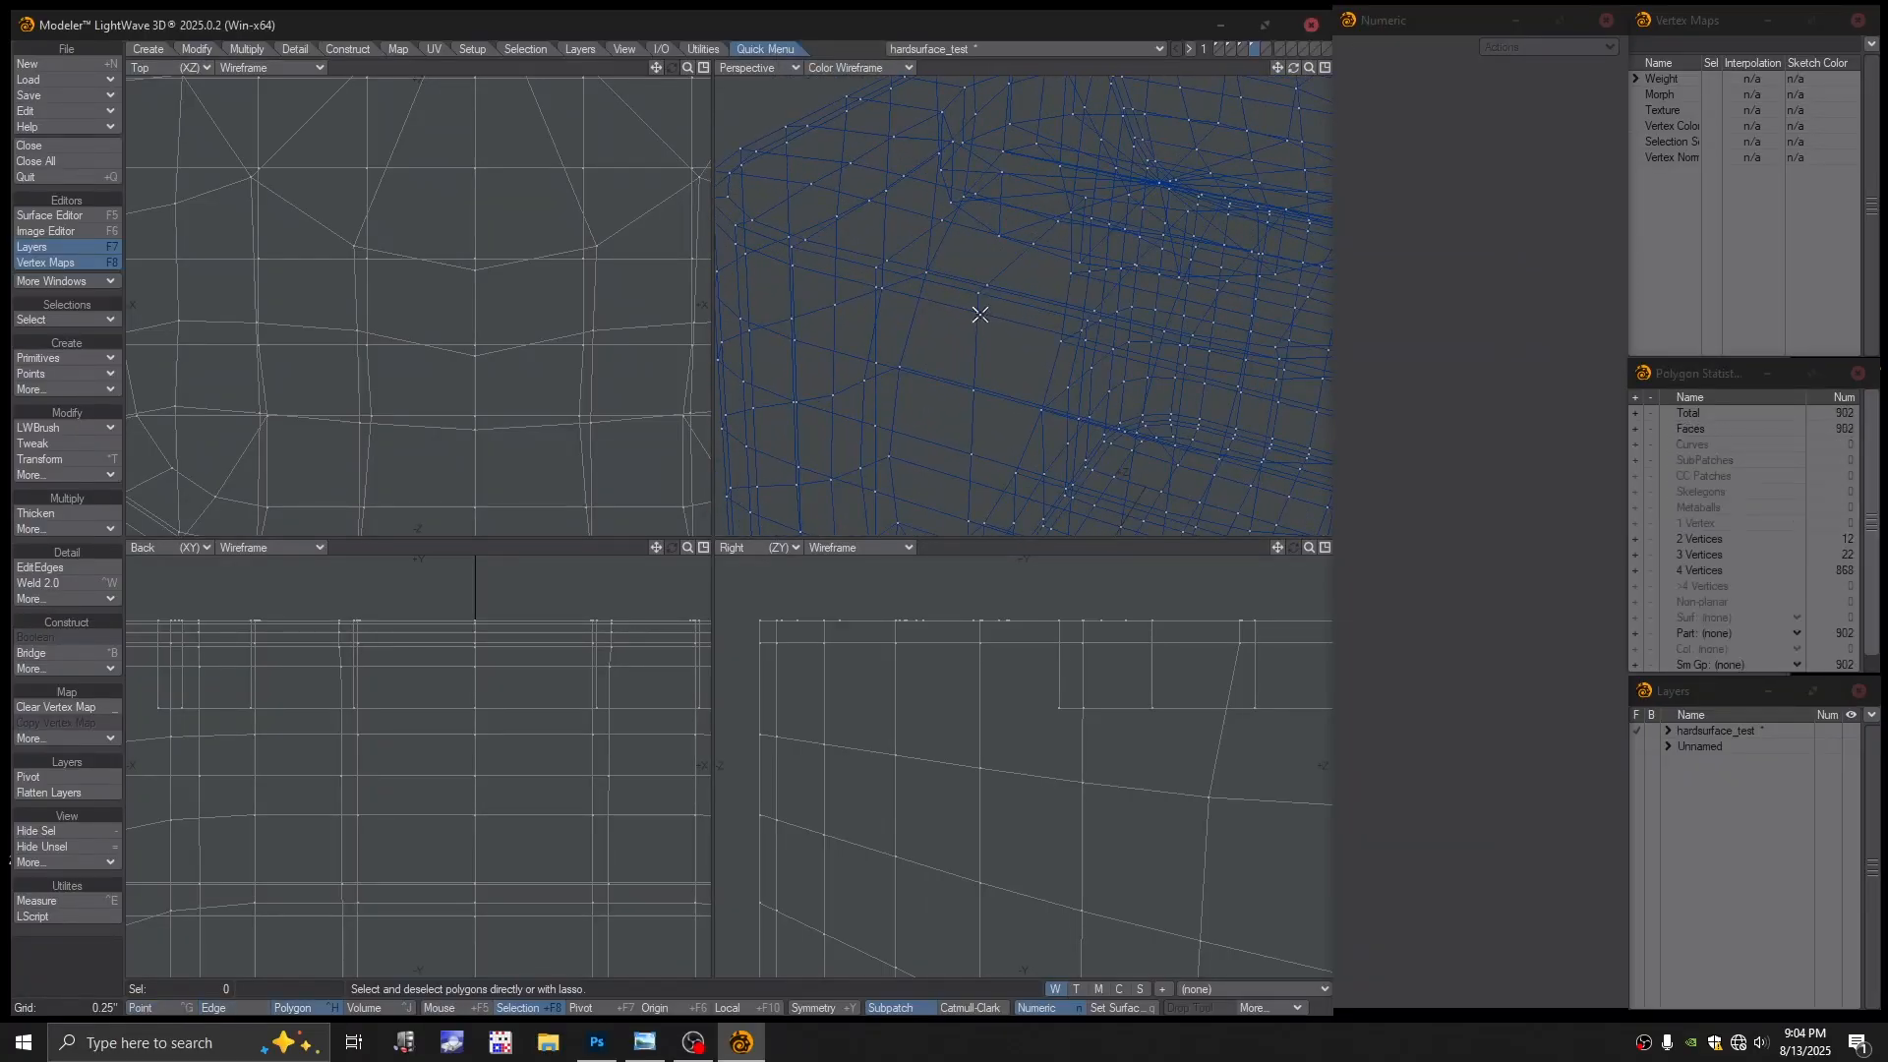
left_click(979, 315)
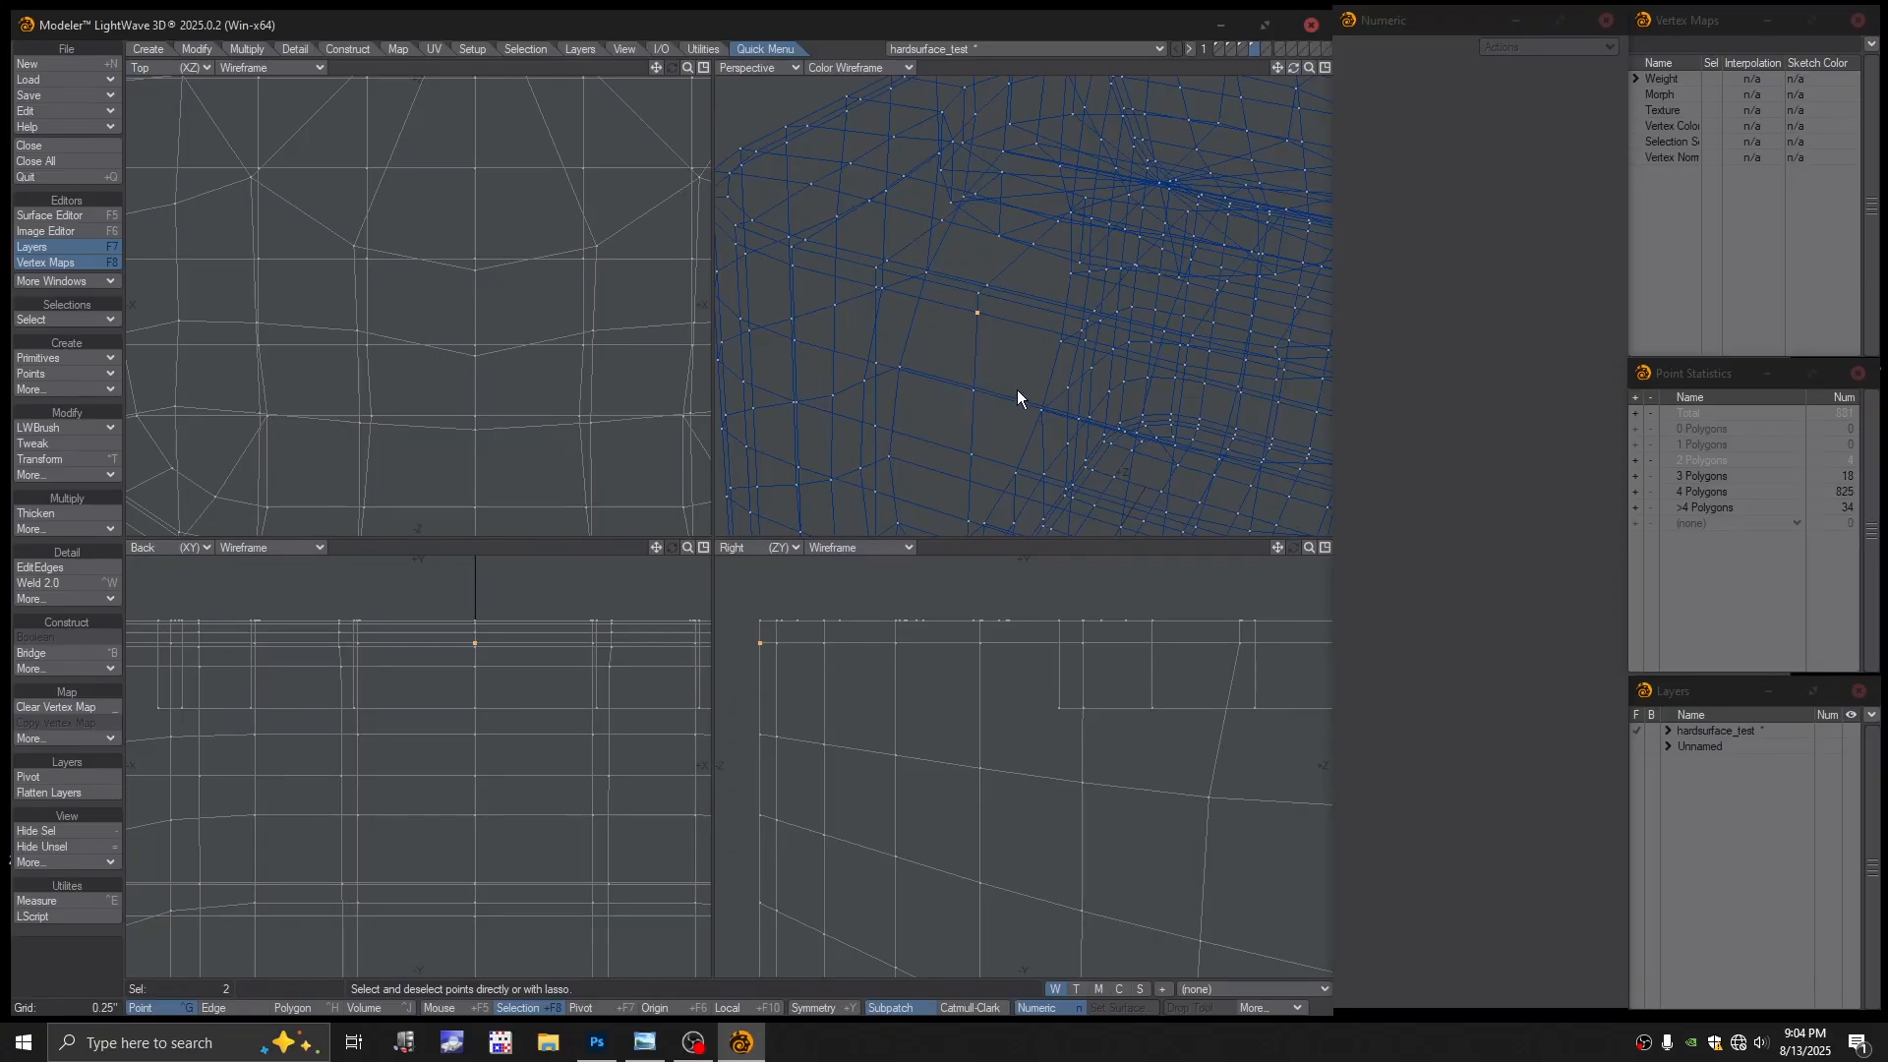
key("ctrl+w")
left_click_drag(1017, 389, 1017, 341, "alt")
left_click(992, 311)
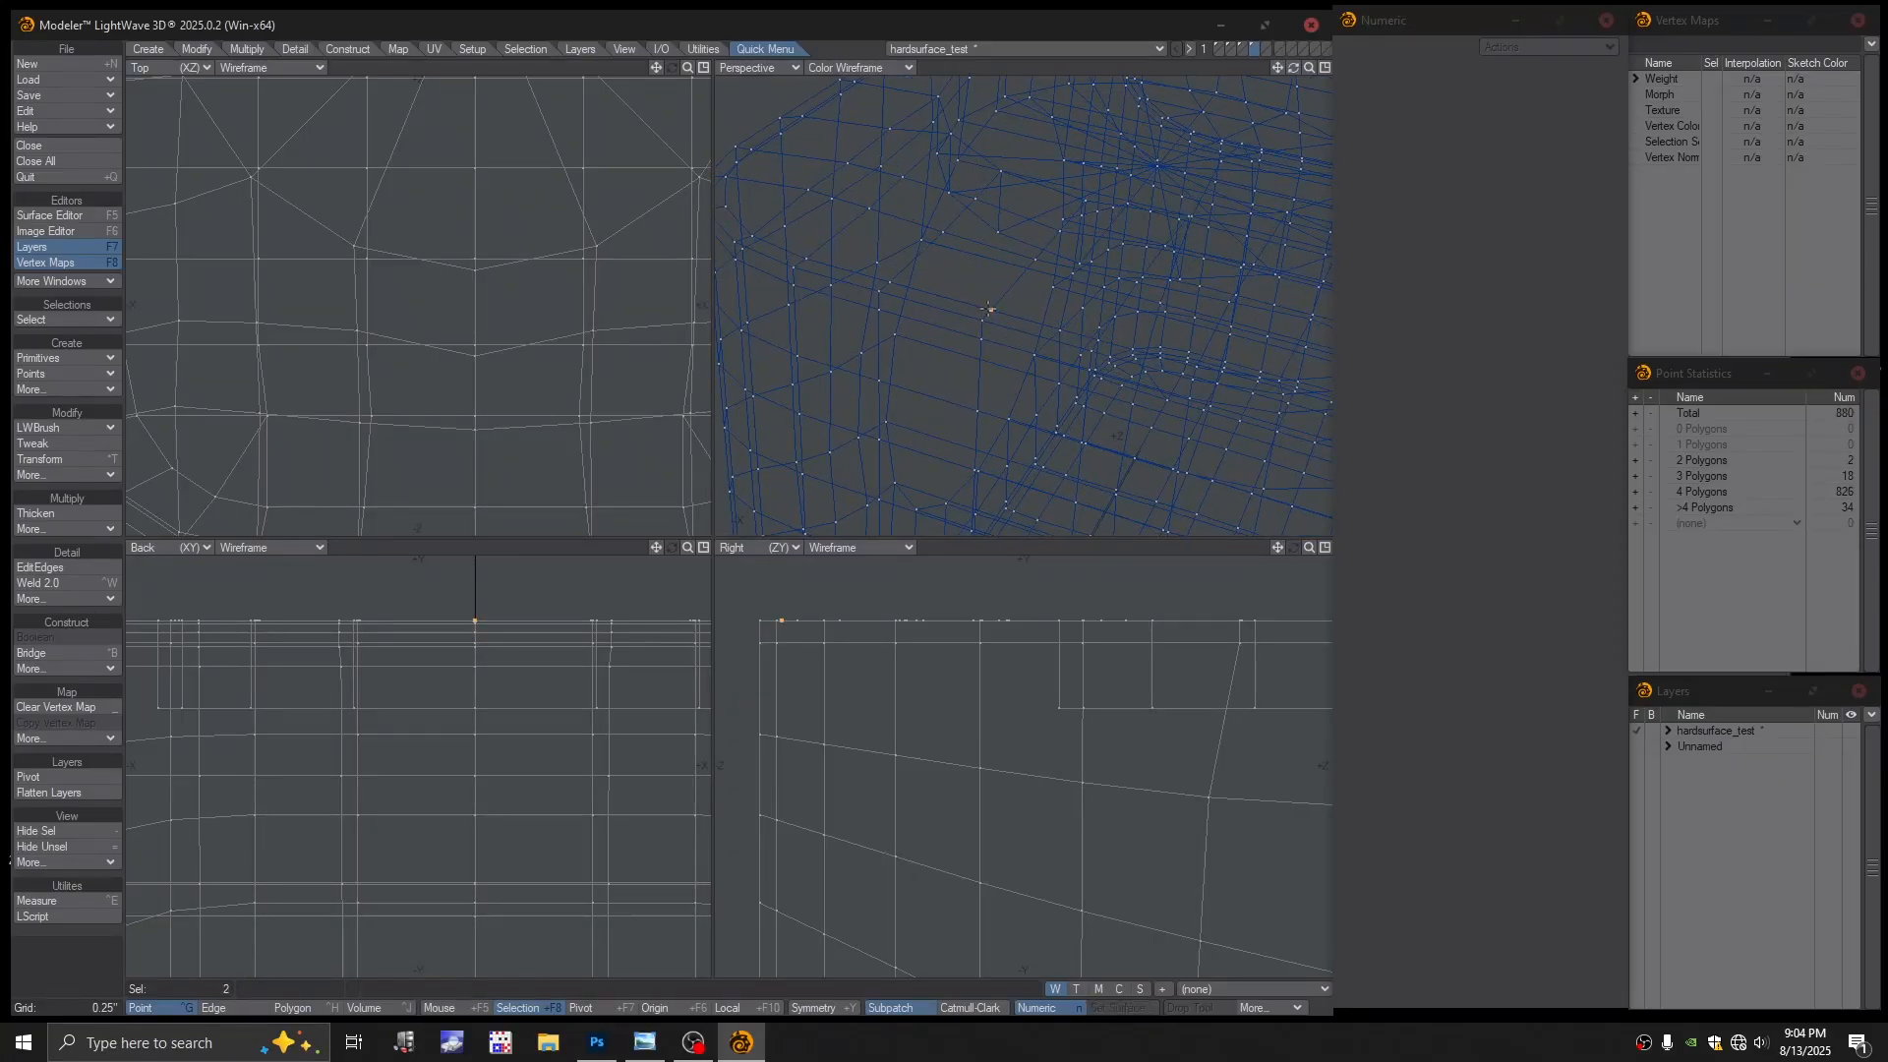
key("ctrl+w")
Return to textured wire and convert the mesh to subpatches, dismissing the notice
left_click(863, 68)
left_click(846, 185)
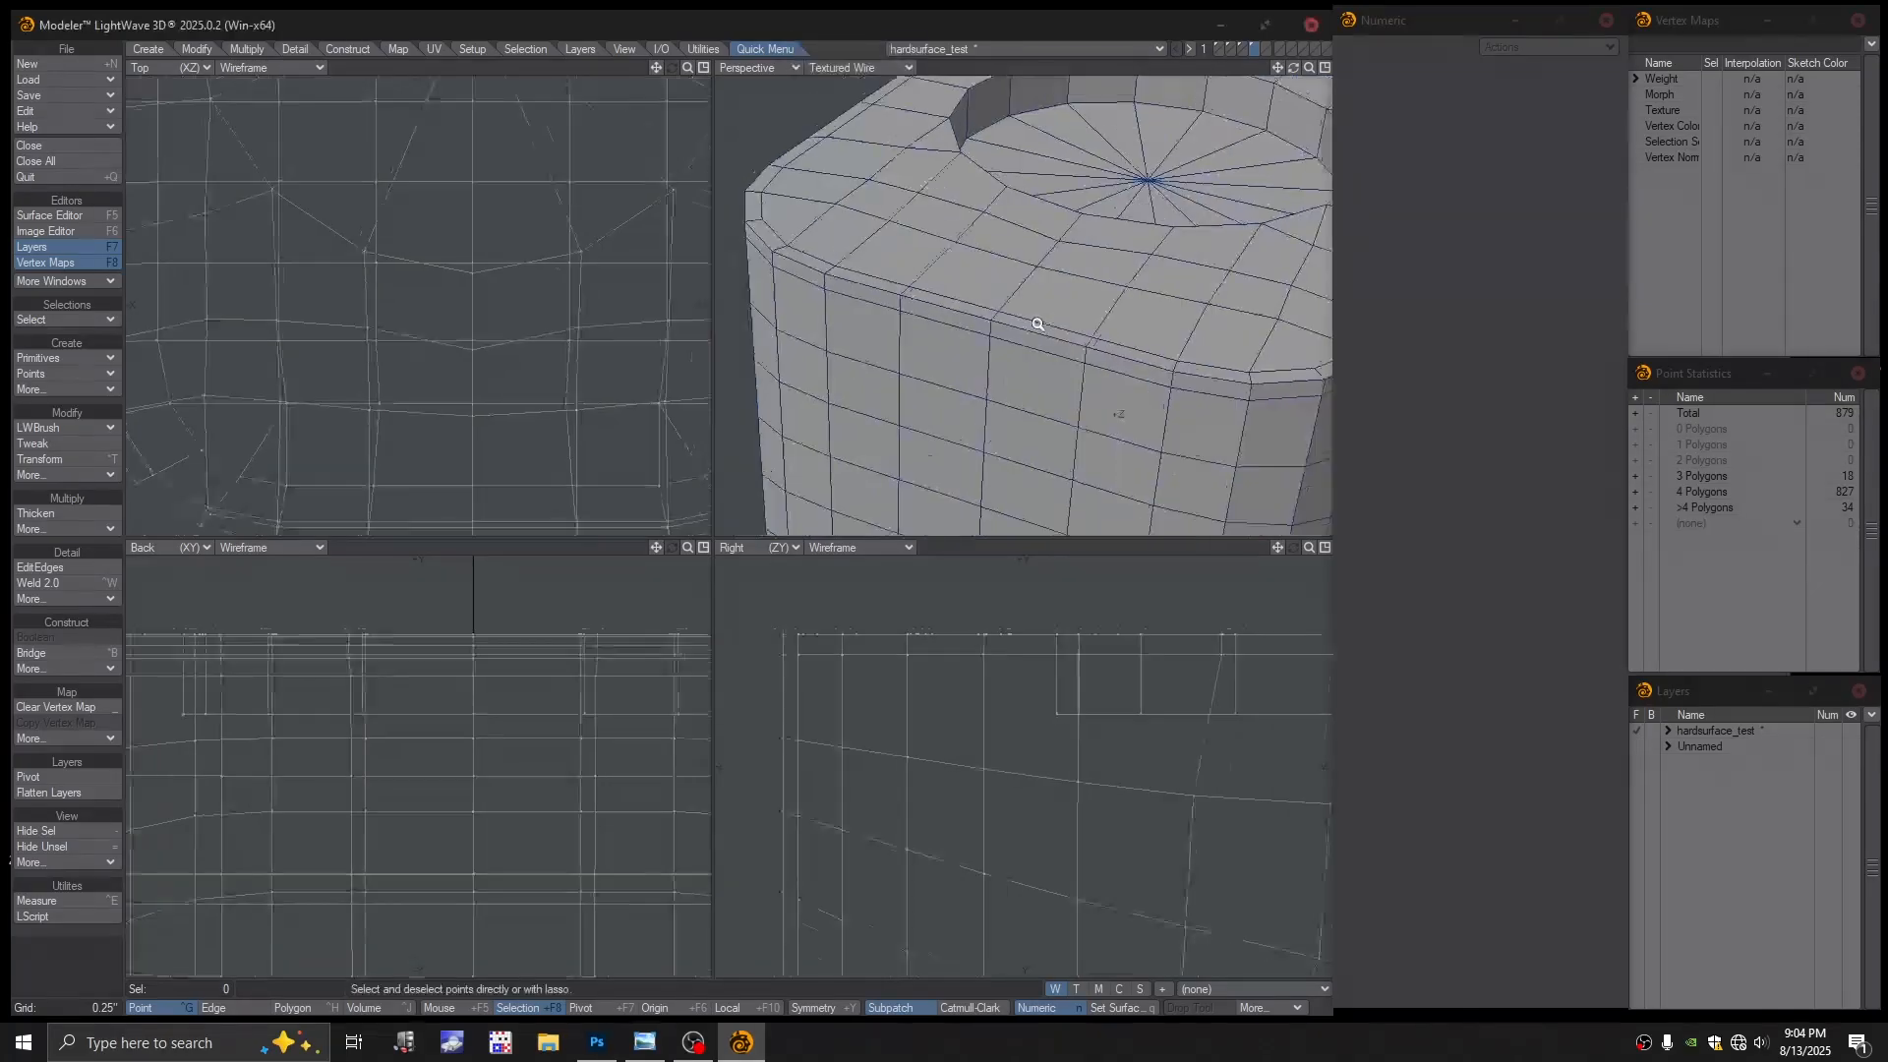
left_click_drag(1038, 323, 1032, 347, "ctrl+alt")
left_click_drag(1032, 346, 1101, 388, "alt")
key("Tab")
left_click(938, 515)
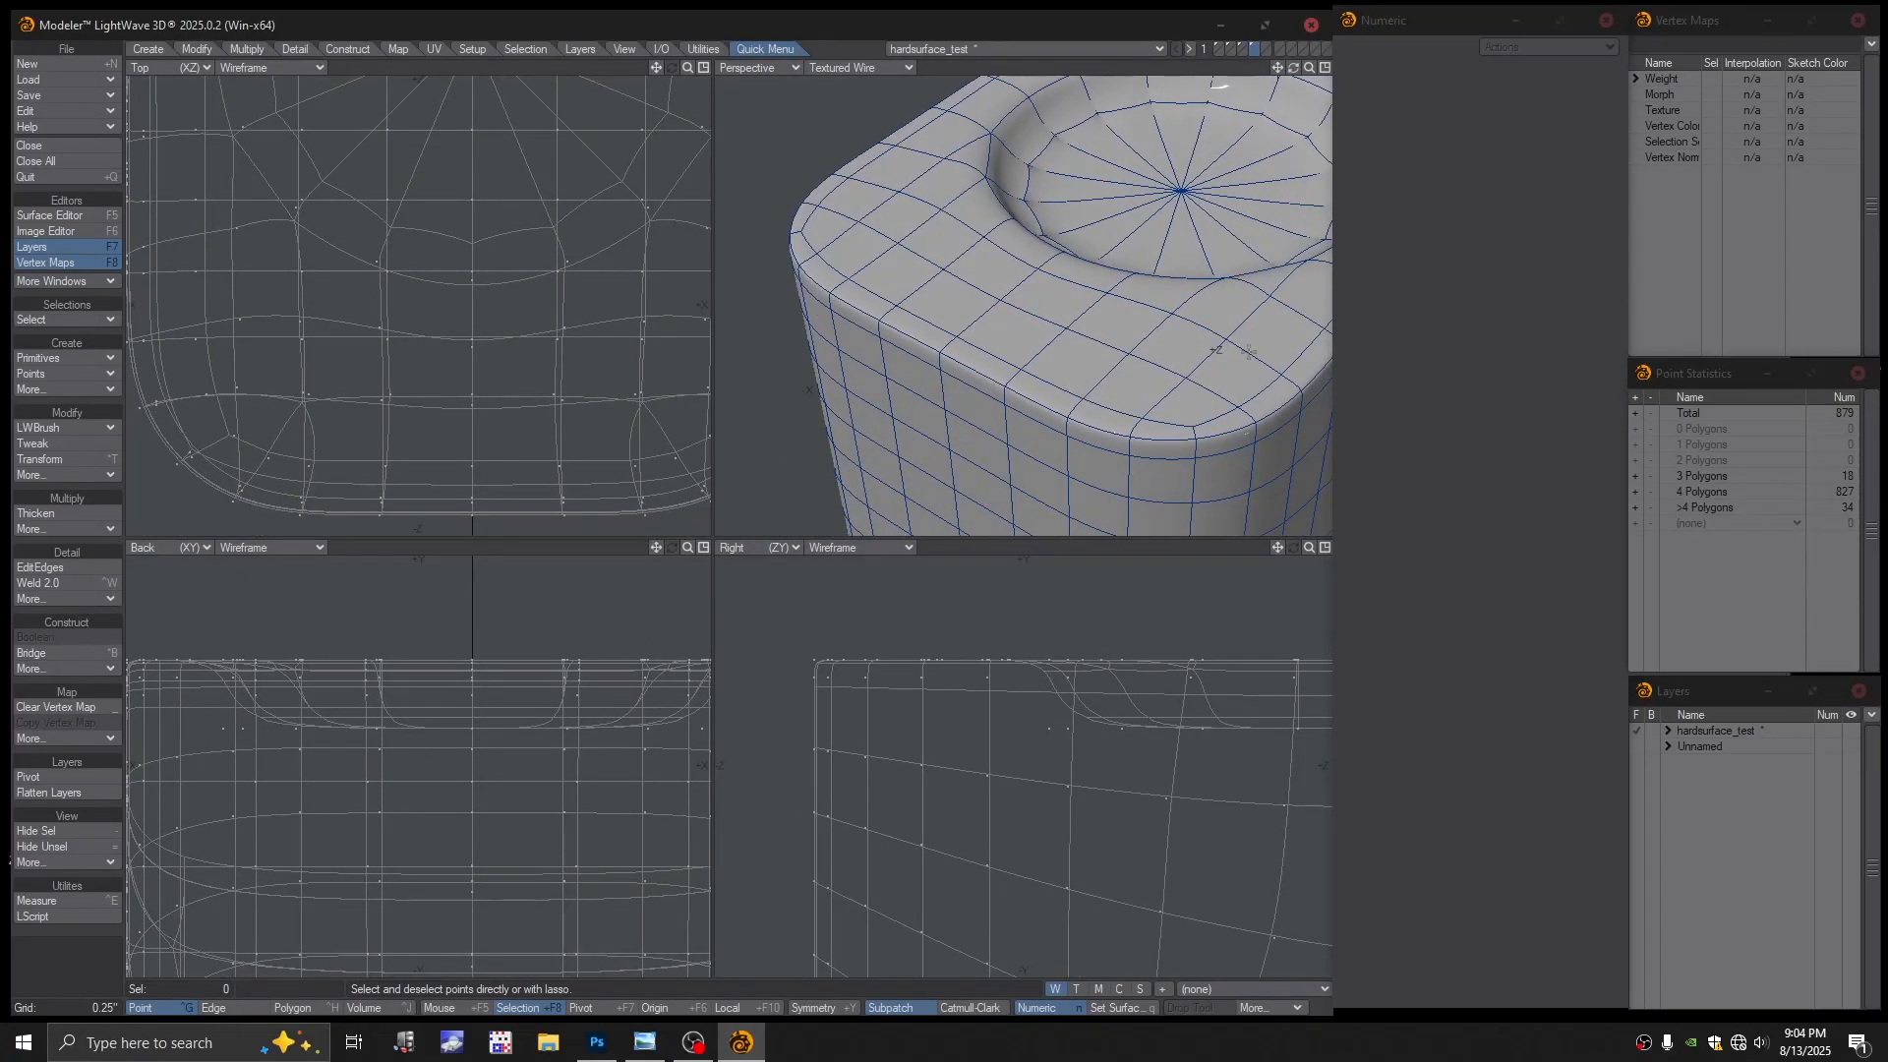
Select edges shared by more than two polygons and orbit around the block to find them
key("space")
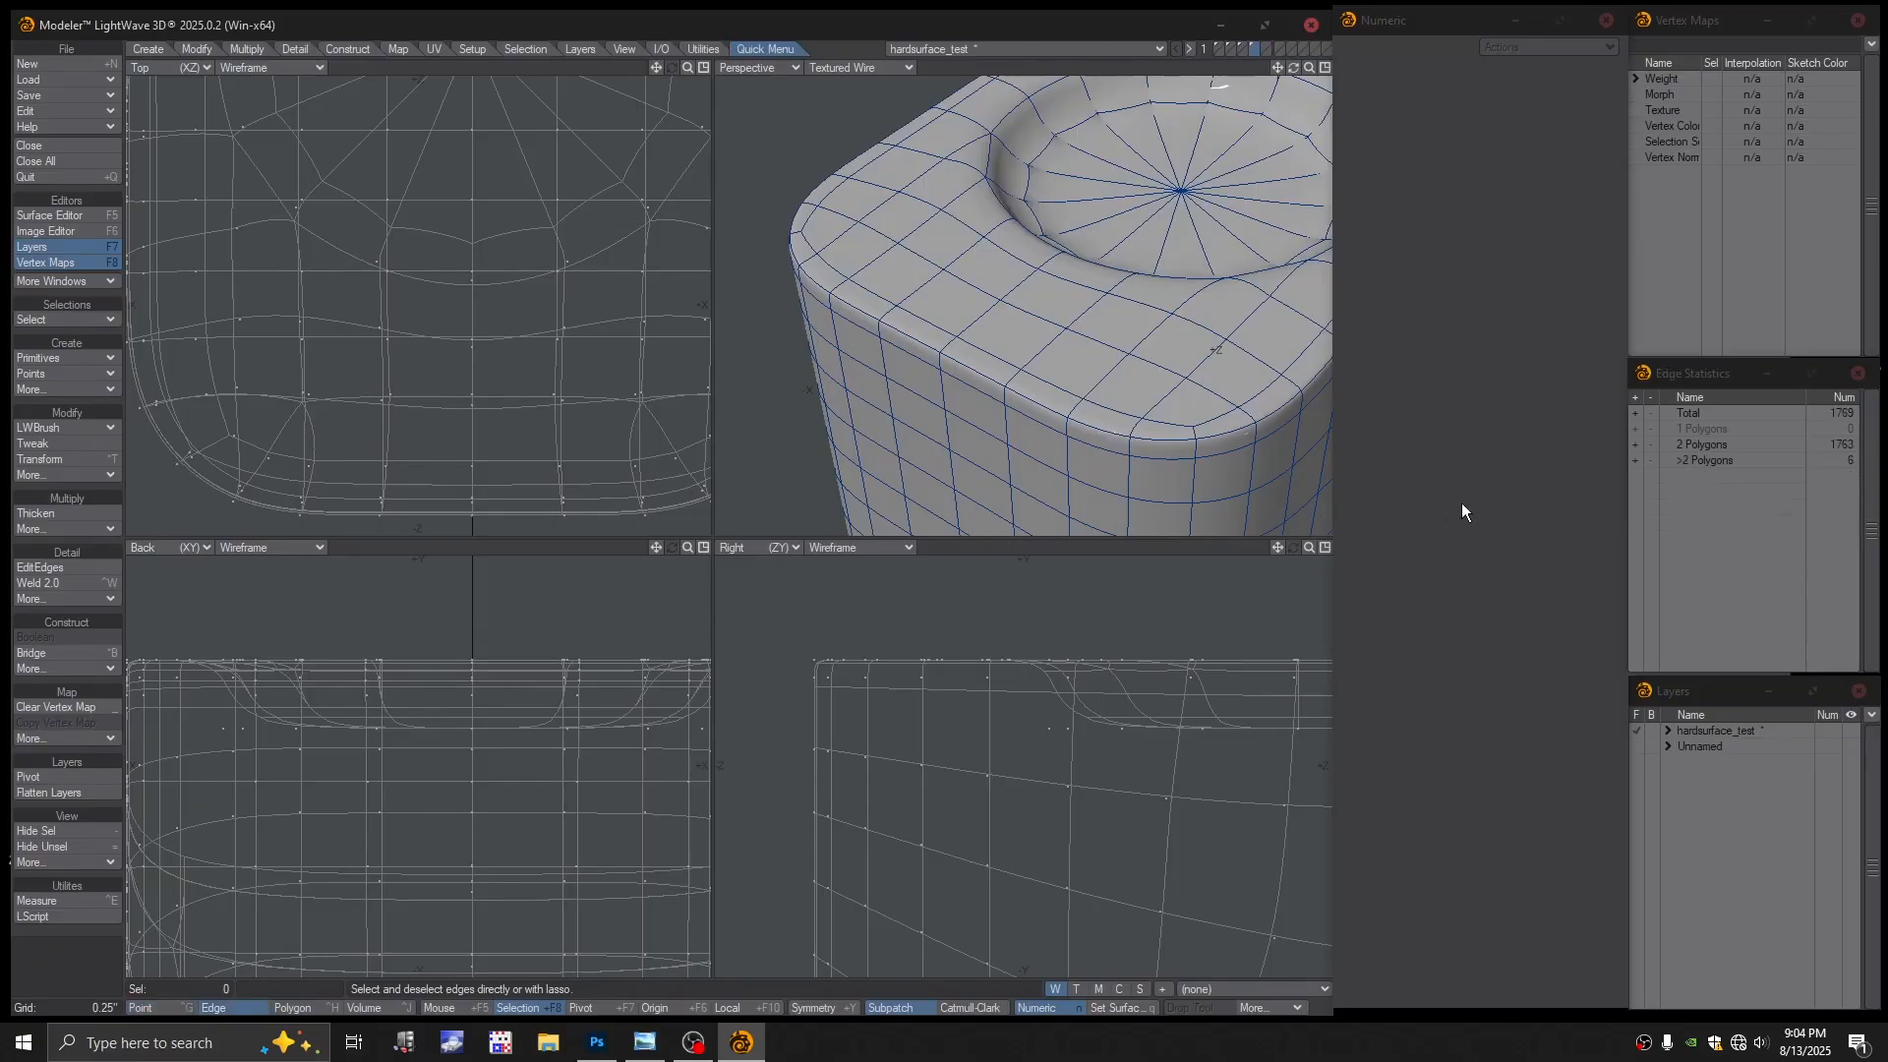
left_click(1636, 460)
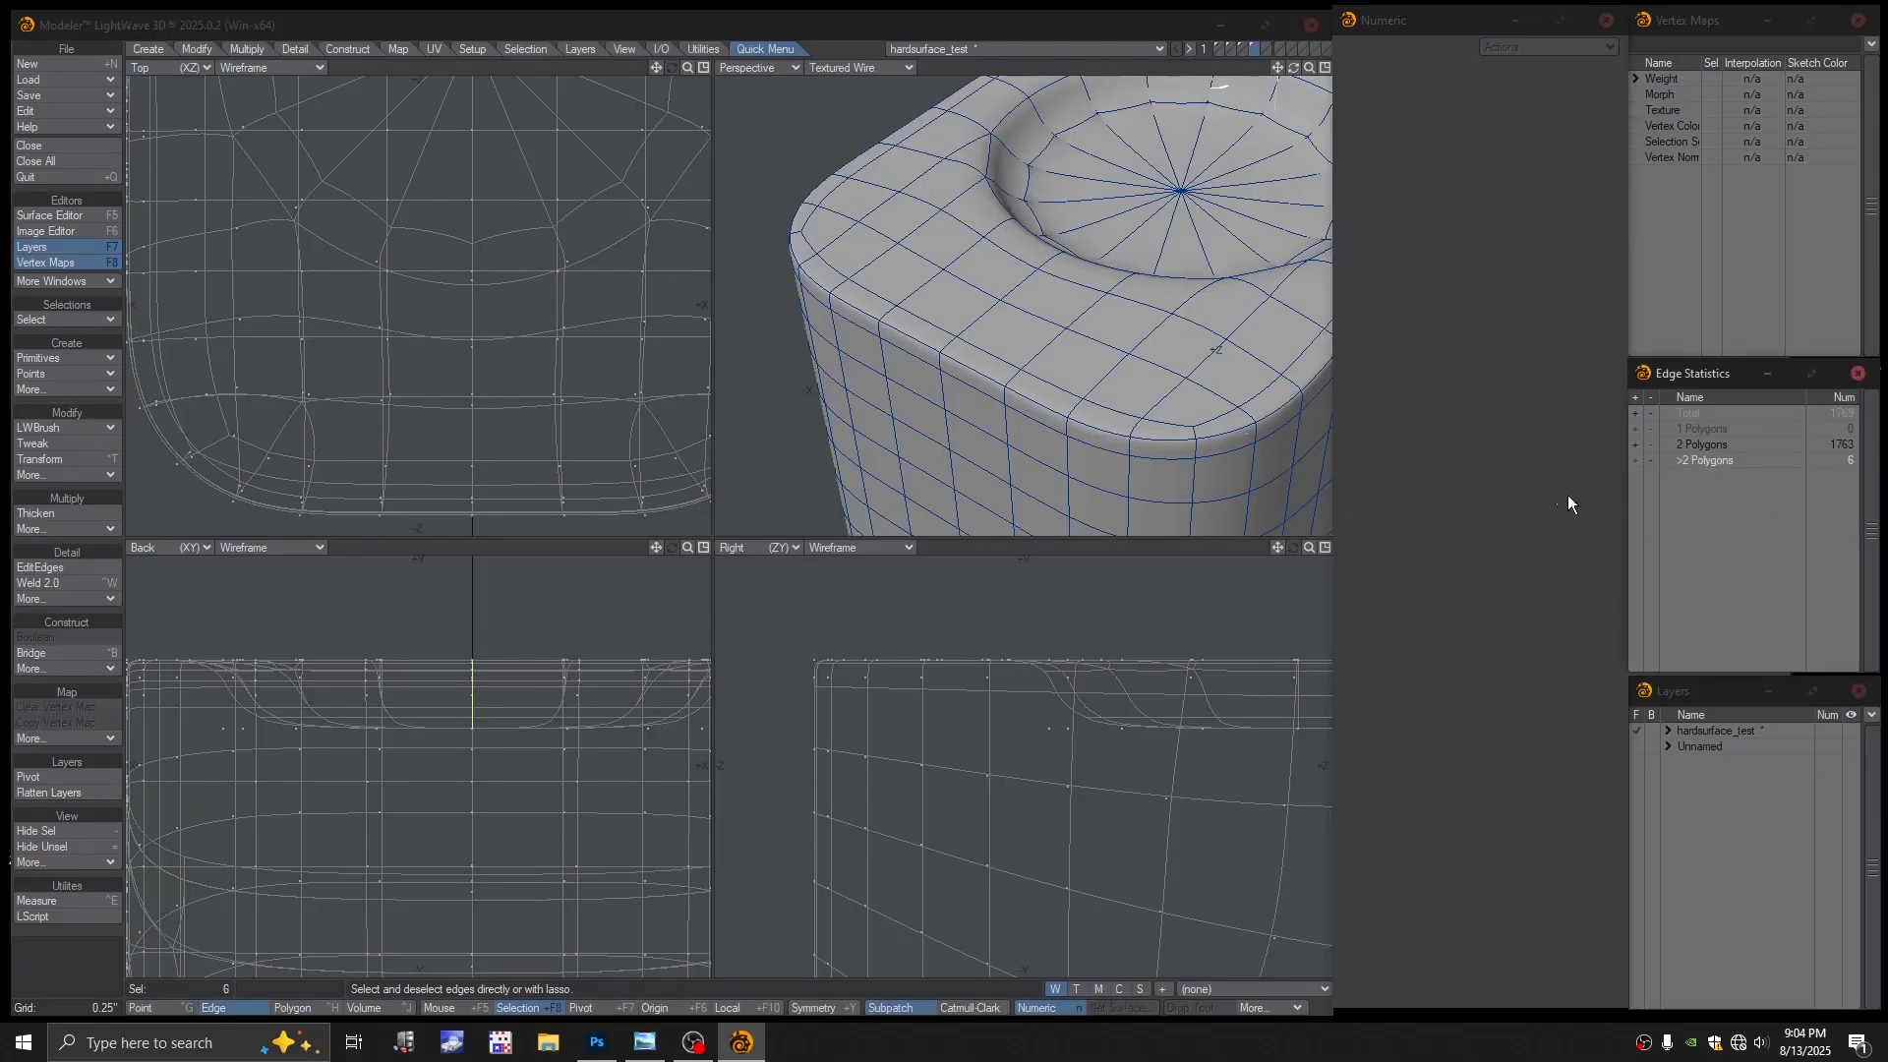
left_click_drag(1089, 372, 1077, 326, "alt")
left_click_drag(1077, 326, 914, 309, "ctrl+alt")
left_click_drag(915, 309, 953, 304, "alt")
left_click_drag(954, 305, 1067, 394, "alt+shift")
left_click_drag(1067, 393, 1162, 227, "alt")
left_click_drag(995, 209, 971, 385, "alt+shift")
left_click_drag(970, 386, 1067, 432, "alt")
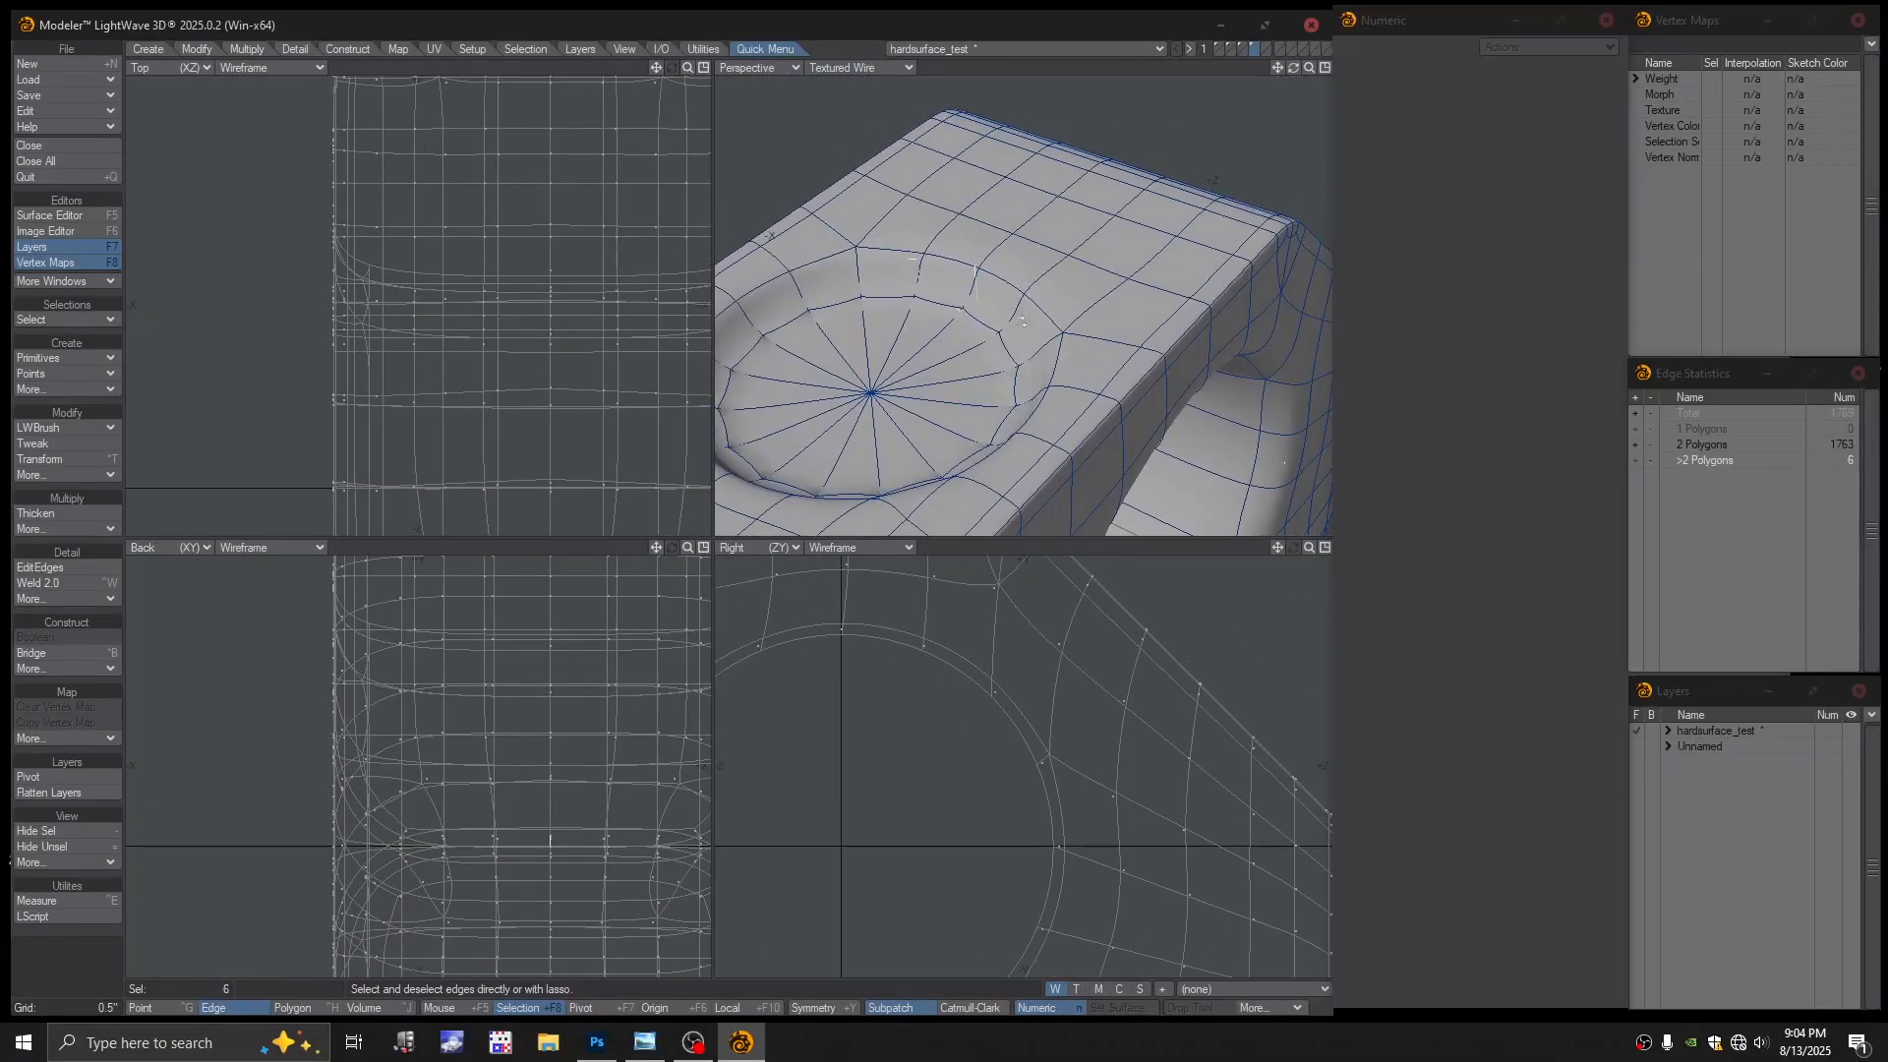
scroll(1018, 241, "up", 3)
left_click_drag(1012, 234, 1101, 357, "alt+shift")
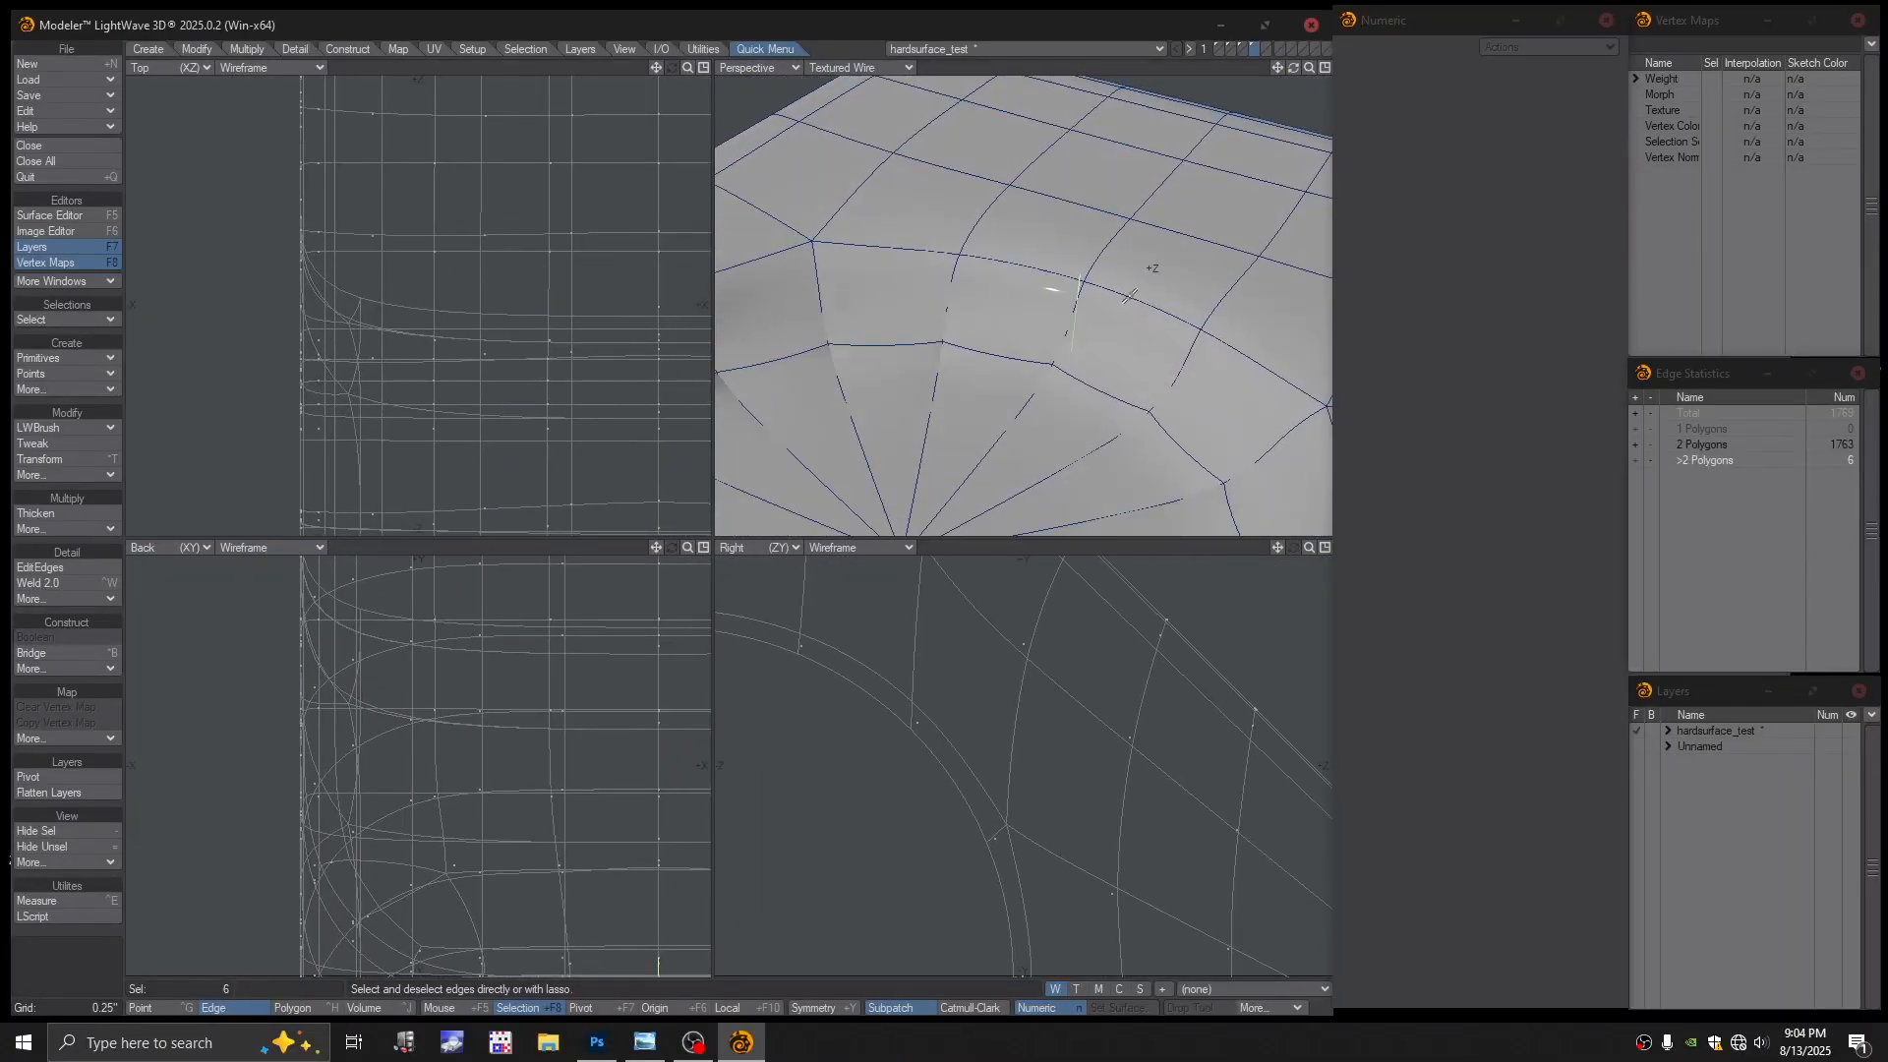
Dismiss the error and retry the subpatch conversion
key("=")
left_click(753, 510)
key("ctrl+h")
key("space")
key("space")
key("space")
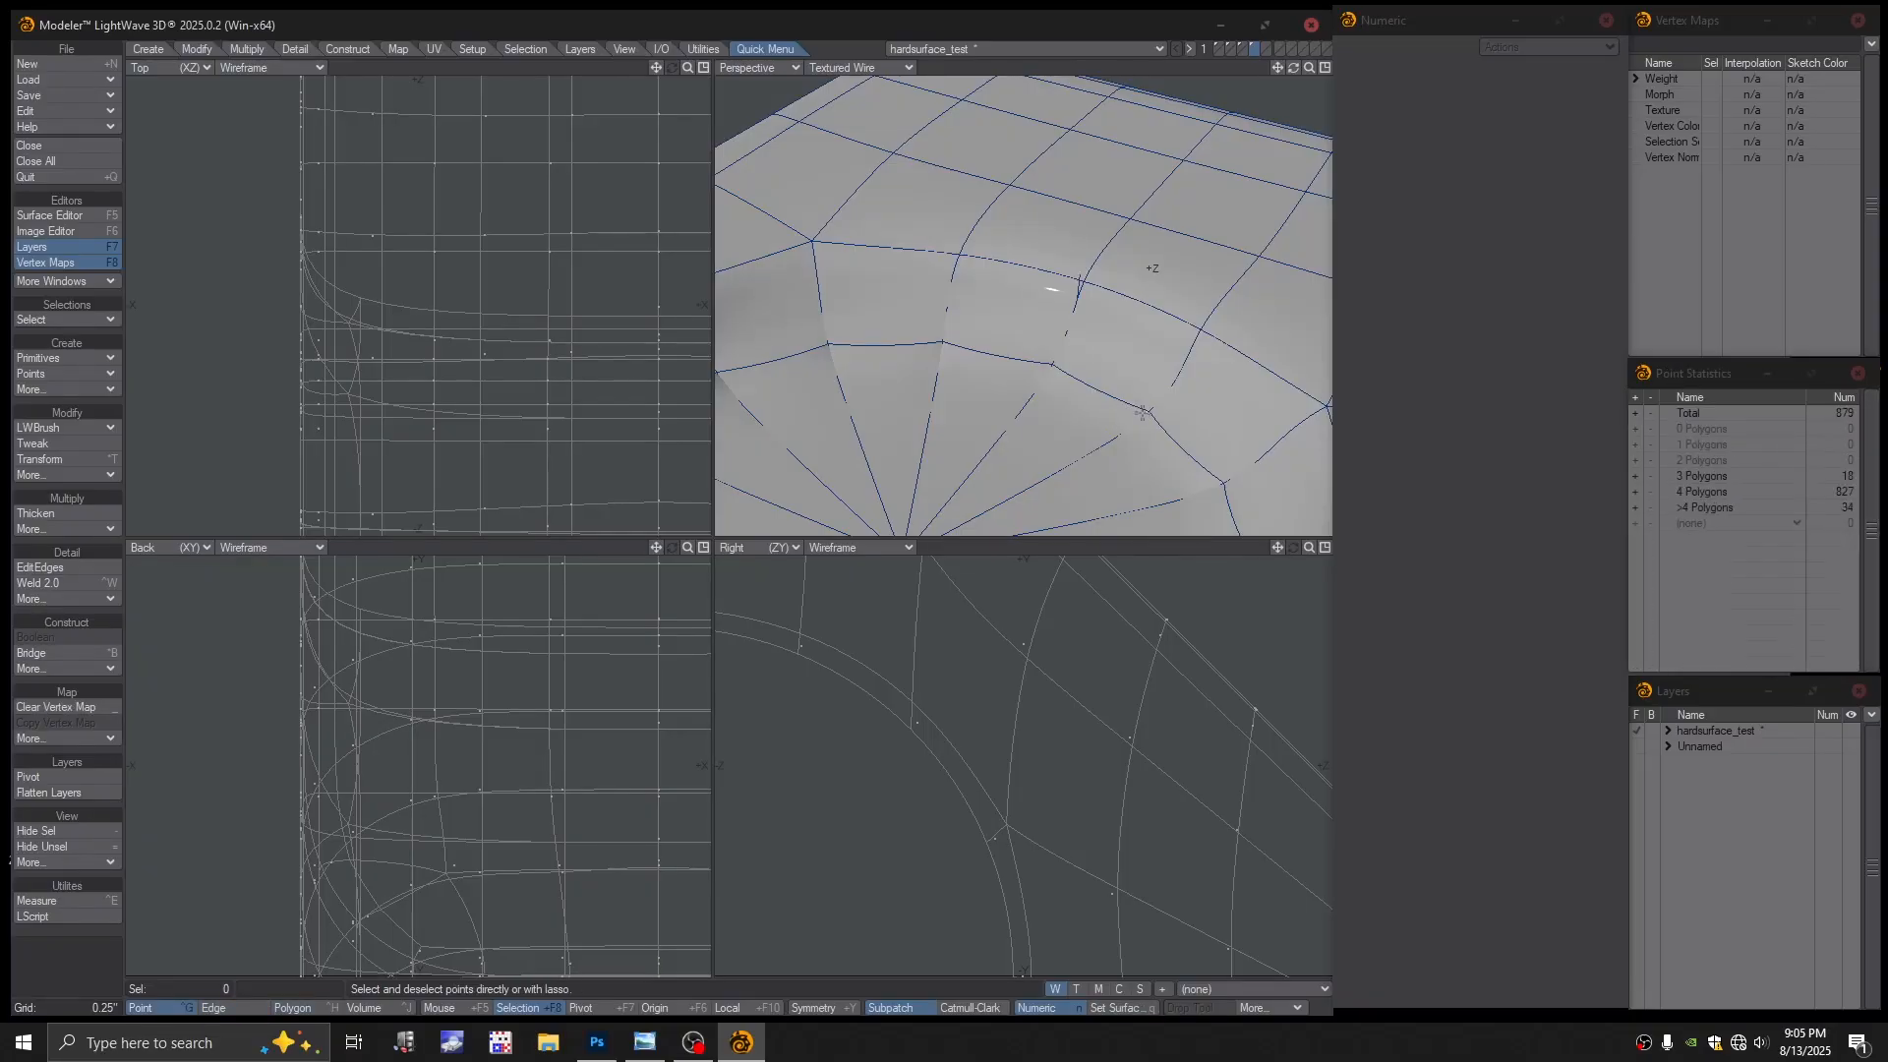
key("Tab")
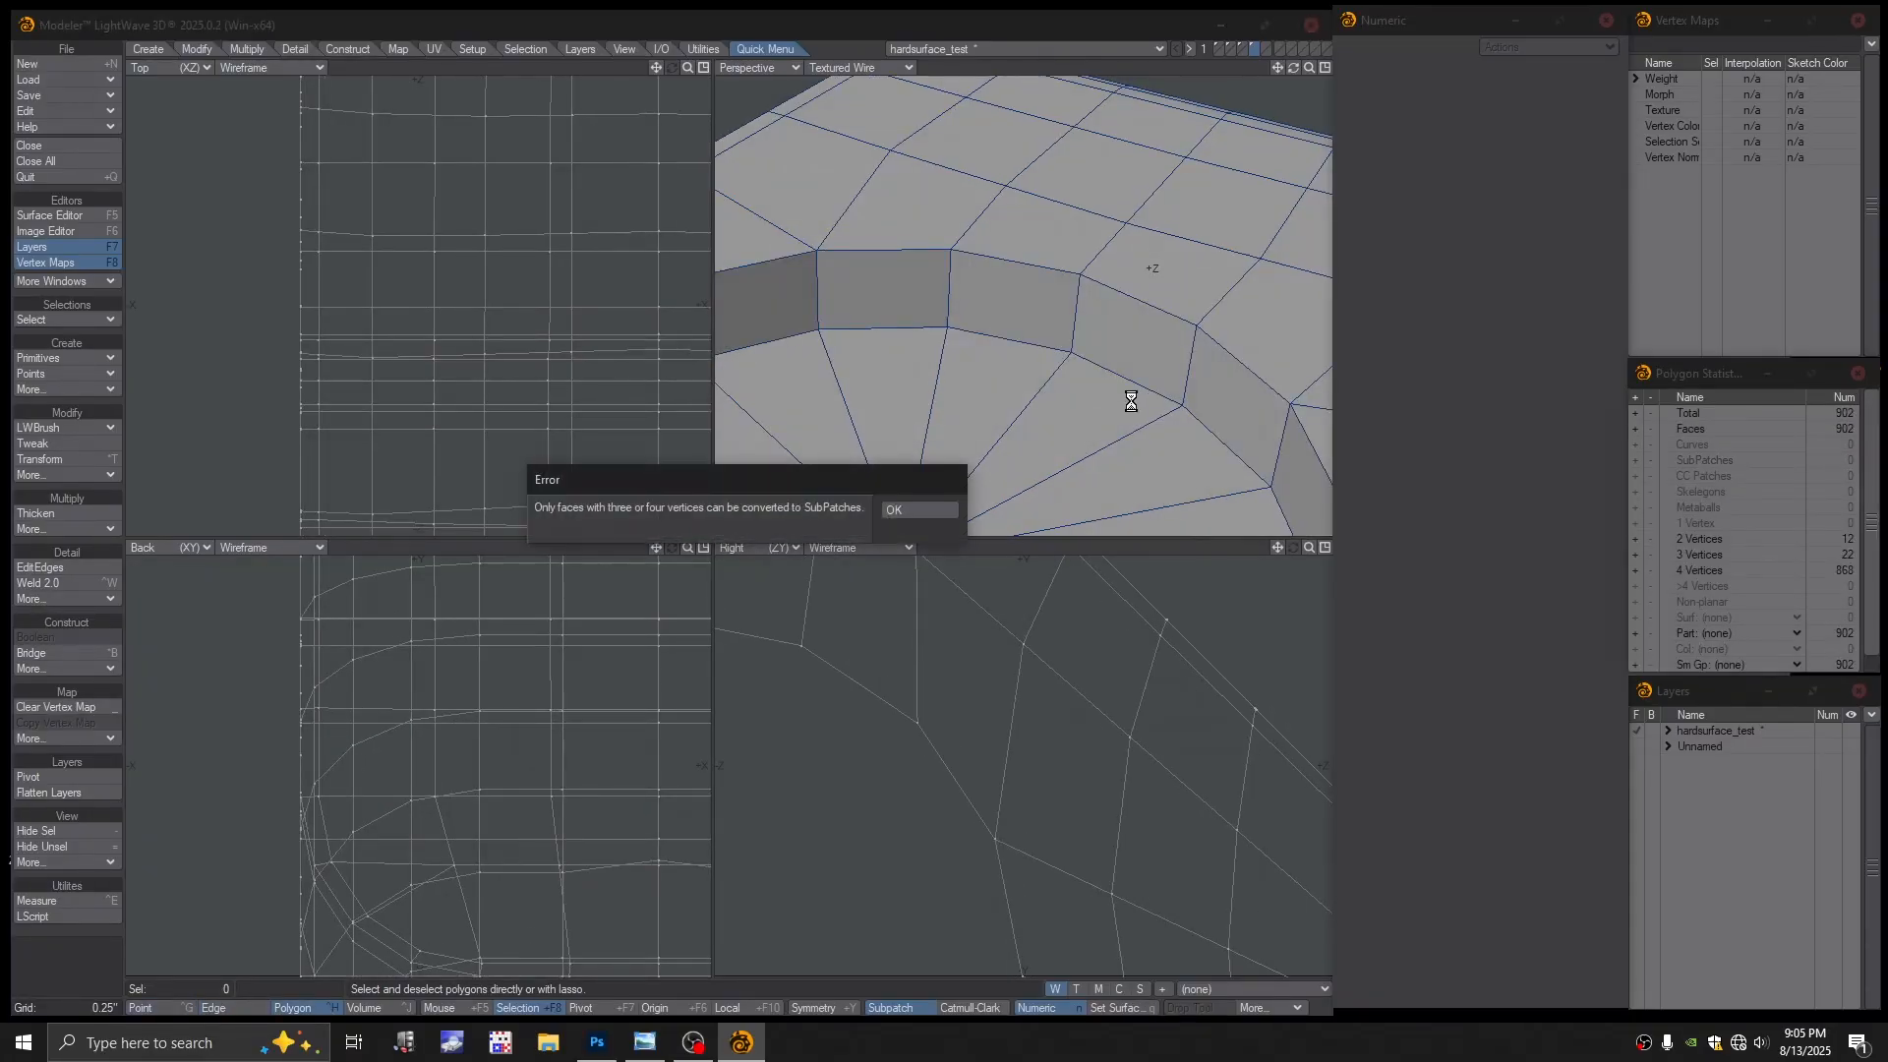
Revert to plain polygons and delete the edges shared by more than two polygons
left_click(916, 510)
key("Tab")
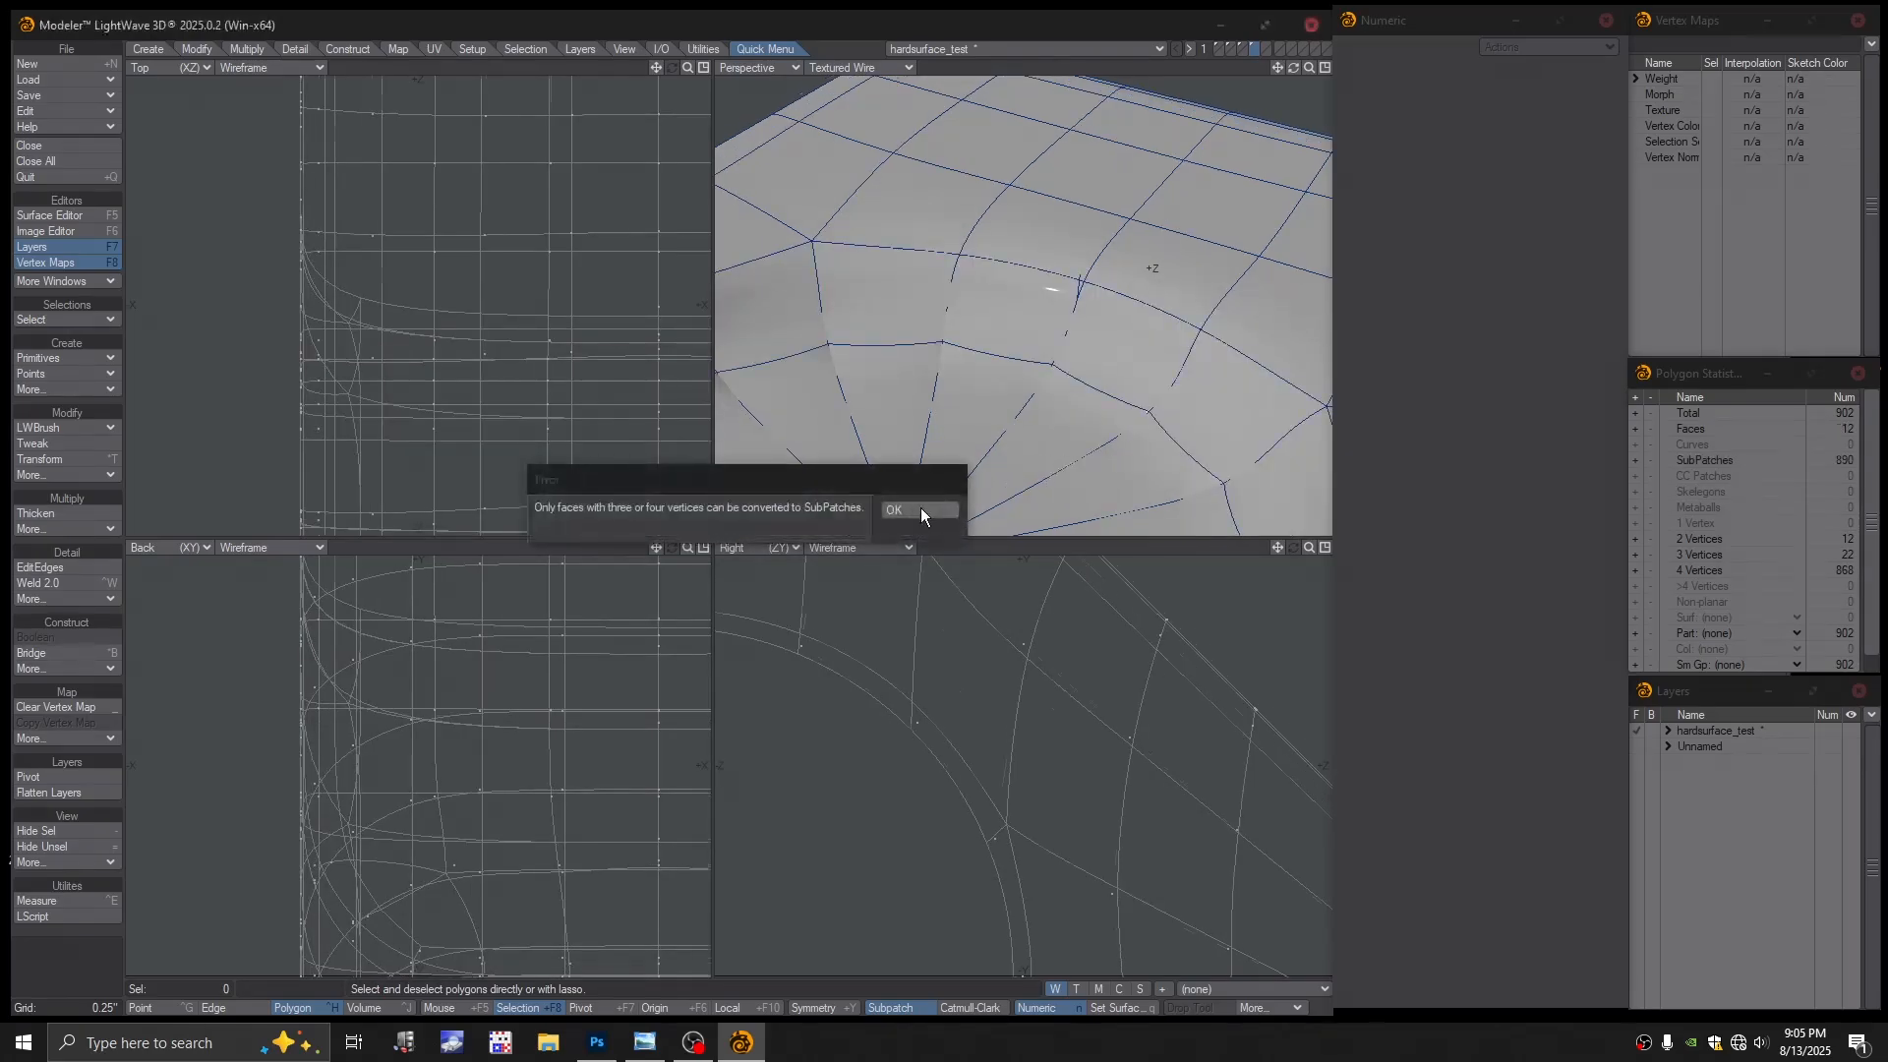
left_click(917, 511)
key("space")
key("space")
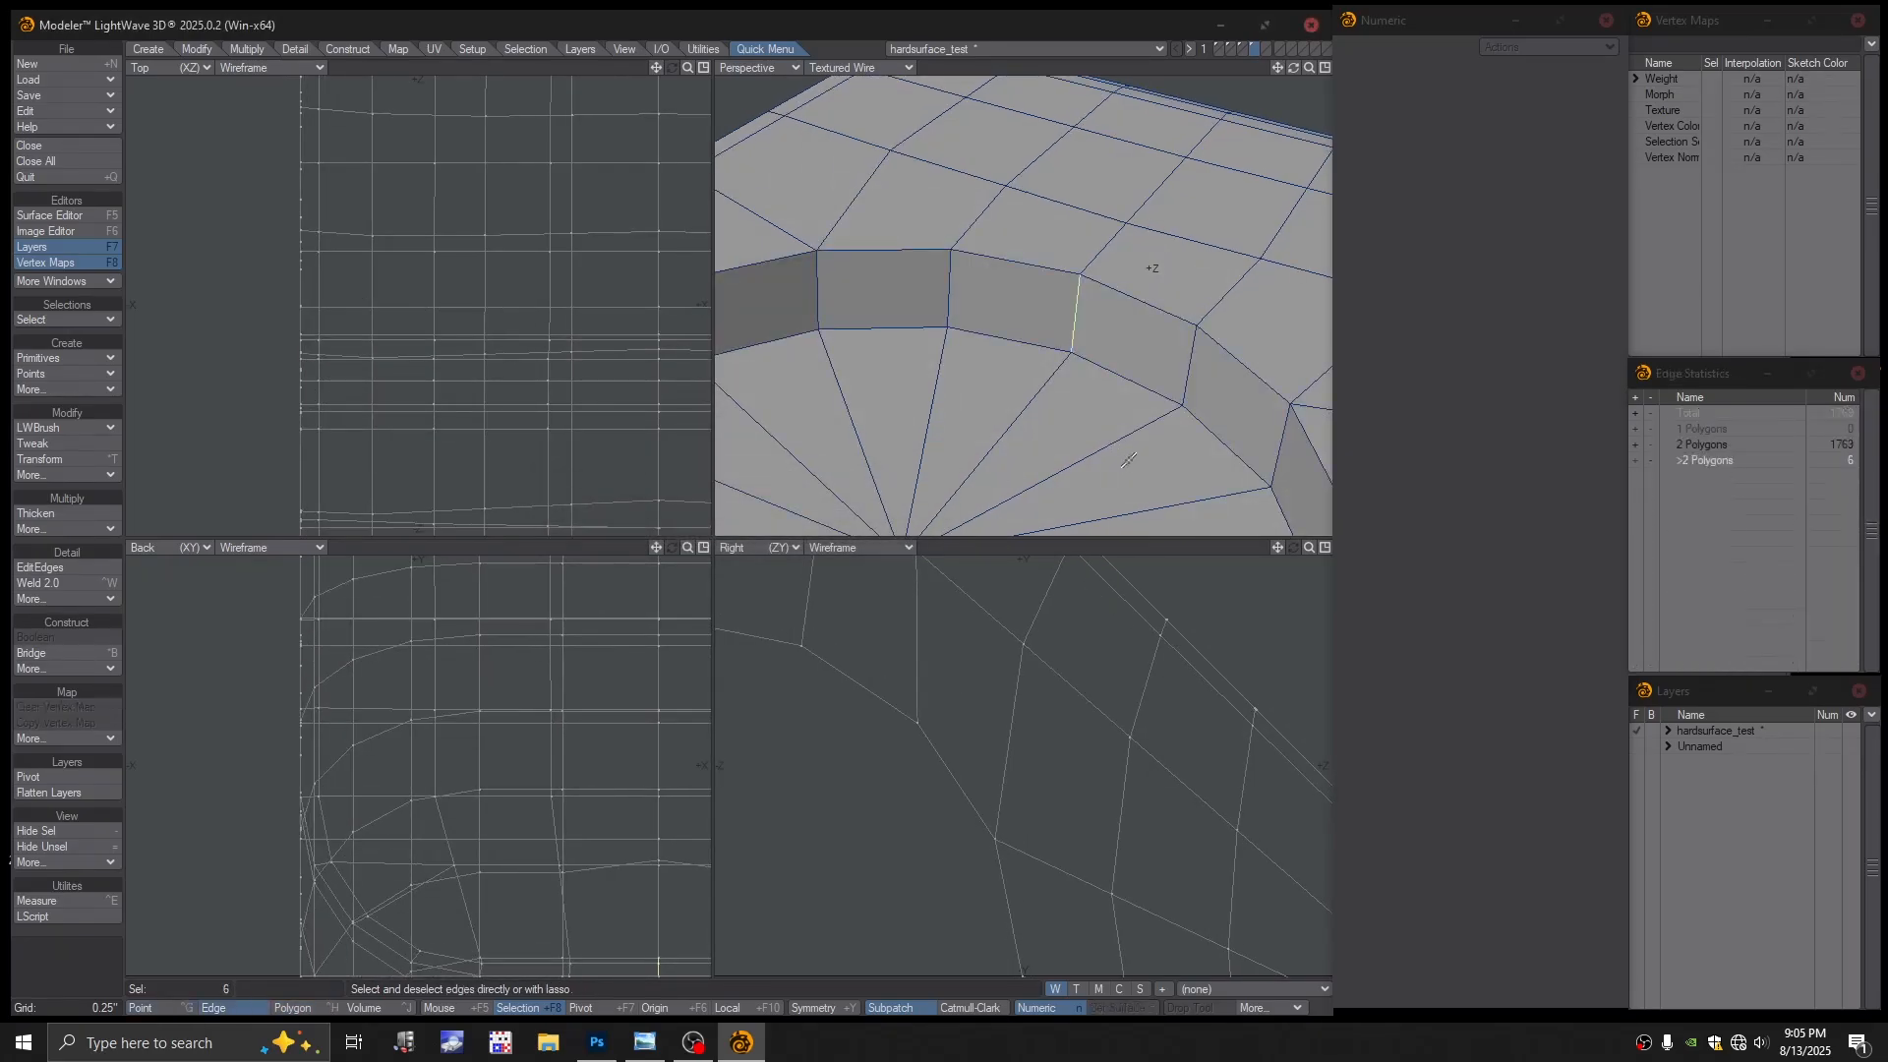
left_click_drag(1129, 459, 1135, 421, "alt")
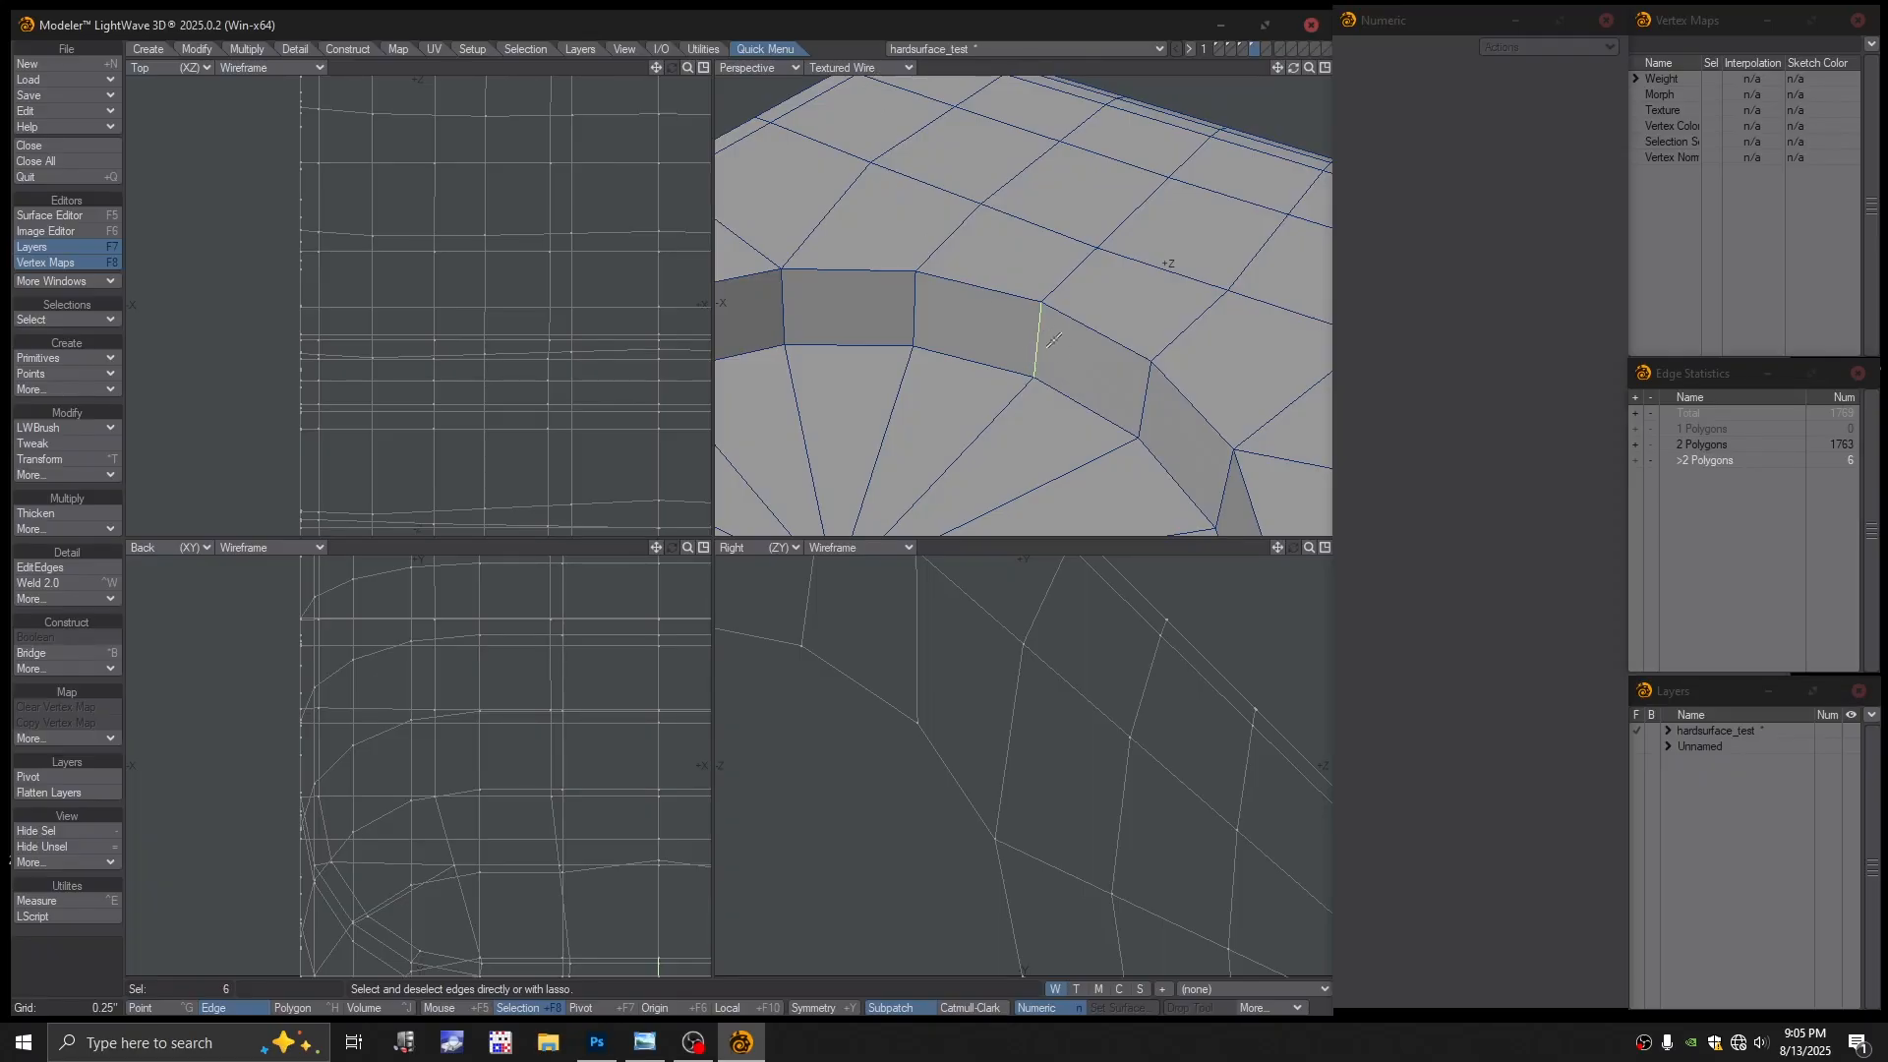
key("Delete")
key("slash")
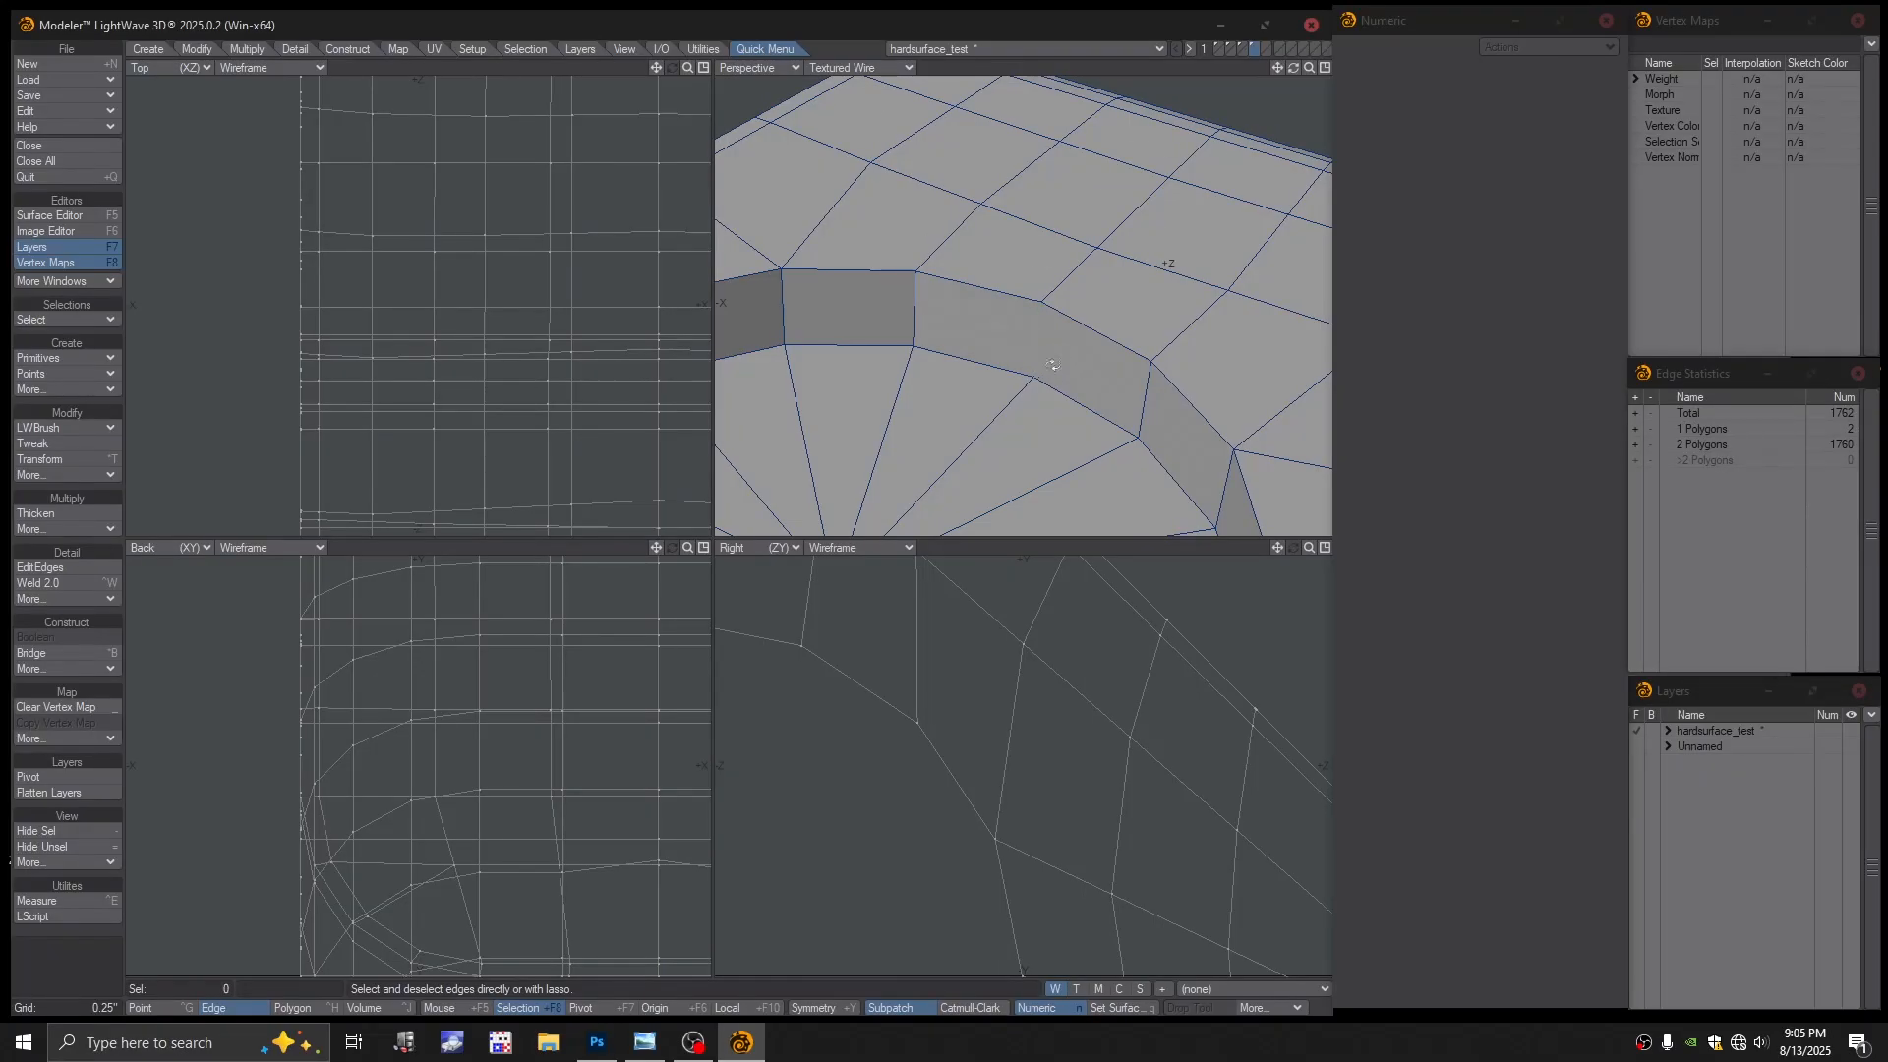
Switch the perspective view to colour wireframe to inspect the inner mesh
left_click_drag(1052, 364, 1086, 341, "alt")
scroll(1090, 331, "up", 1)
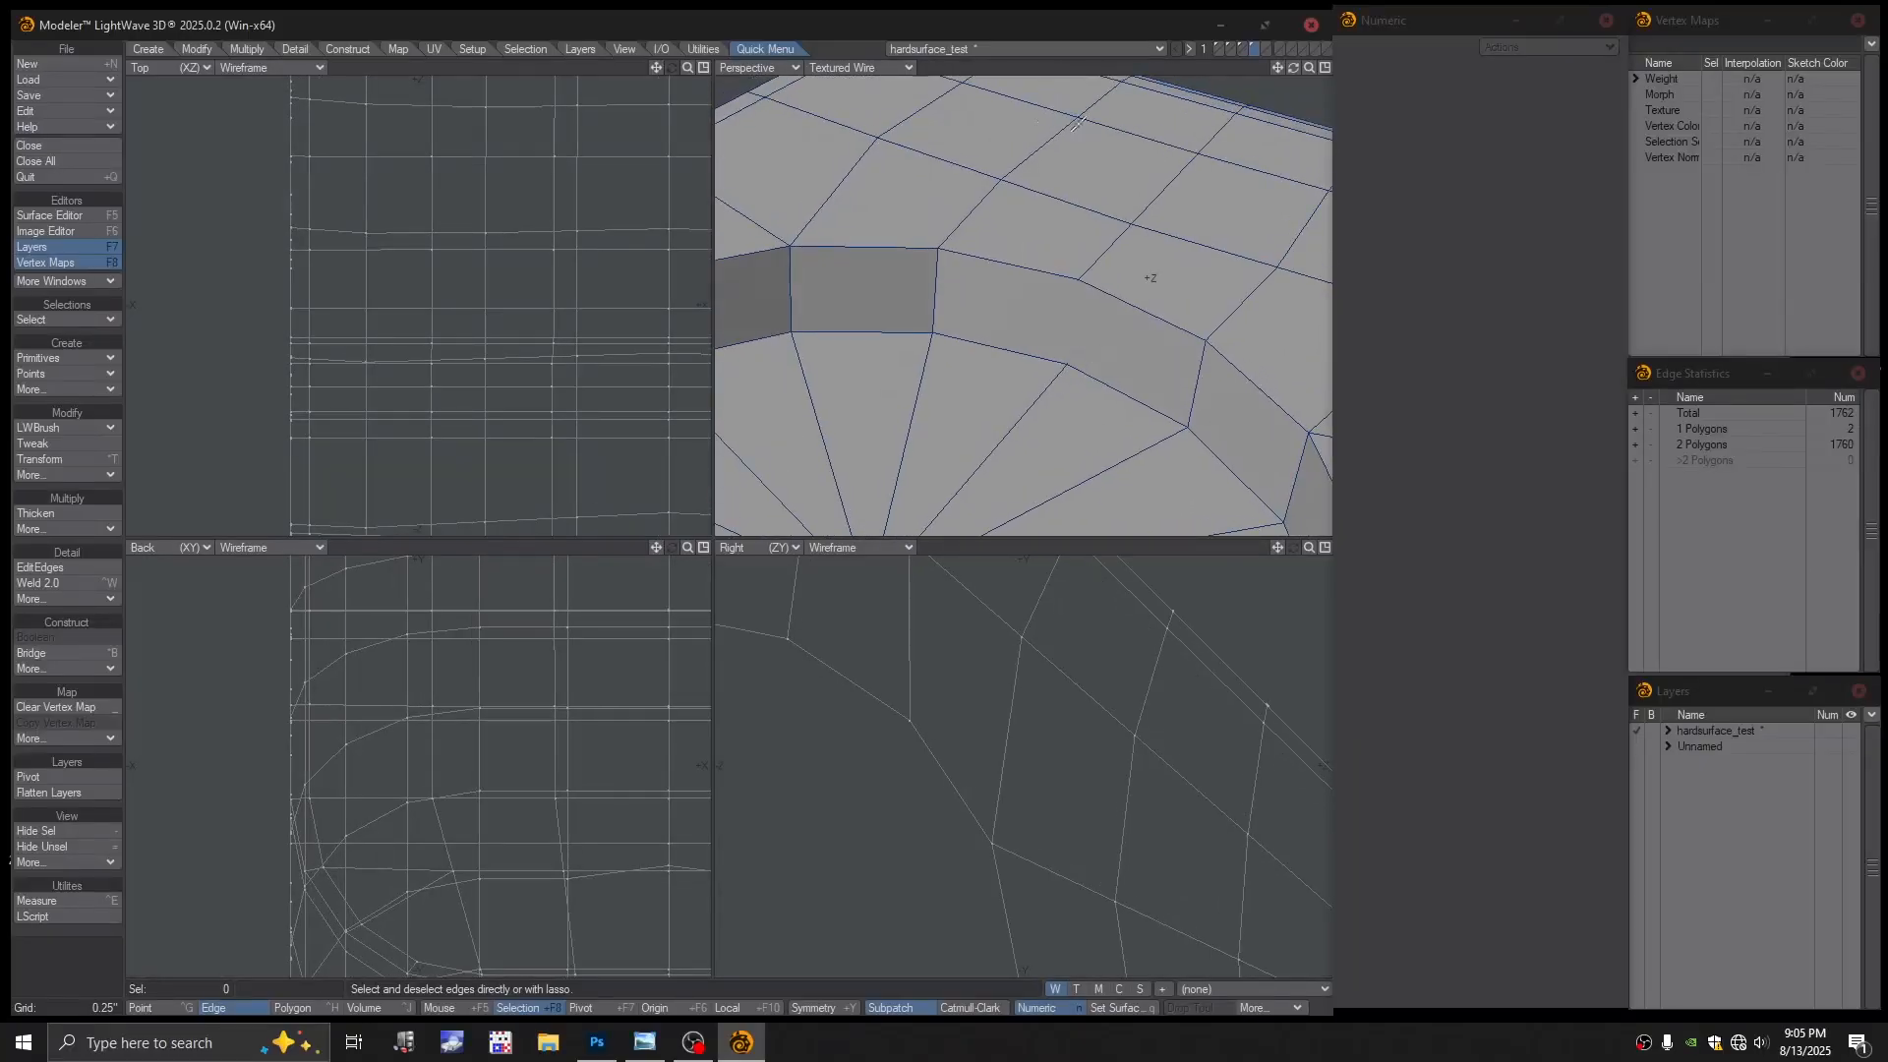
left_click(855, 67)
left_click(846, 52)
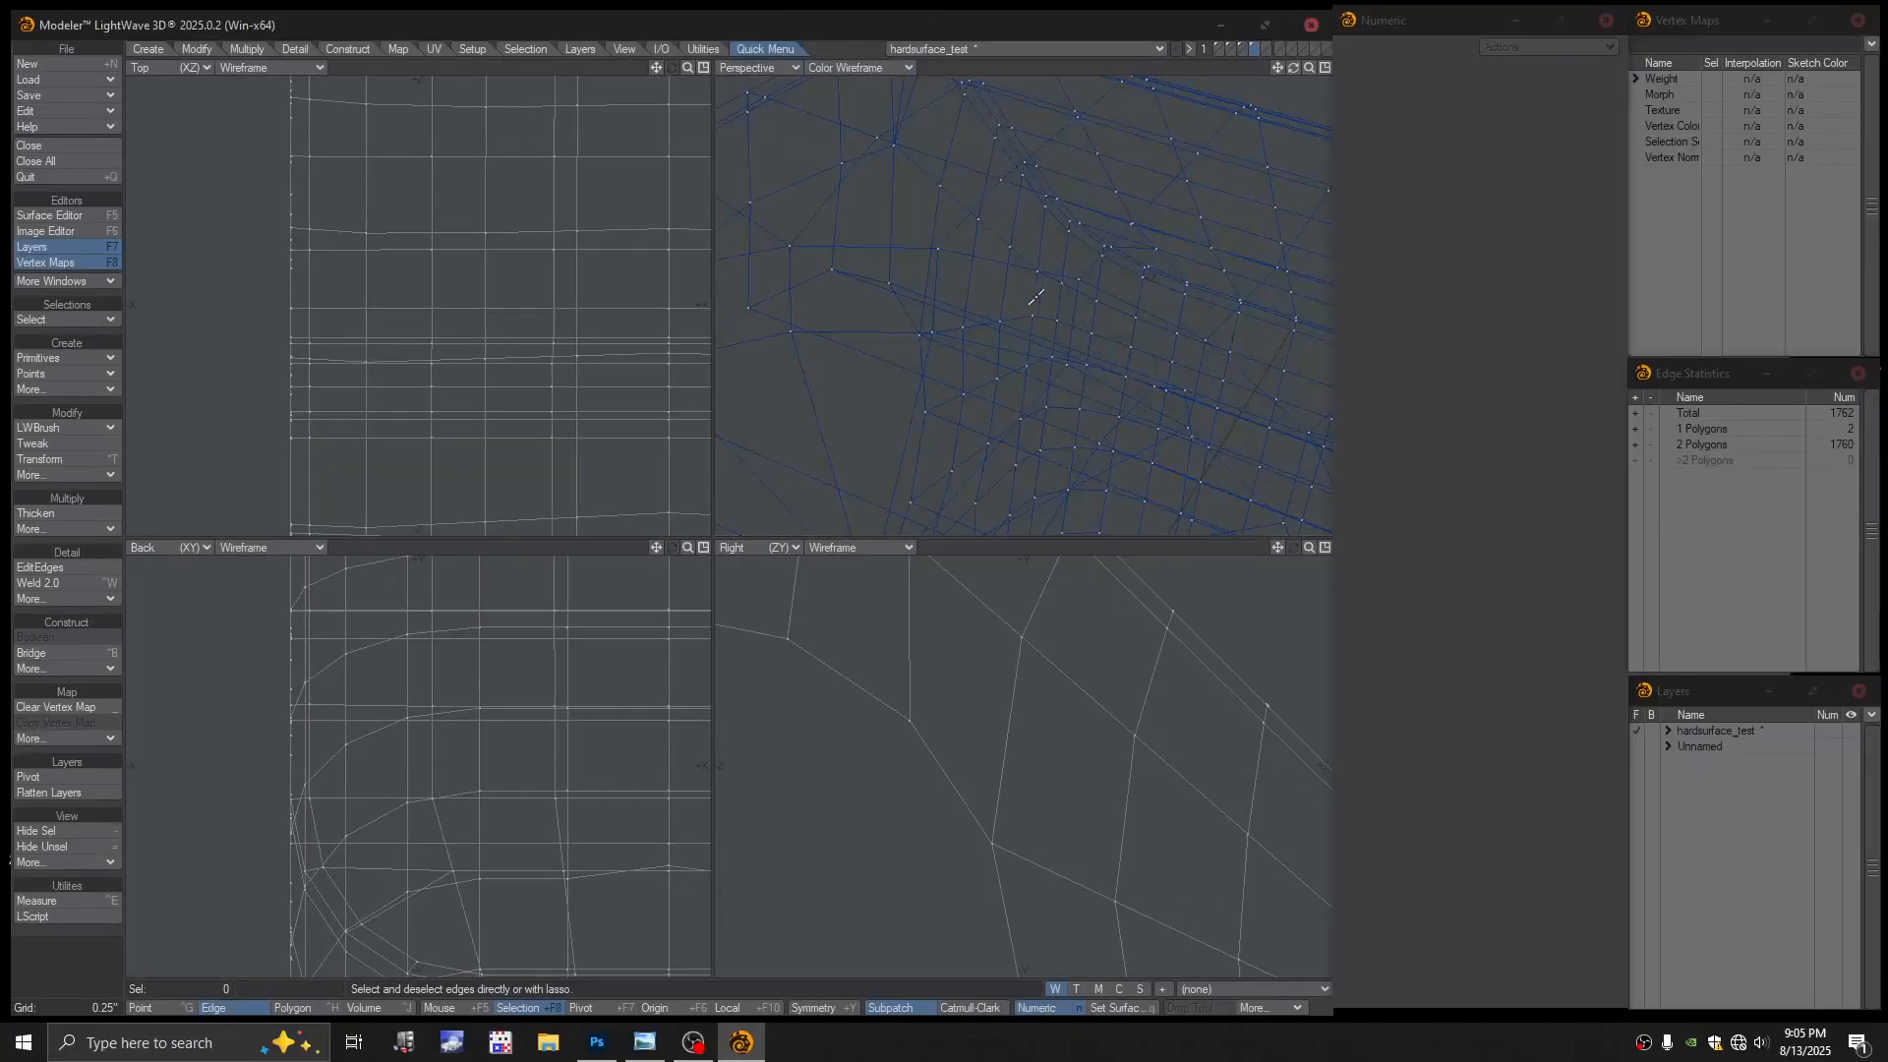
scroll(1079, 320, "up", 1)
left_click_drag(1078, 321, 982, 292, "alt")
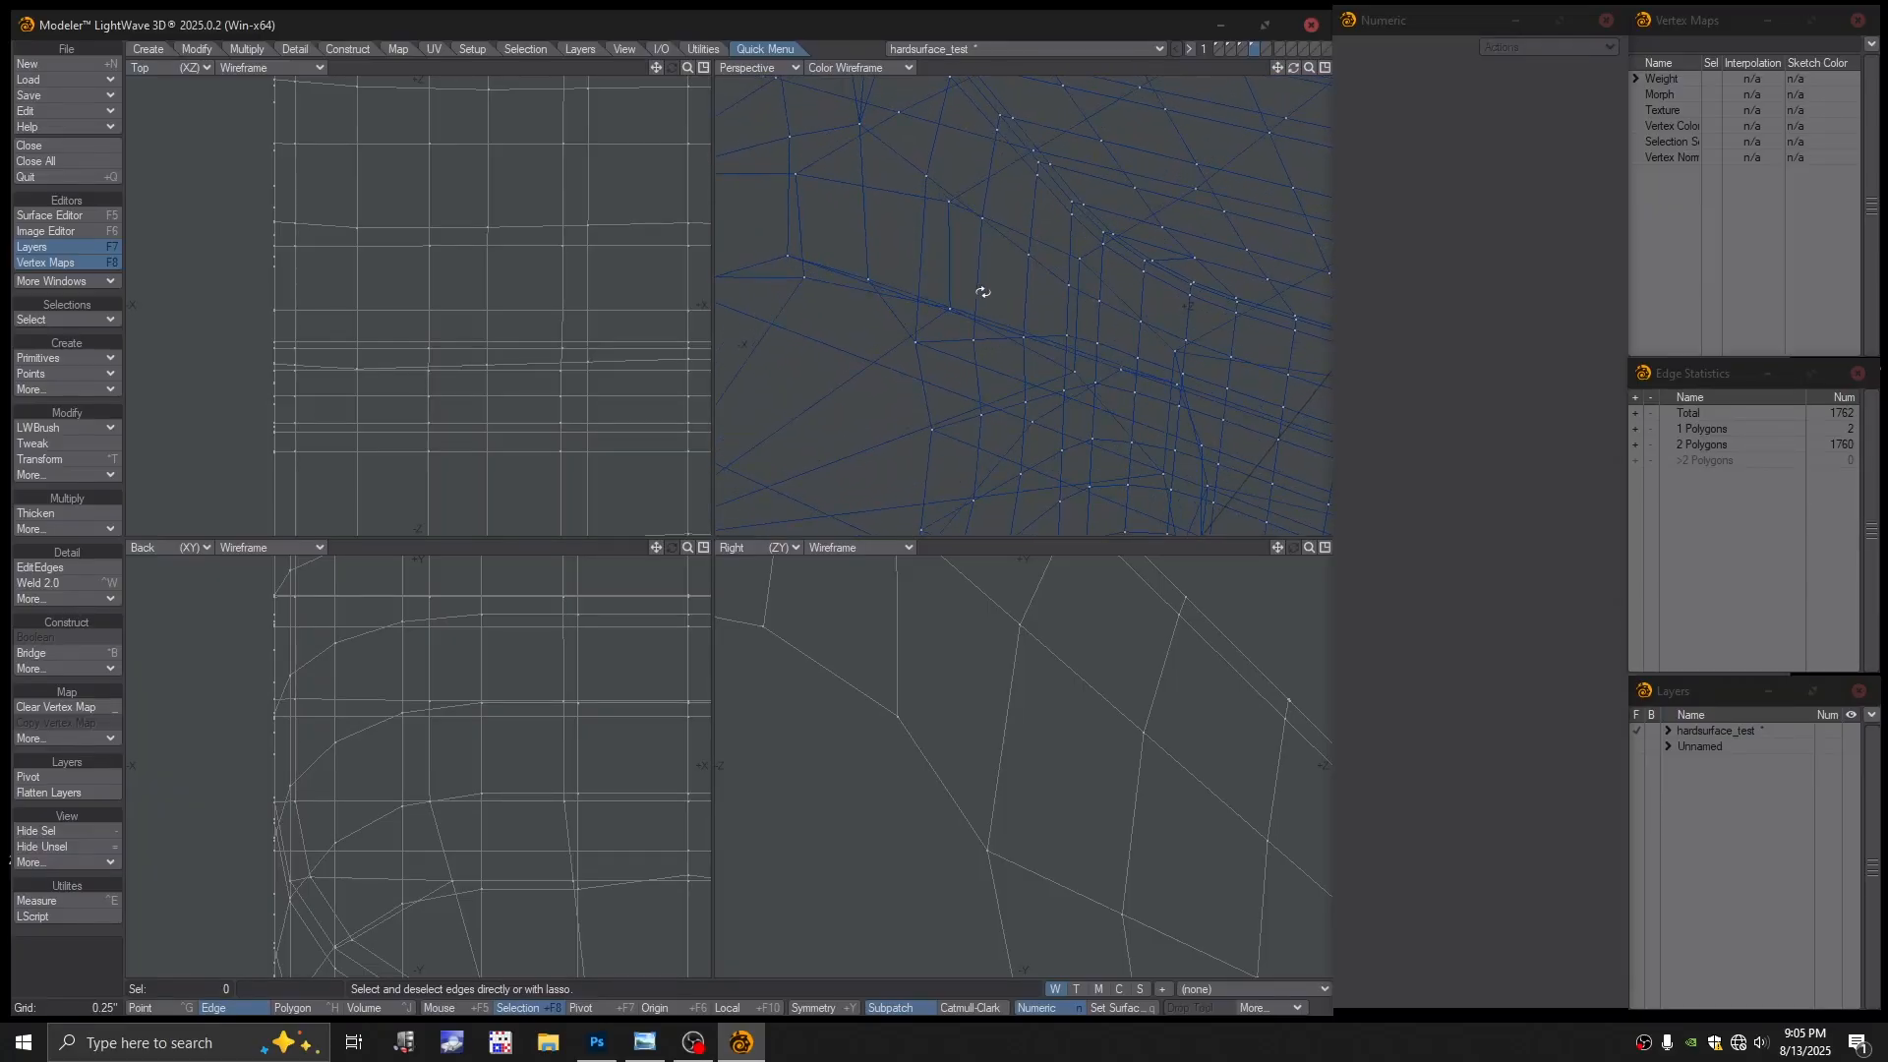
Check the vertical edge inside the mesh, then return the view to textured wire
key("ctrl+h")
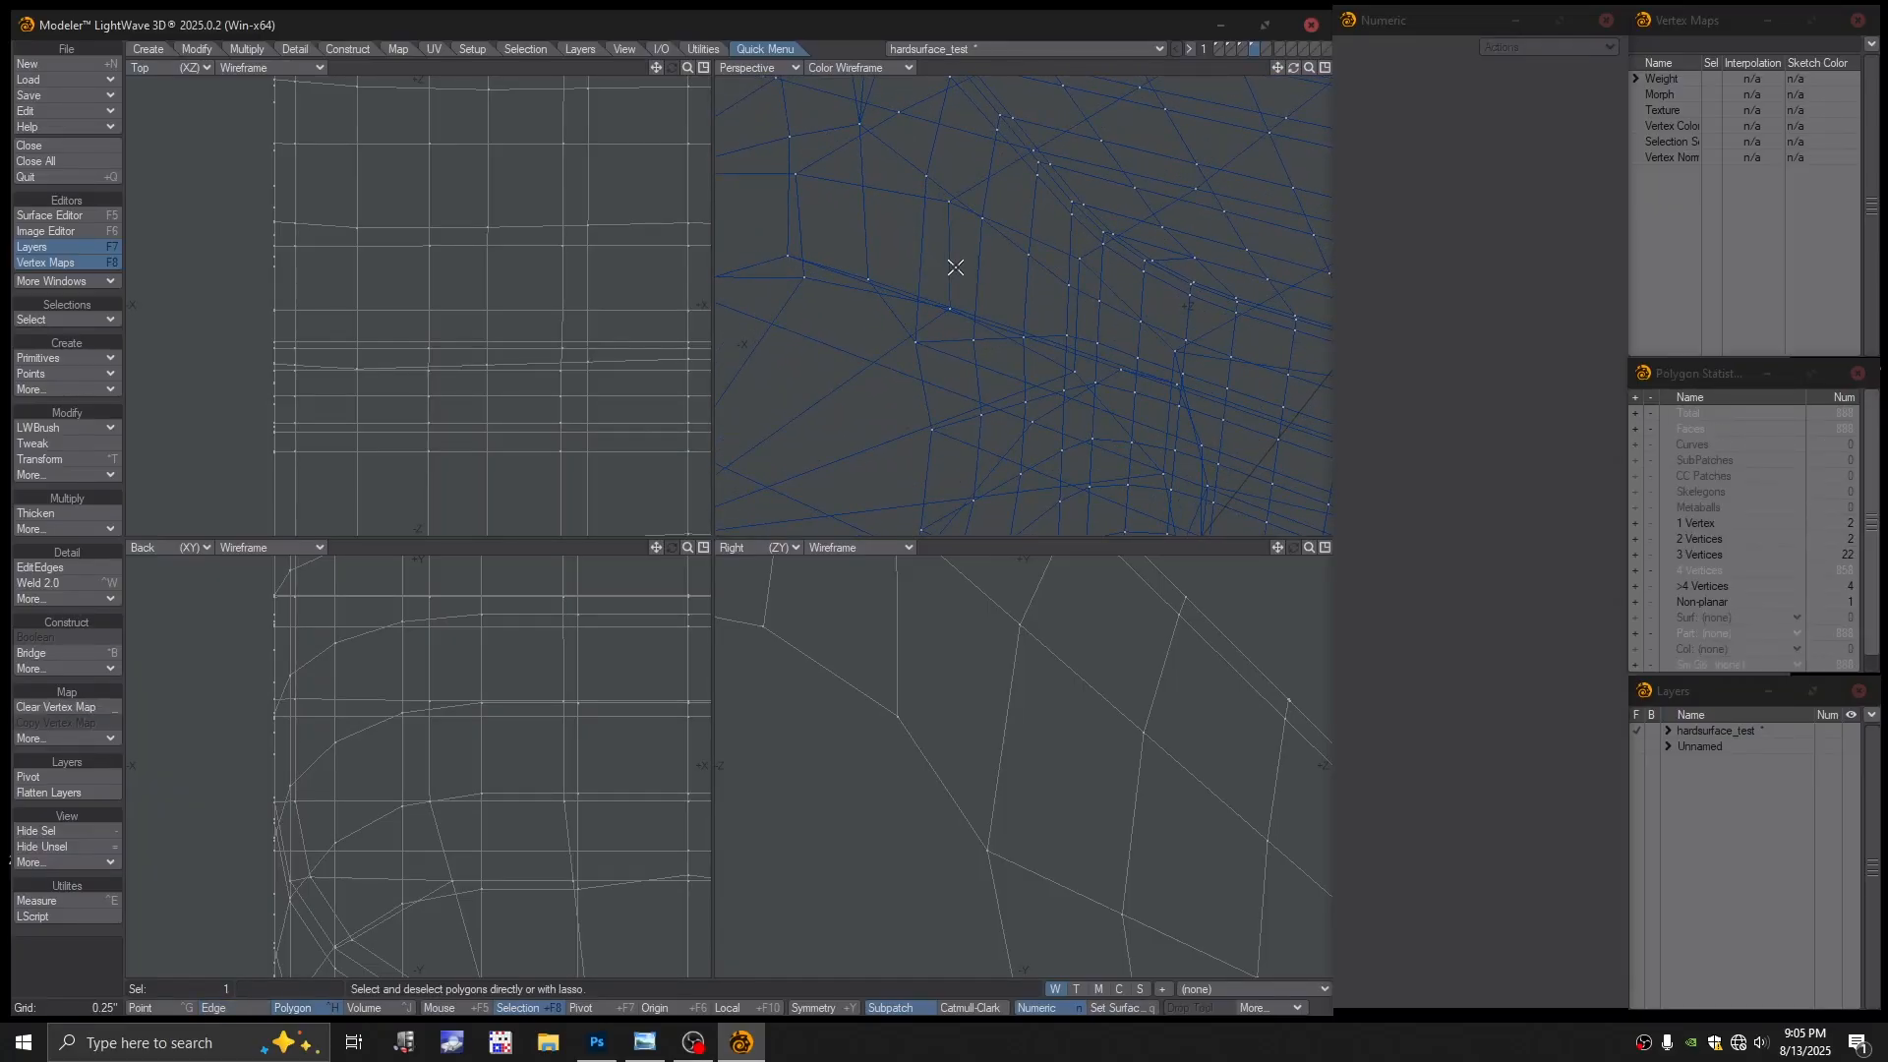
key("space")
key("space")
key("space")
key("space")
key("space")
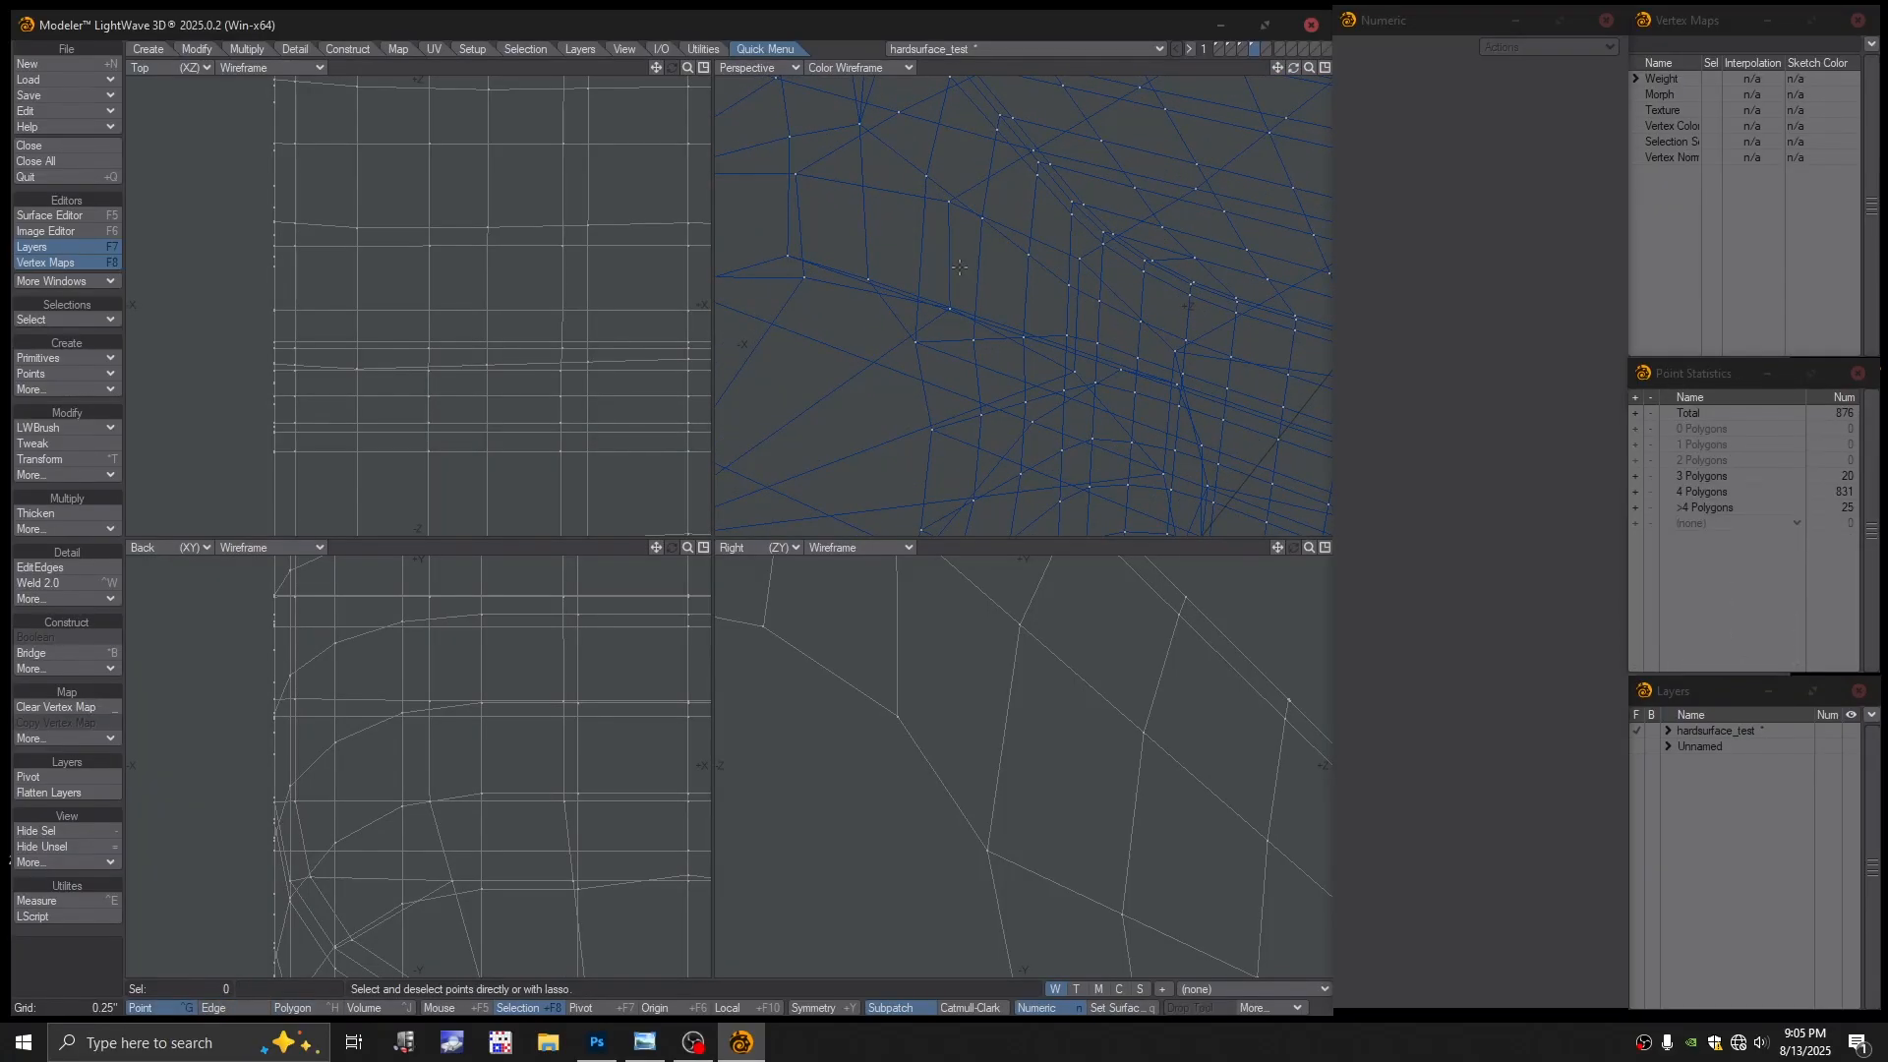
left_click(957, 266)
left_click(952, 266)
left_click(946, 265)
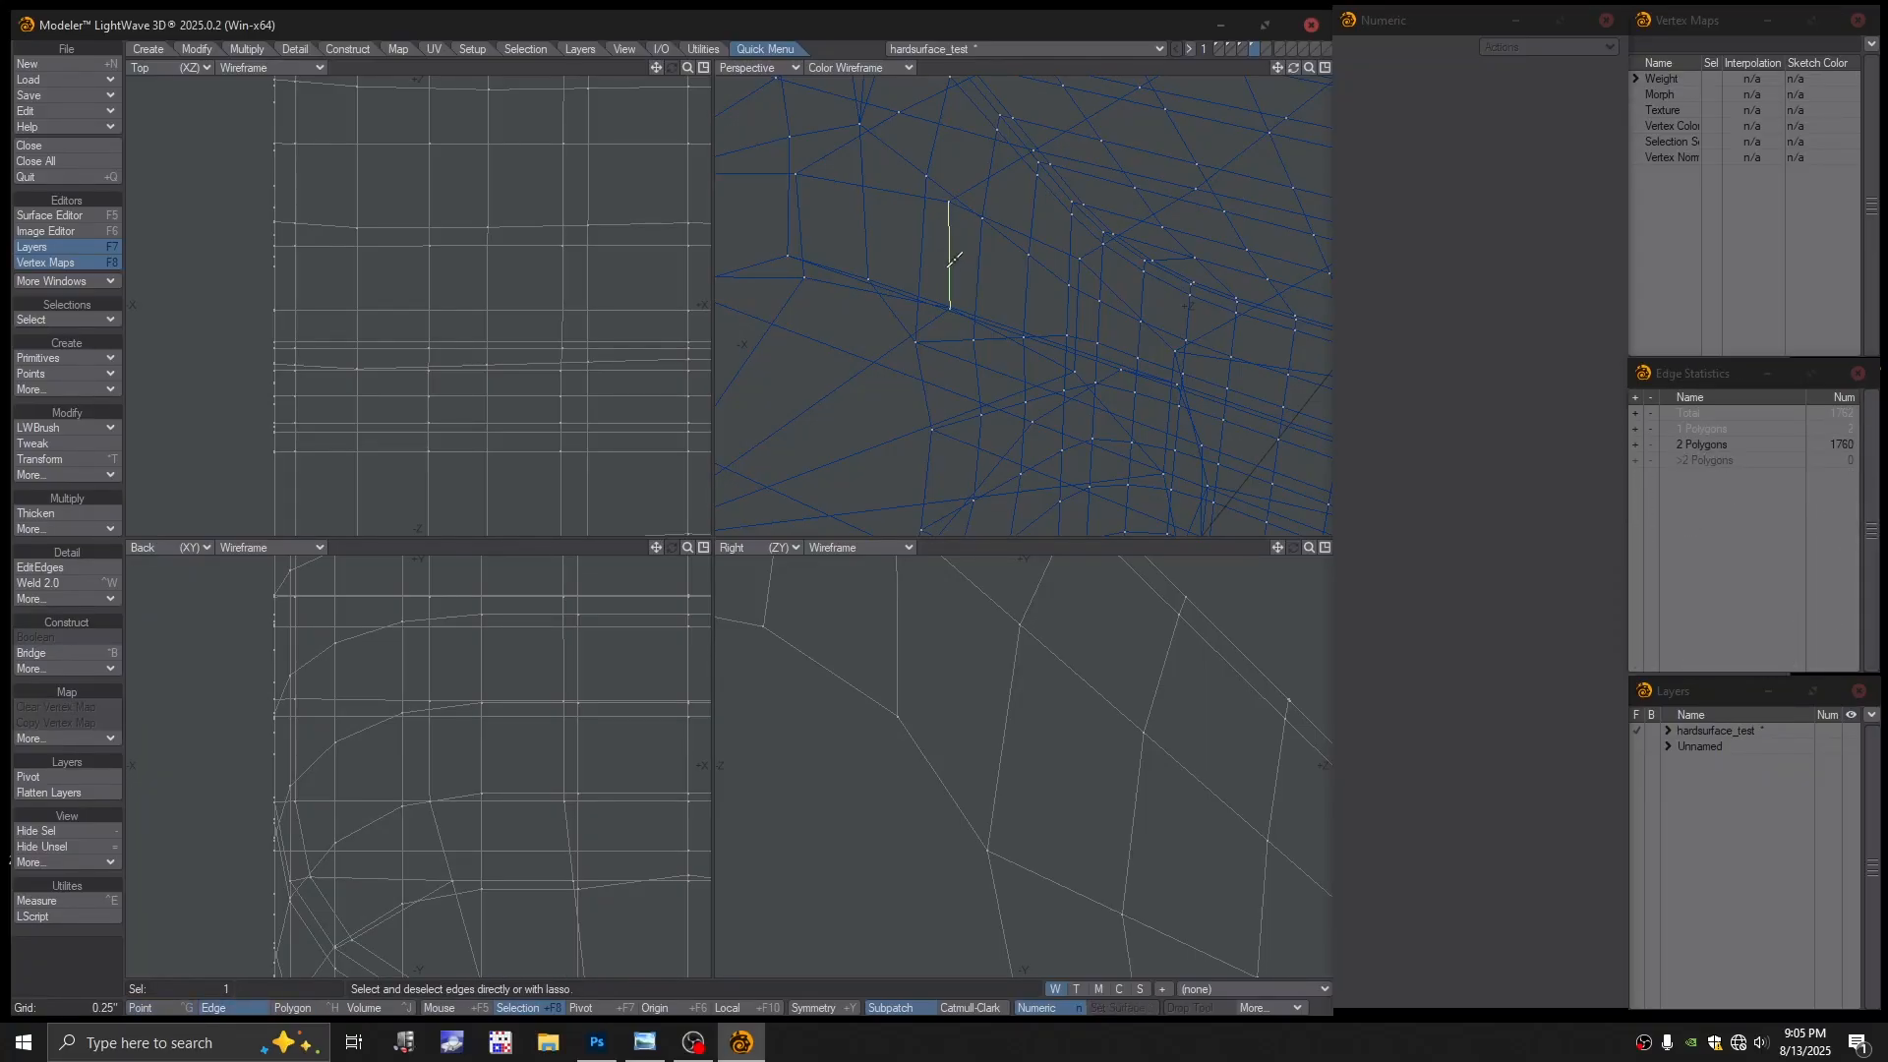
left_click(935, 255)
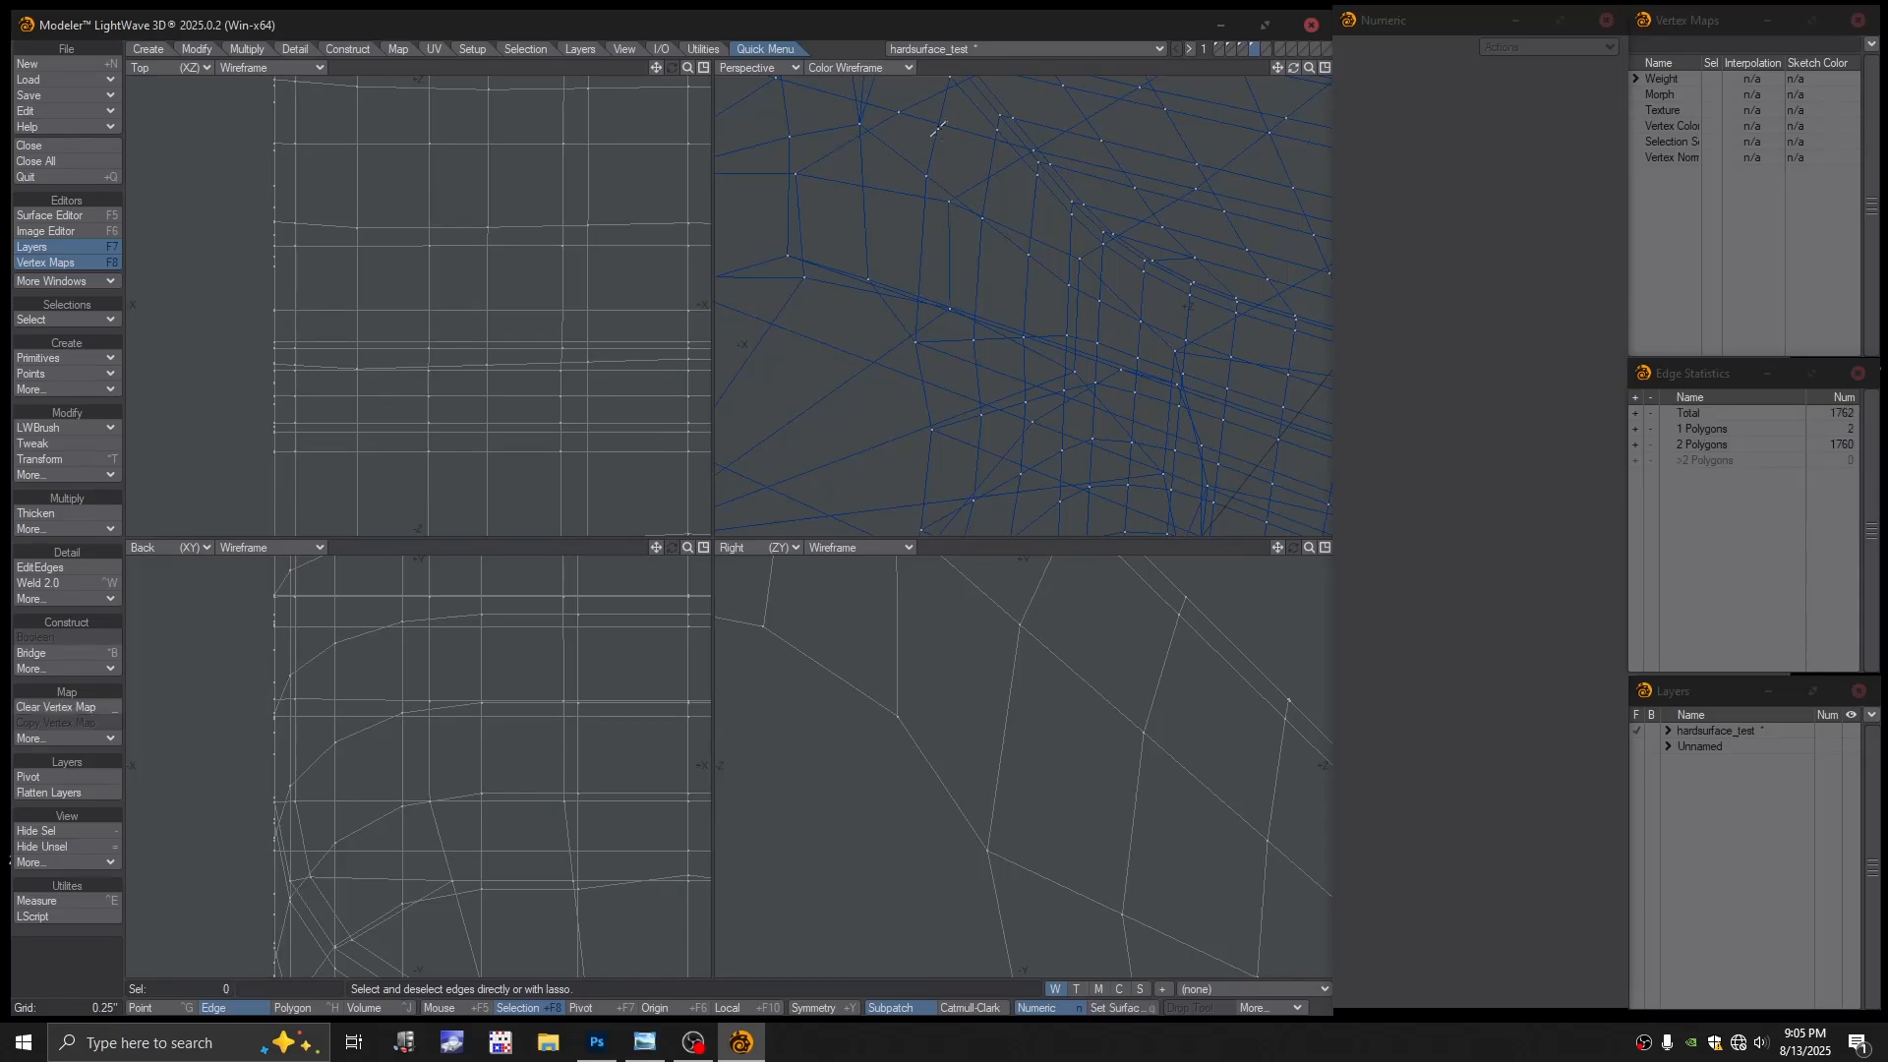
left_click(858, 67)
left_click(859, 187)
Delete the bad wall polygon of the circular recess
key("ctrl+h")
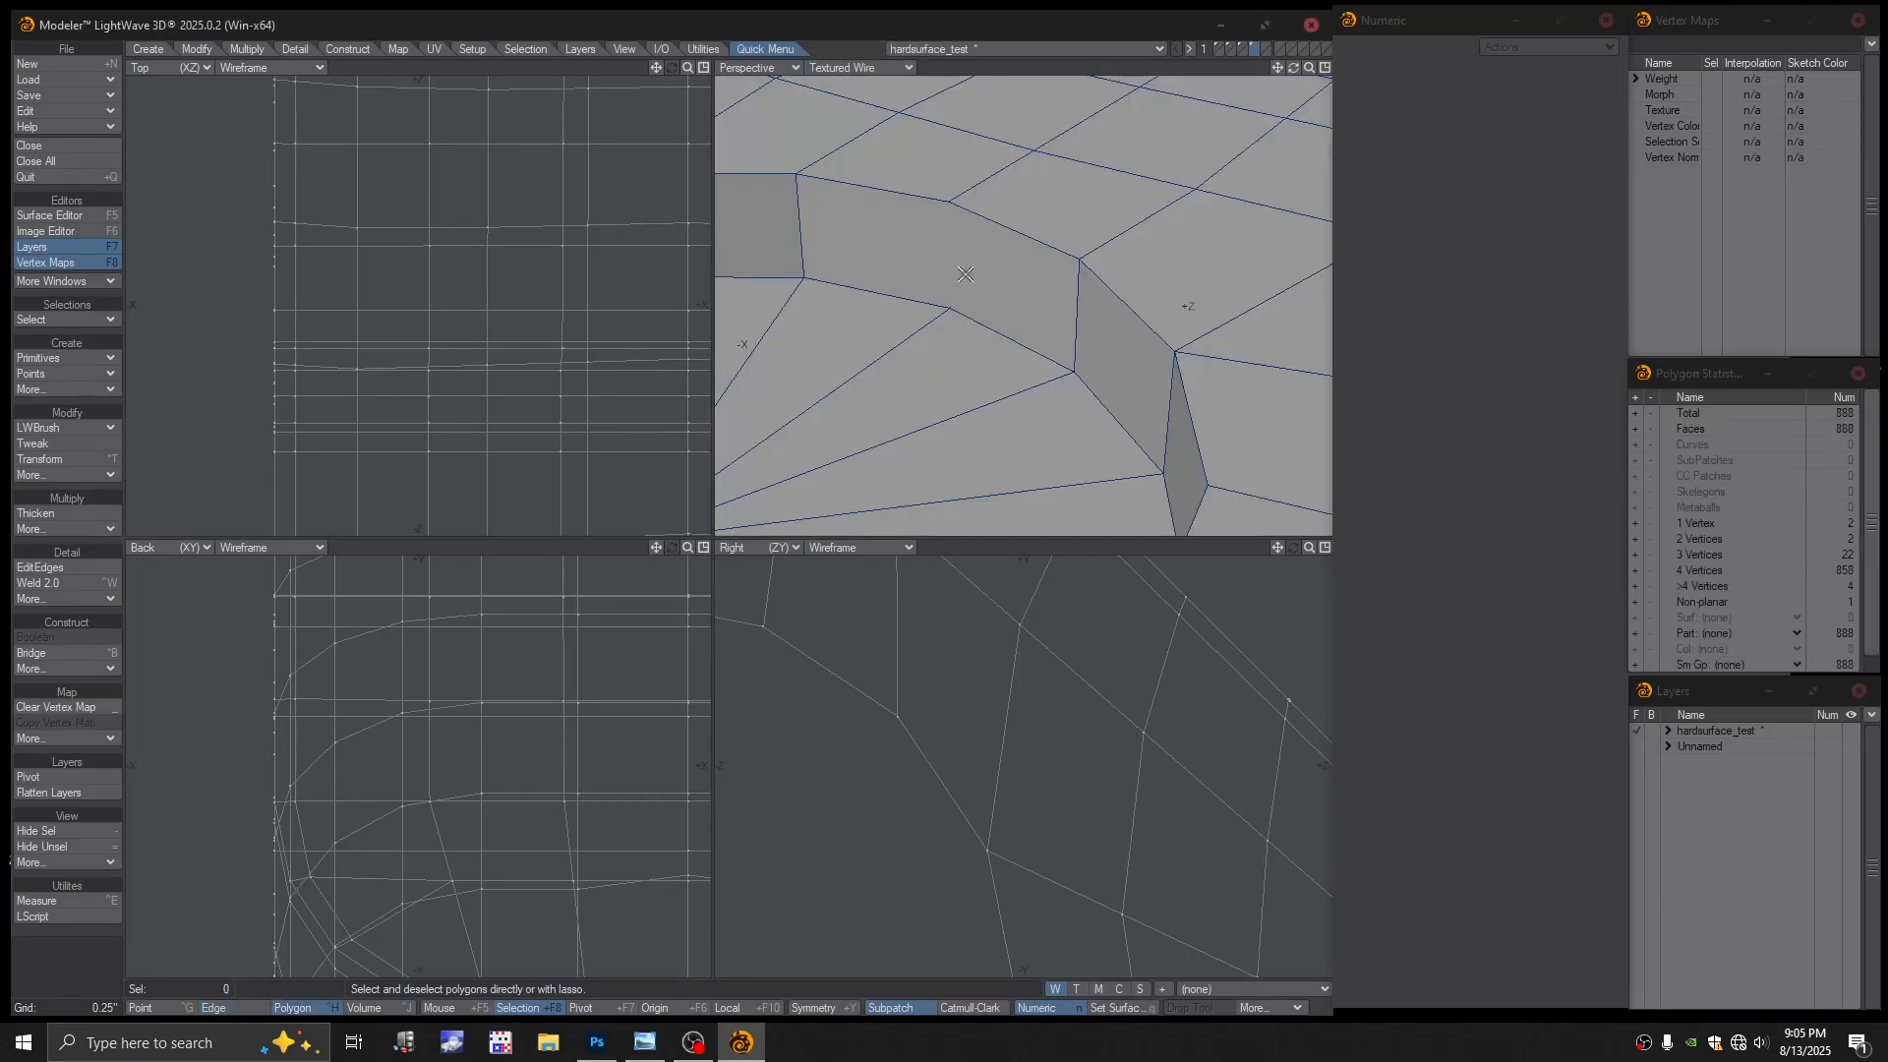
left_click(965, 273)
left_click_drag(941, 286, 971, 281, "alt")
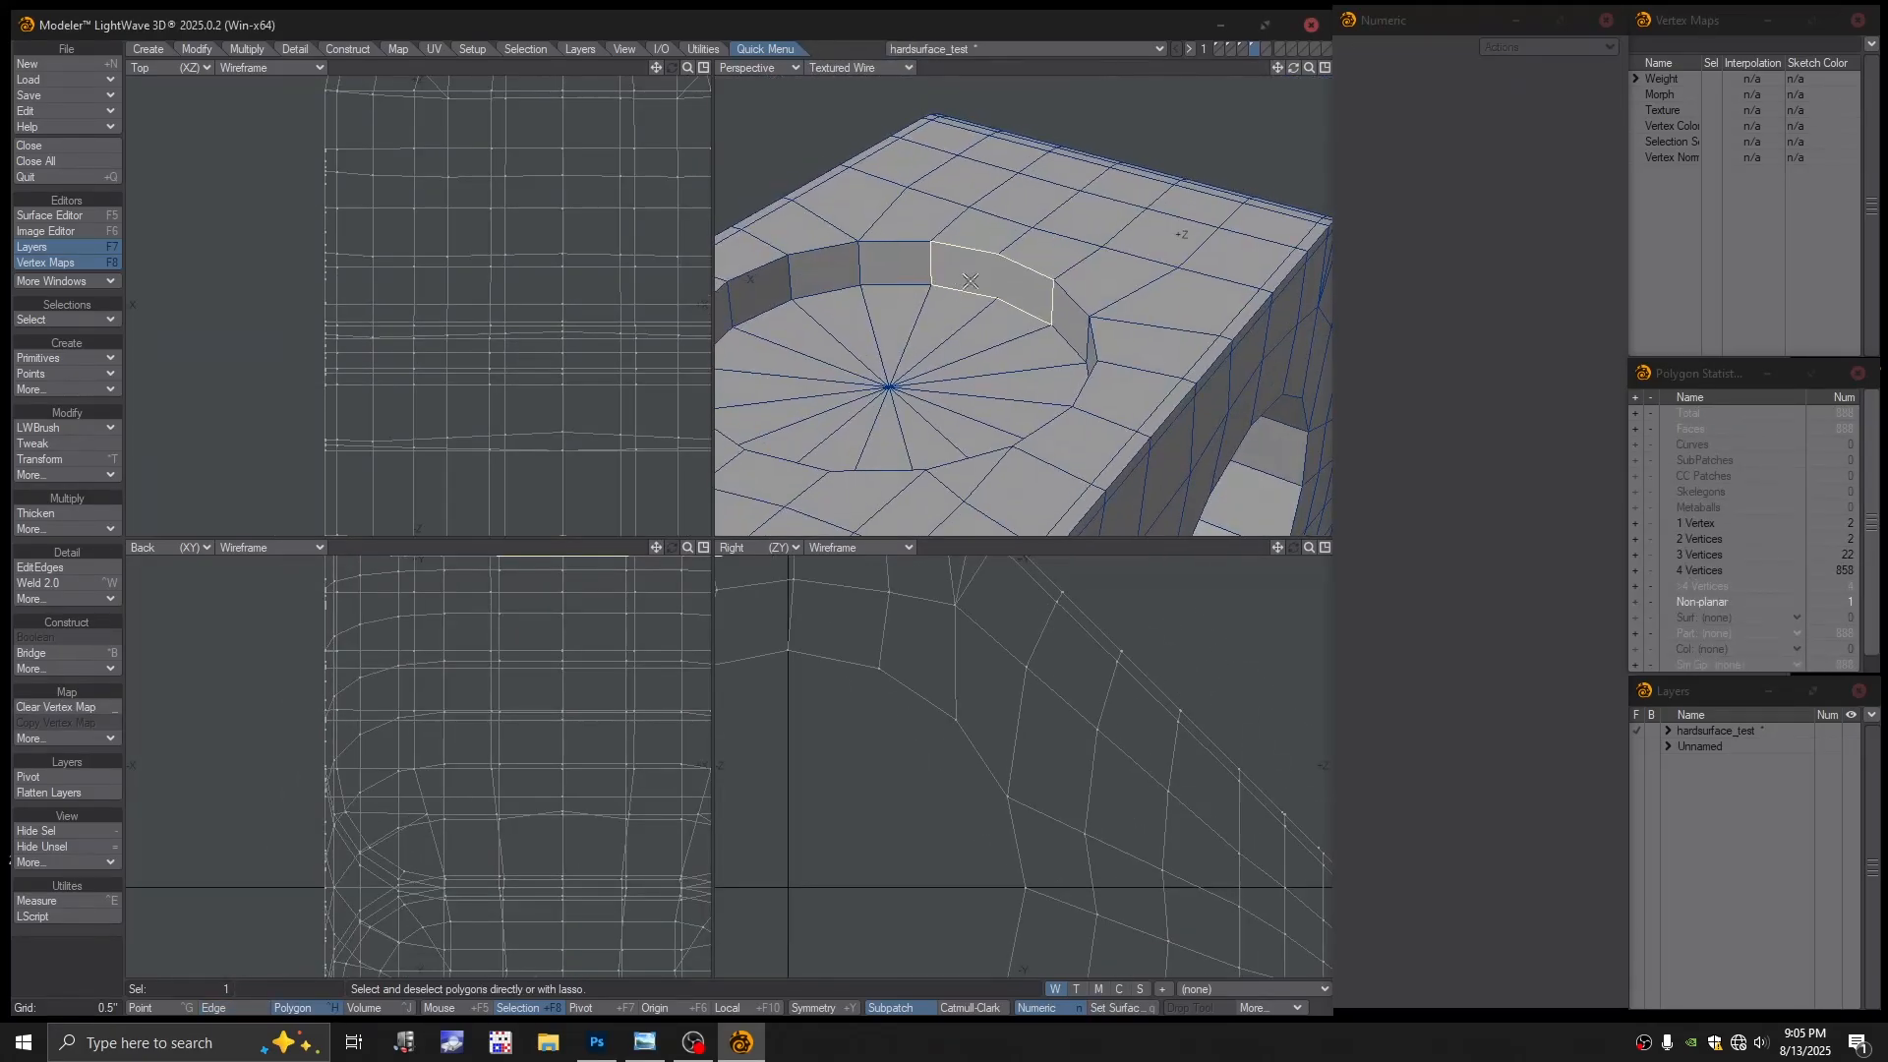
key("Delete")
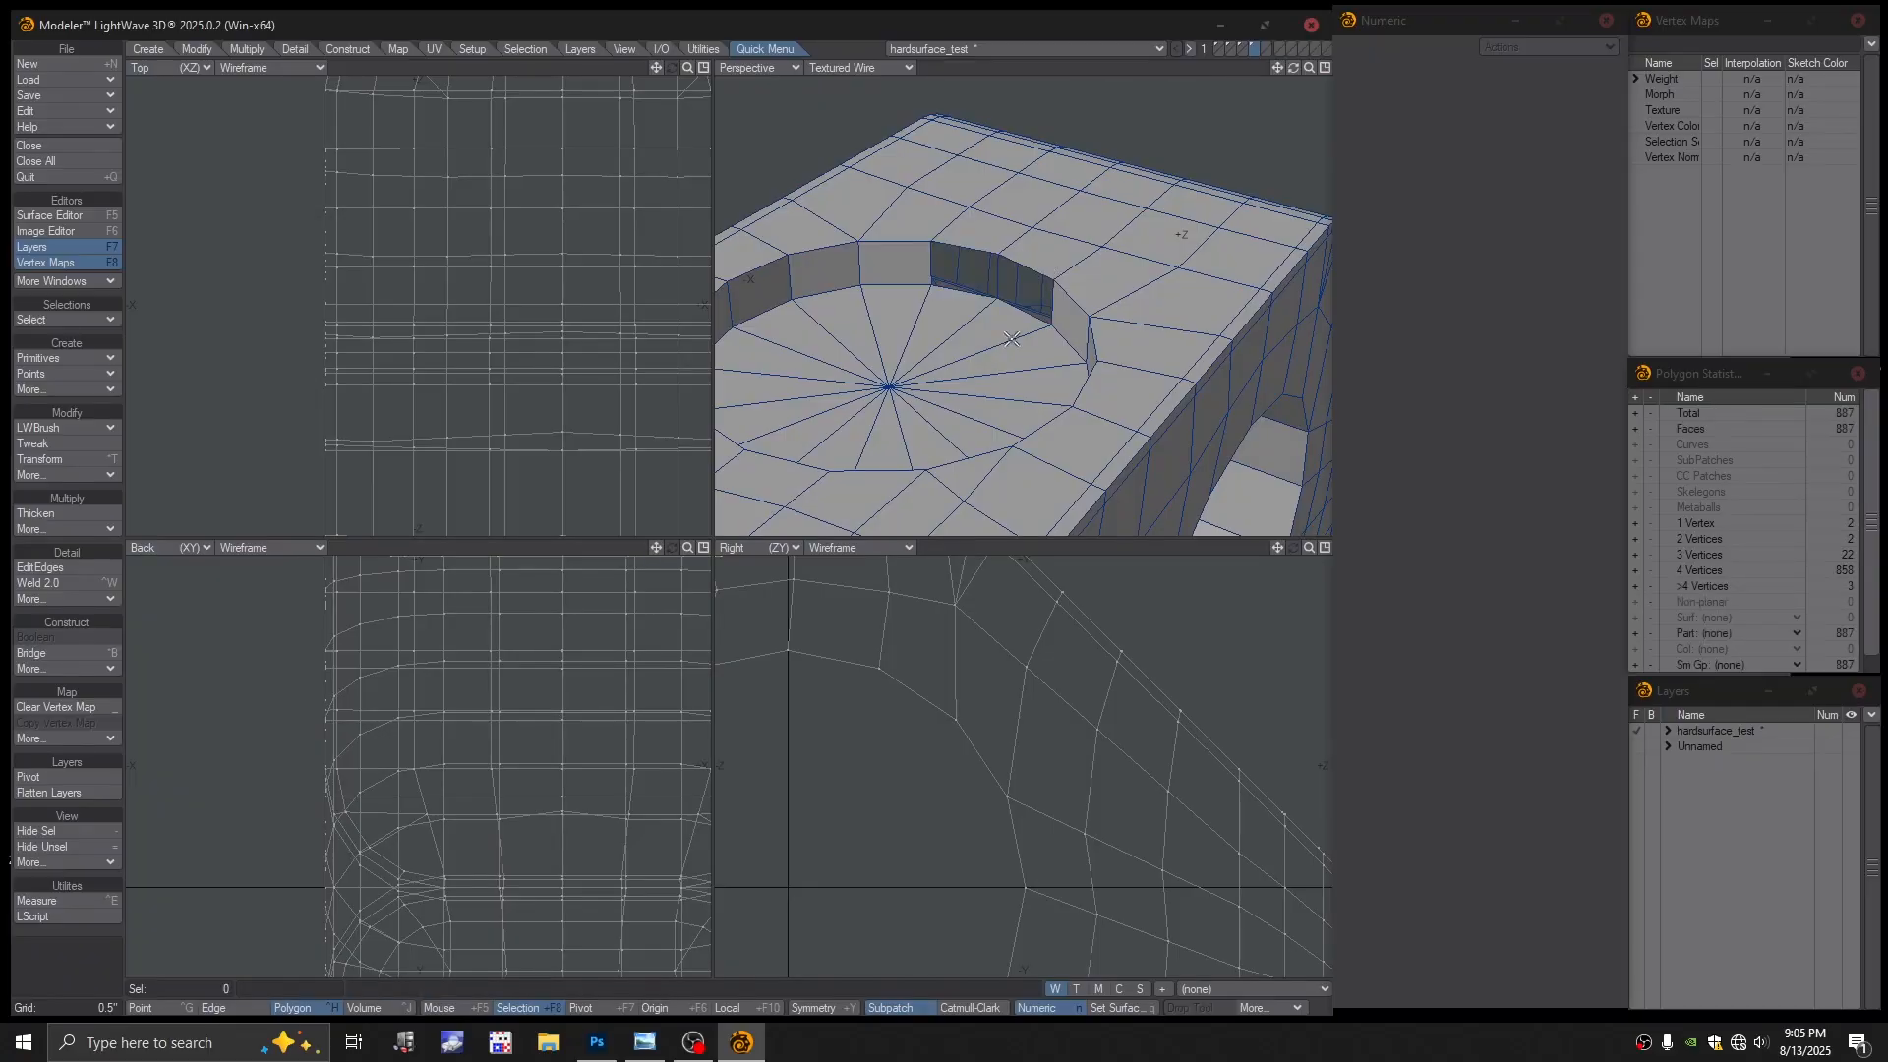
left_click_drag(999, 309, 1072, 207, "alt")
Examine the new hole and select the polygons around the recess rim
key("space")
key("space")
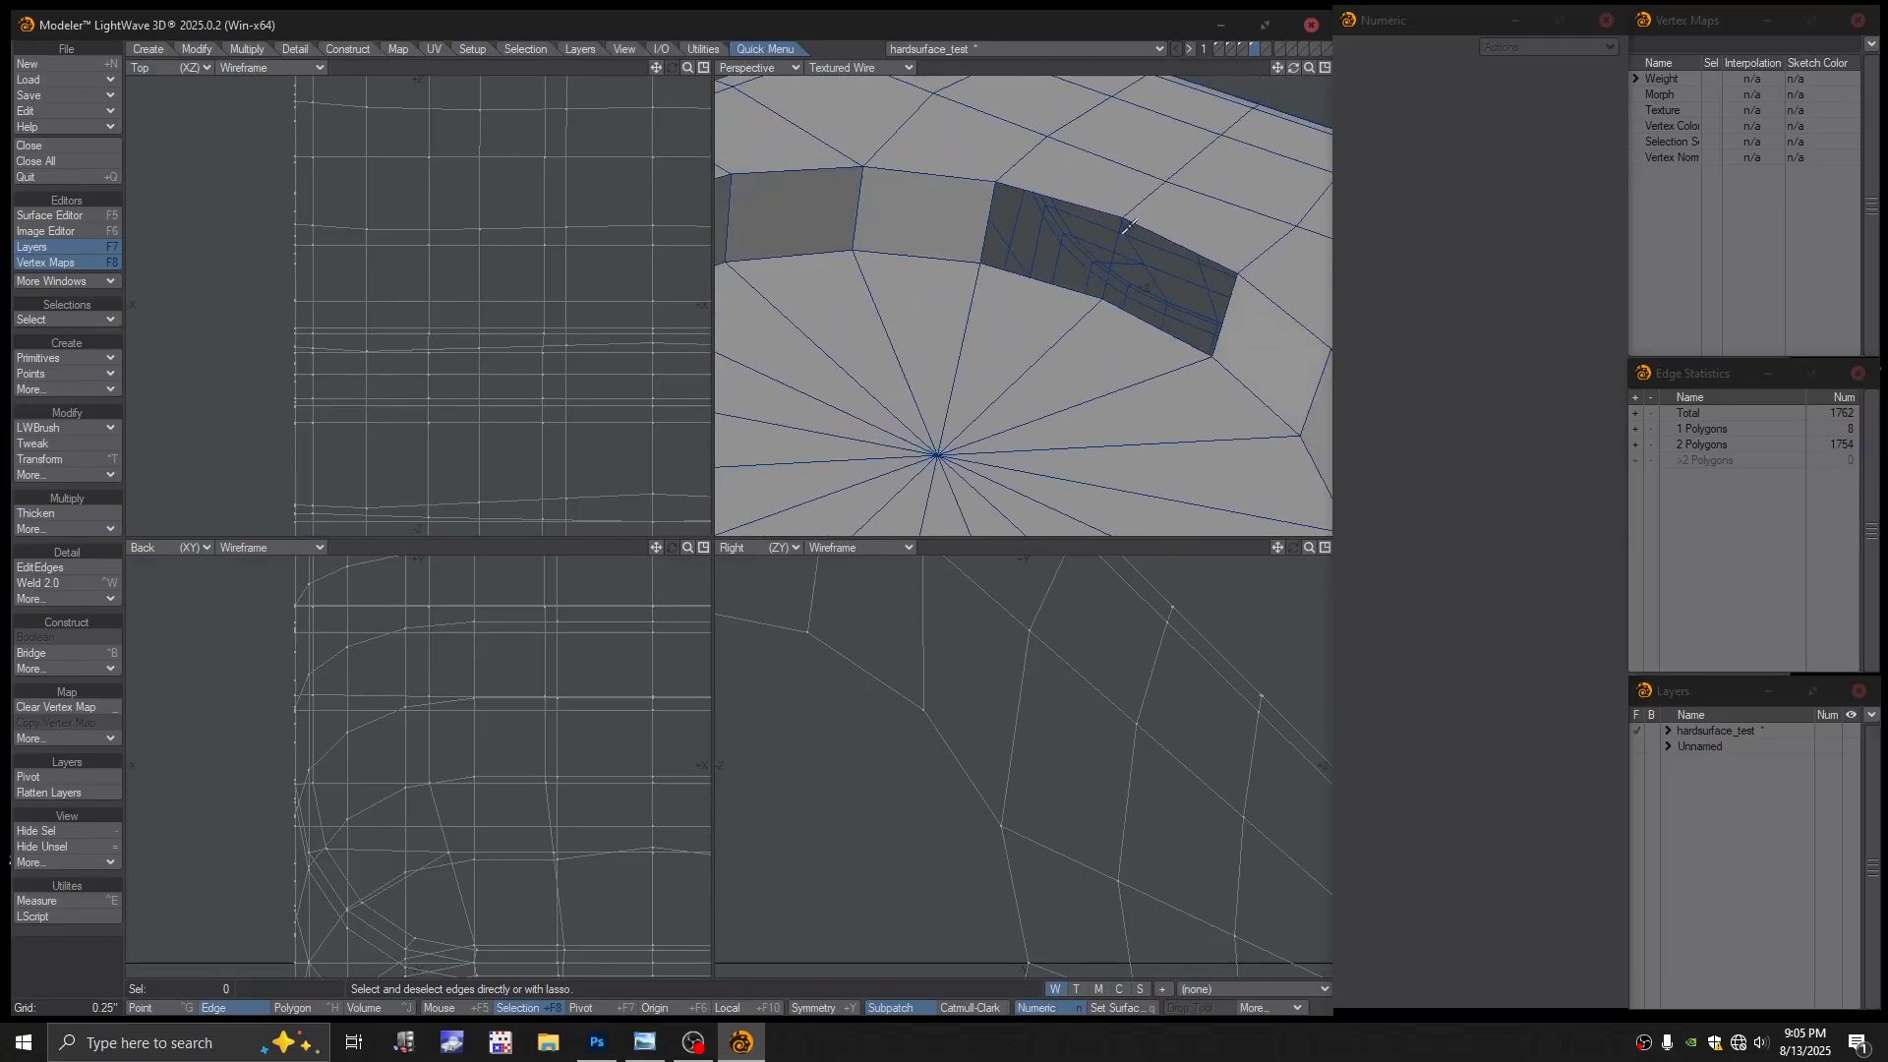
left_click(1122, 236)
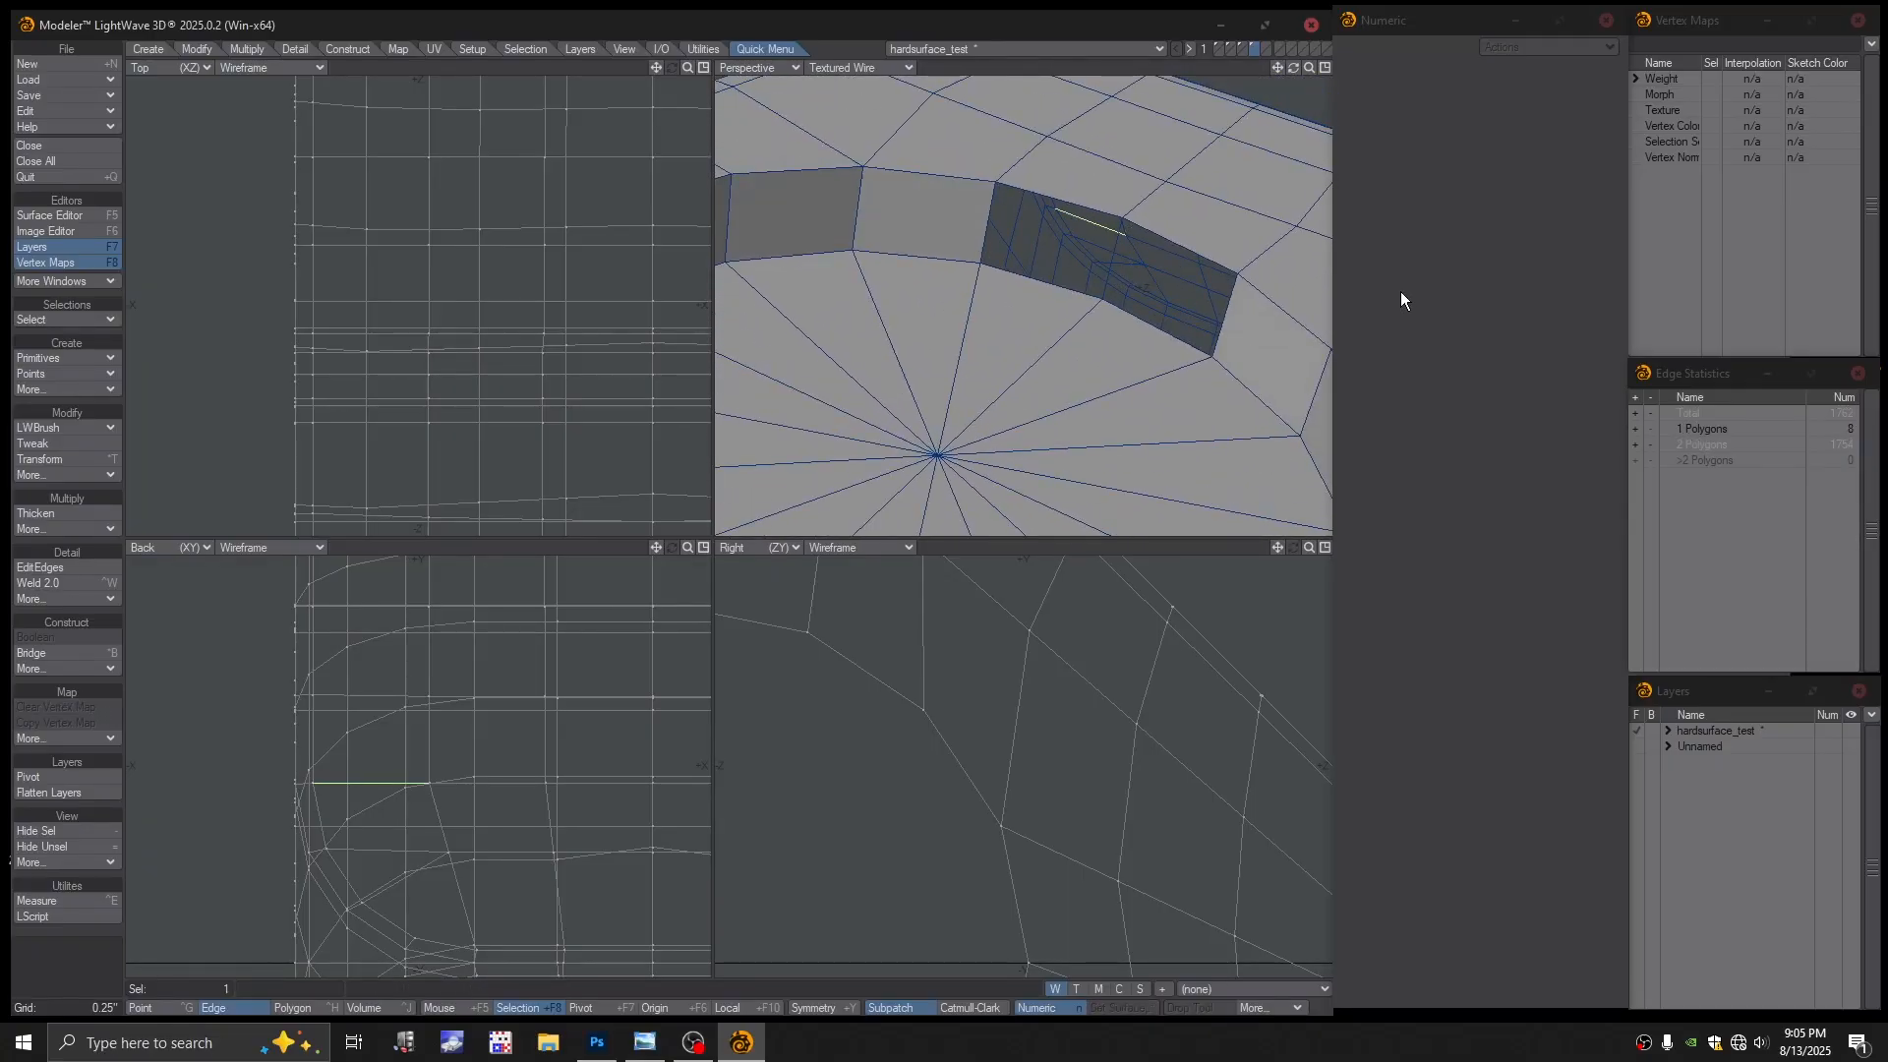
left_click(1210, 544)
left_click_drag(1121, 334, 1062, 372, "ctrl+alt")
key("space")
key("space")
key("space")
key("space")
key("space")
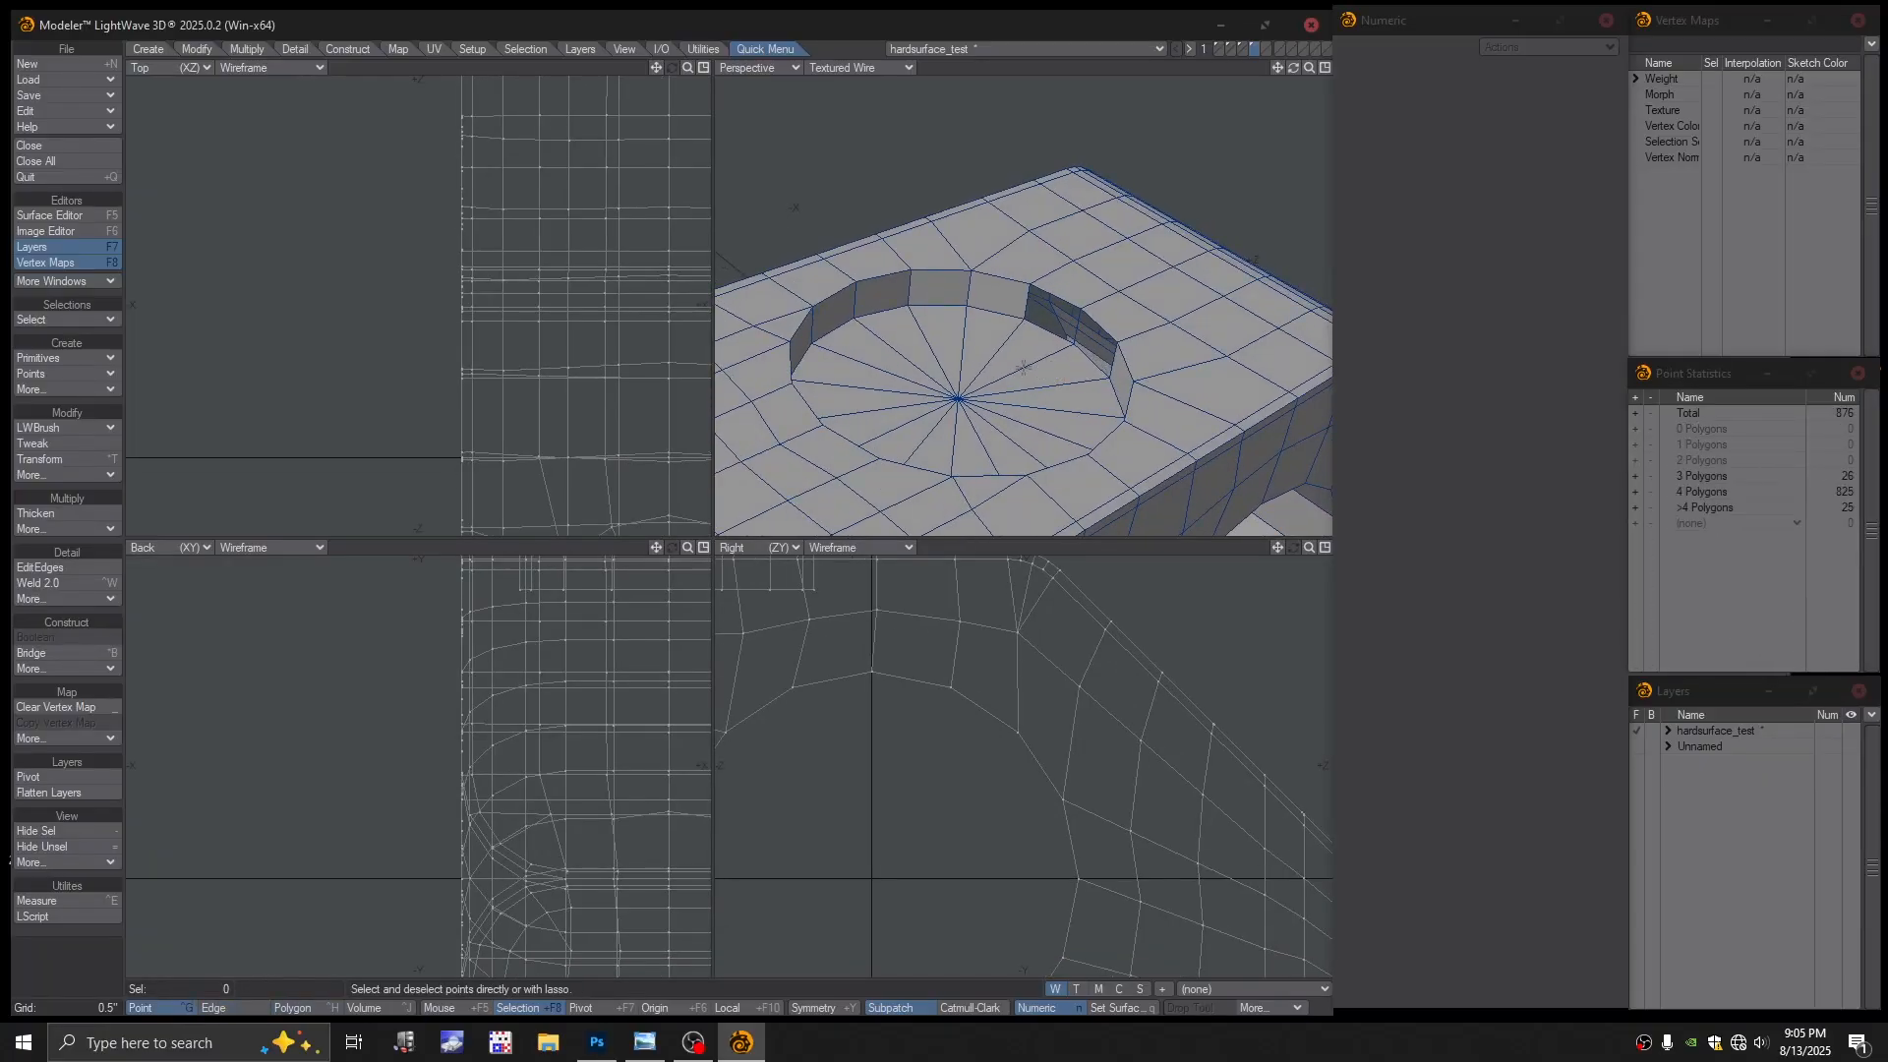
key("space")
key("space")
mouse_move(1023, 367)
left_mouse_down()
mouse_move(1028, 346)
mouse_move(983, 305)
mouse_move(1025, 253)
mouse_move(1121, 295)
mouse_move(1160, 374)
mouse_move(1023, 430)
mouse_move(944, 321)
mouse_move(988, 233)
mouse_move(1118, 291)
left_mouse_up()
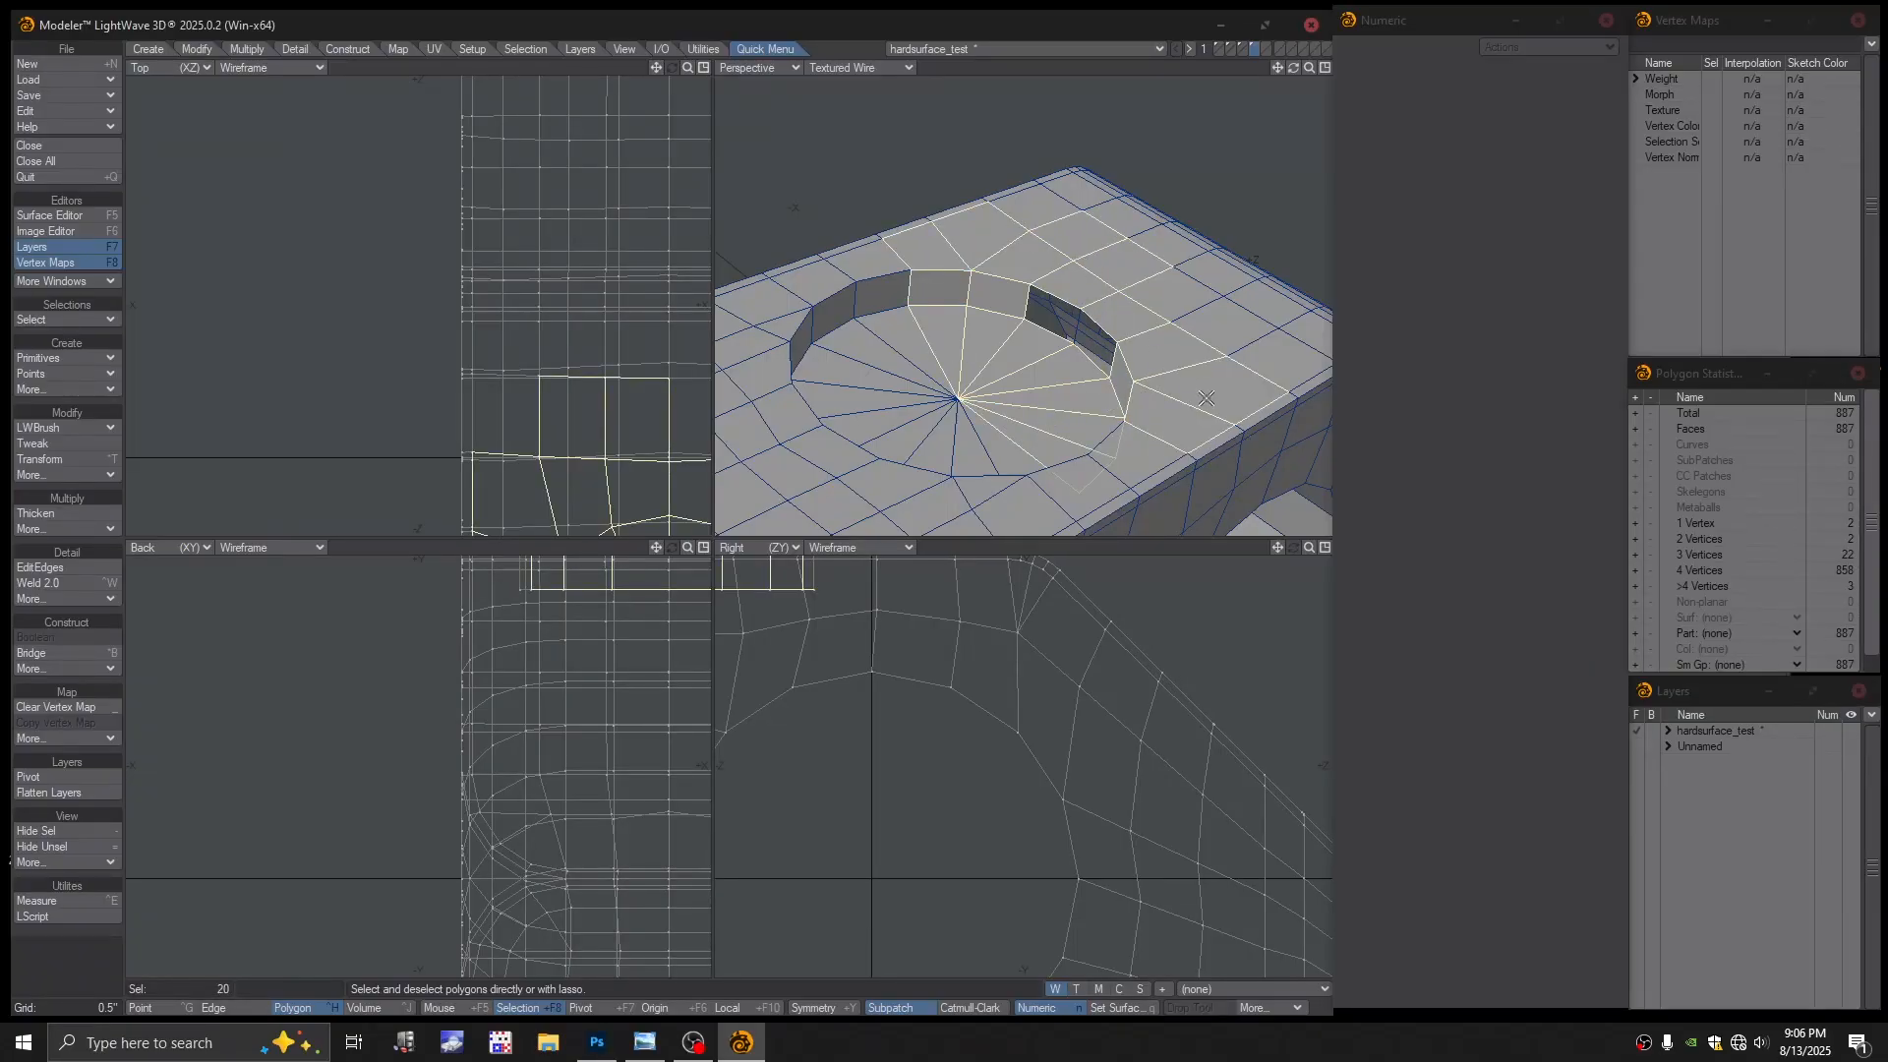
left_click(1138, 453, "shift")
mouse_move(1138, 454)
left_mouse_down("alt")
mouse_move(1197, 430)
mouse_move(1159, 432)
left_mouse_up("alt")
left_click_drag(1159, 432, 1101, 344, "alt")
left_click_drag(1101, 344, 1008, 202, "alt")
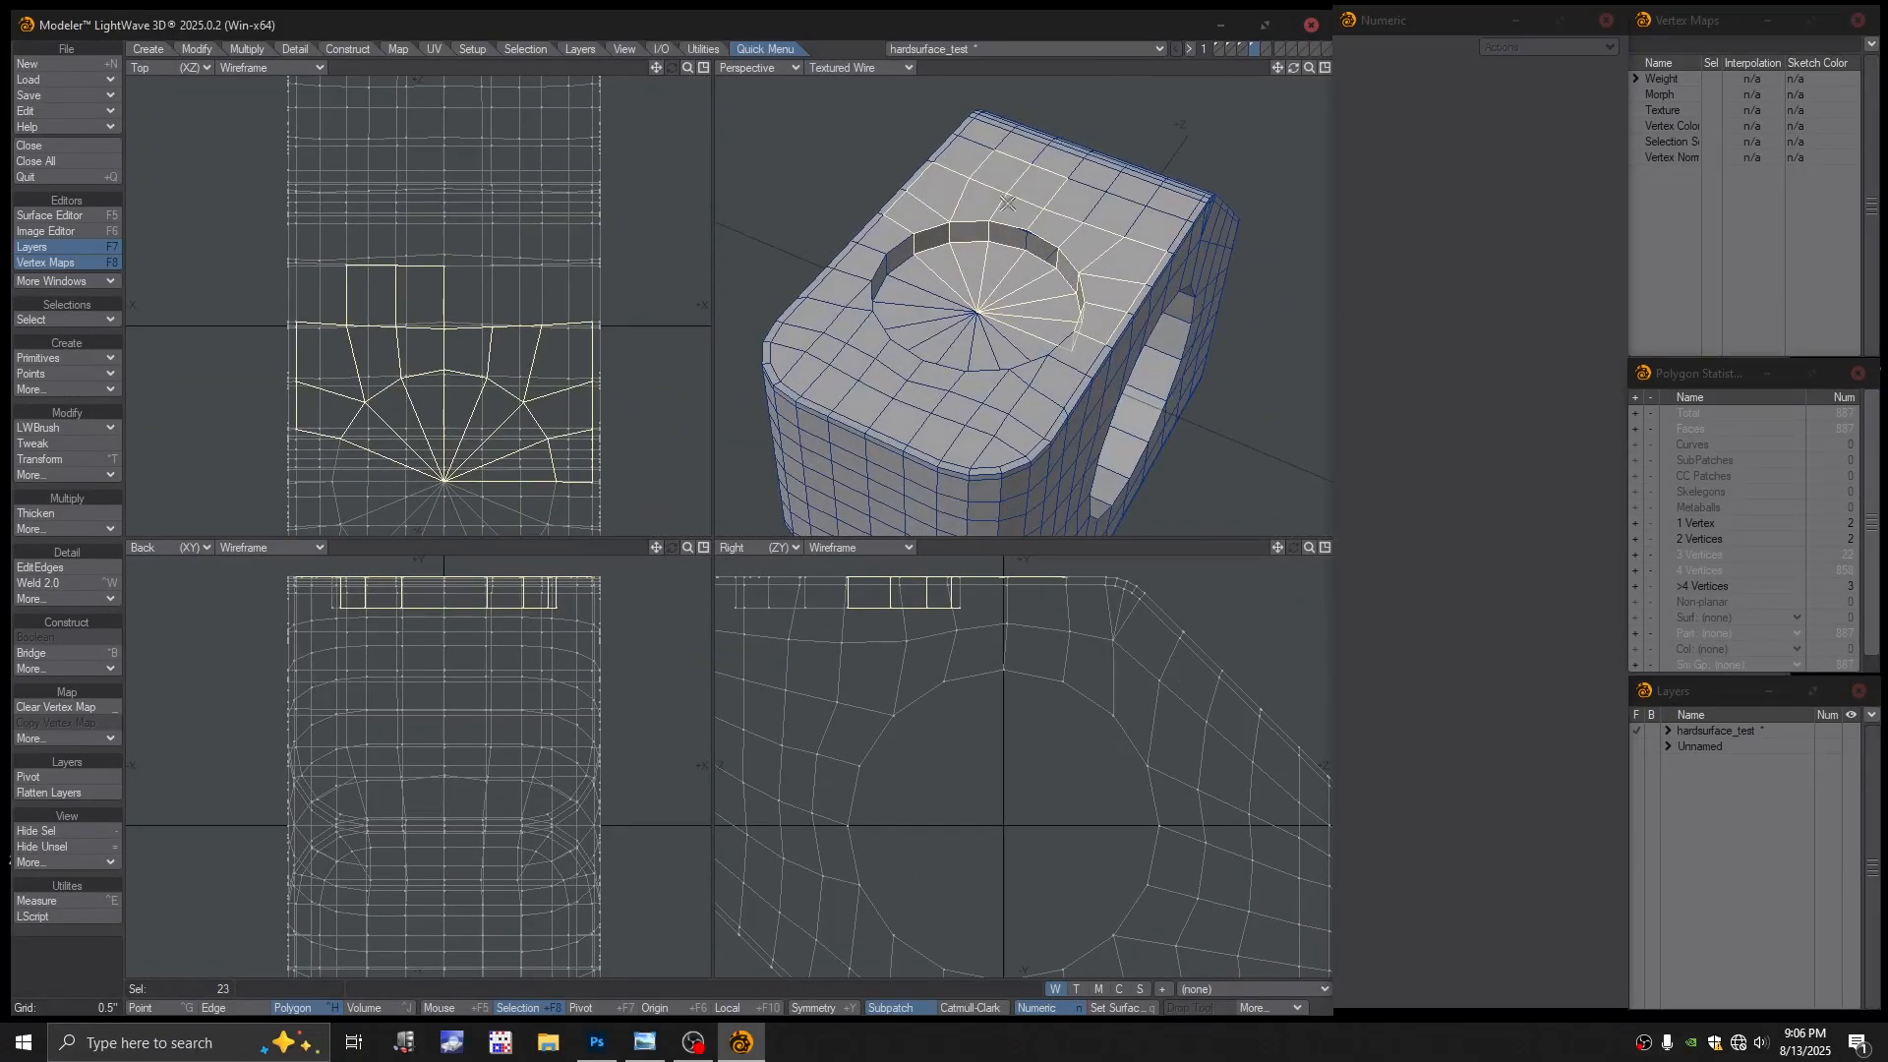
Delete the thin sliver polygon at the broken rim, keeping the large polygon
left_click(850, 172)
scroll(1074, 260, "up", 5)
left_click(1073, 274)
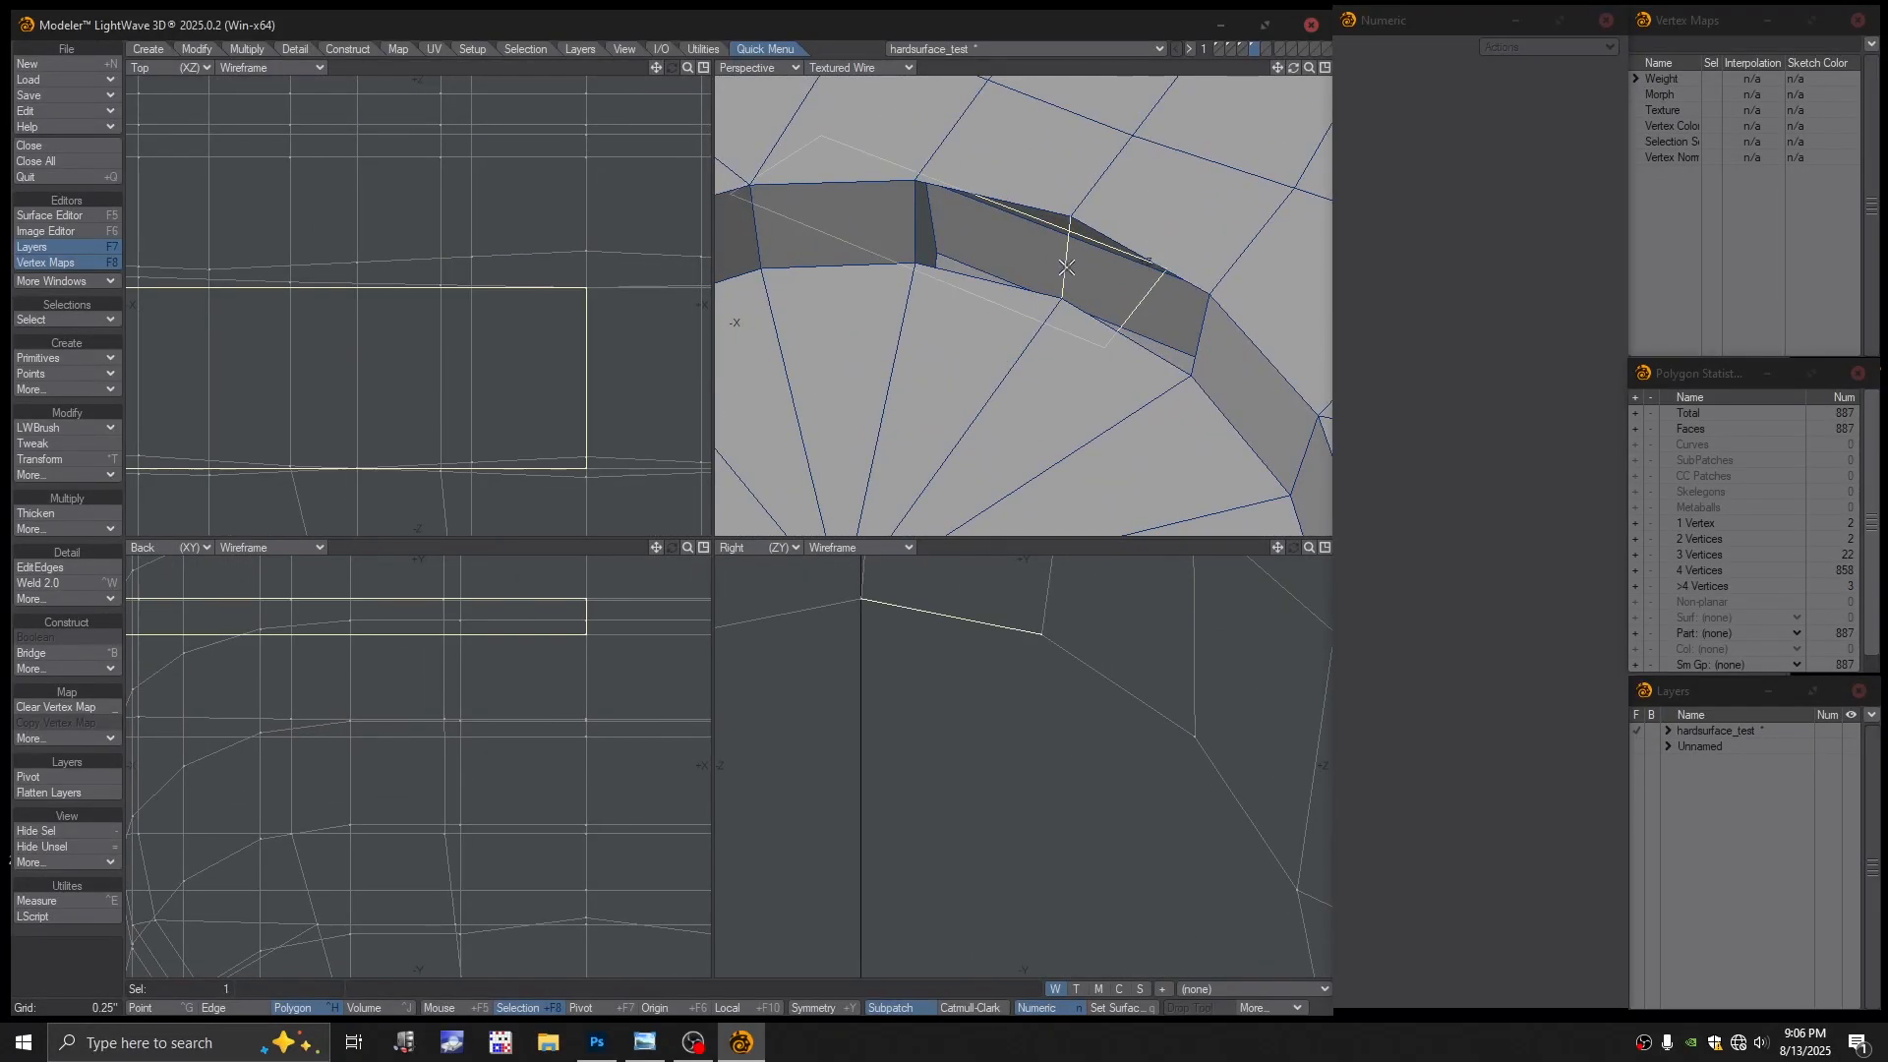
mouse_move(1051, 309)
left_mouse_down("alt")
mouse_move(1054, 209)
mouse_move(1044, 282)
left_mouse_up("alt")
left_click(1053, 209)
key("Delete")
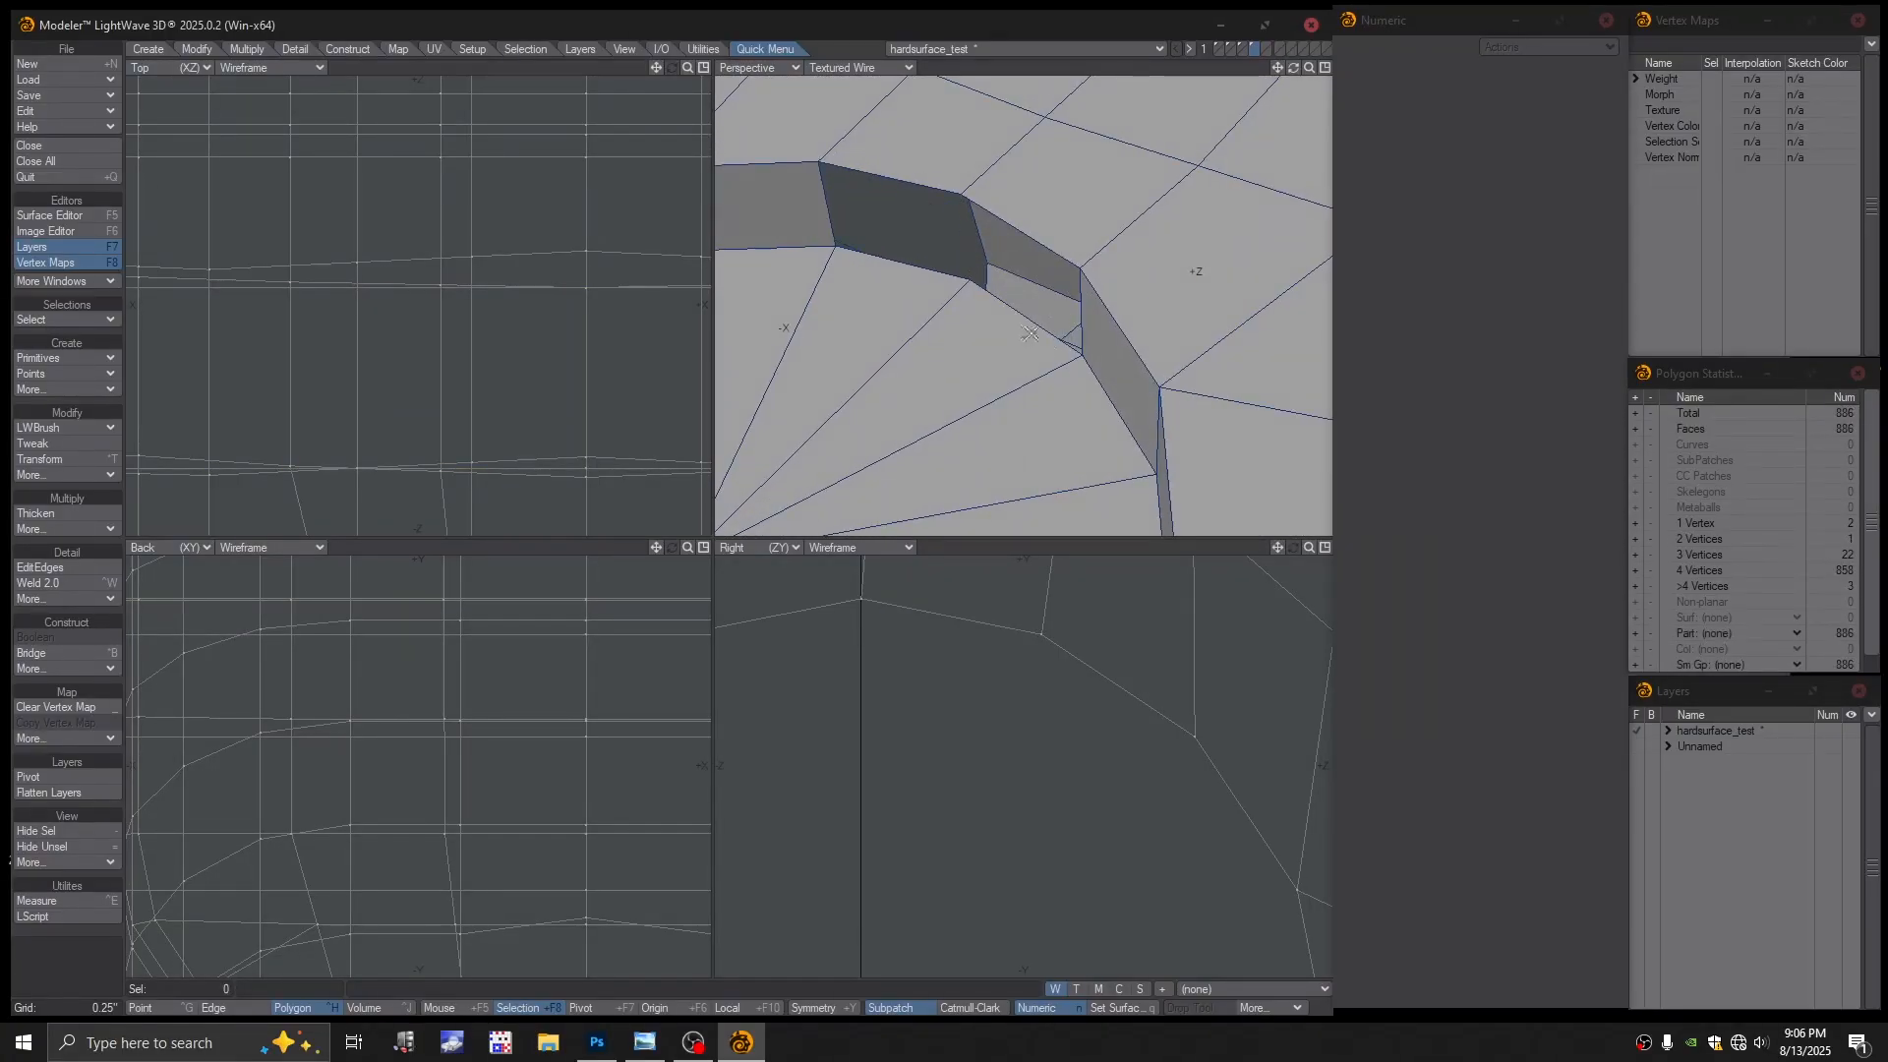
Test the mesh as subpatches, dismiss the warning, and revert to polygons
scroll(1029, 334, "down", 3)
key("Tab")
left_click(927, 509)
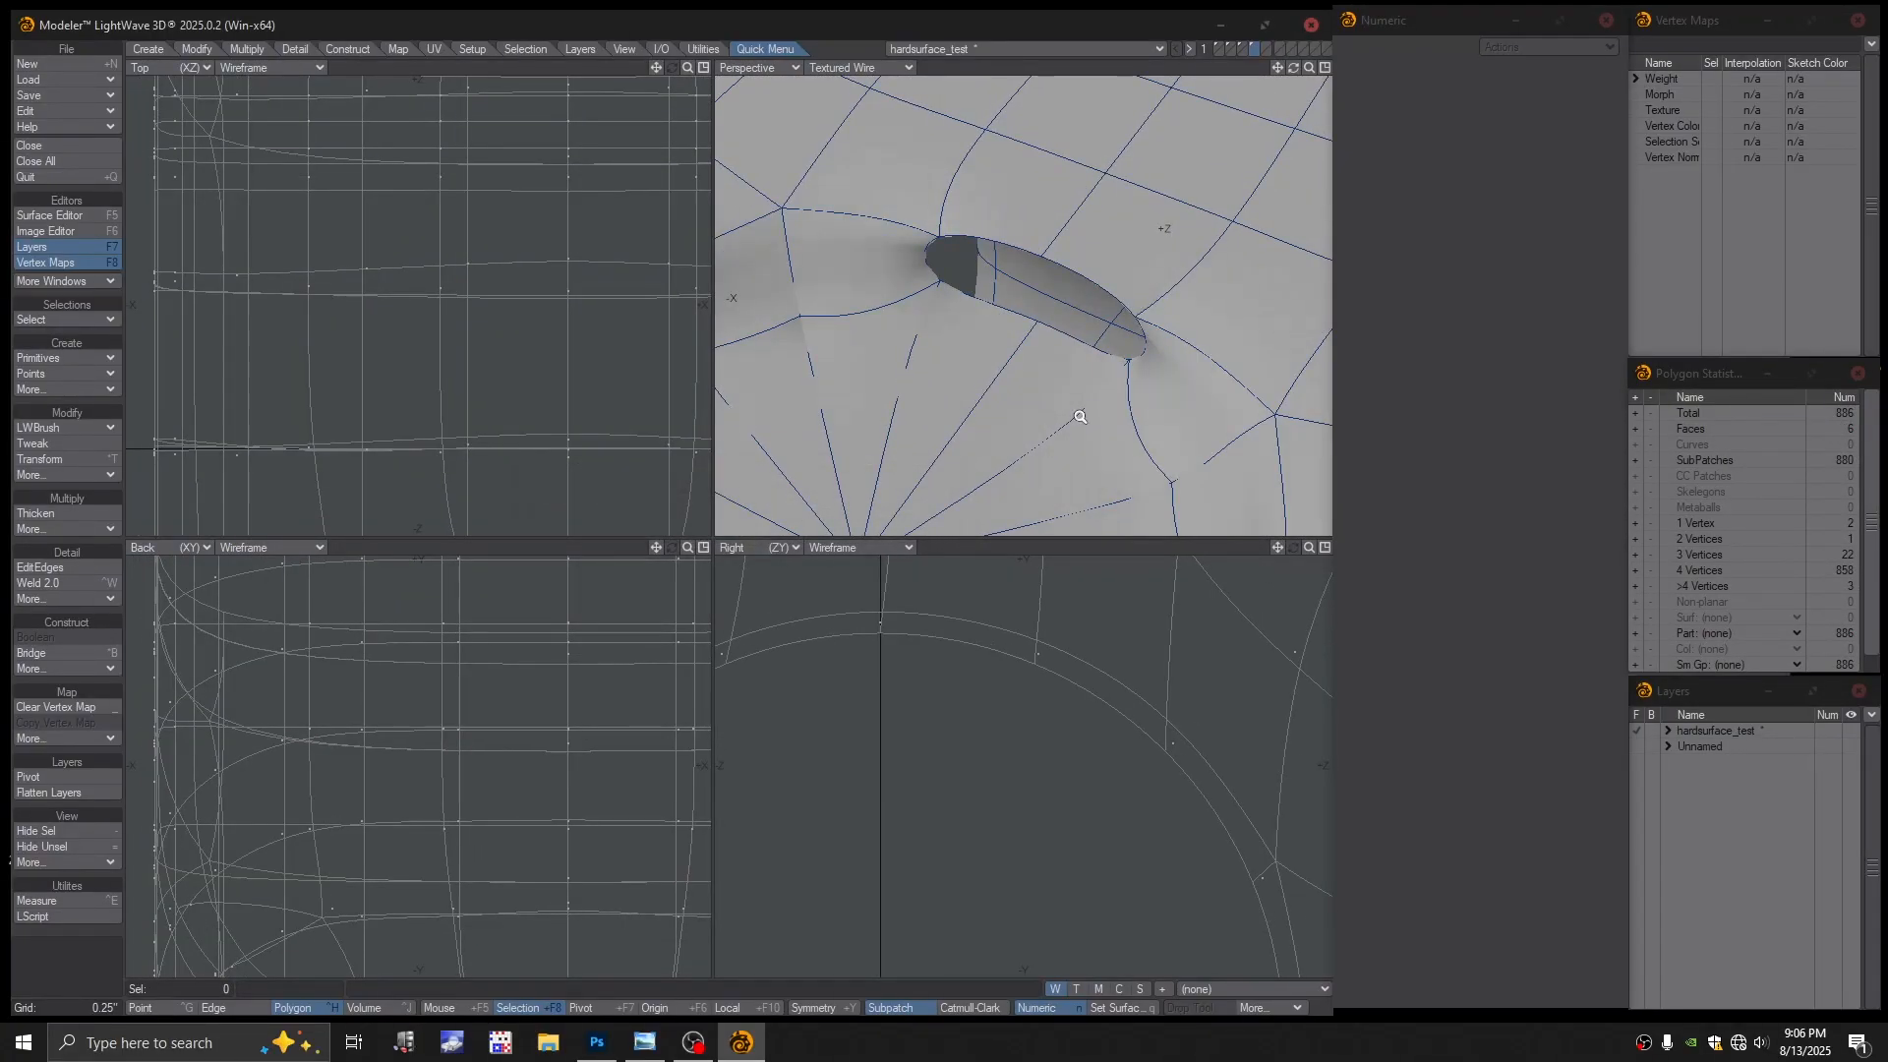
left_click_drag(1080, 416, 1018, 362, "ctrl+alt")
key("Tab")
left_click_drag(1017, 362, 1057, 318, "alt+shift")
left_click_drag(1056, 318, 1041, 264, "alt")
Select the rim edges around the gap and bridge them to fill it
key("ctrl+g")
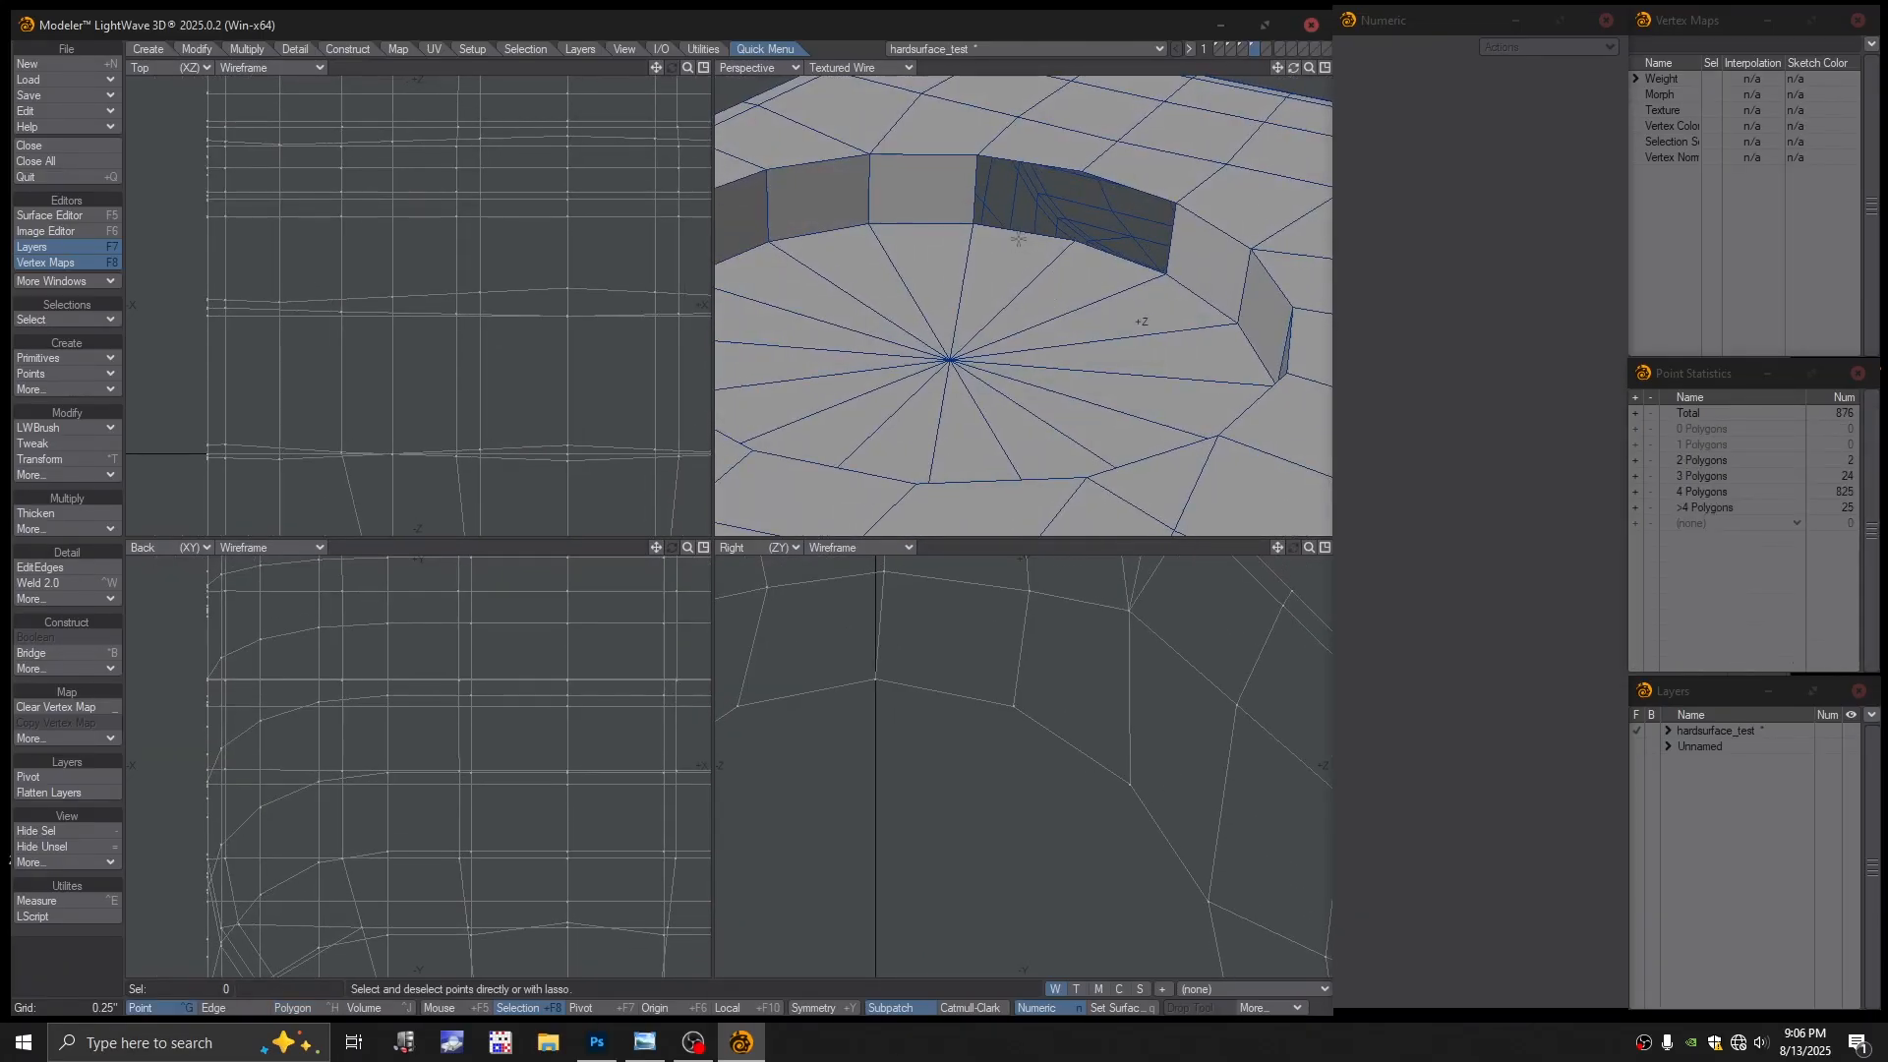
key("ctrl+h")
left_click(1021, 234)
mouse_move(1050, 170)
left_mouse_down()
mouse_move(1033, 155)
mouse_move(1139, 214)
mouse_move(1094, 260)
left_mouse_up()
left_click(1071, 194)
left_click(1111, 169)
left_click(1119, 226)
key("ctrl+b")
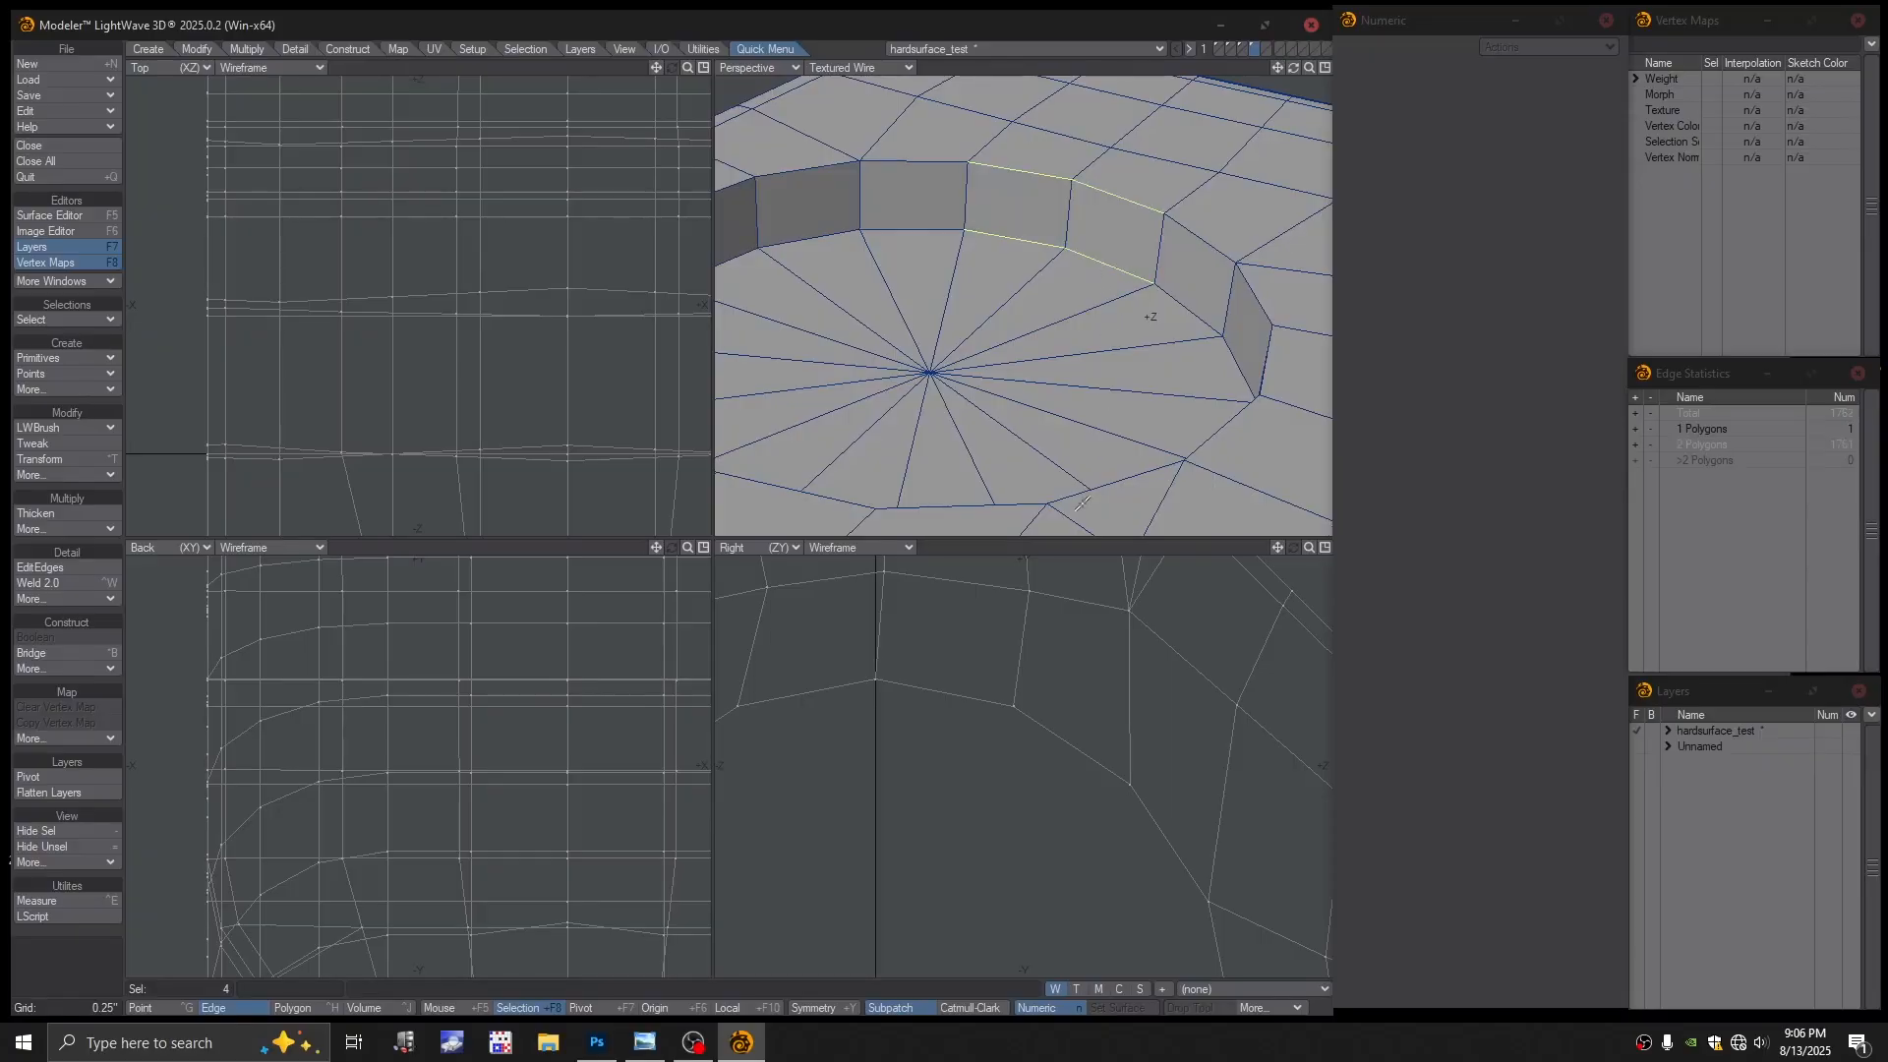
Clear the edge selection and retry subpatch conversion, dismissing the error
key("space")
key("space")
key("space")
left_click(1070, 542)
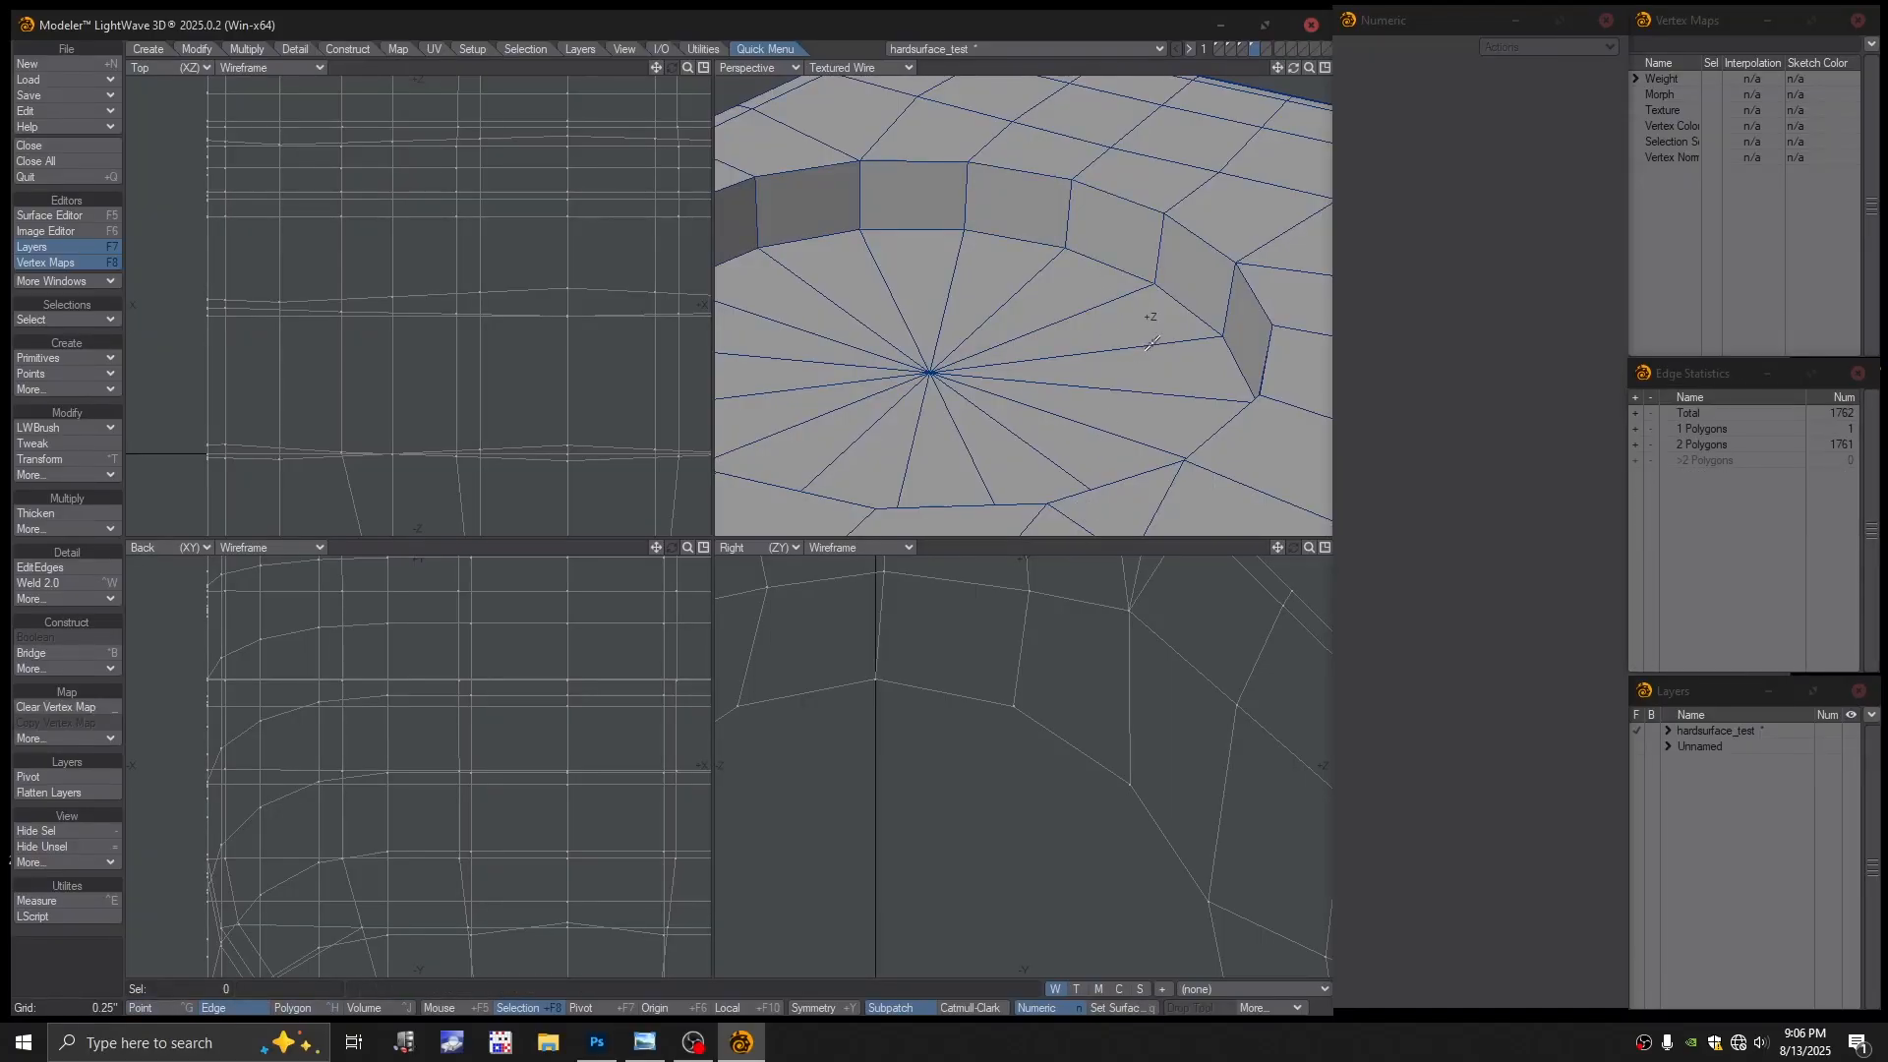
key("Tab")
left_click(920, 511)
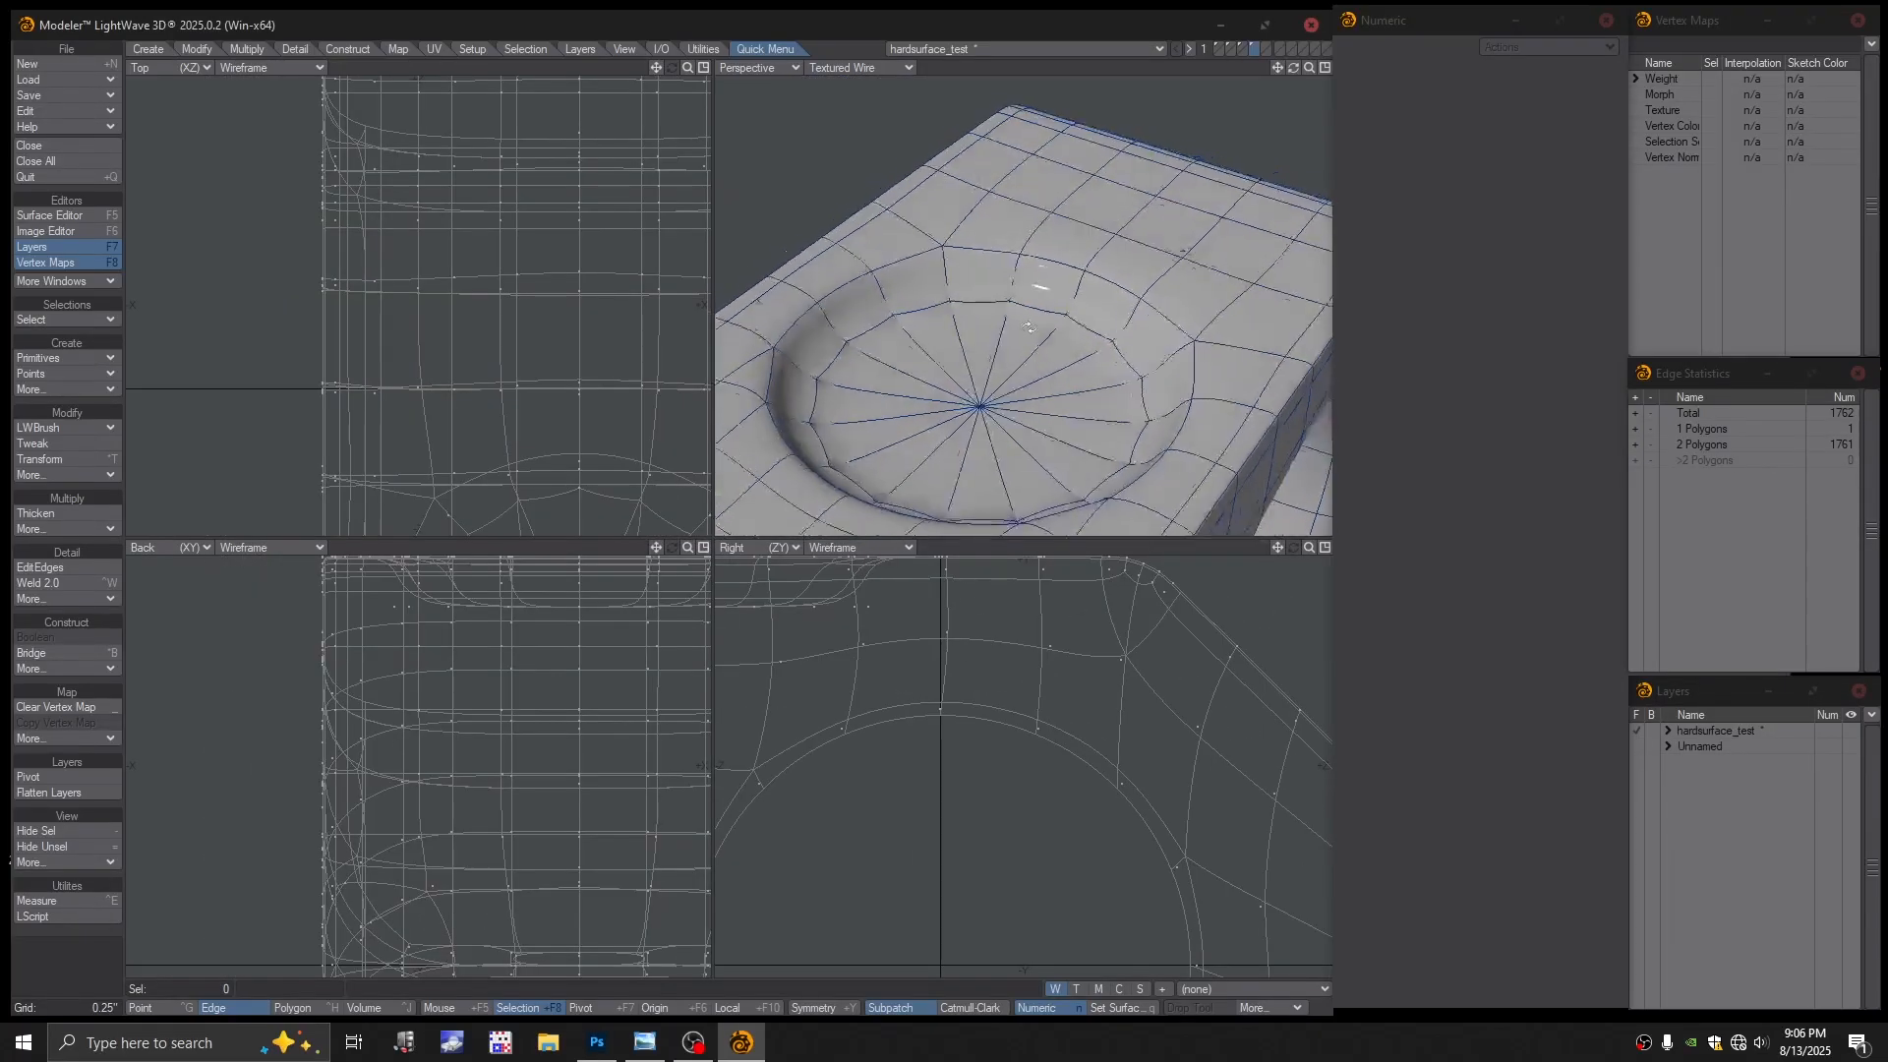
Try cutting edges across the beveled corner band, undo them, and attempt a subpatch conversion
left_click(1642, 478)
left_click_drag(1236, 370, 1042, 344, "ctrl+alt")
mouse_move(1042, 344)
left_mouse_down("alt")
mouse_move(1008, 324)
mouse_move(1083, 304)
mouse_move(1050, 374)
left_mouse_up("alt")
left_click_drag(1051, 374, 1070, 340, "ctrl+alt")
mouse_move(1070, 339)
left_mouse_down("alt")
mouse_move(1022, 322)
mouse_move(1044, 323)
left_mouse_up("alt")
left_click_drag(1044, 322, 1086, 372, "alt+shift")
left_click_drag(1086, 372, 1047, 340, "alt")
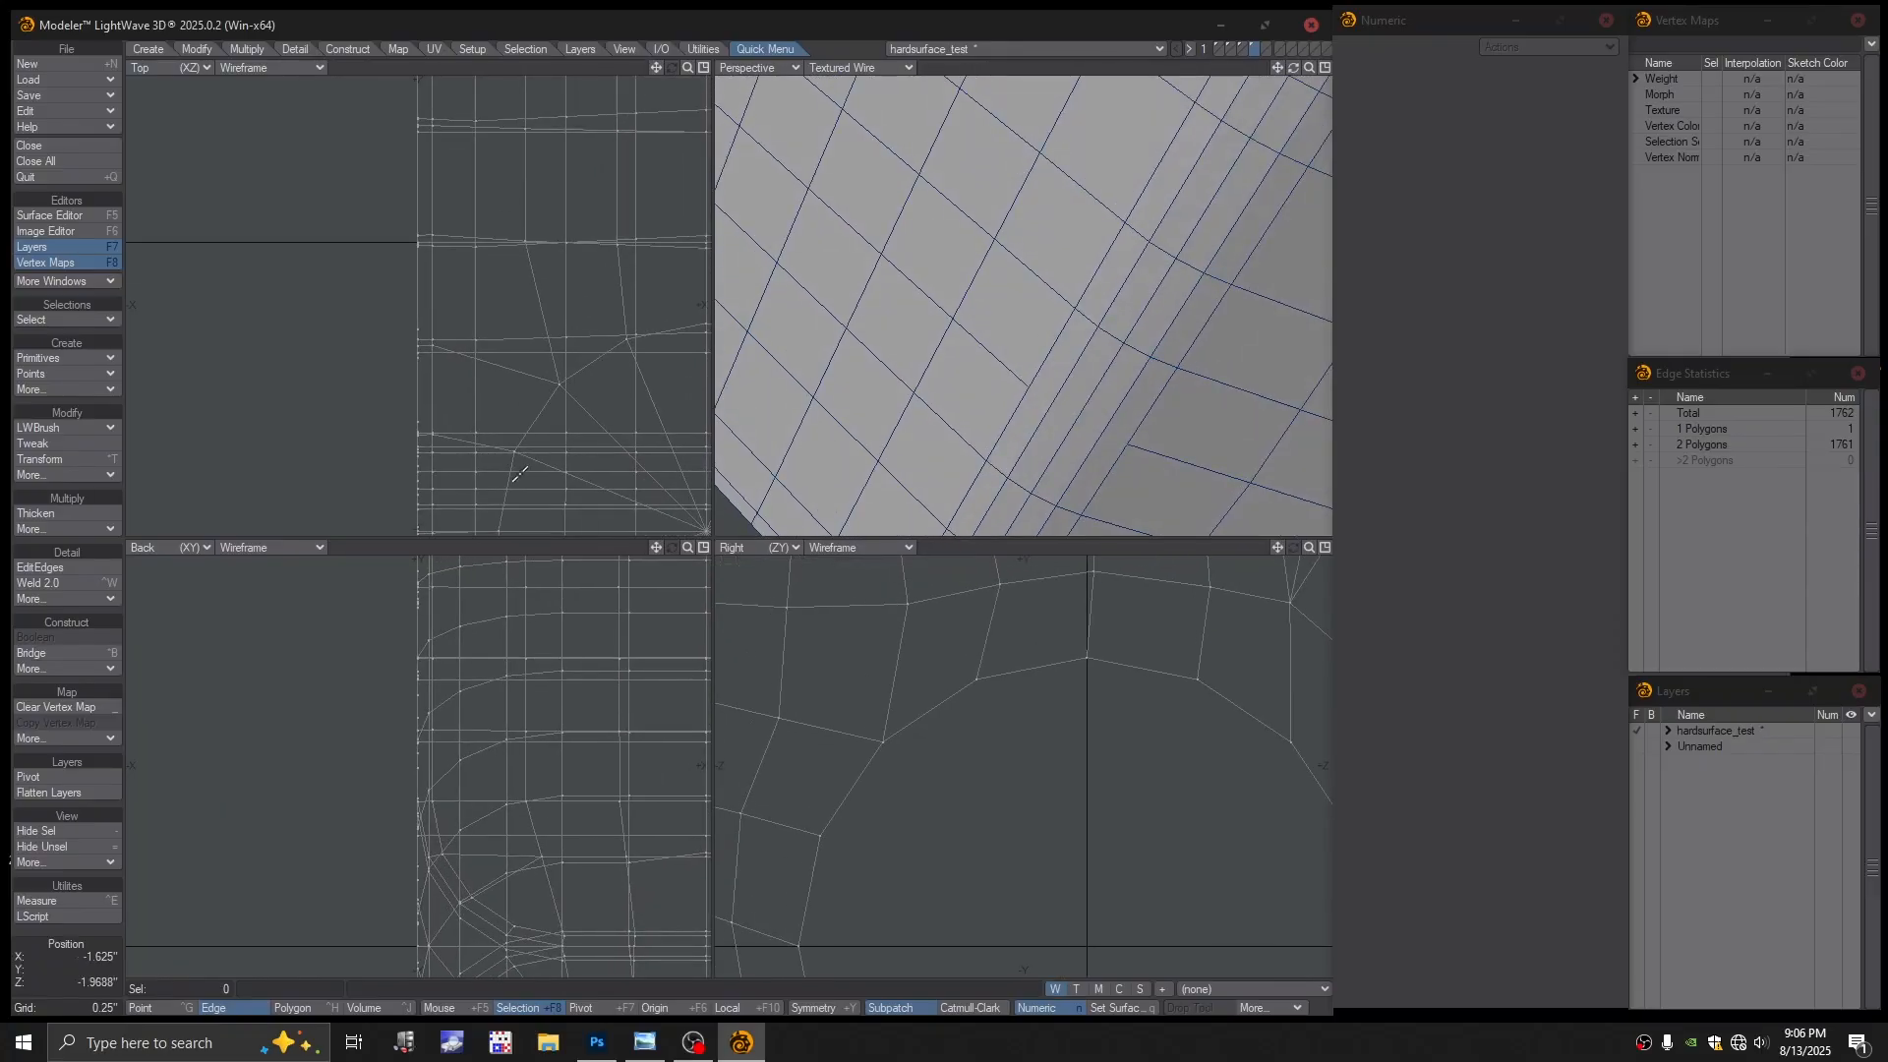
left_click(44, 568)
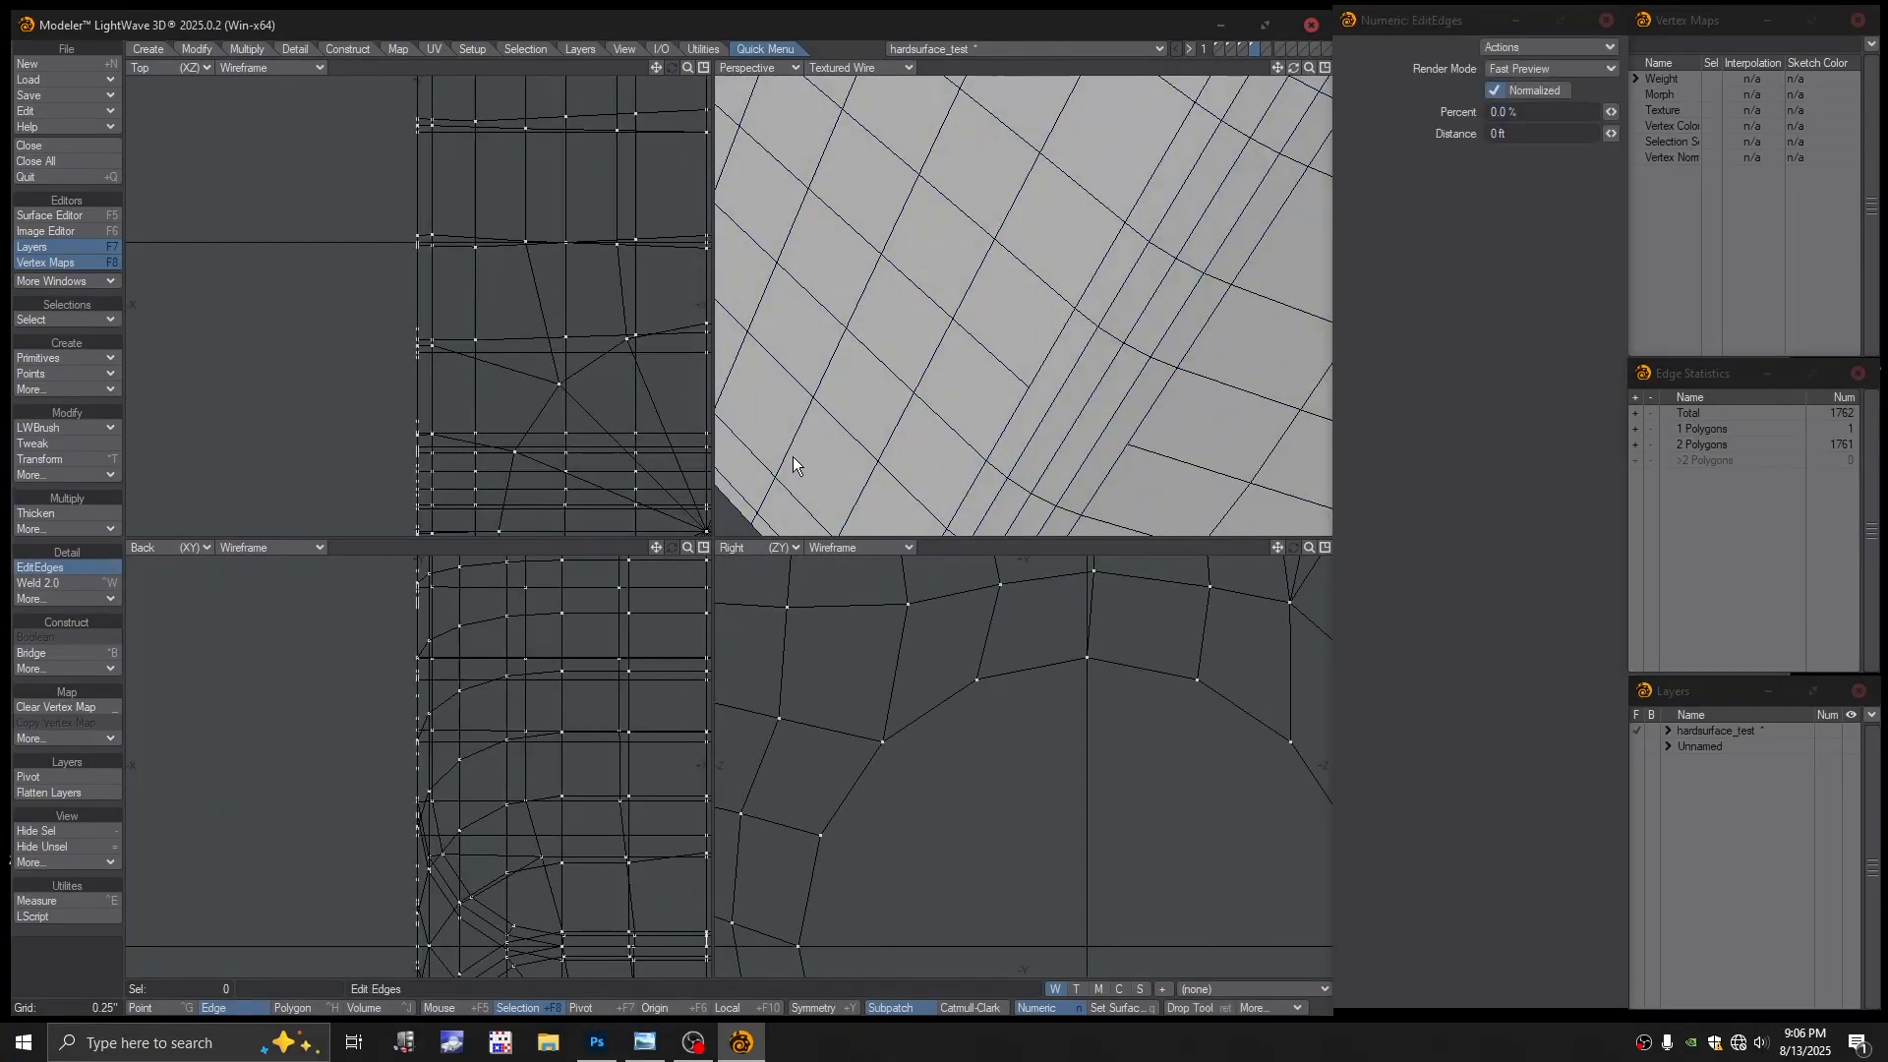
left_click(1048, 408)
left_click_drag(1204, 437, 1104, 301, "alt")
key("ctrl+z")
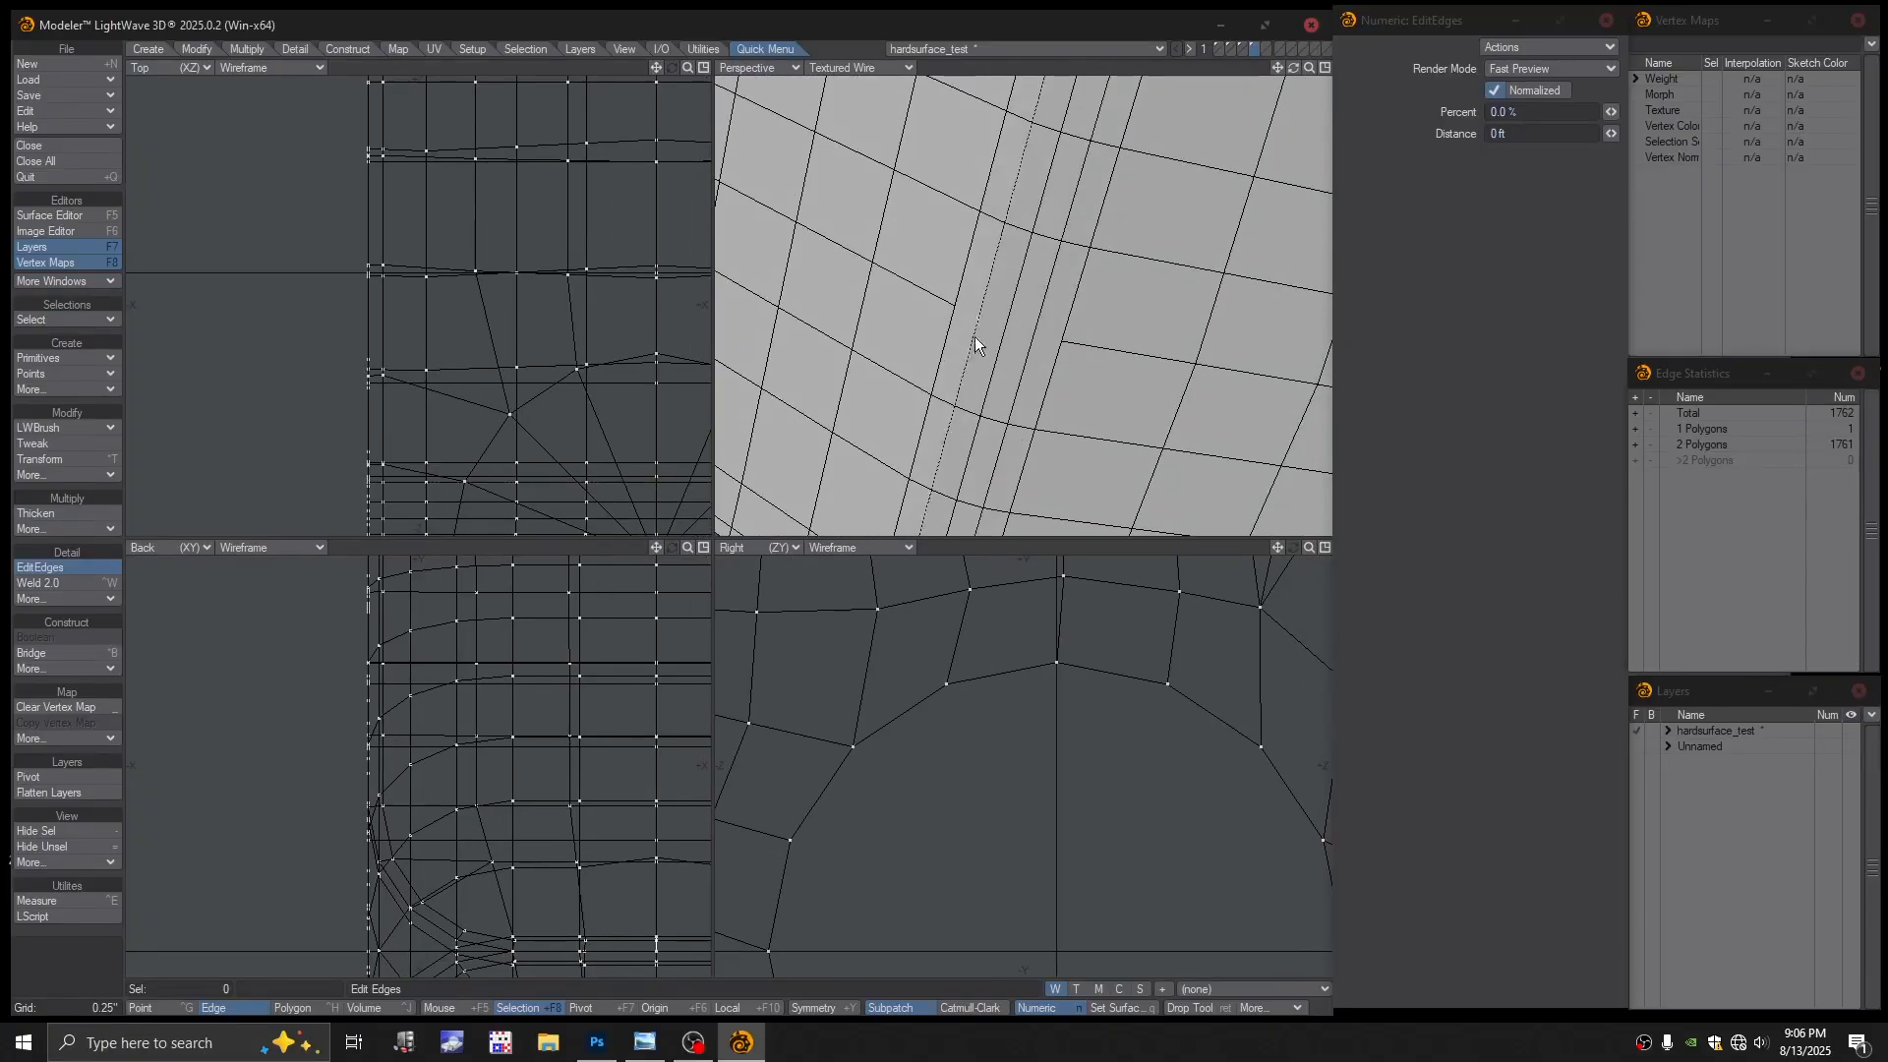
key("Tab")
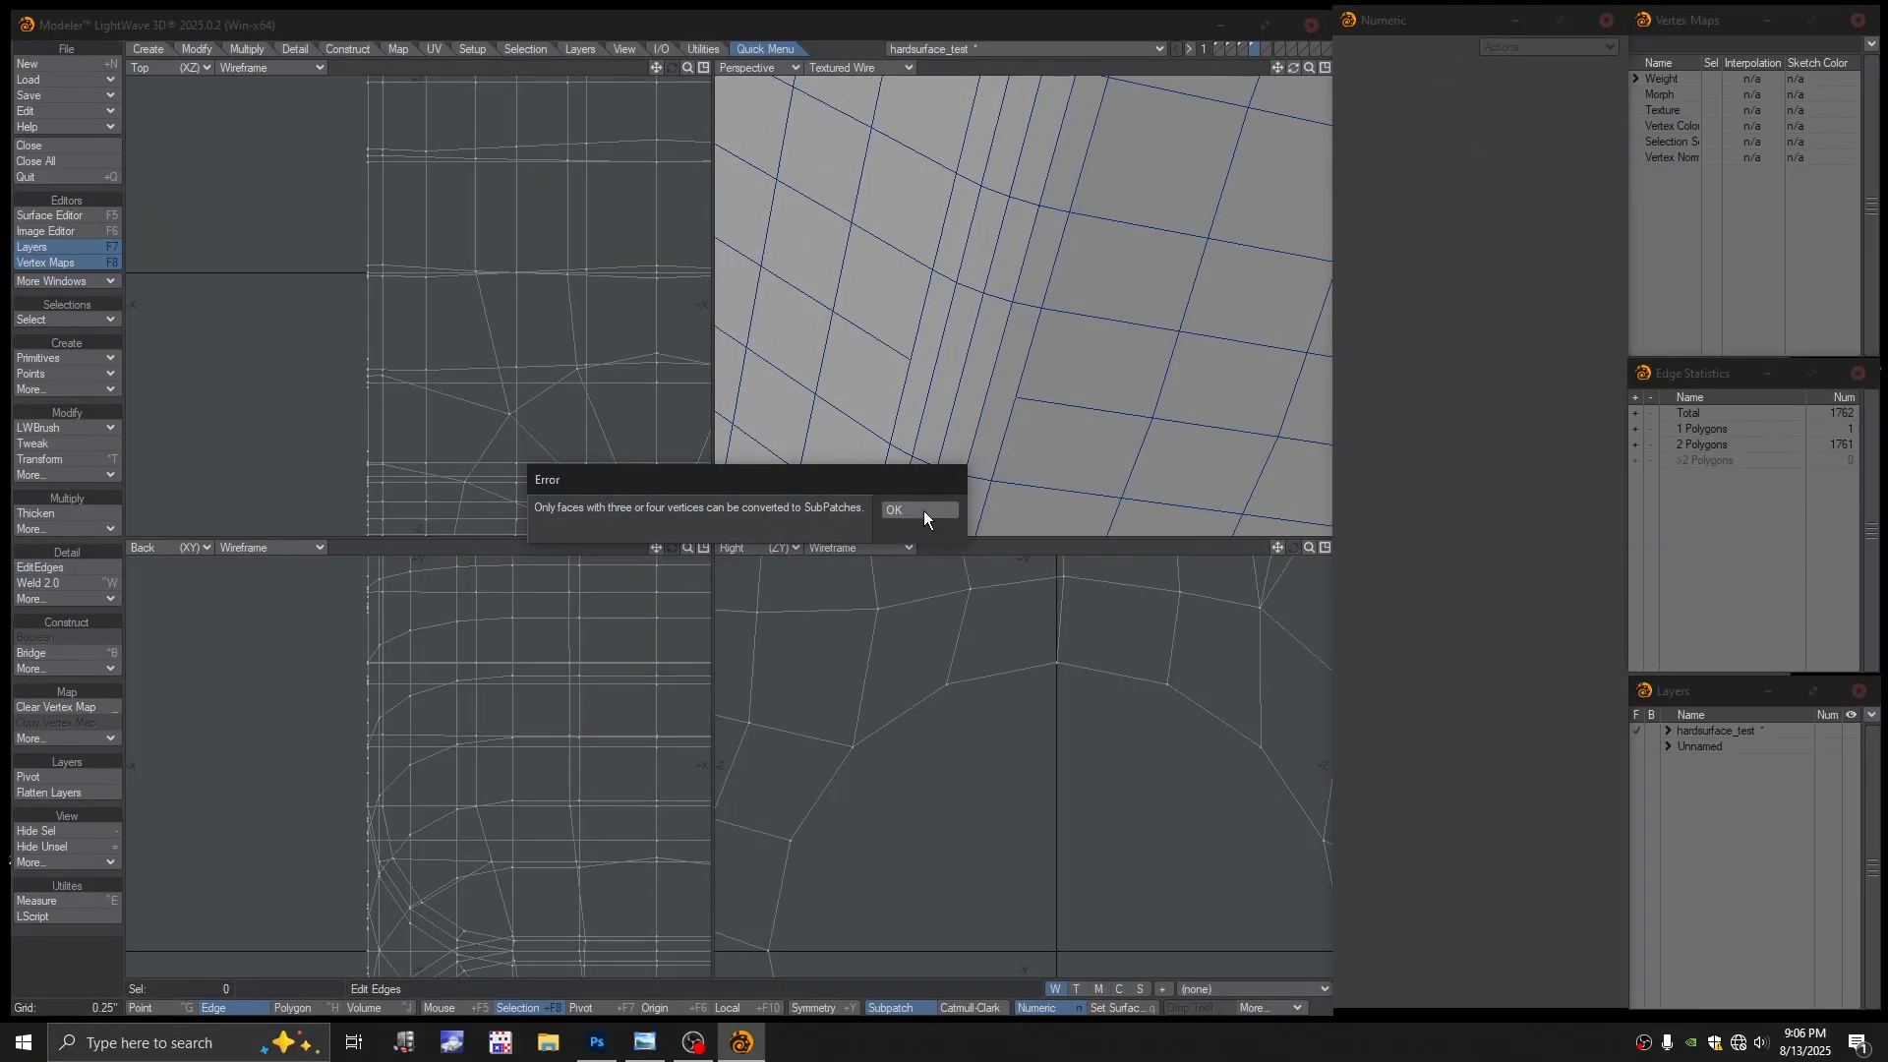
left_click(916, 509)
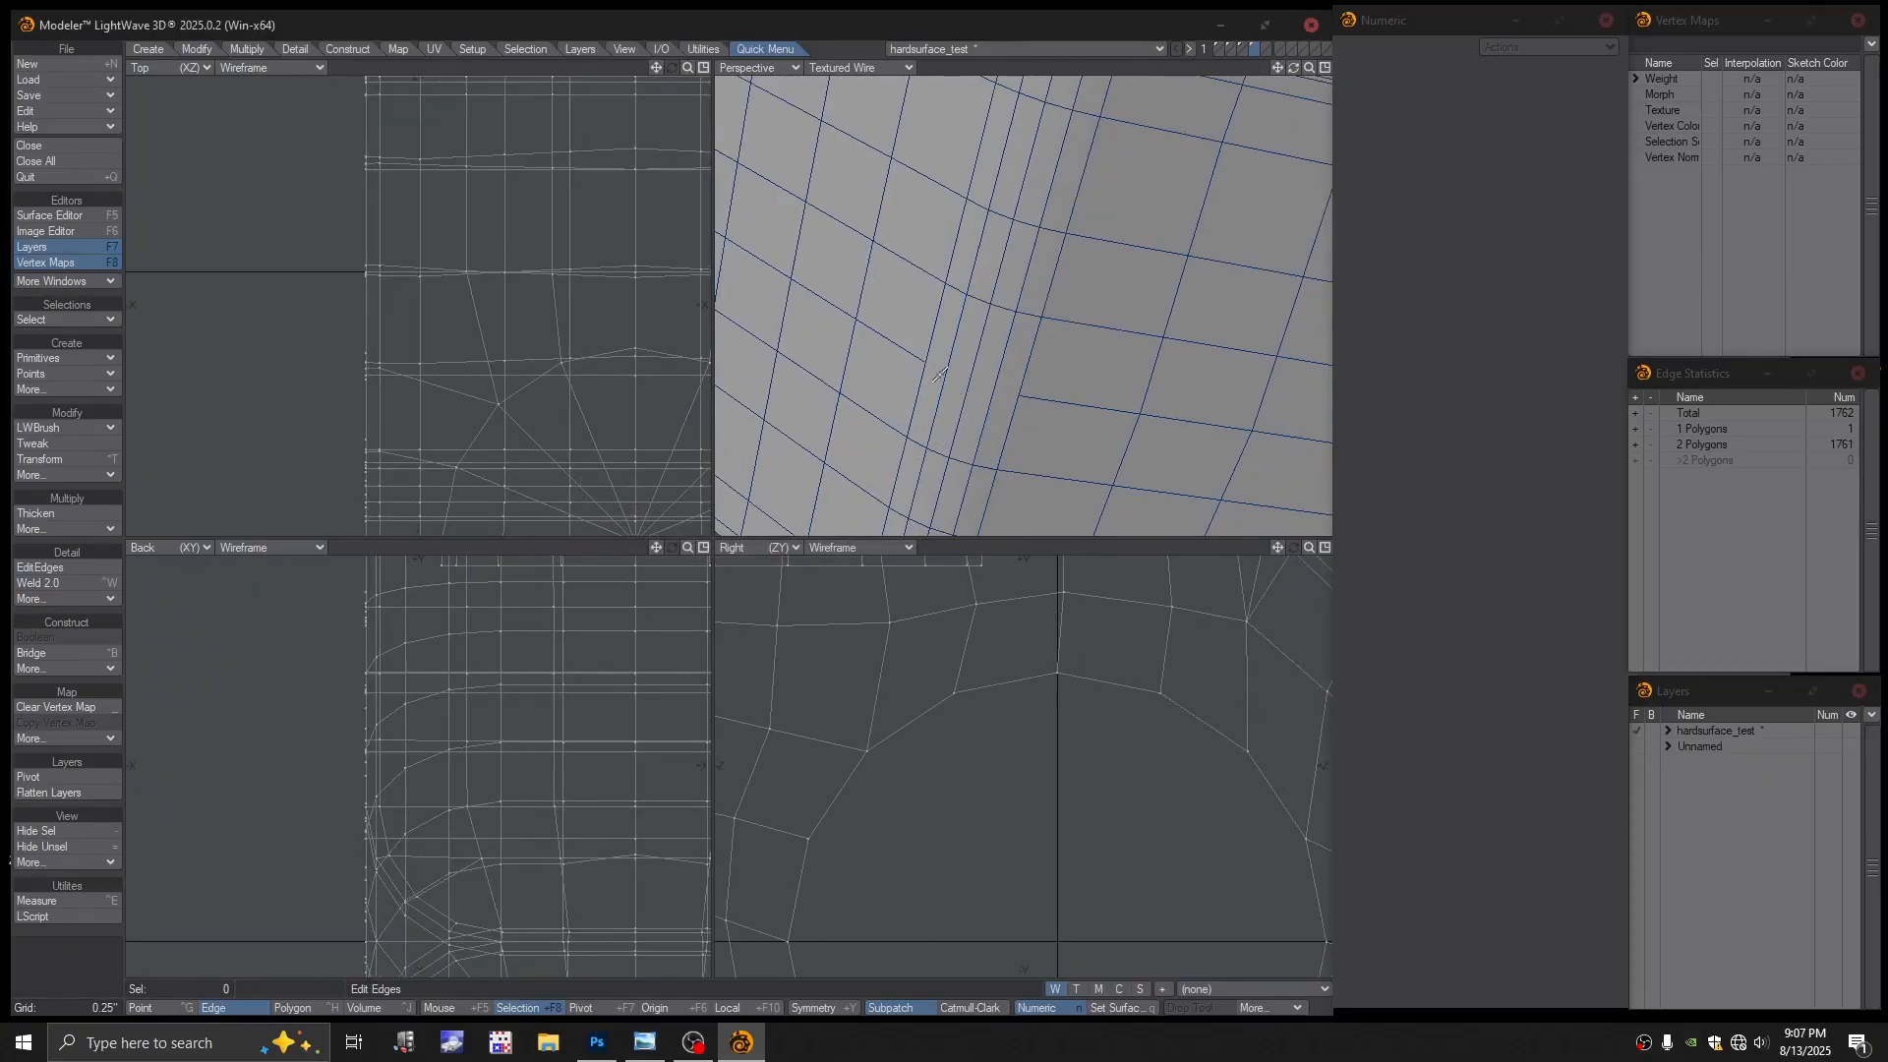
Delete three adjacent polygons on the block's side to open a hole
key("space")
key("space")
key("space")
key("space")
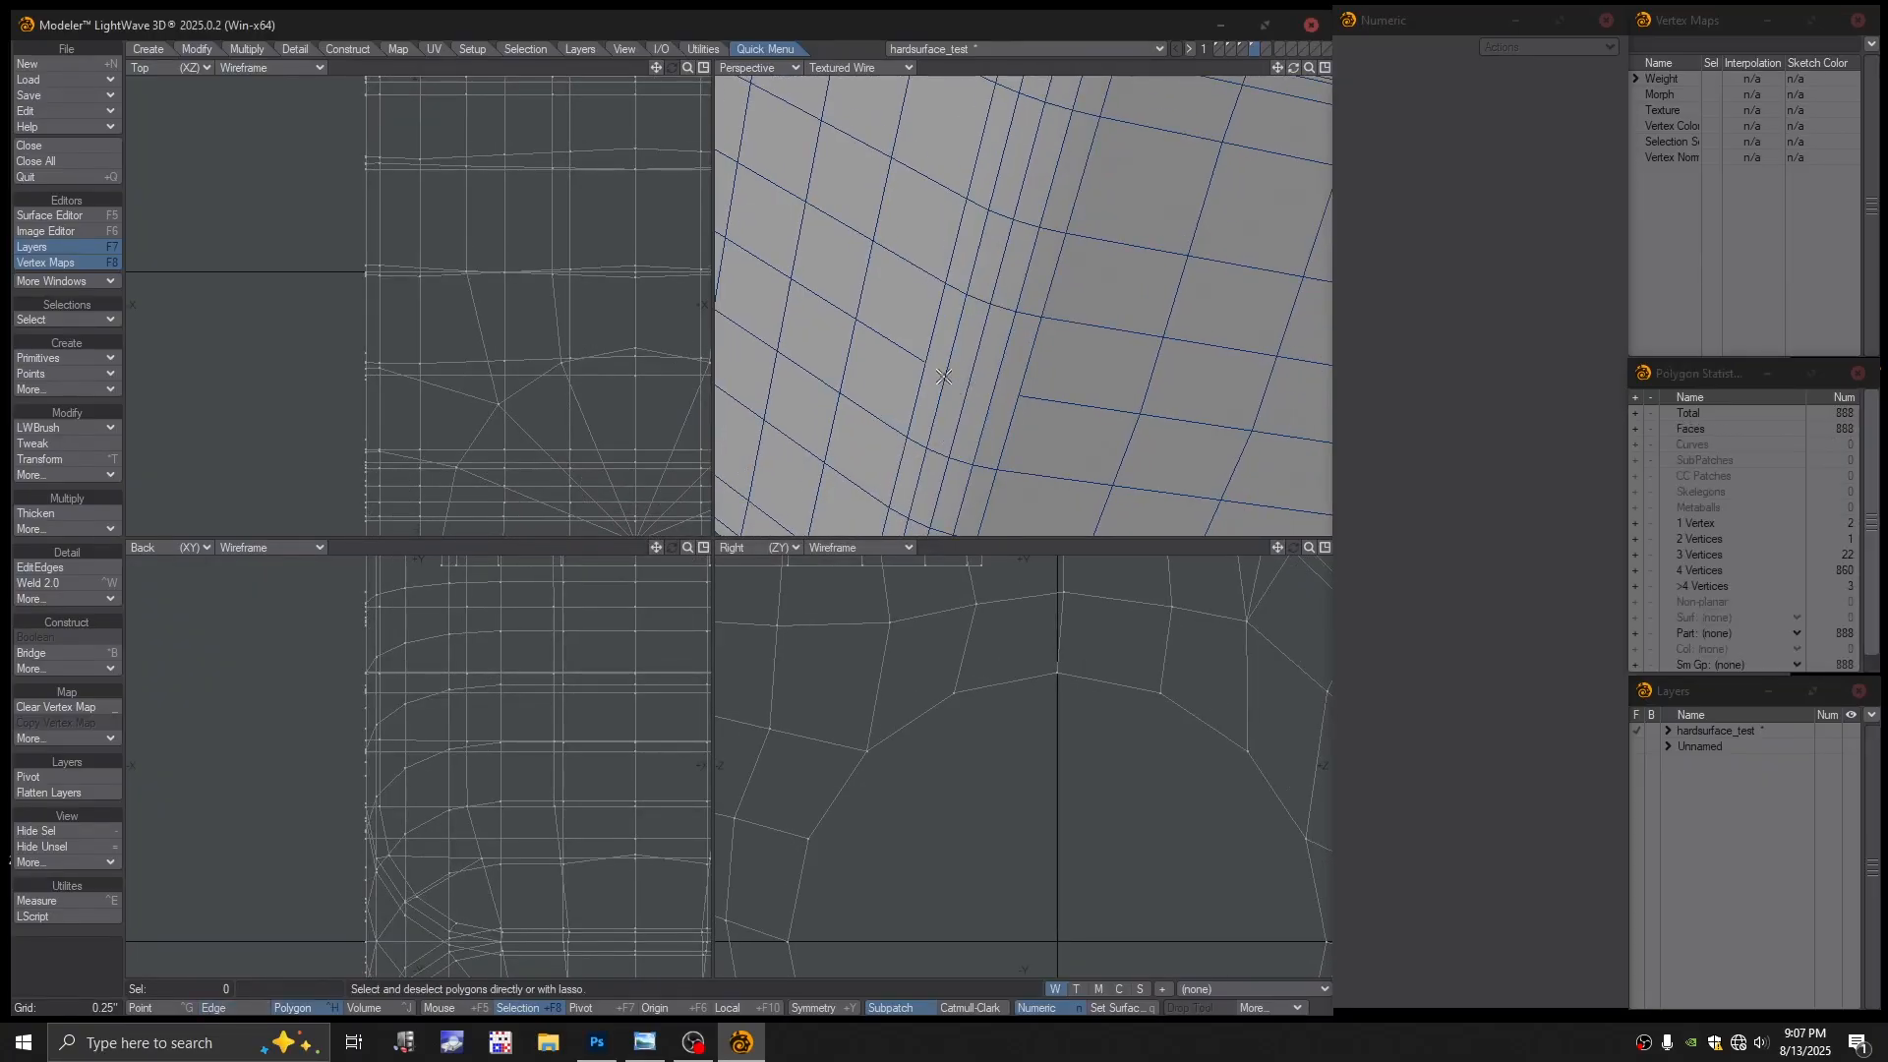
mouse_move(934, 376)
left_mouse_down()
mouse_move(1008, 389)
mouse_move(1003, 362)
mouse_move(965, 396)
mouse_move(1009, 181)
mouse_move(945, 412)
mouse_move(1030, 405)
mouse_move(1028, 295)
mouse_move(994, 362)
left_mouse_up()
key("Delete")
Toggle the mesh to subpatches, dismissing the conversion error each time
key("Tab")
left_click(925, 508)
scroll(1036, 375, "down", 3)
key("Tab")
key("Tab")
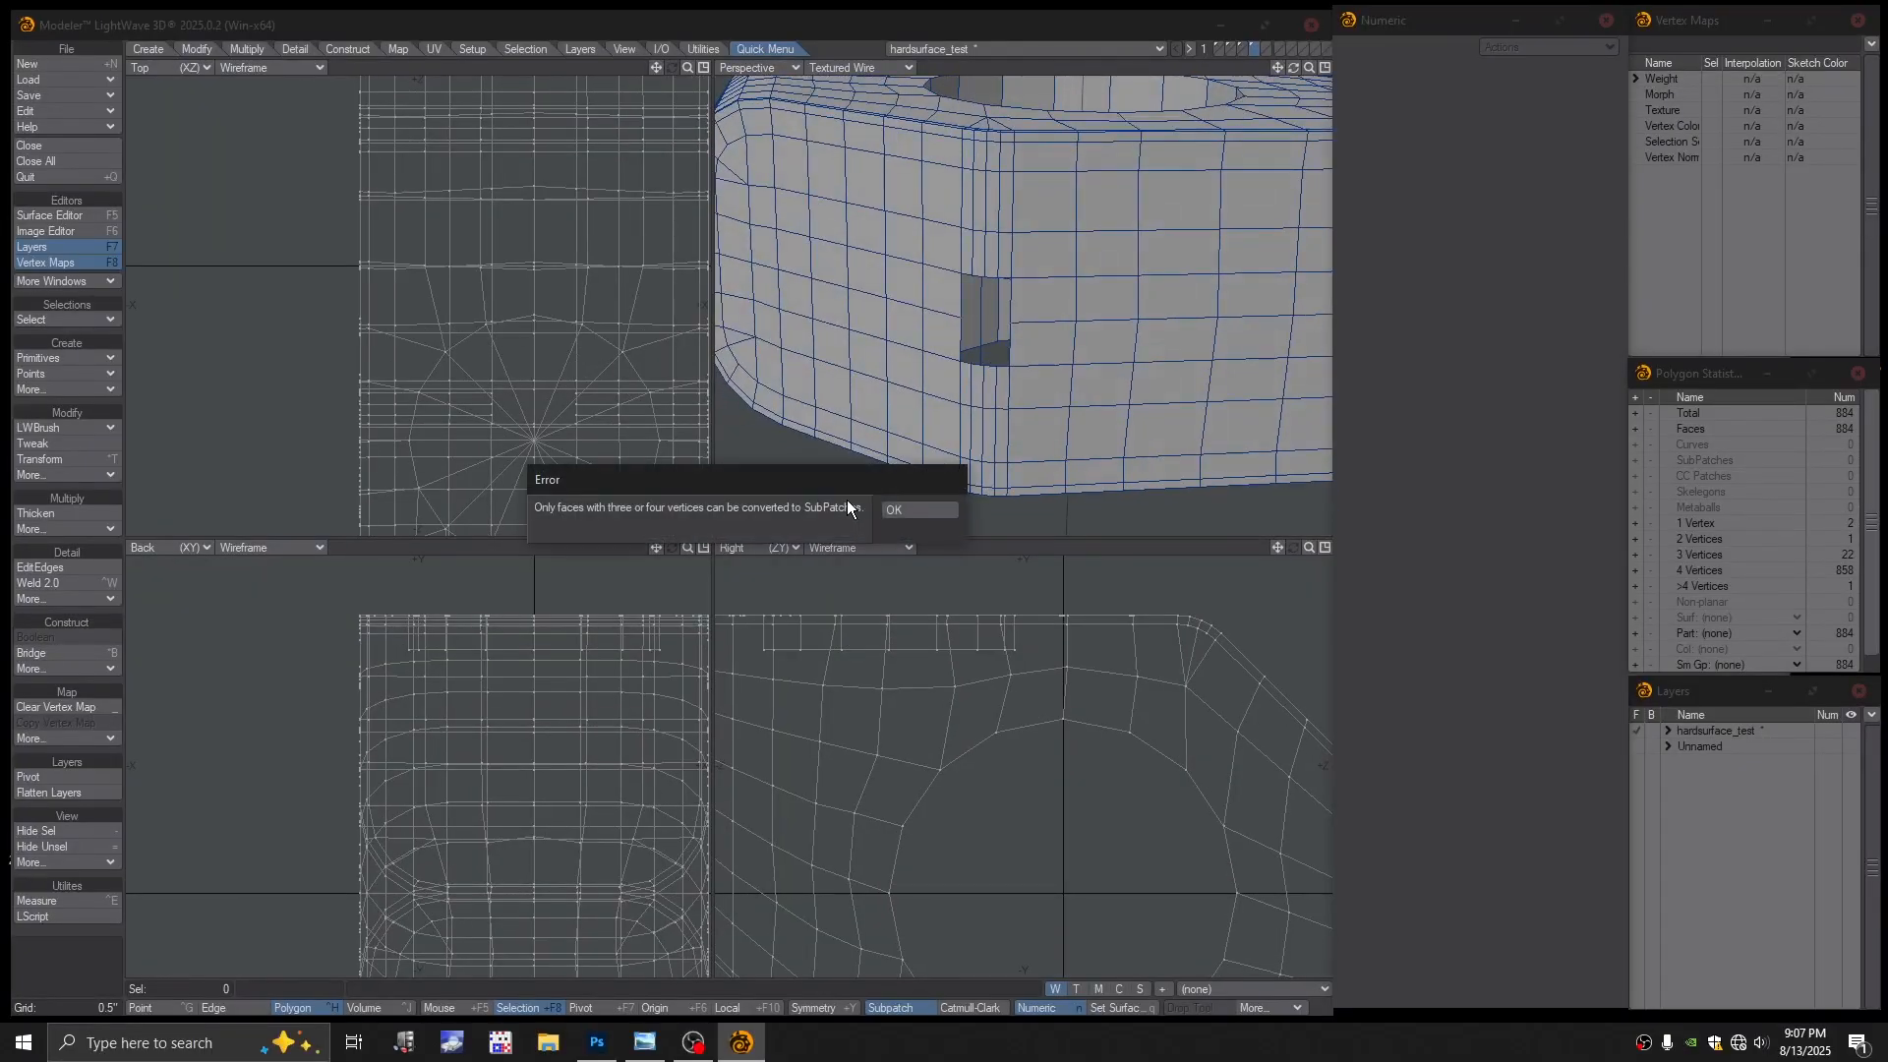
left_click(895, 508)
Clear the selection and switch the perspective view to Color Wireframe shading
scroll(984, 361, "up", 4)
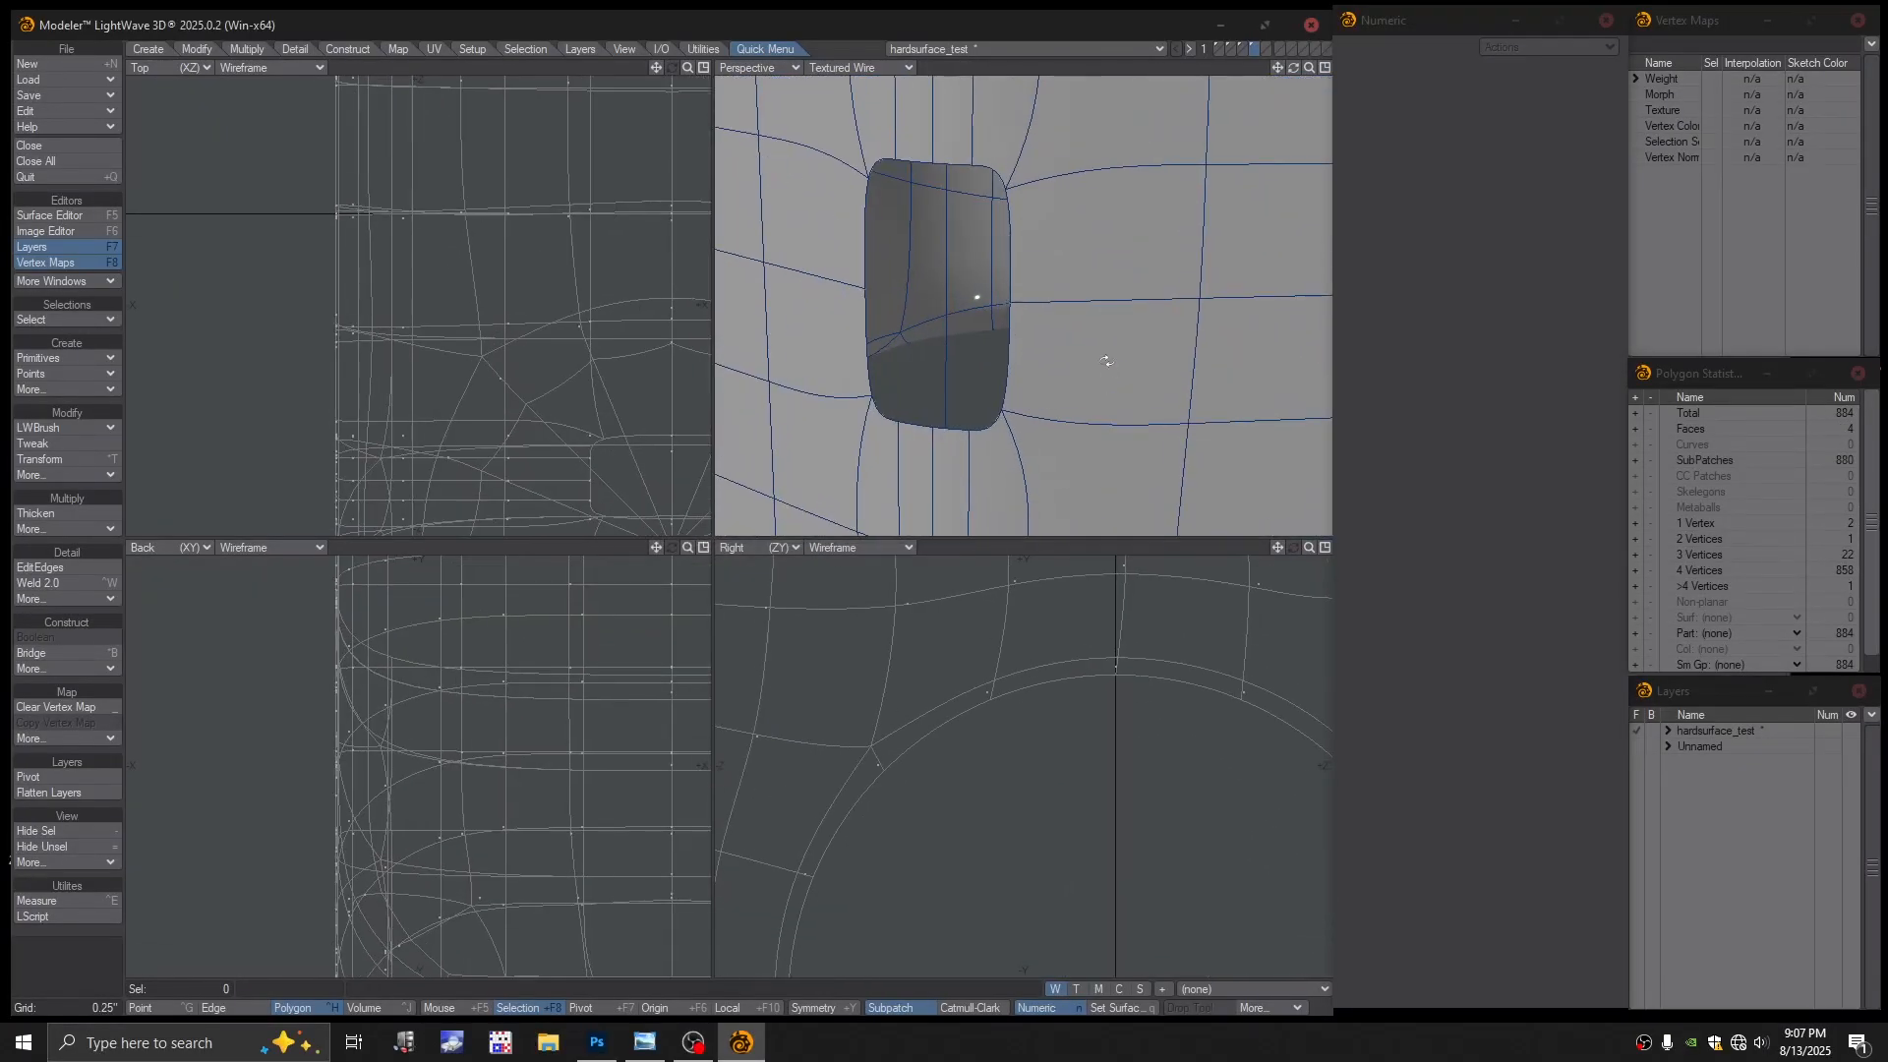
left_click_drag(984, 361, 1164, 348, "alt")
scroll(1011, 291, "down", 5)
scroll(1008, 334, "up", 4)
scroll(1165, 348, "up", 3)
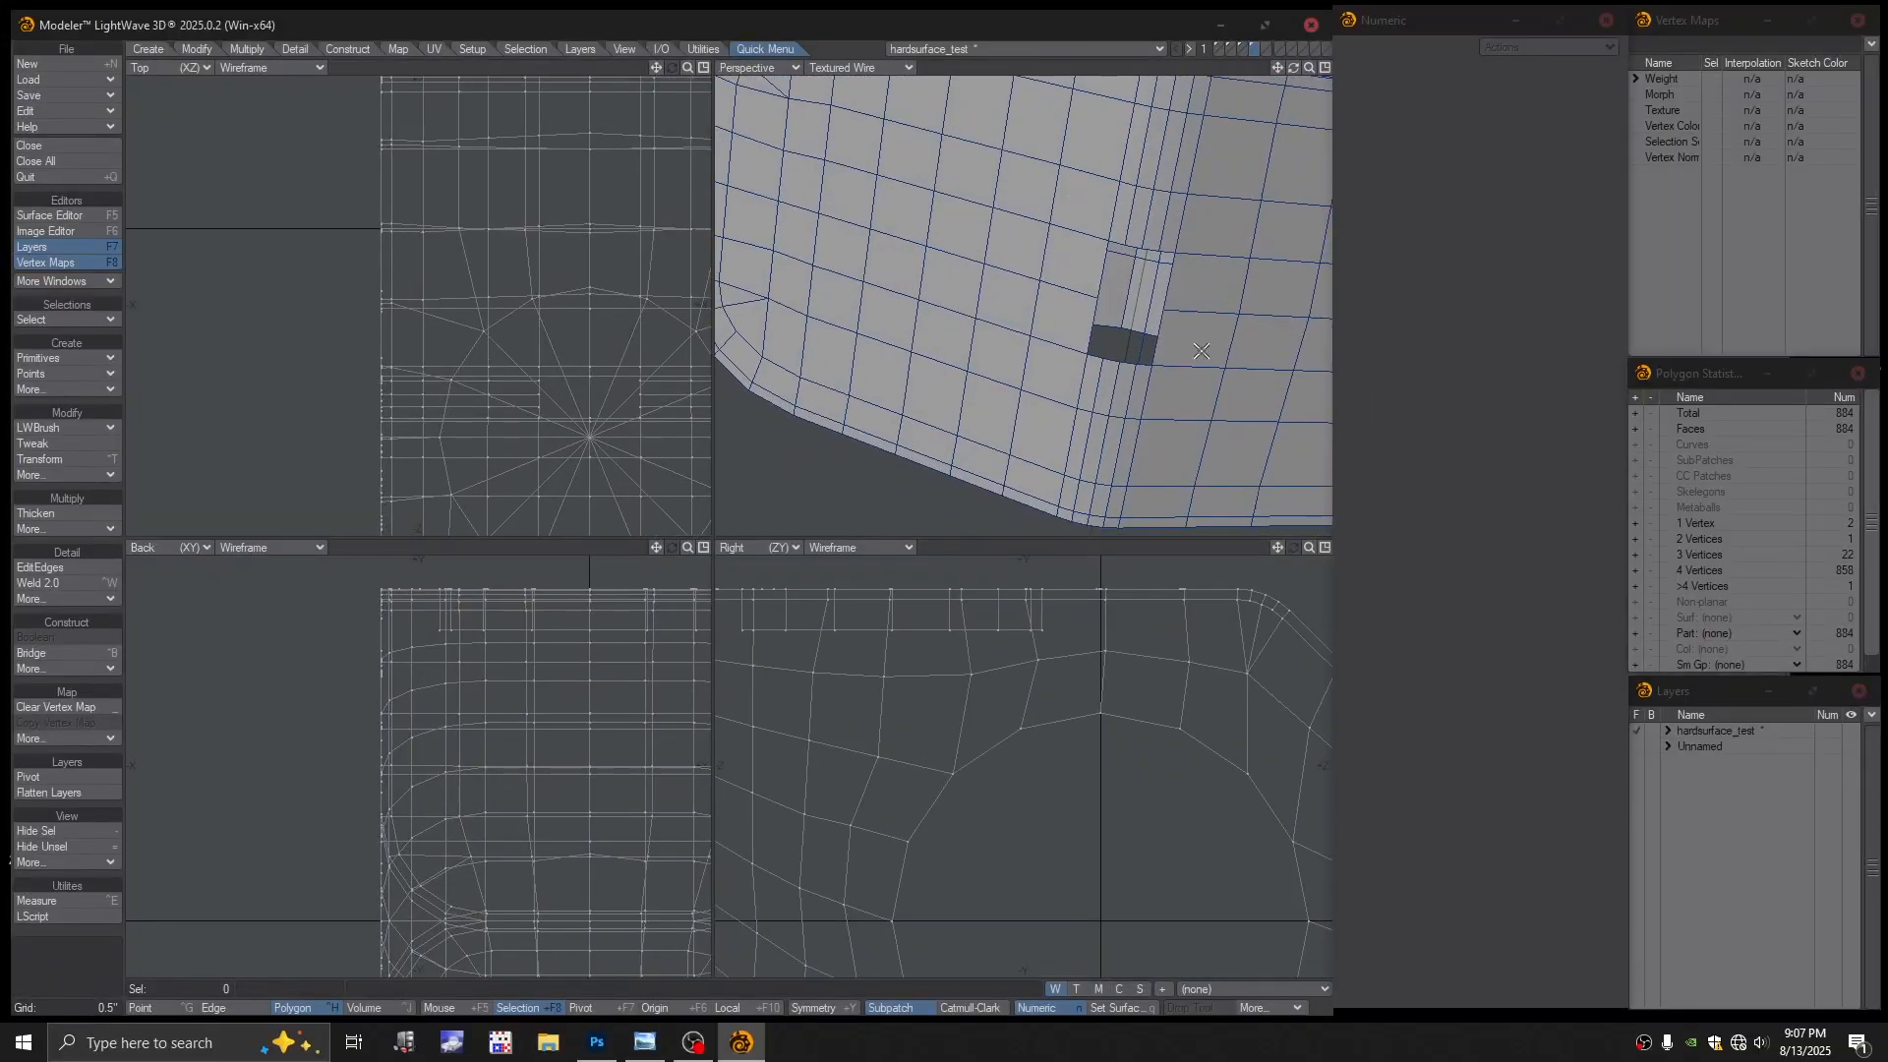
key("slash")
left_click(867, 73)
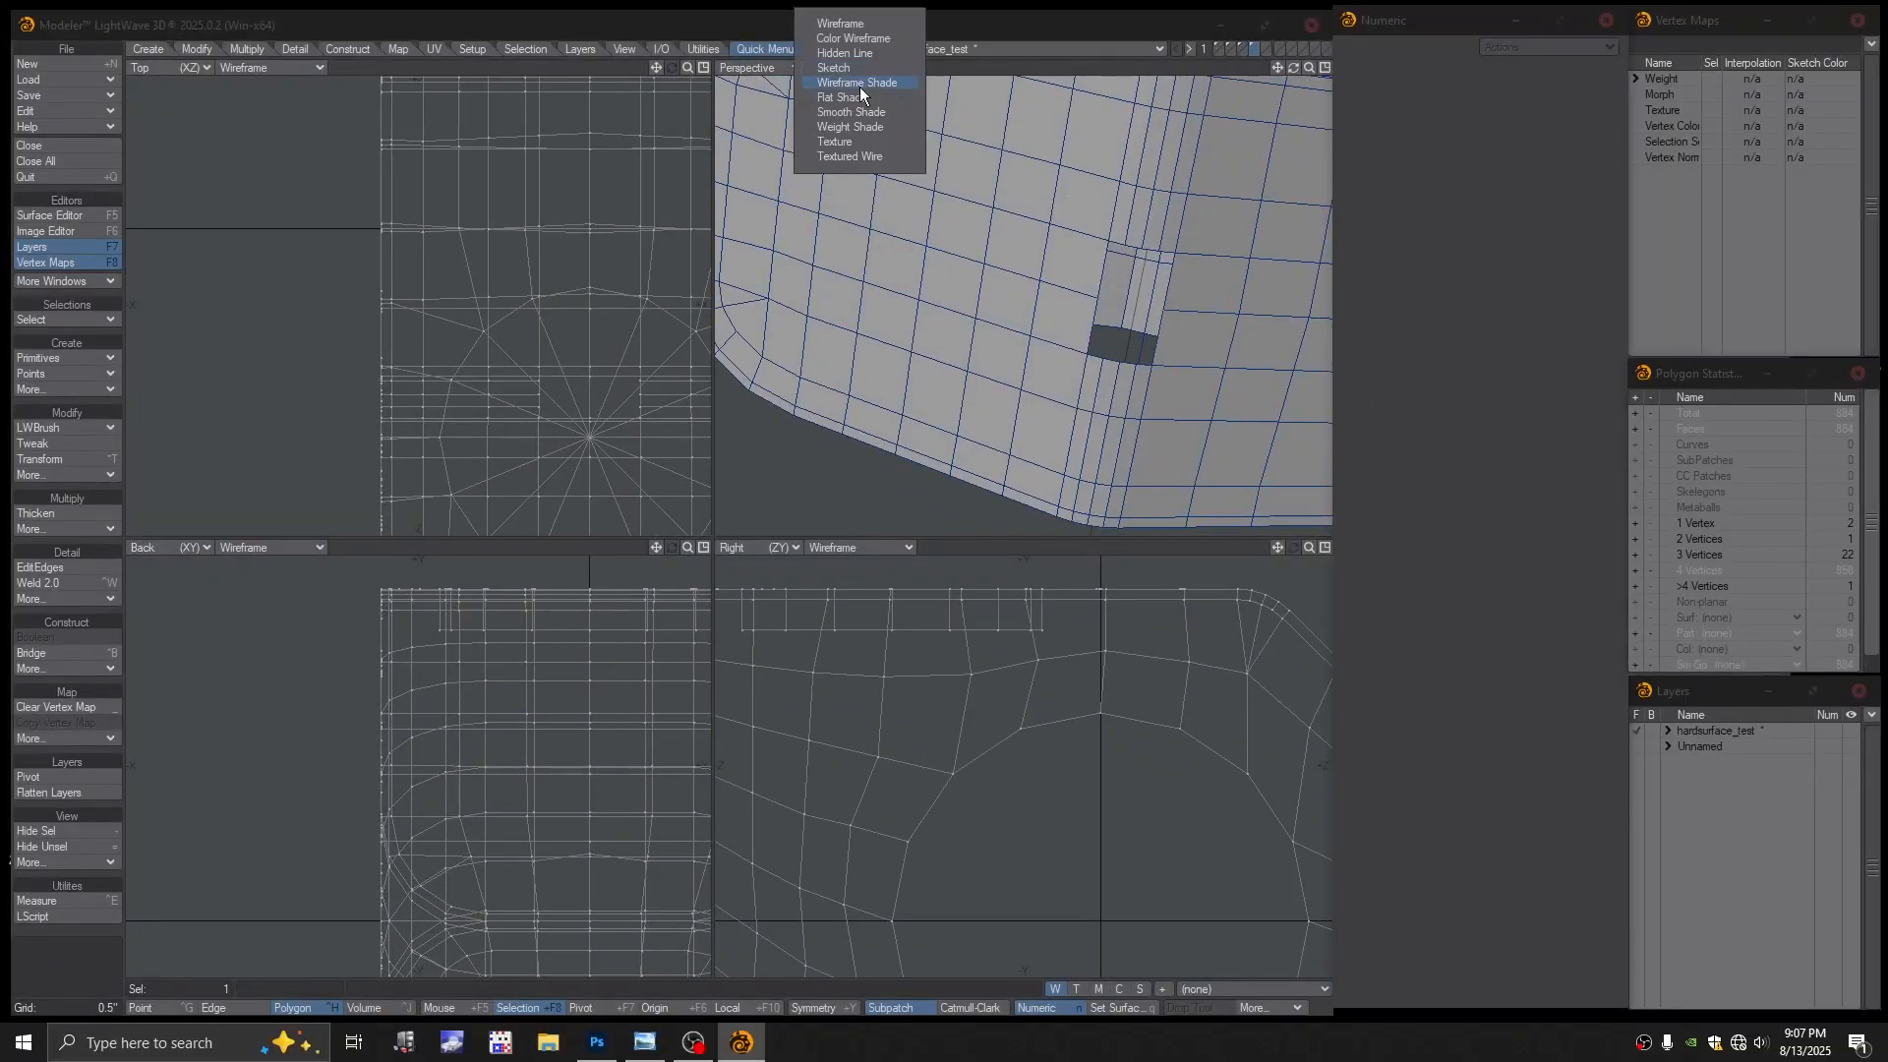
left_click(976, 63)
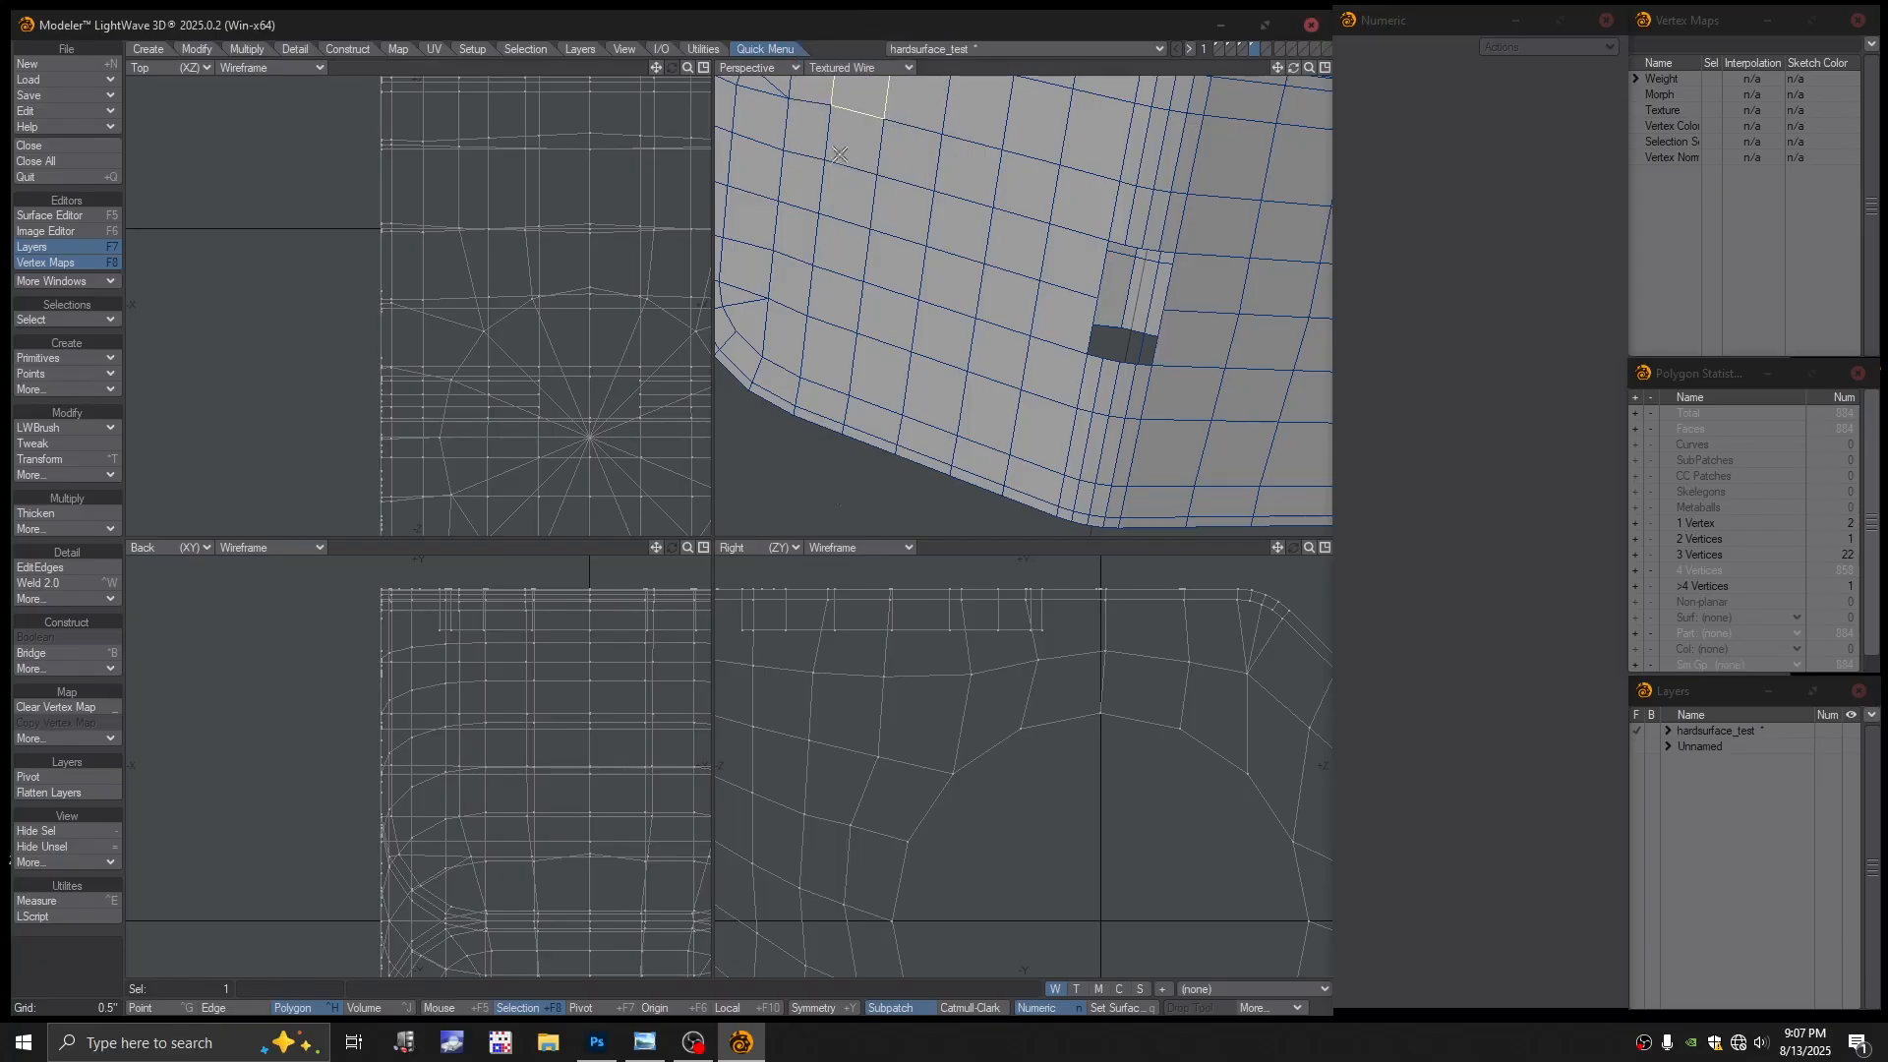
key("slash")
left_click(855, 67)
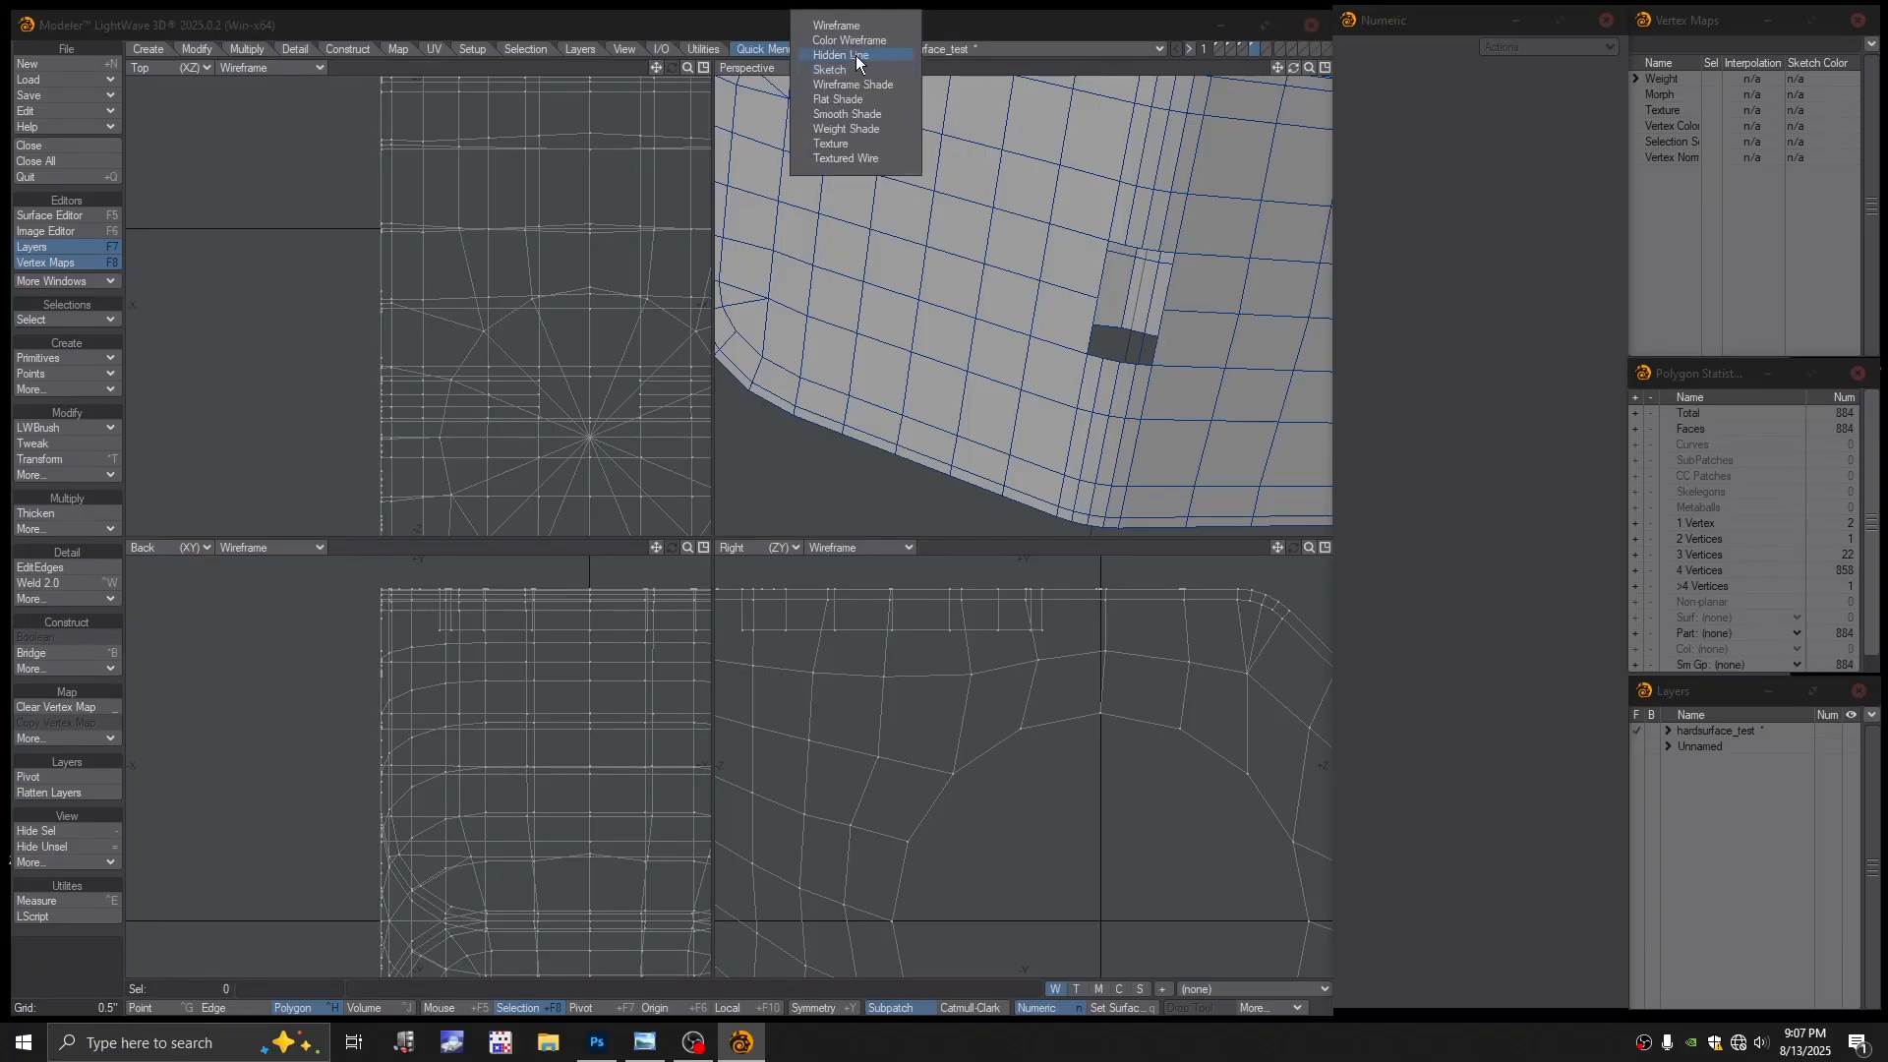
left_click(854, 42)
Isolate and delete the first stray one-vertex polygon near the hole
left_click_drag(1133, 243, 1109, 337, "ctrl+alt")
left_click_drag(1142, 449, 1080, 443, "alt")
key("slash")
key("slash")
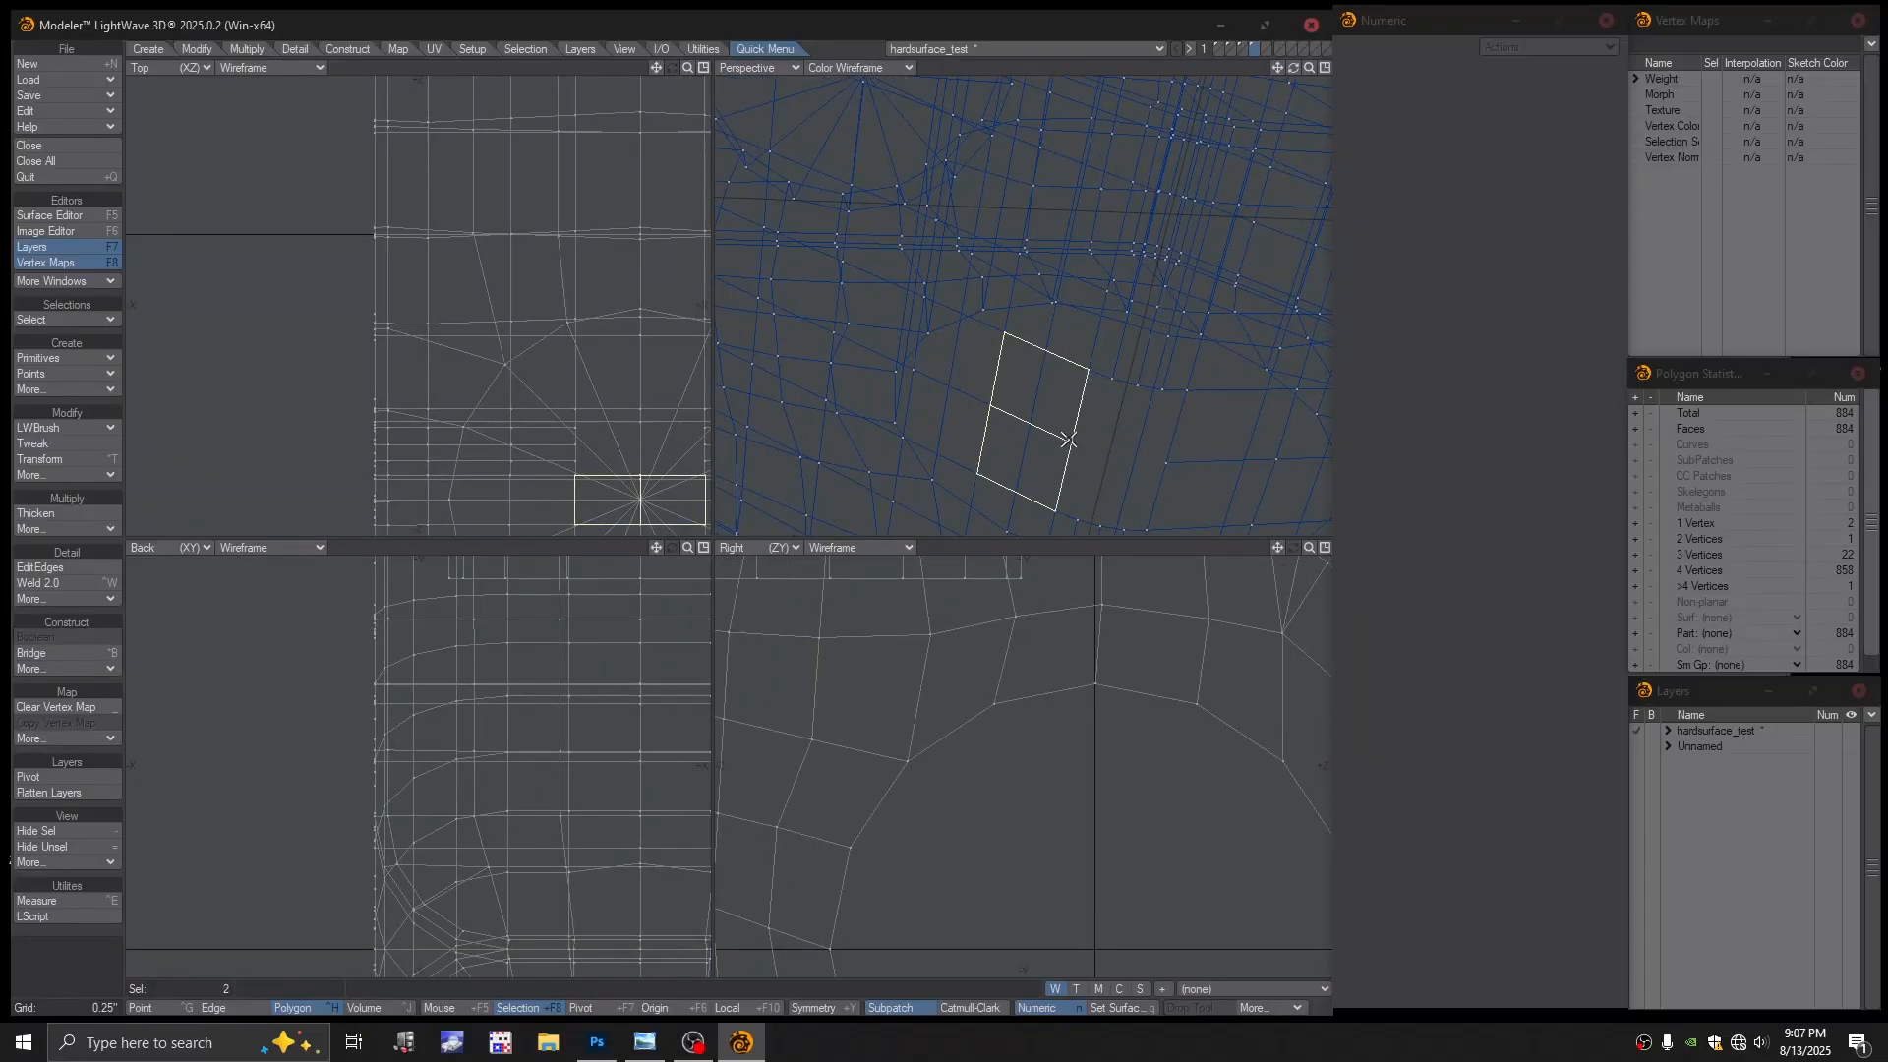
left_click(1067, 451)
left_click(1072, 438)
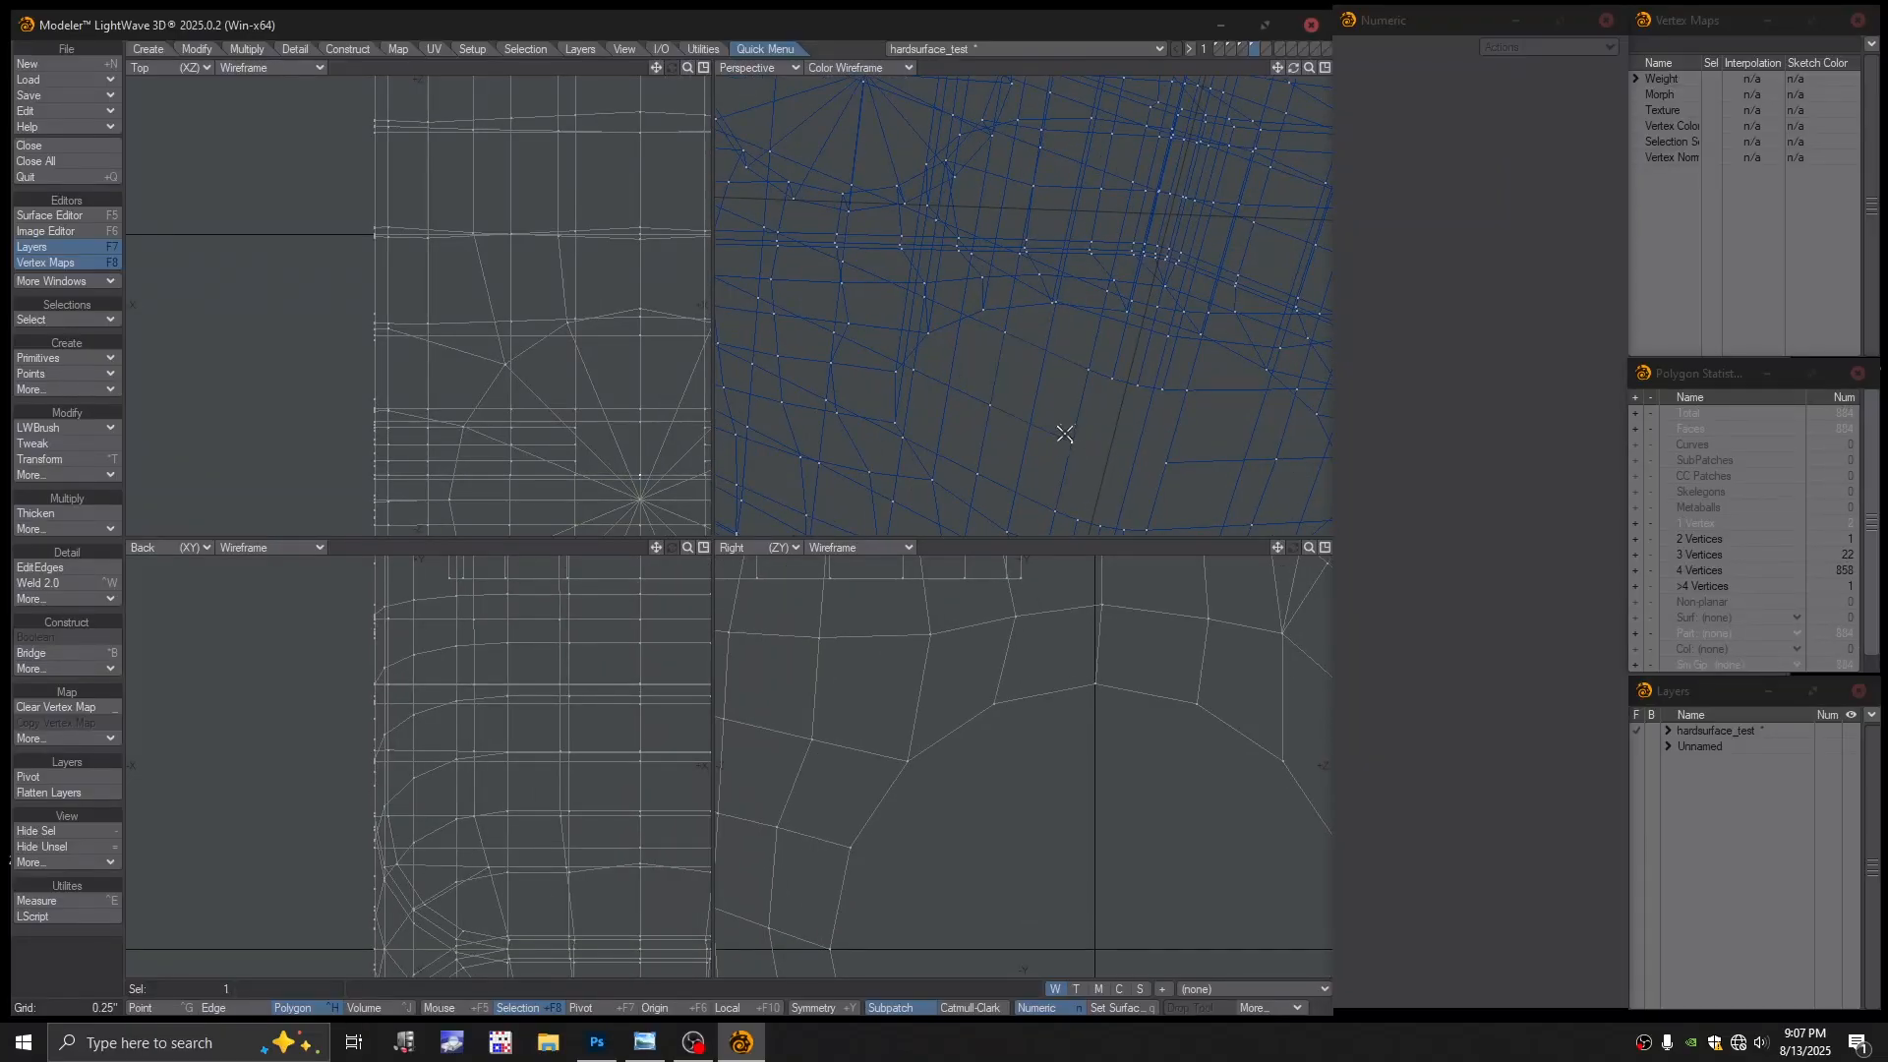
left_click_drag(1080, 443, 1068, 436)
left_click(1041, 457)
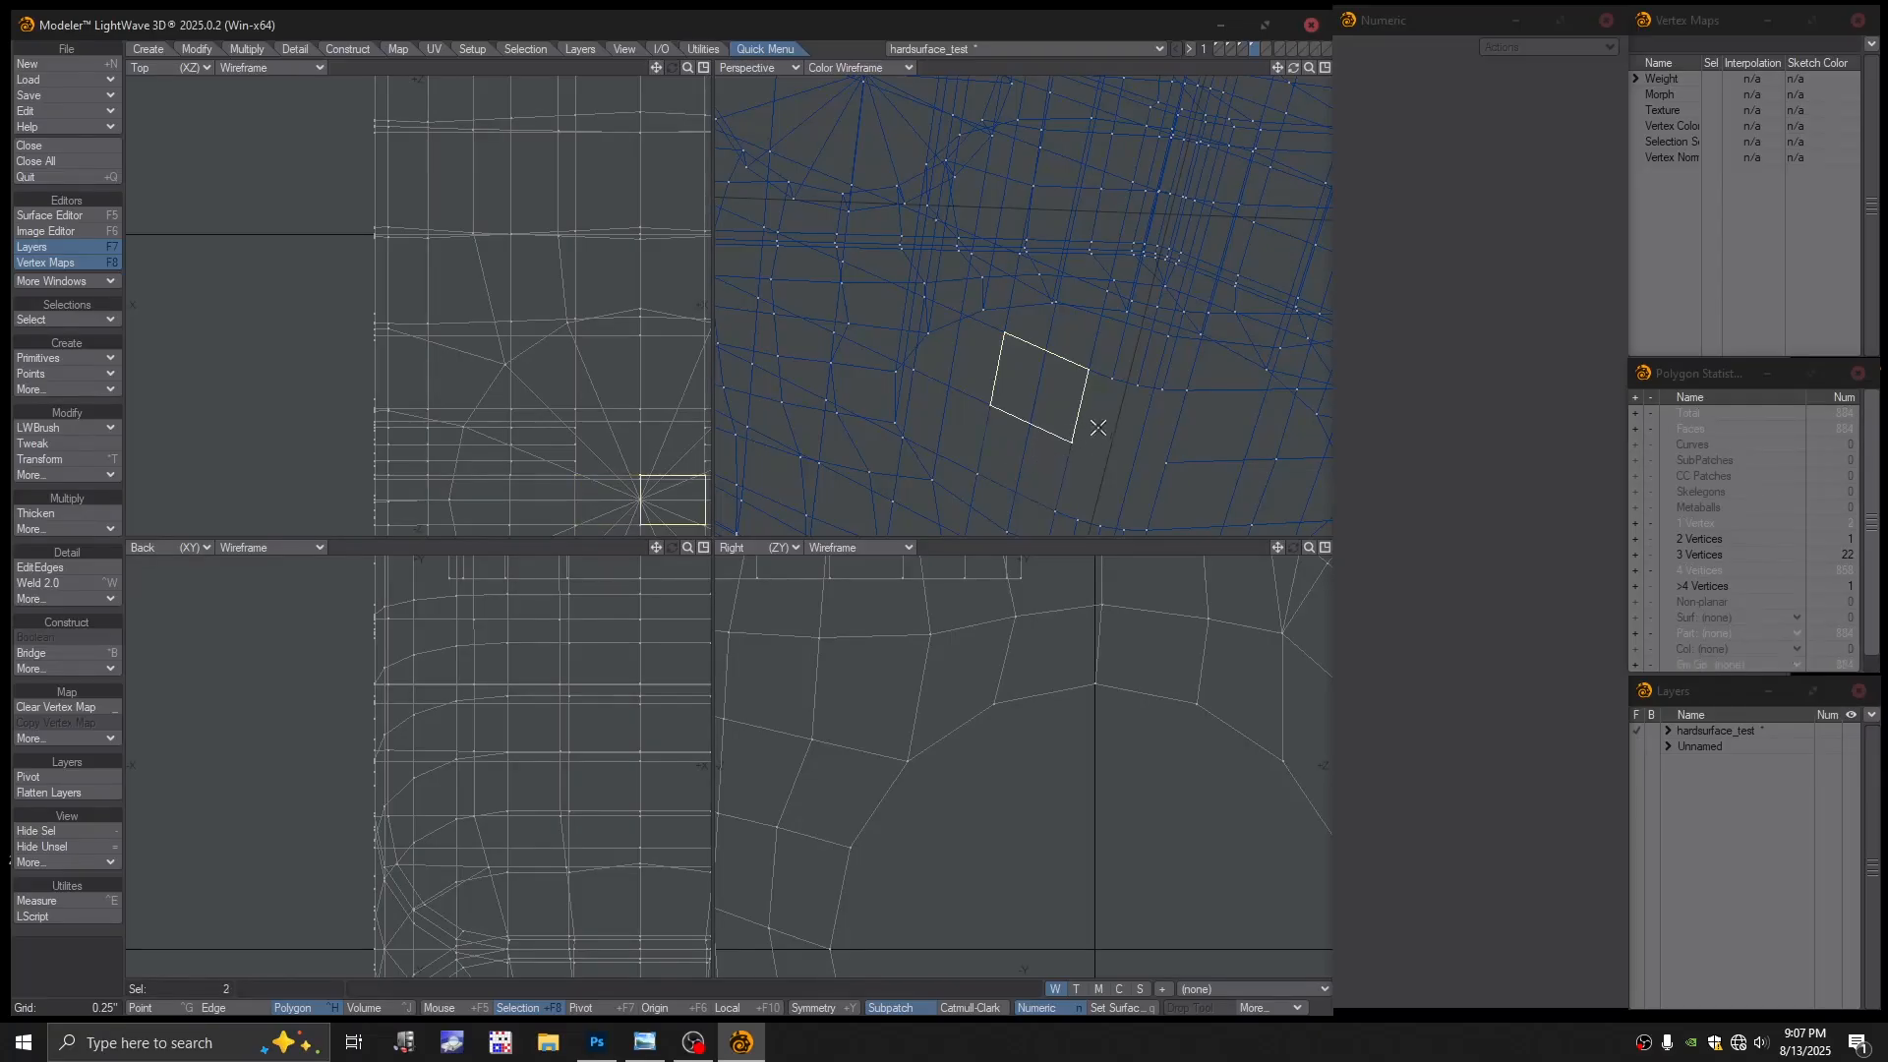
left_click(1075, 440)
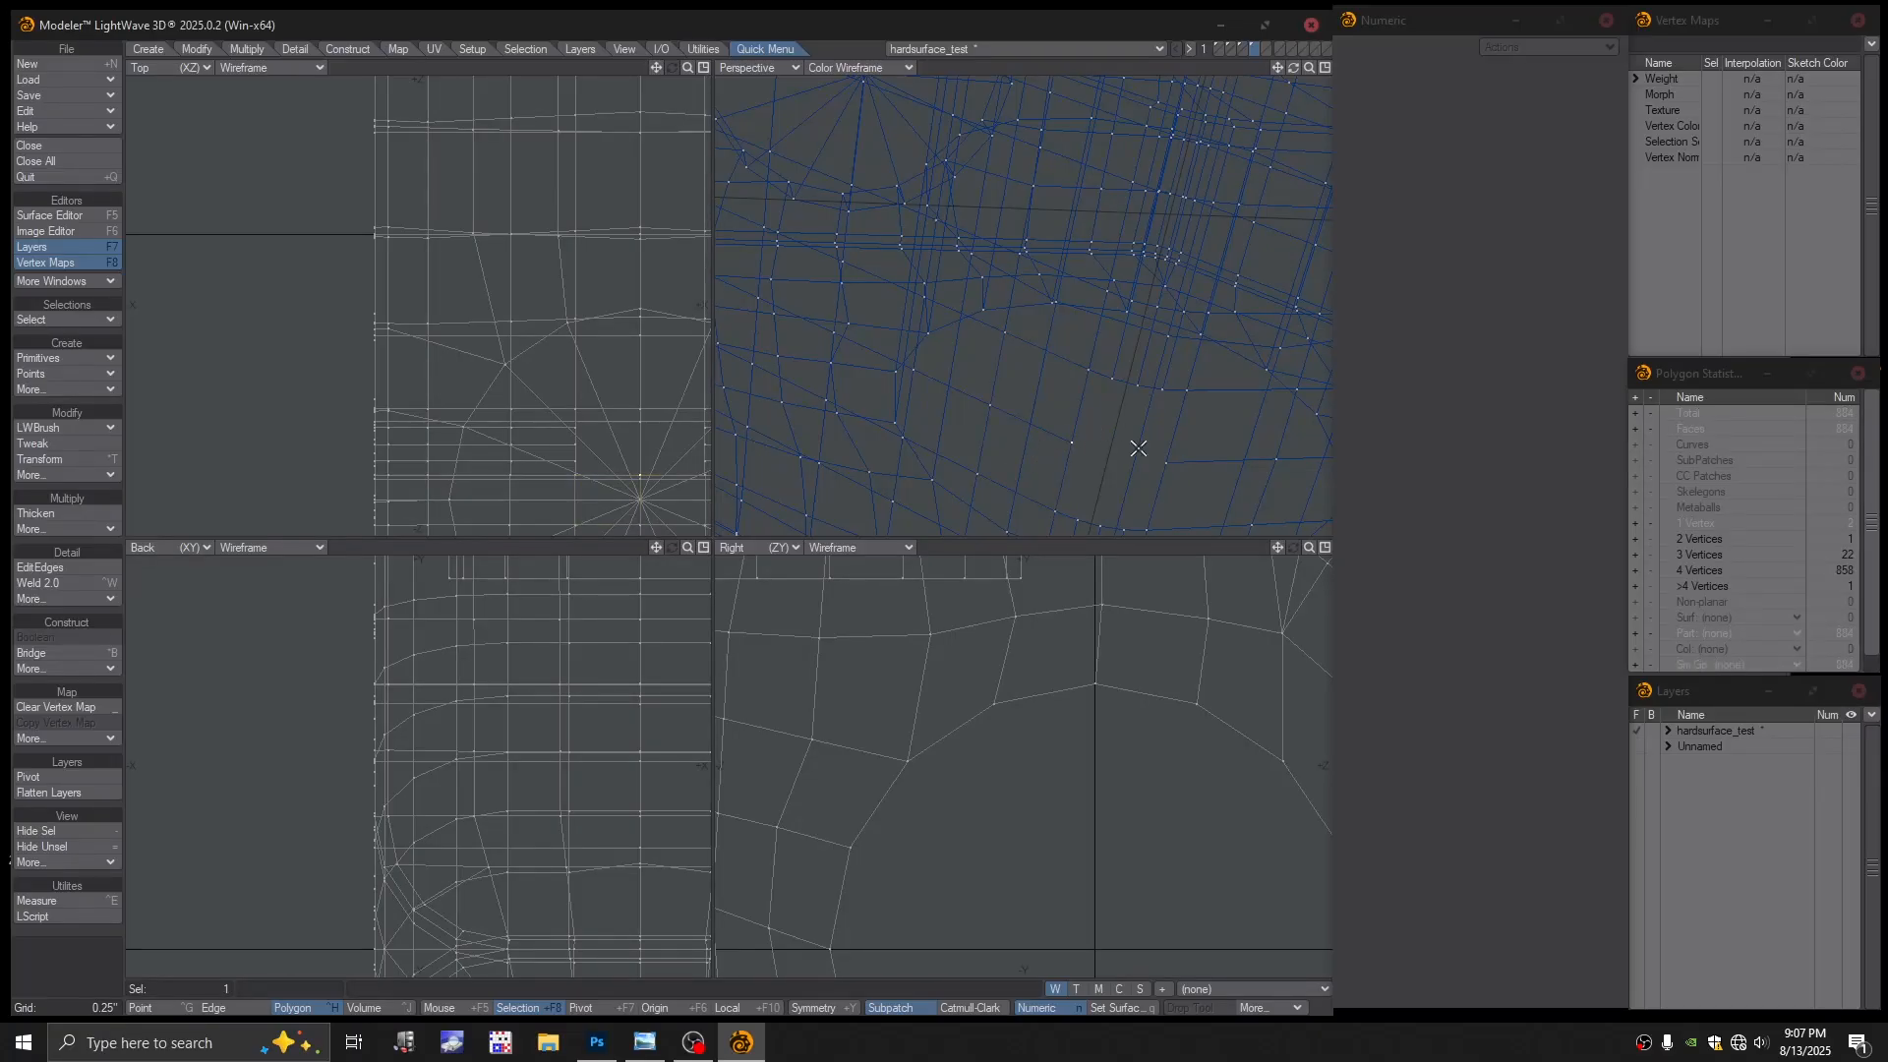
key("Delete")
Delete the second stray one-vertex polygon, leaving 882 faces
right_click_drag(1188, 454, 1195, 460)
key("Delete")
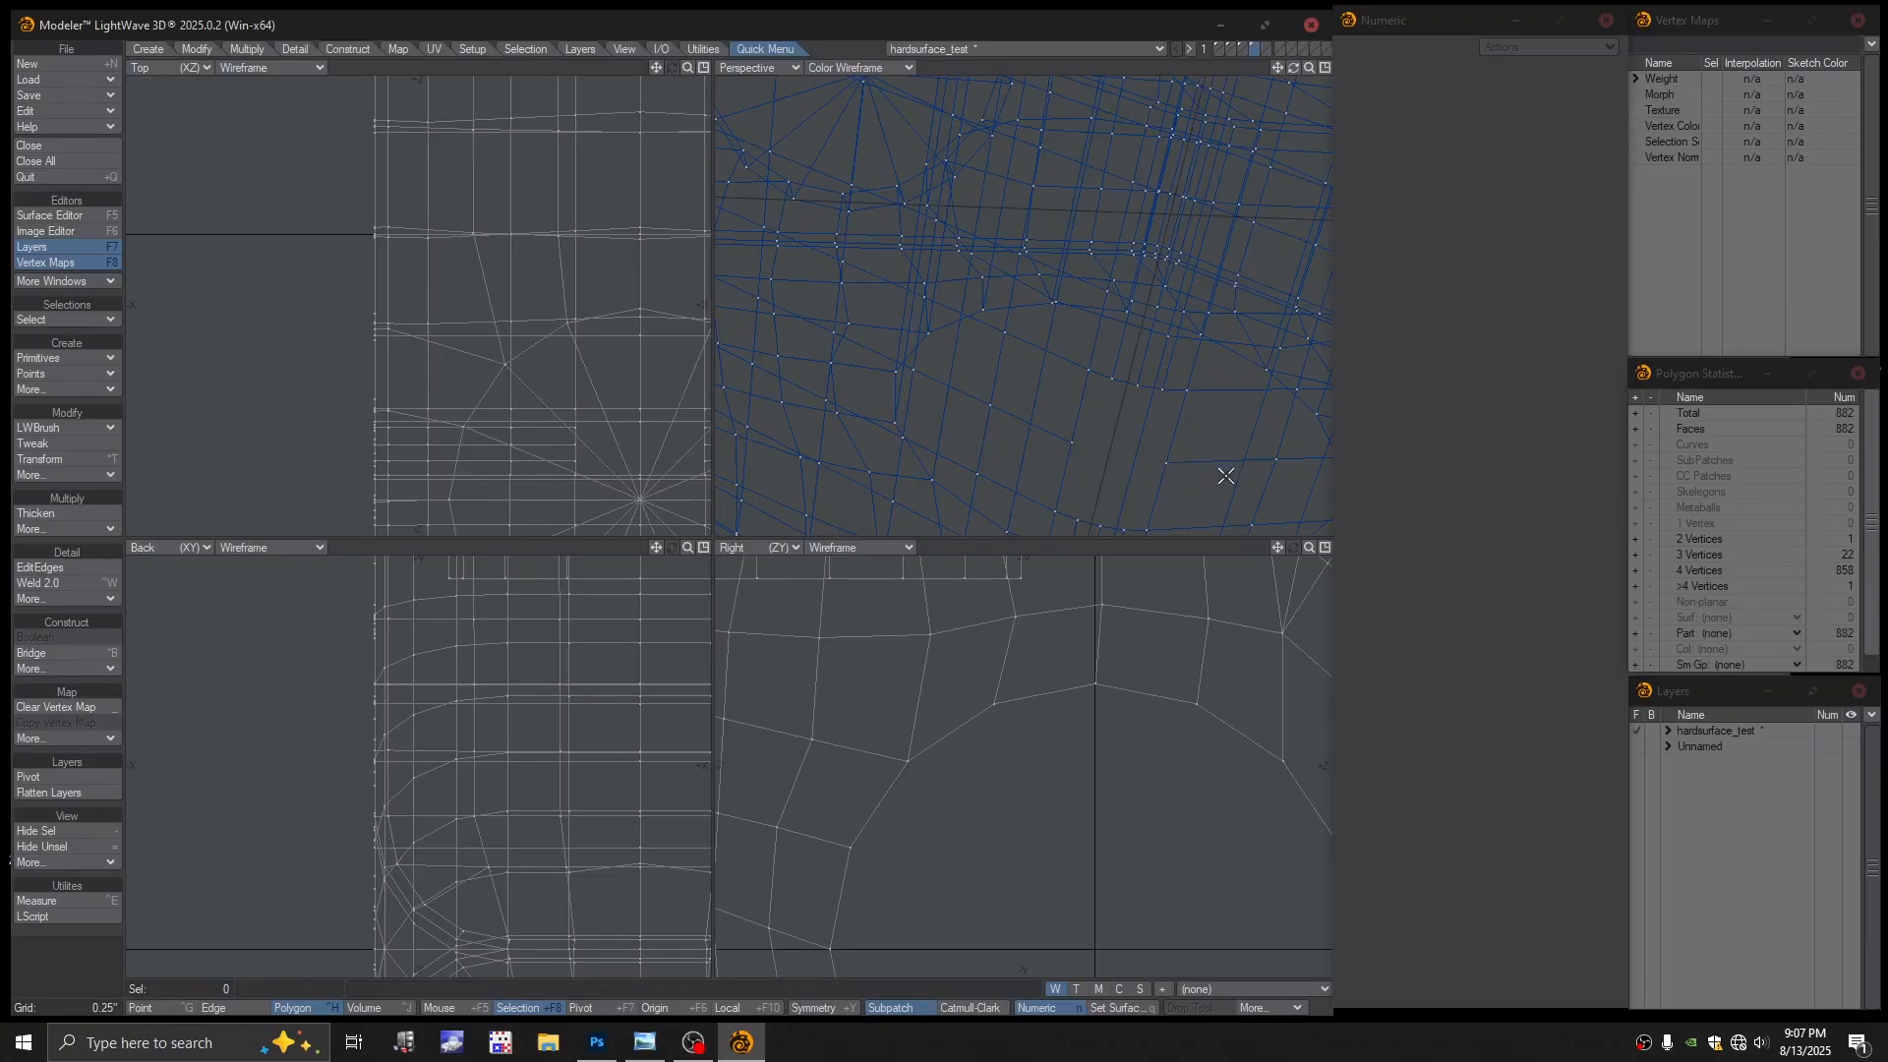
mouse_move(1125, 455)
left_mouse_down("alt")
mouse_move(1112, 433)
mouse_move(1092, 454)
left_mouse_up("alt")
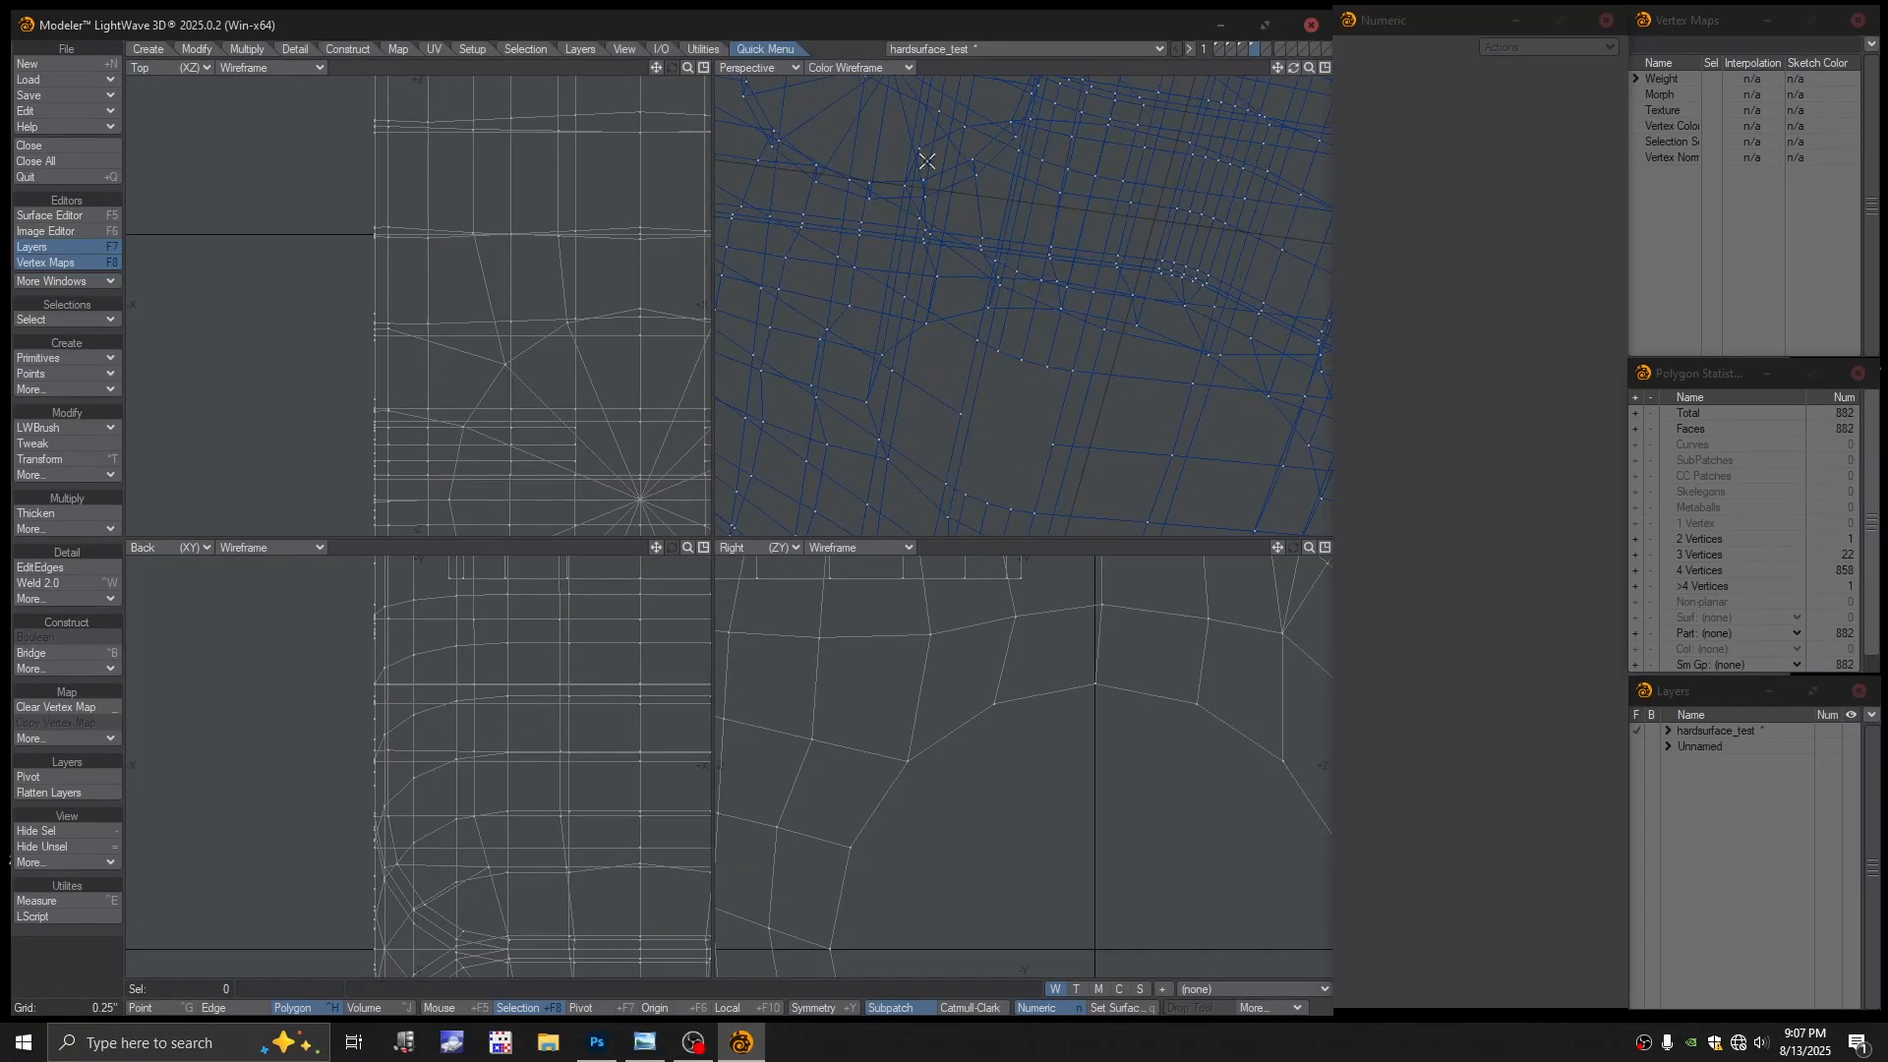
left_click(862, 68)
Restore textured shading and bridge two edges of the dark opening into a polygon strip
left_click(836, 179)
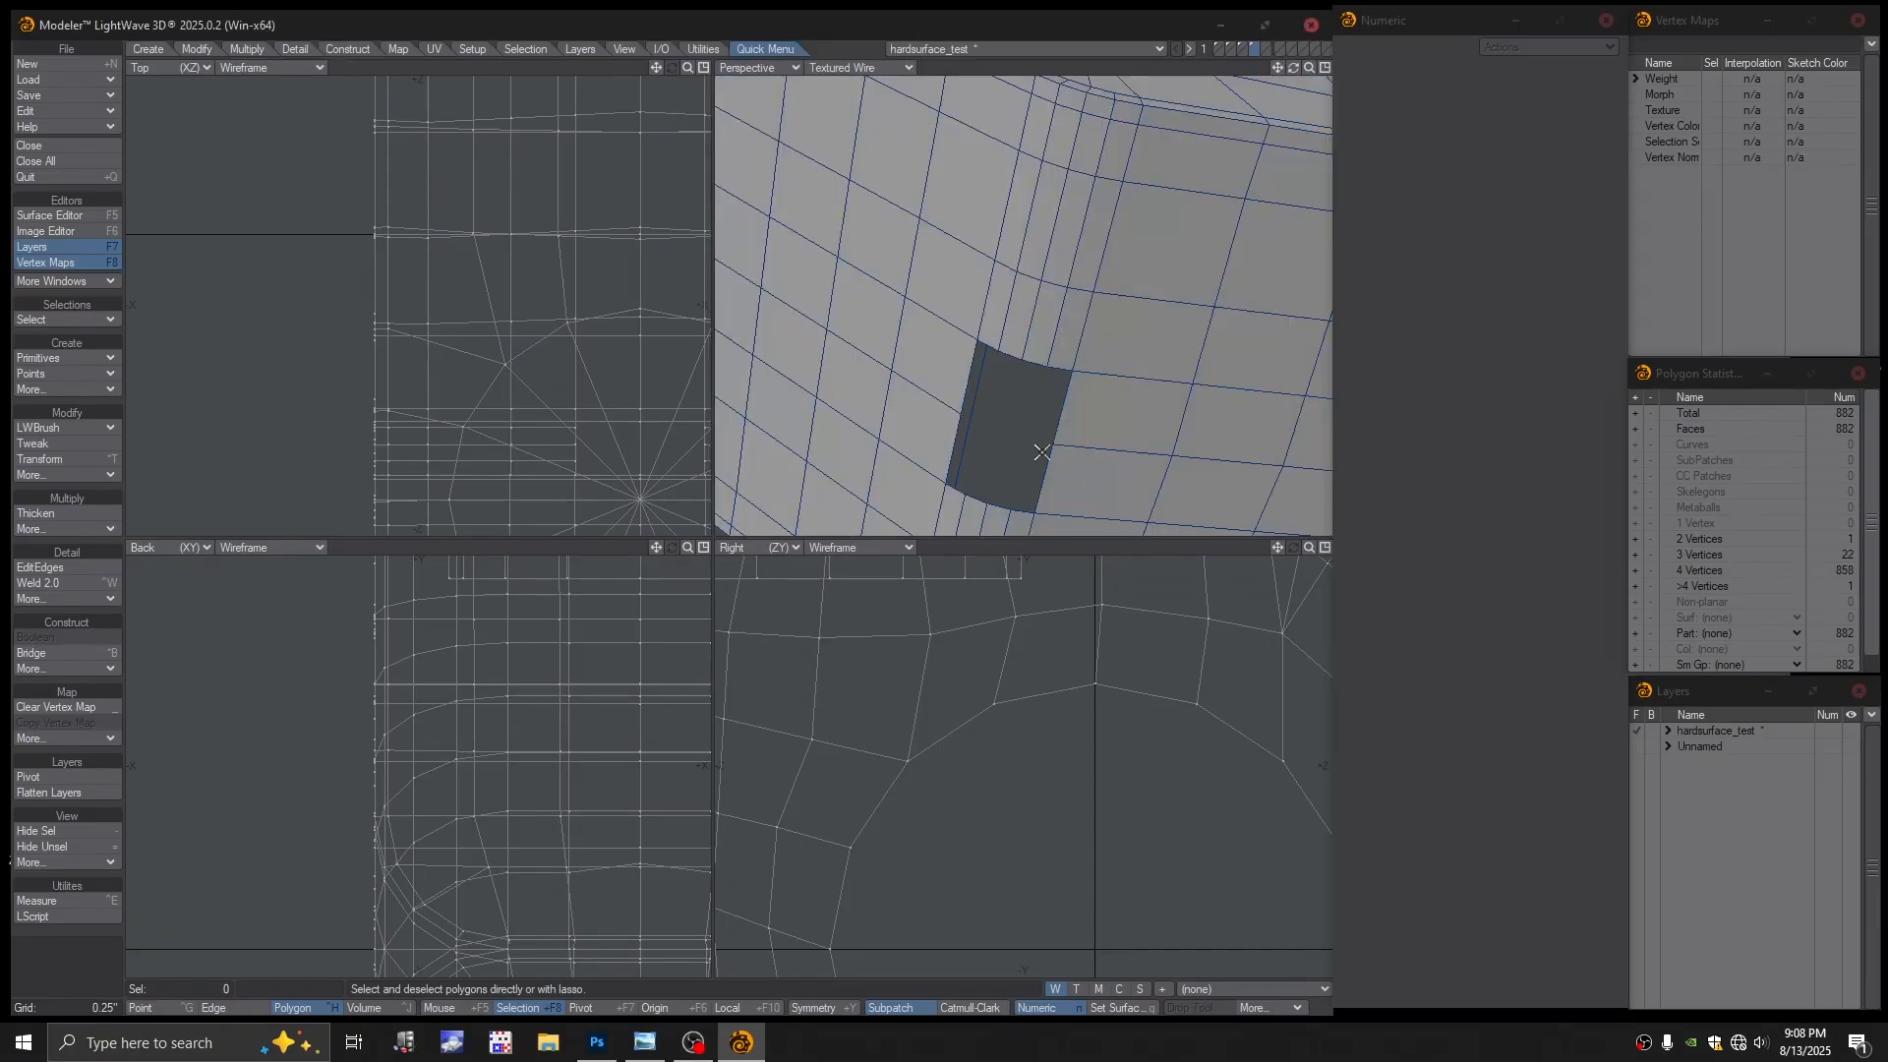
left_click_drag(1039, 411, 1030, 407, "alt")
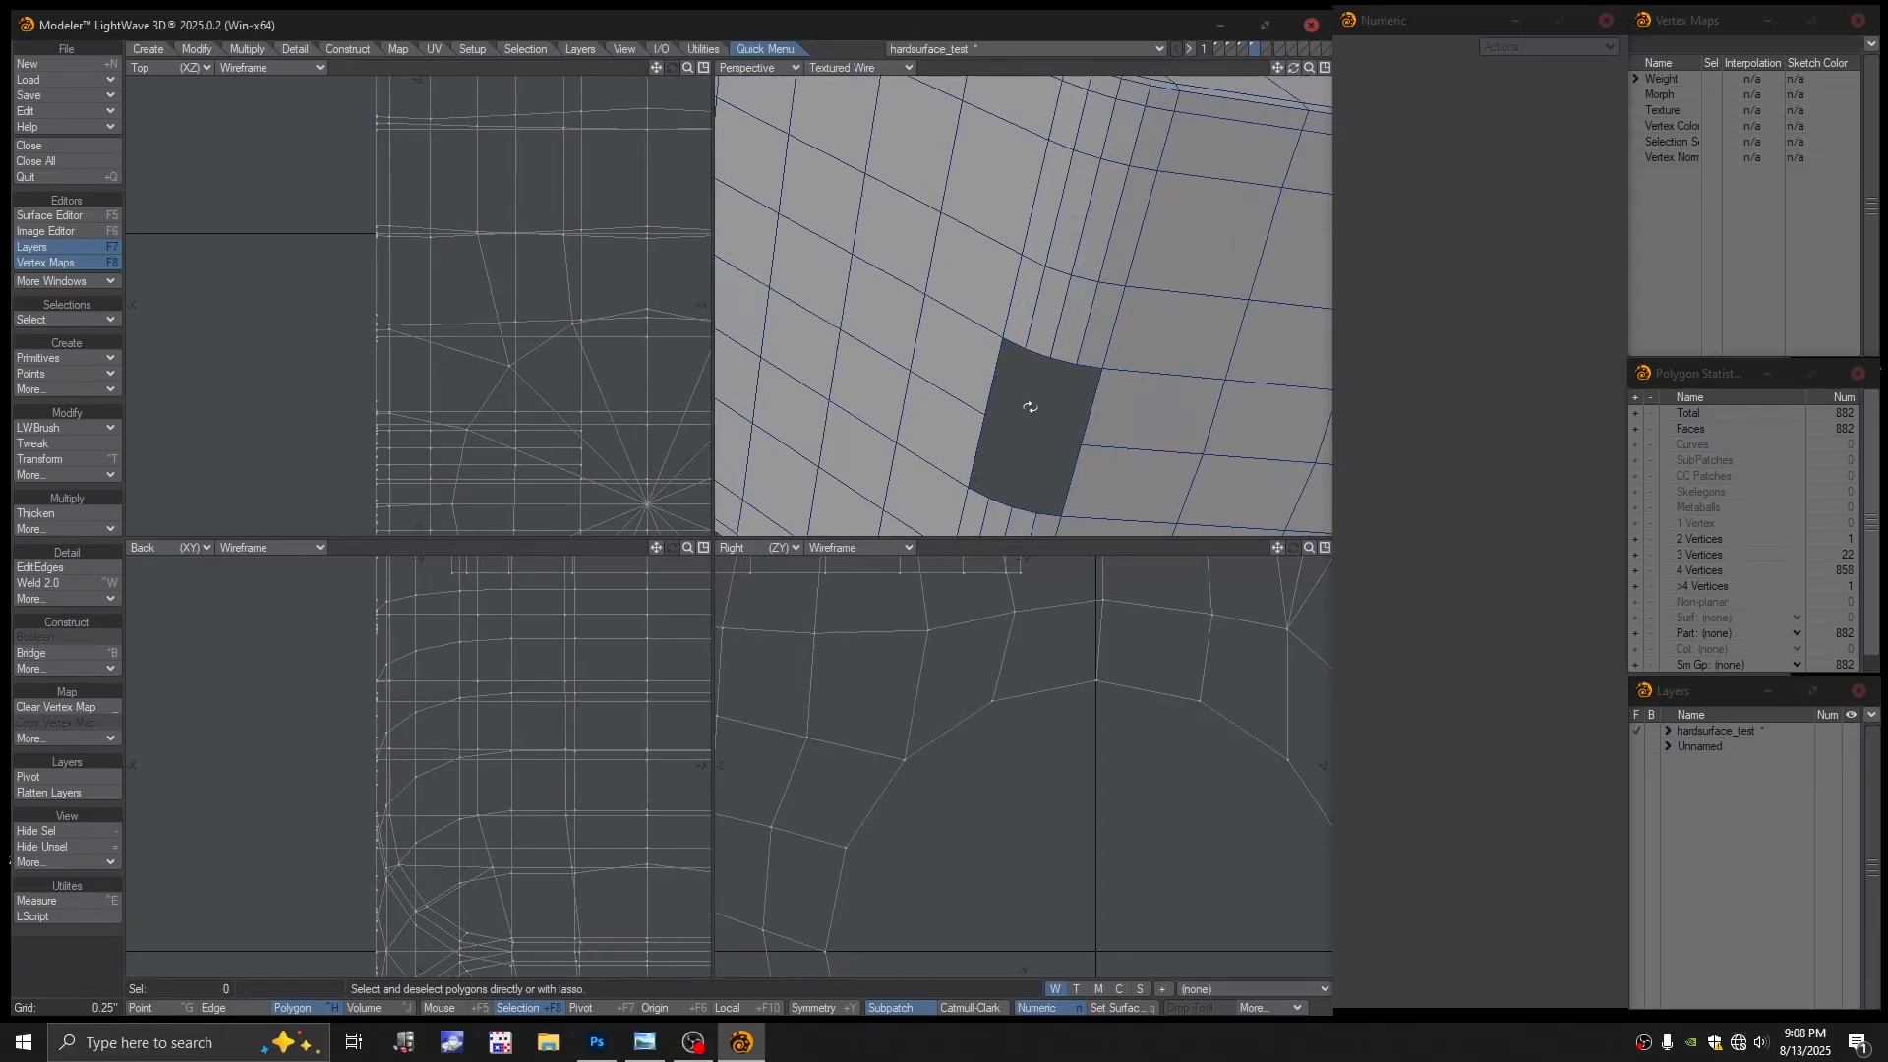
key("ctrl+h")
left_click(1079, 363)
left_click(1043, 347)
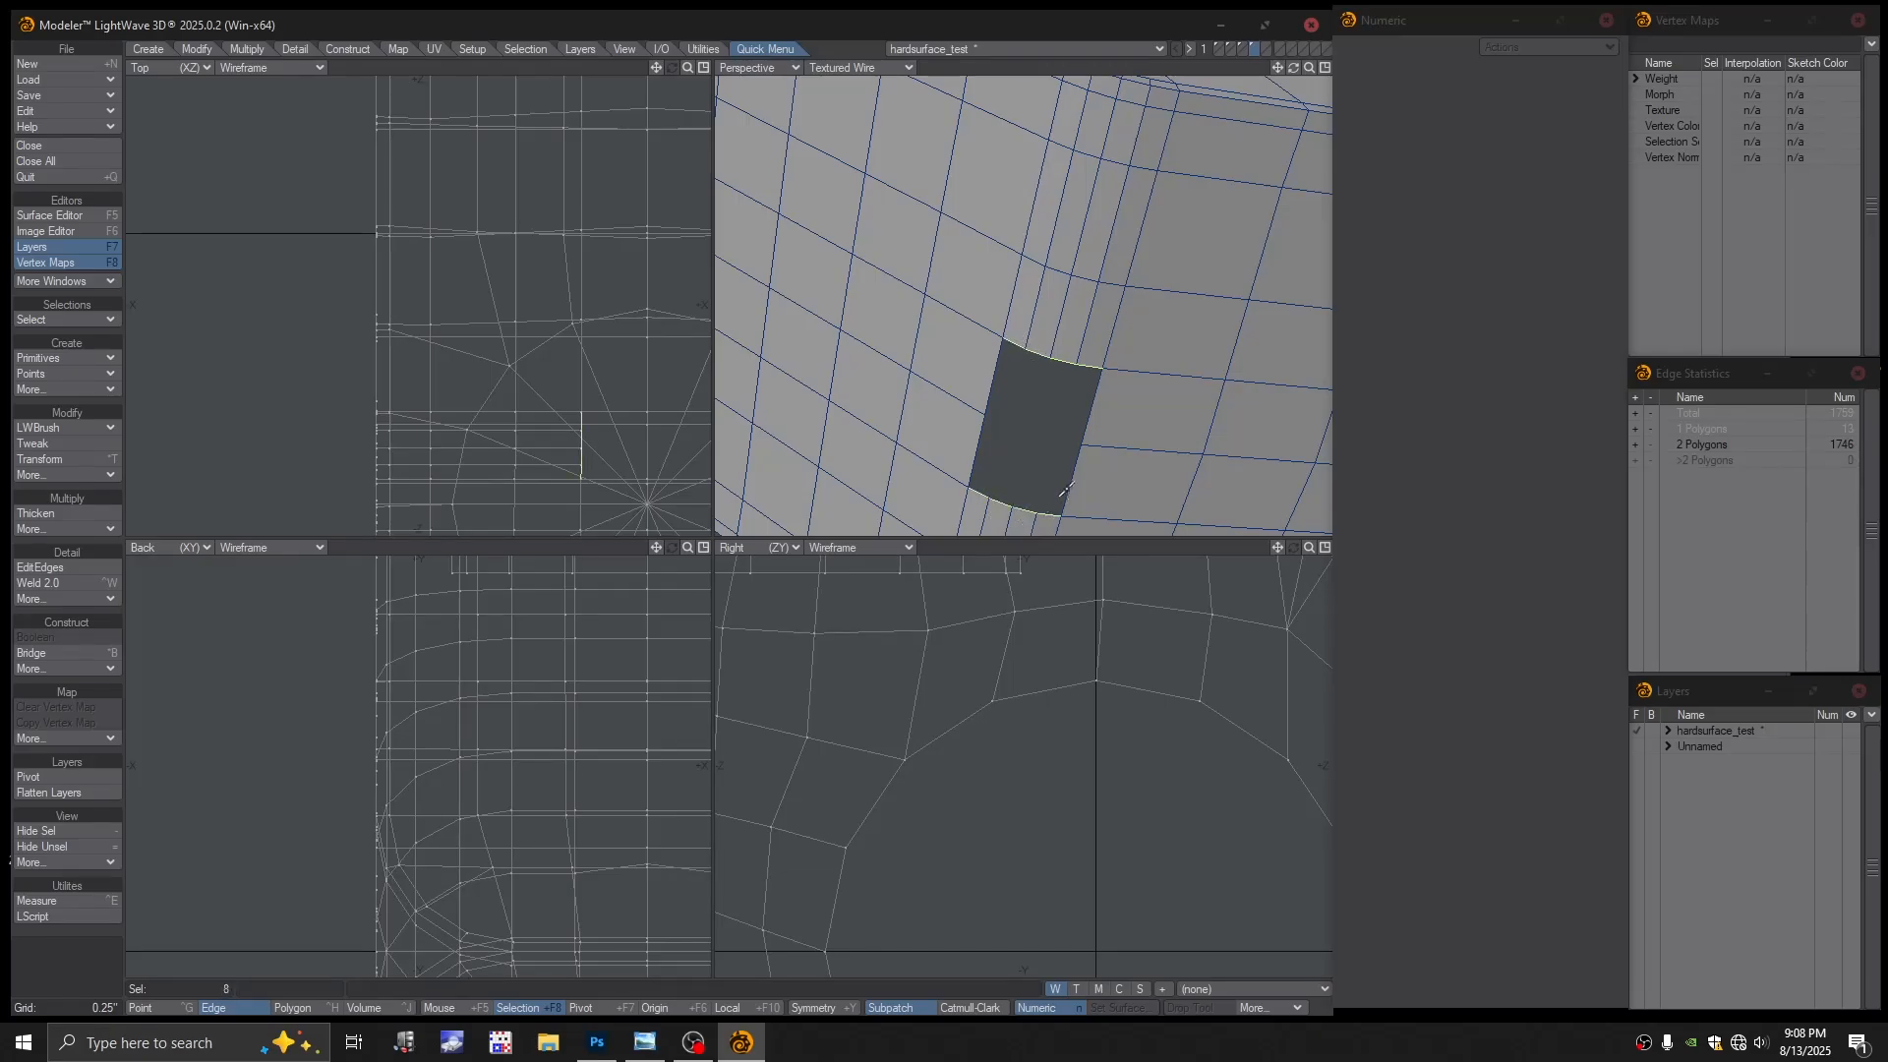
key("ctrl+b")
Add edge cuts through the new strip with the edge editing tool
key("ctrl+h")
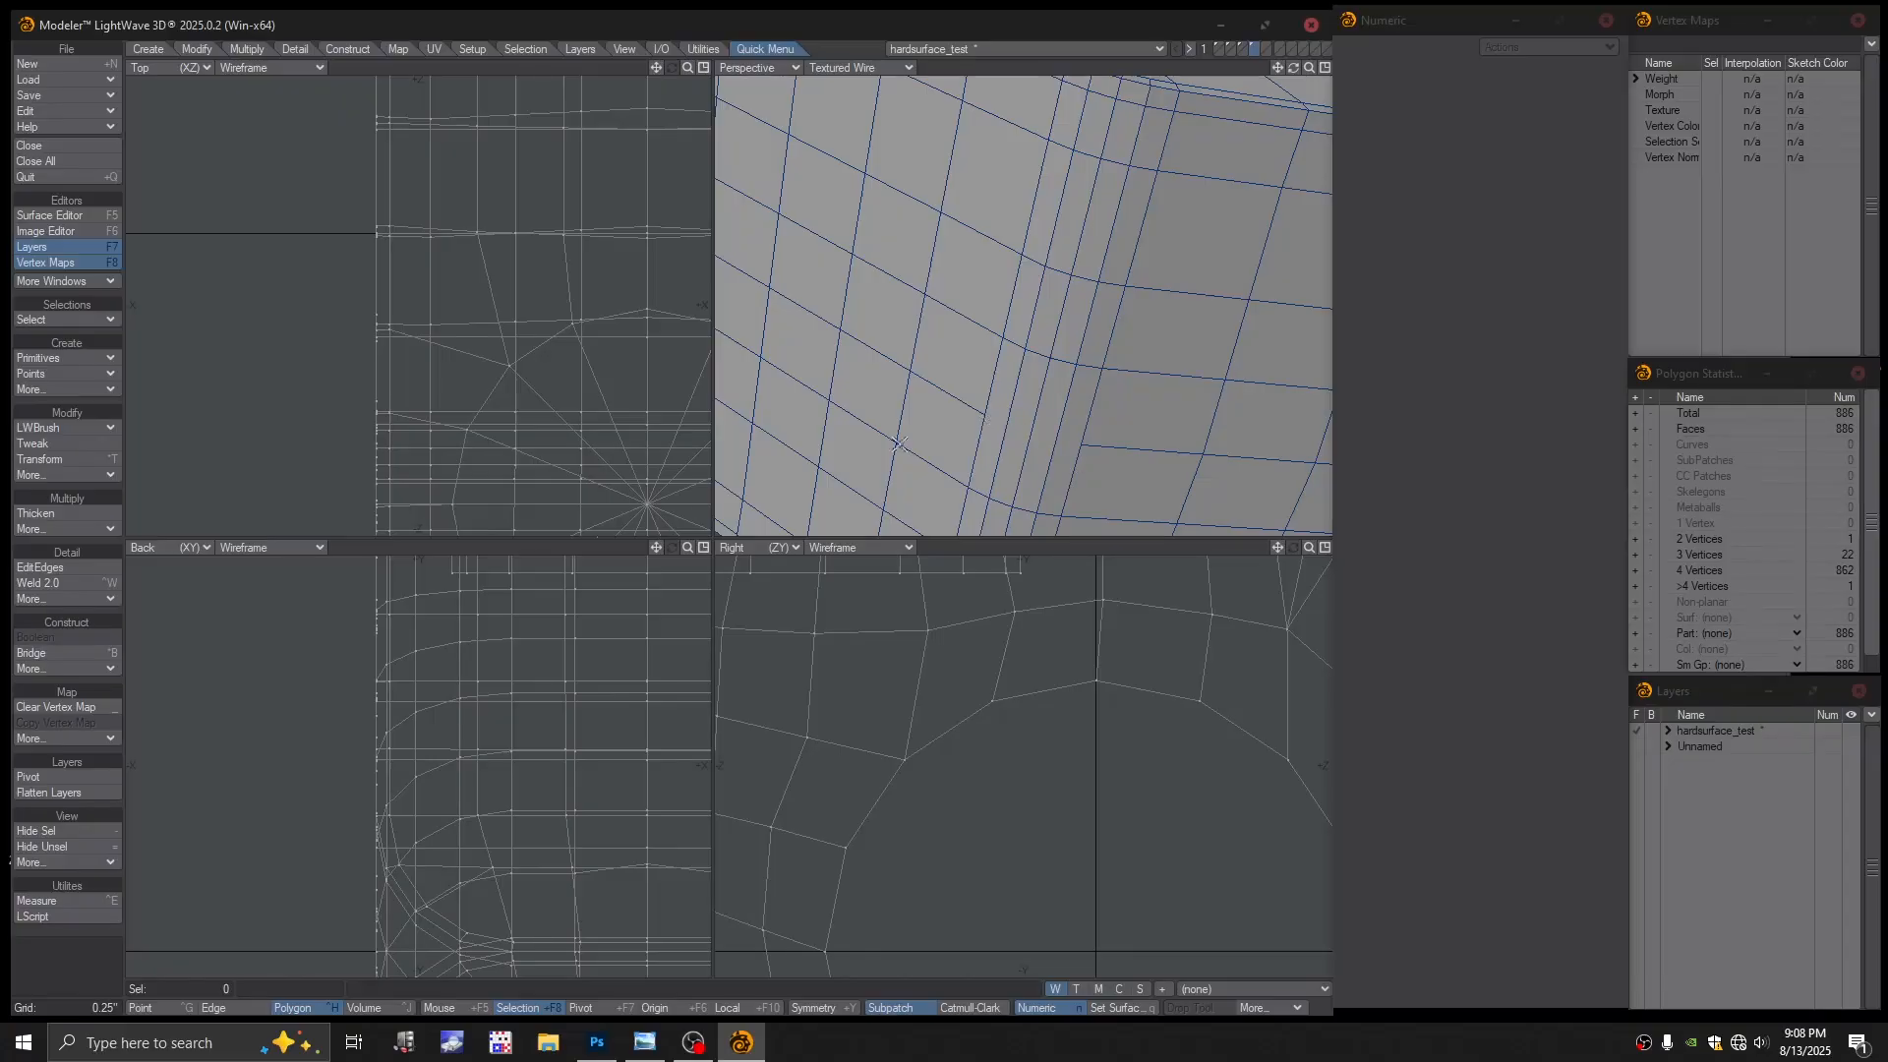
left_click(56, 566)
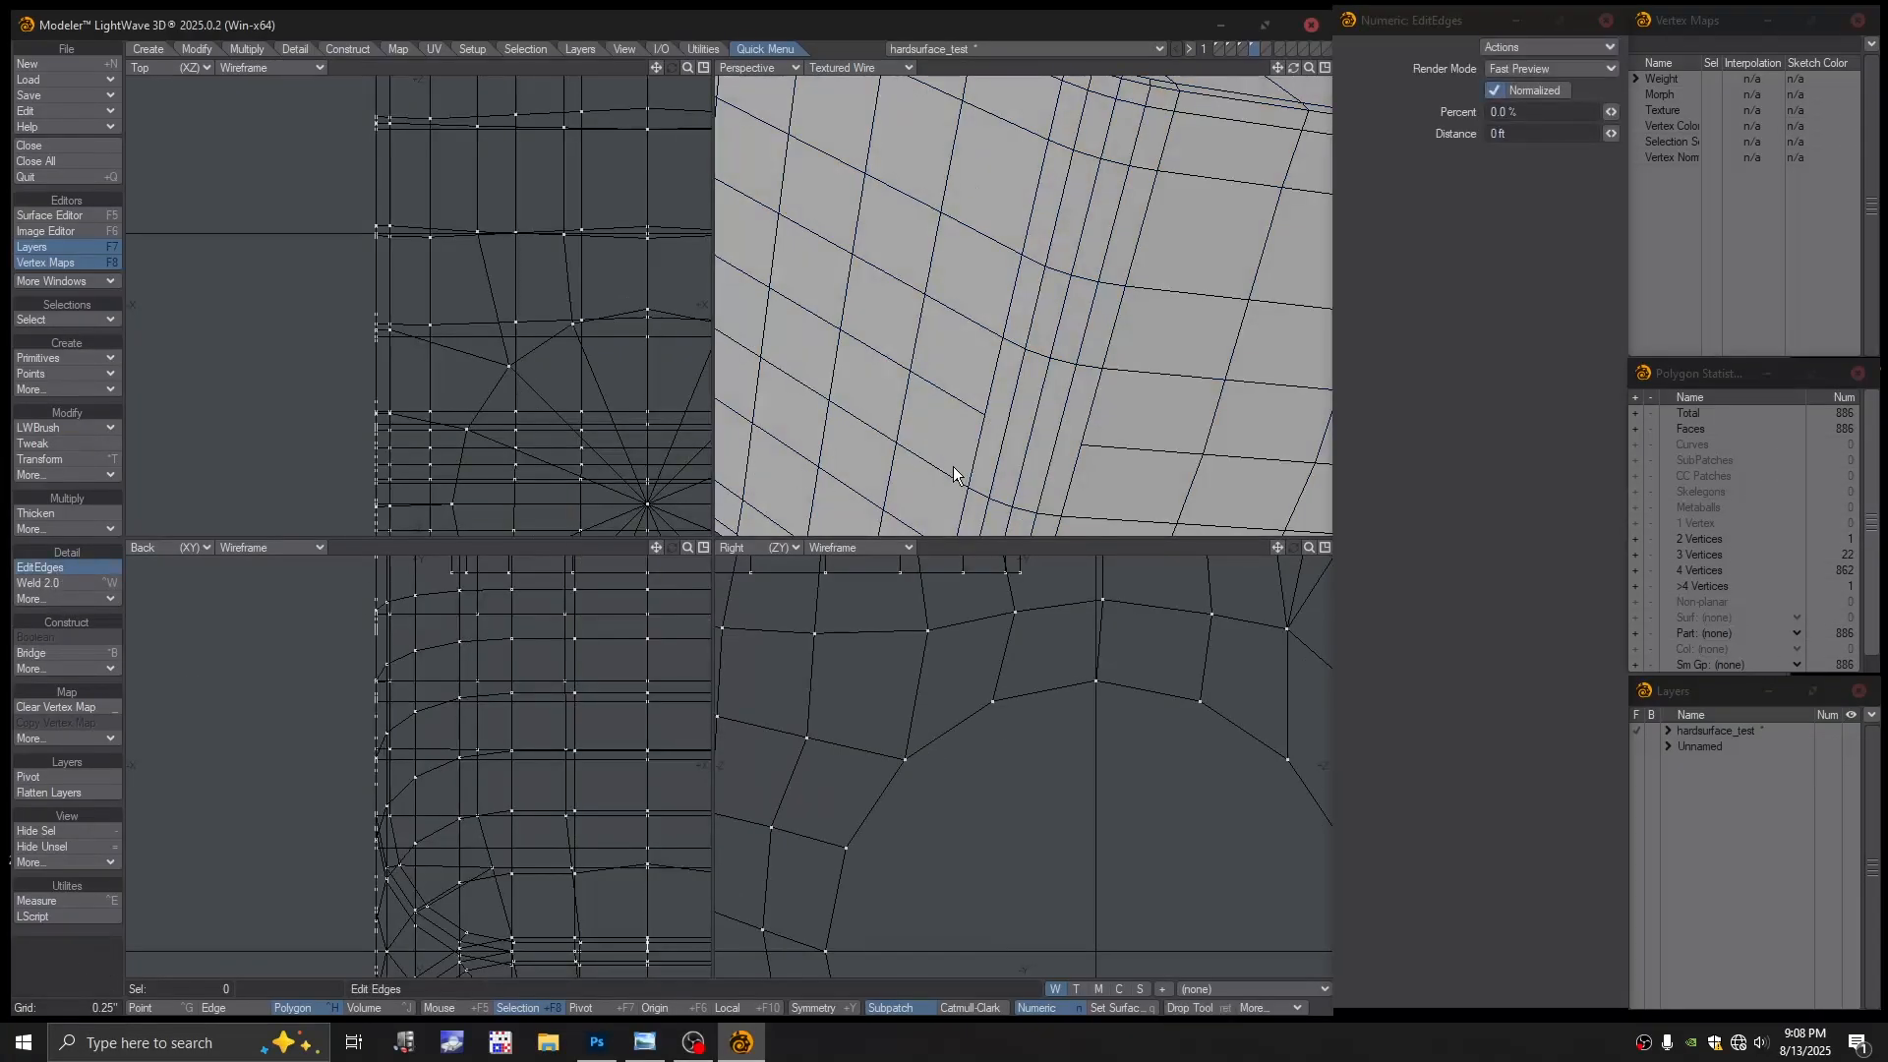
key("Return")
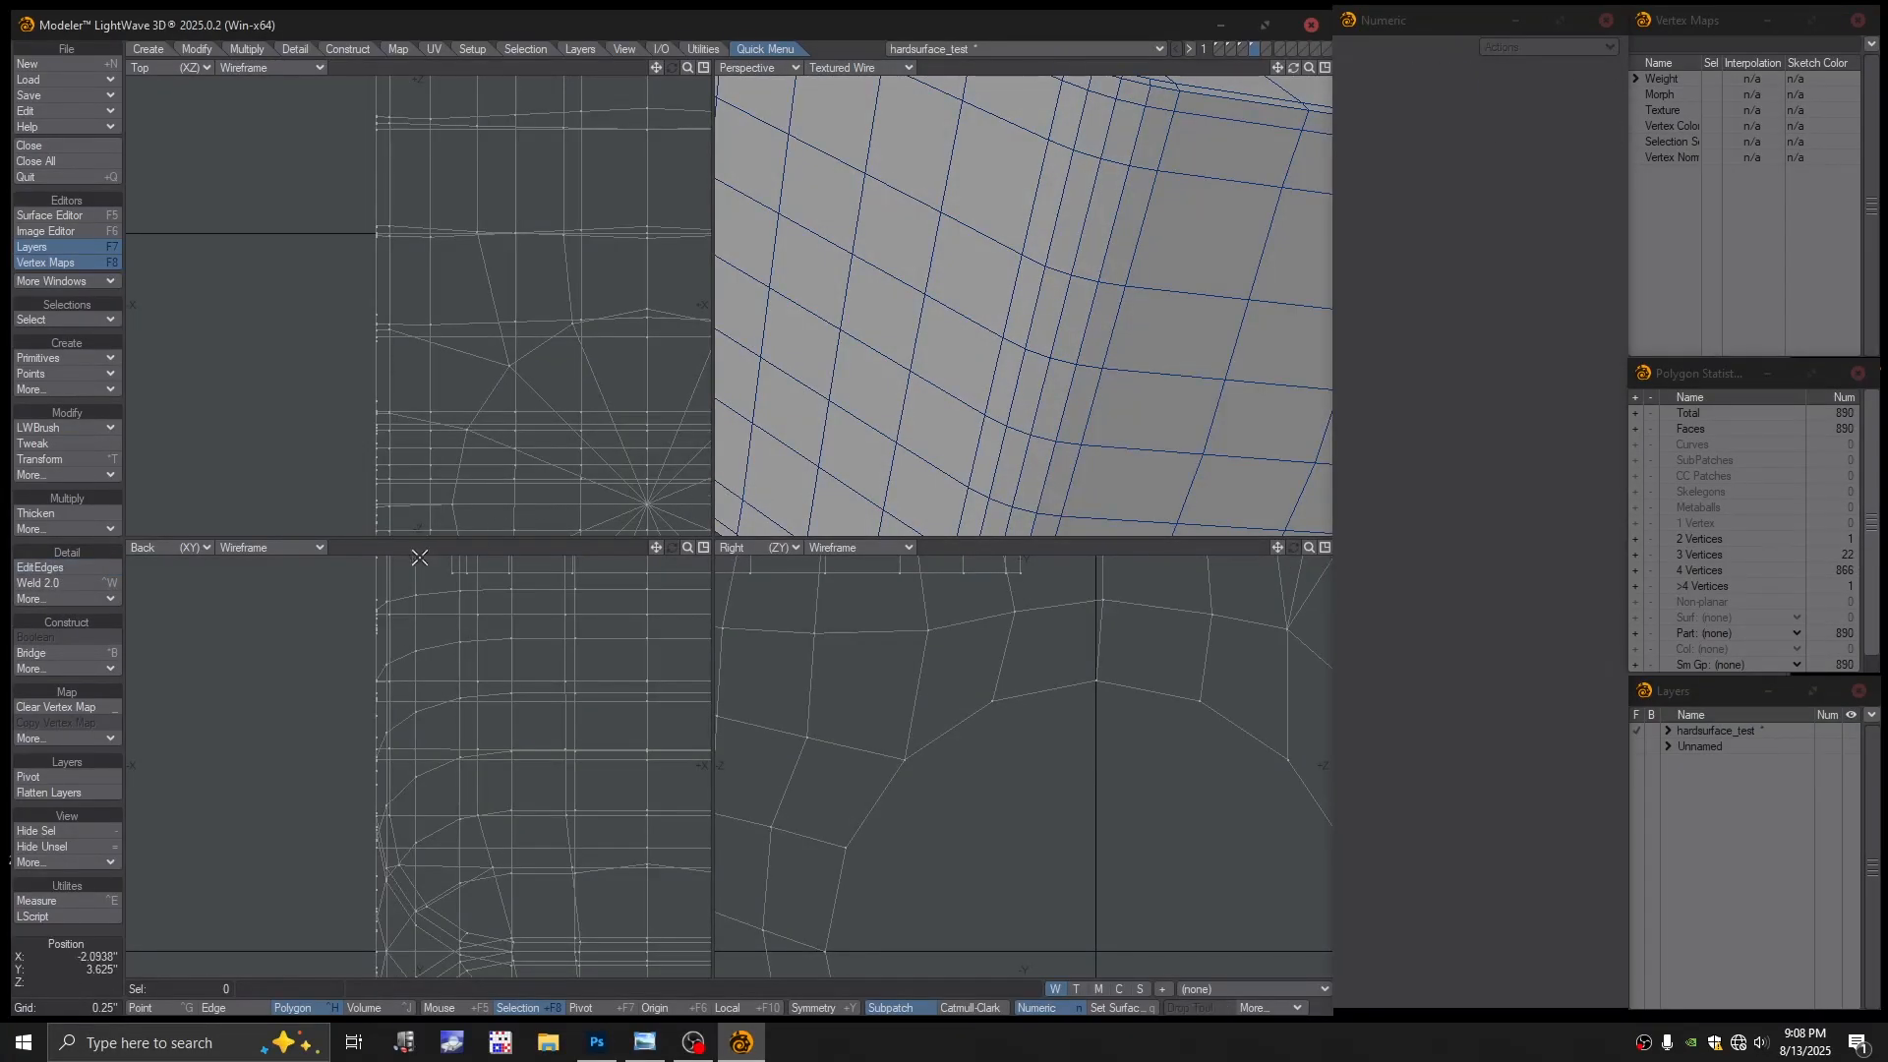
In Color Wireframe view, weld two coincident point pairs, bringing the mesh to 879 points
left_click(877, 67)
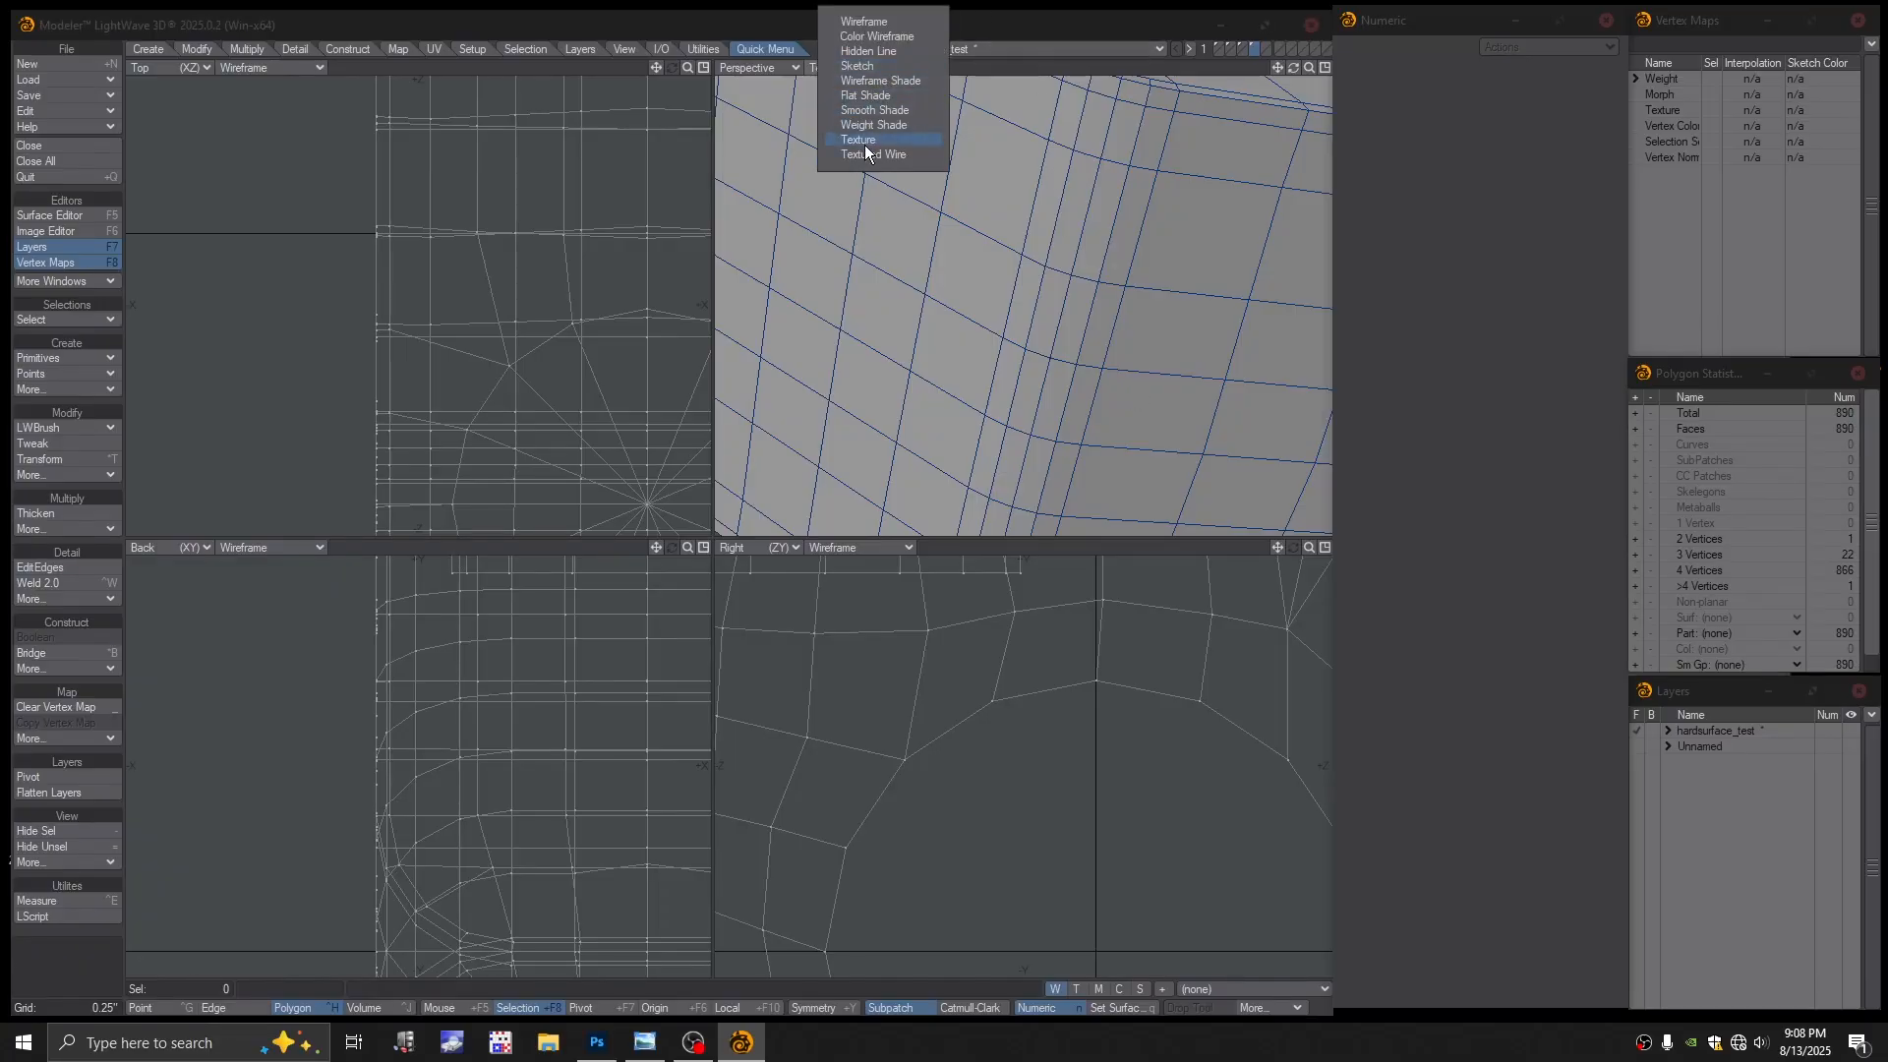
left_click(885, 37)
key("ctrl+g")
left_click(985, 414)
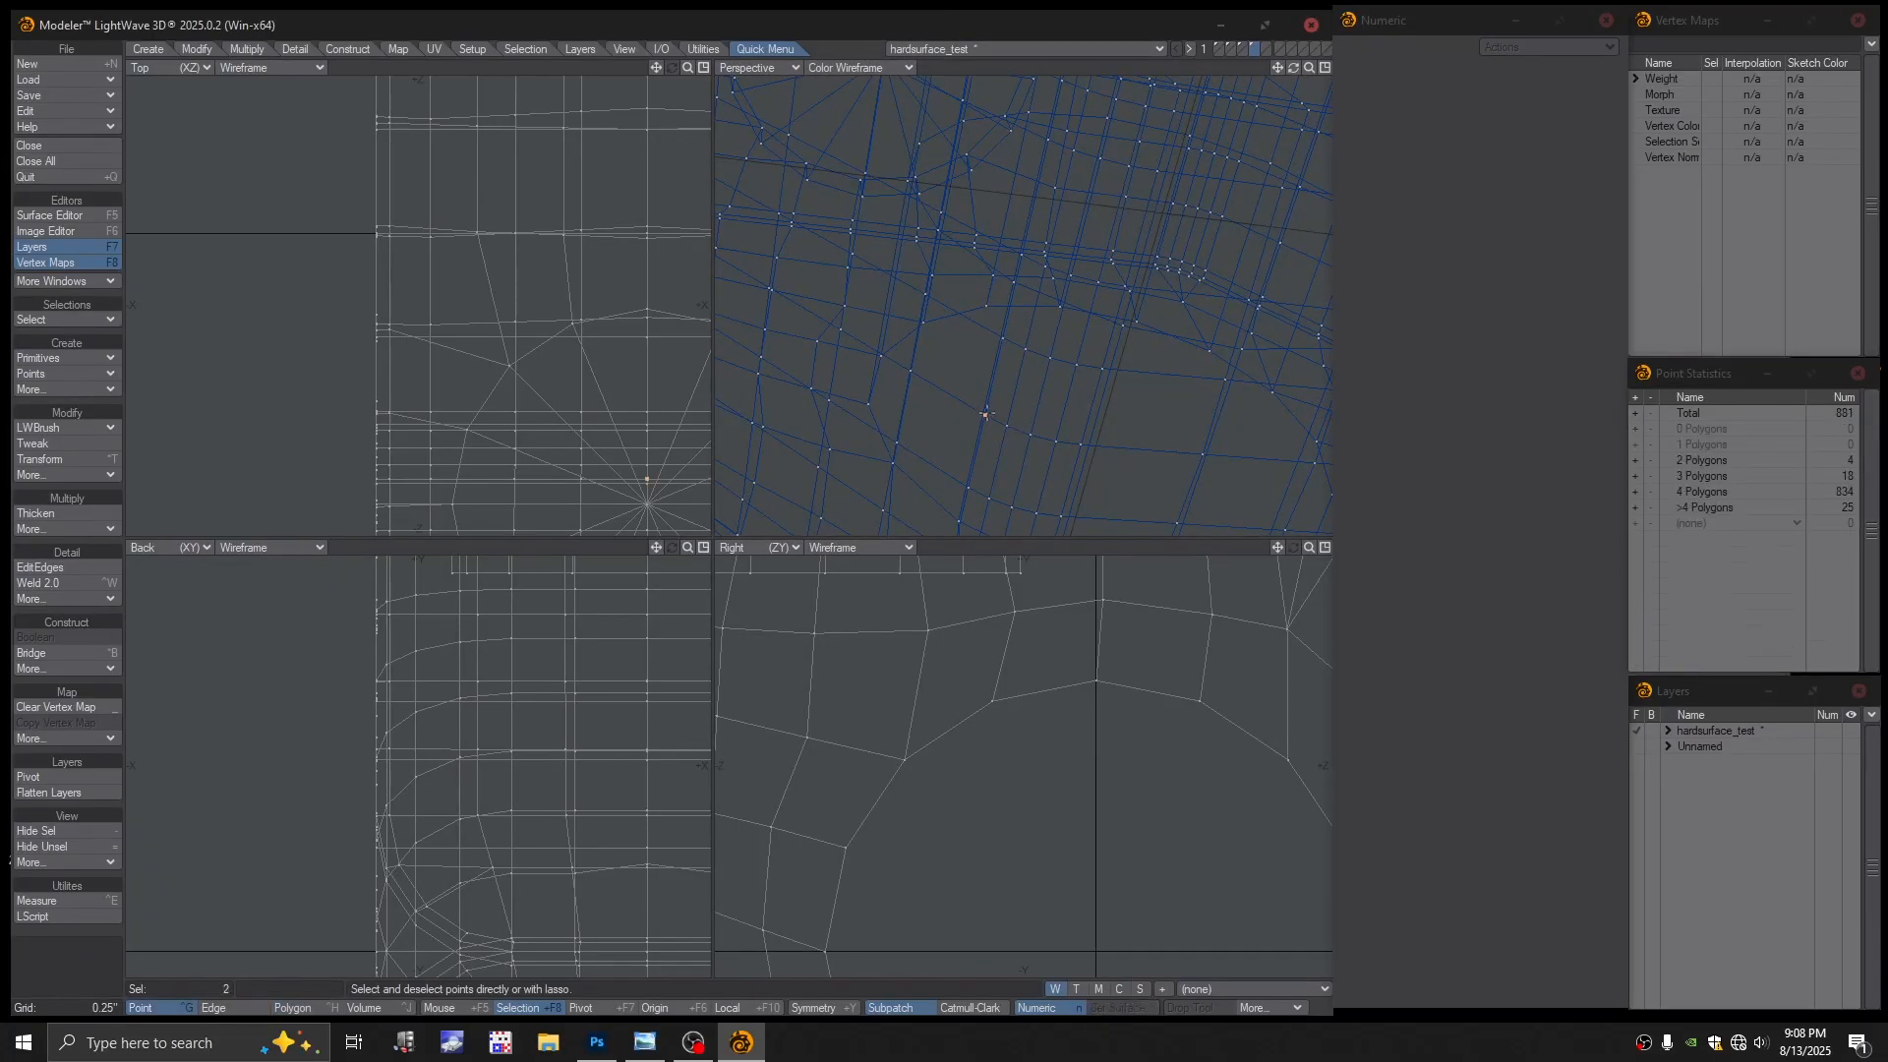
key("ctrl+w")
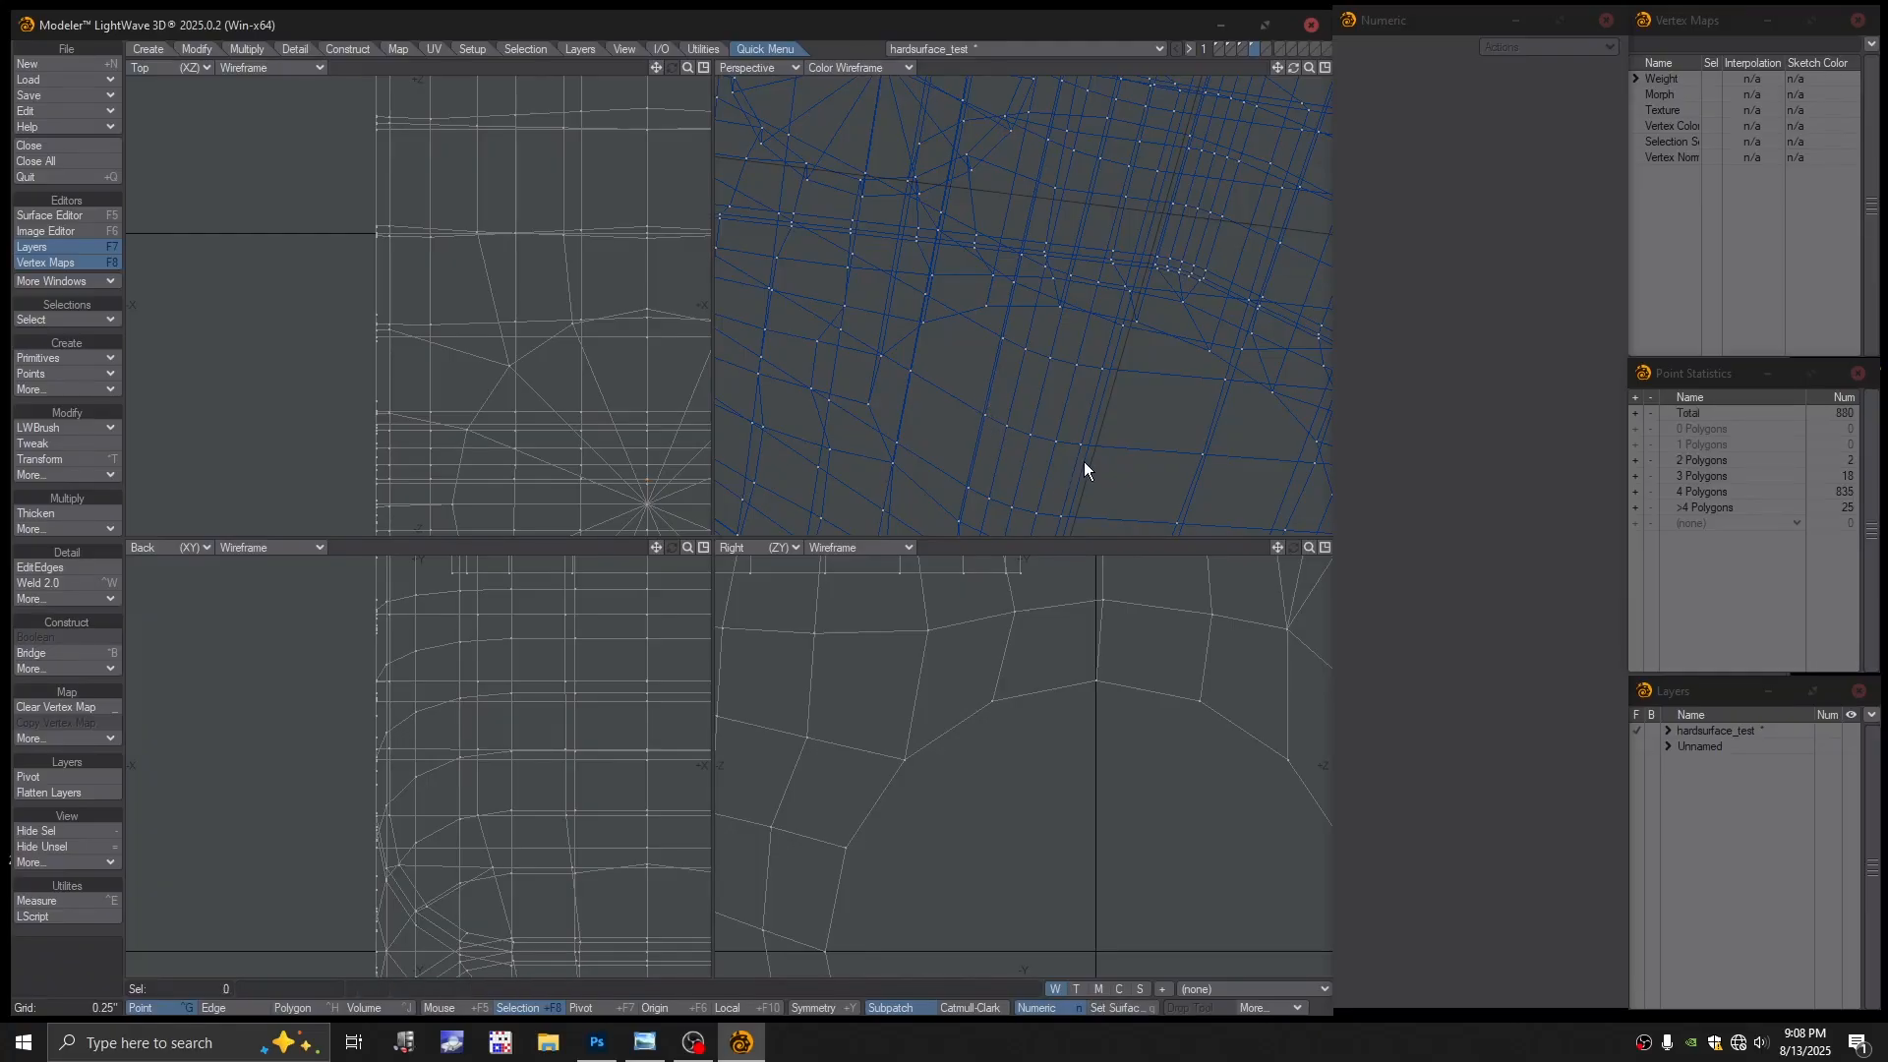
left_click(1081, 444)
key("ctrl+w")
Return the perspective view to Textured Wire and fit the model in all views
left_click(852, 67)
left_click(854, 182)
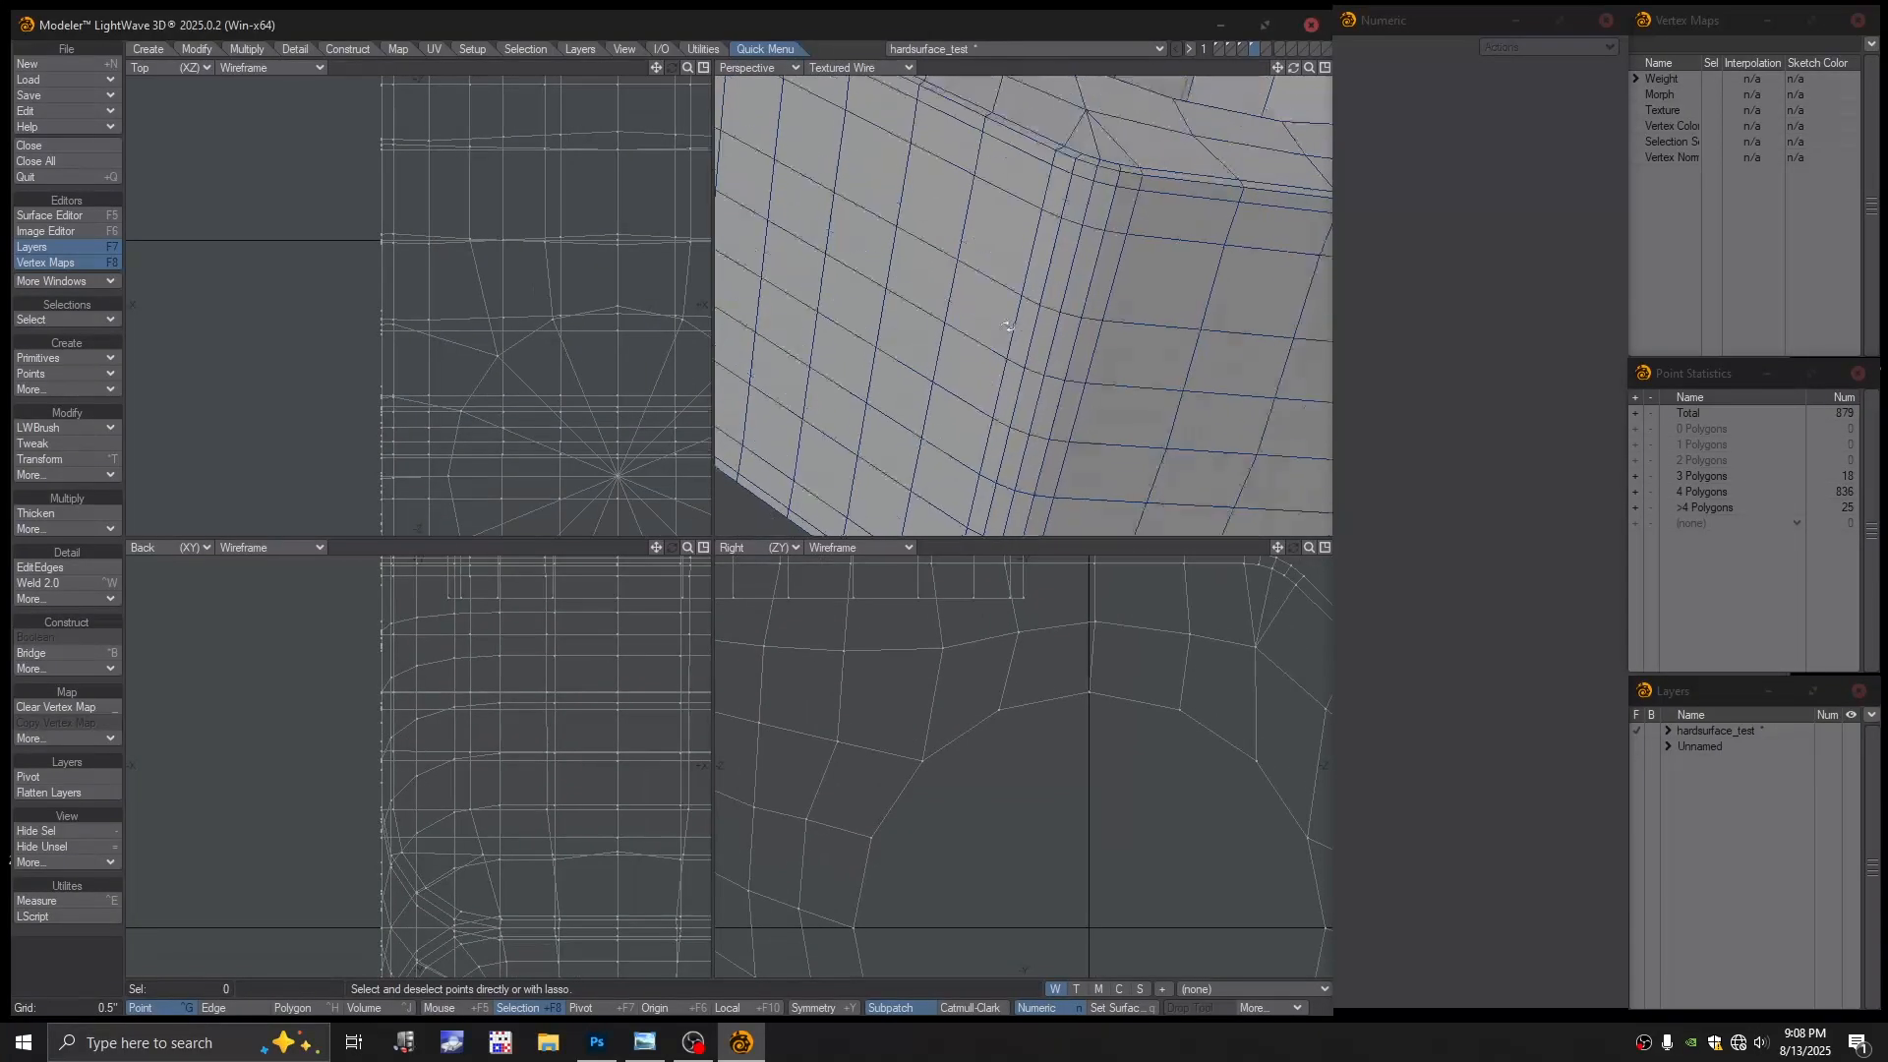
key("a")
key("ctrl+h")
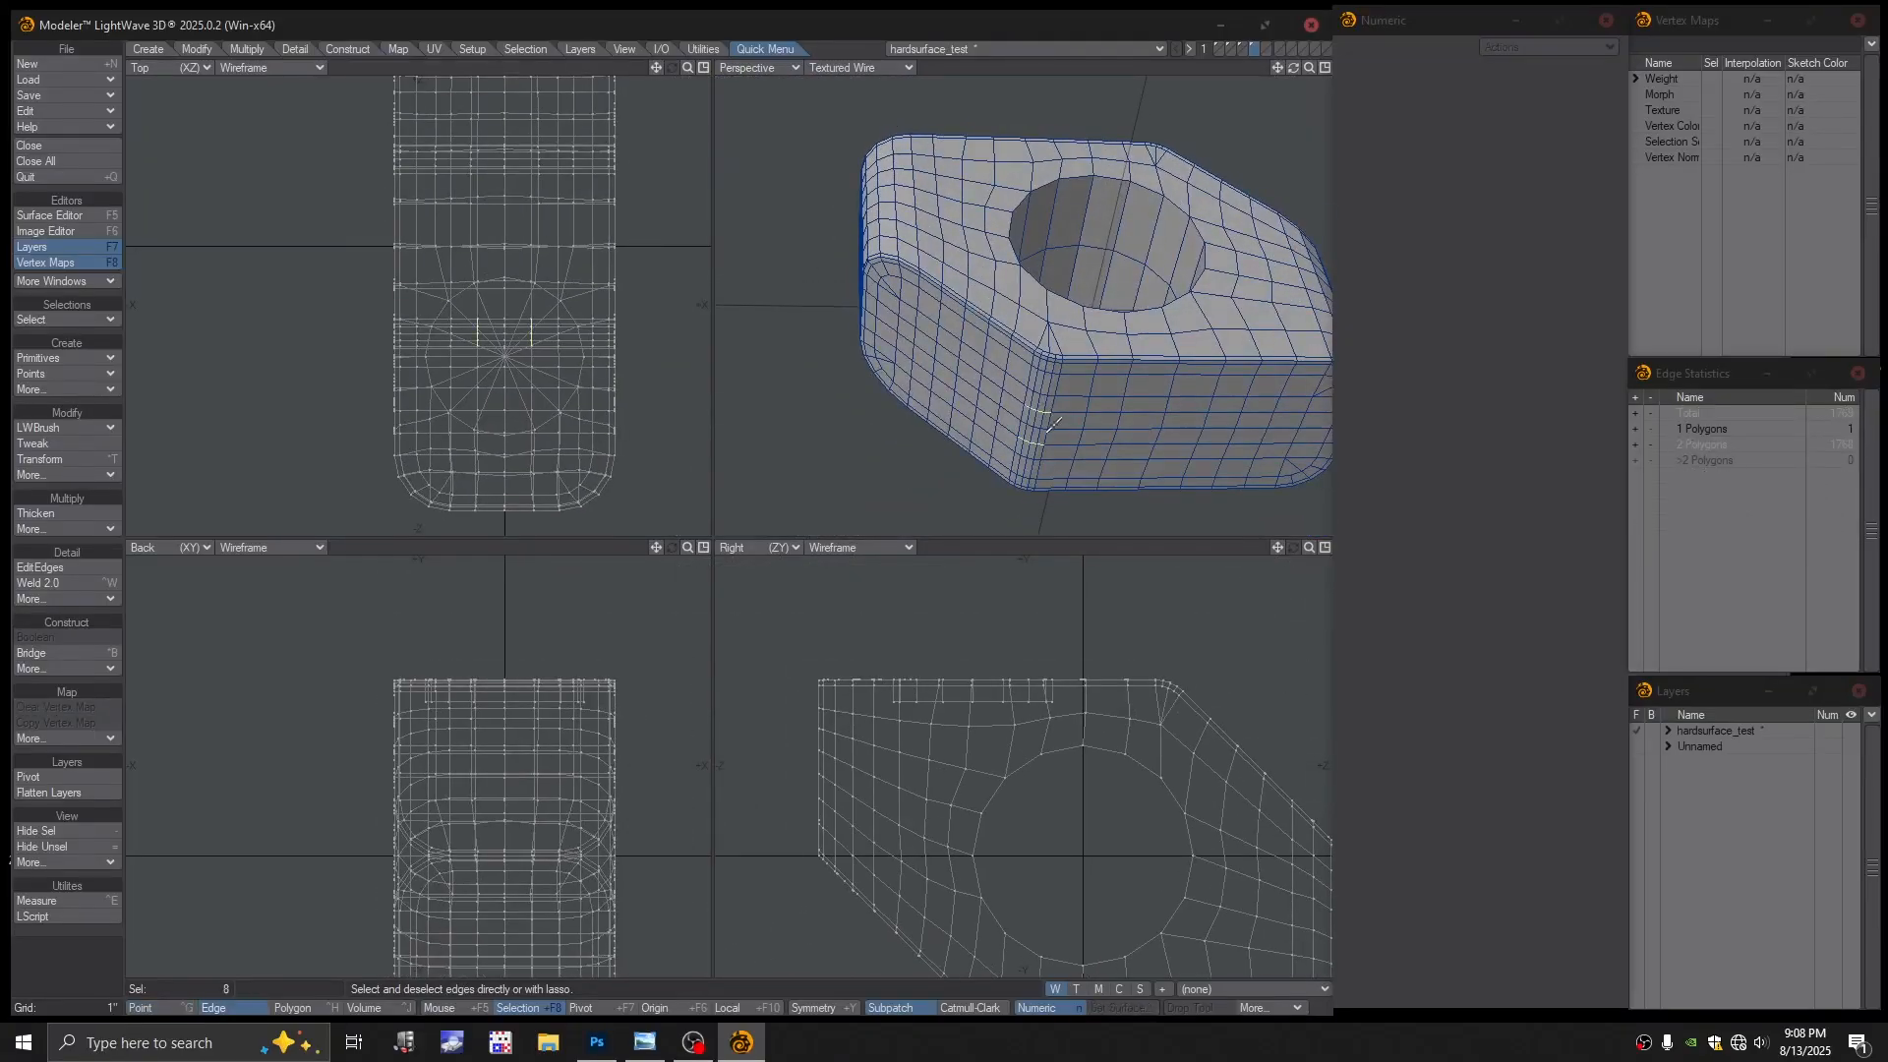
Preview the whole block as subpatches and orbit around the smoothed model
left_click(1030, 508)
key("a")
key("Tab")
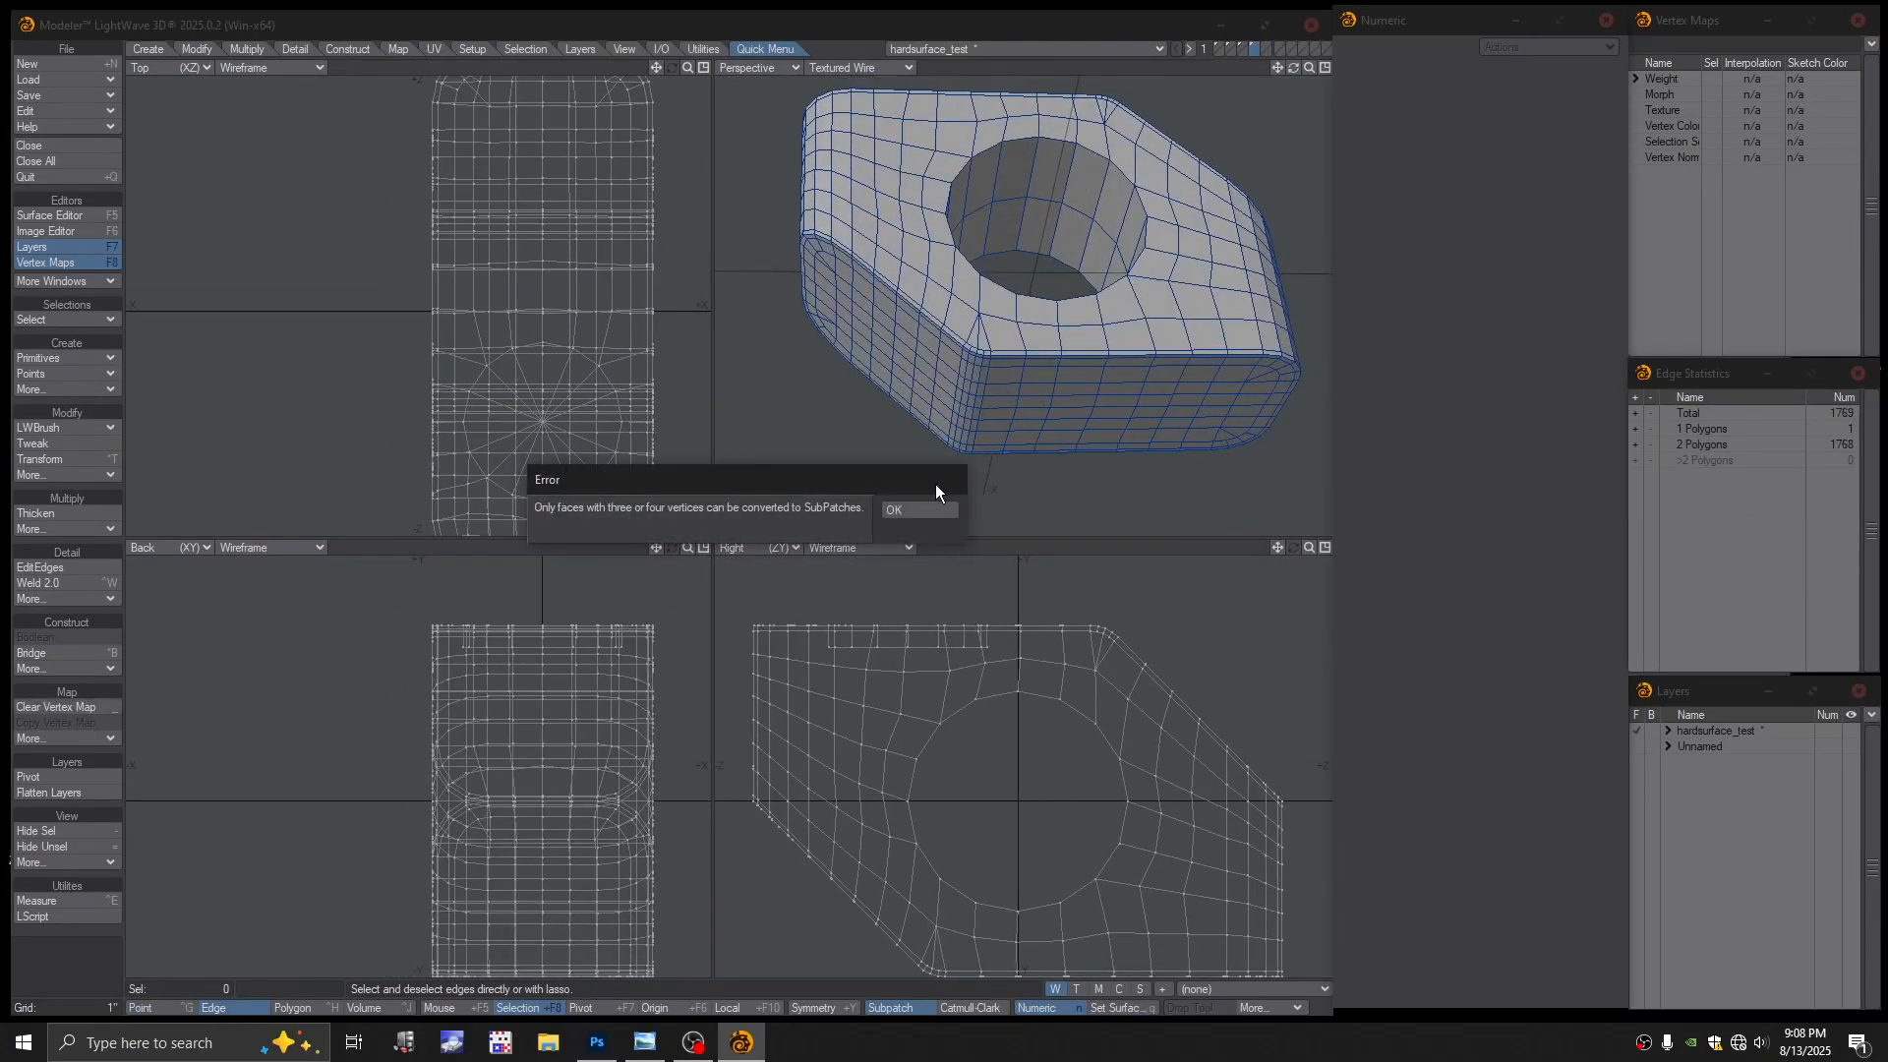
left_click(930, 507)
mouse_move(993, 393)
left_mouse_down("alt")
mouse_move(987, 345)
mouse_move(1033, 329)
mouse_move(1013, 399)
left_mouse_up("alt")
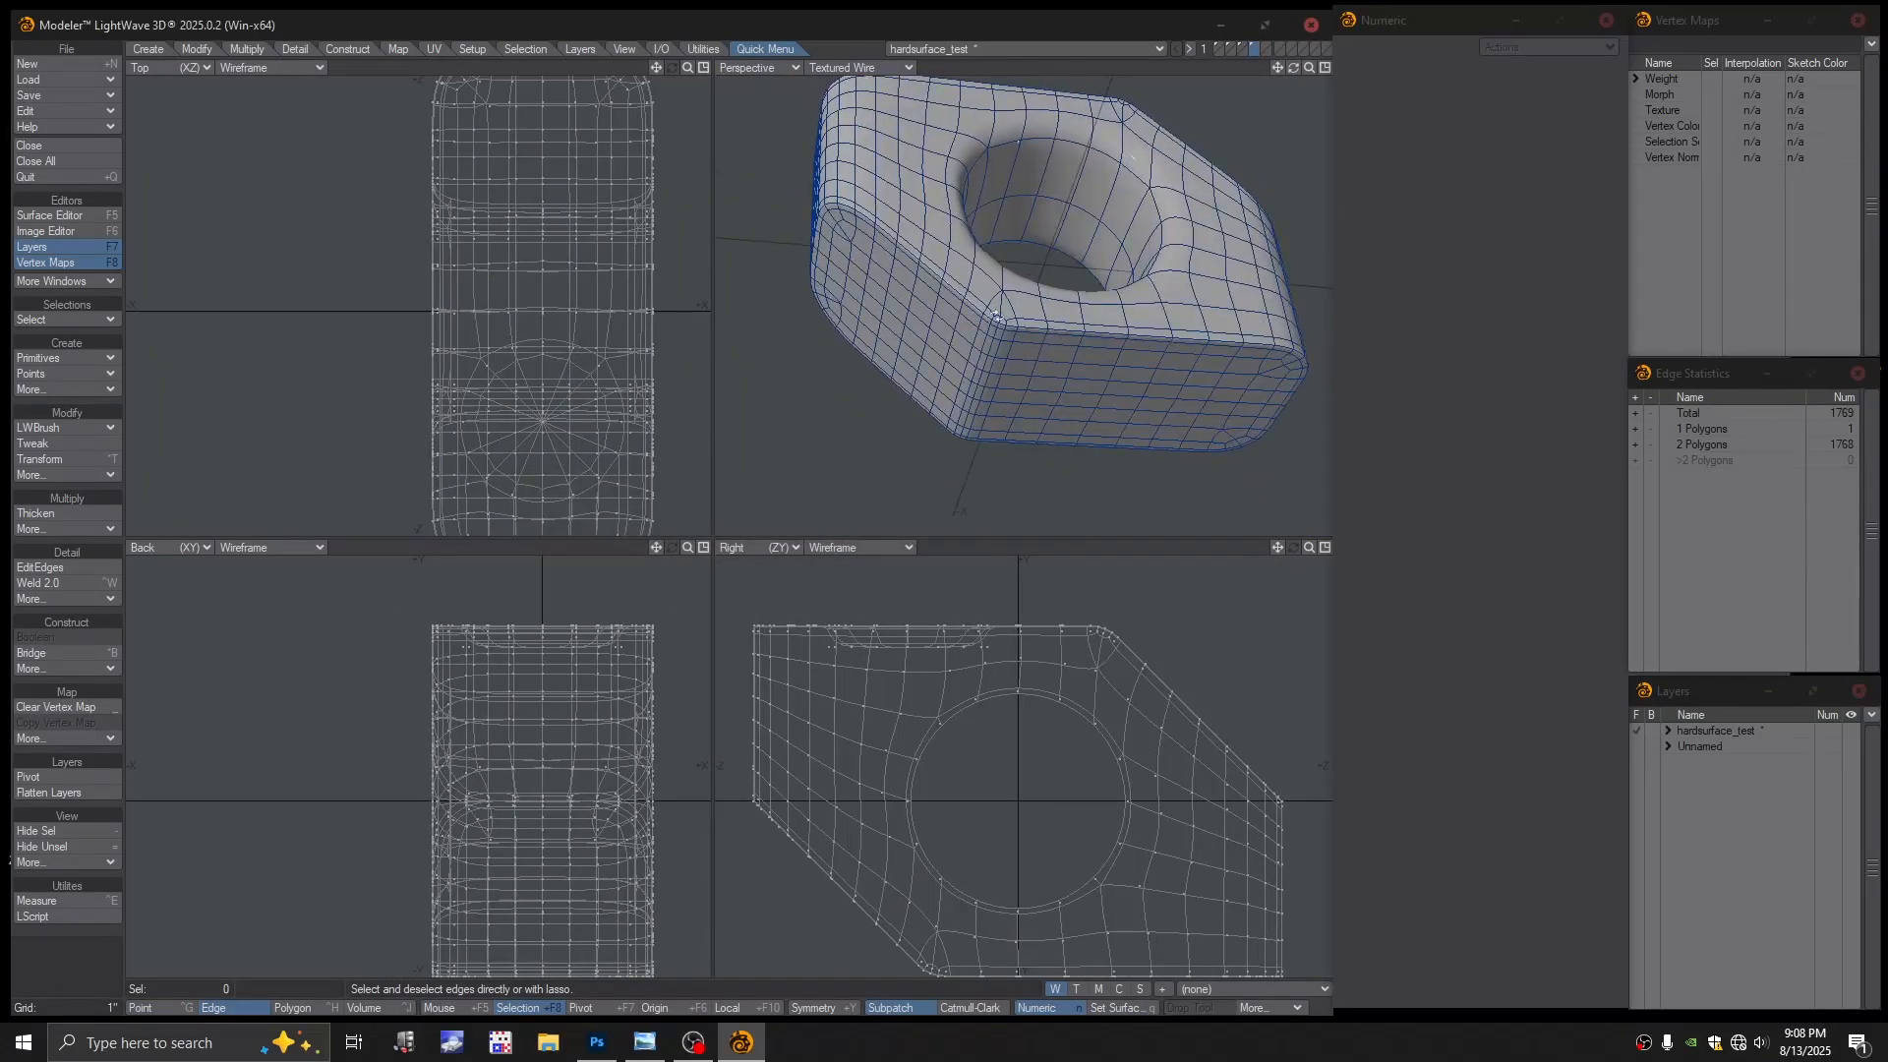
left_click_drag(1133, 155, 1455, 387, "alt")
Select the single open edge listed under 1 Polygons in Edge Statistics
scroll(1090, 292, "up", 3)
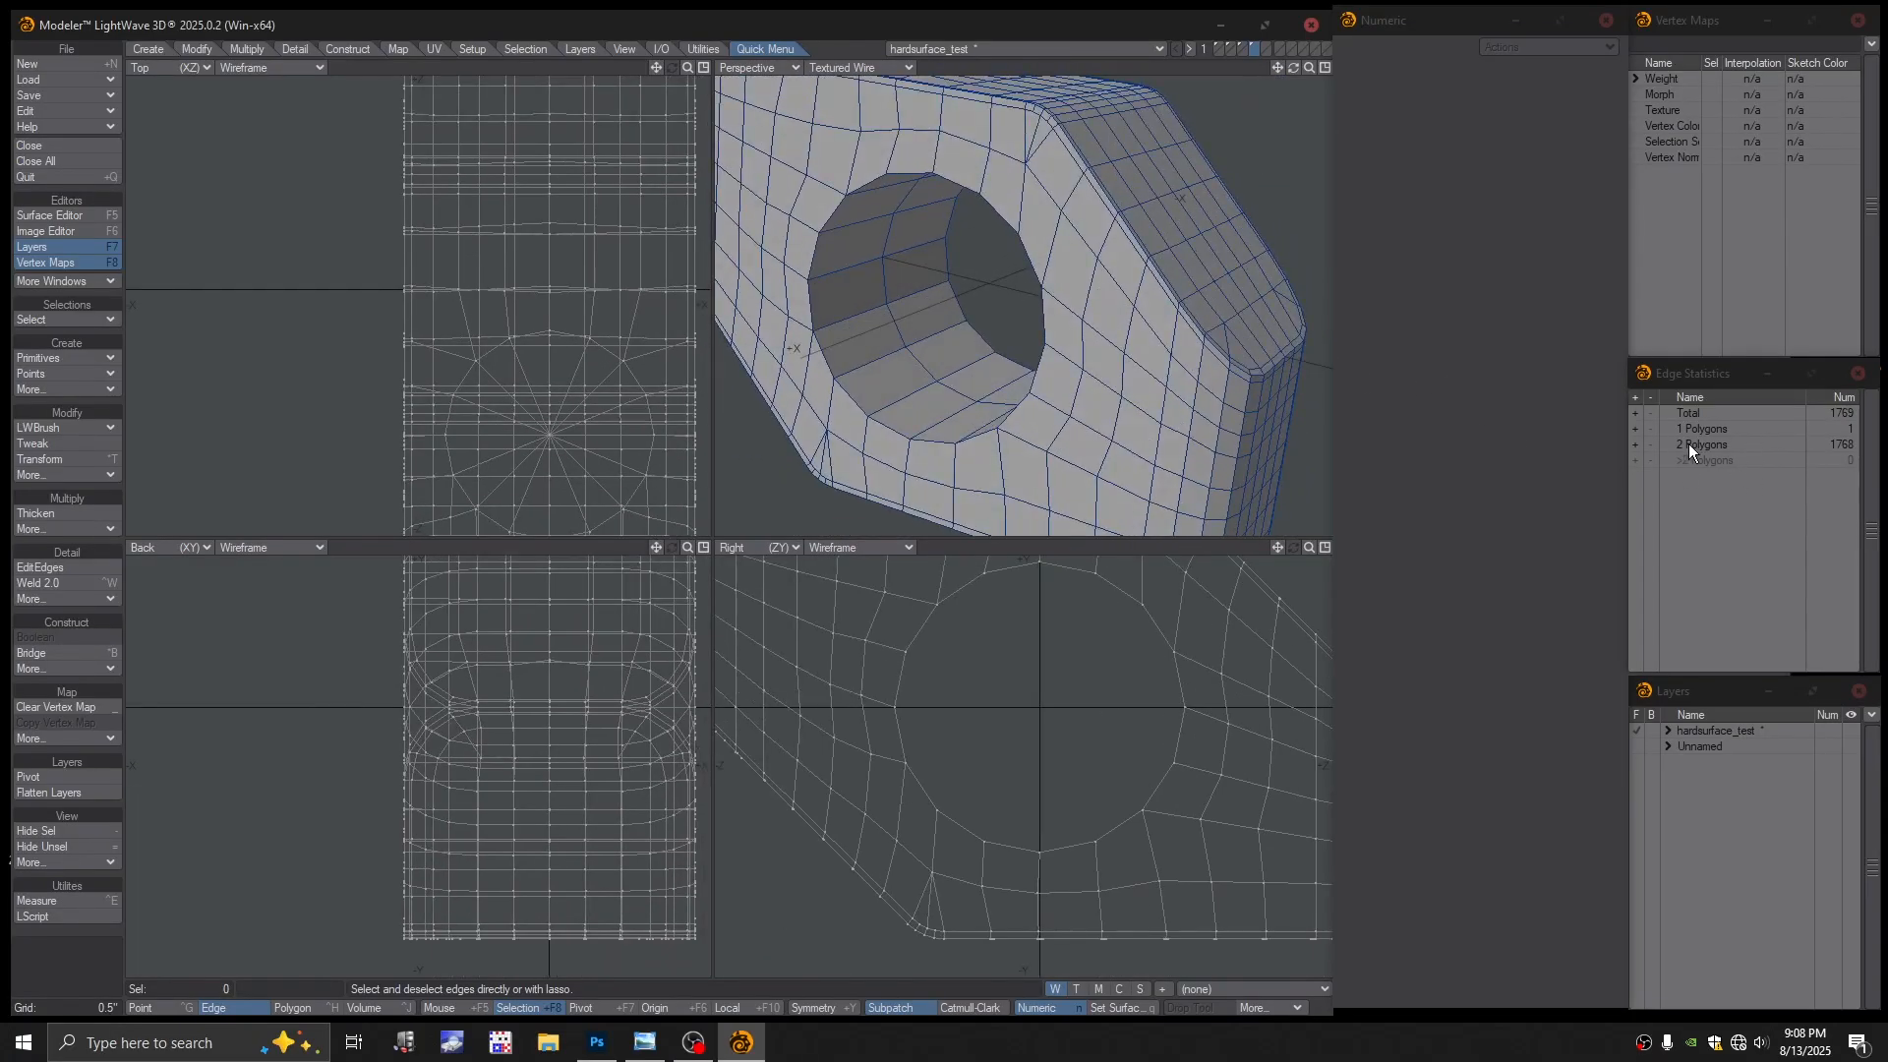
left_click(1634, 428)
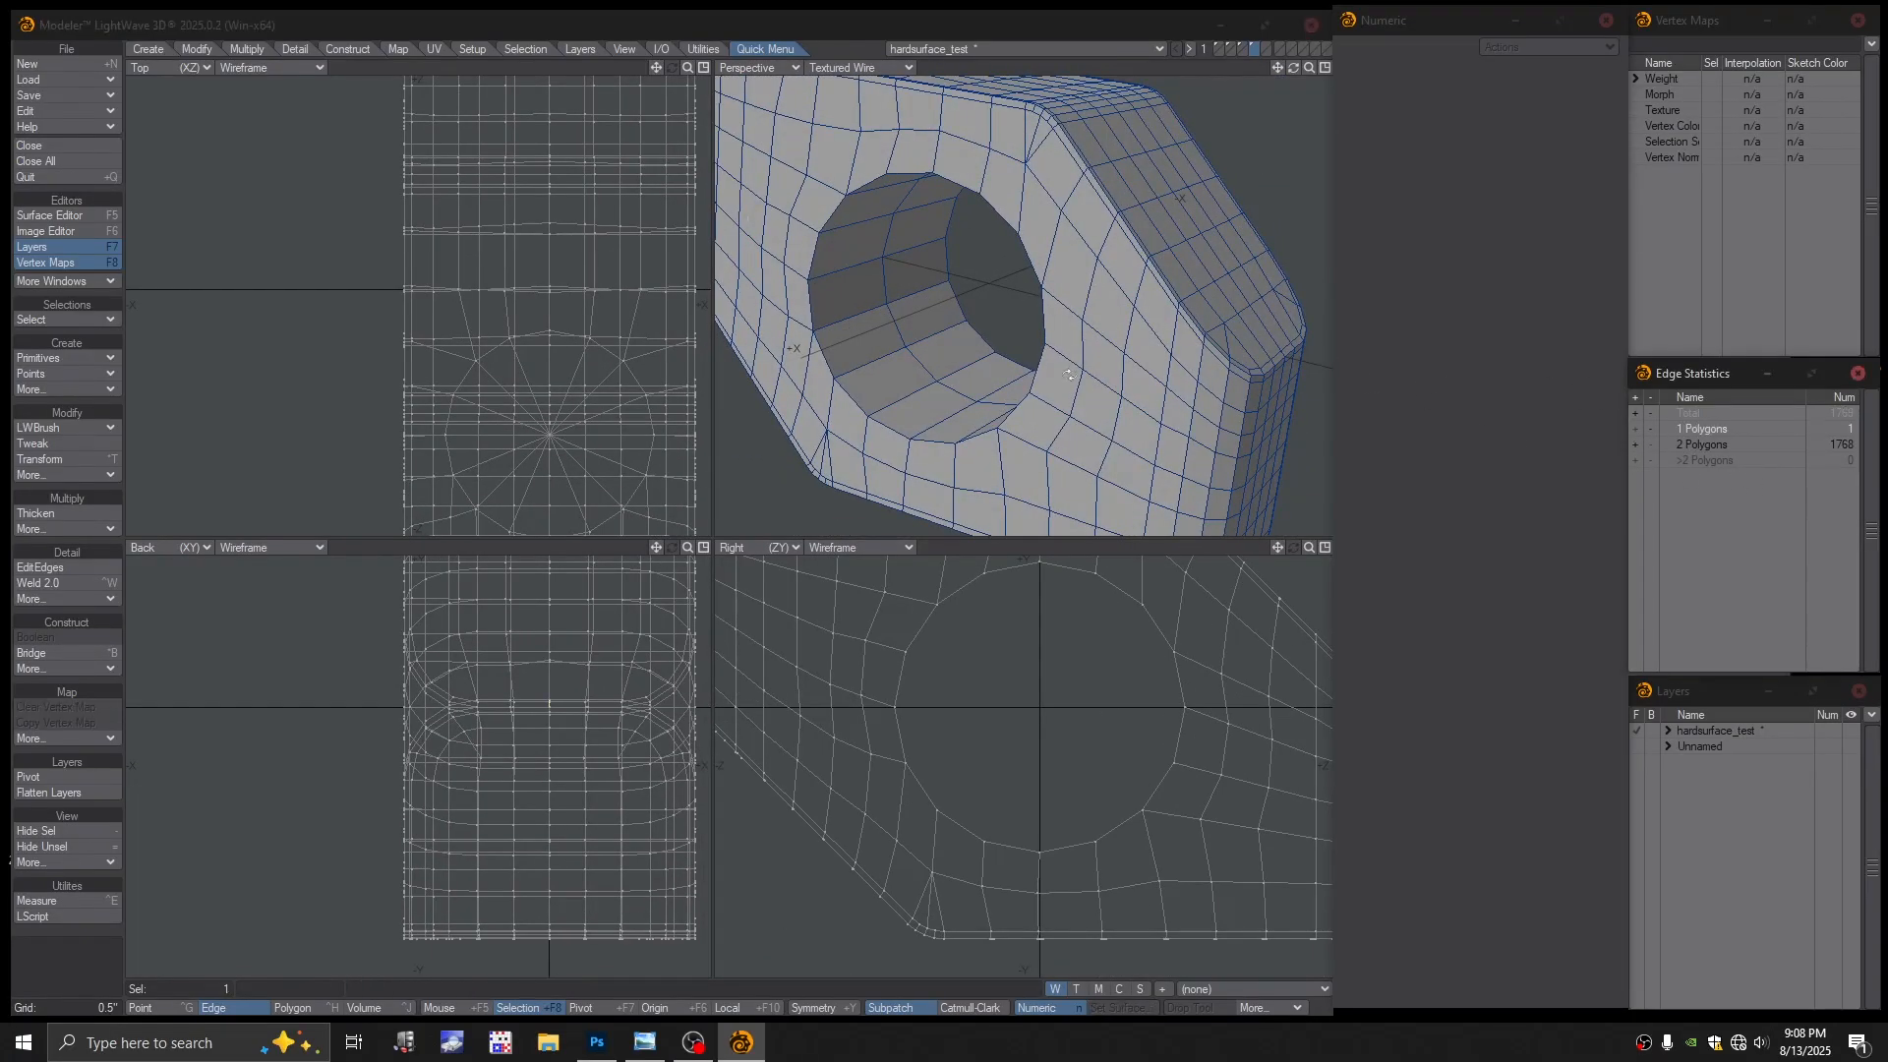
left_click_drag(1111, 275, 1104, 349, "alt")
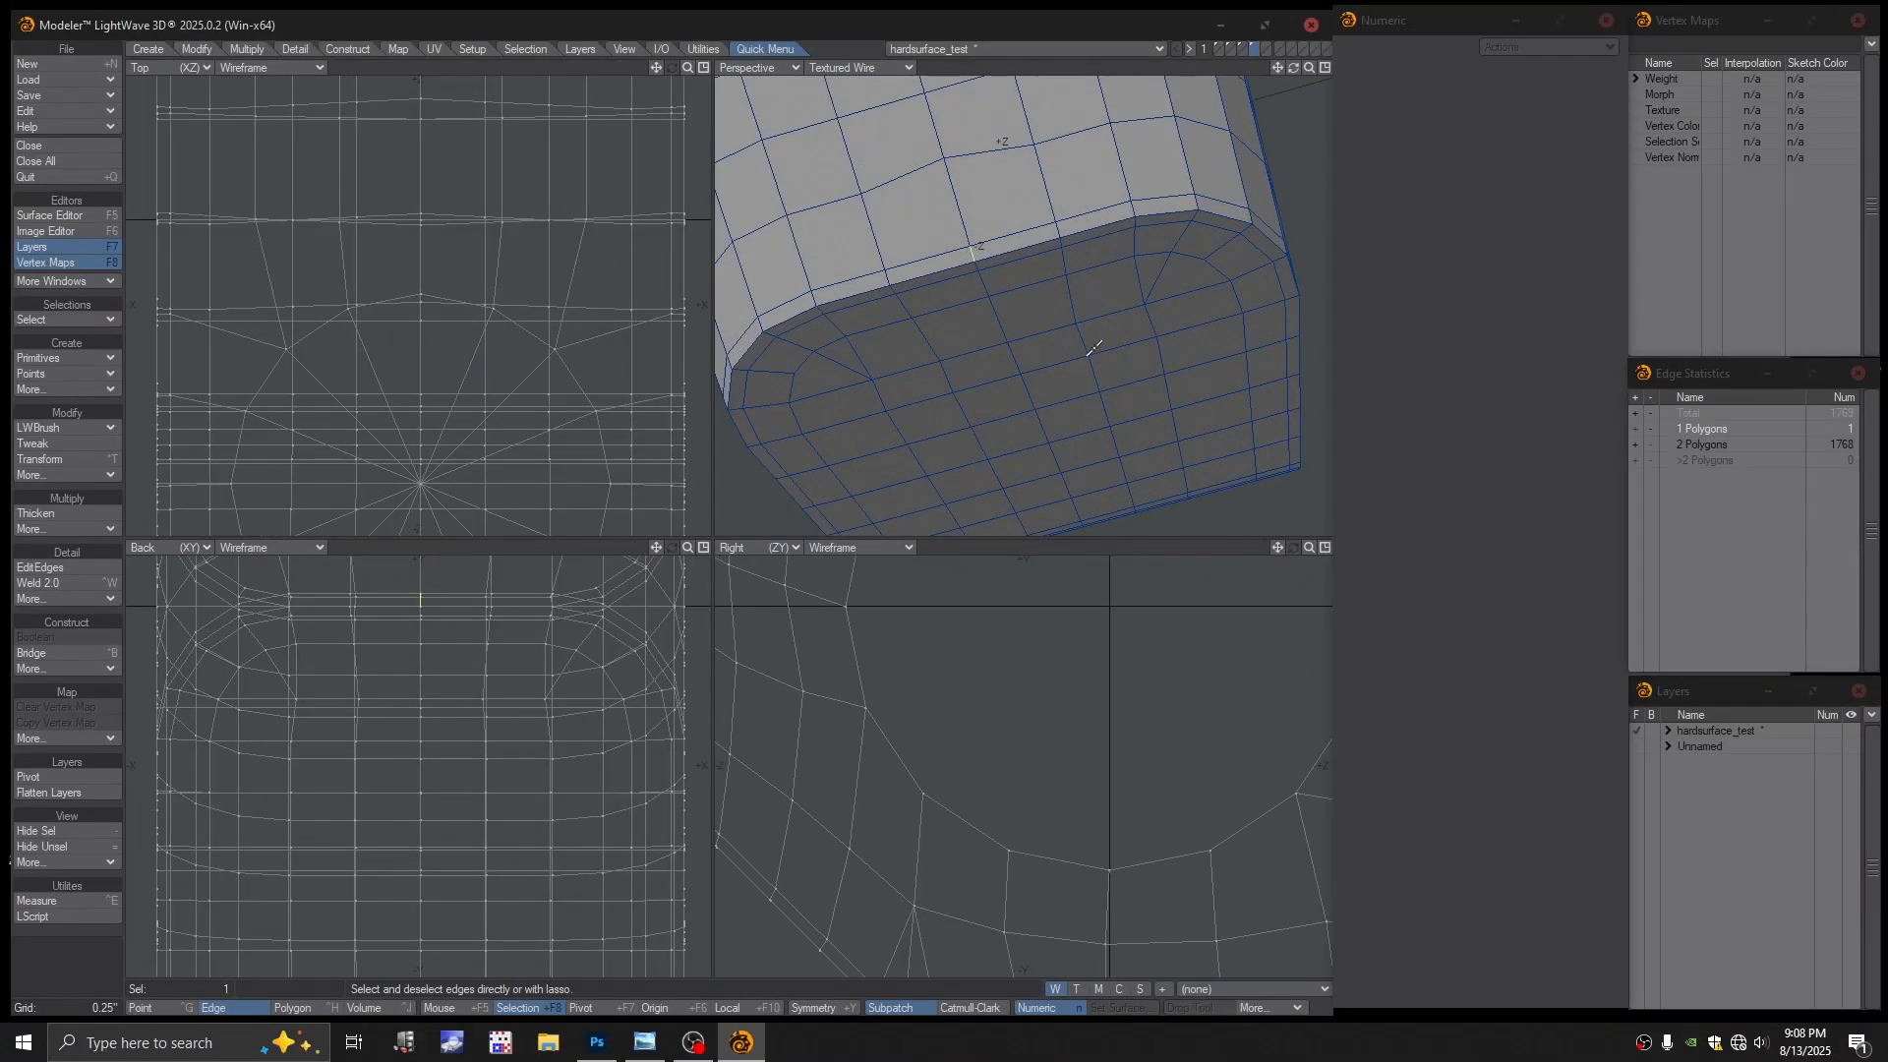
Clear the edge selection and inspect the pocket corner with a quick subpatch preview
left_click(1110, 544)
left_click_drag(963, 252, 1028, 234, "ctrl+alt")
left_click_drag(1028, 234, 1062, 283, "alt+shift")
key("Tab")
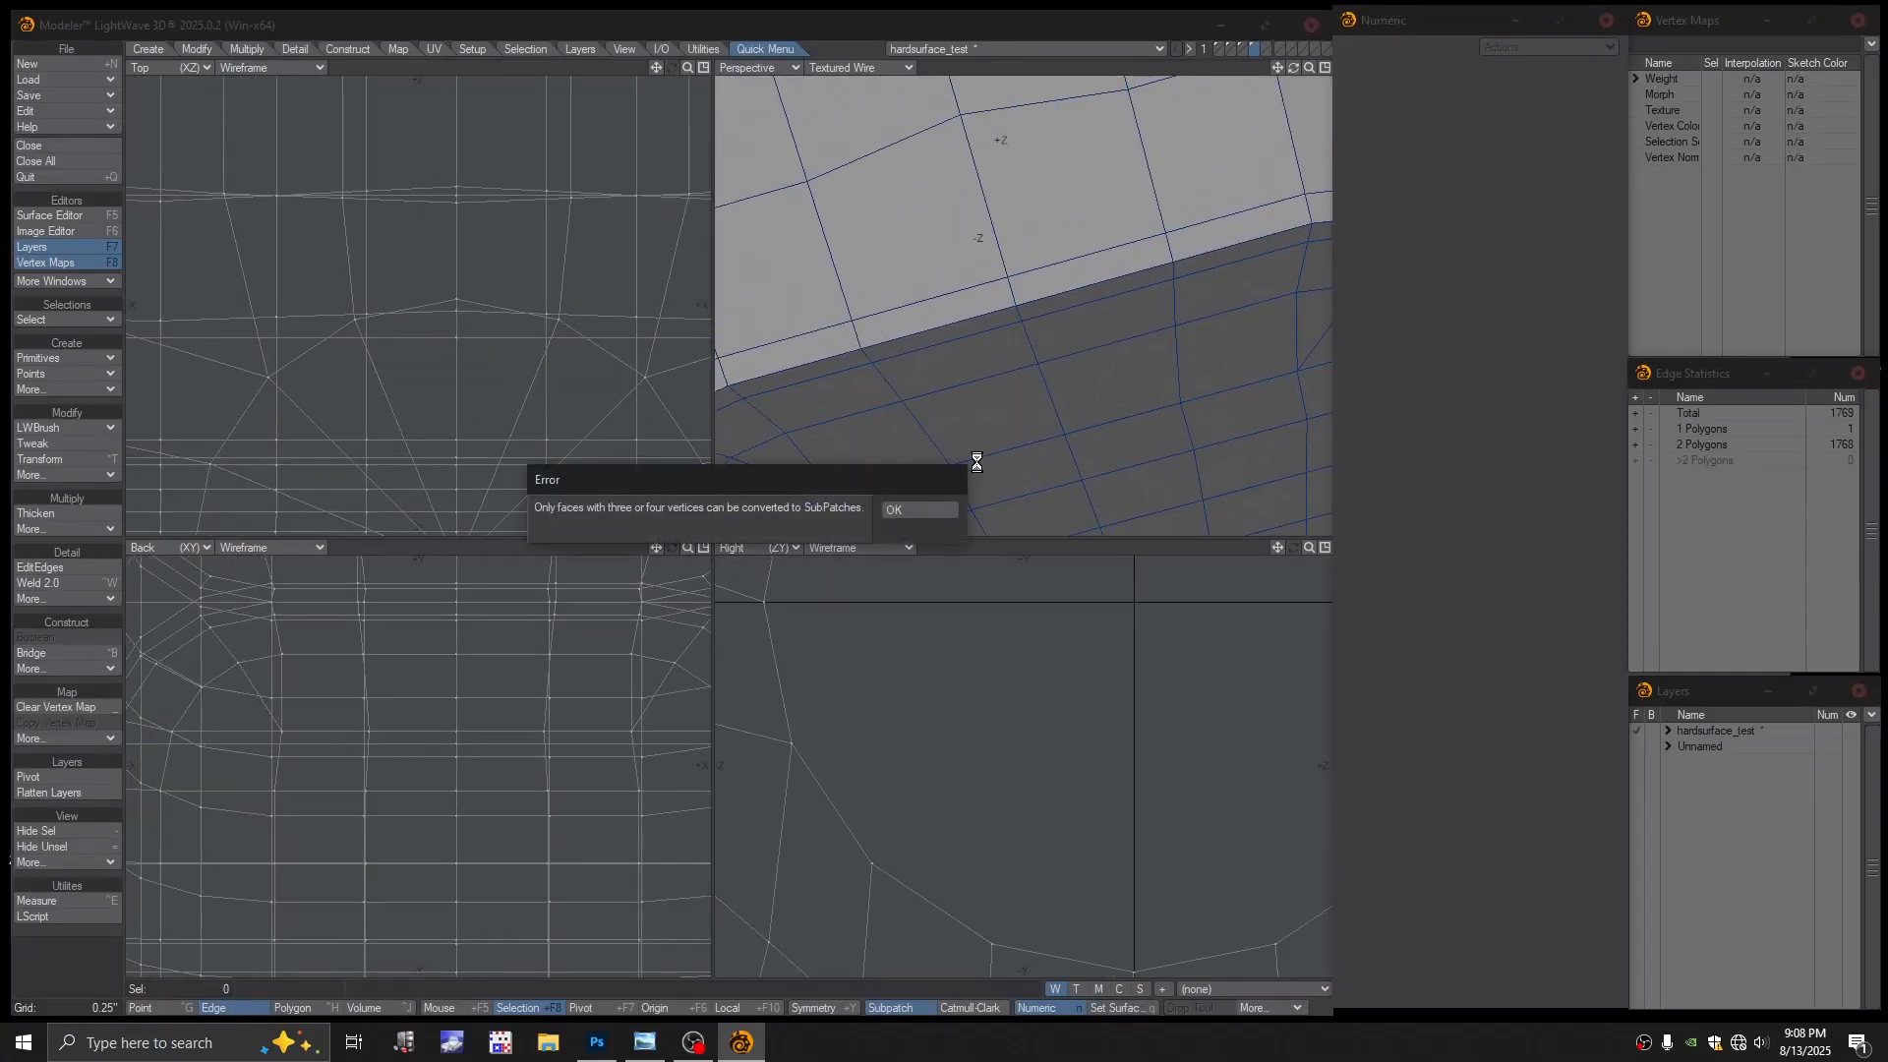
left_click_drag(1012, 353, 1046, 342, "ctrl+alt")
key("Tab")
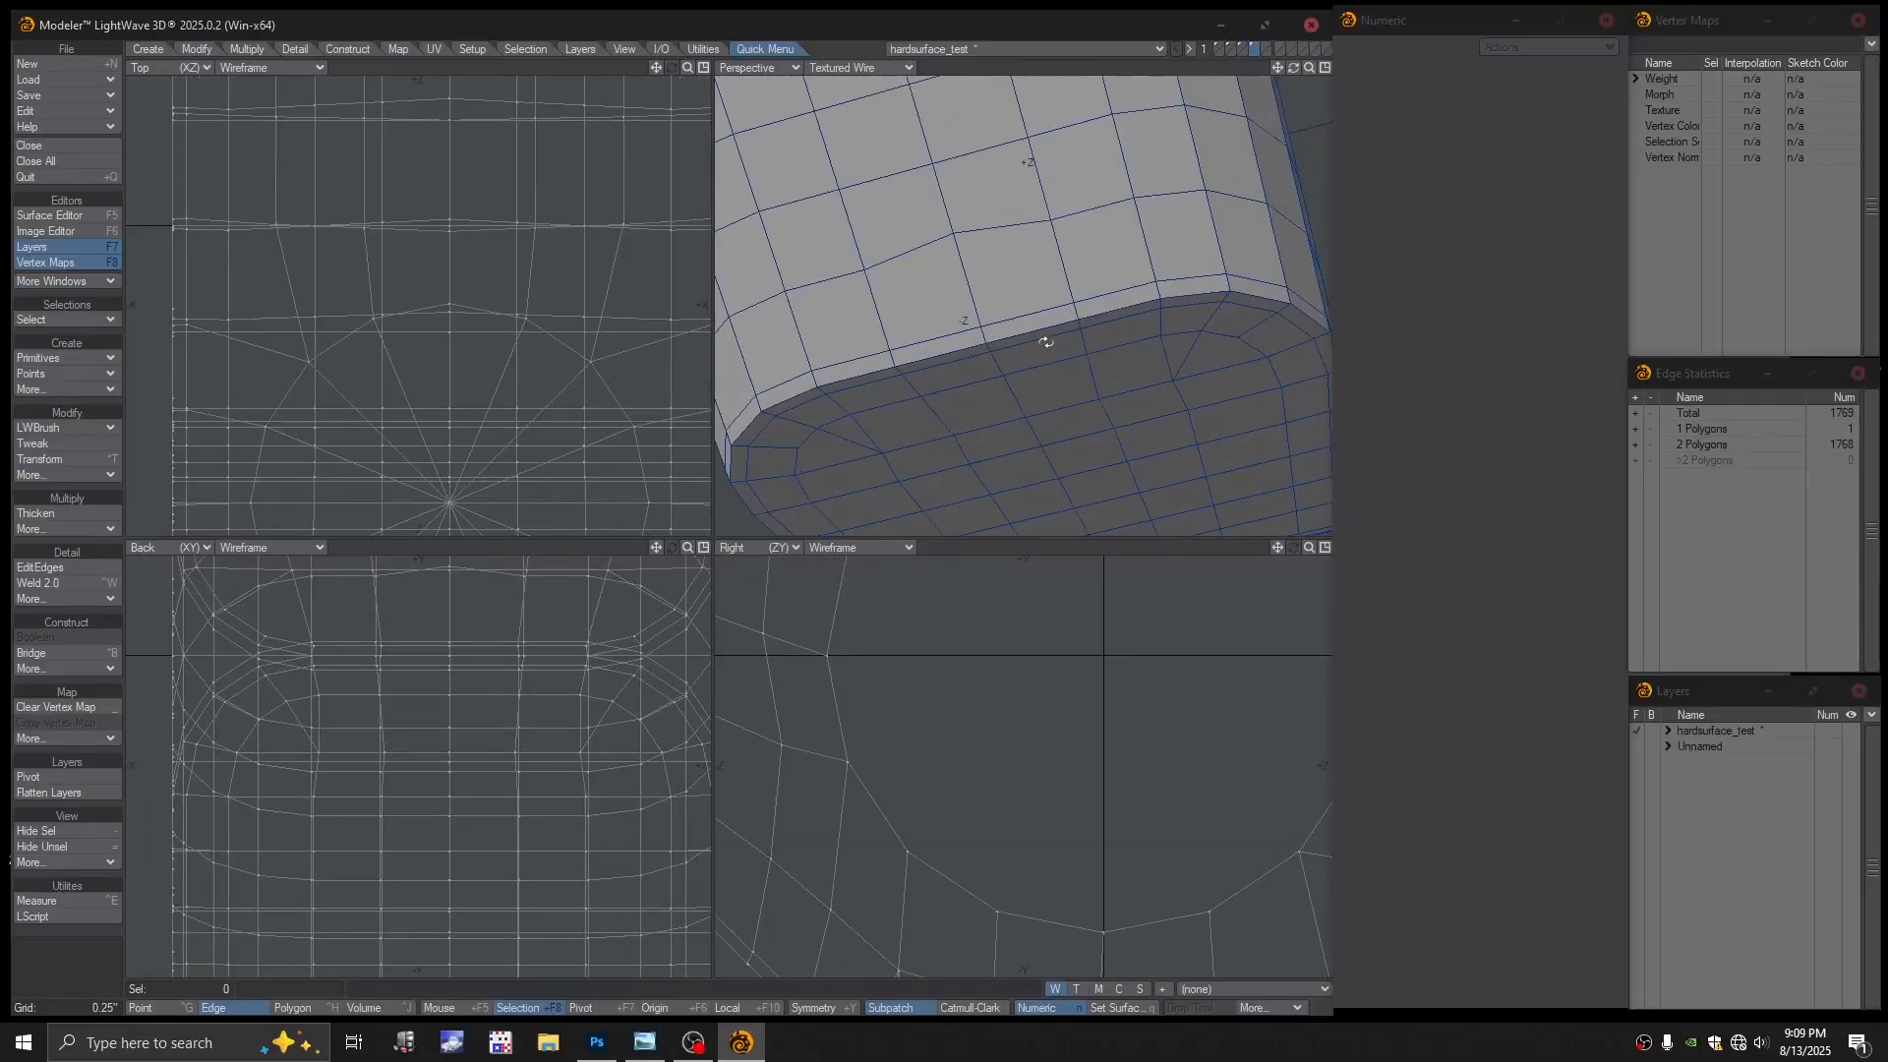
scroll(988, 332, "up", 3)
Select the thin rim strip polygons without the wide wall polygons, and inspect them from below
key("ctrl+h")
left_click(984, 335)
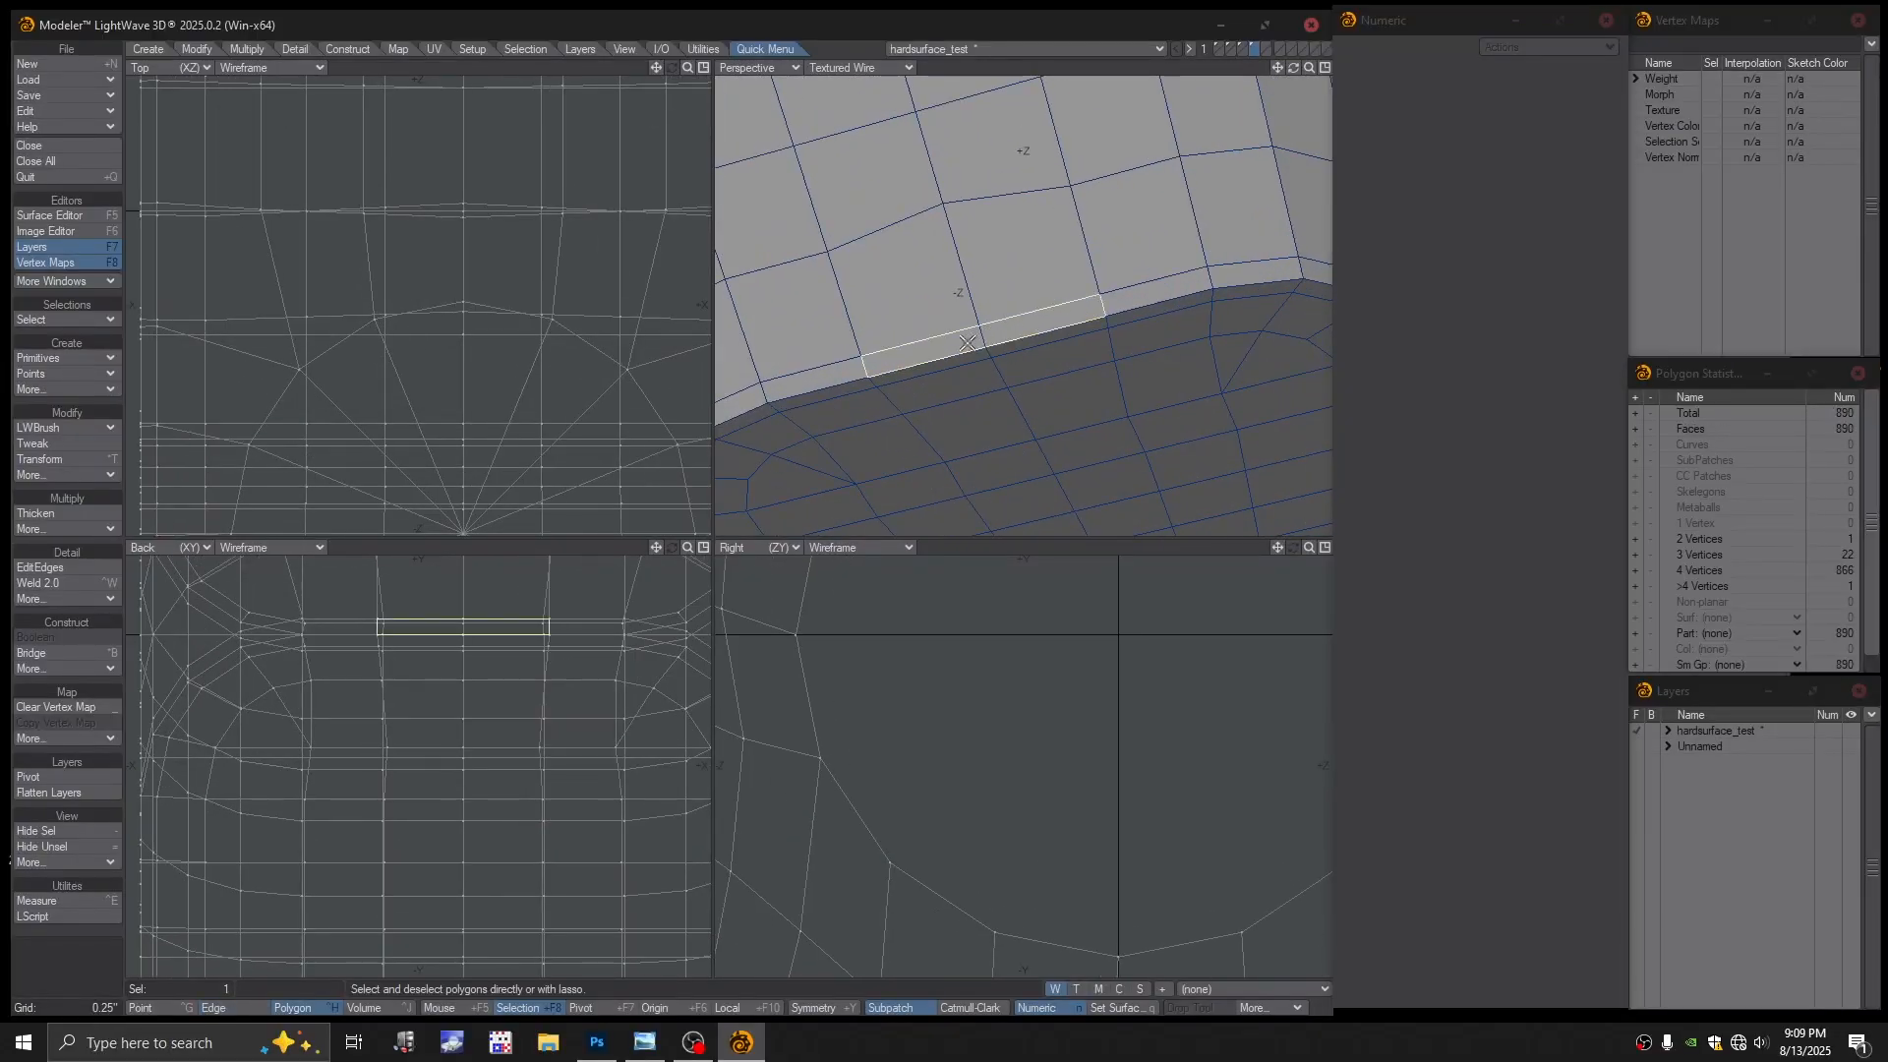
left_click(489, 628)
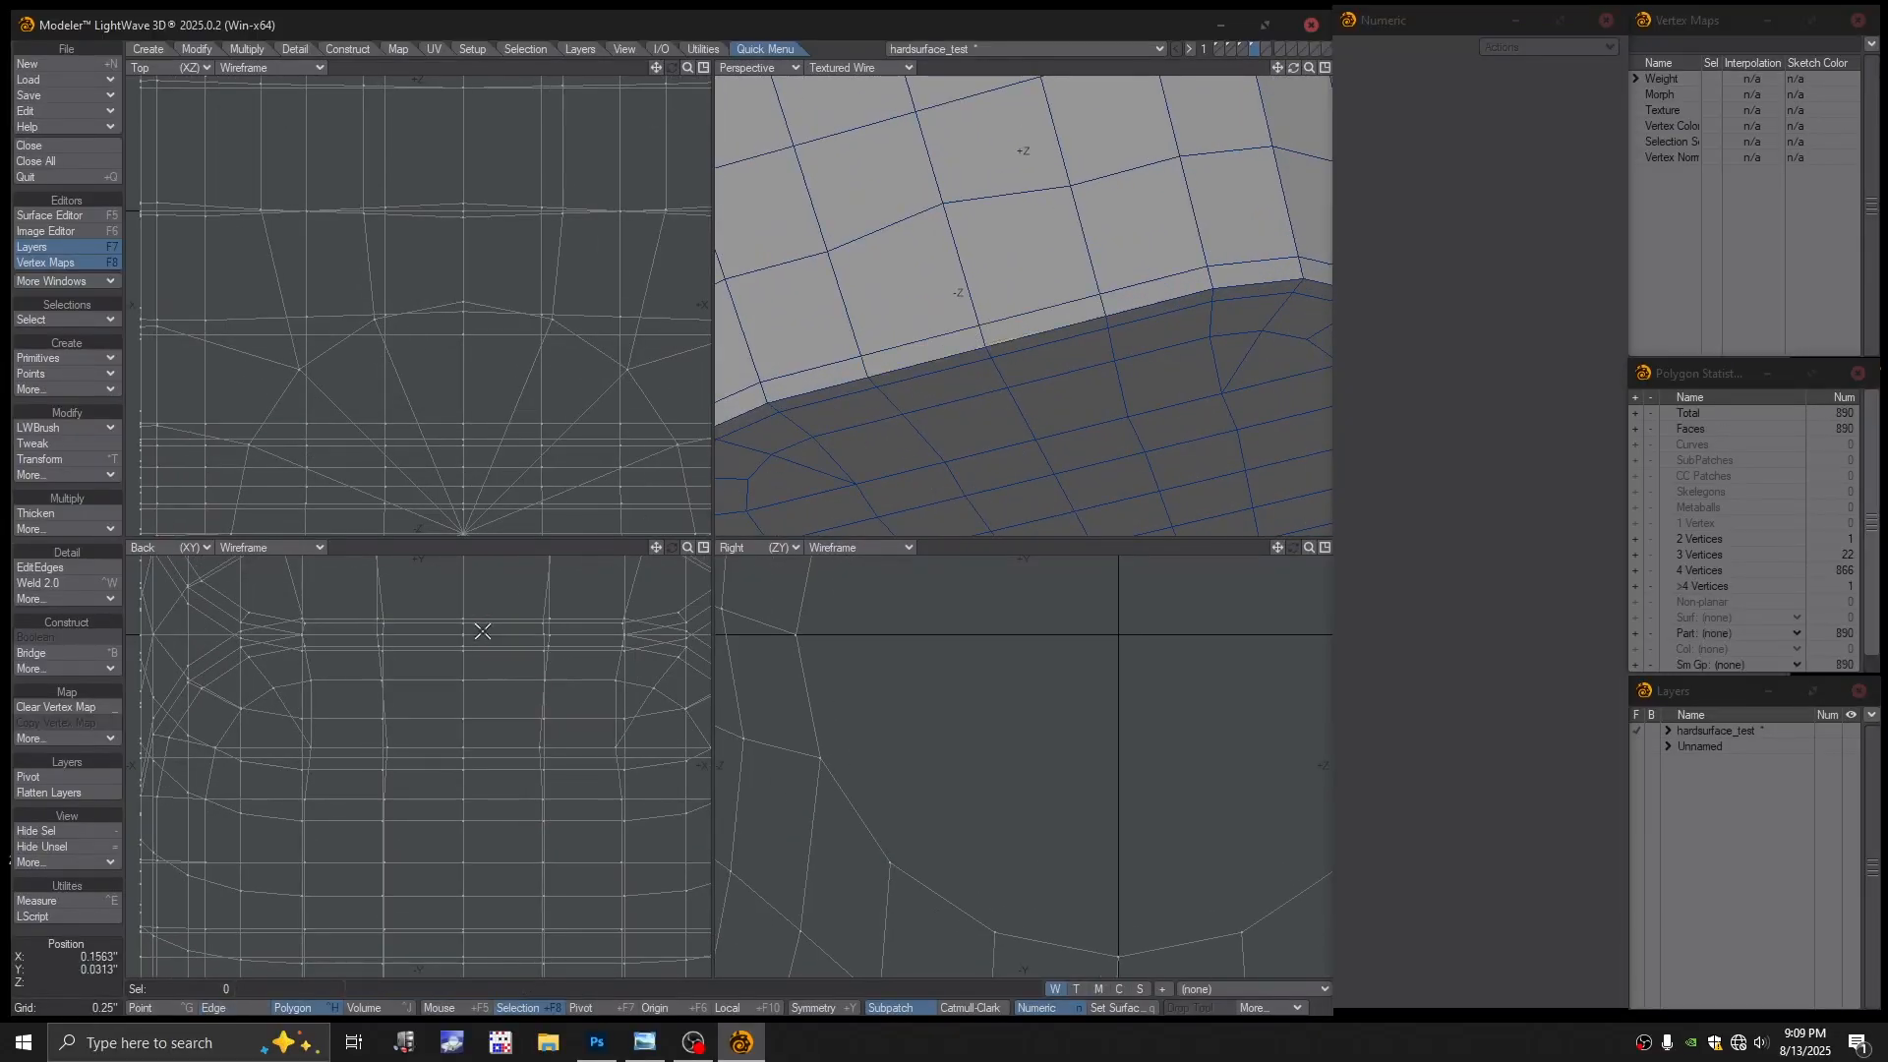
left_click_drag(480, 628, 461, 631)
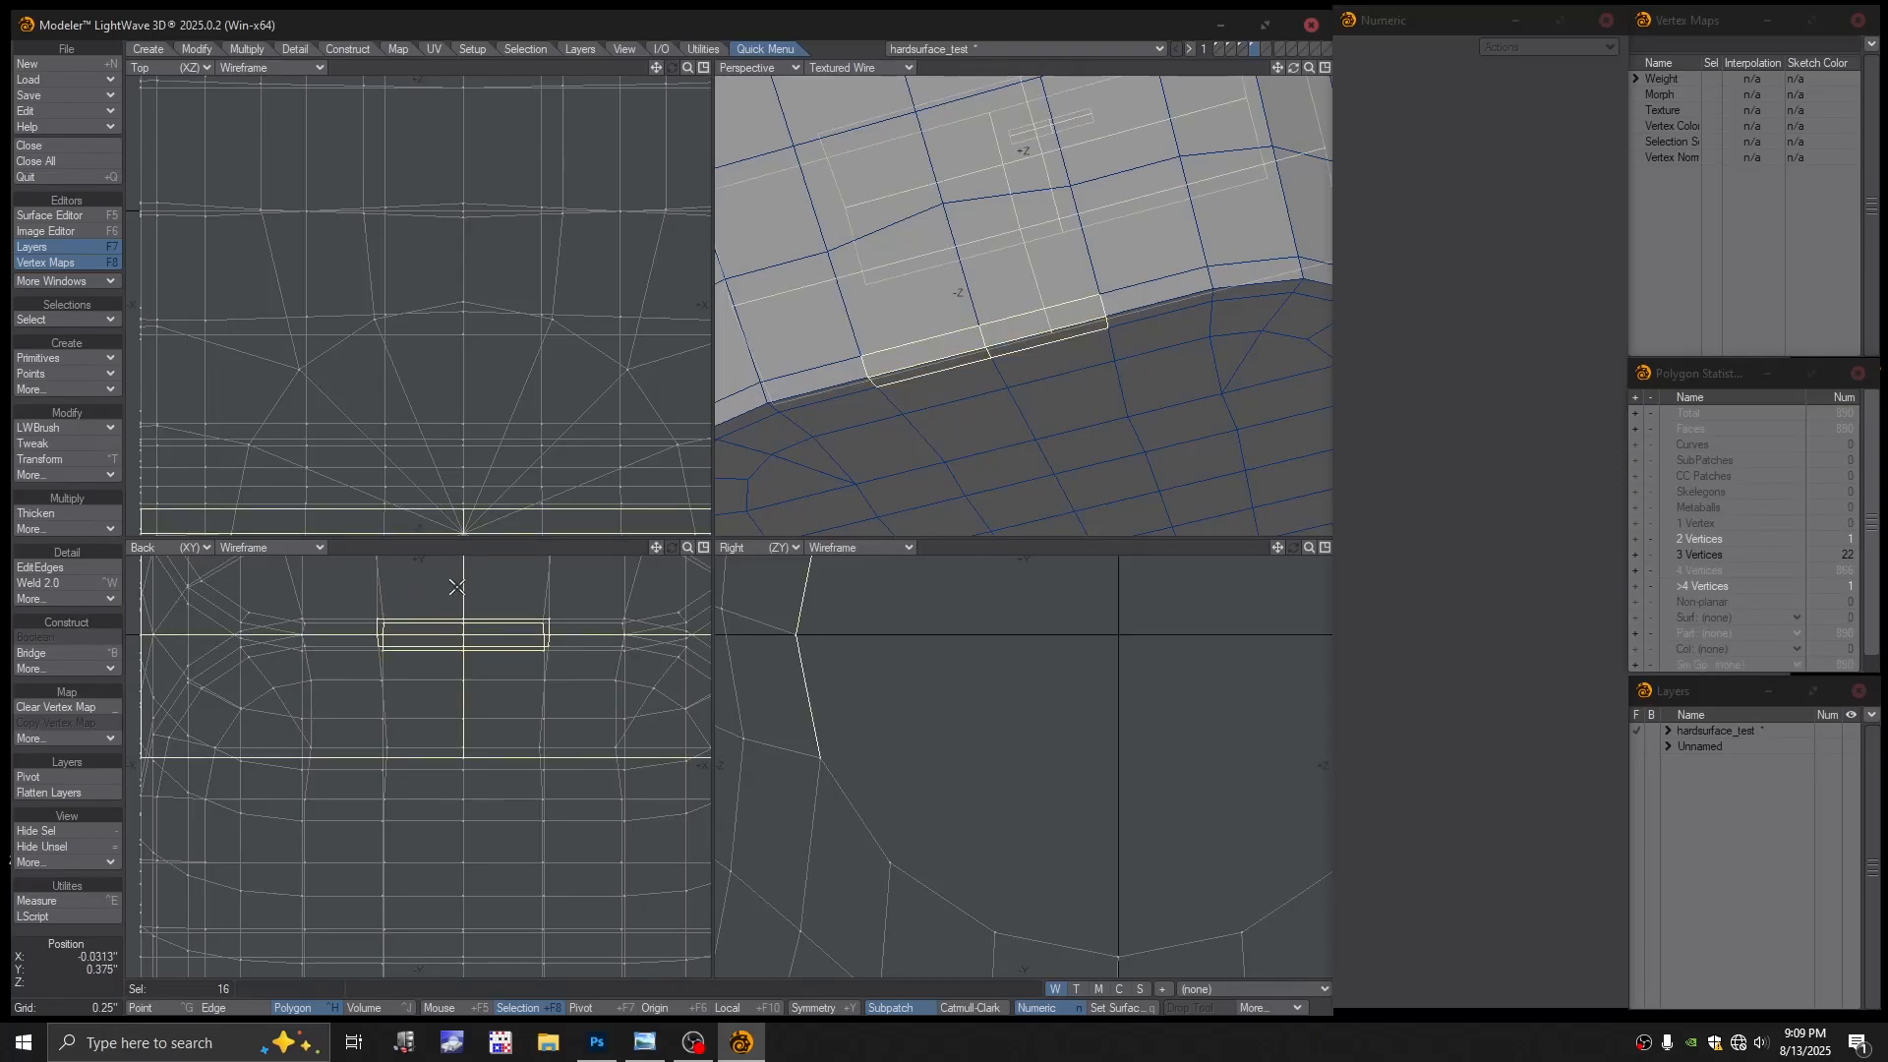
mouse_move(315, 619)
left_mouse_down()
mouse_move(489, 793)
mouse_move(581, 586)
left_mouse_up()
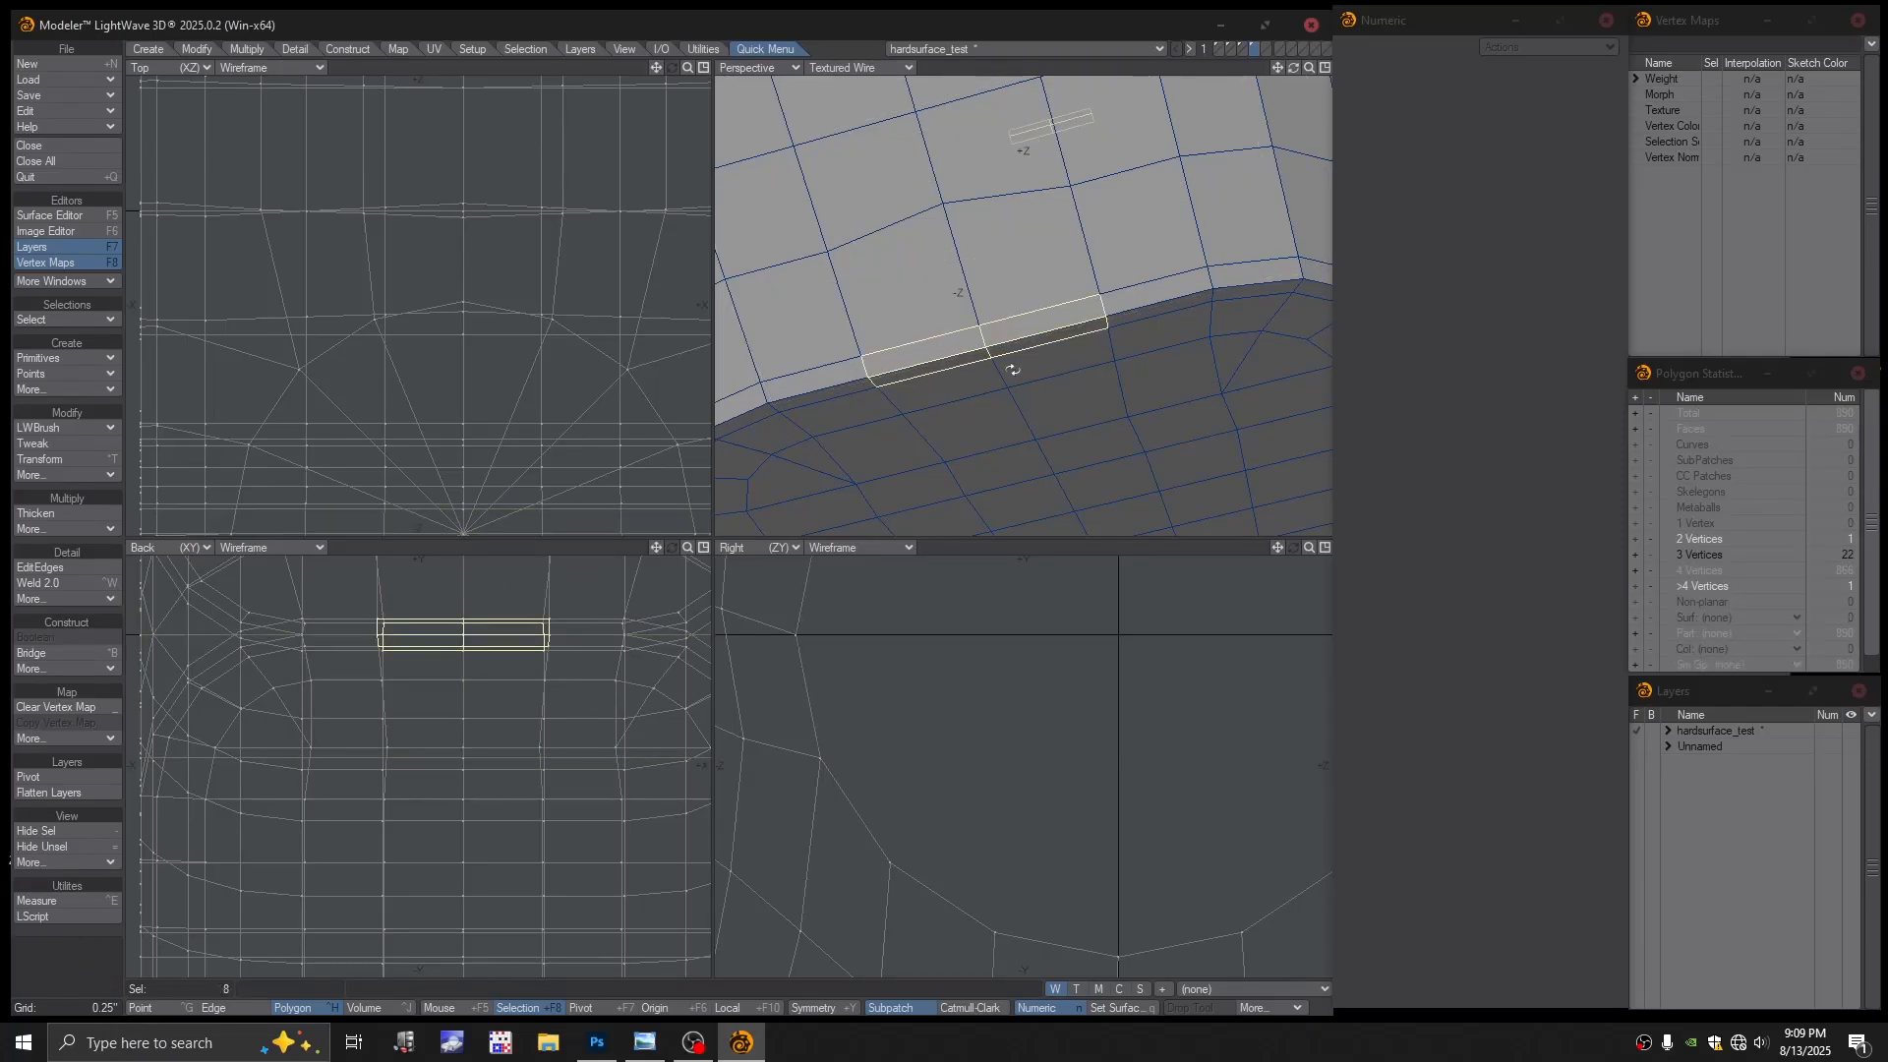
key("a")
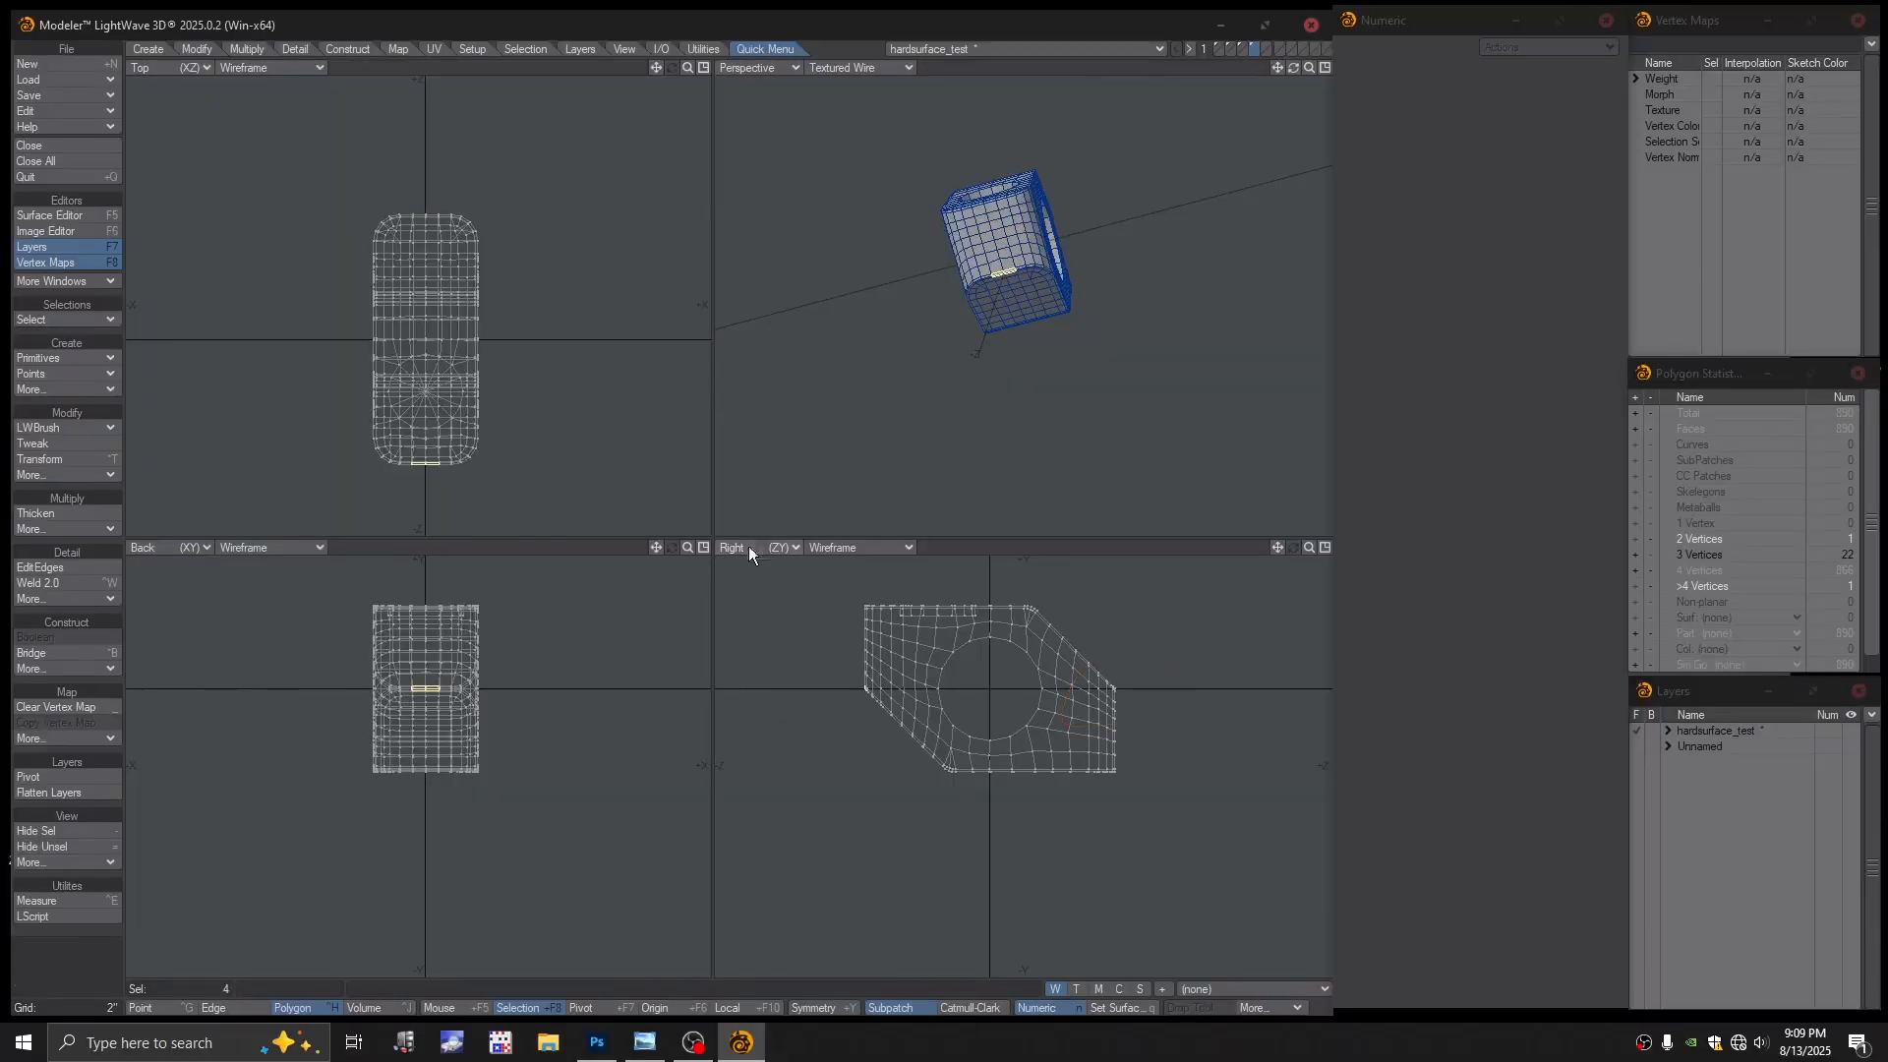
key("shift+a")
scroll(1141, 370, "down", 2)
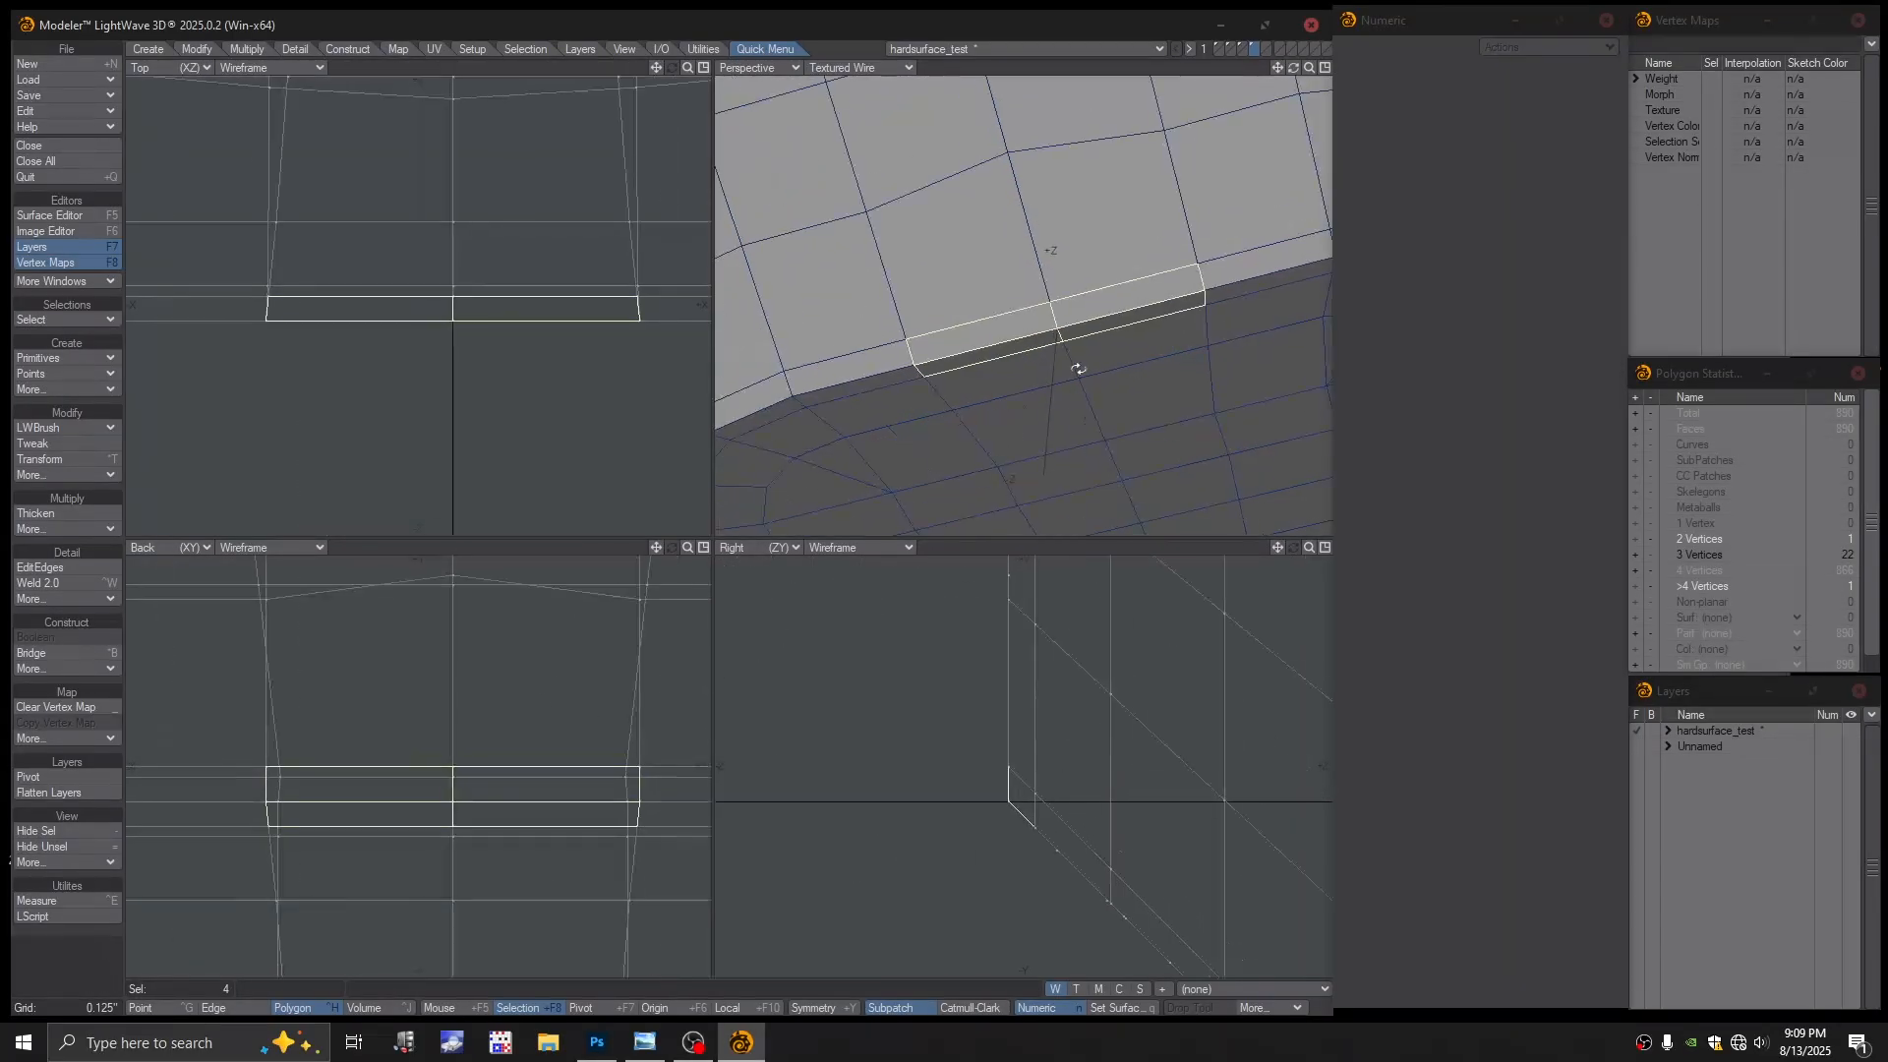
left_click_drag(1078, 367, 1007, 353, "alt")
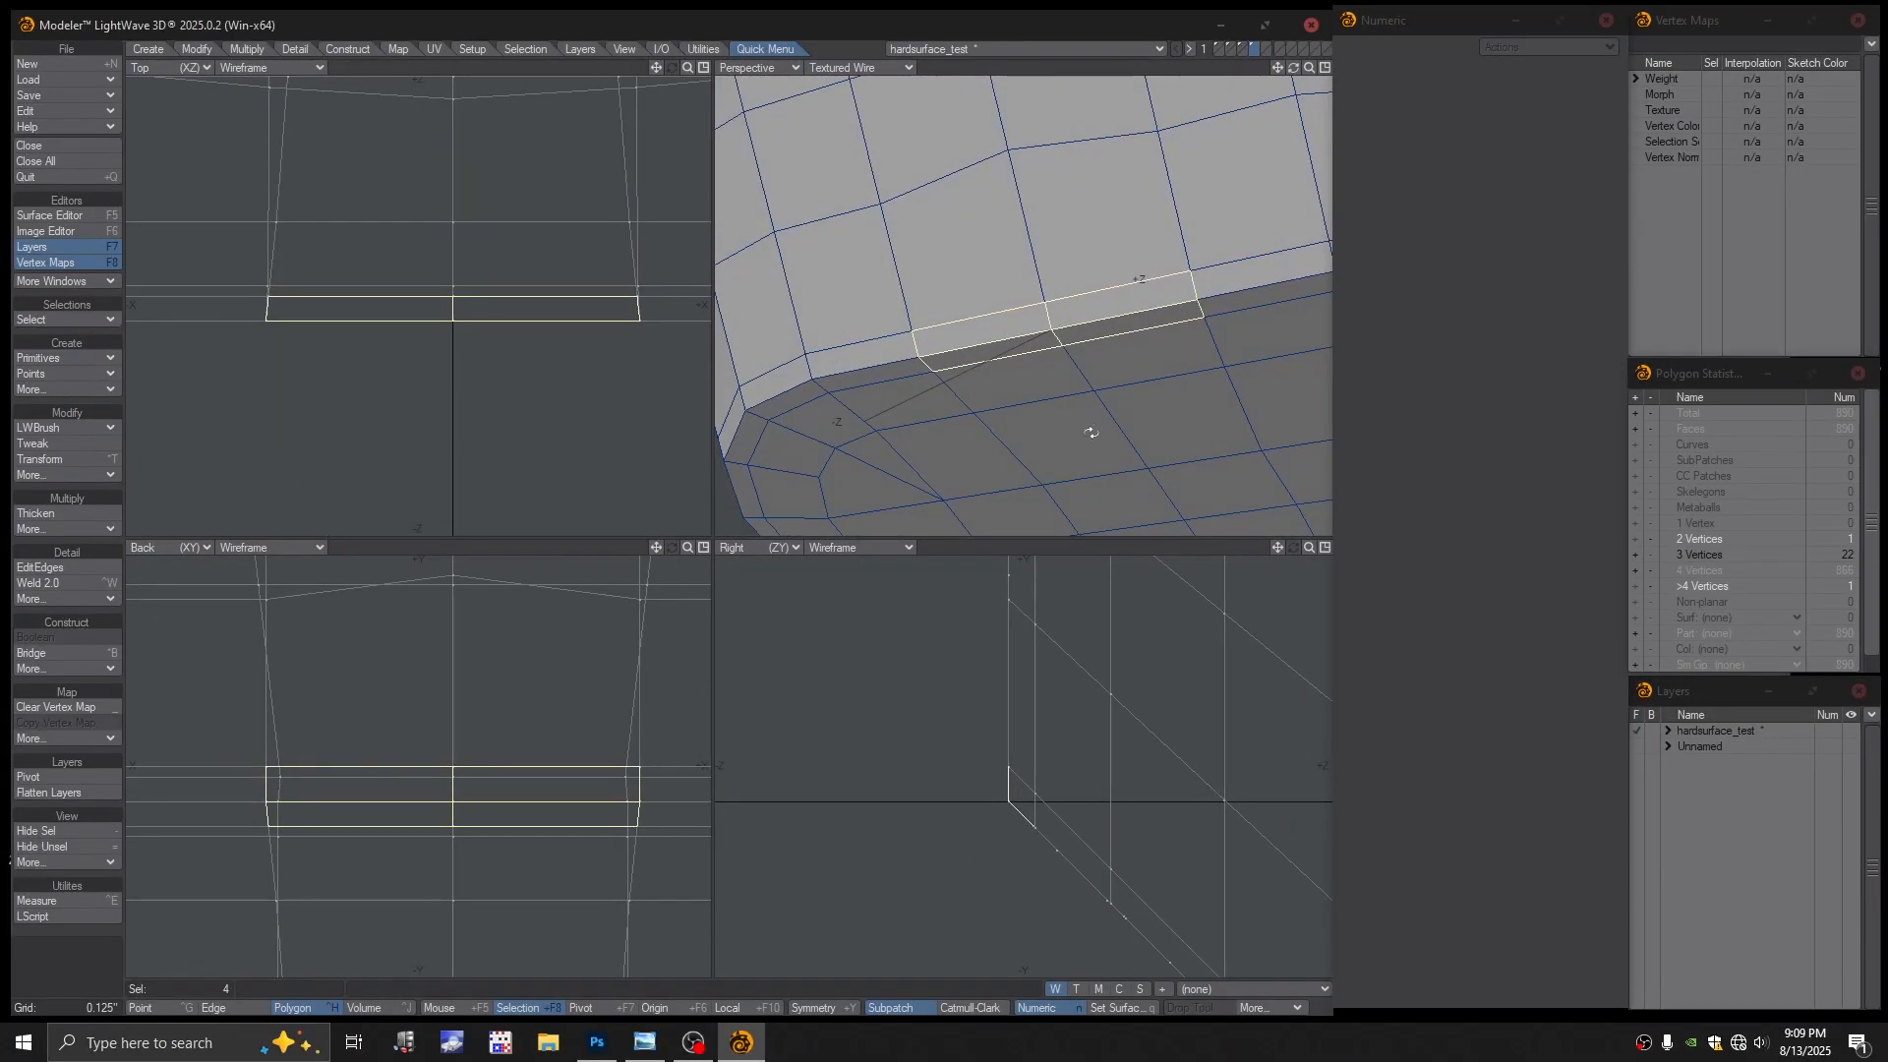
left_click_drag(1091, 433, 979, 528, "alt")
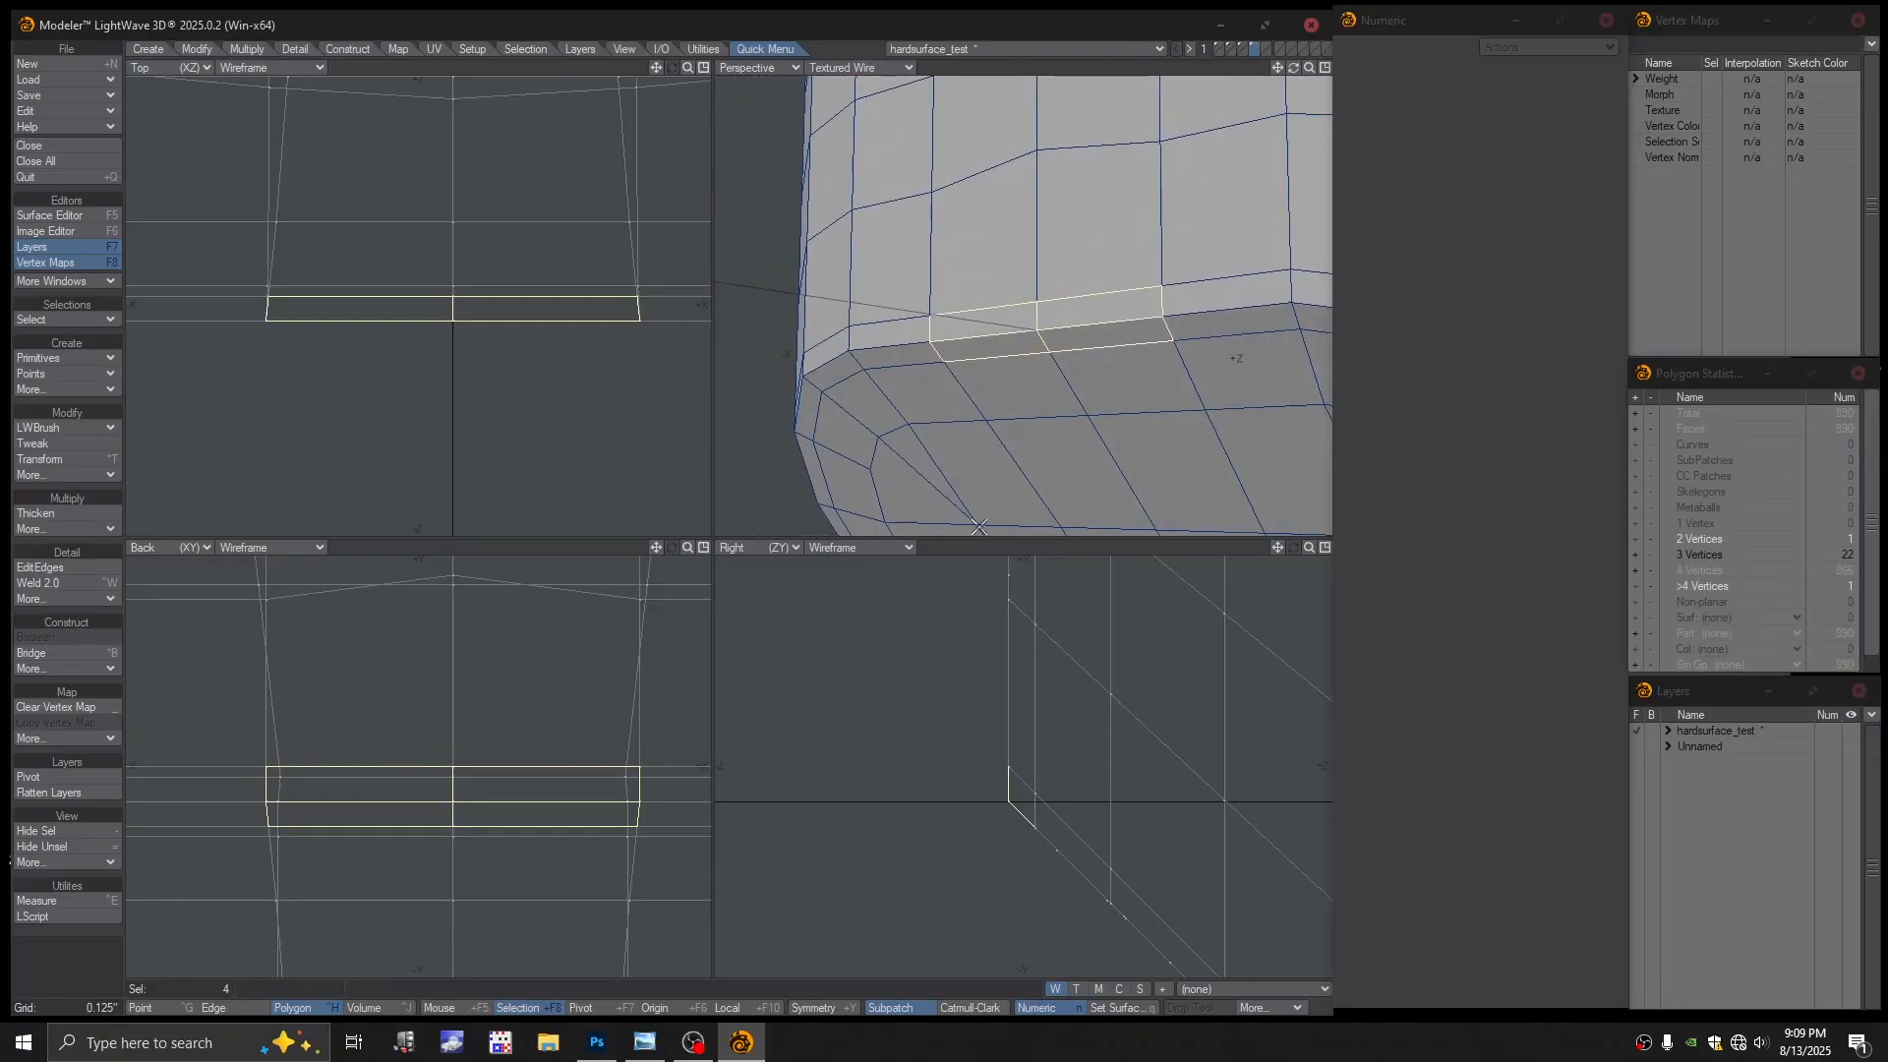
key("slash")
Select four rim-edge polygons in the side view and zoom in, then deselect and enter Point mode
left_click_drag(996, 795, 1012, 808)
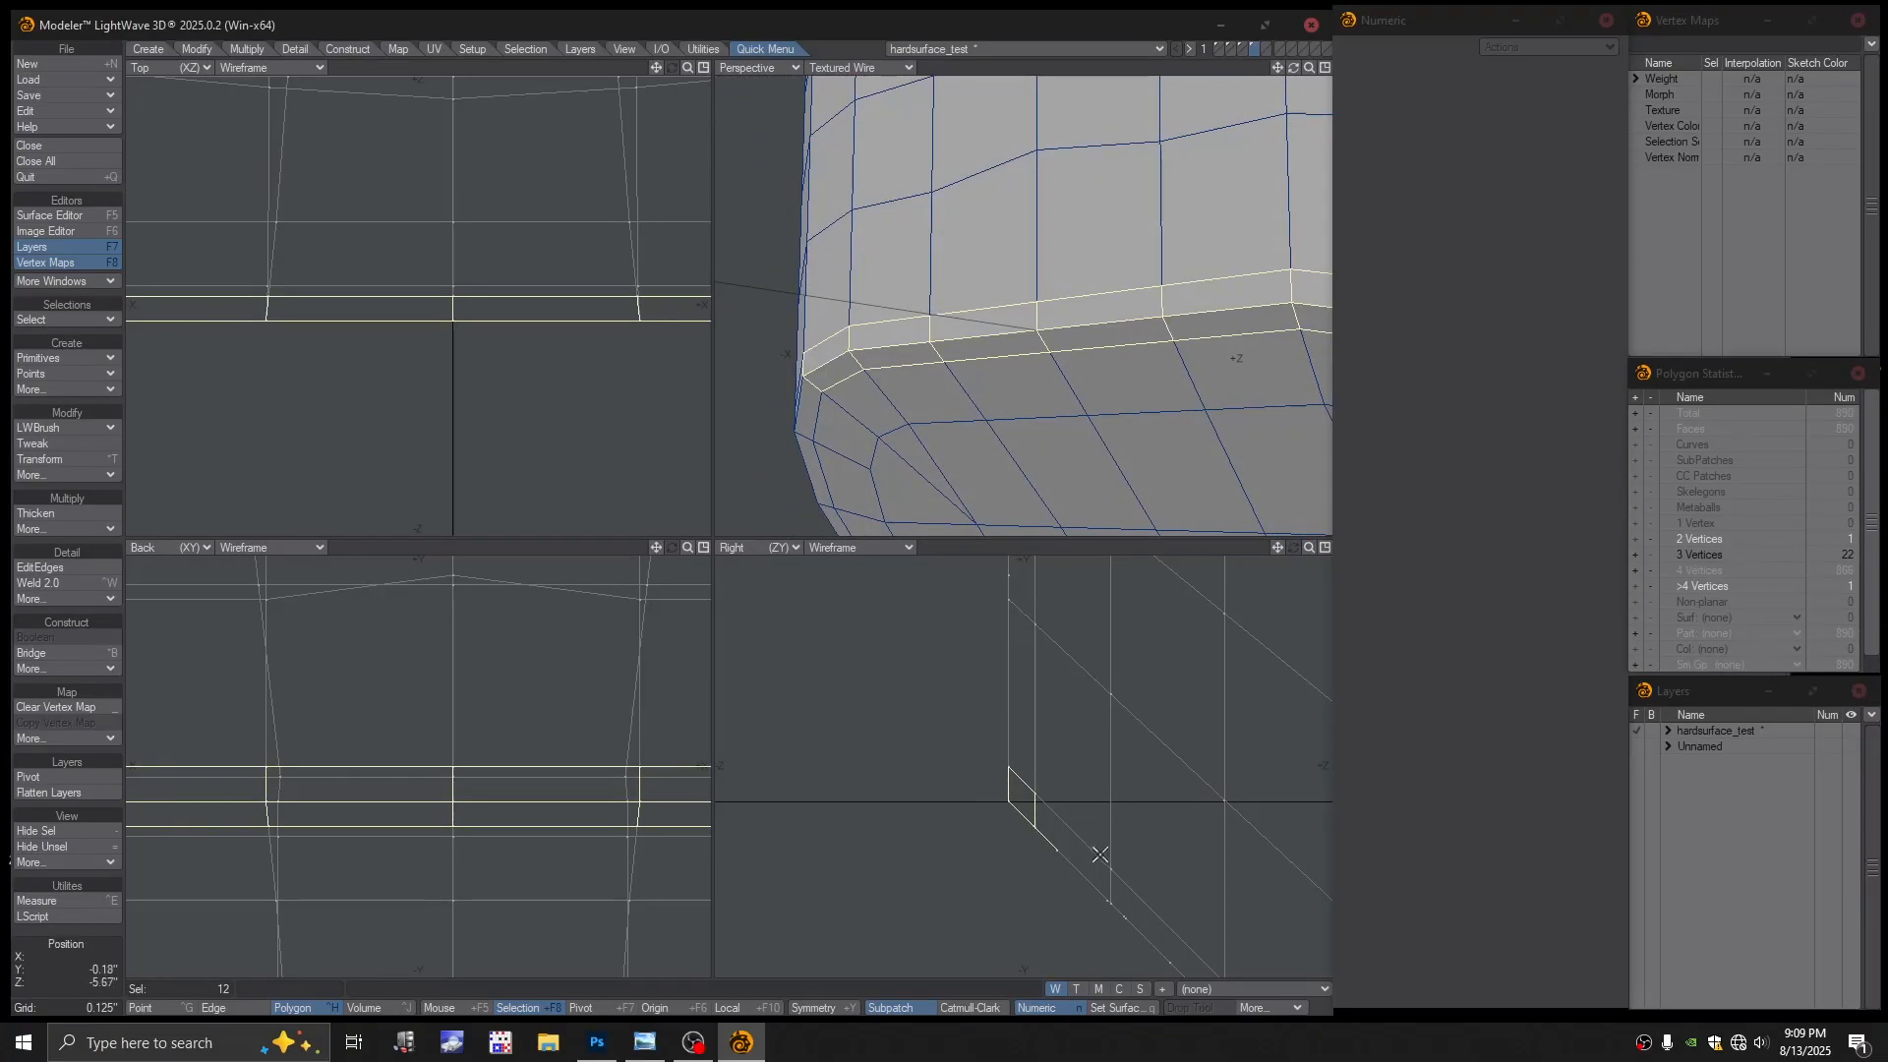
mouse_move(665, 745)
left_mouse_down()
mouse_move(675, 826)
mouse_move(515, 806)
mouse_move(493, 852)
mouse_move(433, 787)
left_mouse_up()
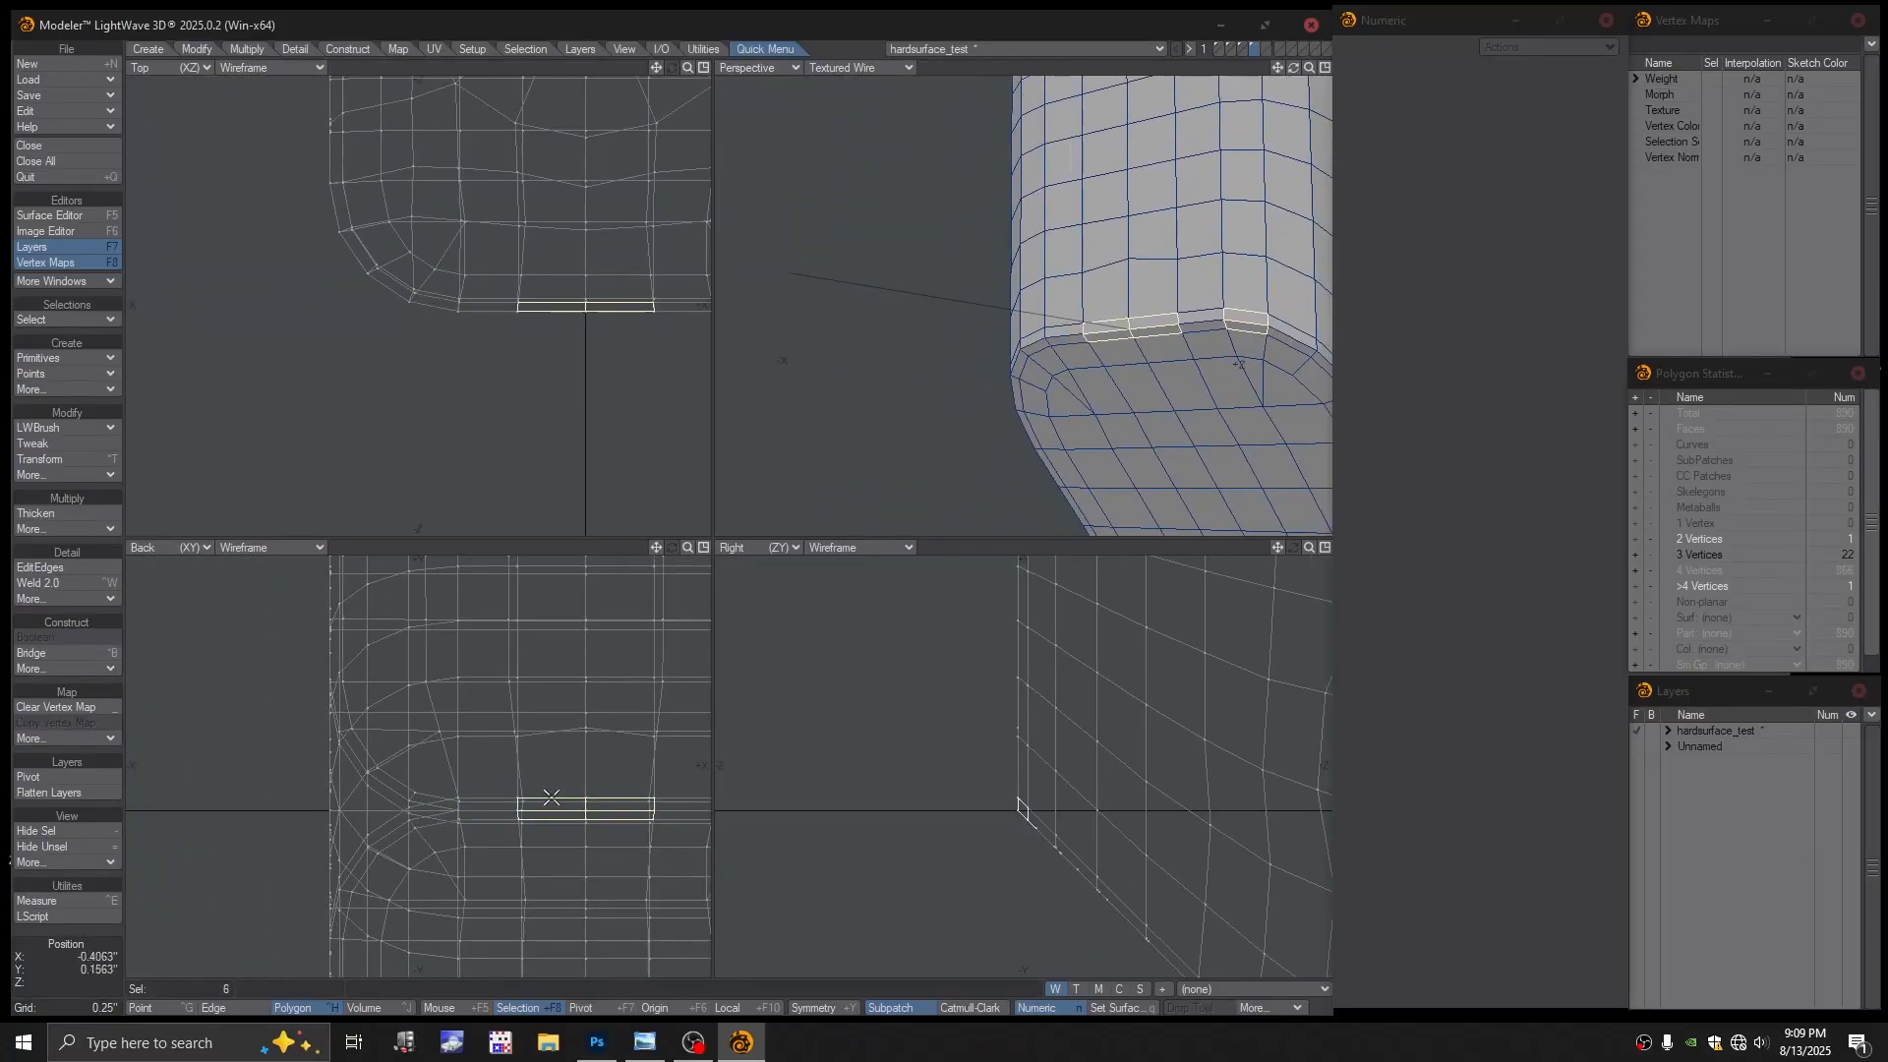
left_click_drag(585, 786, 602, 843, "alt")
key("shift+a")
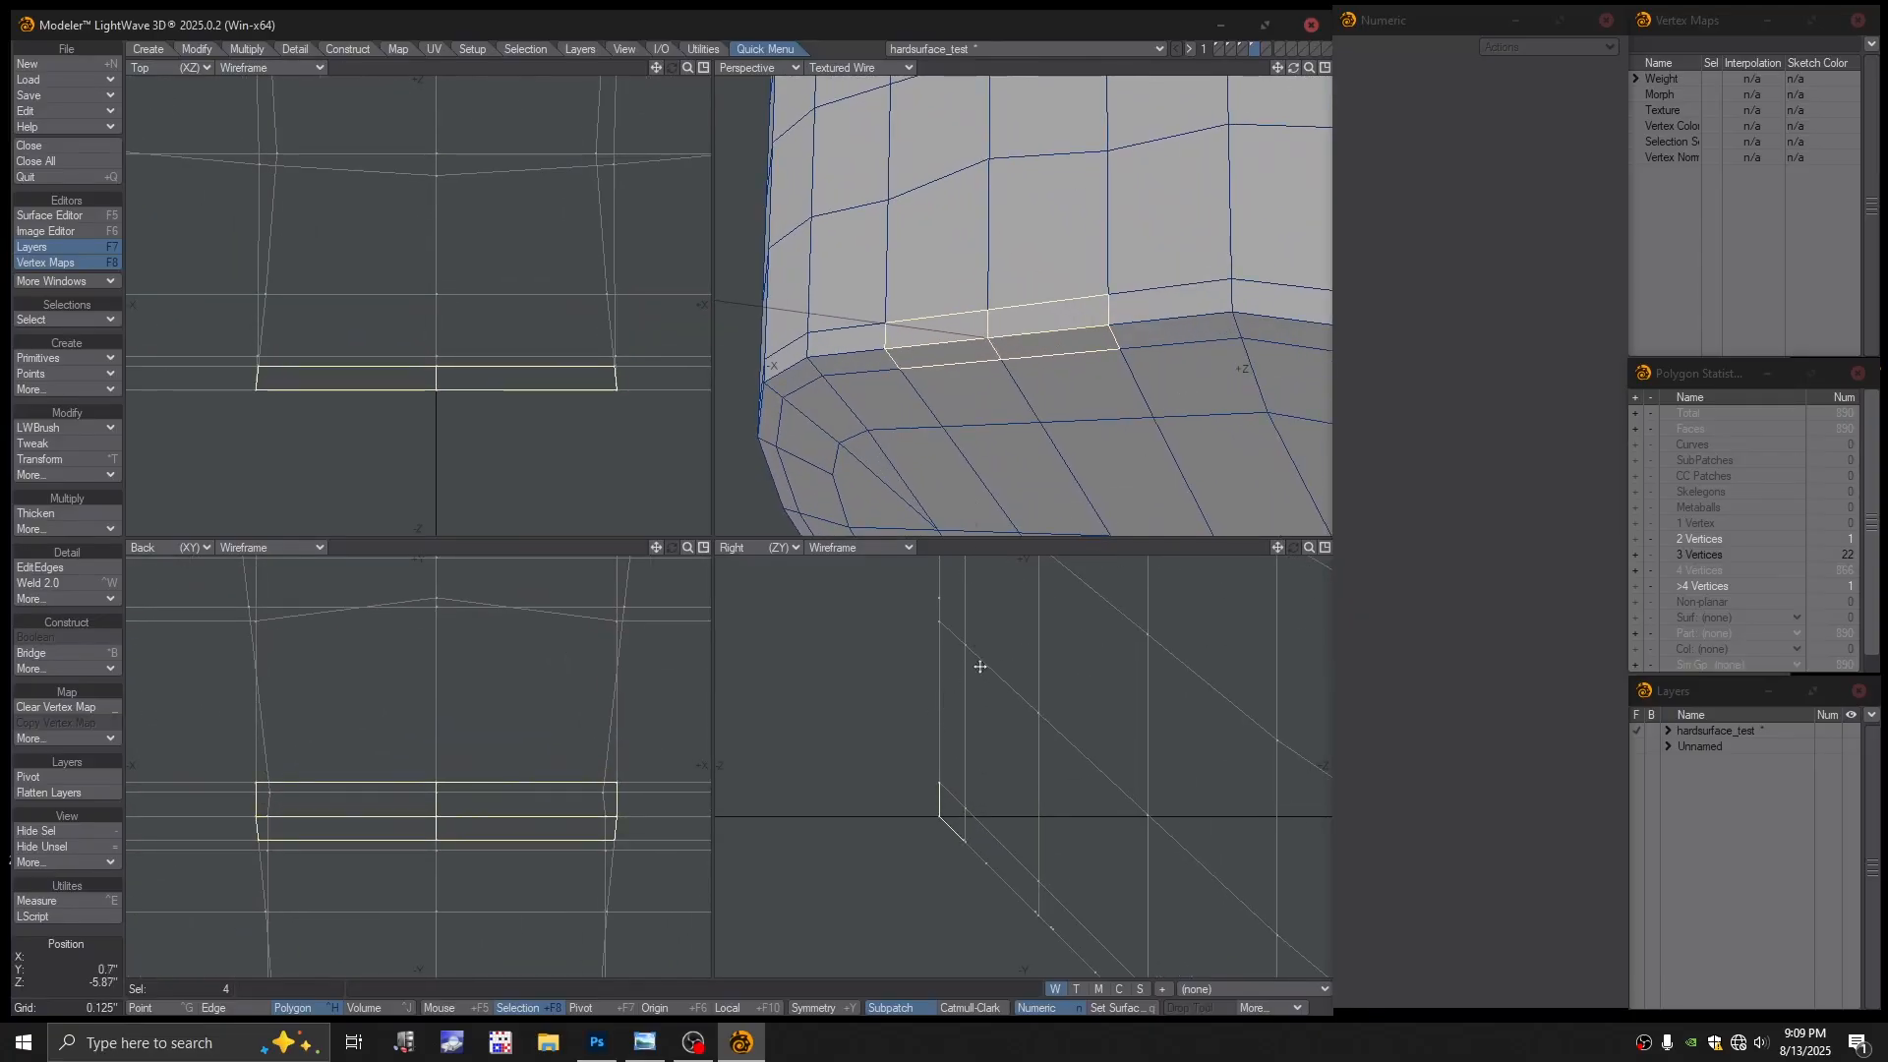
left_click(1033, 552)
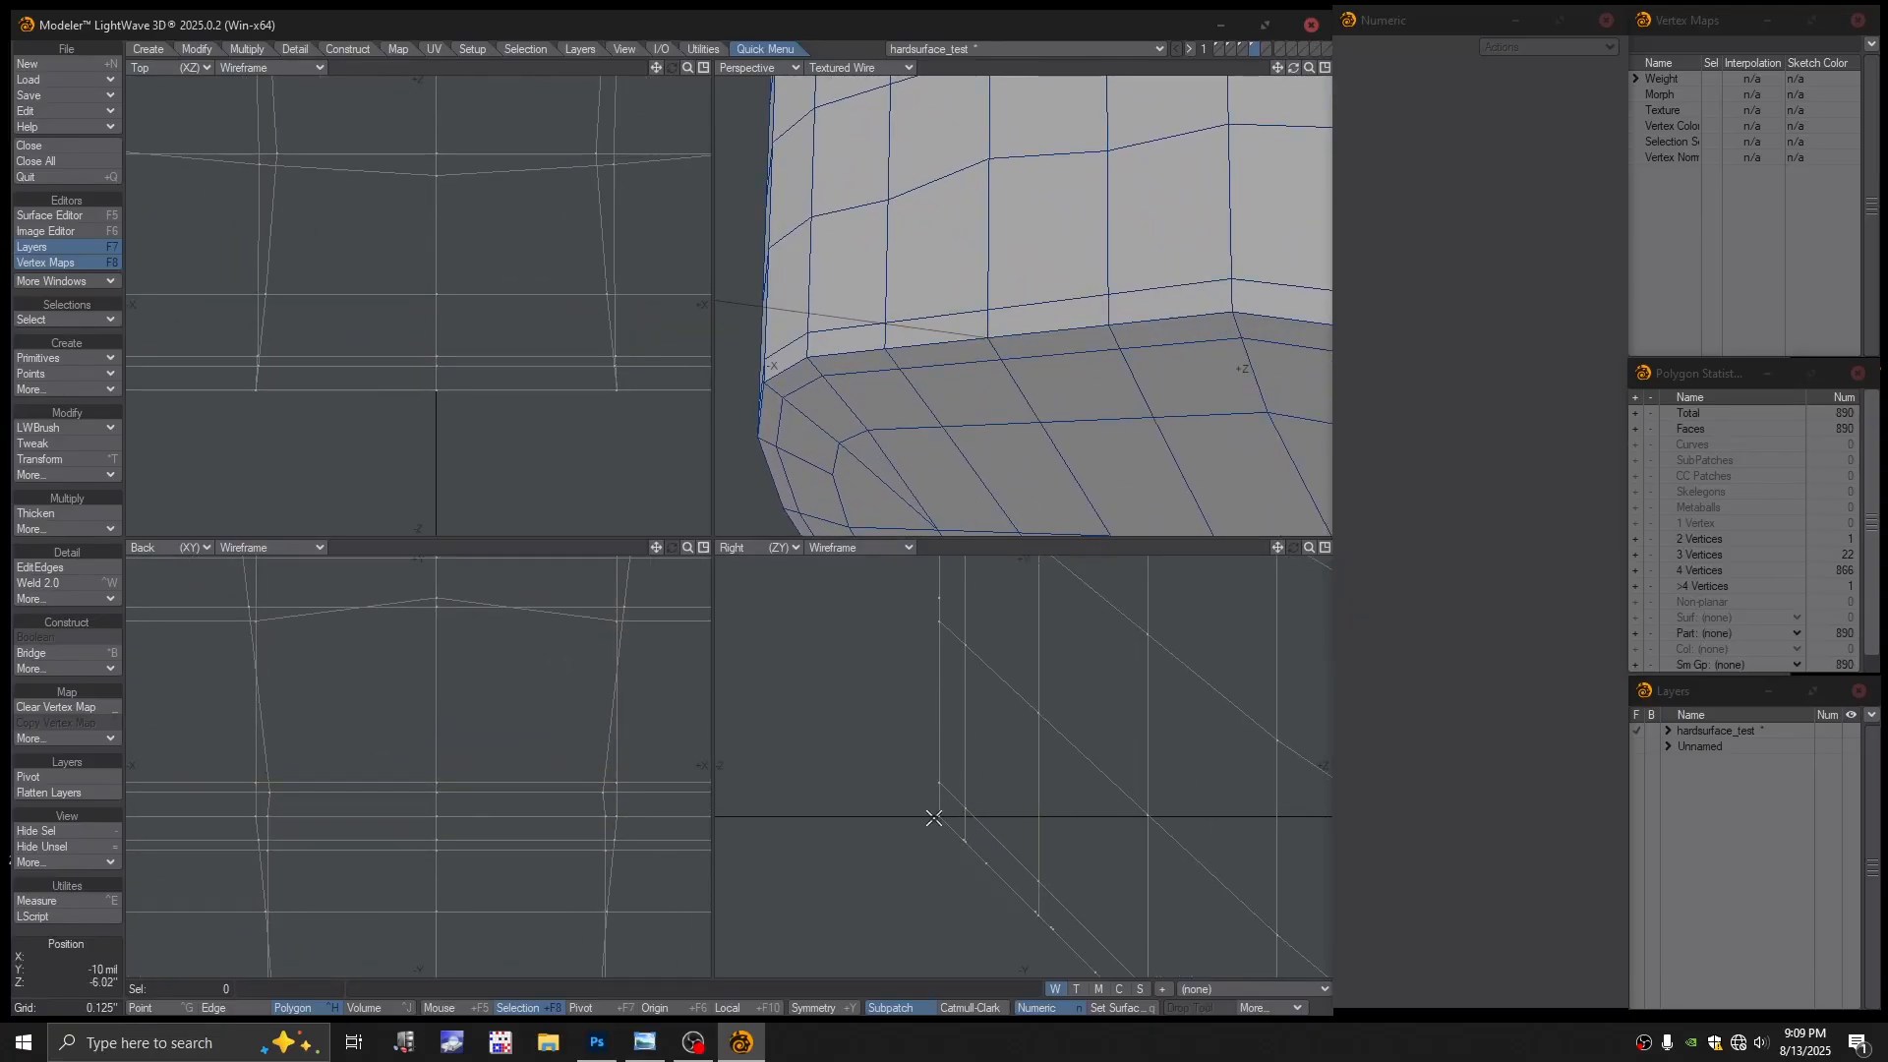
key("ctrl+g")
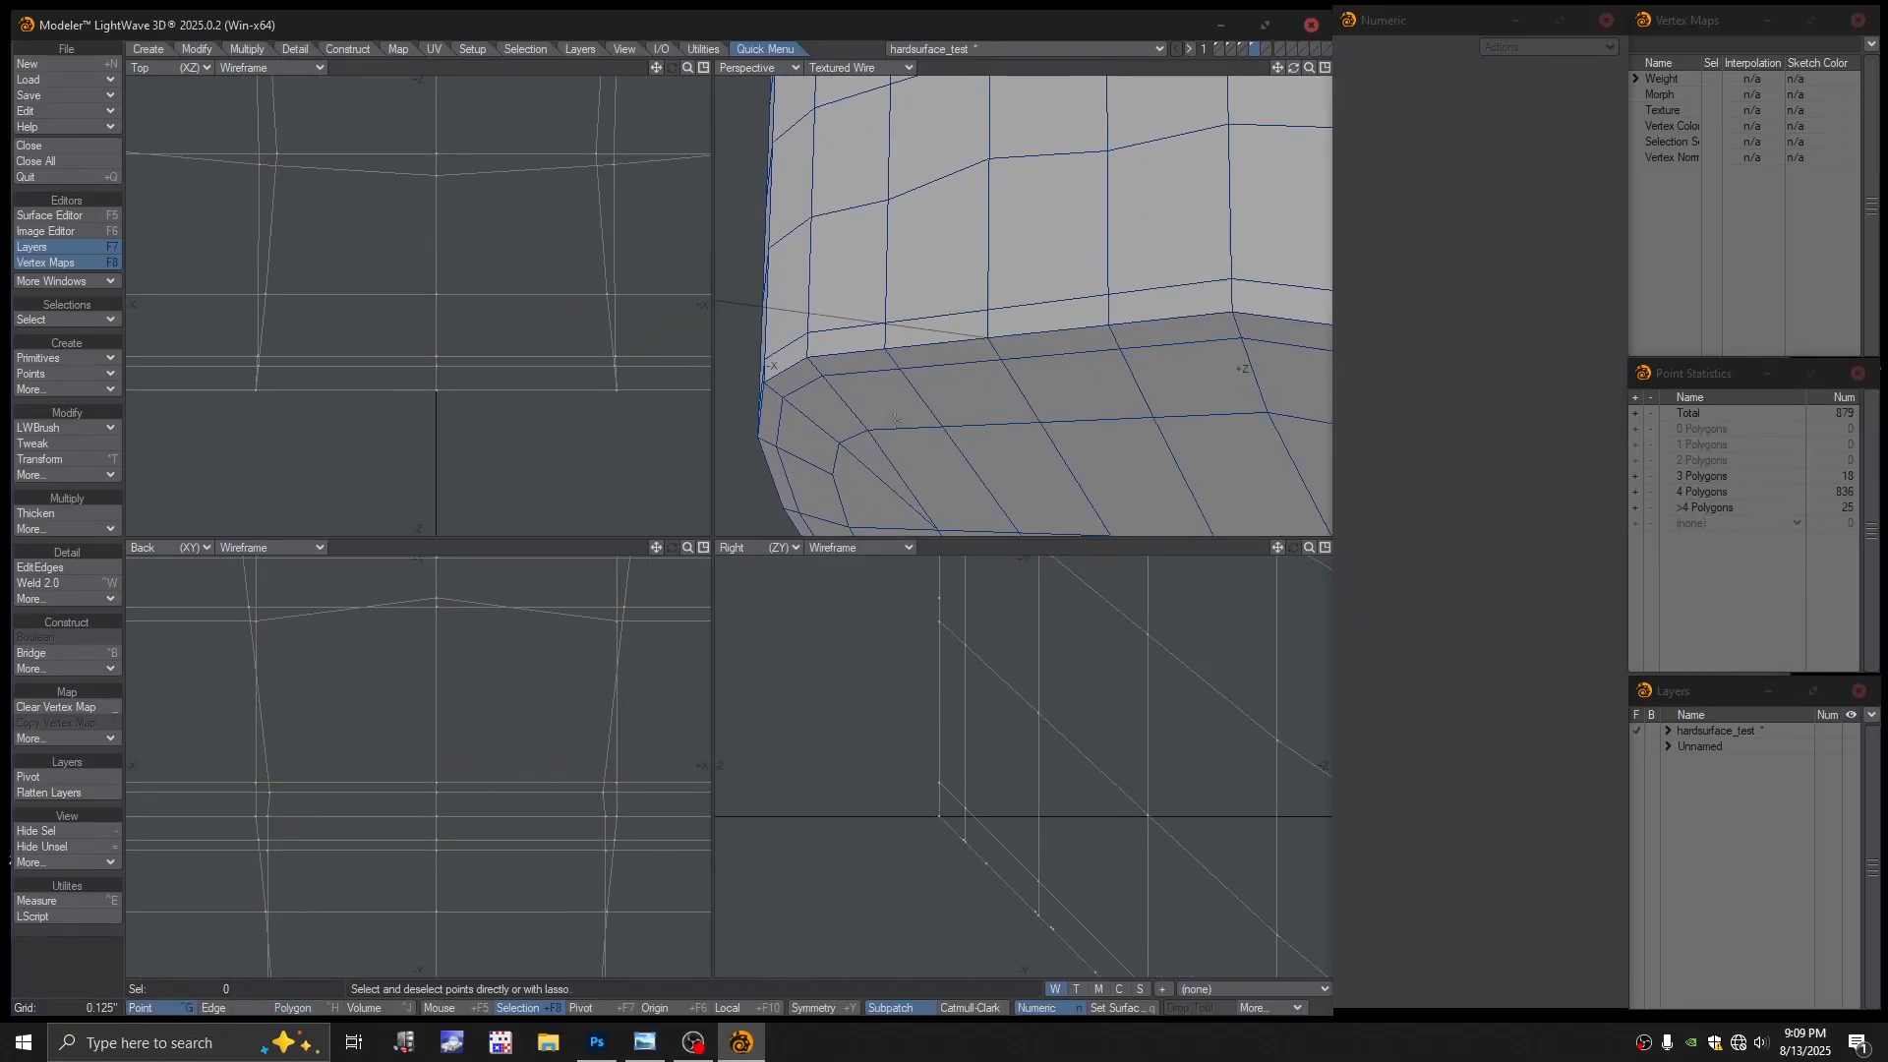
Set the perspective view to Color Wireframe and test-select points near the rim corner
left_click(866, 66)
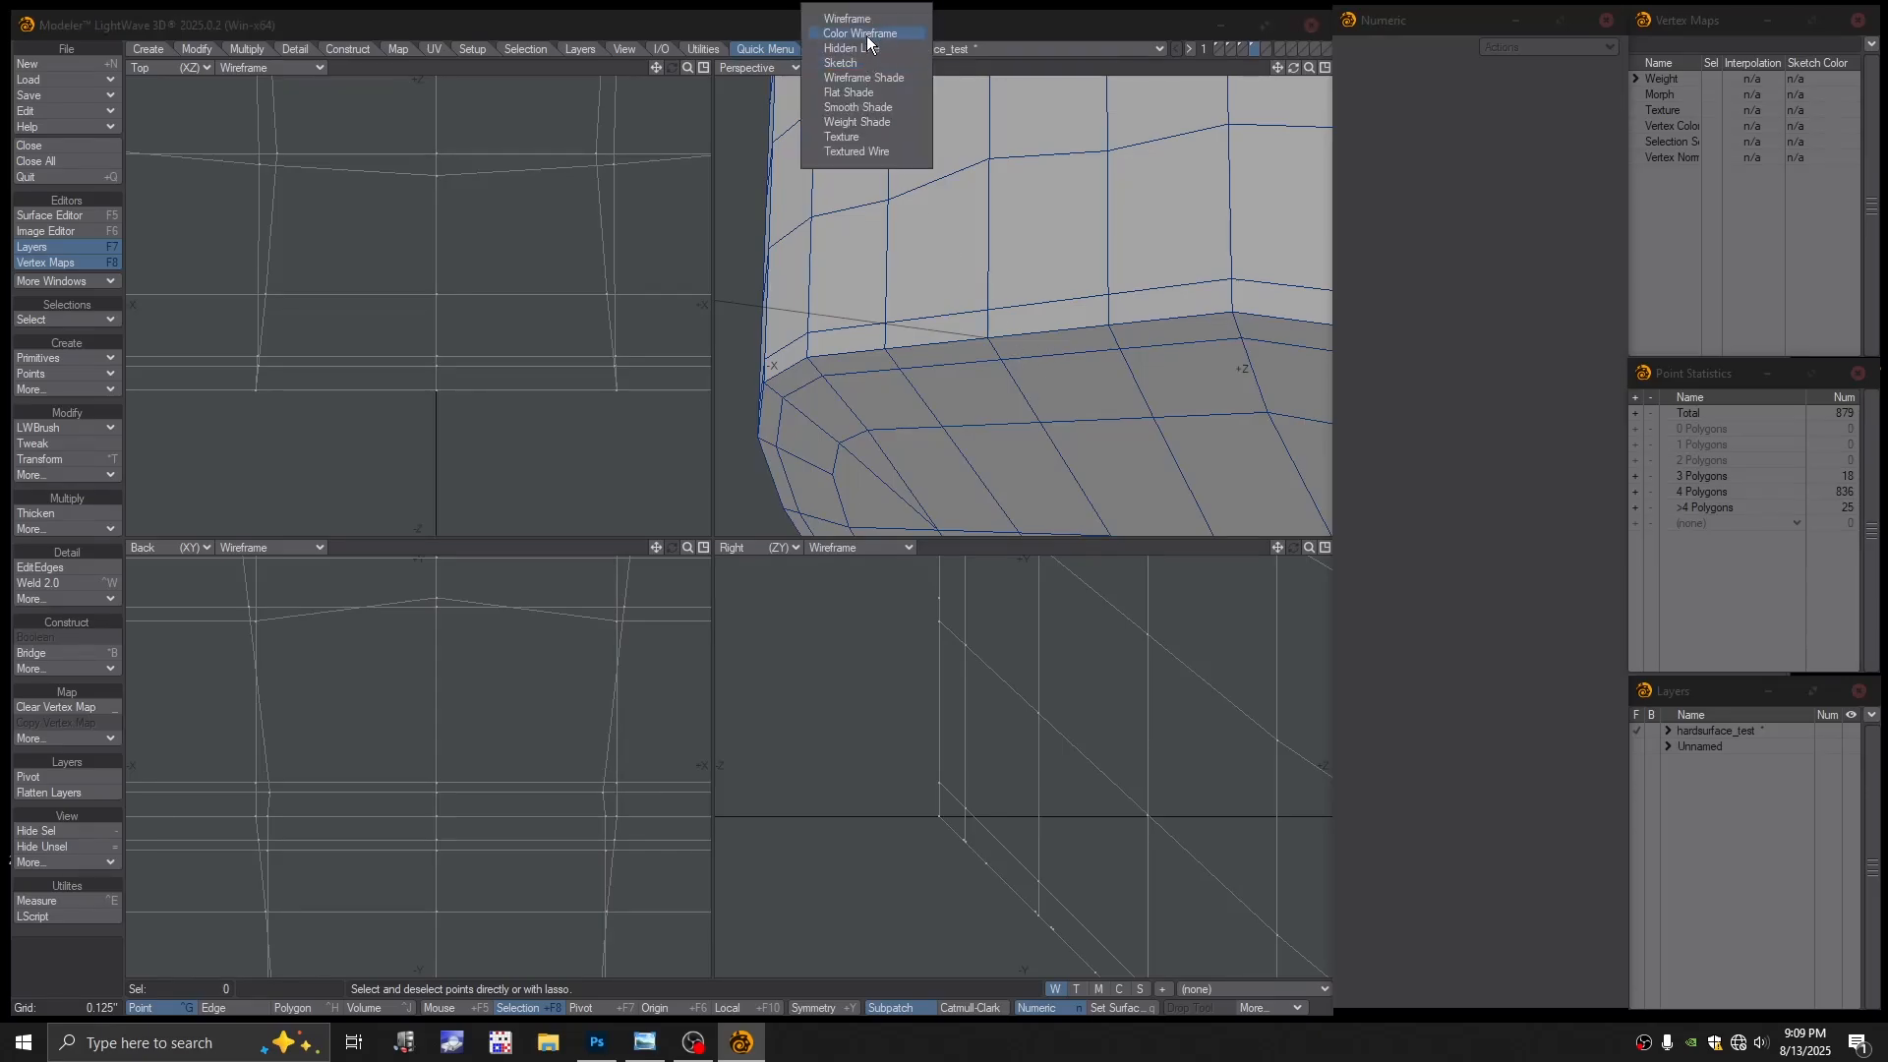
left_click(881, 37)
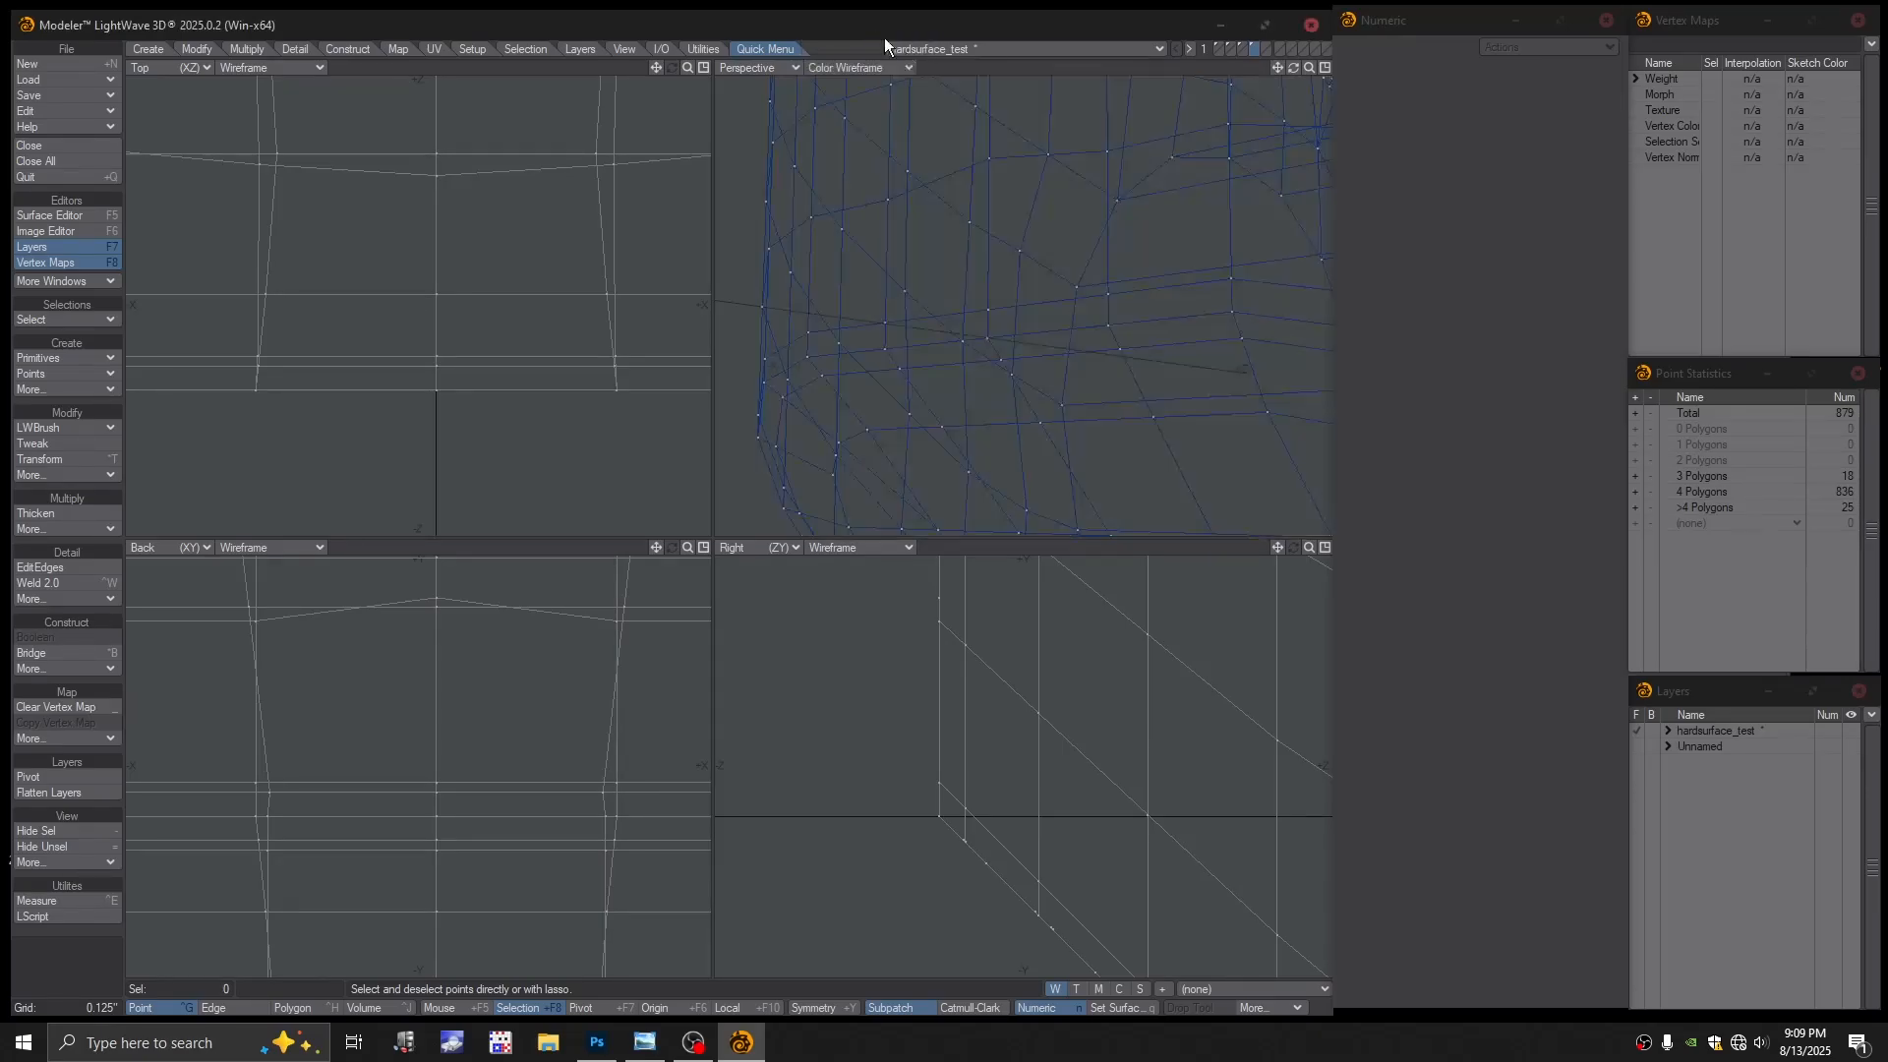
left_click(988, 337)
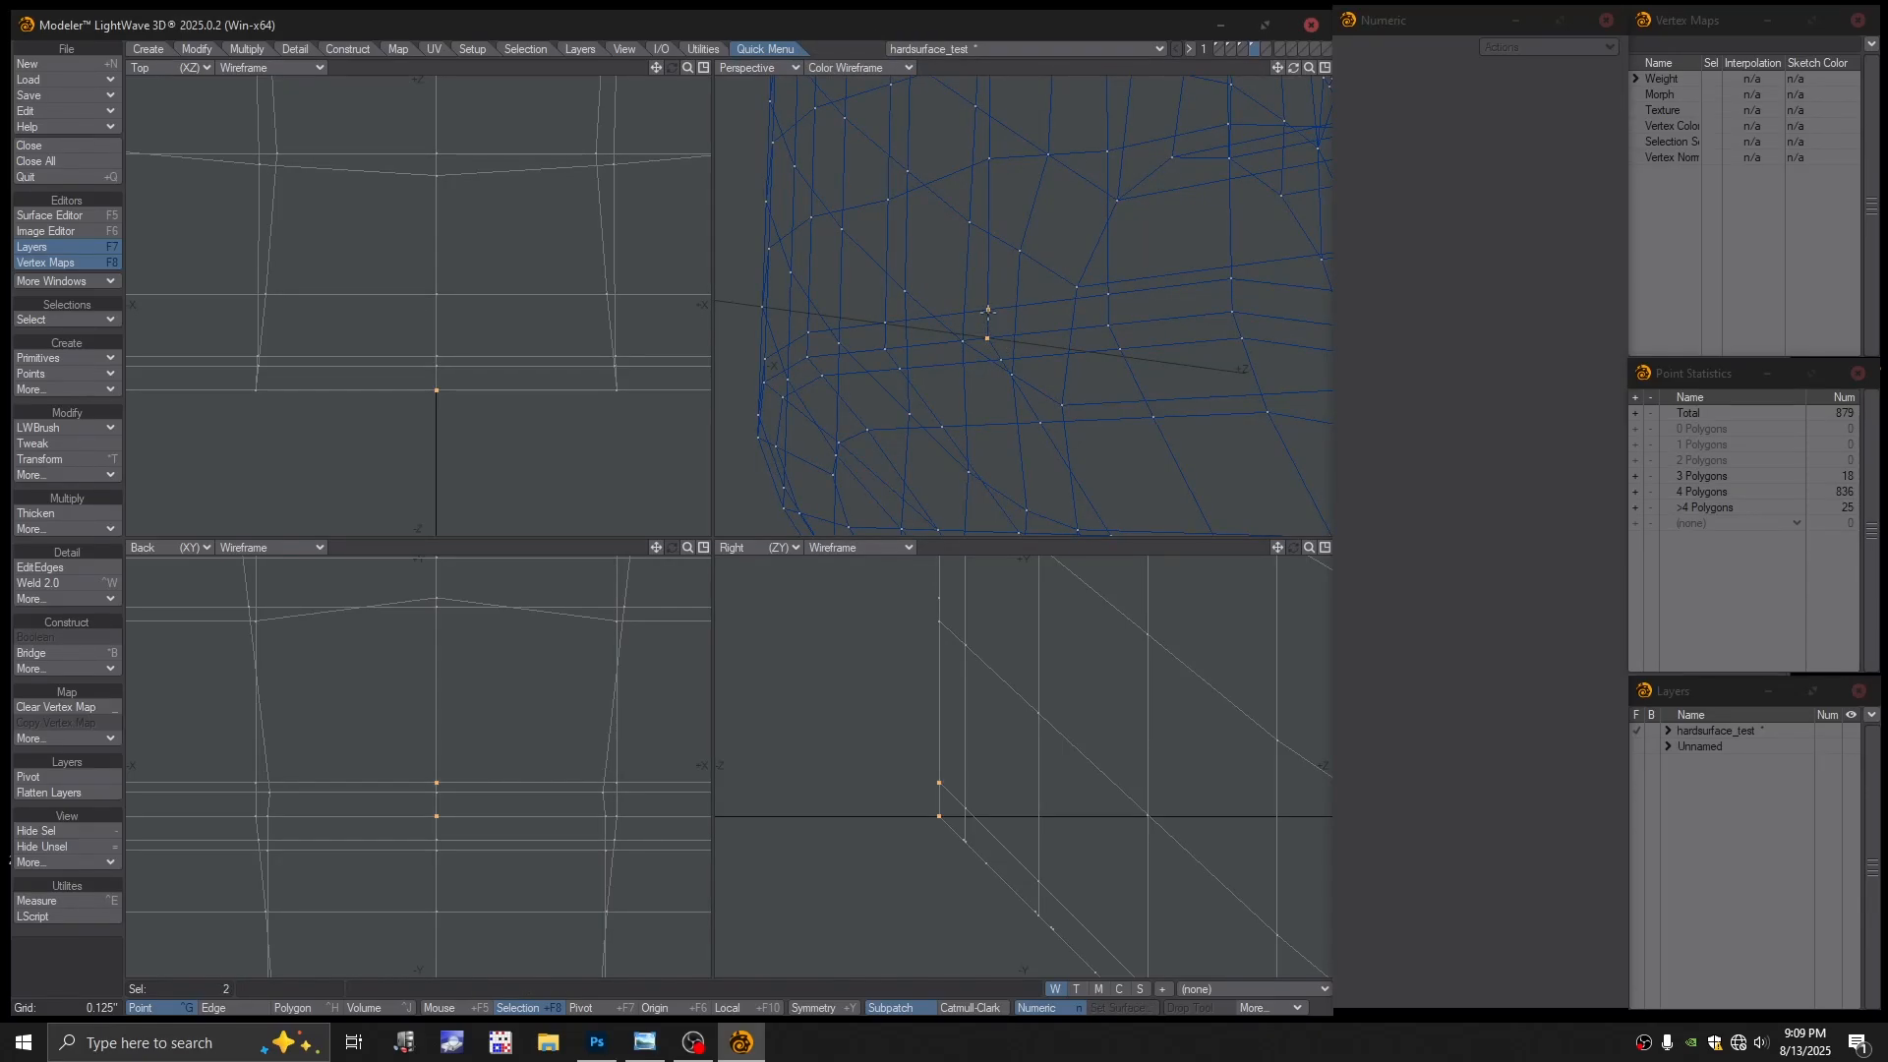
left_click_drag(1016, 329, 1089, 373, "alt")
key("slash")
key("slash")
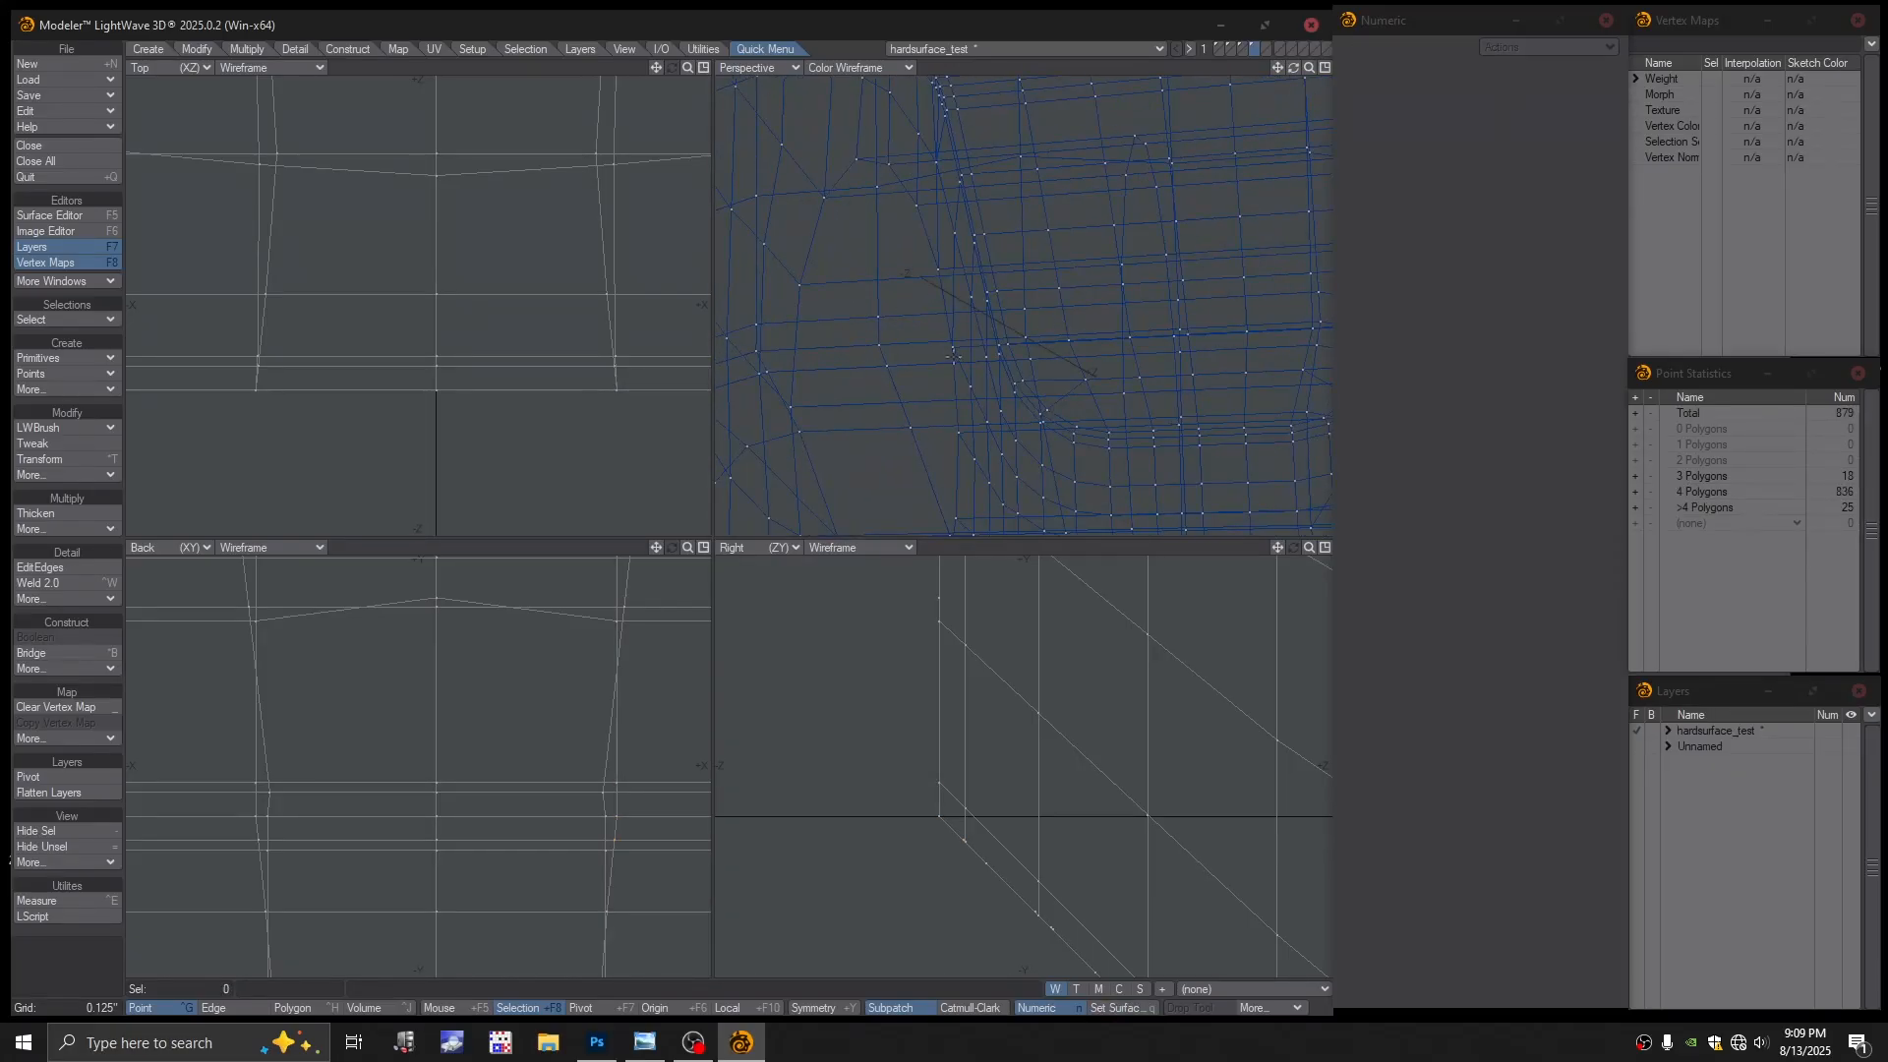
left_click_drag(890, 375, 879, 345)
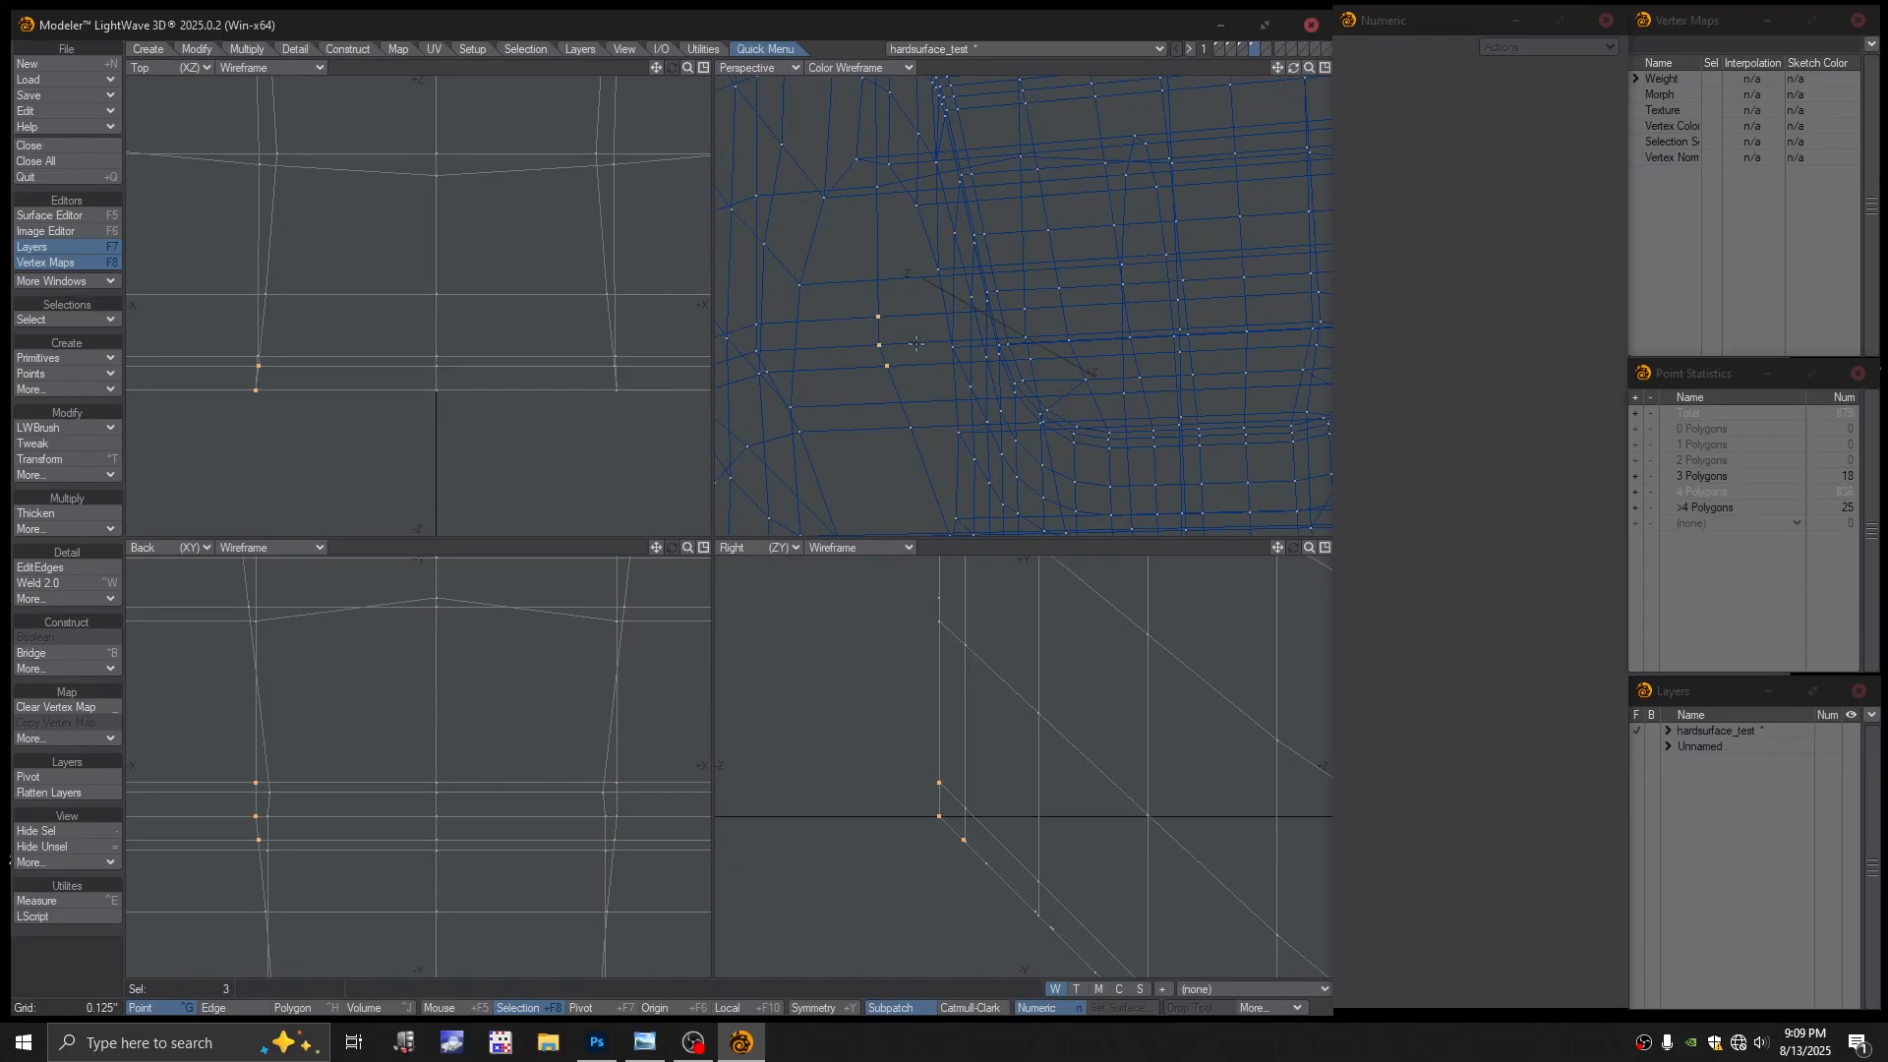
key("slash")
left_click_drag(1049, 358, 1010, 338, "alt")
In Edge mode, test-select the short and horizontal edges near the pocket, deselecting each
key("space")
left_click(1006, 330)
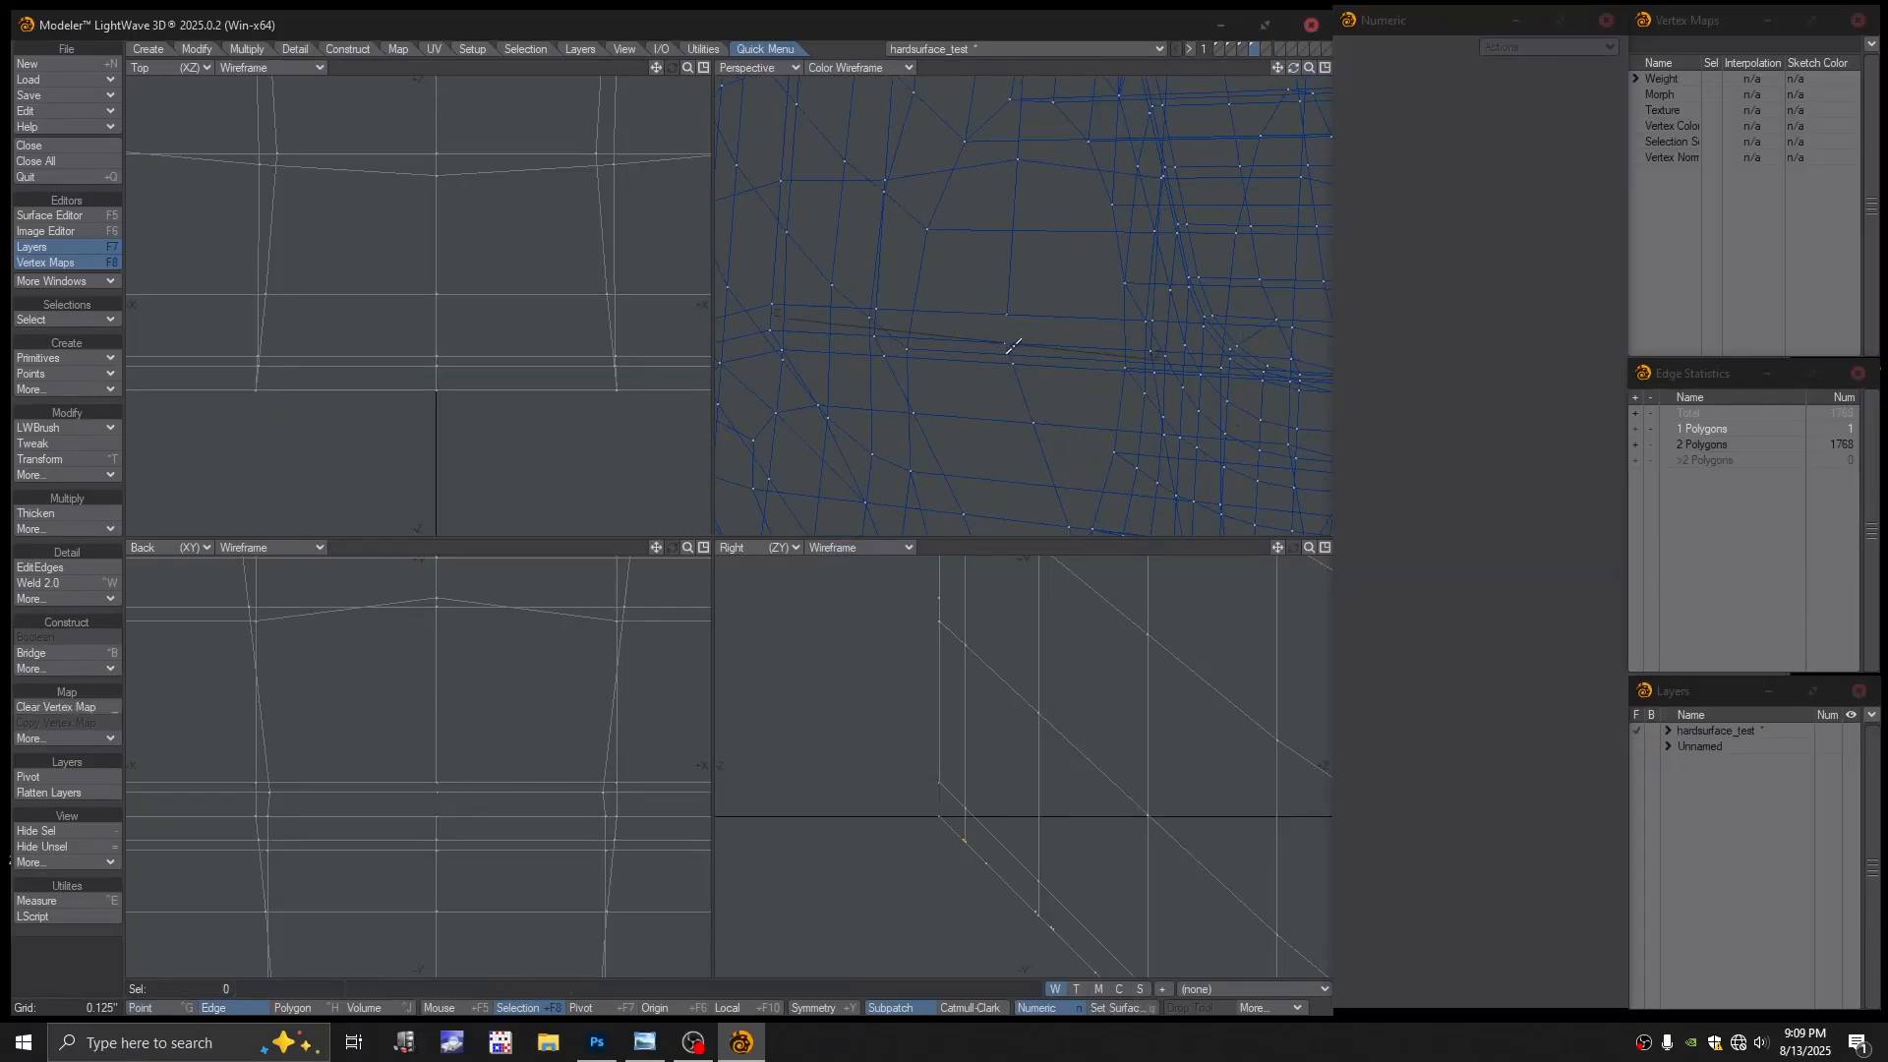
left_click(1005, 352)
left_click(1040, 357)
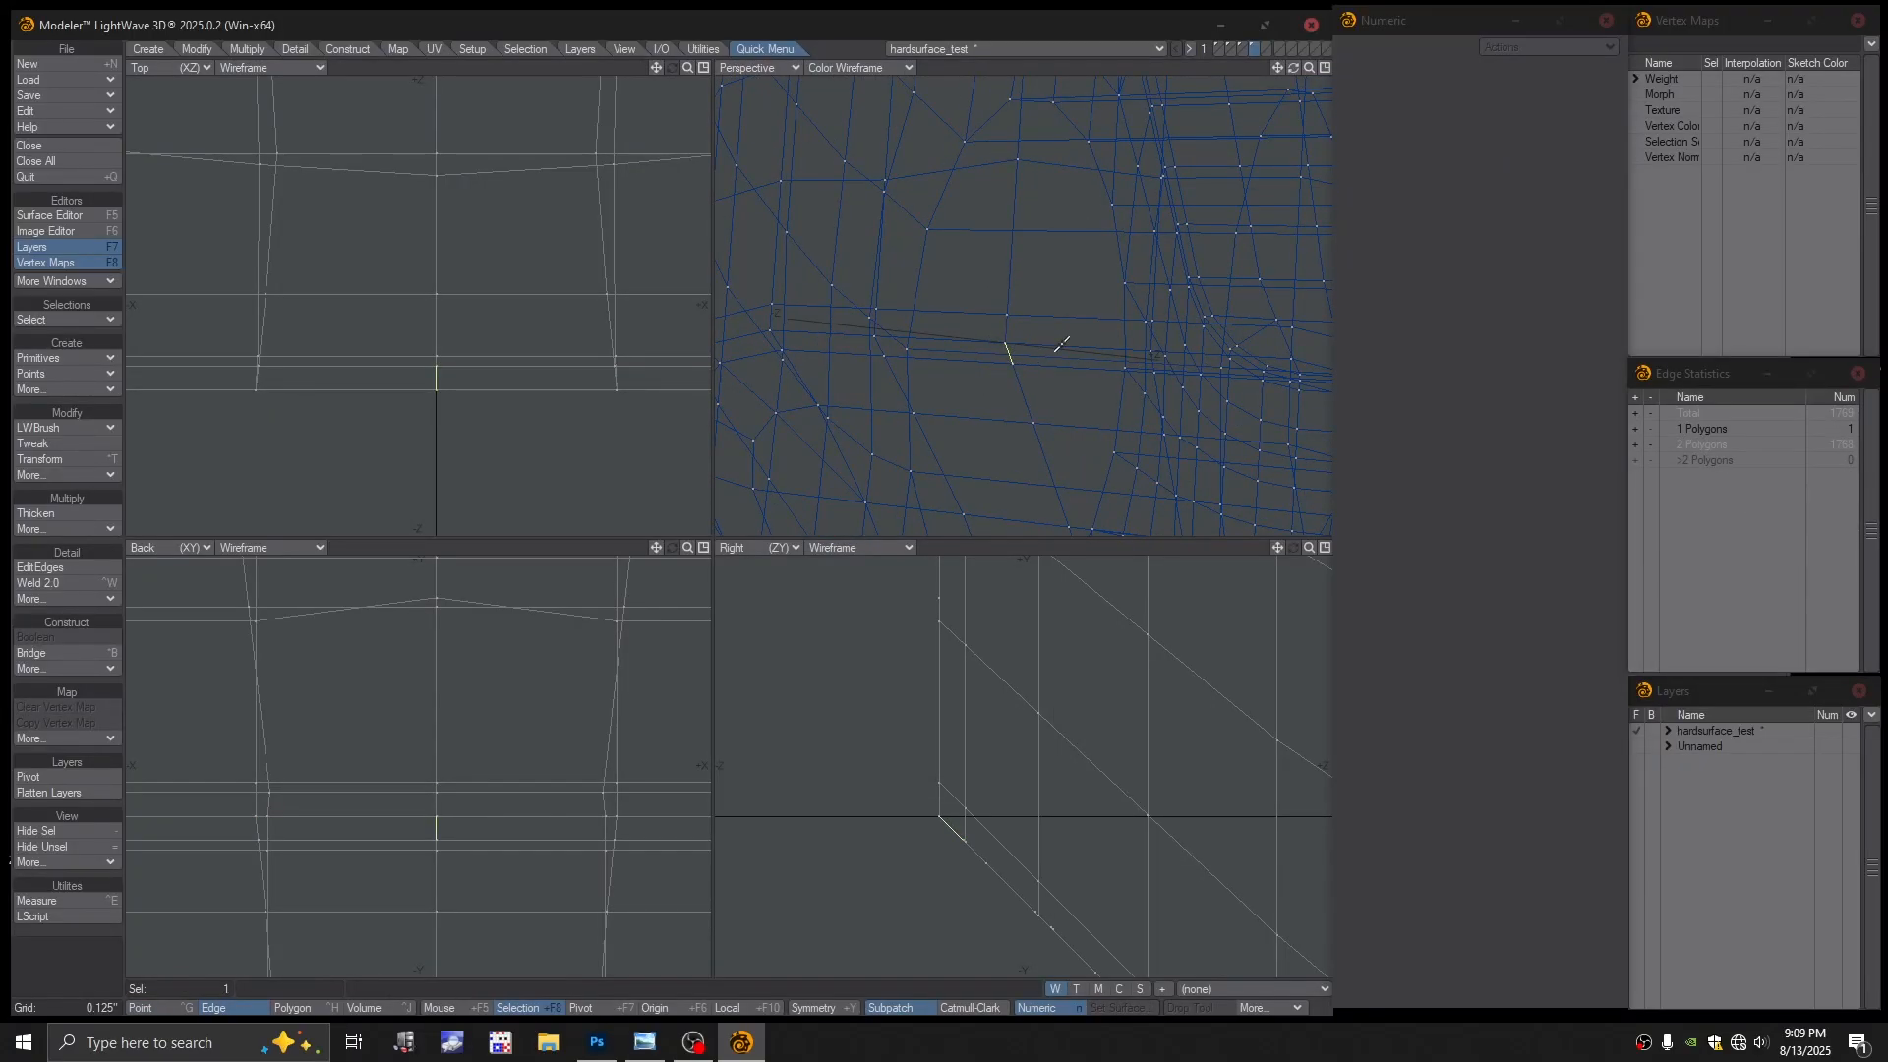
left_click(1007, 357)
left_click(1033, 315)
left_click(1038, 316)
left_click_drag(1042, 378, 1036, 338, "alt")
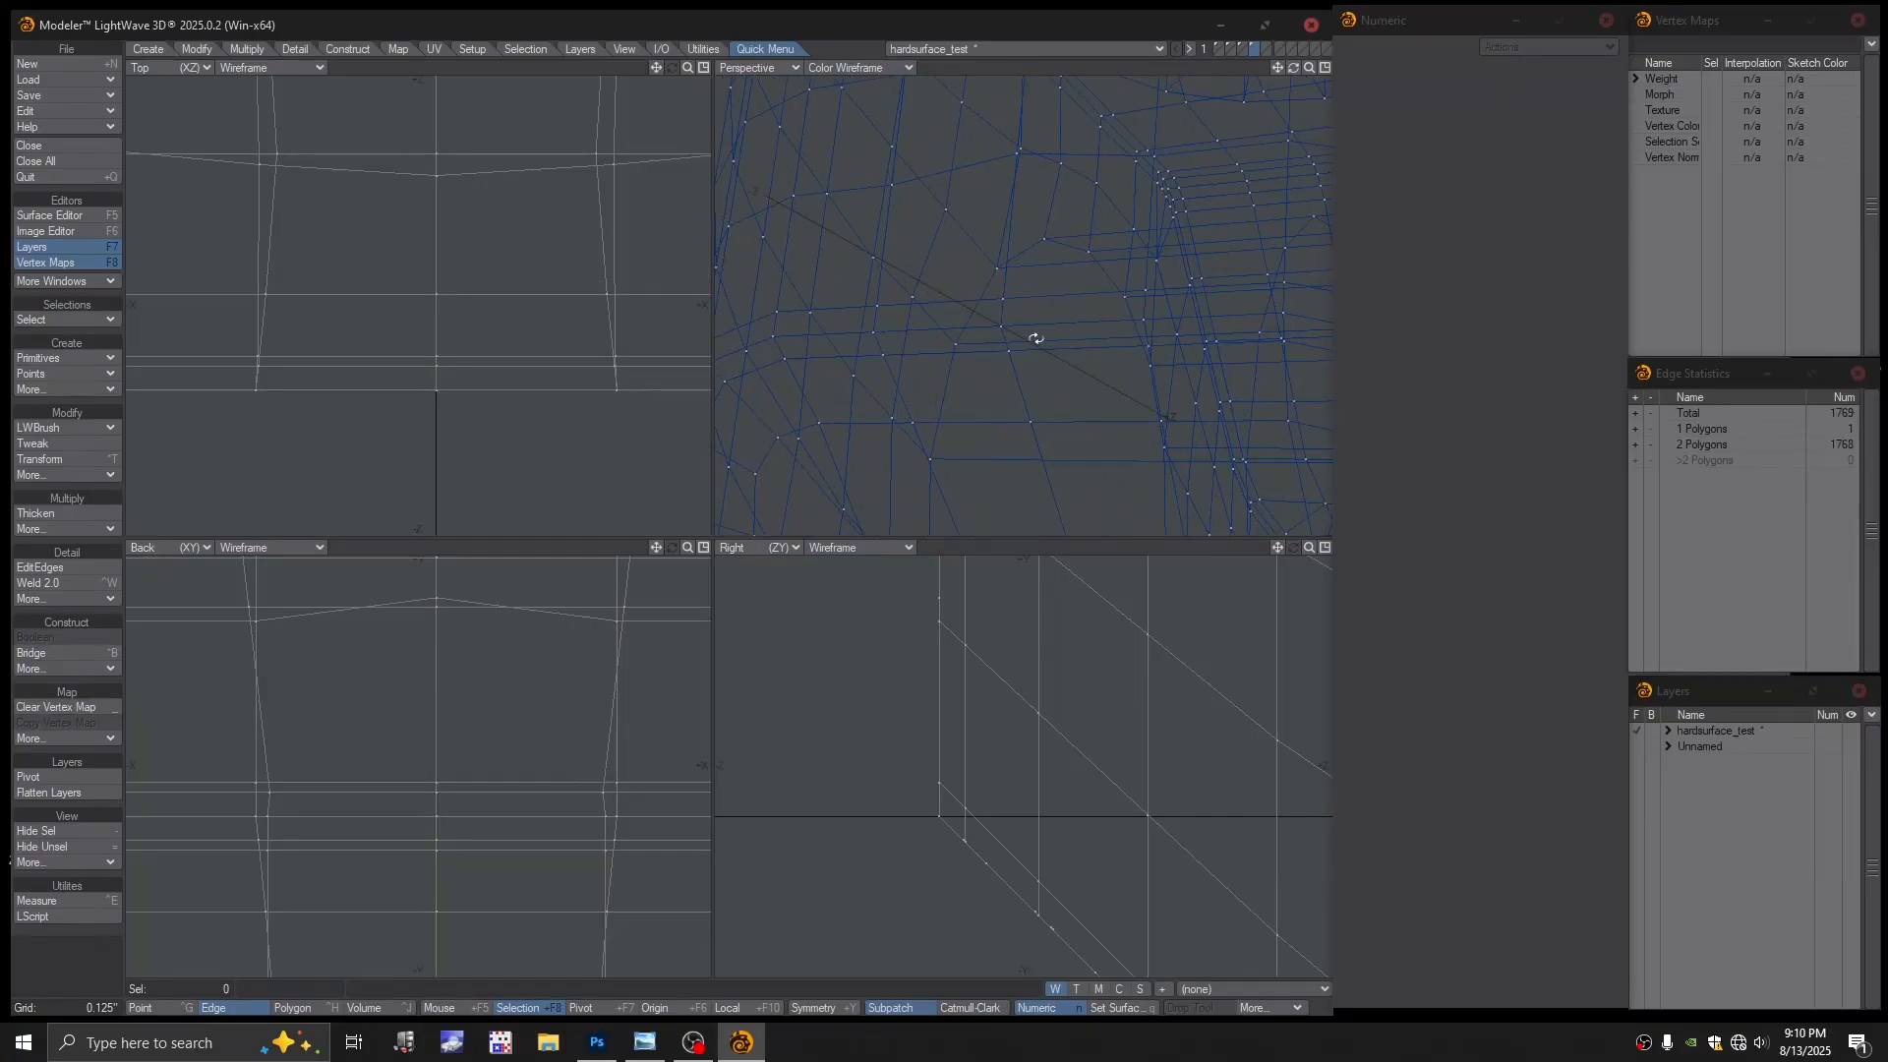
left_click(1037, 338)
left_click(1038, 335)
left_click(1021, 353)
left_click(1033, 346)
left_click(1034, 319)
left_click(1035, 328)
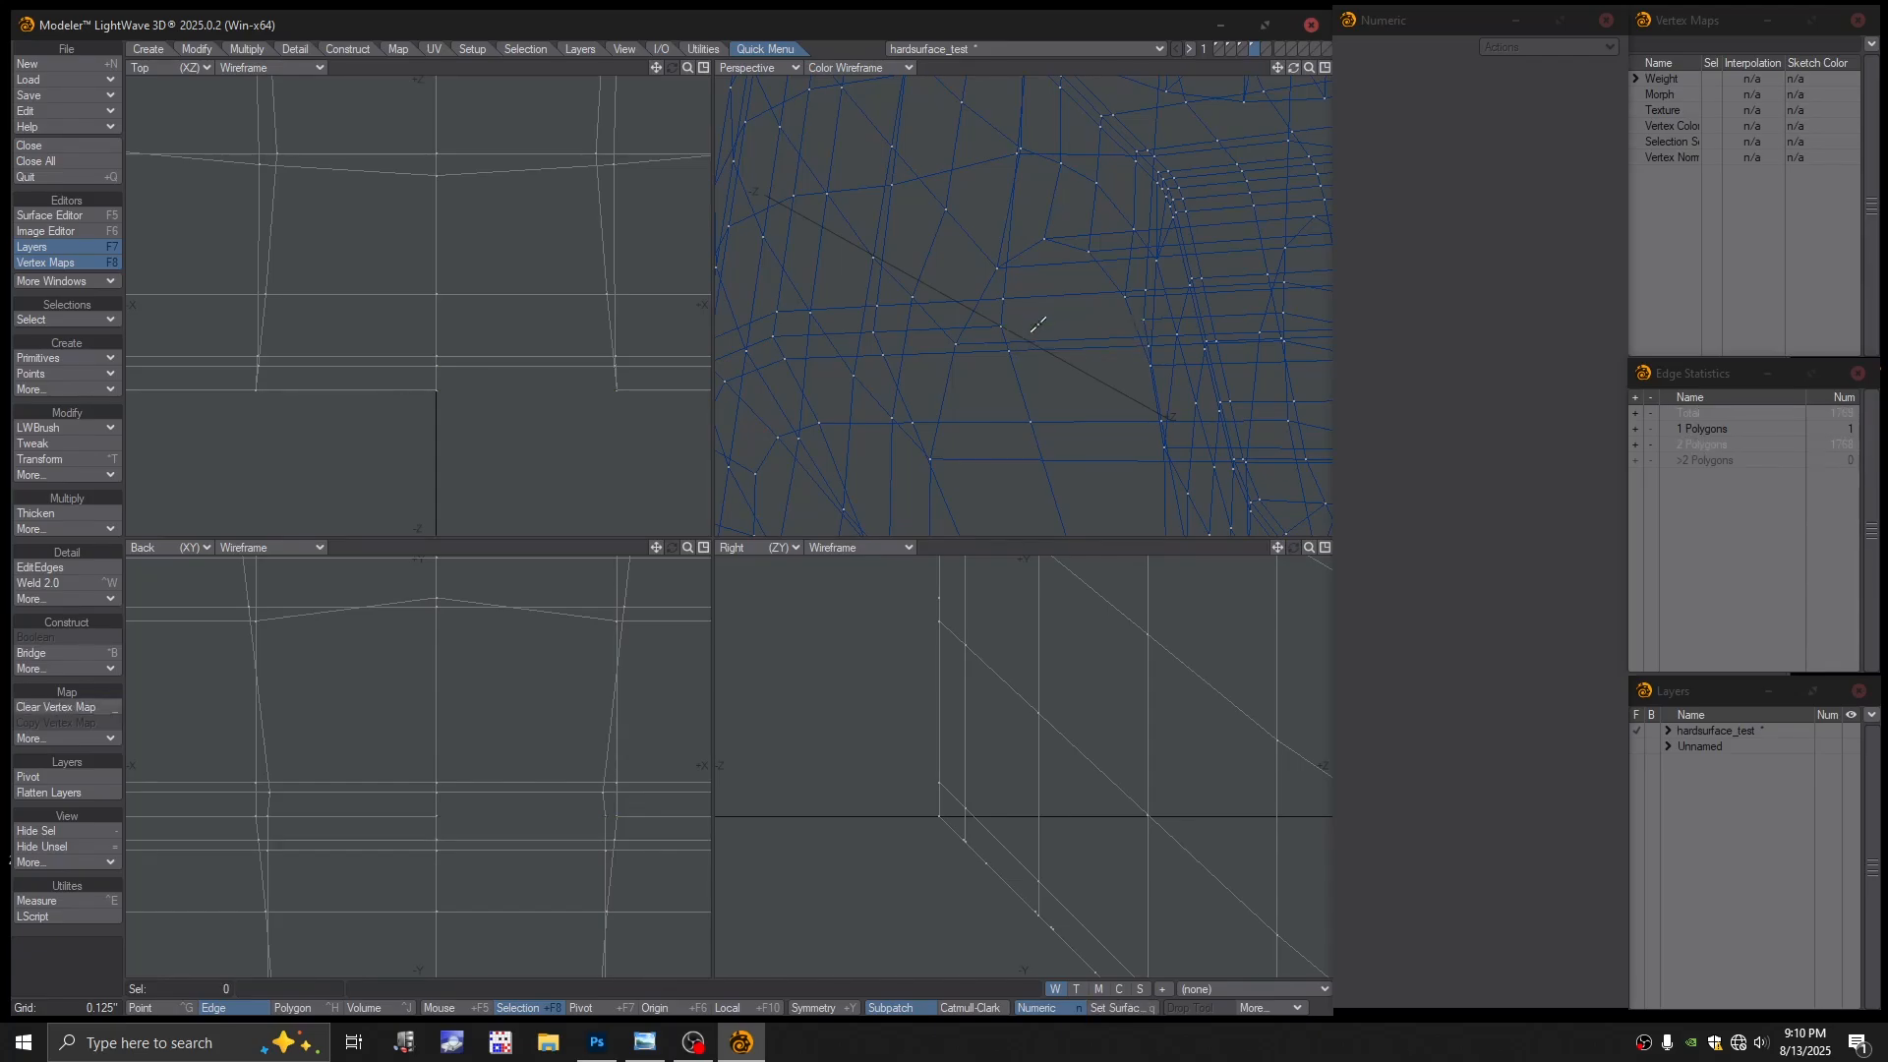
Test-select the upper and crossing edges, then zoom out and orbit over the whole block
left_click(963, 304)
left_click(961, 307)
left_click(963, 328)
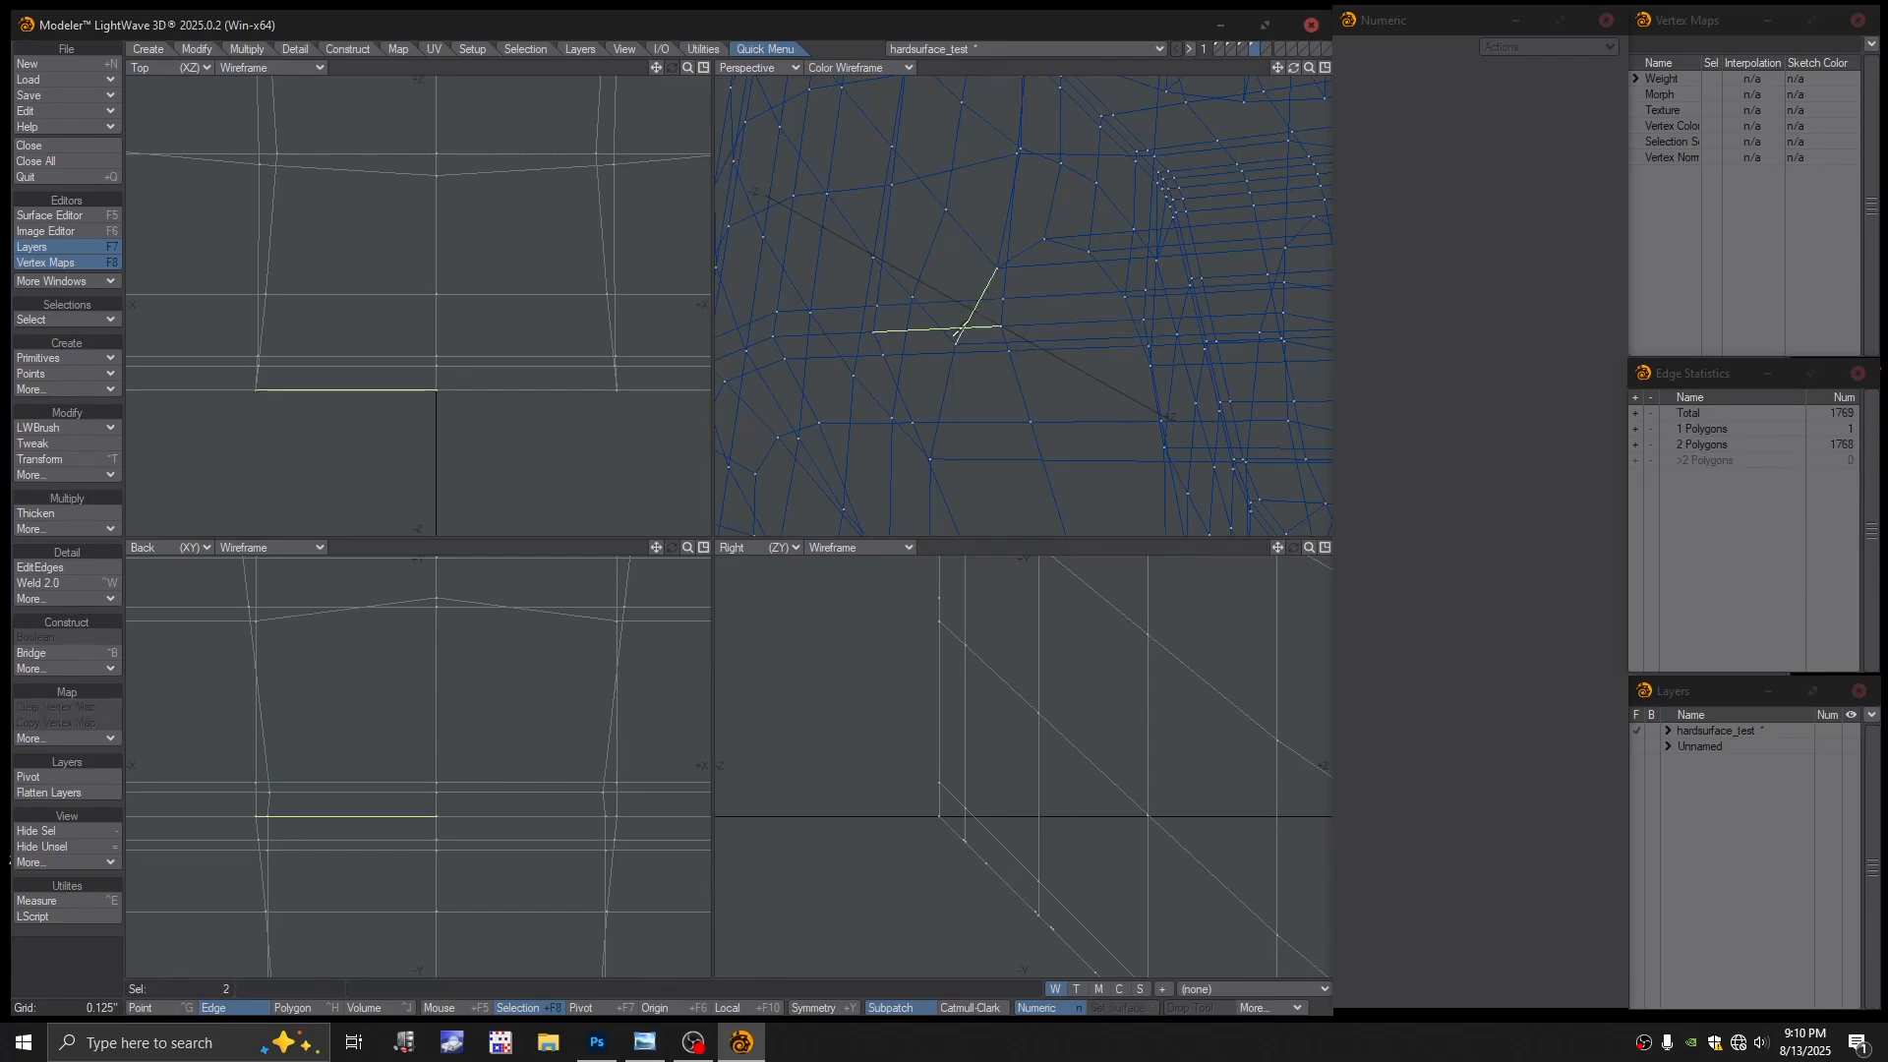
left_click(937, 332)
left_click(932, 354)
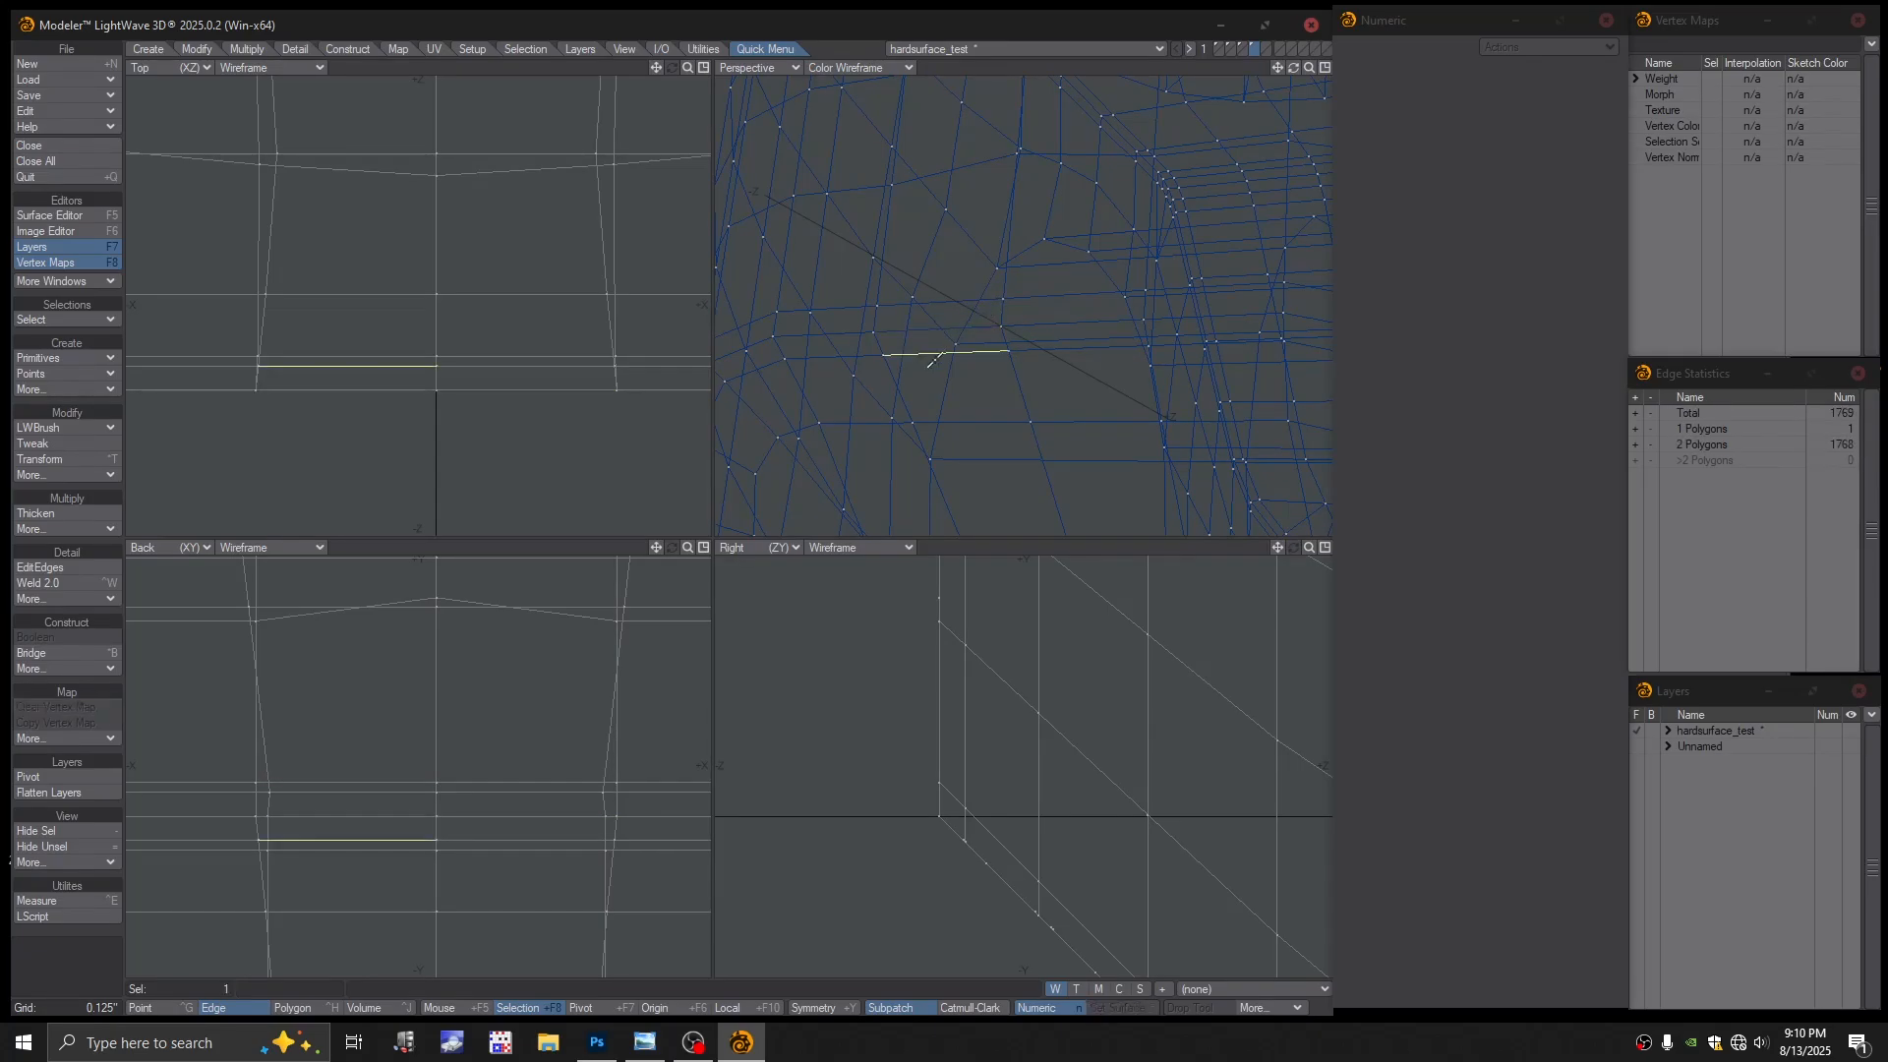
left_click(936, 360)
left_click_drag(1045, 336, 1018, 346, "ctrl+alt")
left_click_drag(1019, 346, 1089, 339, "alt")
left_click_drag(1090, 339, 1067, 379, "ctrl+alt")
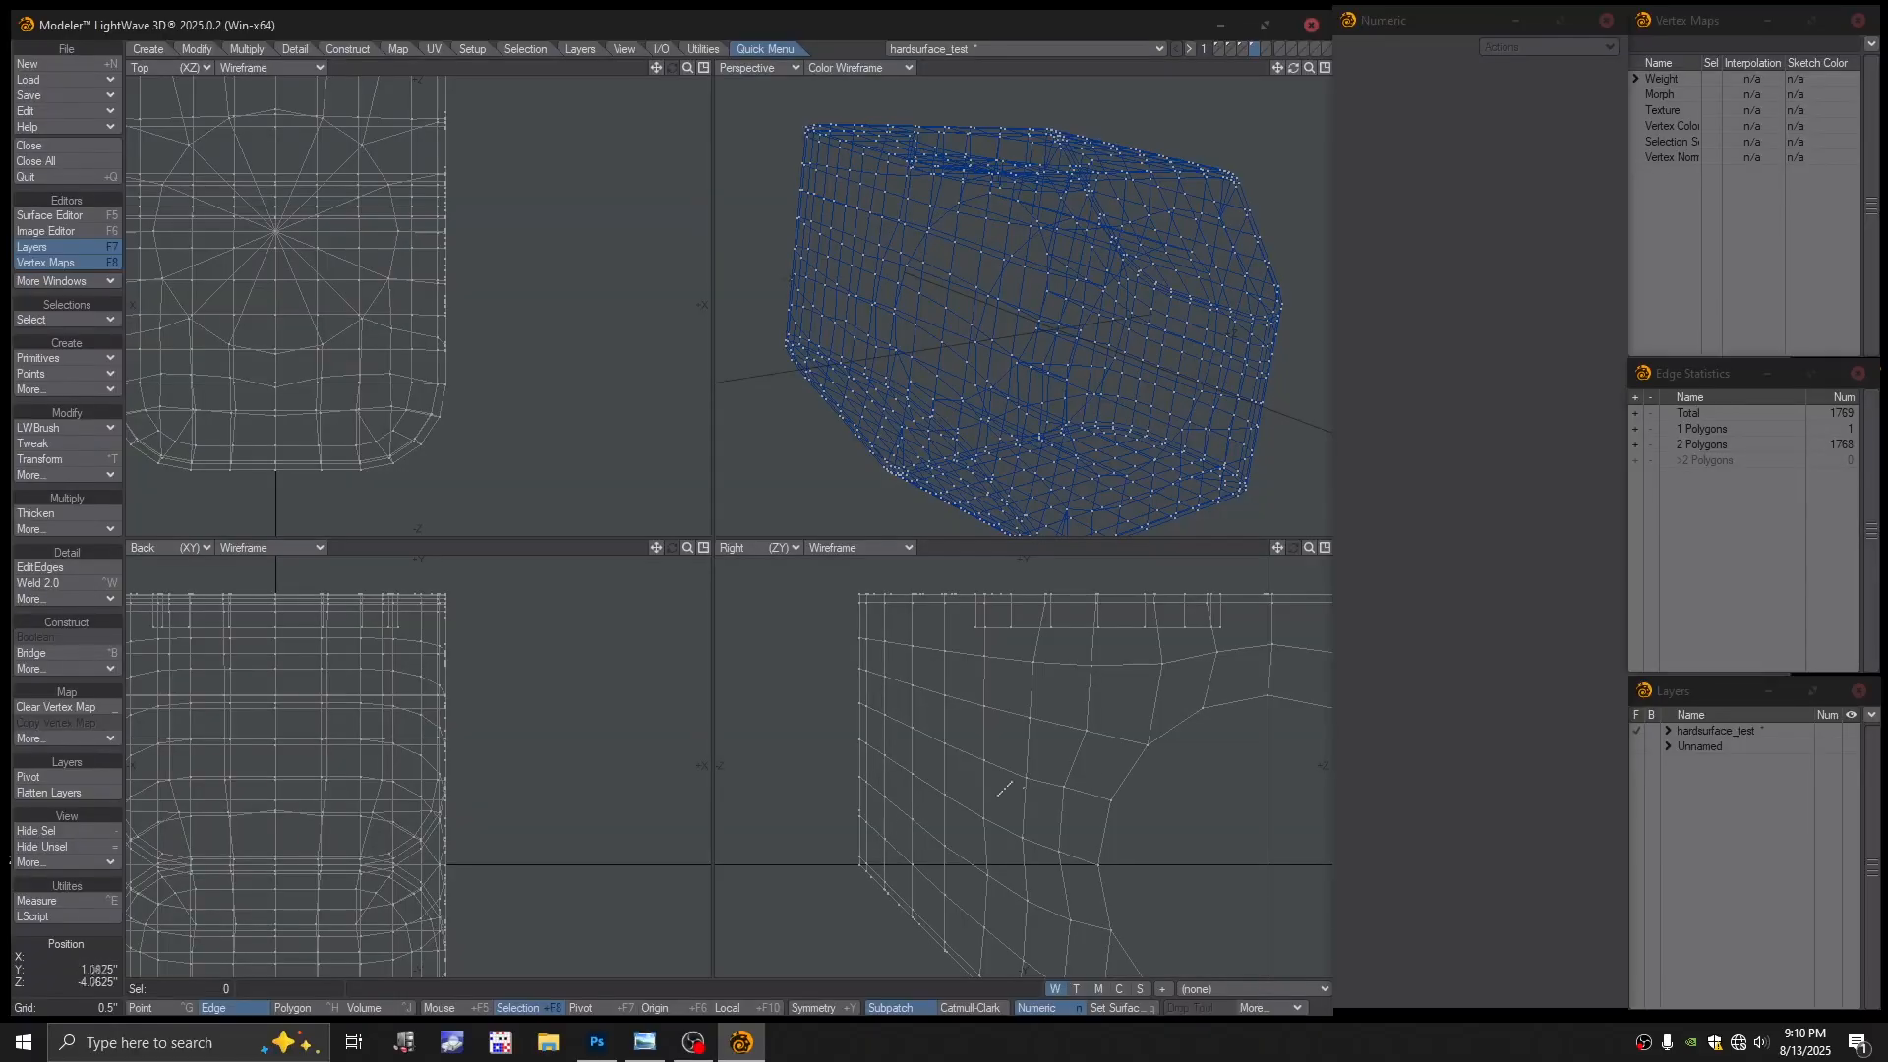
Frame the model, switch to Polygon mode, and select the block's polygons in the side view
key("a")
key("ctrl+h")
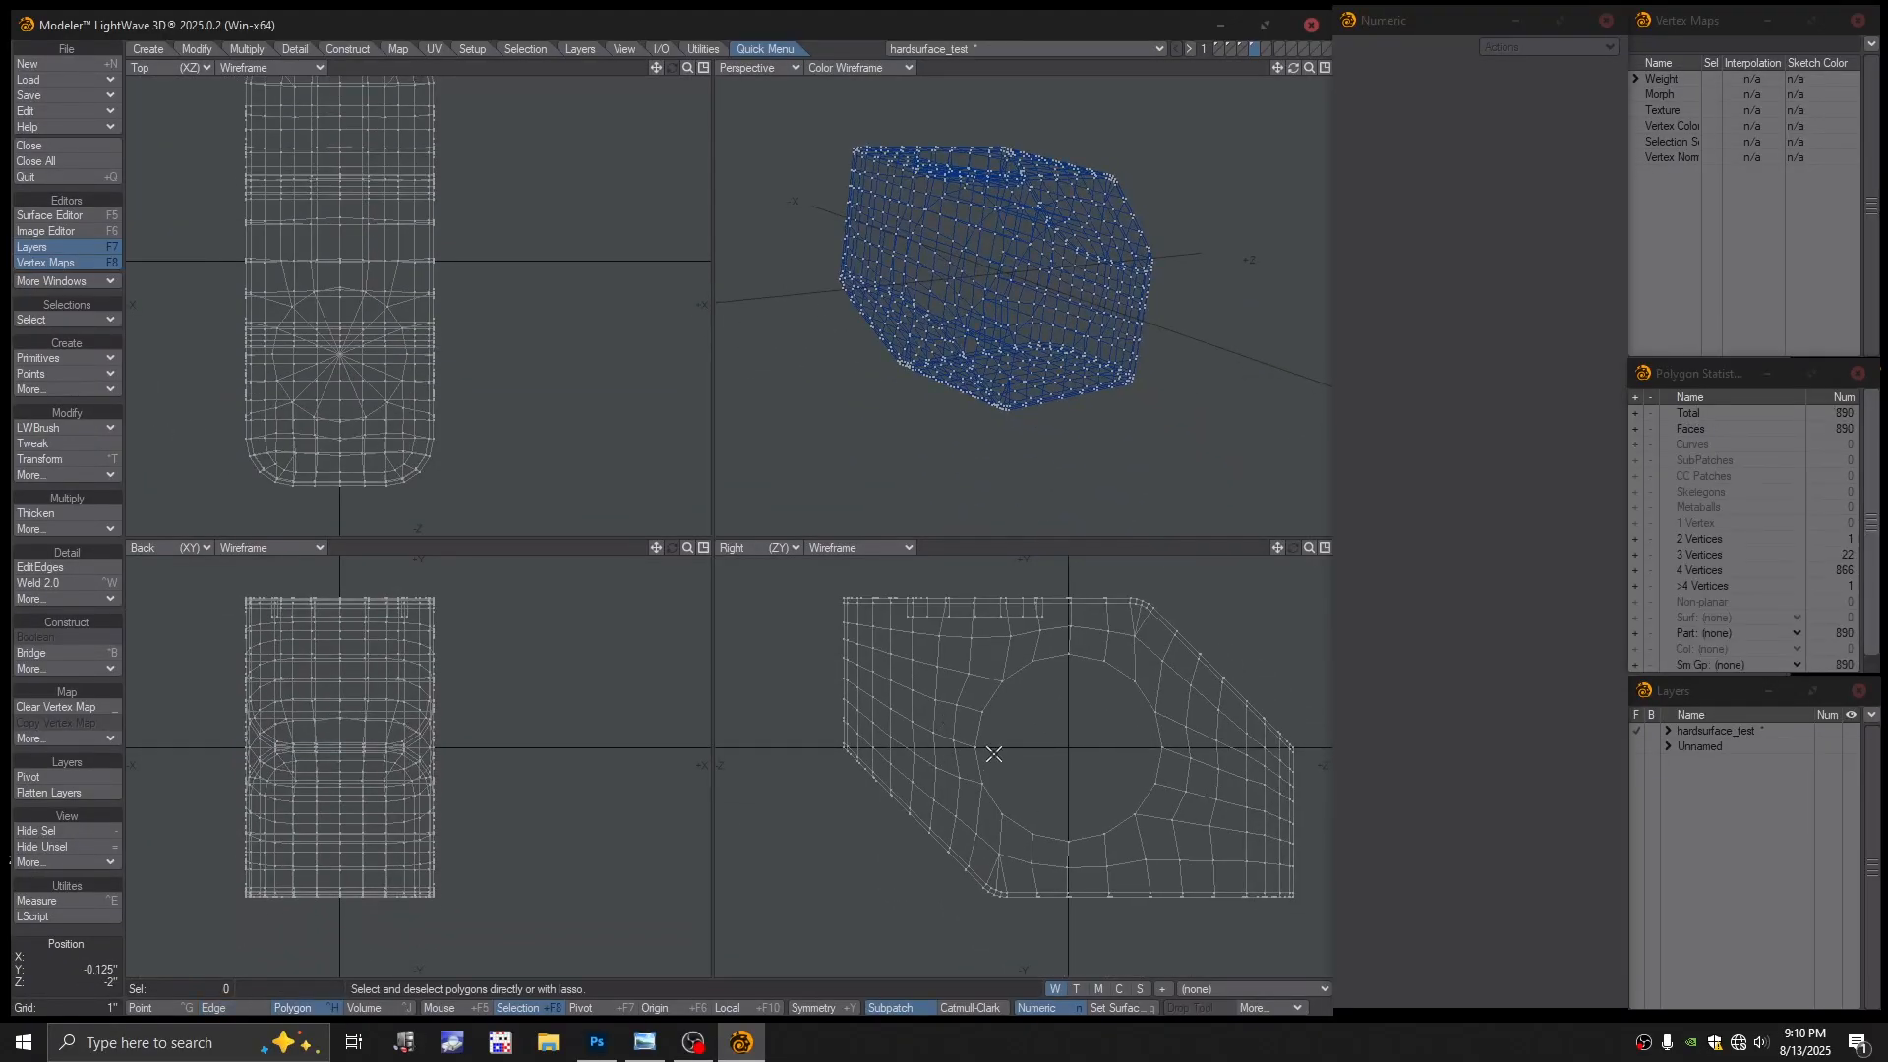
key("a")
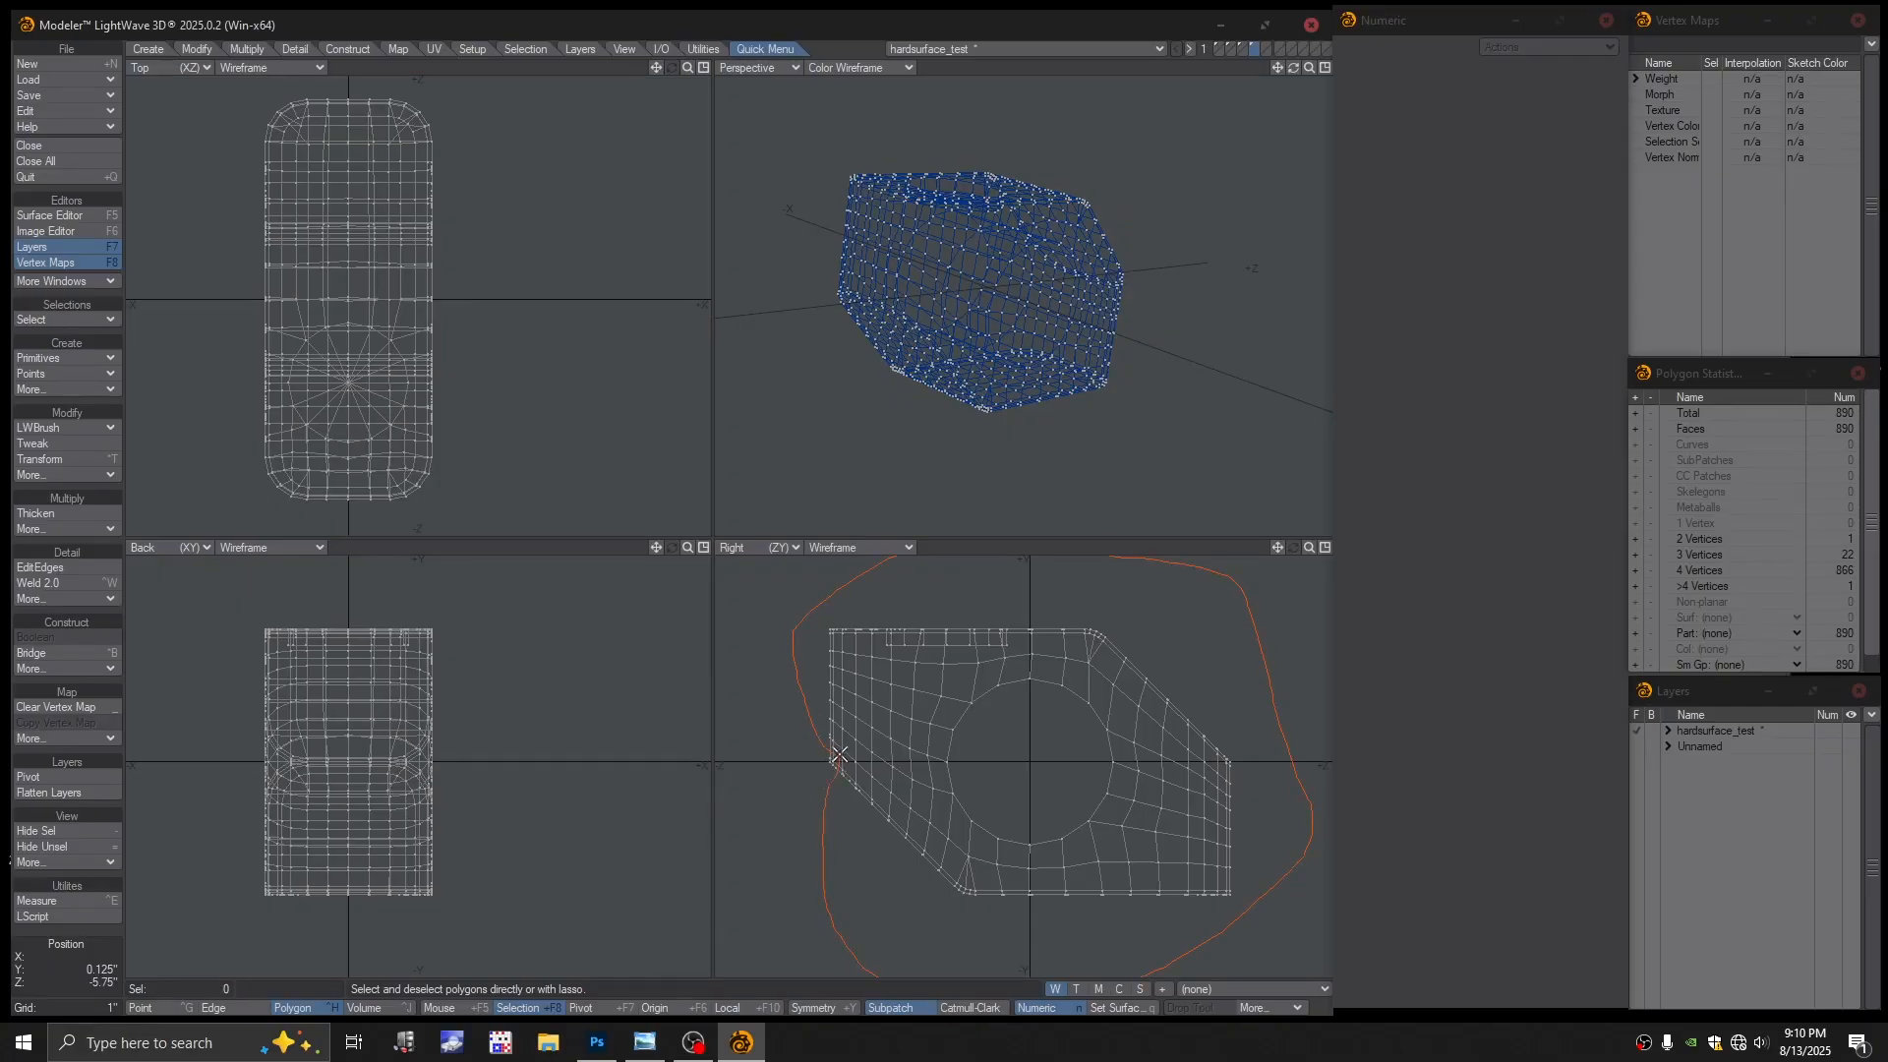
right_click_drag(838, 755, 840, 772)
key("shift+a")
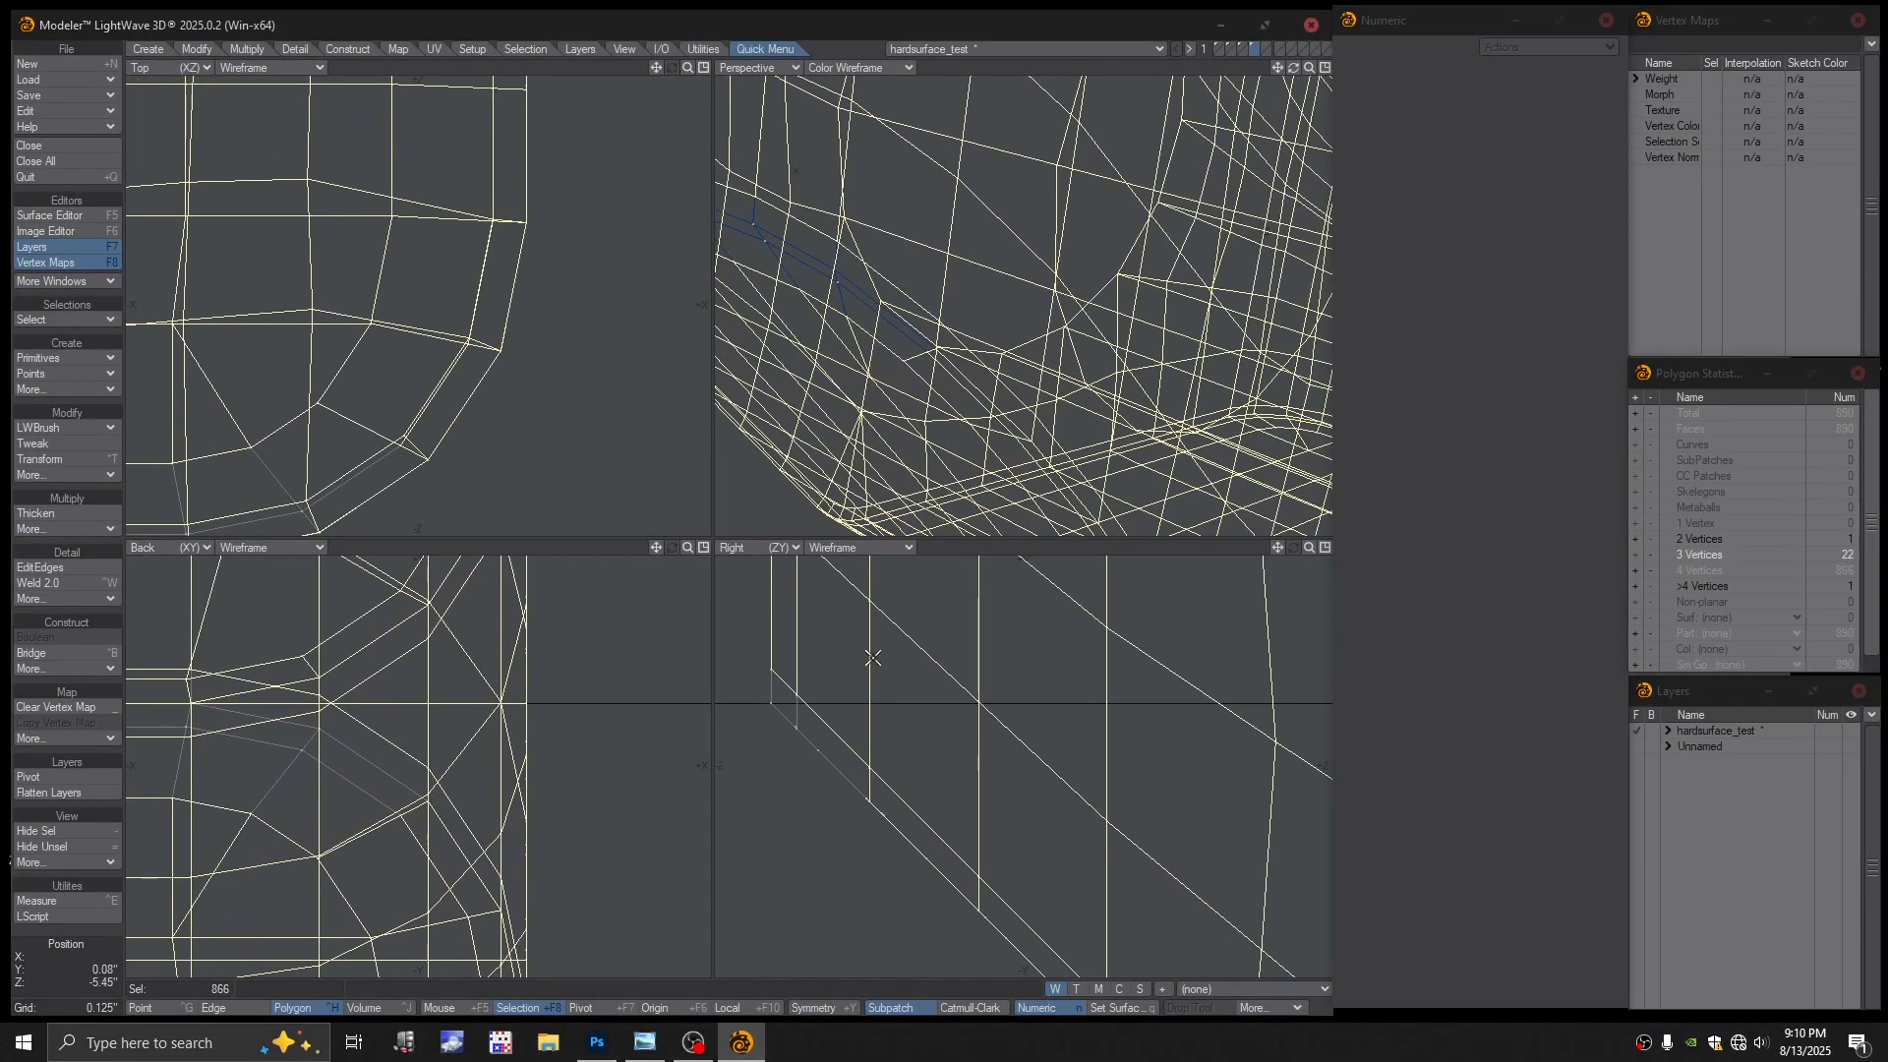
left_click_drag(870, 750, 839, 797, "shift")
Set the perspective view to Textured Wireframe and add the remaining edge polygons to the selection
scroll(1013, 233, "down", 4)
left_click_drag(1014, 233, 900, 293, "alt")
left_click_drag(899, 293, 978, 398, "alt+shift")
left_click_drag(978, 398, 1047, 242, "alt")
left_click_drag(932, 359, 960, 199, "alt")
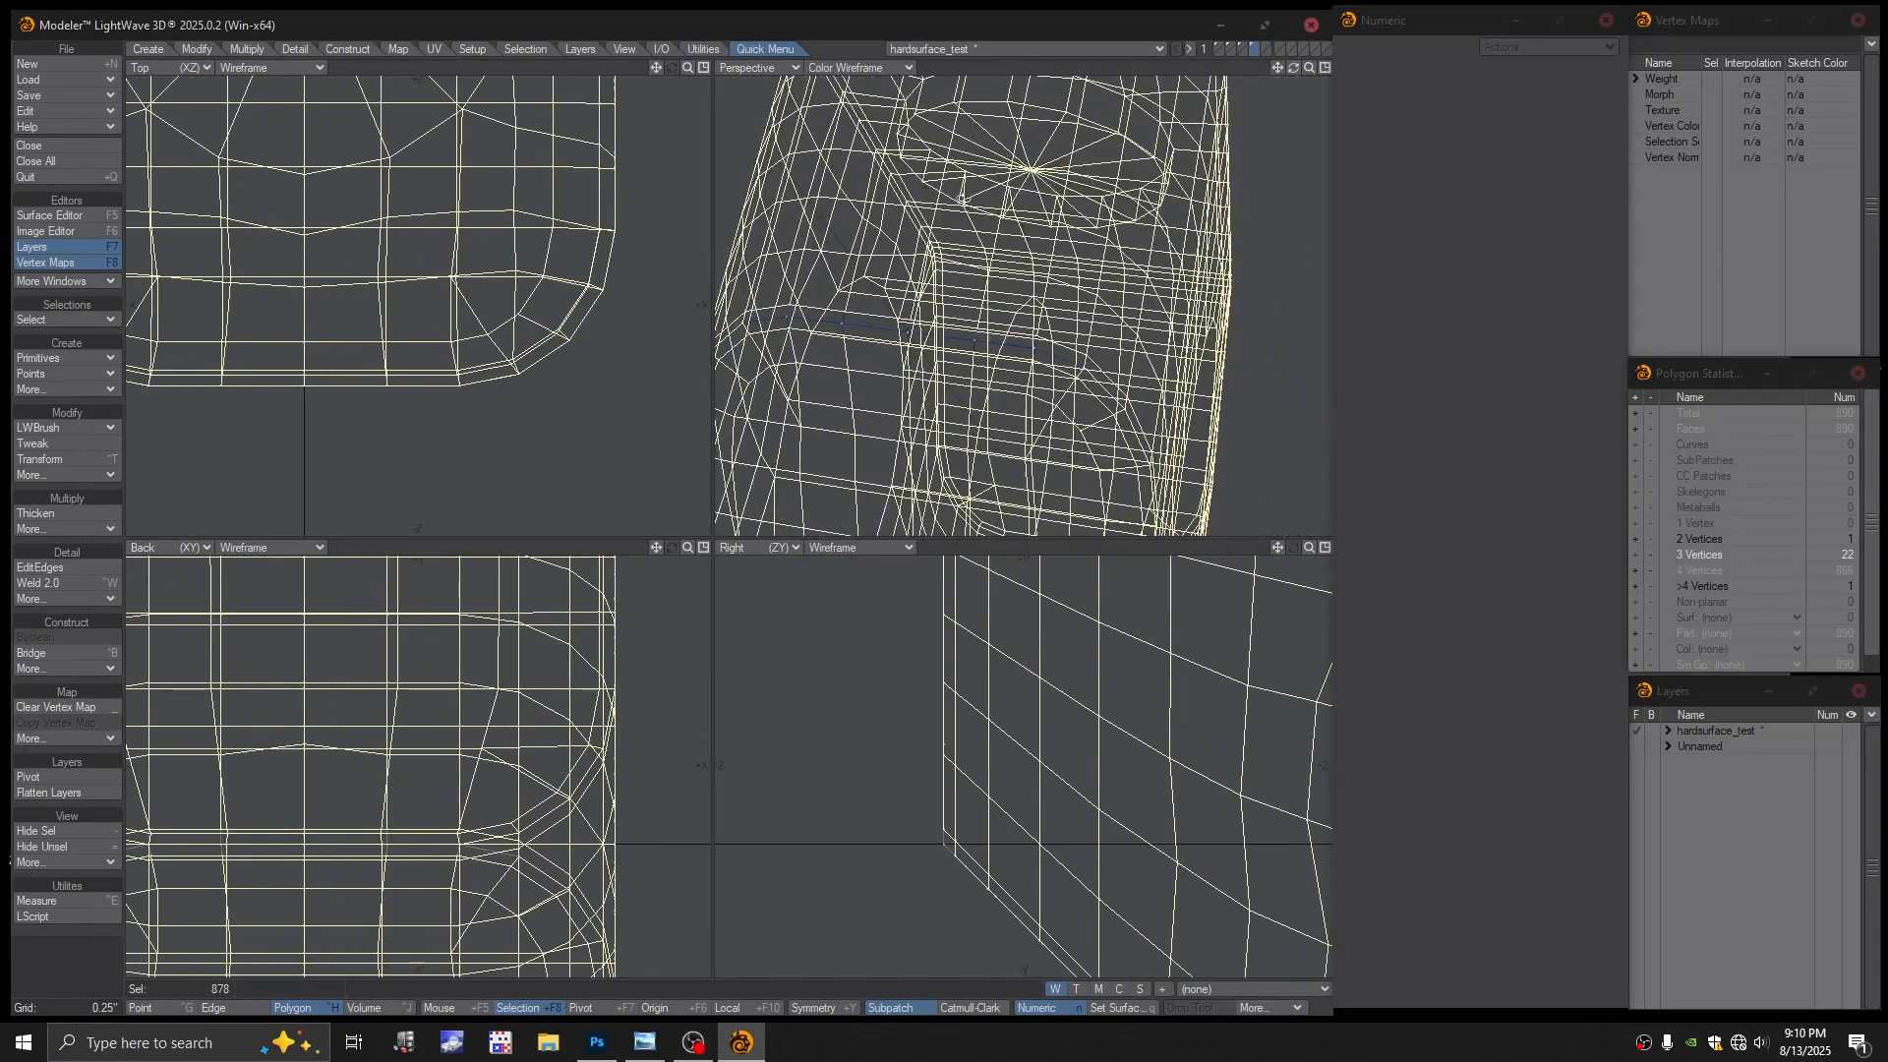
left_click(874, 67)
left_click(900, 183)
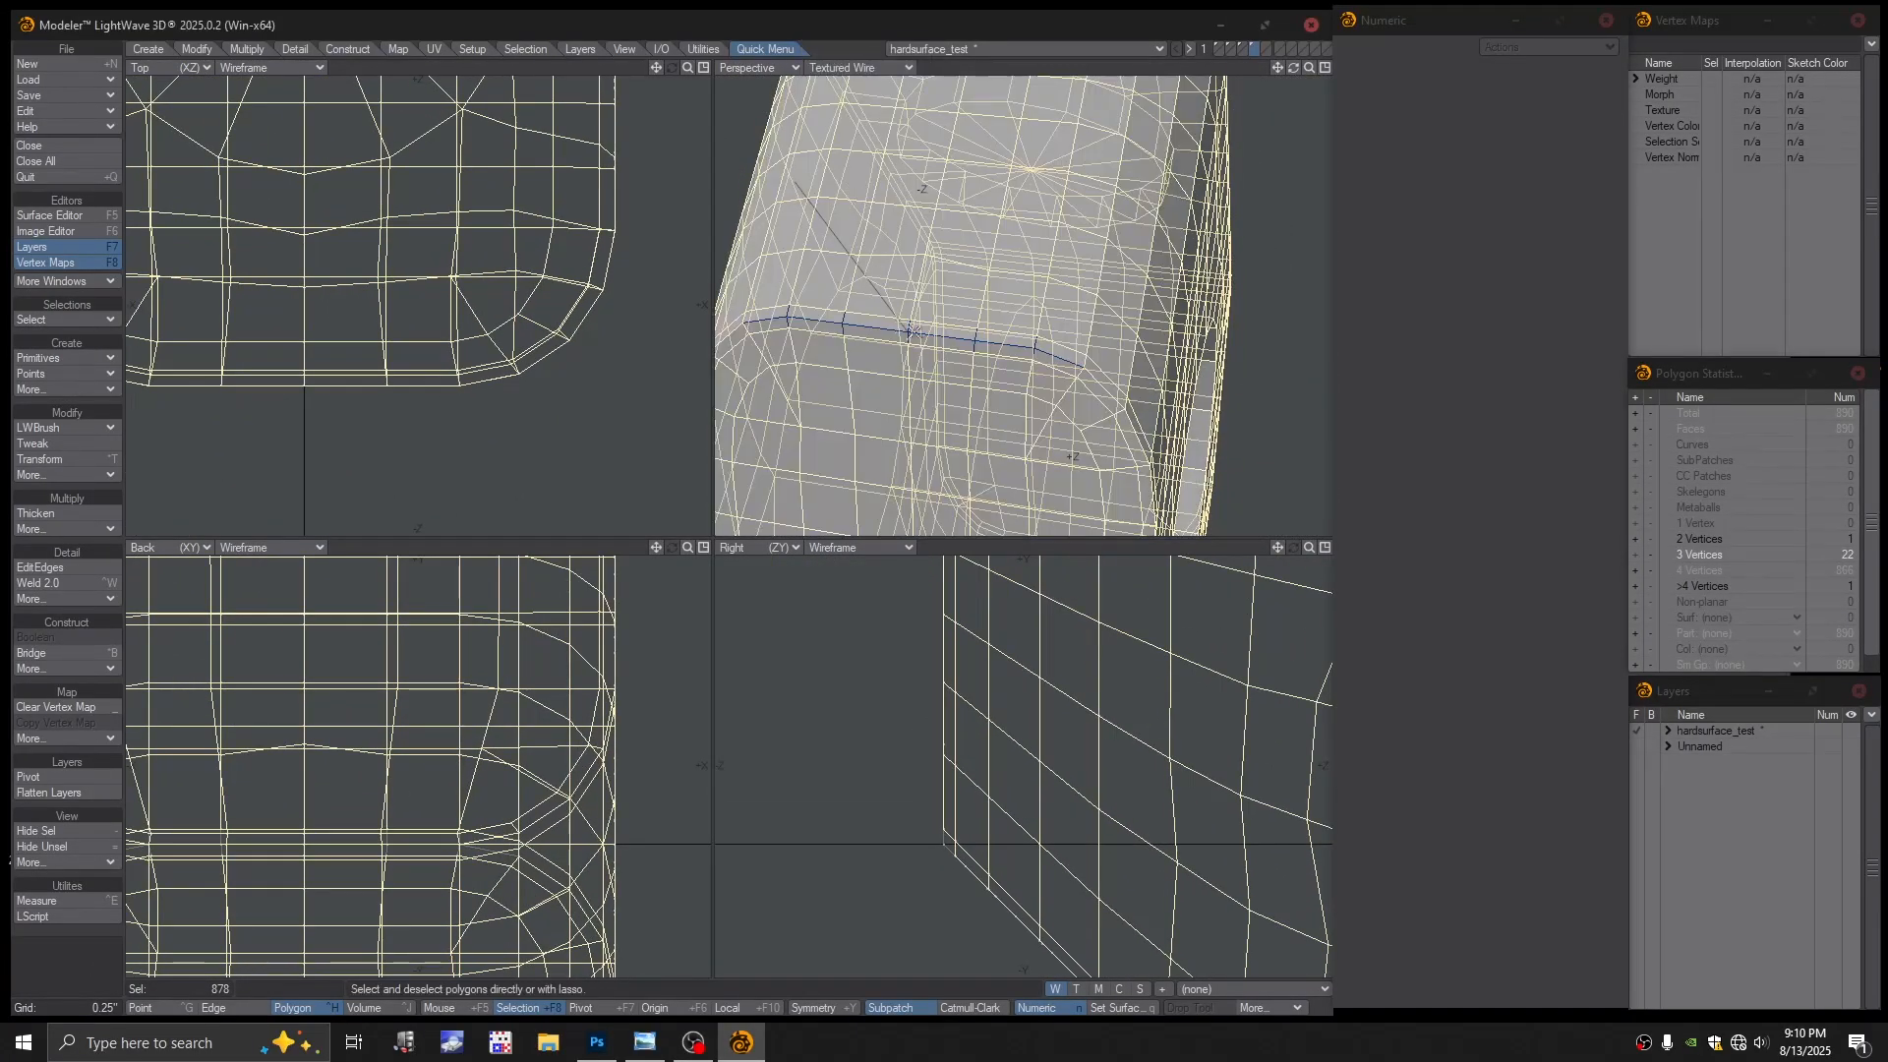
left_click_drag(892, 332, 834, 376, "alt")
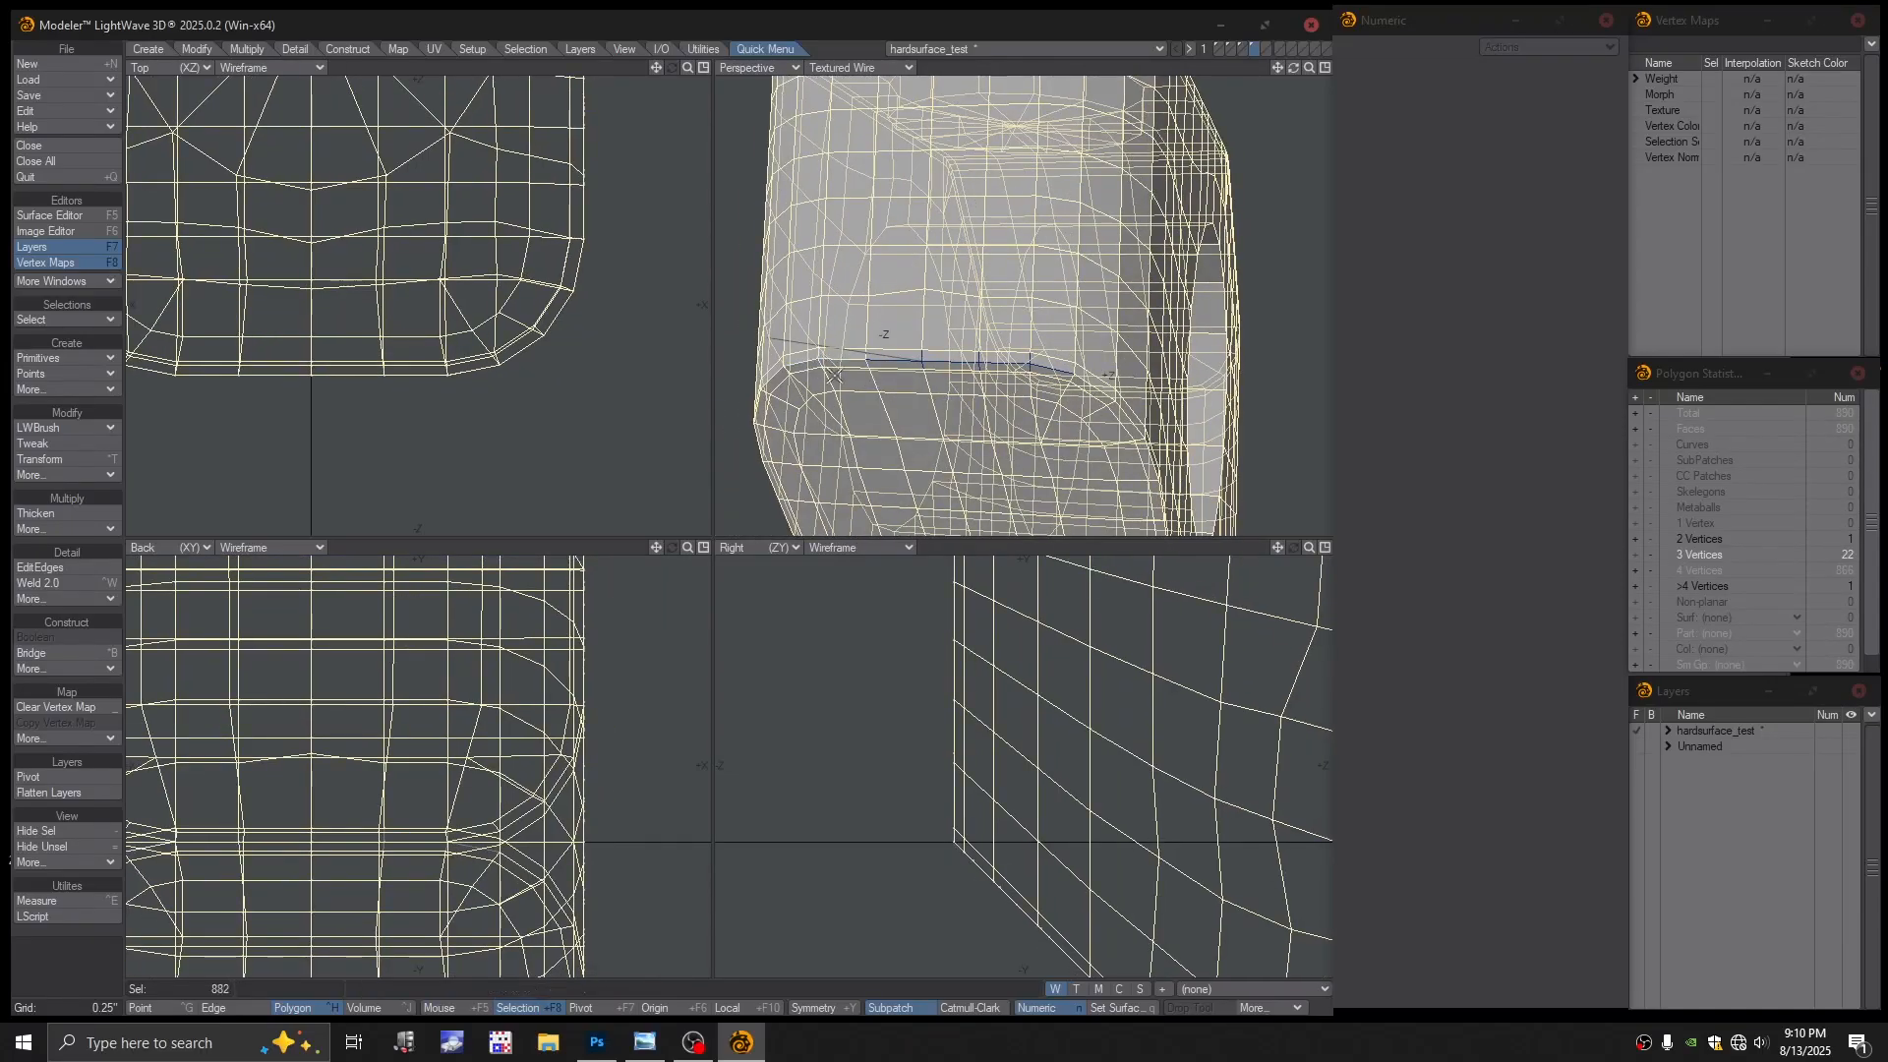
mouse_move(1034, 378)
left_mouse_down("shift")
mouse_move(1048, 352)
mouse_move(1018, 383)
mouse_move(935, 319)
mouse_move(925, 280)
left_mouse_up("shift")
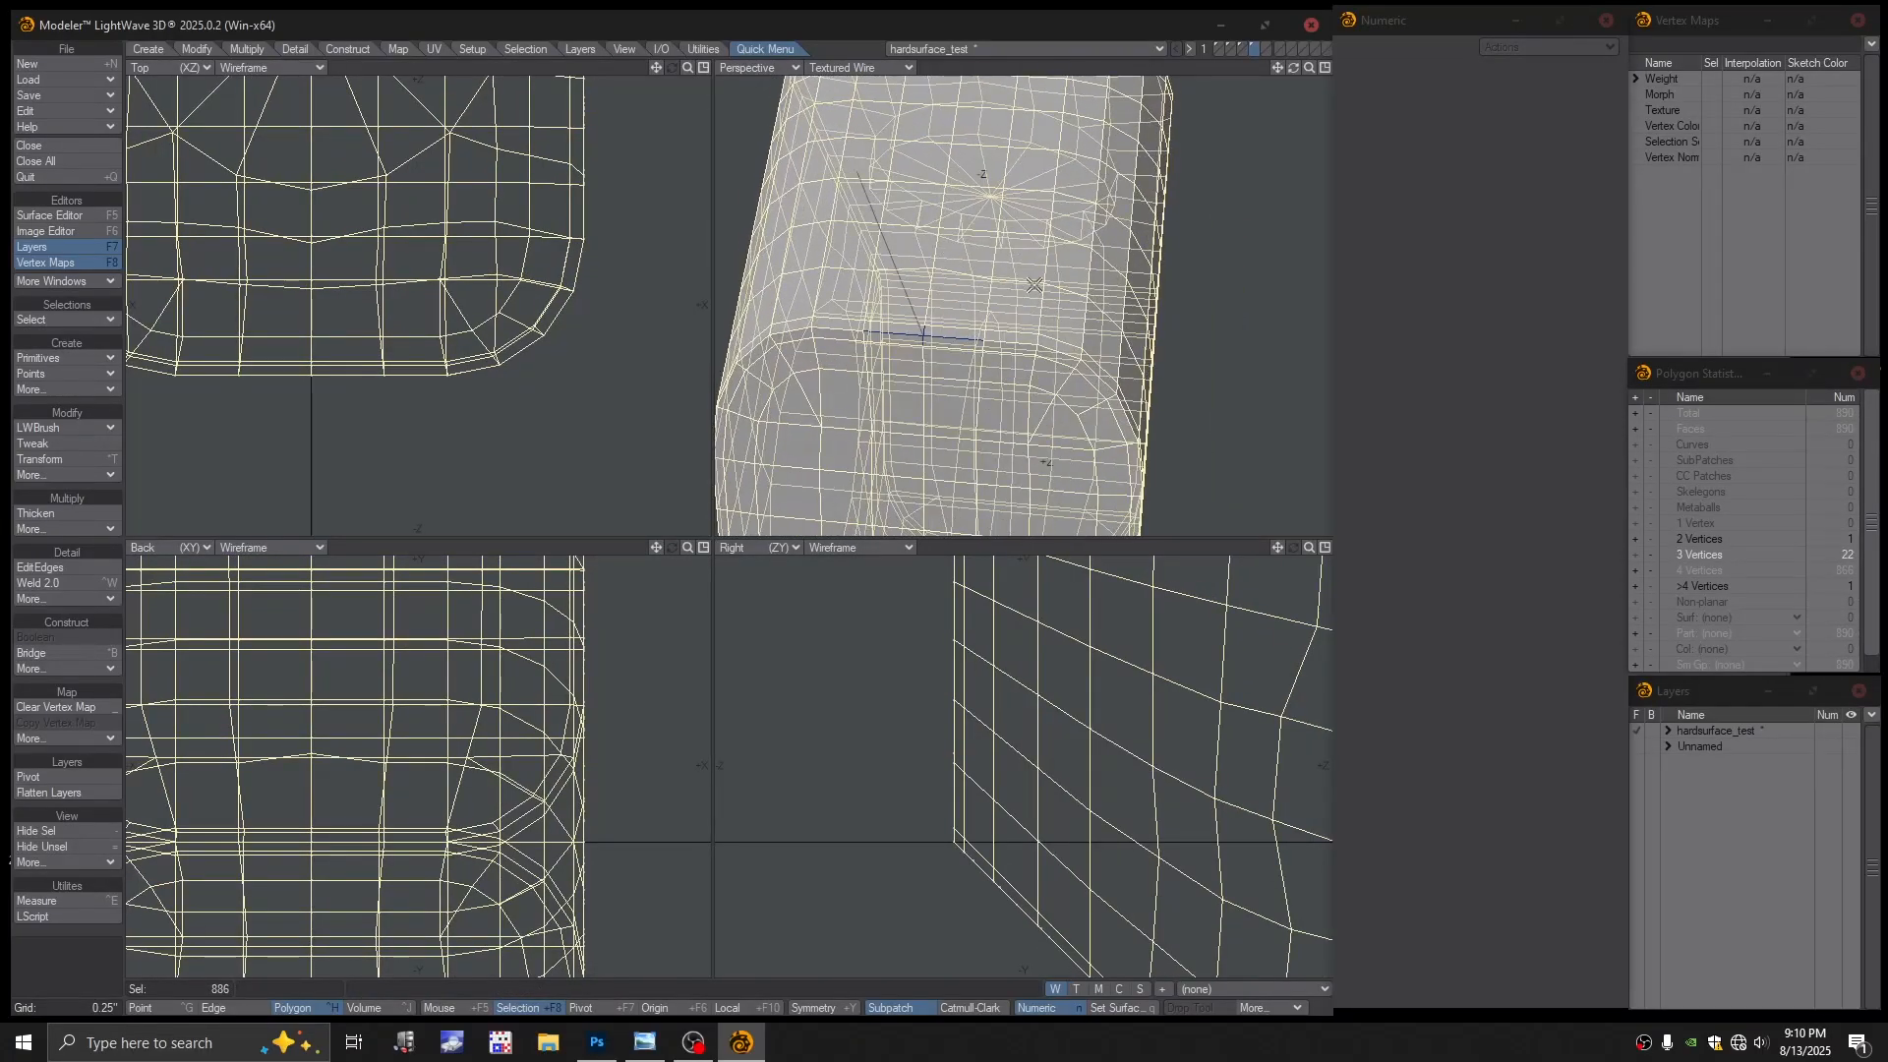
Cut the 886 block polygons, paste them into an empty layer, and check them with a subpatch preview
key("Delete")
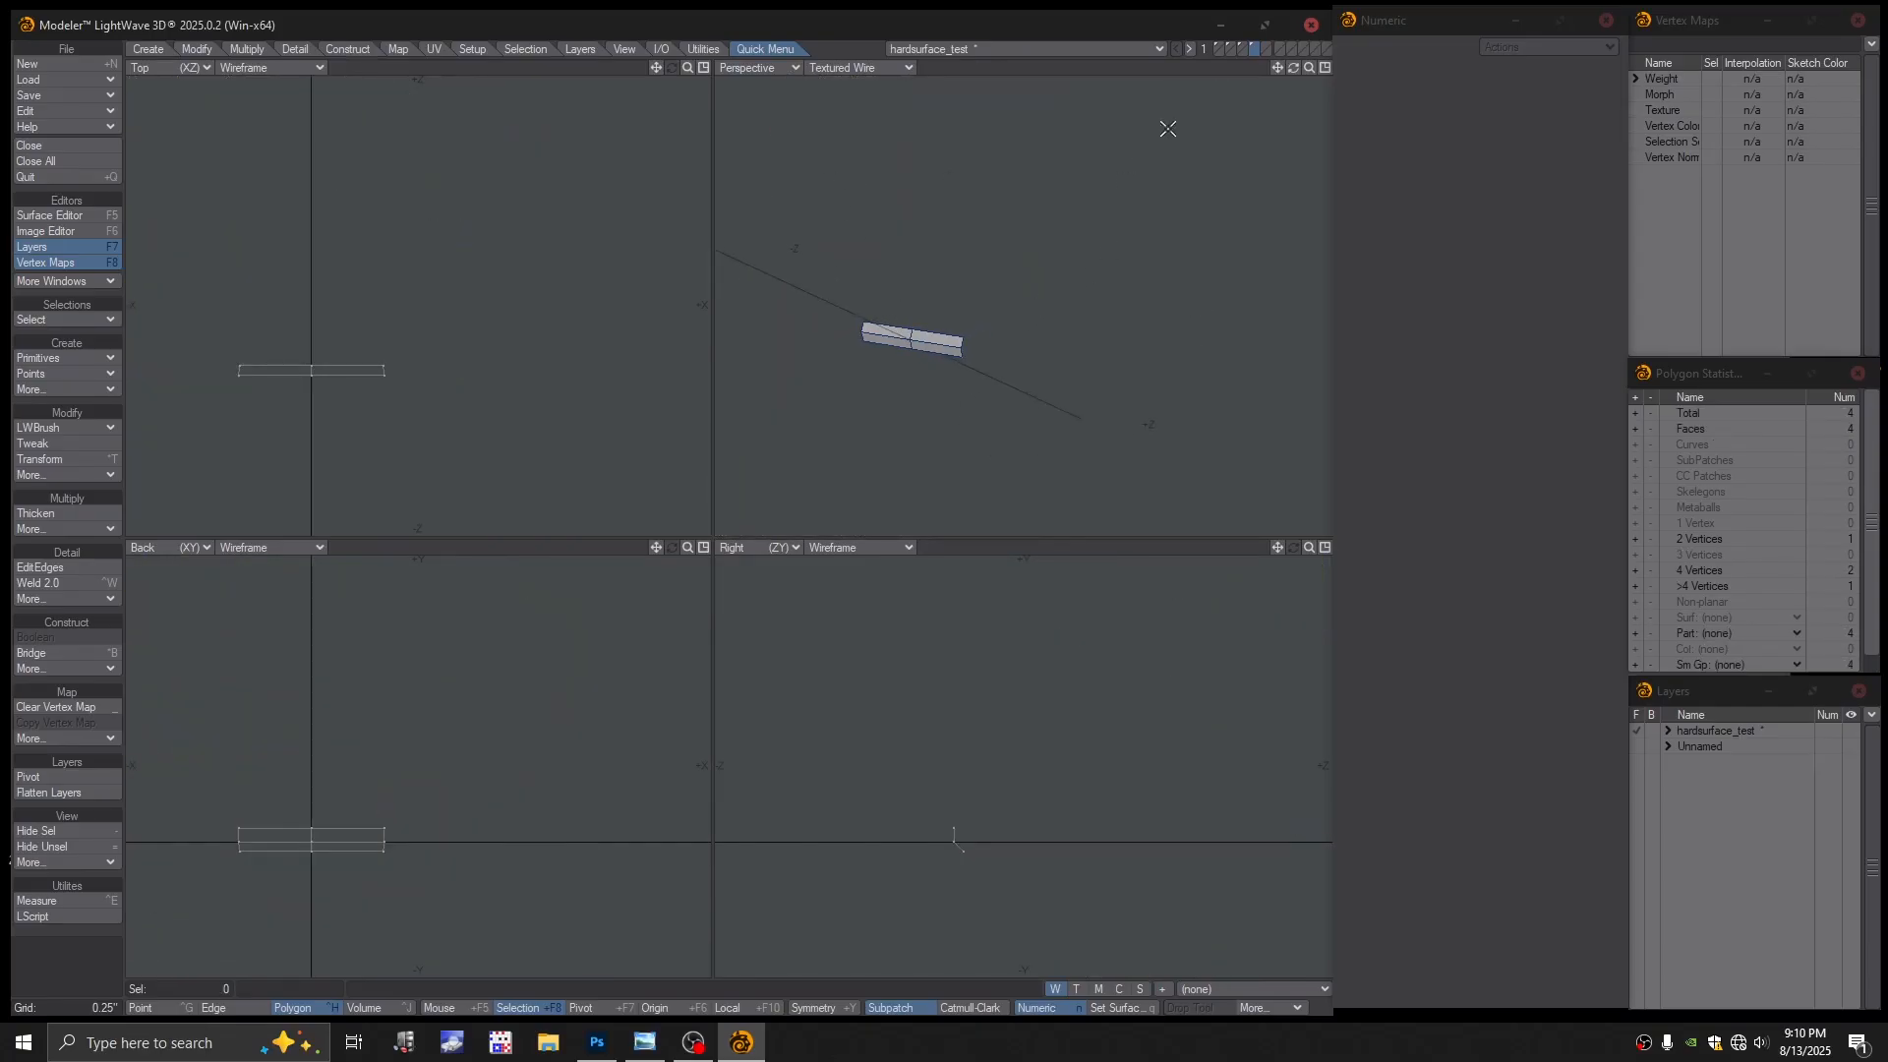
left_click(1265, 48)
key("ctrl+v")
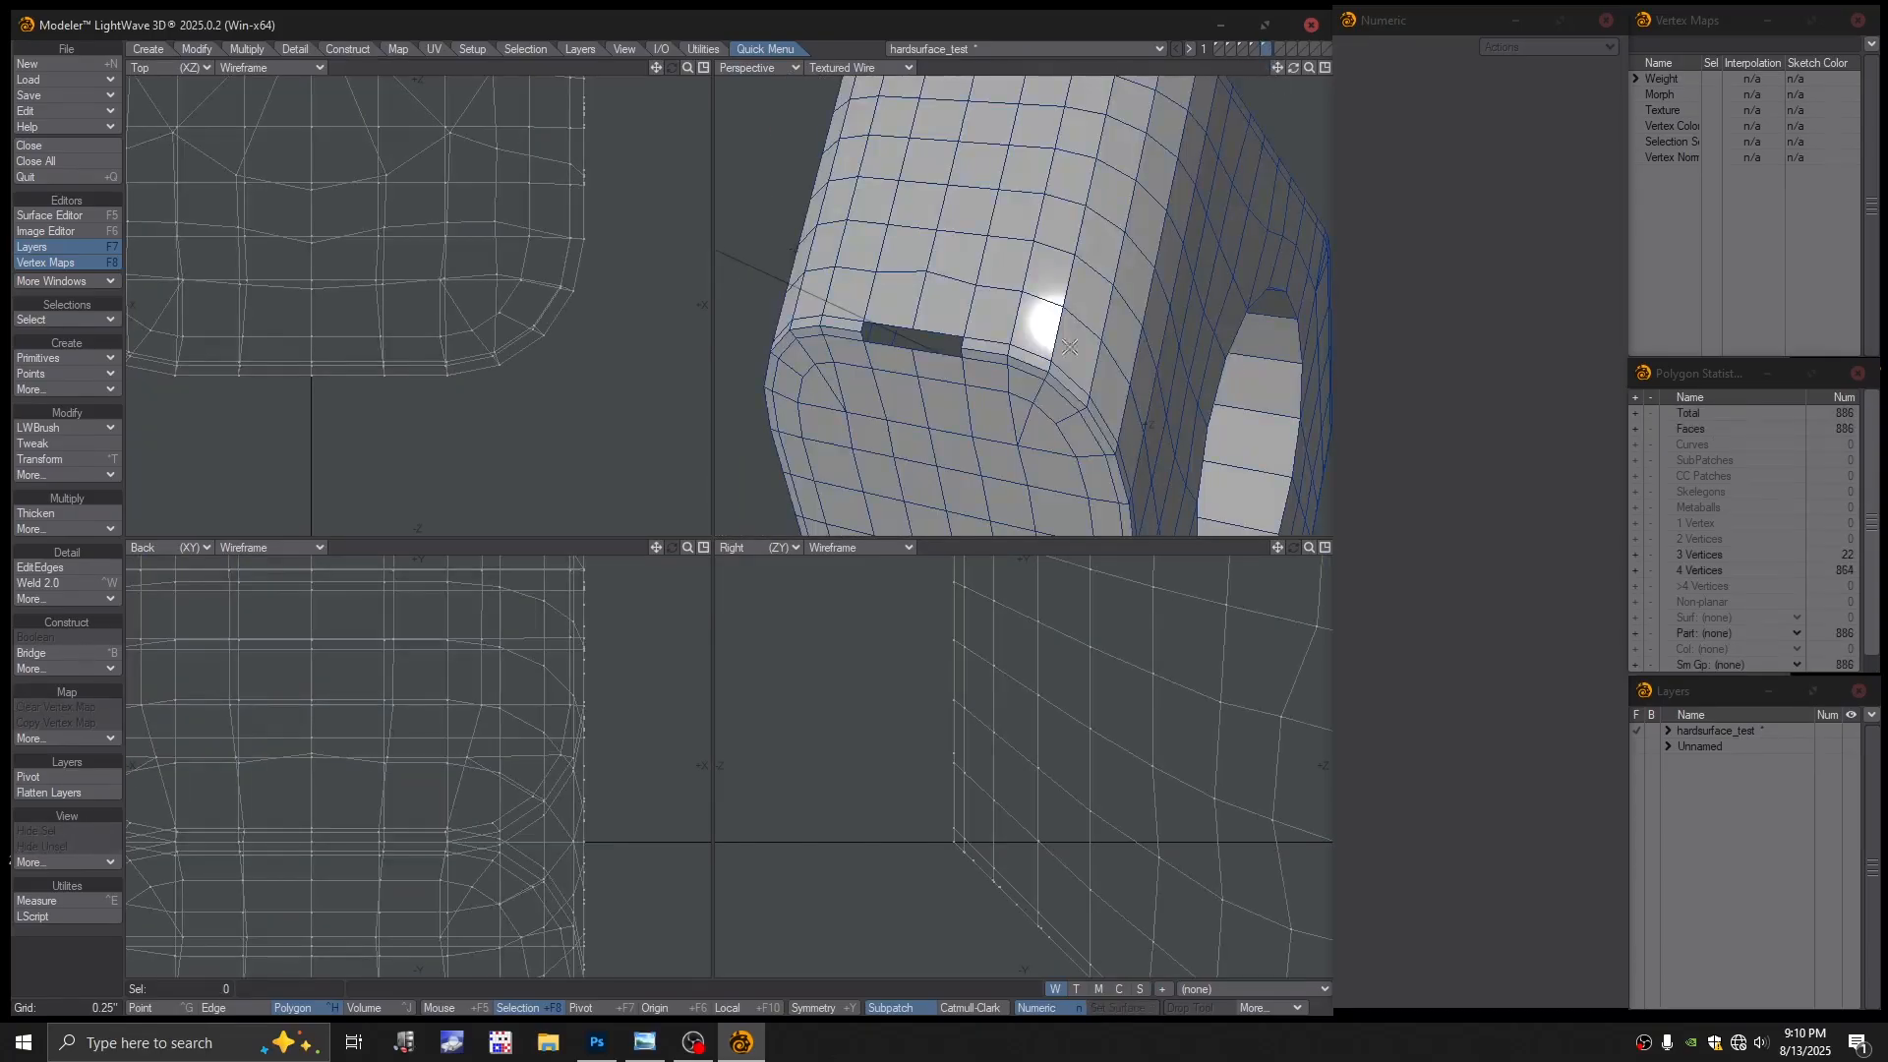
key("Tab")
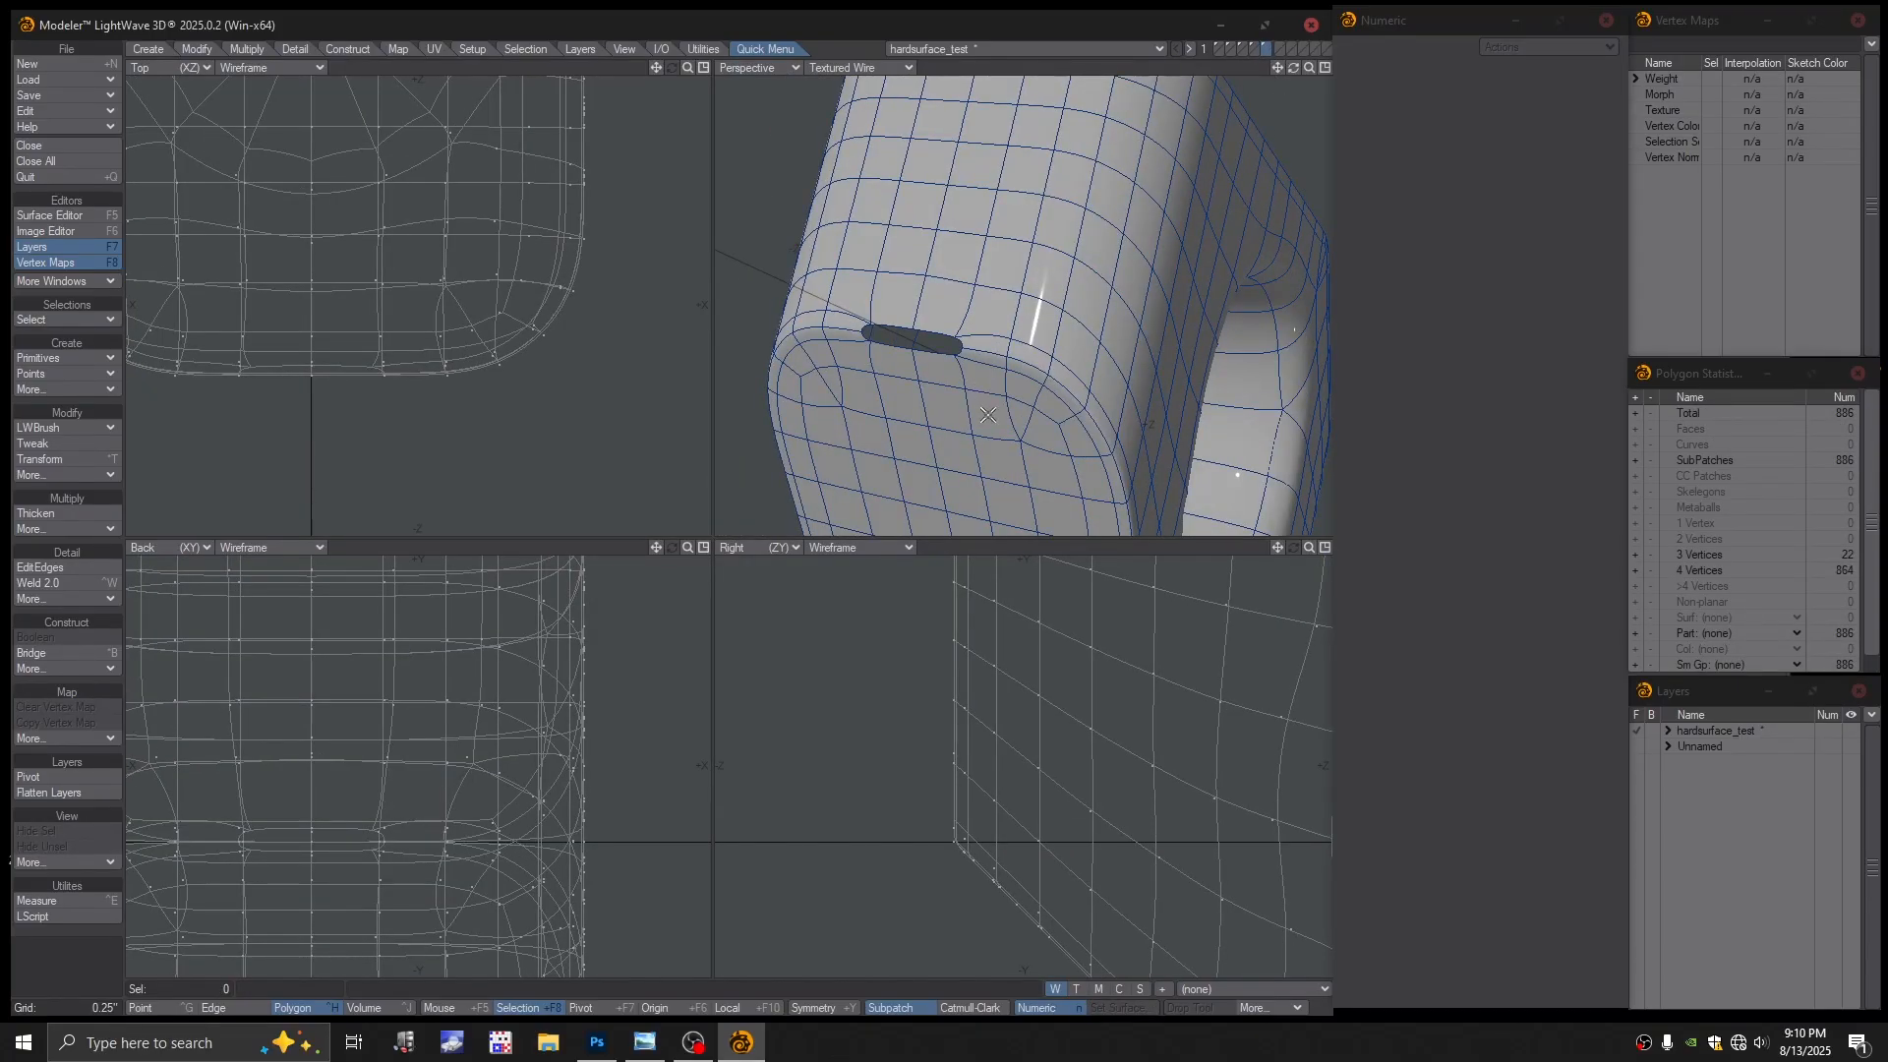
scroll(989, 415, "up", 6)
key("Tab")
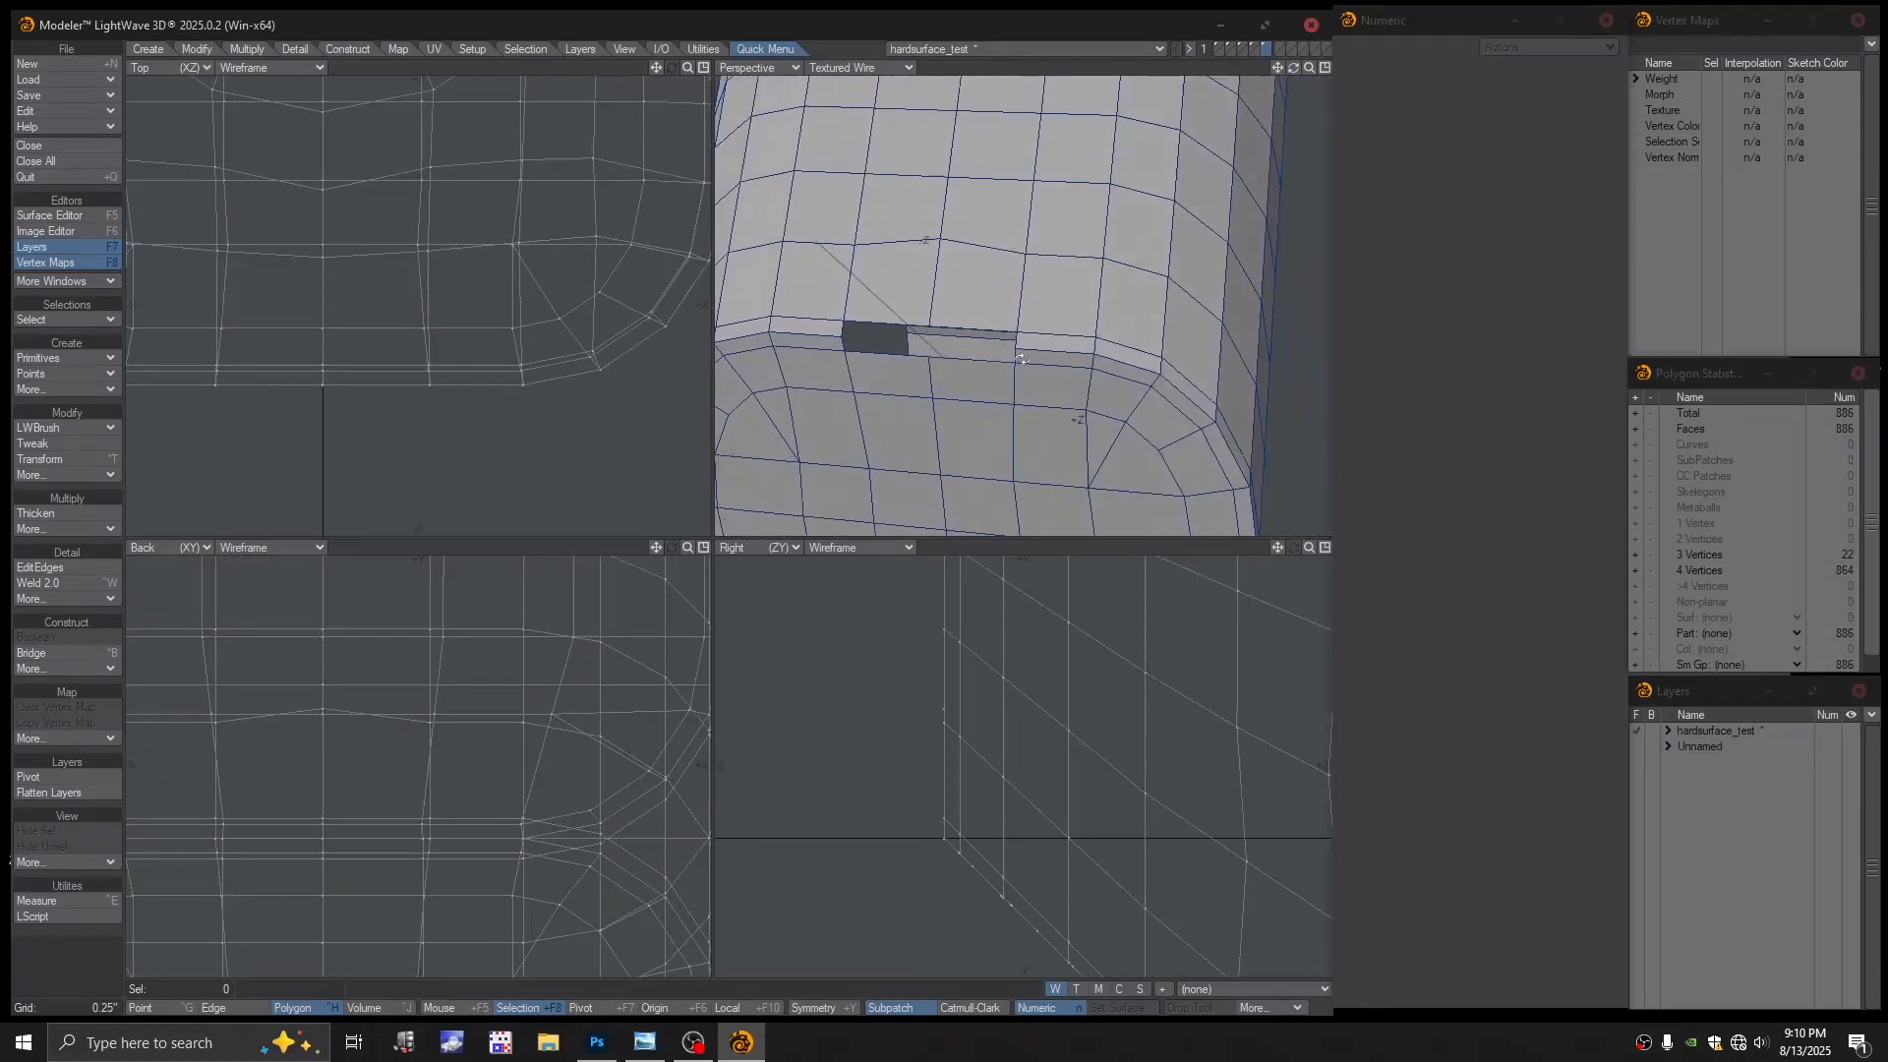
Select several rim edges beside the slot in Edge mode, then return to Polygon mode
left_click_drag(1023, 359, 1018, 365, "alt")
key("space")
key("space")
left_click(1013, 358)
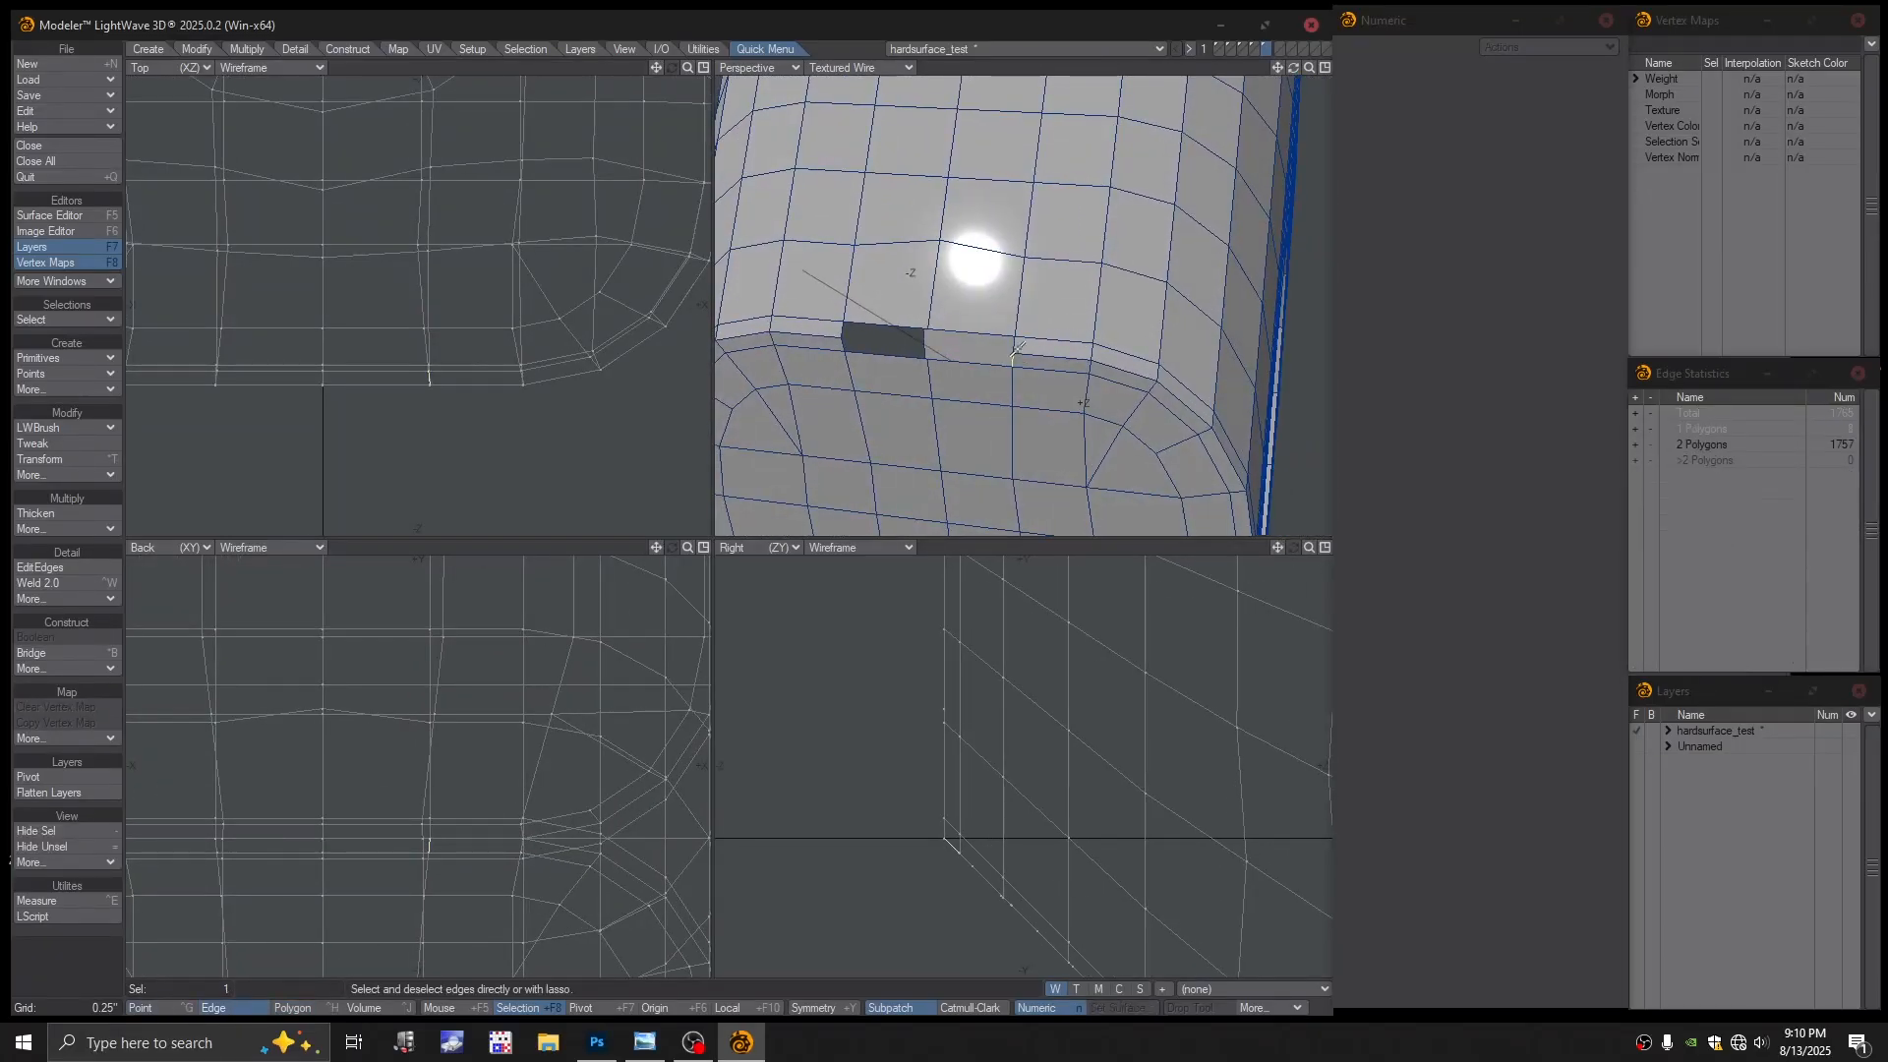
left_click(1005, 350)
left_click(833, 347)
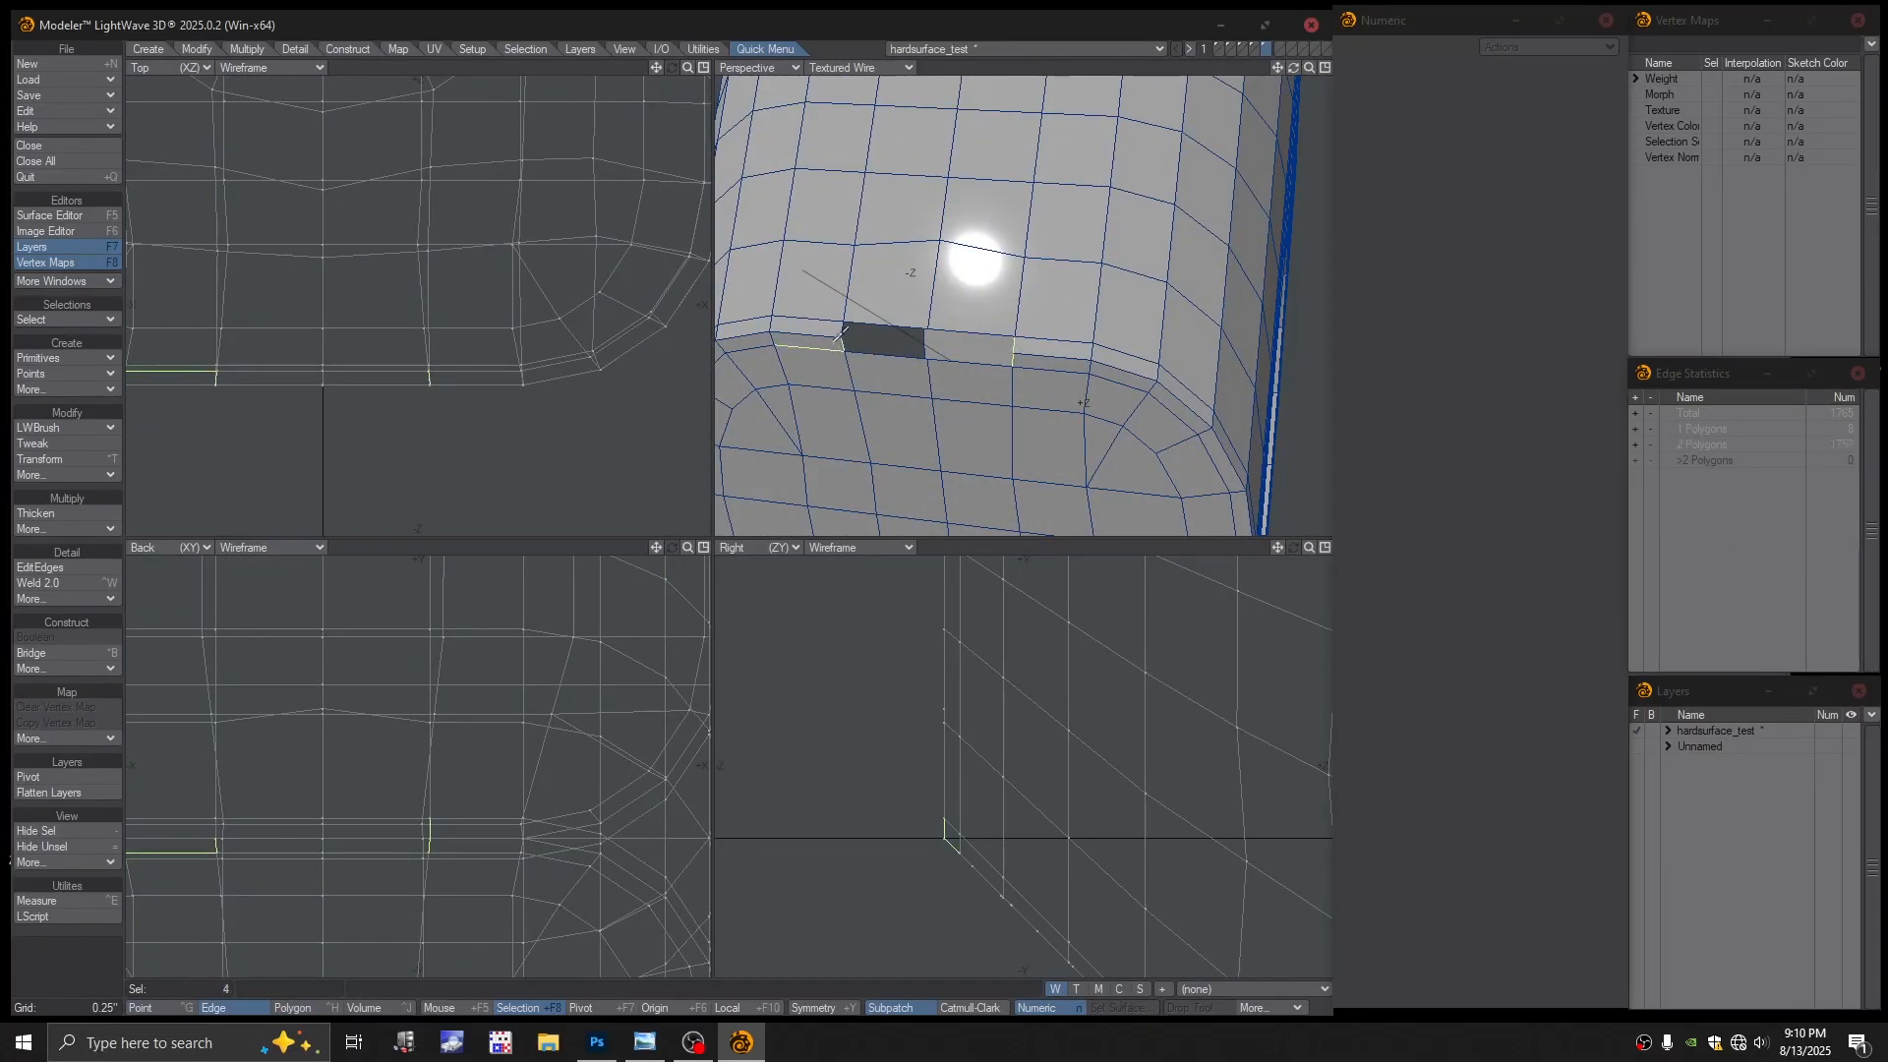
left_click(821, 339)
left_click_drag(821, 339, 908, 374, "alt")
key("ctrl+h")
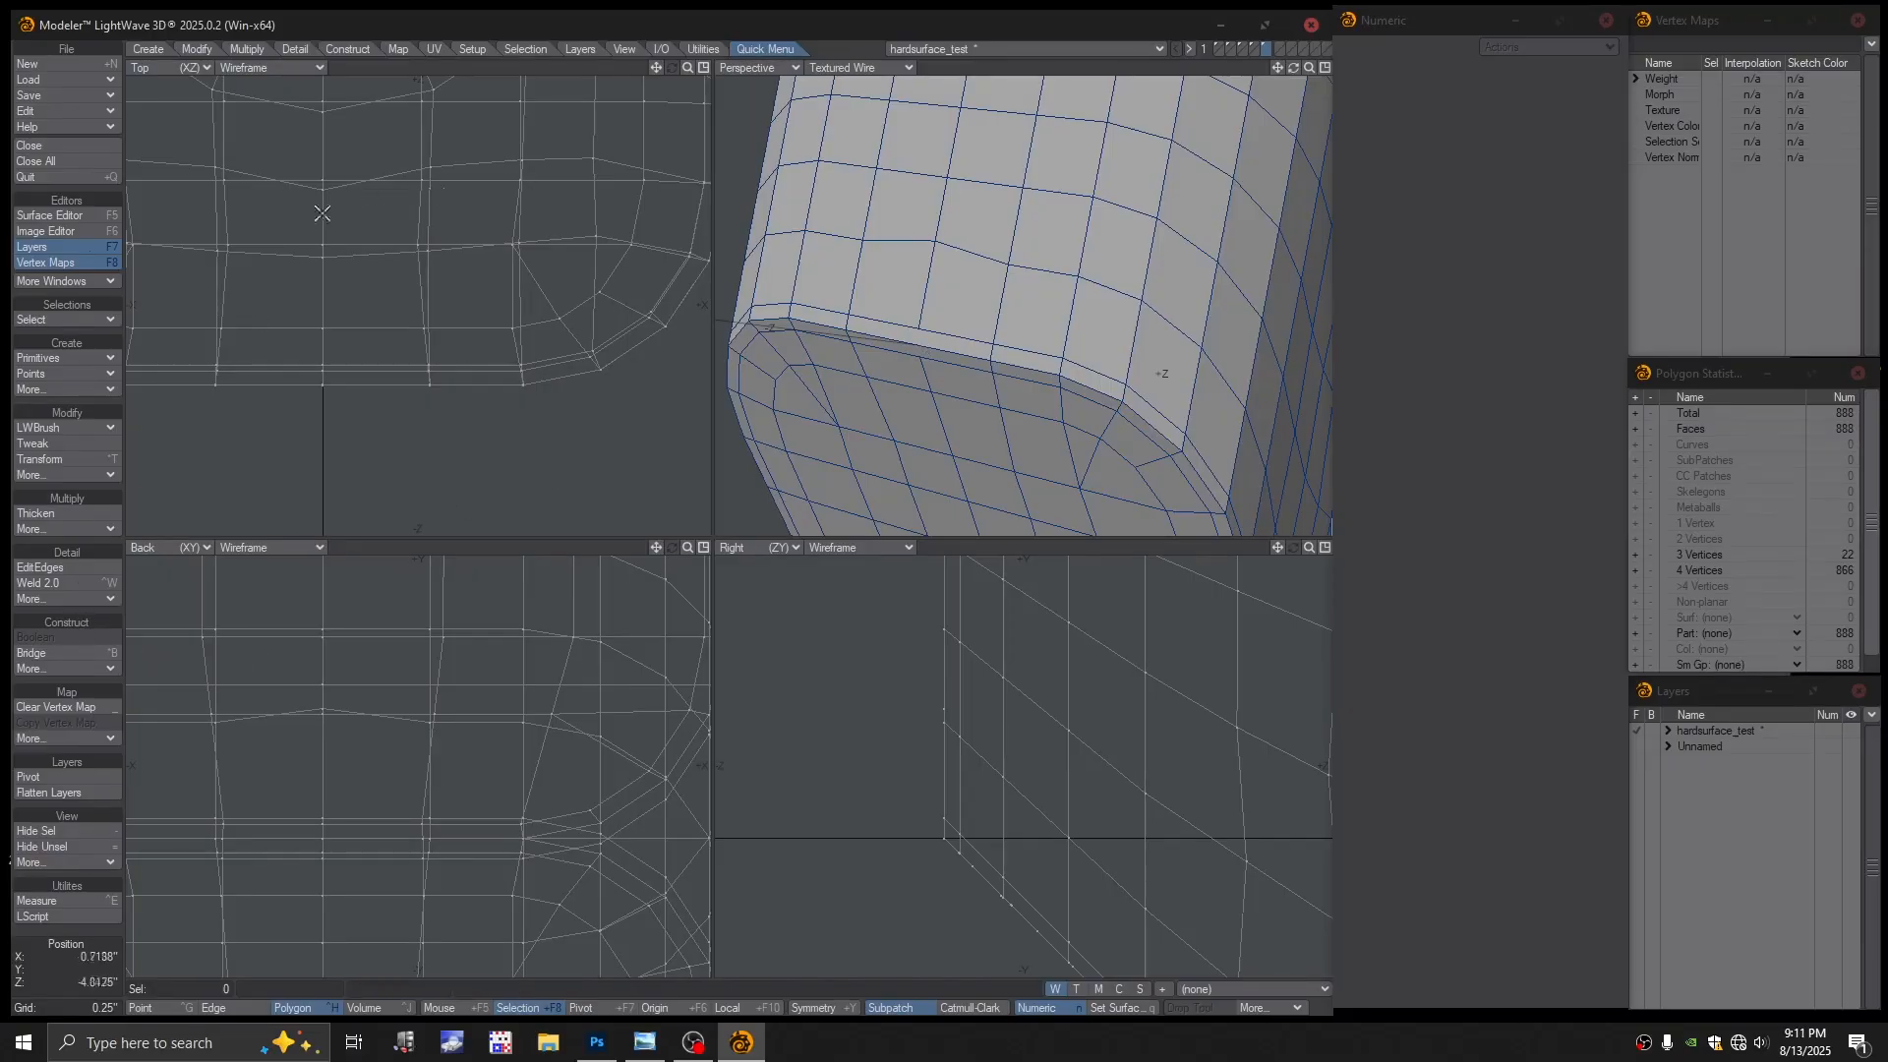
Insert an edge loop along the top rim, switch perspective to Color Wireframe, and select stray rim points
left_click(63, 563)
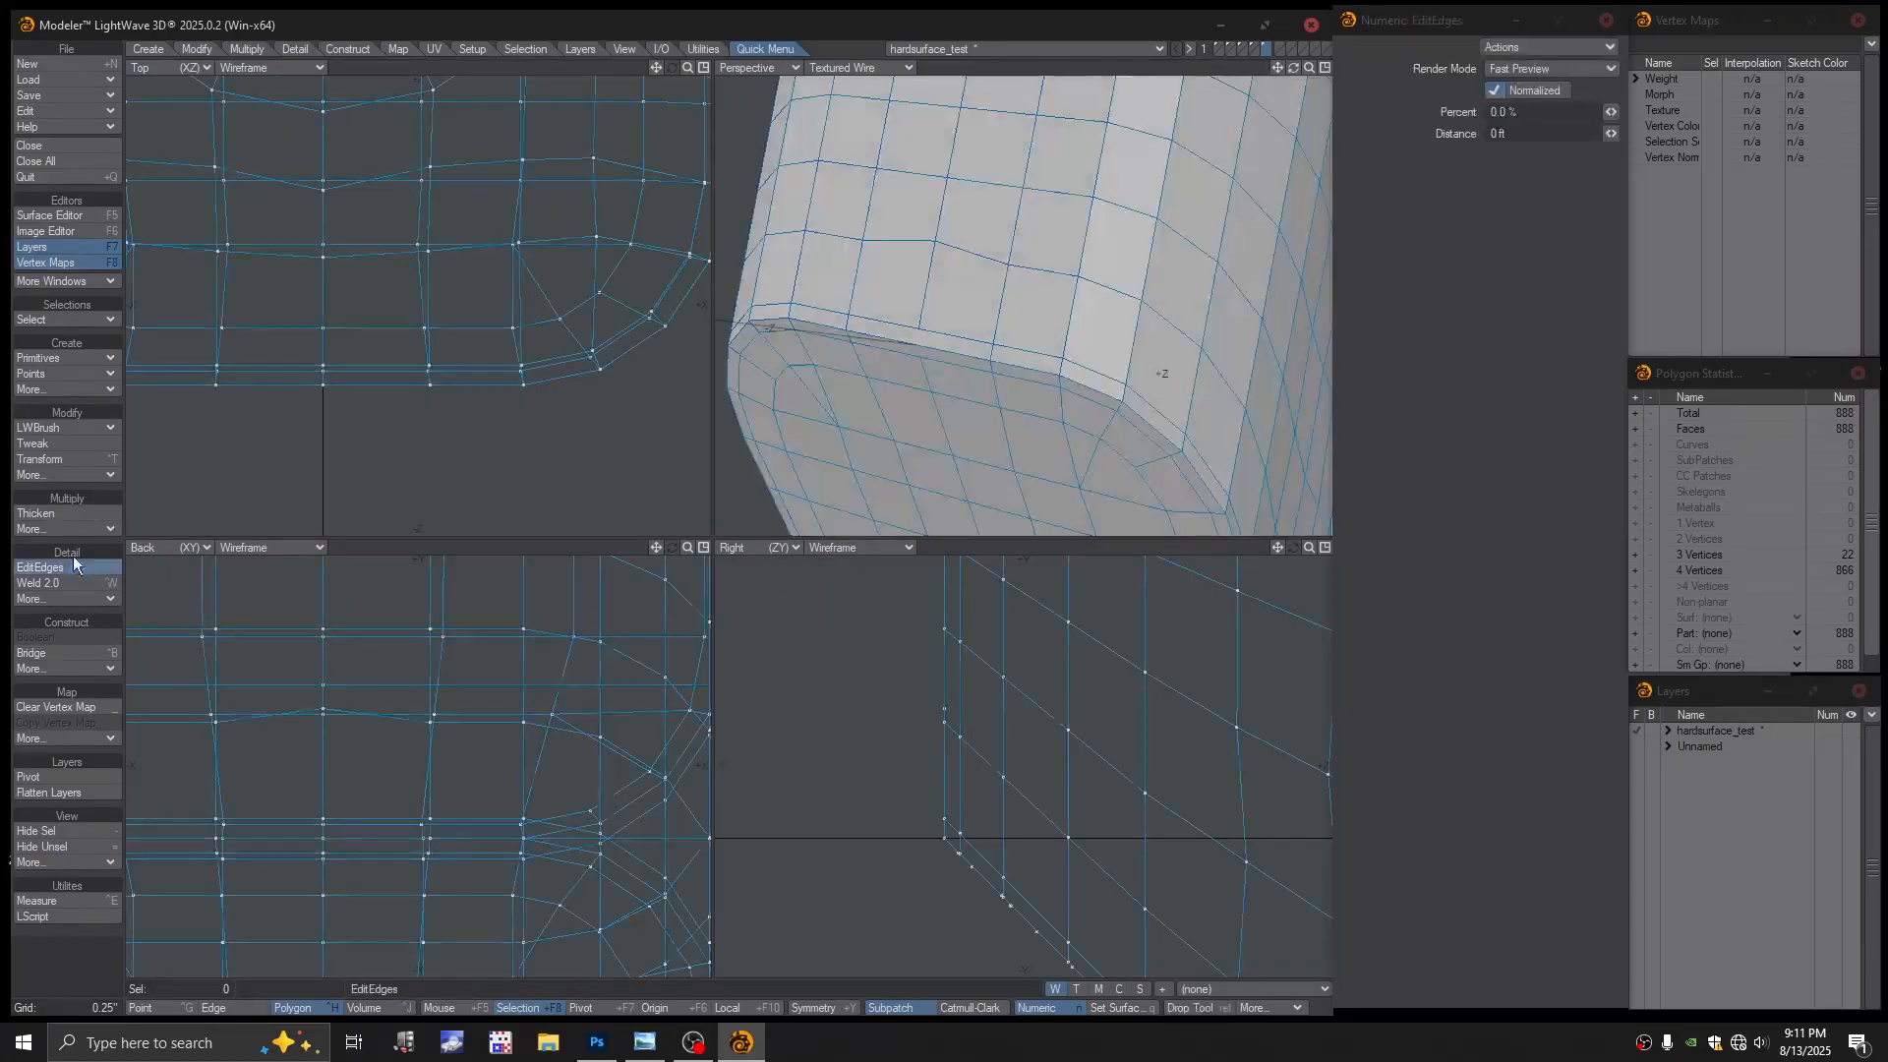
left_click(929, 340)
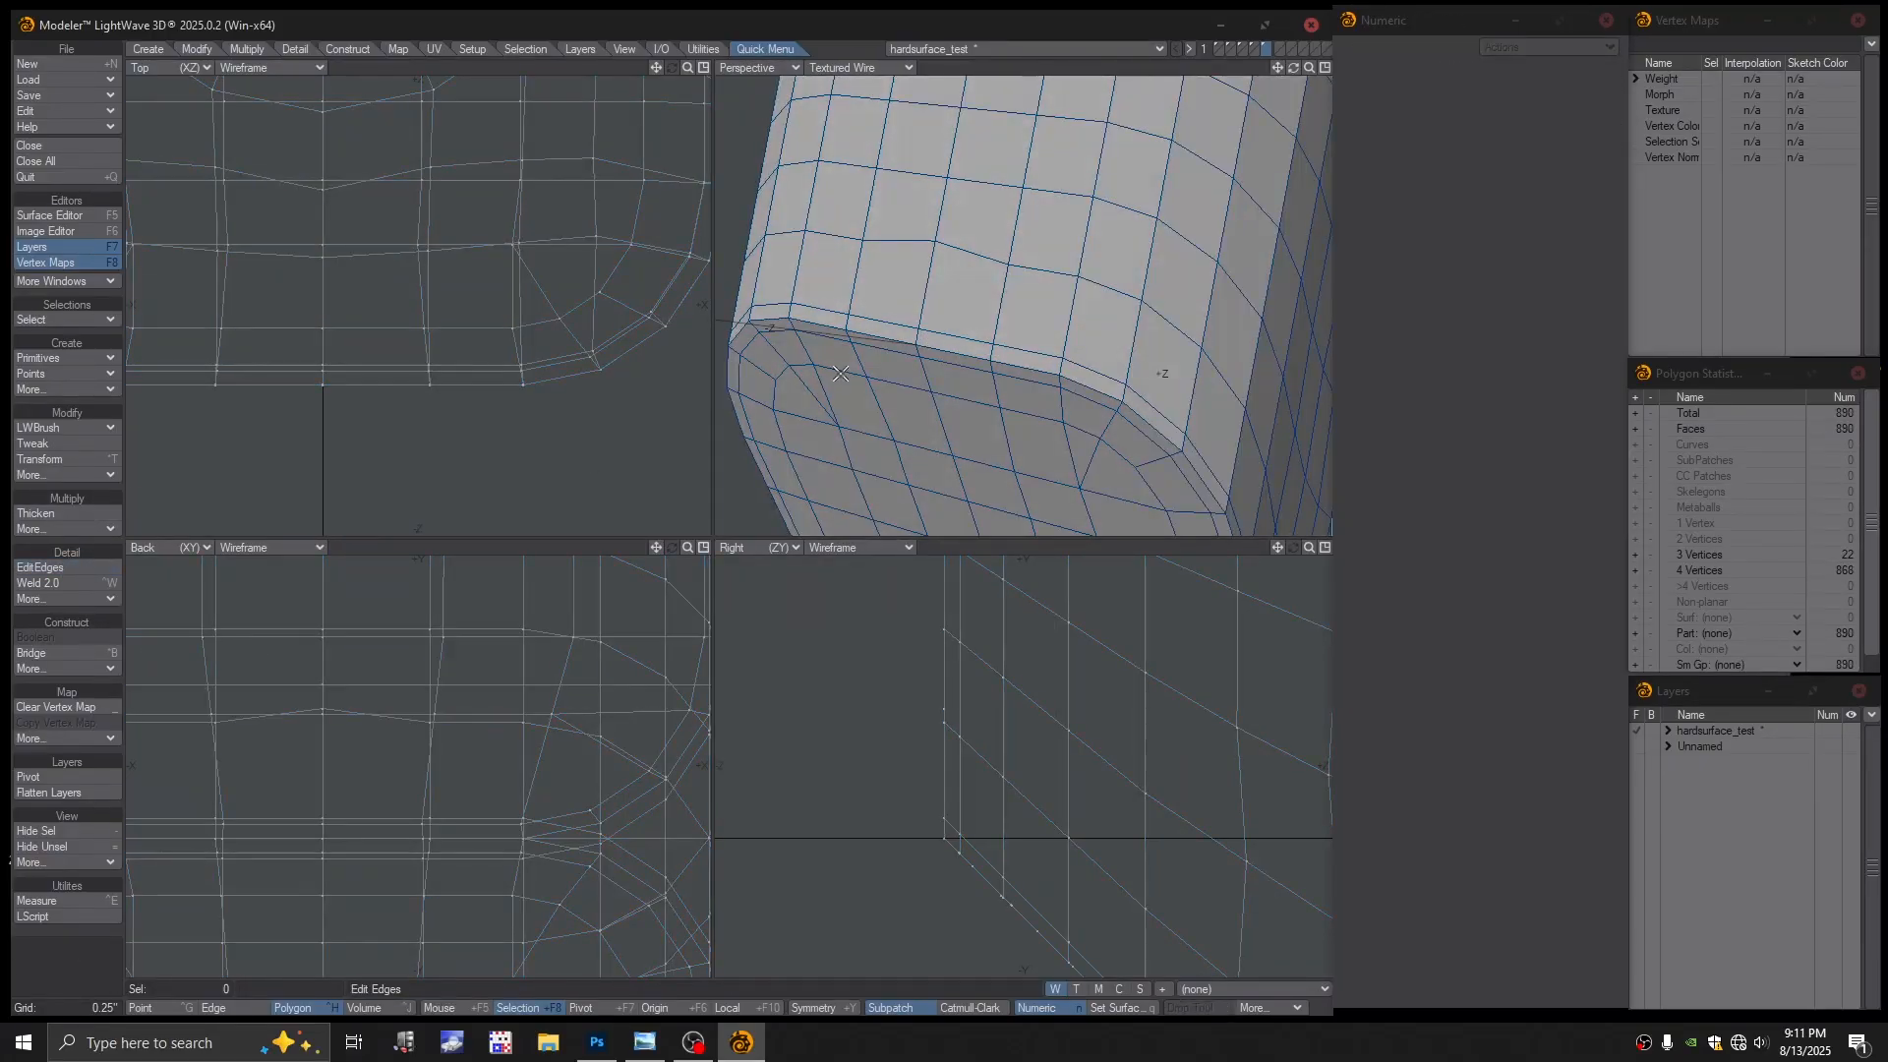
scroll(976, 393, "up", 1)
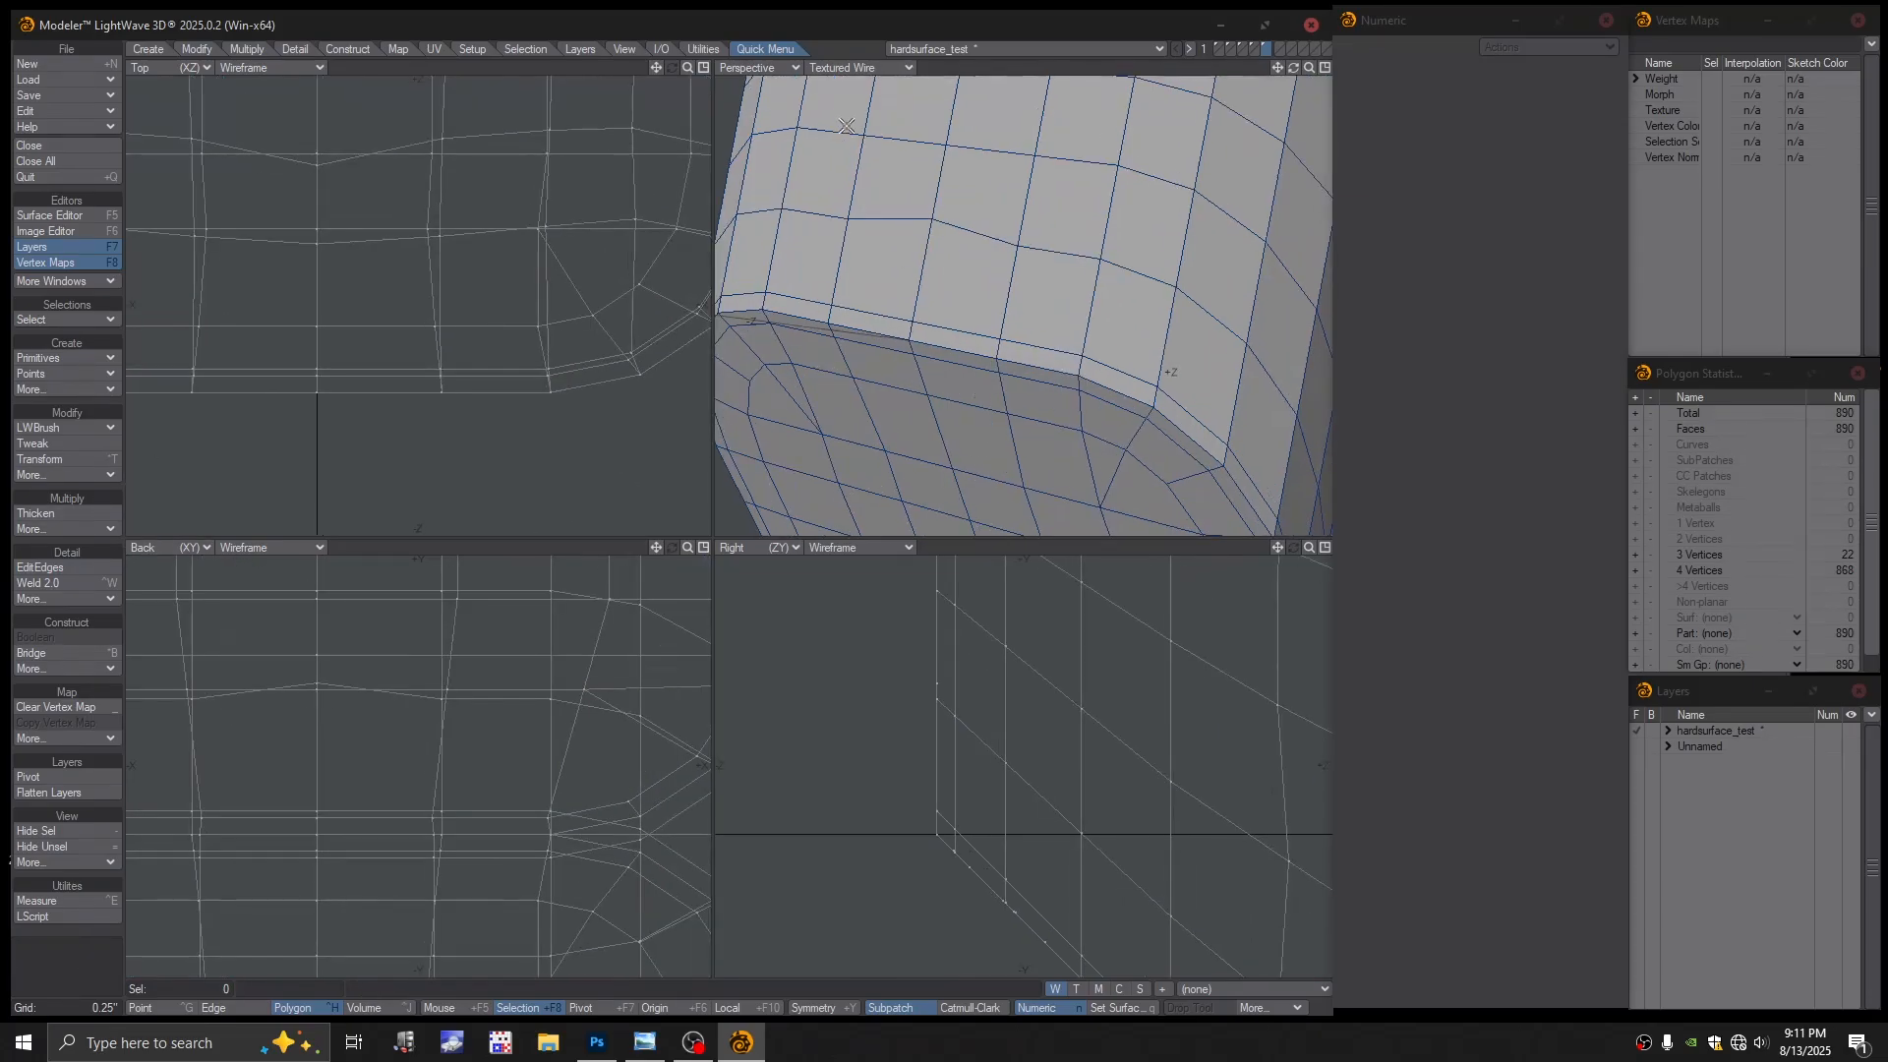
left_click(851, 67)
left_click(854, 44)
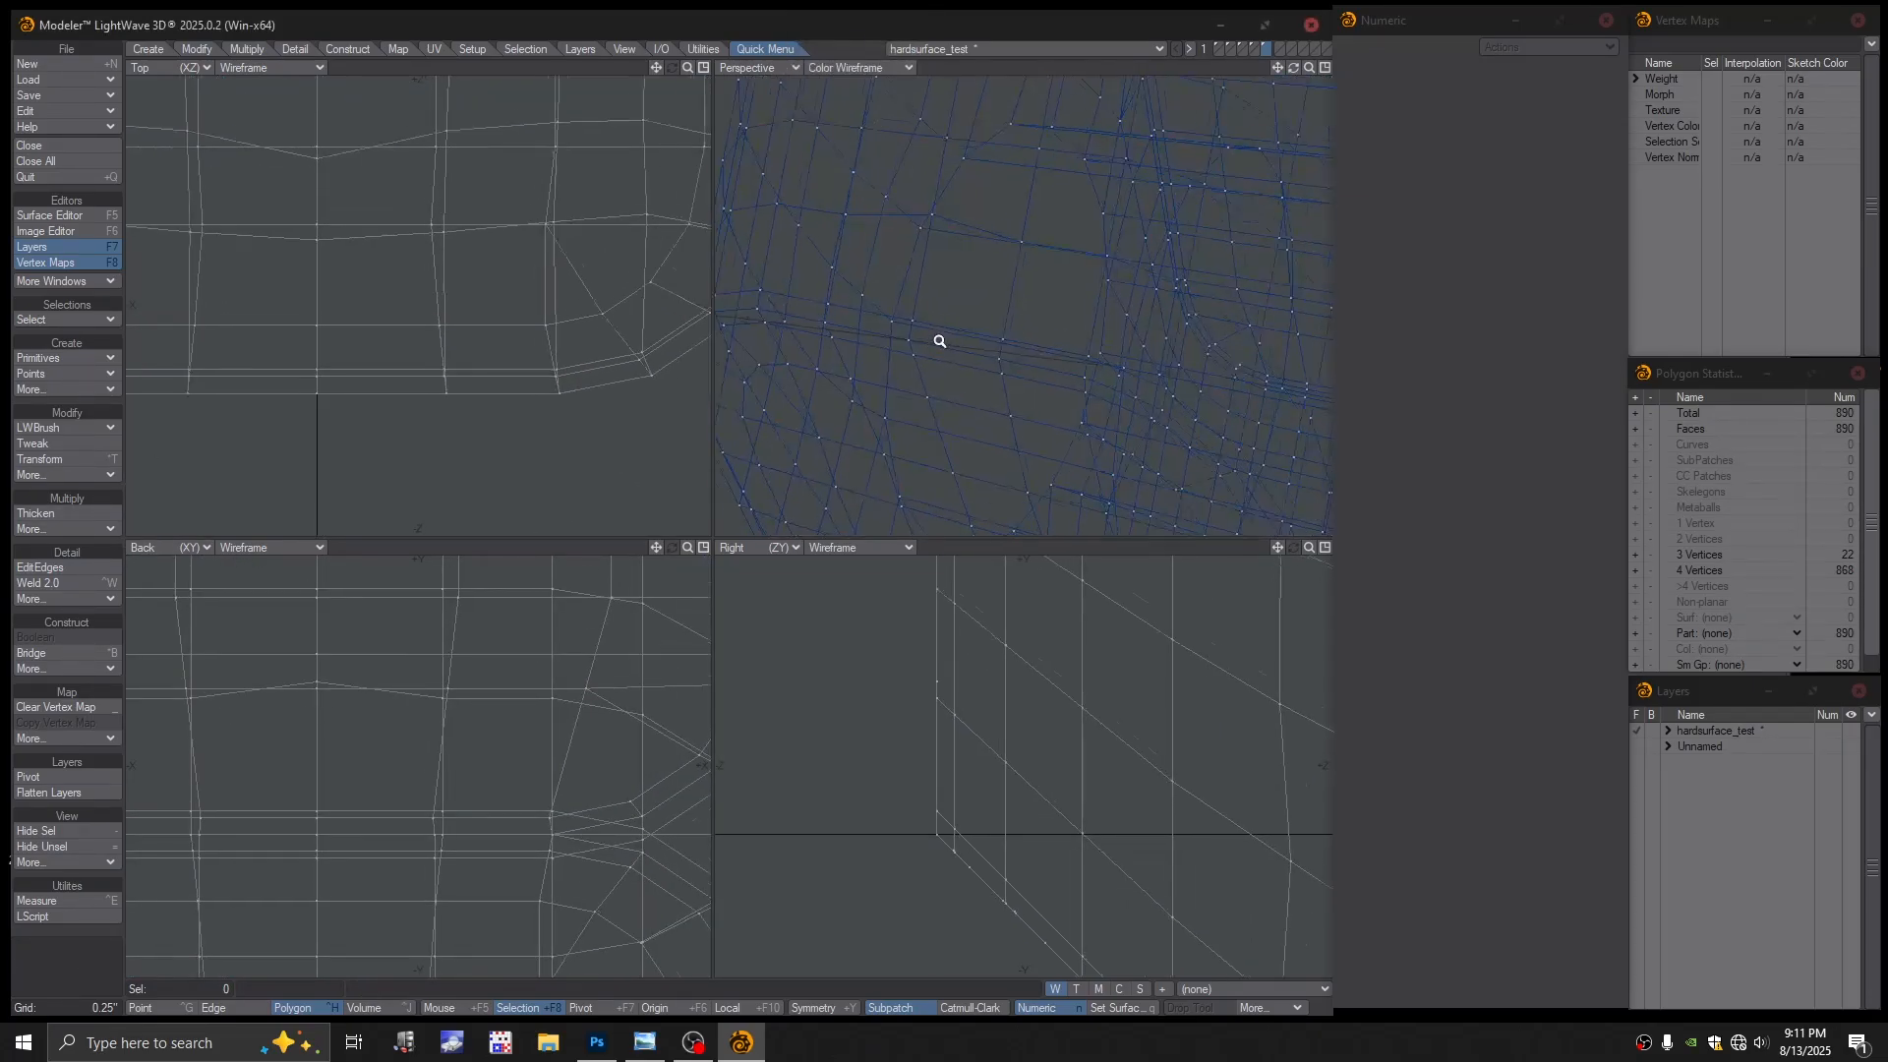
scroll(916, 320, "up", 1)
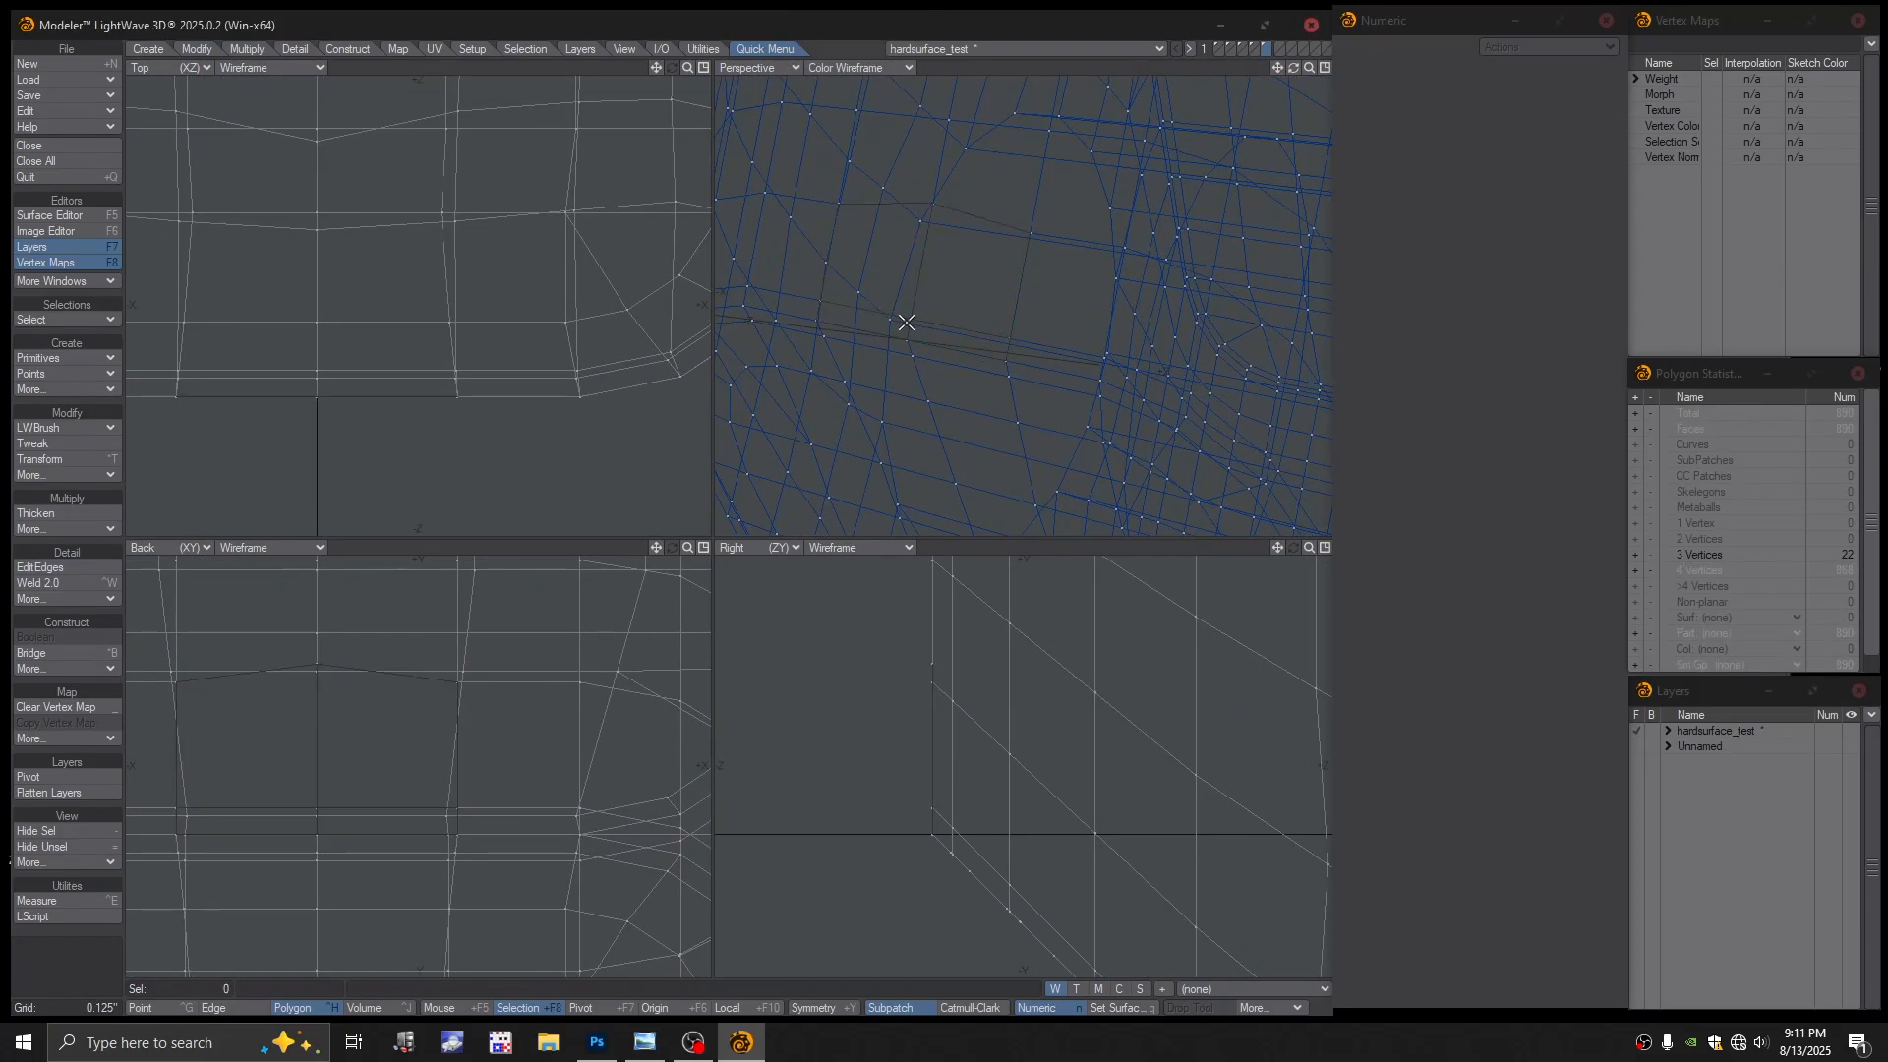
key("ctrl+g")
left_click(912, 318)
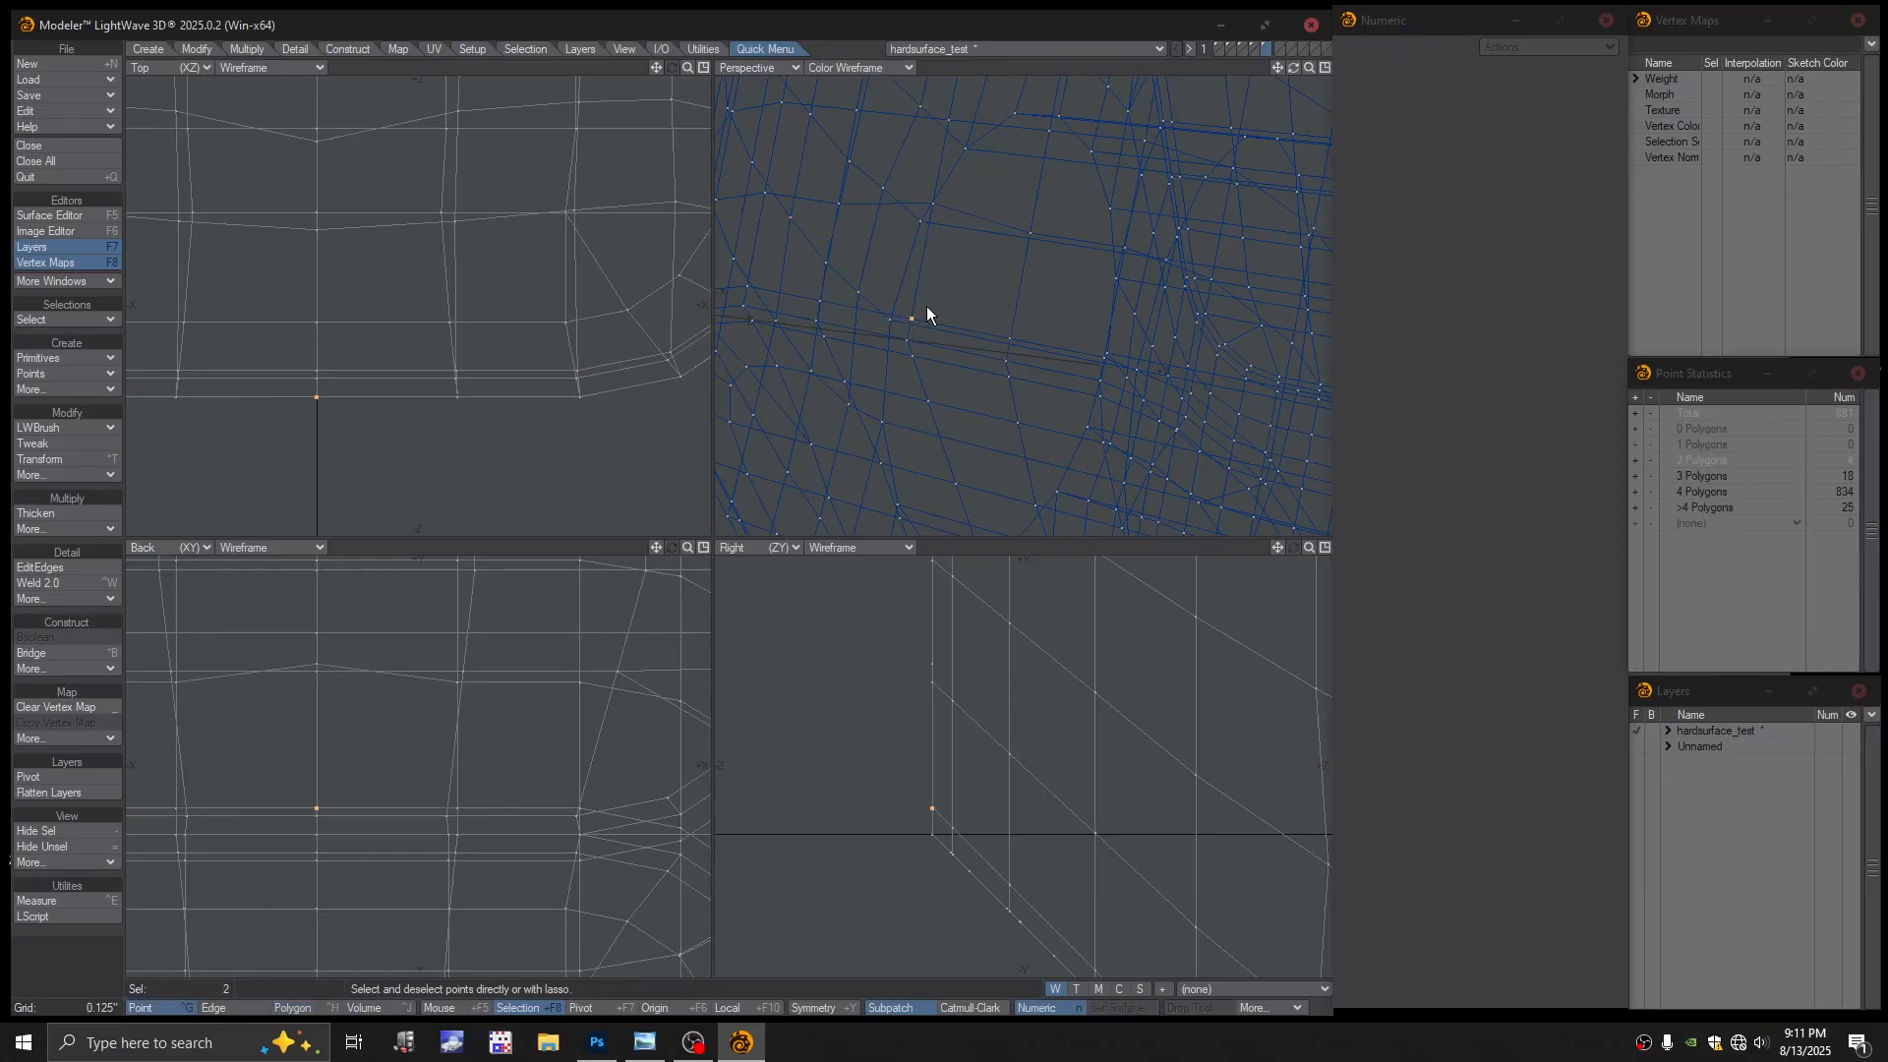
Weld the stray rim point pairs and preview the mesh as subpatches in Textured Wireframe
key("ctrl+w")
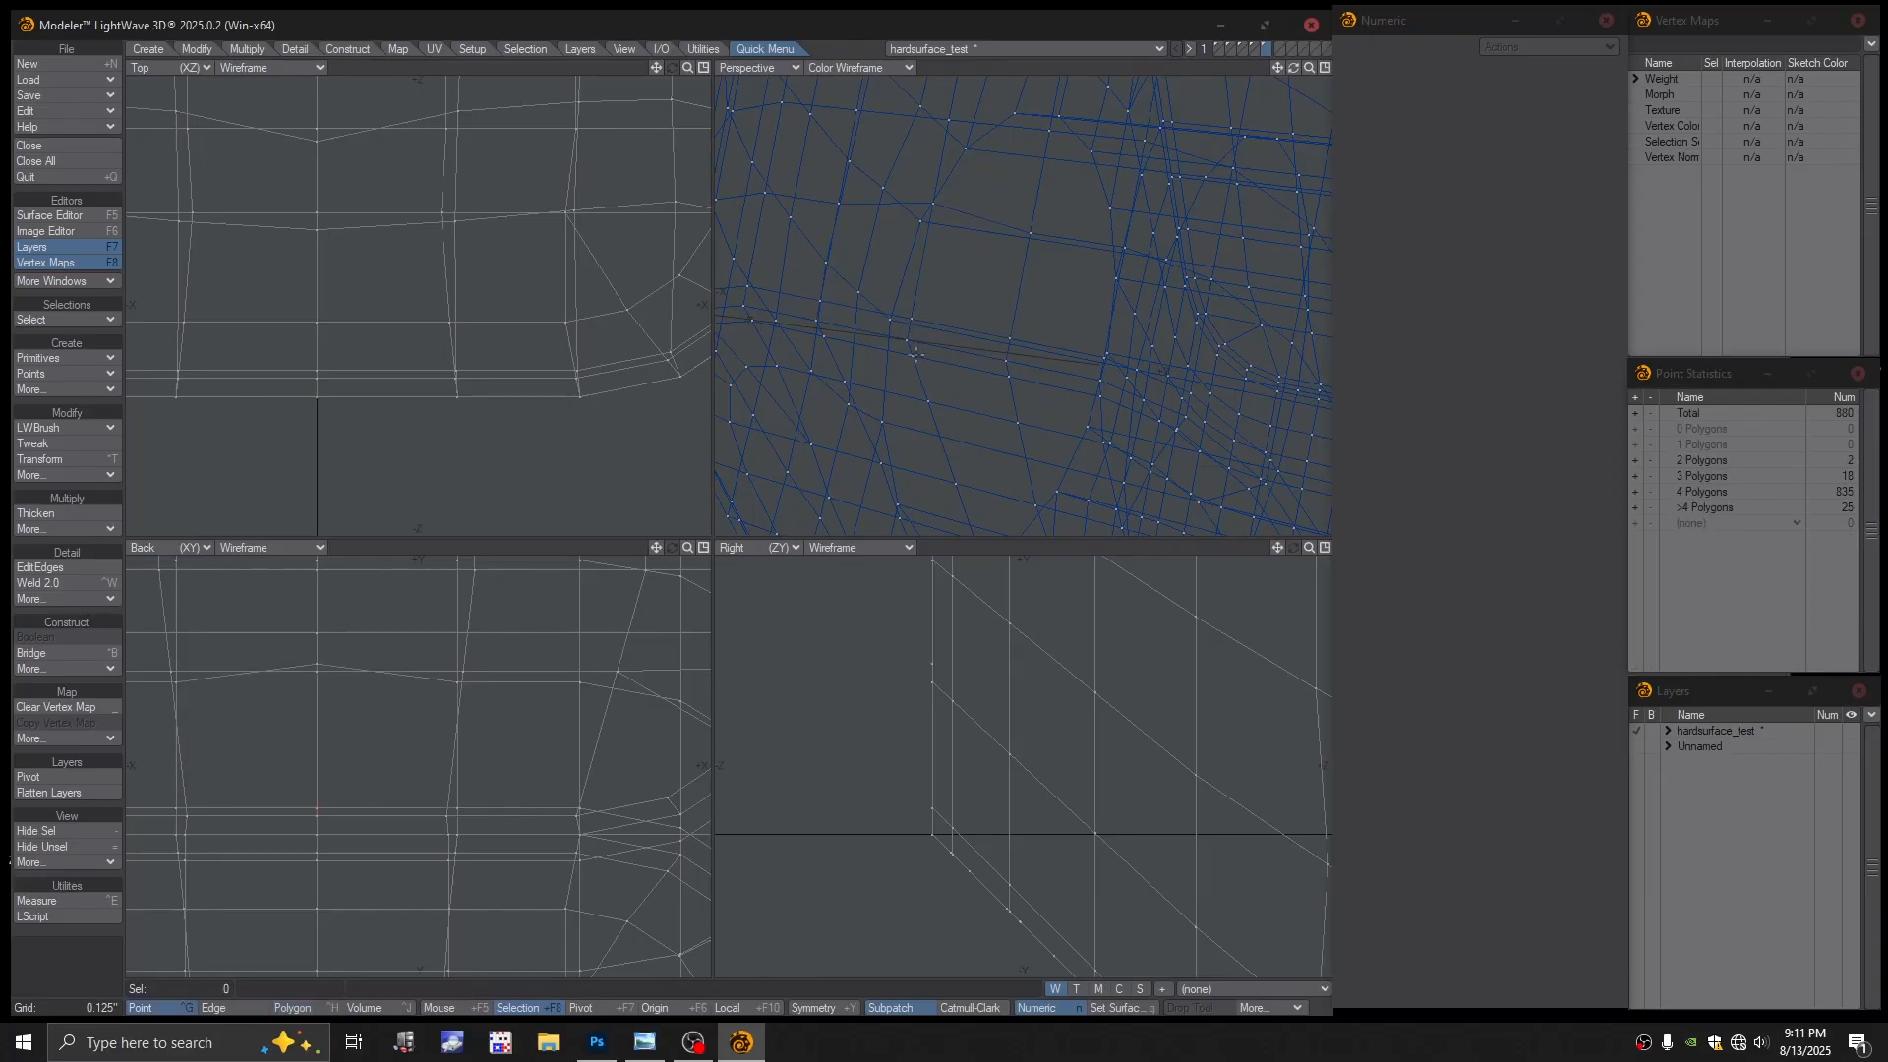
left_click(912, 355)
key("ctrl+w")
left_click(872, 66)
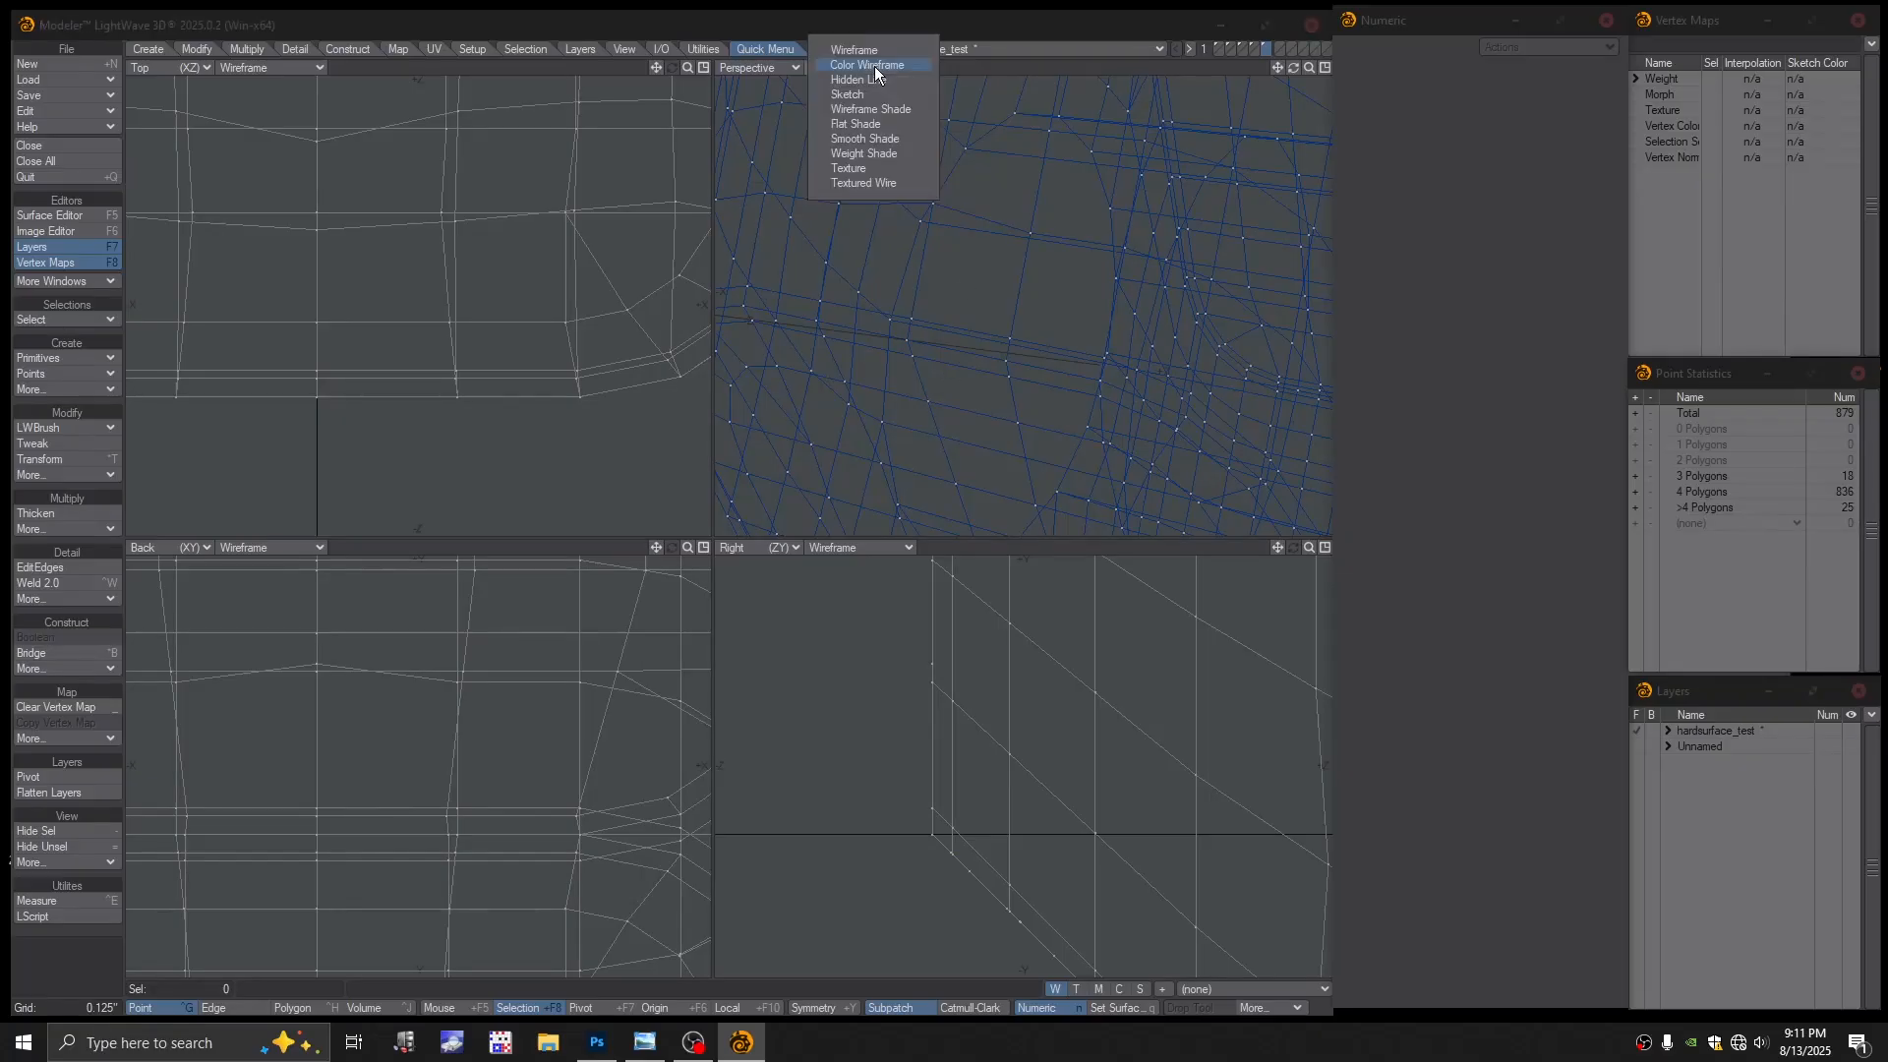
left_click(874, 182)
key("a")
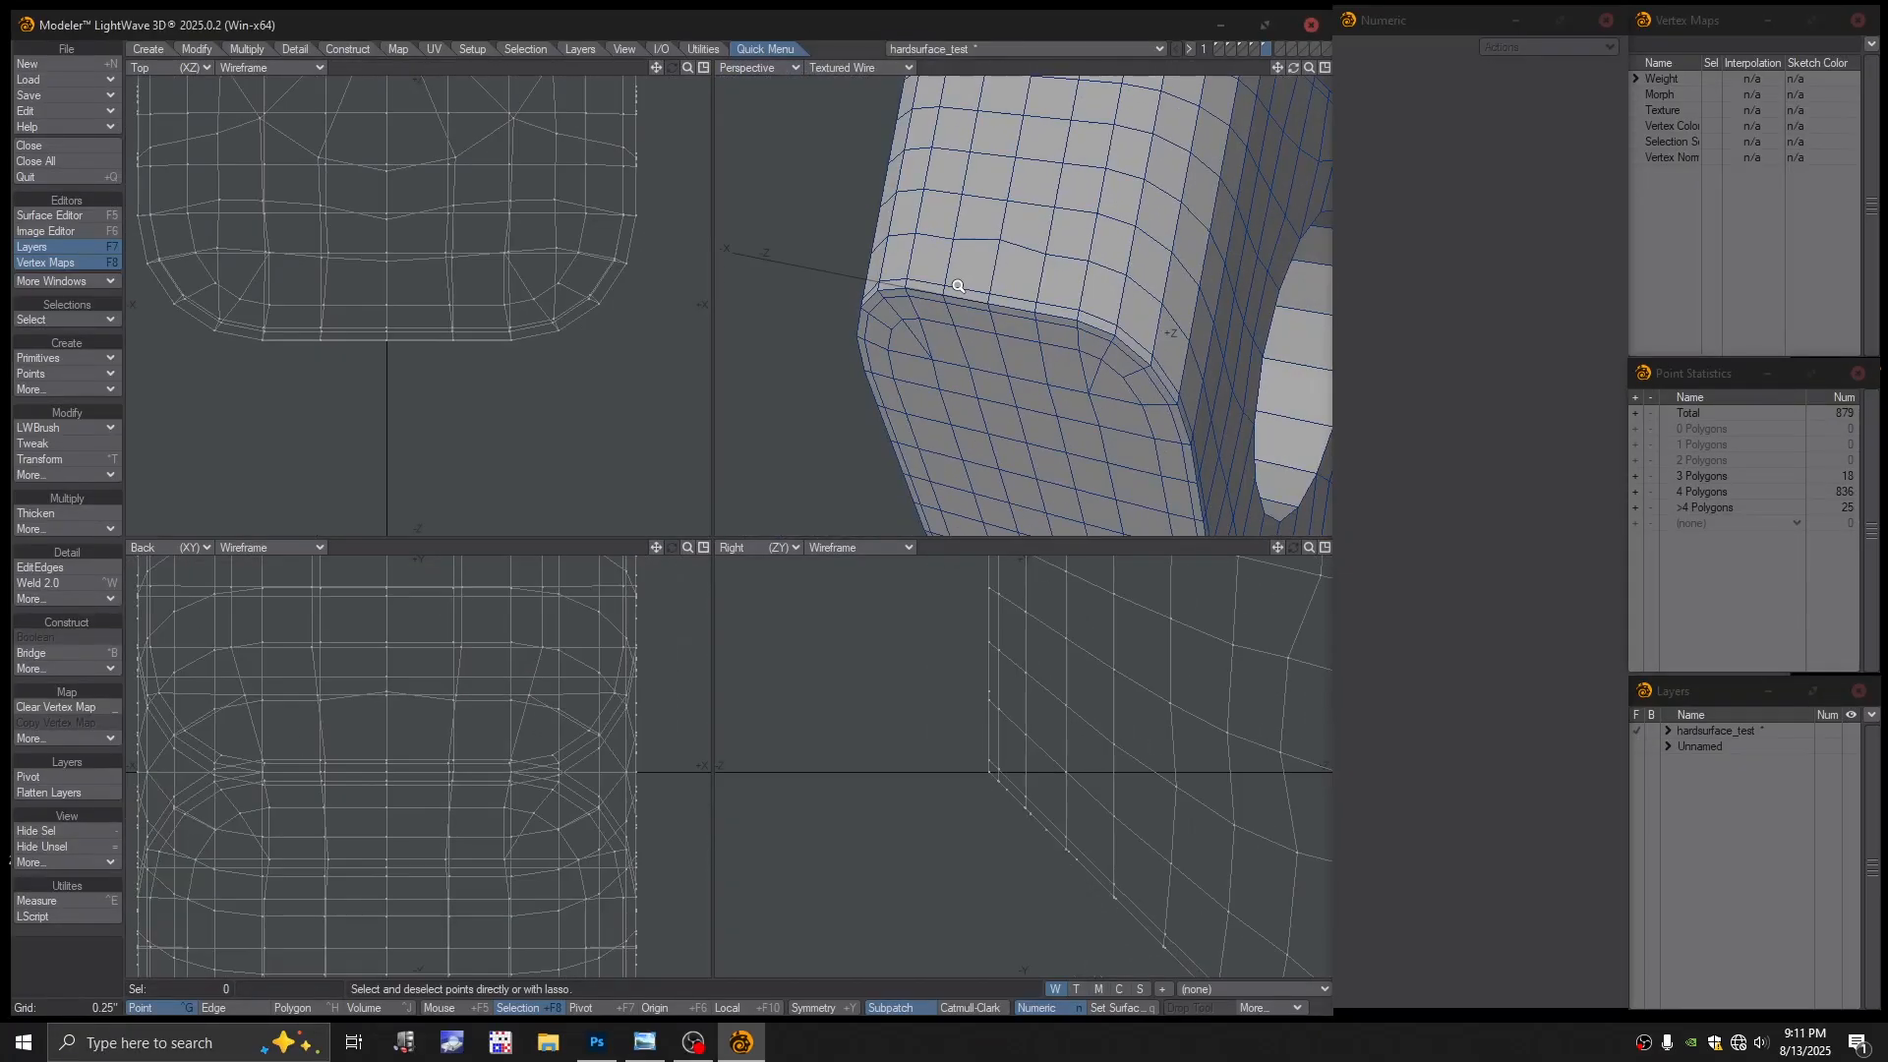
key("Tab")
scroll(959, 295, "down", 2)
left_click_drag(1131, 305, 1230, 135, "alt")
key("Tab")
key("Tab")
Check the slot-piece layer, then cut the block and paste it into the first layer
left_click(1254, 48)
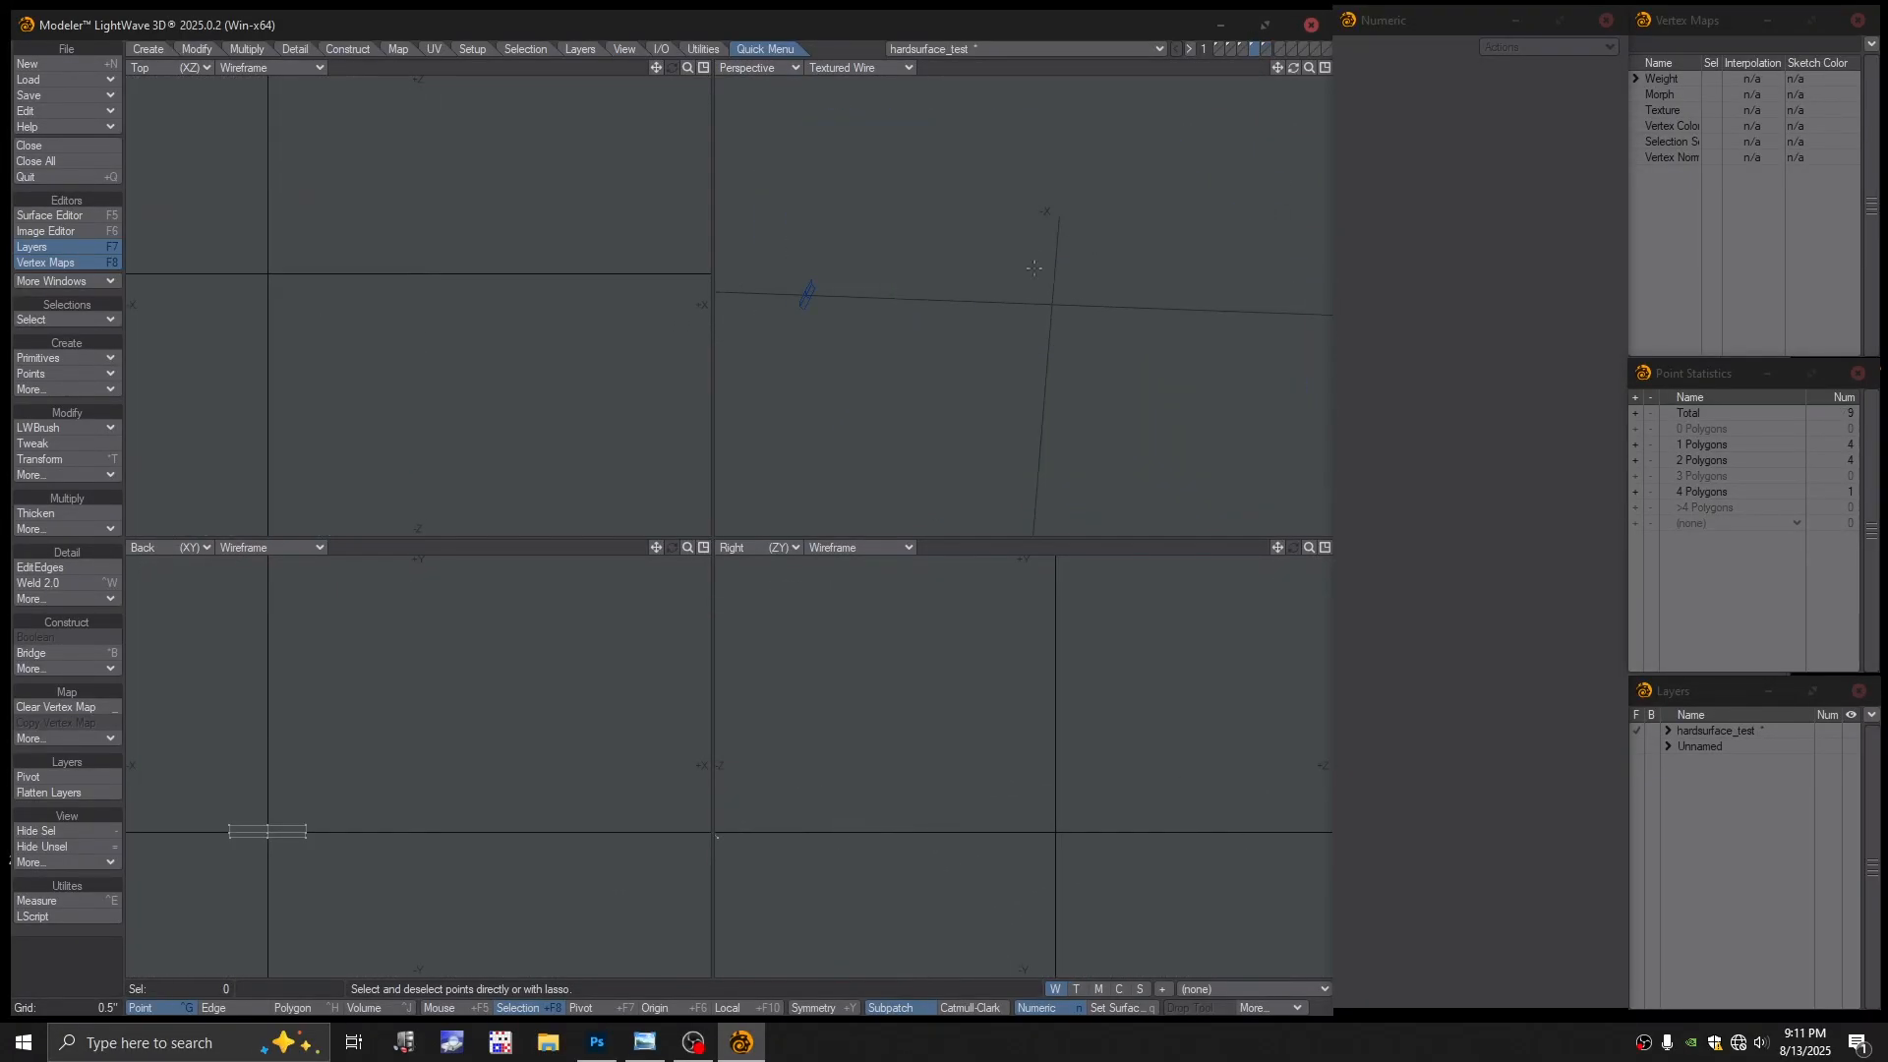
key("space")
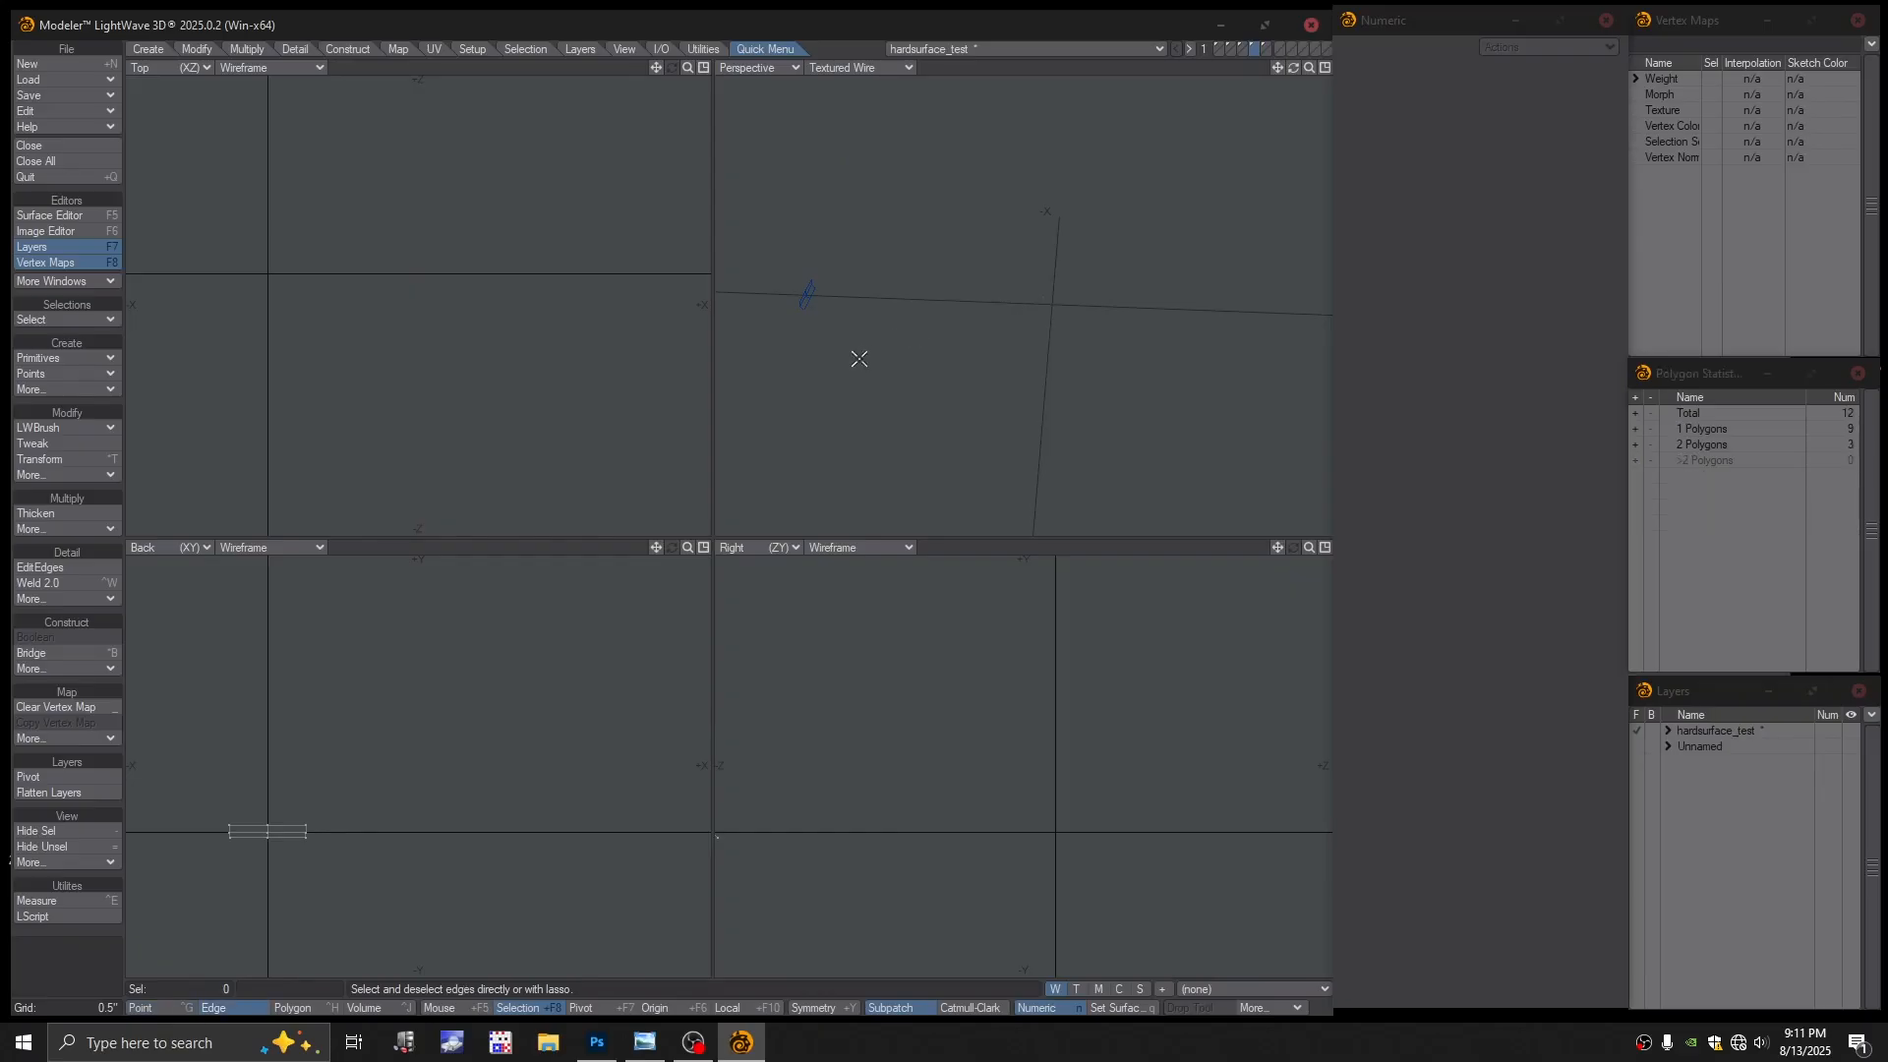
key("space")
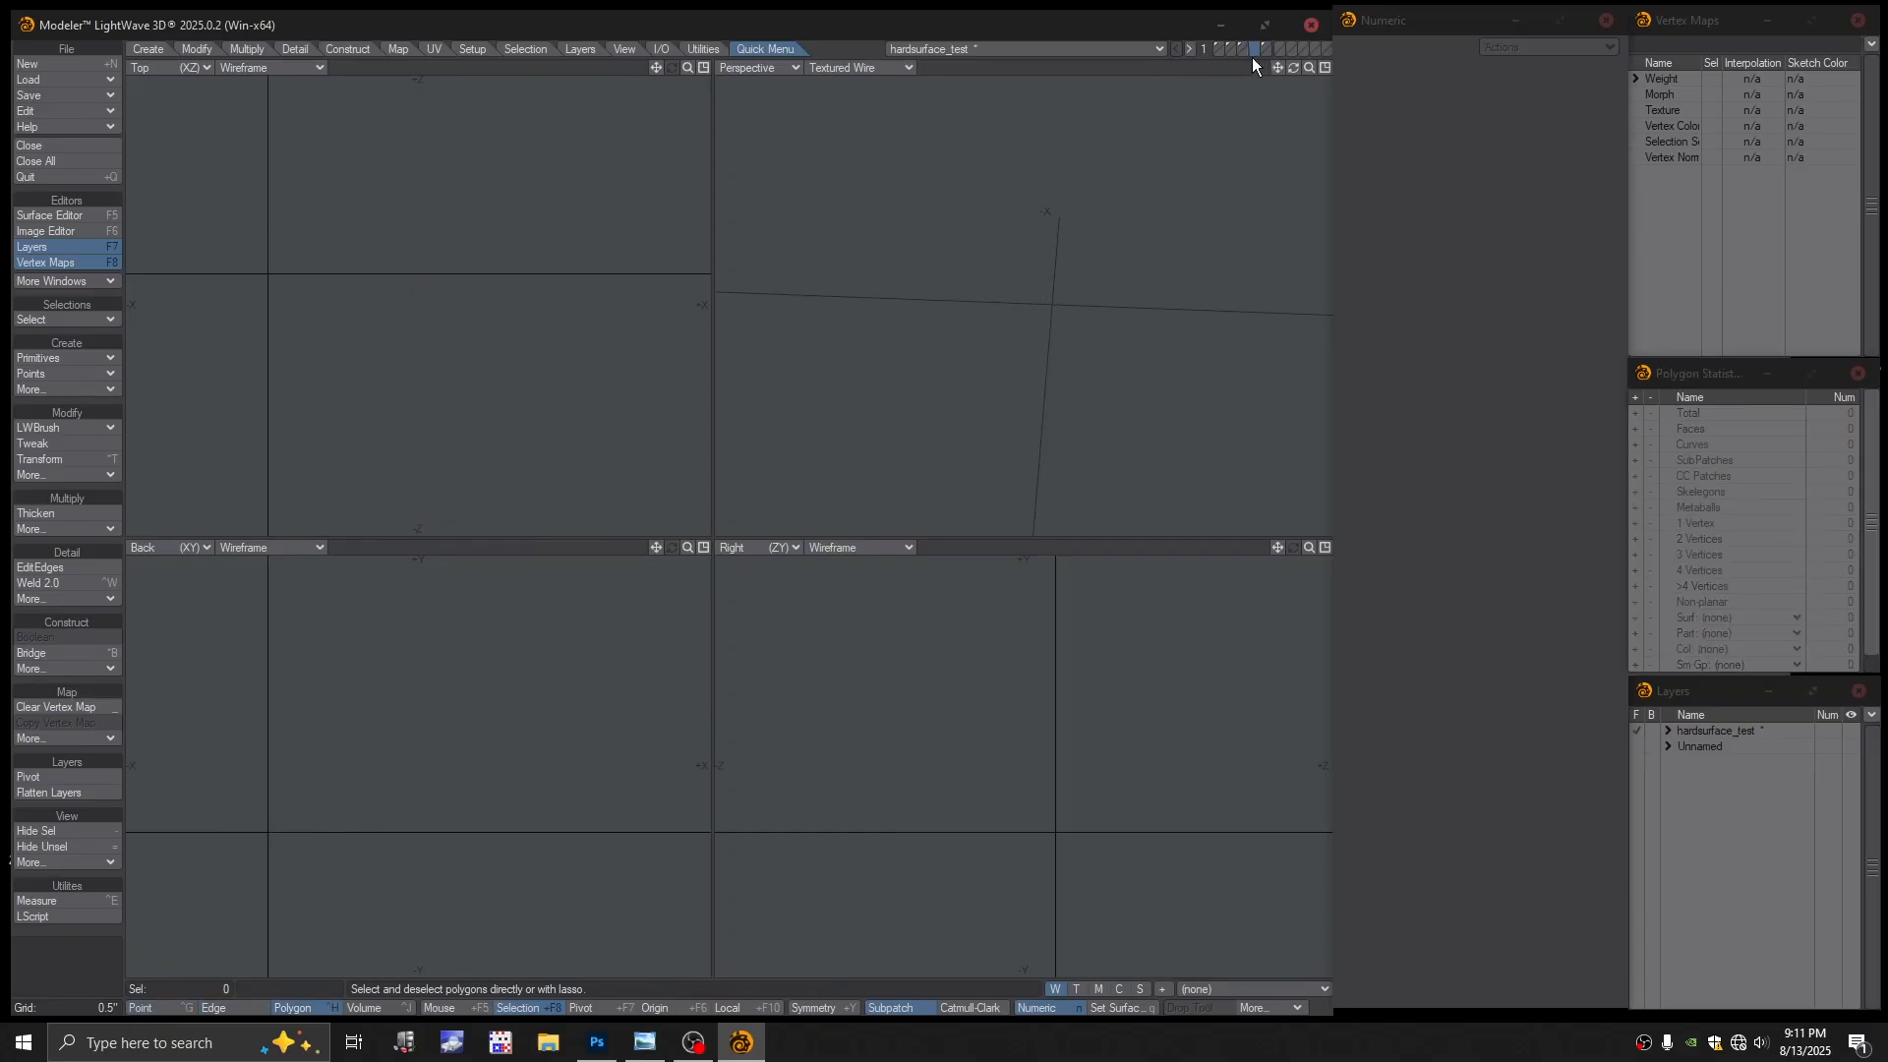
left_click(1267, 48)
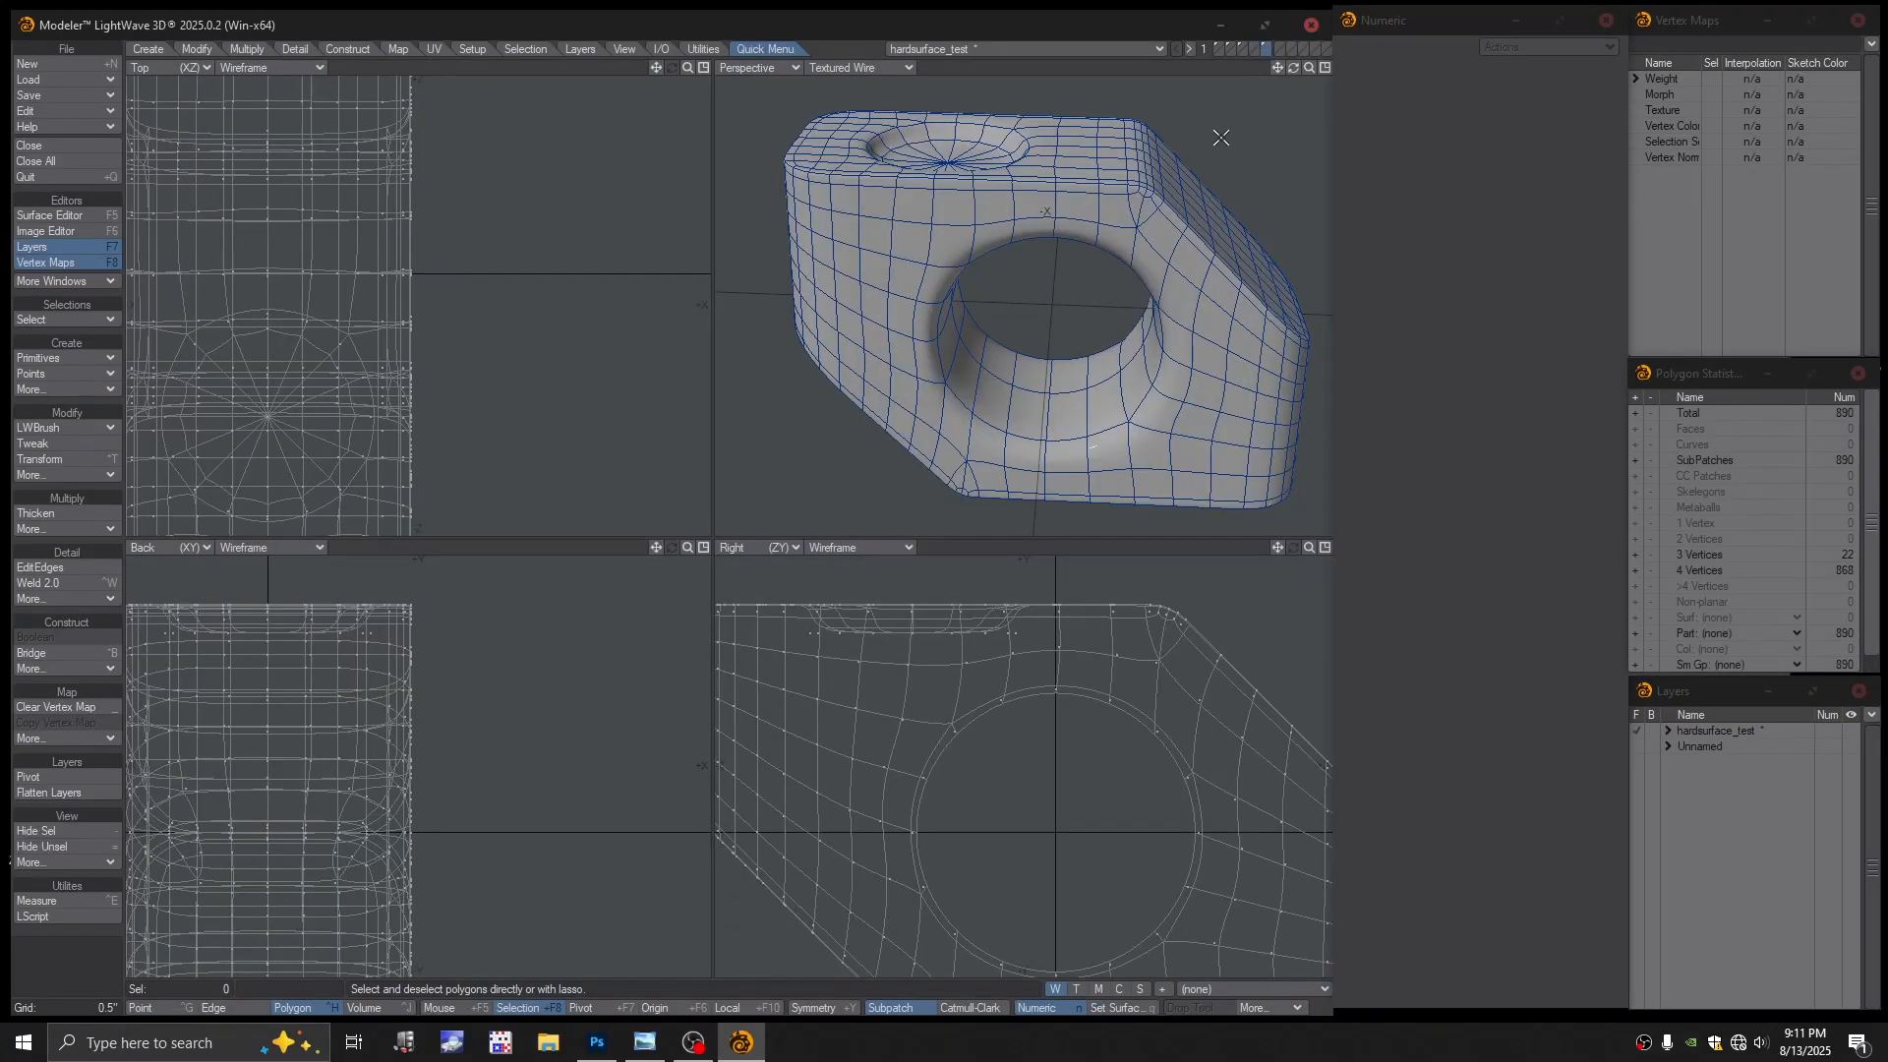
key("x")
left_click(1255, 47)
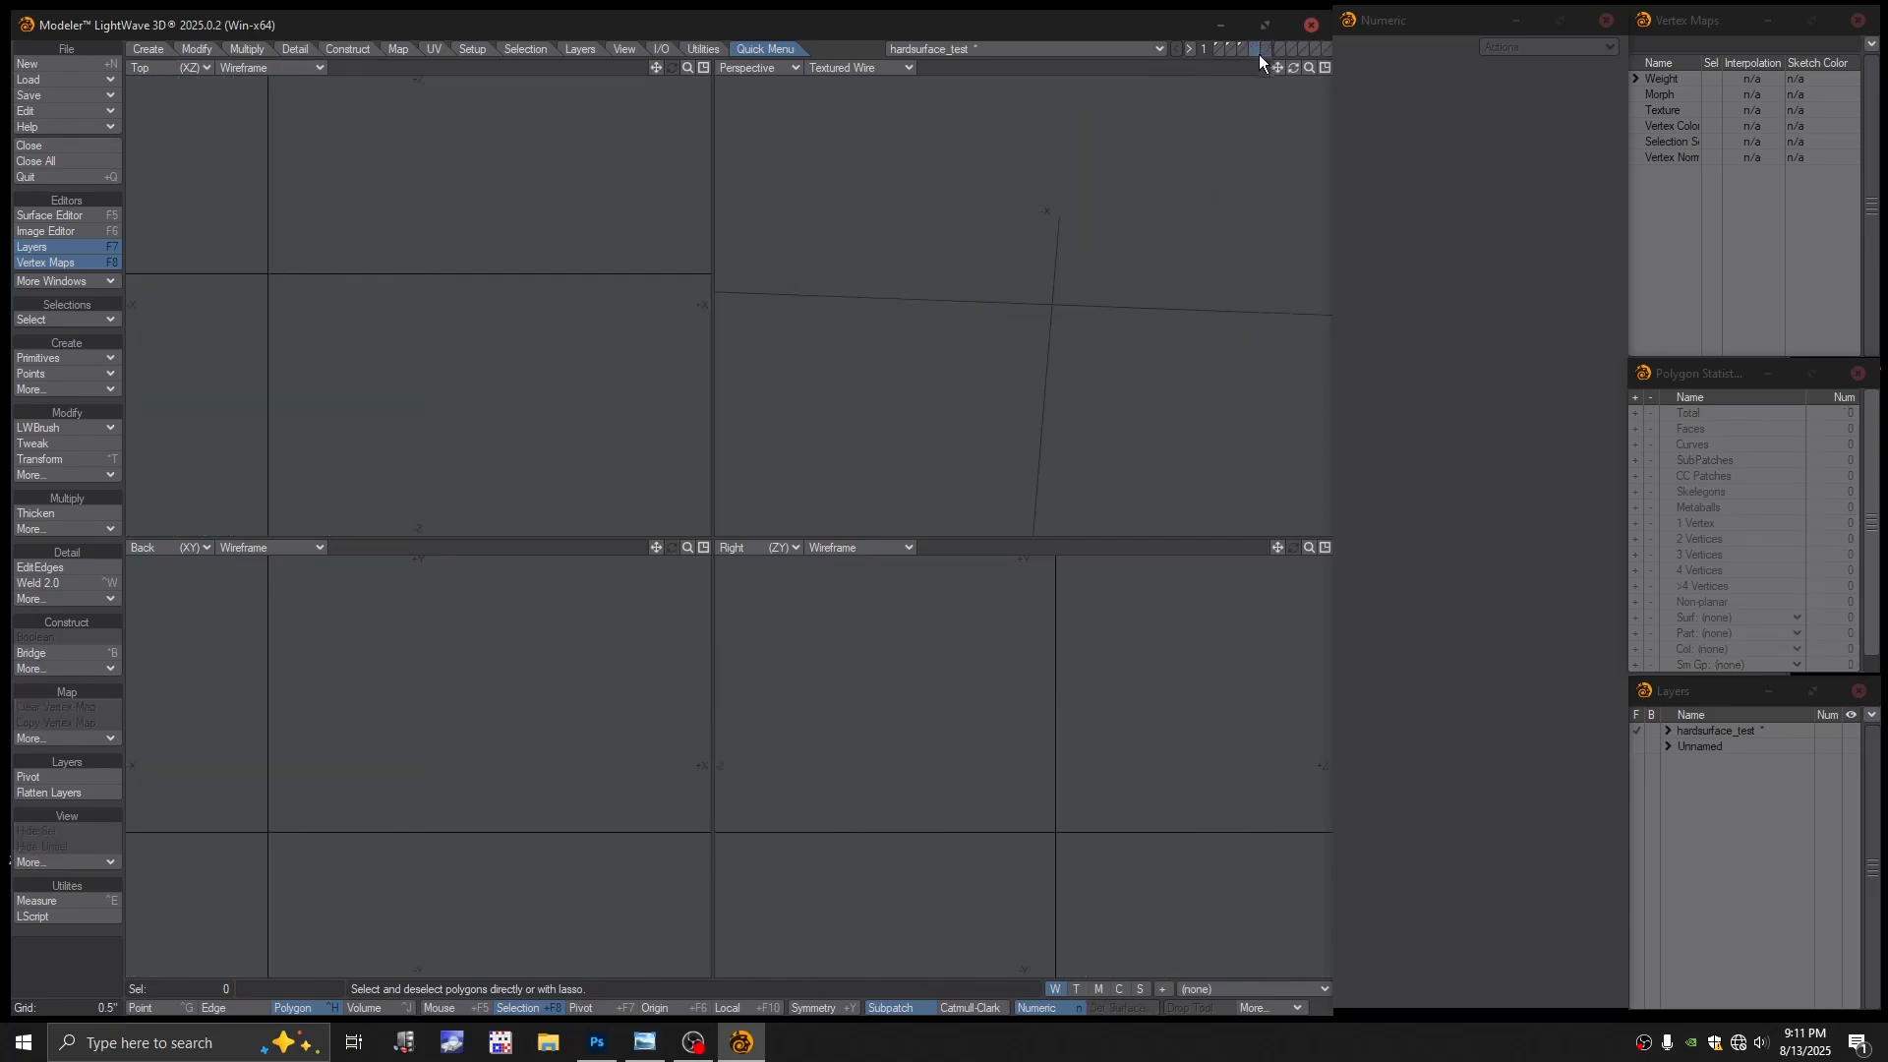
key("ctrl+v")
Orbit to view the block side-on and turn off subpatch display to see the cage
mouse_move(972, 326)
left_mouse_down("alt")
mouse_move(963, 355)
mouse_move(1003, 336)
left_mouse_up("alt")
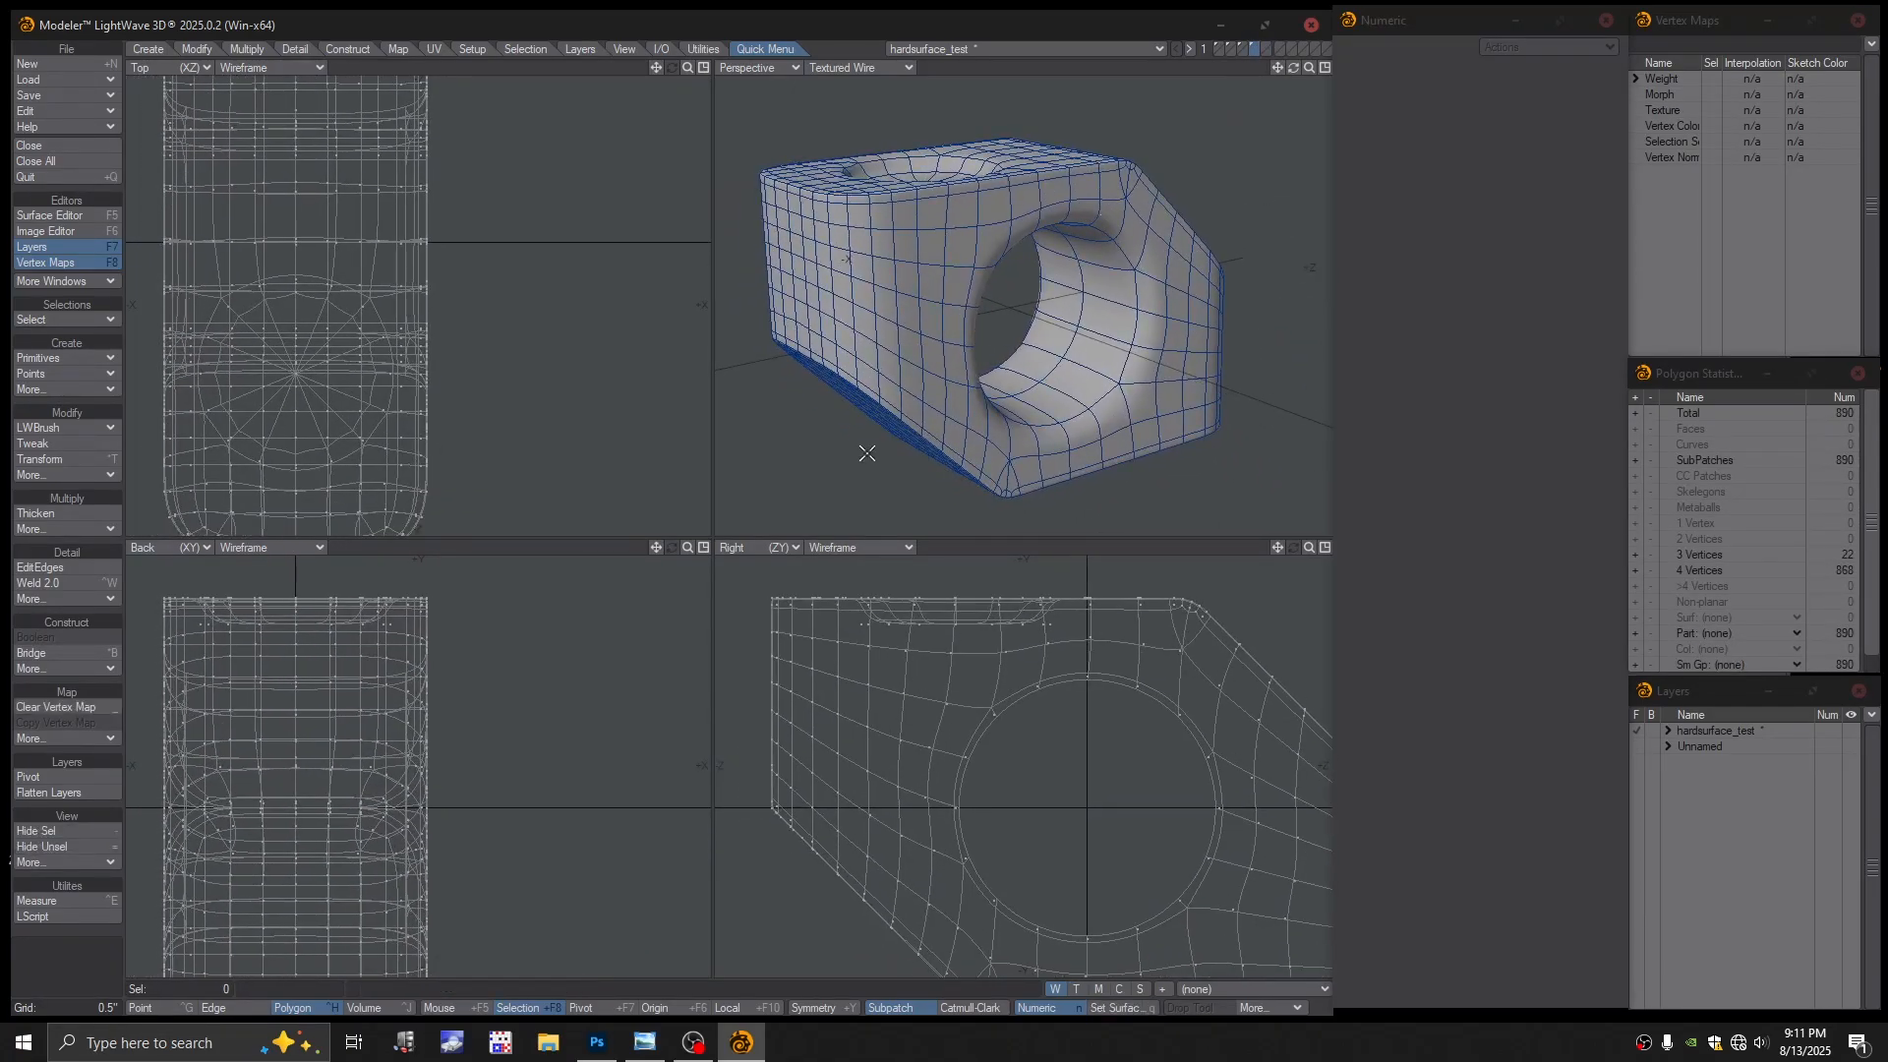
left_click_drag(878, 449, 893, 442, "ctrl+alt")
left_click_drag(893, 443, 983, 244, "alt")
scroll(946, 277, "up", 4)
key("Tab")
scroll(904, 233, "up", 1)
left_click_drag(984, 244, 1003, 246, "alt+shift")
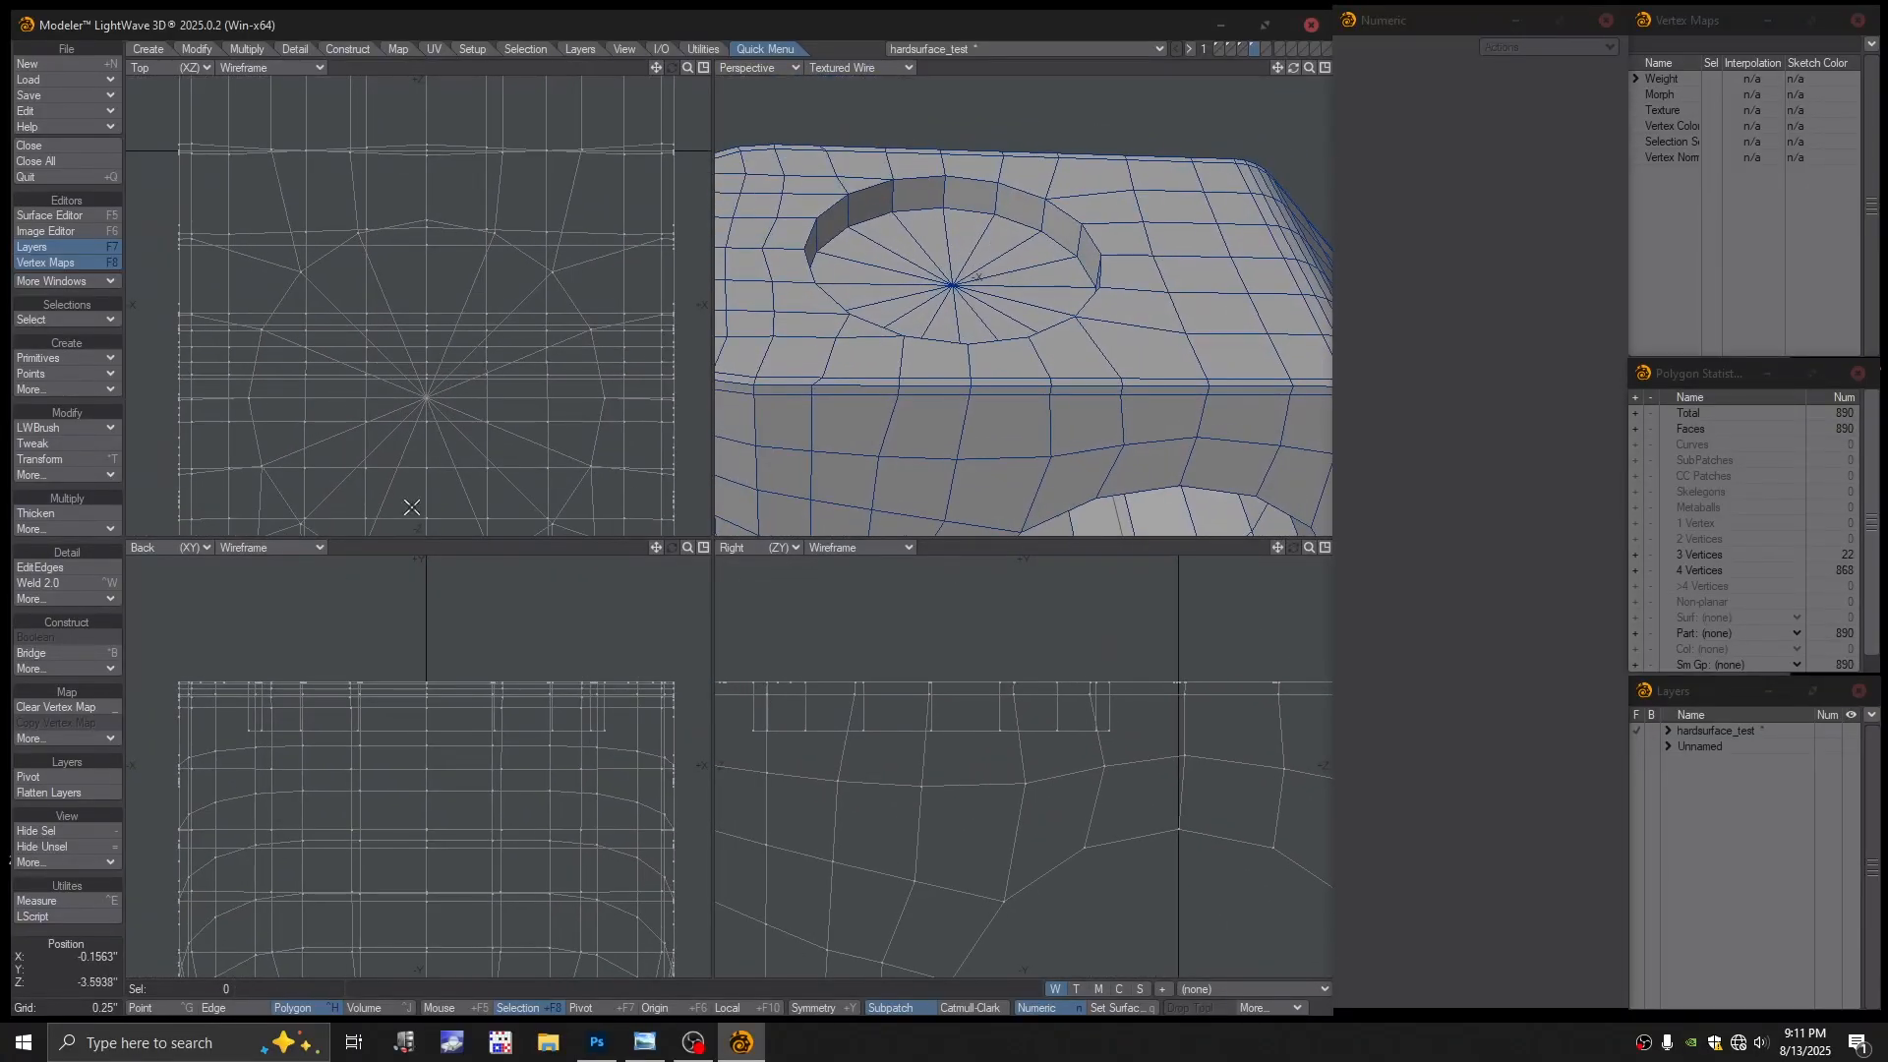
left_click(40, 567)
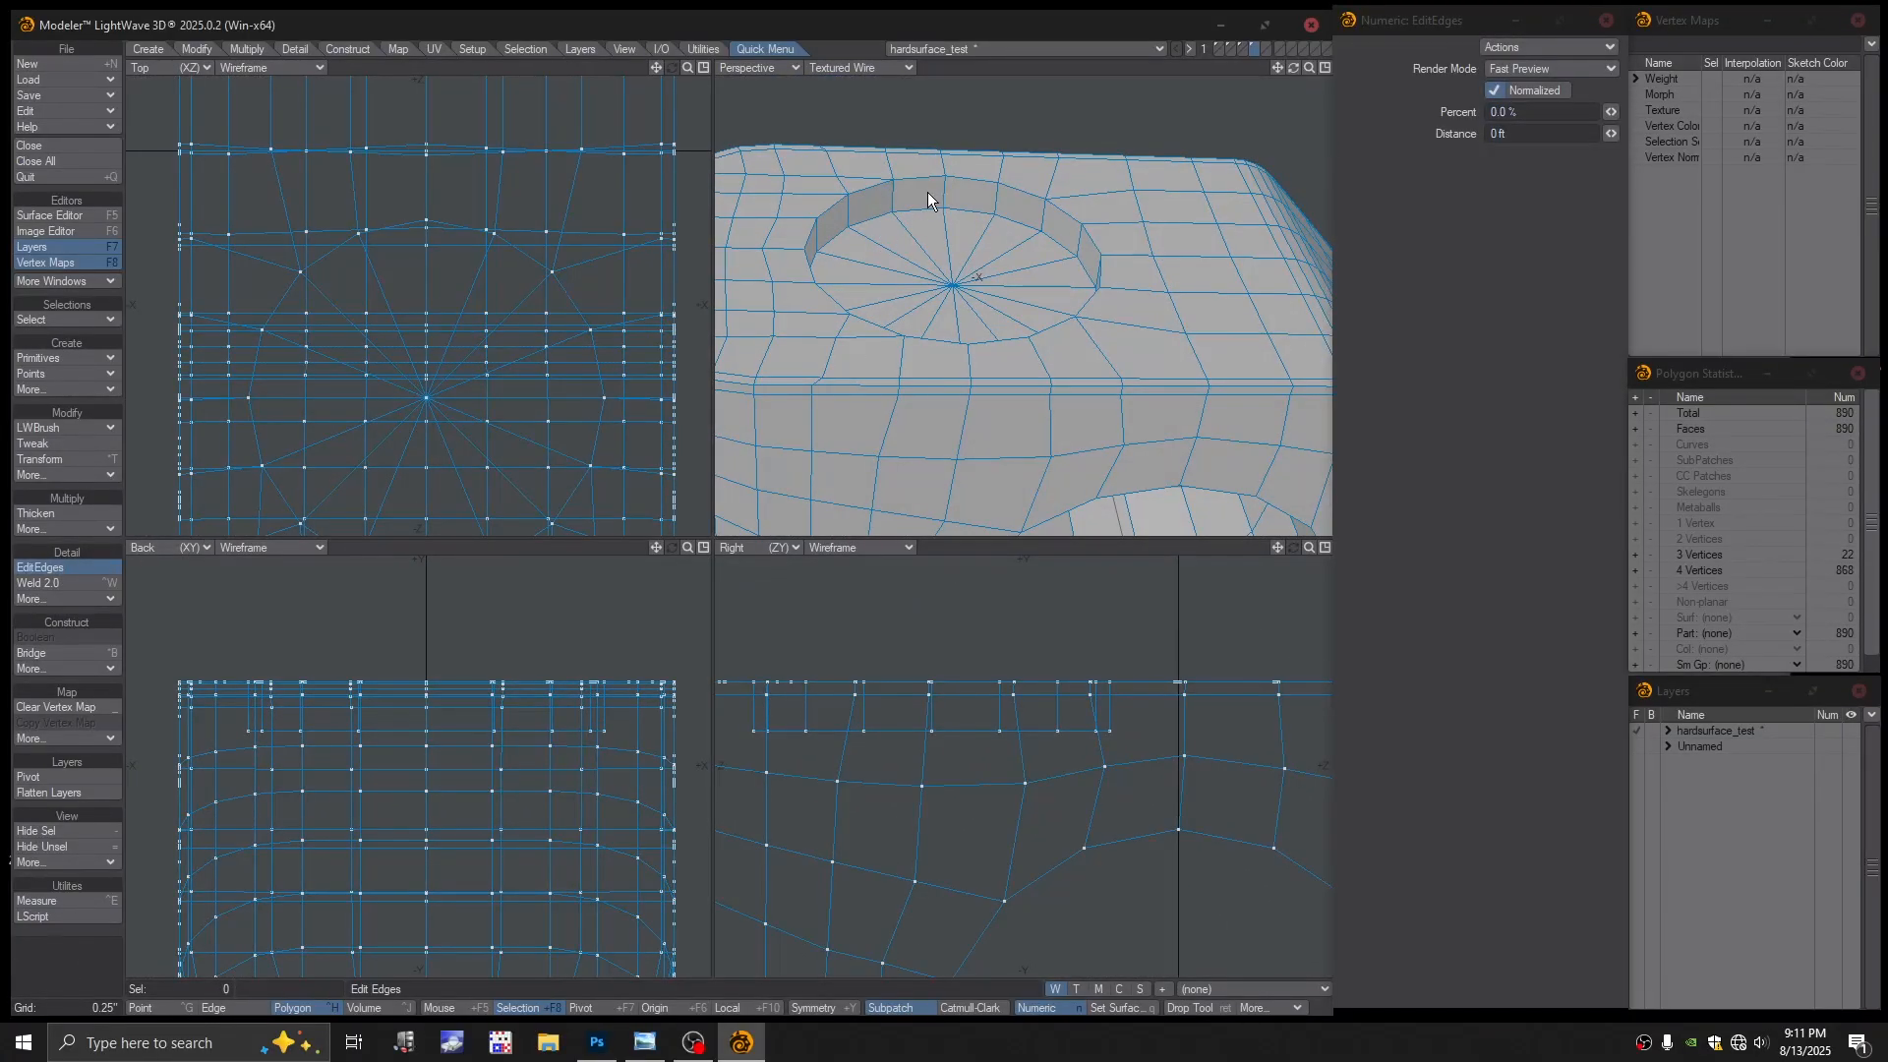
left_click_drag(943, 191, 930, 58)
left_click(942, 191)
left_click_drag(942, 190, 944, 190)
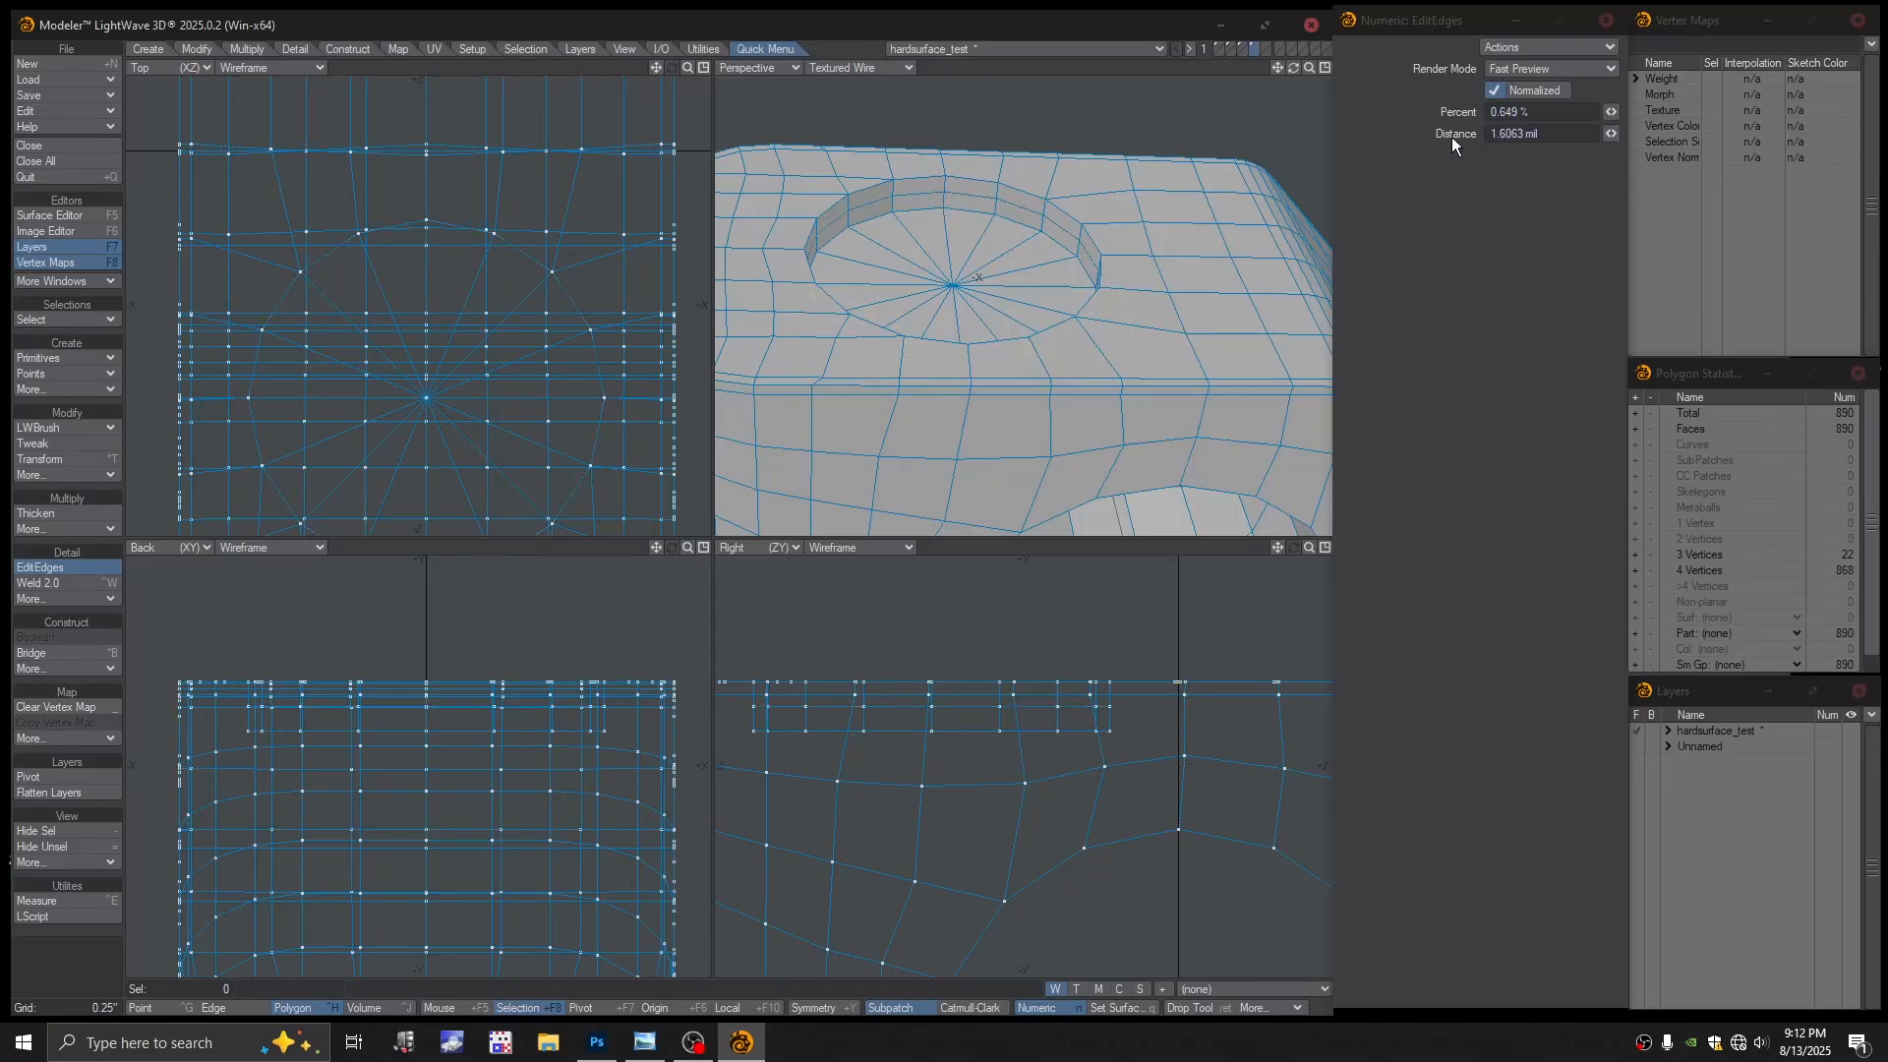
left_click(1528, 111)
type("70")
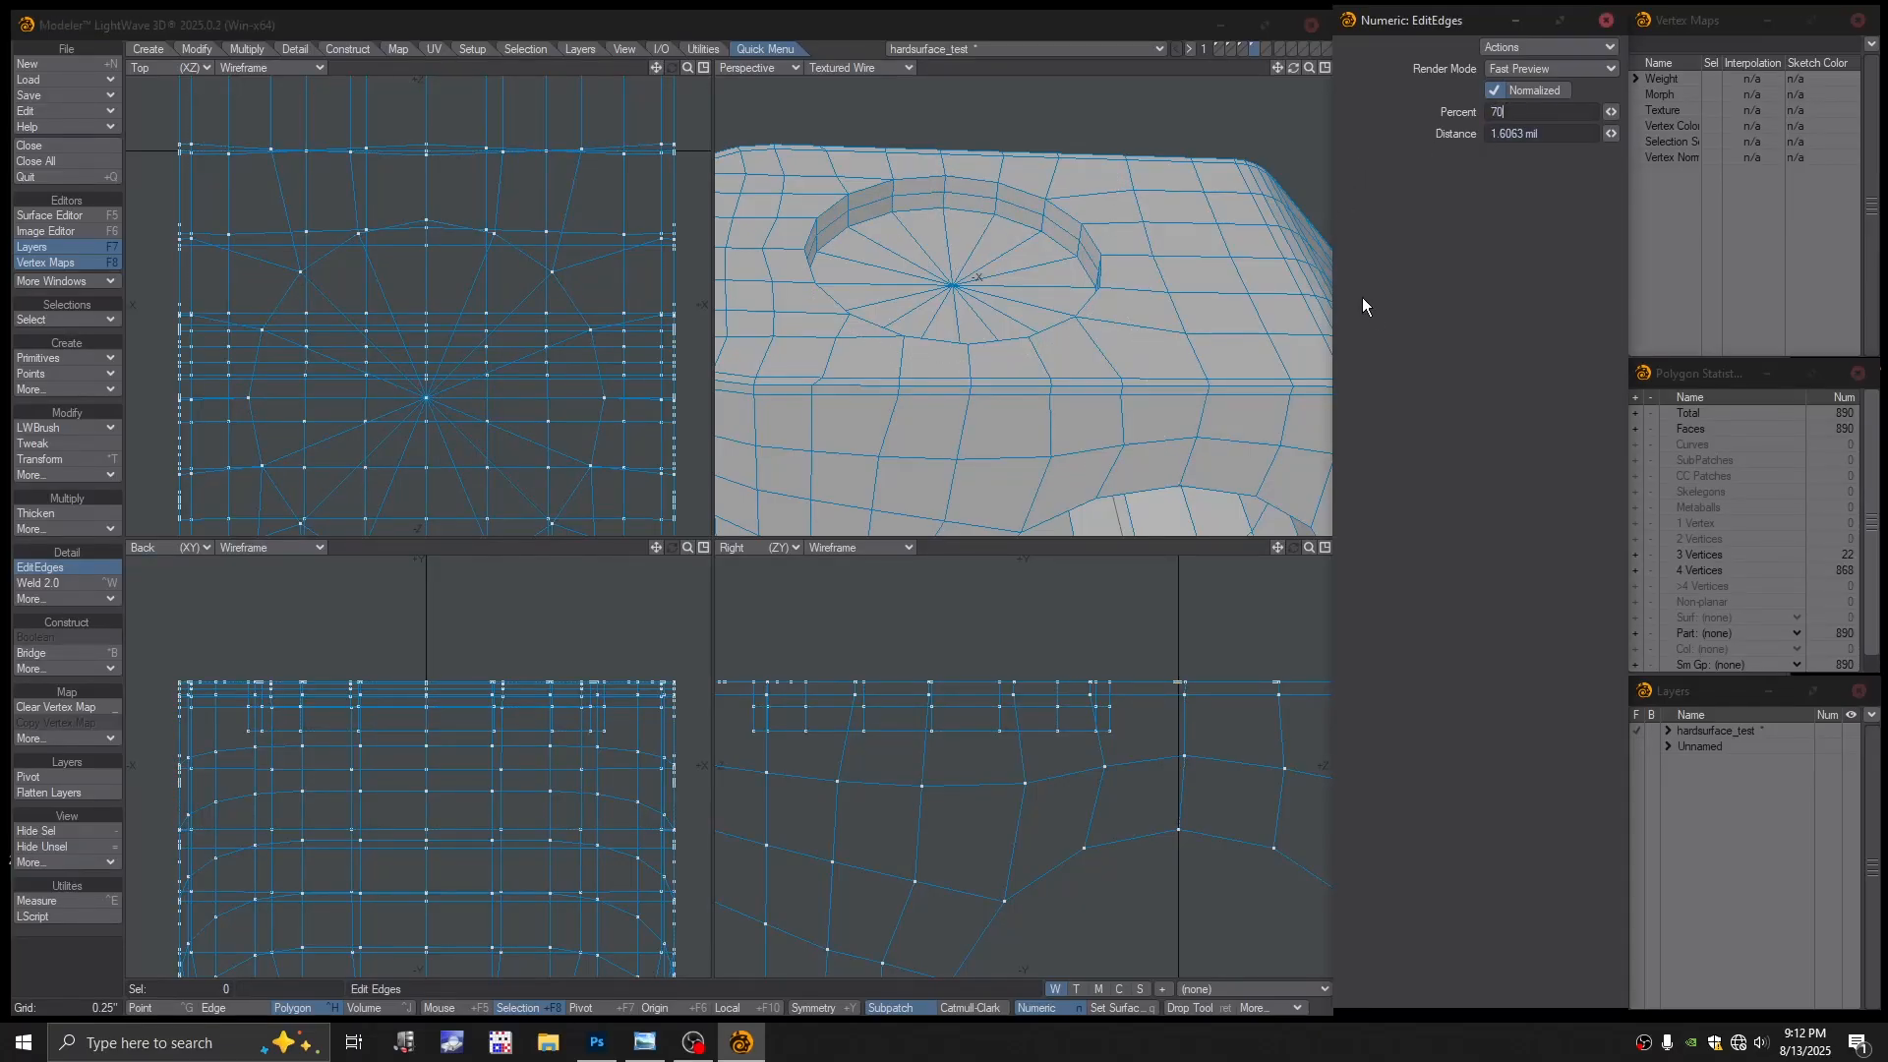
key("Return")
left_click(946, 196)
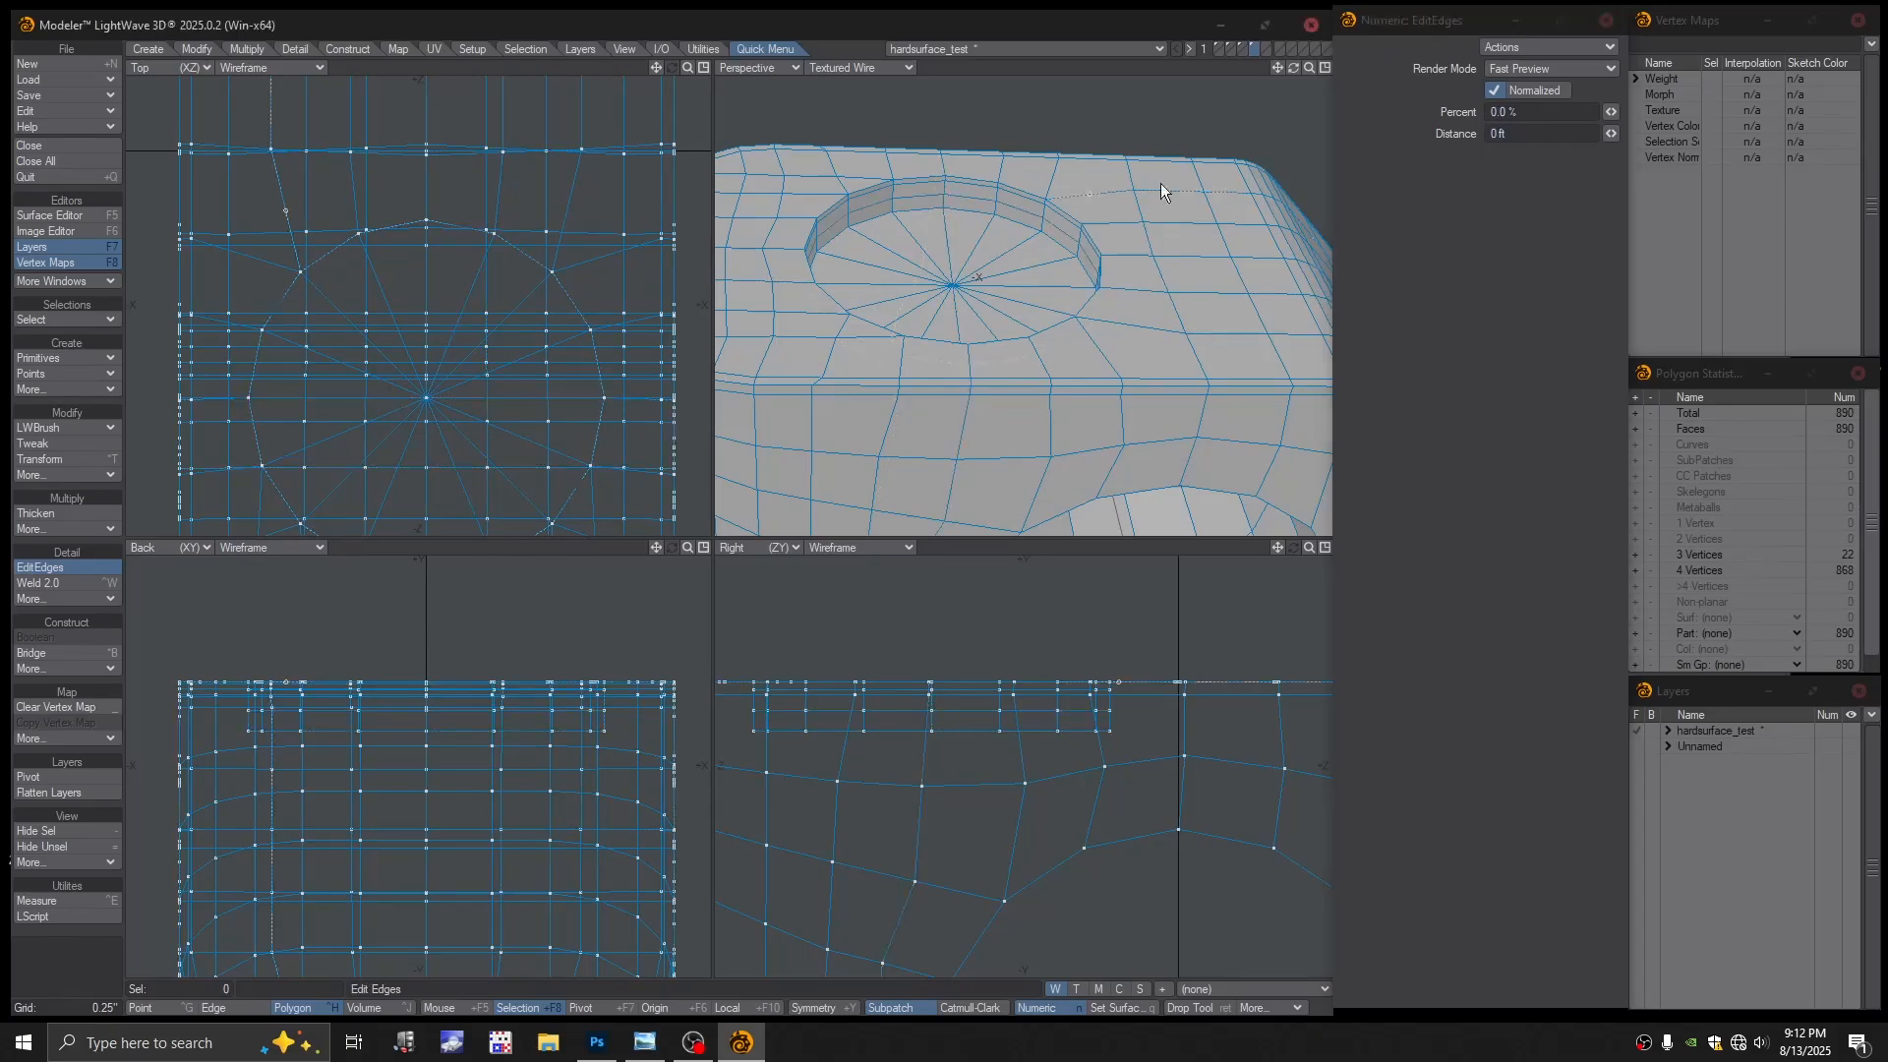
left_click(1522, 110)
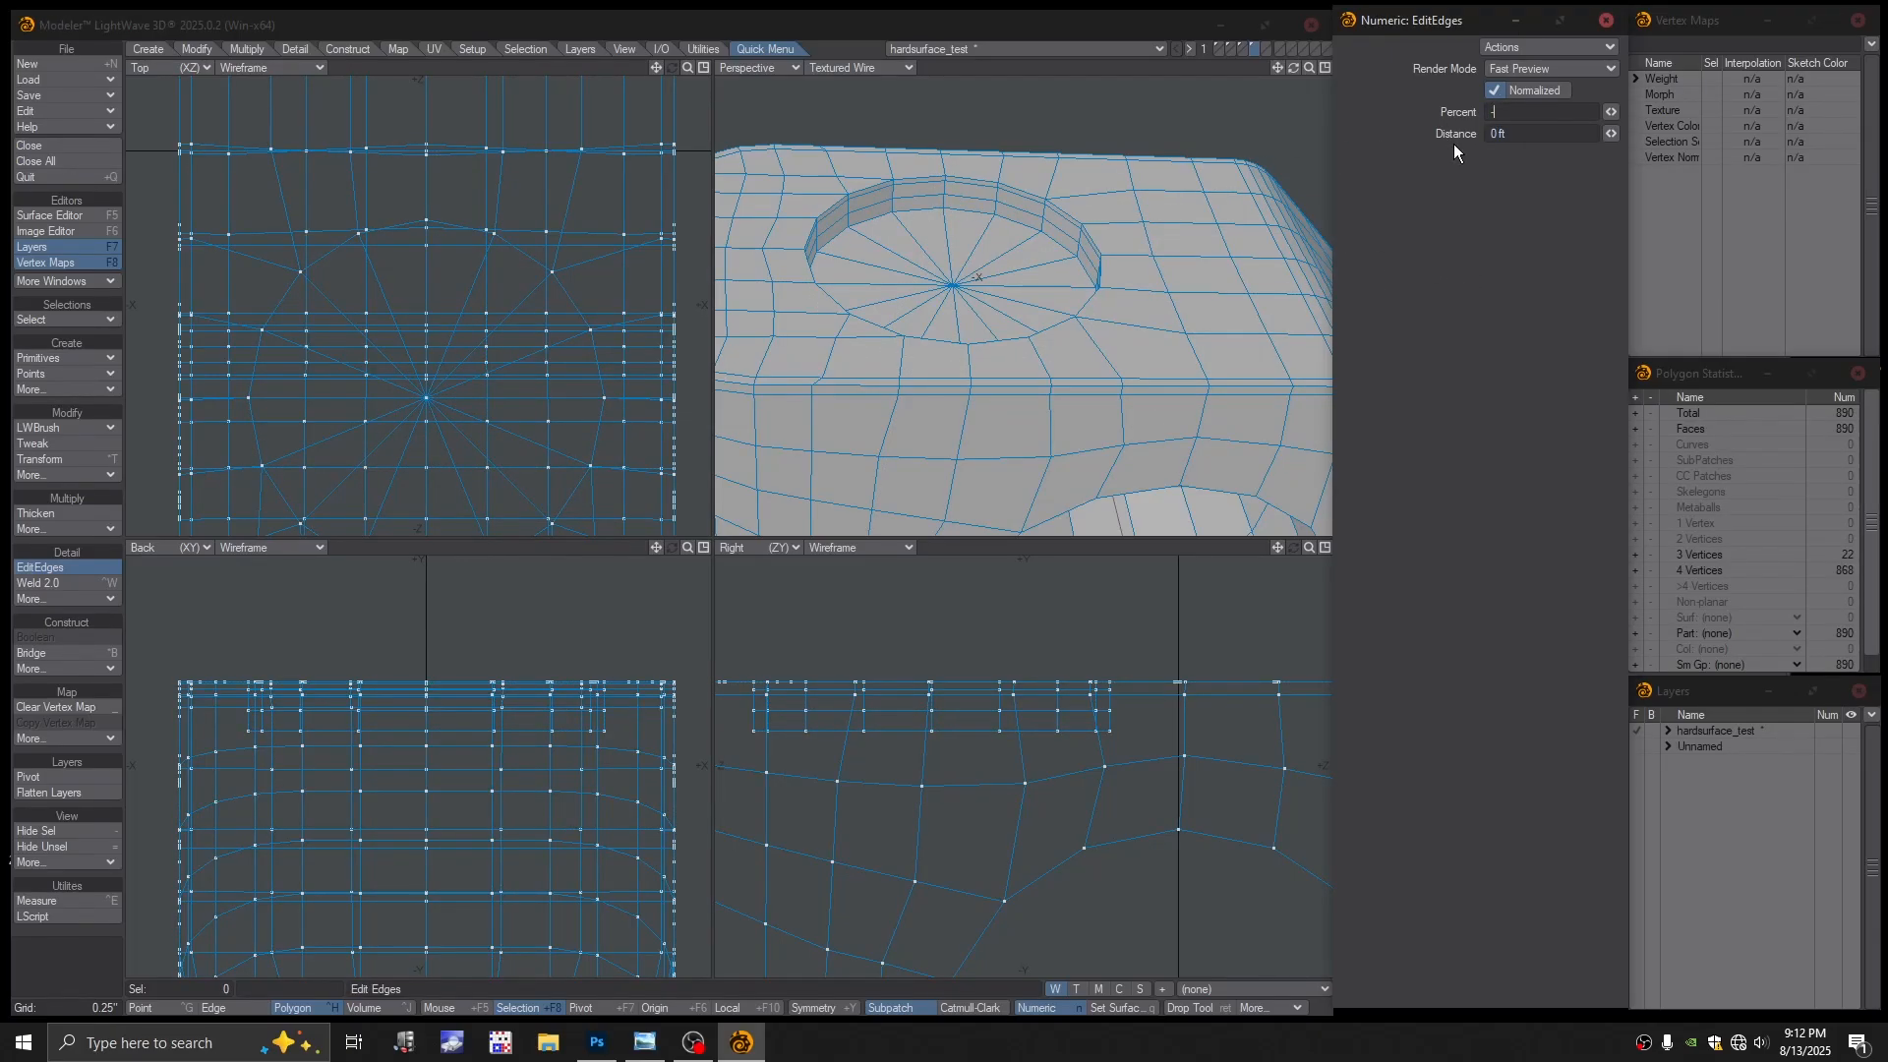
key("Return")
key("Return")
mouse_move(1017, 331)
left_mouse_down("alt")
mouse_move(1013, 309)
mouse_move(1047, 298)
mouse_move(1009, 298)
left_mouse_up("alt")
key("space")
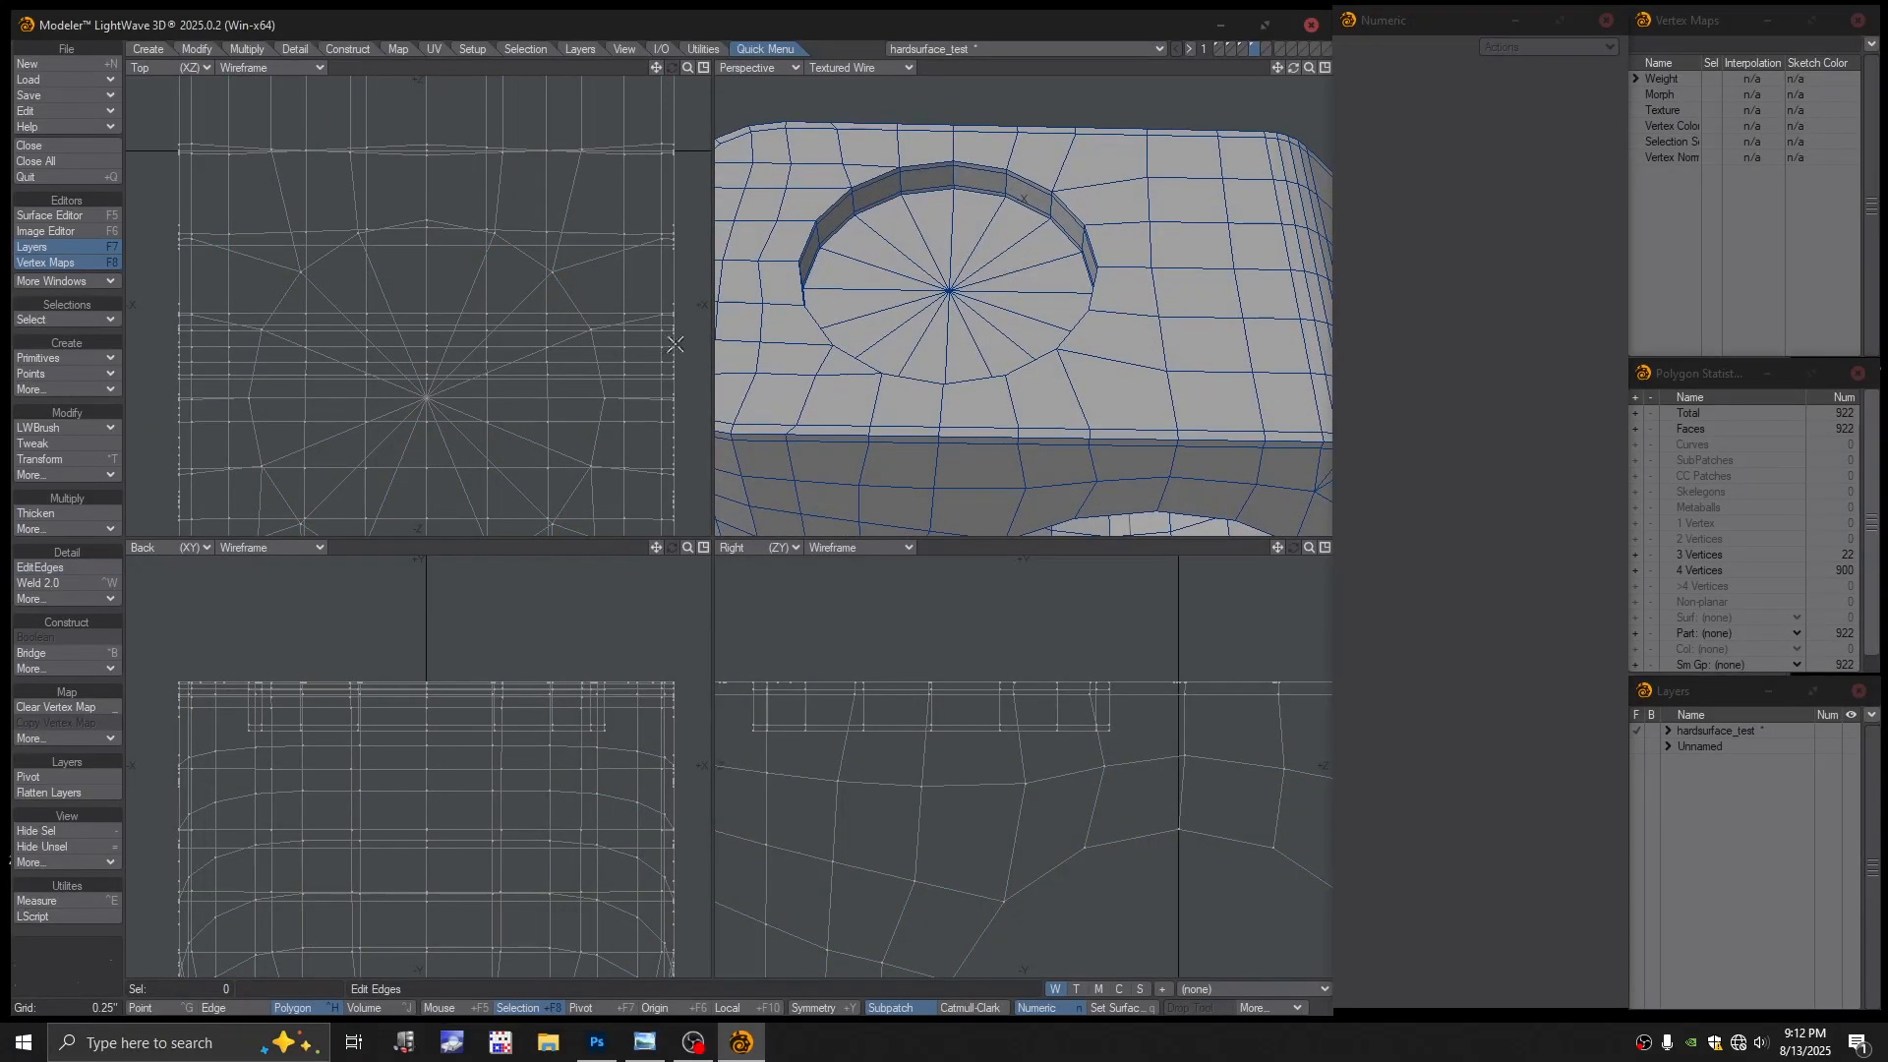
left_click(49, 568)
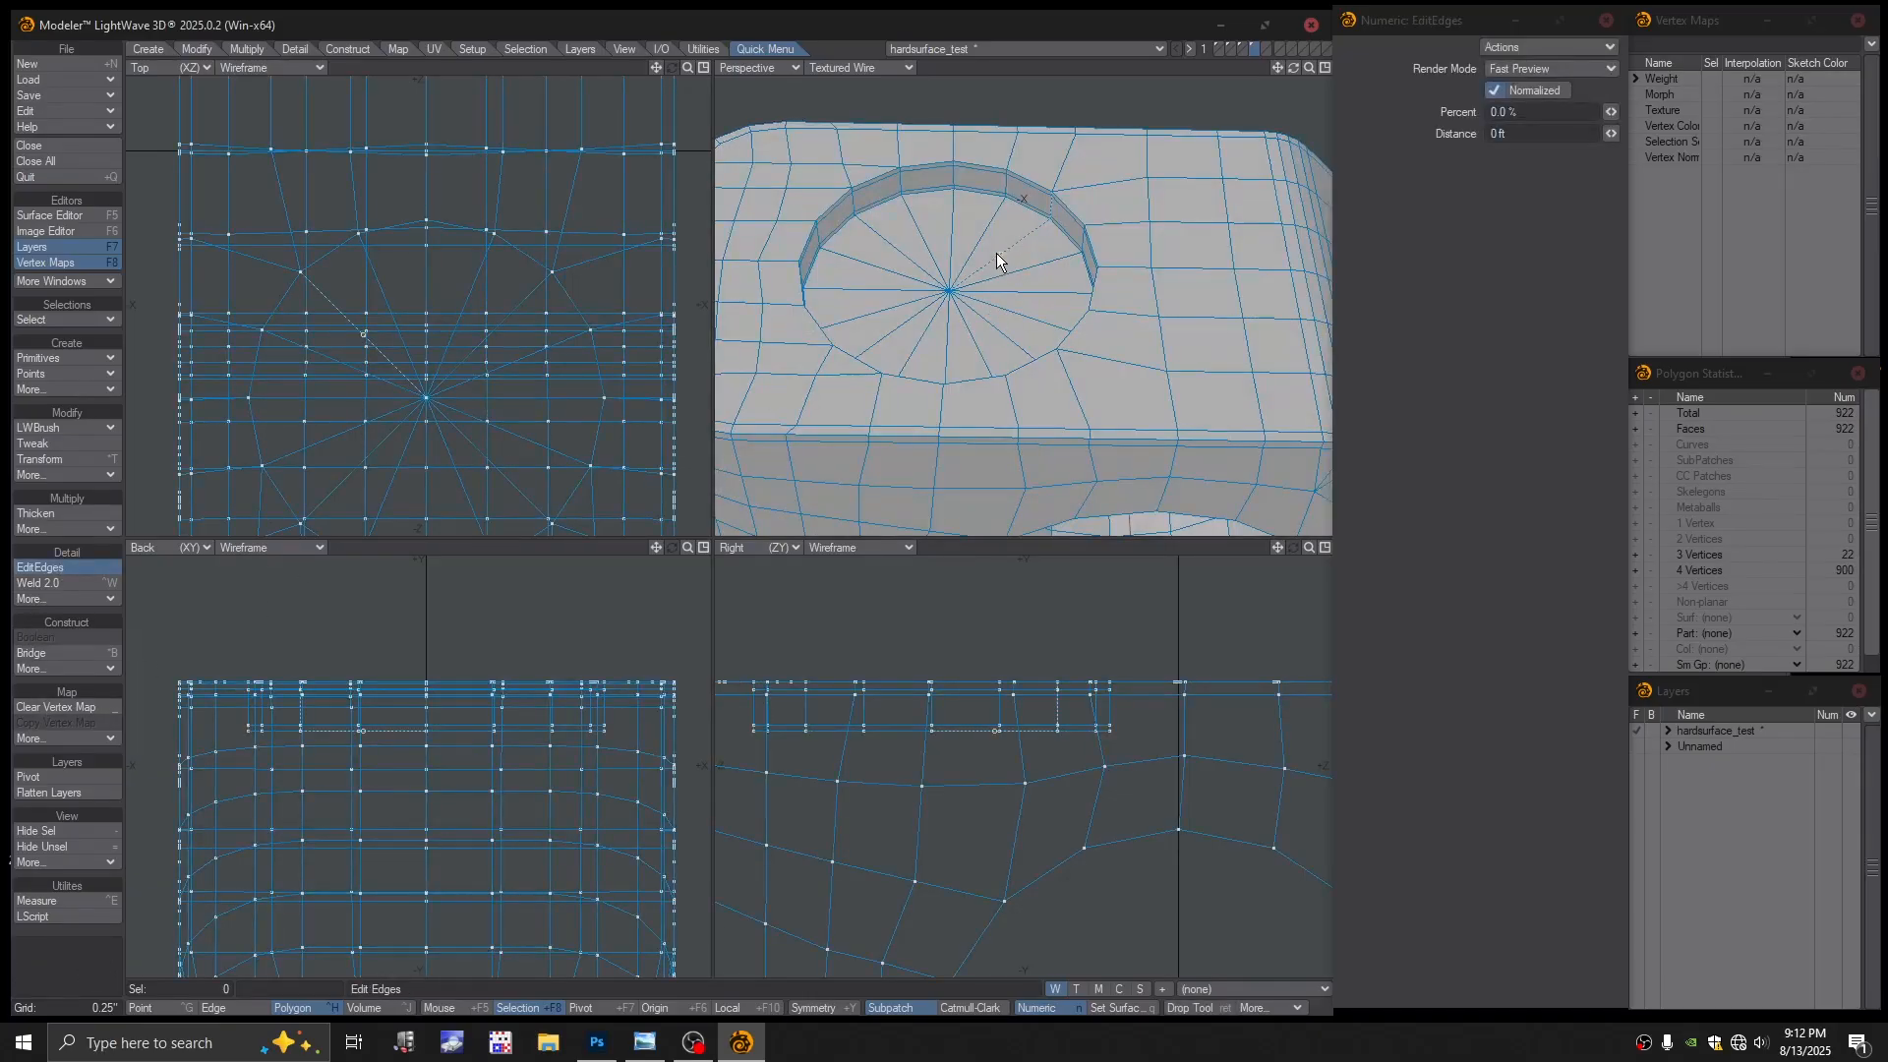
left_click_drag(1011, 244, 982, 196, "alt")
scroll(984, 197, "up", 4)
left_click_drag(1037, 261, 979, 362, "alt")
scroll(986, 289, "down", 3)
Delete the triangle-fan floor polygons of the recess and the leftover stray triangle
key("space")
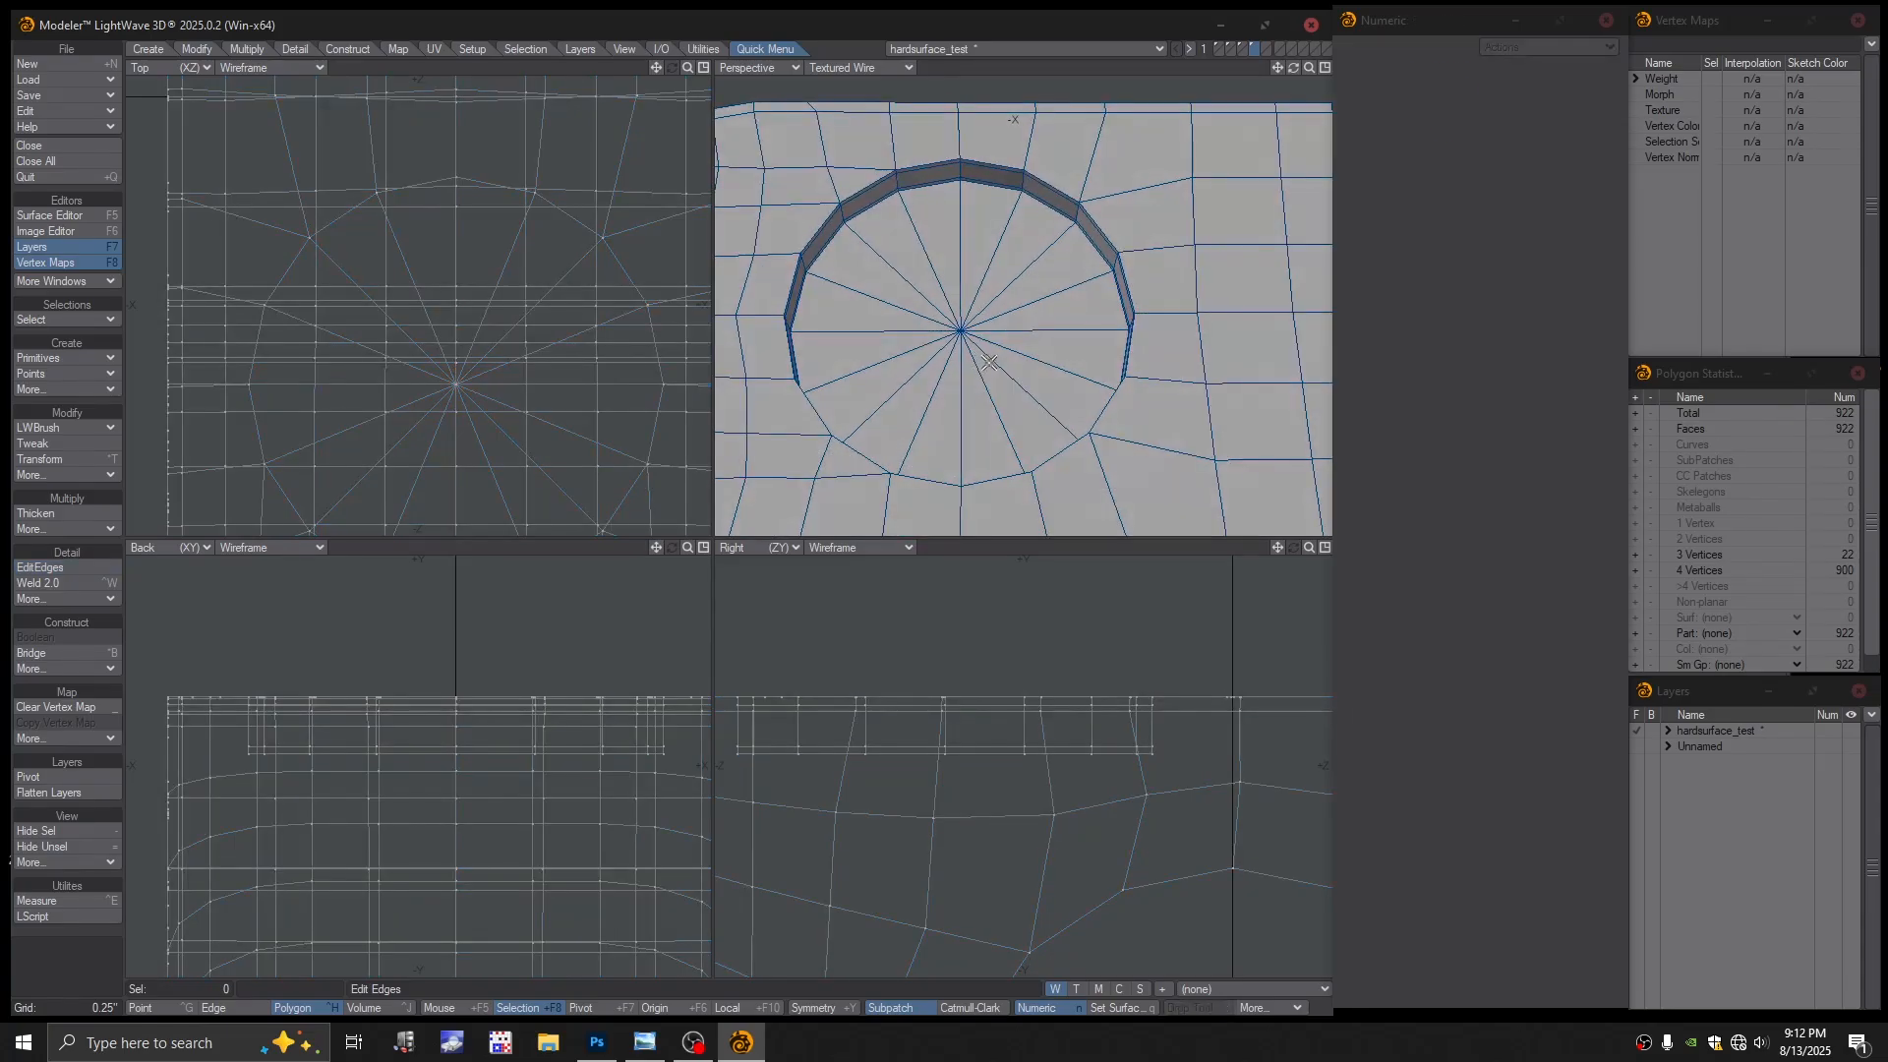
mouse_move(1031, 358)
left_mouse_down()
mouse_move(948, 409)
mouse_move(1012, 278)
mouse_move(1032, 379)
mouse_move(1014, 355)
left_mouse_up()
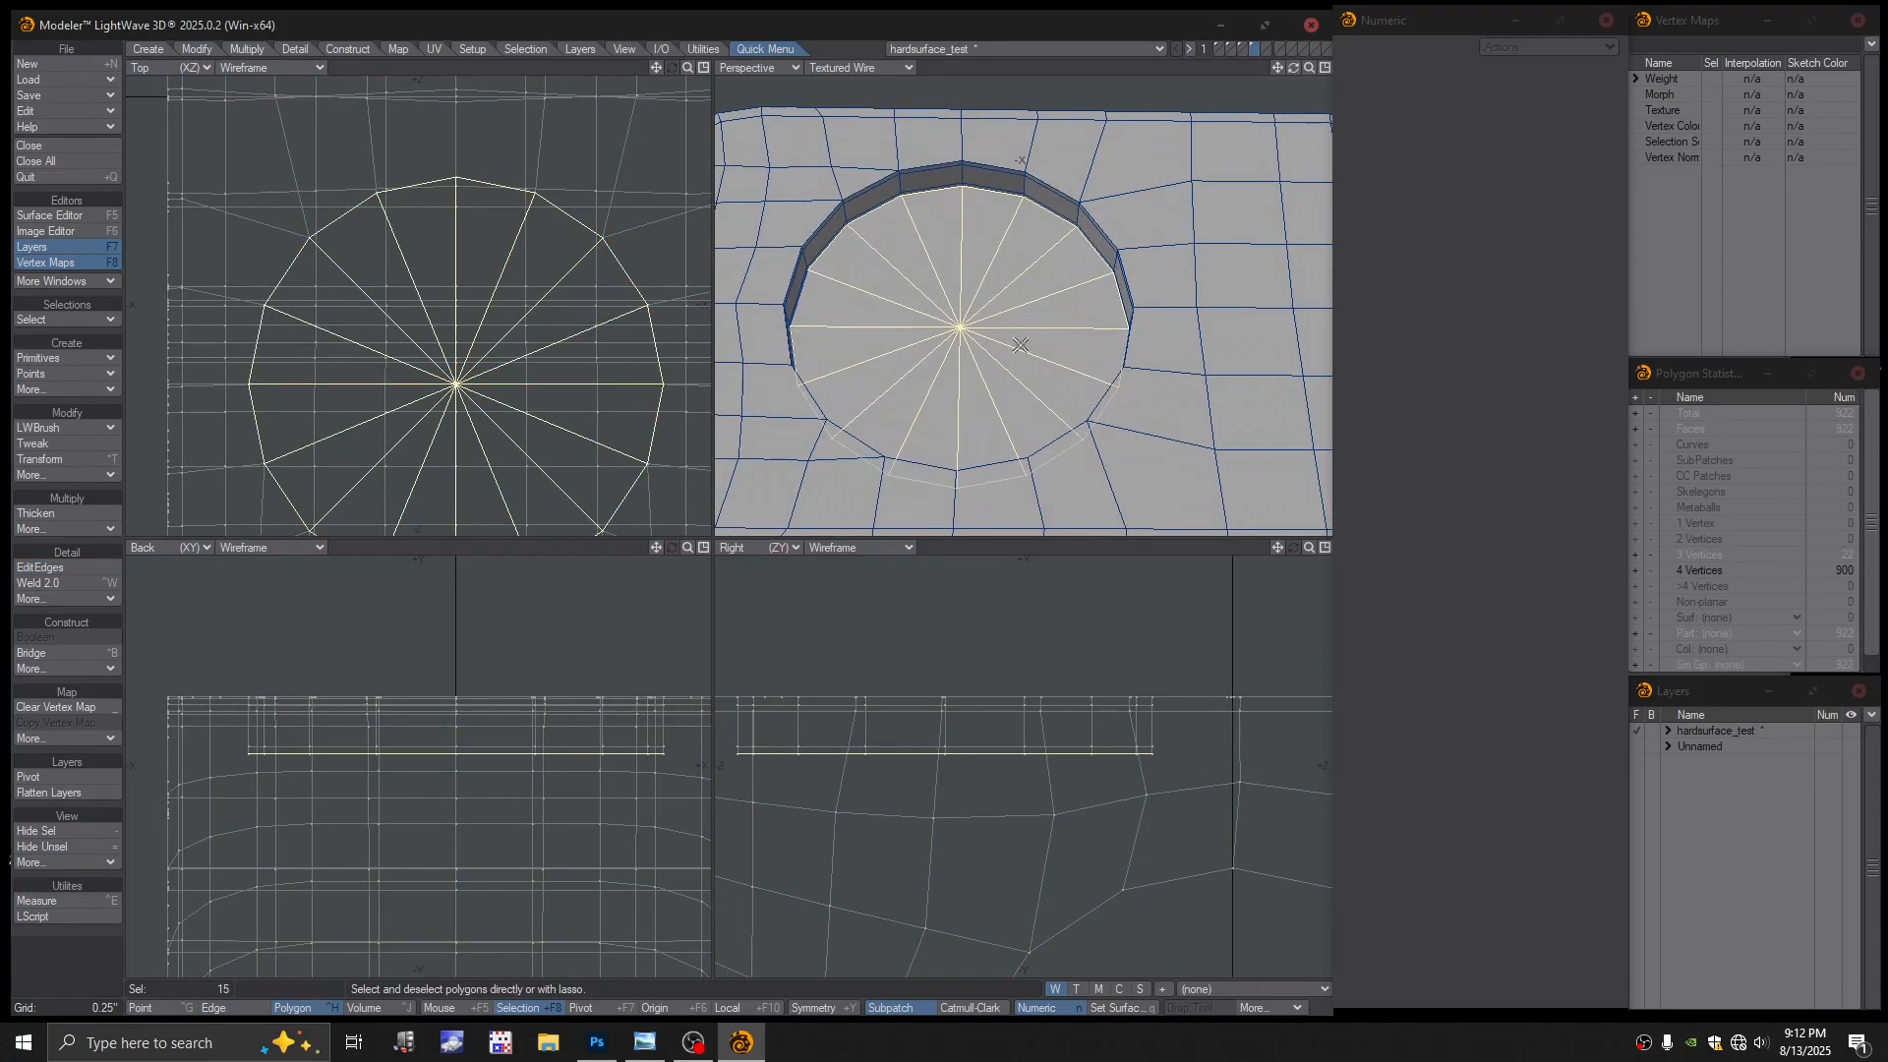
key("Delete")
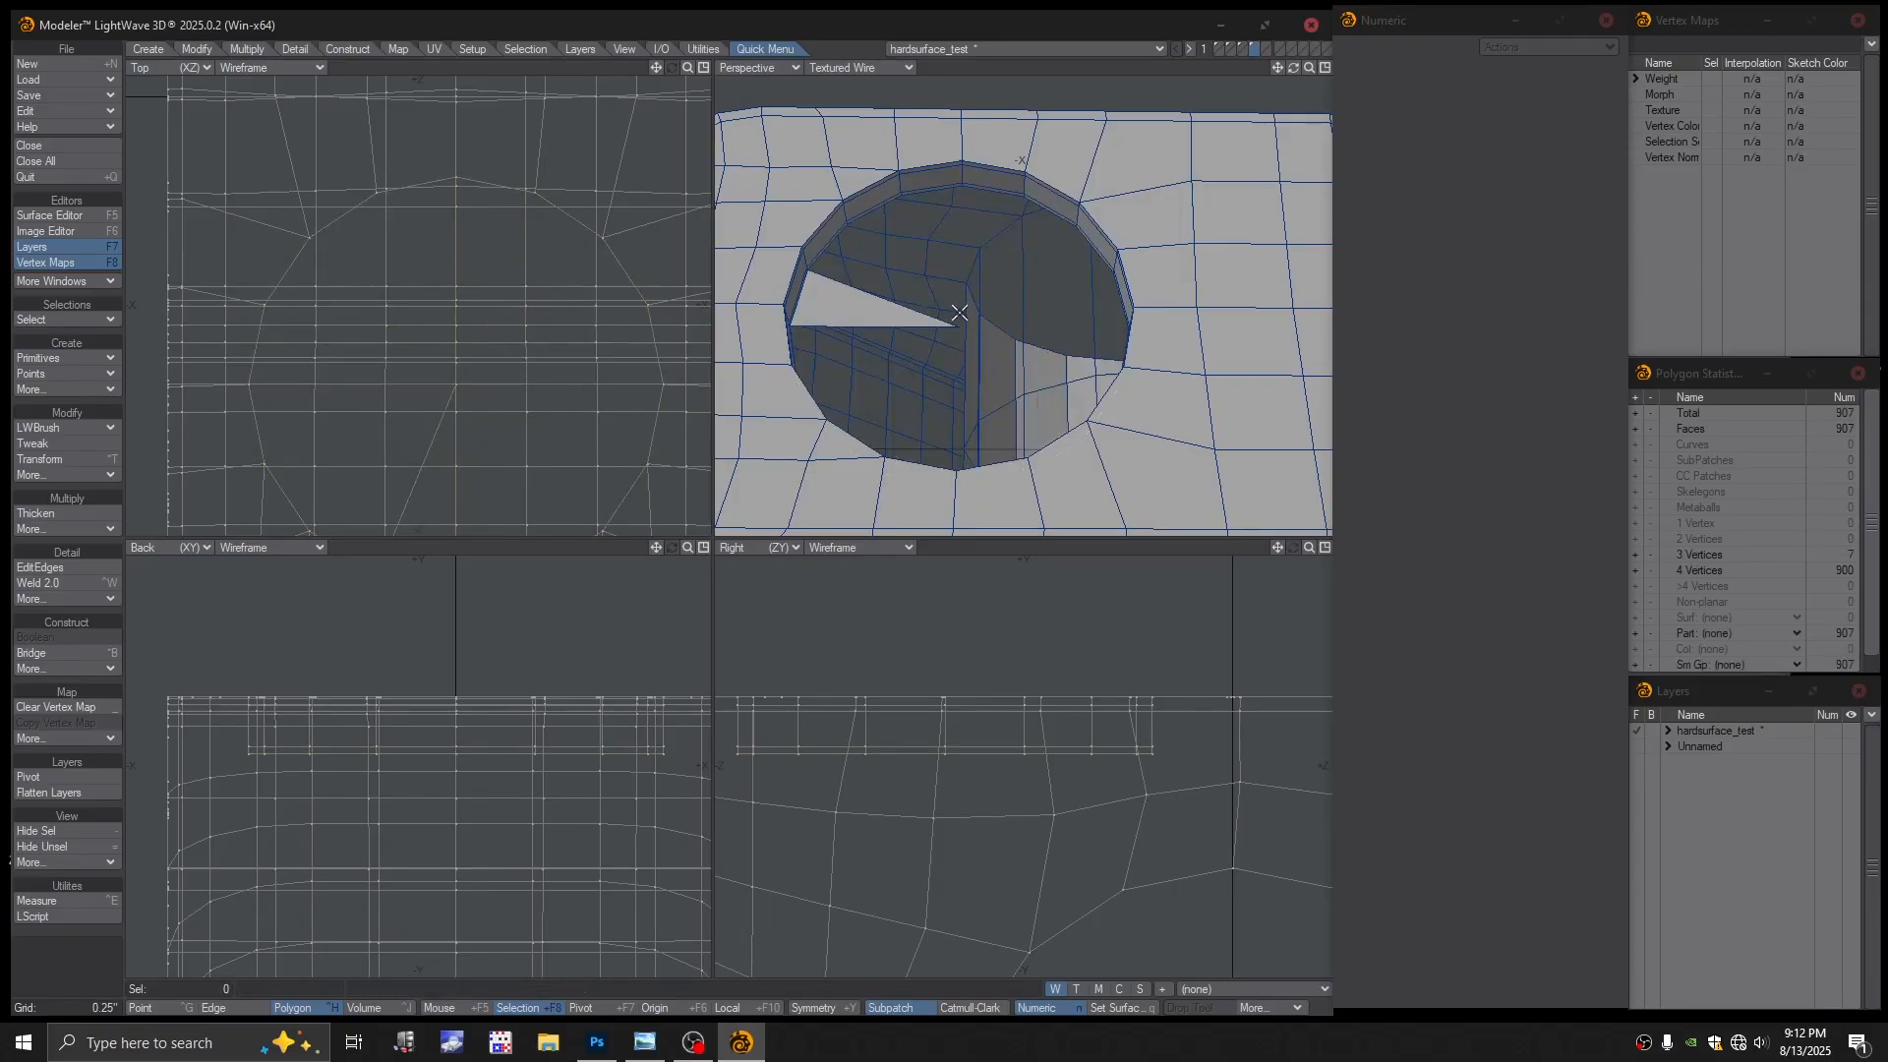
left_click_drag(959, 313, 865, 311)
left_click(865, 310)
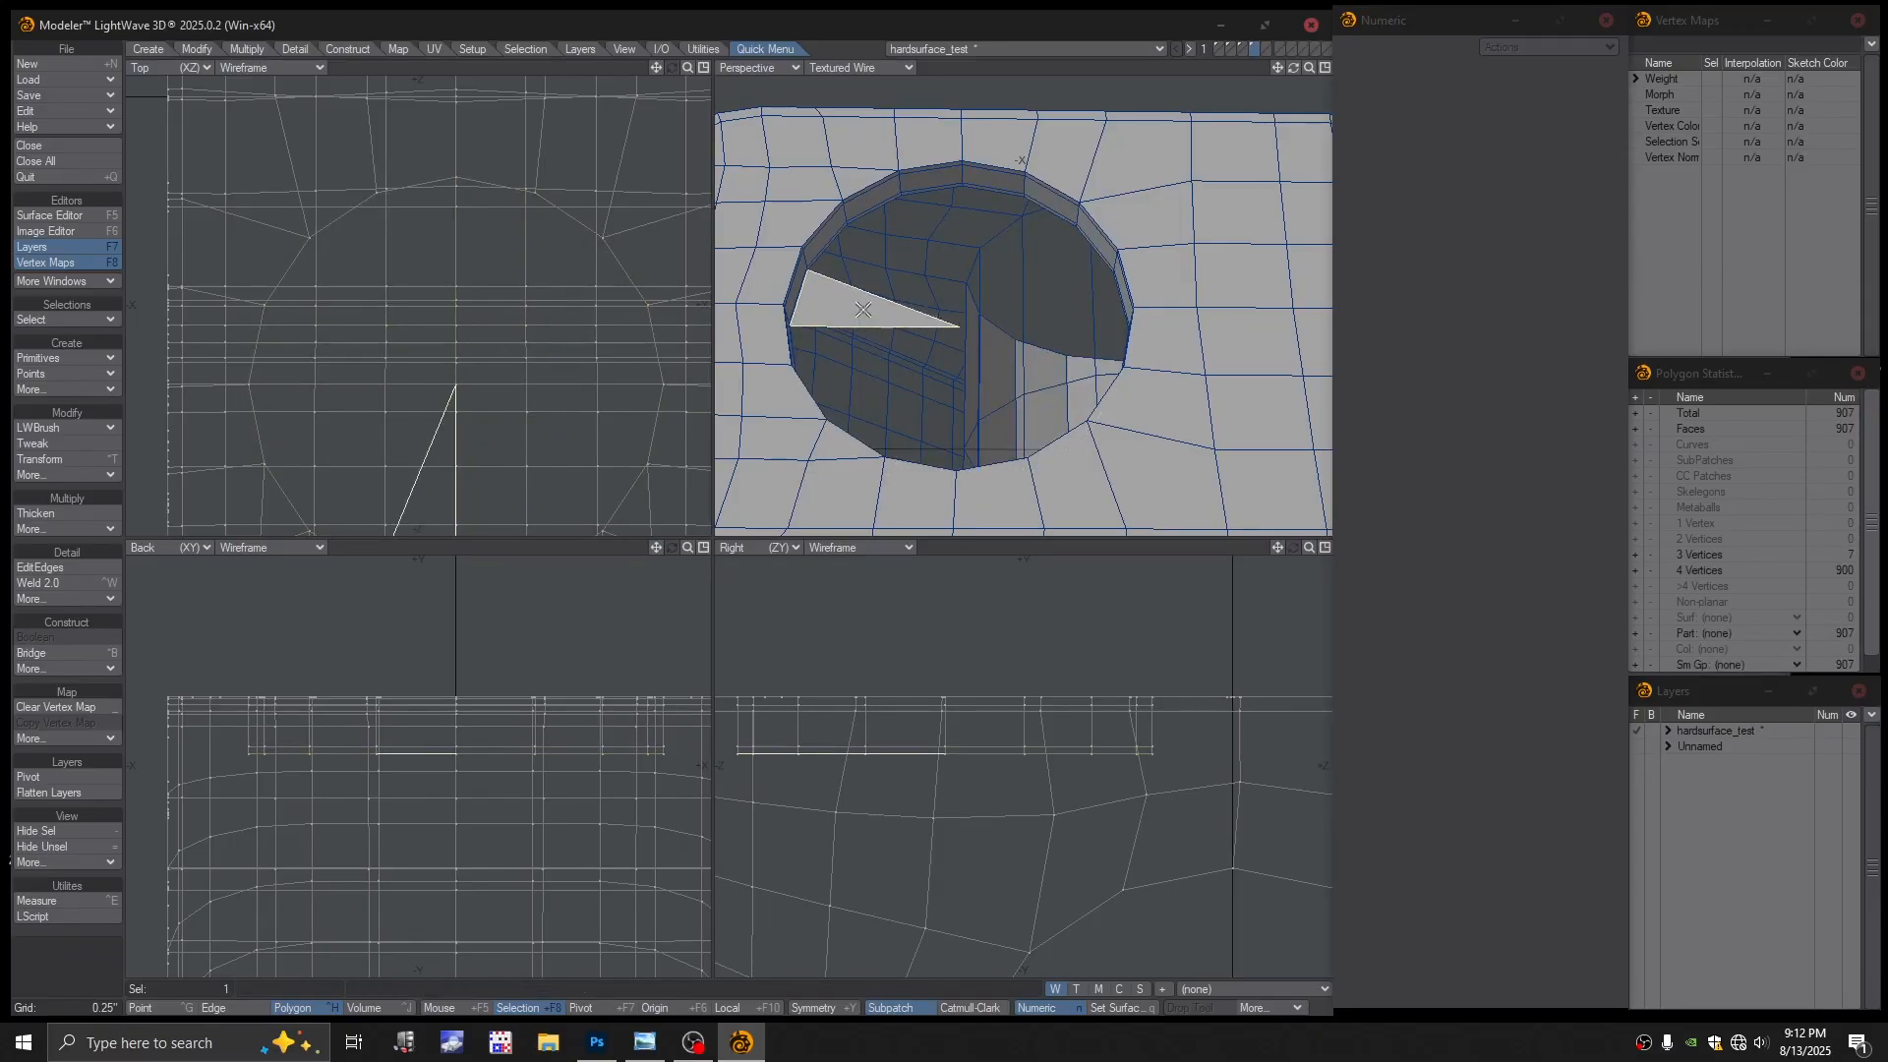
key("Delete")
Select the 16-edge open rim loop in Edge mode and start Stretch on it
left_click_drag(968, 265, 996, 189, "alt")
scroll(1003, 234, "up", 3)
key("space")
key("space")
key("l")
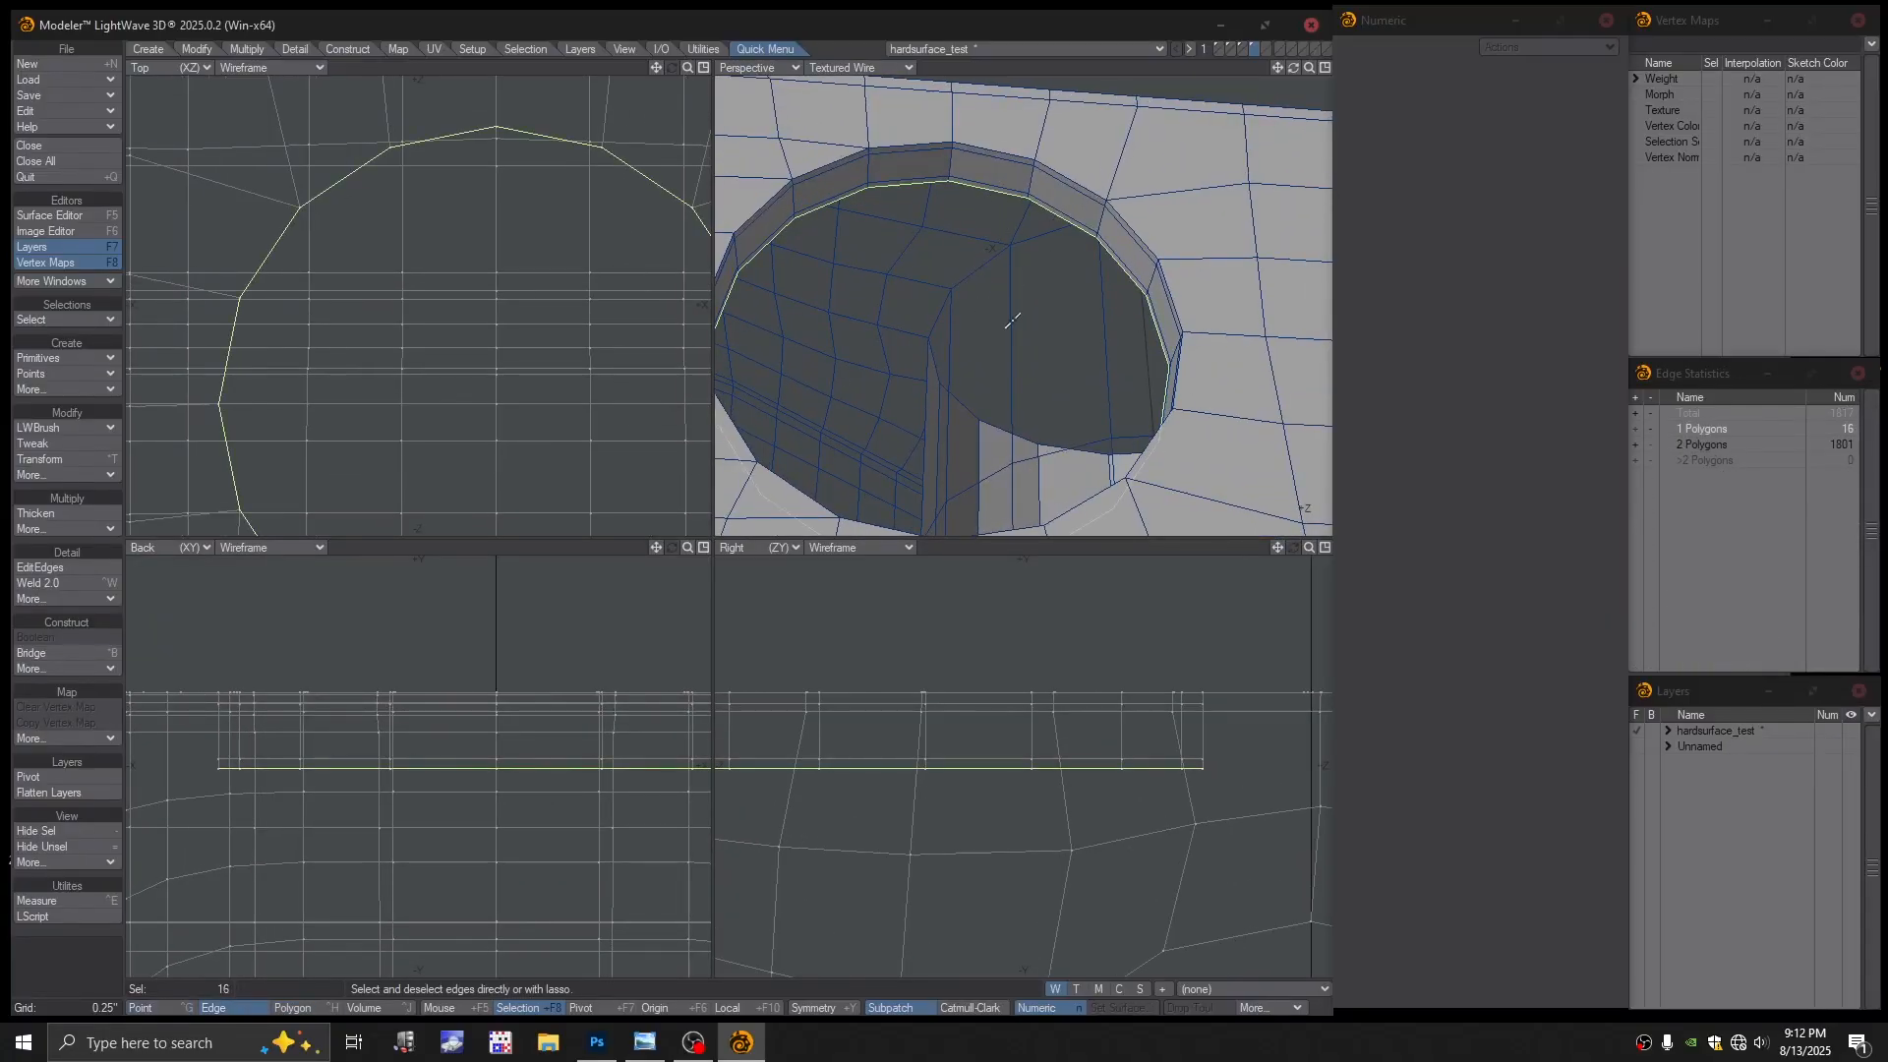
left_click_drag(1014, 325, 877, 324, "ctrl+alt")
left_click_drag(538, 384, 494, 317, "ctrl+alt")
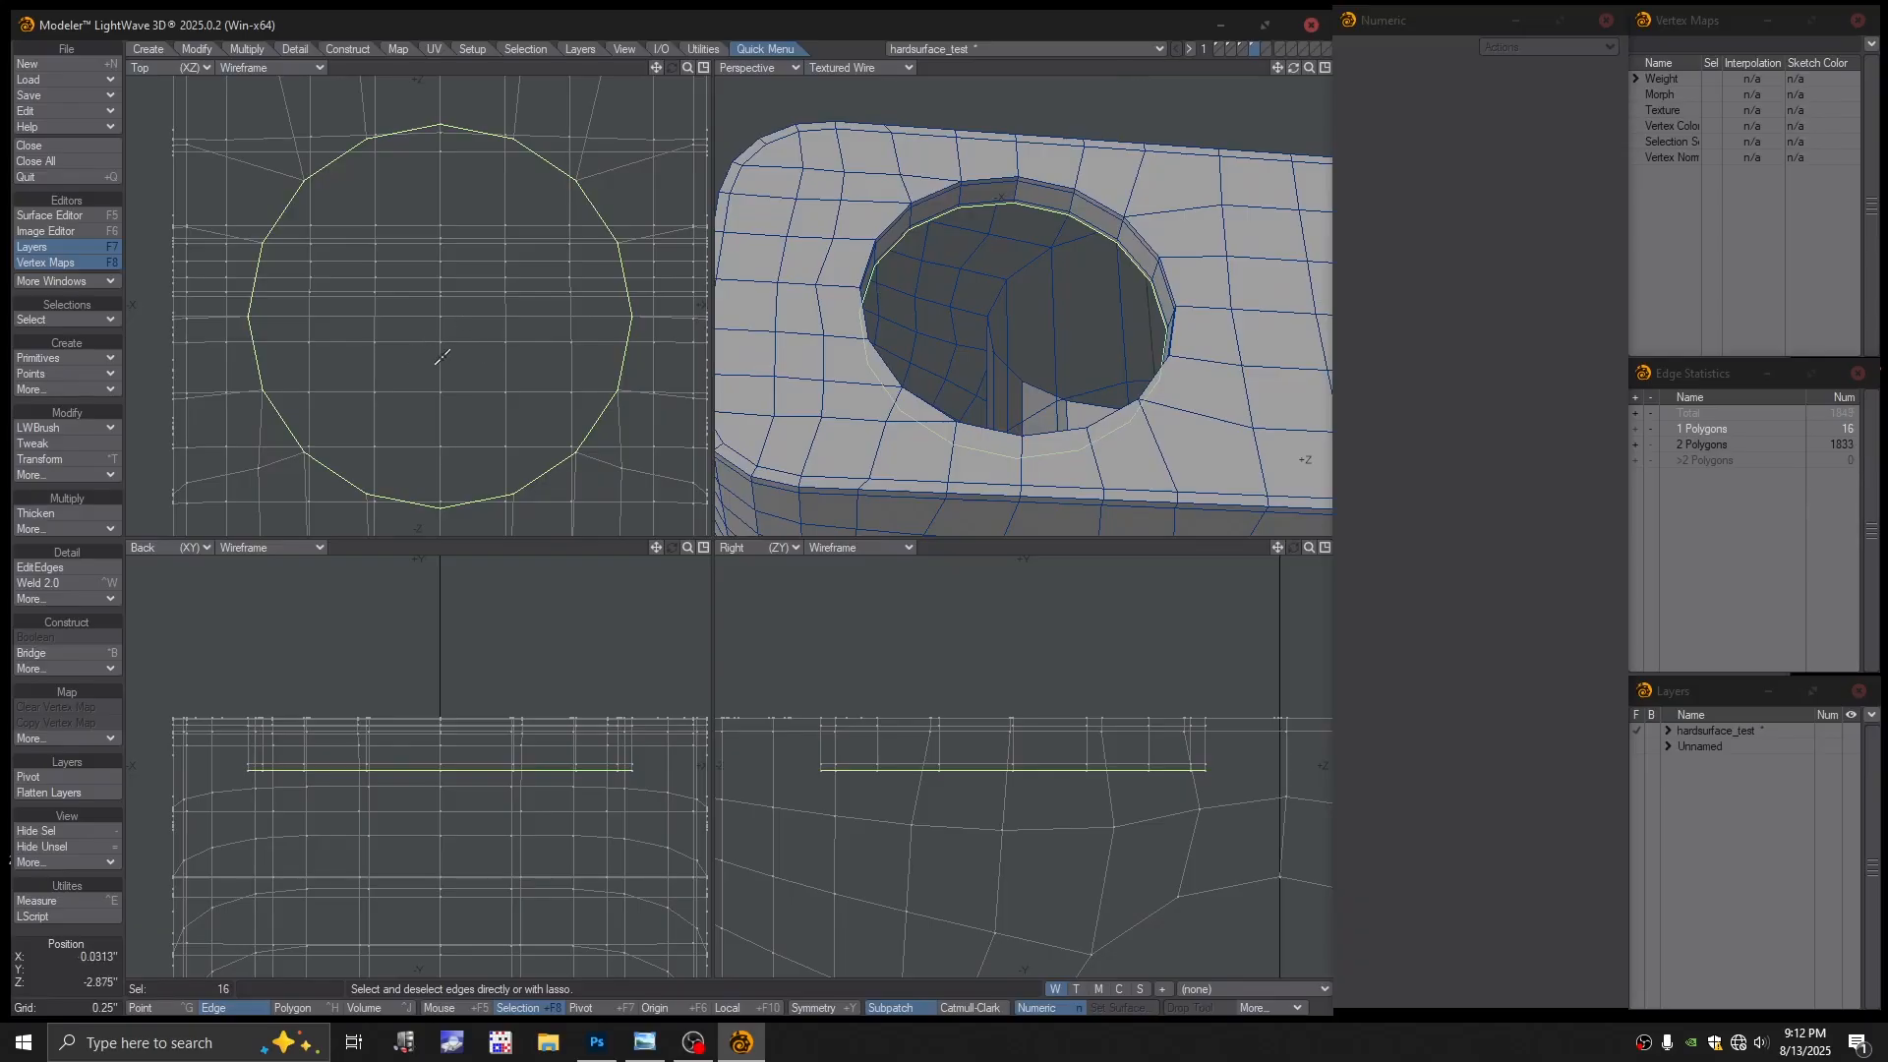
key("h")
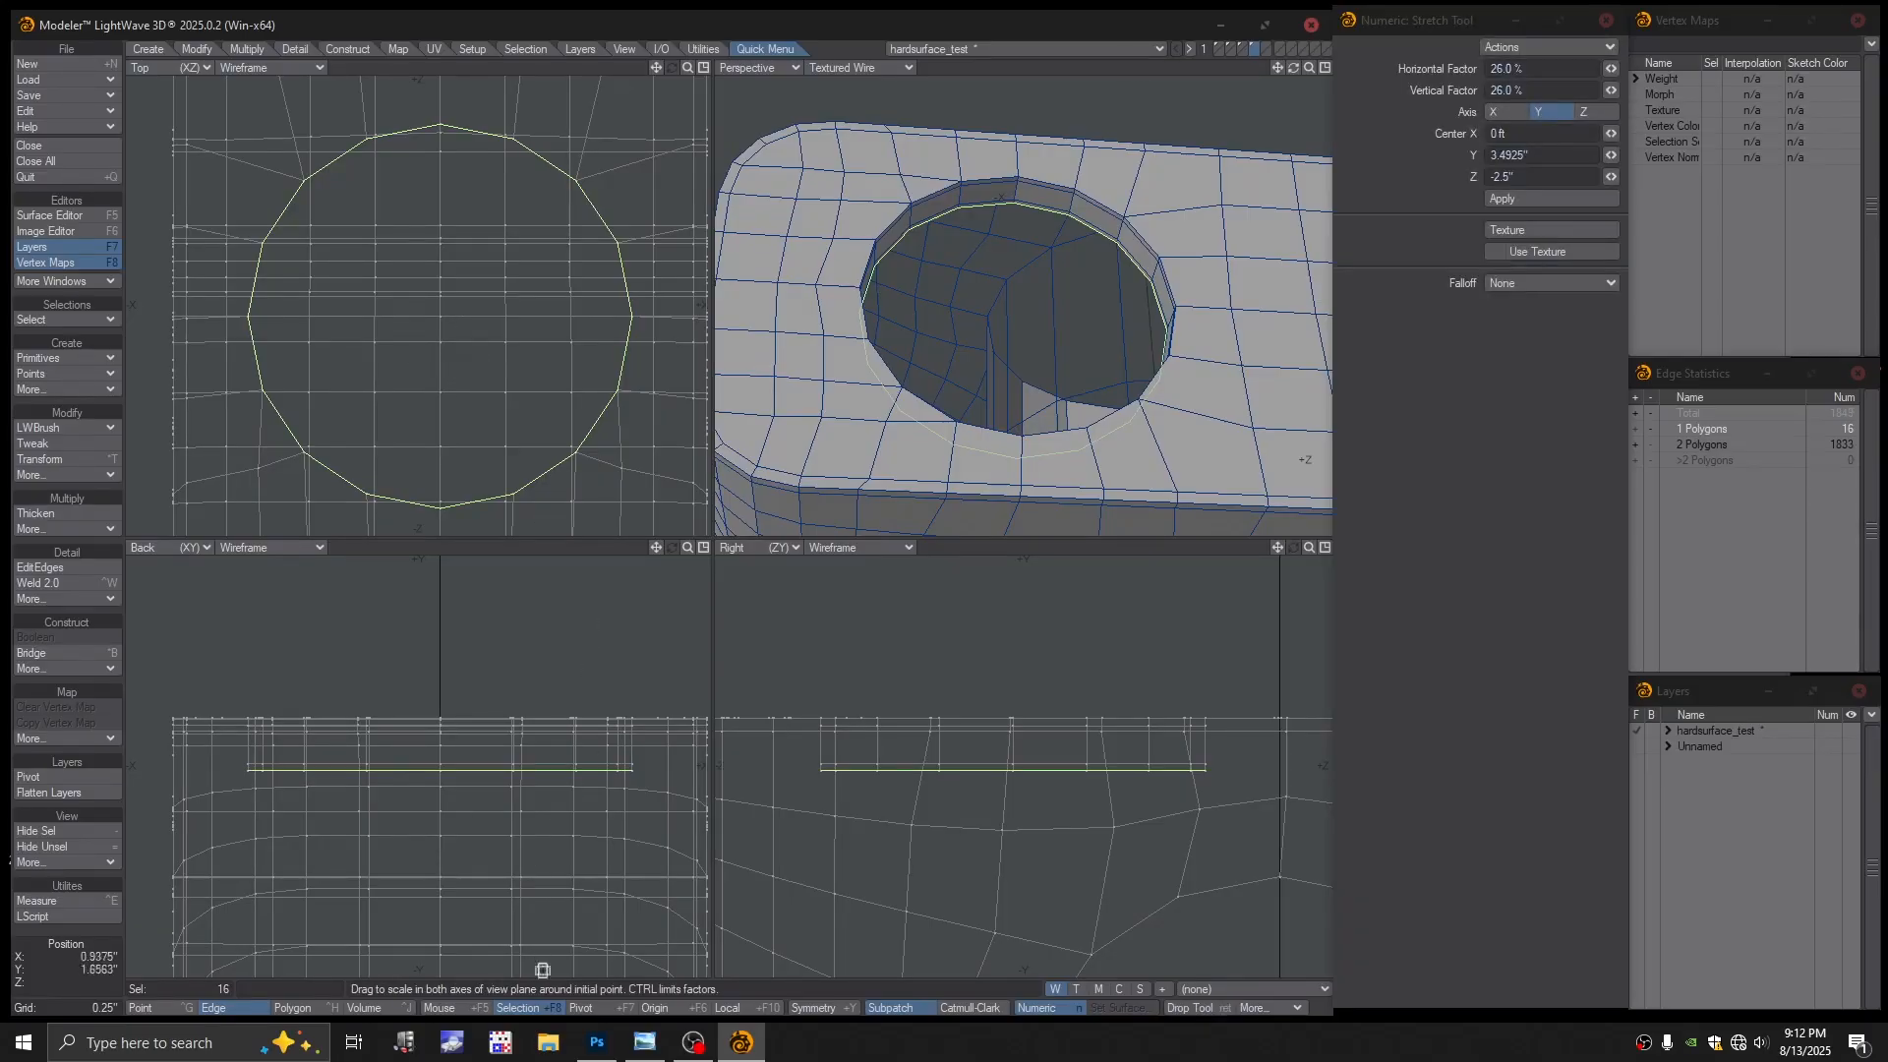
Shrink the rim slightly inward, extend it into a new ring, and stretch that ring to 35%
left_click_drag(505, 295, 509, 295)
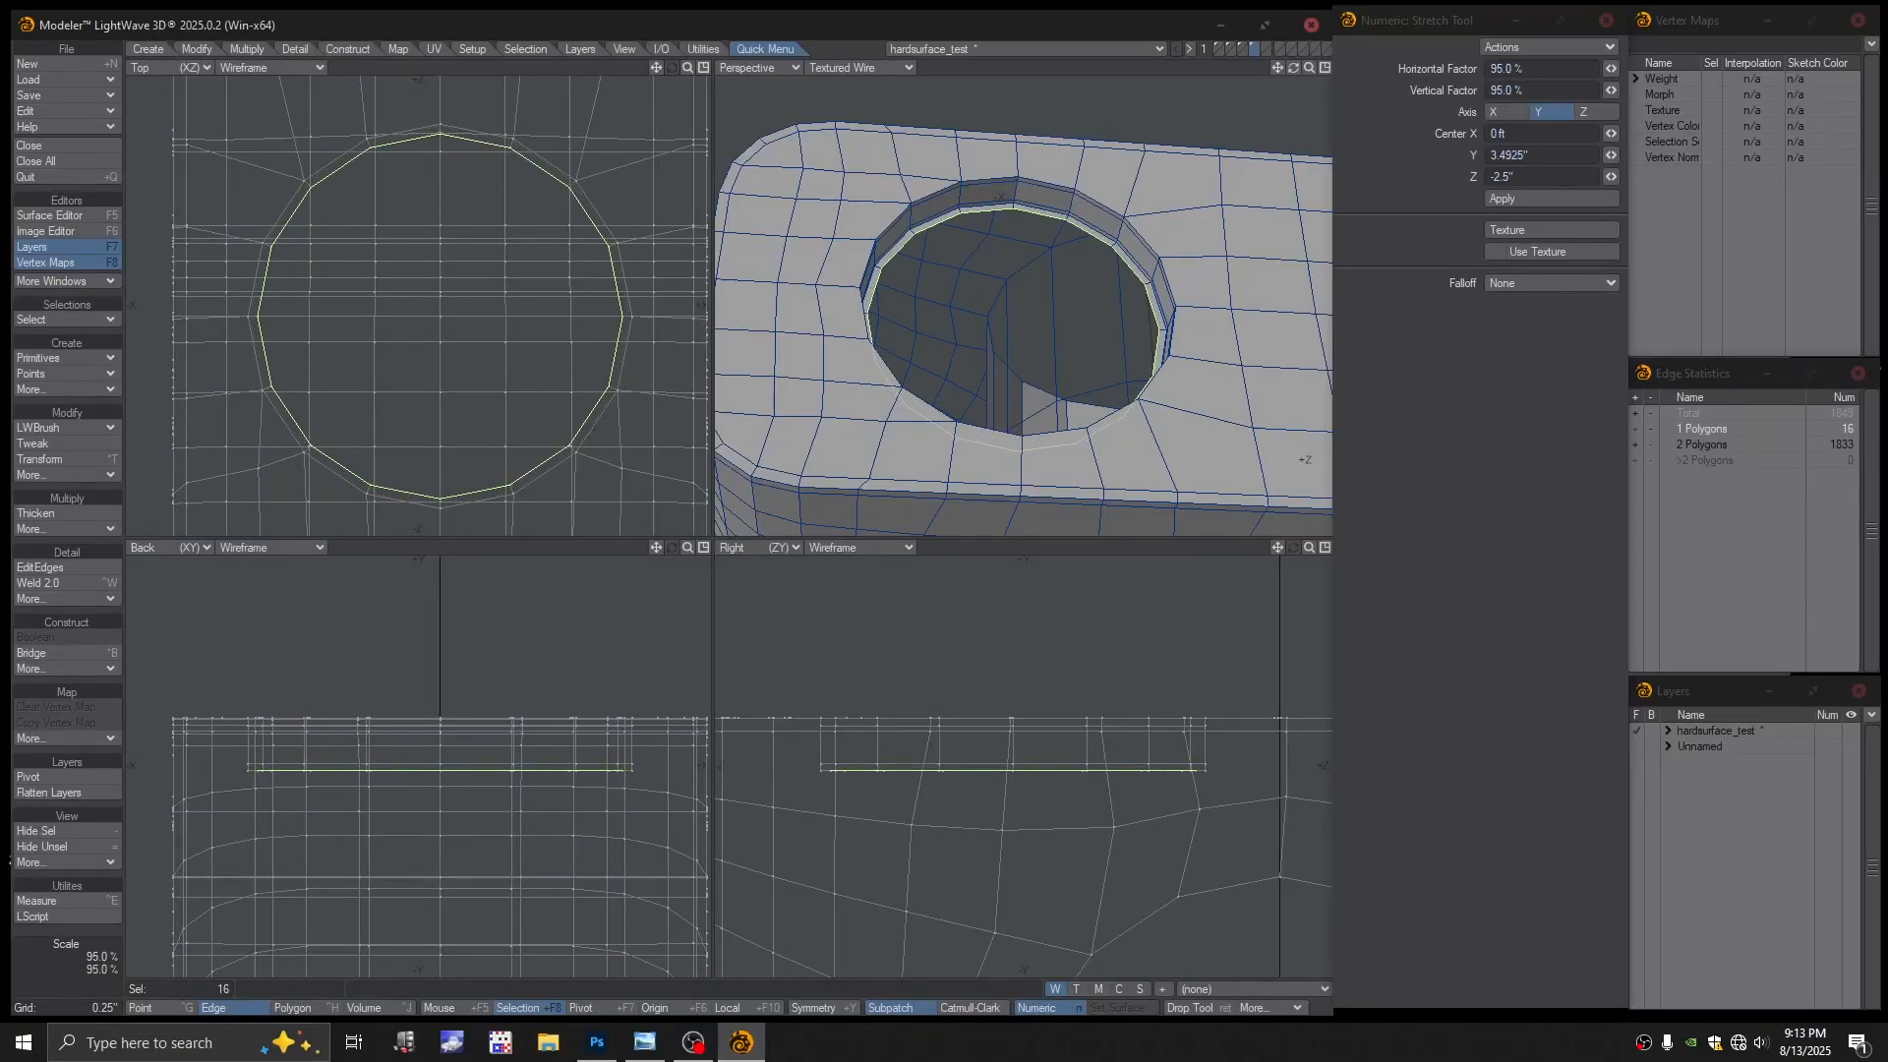
left_click_drag(1046, 210, 1209, 263, "ctrl+alt")
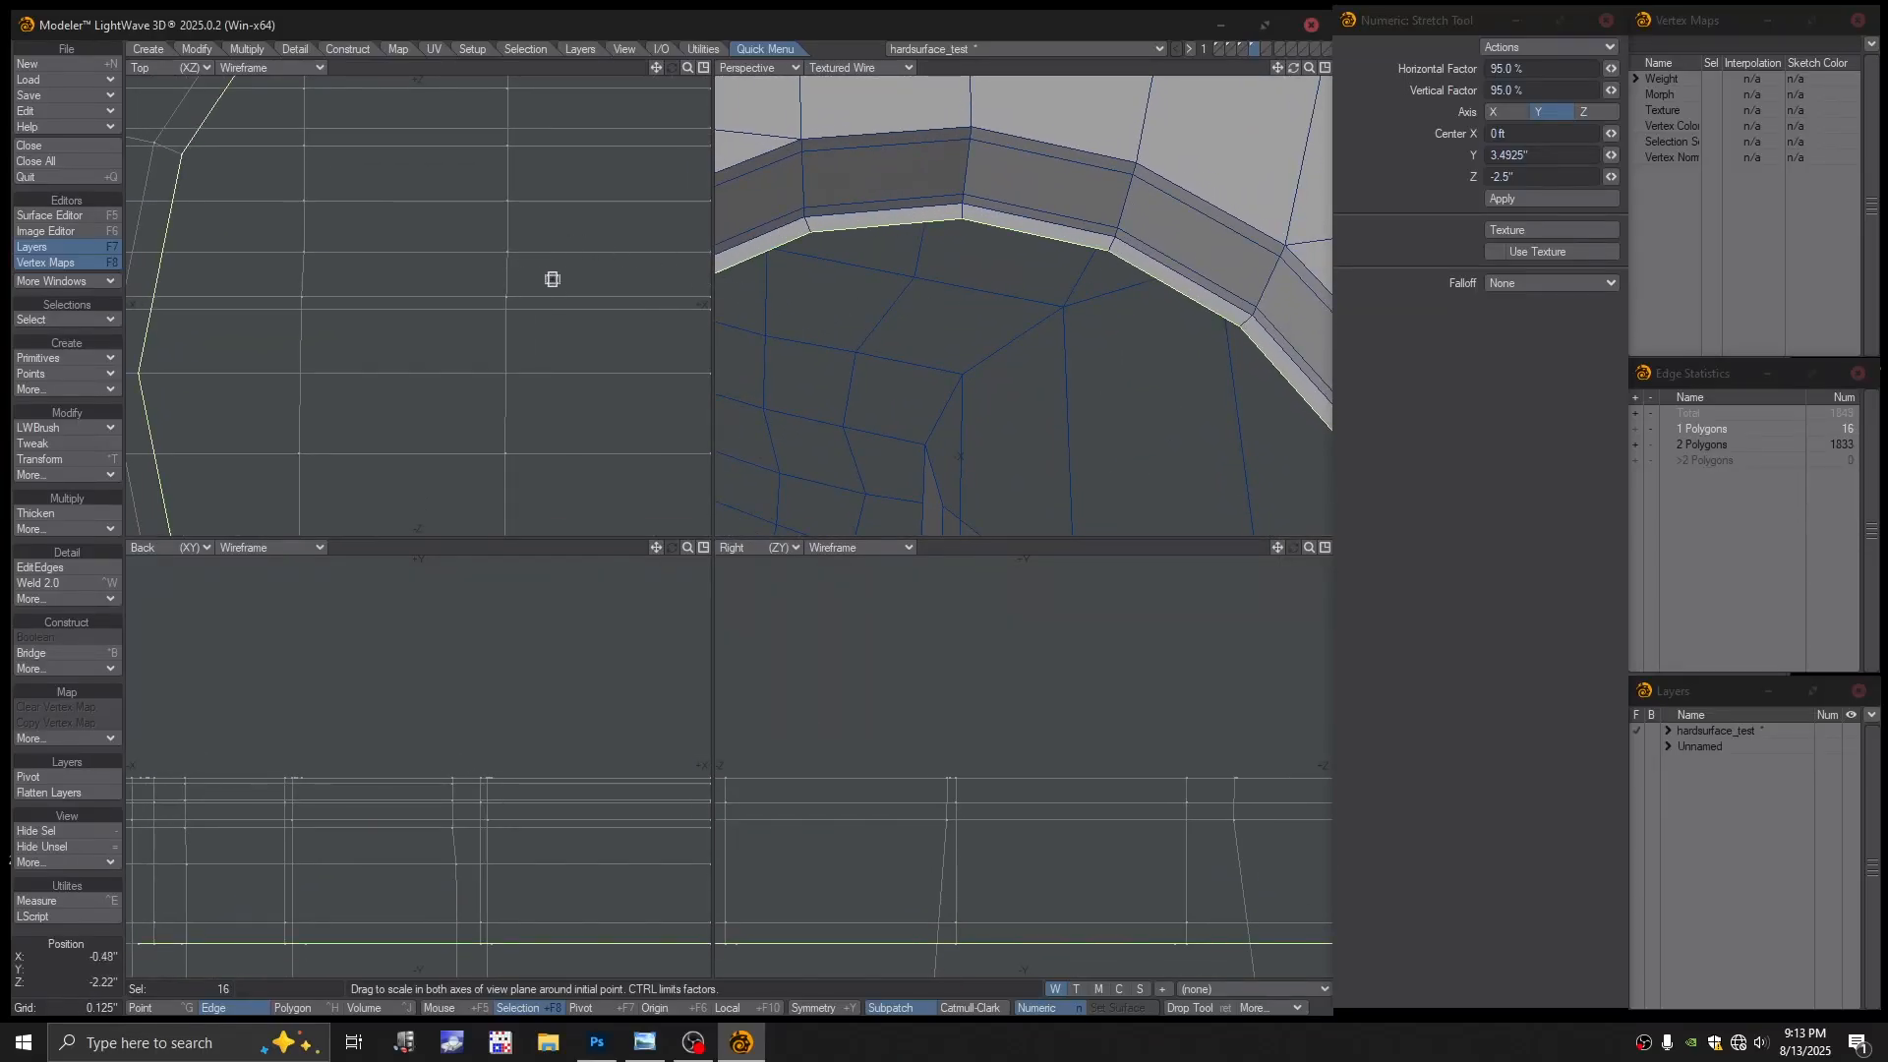
key("ctrl+z")
left_click_drag(585, 245, 587, 246)
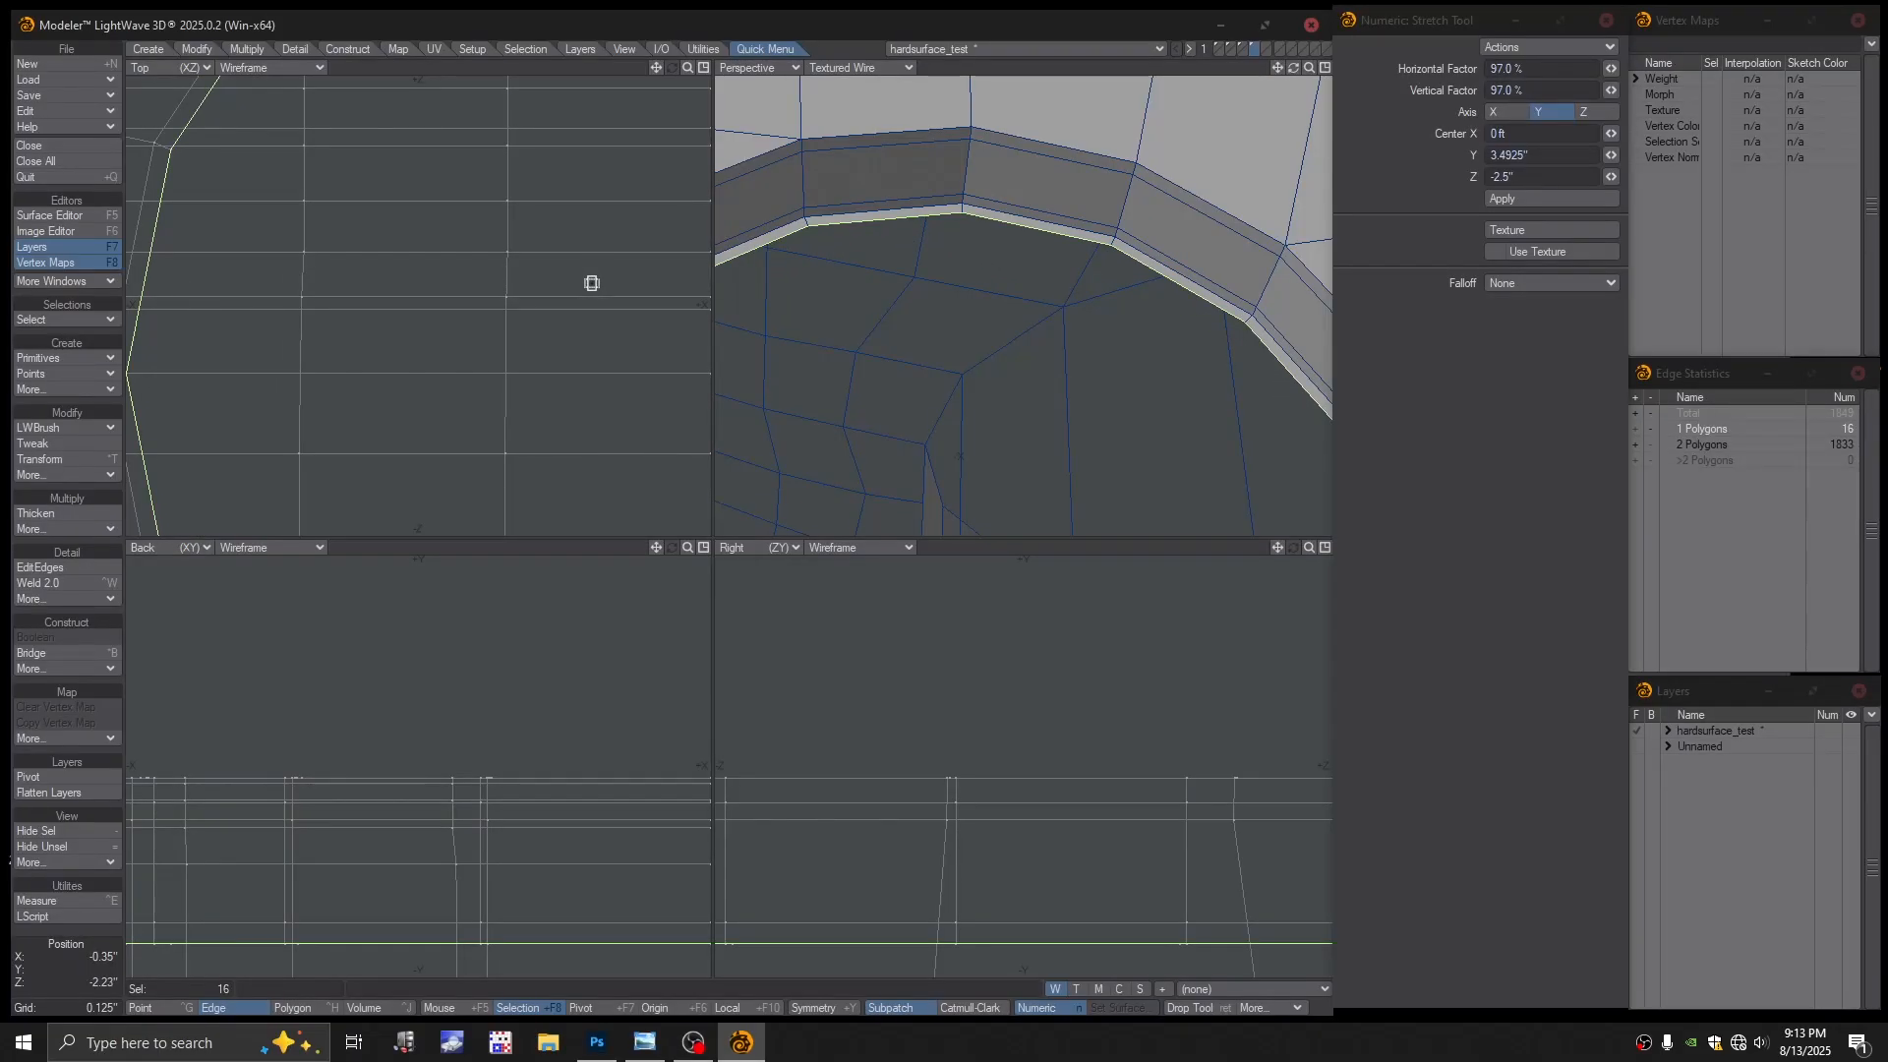
key("shift+a")
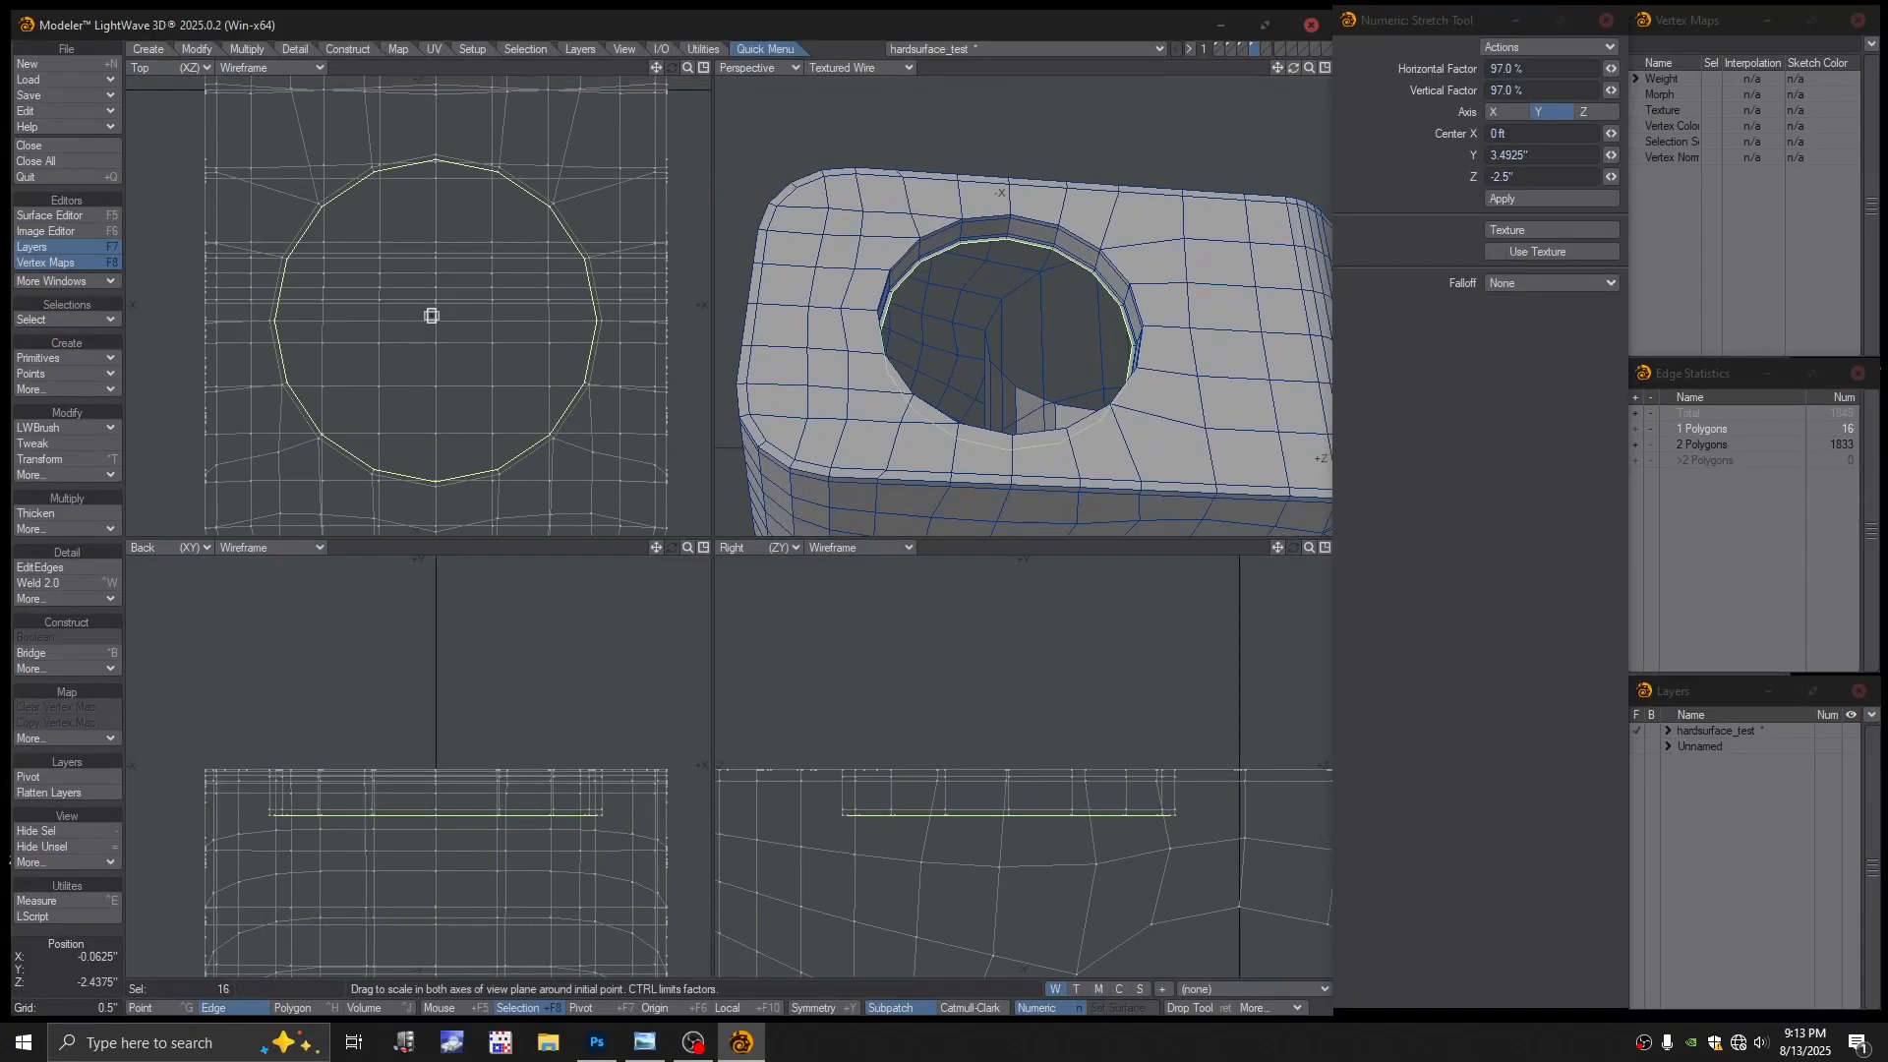
key("e")
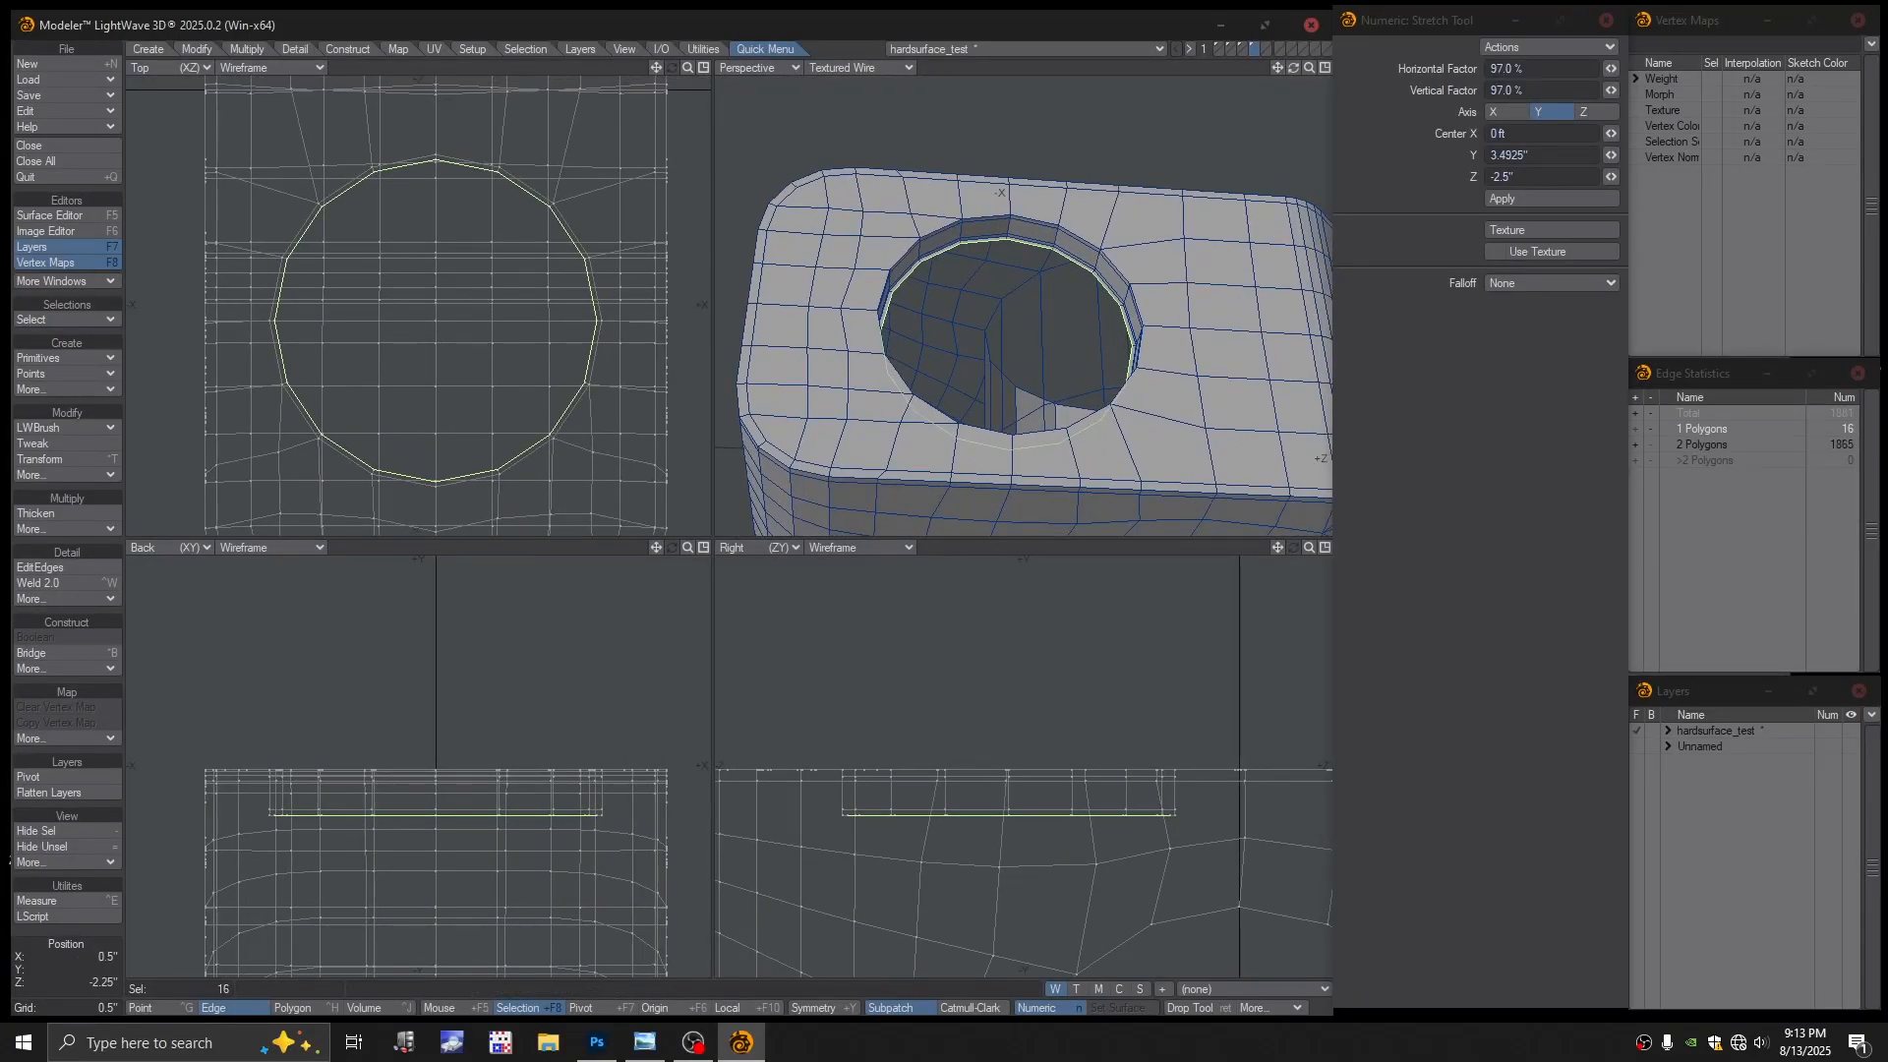
left_click_drag(486, 302, 422, 302, "ctrl")
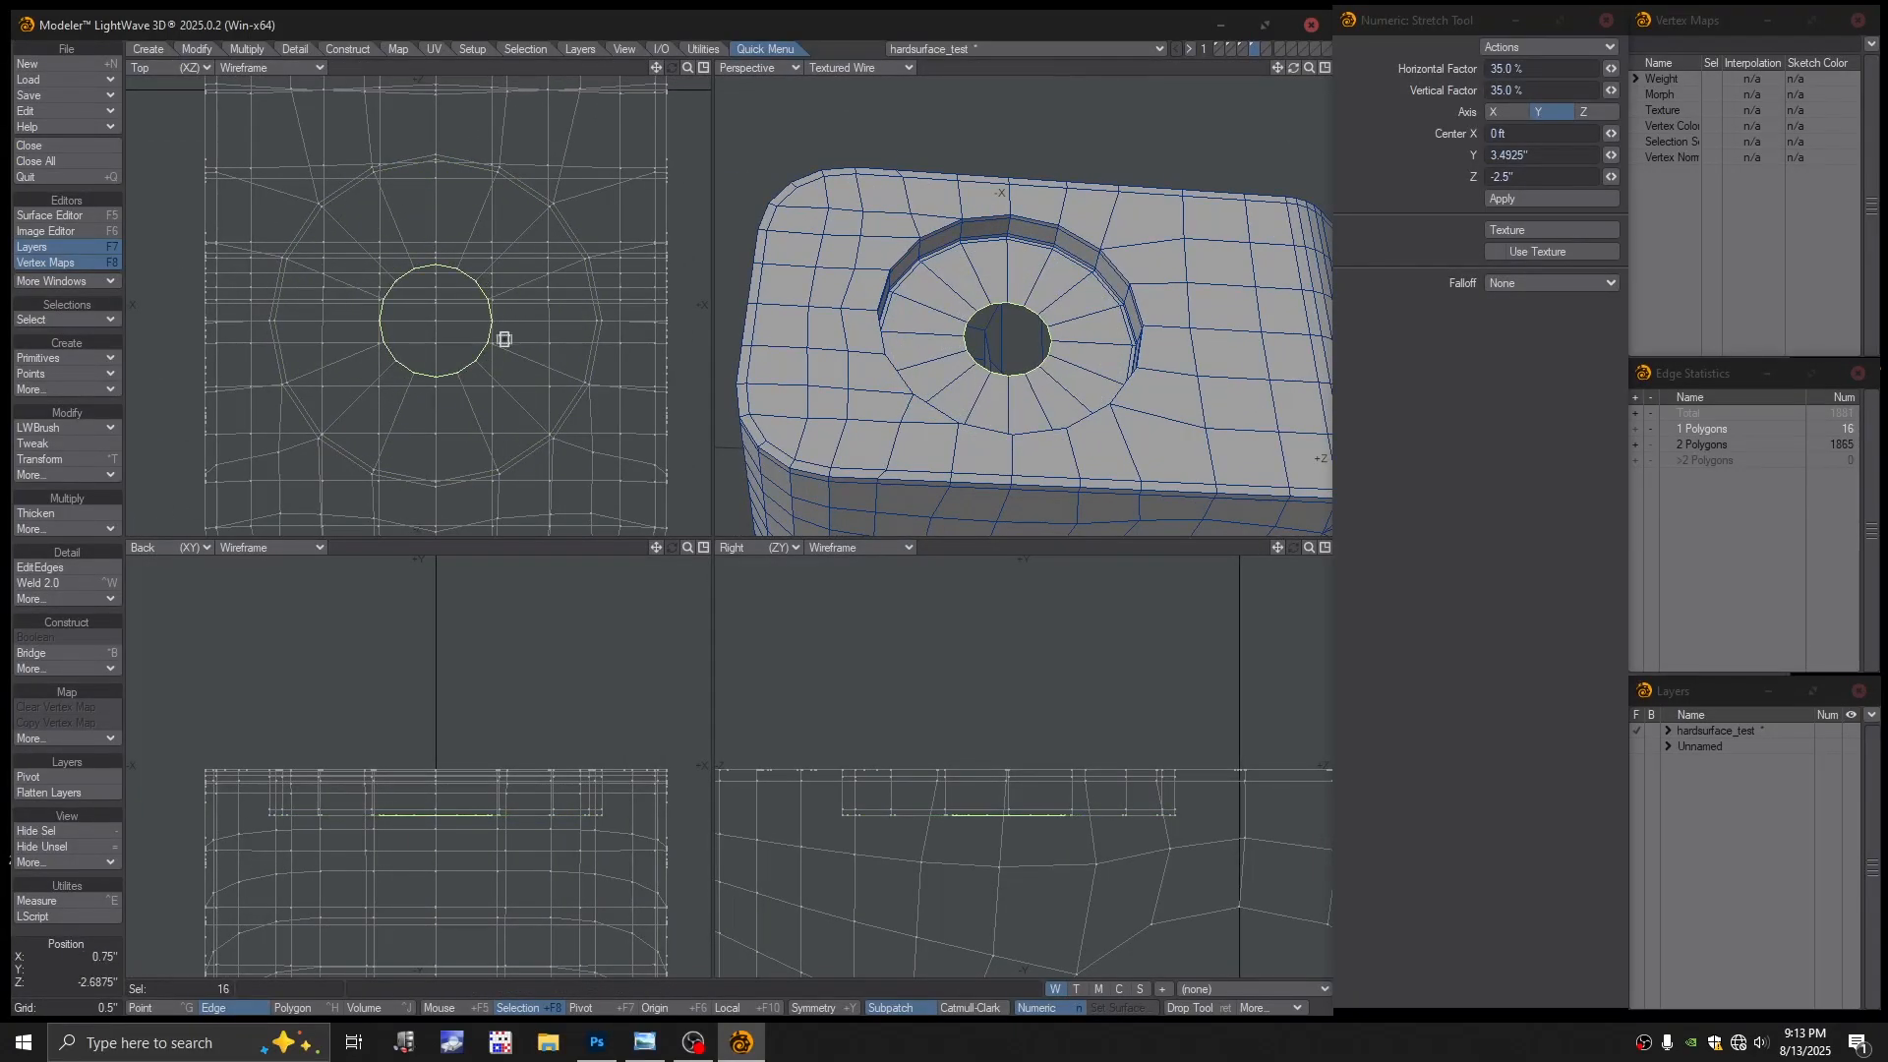
key("space")
key("space")
Lasso-select the points ringing the recess floor's centre hole
key("space")
key("space")
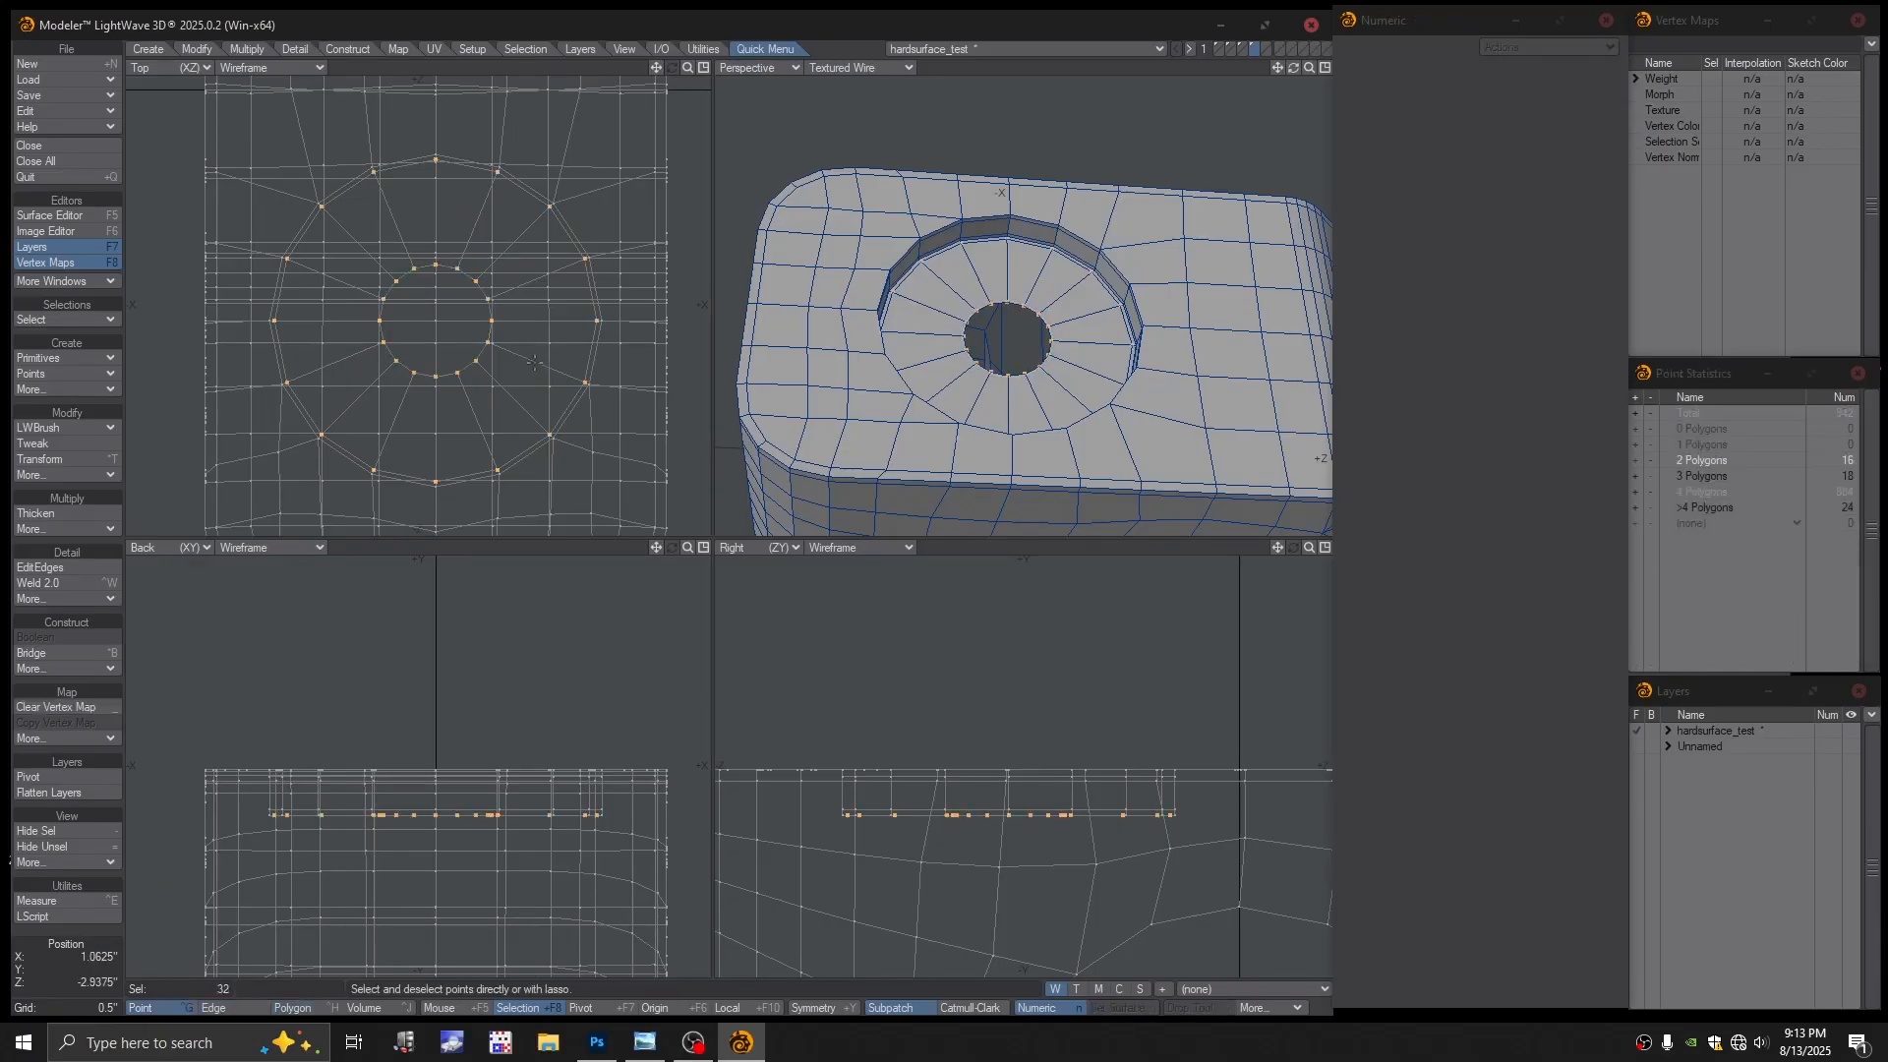
key("space")
key("space")
key("space")
key("space")
key("space")
key("space")
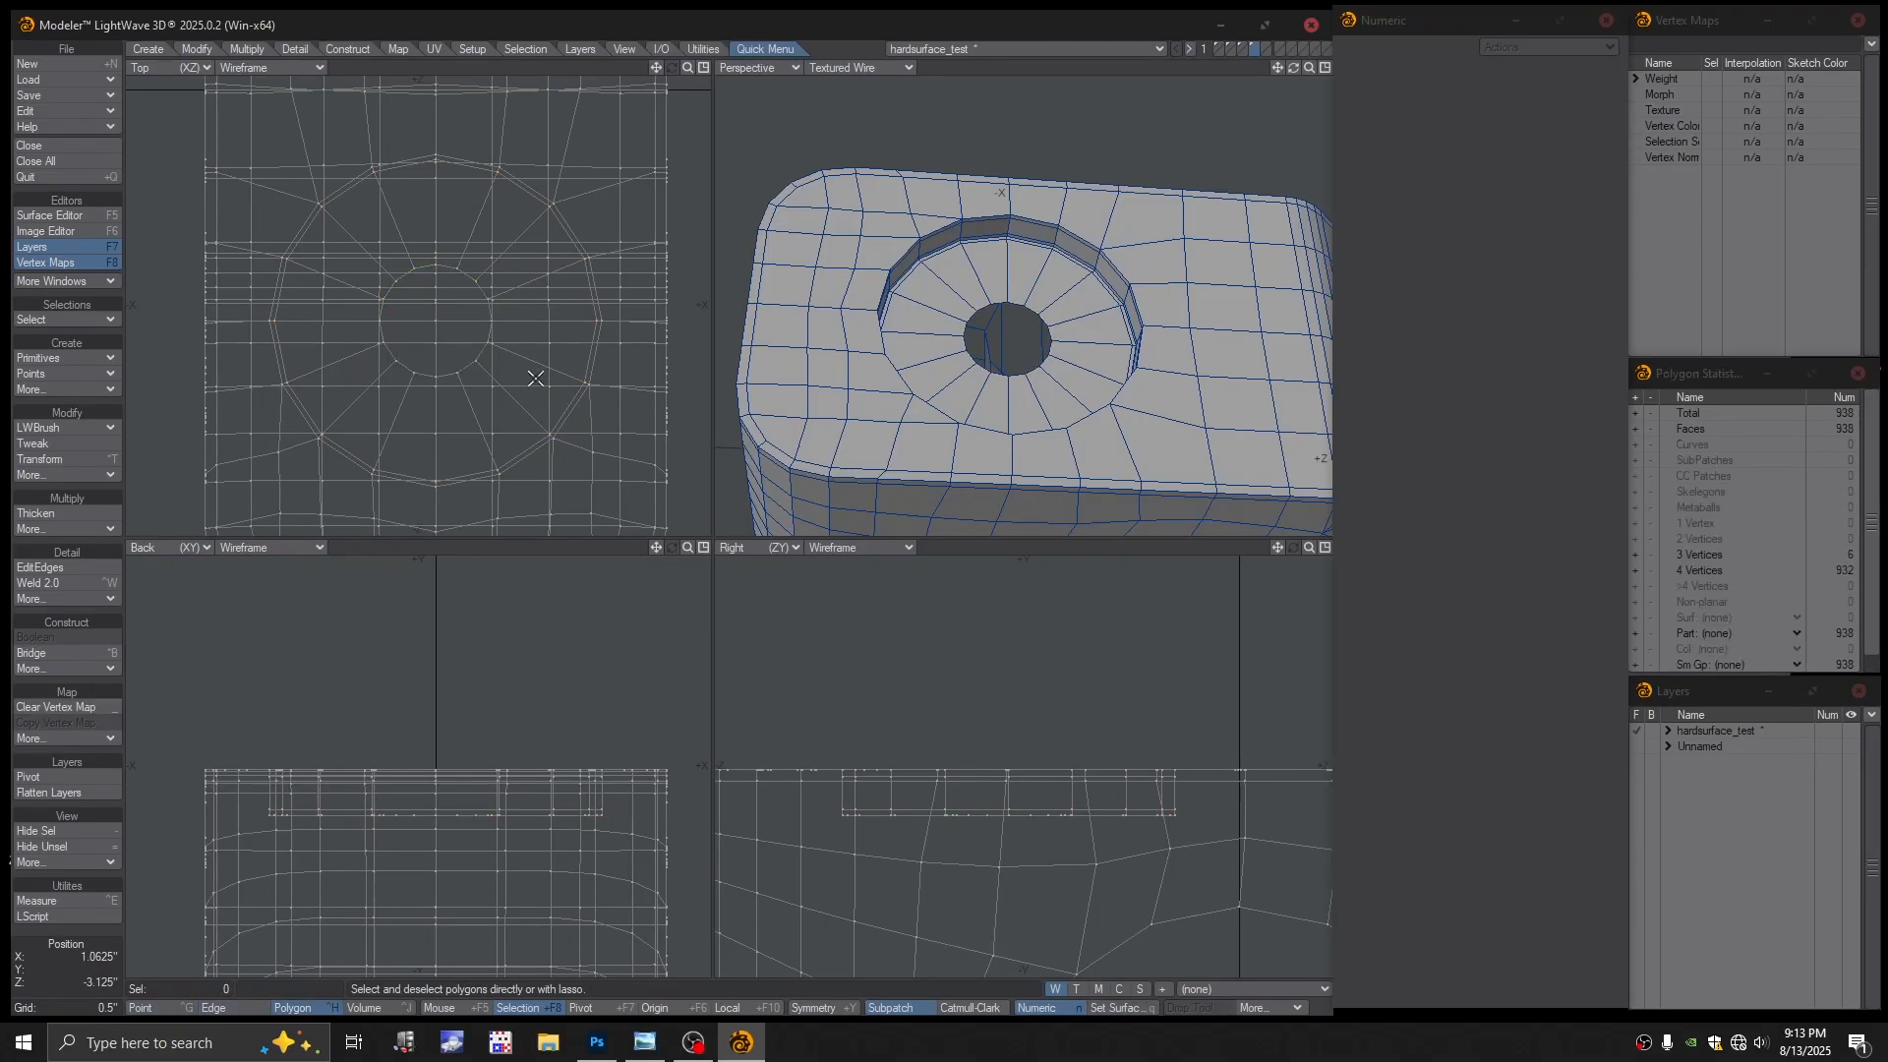
key("space")
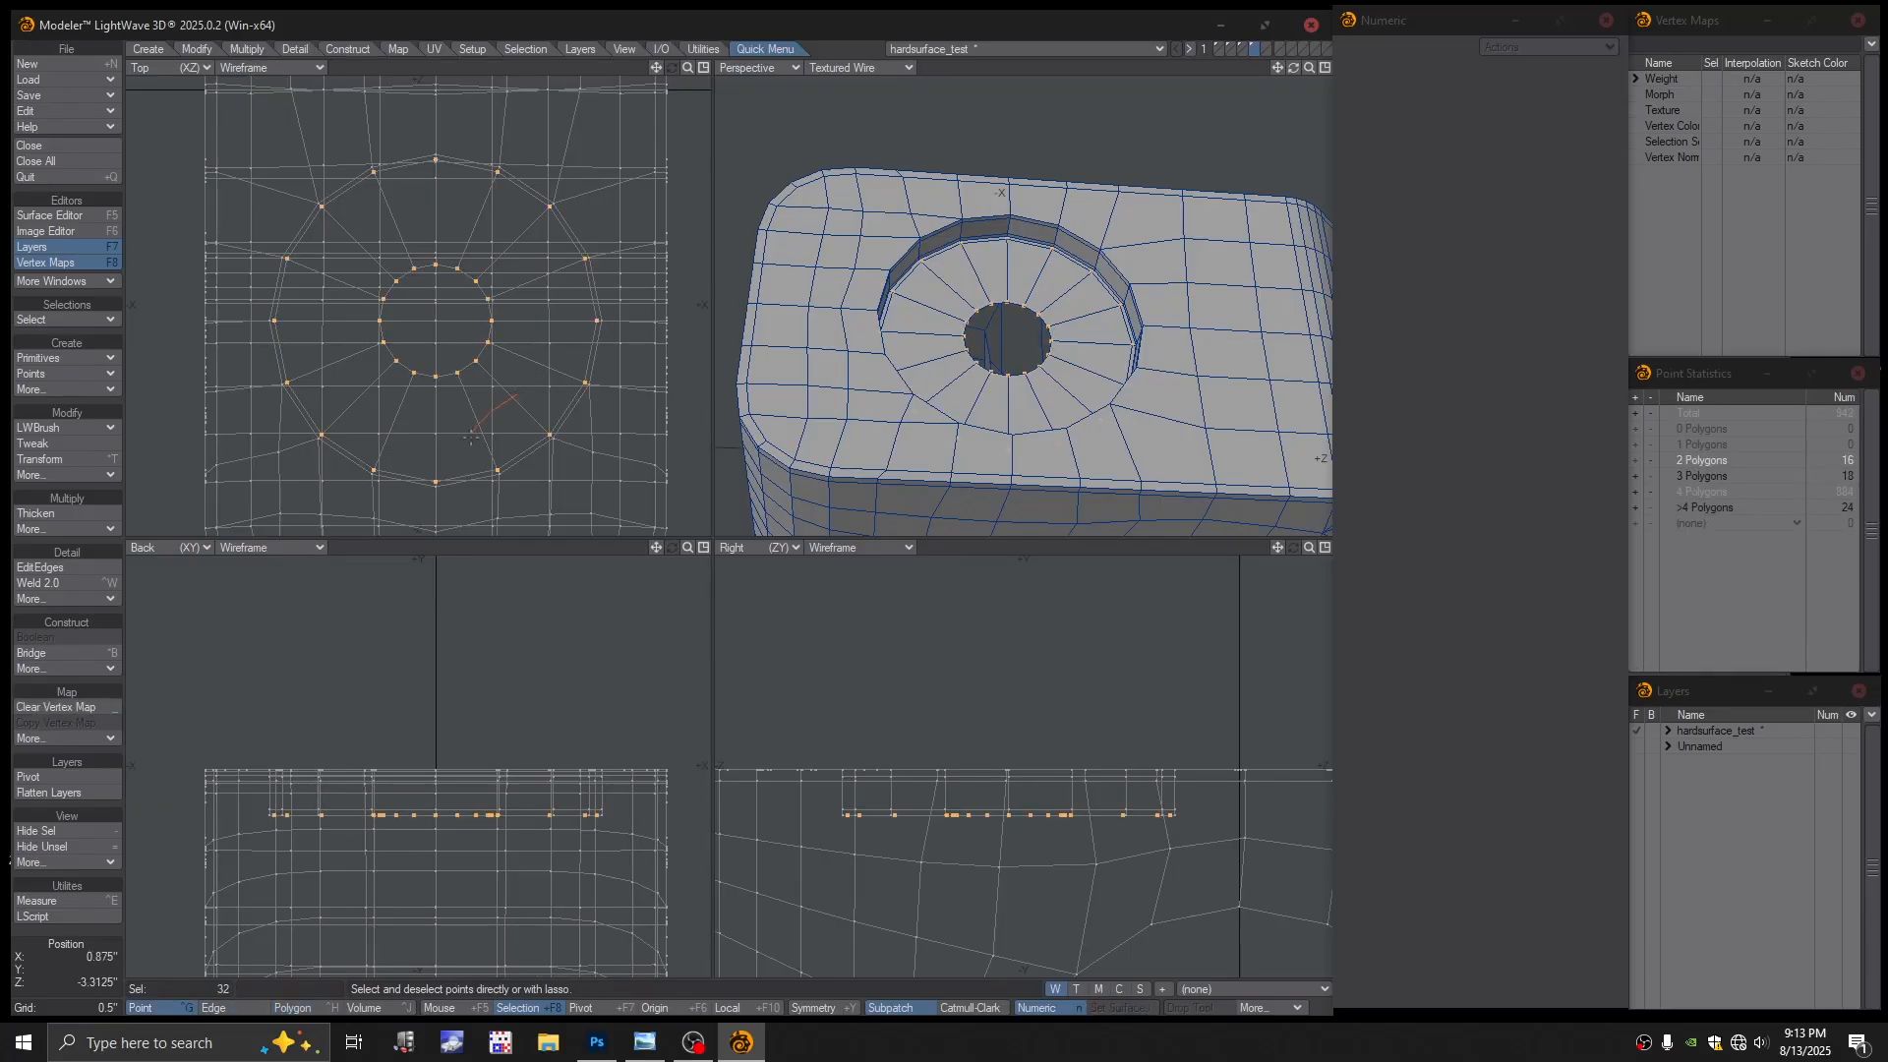
right_click_drag(671, 436, 531, 109)
right_click_drag(581, 439, 579, 438)
left_click(569, 434)
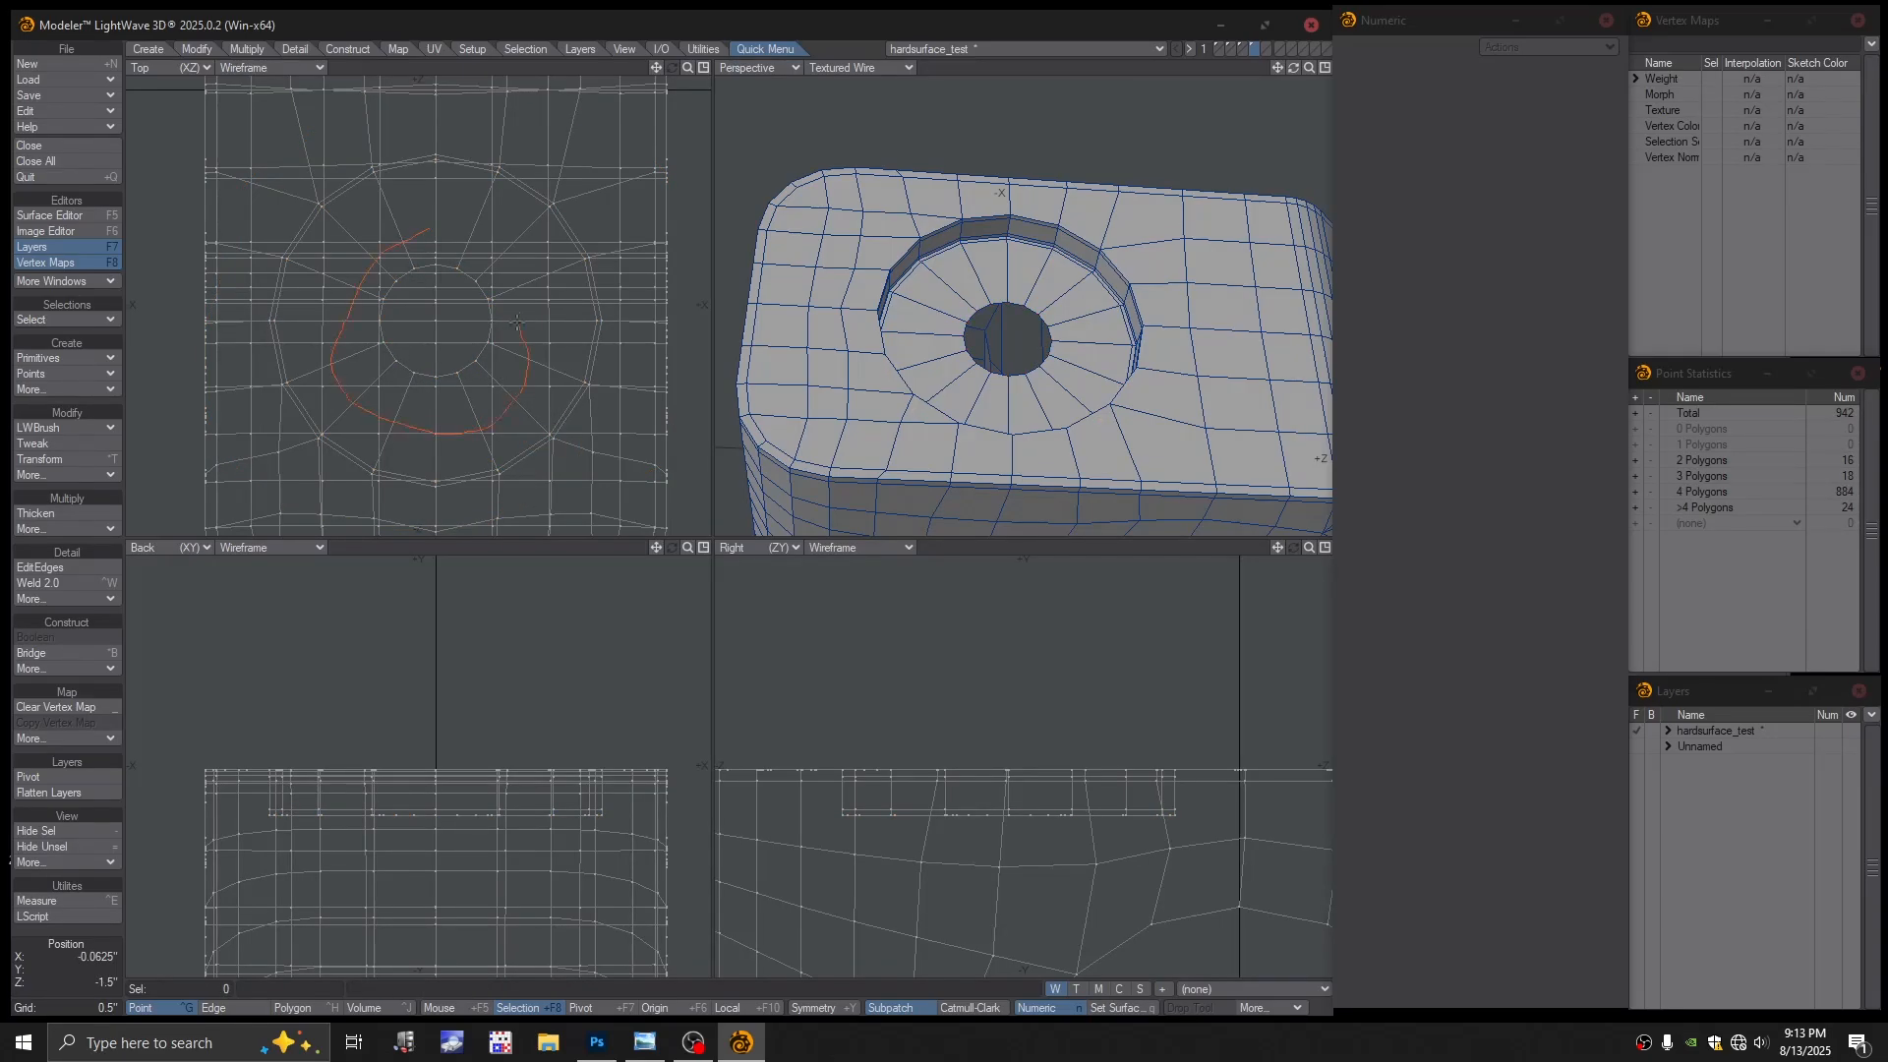
right_click_drag(518, 323, 463, 236)
Deselect the through-hole points, keeping the 16 centre points, and weld them into one
scroll(1085, 362, "down", 4)
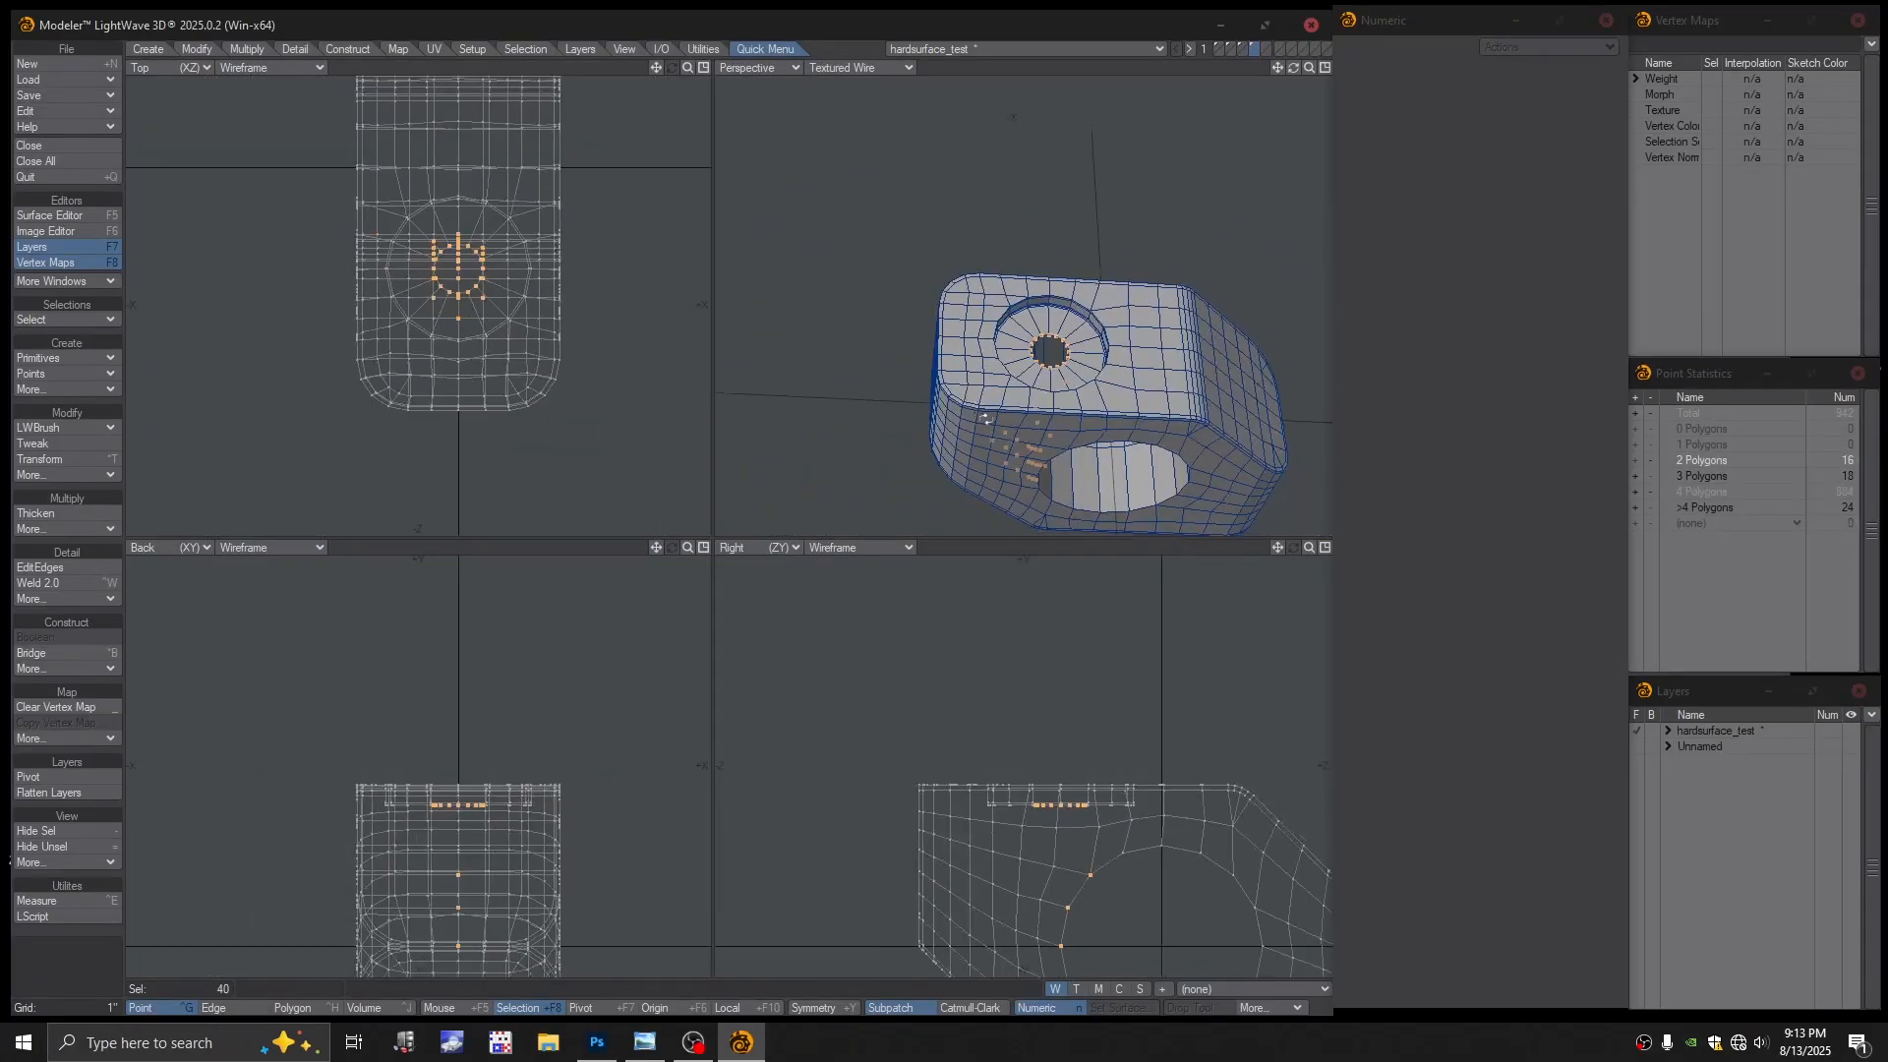
left_click_drag(1085, 361, 1071, 574, "alt")
scroll(1093, 689, "down", 1)
left_click_drag(1096, 750, 1003, 646, "alt")
right_click_drag(1012, 695, 964, 704)
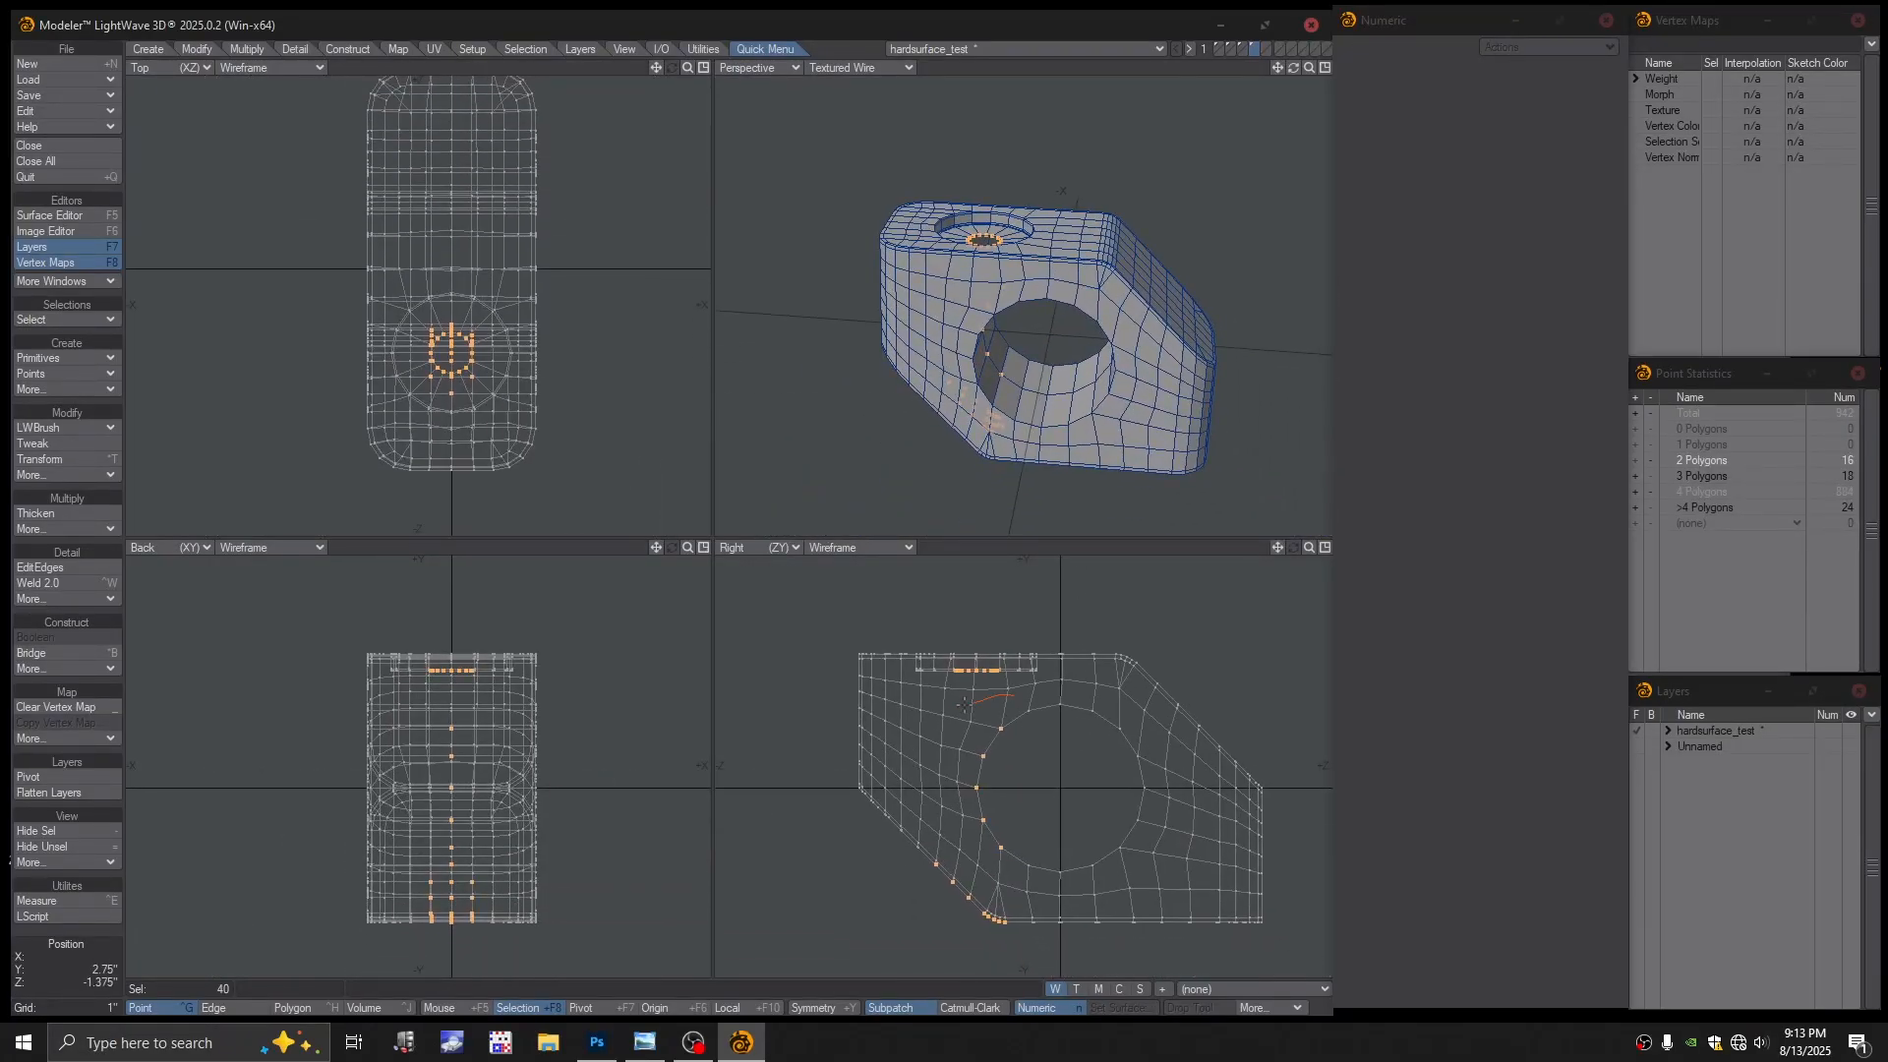
right_click_drag(951, 968, 1101, 806)
scroll(608, 404, "up", 3)
left_click_drag(608, 404, 722, 384, "ctrl+alt")
key("ctrl+w")
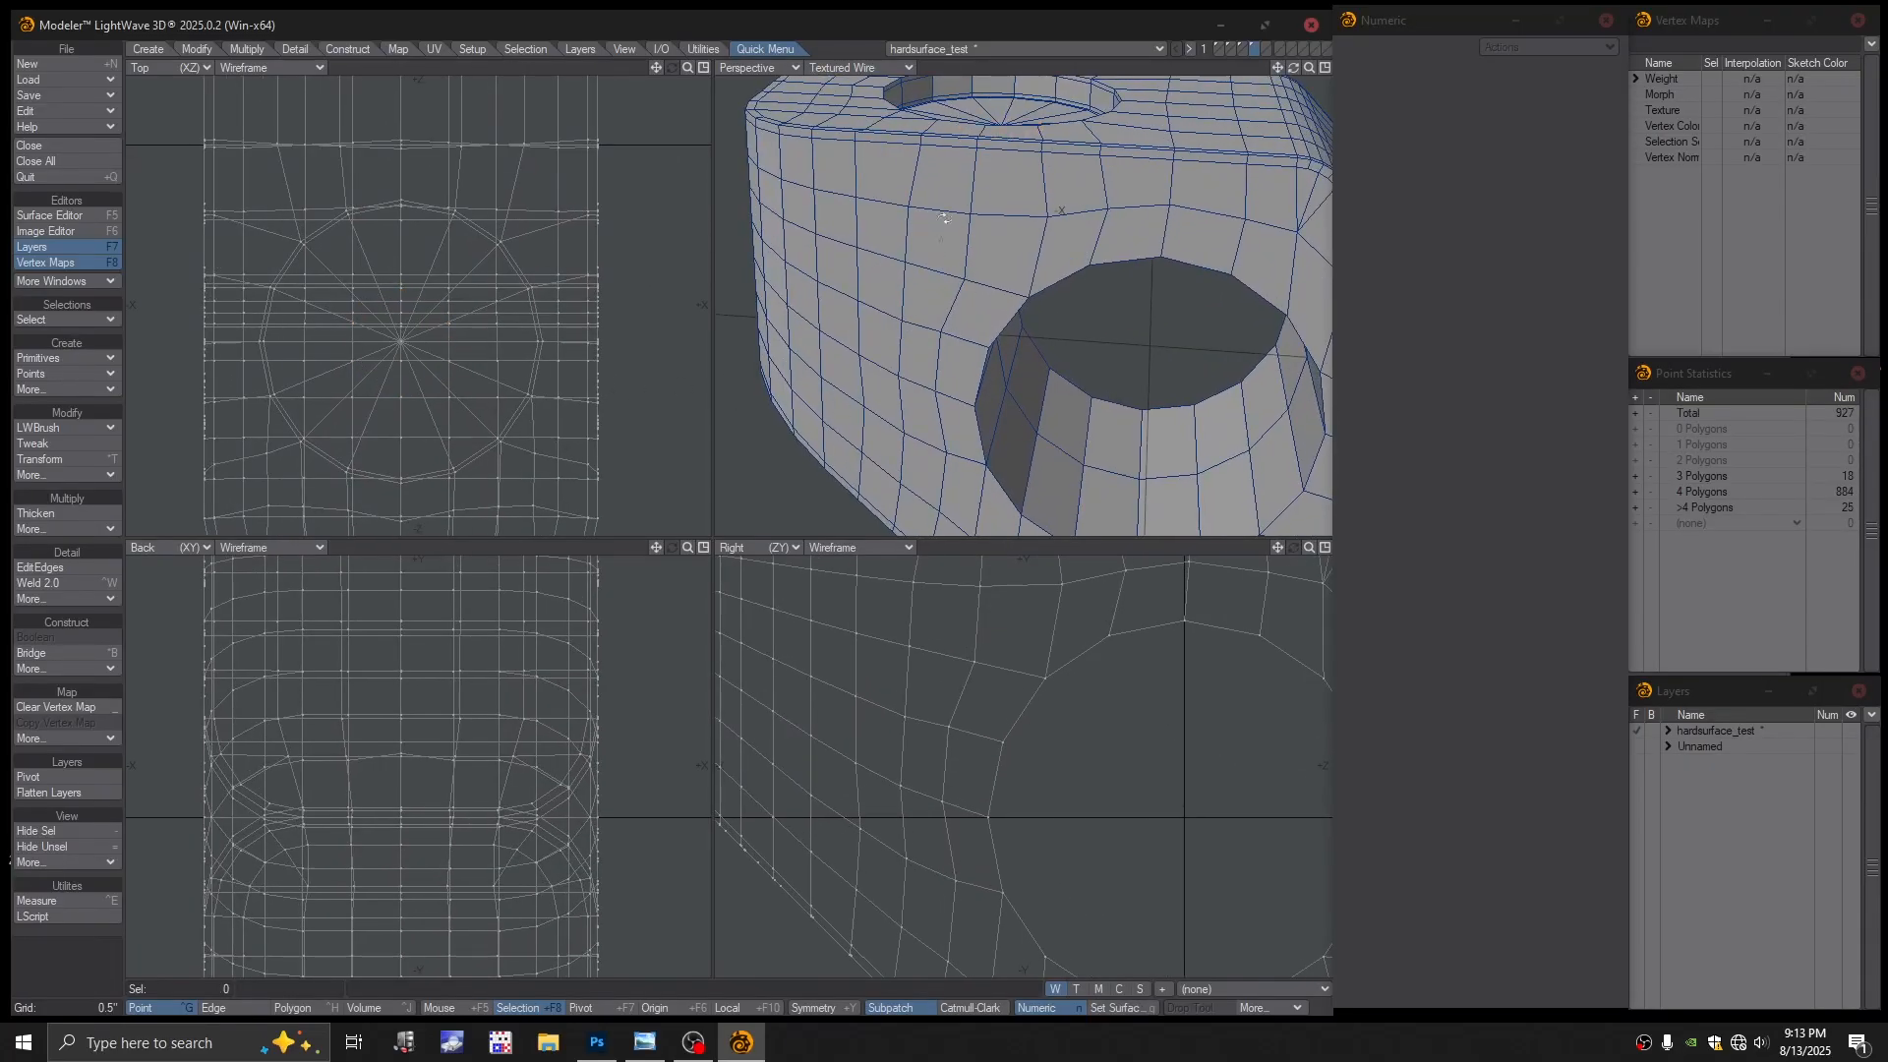
Turn on subpatch smoothing to preview the block in the Perspective view
left_click_drag(980, 390, 1035, 340, "alt")
left_click_drag(1034, 340, 885, 95, "ctrl+alt")
key("space")
key("Tab")
left_click(858, 69)
Show Perspective in plain Texture shading and orbit around the smoothed recess
left_click(840, 141)
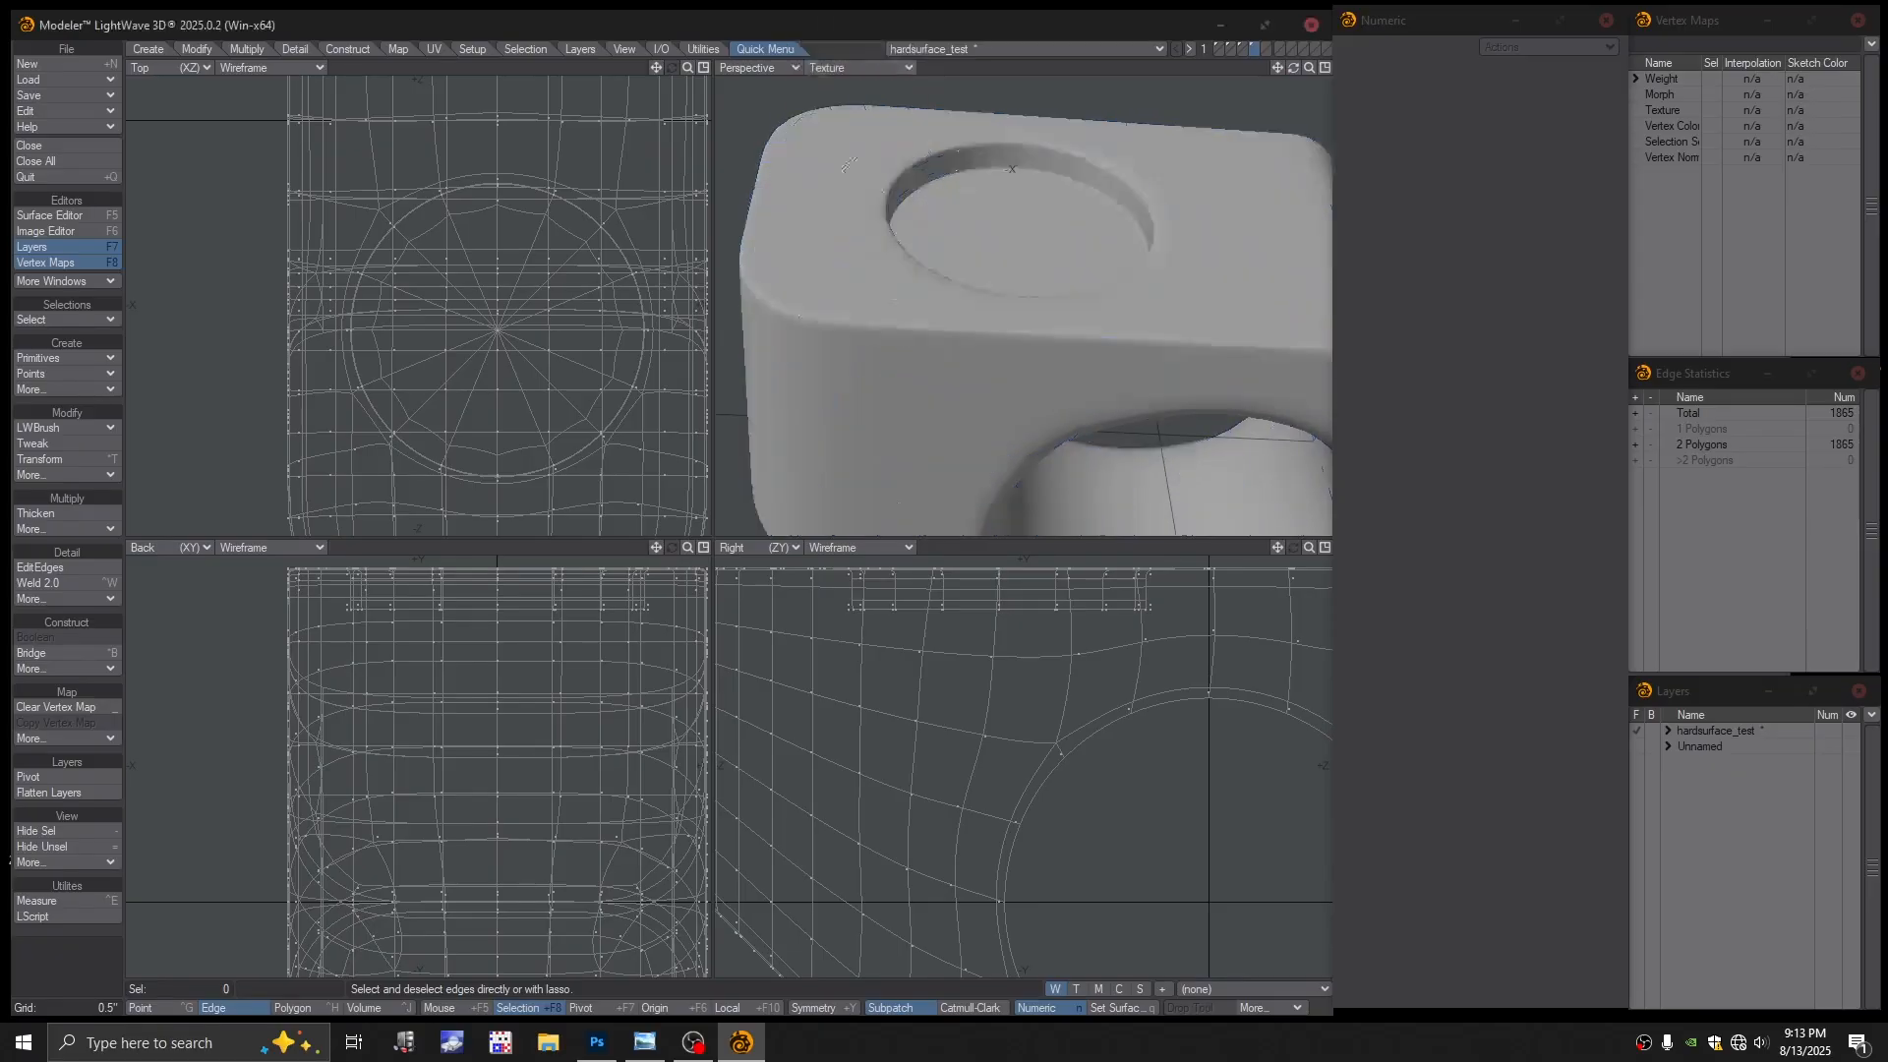
left_click_drag(939, 211, 939, 236, "alt+shift")
mouse_move(939, 236)
left_mouse_down("ctrl+alt")
mouse_move(1011, 228)
mouse_move(966, 277)
mouse_move(973, 326)
mouse_move(1099, 346)
left_mouse_up("ctrl+alt")
left_click_drag(1098, 346, 1183, 316, "ctrl+alt")
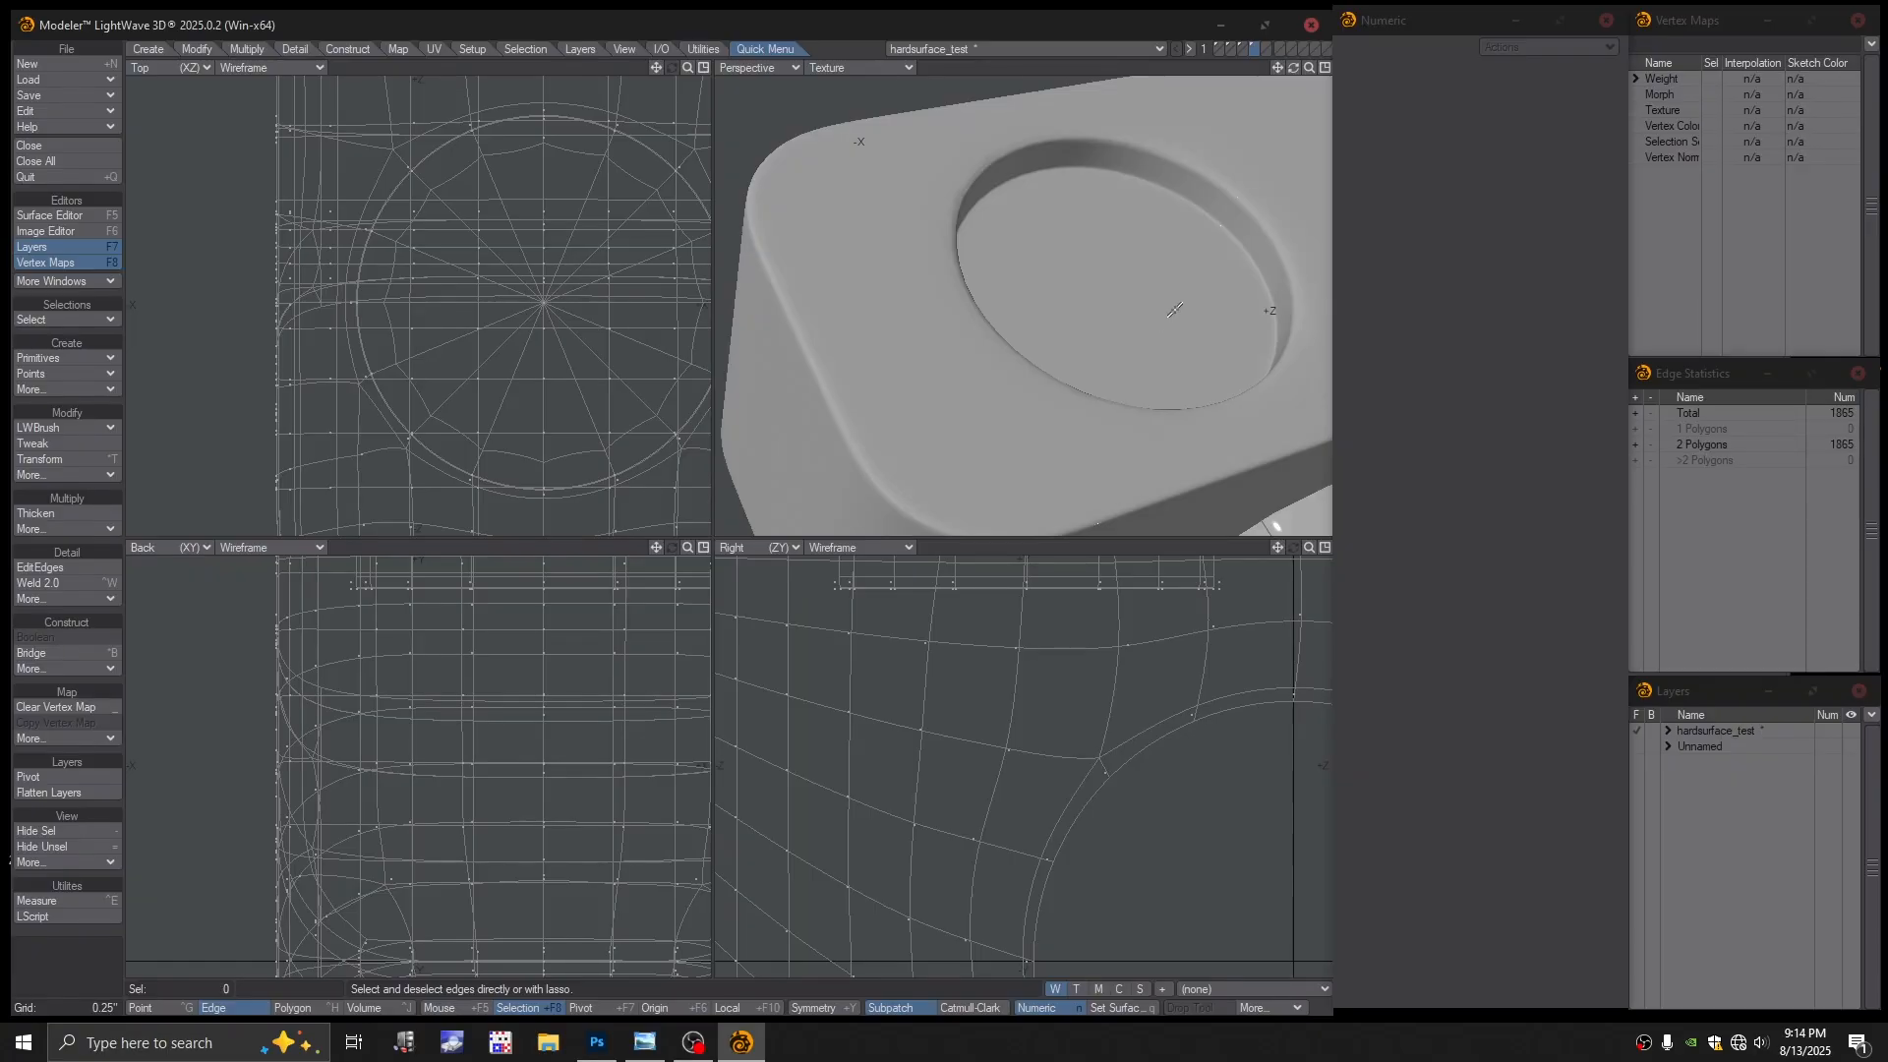
left_click_drag(1156, 298, 1011, 248, "alt")
Turn subpatch off and switch the Perspective view to Textured Wire shading
key("Tab")
scroll(1095, 282, "down", 1)
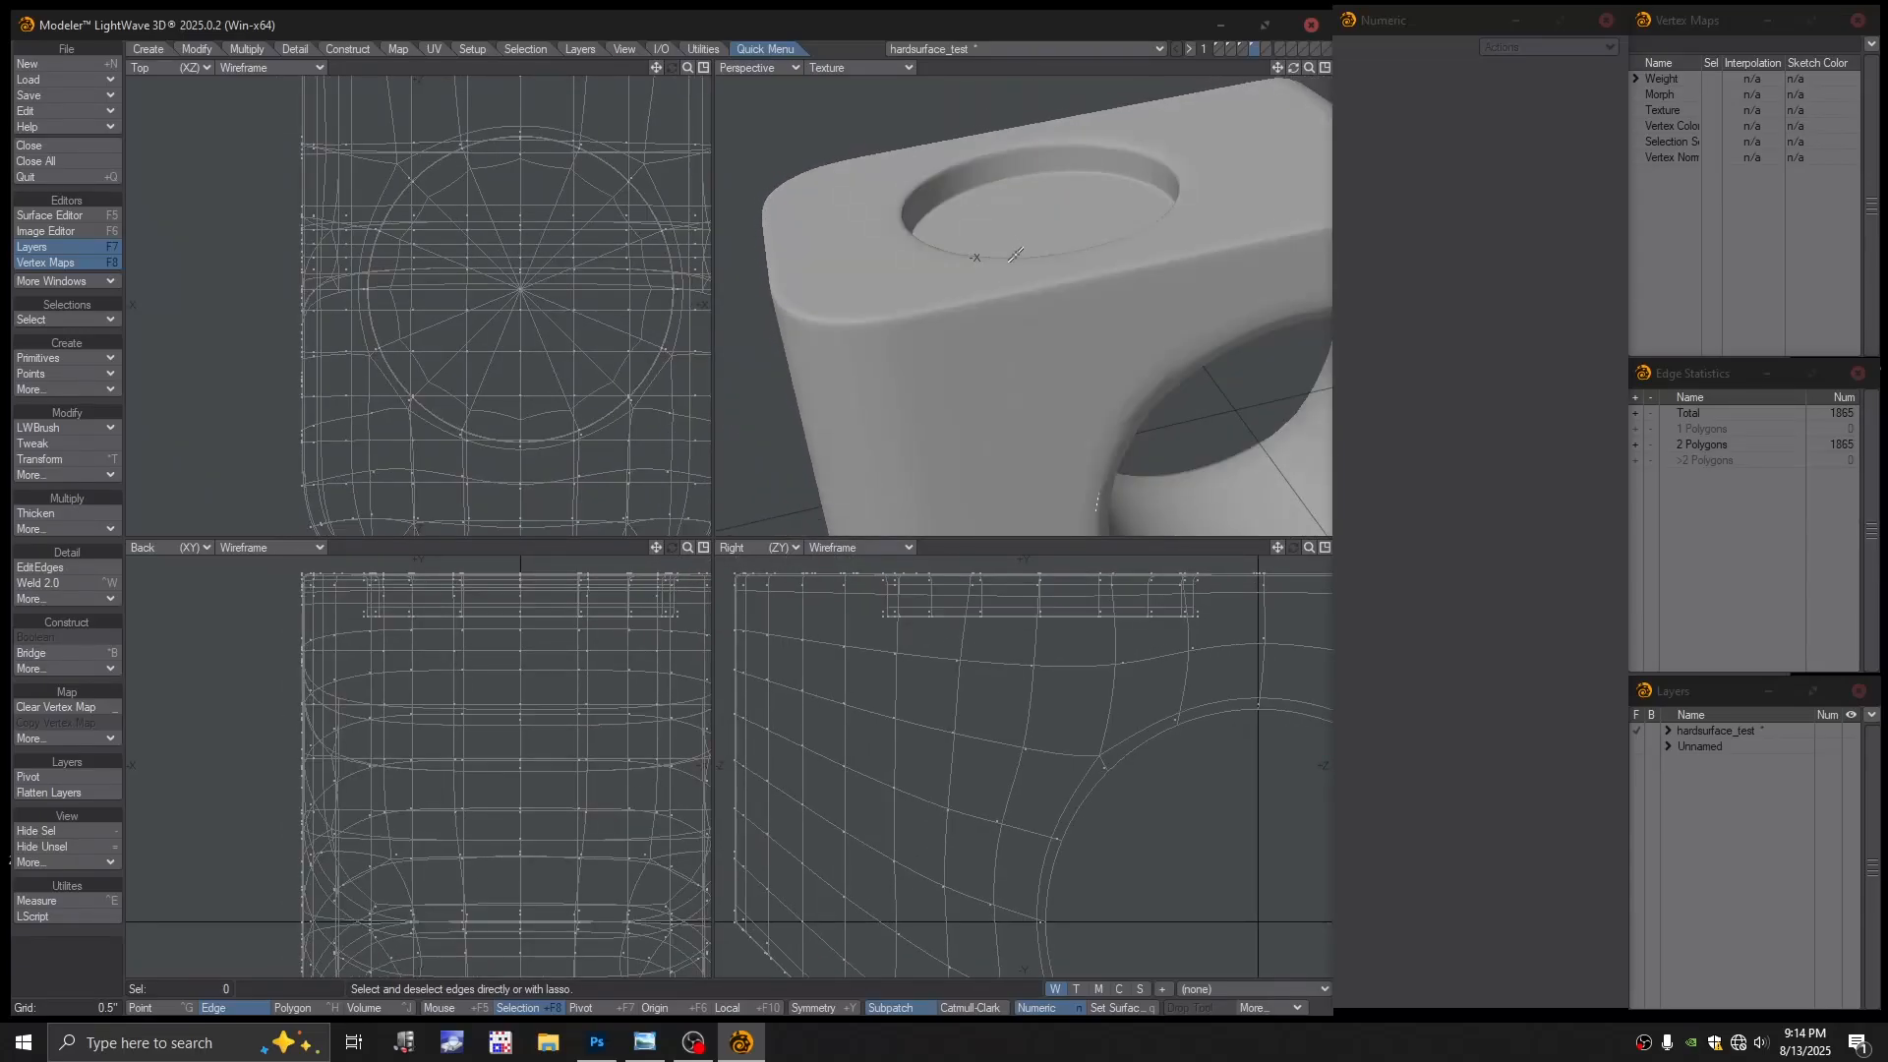
left_click(858, 67)
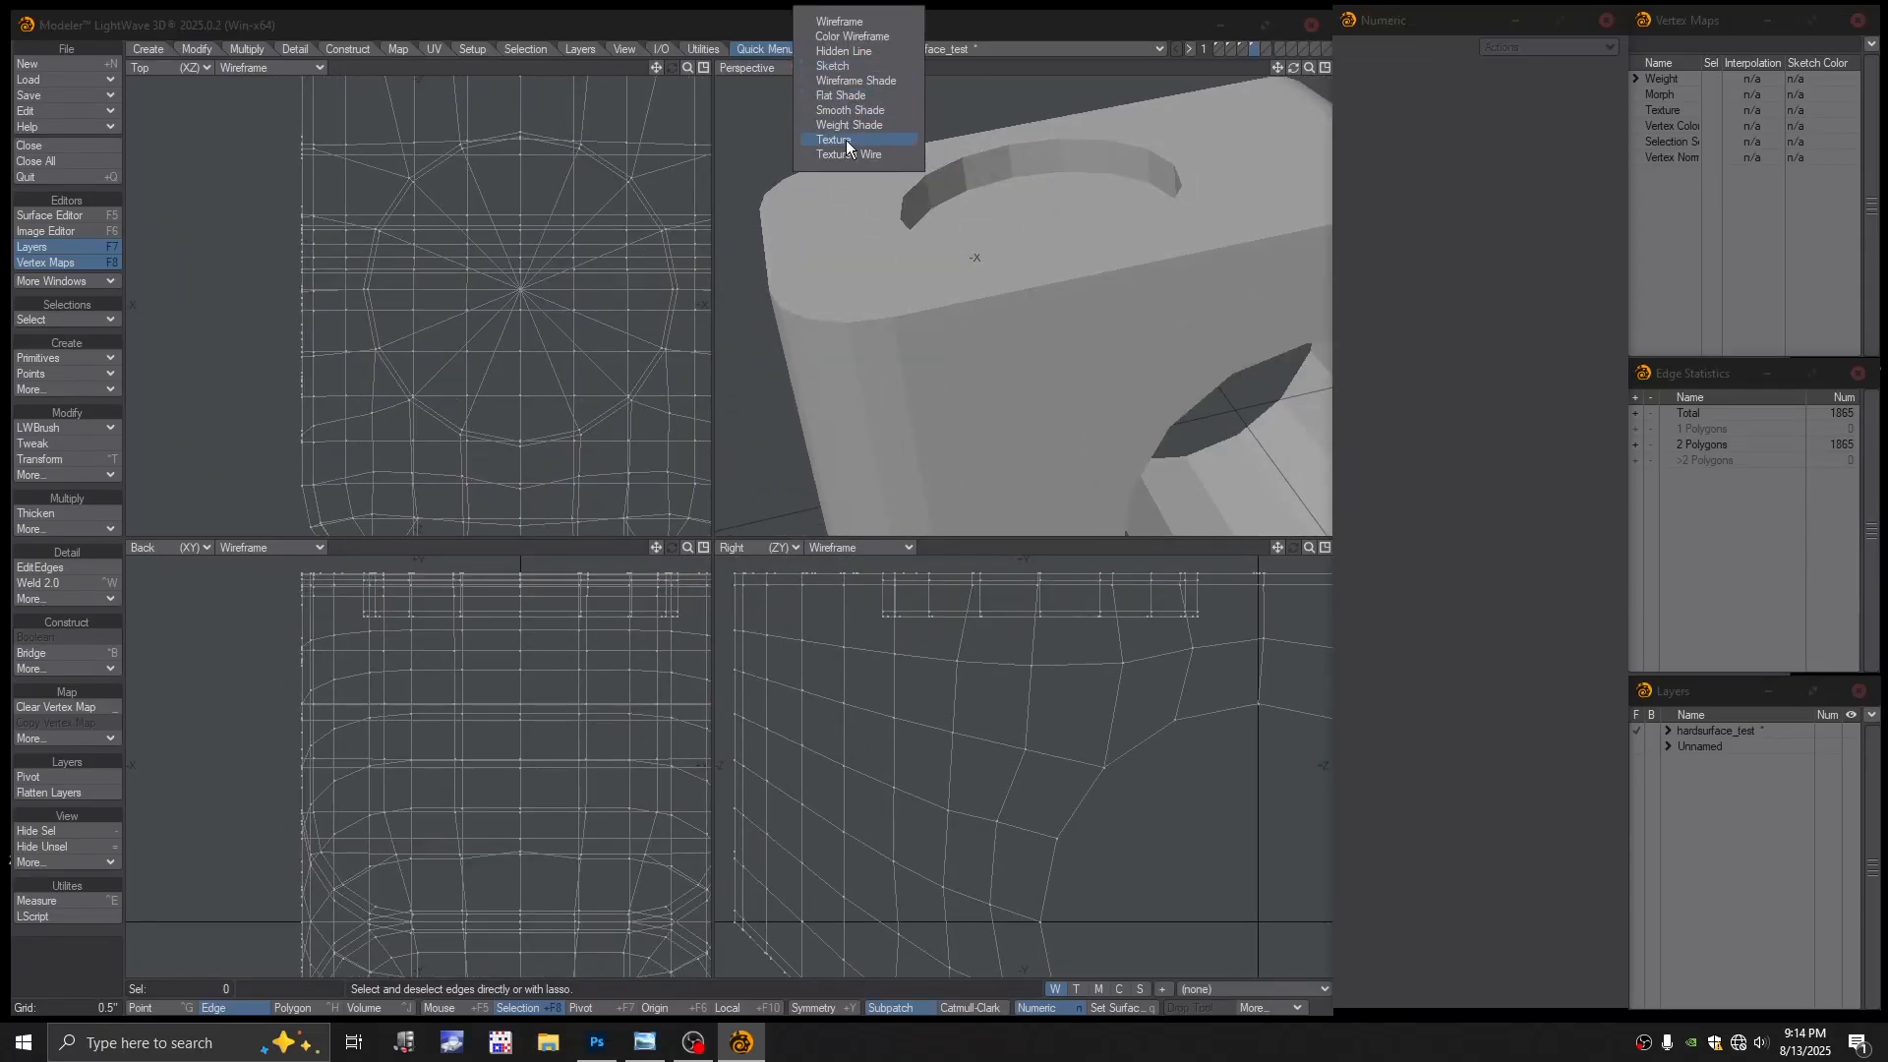
left_click(845, 140)
left_click(841, 67)
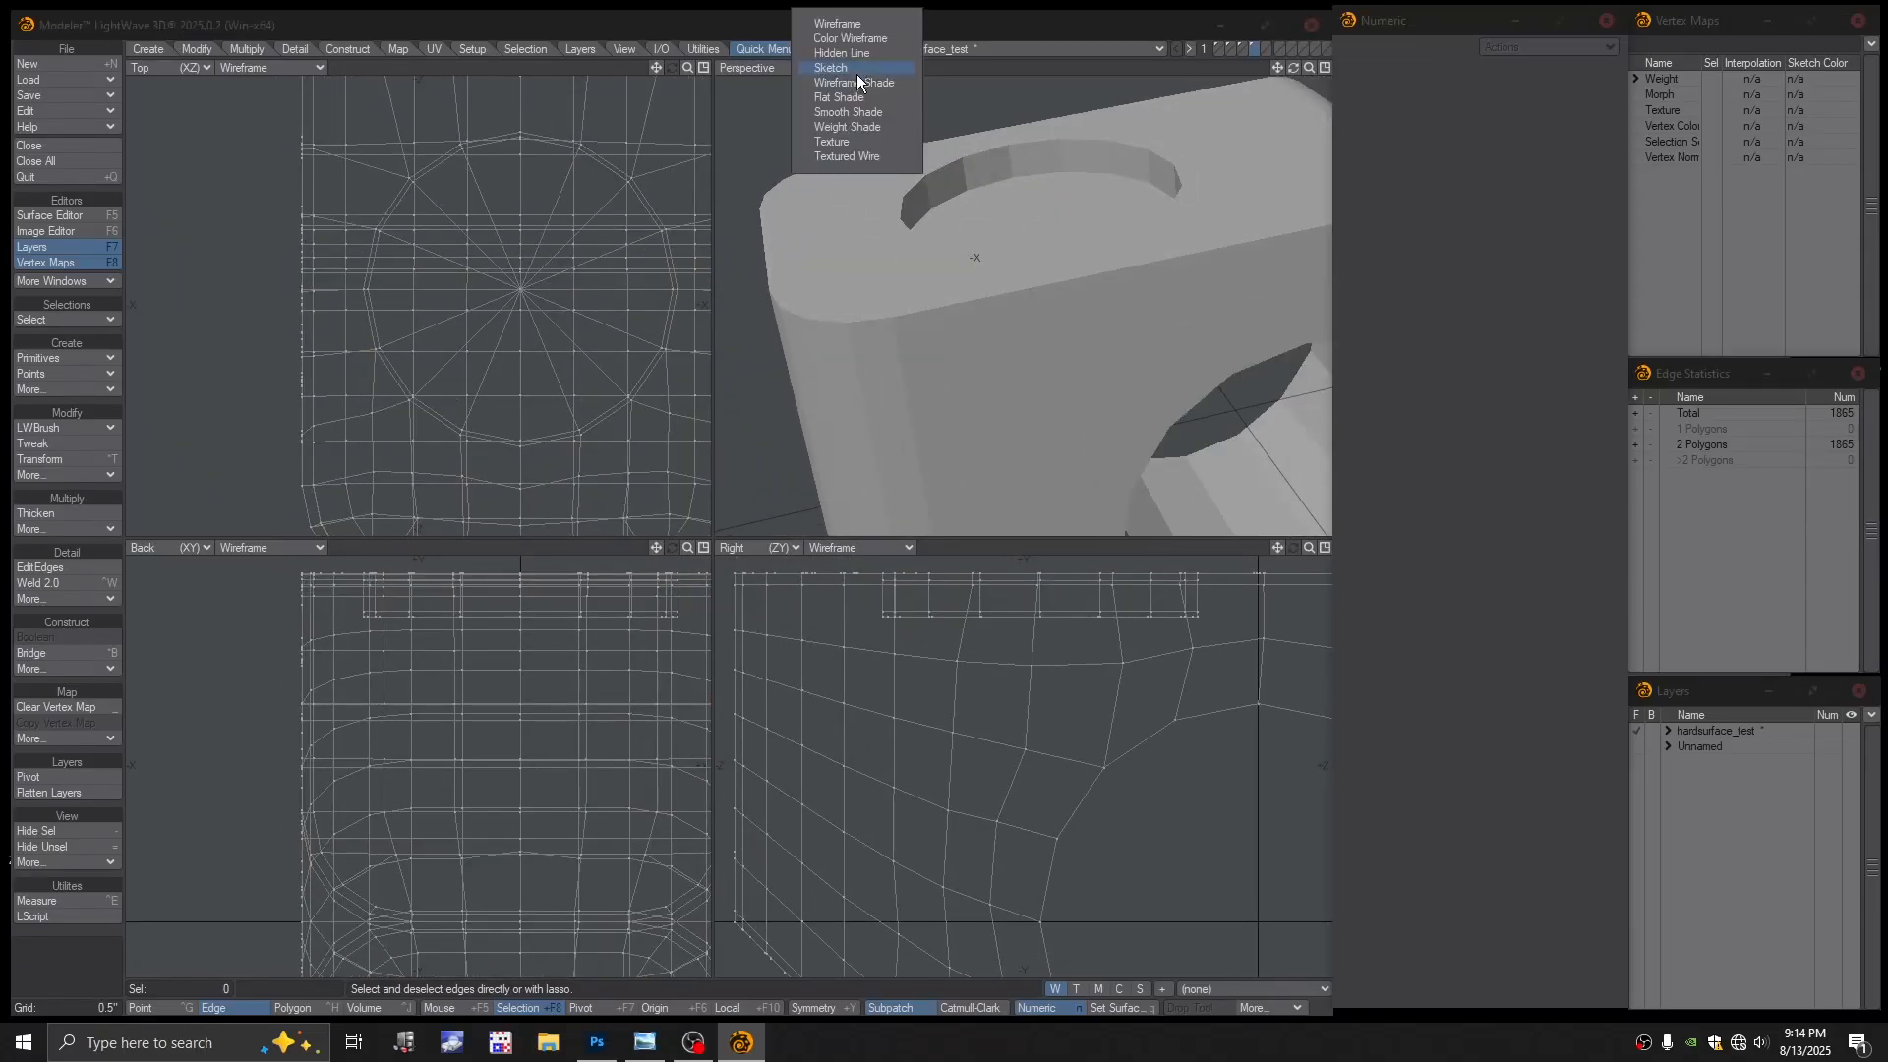
left_click(842, 158)
Enable Symmetry and slide a new edge loop to about -83% near the hole's rim
left_click_drag(1122, 285, 1028, 254, "alt+shift")
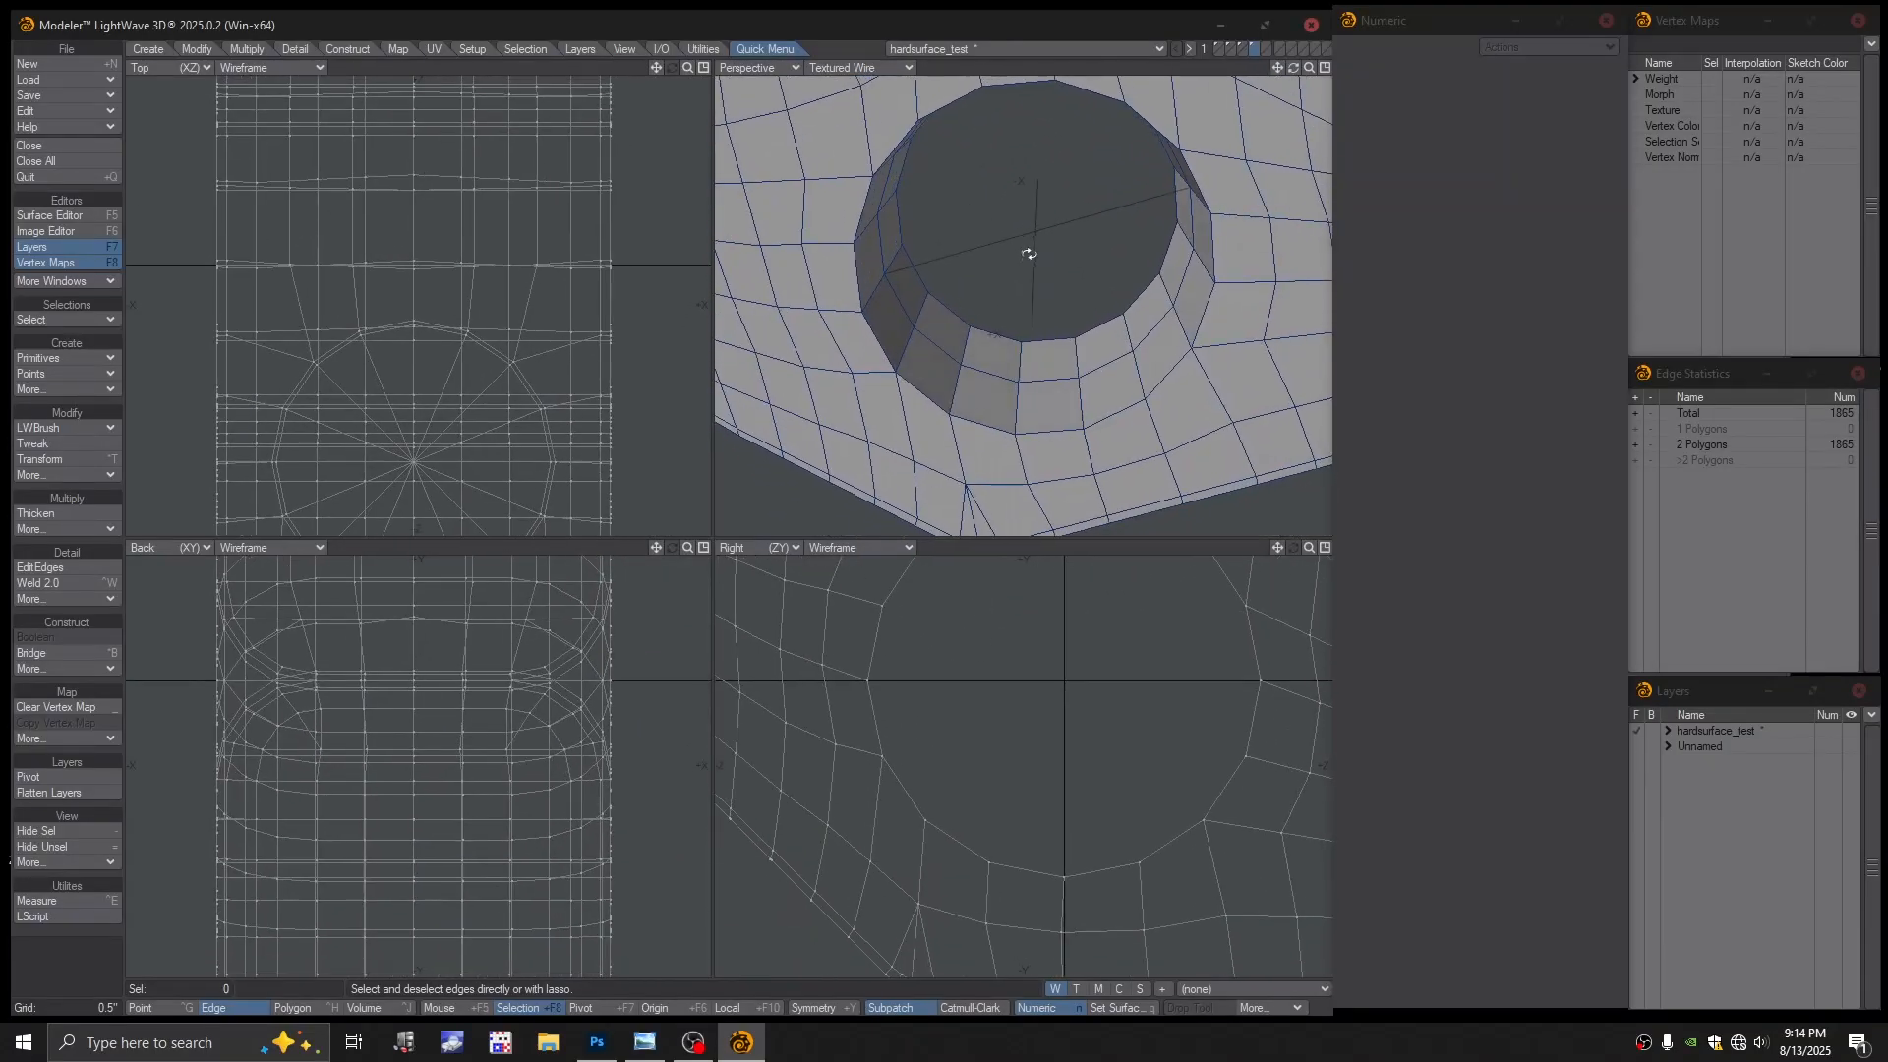
scroll(986, 326, "up", 4)
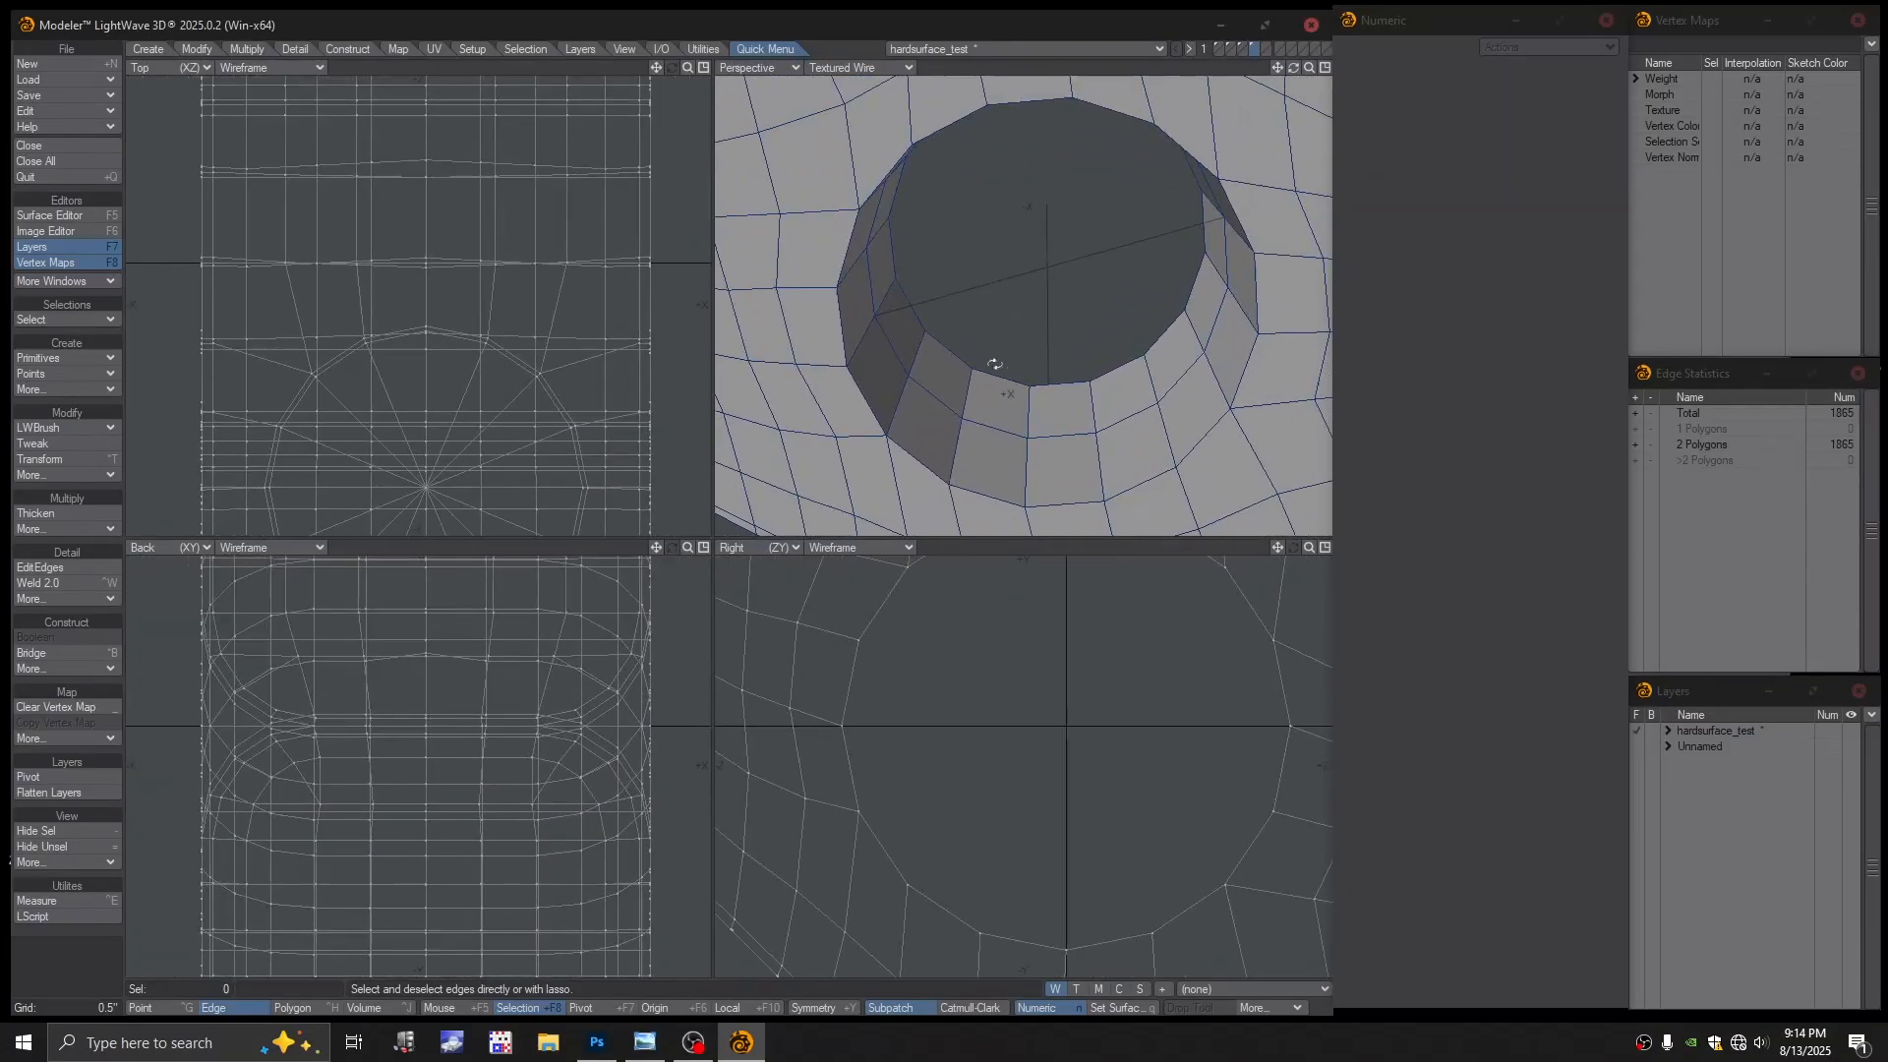
left_click_drag(1003, 328, 990, 300, "ctrl+alt")
mouse_move(990, 301)
left_mouse_down("alt+shift")
mouse_move(987, 333)
mouse_move(1053, 316)
mouse_move(1023, 282)
left_mouse_up("alt+shift")
left_click_drag(1023, 283, 1028, 288, "alt")
left_click_drag(1024, 397, 1008, 400, "alt")
left_click_drag(1008, 401, 1006, 376, "alt+shift")
left_click_drag(1006, 375, 996, 402, "alt")
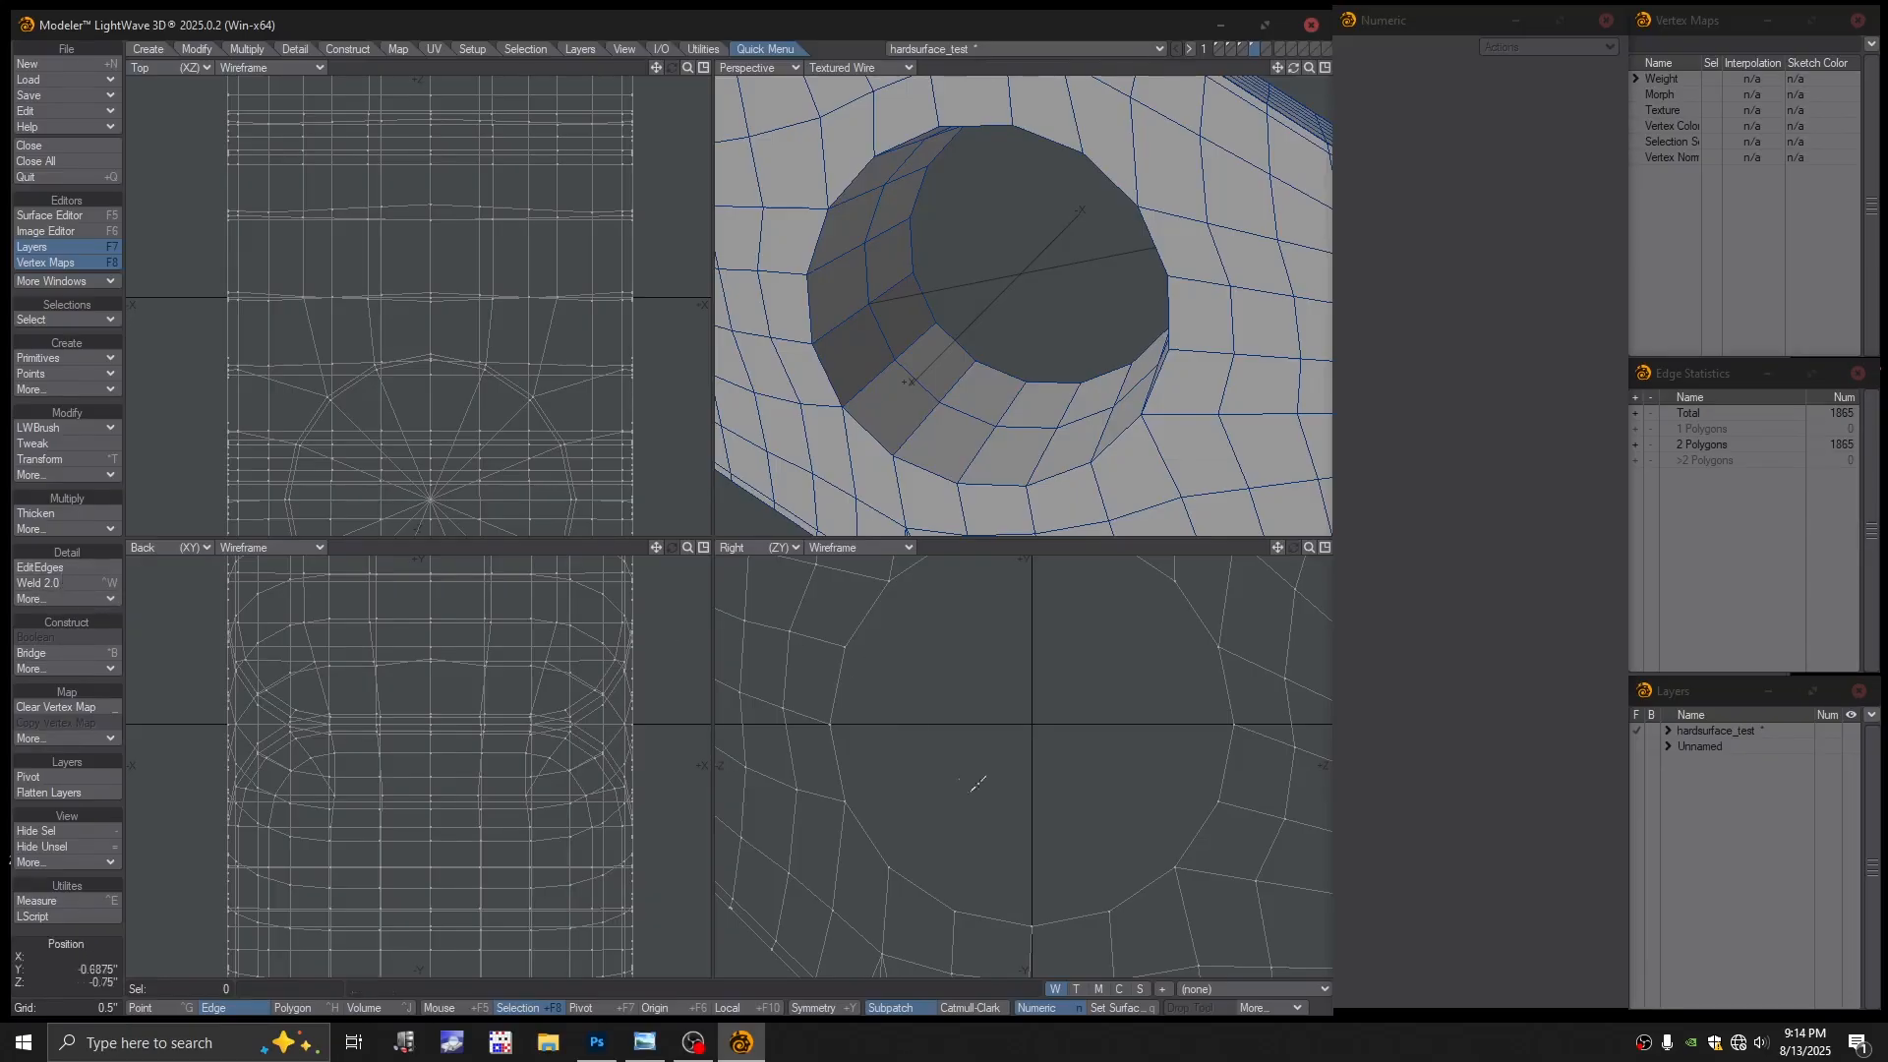
left_click(821, 1007)
left_click(47, 571)
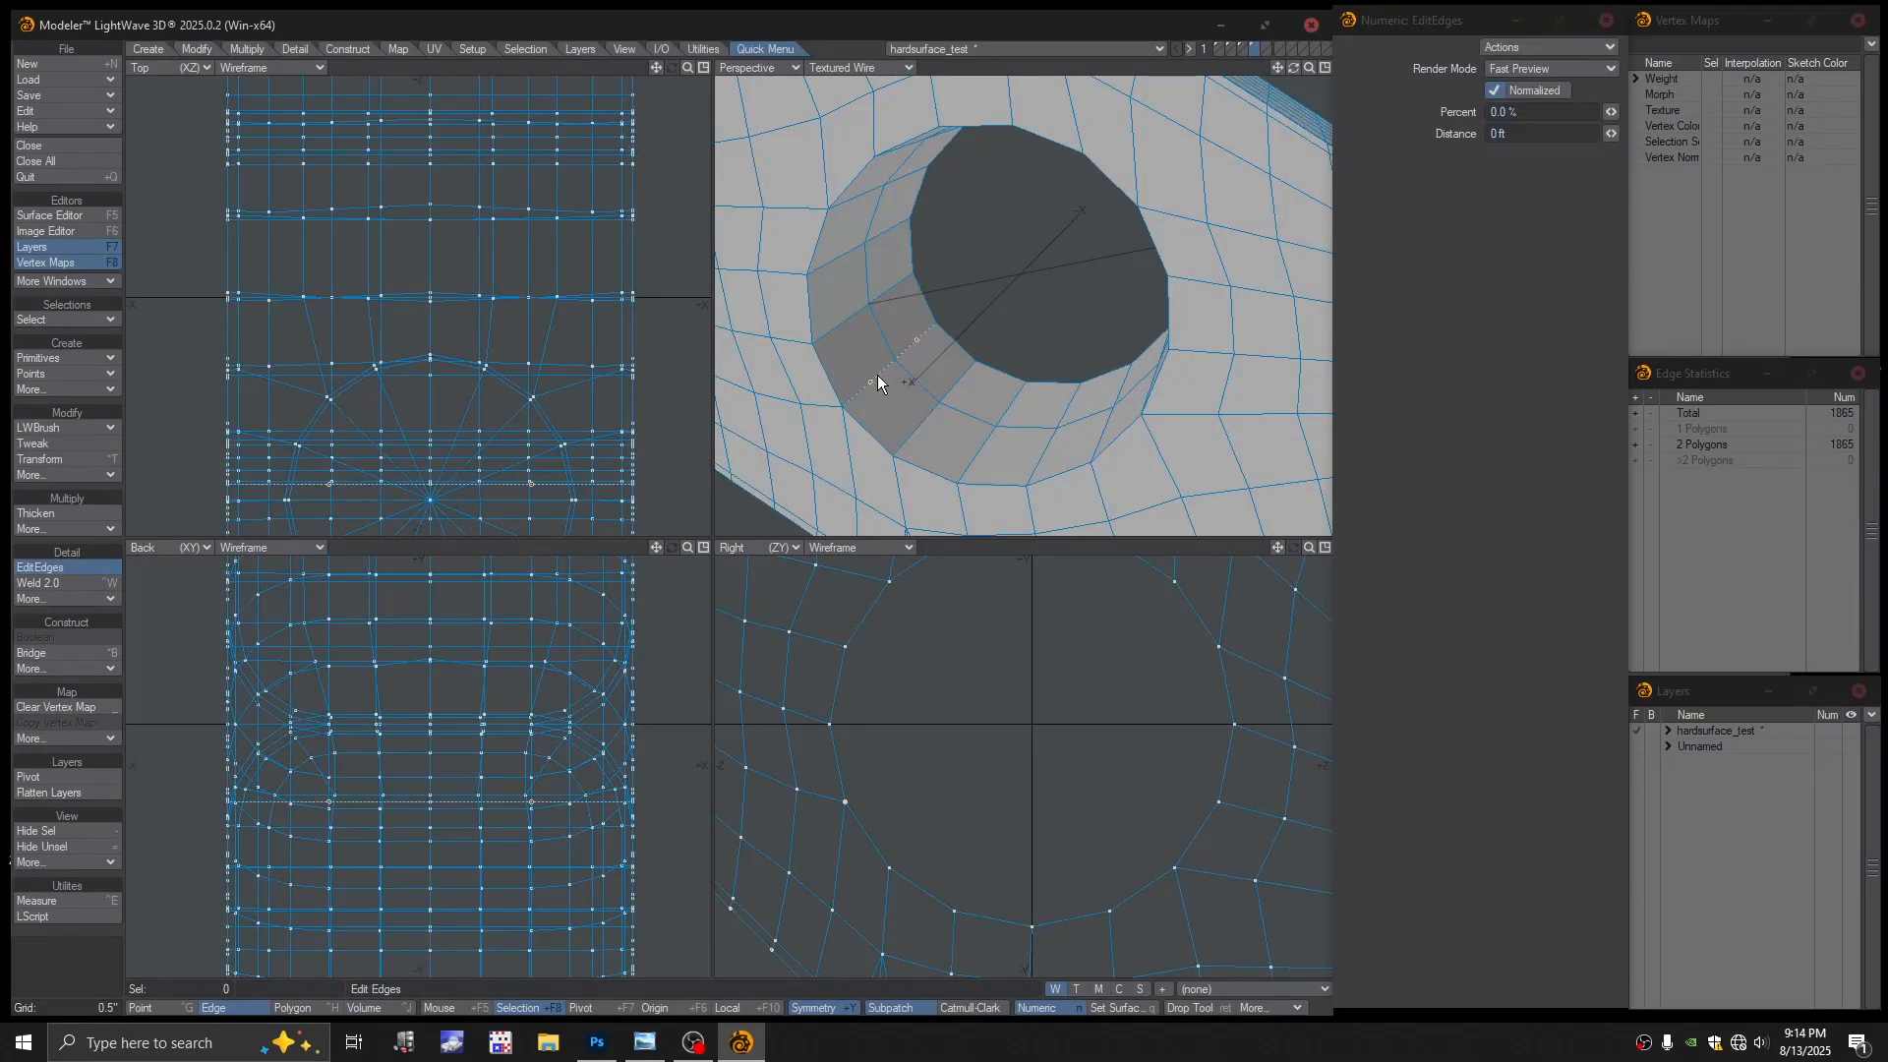
left_click_drag(877, 374, 772, 469)
Select the 32 hole-wall polygons and Stretch them to 97% horizontally and vertically
key("space")
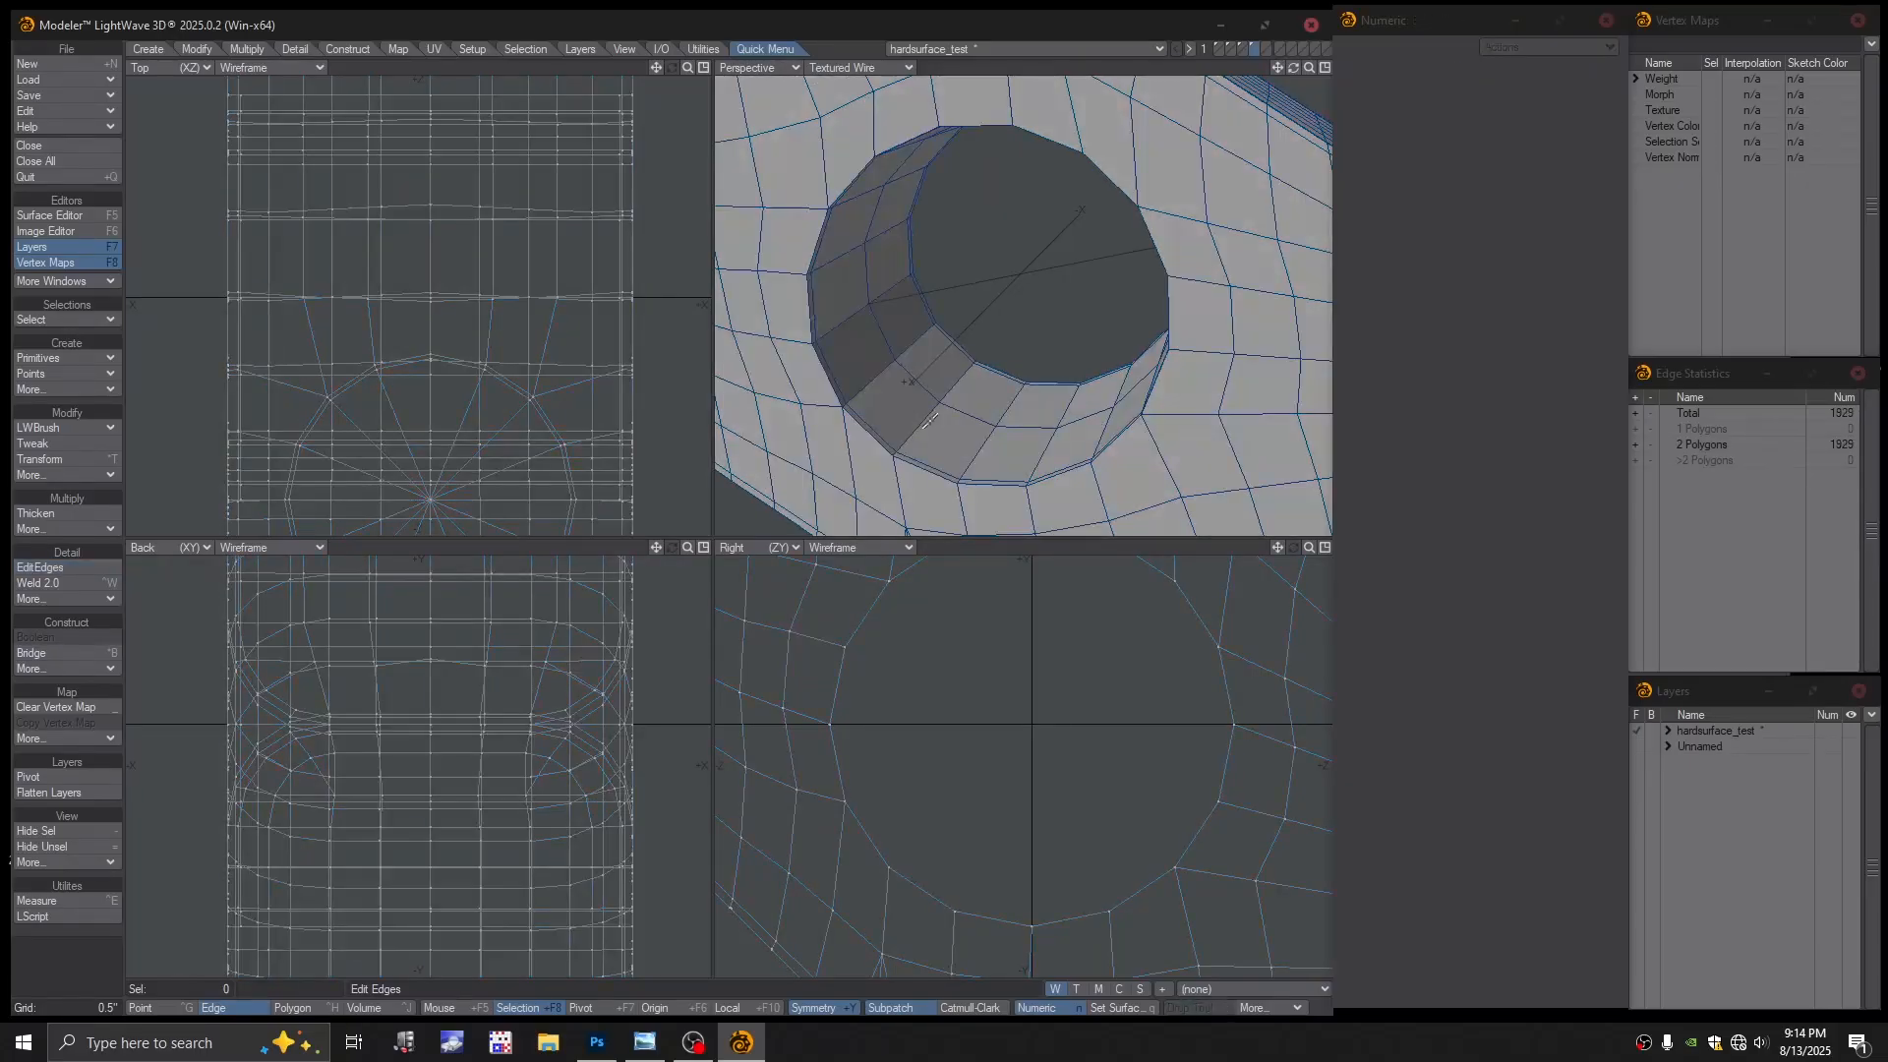
key("ctrl+h")
mouse_move(934, 428)
left_mouse_down()
mouse_move(876, 384)
mouse_move(850, 301)
left_mouse_up()
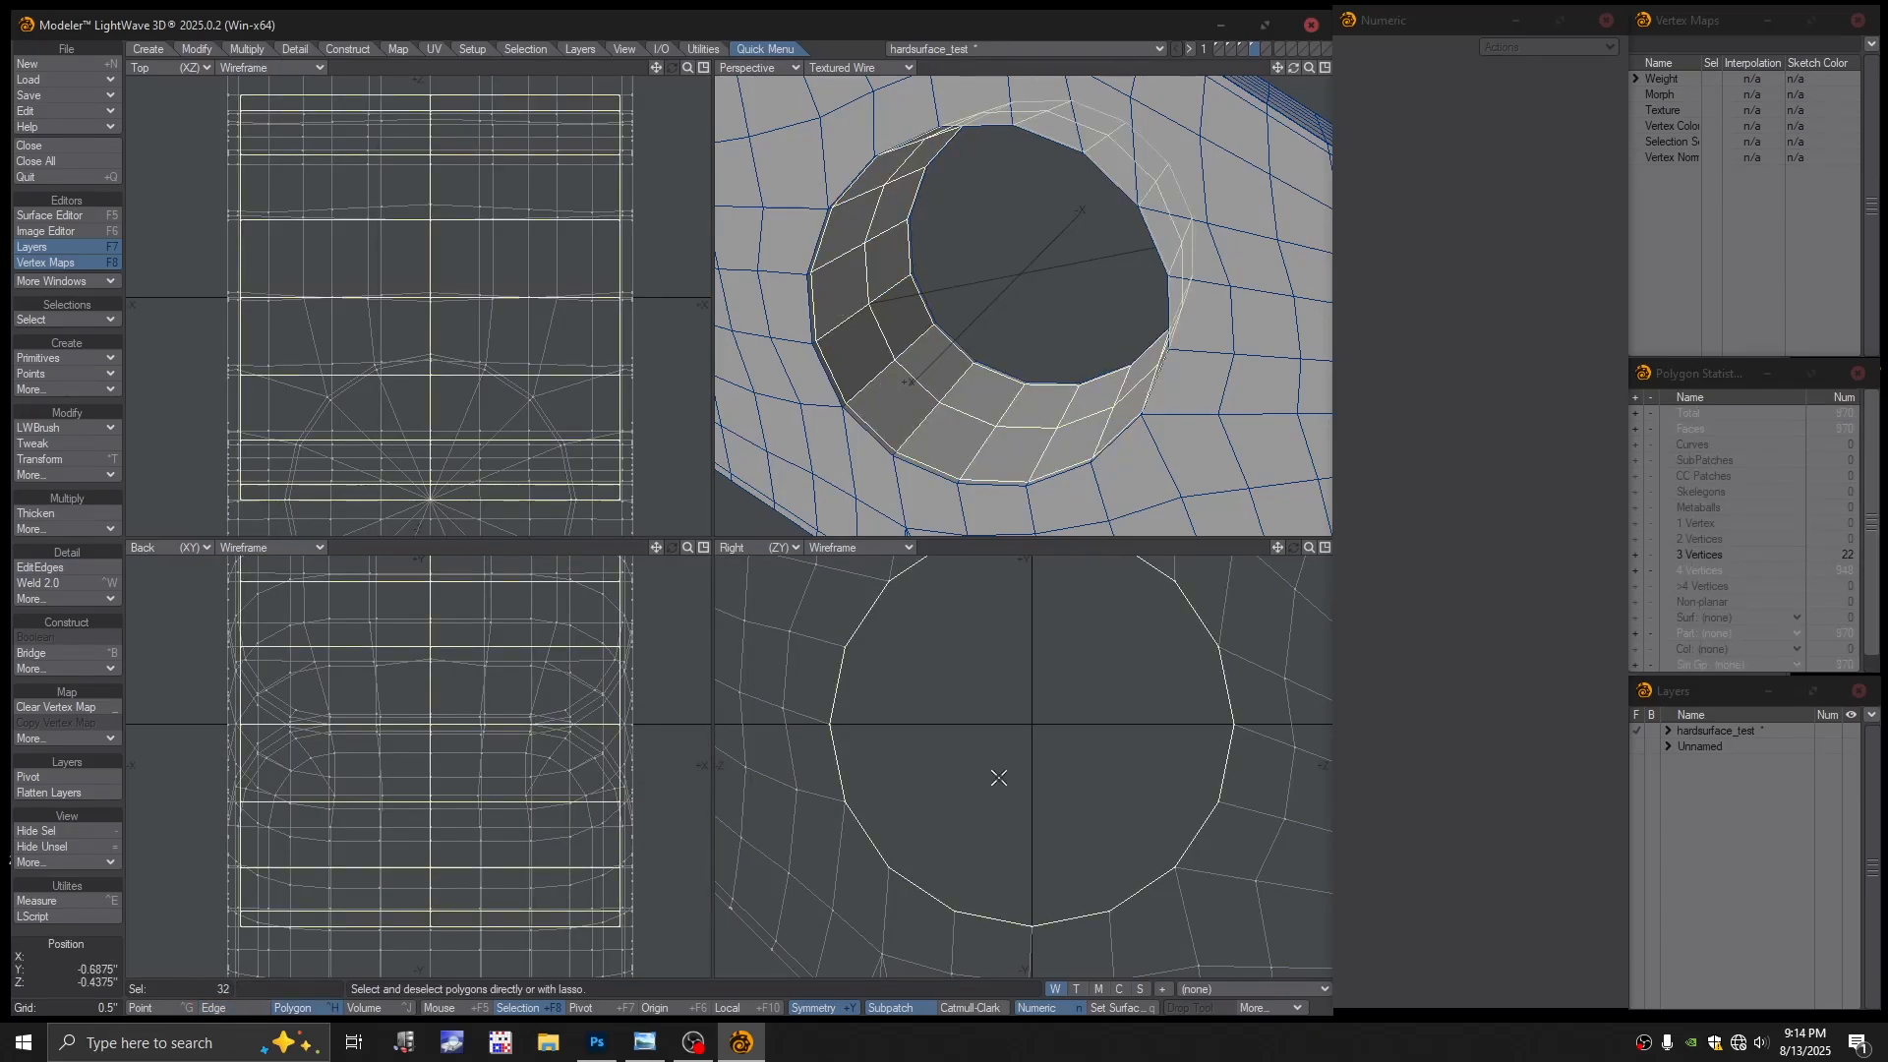
key("h")
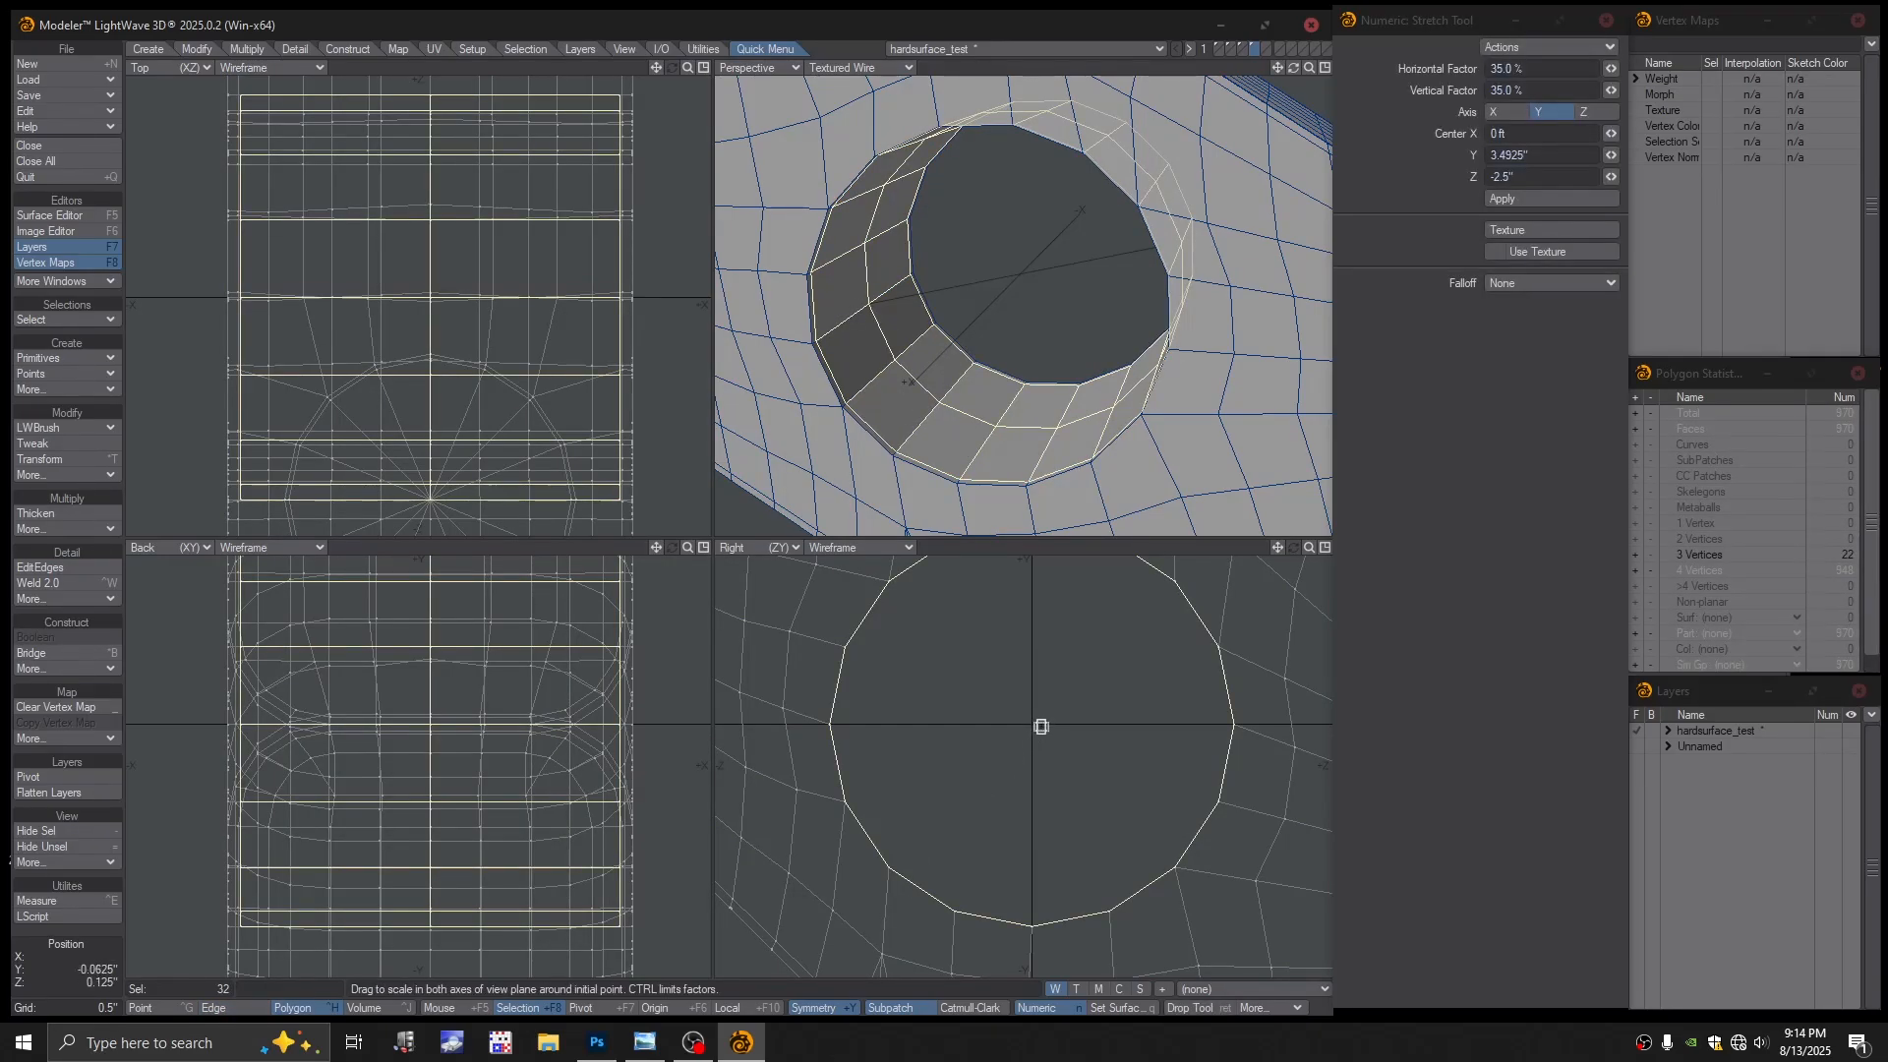
mouse_move(1046, 726)
left_mouse_down()
mouse_move(1008, 726)
mouse_move(1033, 726)
left_mouse_up()
key("ctrl+z")
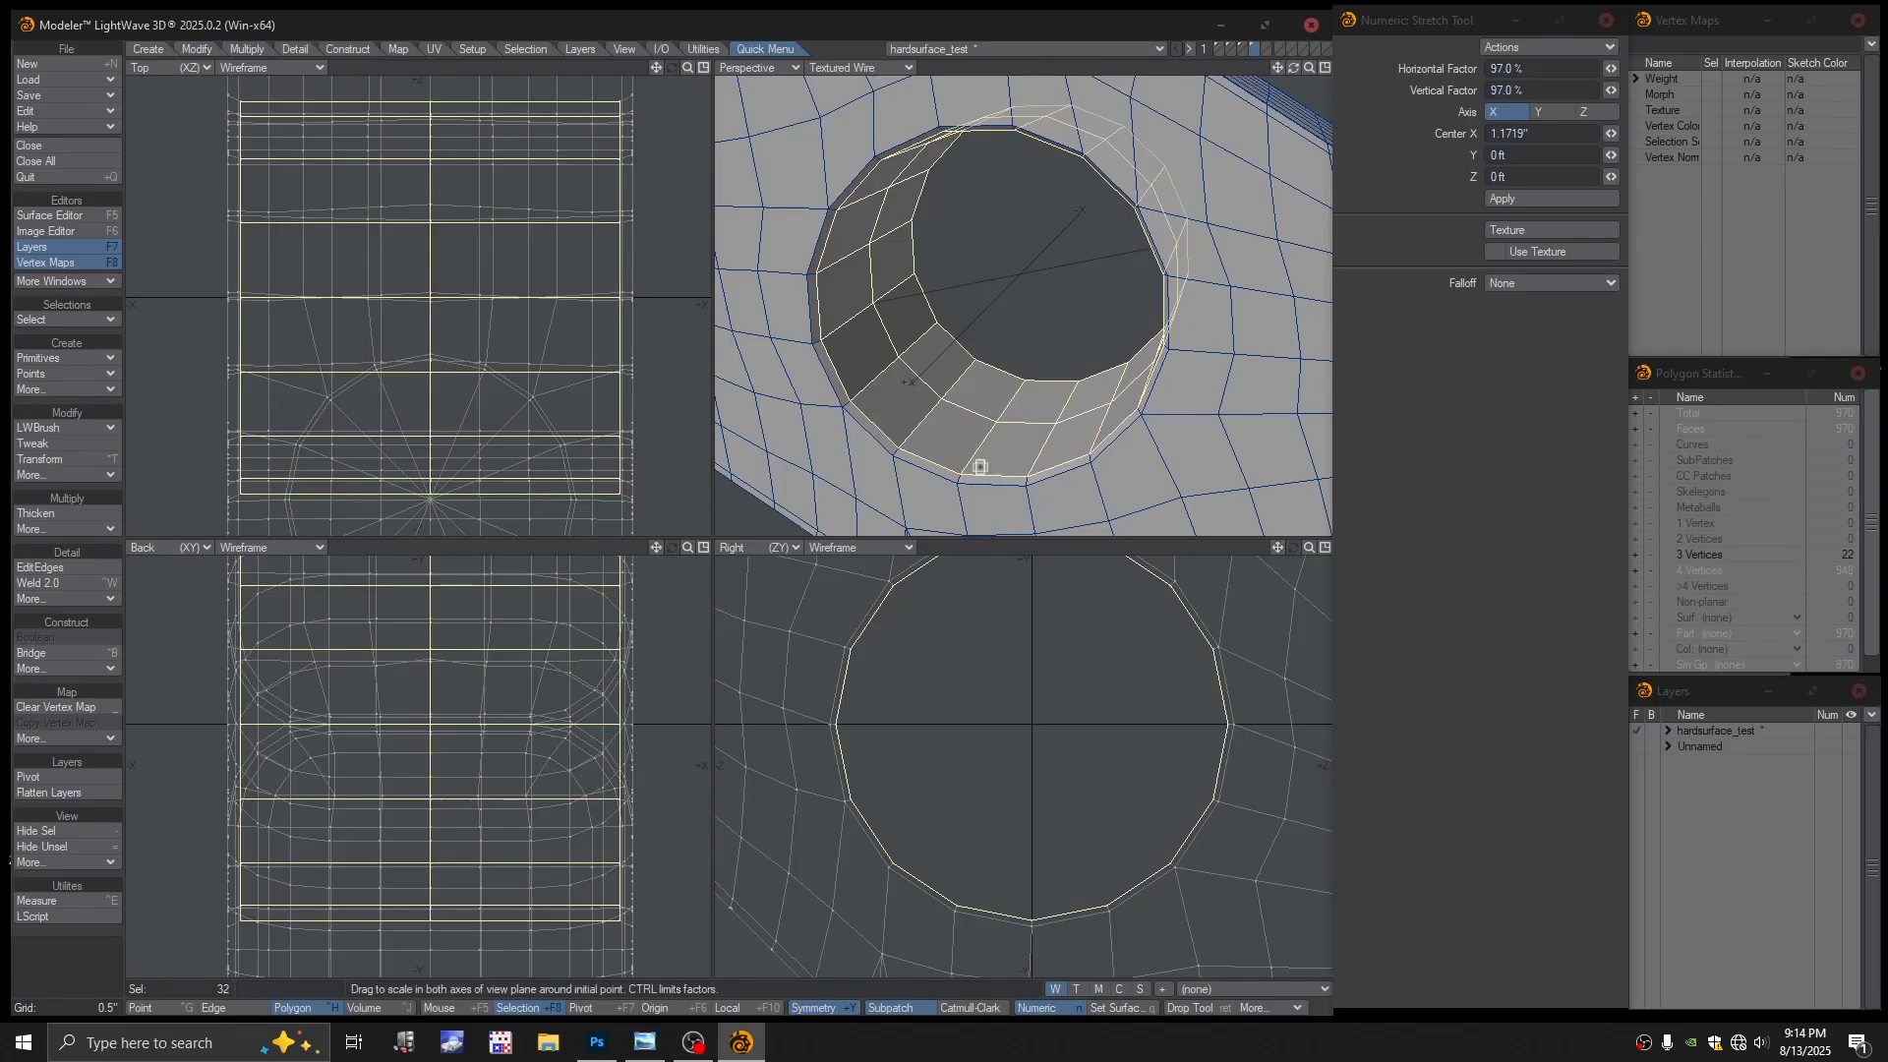
key("space")
Slide a new edge loop in with EditEdges close to the hole's front rim
left_click(1013, 547)
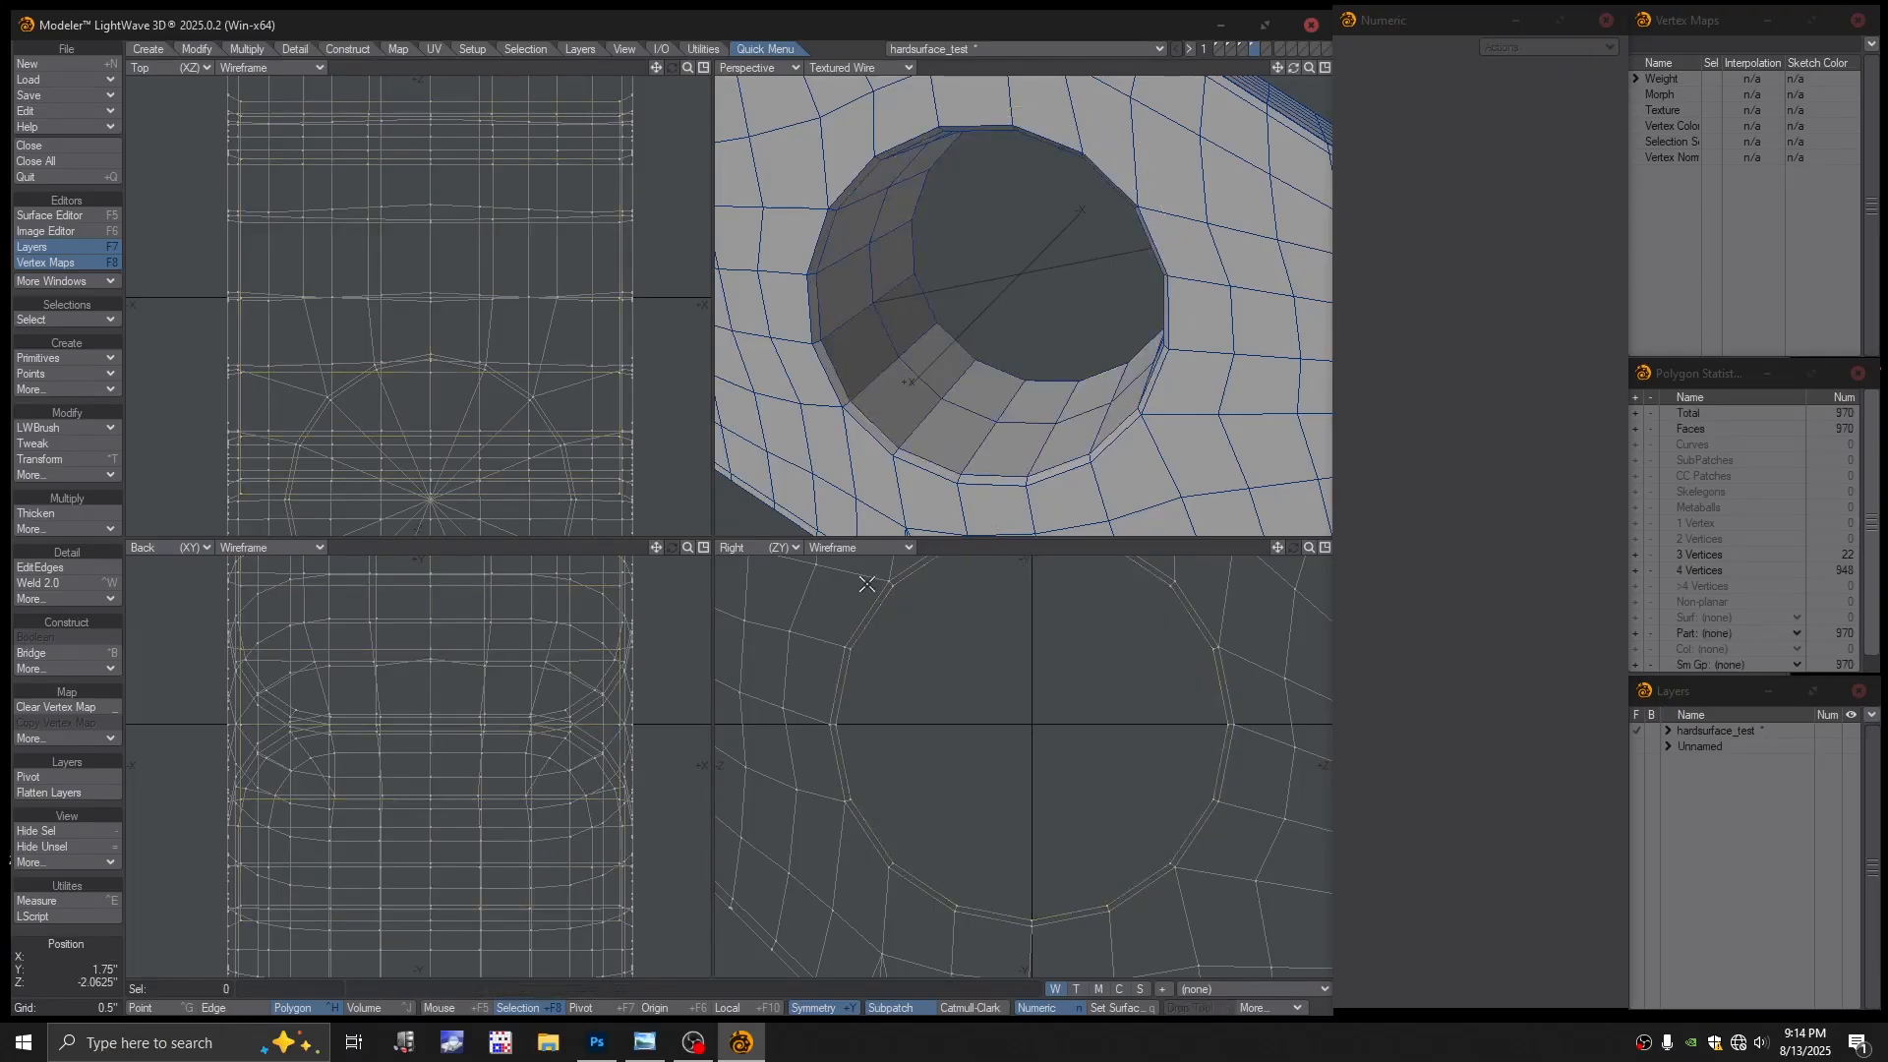
left_click(59, 567)
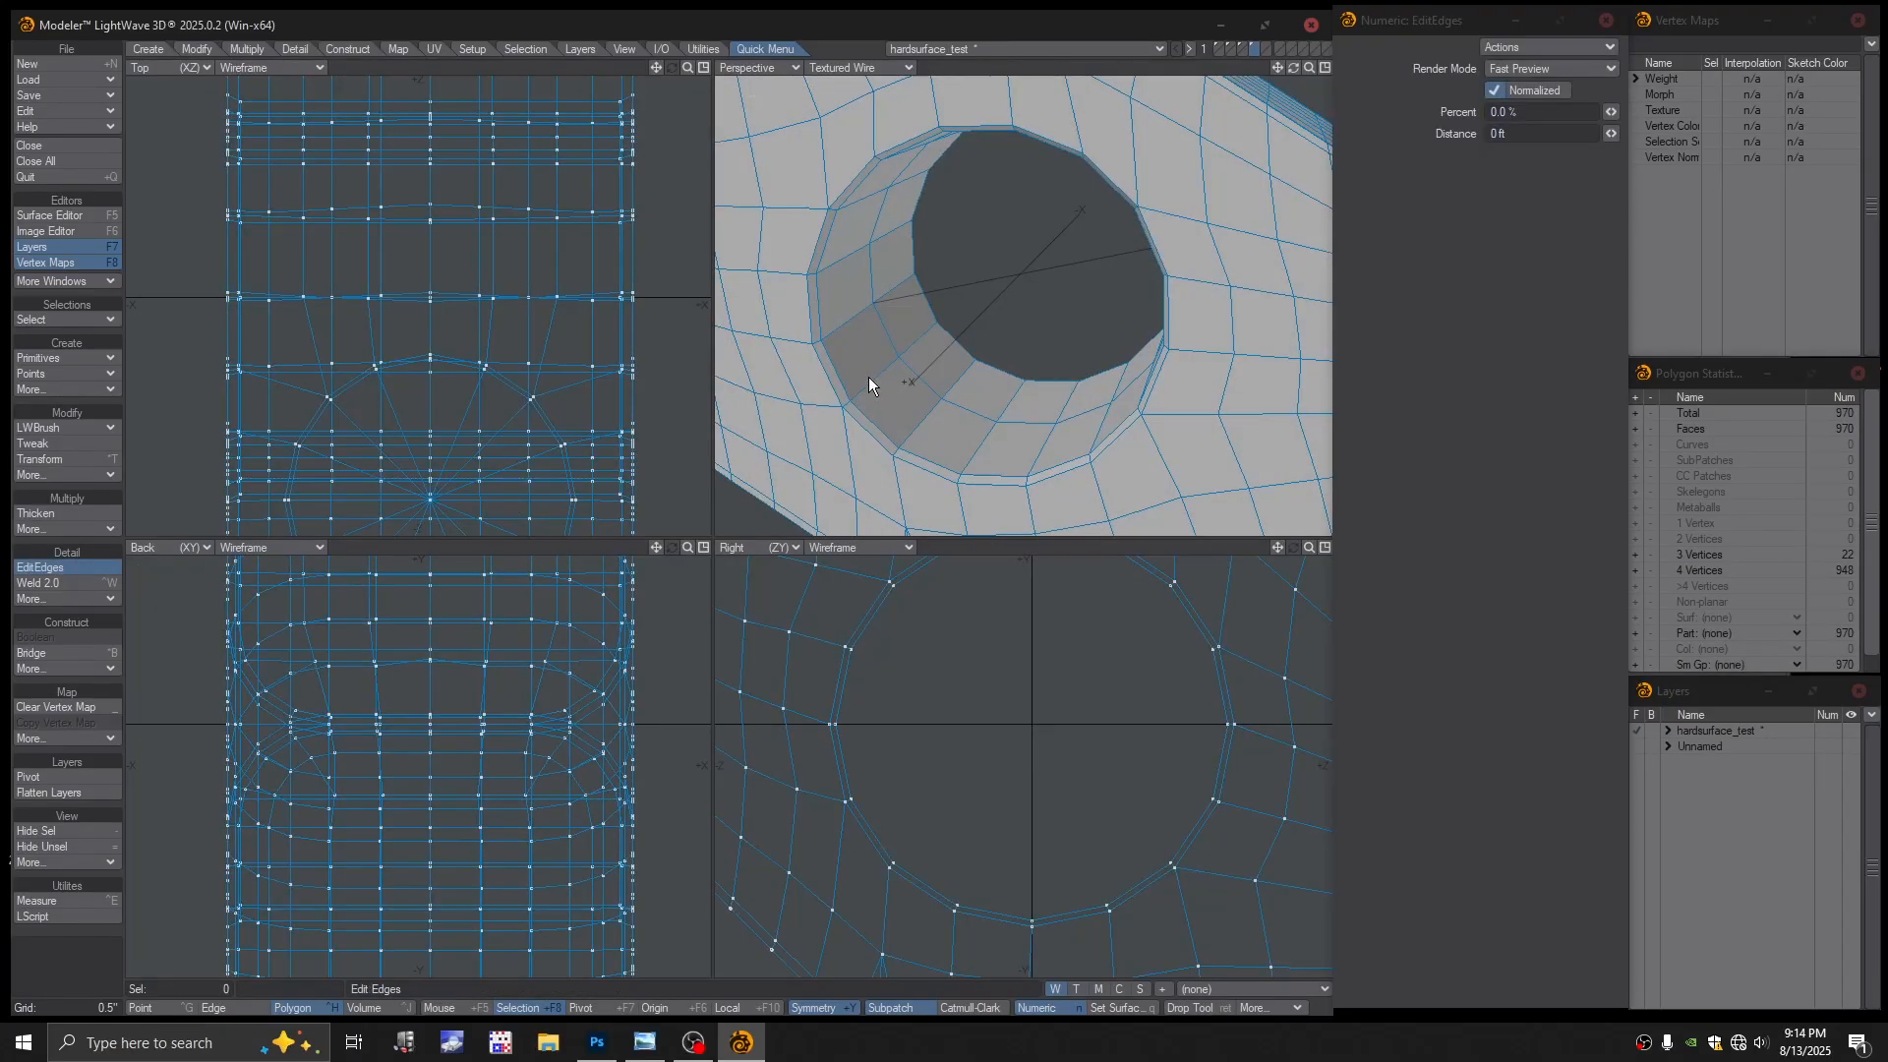
left_click_drag(875, 380, 746, 499)
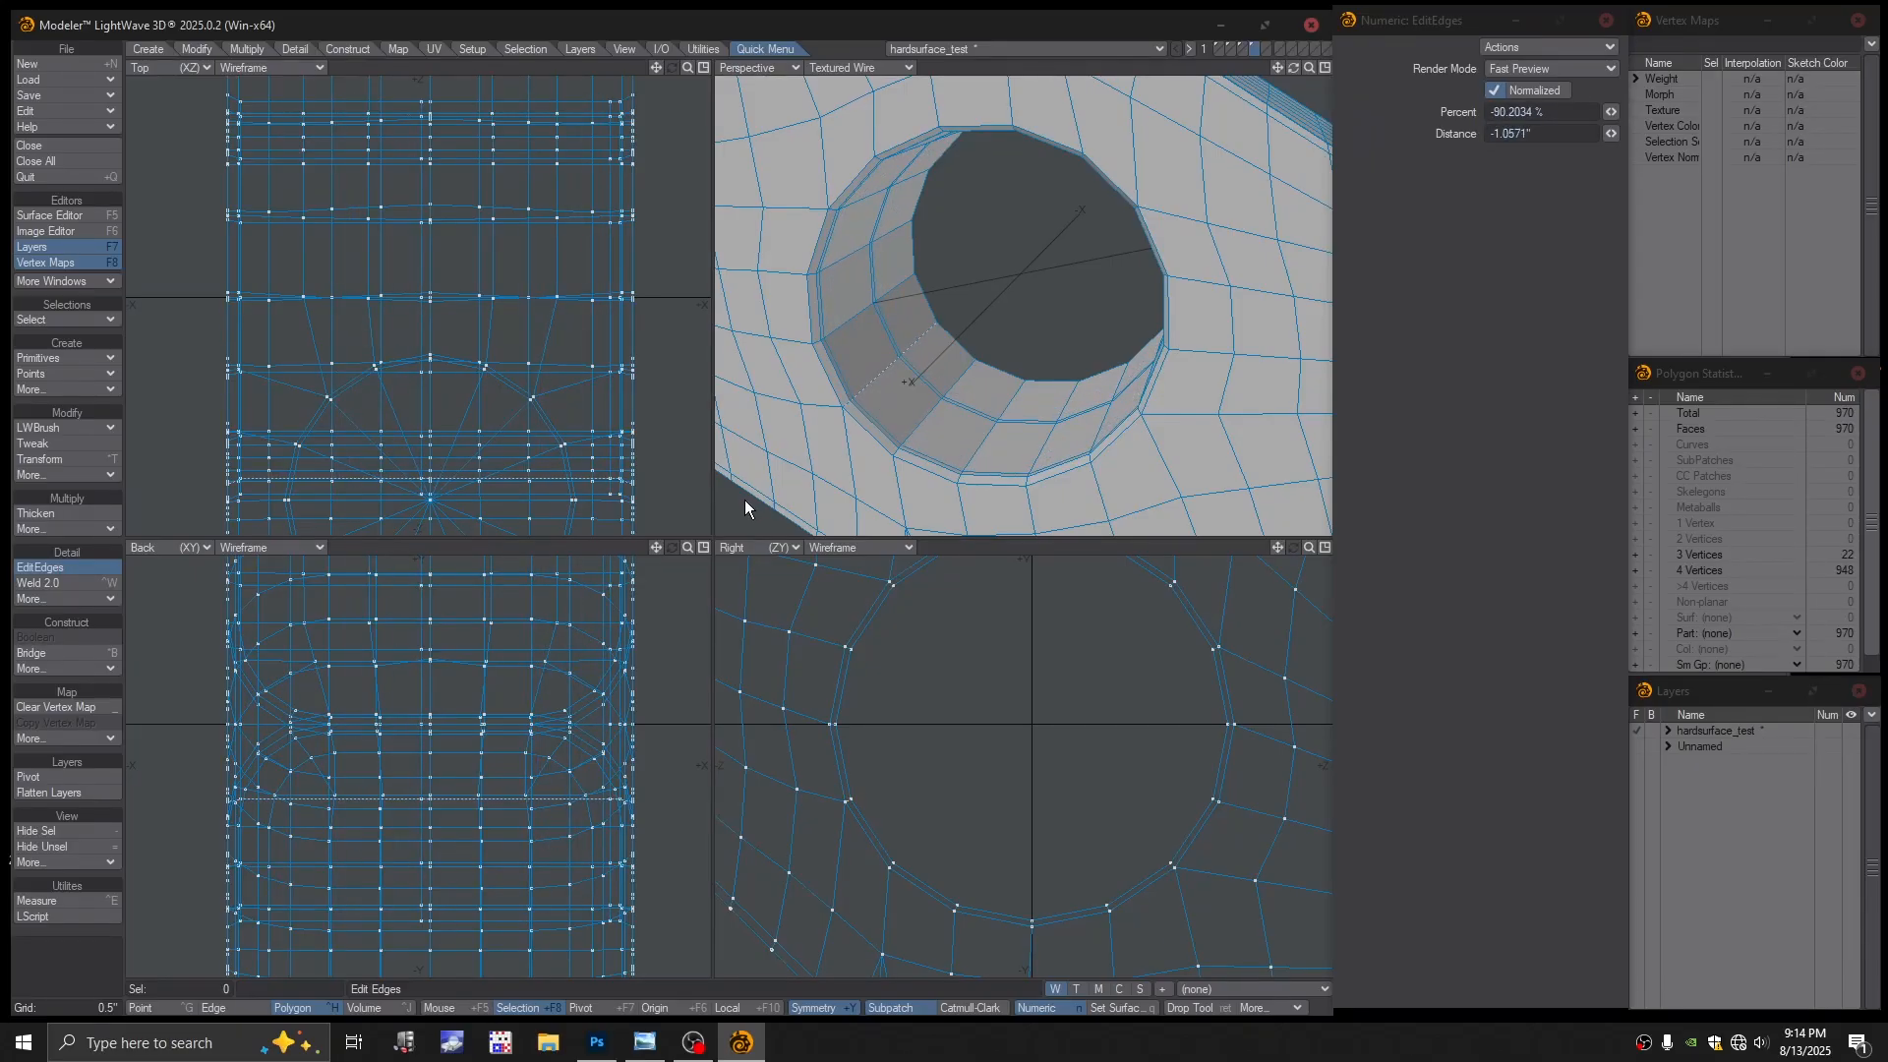
left_click_drag(900, 403, 772, 512, "alt")
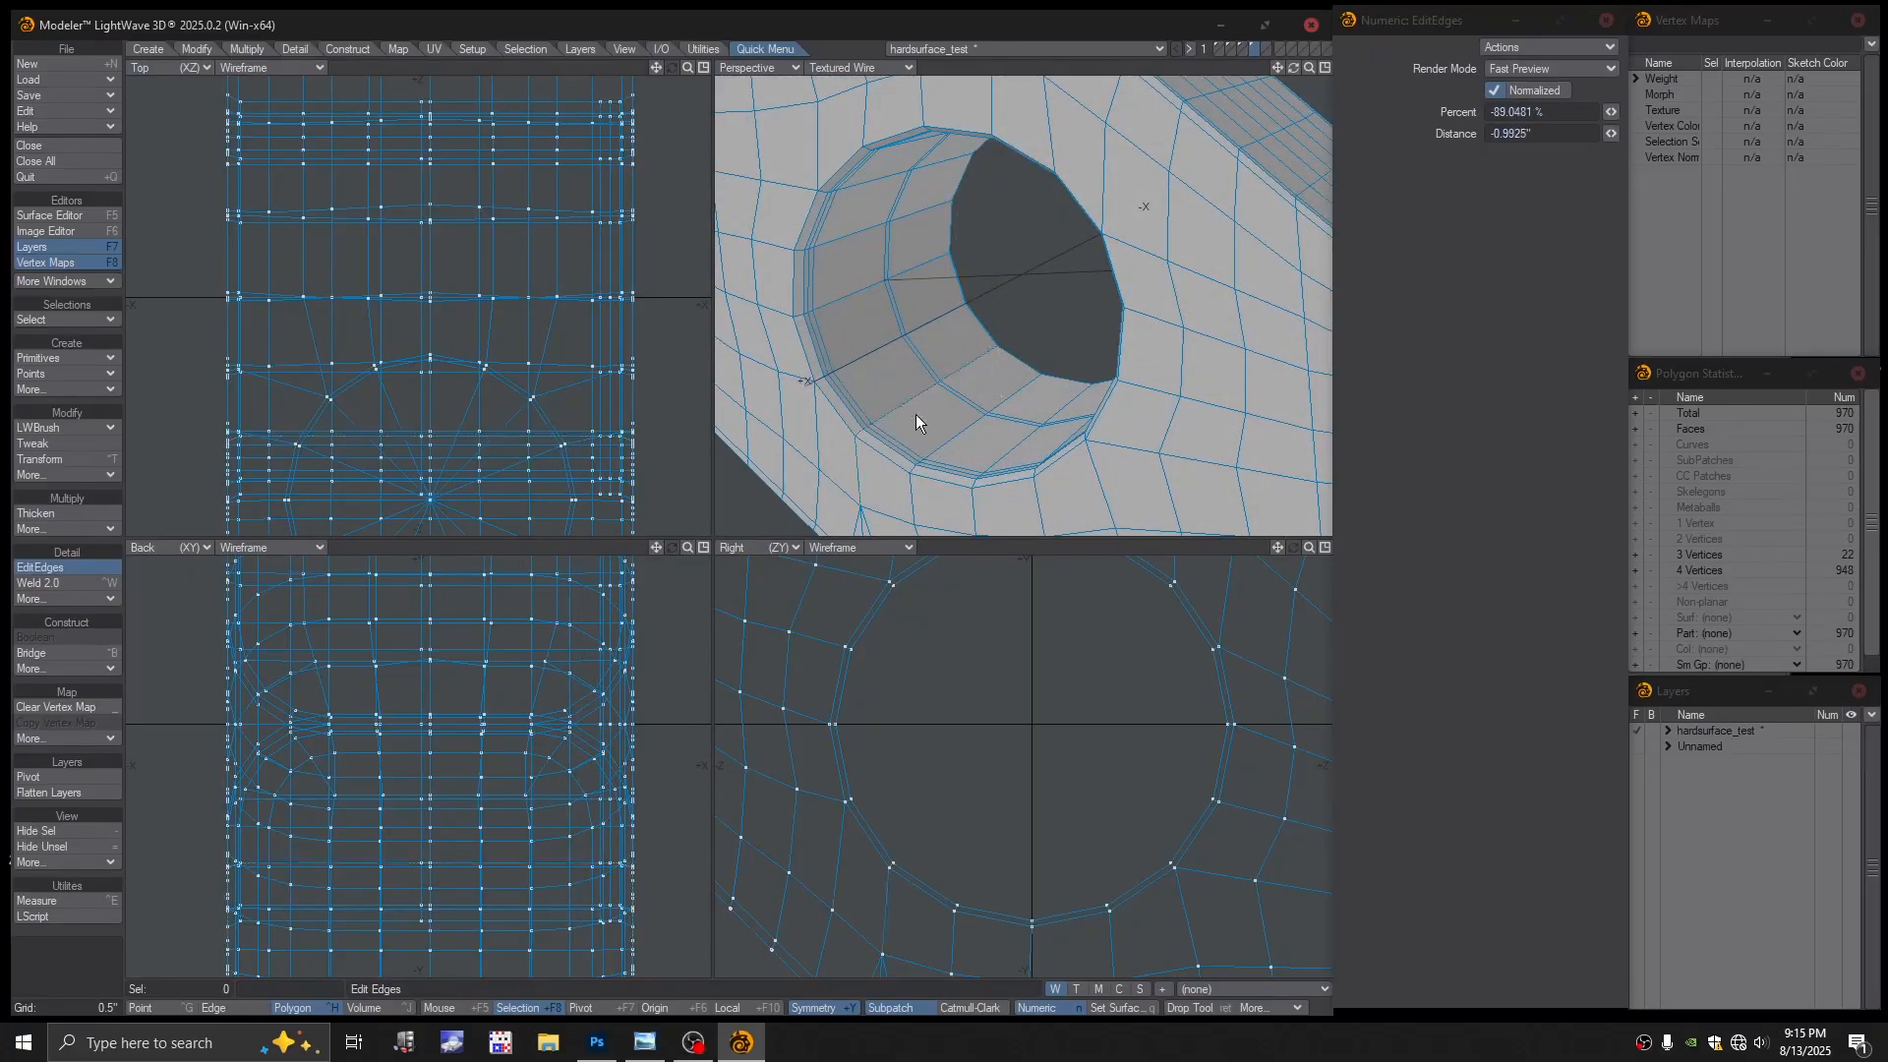
key("space")
Select and inspect the new loop around the hole in Edge mode, then clear it and fit the view
left_click_drag(921, 416, 890, 380, "alt")
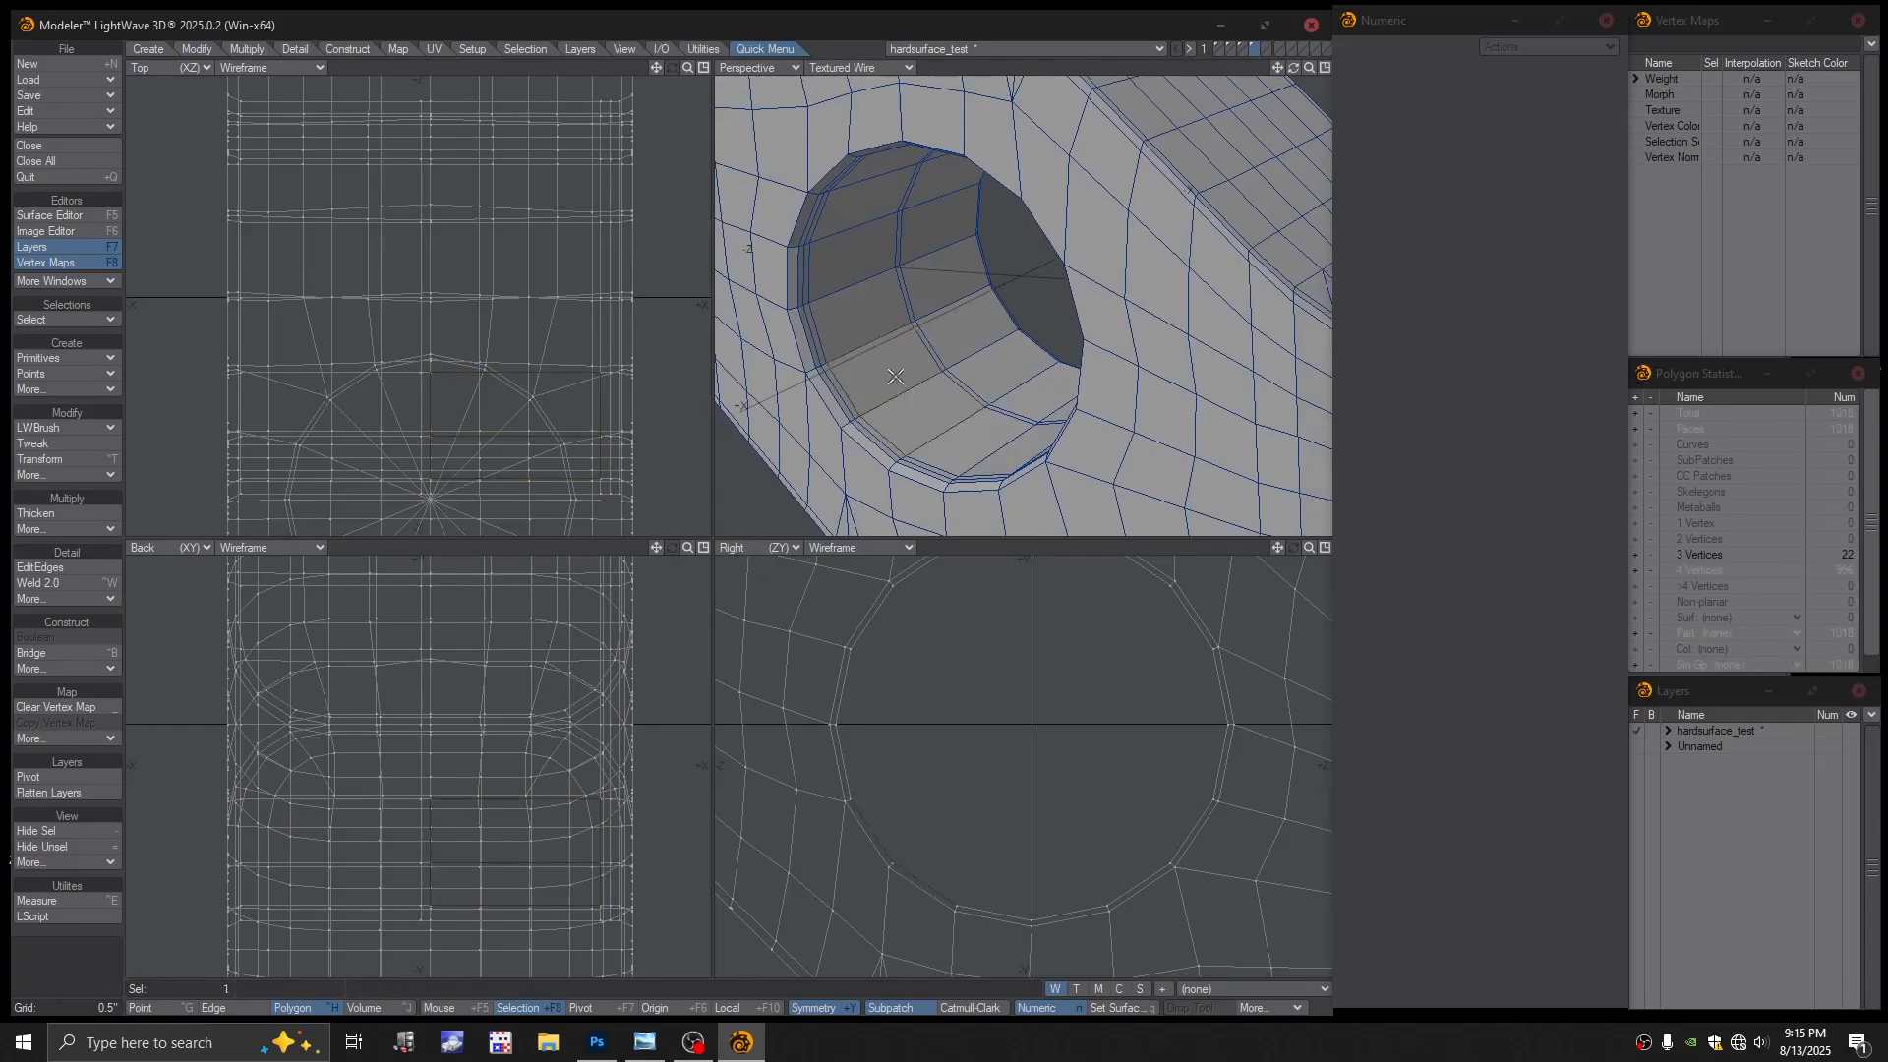
key("ctrl+g")
mouse_move(963, 391)
left_mouse_down()
mouse_move(934, 364)
mouse_move(968, 398)
left_mouse_up()
left_click(976, 353)
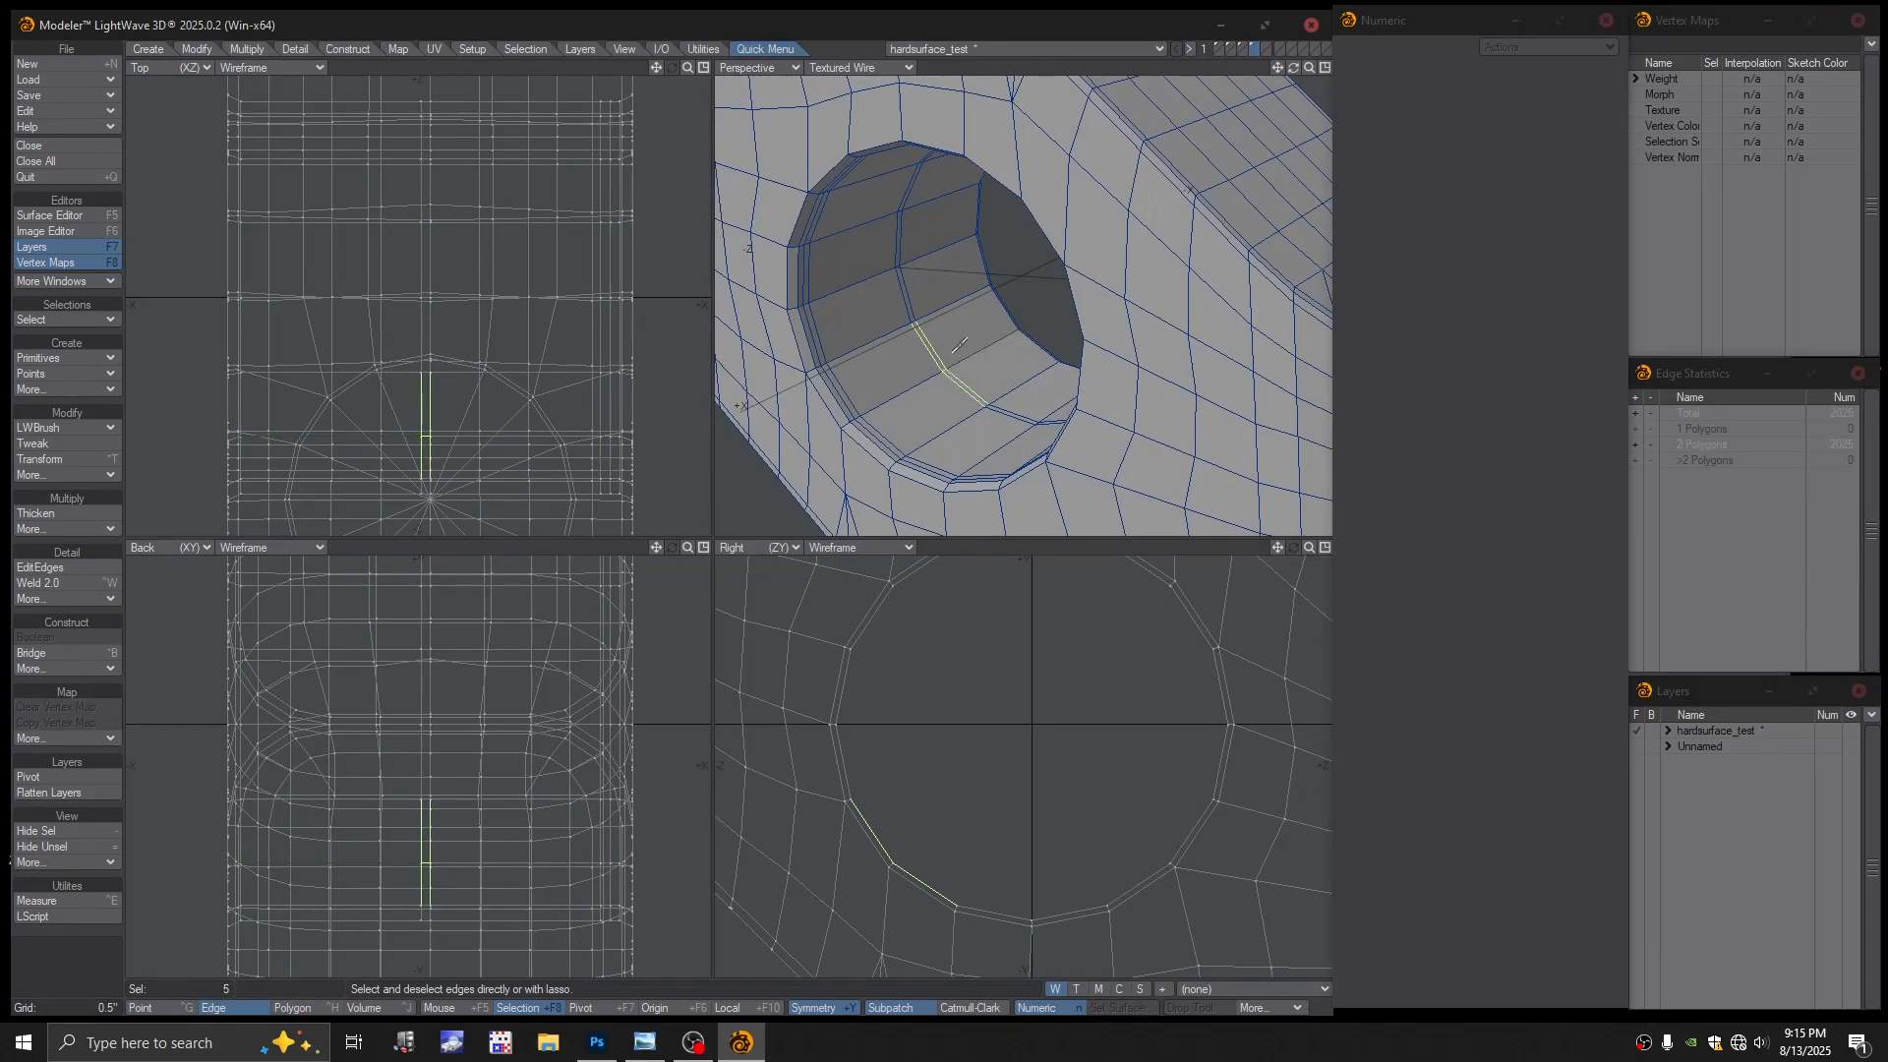
scroll(940, 371, "up", 3)
left_click(953, 367)
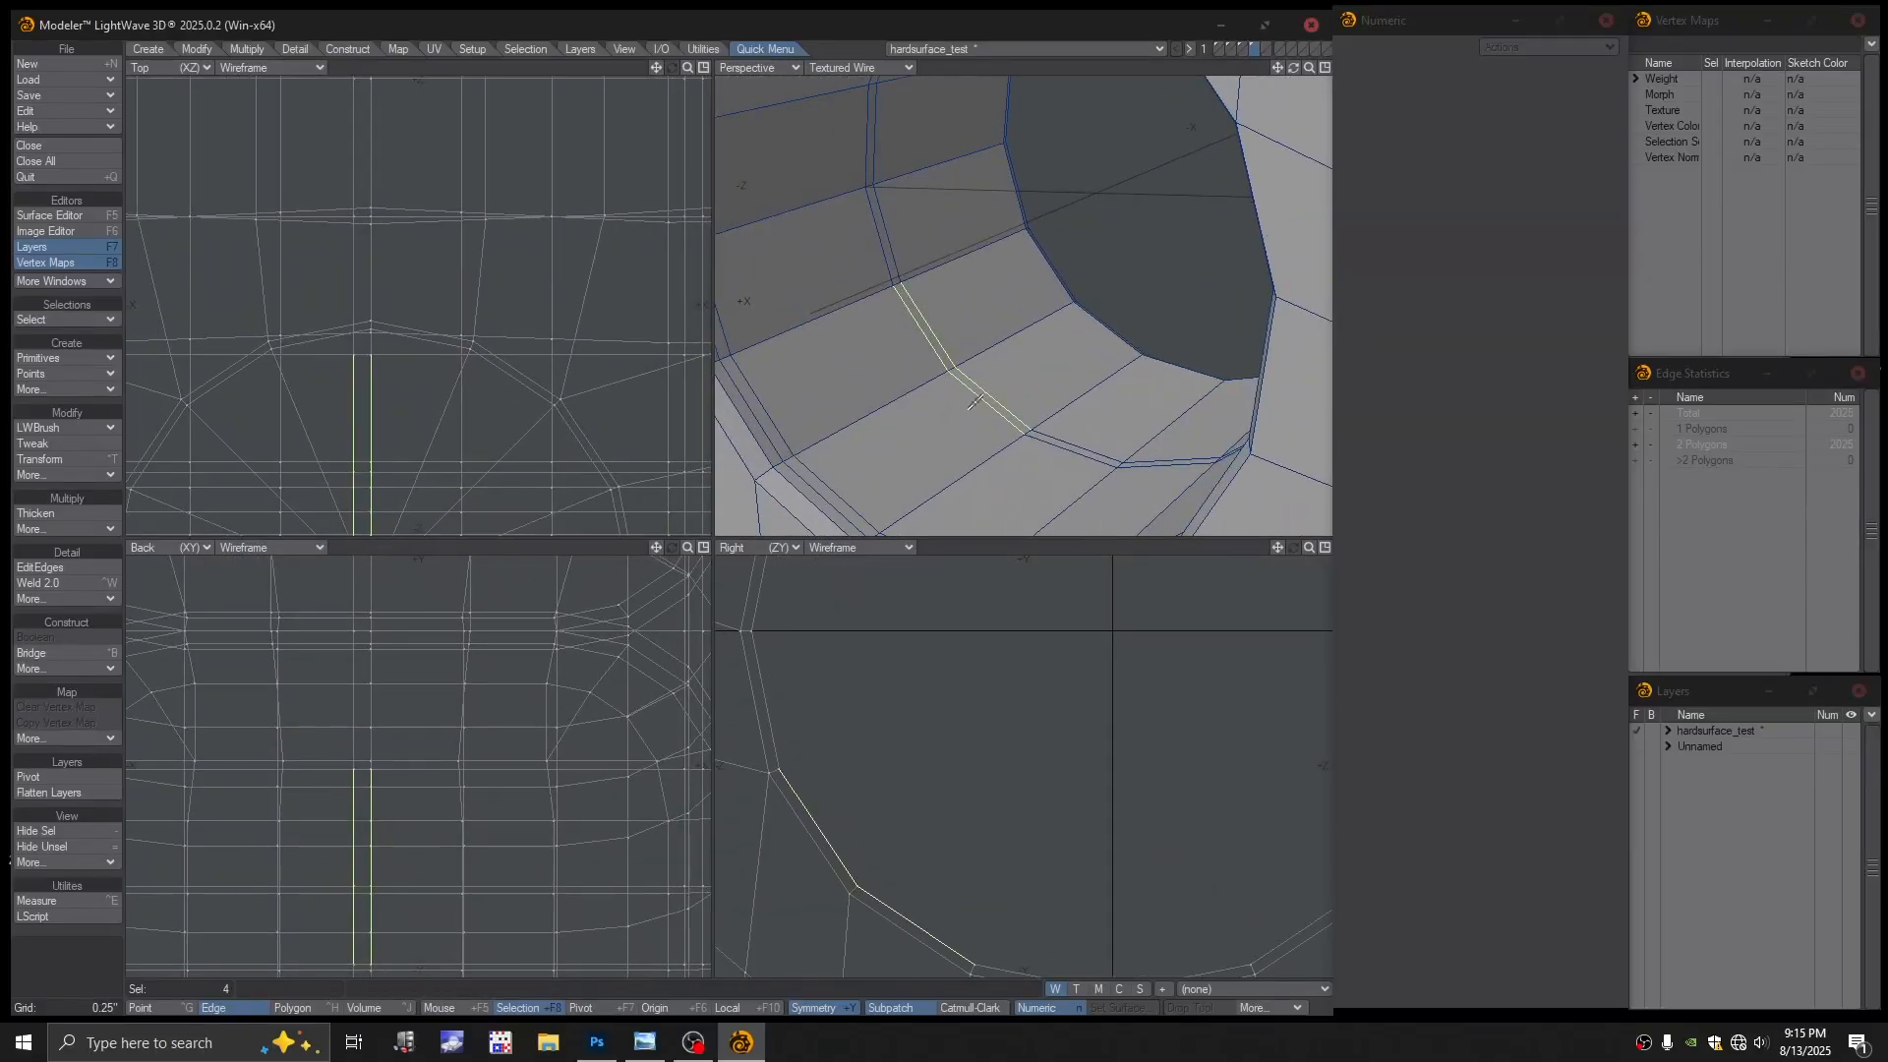
key("l")
key("slash")
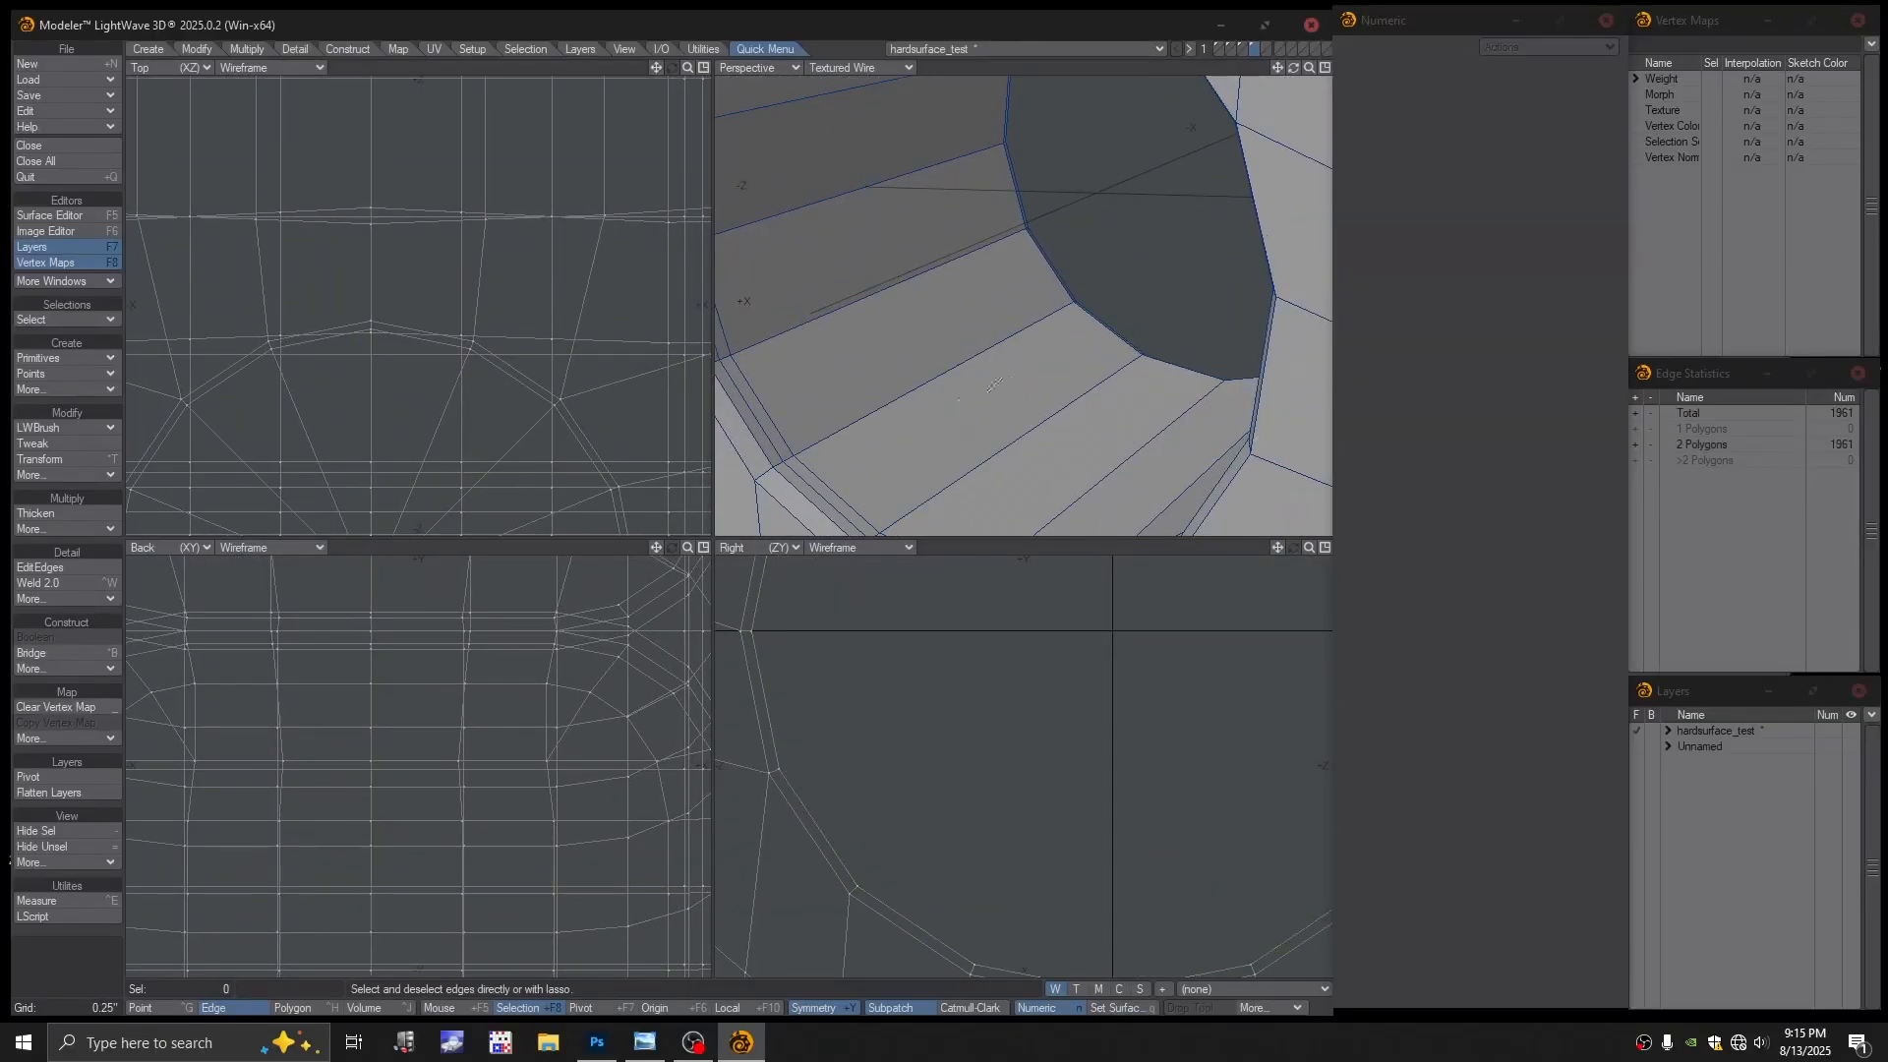
key("a")
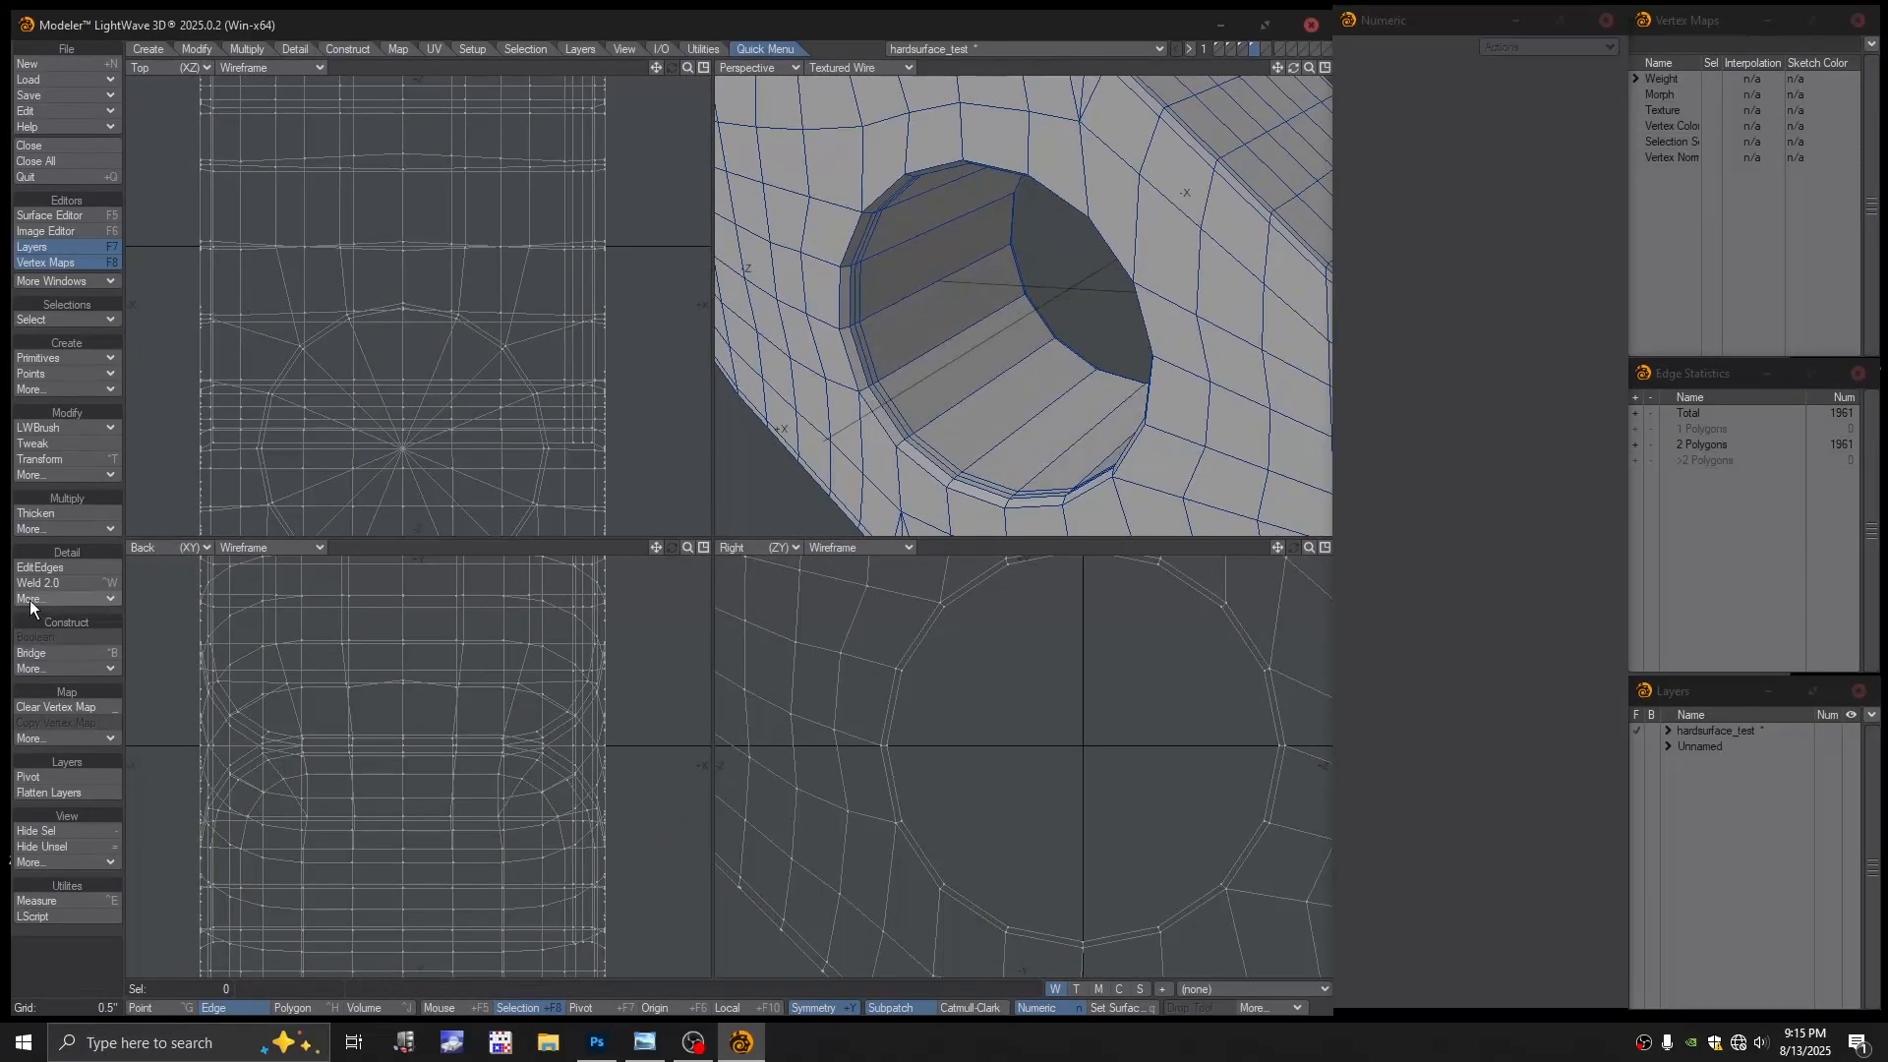
left_click(40, 568)
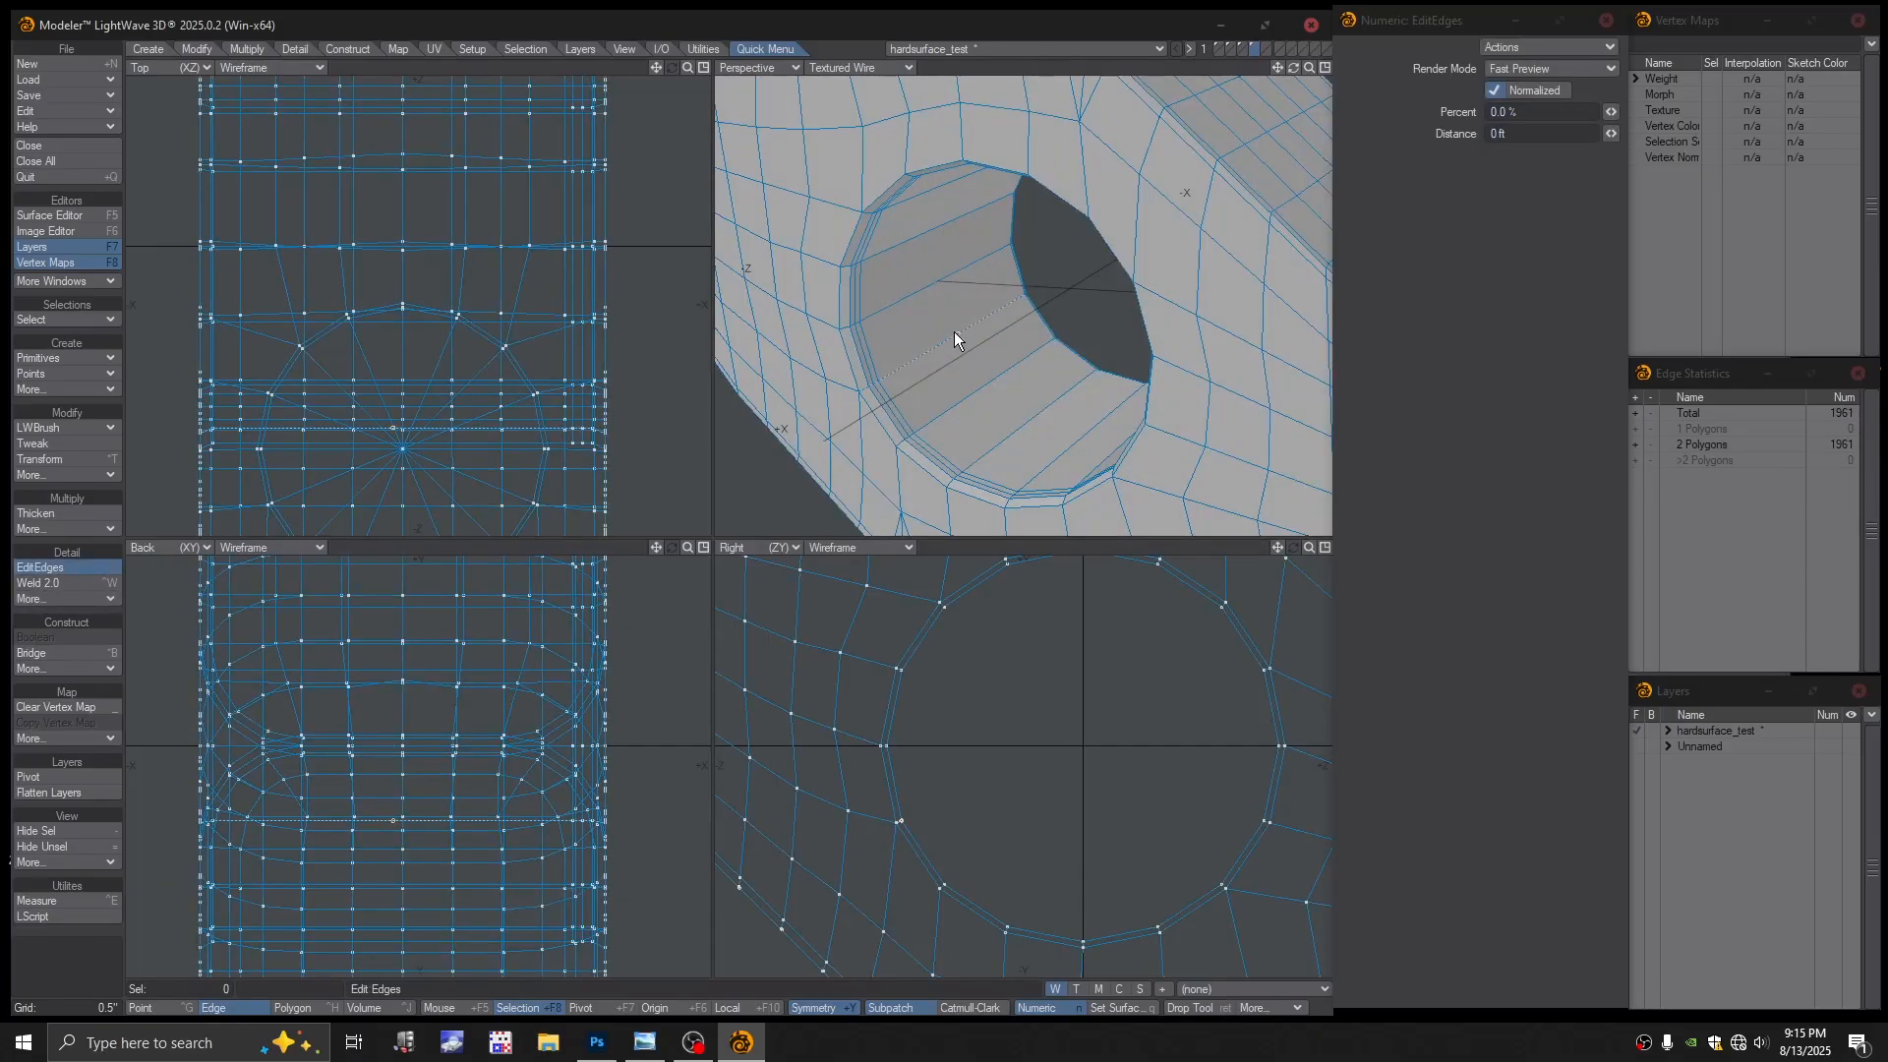
Add another edge loop in the hole and select the full ring of hole-wall polygons
key("Return")
left_click_drag(964, 430, 959, 428, "alt")
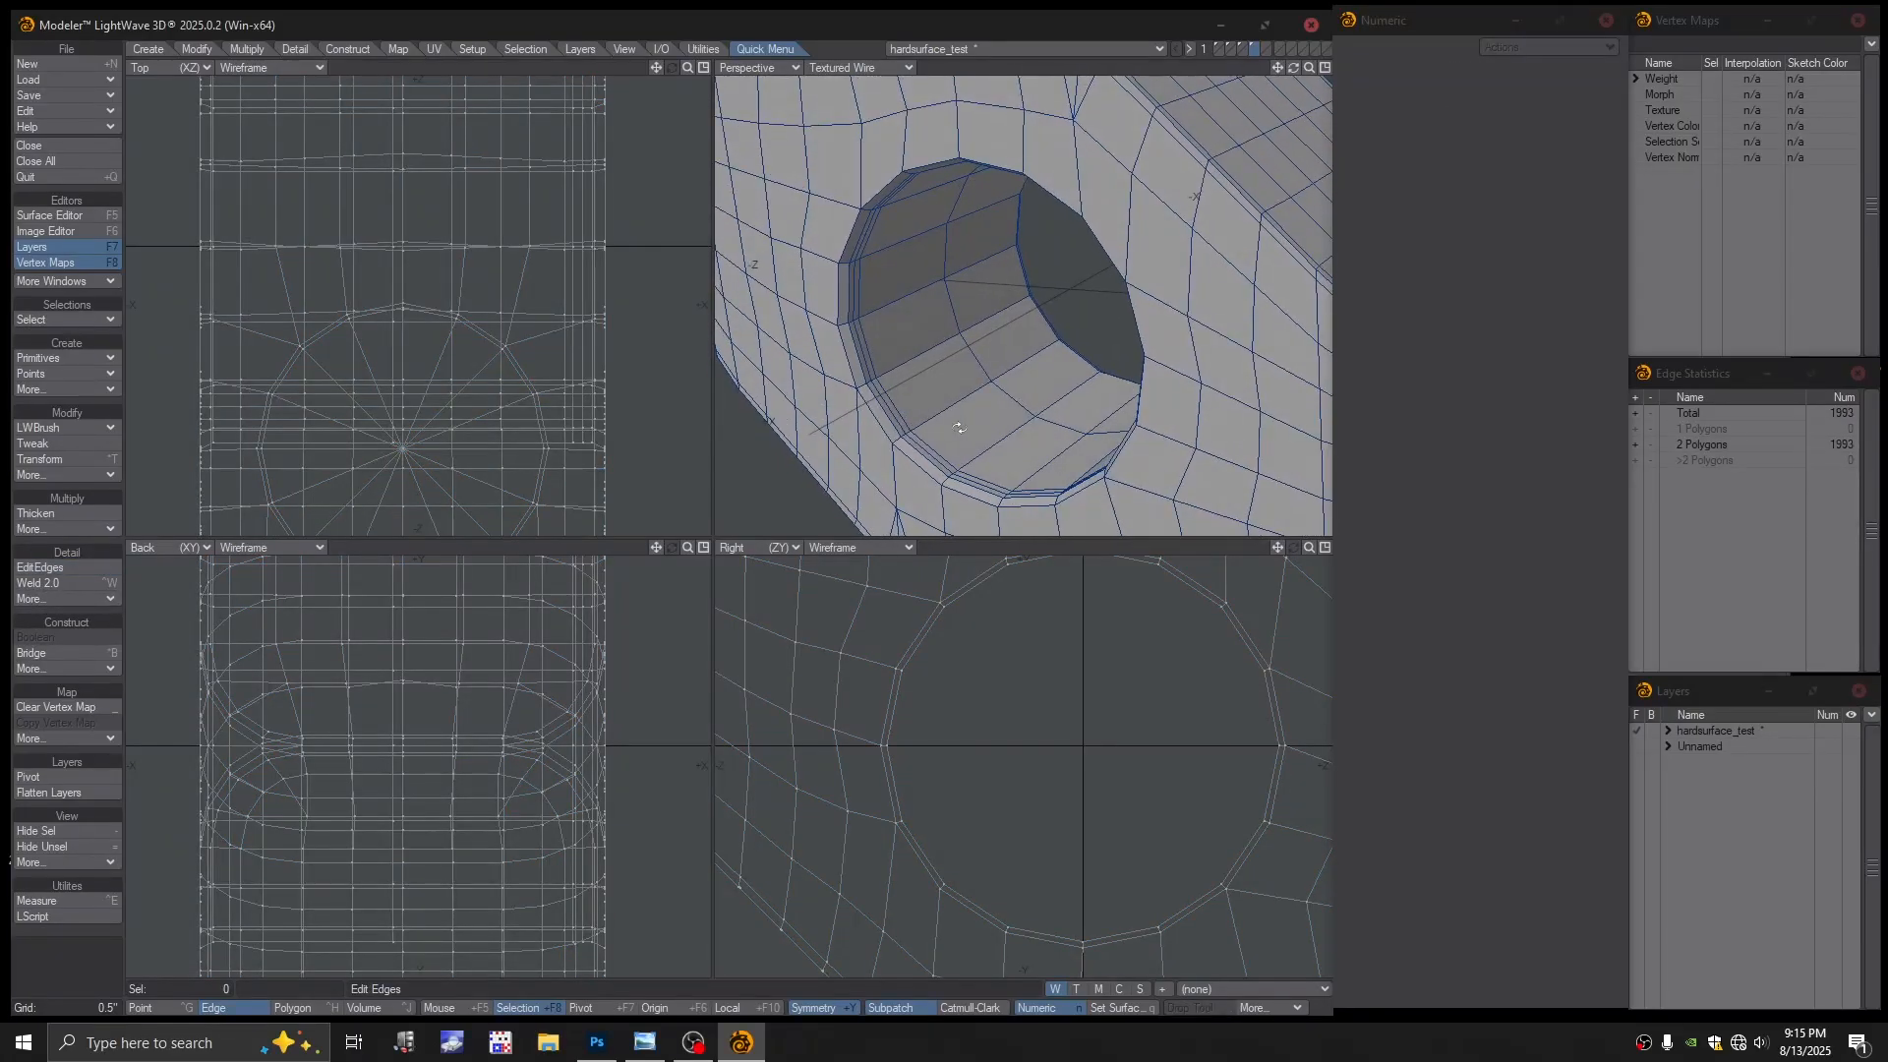
key("ctrl+h")
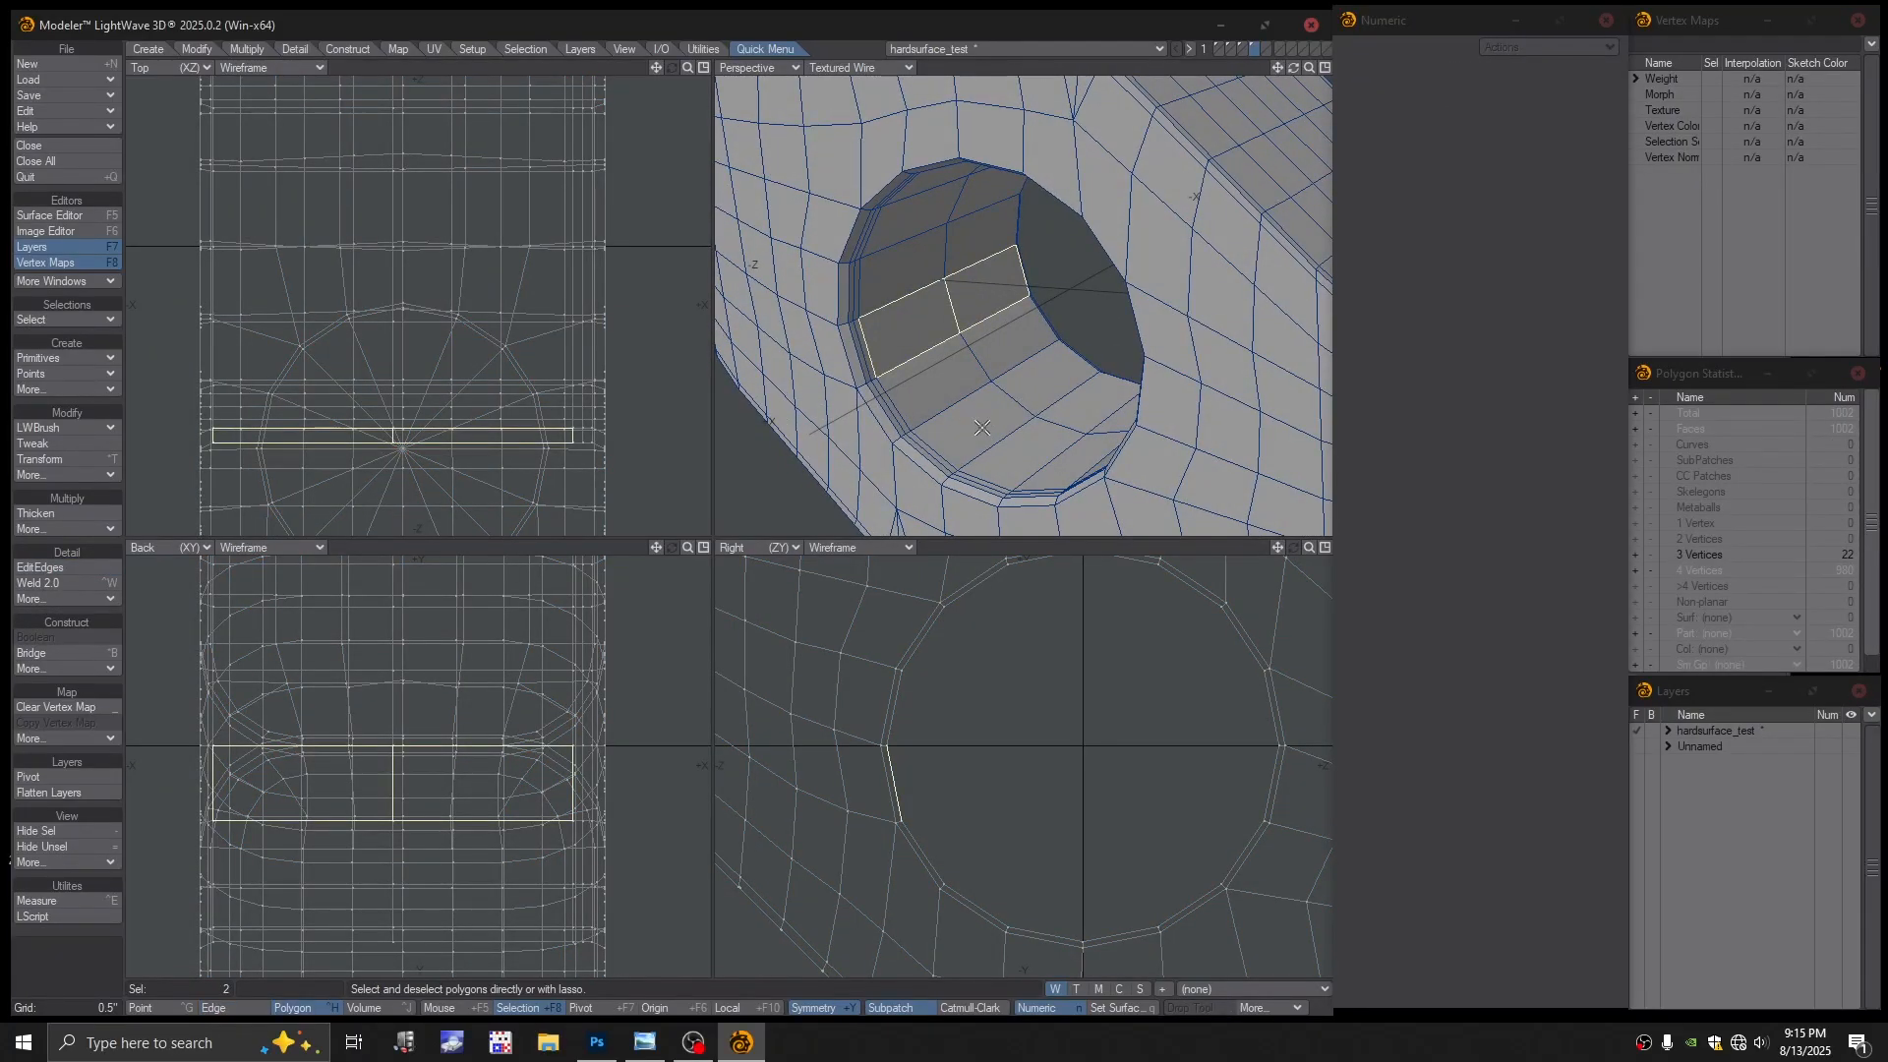
mouse_move(981, 428)
left_mouse_down()
mouse_move(923, 369)
mouse_move(1045, 408)
left_mouse_up()
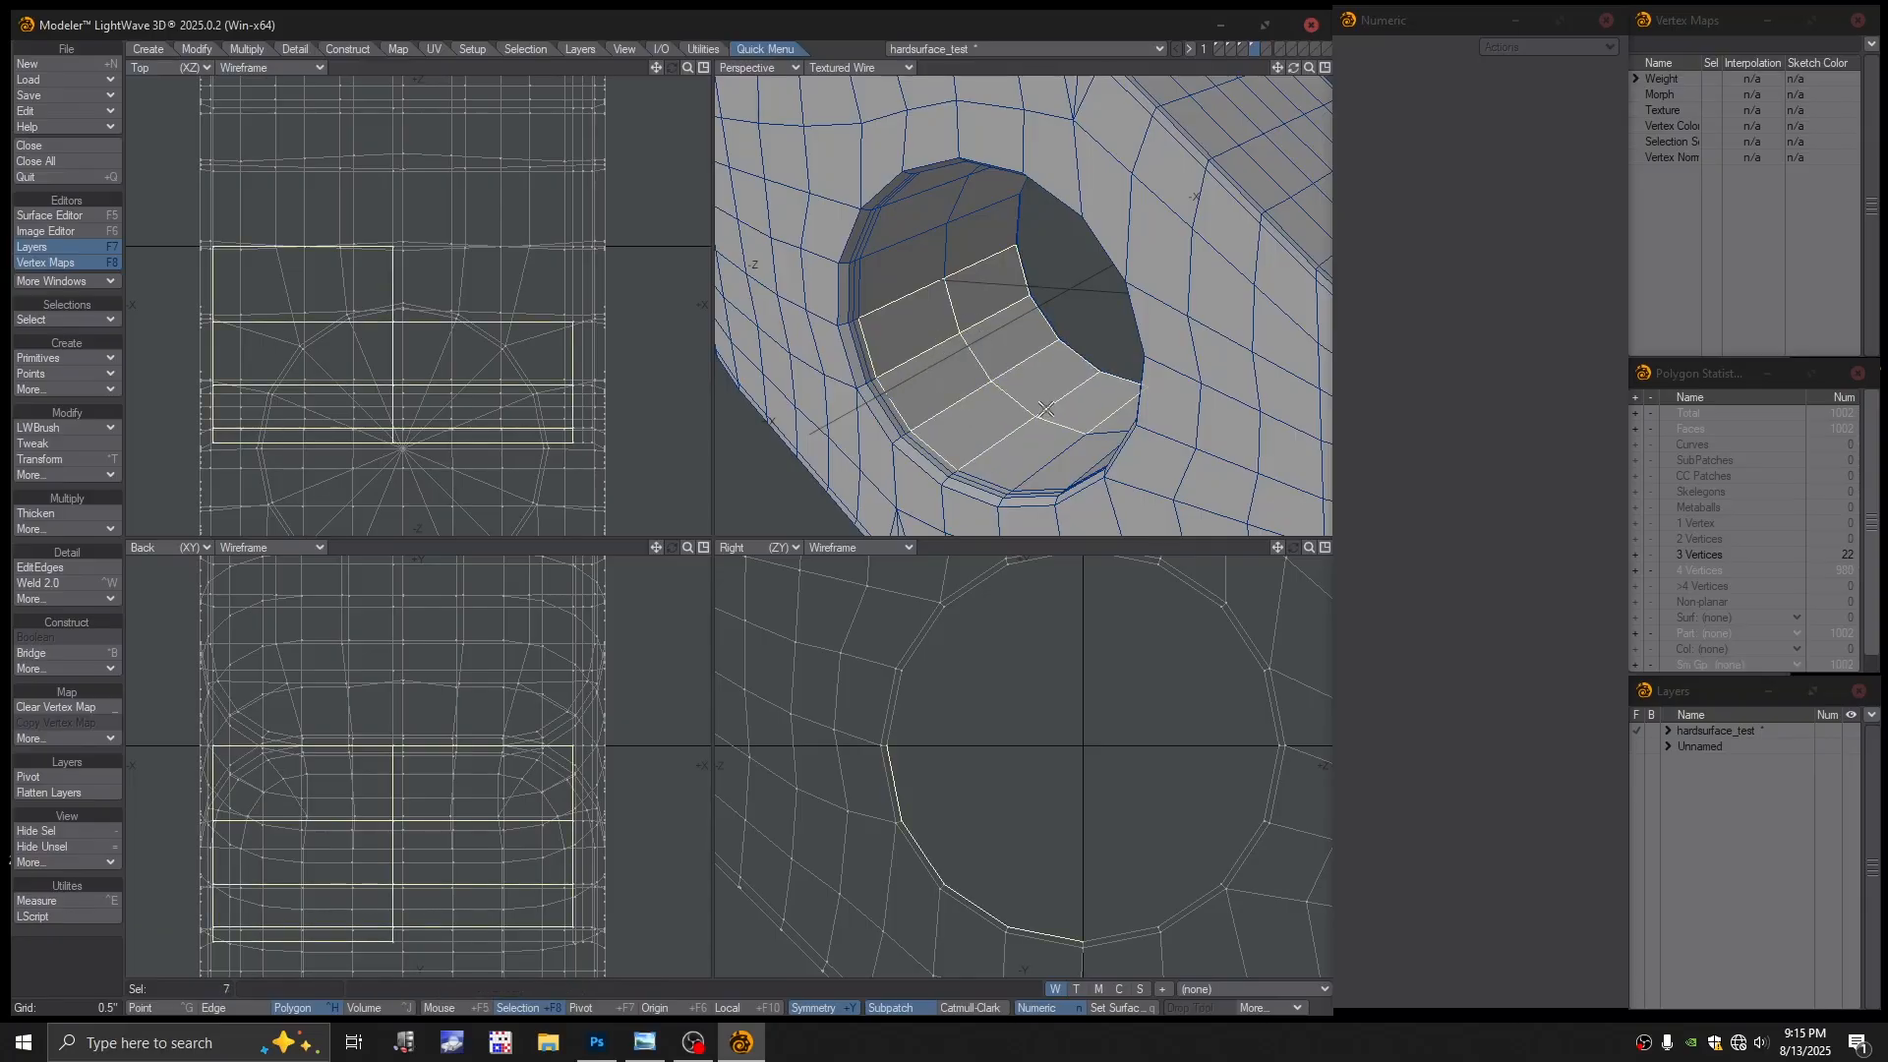
left_click(1068, 421)
key("]")
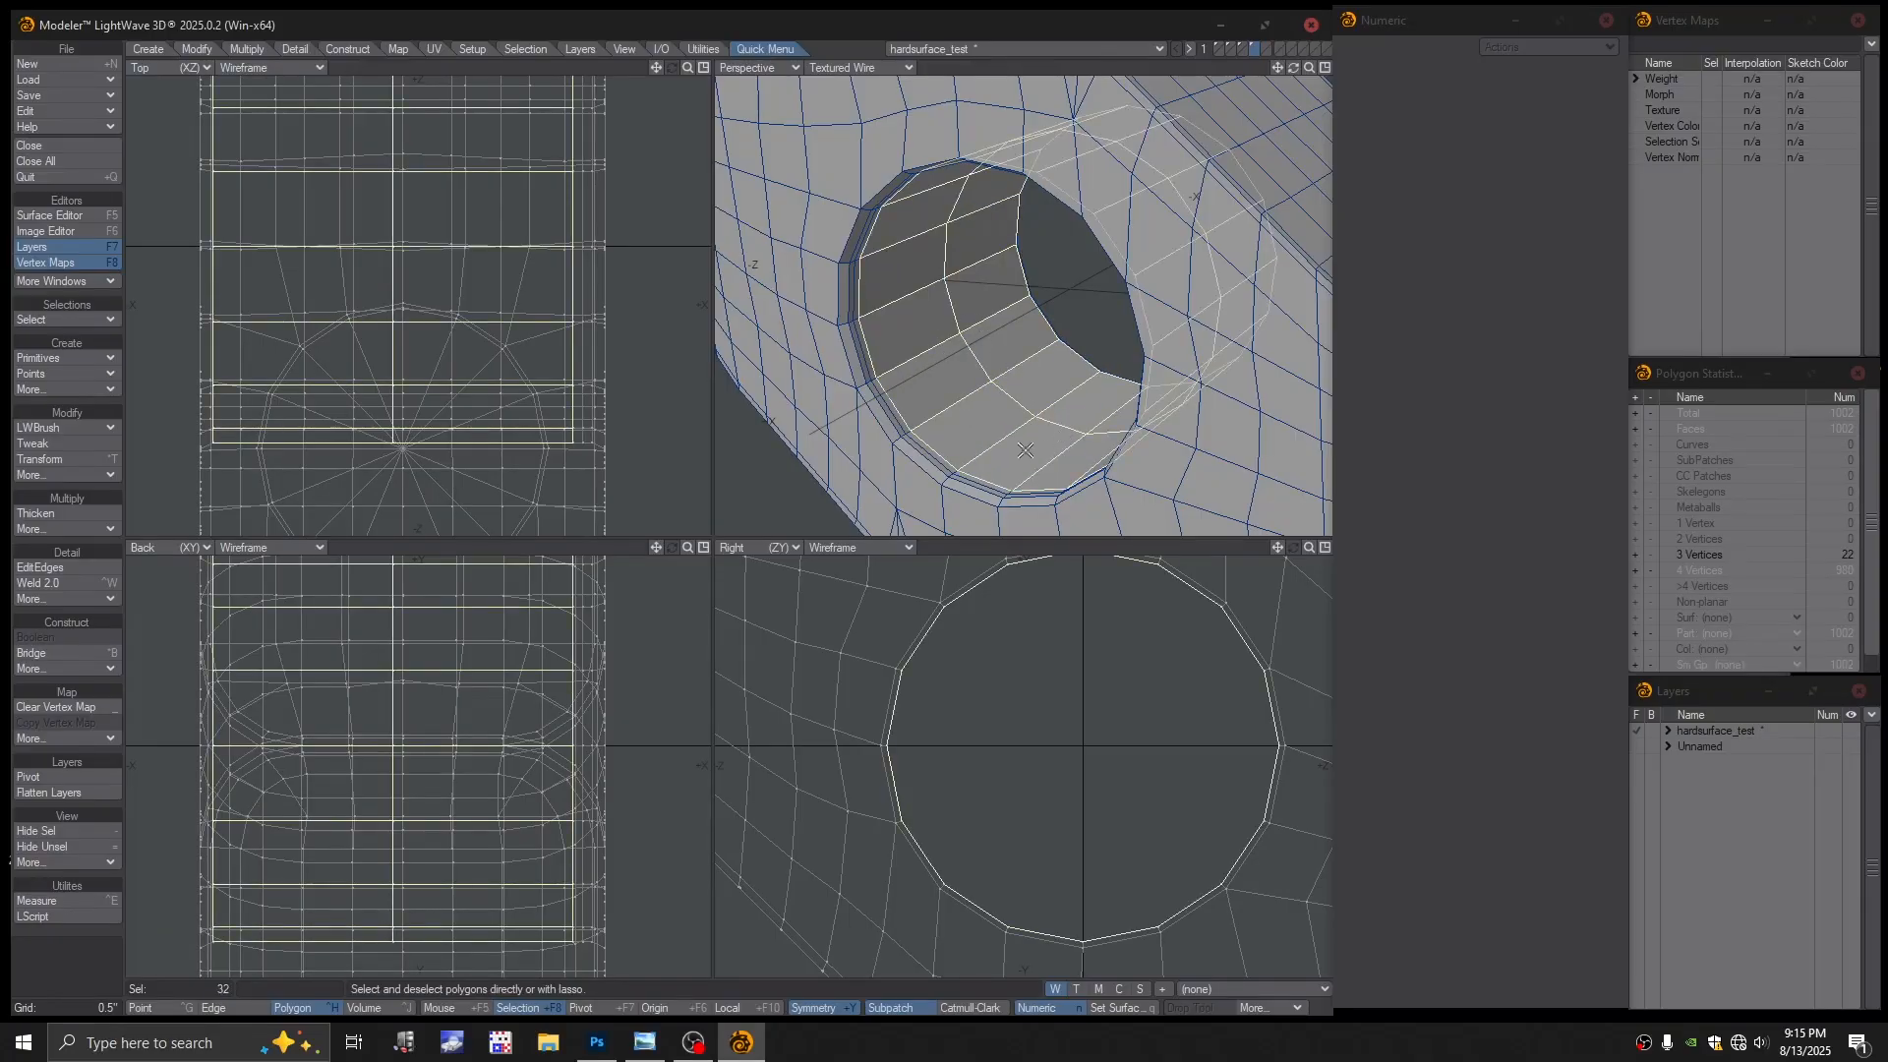
Stretch the hole wall to 95% and clear the selection
key("h")
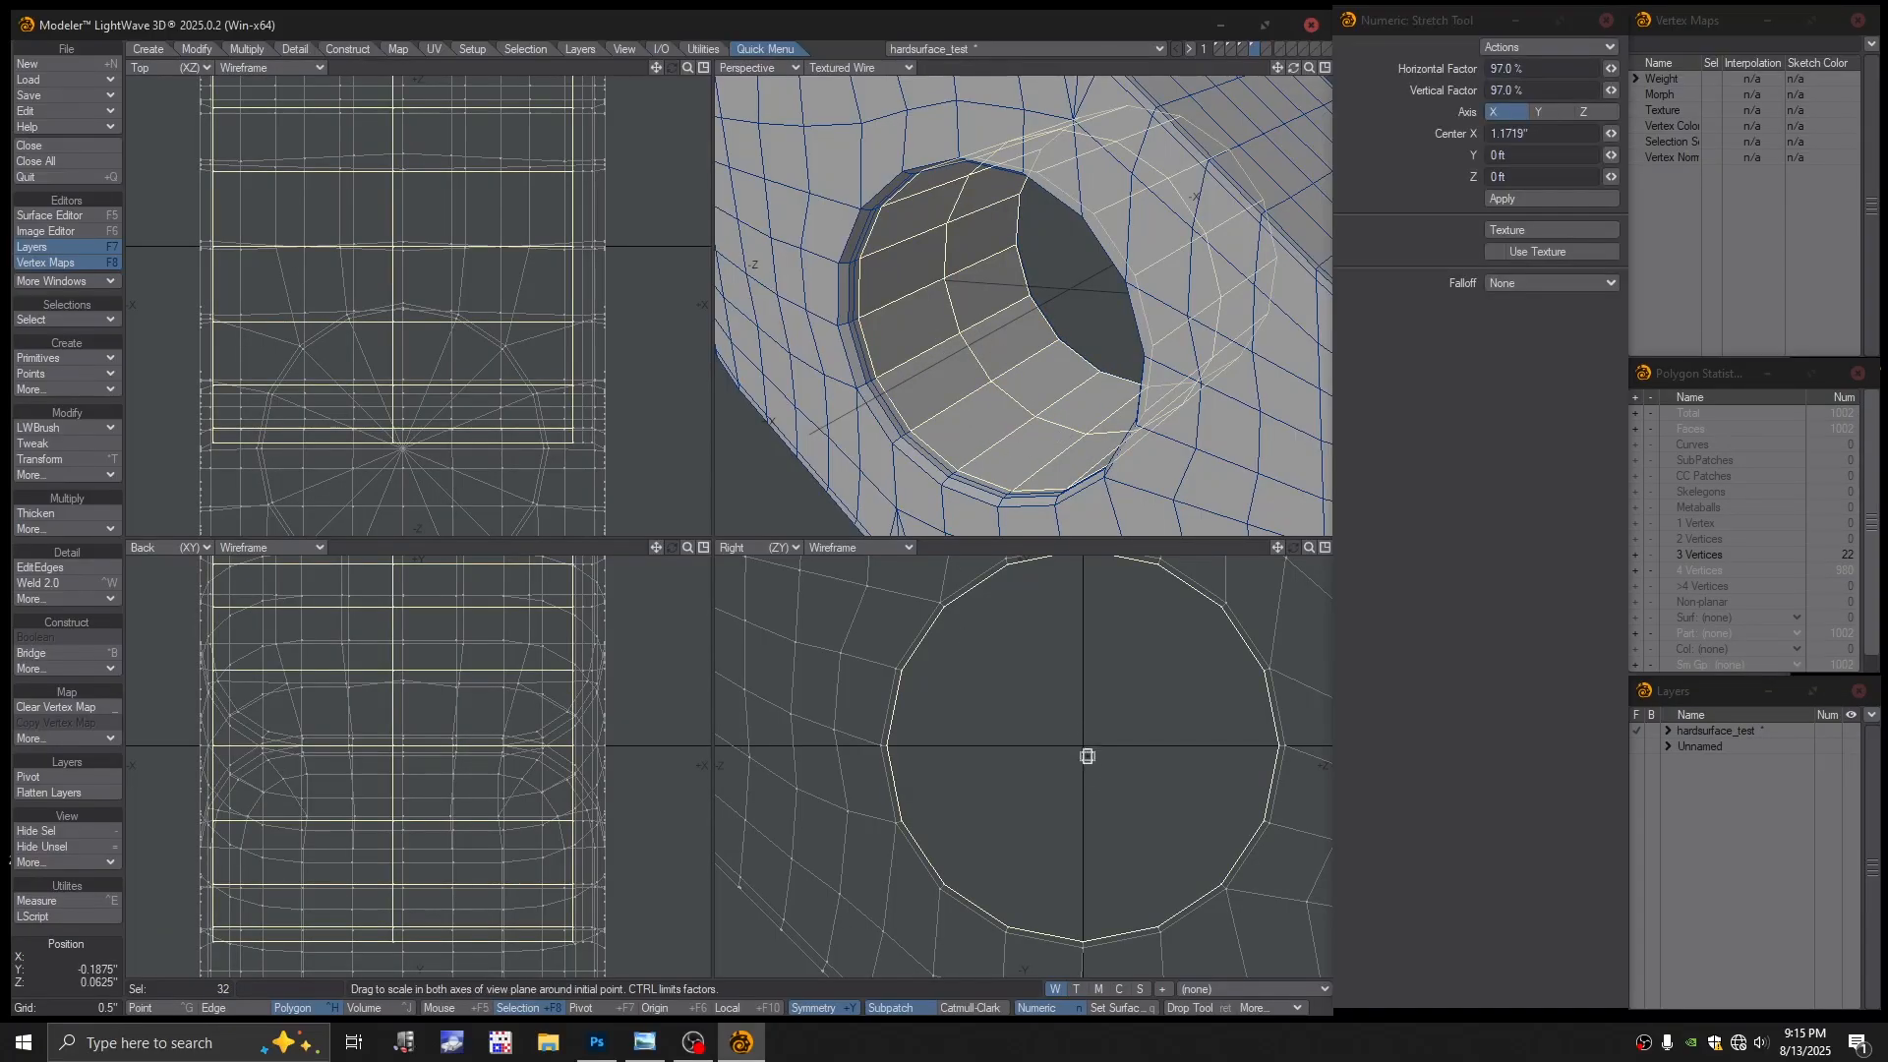
left_click_drag(1099, 741, 1080, 741)
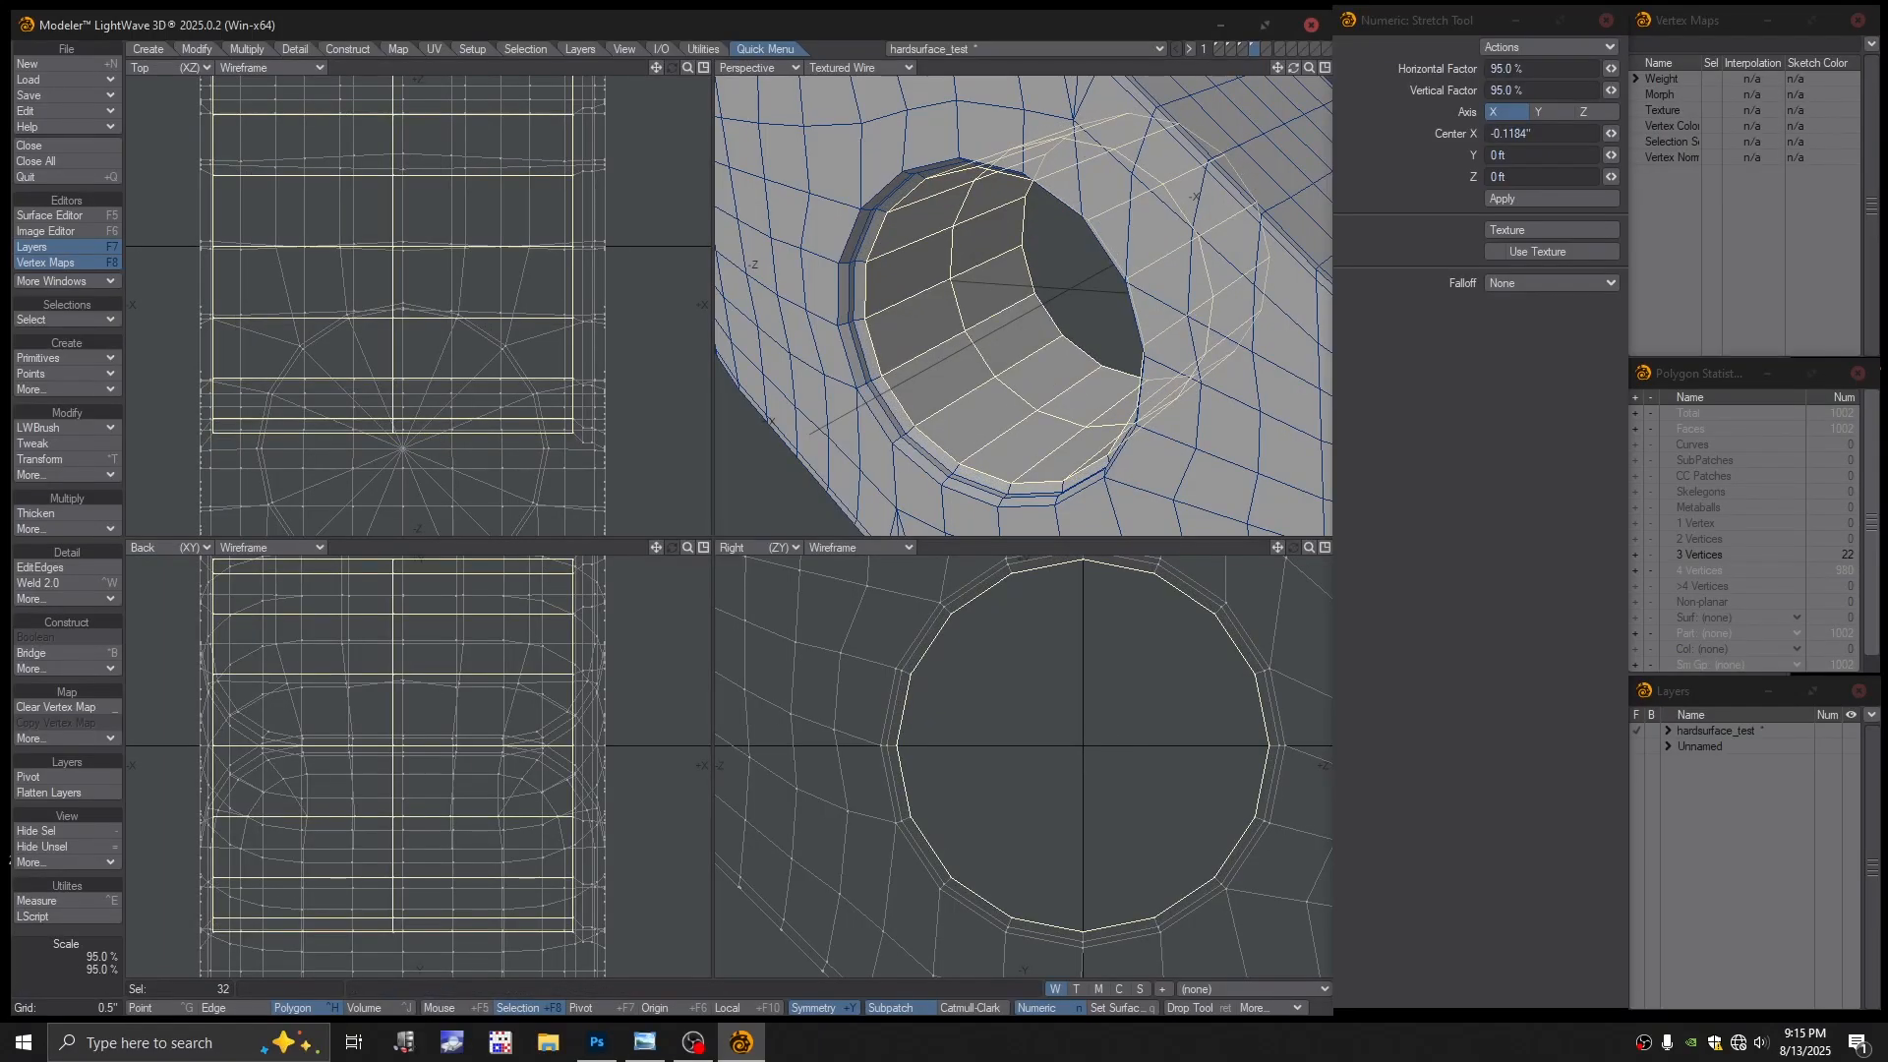
key("space")
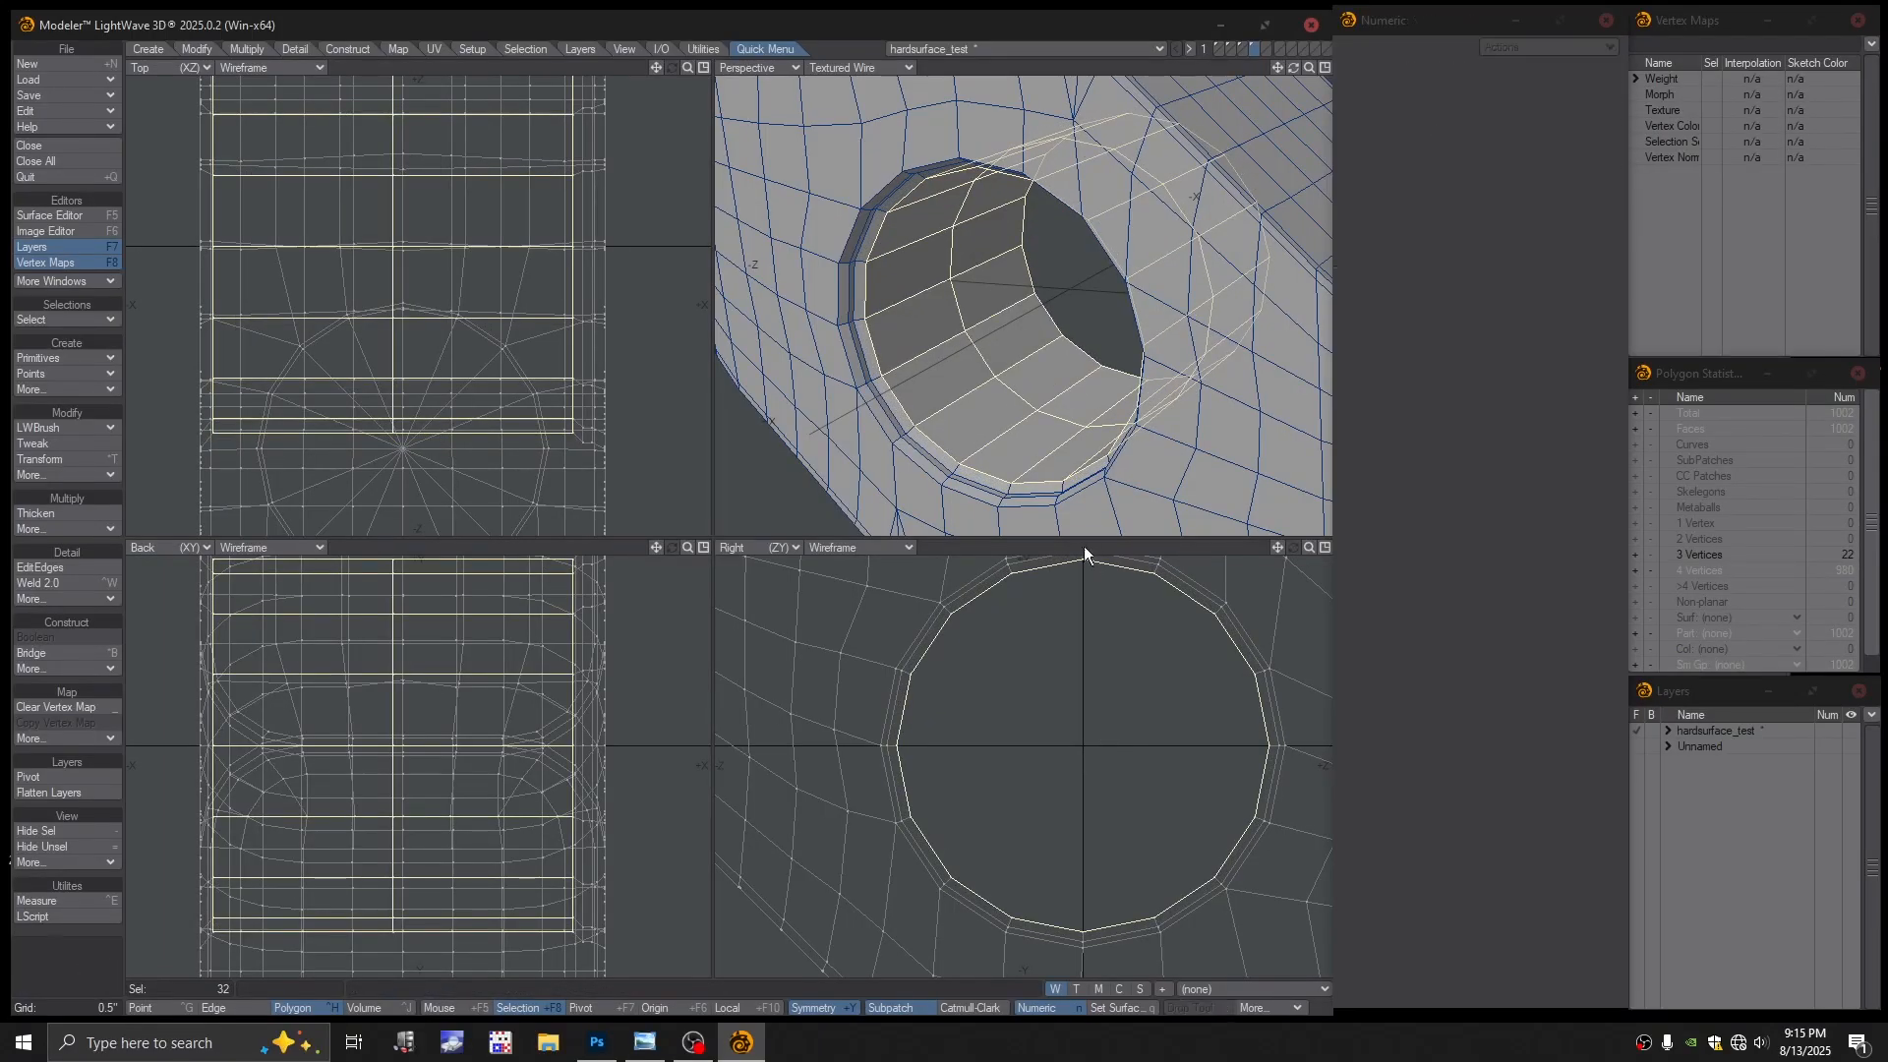
key("slash")
Smooth the mesh as subpatches and set Perspective to plain Texture shading
key("a")
key("Tab")
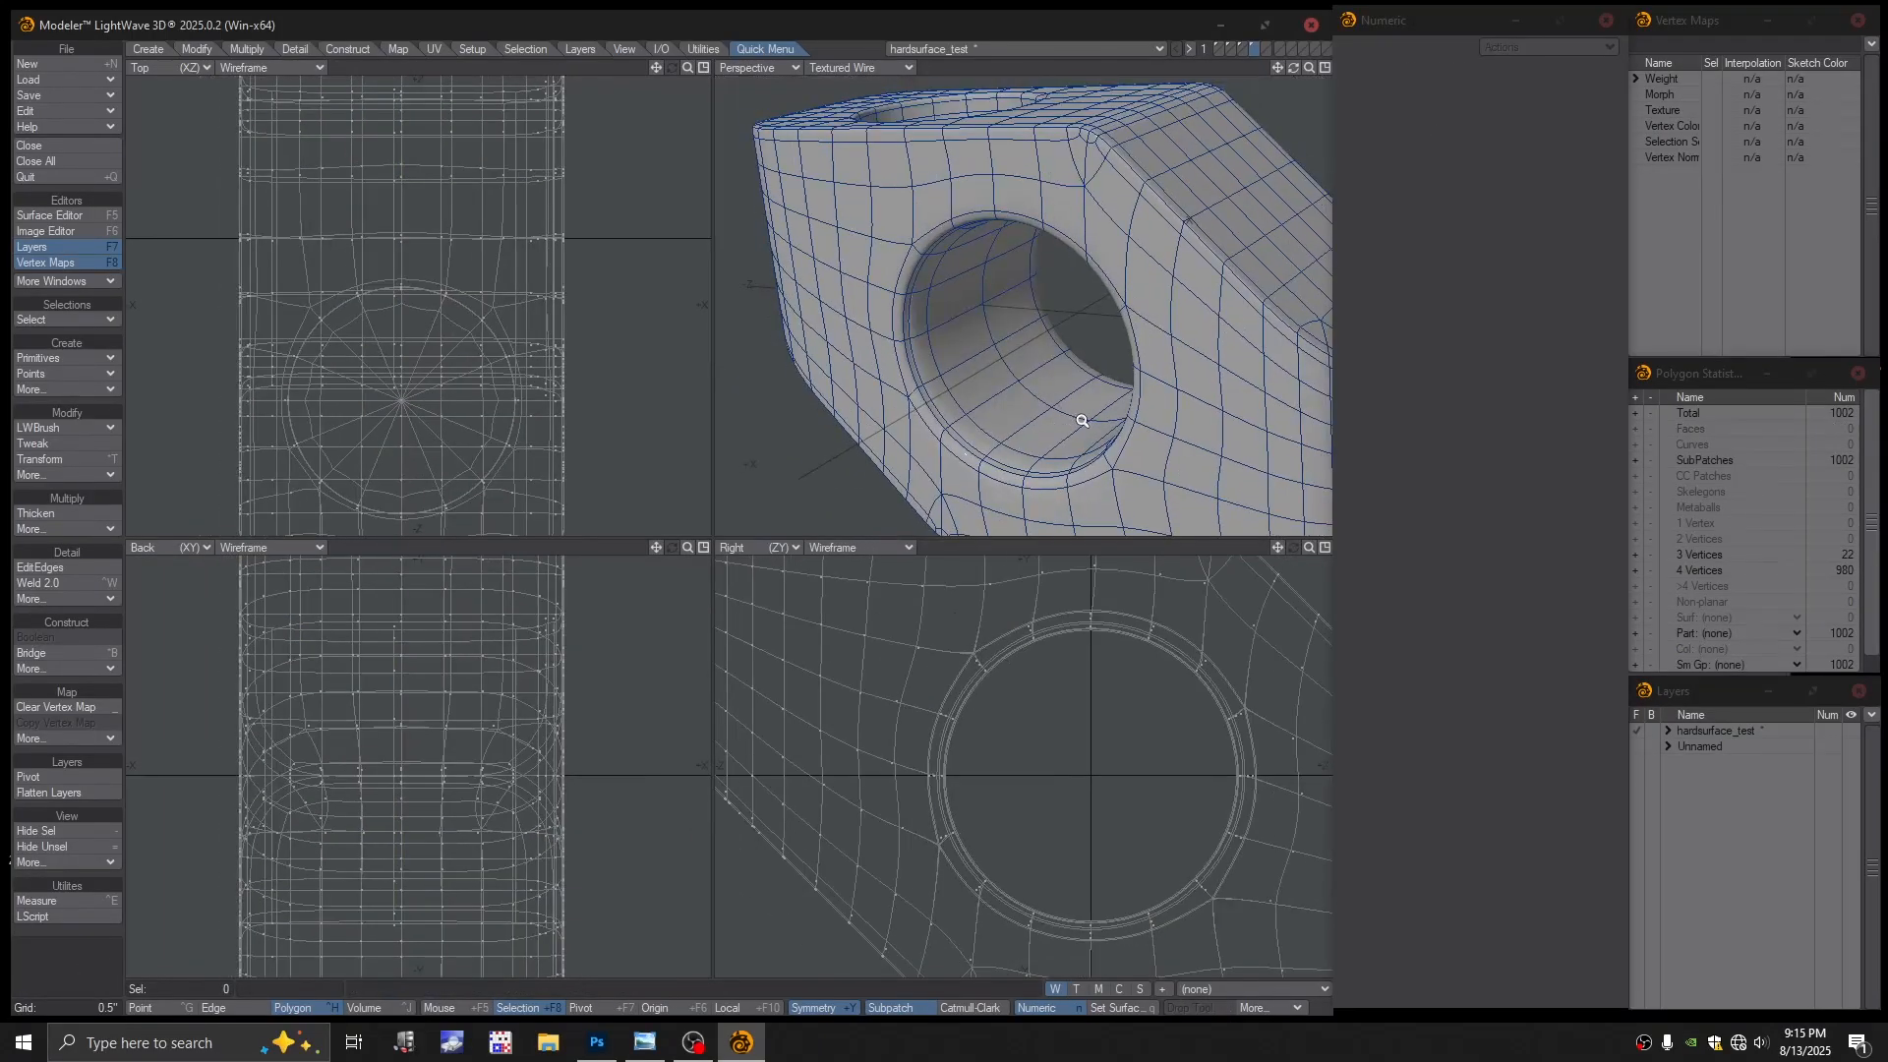
left_click(854, 69)
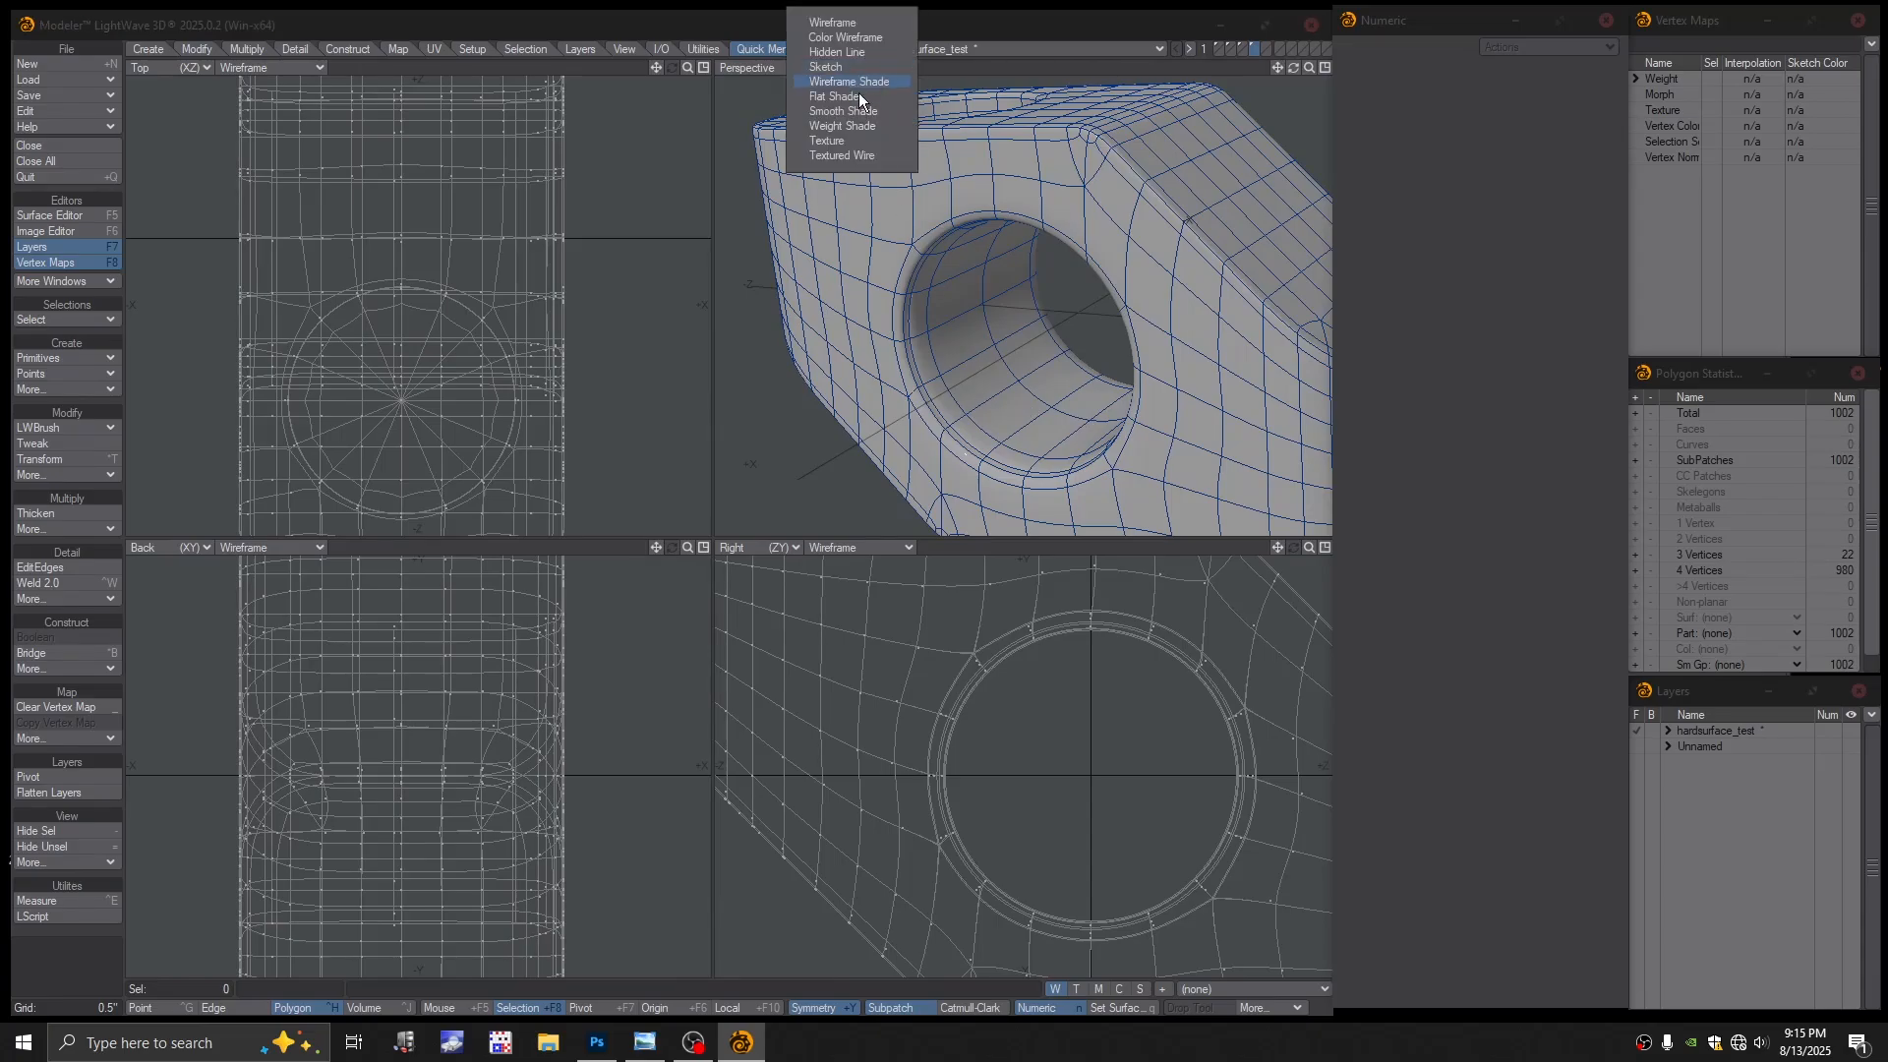
left_click(852, 142)
scroll(999, 329, "down", 1)
mouse_move(999, 328)
left_mouse_down("alt")
mouse_move(841, 259)
mouse_move(743, 277)
mouse_move(973, 337)
left_mouse_up("alt")
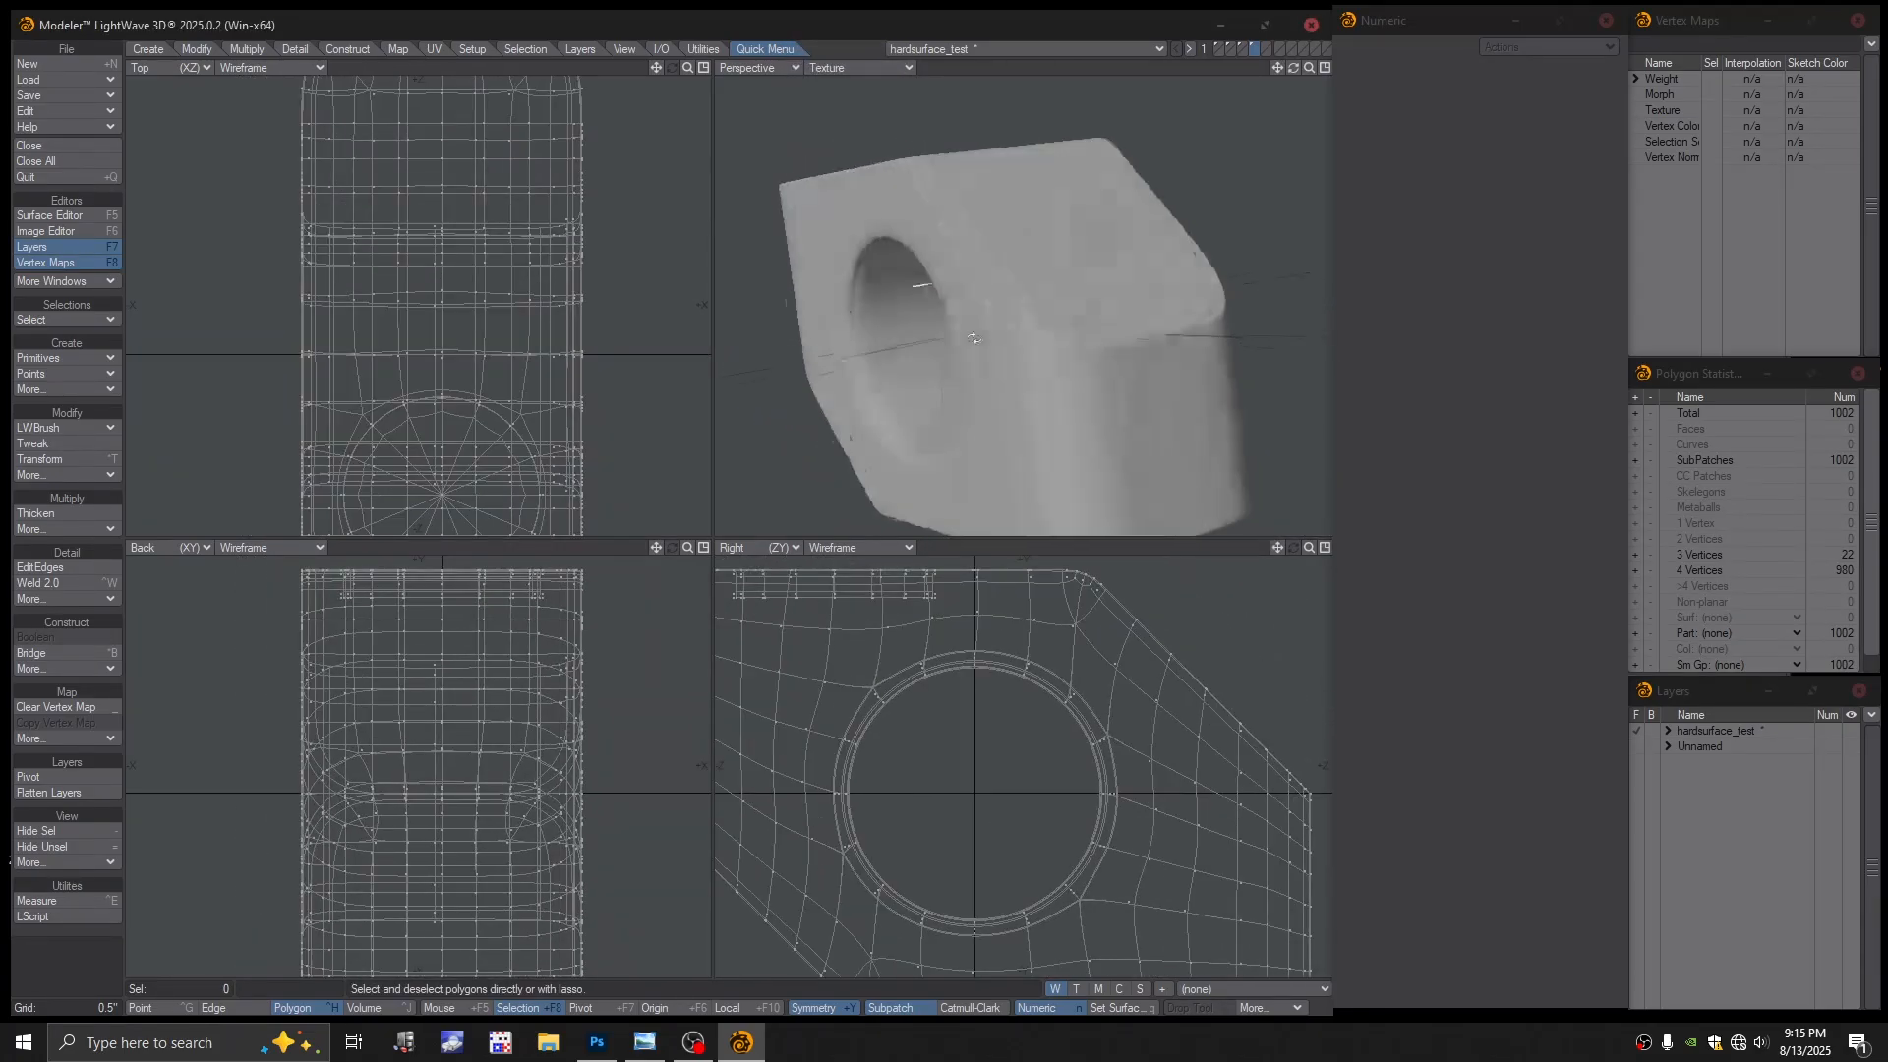
scroll(974, 337, "up", 3)
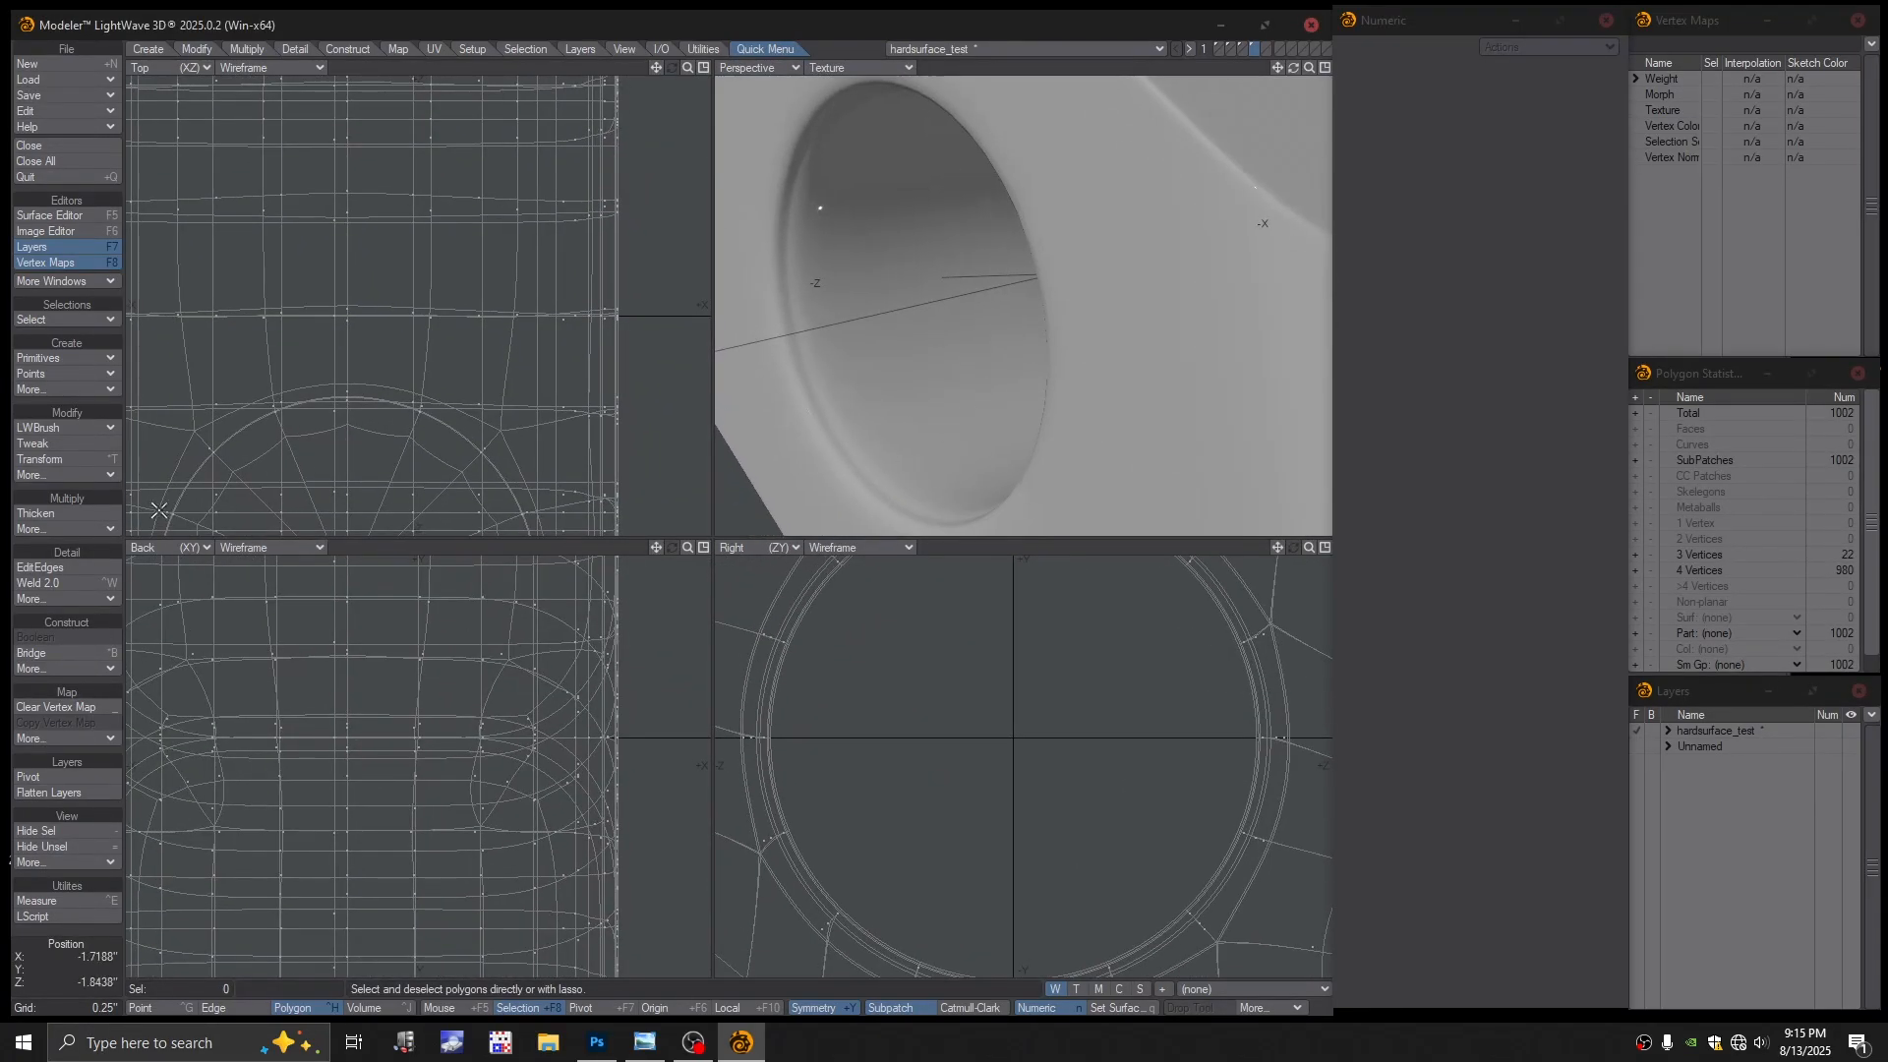
Slide the rim edge loop toward the bevel, restore Textured Wire, and turn subpatch off
left_click(45, 568)
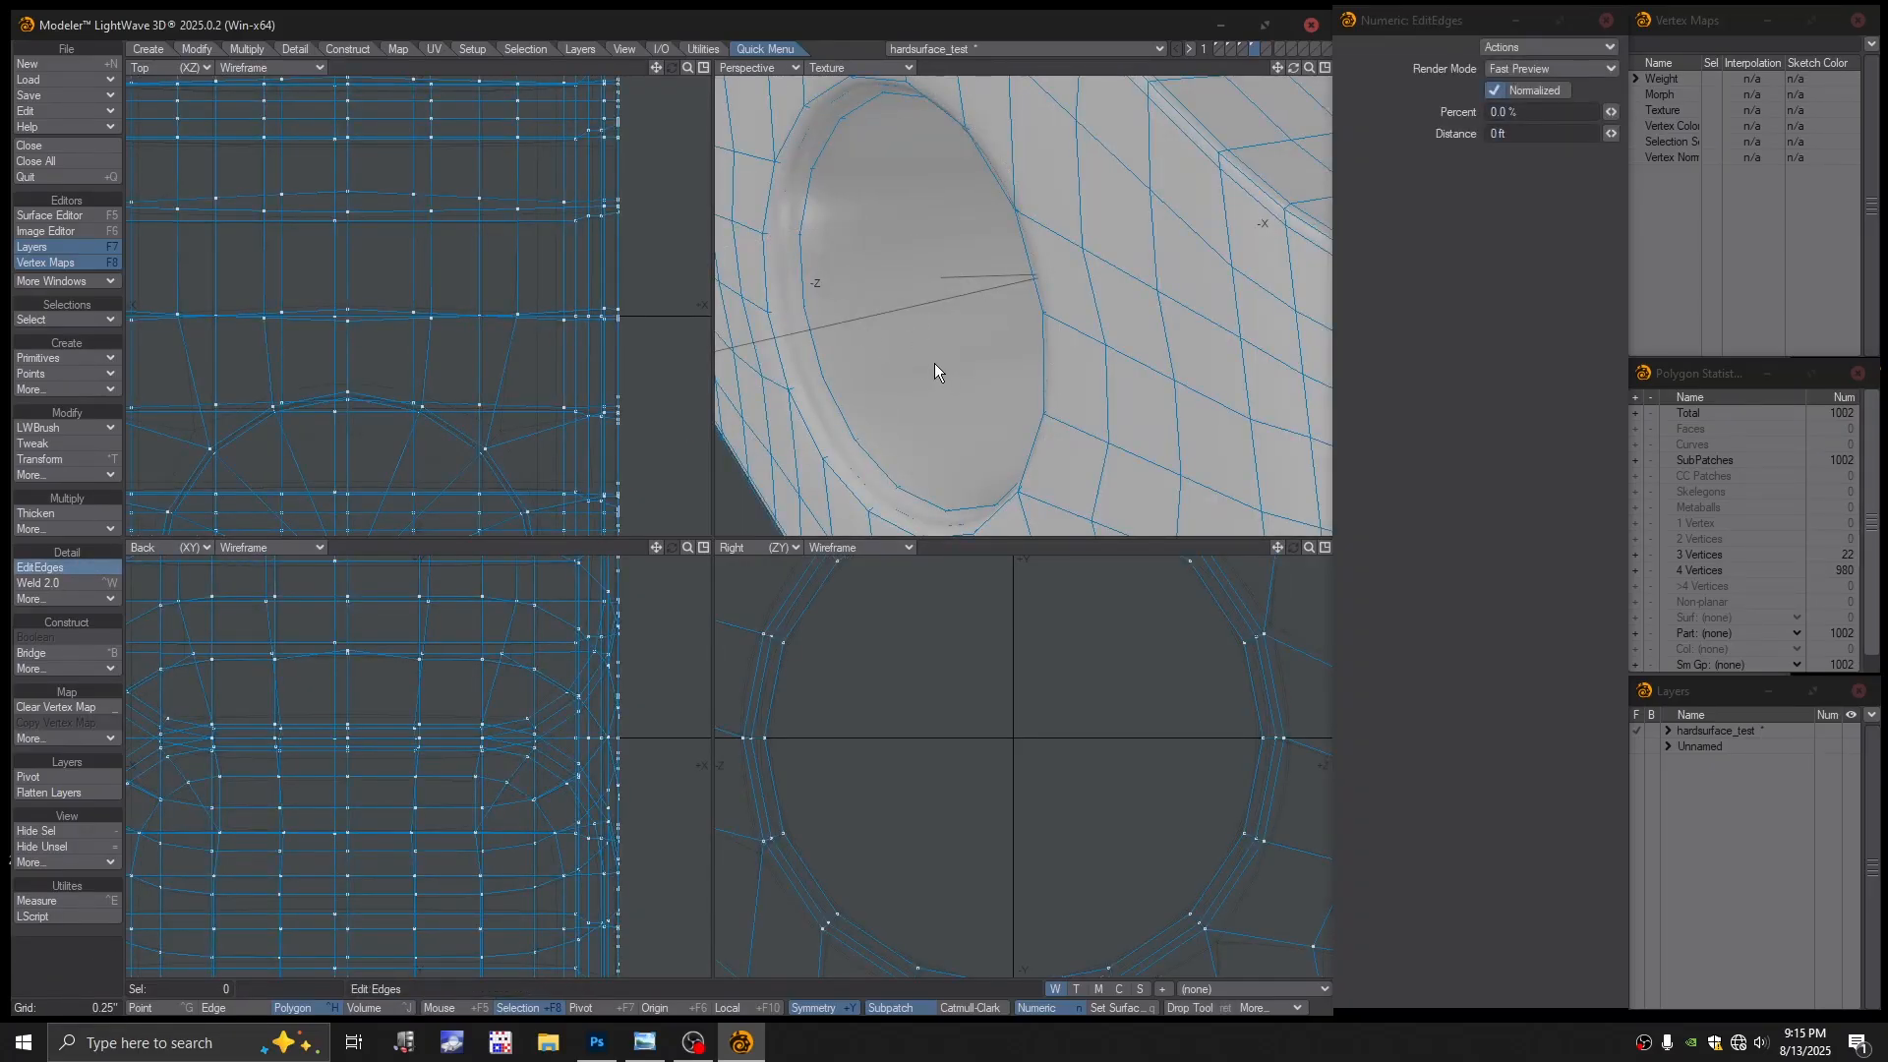
left_click_drag(908, 356, 754, 414)
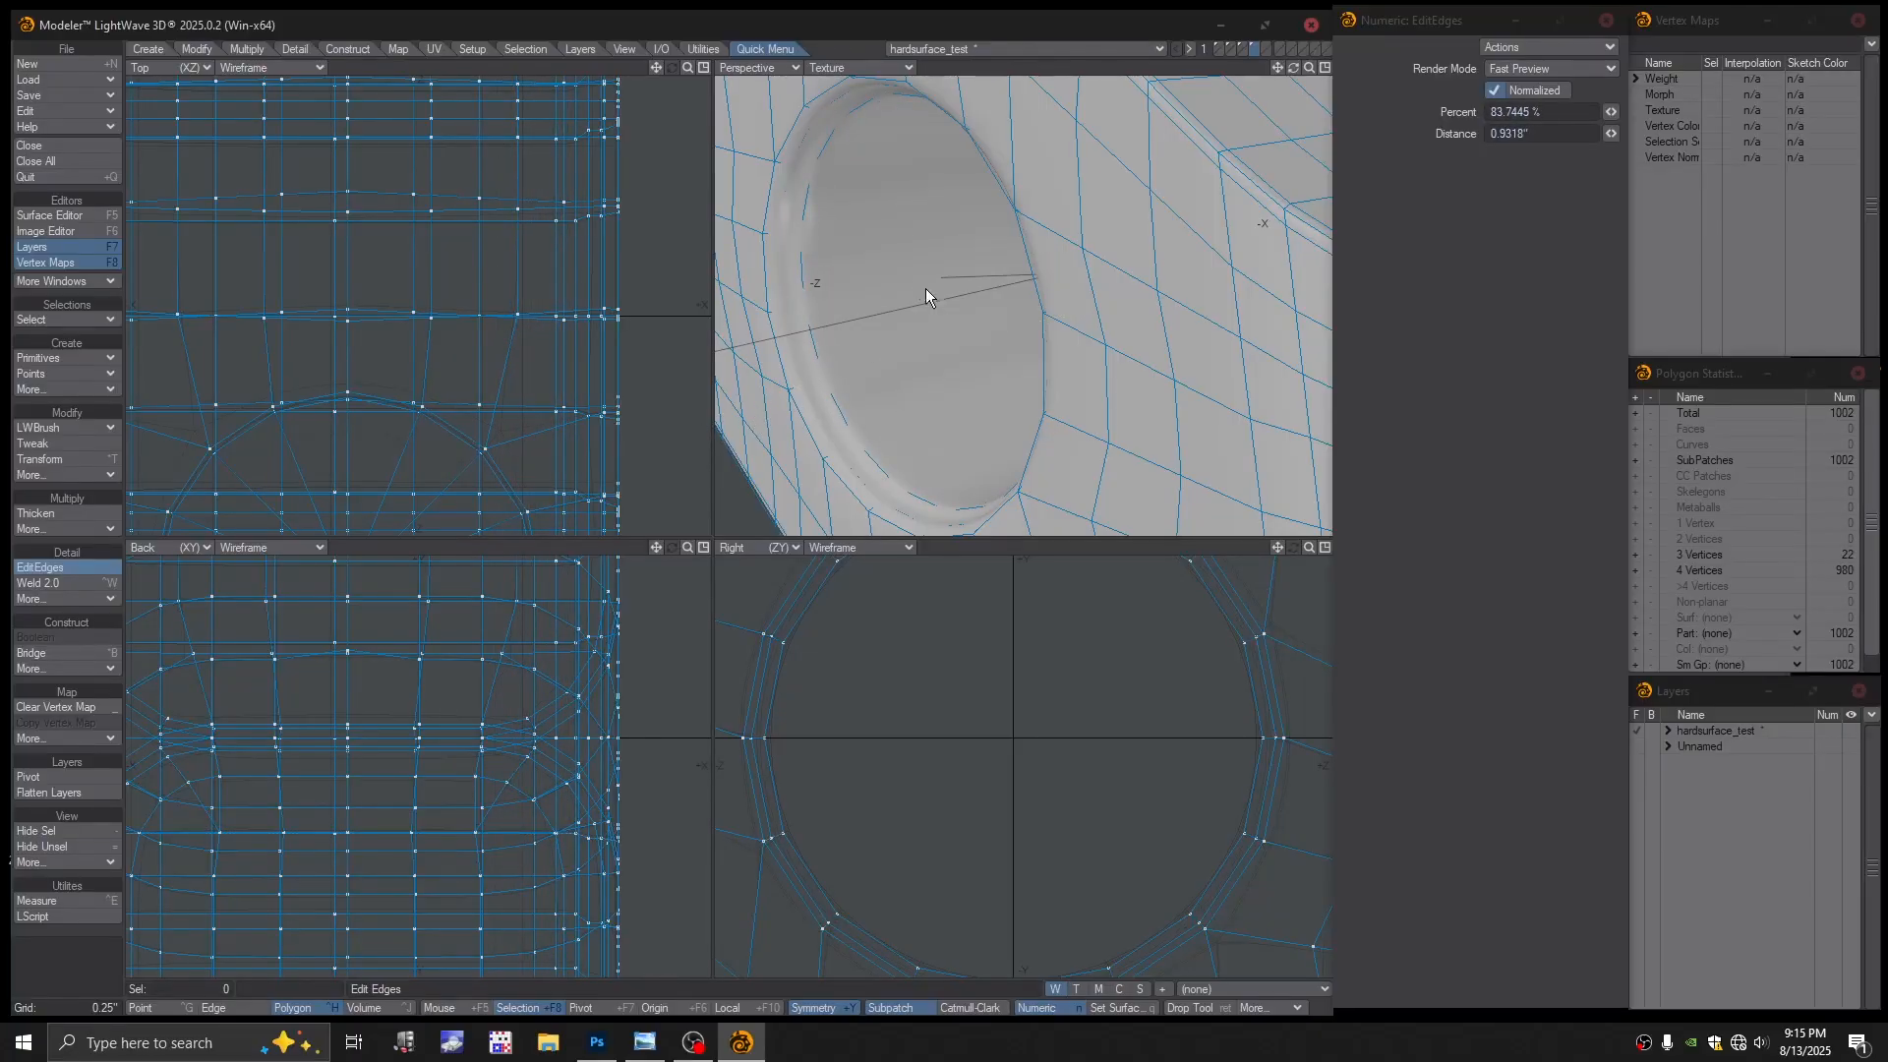
left_click(861, 67)
left_click(834, 160)
left_click_drag(926, 400, 979, 408, "alt")
left_click(979, 409)
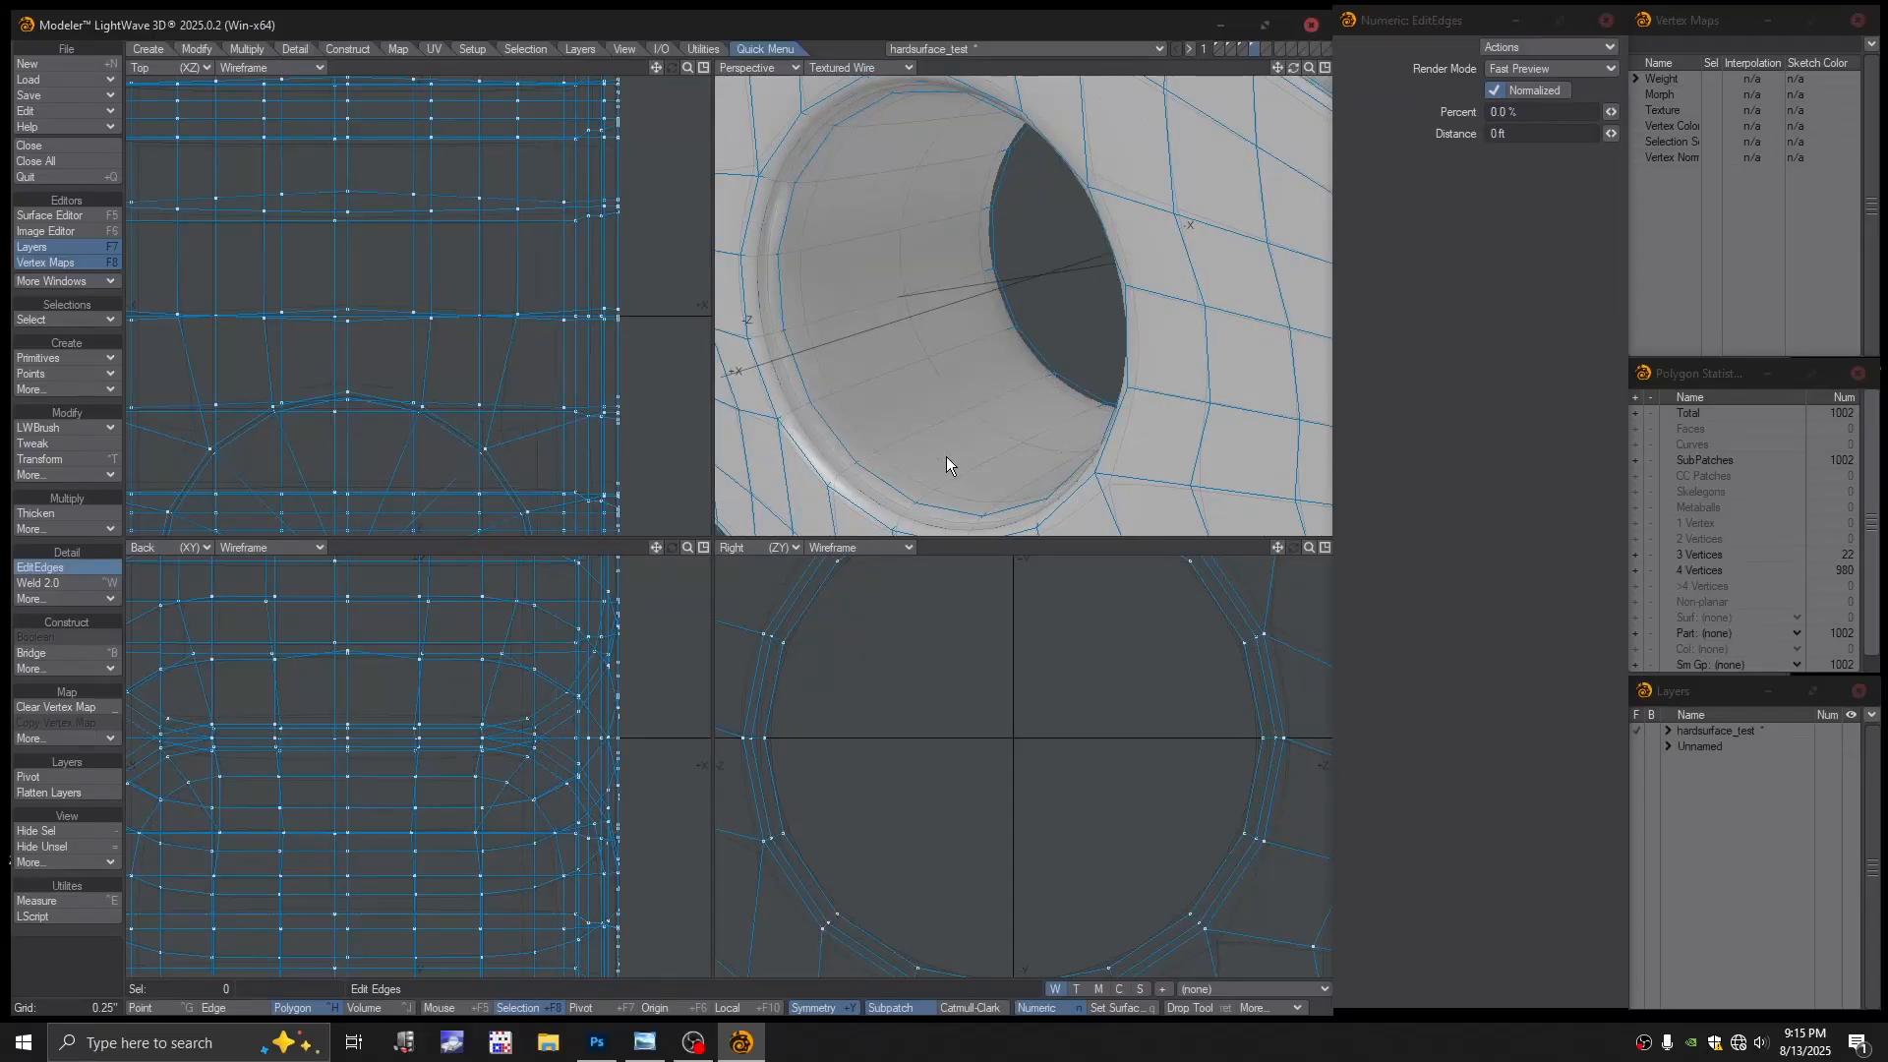
key("Tab")
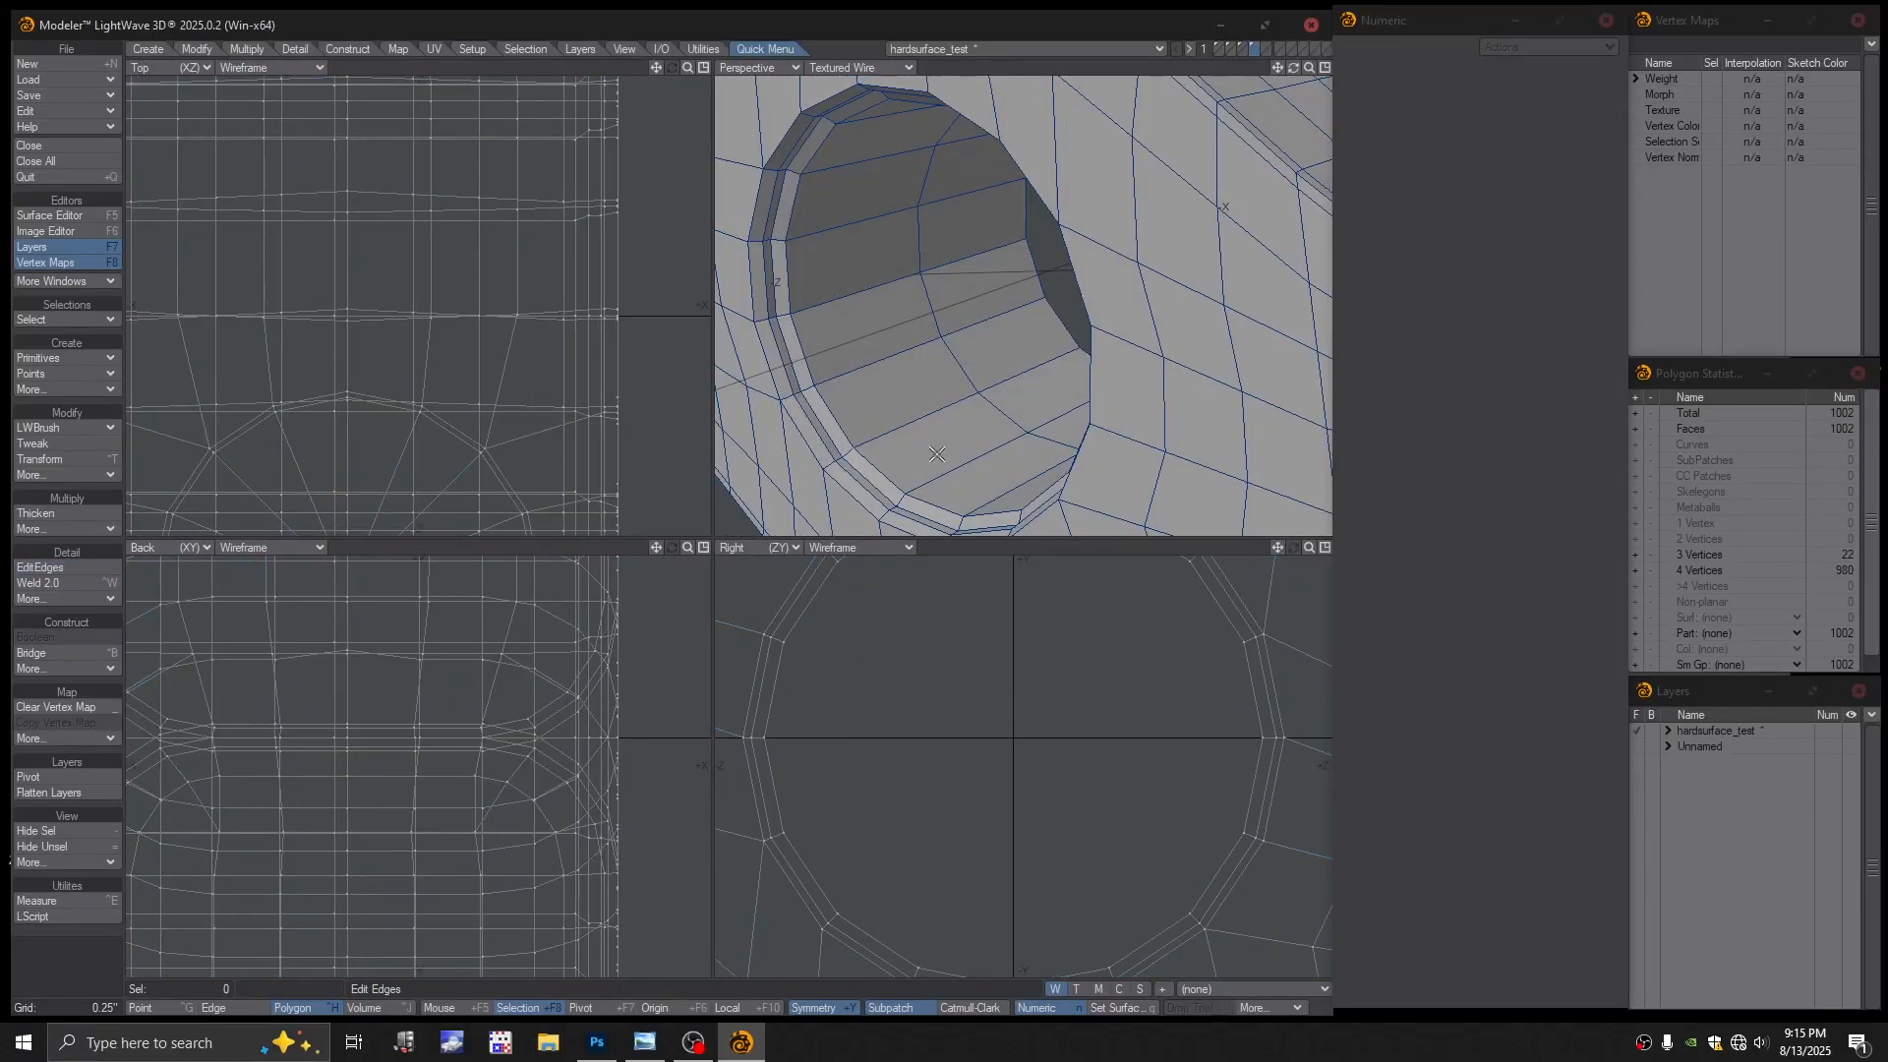
Nudge the rim edge loop slightly along the ring, toggling subpatch to compare
key("Tab")
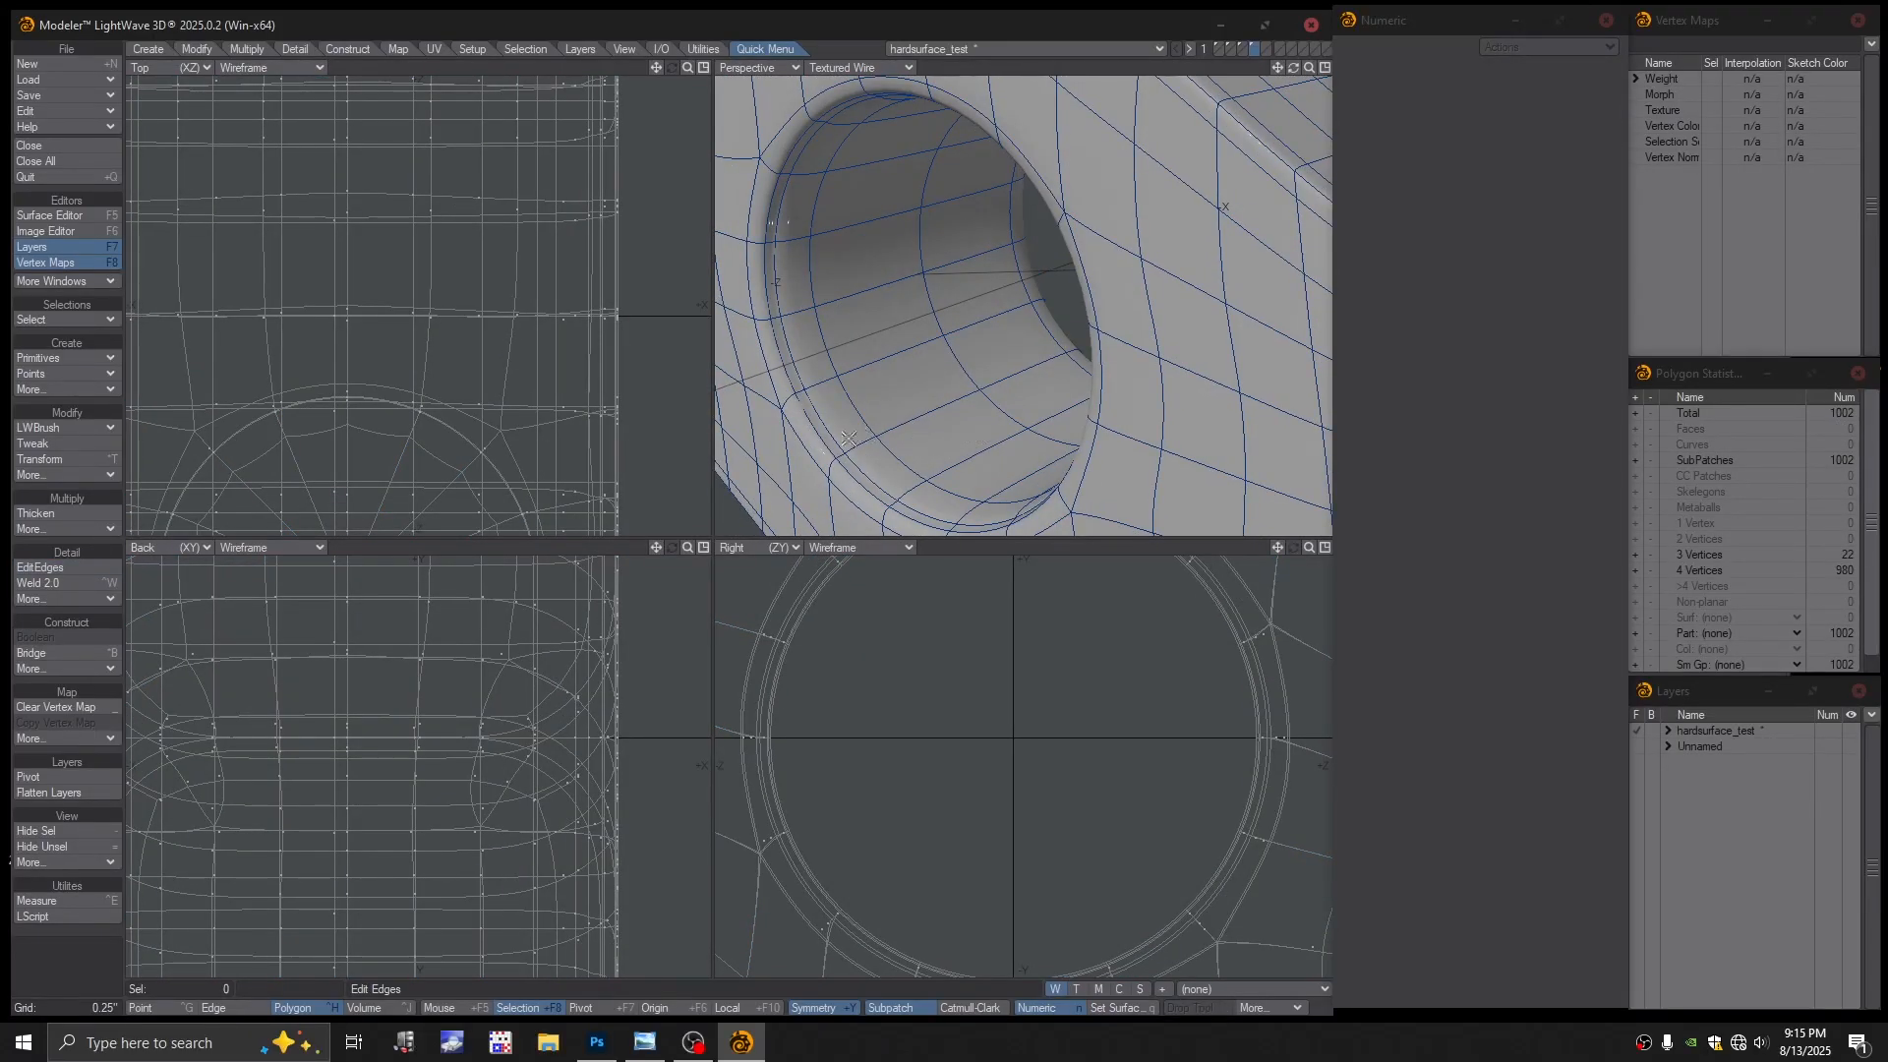
left_click(63, 567)
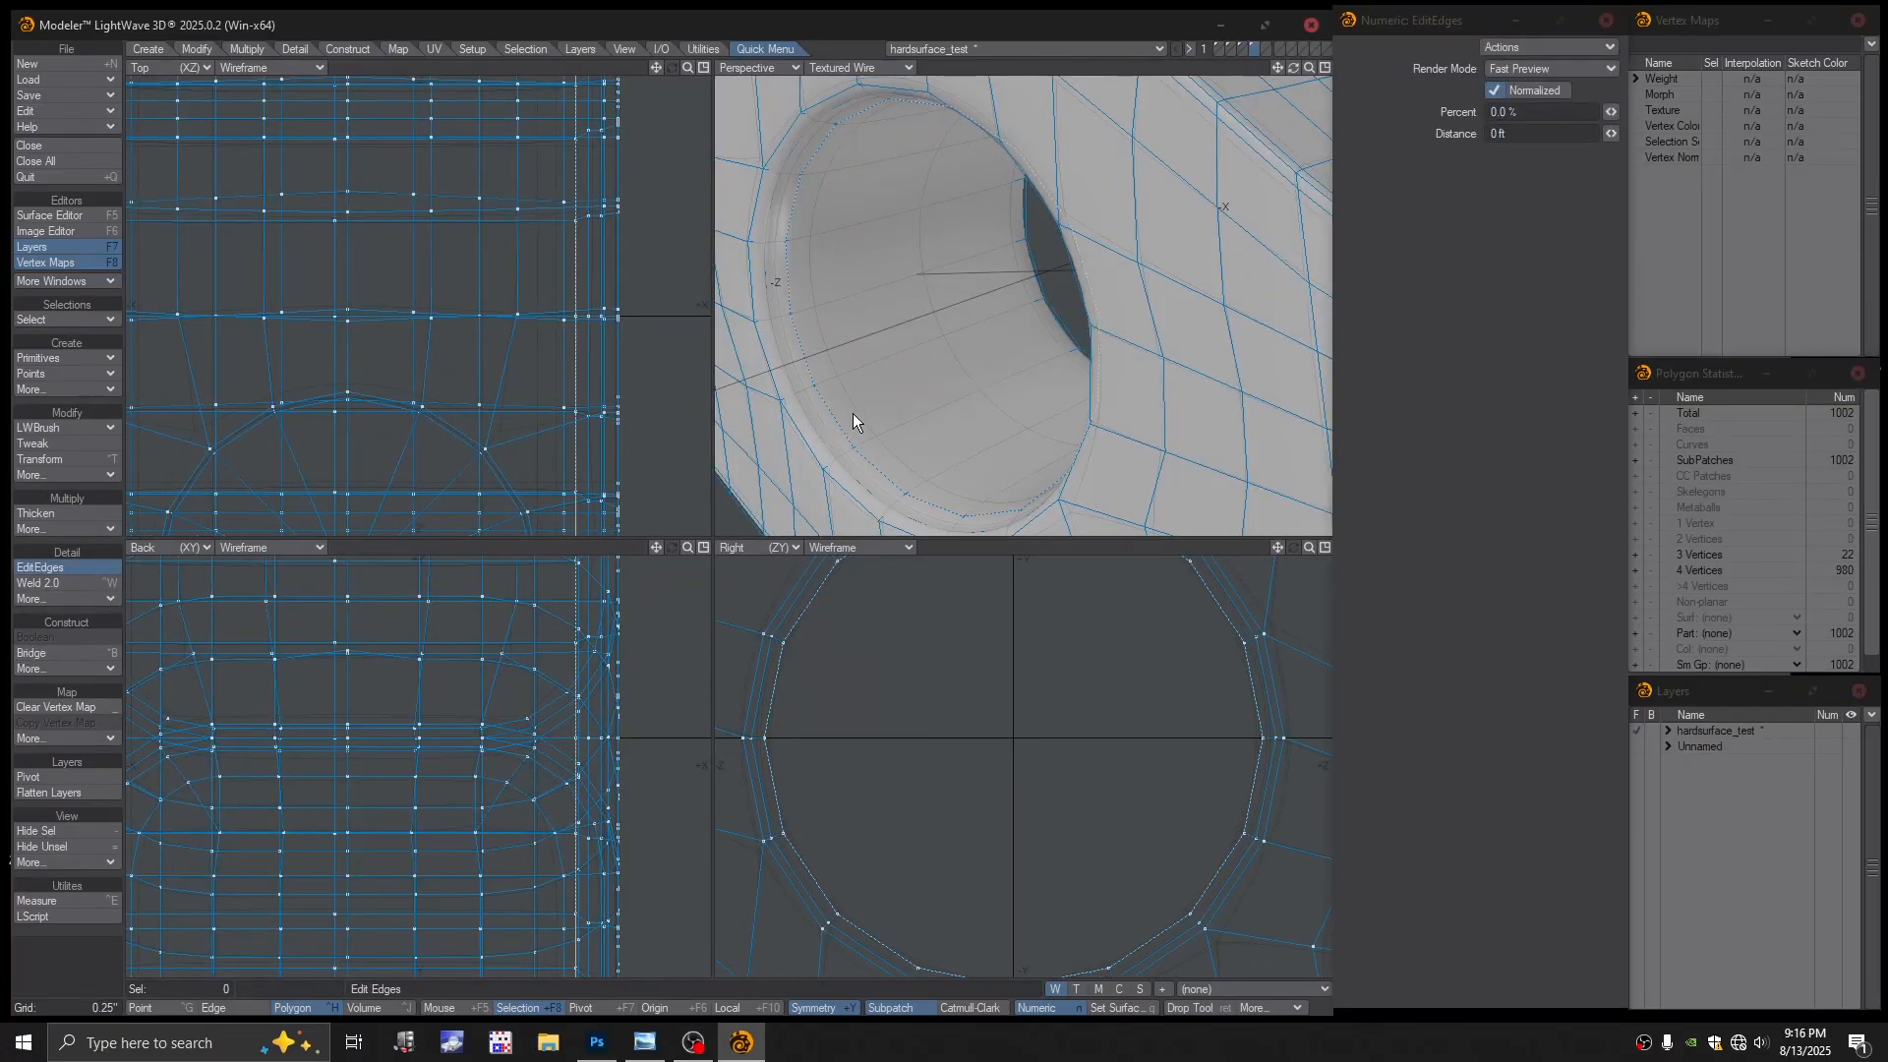
mouse_move(838, 423)
left_mouse_down()
mouse_move(888, 402)
mouse_move(848, 425)
left_mouse_up()
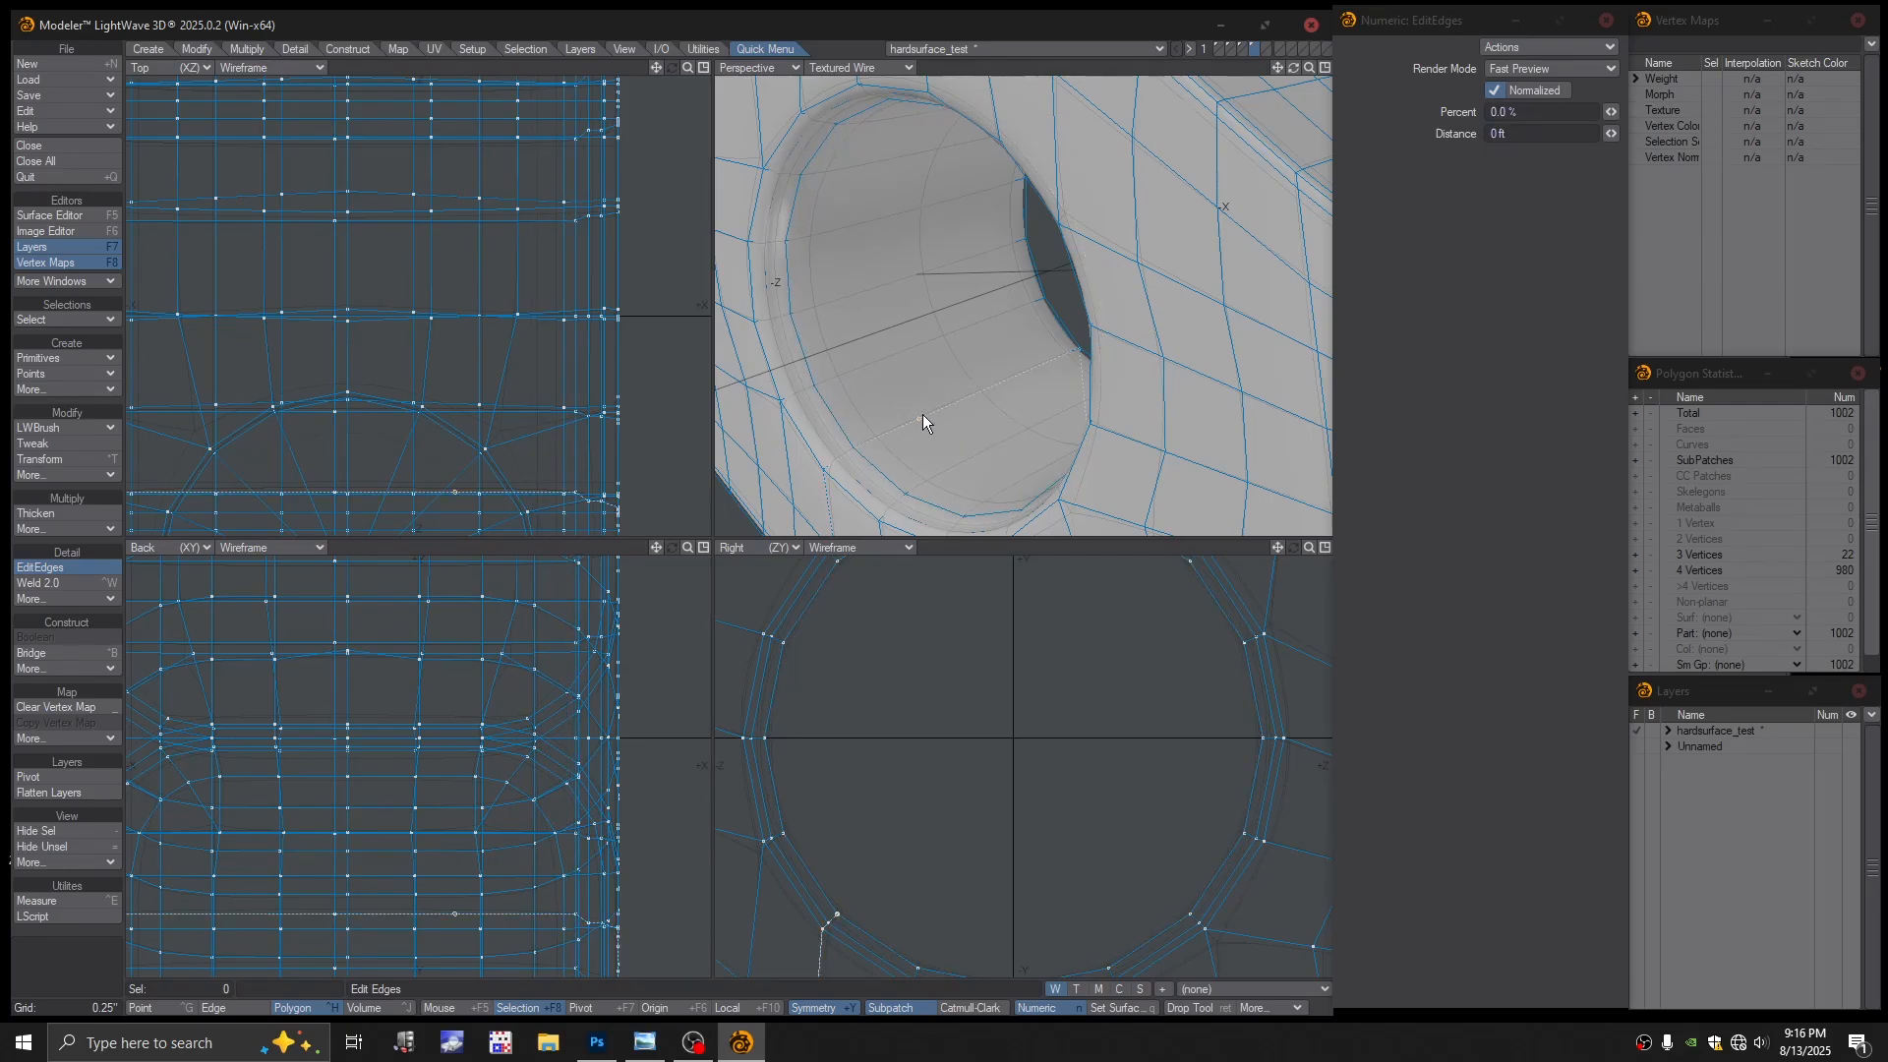
key("Tab")
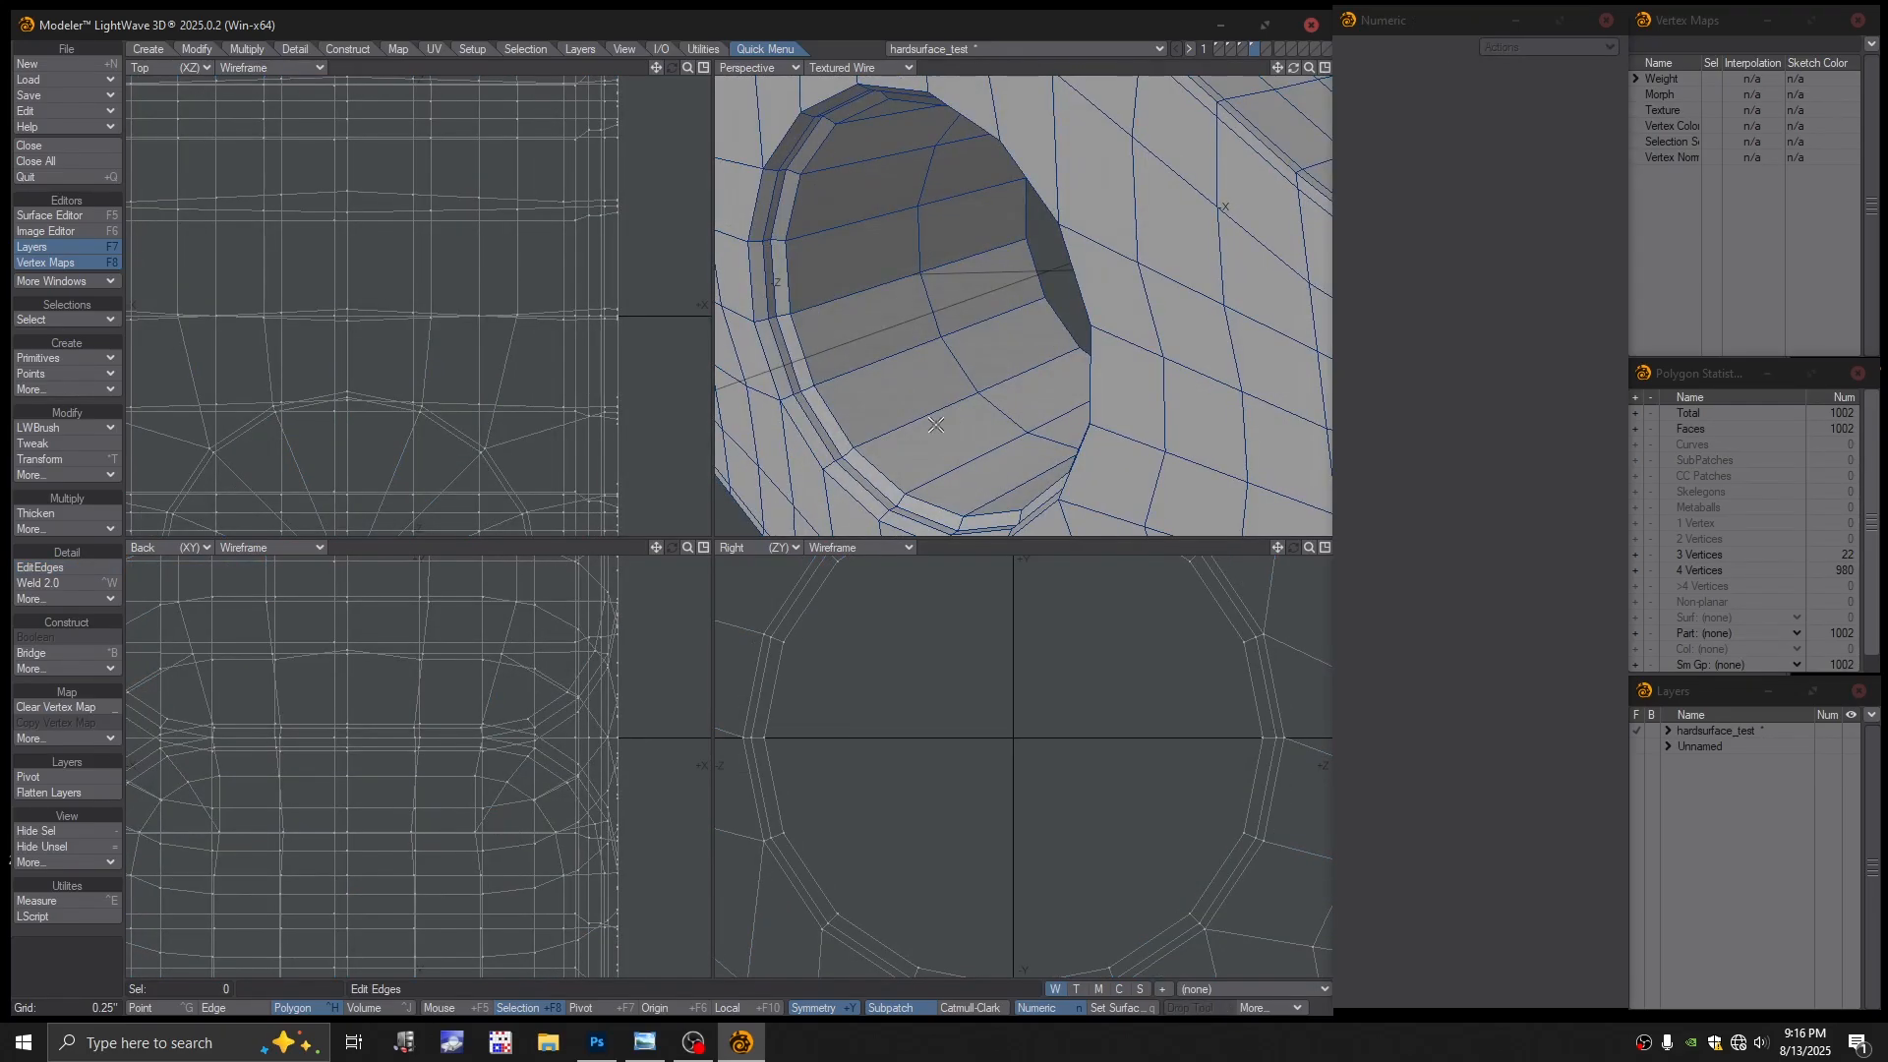
key("Tab")
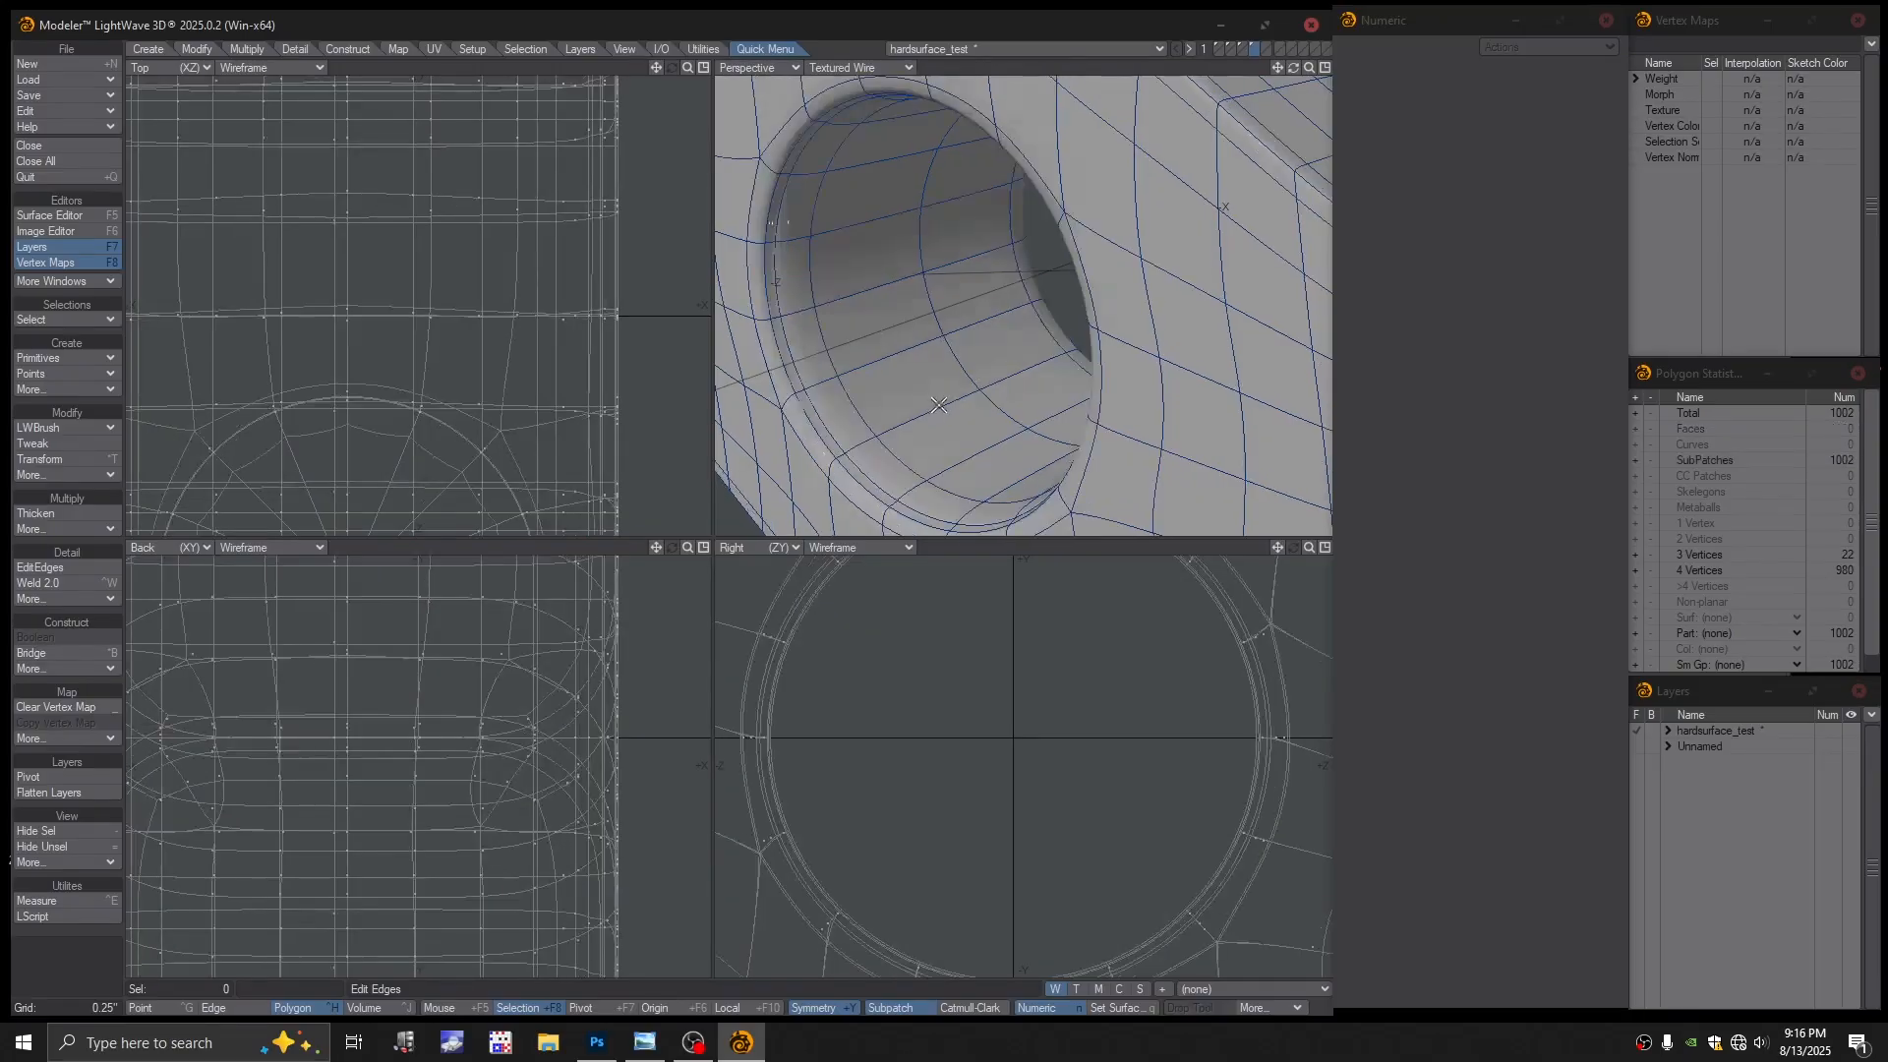
key("Tab")
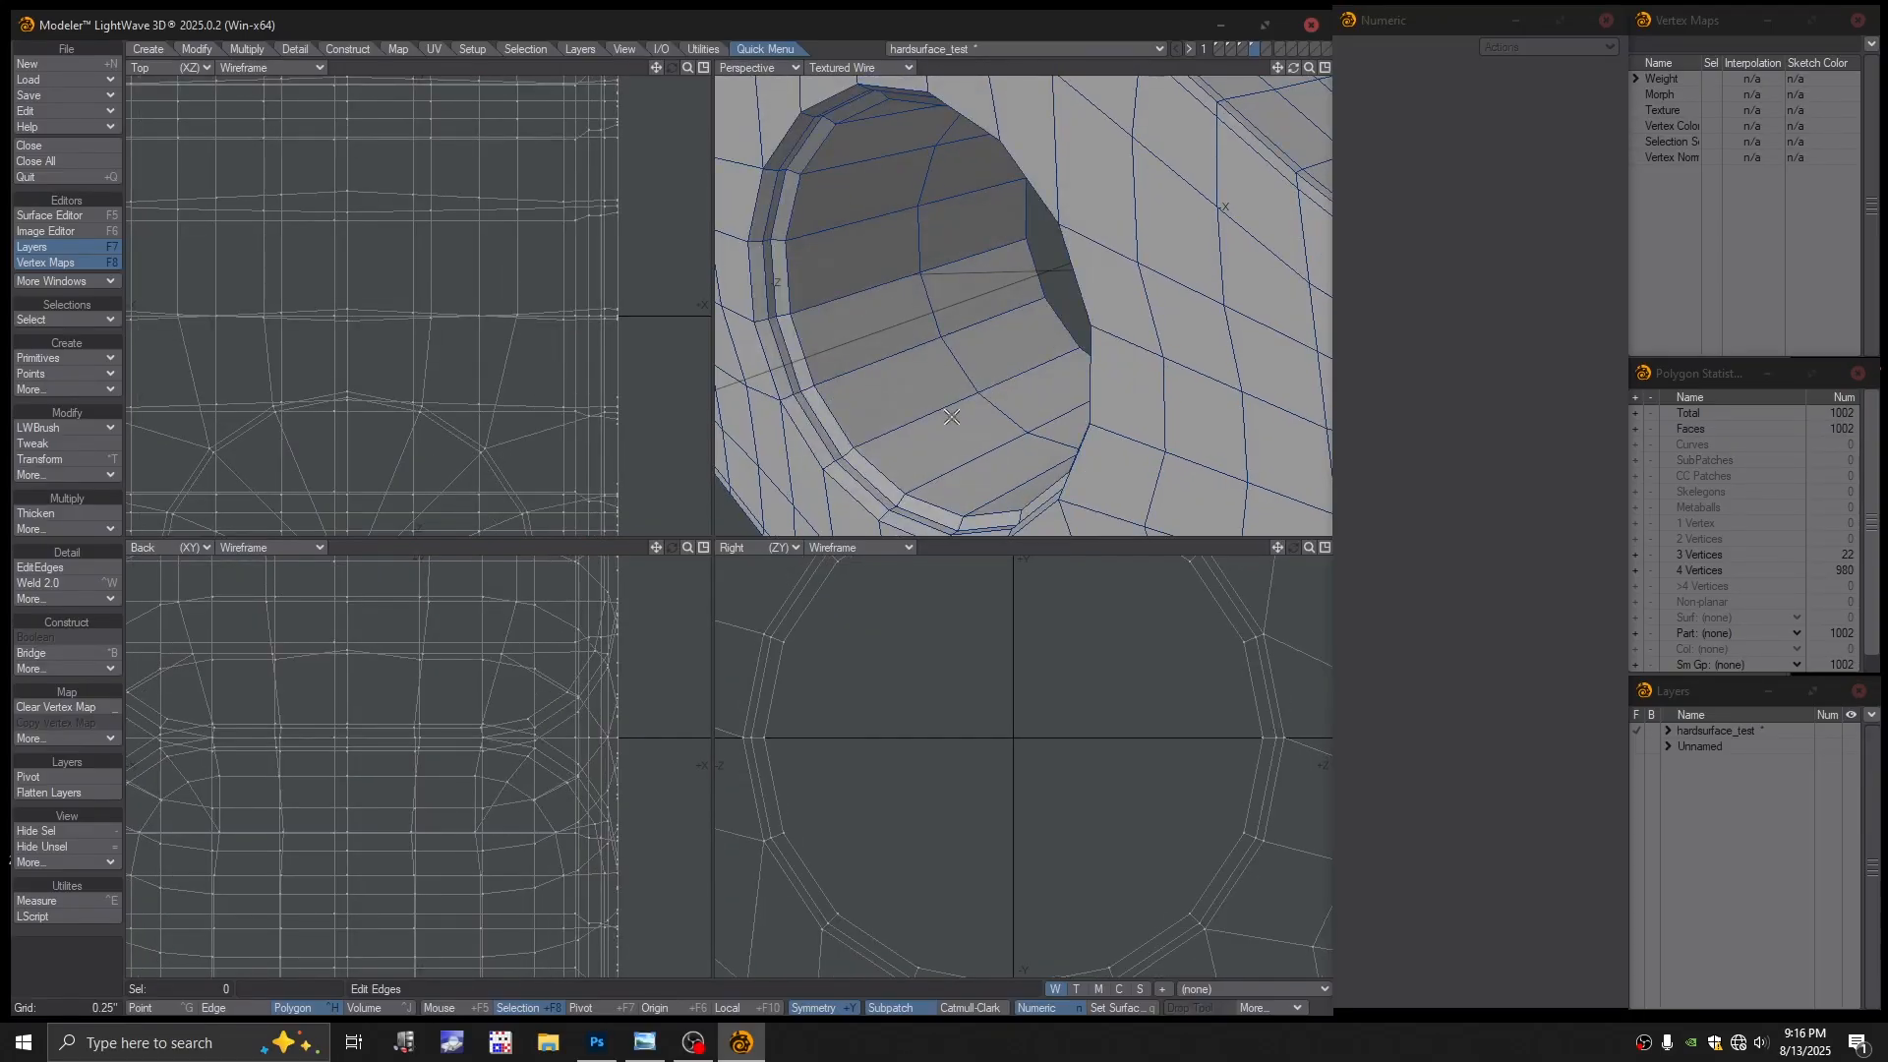
Select the inner tube polygons and shrink the tube's radius about 5%
double_click(951, 417)
left_click_drag(939, 417, 1001, 382)
key("space")
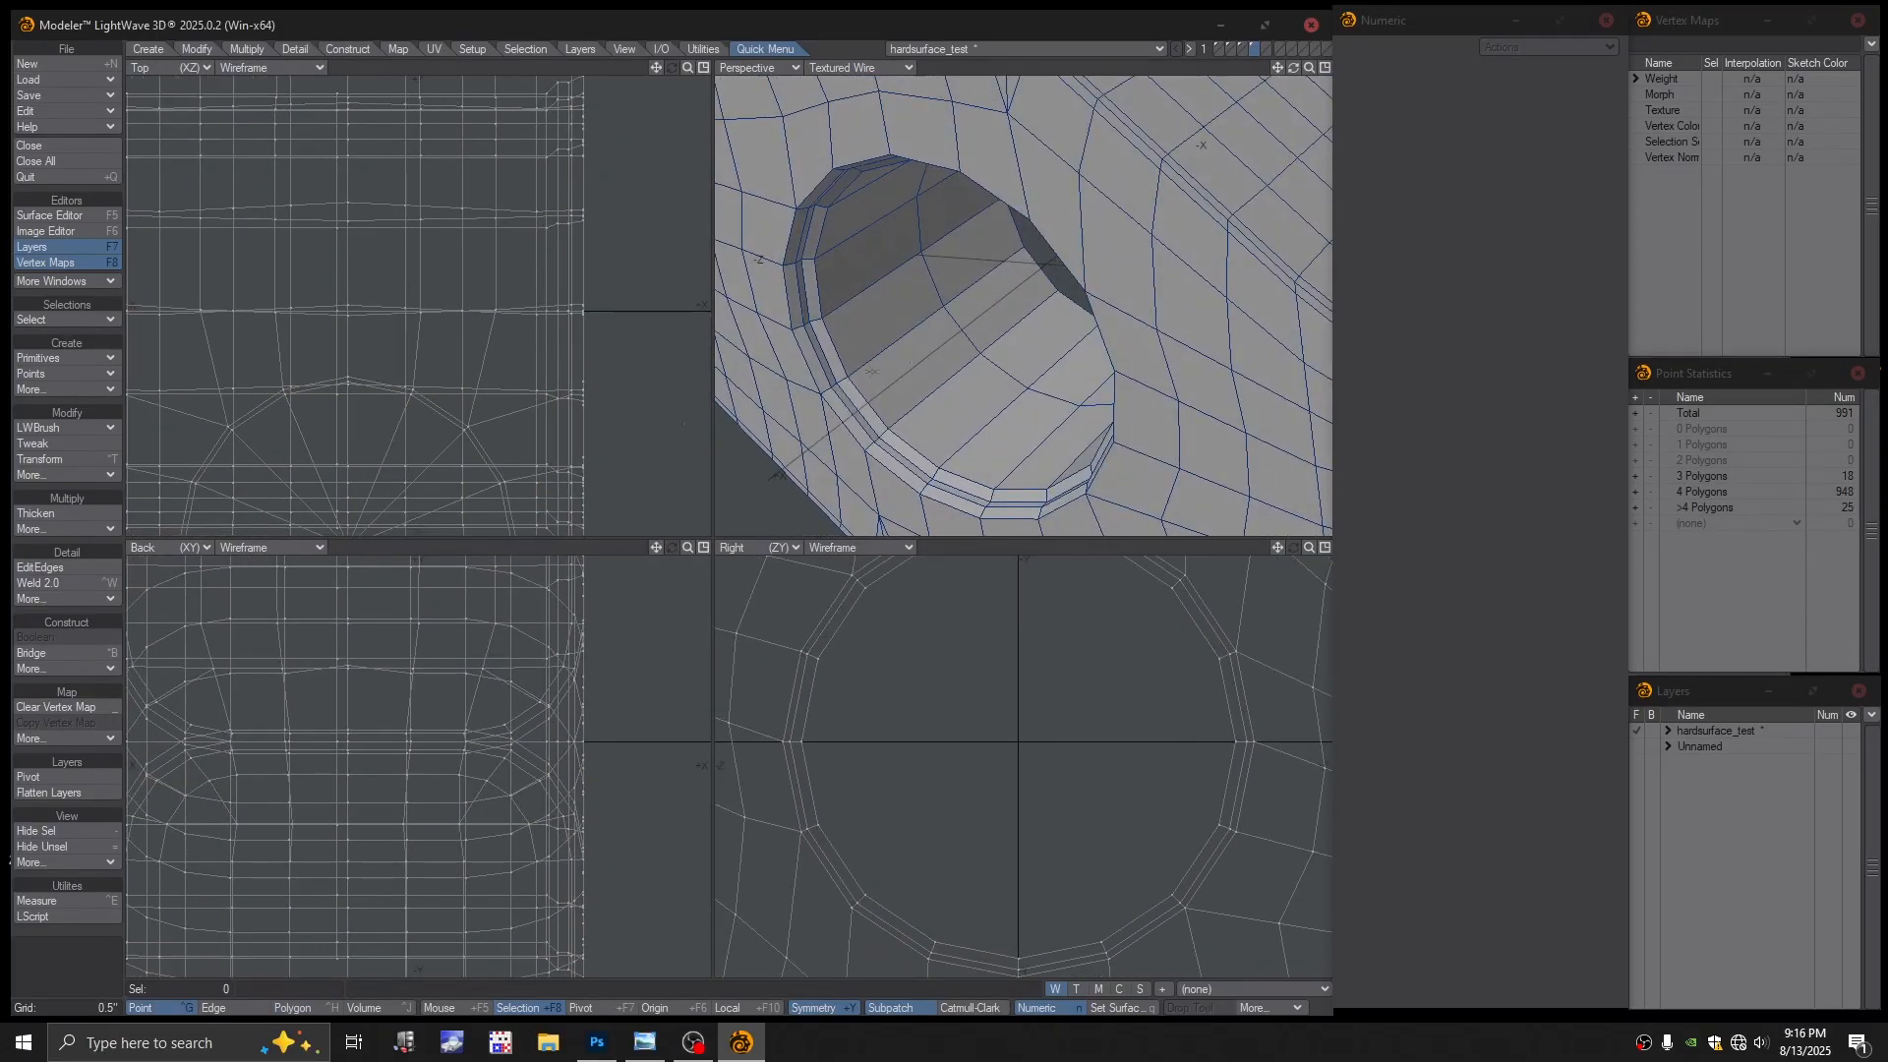
Slide in a new edge loop near the tube's end and preview it smoothed
left_click(61, 568)
left_click_drag(881, 358, 757, 454)
key("space")
key("Tab")
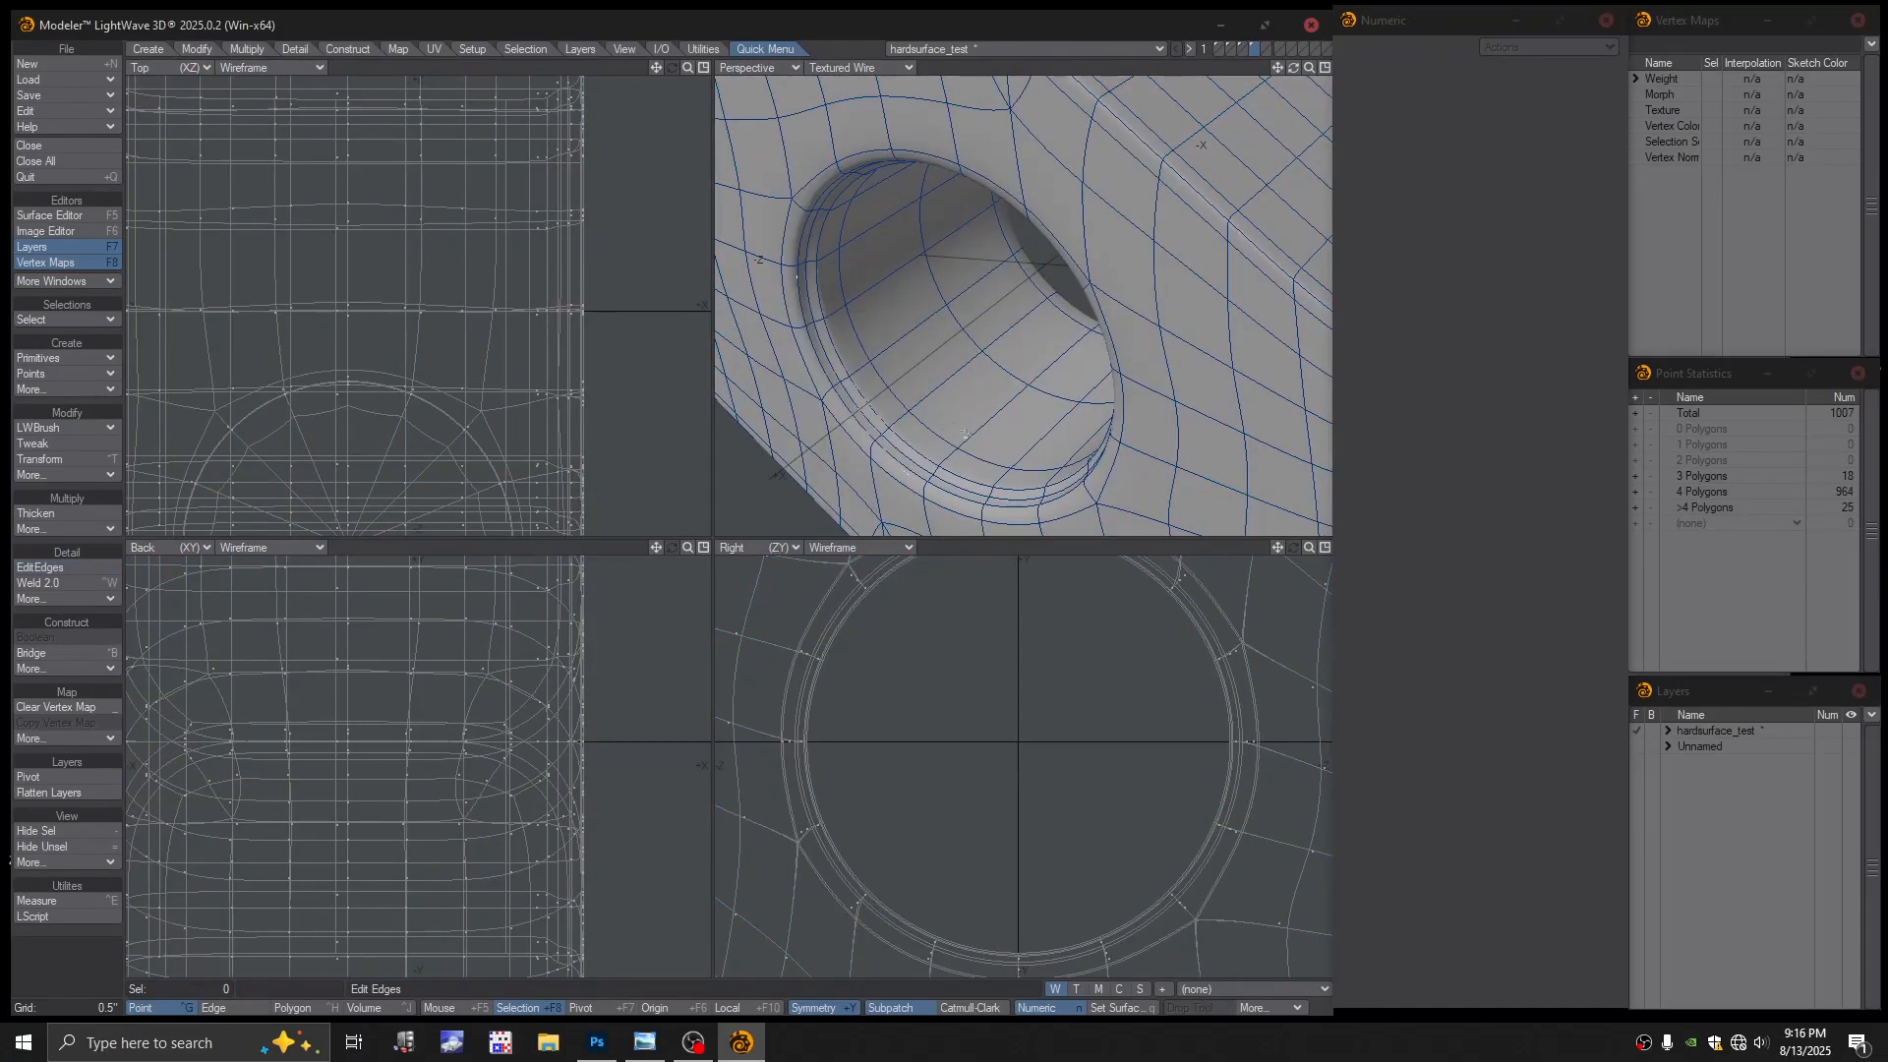
mouse_move(978, 423)
left_mouse_down("alt")
mouse_move(968, 330)
mouse_move(954, 360)
mouse_move(1044, 340)
mouse_move(952, 340)
left_mouse_up("alt")
scroll(954, 361, "down", 1)
scroll(977, 348, "down", 1)
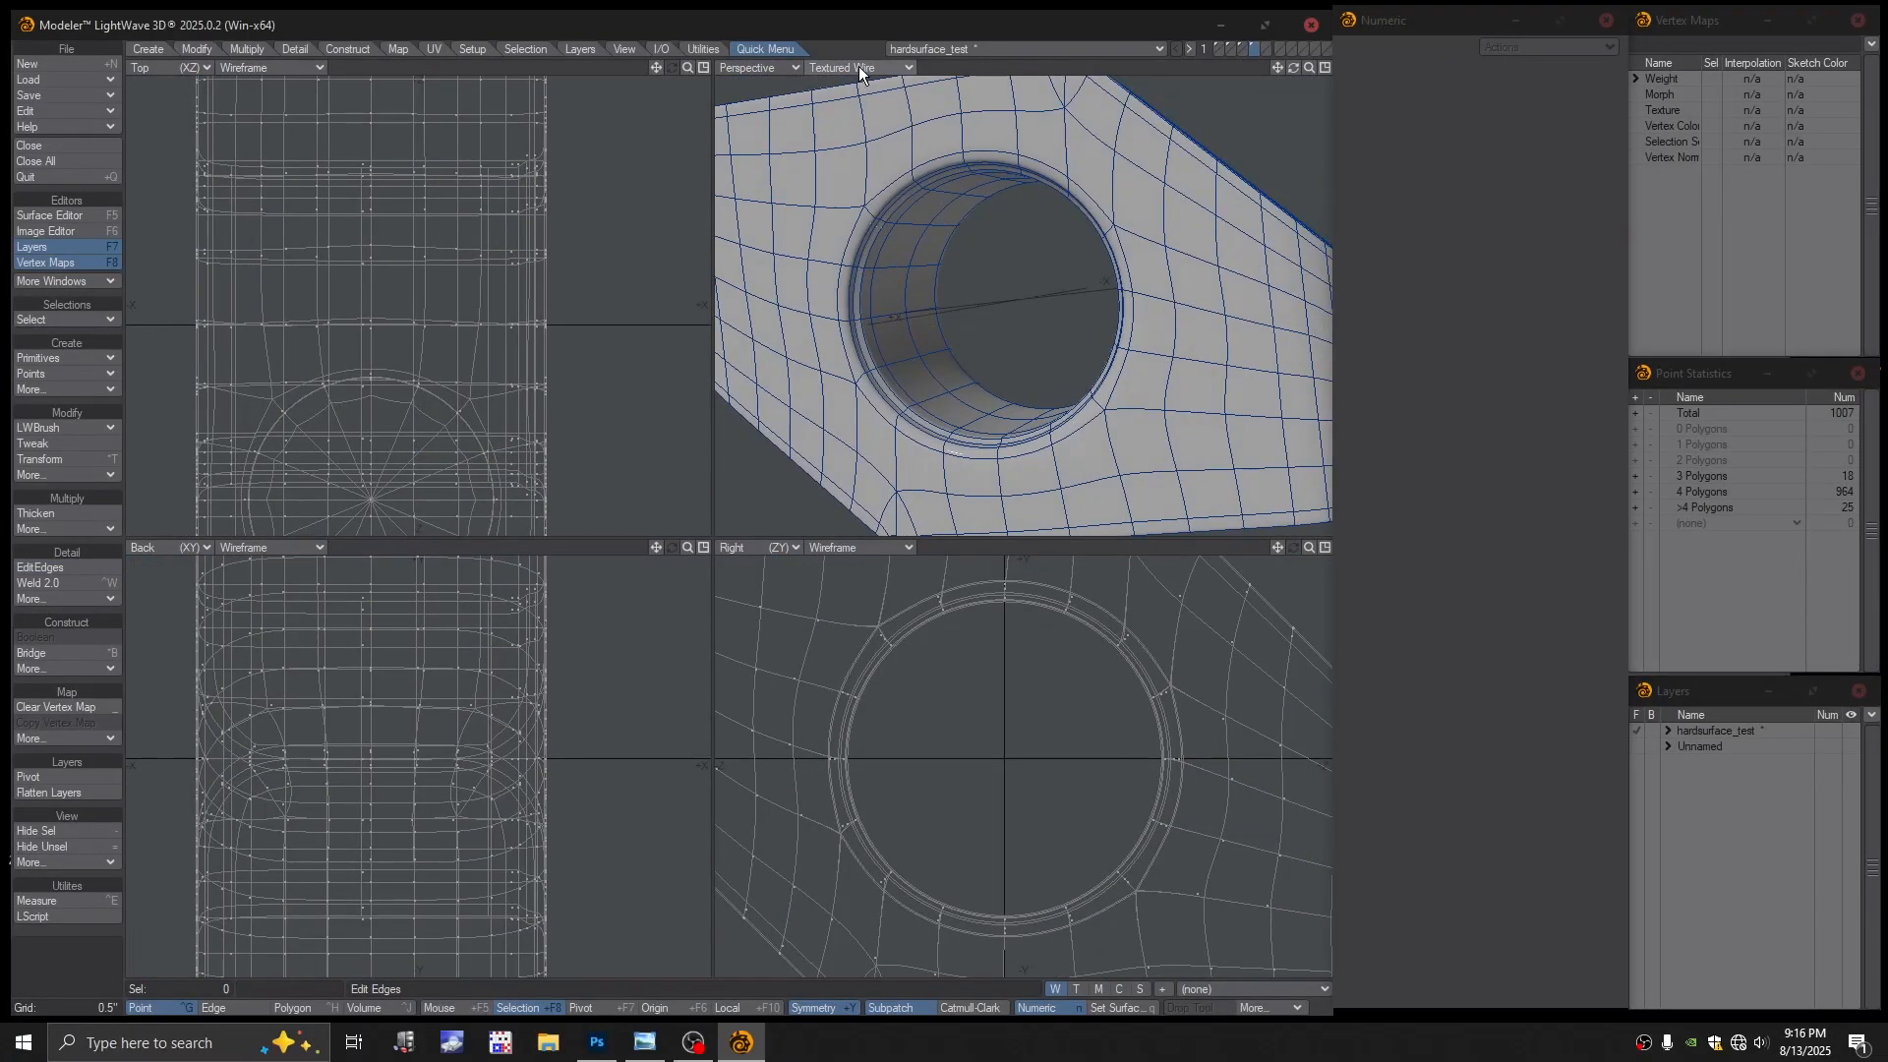
Compare Textured Wire and Texture shading on the smoothed block, orbiting to the top recess
left_click(859, 67)
left_click(843, 153)
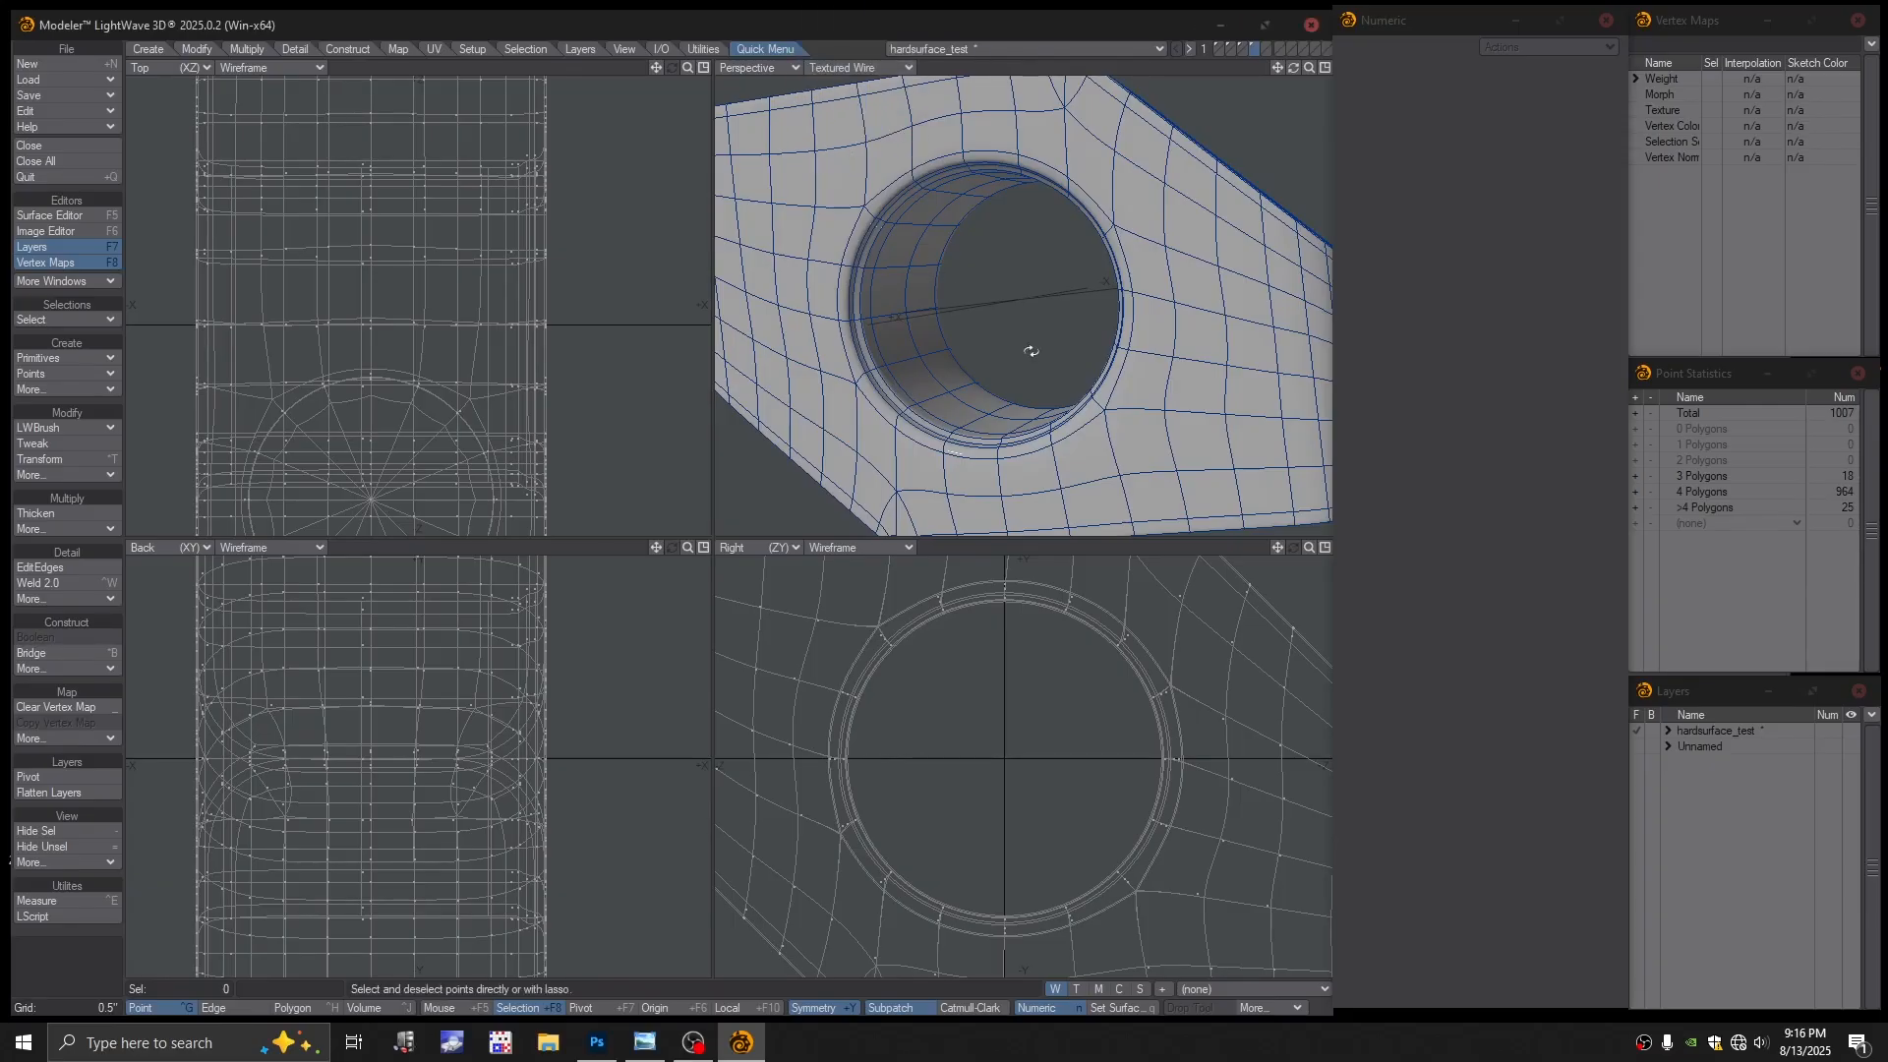
left_click(850, 68)
left_click(835, 138)
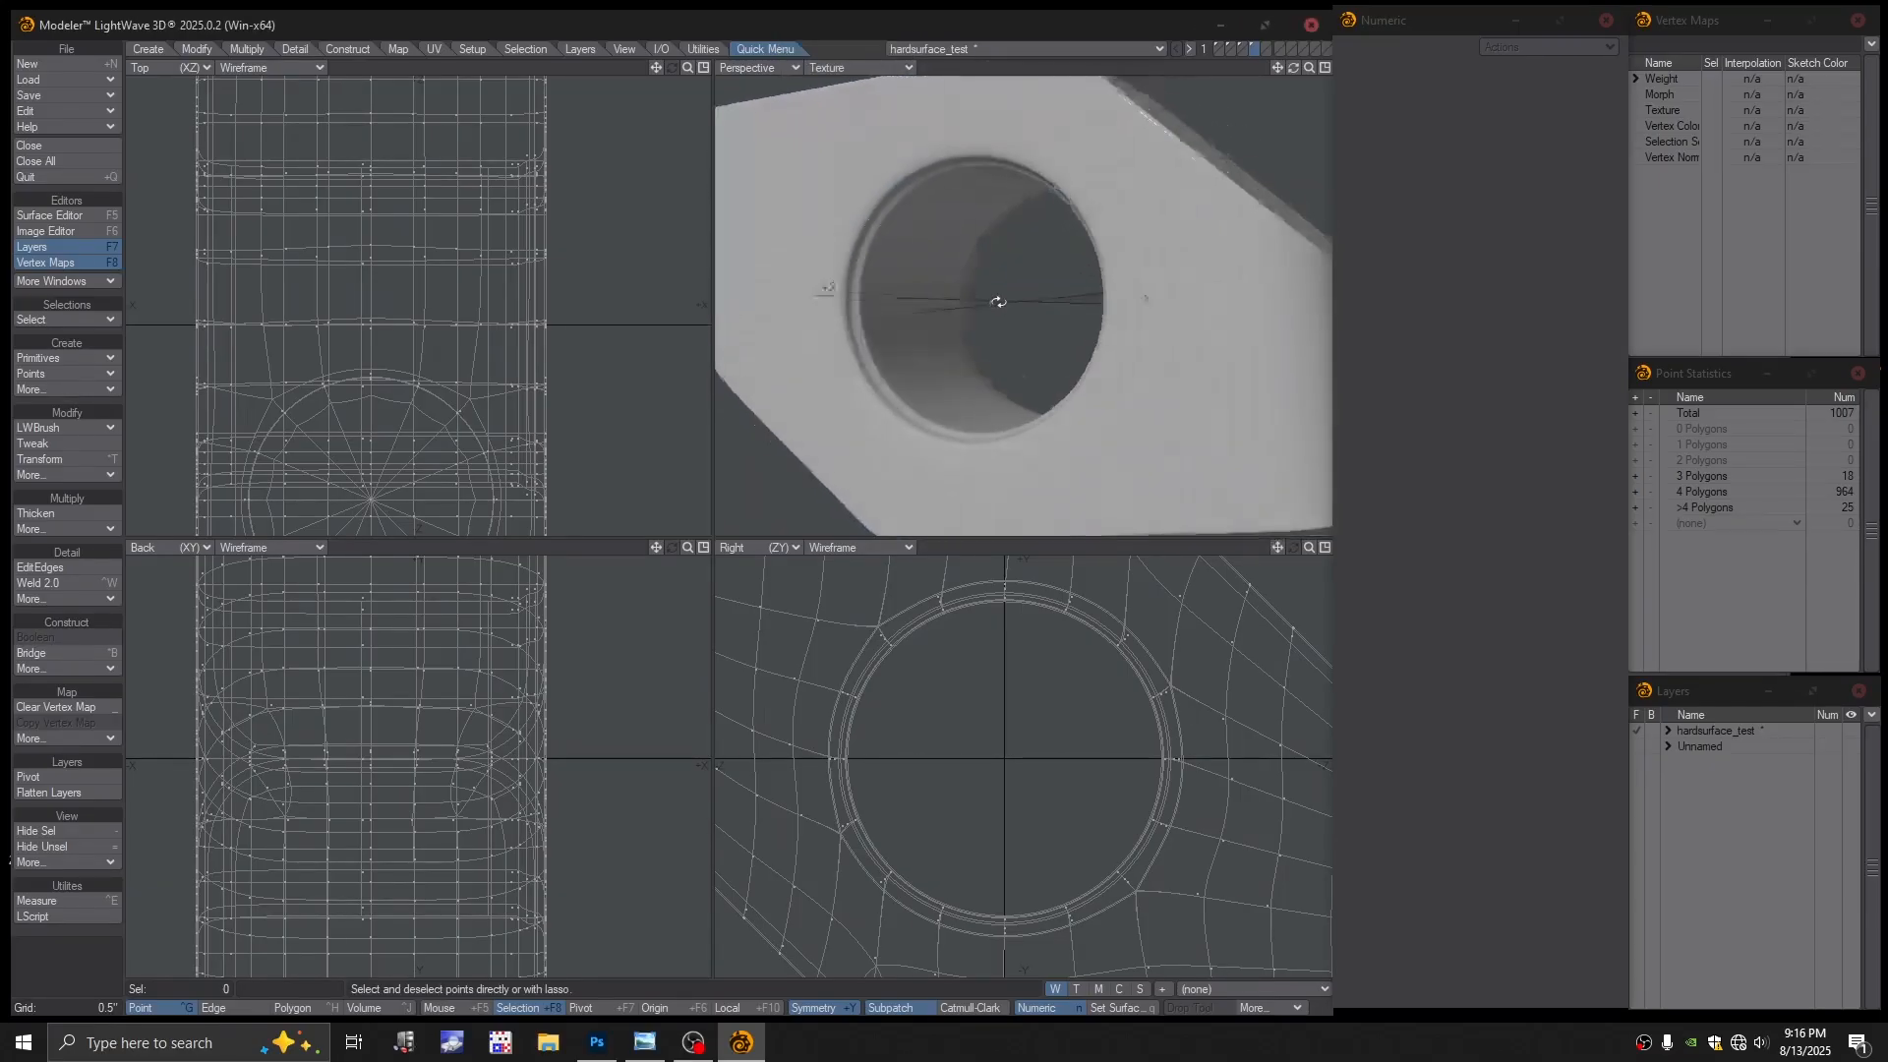
scroll(995, 299, "down", 1)
left_click_drag(995, 300, 1030, 317, "alt")
scroll(1040, 352, "down", 1)
scroll(1033, 344, "up", 2)
scroll(1082, 383, "up", 1)
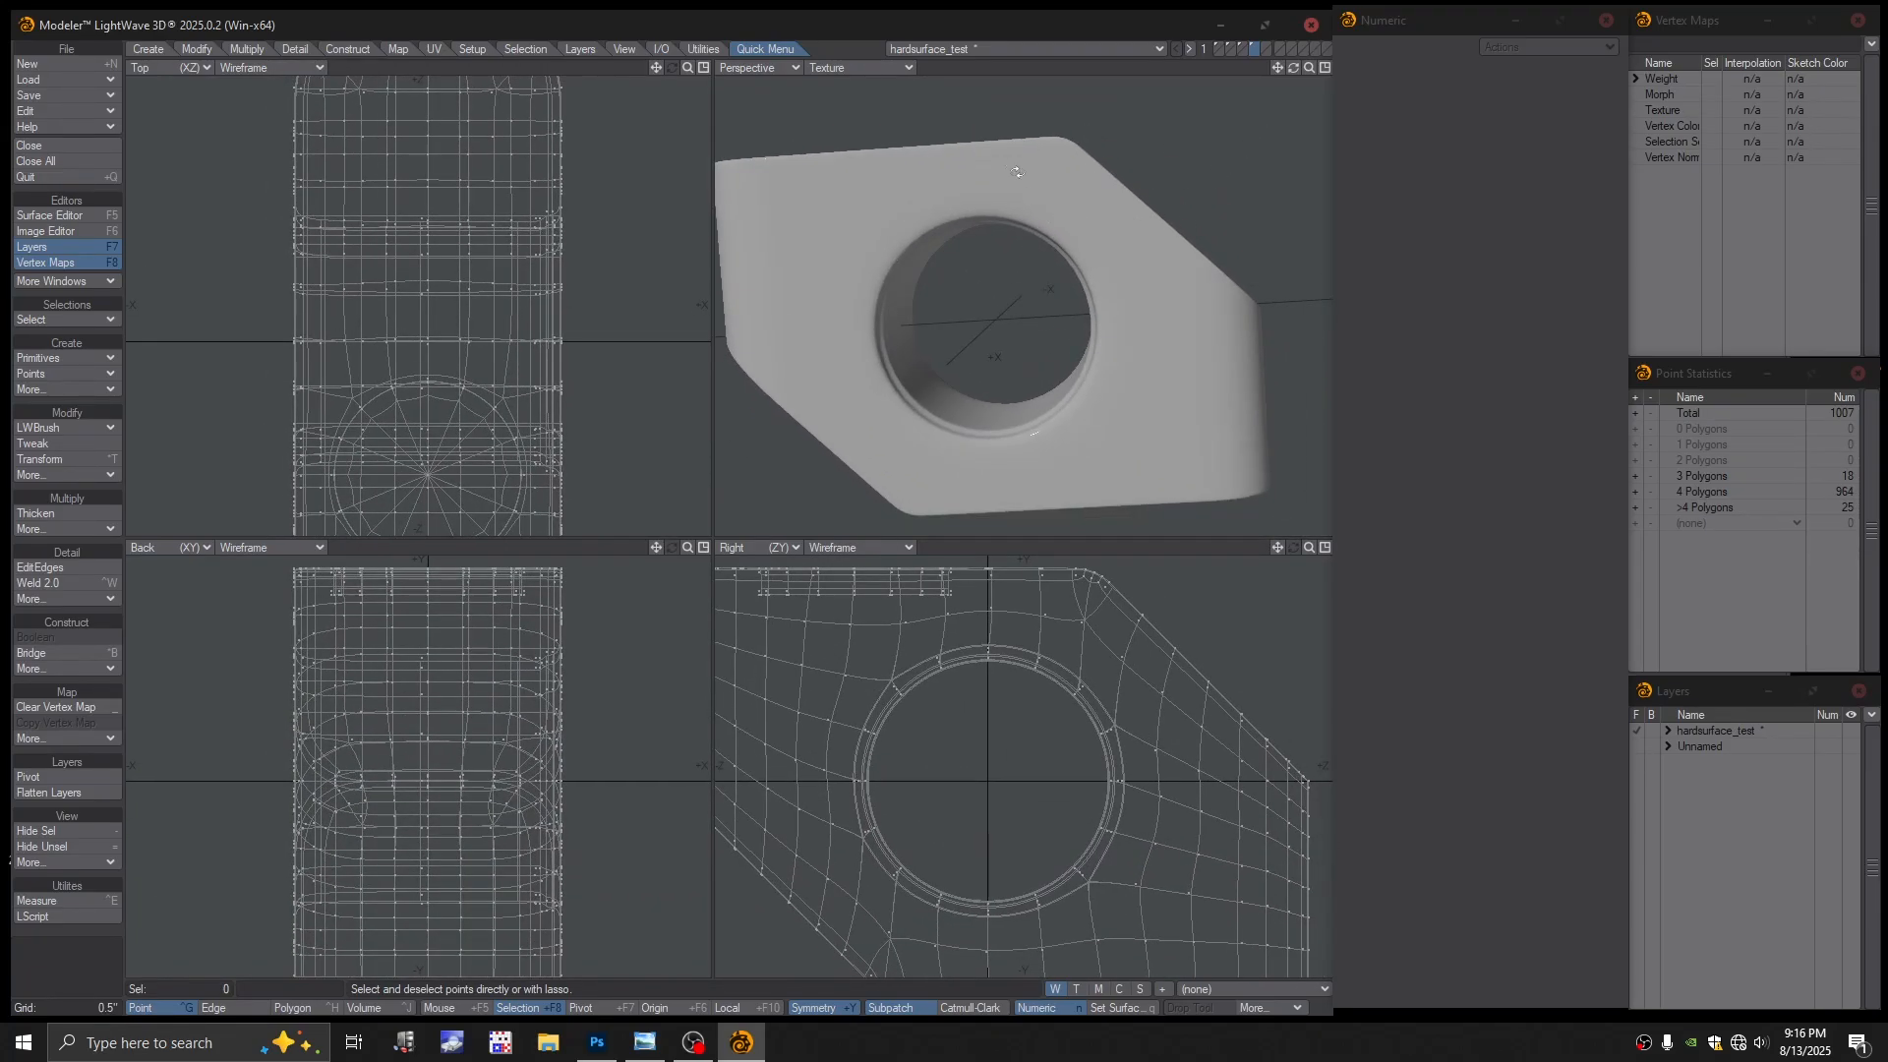
left_click_drag(1017, 172, 993, 226, "alt")
Return to Textured Wire, turn subpatch off, and zoom in on the top pocket's cage
left_click(859, 67)
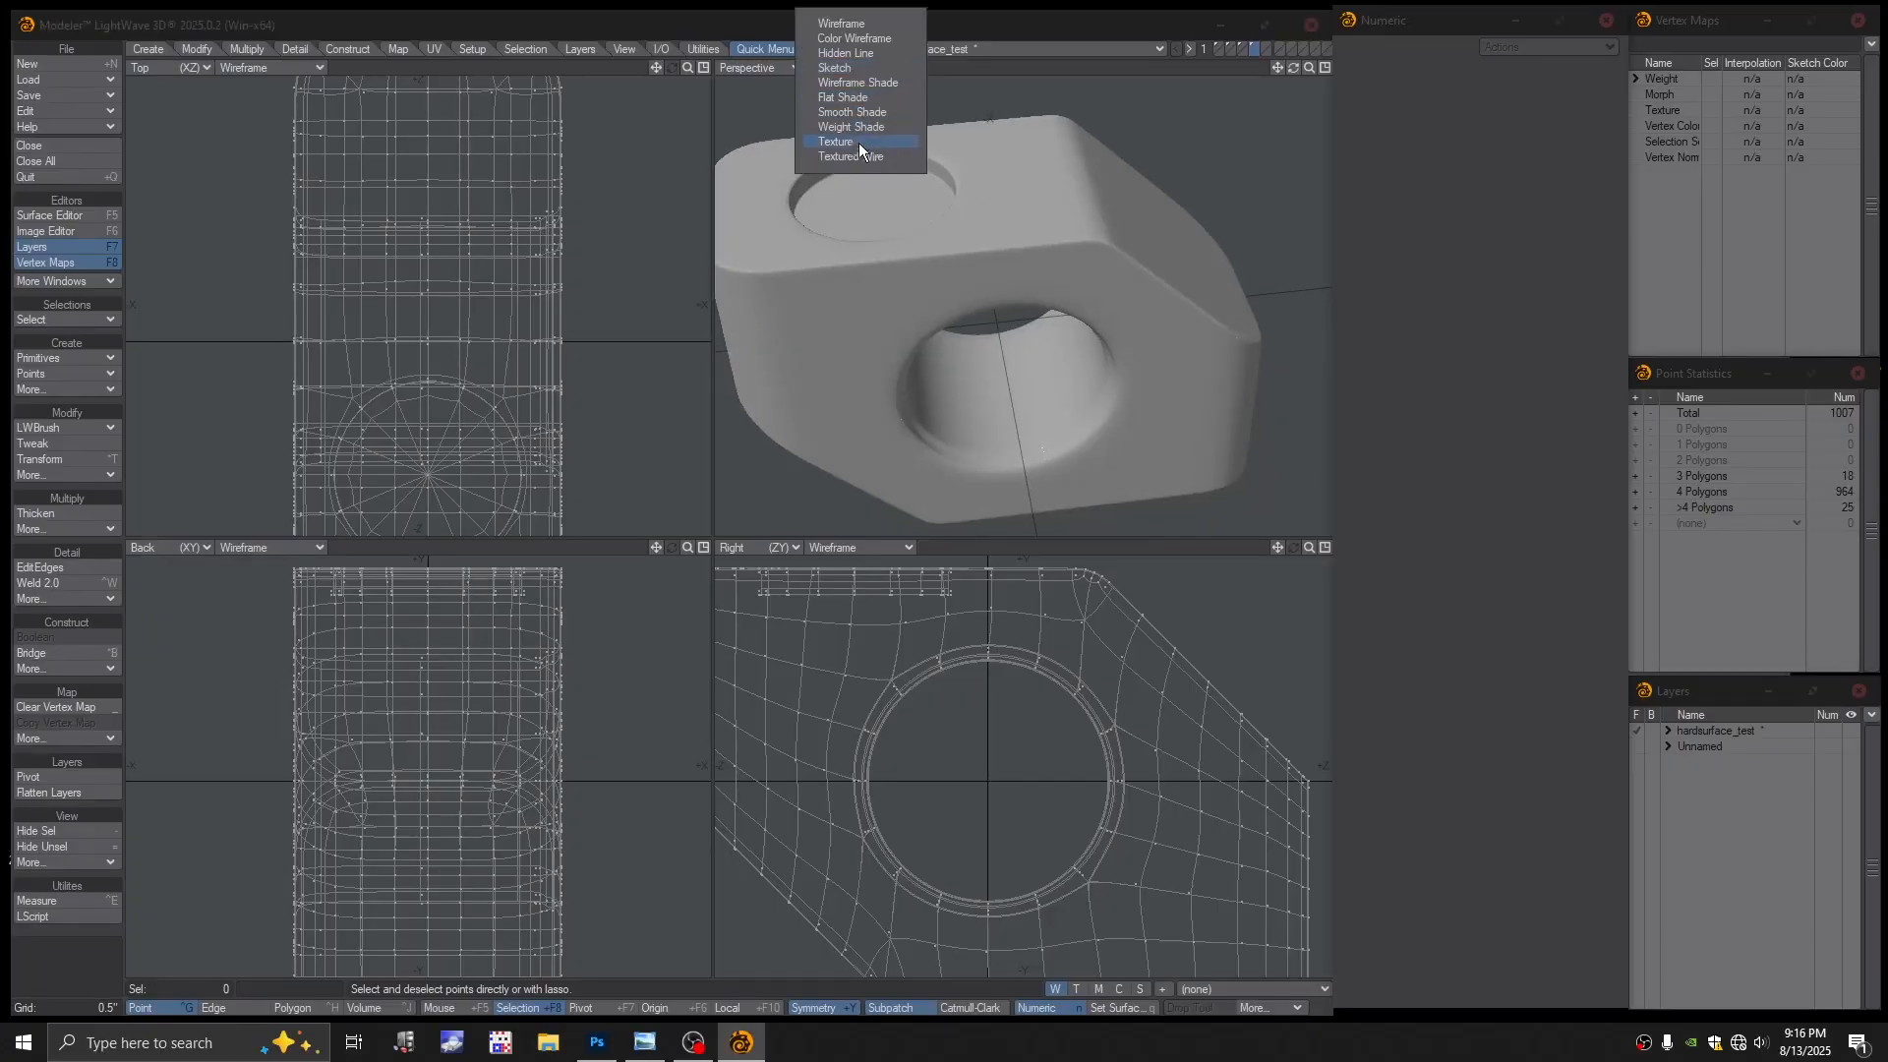
left_click(855, 156)
scroll(1046, 286, "up", 3)
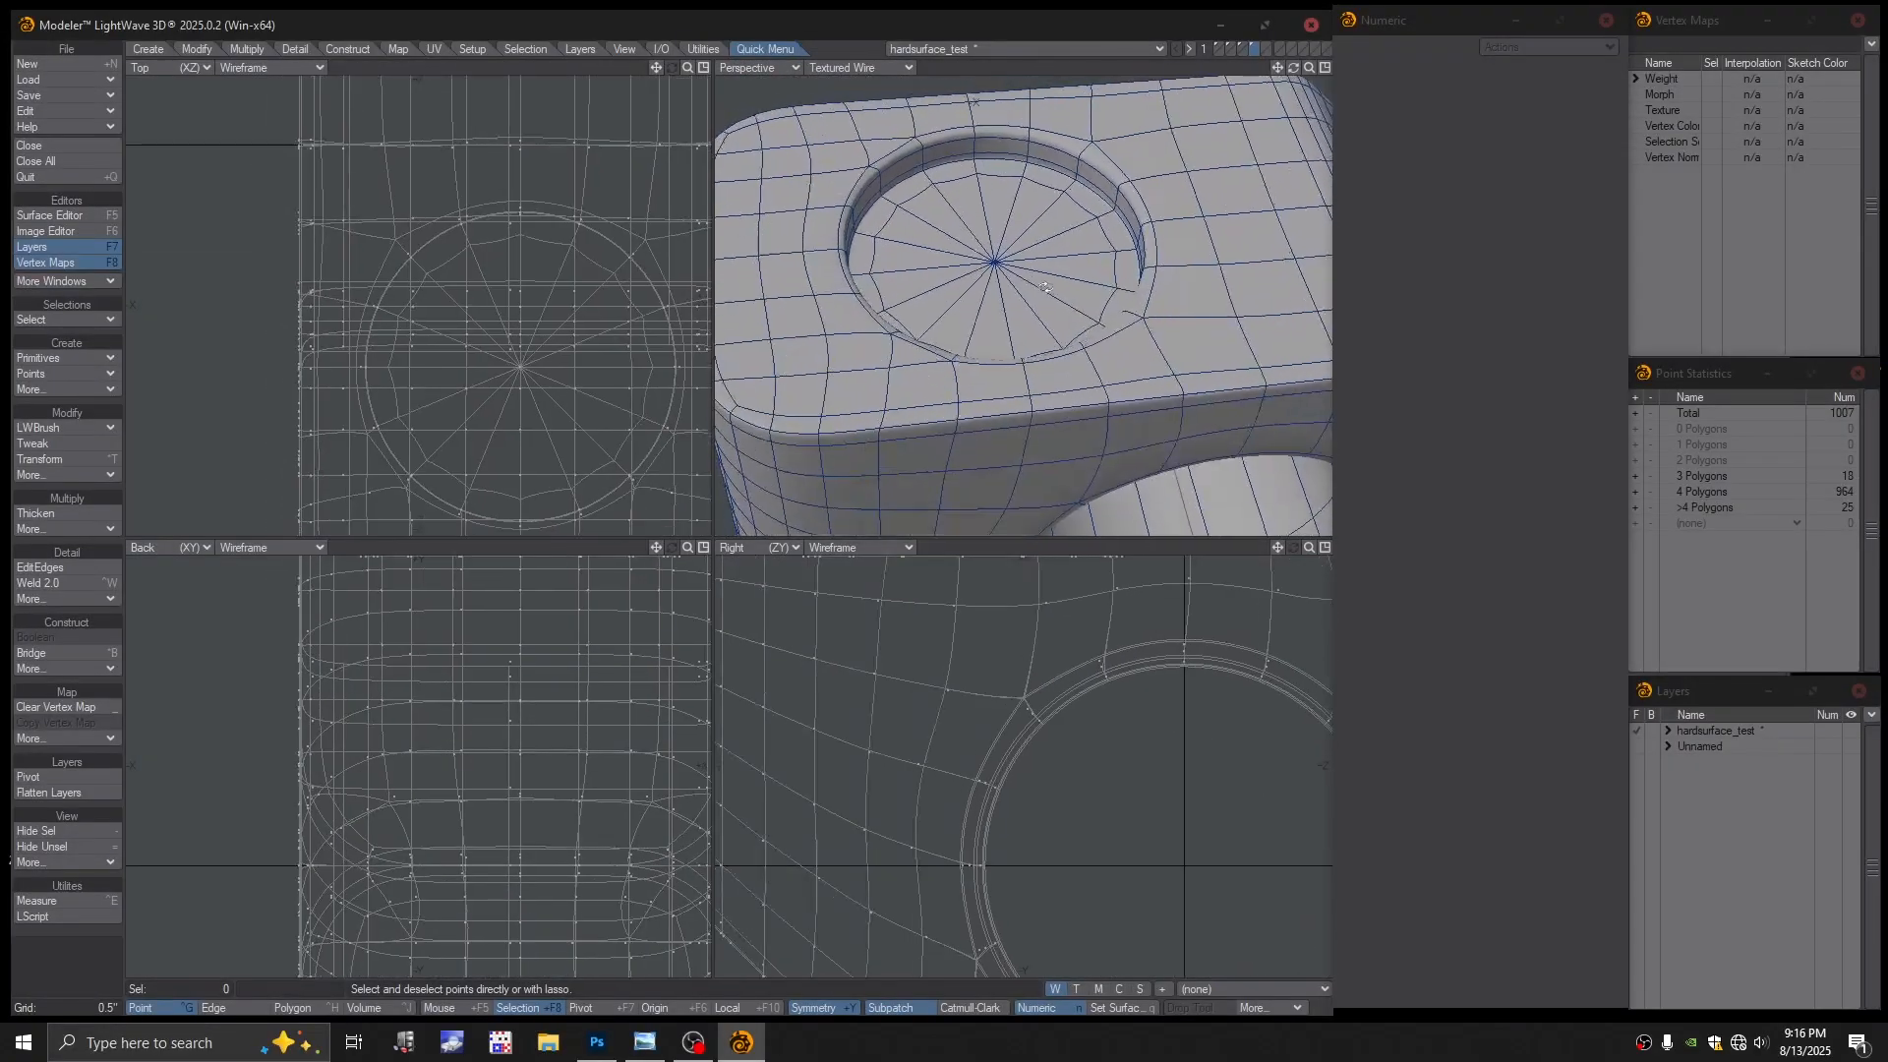
key("Tab")
left_click_drag(1045, 287, 1038, 297, "alt")
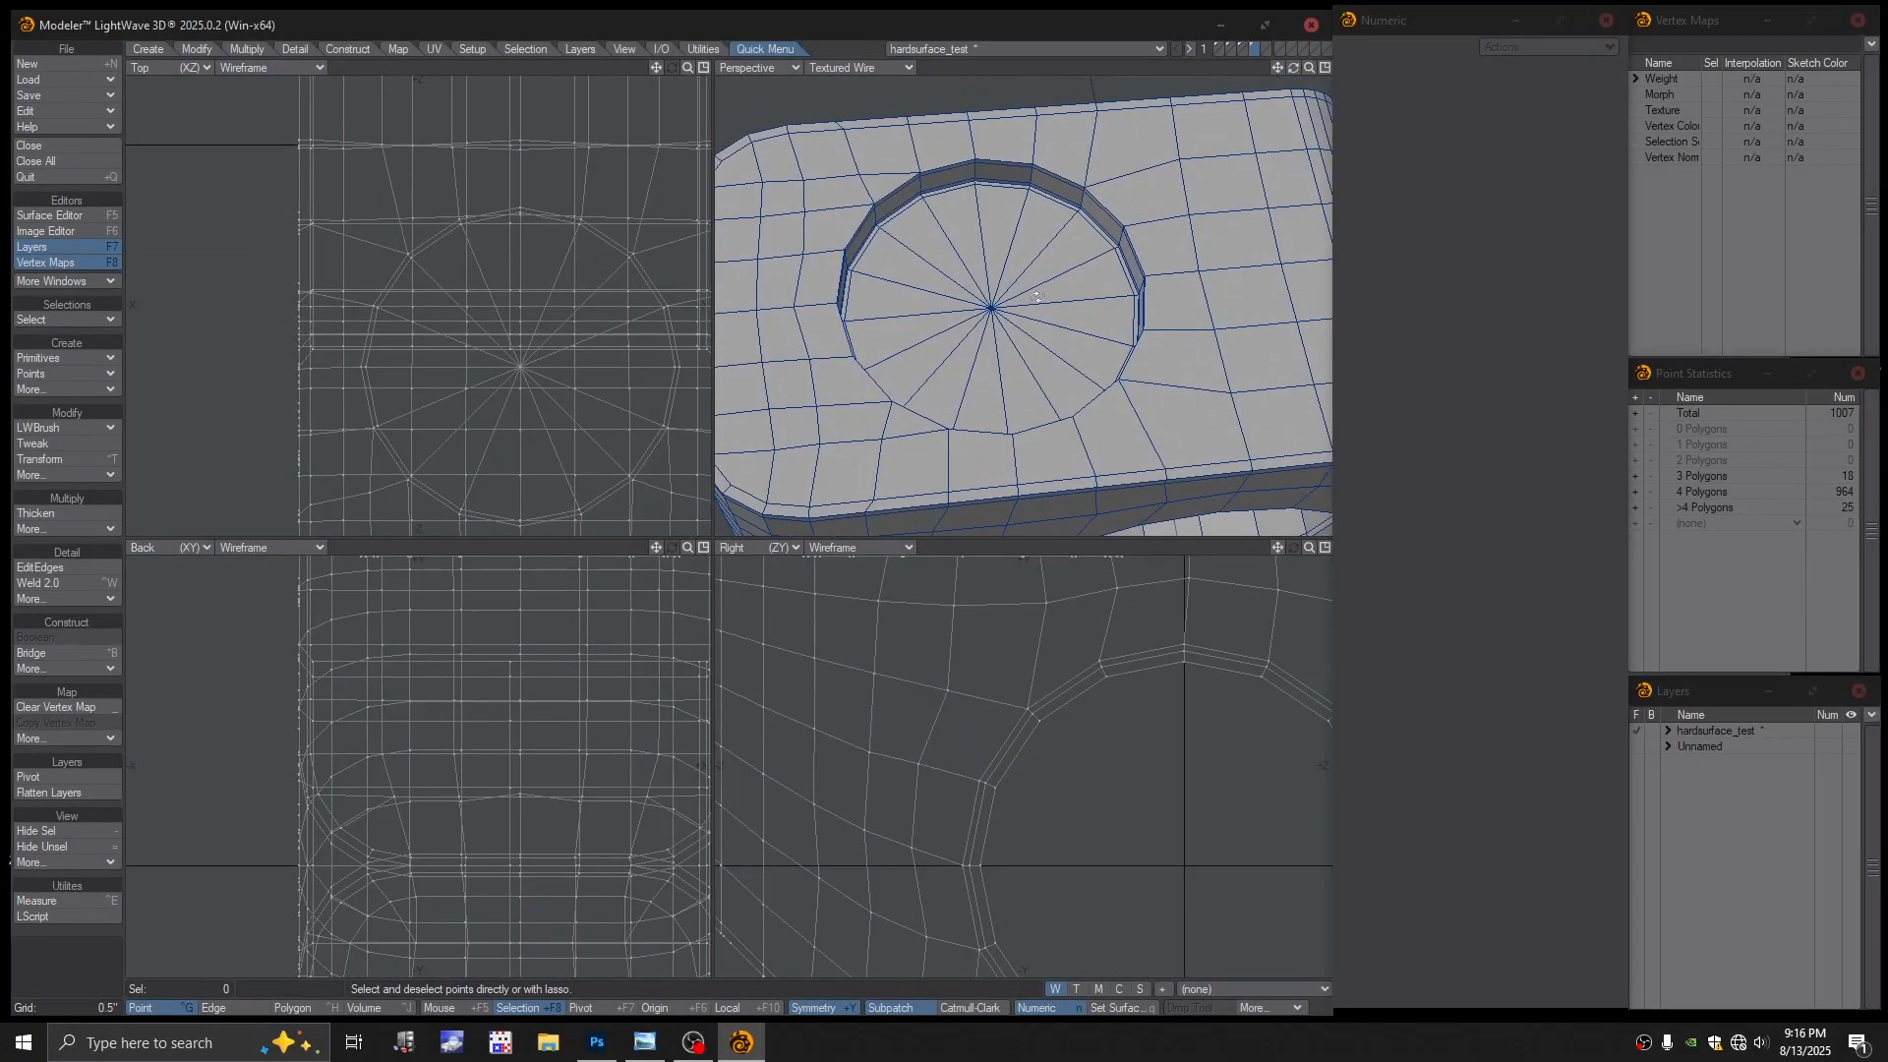
scroll(1039, 299, "up", 2)
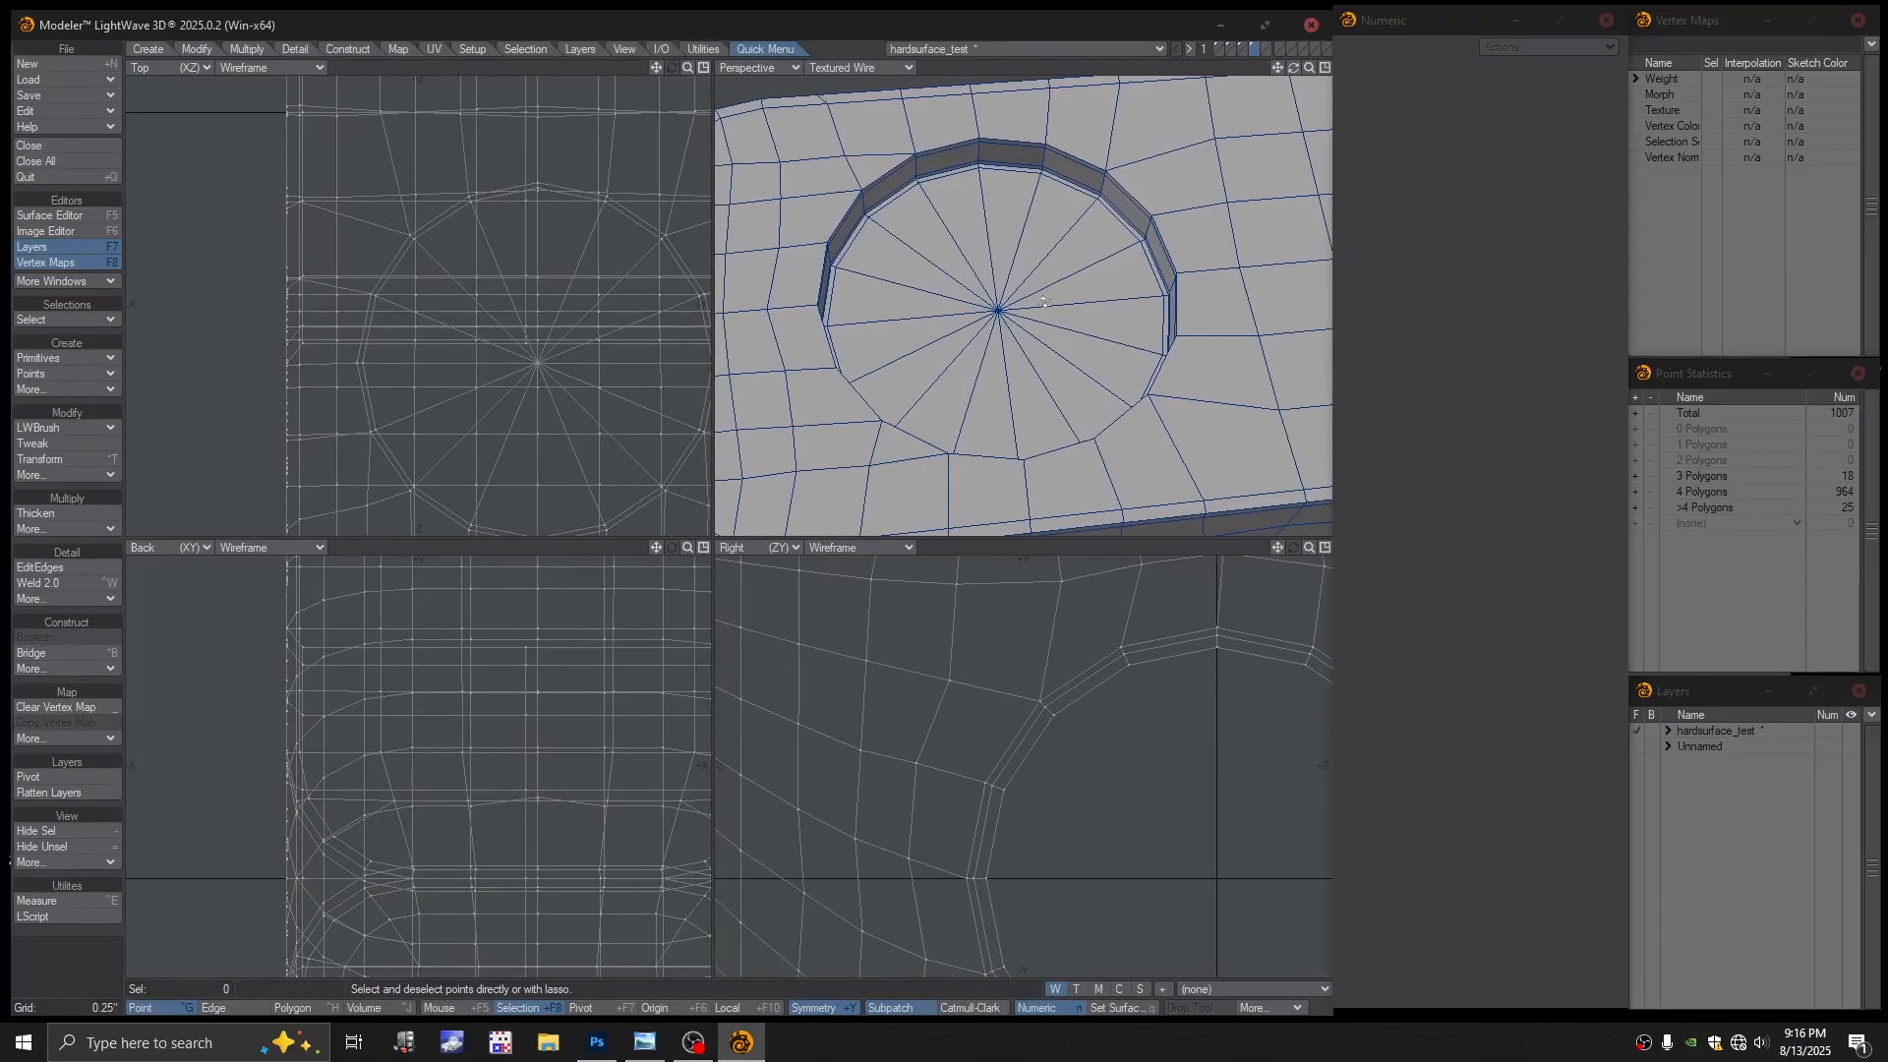
scroll(1127, 289, "down", 1)
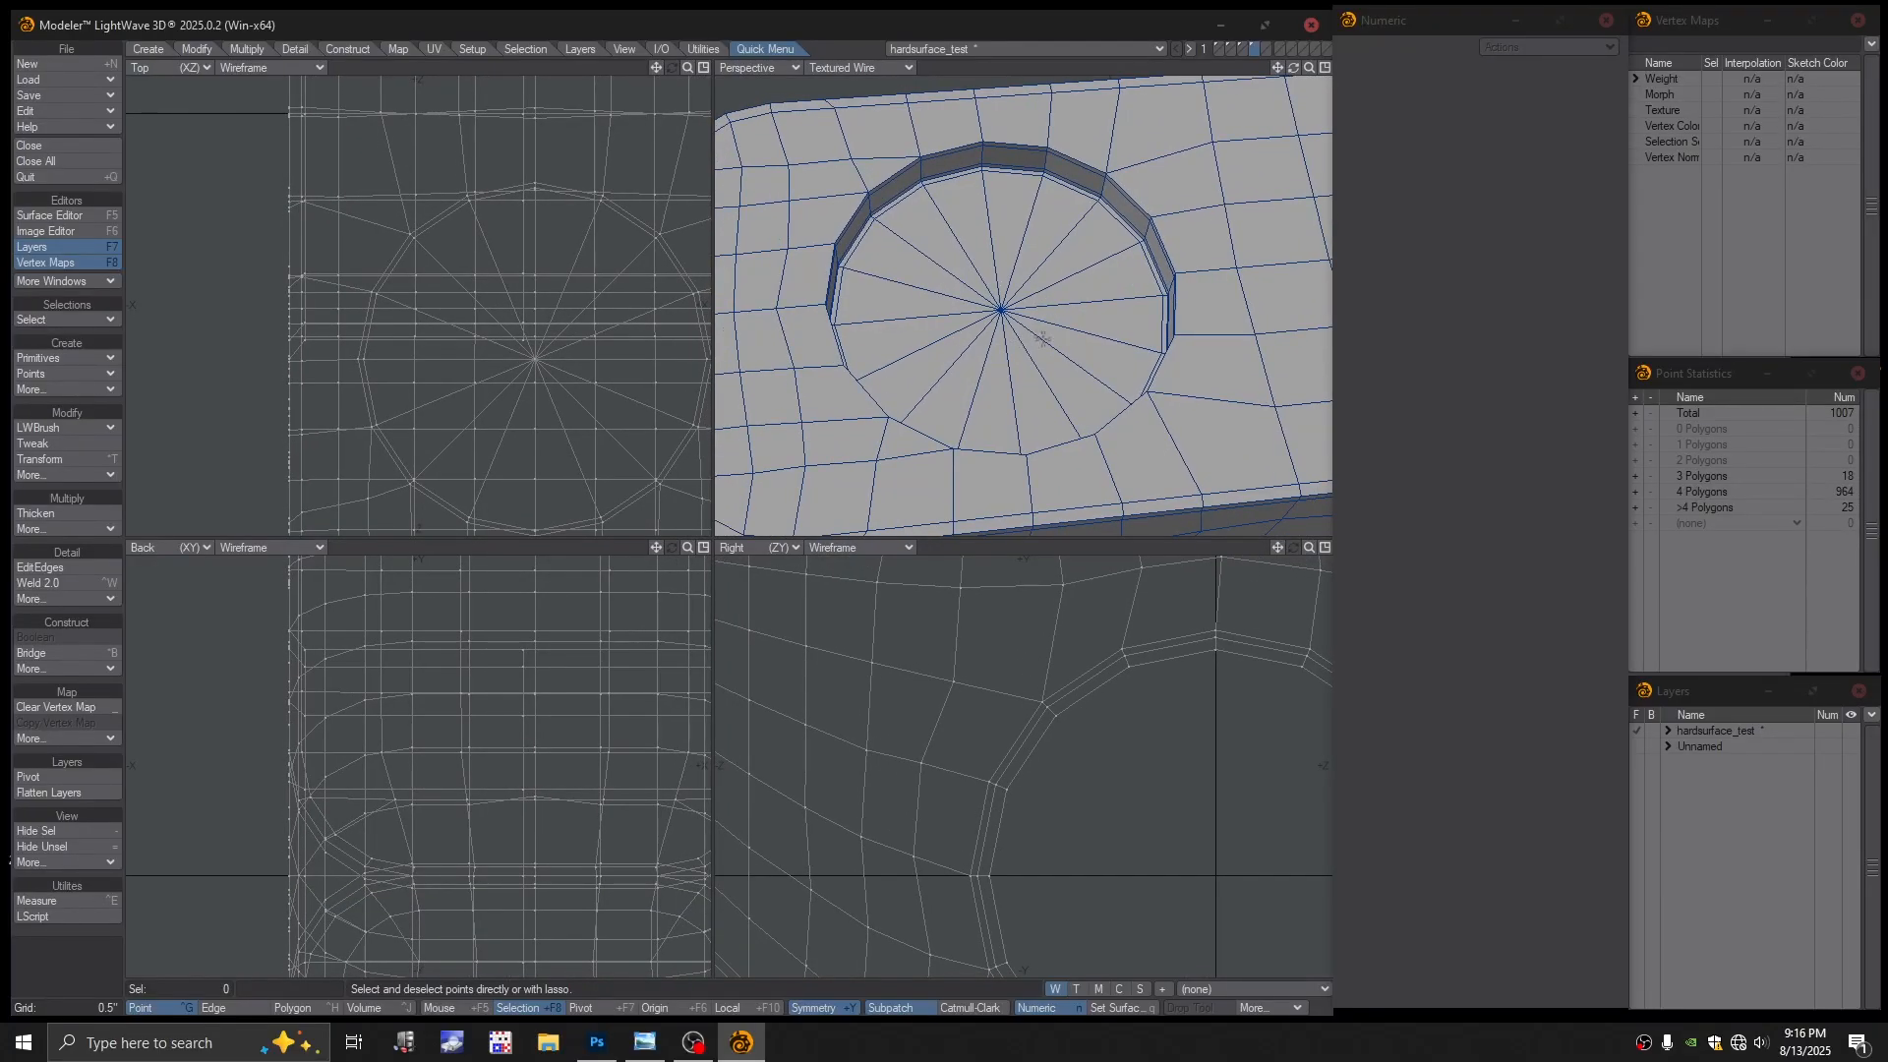
mouse_move(1101, 231)
left_mouse_down("ctrl+alt")
mouse_move(1167, 239)
mouse_move(1127, 251)
left_mouse_up("ctrl+alt")
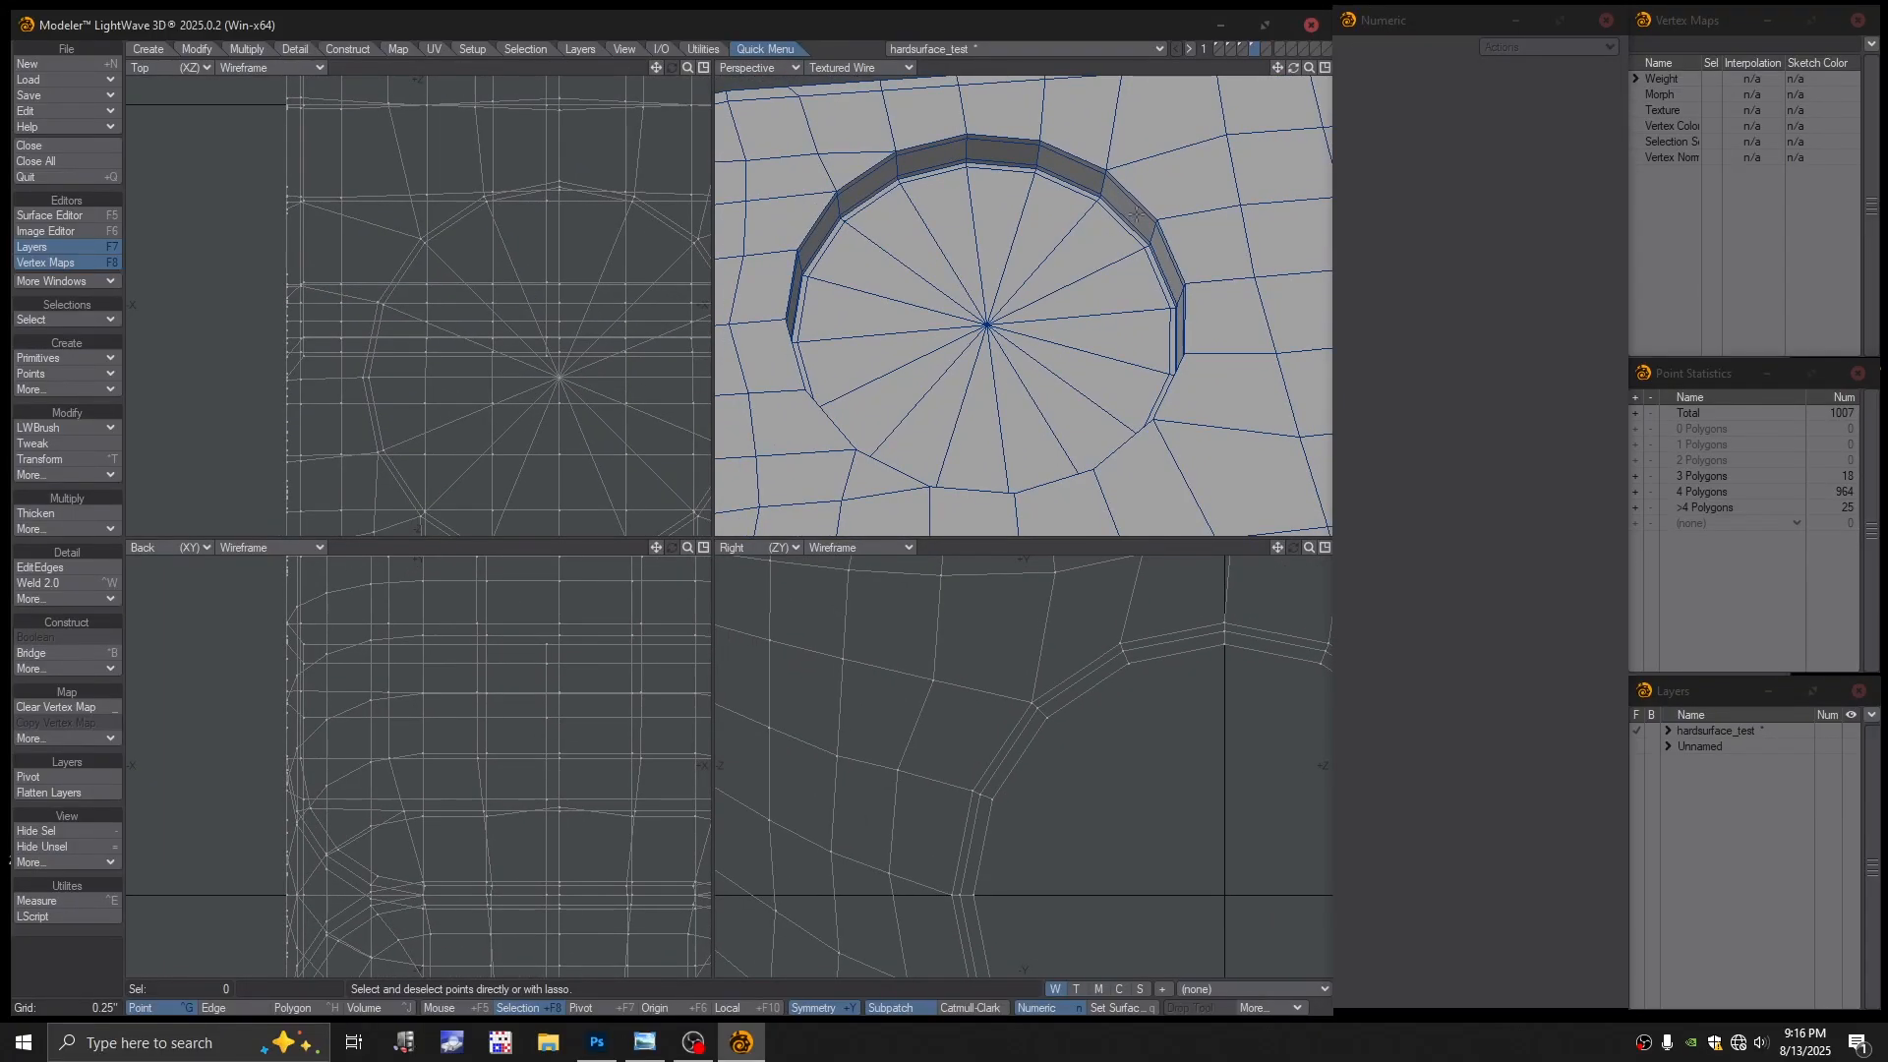
left_click_drag(1137, 214, 1118, 303, "ctrl+alt")
Select the pocket floor's 16 triangles, grow to 64 polygons, and Stretch them to about 90%
key("ctrl+h")
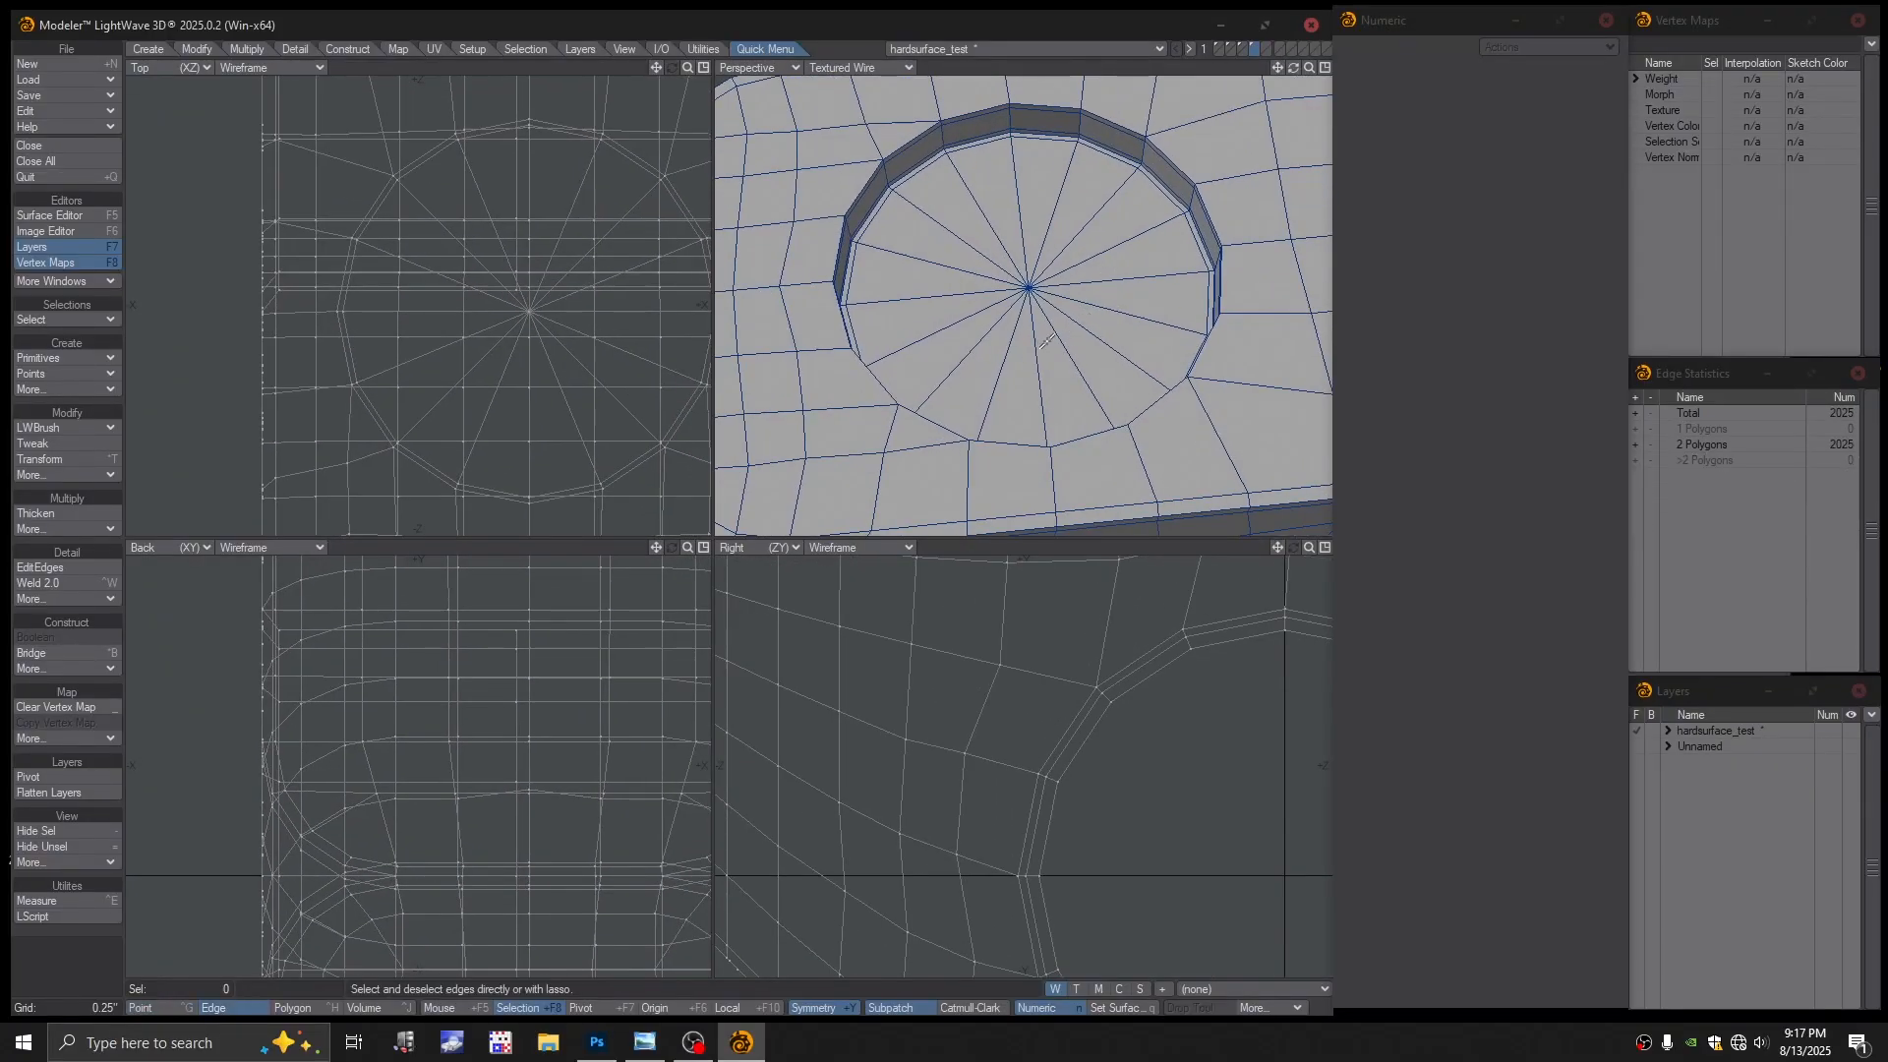
left_click(1035, 72)
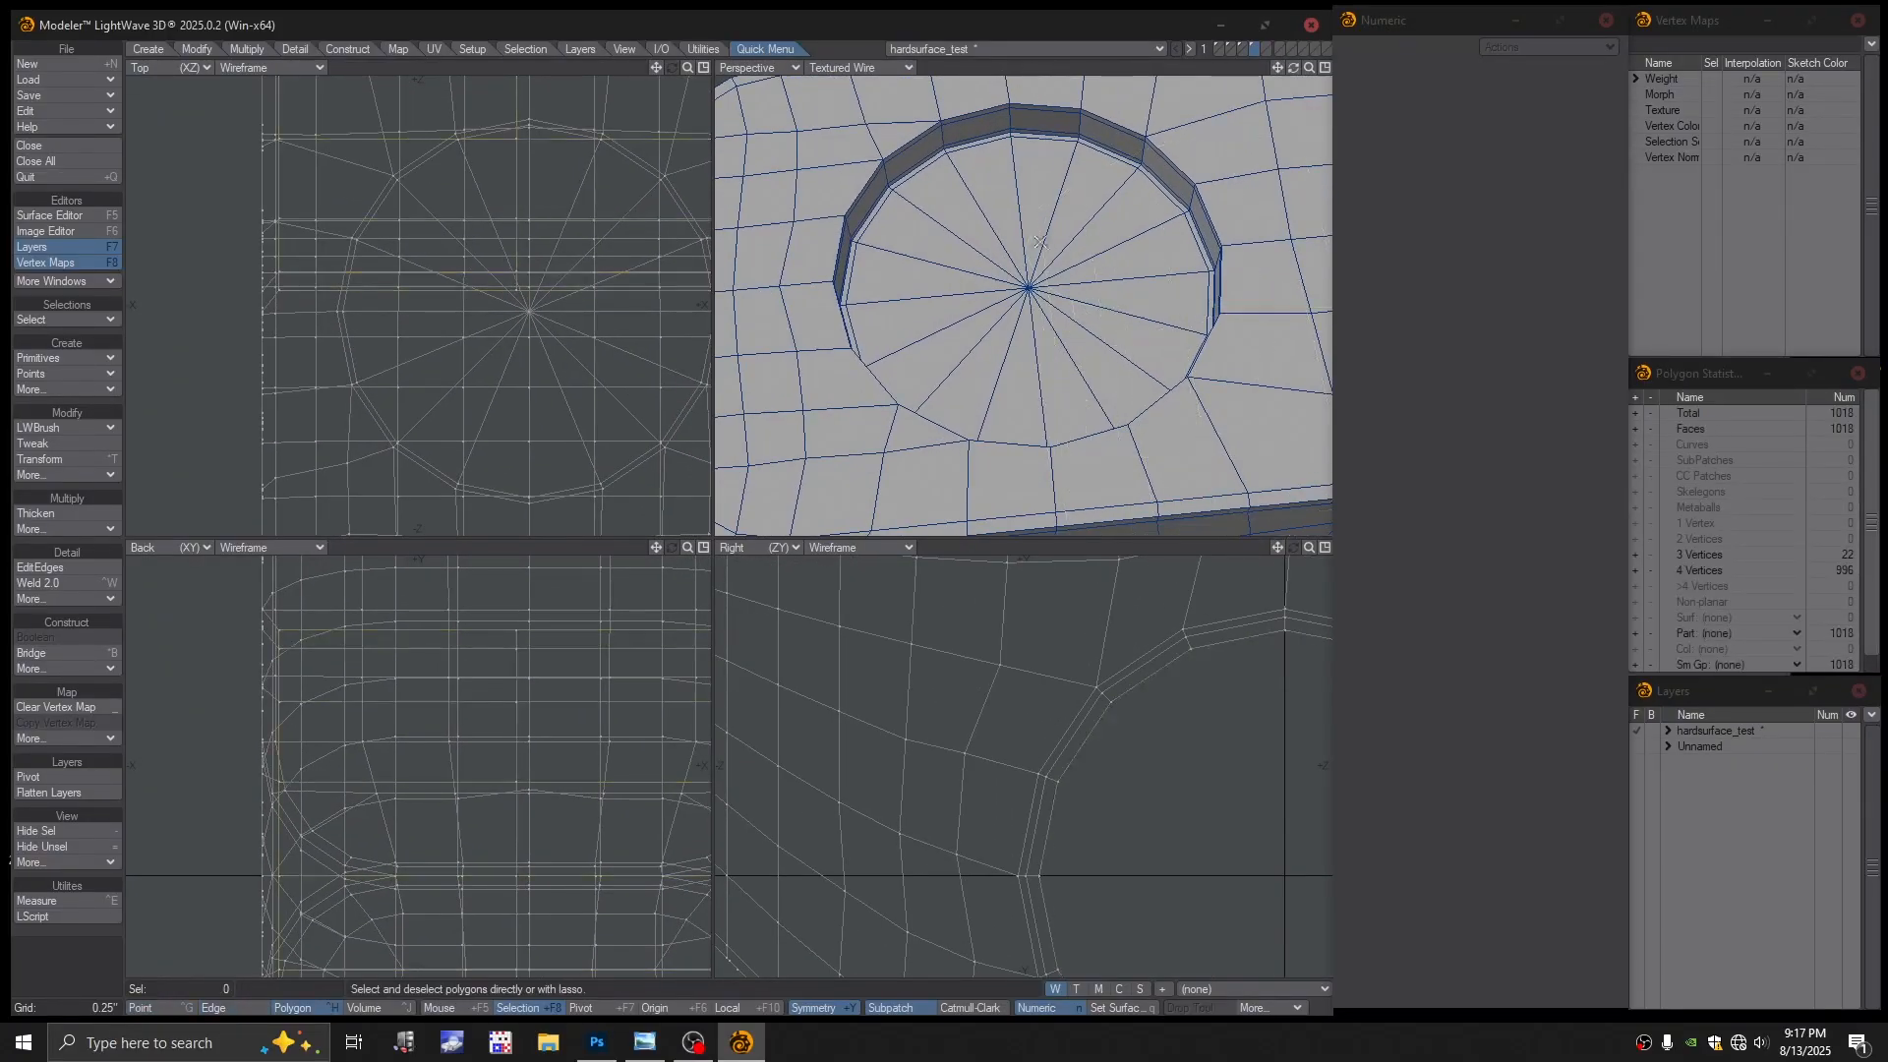
mouse_move(1036, 241)
left_mouse_down()
mouse_move(1039, 336)
mouse_move(1060, 331)
left_mouse_up()
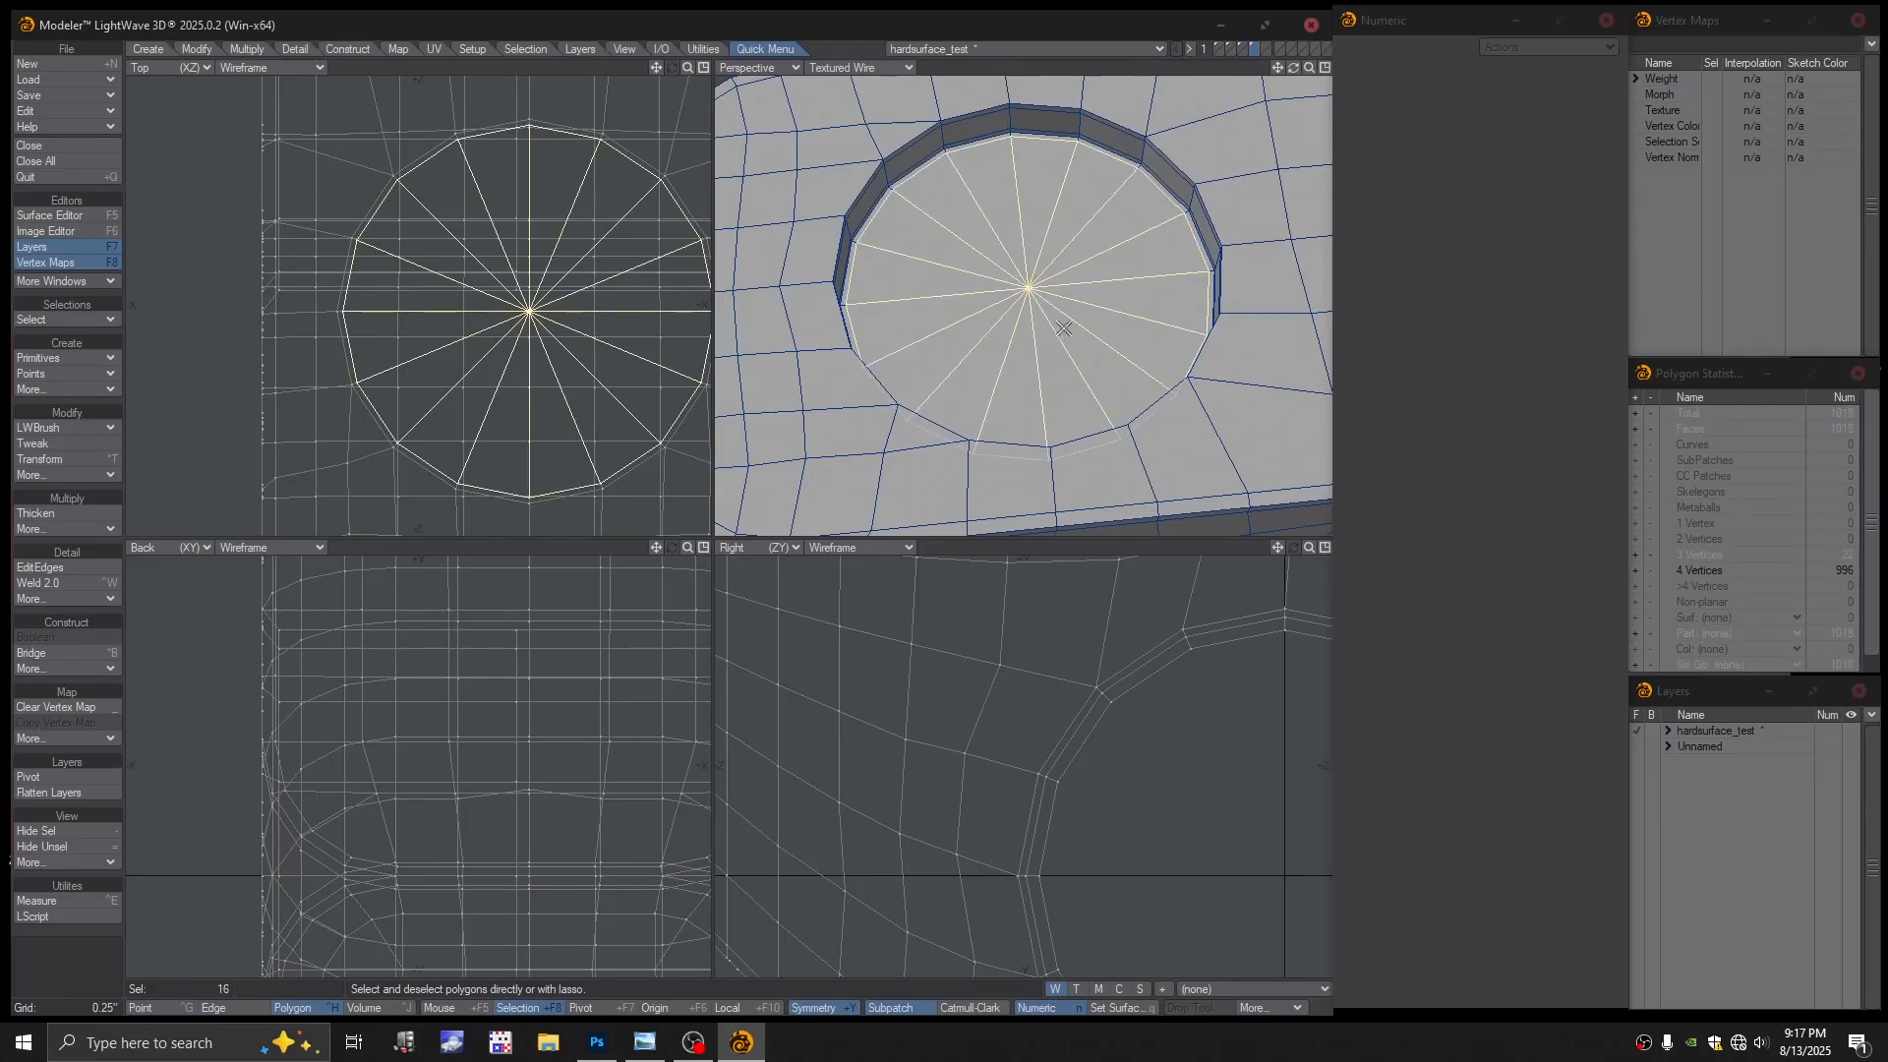
key("shift+bracketright")
key("shift+bracketright")
key("shift+bracketright")
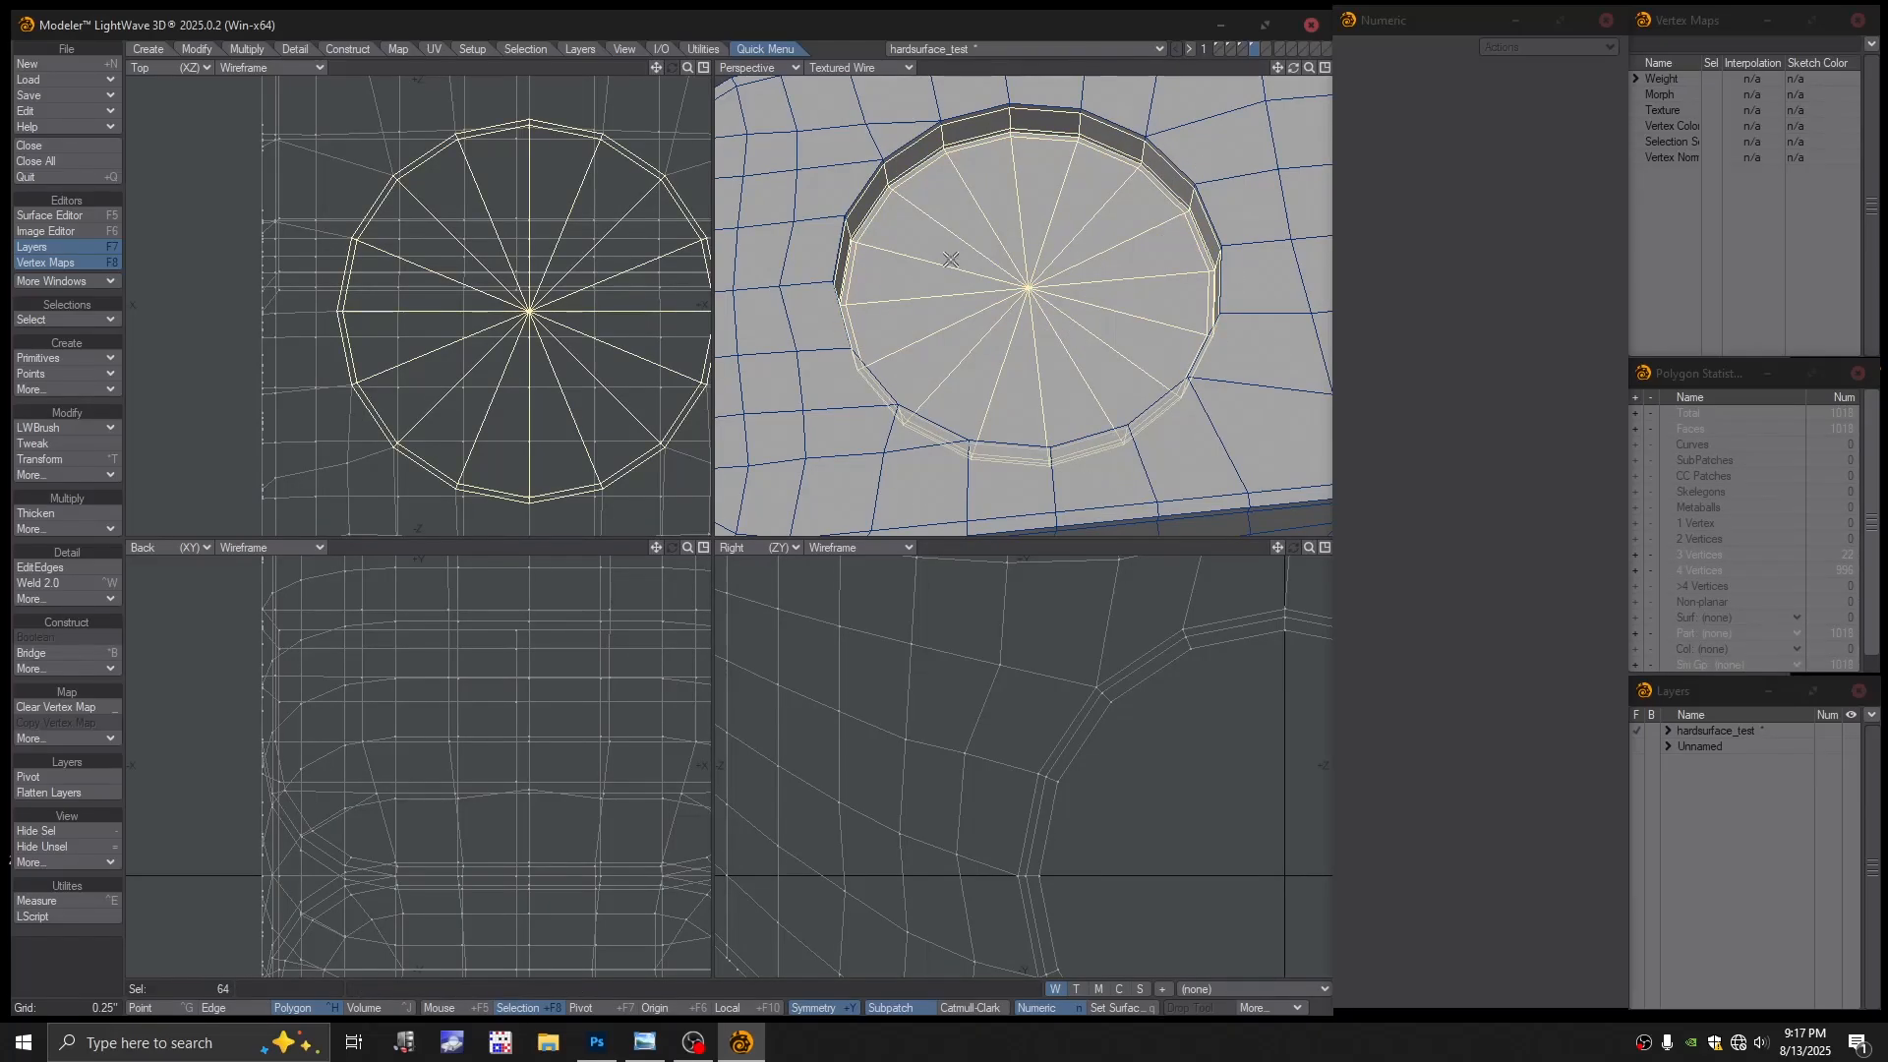
mouse_move(951, 260)
left_mouse_down("alt")
mouse_move(910, 246)
mouse_move(946, 276)
left_mouse_up("alt")
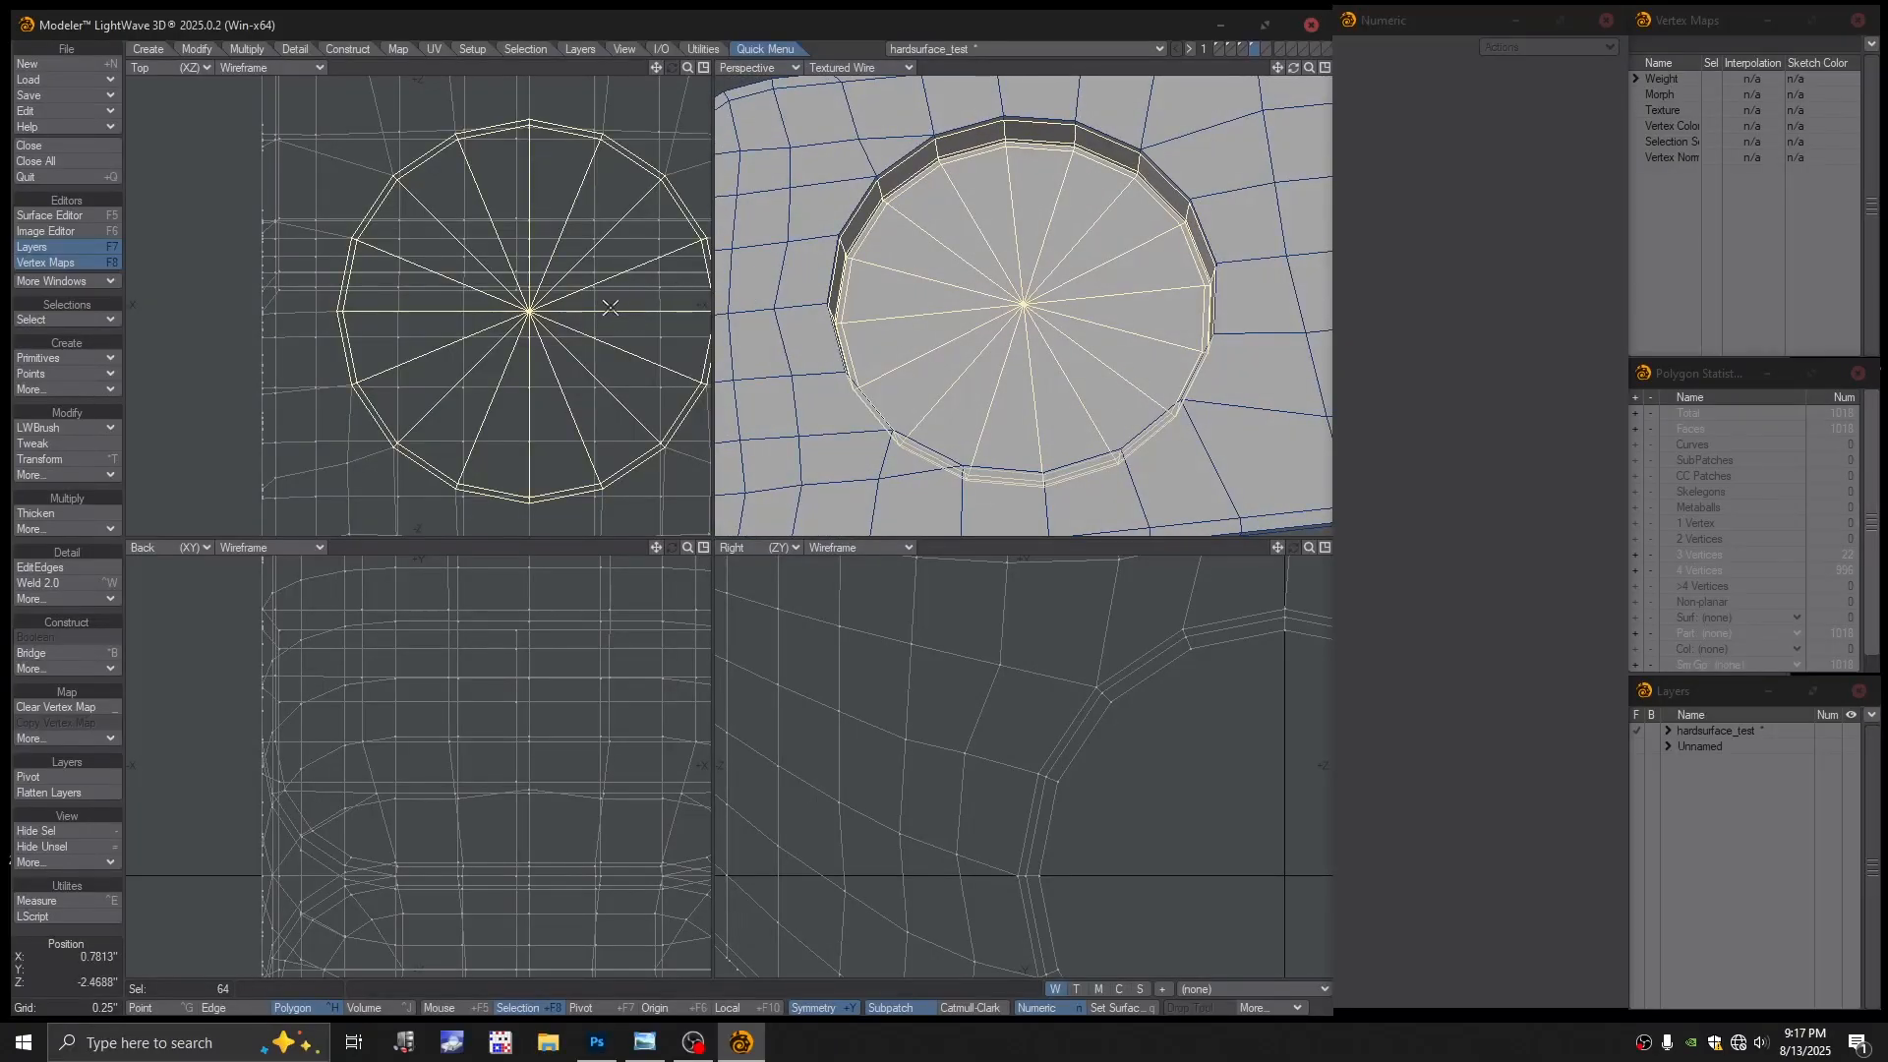
key("h")
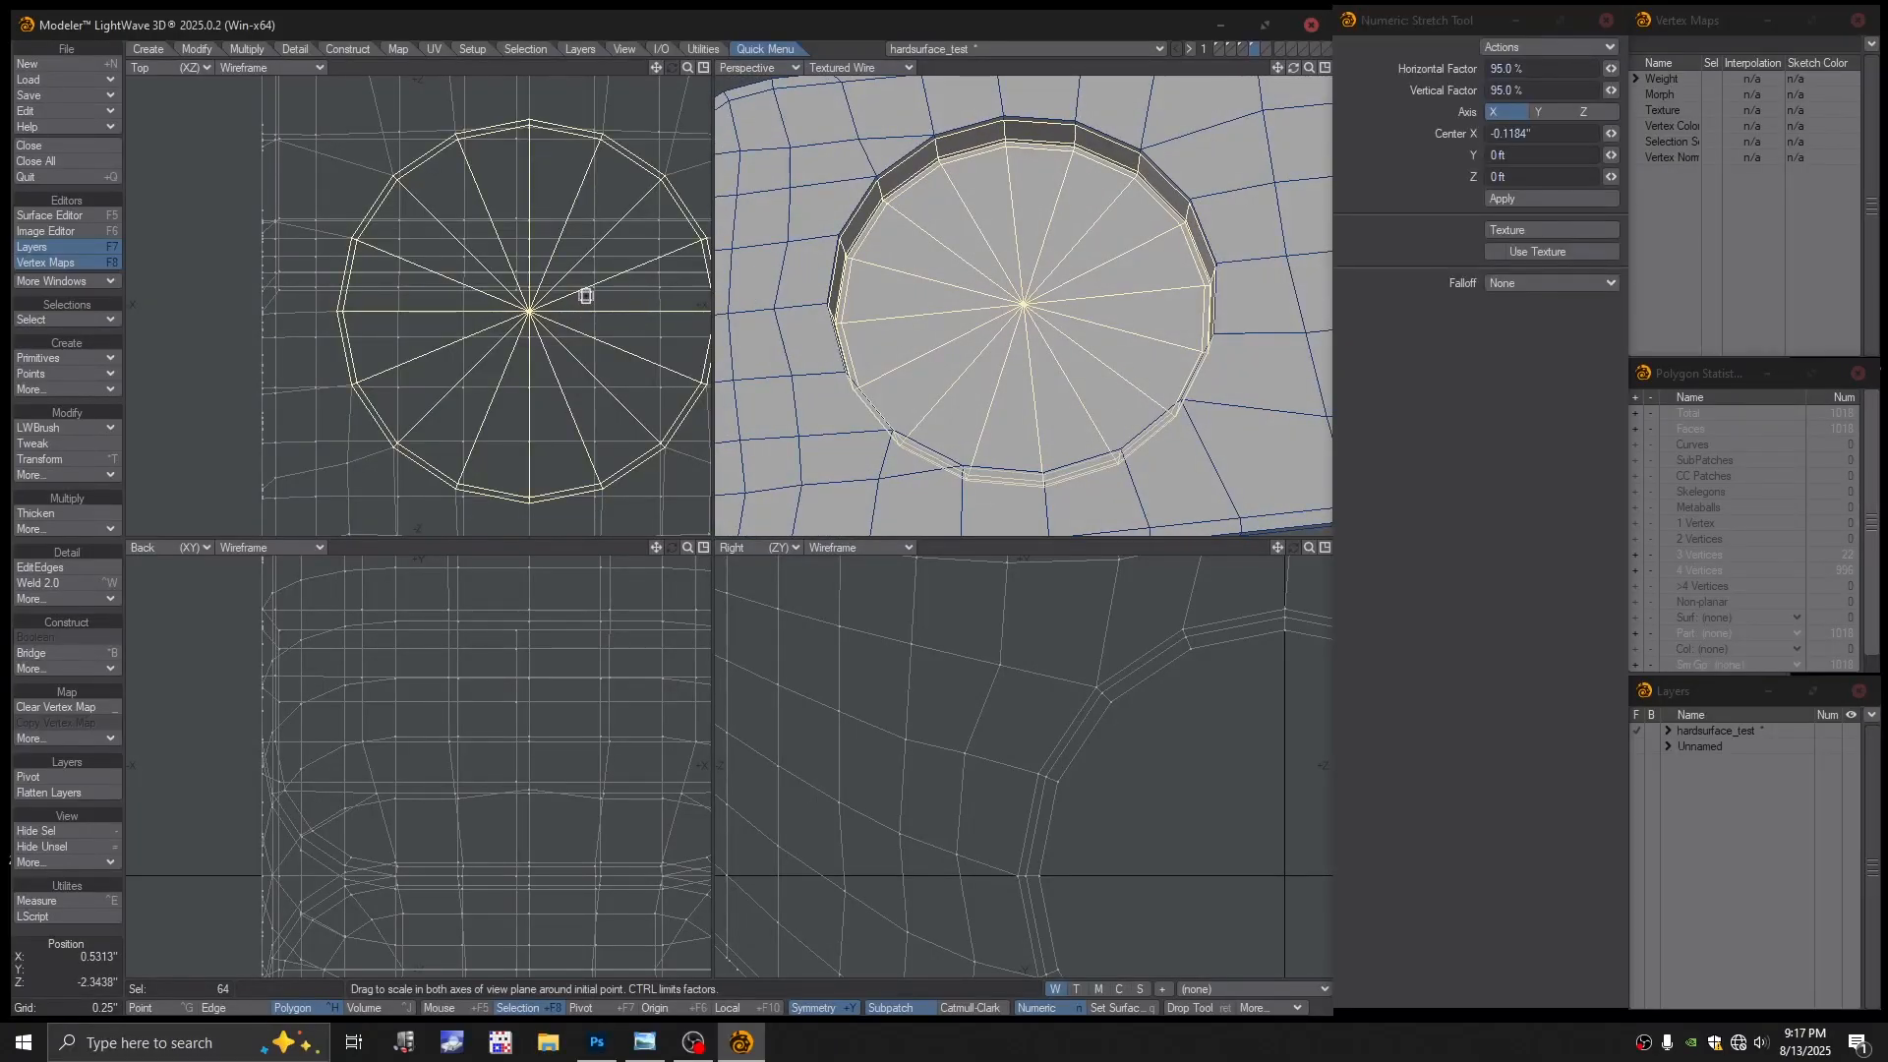
left_click_drag(586, 296, 579, 289)
key("ctrl+z")
key("ctrl+z")
key("ctrl+z")
key("ctrl+z")
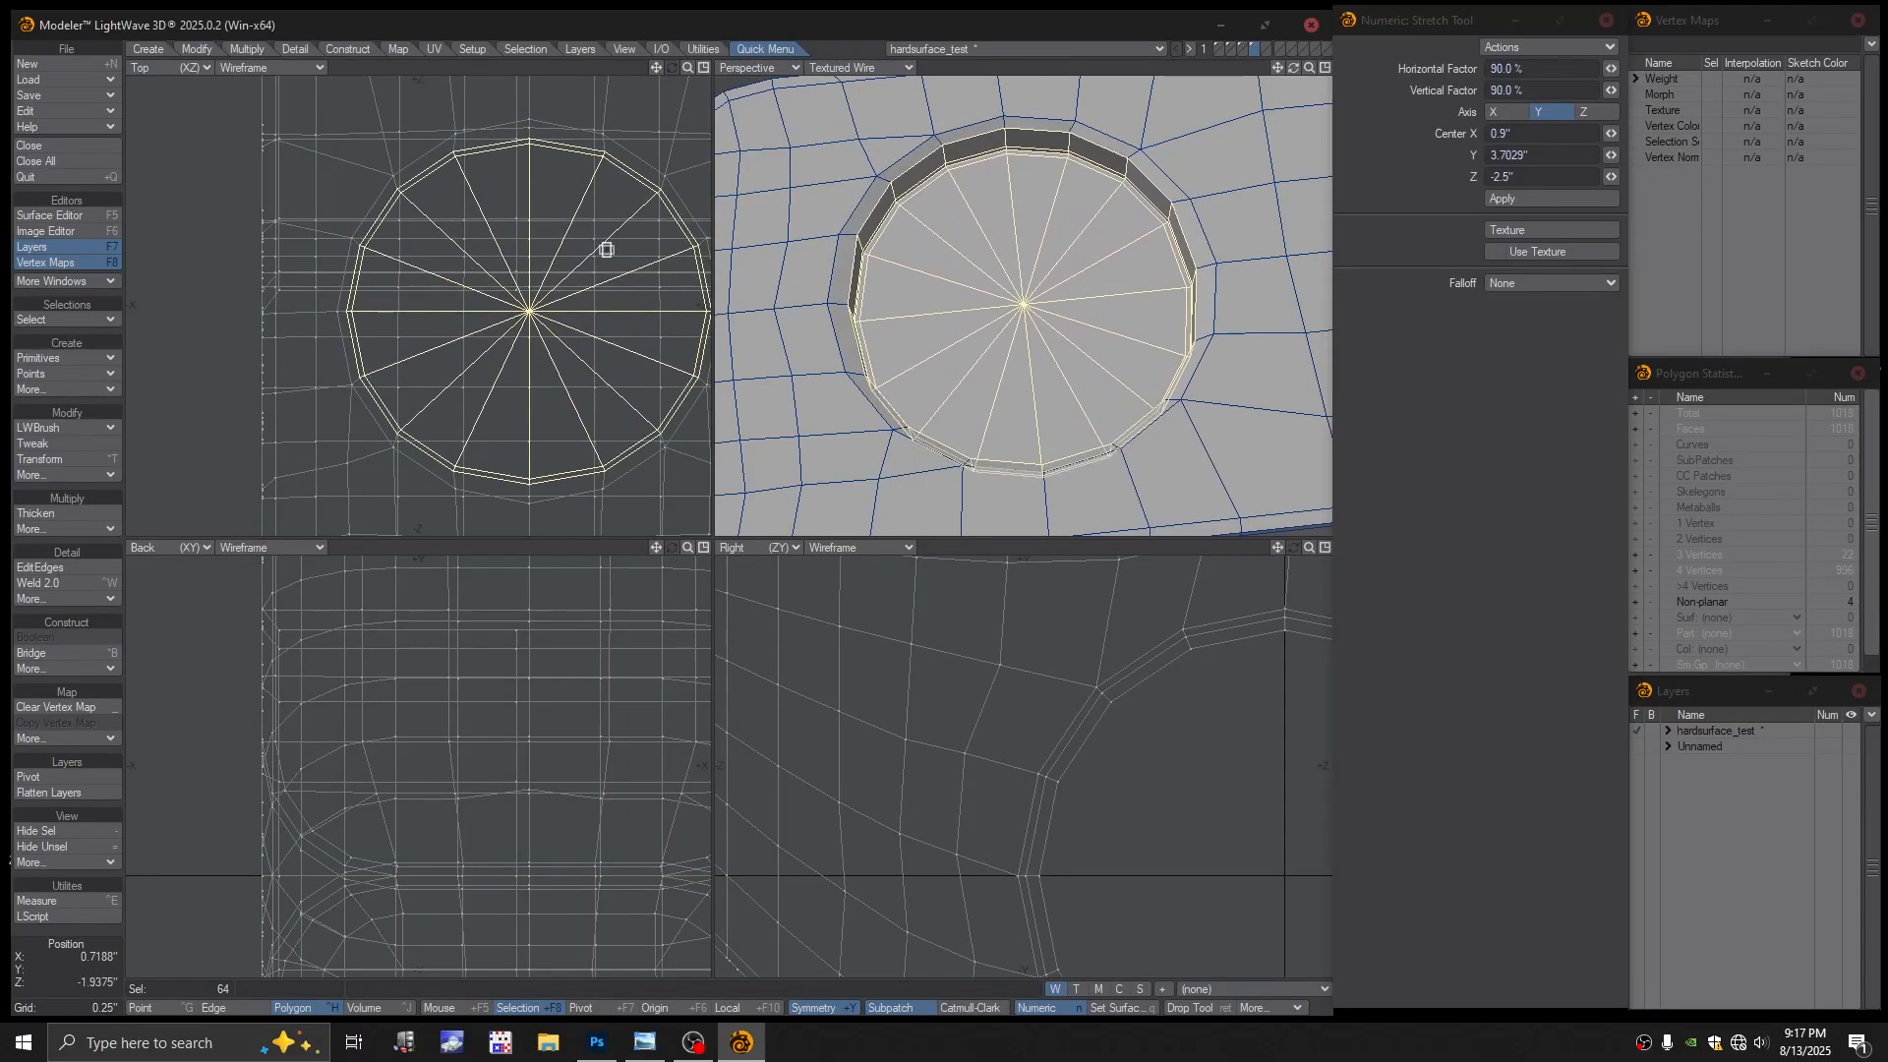
Stretch the selected pocket disc slightly larger and frame it in all views
mouse_move(605, 255)
left_mouse_down()
mouse_move(602, 209)
mouse_move(616, 239)
left_mouse_up()
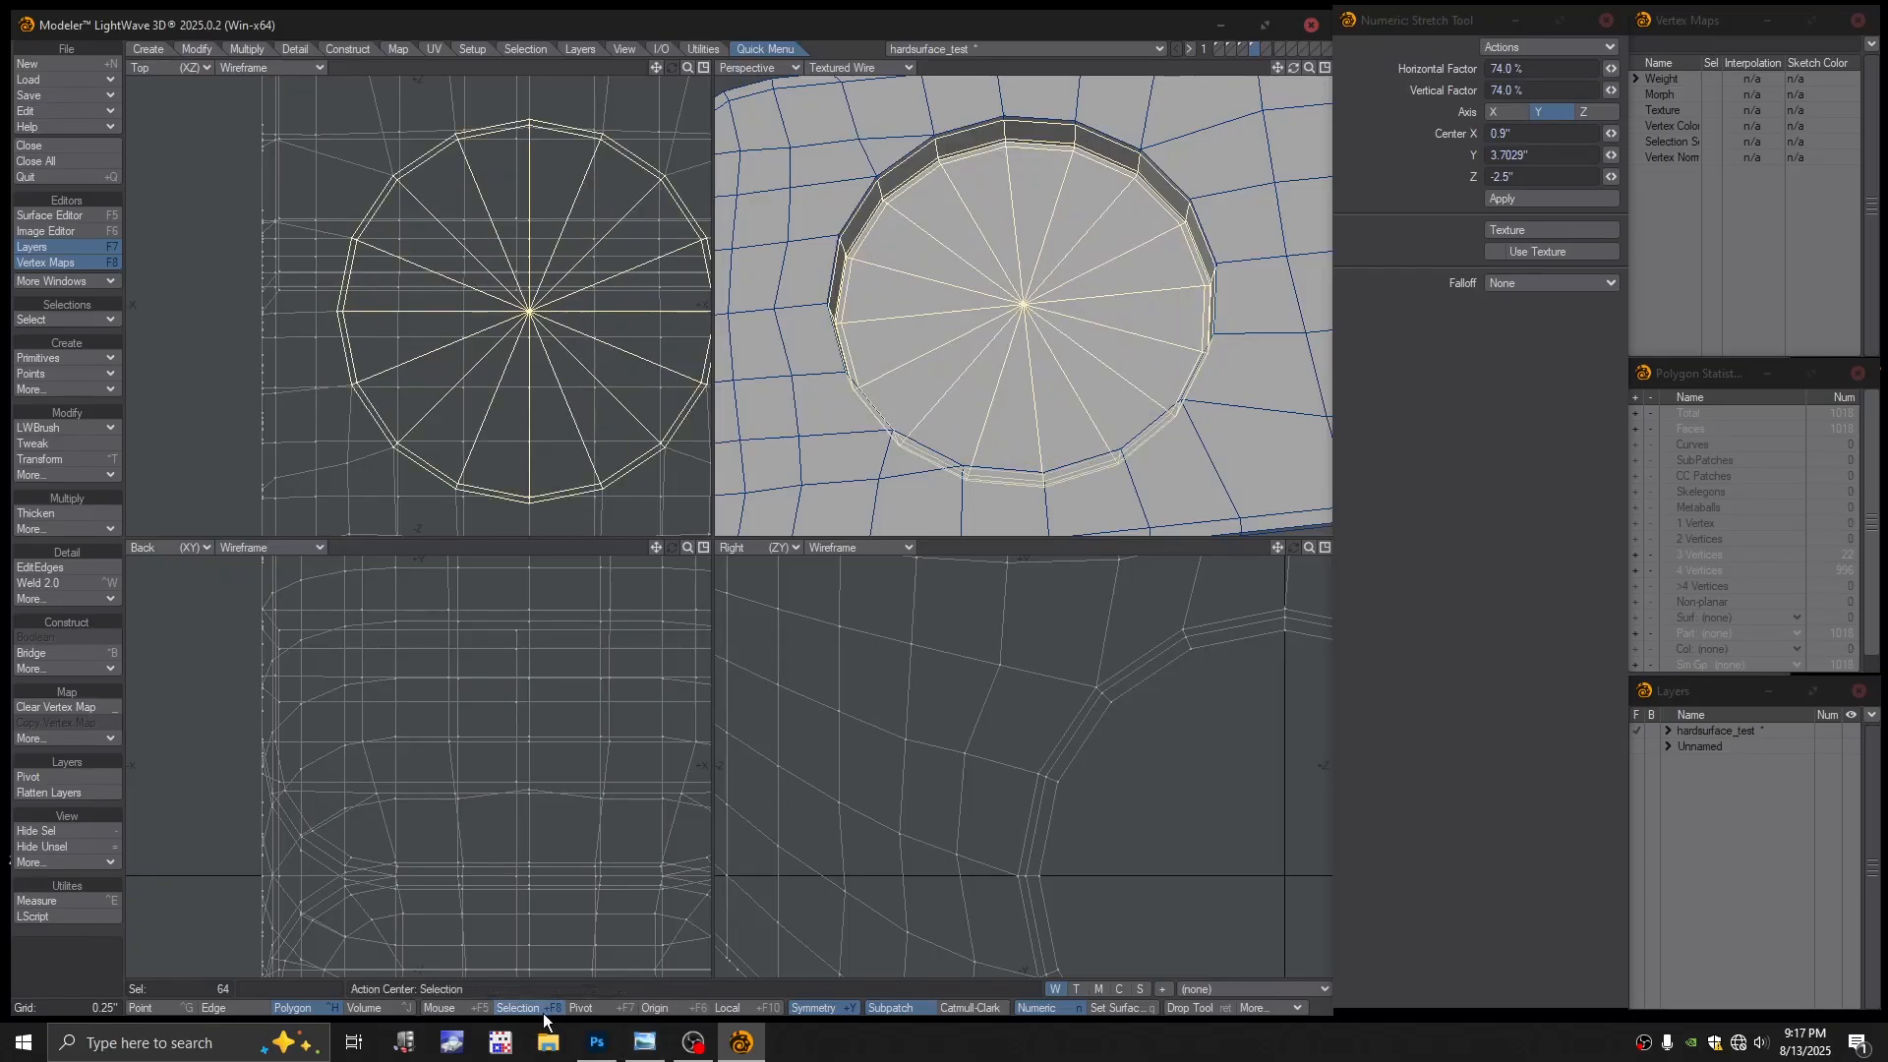
left_click_drag(1094, 437, 914, 442, "ctrl+alt")
left_click_drag(1036, 755, 916, 658, "alt")
left_click_drag(1004, 728, 894, 787, "ctrl+alt")
left_click_drag(900, 472, 1018, 485, "ctrl+alt")
left_click_drag(978, 472, 1141, 241, "alt+shift")
left_click_drag(548, 358, 444, 384, "alt")
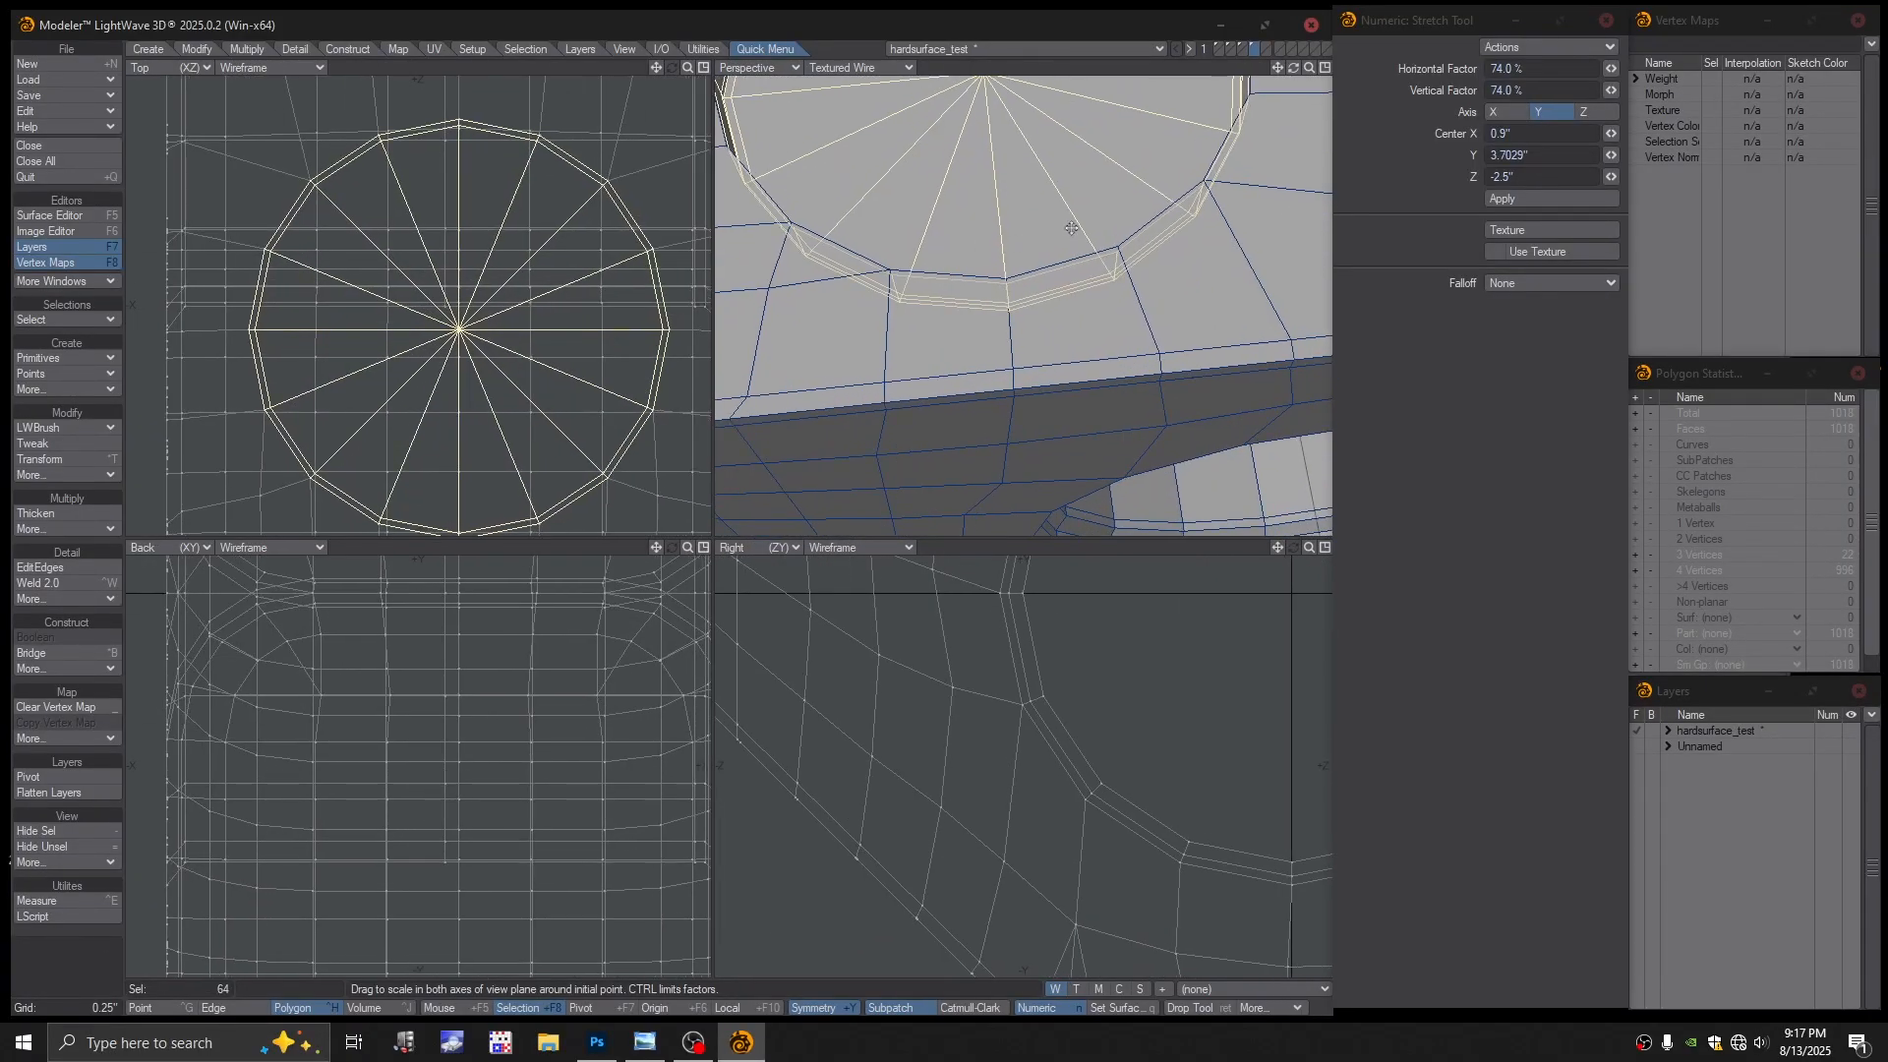
left_click_drag(993, 256, 1053, 300, "alt+shift")
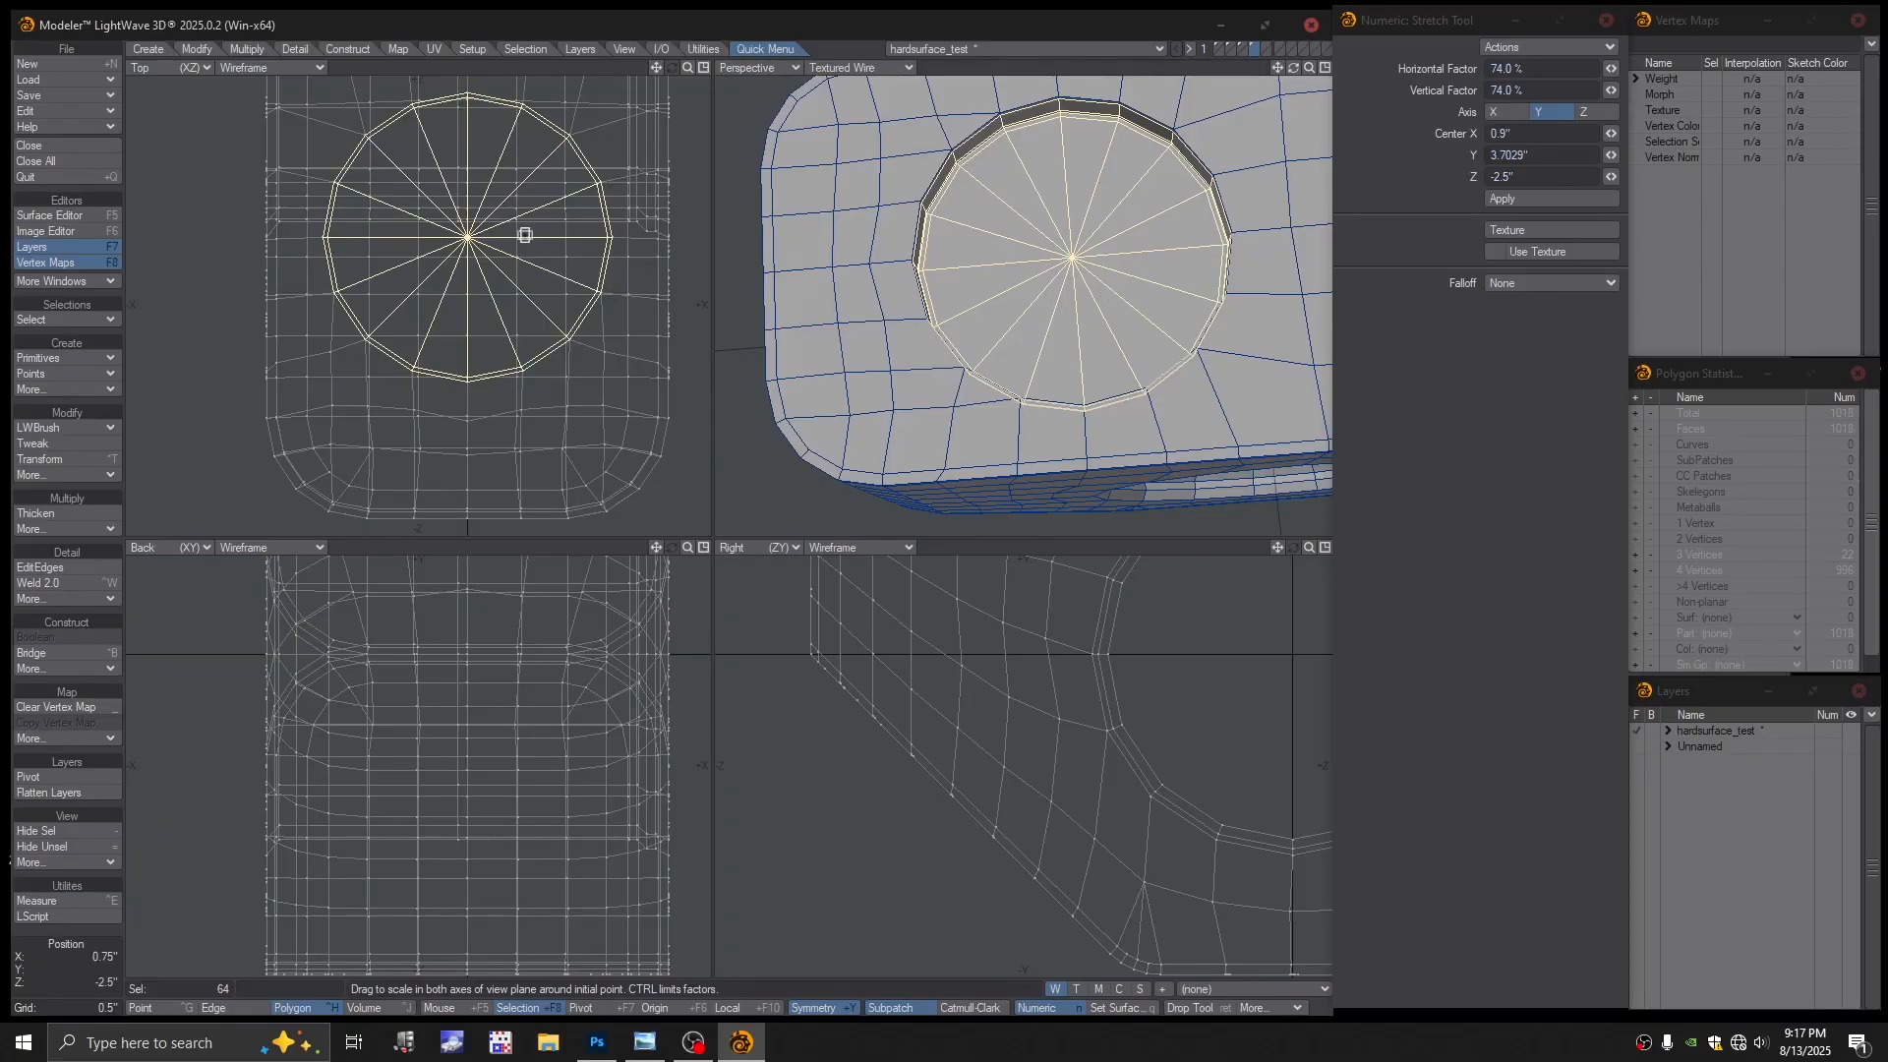
Shrink the disc, undo the oval squash, and delete the 64 selected pocket polygons
left_click_drag(516, 235, 403, 237, "ctrl")
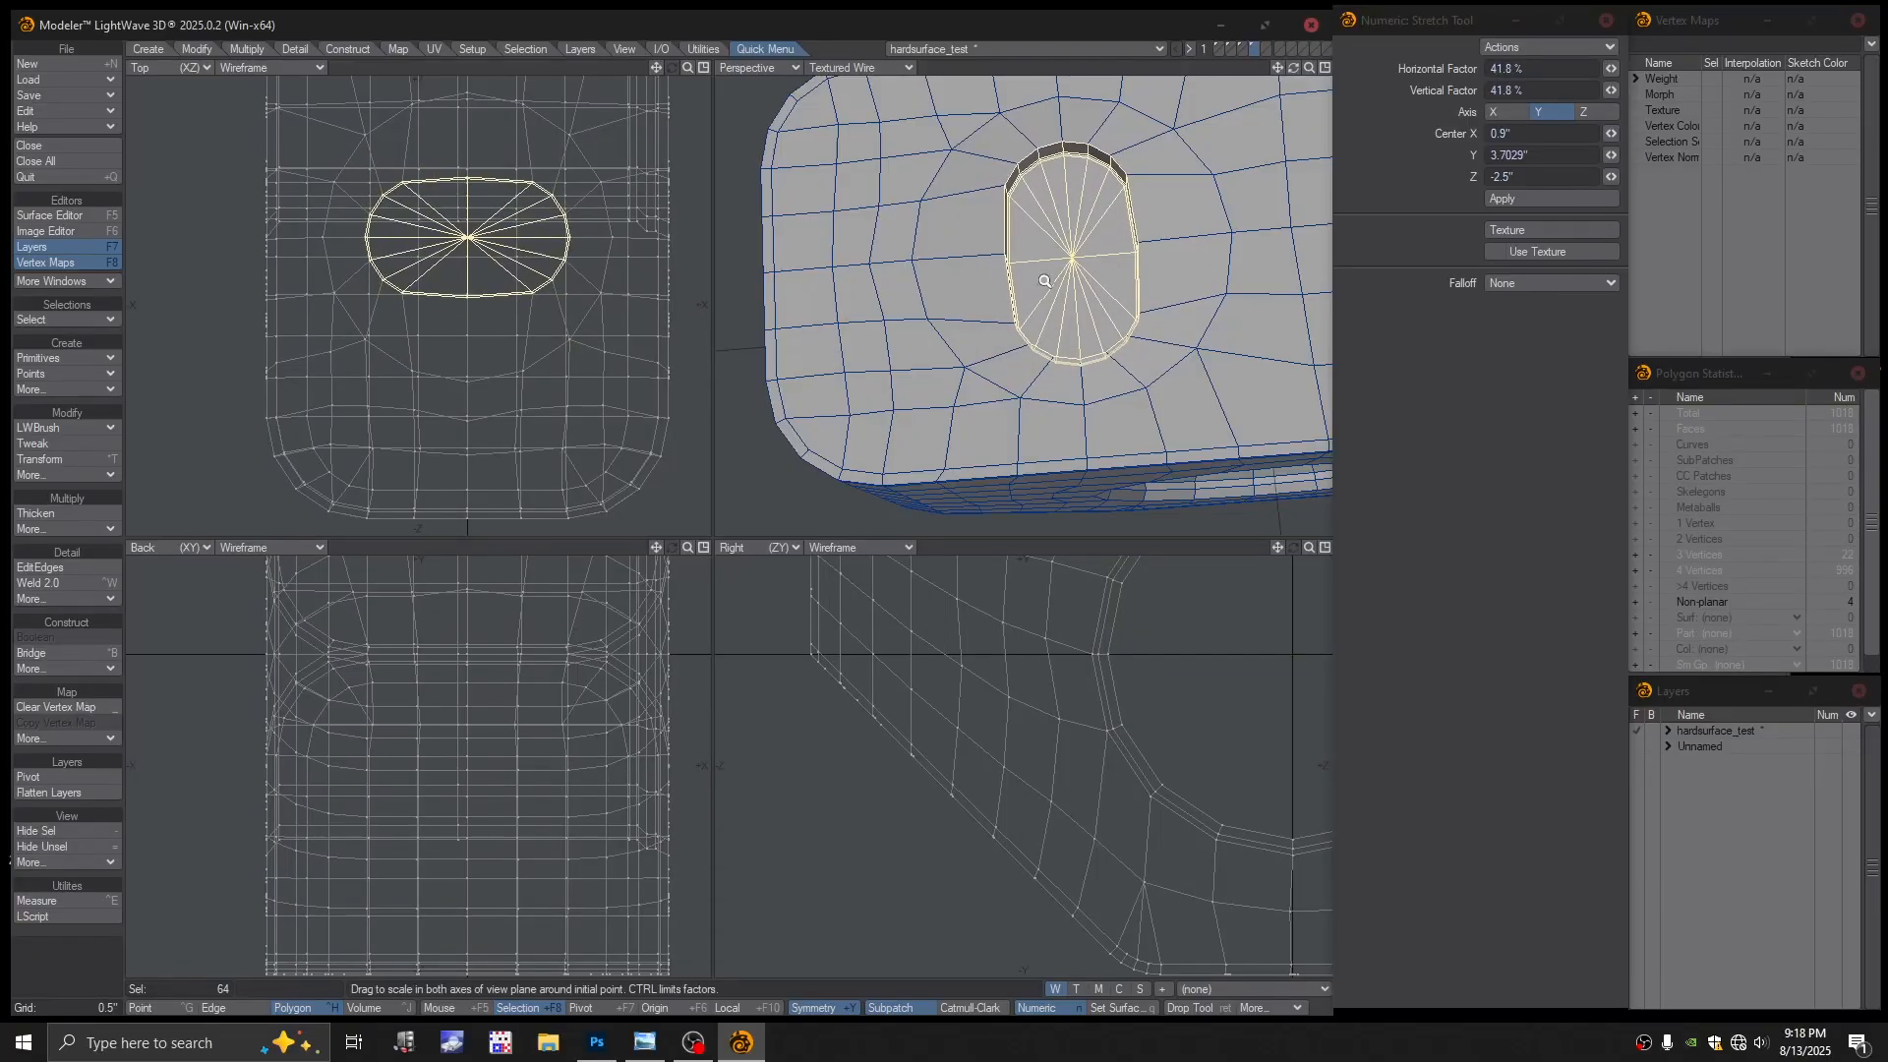
left_click_drag(1045, 300, 1074, 300, "ctrl+alt")
key("ctrl+z")
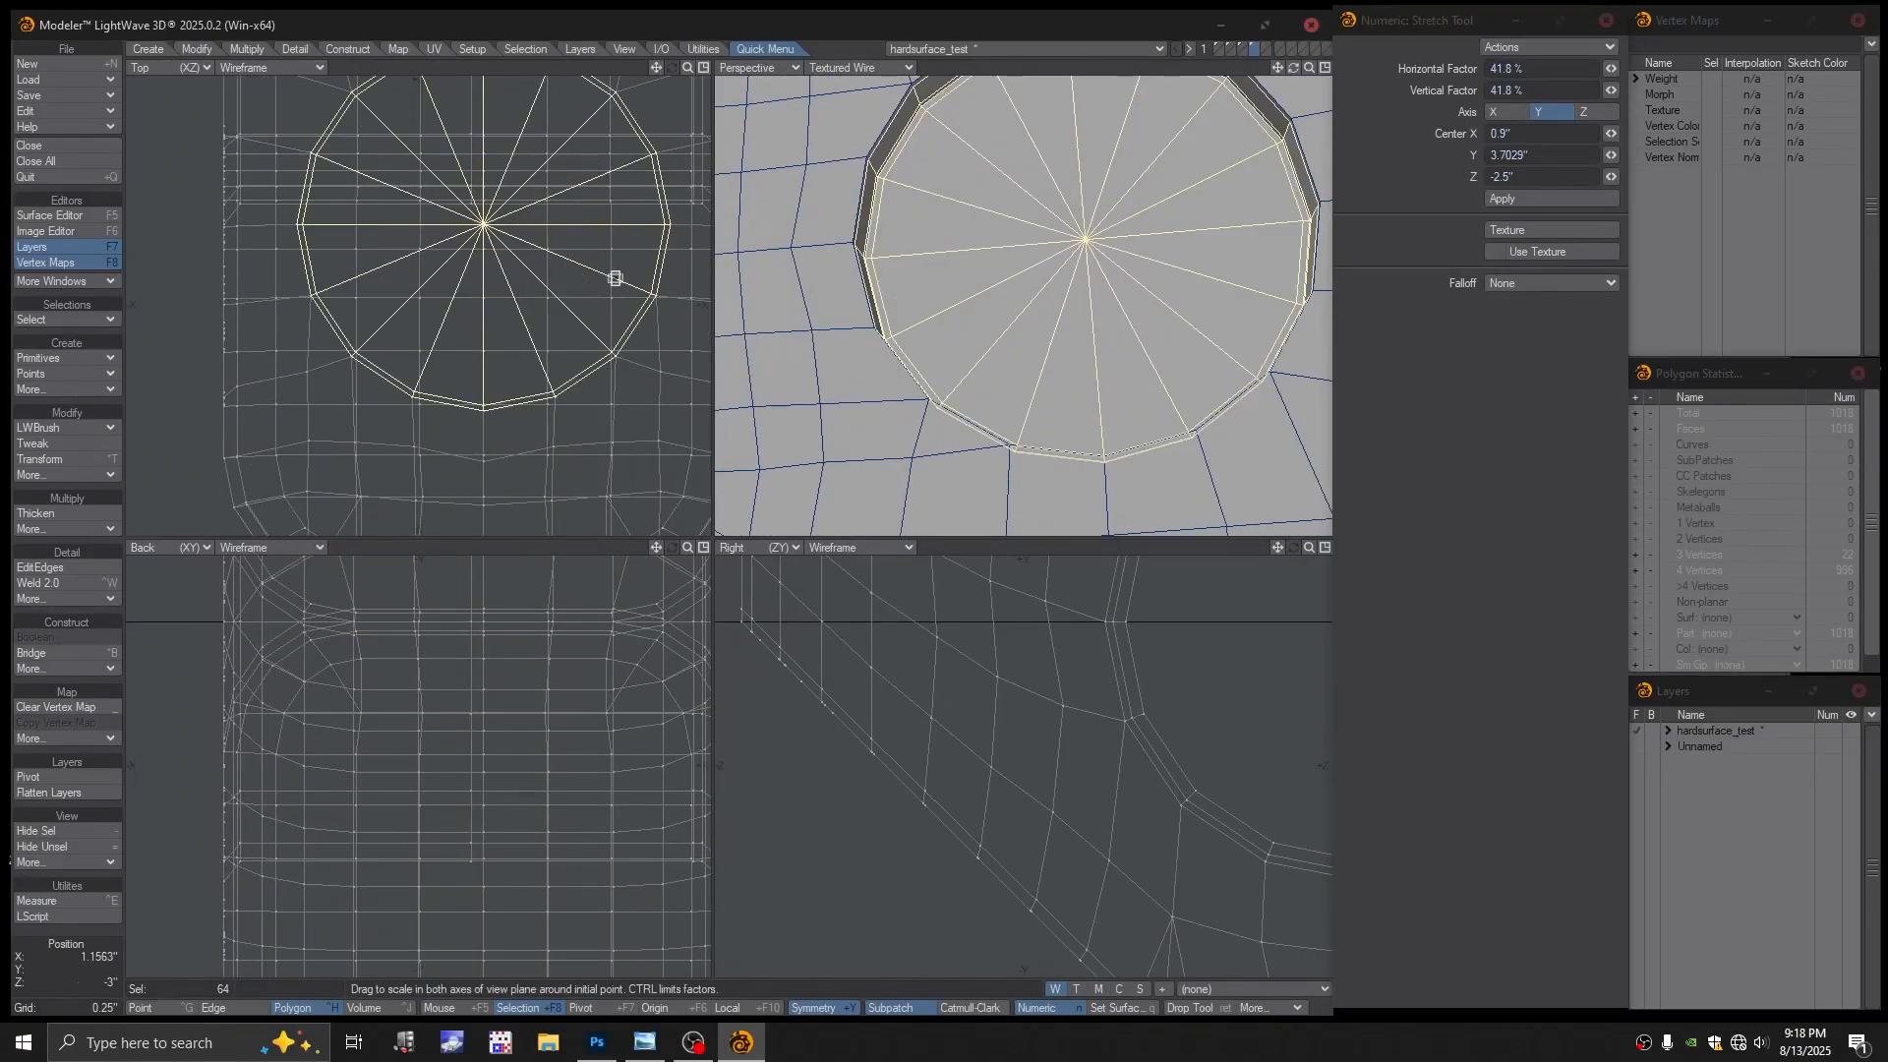
key("Delete")
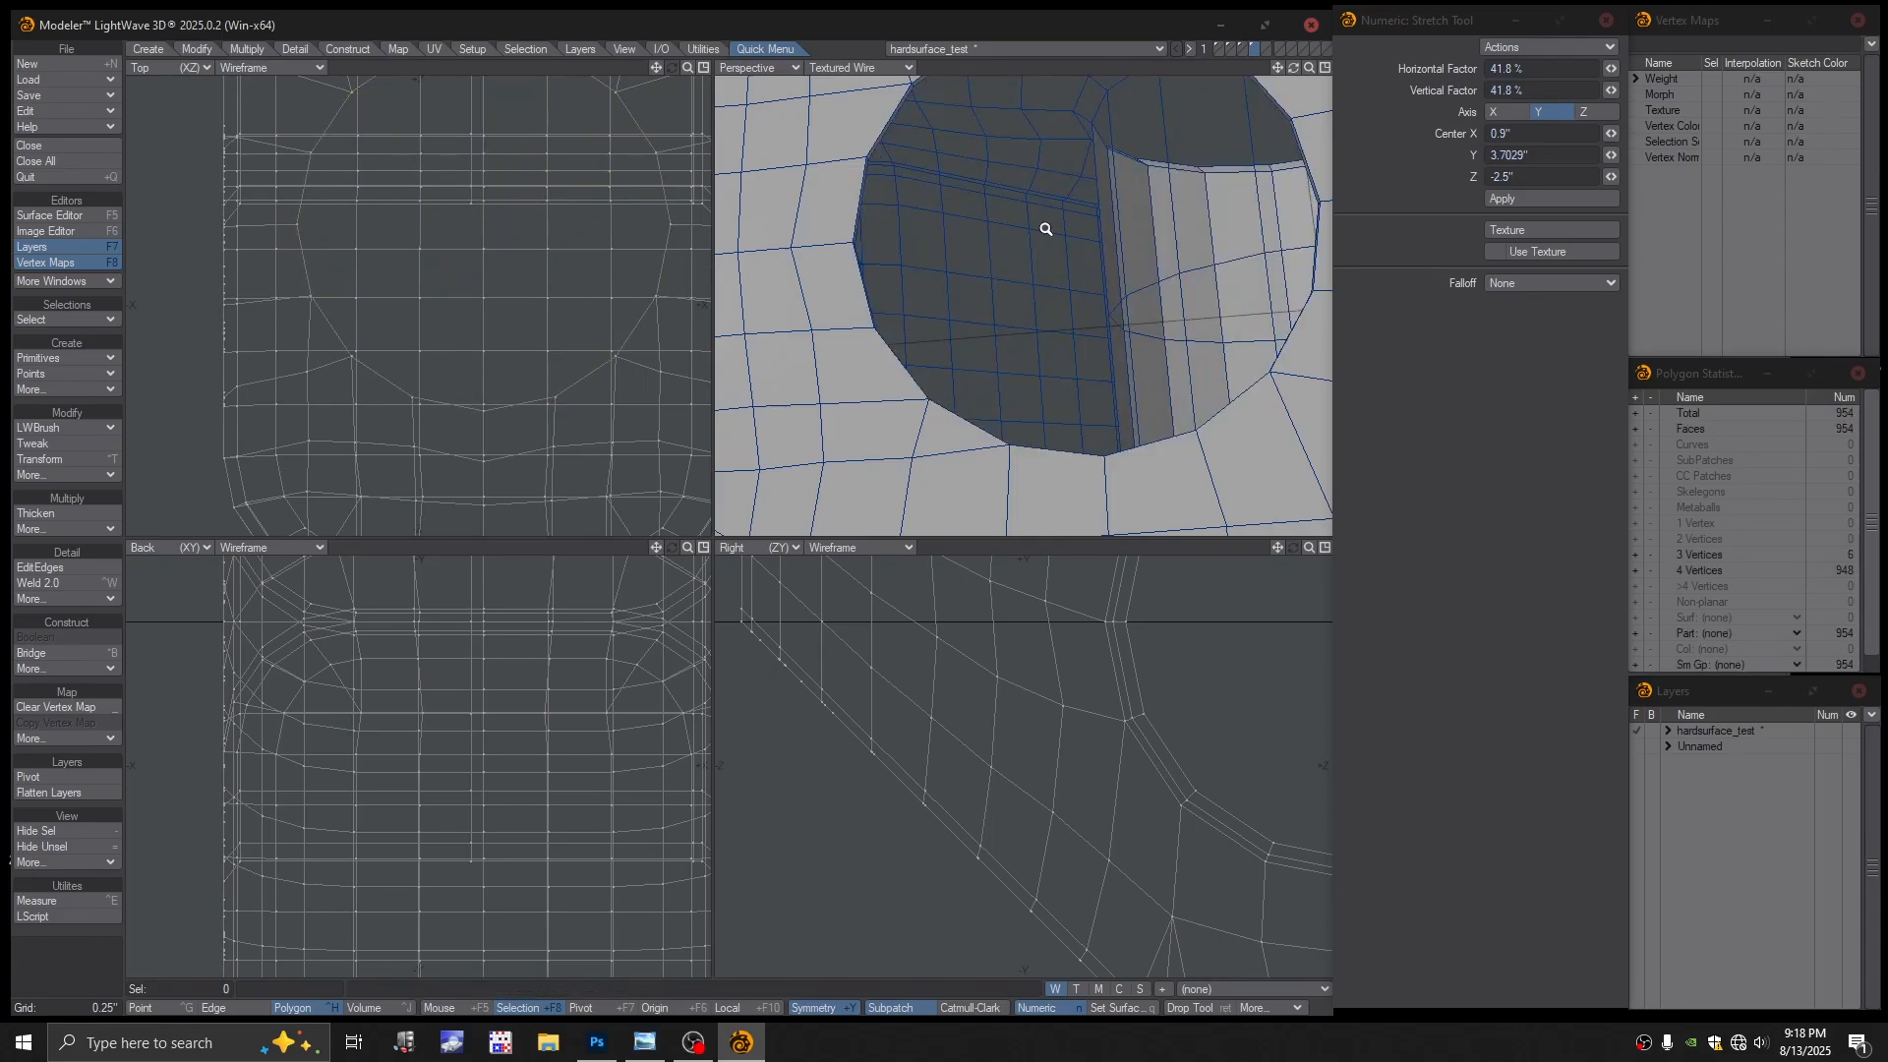
Loop-select the polygon ring around the hole's rim and delete those 16 polygons
left_click_drag(1047, 229, 1072, 141, "ctrl+alt")
scroll(1106, 162, "up", 1)
key("Return")
left_click(1076, 147)
key("l")
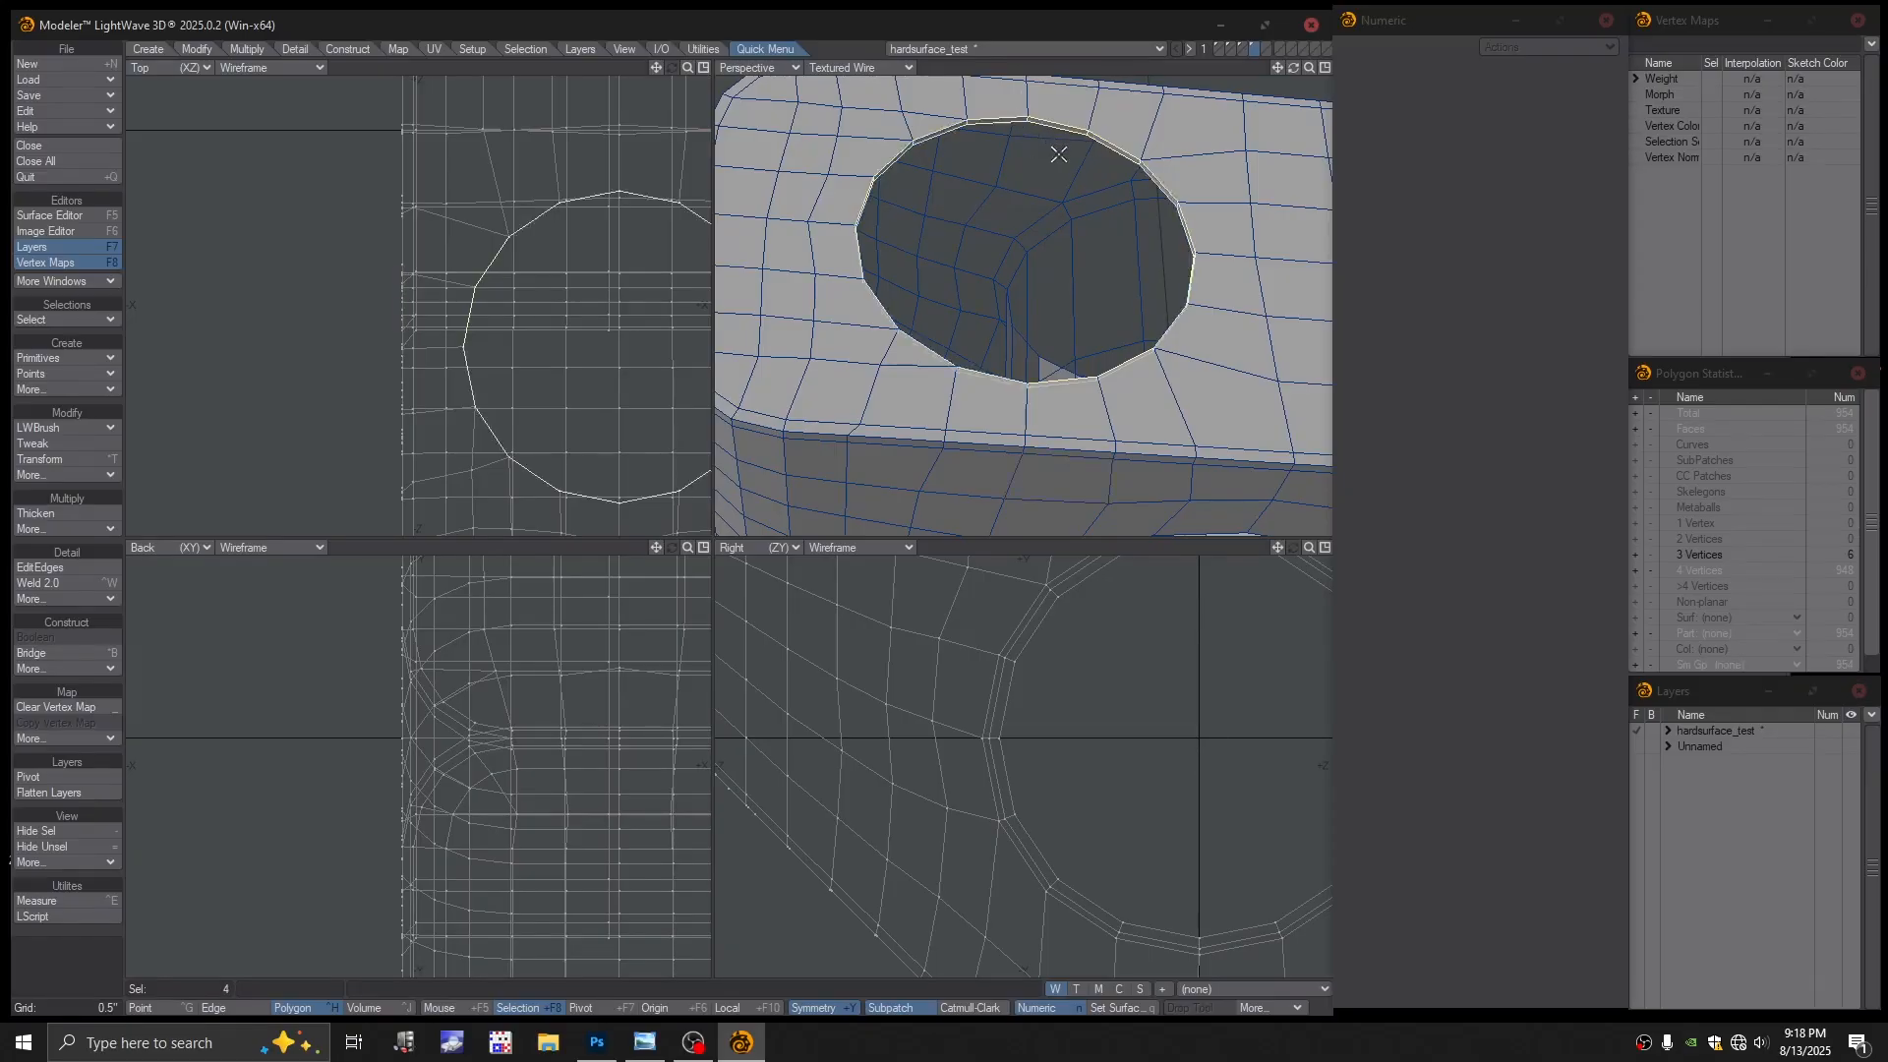
key("Delete")
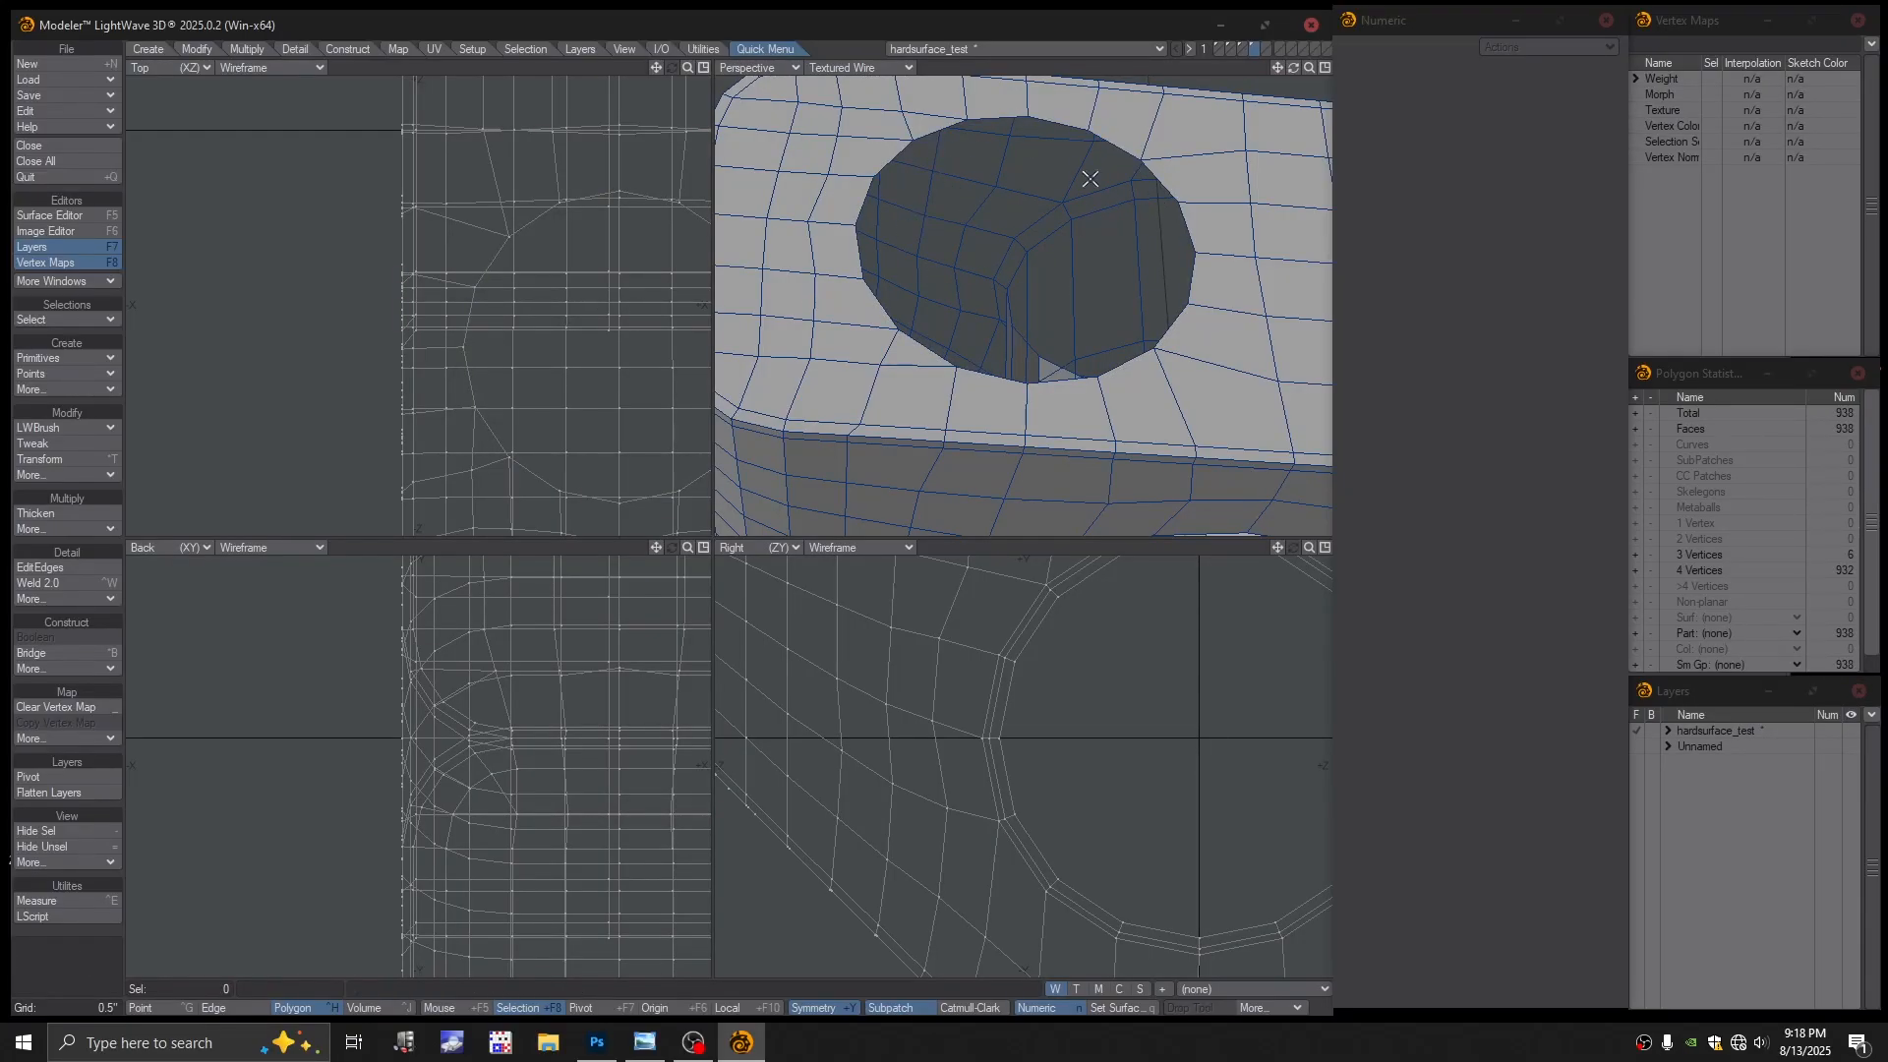
In Edge mode, select the full 16-edge loop around the hole's rim with Select Loop
key("space")
key("space")
left_click(1121, 153)
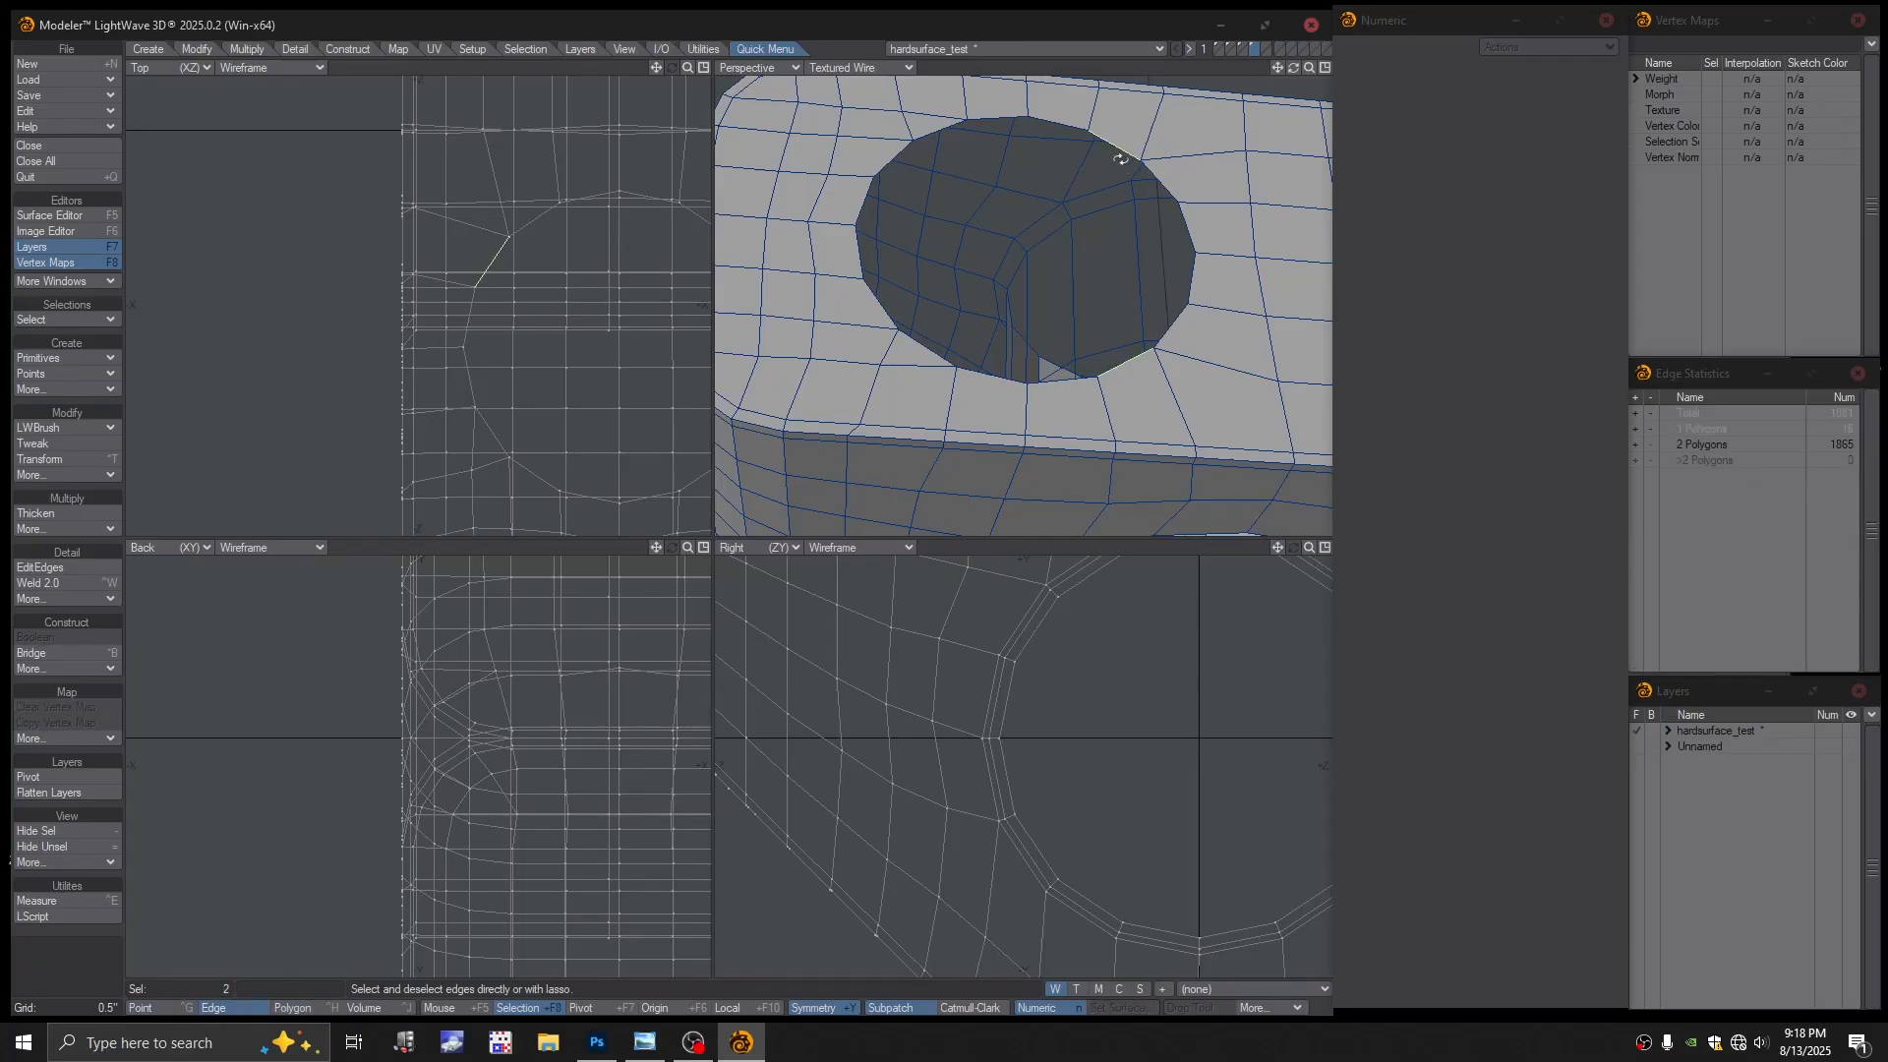
left_click(1187, 310)
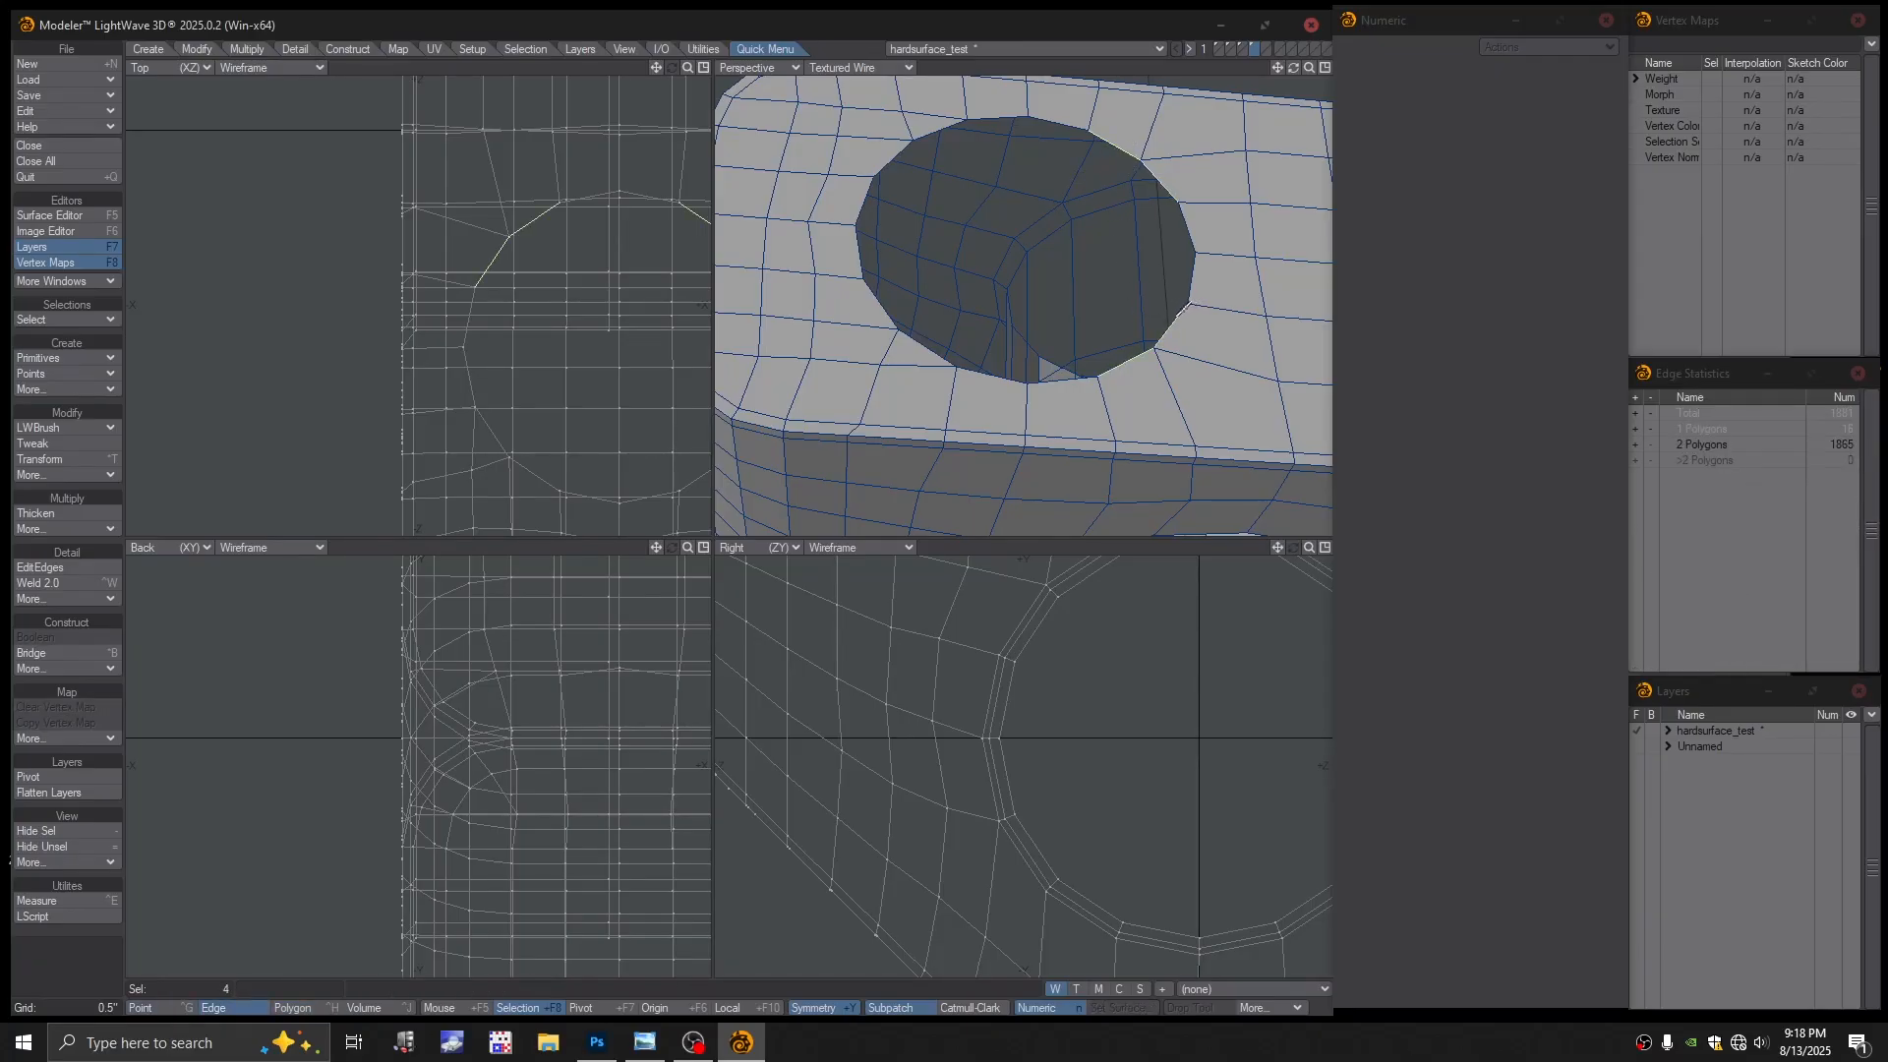
key("ctrl+l")
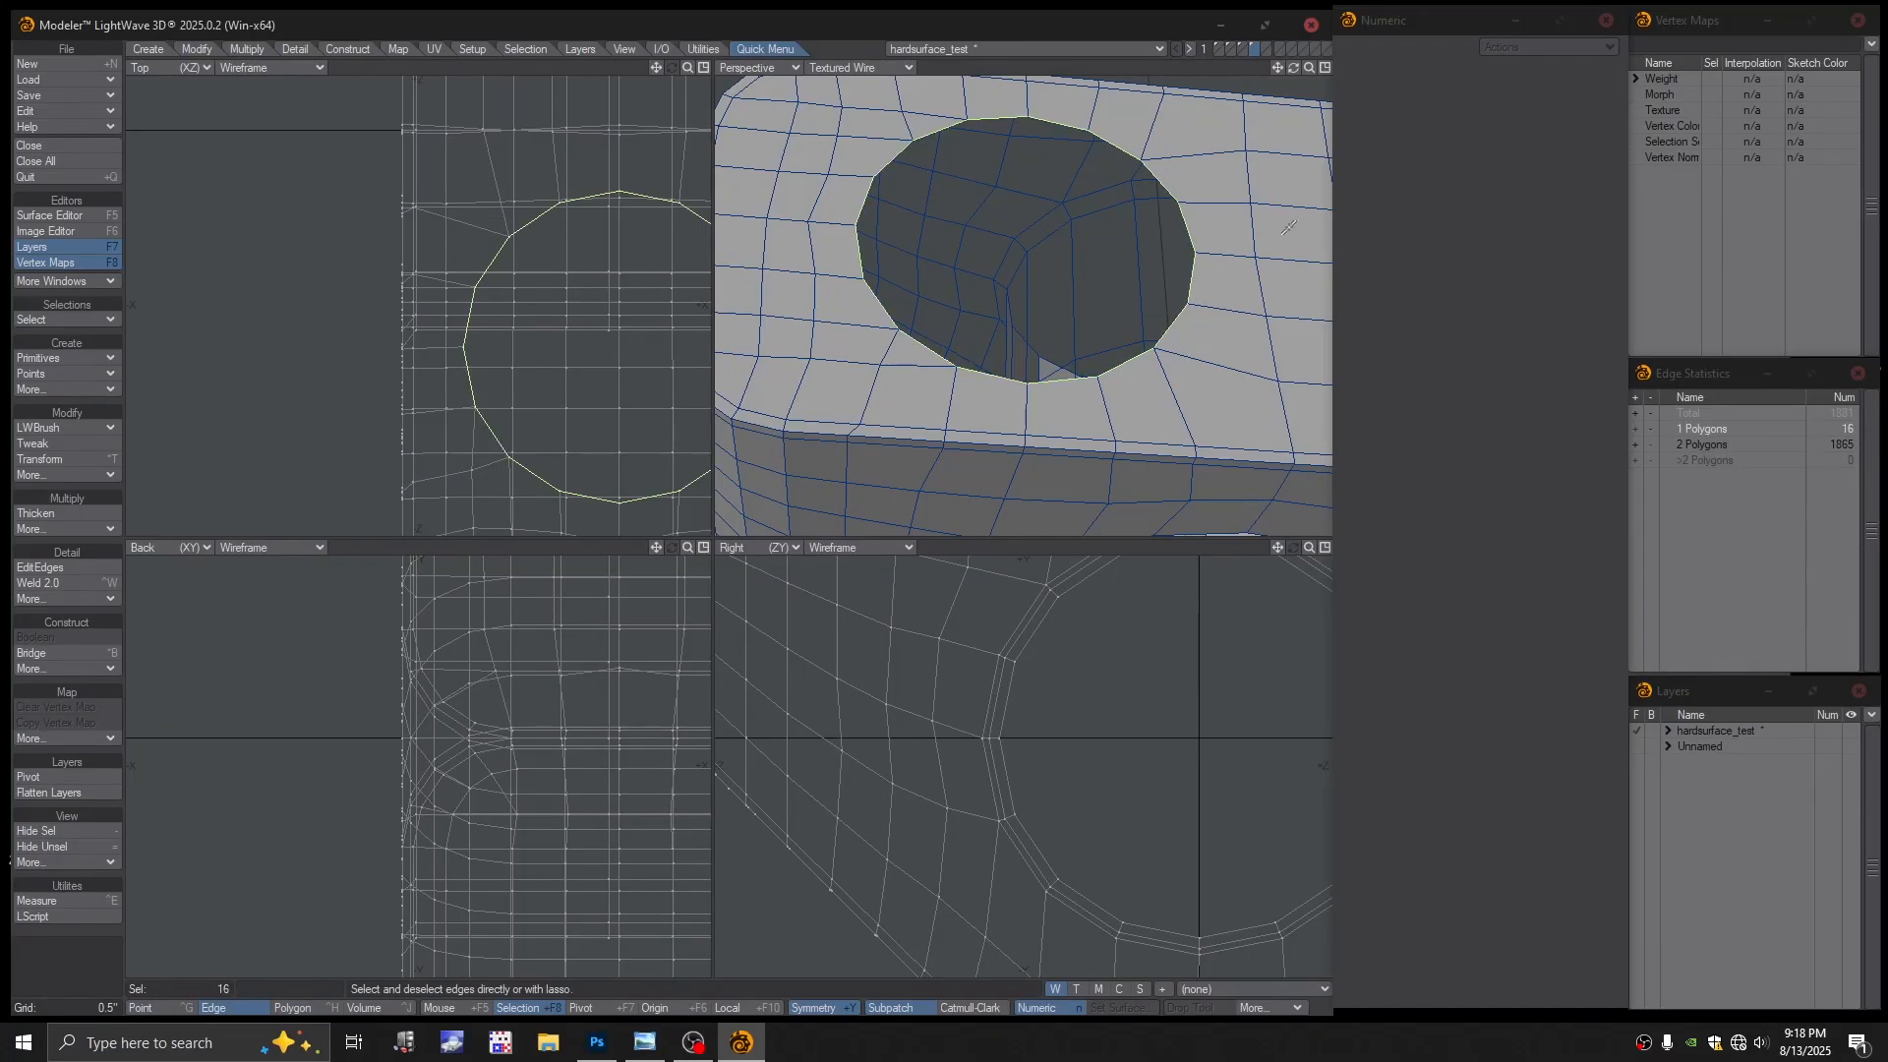
left_click_drag(1090, 242, 1077, 232, "alt")
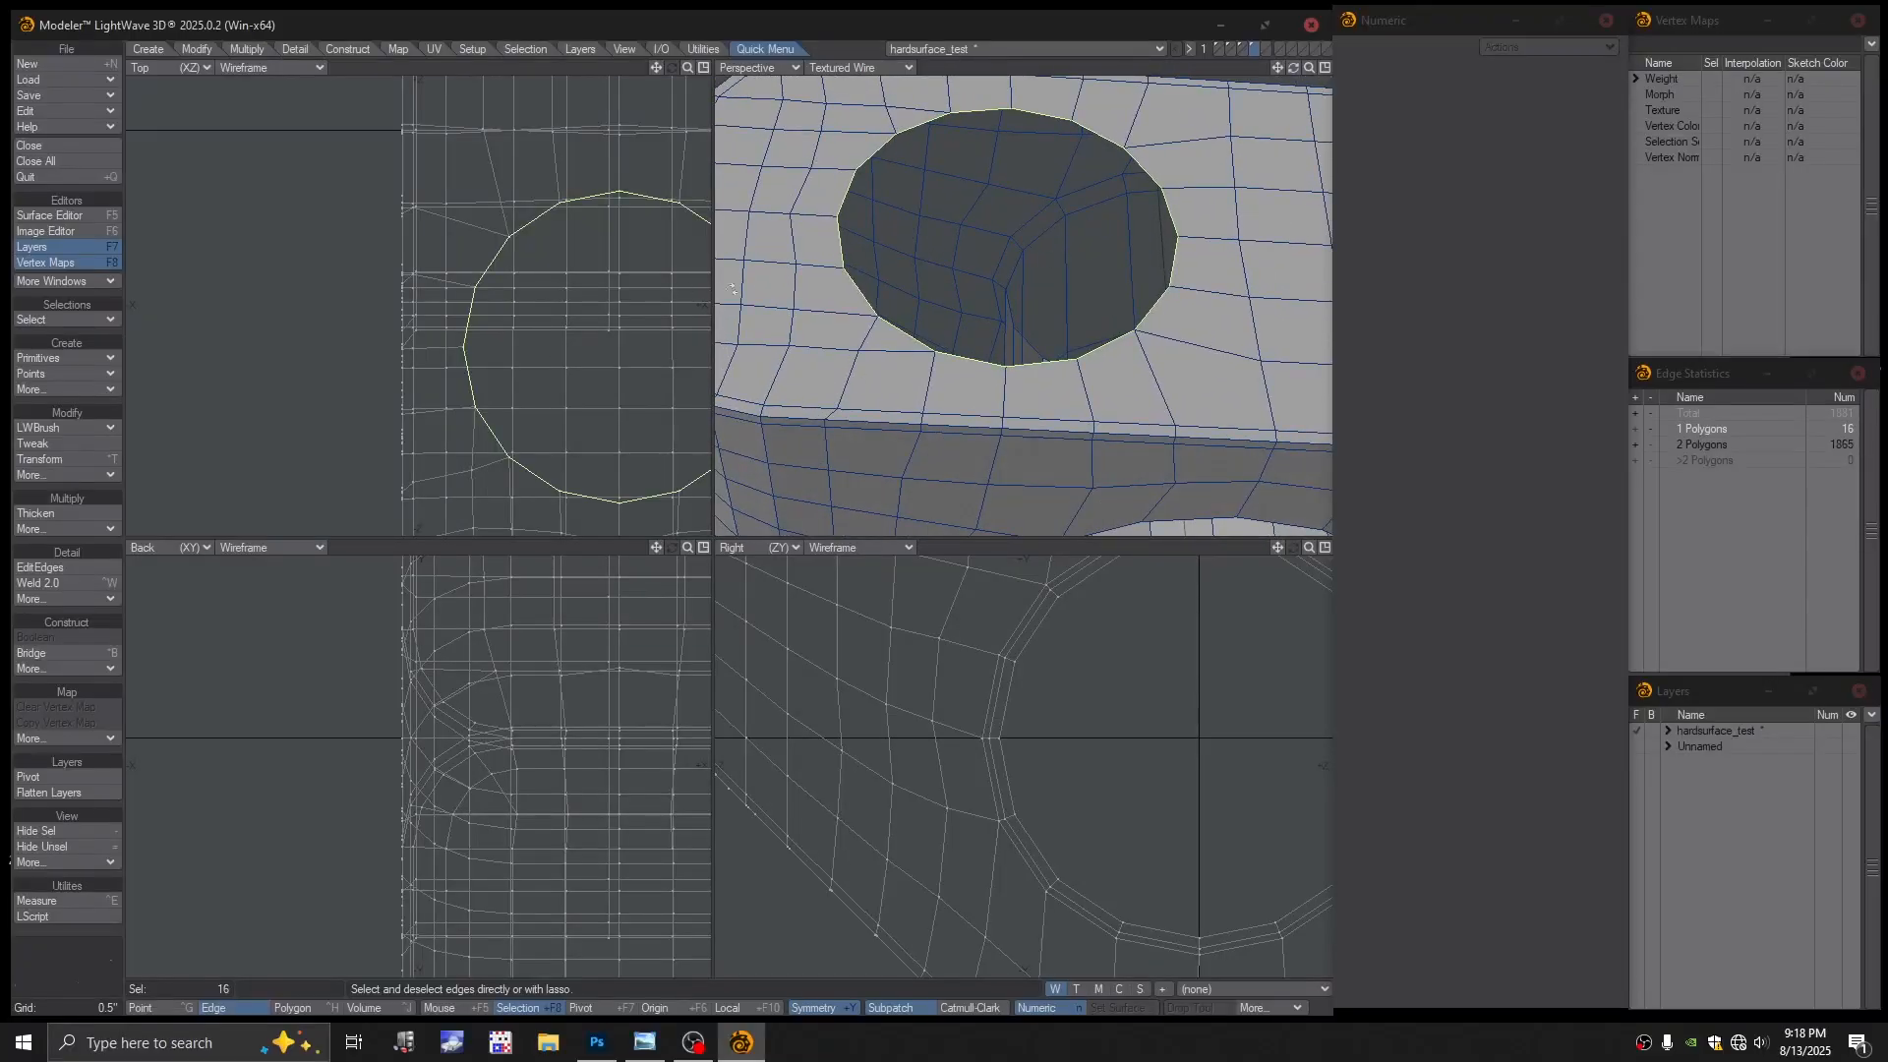
left_click_drag(599, 325, 460, 315, "alt+shift")
mouse_move(1029, 334)
left_mouse_down("alt+shift")
mouse_move(1025, 457)
mouse_move(1002, 320)
left_mouse_up("alt+shift")
Undo a trial shrink of the rim loop and delete the leftover ring of 16 polygons
key("h")
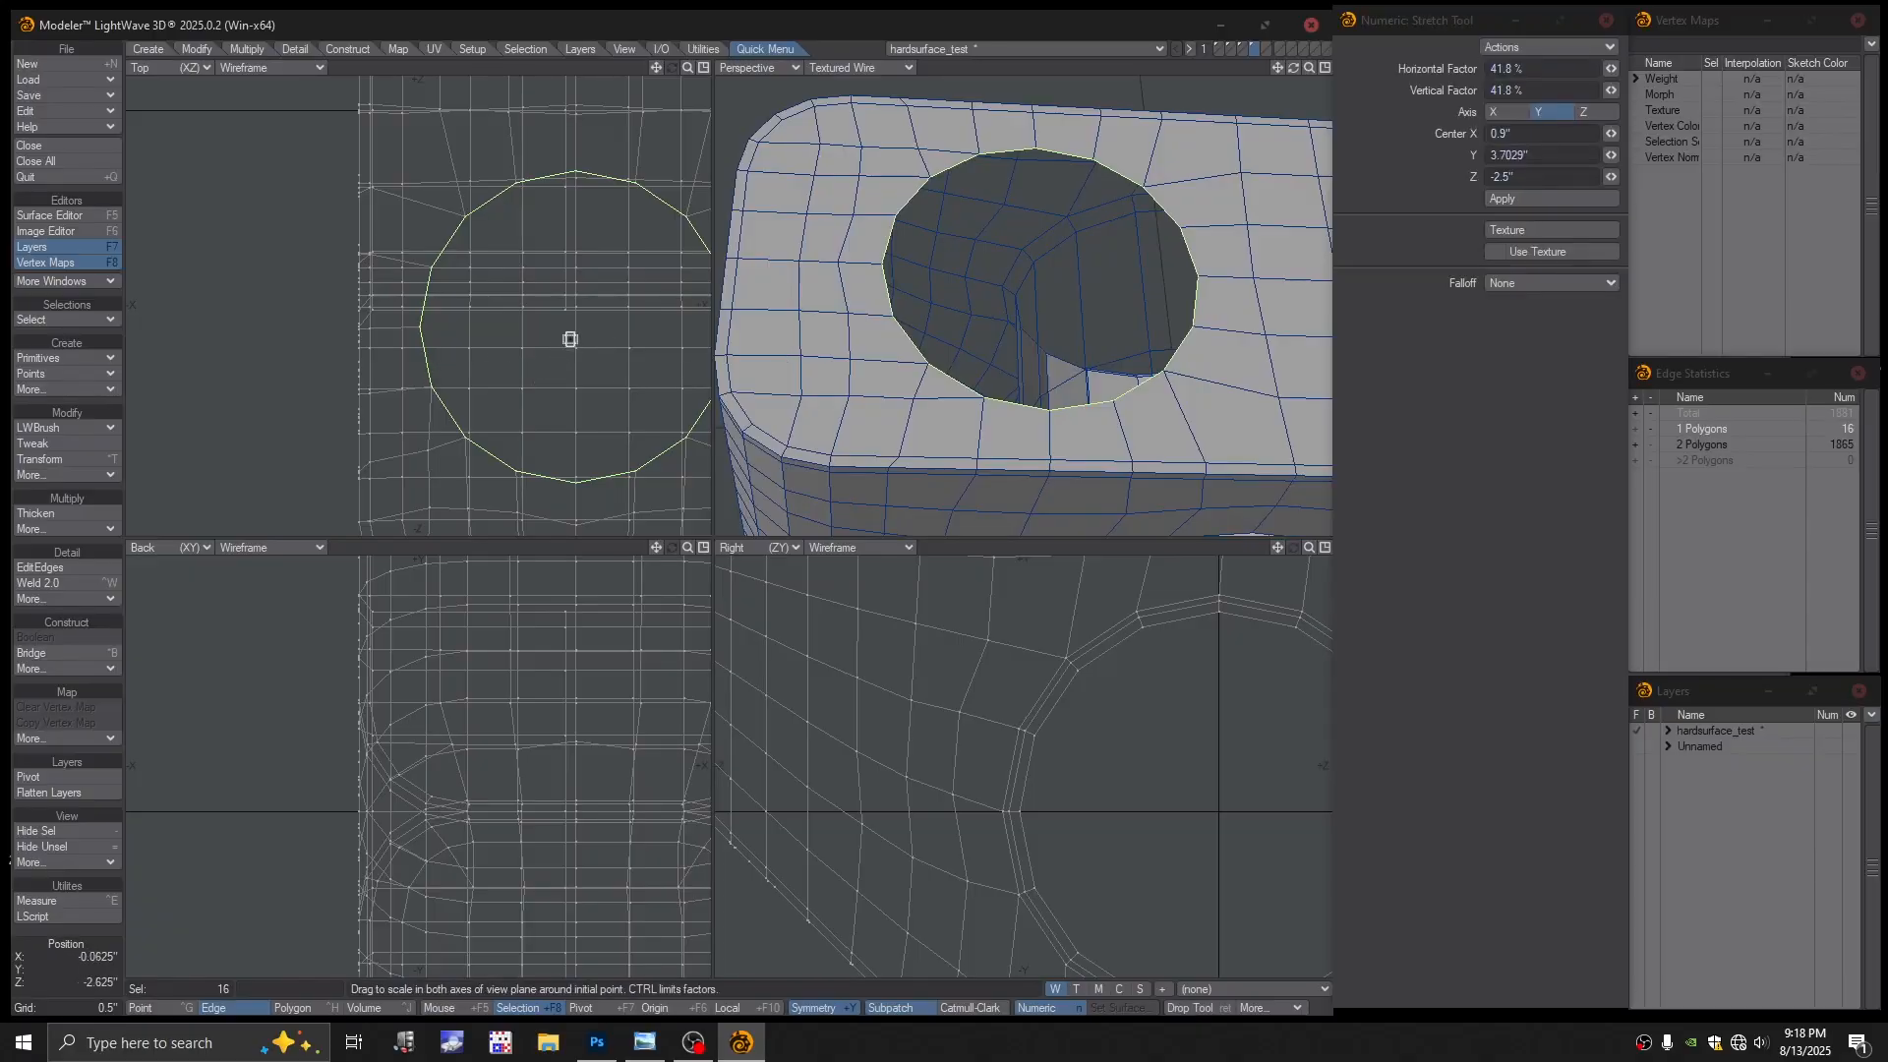
left_click_drag(605, 333, 566, 334, "ctrl")
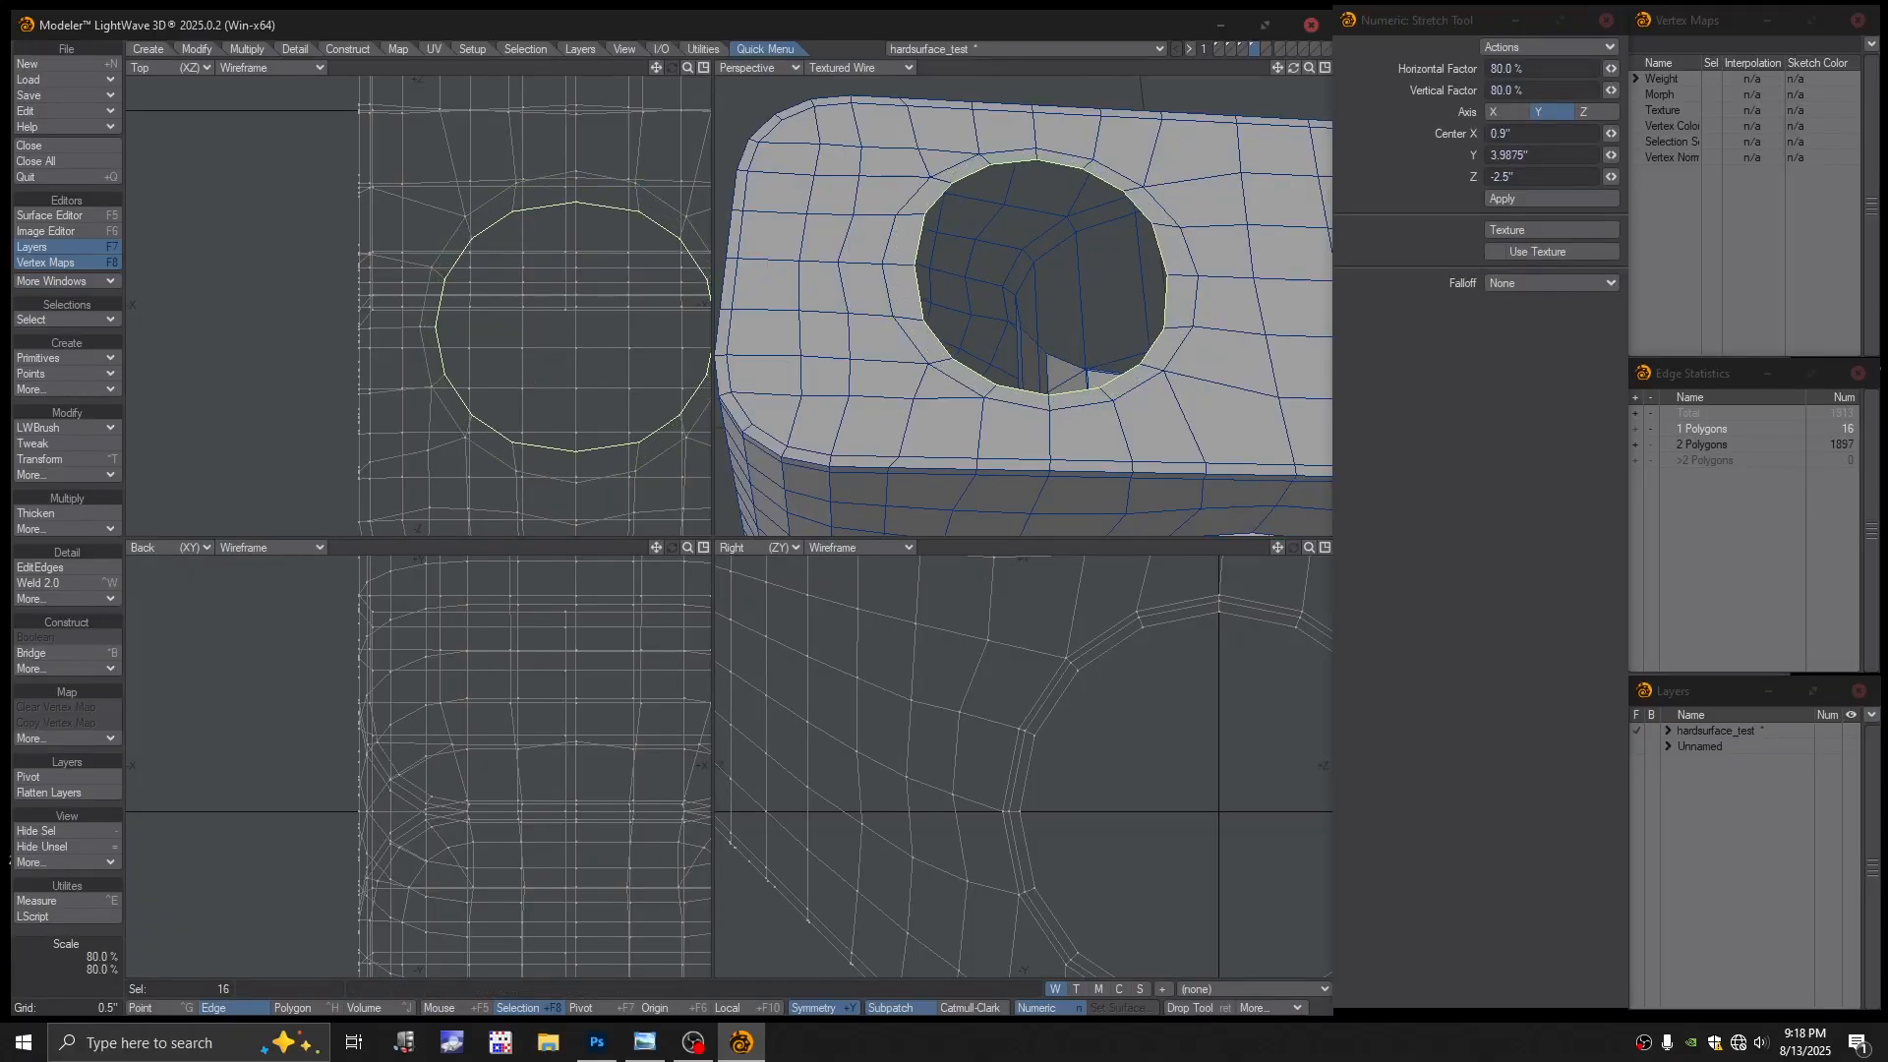
key("ctrl+z")
key("ctrl+z")
key("ctrl+h")
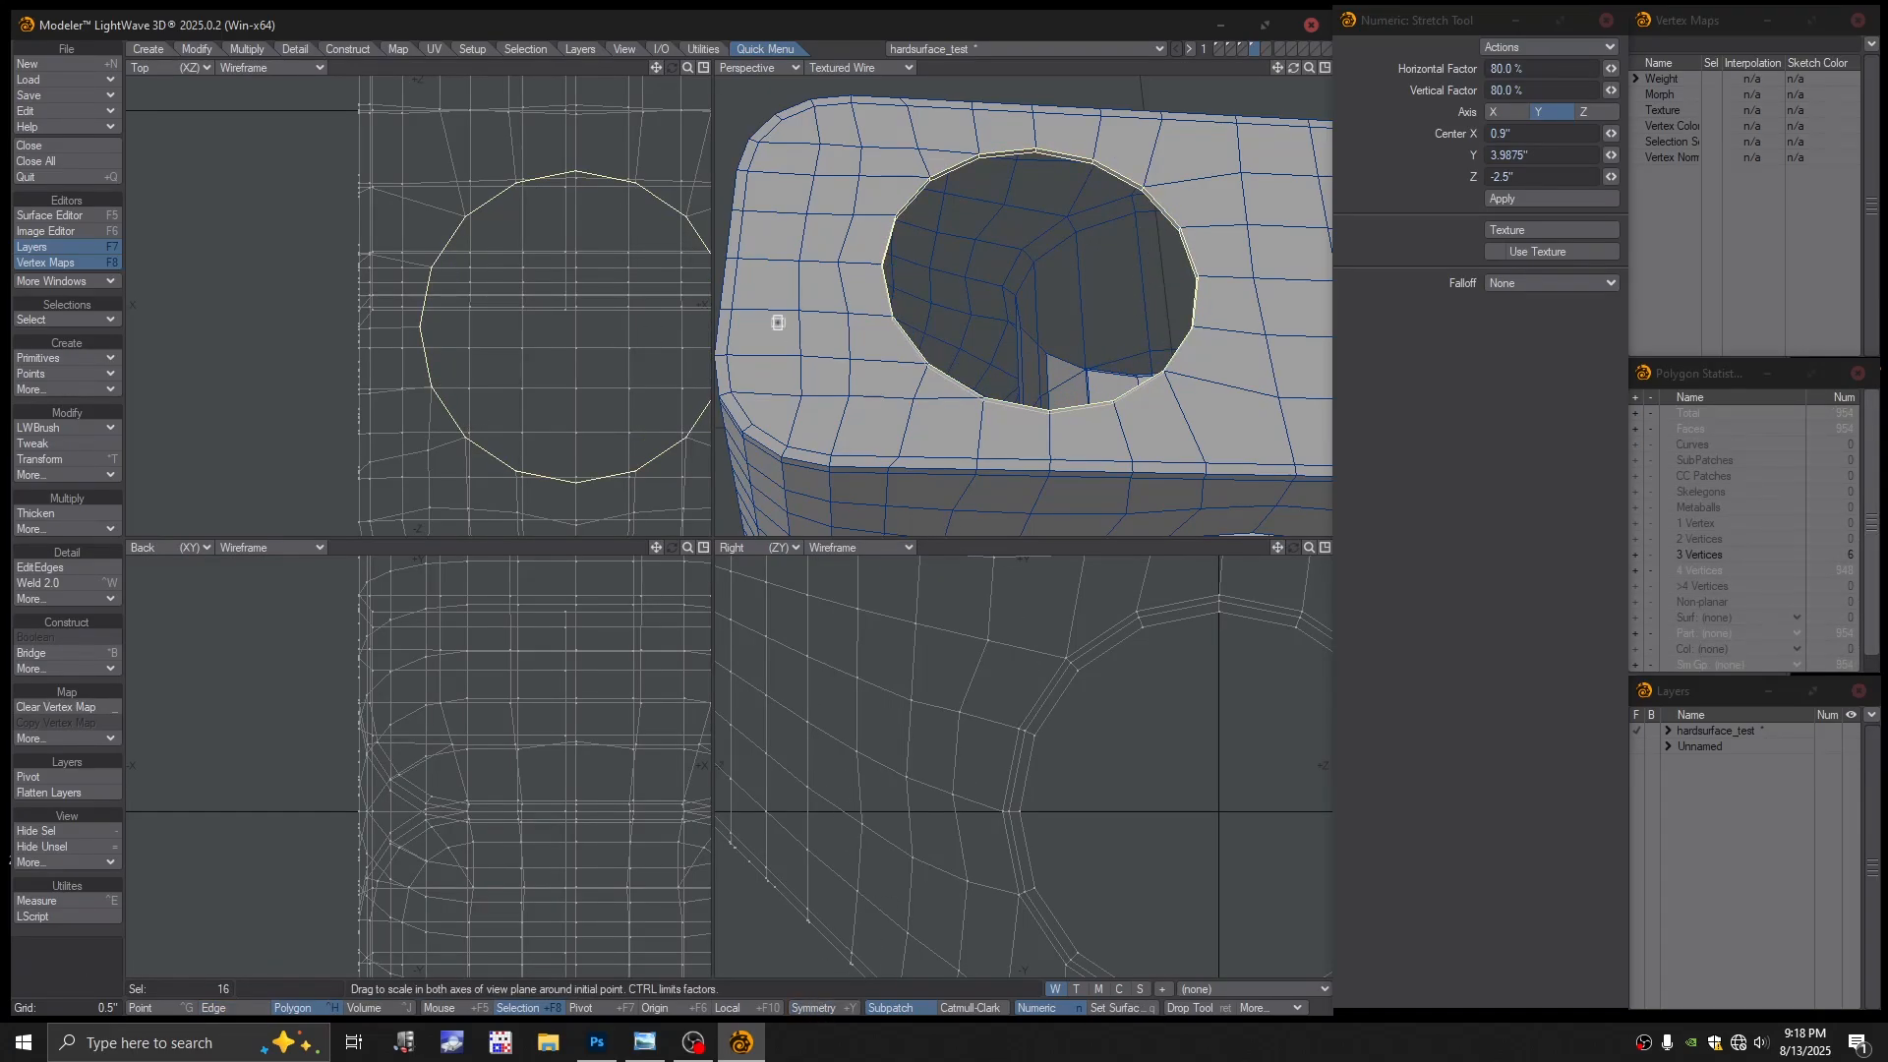
left_click_drag(636, 318, 508, 323, "alt")
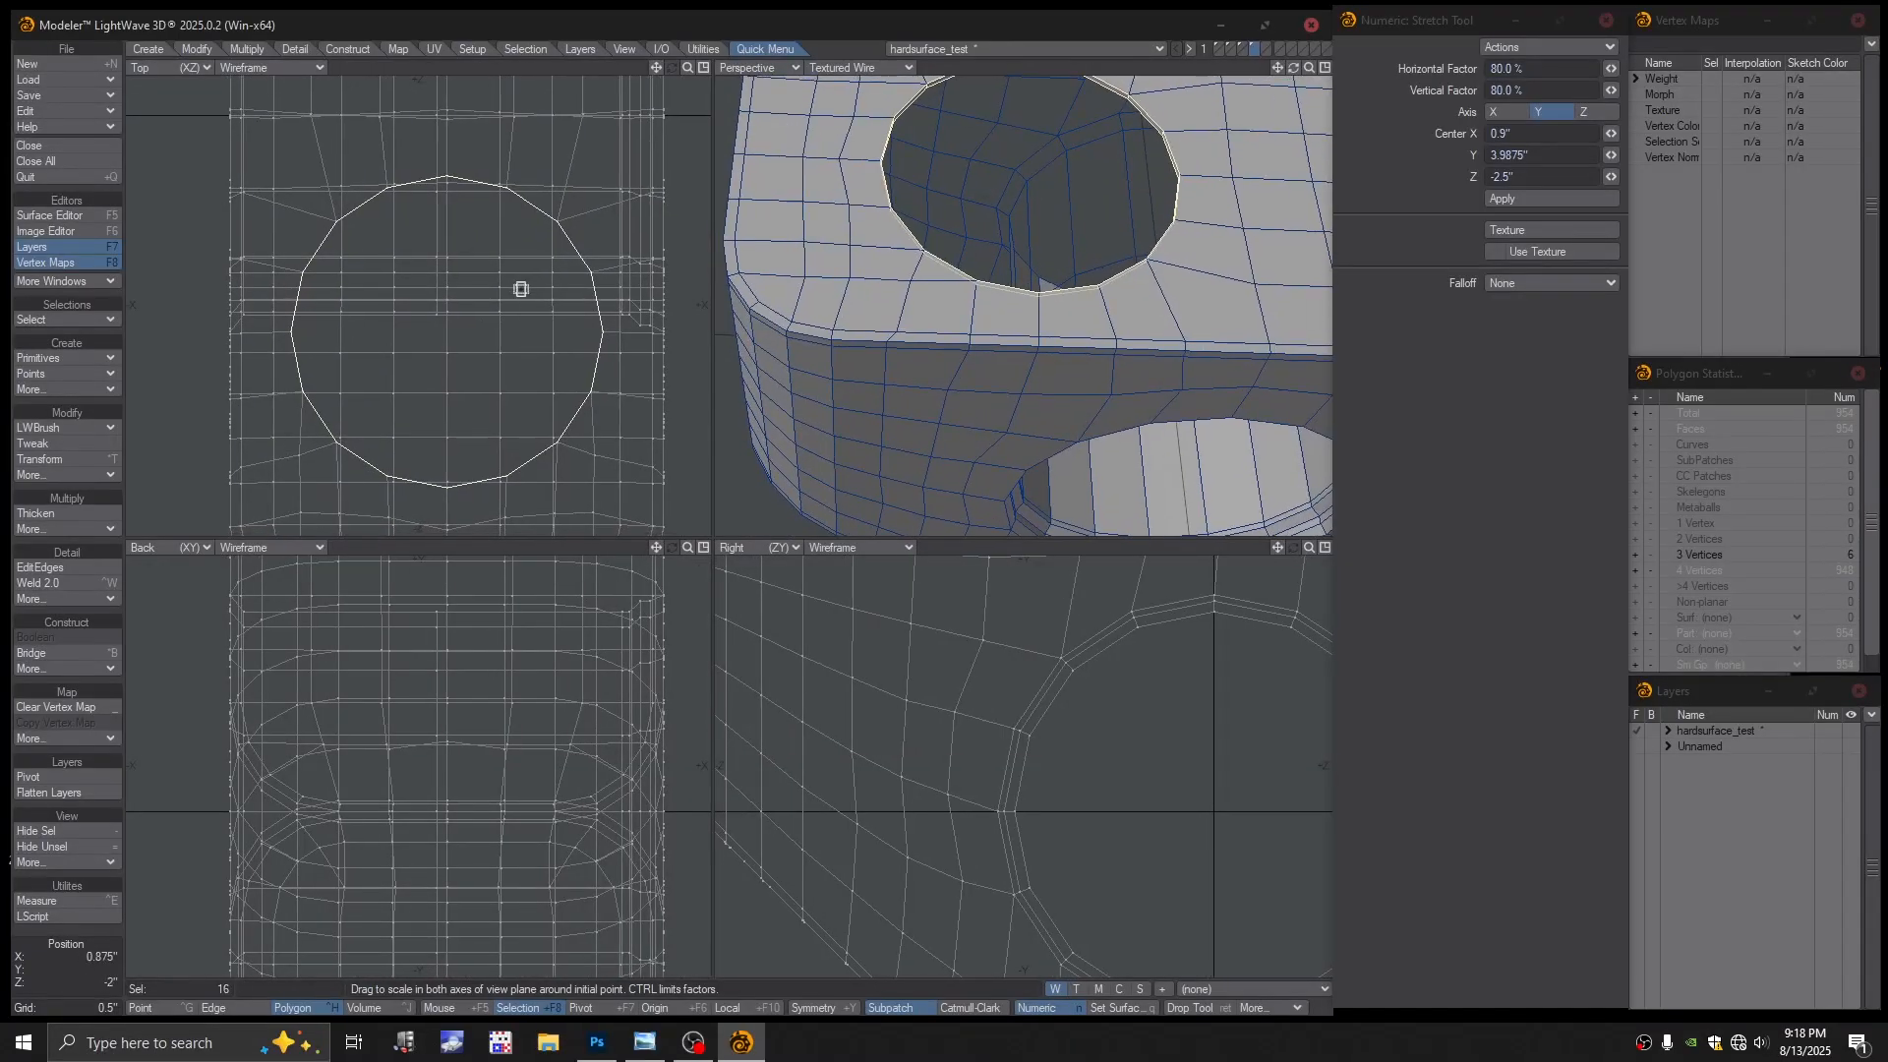
key("Delete")
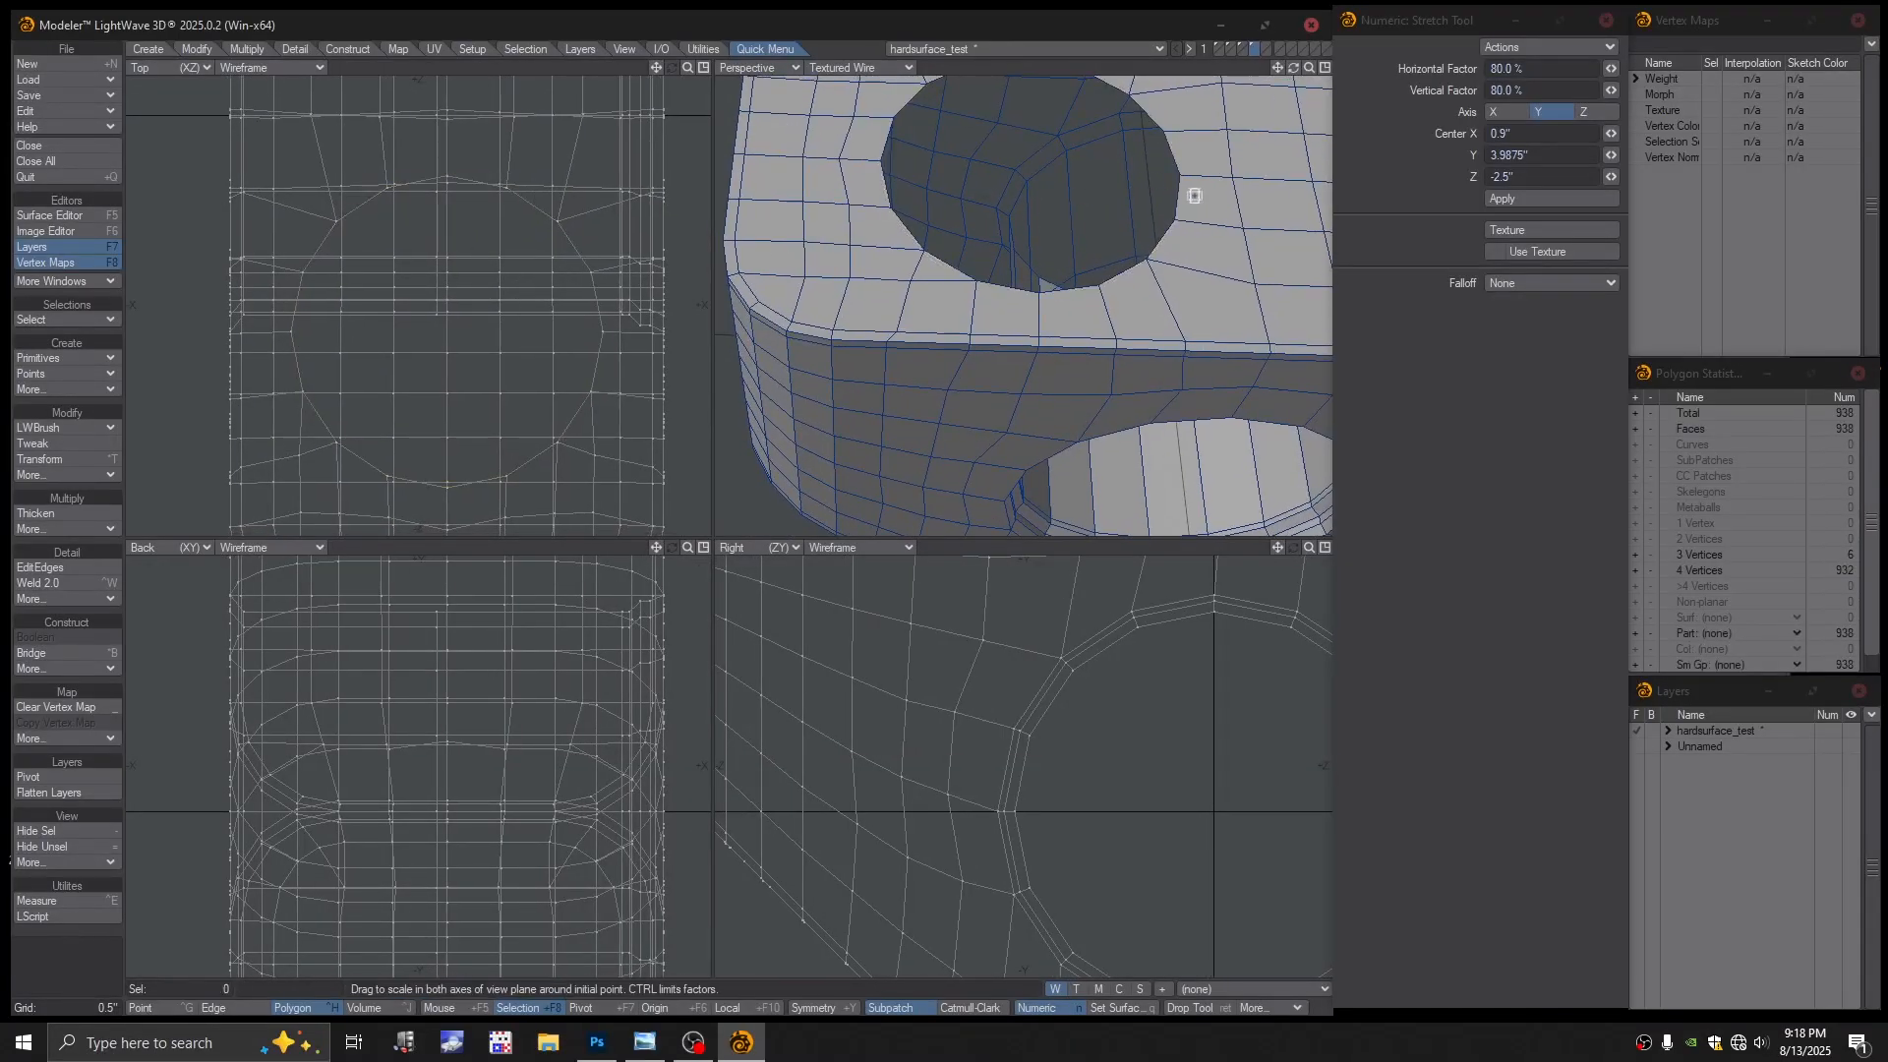
Reselect the hole's boundary loop, test an 81% Stretch, and undo it
key("space")
key("space")
key("space")
double_click(1181, 197)
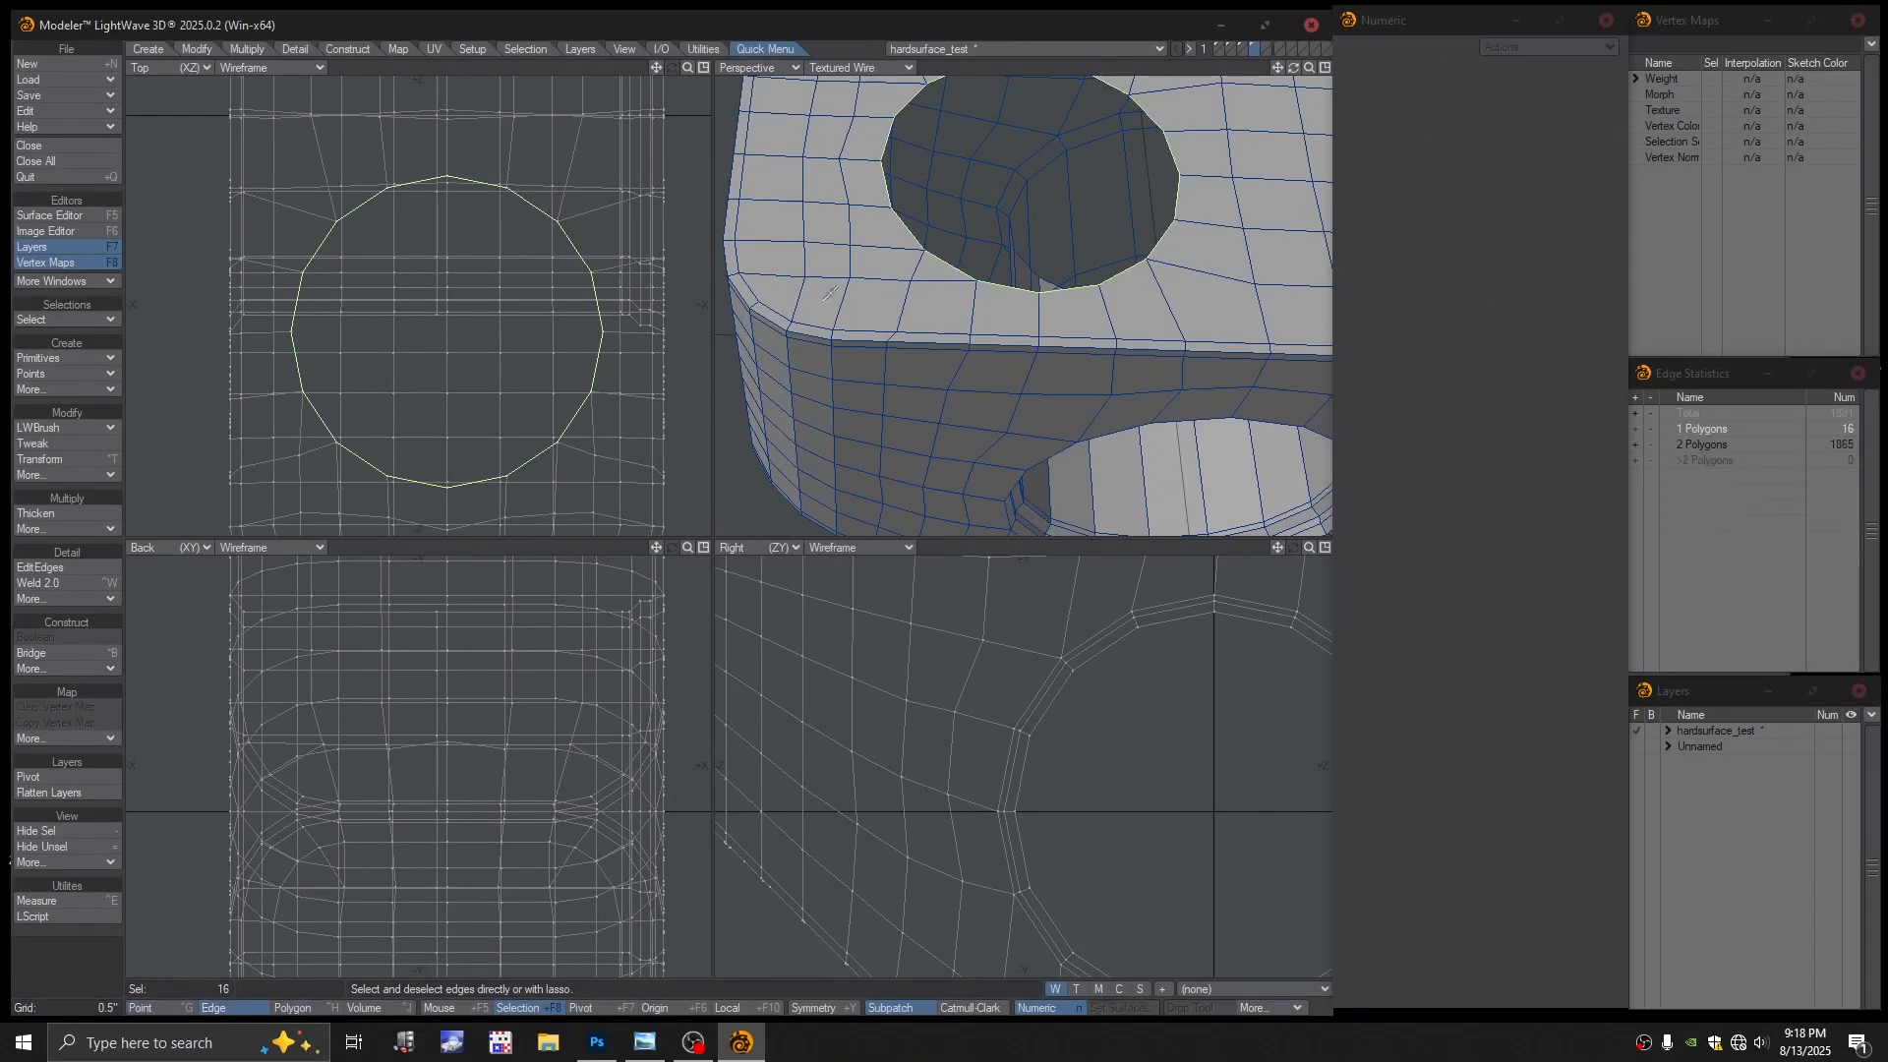
key("h")
mouse_move(438, 335)
left_mouse_down("ctrl")
mouse_move(473, 333)
mouse_move(434, 333)
mouse_move(454, 334)
left_mouse_up("ctrl")
key("ctrl+z")
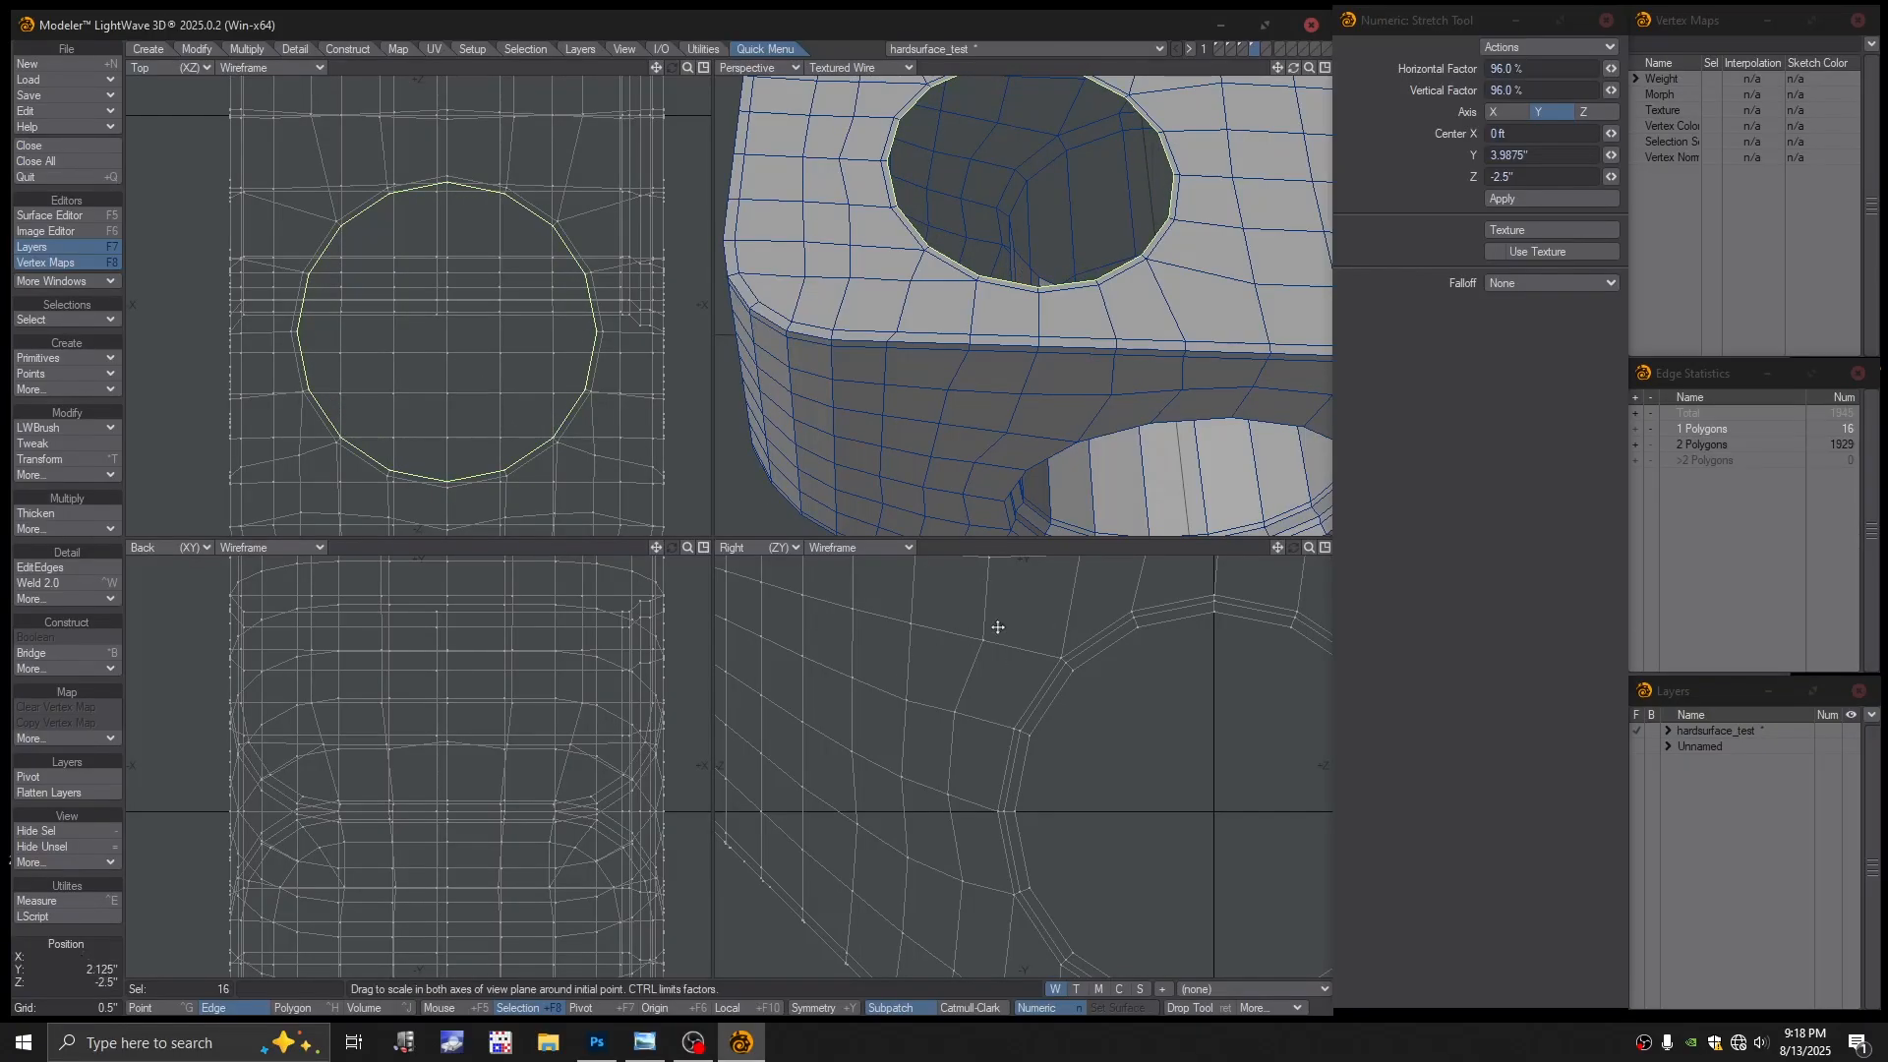
left_click_drag(998, 627, 1016, 769, "alt")
Move the inset rim loop down in the Right view to sit just below the top face
key("t")
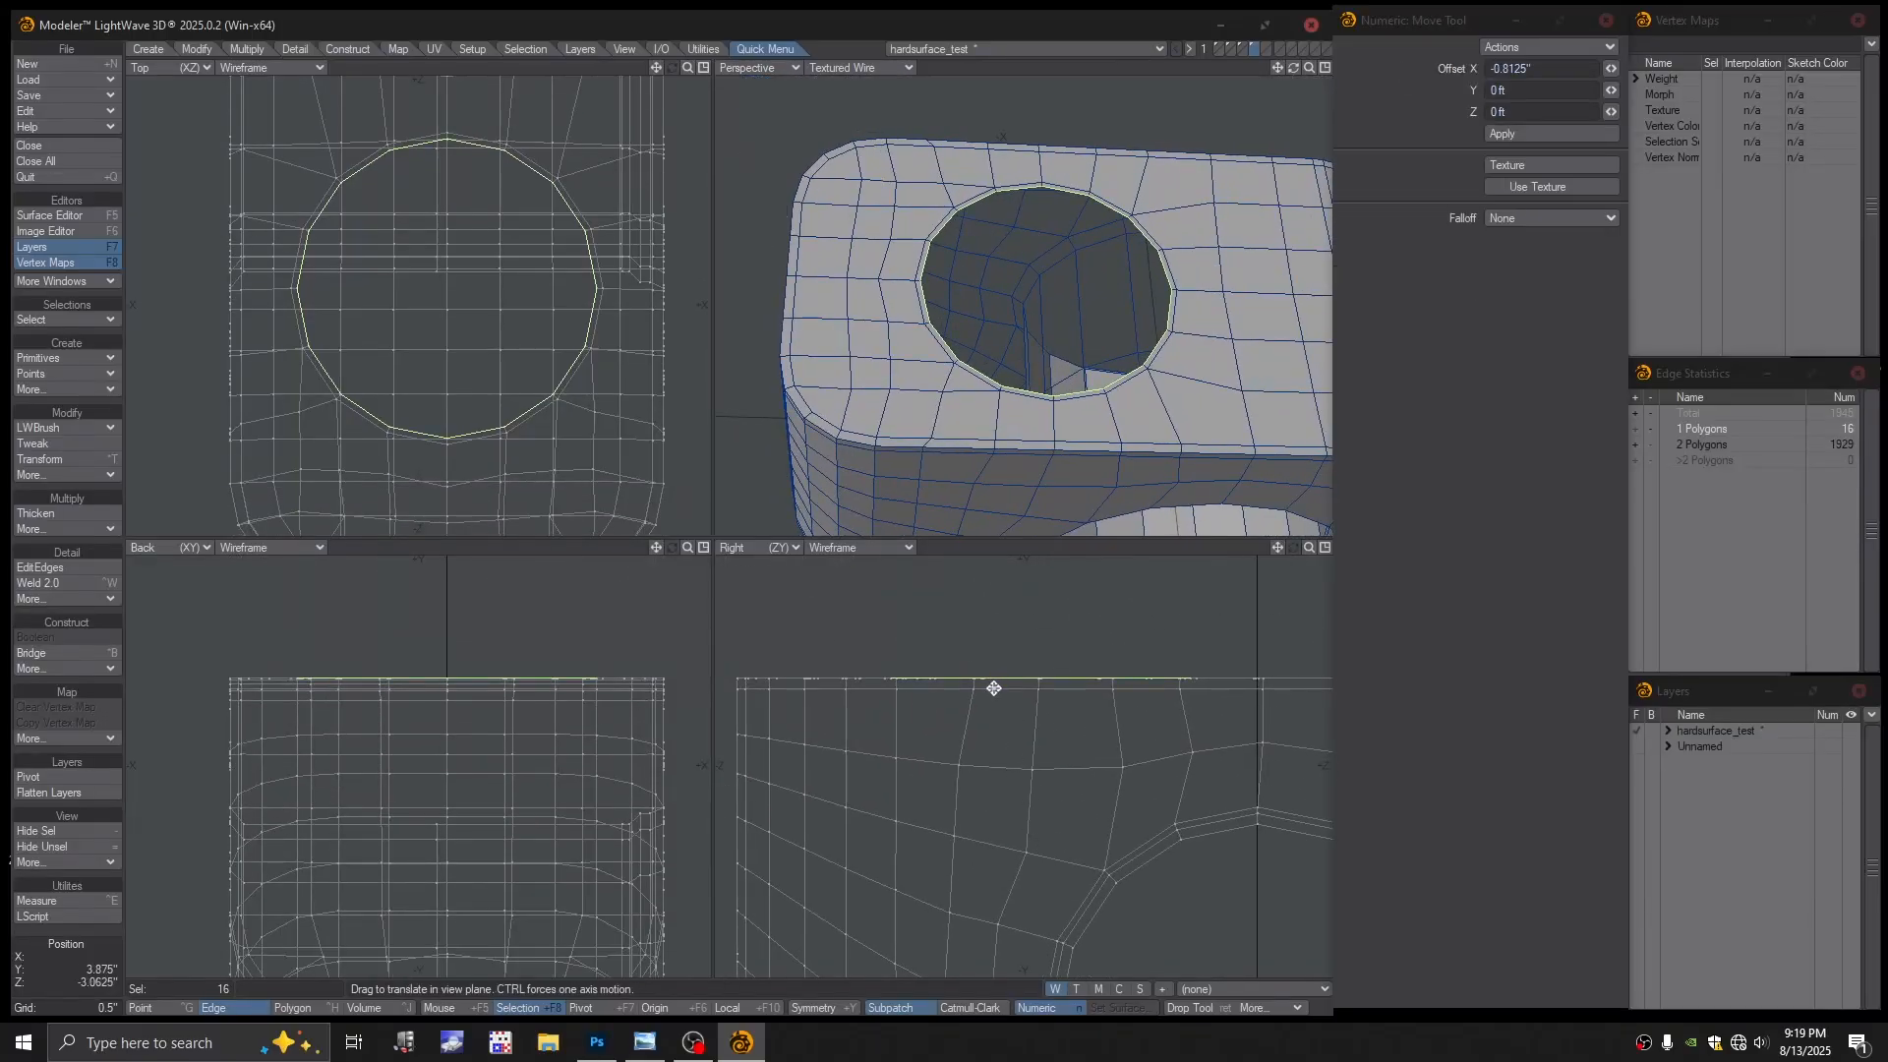
mouse_move(995, 689)
left_mouse_down()
mouse_move(998, 669)
mouse_move(995, 693)
mouse_move(1029, 707)
left_mouse_up()
scroll(964, 677, "up", 4)
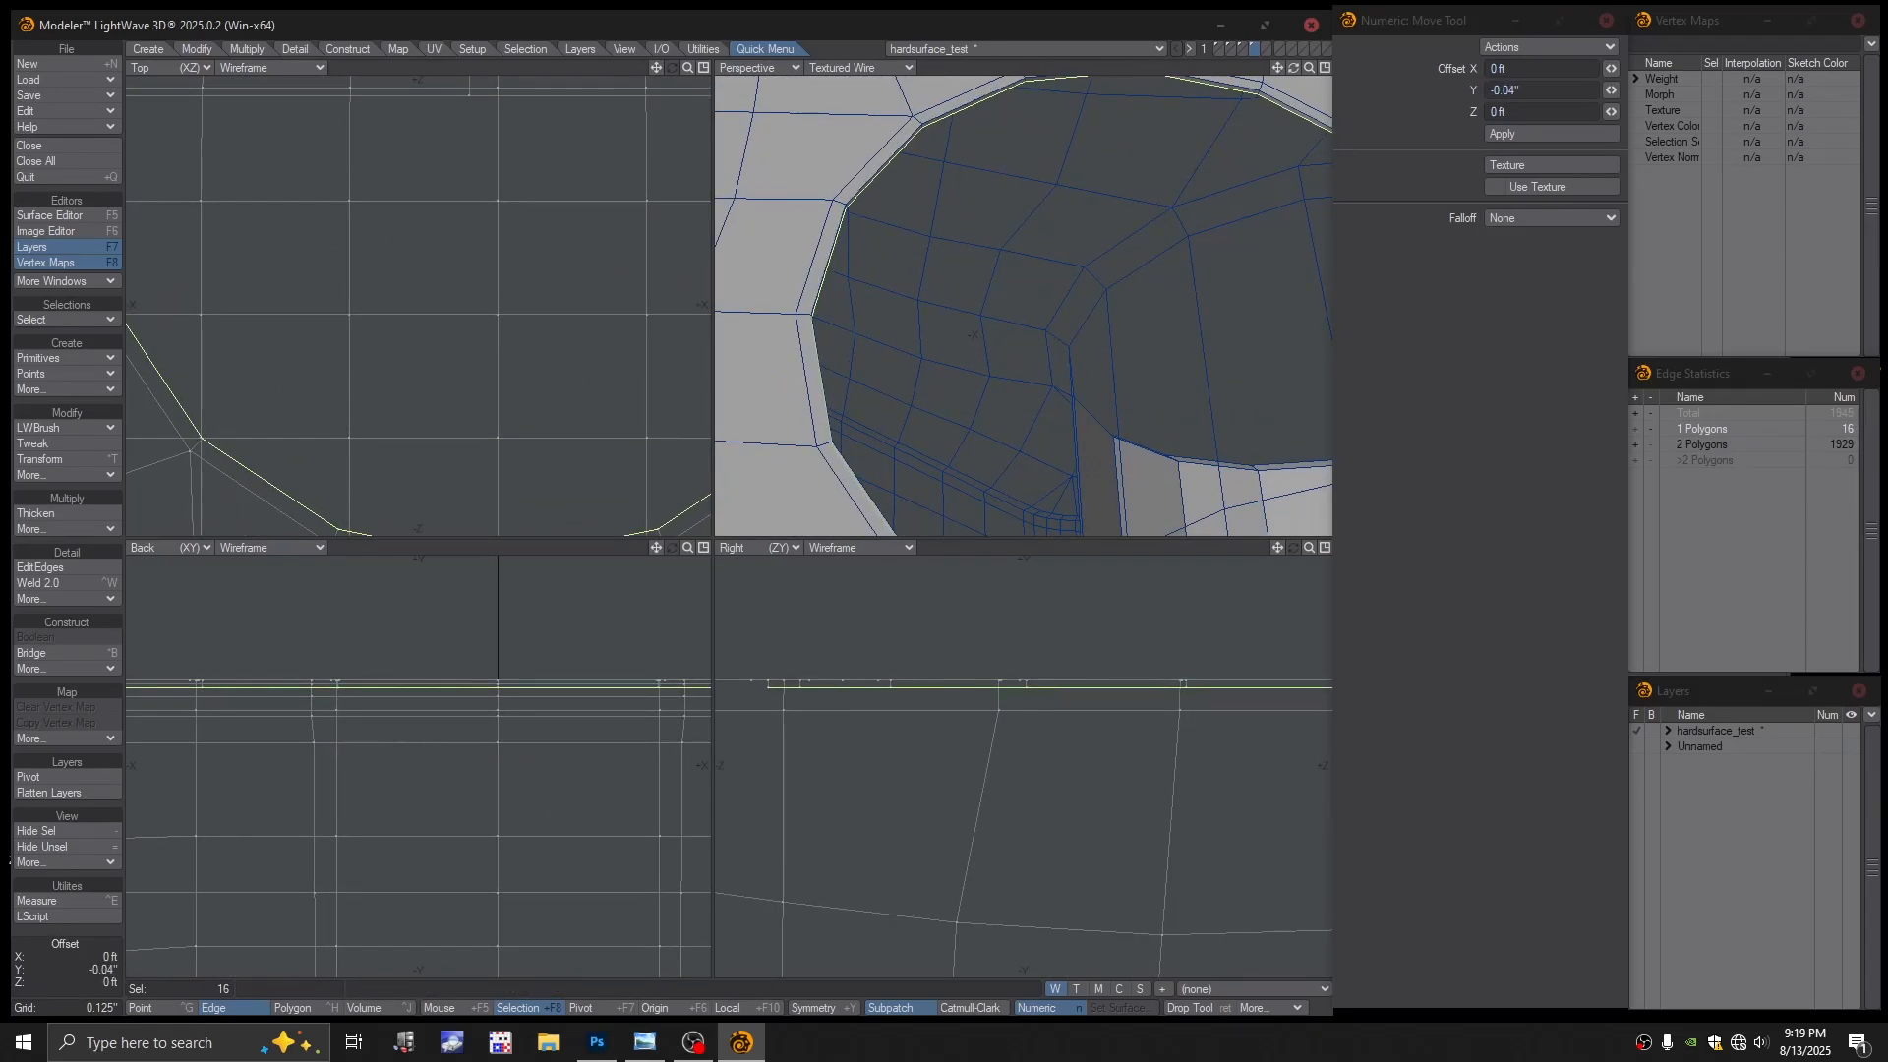
scroll(1123, 393, "down", 4)
left_click_drag(1125, 384, 1131, 333, "alt")
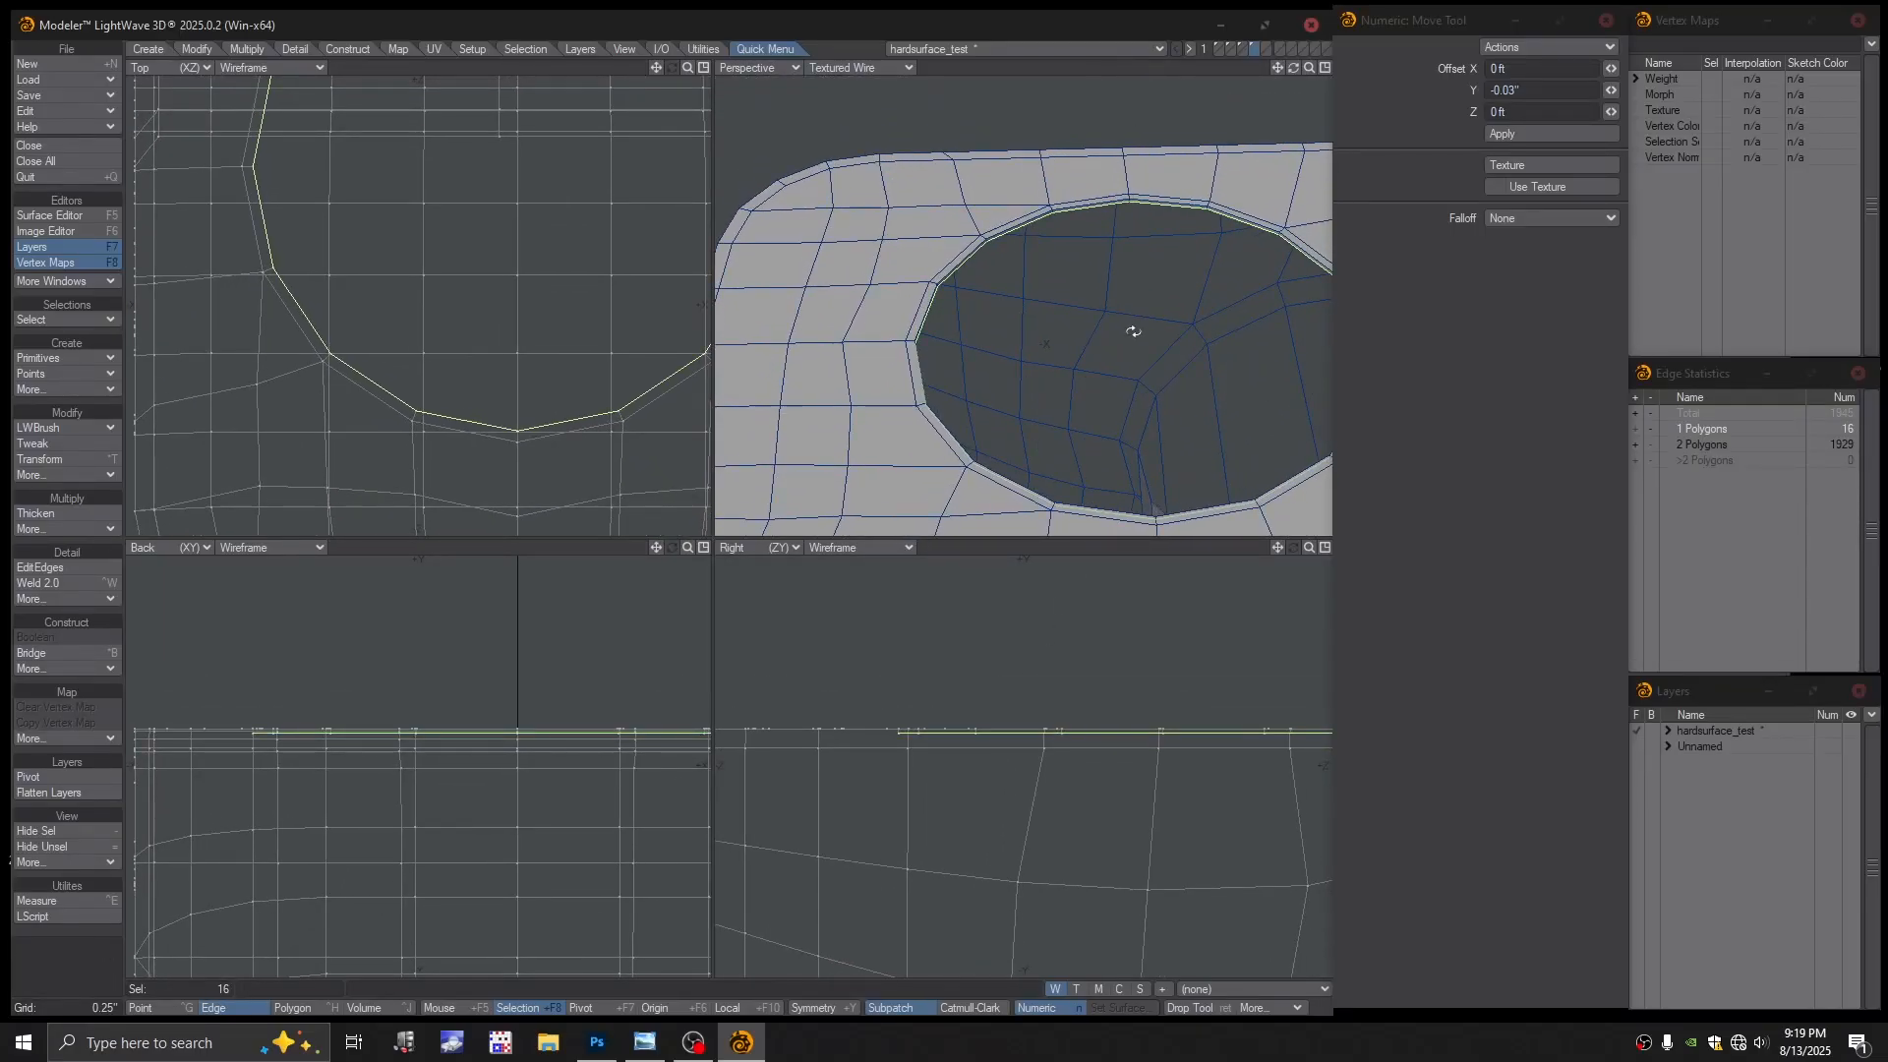
left_click_drag(1055, 739, 1033, 806)
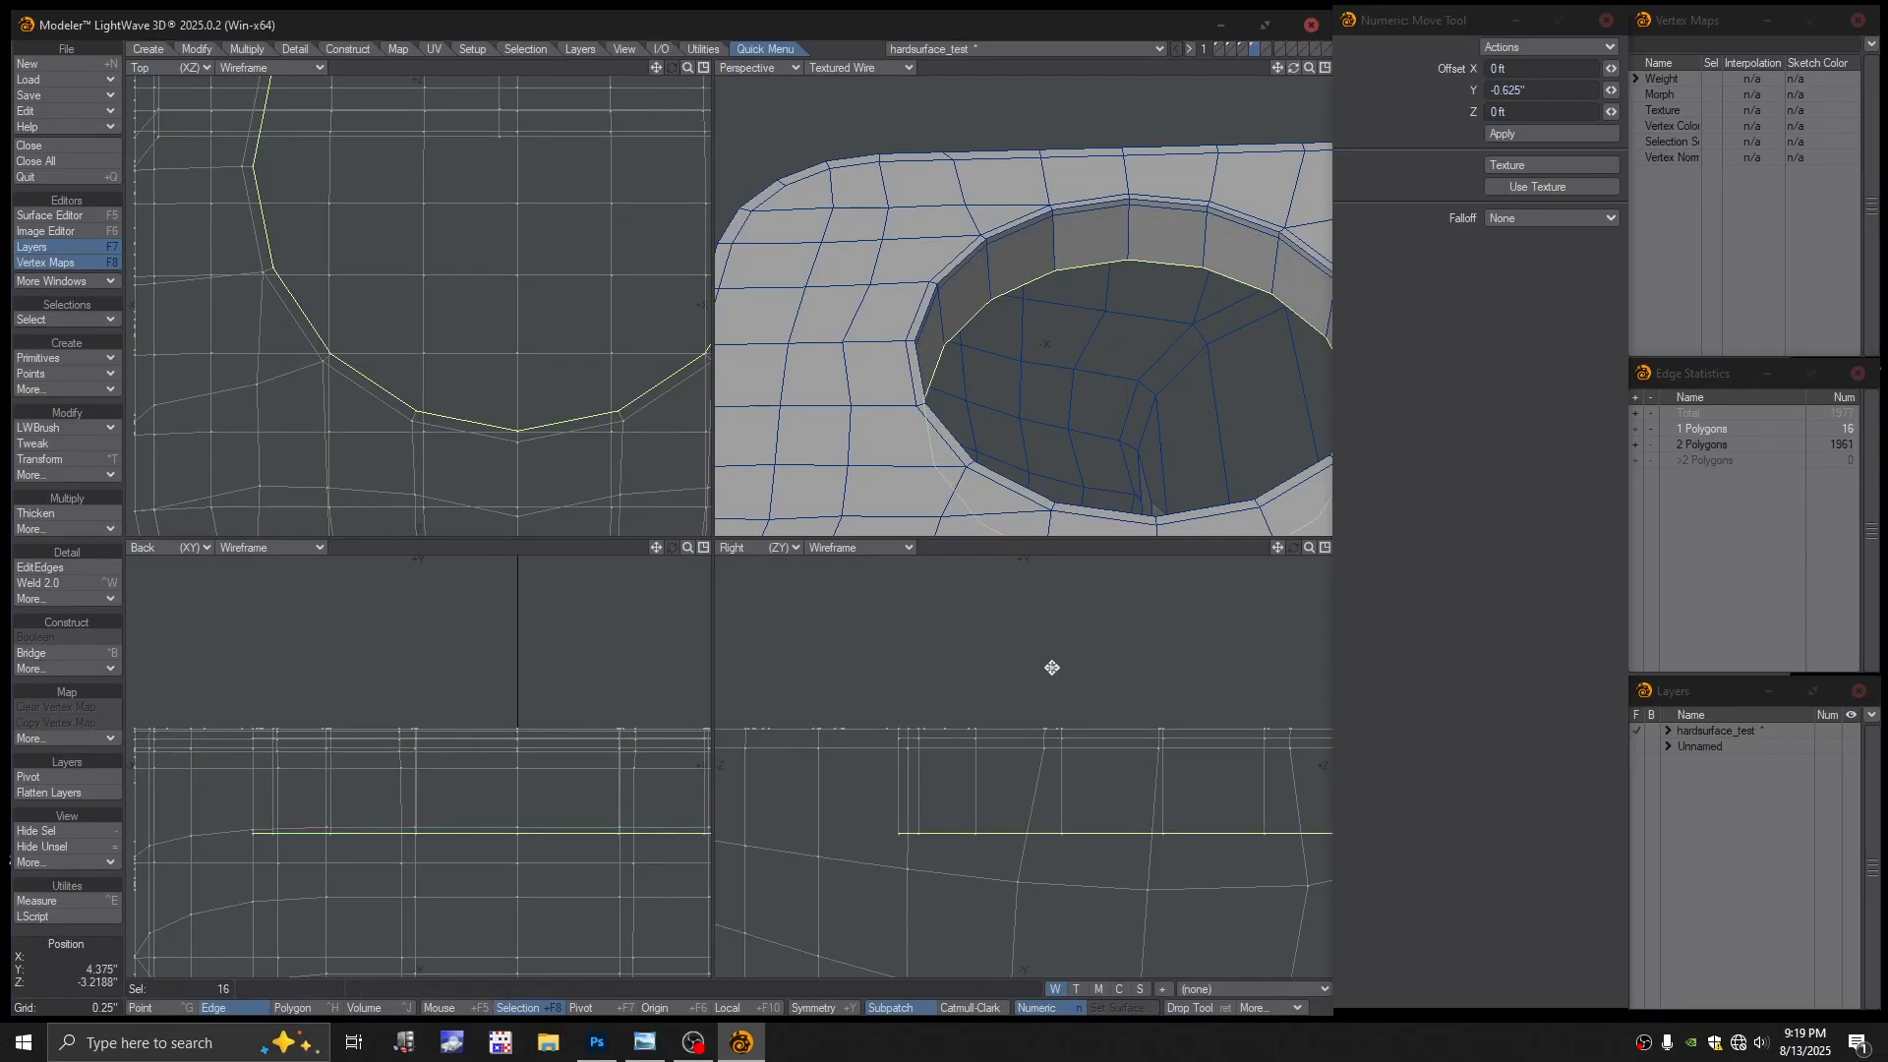
left_click_drag(1046, 694, 1045, 705)
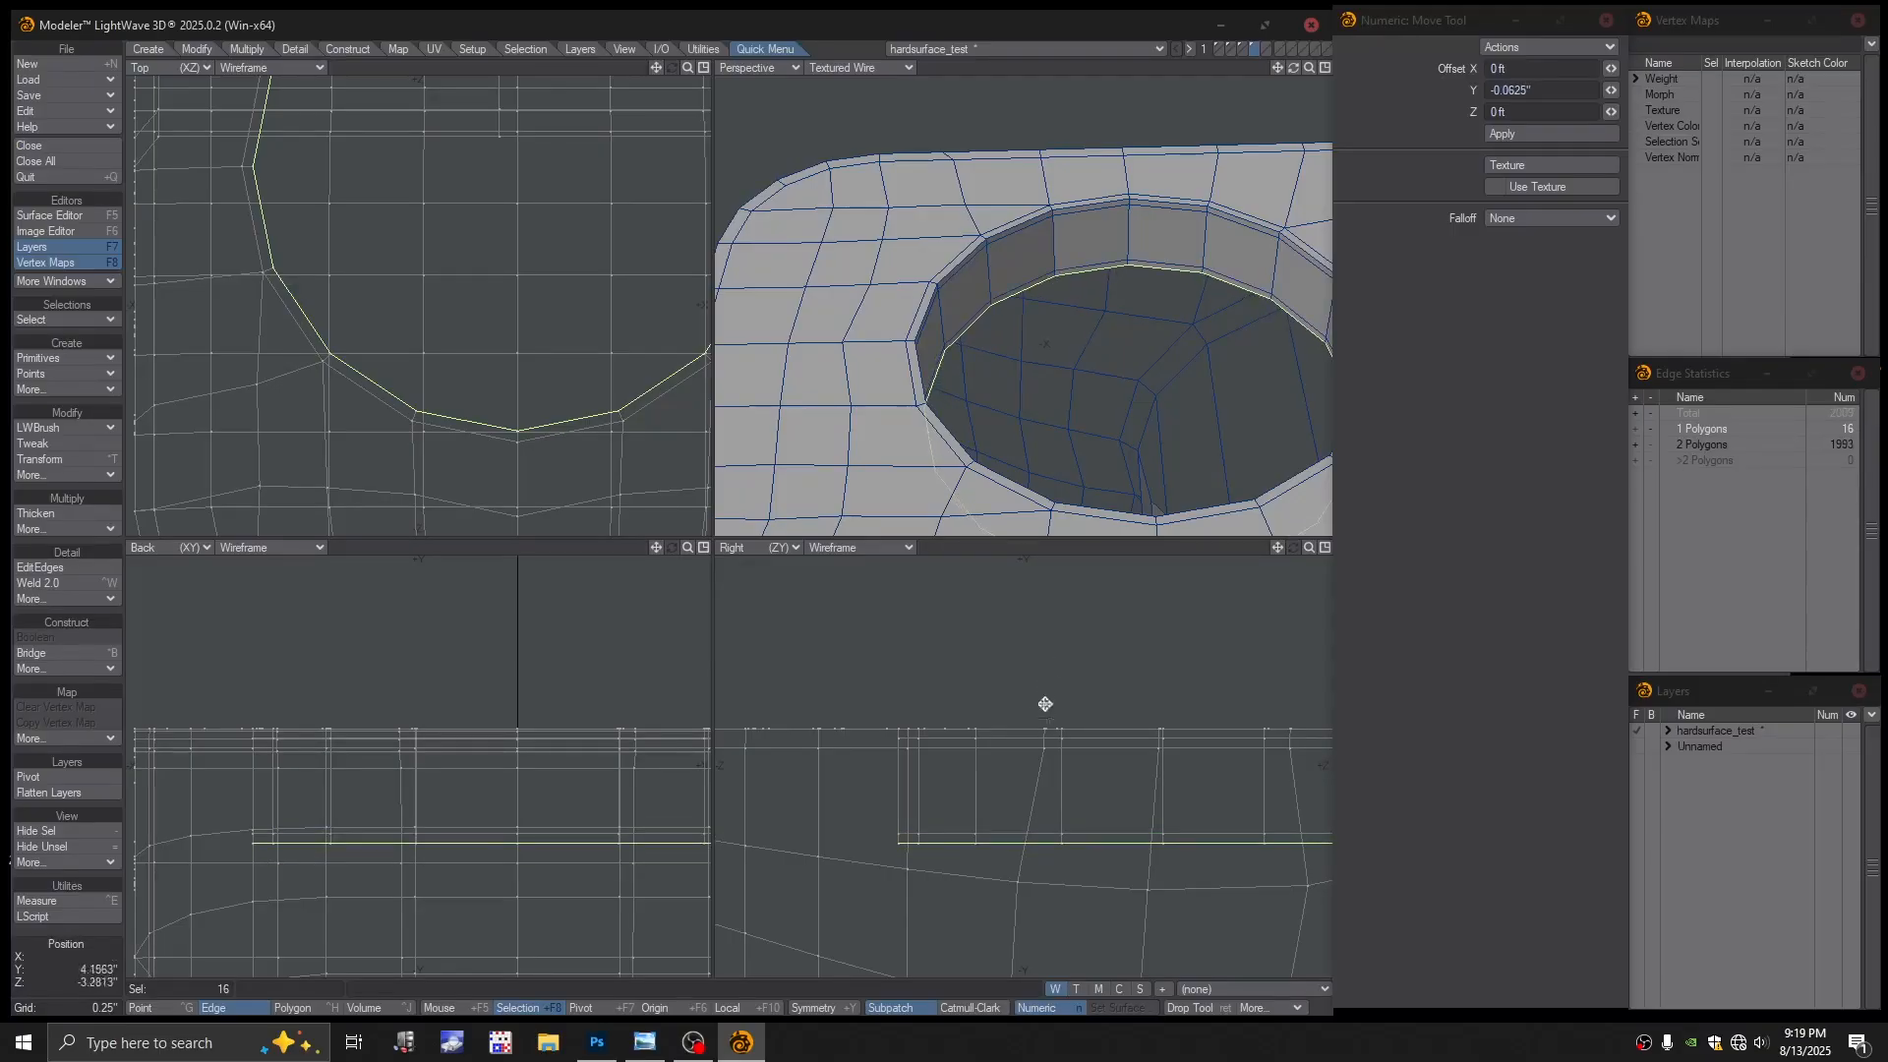
Inset a 96% floor loop, shrink another to about 40%, then keep only the inner 16 points selected
key("shift+a")
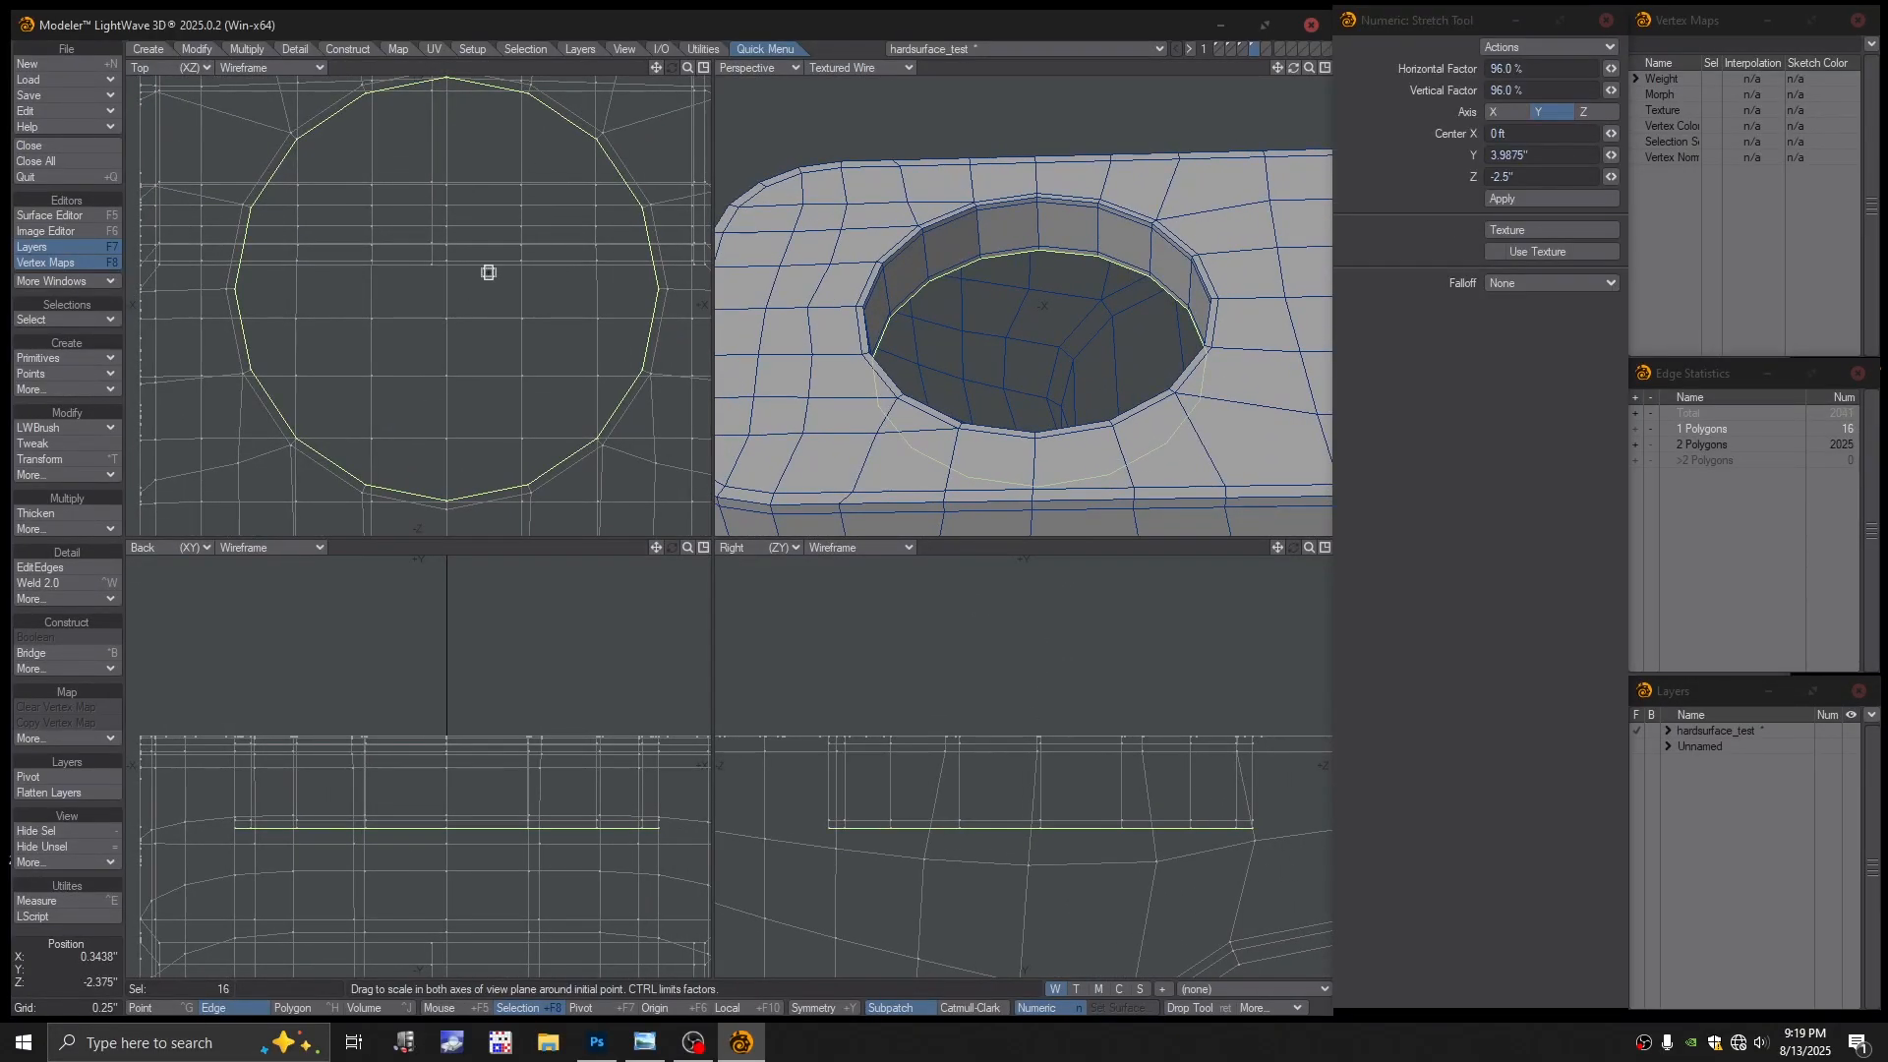
left_click_drag(479, 291, 472, 291, "ctrl")
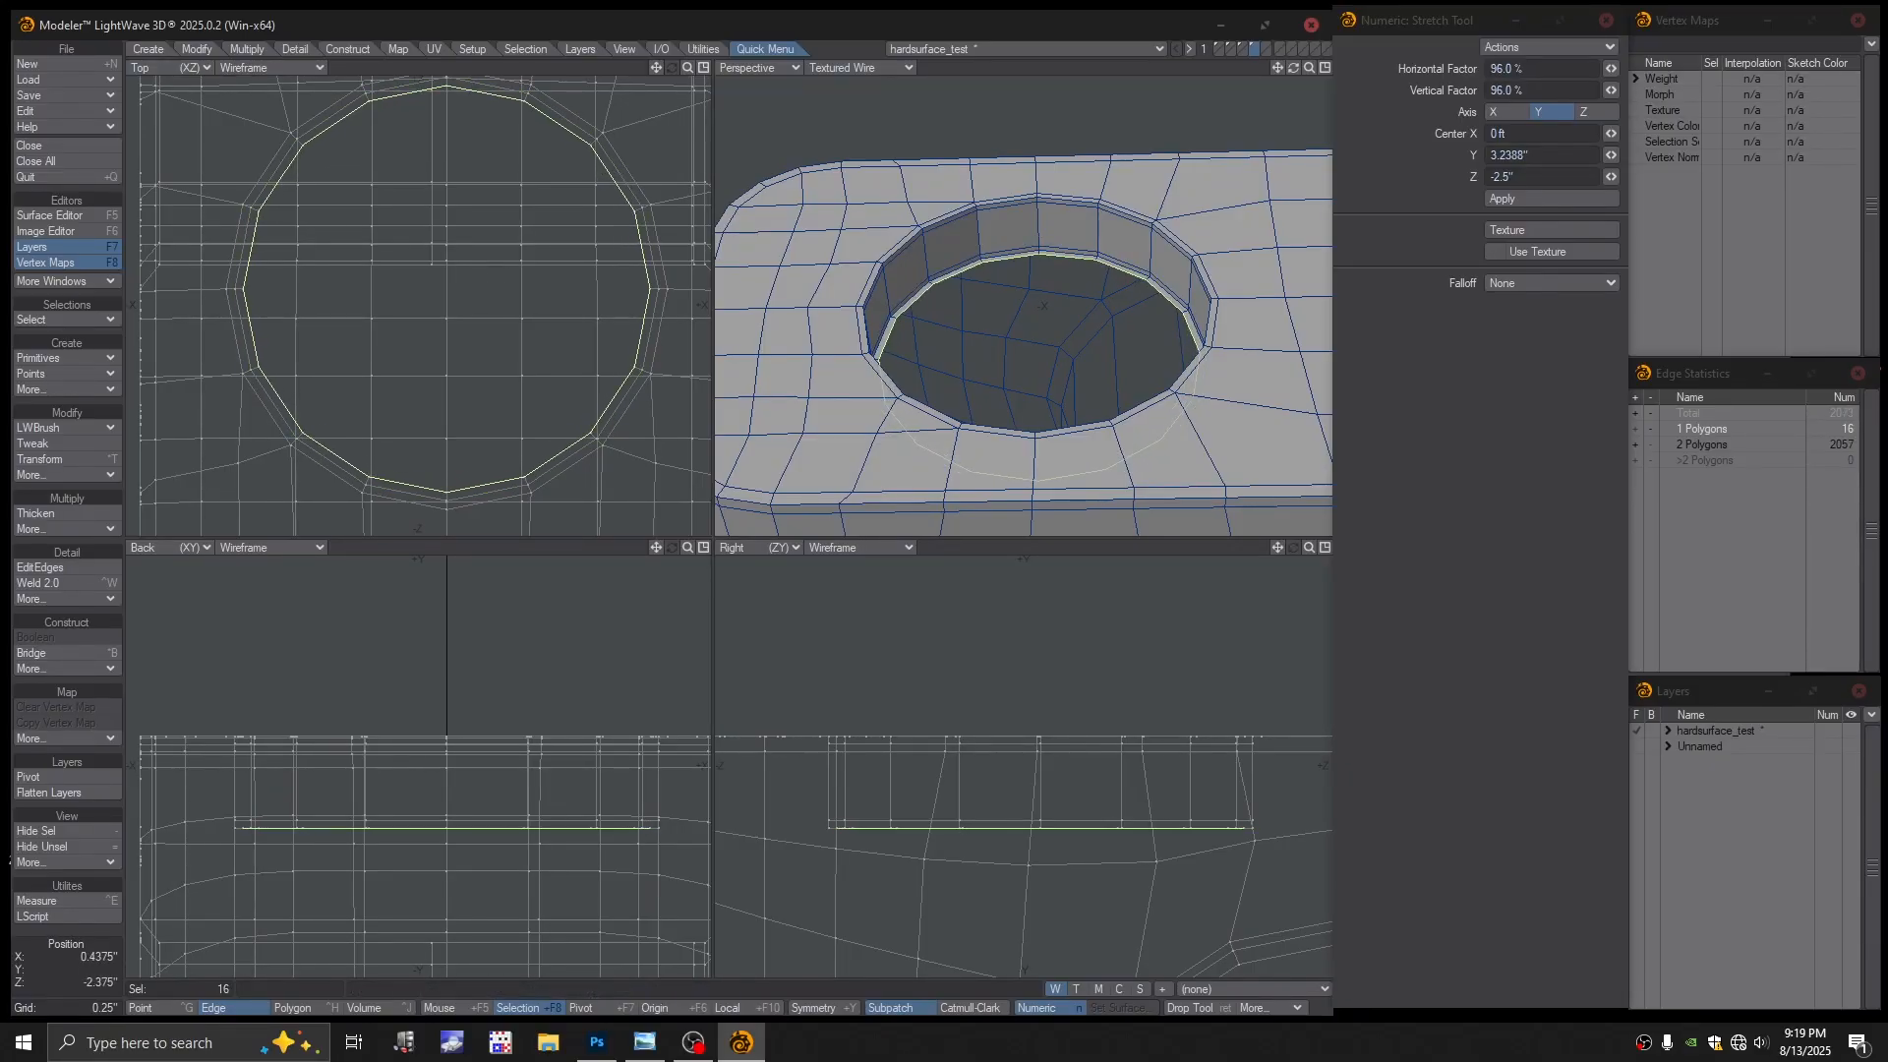
left_click_drag(472, 292, 355, 291, "ctrl")
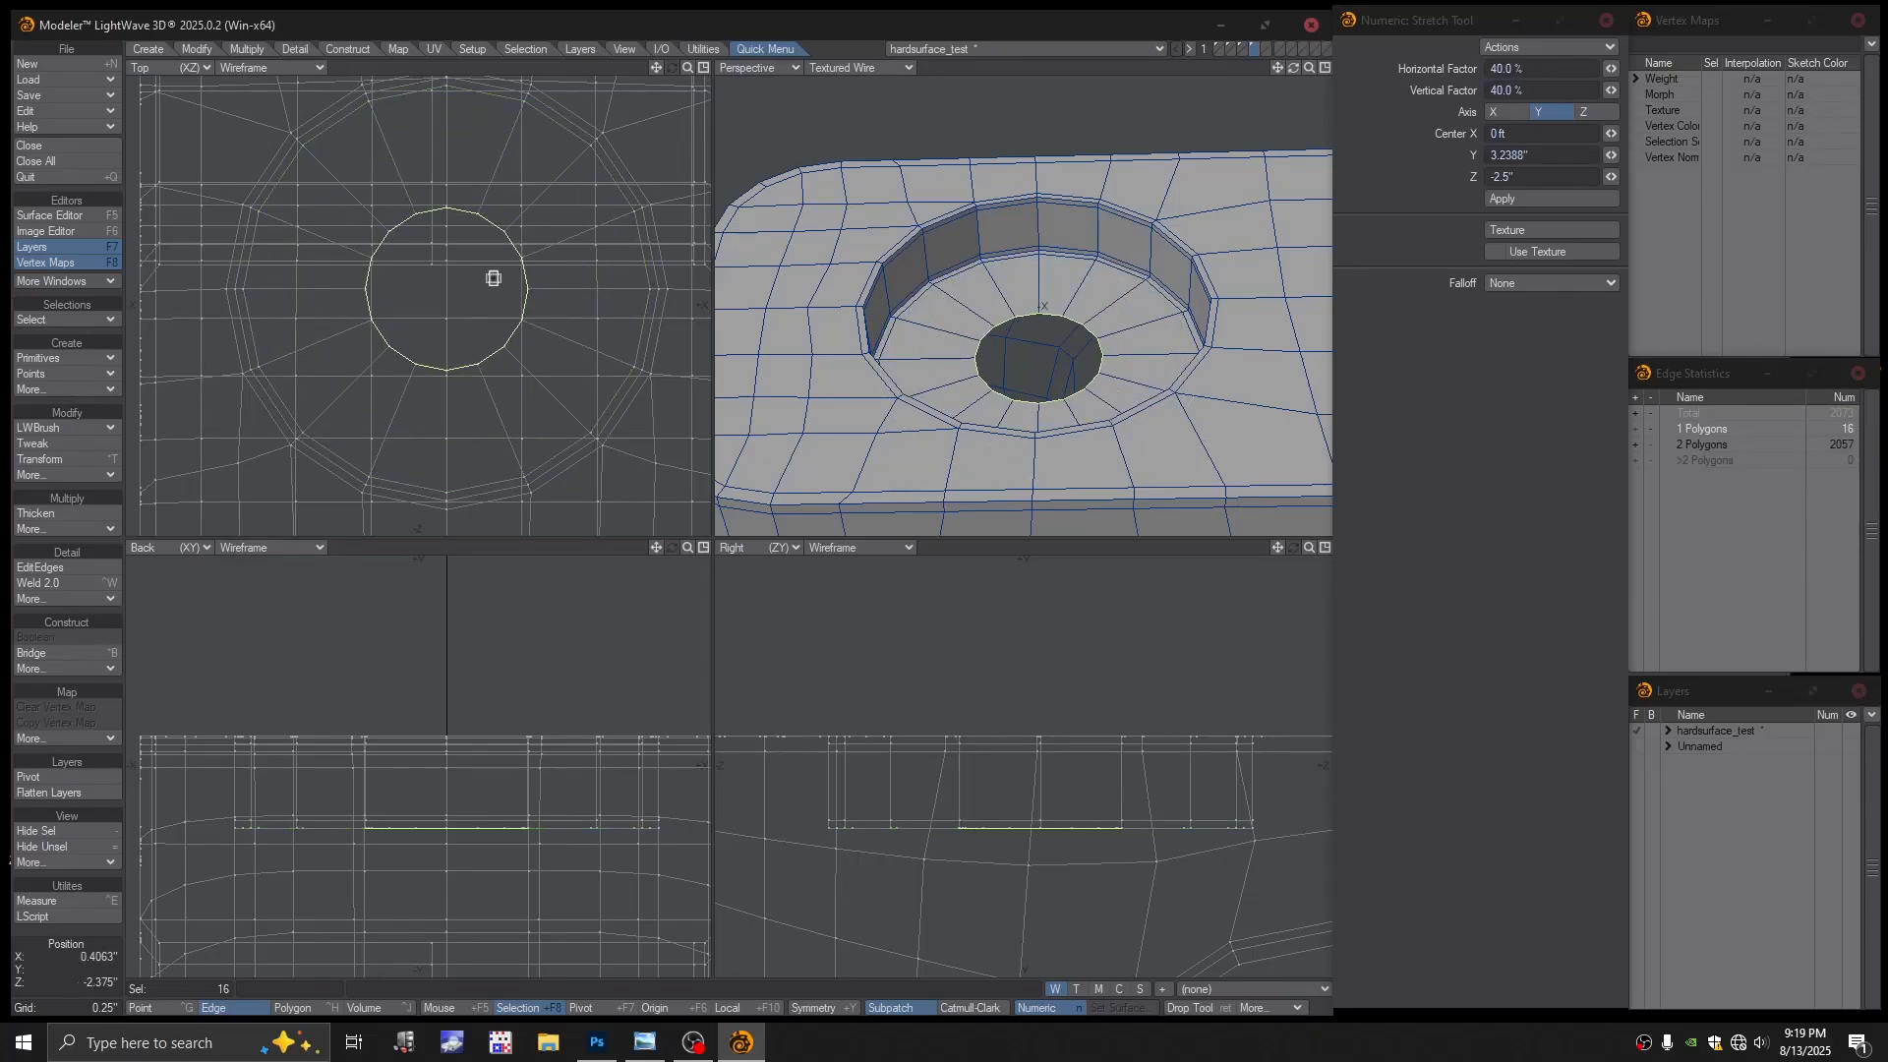
key("space")
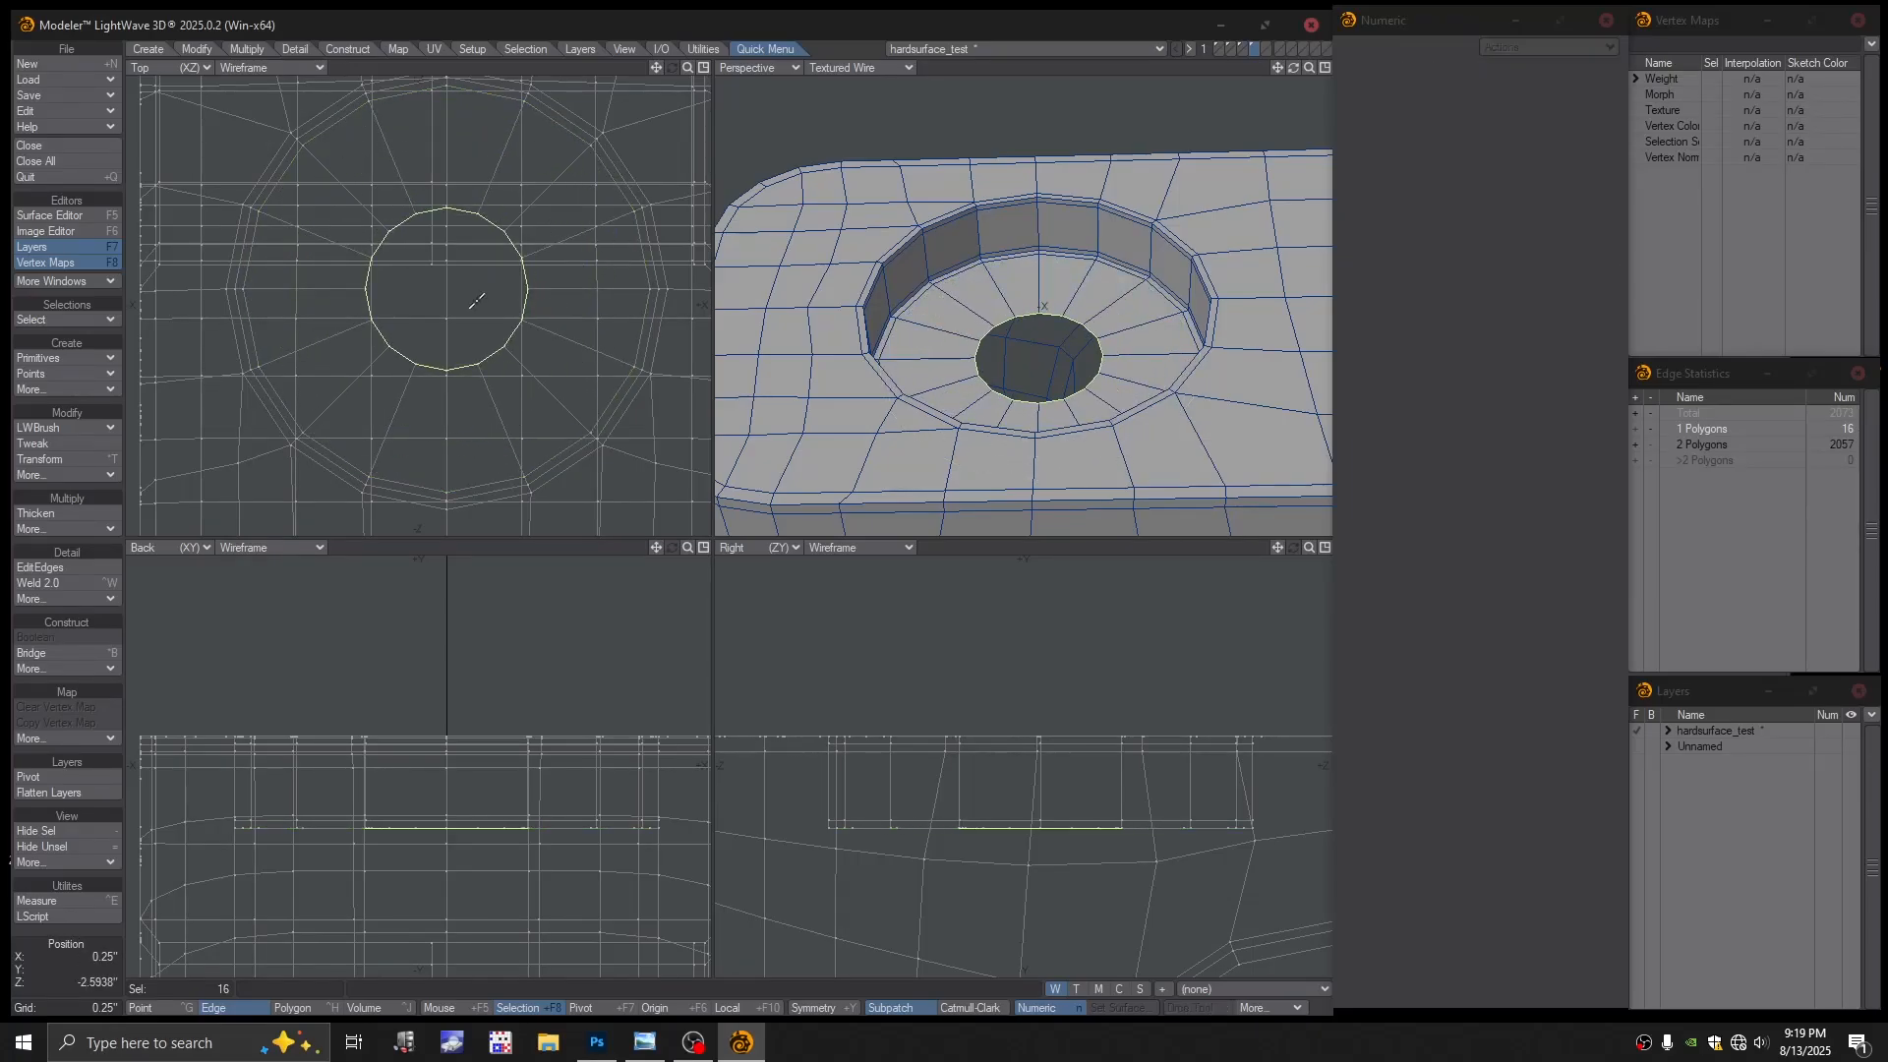
key("ctrl+g")
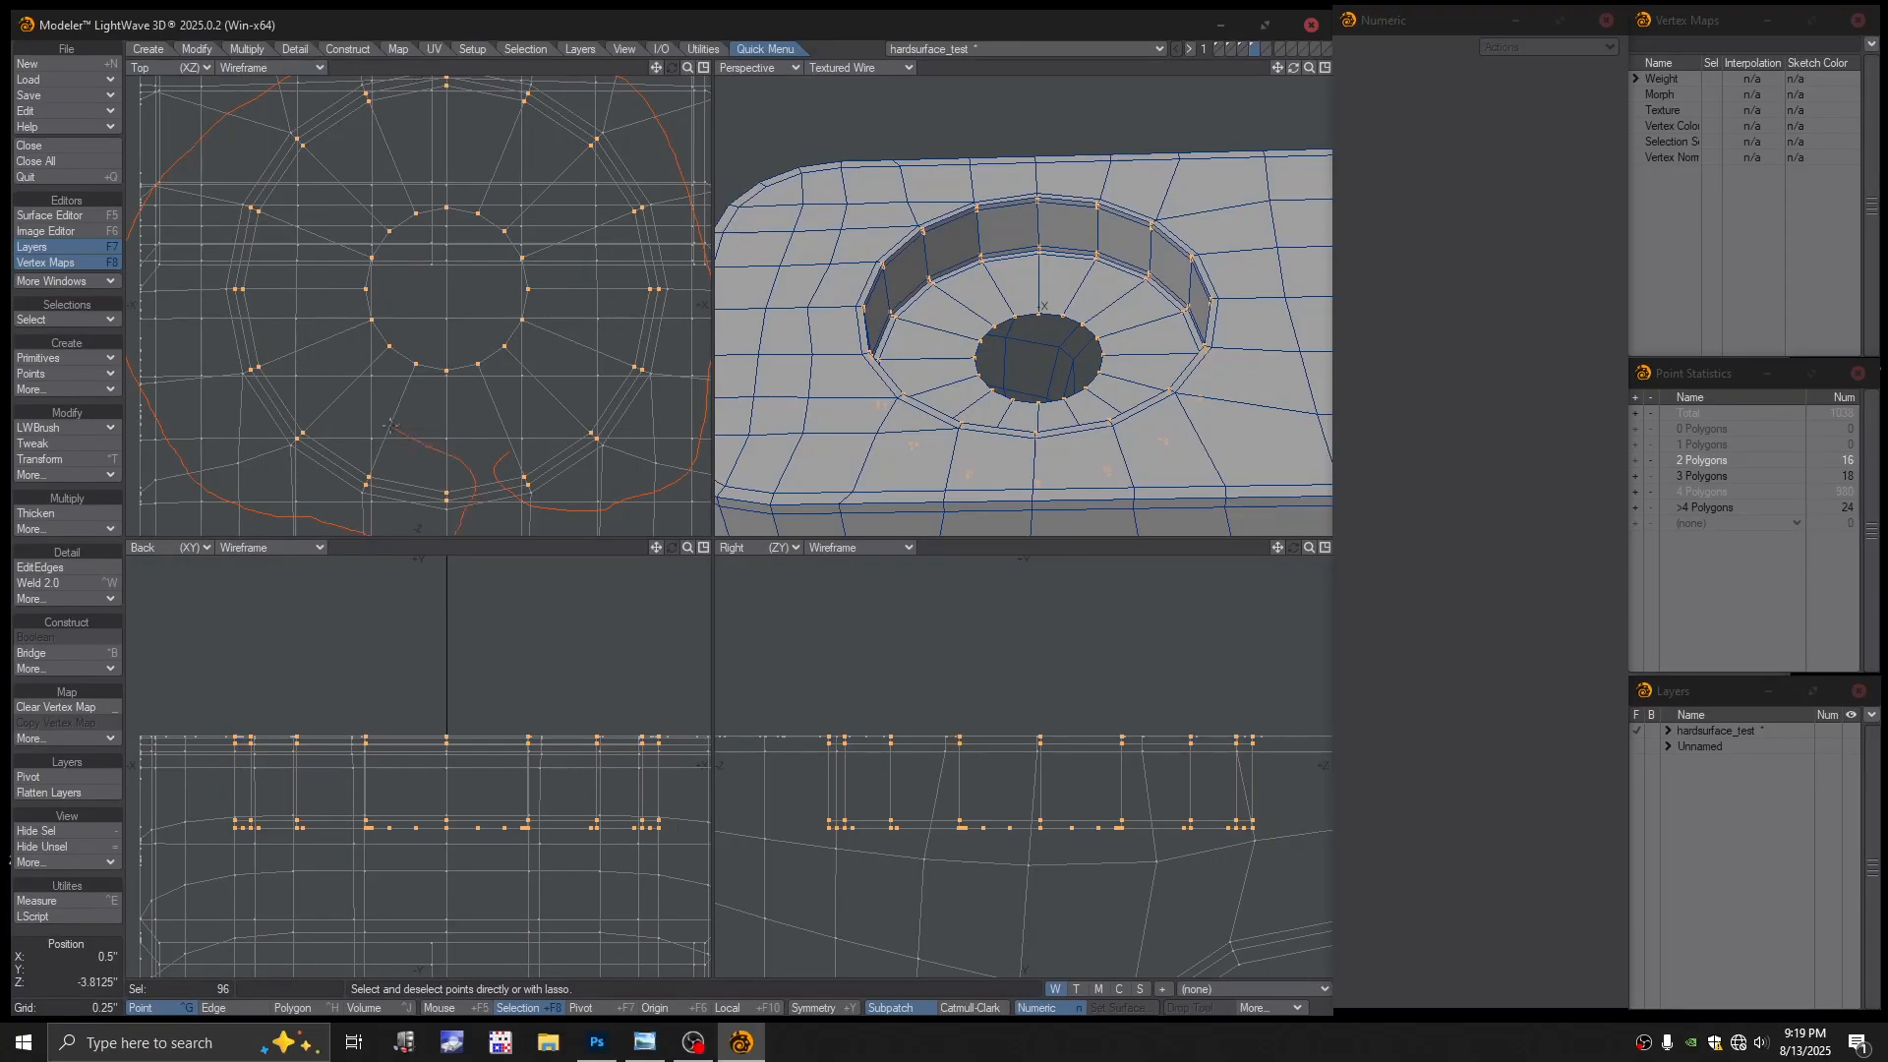
right_click_drag(499, 451, 500, 449)
scroll(522, 393, "down", 4)
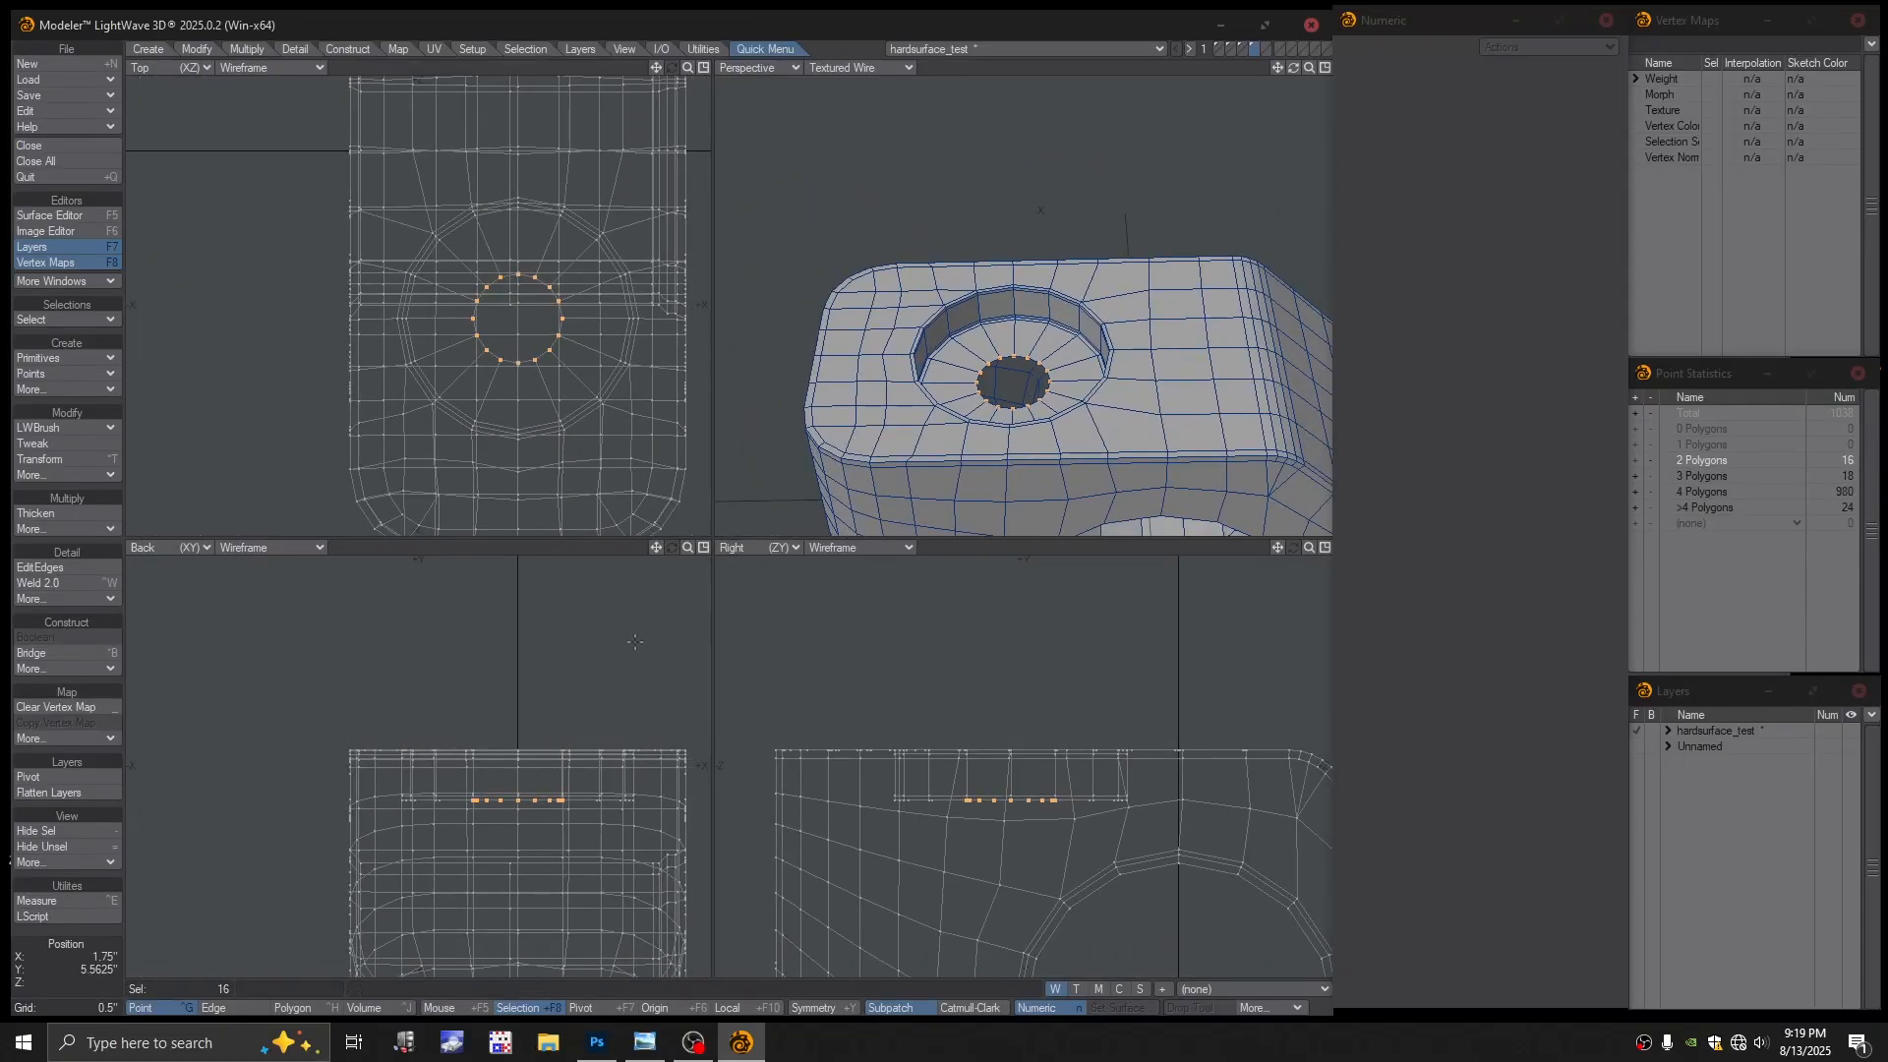
Weld the 16 inner floor points into a single centre point
key("space")
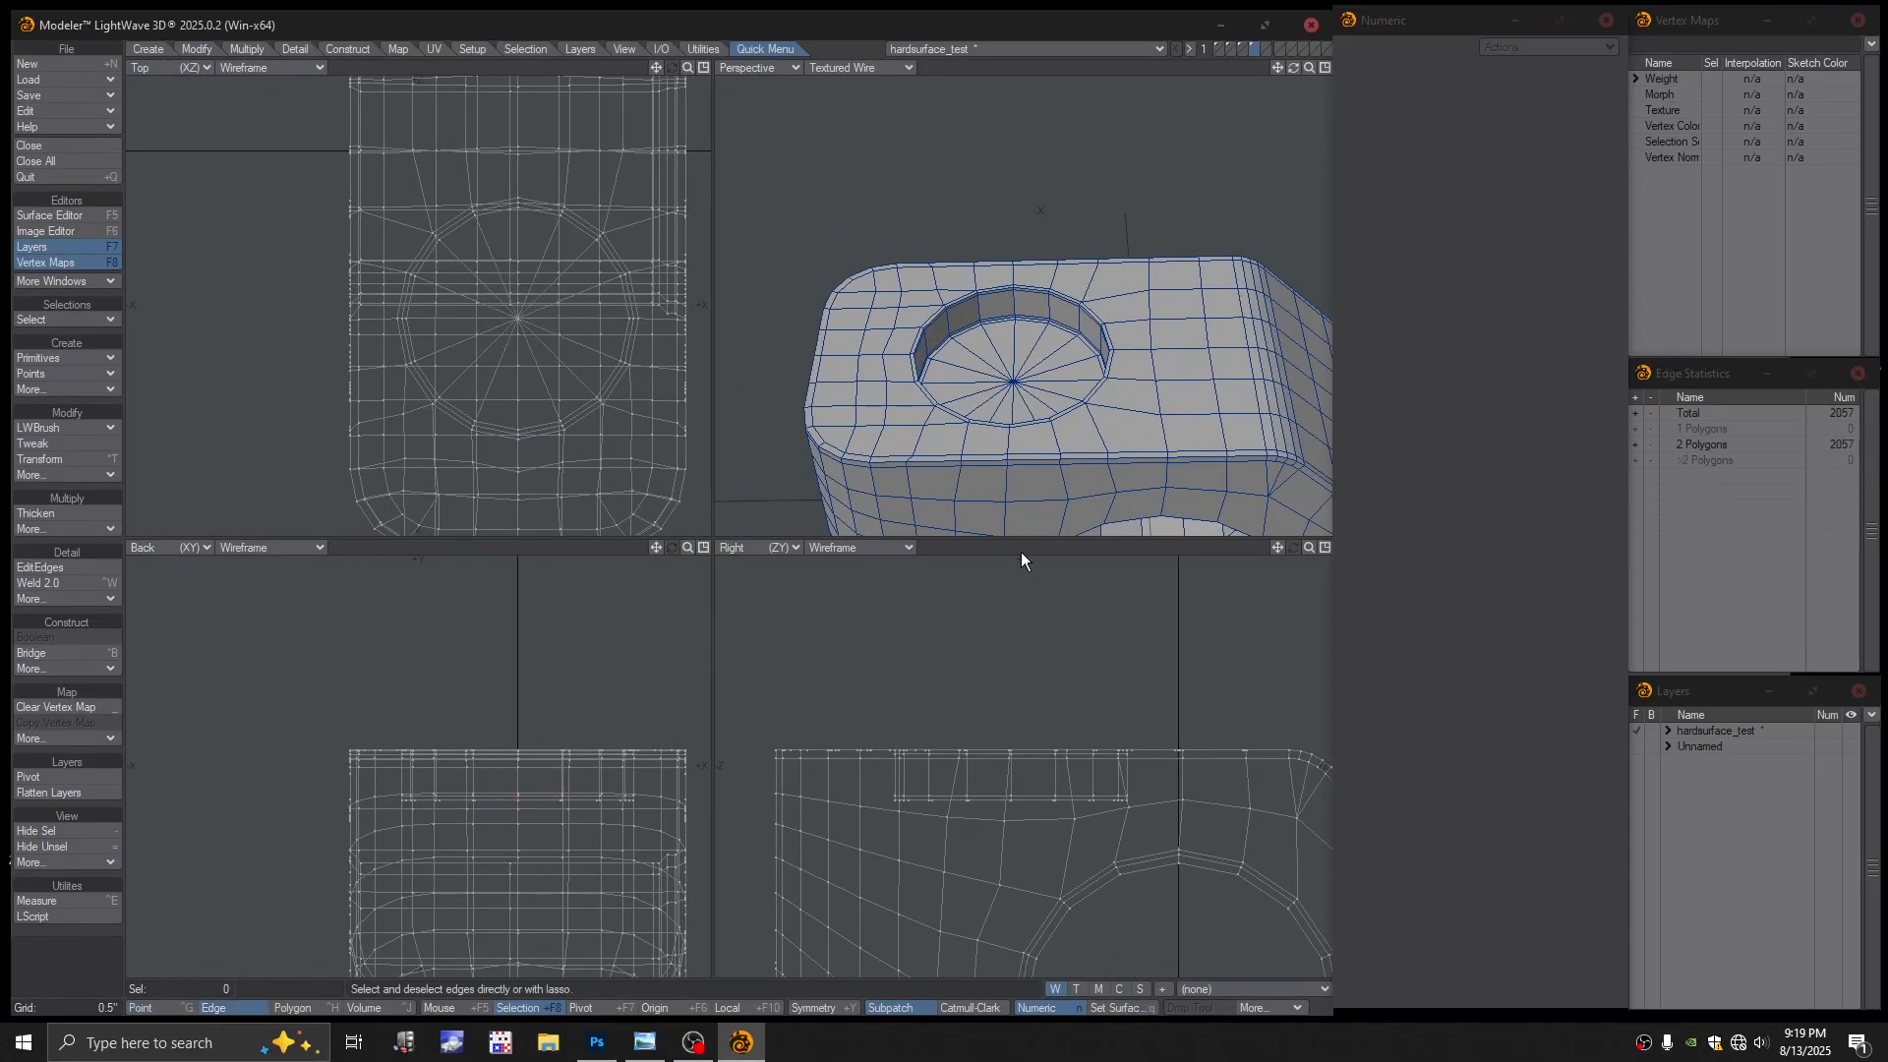
scroll(1072, 414, "down", 1)
left_click_drag(1074, 413, 992, 345, "alt+shift")
scroll(993, 346, "down", 3)
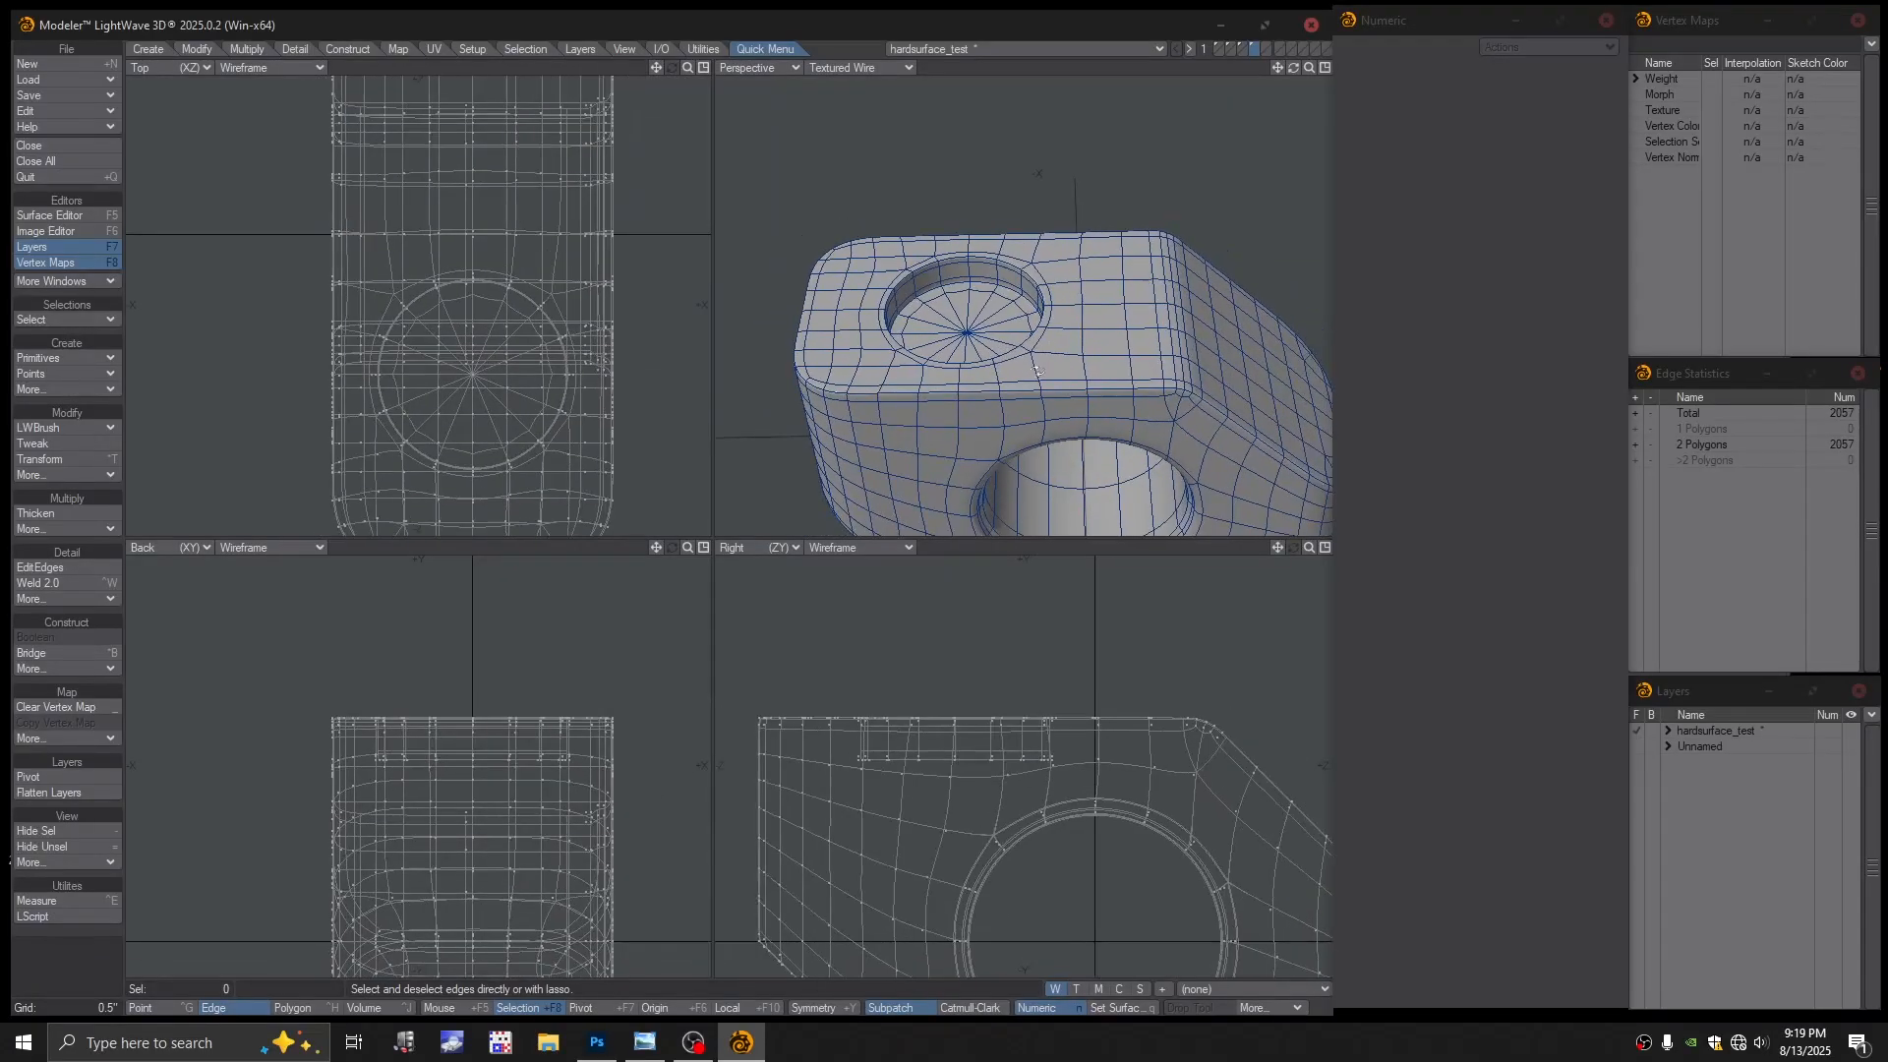
Switch the Perspective view to Texture shading and orbit to inspect the through-hole and top pocket
left_click(857, 67)
left_click(852, 130)
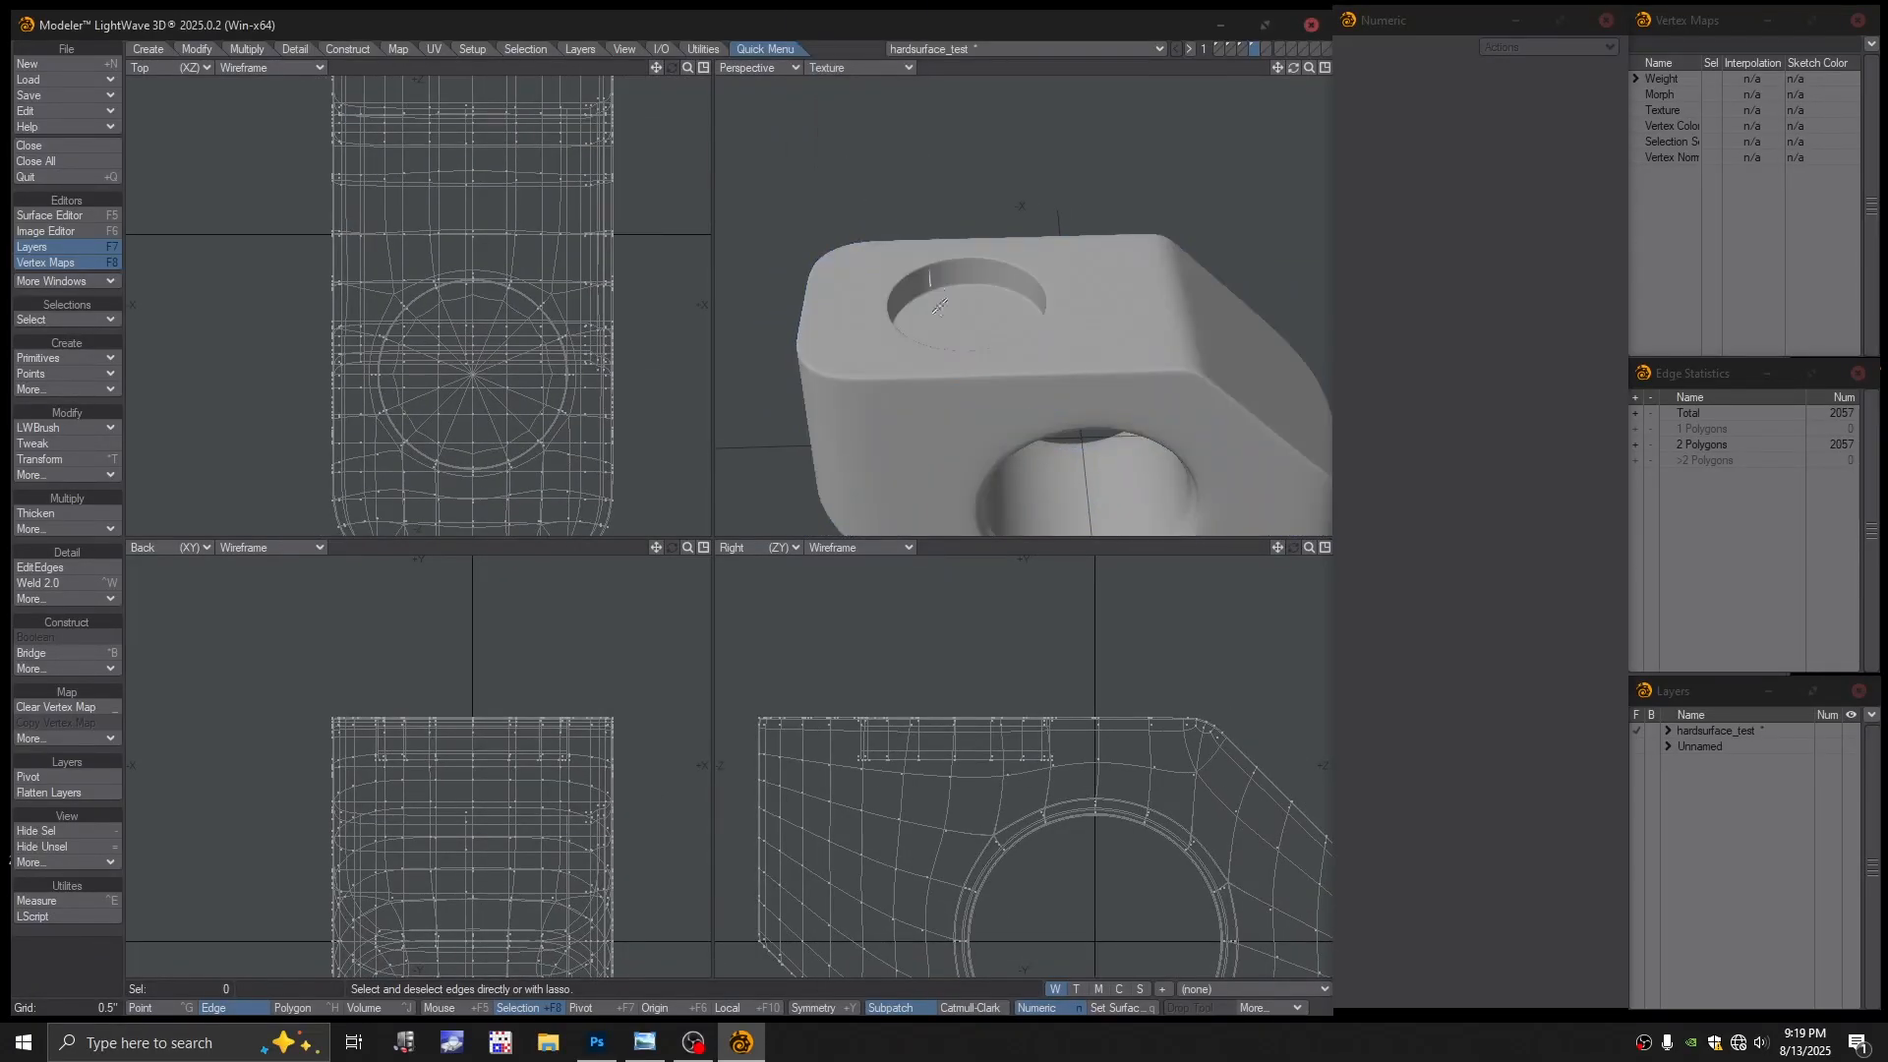
scroll(897, 303, "up", 5)
left_click_drag(897, 303, 1140, 280, "alt")
mouse_move(1141, 279)
left_mouse_down("ctrl+alt")
mouse_move(1003, 274)
mouse_move(1112, 285)
left_mouse_up("ctrl+alt")
left_click_drag(1112, 285, 1054, 281, "ctrl+alt")
left_click_drag(1054, 281, 1005, 260, "alt+shift")
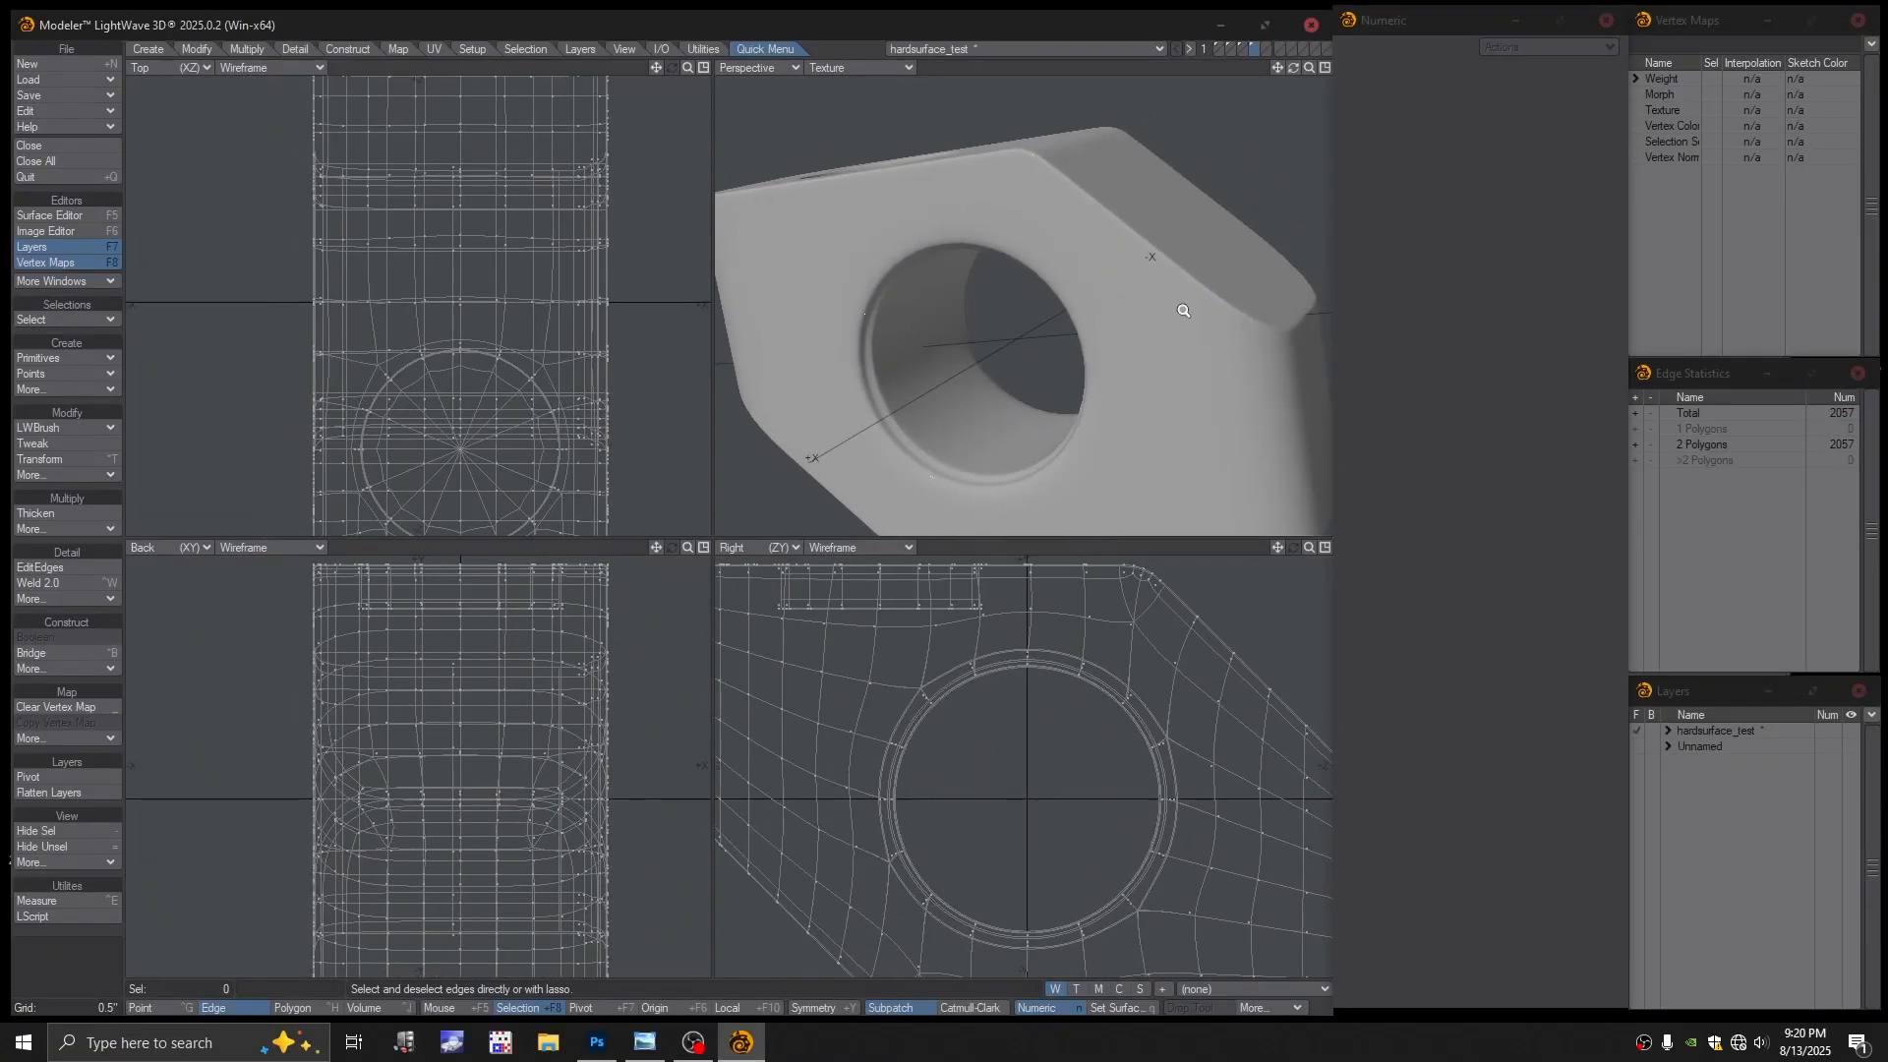
left_click_drag(1184, 308, 1111, 306, "ctrl+alt")
left_click_drag(1111, 307, 1044, 344, "alt+shift")
Turn subpatch off, restore Textured Wire shading, and orbit to check the polygon cage
key("Tab")
left_click_drag(1044, 344, 1043, 285, "alt+shift")
left_click(846, 67)
left_click(838, 152)
left_click_drag(1042, 285, 1131, 372, "alt+shift")
left_click_drag(1131, 372, 1136, 337, "alt+shift")
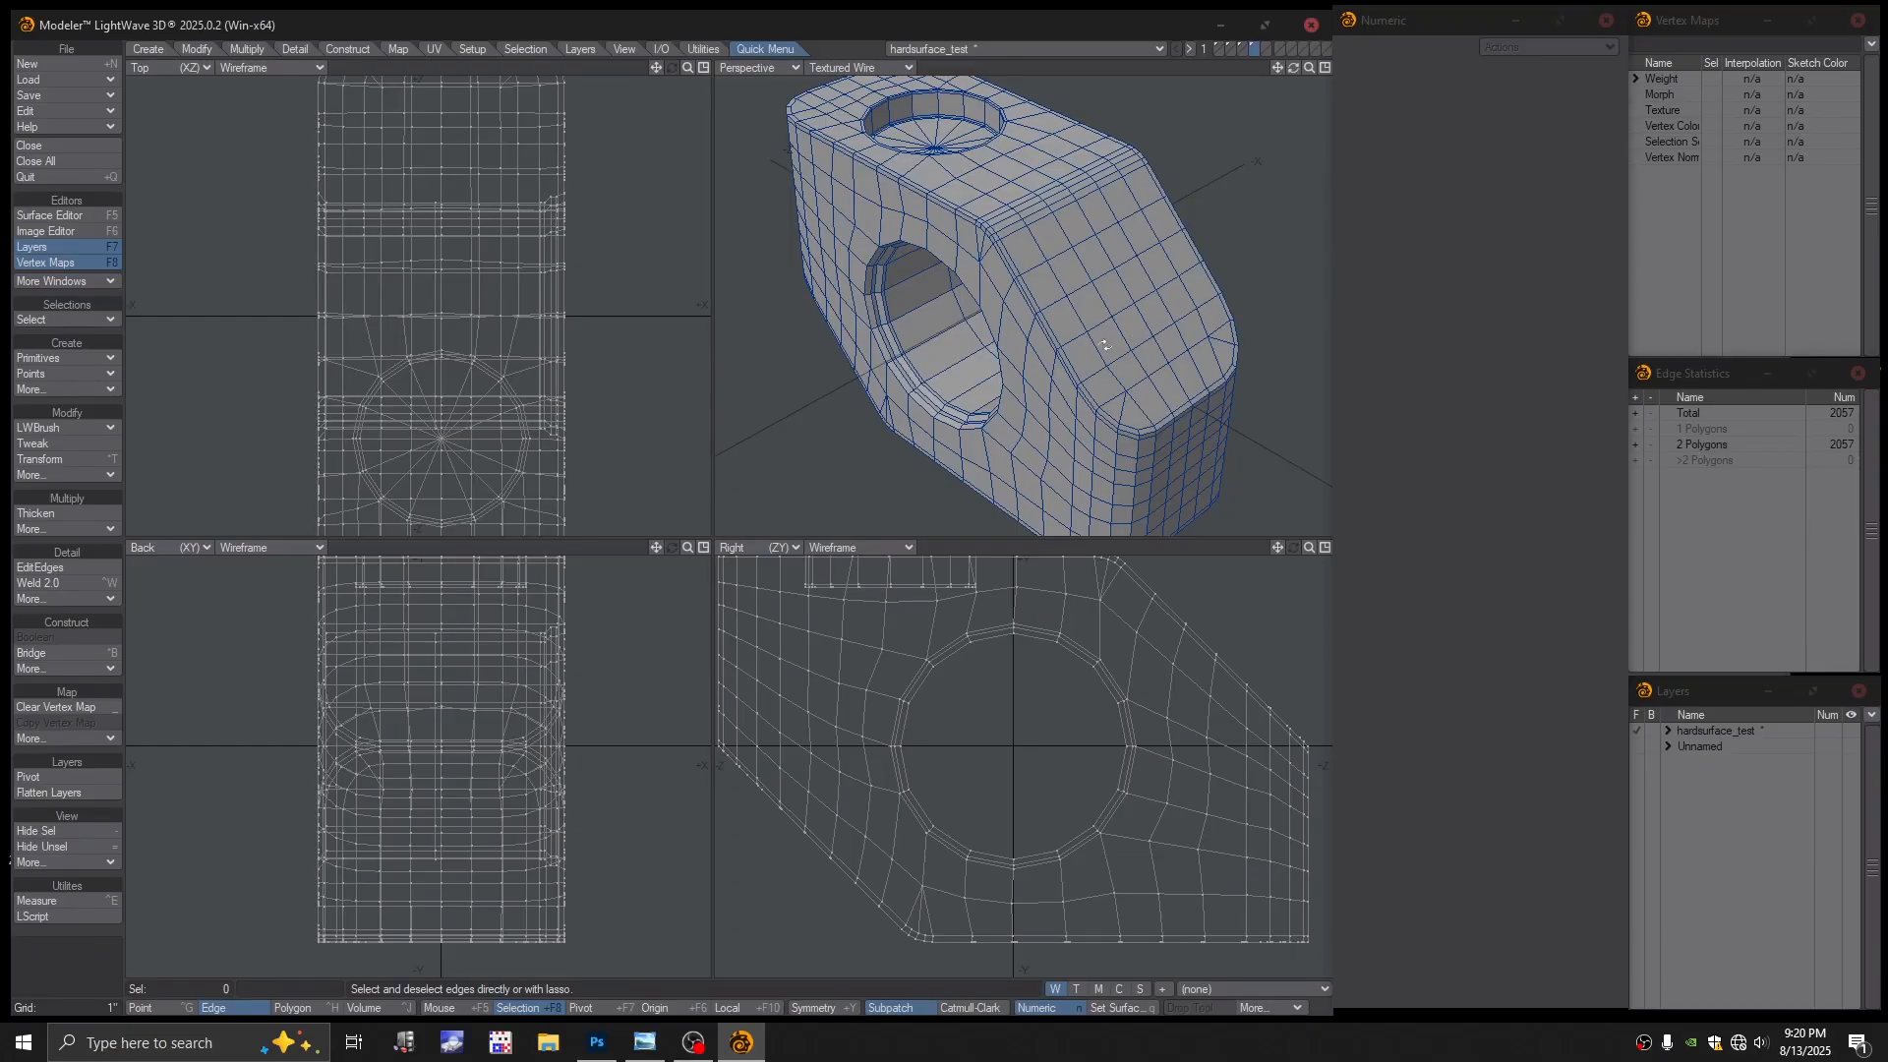
left_click_drag(1105, 346, 1136, 290, "alt")
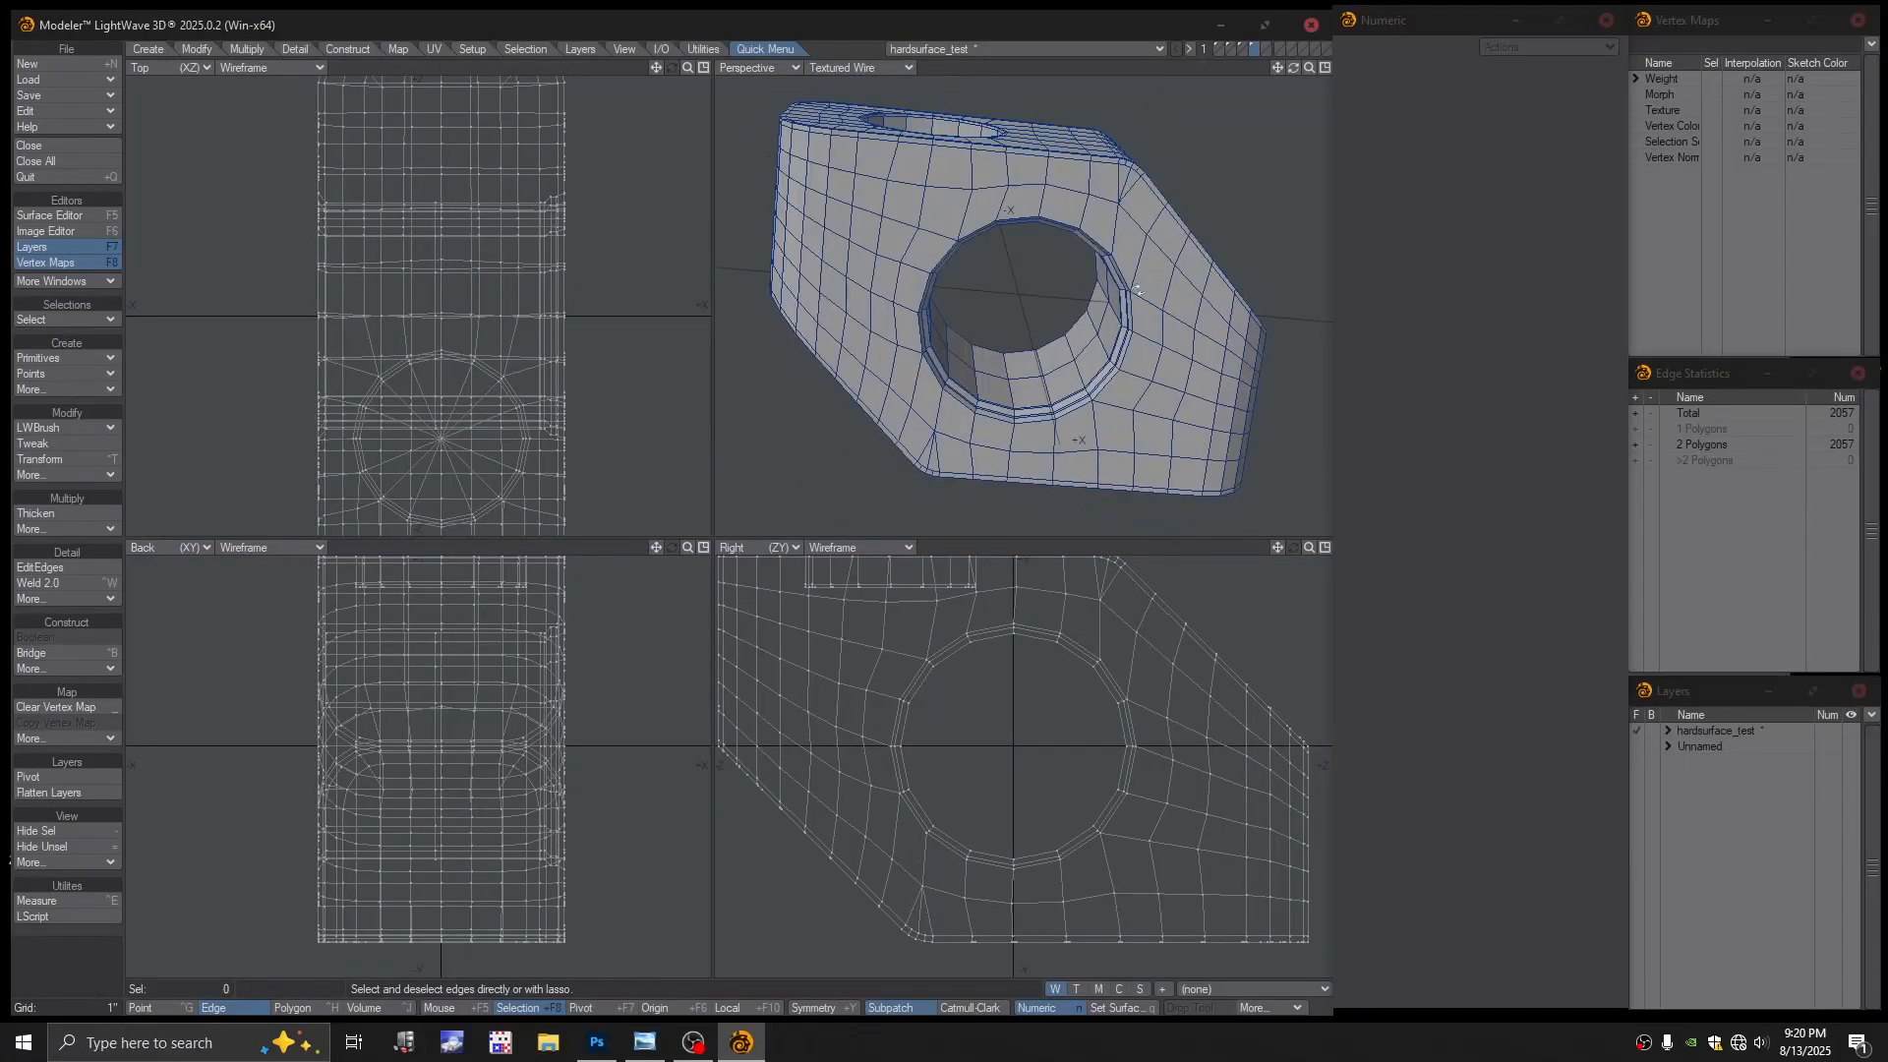